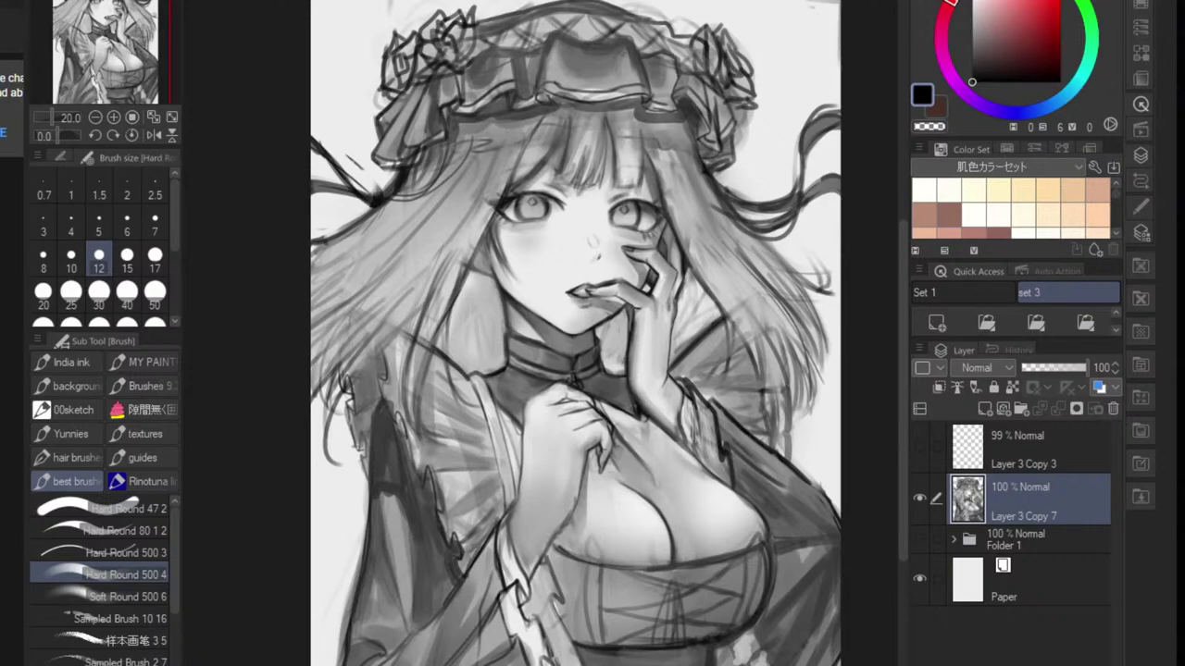
# - Hide the palettes, set the video to 1080p60, and switch to the YouTube Studio dashboard
pyautogui.hotkey('alt', 'Tab')
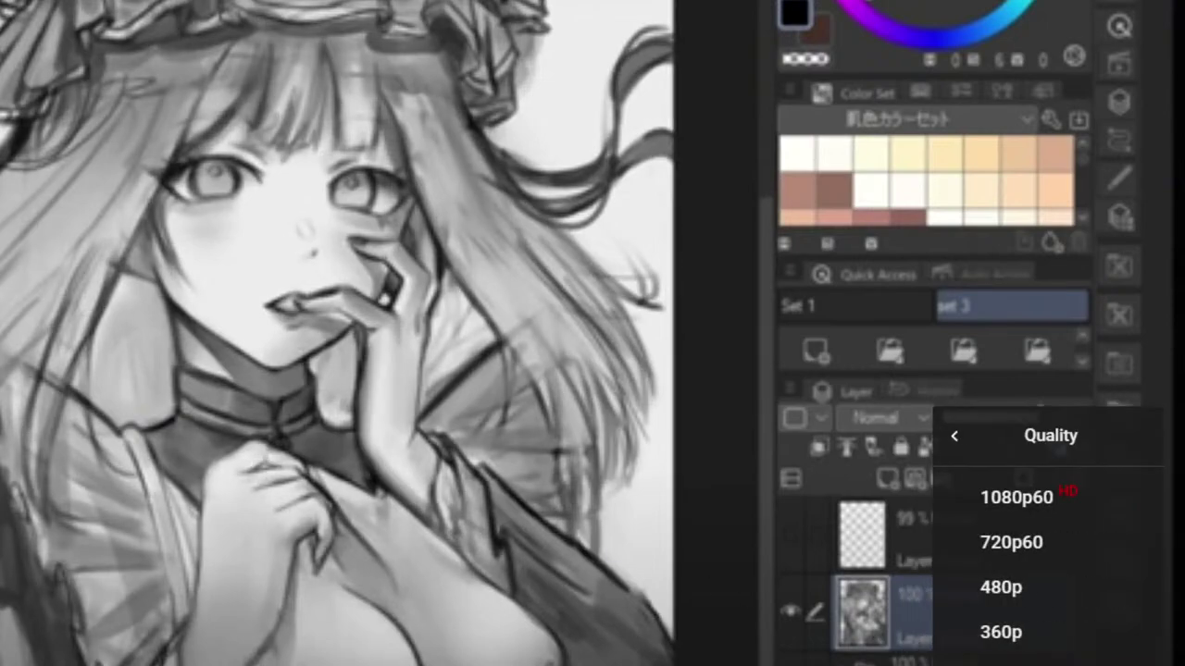
pyautogui.click(1037, 506)
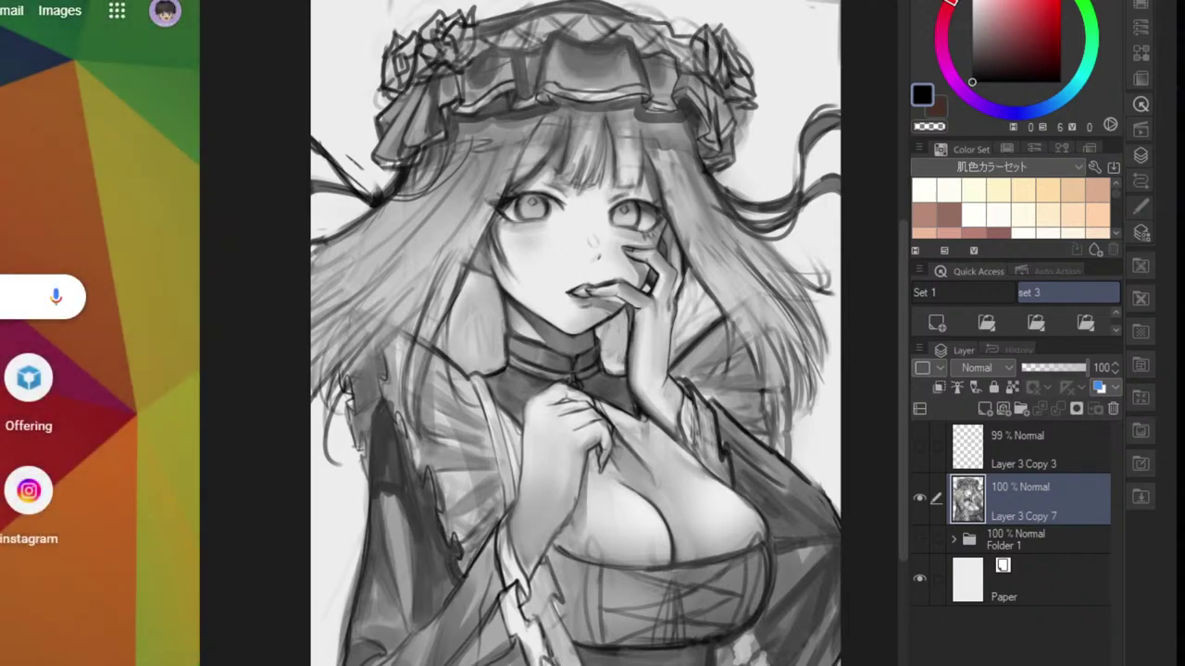
pyautogui.click(242, 89)
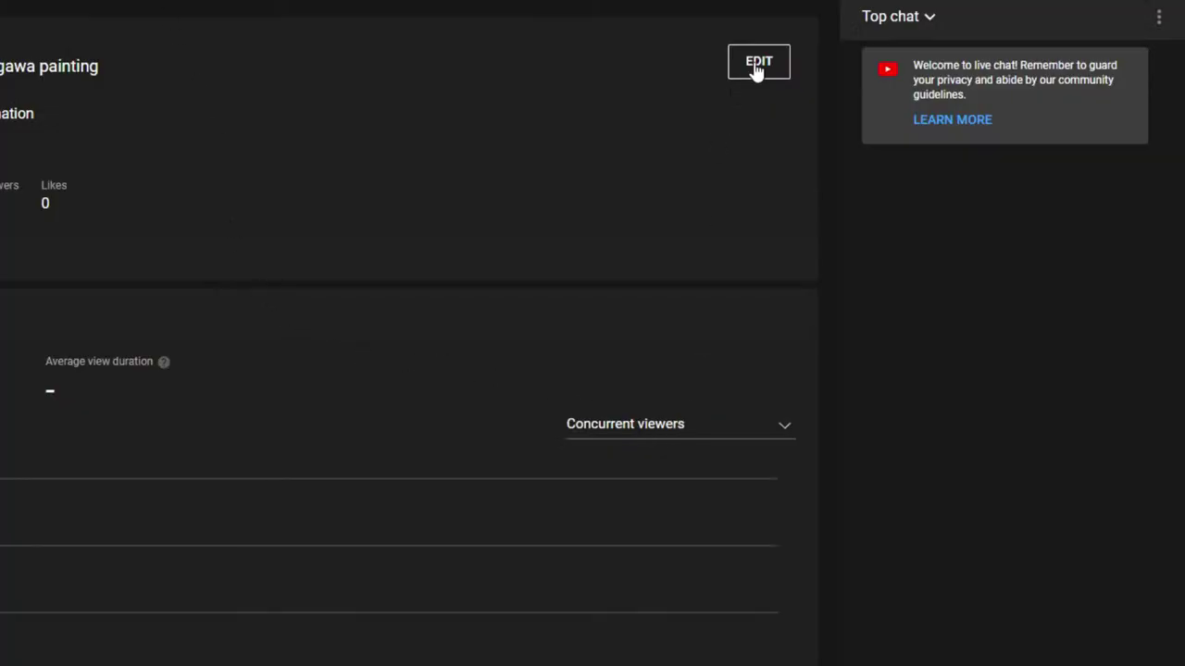
# - Open the stream details and review the Private sharing options, leaving them unchanged
pyautogui.click(757, 64)
pyautogui.scroll(-2, 367, 457)
pyautogui.click(397, 383)
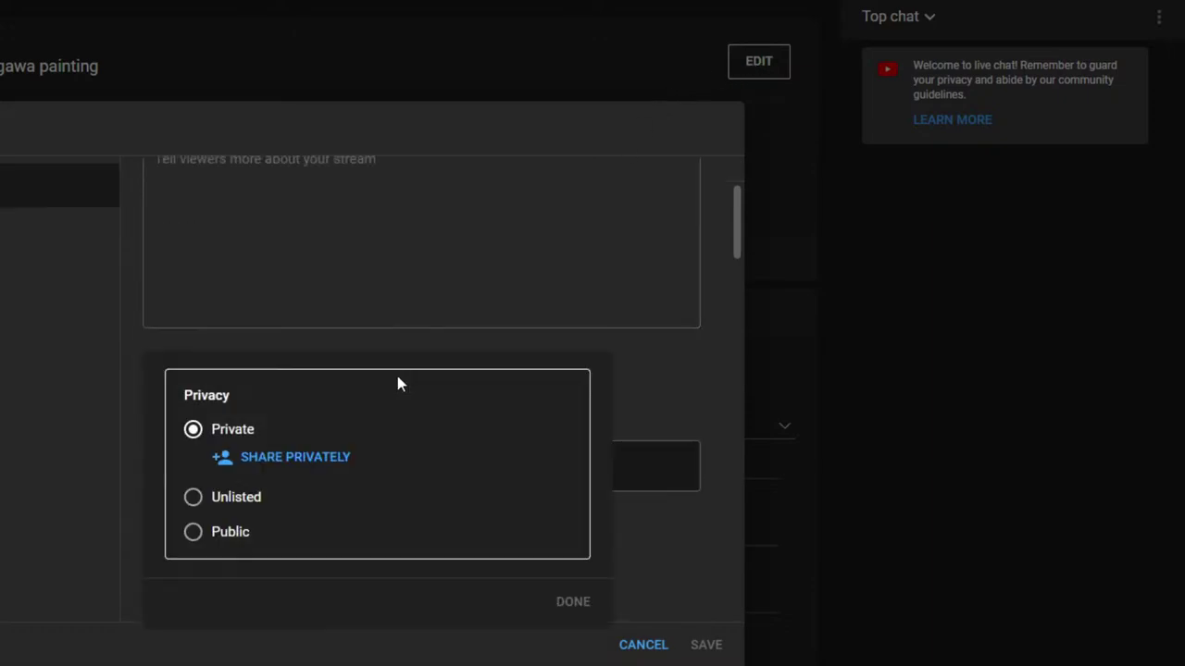
pyautogui.click(282, 468)
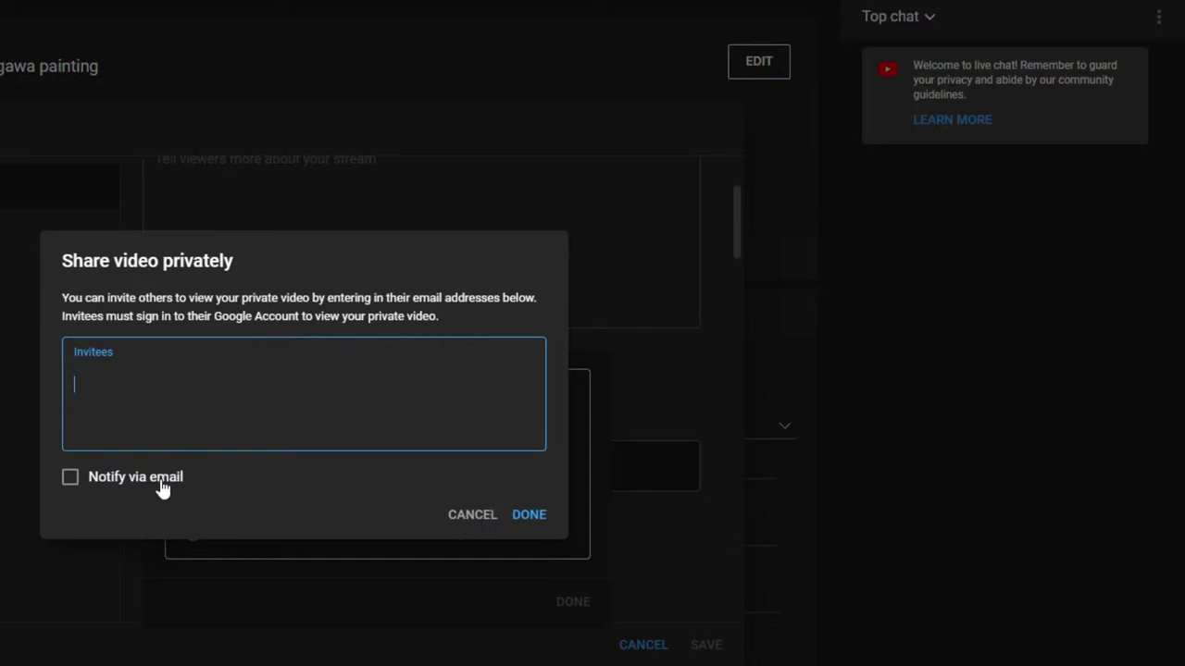
pyautogui.click(524, 516)
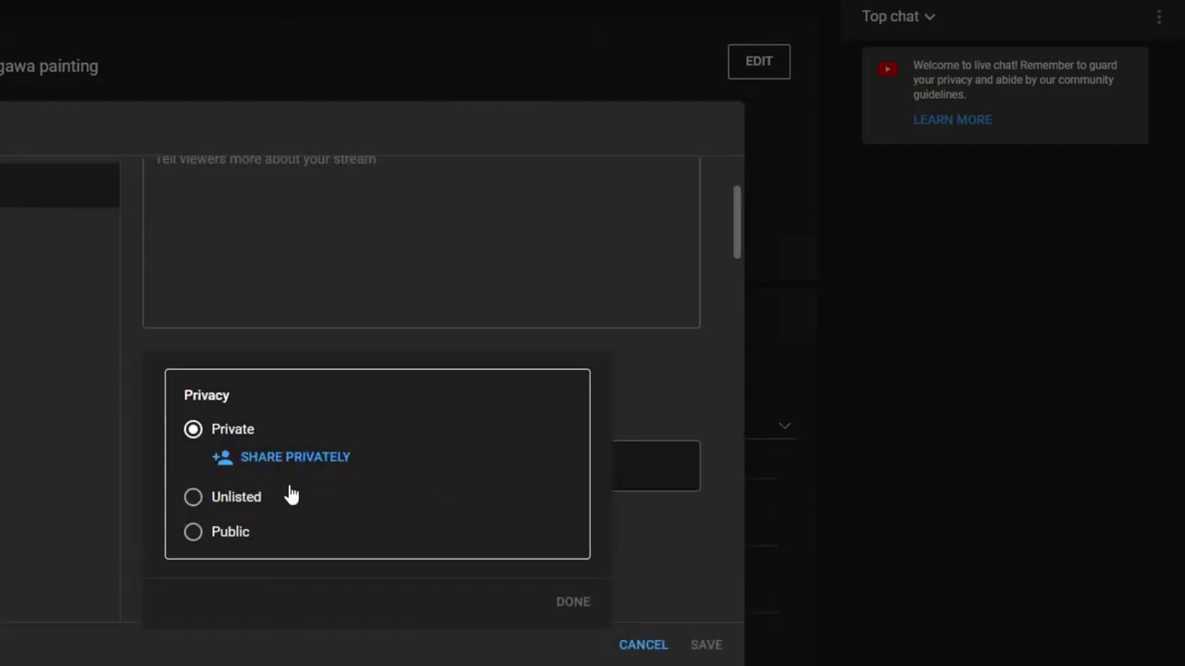
pyautogui.click(340, 333)
pyautogui.scroll(-8, 312, 550)
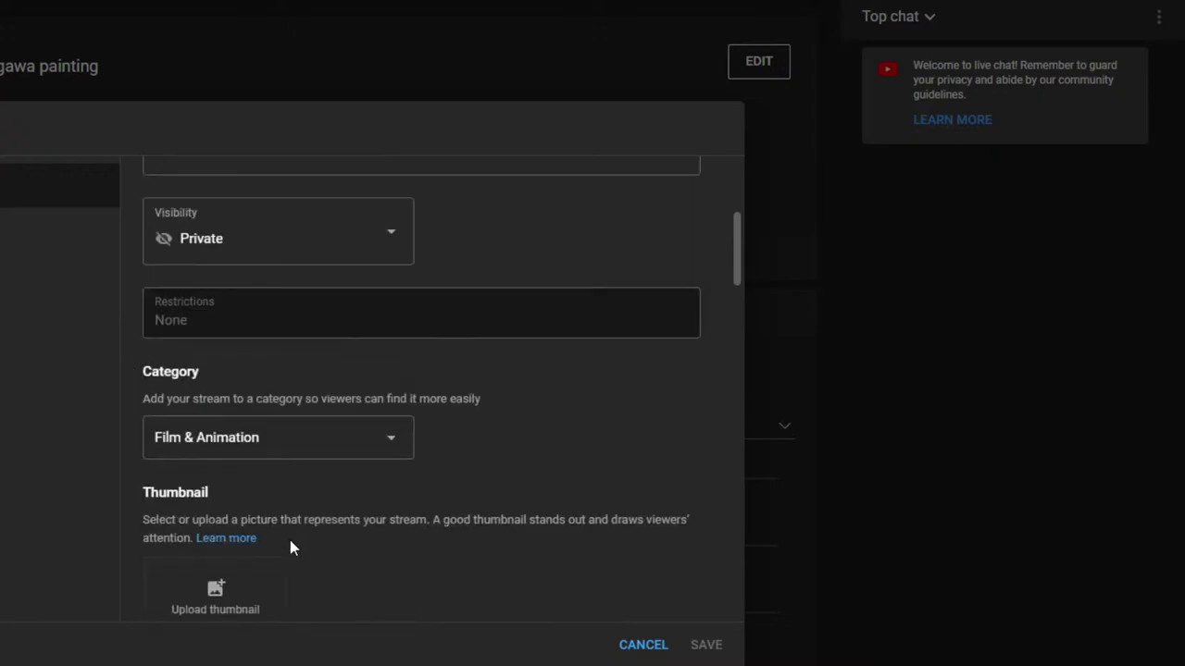
pyautogui.scroll(-3, 278, 531)
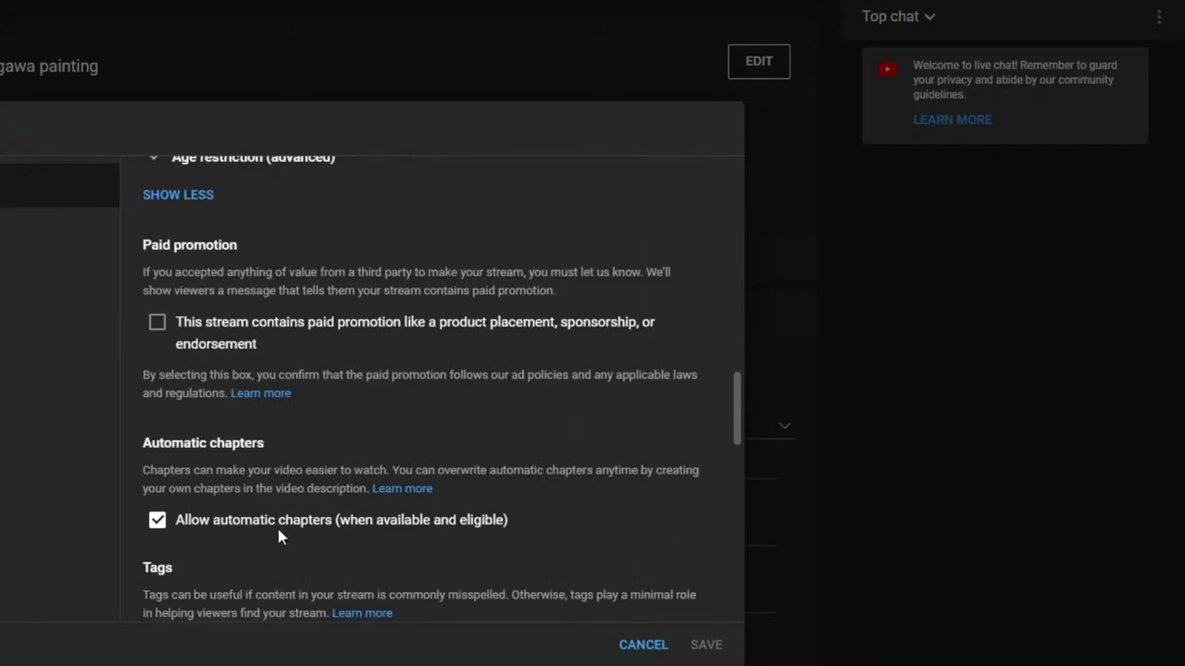
pyautogui.scroll(-5, 280, 537)
pyautogui.scroll(5, 281, 537)
pyautogui.scroll(12, 281, 537)
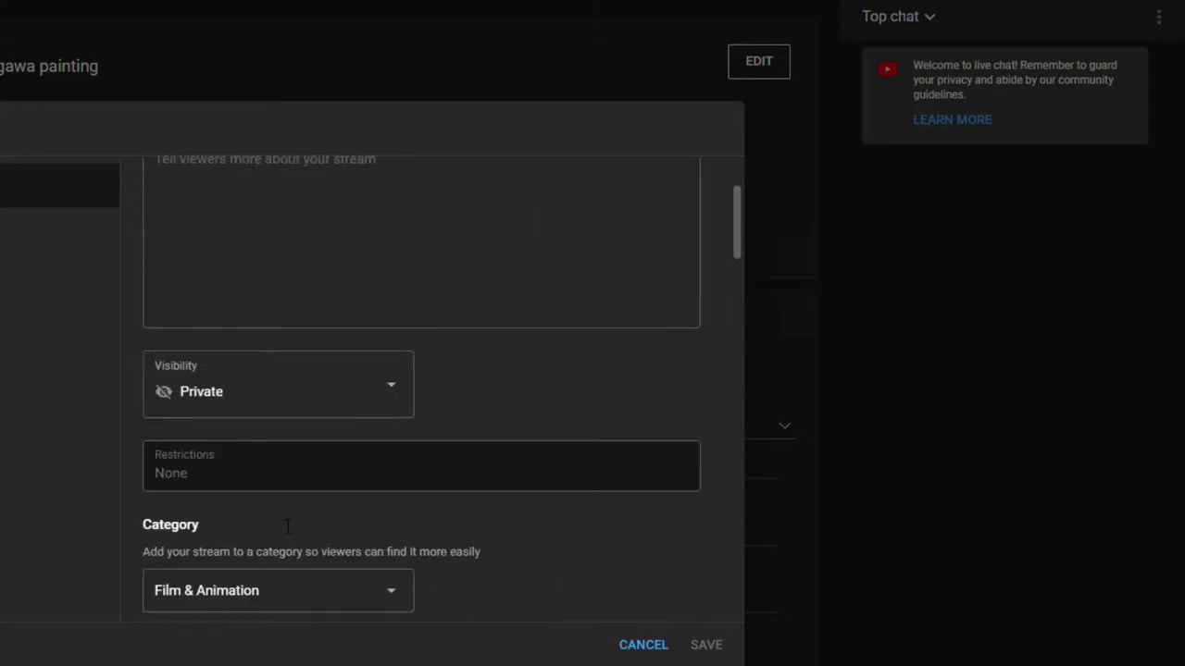
# - Set the stream's visibility to Public and save it
pyautogui.click(379, 539)
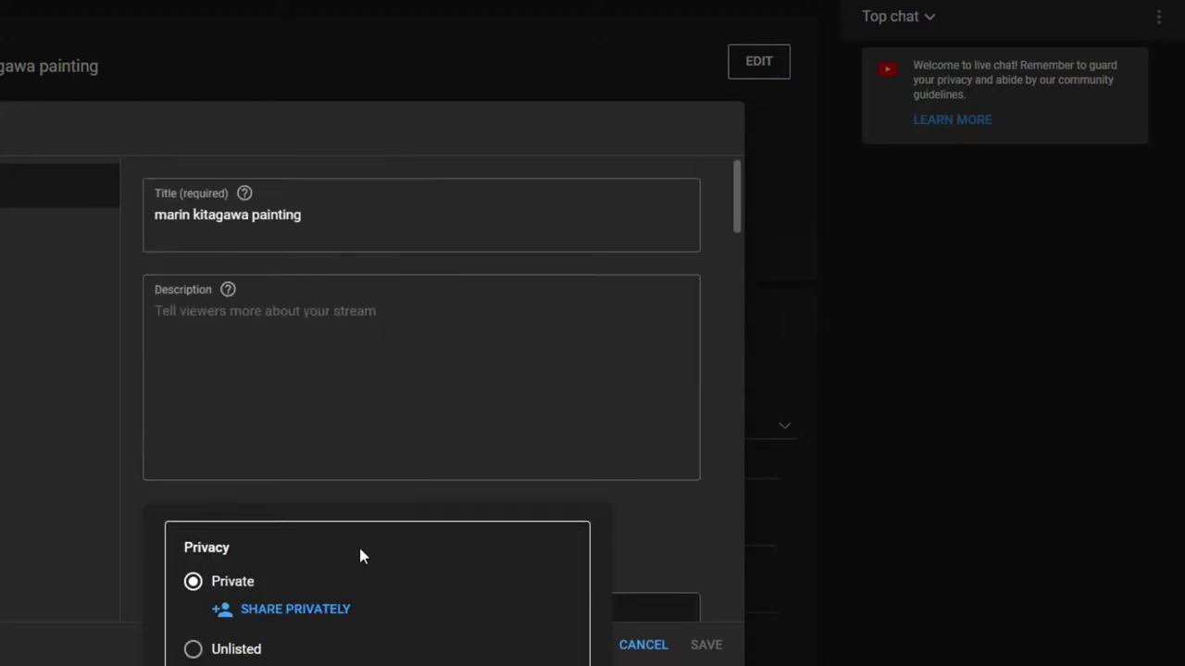
pyautogui.click(393, 663)
pyautogui.click(488, 455)
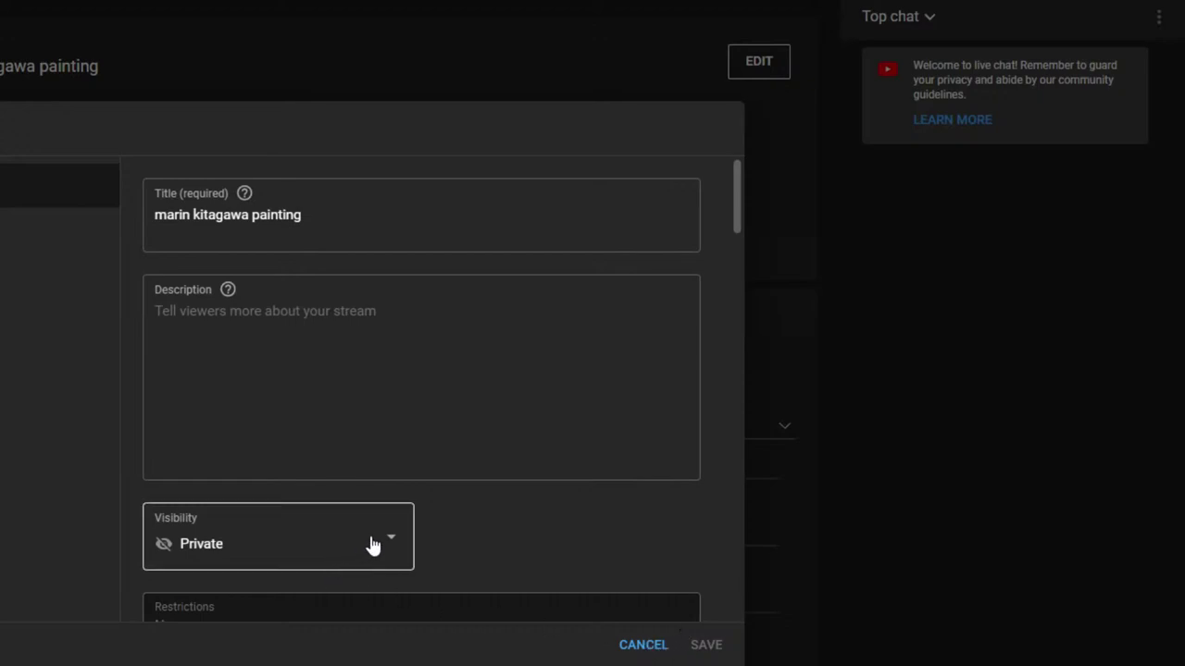
pyautogui.click(350, 561)
pyautogui.click(247, 663)
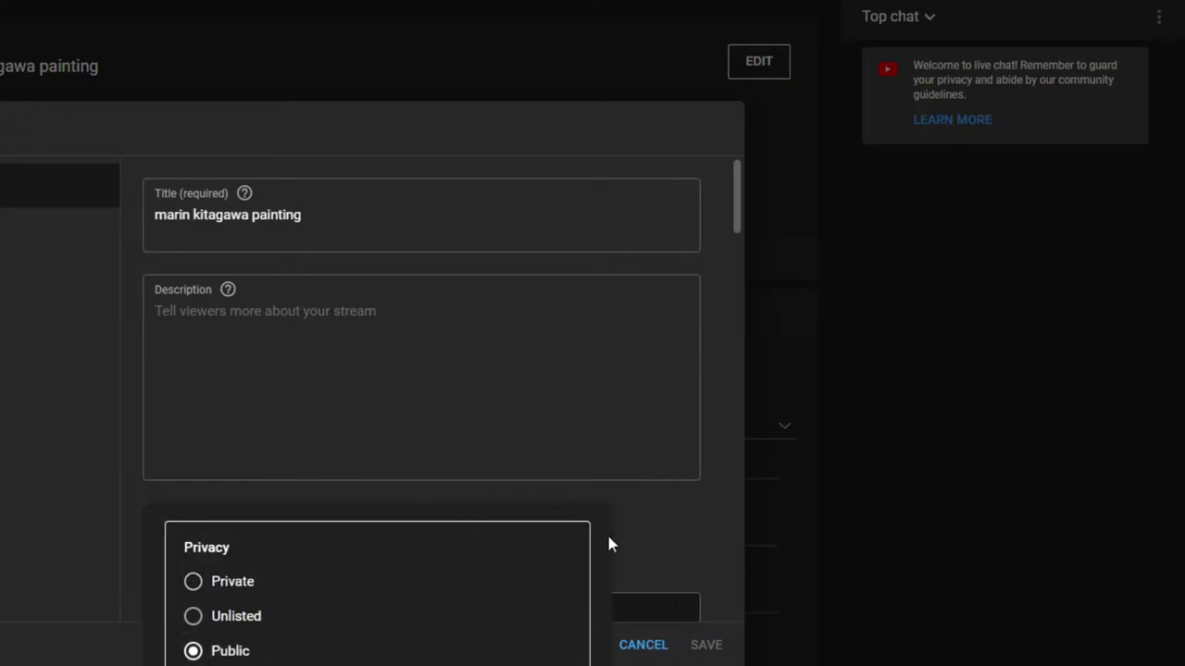
pyautogui.click(706, 646)
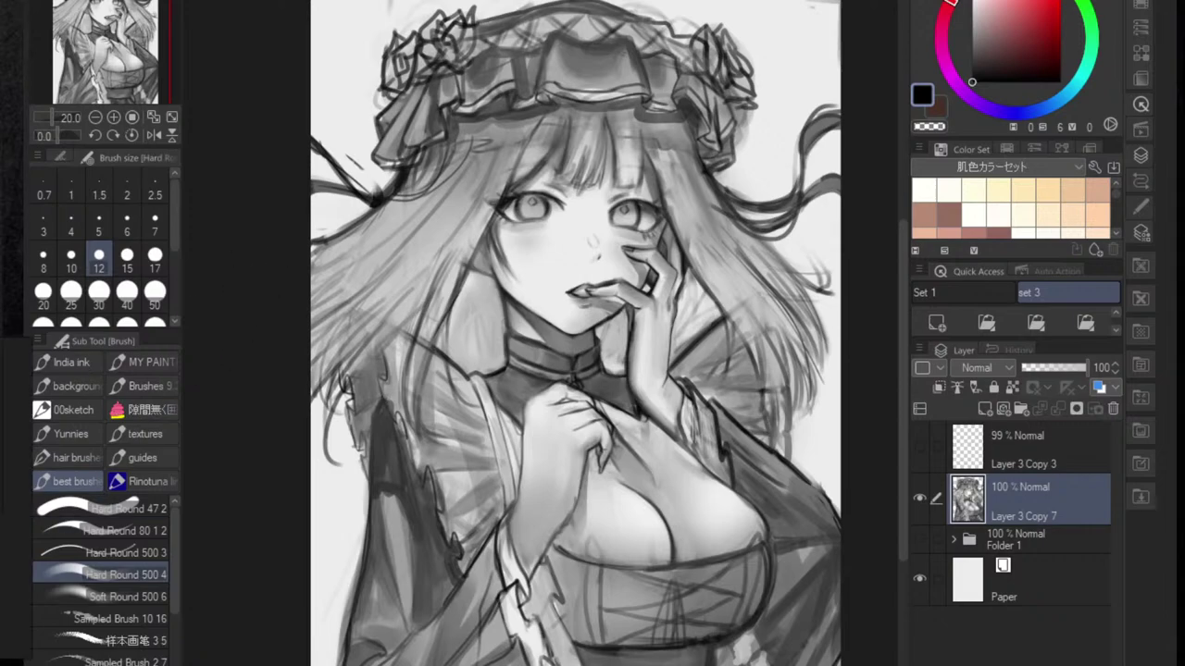
# - Dismiss the Load and context menus, then hide the Layer 3 Copy 7 painting
pyautogui.moveTo(2, 448)
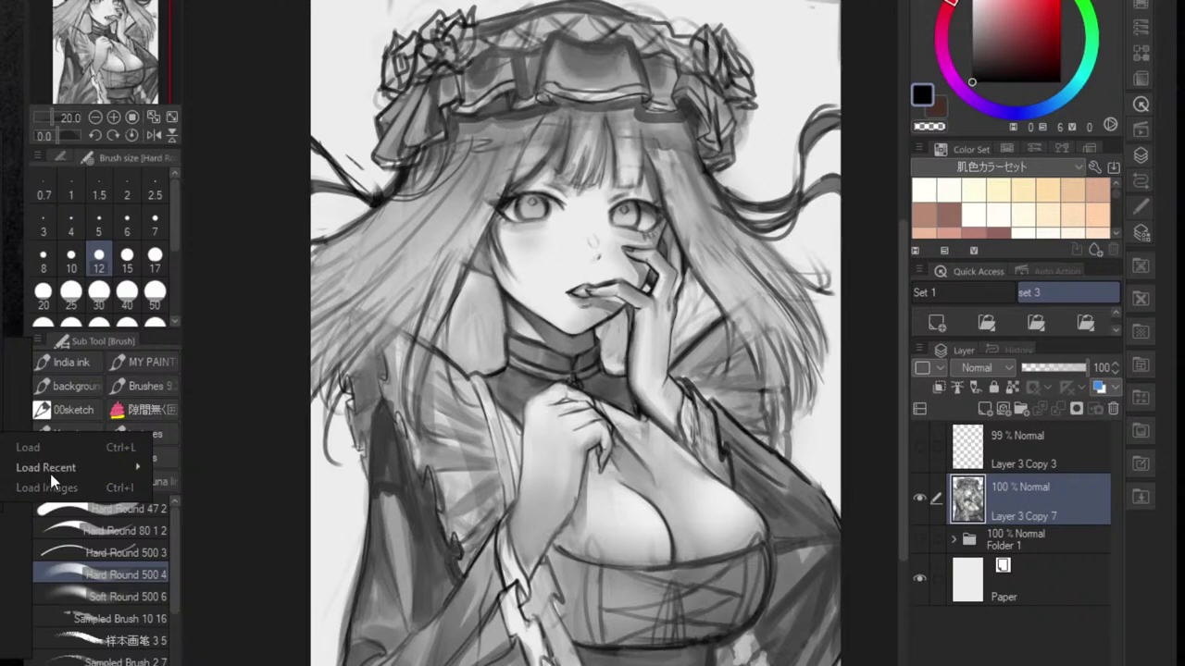
pyautogui.moveTo(52, 479)
pyautogui.click(244, 466)
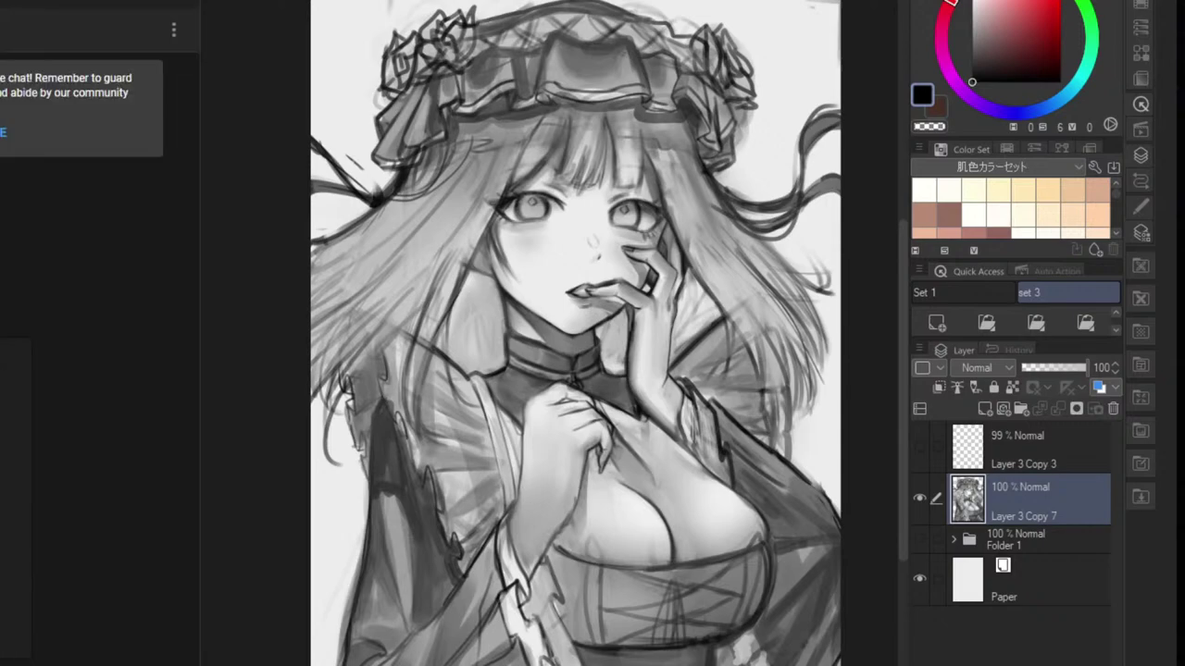
pyautogui.rightClick(2, 529)
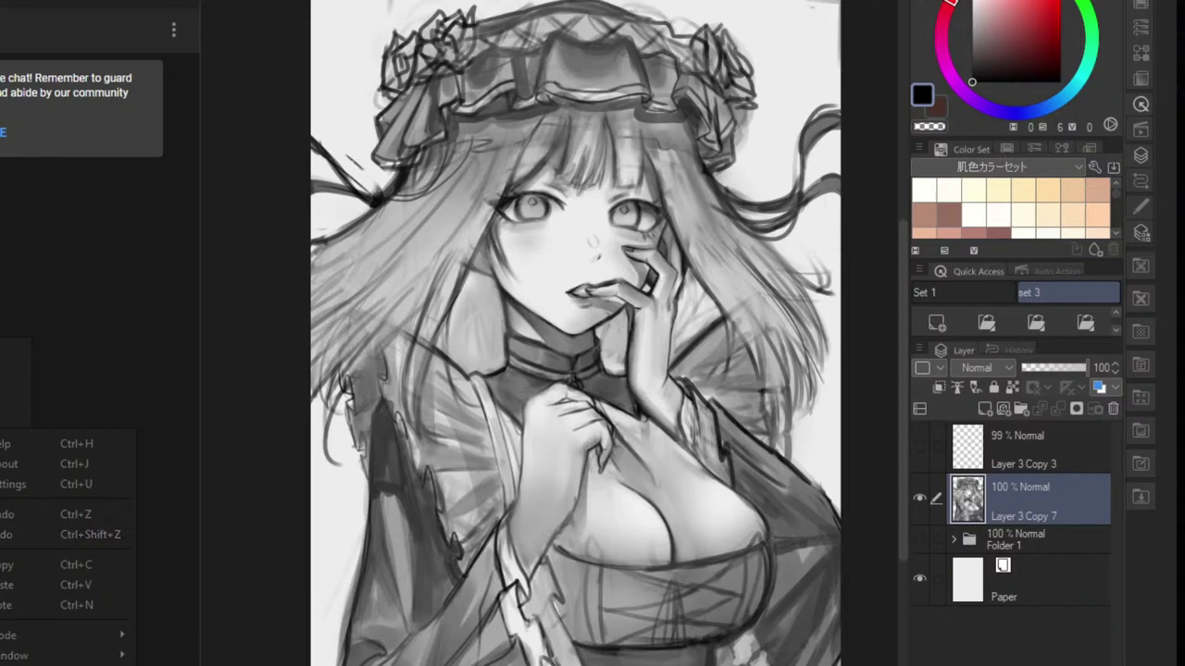
pyautogui.click(1, 663)
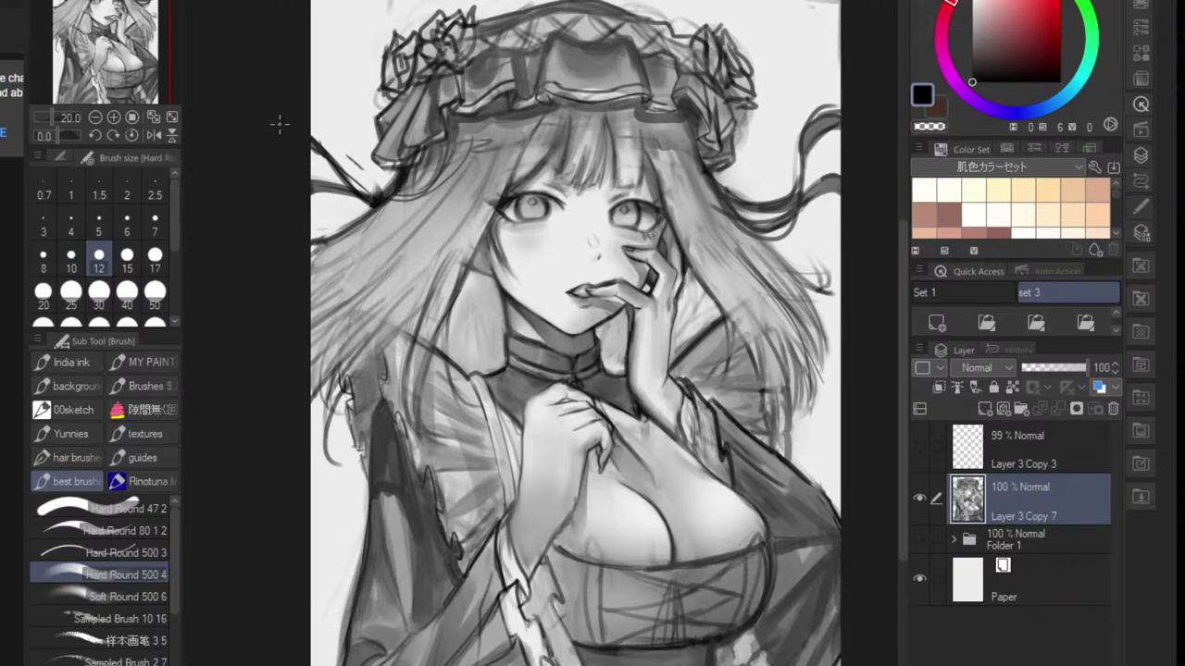
pyautogui.click(919, 500)
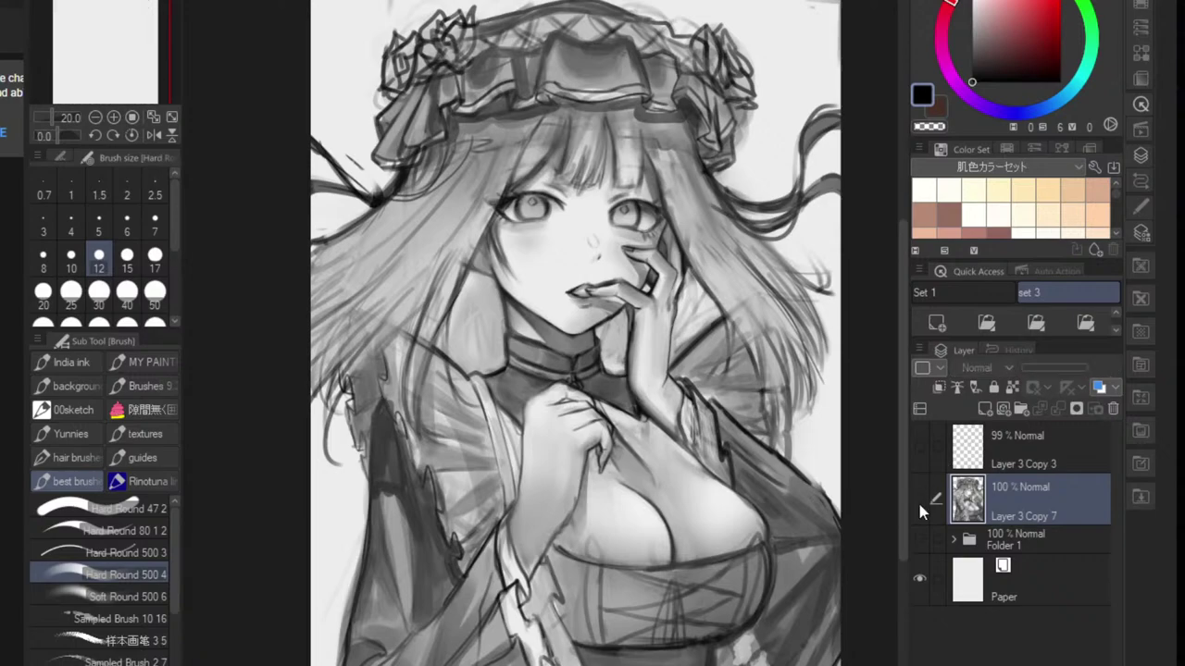
# - Add a new raster layer above the painting and handwrite 'Hello!!' on it
pyautogui.click(940, 322)
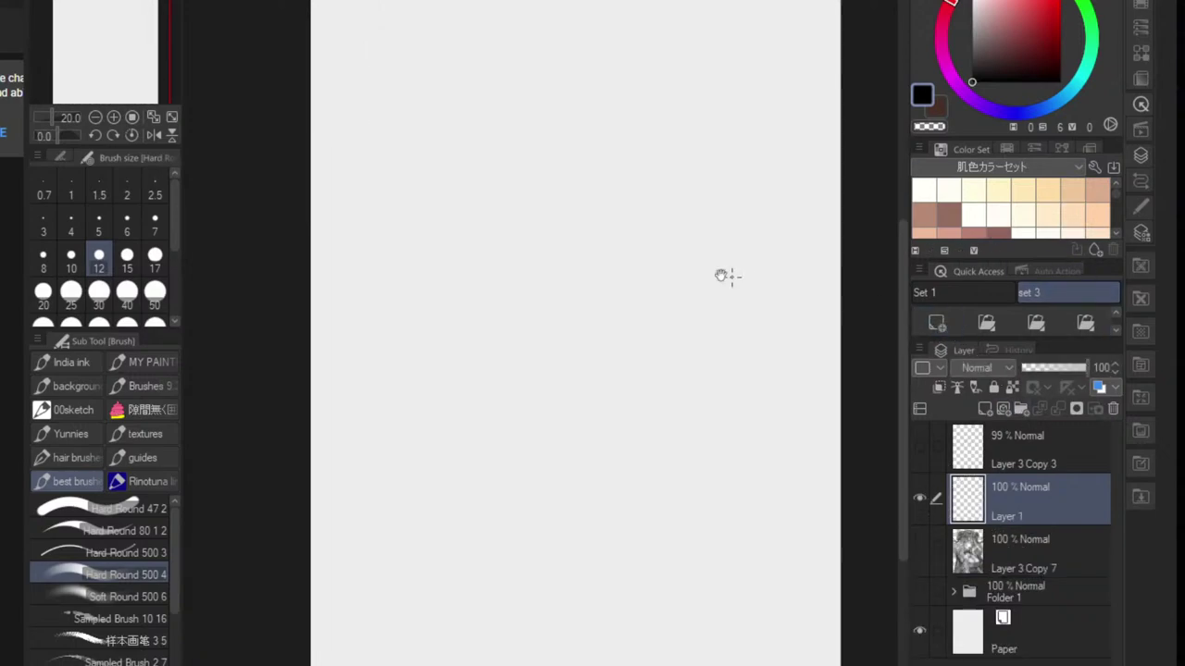
pyautogui.hscroll(2, 648, 250)
pyautogui.moveTo(377, 83); pyautogui.dragTo(389, 131)
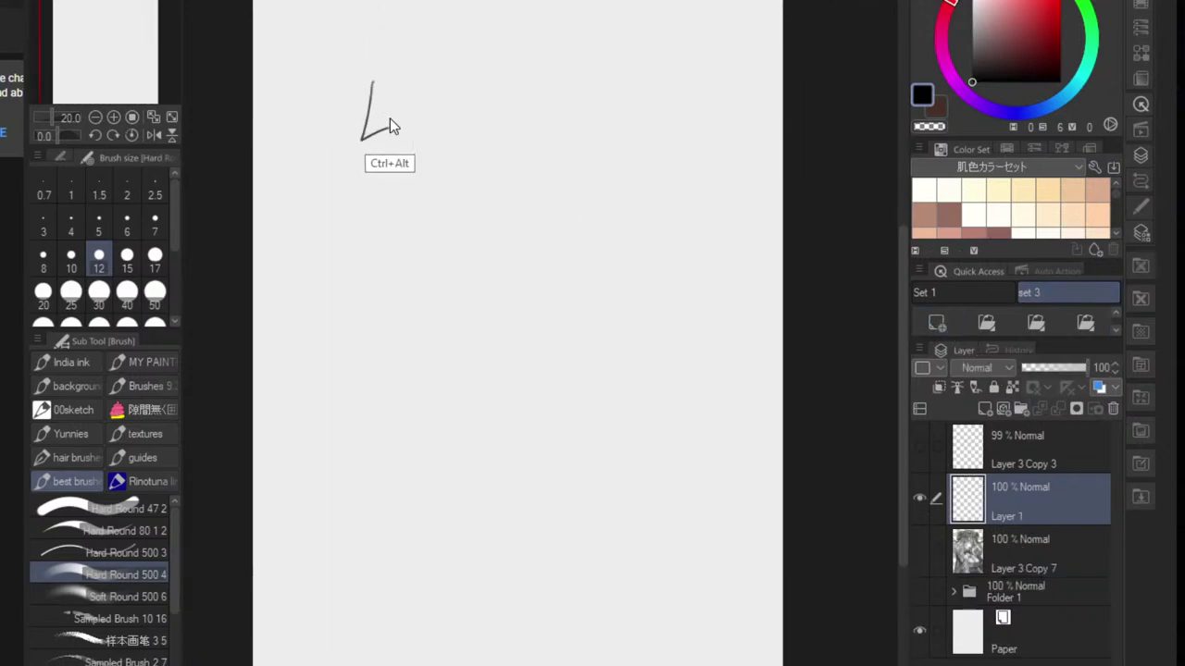
pyautogui.hotkey('ctrl', 'alt', 'z')
pyautogui.moveTo(369, 87)
pyautogui.mouseDown()
pyautogui.moveTo(355, 159)
pyautogui.moveTo(379, 128)
pyautogui.mouseUp()
pyautogui.moveTo(385, 99)
pyautogui.mouseDown()
pyautogui.moveTo(376, 155)
pyautogui.moveTo(410, 159)
pyautogui.moveTo(423, 145)
pyautogui.mouseUp()
pyautogui.moveTo(431, 93); pyautogui.dragTo(428, 160)
pyautogui.moveTo(451, 101)
pyautogui.mouseDown()
pyautogui.moveTo(450, 162)
pyautogui.moveTo(467, 152)
pyautogui.mouseUp()
pyautogui.moveTo(474, 132); pyautogui.dragTo(465, 139)
pyautogui.click(521, 150)
pyautogui.moveTo(514, 90)
pyautogui.mouseDown()
pyautogui.moveTo(519, 135)
pyautogui.moveTo(542, 139)
pyautogui.mouseUp()
pyautogui.click(547, 153)
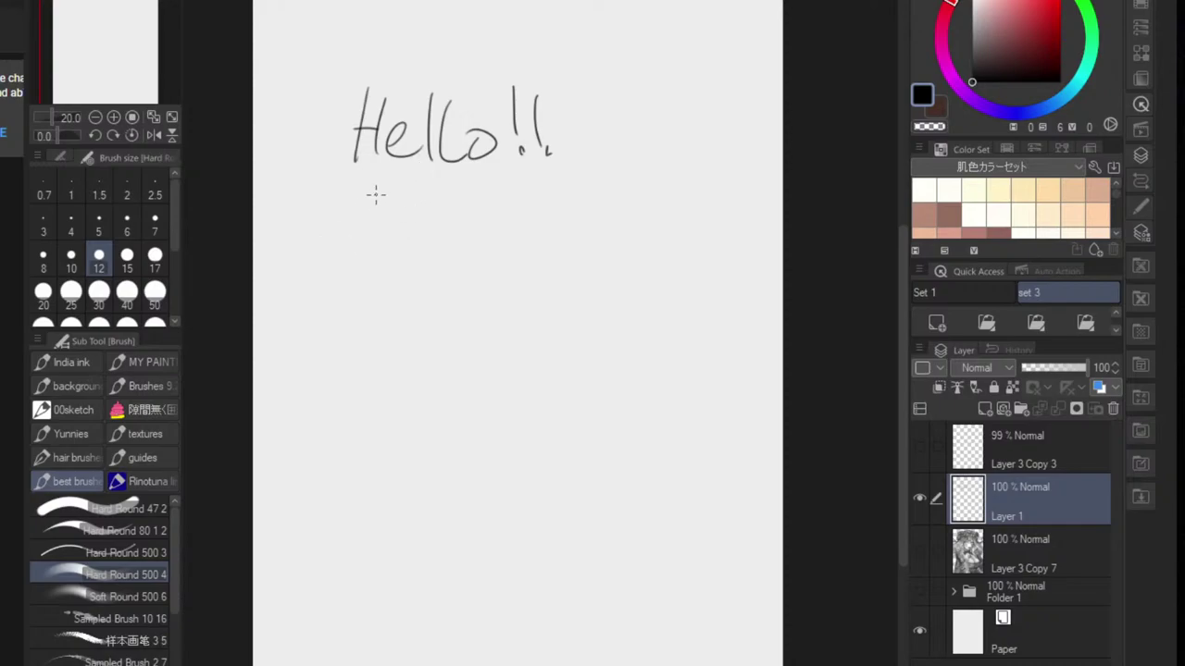
# - Underline the greeting, doodle a small pot-bodied character, then clear the layer with Delete
pyautogui.moveTo(345, 188); pyautogui.dragTo(527, 175)
pyautogui.moveTo(347, 212); pyautogui.dragTo(485, 196)
pyautogui.moveTo(390, 272); pyautogui.dragTo(394, 272)
pyautogui.moveTo(504, 268); pyautogui.dragTo(518, 267)
pyautogui.moveTo(422, 288)
pyautogui.mouseDown()
pyautogui.moveTo(454, 314)
pyautogui.moveTo(426, 290)
pyautogui.mouseUp()
pyautogui.moveTo(363, 246)
pyautogui.mouseDown()
pyautogui.moveTo(345, 285)
pyautogui.moveTo(381, 339)
pyautogui.mouseUp()
pyautogui.moveTo(559, 248); pyautogui.dragTo(565, 324)
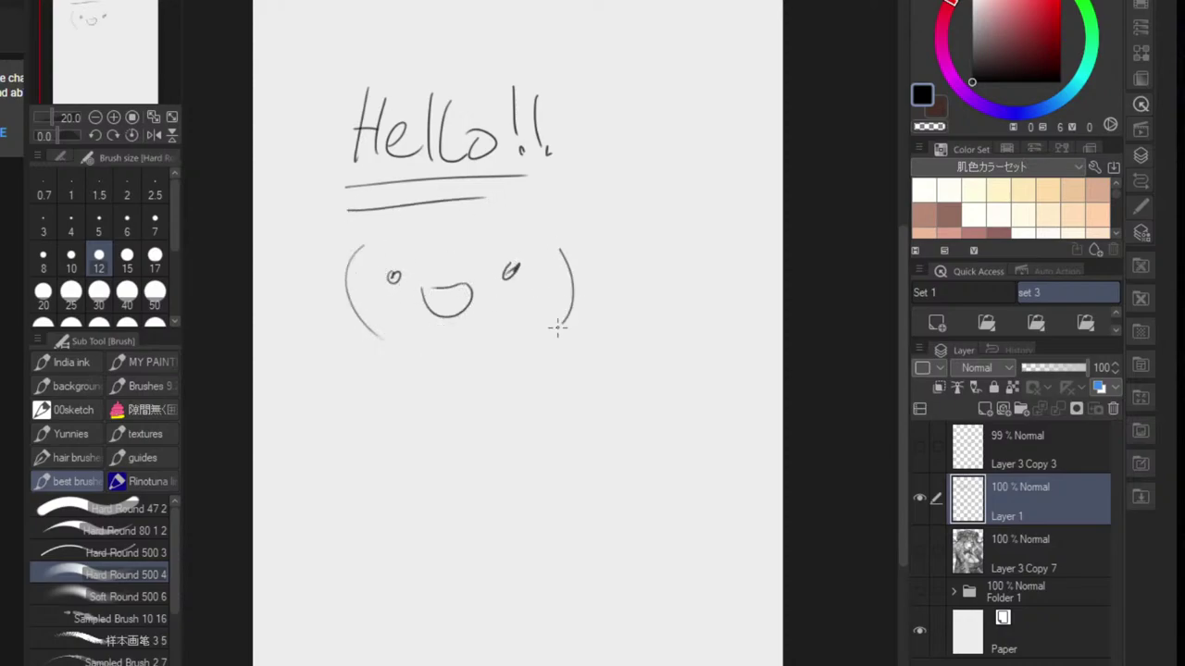
pyautogui.moveTo(355, 352); pyautogui.dragTo(300, 305)
pyautogui.moveTo(554, 361)
pyautogui.mouseDown()
pyautogui.moveTo(563, 335)
pyautogui.moveTo(602, 315)
pyautogui.mouseUp()
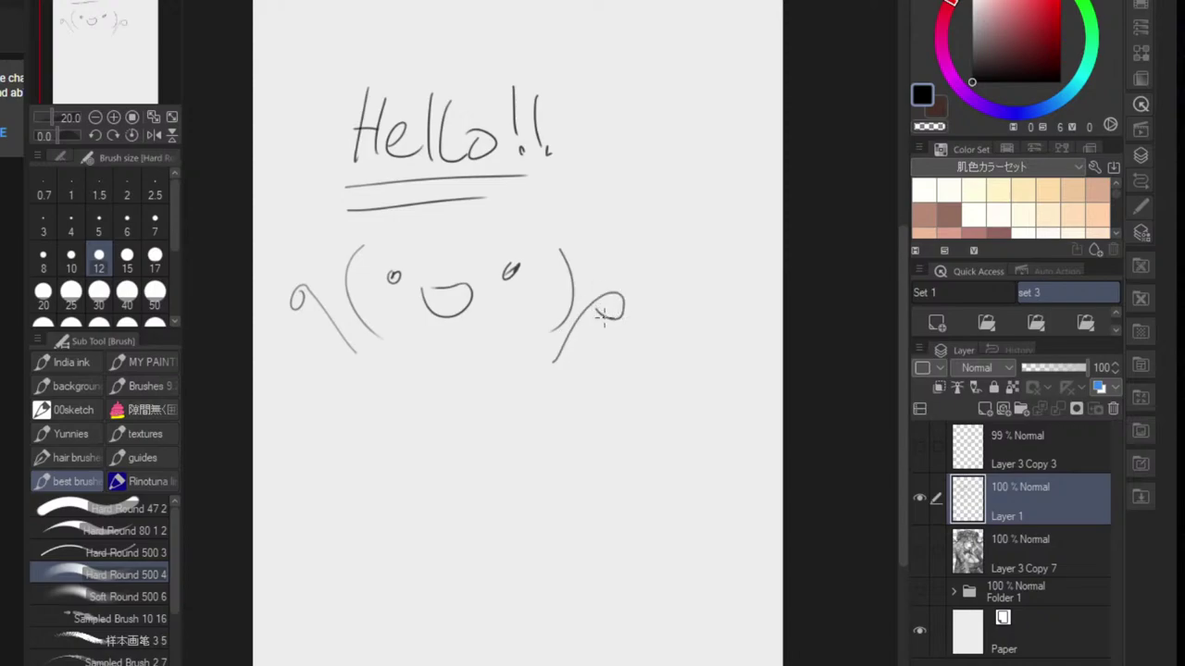
pyautogui.moveTo(379, 350); pyautogui.dragTo(497, 411)
pyautogui.moveTo(554, 357)
pyautogui.mouseDown()
pyautogui.moveTo(502, 405)
pyautogui.moveTo(520, 399)
pyautogui.mouseUp()
pyautogui.press('Delete')
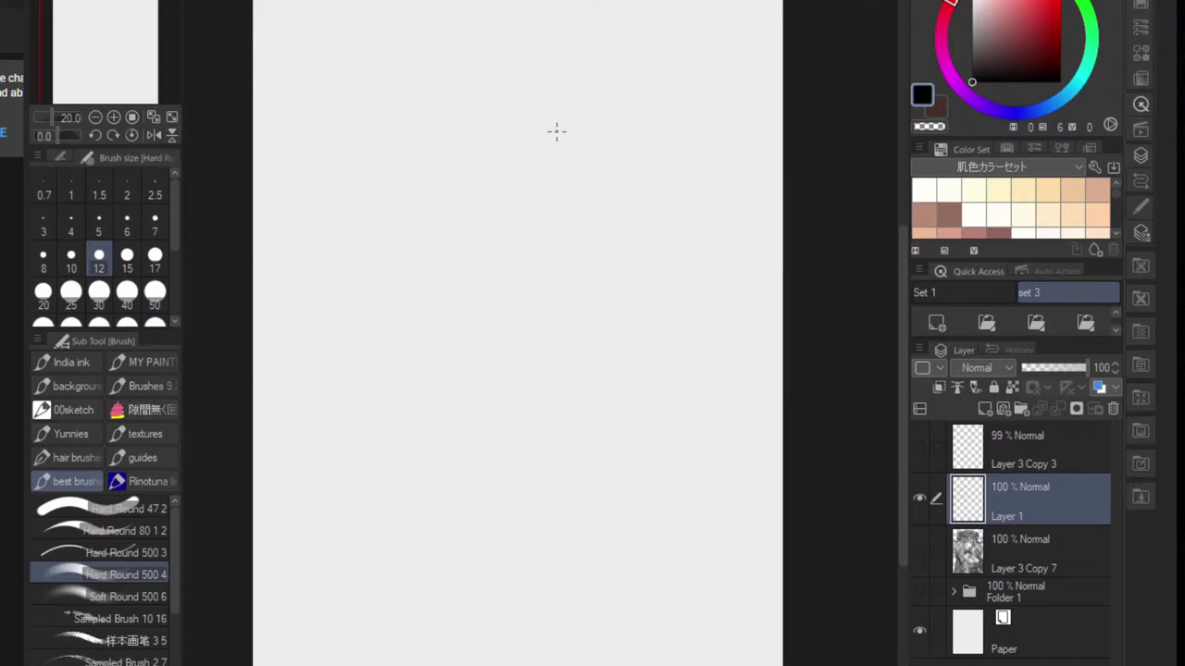
# - Show Layer 3 Copy 7 again and select it as the active layer
pyautogui.click(919, 550)
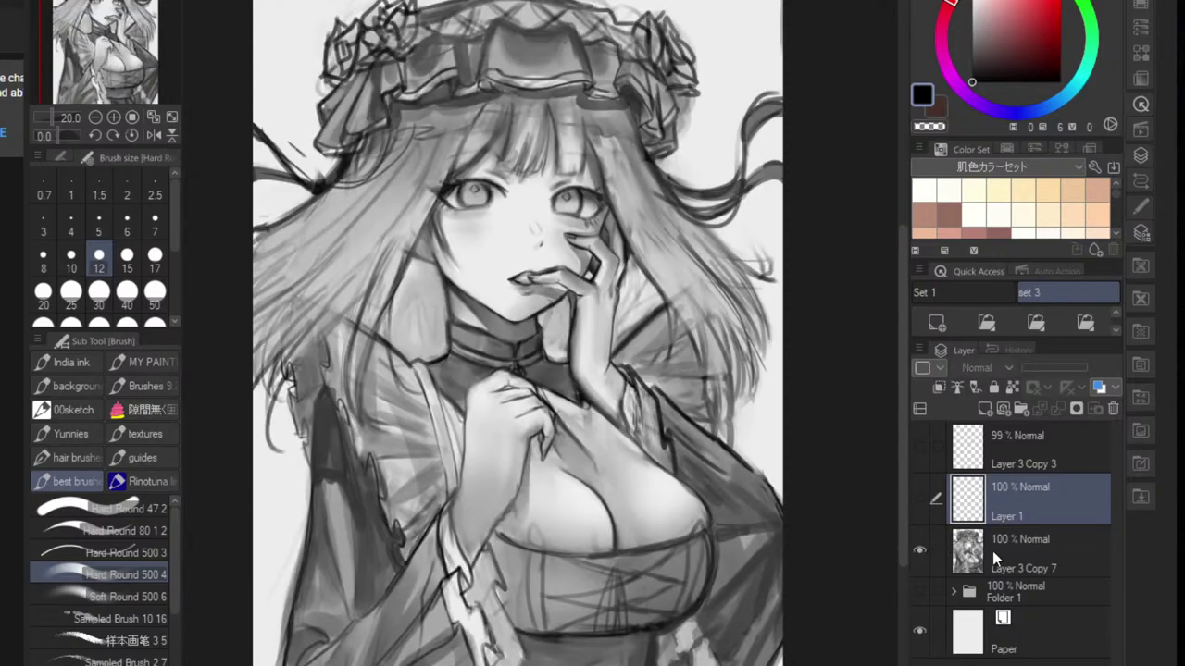
pyautogui.click(1022, 550)
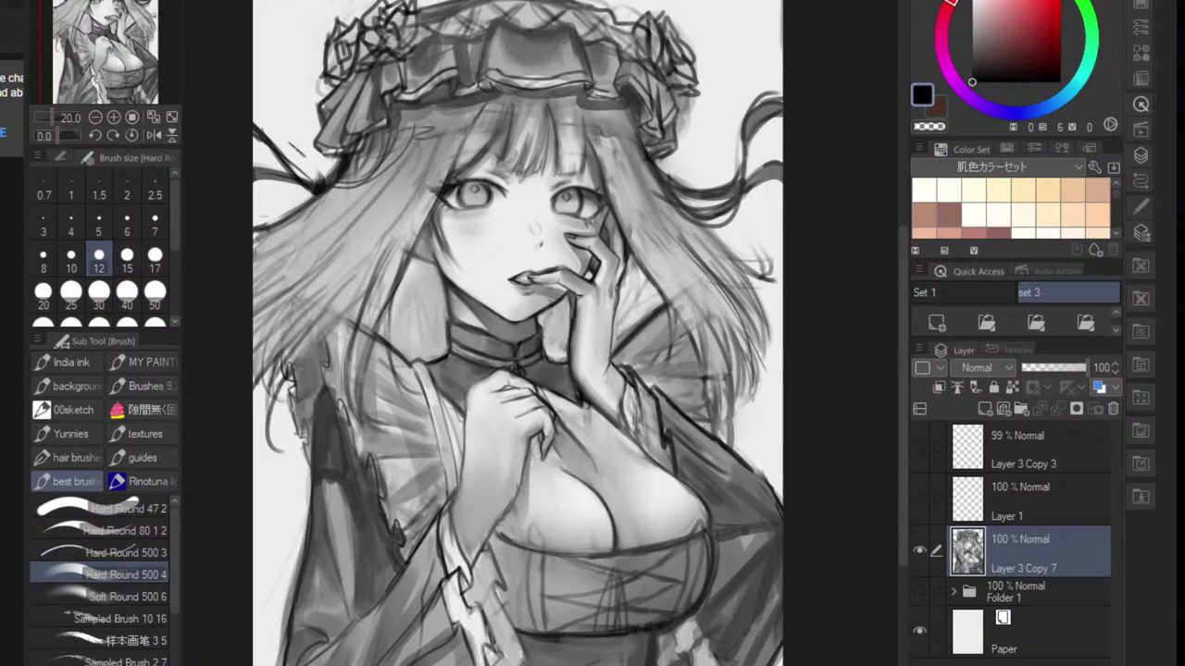
pyautogui.hotkey('alt', 'Tab')
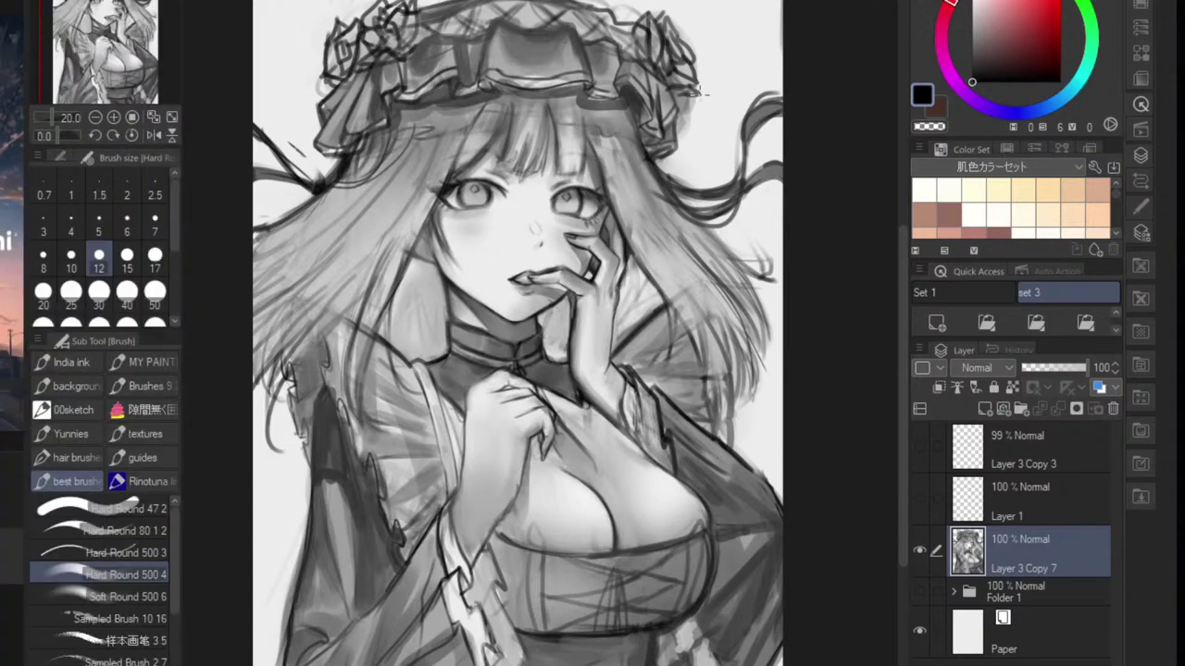
pyautogui.scroll(1, 652, 375)
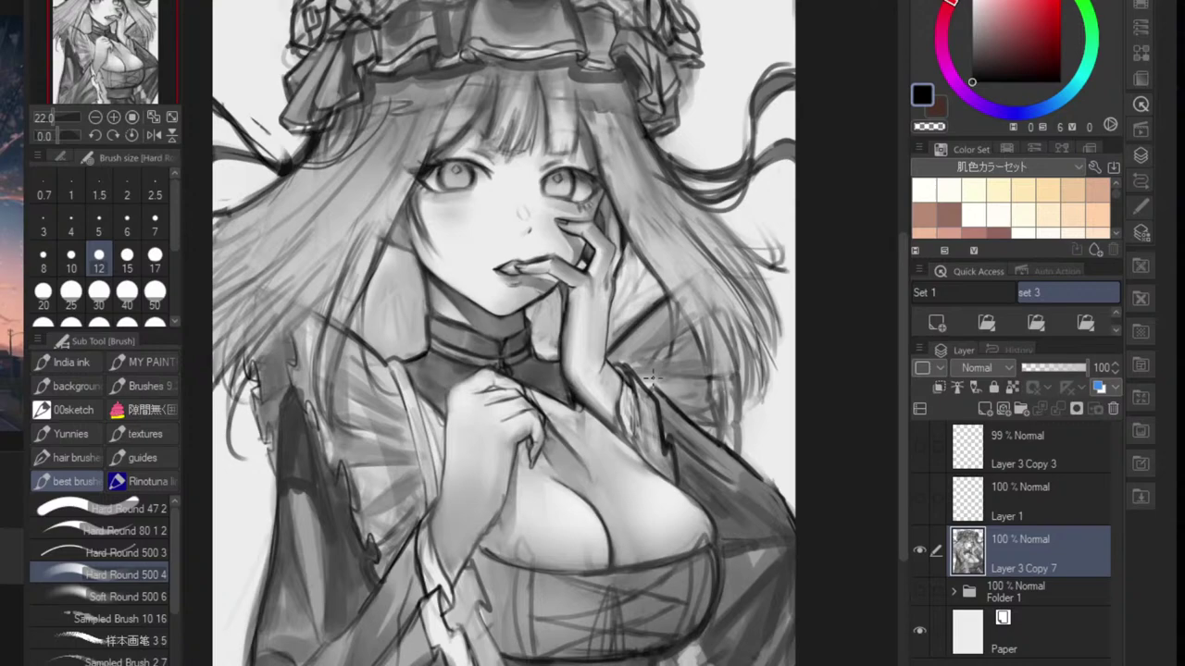
# - Add lettering at the canvas top, then bring the browser forward and skip the YouTube ad
pyautogui.moveTo(722, 1)
pyautogui.mouseDown()
pyautogui.moveTo(727, 19)
pyautogui.moveTo(735, 6)
pyautogui.moveTo(772, 4)
pyautogui.mouseUp()
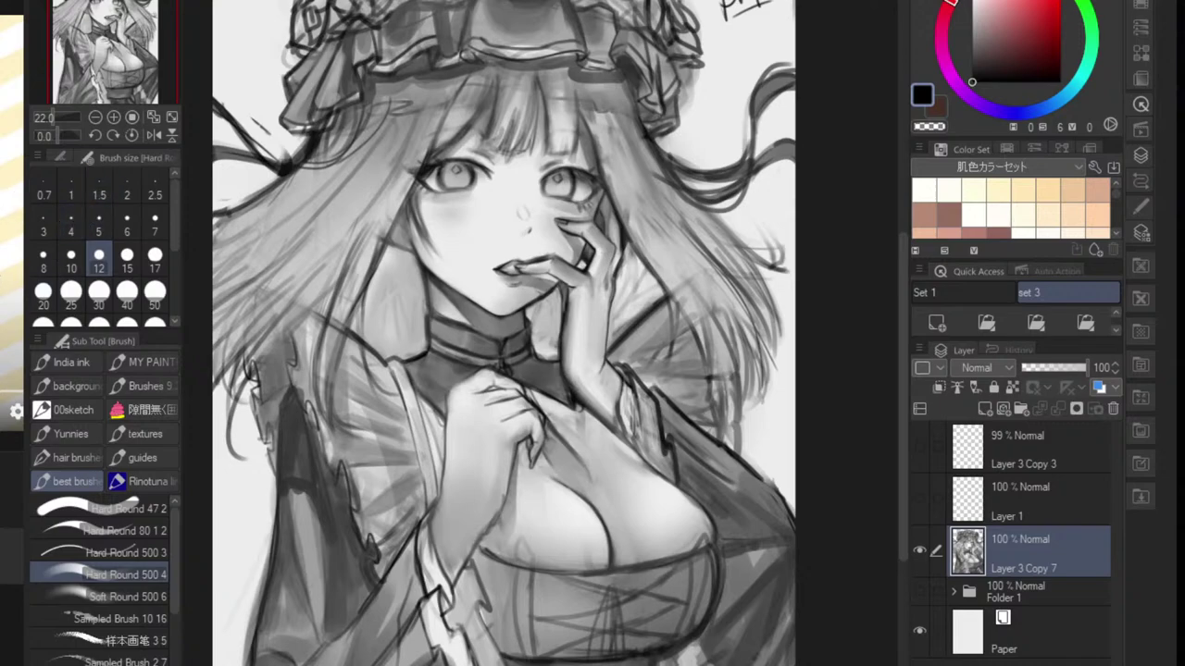
pyautogui.click(17, 411)
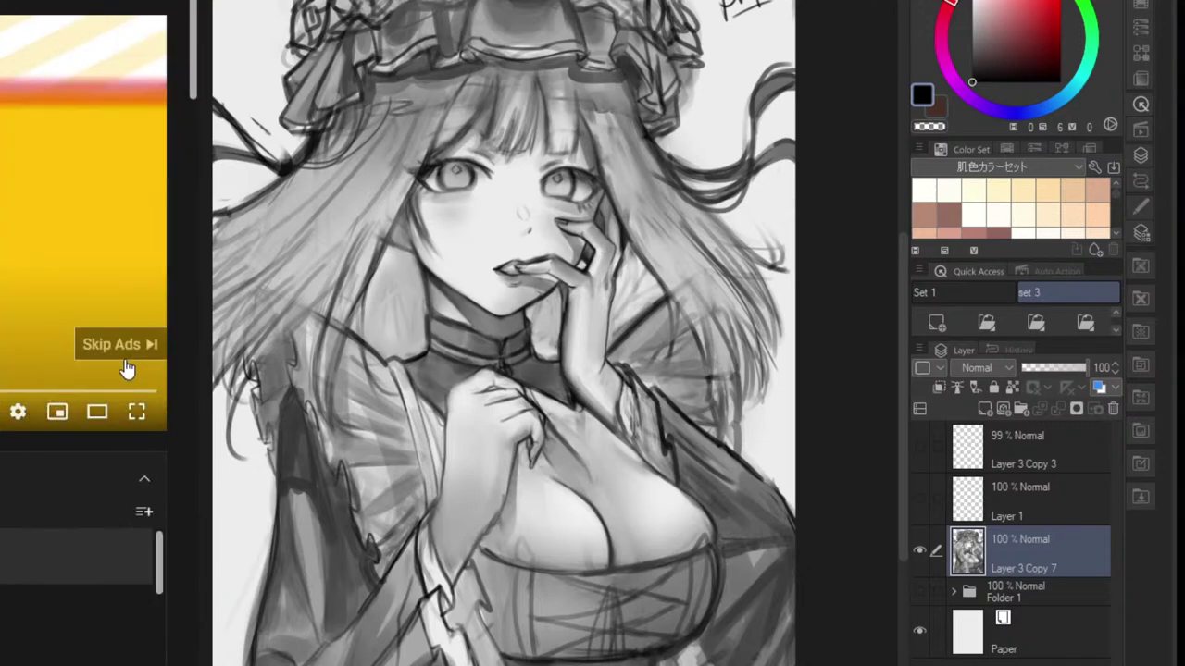
pyautogui.click(130, 347)
pyautogui.hotkey('alt', 'Tab')
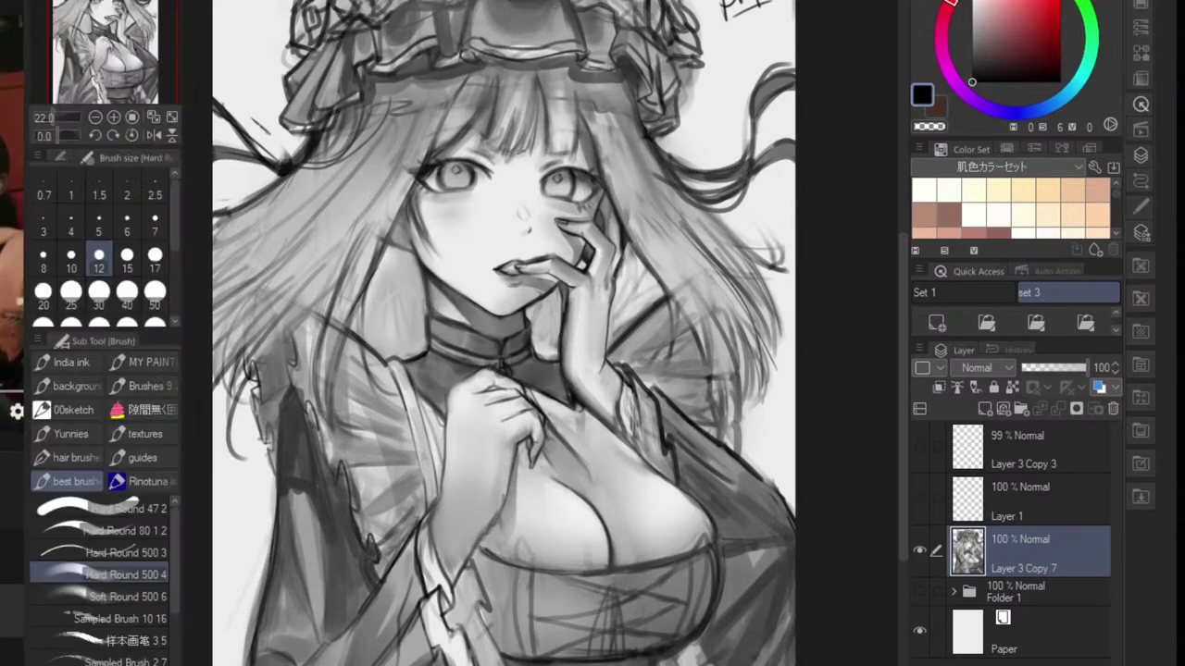
pyautogui.hotkey('alt', 'Tab')
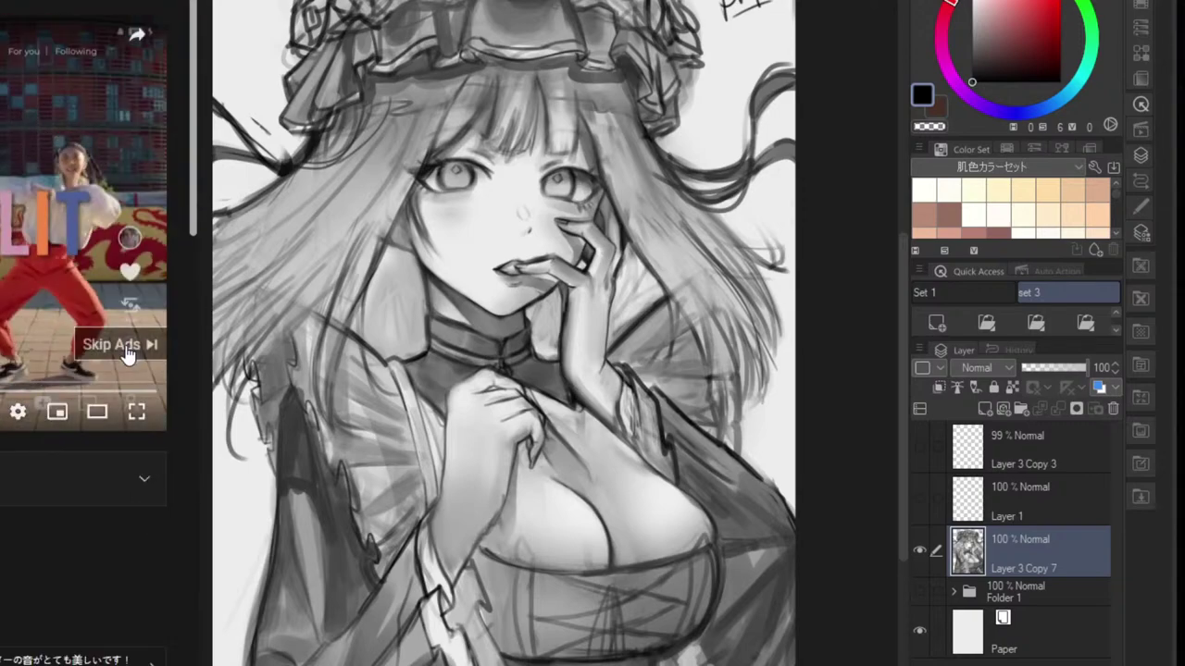
pyautogui.click(134, 341)
# - Glance at the YouTube video, then return focus to Clip Studio Paint in front
pyautogui.hotkey('alt', 'Tab')
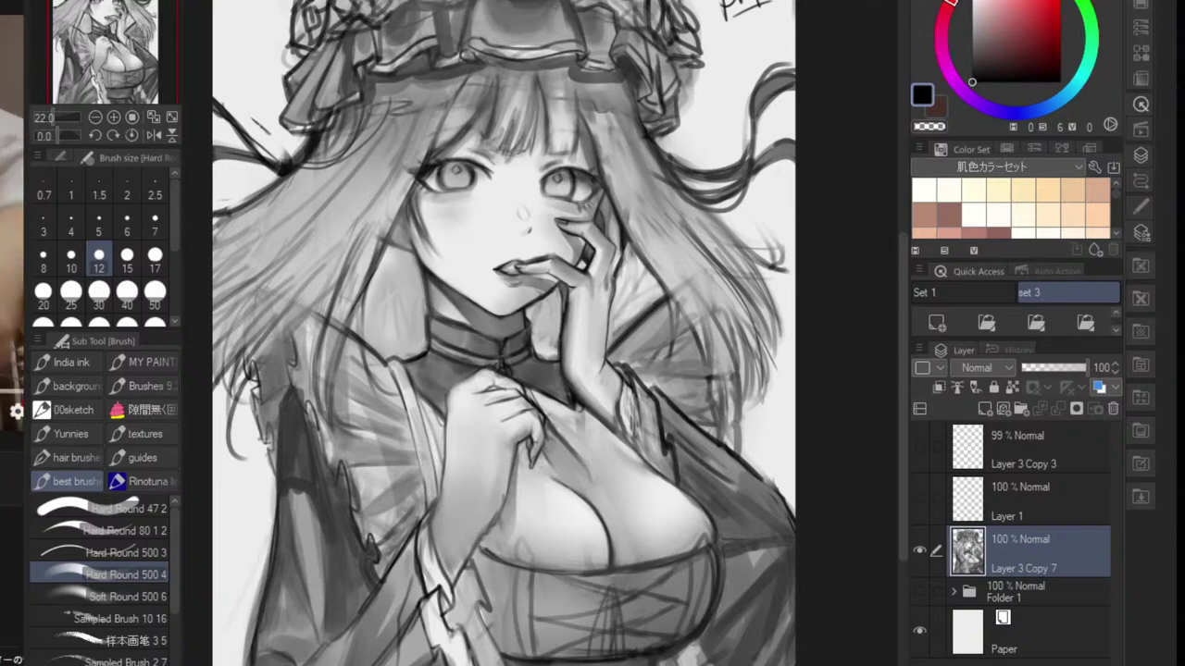
pyautogui.hotkey('alt', 'Tab')
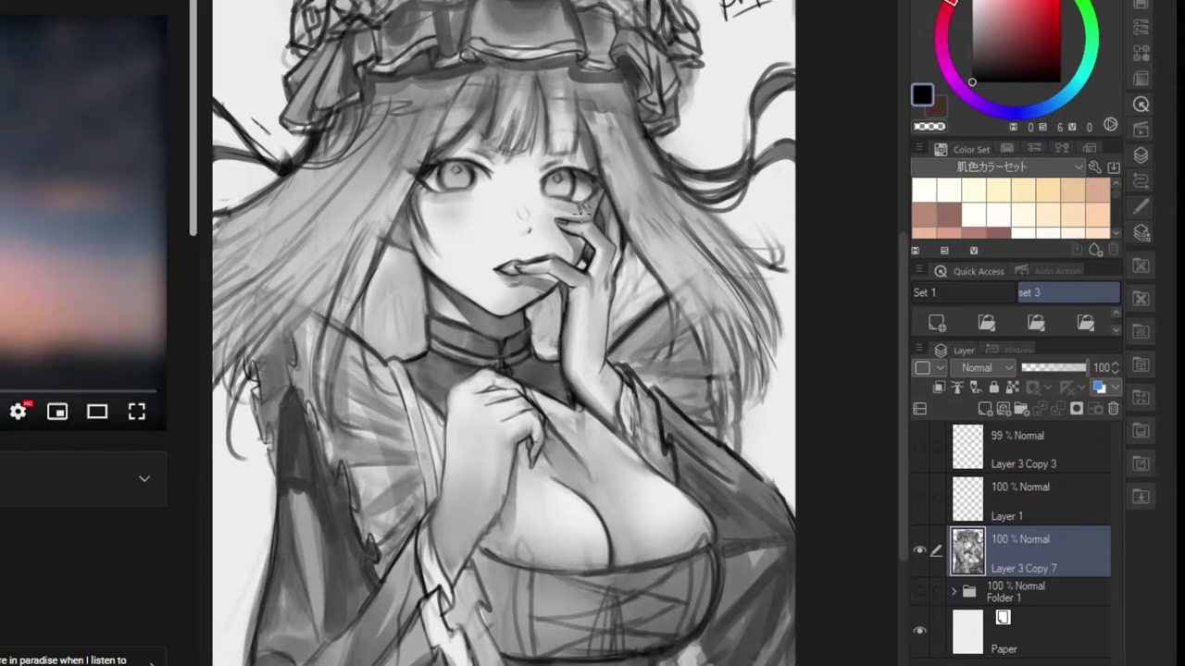
pyautogui.click(859, 129)
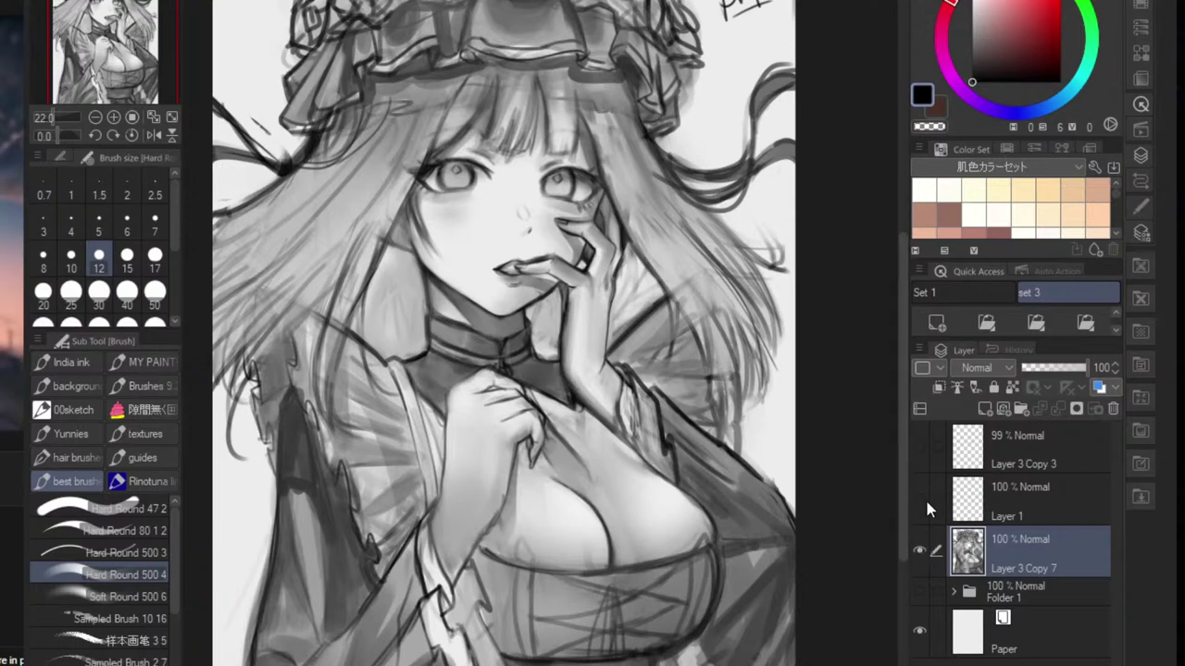
# - Hide the painting, handwrite 'ok!!' on a new layer, then hide and delete that layer
pyautogui.click(919, 553)
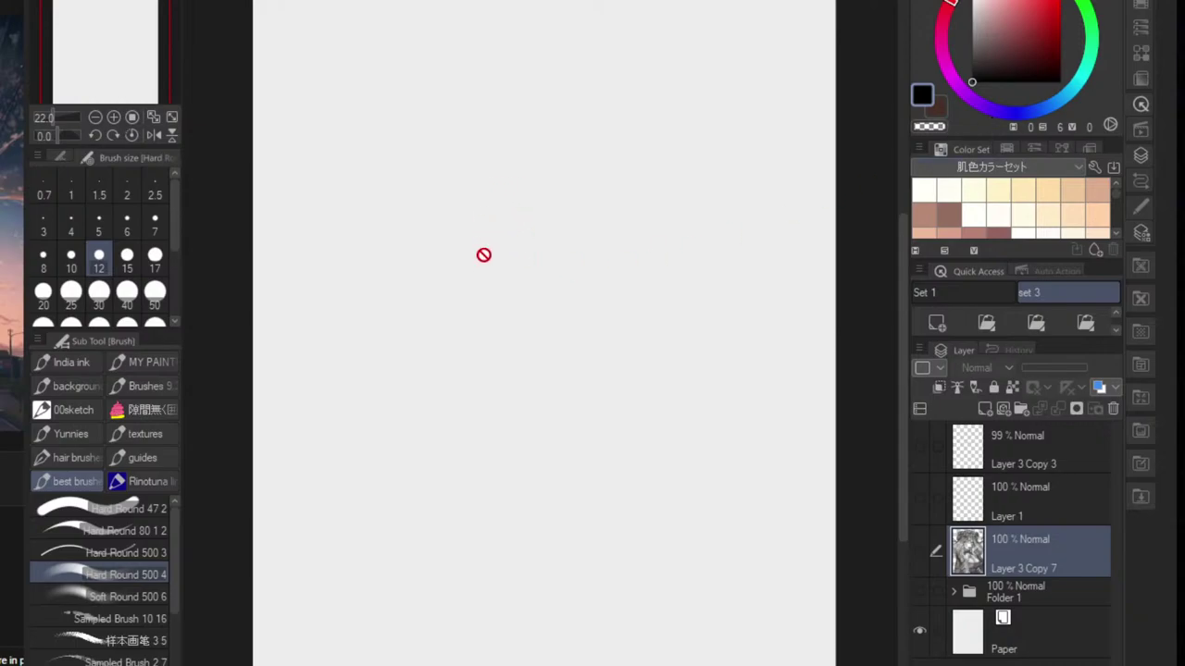
pyautogui.click(937, 322)
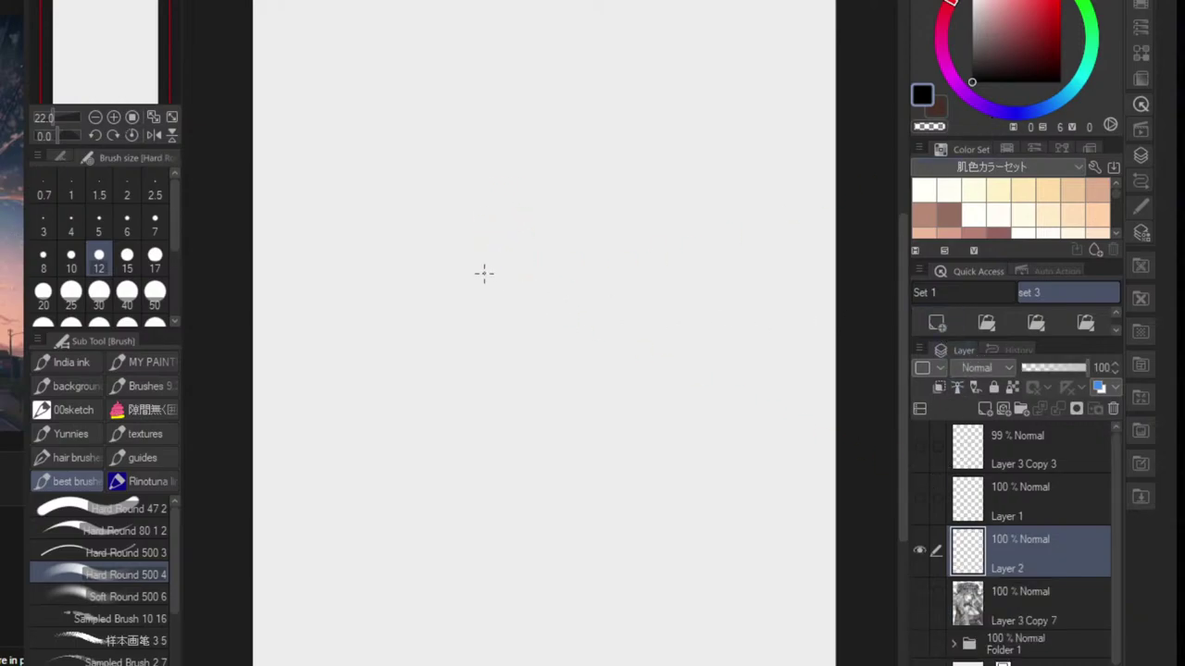
pyautogui.moveTo(474, 256); pyautogui.dragTo(490, 289)
pyautogui.moveTo(494, 277); pyautogui.dragTo(533, 277)
pyautogui.moveTo(453, 341)
pyautogui.mouseDown()
pyautogui.moveTo(435, 384)
pyautogui.moveTo(462, 344)
pyautogui.mouseUp()
pyautogui.moveTo(472, 369); pyautogui.dragTo(593, 334)
pyautogui.moveTo(600, 289)
pyautogui.mouseDown()
pyautogui.moveTo(602, 352)
pyautogui.moveTo(619, 347)
pyautogui.mouseUp()
pyautogui.click(604, 363)
pyautogui.click(622, 354)
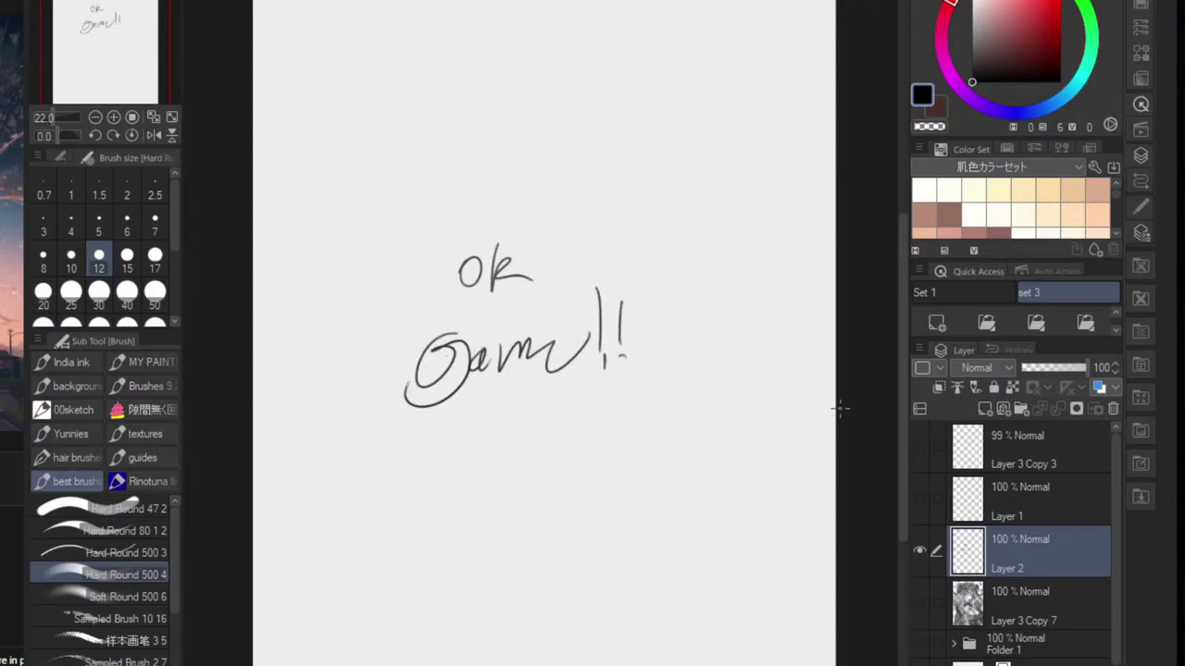
pyautogui.click(921, 550)
pyautogui.click(1111, 410)
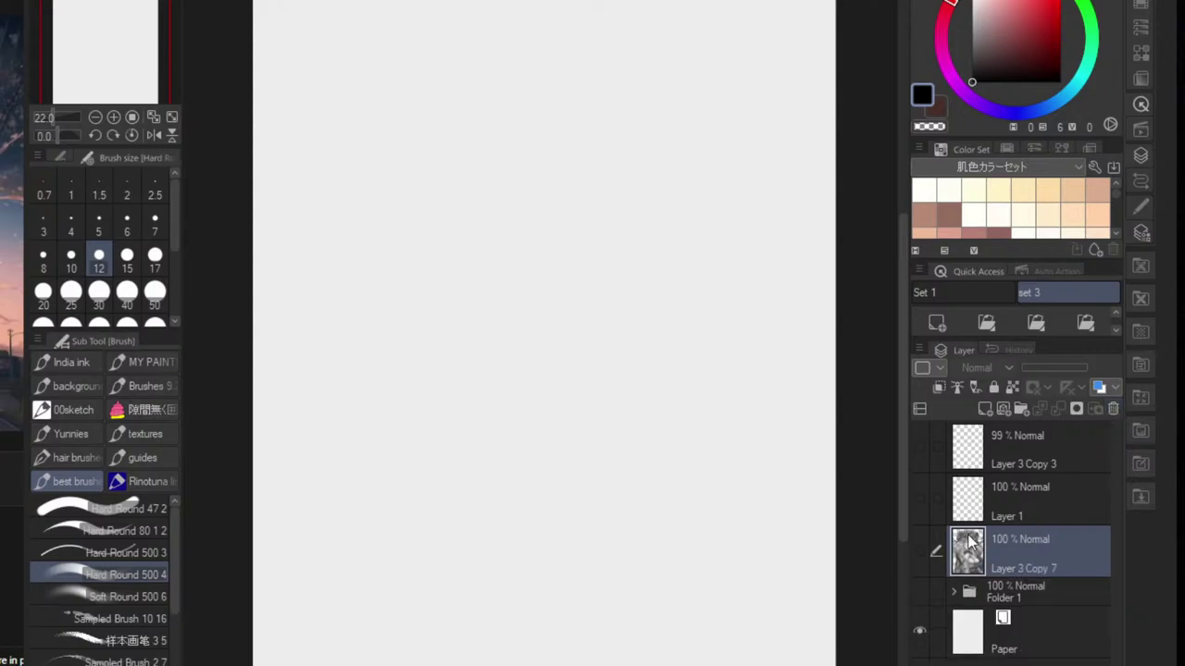
# - Erase the BRB lettering at the top right with the Hard eraser, then return to the brush
pyautogui.scroll(-1, 734, 247)
pyautogui.press('e')
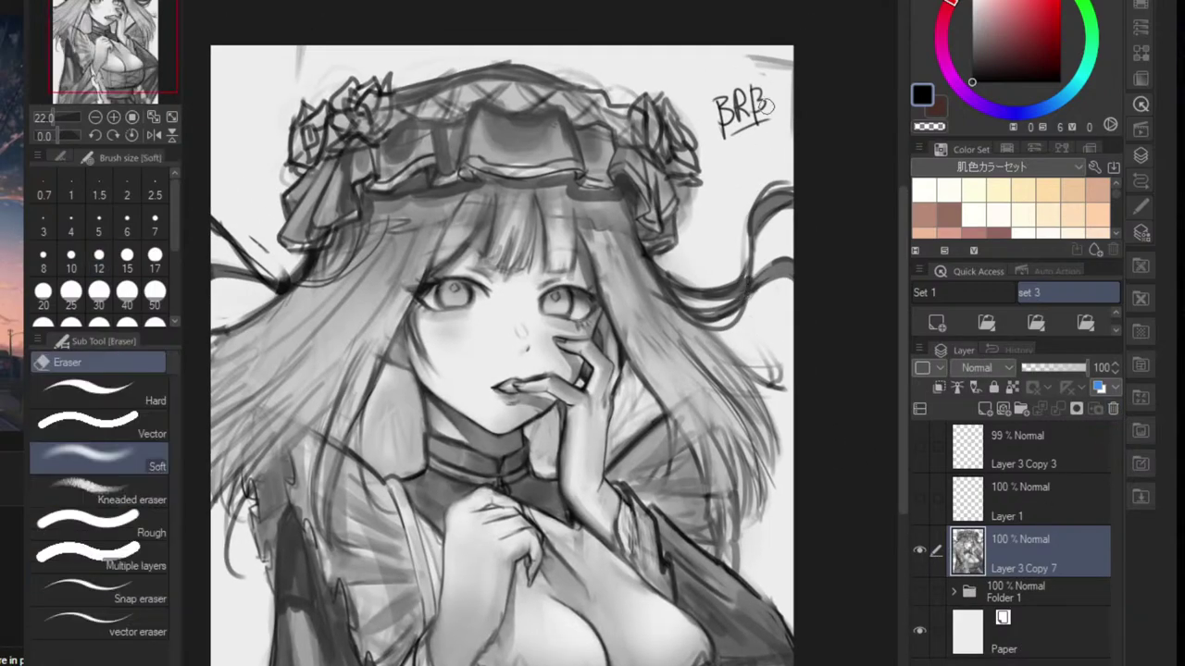
pyautogui.click(99, 398)
pyautogui.moveTo(726, 130)
pyautogui.mouseDown()
pyautogui.moveTo(722, 104)
pyautogui.moveTo(722, 151)
pyautogui.moveTo(759, 121)
pyautogui.moveTo(765, 71)
pyautogui.moveTo(791, 67)
pyautogui.moveTo(755, 139)
pyautogui.mouseUp()
pyautogui.moveTo(769, 185)
pyautogui.mouseDown()
pyautogui.moveTo(769, 150)
pyautogui.moveTo(643, 215)
pyautogui.moveTo(666, 250)
pyautogui.mouseUp()
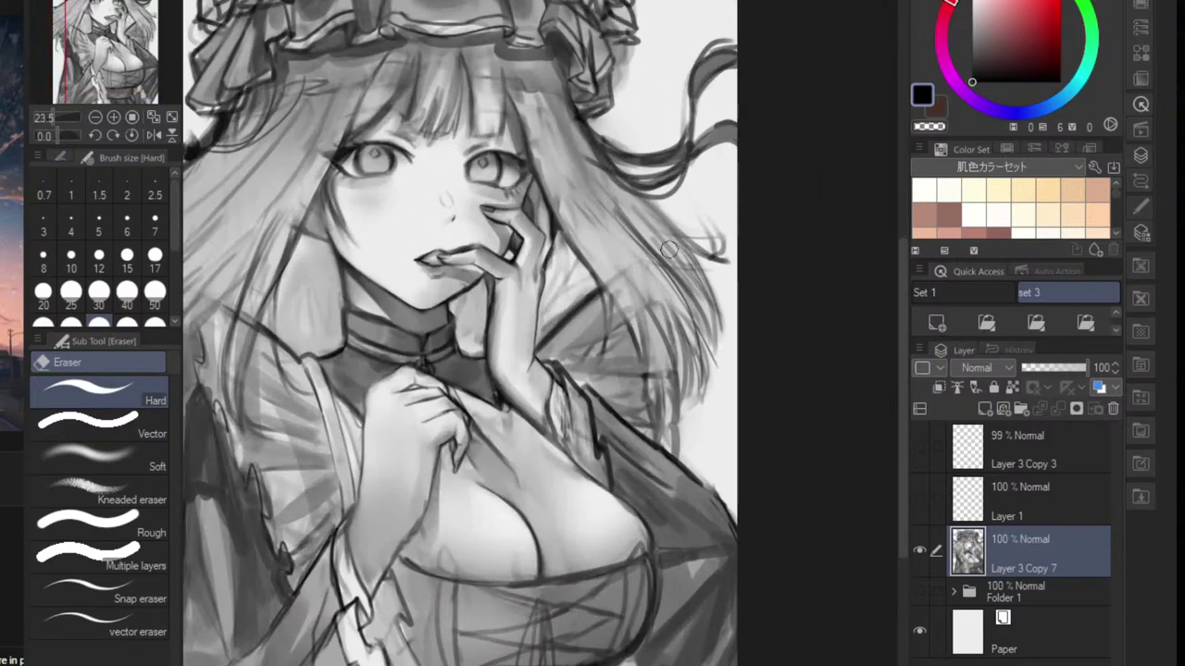
pyautogui.press('b')
pyautogui.moveTo(529, 261); pyautogui.dragTo(589, 257)
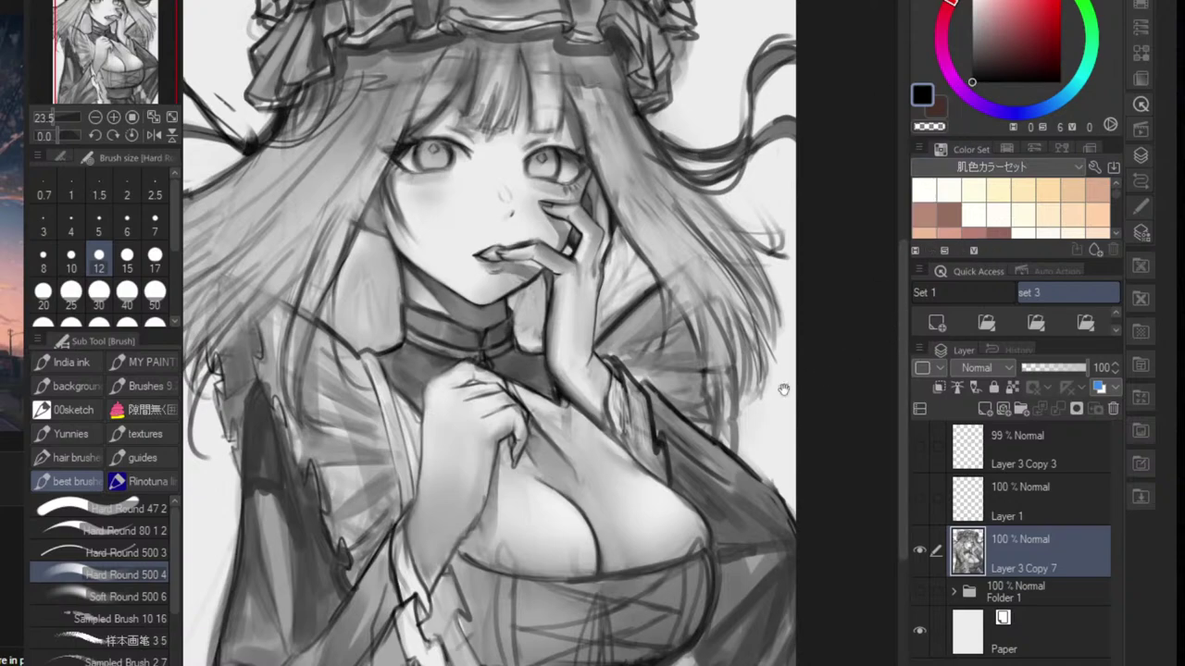
# - Paint dark hair strands down the left side of the face
pyautogui.moveTo(673, 364); pyautogui.dragTo(698, 362)
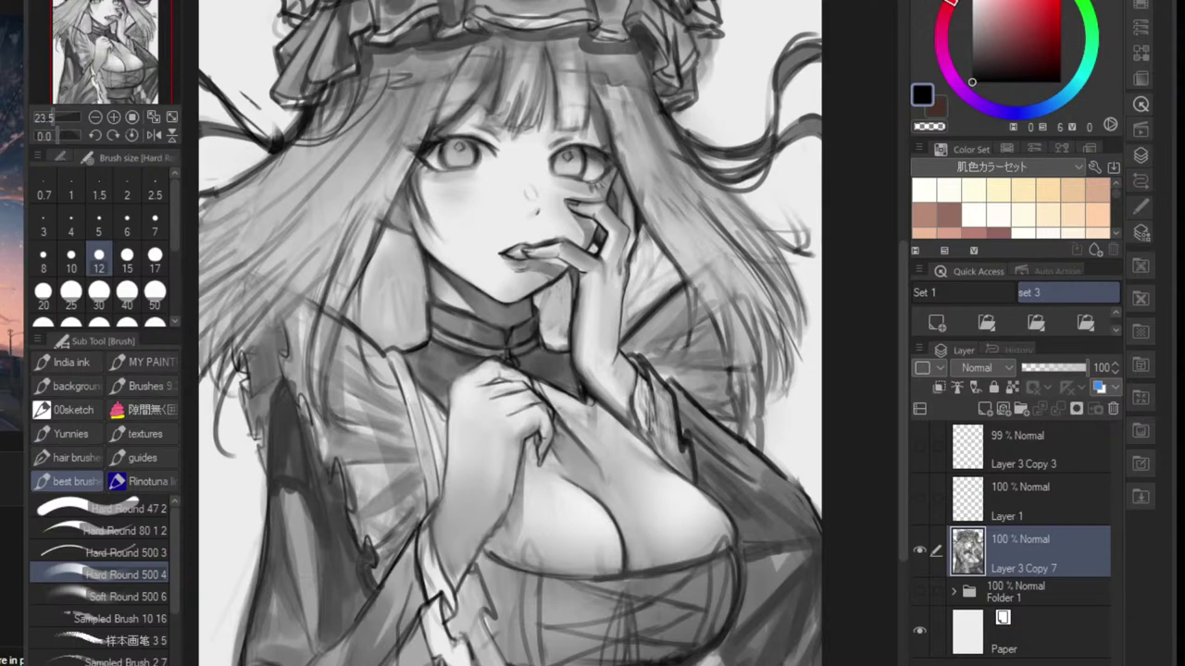
pyautogui.moveTo(450, 181); pyautogui.dragTo(460, 246)
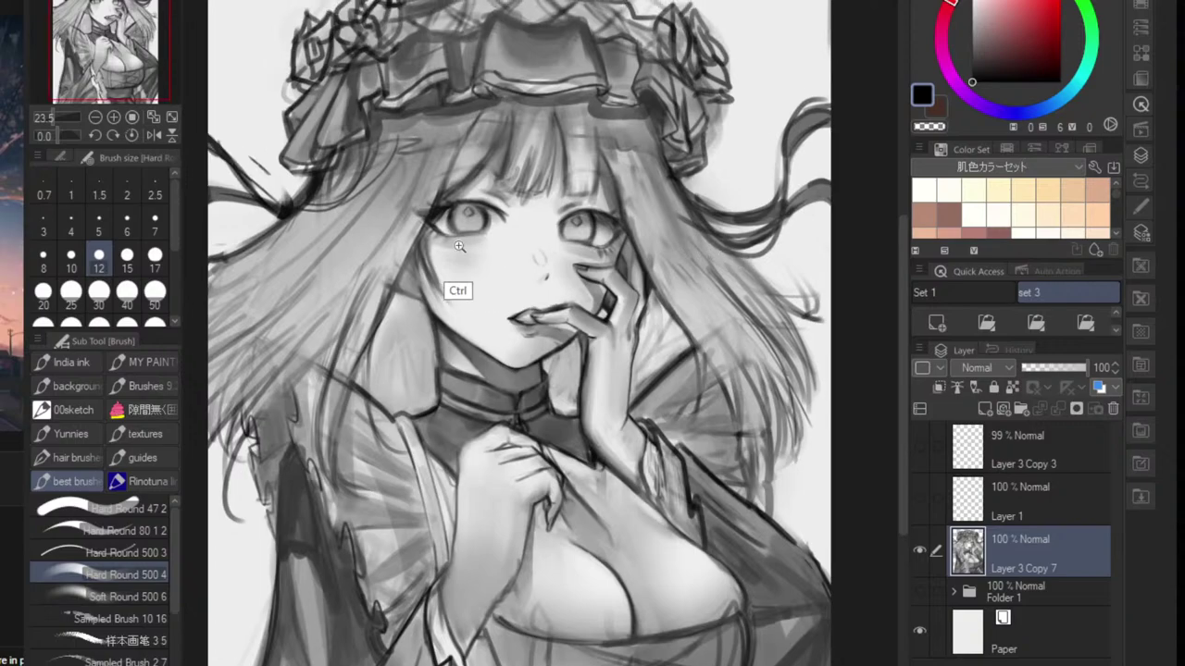
pyautogui.scroll(2, 459, 246)
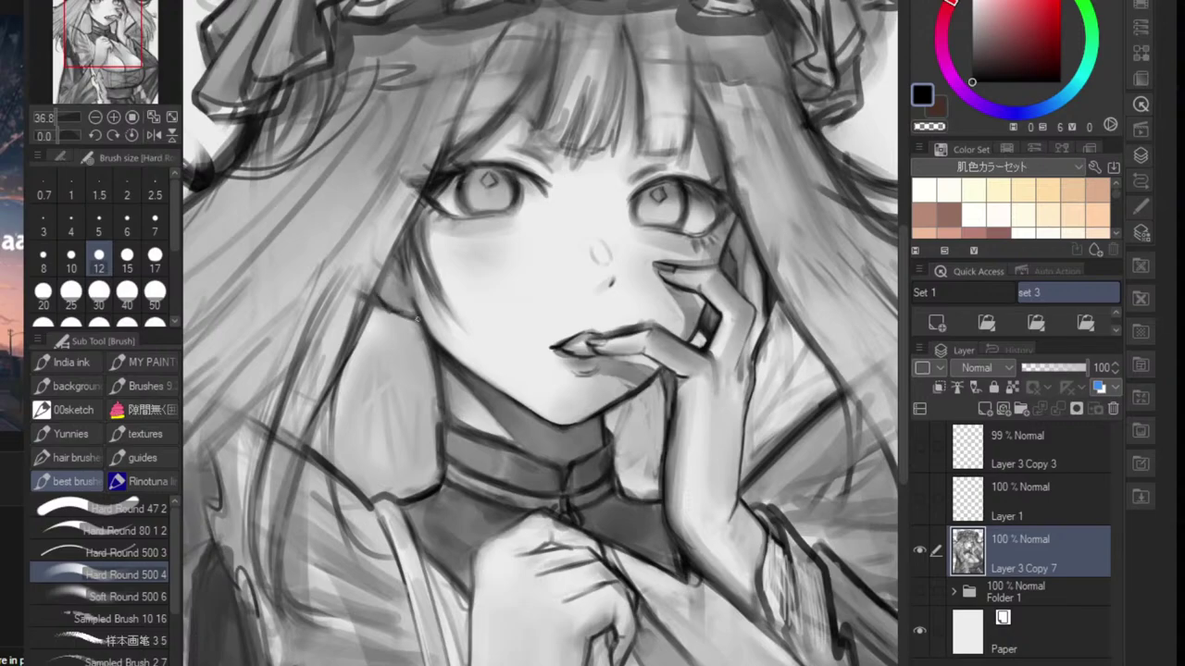
pyautogui.scroll(-2, 418, 318)
pyautogui.scroll(3, 429, 265)
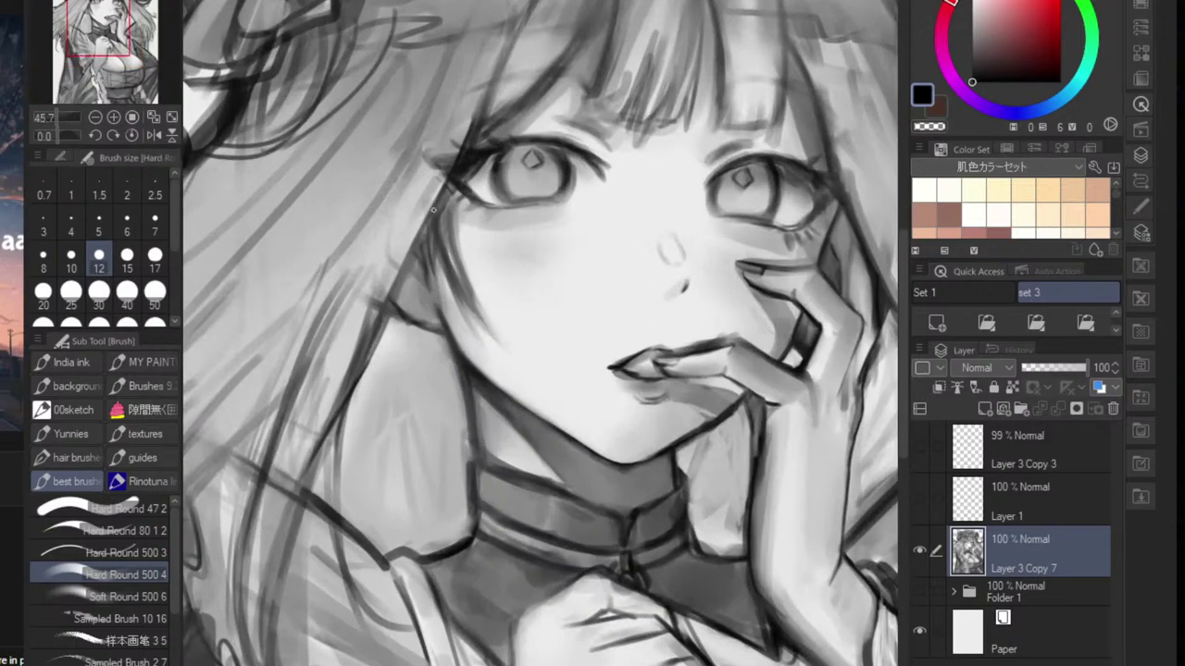
pyautogui.moveTo(444, 182); pyautogui.dragTo(398, 274)
pyautogui.moveTo(427, 211); pyautogui.dragTo(357, 368)
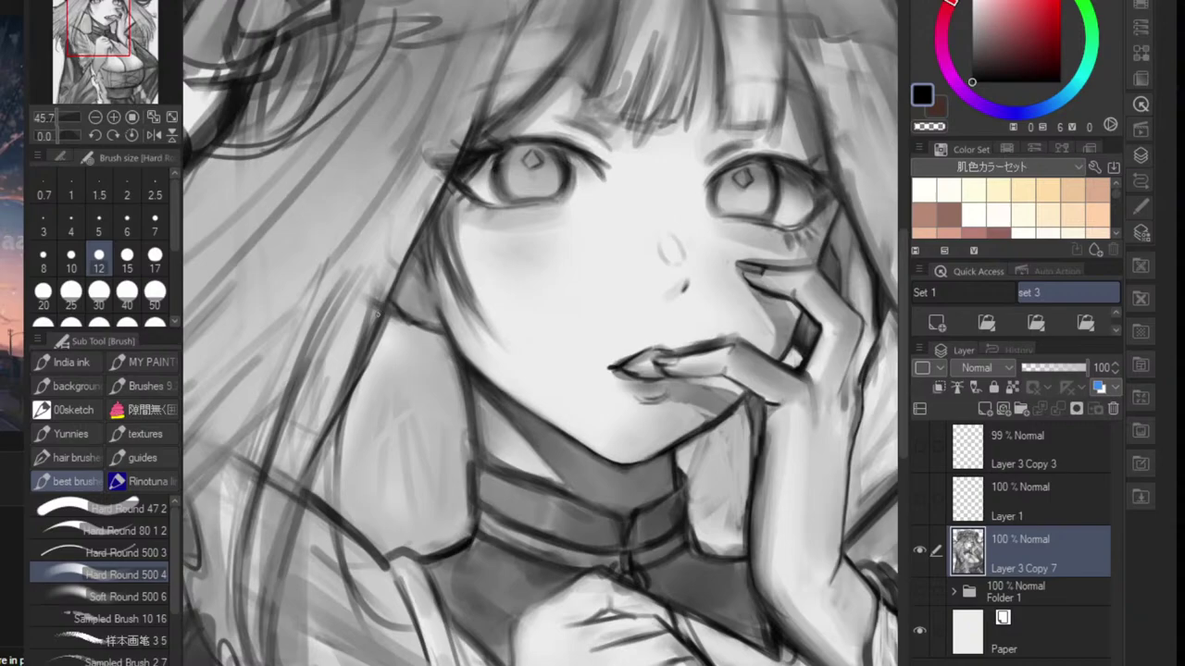
pyautogui.moveTo(400, 266); pyautogui.dragTo(374, 318)
pyautogui.scroll(-2, 414, 355)
pyautogui.moveTo(499, 309); pyautogui.dragTo(426, 306)
pyautogui.moveTo(581, 266); pyautogui.dragTo(508, 316)
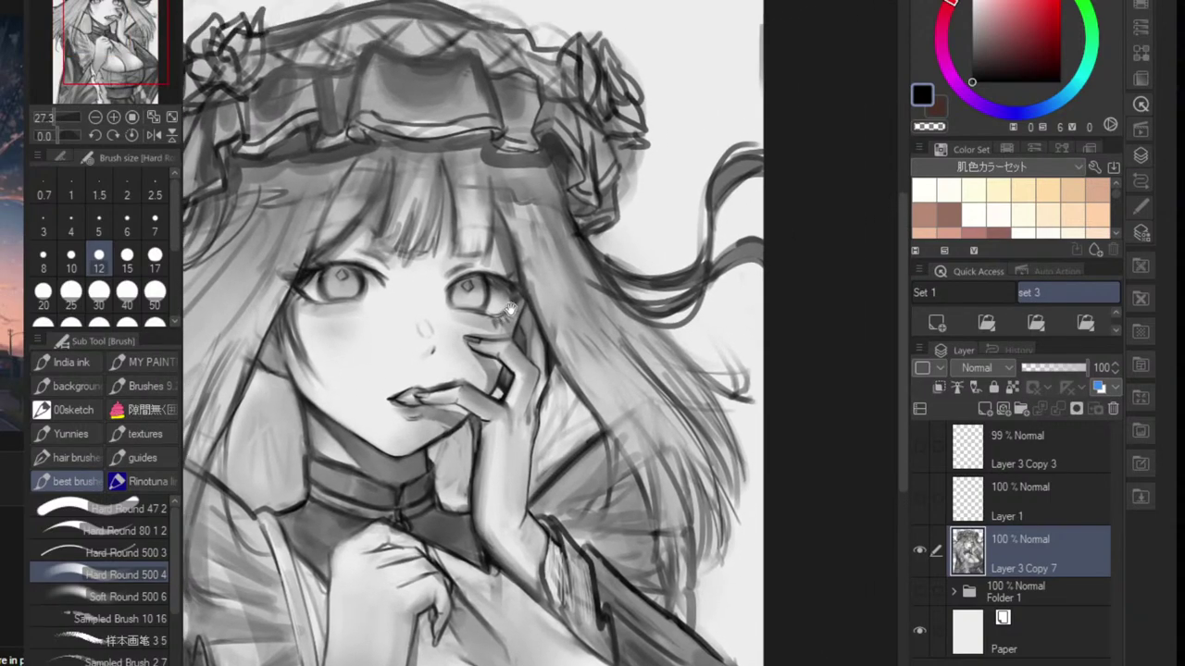
pyautogui.scroll(3, 525, 224)
# - Draw dark hair strands beside the right eye
pyautogui.moveTo(496, 160); pyautogui.dragTo(533, 269)
pyautogui.moveTo(500, 181); pyautogui.dragTo(548, 301)
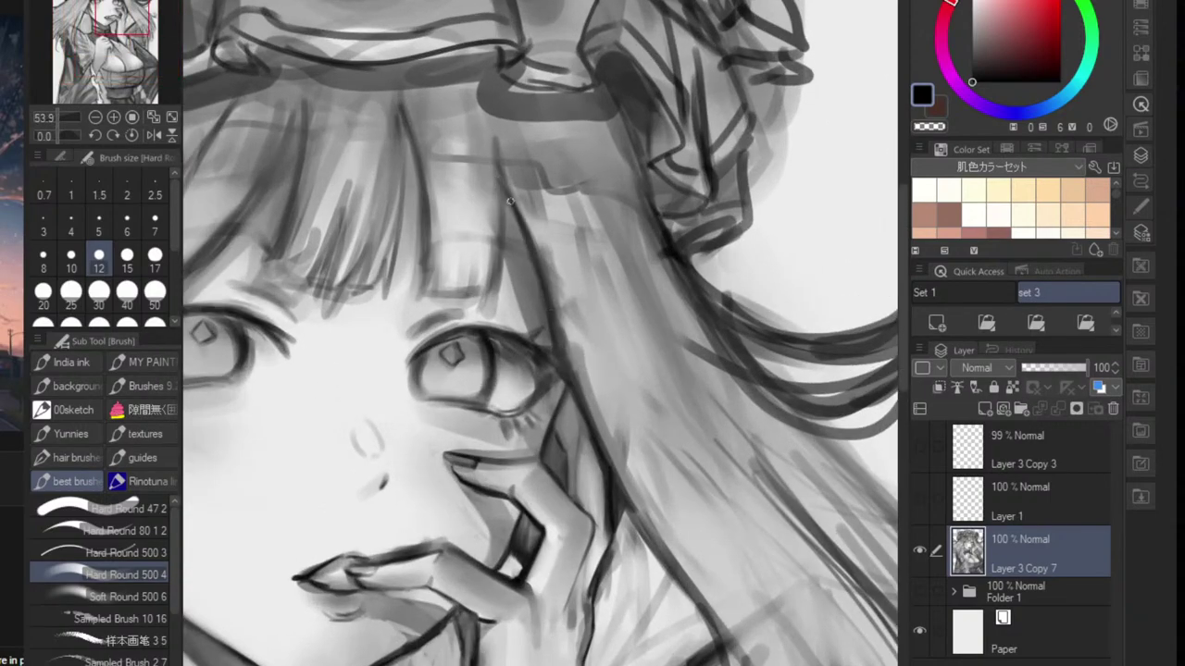
pyautogui.moveTo(496, 139)
pyautogui.mouseDown()
pyautogui.moveTo(504, 270)
pyautogui.moveTo(488, 295)
pyautogui.mouseUp()
pyautogui.moveTo(492, 147); pyautogui.dragTo(498, 278)
pyautogui.scroll(-3, 492, 149)
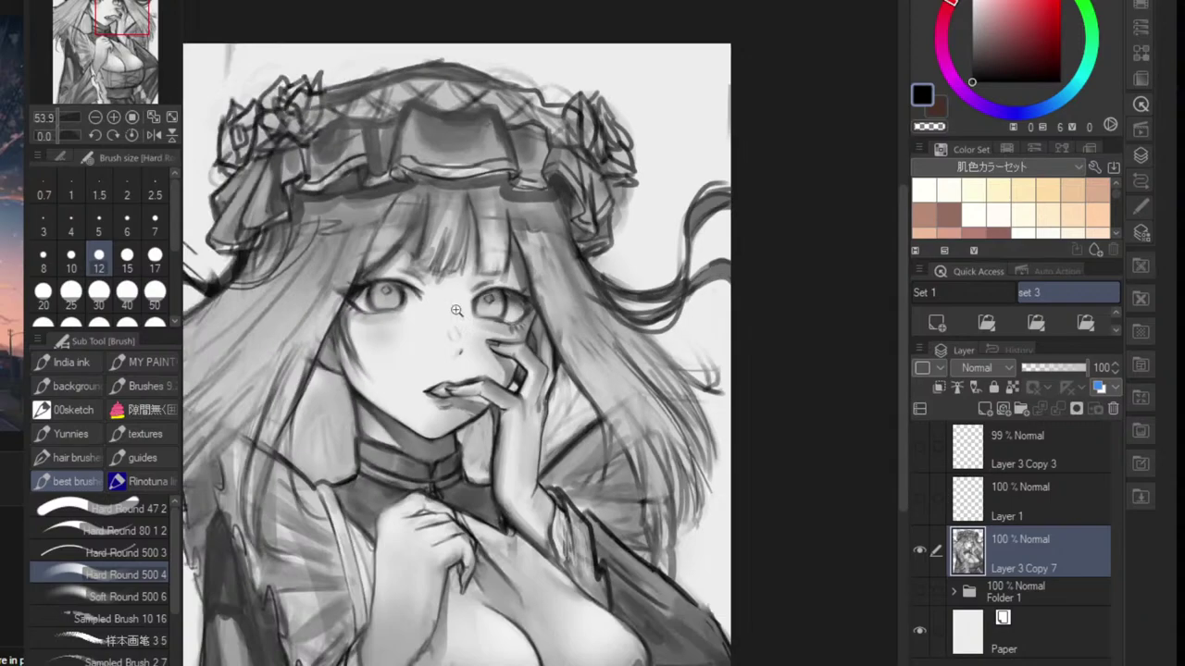
pyautogui.scroll(3, 452, 190)
# - Add more strands through the bangs, mirror the canvas, and place the reference image beside it
pyautogui.moveTo(452, 169); pyautogui.dragTo(441, 271)
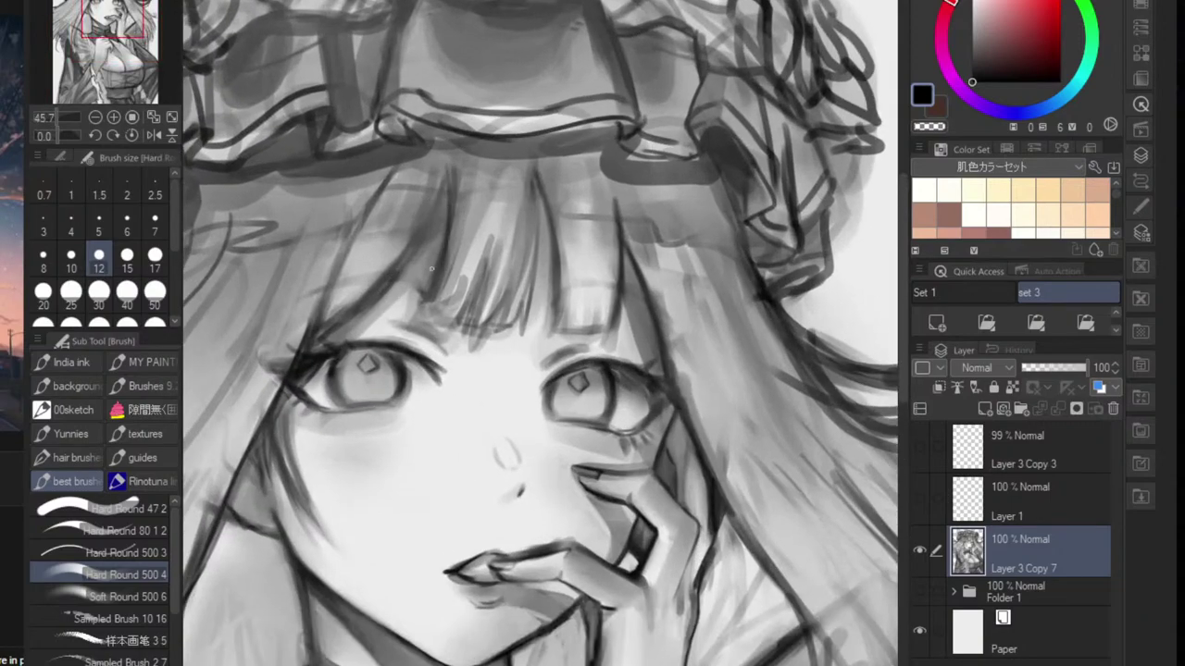
pyautogui.moveTo(442, 202); pyautogui.dragTo(364, 309)
pyautogui.scroll(-4, 429, 268)
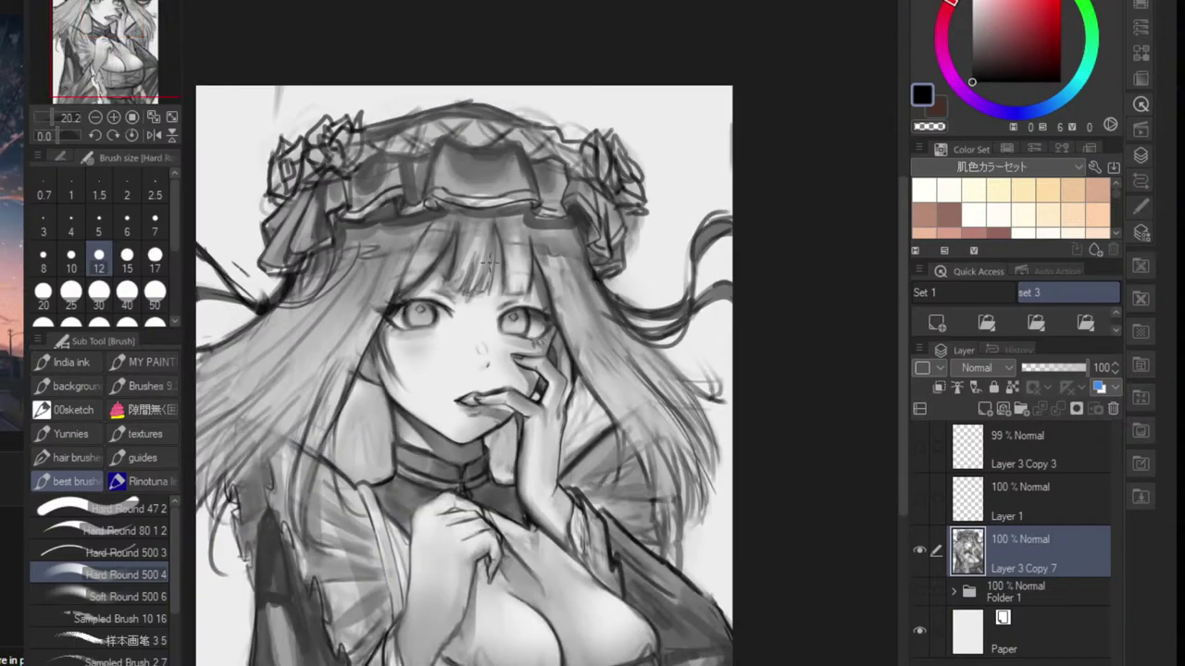
pyautogui.scroll(3, 498, 263)
pyautogui.moveTo(498, 216); pyautogui.dragTo(490, 304)
pyautogui.hotkey('ctrl', 'z')
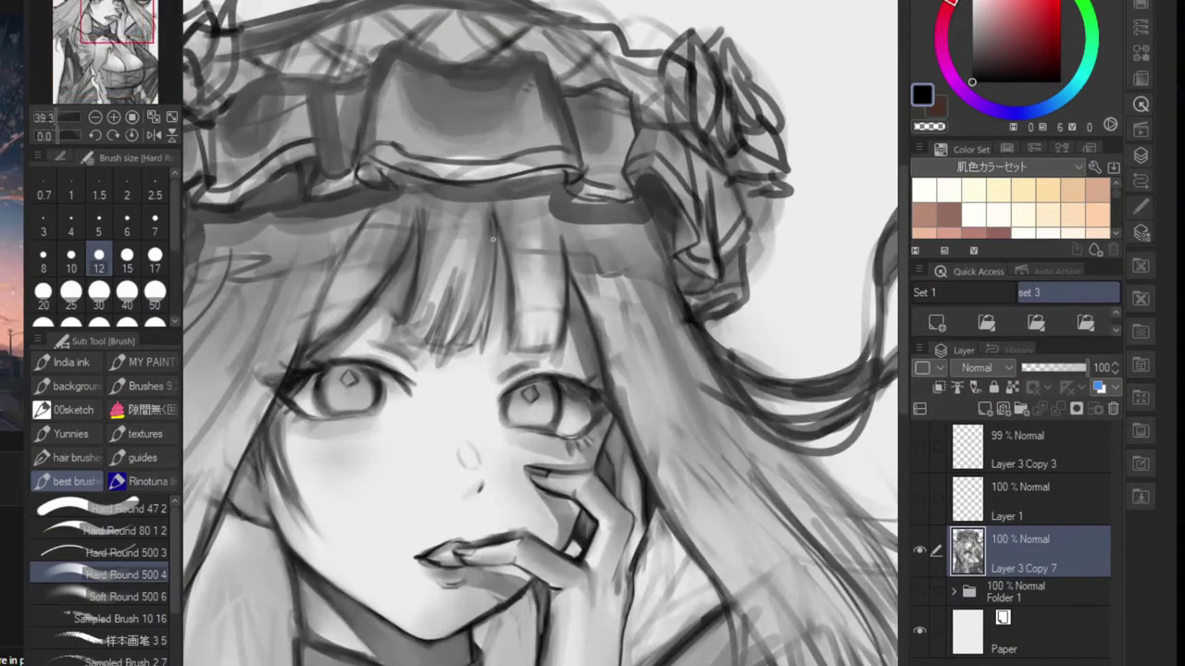
pyautogui.moveTo(497, 228); pyautogui.dragTo(489, 320)
pyautogui.scroll(-3, 501, 301)
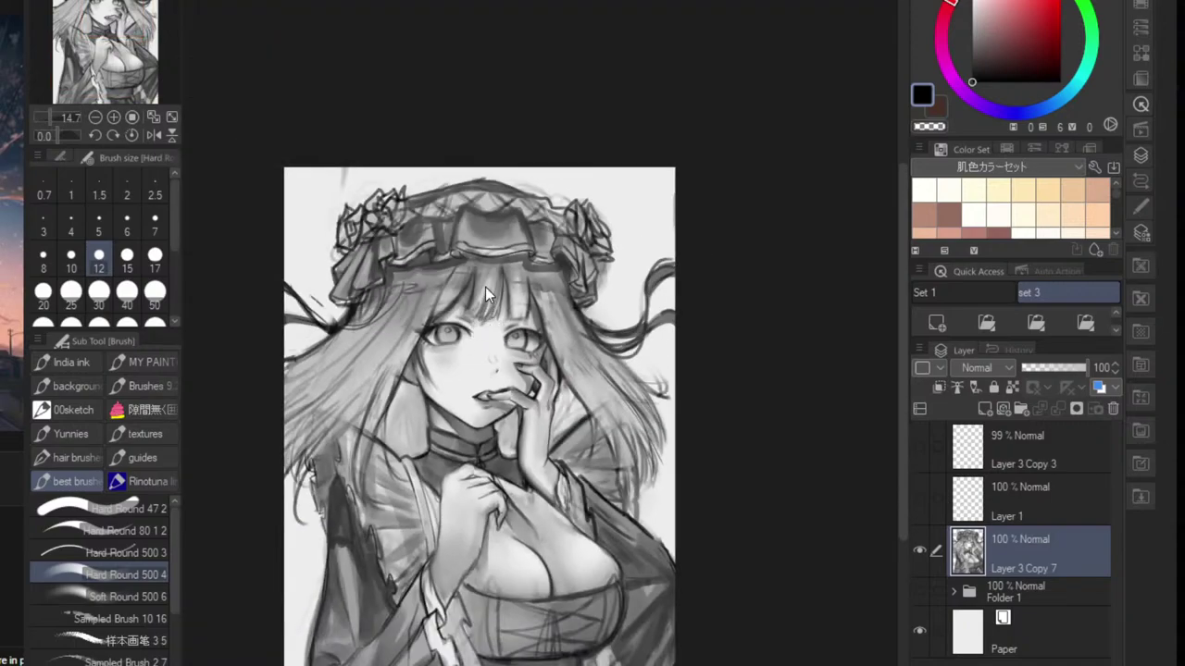
pyautogui.press('h')
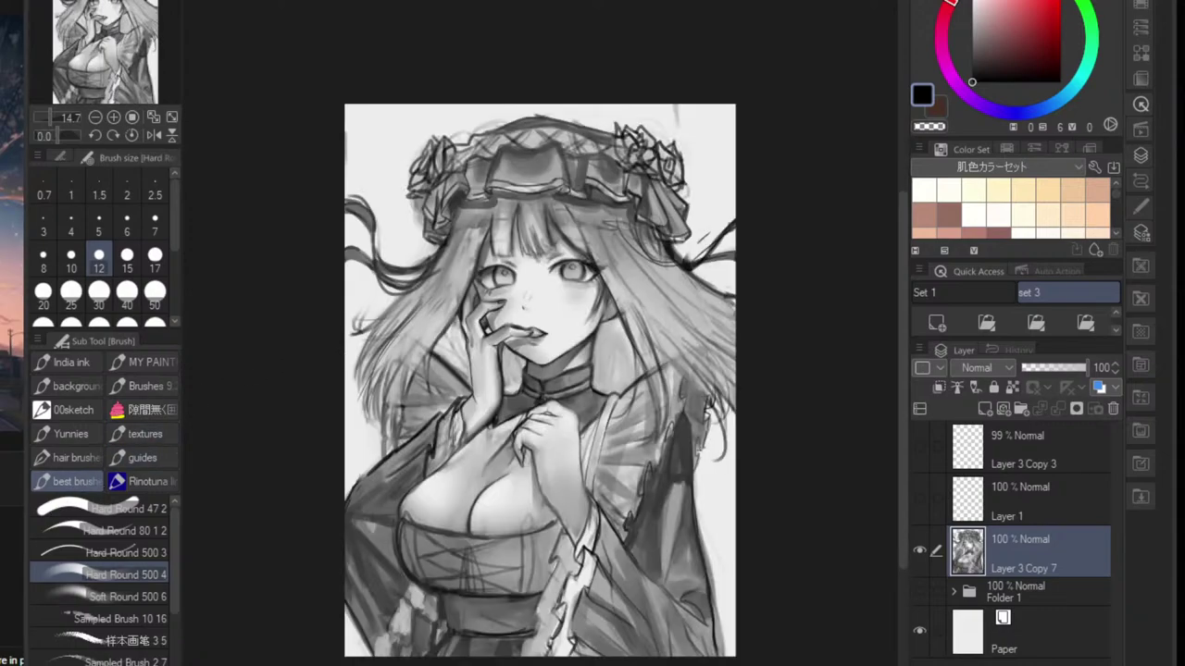
pyautogui.moveTo(2, 350); pyautogui.dragTo(1139, 37)
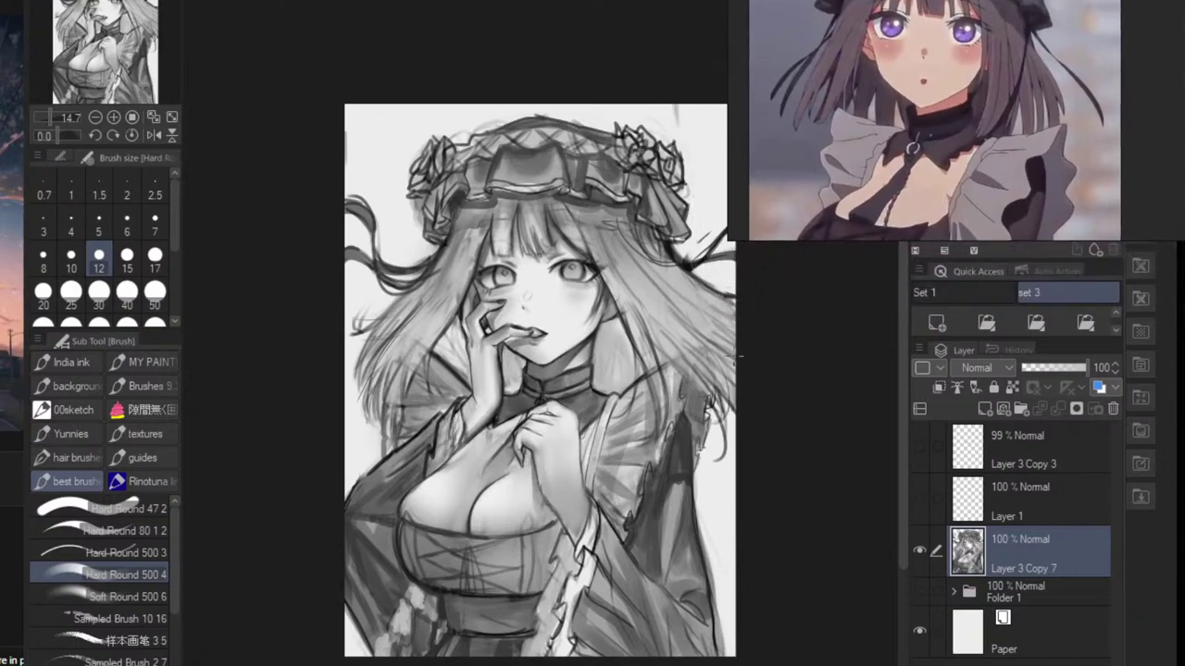
pyautogui.scroll(2, 781, 337)
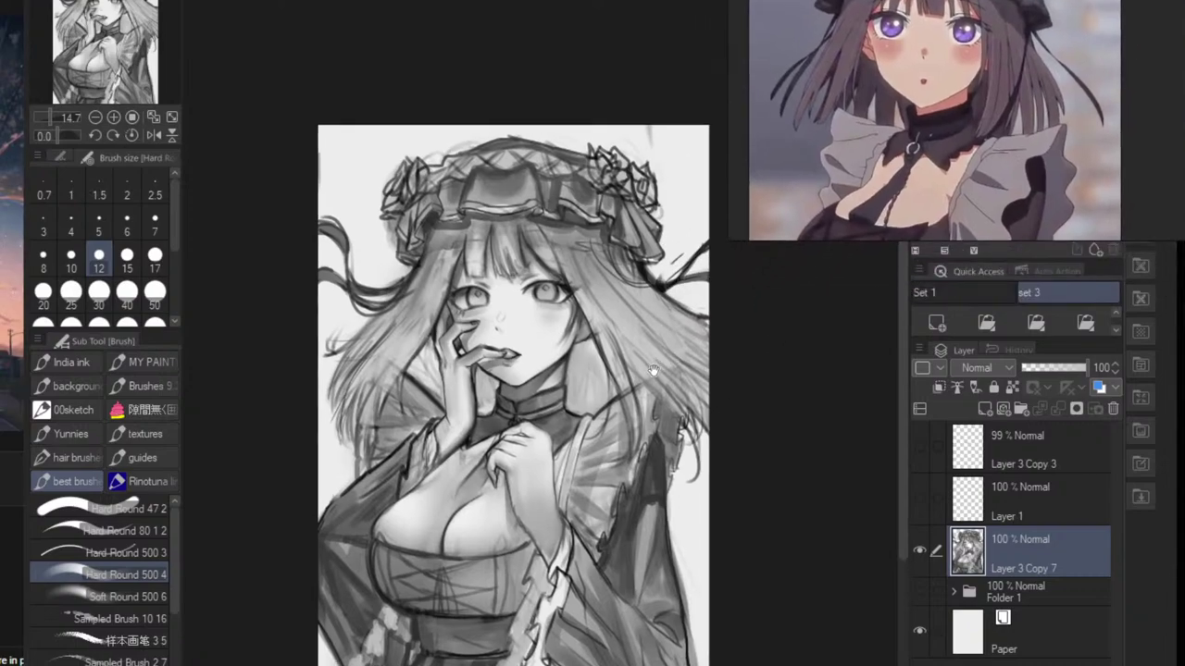
pyautogui.moveTo(616, 390); pyautogui.dragTo(636, 368)
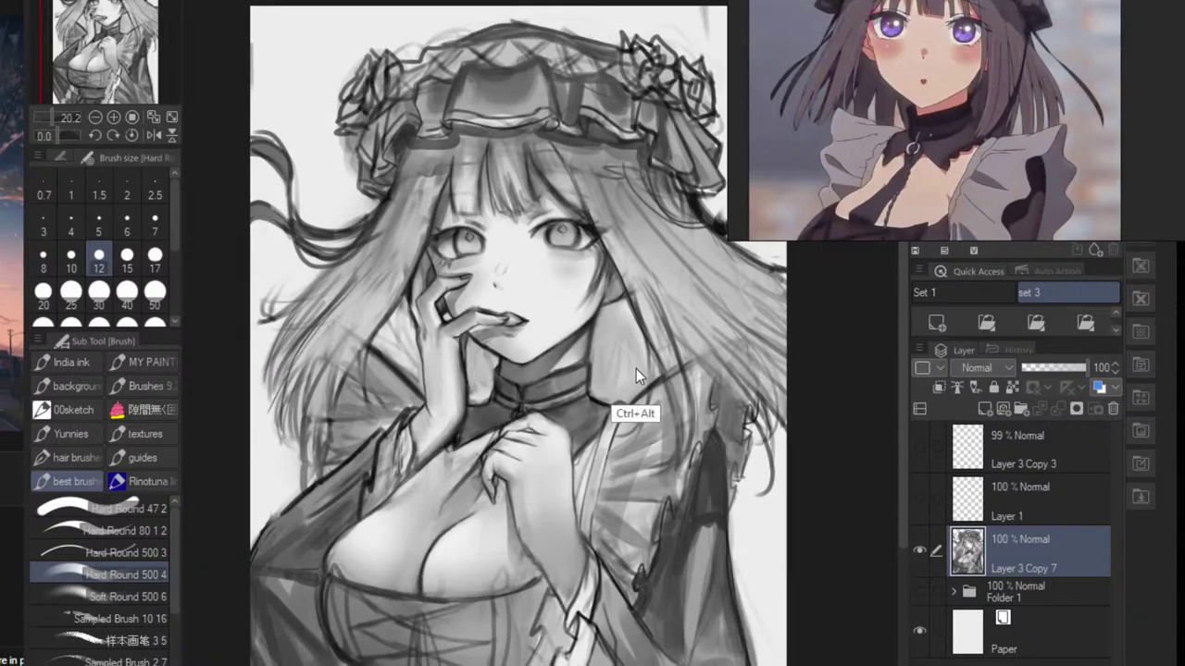
pyautogui.moveTo(599, 328); pyautogui.dragTo(581, 353)
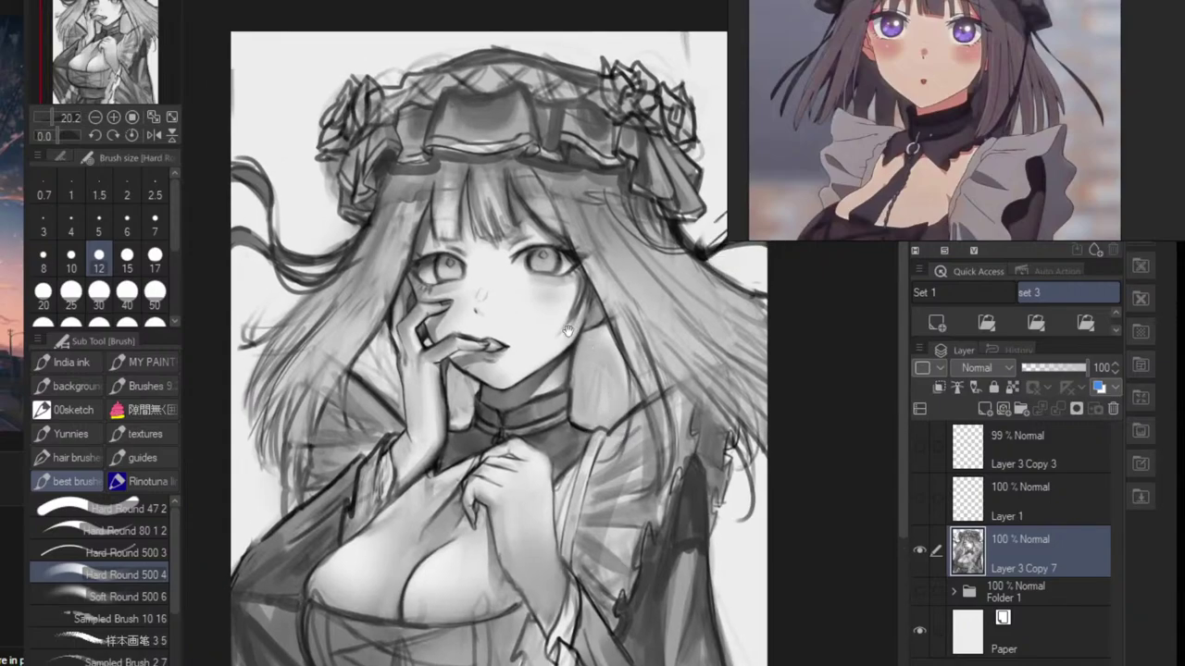
pyautogui.scroll(4, 418, 345)
pyautogui.moveTo(363, 404); pyautogui.dragTo(385, 390)
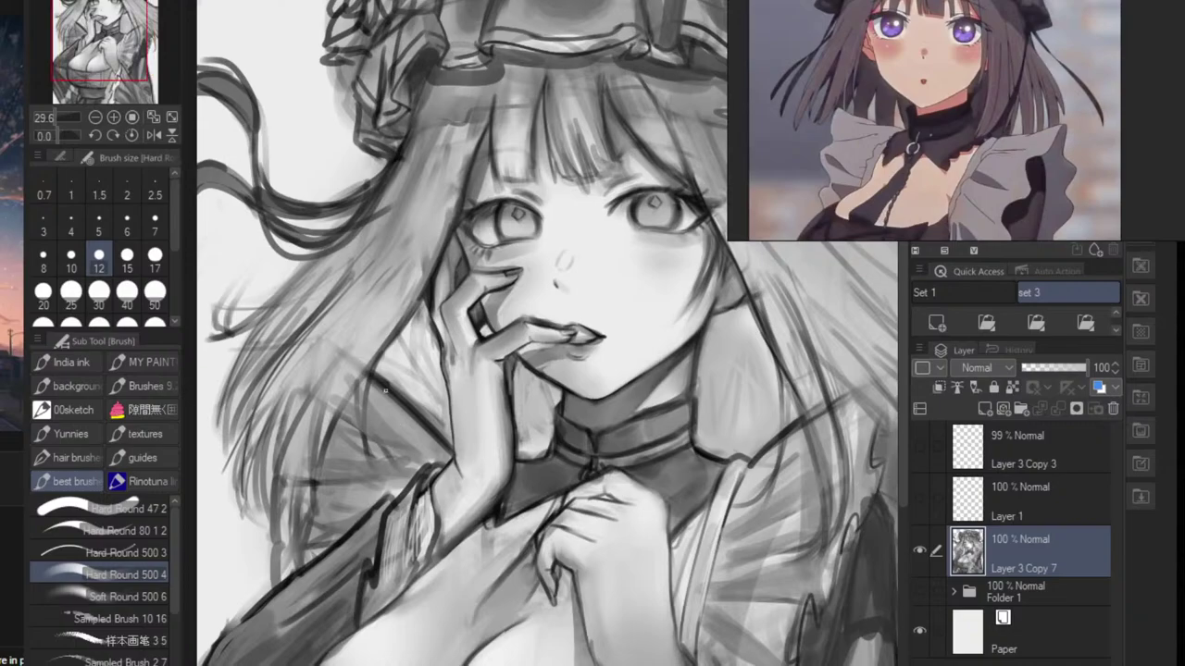
pyautogui.scroll(-4, 359, 440)
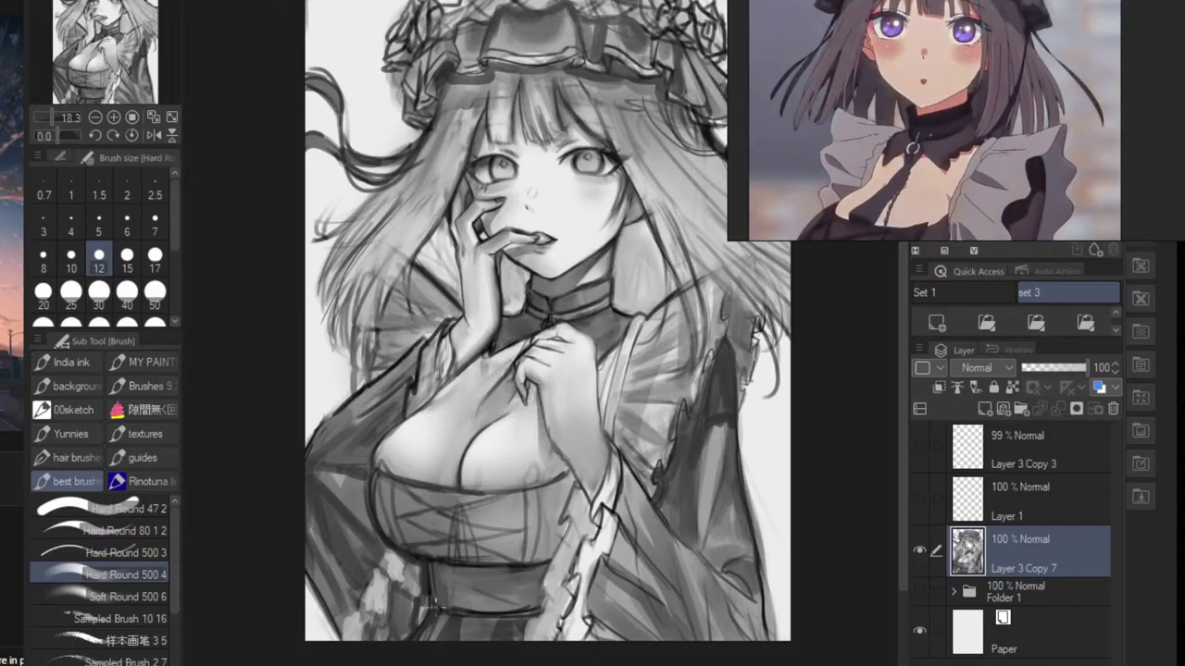
pyautogui.scroll(2, 435, 615)
# - With an enlarged brush, pick a light grey and paint a highlight down the bust's left edge
pyautogui.press(']')
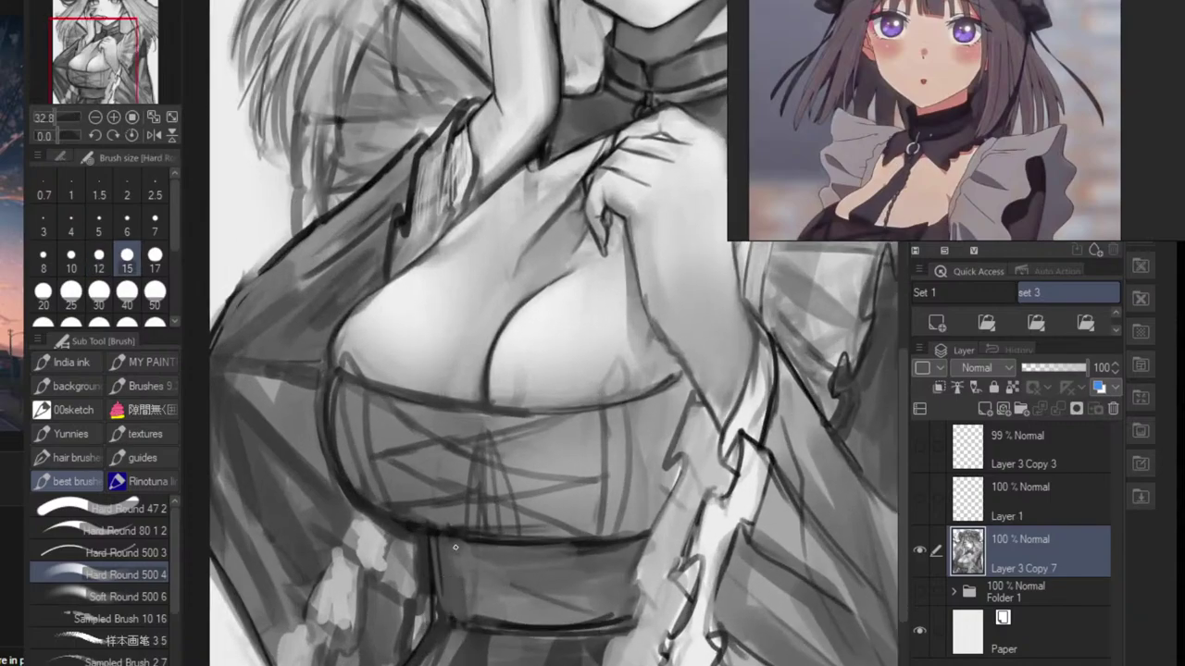
pyautogui.press(']')
pyautogui.press(']')
pyautogui.press(']')
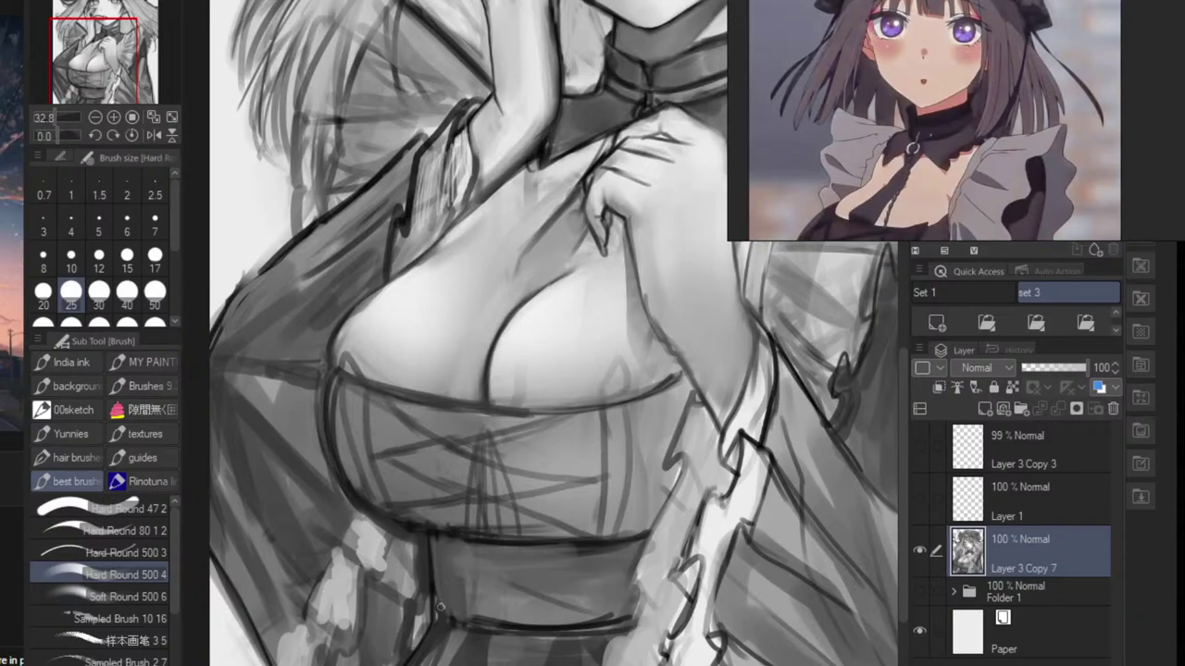
pyautogui.scroll(-3, 435, 540)
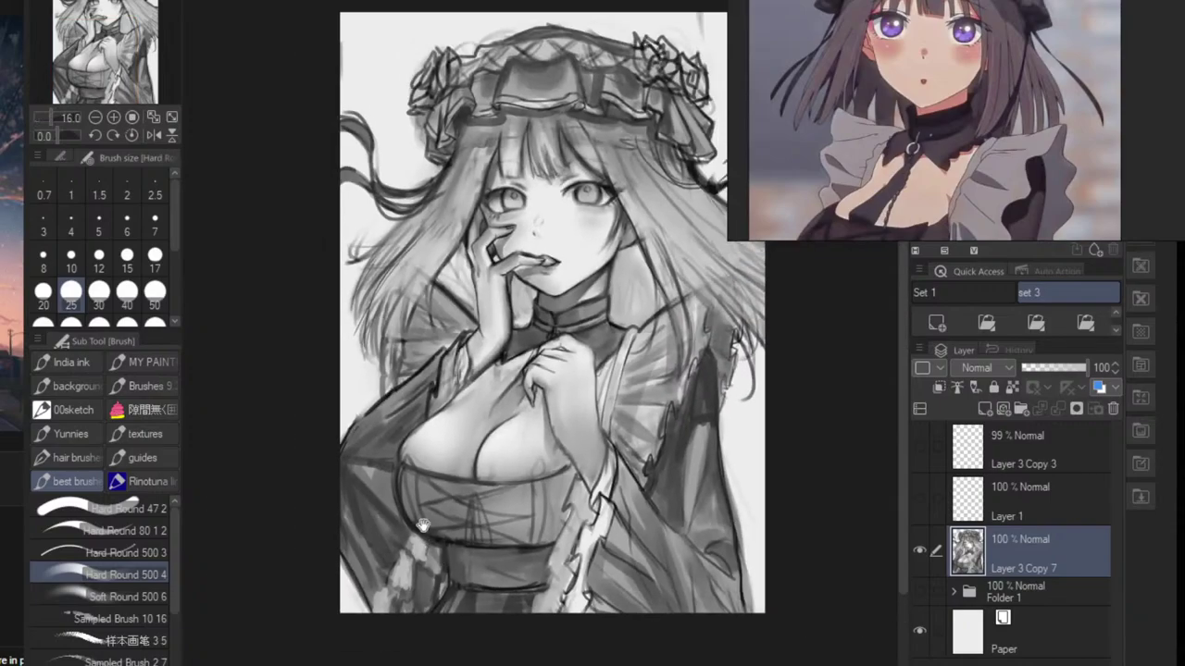
pyautogui.scroll(3, 407, 518)
pyautogui.press('alt')
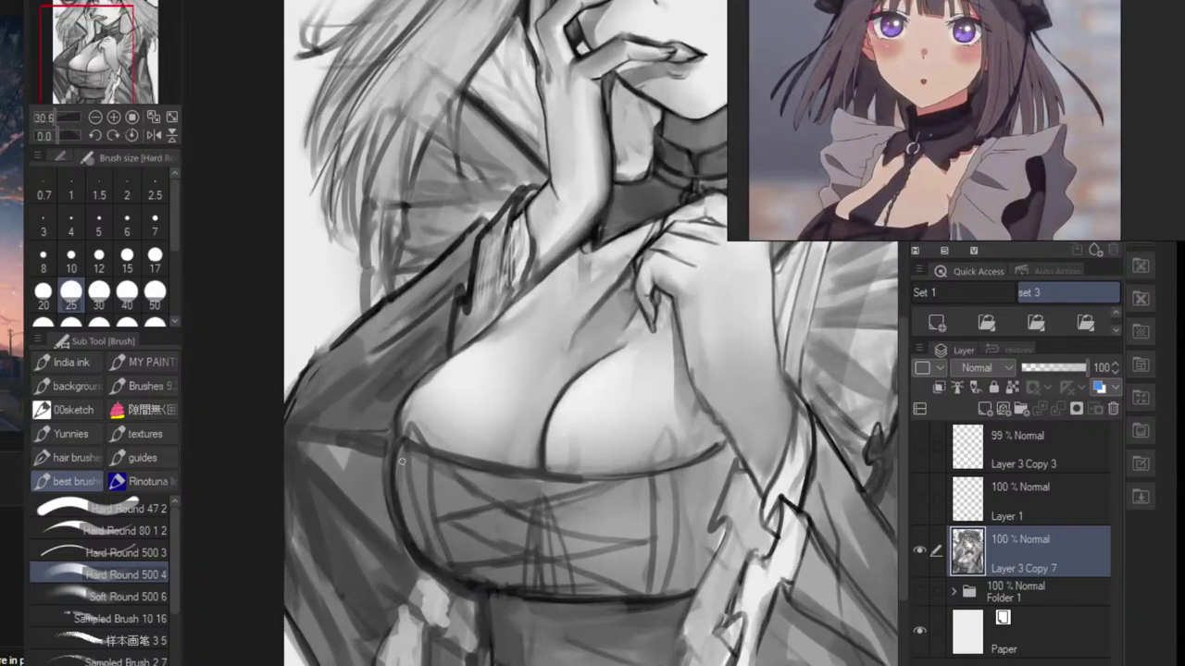
pyautogui.moveTo(402, 461); pyautogui.dragTo(424, 559)
pyautogui.press('[')
pyautogui.press('[')
pyautogui.press('[')
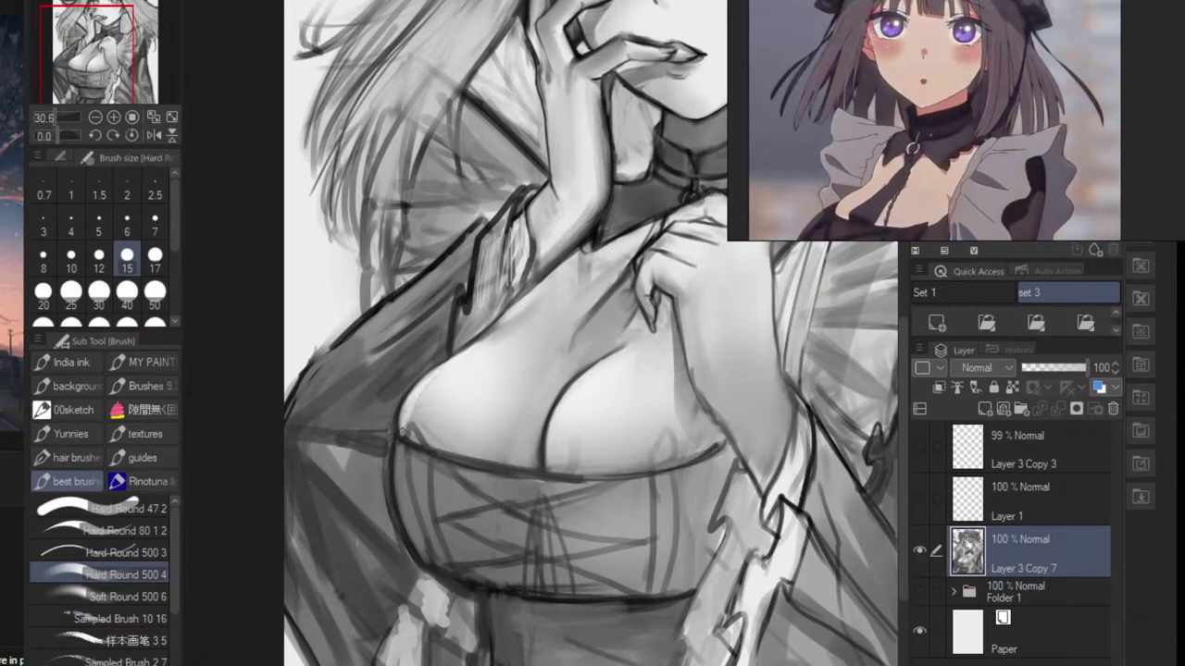
pyautogui.press('j')
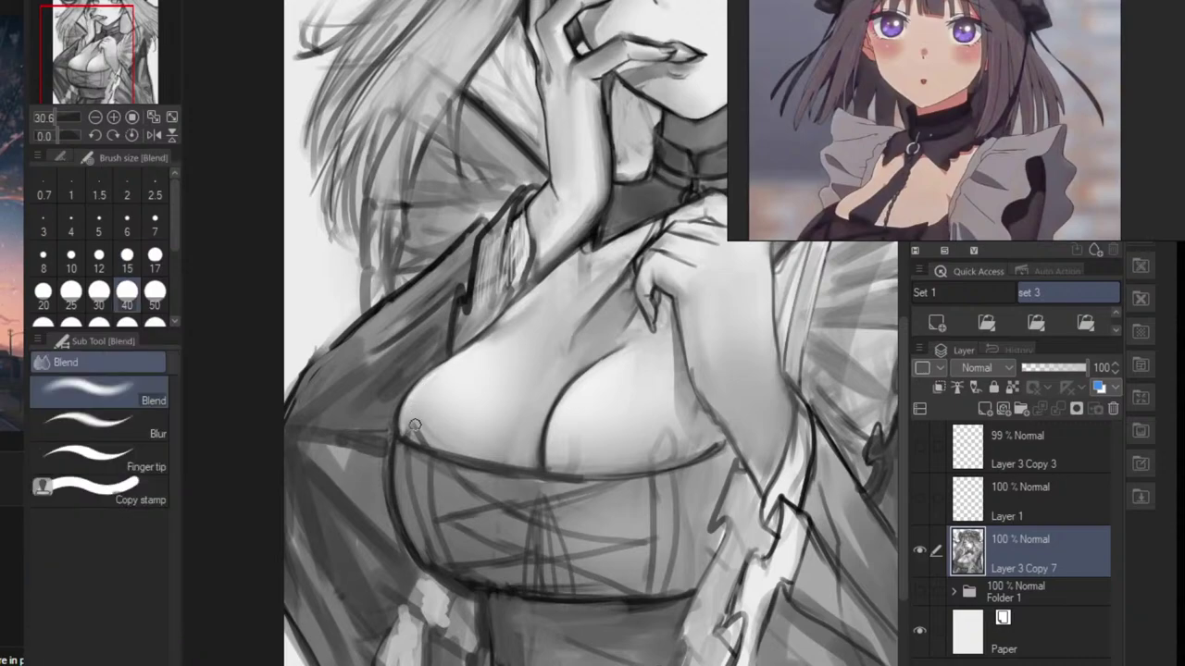
# - Sample a chest tone and blend the bust highlight softly into the surrounding grey
pyautogui.scroll(-5, 423, 436)
pyautogui.scroll(6, 435, 426)
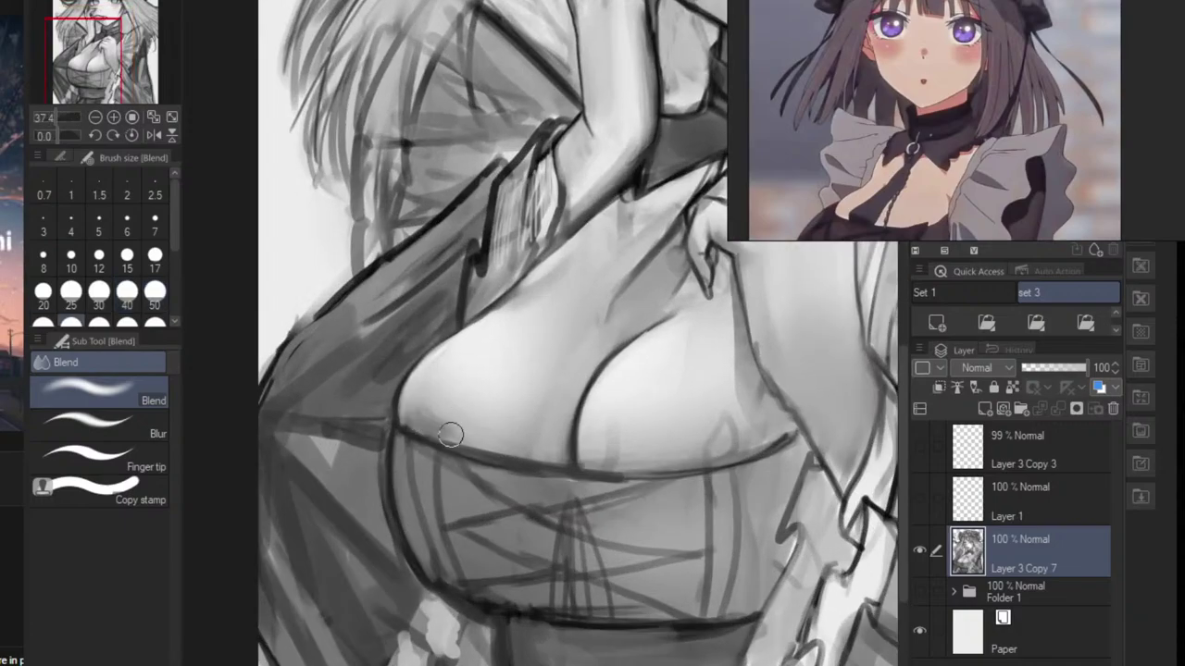
pyautogui.press('alt')
pyautogui.press('alt')
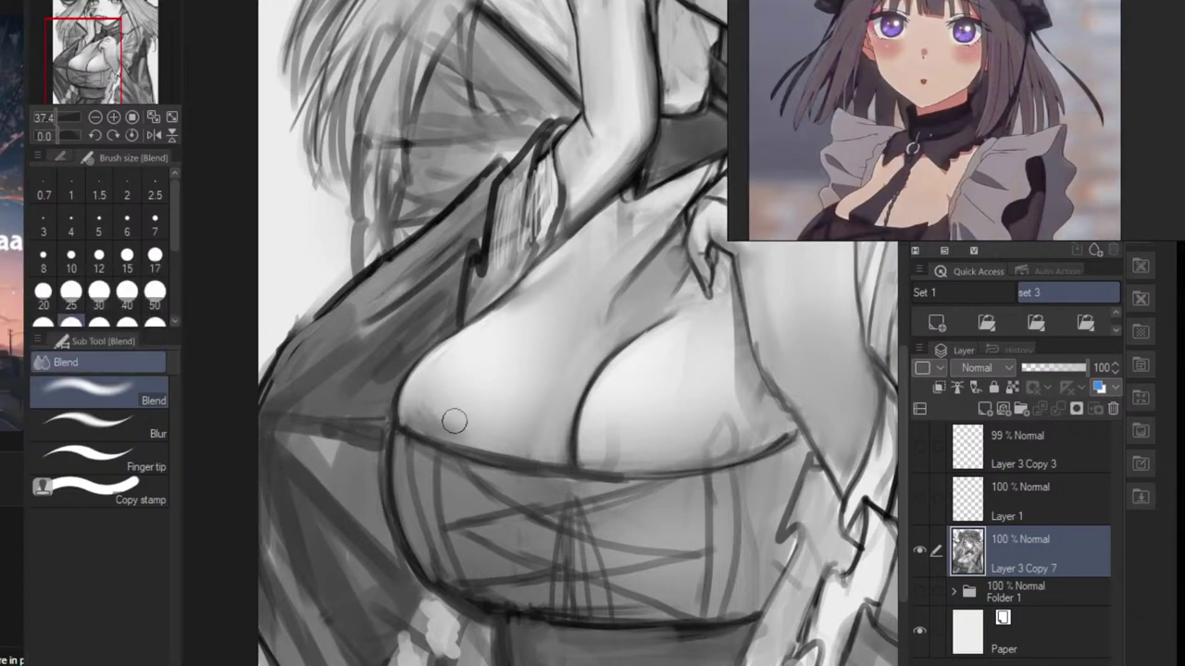
# - With a much larger round brush, sample chest greys and lighten the bust's left side and lower curve
pyautogui.press('b')
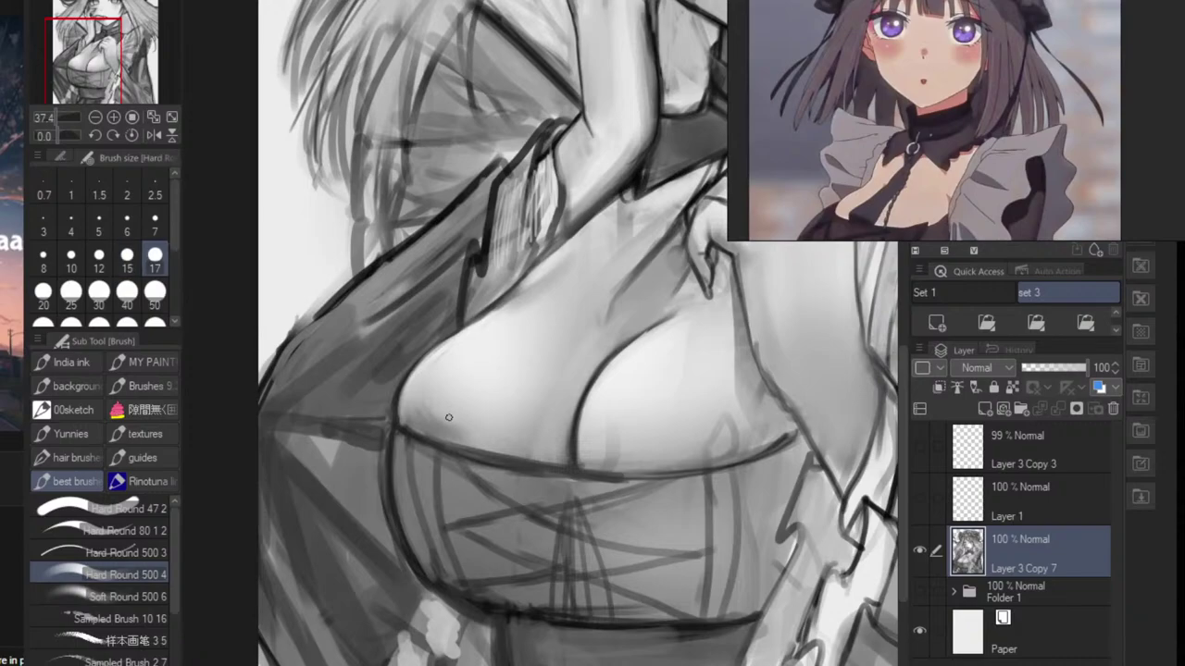
pyautogui.press(']')
pyautogui.press(']')
pyautogui.press(']')
pyautogui.press(']')
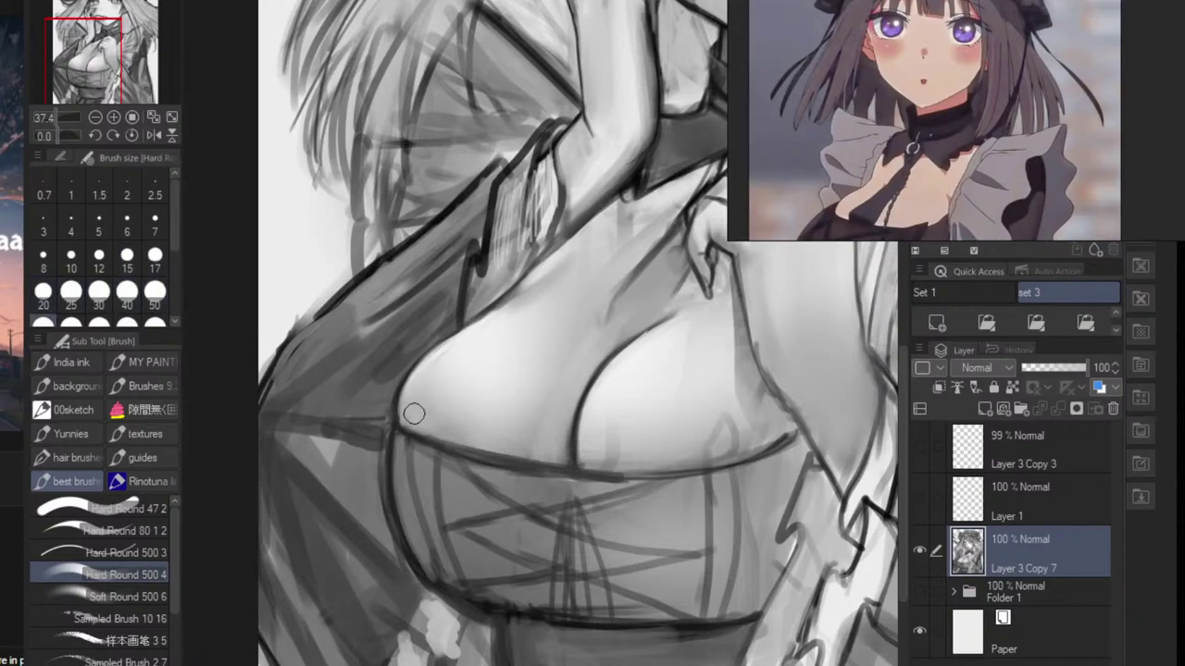
pyautogui.hotkey('ctrl', '0')
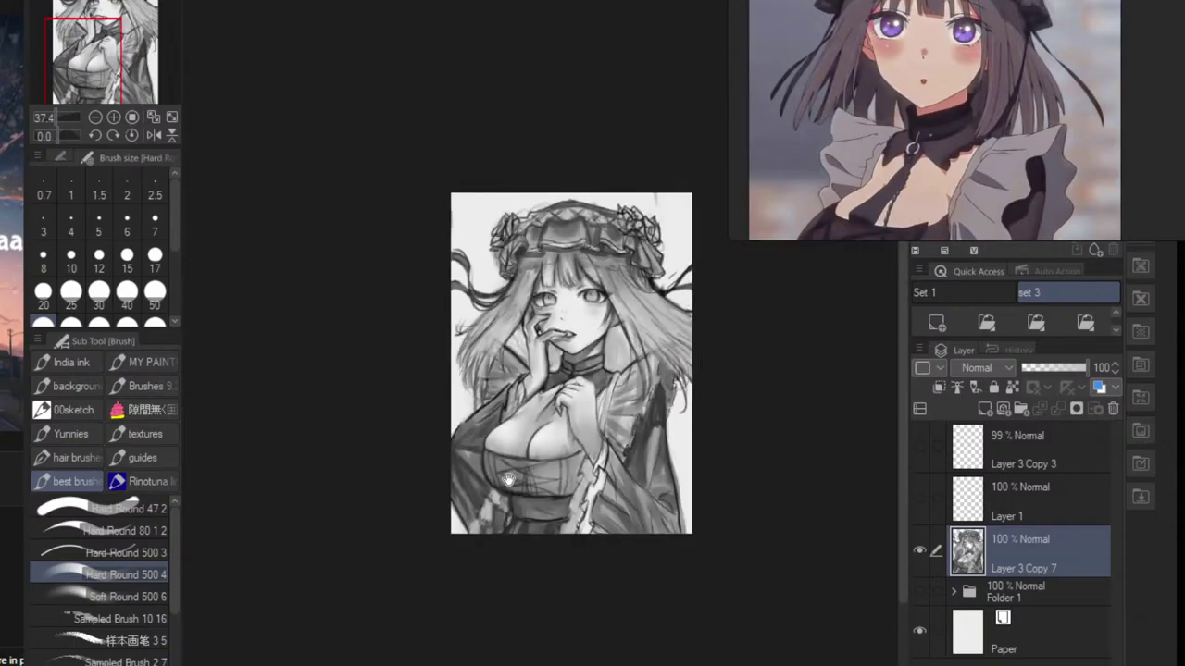
pyautogui.scroll(5, 398, 488)
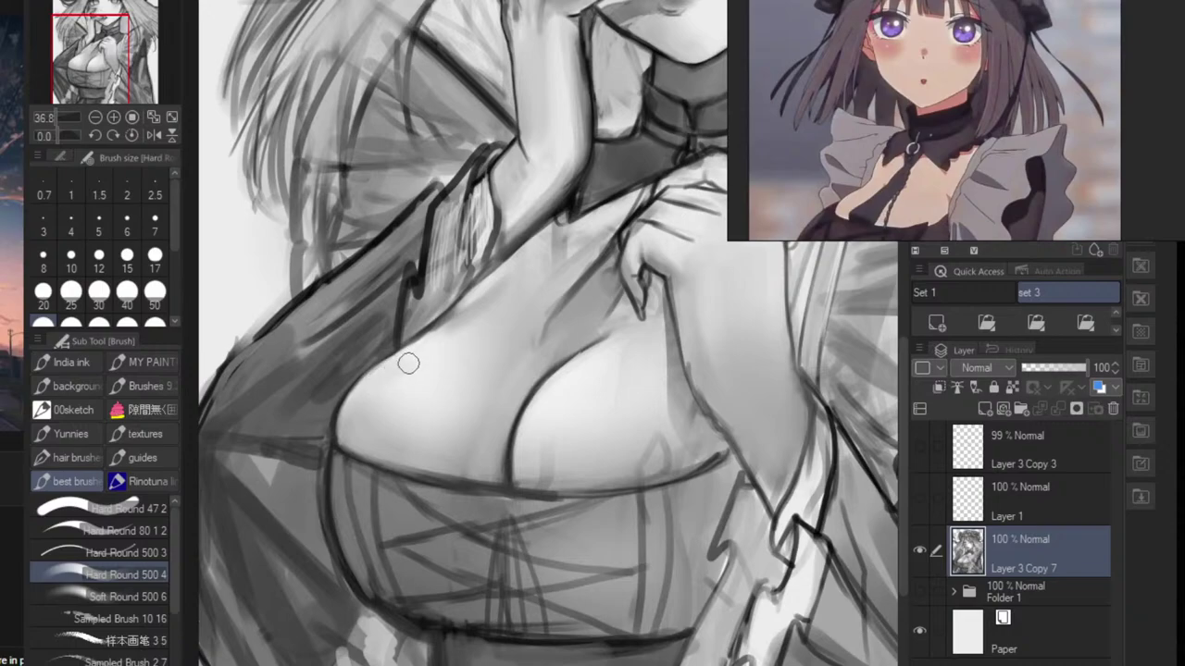
pyautogui.hotkey('ctrl', 'alt')
pyautogui.press('alt')
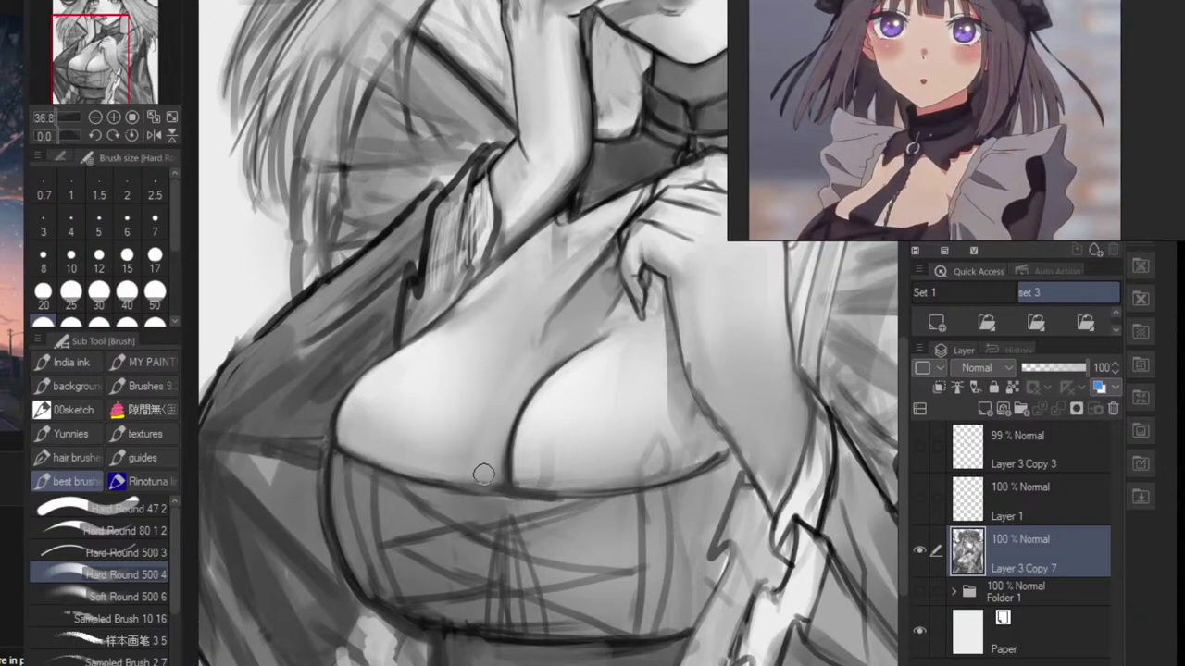
pyautogui.moveTo(572, 472); pyautogui.dragTo(451, 472)
pyautogui.keyDown('ctrl'); pyautogui.click(451, 470); pyautogui.keyUp('ctrl')
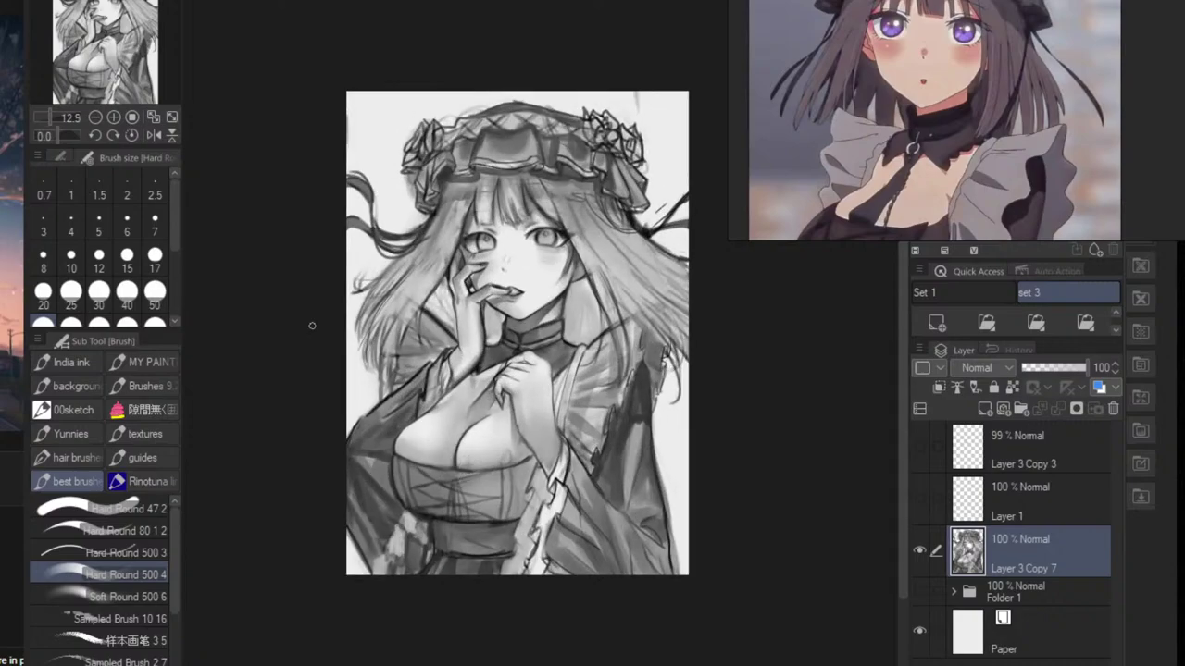
# - Mirror the canvas horizontally and back, then flip it again and zoom onto the face
pyautogui.click(155, 135)
pyautogui.click(155, 135)
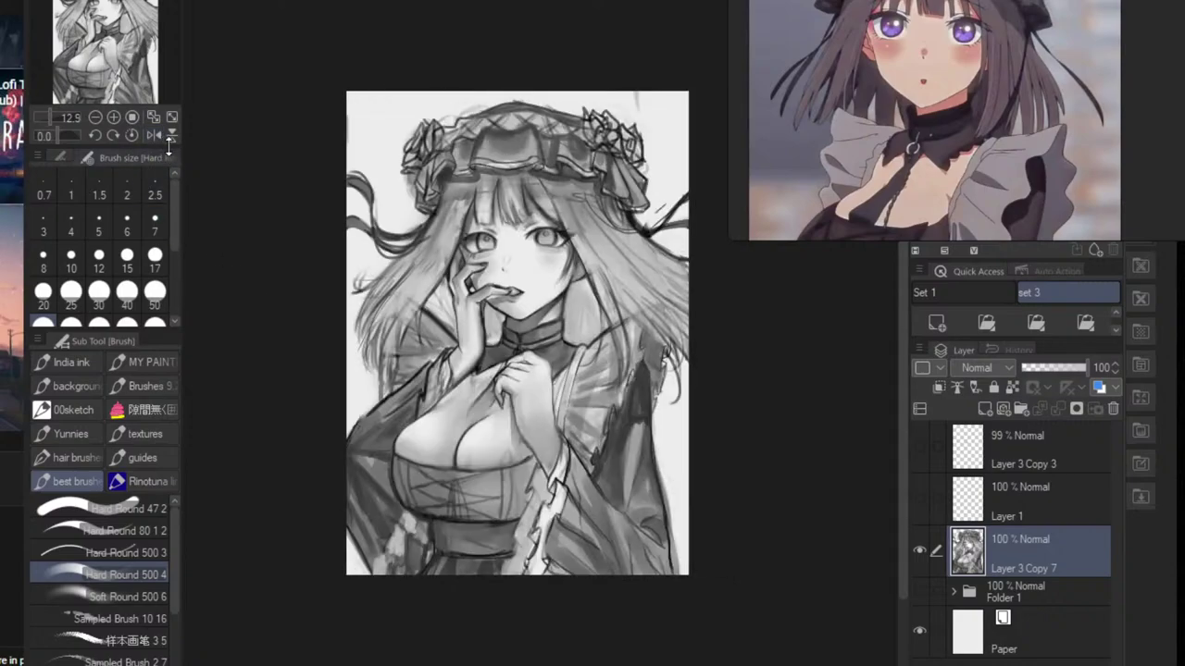
pyautogui.scroll(2, 574, 347)
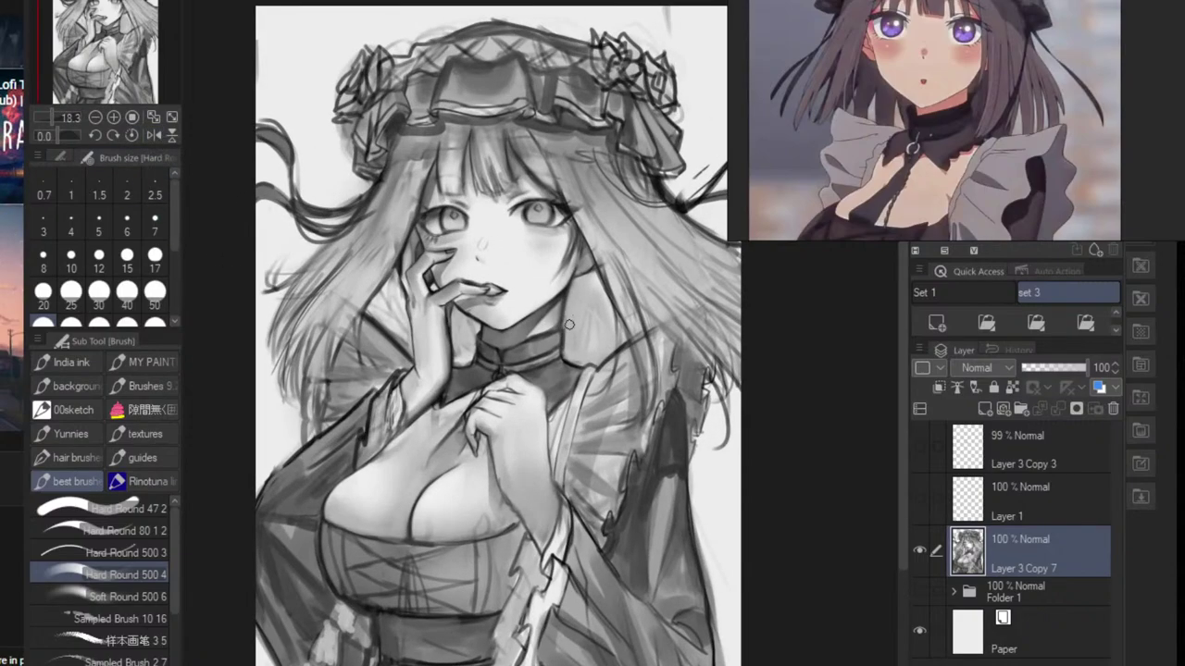
pyautogui.scroll(1, 569, 324)
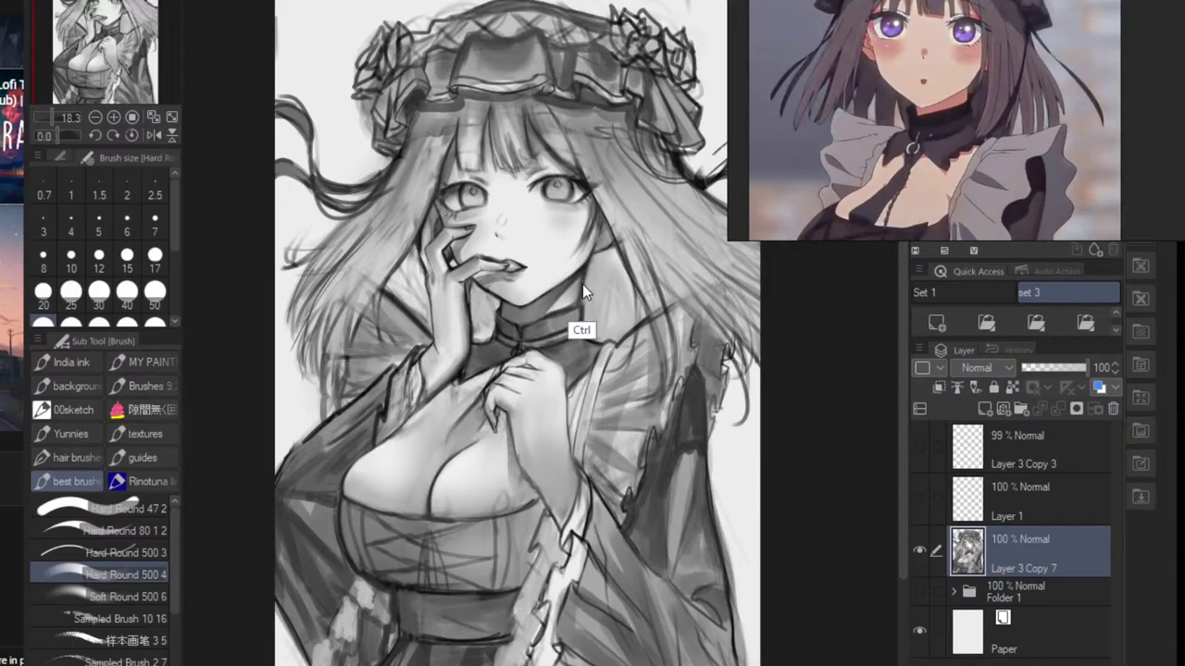
pyautogui.press('h')
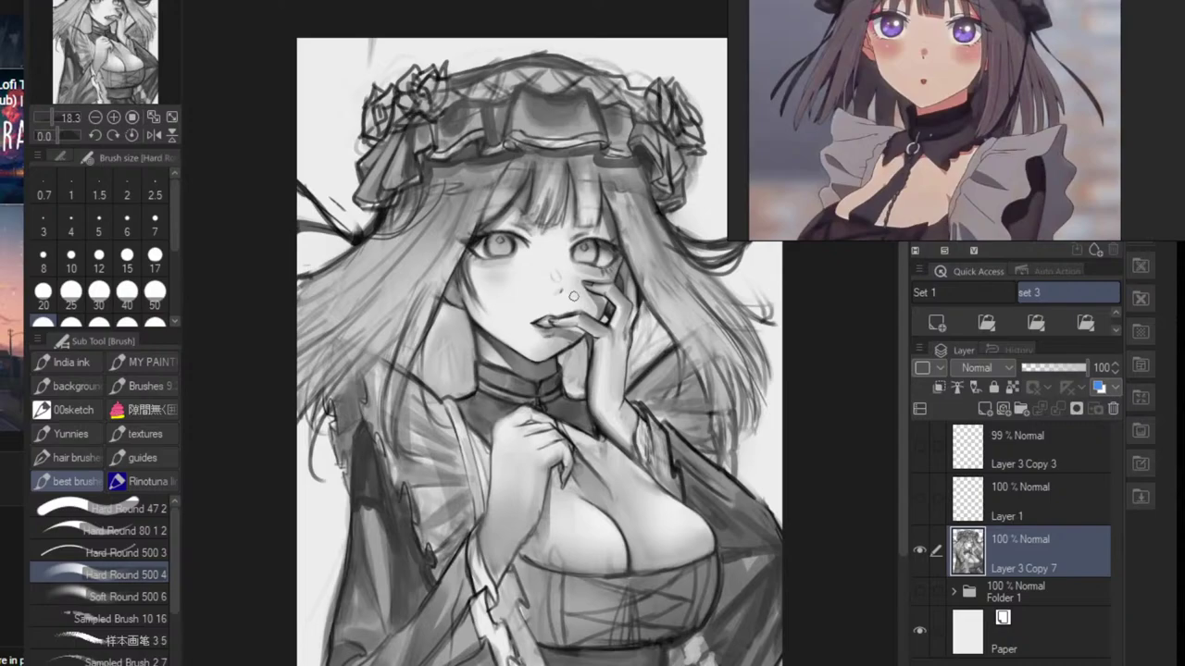
pyautogui.moveTo(261, 394); pyautogui.dragTo(233, 403)
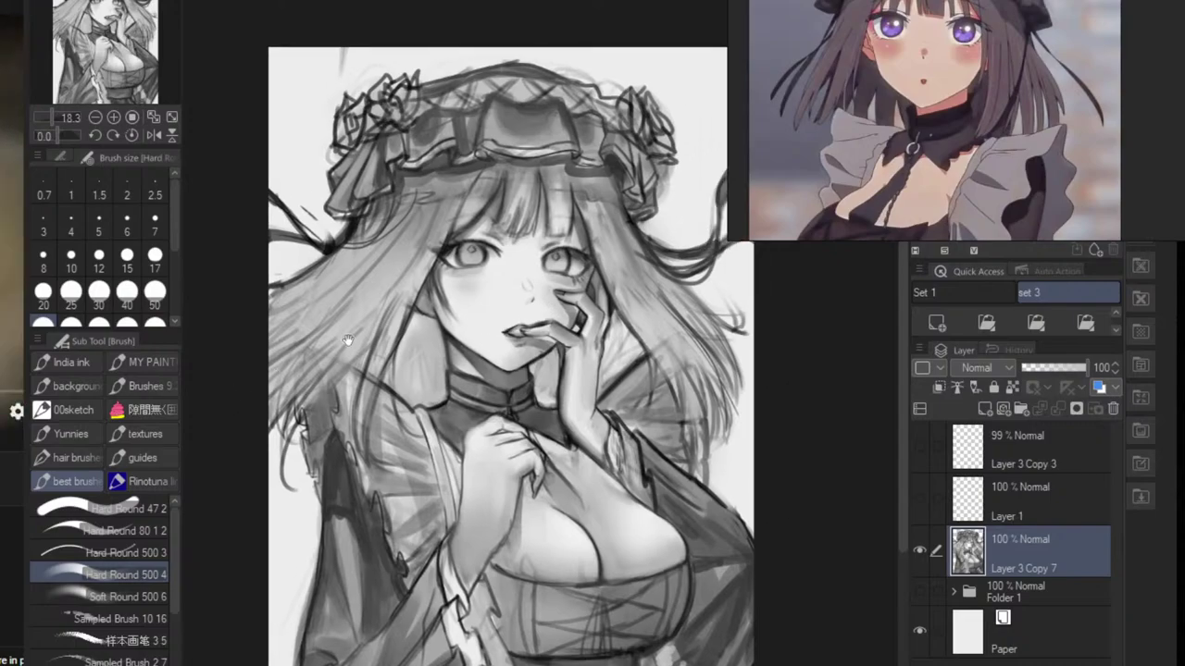
pyautogui.scroll(2, 537, 330)
pyautogui.moveTo(577, 250); pyautogui.dragTo(577, 294)
pyautogui.scroll(2, 575, 294)
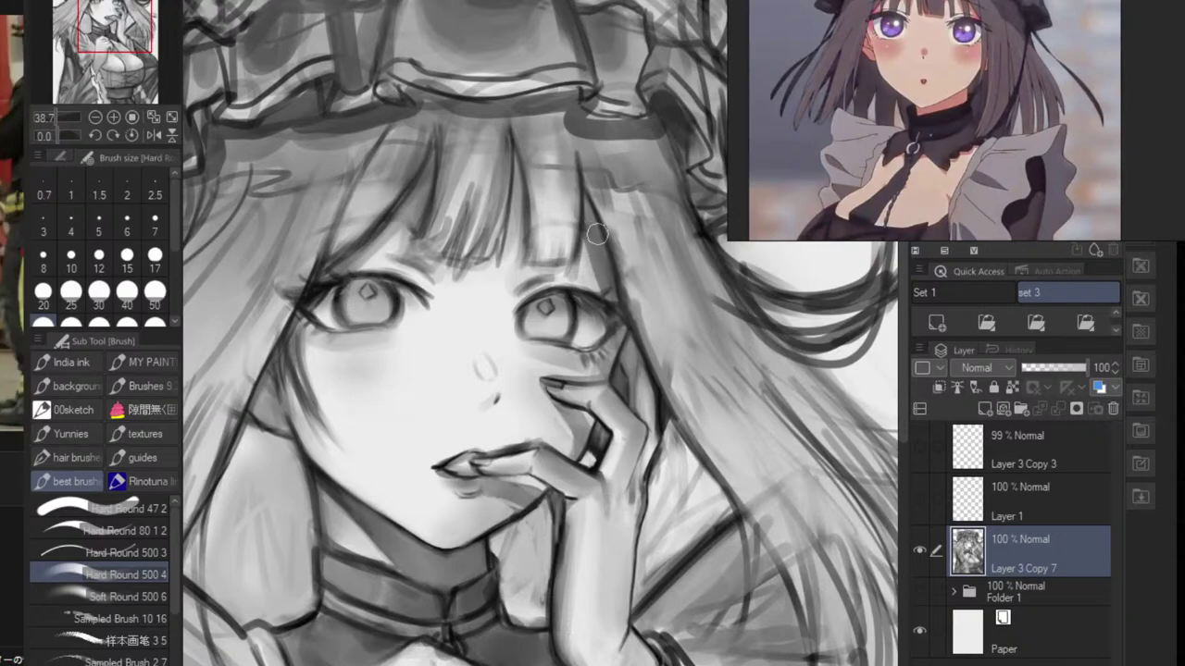
# - Shrink the brush and toggle the horizontal flip twice more to recheck the face
pyautogui.press('[')
pyautogui.press('[')
pyautogui.press('[')
pyautogui.press('[')
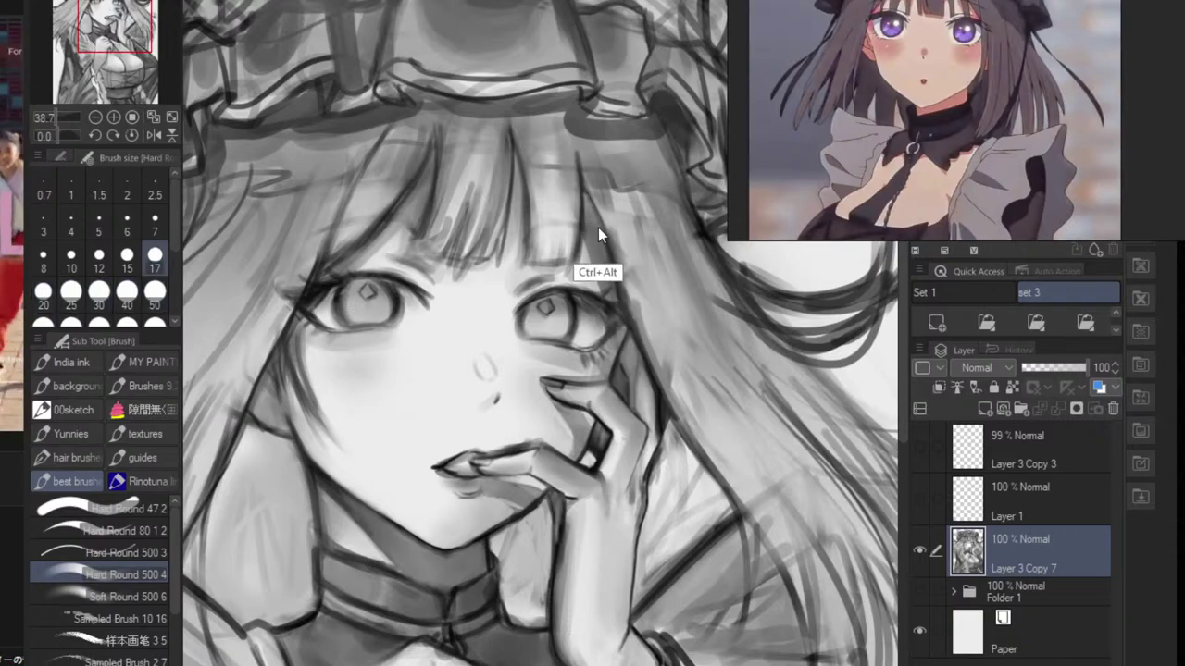
pyautogui.hotkey('ctrl', 'alt', 'h')
pyautogui.scroll(-4, 586, 201)
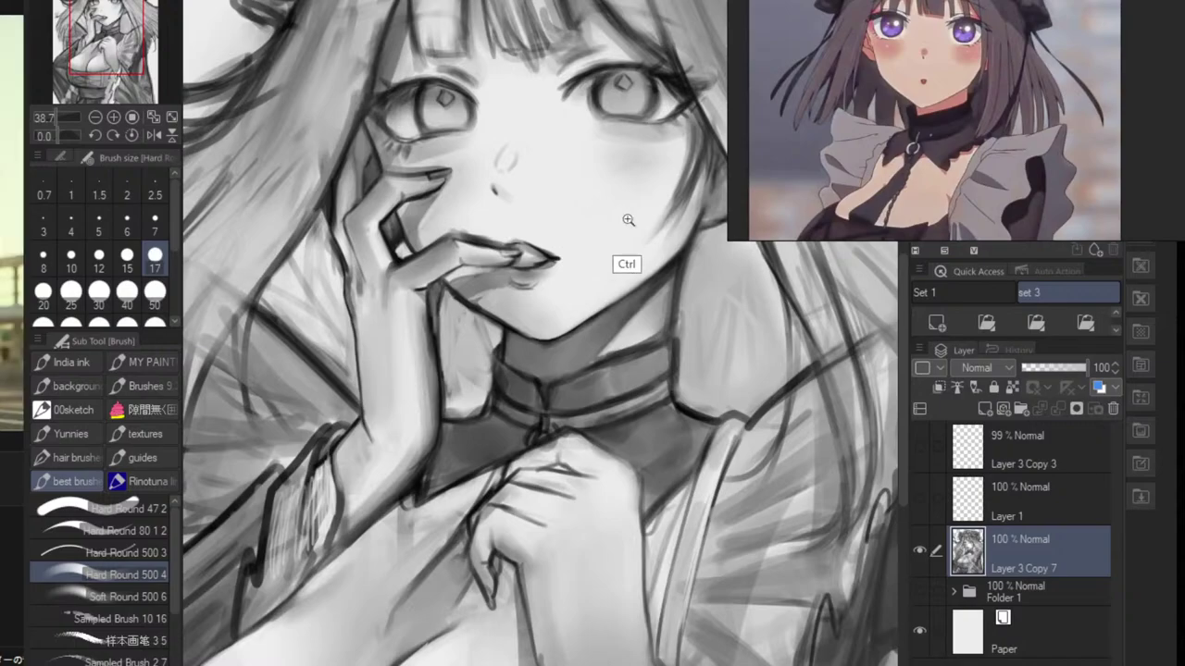
pyautogui.scroll(2, 588, 297)
pyautogui.scroll(-1, 593, 257)
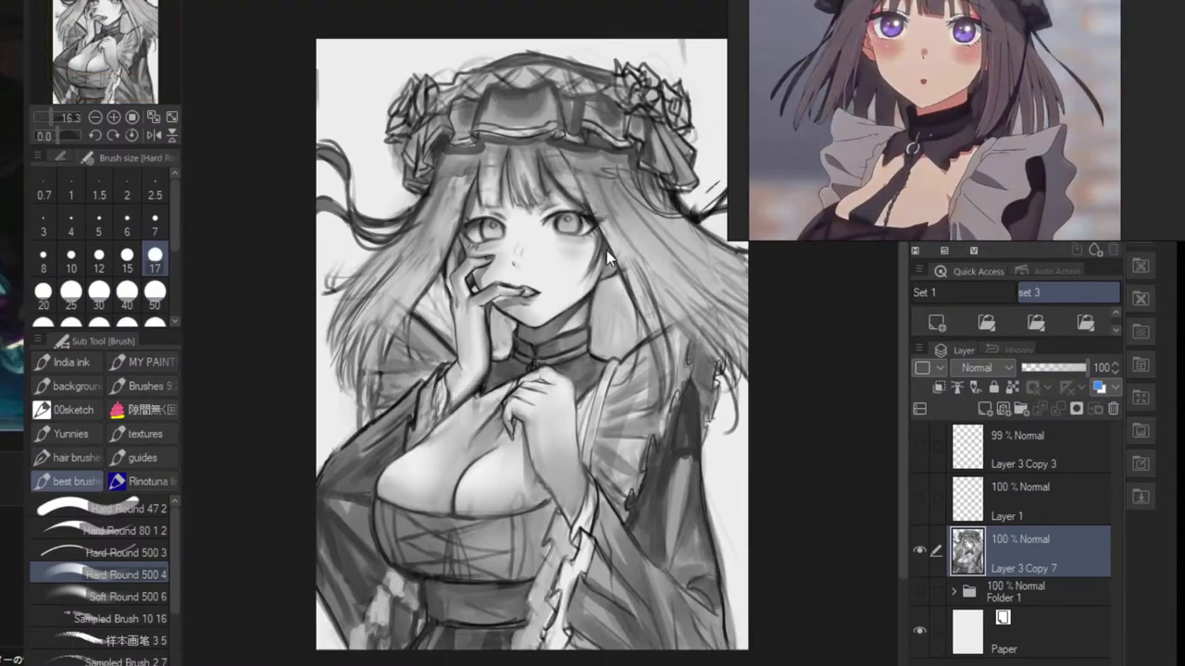
pyautogui.hotkey('ctrl', 'alt', 'h')
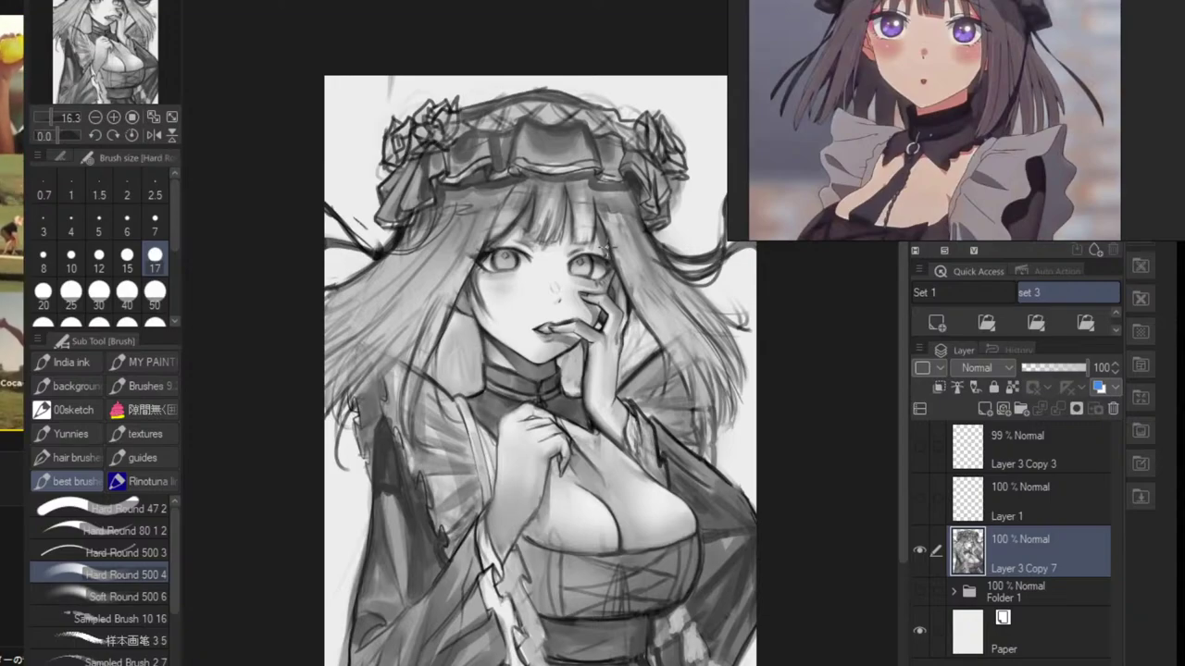
pyautogui.scroll(4, 599, 271)
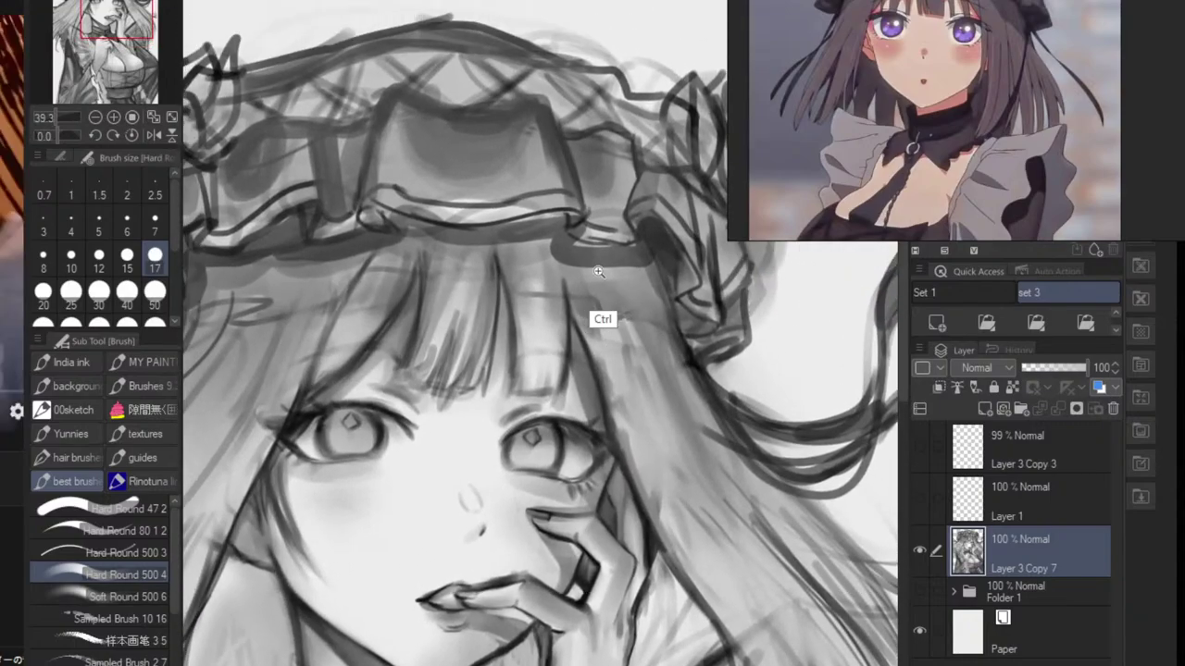
# - Darken the underside of the bonnet brim, then drag the reference image off screen
pyautogui.scroll(2, 599, 271)
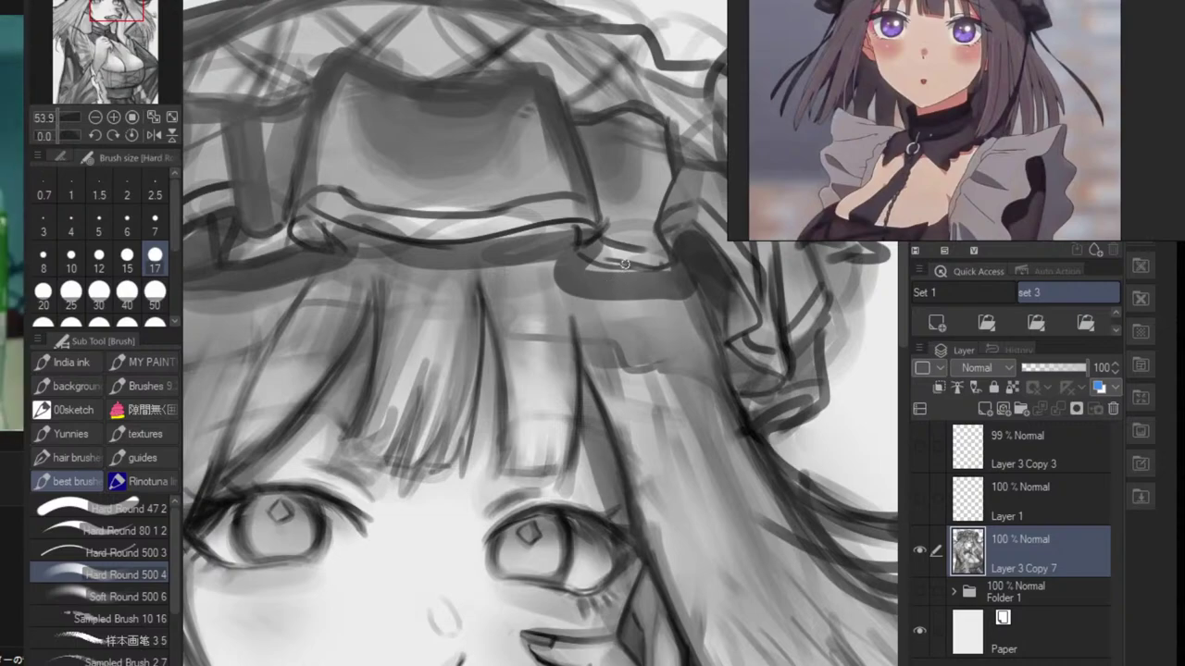
pyautogui.moveTo(576, 274); pyautogui.dragTo(610, 267)
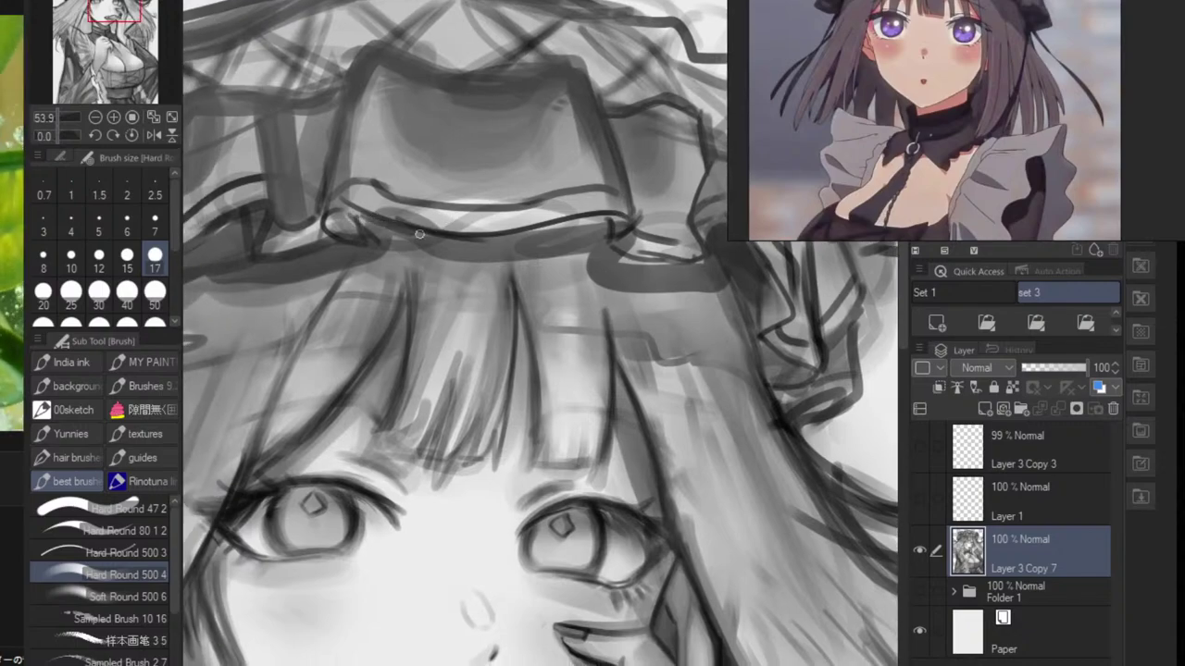
pyautogui.moveTo(419, 234)
pyautogui.mouseDown()
pyautogui.moveTo(505, 234)
pyautogui.moveTo(479, 237)
pyautogui.moveTo(577, 212)
pyautogui.moveTo(528, 234)
pyautogui.moveTo(529, 224)
pyautogui.moveTo(612, 230)
pyautogui.mouseUp()
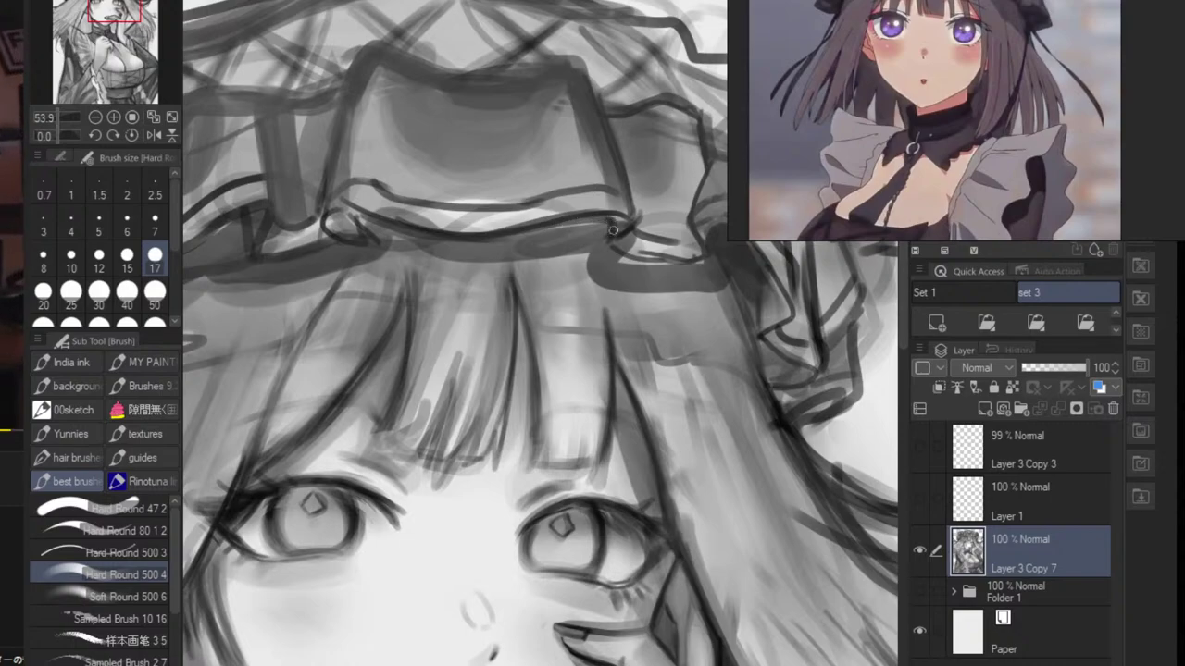
pyautogui.moveTo(861, 163); pyautogui.dragTo(0, 166)
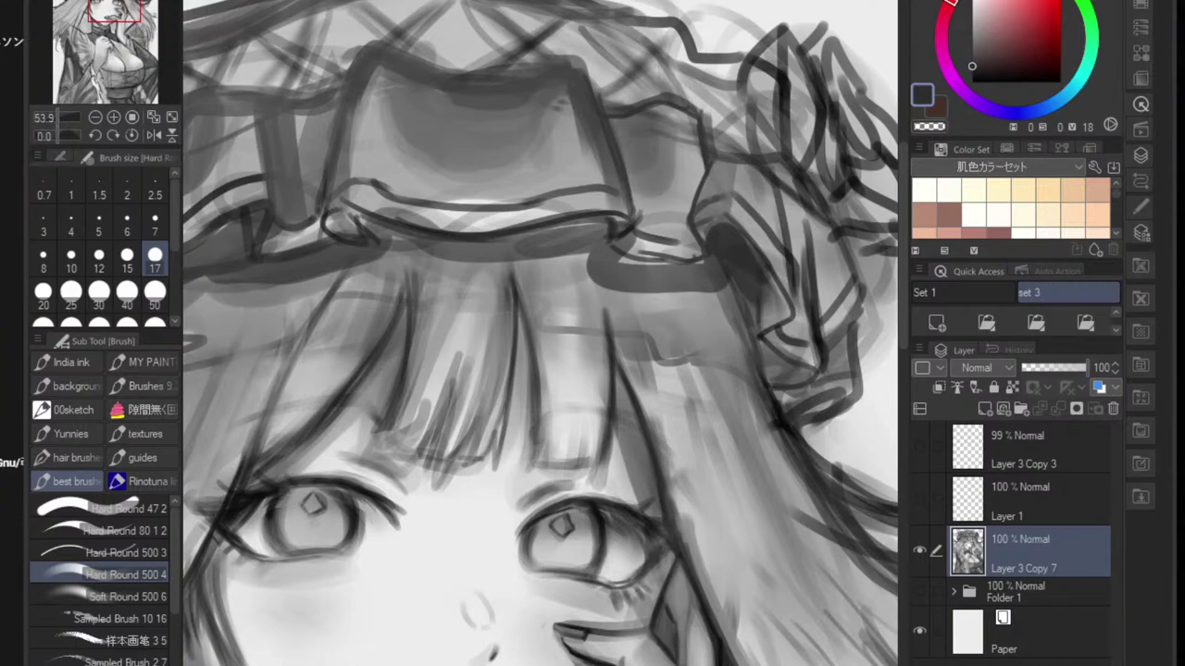
# - Pick pure black and try a dark line down the ruffle edge, then undo it
pyautogui.click(972, 82)
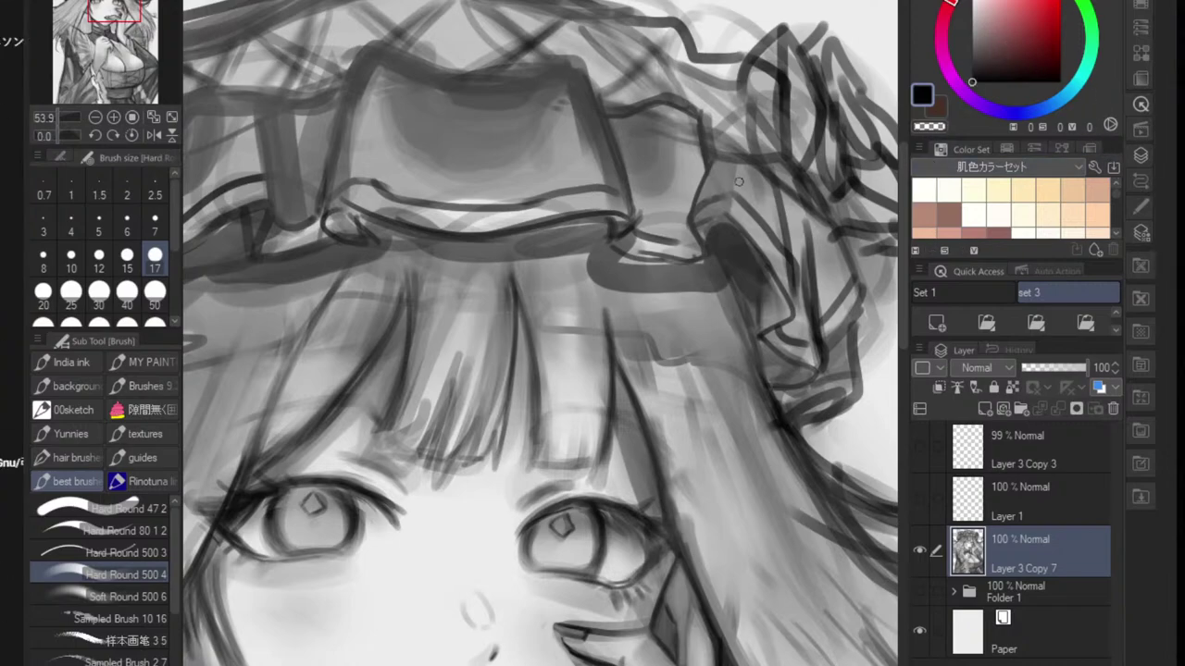
pyautogui.moveTo(736, 231); pyautogui.dragTo(699, 229)
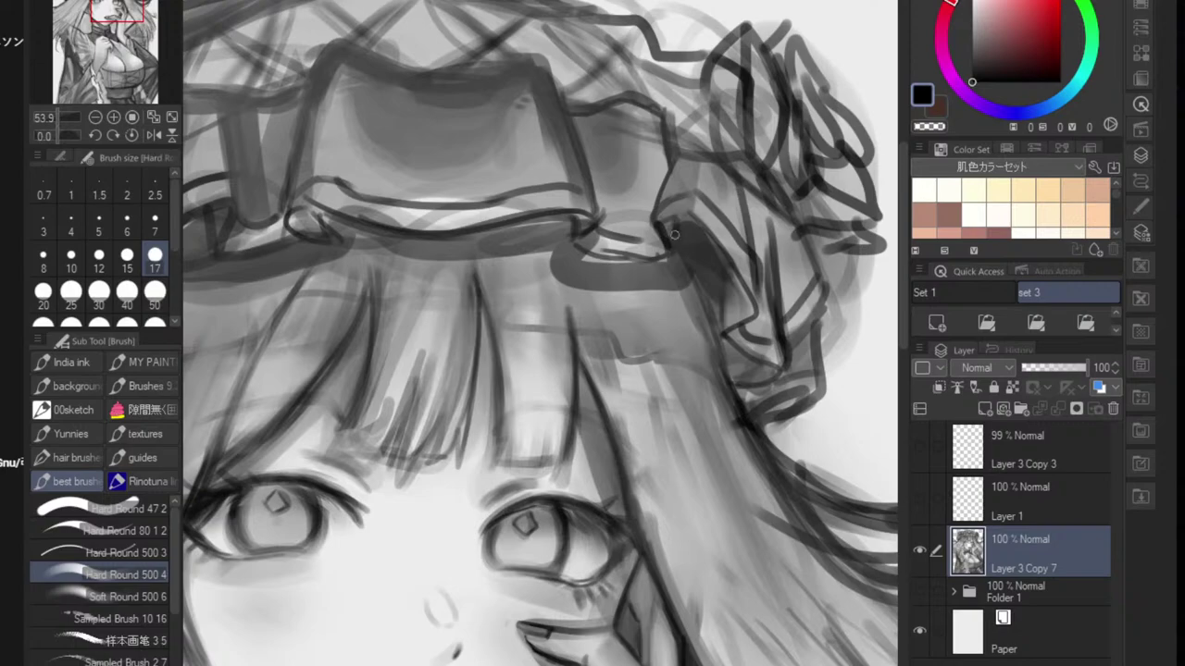
pyautogui.moveTo(687, 214)
pyautogui.mouseDown()
pyautogui.moveTo(756, 313)
pyautogui.moveTo(706, 215)
pyautogui.moveTo(593, 252)
pyautogui.mouseUp()
pyautogui.hotkey('ctrl', 'z')
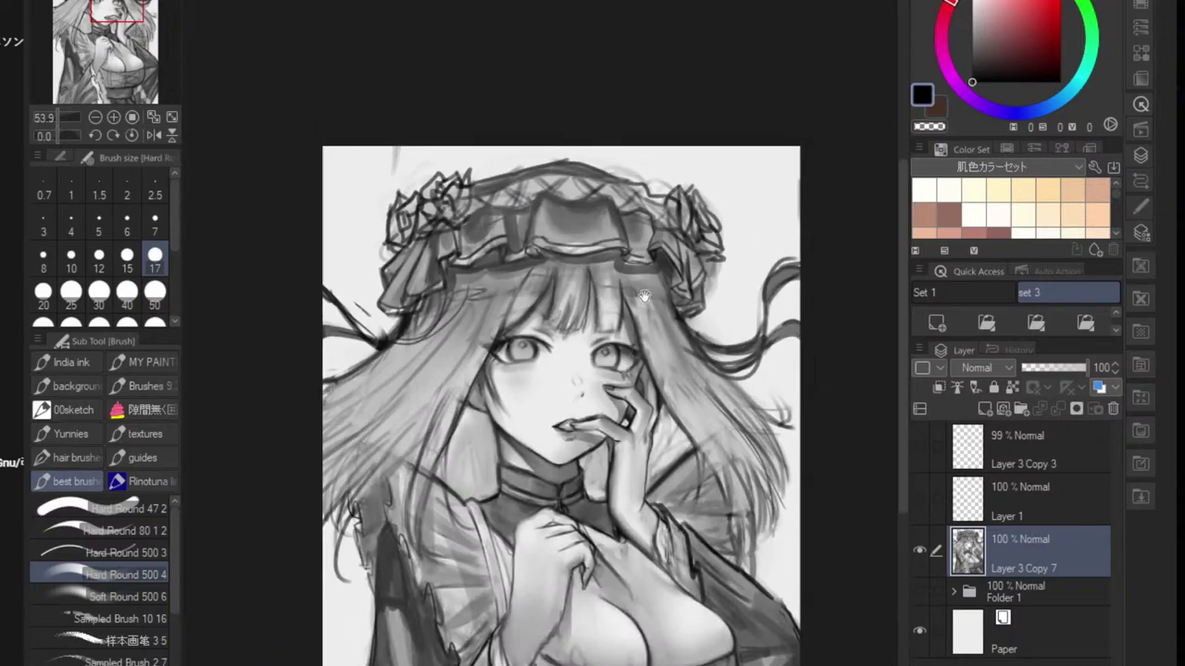
pyautogui.moveTo(630, 287)
pyautogui.mouseDown()
pyautogui.moveTo(685, 281)
pyautogui.moveTo(658, 287)
pyautogui.moveTo(666, 228)
pyautogui.moveTo(684, 261)
pyautogui.mouseUp()
# - Sample a mid grey and paint lighter strokes over the dark bonnet shape
pyautogui.scroll(2, 659, 287)
pyautogui.scroll(-5, 693, 267)
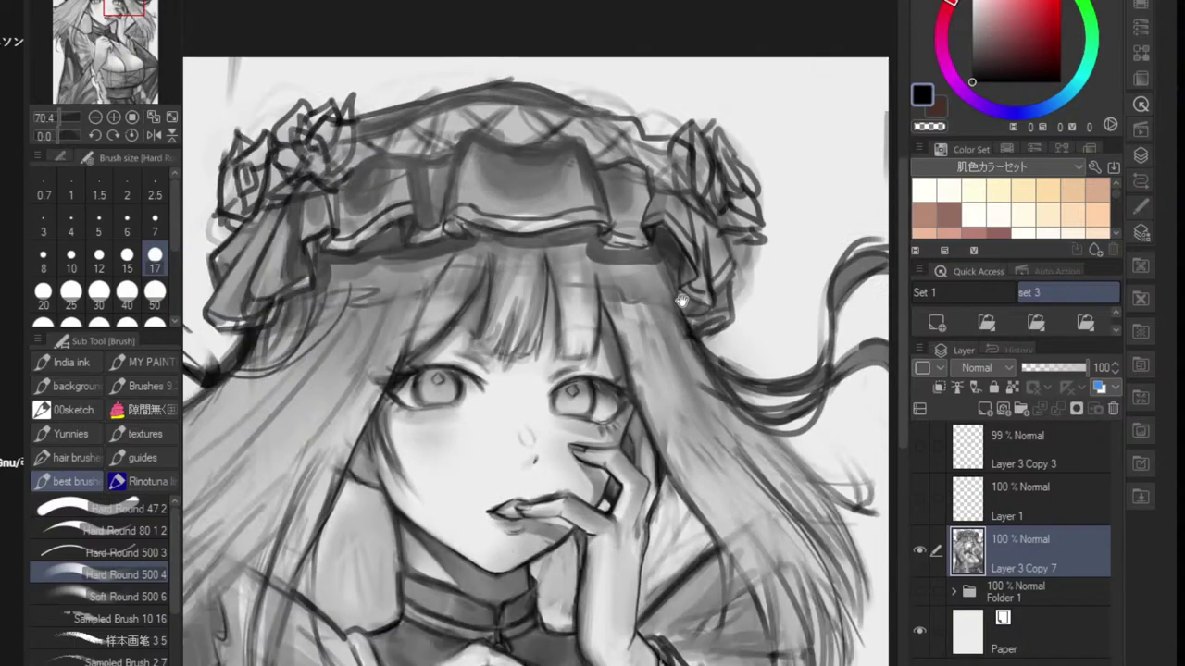
pyautogui.scroll(5, 629, 323)
pyautogui.keyDown('alt'); pyautogui.click(639, 244); pyautogui.keyUp('alt')
pyautogui.moveTo(639, 244)
pyautogui.mouseDown()
pyautogui.moveTo(633, 283)
pyautogui.moveTo(613, 265)
pyautogui.moveTo(624, 248)
pyautogui.moveTo(613, 190)
pyautogui.mouseUp()
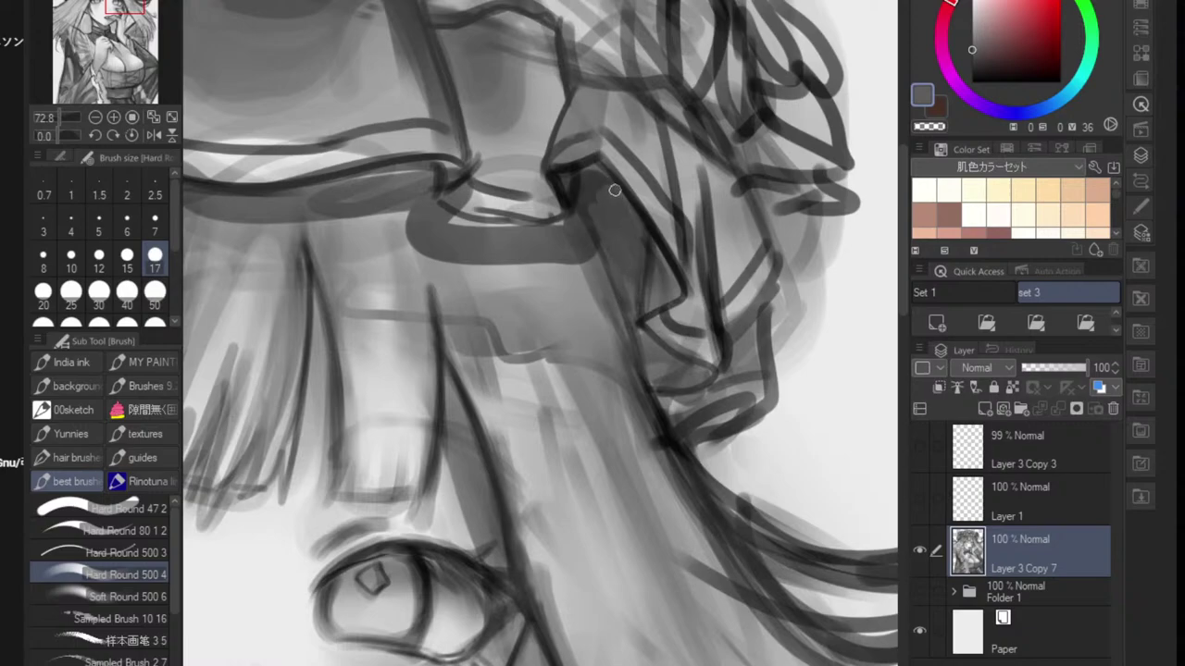
pyautogui.keyDown('alt'); pyautogui.click(580, 192); pyautogui.keyUp('alt')
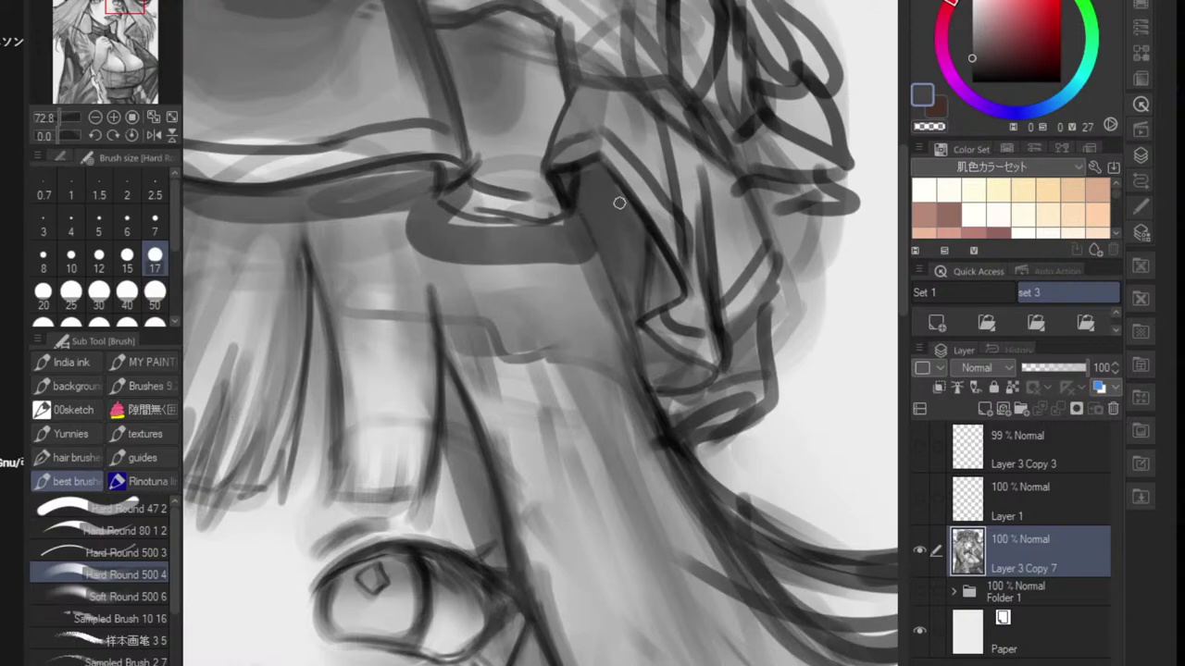
# - Sample darker greys and soften the dark seam on the bonnet's right side
pyautogui.moveTo(638, 240); pyautogui.dragTo(605, 251)
pyautogui.moveTo(613, 189); pyautogui.dragTo(671, 189)
pyautogui.keyDown('alt'); pyautogui.click(627, 242); pyautogui.keyUp('alt')
pyautogui.keyDown('alt'); pyautogui.click(610, 237); pyautogui.keyUp('alt')
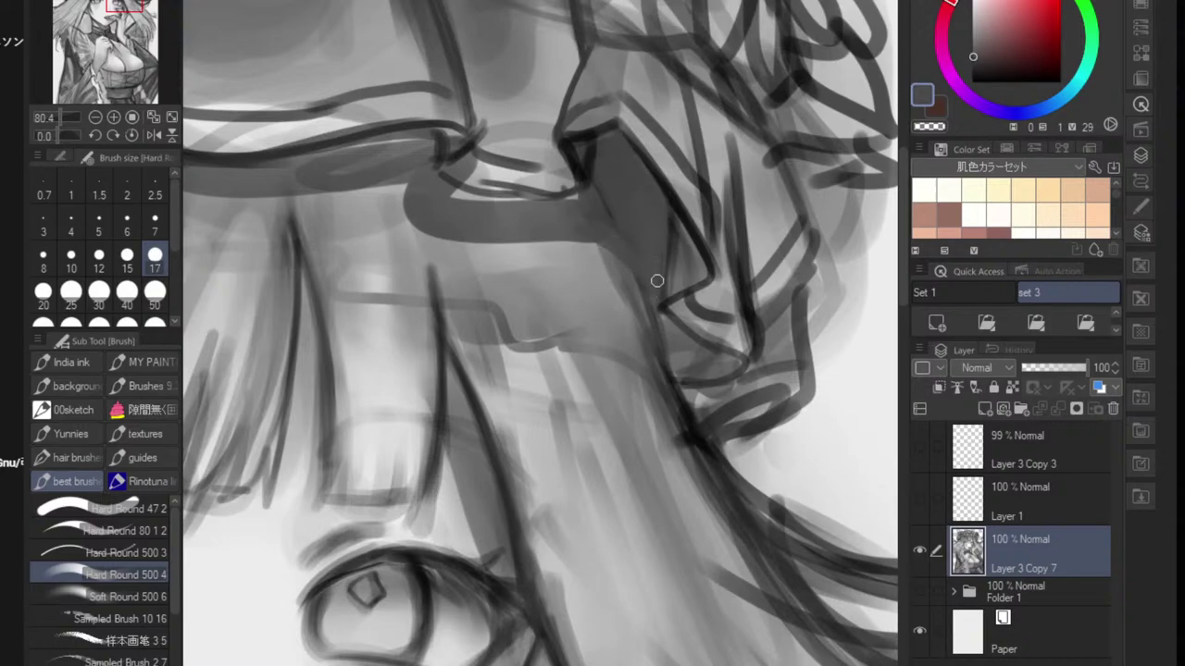
pyautogui.keyDown('alt'); pyautogui.click(622, 211); pyautogui.keyUp('alt')
pyautogui.moveTo(599, 189)
pyautogui.mouseDown()
pyautogui.moveTo(615, 228)
pyautogui.moveTo(600, 230)
pyautogui.moveTo(607, 248)
pyautogui.mouseUp()
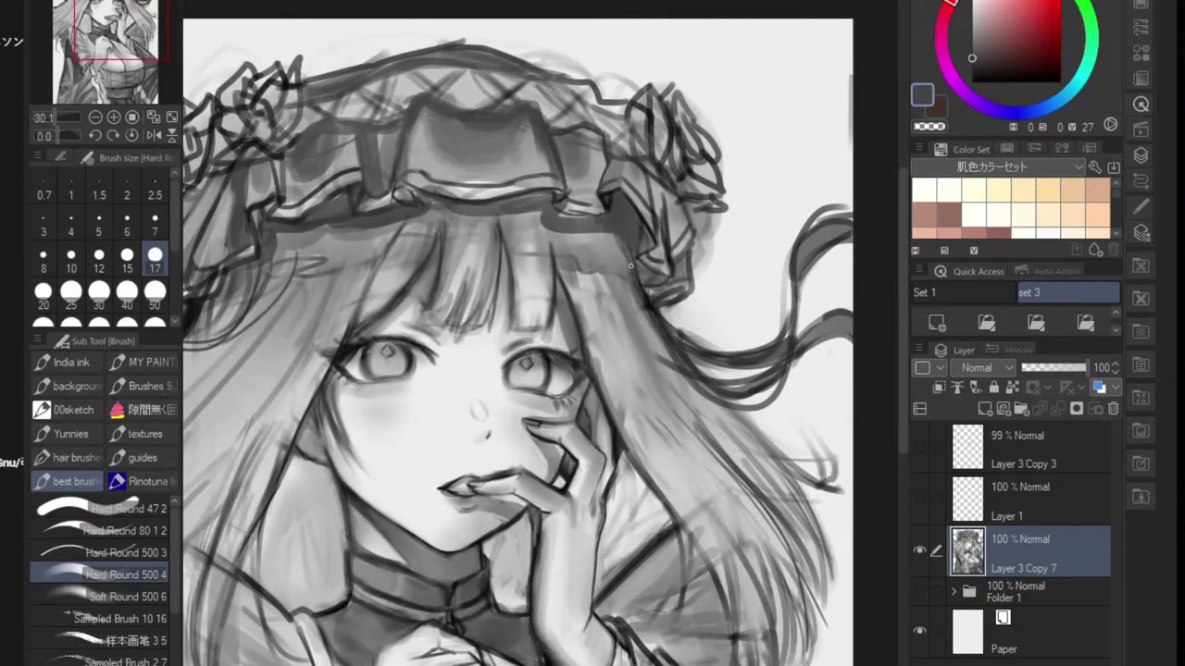
# - Sample a near-black grey and draw a dark fold line along the ribbon, undoing stray strokes
pyautogui.scroll(5, 617, 209)
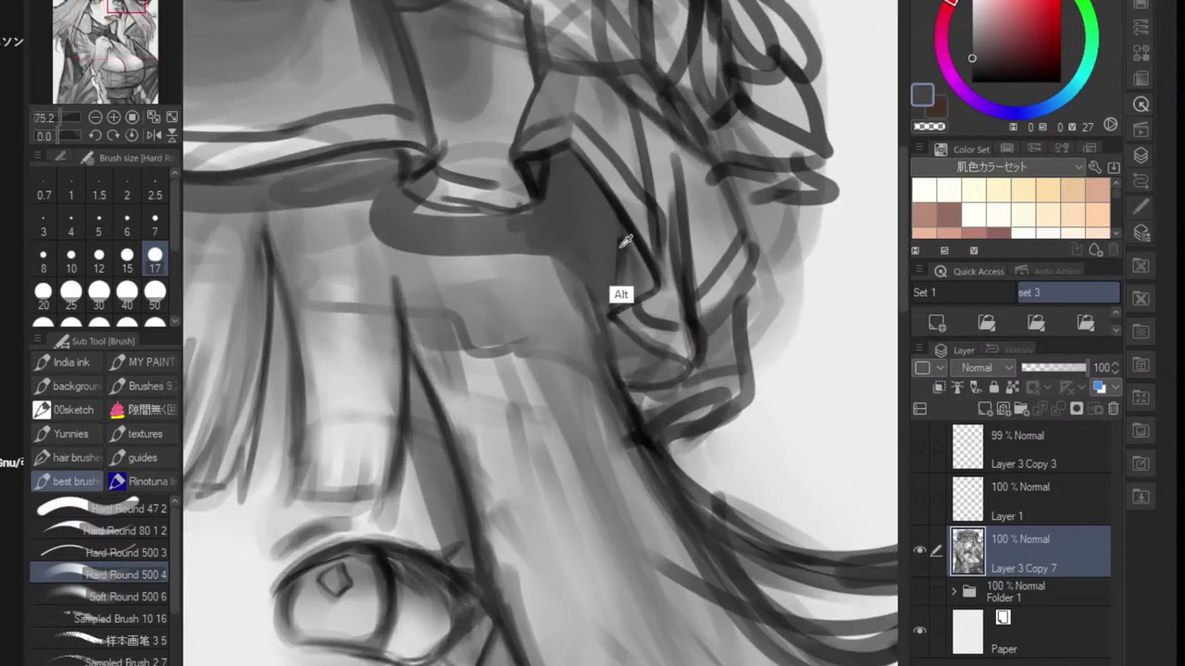
pyautogui.keyDown('alt'); pyautogui.click(542, 171); pyautogui.keyUp('alt')
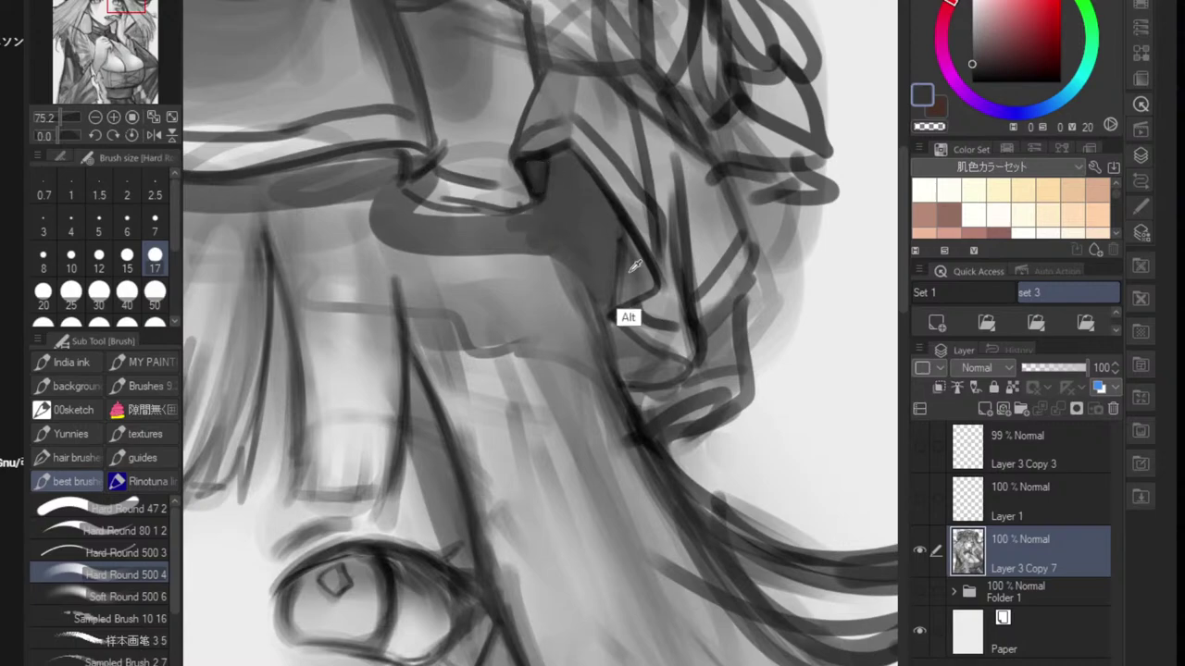
pyautogui.keyDown('alt'); pyautogui.click(626, 313); pyautogui.keyUp('alt')
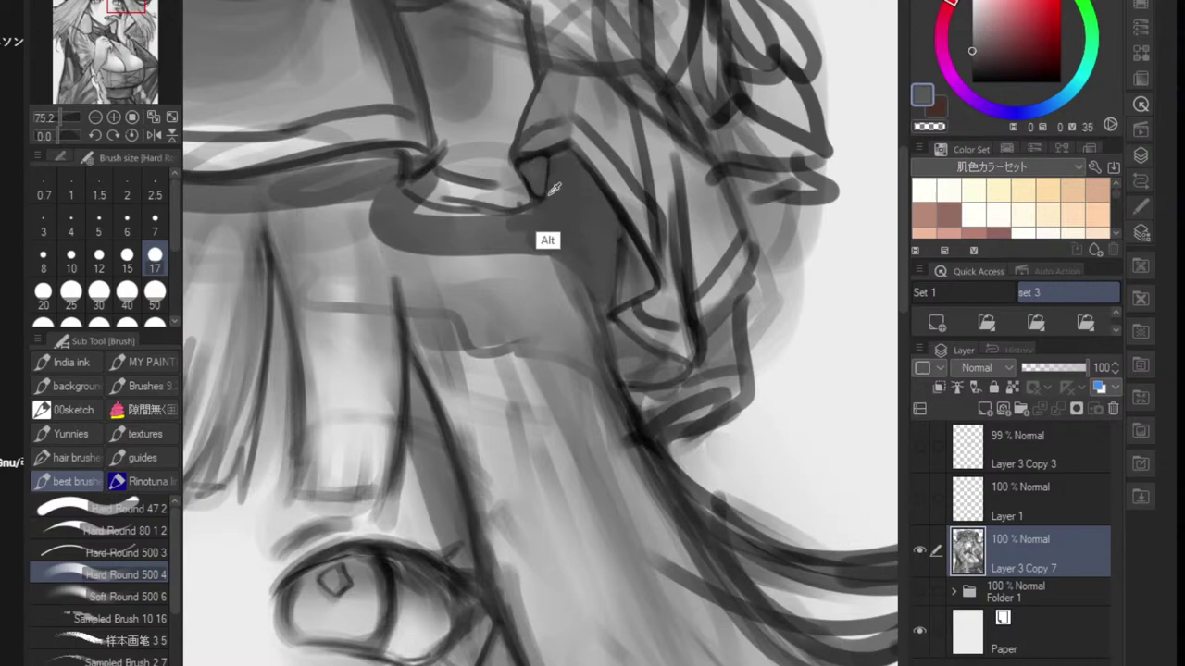
pyautogui.keyDown('alt'); pyautogui.click(538, 188); pyautogui.keyUp('alt')
pyautogui.moveTo(581, 72)
pyautogui.mouseDown()
pyautogui.moveTo(569, 158)
pyautogui.moveTo(523, 204)
pyautogui.moveTo(546, 196)
pyautogui.mouseUp()
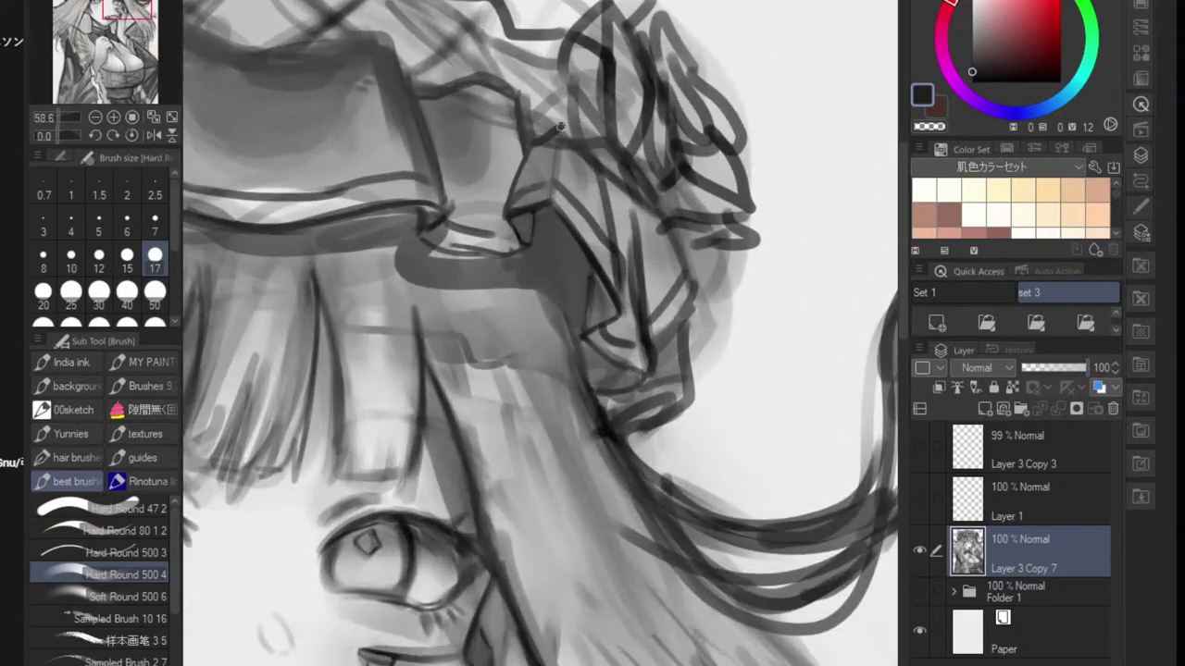
pyautogui.hotkey('ctrl', 'z')
pyautogui.moveTo(517, 95); pyautogui.dragTo(535, 148)
pyautogui.hotkey('ctrl', 'z')
pyautogui.moveTo(405, 93); pyautogui.dragTo(454, 85)
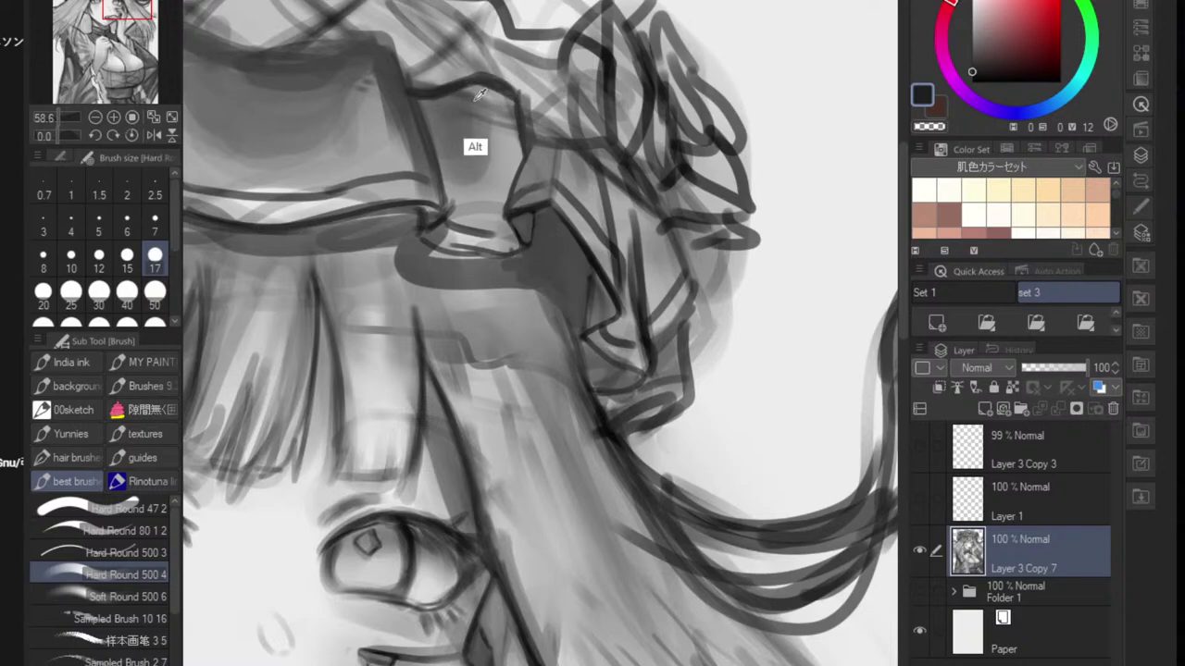
# - At brush size 50, sample ribbon greys and repaint the ribbon's shading
pyautogui.keyDown('alt'); pyautogui.click(465, 92); pyautogui.keyUp('alt')
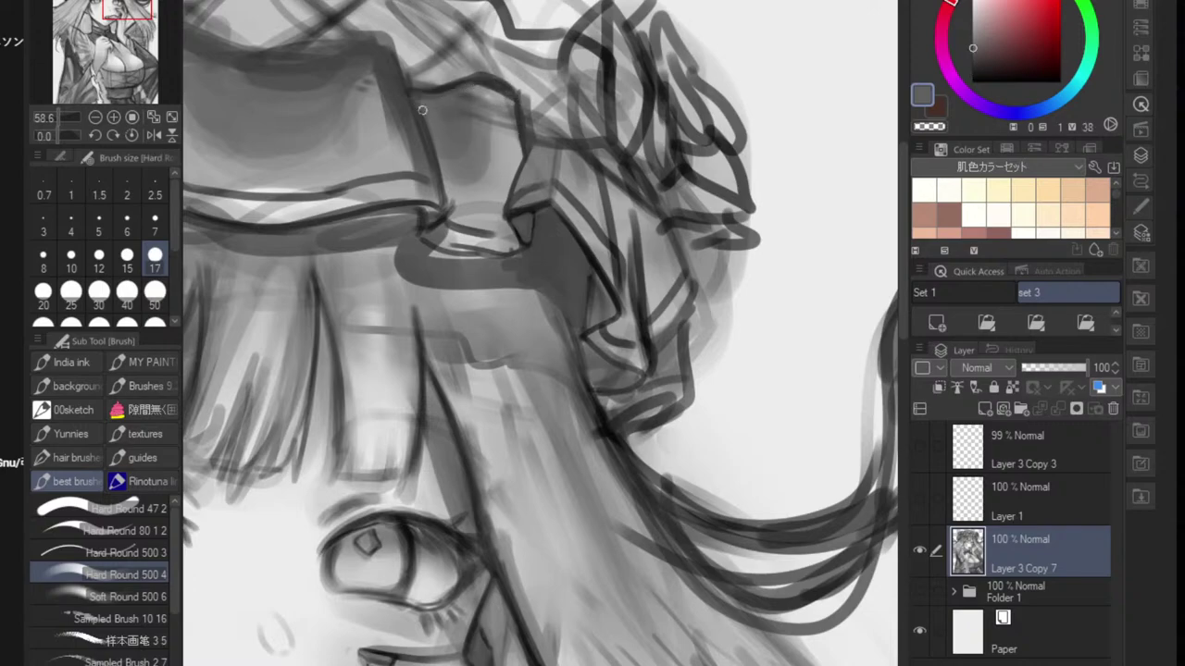
pyautogui.keyDown('alt'); pyautogui.click(502, 151); pyautogui.keyUp('alt')
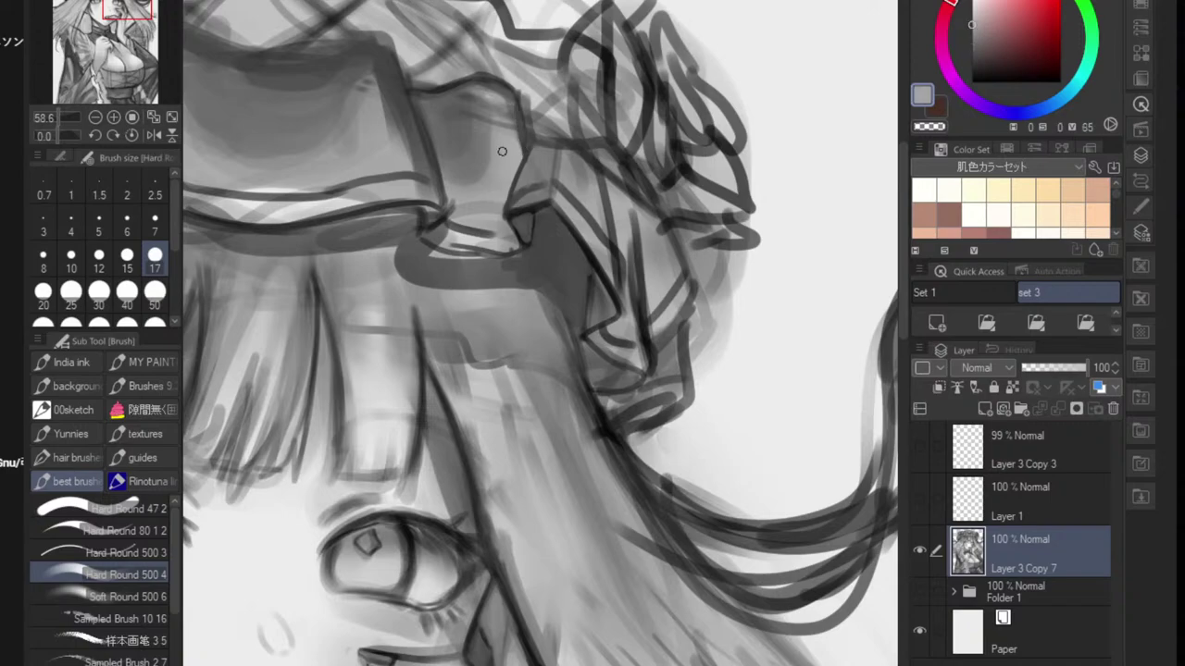
pyautogui.press(']')
pyautogui.press(']')
pyautogui.press(']')
pyautogui.press(']')
pyautogui.press(']')
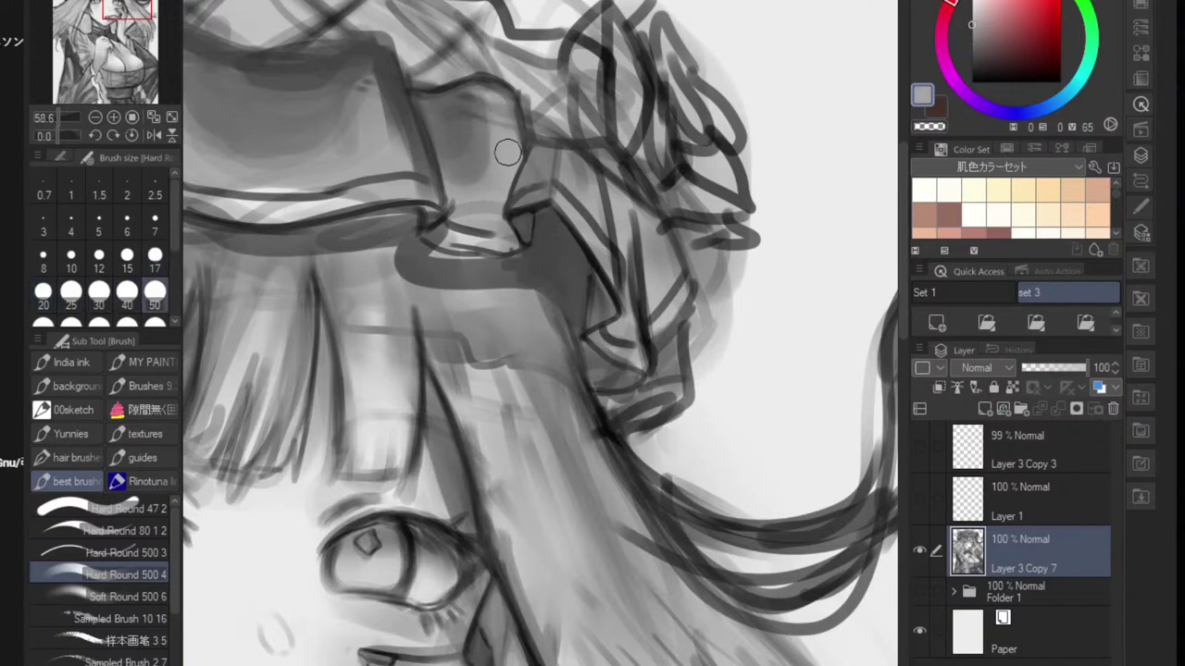
pyautogui.keyDown('alt'); pyautogui.click(460, 125); pyautogui.keyUp('alt')
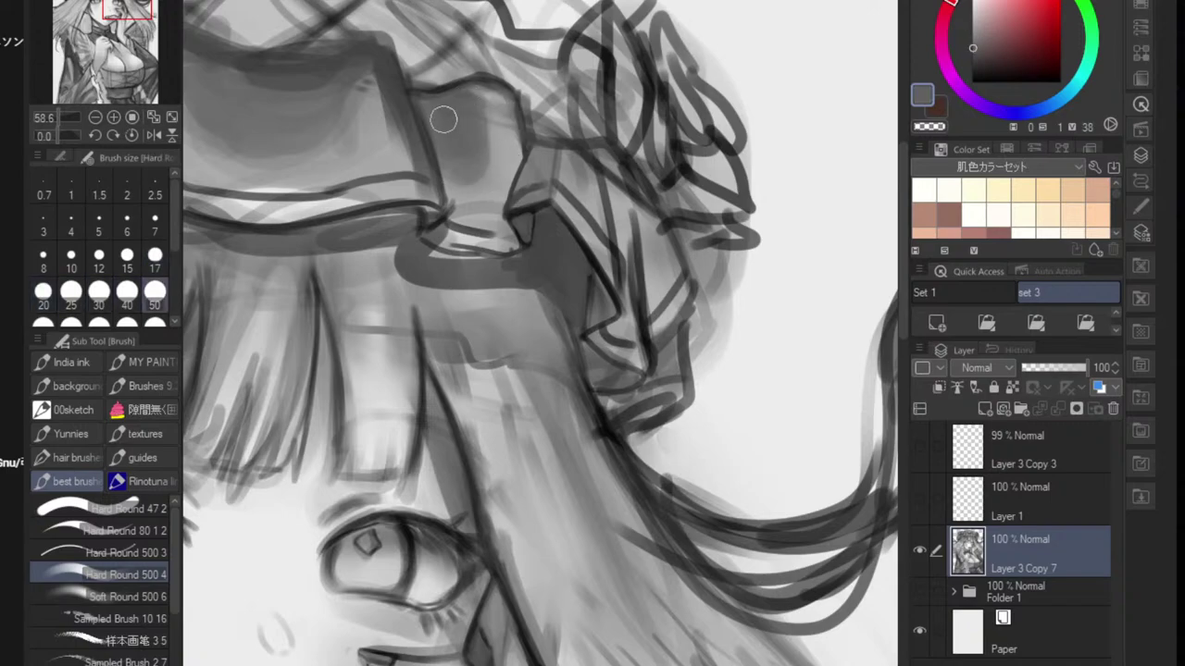
pyautogui.keyDown('alt'); pyautogui.click(507, 111); pyautogui.keyUp('alt')
pyautogui.moveTo(499, 138)
pyautogui.mouseDown()
pyautogui.moveTo(496, 190)
pyautogui.moveTo(461, 199)
pyautogui.mouseUp()
pyautogui.keyDown('alt'); pyautogui.click(502, 132); pyautogui.keyUp('alt')
pyautogui.keyDown('alt'); pyautogui.click(482, 202); pyautogui.keyUp('alt')
pyautogui.keyDown('alt'); pyautogui.click(470, 211); pyautogui.keyUp('alt')
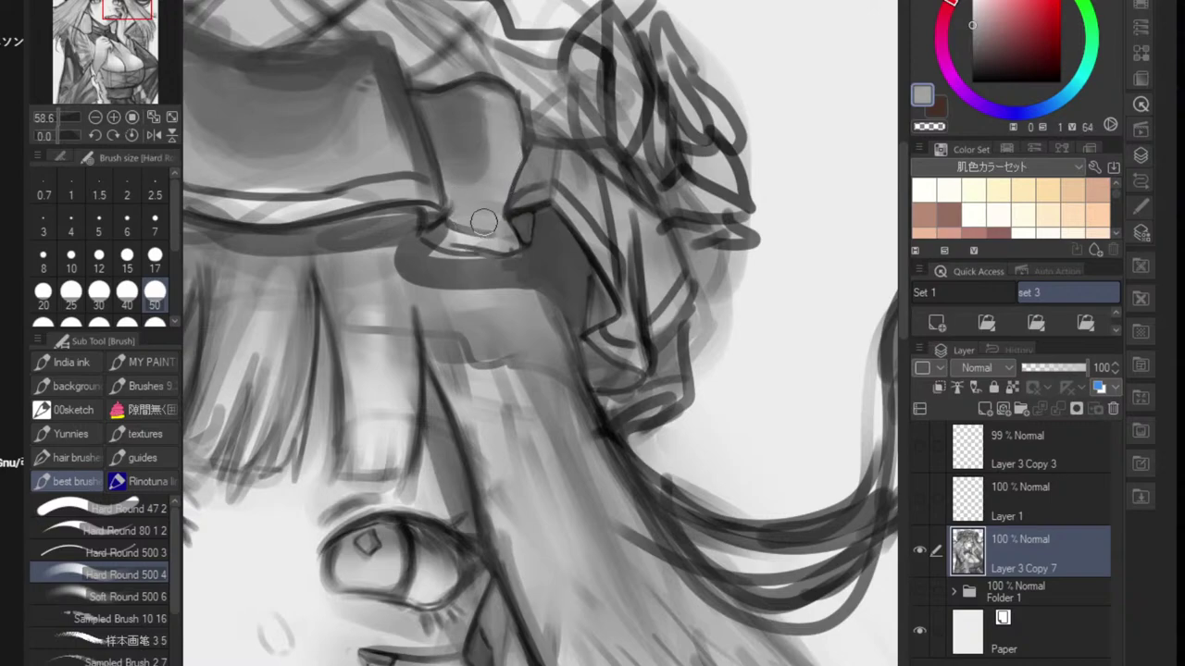
pyautogui.keyDown('alt'); pyautogui.click(509, 252); pyautogui.keyUp('alt')
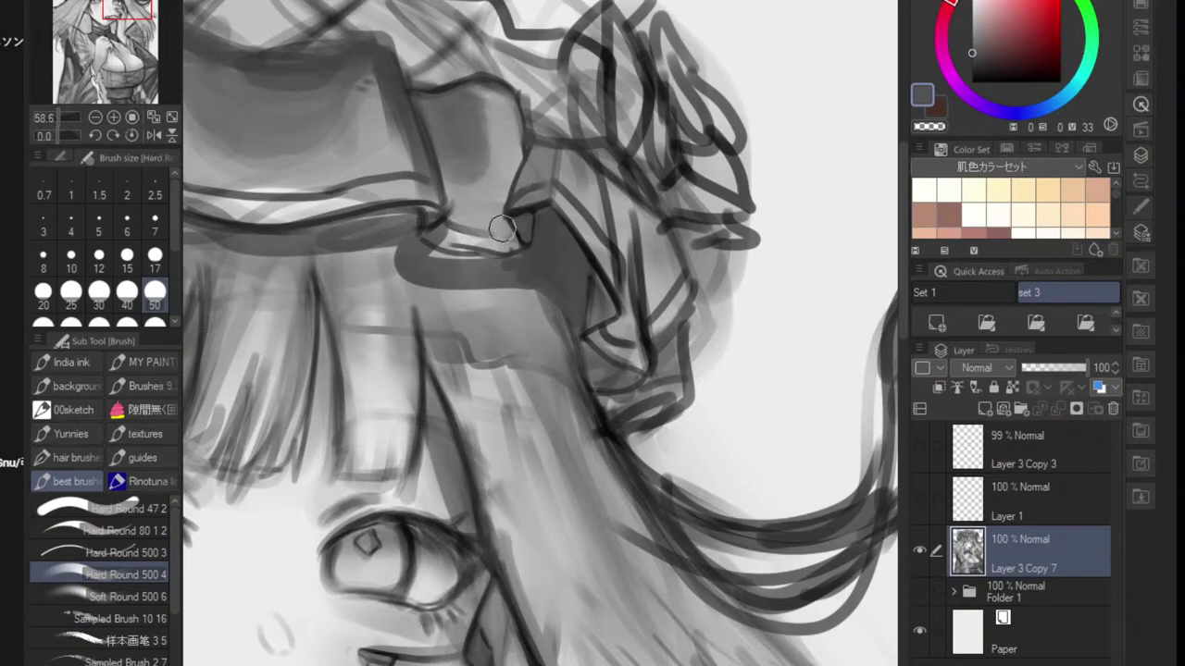
# - At size 30, shade the bow's right edge and darken its lower pale strip
pyautogui.press('[')
pyautogui.press('[')
pyautogui.moveTo(498, 230); pyautogui.dragTo(518, 143)
pyautogui.moveTo(498, 210)
pyautogui.mouseDown()
pyautogui.moveTo(471, 246)
pyautogui.moveTo(434, 238)
pyautogui.moveTo(443, 213)
pyautogui.moveTo(456, 245)
pyautogui.moveTo(484, 247)
pyautogui.moveTo(426, 231)
pyautogui.moveTo(536, 247)
pyautogui.moveTo(435, 249)
pyautogui.mouseUp()
pyautogui.keyDown('alt'); pyautogui.click(544, 243); pyautogui.keyUp('alt')
pyautogui.moveTo(527, 255)
pyautogui.mouseDown()
pyautogui.moveTo(431, 250)
pyautogui.moveTo(524, 249)
pyautogui.moveTo(484, 258)
pyautogui.moveTo(495, 298)
pyautogui.moveTo(528, 247)
pyautogui.mouseUp()
pyautogui.keyDown('alt'); pyautogui.click(523, 245); pyautogui.keyUp('alt')
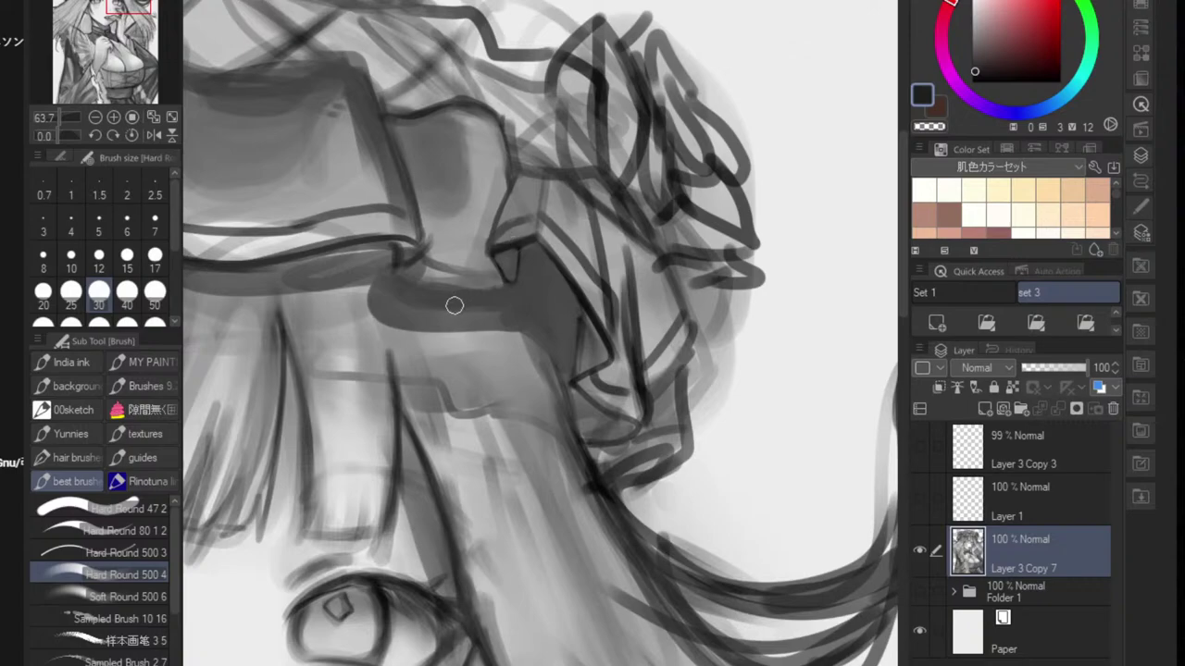
# - At brush size 12, draw dark lines along the bow's lower edge and down the ribbon
pyautogui.press('[')
pyautogui.press('[')
pyautogui.press('[')
pyautogui.press('[')
pyautogui.press('[')
pyautogui.moveTo(394, 273); pyautogui.dragTo(502, 281)
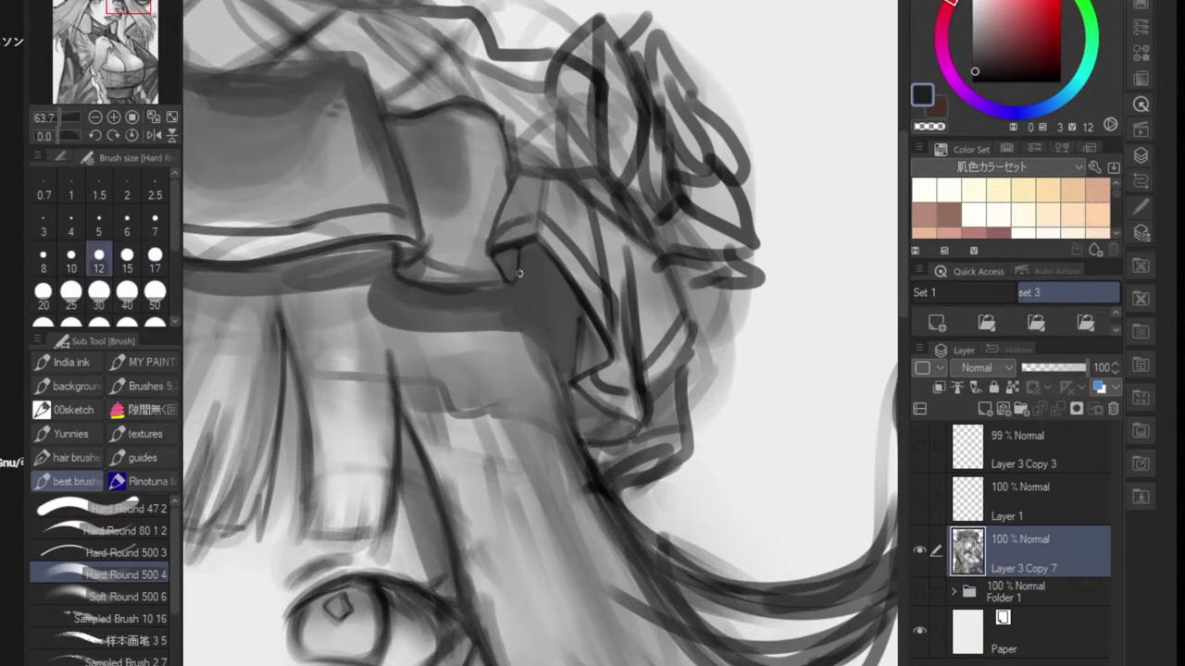
pyautogui.hotkey('ctrl', 'z')
pyautogui.moveTo(399, 272); pyautogui.dragTo(507, 283)
pyautogui.moveTo(383, 113); pyautogui.dragTo(428, 248)
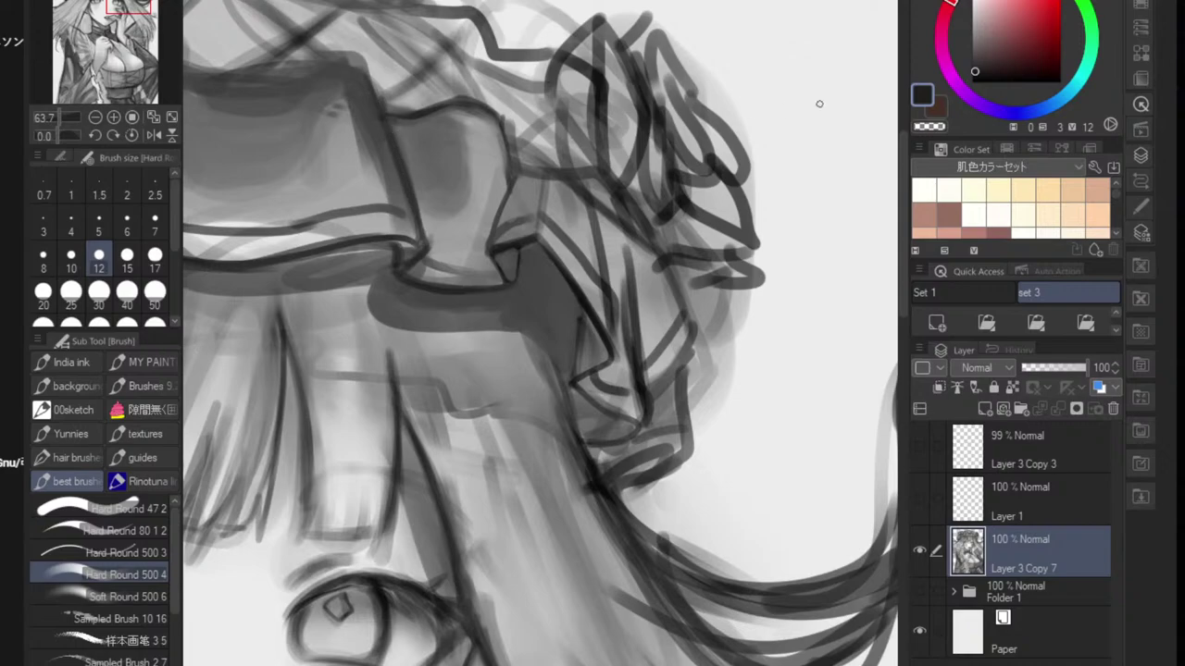
# - Switch to pure black at size 8 and outline the ribbon's upper folded edge
pyautogui.moveTo(983, 64); pyautogui.dragTo(969, 85)
pyautogui.press('[')
pyautogui.press('[')
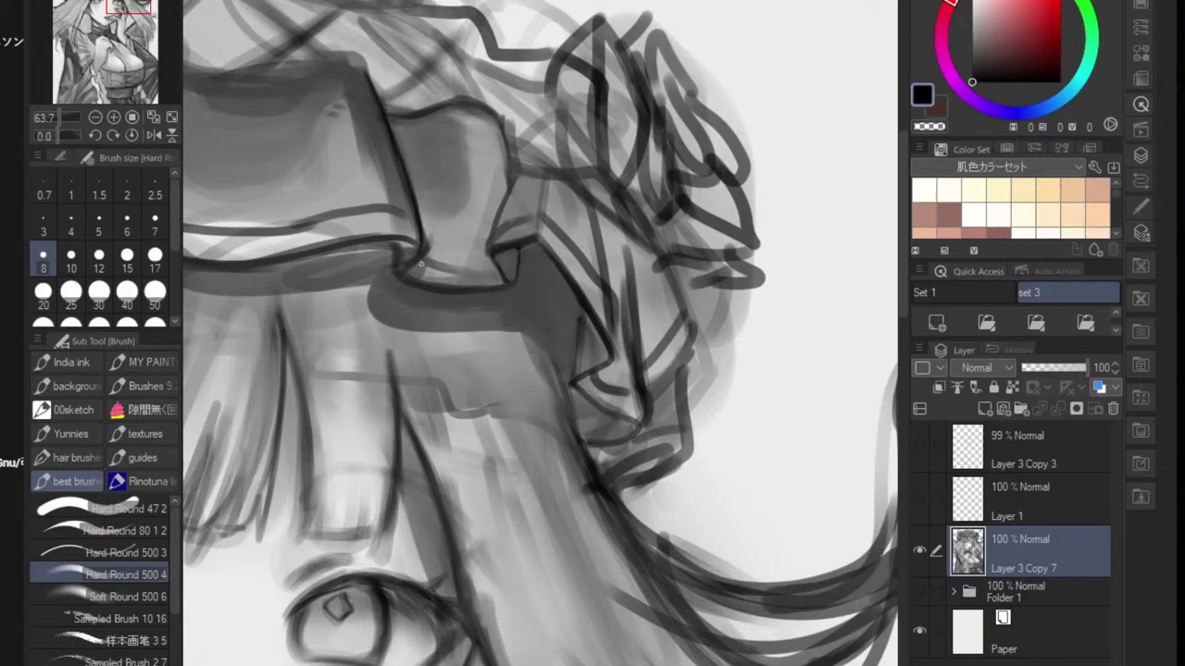
pyautogui.moveTo(440, 254); pyautogui.dragTo(417, 273)
pyautogui.moveTo(418, 273); pyautogui.dragTo(453, 304)
pyautogui.moveTo(427, 189); pyautogui.dragTo(449, 204)
pyautogui.hotkey('ctrl', 'z')
pyautogui.moveTo(347, 202); pyautogui.dragTo(427, 190)
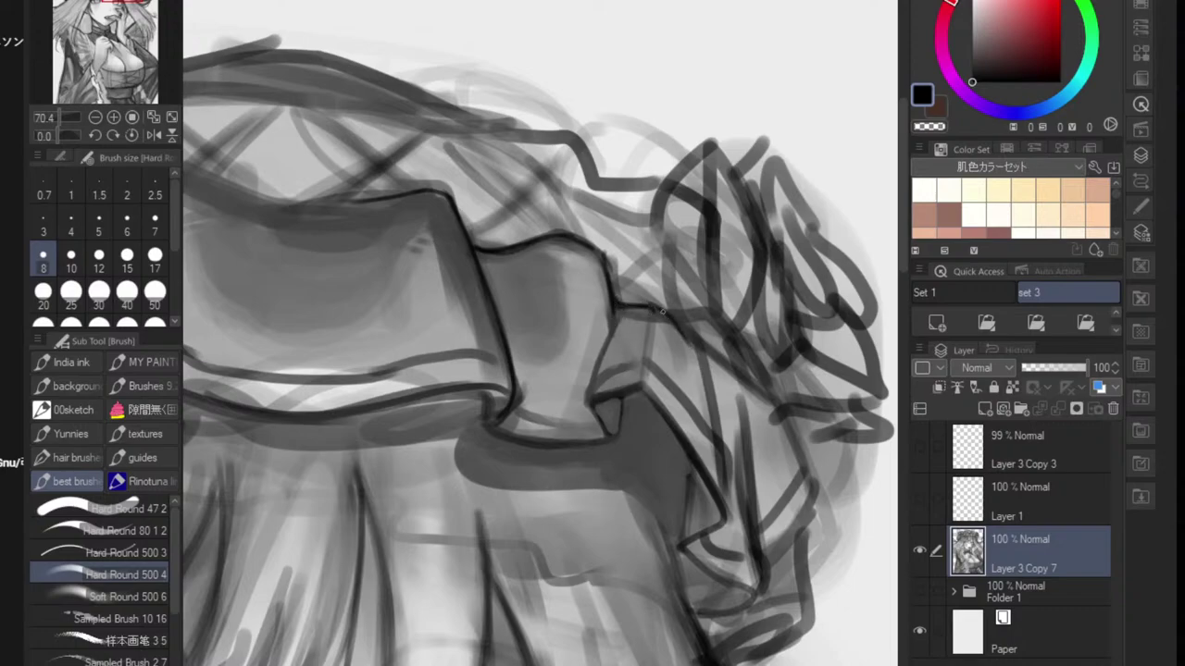
pyautogui.moveTo(718, 423); pyautogui.dragTo(680, 344)
pyautogui.scroll(3, 588, 276)
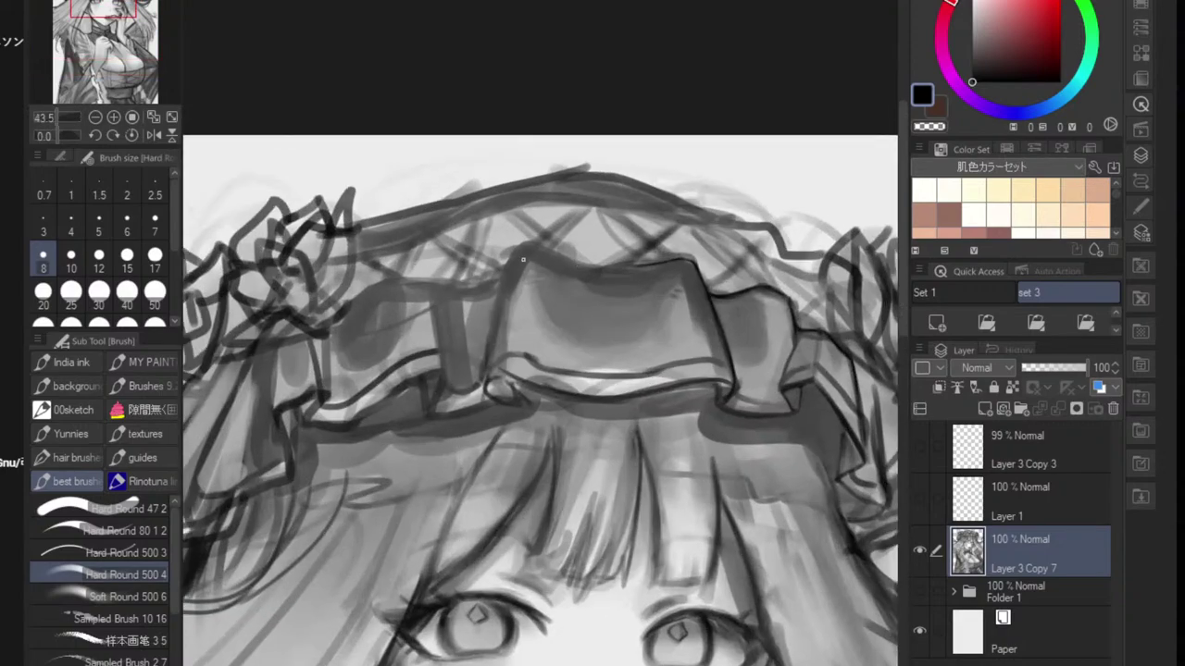
# - Outline the central ruffle's left edge at size 8, then darken its left and right folds at size 25
pyautogui.moveTo(514, 277); pyautogui.dragTo(477, 409)
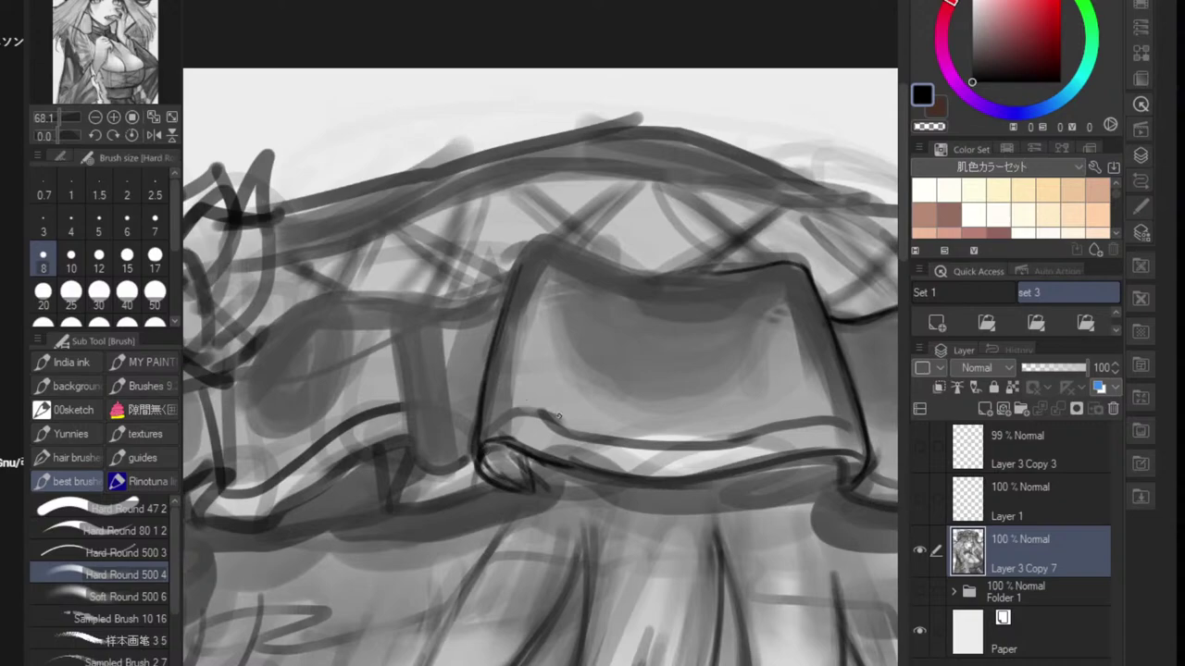
pyautogui.press(']')
pyautogui.press(']')
pyautogui.press(']')
pyautogui.press(']')
pyautogui.press(']')
pyautogui.press(']')
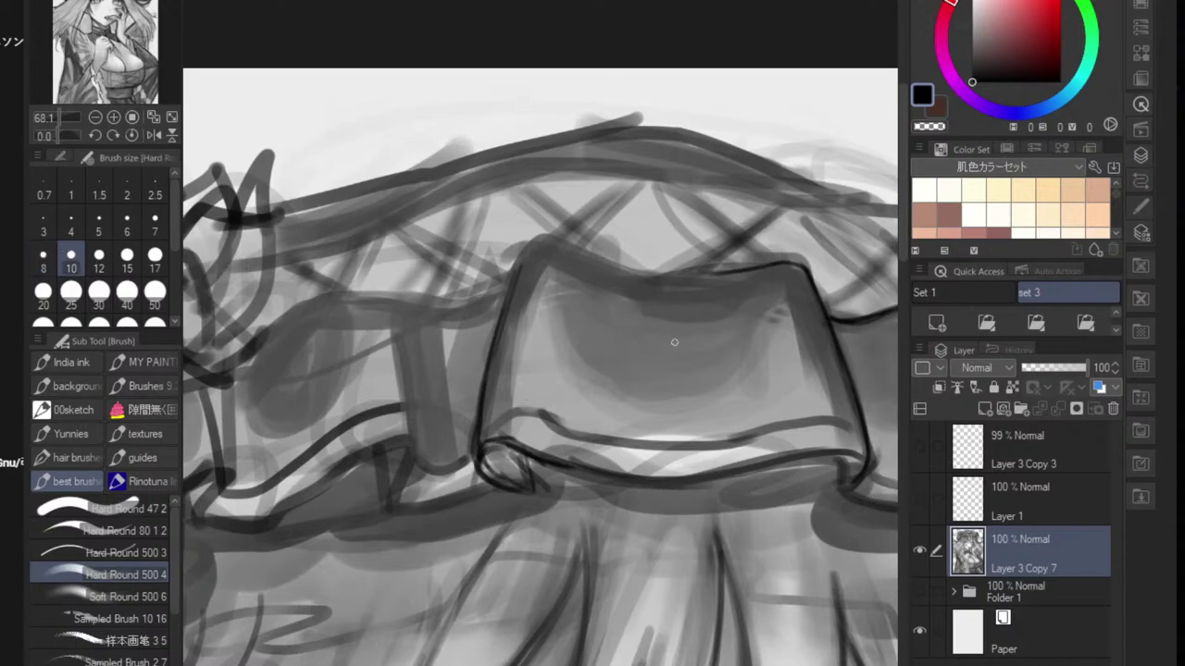
pyautogui.moveTo(488, 448)
pyautogui.mouseDown()
pyautogui.moveTo(511, 473)
pyautogui.moveTo(503, 460)
pyautogui.mouseUp()
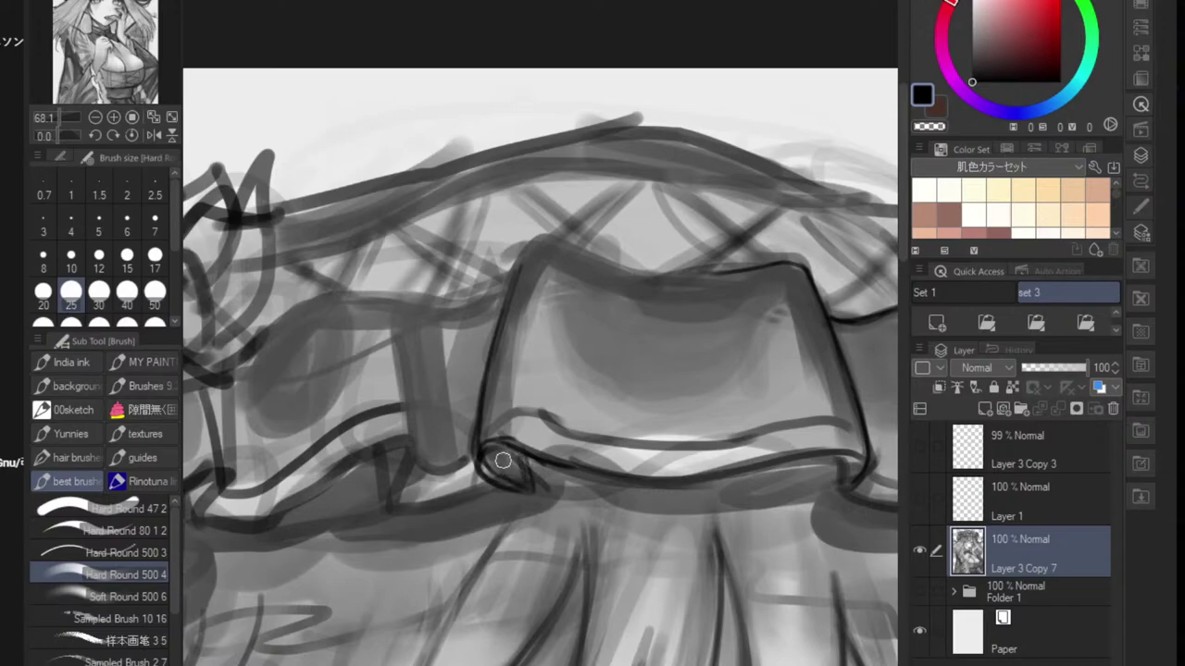
pyautogui.scroll(-8, 530, 463)
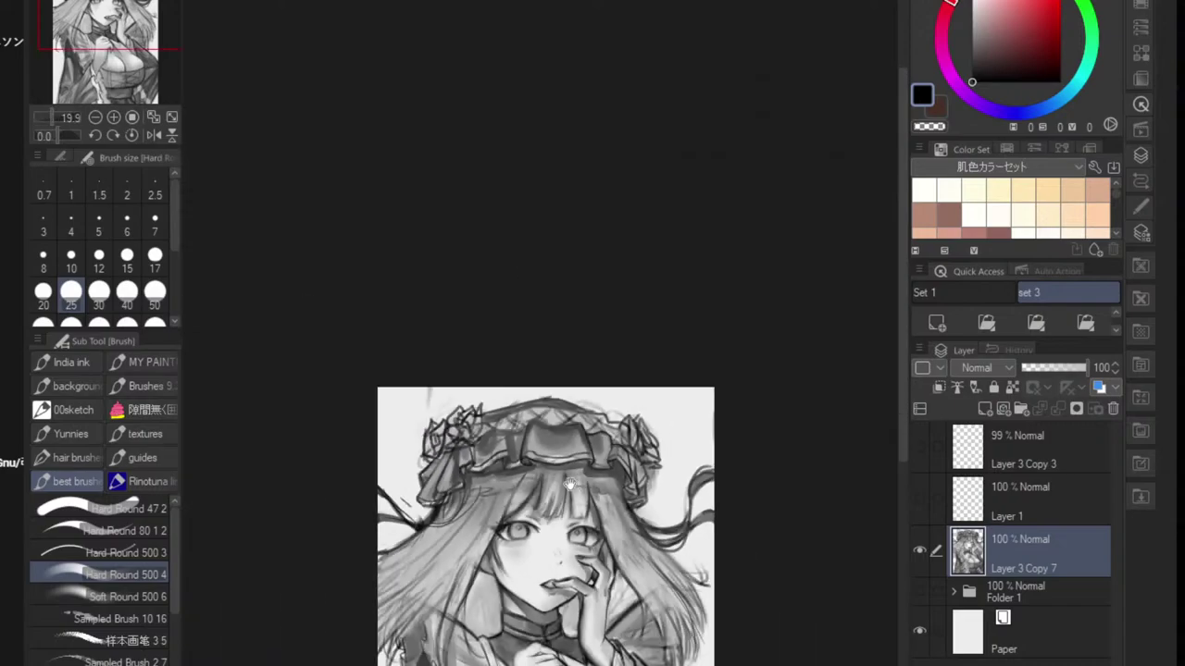
pyautogui.scroll(10, 602, 458)
pyautogui.moveTo(601, 456)
pyautogui.mouseDown()
pyautogui.moveTo(607, 428)
pyautogui.moveTo(621, 465)
pyautogui.mouseUp()
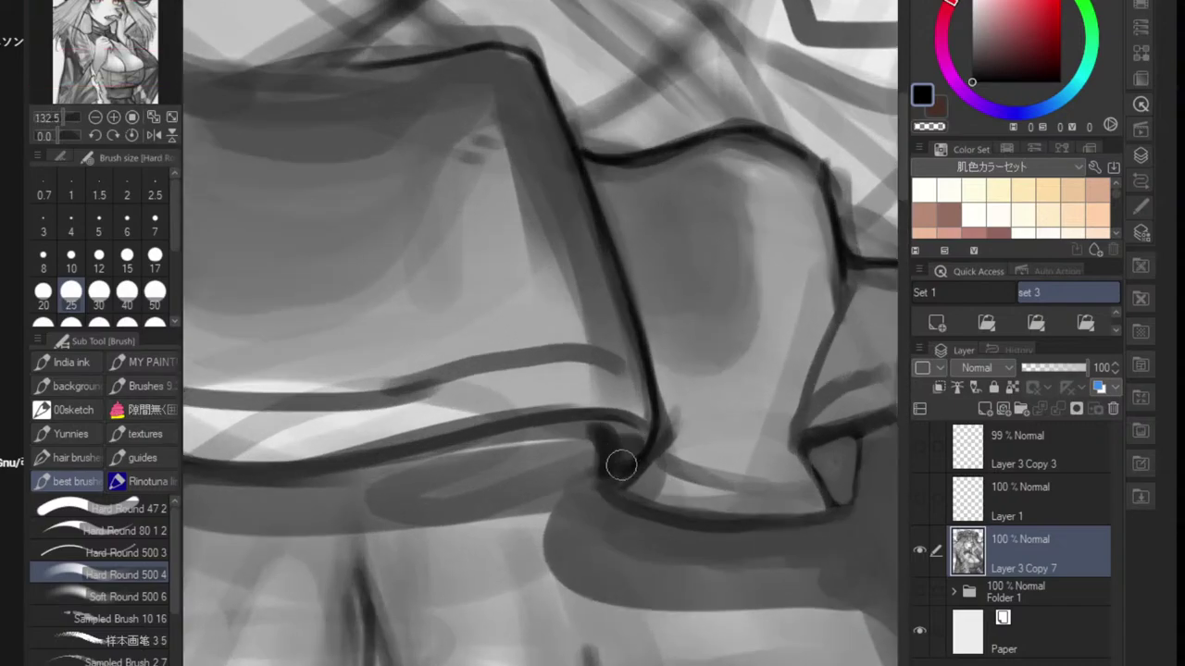
pyautogui.scroll(-4, 621, 465)
pyautogui.scroll(-3, 603, 416)
pyautogui.scroll(6, 606, 528)
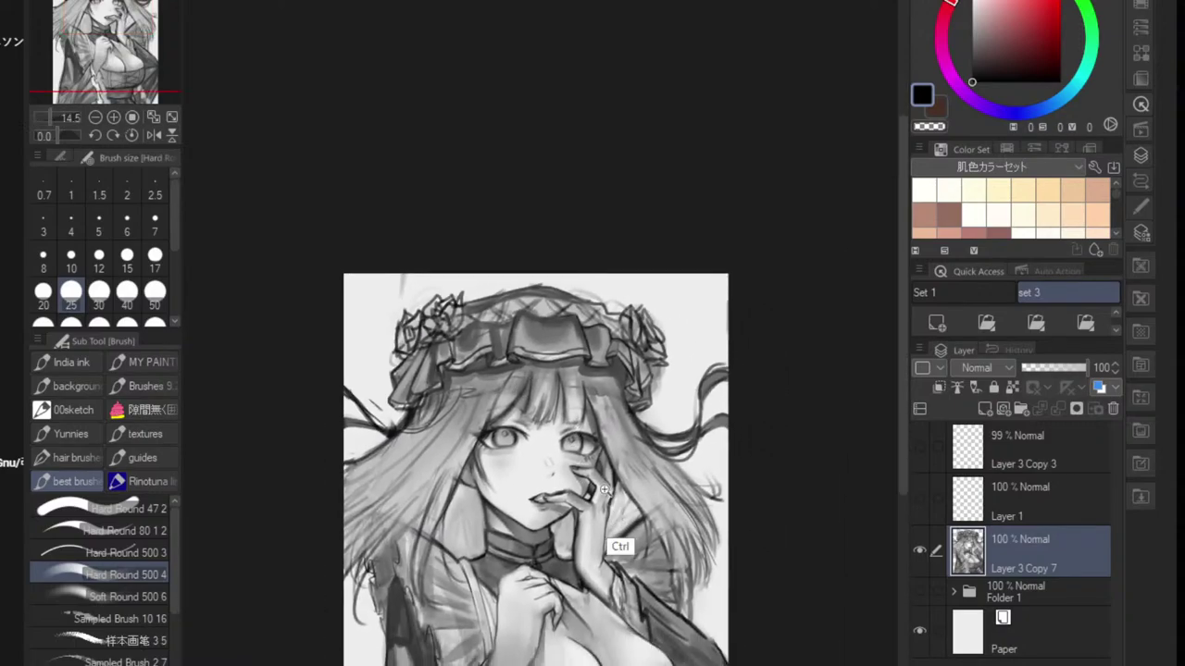
pyautogui.scroll(5, 543, 472)
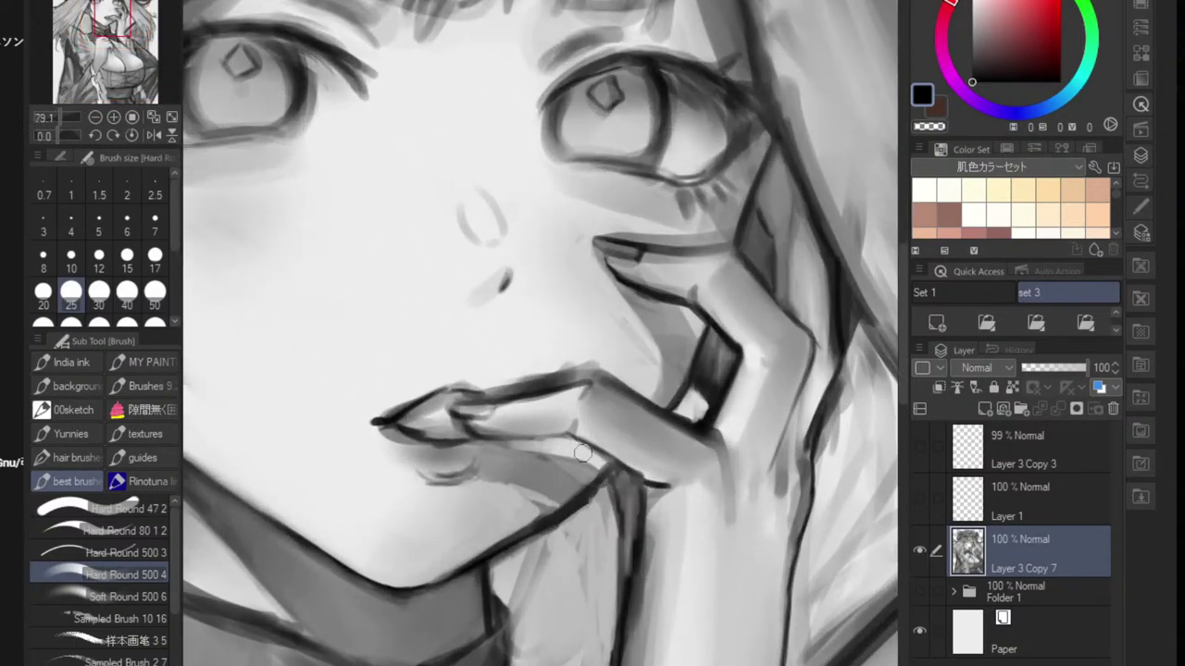
pyautogui.press('m')
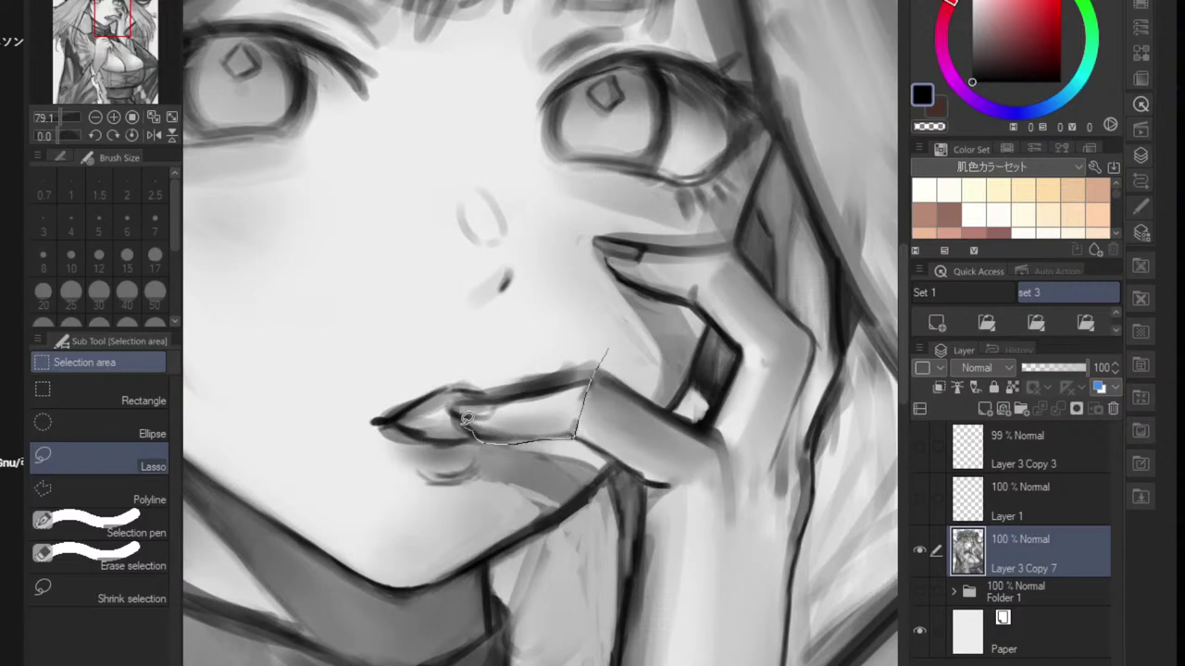
# - Lasso the lip patch, distort it narrower and stretched toward the hand, commit, and deselect
pyautogui.moveTo(602, 350); pyautogui.dragTo(574, 351)
pyautogui.hotkey('ctrl', 't')
pyautogui.moveTo(598, 398)
pyautogui.mouseDown()
pyautogui.moveTo(546, 391)
pyautogui.moveTo(579, 393)
pyautogui.mouseUp()
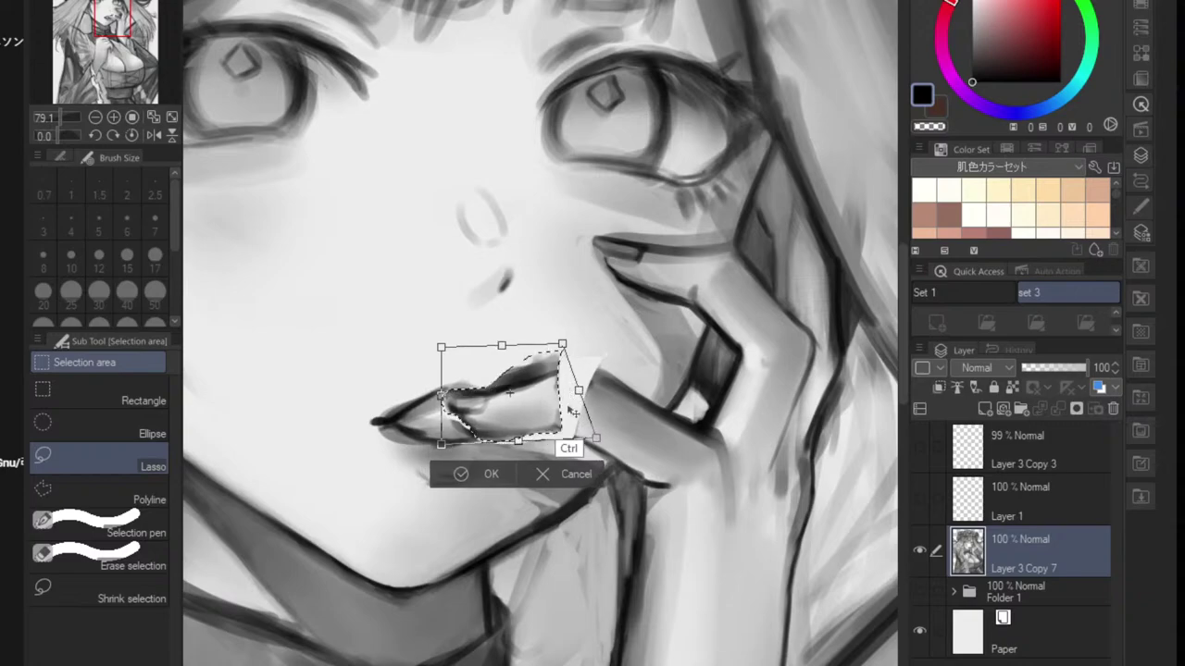
pyautogui.moveTo(518, 441); pyautogui.dragTo(531, 412)
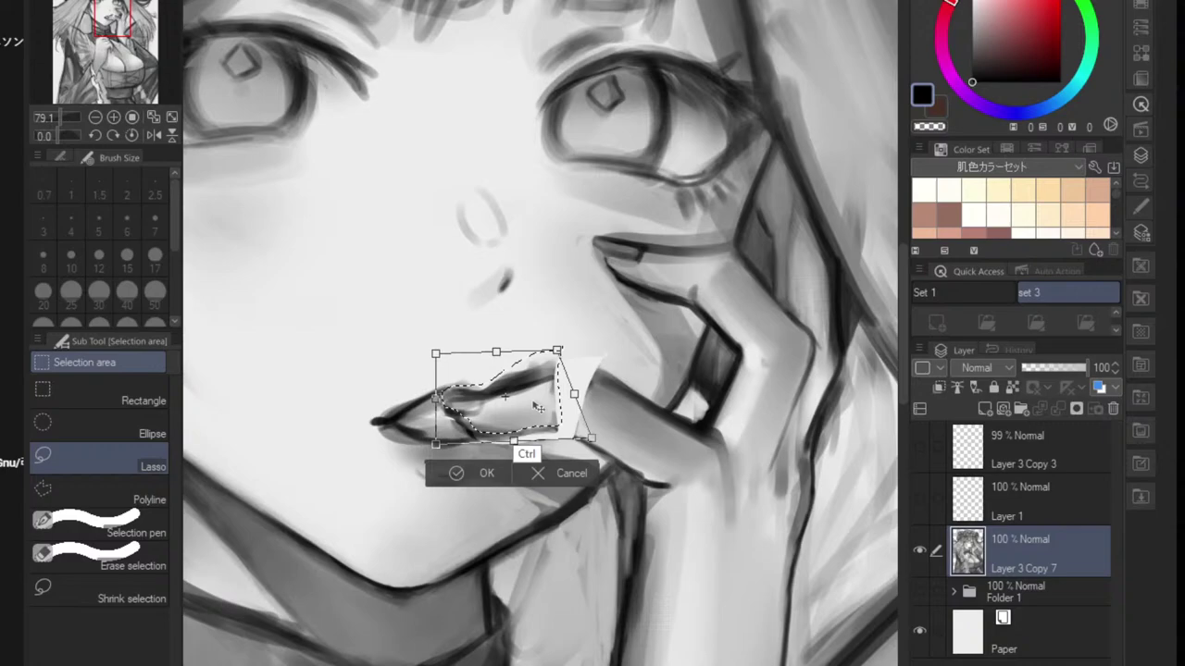
pyautogui.click(468, 476)
pyautogui.hotkey('ctrl', 'd')
pyautogui.moveTo(585, 436); pyautogui.dragTo(534, 466)
pyautogui.scroll(5, 534, 463)
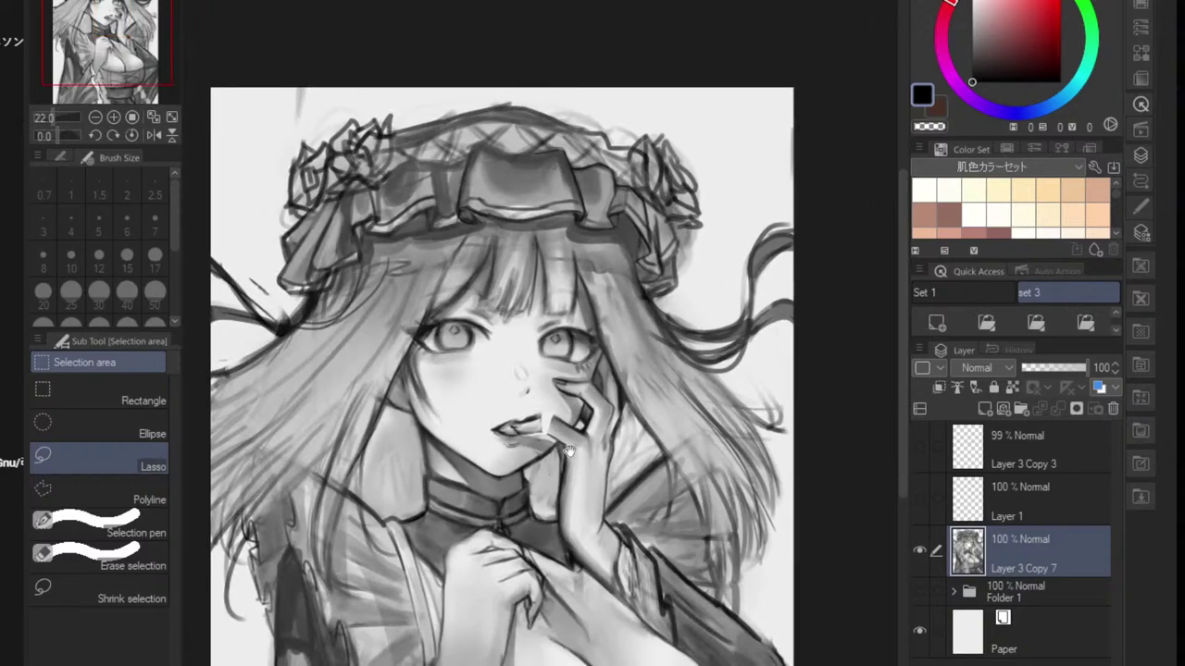
# - Lasso the fingertip at the lips, distort its corner and shift it up-left, then commit and deselect
pyautogui.scroll(2, 535, 450)
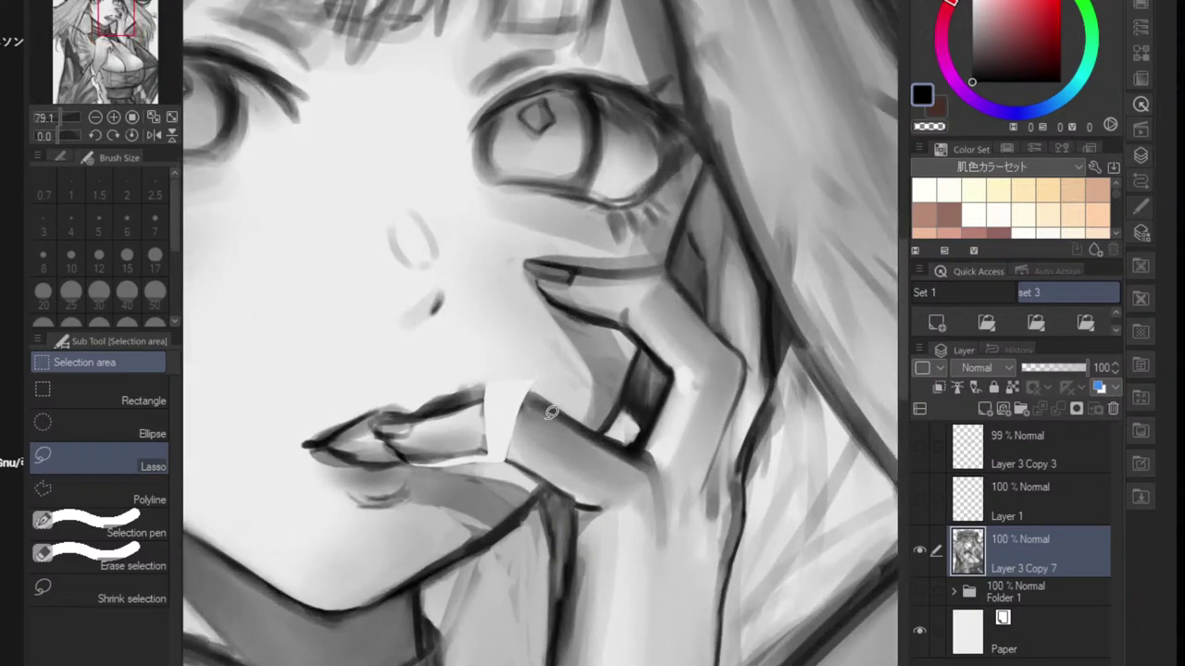
pyautogui.moveTo(515, 406)
pyautogui.mouseDown()
pyautogui.moveTo(558, 398)
pyautogui.moveTo(477, 423)
pyautogui.moveTo(508, 423)
pyautogui.mouseUp()
pyautogui.hotkey('ctrl', 't')
pyautogui.moveTo(509, 381); pyautogui.dragTo(460, 386)
pyautogui.moveTo(553, 429); pyautogui.dragTo(509, 437)
pyautogui.click(459, 478)
pyautogui.hotkey('ctrl', 'd')
# - Zoom out and reset the canvas rotation to judge the reshaped finger
pyautogui.moveTo(456, 378)
pyautogui.mouseDown()
pyautogui.moveTo(437, 324)
pyautogui.moveTo(477, 356)
pyautogui.mouseUp()
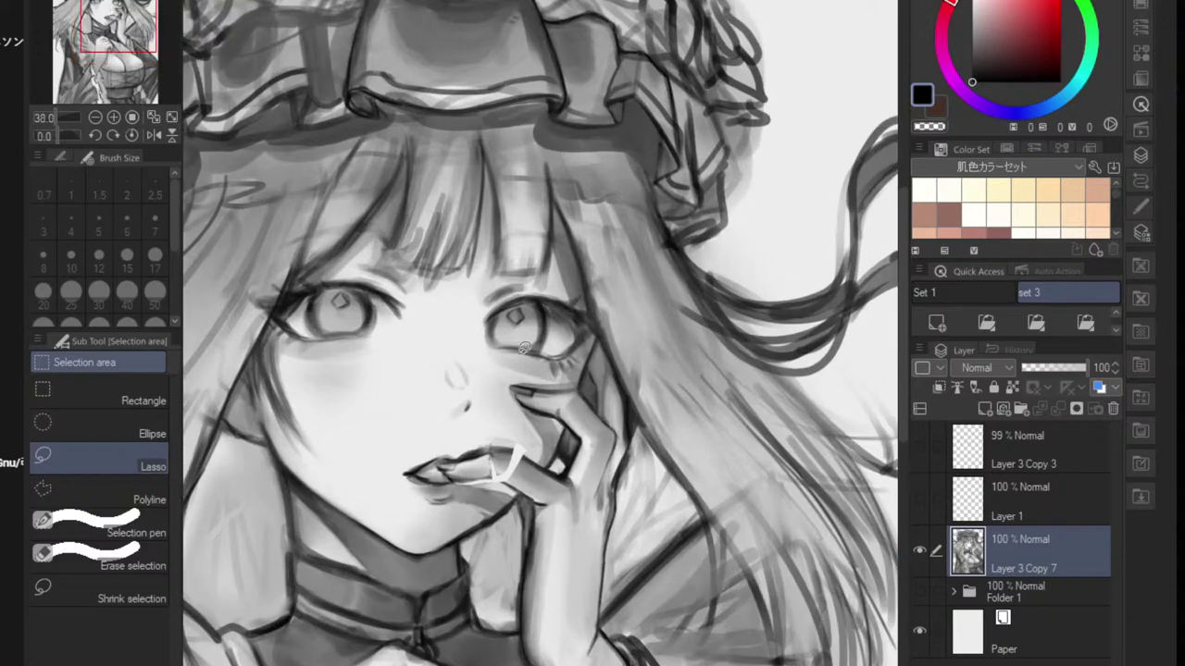
pyautogui.moveTo(574, 392)
pyautogui.mouseDown()
pyautogui.moveTo(495, 376)
pyautogui.moveTo(546, 372)
pyautogui.moveTo(524, 345)
pyautogui.mouseUp()
pyautogui.press('b')
pyautogui.hotkey('ctrl', '@')
pyautogui.scroll(1, 524, 345)
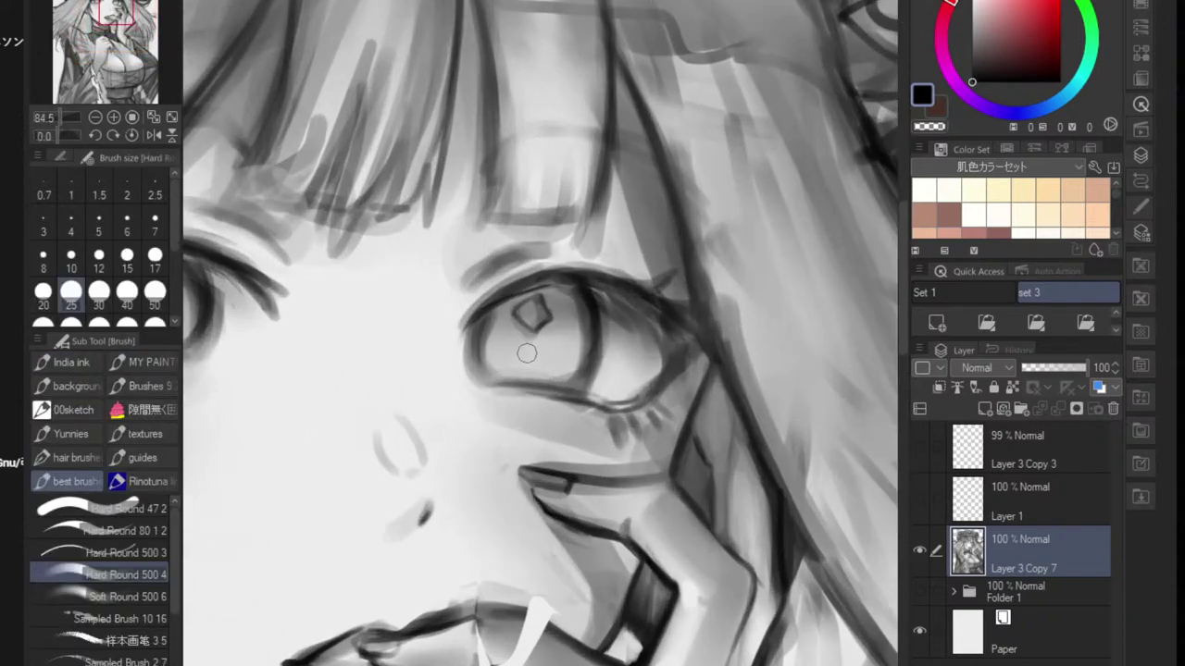
# - Paint a sampled mid grey over the white band by the knuckle
pyautogui.moveTo(554, 460); pyautogui.dragTo(553, 263)
pyautogui.moveTo(482, 381); pyautogui.dragTo(521, 404)
pyautogui.keyDown('alt'); pyautogui.click(510, 457); pyautogui.keyUp('alt')
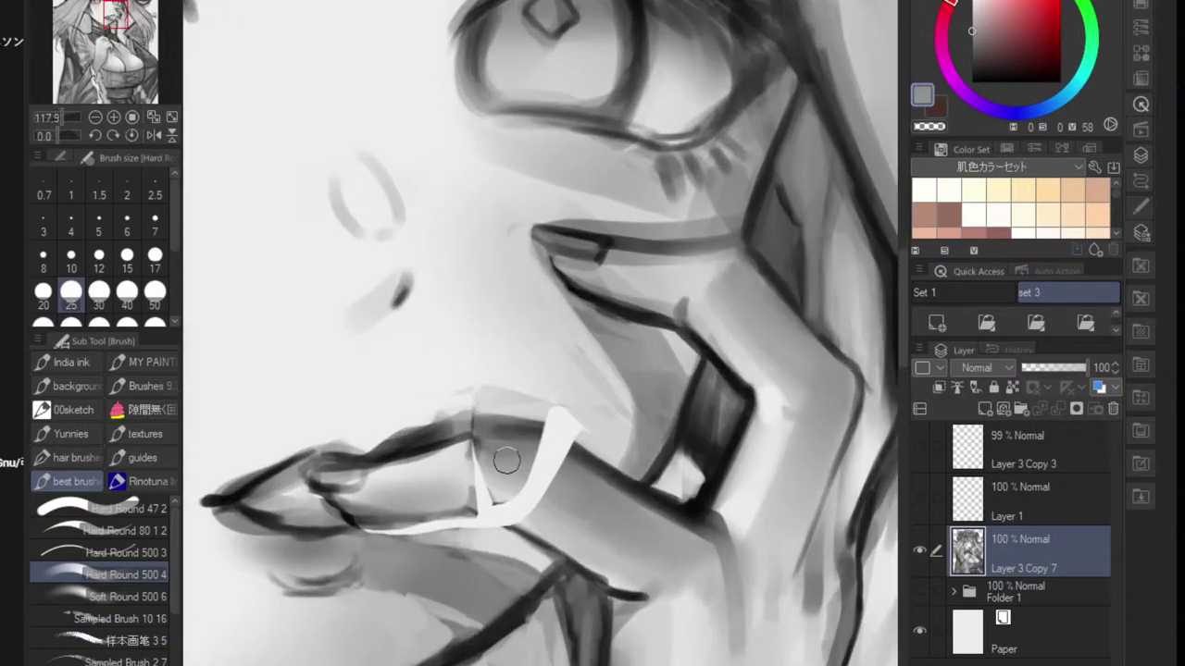
pyautogui.moveTo(532, 474)
pyautogui.mouseDown()
pyautogui.moveTo(490, 463)
pyautogui.moveTo(513, 463)
pyautogui.moveTo(481, 447)
pyautogui.moveTo(480, 460)
pyautogui.moveTo(502, 466)
pyautogui.moveTo(555, 474)
pyautogui.mouseUp()
# - Darken the finger's top edge up to the knuckle with a size-10 dark grey line
pyautogui.keyDown('alt'); pyautogui.click(527, 427); pyautogui.keyUp('alt')
pyautogui.press('[')
pyautogui.press('[')
pyautogui.press('[')
pyautogui.press('[')
pyautogui.press('[')
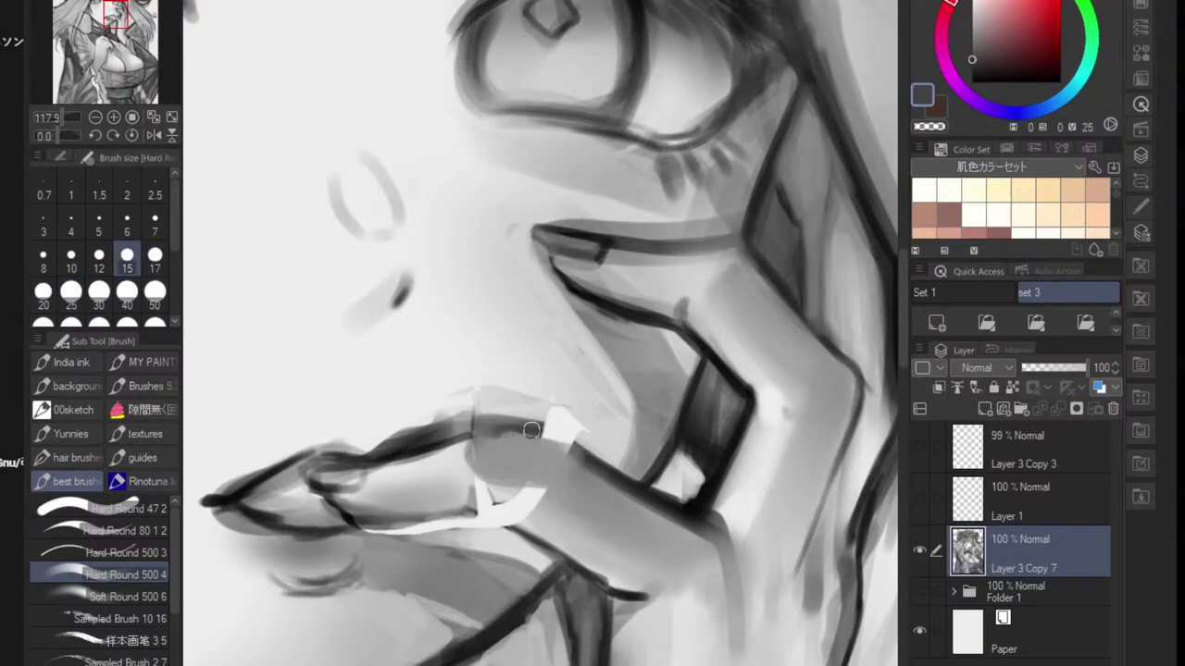
pyautogui.moveTo(471, 431); pyautogui.dragTo(562, 442)
pyautogui.hotkey('ctrl', 'z')
pyautogui.moveTo(487, 430); pyautogui.dragTo(571, 445)
pyautogui.hotkey('ctrl', 'z')
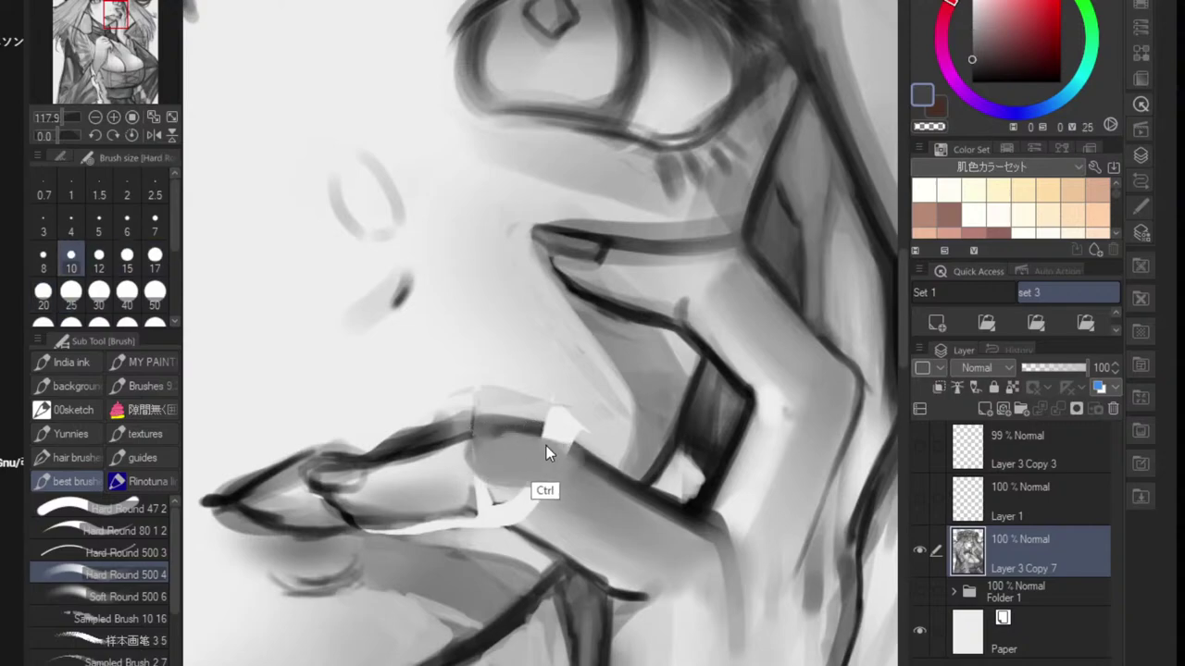
pyautogui.keyDown('alt'); pyautogui.click(598, 464); pyautogui.keyUp('alt')
pyautogui.moveTo(464, 429); pyautogui.dragTo(573, 443)
# - Paint grey over part of the lower lip highlight, then tilt the canvas to the finger's angle
pyautogui.moveTo(613, 479); pyautogui.dragTo(553, 467)
pyautogui.moveTo(552, 468); pyautogui.dragTo(639, 469)
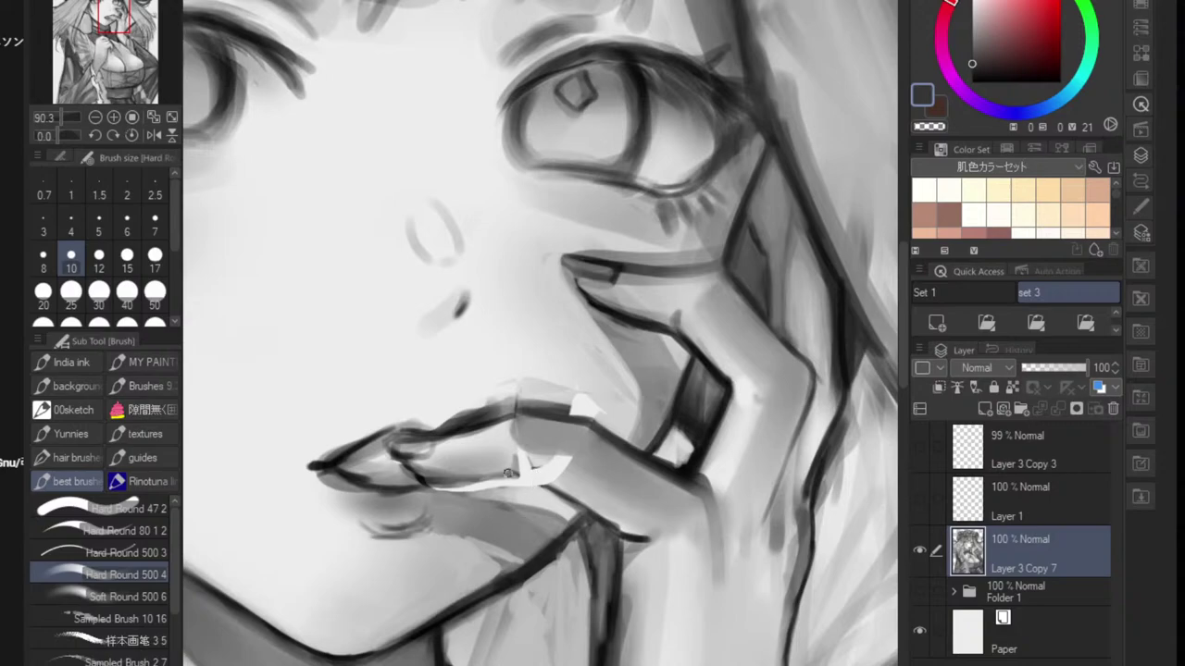
pyautogui.moveTo(507, 473)
pyautogui.mouseDown()
pyautogui.moveTo(546, 481)
pyautogui.moveTo(611, 529)
pyautogui.moveTo(551, 496)
pyautogui.mouseUp()
pyautogui.keyDown('alt'); pyautogui.click(555, 497); pyautogui.keyUp('alt')
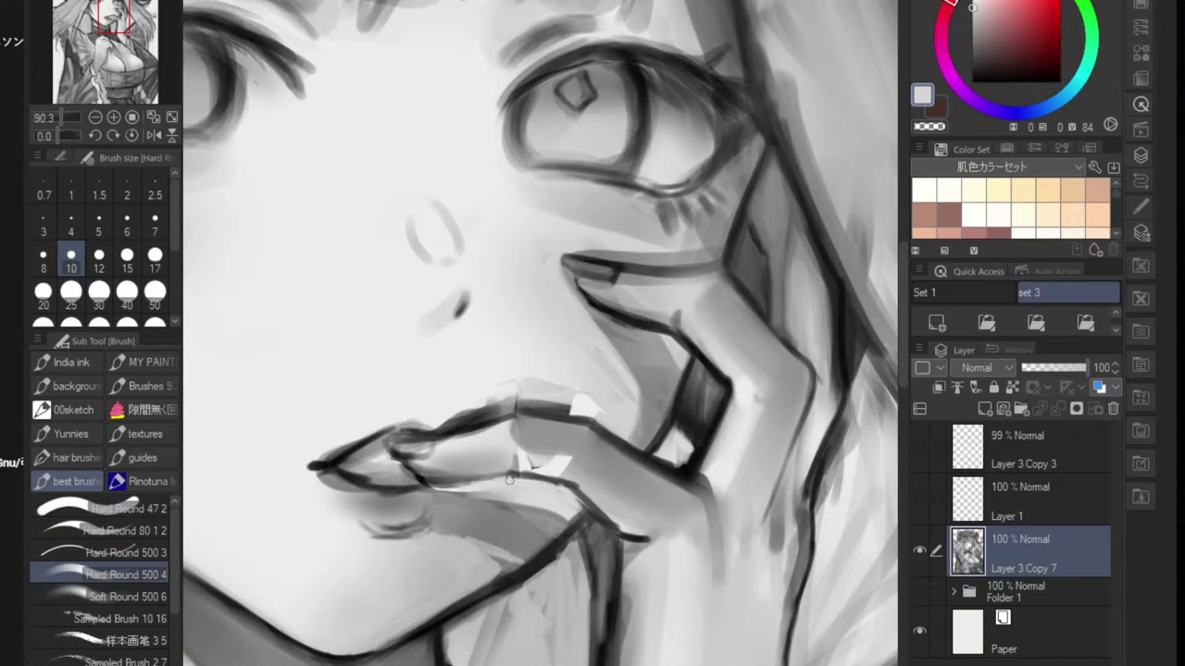
pyautogui.keyDown('alt'); pyautogui.click(560, 465); pyautogui.keyUp('alt')
pyautogui.scroll(-1, 609, 461)
pyautogui.press('r')
pyautogui.moveTo(617, 406); pyautogui.dragTo(617, 439)
pyautogui.moveTo(562, 442)
pyautogui.mouseDown()
pyautogui.moveTo(561, 402)
pyautogui.moveTo(592, 393)
pyautogui.mouseUp()
pyautogui.scroll(1, 561, 402)
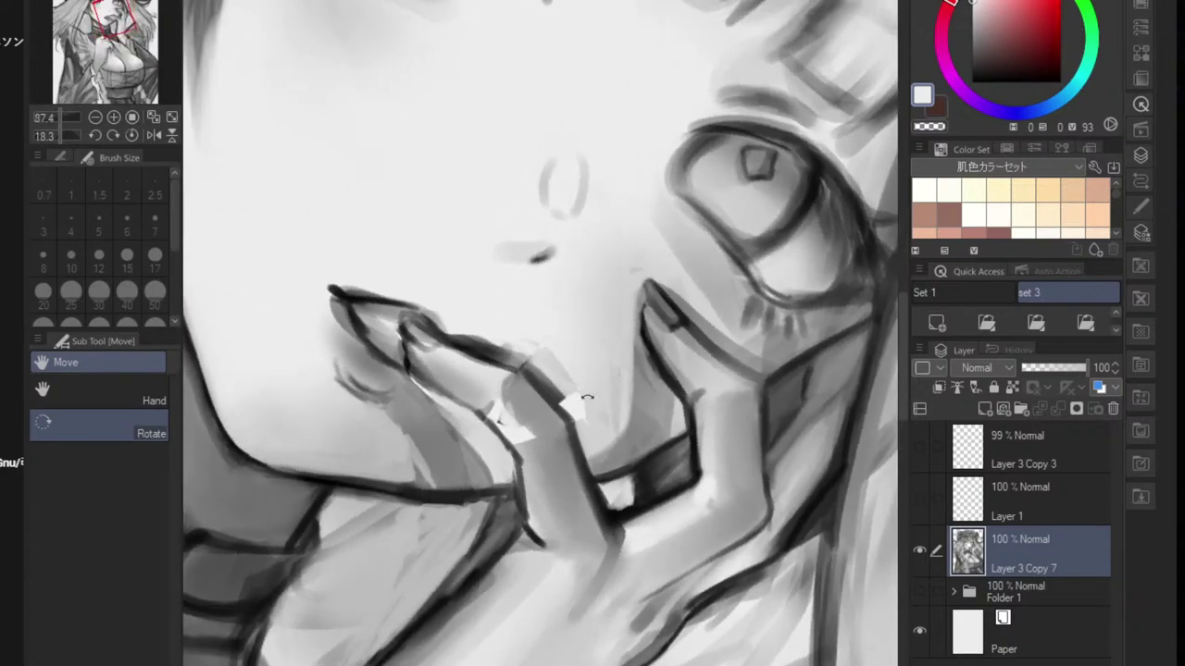
# - Cover the white patch on the finger with a mid grey sampled from it
pyautogui.press('b')
pyautogui.scroll(1, 526, 419)
pyautogui.keyDown('alt'); pyautogui.click(469, 394); pyautogui.keyUp('alt')
pyautogui.keyDown('alt'); pyautogui.click(470, 392); pyautogui.keyUp('alt')
pyautogui.moveTo(466, 393); pyautogui.dragTo(524, 442)
# - Soften the finger shading with the Blend tool and straighten the canvas rotation
pyautogui.press(']')
pyautogui.press(']')
pyautogui.press(']')
pyautogui.press(']')
pyautogui.press(']')
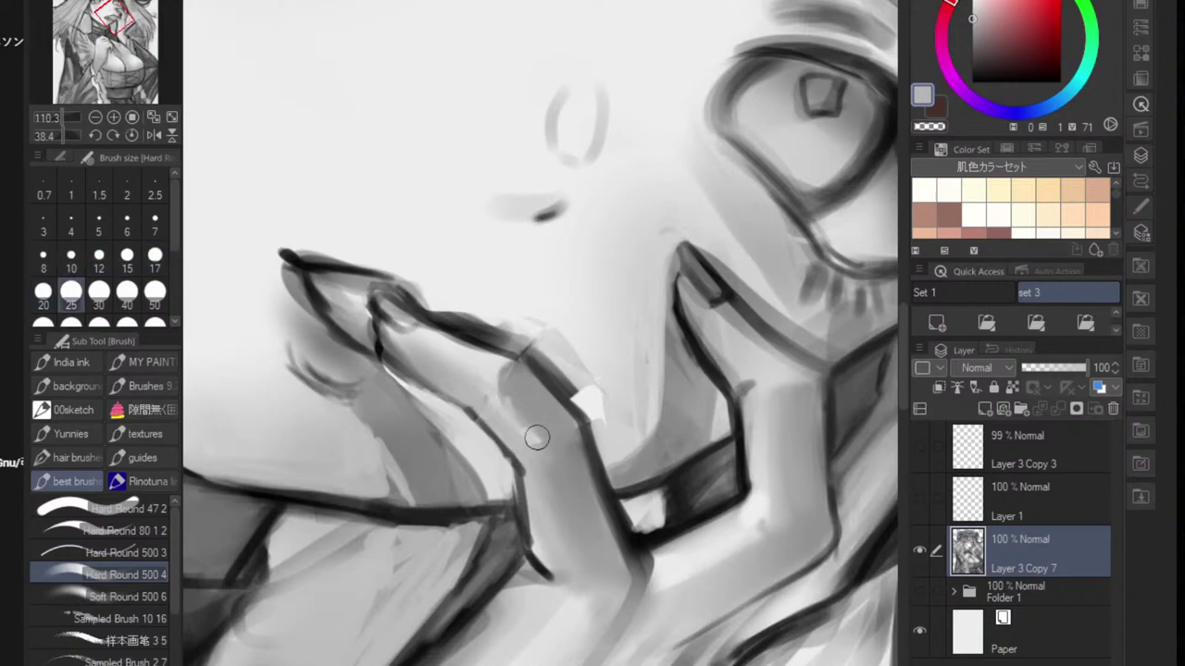
pyautogui.press('j')
pyautogui.moveTo(527, 431); pyautogui.dragTo(534, 436)
pyautogui.press('[')
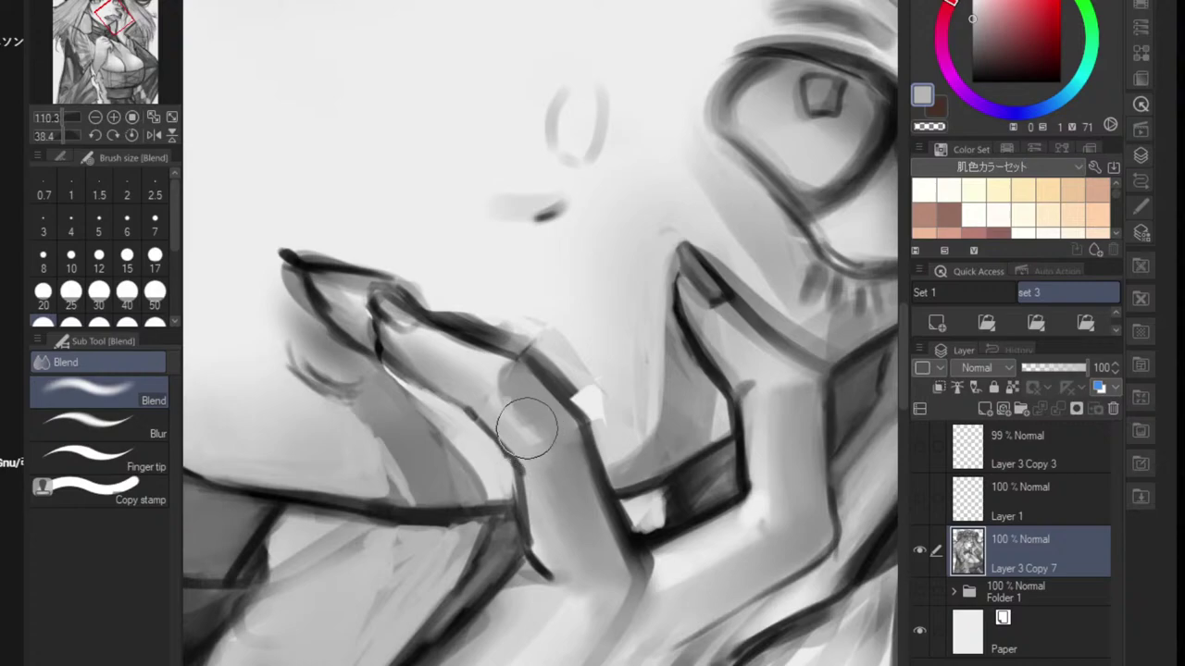
pyautogui.press('[')
pyautogui.press('[')
pyautogui.press('[')
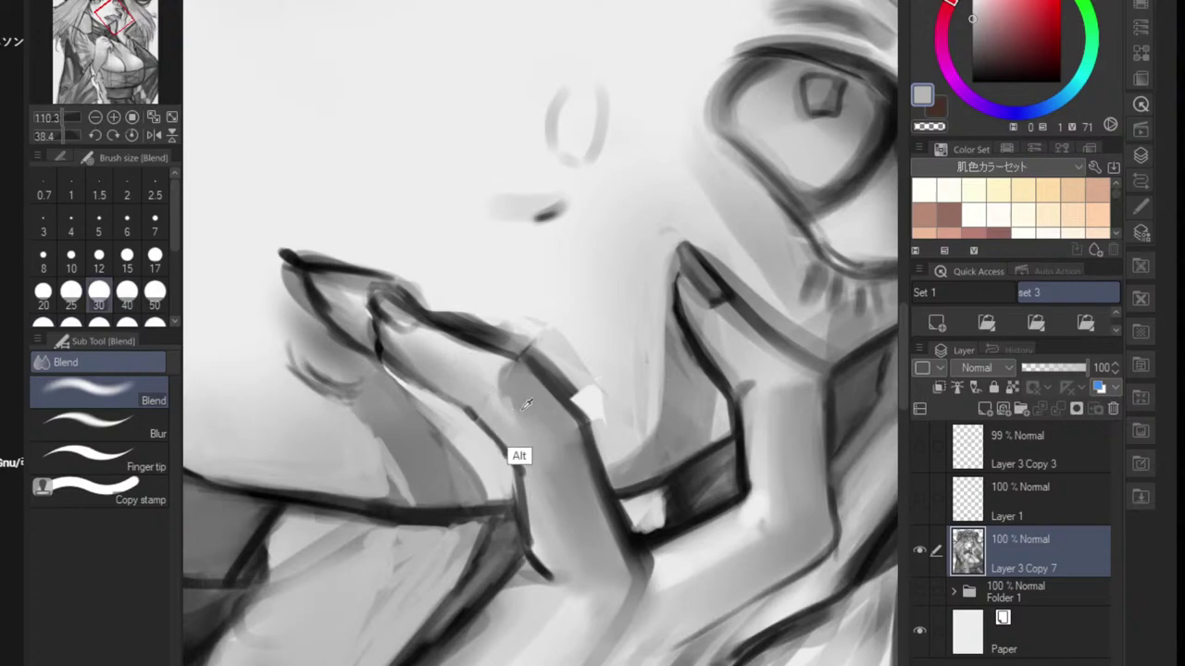
pyautogui.moveTo(518, 408); pyautogui.dragTo(541, 415)
pyautogui.hotkey('ctrl', '@')
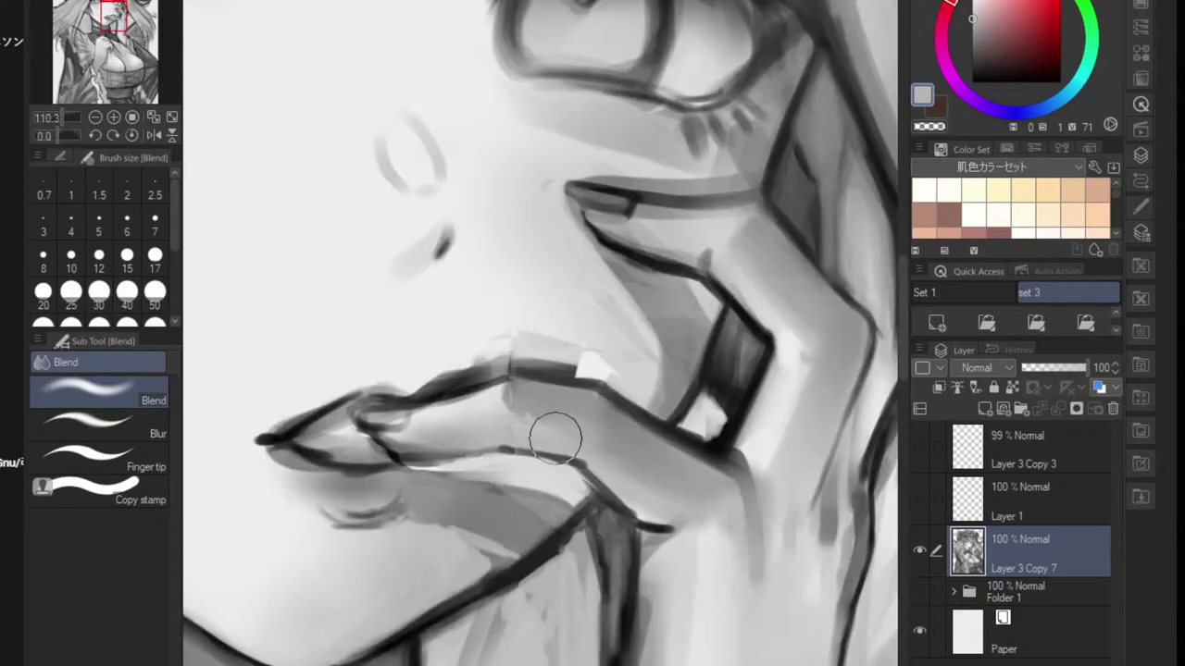
# - Darken the lower lip line with a size-10 Hard Round brush in sampled dark grey
pyautogui.press('b')
pyautogui.press('[')
pyautogui.press('[')
pyautogui.press('[')
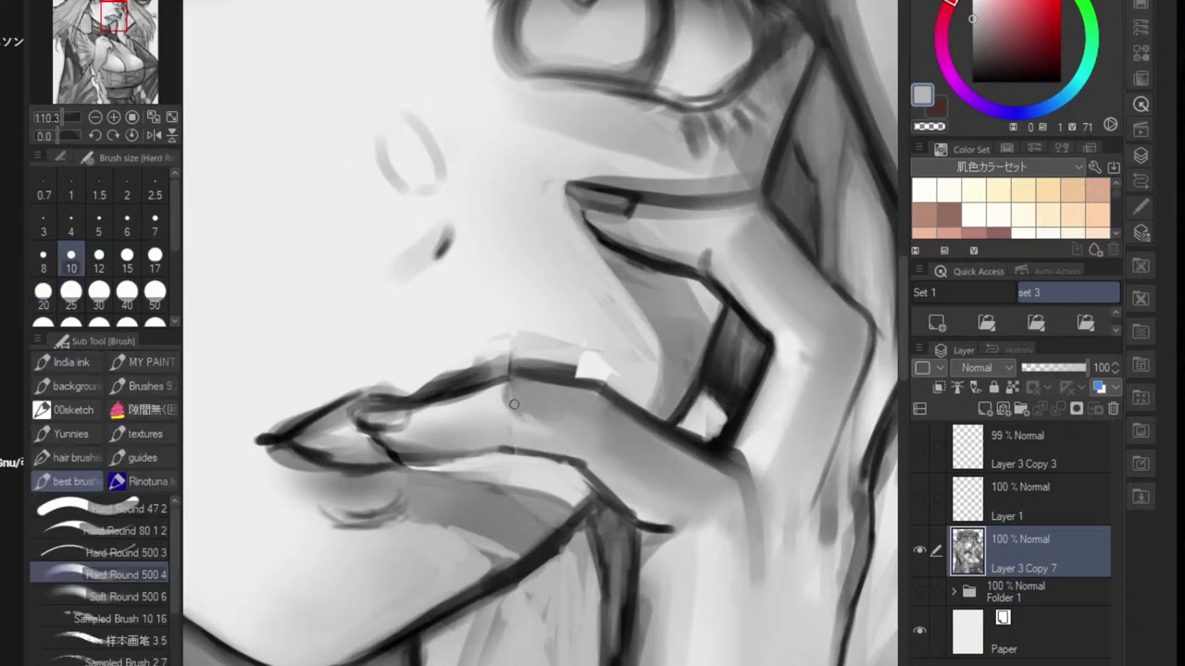
pyautogui.keyDown('alt'); pyautogui.click(400, 460); pyautogui.keyUp('alt')
pyautogui.moveTo(400, 460); pyautogui.dragTo(499, 455)
pyautogui.press('[')
pyautogui.press('[')
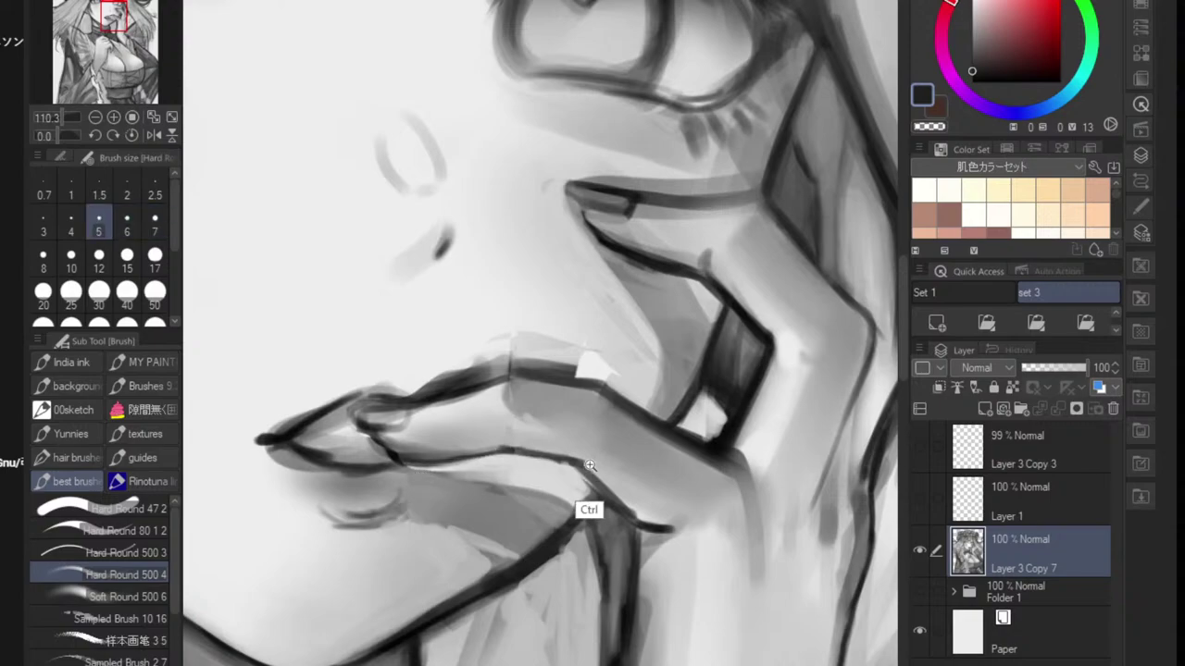
pyautogui.scroll(-8, 522, 448)
pyautogui.scroll(2, 518, 474)
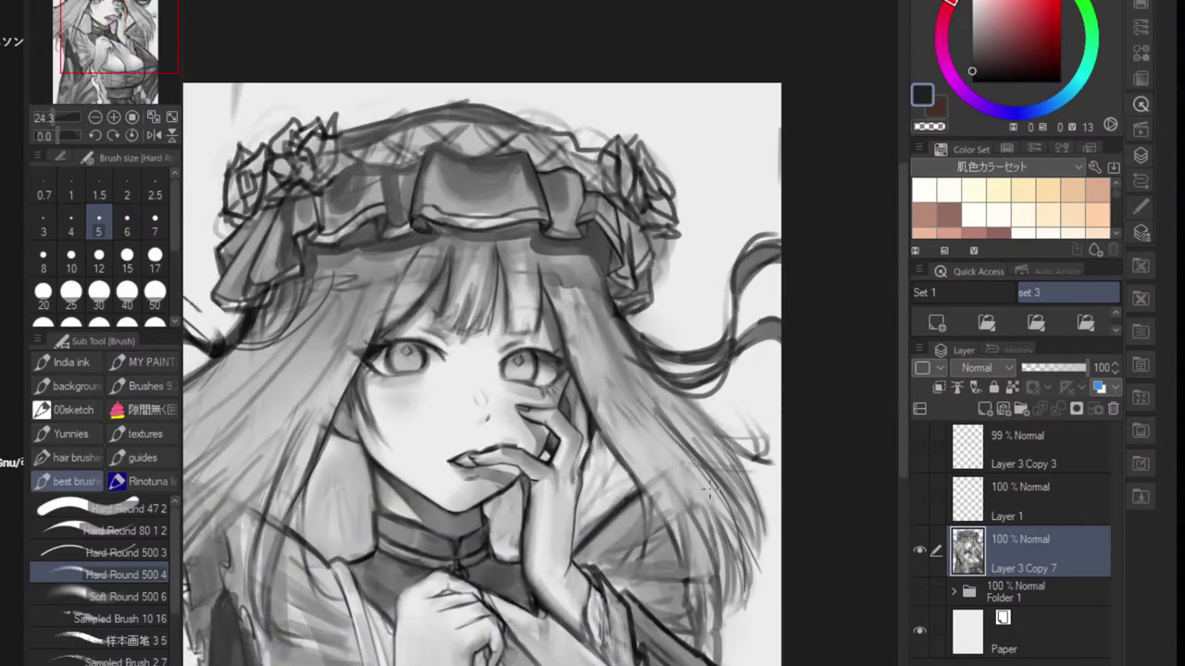
# - Pick a light skin grey, enlarge the brush and switch to the Blend tool
pyautogui.scroll(3, 556, 472)
pyautogui.scroll(-7, 652, 422)
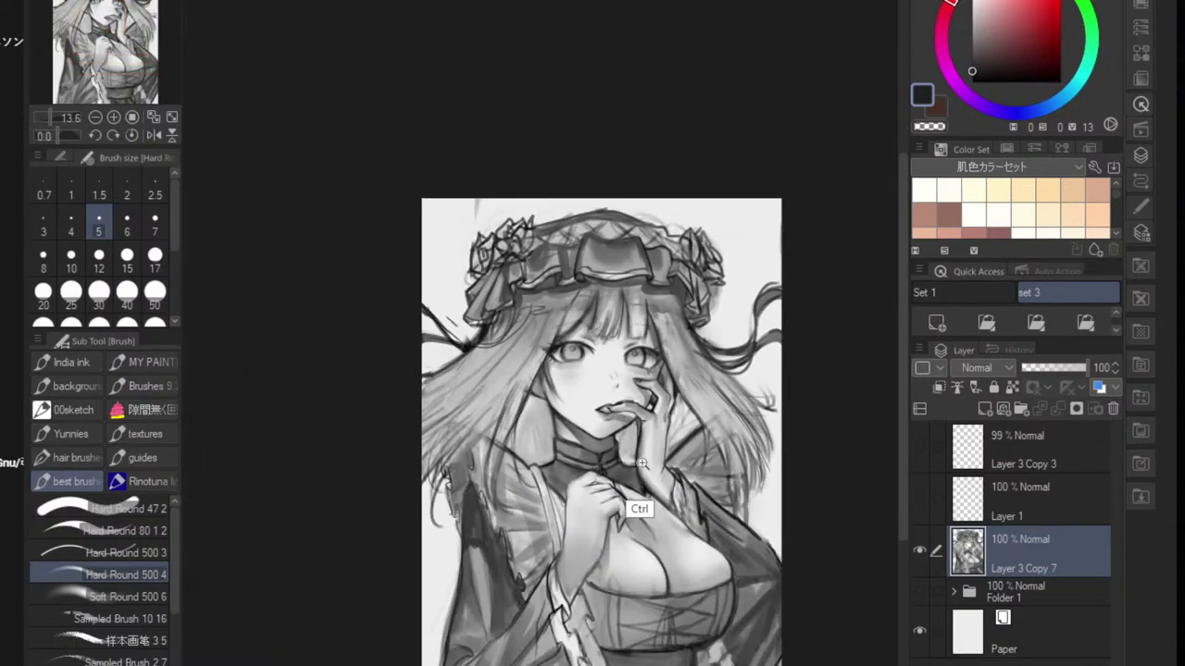
pyautogui.scroll(2, 622, 427)
pyautogui.scroll(4, 622, 426)
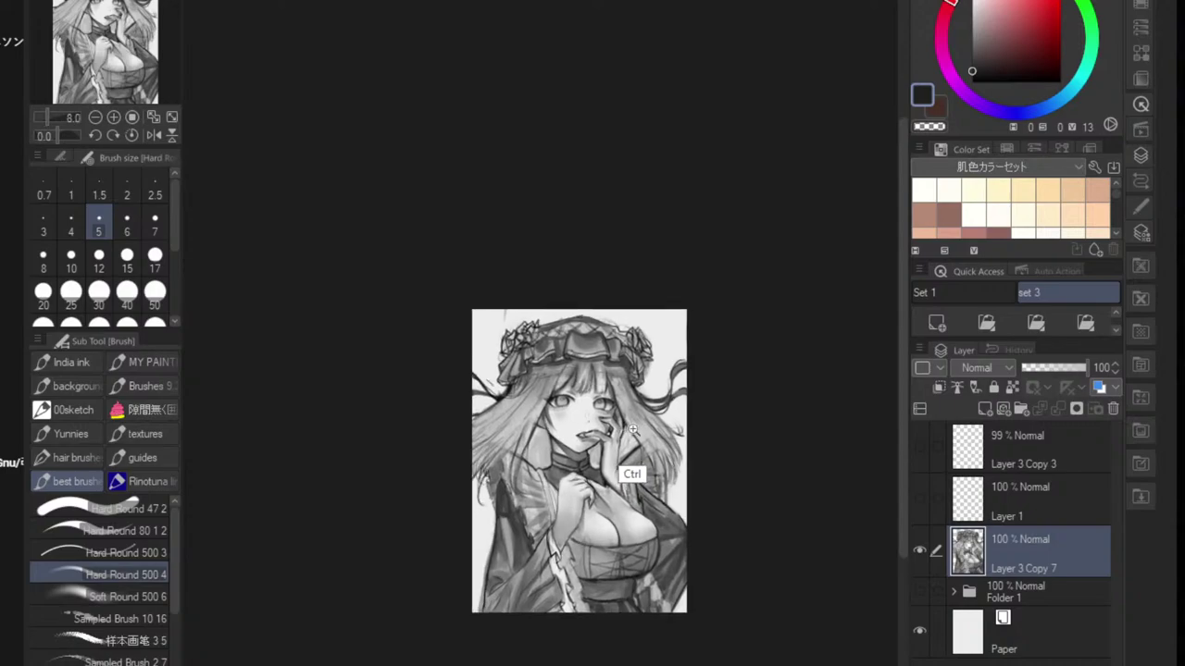
pyautogui.scroll(5, 595, 433)
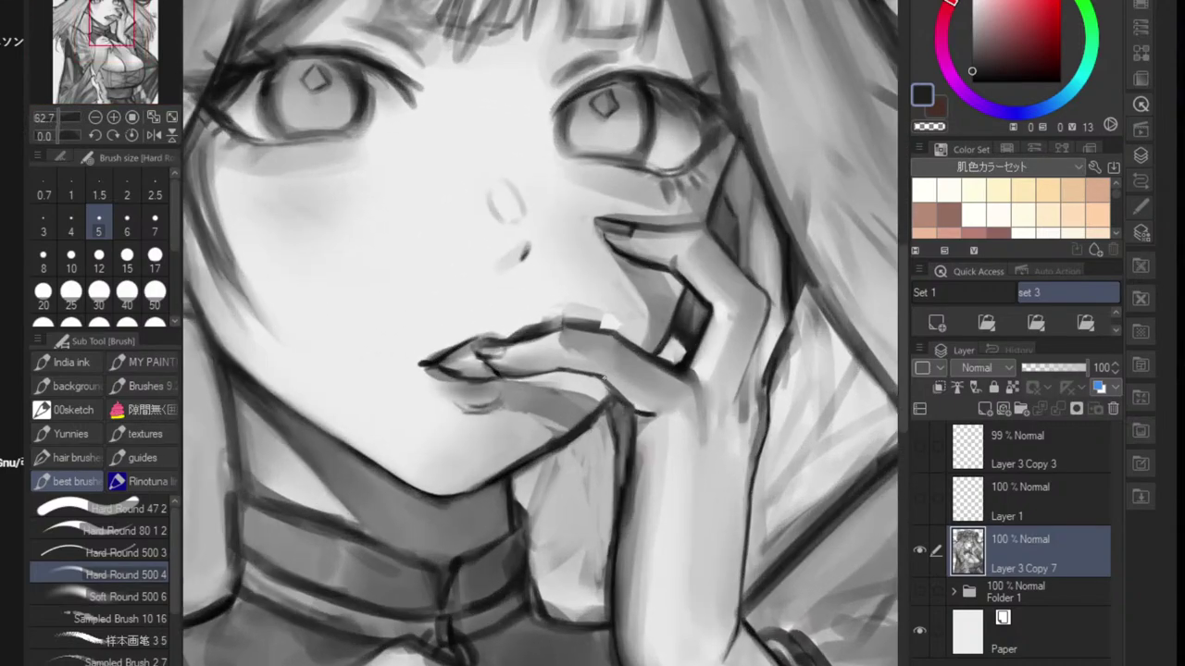
pyautogui.keyDown('alt'); pyautogui.click(570, 406); pyautogui.keyUp('alt')
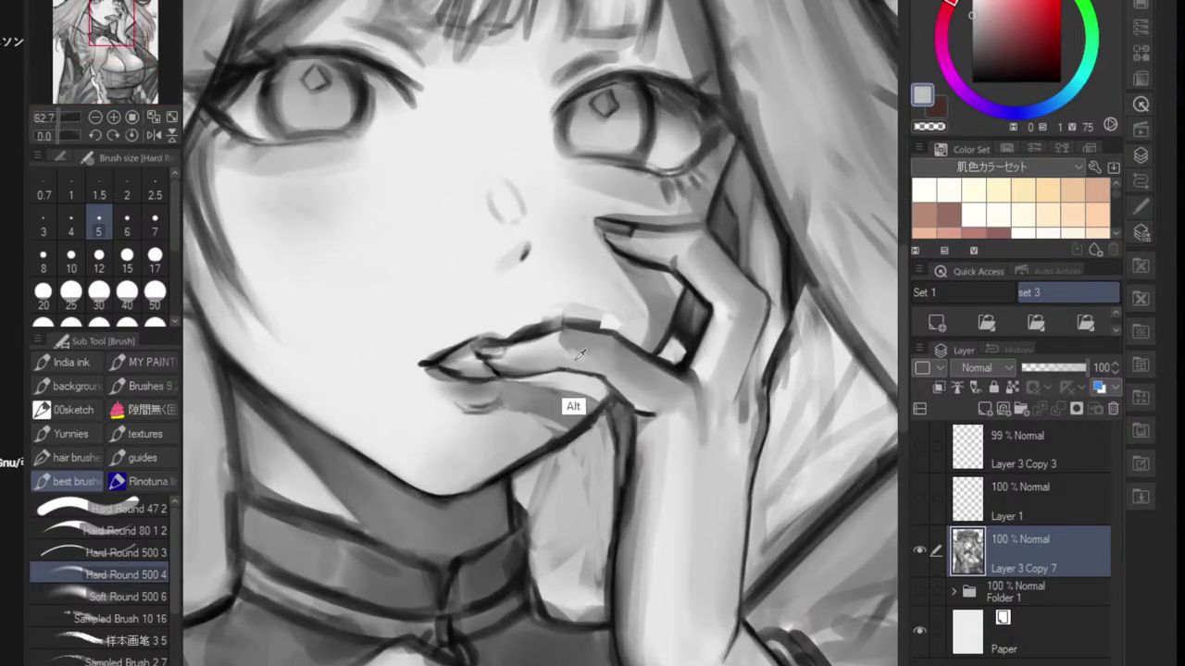
pyautogui.press(']')
pyautogui.press(']')
pyautogui.press(']')
pyautogui.press(']')
pyautogui.press(']')
pyautogui.press(']')
pyautogui.press(']')
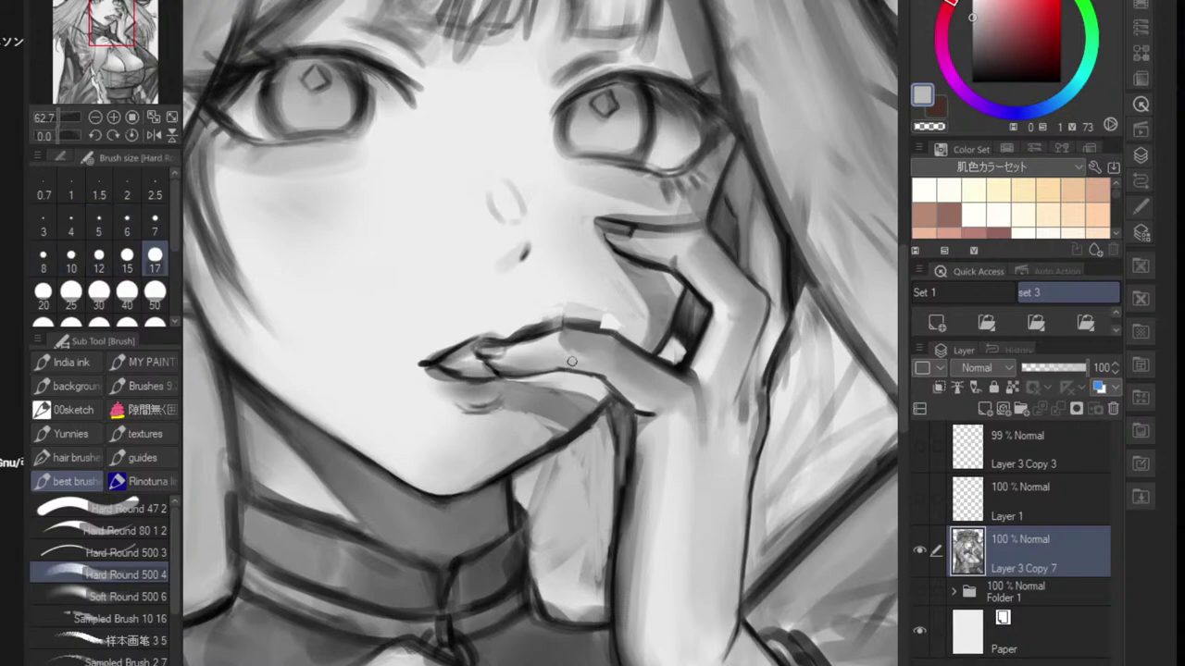
pyautogui.press('j')
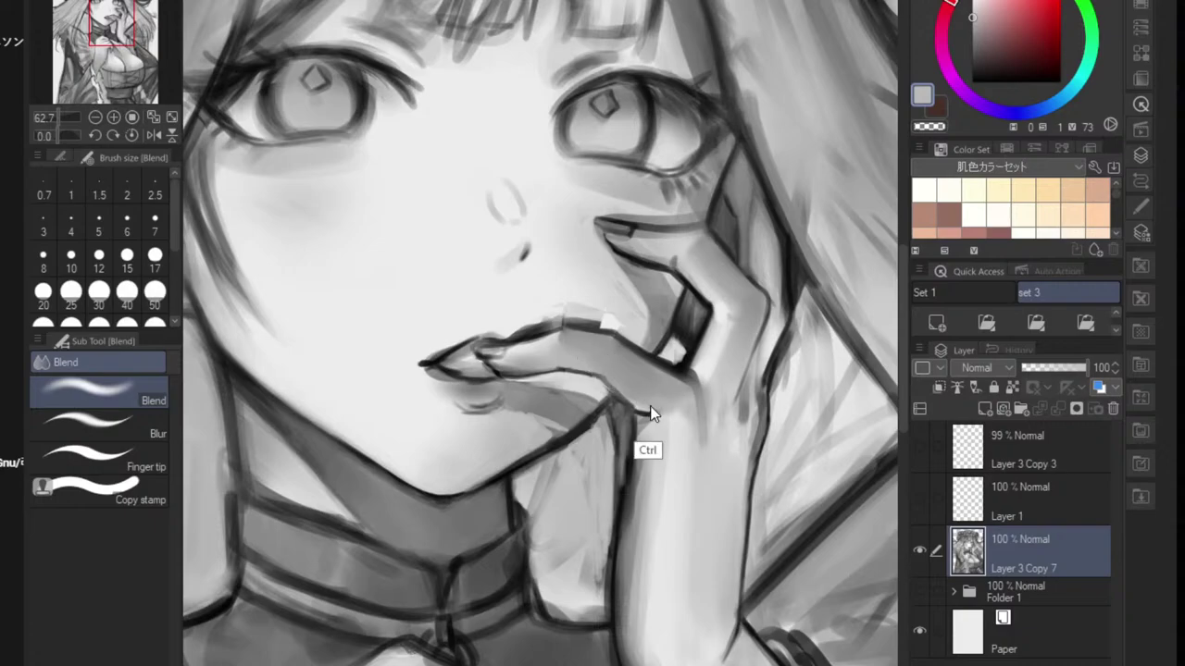
# - Return to the hard brush and sample several greys from the face
pyautogui.scroll(-3, 641, 399)
pyautogui.scroll(3, 648, 407)
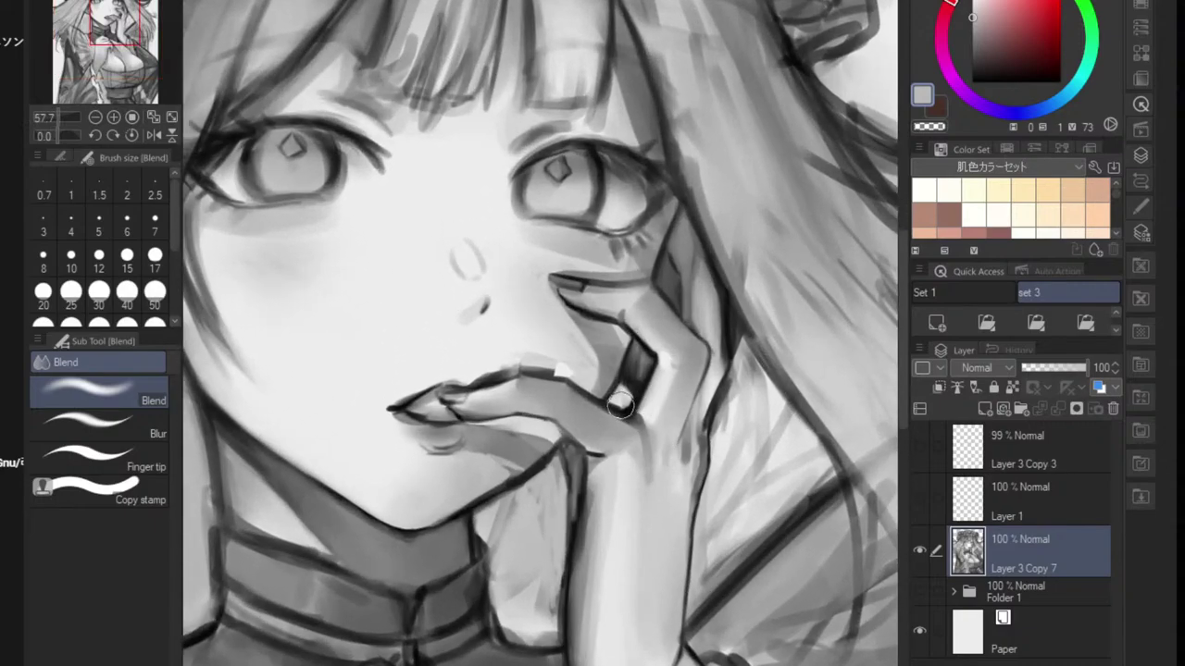
pyautogui.press('b')
pyautogui.scroll(4, 605, 489)
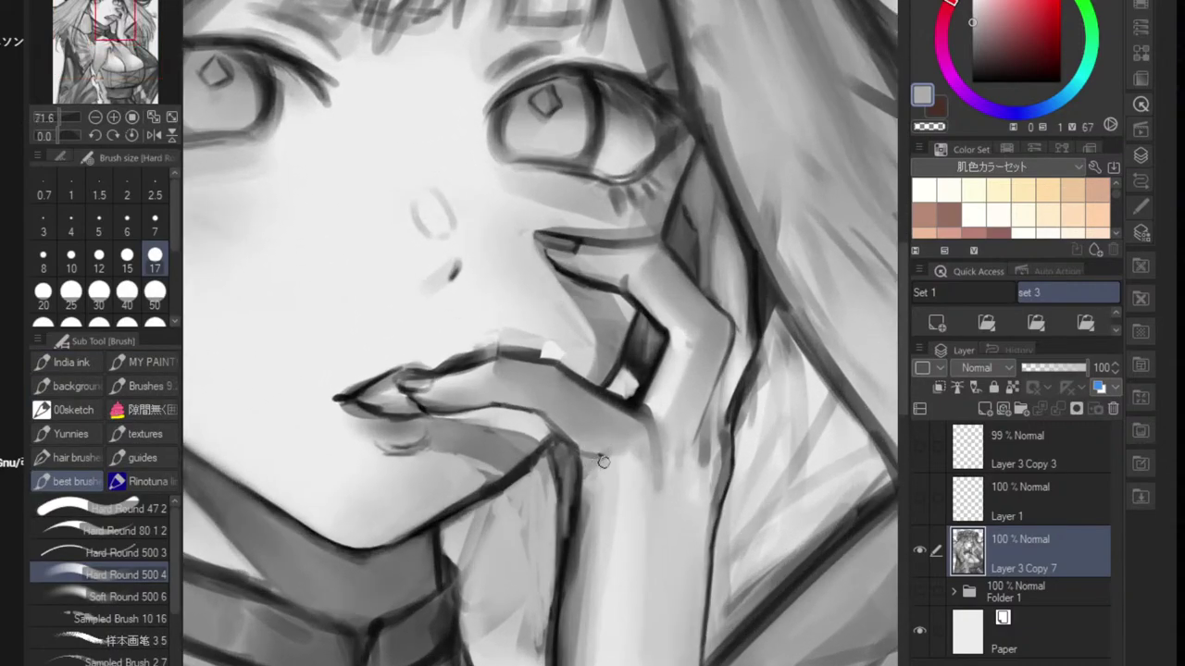
pyautogui.scroll(-3, 601, 460)
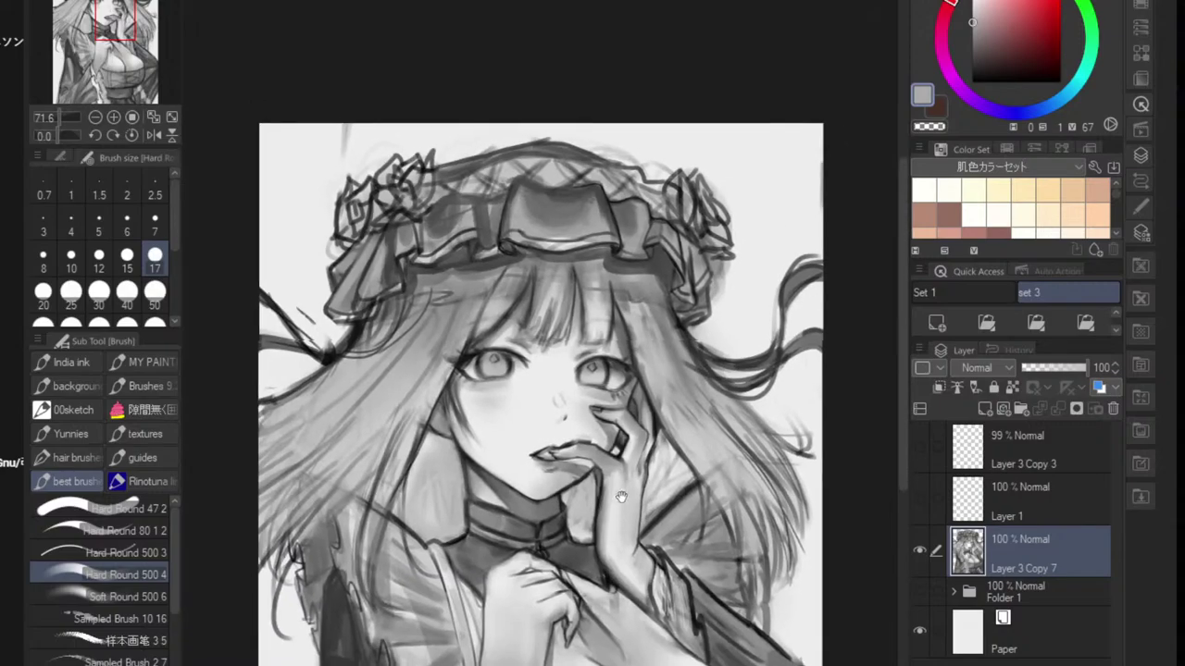
pyautogui.scroll(-2, 612, 537)
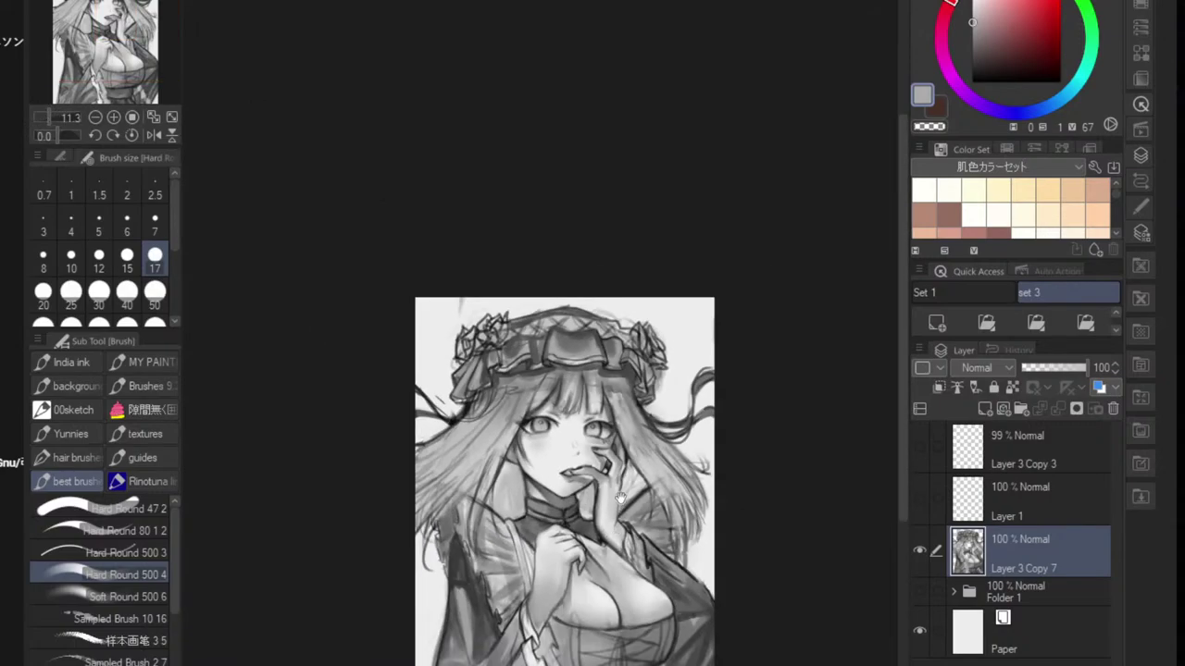
pyautogui.scroll(5, 620, 497)
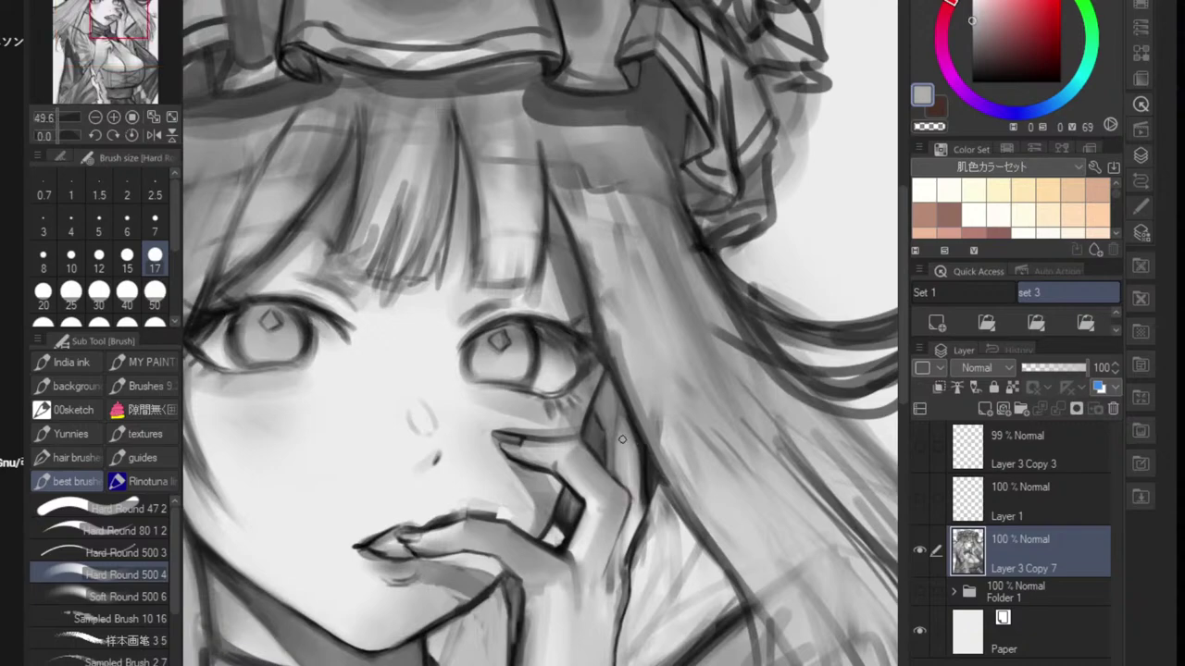
pyautogui.keyDown('alt'); pyautogui.click(615, 427); pyautogui.keyUp('alt')
pyautogui.keyDown('alt'); pyautogui.click(598, 410); pyautogui.keyUp('alt')
pyautogui.keyDown('alt'); pyautogui.click(609, 393); pyautogui.keyUp('alt')
pyautogui.keyDown('alt'); pyautogui.click(621, 372); pyautogui.keyUp('alt')
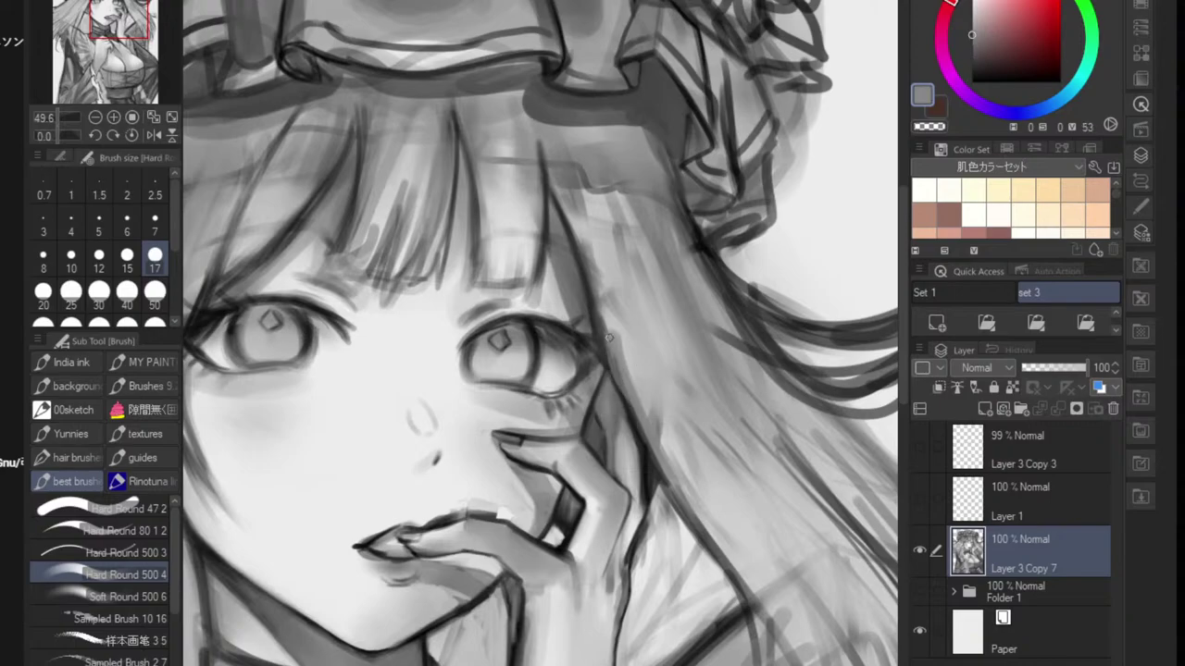
# - Zoom out to the whole illustration, then zoom in on the collar and clasped hand
pyautogui.moveTo(688, 417); pyautogui.dragTo(592, 458)
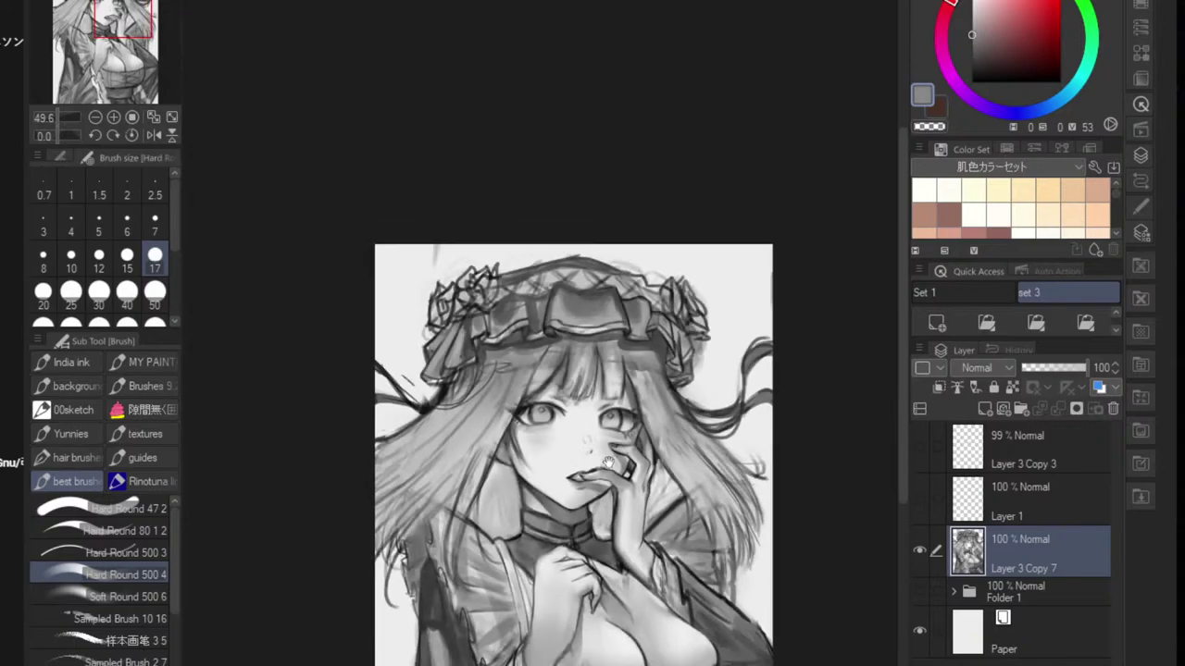
pyautogui.moveTo(666, 483); pyautogui.dragTo(675, 428)
pyautogui.scroll(5, 676, 427)
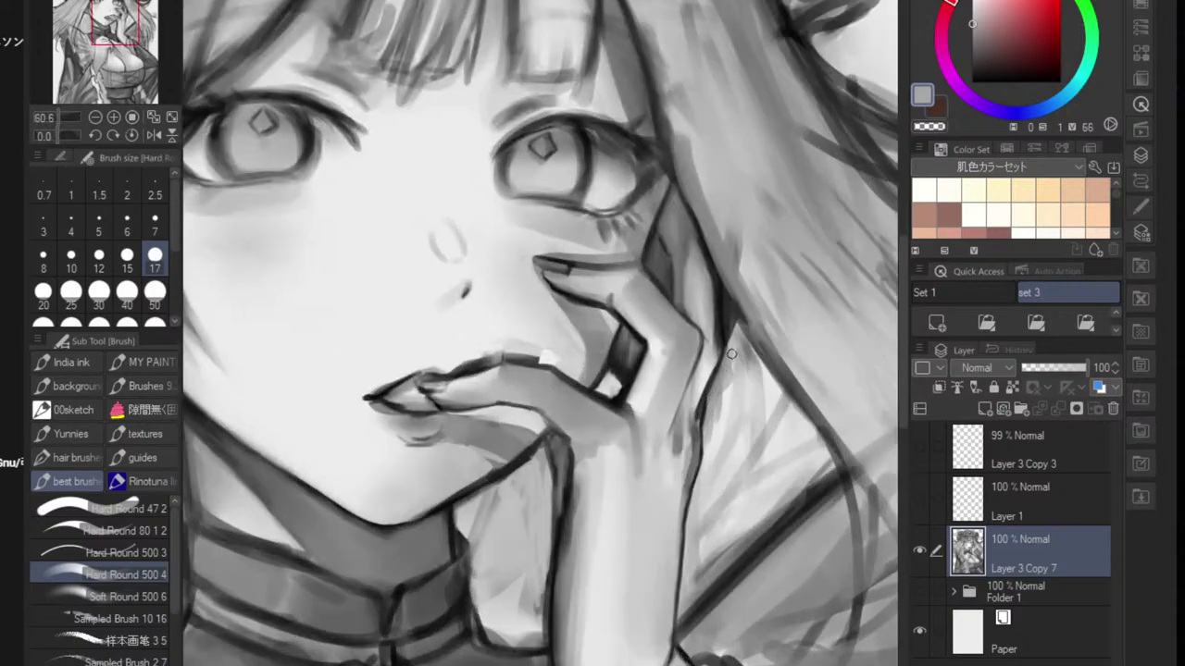
pyautogui.scroll(-4, 732, 372)
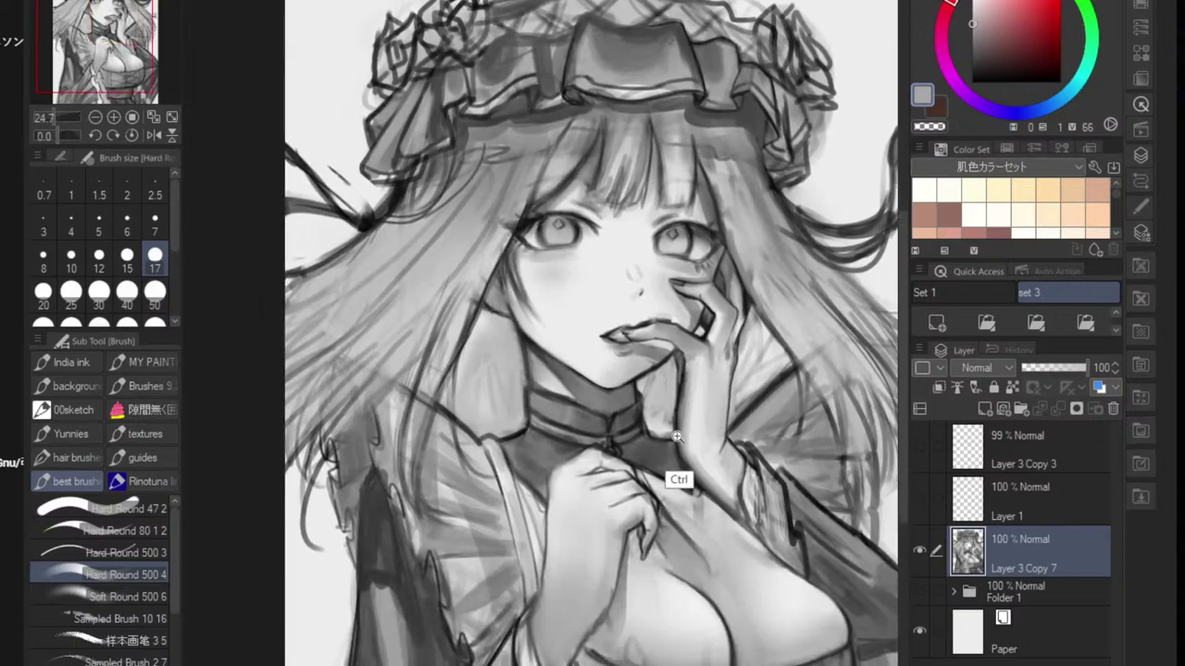
pyautogui.scroll(2, 694, 472)
pyautogui.scroll(3, 710, 466)
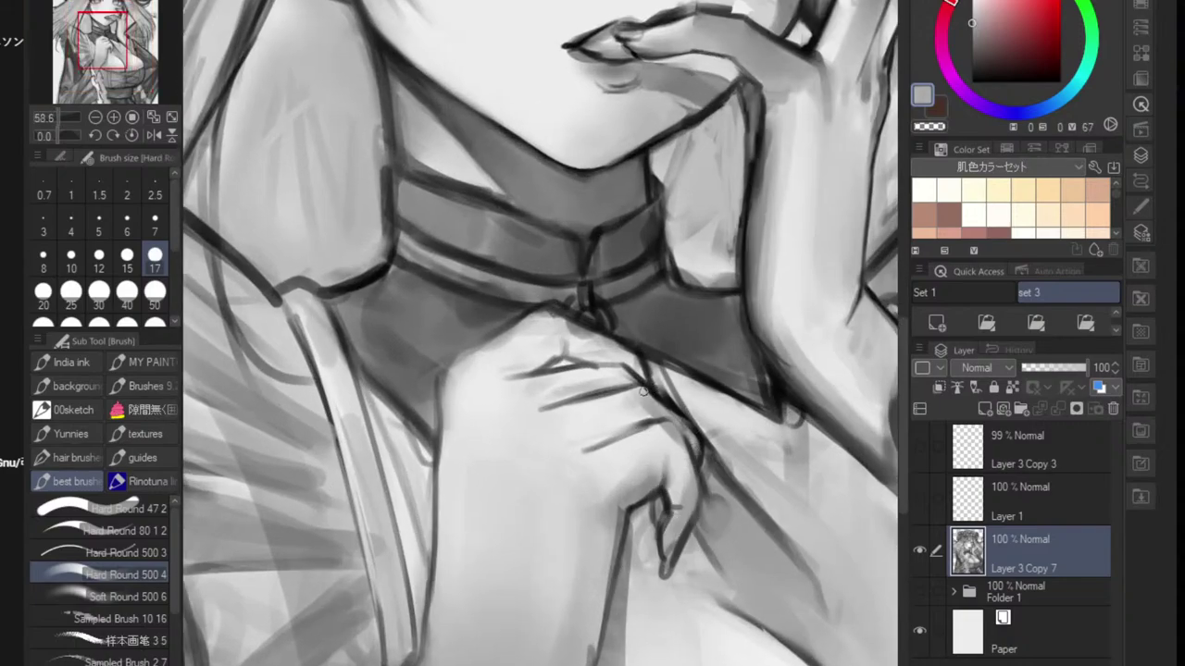
# - Paint a broad mid-dark grey shadow strip down the chest beside the clasped hand
pyautogui.keyDown('alt'); pyautogui.click(663, 393); pyautogui.keyUp('alt')
pyautogui.keyDown('alt'); pyautogui.click(658, 378); pyautogui.keyUp('alt')
pyautogui.keyDown('alt'); pyautogui.click(652, 370); pyautogui.keyUp('alt')
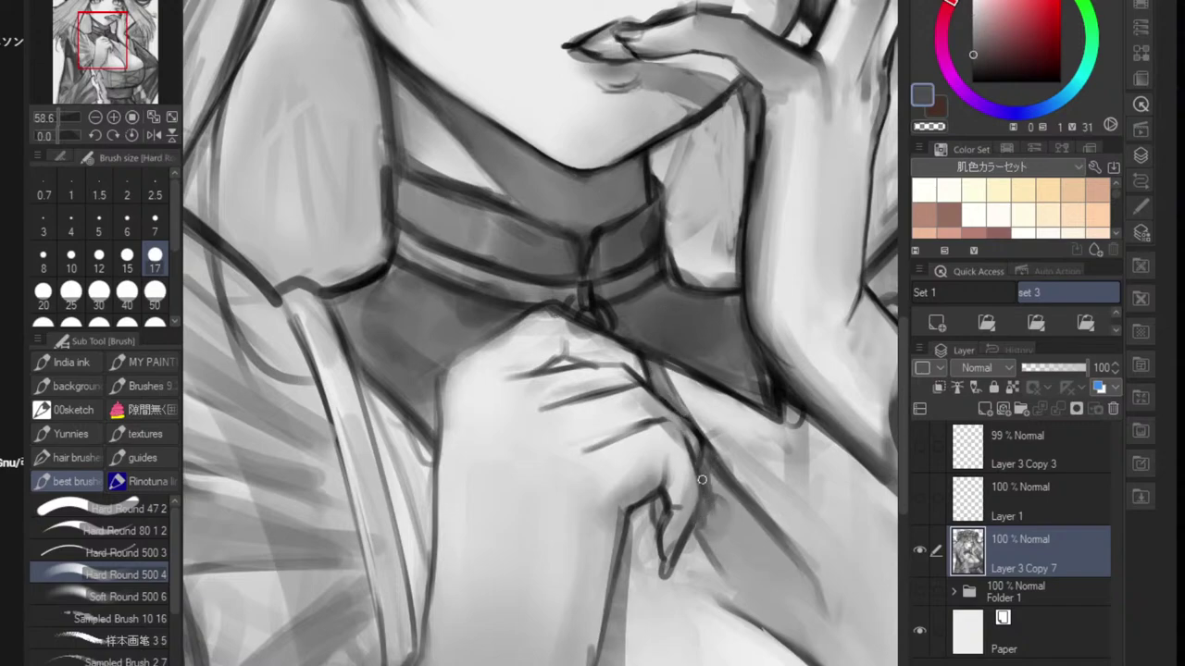
pyautogui.moveTo(721, 556)
pyautogui.mouseDown()
pyautogui.moveTo(596, 521)
pyautogui.moveTo(648, 518)
pyautogui.mouseUp()
pyautogui.press(']')
pyautogui.press(']')
pyautogui.press(']')
pyautogui.press(']')
pyautogui.press(']')
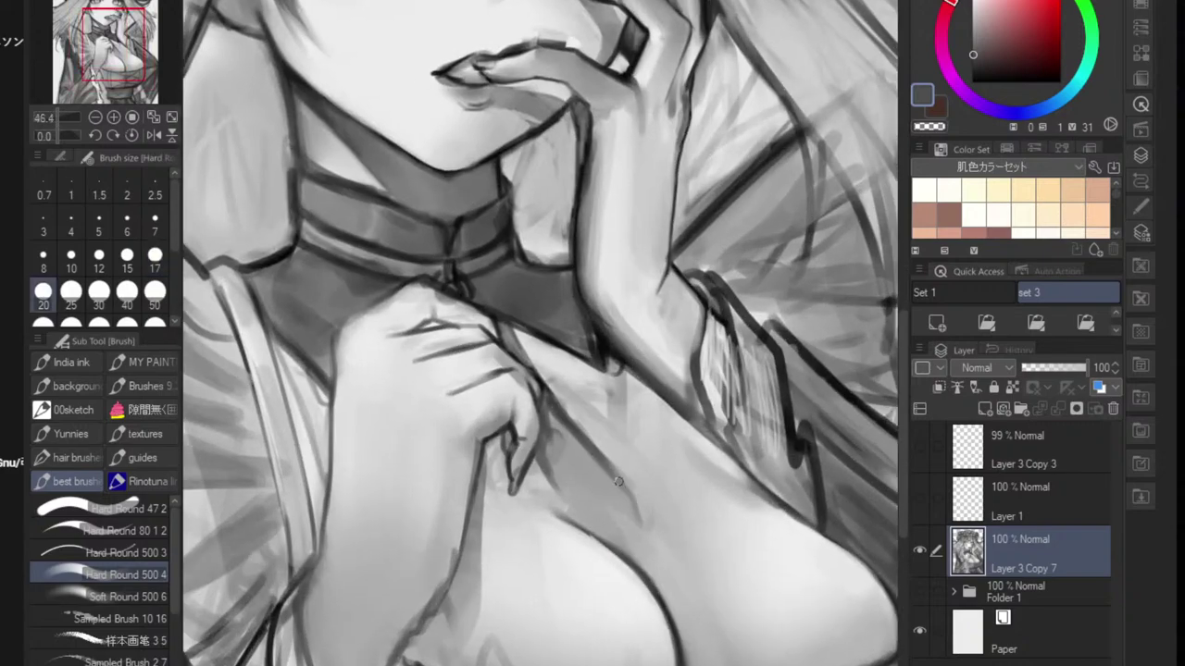
pyautogui.moveTo(556, 459); pyautogui.dragTo(584, 507)
pyautogui.hotkey('ctrl', 'z')
pyautogui.moveTo(549, 450)
pyautogui.mouseDown()
pyautogui.moveTo(582, 507)
pyautogui.moveTo(587, 486)
pyautogui.mouseUp()
pyautogui.moveTo(560, 426)
pyautogui.mouseDown()
pyautogui.moveTo(602, 488)
pyautogui.moveTo(545, 411)
pyautogui.moveTo(616, 497)
pyautogui.moveTo(622, 539)
pyautogui.mouseUp()
pyautogui.moveTo(611, 495)
pyautogui.mouseDown()
pyautogui.moveTo(627, 541)
pyautogui.moveTo(570, 473)
pyautogui.moveTo(602, 524)
pyautogui.mouseUp()
pyautogui.moveTo(563, 453); pyautogui.dragTo(598, 494)
pyautogui.moveTo(551, 431); pyautogui.dragTo(598, 503)
# - Draw a crisp near-black edge along the chest shadow with a small brush
pyautogui.keyDown('alt'); pyautogui.click(562, 519); pyautogui.keyUp('alt')
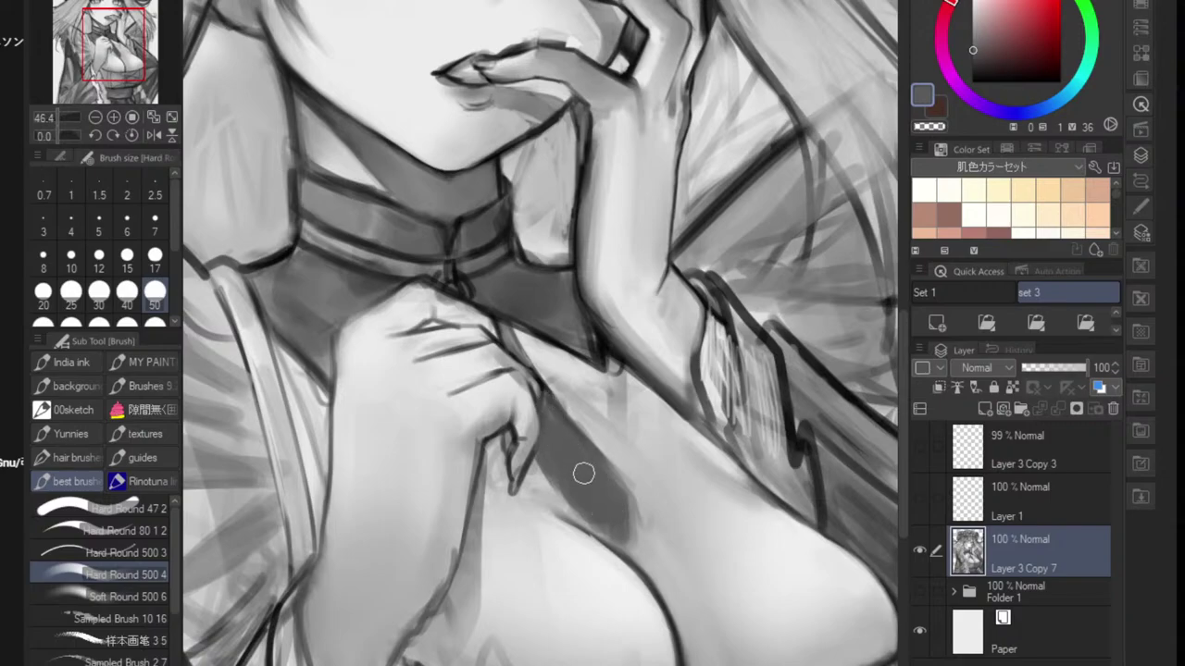
pyautogui.moveTo(584, 473); pyautogui.dragTo(632, 374)
pyautogui.keyDown('alt'); pyautogui.click(630, 330); pyautogui.keyUp('alt')
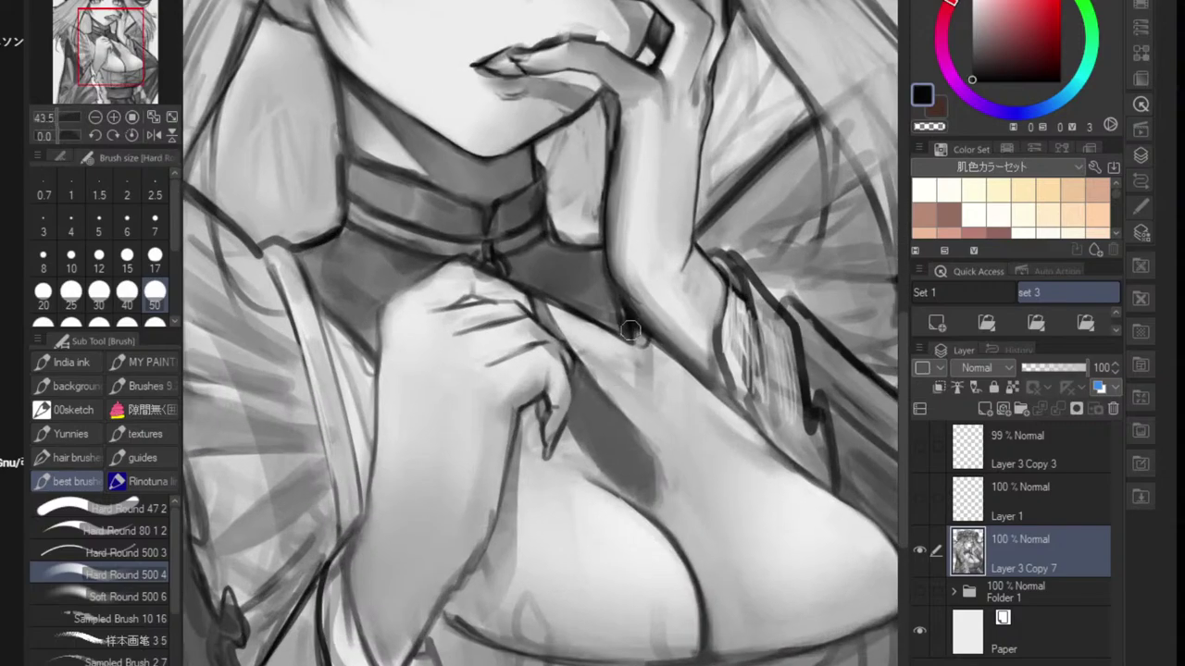
pyautogui.press('[')
pyautogui.press('[')
pyautogui.press('[')
pyautogui.press('[')
pyautogui.press('[')
pyautogui.press('[')
pyautogui.press('[')
pyautogui.press('[')
pyautogui.press('[')
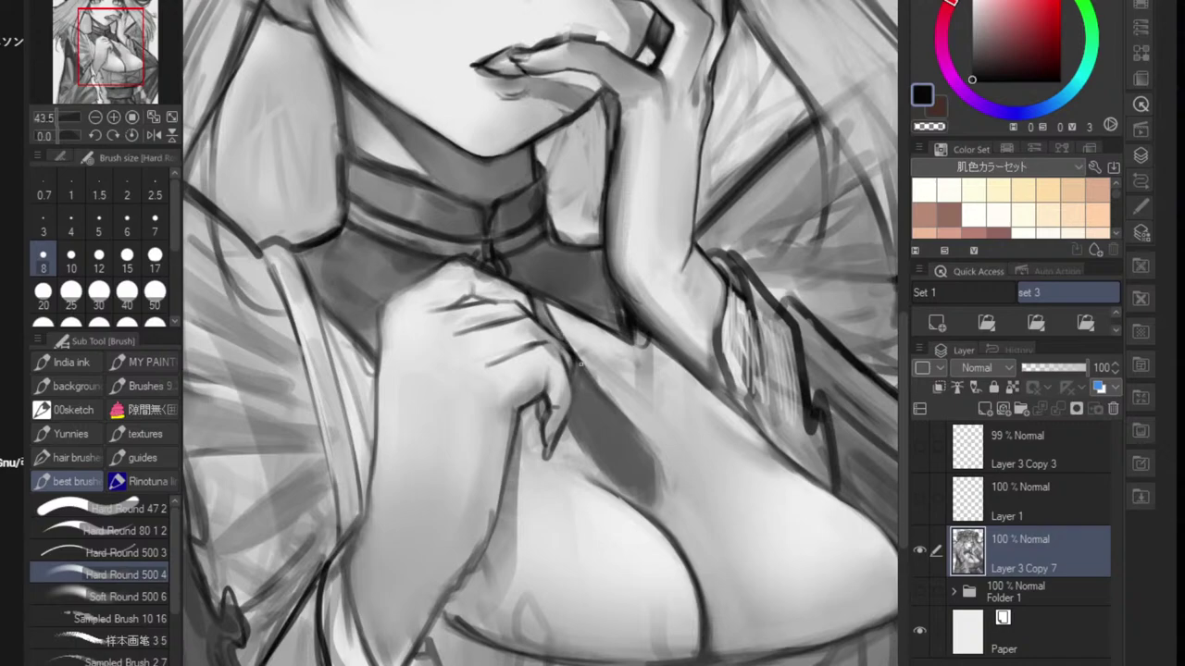
pyautogui.moveTo(549, 307); pyautogui.dragTo(624, 422)
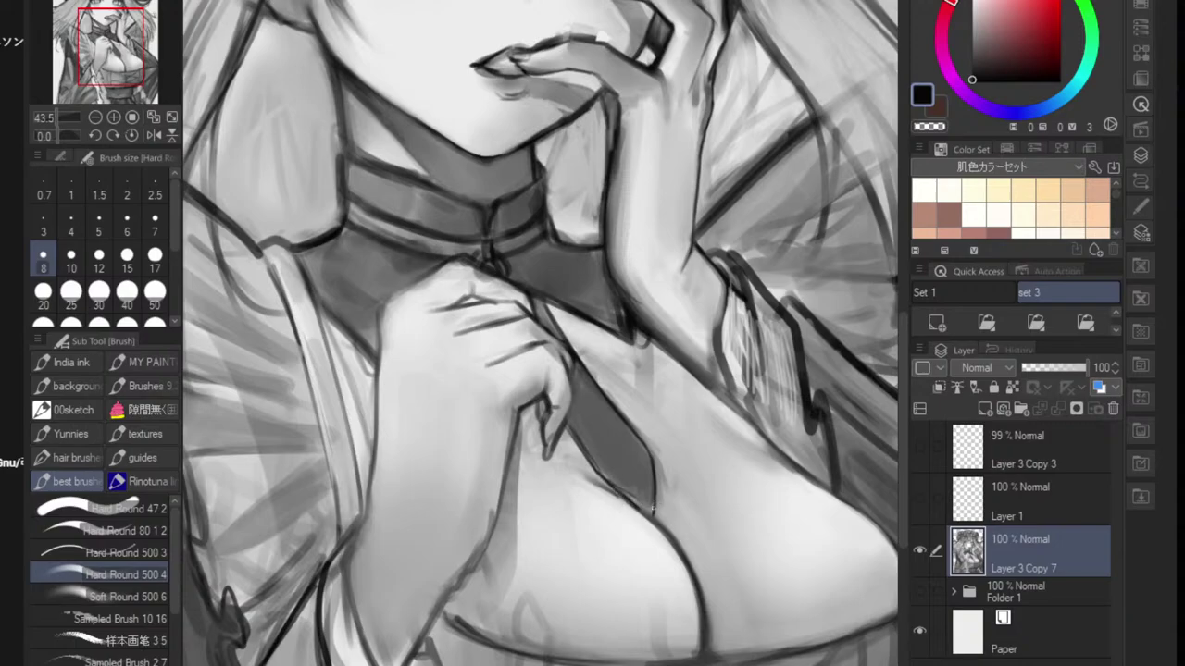
# - Sample the light skin grey, enlarge the brush and switch to the Blend tool at size 25
pyautogui.moveTo(665, 506); pyautogui.dragTo(618, 550)
pyautogui.moveTo(700, 524); pyautogui.dragTo(623, 511)
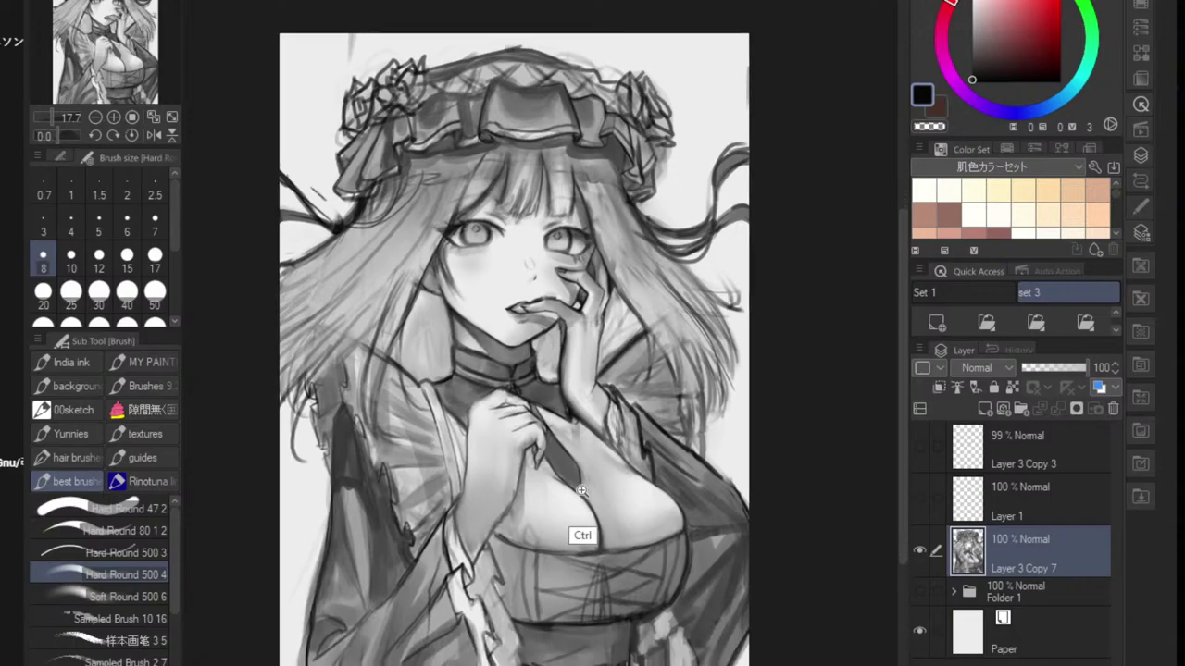
pyautogui.scroll(3, 581, 491)
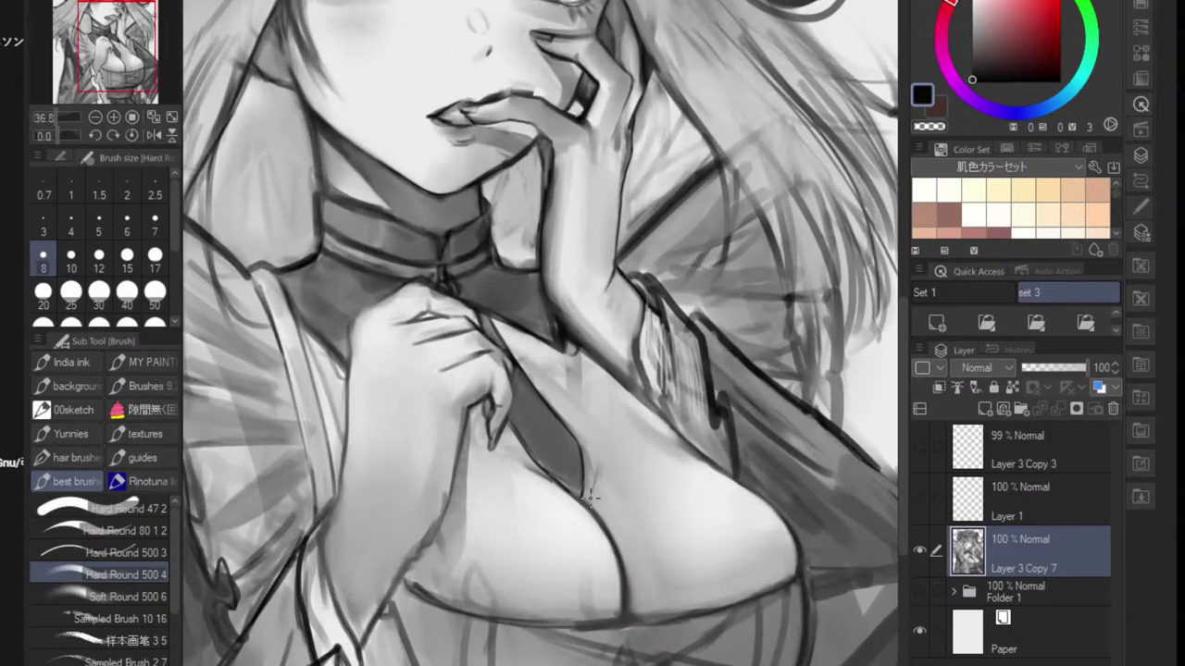
pyautogui.scroll(-4, 601, 481)
pyautogui.scroll(4, 621, 486)
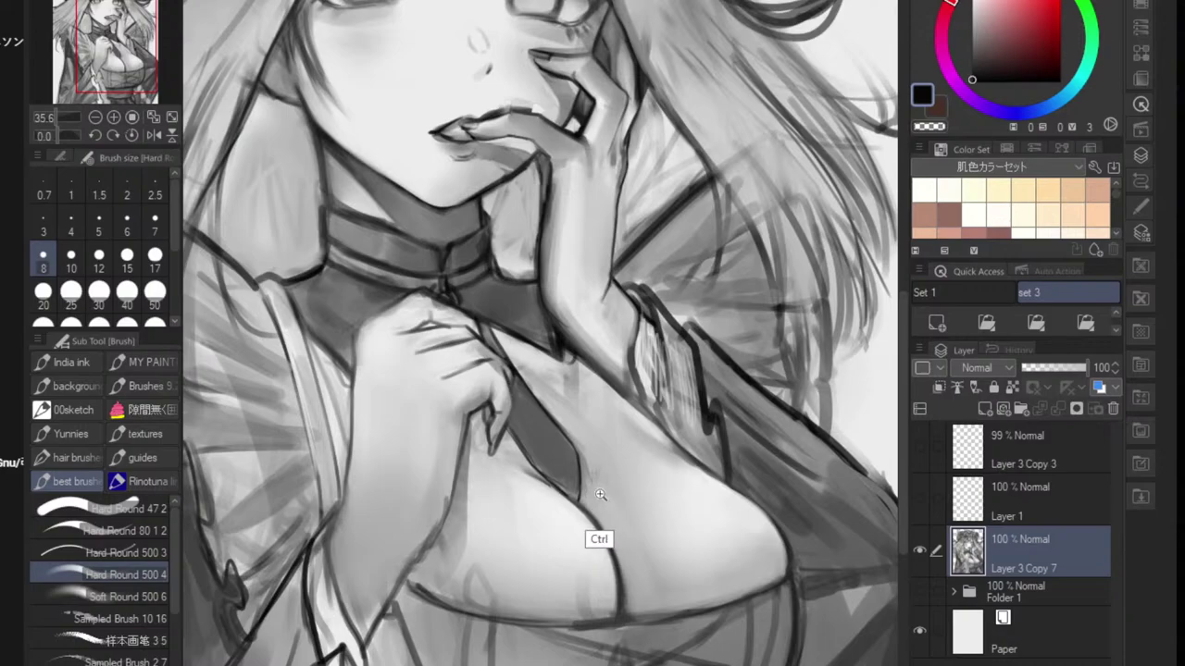
pyautogui.scroll(1, 601, 495)
pyautogui.keyDown('alt'); pyautogui.click(585, 487); pyautogui.keyUp('alt')
pyautogui.press(']')
pyautogui.press(']')
pyautogui.press(']')
pyautogui.press(']')
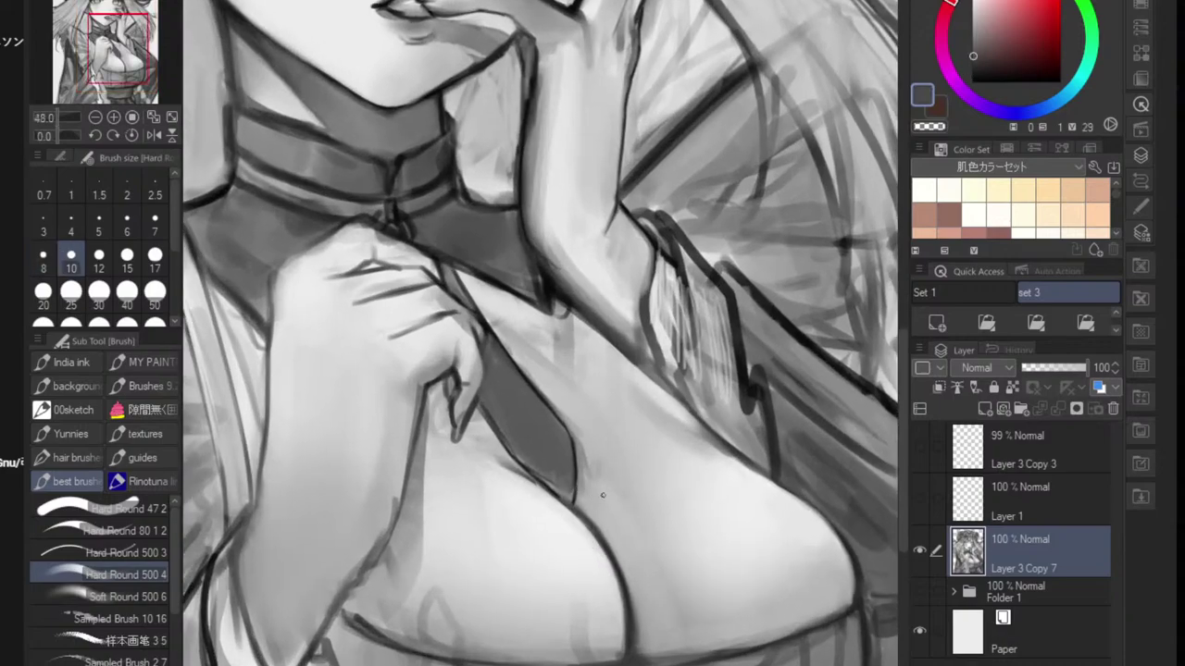
pyautogui.press(']')
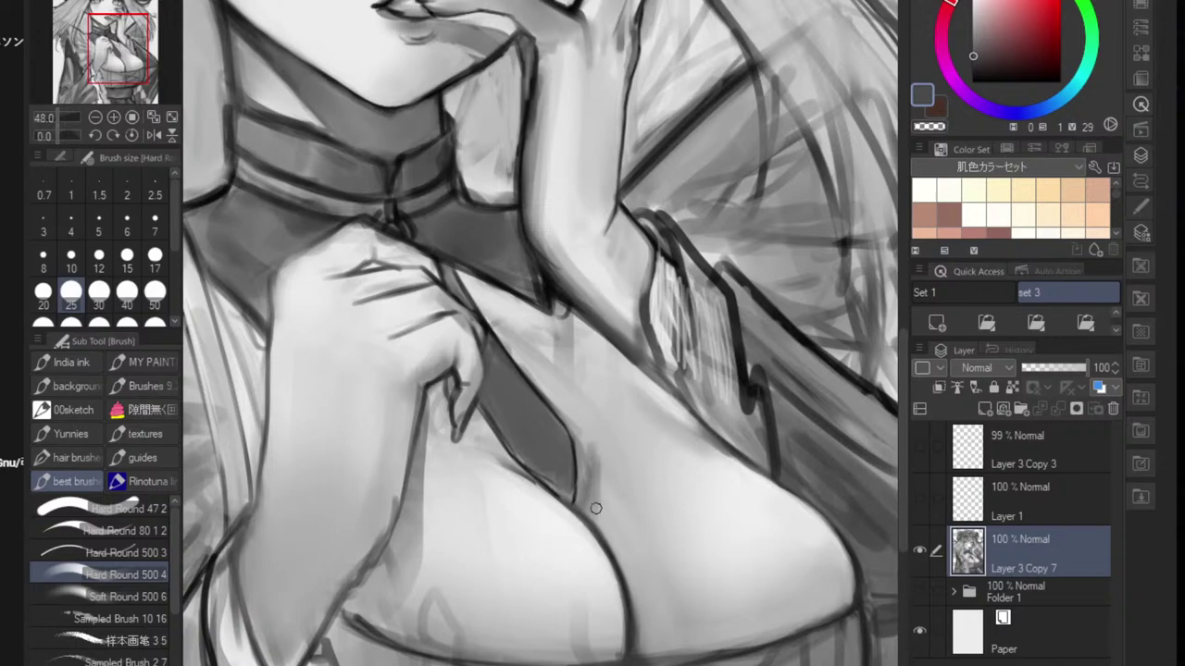
pyautogui.press('j')
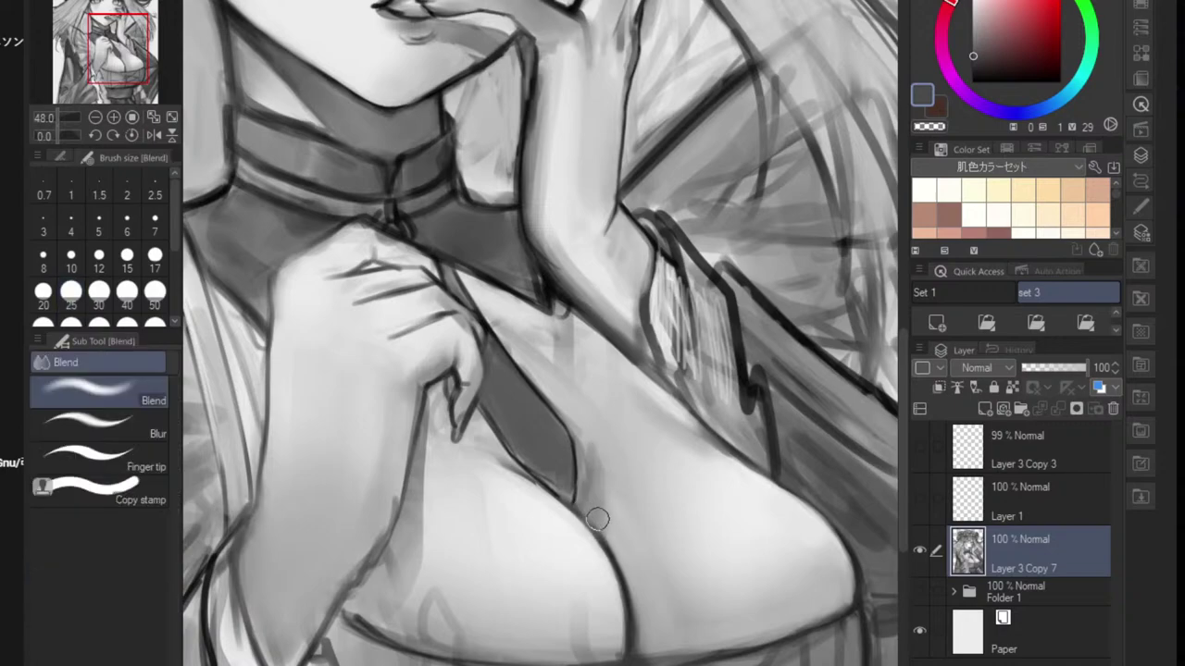
# - Blend the dark edge of the chest shadow and the shading beside it
pyautogui.scroll(-3, 630, 592)
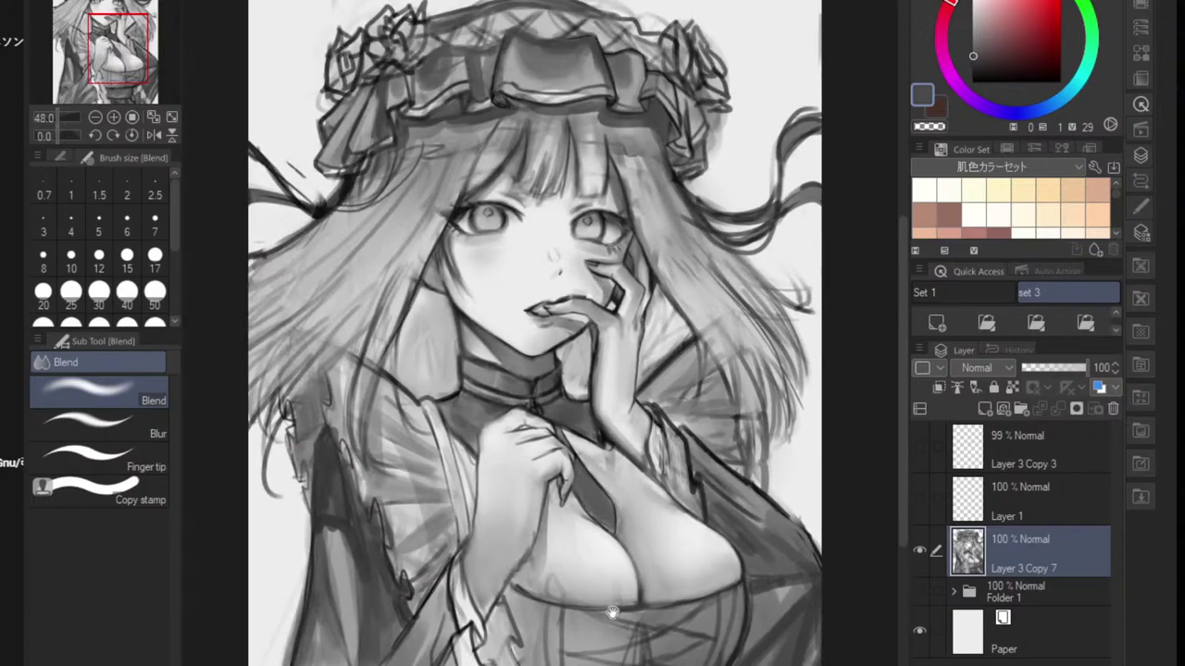
pyautogui.moveTo(612, 613); pyautogui.dragTo(615, 552)
pyautogui.scroll(3, 619, 484)
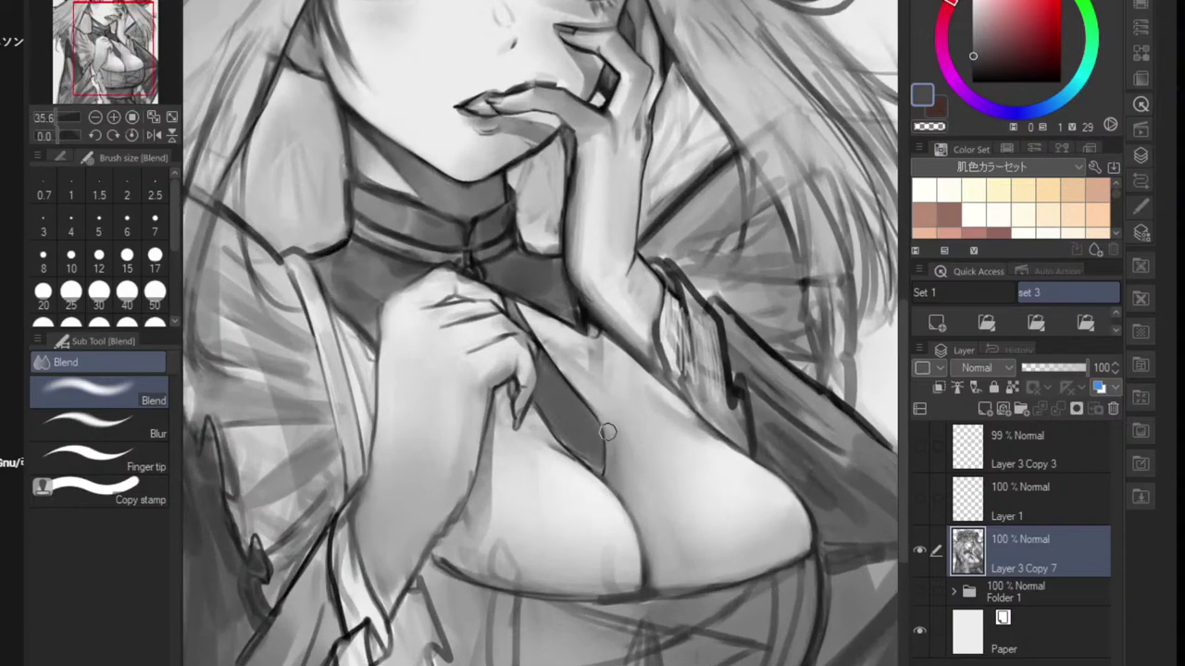
pyautogui.moveTo(571, 379)
pyautogui.mouseDown()
pyautogui.moveTo(608, 433)
pyautogui.moveTo(544, 330)
pyautogui.moveTo(612, 401)
pyautogui.moveTo(540, 326)
pyautogui.moveTo(619, 396)
pyautogui.moveTo(586, 435)
pyautogui.moveTo(632, 460)
pyautogui.mouseUp()
pyautogui.scroll(-5, 631, 438)
pyautogui.scroll(5, 585, 474)
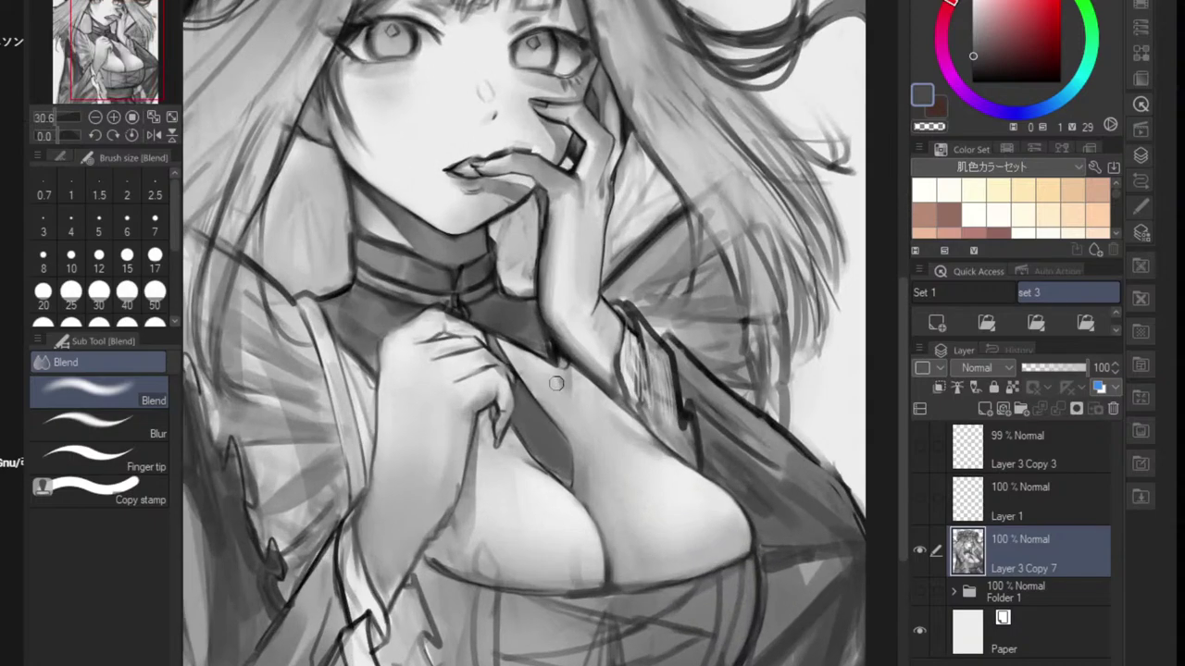
pyautogui.moveTo(576, 375); pyautogui.dragTo(604, 405)
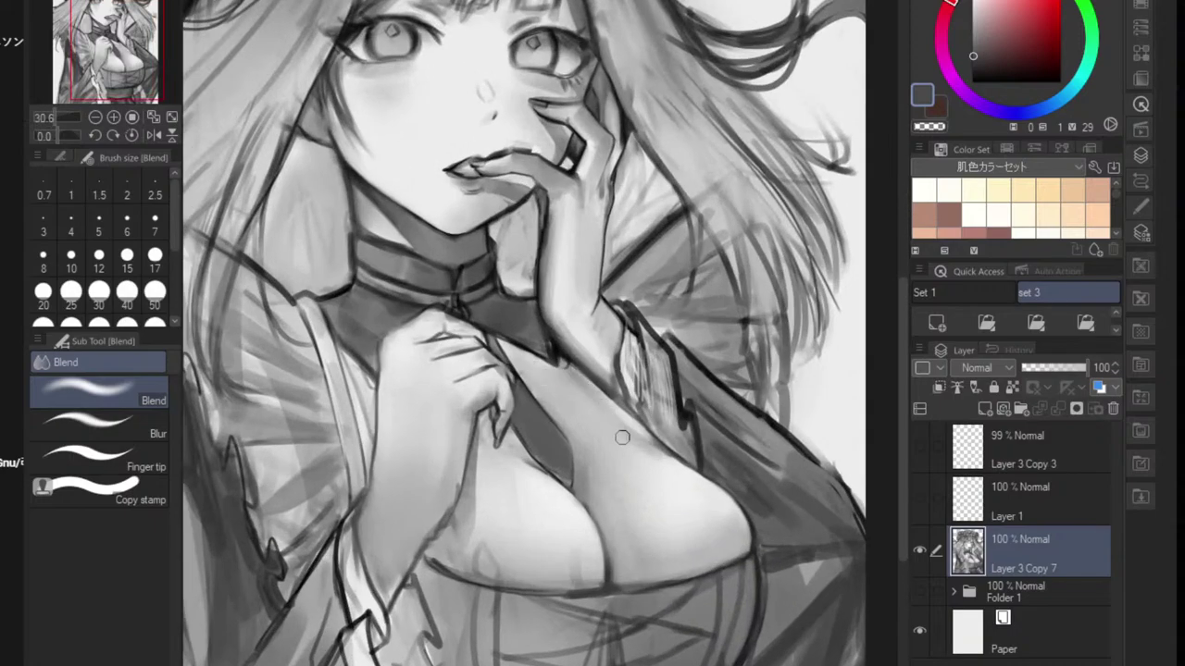
# - Smudge the shading along the lower breast outline and pick a lighter skin grey
pyautogui.scroll(3, 539, 367)
pyautogui.scroll(-5, 567, 418)
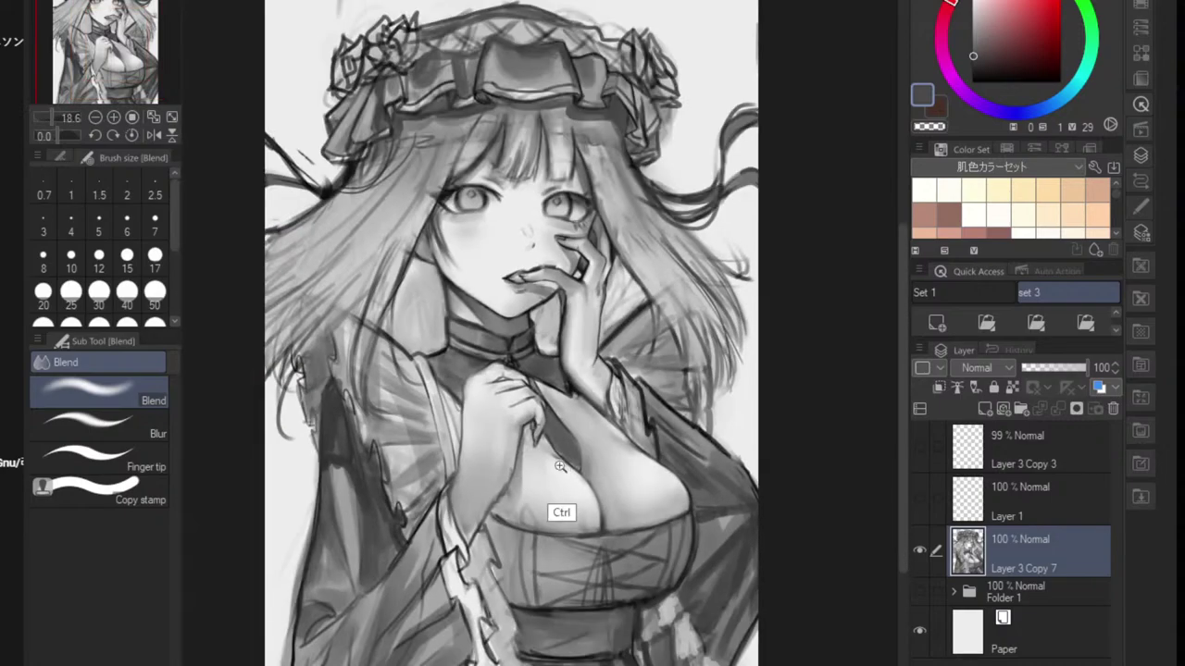
pyautogui.scroll(4, 561, 469)
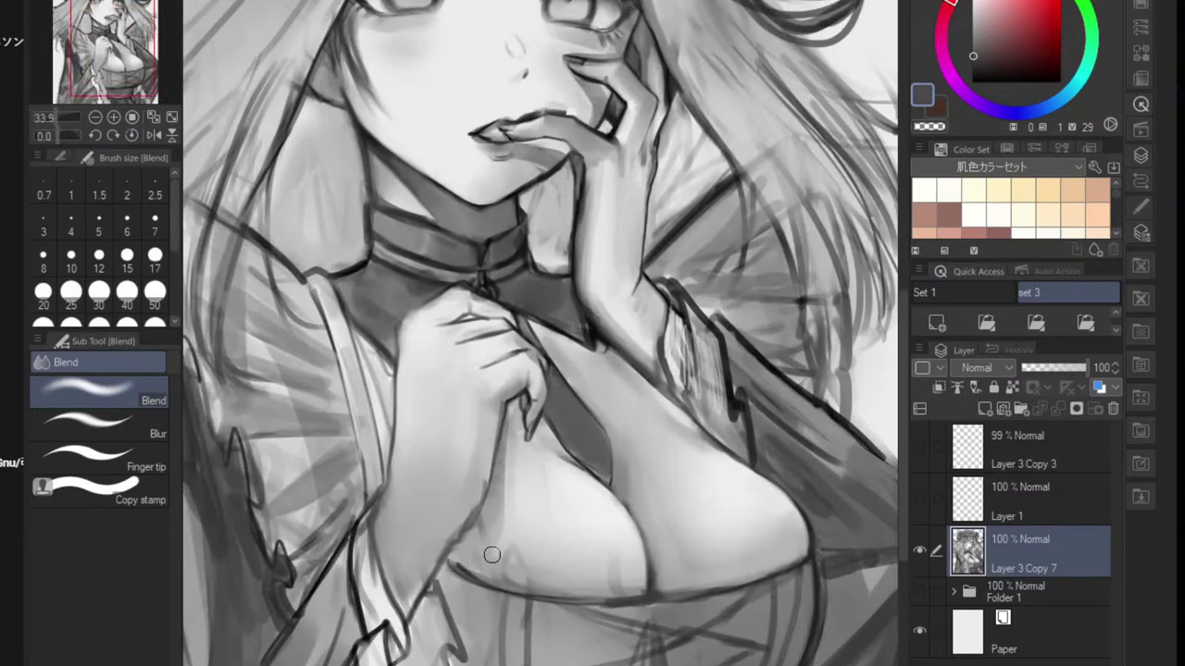
pyautogui.moveTo(492, 555)
pyautogui.mouseDown()
pyautogui.moveTo(564, 585)
pyautogui.moveTo(639, 582)
pyautogui.mouseUp()
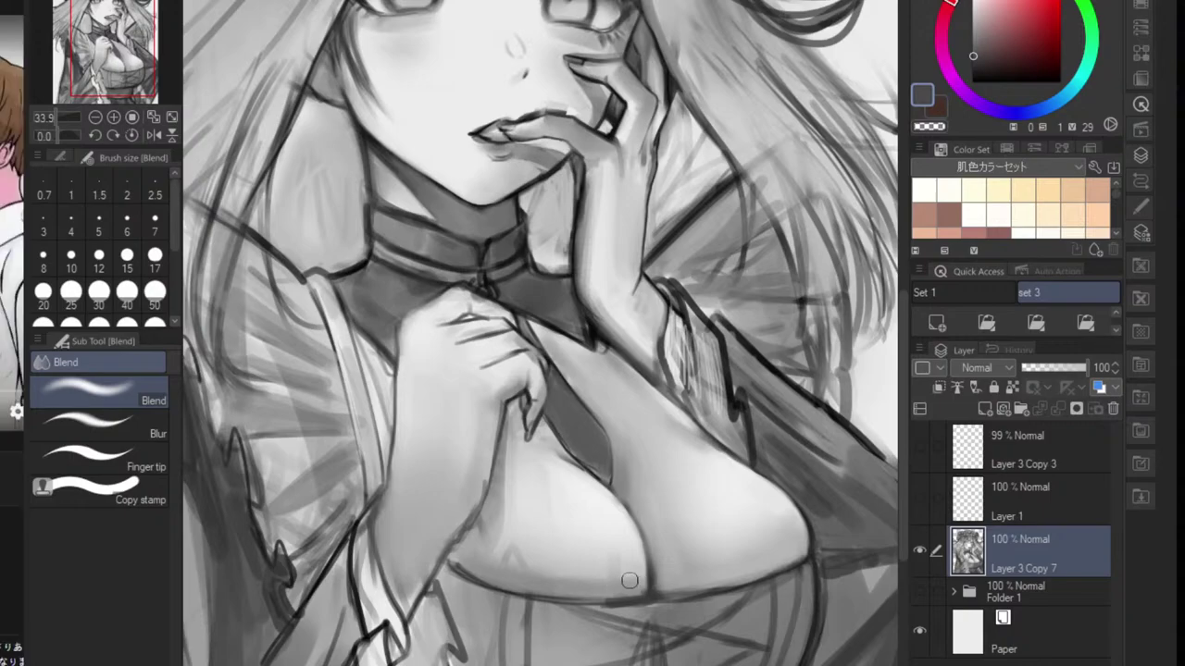
pyautogui.keyDown('alt'); pyautogui.click(588, 567); pyautogui.keyUp('alt')
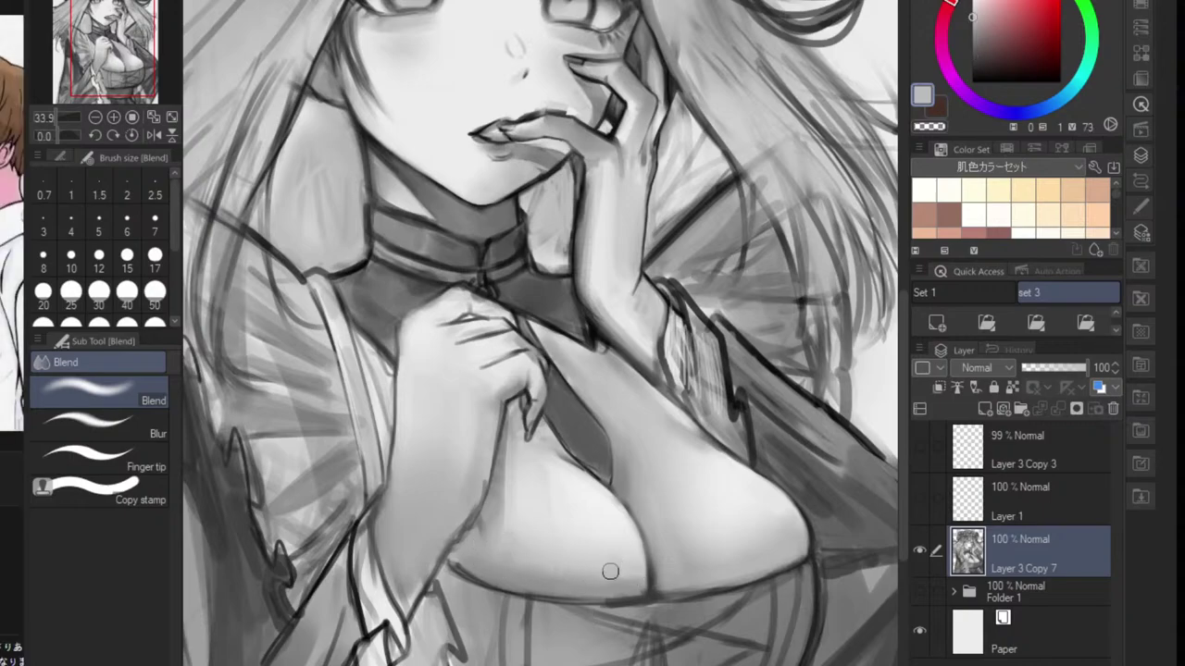
# - Switch to a soft-edged round brush and reduce its size
pyautogui.press('b')
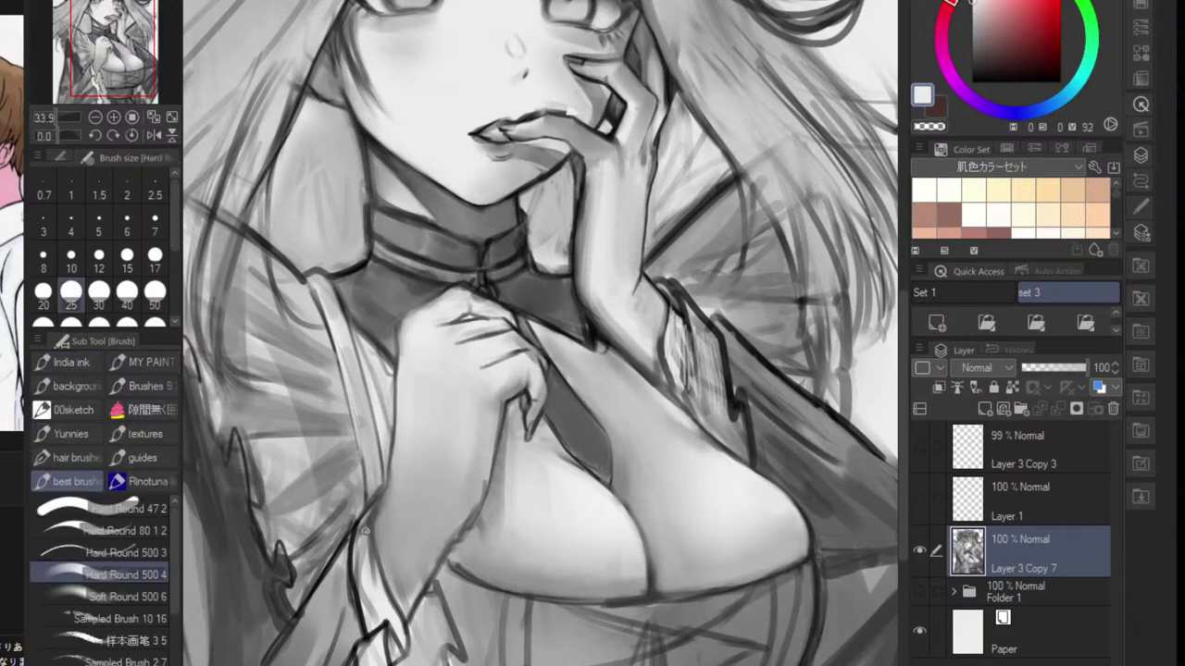
pyautogui.click(121, 596)
pyautogui.press('[')
pyautogui.press('[')
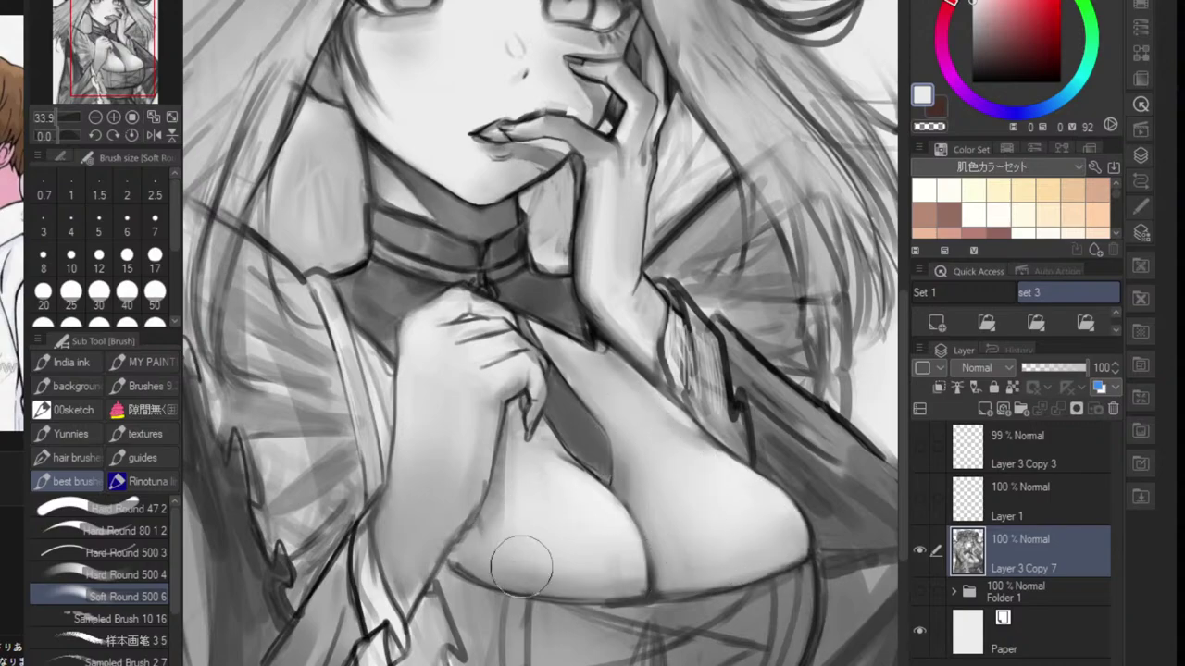
pyautogui.scroll(-5, 555, 532)
pyautogui.scroll(4, 566, 519)
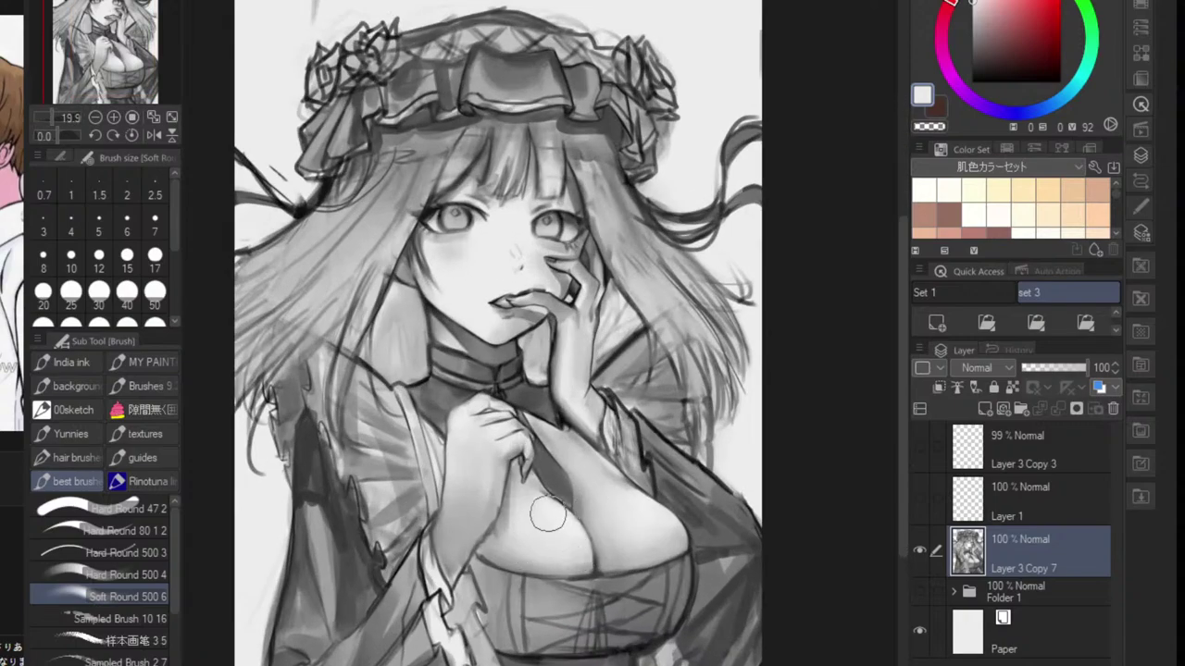
pyautogui.scroll(-4, 590, 518)
pyautogui.scroll(4, 589, 564)
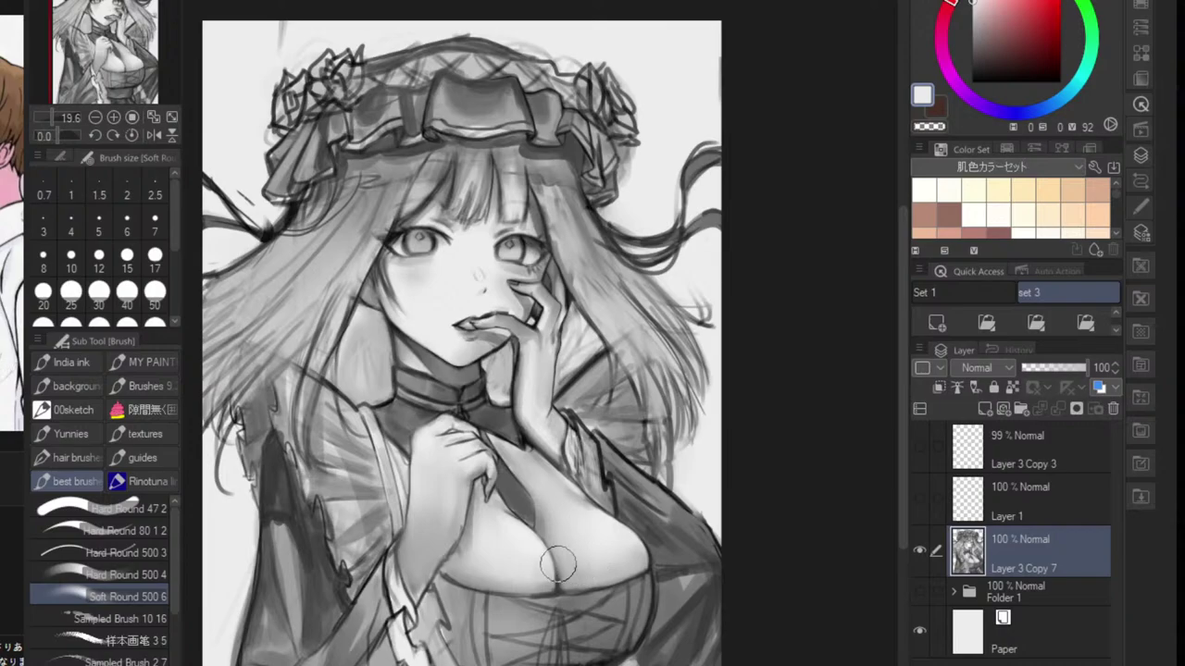
pyautogui.scroll(3, 558, 563)
# - At size 15, darken the curved chest fold below the tie with near-black
pyautogui.press('[')
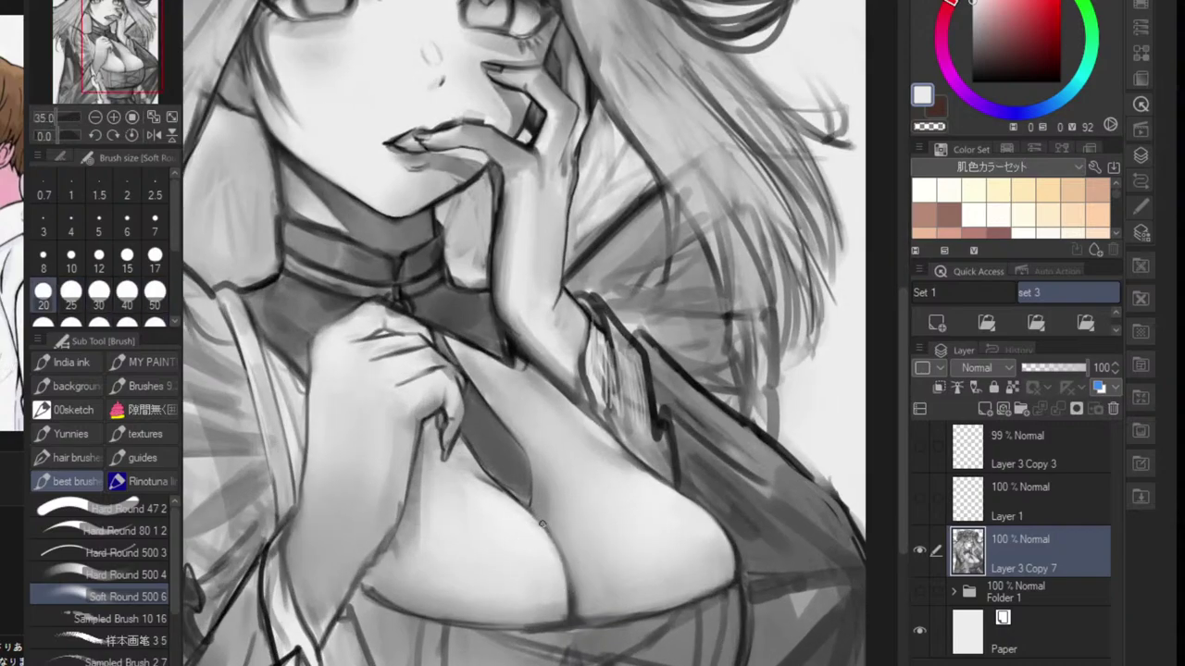
pyautogui.press('[')
pyautogui.scroll(2, 495, 490)
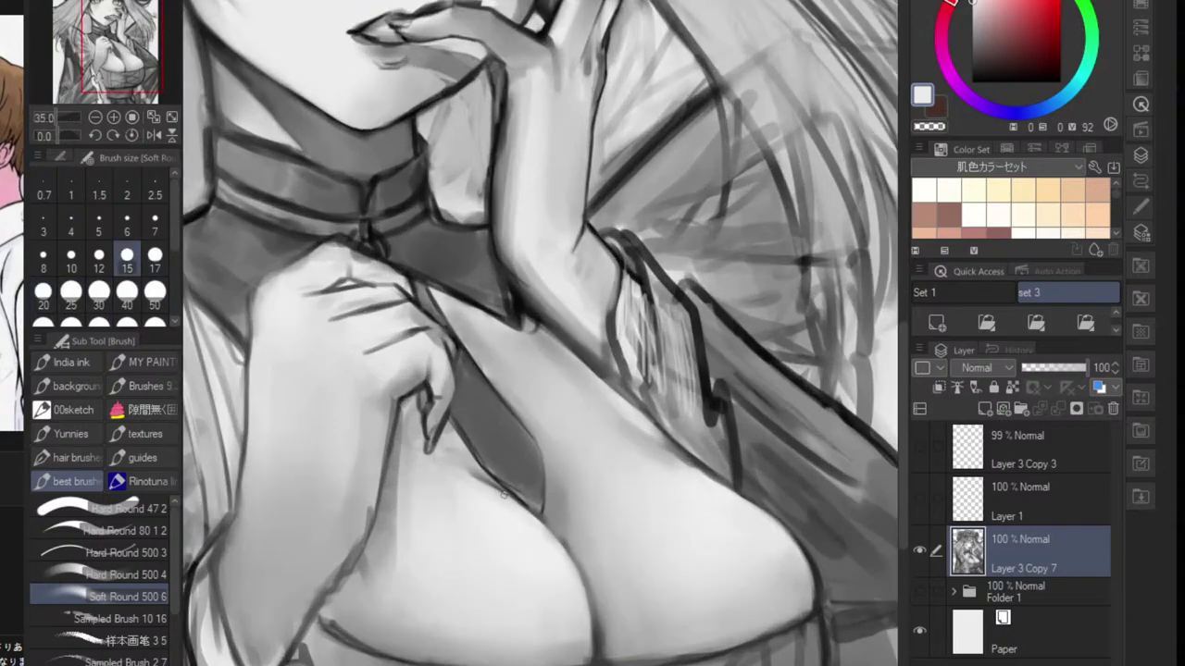
pyautogui.keyDown('alt'); pyautogui.click(521, 312); pyautogui.keyUp('alt')
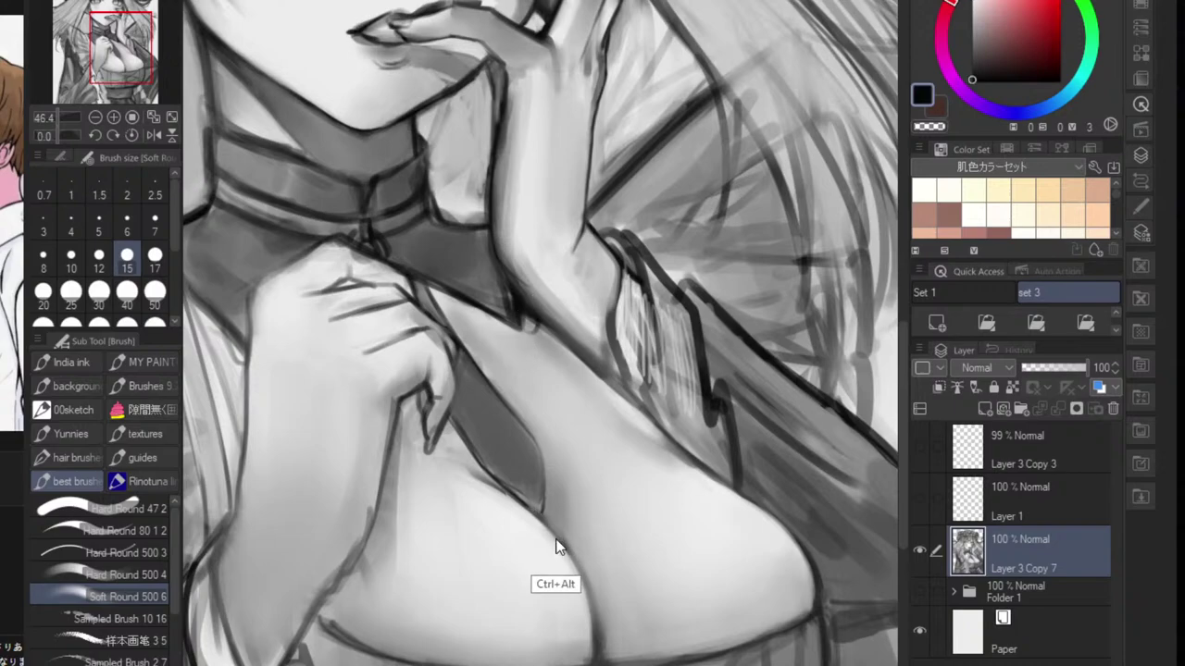
pyautogui.moveTo(540, 520); pyautogui.dragTo(567, 558)
pyautogui.scroll(-4, 588, 614)
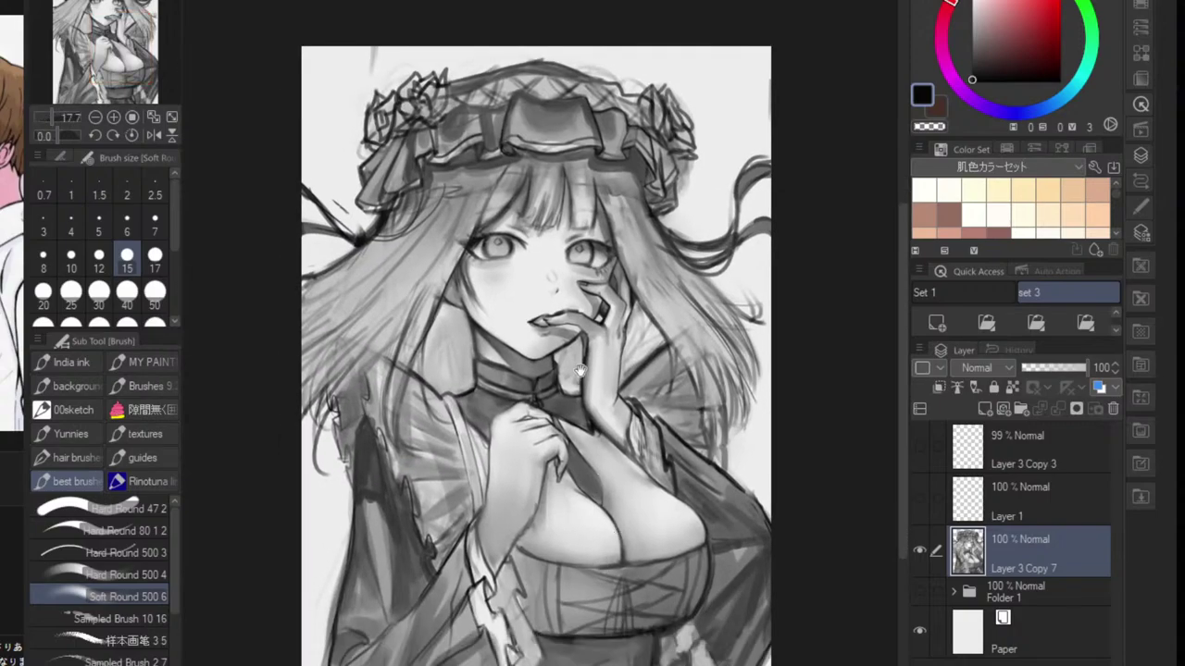
# - Shrink the brush to size 10 and zoom in and out over the collar, hand and chest
pyautogui.scroll(5, 578, 370)
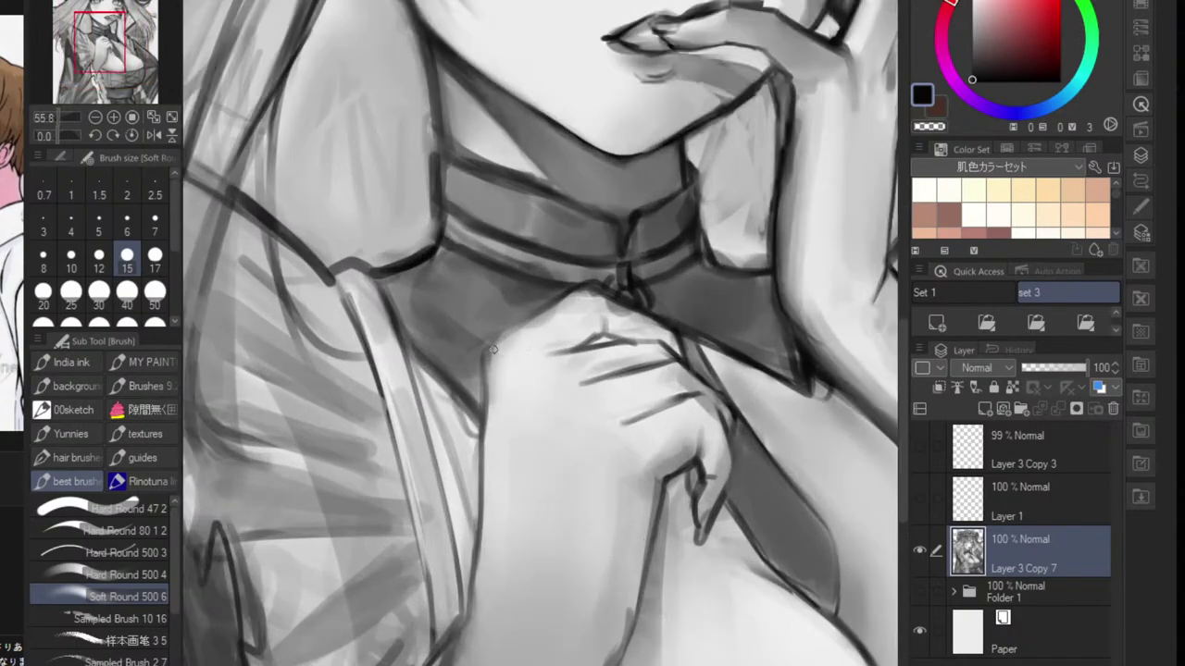
pyautogui.press('[')
pyautogui.press('[')
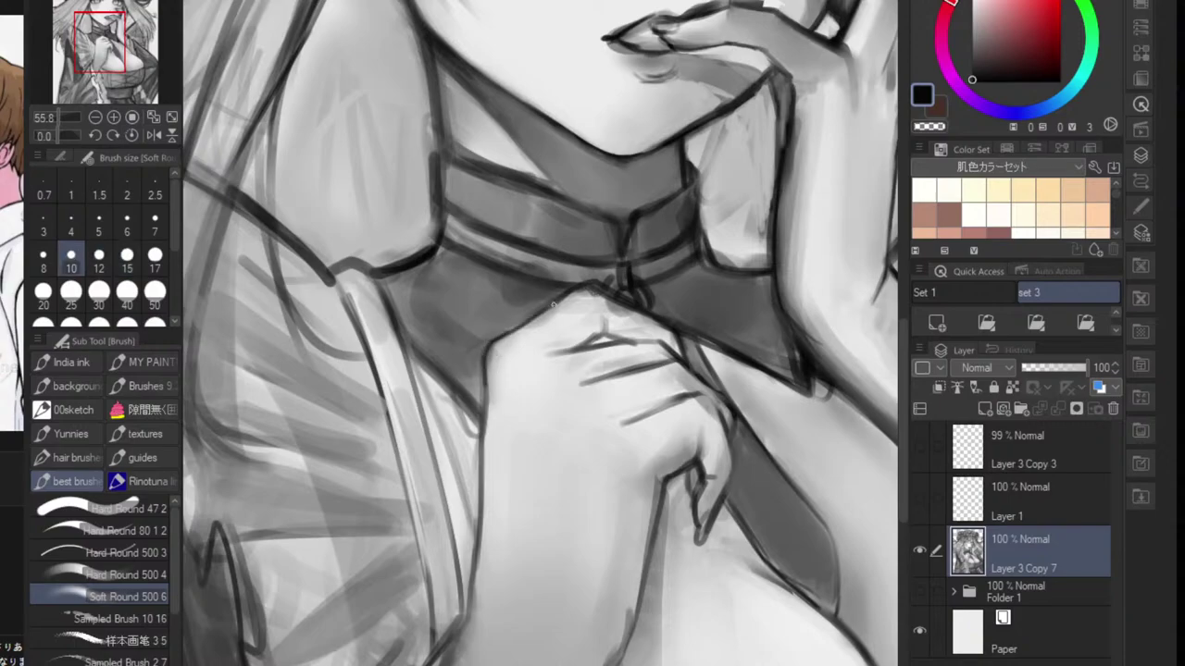
pyautogui.scroll(-3, 569, 303)
pyautogui.scroll(3, 508, 395)
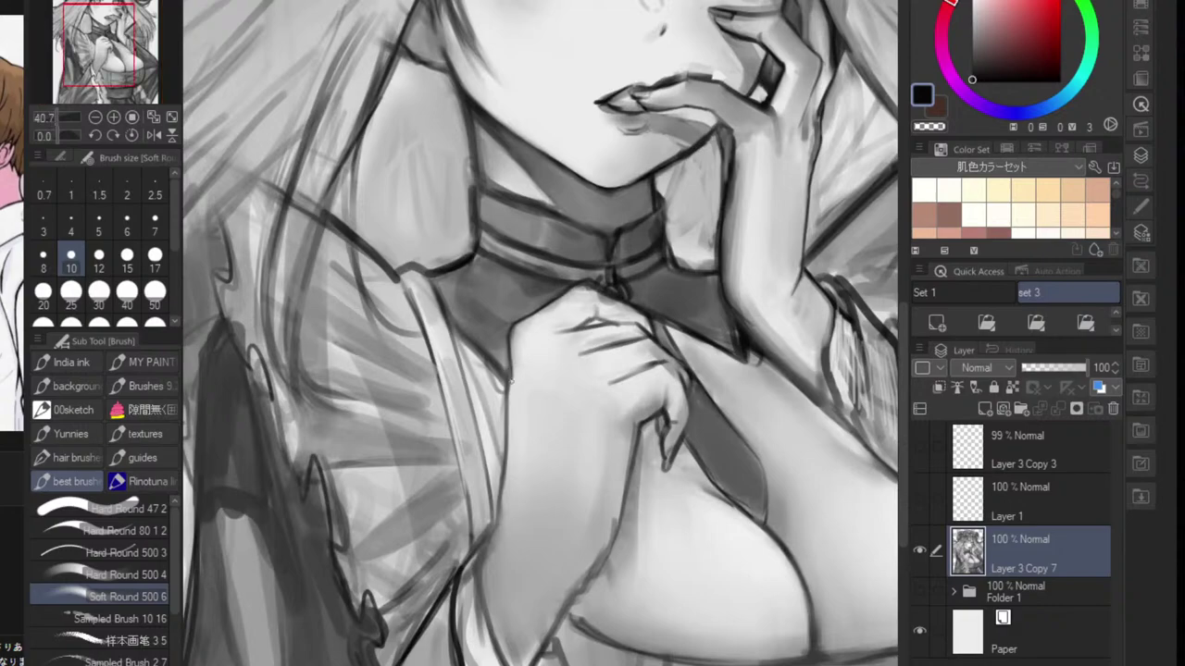
pyautogui.scroll(-3, 507, 395)
pyautogui.scroll(3, 507, 395)
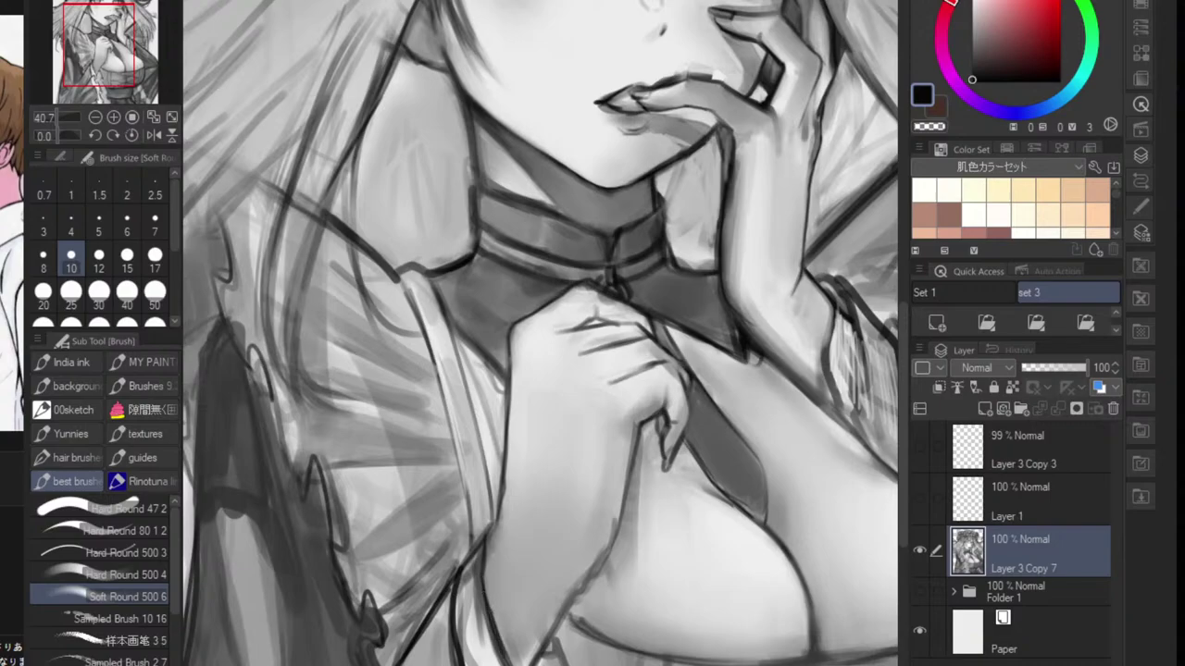
pyautogui.scroll(-3, 528, 654)
pyautogui.scroll(5, 513, 431)
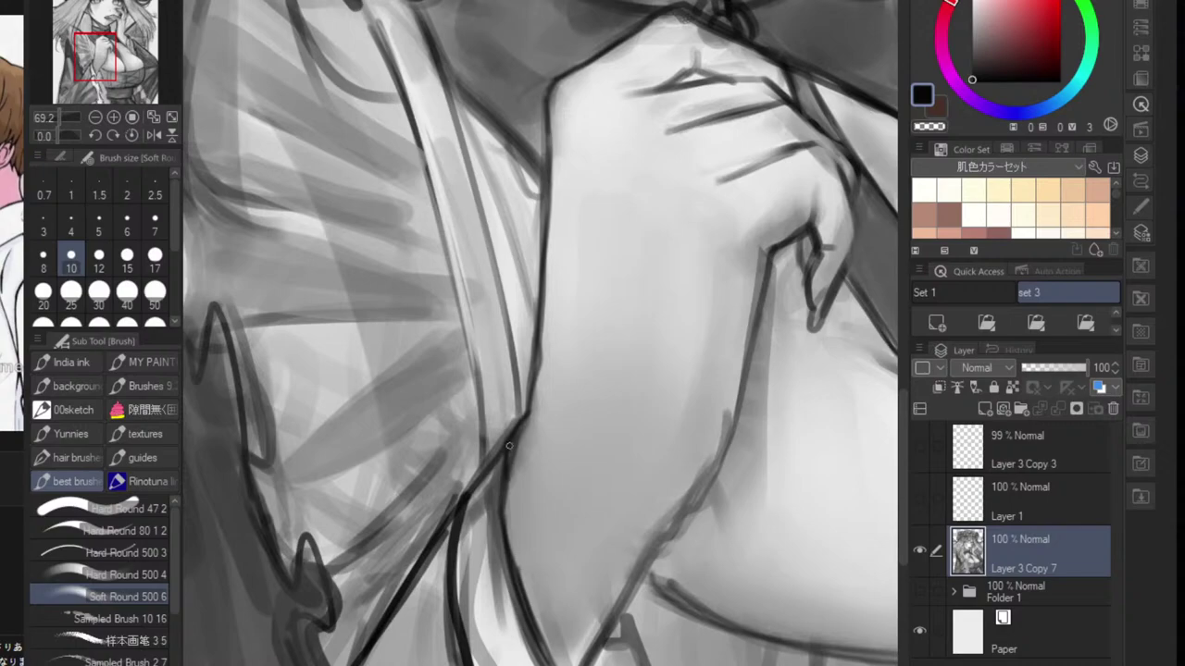
pyautogui.scroll(-3, 525, 410)
pyautogui.scroll(4, 531, 520)
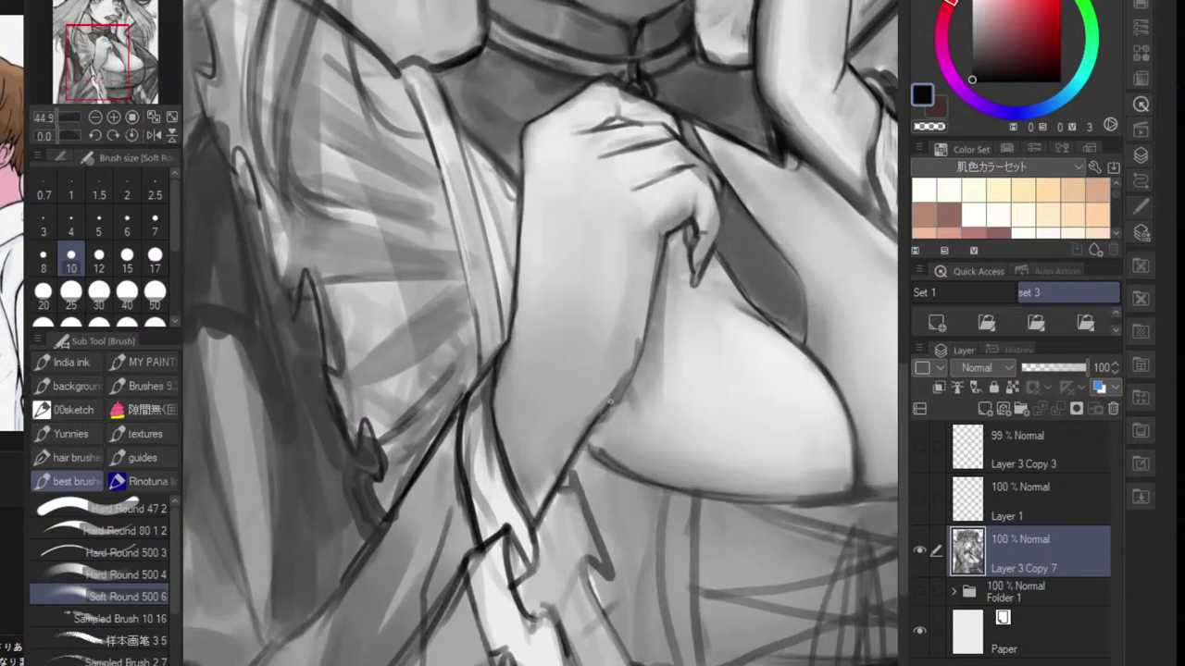
pyautogui.scroll(-3, 645, 329)
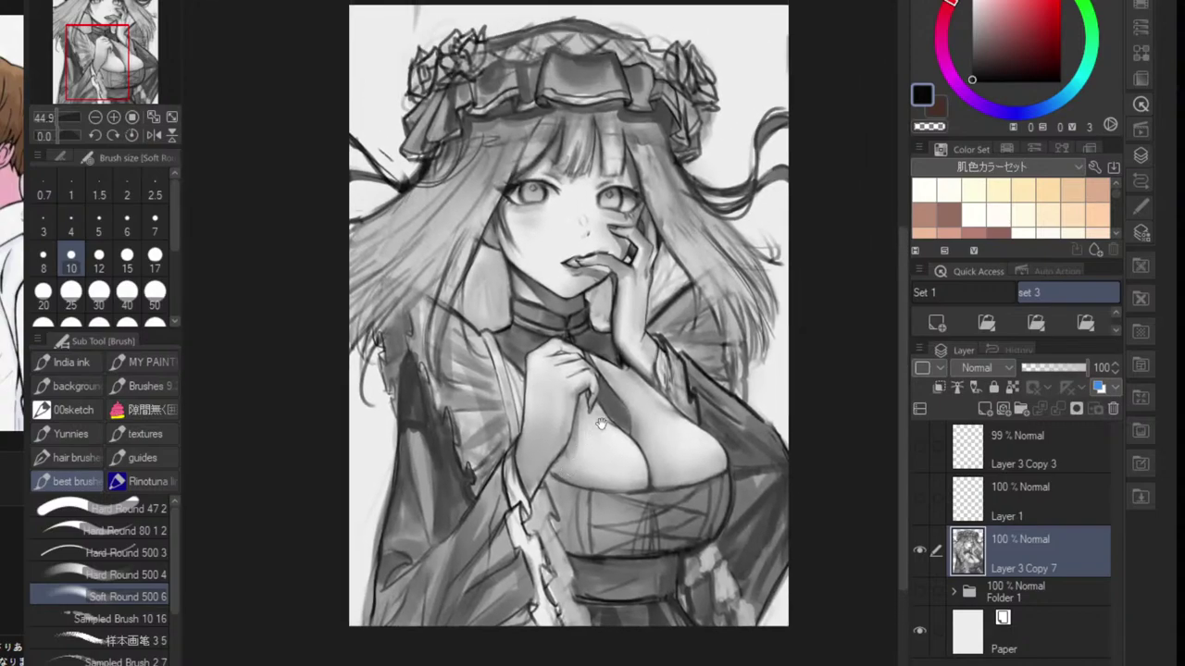
pyautogui.scroll(3, 560, 472)
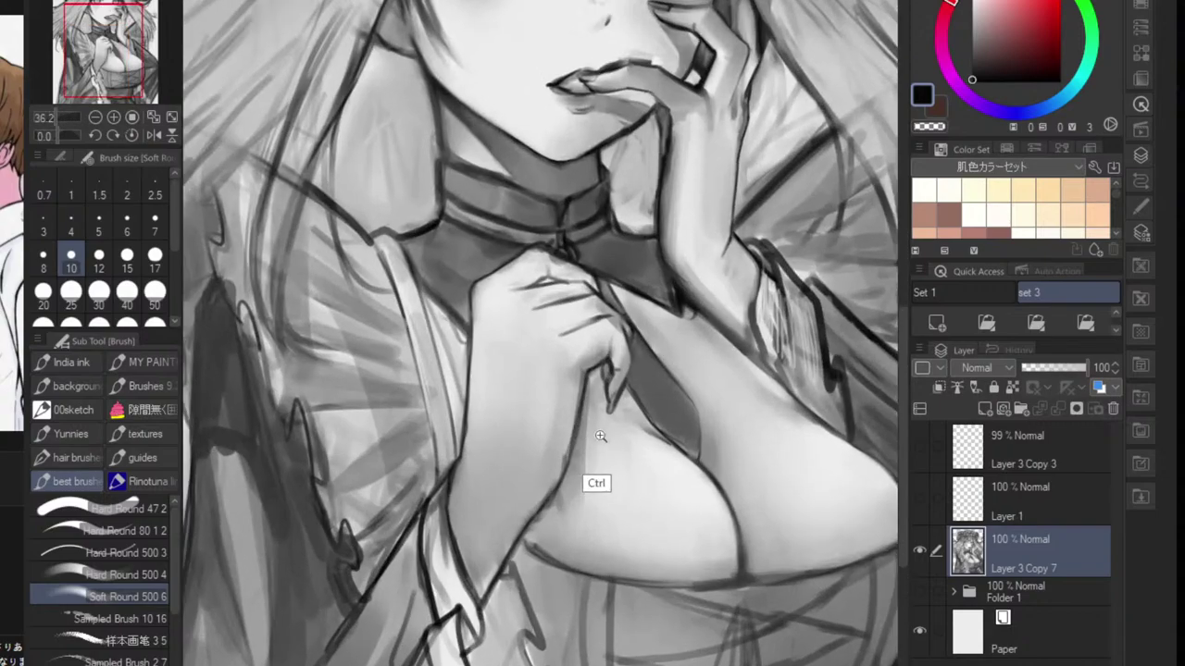
pyautogui.scroll(-4, 593, 449)
pyautogui.scroll(3, 542, 467)
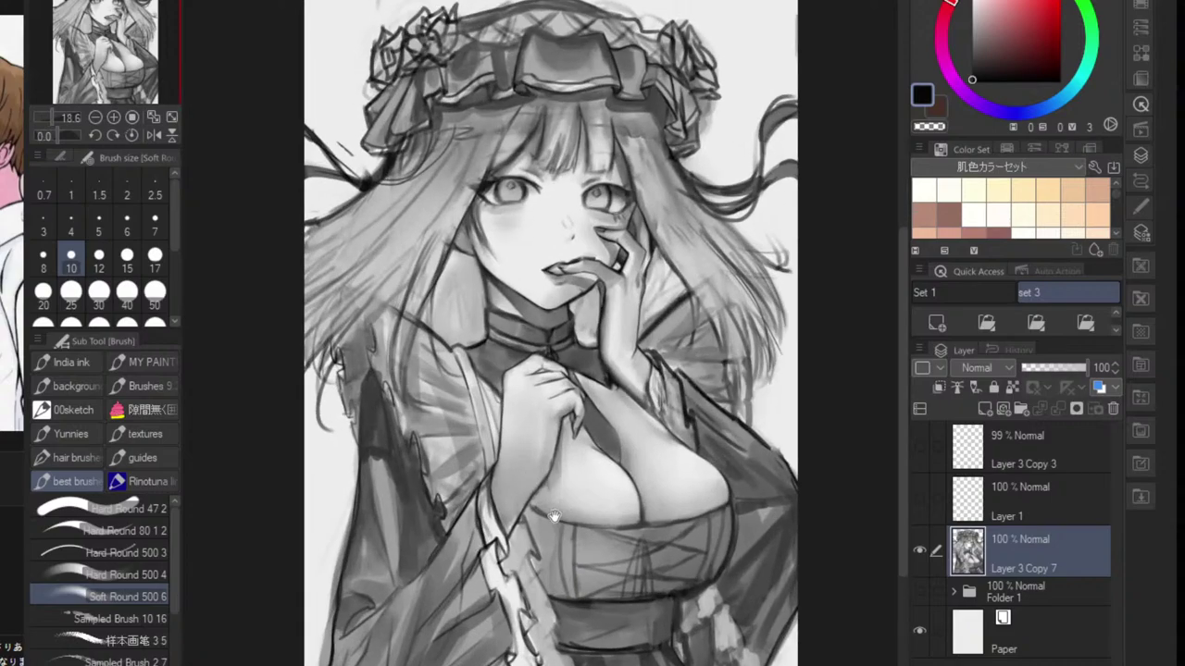
# - Sample a dark grey from the painting and switch to an enlarged Hard Round 500 4 brush
pyautogui.press(']')
pyautogui.press(']')
pyautogui.press(']')
pyautogui.press(']')
pyautogui.press(']')
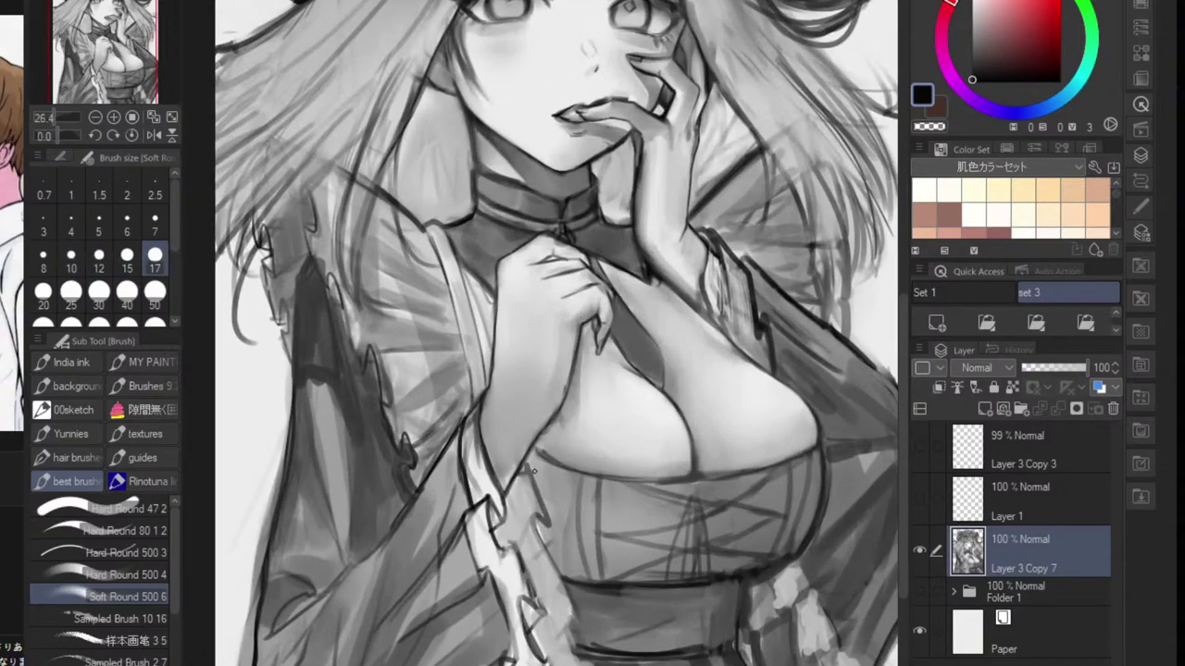
pyautogui.keyDown('alt'); pyautogui.click(643, 339); pyautogui.keyUp('alt')
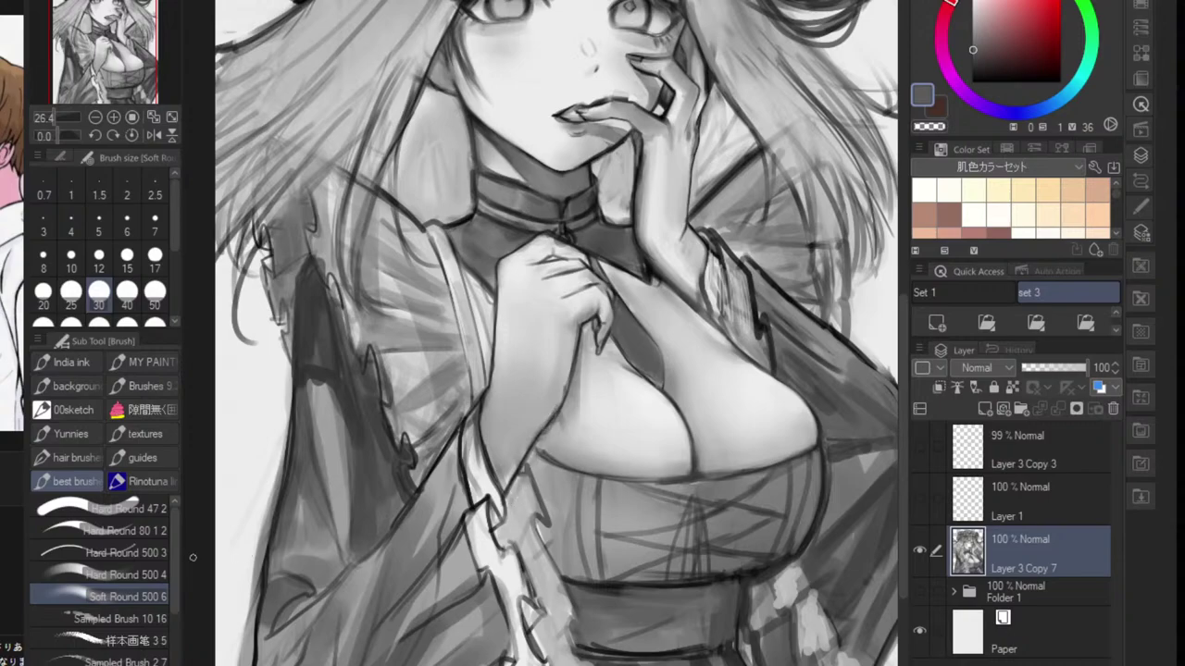
pyautogui.click(102, 575)
pyautogui.press(']')
pyautogui.press(']')
pyautogui.press(']')
pyautogui.press(']')
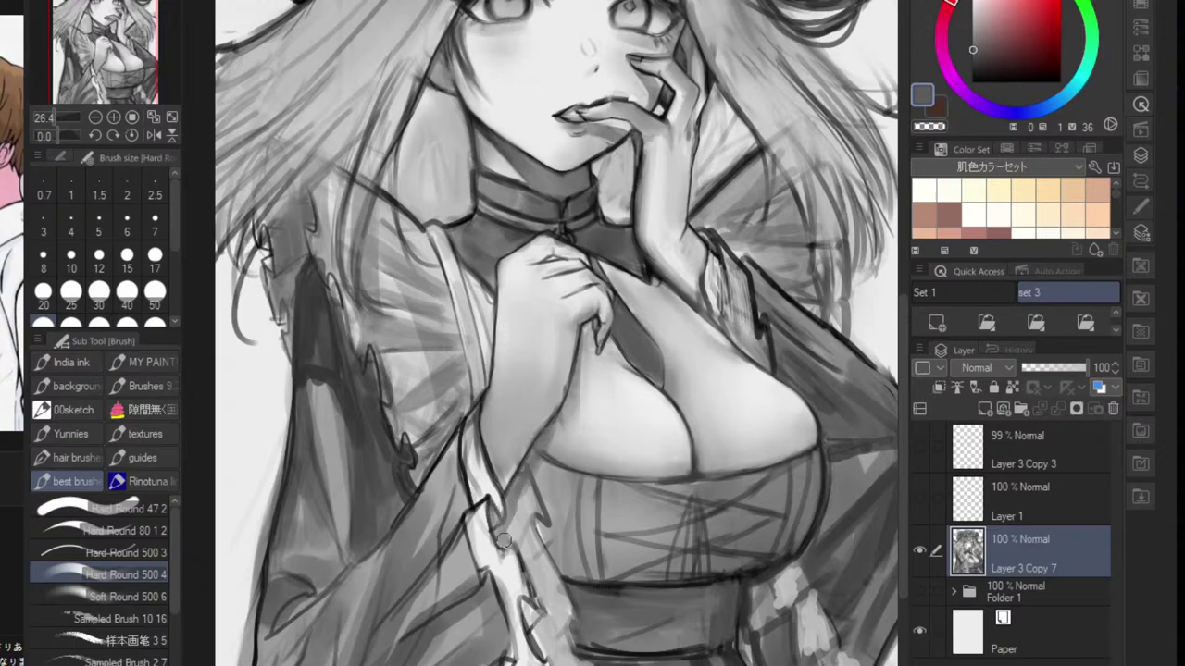
# - Darken the light sleeve trim beside the forearm and the ribbon strip below the waist
pyautogui.moveTo(503, 540); pyautogui.dragTo(559, 412)
pyautogui.moveTo(520, 504)
pyautogui.mouseDown()
pyautogui.moveTo(514, 543)
pyautogui.moveTo(531, 514)
pyautogui.mouseUp()
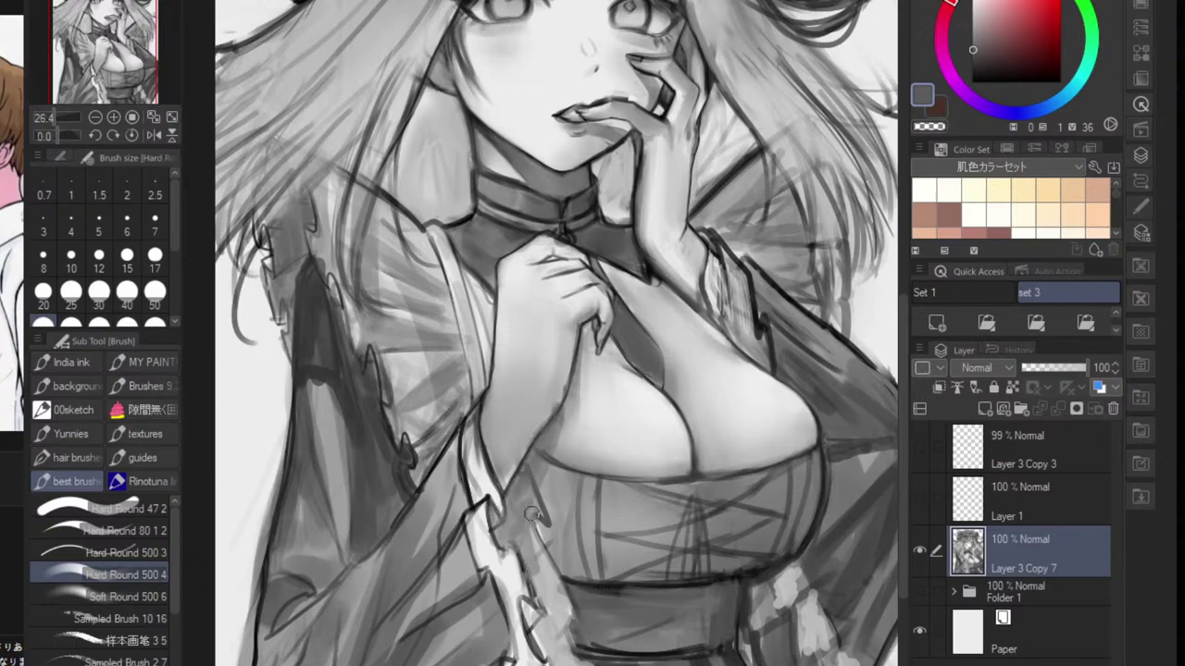
pyautogui.moveTo(533, 576)
pyautogui.mouseDown()
pyautogui.moveTo(556, 616)
pyautogui.moveTo(531, 547)
pyautogui.moveTo(558, 609)
pyautogui.moveTo(558, 589)
pyautogui.moveTo(560, 625)
pyautogui.moveTo(531, 636)
pyautogui.mouseUp()
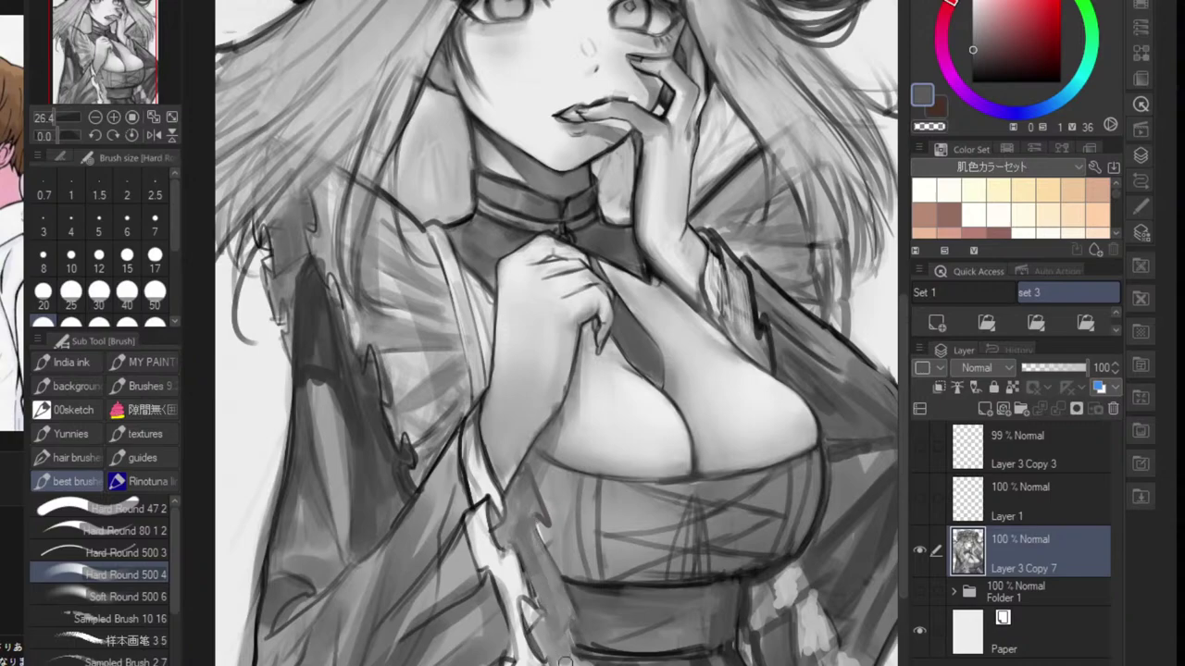
pyautogui.moveTo(619, 647); pyautogui.dragTo(546, 647)
pyautogui.moveTo(620, 647); pyautogui.dragTo(662, 643)
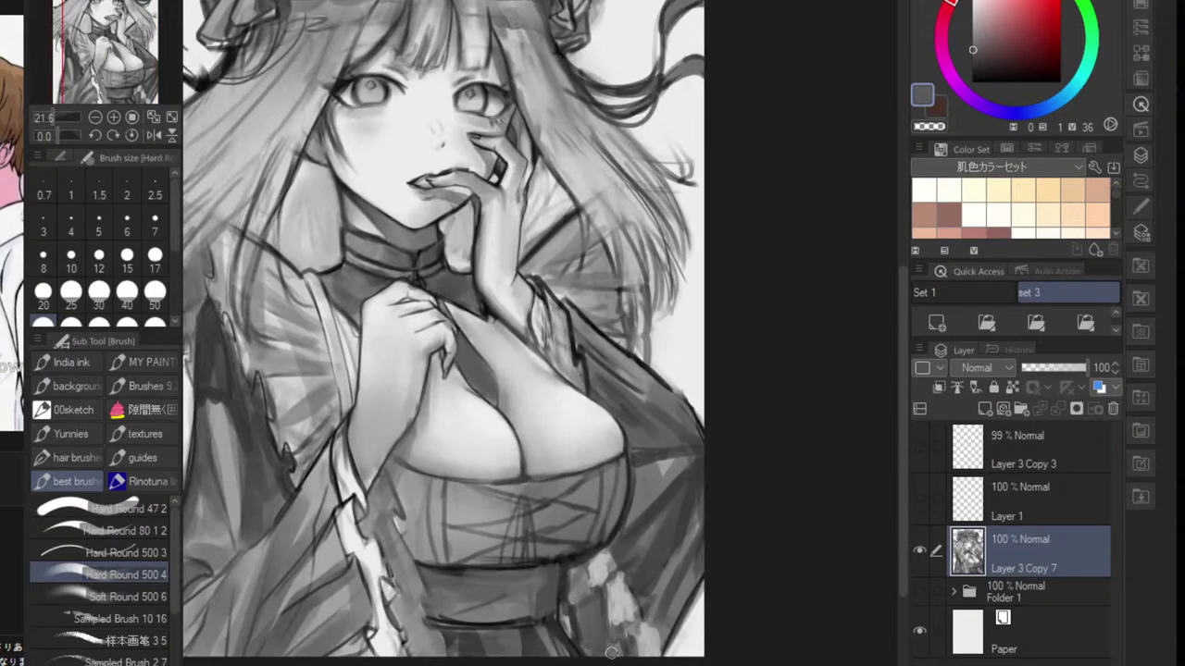
pyautogui.scroll(-5, 628, 624)
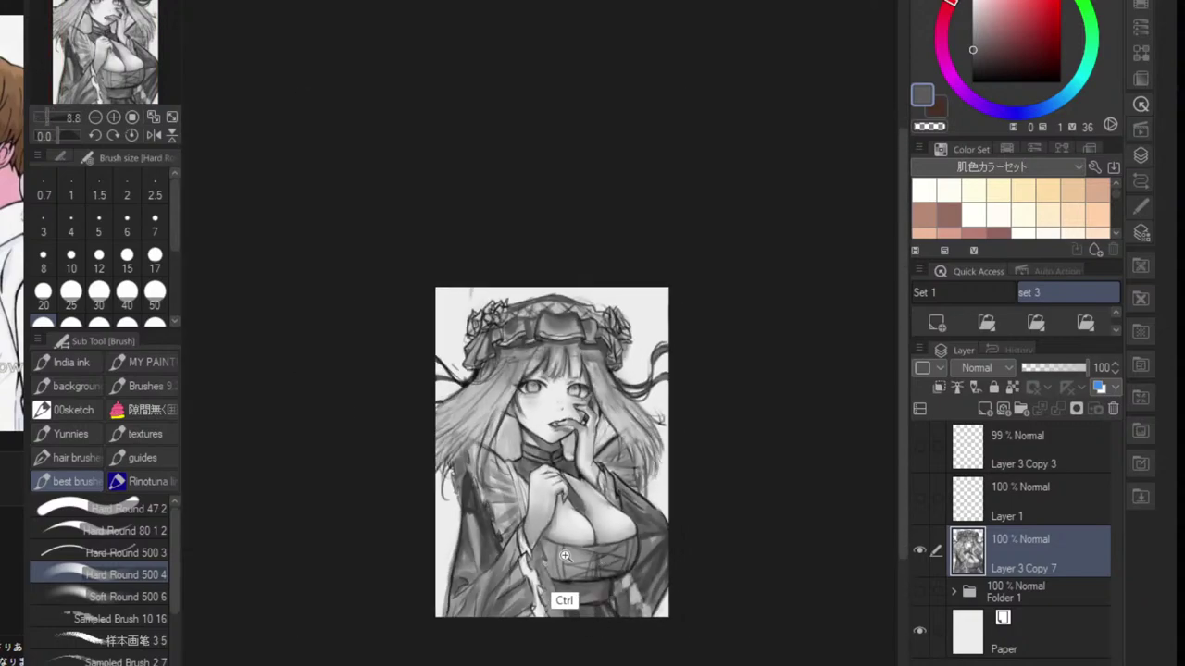
# - Sample a lighter grey (V 65), then a near-white, from the canvas while framing the upper body
pyautogui.scroll(4, 562, 592)
pyautogui.keyDown('alt'); pyautogui.click(485, 563); pyautogui.keyUp('alt')
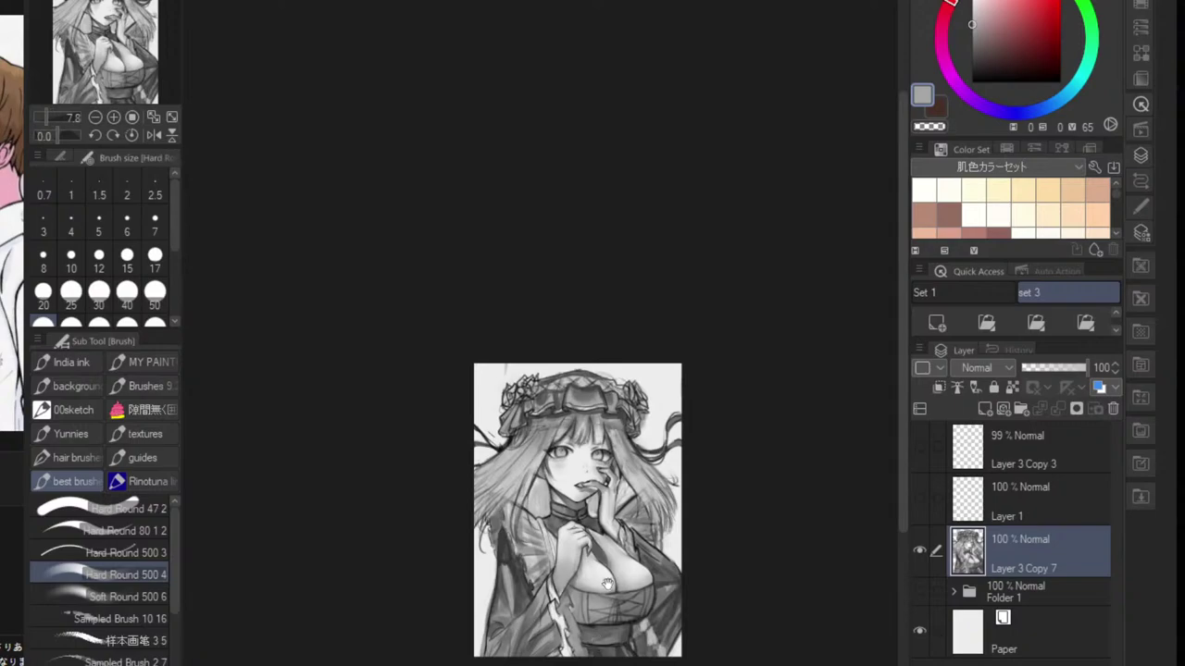
pyautogui.moveTo(608, 585); pyautogui.dragTo(560, 578)
pyautogui.moveTo(537, 472)
pyautogui.mouseDown()
pyautogui.moveTo(626, 546)
pyautogui.moveTo(606, 460)
pyautogui.mouseUp()
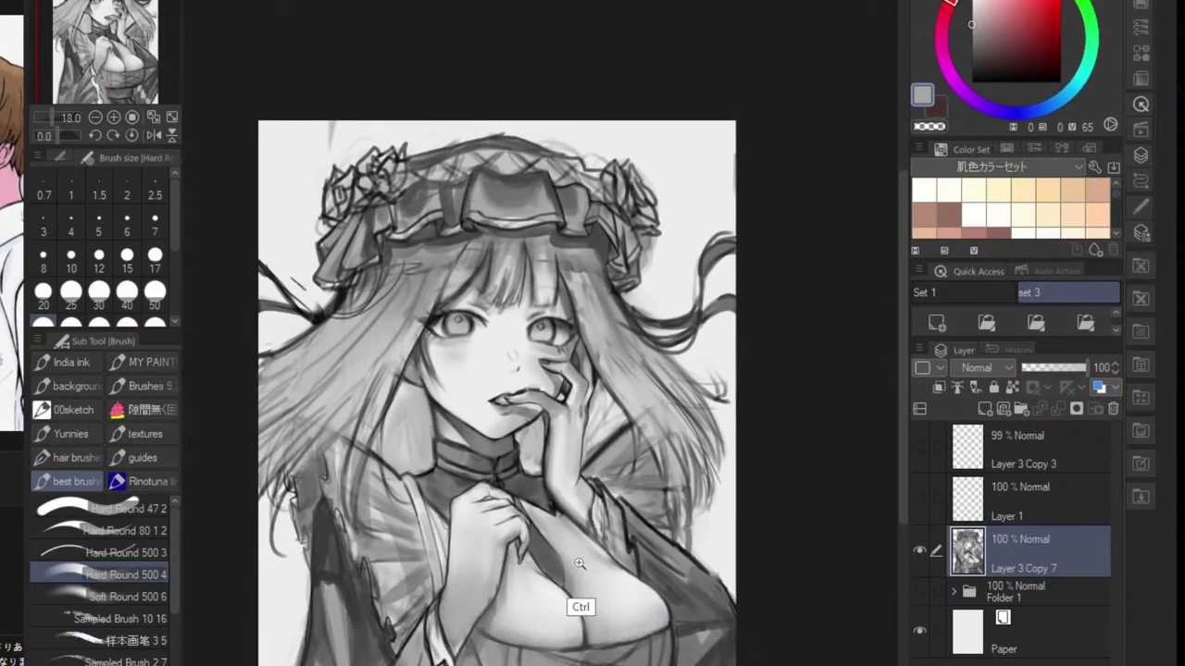
pyautogui.keyDown('alt'); pyautogui.click(445, 644); pyautogui.keyUp('alt')
# - Lighten the sleeve right of the hand with near-white, then darken its left edge at size 17
pyautogui.moveTo(431, 627)
pyautogui.mouseDown()
pyautogui.moveTo(434, 661)
pyautogui.moveTo(451, 645)
pyautogui.mouseUp()
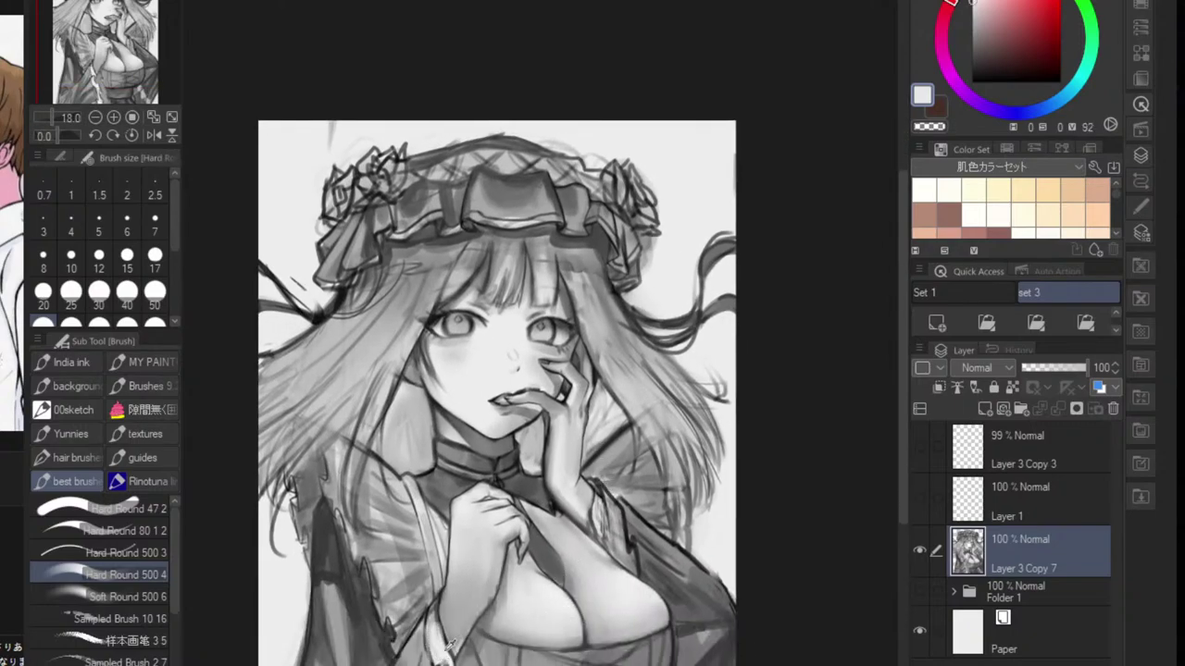
pyautogui.moveTo(602, 508)
pyautogui.mouseDown()
pyautogui.moveTo(613, 555)
pyautogui.moveTo(628, 554)
pyautogui.mouseUp()
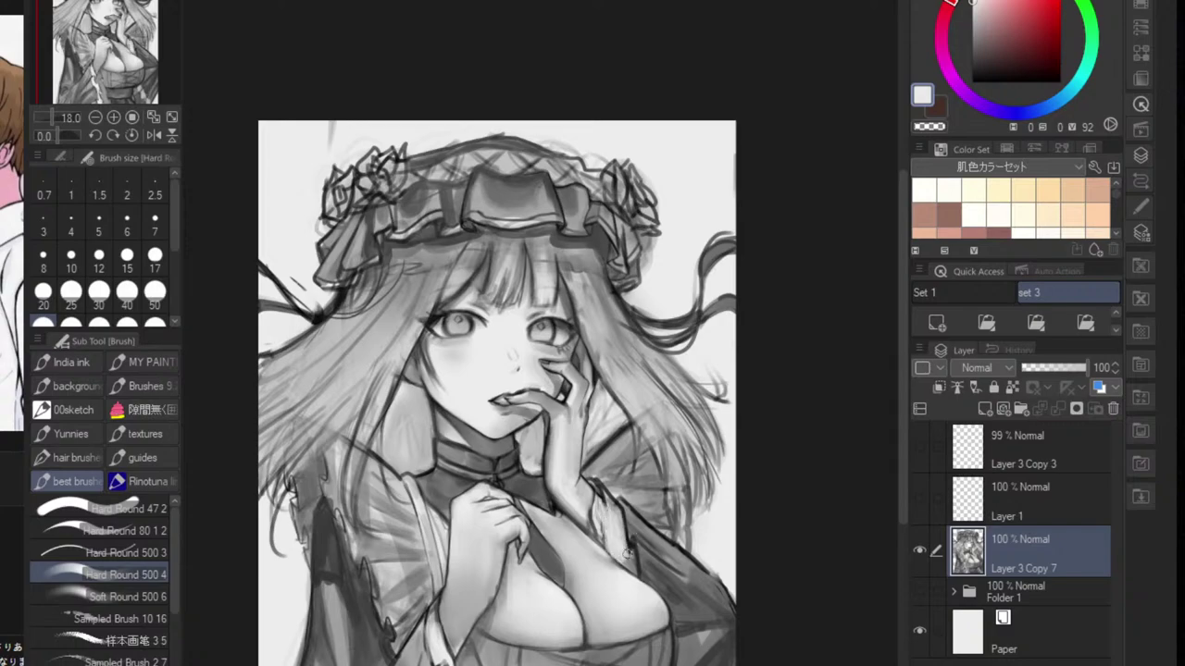
pyautogui.keyDown('alt'); pyautogui.click(602, 584); pyautogui.keyUp('alt')
pyautogui.scroll(2, 603, 585)
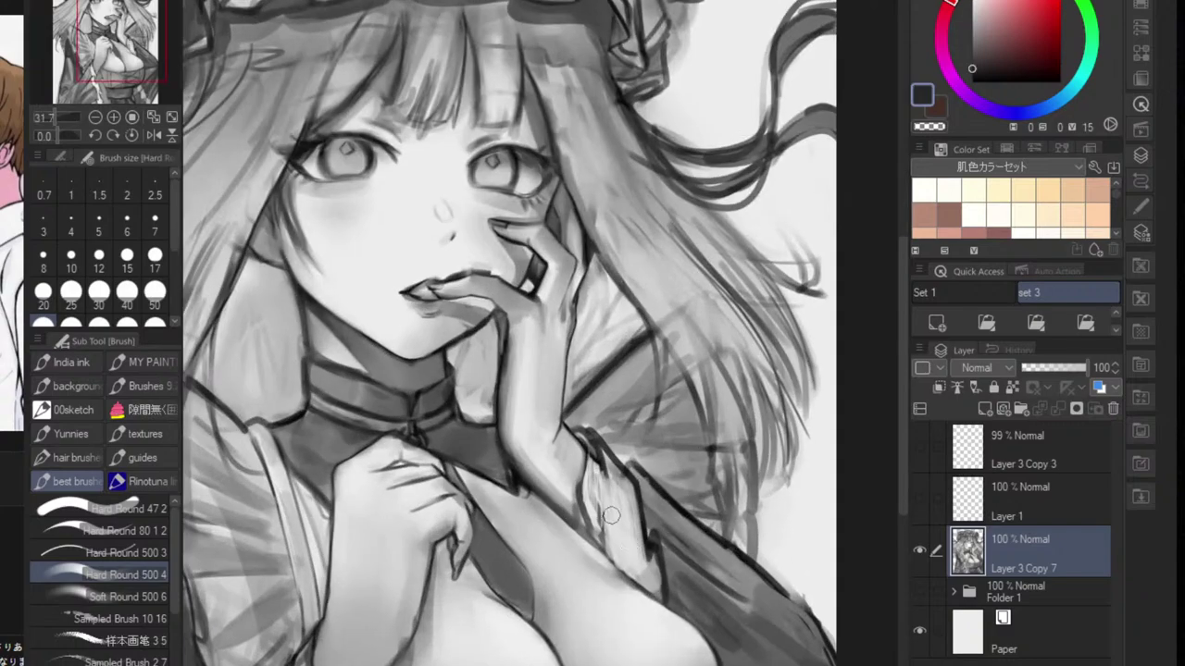
pyautogui.press('[')
pyautogui.press('[')
pyautogui.press('[')
pyautogui.press('[')
pyautogui.press('[')
pyautogui.press('[')
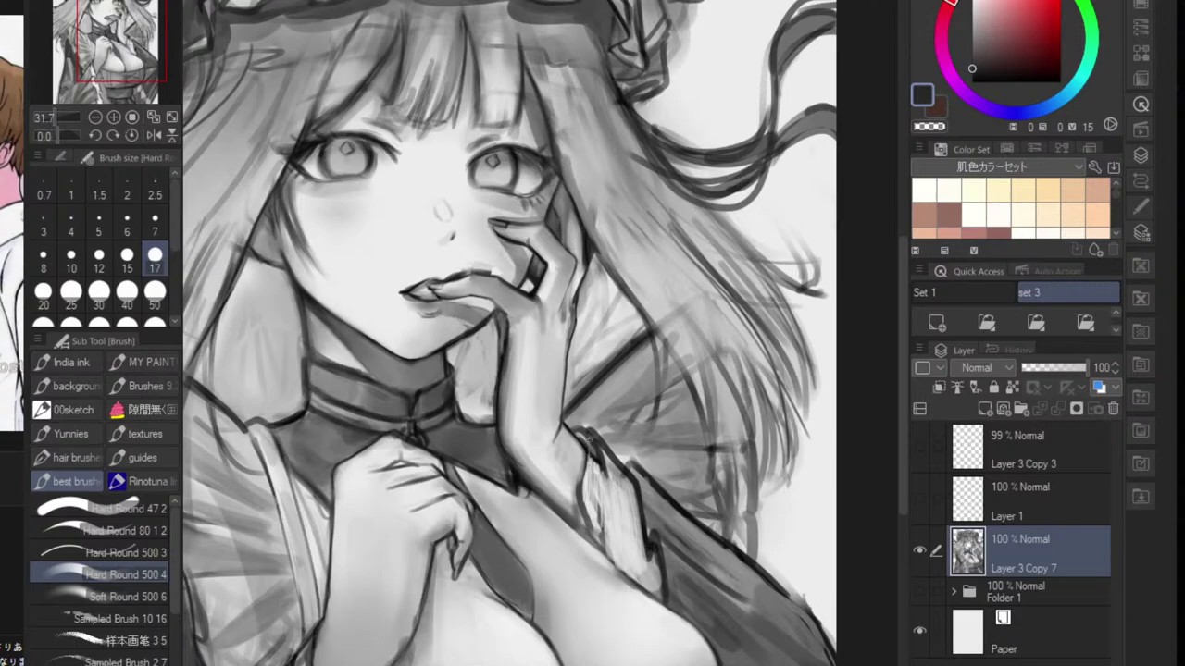
pyautogui.moveTo(600, 448); pyautogui.dragTo(607, 541)
pyautogui.moveTo(604, 490); pyautogui.dragTo(613, 557)
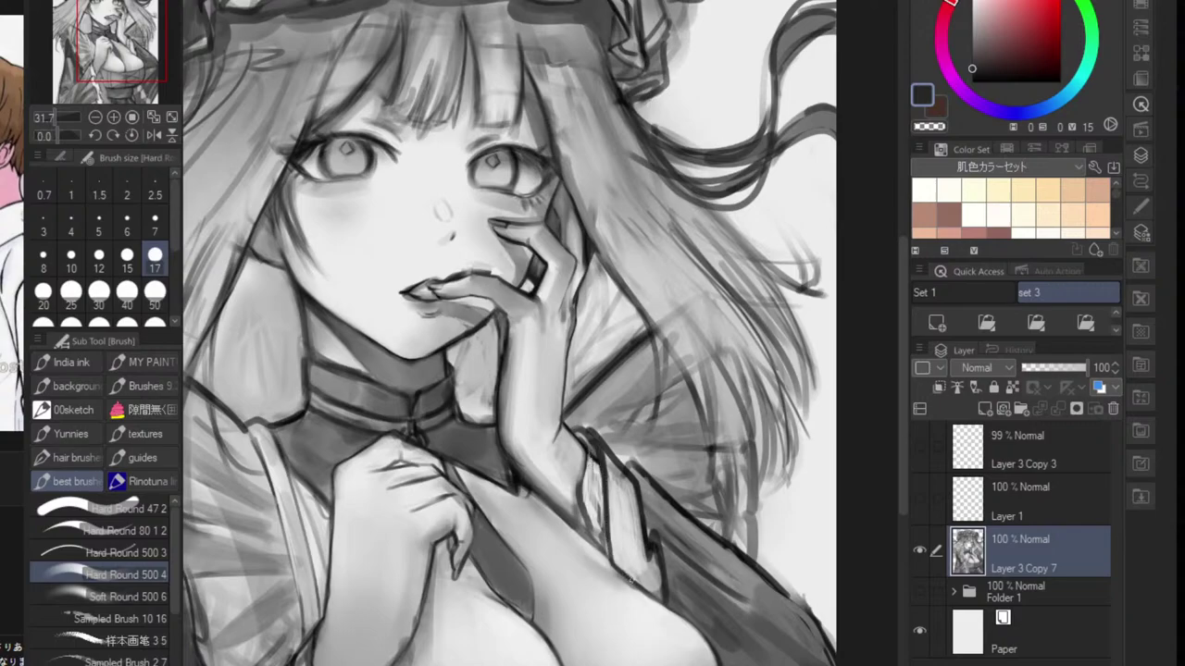
pyautogui.scroll(-3, 650, 634)
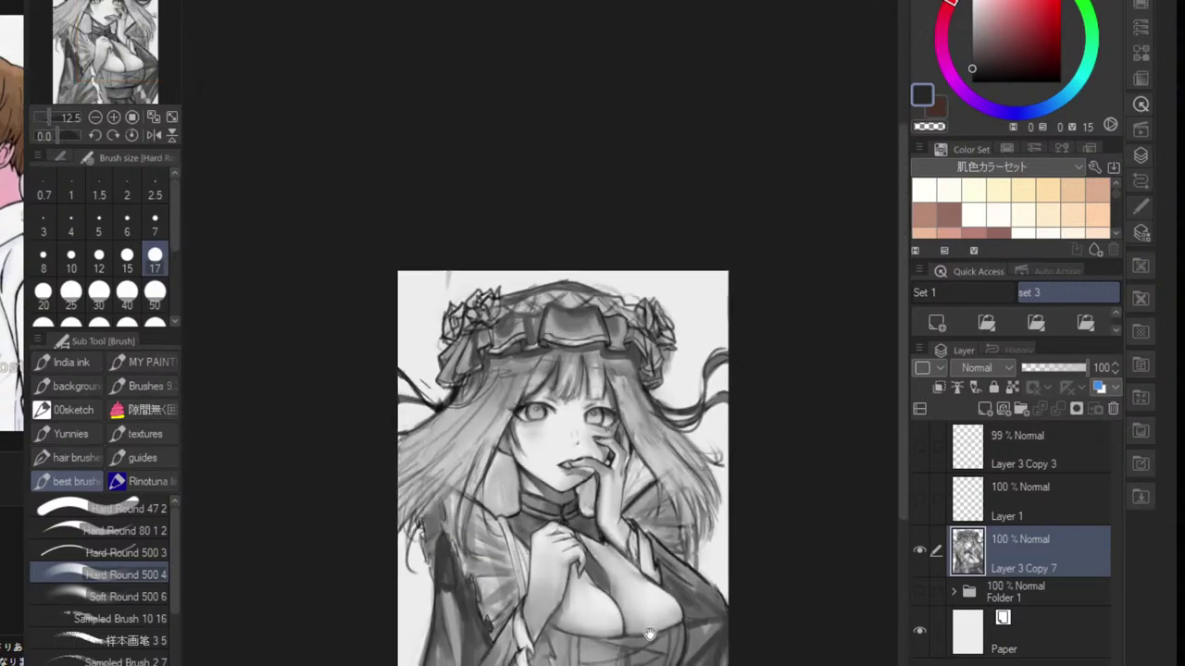
pyautogui.scroll(3, 648, 556)
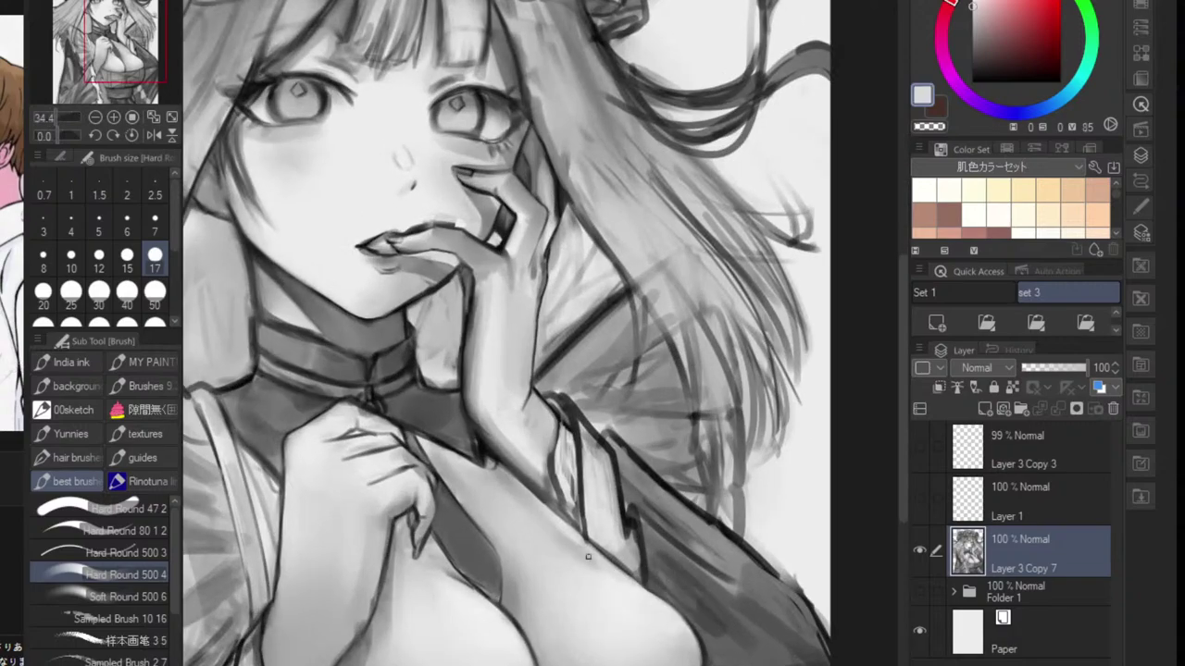
pyautogui.press('m')
pyautogui.scroll(2, 593, 537)
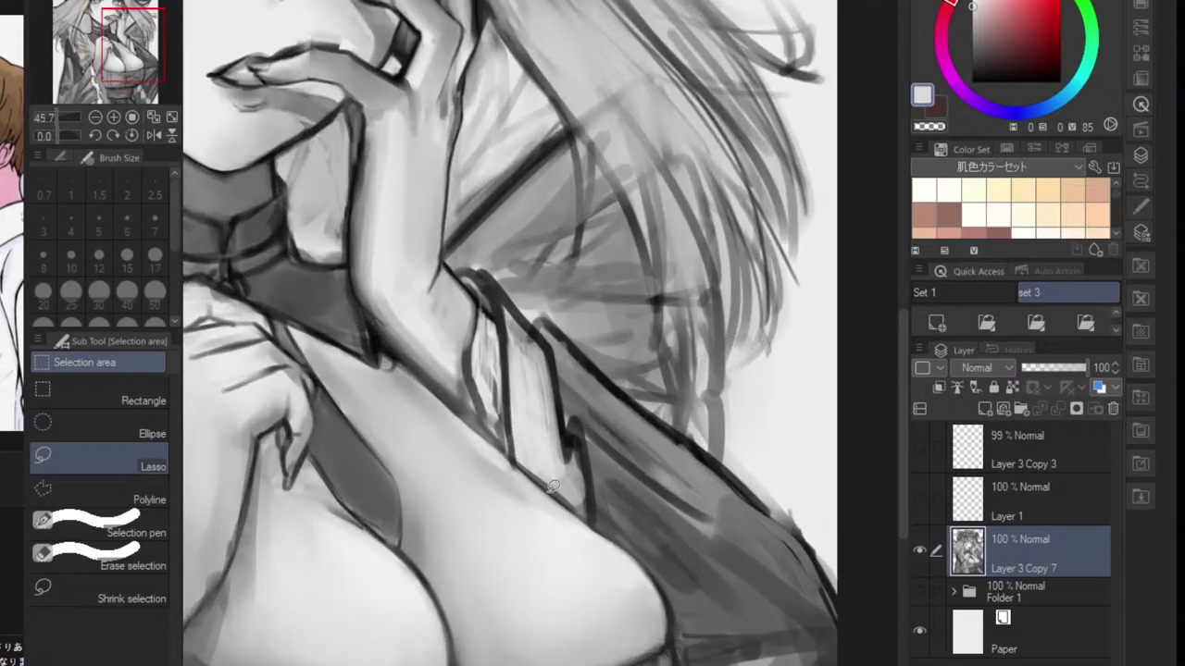
# - Lasso-select the chest contour, extending it along the arm and the right edge
pyautogui.moveTo(555, 495); pyautogui.dragTo(585, 523)
pyautogui.moveTo(512, 464)
pyautogui.mouseDown()
pyautogui.moveTo(639, 560)
pyautogui.moveTo(658, 654)
pyautogui.moveTo(410, 541)
pyautogui.mouseUp()
pyautogui.moveTo(661, 593)
pyautogui.mouseDown()
pyautogui.moveTo(635, 561)
pyautogui.moveTo(661, 571)
pyautogui.moveTo(668, 602)
pyautogui.mouseUp()
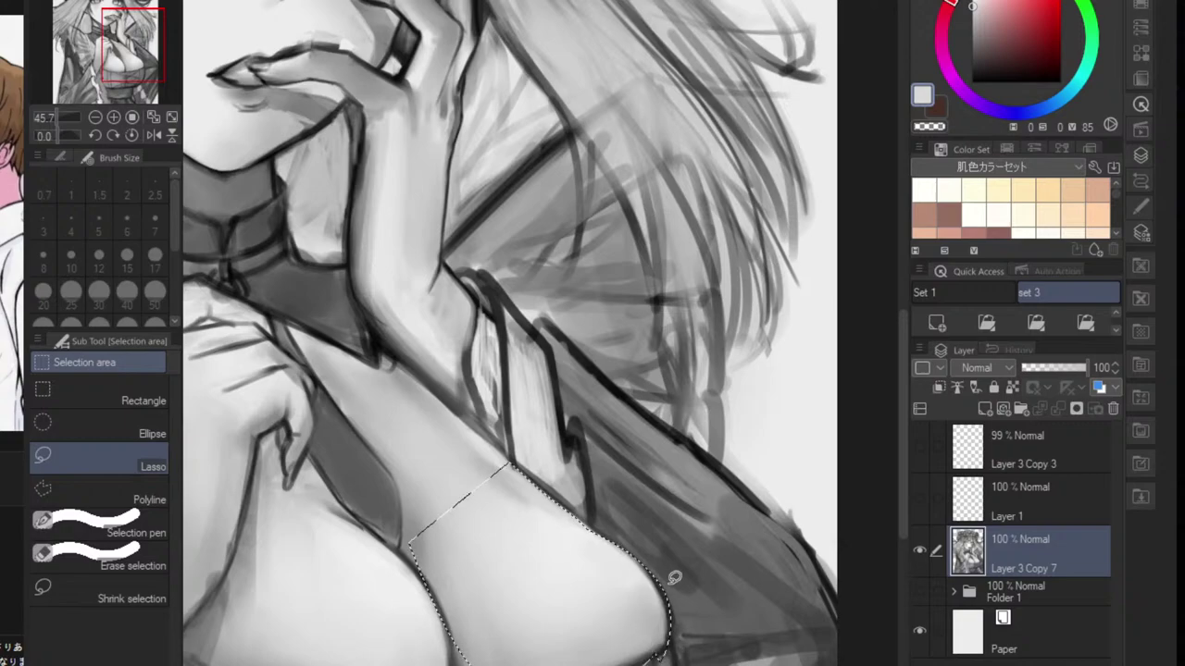
# - Load an enlarged Soft Round 500 6 brush with pure white, then deselect
pyautogui.press('b')
pyautogui.press('alt')
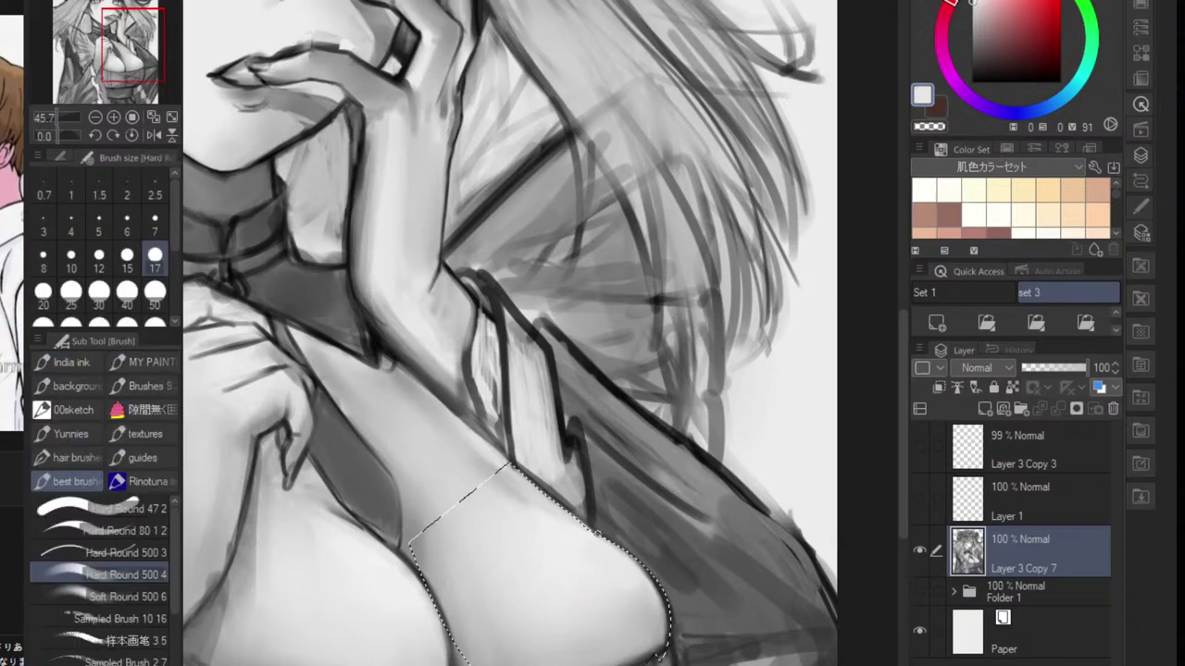
pyautogui.click(971, 0)
pyautogui.click(148, 597)
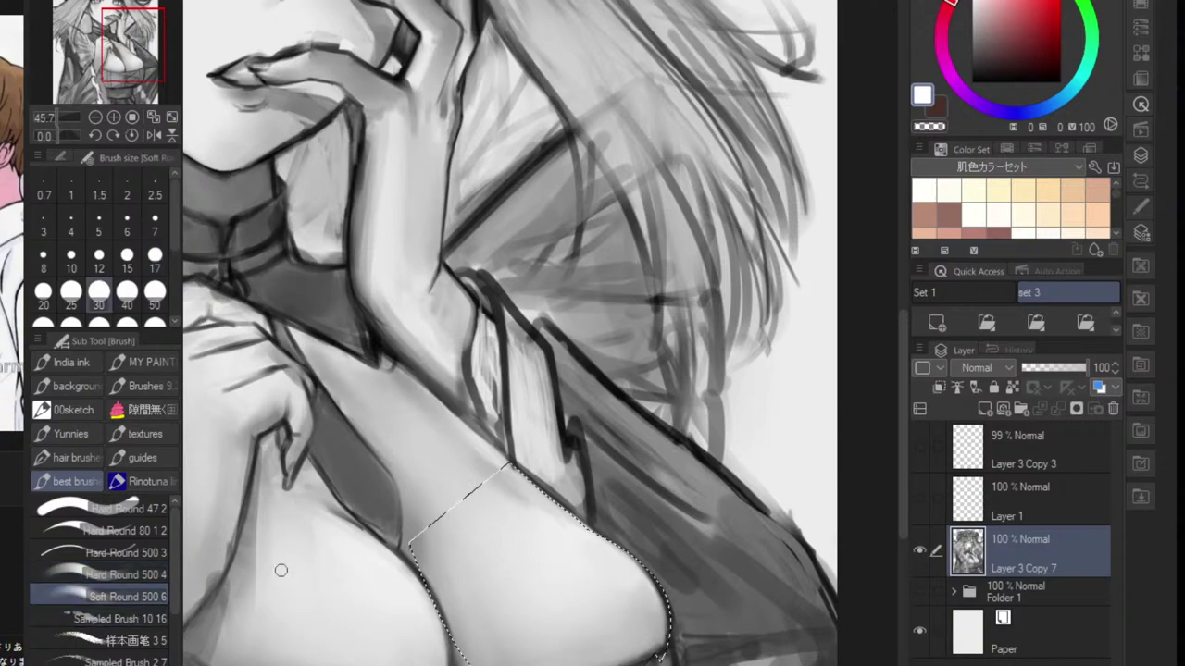
pyautogui.press(']')
pyautogui.press(']')
pyautogui.press(']')
pyautogui.press(']')
pyautogui.press(']')
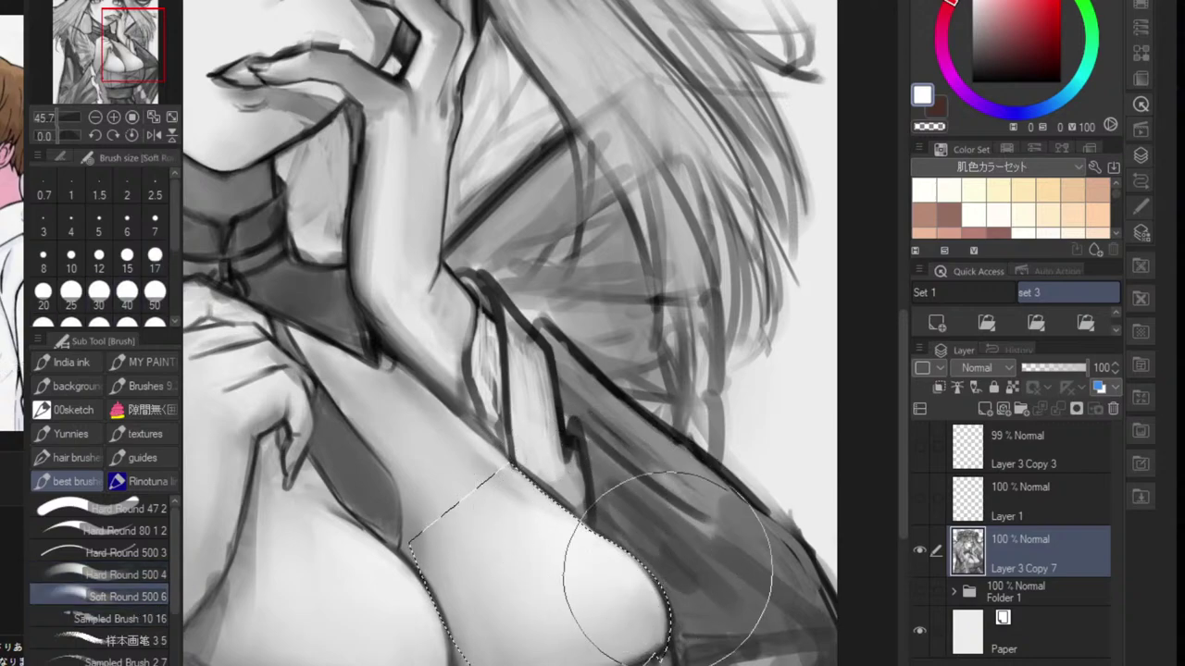
pyautogui.hotkey('ctrl', 'd')
pyautogui.moveTo(678, 531); pyautogui.dragTo(631, 569)
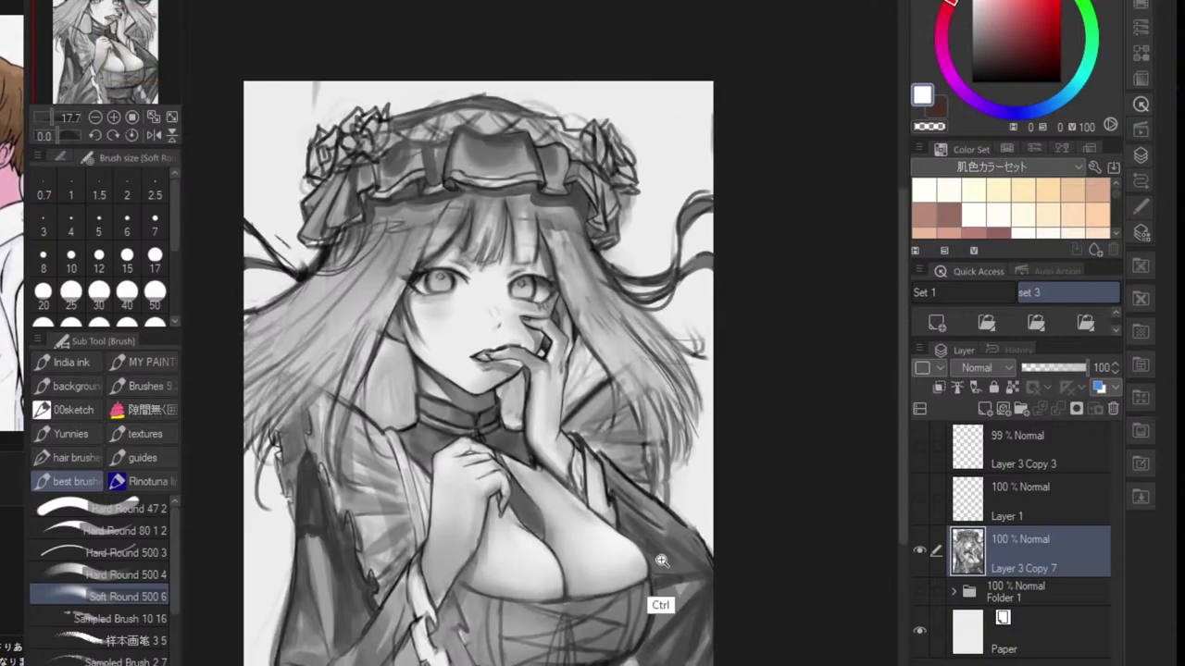
# - Lasso-select the chest curve below the hand and paint soft shading inside it
pyautogui.scroll(3, 630, 555)
pyautogui.scroll(-3, 630, 537)
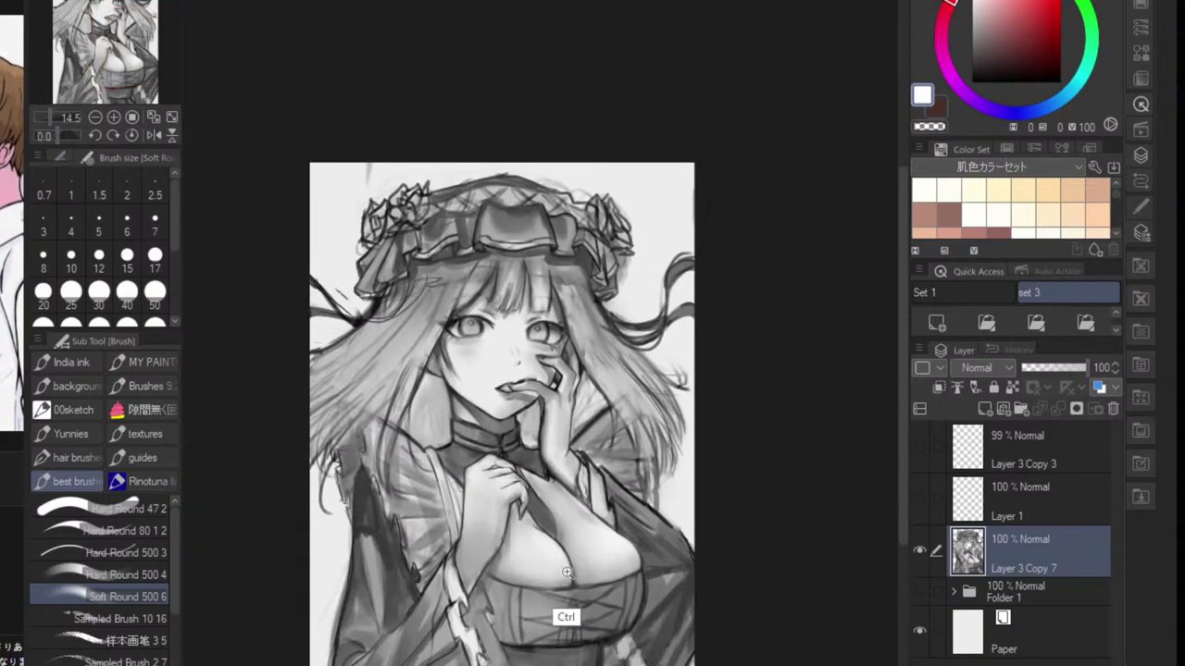
pyautogui.scroll(3, 556, 565)
pyautogui.press('m')
pyautogui.scroll(2, 535, 522)
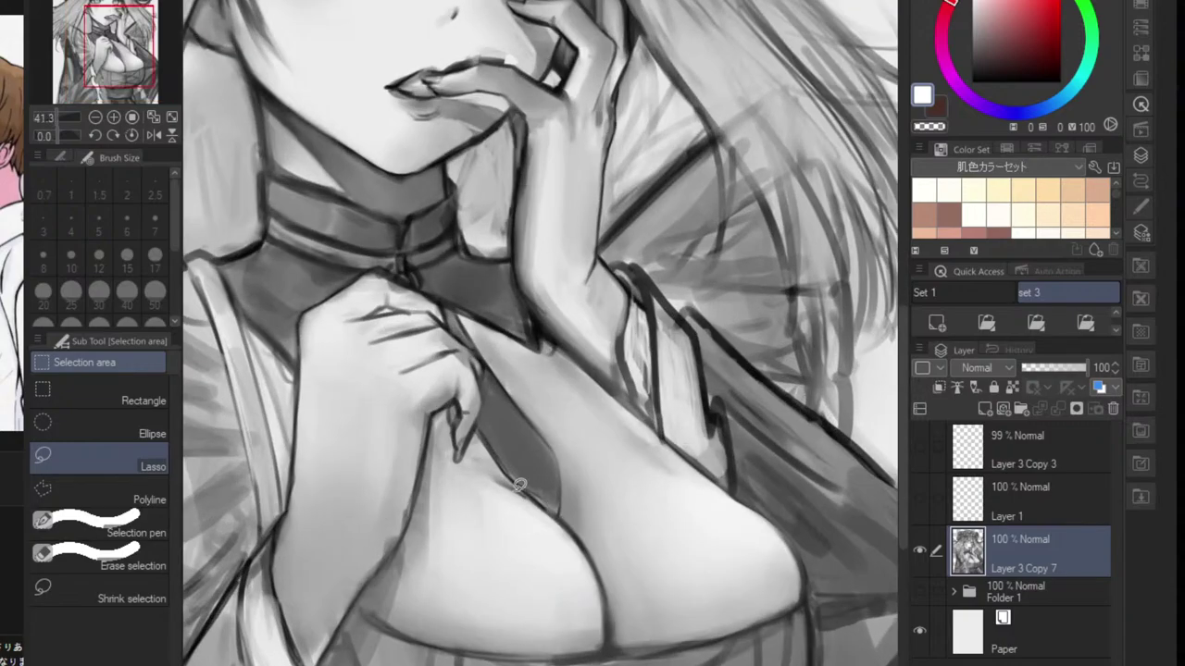
pyautogui.moveTo(498, 496)
pyautogui.mouseDown()
pyautogui.moveTo(600, 653)
pyautogui.moveTo(578, 640)
pyautogui.moveTo(583, 593)
pyautogui.mouseUp()
pyautogui.press('b')
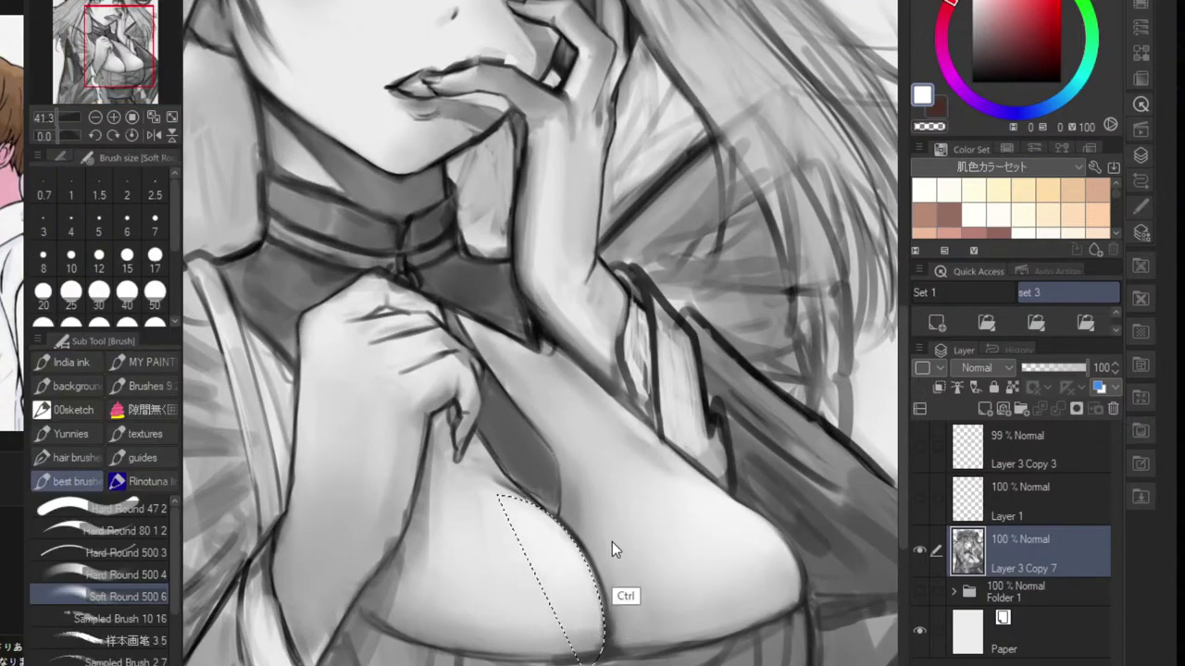
pyautogui.hotkey('ctrl', 'd')
# - Smooth the chest-curve shading with the Blend tool
pyautogui.moveTo(660, 574); pyautogui.dragTo(641, 608)
pyautogui.scroll(6, 640, 607)
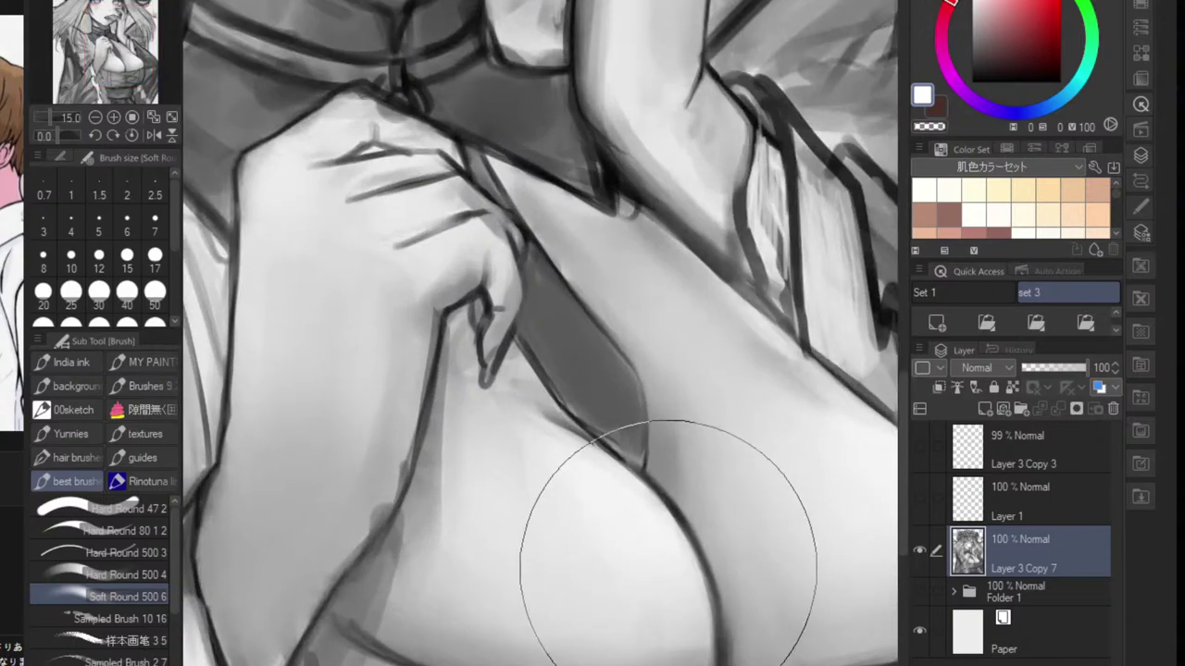
pyautogui.press('j')
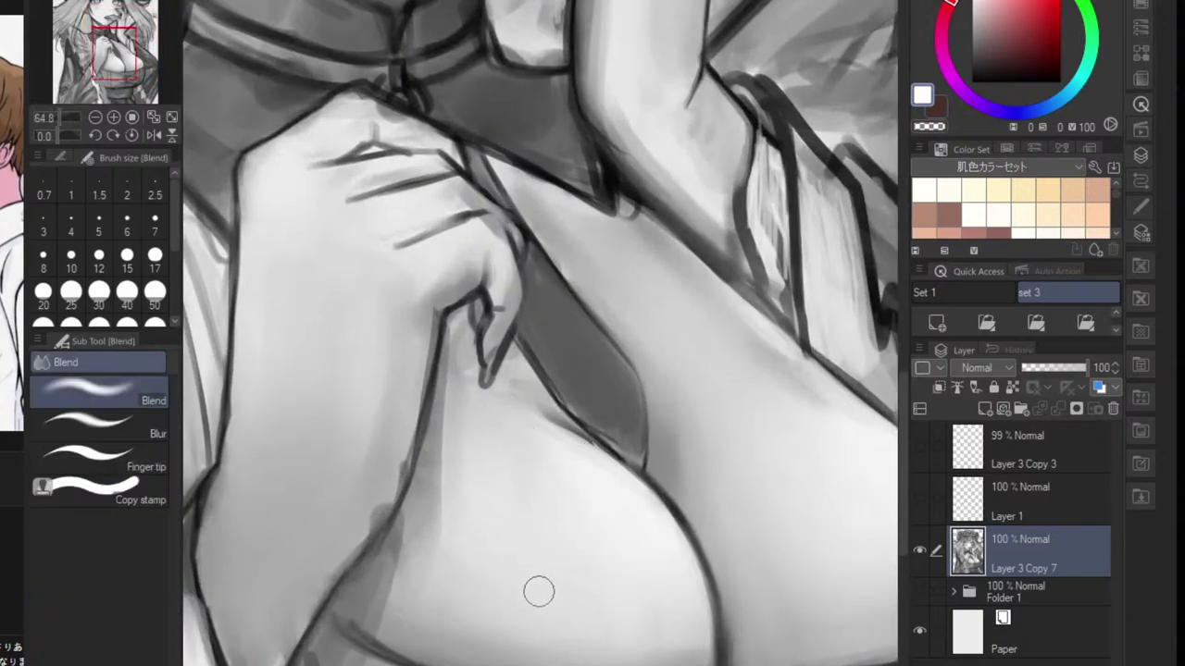
pyautogui.scroll(-10, 537, 589)
pyautogui.moveTo(620, 517); pyautogui.dragTo(668, 480)
pyautogui.scroll(5, 635, 536)
pyautogui.scroll(2, 668, 480)
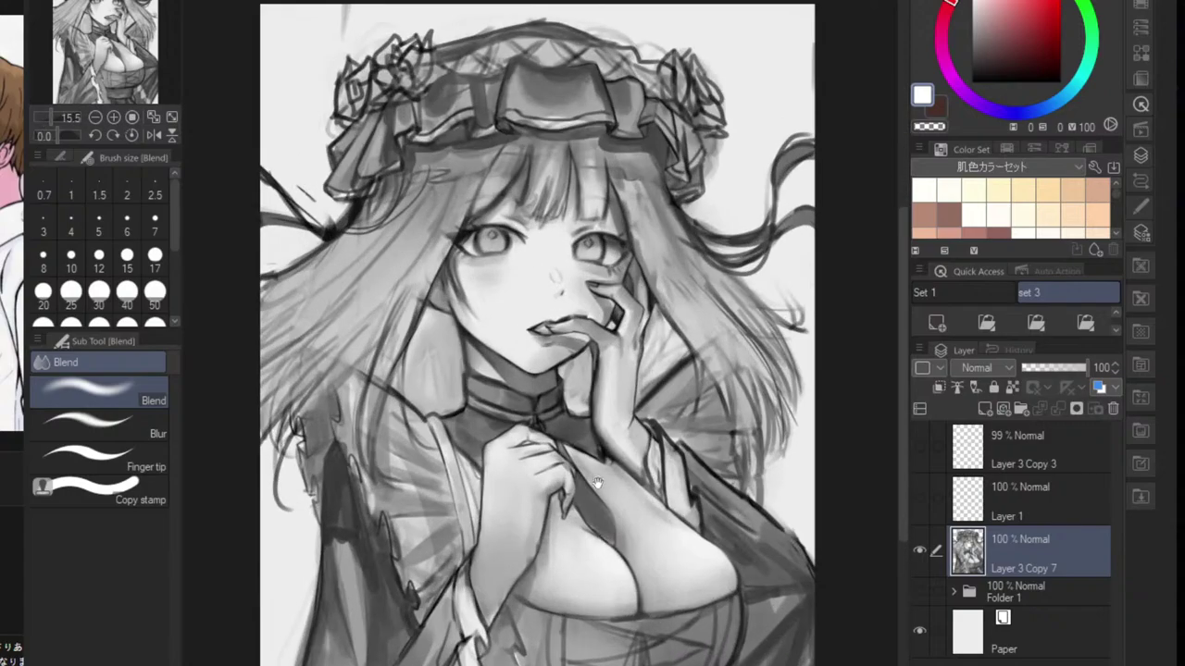
# - Switch to a smaller Hard Round 500 brush
pyautogui.press('b')
pyautogui.scroll(3, 541, 533)
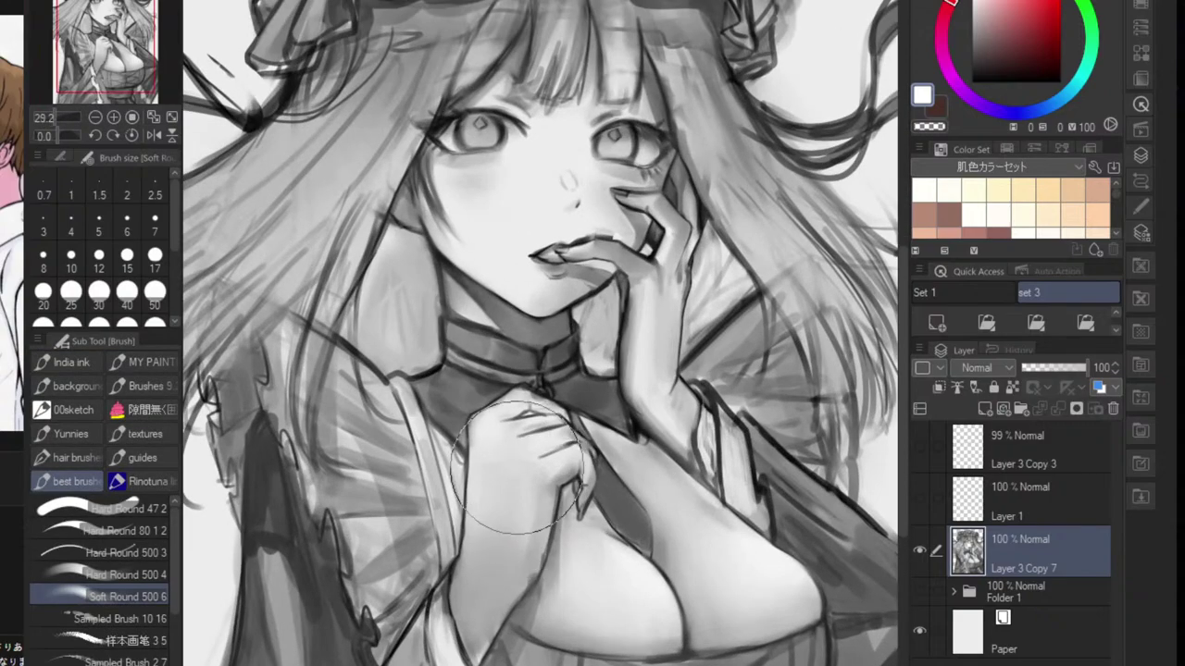
pyautogui.press('[')
pyautogui.press('[')
pyautogui.press('[')
pyautogui.press('[')
pyautogui.press('[')
pyautogui.press('[')
pyautogui.press('[')
pyautogui.press('[')
pyautogui.press('[')
pyautogui.press('[')
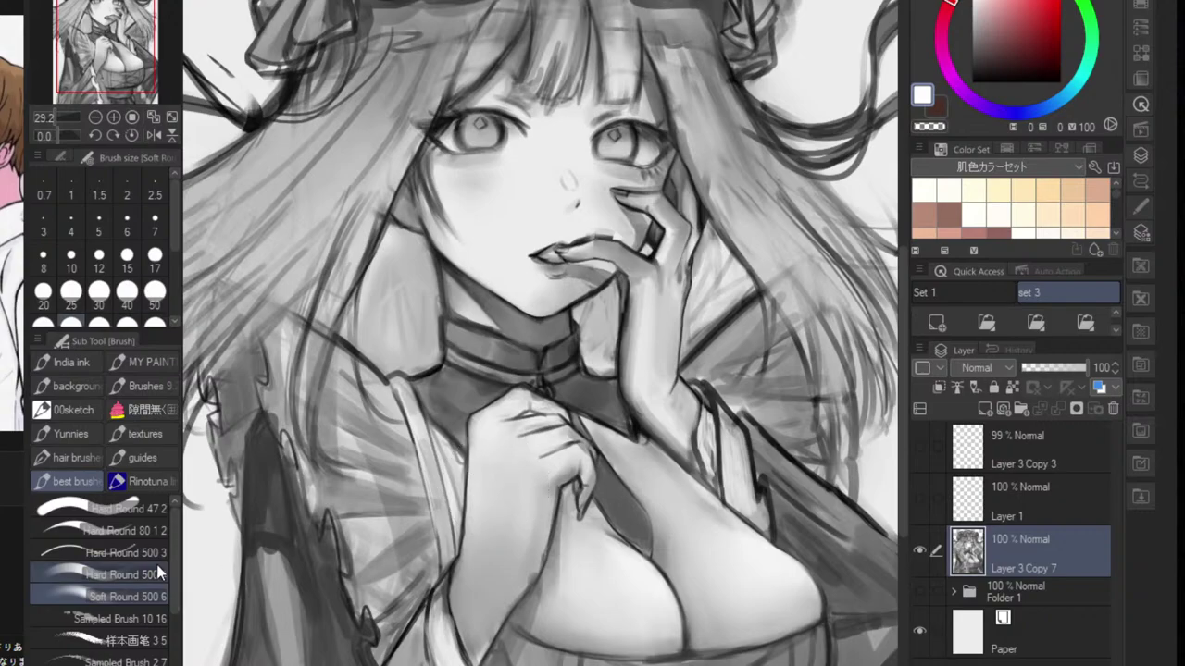
pyautogui.click(157, 567)
# - Skip the ad in the video browser, then zoom in on the girl's face
pyautogui.click(18, 479)
pyautogui.click(85, 359)
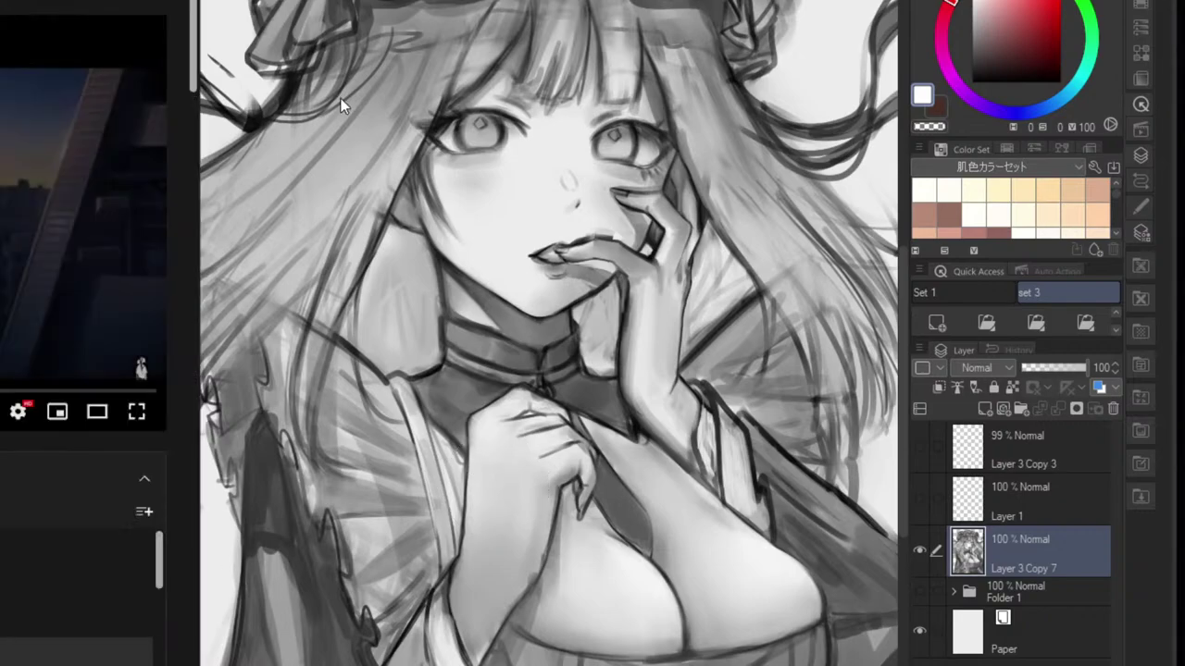
pyautogui.click(341, 99)
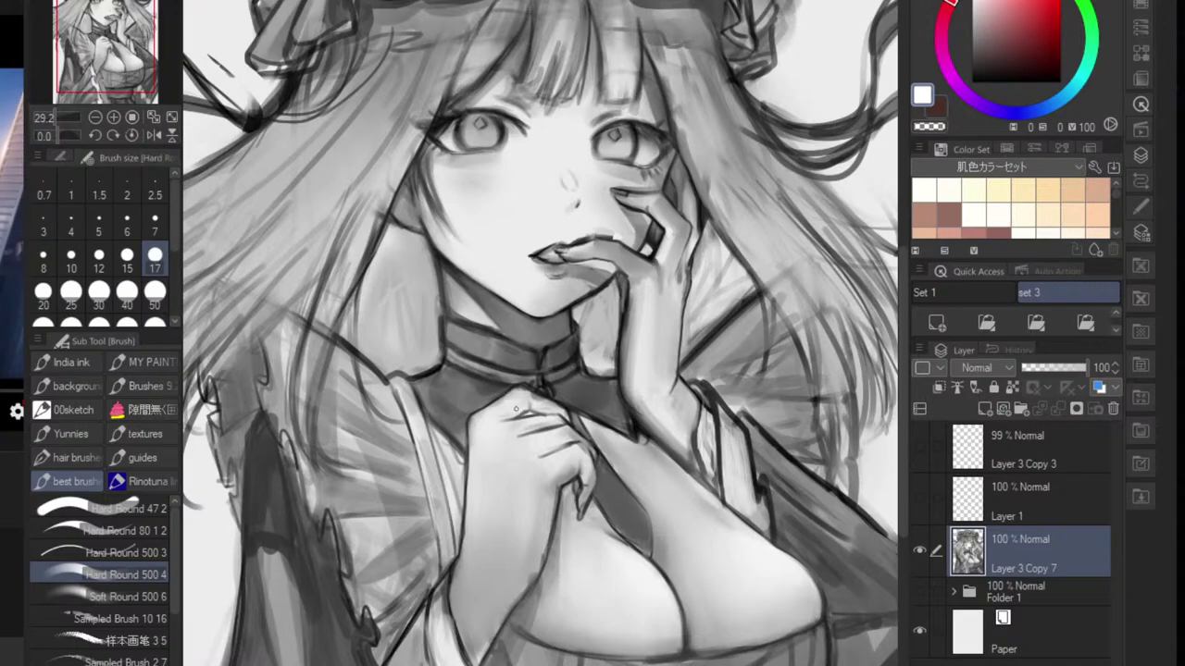
pyautogui.scroll(2, 507, 393)
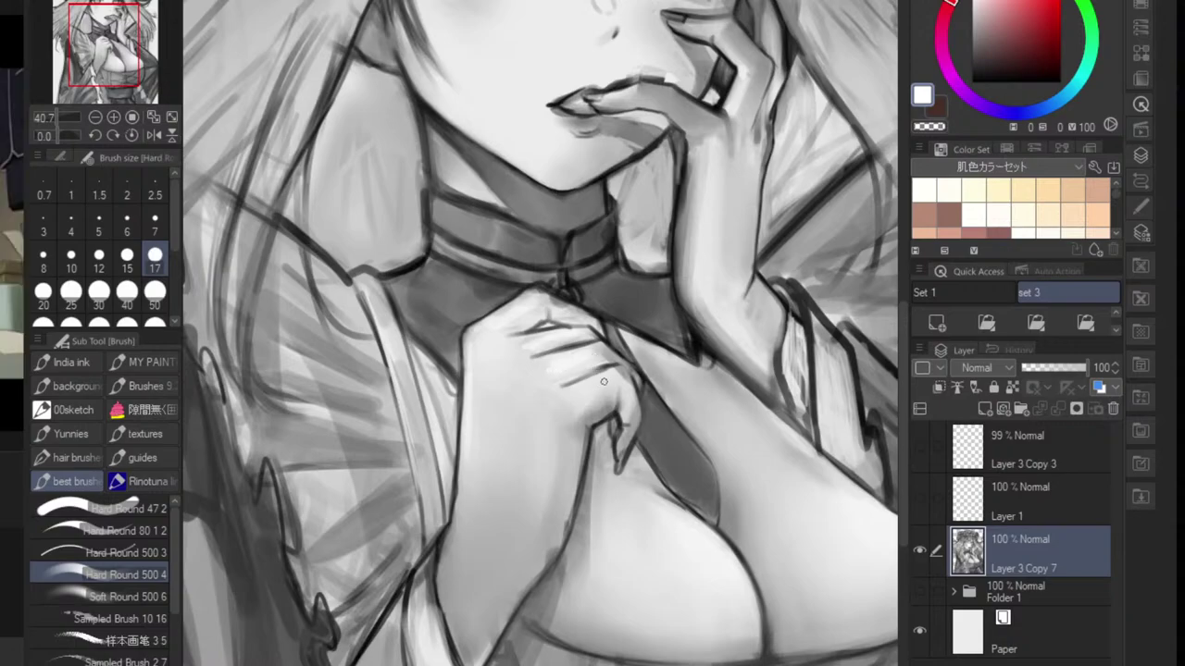
pyautogui.scroll(-5, 584, 397)
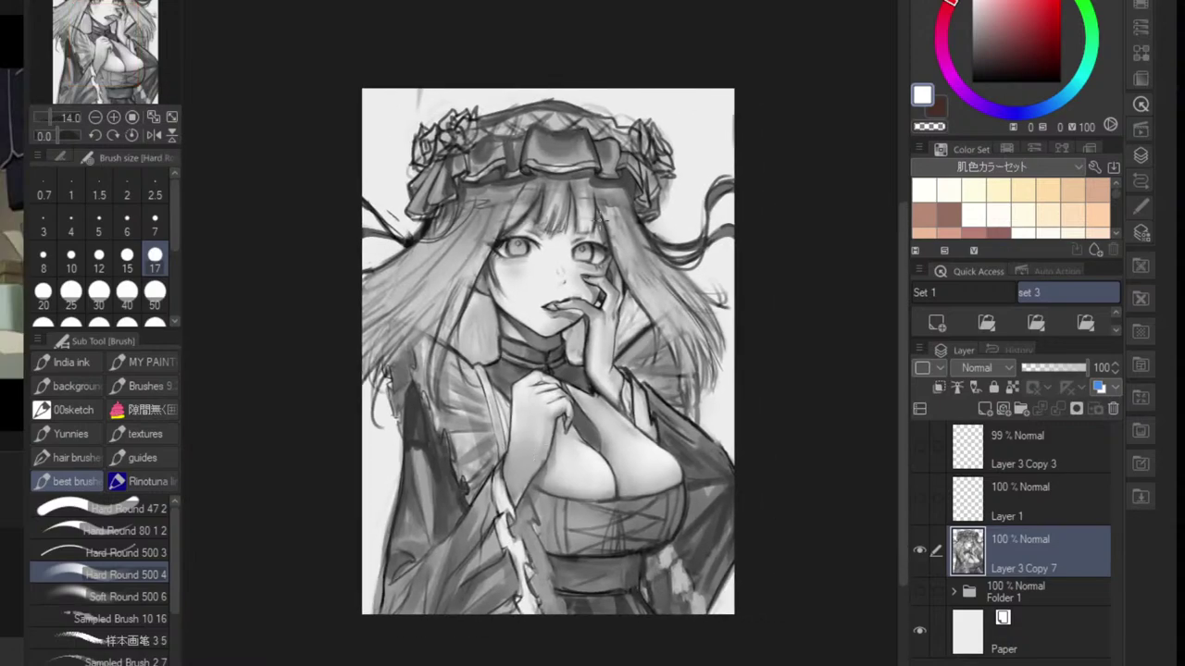
pyautogui.scroll(-1, 602, 218)
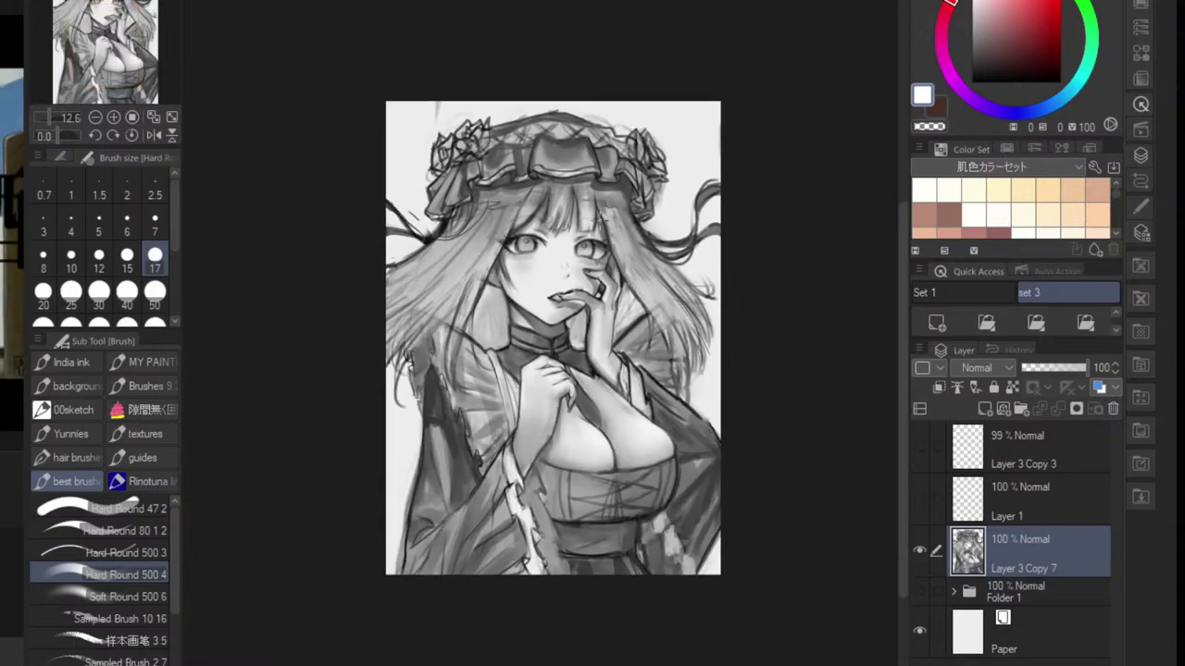
pyautogui.scroll(3, 614, 380)
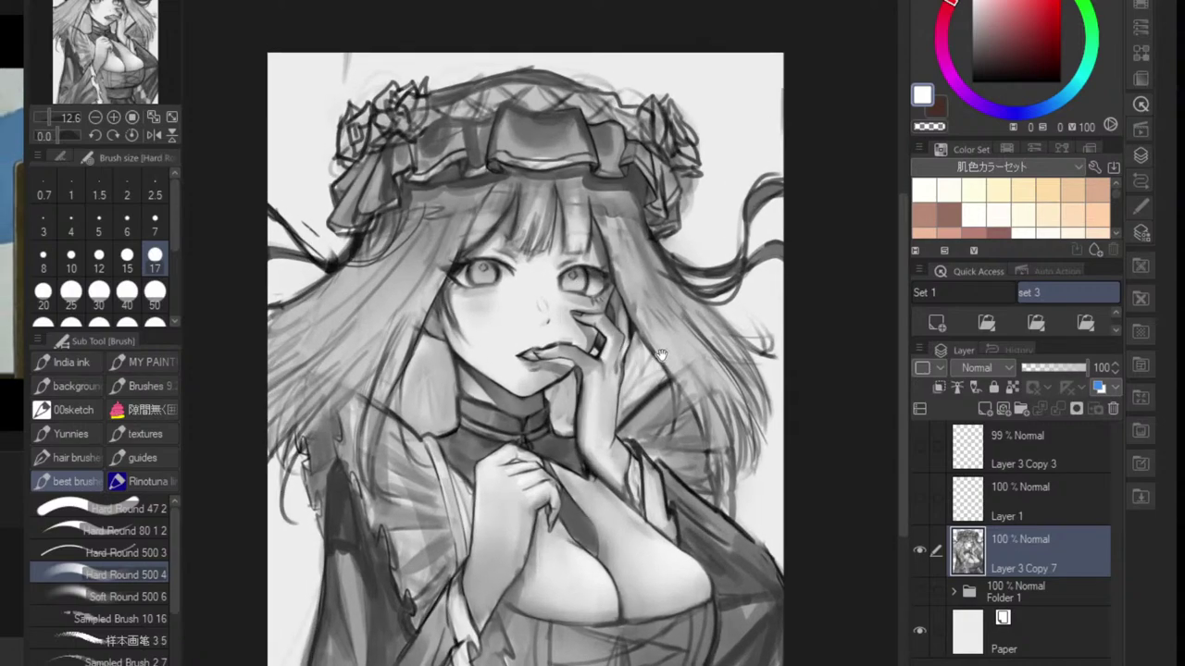
pyautogui.scroll(5, 533, 416)
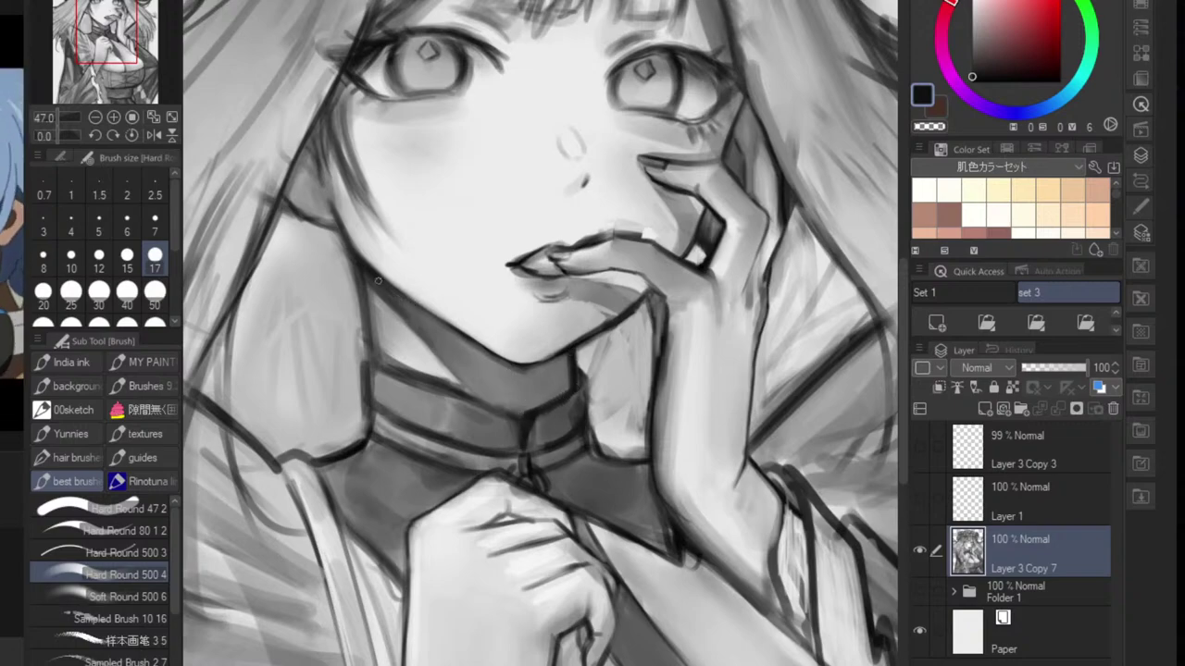
# - Darken the line along the neck and hair edge, and lighten the dark lines around the ear
pyautogui.moveTo(363, 270)
pyautogui.mouseDown()
pyautogui.moveTo(365, 401)
pyautogui.moveTo(436, 382)
pyautogui.mouseUp()
pyautogui.scroll(-5, 376, 395)
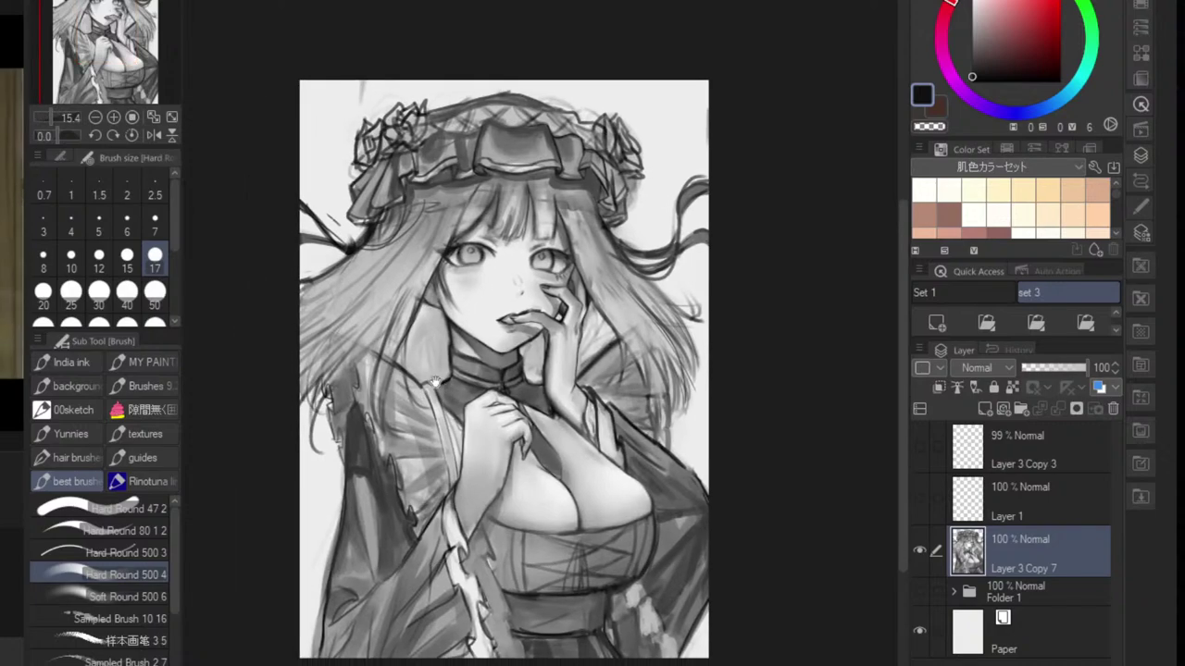
pyautogui.scroll(2, 459, 355)
pyautogui.moveTo(479, 292); pyautogui.dragTo(522, 311)
pyautogui.scroll(3, 522, 311)
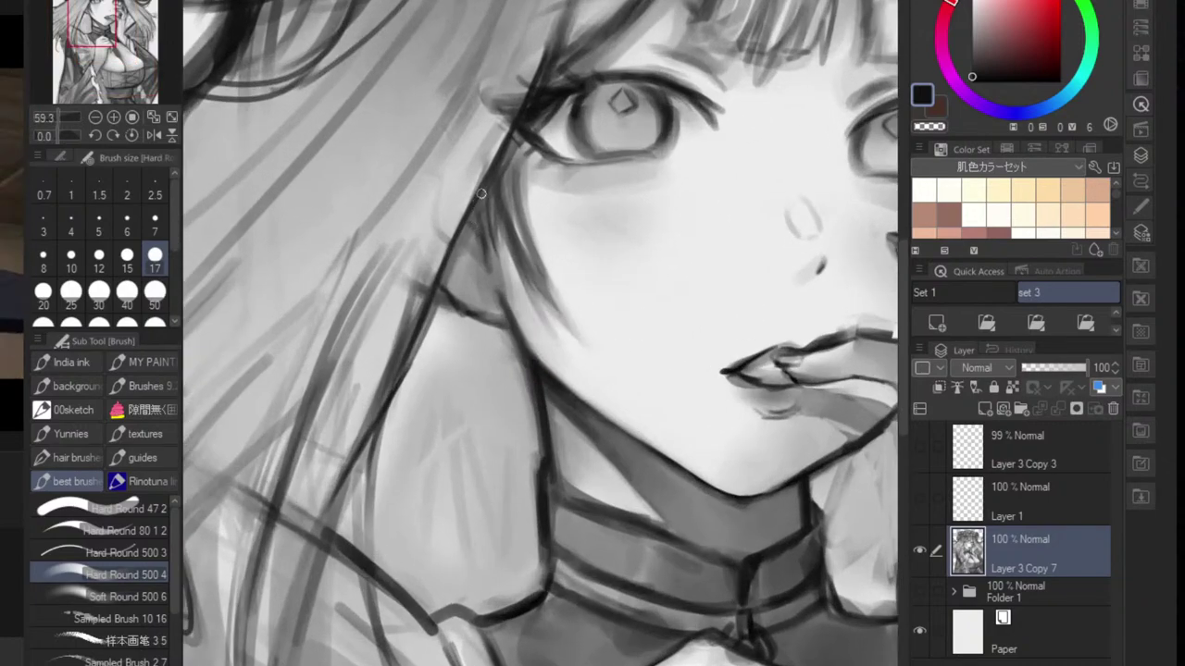
pyautogui.moveTo(449, 278); pyautogui.dragTo(476, 264)
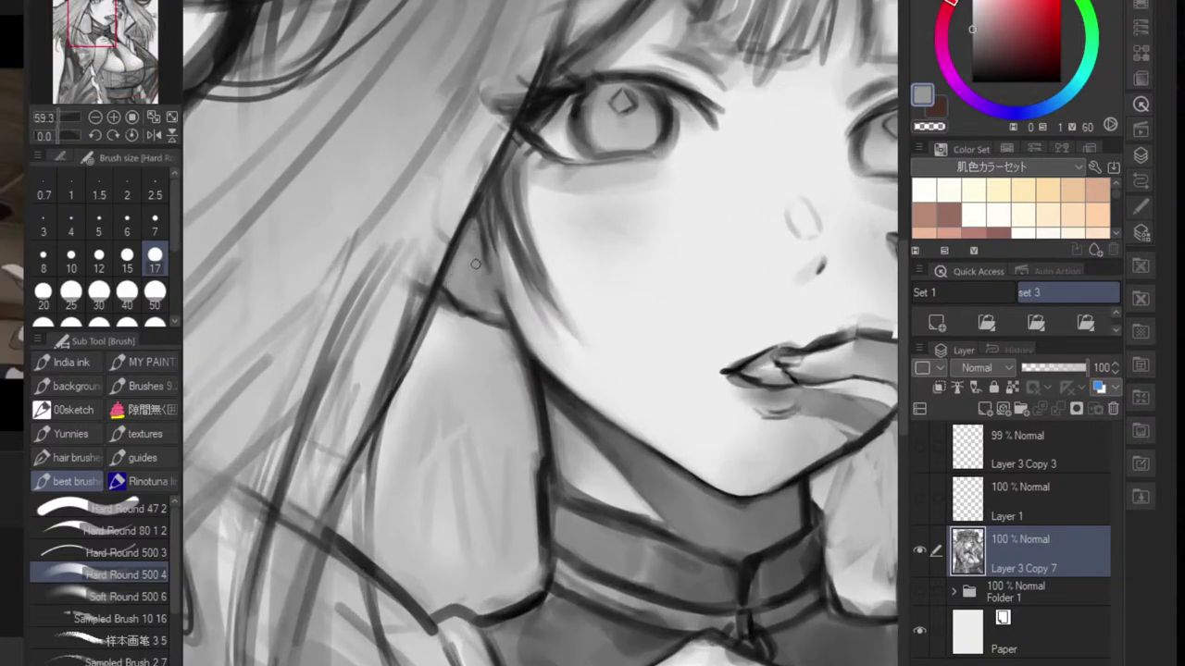
# - Soften the hair strands beside the ear and eye corner using sampled greys
pyautogui.keyDown('alt'); pyautogui.click(487, 294); pyautogui.keyUp('alt')
pyautogui.moveTo(490, 220); pyautogui.dragTo(511, 276)
pyautogui.keyDown('alt'); pyautogui.click(483, 289); pyautogui.keyUp('alt')
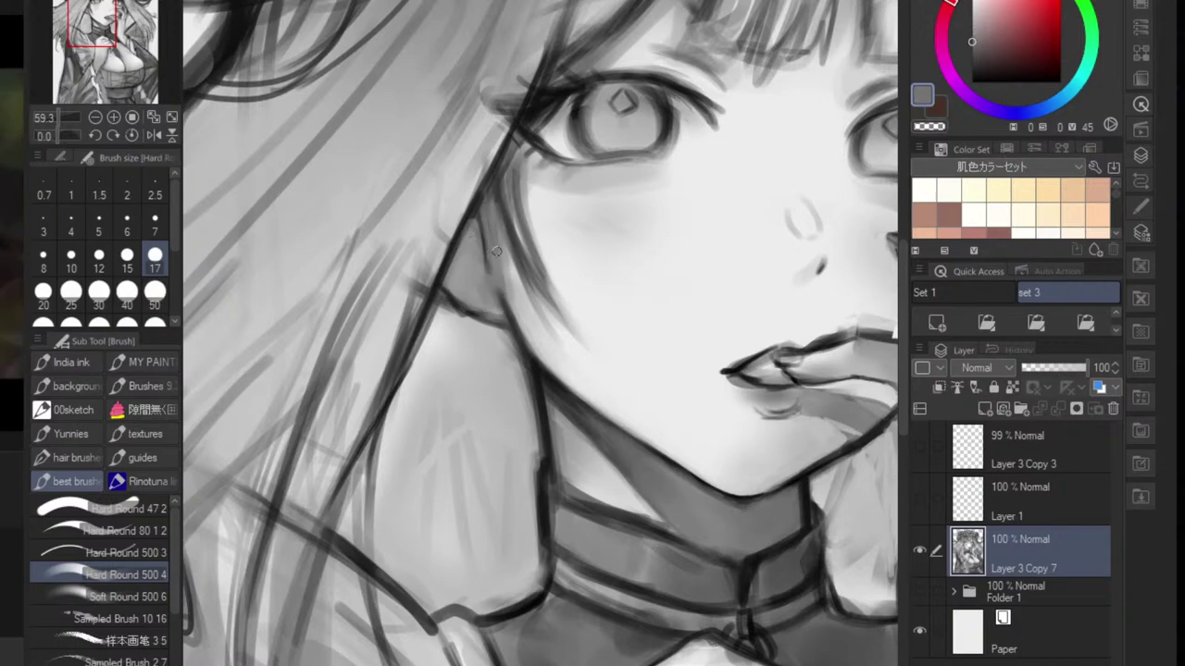
pyautogui.moveTo(483, 207); pyautogui.dragTo(494, 191)
pyautogui.keyDown('alt'); pyautogui.click(526, 173); pyautogui.keyUp('alt')
pyautogui.moveTo(516, 150); pyautogui.dragTo(503, 188)
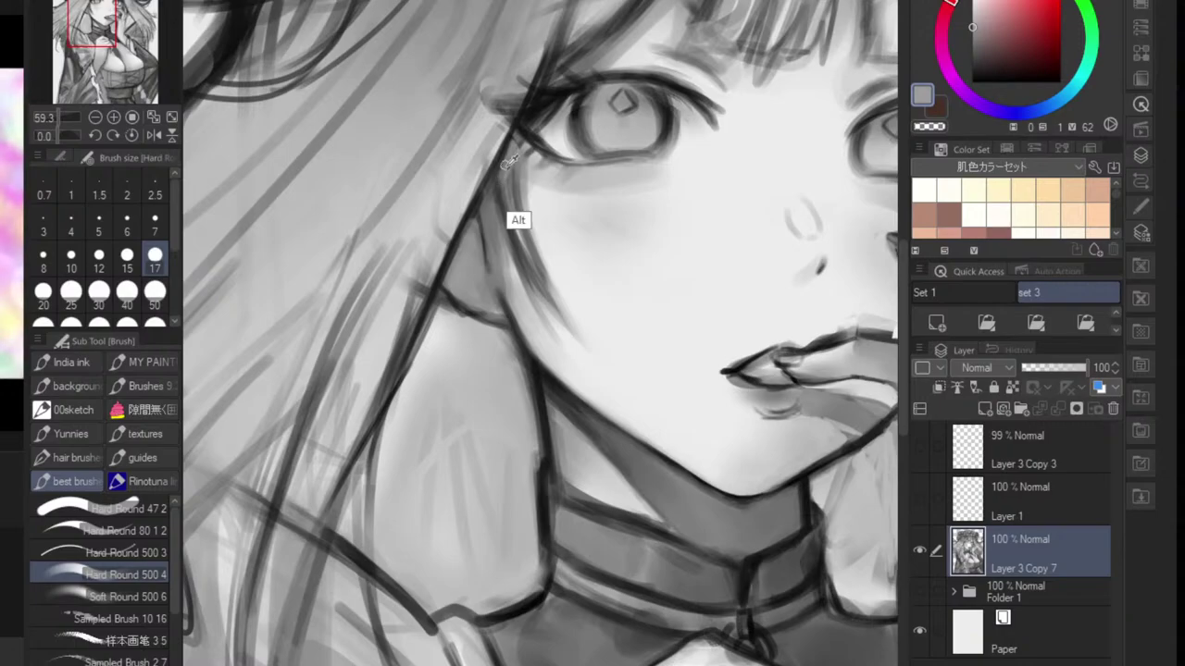
# - Soften the dark eye-corner area and lighten the lower eye corner
pyautogui.keyDown('alt'); pyautogui.click(508, 162); pyautogui.keyUp('alt')
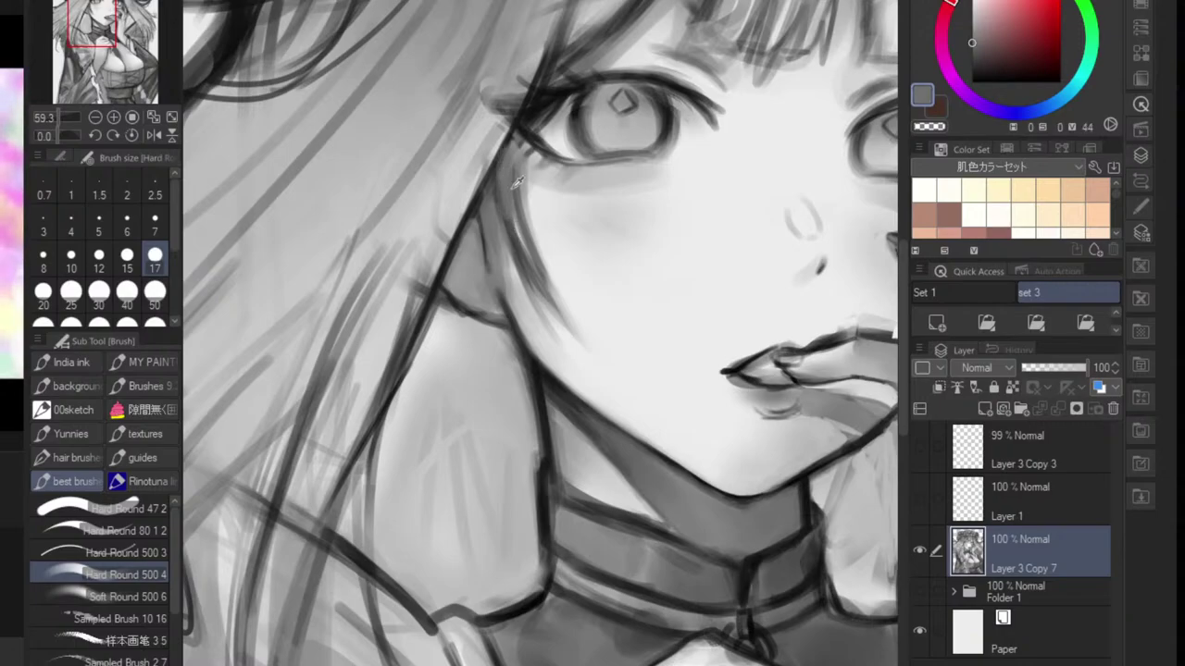
pyautogui.keyDown('alt'); pyautogui.click(512, 147); pyautogui.keyUp('alt')
pyautogui.scroll(-4, 557, 154)
pyautogui.scroll(5, 574, 157)
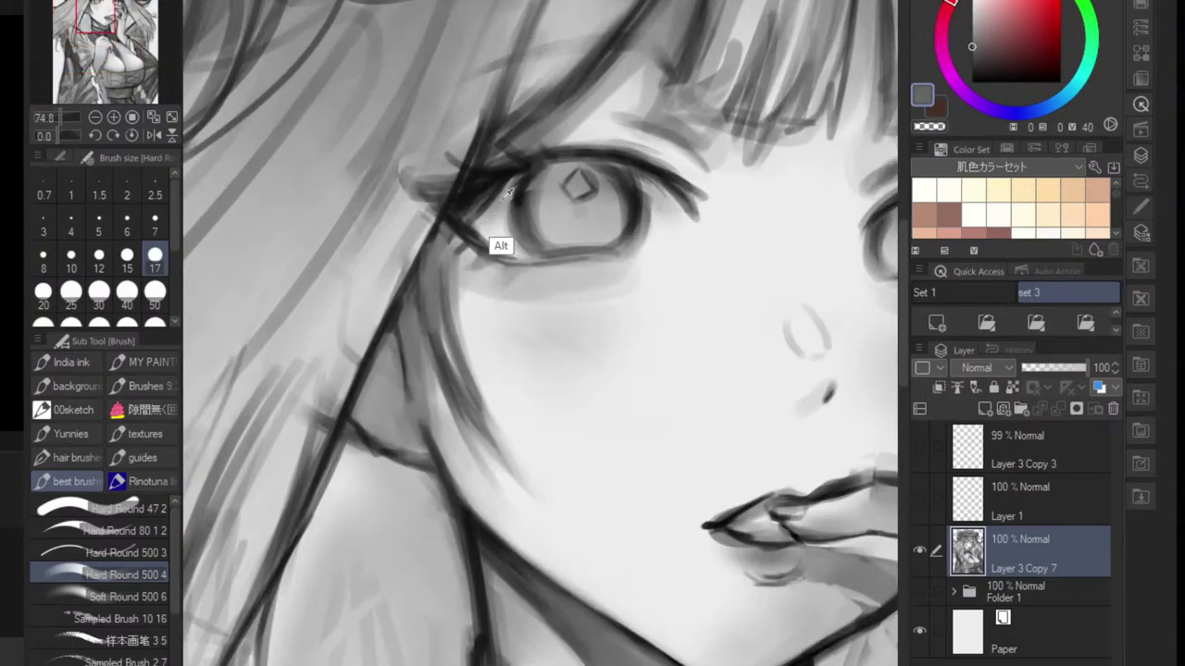
pyautogui.keyDown('alt'); pyautogui.click(504, 197); pyautogui.keyUp('alt')
pyautogui.moveTo(507, 184)
pyautogui.mouseDown()
pyautogui.moveTo(470, 219)
pyautogui.moveTo(463, 206)
pyautogui.mouseUp()
pyautogui.scroll(-4, 510, 259)
pyautogui.moveTo(761, 290); pyautogui.dragTo(636, 299)
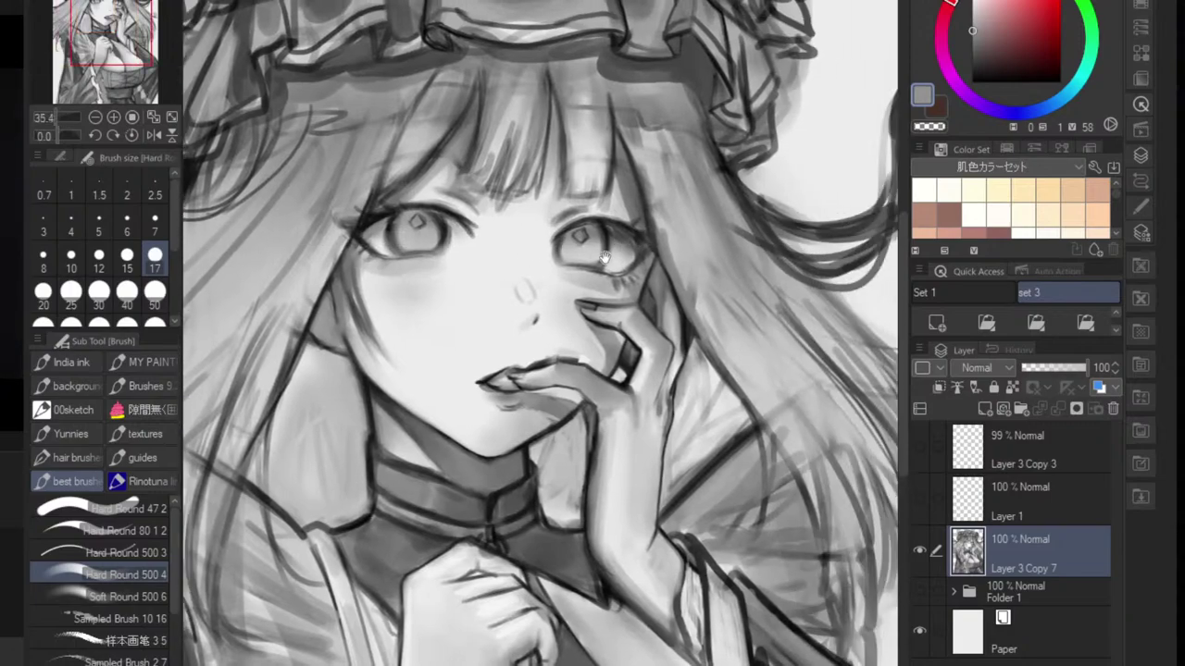
pyautogui.scroll(4, 637, 256)
# - Shade beneath the upper eyelid and ink the lower eyelid in near-black at size 8
pyautogui.keyDown('alt'); pyautogui.click(598, 291); pyautogui.keyUp('alt')
pyautogui.moveTo(600, 225)
pyautogui.mouseDown()
pyautogui.moveTo(627, 234)
pyautogui.moveTo(638, 254)
pyautogui.mouseUp()
pyautogui.keyDown('alt'); pyautogui.click(546, 189); pyautogui.keyUp('alt')
pyautogui.moveTo(572, 190); pyautogui.dragTo(631, 219)
pyautogui.keyDown('alt'); pyautogui.click(574, 217); pyautogui.keyUp('alt')
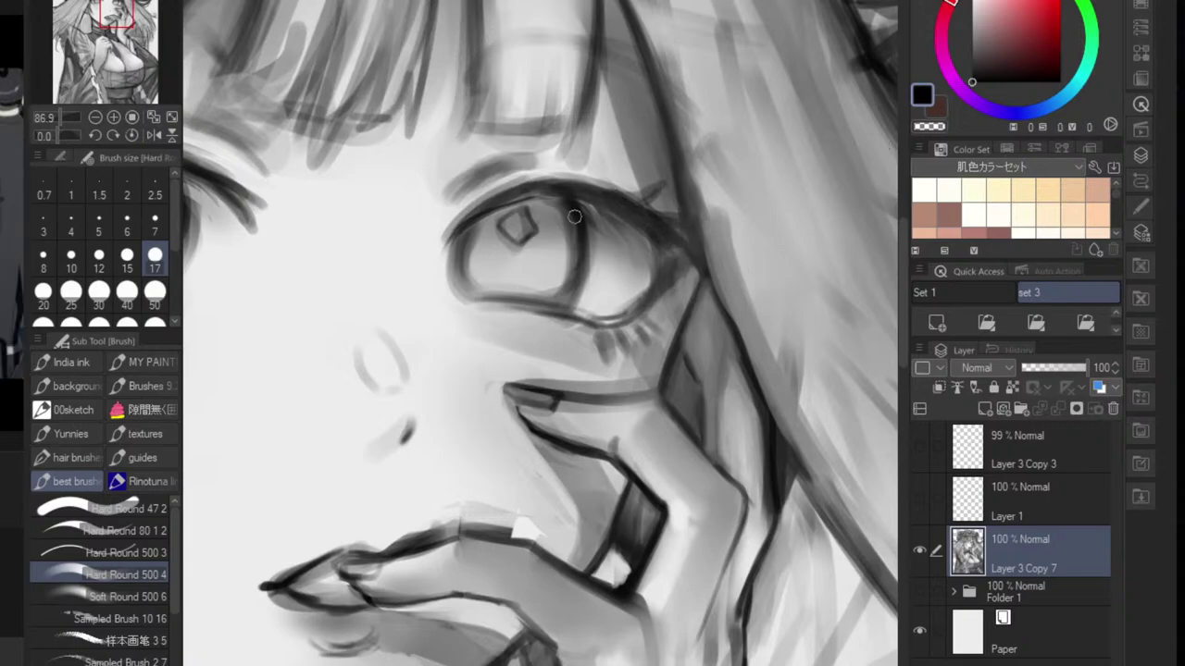
pyautogui.press('[')
pyautogui.press('[')
pyautogui.press('[')
pyautogui.press('[')
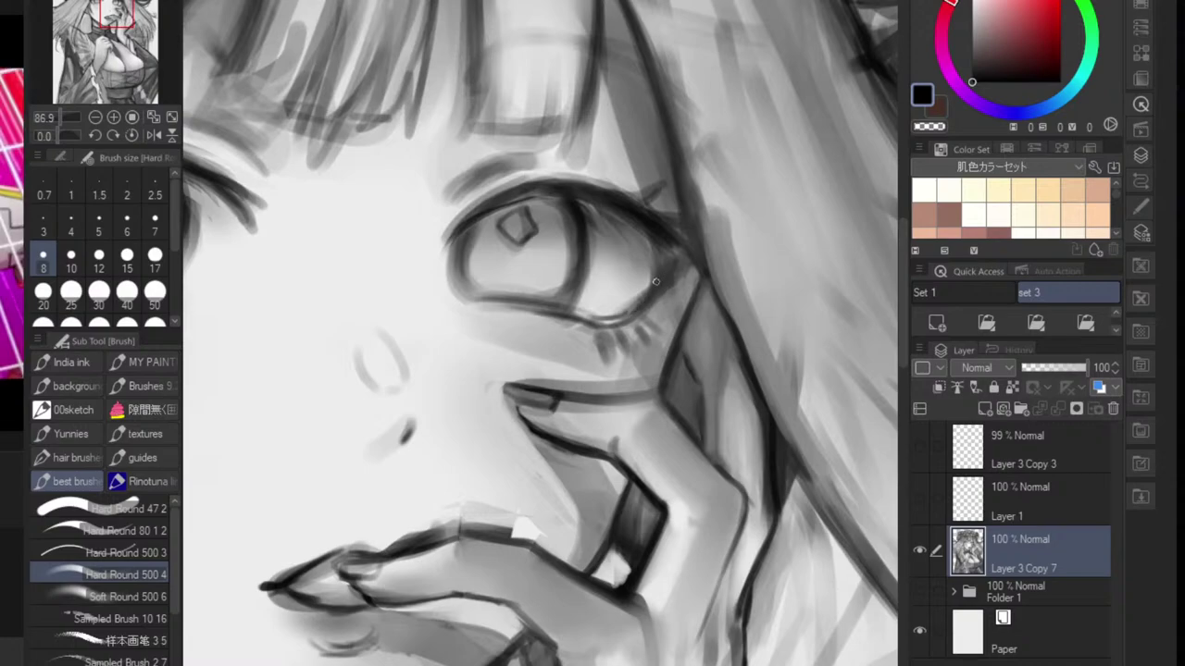
pyautogui.moveTo(655, 281); pyautogui.dragTo(608, 320)
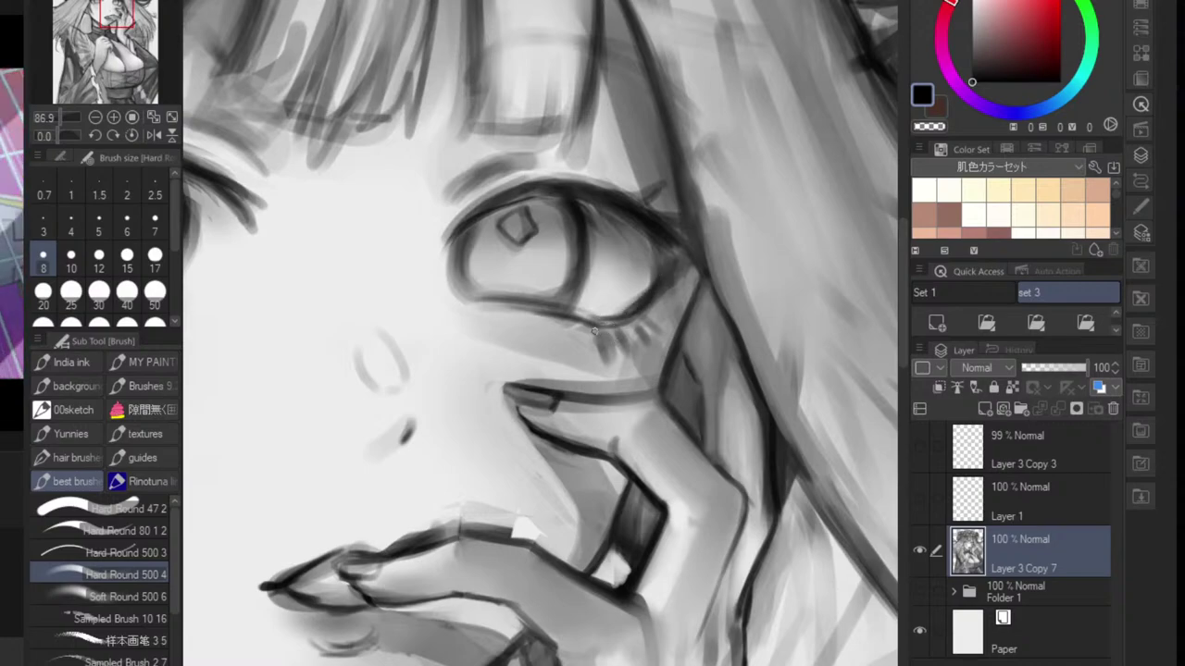
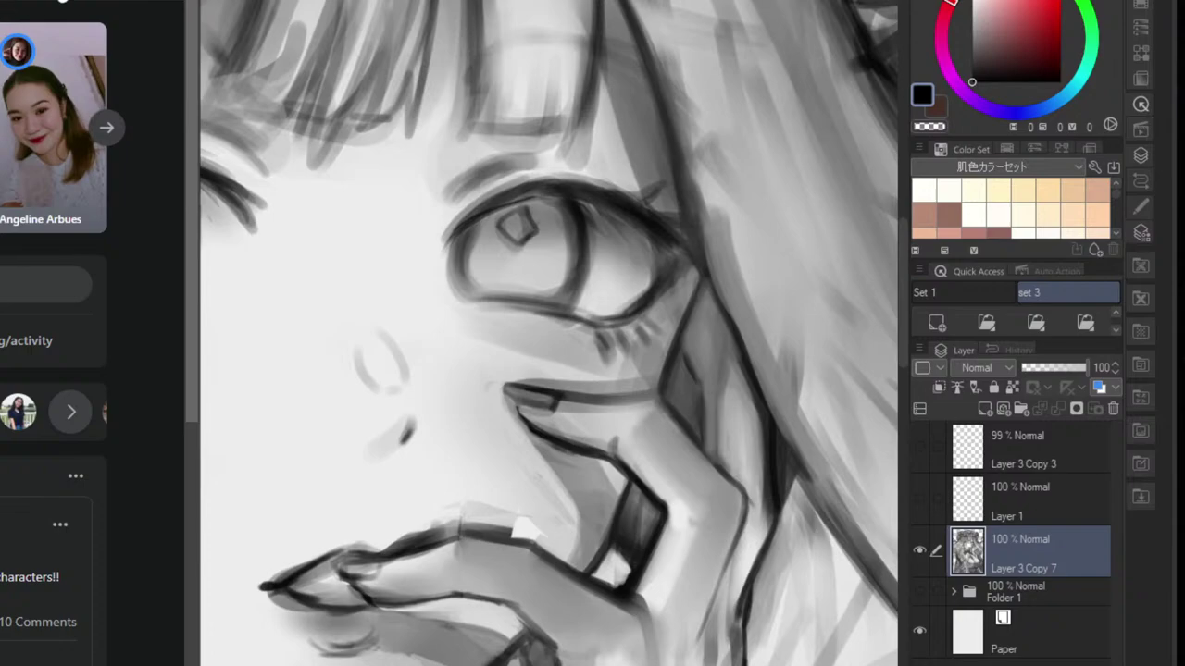
# - Leave the side browser's chat and video pages and return to the Clip Studio Paint window
pyautogui.click(62, 0)
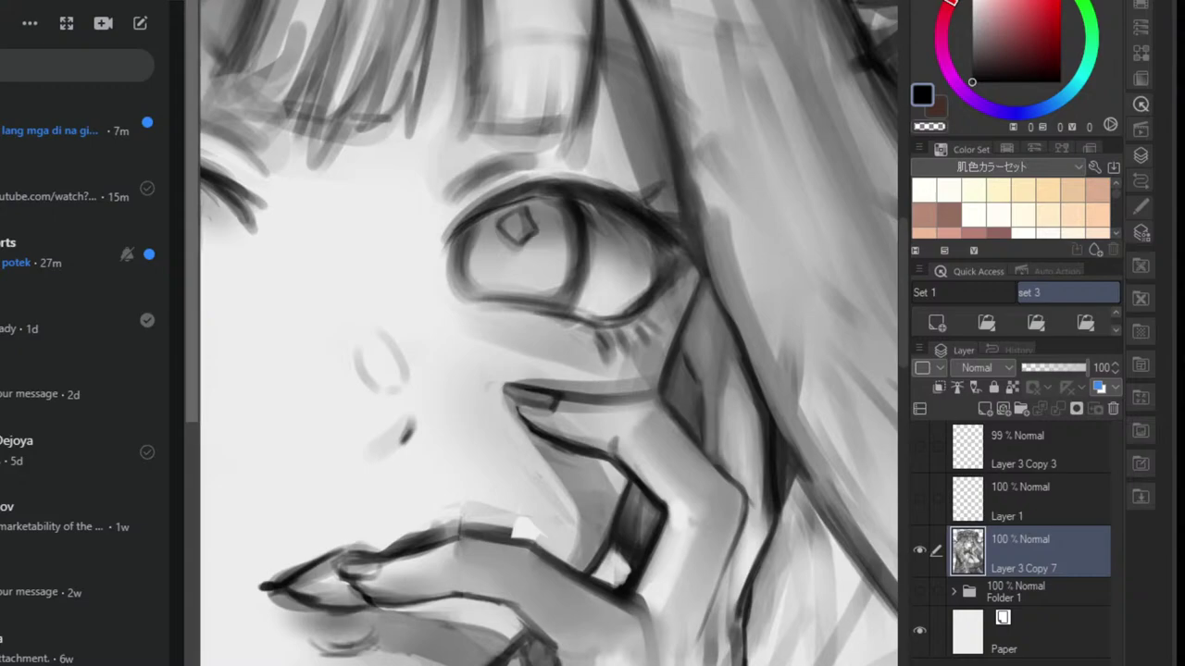
pyautogui.hotkey('ctrl', 'Tab')
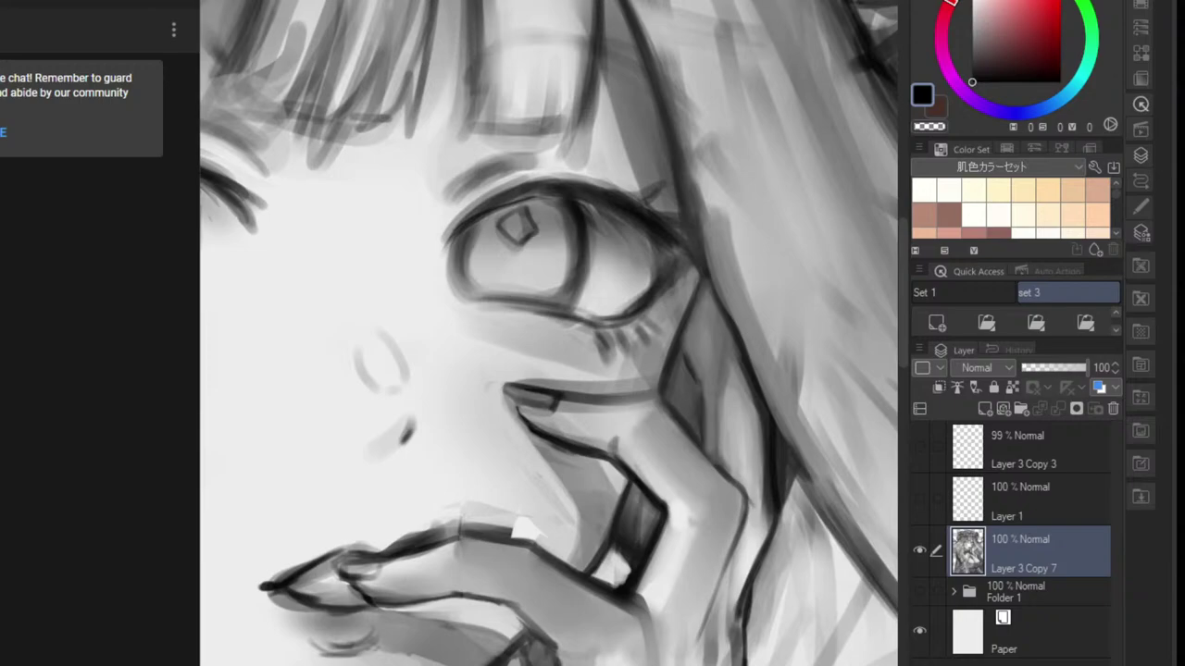
pyautogui.hotkey('ctrl', 'Tab')
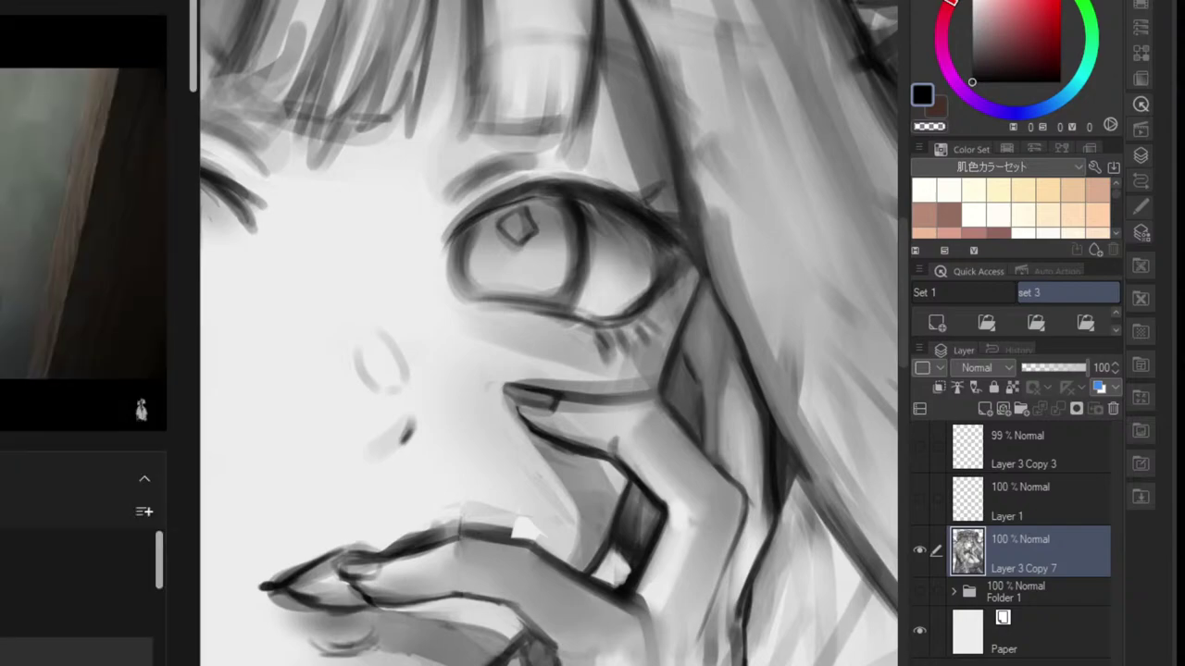
pyautogui.scroll(2, 83, 336)
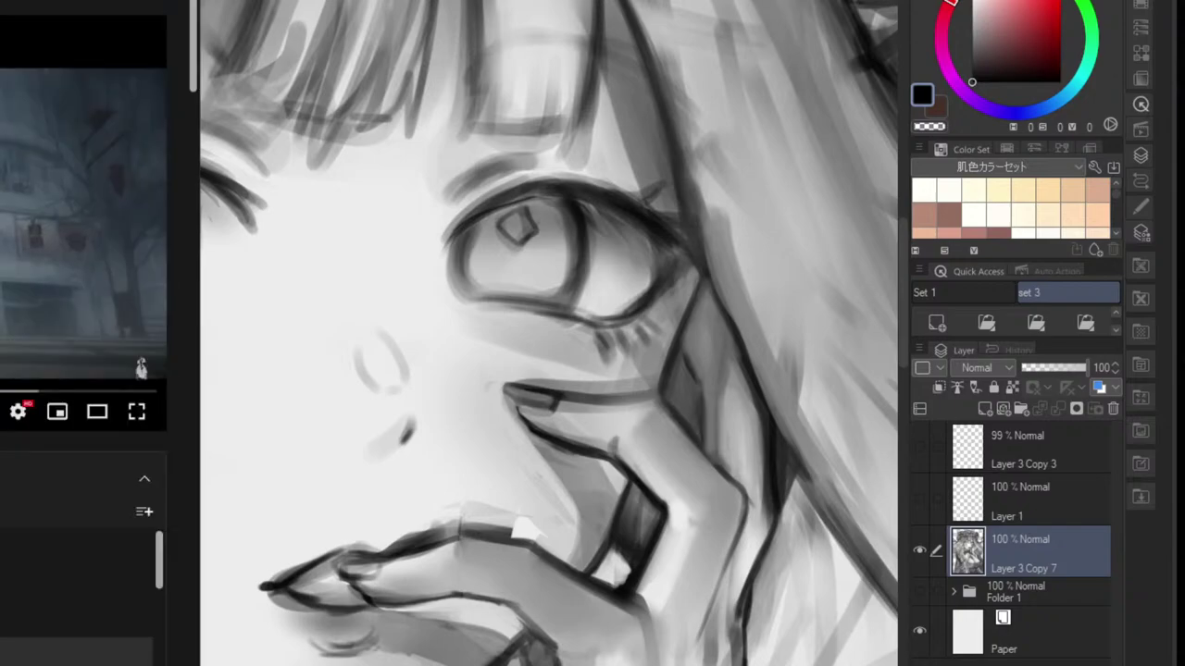
pyautogui.click(234, 9)
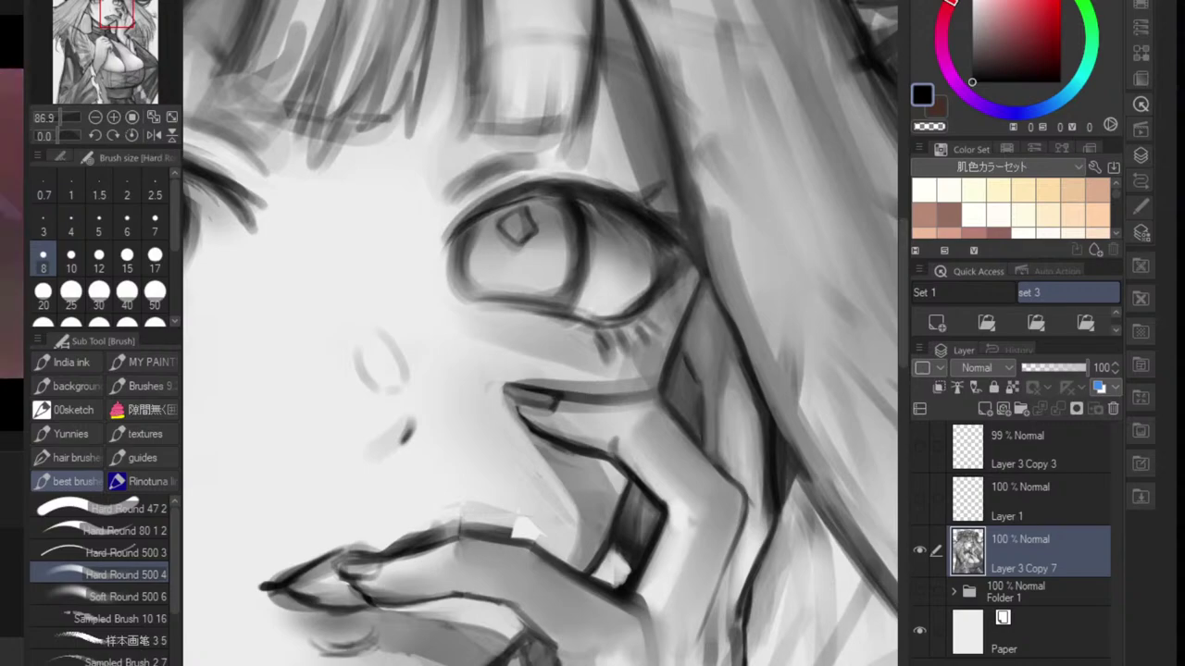
# - Check Layer 1's contents and delete the layer
pyautogui.click(1033, 481)
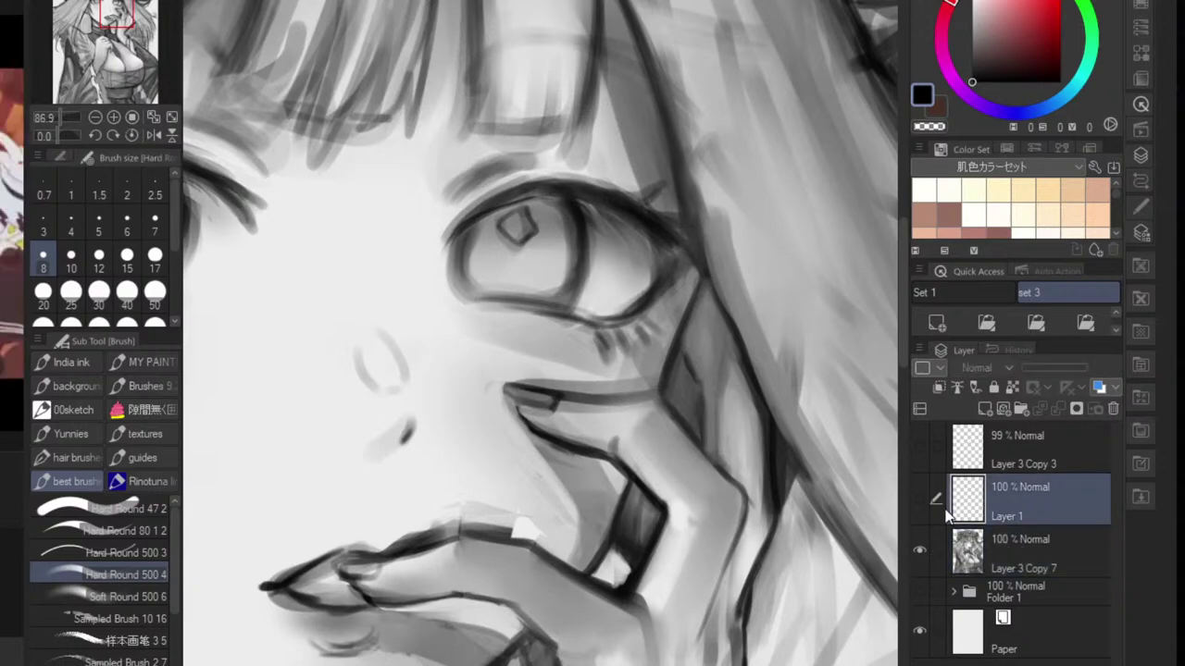
pyautogui.click(921, 500)
pyautogui.click(921, 500)
pyautogui.click(1112, 409)
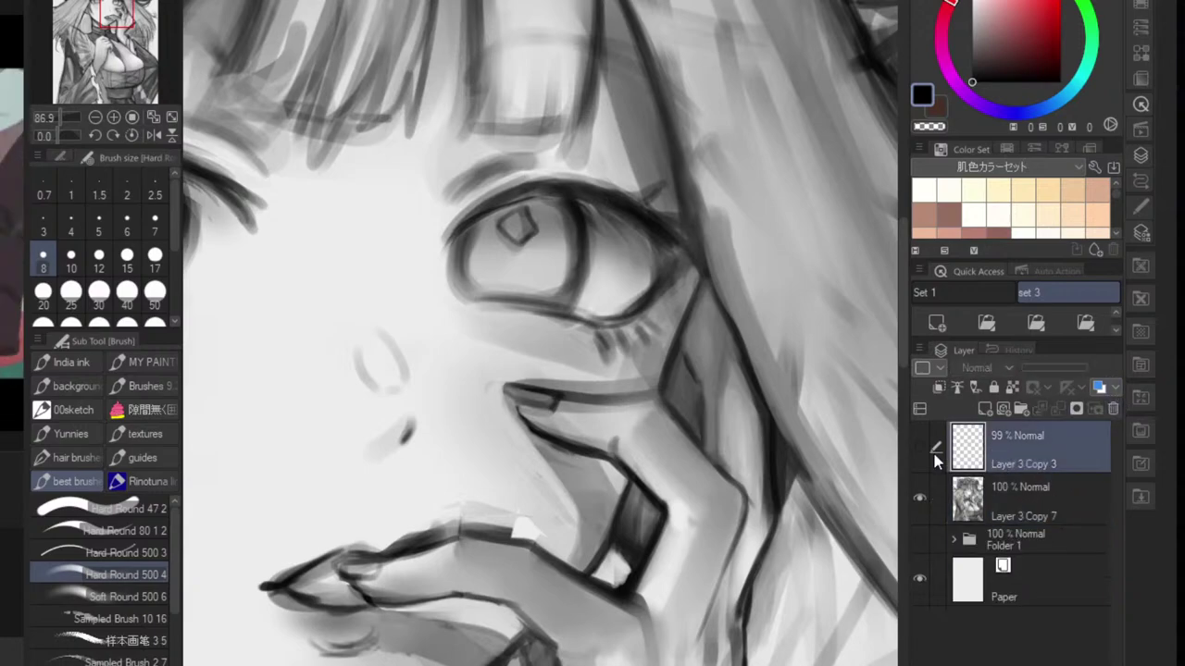
# - Compare Layer 3 Copy 3's strokes, delete it, and refocus the view on the lips
pyautogui.click(921, 449)
pyautogui.click(921, 449)
pyautogui.click(921, 449)
pyautogui.click(923, 449)
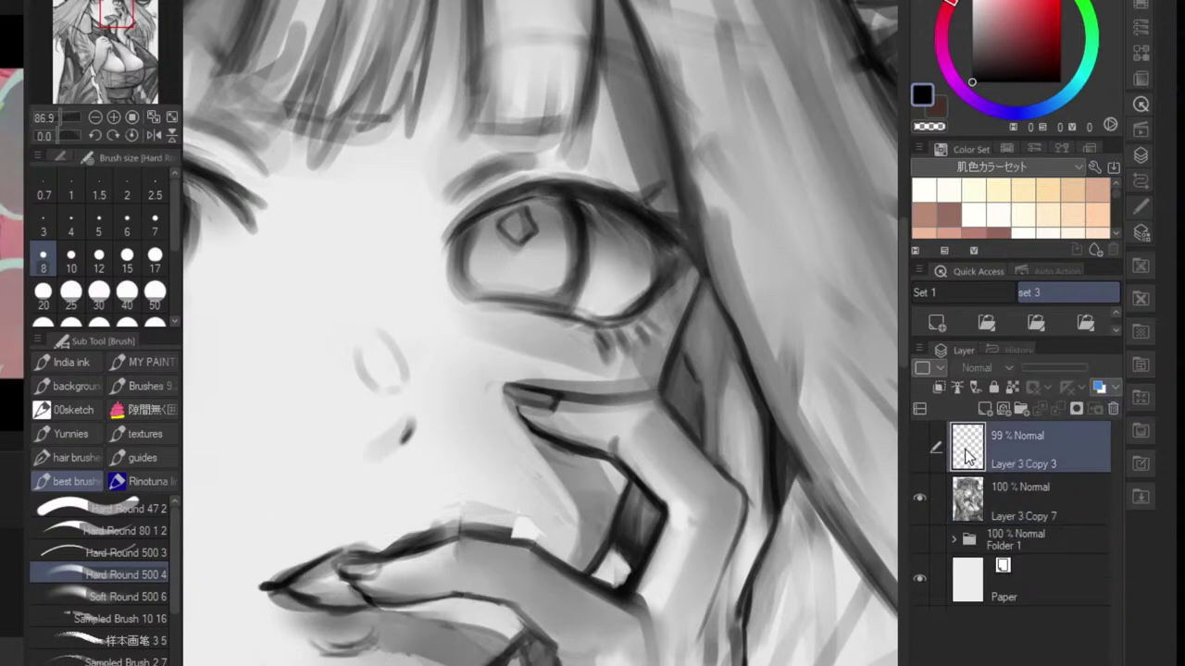
pyautogui.click(1113, 409)
pyautogui.moveTo(778, 461); pyautogui.dragTo(769, 396)
pyautogui.moveTo(704, 491); pyautogui.dragTo(730, 410)
pyautogui.moveTo(729, 410); pyautogui.dragTo(702, 396)
pyautogui.scroll(4, 702, 396)
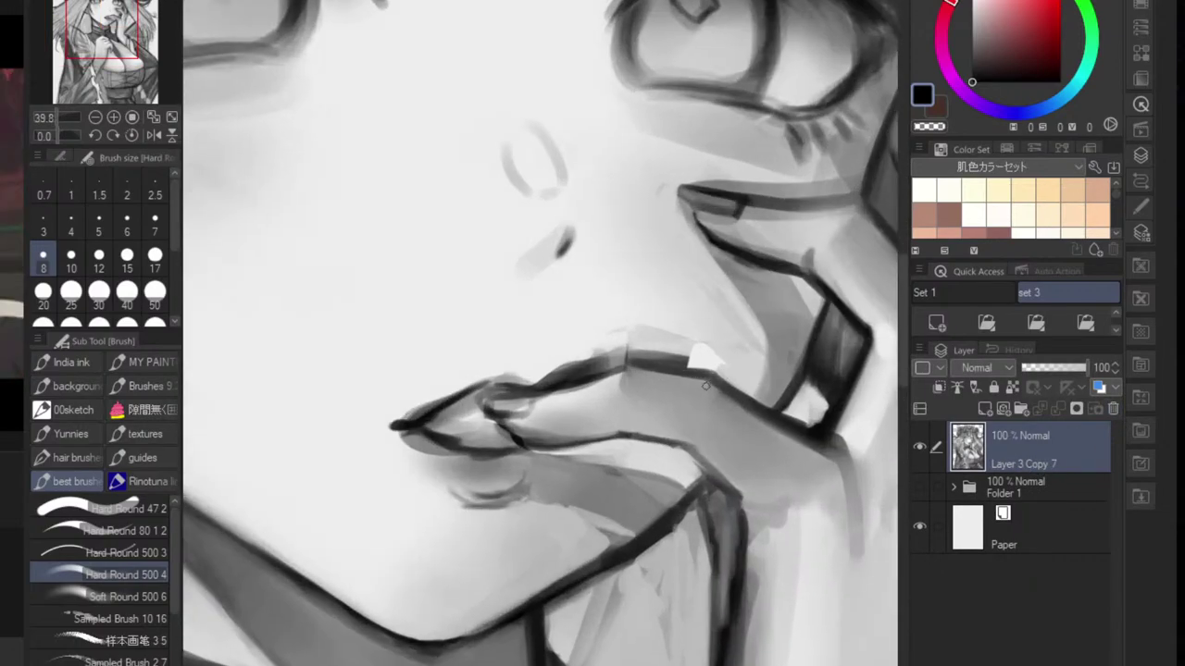
# - Paint white highlights at size 15 along the upper lip edge and the hand's upper edge
pyautogui.press('x')
pyautogui.press(']')
pyautogui.press(']')
pyautogui.press(']')
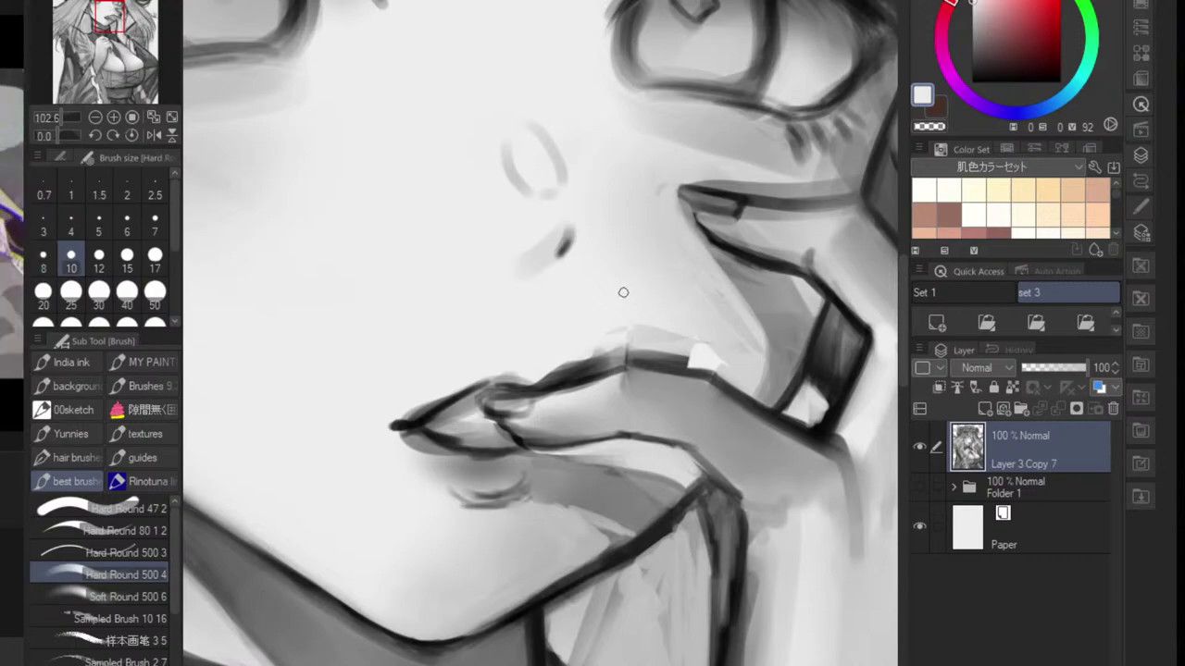
pyautogui.moveTo(651, 347); pyautogui.dragTo(716, 371)
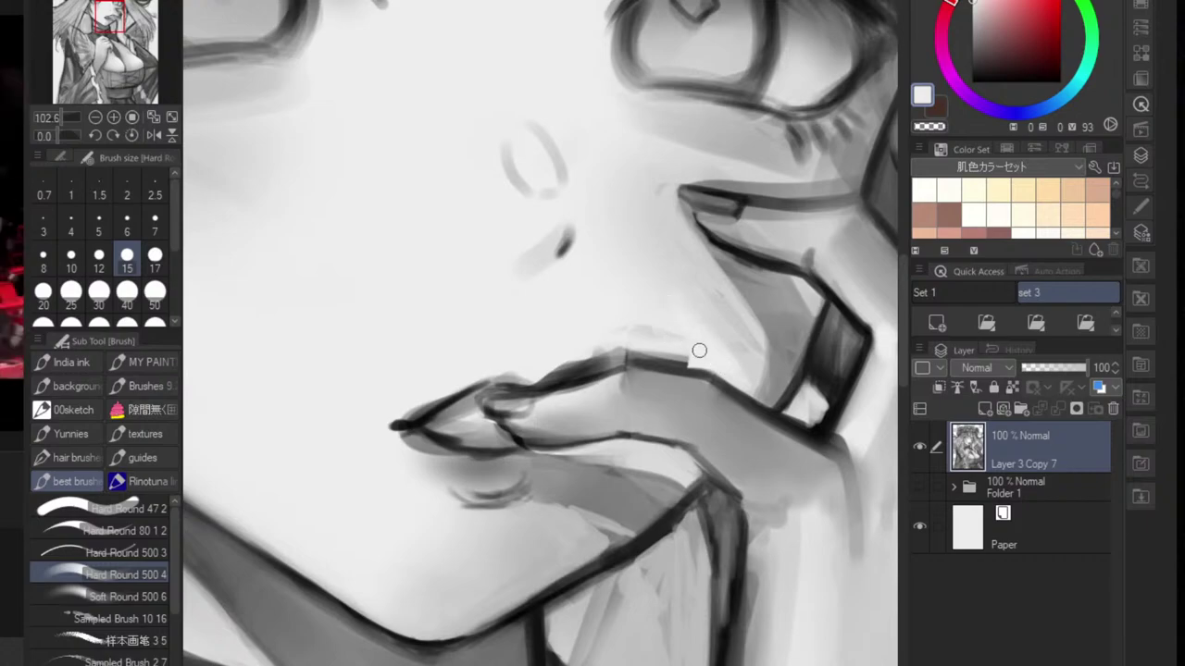
pyautogui.moveTo(718, 339); pyautogui.dragTo(711, 374)
pyautogui.moveTo(604, 393)
pyautogui.mouseDown()
pyautogui.moveTo(625, 392)
pyautogui.moveTo(655, 450)
pyautogui.mouseUp()
pyautogui.moveTo(561, 386)
pyautogui.mouseDown()
pyautogui.moveTo(686, 467)
pyautogui.moveTo(642, 428)
pyautogui.mouseUp()
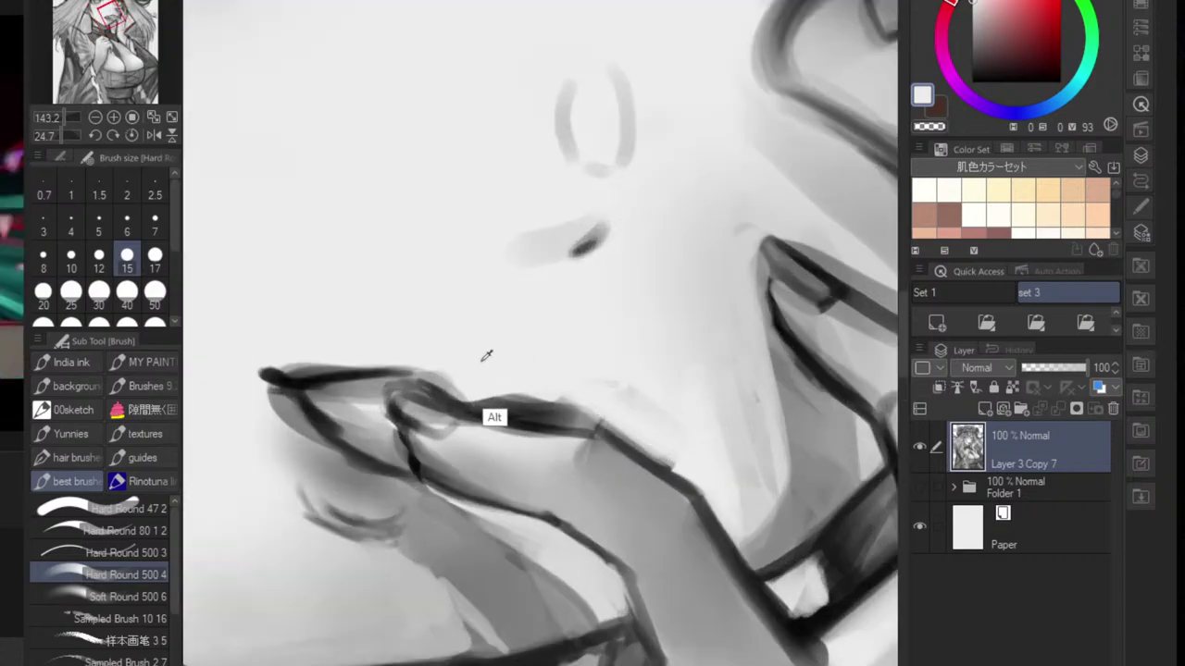
pyautogui.moveTo(494, 392)
pyautogui.mouseDown()
pyautogui.moveTo(556, 403)
pyautogui.moveTo(472, 391)
pyautogui.moveTo(592, 419)
pyautogui.mouseUp()
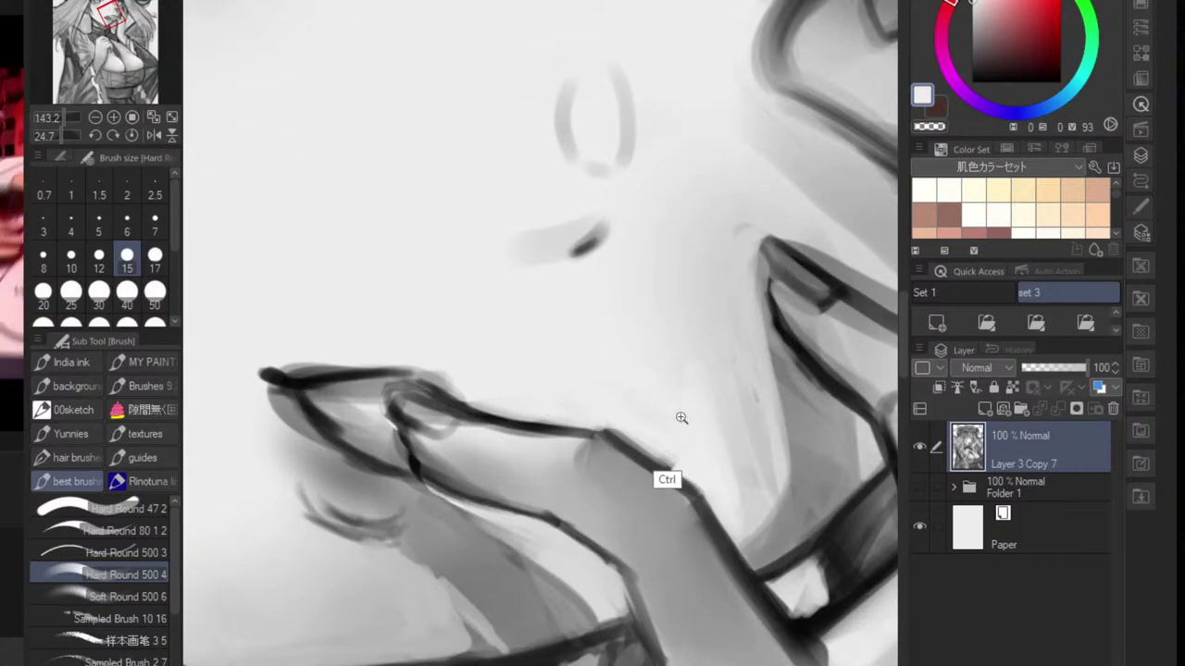
# - Reset the canvas rotation and blend the cheek shading beside the fingers
pyautogui.scroll(-10, 666, 472)
pyautogui.hotkey('ctrl', '@')
pyautogui.scroll(5, 721, 361)
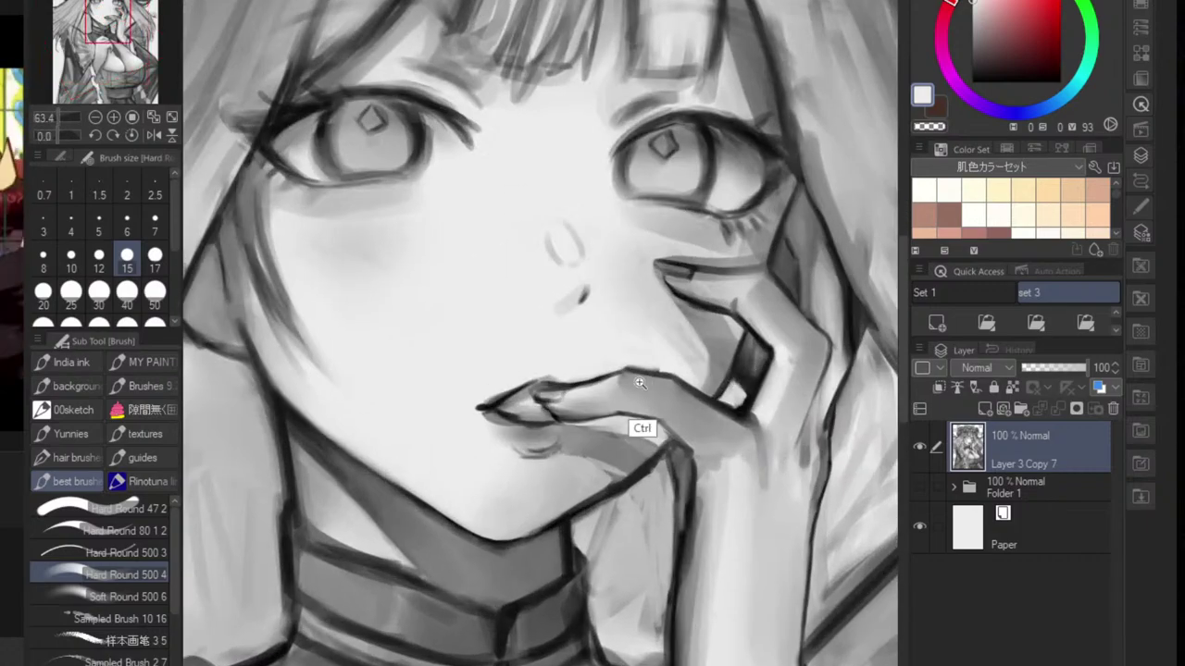
pyautogui.scroll(4, 640, 383)
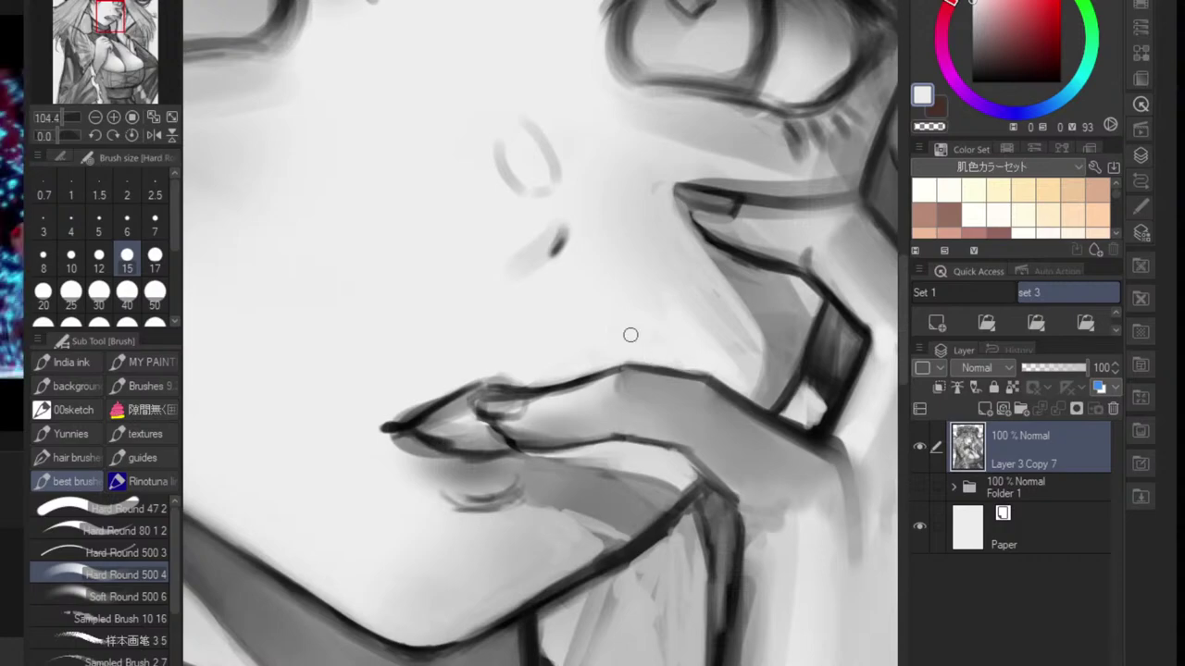
pyautogui.scroll(-4, 692, 345)
pyautogui.scroll(3, 661, 371)
pyautogui.press('j')
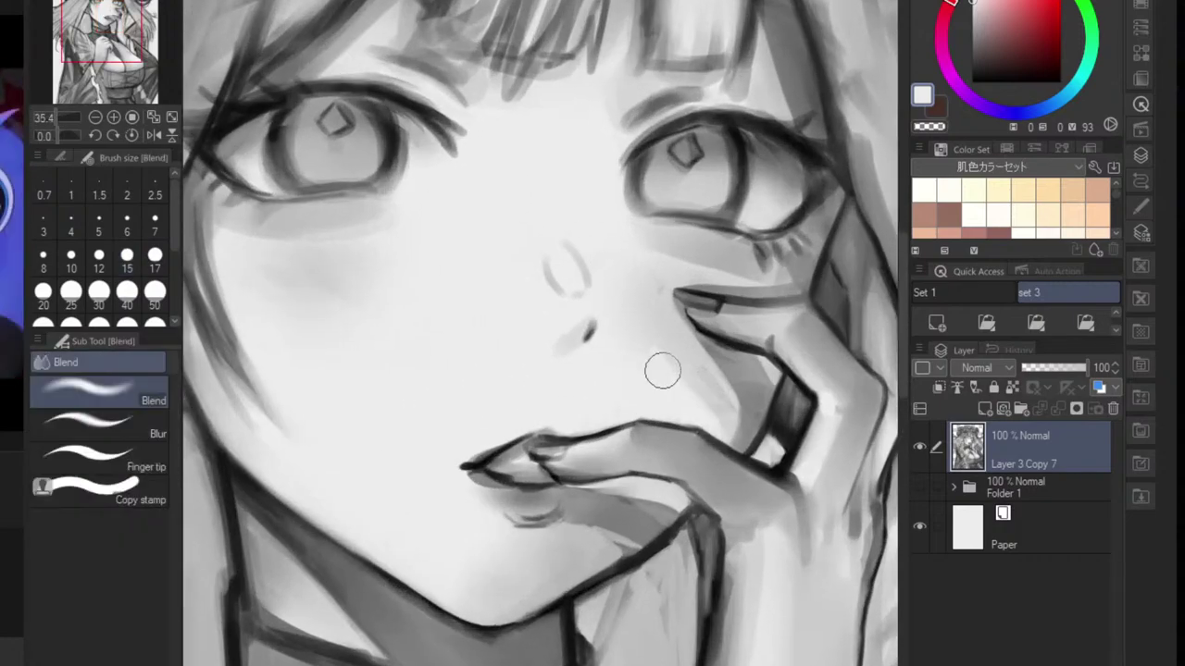
pyautogui.moveTo(701, 403)
pyautogui.mouseDown()
pyautogui.moveTo(724, 427)
pyautogui.moveTo(701, 388)
pyautogui.moveTo(717, 408)
pyautogui.moveTo(726, 394)
pyautogui.moveTo(738, 415)
pyautogui.moveTo(599, 396)
pyautogui.mouseUp()
# - Return to the brush and paint a sampled dark grey stroke along the finger edge
pyautogui.scroll(-3, 733, 403)
pyautogui.scroll(3, 676, 427)
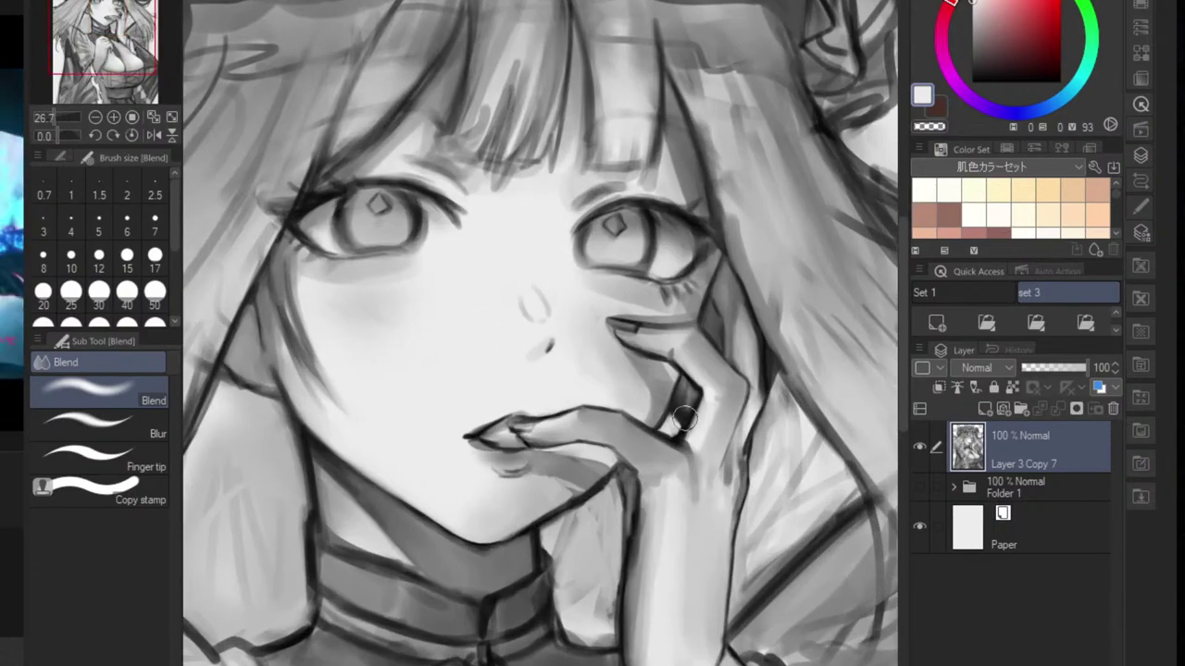
pyautogui.press('b')
pyautogui.scroll(4, 656, 375)
pyautogui.keyDown('alt'); pyautogui.click(634, 326); pyautogui.keyUp('alt')
pyautogui.moveTo(581, 312); pyautogui.dragTo(650, 422)
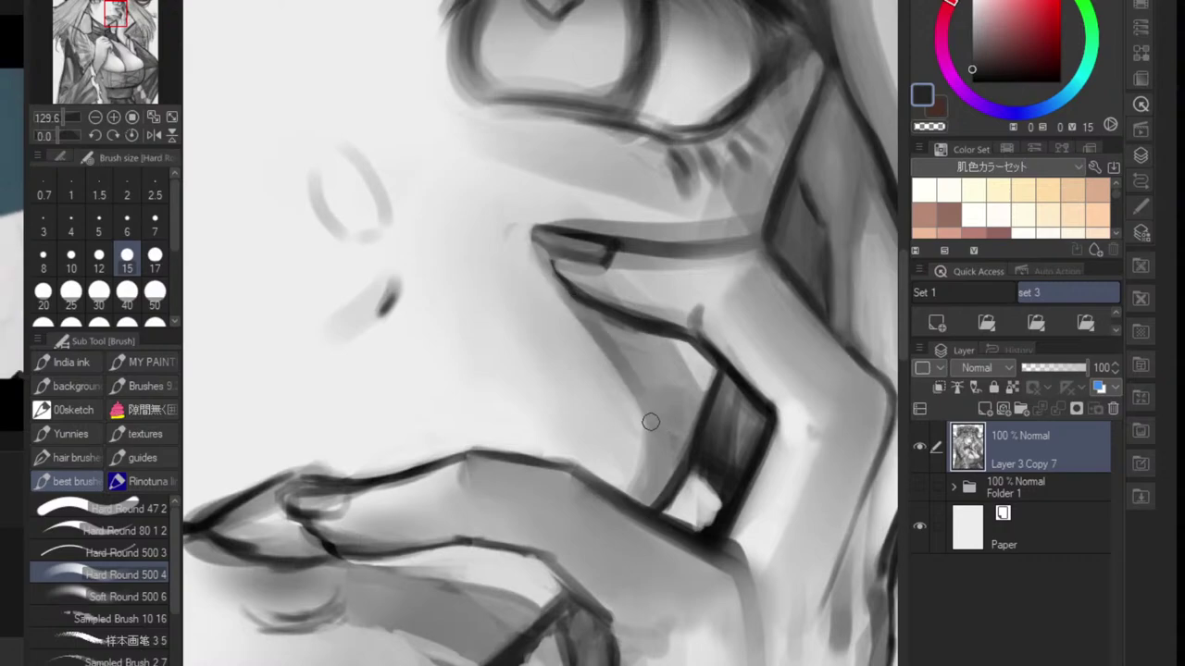
# - Sample light and mid greys from the skin, cheek and area near the eye
pyautogui.keyDown('alt'); pyautogui.click(630, 369); pyautogui.keyUp('alt')
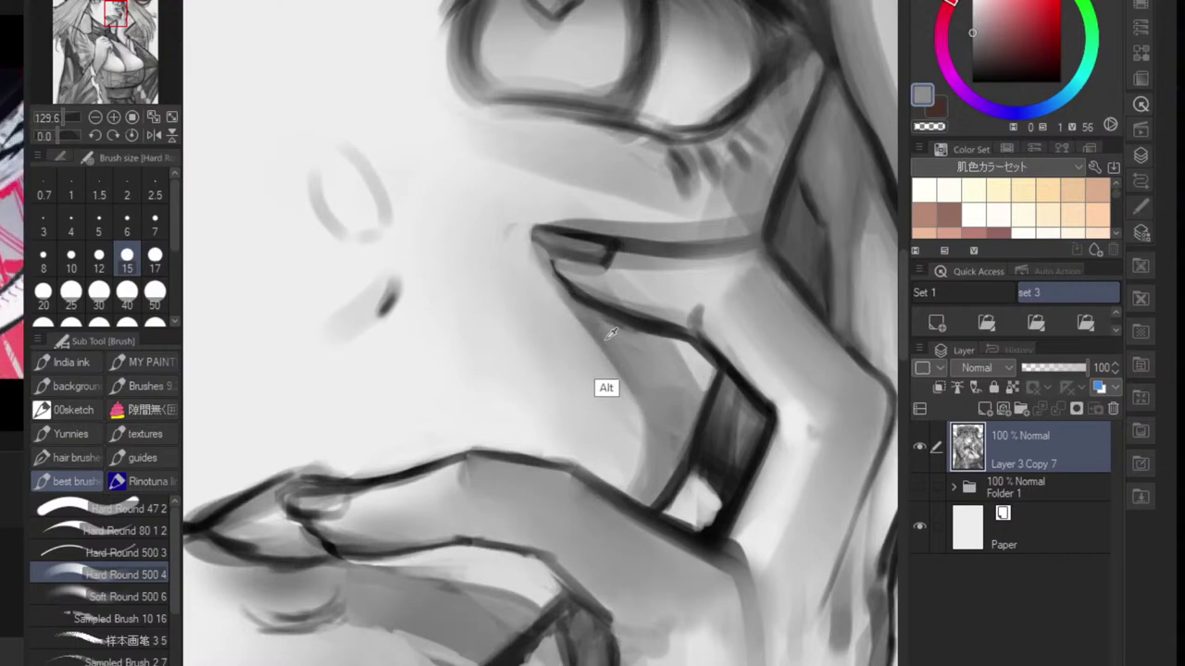
pyautogui.keyDown('alt'); pyautogui.click(606, 386); pyautogui.keyUp('alt')
pyautogui.keyDown('alt'); pyautogui.click(587, 305); pyautogui.keyUp('alt')
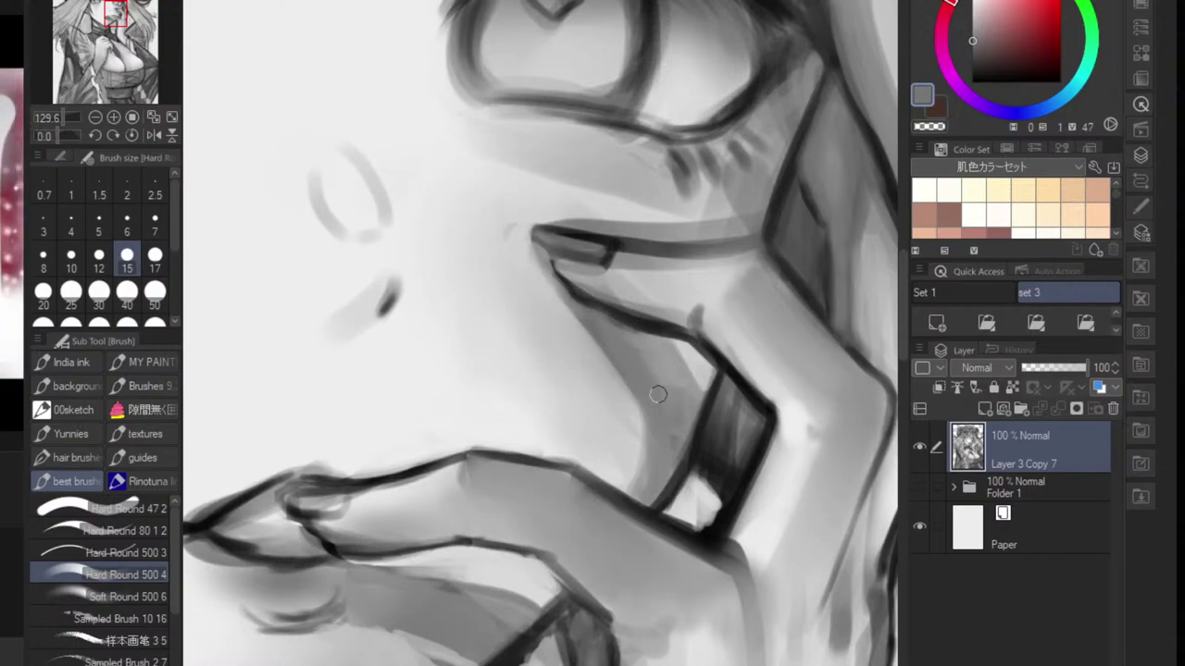
pyautogui.keyDown('alt'); pyautogui.click(638, 327); pyautogui.keyUp('alt')
pyautogui.keyDown('alt'); pyautogui.click(678, 369); pyautogui.keyUp('alt')
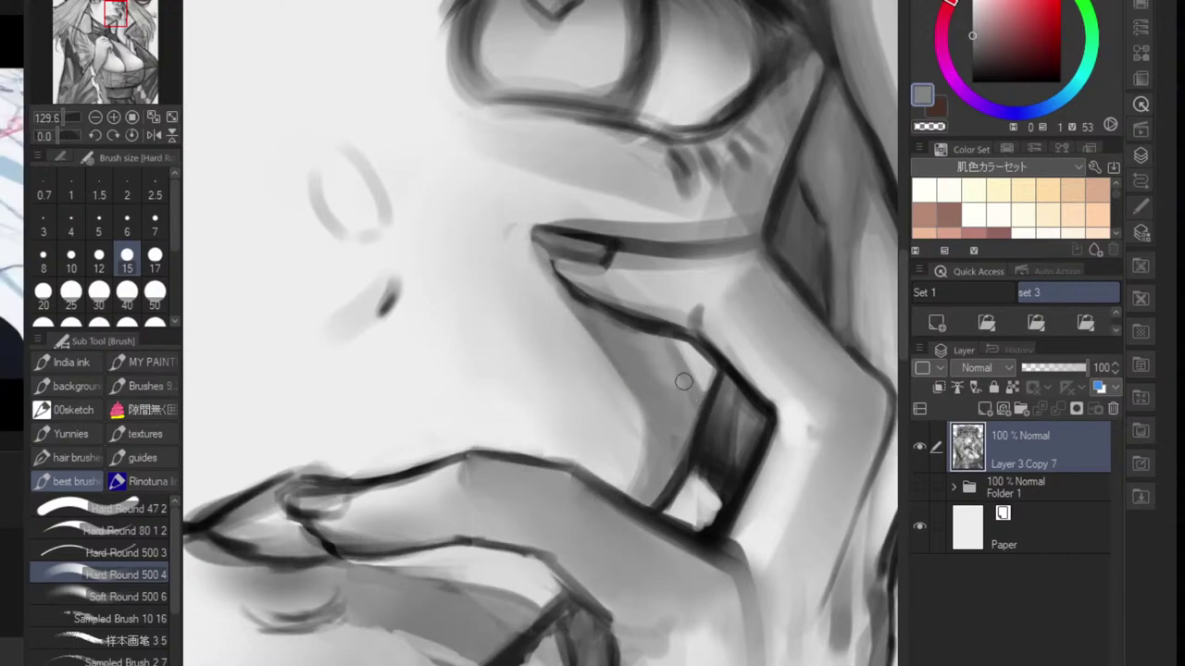
pyautogui.keyDown('alt'); pyautogui.click(659, 340); pyautogui.keyUp('alt')
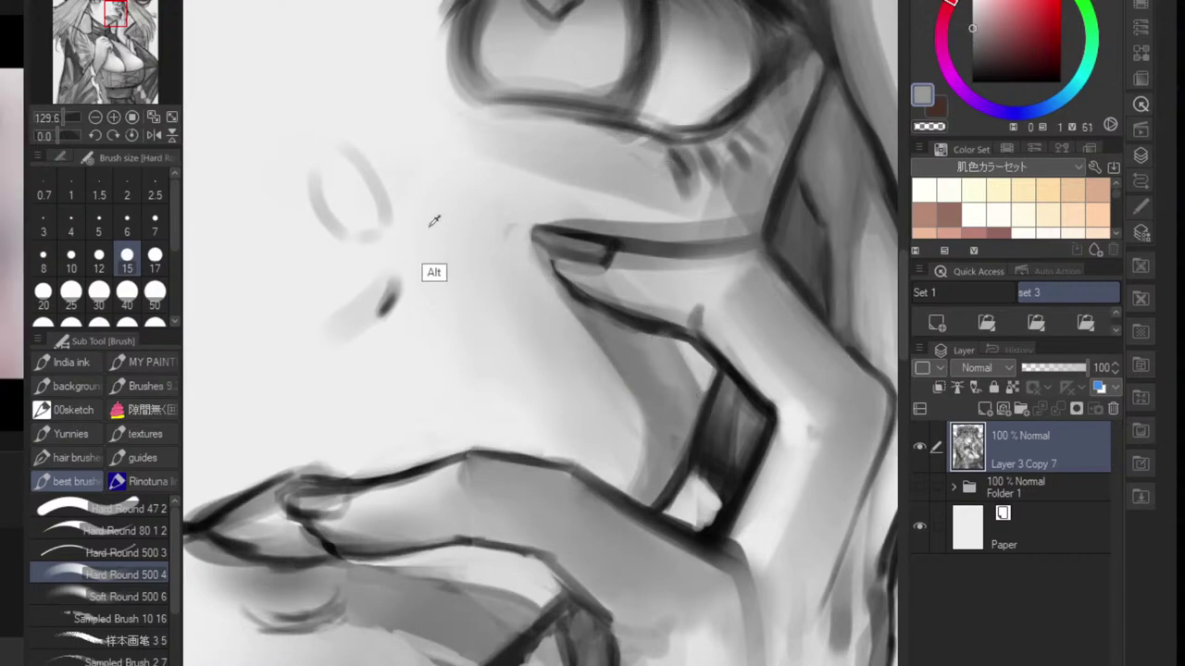
pyautogui.keyDown('alt'); pyautogui.click(390, 210); pyautogui.keyUp('alt')
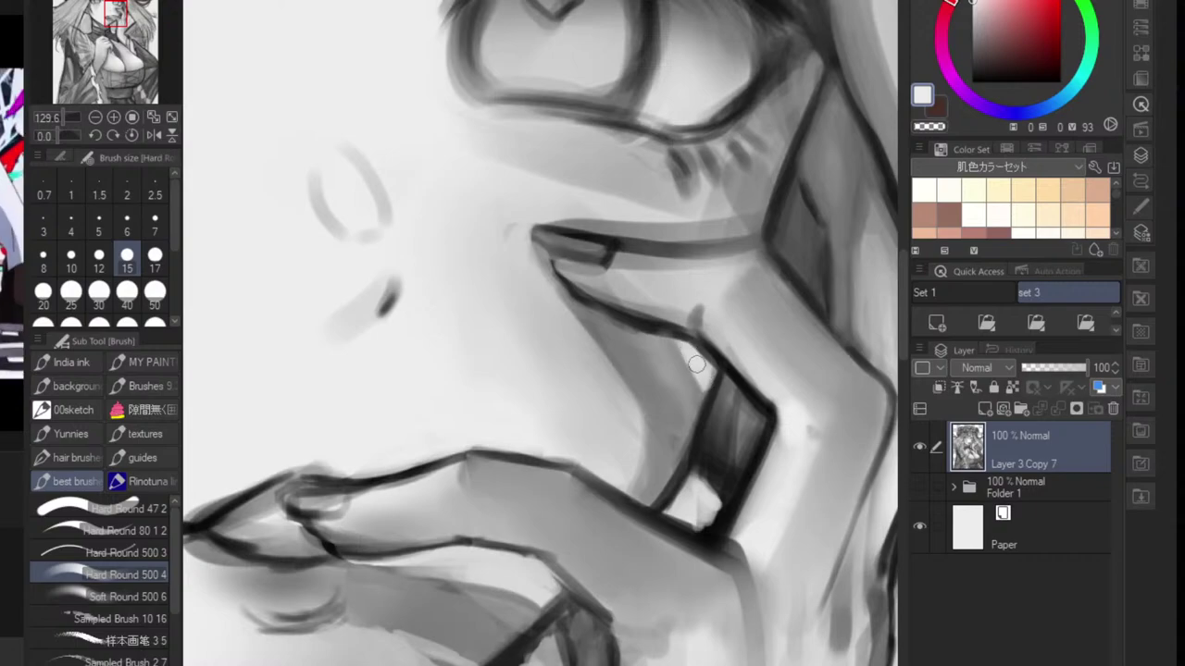
pyautogui.scroll(-5, 705, 376)
pyautogui.moveTo(715, 412); pyautogui.dragTo(667, 415)
pyautogui.scroll(5, 686, 398)
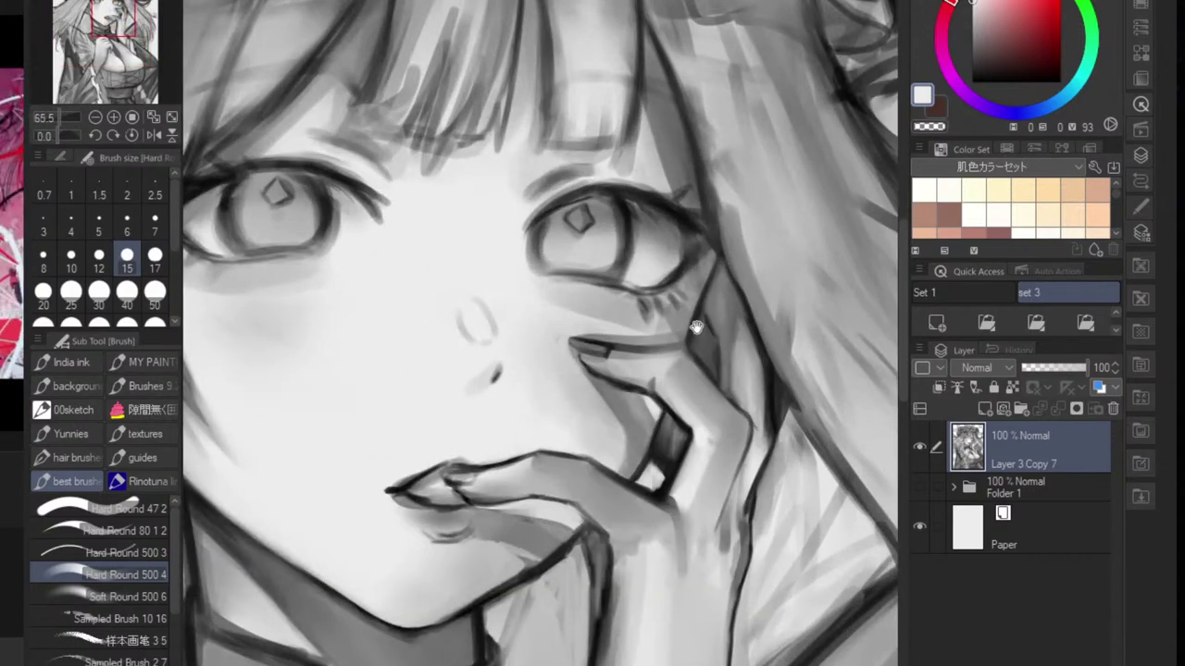
pyautogui.keyDown('alt'); pyautogui.click(683, 360); pyautogui.keyUp('alt')
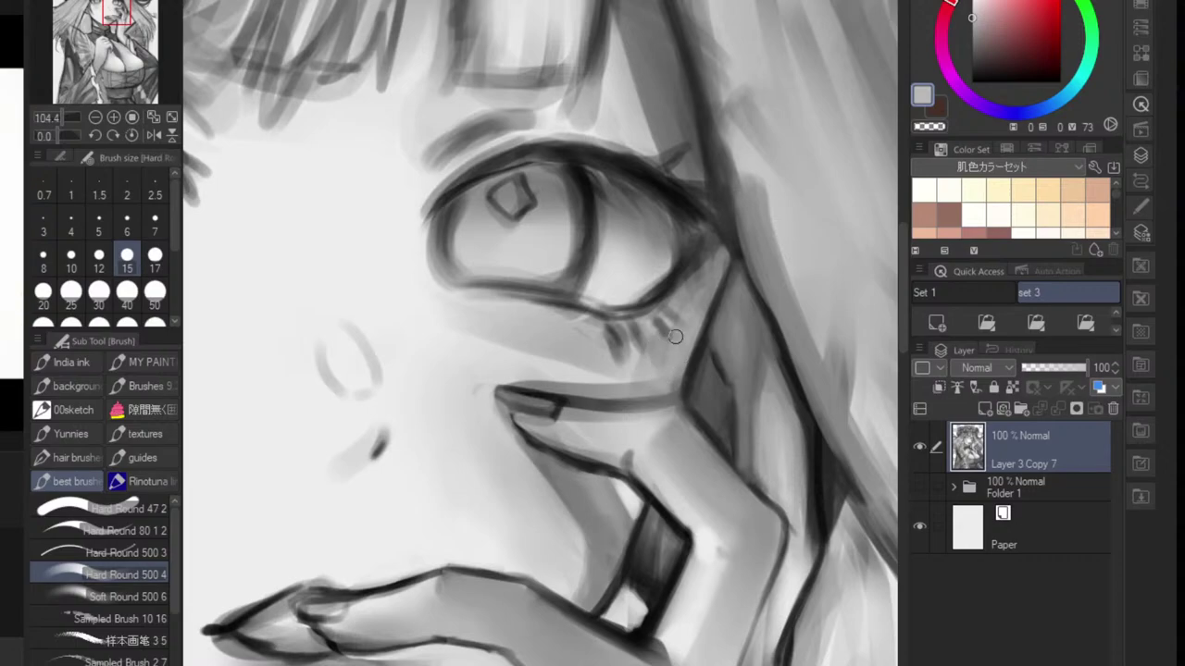
# - At brush size 30, lighten the hair strip right of the bangs and reshape the strand tip
pyautogui.scroll(-5, 676, 361)
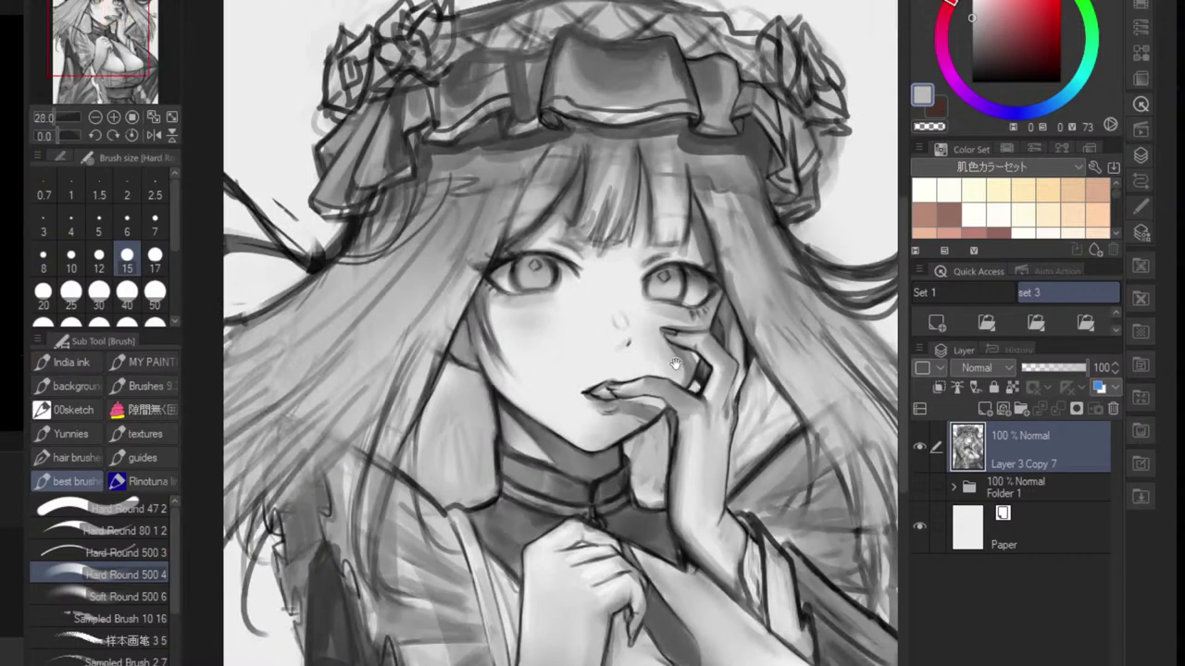
pyautogui.scroll(5, 676, 364)
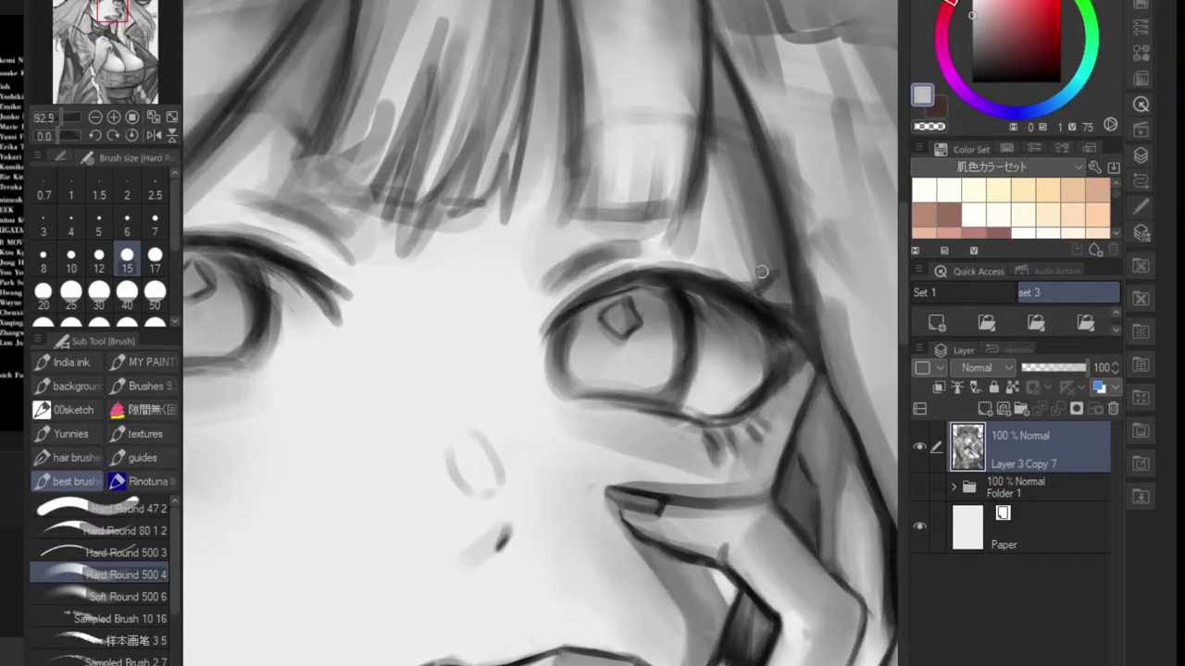
pyautogui.press(']')
pyautogui.press(']')
pyautogui.press(']')
pyautogui.press(']')
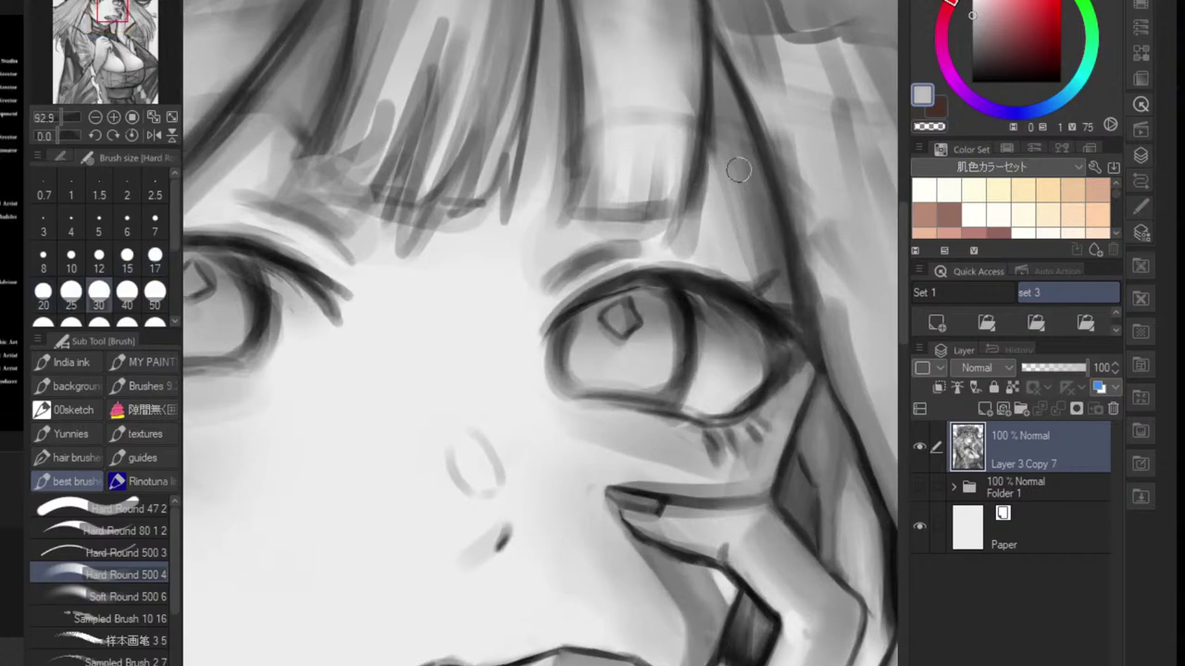
pyautogui.moveTo(737, 143); pyautogui.dragTo(762, 269)
pyautogui.keyDown('alt'); pyautogui.click(724, 98); pyautogui.keyUp('alt')
pyautogui.moveTo(717, 144); pyautogui.dragTo(698, 230)
pyautogui.moveTo(708, 168); pyautogui.dragTo(692, 243)
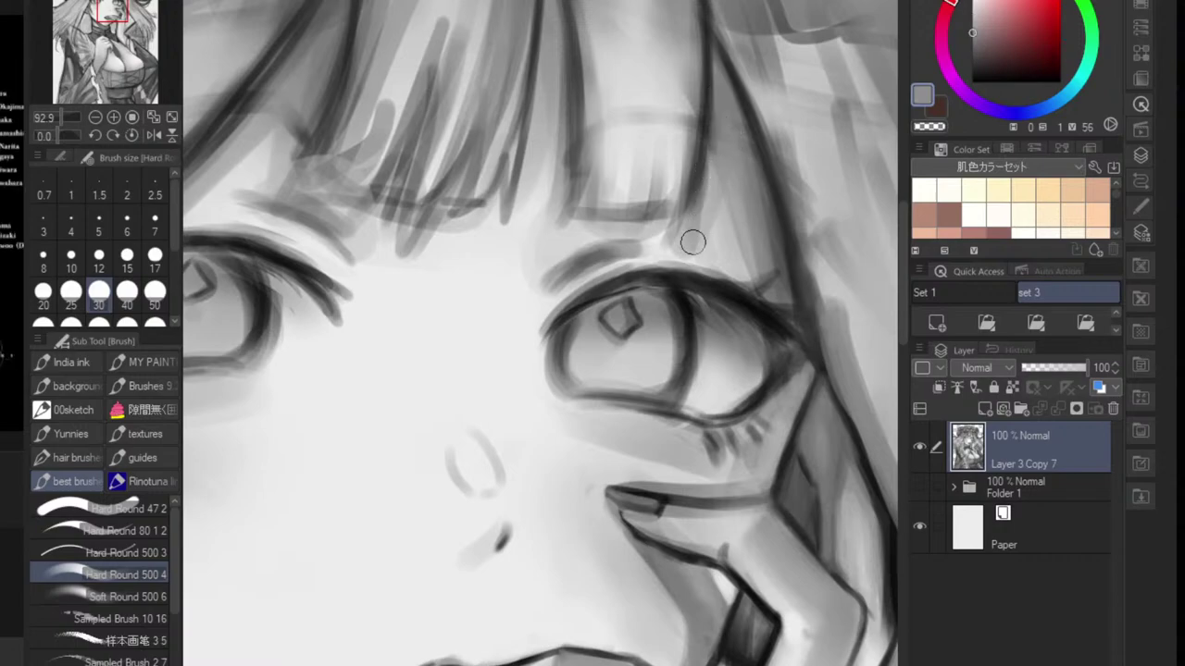
# - Lighten the left end of the eyebrow with sampled light greys
pyautogui.keyDown('alt'); pyautogui.click(688, 240); pyautogui.keyUp('alt')
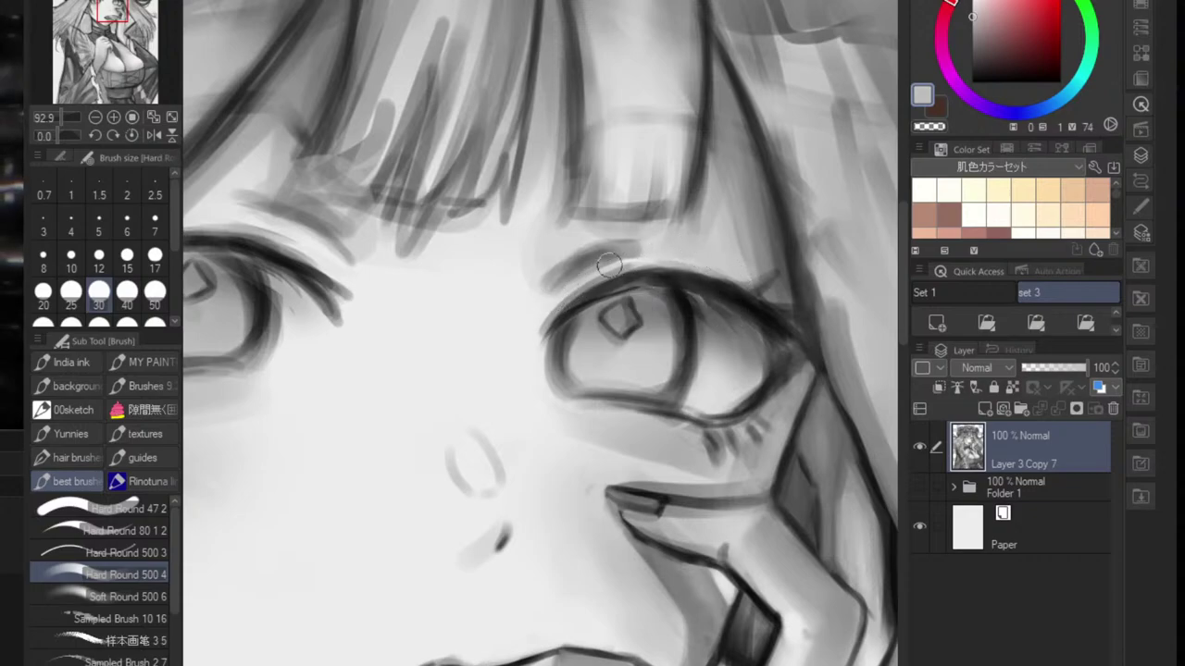
pyautogui.keyDown('alt'); pyautogui.click(535, 308); pyautogui.keyUp('alt')
pyautogui.keyDown('alt'); pyautogui.click(533, 313); pyautogui.keyUp('alt')
pyautogui.moveTo(546, 281)
pyautogui.mouseDown()
pyautogui.moveTo(558, 256)
pyautogui.moveTo(540, 265)
pyautogui.mouseUp()
pyautogui.keyDown('alt'); pyautogui.click(576, 246); pyautogui.keyUp('alt')
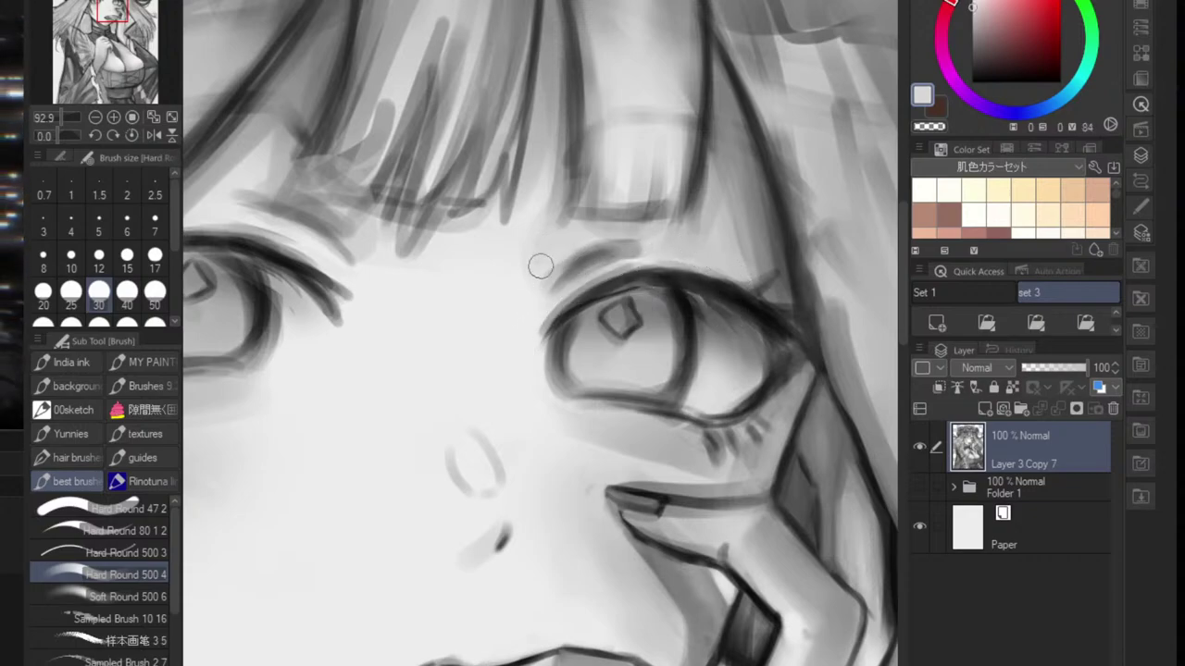
# - Soften the dark hair strand across the fringe with a sampled darker grey, then view the whole portrait
pyautogui.moveTo(616, 239); pyautogui.dragTo(673, 257)
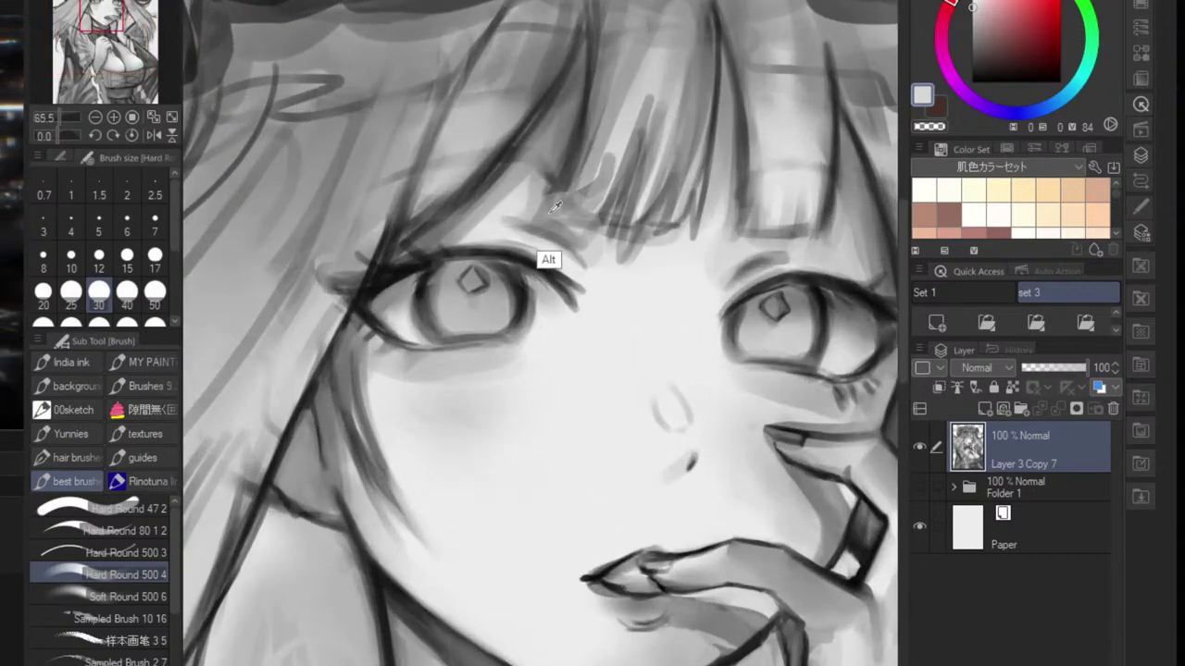
pyautogui.keyDown('alt'); pyautogui.click(559, 221); pyautogui.keyUp('alt')
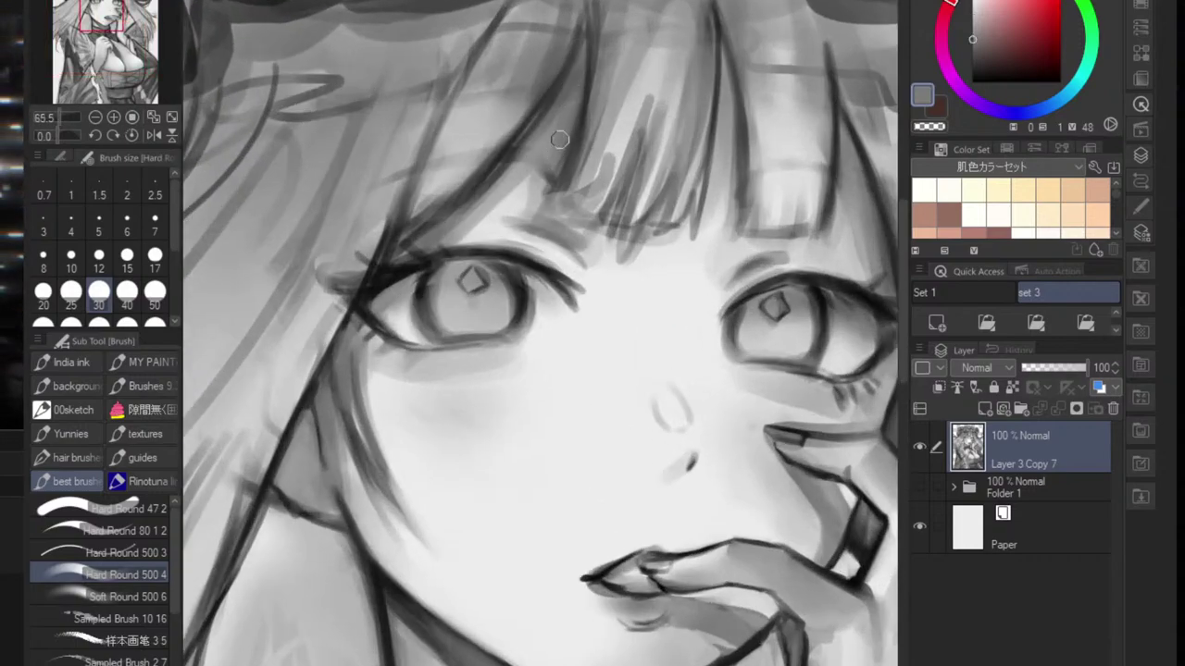
pyautogui.moveTo(581, 52); pyautogui.dragTo(495, 166)
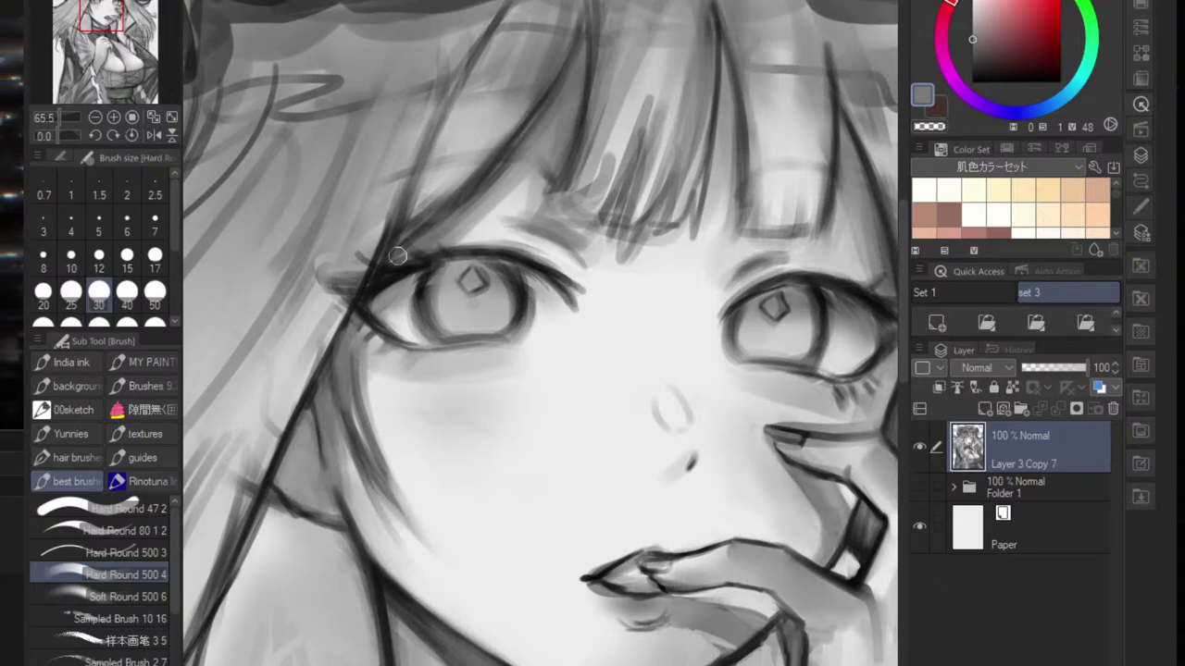
pyautogui.scroll(-5, 492, 254)
pyautogui.moveTo(691, 238); pyautogui.dragTo(700, 316)
pyautogui.scroll(3, 597, 241)
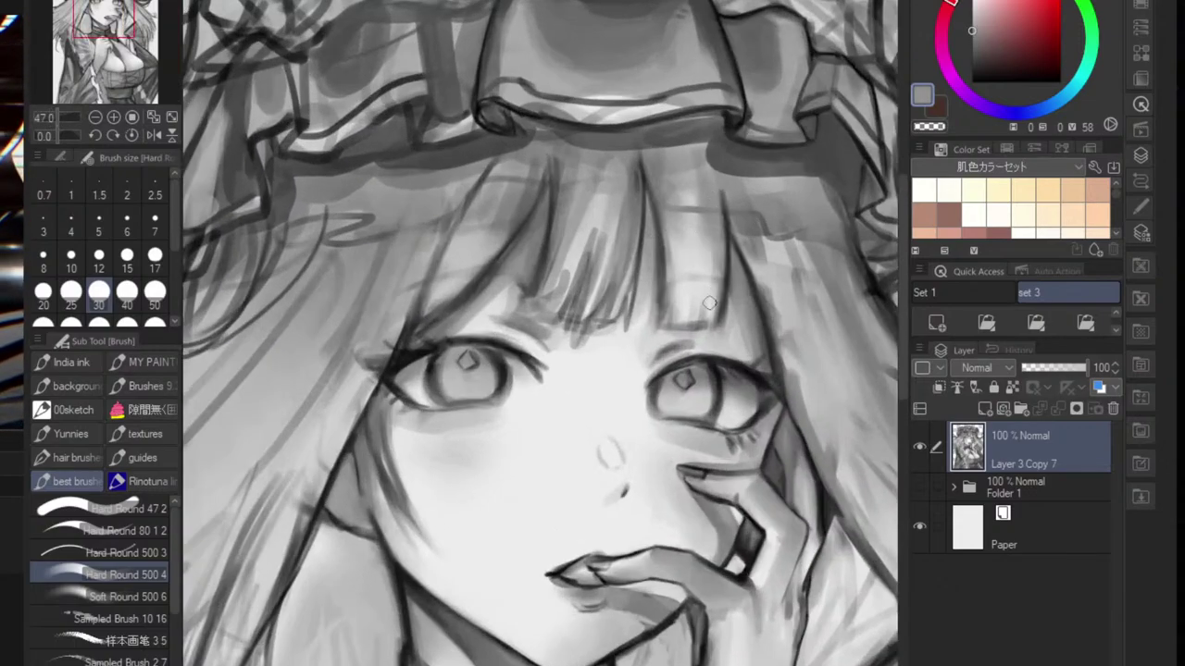
pyautogui.scroll(-3, 711, 361)
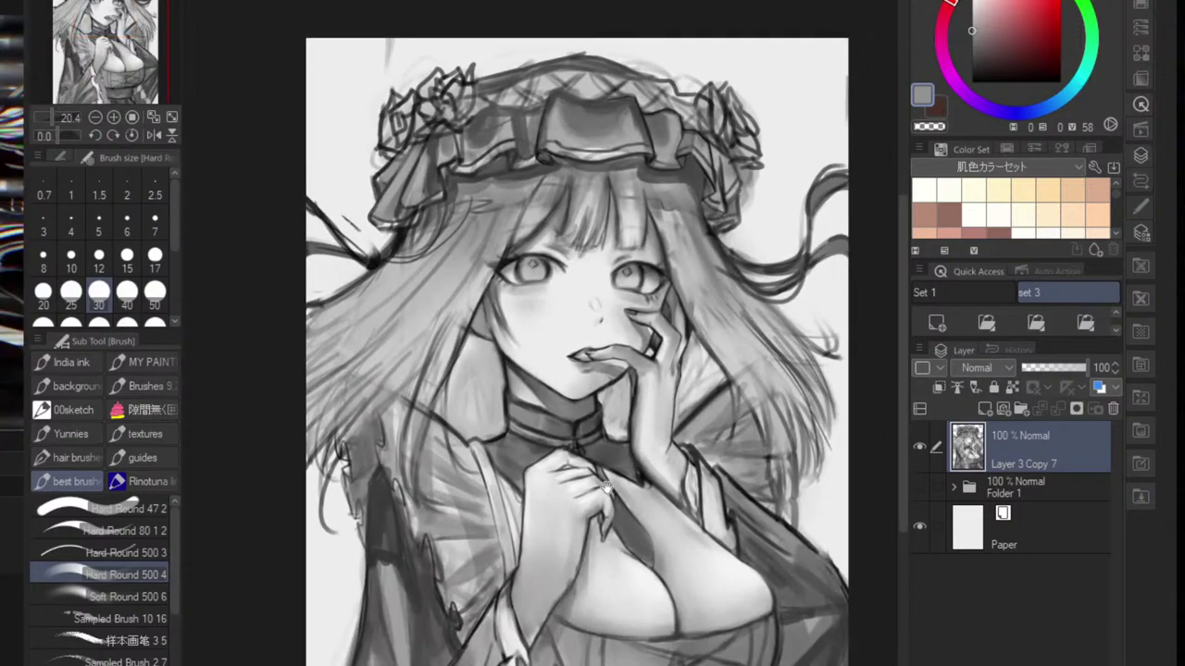
# - Thin the dark line under the collar and shade beneath its right side
pyautogui.scroll(4, 606, 488)
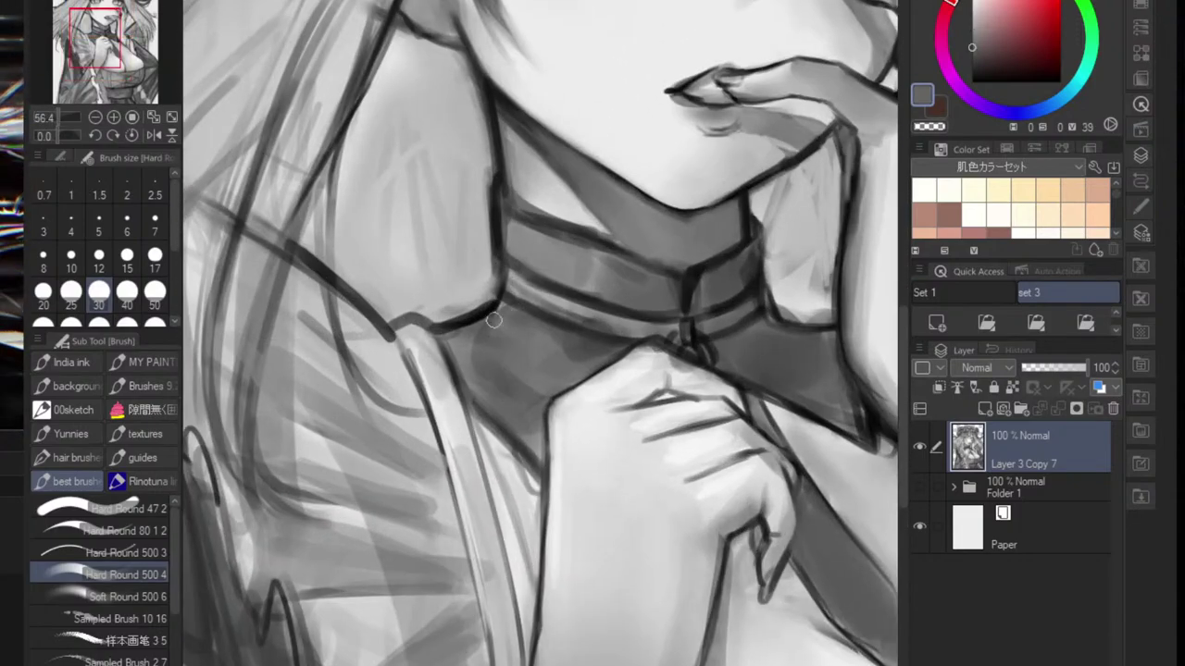
pyautogui.moveTo(491, 318)
pyautogui.mouseDown()
pyautogui.moveTo(452, 338)
pyautogui.moveTo(454, 350)
pyautogui.mouseUp()
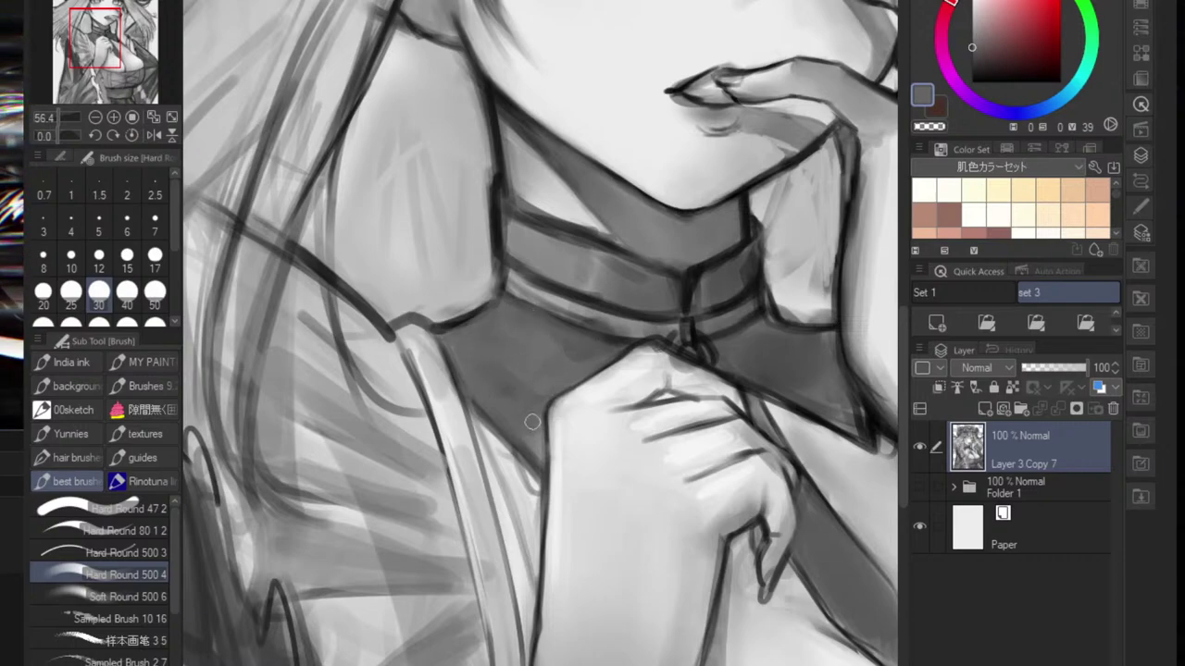
pyautogui.moveTo(546, 422); pyautogui.dragTo(551, 457)
pyautogui.keyDown('alt'); pyautogui.click(779, 349); pyautogui.keyUp('alt')
pyautogui.moveTo(756, 331); pyautogui.dragTo(728, 320)
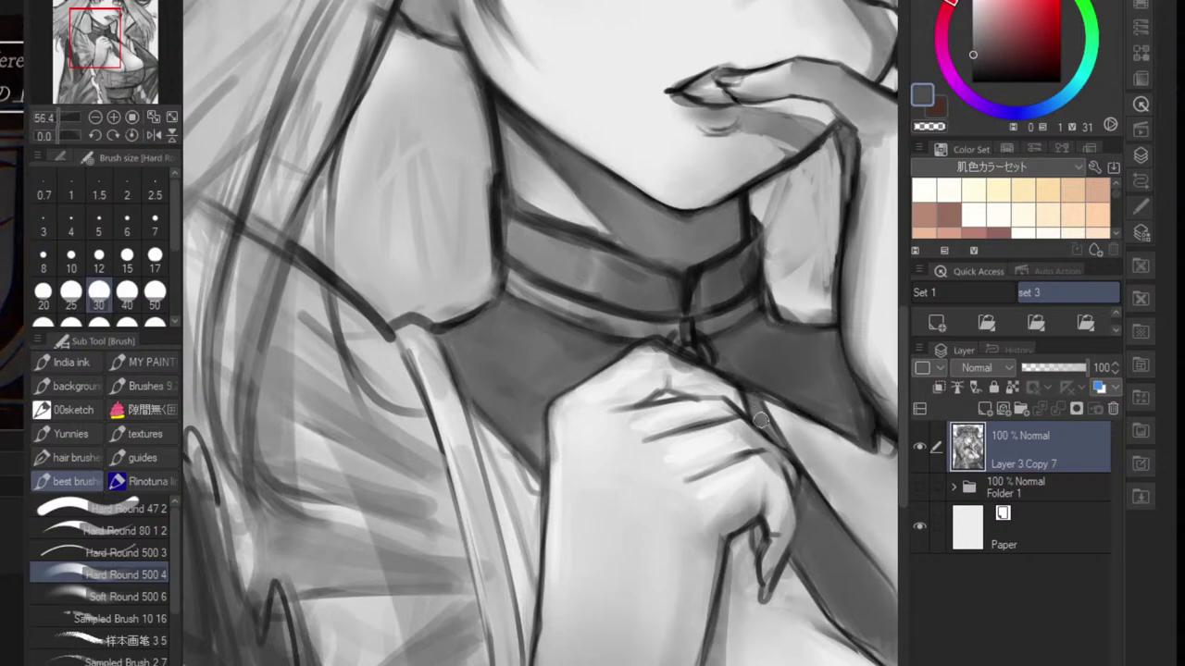
# - Tilt the canvas about 23 degrees and shade the knuckles beside the collar at sizes 50 and 30
pyautogui.press('[')
pyautogui.press('[')
pyautogui.press('[')
pyautogui.press('[')
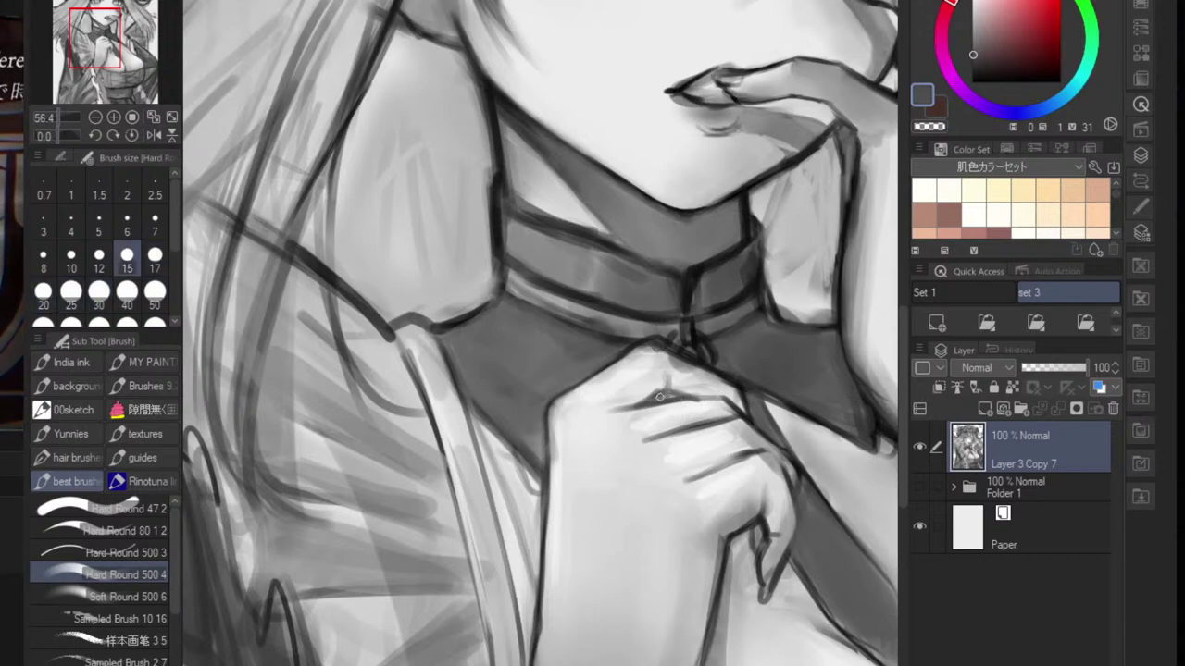
pyautogui.scroll(-4, 664, 381)
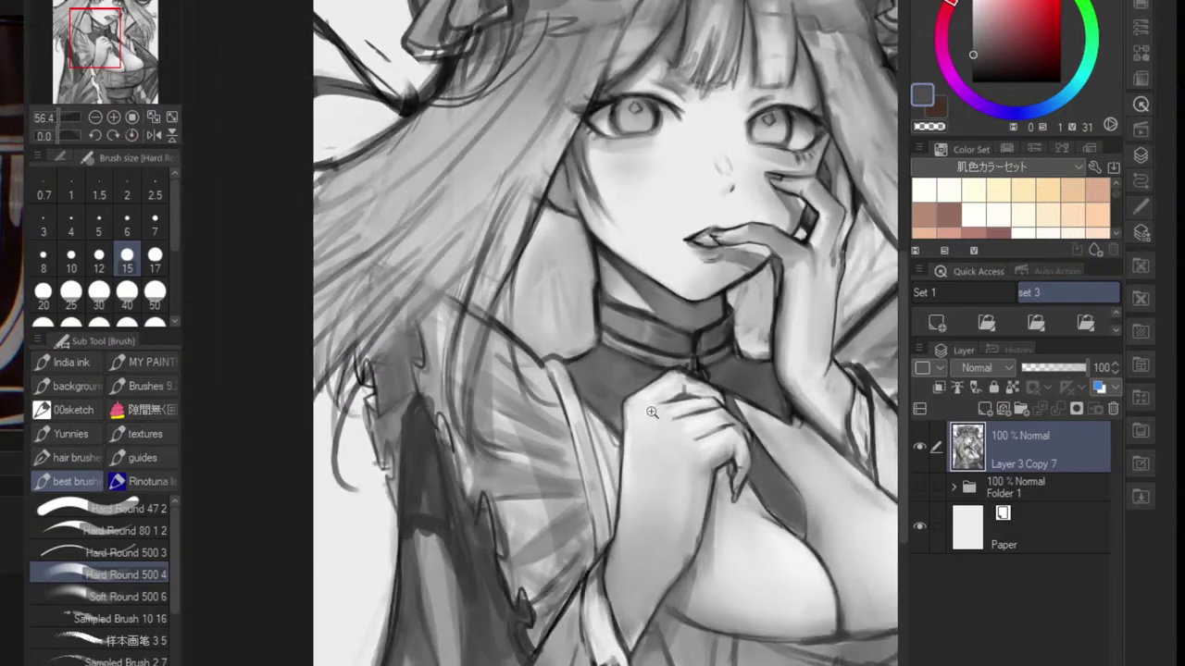
pyautogui.scroll(1, 676, 398)
pyautogui.hotkey('shift', 'space')
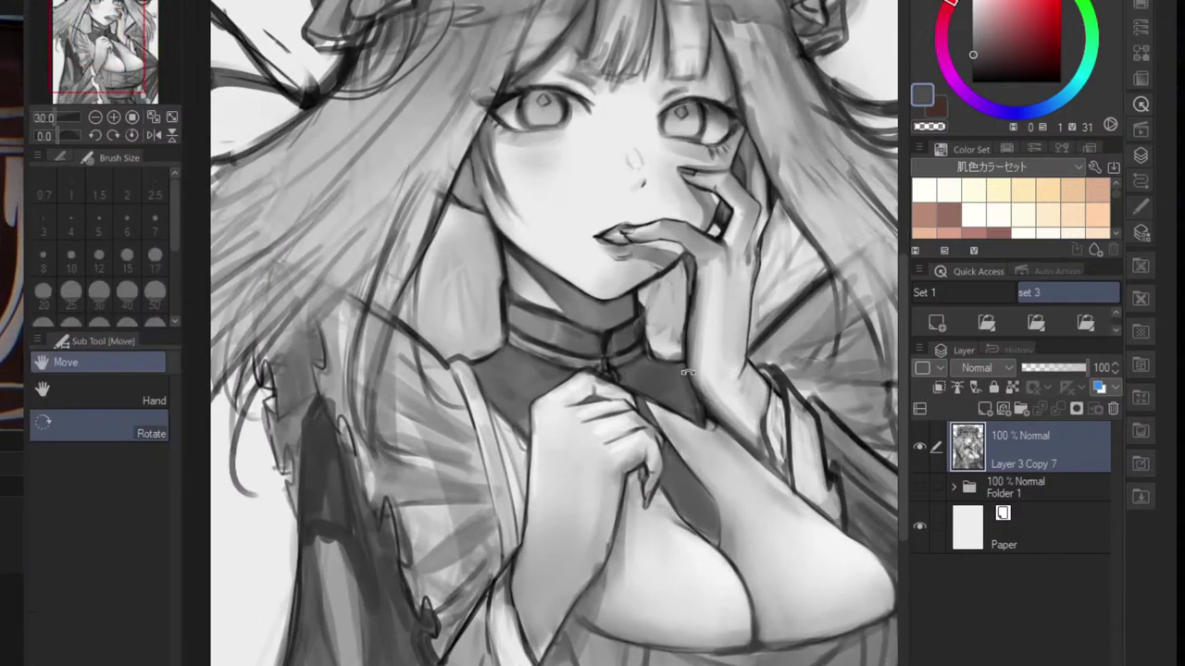
pyautogui.moveTo(688, 375); pyautogui.dragTo(662, 426)
pyautogui.hotkey('ctrl', 'space')
pyautogui.moveTo(583, 456); pyautogui.dragTo(609, 462)
pyautogui.scroll(2, 610, 463)
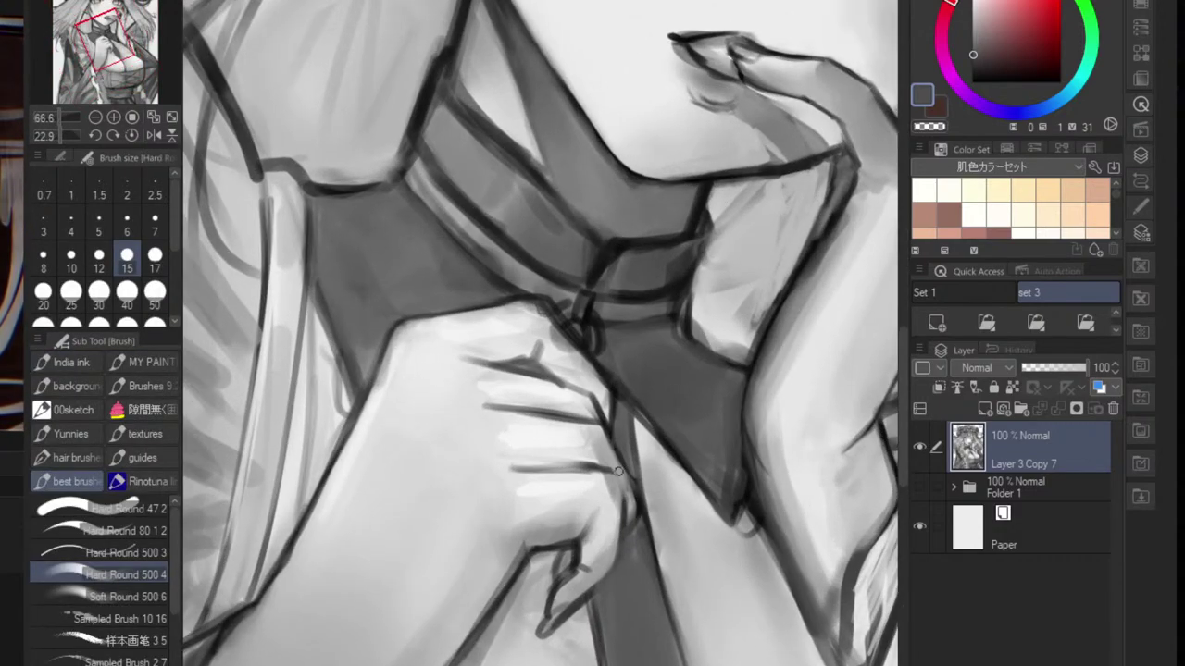
pyautogui.press(']')
pyautogui.press(']')
pyautogui.press(']')
pyautogui.press(']')
pyautogui.press(']')
pyautogui.press(']')
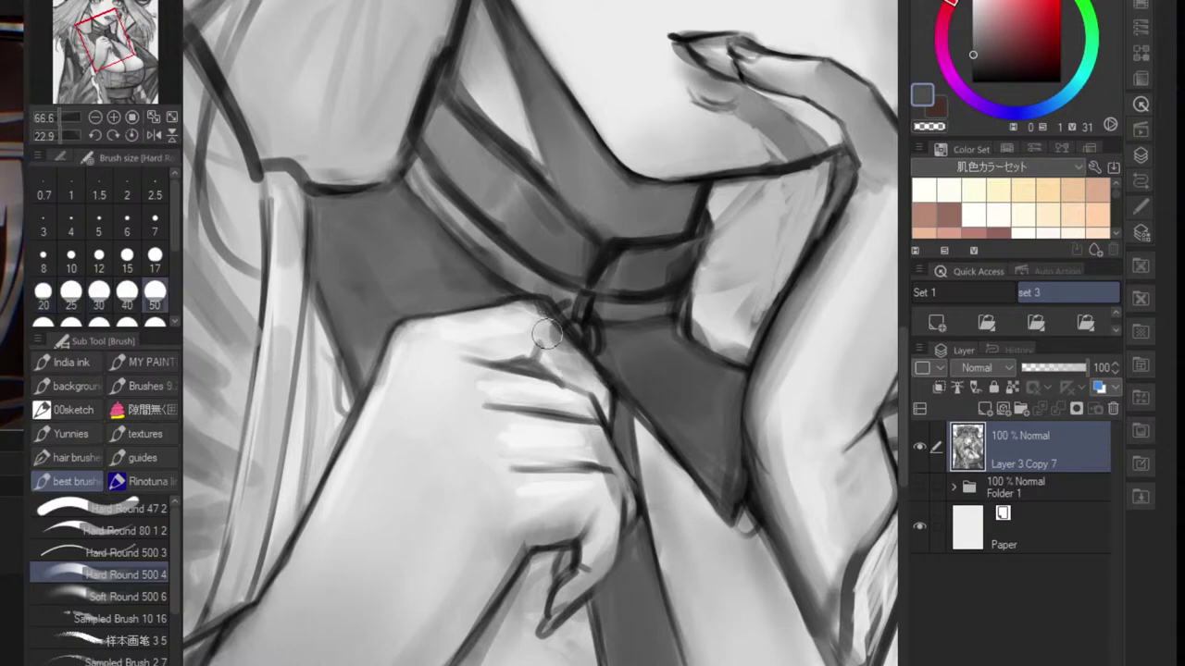
pyautogui.moveTo(549, 349); pyautogui.dragTo(576, 367)
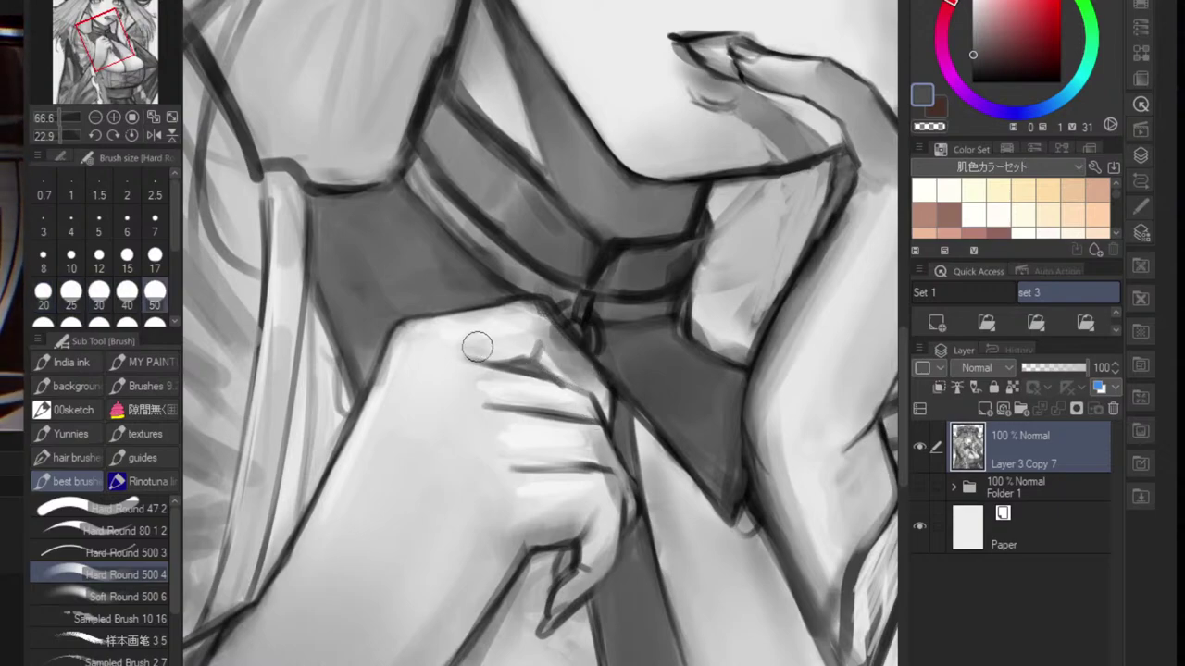
pyautogui.press('[')
pyautogui.press('[')
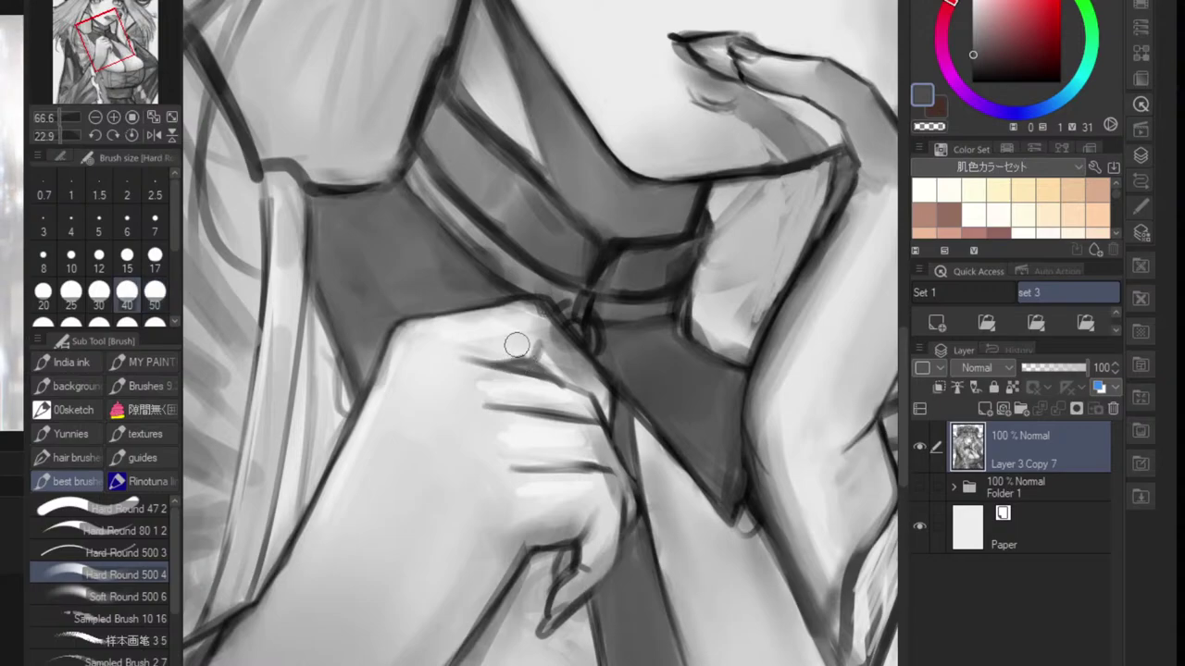
pyautogui.moveTo(505, 348)
pyautogui.mouseDown()
pyautogui.moveTo(477, 353)
pyautogui.moveTo(505, 357)
pyautogui.moveTo(517, 353)
pyautogui.moveTo(478, 353)
pyautogui.moveTo(528, 337)
pyautogui.moveTo(527, 354)
pyautogui.moveTo(506, 360)
pyautogui.moveTo(520, 358)
pyautogui.moveTo(552, 379)
pyautogui.mouseUp()
# - Straighten the canvas, darken the knuckle and finger edges, and brighten the hand's lower edge
pyautogui.hotkey('ctrl', '@')
pyautogui.scroll(2, 556, 384)
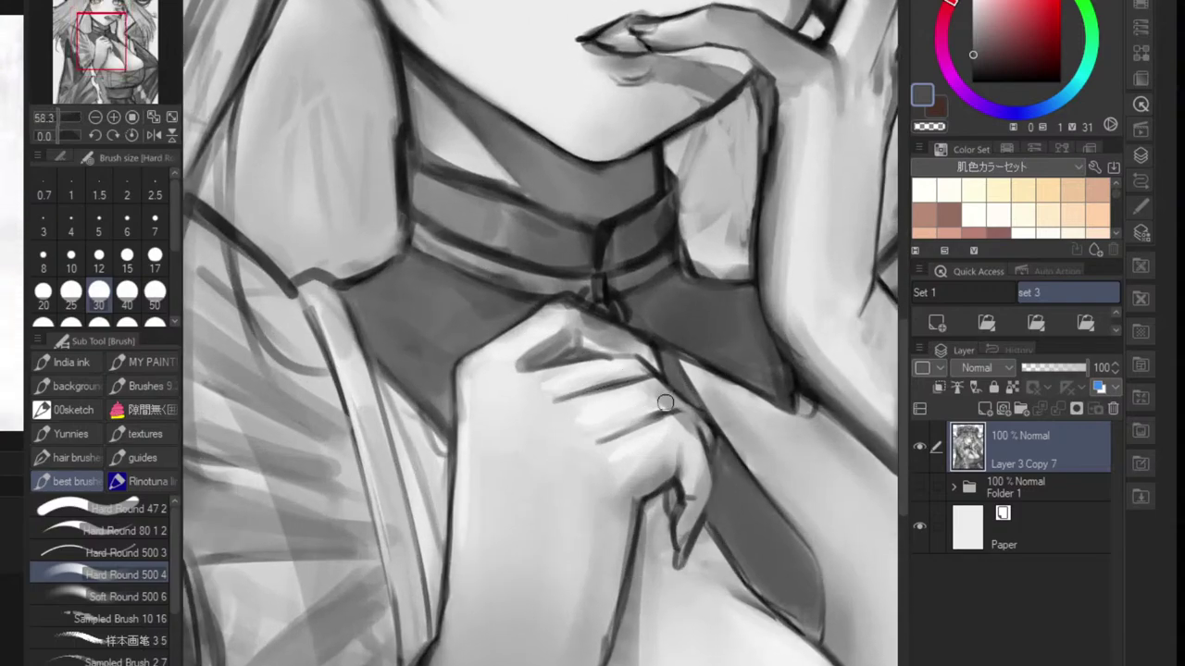
pyautogui.moveTo(666, 403); pyautogui.dragTo(656, 387)
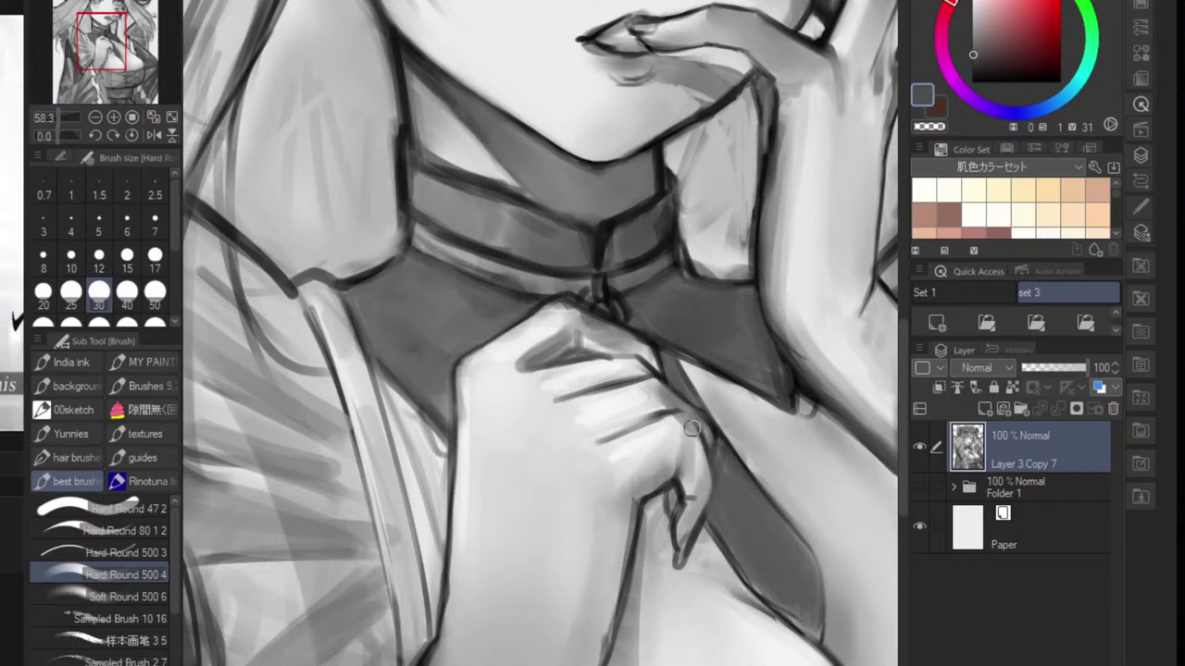
pyautogui.moveTo(693, 432)
pyautogui.mouseDown()
pyautogui.moveTo(702, 495)
pyautogui.moveTo(593, 520)
pyautogui.mouseUp()
pyautogui.moveTo(672, 493); pyautogui.dragTo(786, 494)
pyautogui.keyDown('alt'); pyautogui.click(615, 498); pyautogui.keyUp('alt')
pyautogui.keyDown('alt'); pyautogui.click(618, 493); pyautogui.keyUp('alt')
pyautogui.moveTo(618, 493); pyautogui.dragTo(618, 585)
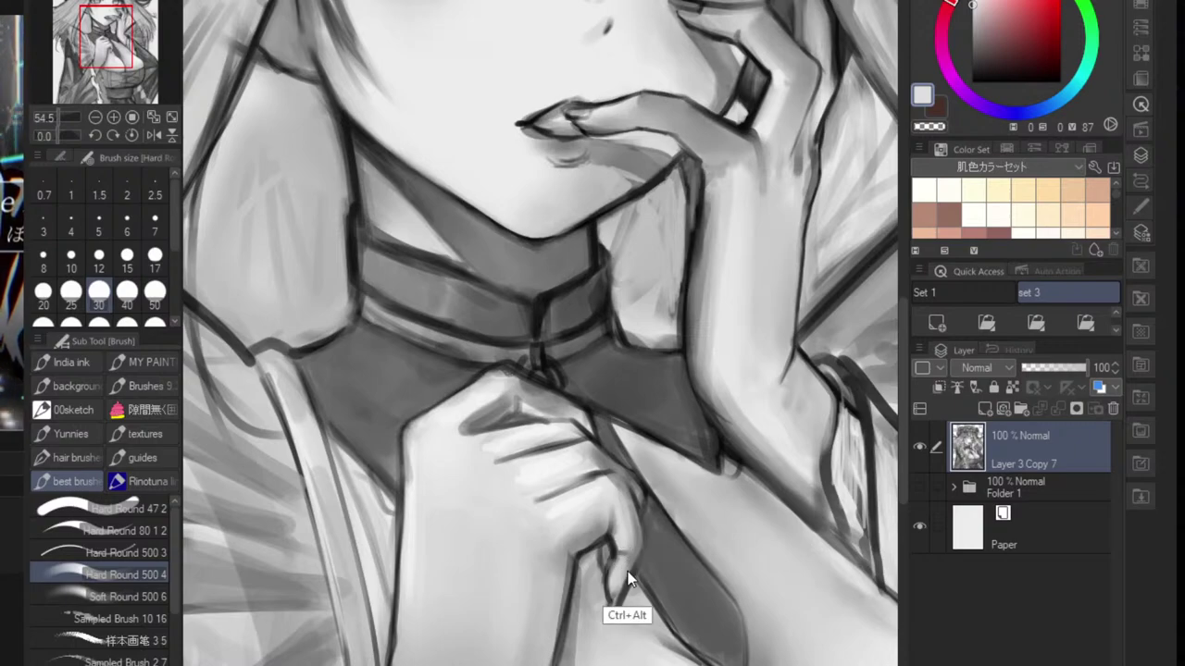
pyautogui.scroll(3, 628, 579)
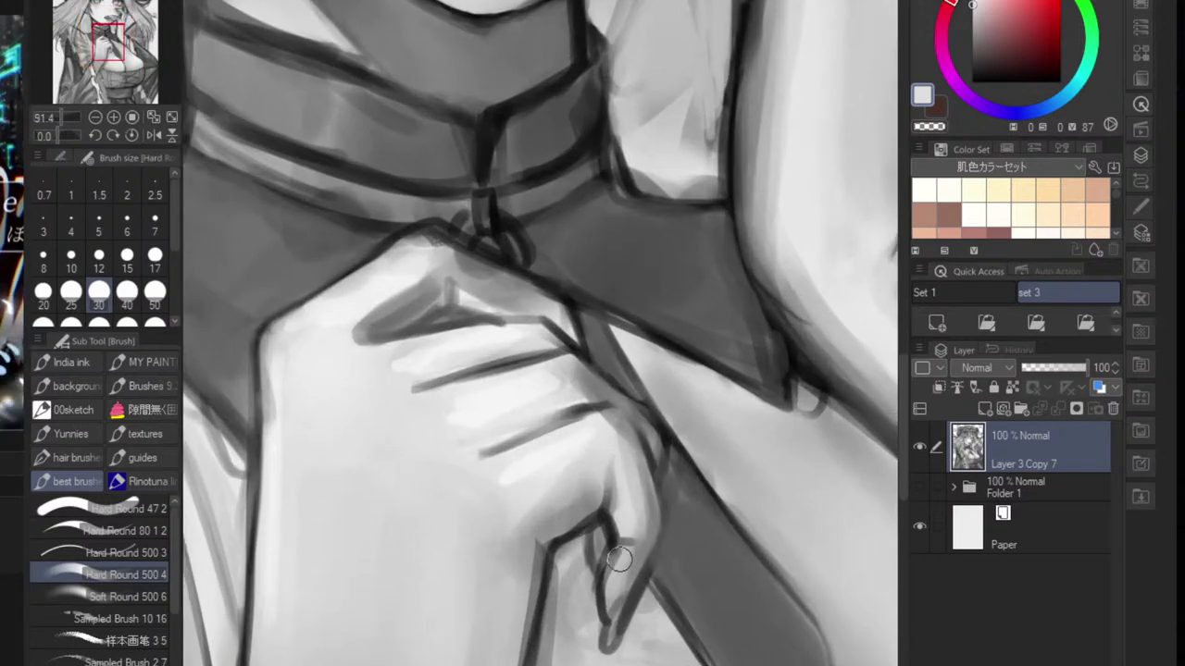
# - Brighten the little fingertip and soften the dark finger line's edge at size 15
pyautogui.moveTo(619, 559); pyautogui.dragTo(610, 635)
pyautogui.keyDown('alt'); pyautogui.click(615, 579); pyautogui.keyUp('alt')
pyautogui.press('[')
pyautogui.press('[')
pyautogui.press('[')
pyautogui.press('[')
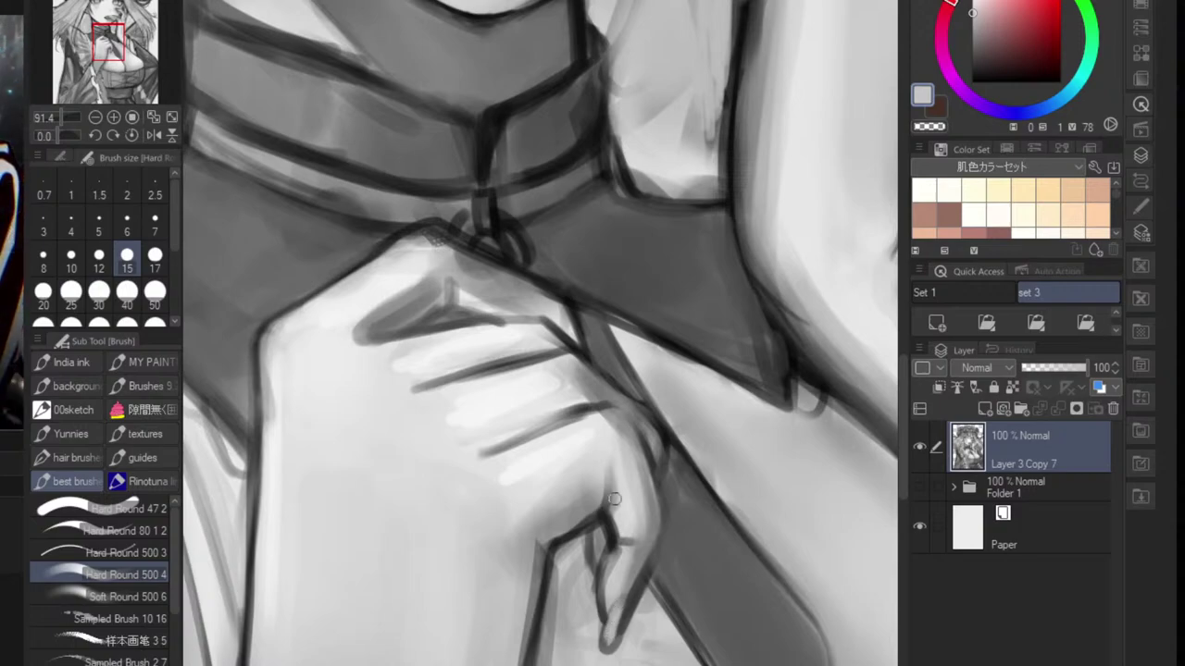
pyautogui.keyDown('alt'); pyautogui.click(602, 539); pyautogui.keyUp('alt')
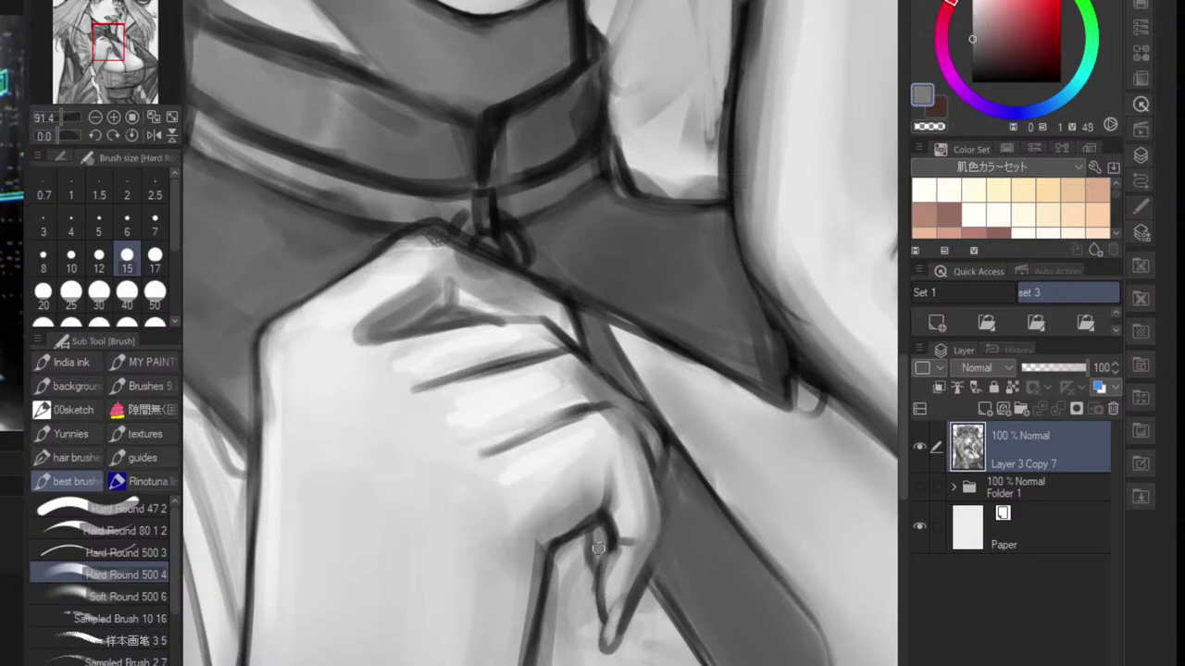
pyautogui.keyDown('alt'); pyautogui.click(600, 515); pyautogui.keyUp('alt')
pyautogui.keyDown('alt'); pyautogui.click(568, 532); pyautogui.keyUp('alt')
pyautogui.moveTo(553, 537); pyautogui.dragTo(589, 514)
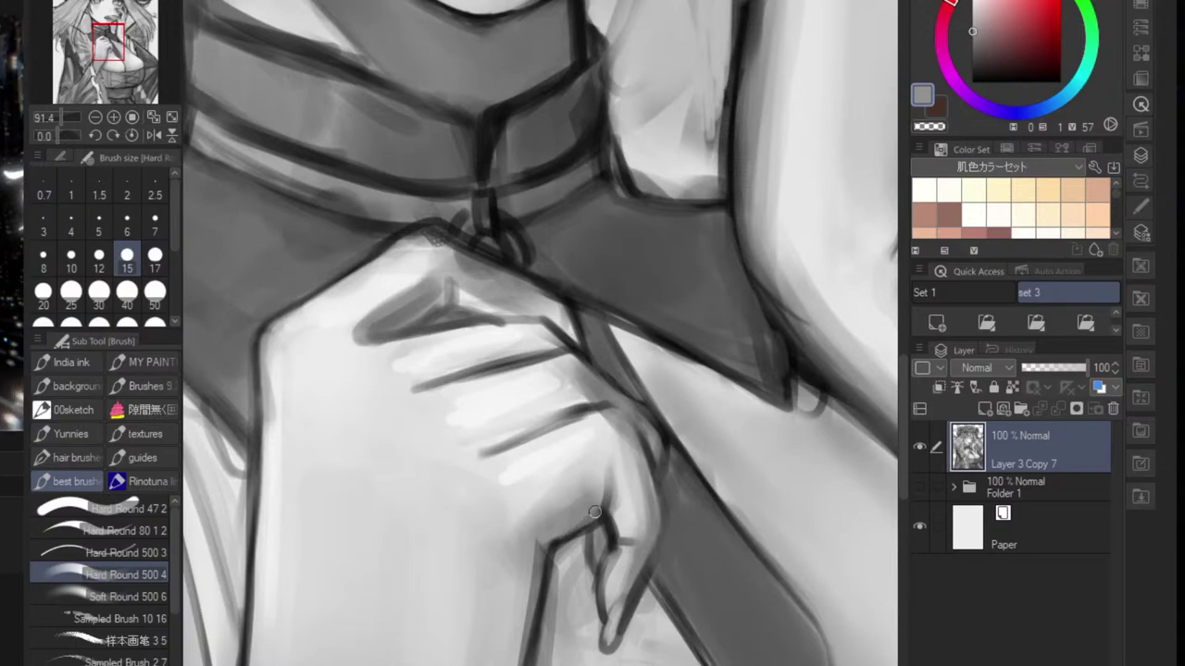
# - Deepen the finger crease and darken the finger's right edge at size 12
pyautogui.keyDown('alt'); pyautogui.click(617, 540); pyautogui.keyUp('alt')
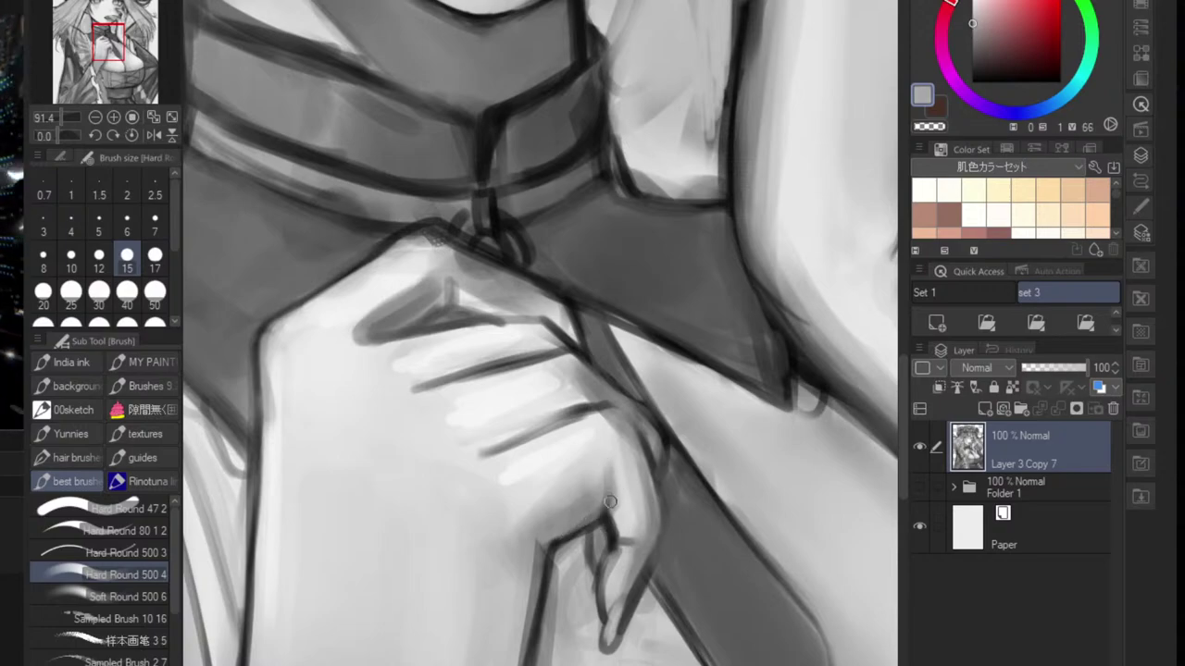
pyautogui.keyDown('alt'); pyautogui.click(625, 553); pyautogui.keyUp('alt')
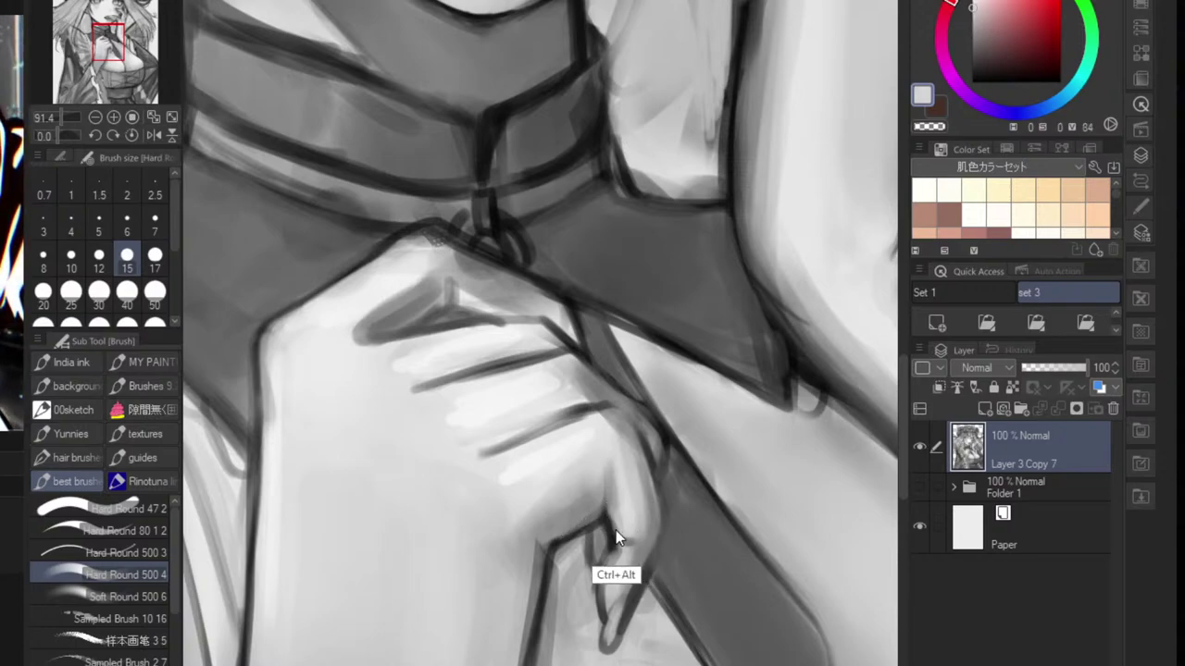
pyautogui.keyDown('alt'); pyautogui.click(611, 527); pyautogui.keyUp('alt')
pyautogui.moveTo(628, 542); pyautogui.dragTo(633, 543)
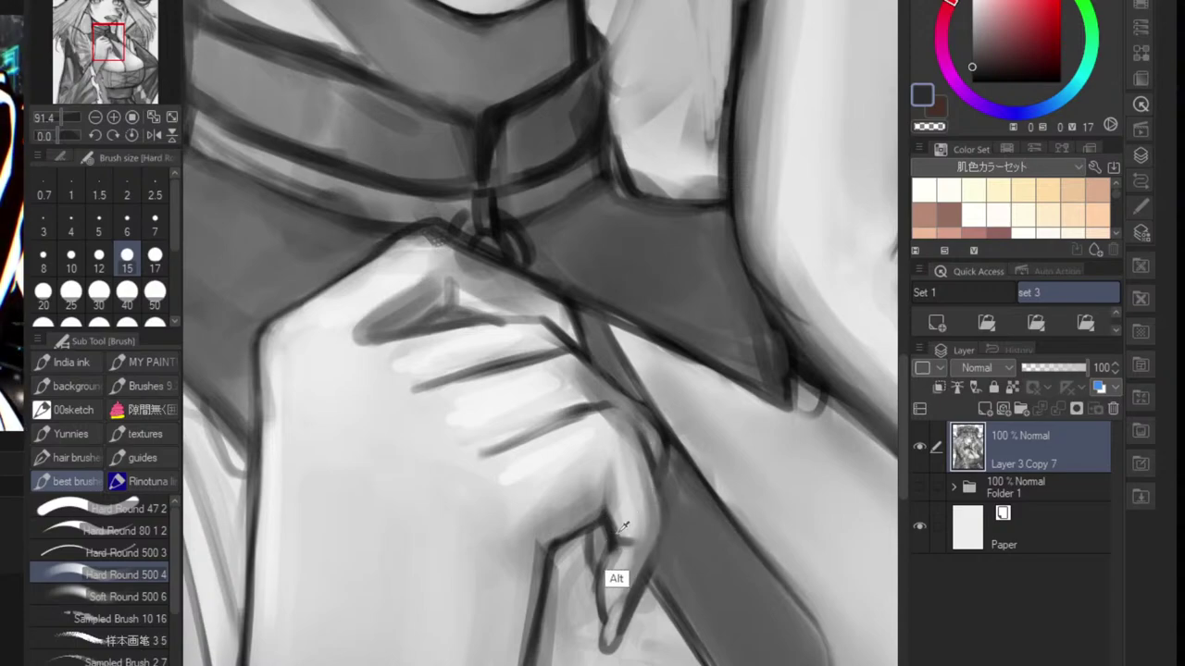
pyautogui.keyDown('alt'); pyautogui.click(615, 528); pyautogui.keyUp('alt')
pyautogui.press('[')
pyautogui.press('[')
pyautogui.press('[')
pyautogui.press('[')
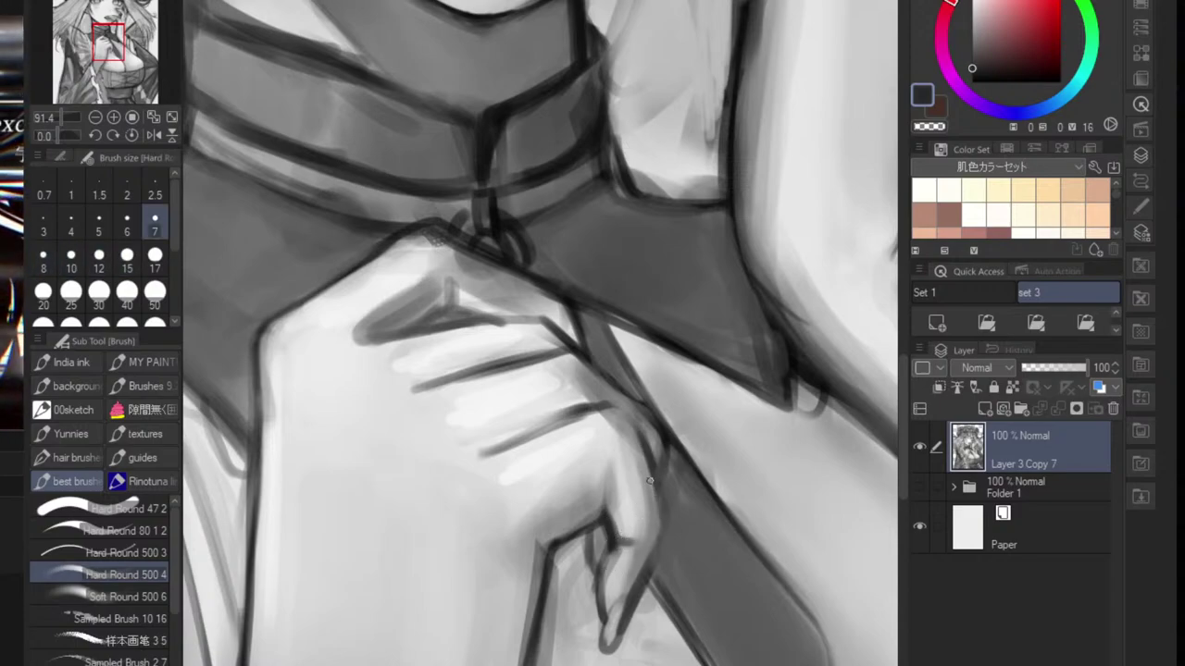
pyautogui.moveTo(637, 438)
pyautogui.mouseDown()
pyautogui.moveTo(659, 530)
pyautogui.moveTo(645, 558)
pyautogui.mouseUp()
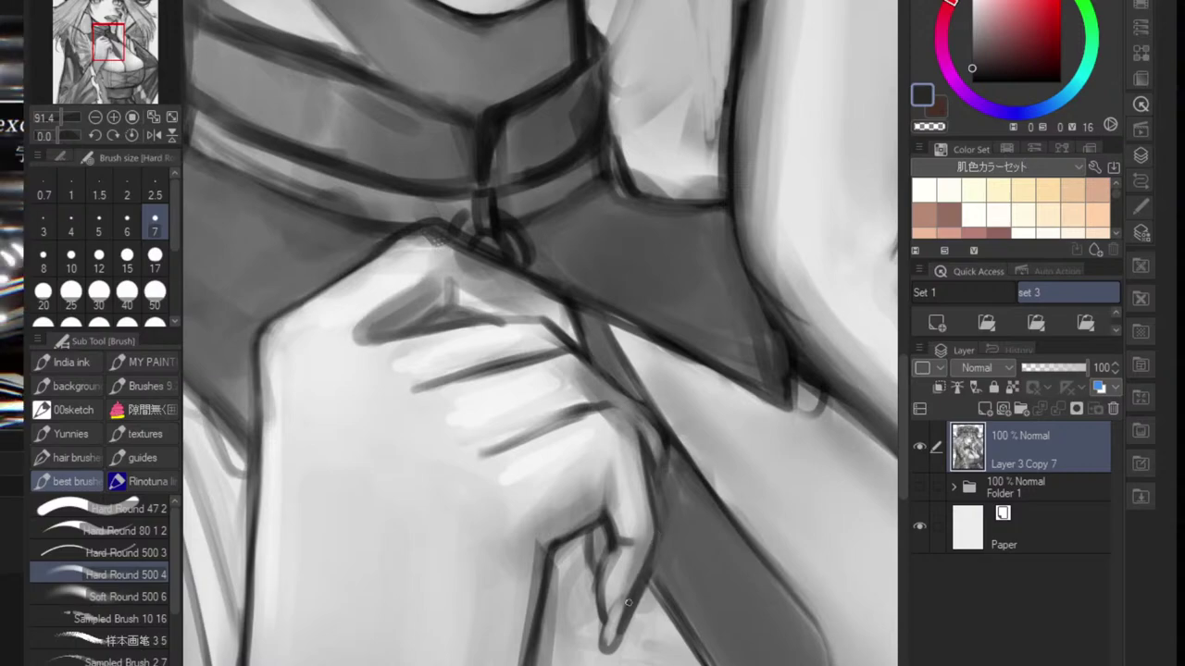
# - Draw a near-black knuckle line, redoing its overlong end
pyautogui.keyDown('alt'); pyautogui.click(645, 536); pyautogui.keyUp('alt')
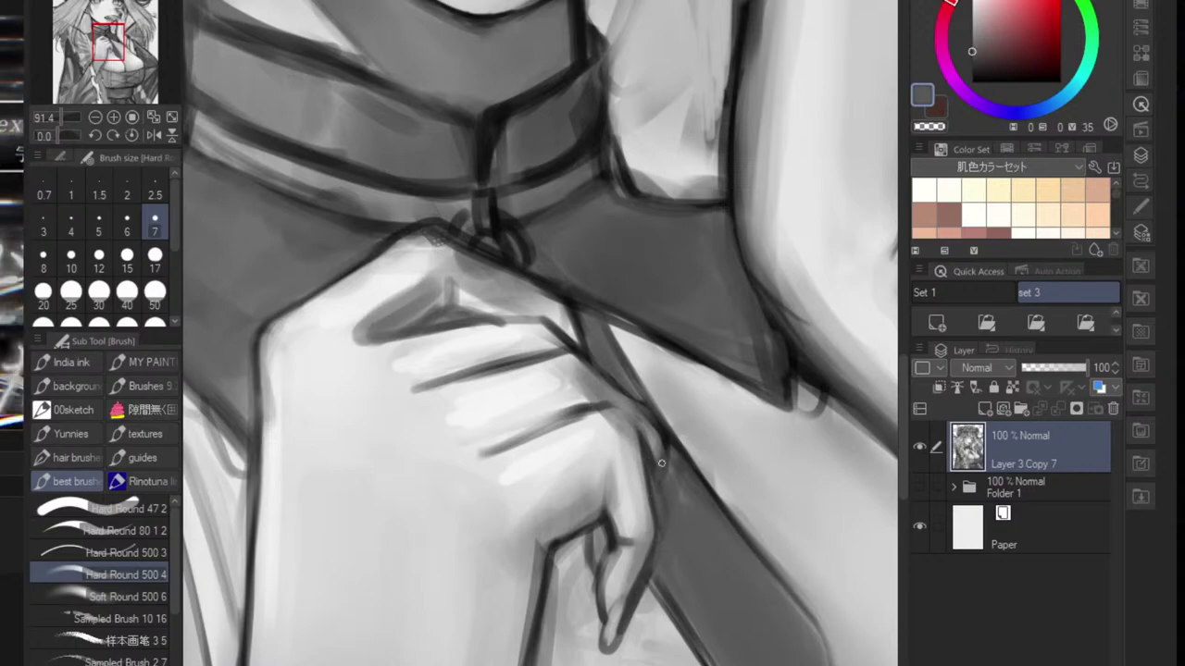
pyautogui.keyDown('alt'); pyautogui.click(665, 435); pyautogui.keyUp('alt')
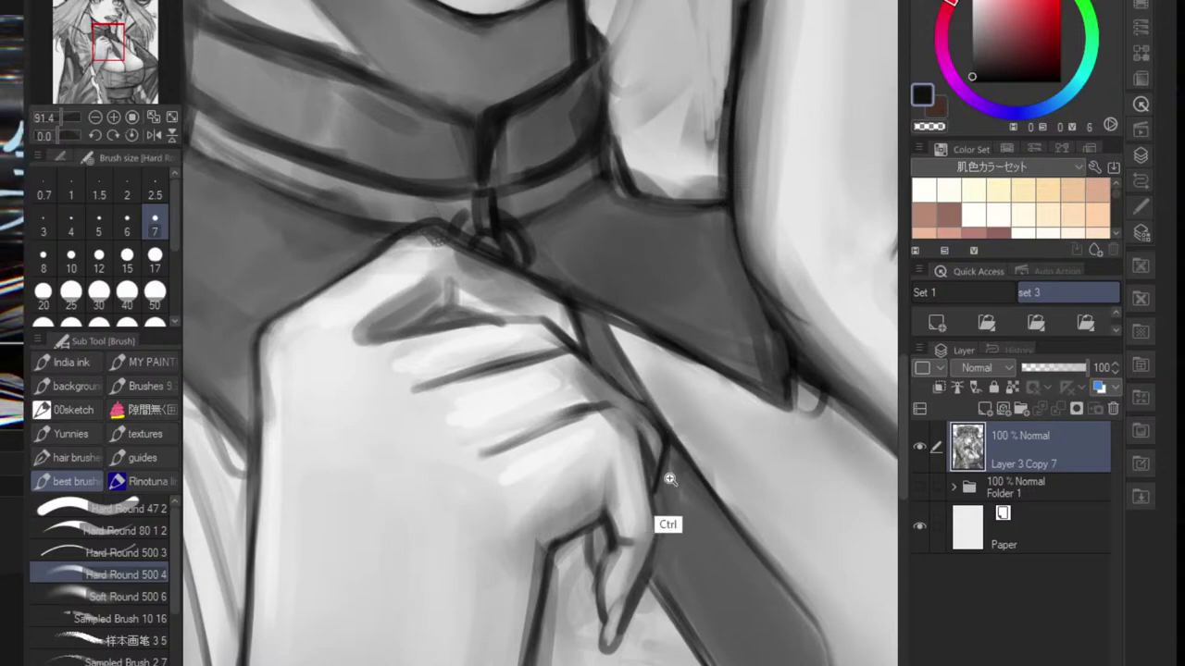
pyautogui.moveTo(670, 478); pyautogui.dragTo(644, 494)
pyautogui.scroll(3, 620, 491)
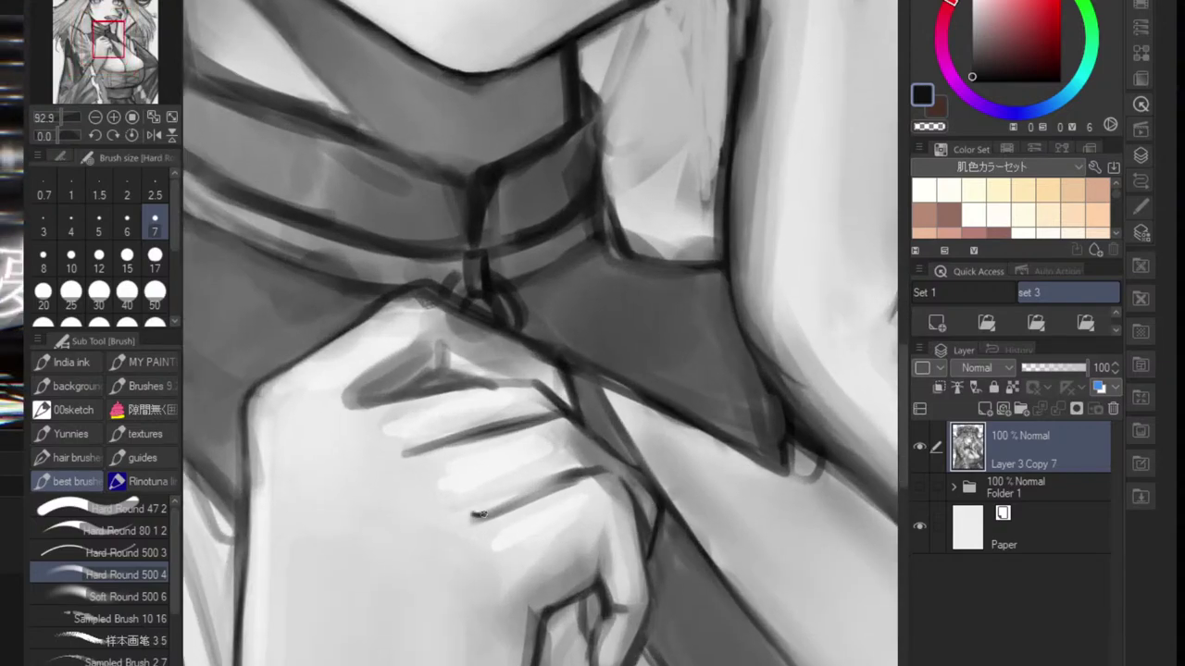
pyautogui.moveTo(490, 510); pyautogui.dragTo(603, 479)
pyautogui.hotkey('ctrl', 'z')
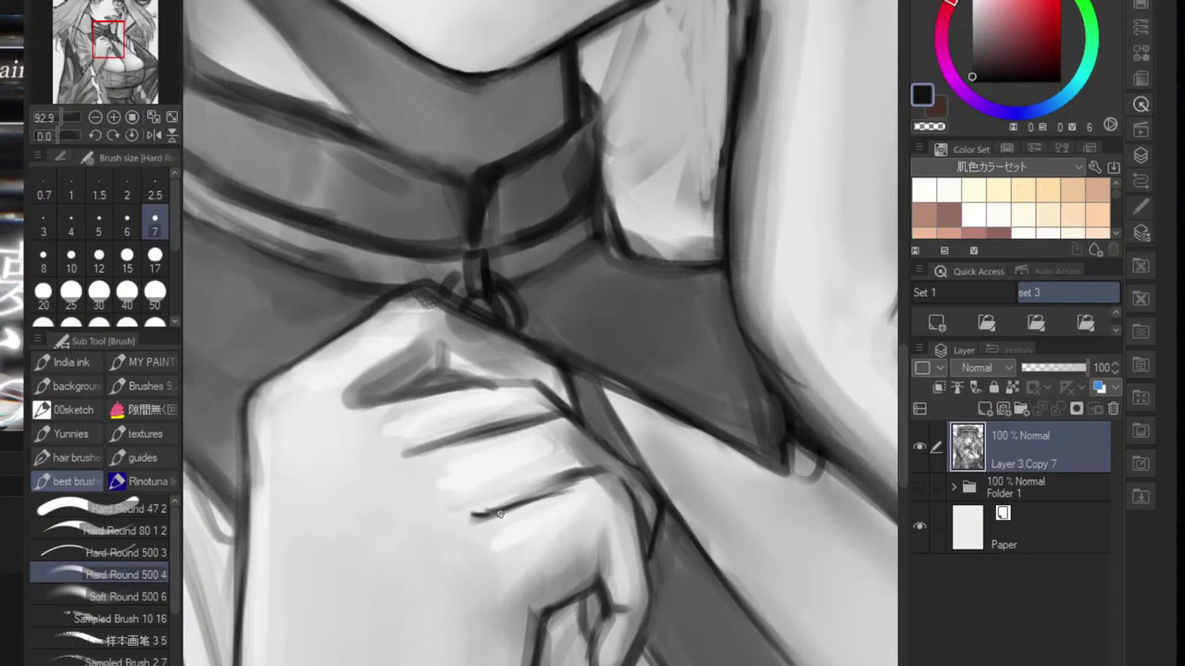
pyautogui.moveTo(487, 514); pyautogui.dragTo(597, 479)
pyautogui.scroll(-3, 611, 496)
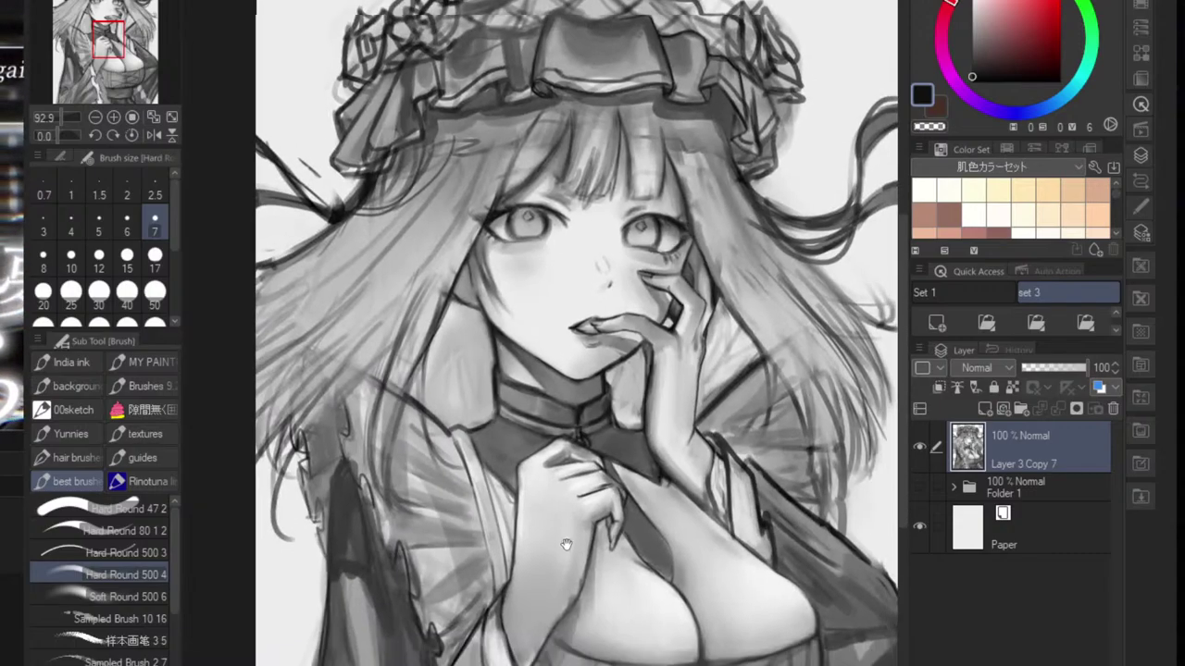
pyautogui.scroll(4, 579, 529)
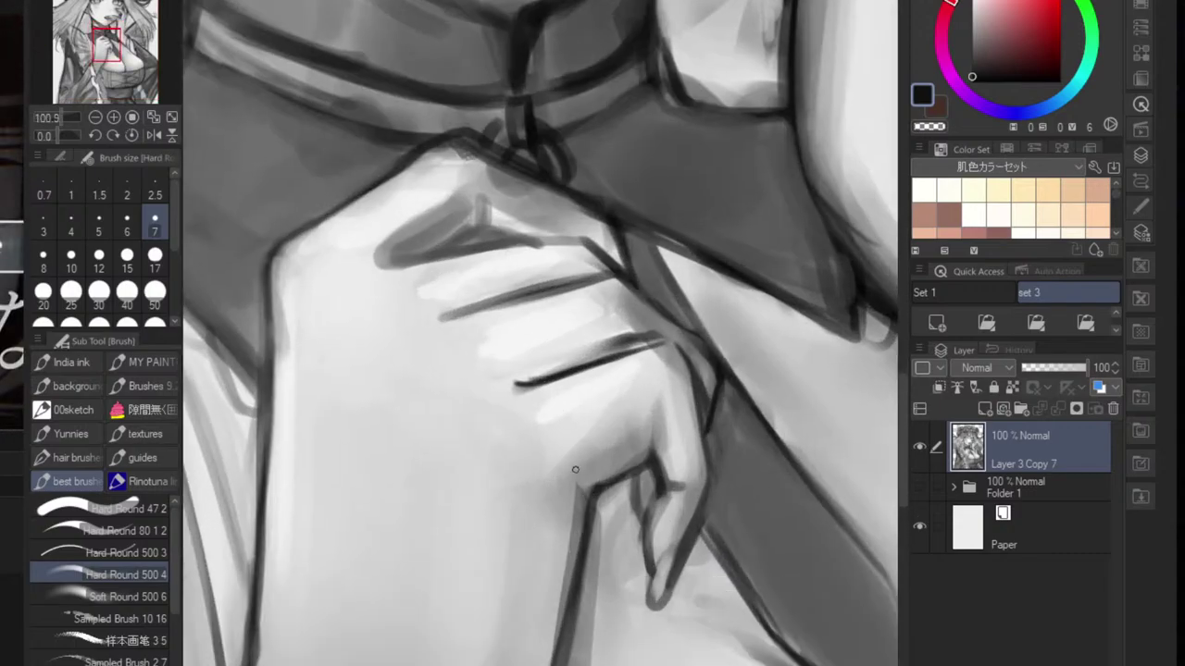
# - Draw a dark line along the finger's top edge and review the whole figure
pyautogui.moveTo(586, 469); pyautogui.dragTo(649, 441)
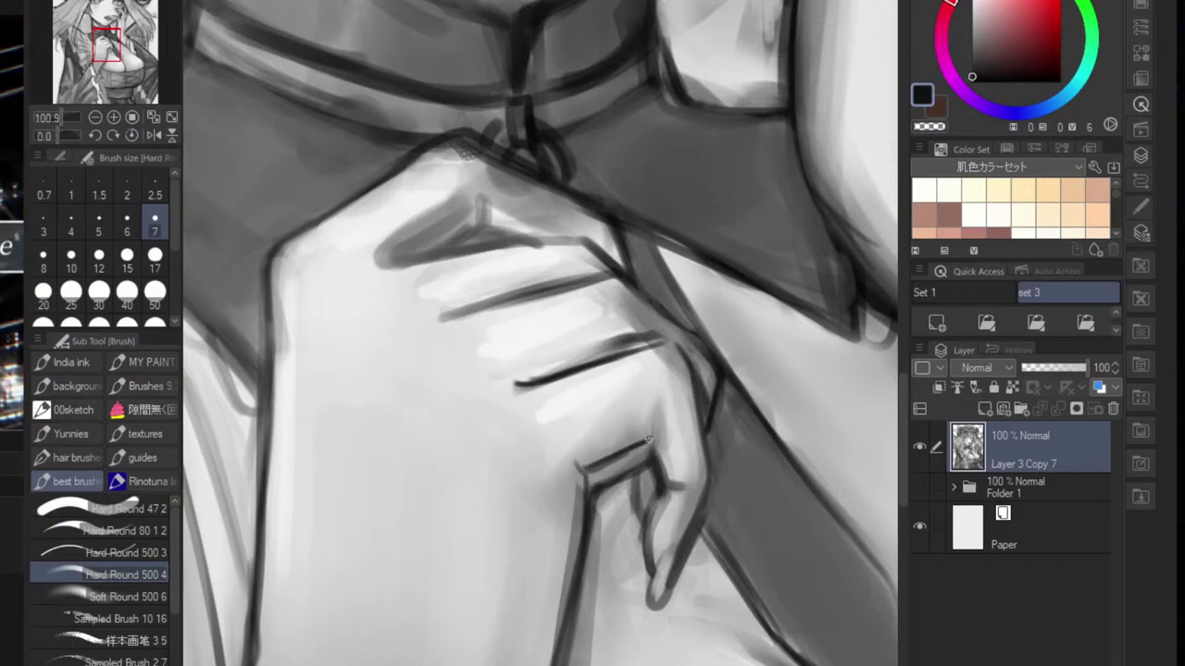
pyautogui.scroll(-3, 649, 443)
pyautogui.scroll(4, 602, 486)
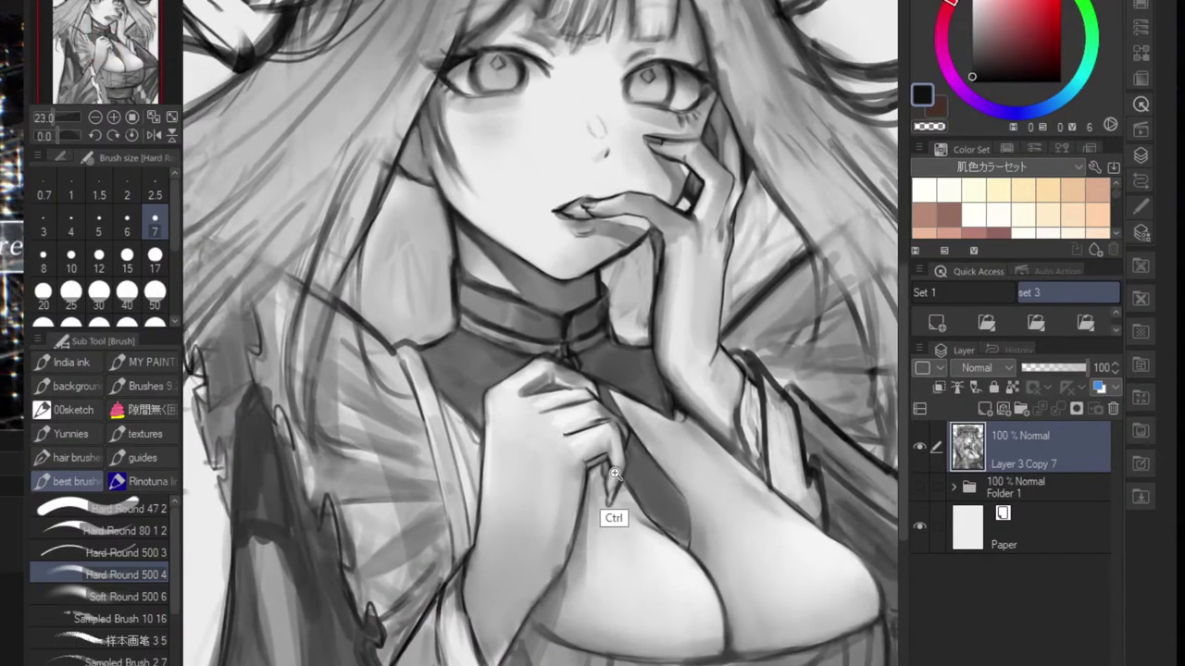
pyautogui.scroll(2, 658, 463)
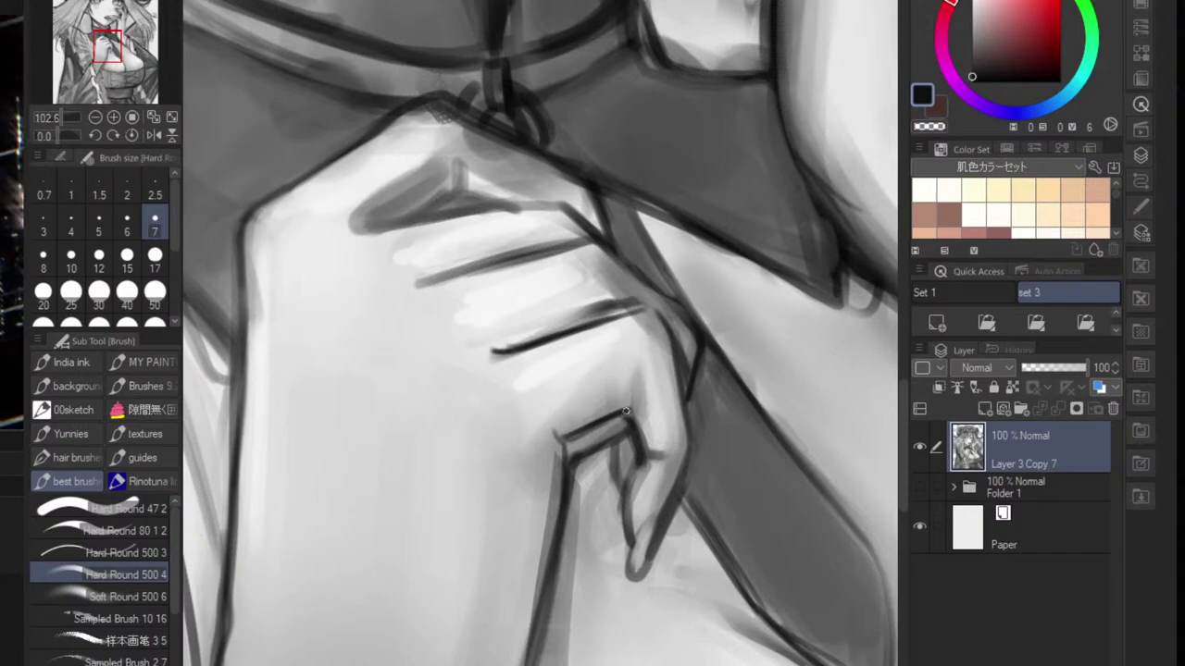
pyautogui.moveTo(635, 444)
pyautogui.mouseDown()
pyautogui.moveTo(582, 442)
pyautogui.moveTo(626, 435)
pyautogui.mouseUp()
pyautogui.scroll(4, 627, 435)
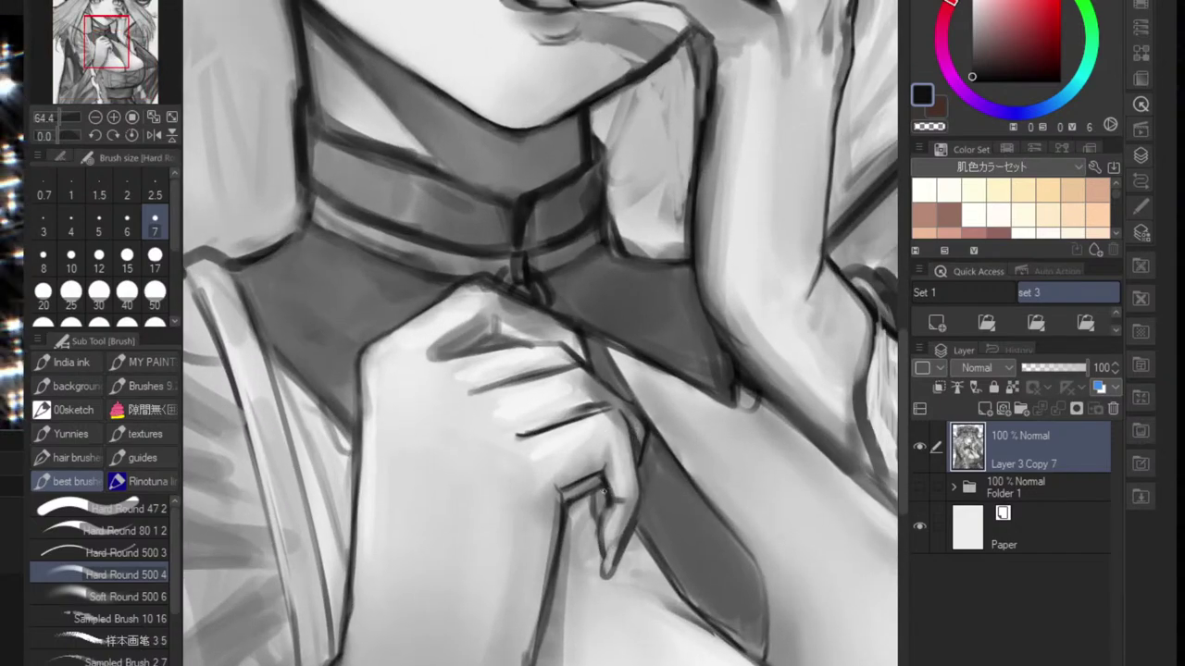
# - Brighten the wrist line's right edge at size 15, then pick near-black at size 8
pyautogui.press(']')
pyautogui.press(']')
pyautogui.press(']')
pyautogui.press(']')
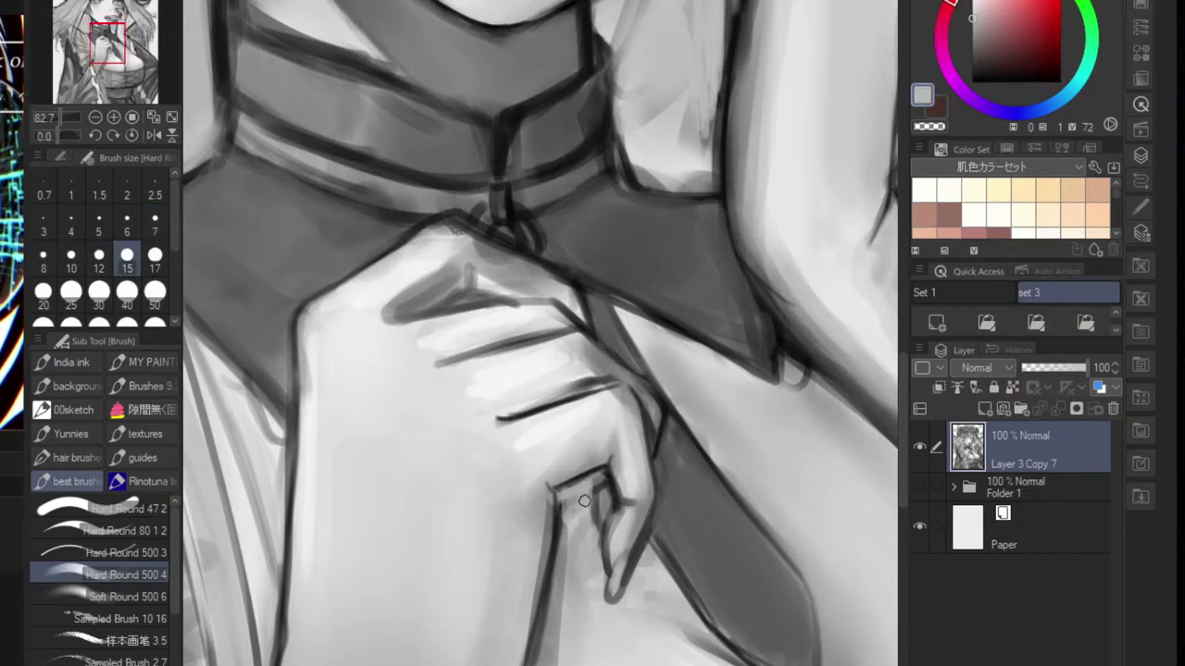
pyautogui.moveTo(567, 500); pyautogui.dragTo(559, 586)
pyautogui.keyDown('alt'); pyautogui.click(598, 500); pyautogui.keyUp('alt')
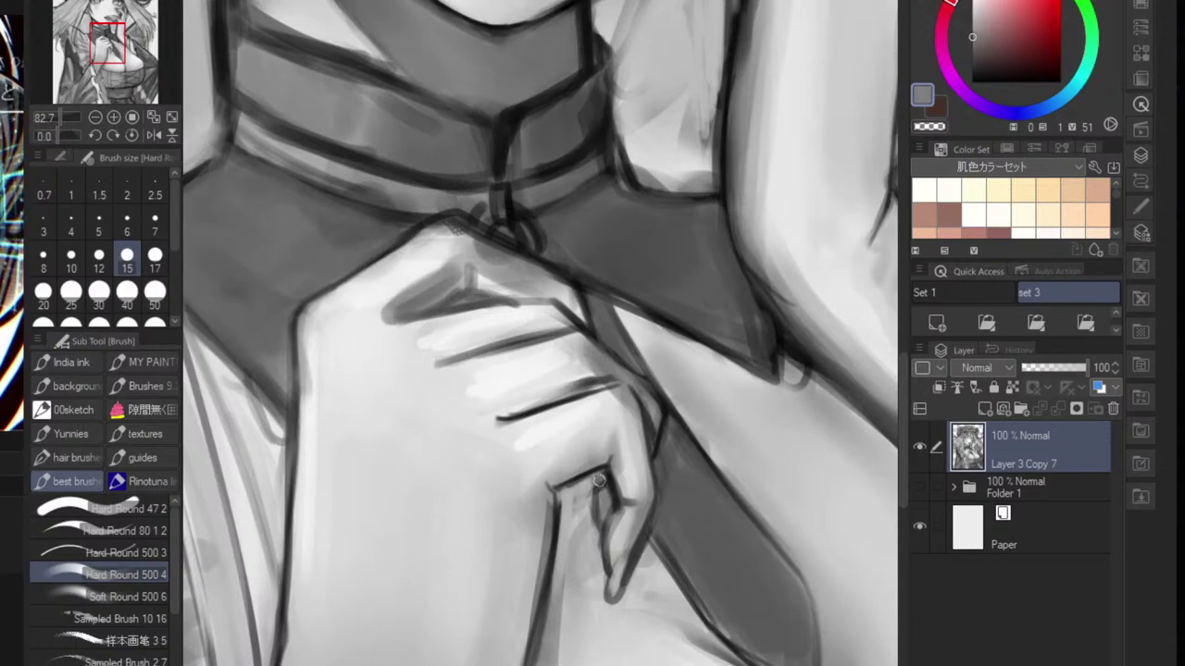
pyautogui.keyDown('alt'); pyautogui.click(613, 485); pyautogui.keyUp('alt')
pyautogui.press('[')
pyautogui.press('[')
pyautogui.press('[')
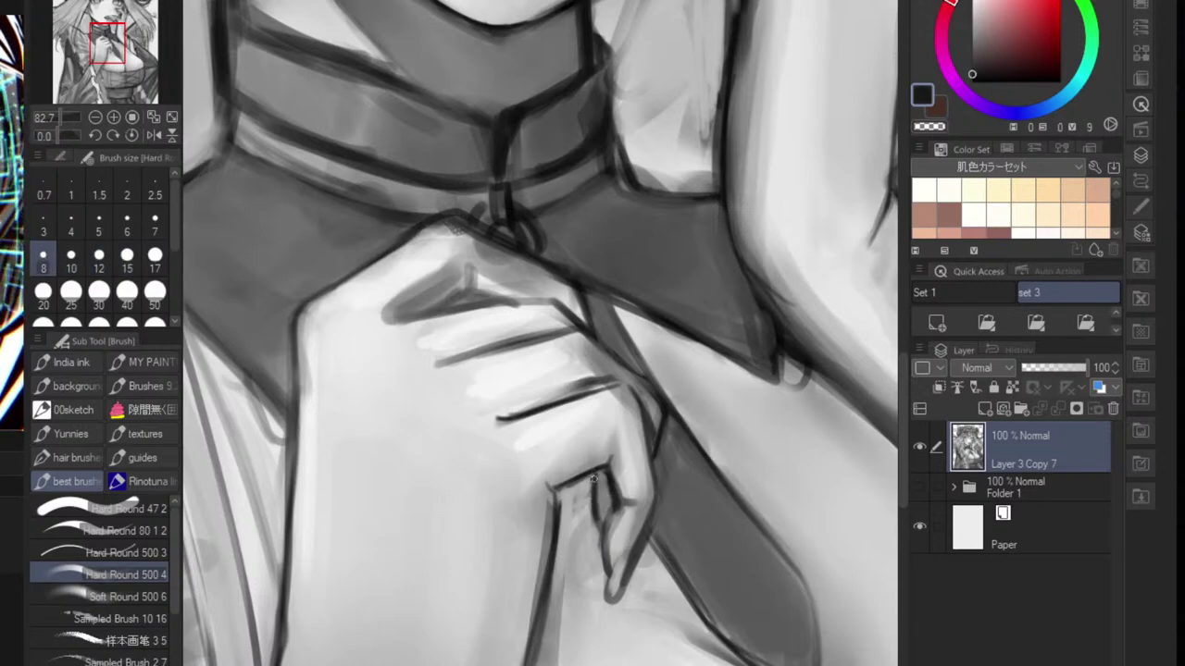
pyautogui.scroll(-4, 595, 484)
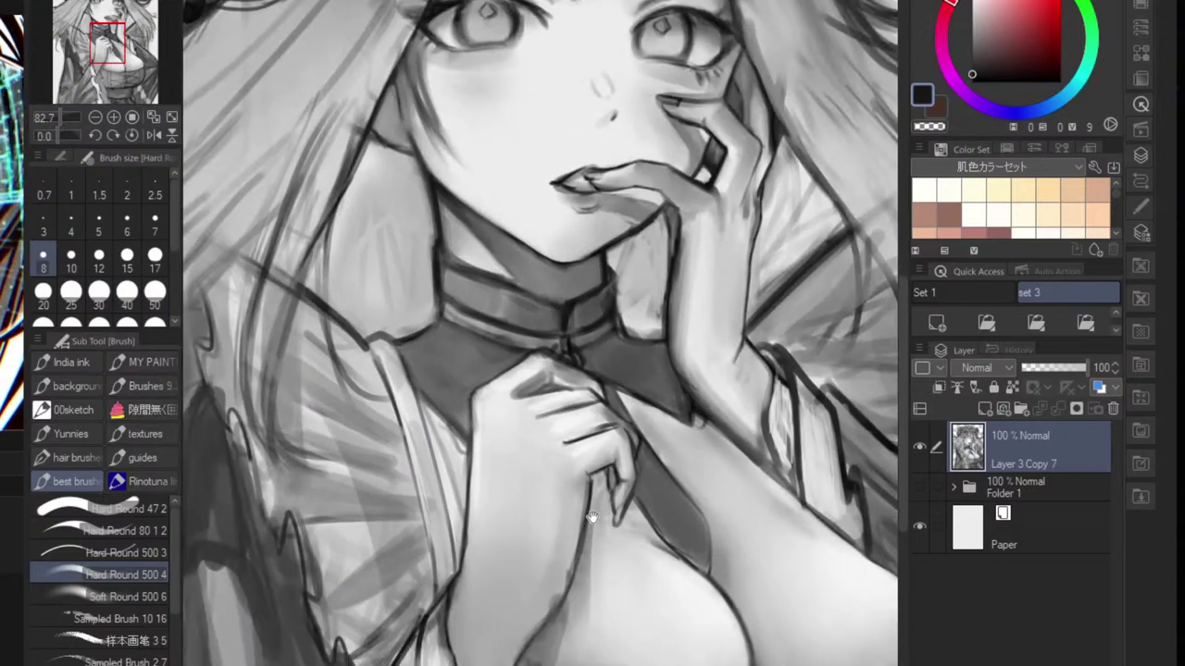
pyautogui.scroll(-3, 619, 528)
pyautogui.scroll(5, 629, 412)
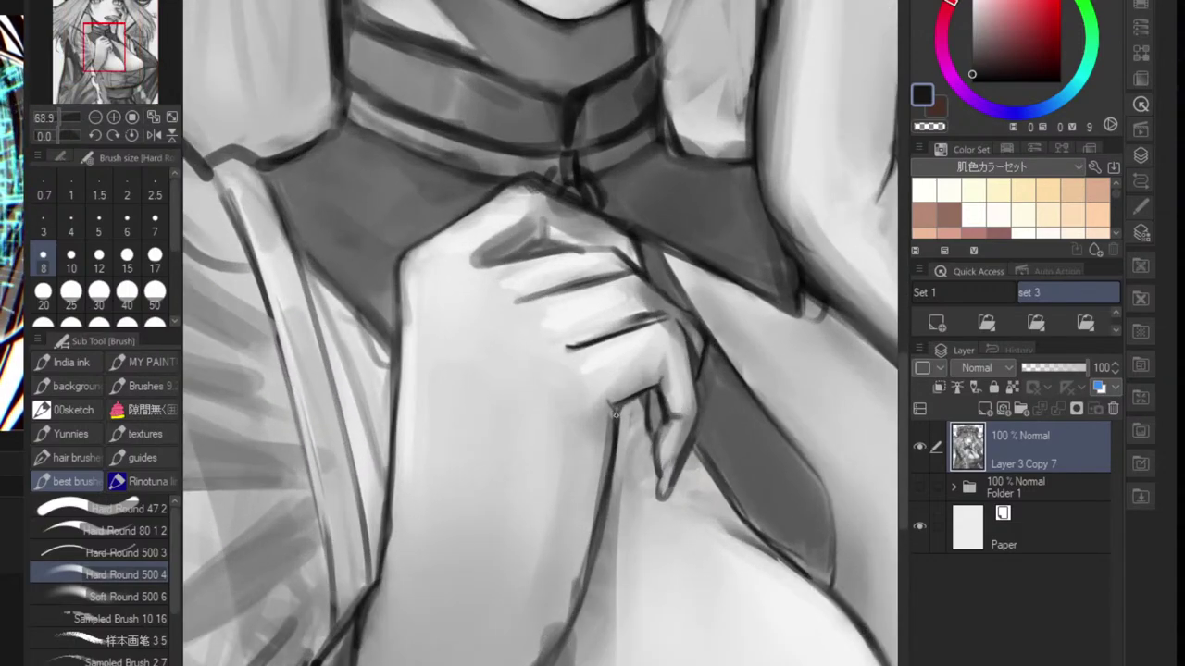
pyautogui.scroll(-4, 615, 446)
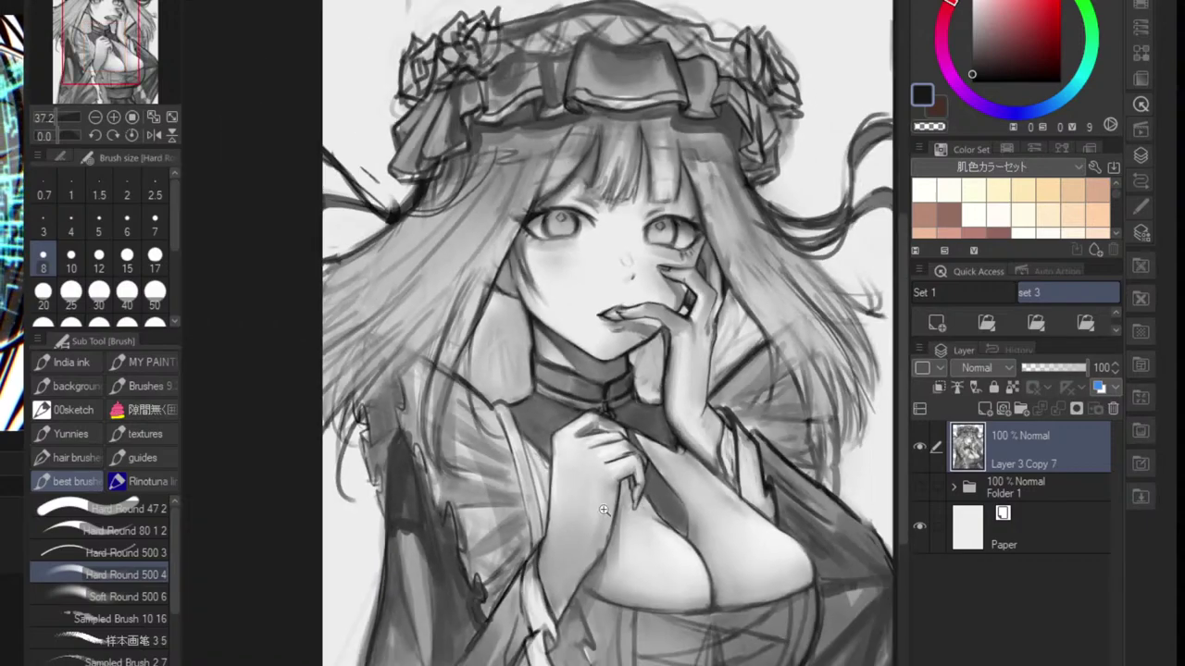
# - Recentre on the hand and paint light grey over the knuckle and tie edge at brush size 20
pyautogui.scroll(-3, 614, 446)
pyautogui.scroll(5, 639, 435)
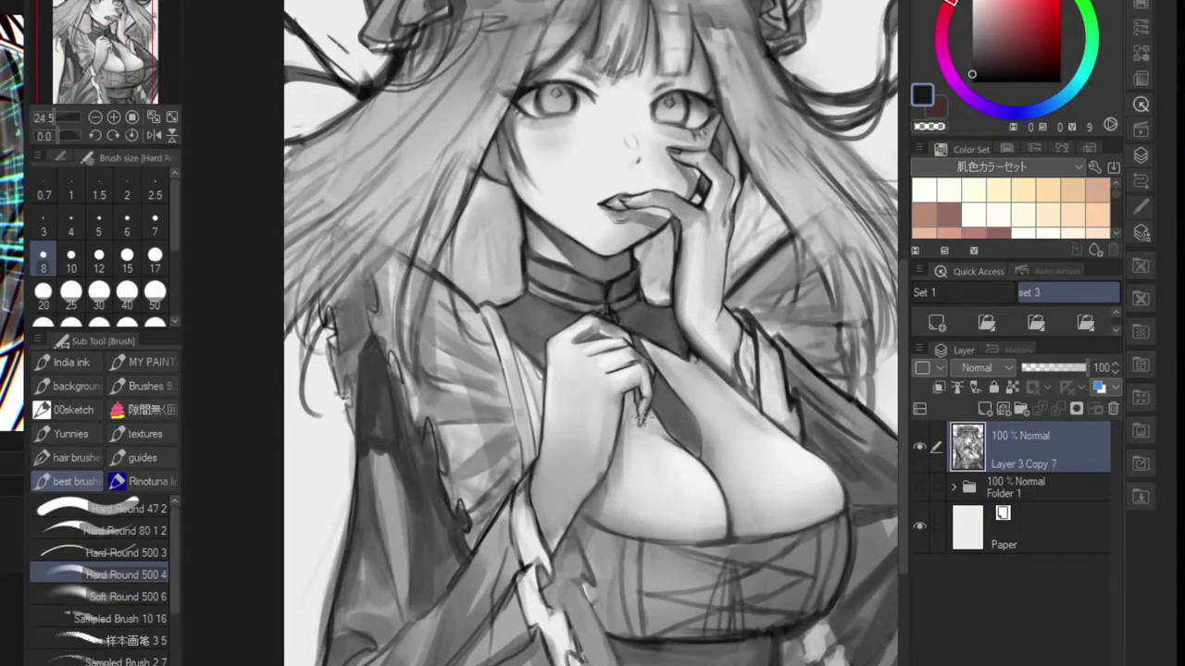
pyautogui.moveTo(695, 418); pyautogui.dragTo(627, 436)
pyautogui.press('h')
pyautogui.moveTo(628, 355); pyautogui.dragTo(626, 437)
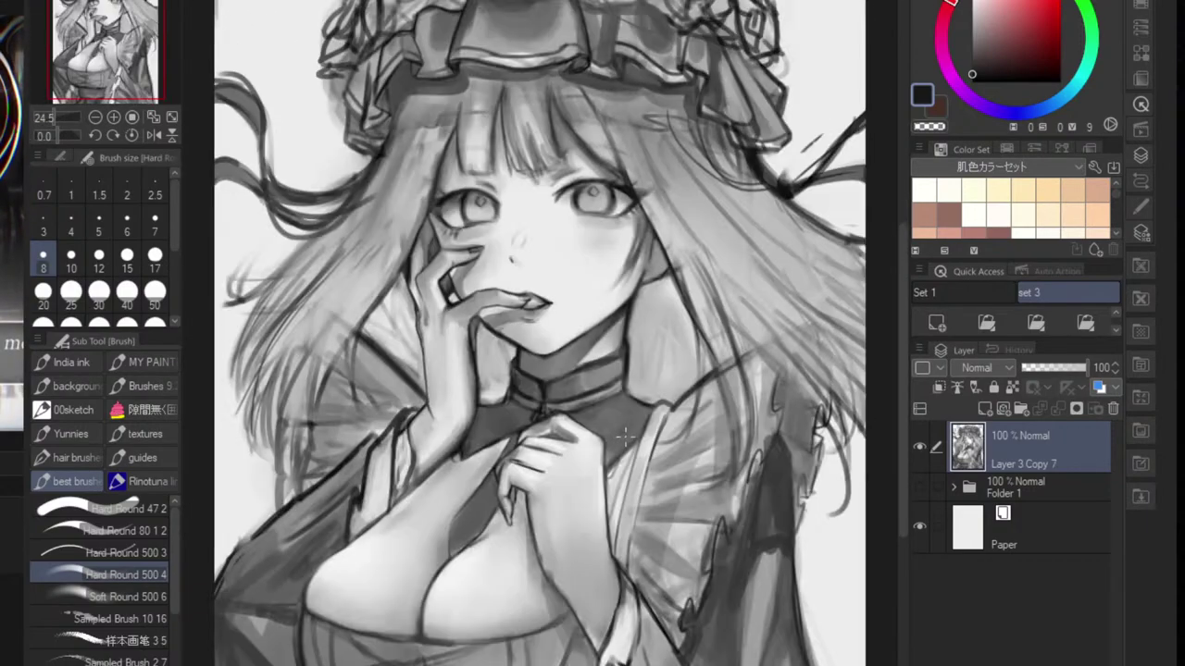
pyautogui.scroll(2, 627, 437)
pyautogui.scroll(3, 556, 462)
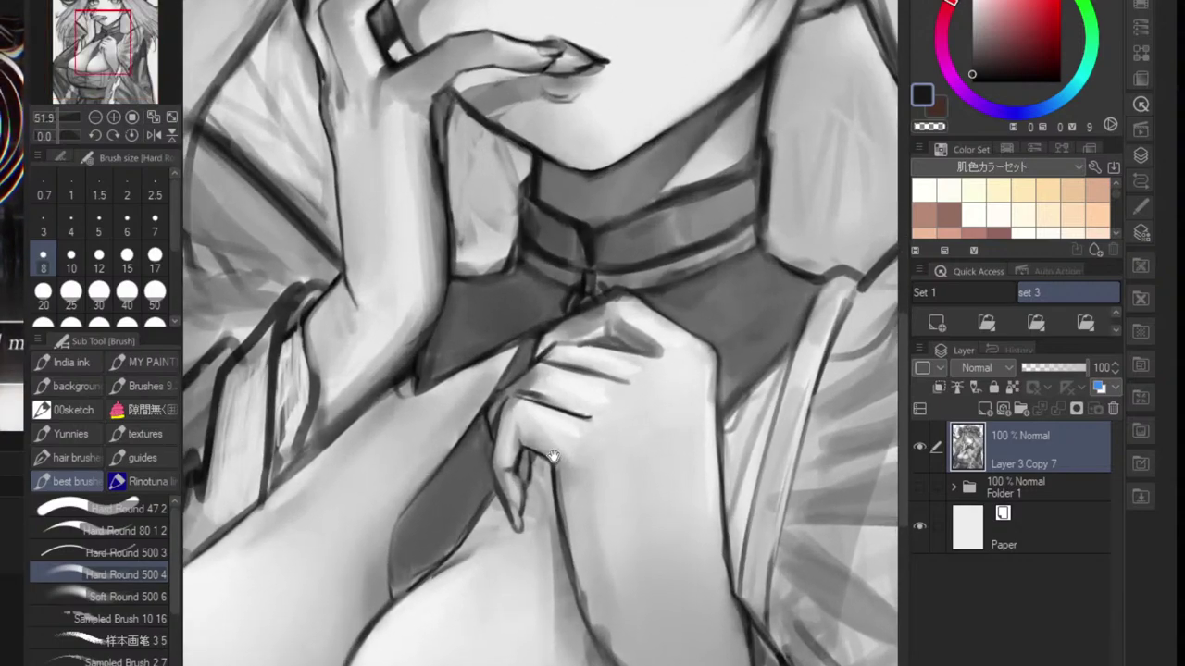
pyautogui.scroll(3, 574, 435)
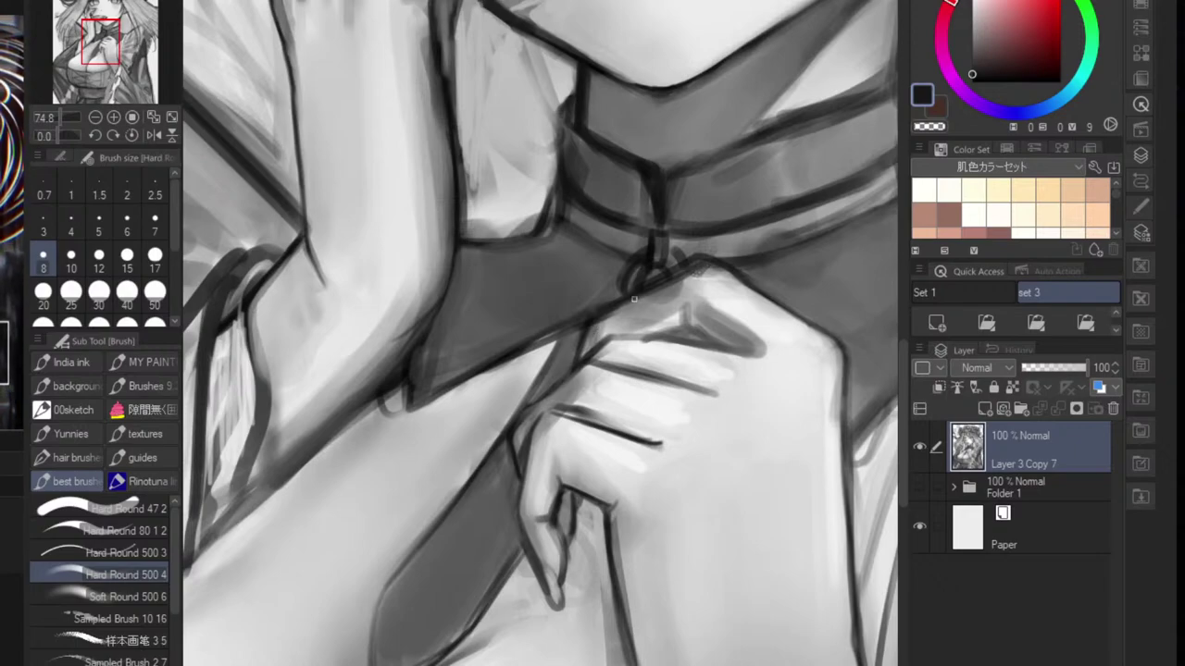
pyautogui.keyDown('alt'); pyautogui.click(641, 354); pyautogui.keyUp('alt')
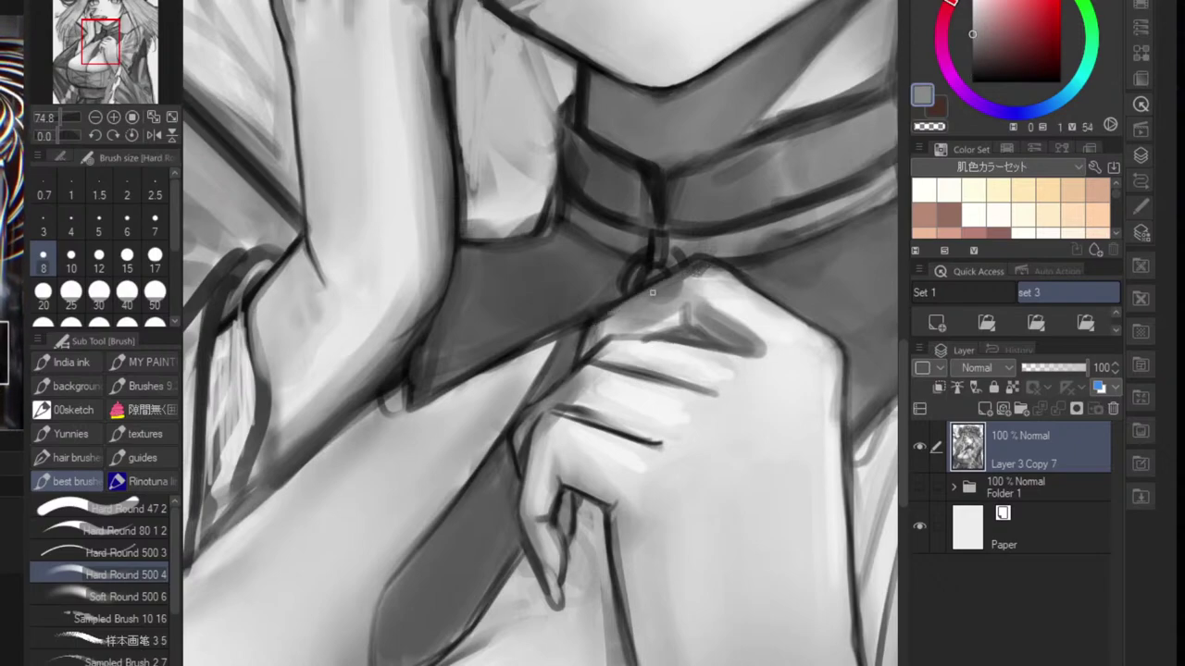
pyautogui.keyDown('alt'); pyautogui.click(718, 296); pyautogui.keyUp('alt')
pyautogui.press(']')
pyautogui.press(']')
pyautogui.press(']')
pyautogui.press(']')
pyautogui.press(']')
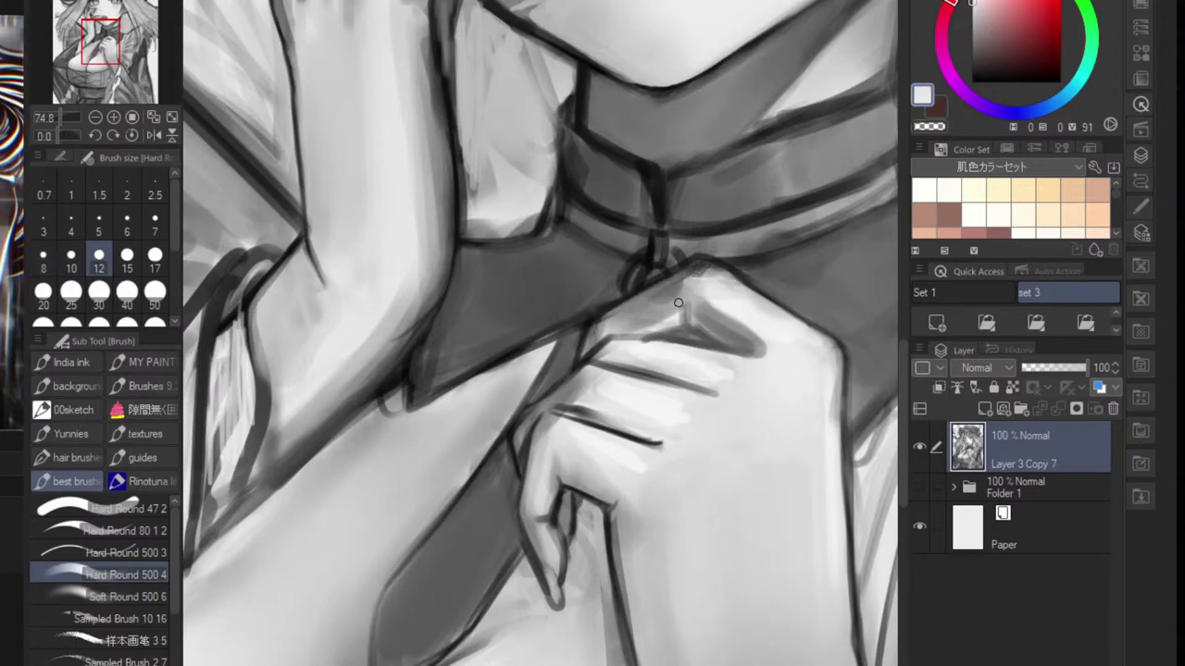
pyautogui.moveTo(623, 311)
pyautogui.mouseDown()
pyautogui.moveTo(613, 312)
pyautogui.moveTo(635, 313)
pyautogui.moveTo(593, 306)
pyautogui.moveTo(672, 336)
pyautogui.moveTo(722, 335)
pyautogui.mouseUp()
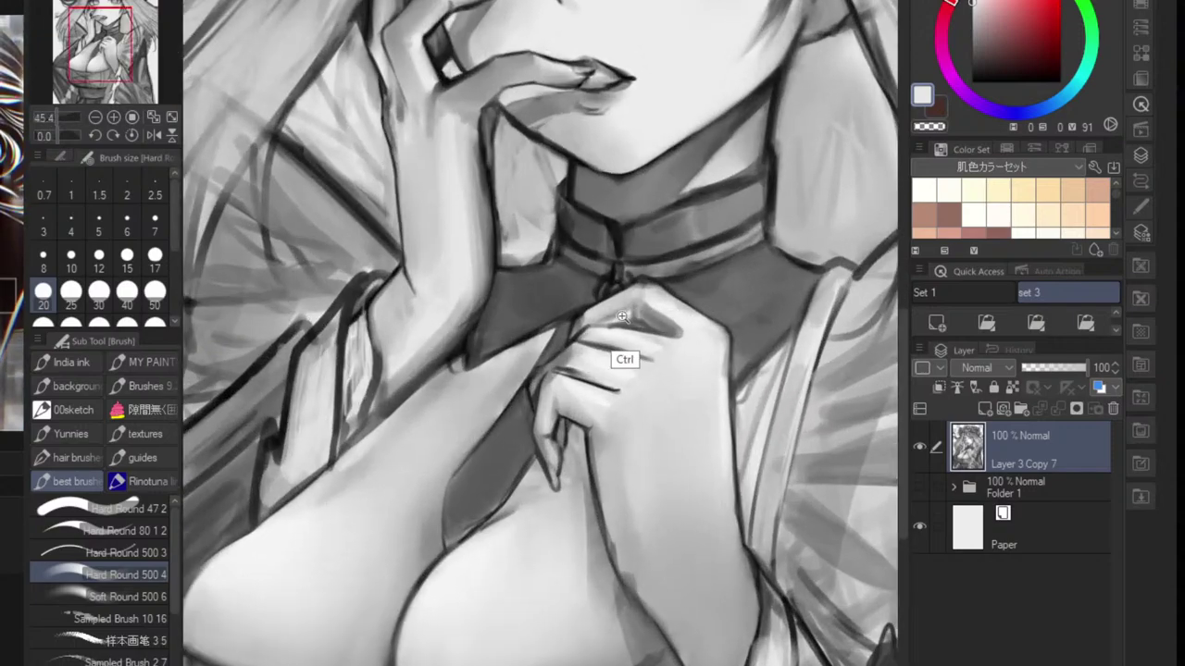
pyautogui.moveTo(626, 339); pyautogui.dragTo(681, 339)
# - Sample a near-black from the line by the tie knot and save the painting
pyautogui.keyDown('alt'); pyautogui.click(625, 307); pyautogui.keyUp('alt')
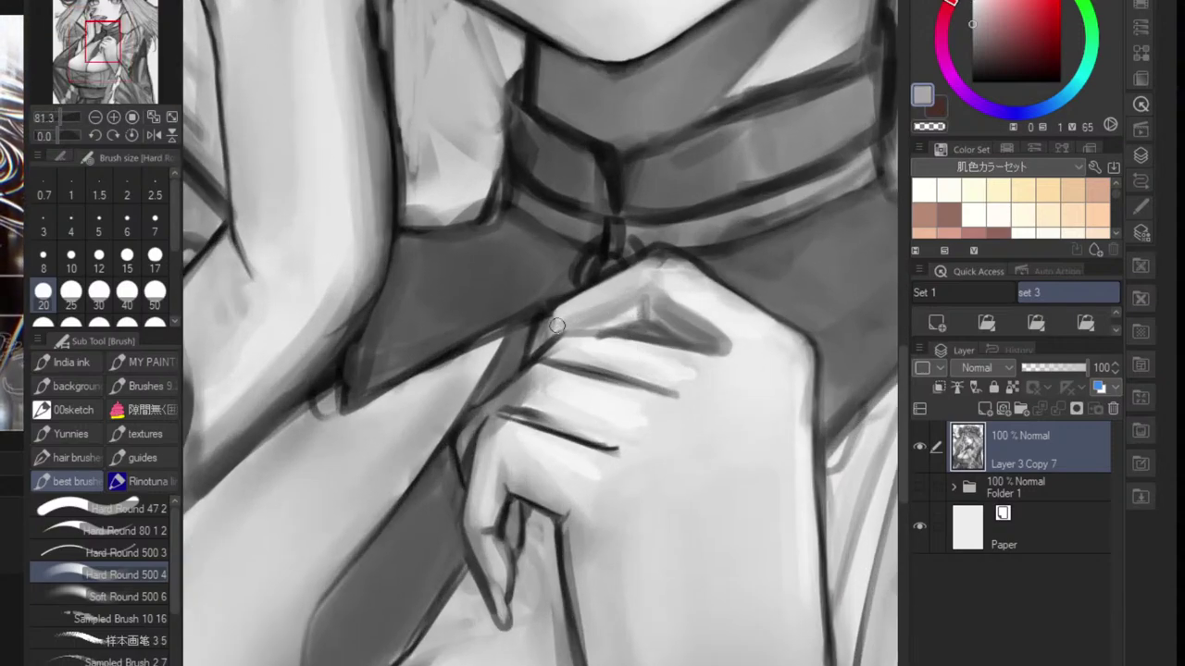
pyautogui.keyDown('alt'); pyautogui.click(540, 379); pyautogui.keyUp('alt')
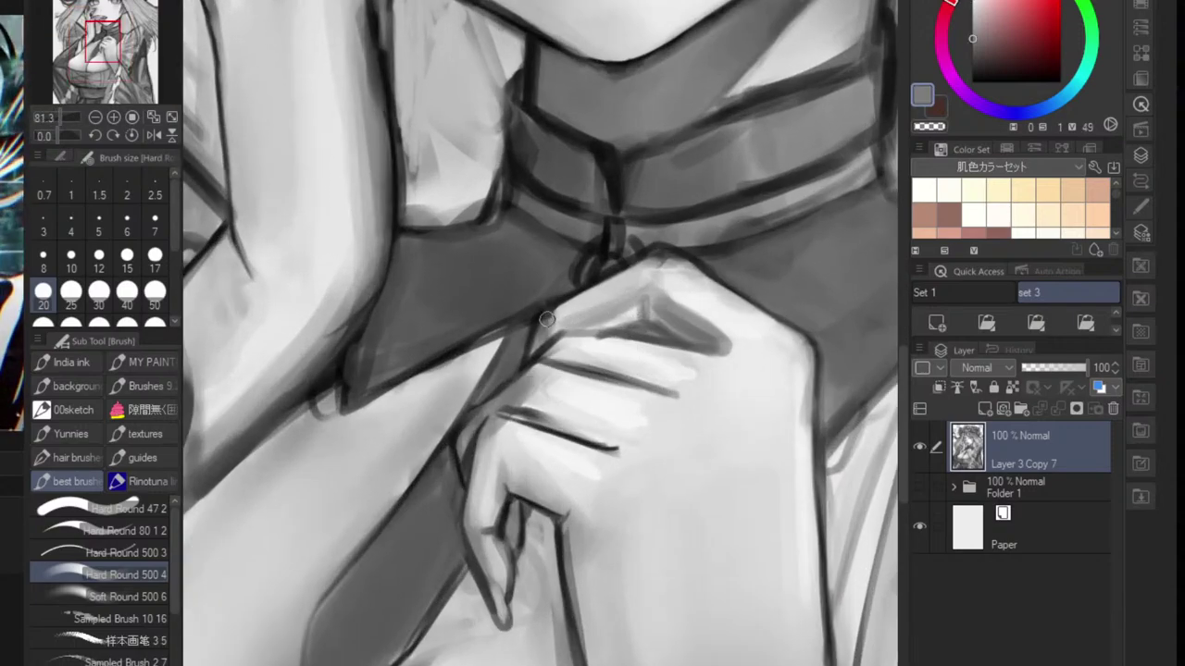
pyautogui.keyDown('alt'); pyautogui.click(591, 287); pyautogui.keyUp('alt')
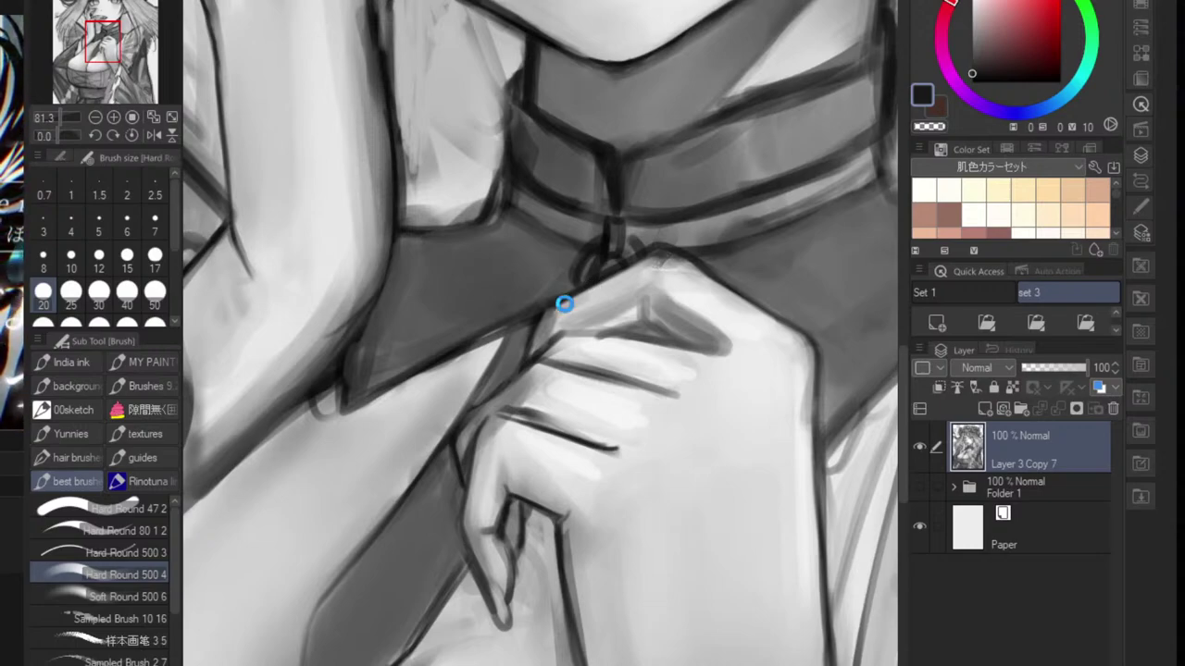
pyautogui.hotkey('ctrl', 's')
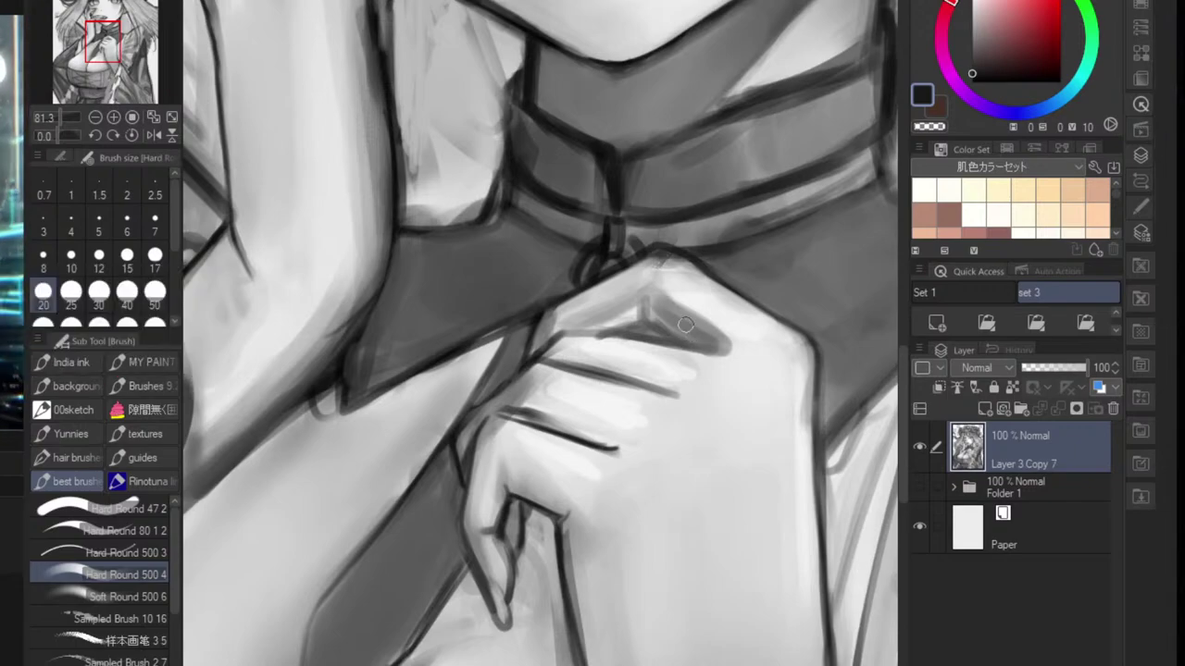
# - On a rotated view, draw and redraw a dark grey line along the finger
pyautogui.scroll(2, 686, 324)
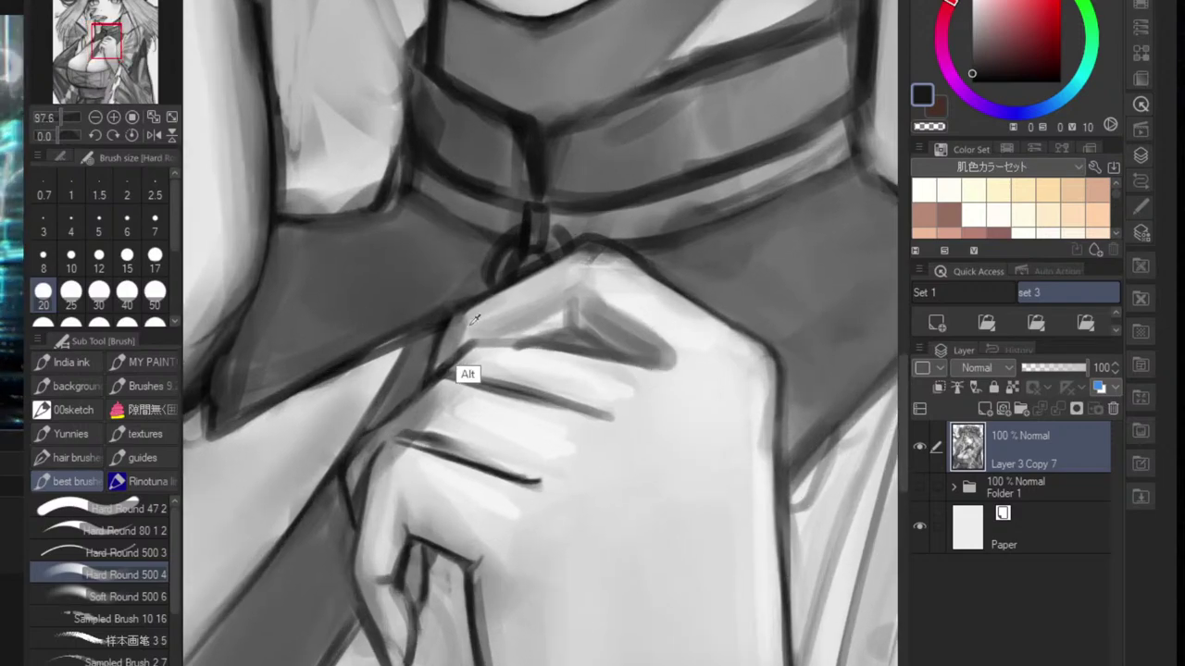
pyautogui.keyDown('alt'); pyautogui.click(483, 296); pyautogui.keyUp('alt')
pyautogui.press('r')
pyautogui.moveTo(634, 321)
pyautogui.mouseDown()
pyautogui.moveTo(639, 332)
pyautogui.moveTo(595, 371)
pyautogui.mouseUp()
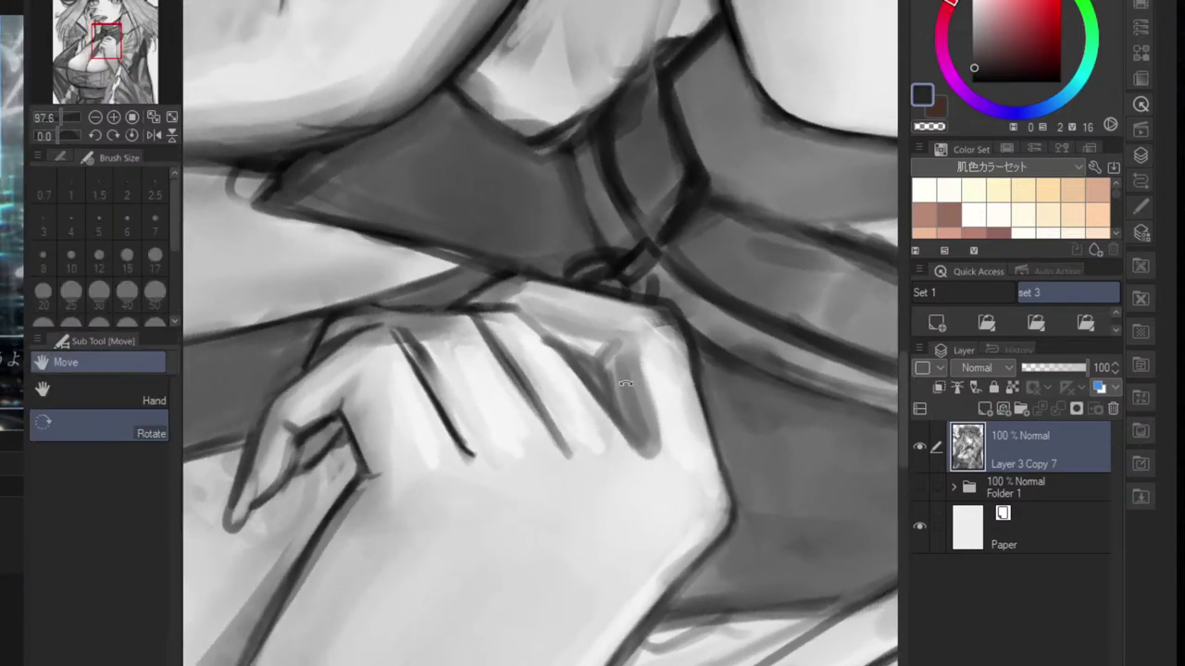
pyautogui.moveTo(521, 313); pyautogui.dragTo(616, 424)
pyautogui.hotkey('ctrl', 'z')
pyautogui.moveTo(517, 316); pyautogui.dragTo(642, 453)
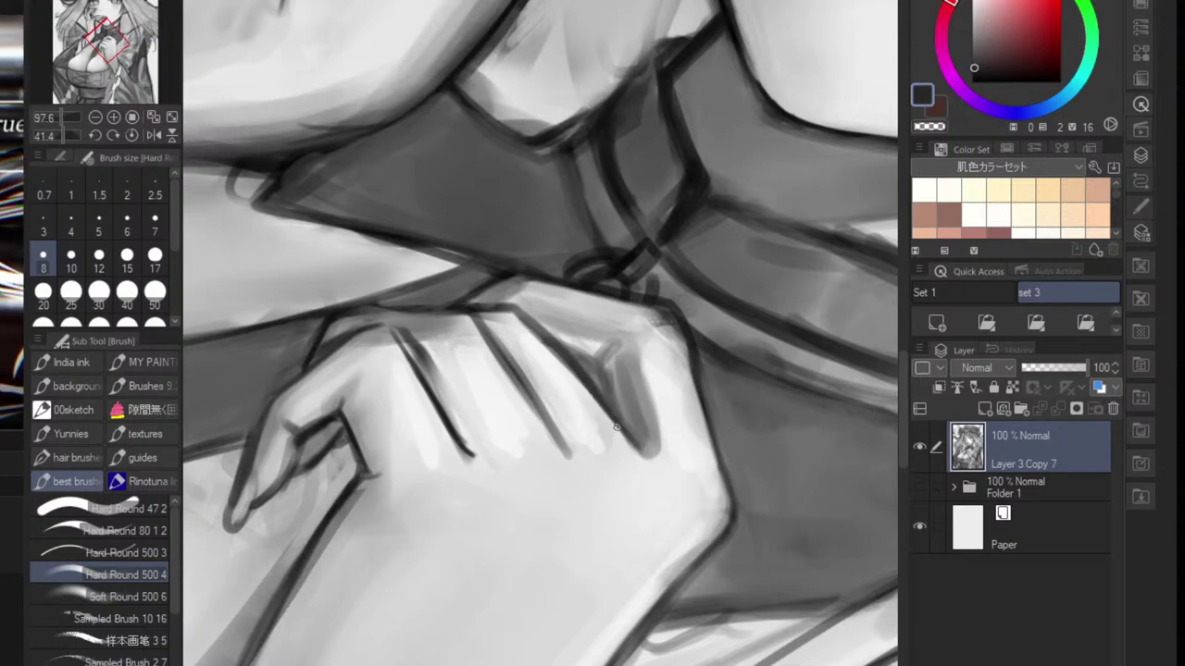
pyautogui.hotkey('ctrl', 'z')
# - Draw a finger crease and short hand-edge strokes in pure black at brush size 6, then straighten the view
pyautogui.moveTo(988, 54); pyautogui.dragTo(971, 83)
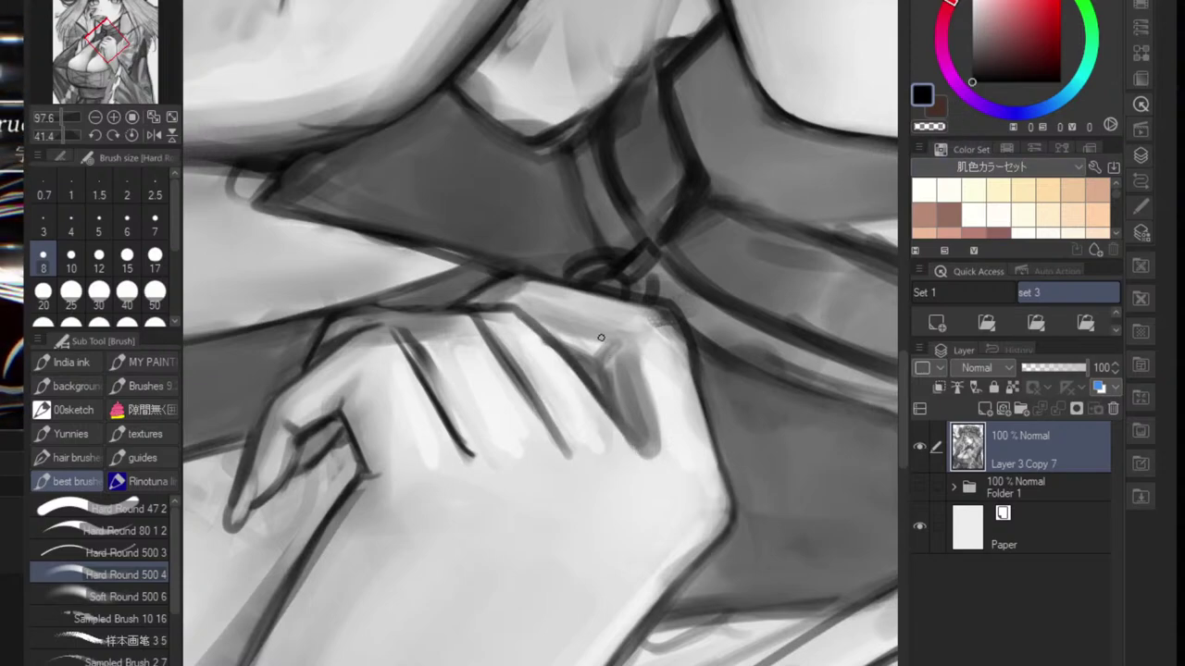
pyautogui.press('[')
pyautogui.press('[')
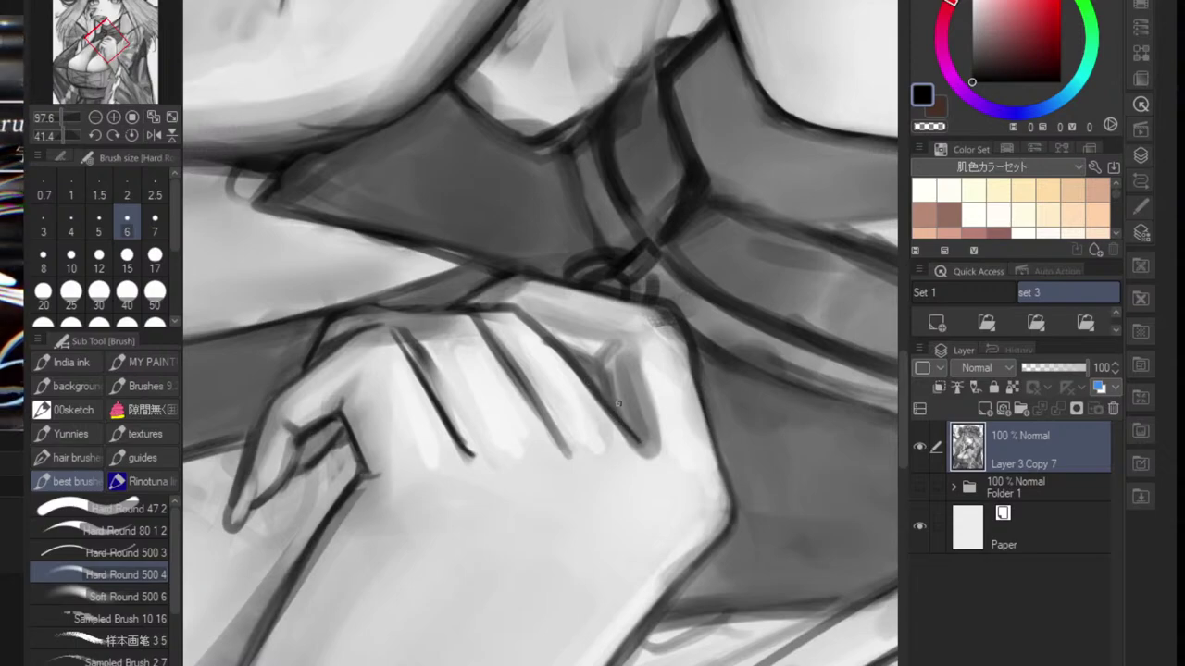
pyautogui.moveTo(607, 368); pyautogui.dragTo(623, 426)
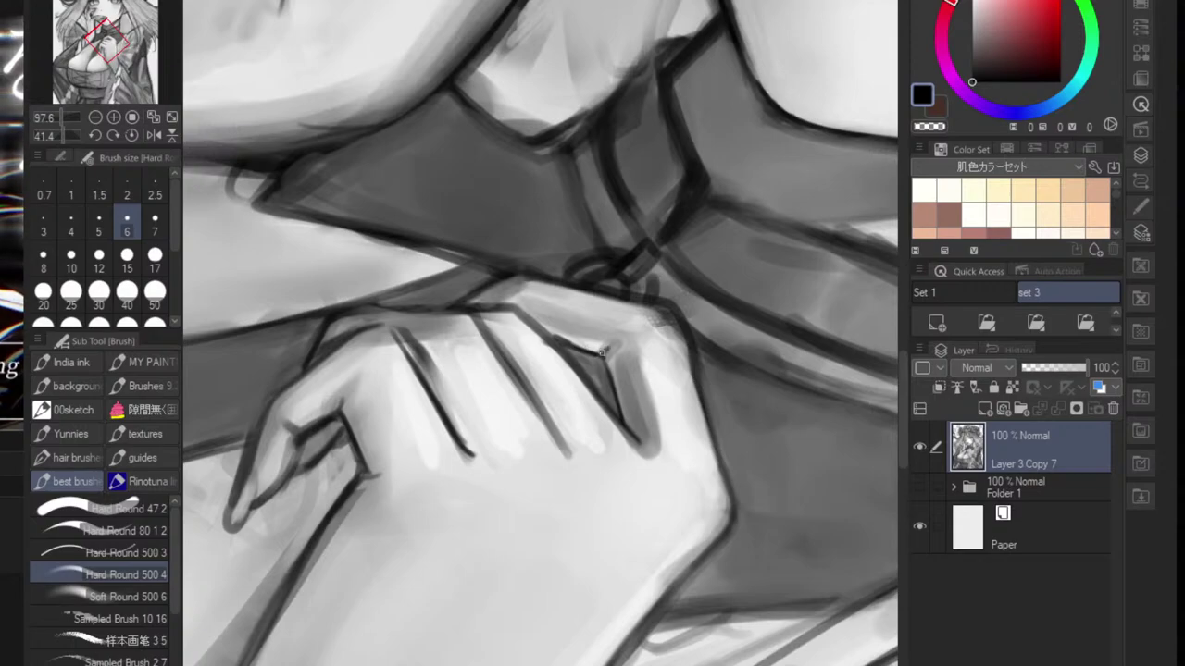
pyautogui.moveTo(662, 309); pyautogui.dragTo(712, 439)
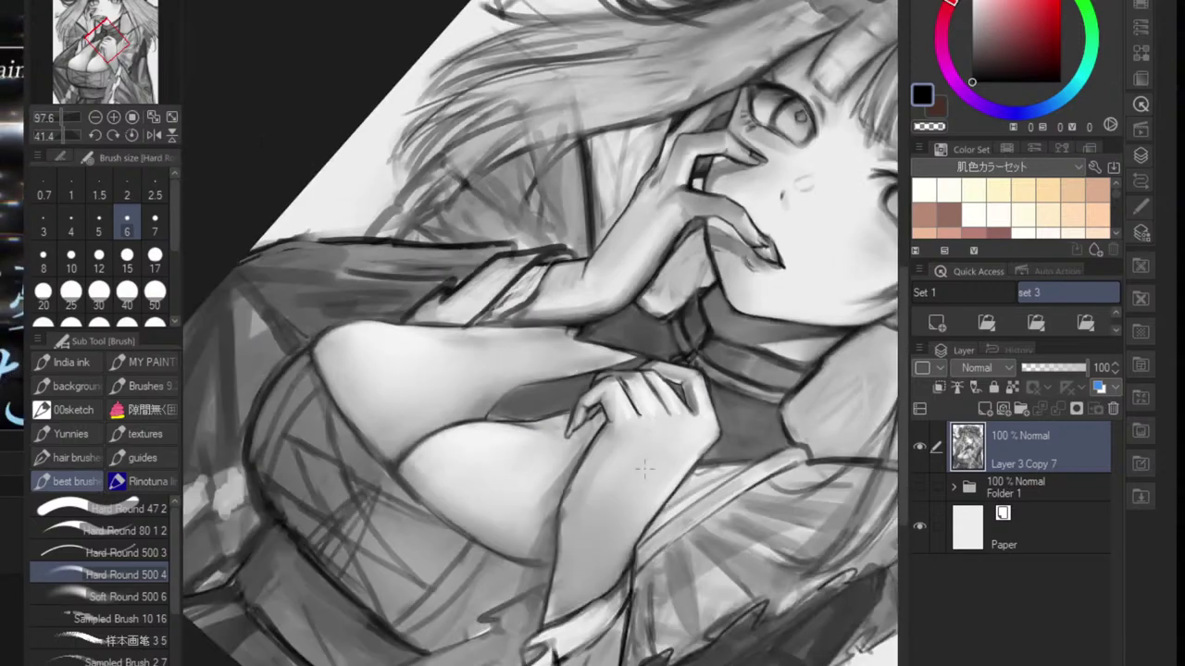
pyautogui.hotkey('ctrl', '@')
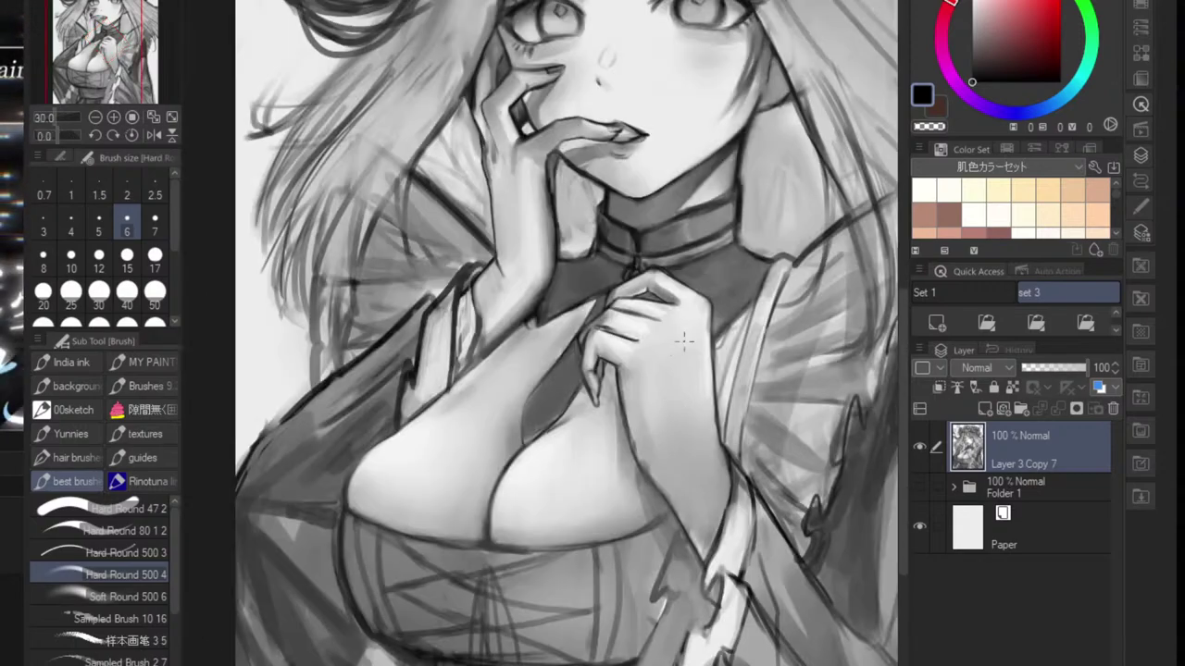
# - Extend the black finger line on the hand
pyautogui.scroll(4, 652, 350)
pyautogui.scroll(2, 622, 360)
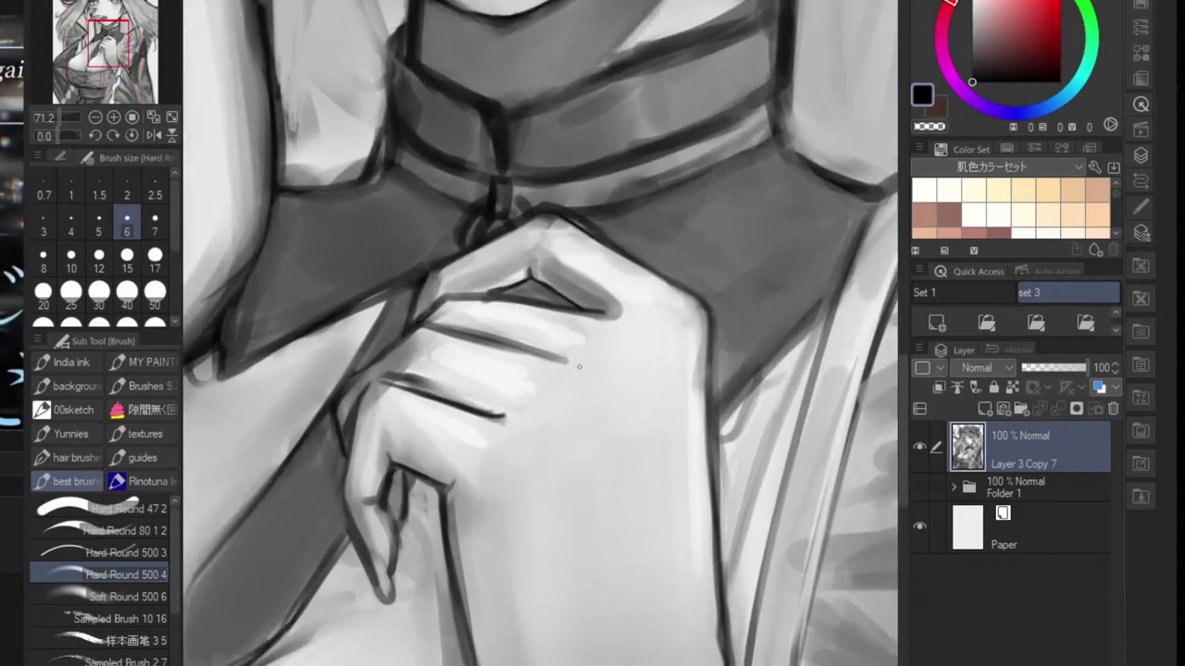
pyautogui.moveTo(556, 358); pyautogui.dragTo(573, 361)
pyautogui.scroll(-4, 611, 443)
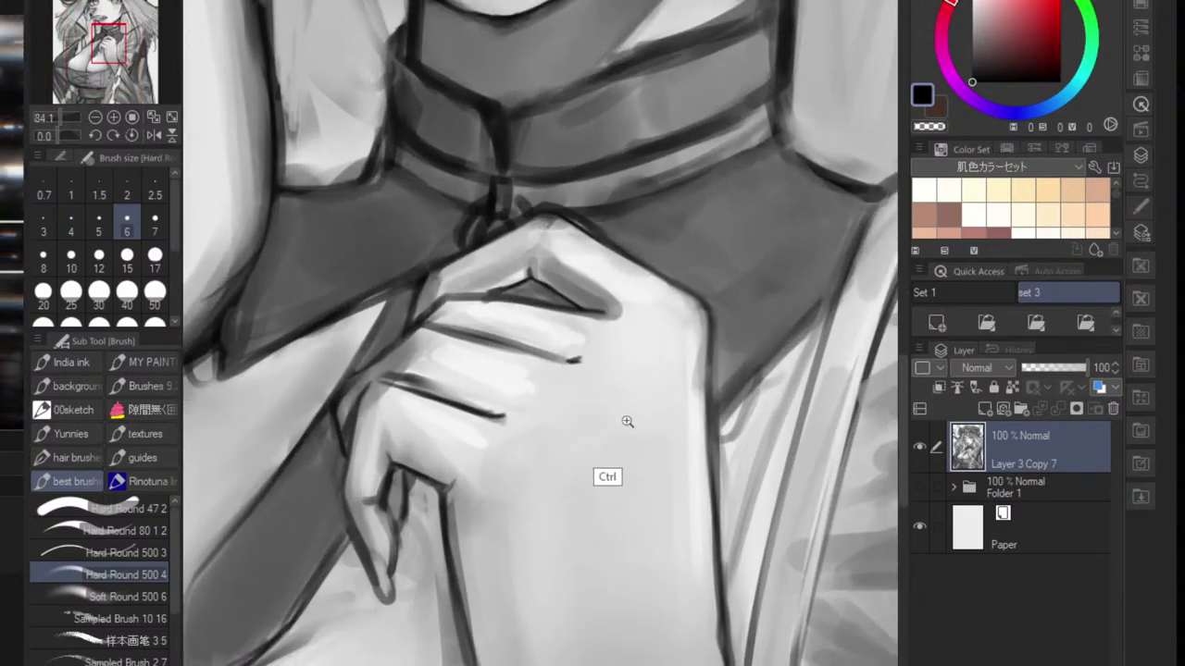
pyautogui.scroll(4, 630, 462)
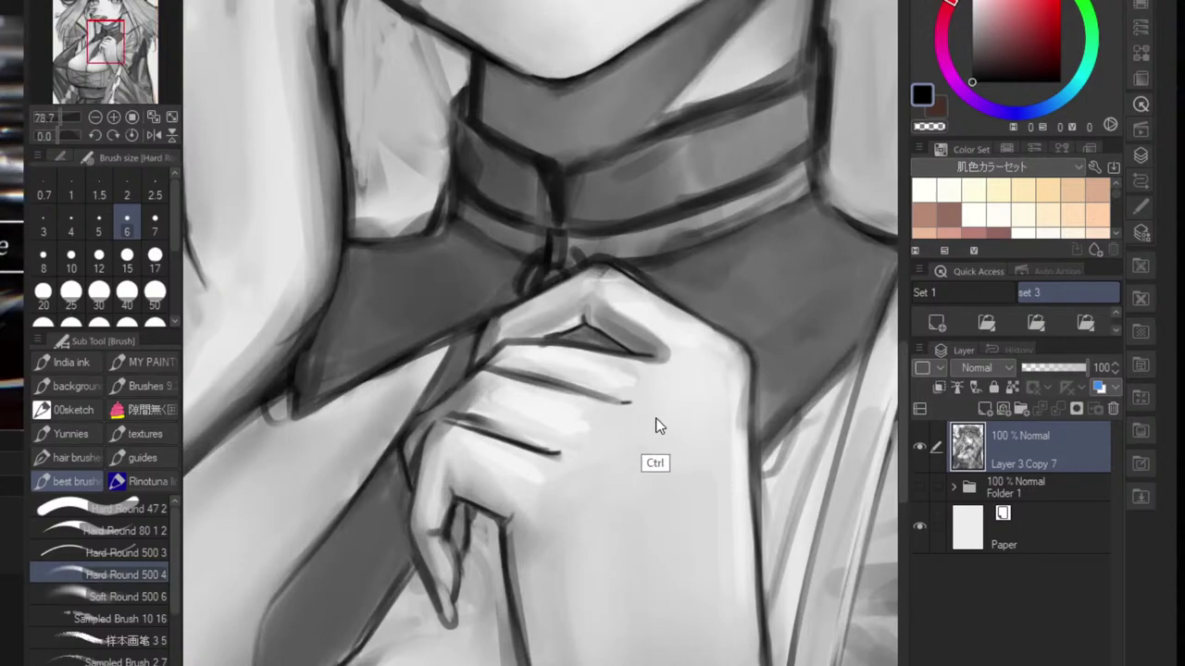
pyautogui.scroll(-4, 657, 421)
pyautogui.scroll(2, 608, 401)
pyautogui.scroll(3, 608, 401)
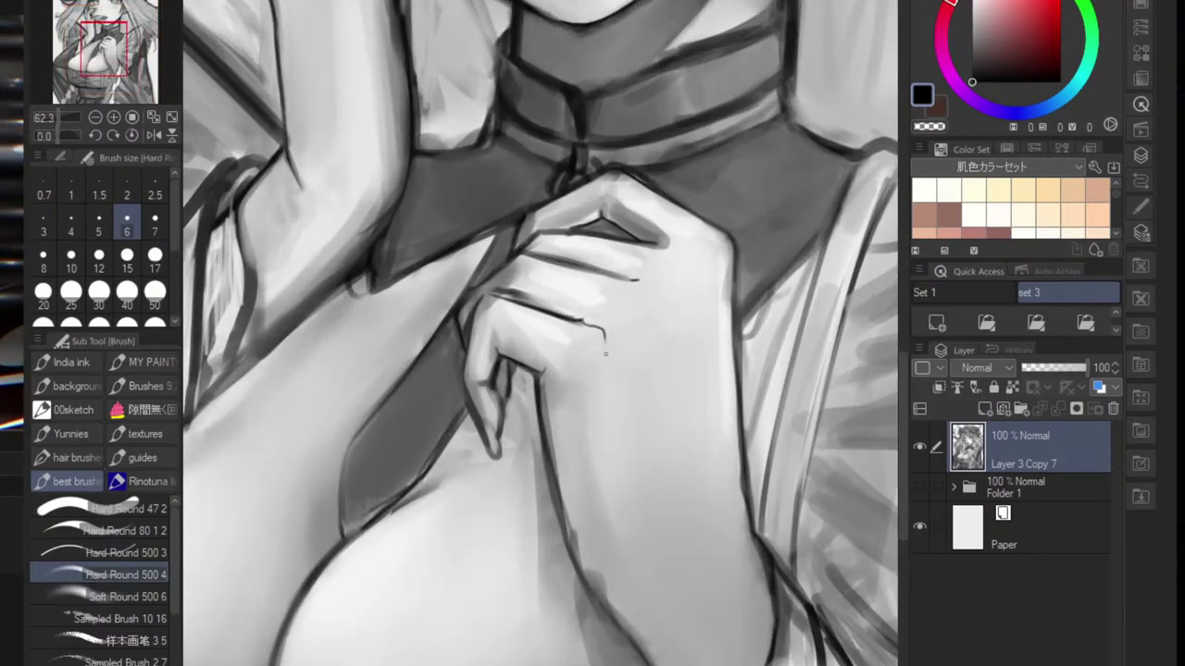
pyautogui.scroll(-4, 606, 352)
pyautogui.scroll(3, 604, 370)
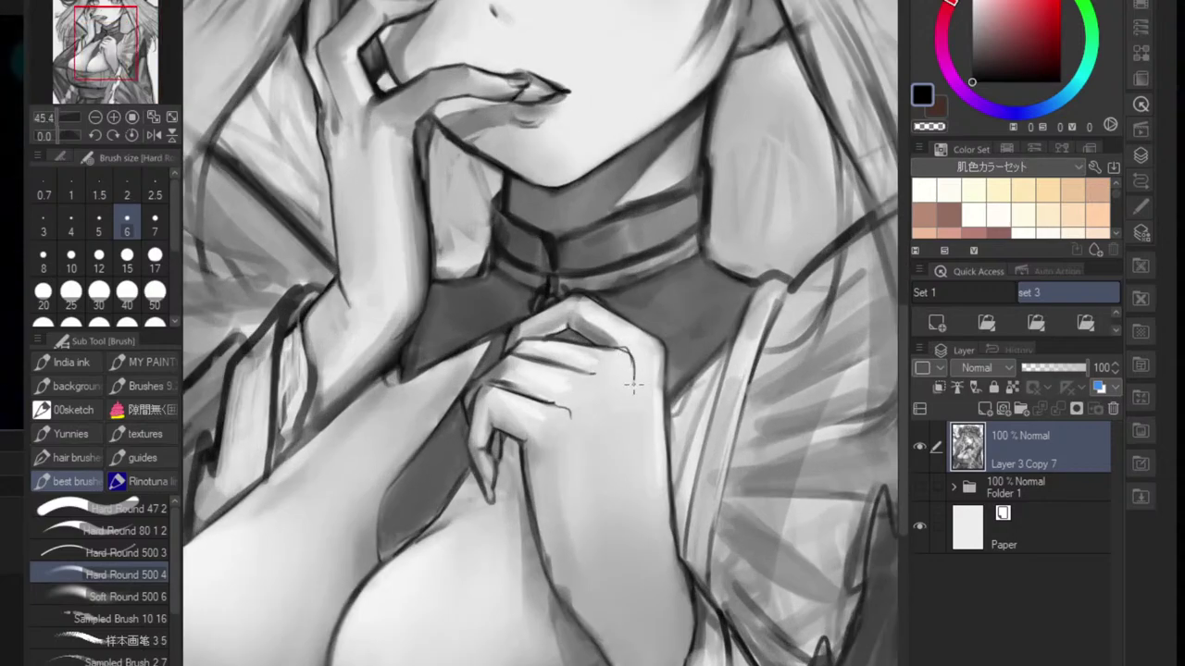
pyautogui.scroll(-4, 634, 385)
pyautogui.scroll(4, 611, 414)
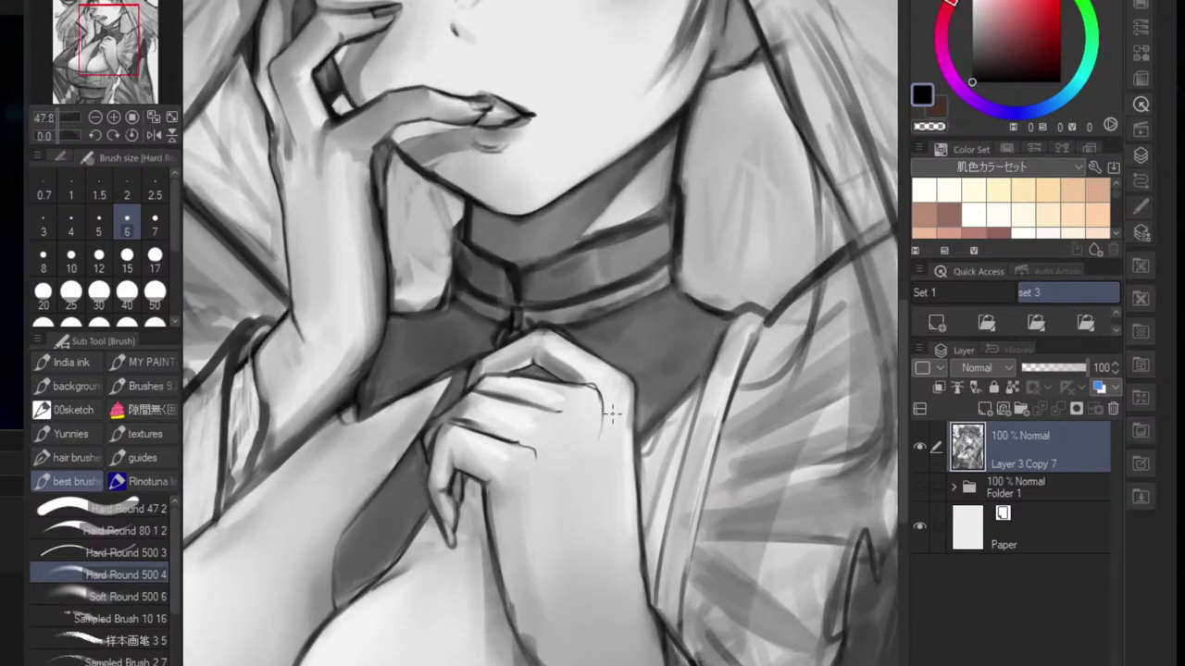
# - Shade the right side of the wrist darker with a much larger brush in a sampled dark grey
pyautogui.press('x')
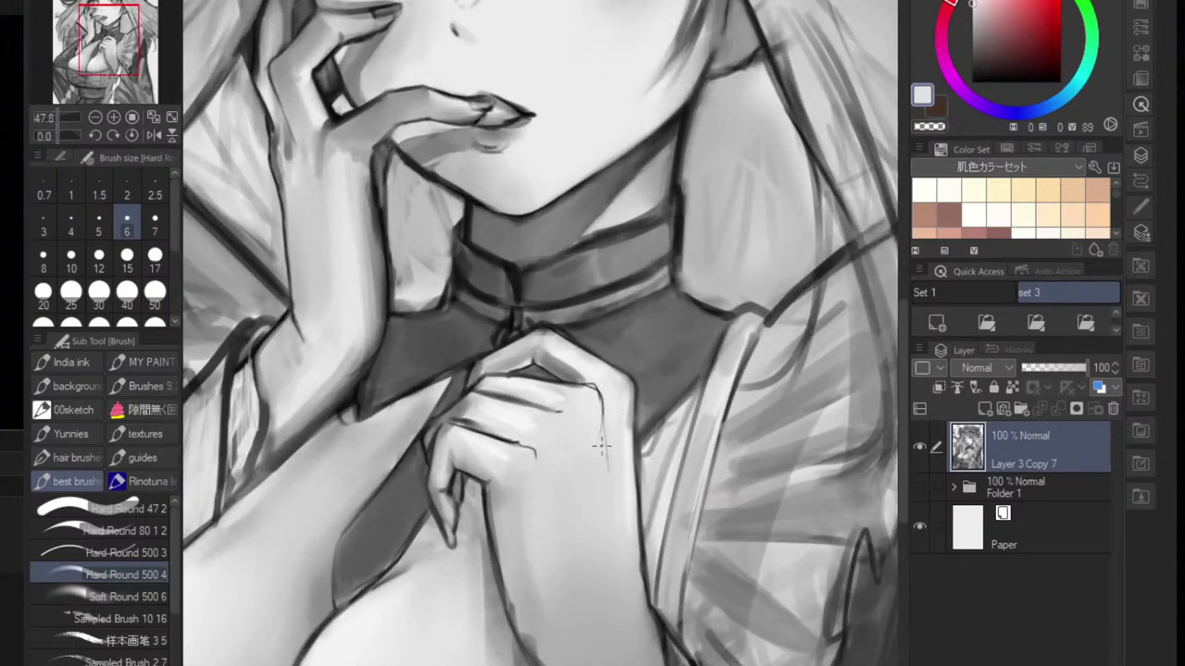
pyautogui.press(']')
pyautogui.press(']')
pyautogui.press(']')
pyautogui.press(']')
pyautogui.press(']')
pyautogui.press(']')
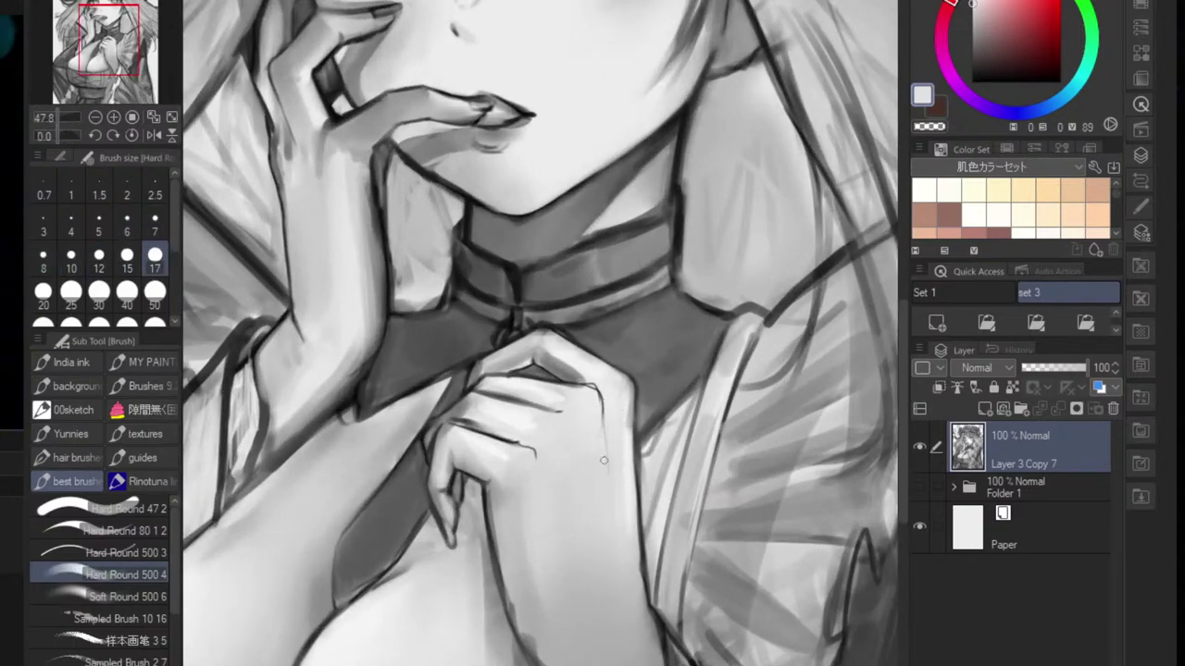
pyautogui.scroll(-3, 600, 475)
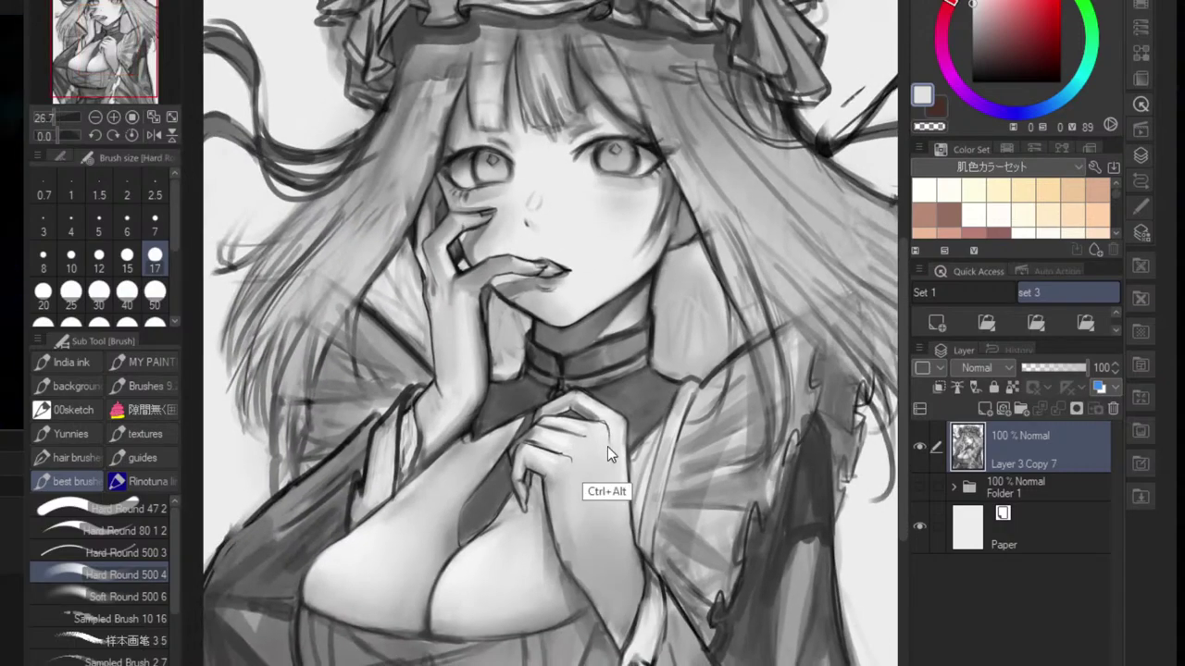
pyautogui.press('h')
pyautogui.scroll(3, 511, 487)
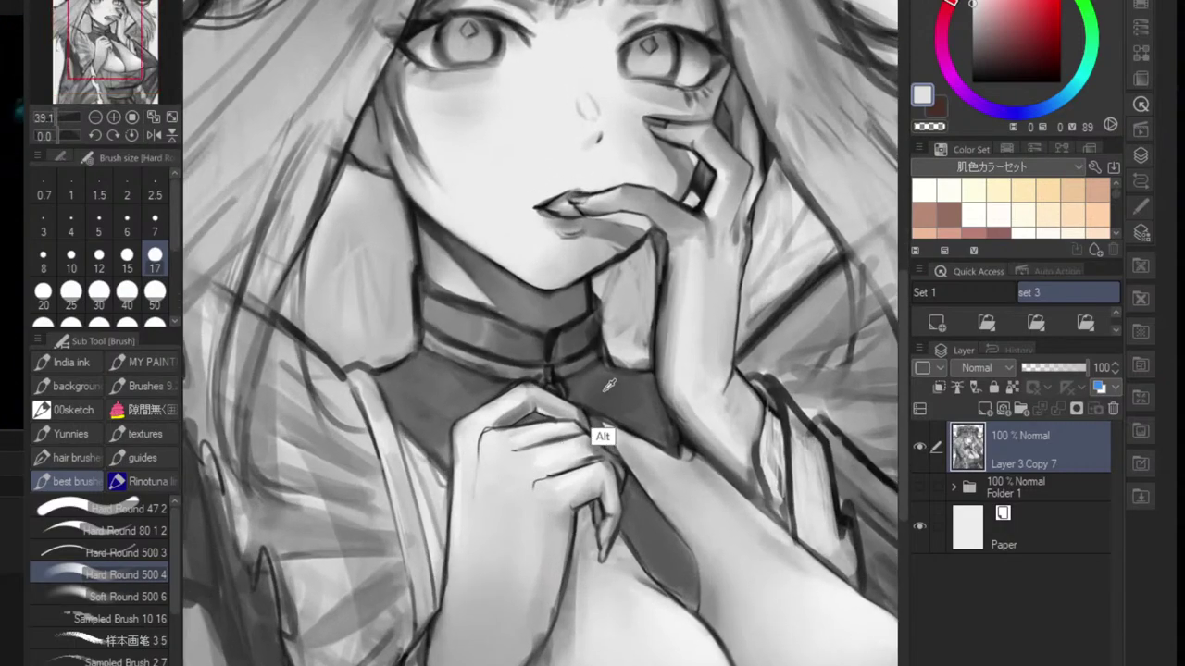
pyautogui.keyDown('alt'); pyautogui.click(602, 396); pyautogui.keyUp('alt')
pyautogui.press(']')
pyautogui.press(']')
pyautogui.press(']')
pyautogui.press(']')
pyautogui.press(']')
pyautogui.press(']')
pyautogui.press(']')
pyautogui.press(']')
pyautogui.press(']')
pyautogui.press(']')
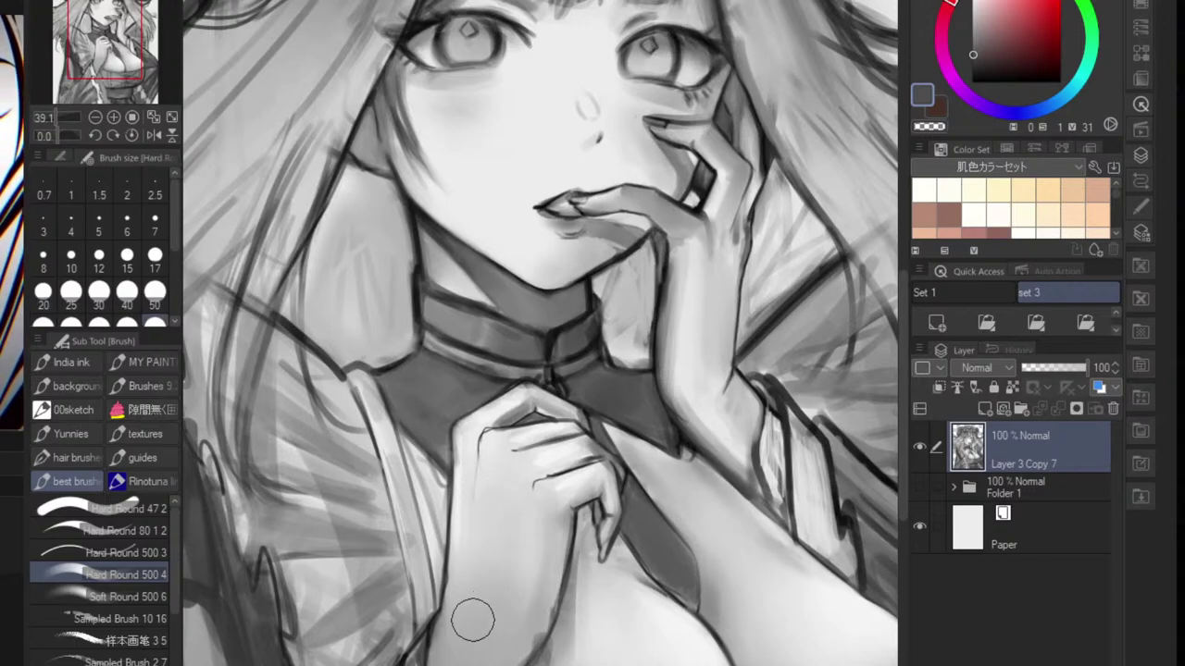
pyautogui.moveTo(547, 537)
pyautogui.mouseDown()
pyautogui.moveTo(529, 640)
pyautogui.moveTo(540, 579)
pyautogui.moveTo(463, 581)
pyautogui.mouseUp()
pyautogui.moveTo(557, 599)
pyautogui.mouseDown()
pyautogui.moveTo(586, 511)
pyautogui.moveTo(530, 533)
pyautogui.moveTo(535, 547)
pyautogui.moveTo(530, 510)
pyautogui.moveTo(524, 578)
pyautogui.mouseUp()
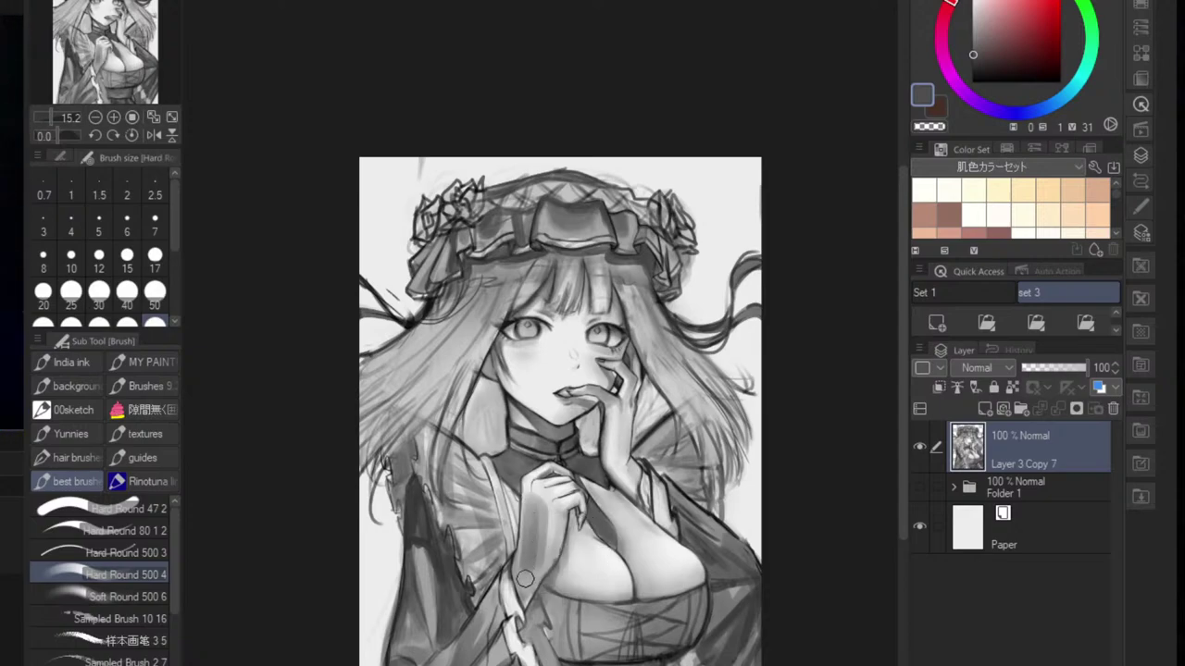
# - At brush size 50, darken the forearm's left edge, then paint lighter grey down it
pyautogui.scroll(-3, 524, 578)
pyautogui.scroll(3, 577, 530)
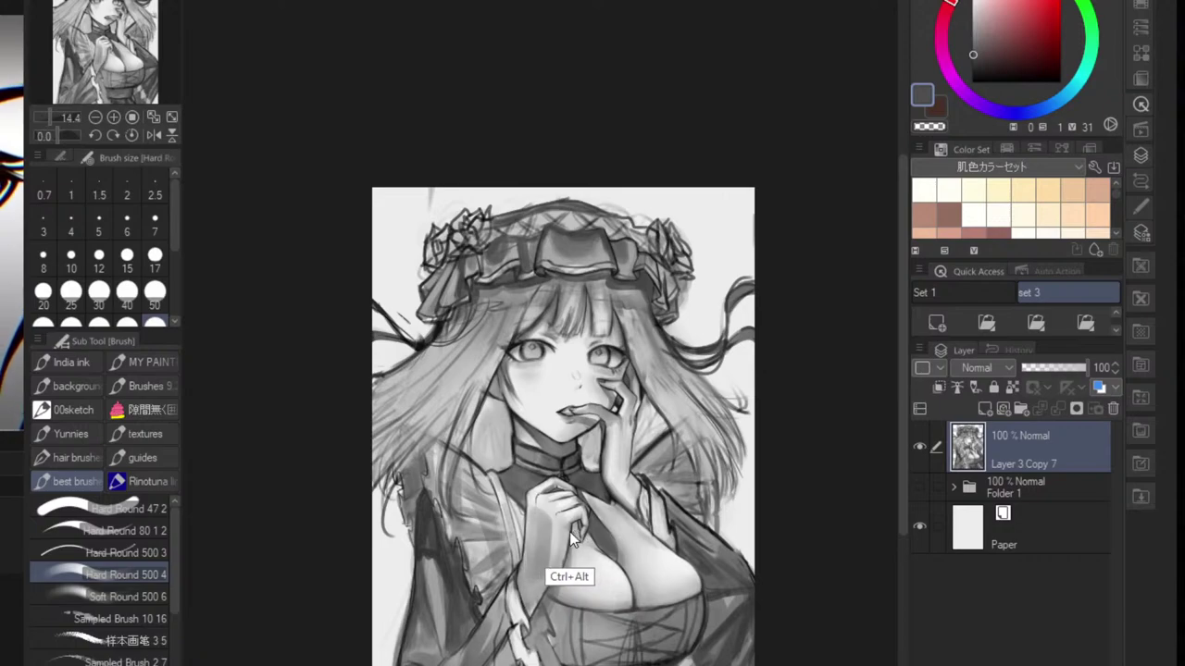
pyautogui.scroll(4, 569, 530)
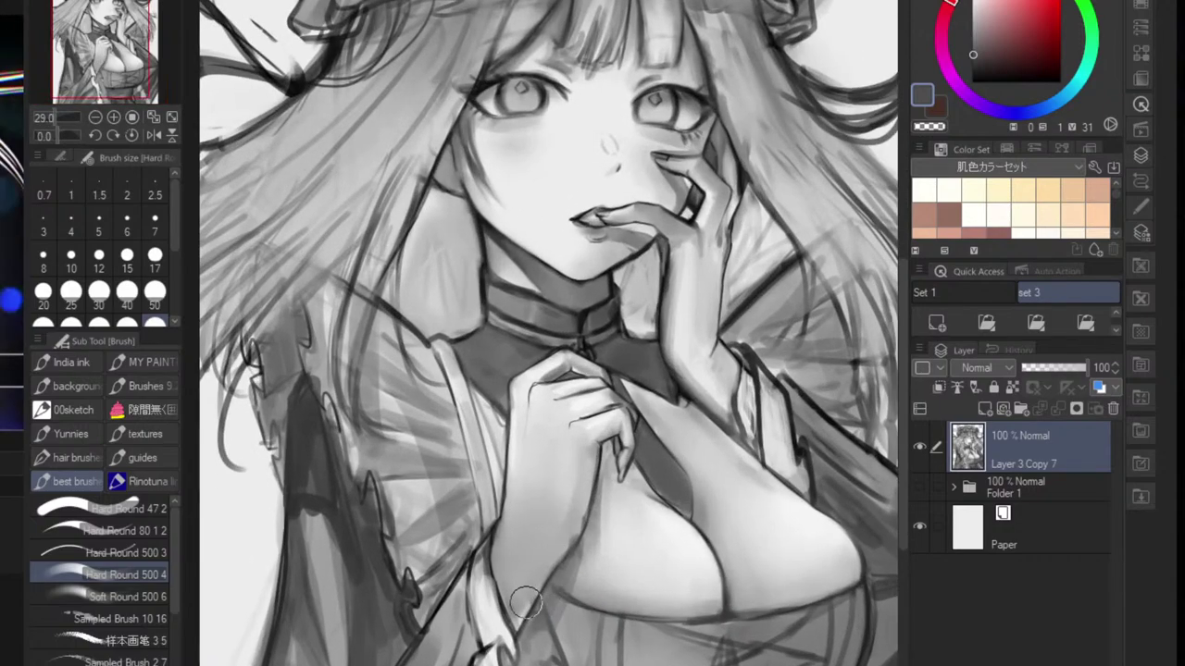
pyautogui.press('[')
pyautogui.press('[')
pyautogui.press('[')
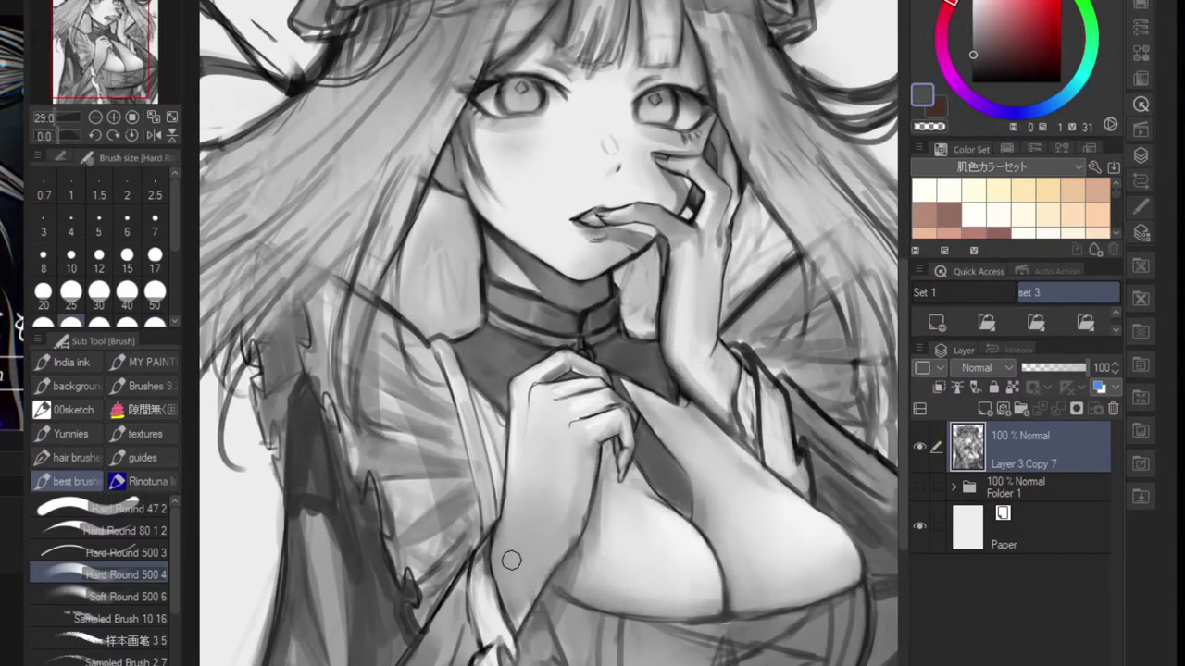
pyautogui.press('[')
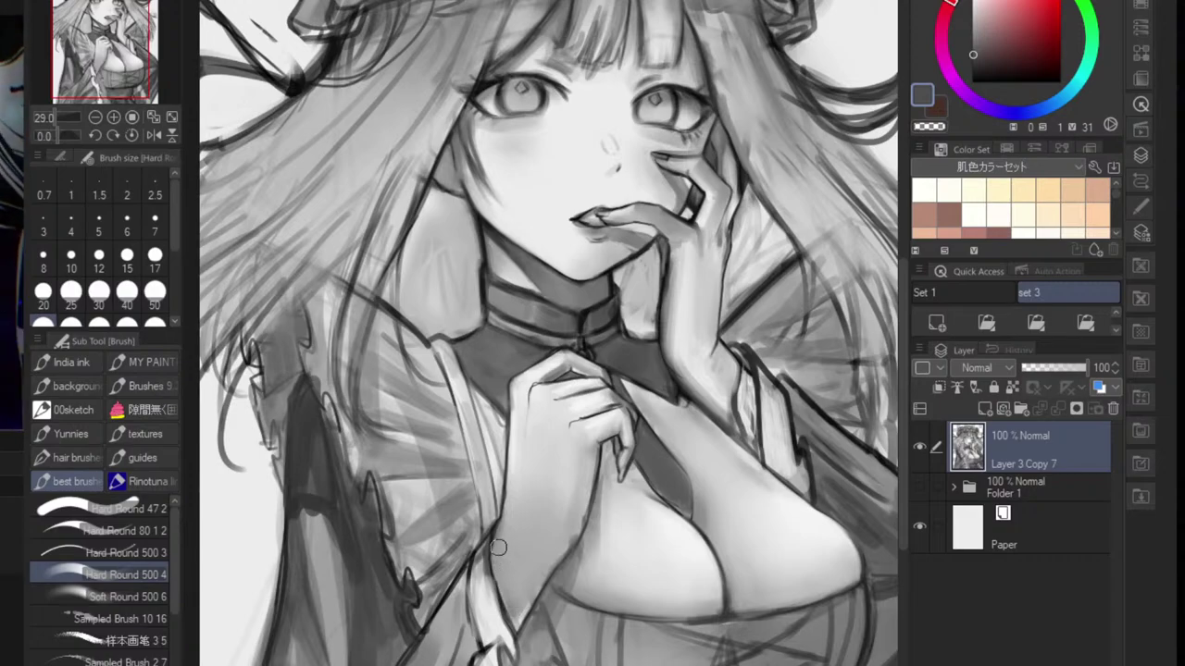
pyautogui.press('[')
pyautogui.moveTo(501, 557); pyautogui.dragTo(520, 613)
pyautogui.keyDown('alt'); pyautogui.click(512, 519); pyautogui.keyUp('alt')
pyautogui.moveTo(511, 518); pyautogui.dragTo(525, 611)
# - Soften the forearm-edge shading with a slightly darker grey, then sample the collar's near-black at size 30
pyautogui.scroll(-5, 528, 573)
pyautogui.scroll(5, 526, 580)
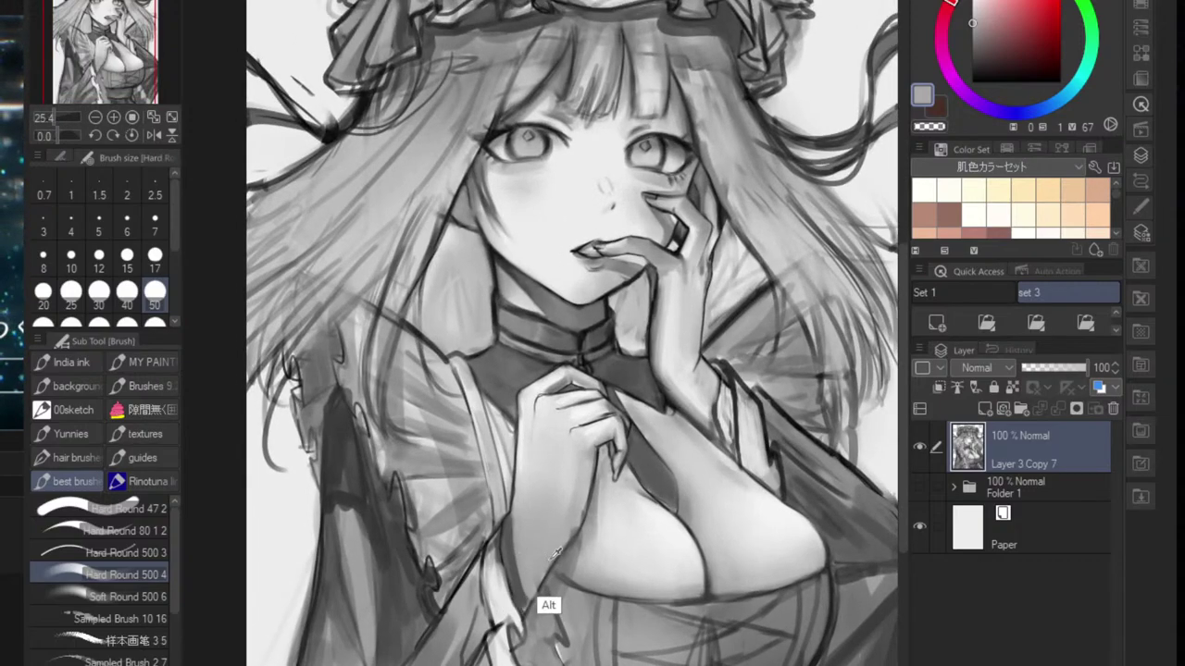
pyautogui.keyDown('alt'); pyautogui.click(510, 564); pyautogui.keyUp('alt')
pyautogui.moveTo(507, 521); pyautogui.dragTo(522, 602)
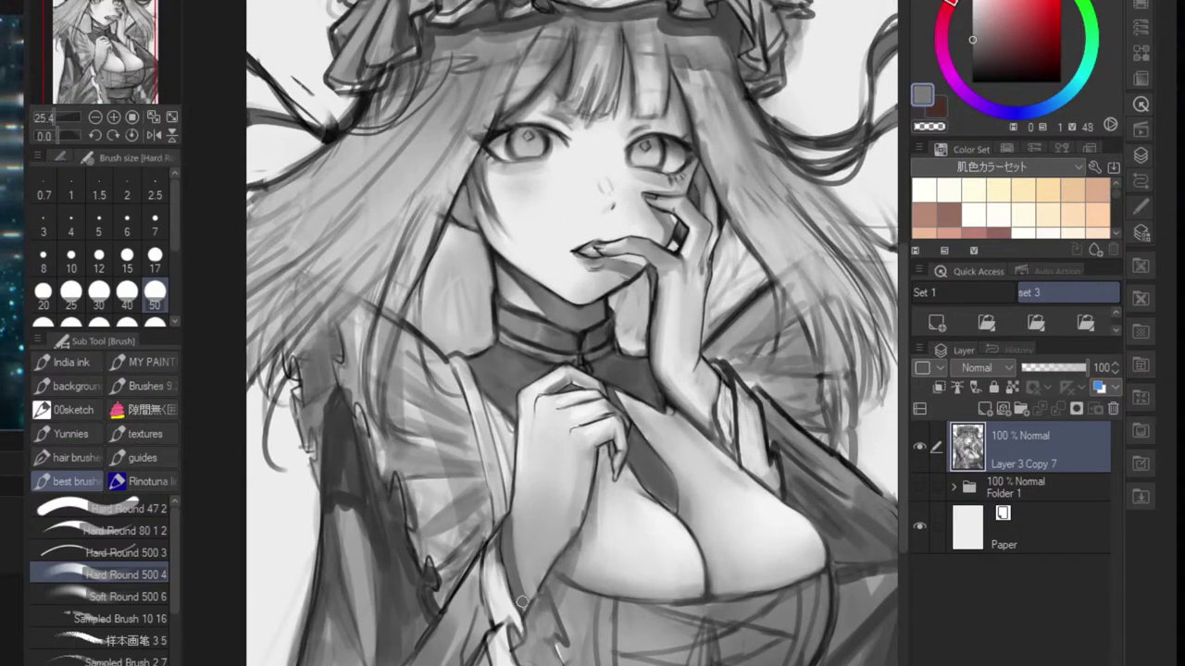
pyautogui.scroll(-4, 509, 542)
pyautogui.scroll(5, 507, 550)
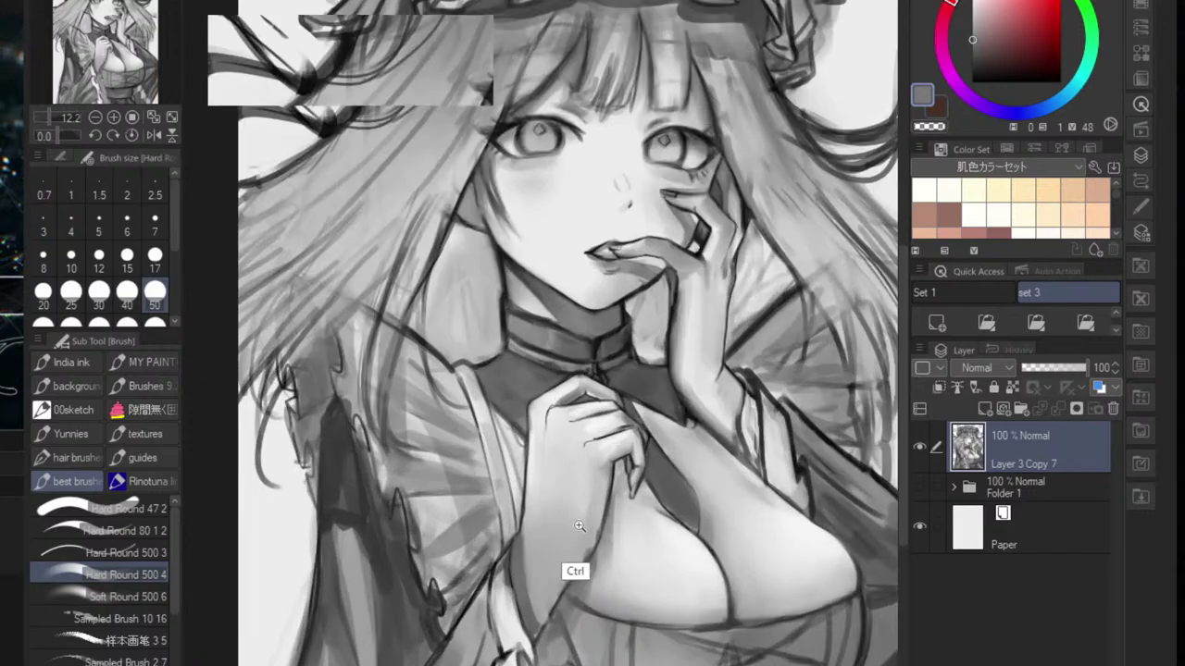
pyautogui.keyDown('alt'); pyautogui.click(414, 659); pyautogui.keyUp('alt')
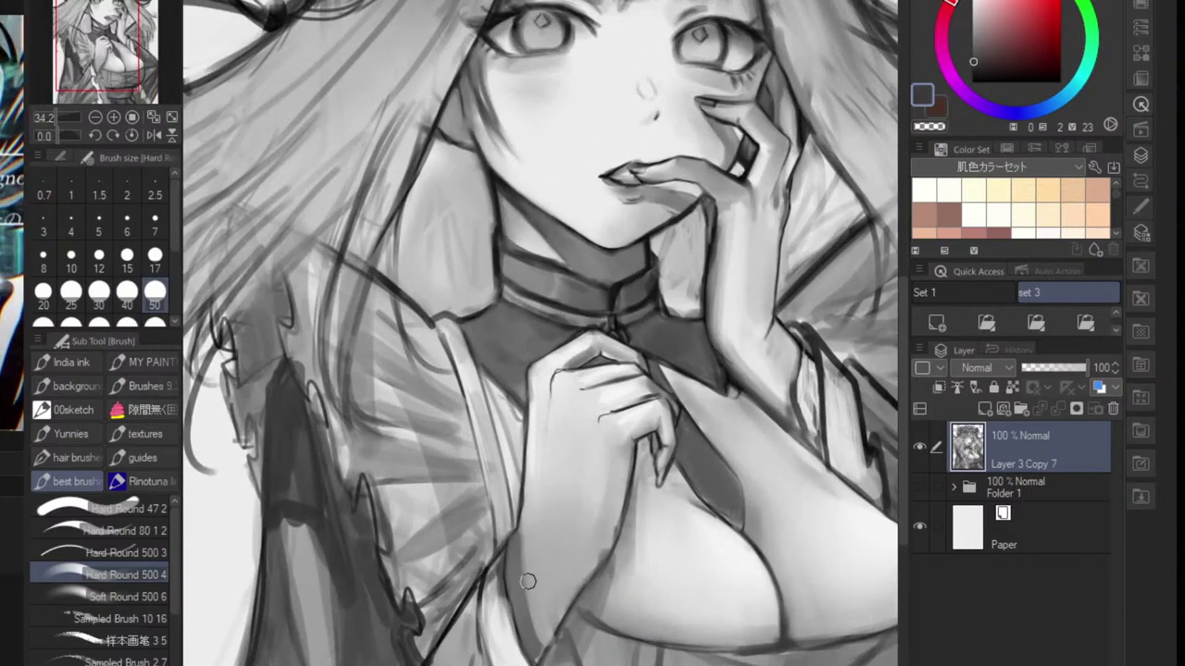
pyautogui.press('[')
pyautogui.press('[')
pyautogui.press('[')
pyautogui.press('[')
pyautogui.press('[')
pyautogui.press('[')
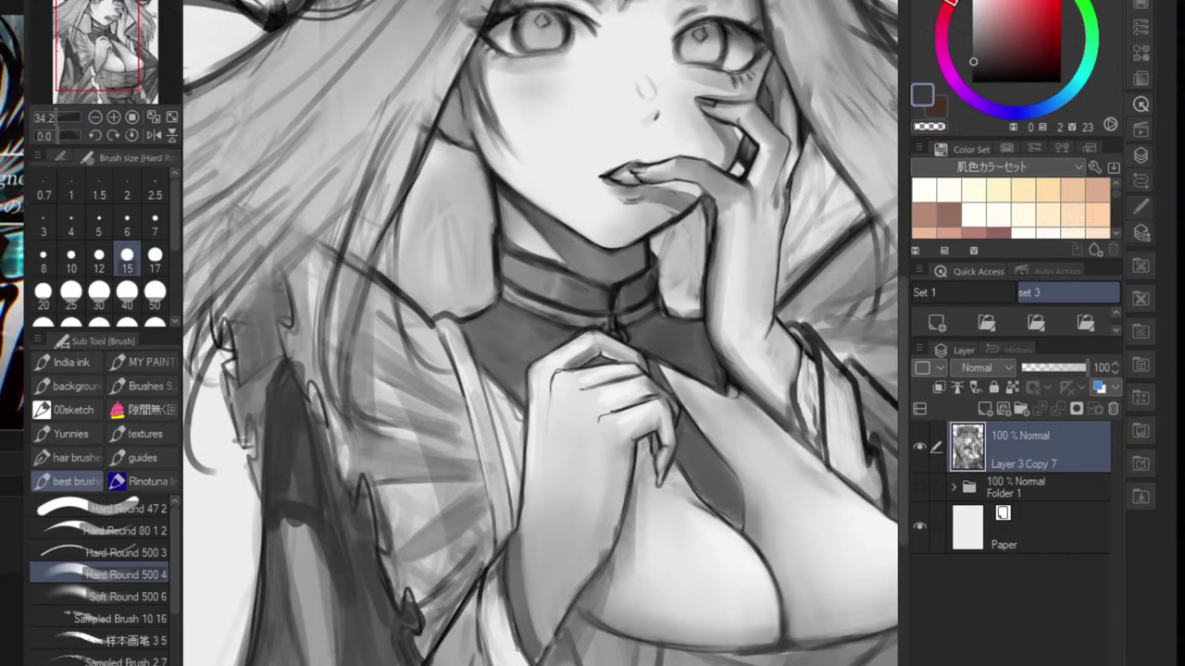
pyautogui.keyDown('alt'); pyautogui.click(633, 324); pyautogui.keyUp('alt')
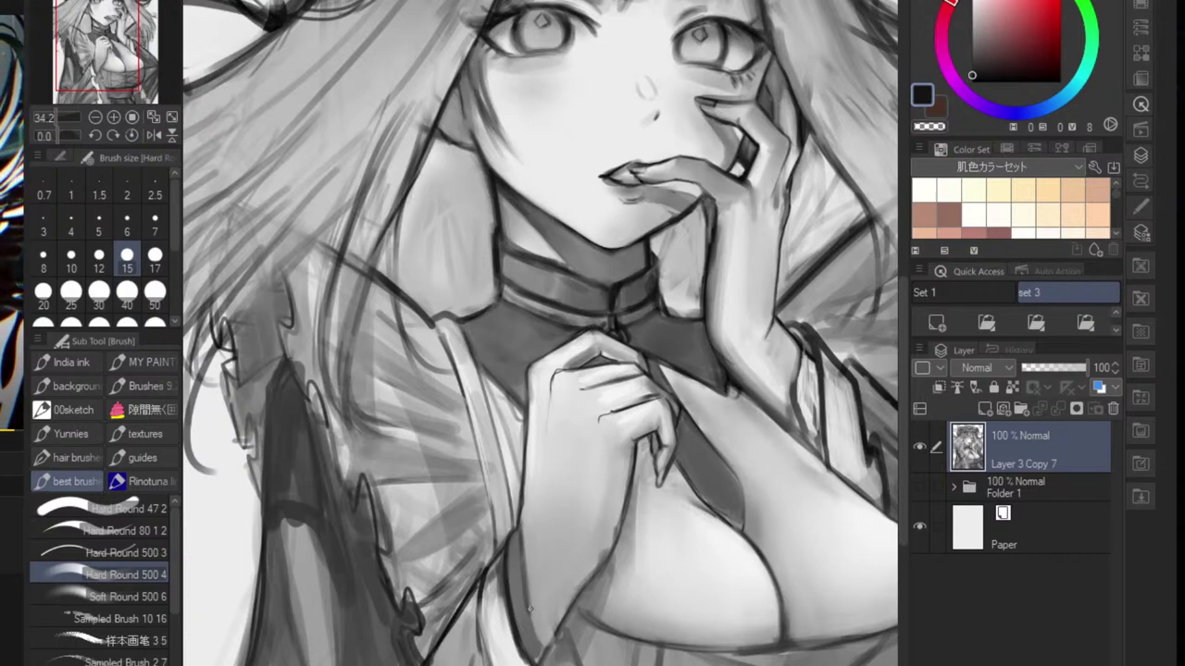
pyautogui.press('j')
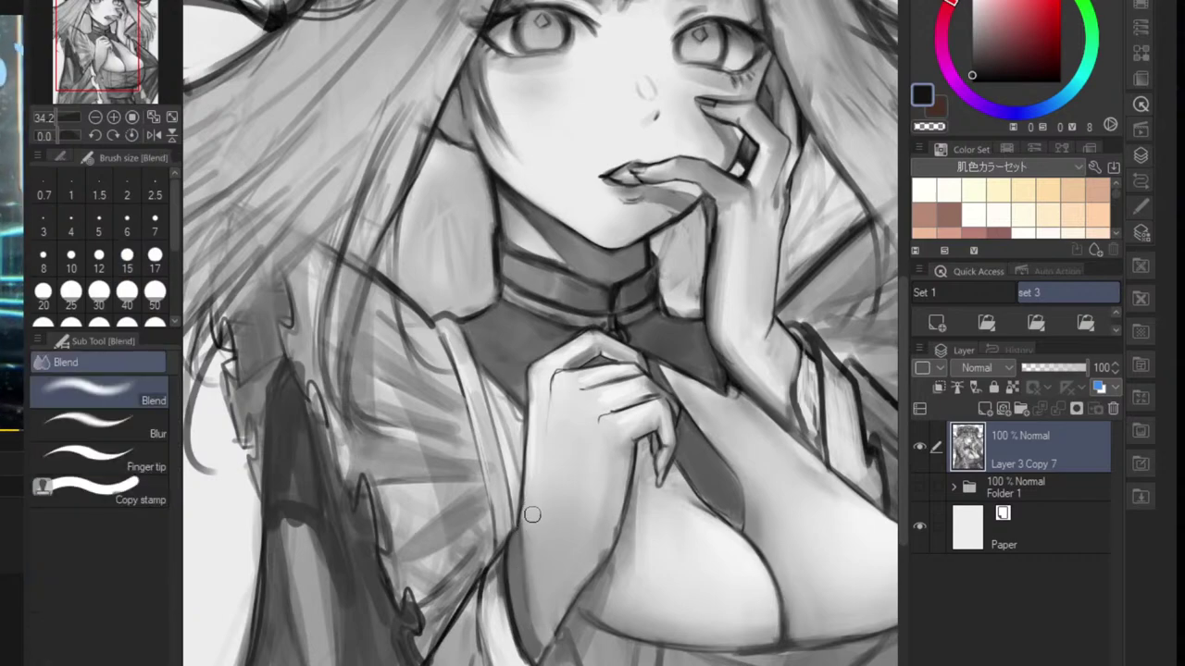
pyautogui.press('b')
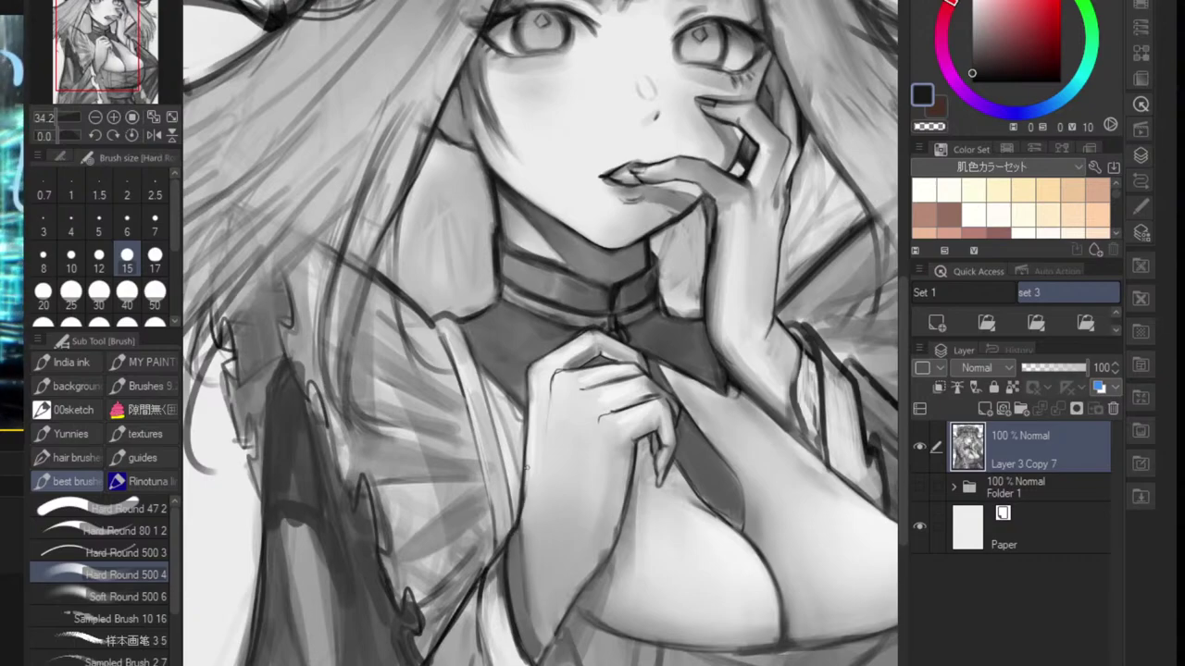
pyautogui.scroll(3, 522, 535)
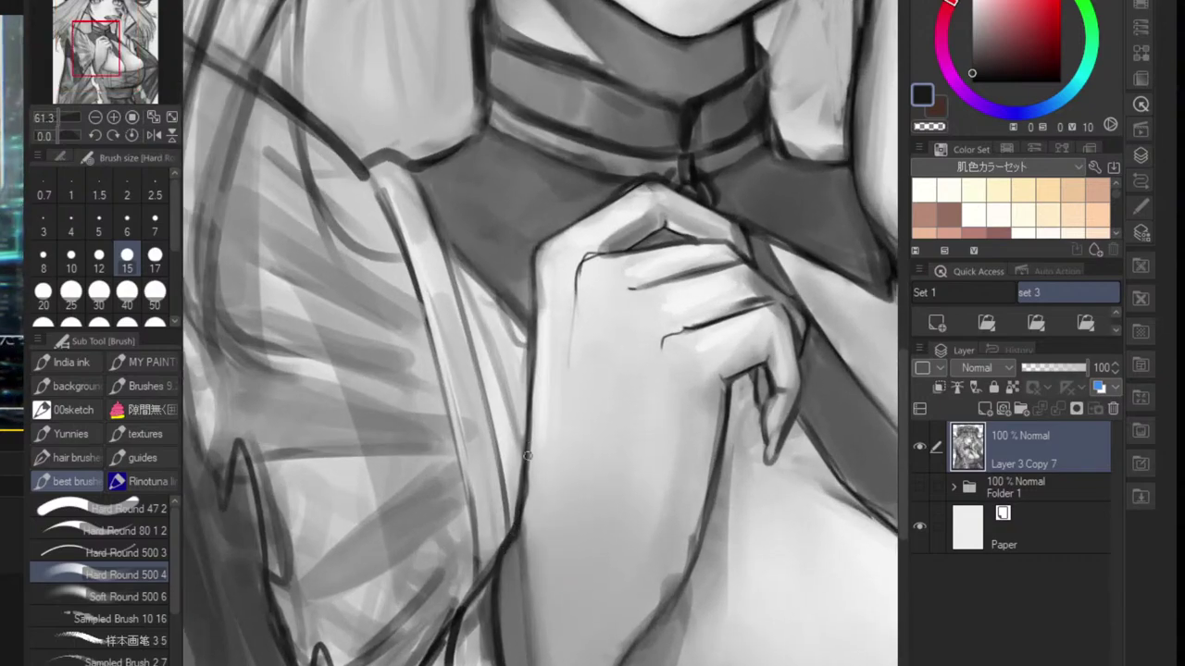
# - Extend and darken the sleeve lines downward
pyautogui.moveTo(503, 547); pyautogui.dragTo(449, 640)
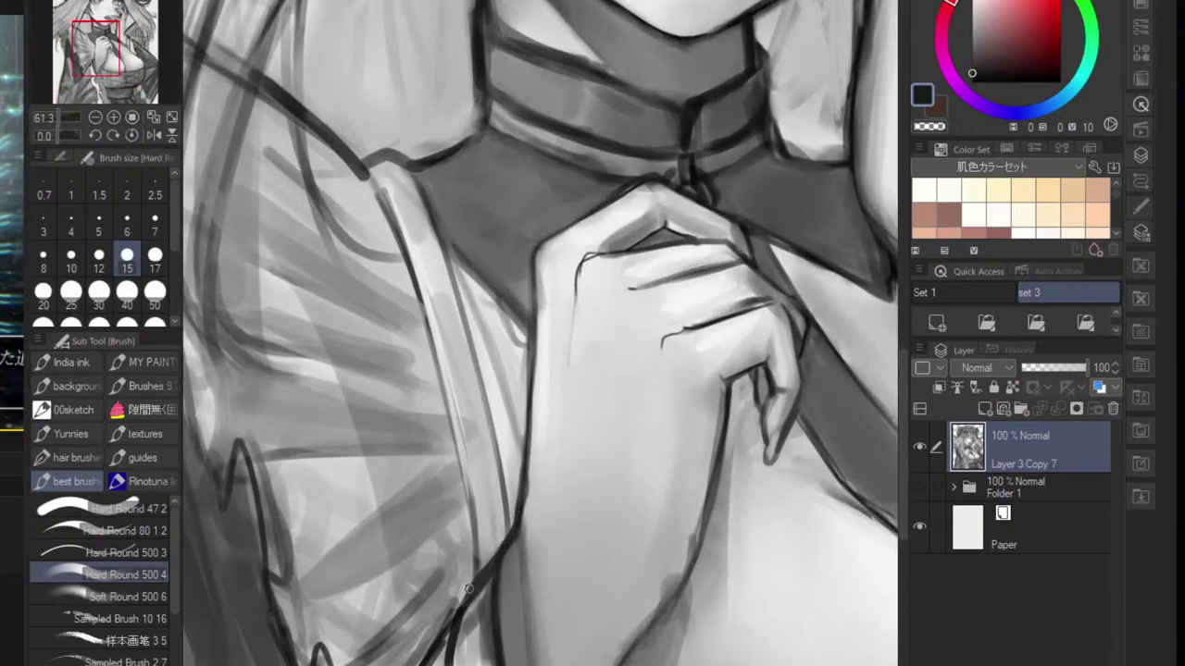
pyautogui.scroll(-3, 519, 601)
pyautogui.moveTo(526, 592)
pyautogui.mouseDown()
pyautogui.moveTo(563, 516)
pyautogui.moveTo(523, 664)
pyautogui.mouseUp()
pyautogui.scroll(3, 563, 515)
pyautogui.moveTo(515, 585); pyautogui.dragTo(521, 640)
pyautogui.scroll(-3, 604, 430)
pyautogui.scroll(2, 605, 429)
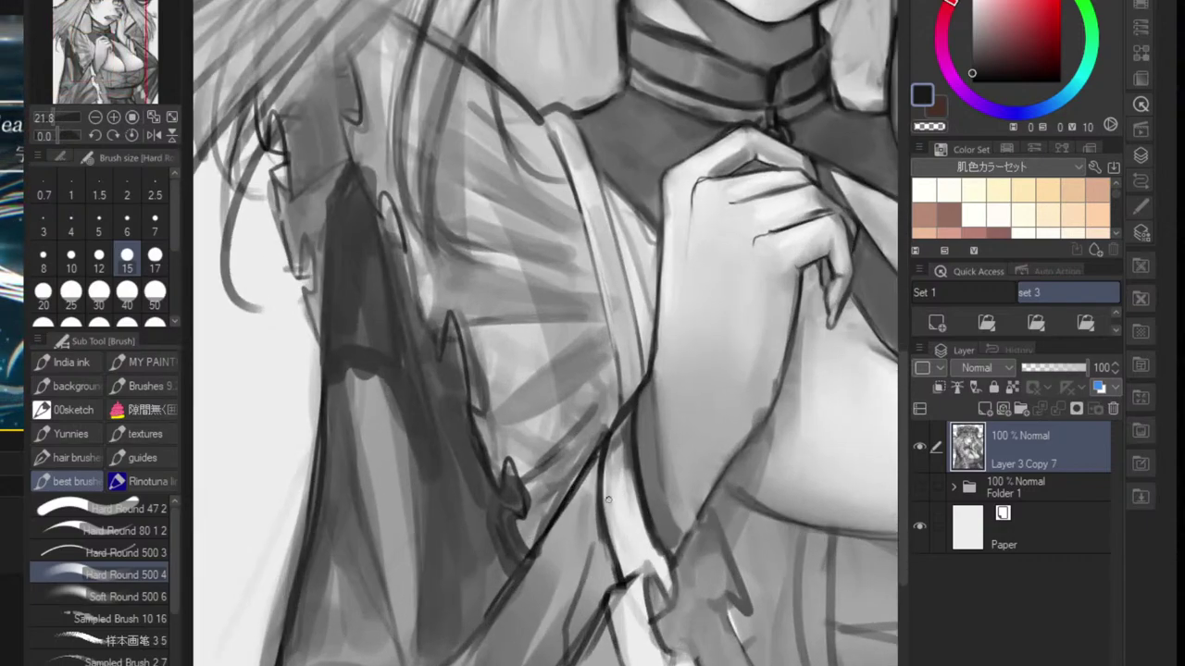
pyautogui.scroll(3, 638, 580)
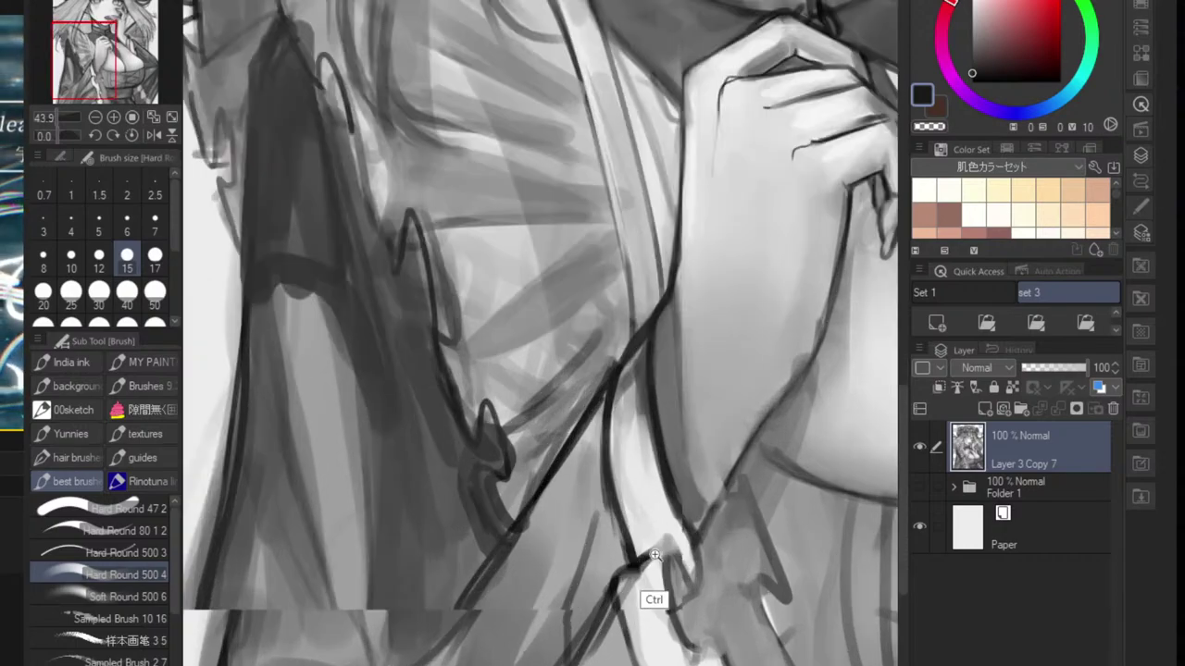
# - Deepen the dark outline along the ribbon edge and its zigzag down the sleeve
pyautogui.moveTo(603, 581)
pyautogui.mouseDown()
pyautogui.moveTo(674, 539)
pyautogui.moveTo(703, 597)
pyautogui.mouseUp()
pyautogui.moveTo(677, 548); pyautogui.dragTo(714, 593)
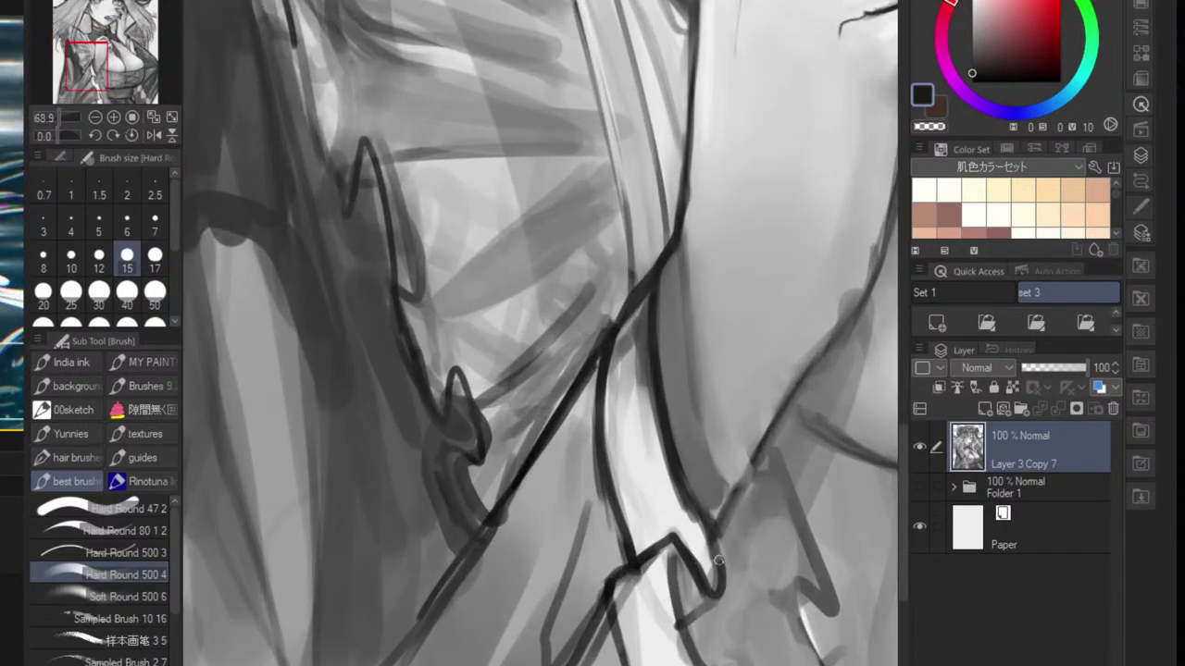
pyautogui.moveTo(705, 521)
pyautogui.mouseDown()
pyautogui.moveTo(711, 586)
pyautogui.moveTo(688, 577)
pyautogui.moveTo(676, 552)
pyautogui.moveTo(694, 650)
pyautogui.mouseUp()
pyautogui.moveTo(674, 565)
pyautogui.mouseDown()
pyautogui.moveTo(692, 659)
pyautogui.moveTo(731, 649)
pyautogui.mouseUp()
pyautogui.scroll(-6, 711, 638)
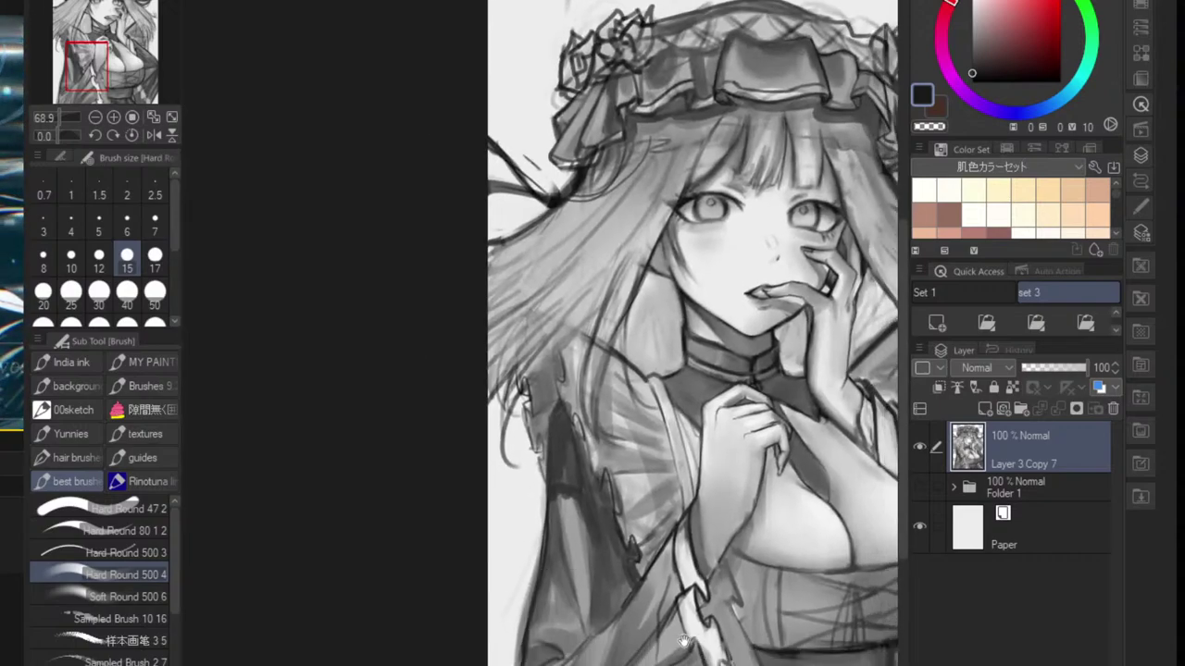
pyautogui.scroll(4, 694, 593)
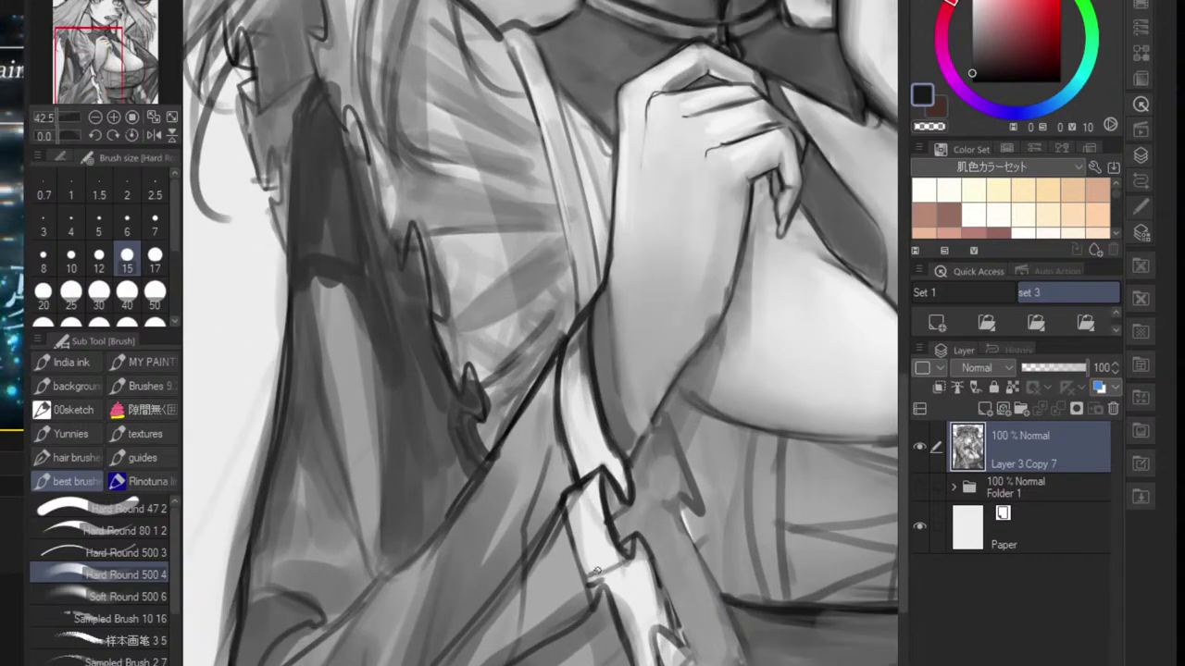
pyautogui.moveTo(597, 582)
pyautogui.mouseDown()
pyautogui.moveTo(624, 555)
pyautogui.moveTo(606, 573)
pyautogui.moveTo(640, 560)
pyautogui.moveTo(640, 547)
pyautogui.moveTo(659, 622)
pyautogui.mouseUp()
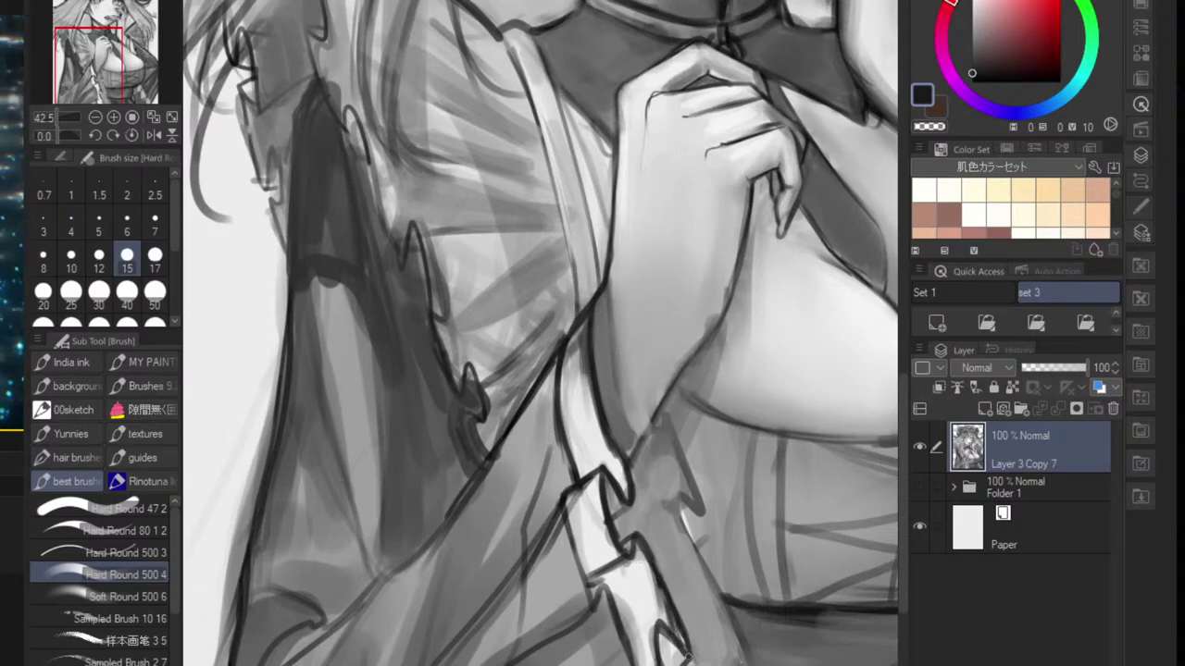
# - Line and shade the lower ribbon with a larger brush, and darken the small ribbon spike
pyautogui.scroll(-4, 691, 654)
pyautogui.moveTo(690, 653)
pyautogui.mouseDown()
pyautogui.moveTo(625, 563)
pyautogui.moveTo(641, 628)
pyautogui.moveTo(655, 633)
pyautogui.mouseUp()
pyautogui.scroll(5, 618, 576)
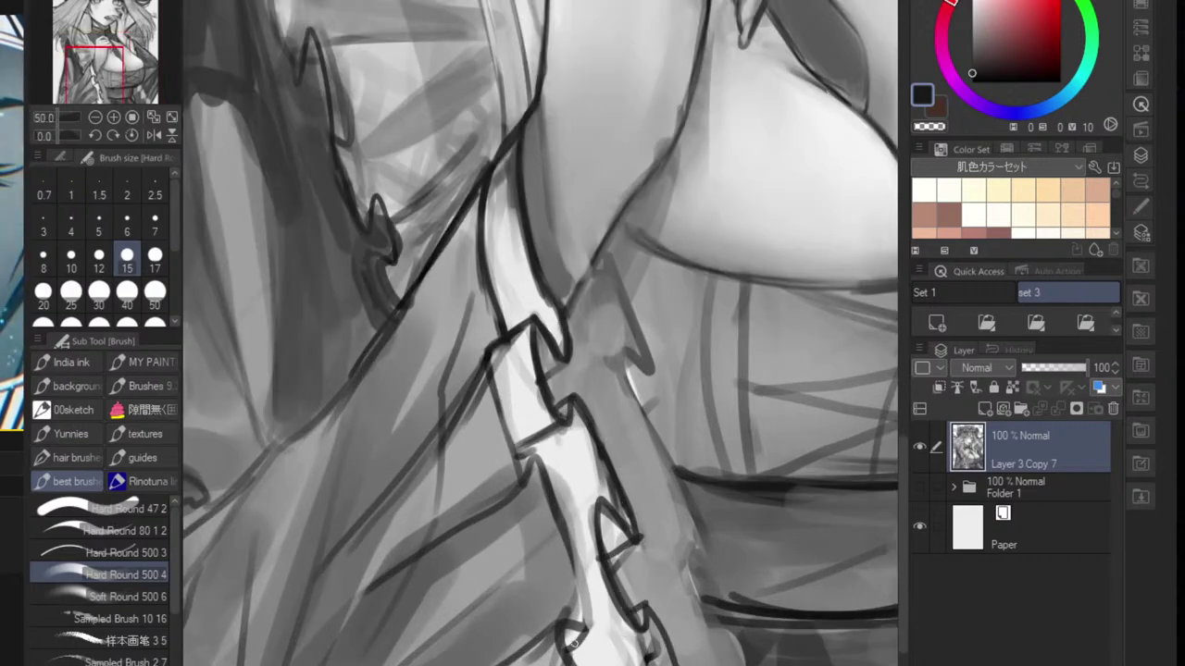
pyautogui.moveTo(574, 640); pyautogui.dragTo(651, 635)
pyautogui.scroll(-3, 645, 634)
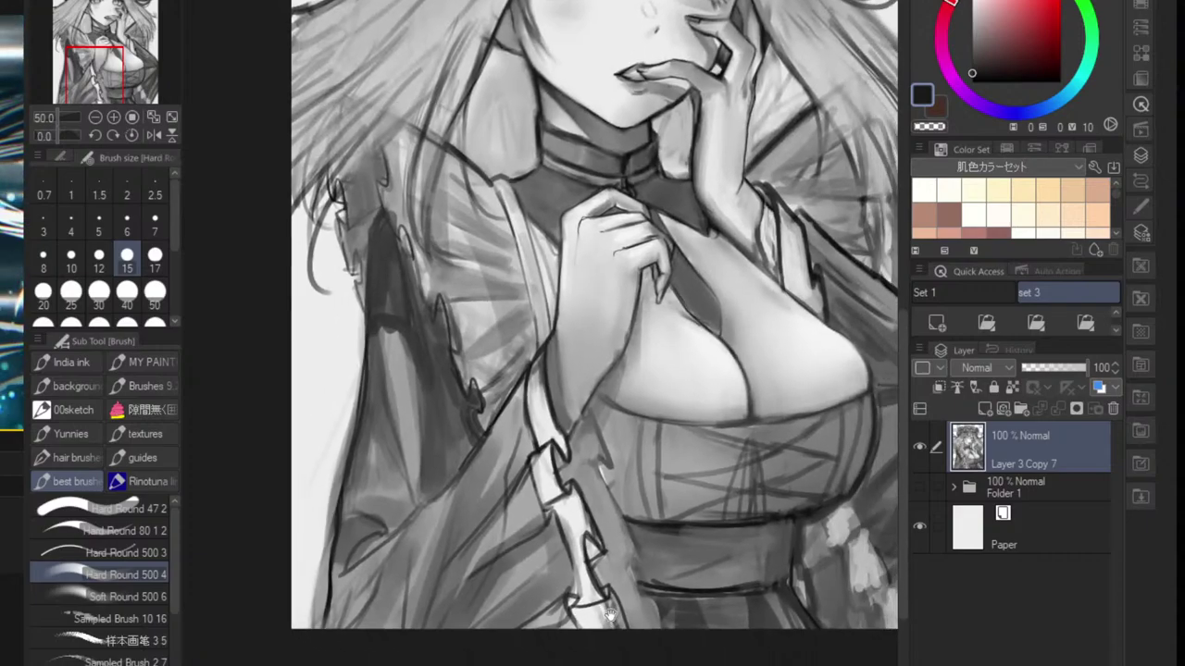
pyautogui.scroll(2, 626, 611)
pyautogui.press(']')
pyautogui.press(']')
pyautogui.press(']')
pyautogui.press(']')
pyautogui.press(']')
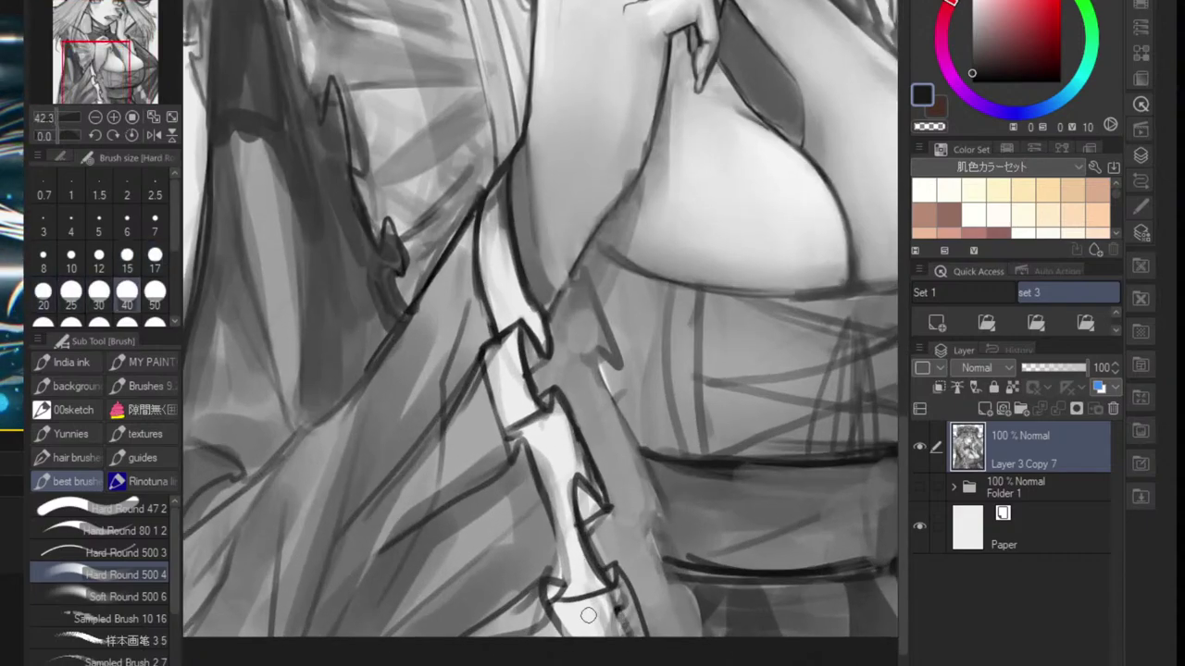
pyautogui.moveTo(581, 626)
pyautogui.mouseDown()
pyautogui.moveTo(615, 632)
pyautogui.moveTo(619, 593)
pyautogui.moveTo(638, 638)
pyautogui.mouseUp()
pyautogui.moveTo(565, 601); pyautogui.dragTo(565, 610)
pyautogui.moveTo(584, 497)
pyautogui.mouseDown()
pyautogui.moveTo(583, 514)
pyautogui.moveTo(592, 508)
pyautogui.mouseUp()
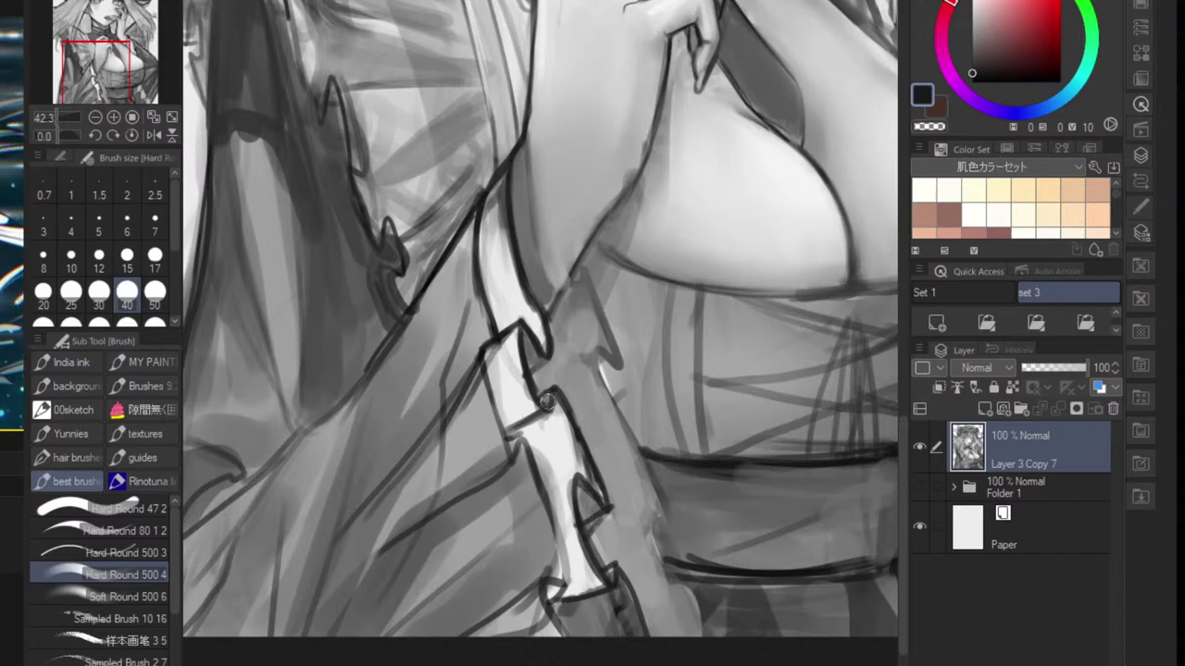
# - Add soft dark shading up along the sleeve edge
pyautogui.moveTo(548, 402); pyautogui.dragTo(502, 404)
pyautogui.moveTo(588, 411); pyautogui.dragTo(550, 448)
pyautogui.moveTo(546, 449); pyautogui.dragTo(572, 477)
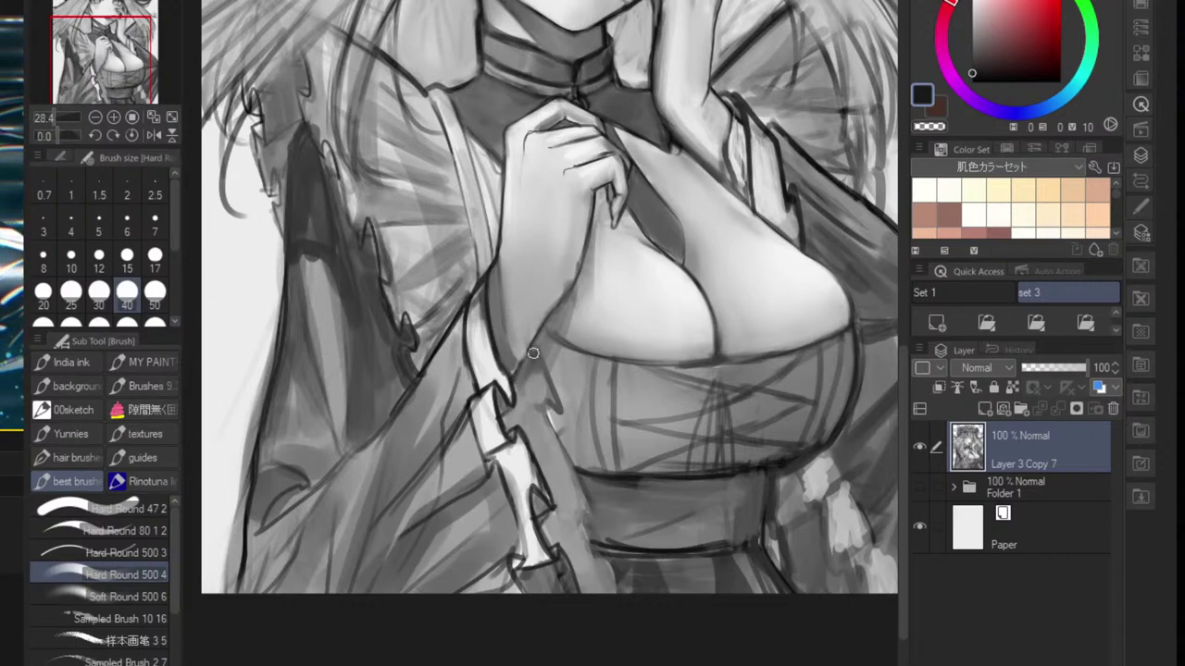
pyautogui.moveTo(534, 353); pyautogui.dragTo(535, 353)
pyautogui.moveTo(505, 418)
pyautogui.mouseDown()
pyautogui.moveTo(526, 380)
pyautogui.moveTo(531, 395)
pyautogui.moveTo(533, 369)
pyautogui.mouseUp()
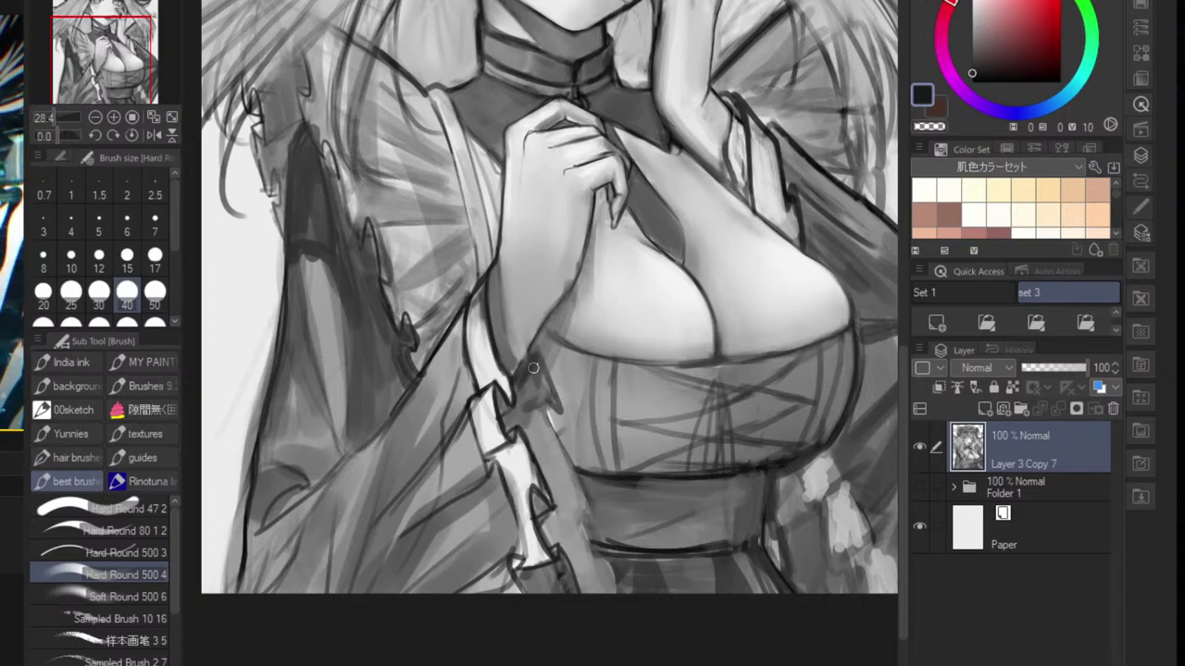
# - Blend the white strip along the sleeve edge with the Blend tool
pyautogui.press('j')
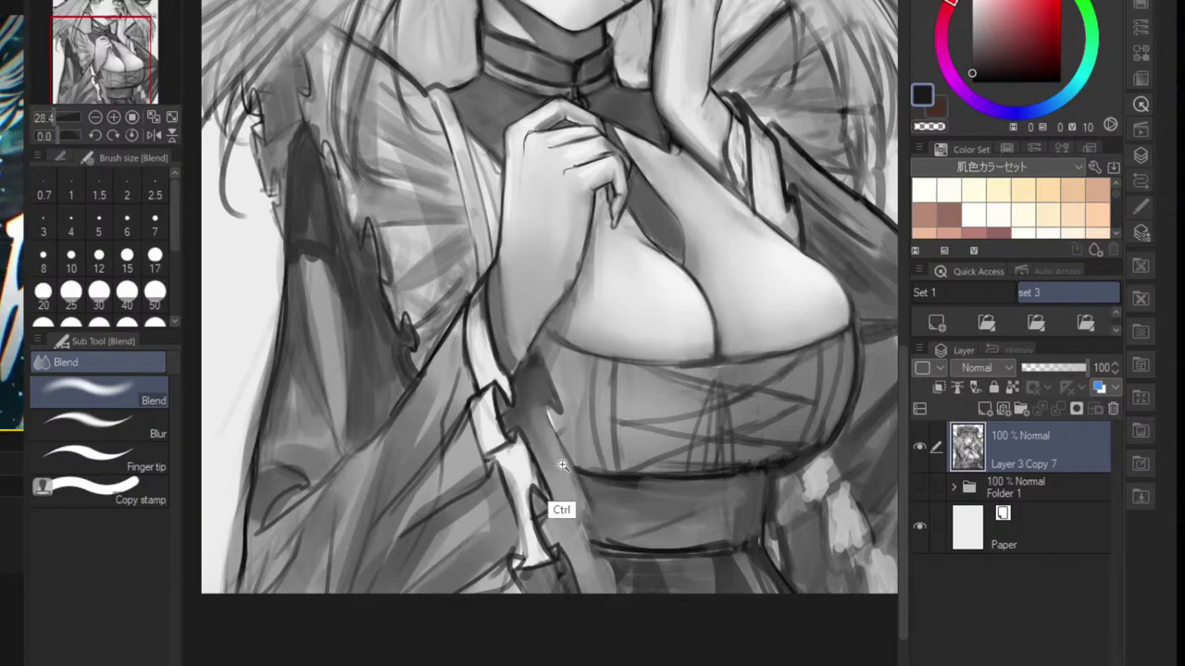
pyautogui.scroll(-5, 533, 444)
pyautogui.scroll(4, 532, 444)
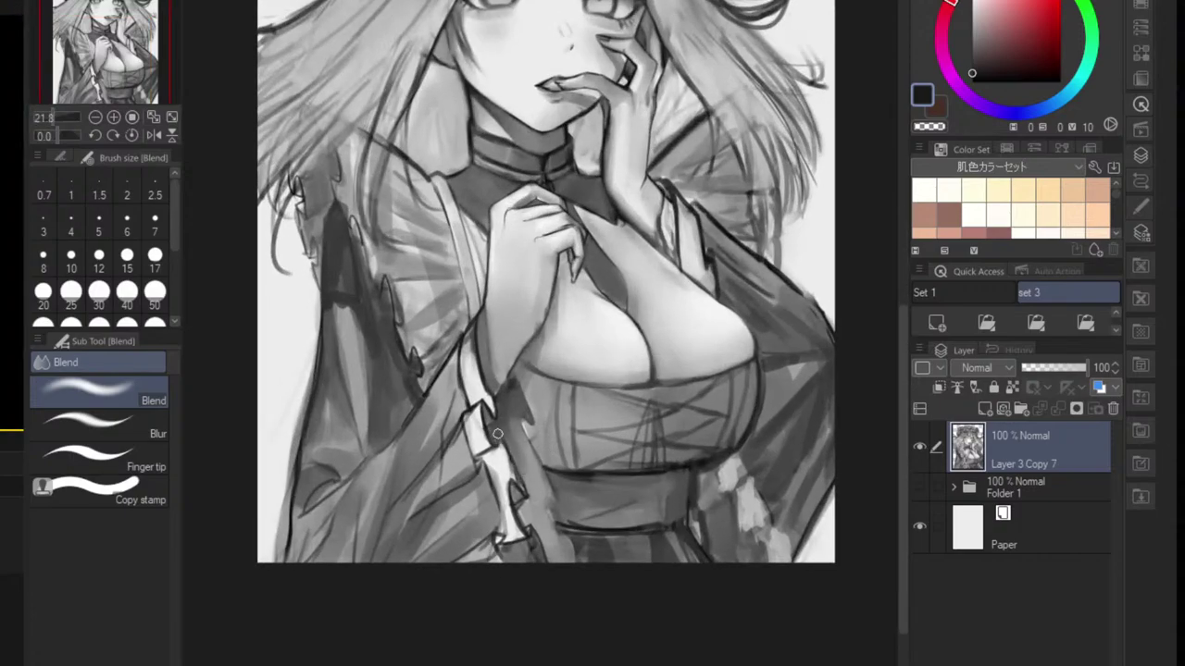
pyautogui.scroll(-4, 518, 425)
pyautogui.scroll(5, 500, 388)
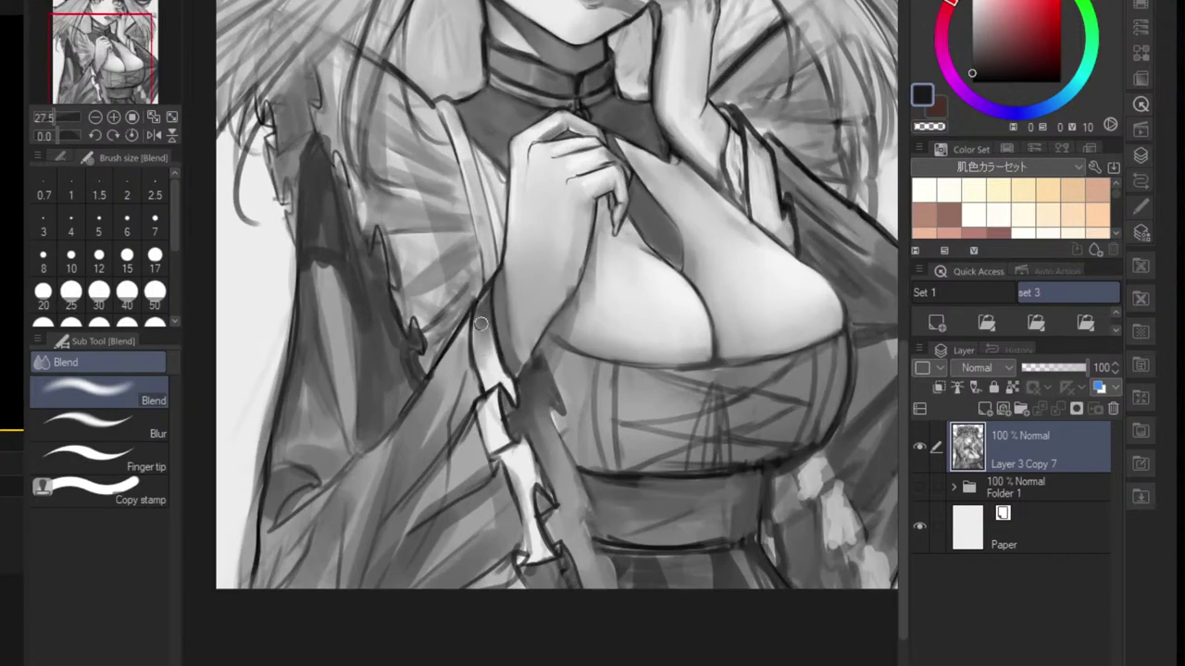
pyautogui.moveTo(485, 308); pyautogui.dragTo(487, 381)
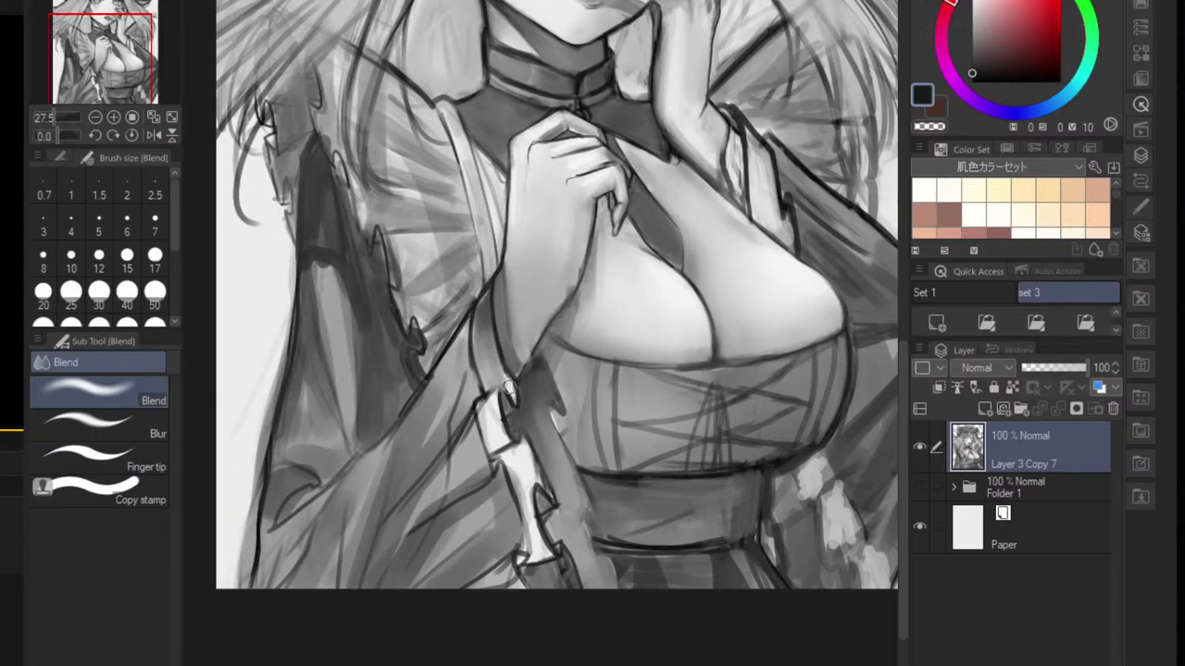
# - Sample the light skin tone from the chest and return to the Hard Round brush
pyautogui.scroll(-6, 498, 445)
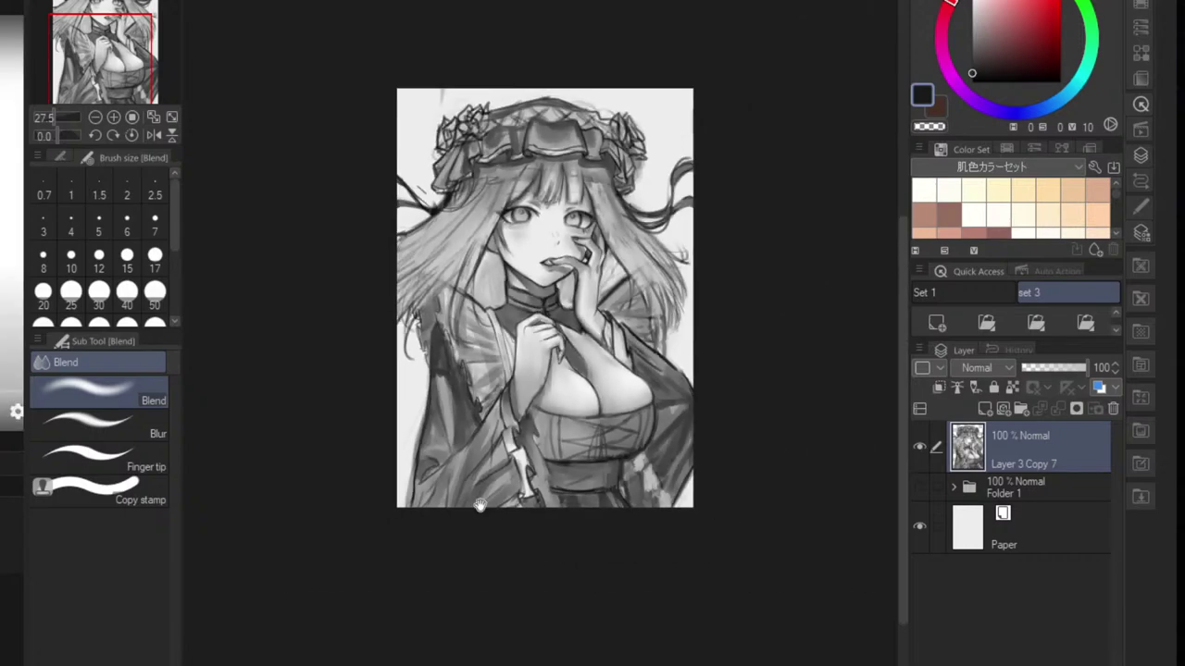
pyautogui.scroll(5, 543, 413)
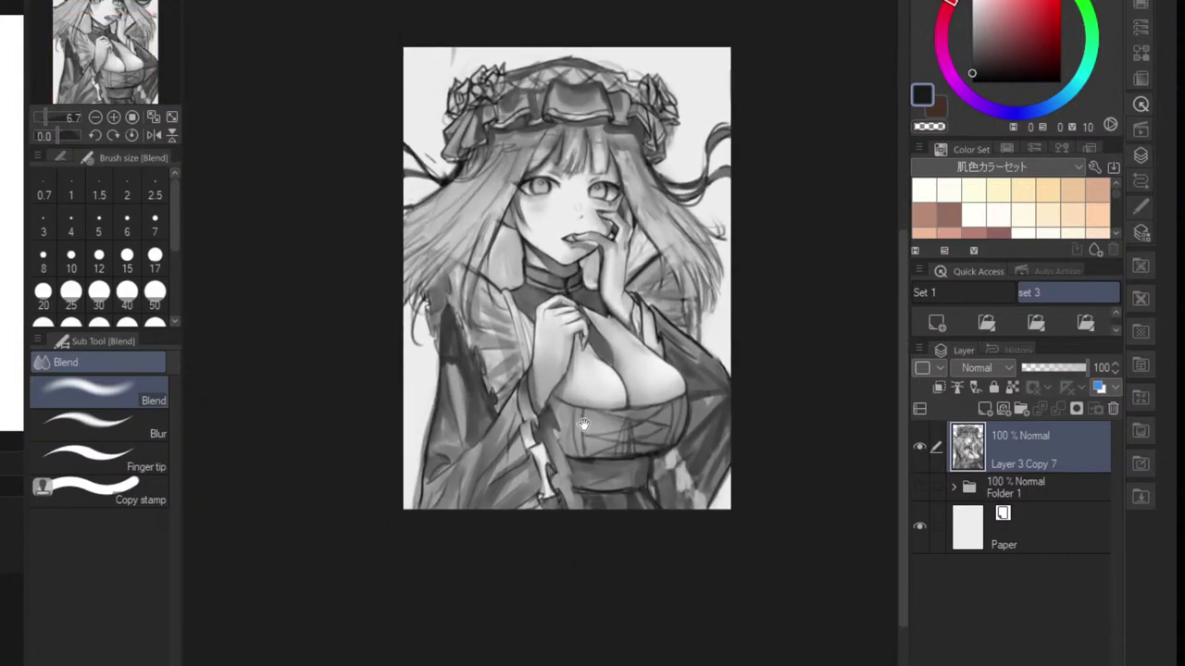
pyautogui.scroll(2, 543, 424)
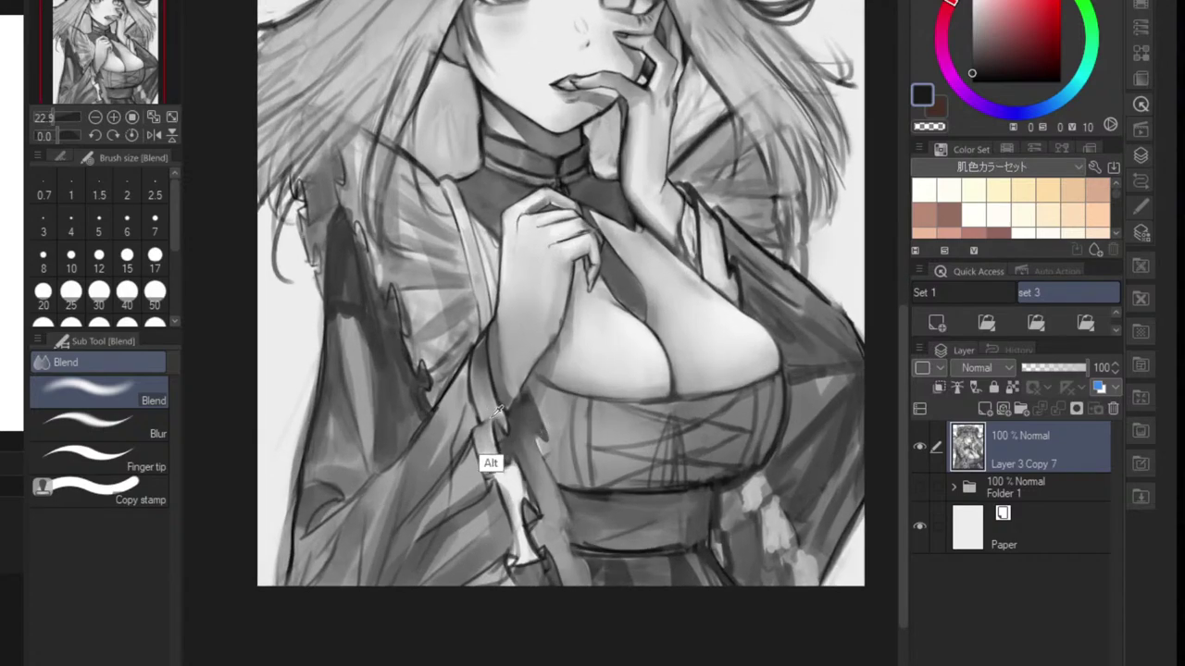
pyautogui.keyDown('alt'); pyautogui.click(502, 307); pyautogui.keyUp('alt')
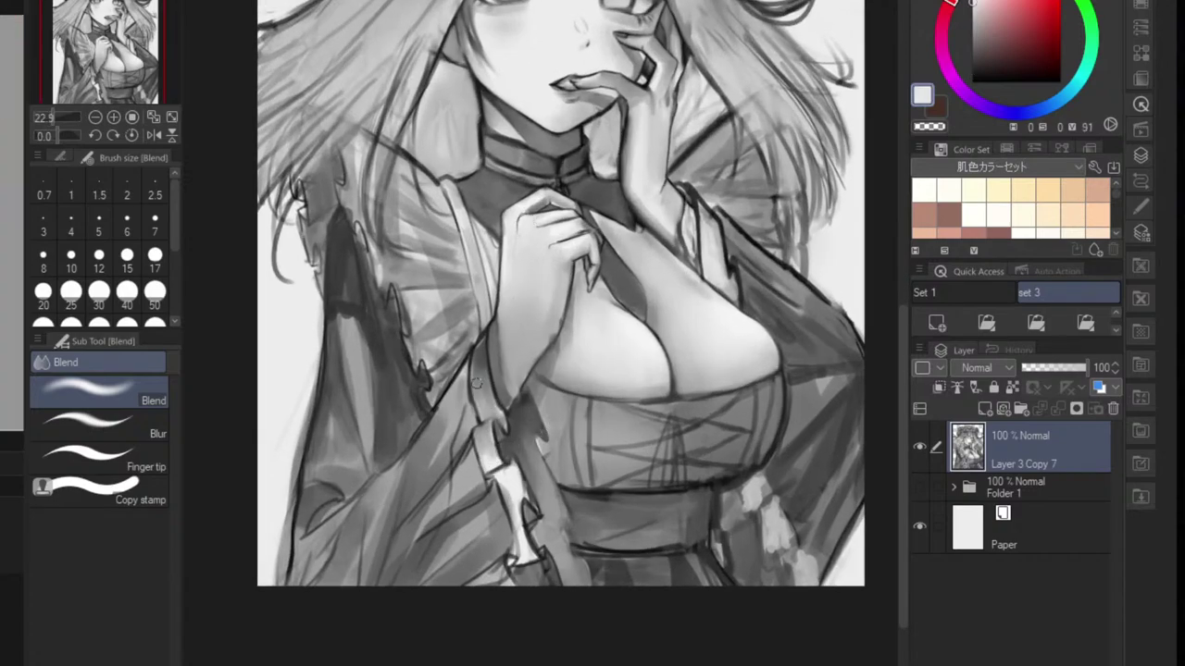
pyautogui.press('b')
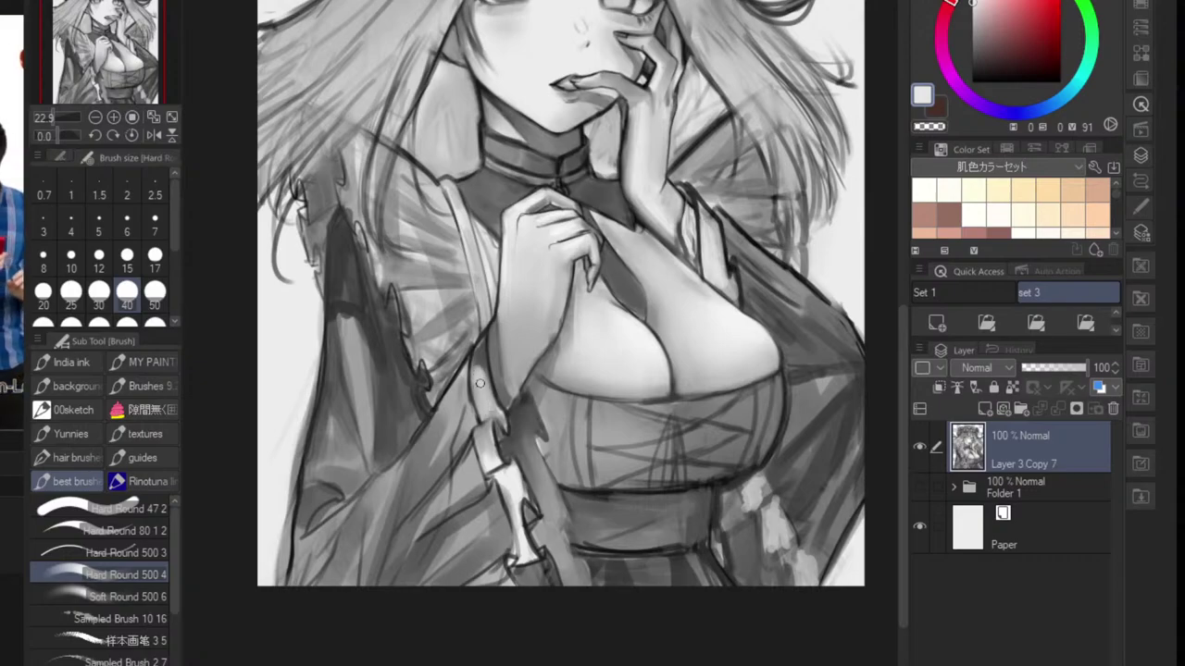
# - Compare mid-grey and near-white samples, settling on a slightly greyer white
pyautogui.scroll(-3, 481, 379)
pyautogui.scroll(4, 487, 427)
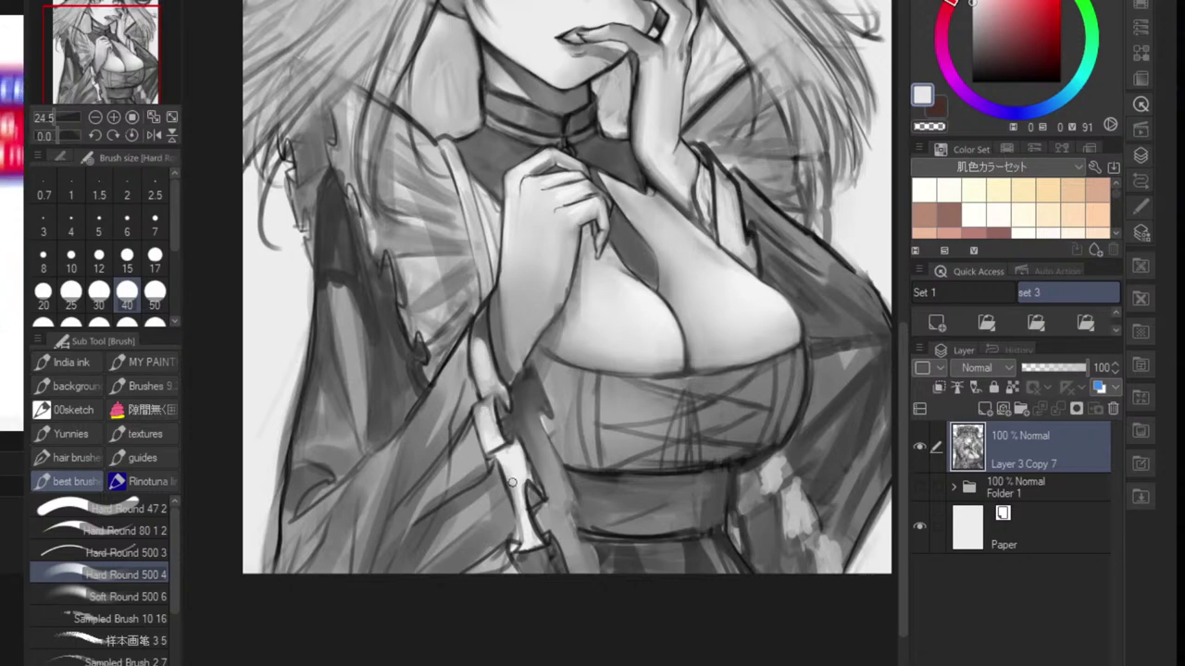
pyautogui.keyDown('alt'); pyautogui.click(504, 421); pyautogui.keyUp('alt')
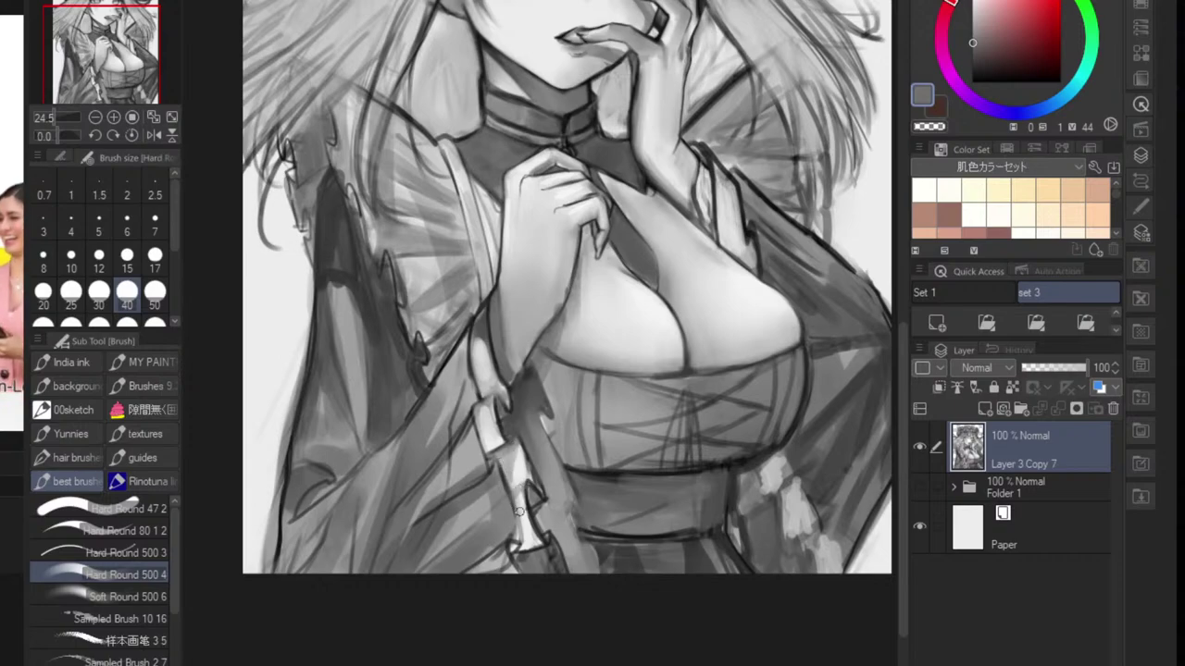
pyautogui.keyDown('alt'); pyautogui.click(524, 536); pyautogui.keyUp('alt')
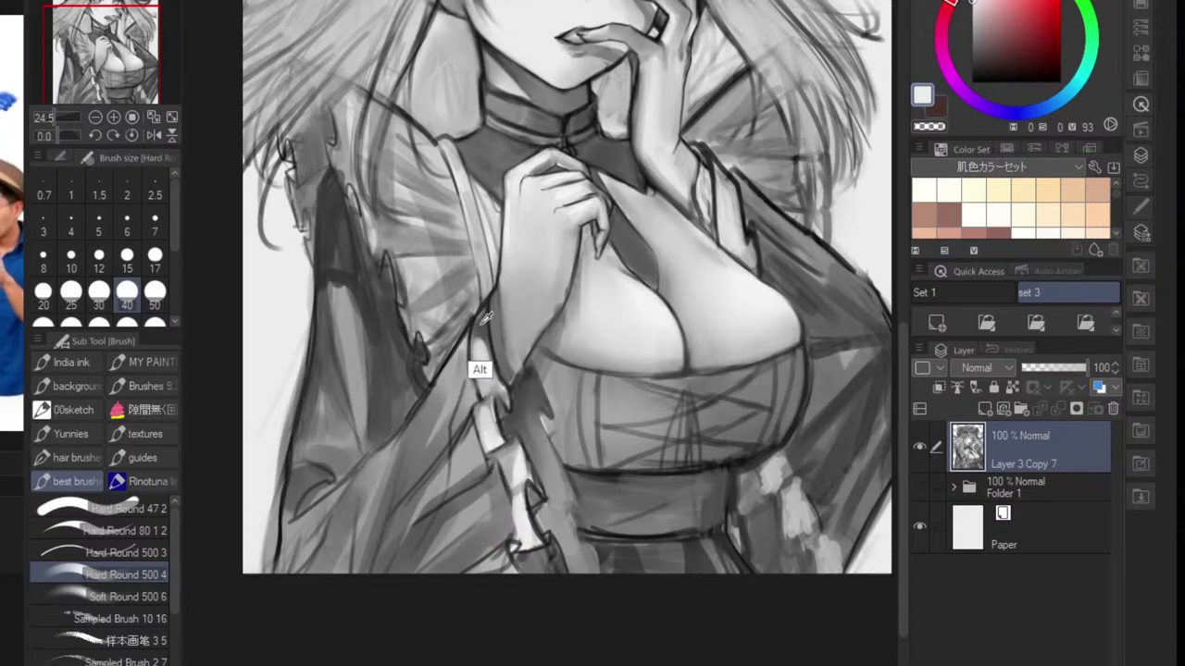
pyautogui.keyDown('alt'); pyautogui.click(479, 322); pyautogui.keyUp('alt')
pyautogui.keyDown('alt'); pyautogui.click(487, 357); pyautogui.keyUp('alt')
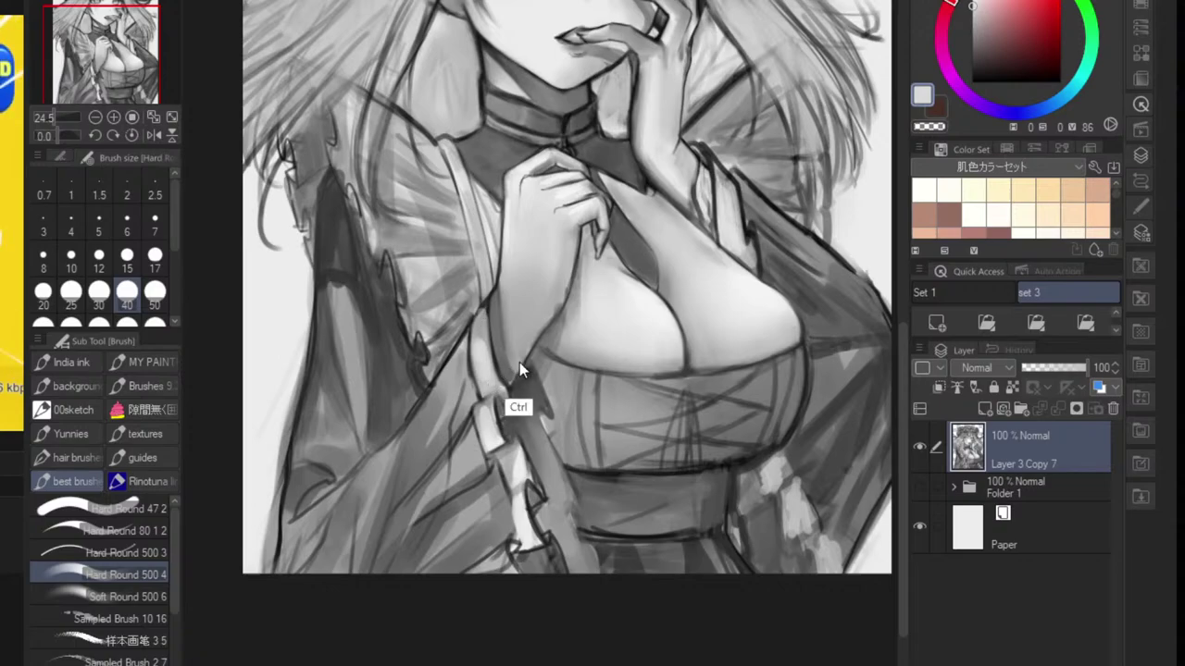
pyautogui.moveTo(520, 361); pyautogui.dragTo(417, 362)
pyautogui.moveTo(515, 365); pyautogui.dragTo(584, 374)
pyautogui.moveTo(584, 374); pyautogui.dragTo(567, 391)
pyautogui.scroll(5, 568, 390)
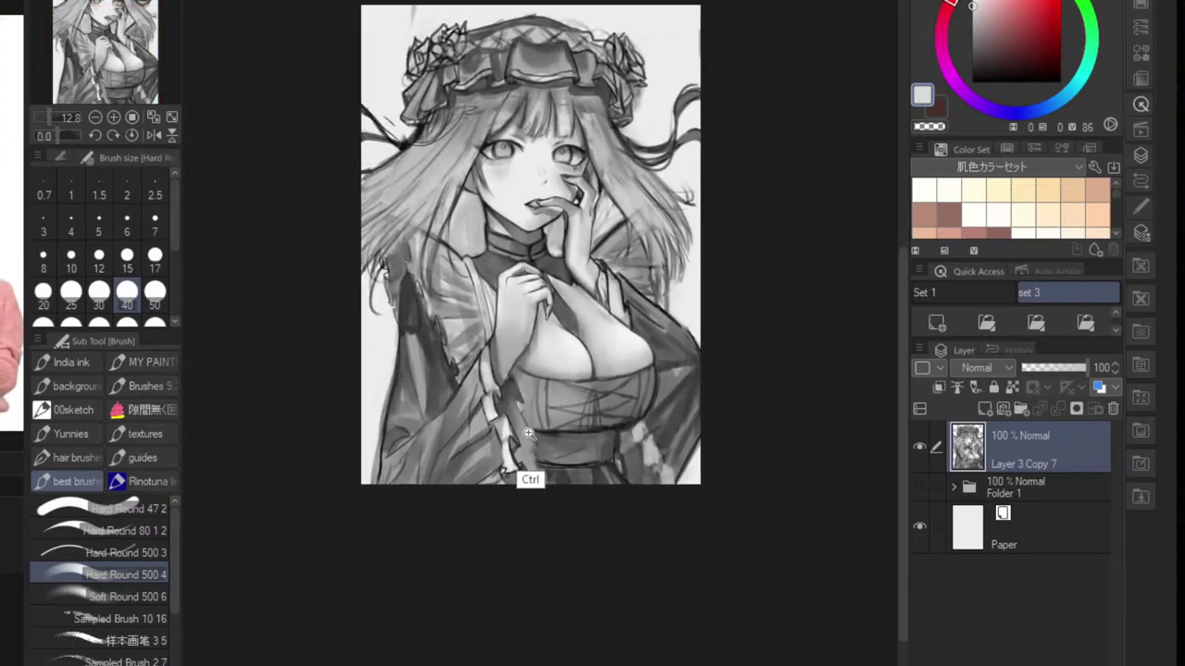
# - Paint a dark grey stroke beside the sleeve edge with a sampled chest-shadow grey
pyautogui.keyDown('alt'); pyautogui.click(503, 363); pyautogui.keyUp('alt')
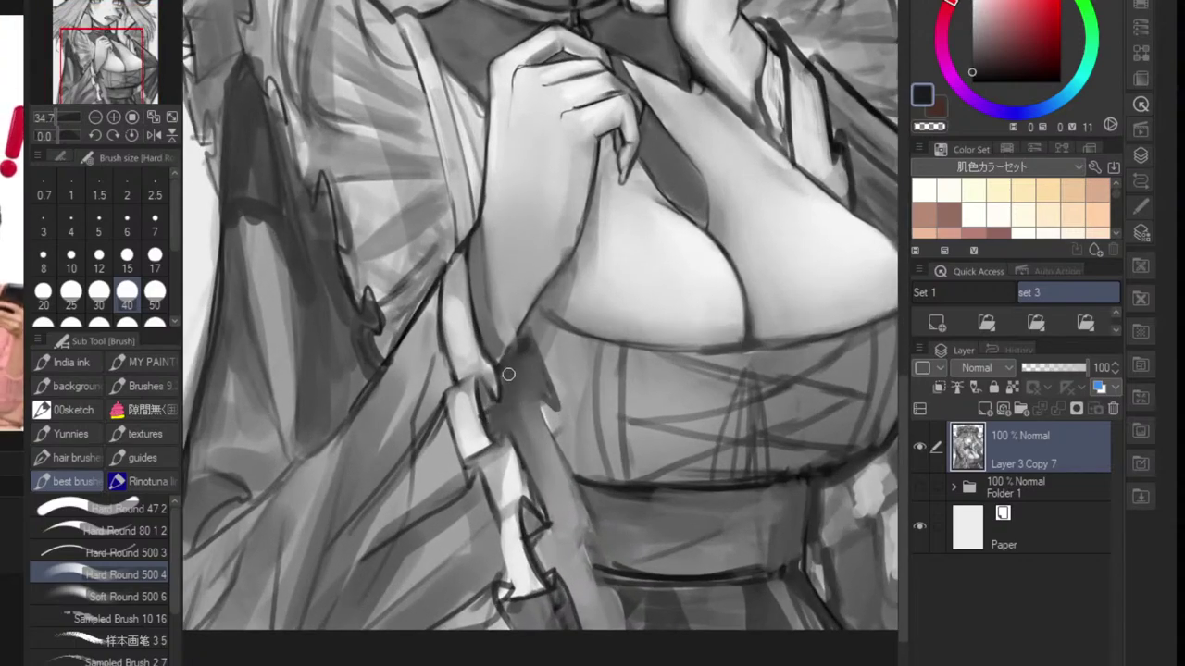
pyautogui.press('[')
pyautogui.press('[')
pyautogui.press('[')
pyautogui.press('[')
pyautogui.press('[')
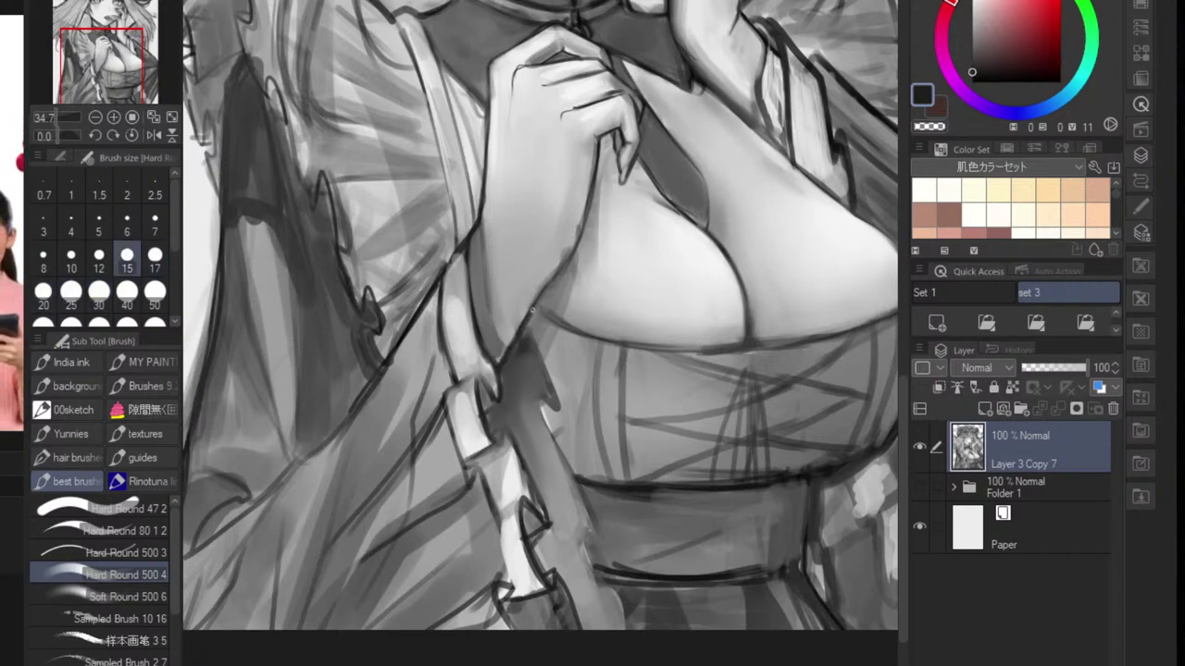
pyautogui.press('ctrl')
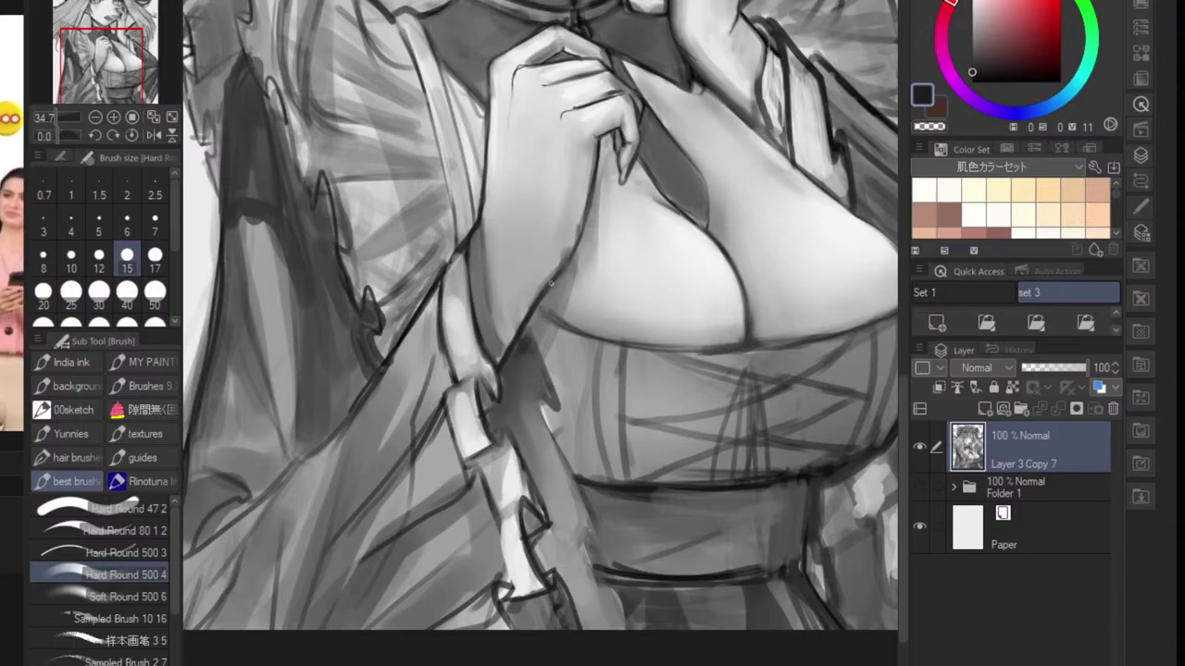
pyautogui.scroll(-4, 577, 305)
pyautogui.scroll(4, 569, 327)
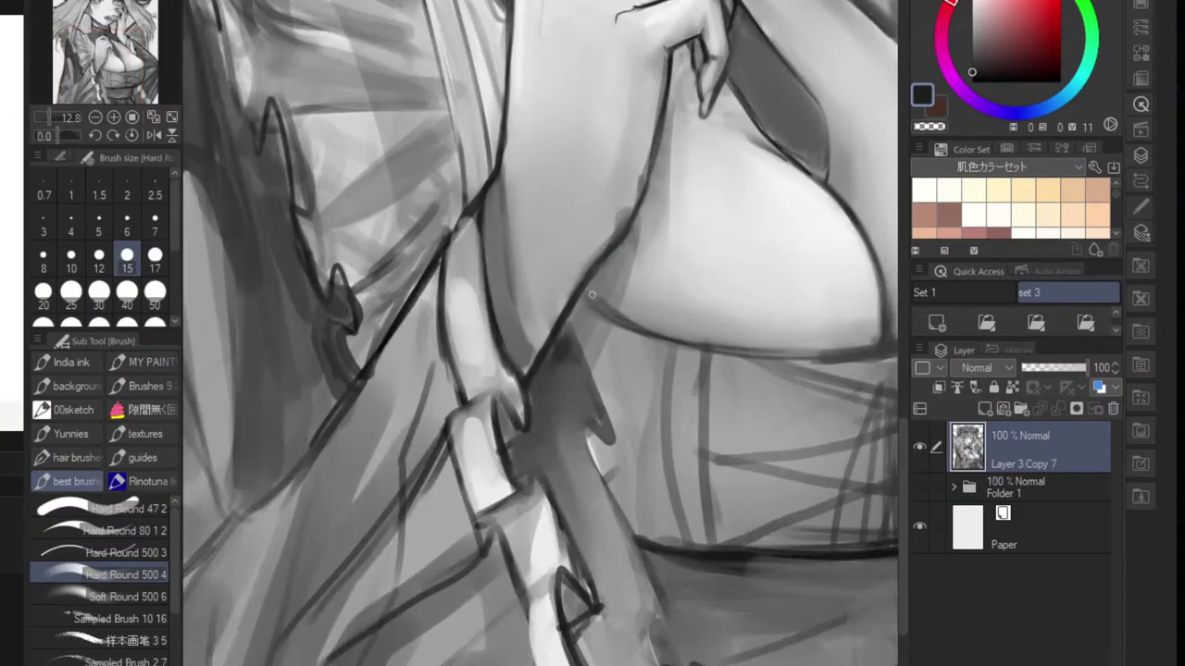
pyautogui.keyDown('alt'); pyautogui.click(535, 321); pyautogui.keyUp('alt')
pyautogui.press(']')
pyautogui.press(']')
pyautogui.press(']')
pyautogui.press(']')
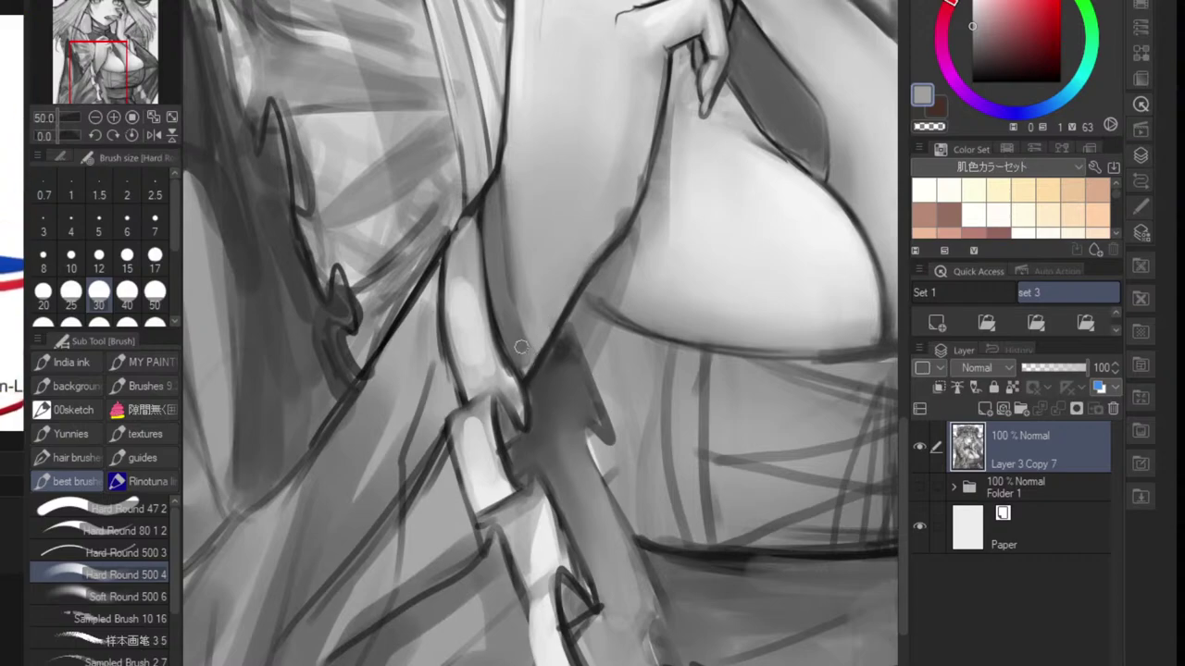
pyautogui.keyDown('alt'); pyautogui.click(526, 361); pyautogui.keyUp('alt')
pyautogui.moveTo(521, 366); pyautogui.dragTo(569, 280)
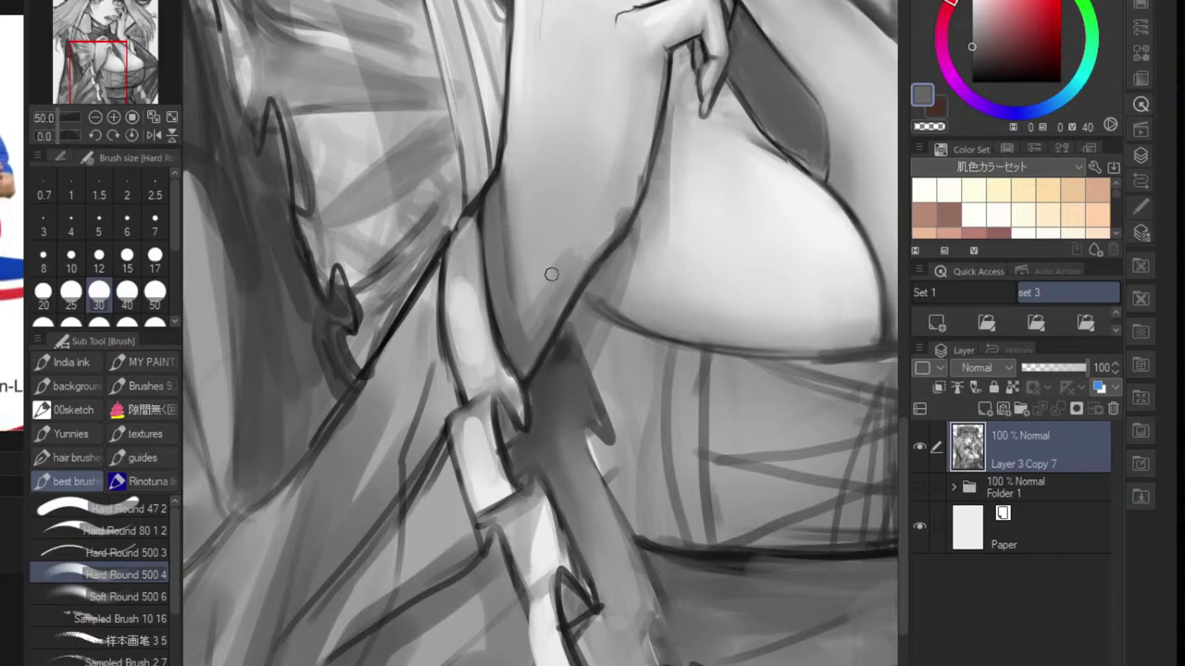
# - Shade the forearm edge near the elbow with a sampled darker grey
pyautogui.keyDown('alt'); pyautogui.click(567, 280); pyautogui.keyUp('alt')
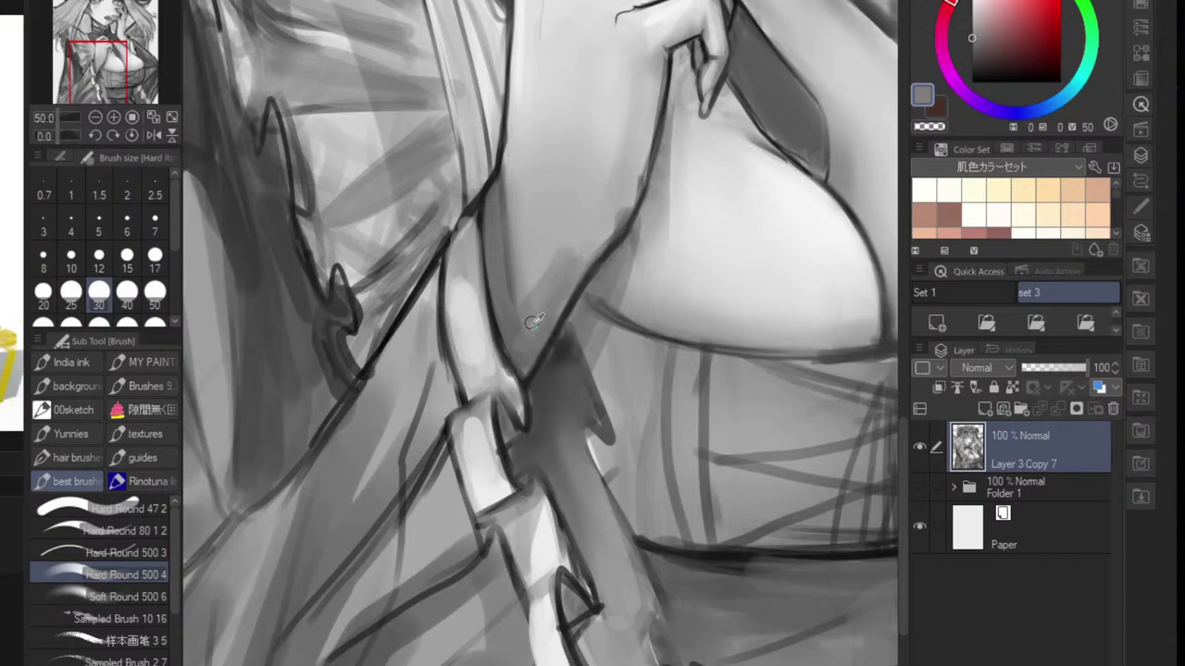
pyautogui.keyDown('alt'); pyautogui.click(525, 324); pyautogui.keyUp('alt')
pyautogui.moveTo(557, 324)
pyautogui.mouseDown()
pyautogui.moveTo(574, 282)
pyautogui.moveTo(541, 309)
pyautogui.moveTo(531, 453)
pyautogui.moveTo(574, 328)
pyautogui.moveTo(554, 297)
pyautogui.mouseUp()
pyautogui.scroll(-6, 564, 293)
pyautogui.scroll(3, 652, 191)
pyautogui.press('r')
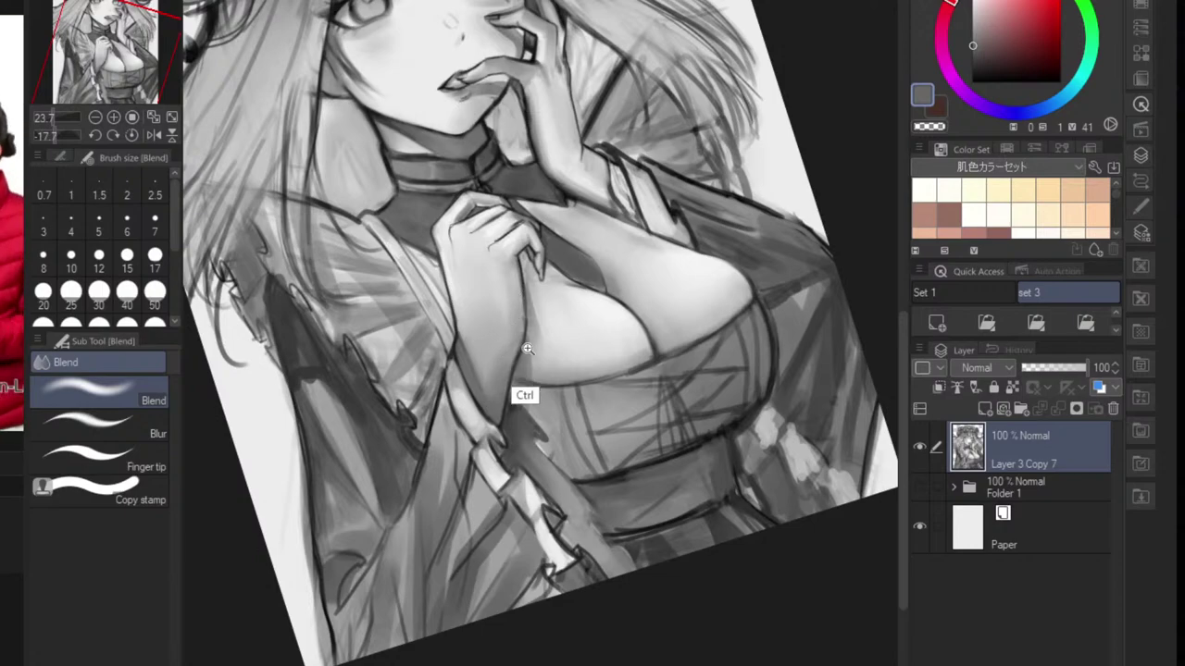
# - Shade down the left edge of the hand and palm with a sampled mid grey
pyautogui.moveTo(526, 350); pyautogui.dragTo(453, 351)
pyautogui.hotkey('ctrl', '@')
pyautogui.moveTo(578, 350)
pyautogui.mouseDown()
pyautogui.moveTo(542, 351)
pyautogui.moveTo(618, 324)
pyautogui.mouseUp()
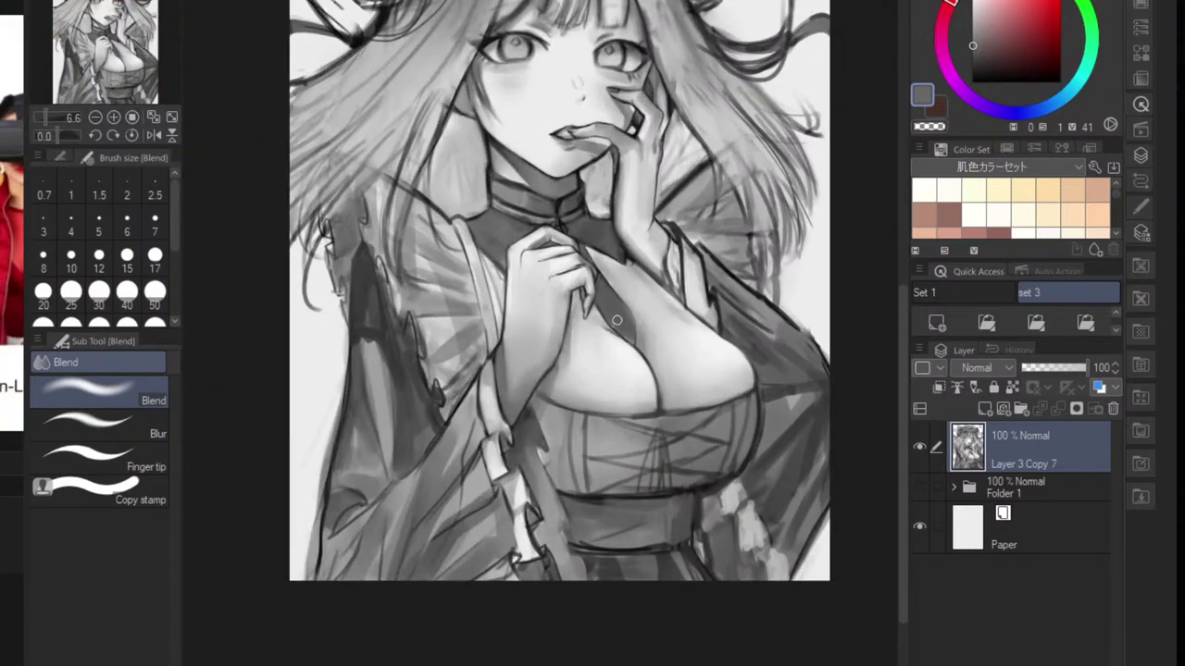
pyautogui.press('b')
pyautogui.moveTo(548, 335); pyautogui.dragTo(607, 340)
pyautogui.keyDown('alt'); pyautogui.click(570, 346); pyautogui.keyUp('alt')
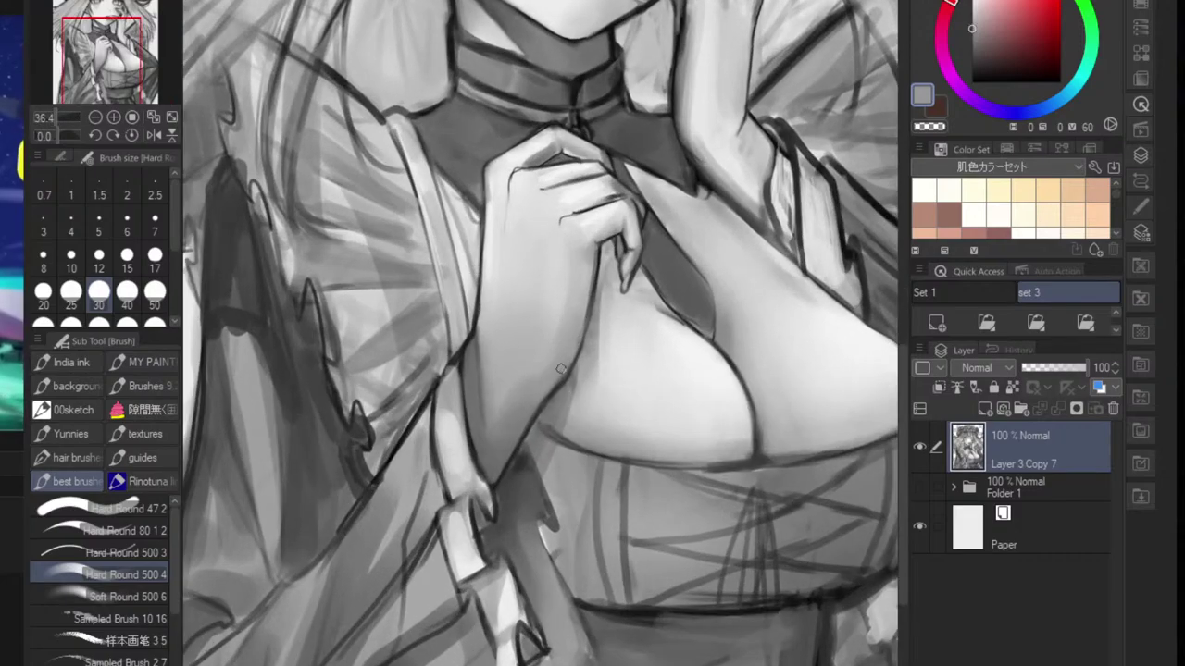
pyautogui.hotkey('ctrl', '0')
pyautogui.scroll(2, 639, 293)
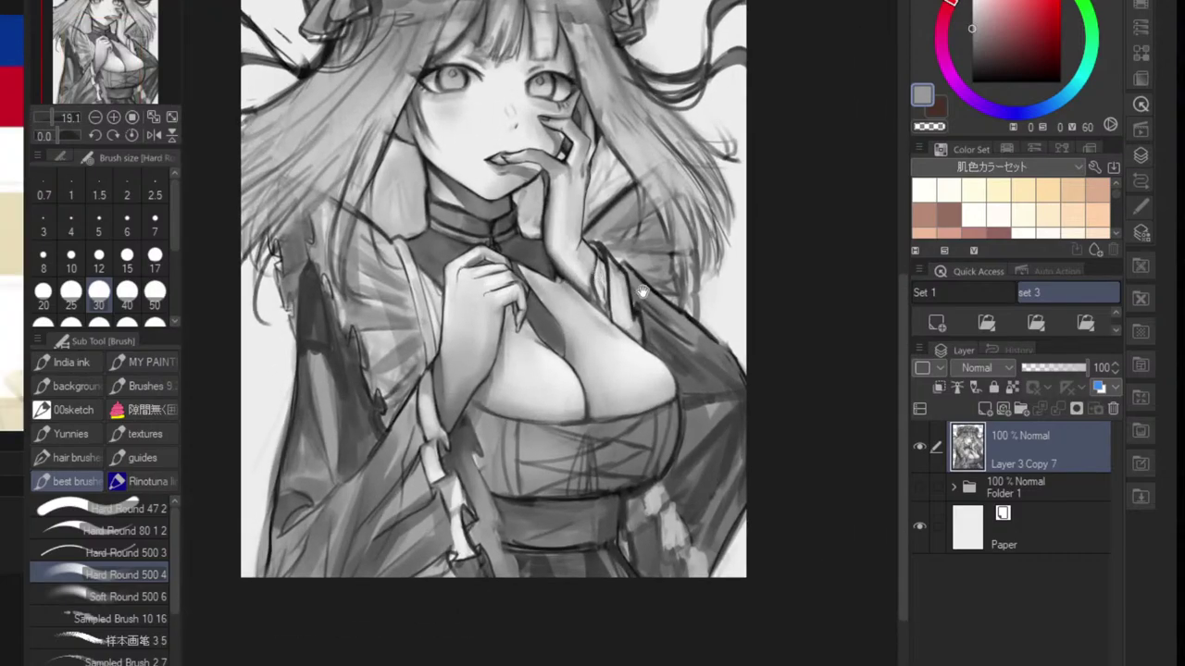
pyautogui.scroll(4, 473, 272)
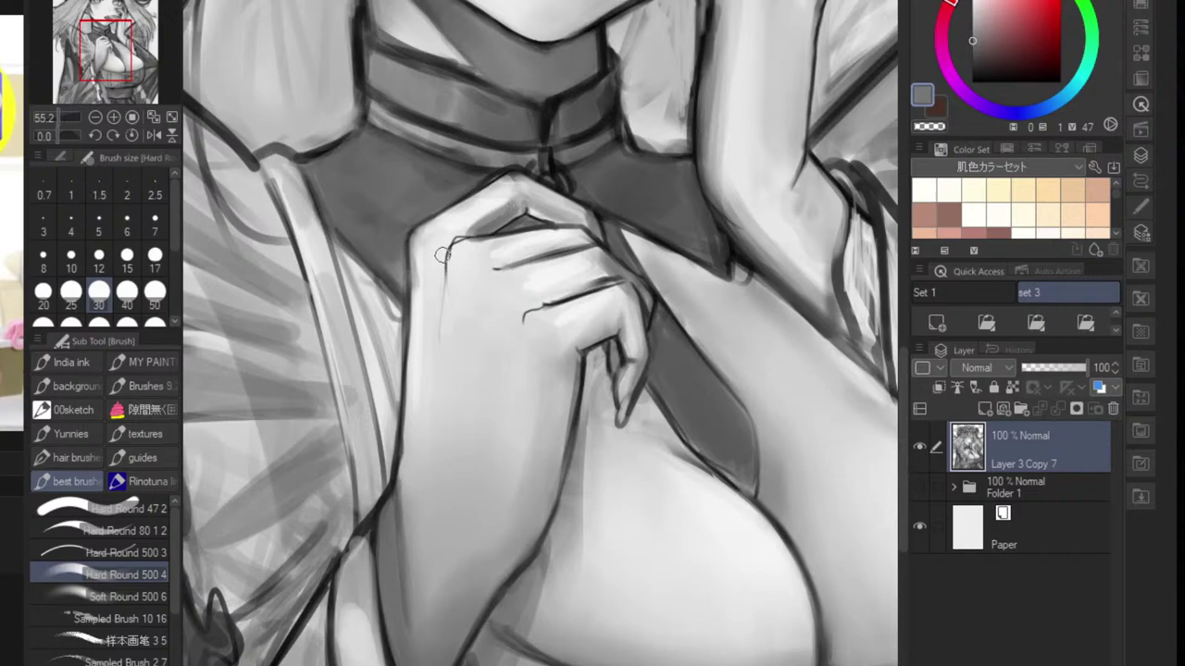
pyautogui.moveTo(443, 257)
pyautogui.mouseDown()
pyautogui.moveTo(434, 355)
pyautogui.moveTo(436, 256)
pyautogui.moveTo(430, 414)
pyautogui.mouseUp()
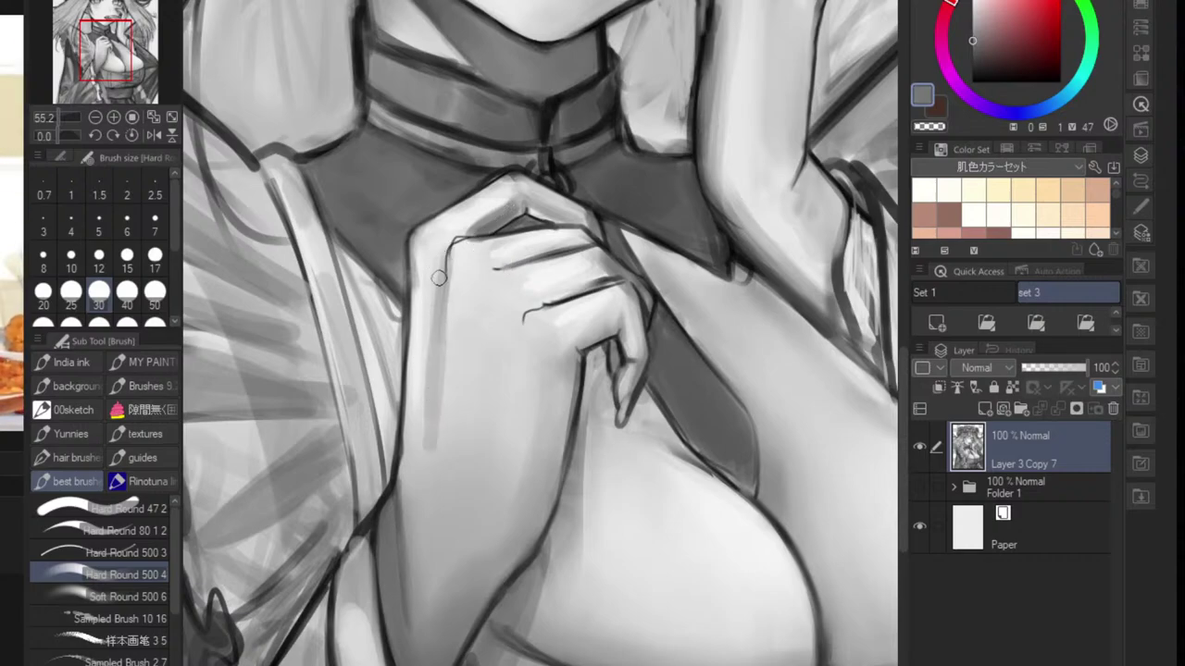
pyautogui.moveTo(438, 277); pyautogui.dragTo(426, 407)
pyautogui.moveTo(429, 306); pyautogui.dragTo(413, 422)
pyautogui.moveTo(413, 357); pyautogui.dragTo(409, 467)
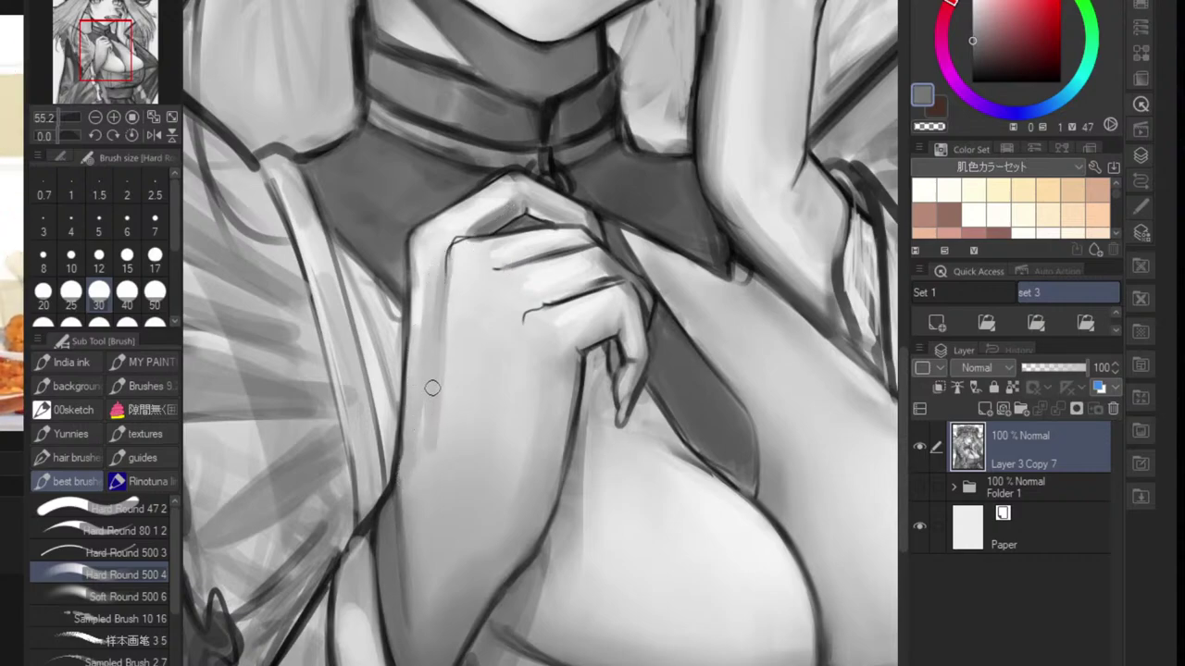
# - Blend the new shading, then thin the hand's left outline with near-white paint
pyautogui.press('j')
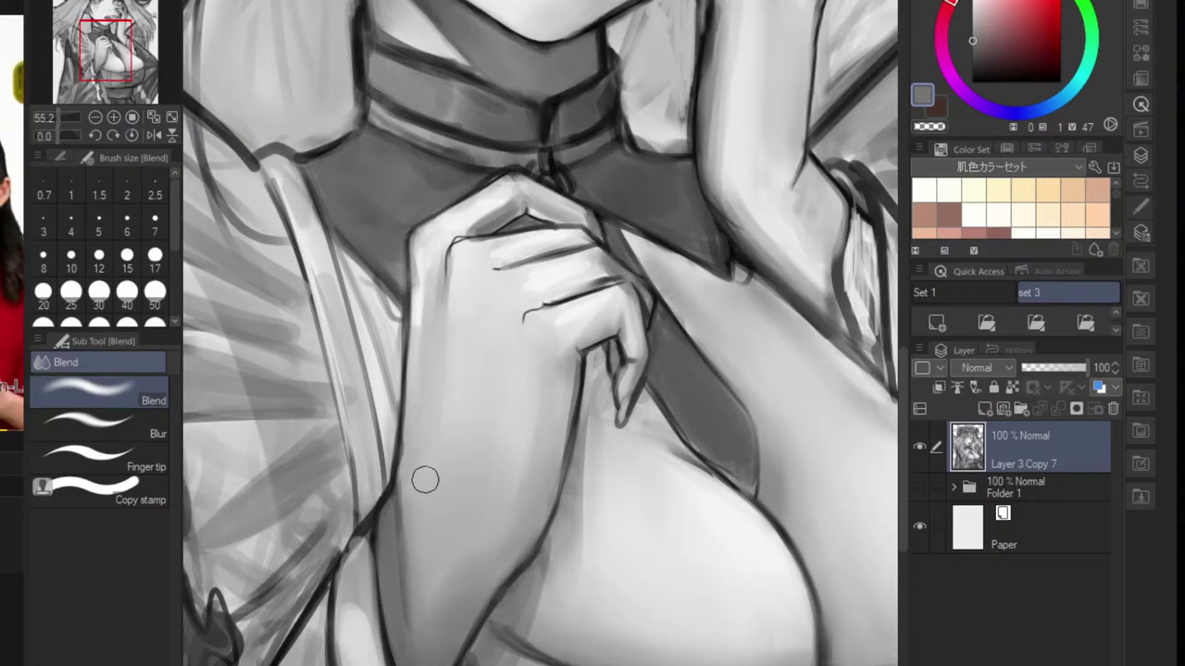
pyautogui.scroll(-3, 443, 472)
pyautogui.scroll(2, 497, 429)
pyautogui.press('b')
pyautogui.scroll(1, 493, 383)
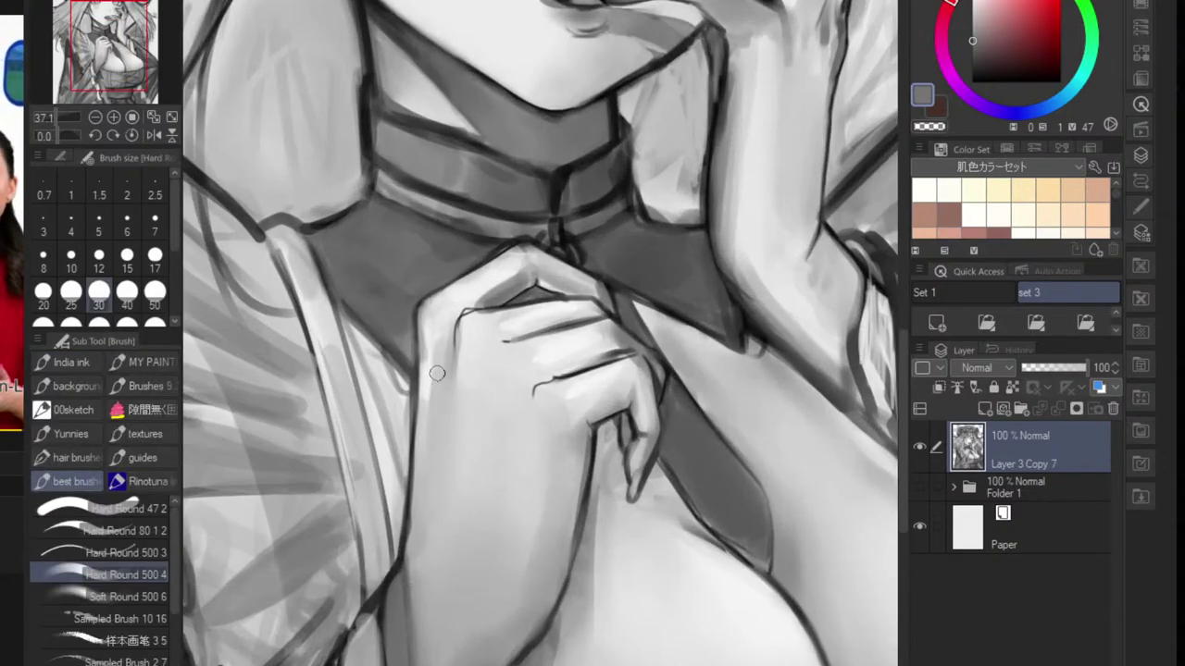
pyautogui.keyDown('alt'); pyautogui.click(429, 425); pyautogui.keyUp('alt')
pyautogui.moveTo(424, 322); pyautogui.dragTo(424, 381)
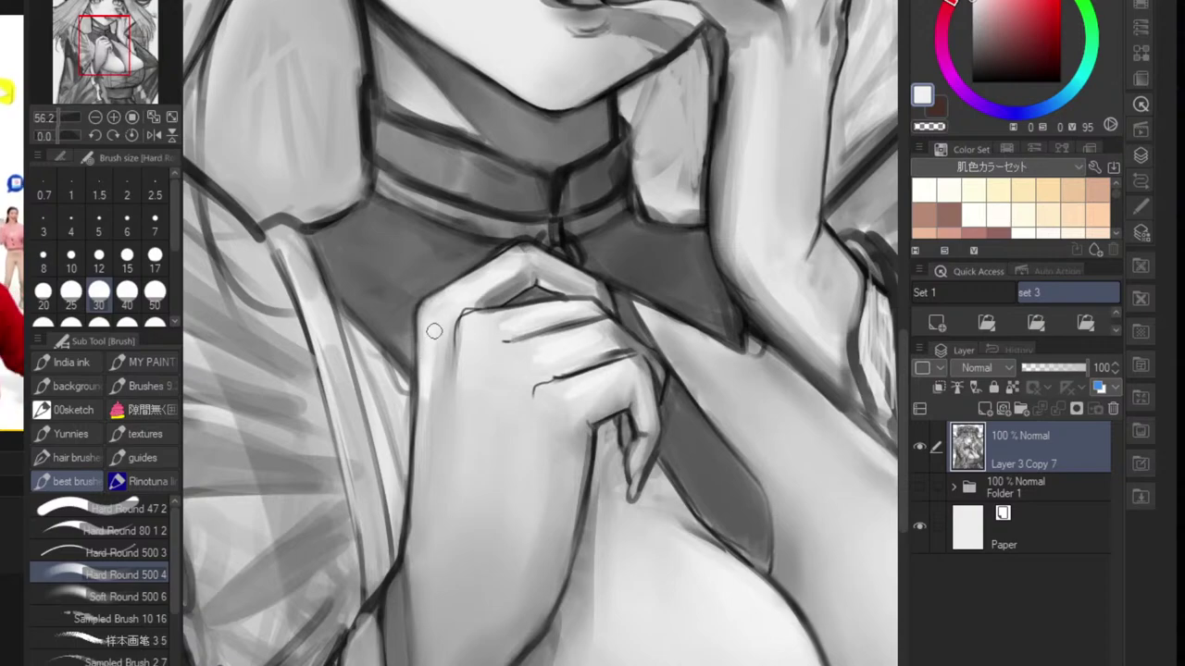
# - Blend the hand's left edge further, picking greys from the hand and arm
pyautogui.press('j')
pyautogui.scroll(-2, 436, 357)
pyautogui.scroll(-2, 430, 442)
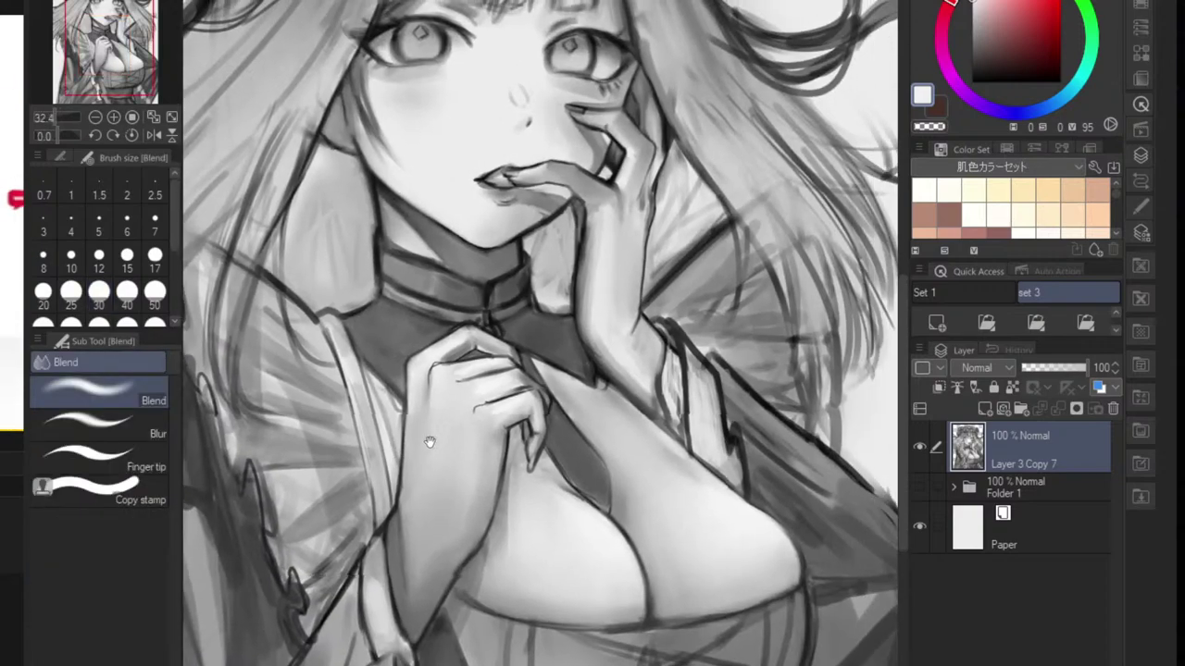
pyautogui.scroll(2, 430, 442)
pyautogui.keyDown('alt'); pyautogui.click(435, 361); pyautogui.keyUp('alt')
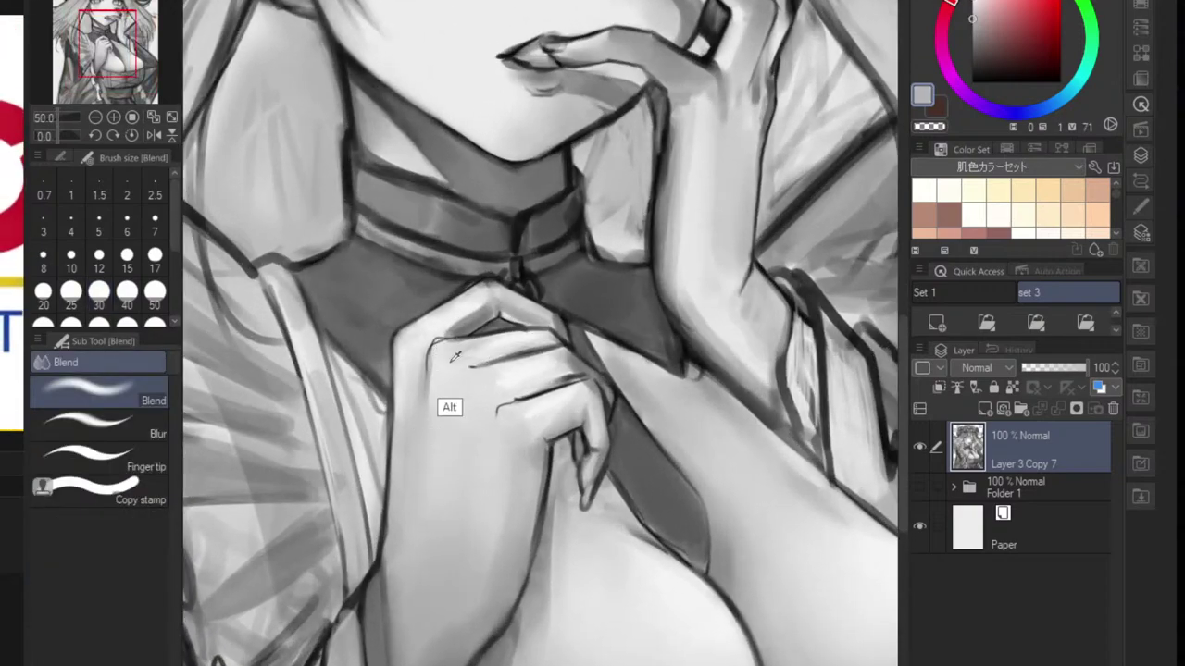
pyautogui.keyDown('alt'); pyautogui.click(451, 408); pyautogui.keyUp('alt')
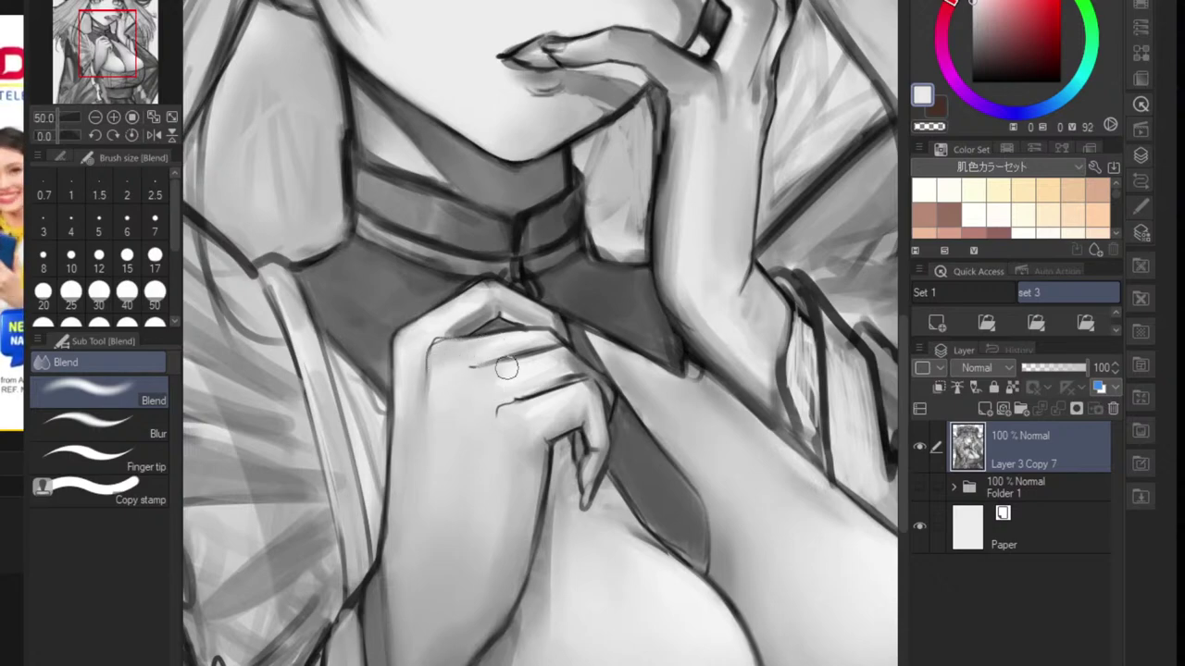
pyautogui.keyDown('alt'); pyautogui.click(694, 283); pyautogui.keyUp('alt')
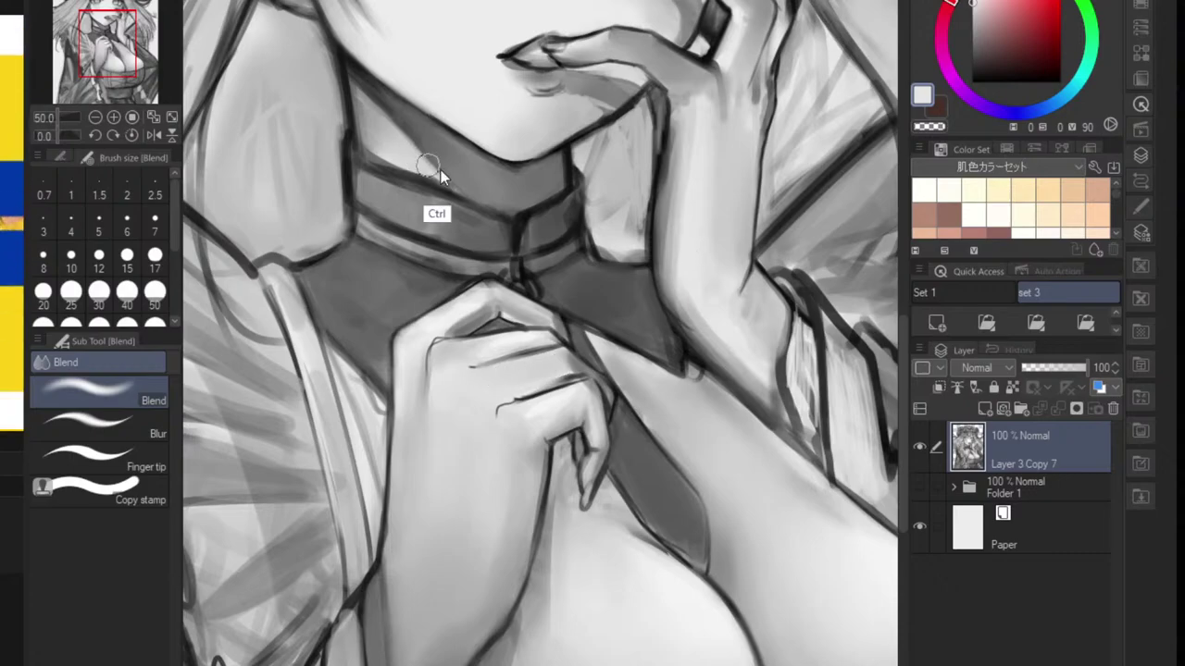
pyautogui.moveTo(463, 172); pyautogui.dragTo(370, 174)
pyautogui.scroll(5, 497, 263)
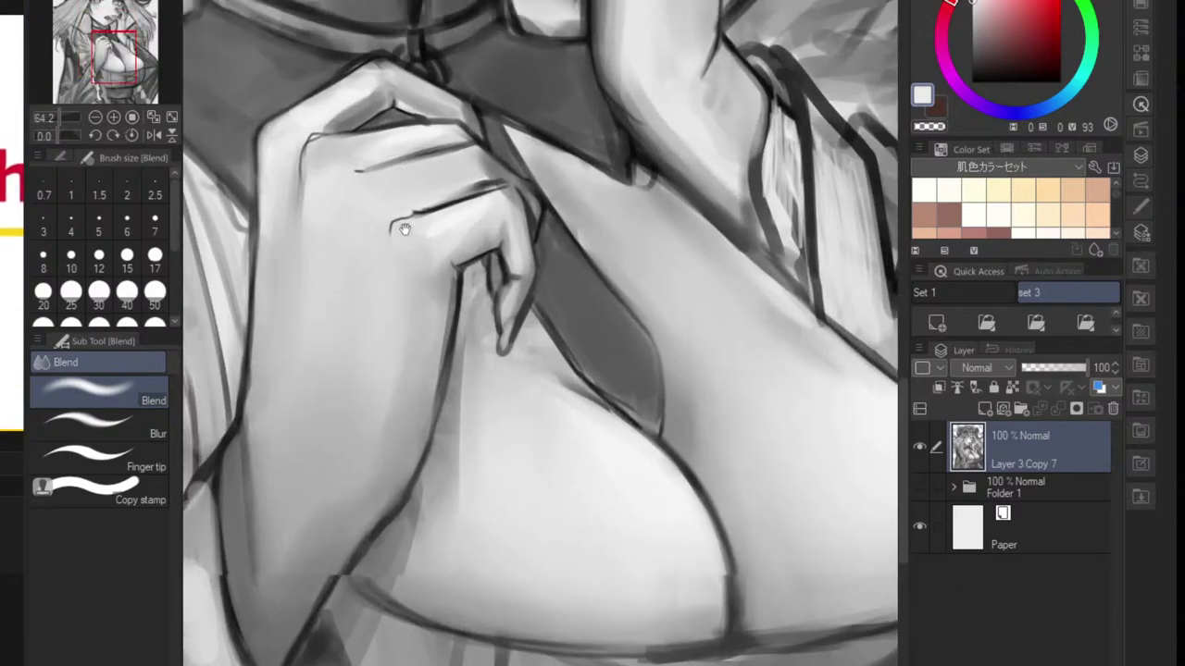
# - Paint light grey over the dark knuckle line of the collar-gripping hand with the Hard Round brush
pyautogui.press('b')
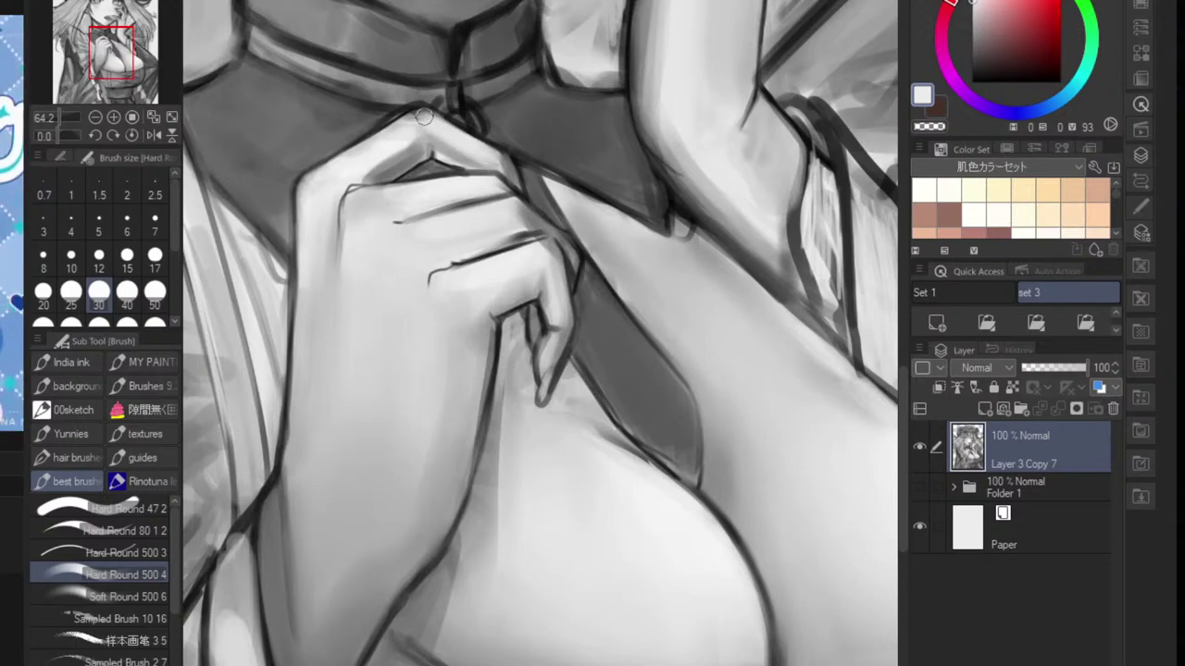
pyautogui.moveTo(472, 164); pyautogui.dragTo(407, 171)
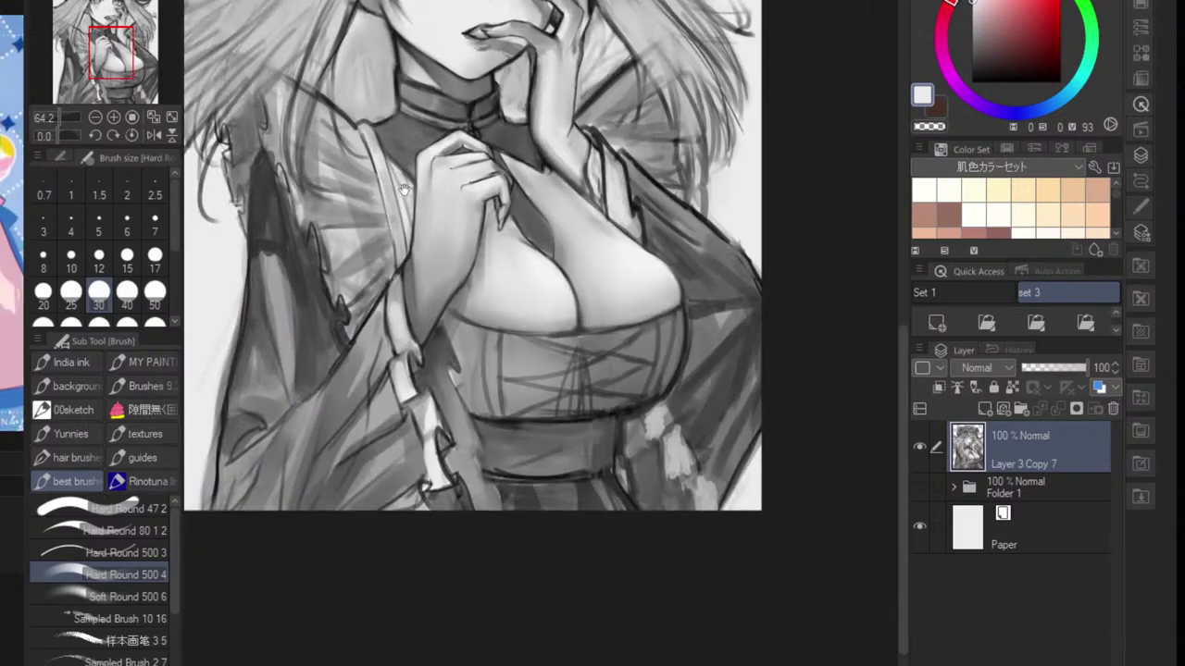
pyautogui.moveTo(482, 175); pyautogui.dragTo(555, 171)
pyautogui.moveTo(530, 120); pyautogui.dragTo(543, 190)
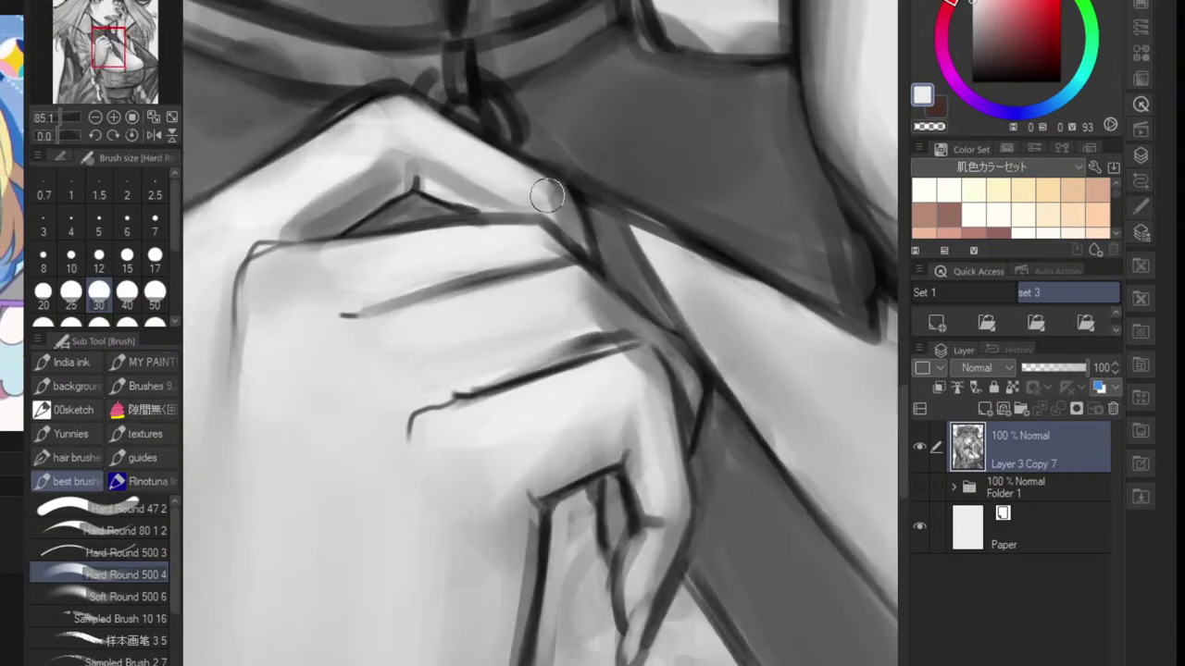
pyautogui.scroll(-5, 514, 269)
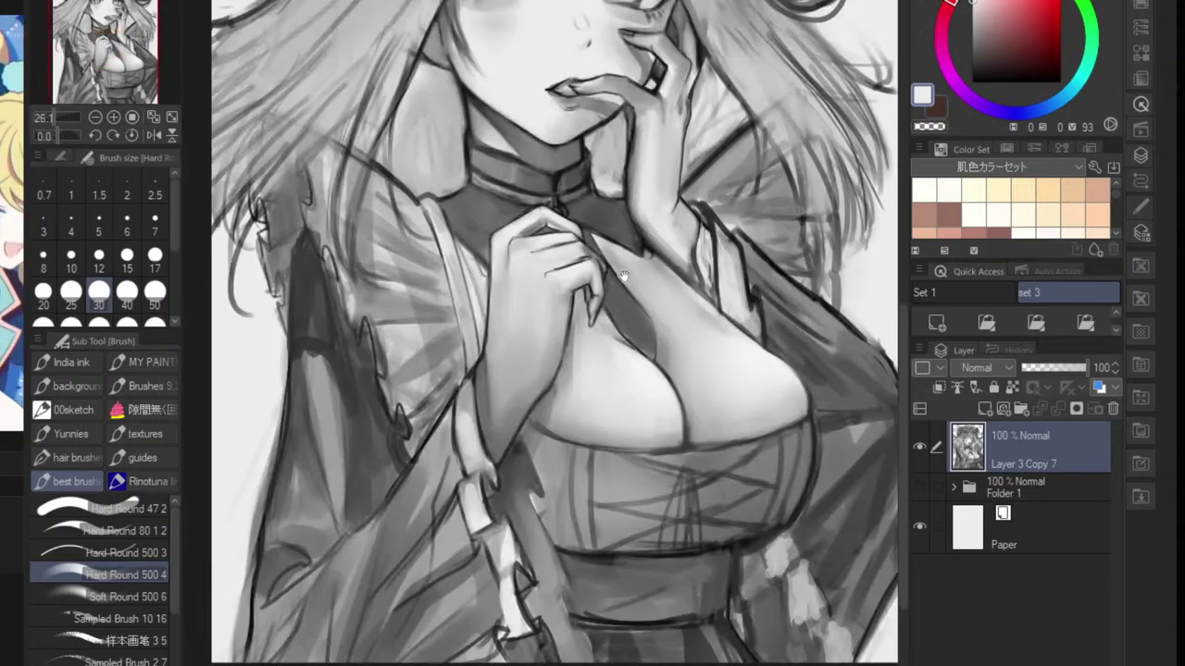
pyautogui.scroll(5, 620, 277)
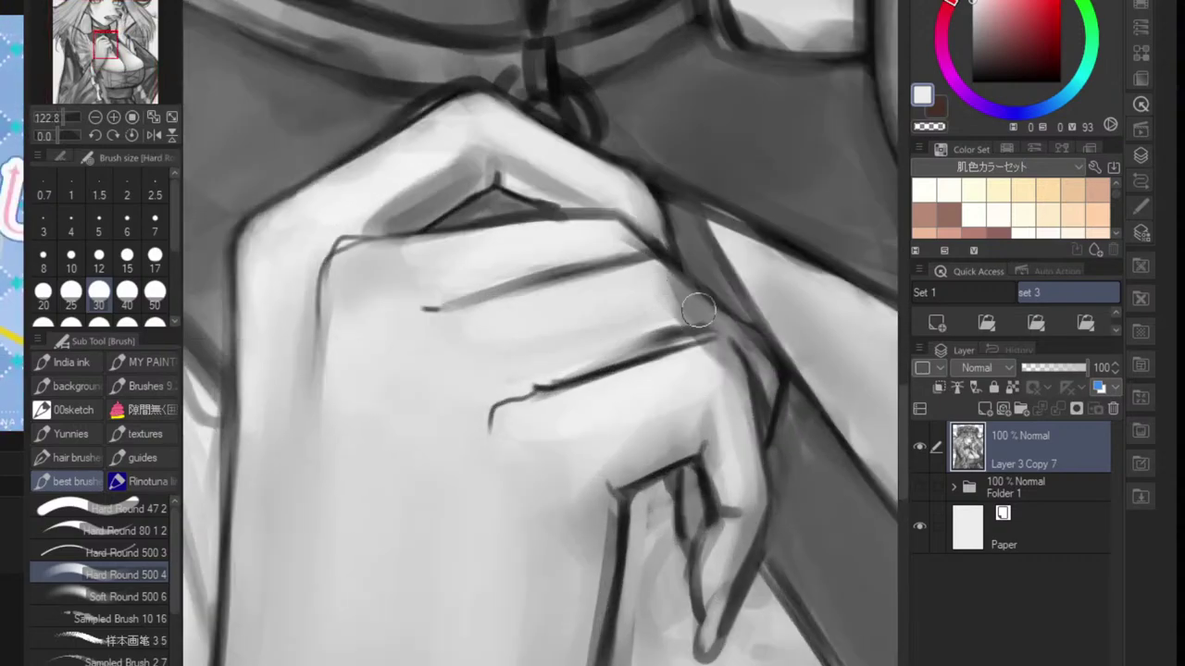
pyautogui.moveTo(690, 301)
pyautogui.mouseDown()
pyautogui.moveTo(764, 363)
pyautogui.moveTo(766, 394)
pyautogui.moveTo(607, 316)
pyautogui.mouseUp()
pyautogui.scroll(-5, 768, 396)
pyautogui.scroll(-1, 623, 278)
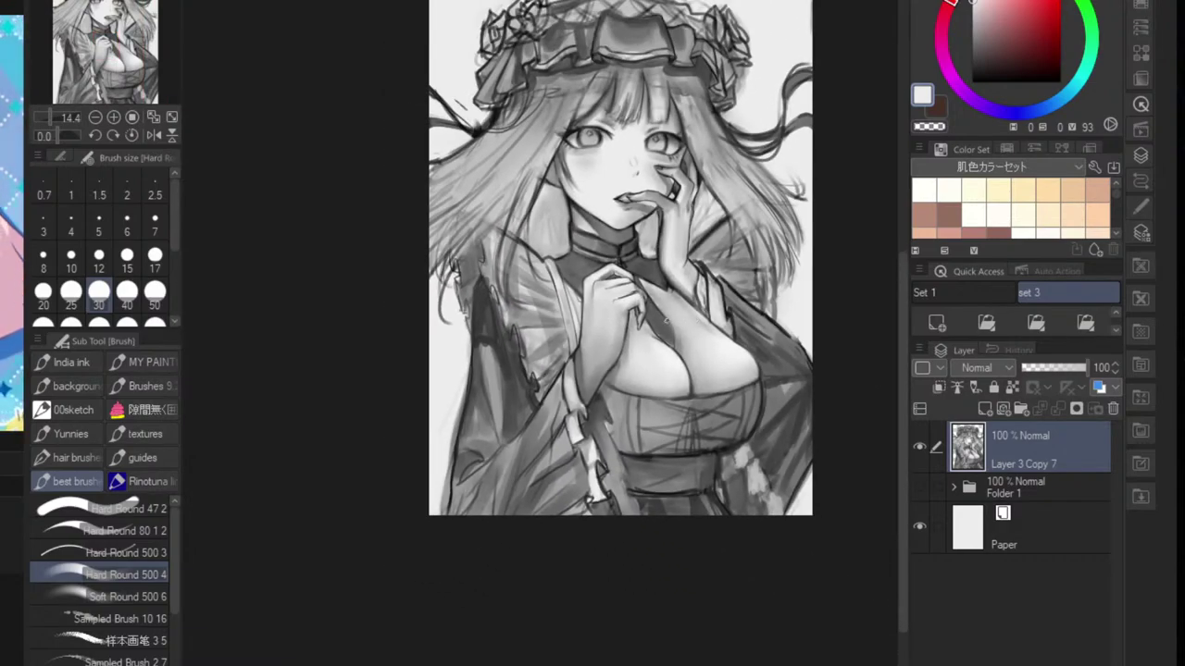
# - Draw thin near-black lines along the finger using a smaller brush
pyautogui.scroll(4, 665, 320)
pyautogui.scroll(2, 631, 289)
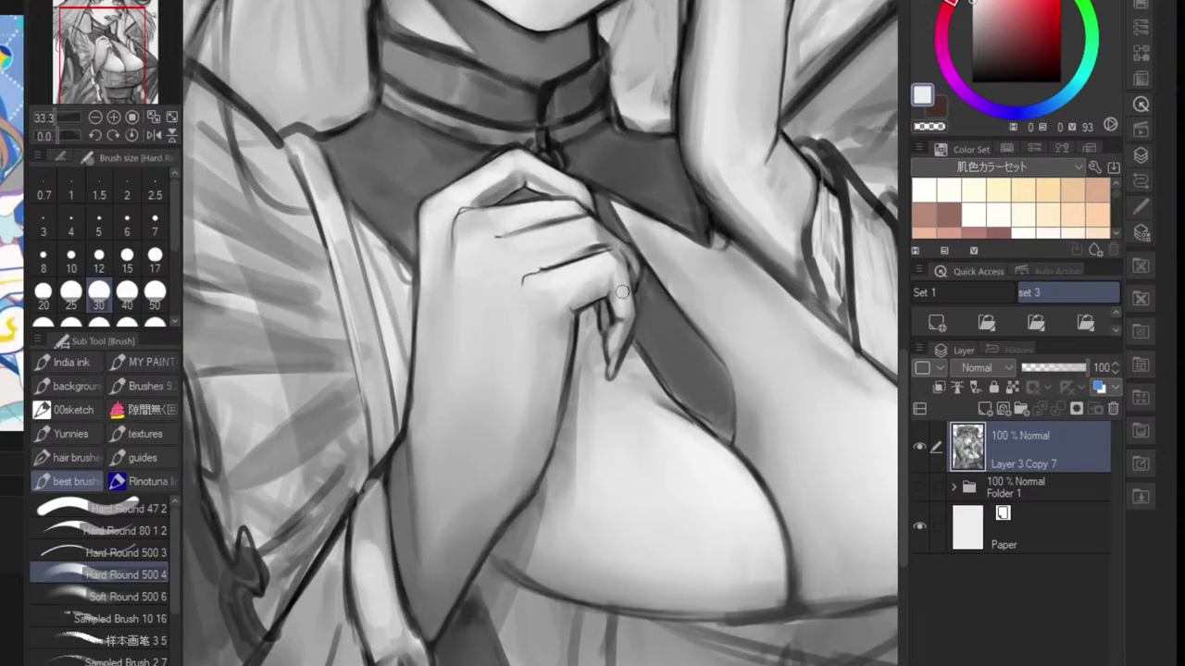
pyautogui.scroll(1, 613, 339)
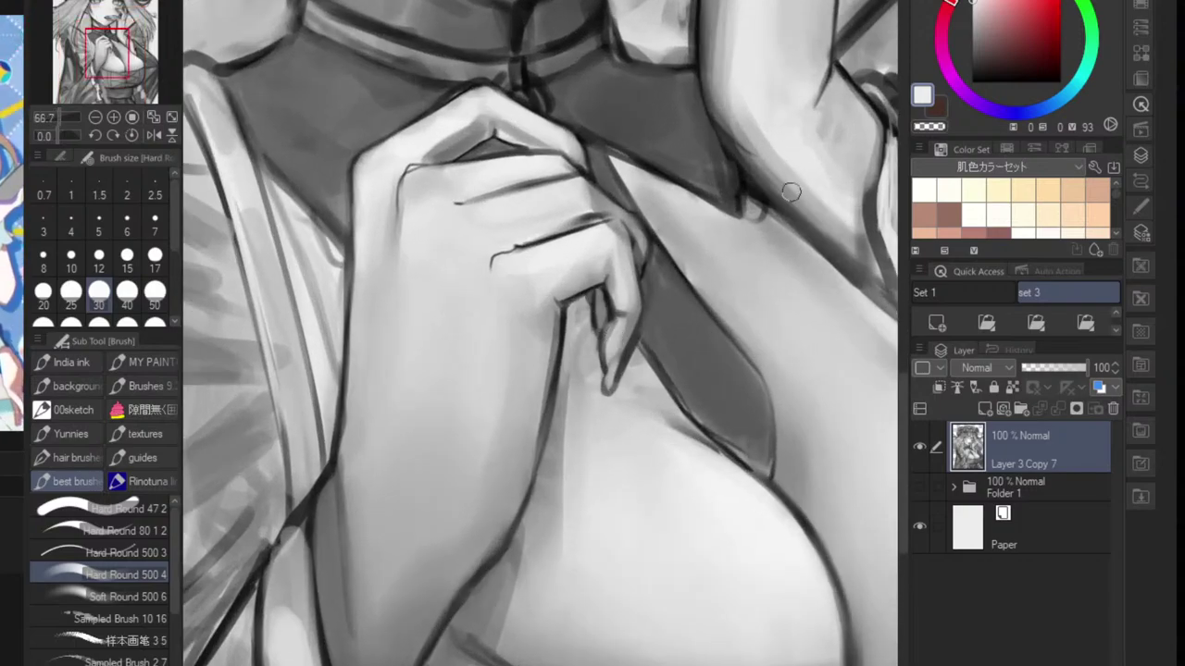
pyautogui.scroll(3, 602, 349)
pyautogui.keyDown('alt'); pyautogui.click(565, 310); pyautogui.keyUp('alt')
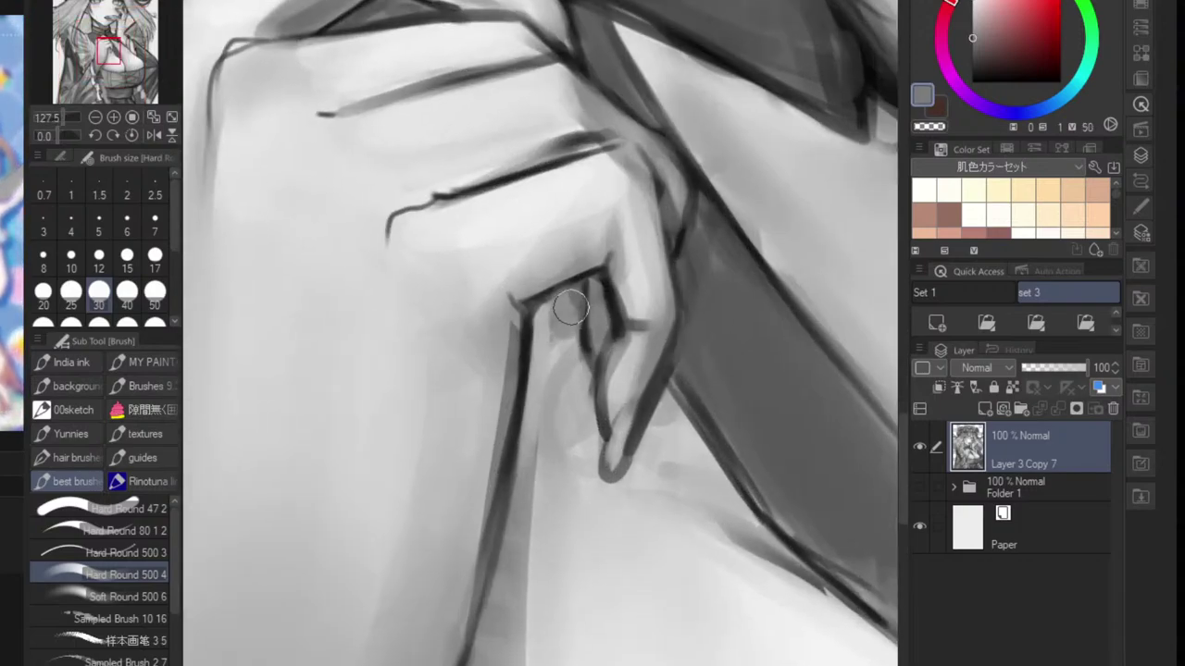
pyautogui.keyDown('alt'); pyautogui.click(585, 292); pyautogui.keyUp('alt')
pyautogui.press('[')
pyautogui.press('[')
pyautogui.press('[')
pyautogui.press('[')
pyautogui.press('[')
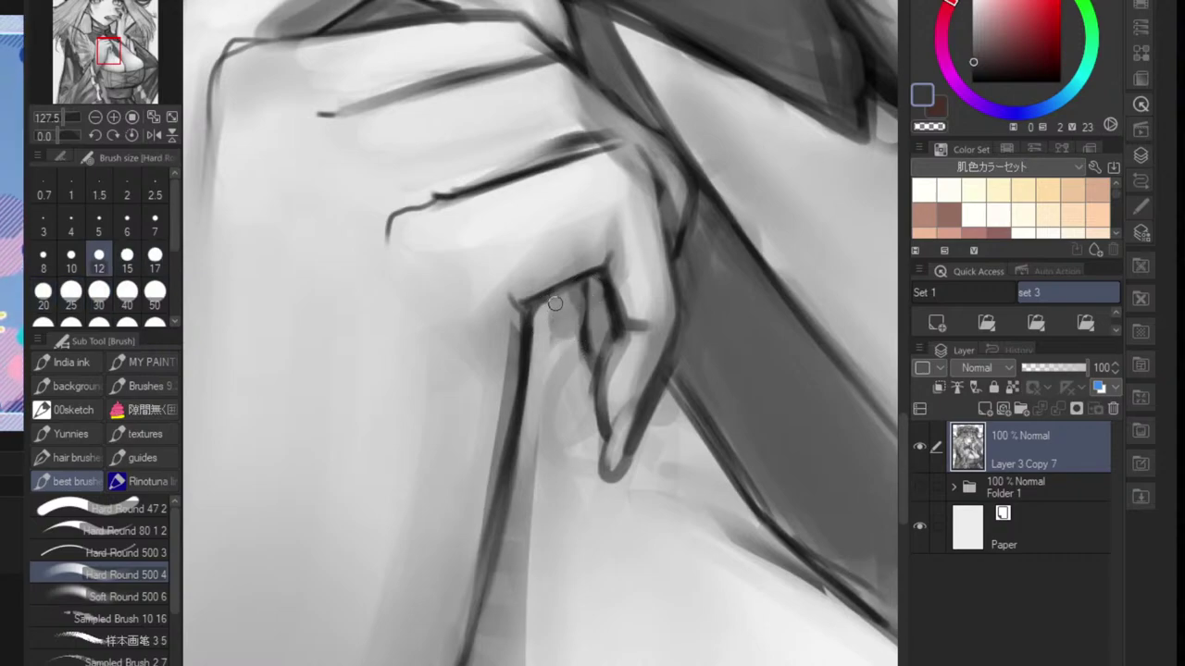
pyautogui.moveTo(555, 298); pyautogui.dragTo(587, 341)
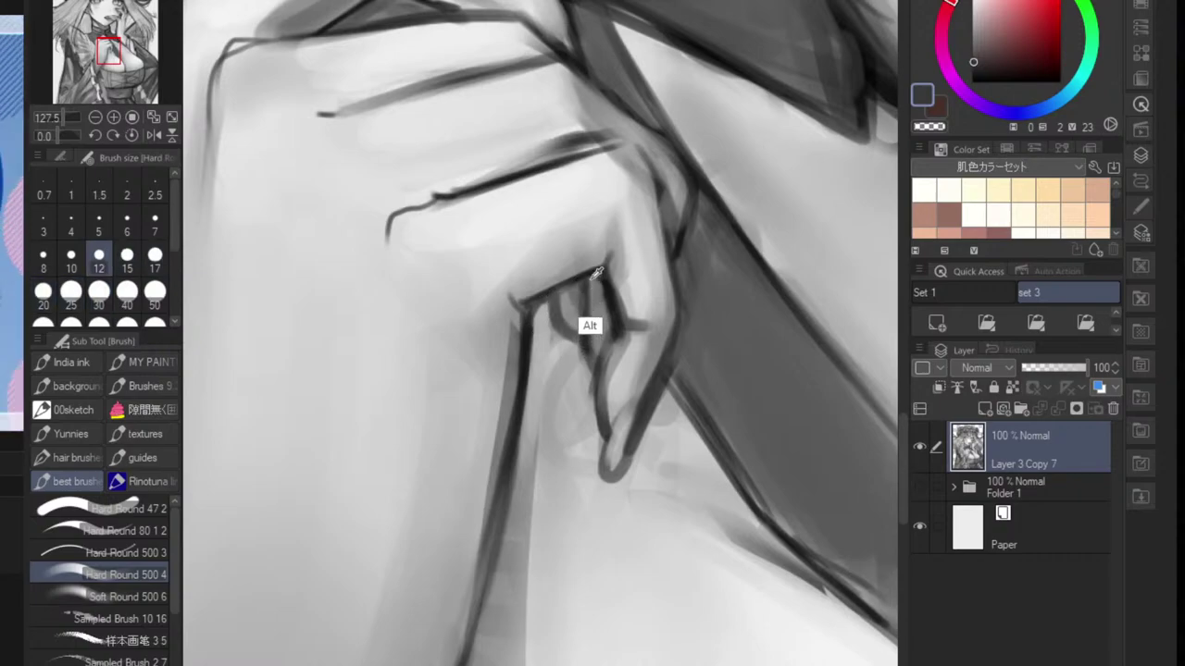
pyautogui.keyDown('alt'); pyautogui.click(583, 324); pyautogui.keyUp('alt')
pyautogui.keyDown('alt'); pyautogui.click(604, 325); pyautogui.keyUp('alt')
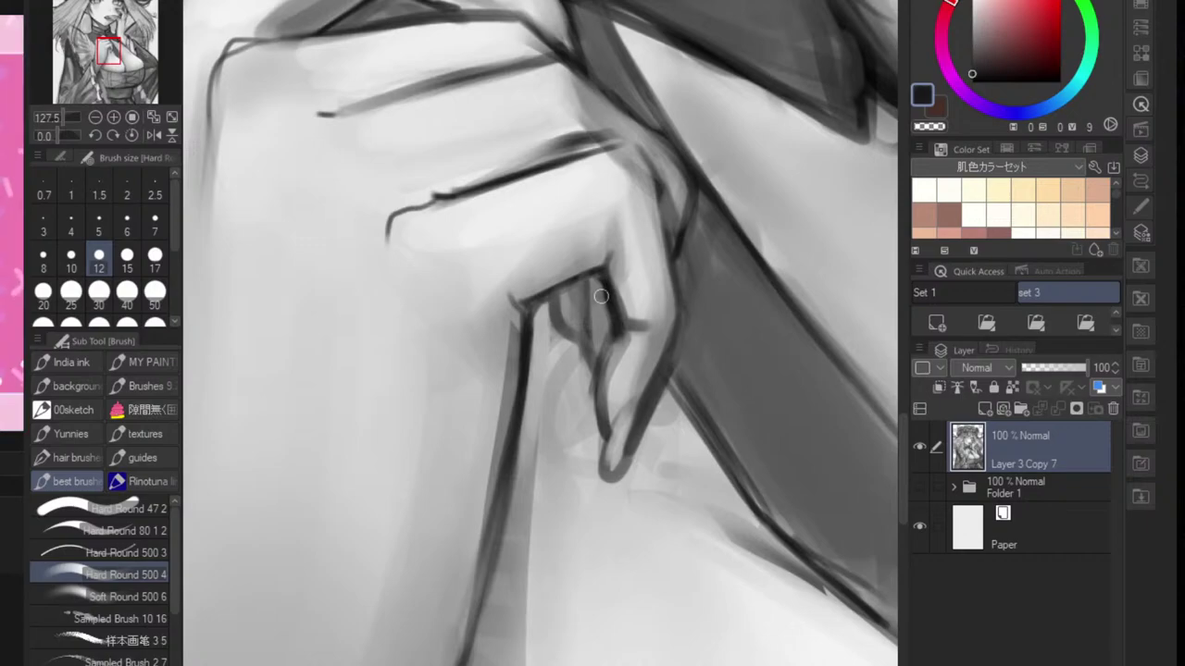
pyautogui.press('[')
pyautogui.press('[')
pyautogui.press('[')
pyautogui.moveTo(587, 274); pyautogui.dragTo(603, 356)
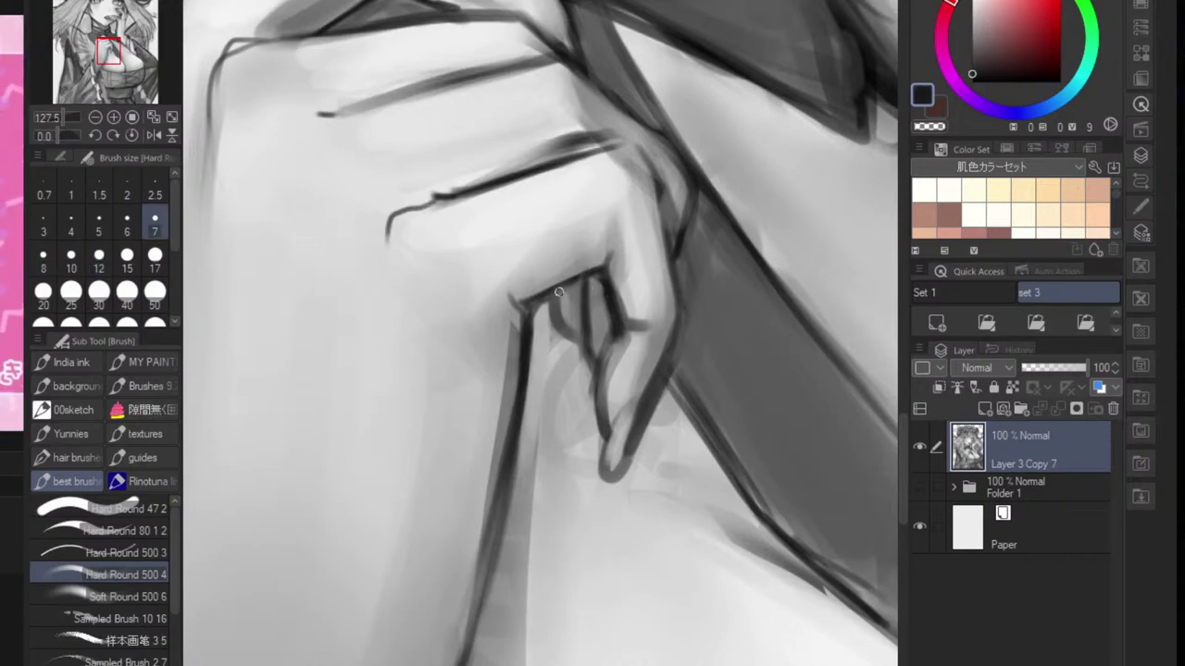
# - Draw dark lines along the strap and the collar's edge
pyautogui.scroll(-10, 573, 337)
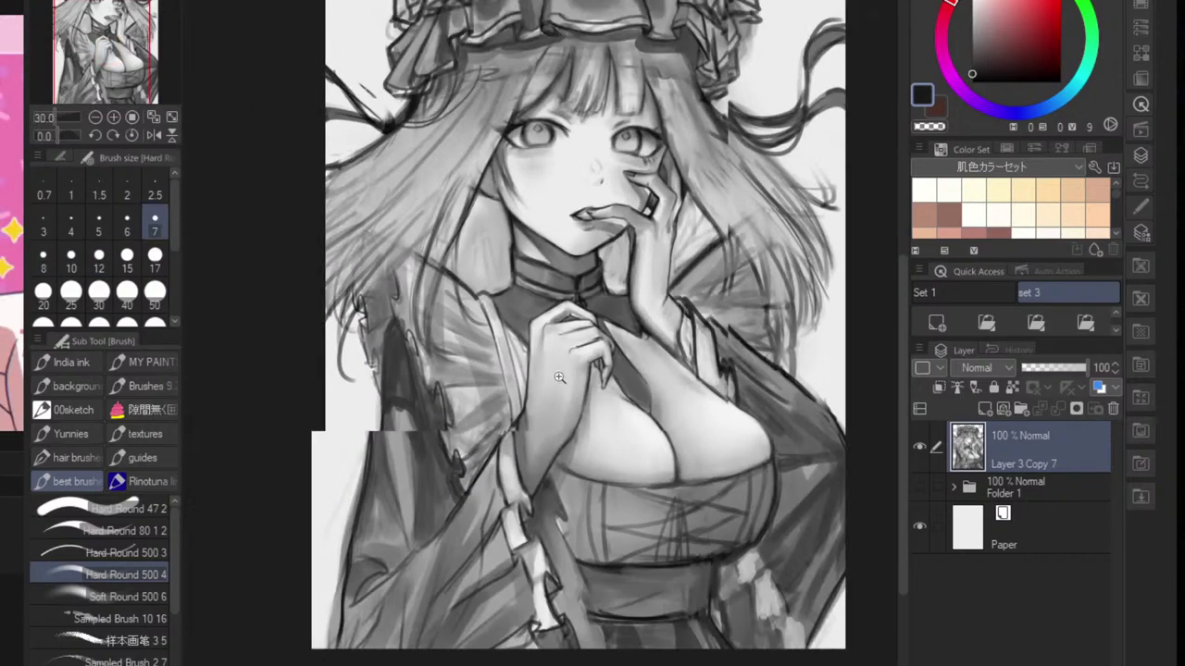
pyautogui.scroll(4, 637, 375)
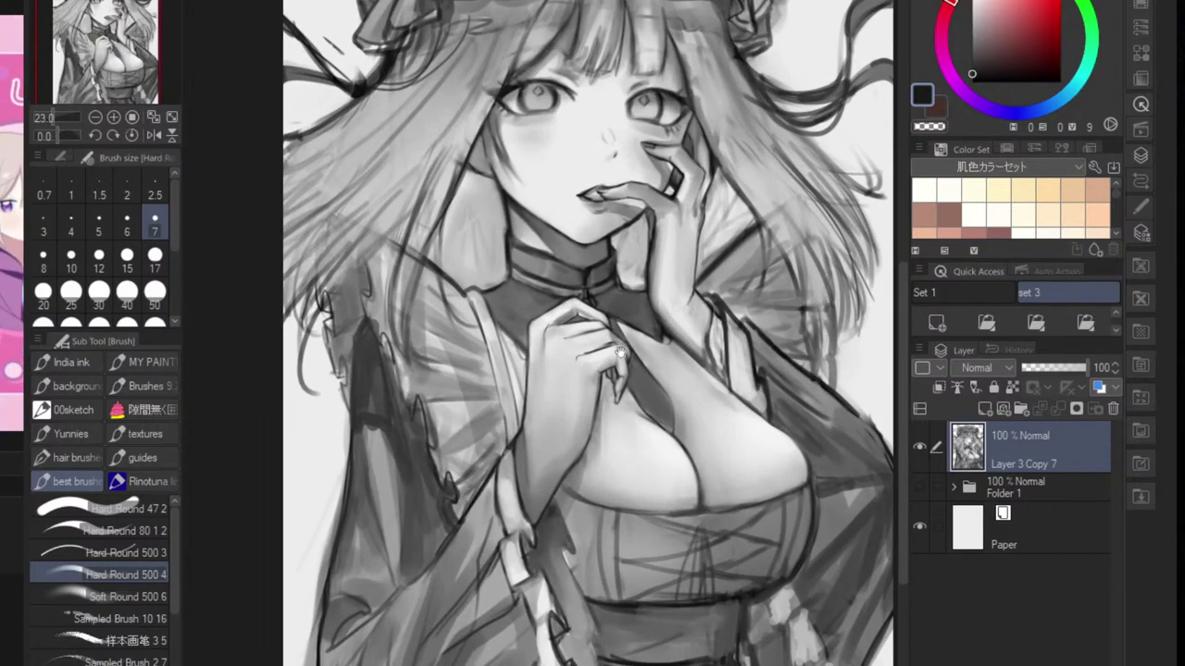
pyautogui.scroll(8, 692, 212)
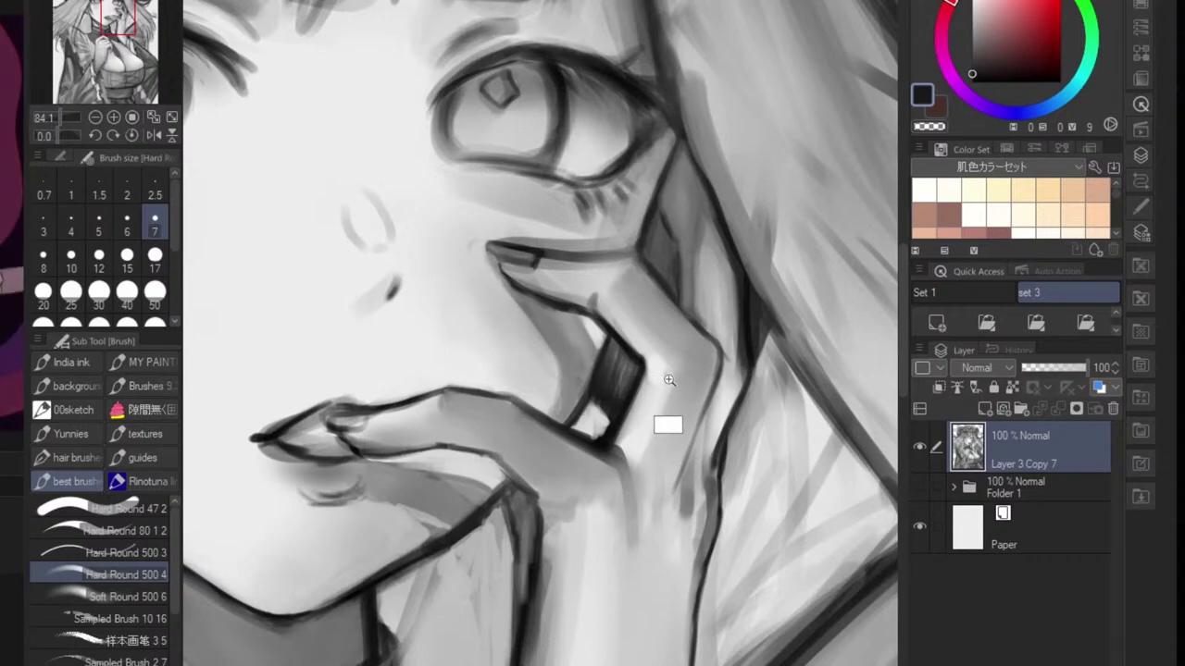
pyautogui.scroll(-5, 666, 420)
pyautogui.scroll(3, 510, 339)
pyautogui.moveTo(531, 382)
pyautogui.mouseDown()
pyautogui.moveTo(623, 339)
pyautogui.moveTo(546, 211)
pyautogui.mouseUp()
pyautogui.scroll(2, 572, 332)
pyautogui.moveTo(469, 345); pyautogui.dragTo(513, 472)
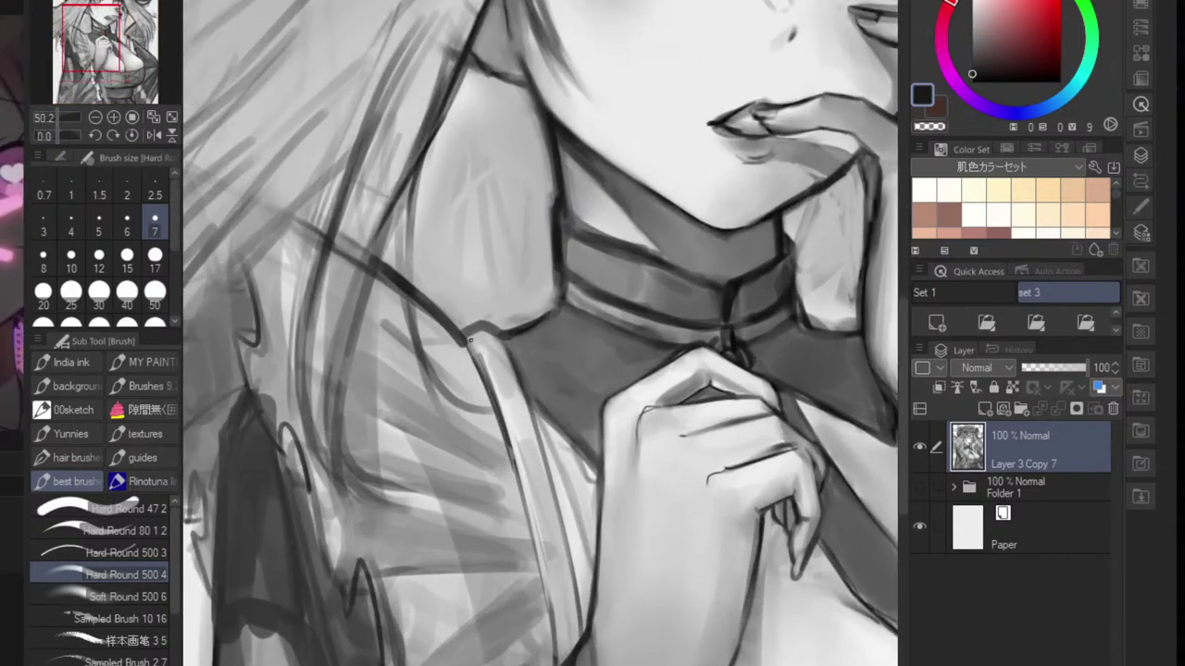
pyautogui.moveTo(469, 340); pyautogui.dragTo(521, 490)
# - Draw dark lines down the shirt edge and the strap's left edge, redoing rejected strokes
pyautogui.moveTo(524, 372); pyautogui.dragTo(576, 606)
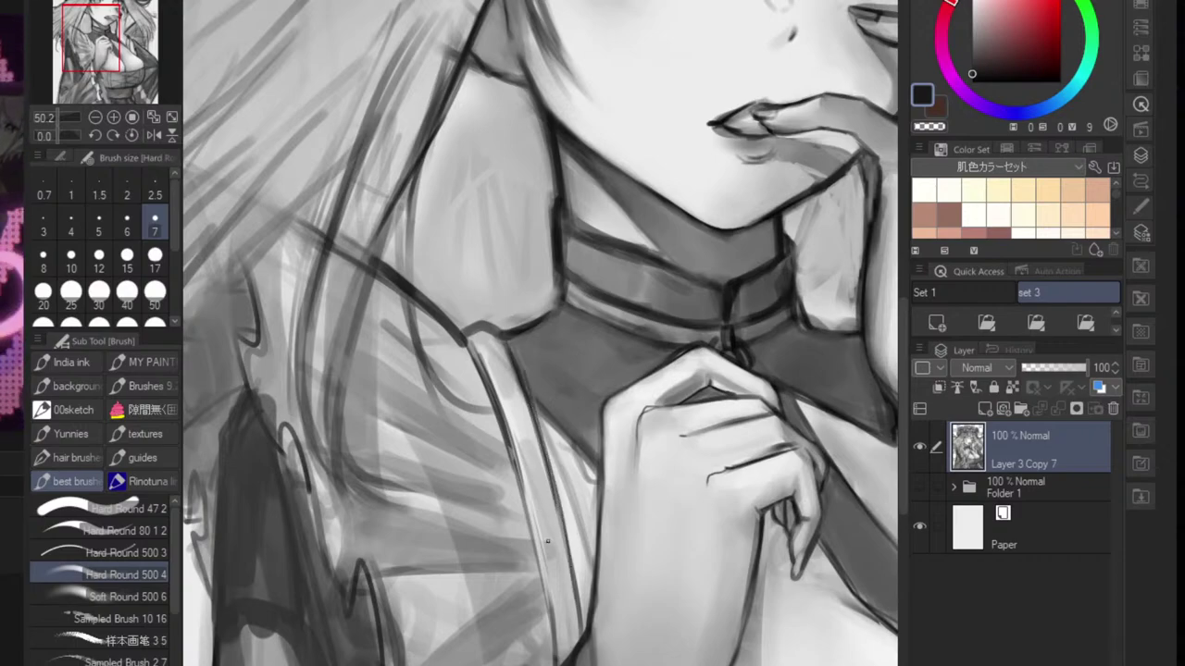
pyautogui.moveTo(511, 442); pyautogui.dragTo(553, 639)
pyautogui.hotkey('ctrl', 'z')
pyautogui.moveTo(509, 450); pyautogui.dragTo(552, 626)
pyautogui.hotkey('ctrl', 'z')
pyautogui.moveTo(520, 487); pyautogui.dragTo(552, 646)
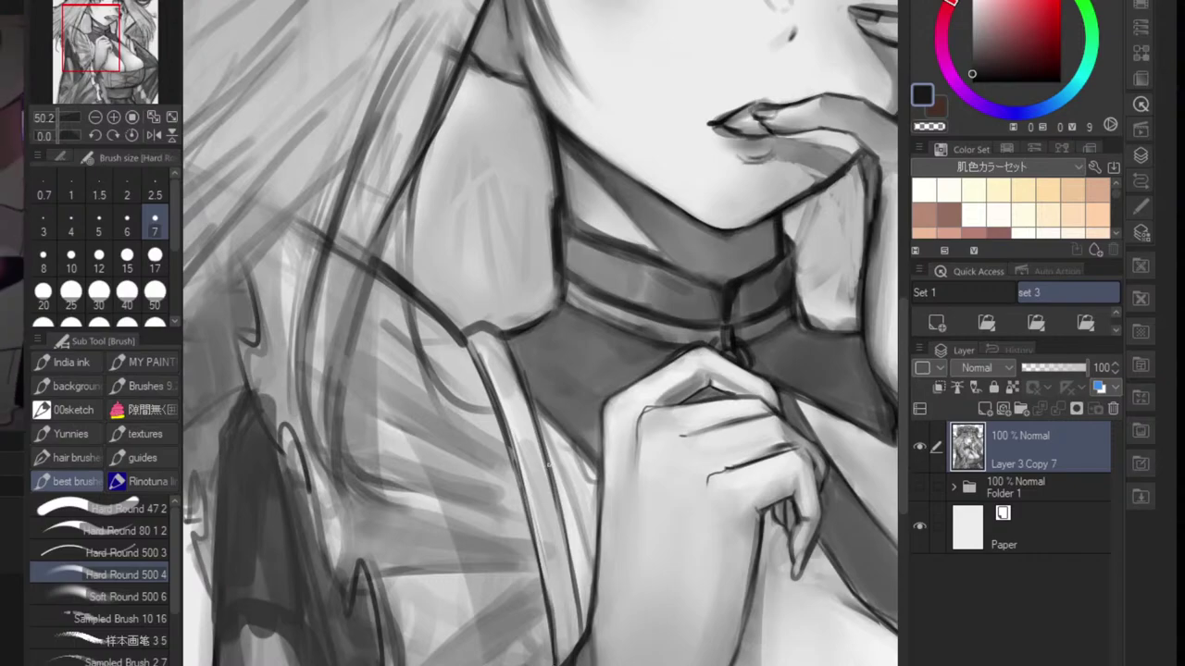
pyautogui.moveTo(597, 556); pyautogui.dragTo(544, 470)
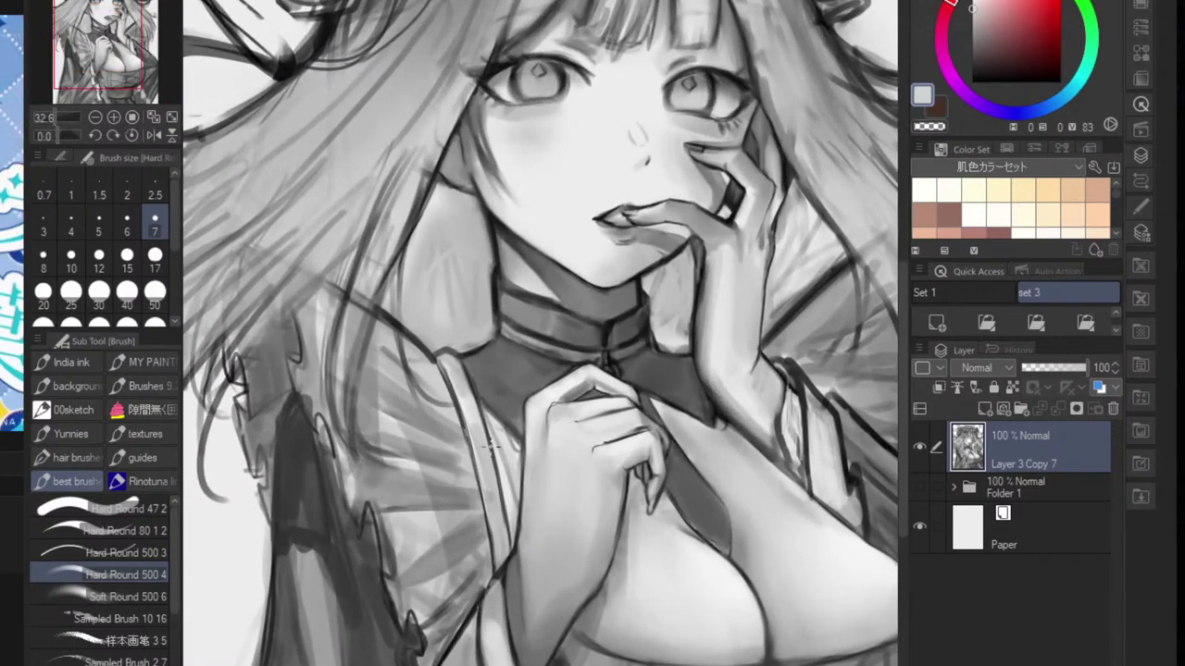
pyautogui.press(']')
pyautogui.press(']')
pyautogui.press(']')
pyautogui.press(']')
pyautogui.press(']')
pyautogui.press(']')
pyautogui.press(']')
pyautogui.press(']')
pyautogui.press(']')
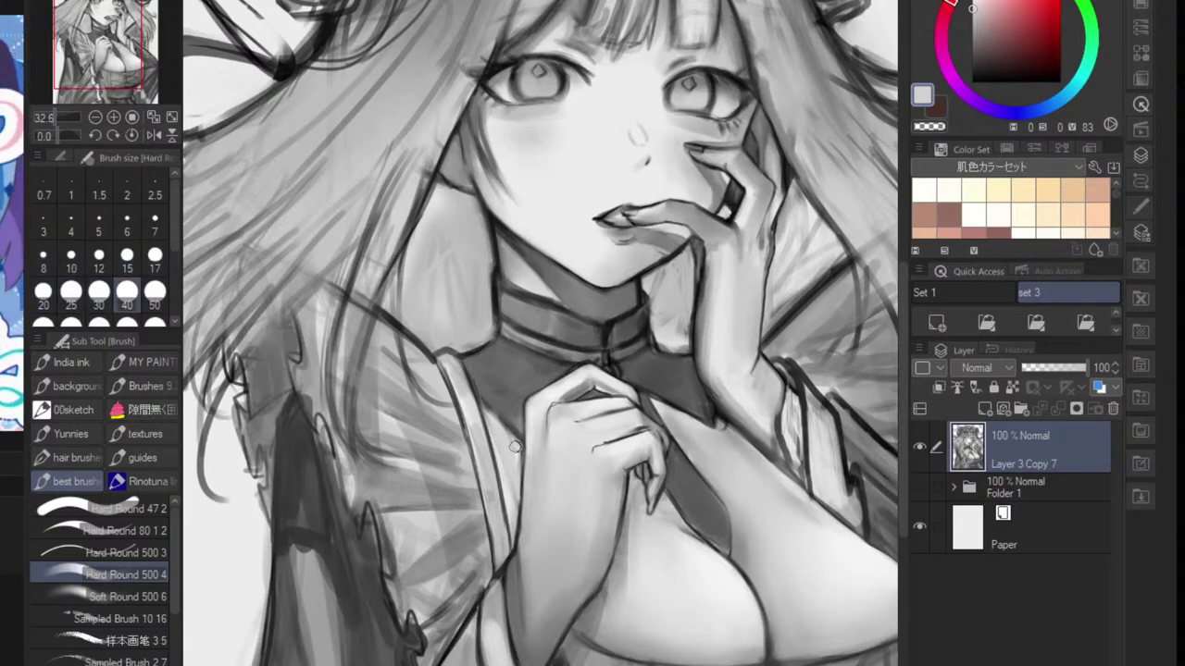
pyautogui.scroll(-4, 505, 464)
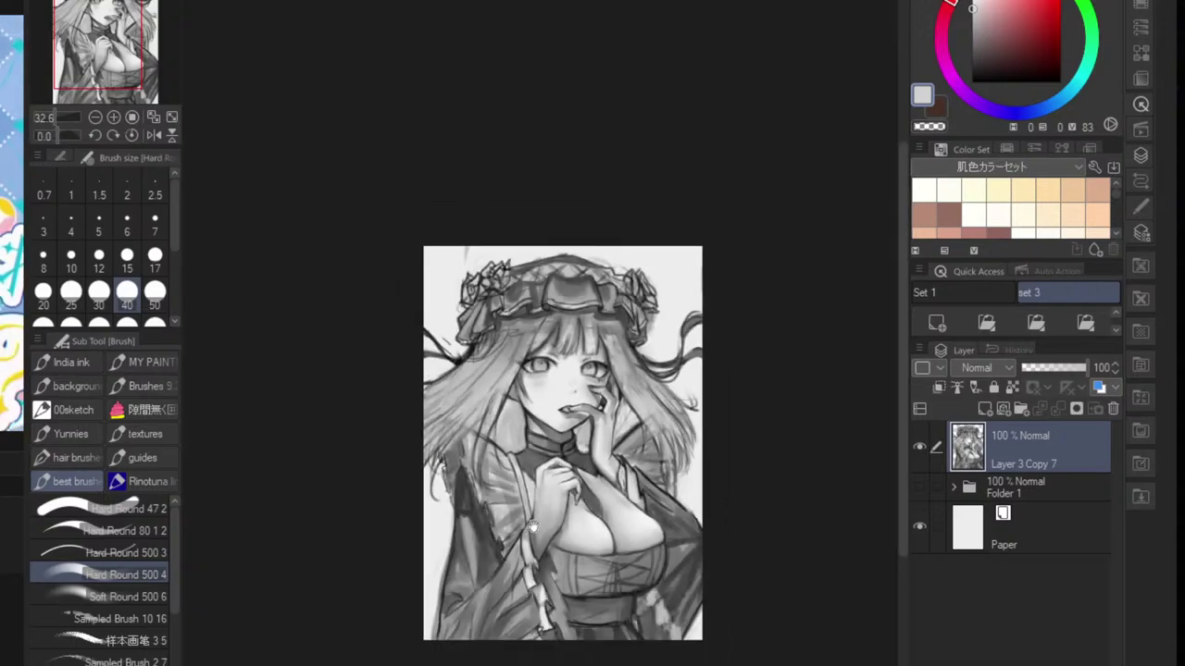
# - Pick the collar's dark grey and paint over the collar shading with a smaller brush
pyautogui.scroll(3, 610, 499)
pyautogui.scroll(3, 533, 448)
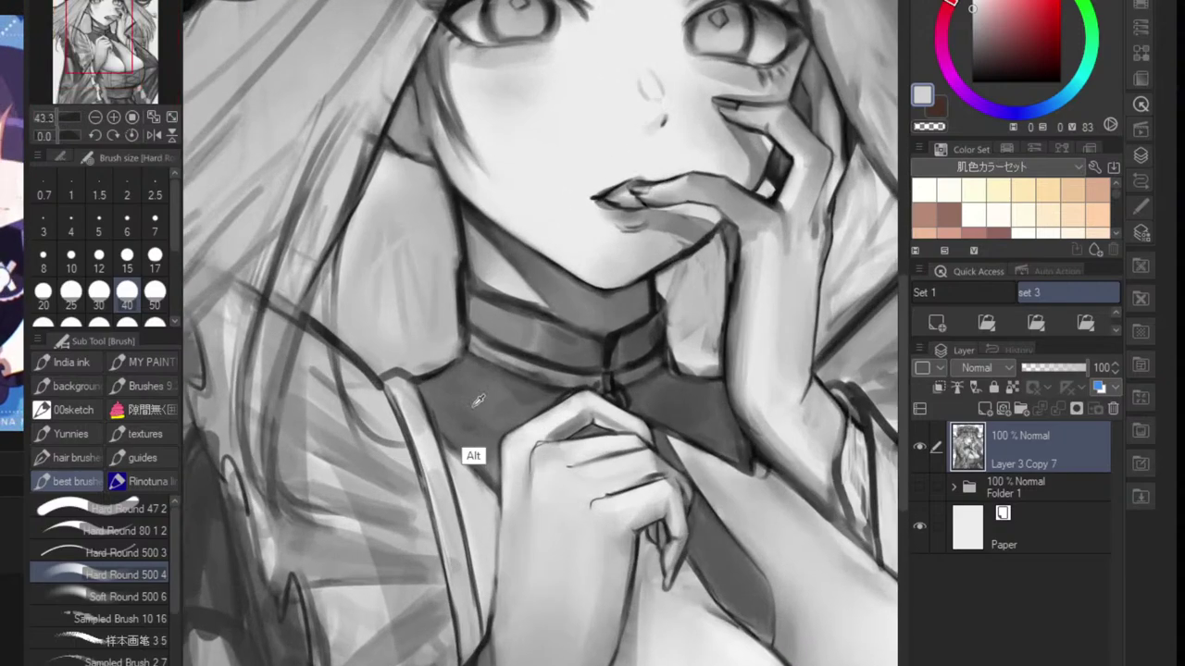
pyautogui.keyDown('alt'); pyautogui.click(428, 459); pyautogui.keyUp('alt')
pyautogui.press('[')
pyautogui.press('[')
pyautogui.press('[')
pyautogui.press('[')
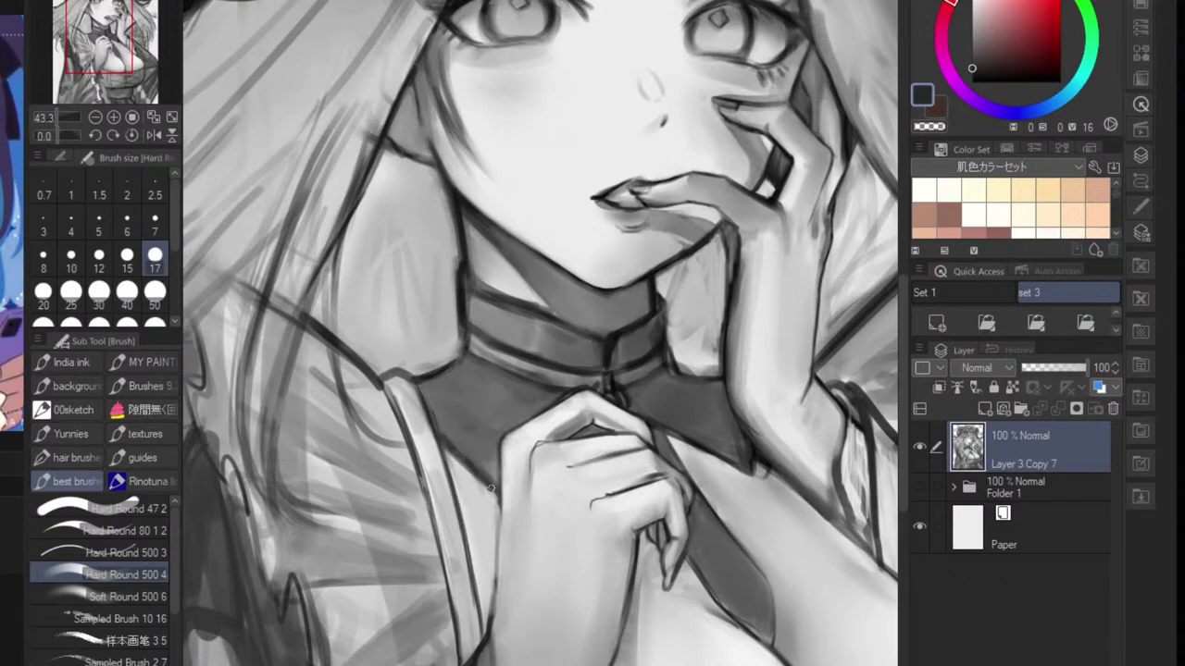
pyautogui.scroll(2, 445, 444)
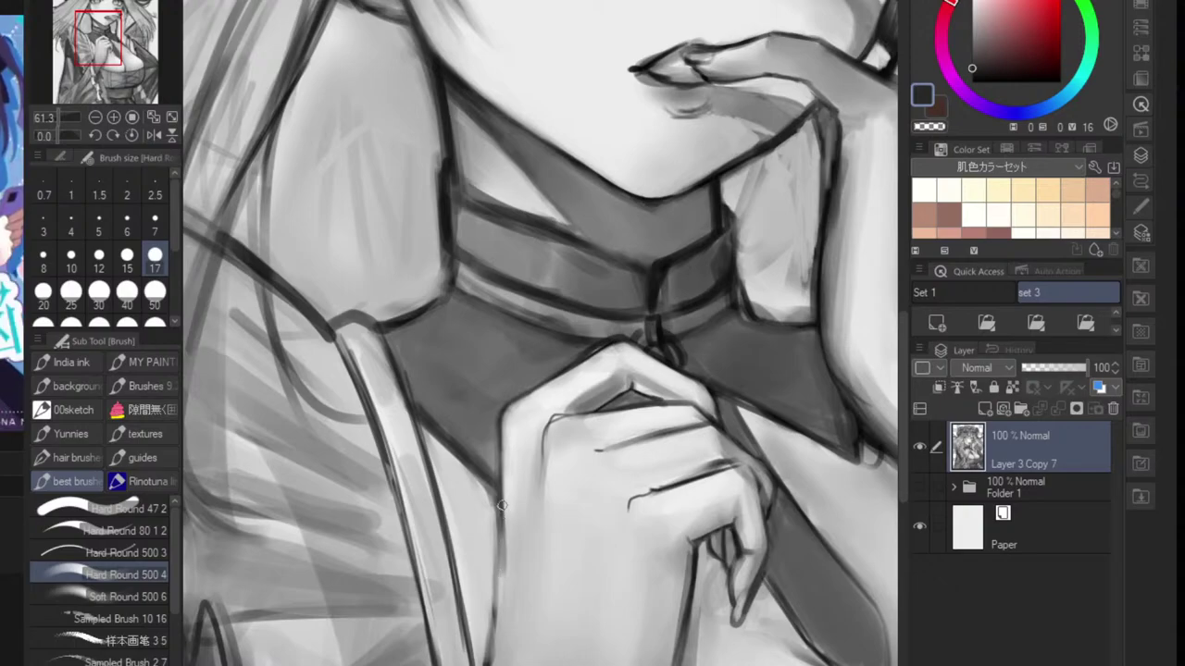
pyautogui.scroll(-3, 496, 506)
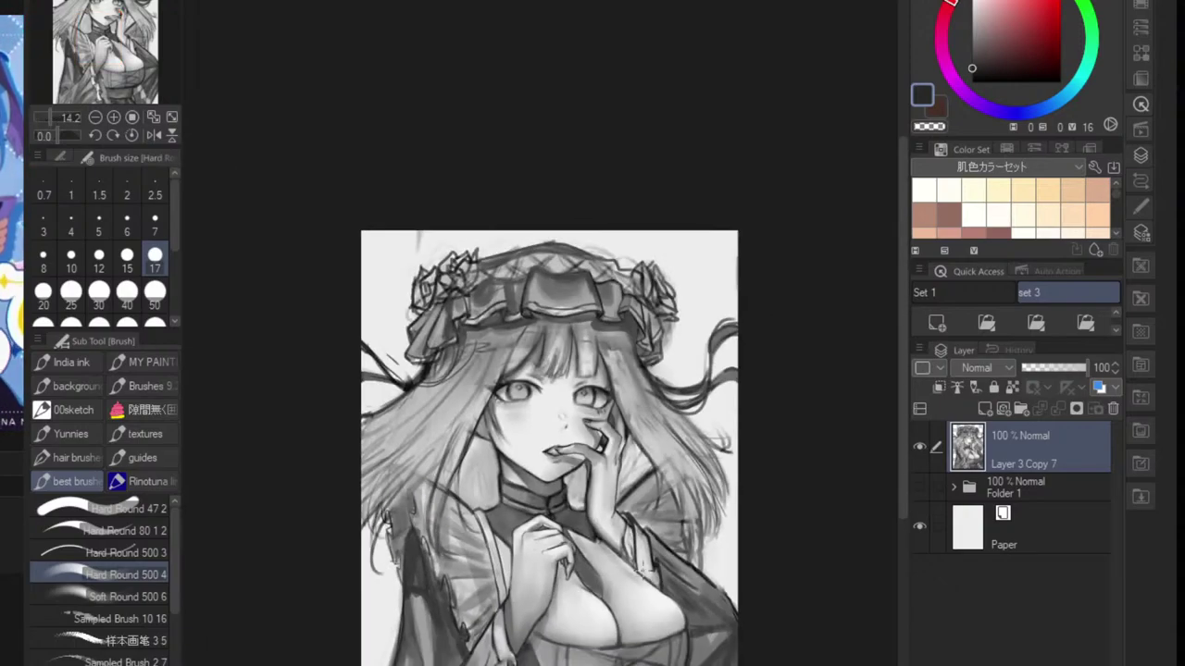
pyautogui.scroll(3, 621, 427)
pyautogui.scroll(3, 620, 428)
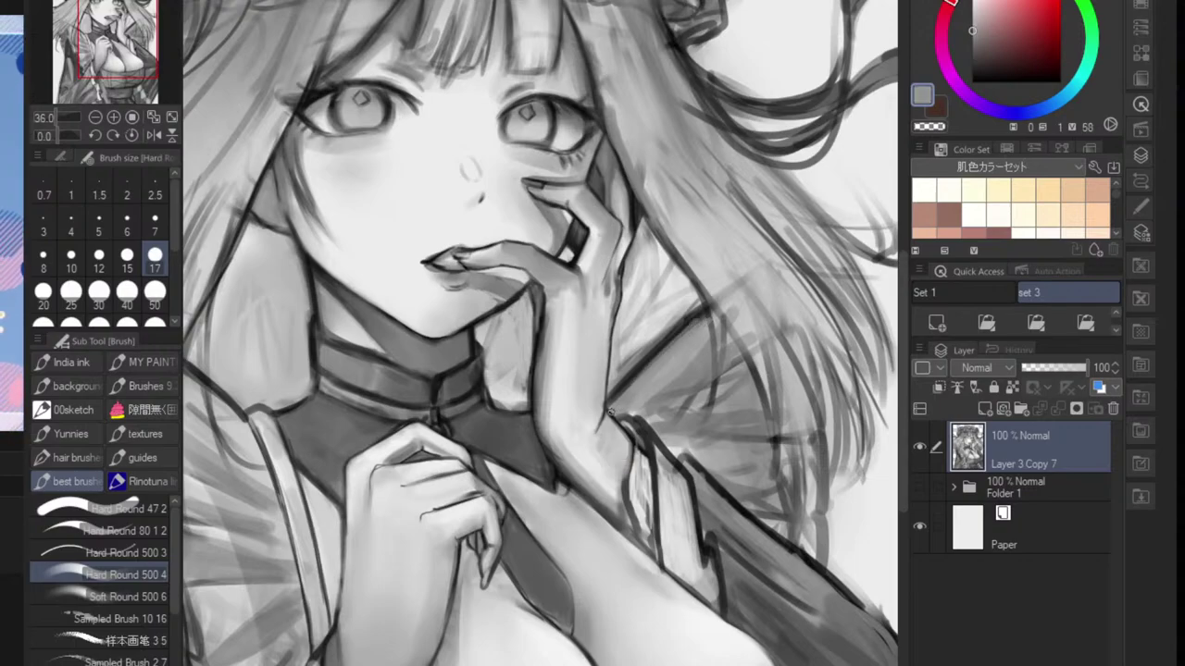
pyautogui.scroll(-3, 668, 345)
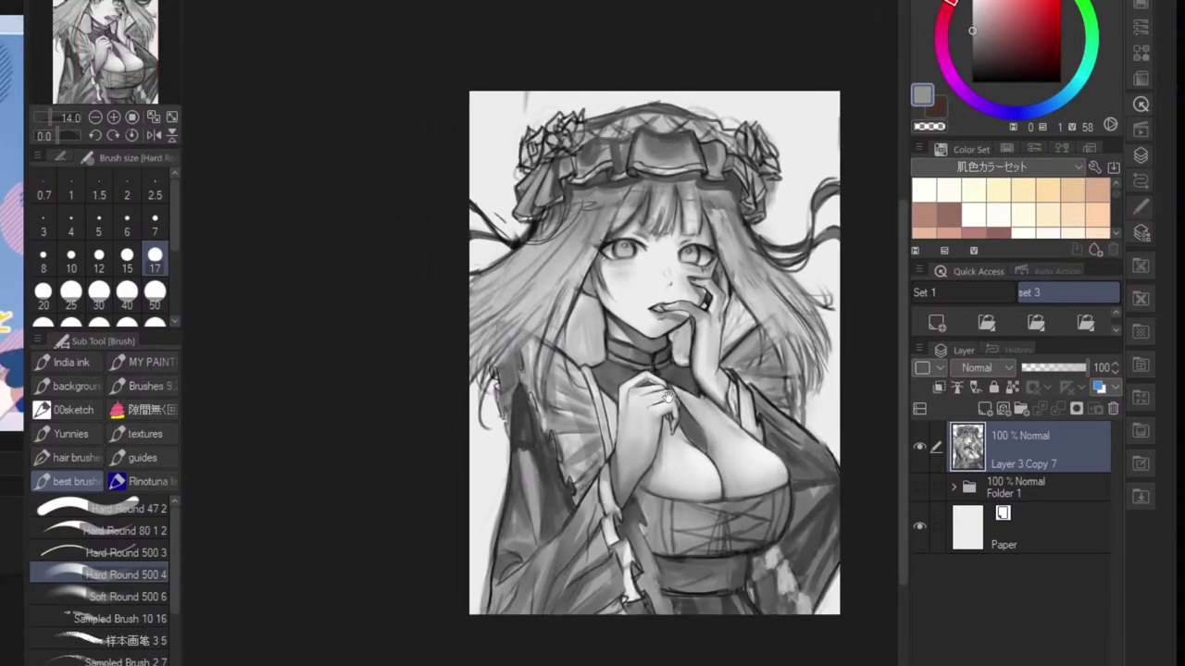
pyautogui.scroll(3, 593, 375)
pyautogui.scroll(3, 593, 375)
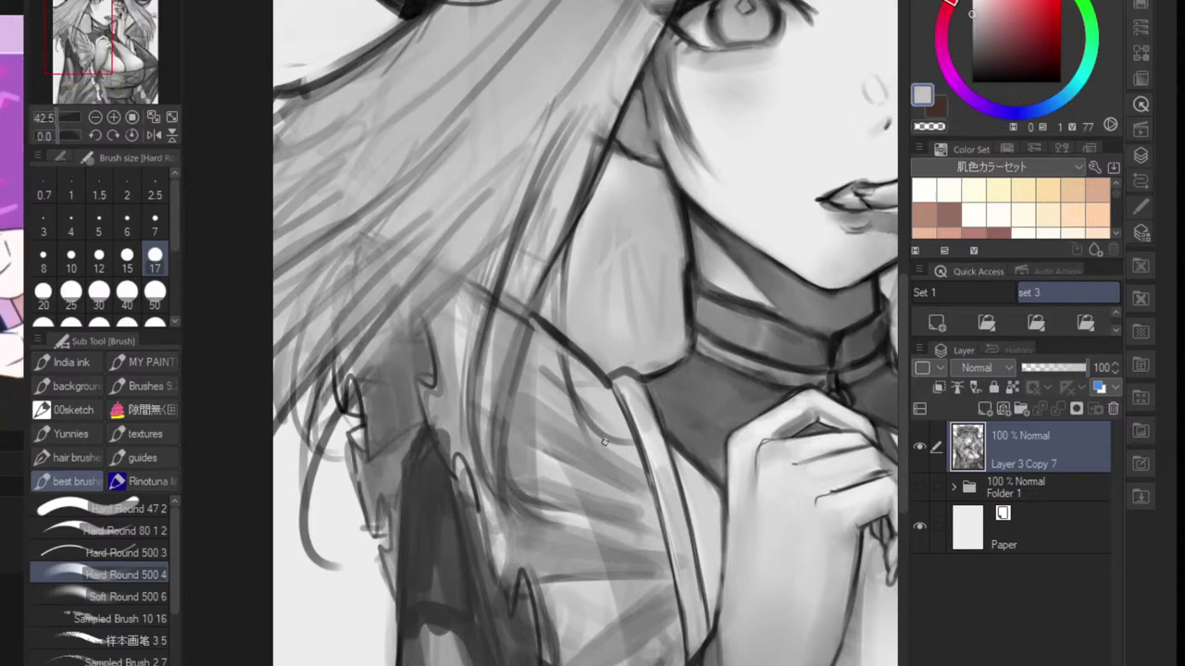
pyautogui.scroll(-3, 604, 442)
pyautogui.scroll(2, 529, 461)
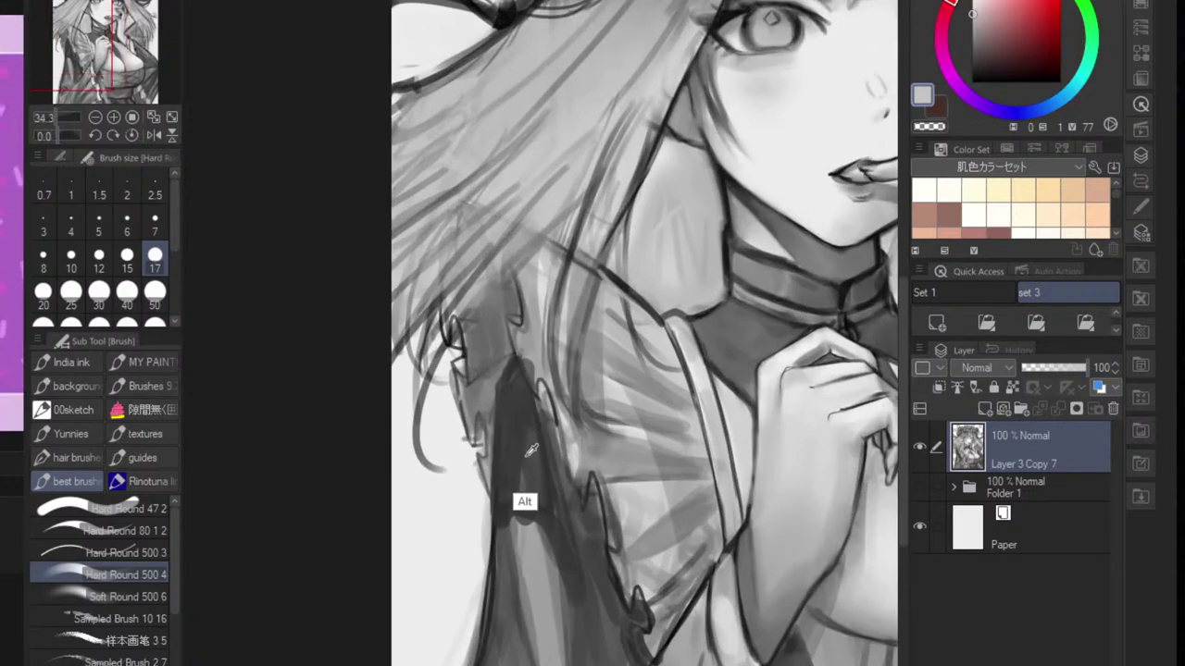
# - Switch to black with a smaller brush and draw thin outlines down the dark sleeve strip
pyautogui.keyDown('alt'); pyautogui.click(515, 370); pyautogui.keyUp('alt')
pyautogui.moveTo(996, 39); pyautogui.dragTo(970, 84)
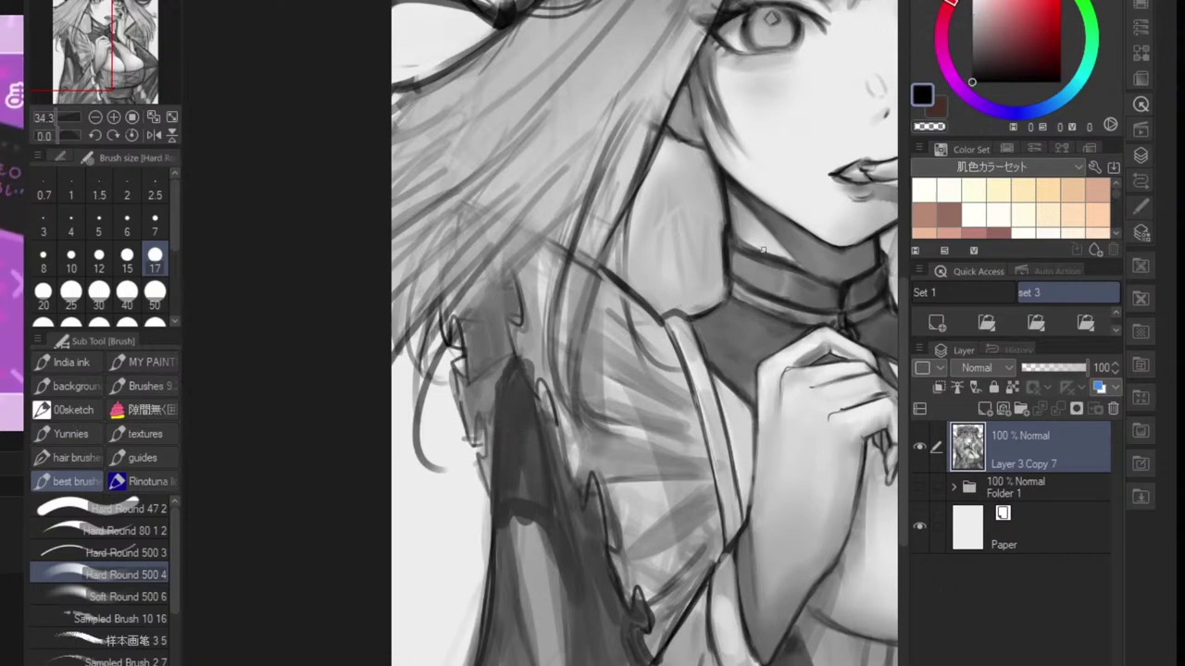
pyautogui.scroll(3, 515, 398)
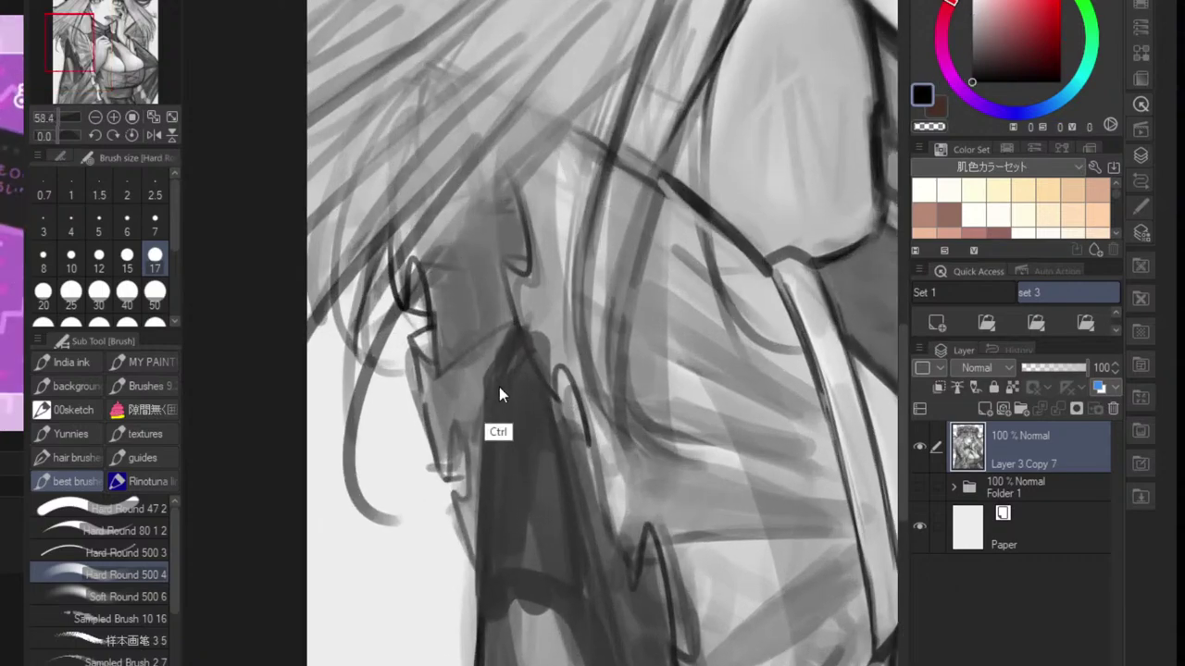
pyautogui.press('[')
pyautogui.press('[')
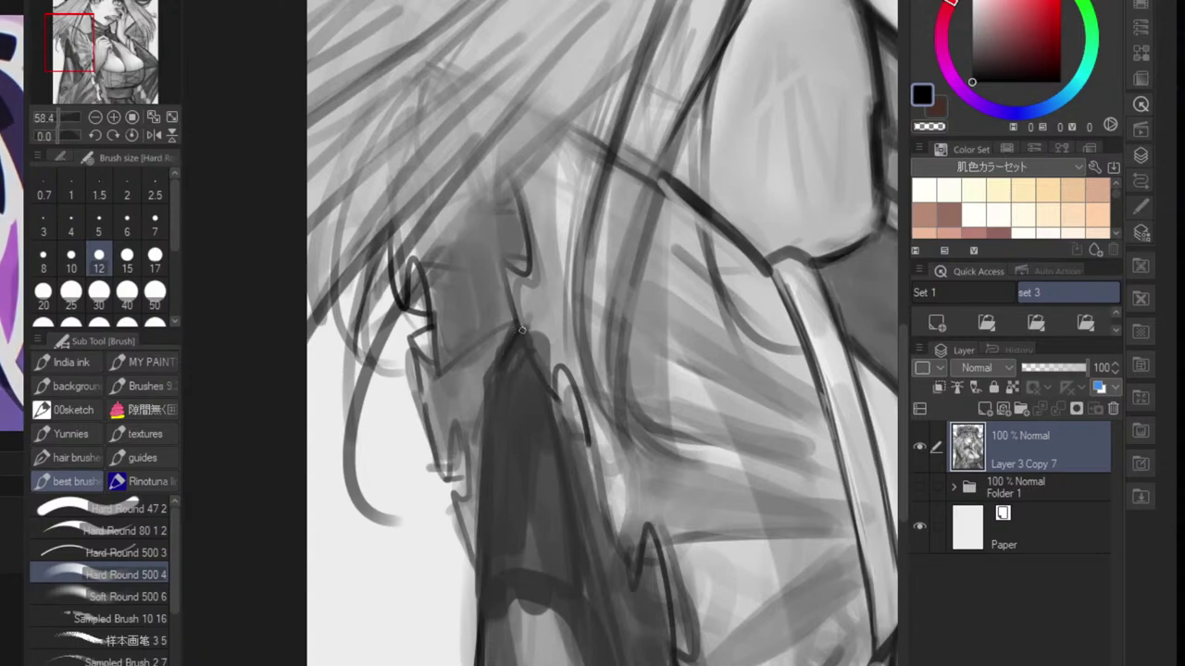
pyautogui.hotkey('ctrl', 'alt', 'z')
pyautogui.moveTo(523, 330); pyautogui.dragTo(490, 381)
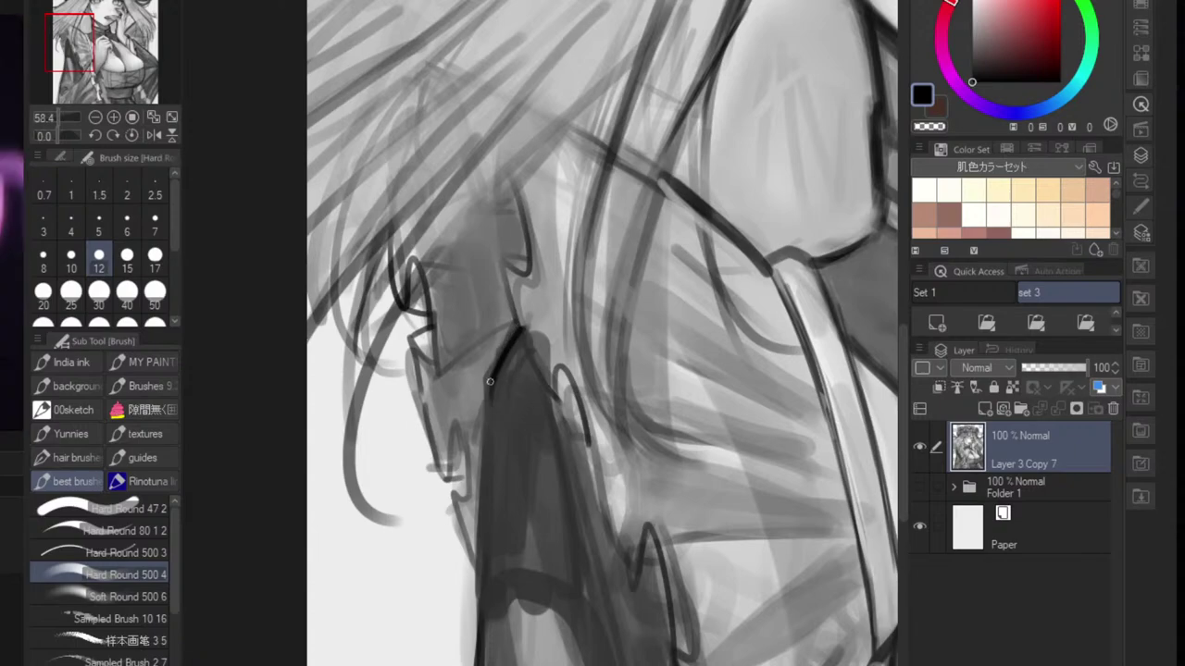
pyautogui.scroll(-4, 475, 561)
pyautogui.moveTo(481, 533)
pyautogui.mouseDown()
pyautogui.moveTo(525, 443)
pyautogui.moveTo(520, 410)
pyautogui.mouseUp()
pyautogui.scroll(2, 524, 396)
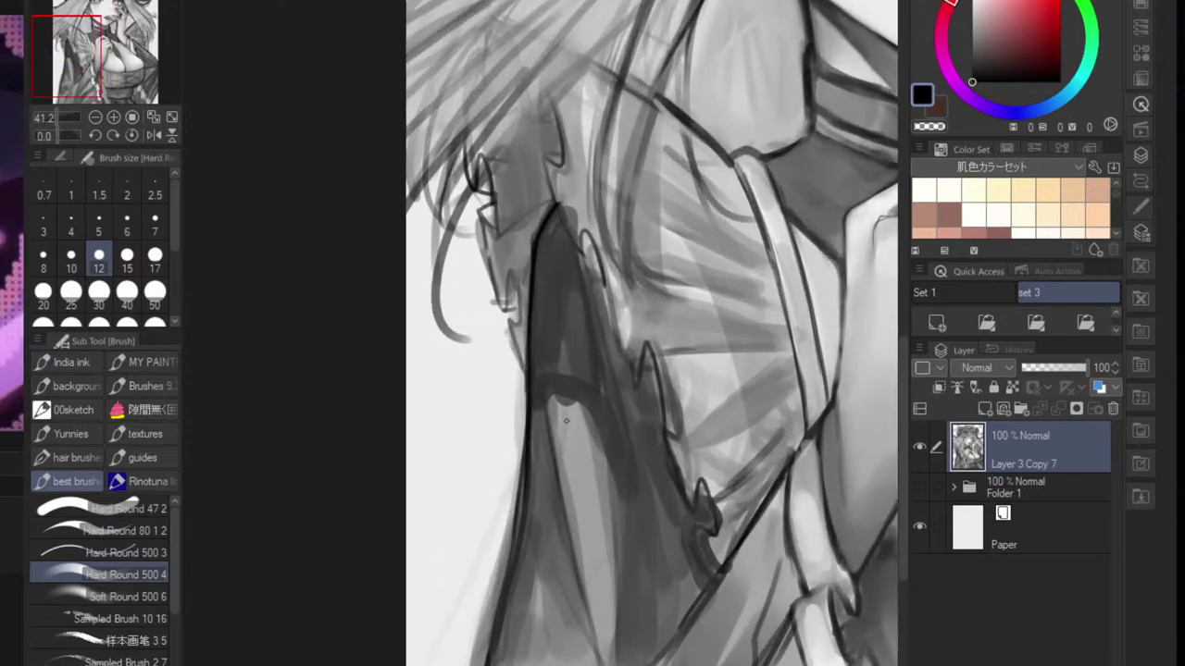
pyautogui.scroll(-4, 549, 616)
pyautogui.scroll(3, 620, 476)
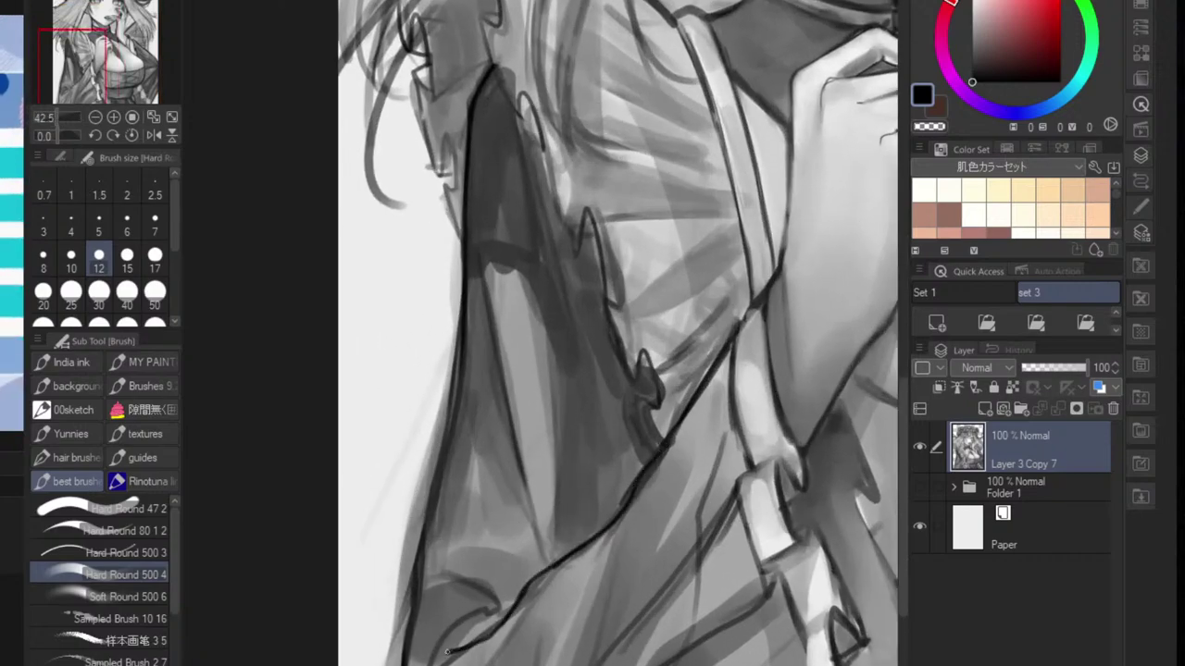
pyautogui.scroll(-4, 509, 607)
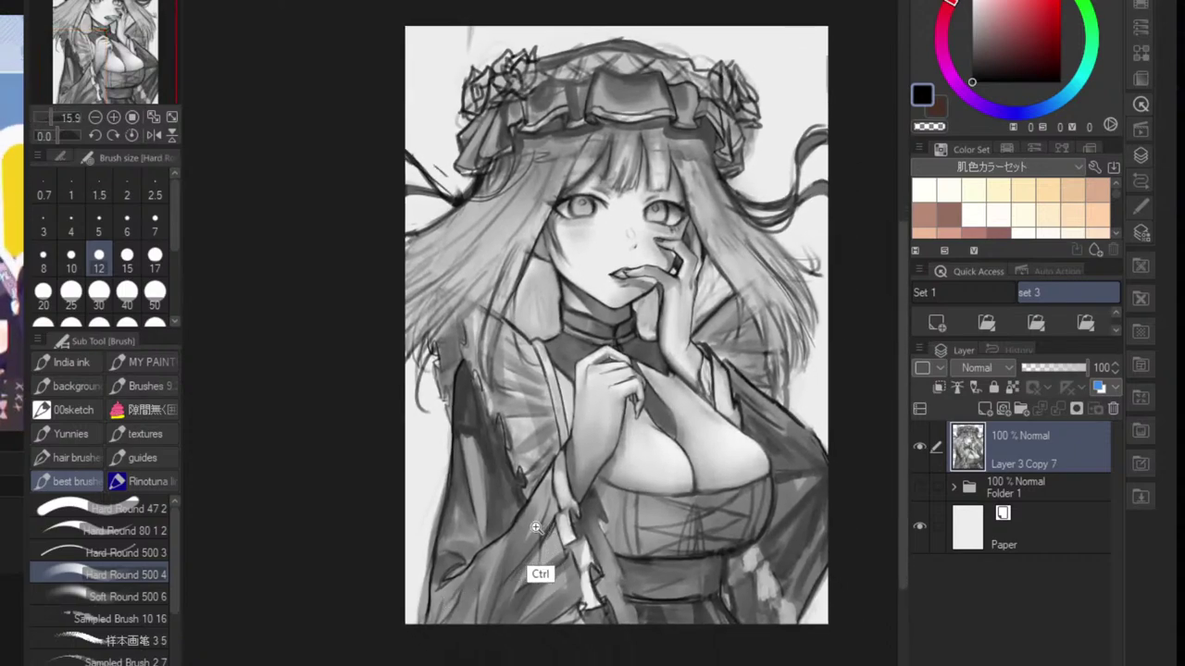
# - Pick mid and lighter greys from the sleeve fabric and adjust the brush size
pyautogui.scroll(3, 538, 528)
pyautogui.keyDown('alt'); pyautogui.click(565, 480); pyautogui.keyUp('alt')
pyautogui.moveTo(552, 502)
pyautogui.mouseDown()
pyautogui.moveTo(564, 497)
pyautogui.moveTo(546, 499)
pyautogui.mouseUp()
pyautogui.press(']')
pyautogui.press(']')
pyautogui.press(']')
pyautogui.press(']')
pyautogui.press(']')
pyautogui.press(']')
pyautogui.press(']')
pyautogui.press(']')
pyautogui.press(']')
pyautogui.press(']')
pyautogui.press(']')
pyautogui.press(']')
pyautogui.press('[')
pyautogui.press('[')
pyautogui.press('[')
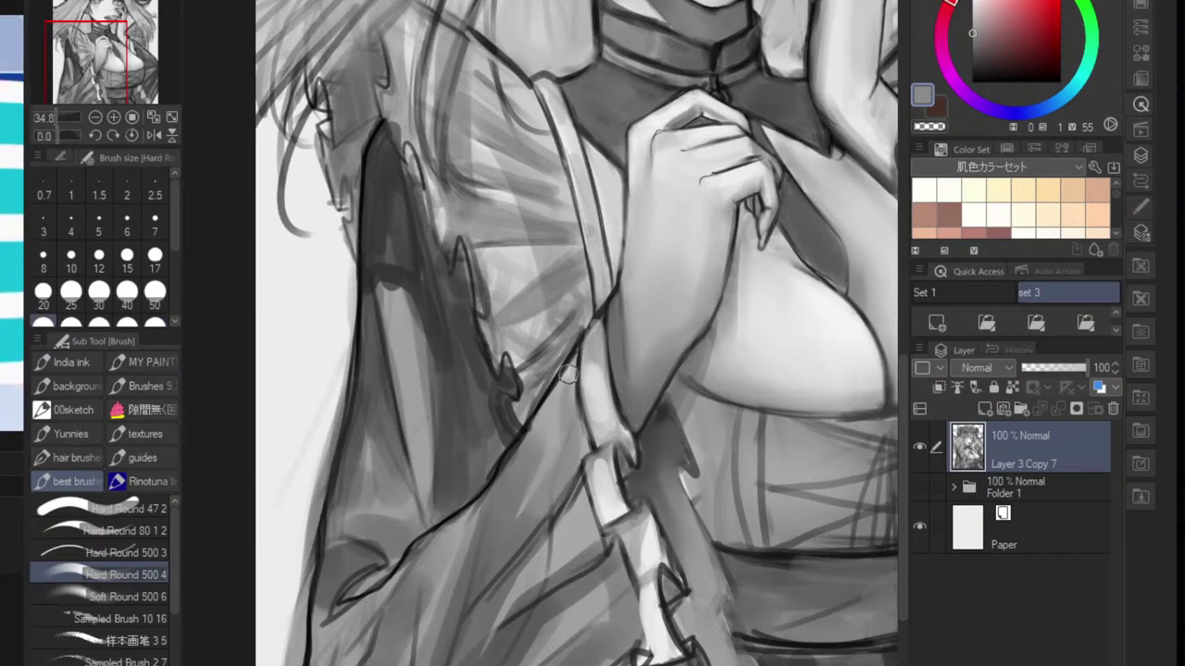
pyautogui.keyDown('alt'); pyautogui.click(563, 529); pyautogui.keyUp('alt')
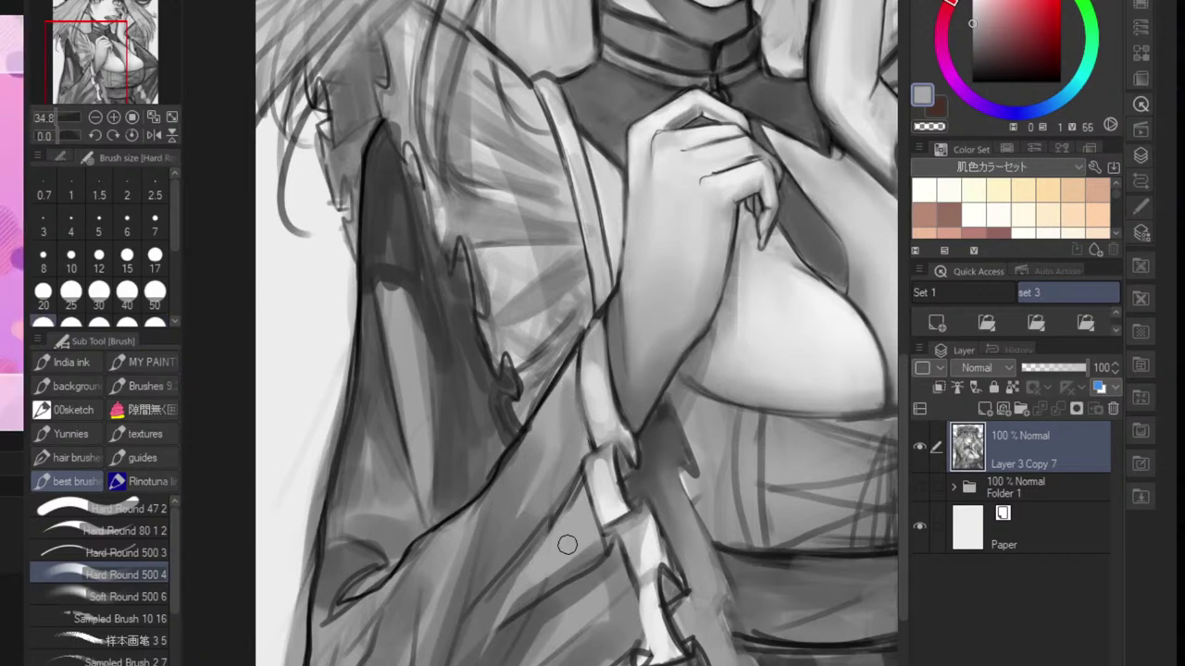
pyautogui.keyDown('alt'); pyautogui.click(515, 622); pyautogui.keyUp('alt')
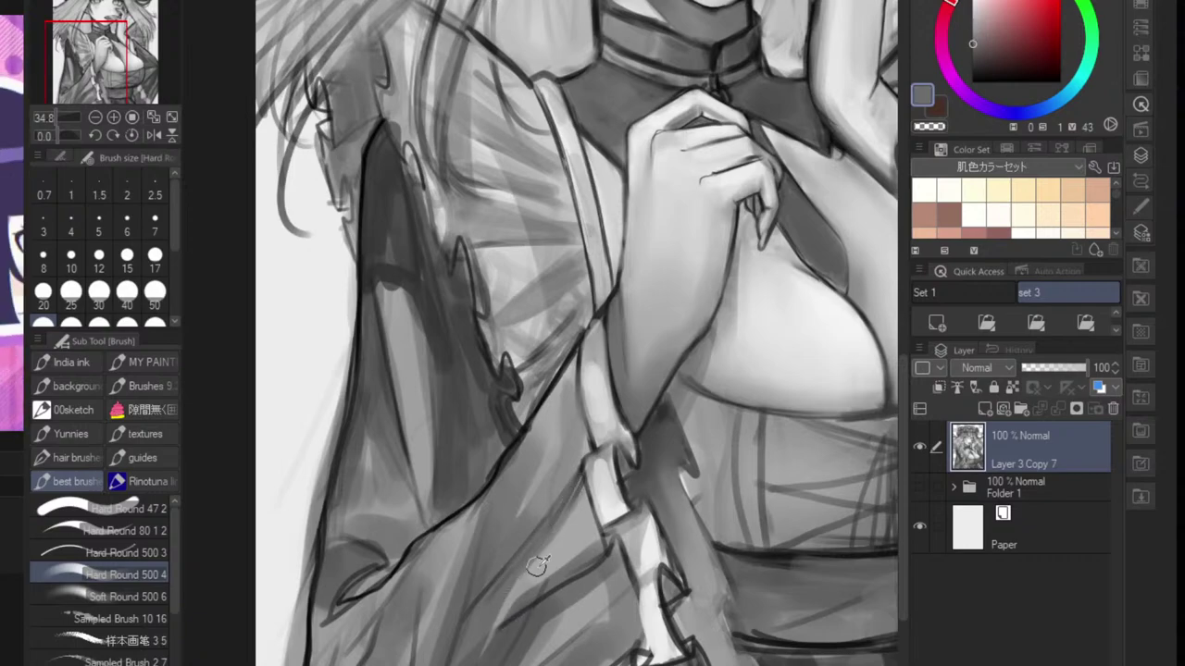
pyautogui.keyDown('alt'); pyautogui.click(554, 607); pyautogui.keyUp('alt')
pyautogui.keyDown('alt'); pyautogui.click(547, 630); pyautogui.keyUp('alt')
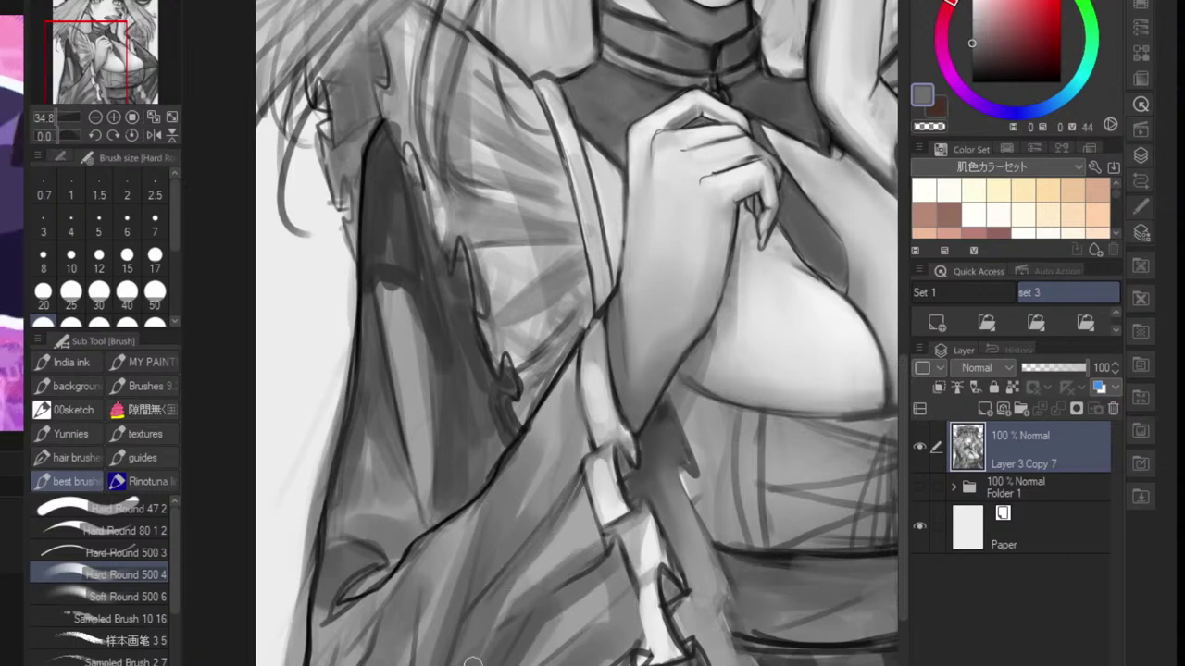
# - Paint a lighter grey stroke on the left sleeve beside the frilled cuff
pyautogui.moveTo(600, 602)
pyautogui.mouseDown()
pyautogui.moveTo(535, 603)
pyautogui.moveTo(579, 557)
pyautogui.mouseUp()
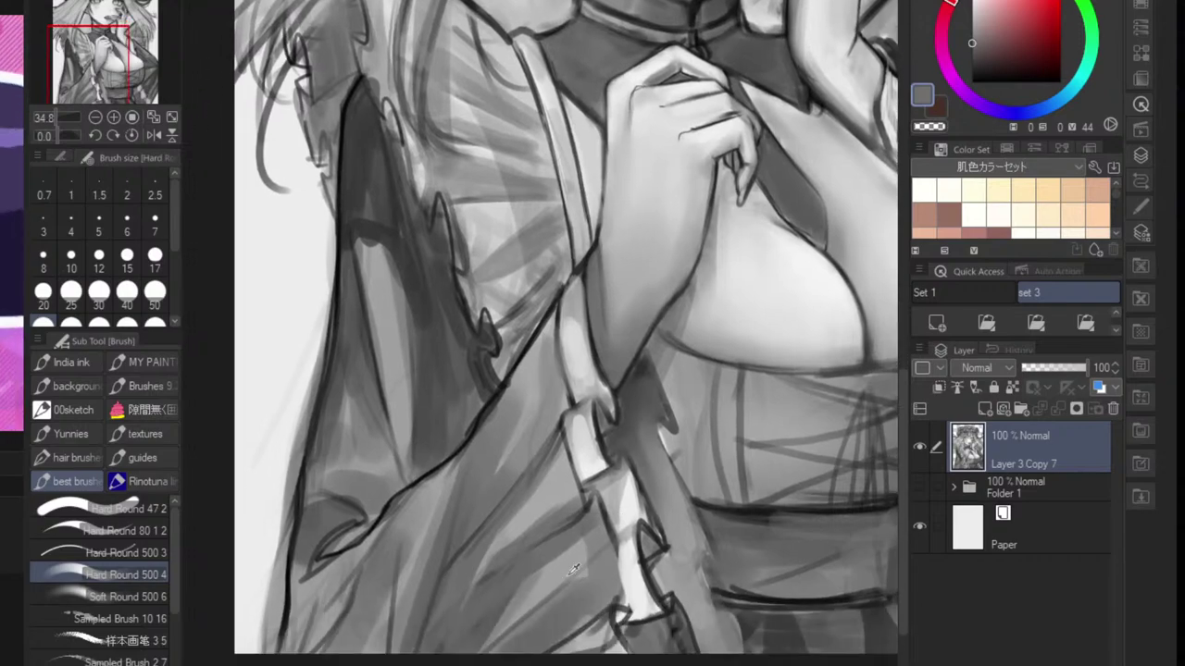
pyautogui.keyDown('alt'); pyautogui.click(576, 560); pyautogui.keyUp('alt')
pyautogui.moveTo(527, 591); pyautogui.dragTo(487, 639)
pyautogui.keyDown('alt'); pyautogui.click(583, 526); pyautogui.keyUp('alt')
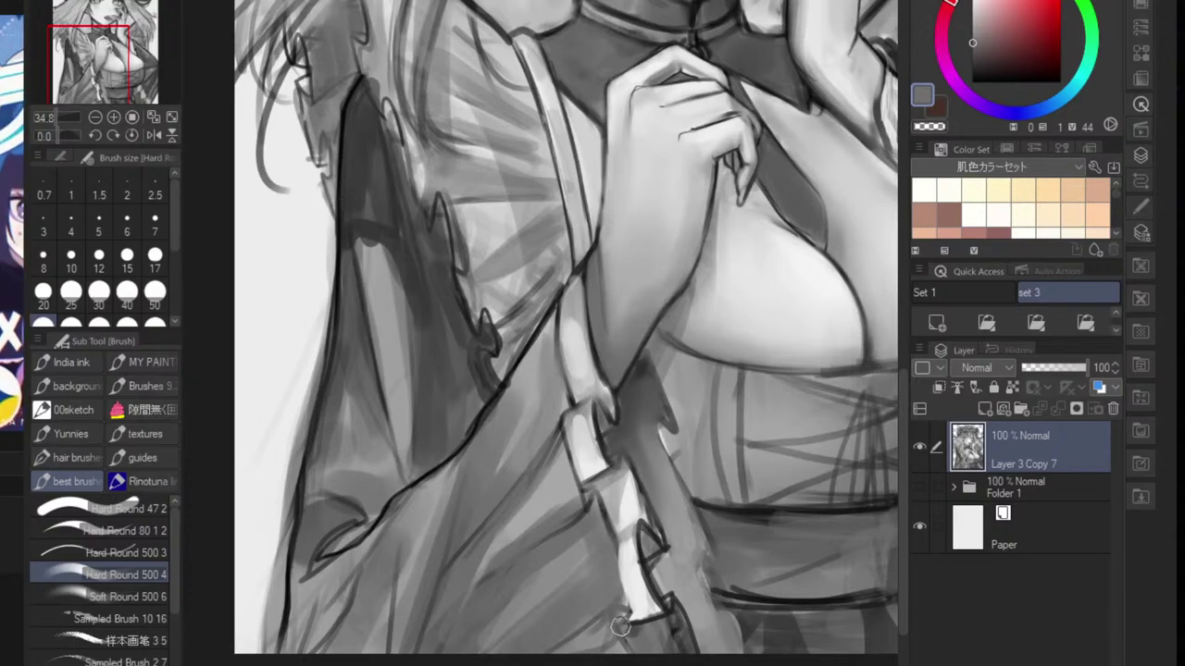
pyautogui.scroll(-4, 620, 628)
pyautogui.scroll(2, 519, 606)
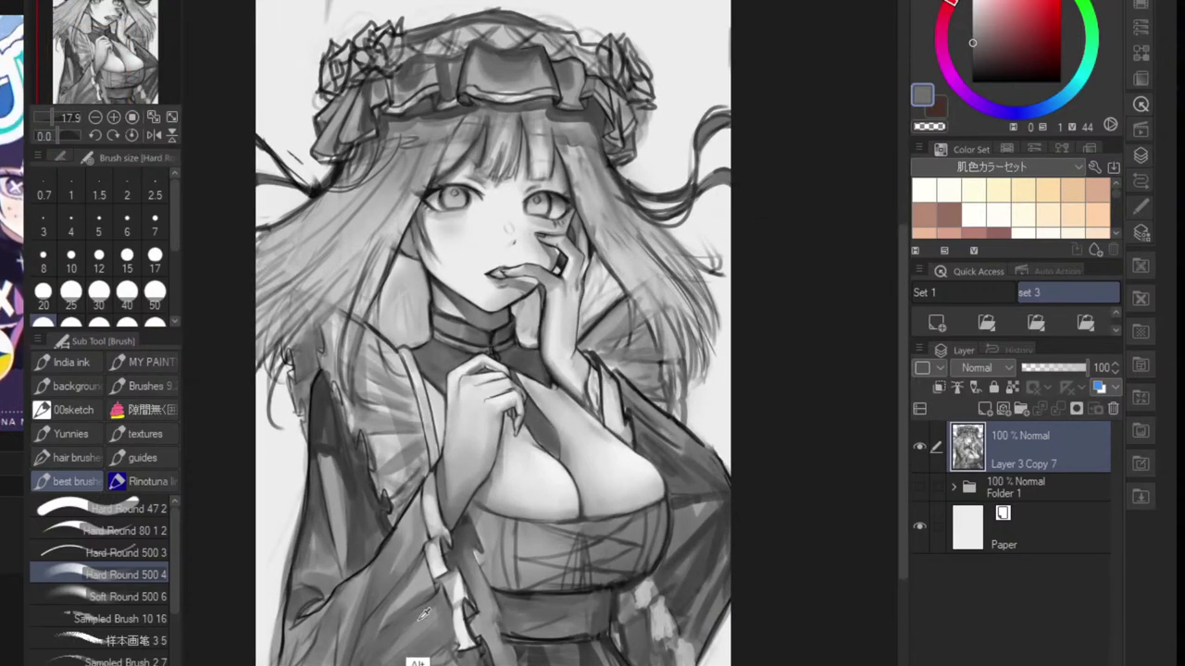
# - Lighten the right sleeve and dress edge with soft light-grey strokes
pyautogui.keyDown('alt'); pyautogui.click(422, 617); pyautogui.keyUp('alt')
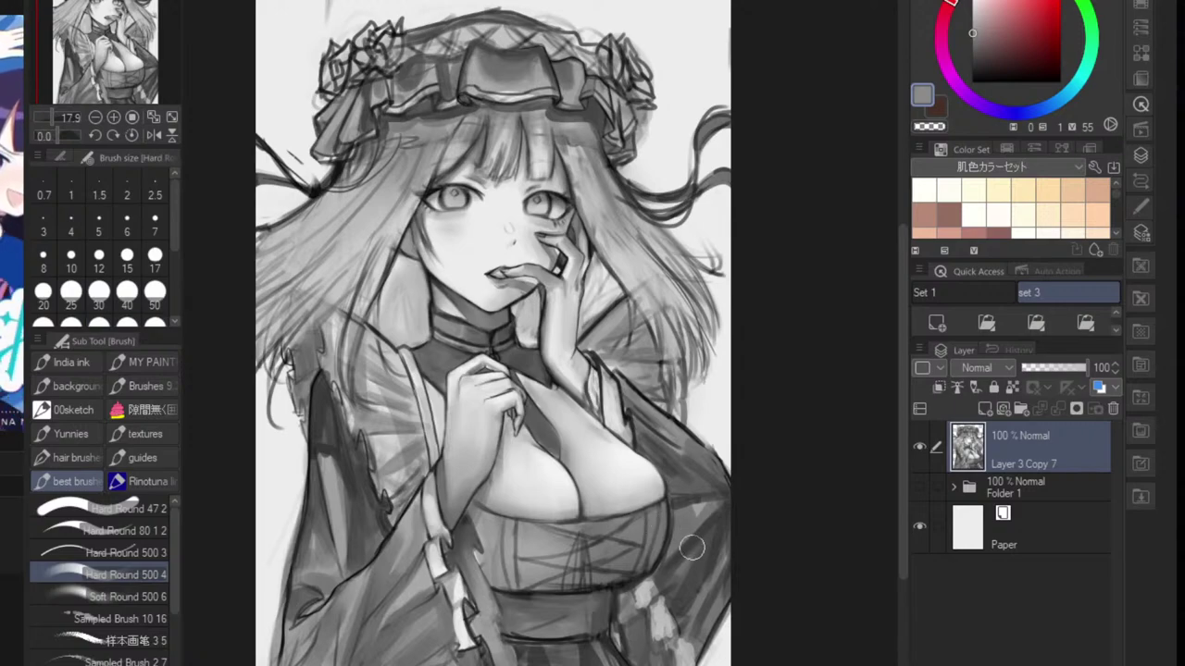
pyautogui.moveTo(680, 499); pyautogui.dragTo(673, 572)
pyautogui.moveTo(683, 527)
pyautogui.mouseDown()
pyautogui.moveTo(696, 626)
pyautogui.moveTo(715, 536)
pyautogui.moveTo(729, 538)
pyautogui.moveTo(695, 483)
pyautogui.moveTo(694, 550)
pyautogui.mouseUp()
pyautogui.moveTo(634, 398); pyautogui.dragTo(715, 474)
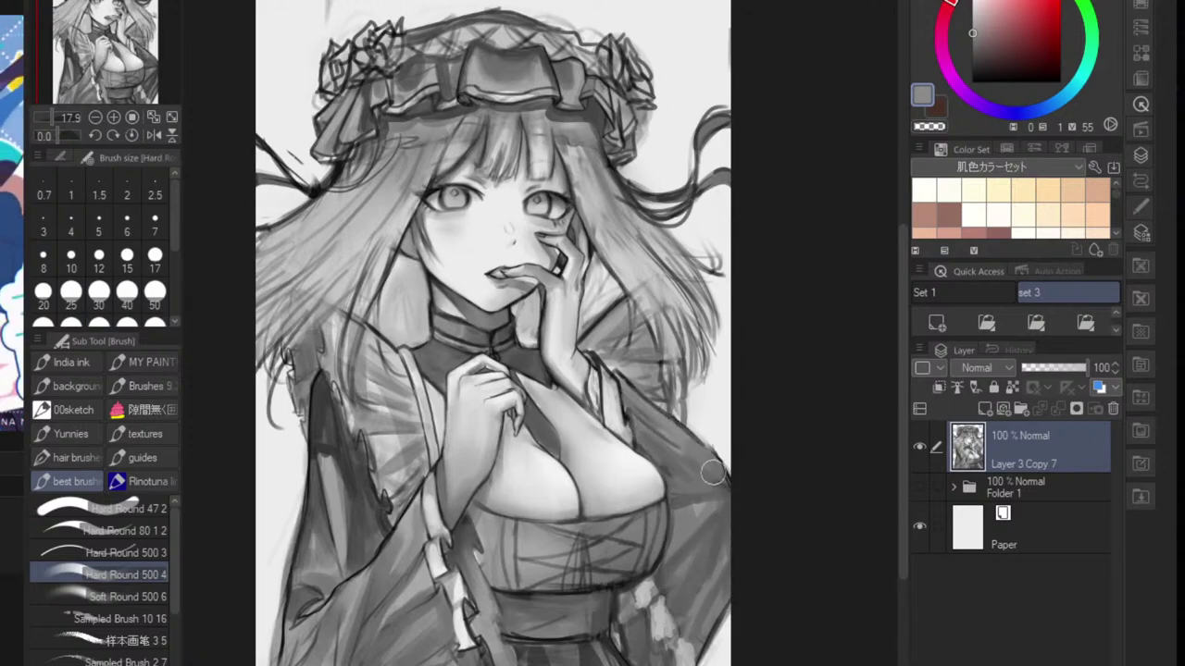
pyautogui.moveTo(718, 550)
pyautogui.mouseDown()
pyautogui.moveTo(651, 553)
pyautogui.moveTo(663, 542)
pyautogui.mouseUp()
pyautogui.scroll(4, 675, 518)
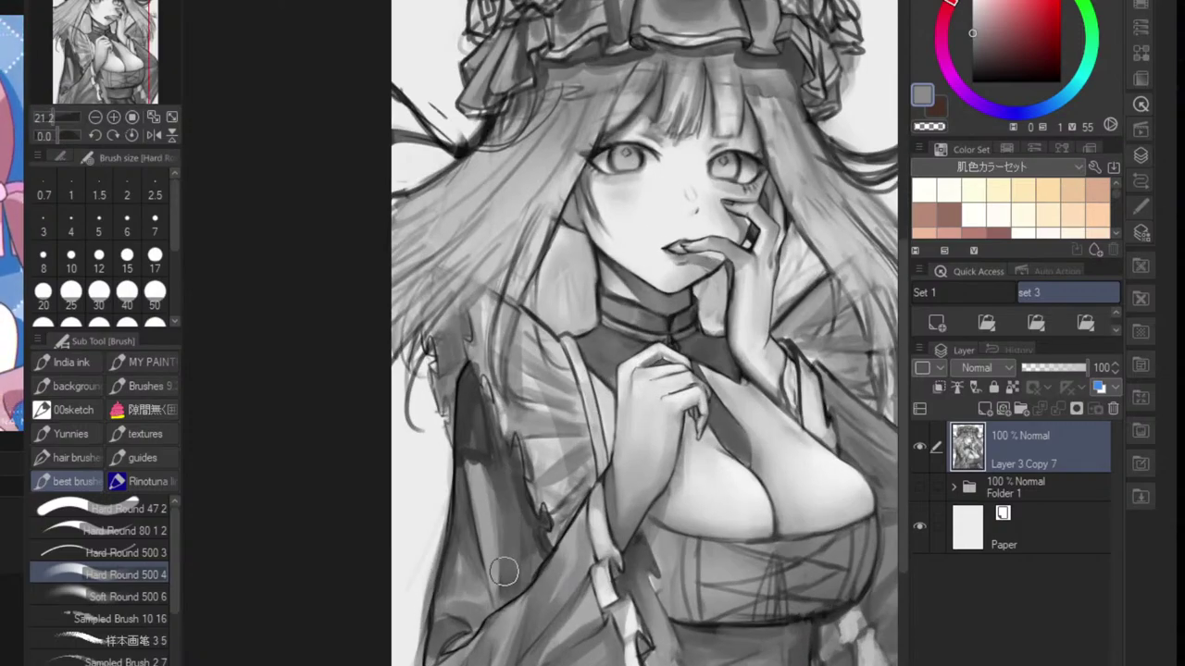
# - Lighten the left sleeve and dress edge, then review the whole painting
pyautogui.moveTo(505, 572)
pyautogui.mouseDown()
pyautogui.moveTo(510, 490)
pyautogui.moveTo(473, 416)
pyautogui.moveTo(443, 648)
pyautogui.mouseUp()
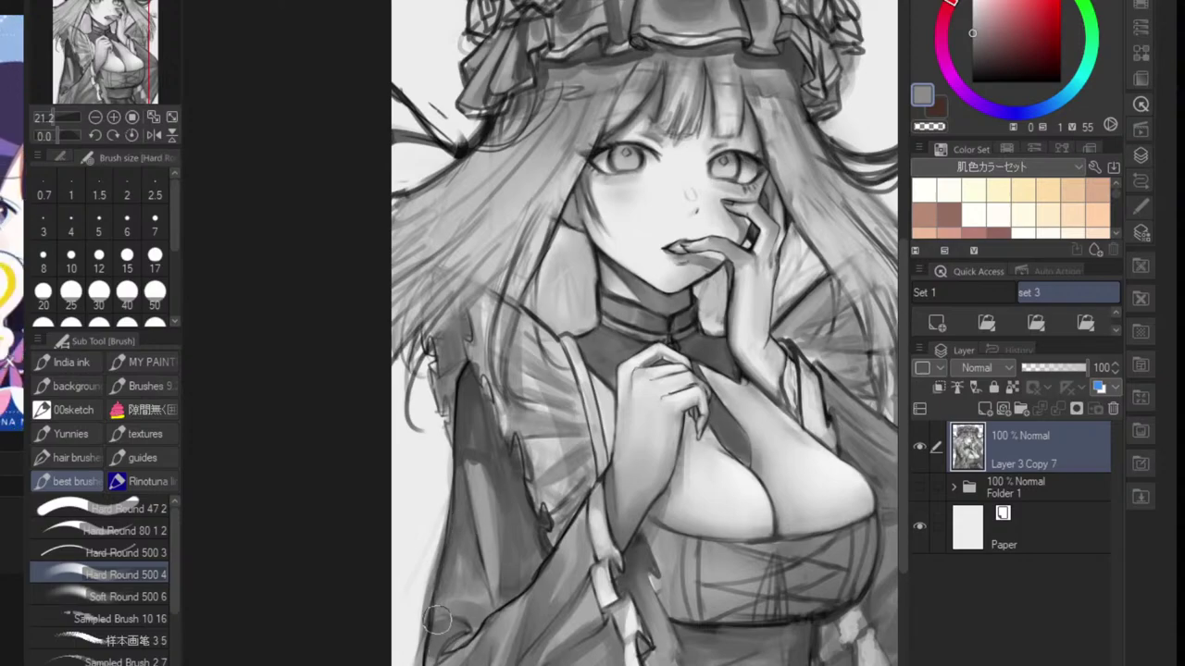
pyautogui.scroll(-4, 556, 537)
pyautogui.moveTo(614, 551); pyautogui.dragTo(588, 521)
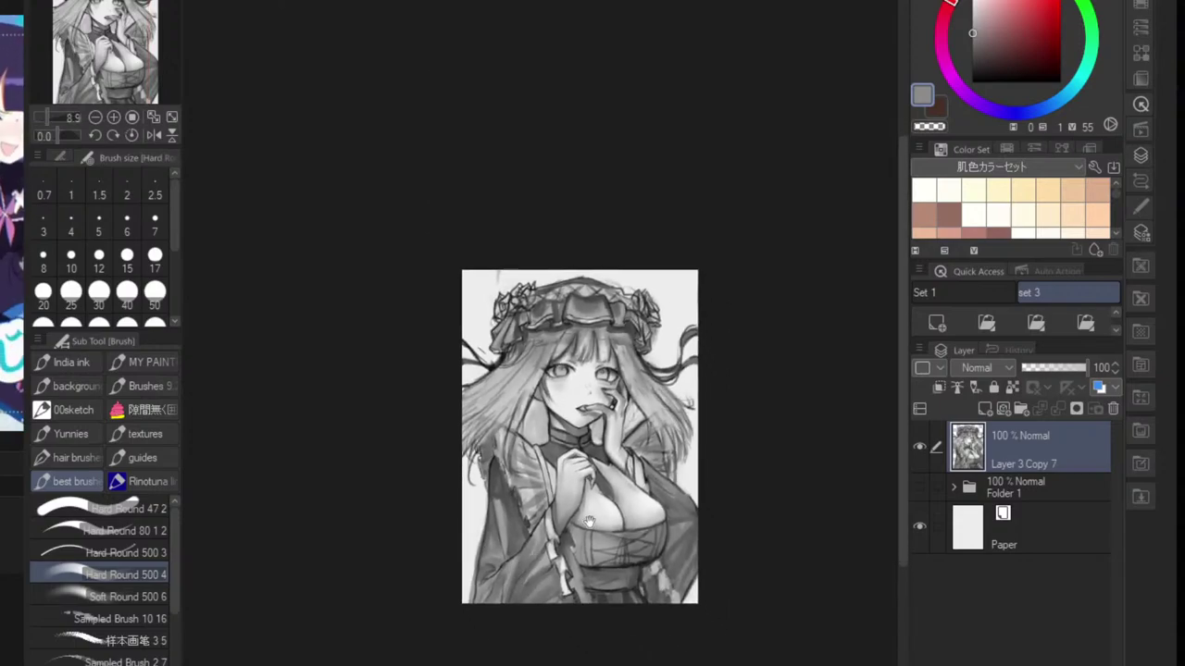
pyautogui.scroll(4, 553, 465)
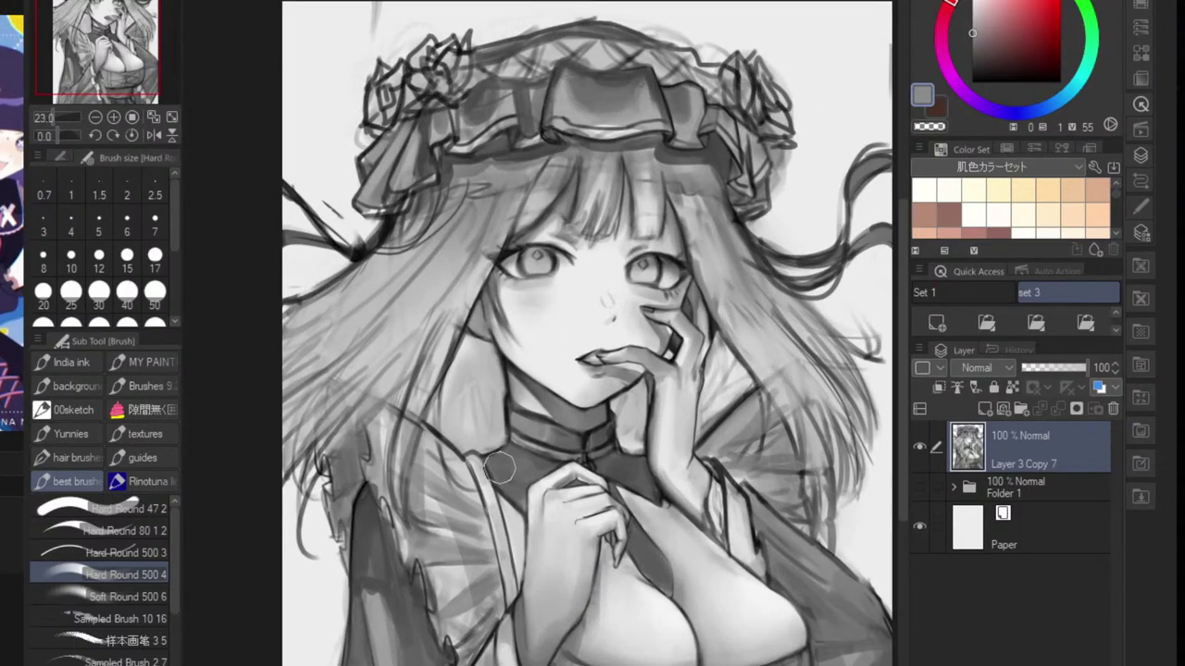
pyautogui.scroll(-3, 567, 480)
pyautogui.moveTo(575, 501); pyautogui.dragTo(574, 554)
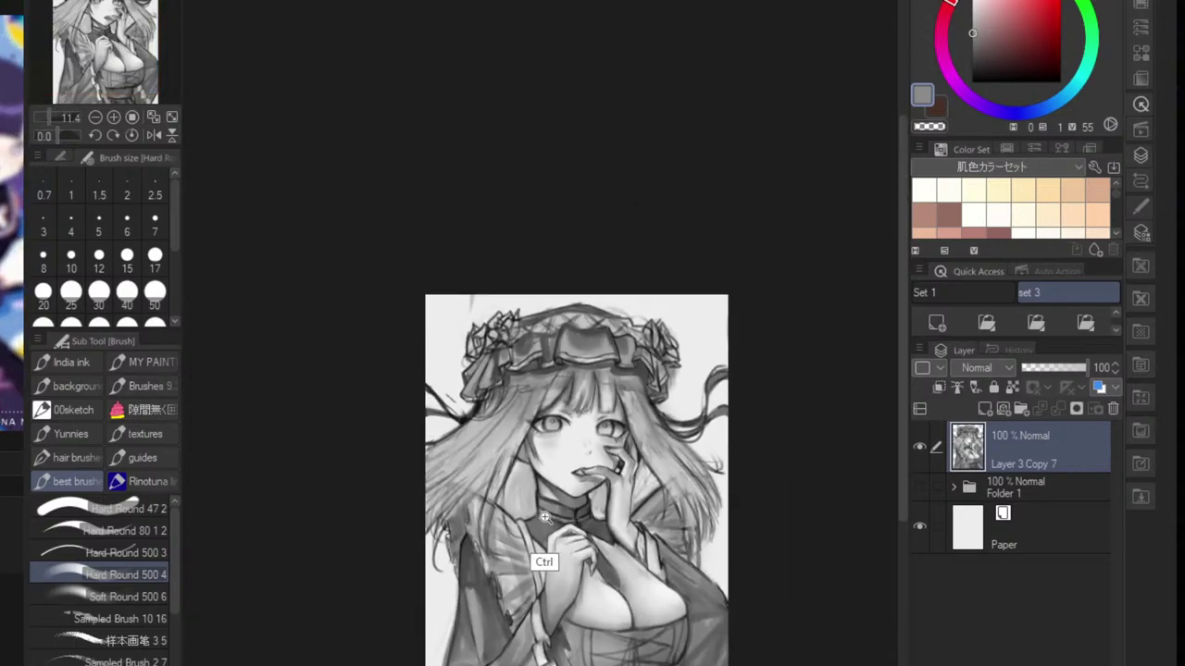
pyautogui.scroll(3, 544, 515)
pyautogui.scroll(3, 543, 546)
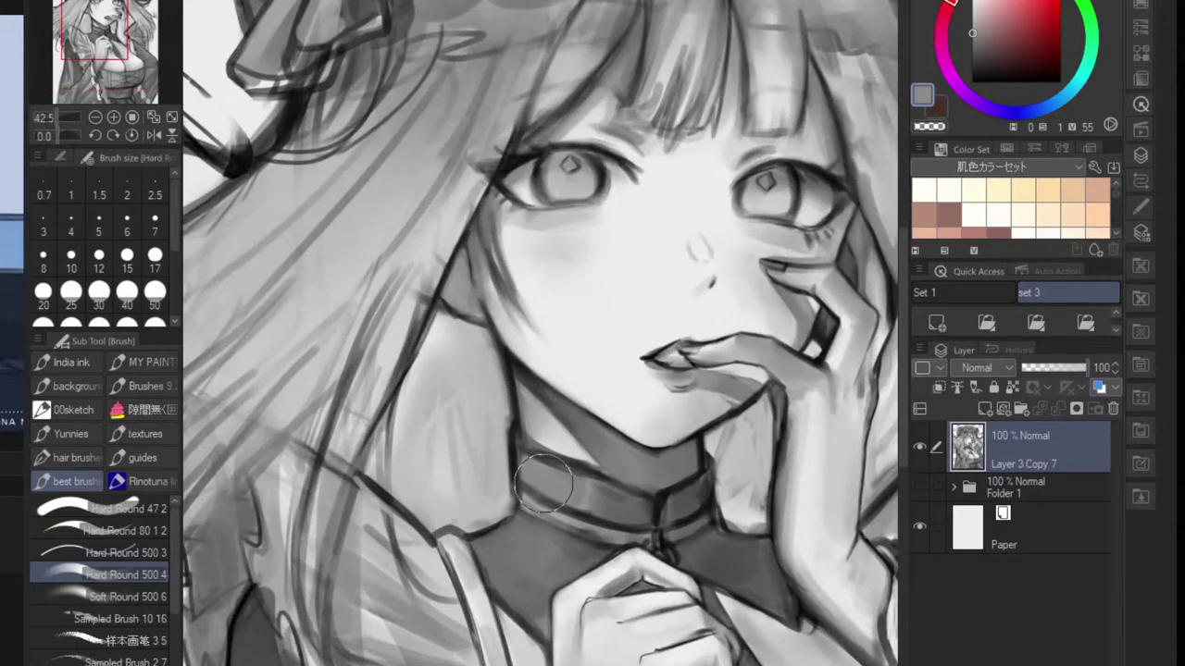
# - Sample the ribbon's grey, zoom in, switch to black and darken the top of the bonnet ribbon
pyautogui.scroll(-4, 537, 511)
pyautogui.scroll(2, 565, 340)
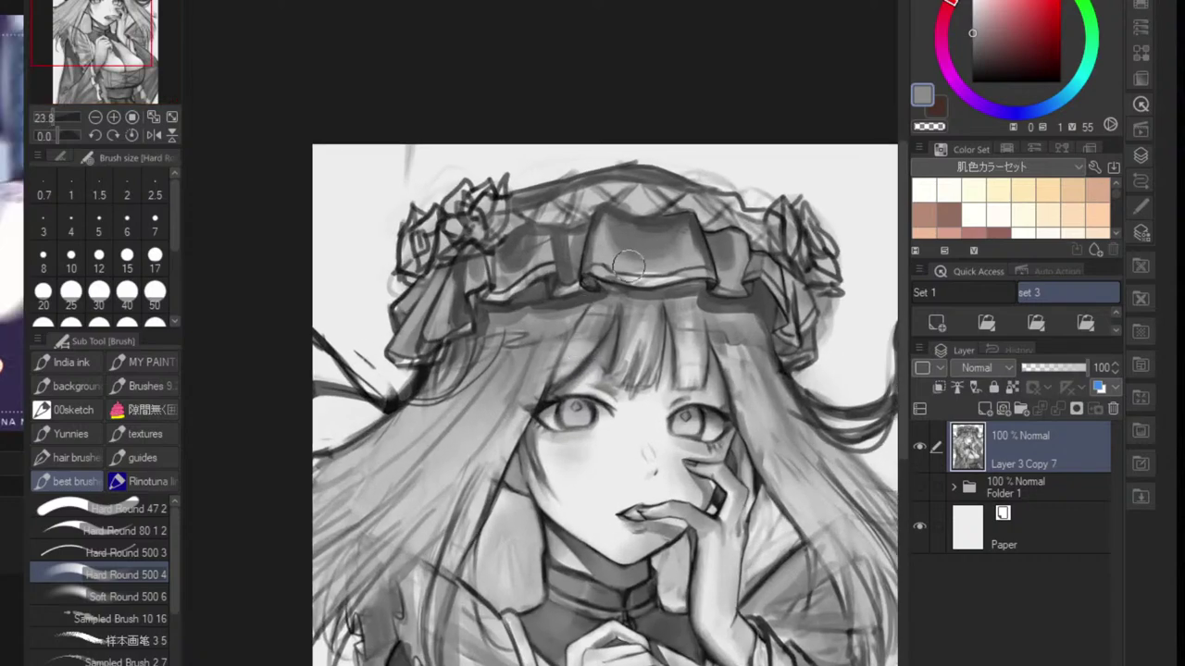
pyautogui.keyDown('alt'); pyautogui.click(702, 228); pyautogui.keyUp('alt')
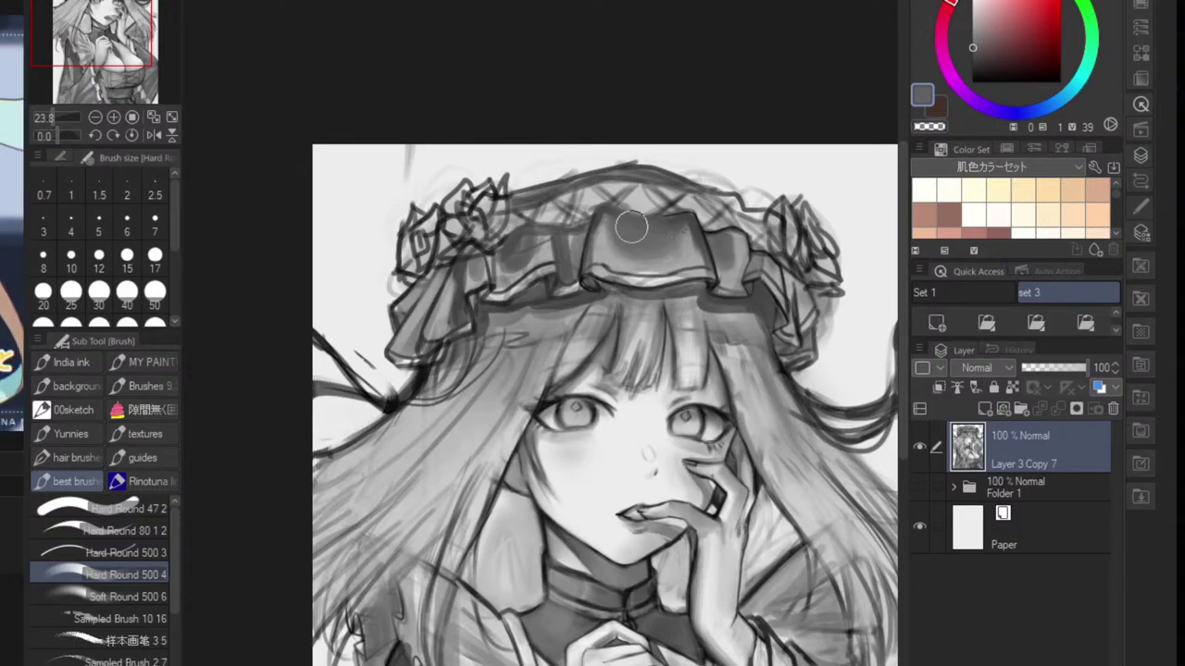
pyautogui.moveTo(690, 265); pyautogui.dragTo(714, 247)
pyautogui.moveTo(987, 48); pyautogui.dragTo(972, 82)
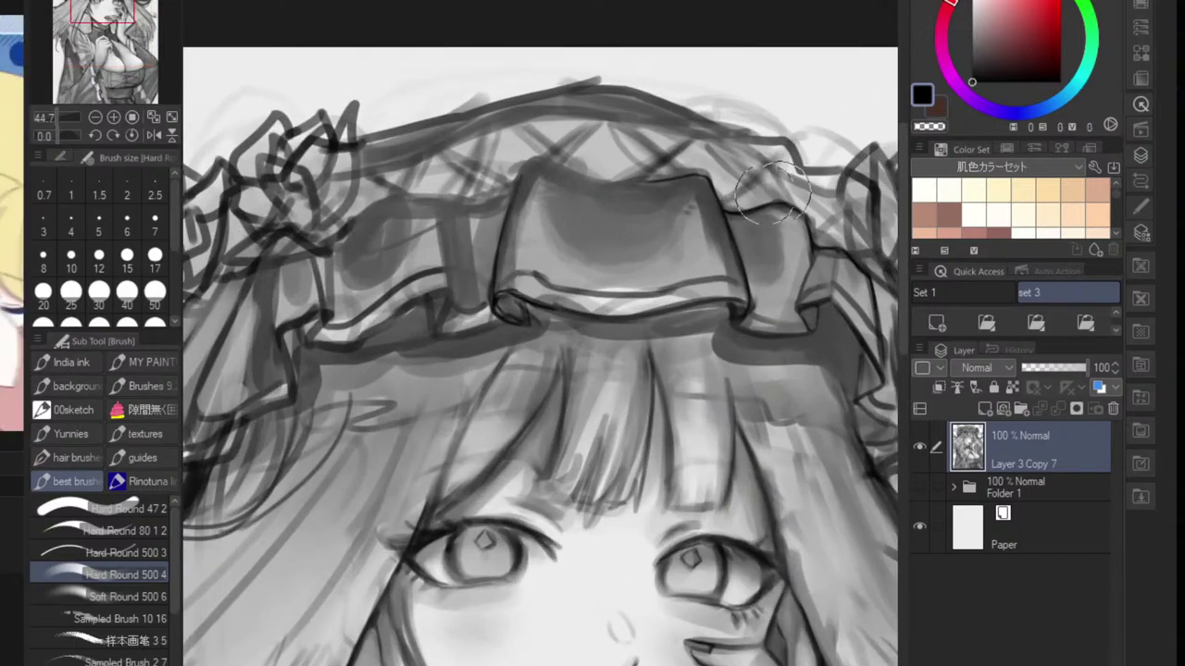
pyautogui.moveTo(581, 191); pyautogui.dragTo(596, 197)
# - Darken the hair under the hat's left side and add a dark stroke along the brim
pyautogui.scroll(-5, 595, 198)
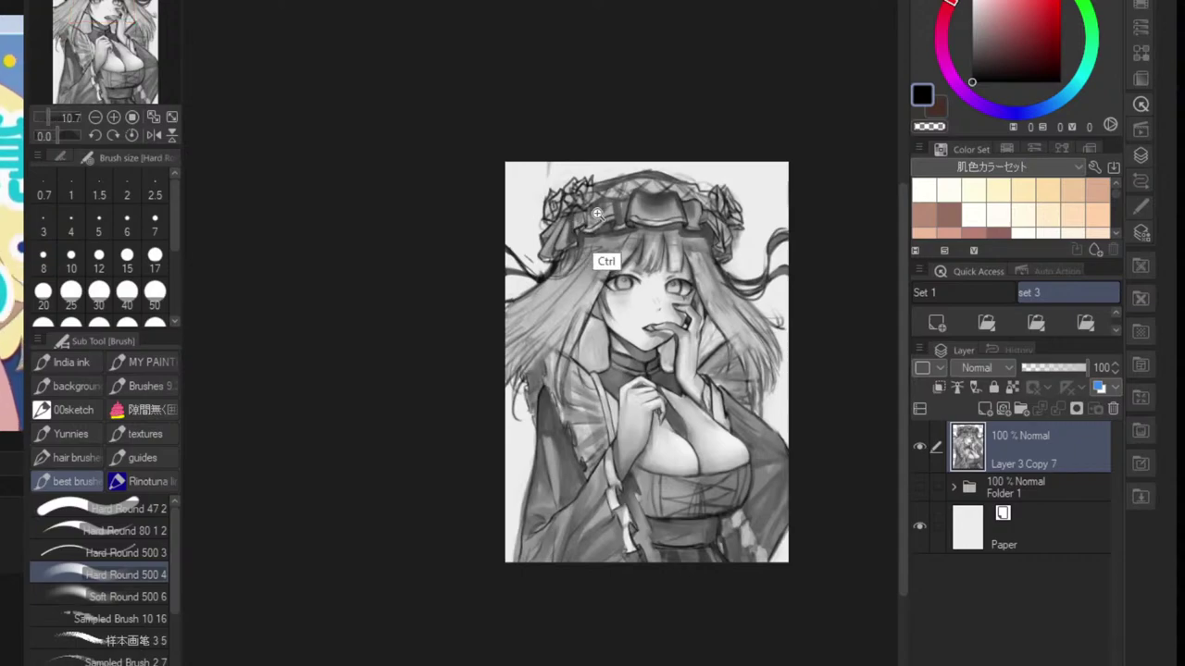
pyautogui.scroll(3, 597, 214)
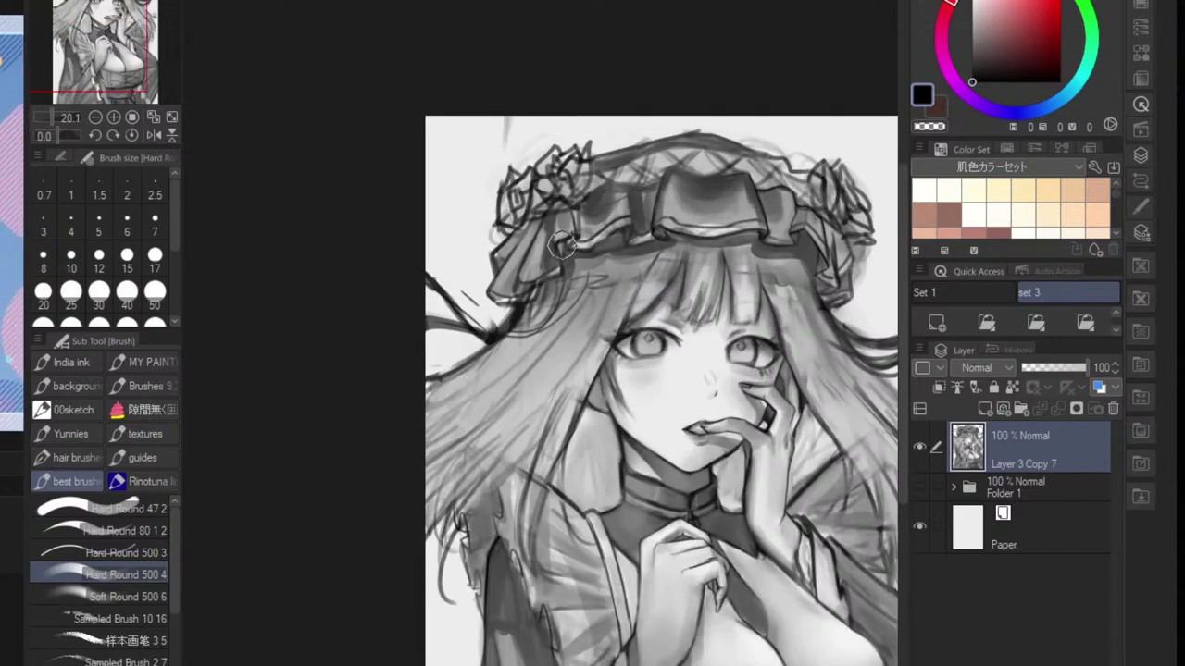
pyautogui.scroll(-3, 543, 271)
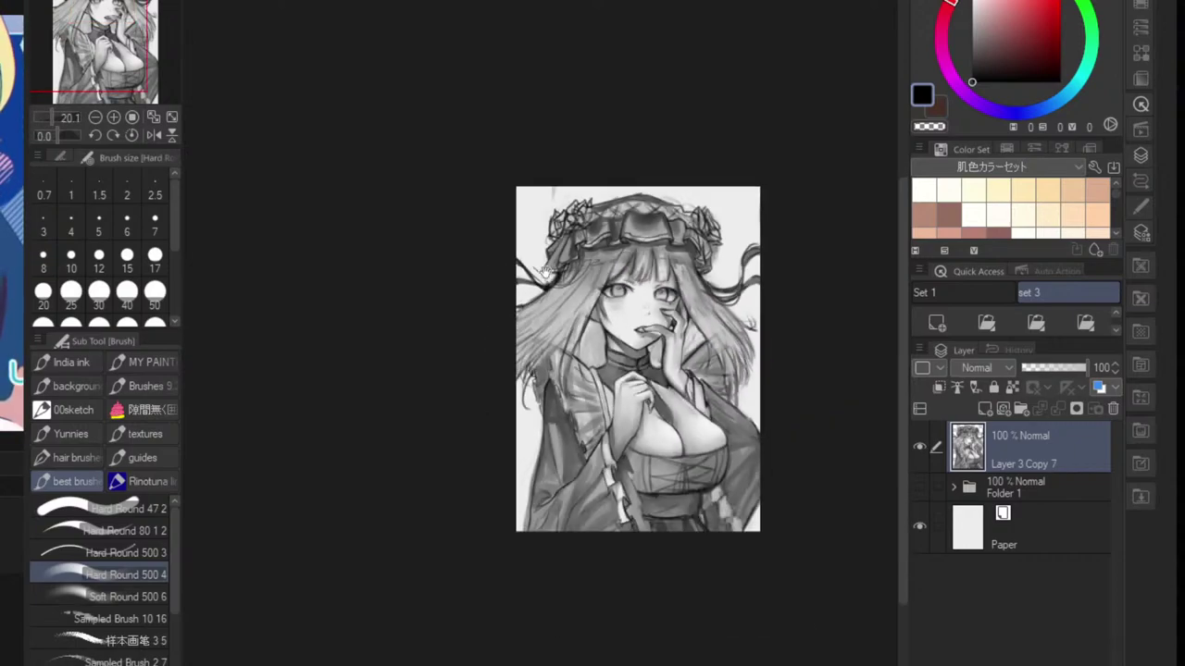
pyautogui.scroll(3, 714, 258)
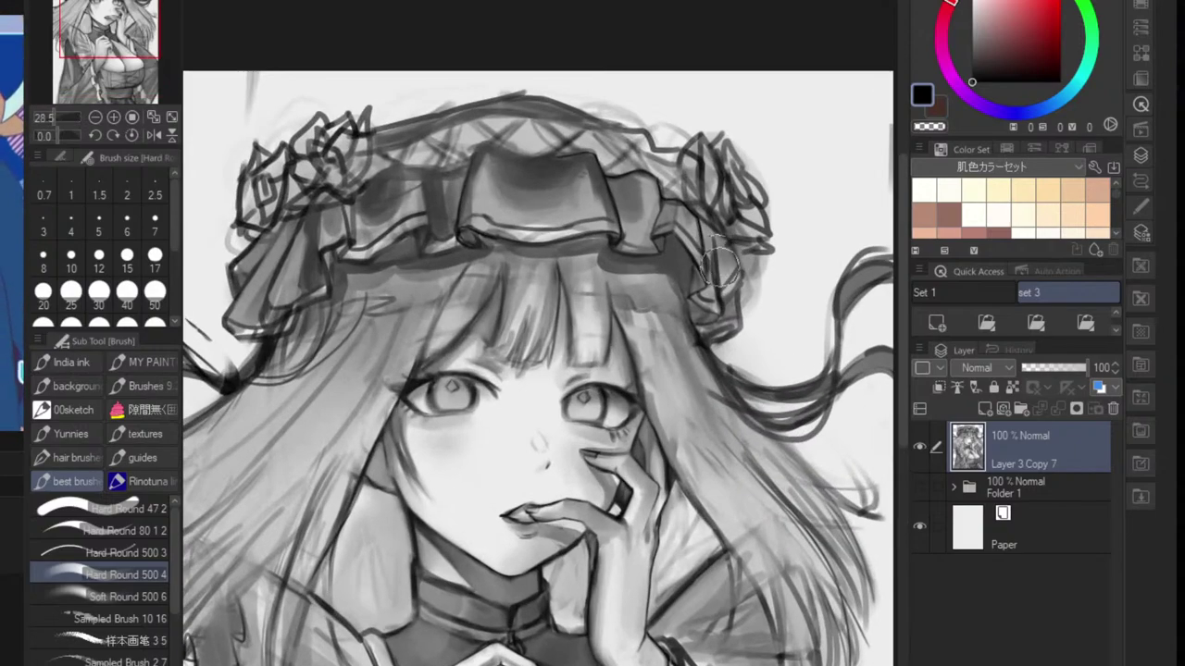
pyautogui.scroll(-3, 638, 340)
pyautogui.scroll(3, 540, 334)
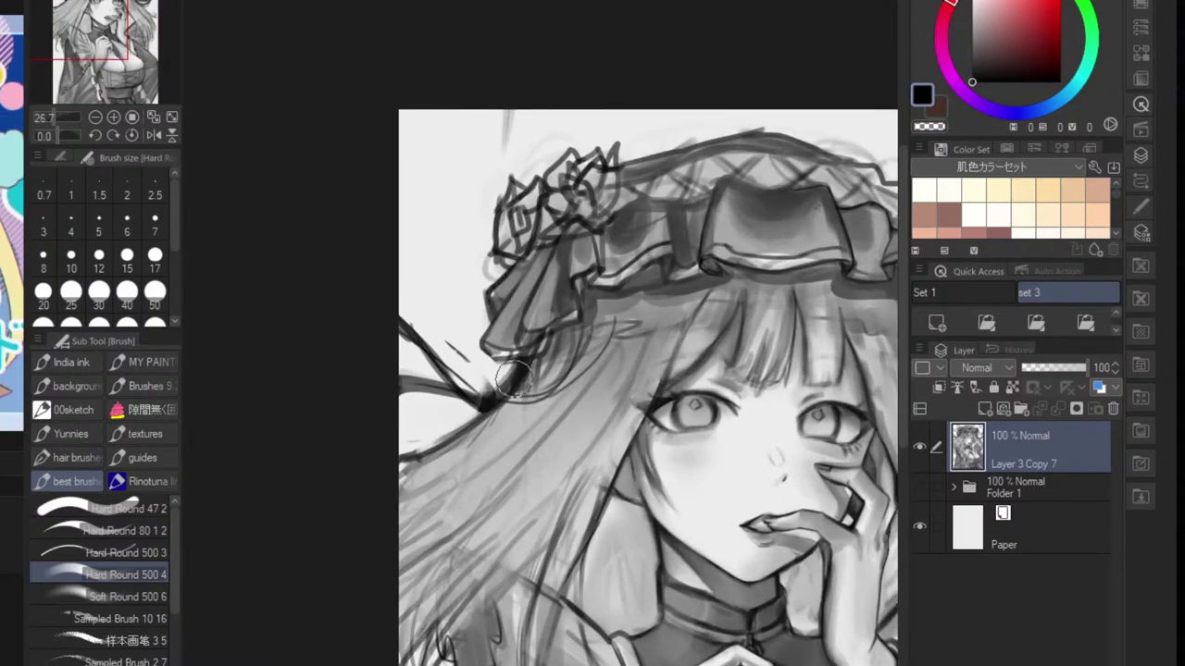
pyautogui.moveTo(513, 379); pyautogui.dragTo(609, 325)
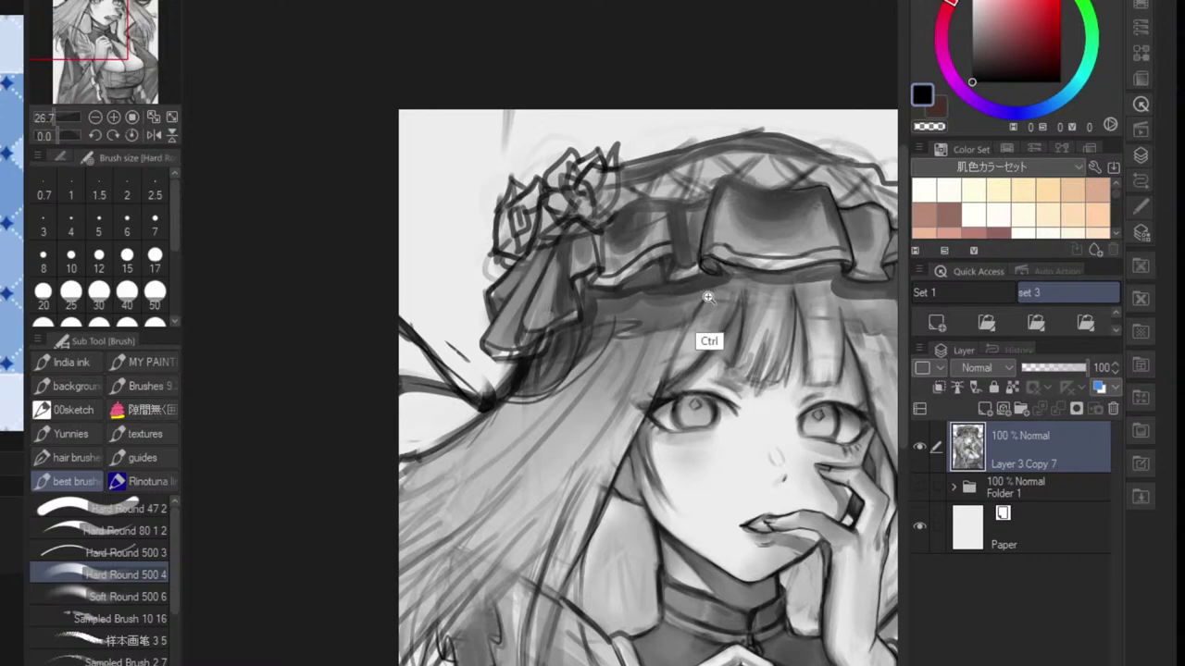
pyautogui.scroll(-3, 593, 343)
pyautogui.scroll(3, 596, 341)
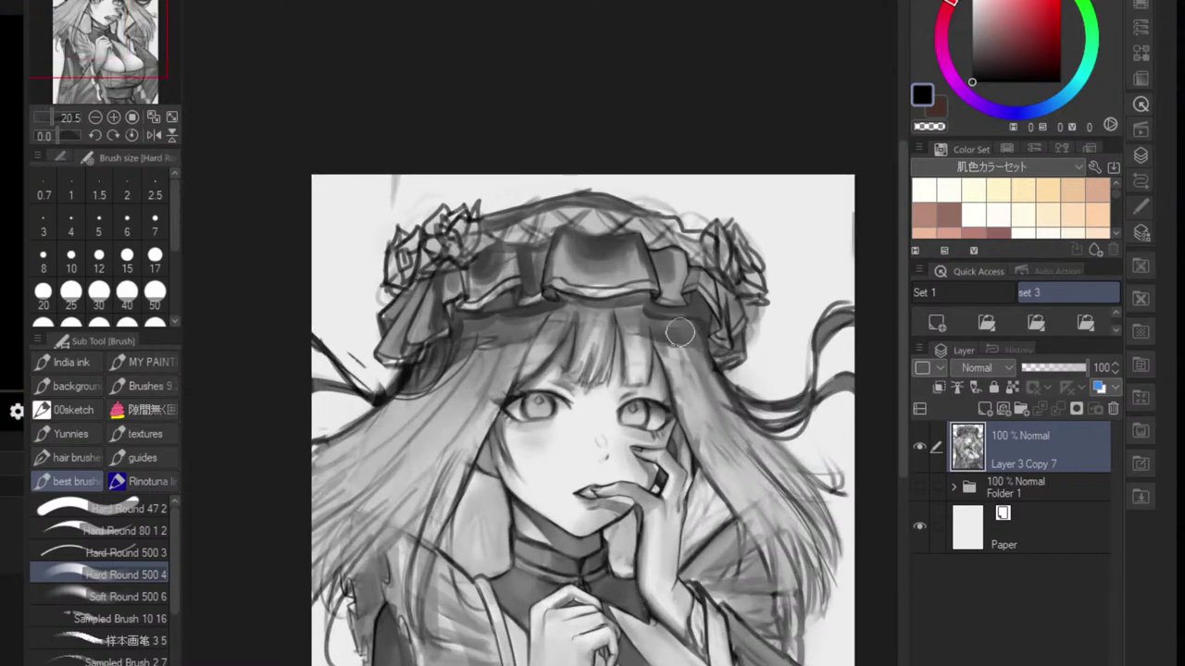
pyautogui.scroll(-3, 582, 330)
pyautogui.scroll(3, 593, 331)
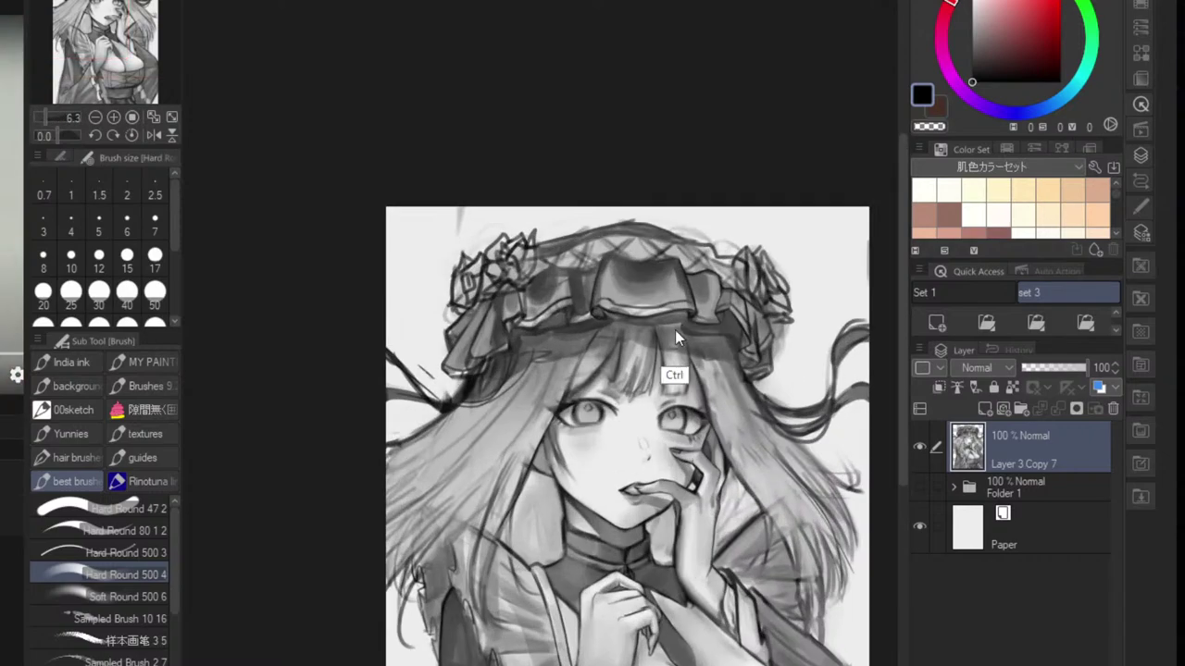
pyautogui.moveTo(548, 339); pyautogui.dragTo(702, 332)
pyautogui.scroll(-4, 673, 325)
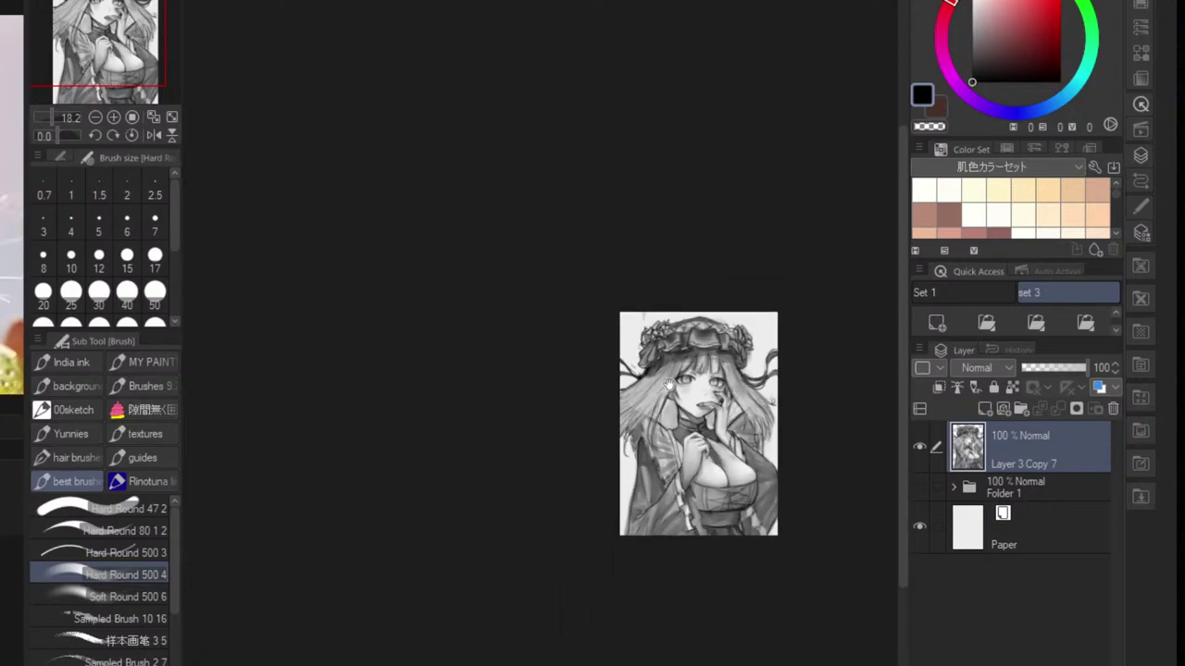
pyautogui.scroll(1, 706, 368)
pyautogui.scroll(3, 706, 367)
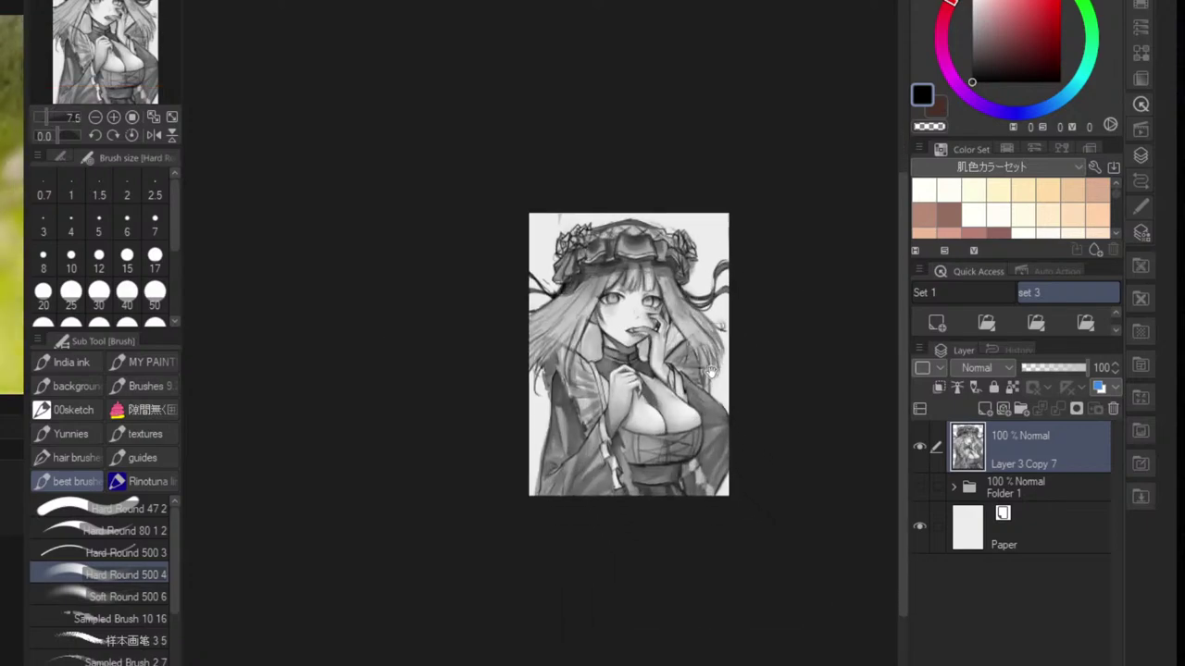
pyautogui.scroll(1, 652, 317)
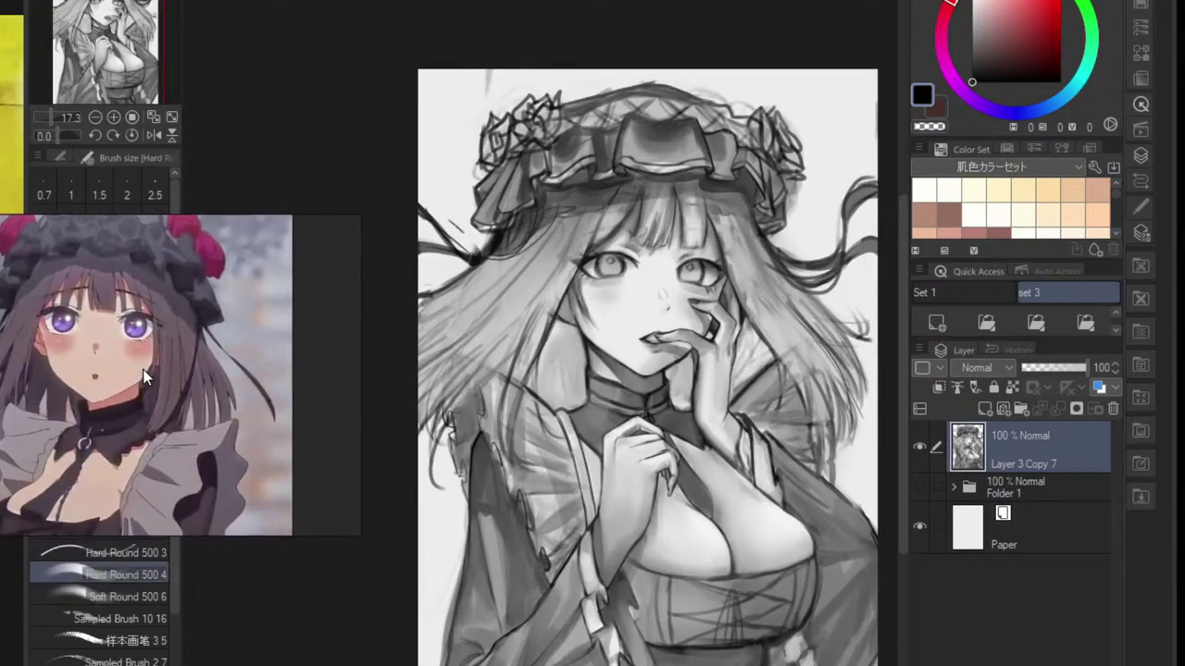
# - Undo a stray cheek stroke, then darken the iris around its highlight with a smaller brush
pyautogui.scroll(3, 611, 298)
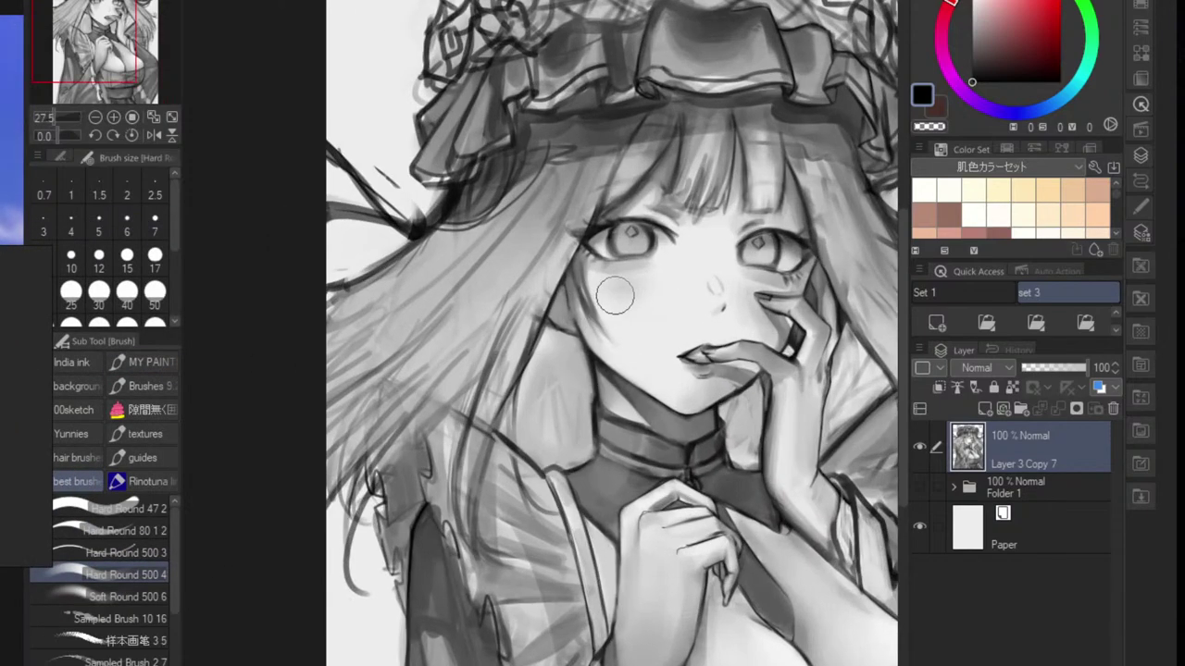
pyautogui.moveTo(748, 228); pyautogui.dragTo(692, 291)
pyautogui.hotkey('ctrl', 'z')
pyautogui.scroll(3, 736, 265)
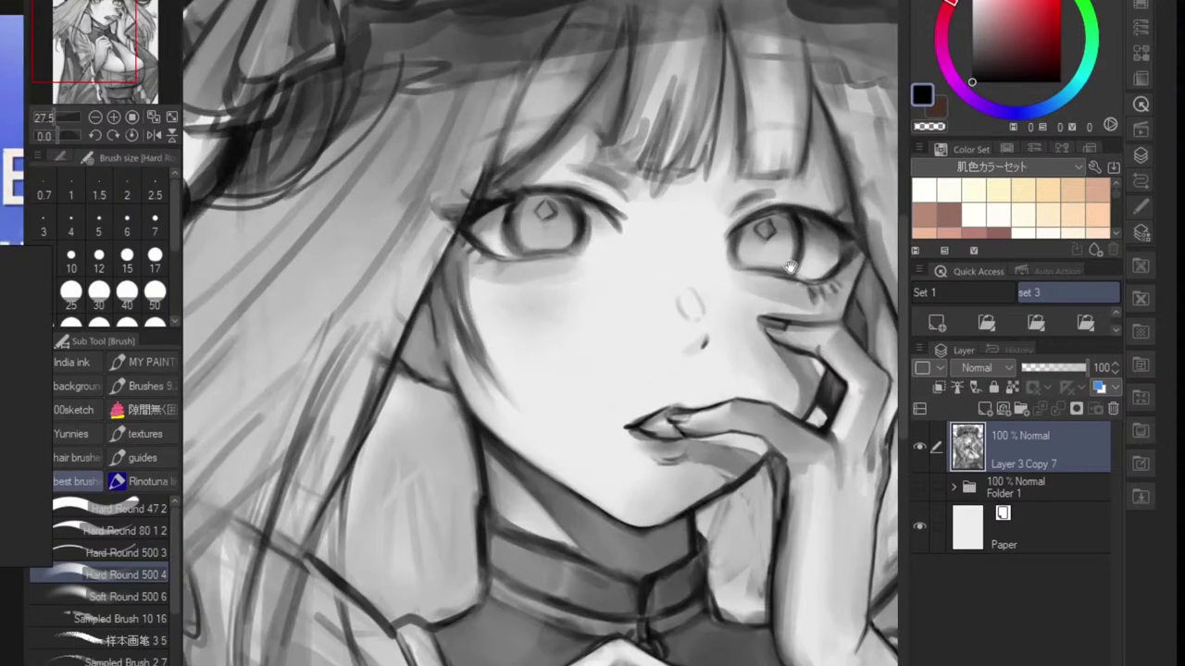
pyautogui.moveTo(811, 264)
pyautogui.mouseDown()
pyautogui.moveTo(672, 369)
pyautogui.moveTo(640, 326)
pyautogui.moveTo(657, 341)
pyautogui.moveTo(637, 357)
pyautogui.moveTo(662, 350)
pyautogui.moveTo(635, 347)
pyautogui.moveTo(664, 329)
pyautogui.moveTo(645, 350)
pyautogui.mouseUp()
pyautogui.press('[')
pyautogui.press('[')
pyautogui.press('[')
pyautogui.press('[')
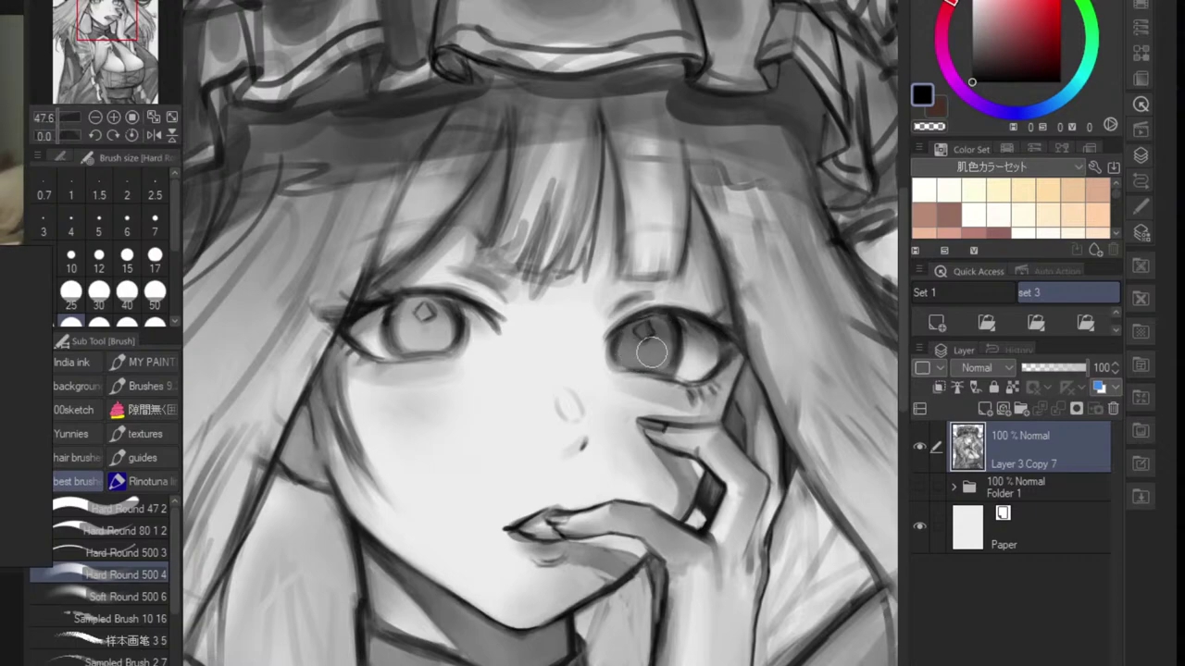
pyautogui.moveTo(410, 312)
pyautogui.mouseDown()
pyautogui.moveTo(412, 333)
pyautogui.moveTo(435, 320)
pyautogui.moveTo(434, 342)
pyautogui.mouseUp()
# - Sample a near-white face tone and zoom in around the right eye and head with a smaller brush
pyautogui.scroll(-5, 467, 398)
pyautogui.moveTo(524, 403); pyautogui.dragTo(371, 400)
pyautogui.scroll(-6, 389, 408)
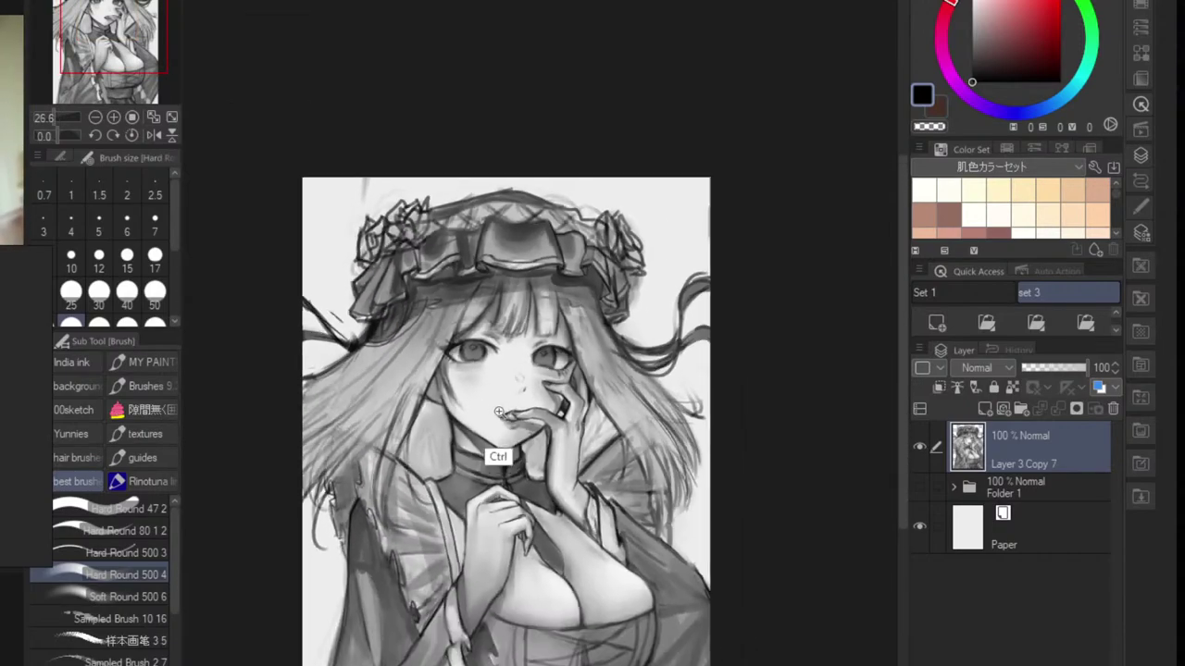
pyautogui.moveTo(466, 428); pyautogui.dragTo(544, 368)
pyautogui.keyDown('alt'); pyautogui.click(529, 361); pyautogui.keyUp('alt')
pyautogui.moveTo(576, 308)
pyautogui.mouseDown()
pyautogui.moveTo(649, 310)
pyautogui.moveTo(645, 291)
pyautogui.moveTo(600, 286)
pyautogui.moveTo(613, 308)
pyautogui.moveTo(556, 335)
pyautogui.moveTo(468, 324)
pyautogui.mouseUp()
pyautogui.press('[')
pyautogui.press('[')
pyautogui.press('[')
pyautogui.press('[')
pyautogui.press('[')
pyautogui.press('[')
pyautogui.scroll(2, 468, 324)
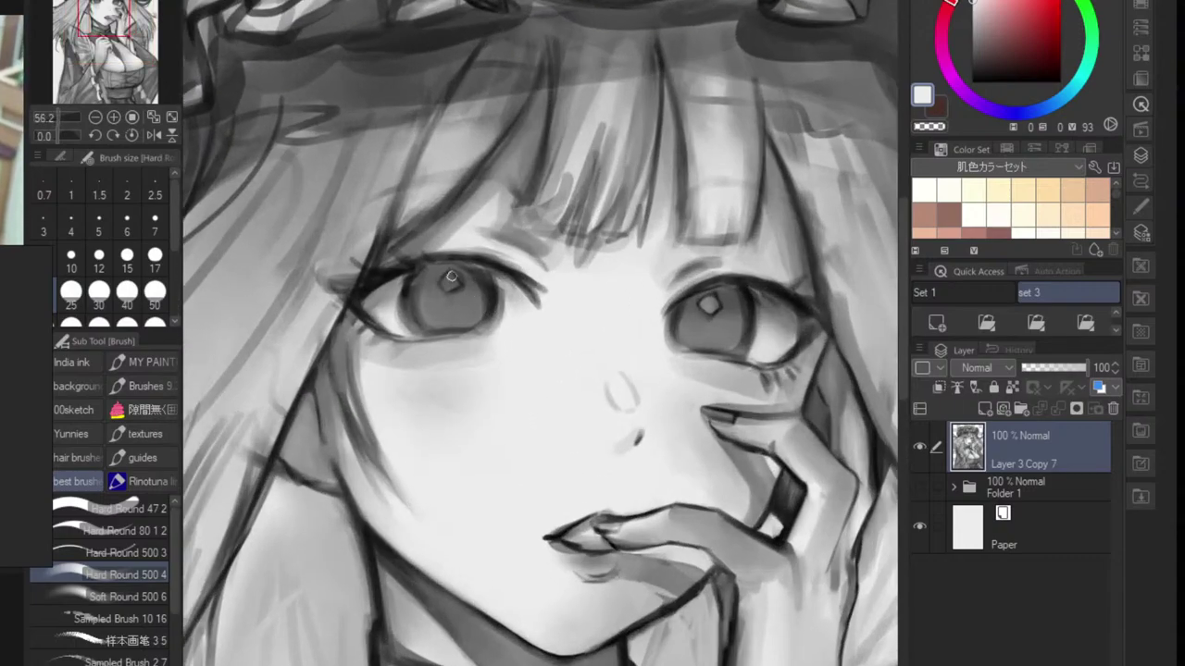
pyautogui.scroll(-5, 473, 288)
pyautogui.moveTo(502, 337); pyautogui.dragTo(577, 304)
pyautogui.scroll(2, 546, 301)
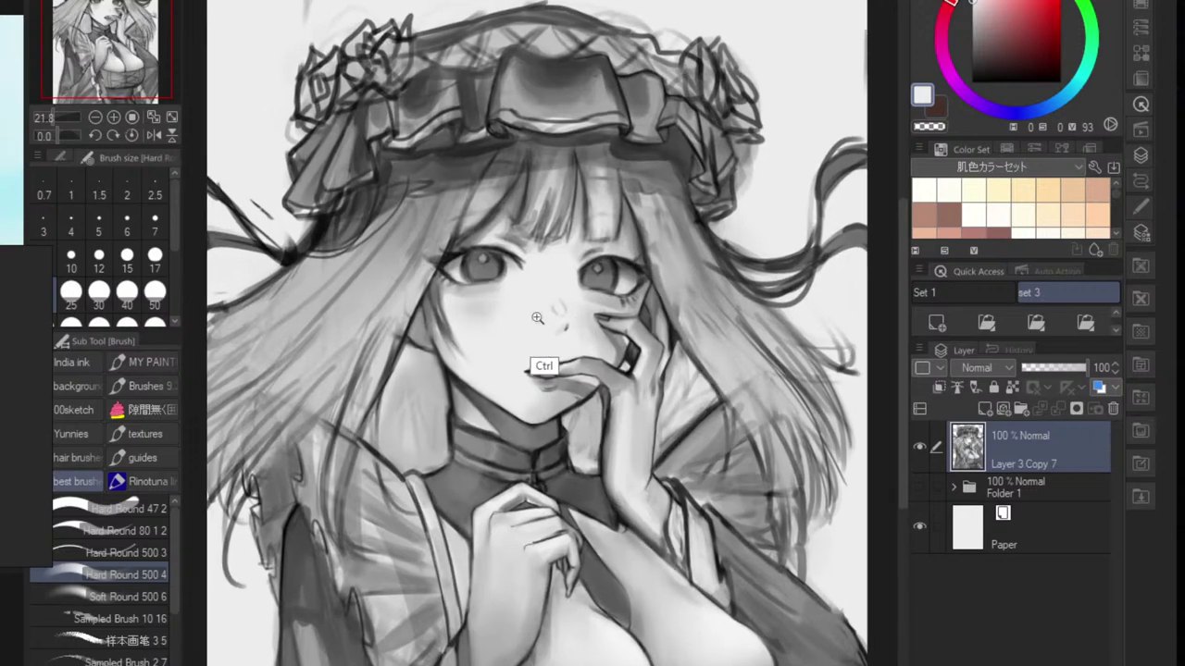
# - Paint a dark strand down the left bangs, thinning it with light grey and a near-black line
pyautogui.keyDown('alt'); pyautogui.click(422, 233); pyautogui.keyUp('alt')
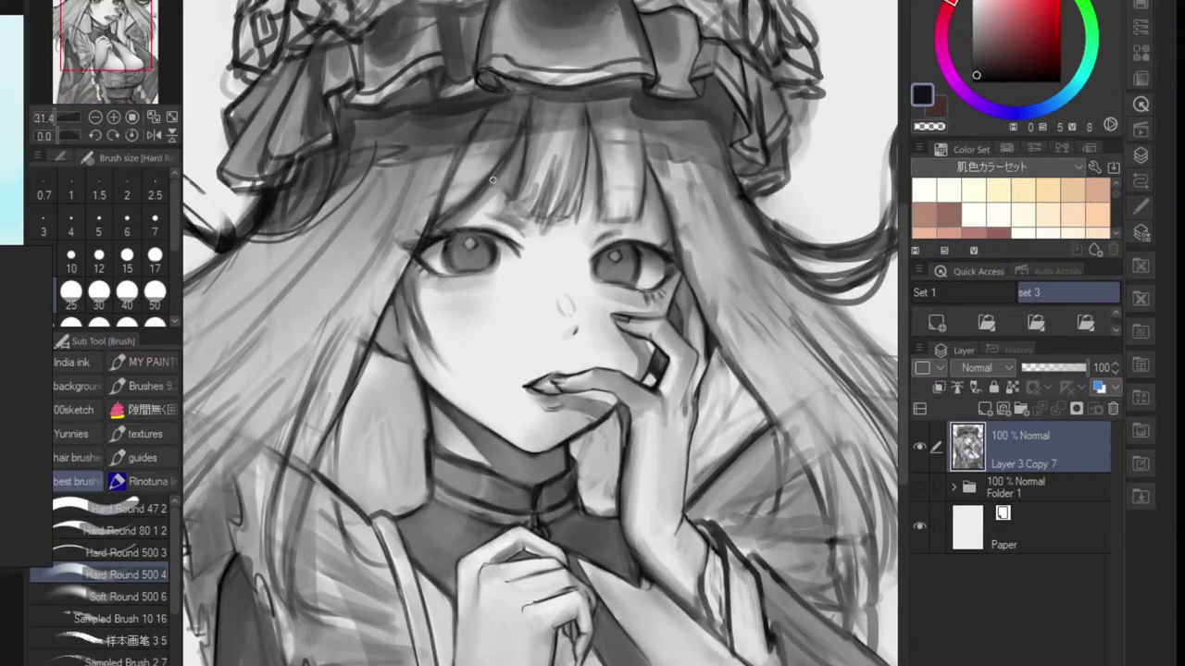
pyautogui.scroll(2, 506, 211)
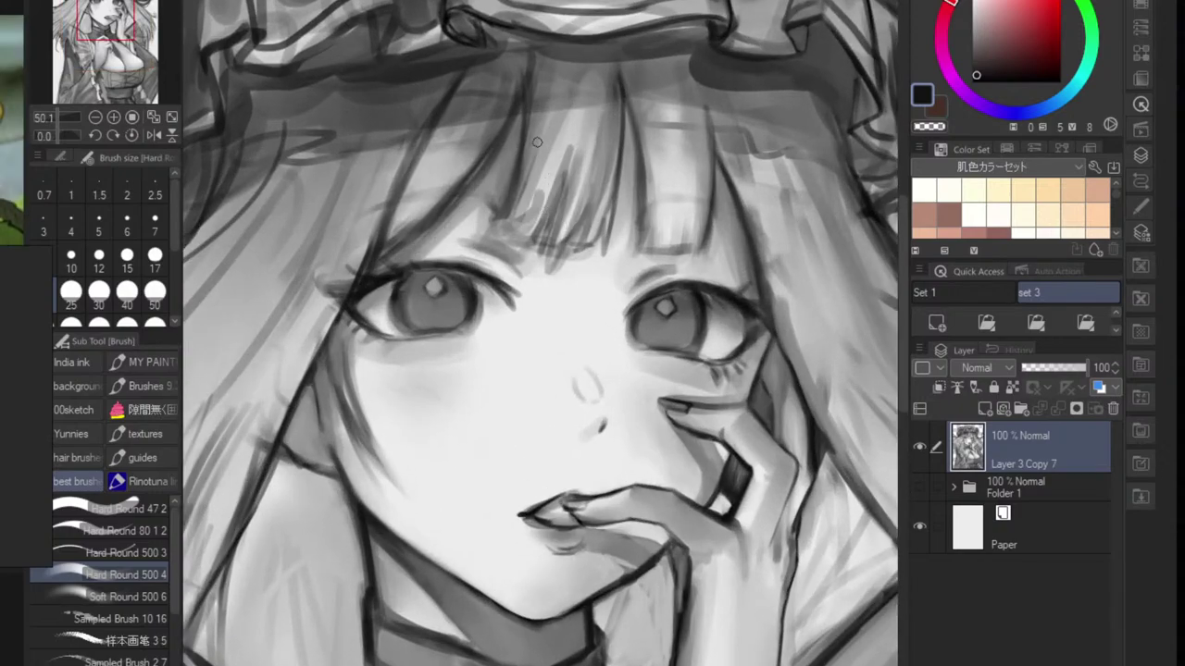
pyautogui.moveTo(509, 110); pyautogui.dragTo(455, 243)
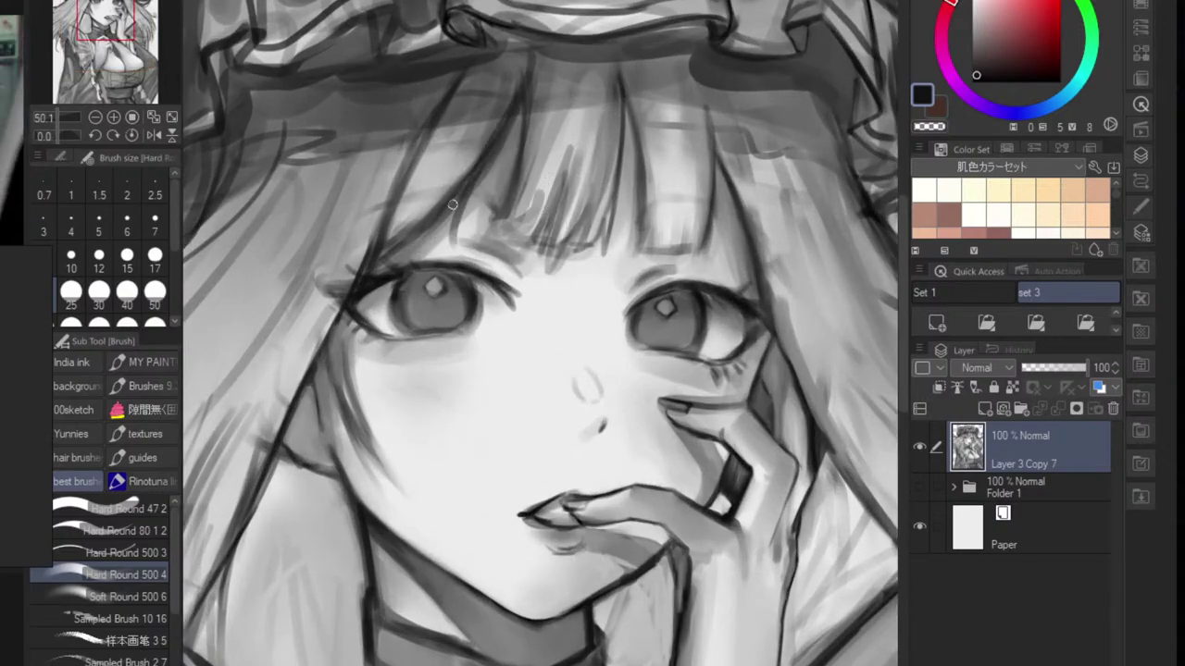
pyautogui.keyDown('alt'); pyautogui.click(462, 204); pyautogui.keyUp('alt')
pyautogui.moveTo(496, 119); pyautogui.dragTo(480, 152)
pyautogui.moveTo(510, 92); pyautogui.dragTo(470, 180)
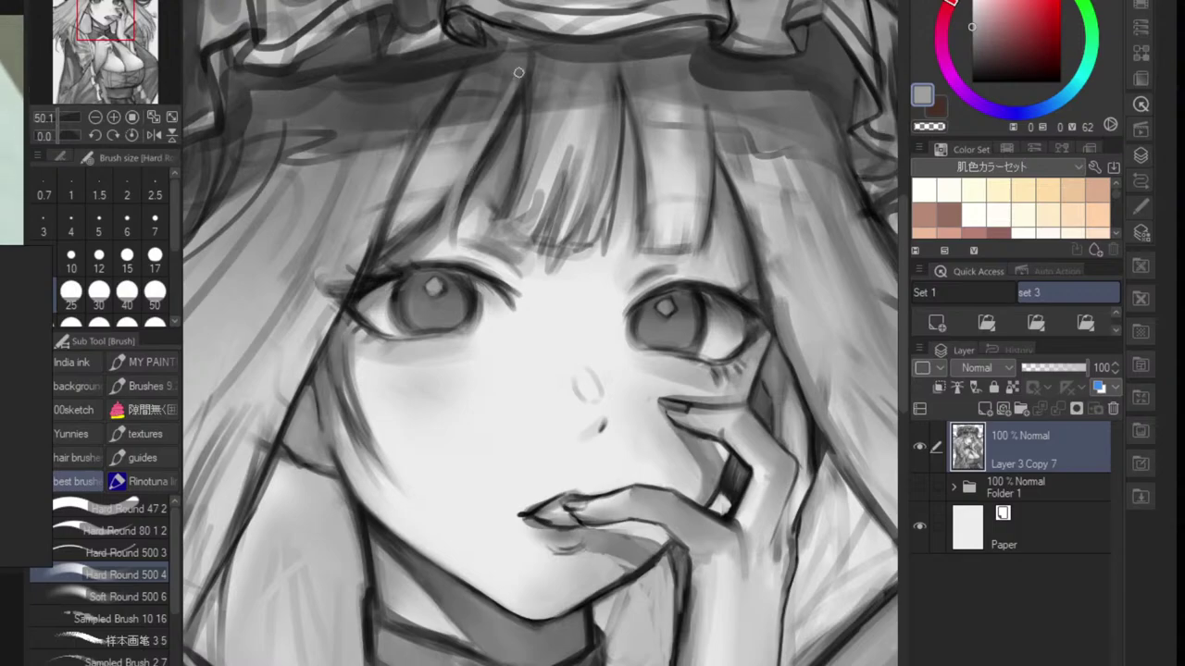
pyautogui.moveTo(519, 73); pyautogui.dragTo(463, 203)
pyautogui.keyDown('alt'); pyautogui.click(435, 239); pyautogui.keyUp('alt')
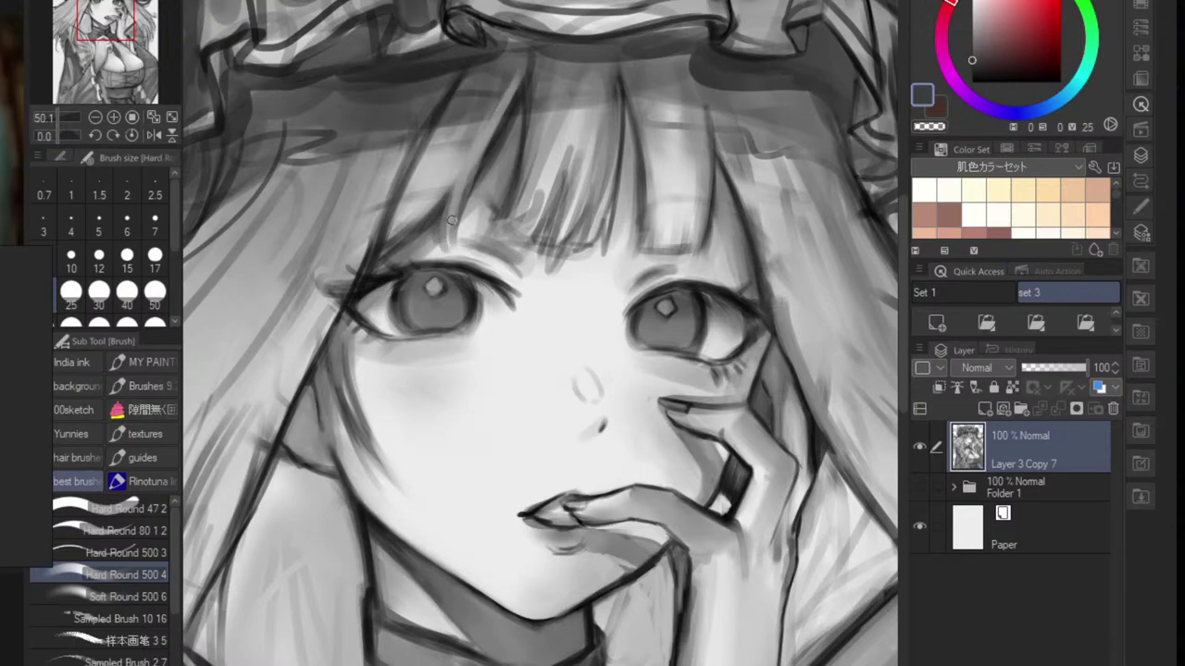
pyautogui.moveTo(515, 103); pyautogui.dragTo(460, 235)
pyautogui.moveTo(529, 198)
pyautogui.mouseDown()
pyautogui.moveTo(439, 212)
pyautogui.moveTo(495, 202)
pyautogui.mouseUp()
pyautogui.keyDown('alt'); pyautogui.click(452, 164); pyautogui.keyUp('alt')
pyautogui.moveTo(466, 141); pyautogui.dragTo(459, 249)
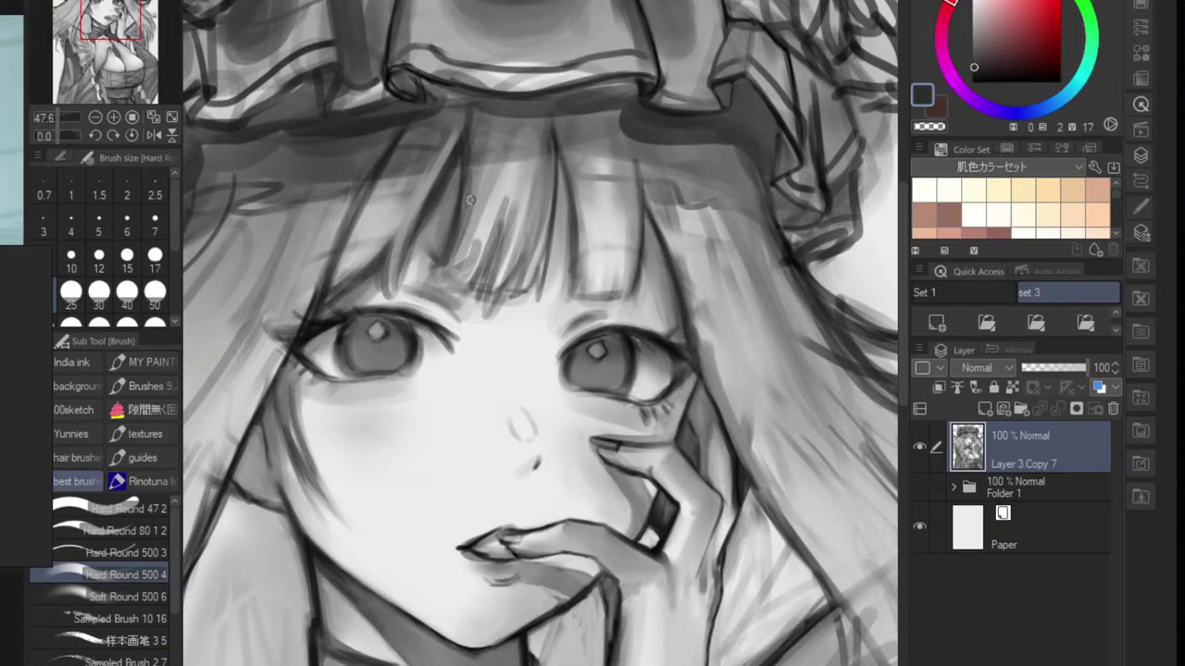
# - Soften the left bang strand with light grey strokes and add a new dark strand
pyautogui.keyDown('alt'); pyautogui.click(476, 149); pyautogui.keyUp('alt')
pyautogui.keyDown('alt'); pyautogui.click(503, 165); pyautogui.keyUp('alt')
pyautogui.moveTo(468, 153)
pyautogui.mouseDown()
pyautogui.moveTo(464, 197)
pyautogui.moveTo(430, 267)
pyautogui.mouseUp()
pyautogui.moveTo(471, 188); pyautogui.dragTo(432, 278)
pyautogui.keyDown('alt'); pyautogui.click(468, 159); pyautogui.keyUp('alt')
pyautogui.moveTo(463, 176); pyautogui.dragTo(428, 271)
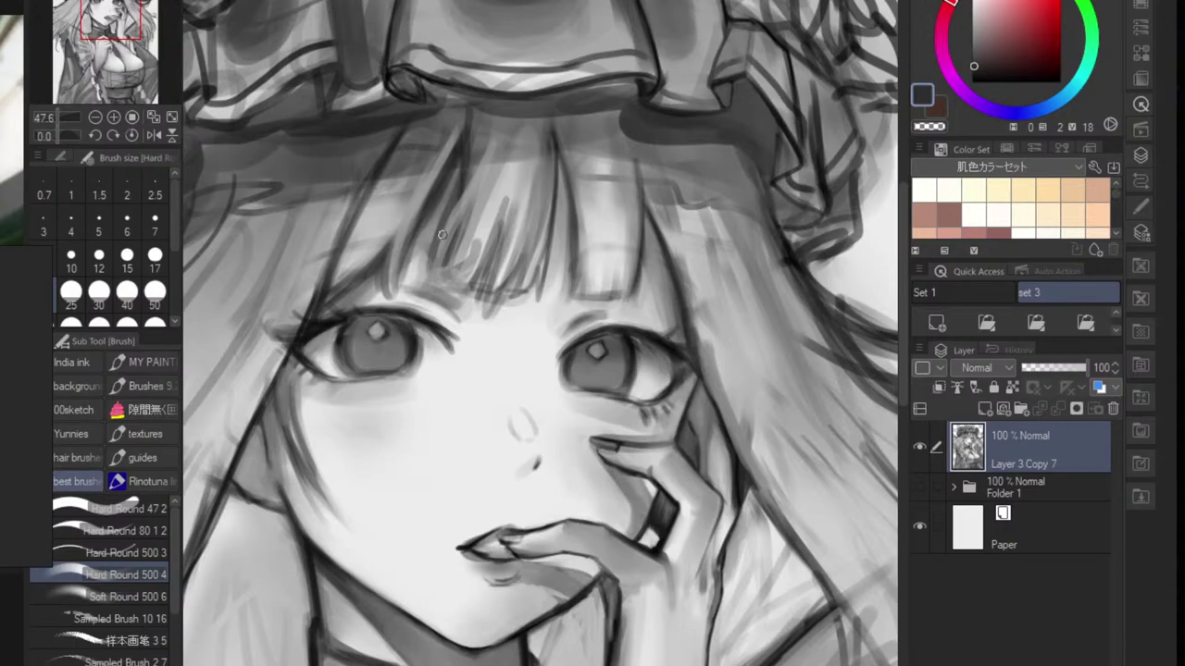
pyautogui.scroll(-5, 470, 251)
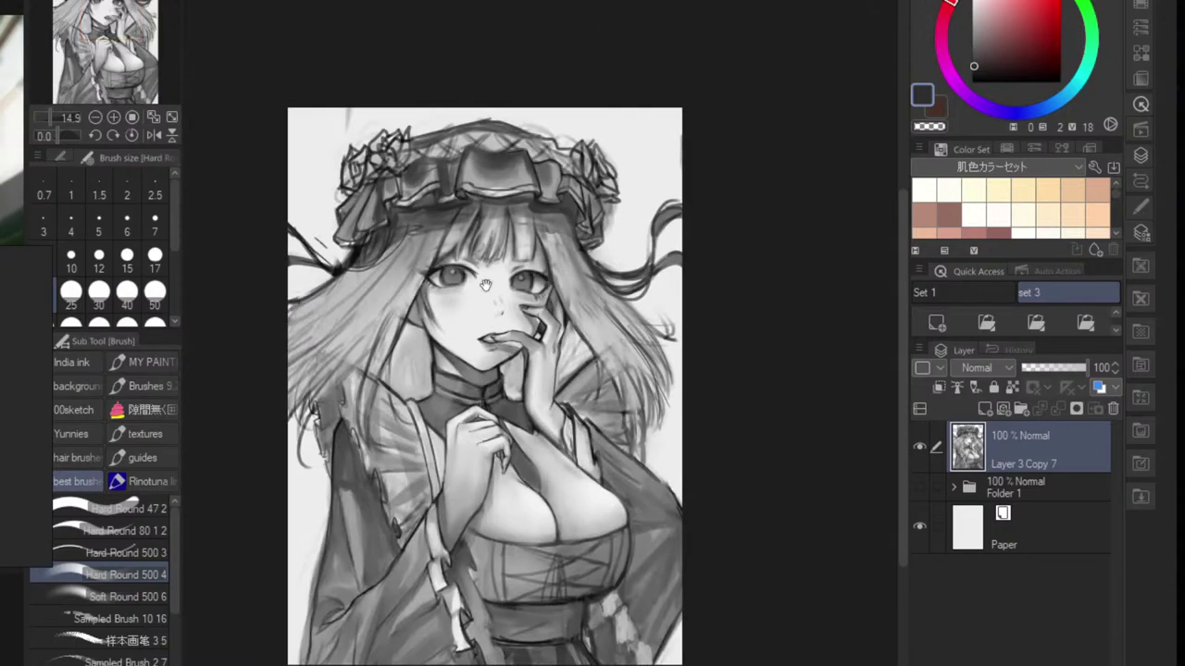
# - Add darker grey strands through the middle of the bangs and along the long strand
pyautogui.scroll(5, 498, 260)
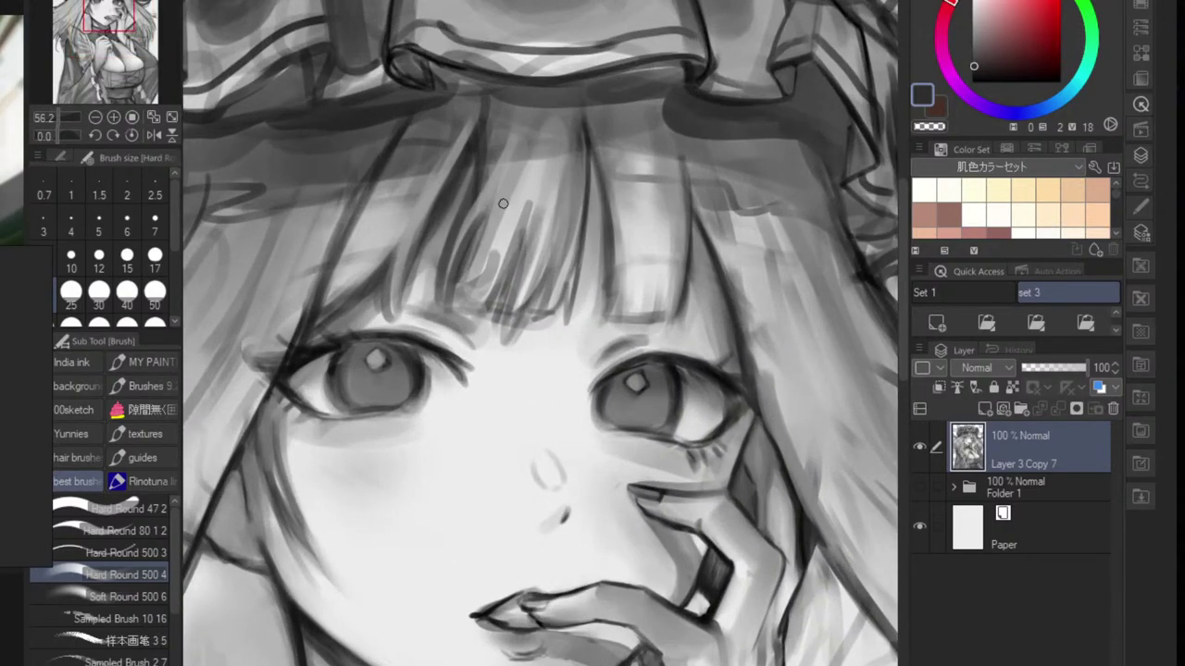
pyautogui.keyDown('alt'); pyautogui.click(478, 167); pyautogui.keyUp('alt')
pyautogui.moveTo(483, 223); pyautogui.dragTo(463, 306)
pyautogui.moveTo(521, 207)
pyautogui.mouseDown()
pyautogui.moveTo(484, 309)
pyautogui.moveTo(495, 278)
pyautogui.mouseUp()
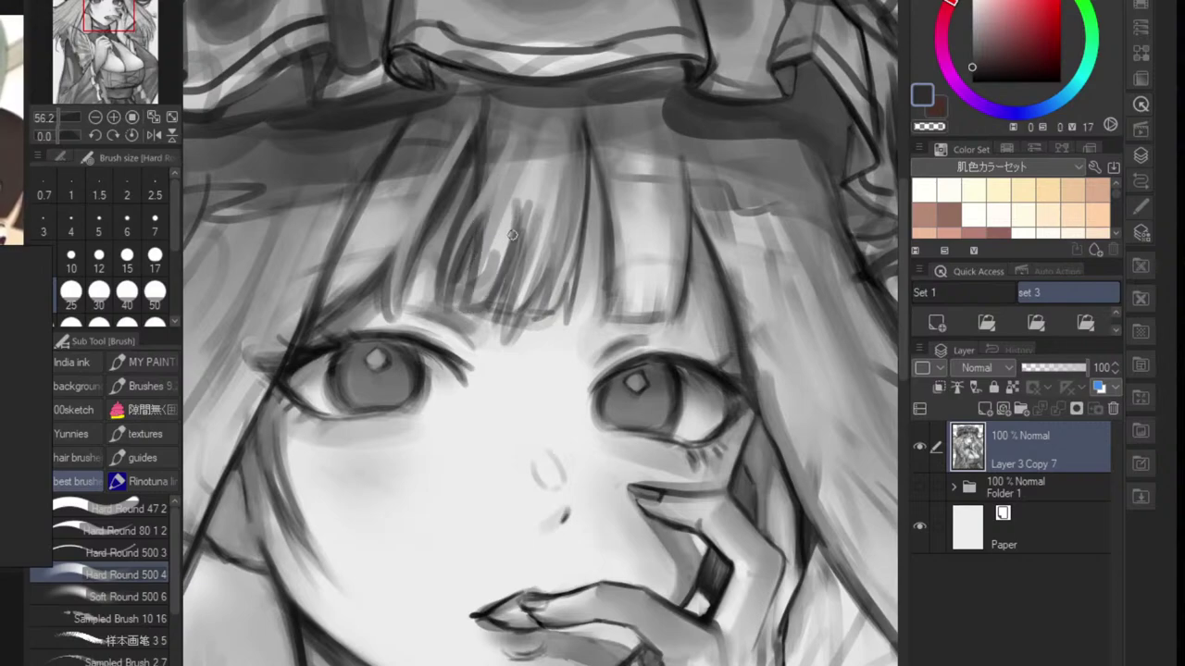
pyautogui.moveTo(524, 208); pyautogui.dragTo(509, 308)
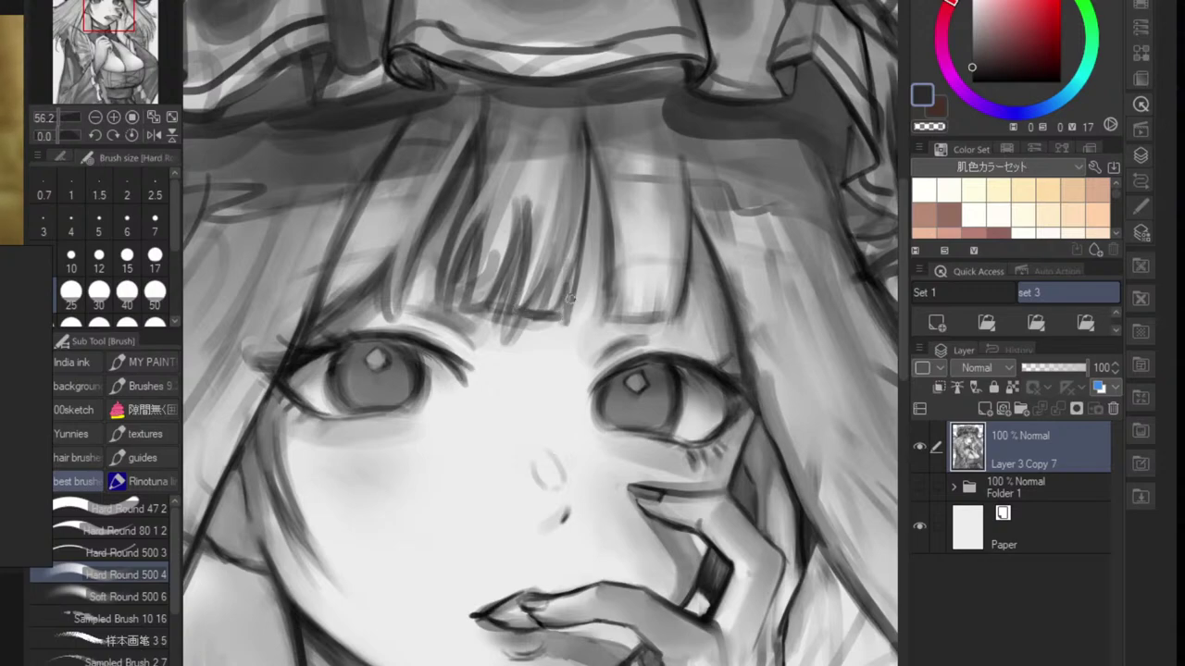
pyautogui.moveTo(581, 130); pyautogui.dragTo(566, 318)
# - Brighten the bangs with light grey strokes beside the strands, on the right side and left strand
pyautogui.keyDown('alt'); pyautogui.click(555, 264); pyautogui.keyUp('alt')
pyautogui.moveTo(565, 211)
pyautogui.mouseDown()
pyautogui.moveTo(555, 302)
pyautogui.moveTo(529, 291)
pyautogui.mouseUp()
pyautogui.moveTo(532, 205); pyautogui.dragTo(511, 290)
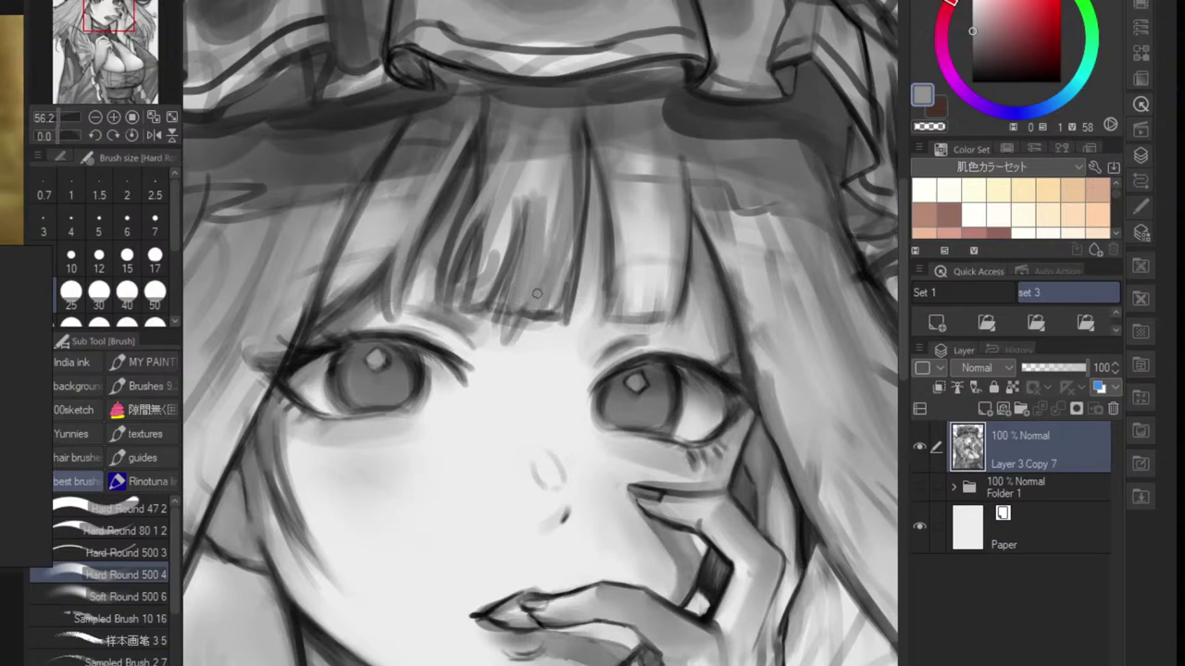
pyautogui.moveTo(553, 193); pyautogui.dragTo(553, 299)
pyautogui.moveTo(575, 157); pyautogui.dragTo(567, 326)
pyautogui.moveTo(592, 287); pyautogui.dragTo(500, 288)
pyautogui.moveTo(572, 307)
pyautogui.mouseDown()
pyautogui.moveTo(533, 331)
pyautogui.moveTo(626, 330)
pyautogui.mouseUp()
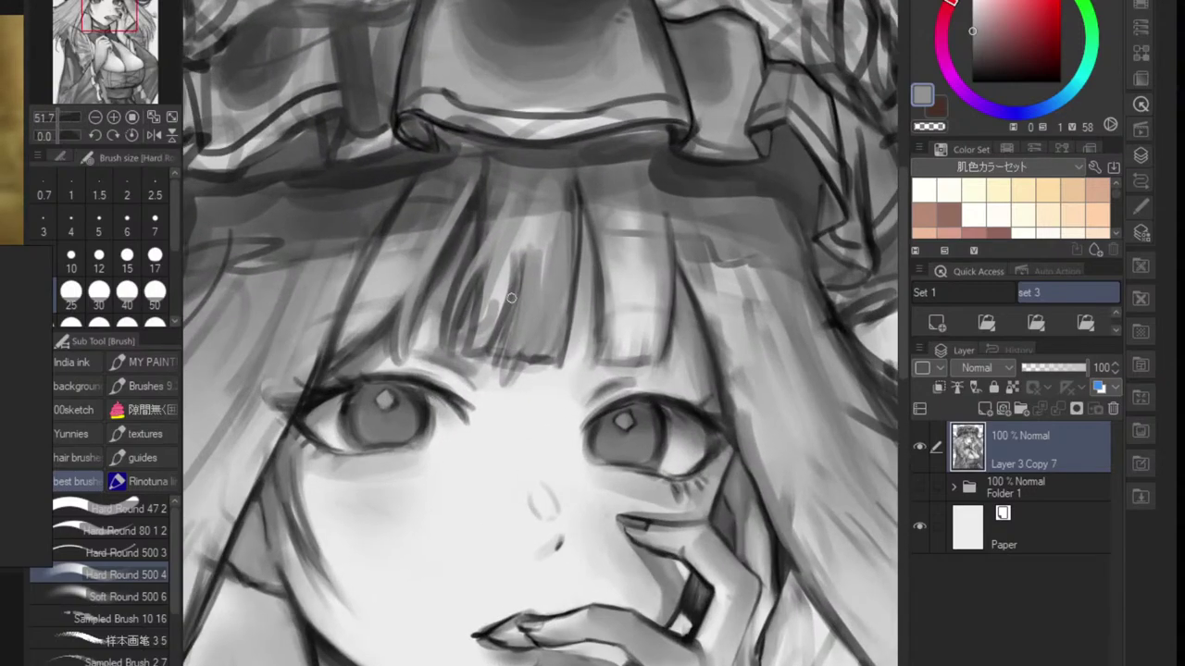
pyautogui.moveTo(479, 269)
pyautogui.mouseDown()
pyautogui.moveTo(468, 344)
pyautogui.moveTo(470, 318)
pyautogui.mouseUp()
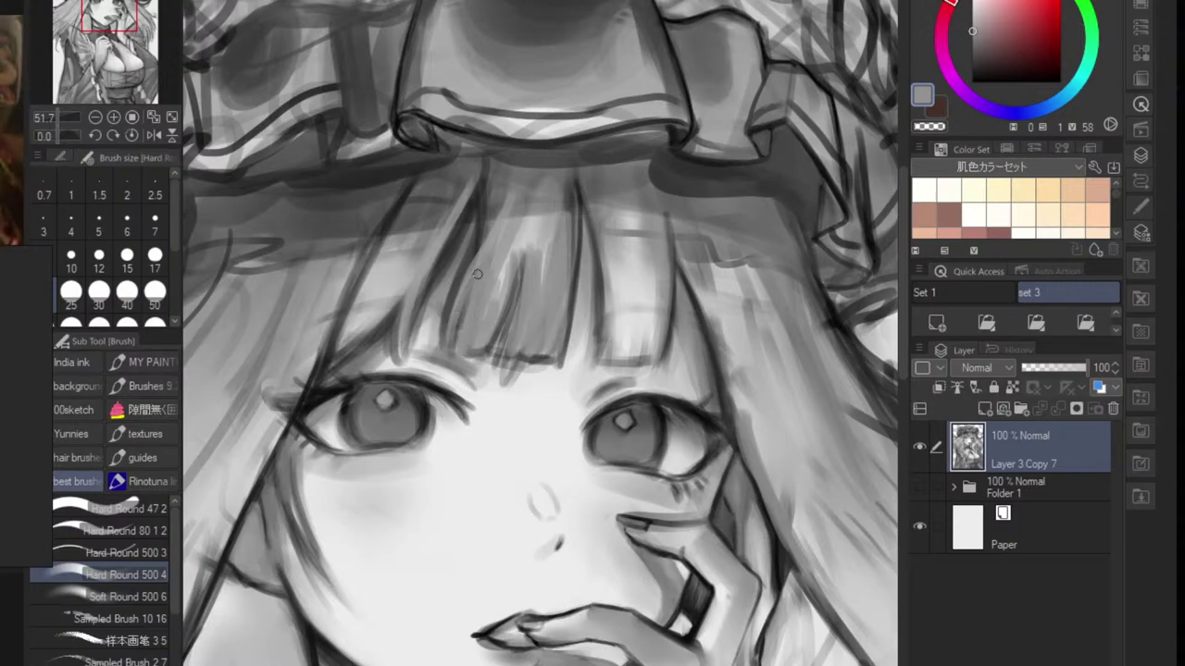
pyautogui.scroll(-5, 498, 306)
pyautogui.scroll(5, 503, 269)
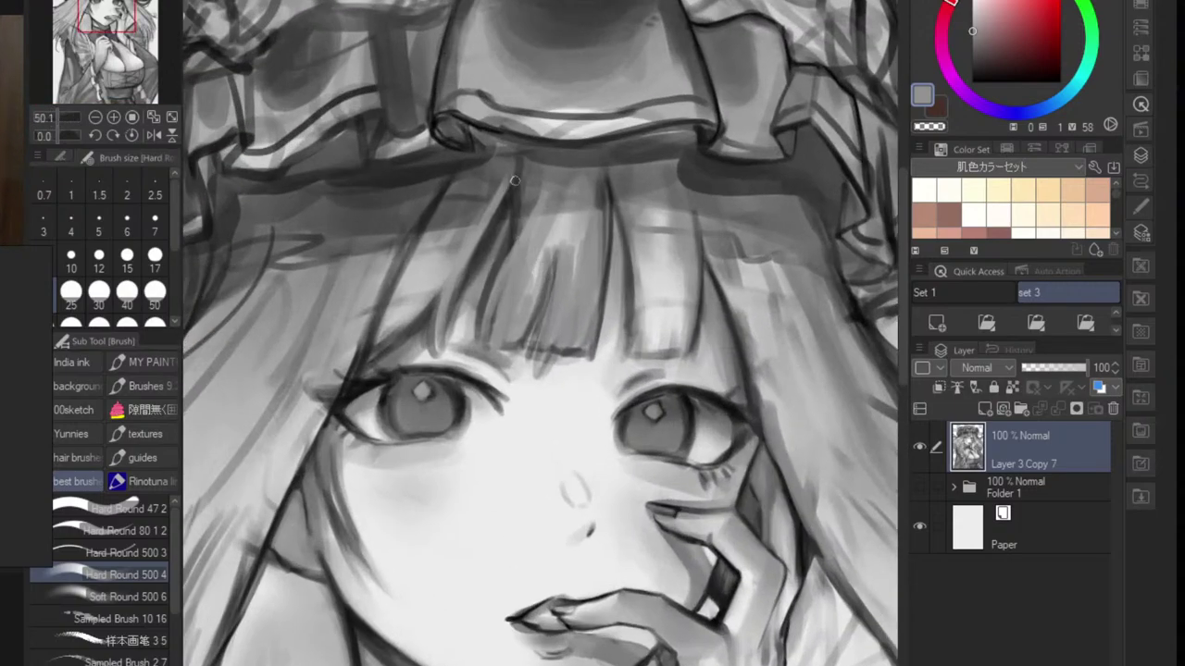
pyautogui.moveTo(515, 181); pyautogui.dragTo(501, 274)
pyautogui.moveTo(519, 177)
pyautogui.mouseDown()
pyautogui.moveTo(500, 274)
pyautogui.moveTo(513, 233)
pyautogui.moveTo(522, 186)
pyautogui.moveTo(500, 214)
pyautogui.moveTo(488, 285)
pyautogui.mouseUp()
# - Paint several near-black strands down the bangs and dark strokes on the right bangs
pyautogui.keyDown('alt'); pyautogui.click(497, 260); pyautogui.keyUp('alt')
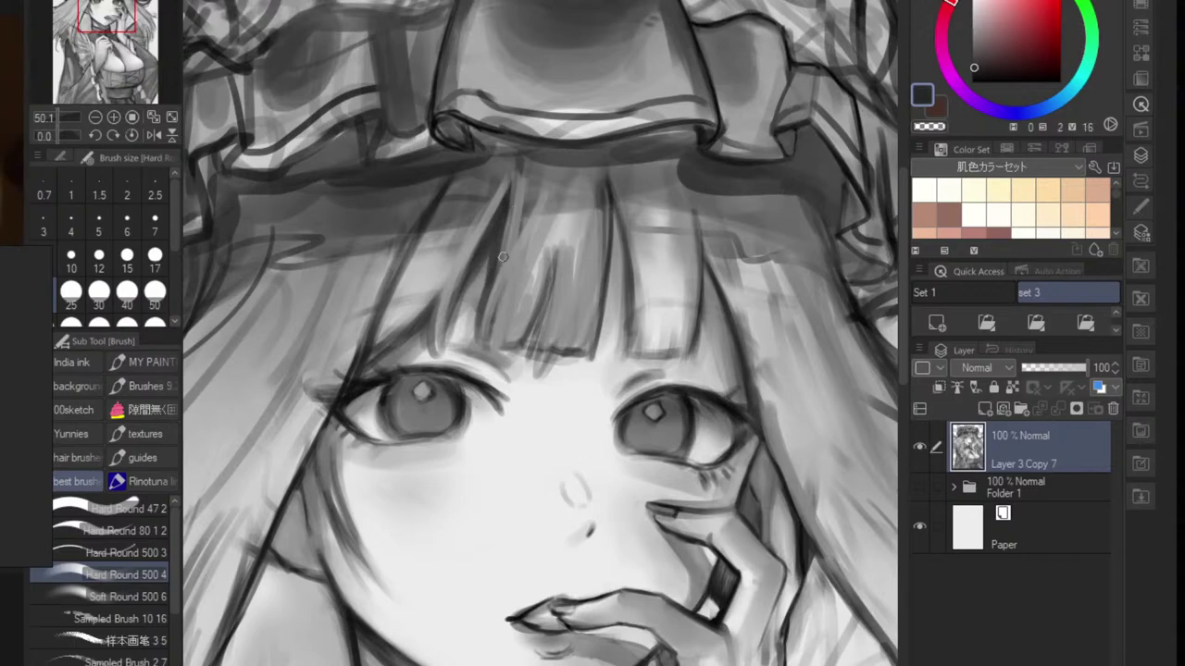
pyautogui.scroll(-5, 503, 256)
pyautogui.scroll(1, 523, 306)
pyautogui.scroll(1, 519, 282)
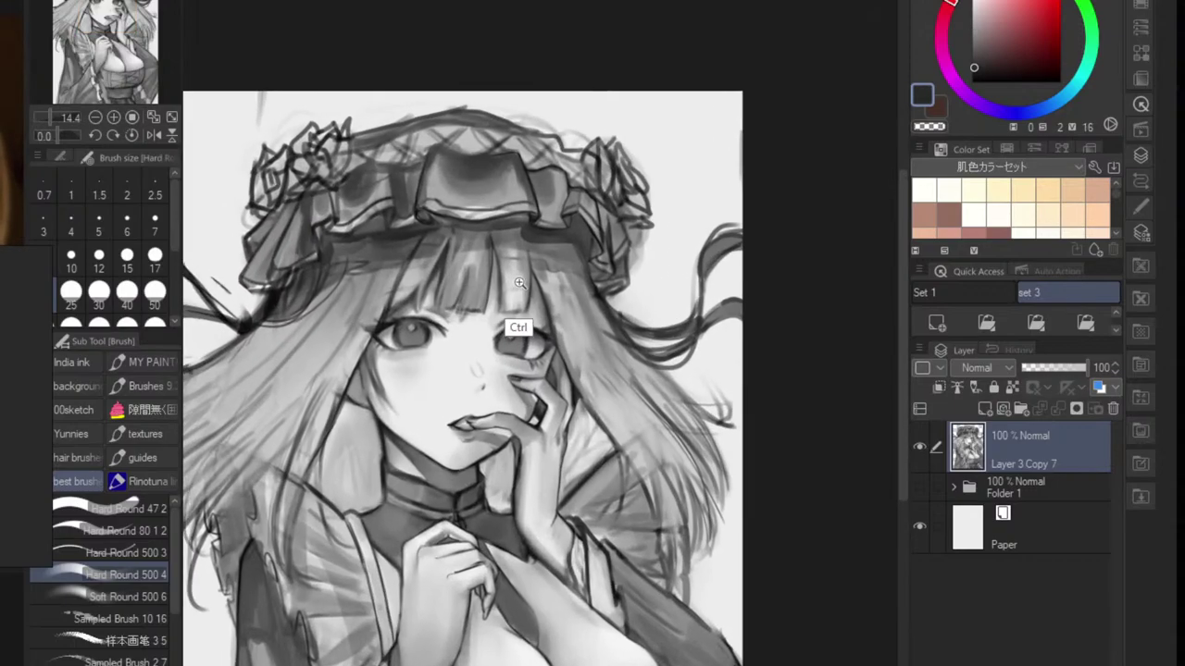
pyautogui.scroll(5, 519, 283)
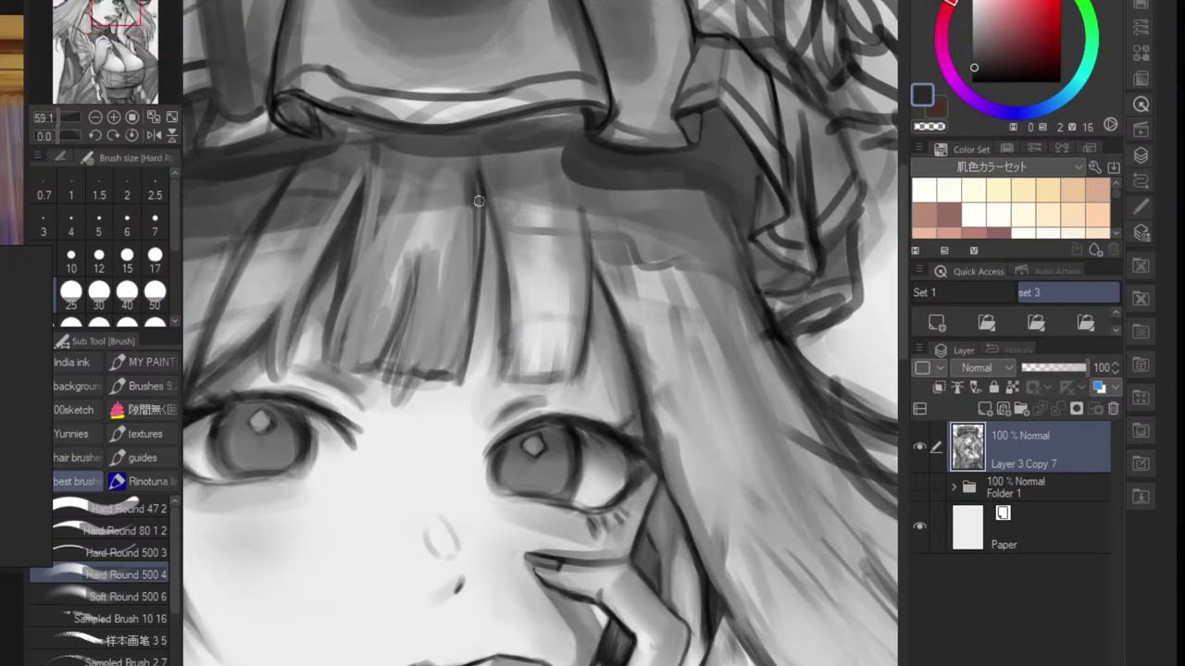
pyautogui.moveTo(478, 200); pyautogui.dragTo(505, 344)
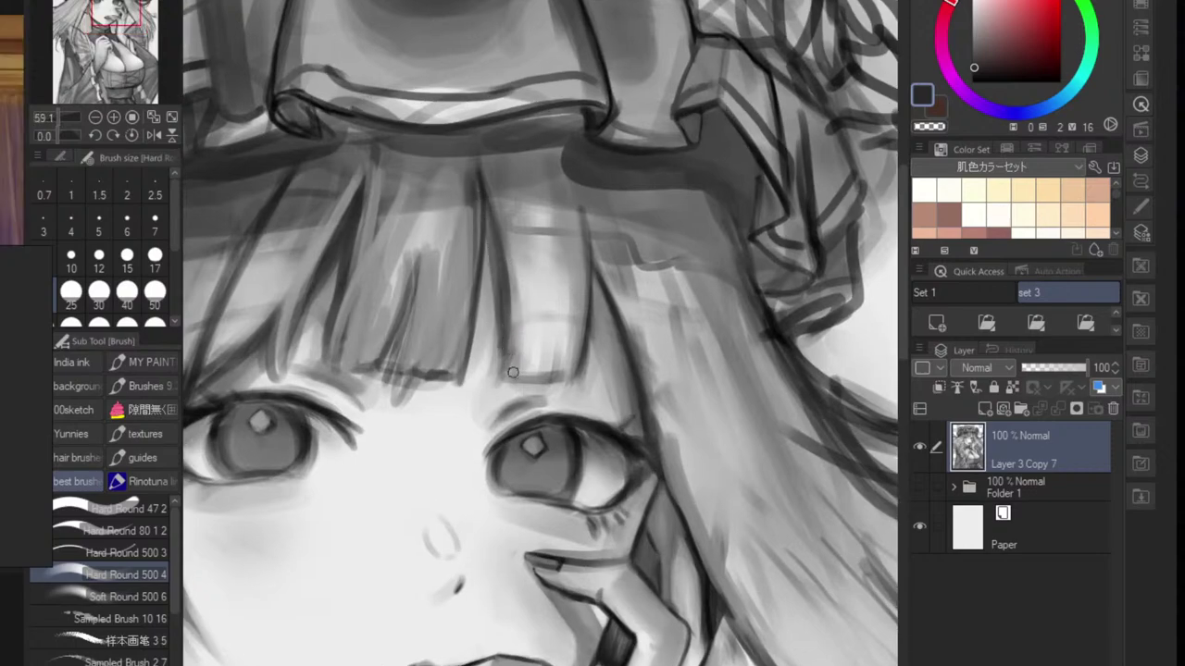
pyautogui.moveTo(535, 214)
pyautogui.mouseDown()
pyautogui.moveTo(524, 372)
pyautogui.moveTo(561, 387)
pyautogui.moveTo(554, 368)
pyautogui.mouseUp()
pyautogui.moveTo(578, 197); pyautogui.dragTo(584, 313)
pyautogui.scroll(-10, 581, 352)
pyautogui.moveTo(554, 386); pyautogui.dragTo(557, 338)
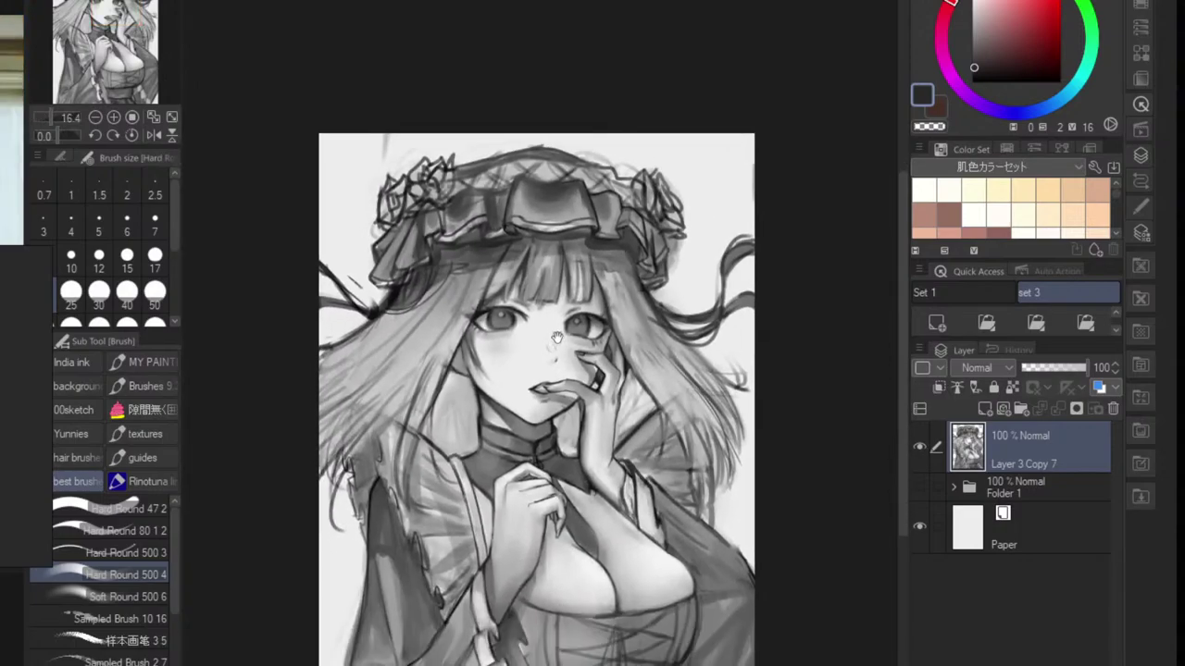
pyautogui.moveTo(571, 278); pyautogui.dragTo(622, 242)
pyautogui.moveTo(602, 185); pyautogui.dragTo(611, 285)
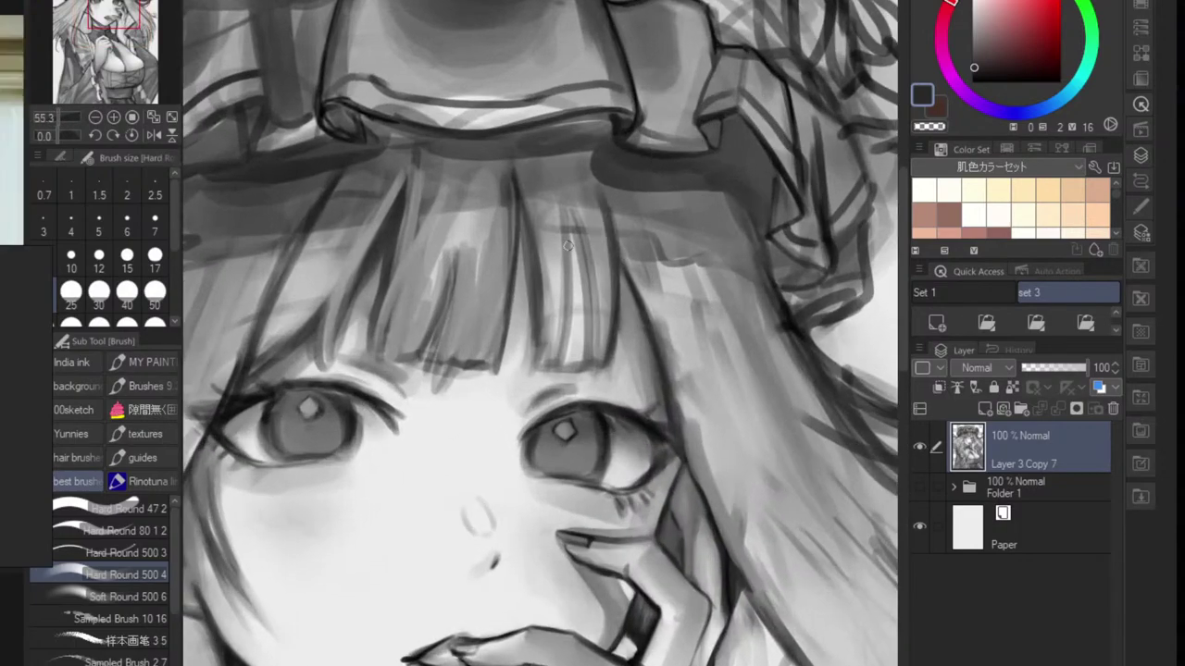
pyautogui.moveTo(570, 243); pyautogui.dragTo(589, 340)
pyautogui.moveTo(574, 239); pyautogui.dragTo(585, 332)
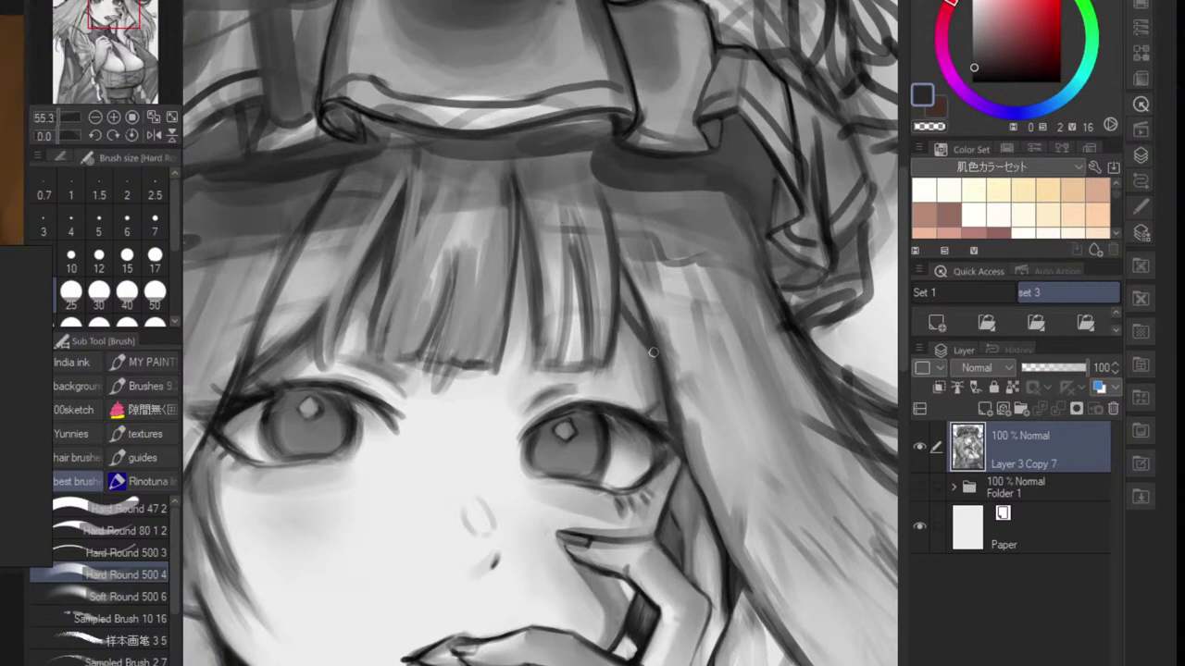
# - Add a light grey stroke beside the bangs and a near-black line along the side hair
pyautogui.keyDown('alt'); pyautogui.click(628, 257); pyautogui.keyUp('alt')
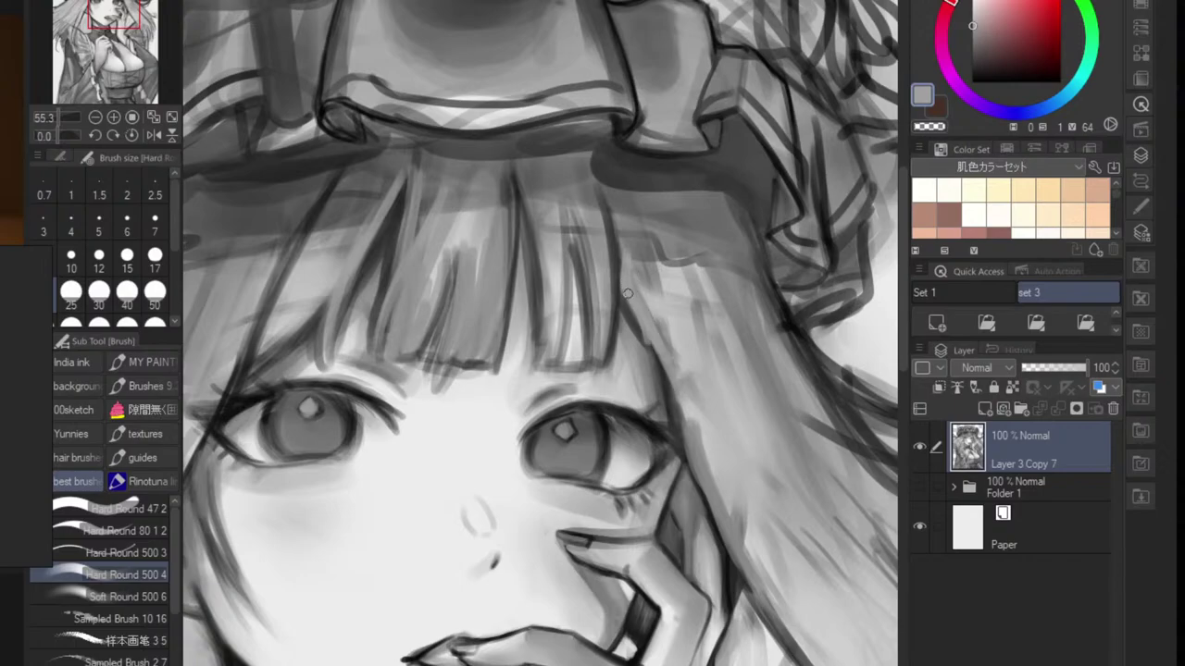
pyautogui.moveTo(628, 293); pyautogui.dragTo(692, 434)
pyautogui.moveTo(641, 326)
pyautogui.mouseDown()
pyautogui.moveTo(583, 351)
pyautogui.moveTo(602, 381)
pyautogui.moveTo(694, 319)
pyautogui.mouseUp()
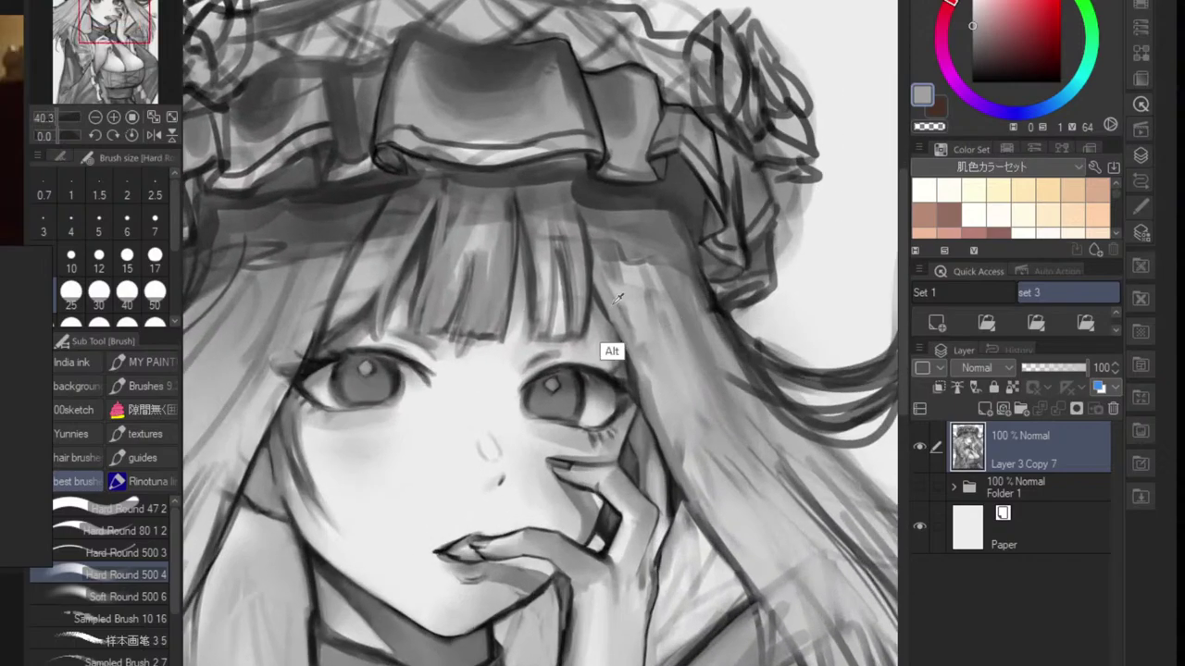
pyautogui.keyDown('alt'); pyautogui.click(606, 296); pyautogui.keyUp('alt')
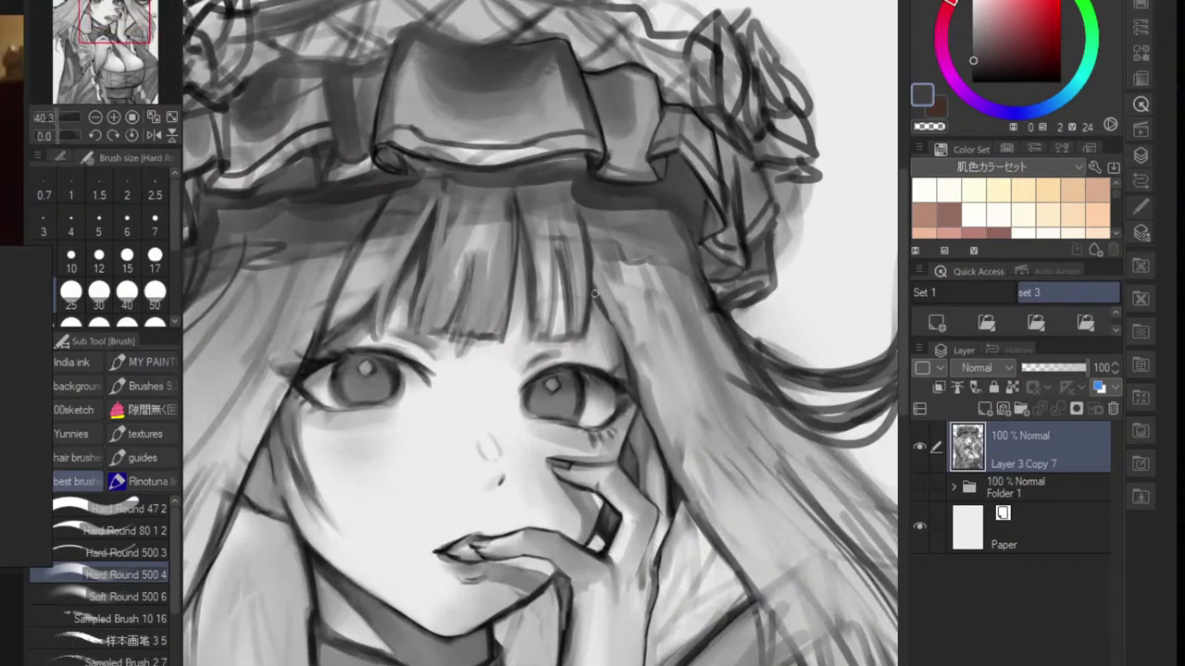
pyautogui.keyDown('alt'); pyautogui.click(622, 380); pyautogui.keyUp('alt')
pyautogui.moveTo(601, 304); pyautogui.dragTo(631, 361)
pyautogui.moveTo(633, 368)
pyautogui.mouseDown()
pyautogui.moveTo(575, 365)
pyautogui.moveTo(605, 330)
pyautogui.moveTo(624, 329)
pyautogui.mouseUp()
# - Sample the light skin tone and lighten the skin just under the fringe
pyautogui.scroll(3, 570, 374)
pyautogui.keyDown('alt'); pyautogui.click(517, 410); pyautogui.keyUp('alt')
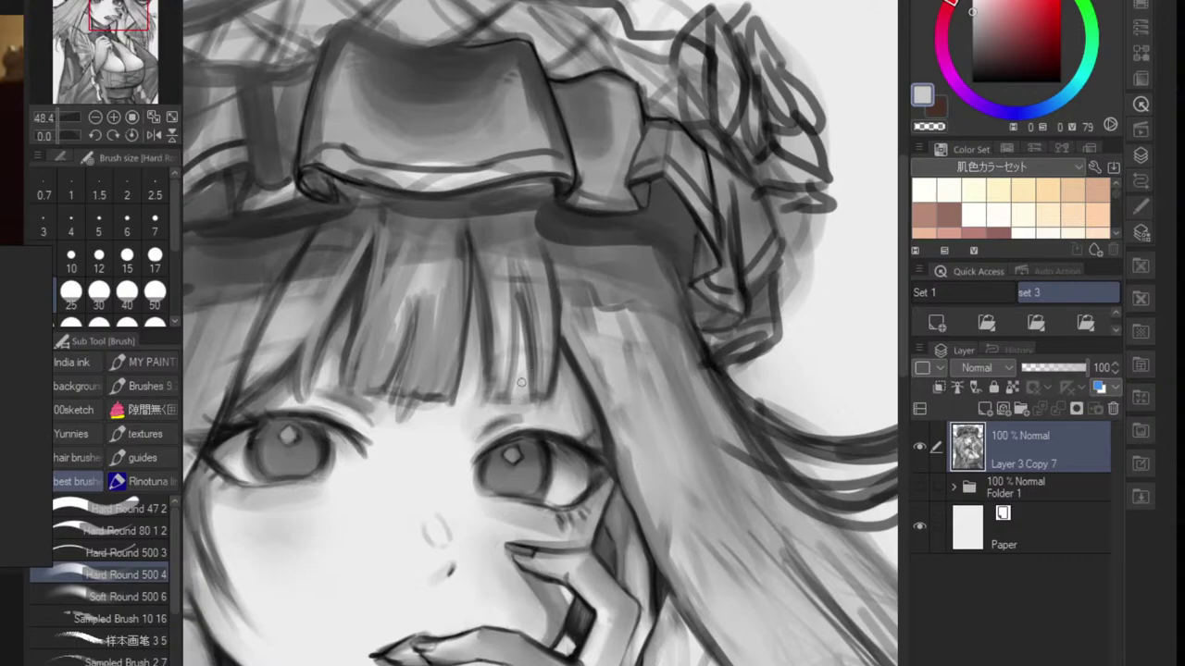
pyautogui.scroll(-5, 525, 401)
pyautogui.scroll(5, 500, 407)
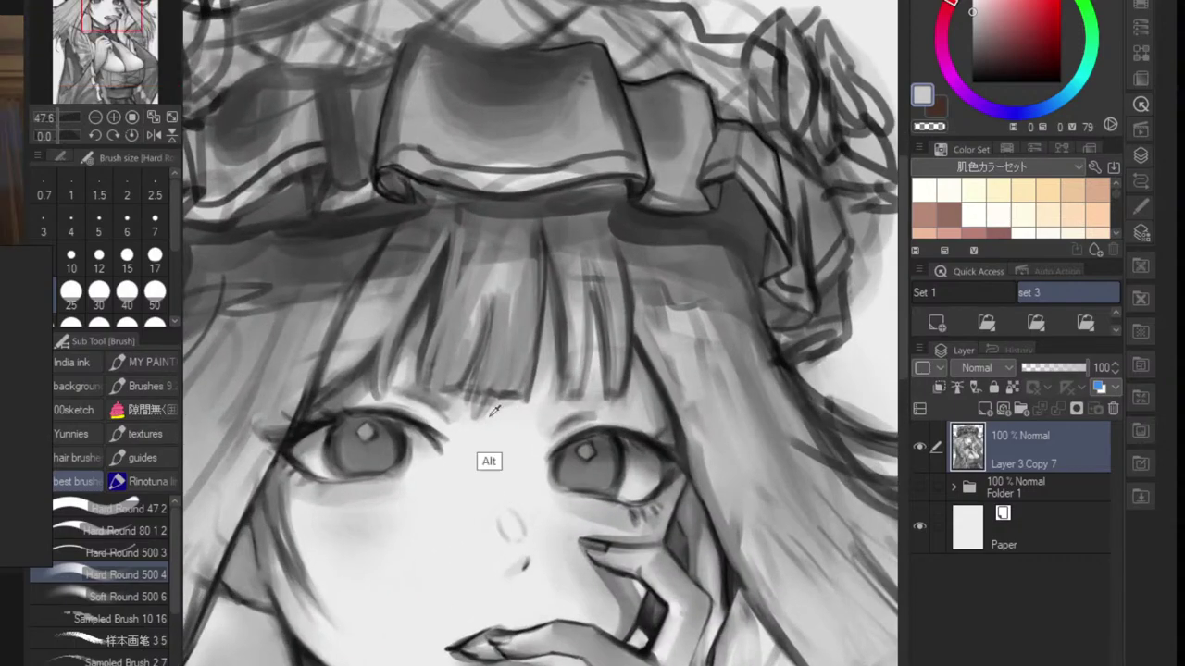
pyautogui.scroll(4, 497, 405)
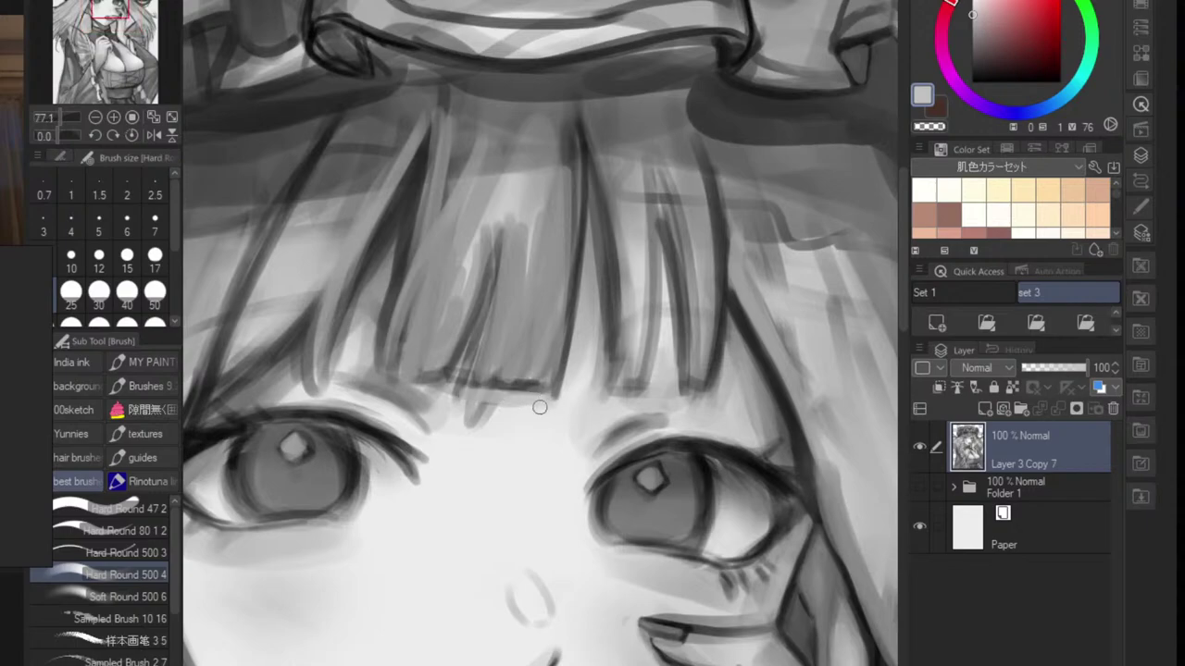
pyautogui.keyDown('alt'); pyautogui.click(516, 421); pyautogui.keyUp('alt')
pyautogui.moveTo(472, 413); pyautogui.dragTo(531, 416)
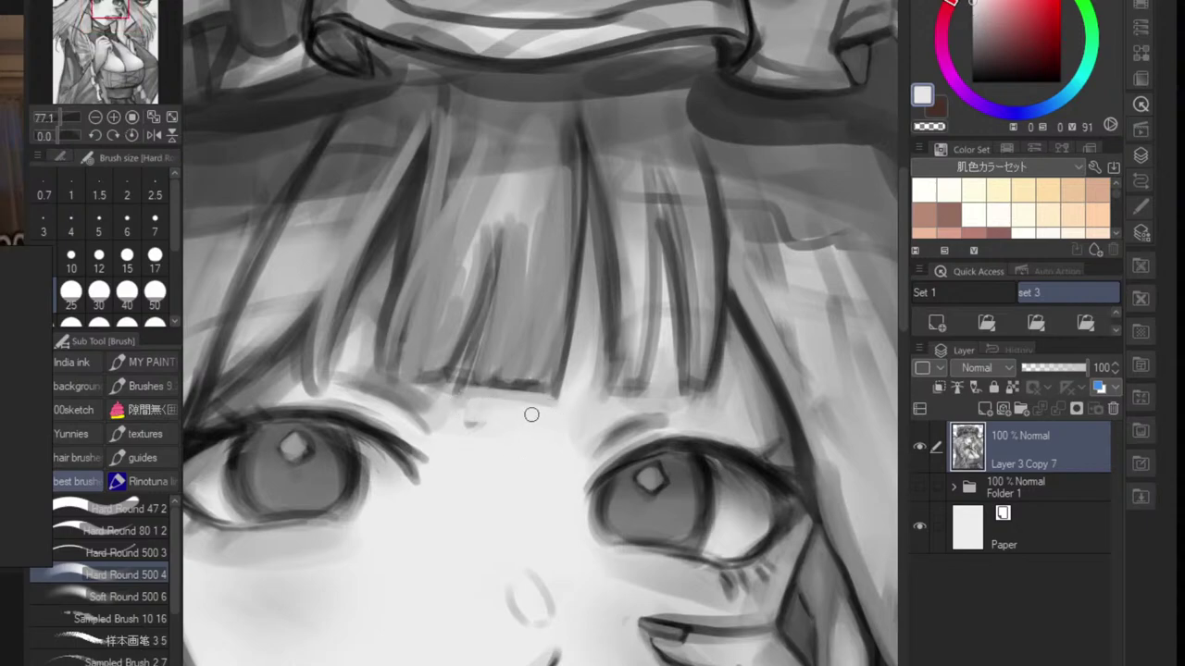
# - Draw a dark edge line under the fringe and thicken a bangs line in dark grey
pyautogui.keyDown('alt'); pyautogui.click(506, 382); pyautogui.keyUp('alt')
pyautogui.moveTo(476, 378); pyautogui.dragTo(564, 397)
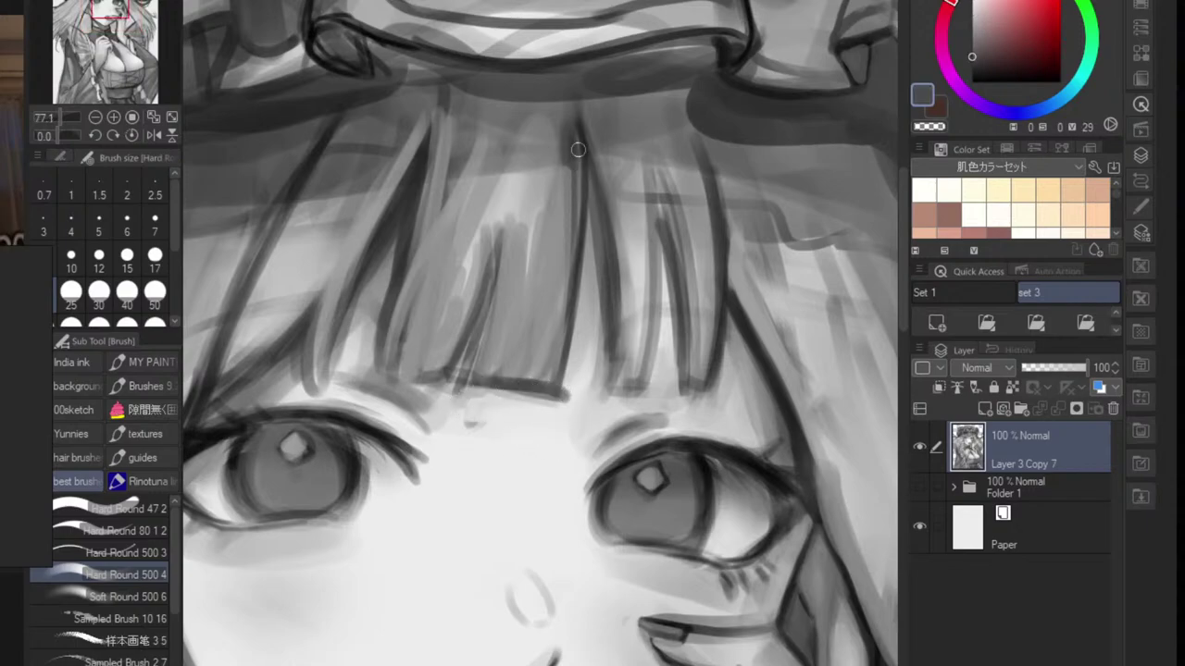
pyautogui.moveTo(578, 149); pyautogui.dragTo(562, 383)
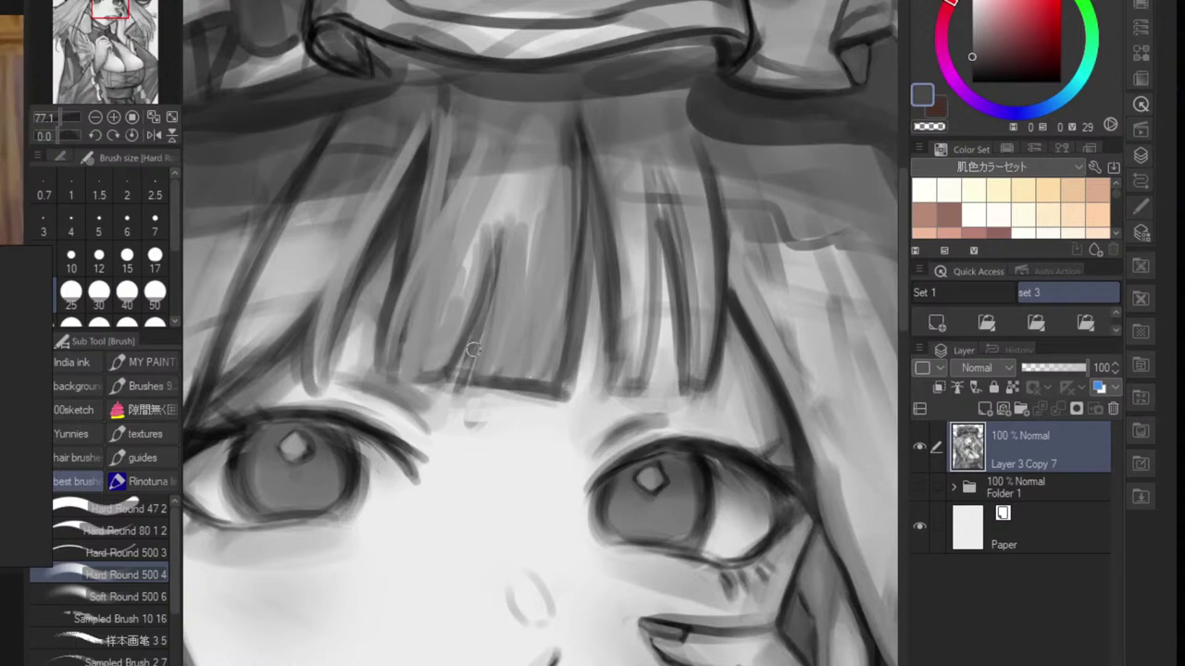
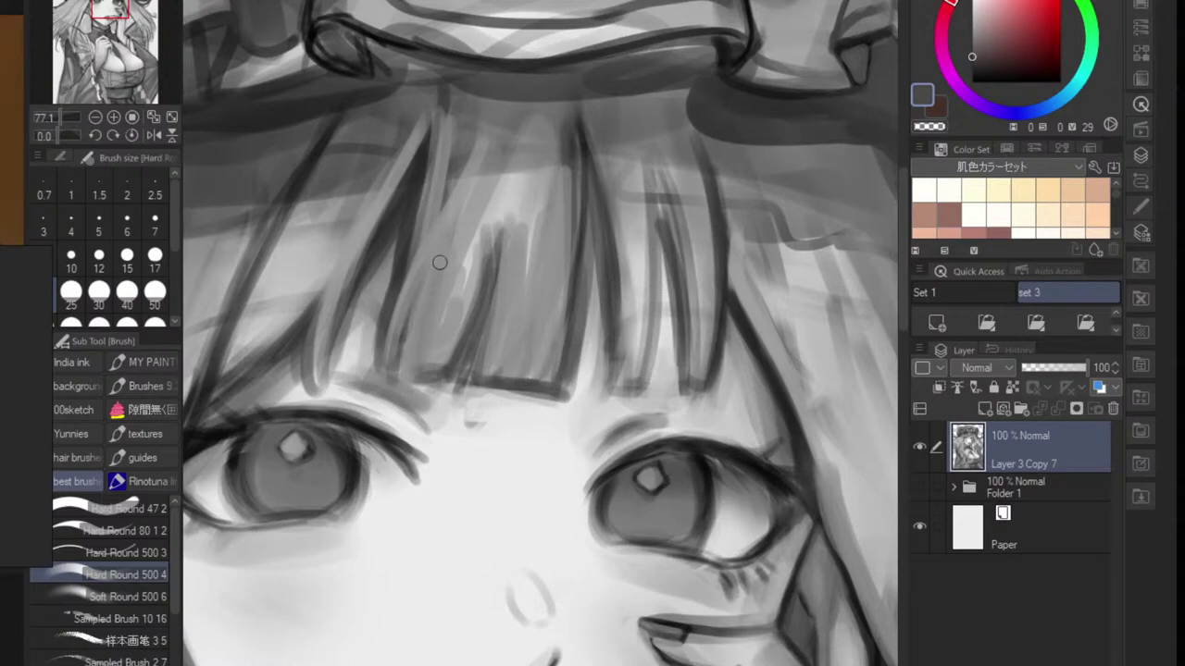
# - Paint dark hair strands down the left and left-centre bangs
pyautogui.moveTo(438, 262)
pyautogui.mouseDown()
pyautogui.moveTo(421, 354)
pyautogui.moveTo(443, 242)
pyautogui.moveTo(388, 365)
pyautogui.mouseUp()
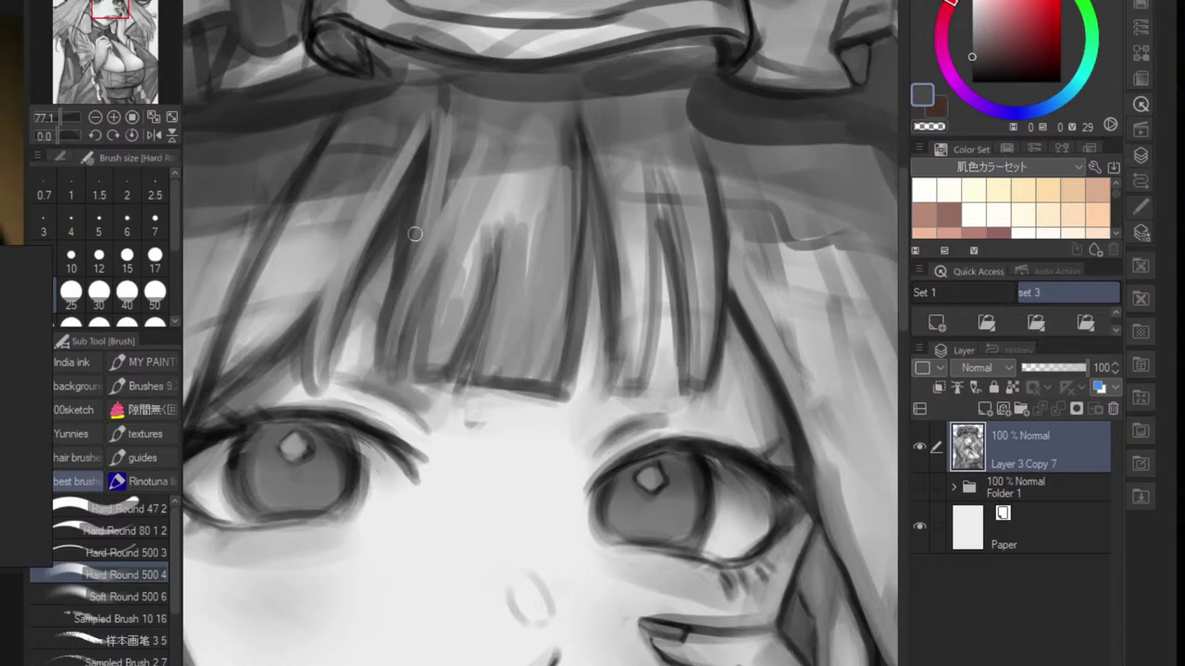
pyautogui.moveTo(426, 155); pyautogui.dragTo(400, 222)
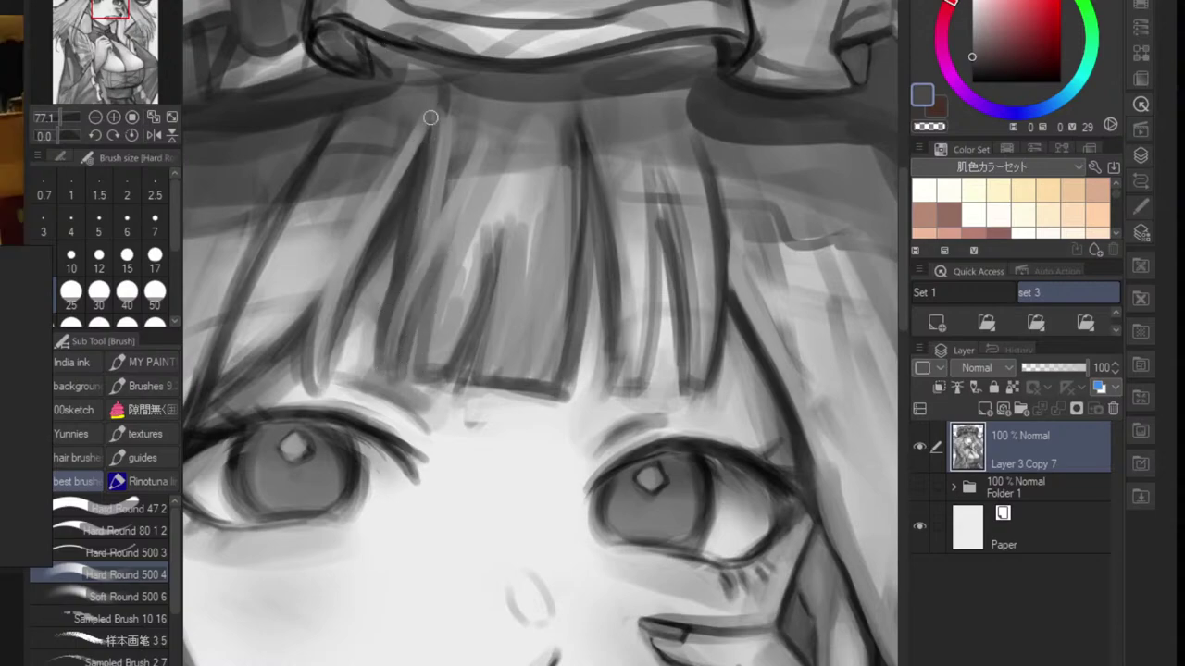
pyautogui.moveTo(431, 117); pyautogui.dragTo(327, 338)
pyautogui.moveTo(361, 200); pyautogui.dragTo(314, 290)
pyautogui.moveTo(333, 241); pyautogui.dragTo(308, 364)
pyautogui.scroll(-6, 350, 292)
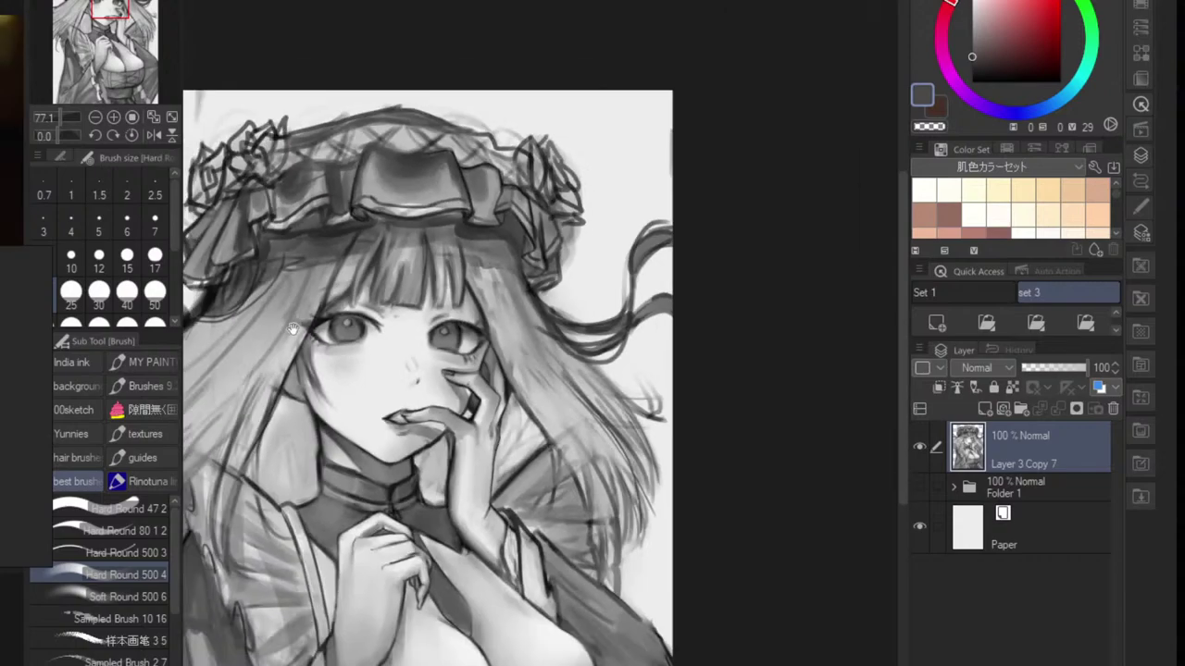
pyautogui.scroll(4, 361, 308)
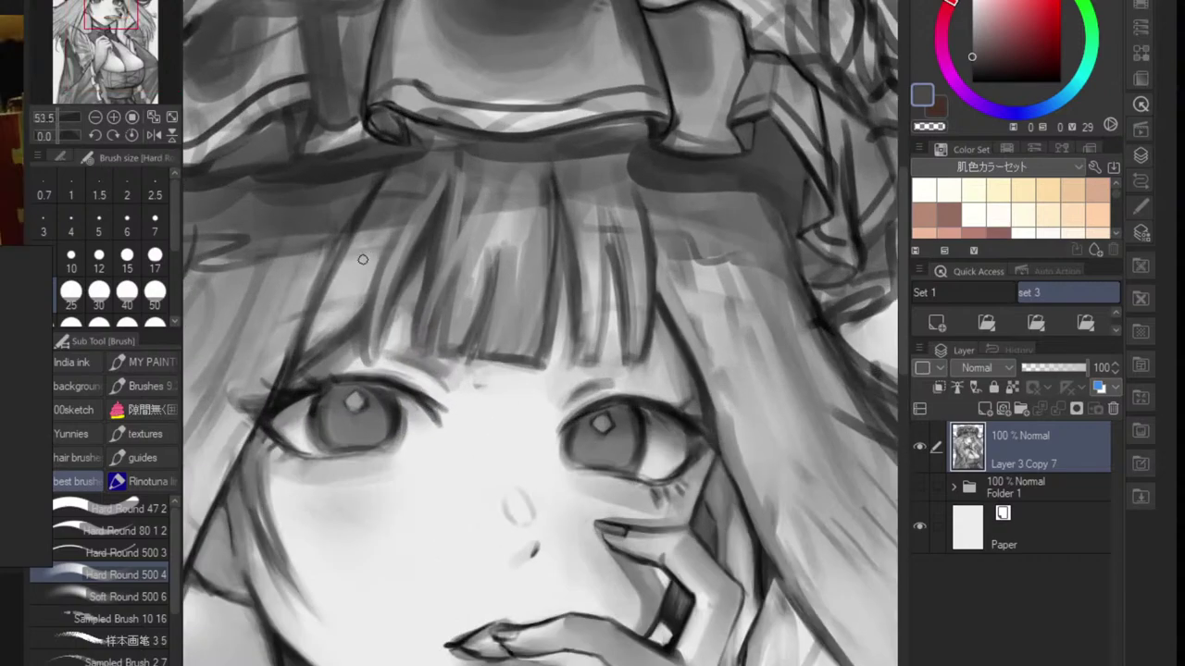
pyautogui.moveTo(378, 214); pyautogui.dragTo(346, 316)
pyautogui.hotkey('ctrl', '0')
pyautogui.scroll(2, 427, 332)
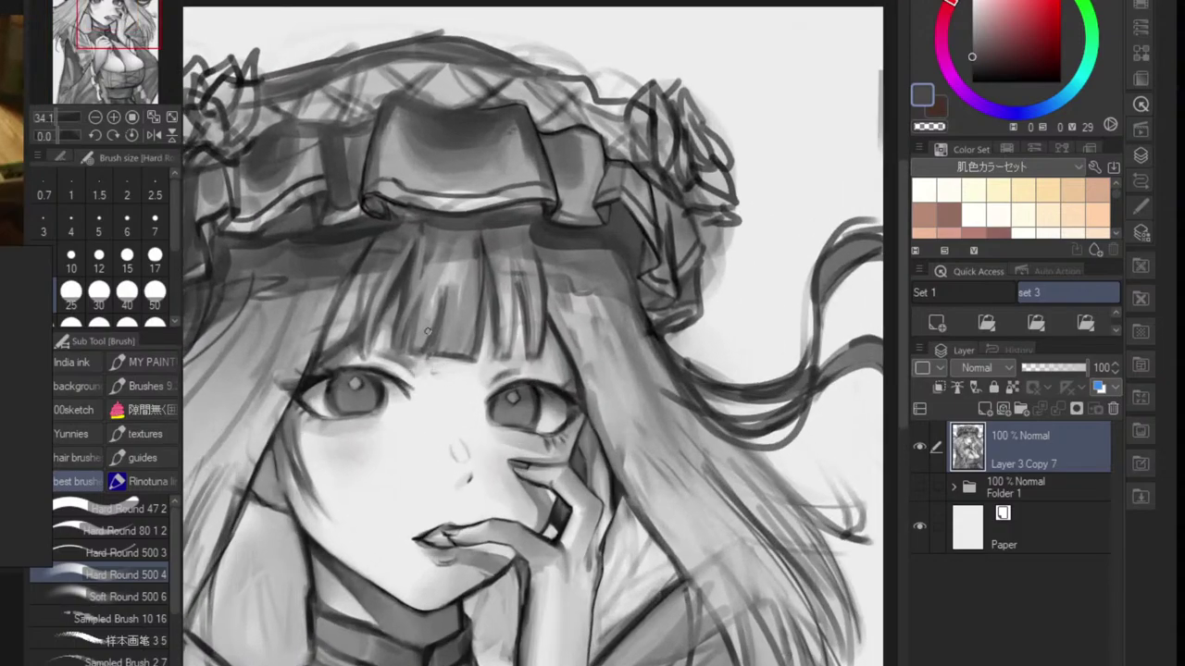
# - Undo a stray hard eraser streak and softly lighten parts of the bangs with the Soft eraser
pyautogui.click(153, 135)
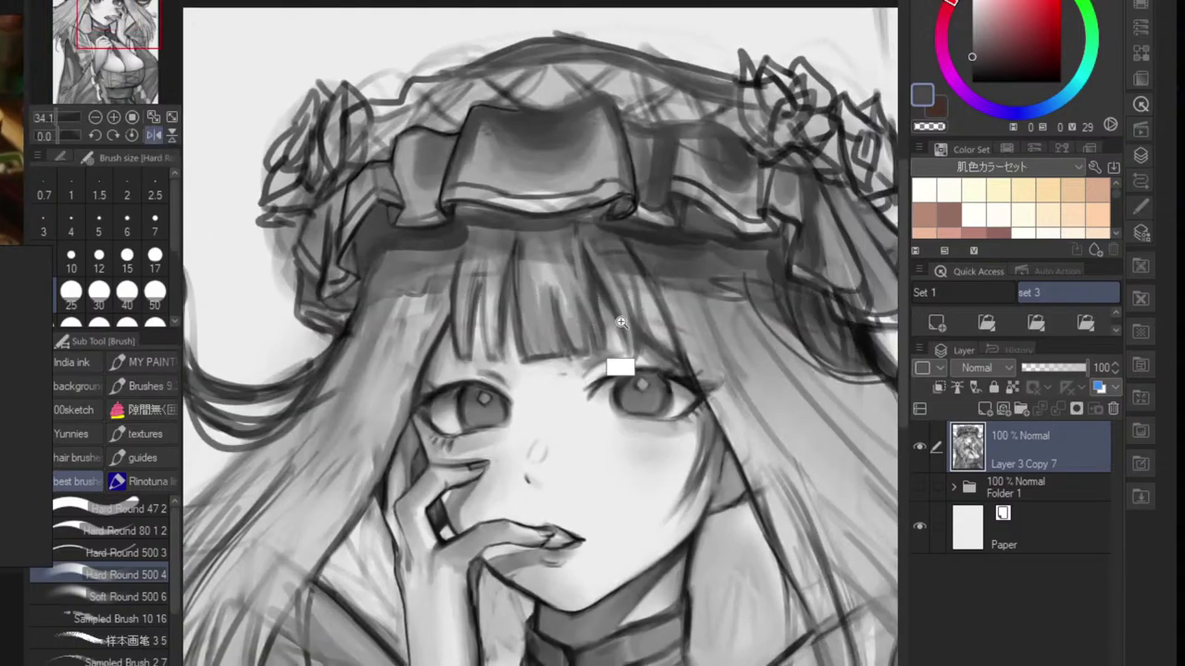
pyautogui.click(620, 321)
pyautogui.press('e')
pyautogui.moveTo(632, 246); pyautogui.dragTo(659, 332)
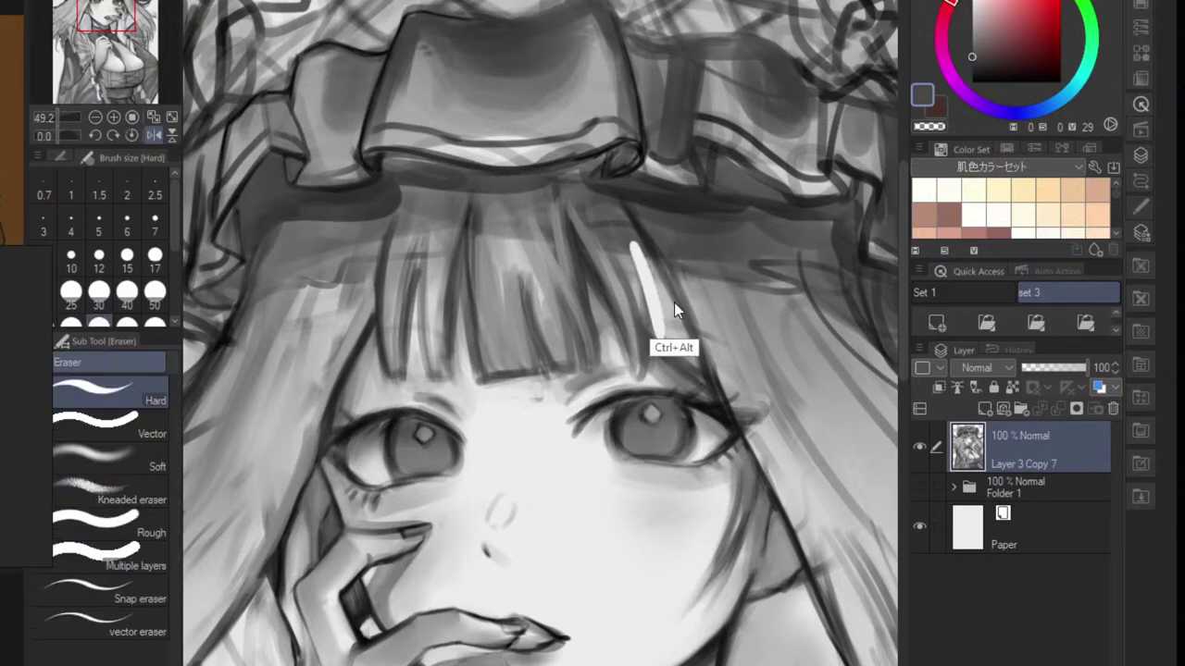
pyautogui.hotkey('ctrl', 'z')
pyautogui.click(109, 456)
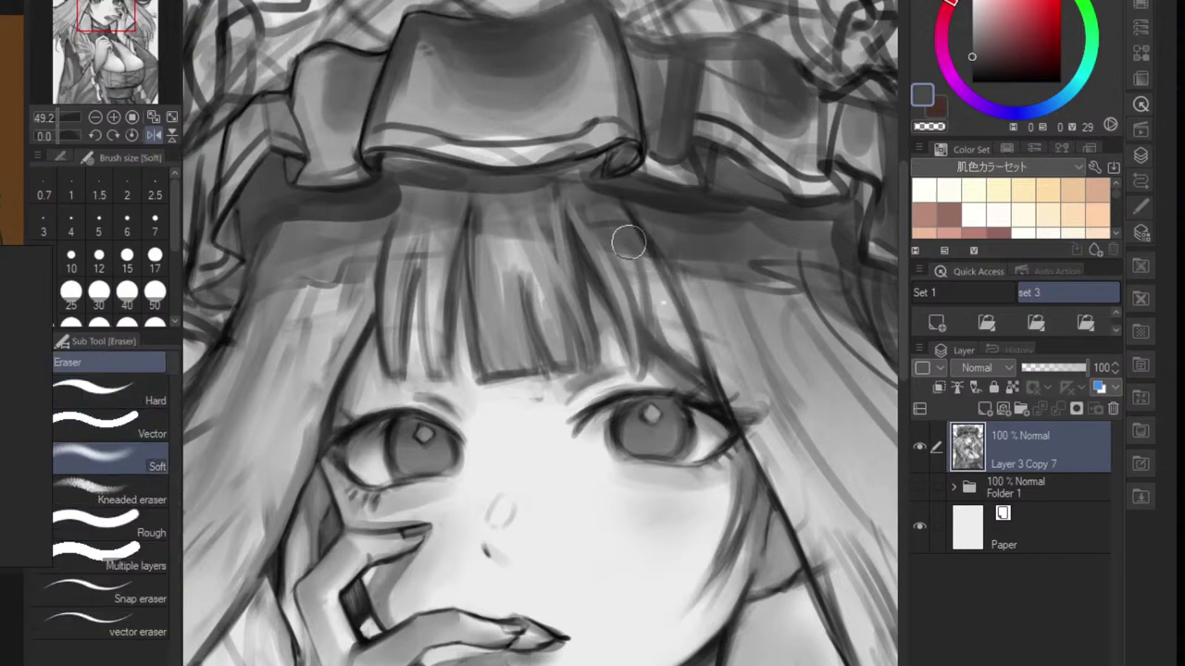
pyautogui.moveTo(629, 243)
pyautogui.mouseDown()
pyautogui.moveTo(644, 276)
pyautogui.moveTo(656, 273)
pyautogui.moveTo(640, 282)
pyautogui.moveTo(664, 339)
pyautogui.mouseUp()
# - With a smaller black brush, redraw a misplaced dark strand on the right bangs
pyautogui.press('b')
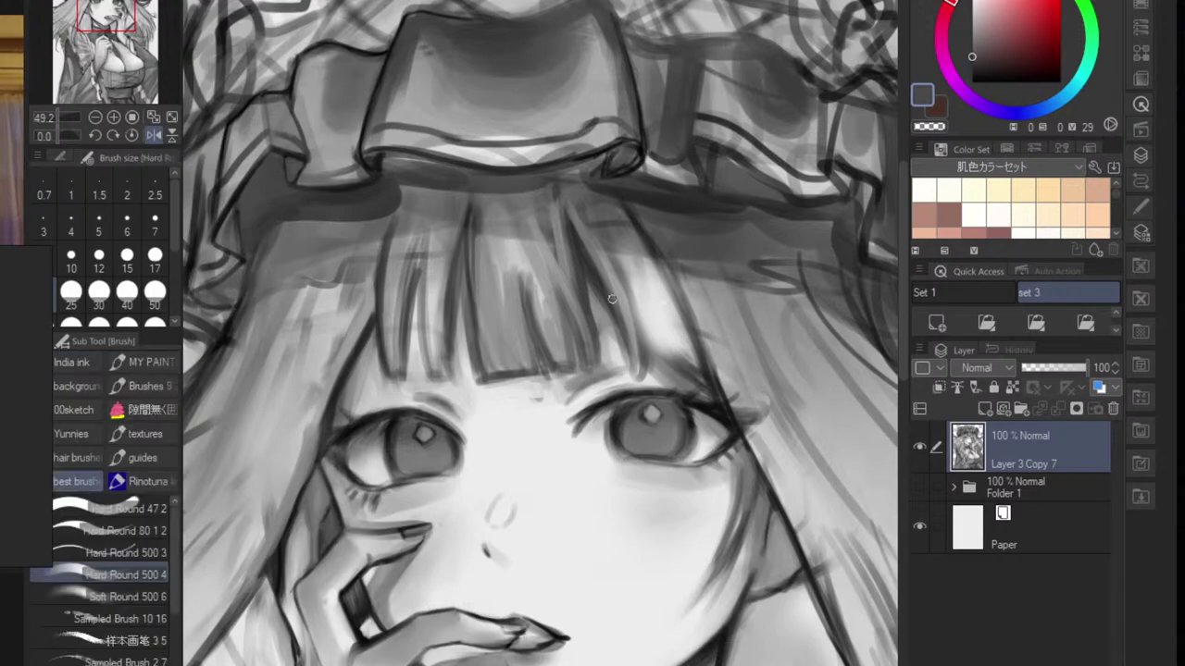
pyautogui.press('[')
pyautogui.press('[')
pyautogui.moveTo(996, 50); pyautogui.dragTo(969, 86)
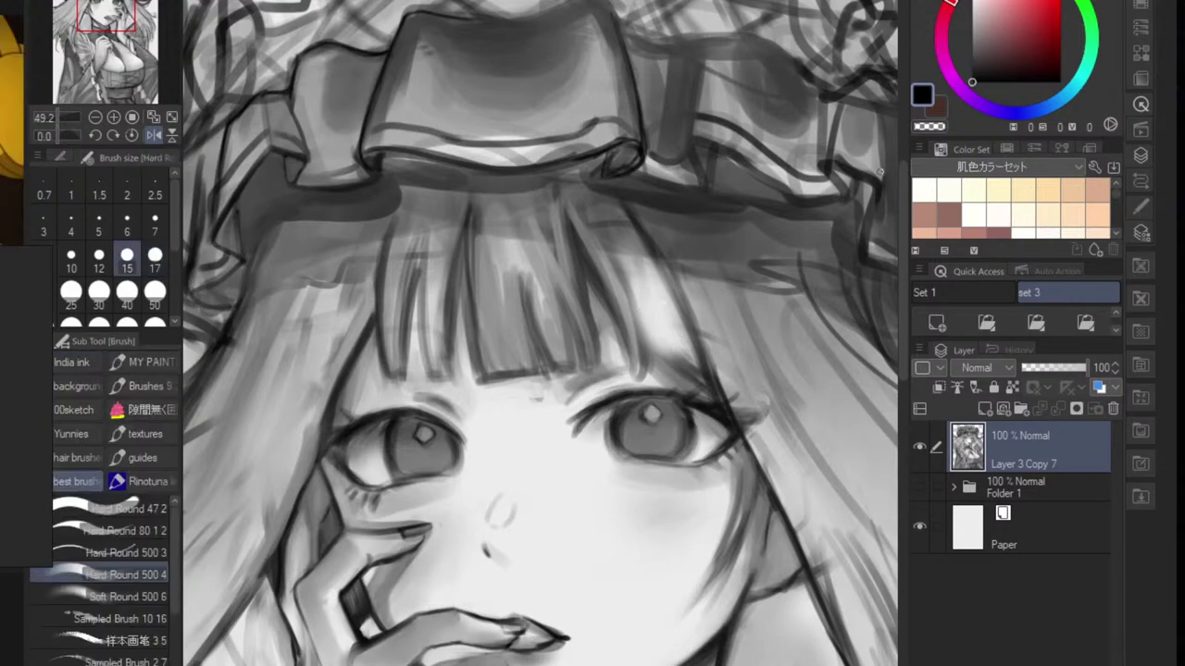
pyautogui.moveTo(636, 303)
pyautogui.mouseDown()
pyautogui.moveTo(673, 303)
pyautogui.moveTo(642, 401)
pyautogui.mouseUp()
pyautogui.hotkey('ctrl', 'z')
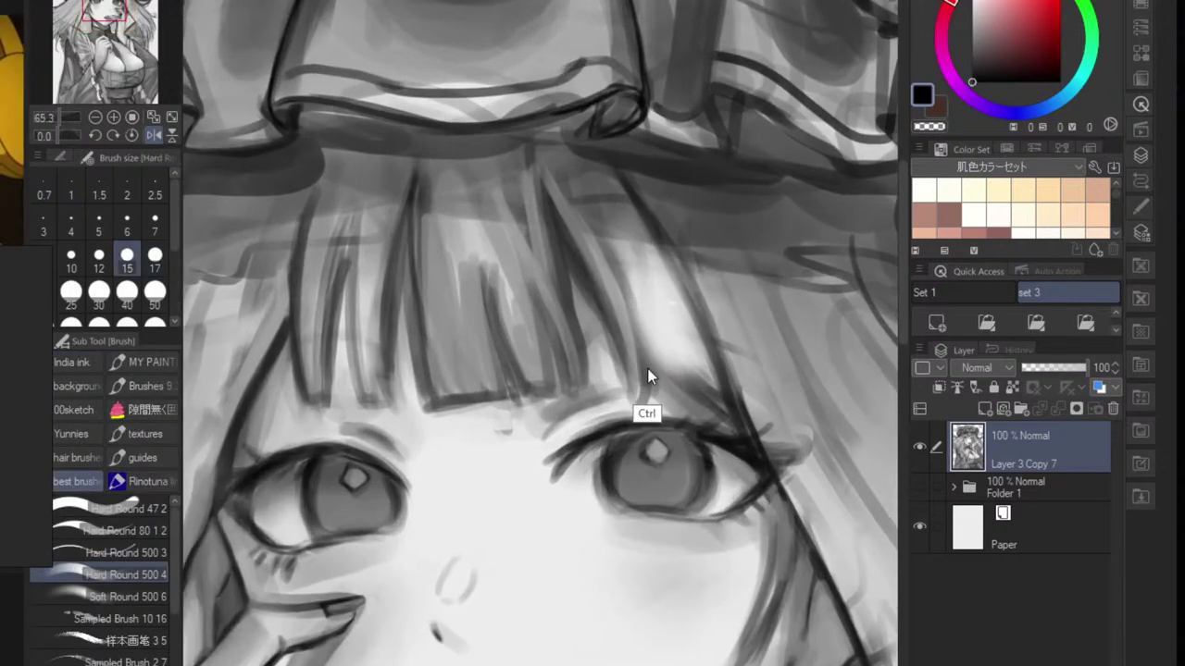
pyautogui.moveTo(638, 323)
pyautogui.mouseDown()
pyautogui.moveTo(643, 365)
pyautogui.moveTo(641, 291)
pyautogui.mouseUp()
# - Paint several more dark strands down the right bangs
pyautogui.moveTo(622, 220); pyautogui.dragTo(641, 382)
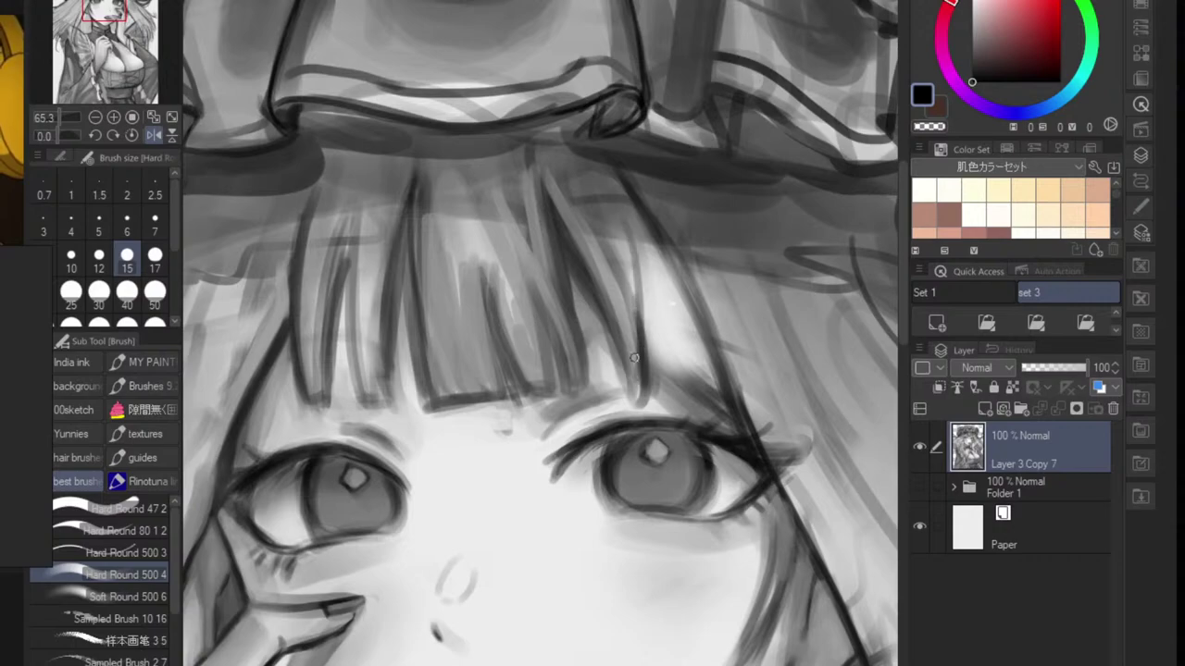
pyautogui.moveTo(597, 281); pyautogui.dragTo(618, 385)
pyautogui.moveTo(610, 313); pyautogui.dragTo(632, 382)
pyautogui.moveTo(615, 224); pyautogui.dragTo(641, 387)
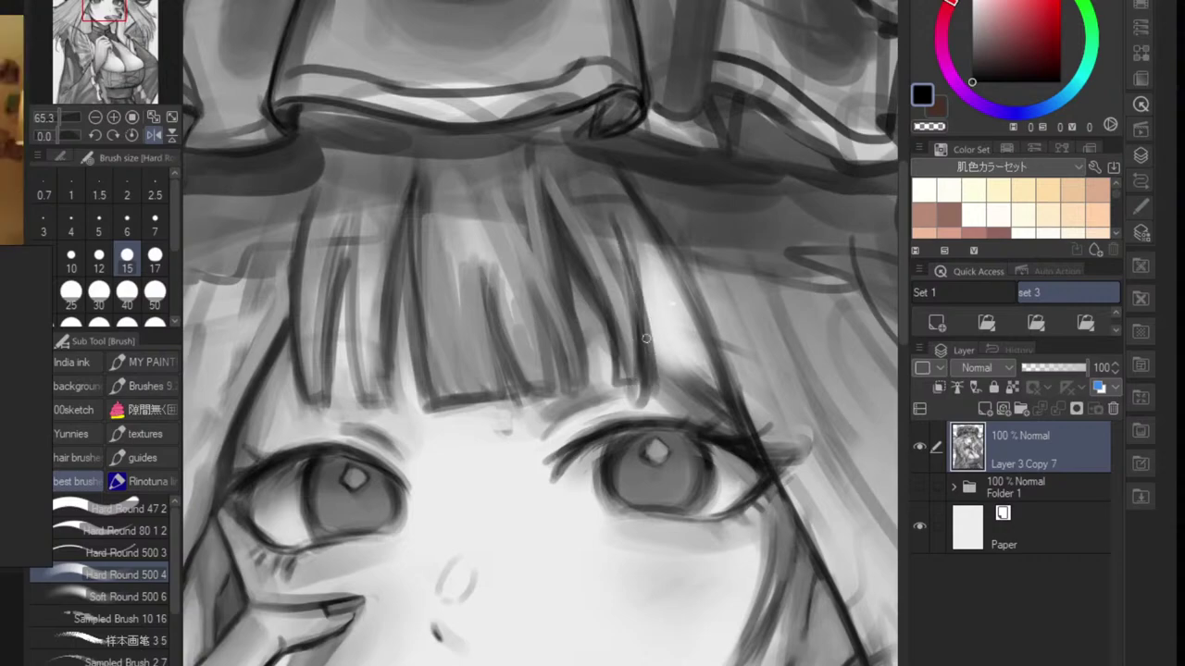
pyautogui.moveTo(619, 225); pyautogui.dragTo(679, 376)
pyautogui.moveTo(648, 271); pyautogui.dragTo(714, 397)
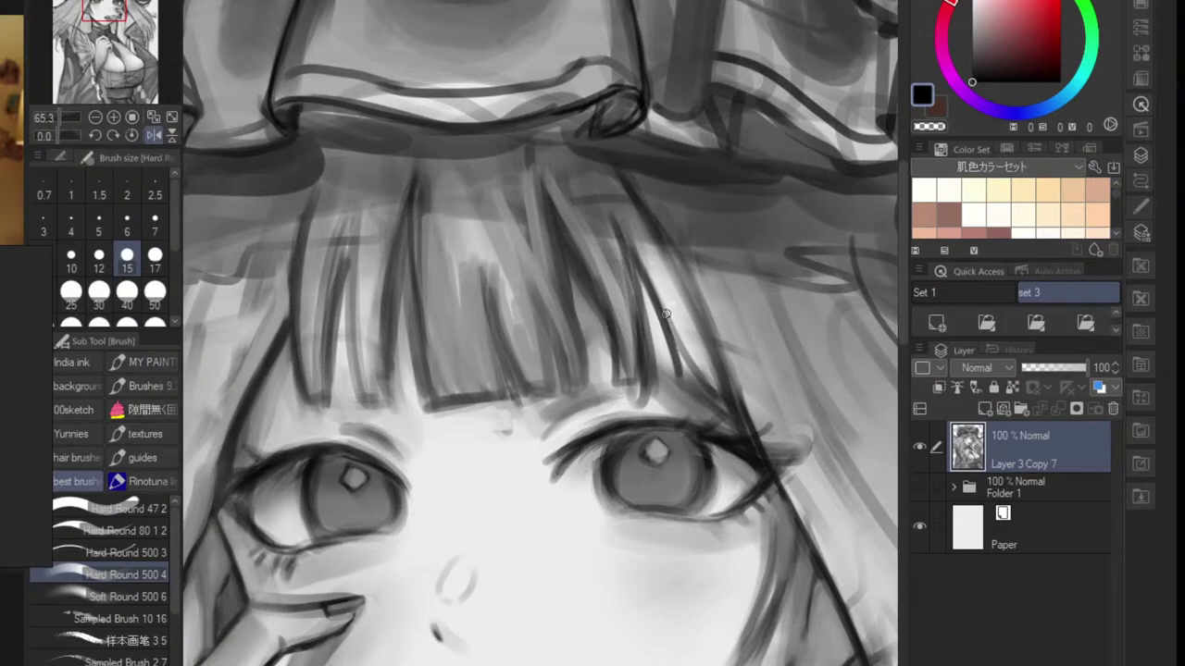
pyautogui.moveTo(665, 313); pyautogui.dragTo(731, 401)
pyautogui.moveTo(674, 299); pyautogui.dragTo(685, 396)
pyautogui.scroll(-6, 678, 353)
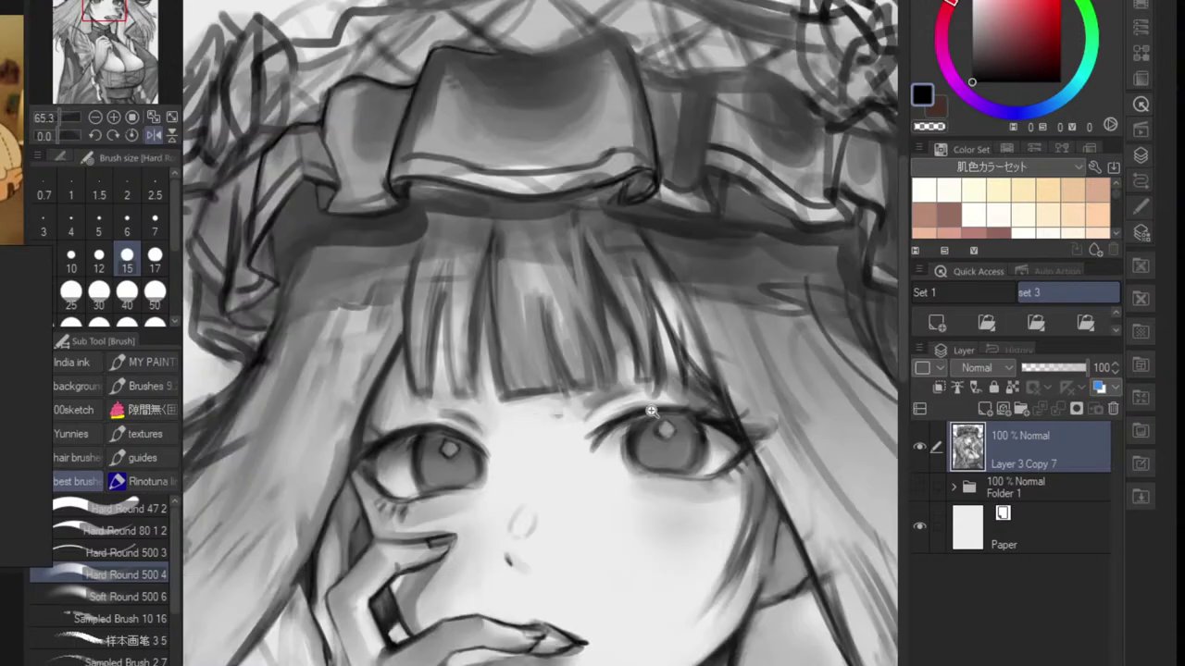
pyautogui.scroll(5, 677, 278)
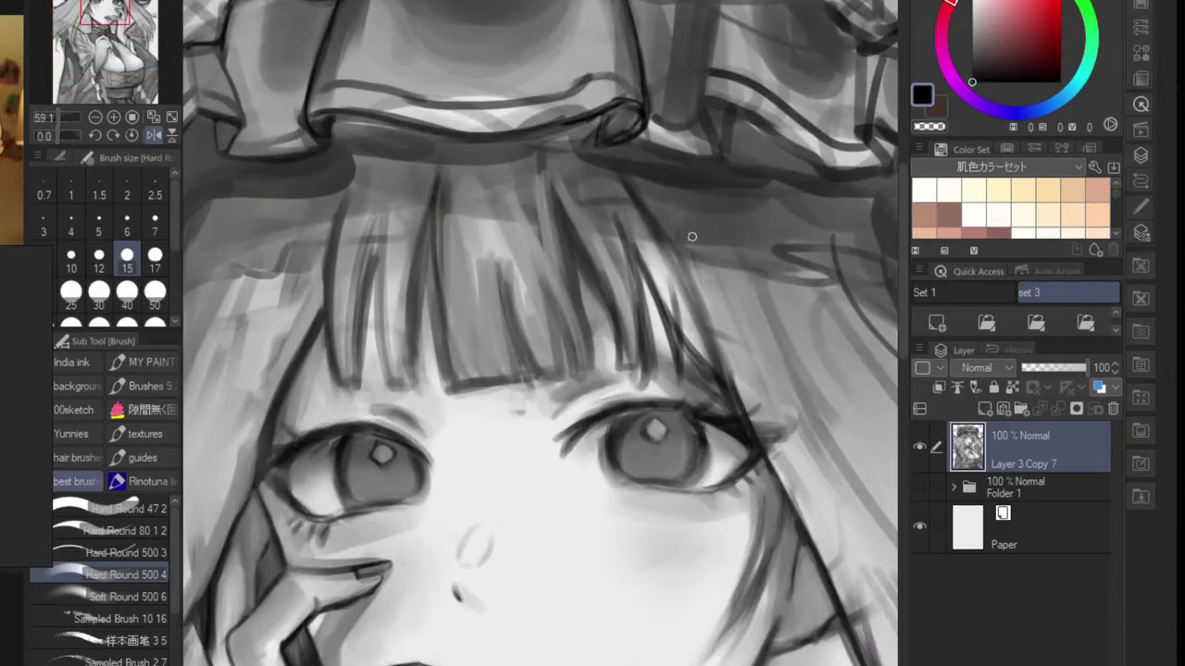
# - Extend a dark stroke and darken the hair line right of the bangs in black
pyautogui.scroll(-5, 698, 303)
pyautogui.scroll(3, 683, 290)
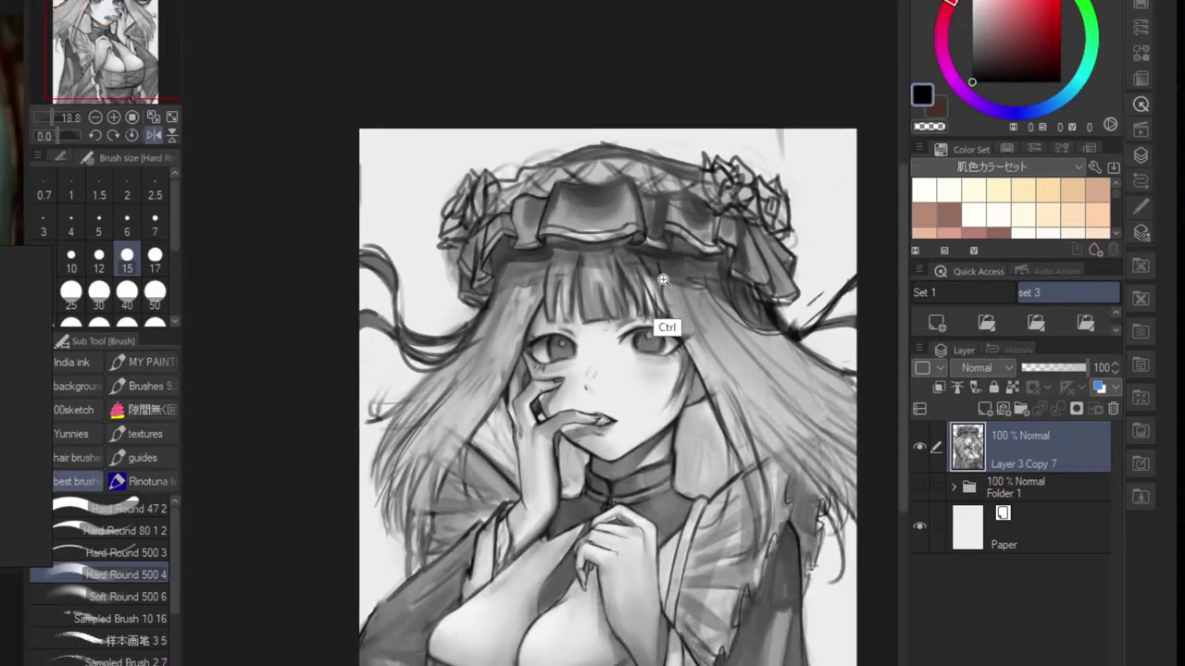
pyautogui.scroll(1, 670, 292)
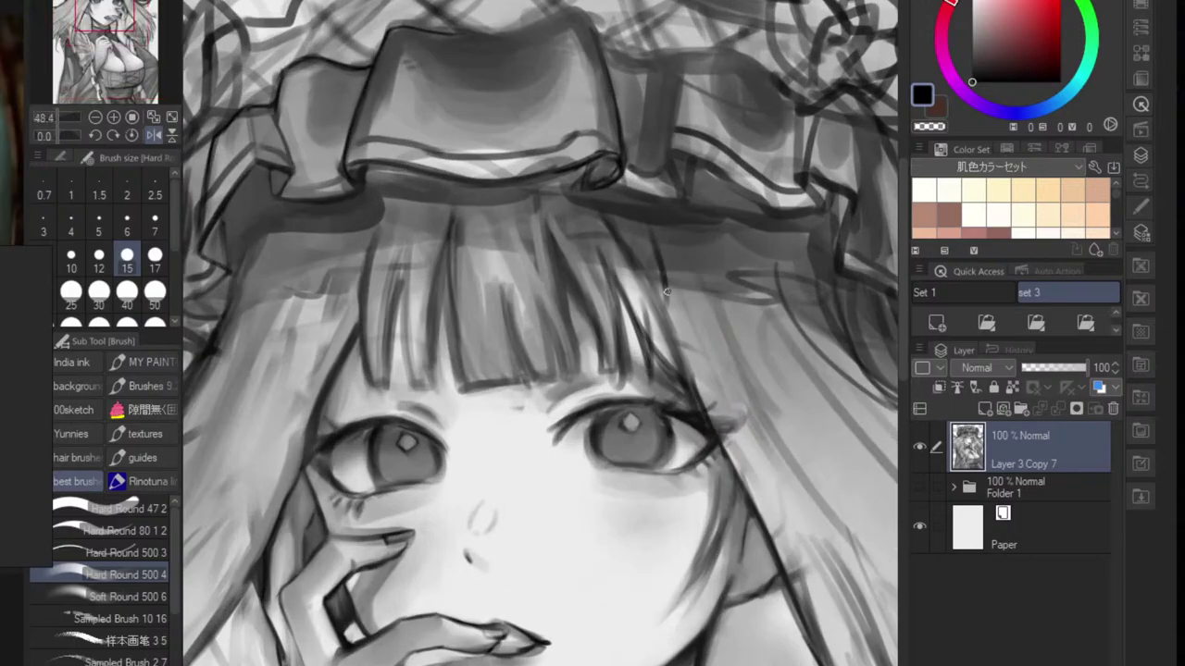
pyautogui.moveTo(667, 292); pyautogui.dragTo(676, 334)
pyautogui.keyDown('alt'); pyautogui.click(635, 281); pyautogui.keyUp('alt')
pyautogui.press(']')
pyautogui.press(']')
pyautogui.press(']')
pyautogui.press(']')
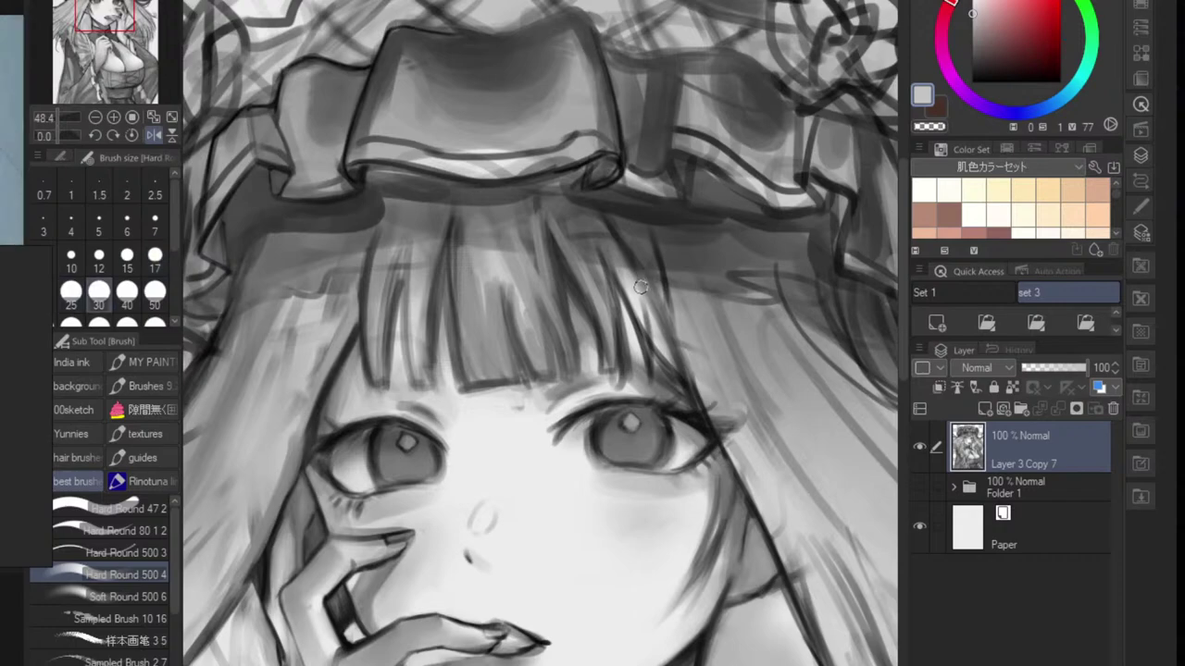
pyautogui.keyDown('alt'); pyautogui.click(613, 220); pyautogui.keyUp('alt')
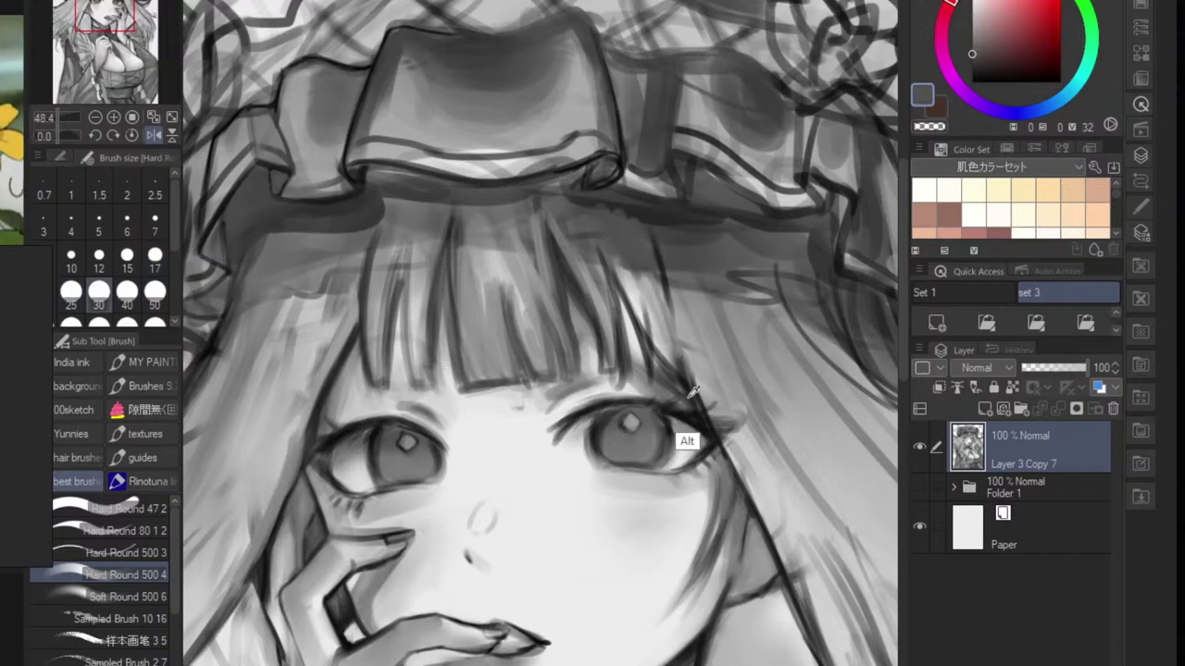
pyautogui.click(971, 83)
pyautogui.moveTo(693, 369); pyautogui.dragTo(675, 362)
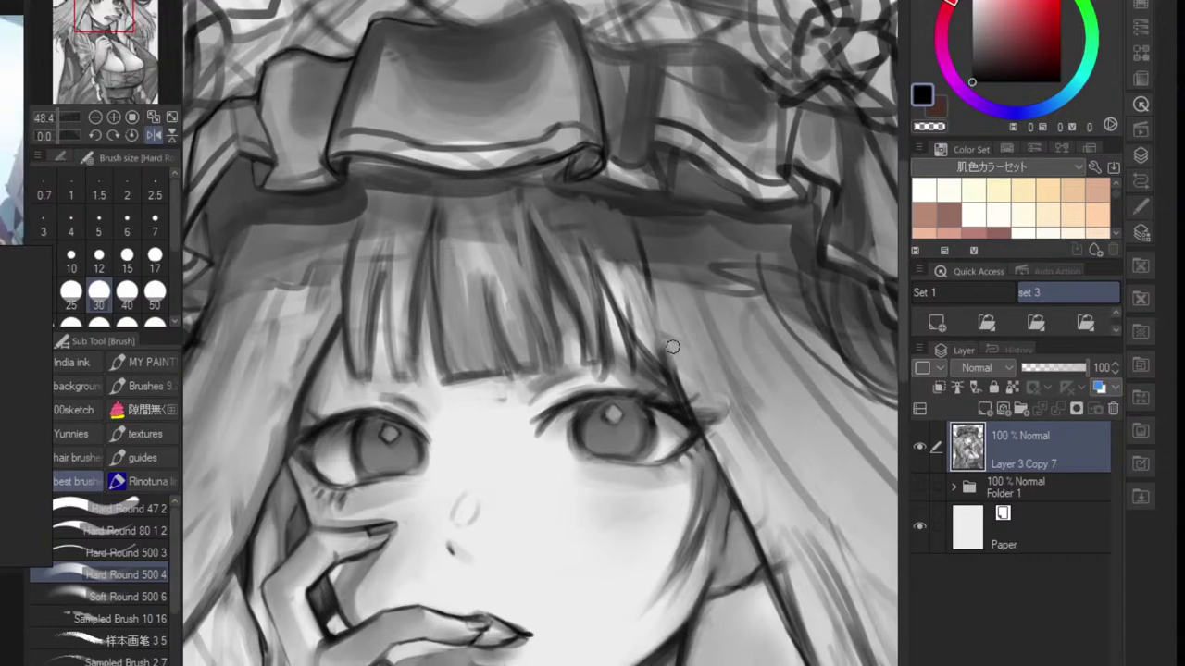
pyautogui.press('[')
pyautogui.press('[')
pyautogui.press('[')
pyautogui.press('[')
pyautogui.press('[')
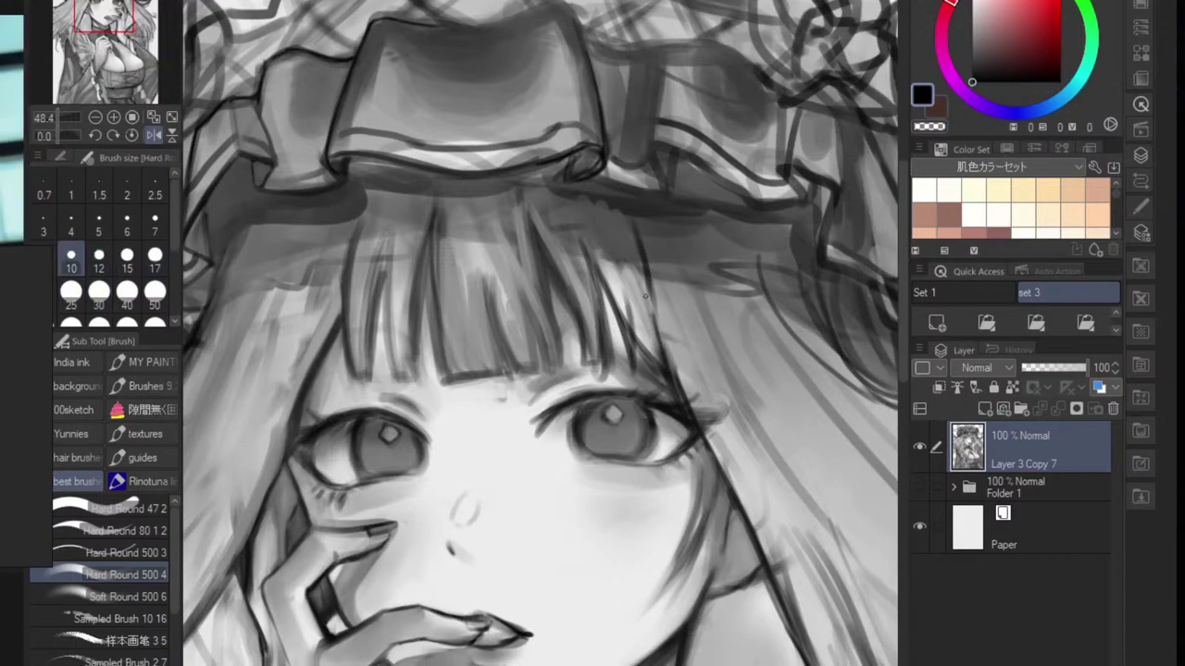
pyautogui.moveTo(633, 225); pyautogui.dragTo(652, 311)
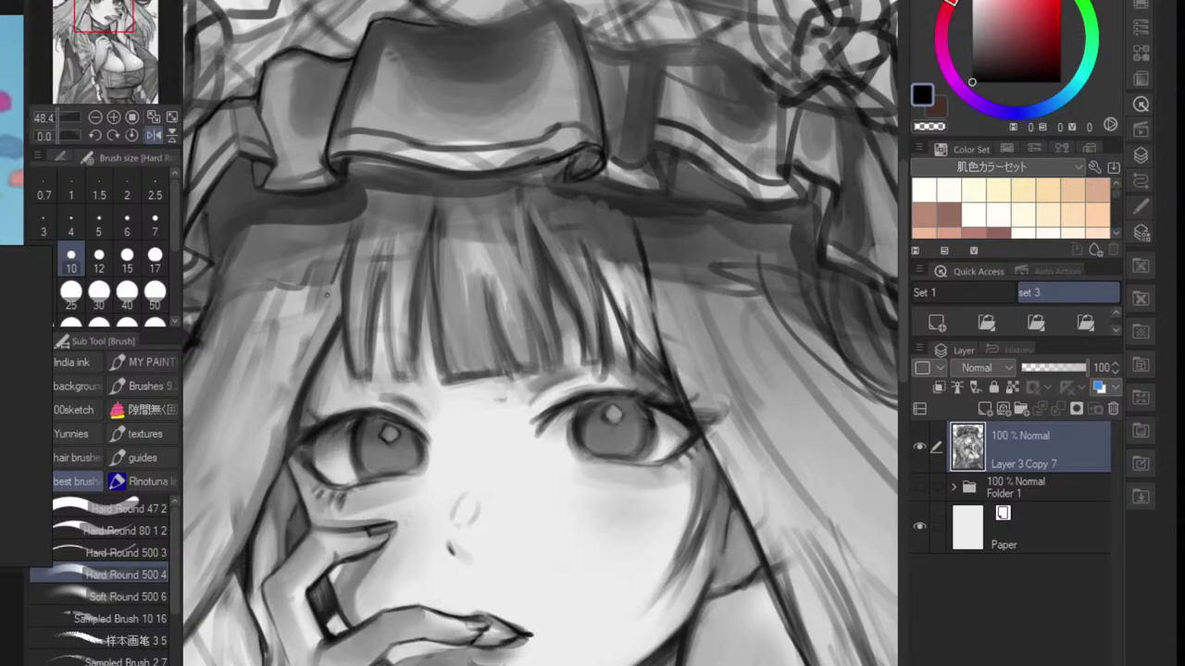
# - Add dark hair strokes left of the bangs and lengthen the line beside the face
pyautogui.moveTo(343, 247); pyautogui.dragTo(295, 401)
pyautogui.moveTo(329, 283); pyautogui.dragTo(294, 402)
pyautogui.moveTo(341, 344); pyautogui.dragTo(254, 347)
pyautogui.moveTo(352, 404); pyautogui.dragTo(436, 381)
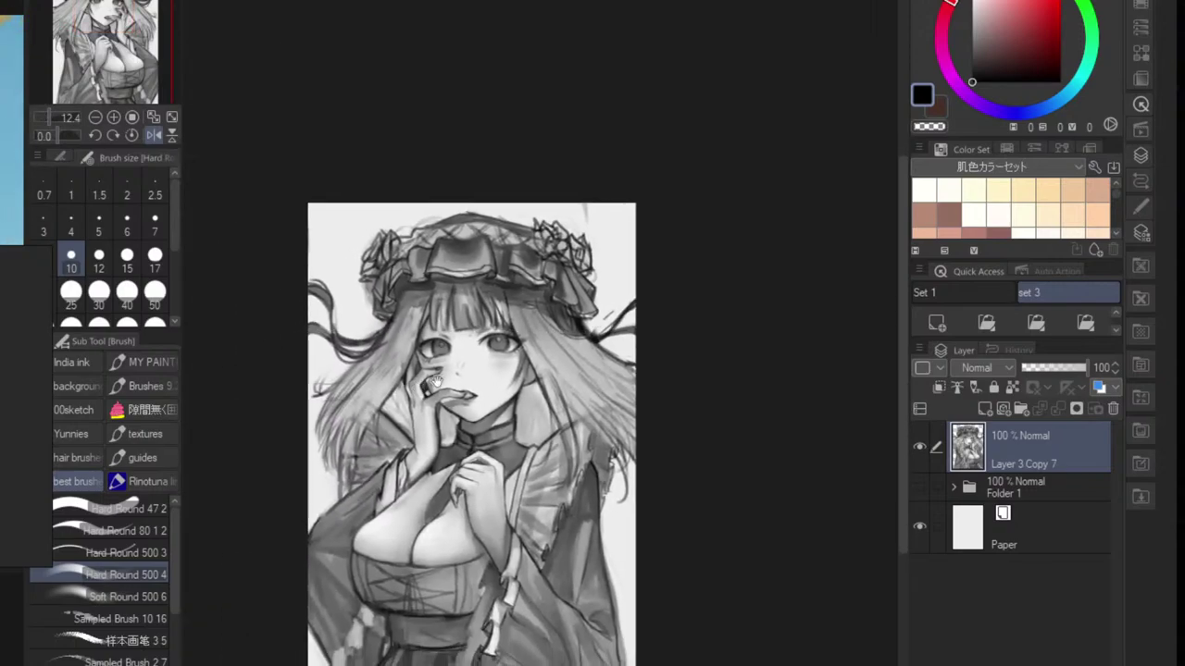
pyautogui.scroll(5, 431, 348)
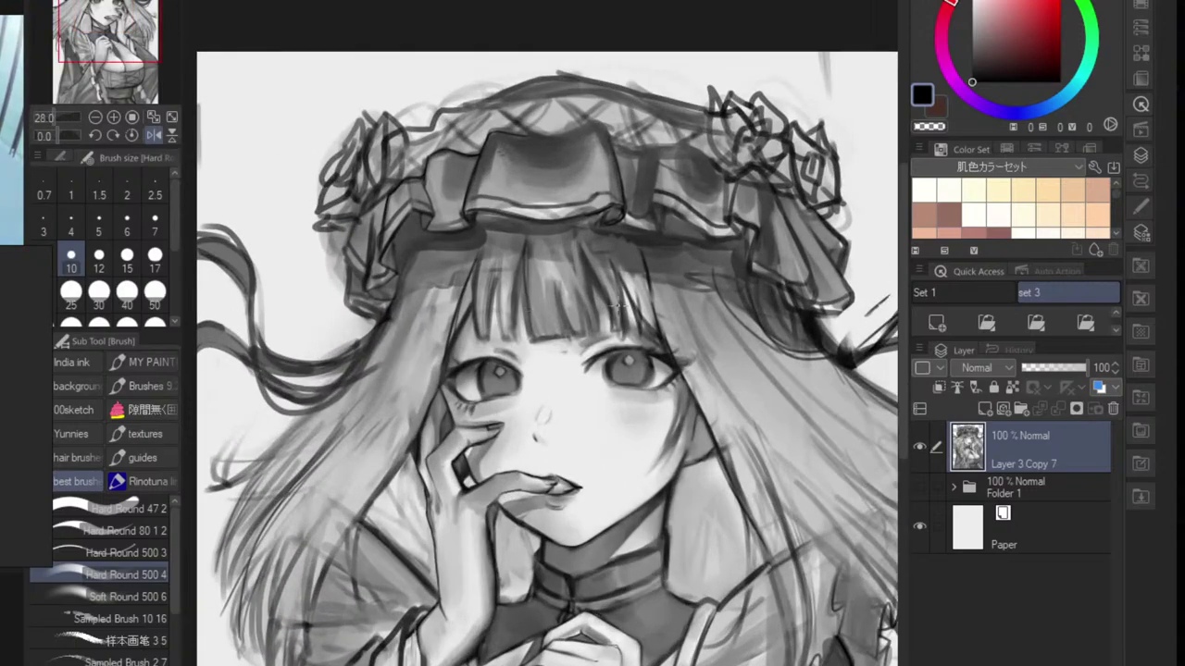
pyautogui.scroll(3, 491, 314)
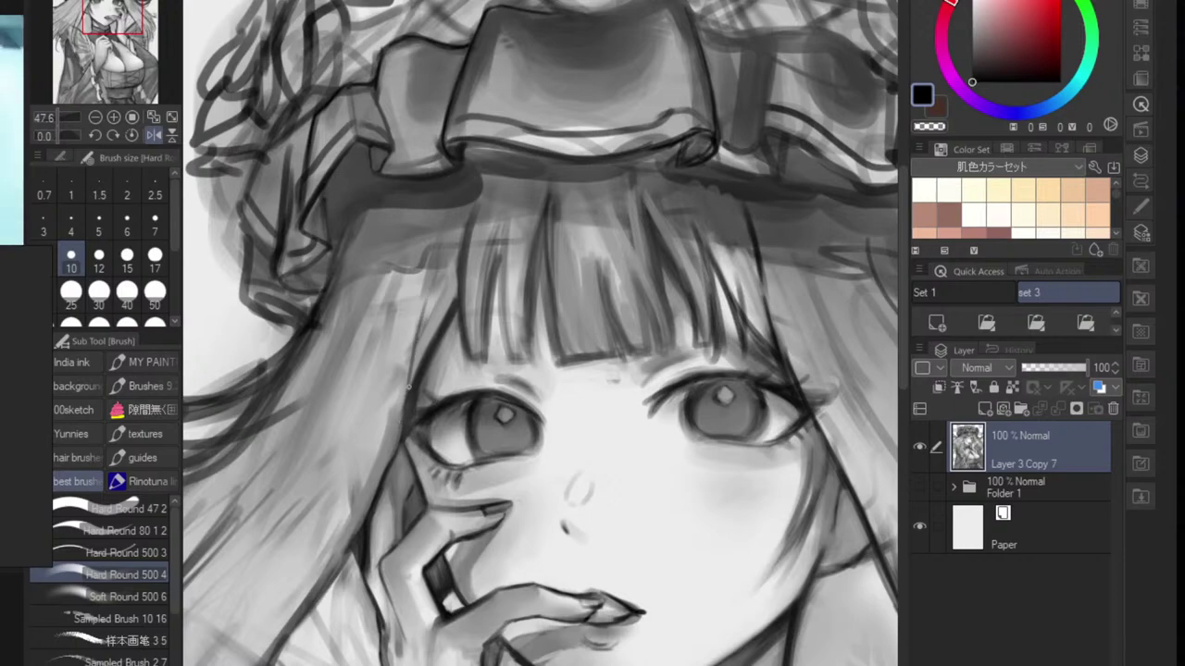
pyautogui.moveTo(438, 247); pyautogui.dragTo(412, 407)
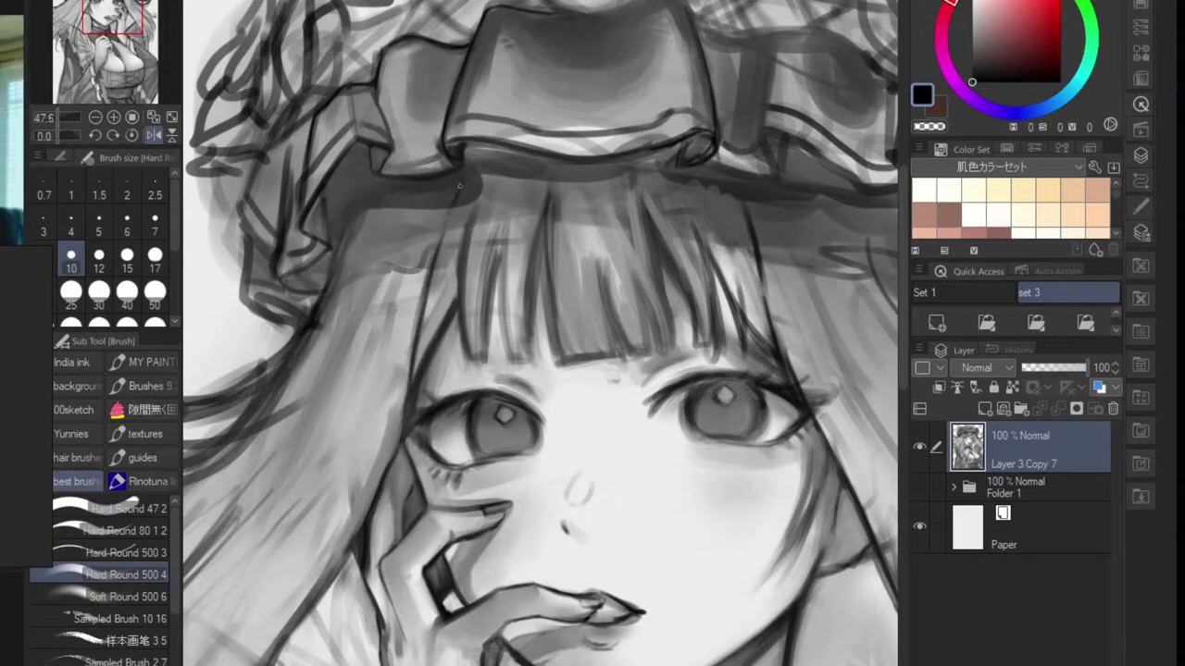
# - Paint a dark hair strand in the loose hair at the lower left
pyautogui.scroll(-4, 470, 191)
pyautogui.moveTo(424, 289); pyautogui.dragTo(477, 218)
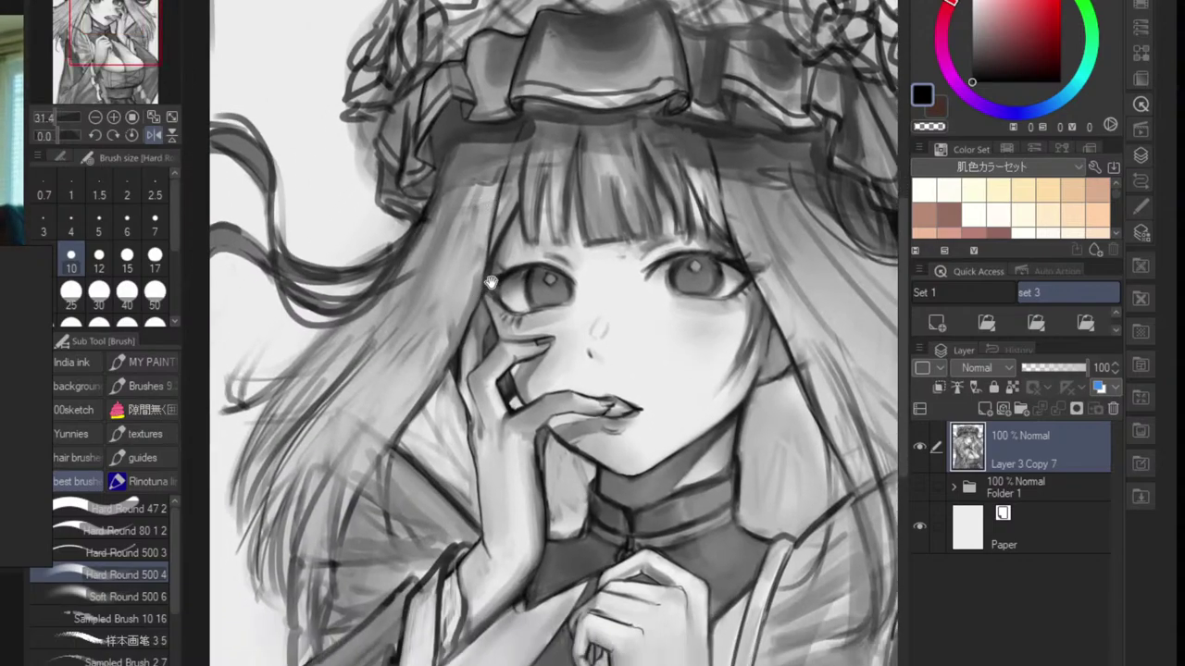
pyautogui.scroll(2, 492, 257)
pyautogui.scroll(1, 424, 418)
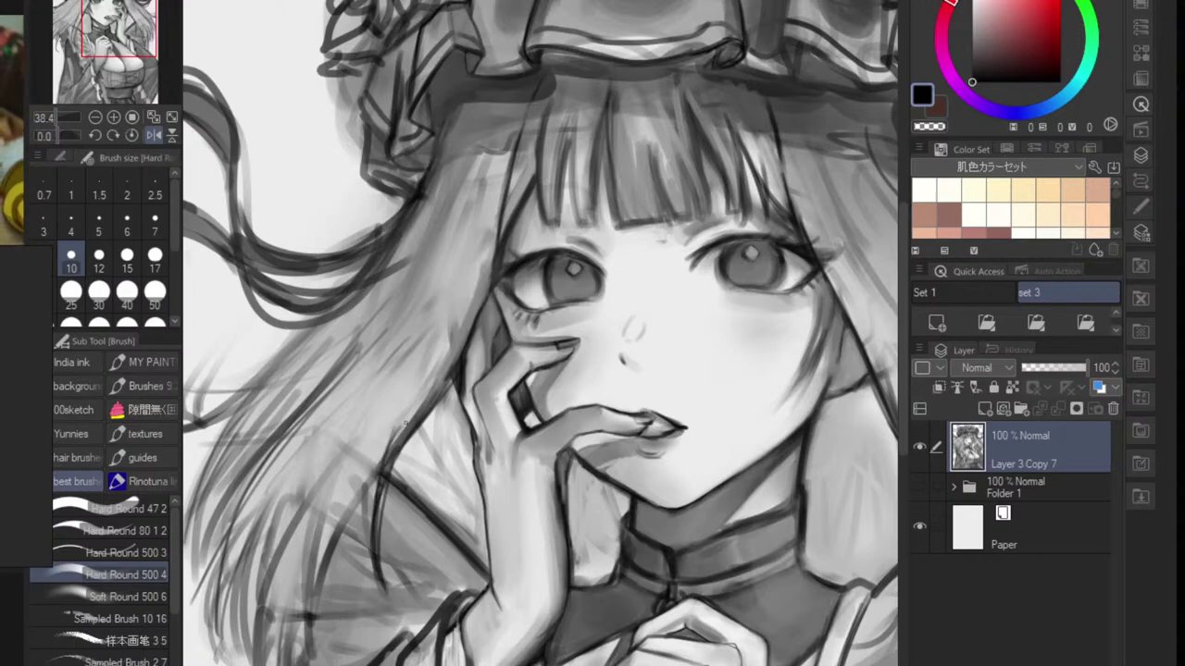
pyautogui.moveTo(384, 451); pyautogui.dragTo(311, 614)
pyautogui.scroll(-4, 391, 530)
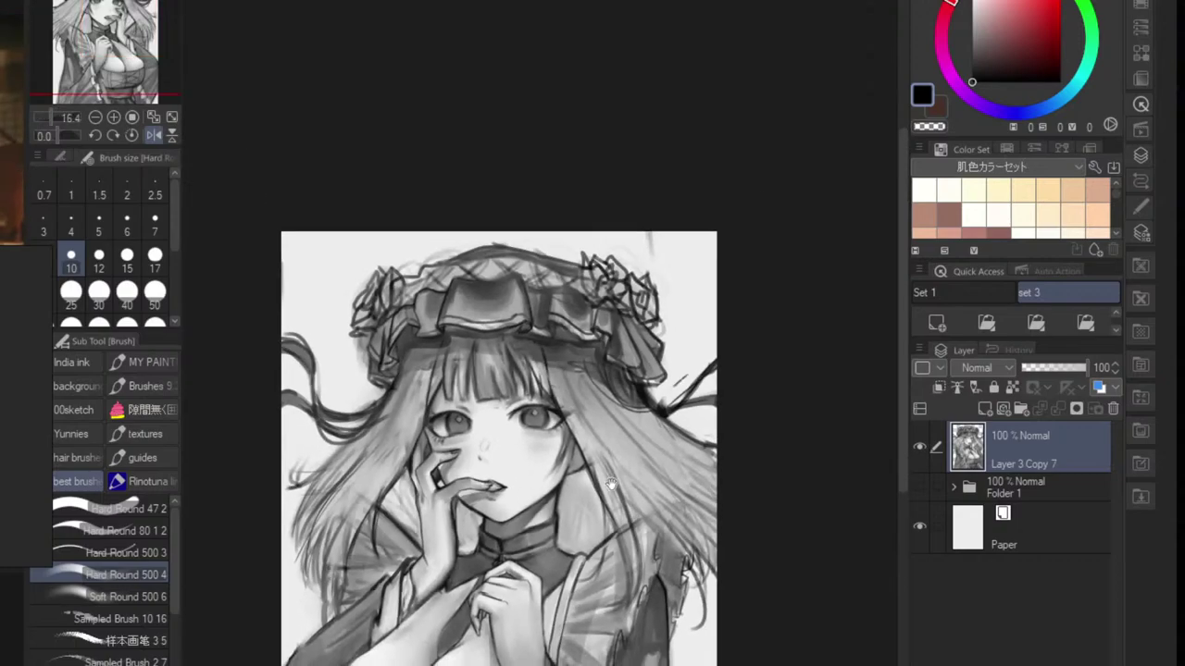
# - Paint darker hair strands right of the eye, running down-right
pyautogui.scroll(2, 608, 470)
pyautogui.moveTo(617, 473); pyautogui.dragTo(584, 452)
pyautogui.keyDown('ctrl'); pyautogui.click(555, 445); pyautogui.keyUp('ctrl')
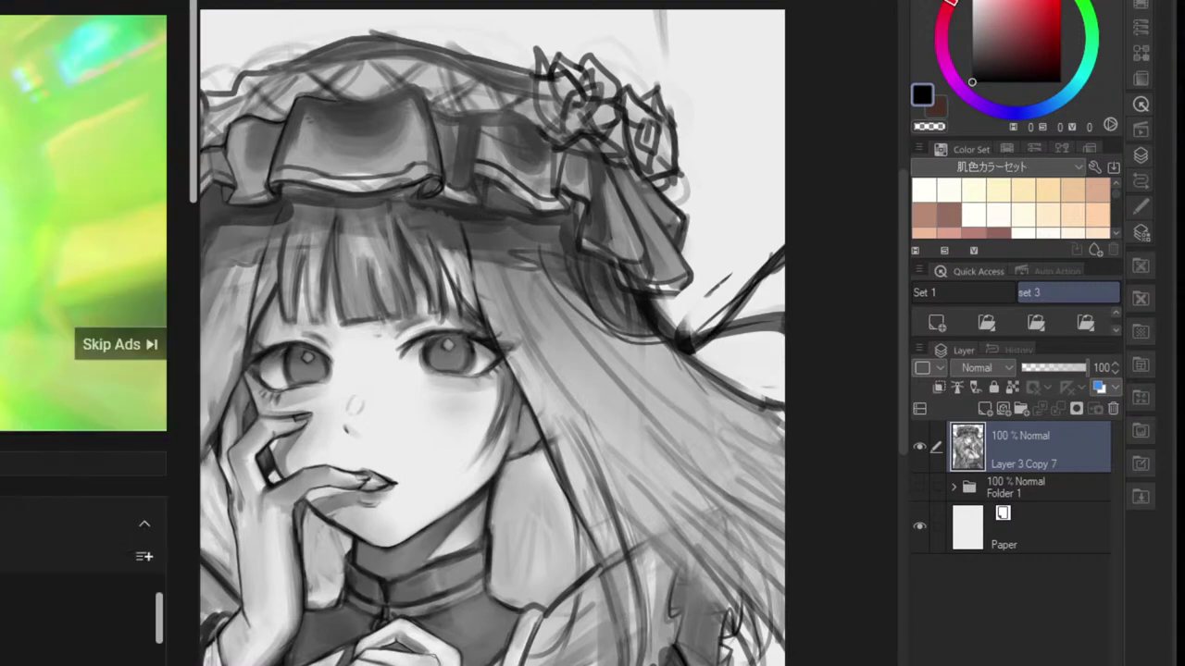
pyautogui.click(111, 344)
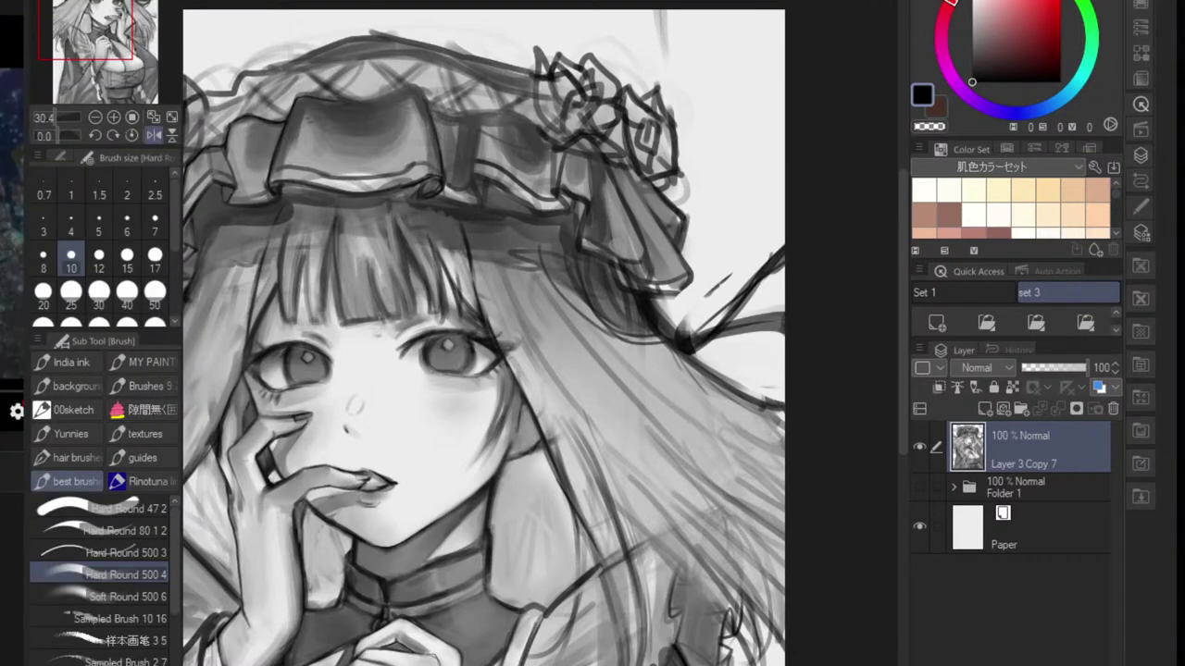
pyautogui.scroll(3, 658, 342)
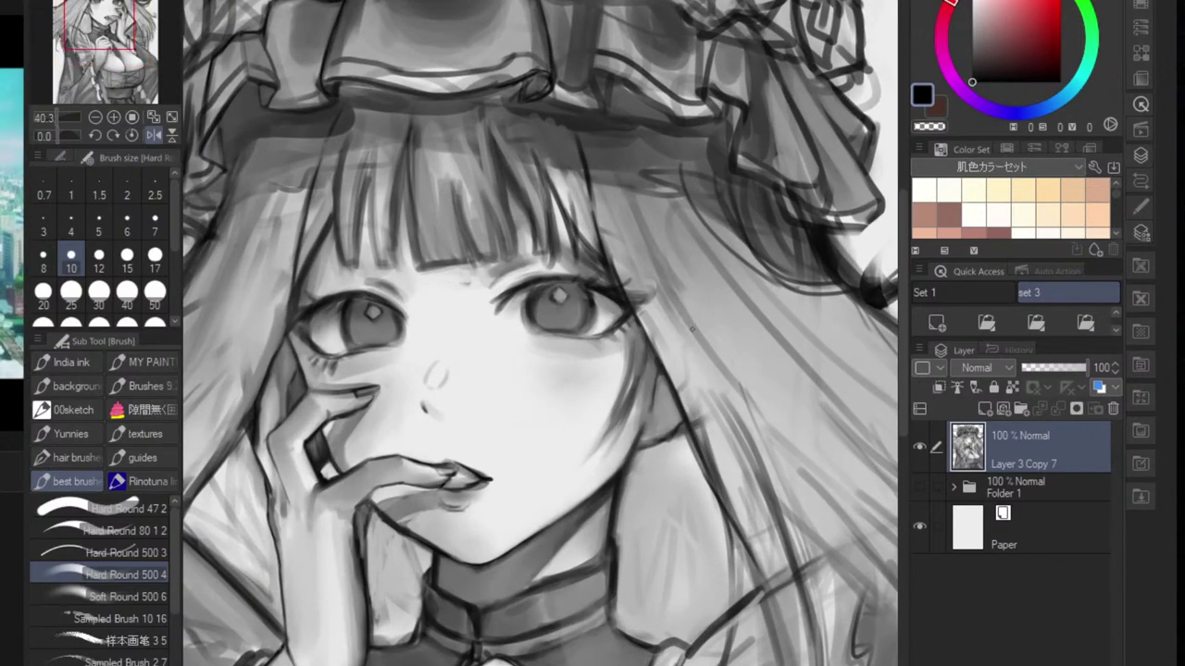
pyautogui.moveTo(653, 235); pyautogui.dragTo(753, 457)
pyautogui.hotkey('ctrl', 'z')
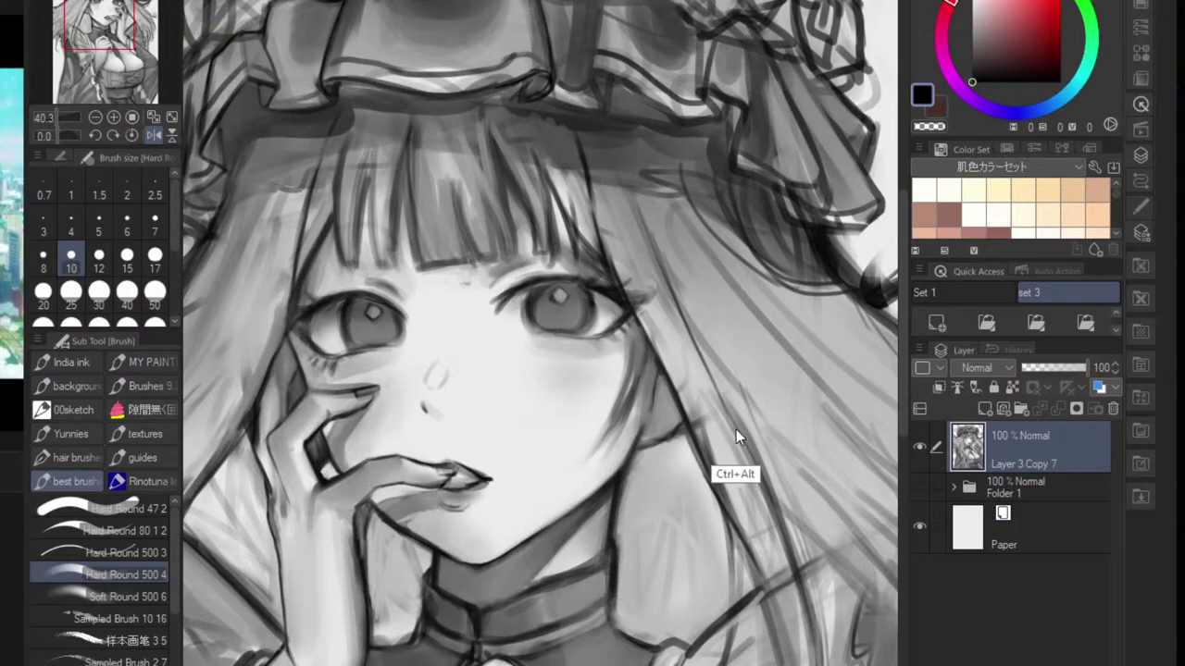
pyautogui.moveTo(731, 409); pyautogui.dragTo(784, 530)
pyautogui.moveTo(730, 410); pyautogui.dragTo(796, 559)
pyautogui.moveTo(748, 450); pyautogui.dragTo(803, 591)
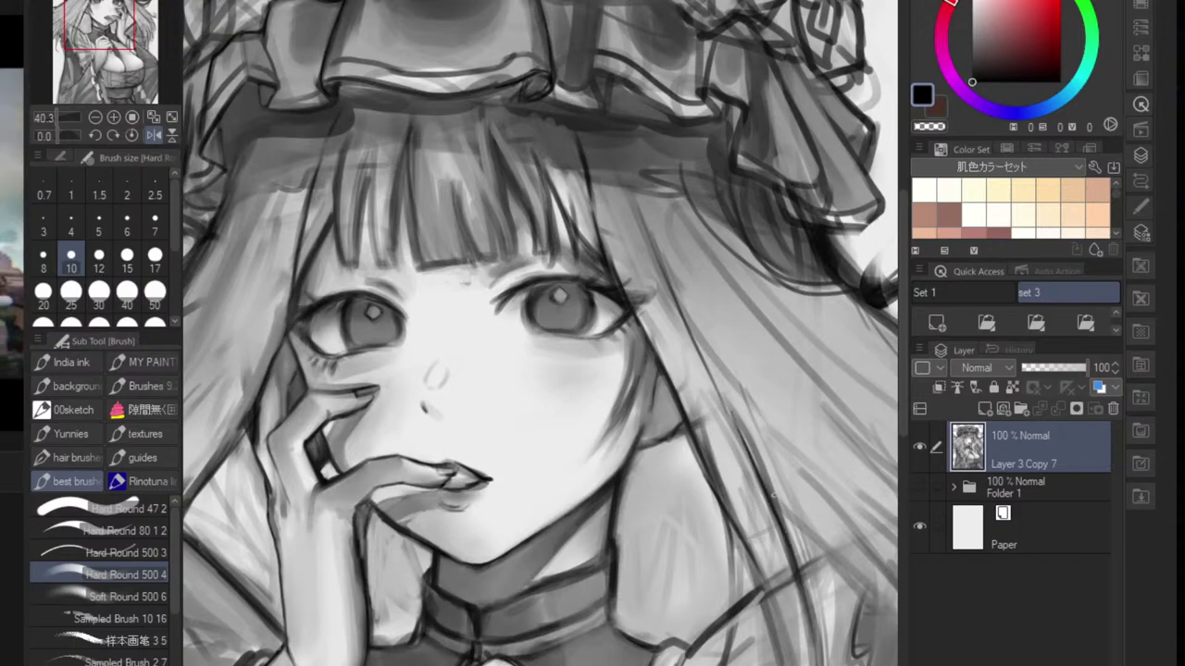
pyautogui.scroll(-5, 802, 555)
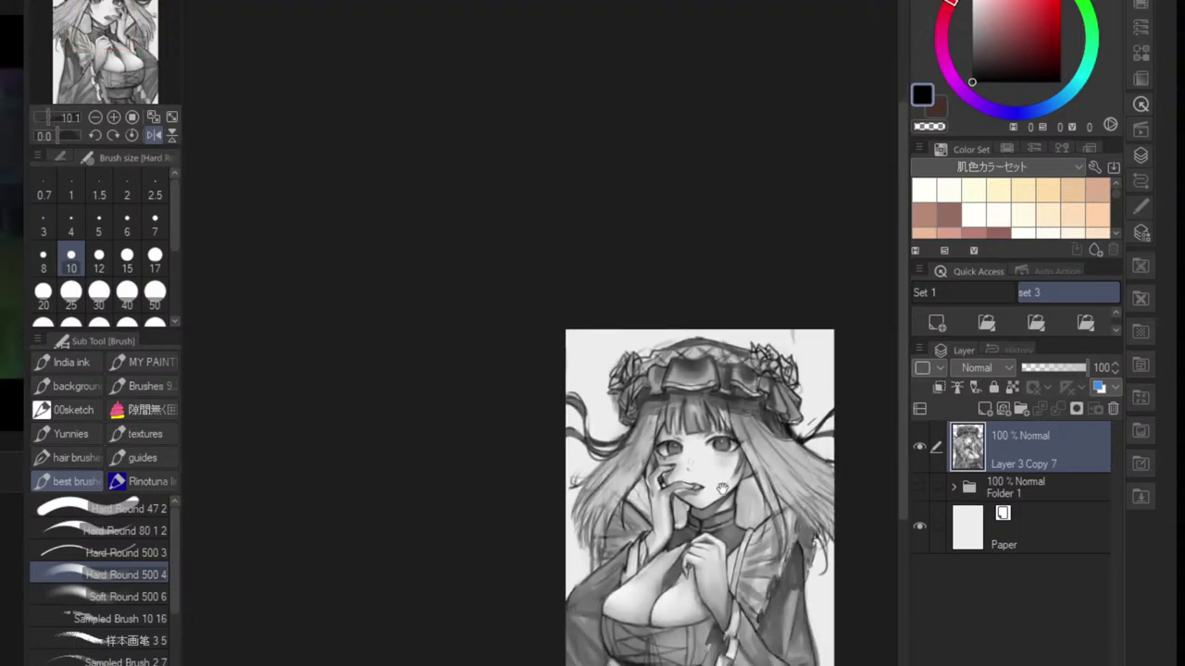
pyautogui.scroll(4, 615, 478)
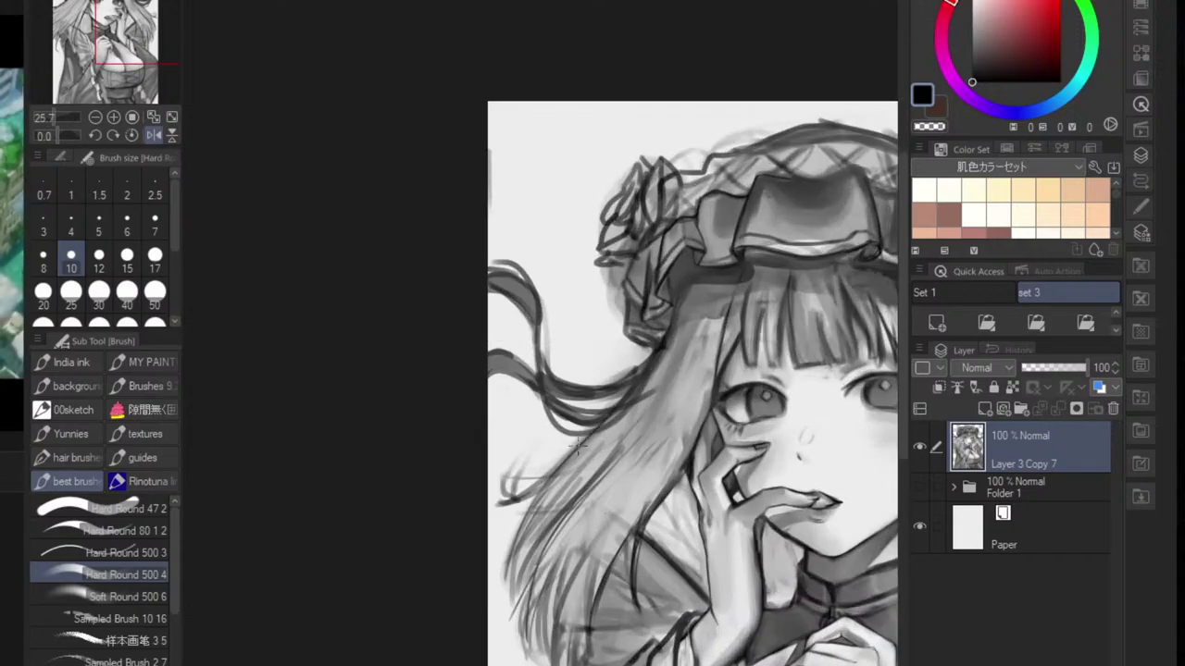
# - Add a short dark stroke at a hair tip and flip the canvas to check proportions
pyautogui.moveTo(513, 501); pyautogui.dragTo(553, 490)
pyautogui.scroll(-4, 600, 500)
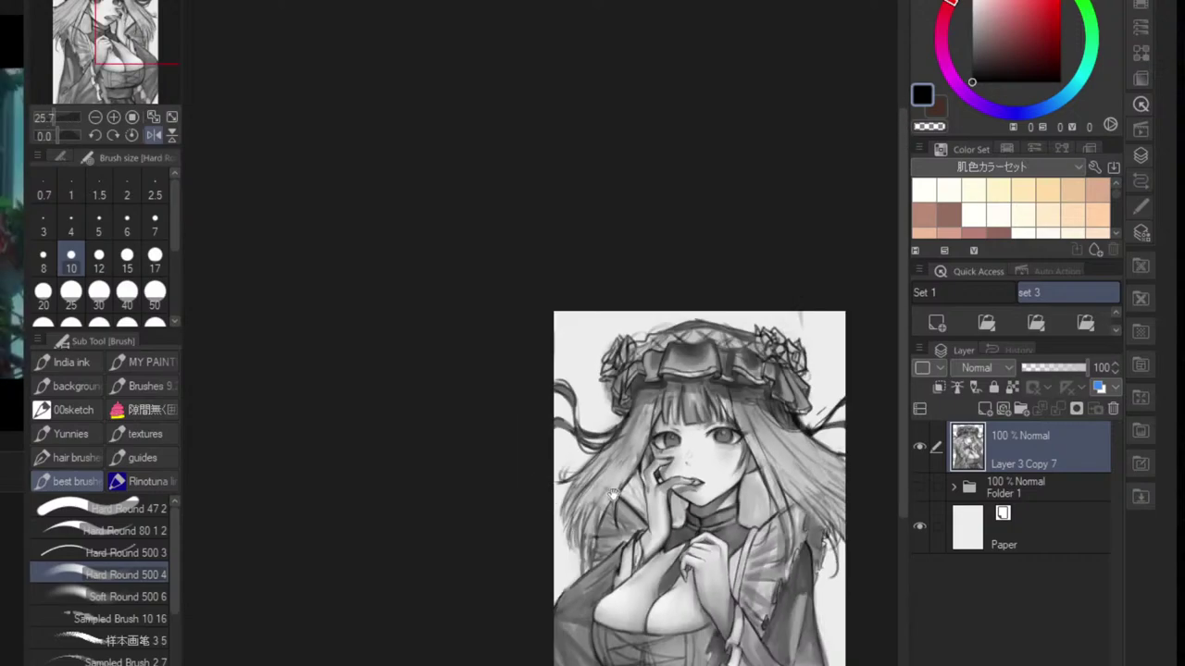
pyautogui.moveTo(691, 486); pyautogui.dragTo(553, 462)
pyautogui.scroll(3, 570, 445)
pyautogui.moveTo(630, 454); pyautogui.dragTo(627, 408)
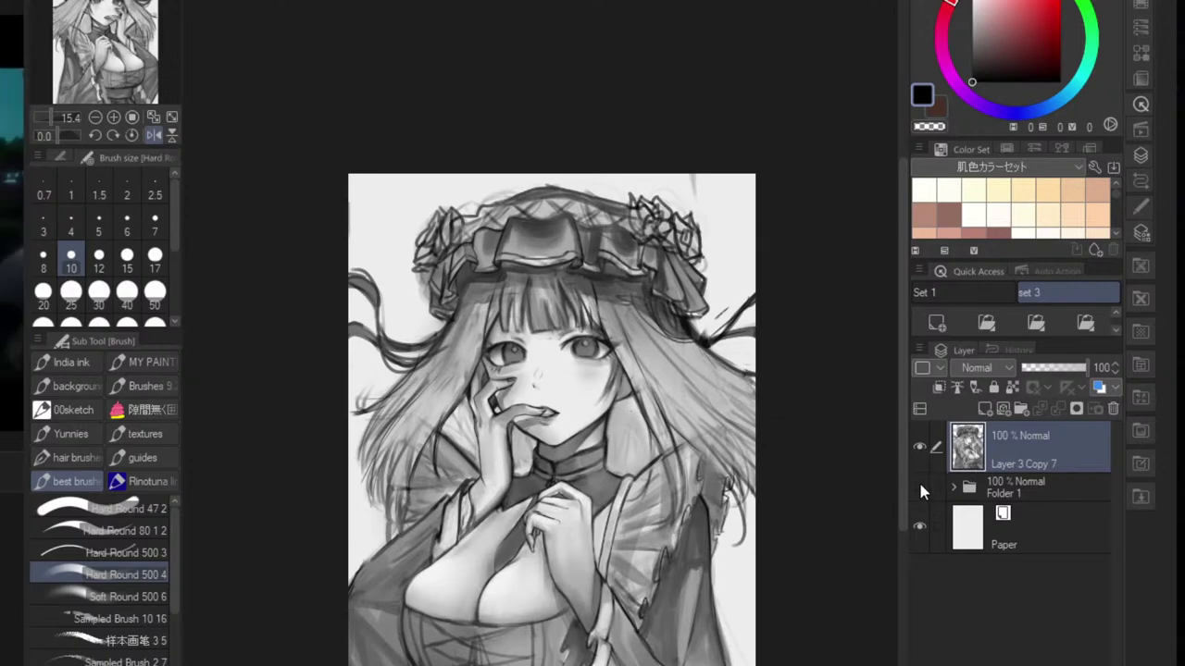
pyautogui.click(151, 136)
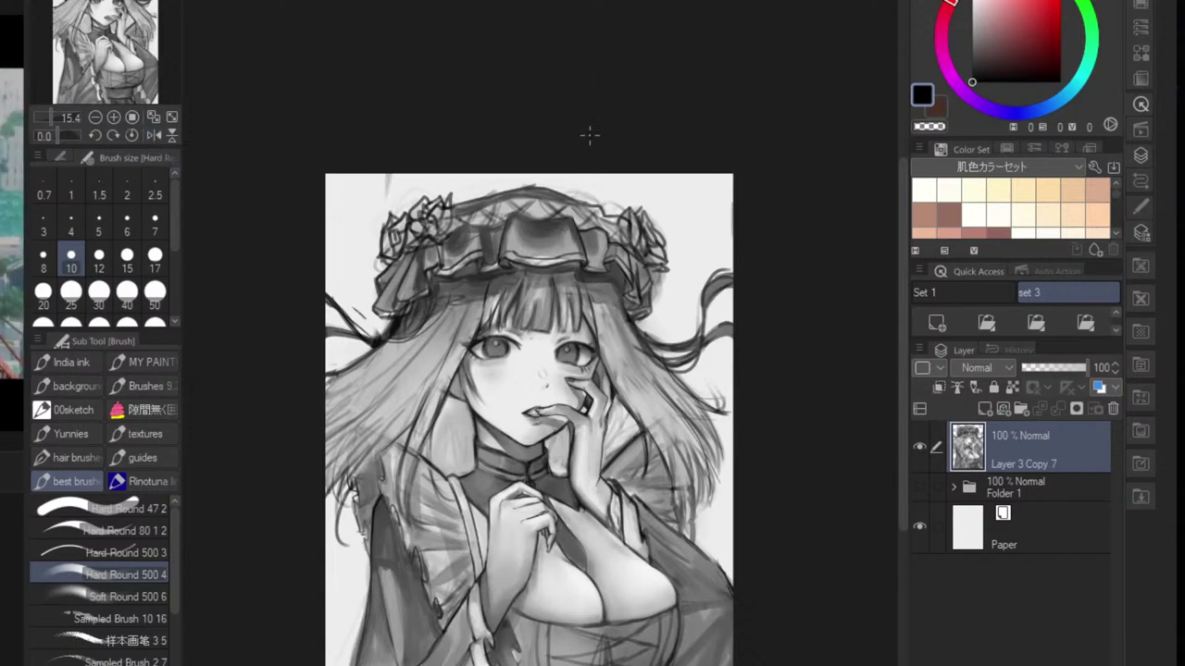
pyautogui.moveTo(568, 356); pyautogui.dragTo(605, 390)
pyautogui.moveTo(602, 413); pyautogui.dragTo(624, 398)
pyautogui.moveTo(602, 509); pyautogui.dragTo(631, 494)
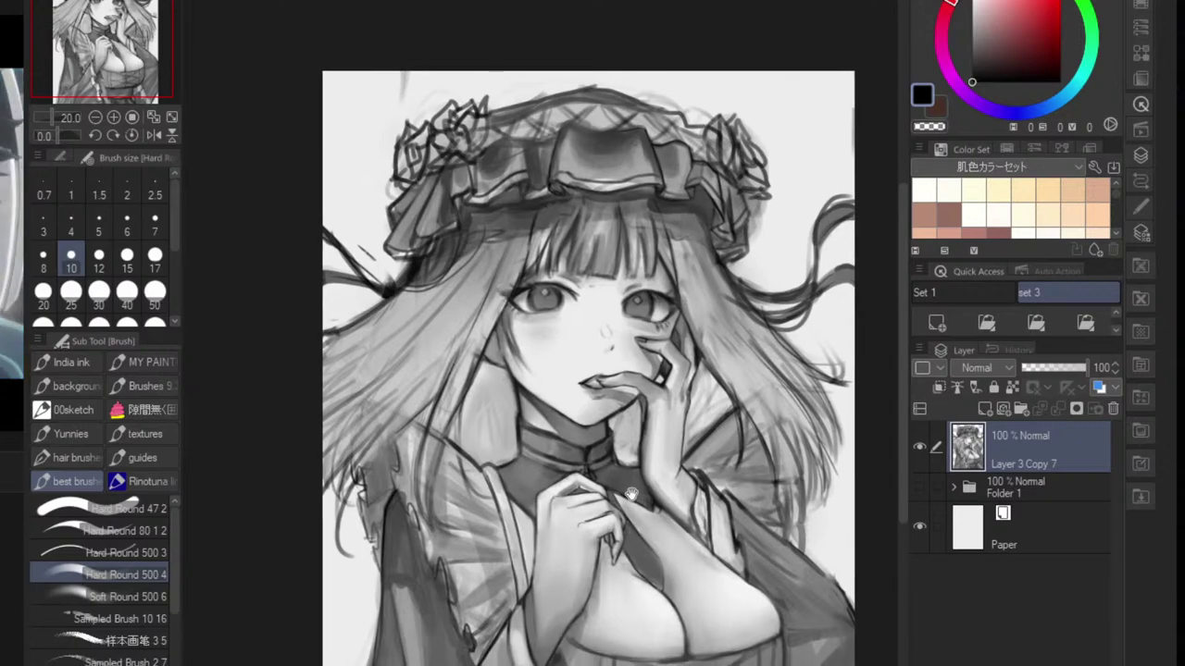
# - Eyedrop light grey and paint over the bonnet's left flowers with a much larger brush
pyautogui.keyDown('ctrl'); pyautogui.click(455, 166); pyautogui.keyUp('ctrl')
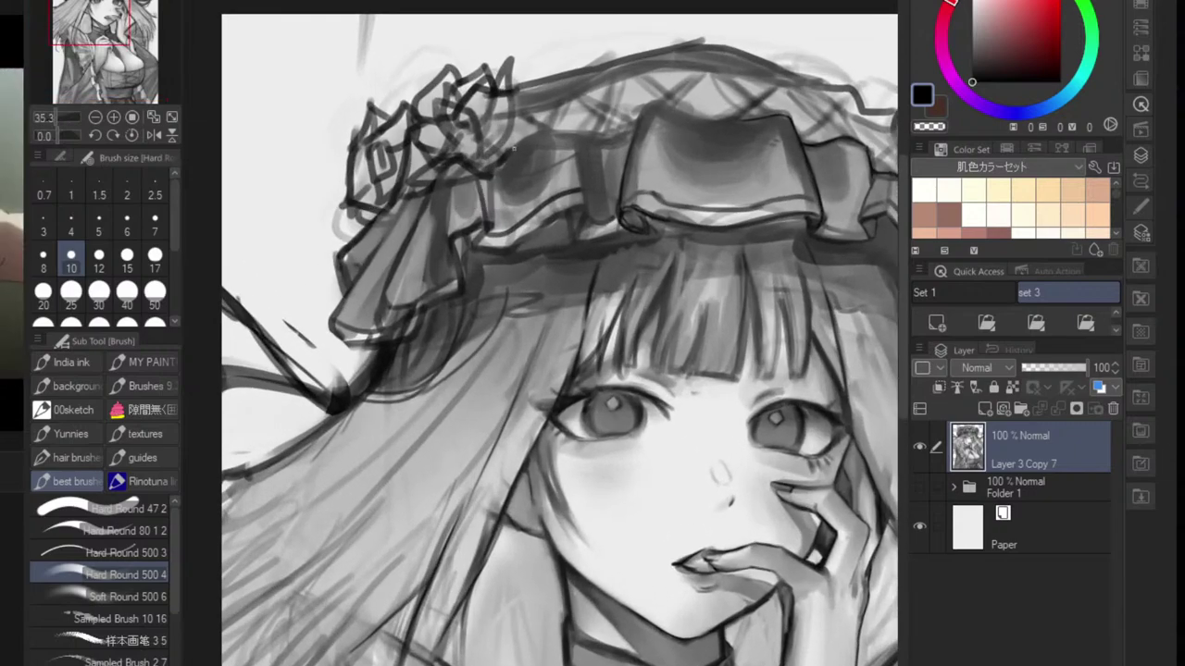
pyautogui.keyDown('alt'); pyautogui.click(485, 116); pyautogui.keyUp('alt')
pyautogui.press(']')
pyautogui.press(']')
pyautogui.press(']')
pyautogui.press(']')
pyautogui.press(']')
pyautogui.press(']')
pyautogui.press(']')
pyautogui.press(']')
pyautogui.press(']')
pyautogui.press(']')
pyautogui.press(']')
pyautogui.press(']')
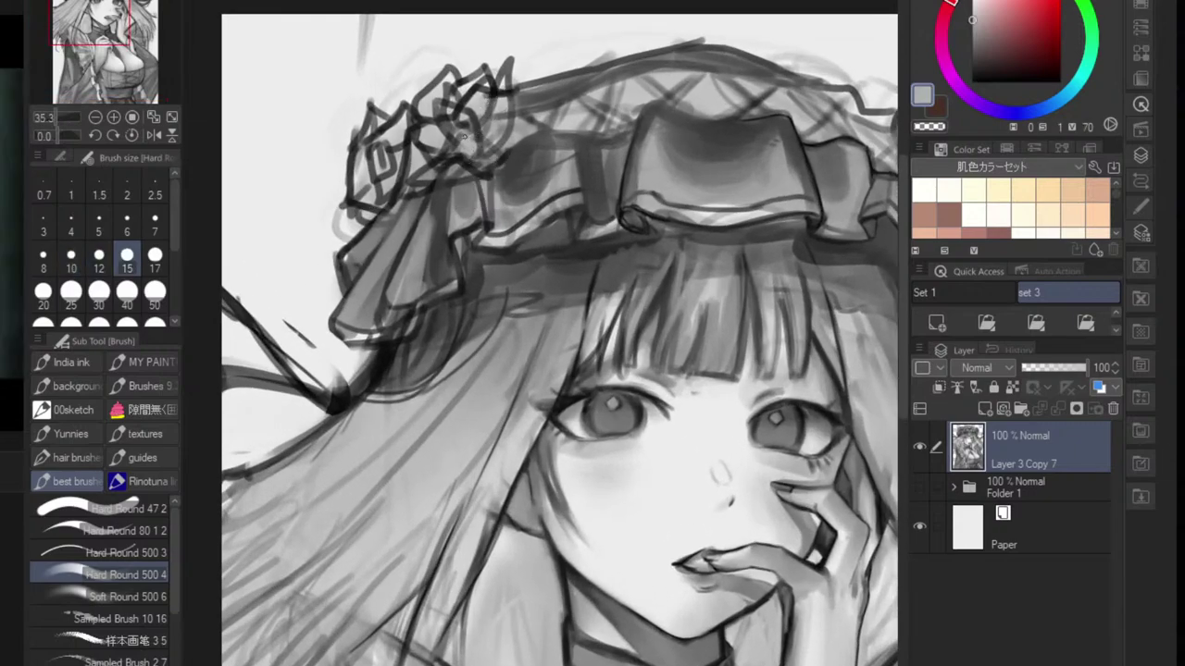
pyautogui.moveTo(438, 143)
pyautogui.mouseDown()
pyautogui.moveTo(424, 158)
pyautogui.moveTo(463, 113)
pyautogui.moveTo(374, 158)
pyautogui.moveTo(415, 174)
pyautogui.mouseUp()
# - Lighten the left flower further and the lines of the right-hand flower in light grey
pyautogui.moveTo(477, 103); pyautogui.dragTo(424, 156)
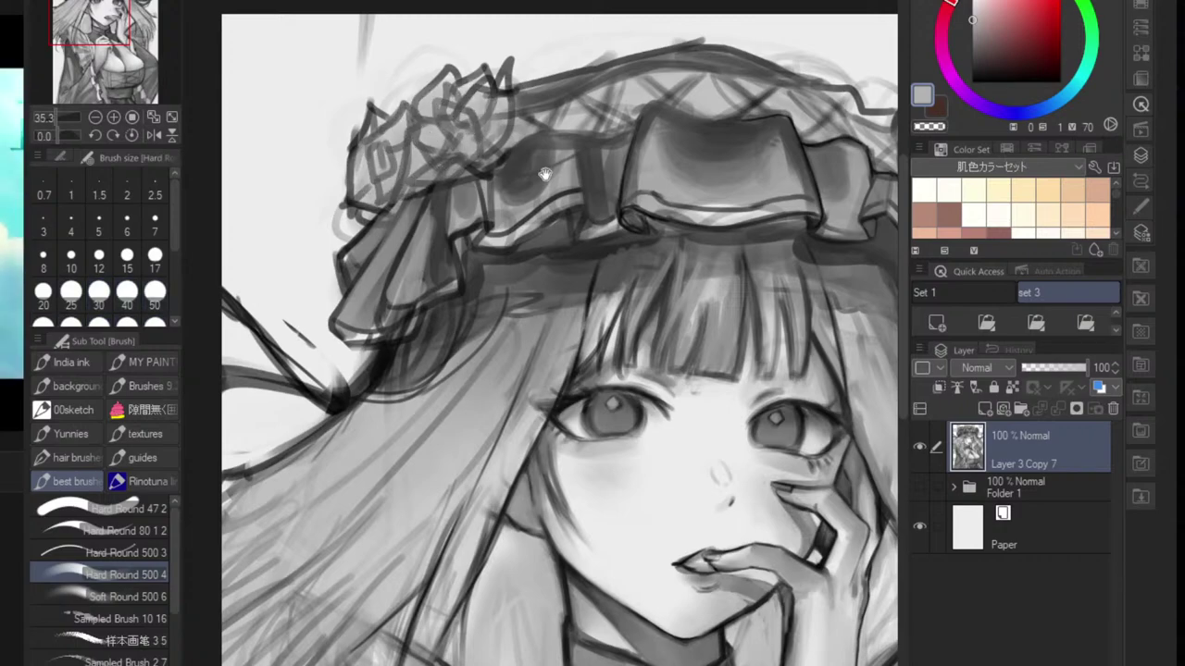
pyautogui.moveTo(545, 175); pyautogui.dragTo(421, 183)
pyautogui.moveTo(809, 143); pyautogui.dragTo(856, 190)
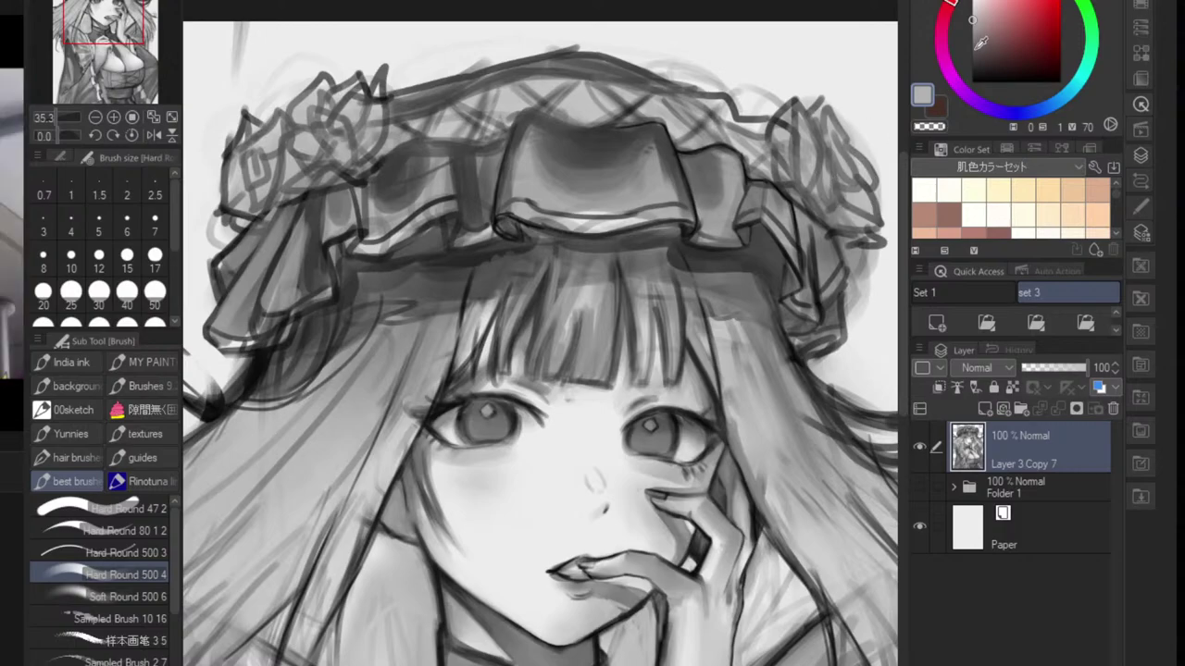
# - Fill both roses on the bonnet with near-black strokes
pyautogui.click(972, 81)
pyautogui.moveTo(805, 92); pyautogui.dragTo(819, 166)
pyautogui.moveTo(796, 121); pyautogui.dragTo(851, 212)
pyautogui.moveTo(833, 129)
pyautogui.mouseDown()
pyautogui.moveTo(855, 229)
pyautogui.moveTo(812, 163)
pyautogui.moveTo(819, 134)
pyautogui.moveTo(855, 191)
pyautogui.moveTo(833, 218)
pyautogui.mouseUp()
pyautogui.moveTo(264, 139)
pyautogui.mouseDown()
pyautogui.moveTo(251, 170)
pyautogui.moveTo(324, 139)
pyautogui.moveTo(264, 178)
pyautogui.mouseUp()
pyautogui.moveTo(503, 186)
pyautogui.mouseDown()
pyautogui.moveTo(560, 186)
pyautogui.moveTo(538, 220)
pyautogui.moveTo(698, 215)
pyautogui.mouseUp()
# - Brush light grey beside the left rose, then sample near-black and shrink the brush to 12
pyautogui.keyDown('alt'); pyautogui.click(731, 162); pyautogui.keyUp('alt')
pyautogui.moveTo(423, 172)
pyautogui.mouseDown()
pyautogui.moveTo(412, 182)
pyautogui.moveTo(575, 160)
pyautogui.moveTo(683, 191)
pyautogui.moveTo(524, 158)
pyautogui.moveTo(698, 185)
pyautogui.mouseUp()
pyautogui.keyDown('alt'); pyautogui.click(523, 195); pyautogui.keyUp('alt')
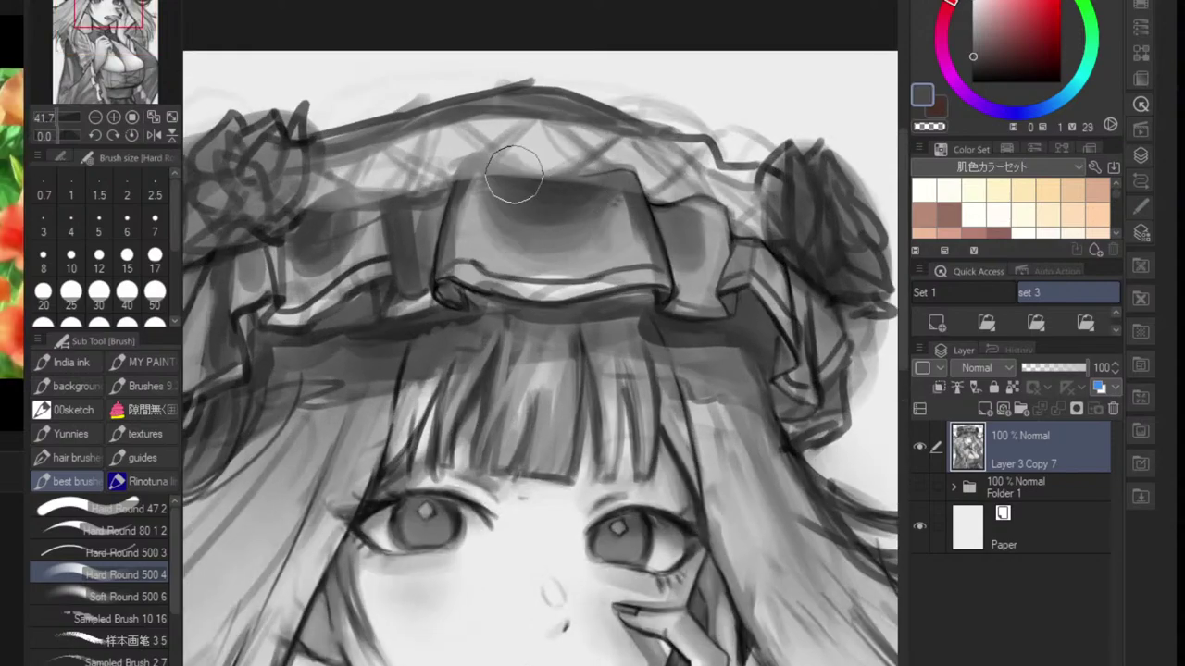
pyautogui.press('[')
pyautogui.press('[')
pyautogui.press('[')
pyautogui.press('[')
pyautogui.press('[')
pyautogui.press('[')
pyautogui.press('[')
pyautogui.press('[')
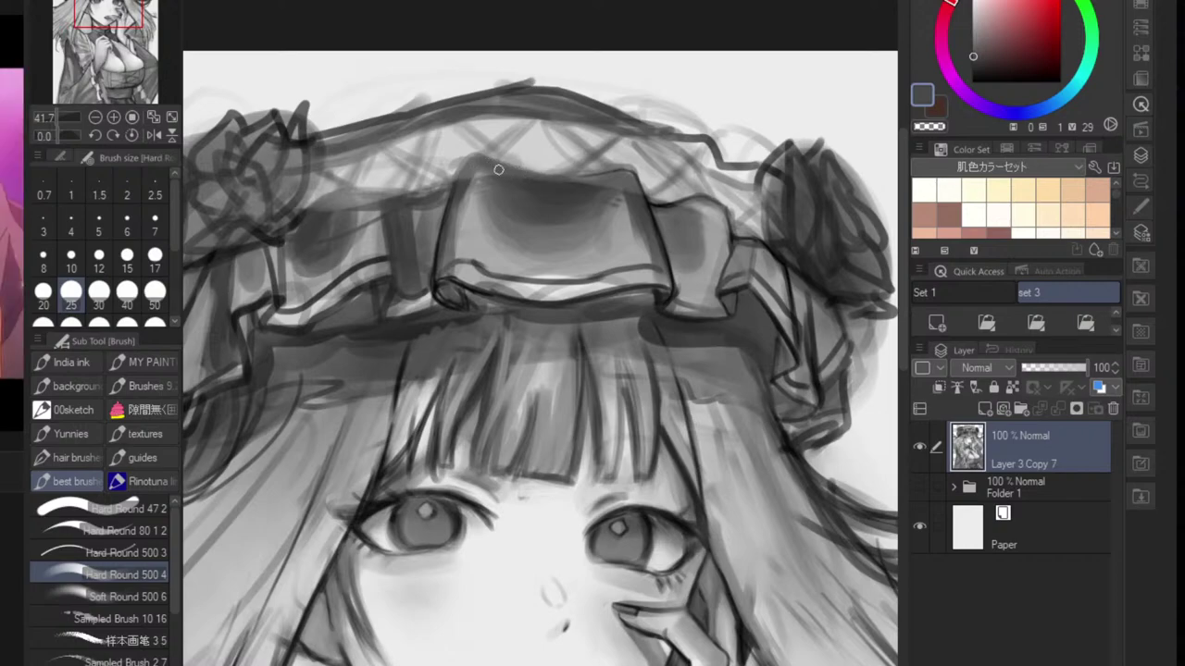
pyautogui.keyDown('alt'); pyautogui.click(651, 203); pyautogui.keyUp('alt')
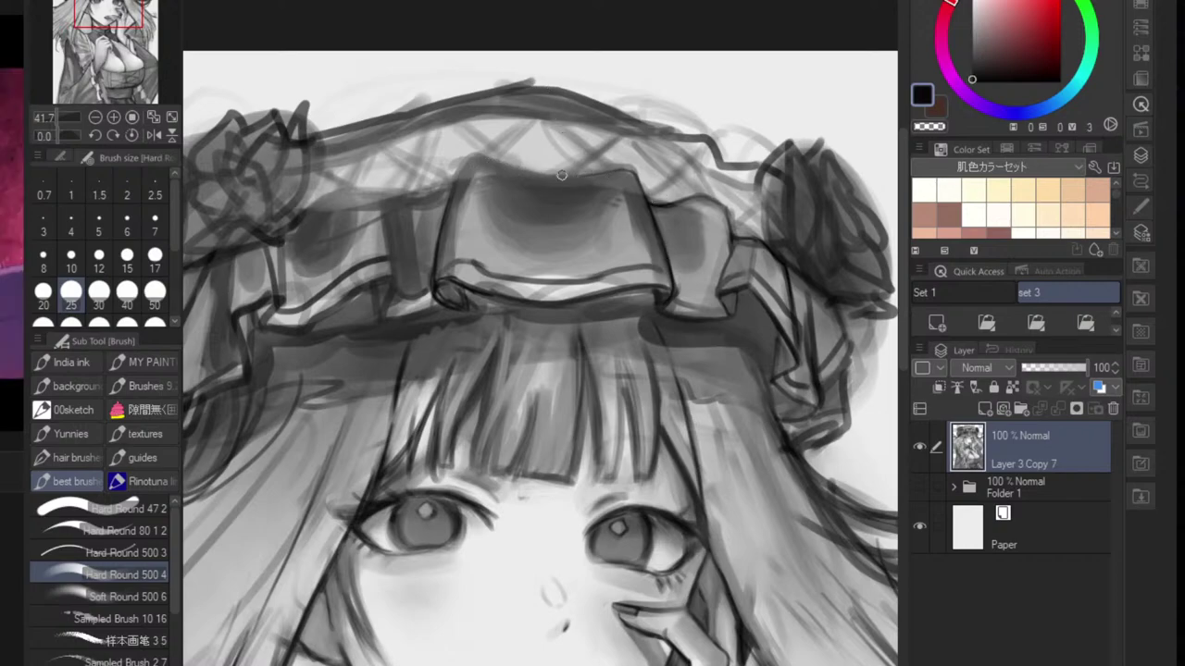
pyautogui.scroll(1, 561, 174)
pyautogui.press('[')
pyautogui.press('[')
pyautogui.press('[')
pyautogui.press('[')
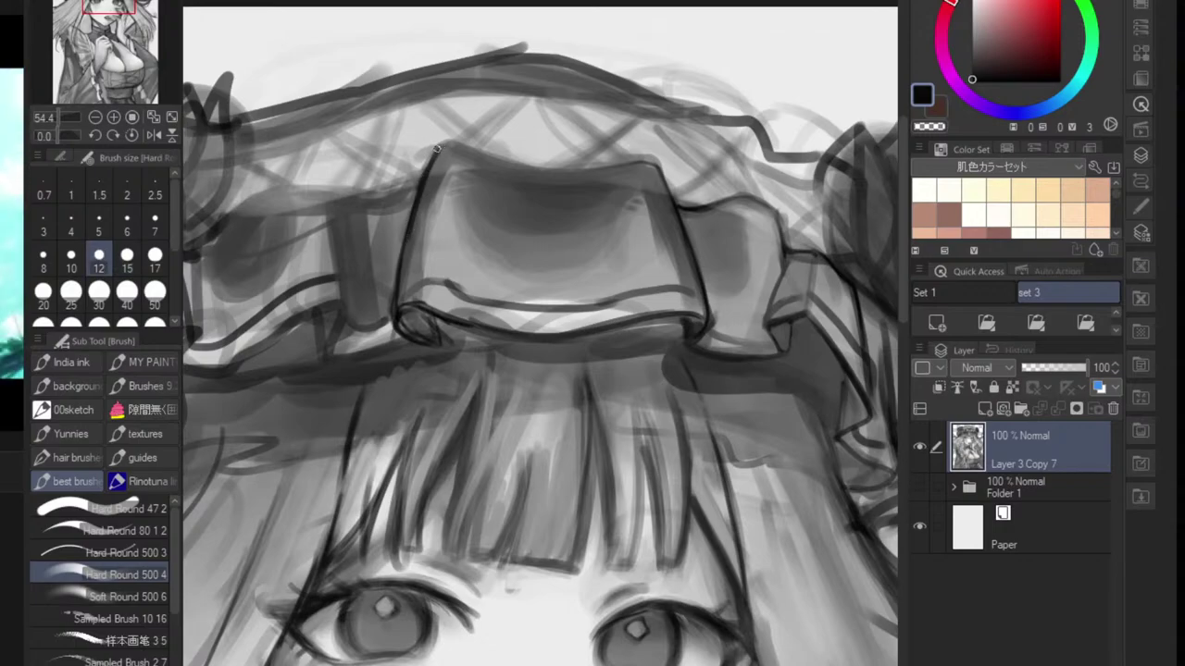
# - Extend the bow's dark stroke and, with the canvas rotated, redraw its right edge
pyautogui.moveTo(473, 153); pyautogui.dragTo(517, 165)
pyautogui.scroll(-4, 543, 183)
pyautogui.moveTo(576, 220)
pyautogui.mouseDown()
pyautogui.moveTo(502, 244)
pyautogui.moveTo(605, 277)
pyautogui.moveTo(643, 311)
pyautogui.mouseUp()
pyautogui.scroll(2, 473, 206)
pyautogui.press('r')
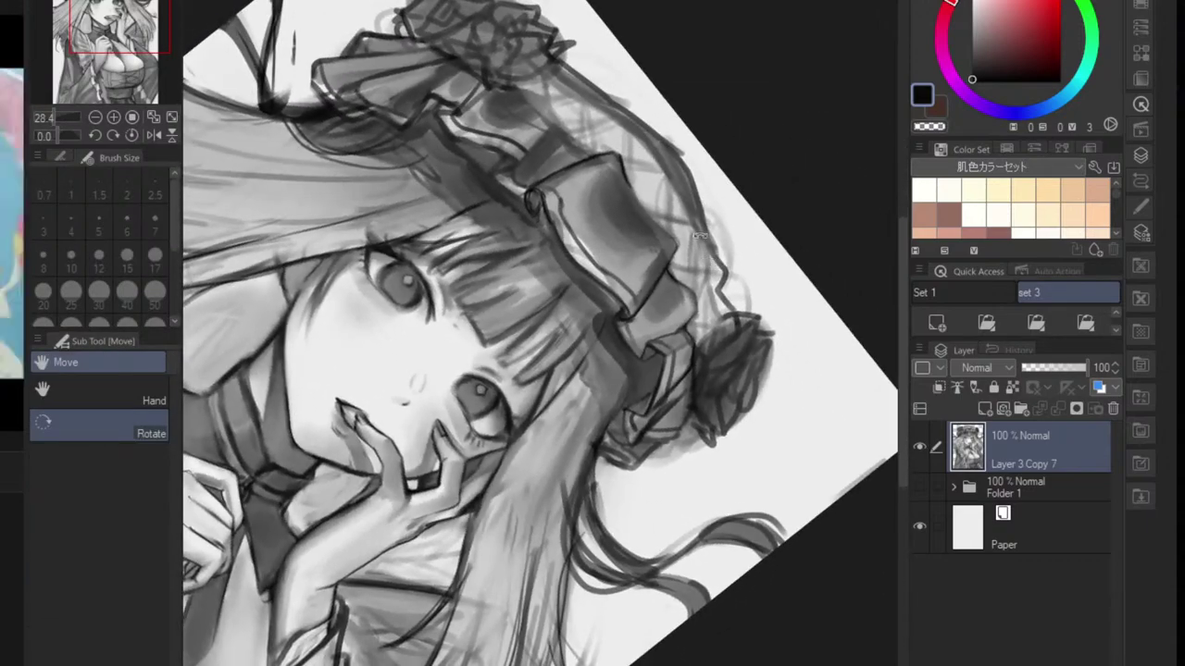
pyautogui.scroll(2, 607, 184)
pyautogui.scroll(2, 606, 186)
pyautogui.moveTo(592, 136); pyautogui.dragTo(694, 298)
pyautogui.moveTo(645, 234); pyautogui.dragTo(731, 355)
pyautogui.scroll(-3, 550, 138)
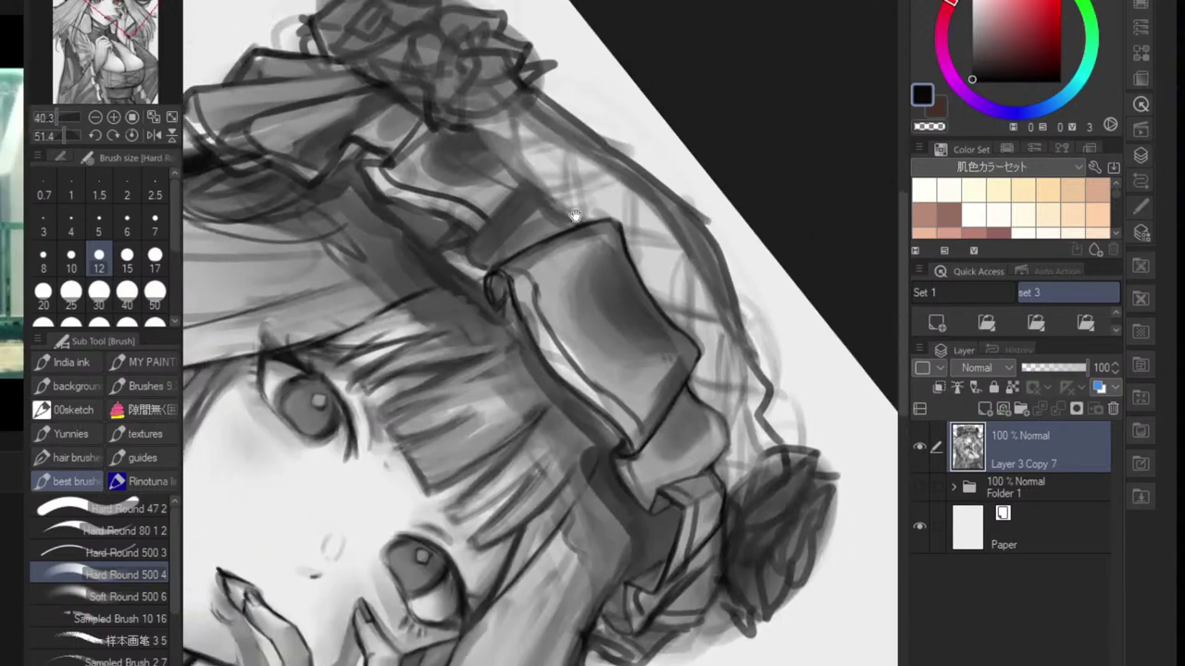
pyautogui.scroll(3, 533, 183)
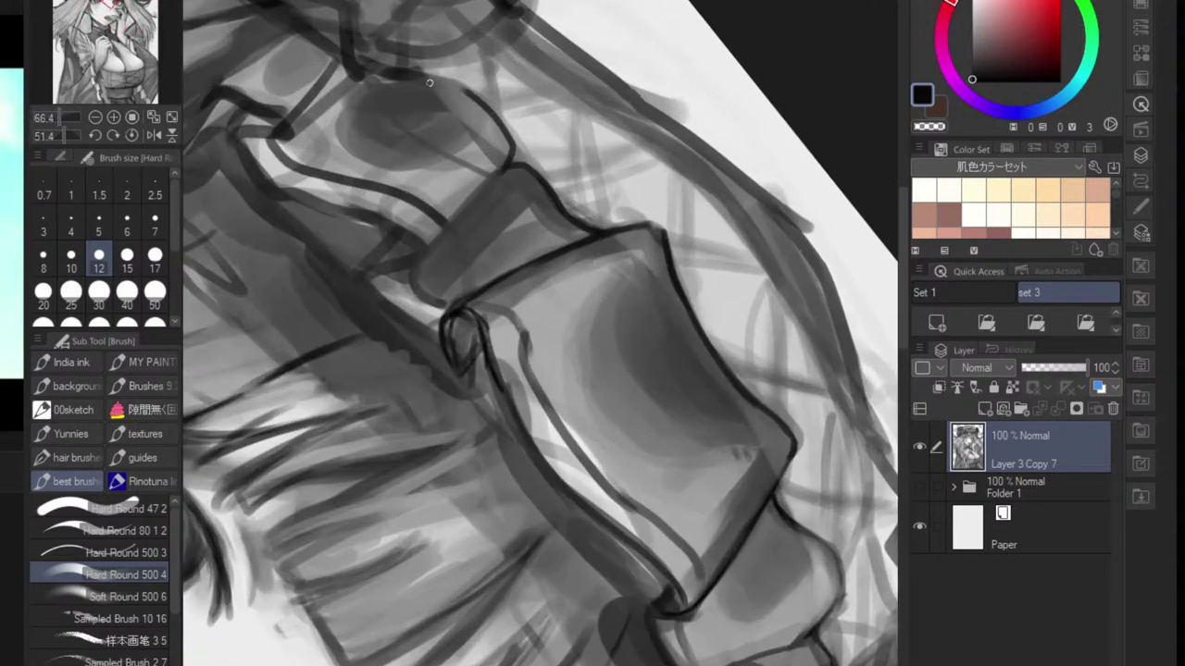
# - Undo a stray stroke, redraw the hat outline in dark lines, and reset the rotation
pyautogui.scroll(-3, 467, 93)
pyautogui.scroll(3, 586, 245)
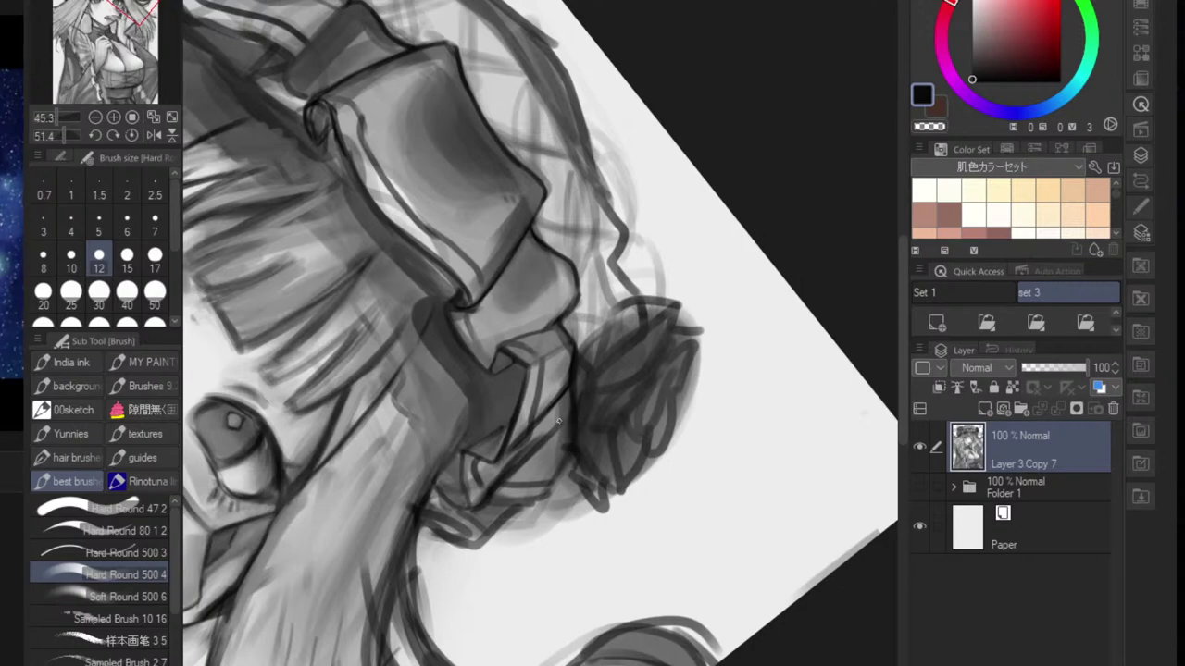
pyautogui.hotkey('ctrl', 'z')
pyautogui.moveTo(597, 224); pyautogui.dragTo(601, 263)
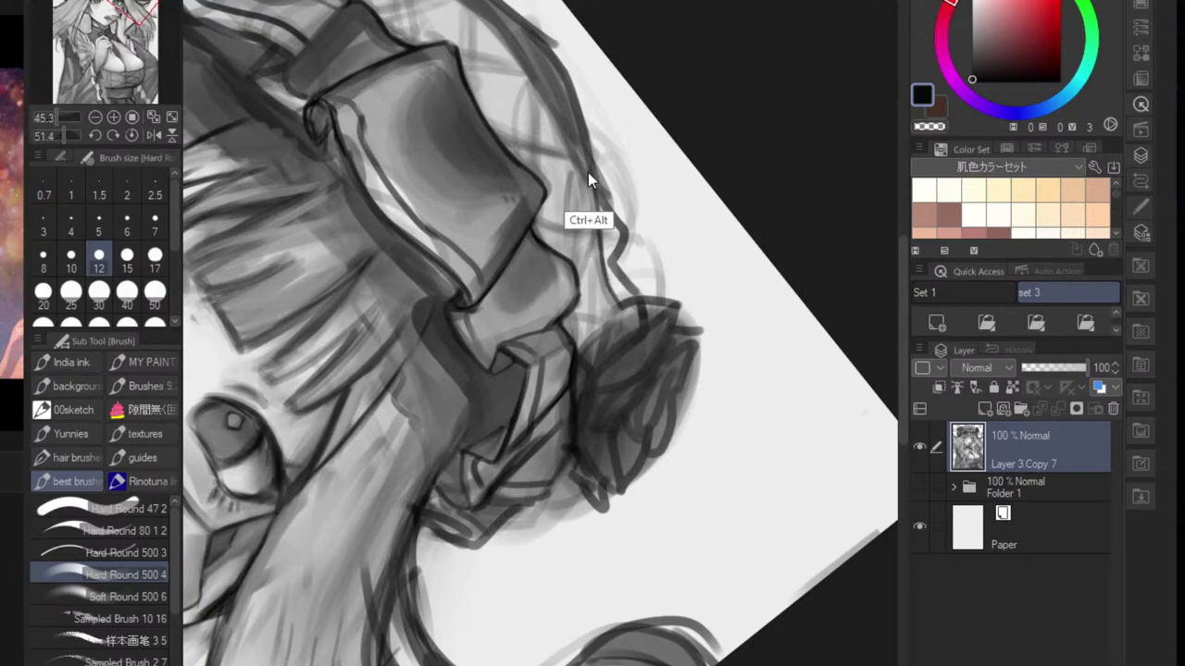
pyautogui.moveTo(597, 222)
pyautogui.mouseDown()
pyautogui.moveTo(571, 144)
pyautogui.moveTo(601, 260)
pyautogui.mouseUp()
pyautogui.moveTo(604, 252); pyautogui.dragTo(548, 298)
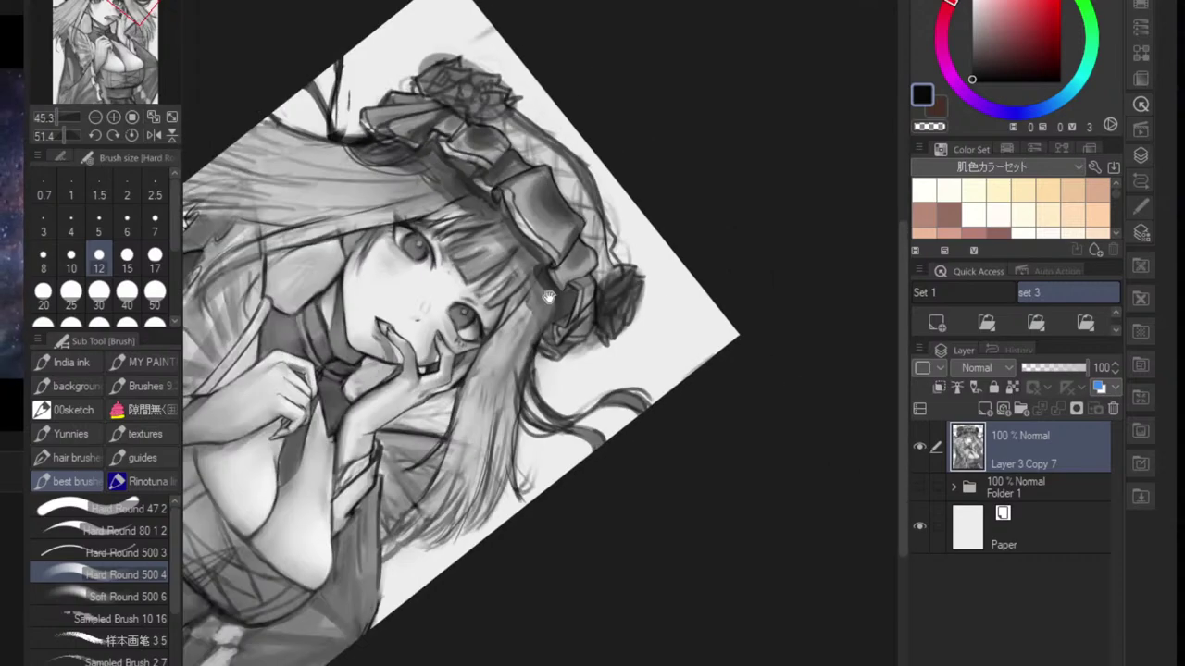
pyautogui.hotkey('ctrl', '@')
pyautogui.moveTo(245, 252); pyautogui.dragTo(352, 274)
pyautogui.moveTo(352, 274); pyautogui.dragTo(484, 274)
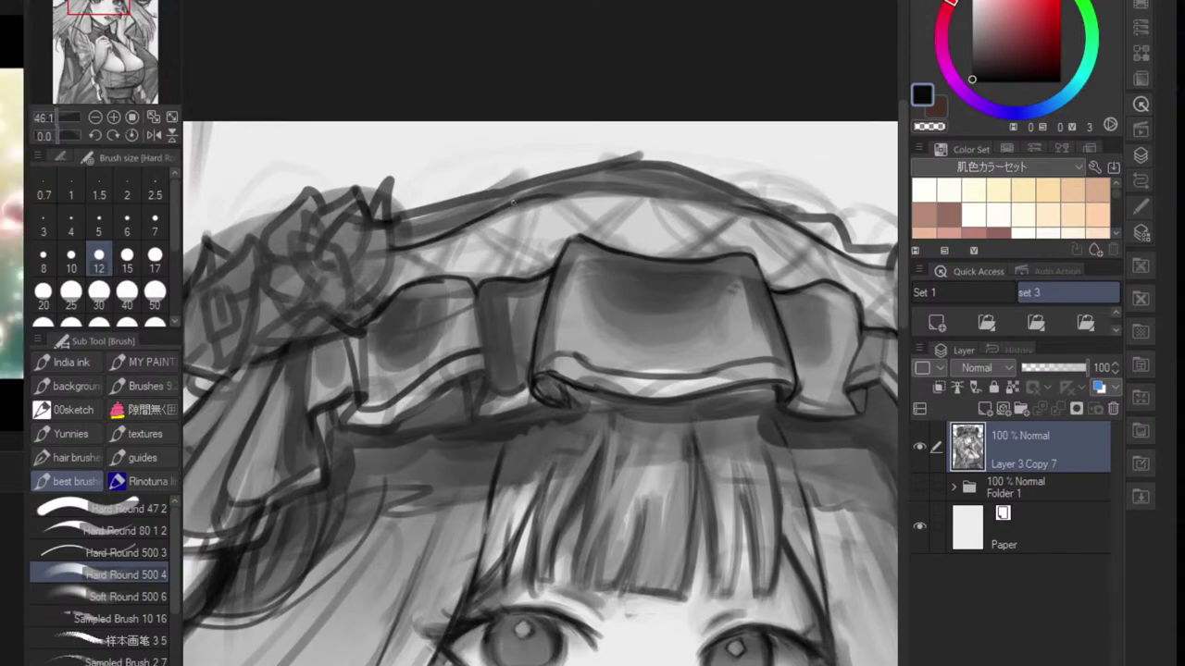
pyautogui.moveTo(540, 196); pyautogui.dragTo(721, 211)
pyautogui.scroll(-8, 740, 215)
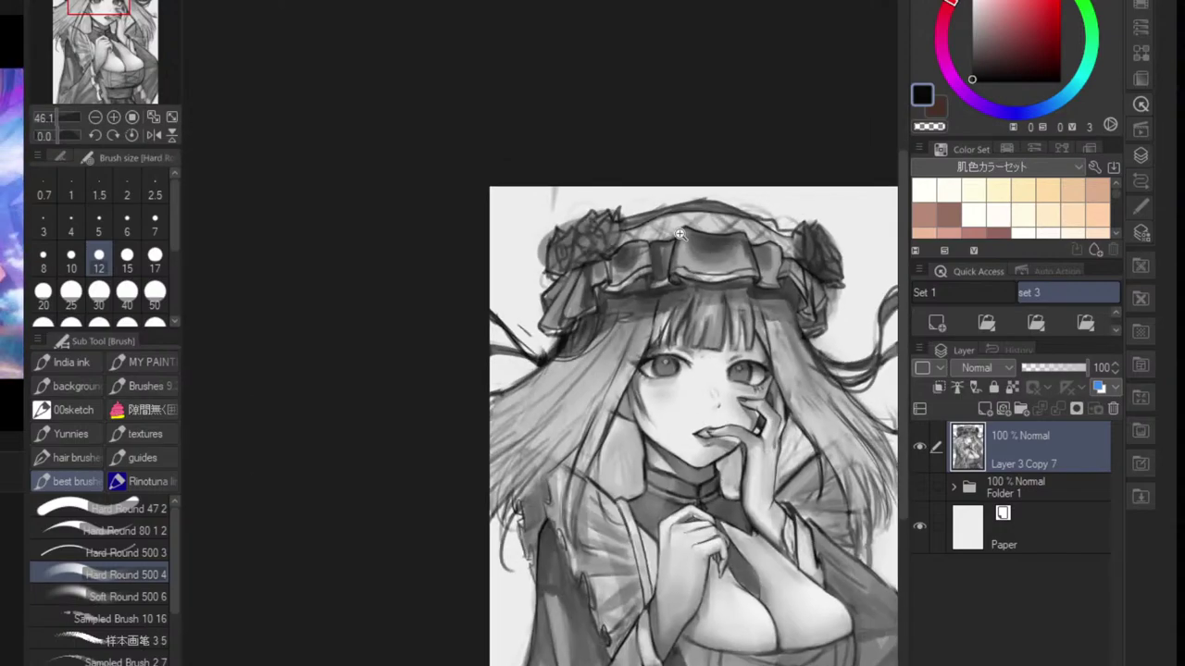
pyautogui.moveTo(632, 276); pyautogui.dragTo(562, 277)
pyautogui.scroll(8, 554, 230)
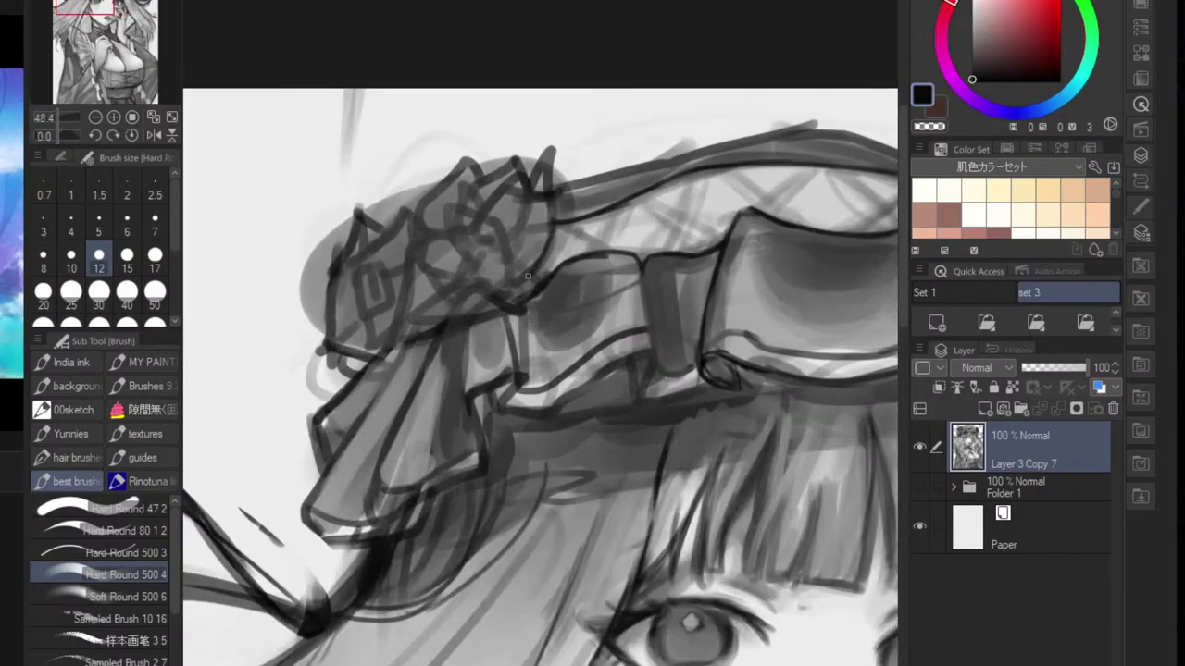
pyautogui.scroll(-7, 515, 303)
pyautogui.moveTo(513, 339); pyautogui.dragTo(463, 337)
pyautogui.moveTo(605, 335); pyautogui.dragTo(549, 323)
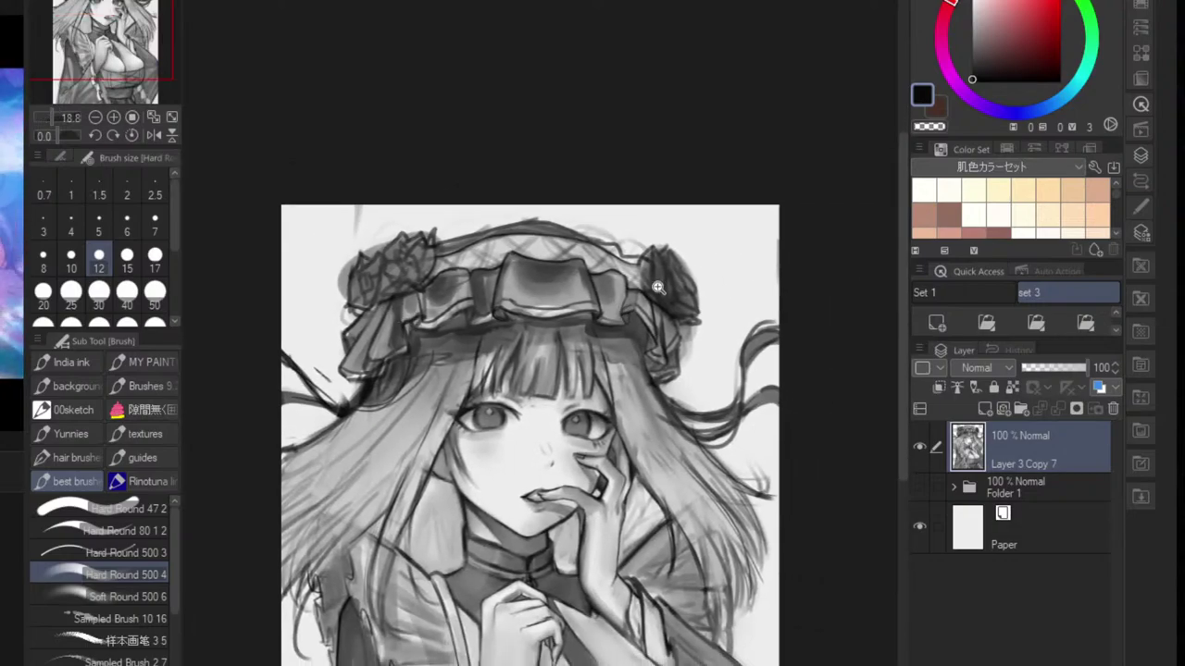
pyautogui.scroll(6, 634, 284)
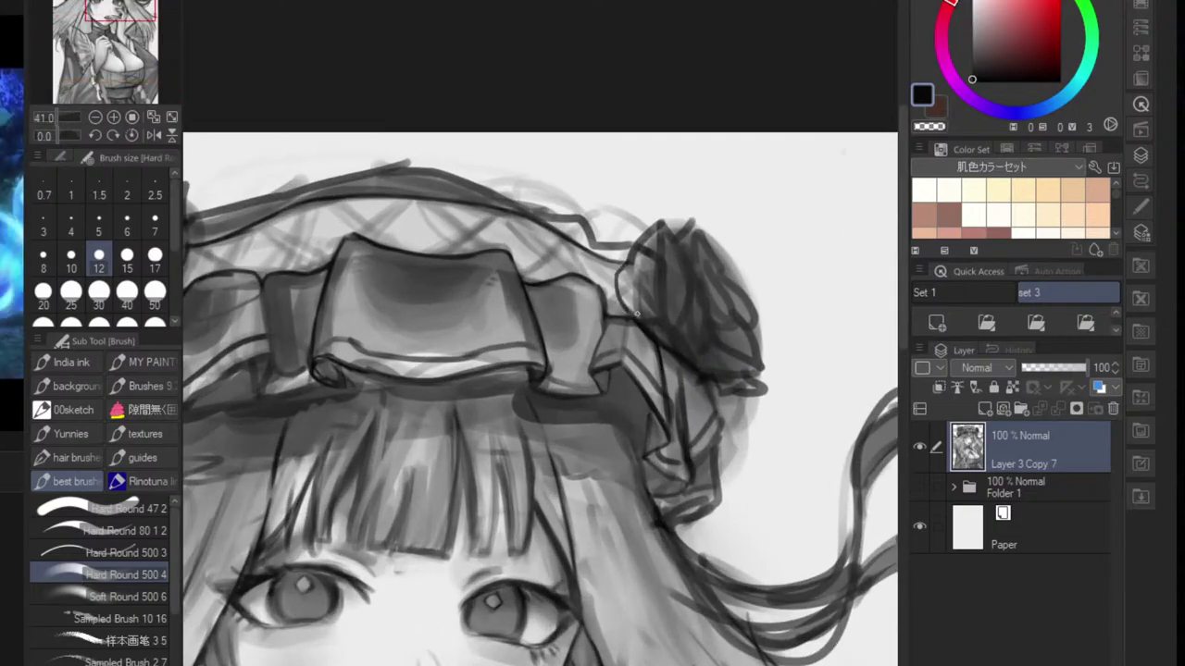
pyautogui.scroll(-4, 636, 313)
pyautogui.scroll(4, 476, 296)
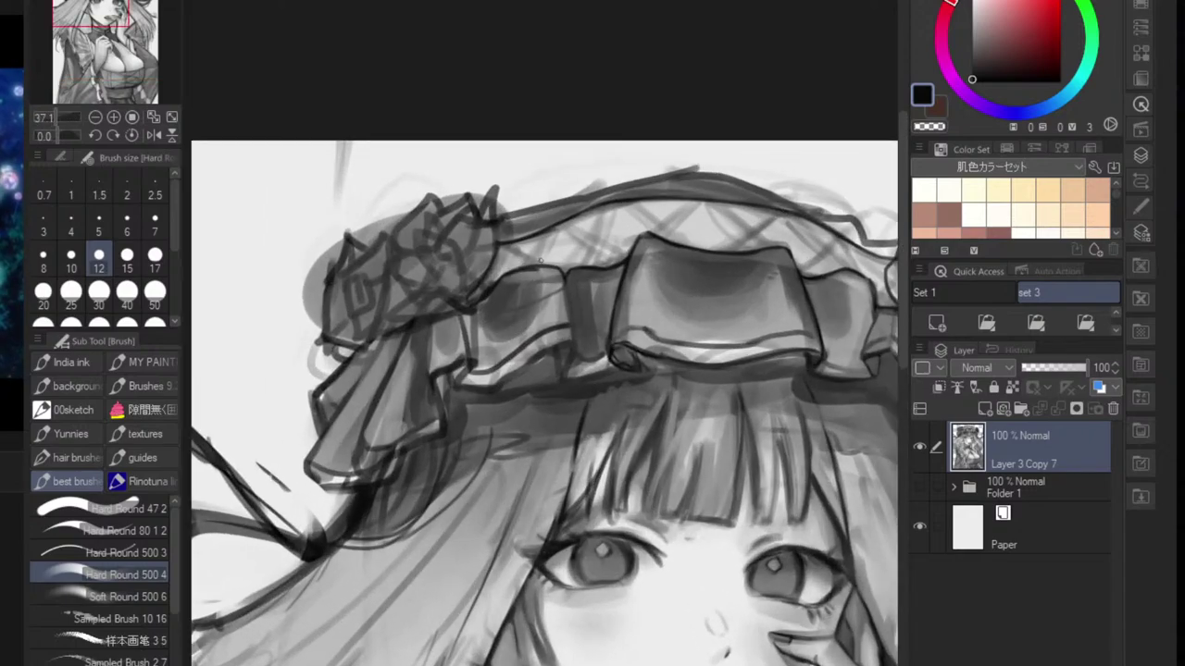
pyautogui.scroll(-4, 555, 266)
pyautogui.scroll(5, 543, 309)
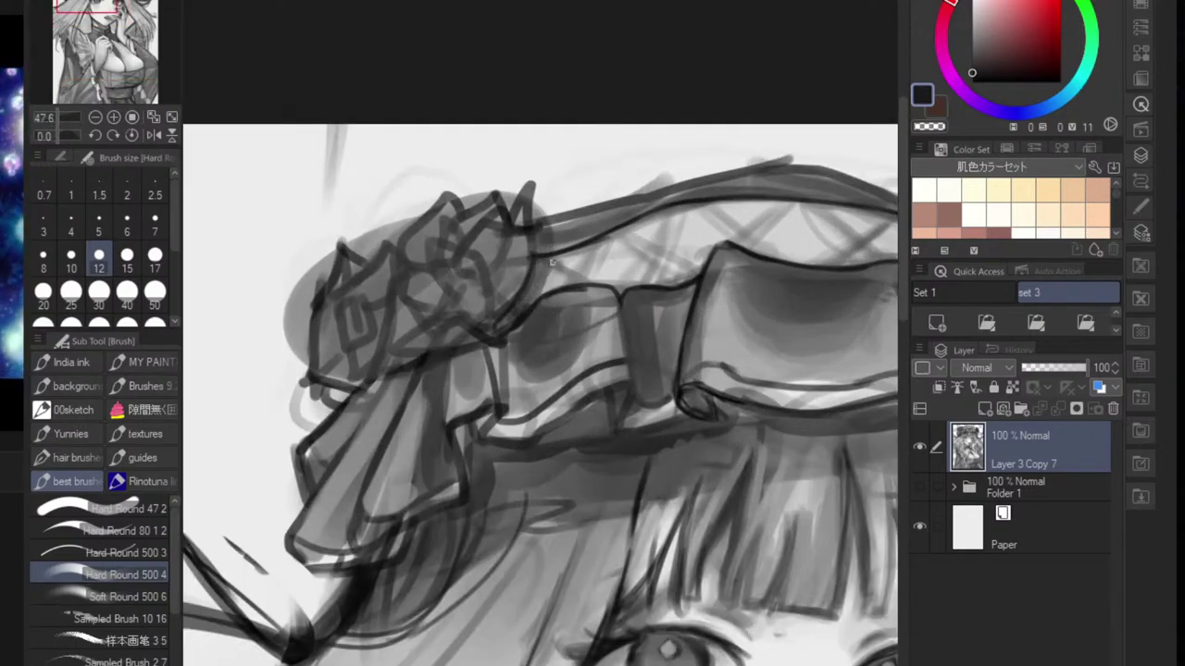
pyautogui.scroll(-4, 552, 263)
pyautogui.scroll(4, 607, 330)
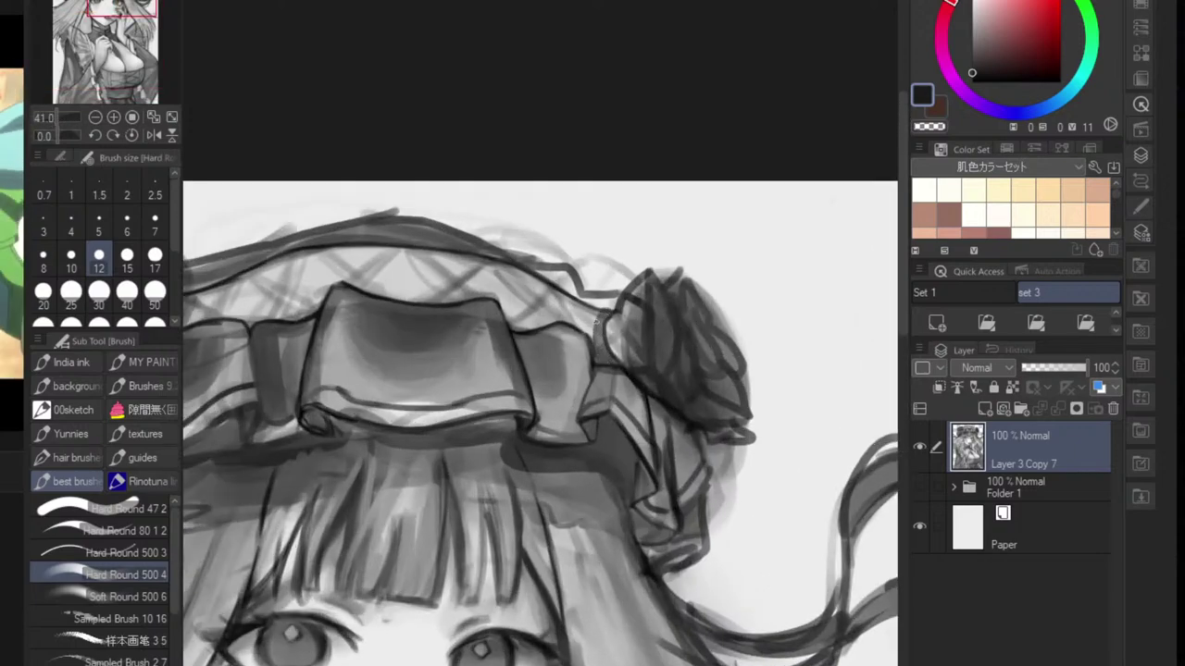
pyautogui.scroll(-5, 595, 321)
pyautogui.scroll(2, 601, 408)
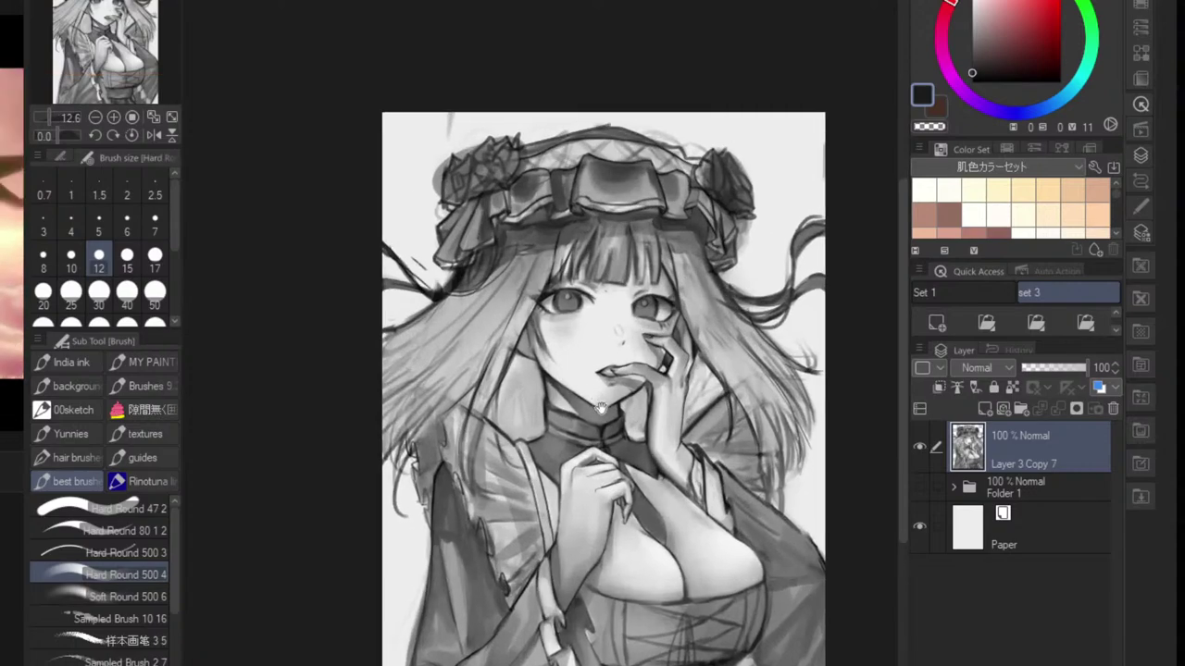
pyautogui.scroll(3, 600, 407)
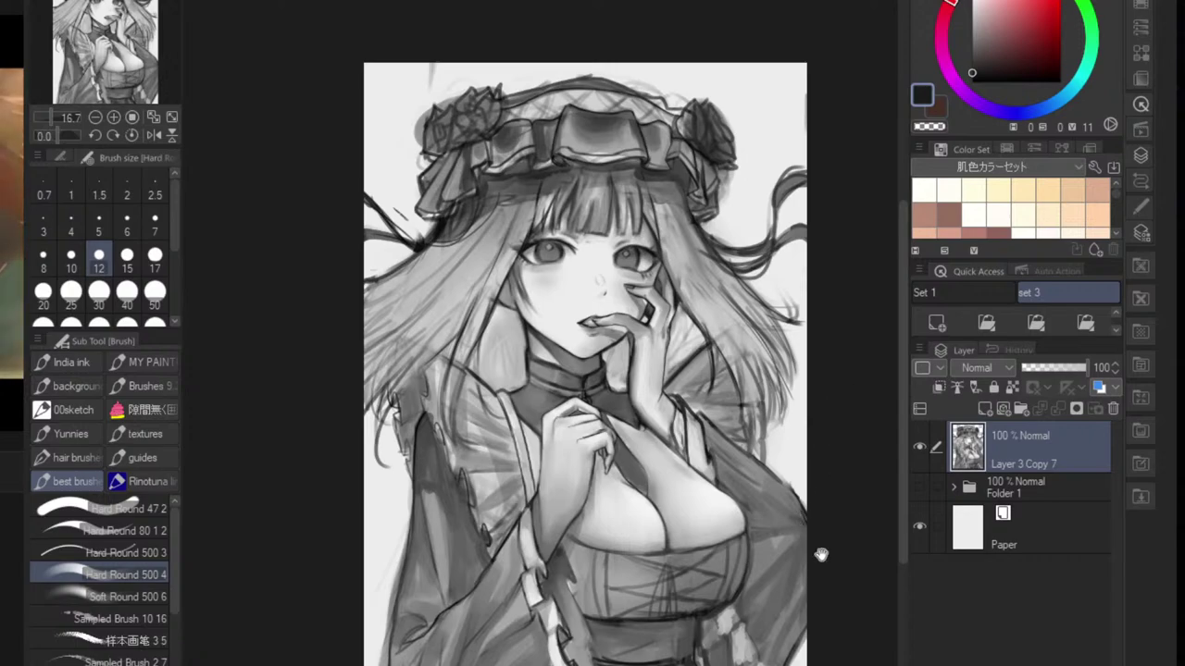
pyautogui.moveTo(821, 555); pyautogui.dragTo(726, 496)
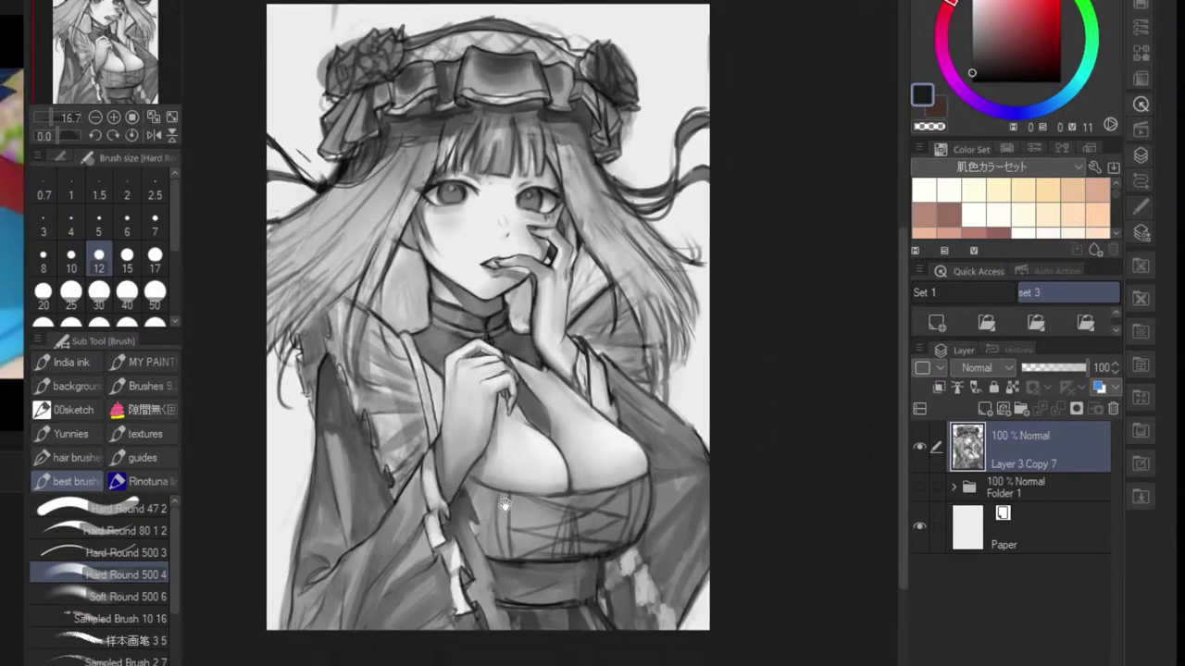
pyautogui.moveTo(597, 545); pyautogui.dragTo(631, 514)
# - Lasso a band under the bust and shade it with a black Soft Round brush
pyautogui.keyDown('alt'); pyautogui.click(658, 372); pyautogui.keyUp('alt')
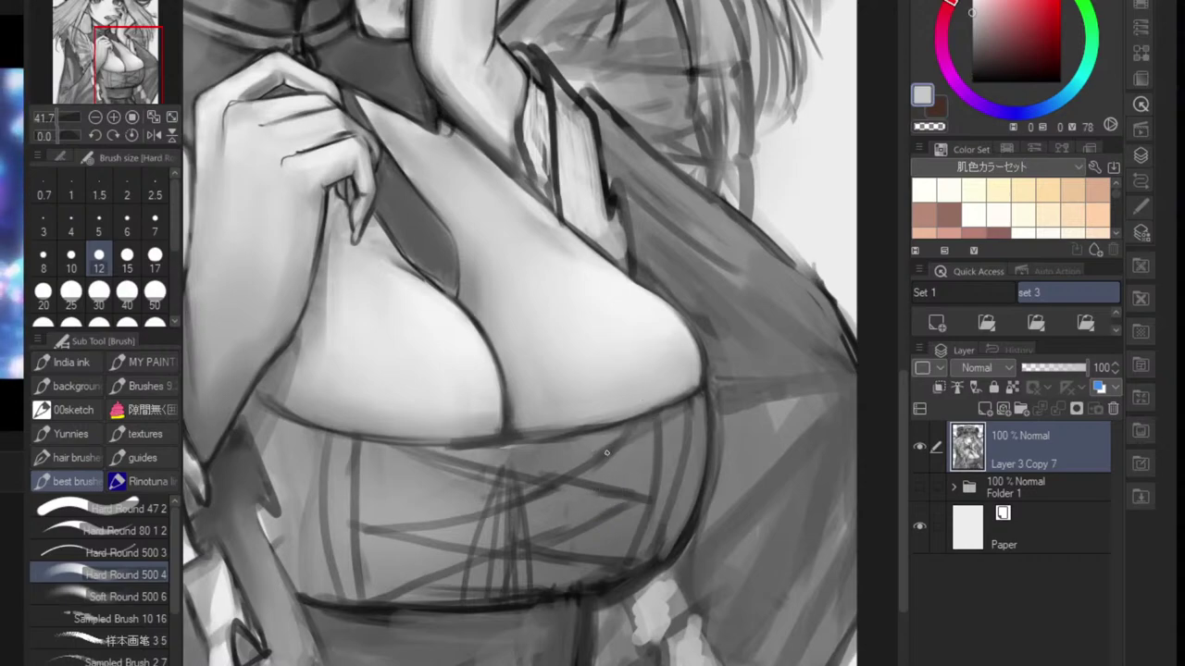
pyautogui.press('m')
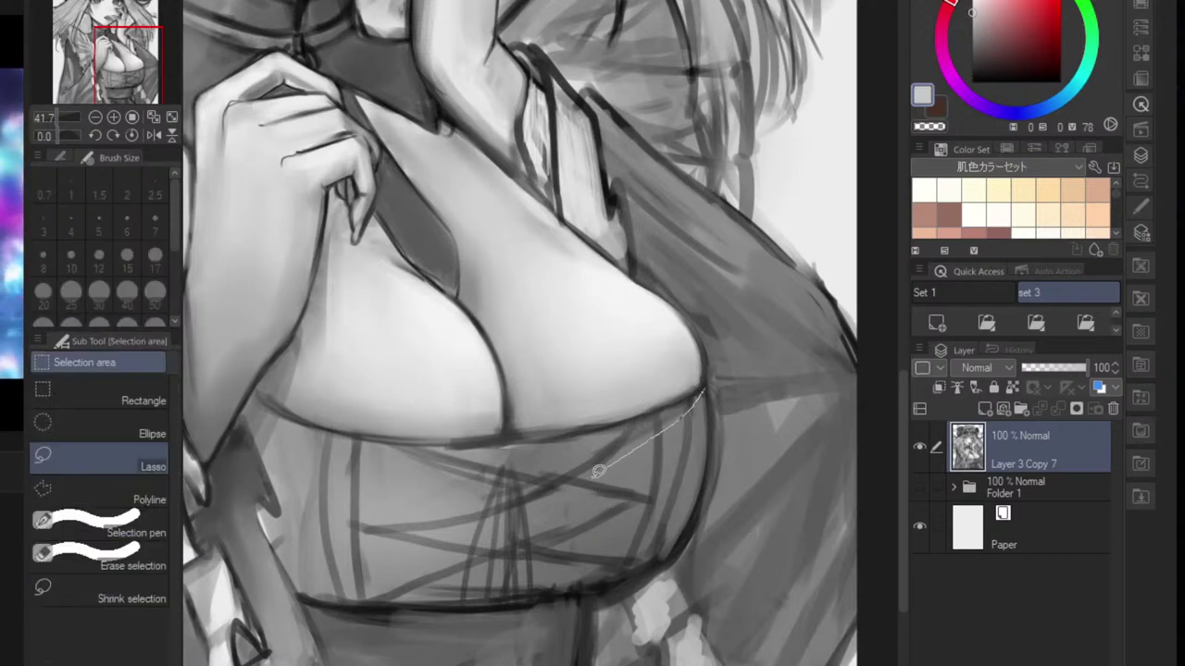
pyautogui.moveTo(278, 542); pyautogui.dragTo(784, 352)
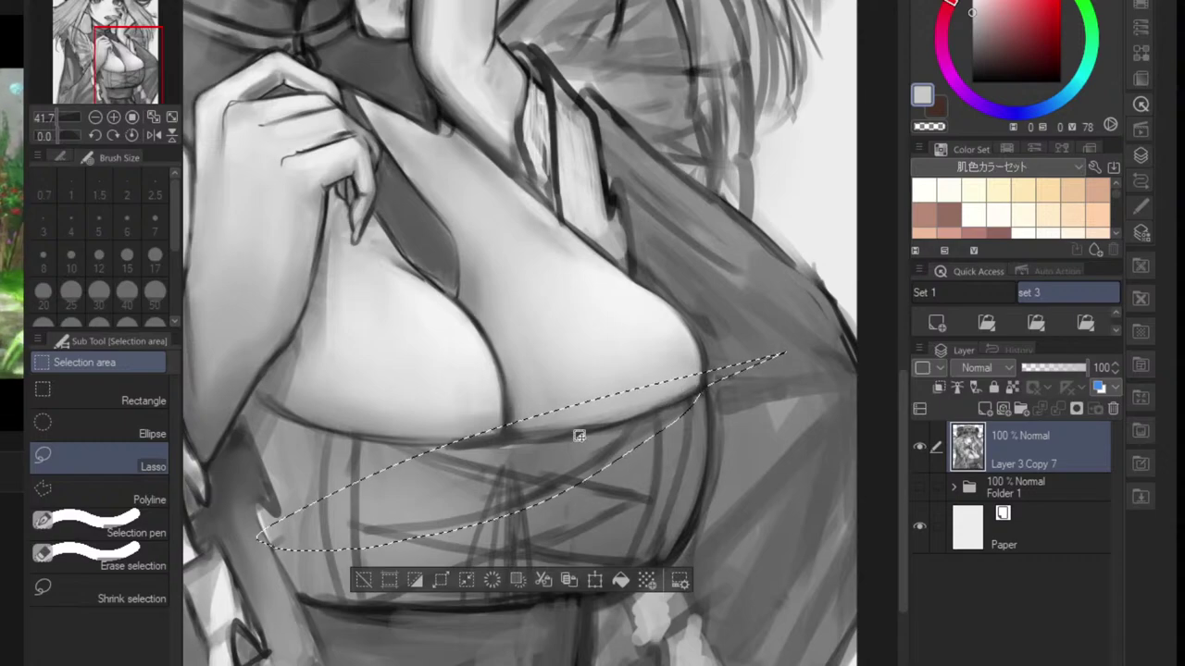
pyautogui.press('b')
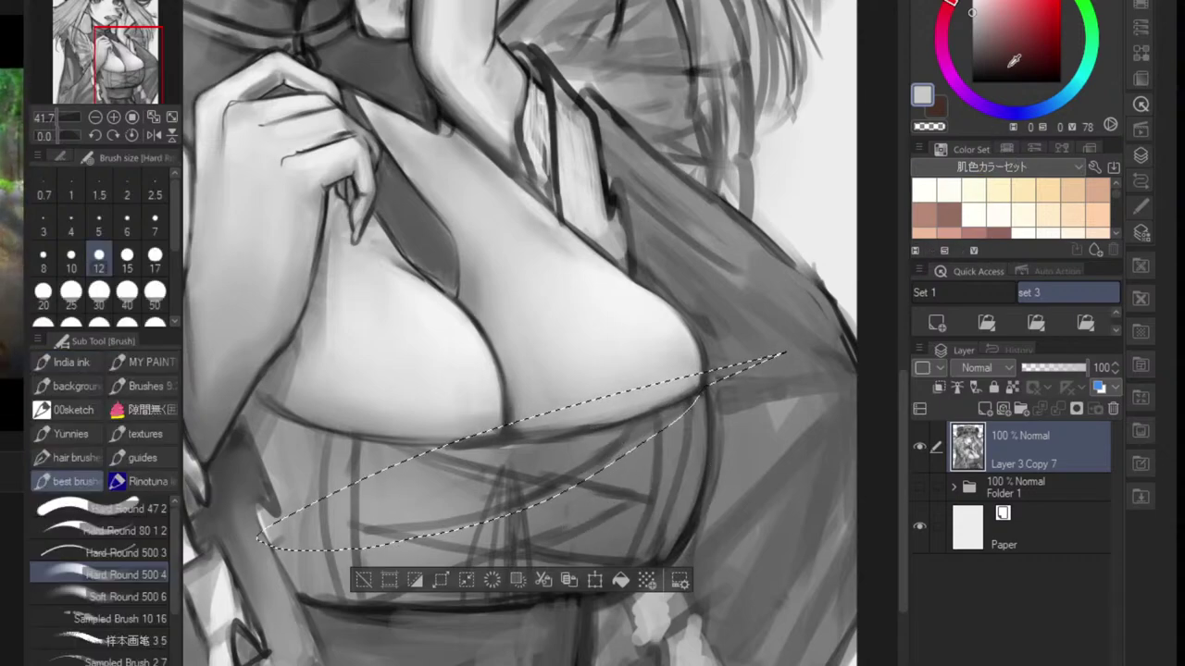
pyautogui.moveTo(1013, 61); pyautogui.dragTo(970, 85)
pyautogui.click(129, 598)
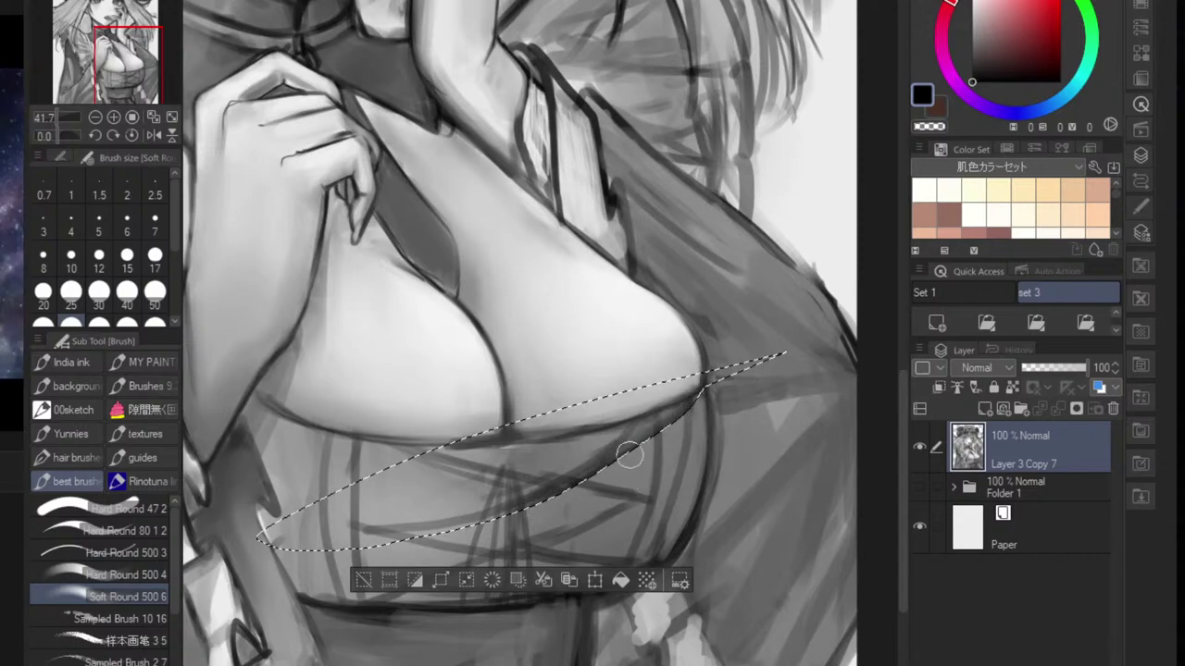
pyautogui.moveTo(629, 455); pyautogui.dragTo(365, 538)
pyautogui.moveTo(505, 512); pyautogui.dragTo(222, 557)
pyautogui.moveTo(652, 468); pyautogui.dragTo(305, 550)
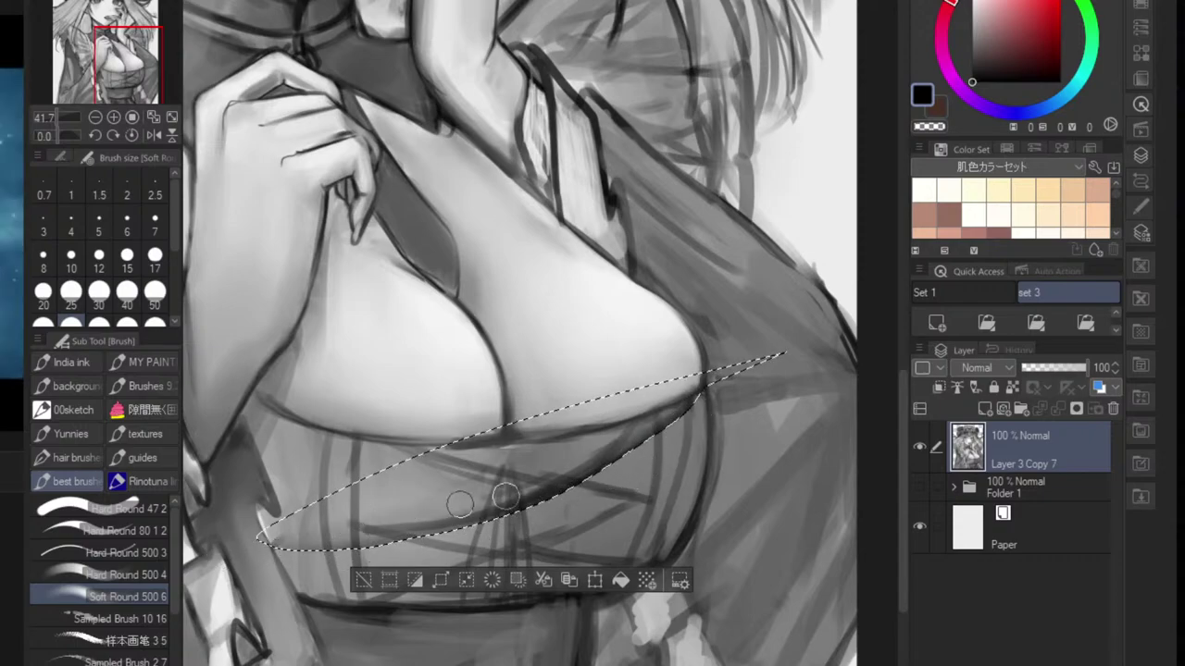
pyautogui.press(']')
pyautogui.press(']')
pyautogui.press(']')
pyautogui.press(']')
pyautogui.press(']')
pyautogui.moveTo(534, 486)
pyautogui.mouseDown()
pyautogui.moveTo(364, 531)
pyautogui.moveTo(602, 472)
pyautogui.mouseUp()
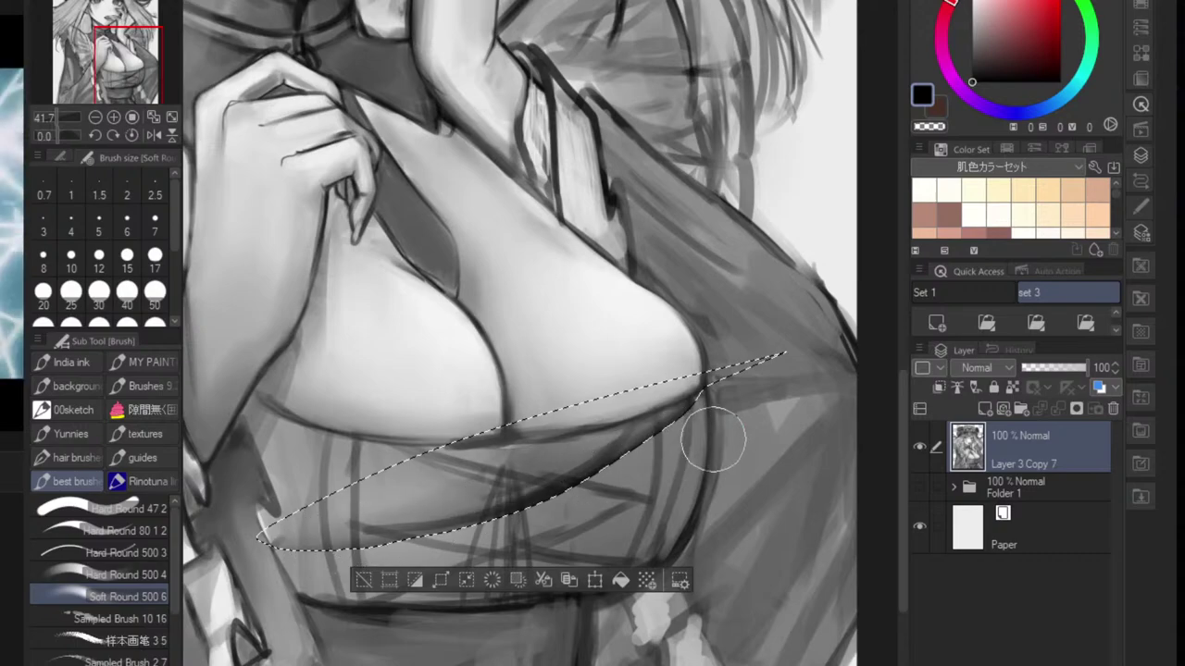
# - Lasso a second band across the bodice, paint inside it, and deselect
pyautogui.hotkey('ctrl', 'd')
pyautogui.scroll(-5, 695, 476)
pyautogui.scroll(3, 619, 506)
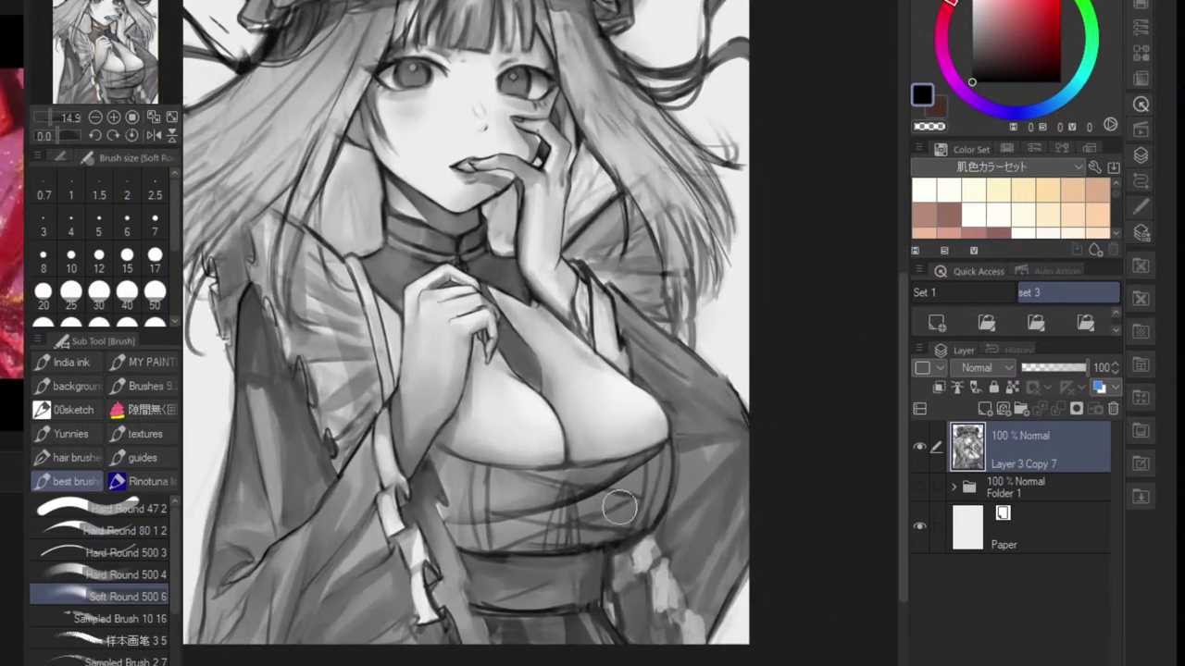
pyautogui.press('m')
pyautogui.scroll(2, 559, 501)
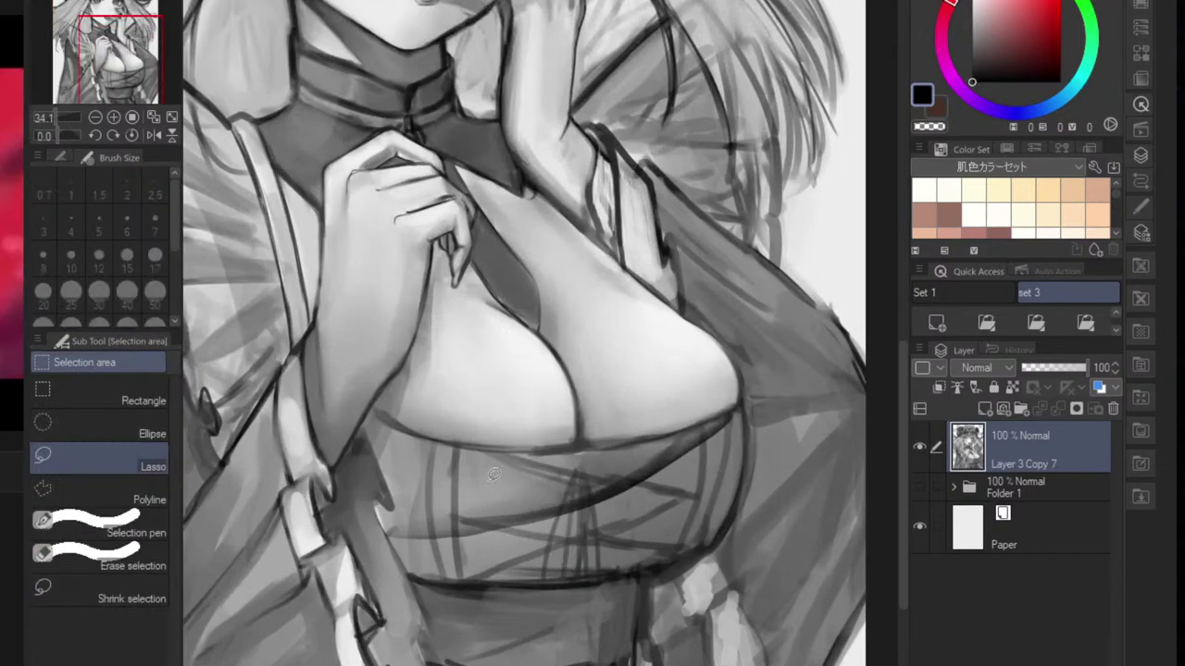
pyautogui.moveTo(375, 418)
pyautogui.mouseDown()
pyautogui.moveTo(550, 501)
pyautogui.moveTo(733, 506)
pyautogui.moveTo(739, 487)
pyautogui.moveTo(710, 470)
pyautogui.moveTo(588, 468)
pyautogui.moveTo(421, 427)
pyautogui.moveTo(388, 440)
pyautogui.moveTo(434, 484)
pyautogui.moveTo(377, 455)
pyautogui.moveTo(479, 500)
pyautogui.moveTo(498, 498)
pyautogui.moveTo(409, 454)
pyautogui.moveTo(622, 504)
pyautogui.moveTo(527, 509)
pyautogui.moveTo(725, 516)
pyautogui.moveTo(636, 548)
pyautogui.moveTo(551, 475)
pyautogui.mouseUp()
pyautogui.press('b')
pyautogui.hotkey('ctrl', 'd')
pyautogui.scroll(5, 608, 535)
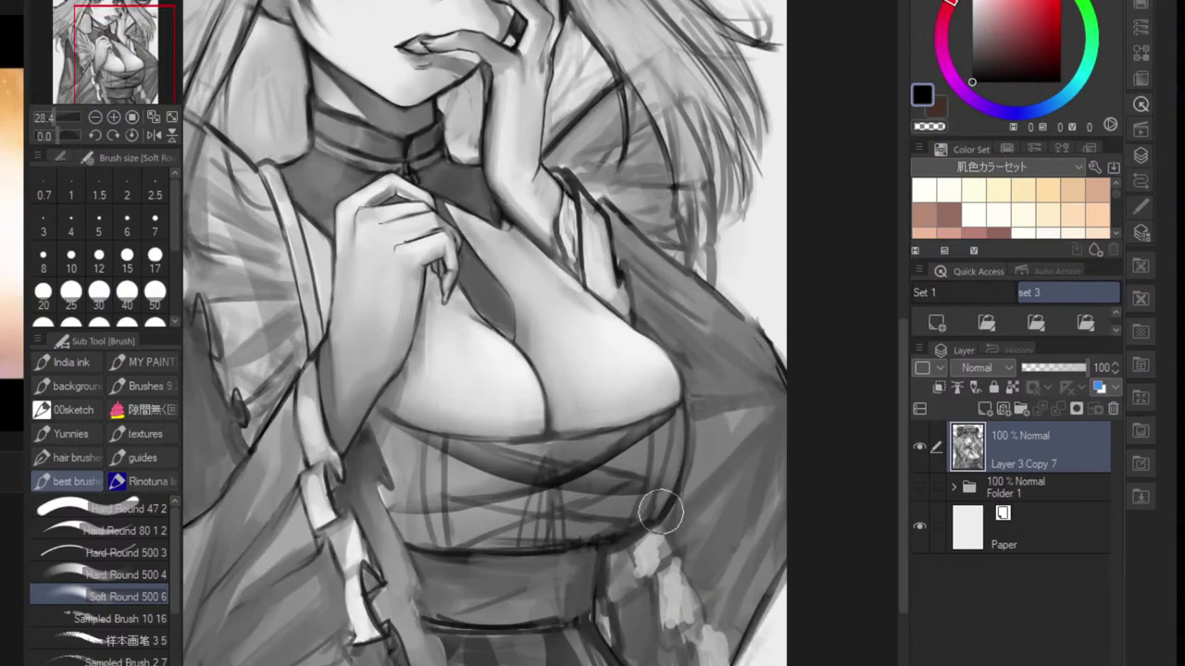
# - Lasso the diagonal strap across the bodice and darken it with the soft brush
pyautogui.press('m')
pyautogui.moveTo(687, 445)
pyautogui.mouseDown()
pyautogui.moveTo(626, 491)
pyautogui.moveTo(512, 539)
pyautogui.mouseUp()
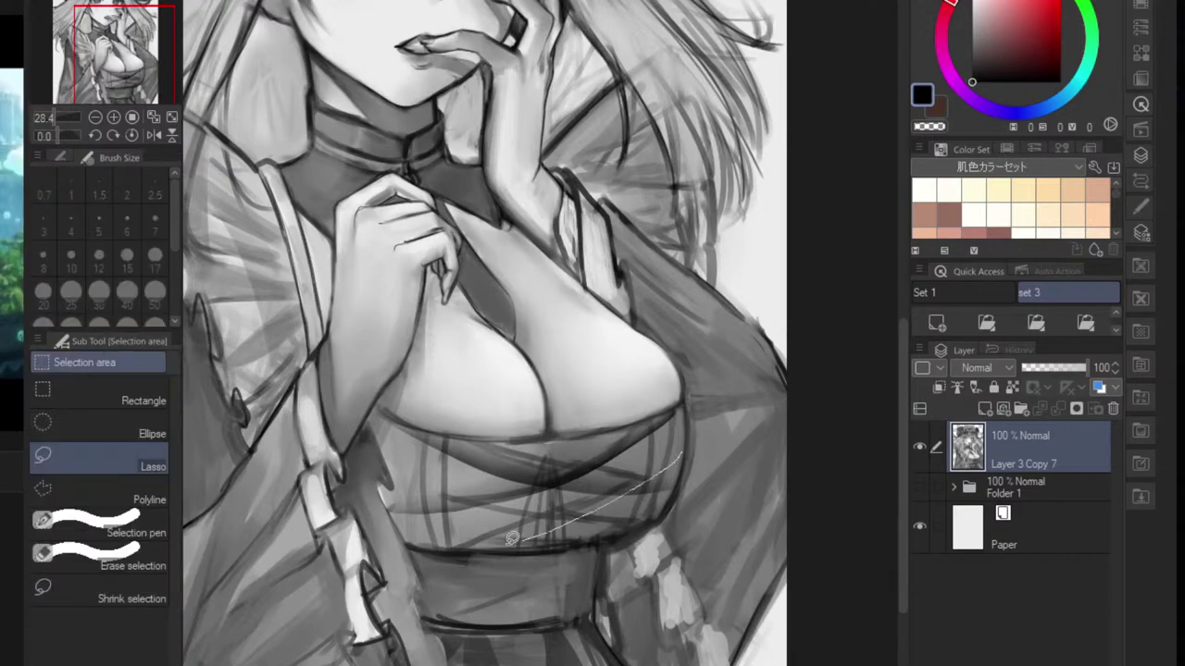
pyautogui.moveTo(427, 539)
pyautogui.mouseDown()
pyautogui.moveTo(681, 452)
pyautogui.moveTo(472, 557)
pyautogui.mouseUp()
pyautogui.press('b')
pyautogui.moveTo(654, 468); pyautogui.dragTo(432, 551)
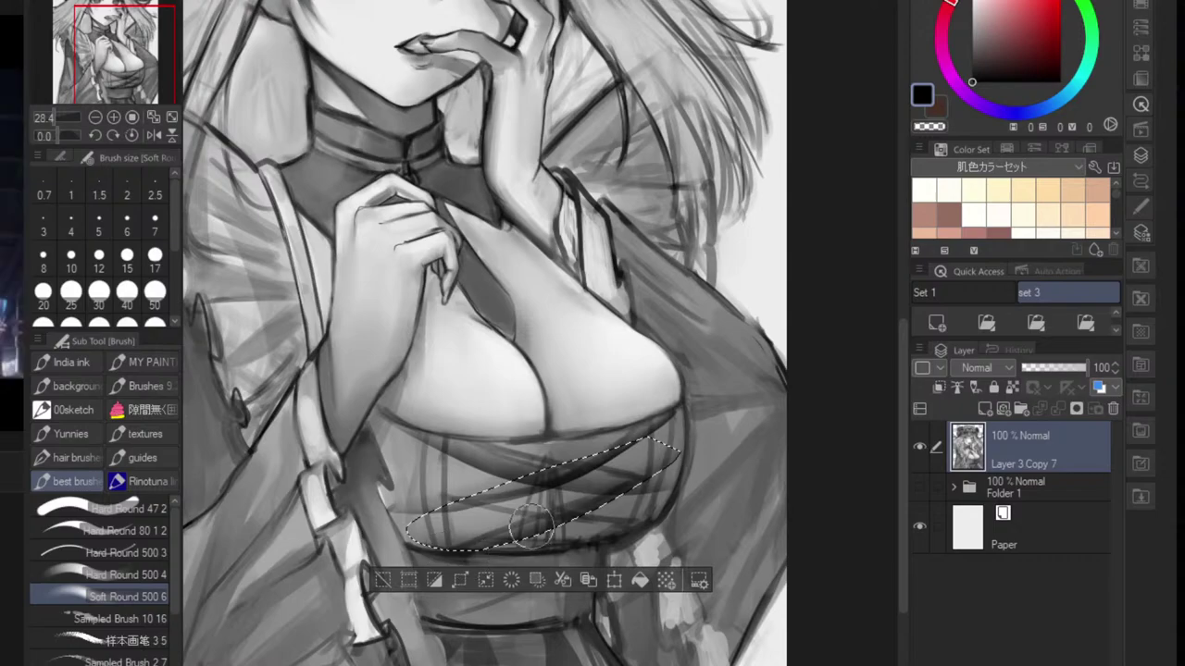
pyautogui.hotkey('ctrl', 'd')
# - Lasso the lower bodice and shade it darker with the soft brush
pyautogui.moveTo(625, 517)
pyautogui.mouseDown()
pyautogui.moveTo(566, 520)
pyautogui.moveTo(589, 526)
pyautogui.mouseUp()
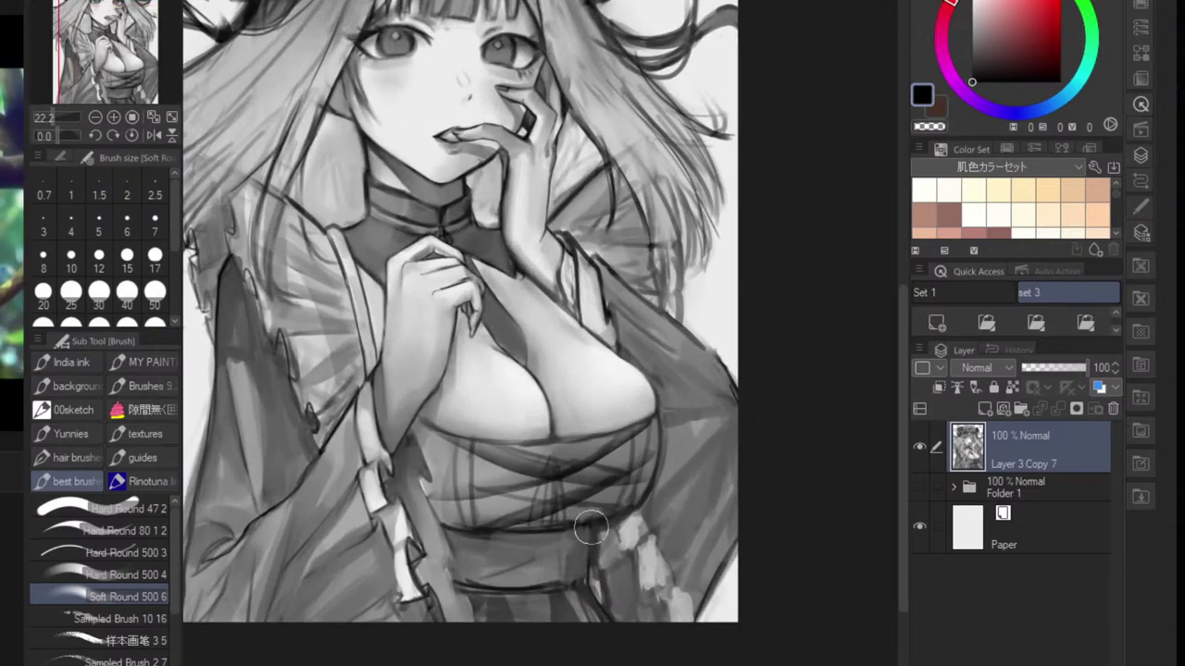
pyautogui.press('m')
pyautogui.moveTo(430, 455)
pyautogui.mouseDown()
pyautogui.moveTo(615, 507)
pyautogui.moveTo(585, 473)
pyautogui.moveTo(445, 437)
pyautogui.mouseUp()
pyautogui.press('b')
pyautogui.moveTo(512, 501)
pyautogui.mouseDown()
pyautogui.moveTo(607, 525)
pyautogui.moveTo(485, 491)
pyautogui.moveTo(653, 509)
pyautogui.moveTo(602, 519)
pyautogui.mouseUp()
pyautogui.hotkey('ctrl', 'd')
pyautogui.scroll(-6, 628, 521)
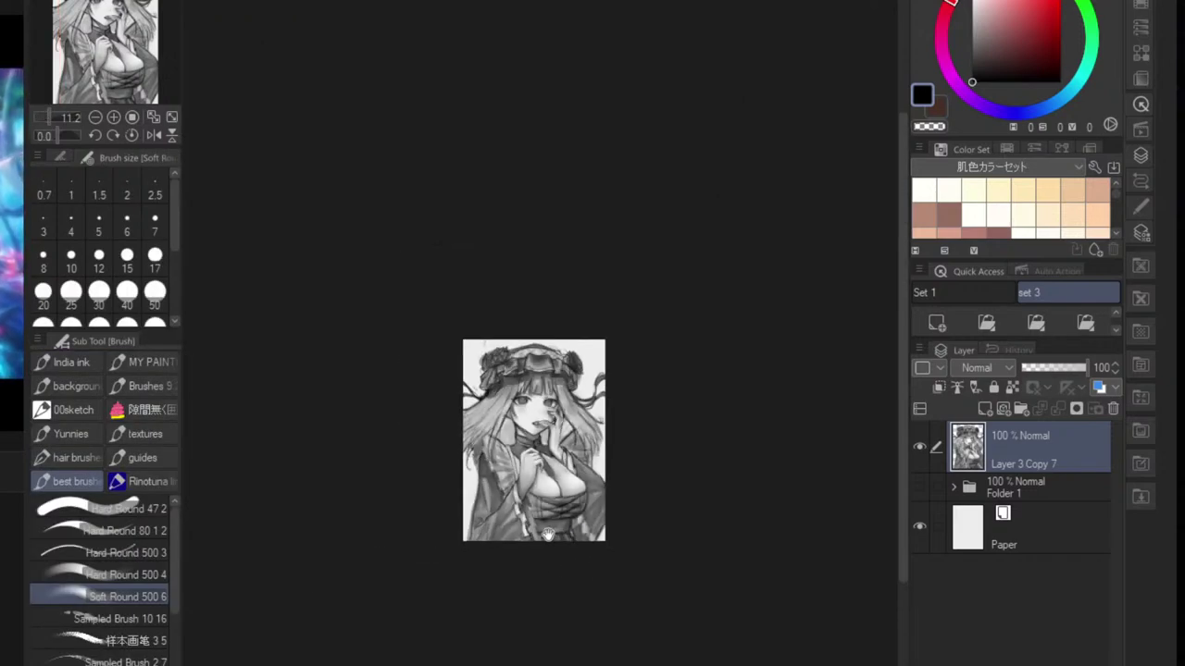
pyautogui.scroll(7, 541, 508)
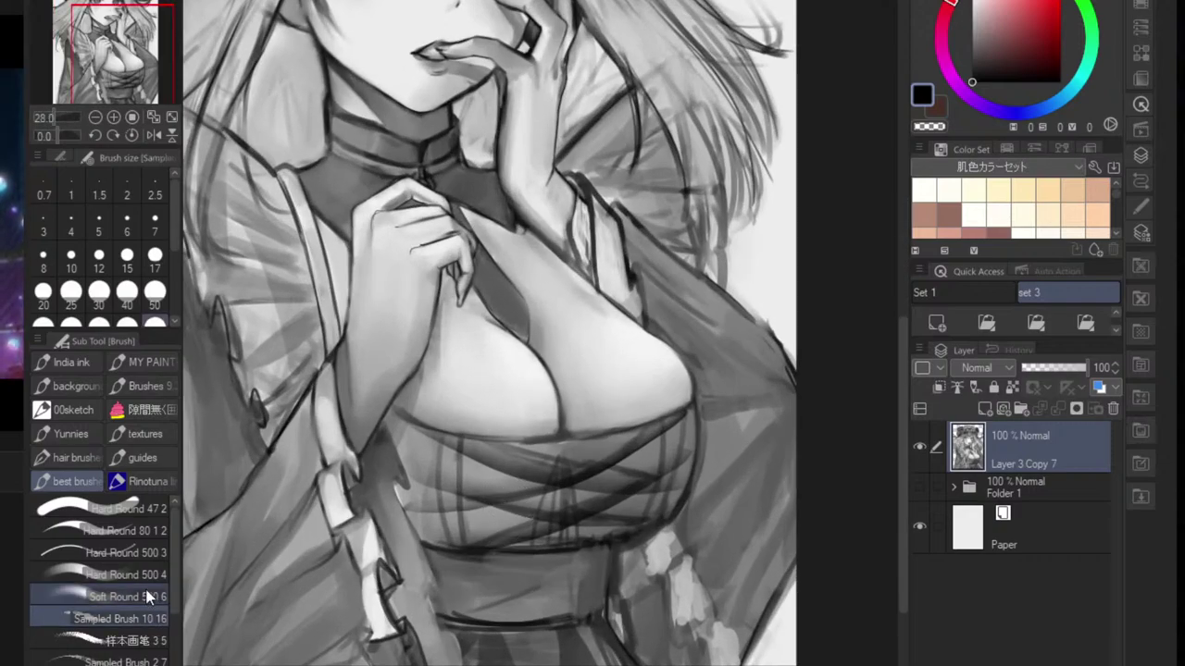
# - Paint dark straps down the bodice's left and right sides with a size-50 hard round brush
pyautogui.click(120, 575)
pyautogui.press(']')
pyautogui.press(']')
pyautogui.press(']')
pyautogui.press(']')
pyautogui.press(']')
pyautogui.press(']')
pyautogui.press(']')
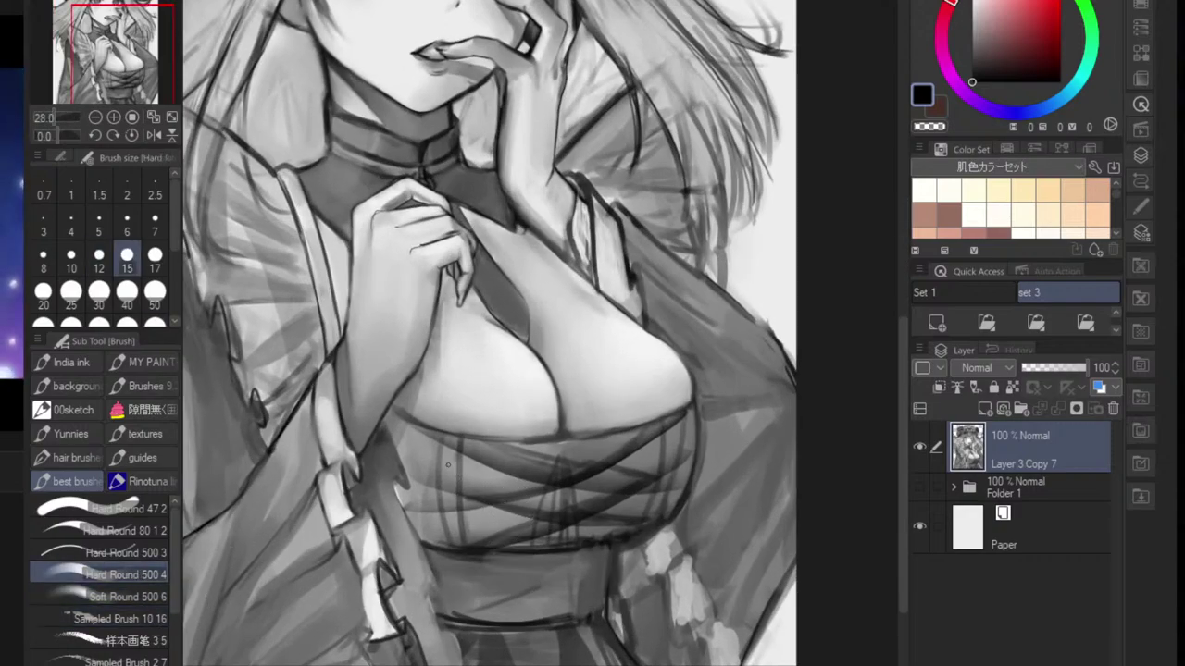
pyautogui.moveTo(447, 453); pyautogui.dragTo(450, 548)
pyautogui.moveTo(452, 460); pyautogui.dragTo(454, 548)
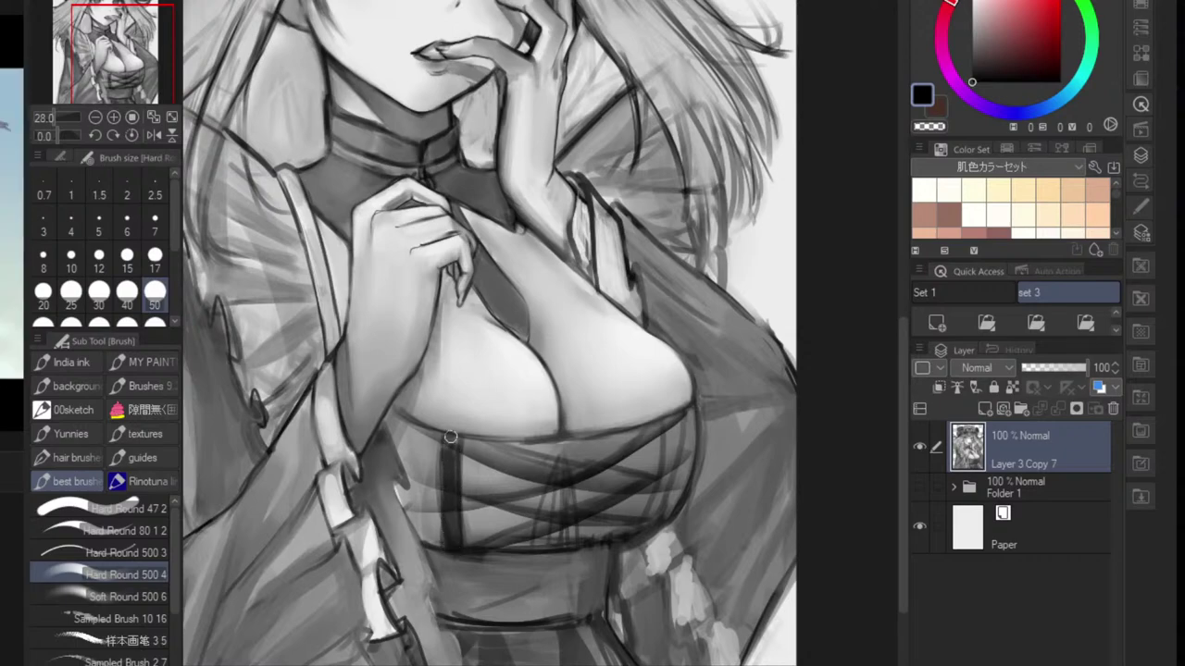
pyautogui.moveTo(451, 437); pyautogui.dragTo(452, 463)
pyautogui.moveTo(665, 434)
pyautogui.mouseDown()
pyautogui.moveTo(665, 475)
pyautogui.moveTo(663, 425)
pyautogui.moveTo(662, 505)
pyautogui.mouseUp()
pyautogui.moveTo(665, 428); pyautogui.dragTo(654, 532)
pyautogui.moveTo(672, 425)
pyautogui.mouseDown()
pyautogui.moveTo(672, 508)
pyautogui.moveTo(654, 530)
pyautogui.mouseUp()
pyautogui.moveTo(672, 425)
pyautogui.mouseDown()
pyautogui.moveTo(672, 465)
pyautogui.moveTo(611, 536)
pyautogui.mouseUp()
# - Shade the tie and neckline darker
pyautogui.moveTo(631, 551); pyautogui.dragTo(627, 507)
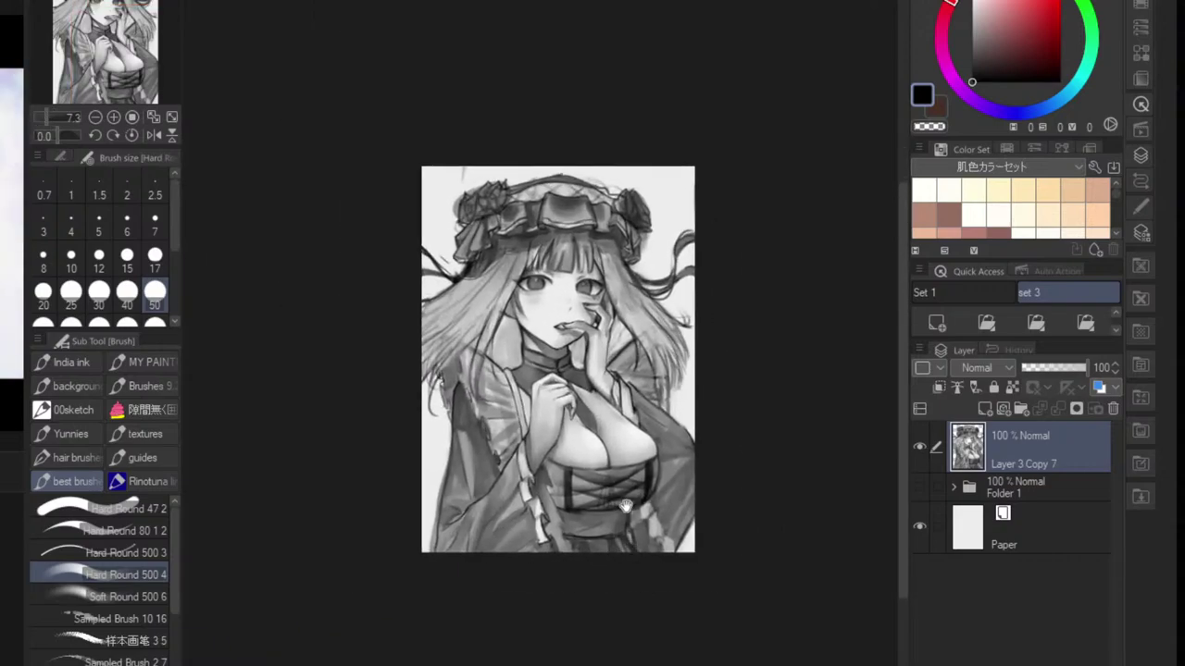
pyautogui.scroll(4, 626, 507)
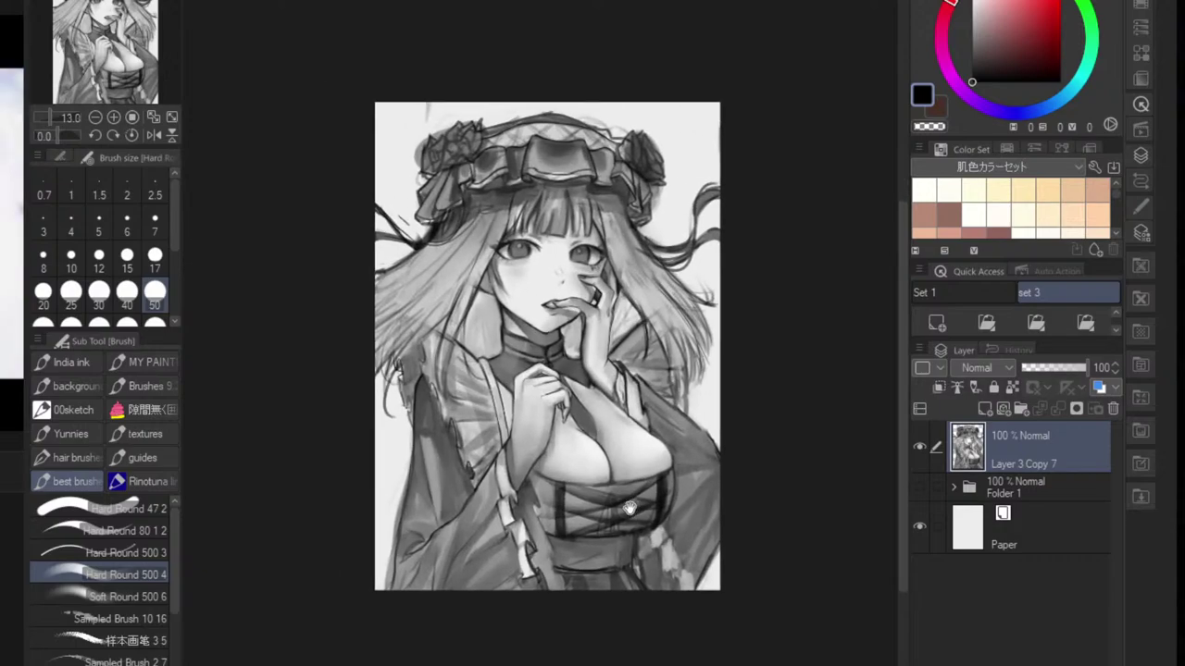
pyautogui.moveTo(615, 508); pyautogui.dragTo(616, 520)
pyautogui.scroll(3, 602, 467)
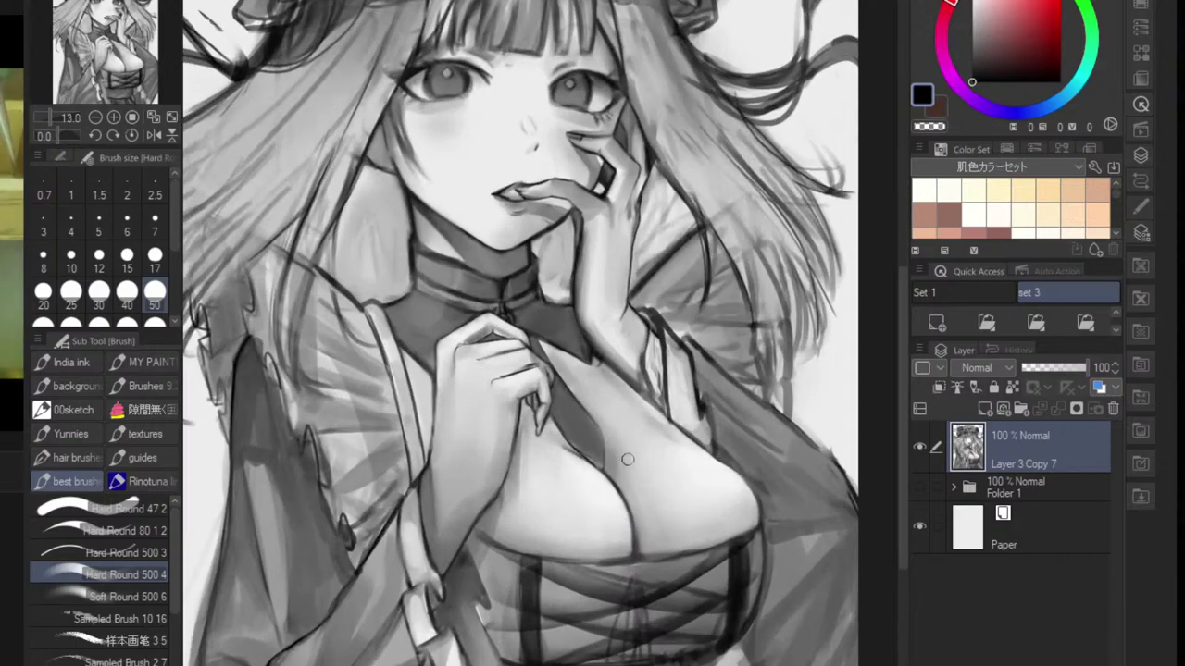
pyautogui.scroll(3, 574, 449)
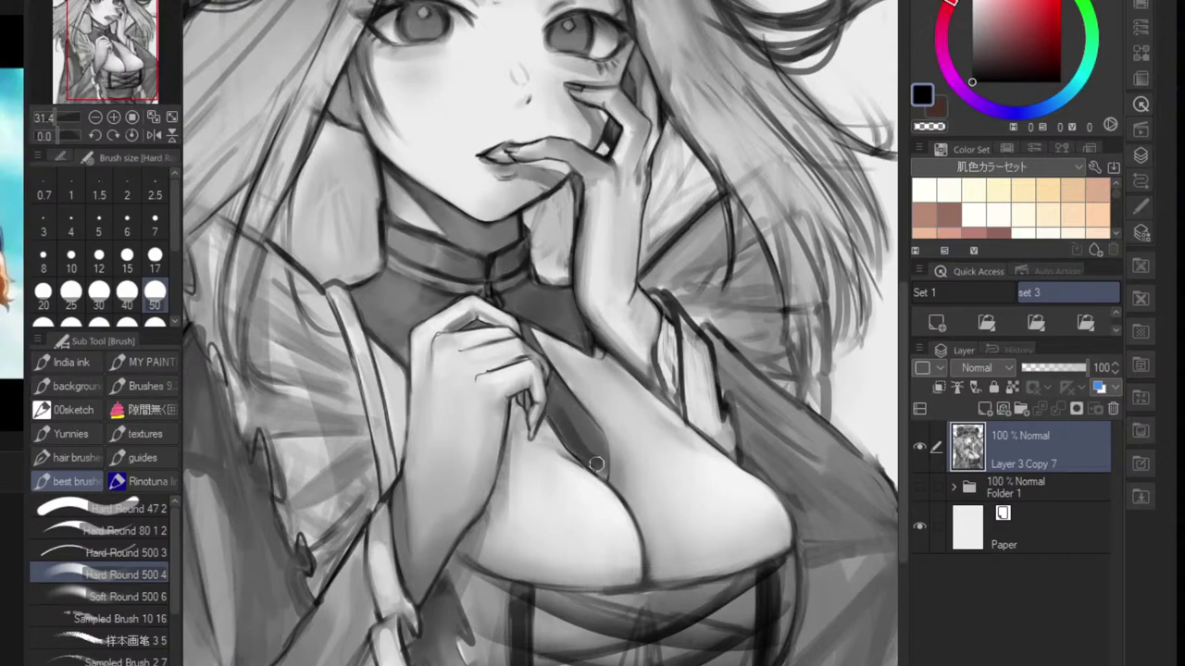
pyautogui.moveTo(599, 470)
pyautogui.mouseDown()
pyautogui.moveTo(565, 399)
pyautogui.moveTo(594, 434)
pyautogui.moveTo(600, 454)
pyautogui.moveTo(553, 411)
pyautogui.mouseUp()
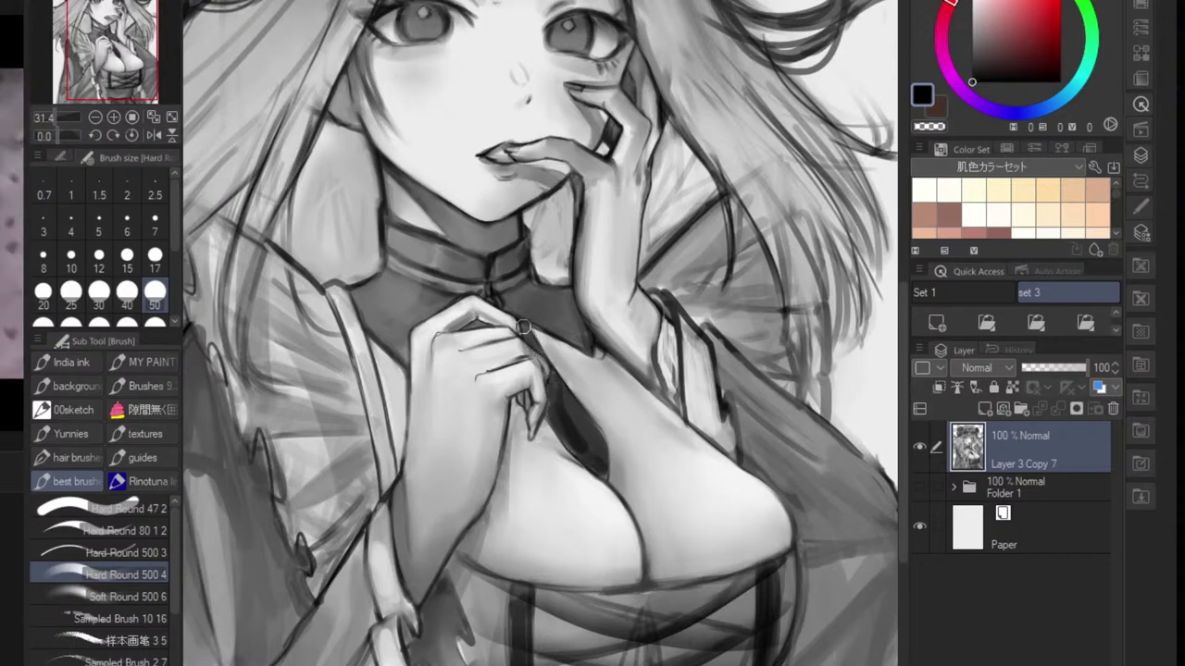
pyautogui.scroll(-4, 528, 333)
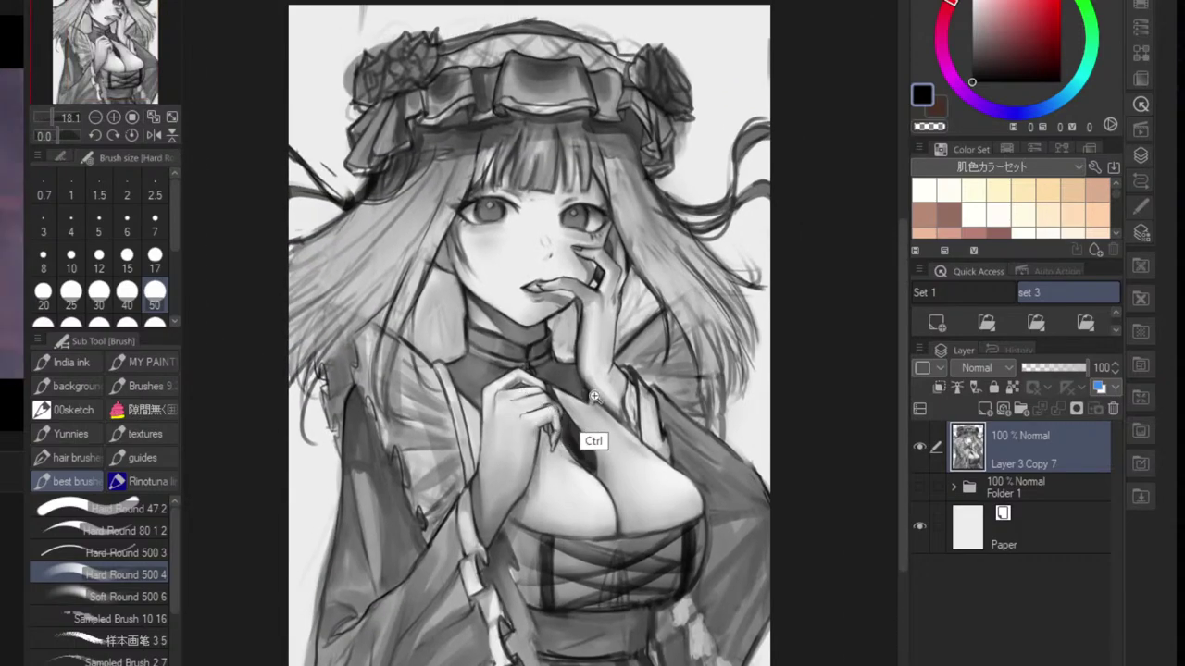
pyautogui.scroll(4, 579, 389)
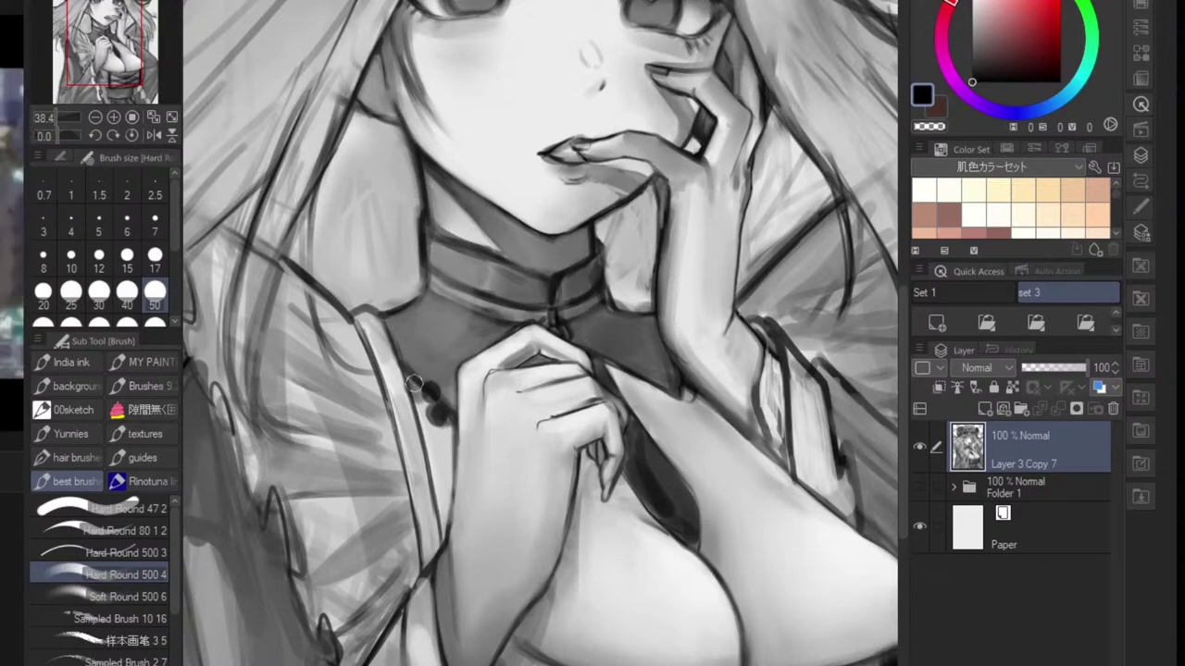
pyautogui.scroll(-4, 487, 399)
pyautogui.scroll(4, 597, 395)
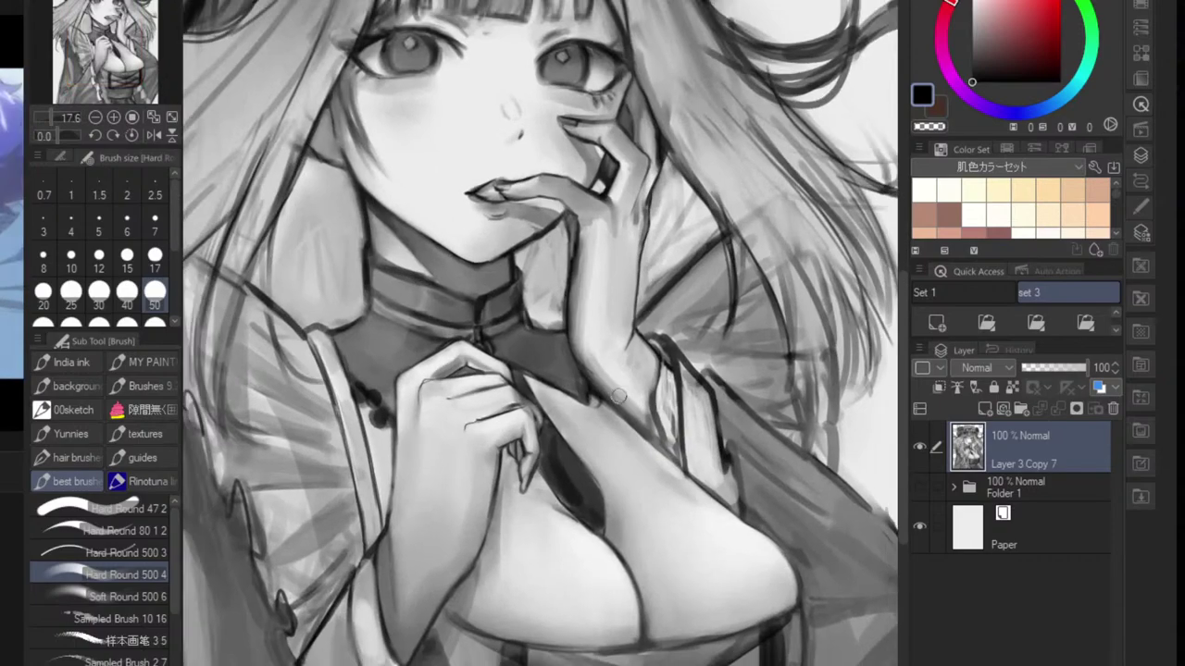
pyautogui.scroll(-4, 602, 408)
pyautogui.scroll(1, 635, 428)
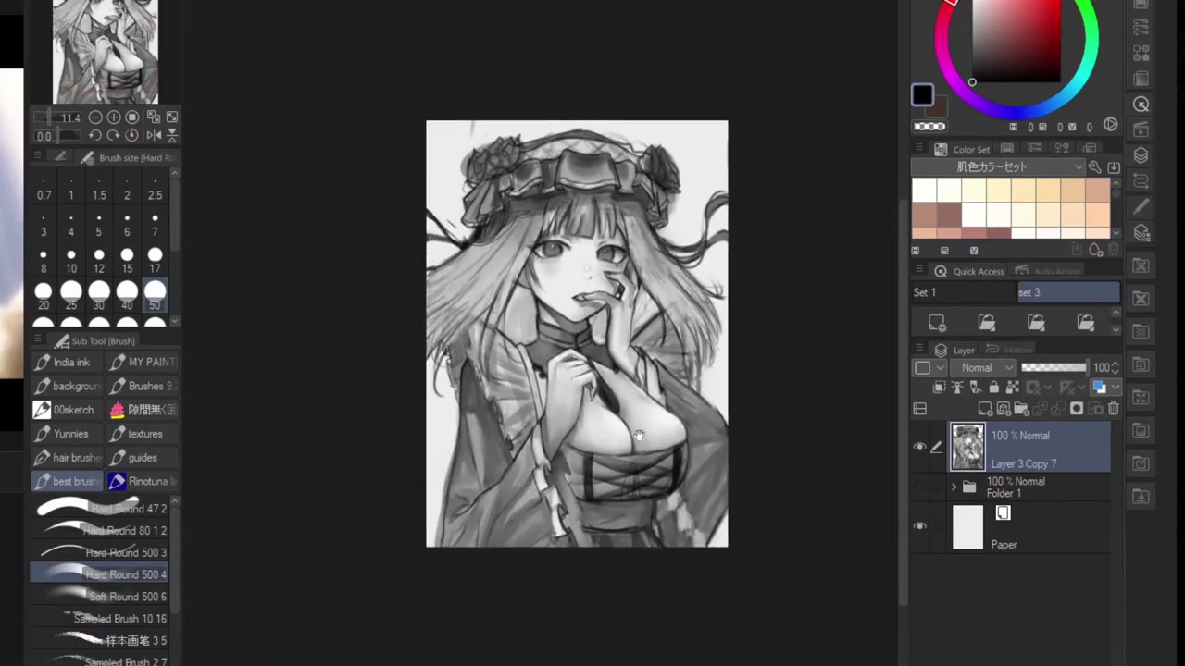
pyautogui.scroll(3, 635, 427)
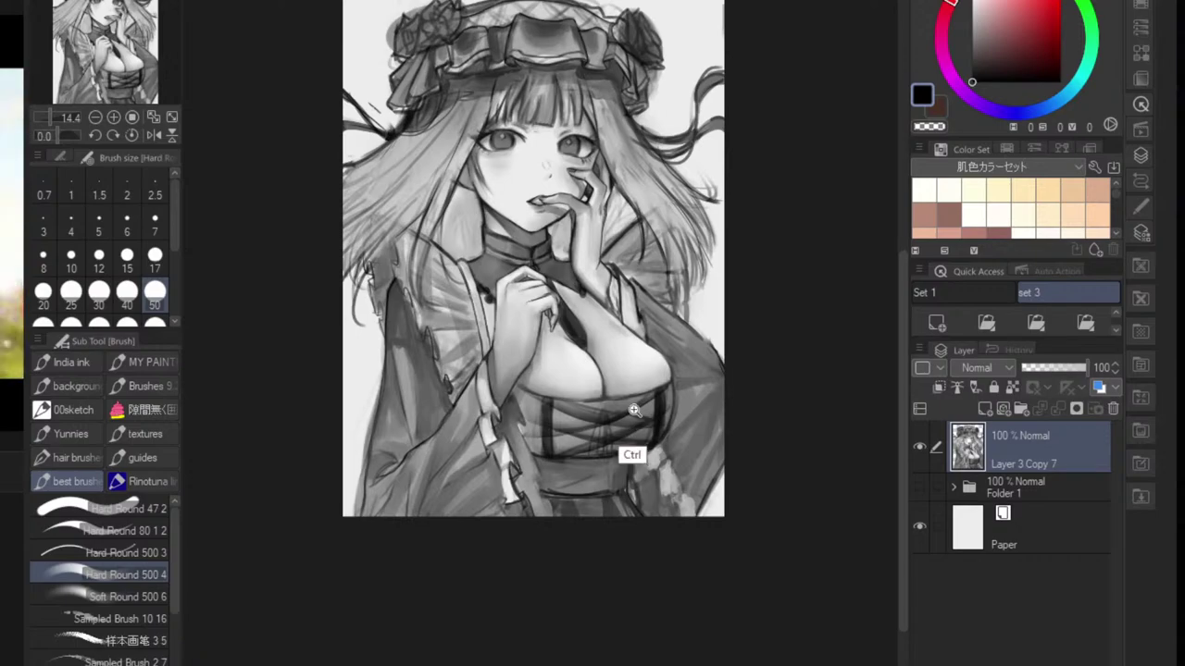
pyautogui.scroll(3, 608, 433)
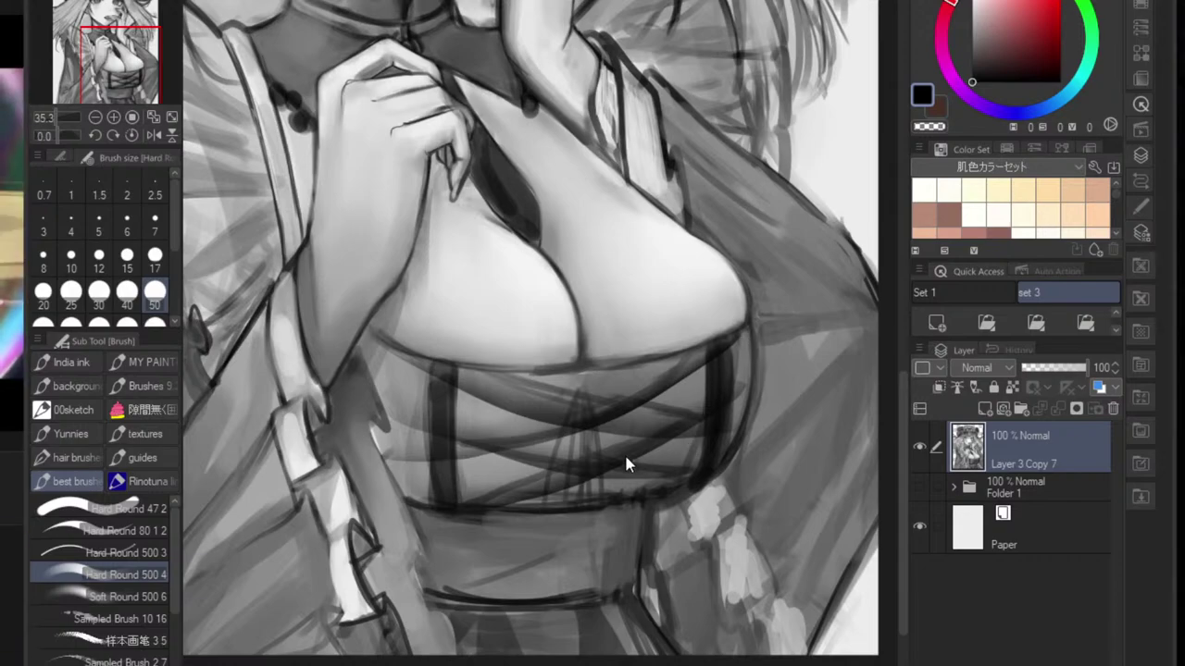
# - Sample a mid grey and ink the curved bust outlines at brush size 15 on a rotated canvas
pyautogui.press('alt')
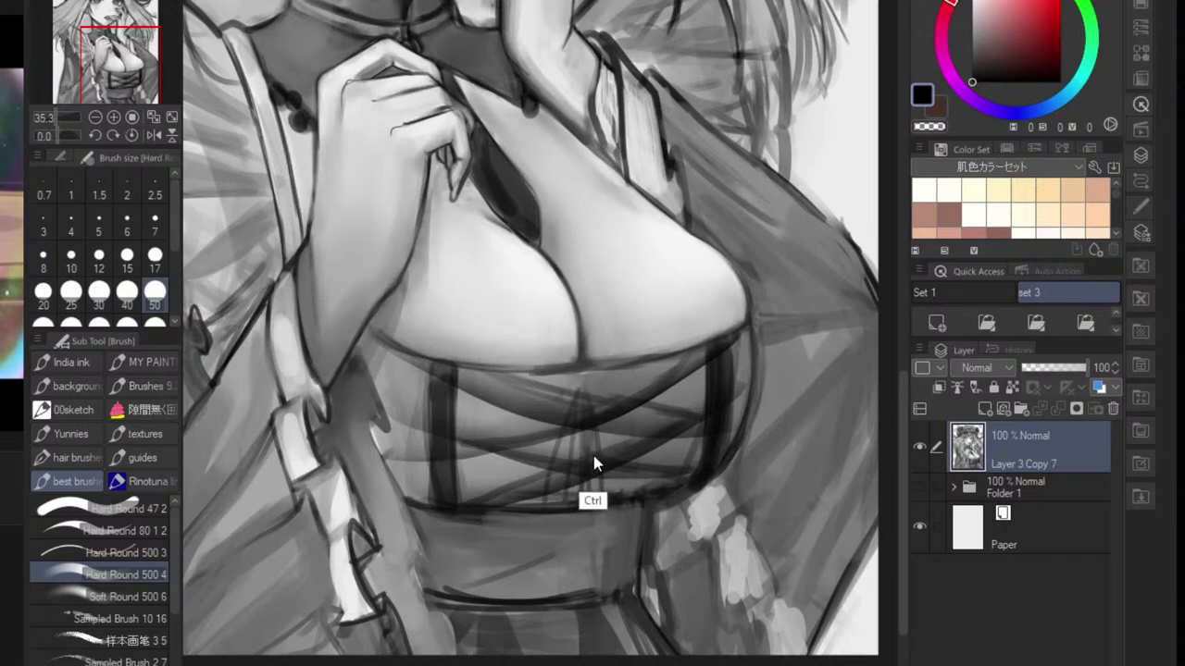
pyautogui.keyDown('alt'); pyautogui.click(597, 393); pyautogui.keyUp('alt')
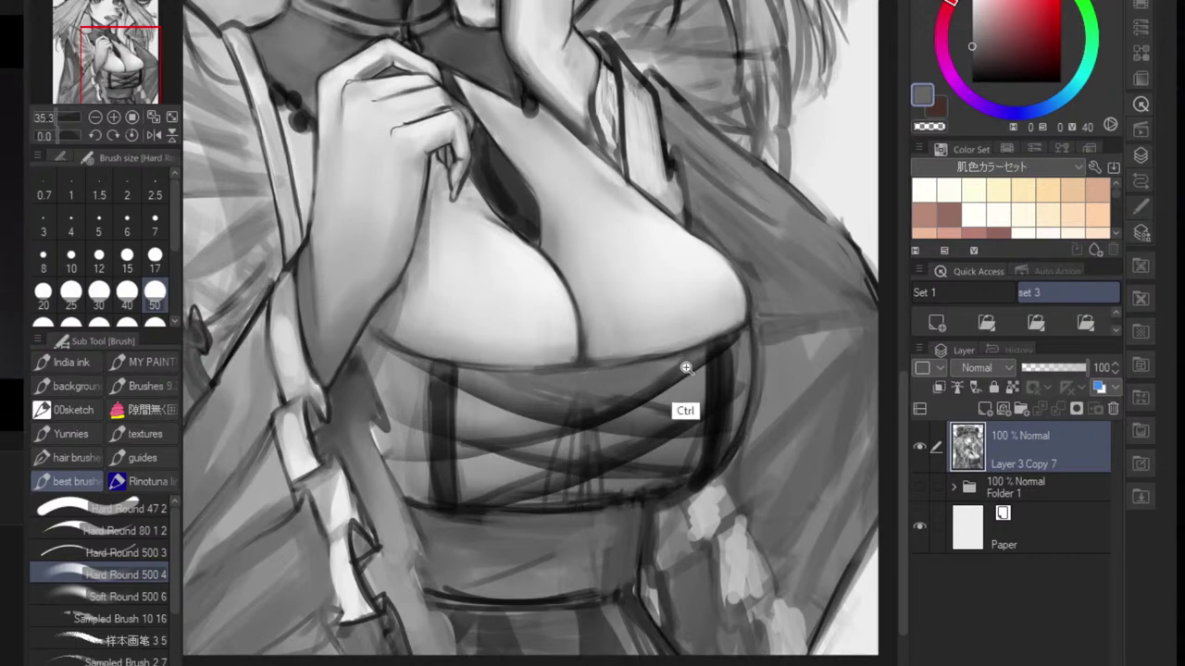
pyautogui.moveTo(685, 368); pyautogui.dragTo(555, 470)
pyautogui.moveTo(534, 391); pyautogui.dragTo(568, 394)
pyautogui.moveTo(619, 318); pyautogui.dragTo(654, 299)
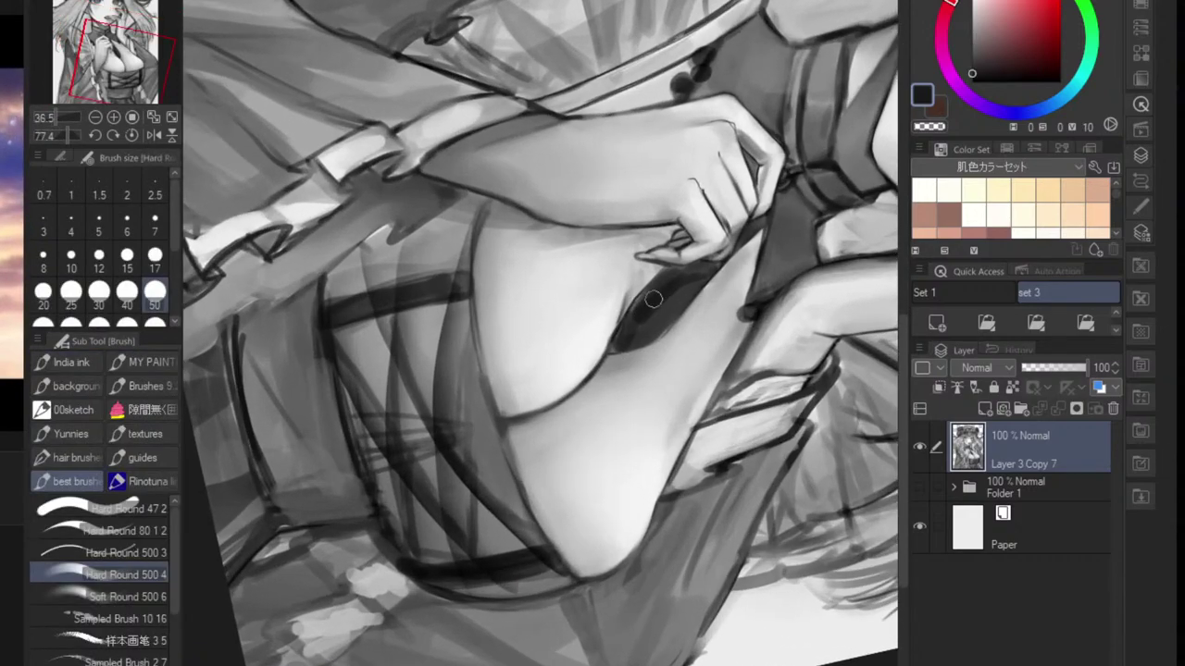
pyautogui.press('[')
pyautogui.press('[')
pyautogui.press('[')
pyautogui.press('[')
pyautogui.press('[')
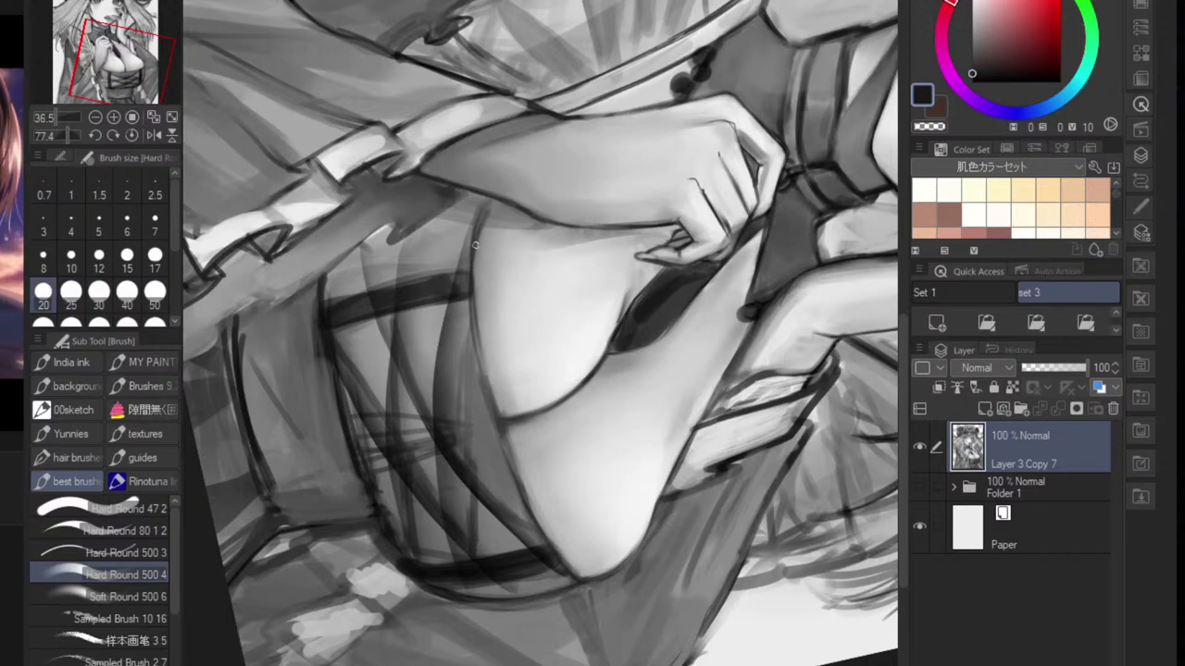
pyautogui.press('[')
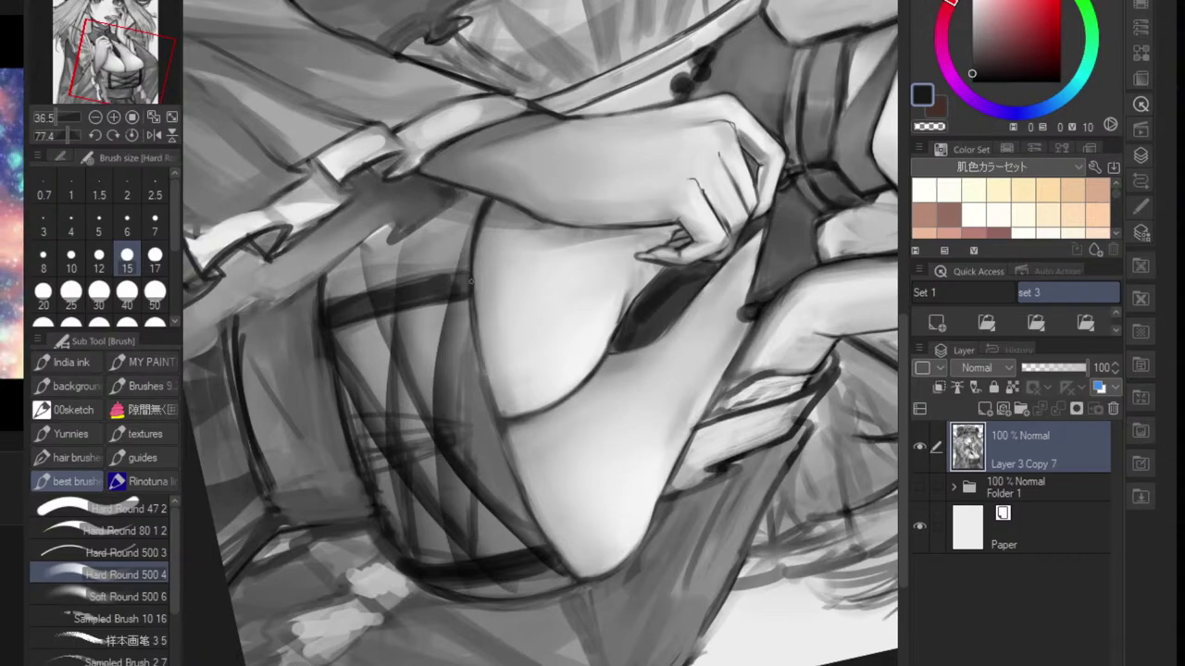
pyautogui.moveTo(473, 309); pyautogui.dragTo(497, 411)
pyautogui.moveTo(514, 470); pyautogui.dragTo(534, 537)
pyautogui.hotkey('ctrl', '@')
pyautogui.moveTo(692, 428); pyautogui.dragTo(644, 430)
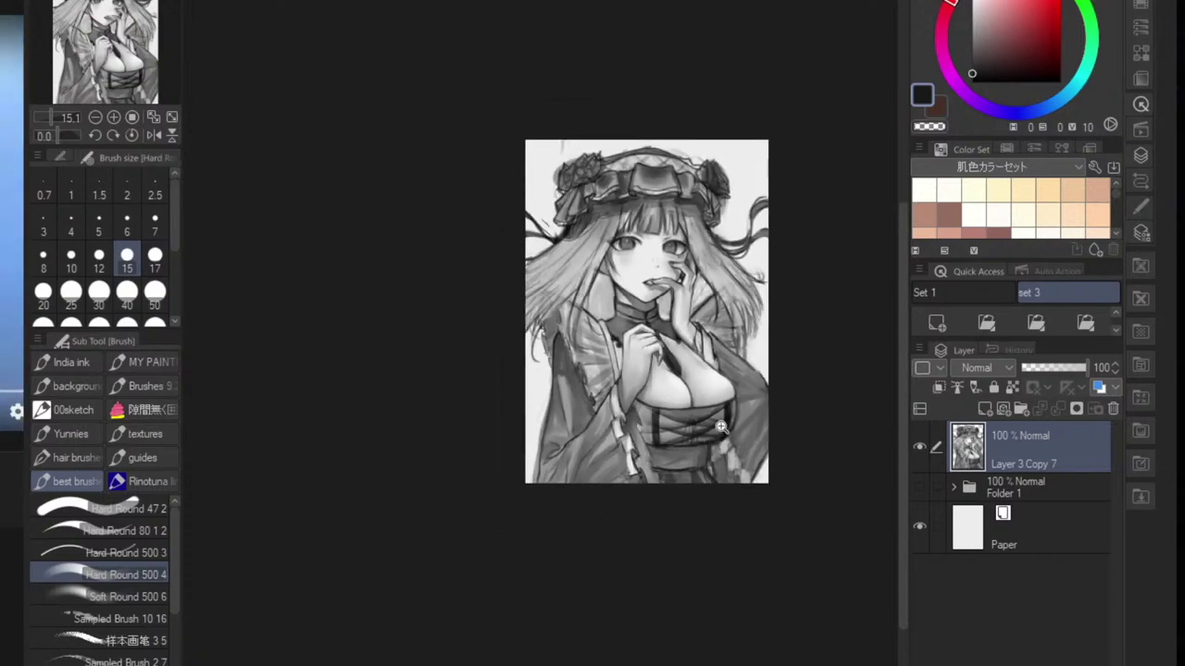
pyautogui.moveTo(752, 430); pyautogui.dragTo(714, 434)
# - Skip the browser video ad and return to the painting
pyautogui.scroll(4, 661, 486)
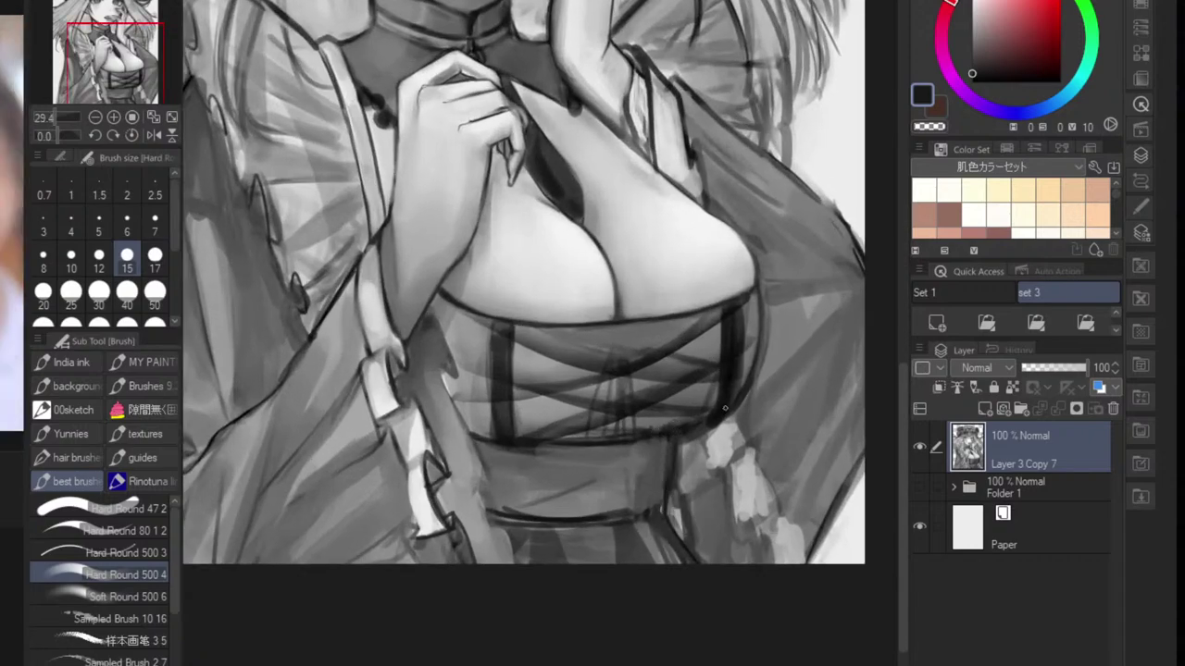
pyautogui.click(11, 455)
pyautogui.click(125, 345)
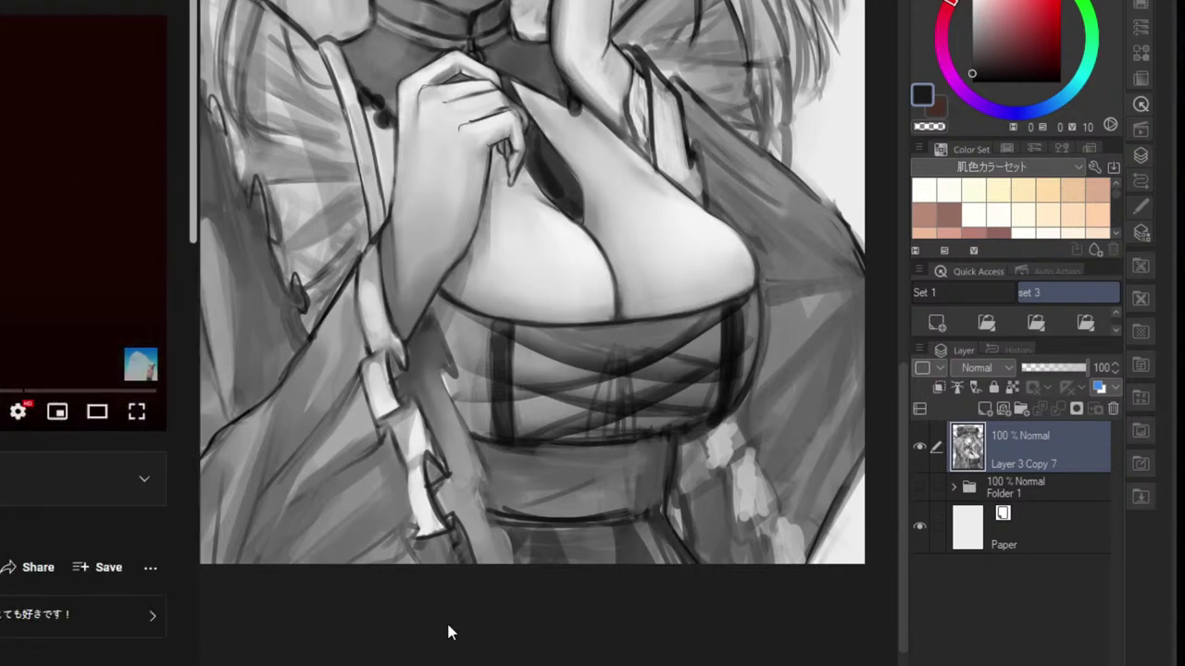
pyautogui.click(446, 620)
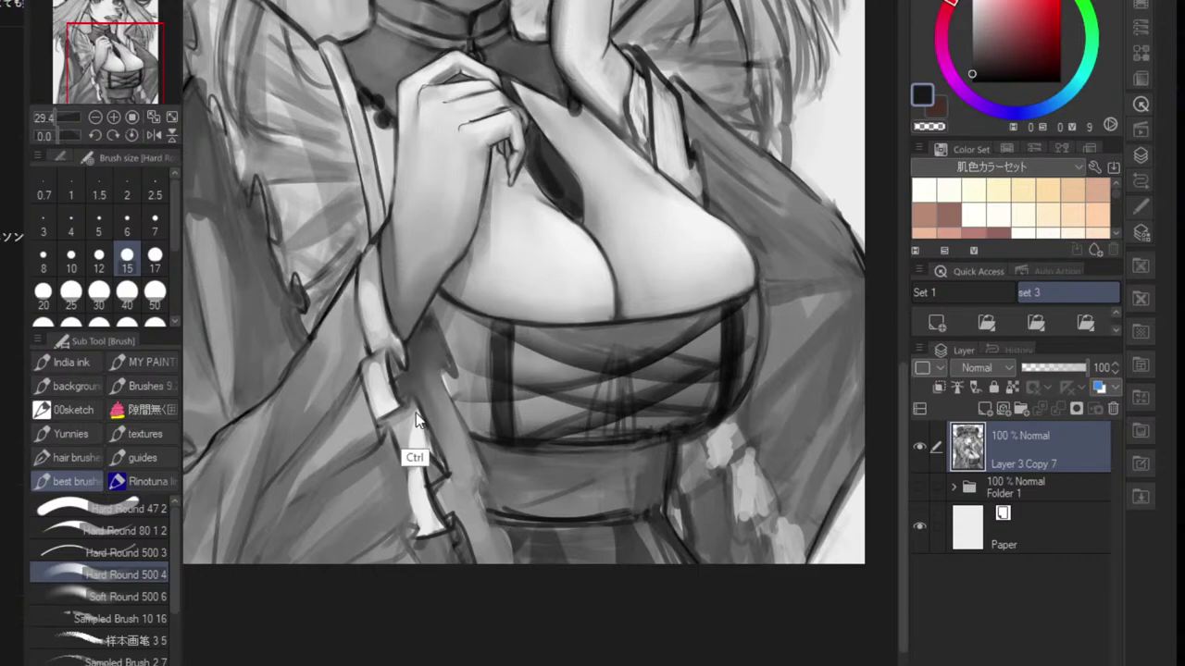
# - Draw the dark zigzag sleeve ribbon outline and a short stroke at the sleeve joint
pyautogui.scroll(5, 413, 455)
pyautogui.moveTo(444, 293)
pyautogui.mouseDown()
pyautogui.moveTo(446, 346)
pyautogui.moveTo(389, 293)
pyautogui.moveTo(422, 433)
pyautogui.moveTo(449, 409)
pyautogui.moveTo(450, 444)
pyautogui.moveTo(487, 461)
pyautogui.moveTo(531, 550)
pyautogui.mouseUp()
pyautogui.hotkey('ctrl', 'alt', 'z')
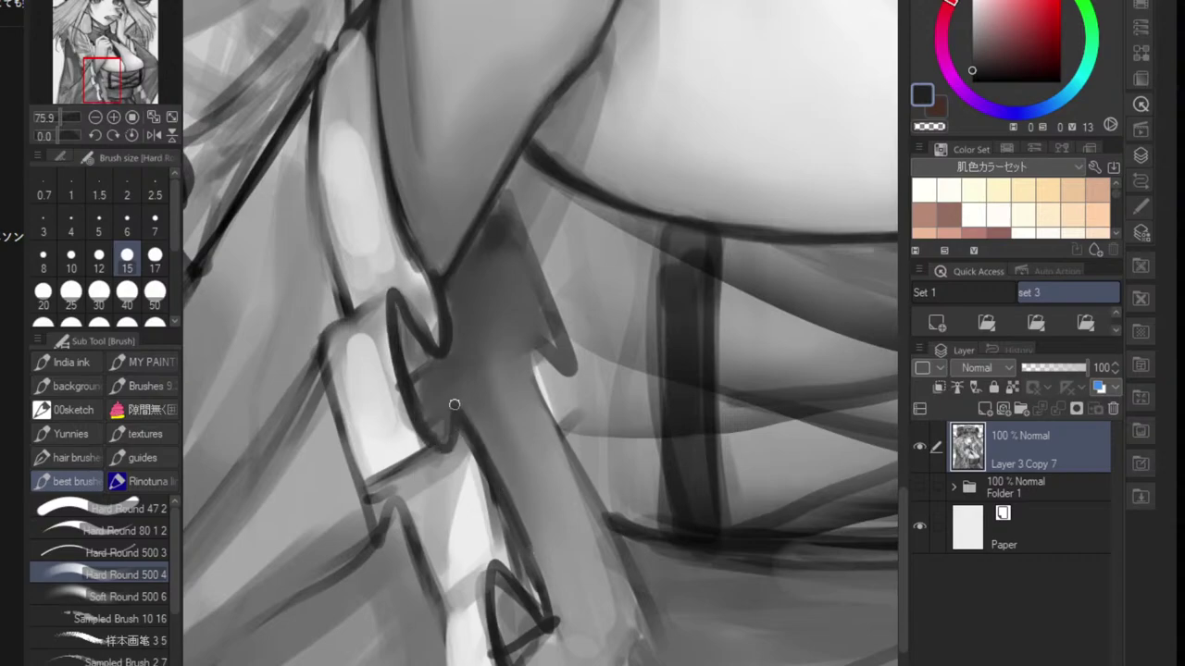
pyautogui.moveTo(439, 423); pyautogui.dragTo(442, 445)
pyautogui.scroll(-5, 432, 389)
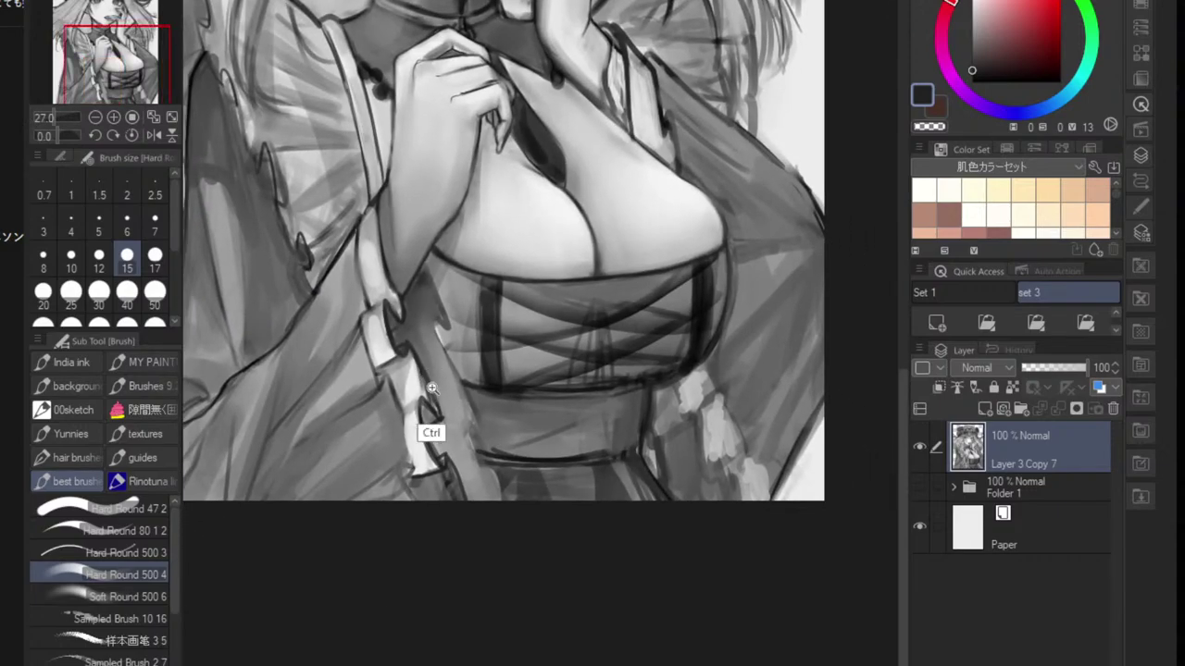
pyautogui.scroll(3, 432, 388)
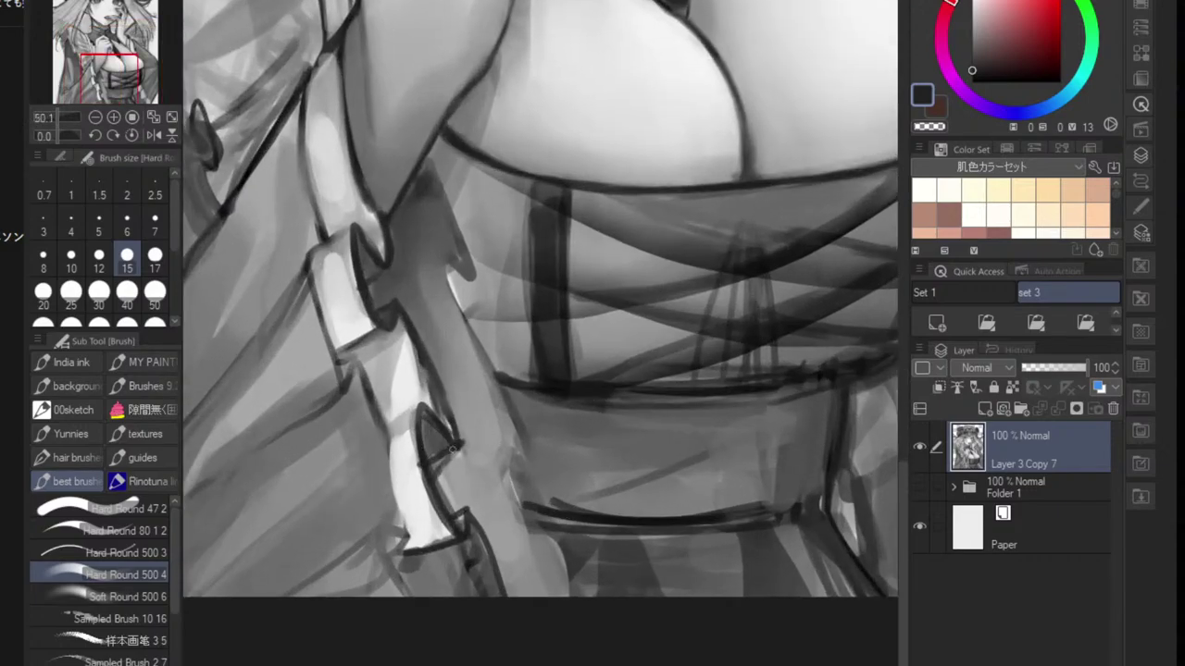
# - Sample sleeve greys and darken the sleeve's right contour line down to its tip
pyautogui.keyDown('alt'); pyautogui.click(424, 432); pyautogui.keyUp('alt')
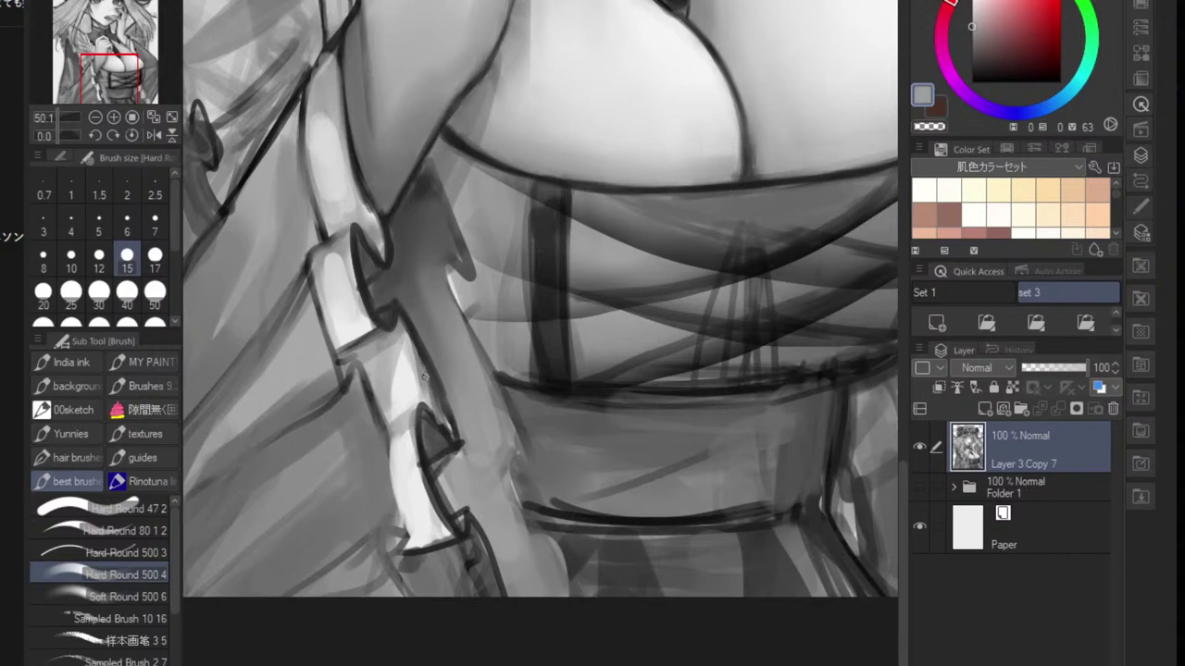
pyautogui.keyDown('alt'); pyautogui.click(450, 435); pyautogui.keyUp('alt')
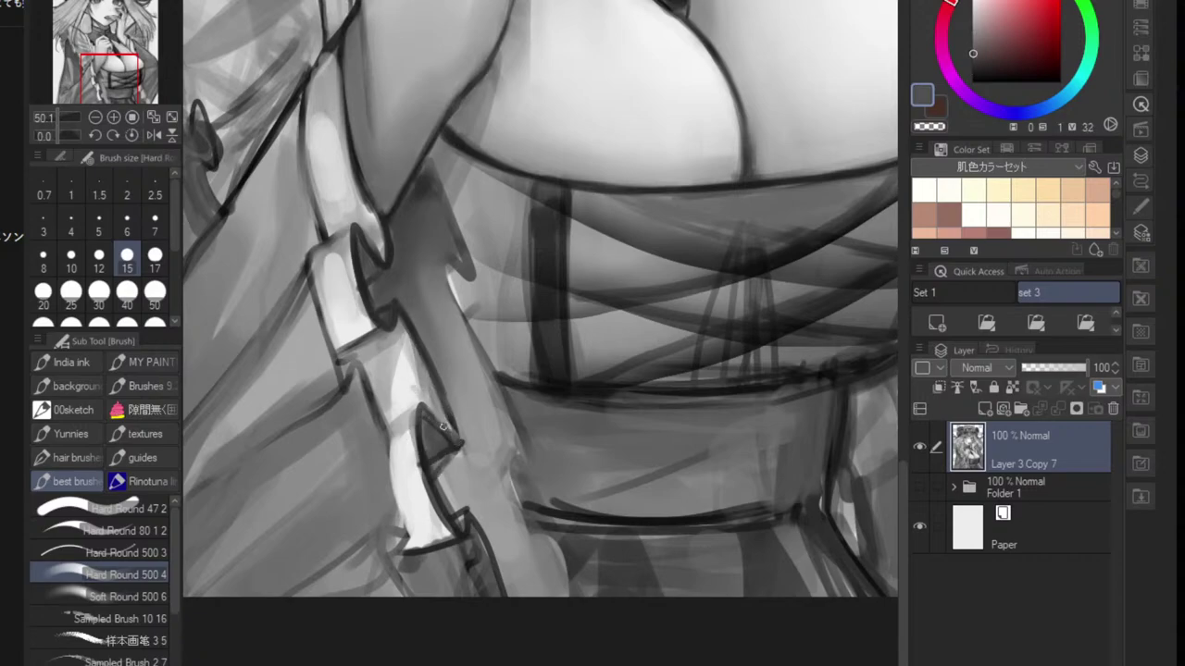
pyautogui.keyDown('alt'); pyautogui.click(410, 391); pyautogui.keyUp('alt')
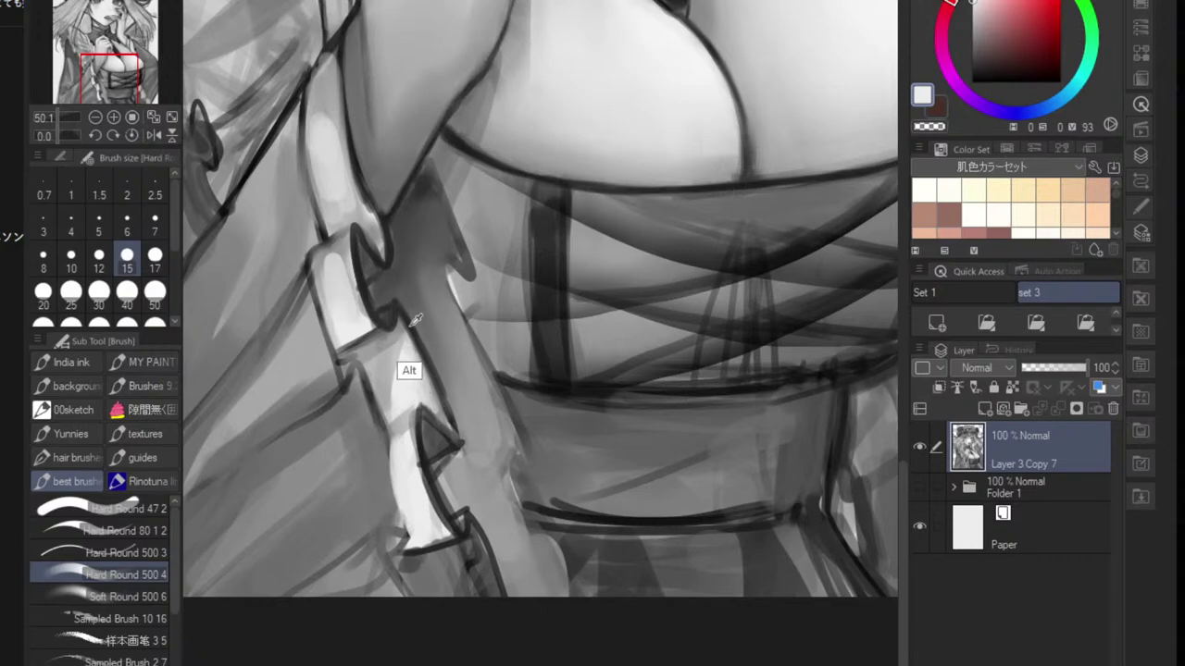
pyautogui.keyDown('alt'); pyautogui.click(412, 330); pyautogui.keyUp('alt')
pyautogui.keyDown('alt'); pyautogui.click(432, 367); pyautogui.keyUp('alt')
pyautogui.moveTo(413, 322); pyautogui.dragTo(454, 414)
pyautogui.moveTo(411, 316)
pyautogui.mouseDown()
pyautogui.moveTo(466, 452)
pyautogui.moveTo(417, 471)
pyautogui.moveTo(389, 465)
pyautogui.mouseUp()
# - Sample a range of sleeve greys, from near-white to dark
pyautogui.moveTo(389, 375); pyautogui.dragTo(413, 368)
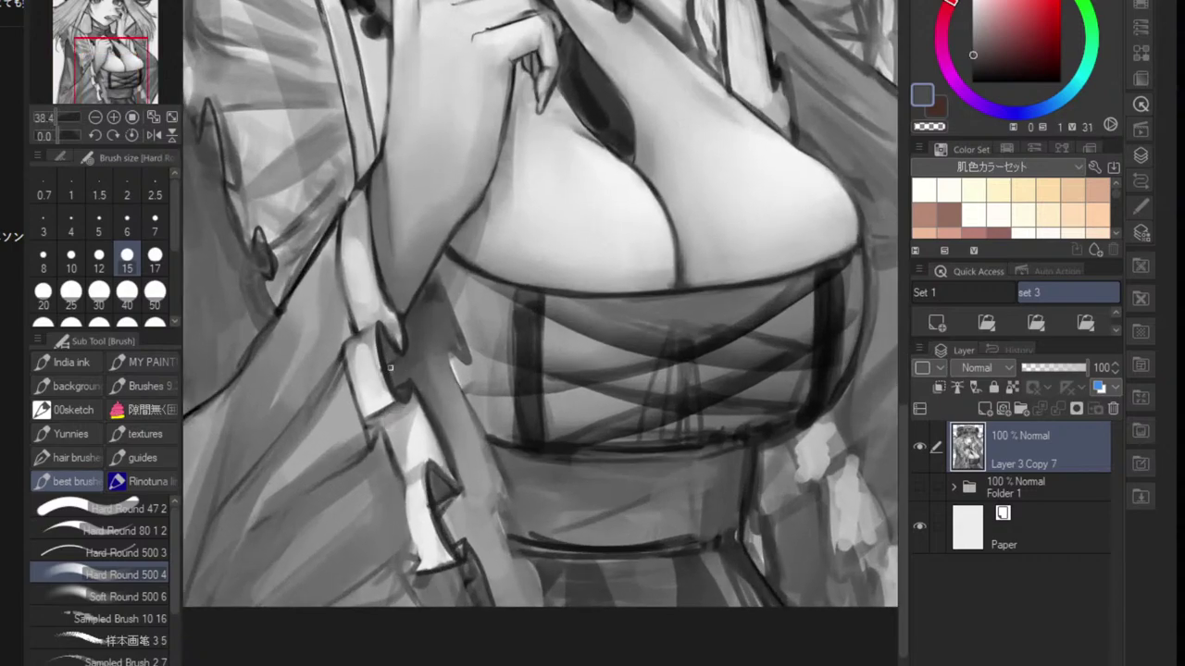
pyautogui.keyDown('alt'); pyautogui.click(375, 340); pyautogui.keyUp('alt')
pyautogui.keyDown('alt'); pyautogui.click(352, 257); pyautogui.keyUp('alt')
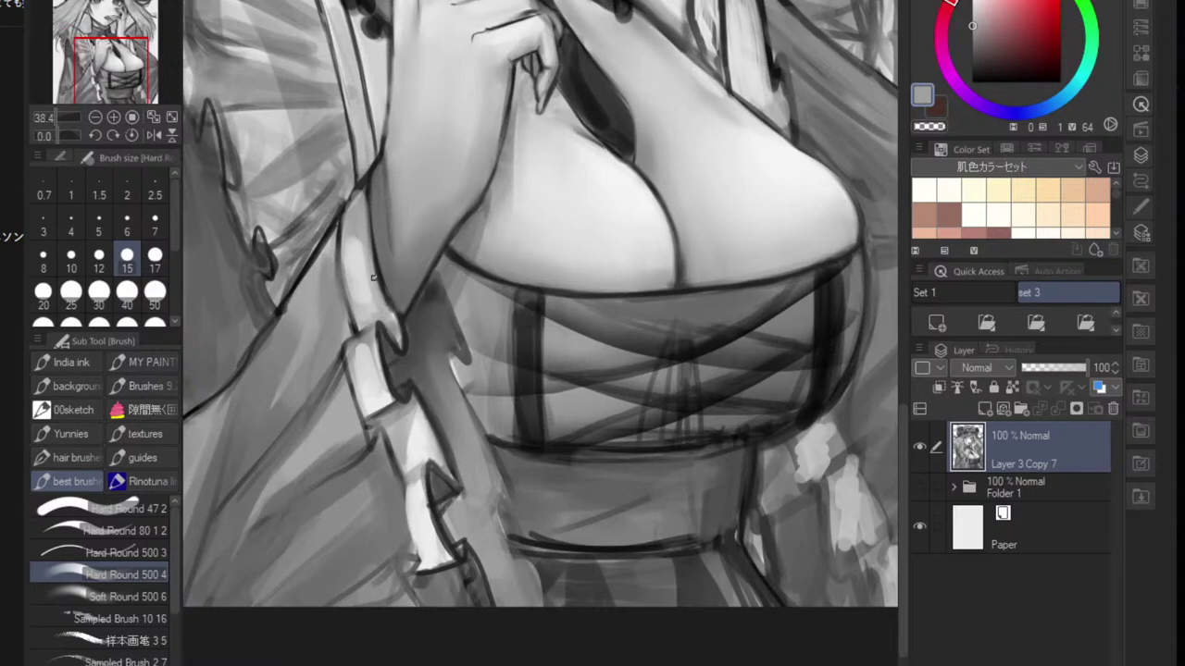
pyautogui.keyDown('alt'); pyautogui.click(353, 239); pyautogui.keyUp('alt')
pyautogui.keyDown('alt'); pyautogui.click(363, 228); pyautogui.keyUp('alt')
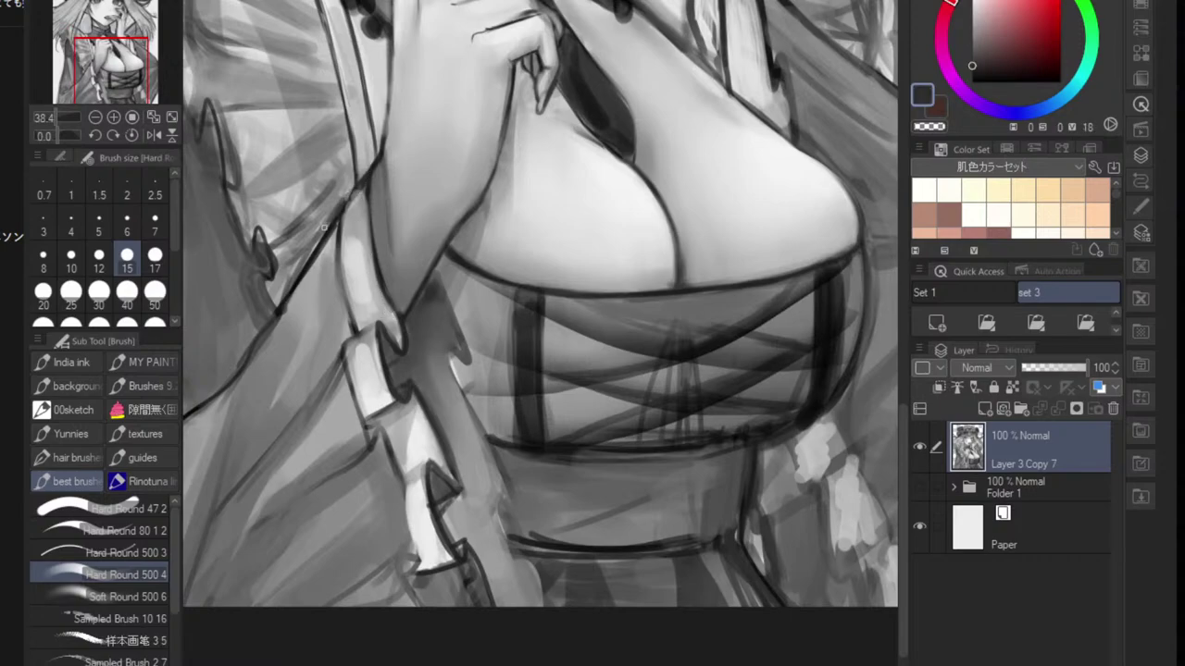
pyautogui.scroll(-5, 315, 259)
pyautogui.moveTo(296, 240); pyautogui.dragTo(302, 333)
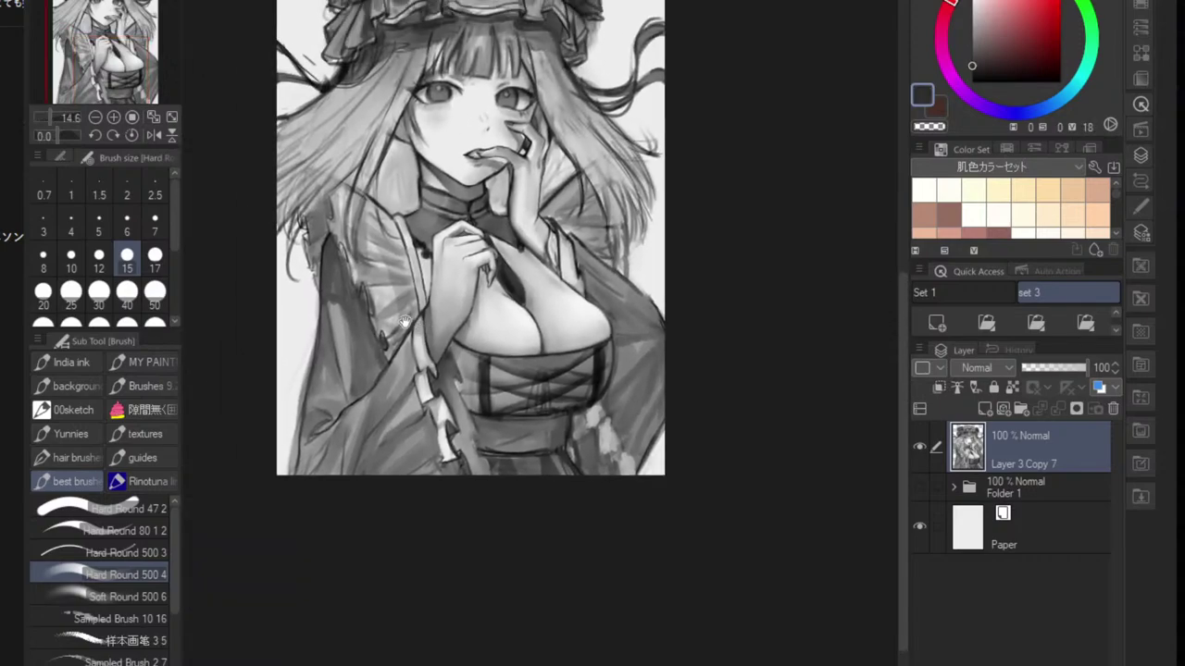
# - With a sampled mid grey at brush size 40, darken beside the hair outline and save
pyautogui.scroll(6, 292, 330)
pyautogui.keyDown('alt'); pyautogui.click(419, 363); pyautogui.keyUp('alt')
pyautogui.press(']')
pyautogui.press(']')
pyautogui.press(']')
pyautogui.press(']')
pyautogui.press(']')
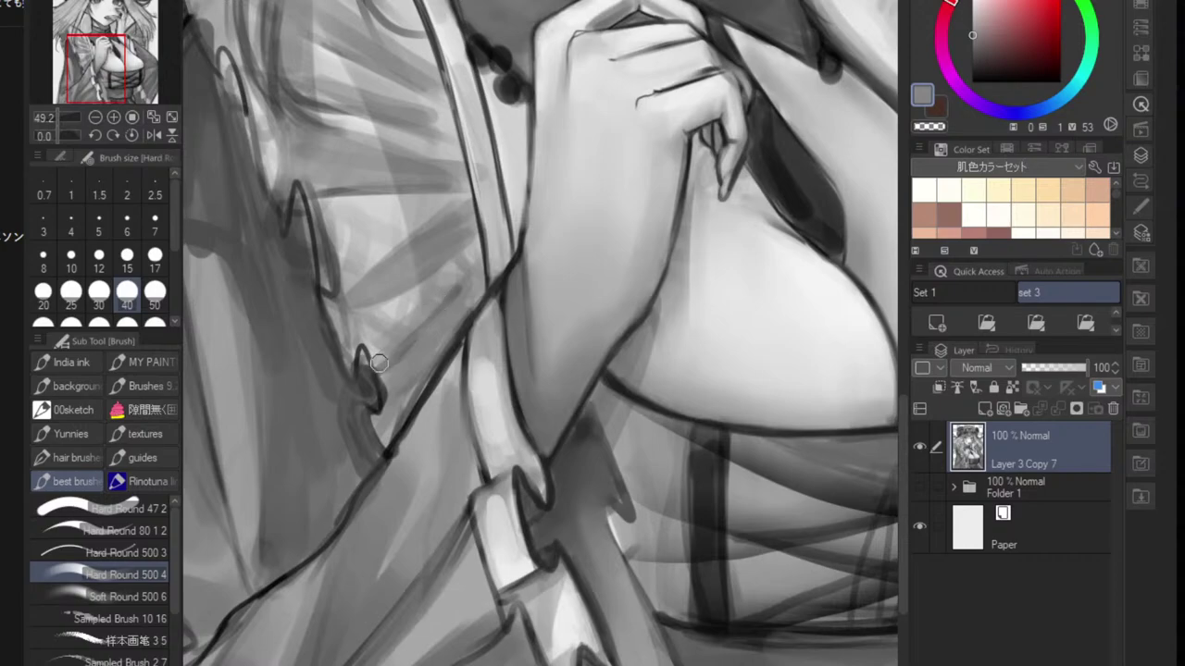
pyautogui.moveTo(334, 306)
pyautogui.mouseDown()
pyautogui.moveTo(451, 260)
pyautogui.moveTo(366, 337)
pyautogui.moveTo(411, 322)
pyautogui.mouseUp()
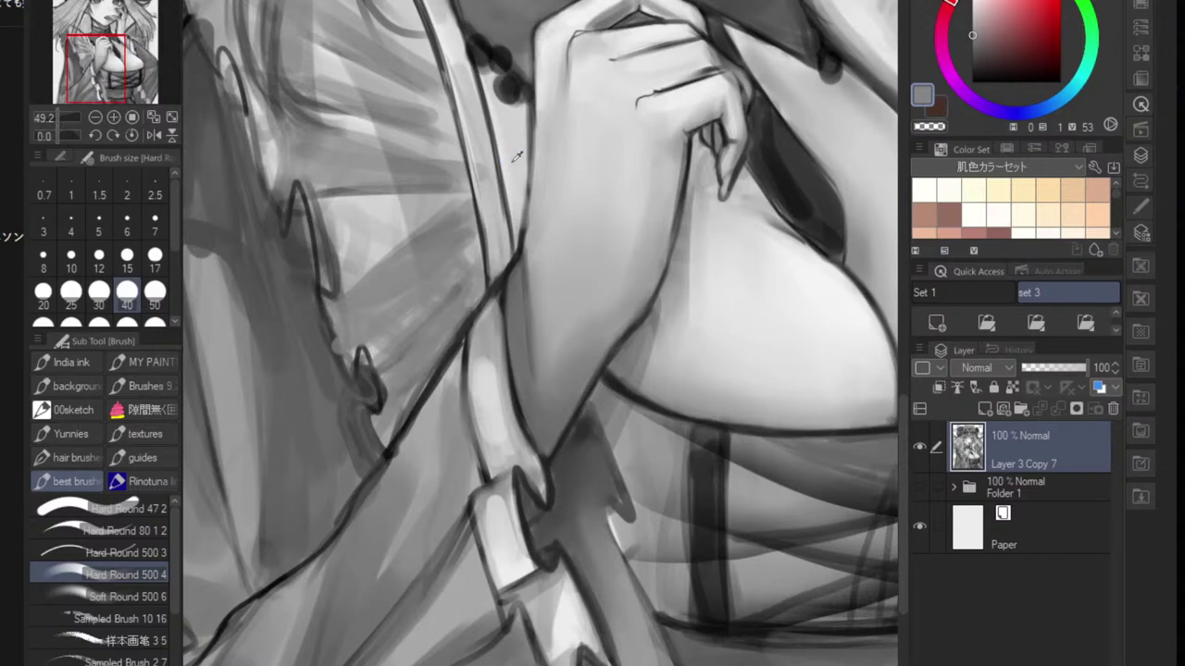
pyautogui.hotkey('ctrl', 's')
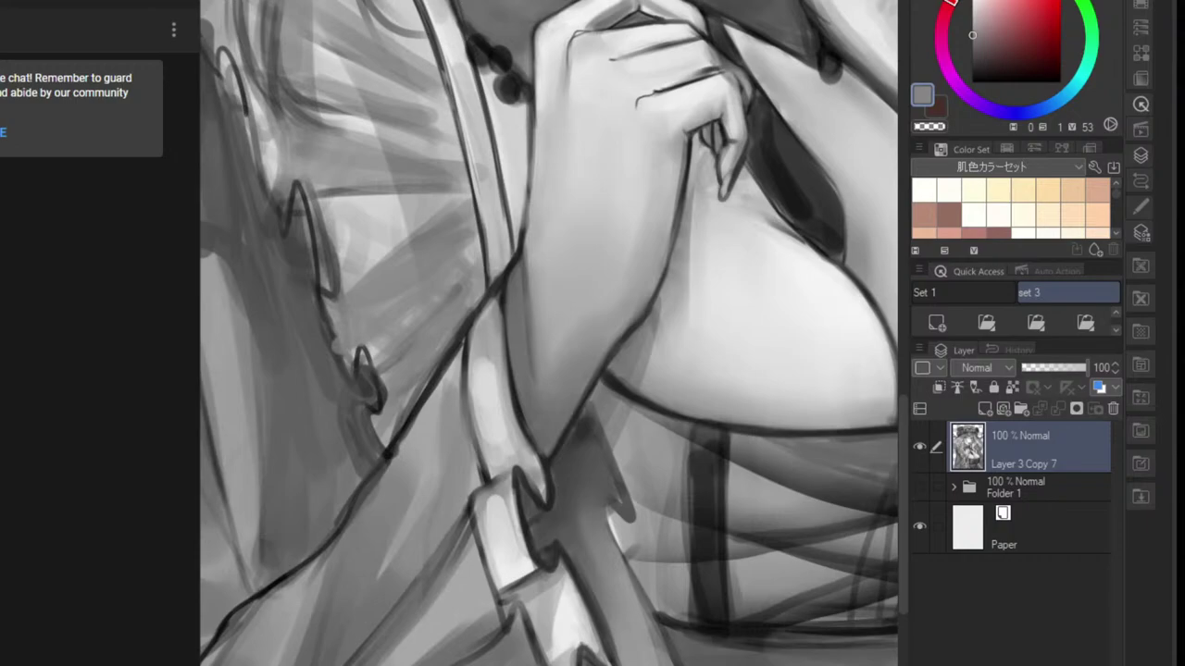
# - Shade the light sleeve folds and the hair beside the shoulder with grey
pyautogui.hotkey('alt', 'Tab')
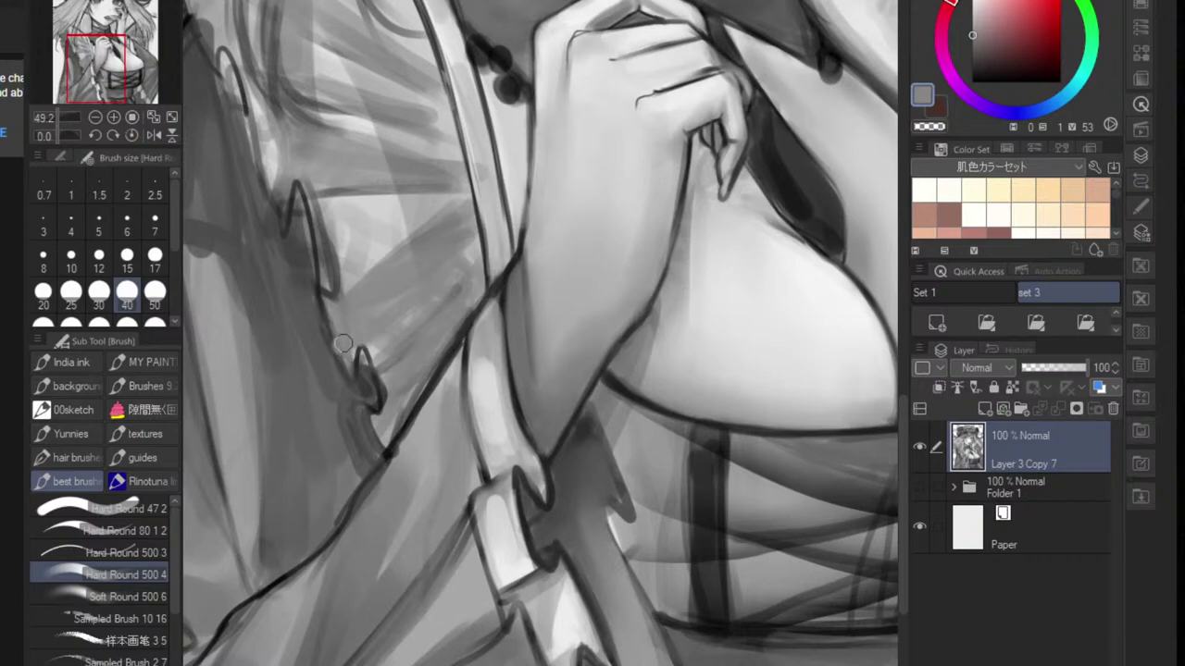
pyautogui.moveTo(374, 274)
pyautogui.mouseDown()
pyautogui.moveTo(451, 208)
pyautogui.moveTo(471, 207)
pyautogui.moveTo(457, 245)
pyautogui.moveTo(469, 254)
pyautogui.moveTo(462, 203)
pyautogui.moveTo(472, 290)
pyautogui.mouseUp()
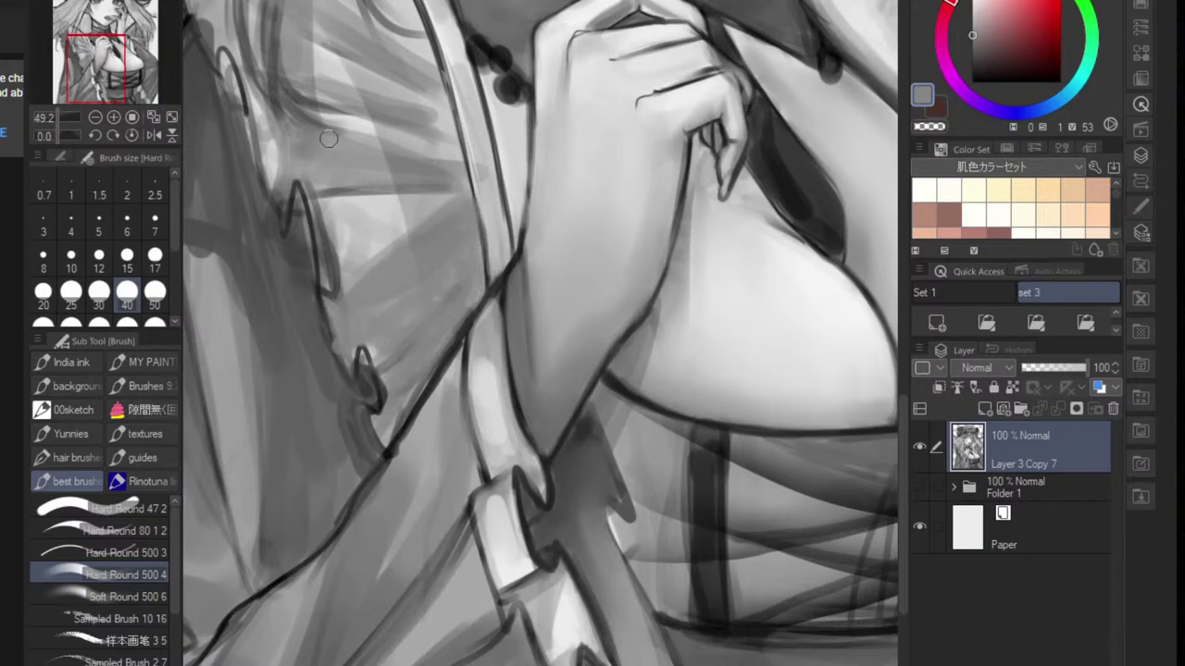
pyautogui.moveTo(317, 133)
pyautogui.mouseDown()
pyautogui.moveTo(282, 152)
pyautogui.moveTo(458, 167)
pyautogui.moveTo(337, 57)
pyautogui.moveTo(432, 92)
pyautogui.moveTo(468, 294)
pyautogui.mouseUp()
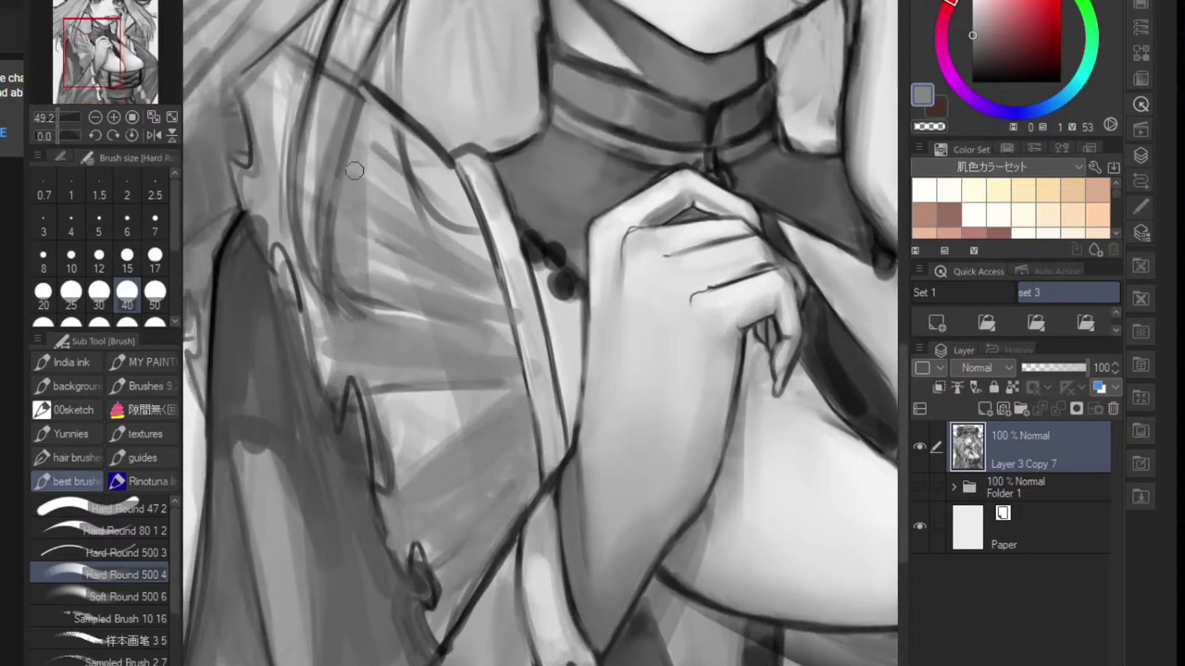
# - Paint grey fold strokes along the sleeve
pyautogui.moveTo(355, 169)
pyautogui.mouseDown()
pyautogui.moveTo(408, 172)
pyautogui.moveTo(457, 221)
pyautogui.moveTo(417, 188)
pyautogui.moveTo(392, 116)
pyautogui.moveTo(291, 167)
pyautogui.mouseUp()
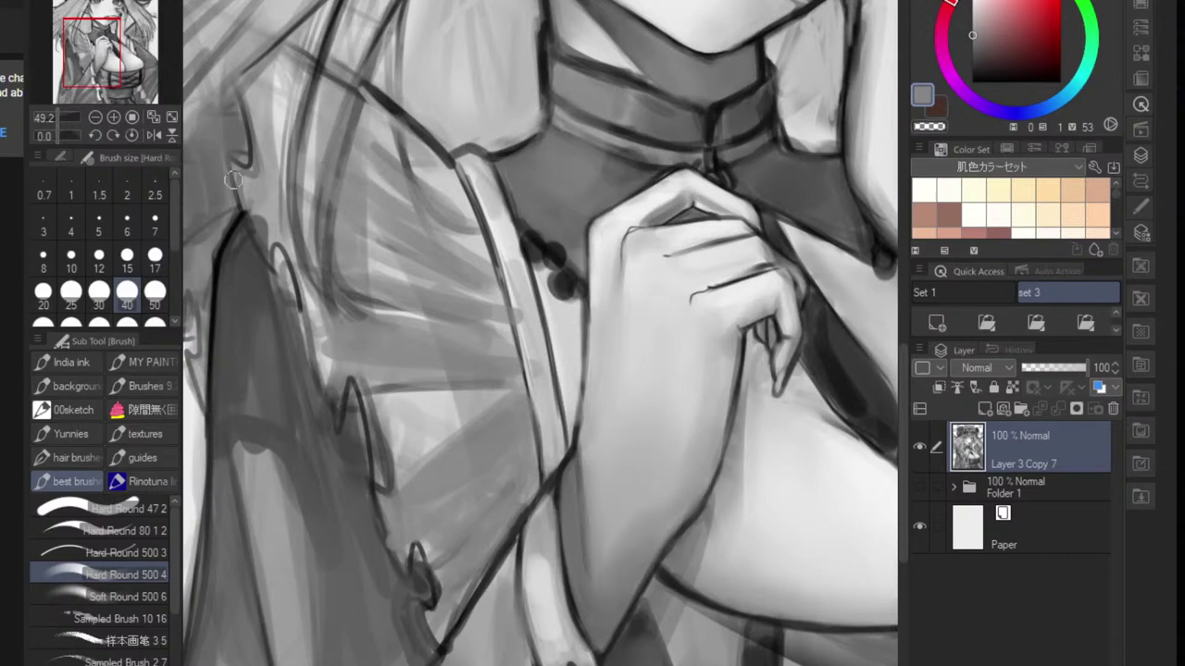
pyautogui.moveTo(254, 203); pyautogui.dragTo(282, 242)
pyautogui.moveTo(281, 278)
pyautogui.mouseDown()
pyautogui.moveTo(222, 281)
pyautogui.moveTo(311, 291)
pyautogui.mouseUp()
pyautogui.moveTo(332, 291); pyautogui.dragTo(407, 294)
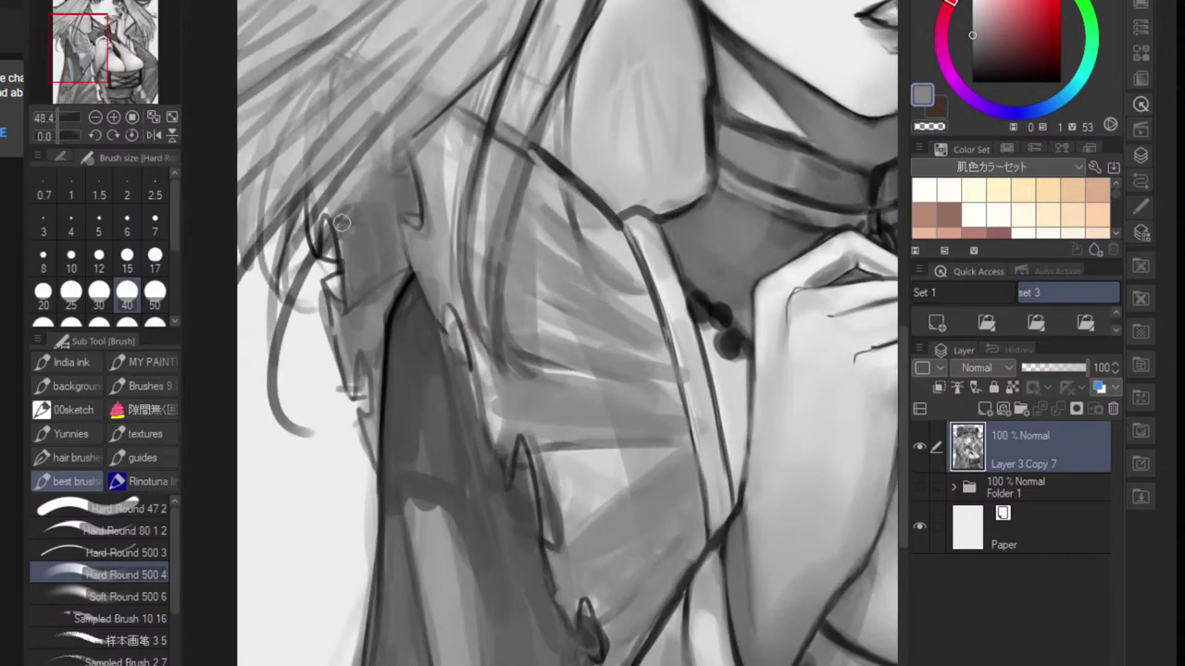
pyautogui.moveTo(342, 223)
pyautogui.mouseDown()
pyautogui.moveTo(351, 288)
pyautogui.moveTo(336, 355)
pyautogui.mouseUp()
pyautogui.moveTo(336, 312)
pyautogui.mouseDown()
pyautogui.moveTo(377, 326)
pyautogui.moveTo(391, 275)
pyautogui.mouseUp()
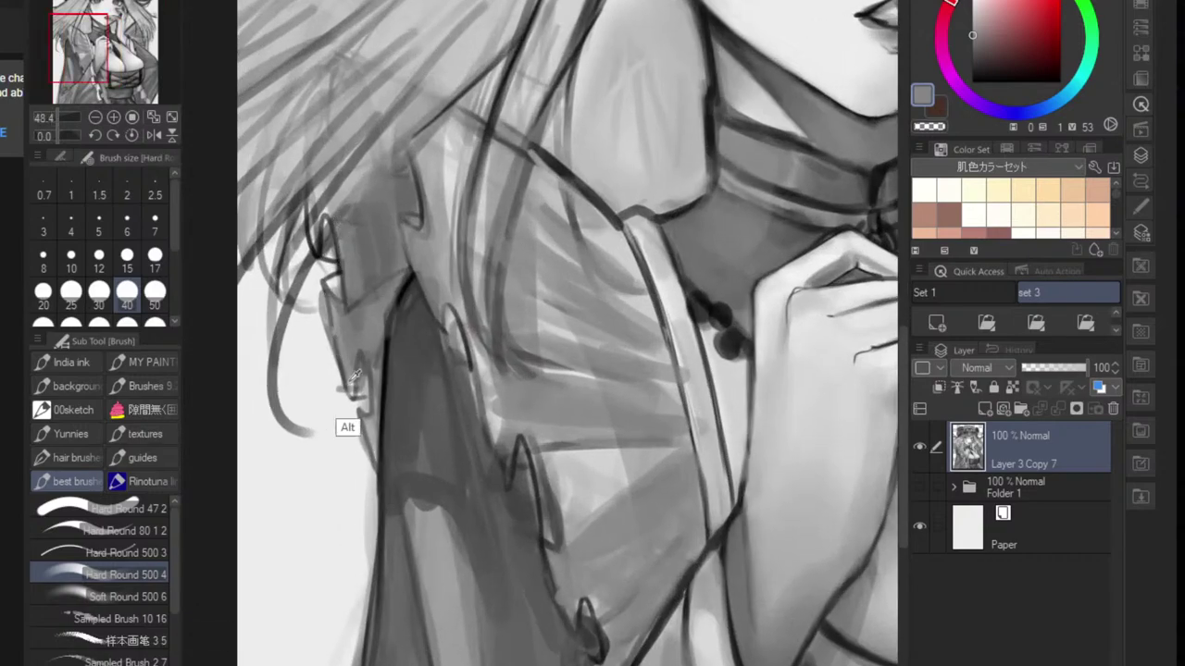
# - Brush near-white highlights over the hair, ear edge and upper sleeve
pyautogui.keyDown('alt'); pyautogui.click(319, 404); pyautogui.keyUp('alt')
pyautogui.moveTo(339, 307)
pyautogui.mouseDown()
pyautogui.moveTo(382, 332)
pyautogui.moveTo(372, 279)
pyautogui.moveTo(354, 293)
pyautogui.moveTo(361, 230)
pyautogui.moveTo(394, 257)
pyautogui.mouseUp()
pyautogui.moveTo(350, 182)
pyautogui.mouseDown()
pyautogui.moveTo(377, 210)
pyautogui.moveTo(403, 180)
pyautogui.mouseUp()
pyautogui.moveTo(414, 230)
pyautogui.mouseDown()
pyautogui.moveTo(362, 293)
pyautogui.moveTo(457, 306)
pyautogui.moveTo(416, 322)
pyautogui.moveTo(360, 275)
pyautogui.mouseUp()
pyautogui.scroll(4, 359, 274)
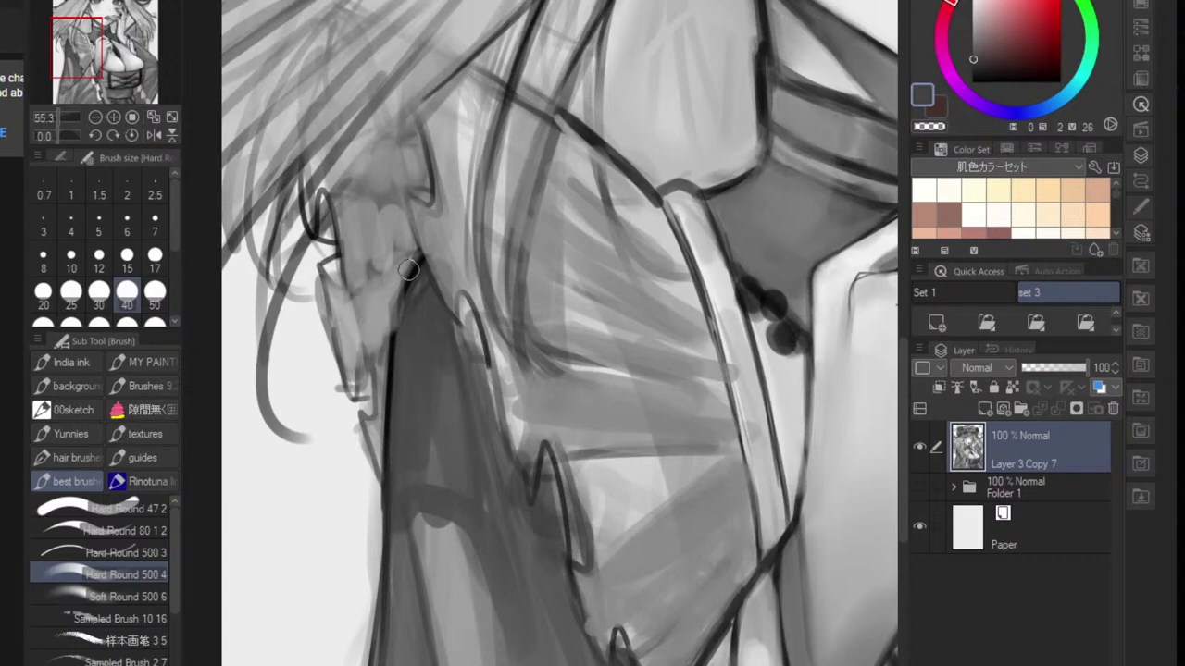
# - With a smaller brush and near-black, ink the sleeve edge and a hooked zigzag fold at its tip
pyautogui.click(155, 259)
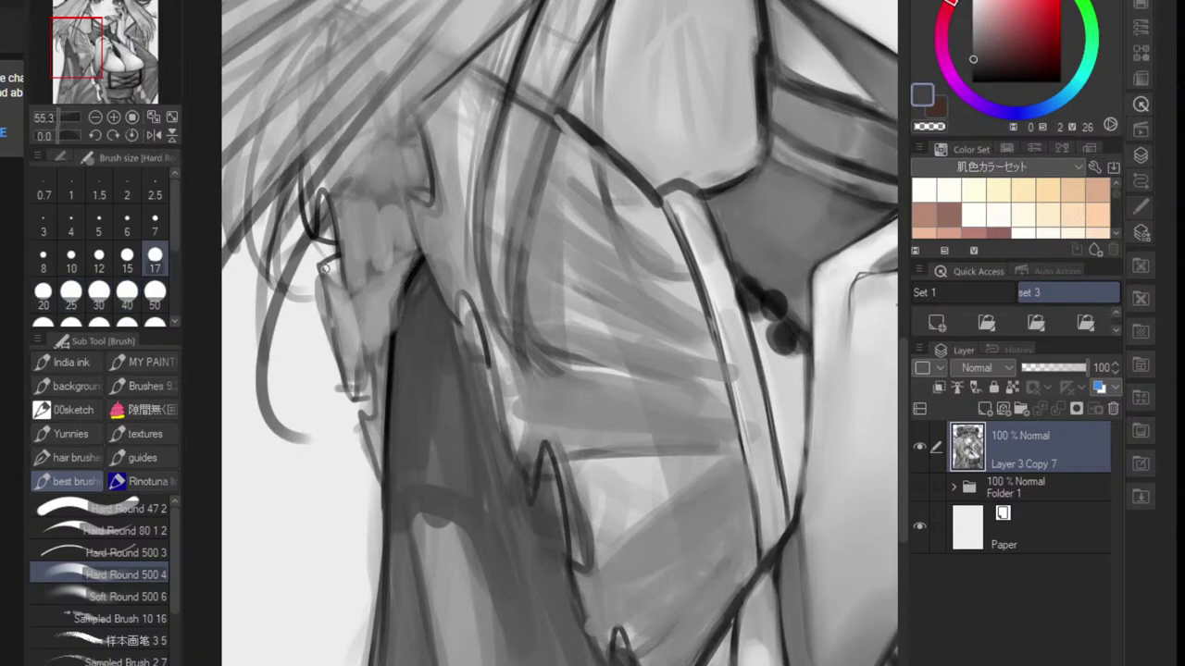
pyautogui.hotkey('ctrl', 'z')
pyautogui.moveTo(323, 288); pyautogui.dragTo(353, 388)
pyautogui.press('[')
pyautogui.press('[')
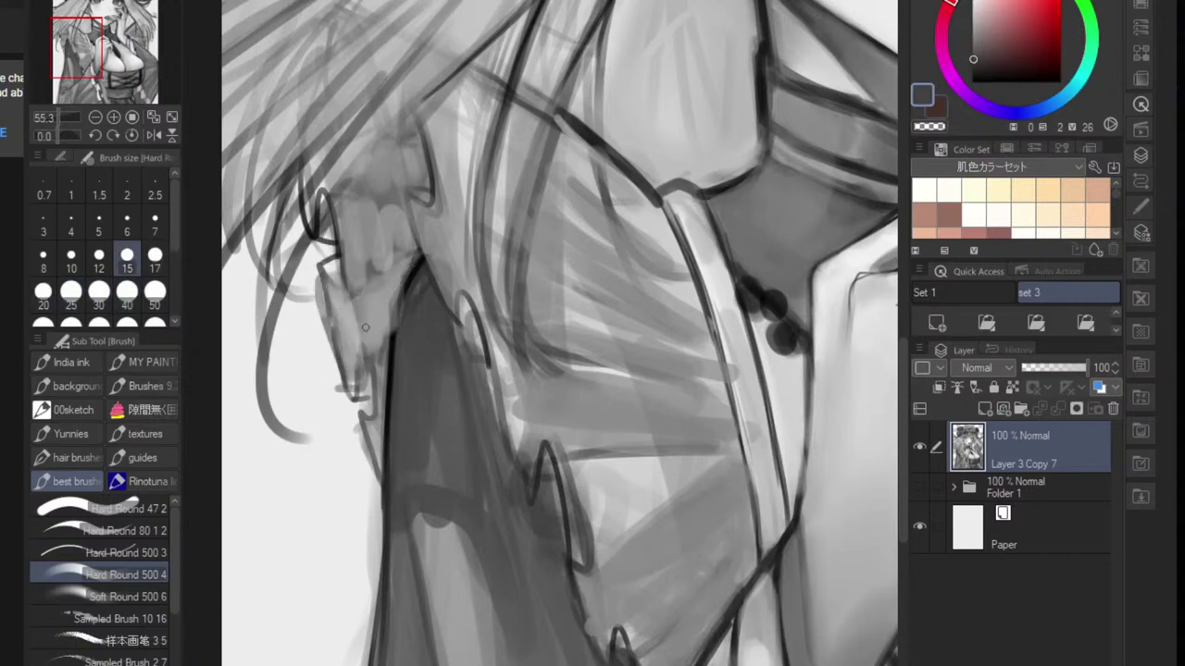
pyautogui.keyDown('alt'); pyautogui.click(393, 352); pyautogui.keyUp('alt')
pyautogui.moveTo(322, 271)
pyautogui.mouseDown()
pyautogui.moveTo(354, 402)
pyautogui.moveTo(365, 363)
pyautogui.moveTo(350, 390)
pyautogui.moveTo(343, 384)
pyautogui.moveTo(359, 376)
pyautogui.moveTo(360, 352)
pyautogui.moveTo(374, 405)
pyautogui.moveTo(369, 371)
pyautogui.moveTo(373, 422)
pyautogui.moveTo(358, 407)
pyautogui.moveTo(379, 473)
pyautogui.mouseUp()
pyautogui.hotkey('ctrl', 'z')
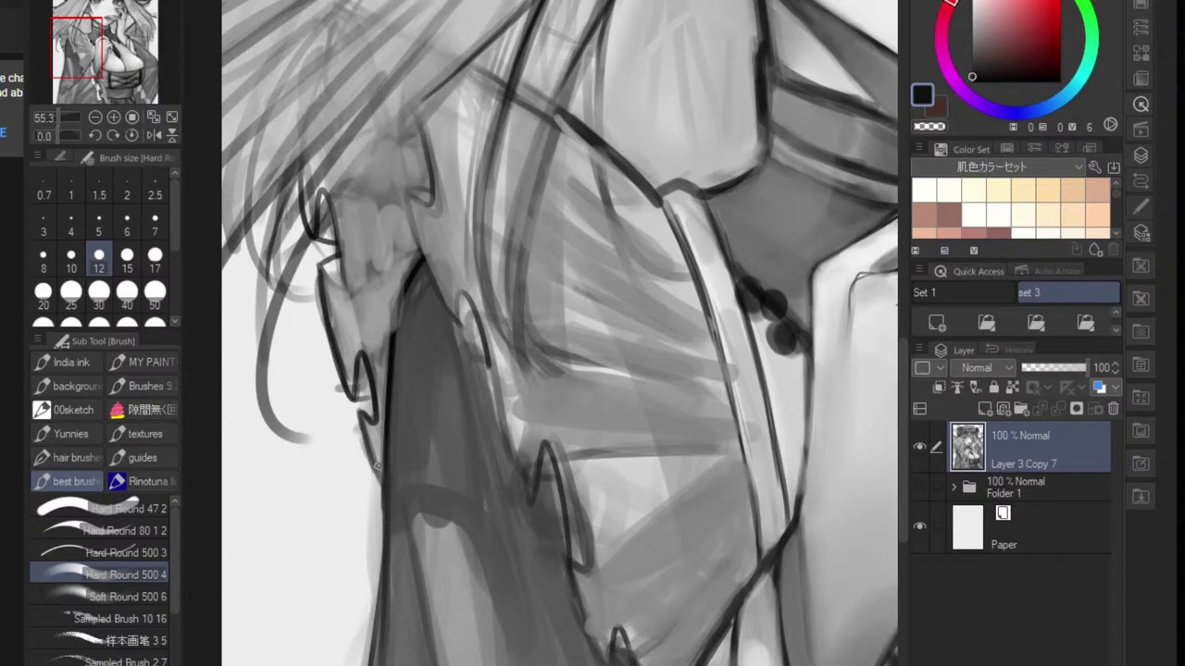
pyautogui.moveTo(363, 427); pyautogui.dragTo(381, 479)
# - Add dark zigzag frill edges near the ear, trying and undoing lines from the frill tip
pyautogui.moveTo(318, 259); pyautogui.dragTo(348, 292)
pyautogui.moveTo(331, 200); pyautogui.dragTo(350, 283)
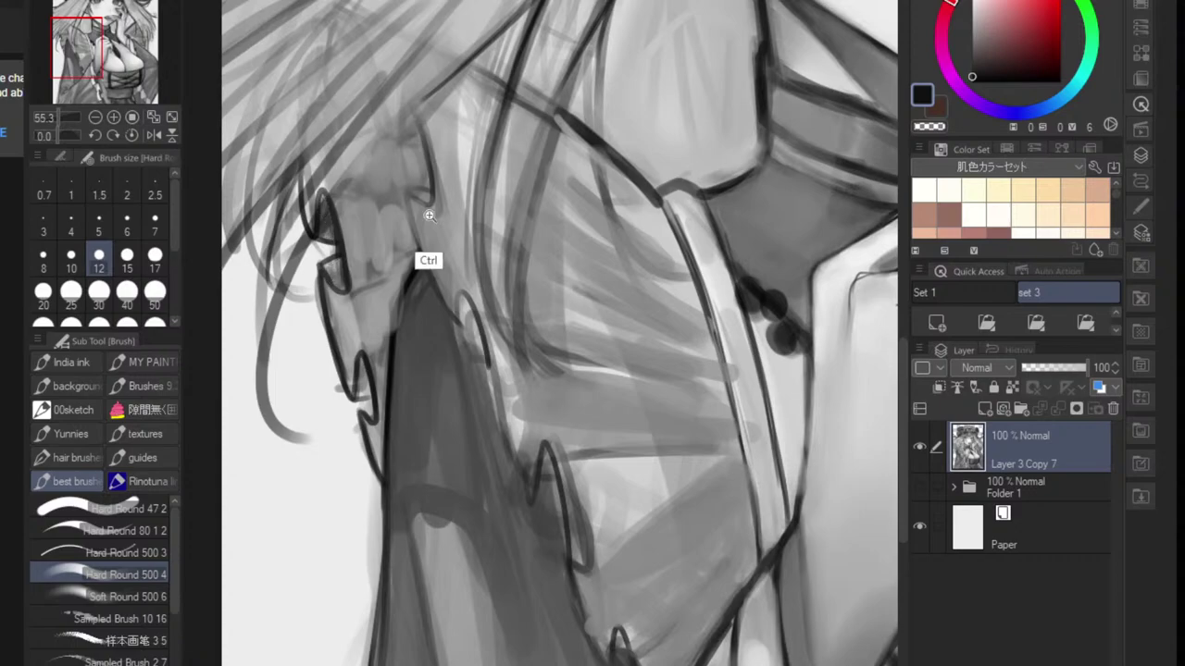
pyautogui.moveTo(430, 222); pyautogui.dragTo(435, 329)
pyautogui.moveTo(401, 245)
pyautogui.mouseDown()
pyautogui.moveTo(417, 206)
pyautogui.moveTo(440, 278)
pyautogui.mouseUp()
pyautogui.moveTo(423, 187); pyautogui.dragTo(501, 214)
pyautogui.moveTo(426, 189); pyautogui.dragTo(506, 226)
pyautogui.hotkey('ctrl', 'z')
pyautogui.hotkey('ctrl', 'z')
pyautogui.moveTo(426, 187)
pyautogui.mouseDown()
pyautogui.moveTo(513, 222)
pyautogui.moveTo(719, 371)
pyautogui.moveTo(686, 357)
pyautogui.mouseUp()
pyautogui.hotkey('ctrl', 'z')
# - Draw and darken thin fold lines at the collar, including a long line from the notch
pyautogui.moveTo(686, 357); pyautogui.dragTo(532, 335)
pyautogui.scroll(3, 491, 334)
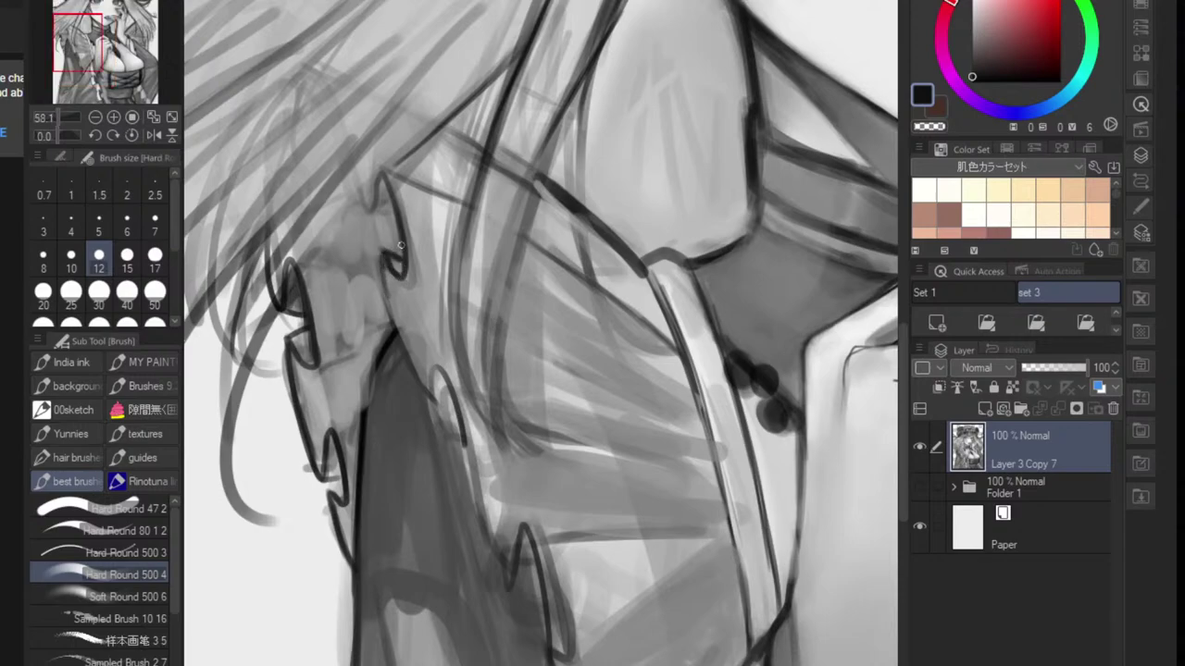
pyautogui.moveTo(394, 267); pyautogui.dragTo(445, 286)
pyautogui.moveTo(402, 278); pyautogui.dragTo(450, 296)
pyautogui.moveTo(403, 179); pyautogui.dragTo(560, 258)
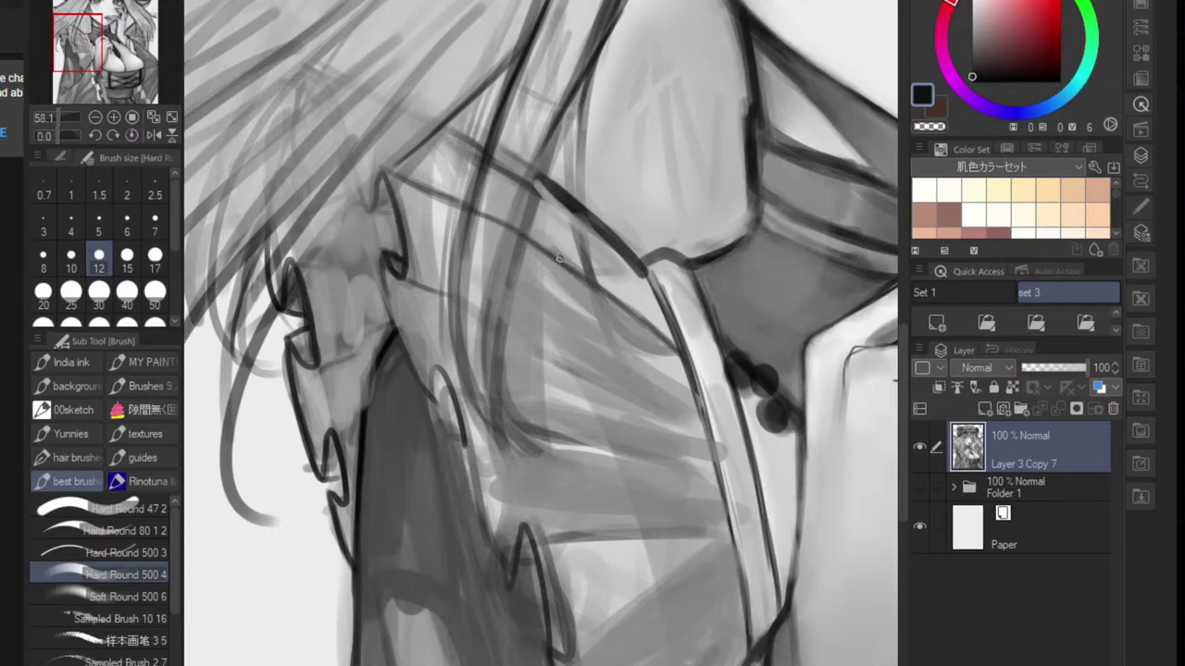
pyautogui.moveTo(444, 199)
pyautogui.mouseDown()
pyautogui.moveTo(568, 271)
pyautogui.moveTo(549, 258)
pyautogui.mouseUp()
pyautogui.moveTo(400, 276); pyautogui.dragTo(502, 327)
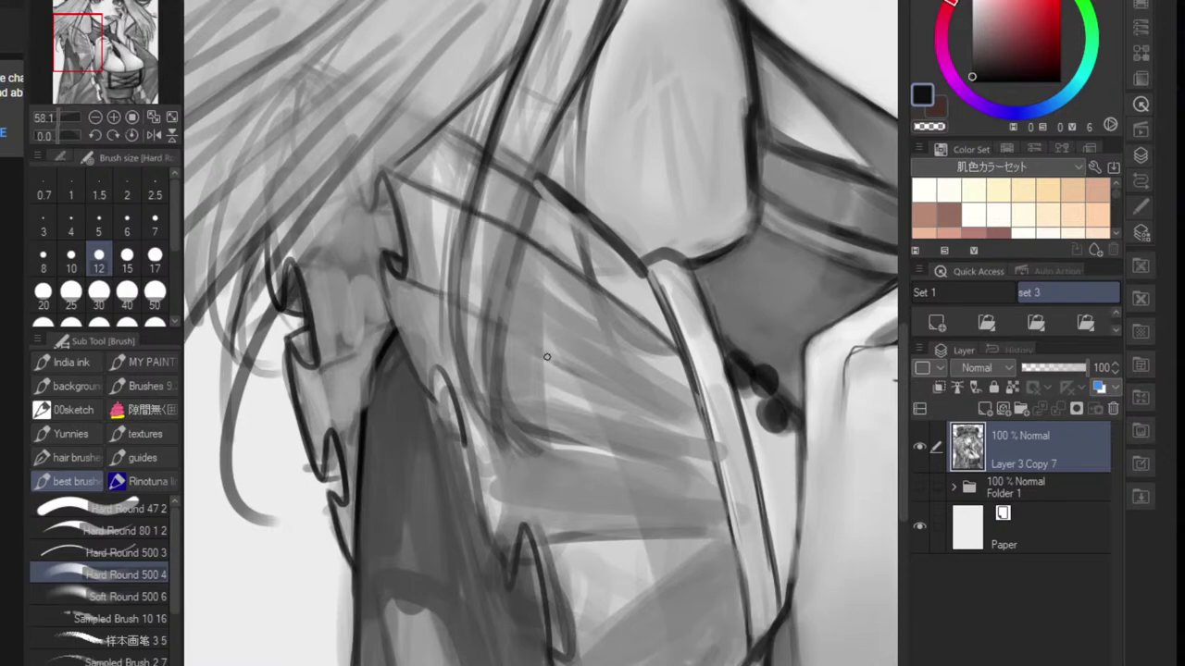
pyautogui.moveTo(417, 281)
pyautogui.mouseDown()
pyautogui.moveTo(629, 388)
pyautogui.moveTo(702, 448)
pyautogui.moveTo(630, 519)
pyautogui.mouseUp()
# - Ink a dark line along the collar edge and darken the frill's upward folds and right edge
pyautogui.moveTo(706, 468); pyautogui.dragTo(544, 320)
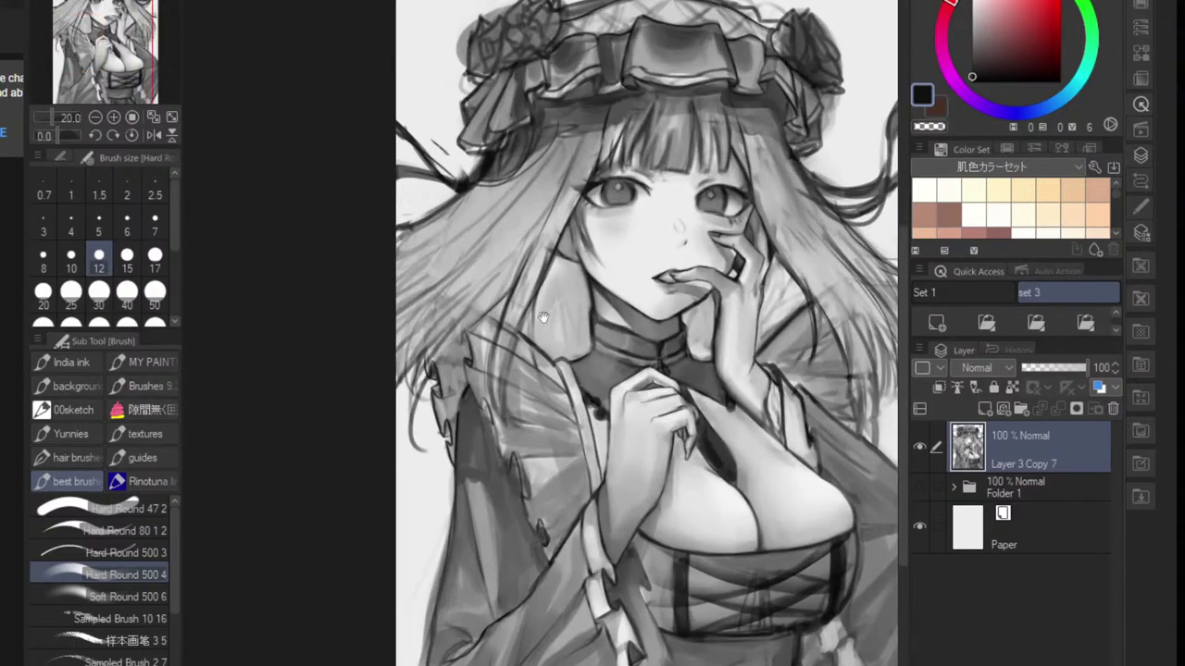
pyautogui.scroll(3, 531, 407)
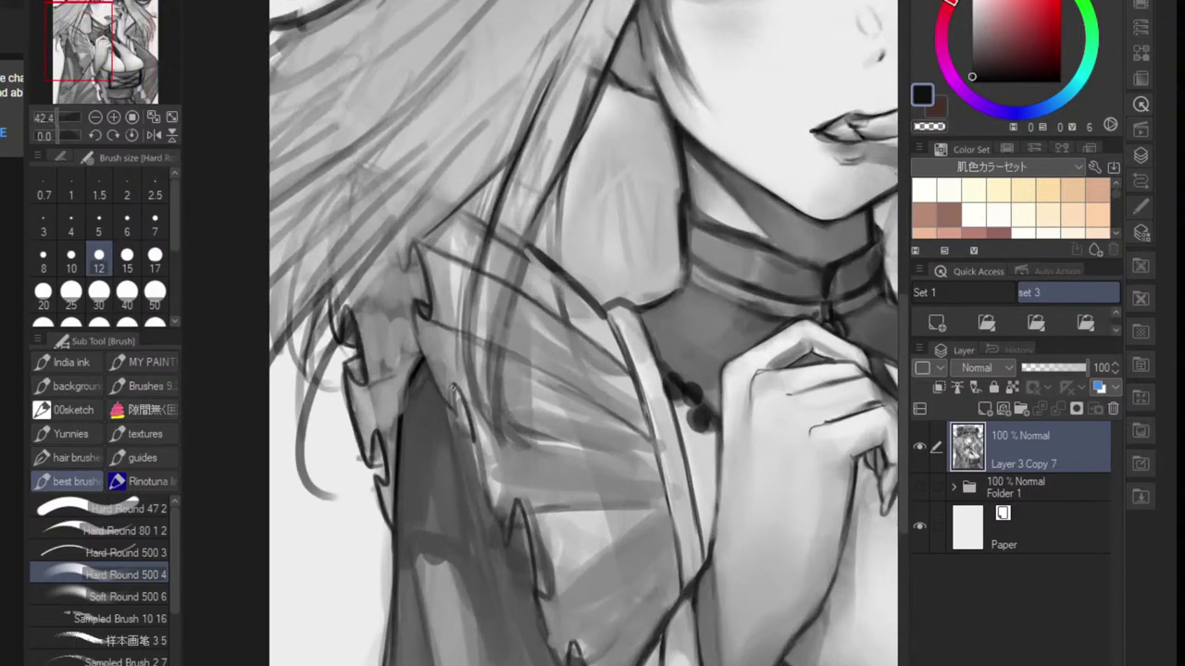
pyautogui.scroll(2, 444, 397)
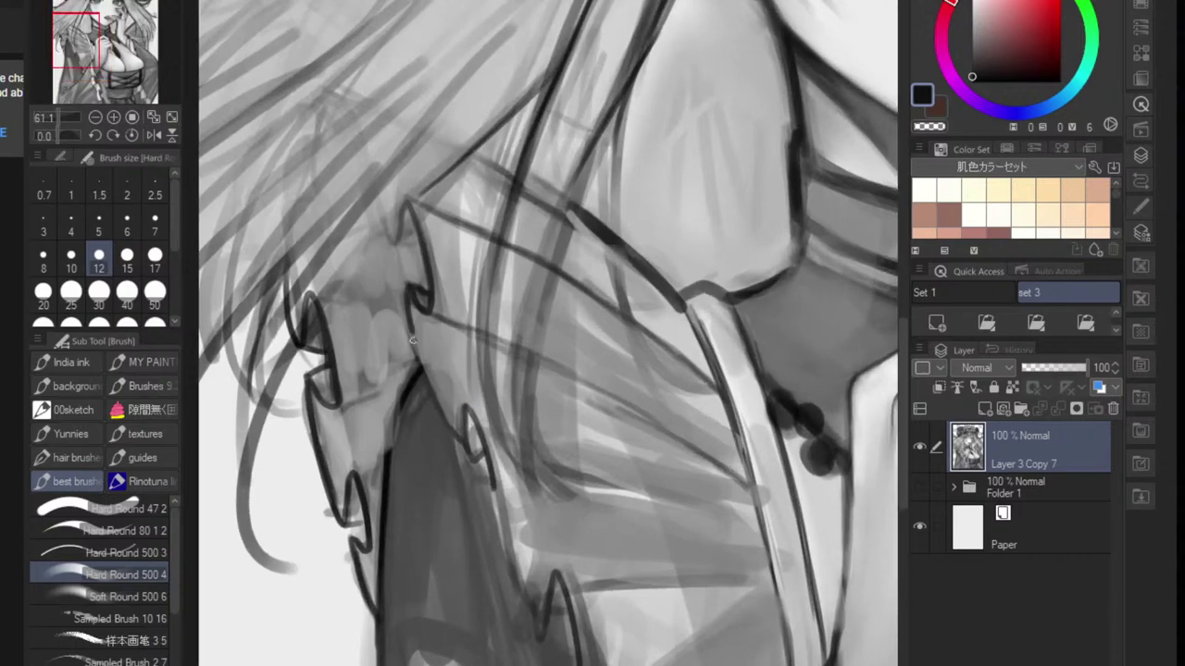
pyautogui.moveTo(464, 410)
pyautogui.mouseDown()
pyautogui.moveTo(474, 434)
pyautogui.moveTo(604, 450)
pyautogui.moveTo(718, 485)
pyautogui.mouseUp()
pyautogui.hotkey('ctrl', 'z')
pyautogui.moveTo(556, 438); pyautogui.dragTo(758, 501)
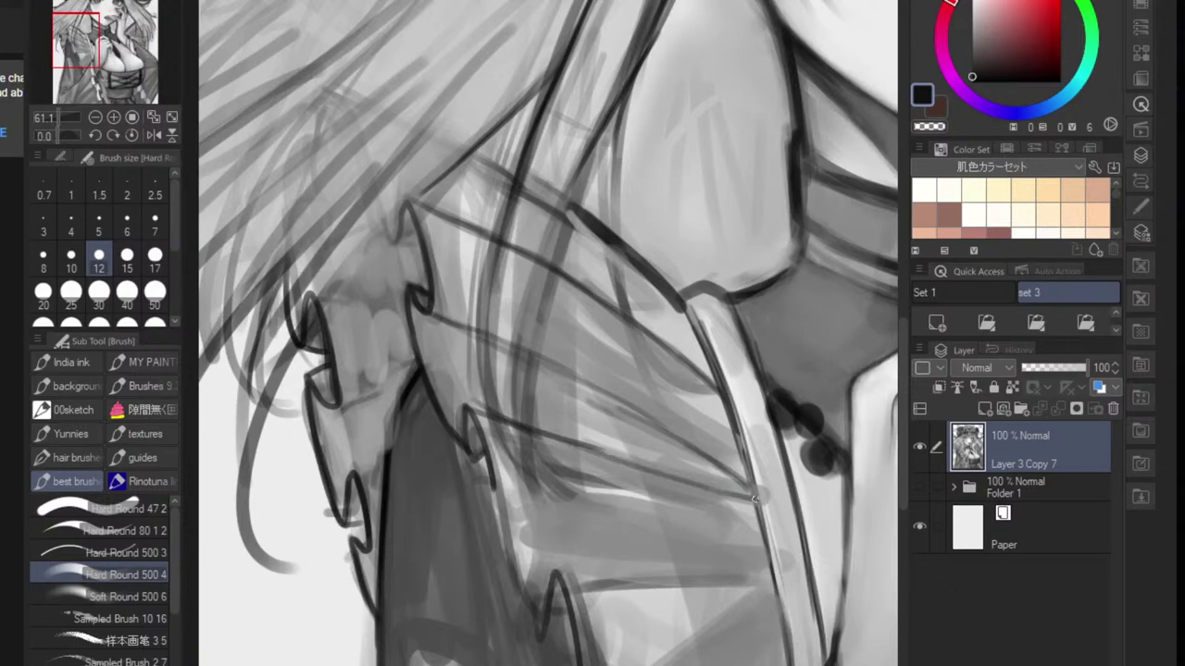
pyautogui.scroll(-4, 707, 527)
pyautogui.scroll(3, 705, 527)
pyautogui.moveTo(514, 519)
pyautogui.mouseDown()
pyautogui.moveTo(698, 510)
pyautogui.moveTo(589, 624)
pyautogui.moveTo(670, 570)
pyautogui.mouseUp()
pyautogui.hotkey('ctrl', 'z')
pyautogui.hotkey('ctrl', 'z')
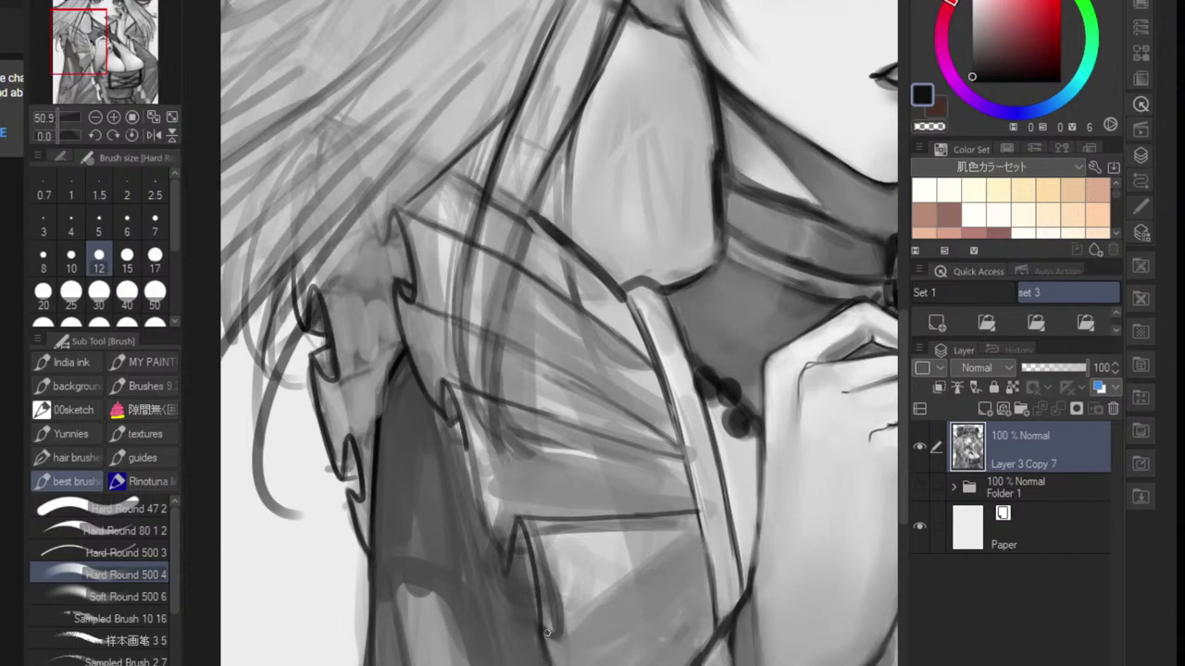
pyautogui.moveTo(547, 639)
pyautogui.mouseDown()
pyautogui.moveTo(558, 601)
pyautogui.moveTo(547, 567)
pyautogui.moveTo(560, 611)
pyautogui.mouseUp()
pyautogui.moveTo(528, 527); pyautogui.dragTo(559, 598)
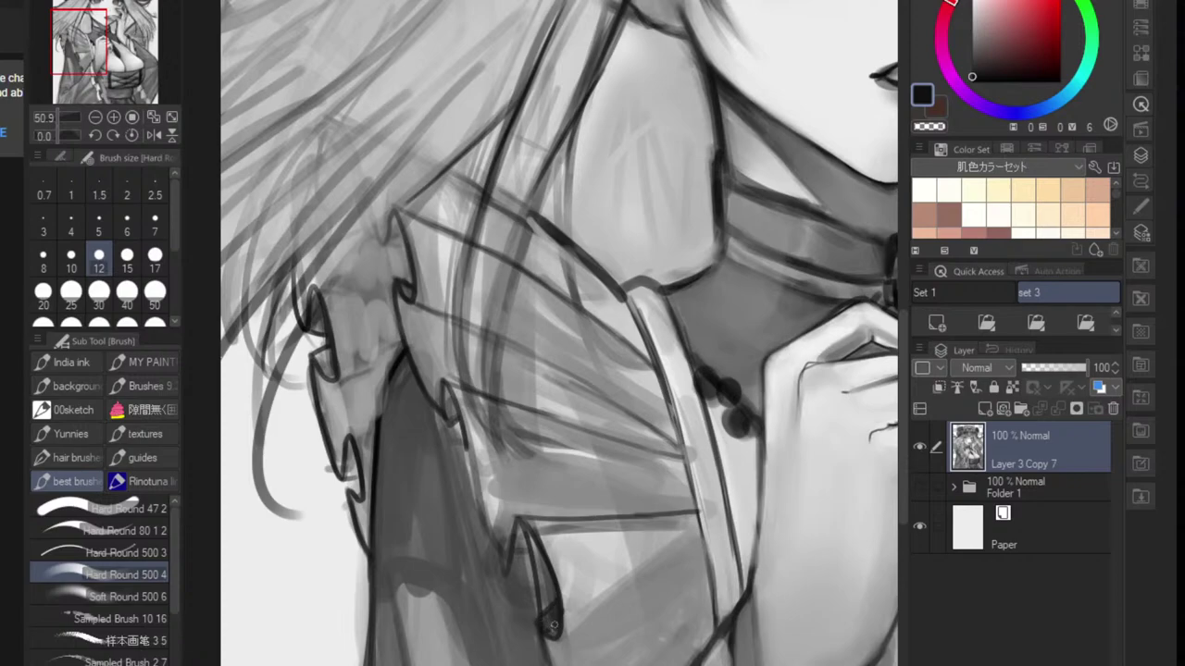
# - Sample dark frill greys and draw dark lines on the upper and lower collar folds
pyautogui.keyDown('alt'); pyautogui.click(516, 656); pyautogui.keyUp('alt')
pyautogui.moveTo(531, 558)
pyautogui.mouseDown()
pyautogui.moveTo(538, 604)
pyautogui.moveTo(534, 559)
pyautogui.mouseUp()
pyautogui.keyDown('alt'); pyautogui.click(546, 621); pyautogui.keyUp('alt')
pyautogui.keyDown('alt'); pyautogui.click(554, 637); pyautogui.keyUp('alt')
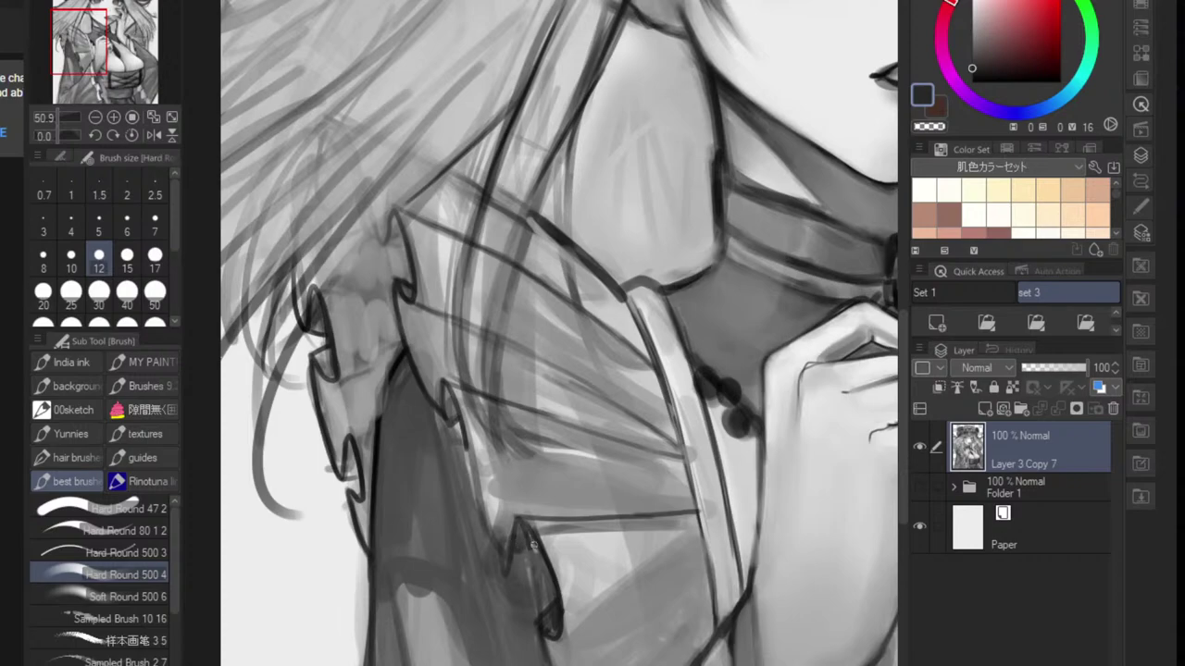
pyautogui.keyDown('alt'); pyautogui.click(551, 619); pyautogui.keyUp('alt')
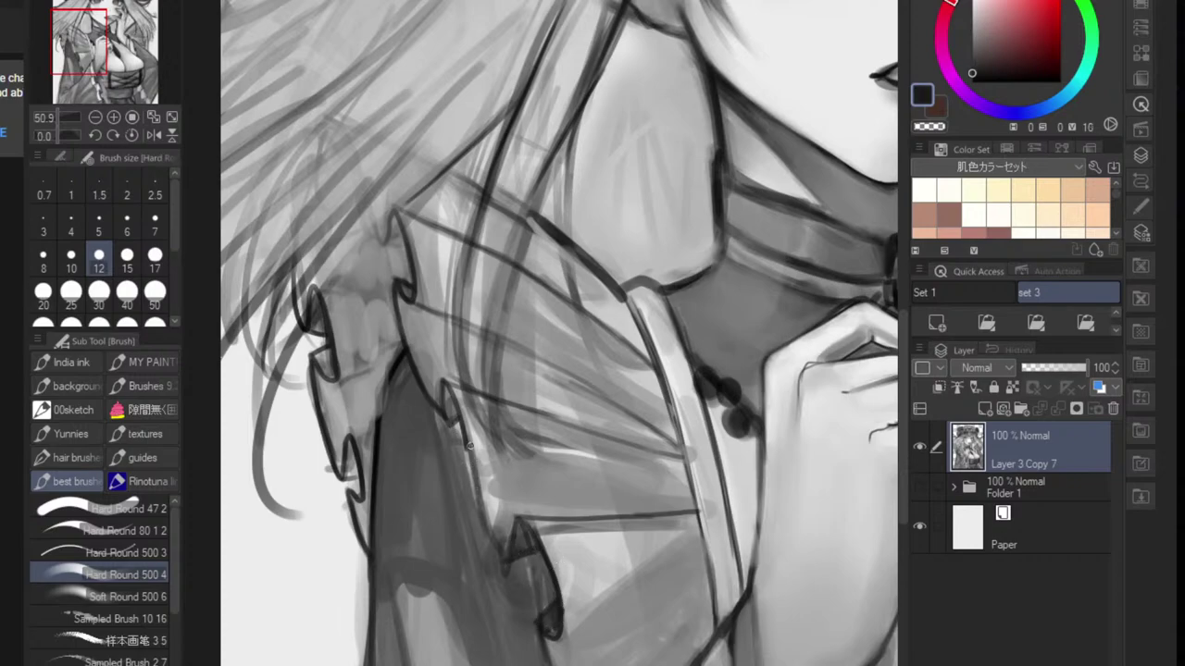
pyautogui.scroll(-5, 535, 563)
pyautogui.scroll(5, 535, 564)
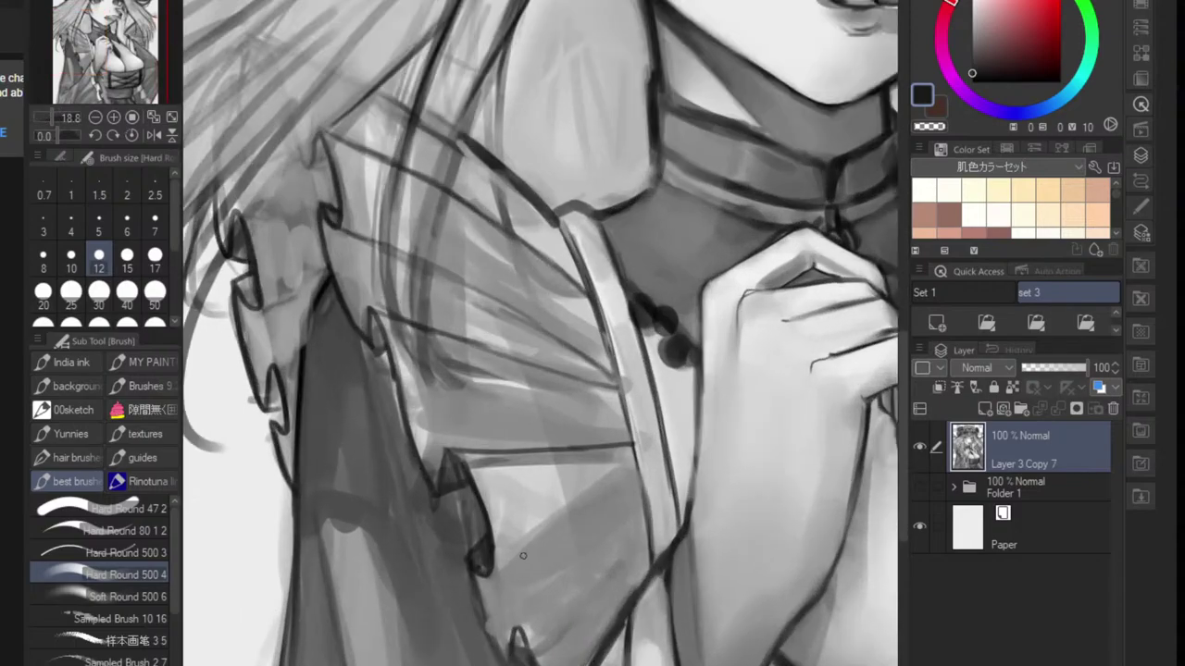
pyautogui.moveTo(516, 630); pyautogui.dragTo(621, 535)
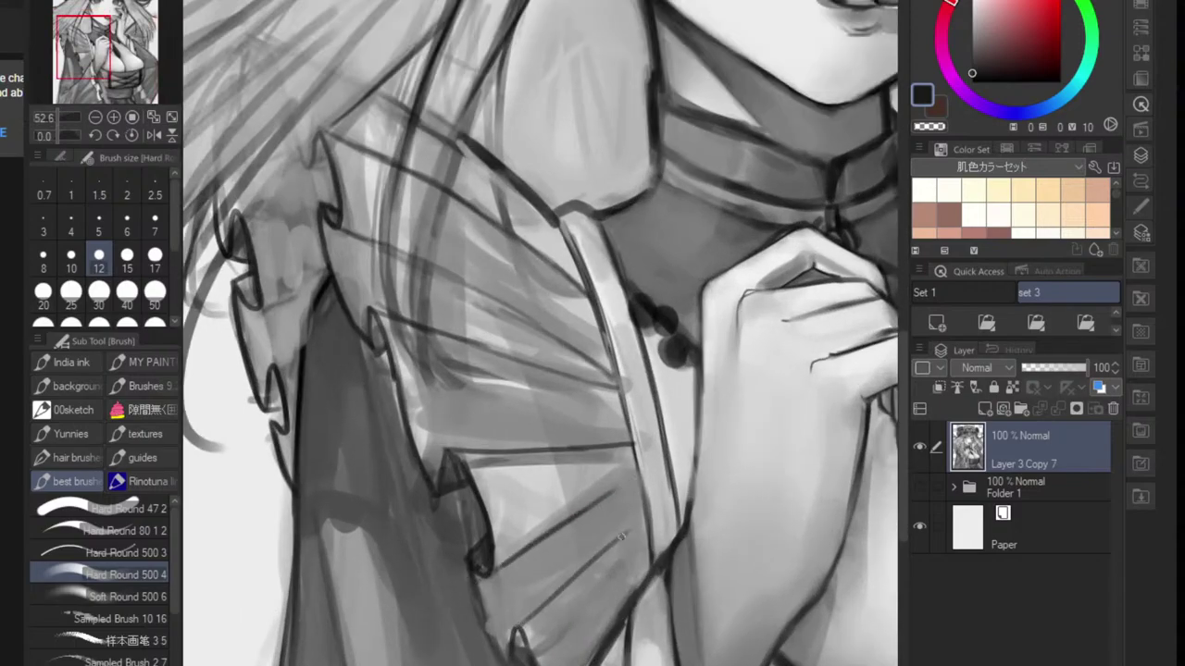
pyautogui.moveTo(557, 663); pyautogui.dragTo(624, 576)
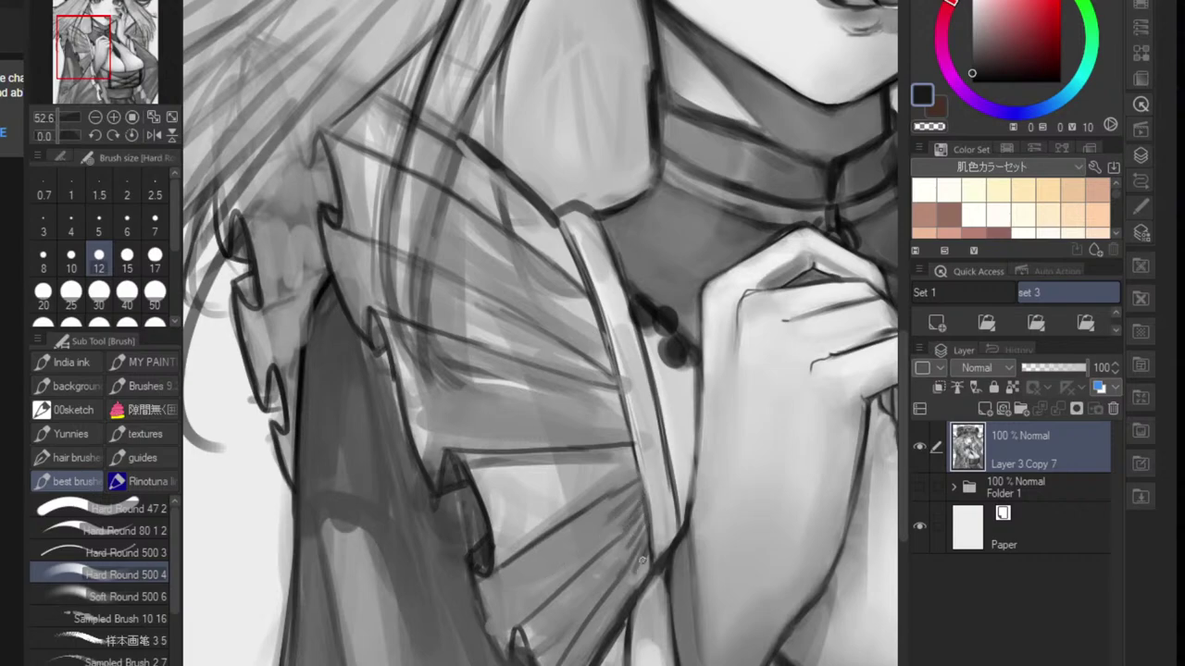
pyautogui.scroll(-6, 650, 562)
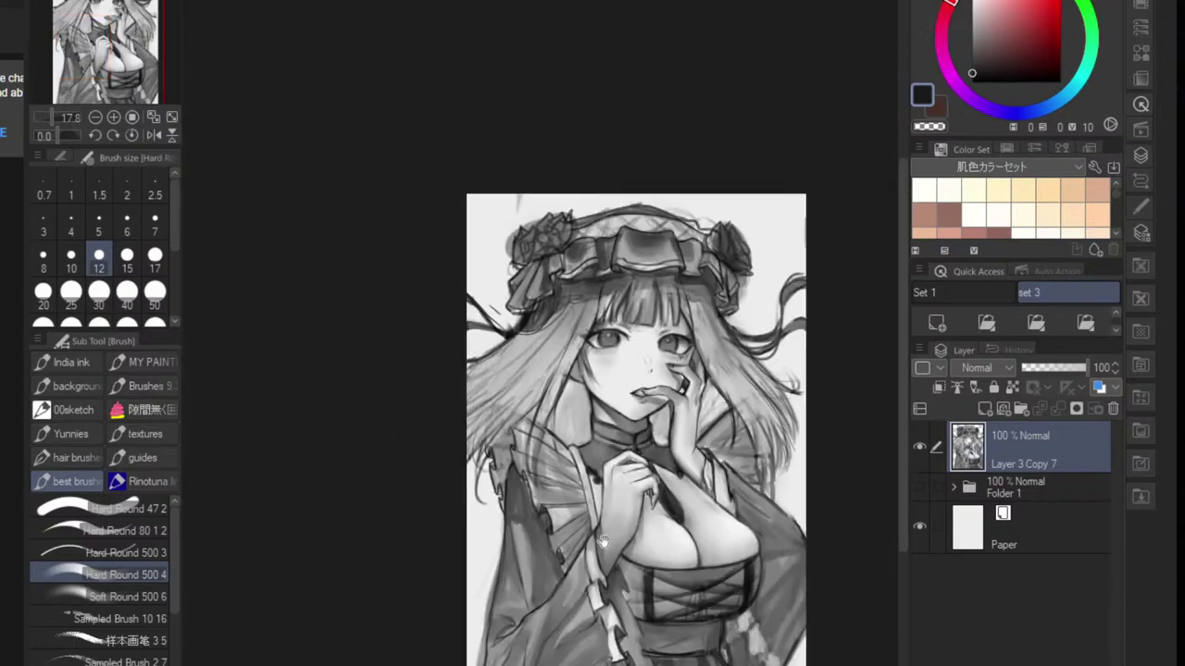
# - Rotate the canvas to an angle, darken a pleat line, then reset the view upright
pyautogui.scroll(2, 562, 521)
pyautogui.press('r')
pyautogui.moveTo(607, 453); pyautogui.dragTo(442, 434)
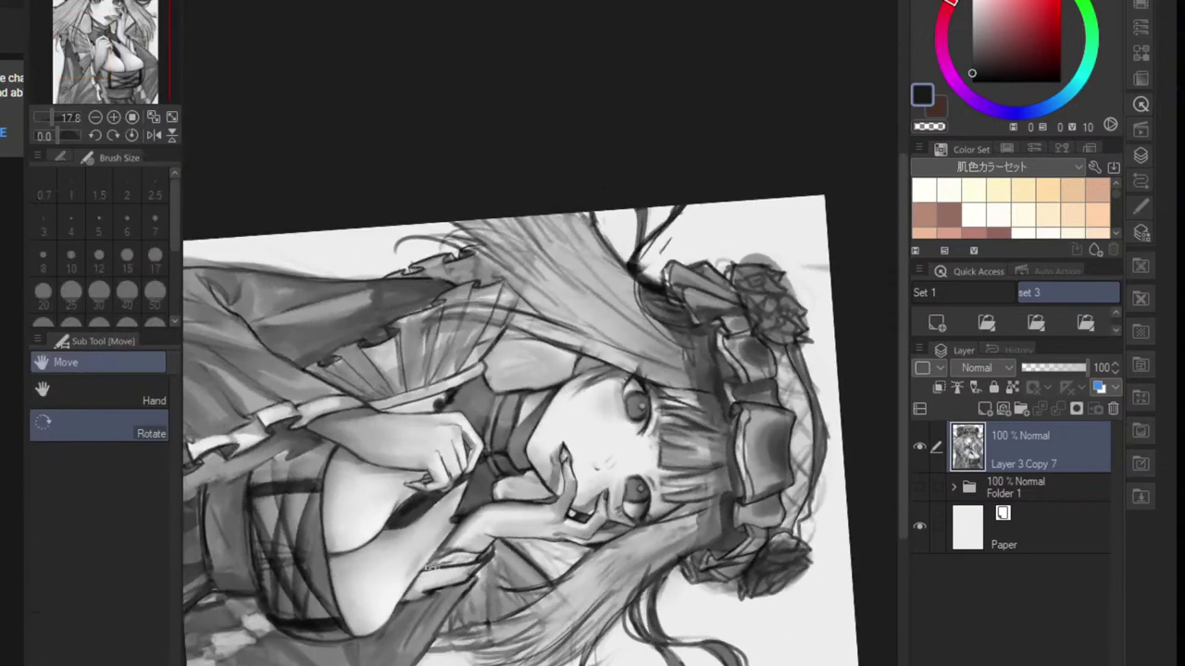
pyautogui.scroll(3, 450, 378)
pyautogui.scroll(2, 450, 380)
pyautogui.press('b')
pyautogui.scroll(2, 370, 403)
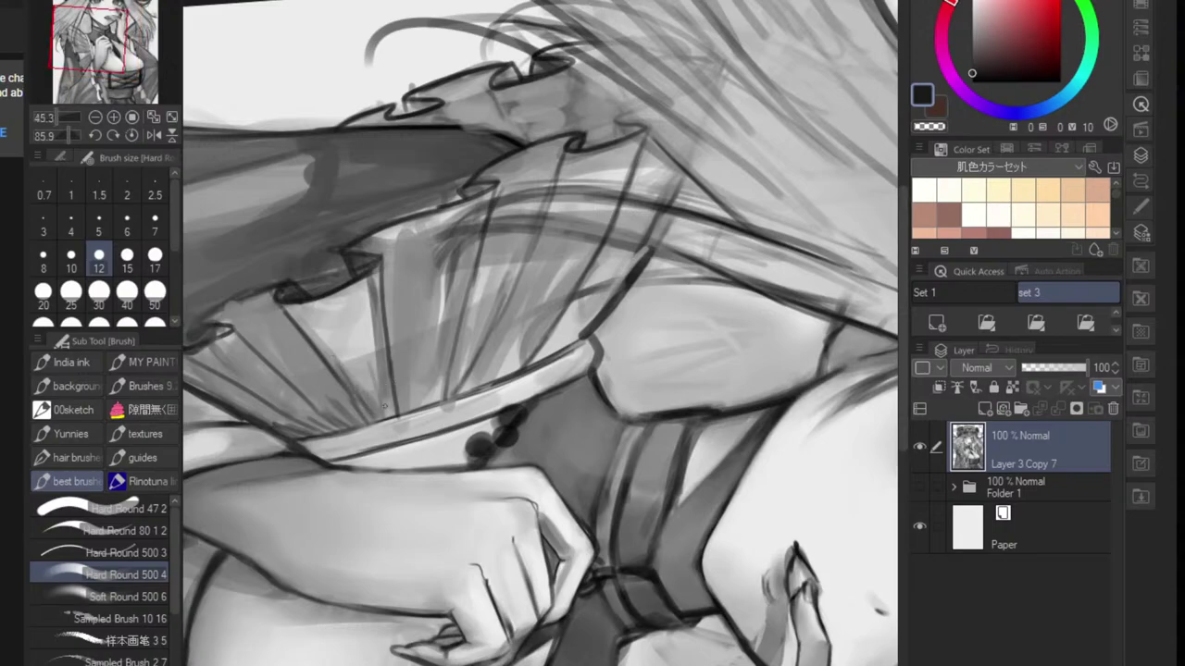
pyautogui.moveTo(384, 352)
pyautogui.mouseDown()
pyautogui.moveTo(411, 389)
pyautogui.moveTo(392, 414)
pyautogui.mouseUp()
pyautogui.hotkey('ctrl', '0')
pyautogui.scroll(3, 548, 525)
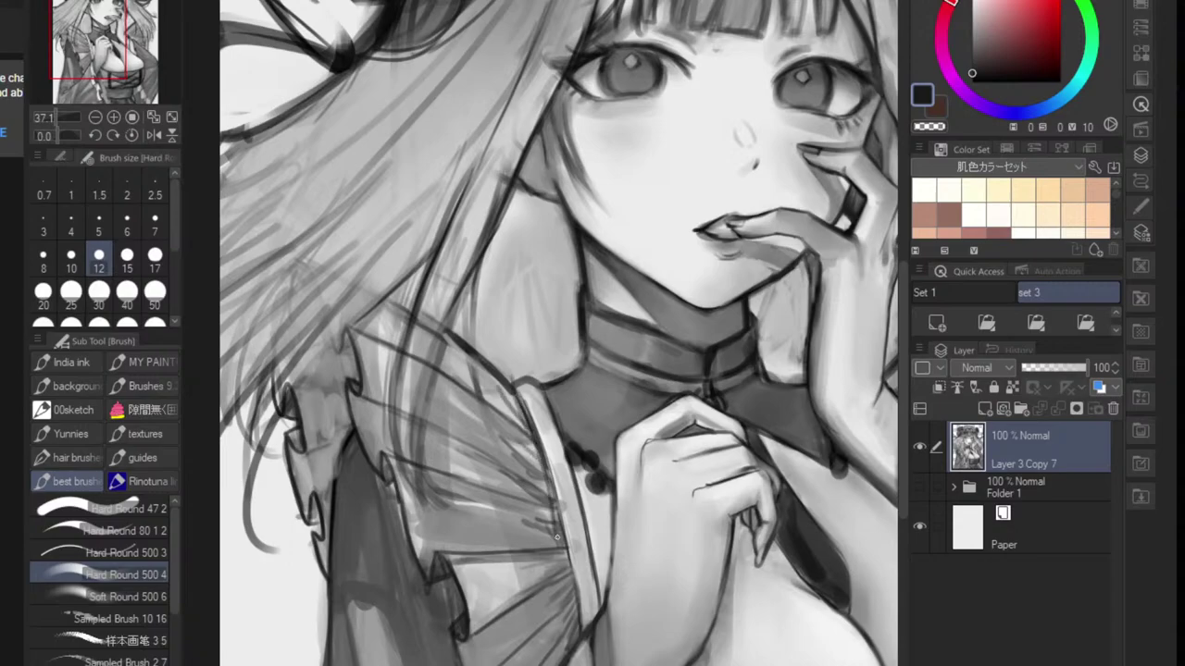
# - Paint thin dark fold lines on the wrist ruffle and down the hair edge over the sleeve
pyautogui.hotkey('ctrl', '0')
pyautogui.scroll(4, 653, 485)
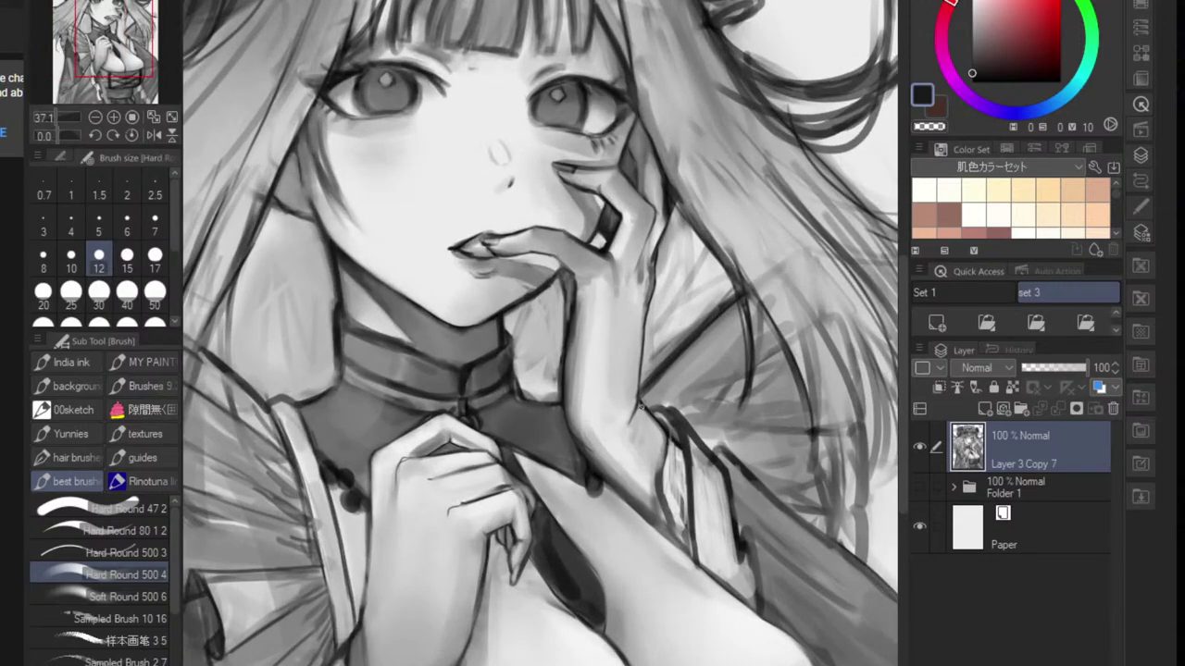
pyautogui.moveTo(670, 408); pyautogui.dragTo(749, 365)
pyautogui.moveTo(677, 408); pyautogui.dragTo(701, 393)
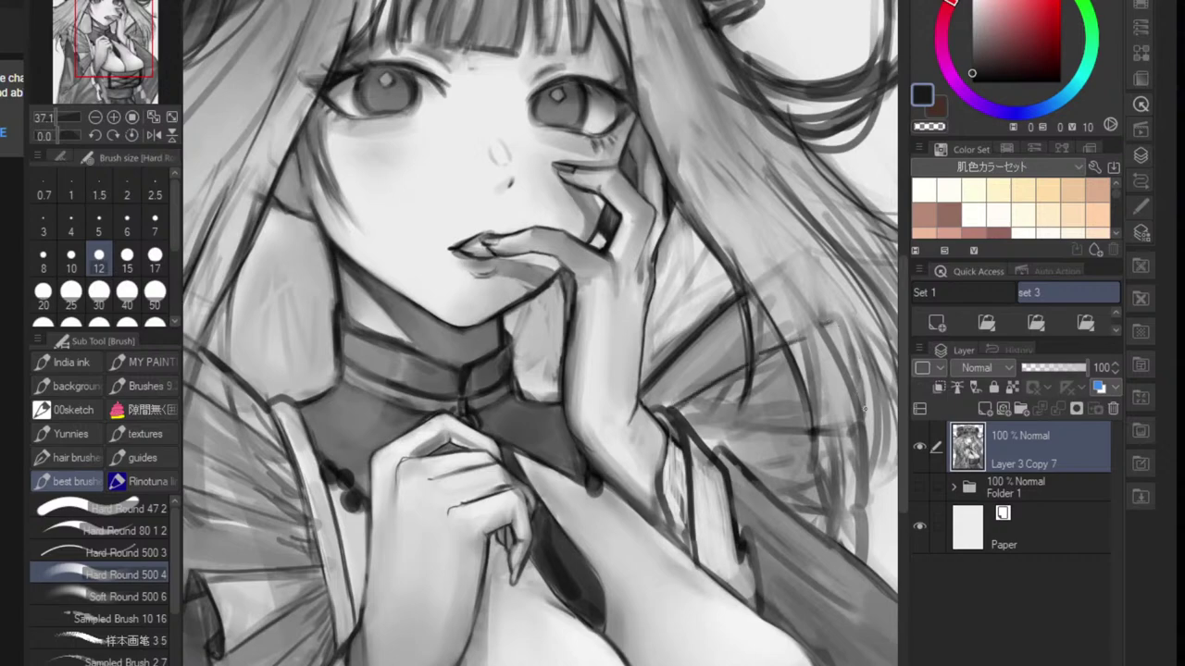
pyautogui.moveTo(703, 430); pyautogui.dragTo(830, 425)
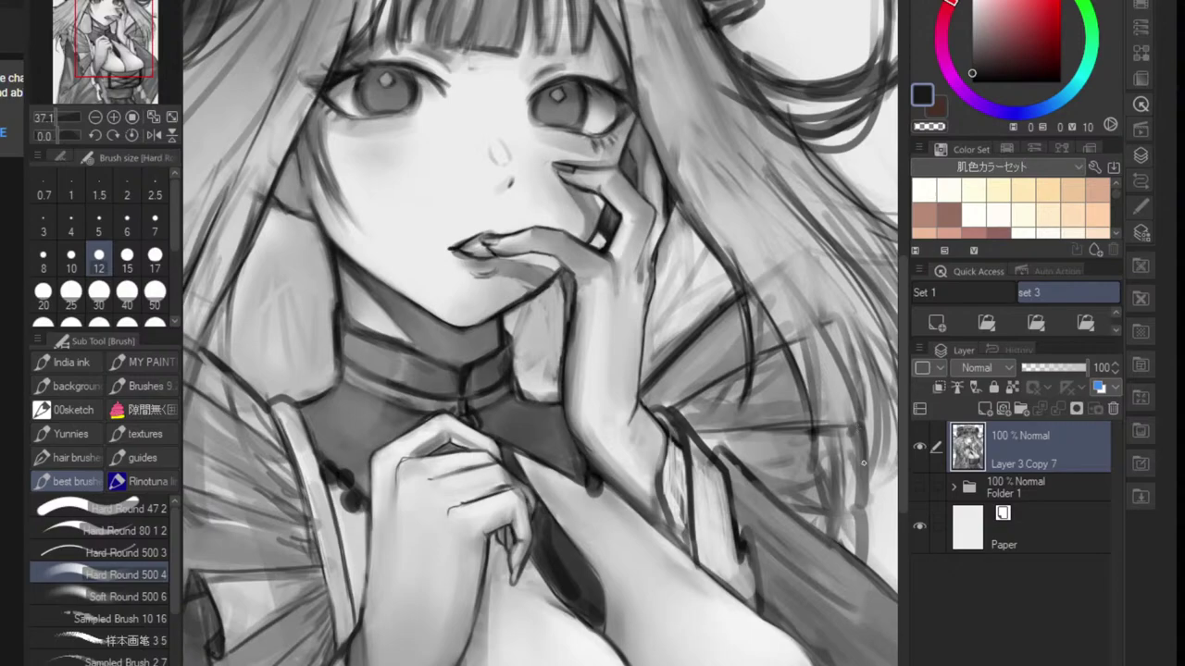
pyautogui.moveTo(863, 463)
pyautogui.mouseDown()
pyautogui.moveTo(856, 509)
pyautogui.moveTo(804, 563)
pyautogui.mouseUp()
pyautogui.moveTo(803, 563); pyautogui.dragTo(735, 540)
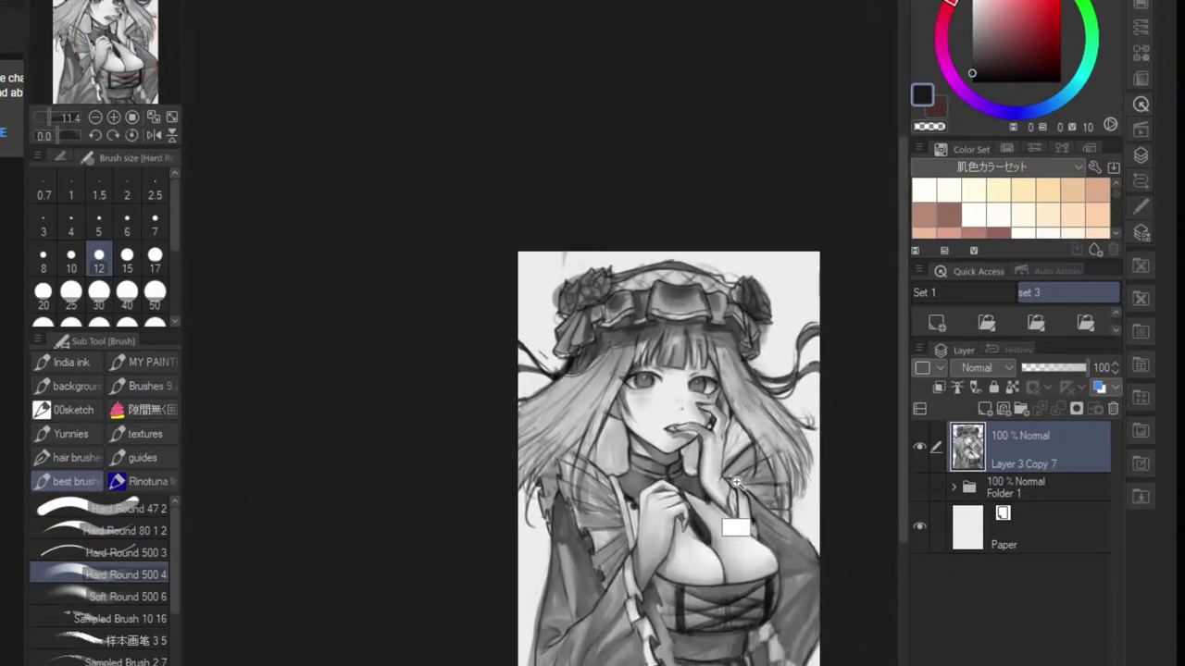
# - Sample a dark grey, enlarge the brush to 40, and hatch dark strokes onto the sleeve ruffle
pyautogui.moveTo(738, 480)
pyautogui.mouseDown()
pyautogui.moveTo(758, 478)
pyautogui.moveTo(719, 482)
pyautogui.moveTo(748, 469)
pyautogui.mouseUp()
pyautogui.keyDown('alt'); pyautogui.click(704, 468); pyautogui.keyUp('alt')
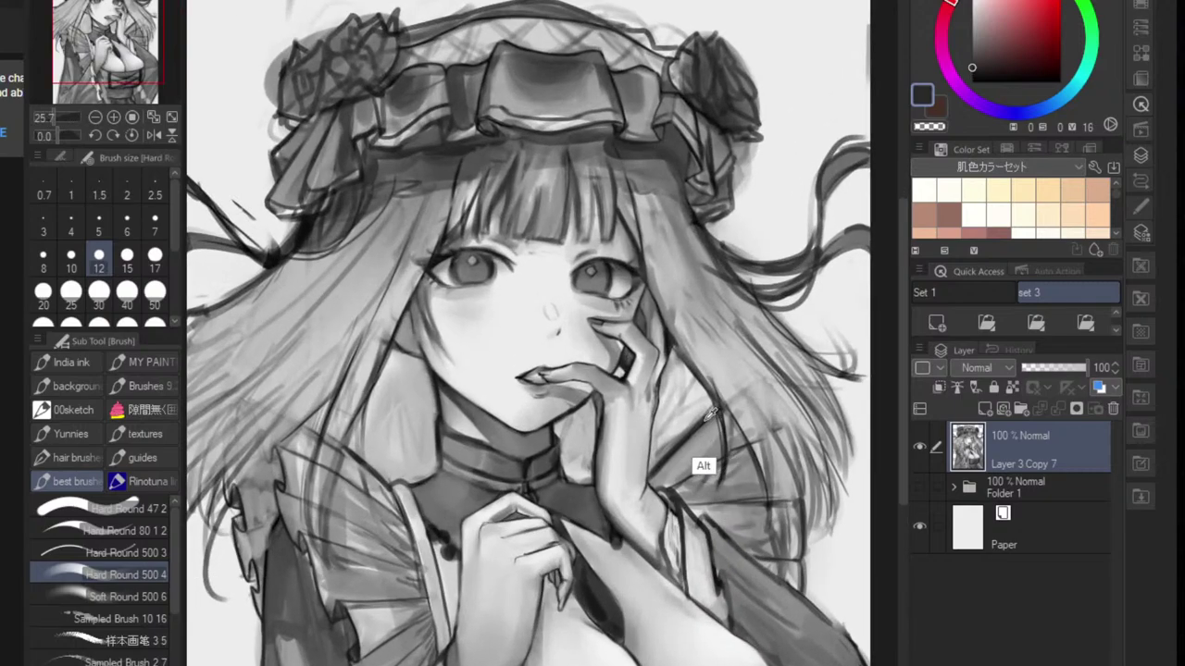
pyautogui.moveTo(707, 410); pyautogui.dragTo(748, 509)
pyautogui.press(']')
pyautogui.press(']')
pyautogui.press(']')
pyautogui.press(']')
pyautogui.press(']')
pyautogui.press(']')
pyautogui.moveTo(744, 468)
pyautogui.mouseDown()
pyautogui.moveTo(756, 498)
pyautogui.moveTo(743, 449)
pyautogui.moveTo(767, 554)
pyautogui.mouseUp()
pyautogui.moveTo(772, 507)
pyautogui.mouseDown()
pyautogui.moveTo(778, 557)
pyautogui.moveTo(796, 556)
pyautogui.mouseUp()
pyautogui.moveTo(768, 440); pyautogui.dragTo(781, 502)
pyautogui.moveTo(780, 451); pyautogui.dragTo(792, 534)
pyautogui.moveTo(792, 534); pyautogui.dragTo(741, 527)
pyautogui.scroll(2, 740, 529)
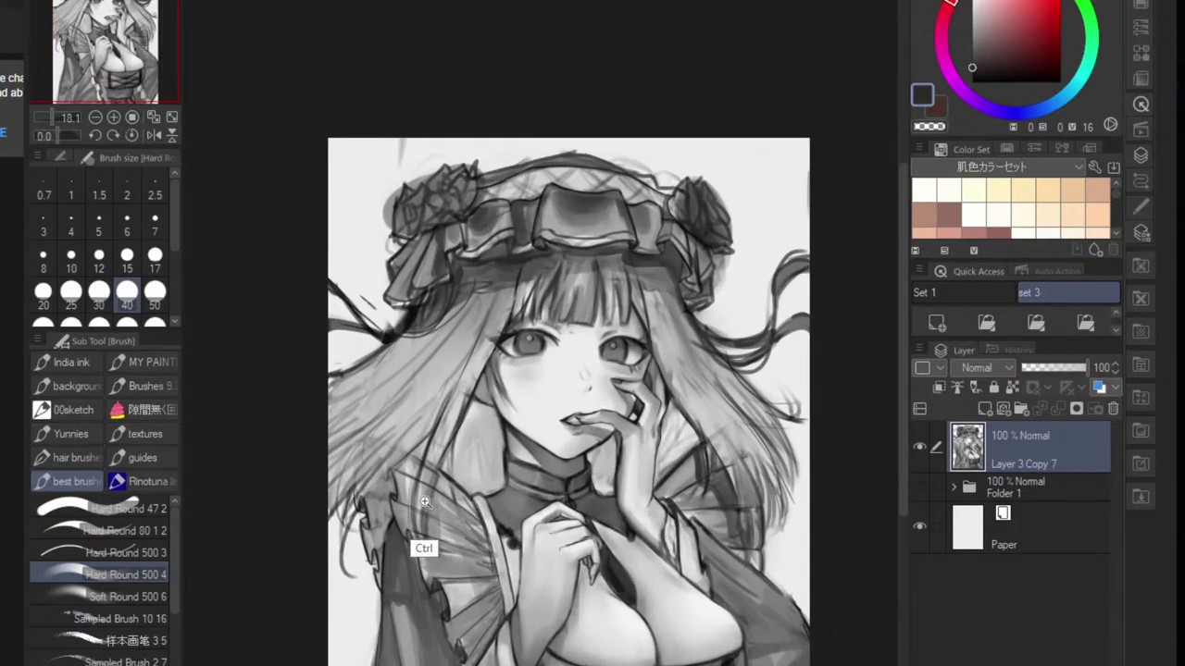
pyautogui.scroll(2, 423, 547)
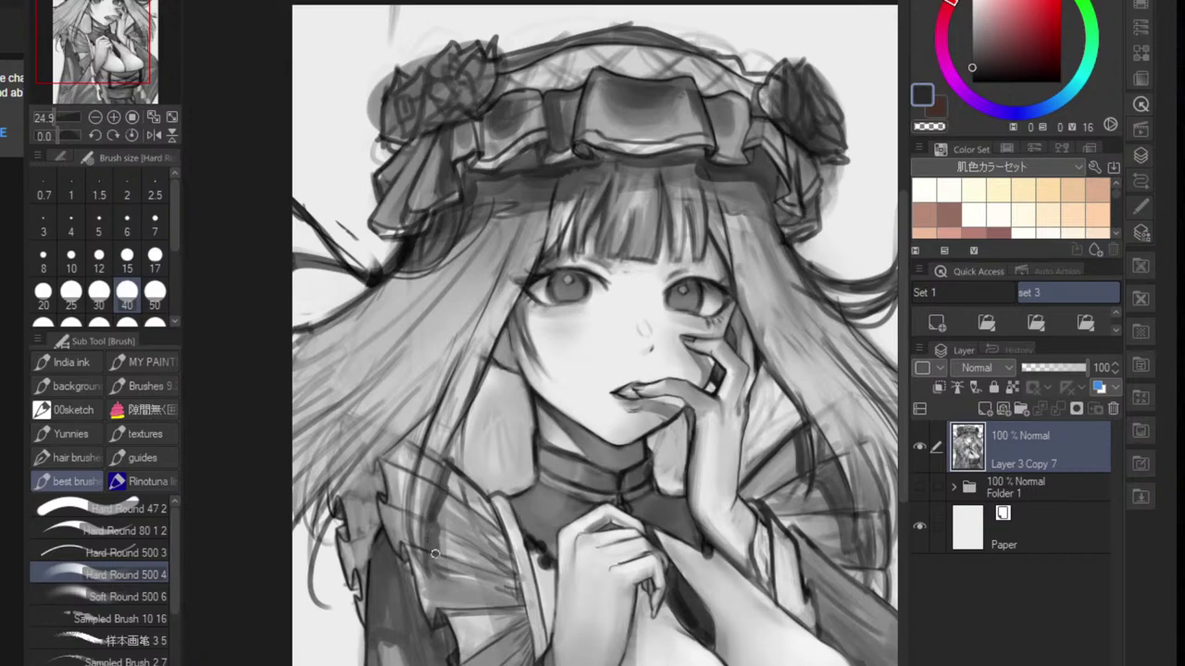
# - Shade the collar ruffle and shoulder ruffle with short dark strokes and a darker collar line
pyautogui.moveTo(448, 466); pyautogui.dragTo(458, 501)
pyautogui.moveTo(387, 451)
pyautogui.mouseDown()
pyautogui.moveTo(409, 458)
pyautogui.moveTo(386, 498)
pyautogui.moveTo(387, 526)
pyautogui.mouseUp()
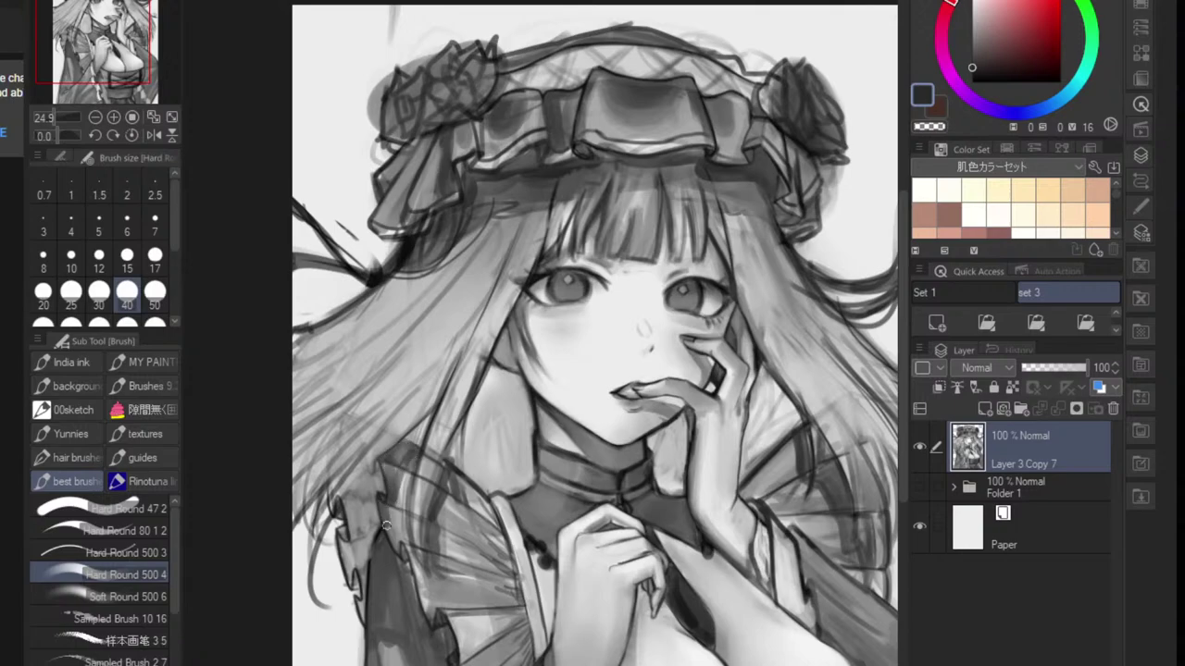
pyautogui.moveTo(407, 465)
pyautogui.mouseDown()
pyautogui.moveTo(400, 497)
pyautogui.moveTo(415, 476)
pyautogui.moveTo(497, 497)
pyautogui.moveTo(461, 515)
pyautogui.mouseUp()
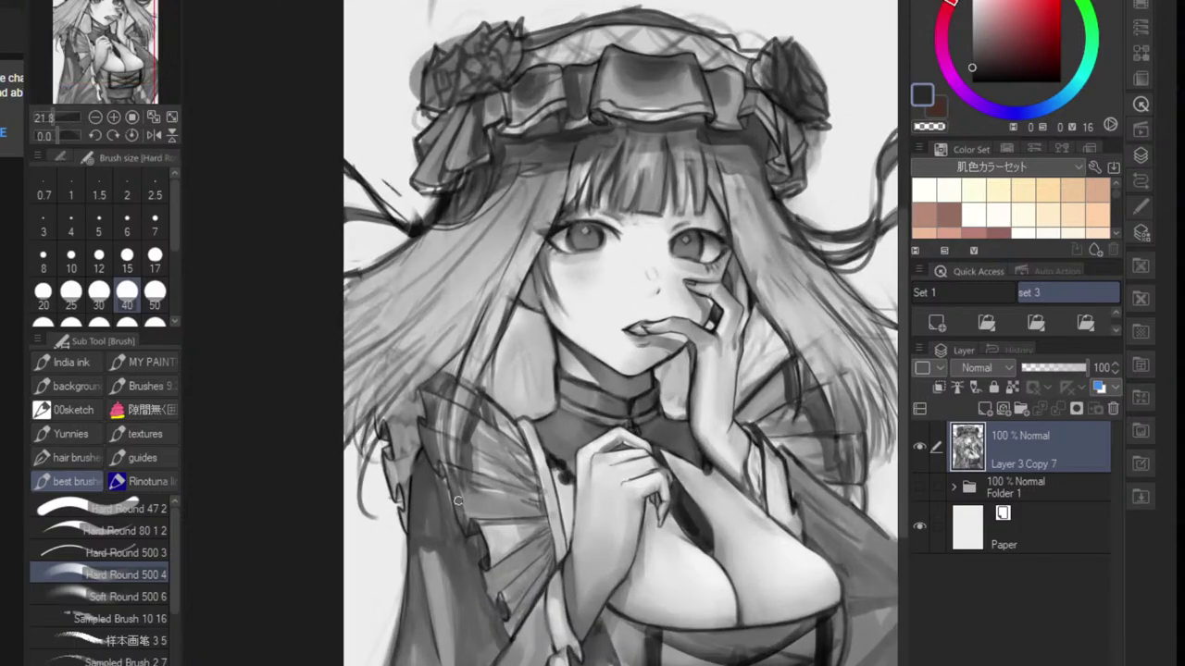
pyautogui.scroll(-5, 457, 500)
pyautogui.scroll(6, 546, 482)
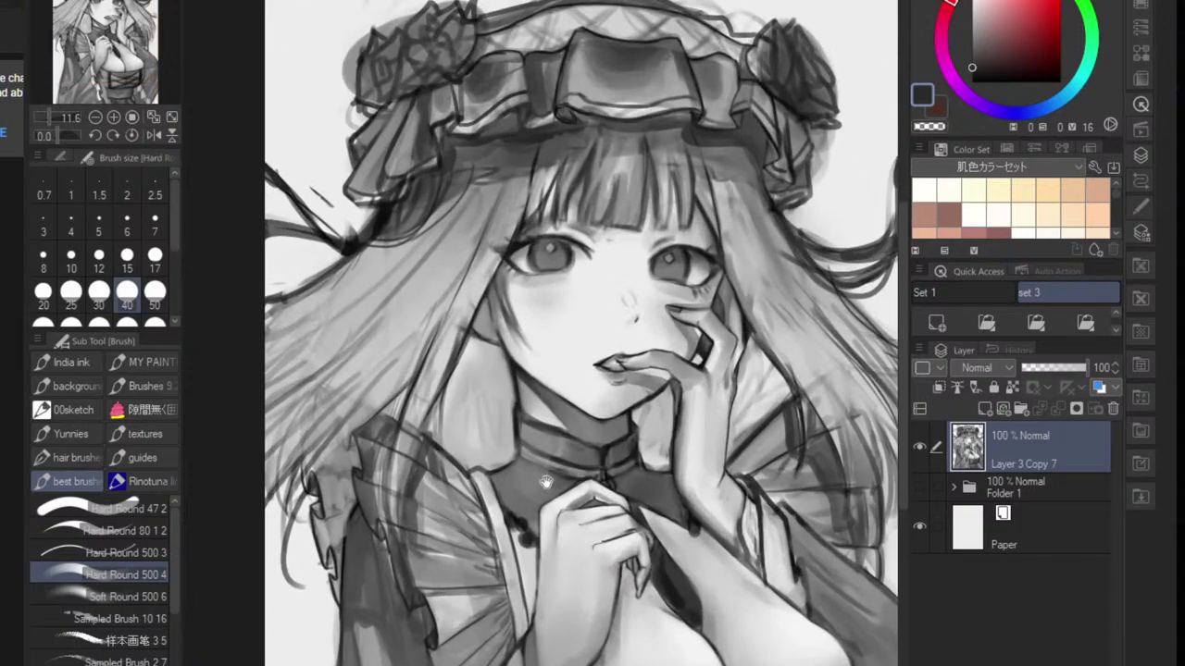
pyautogui.scroll(4, 475, 515)
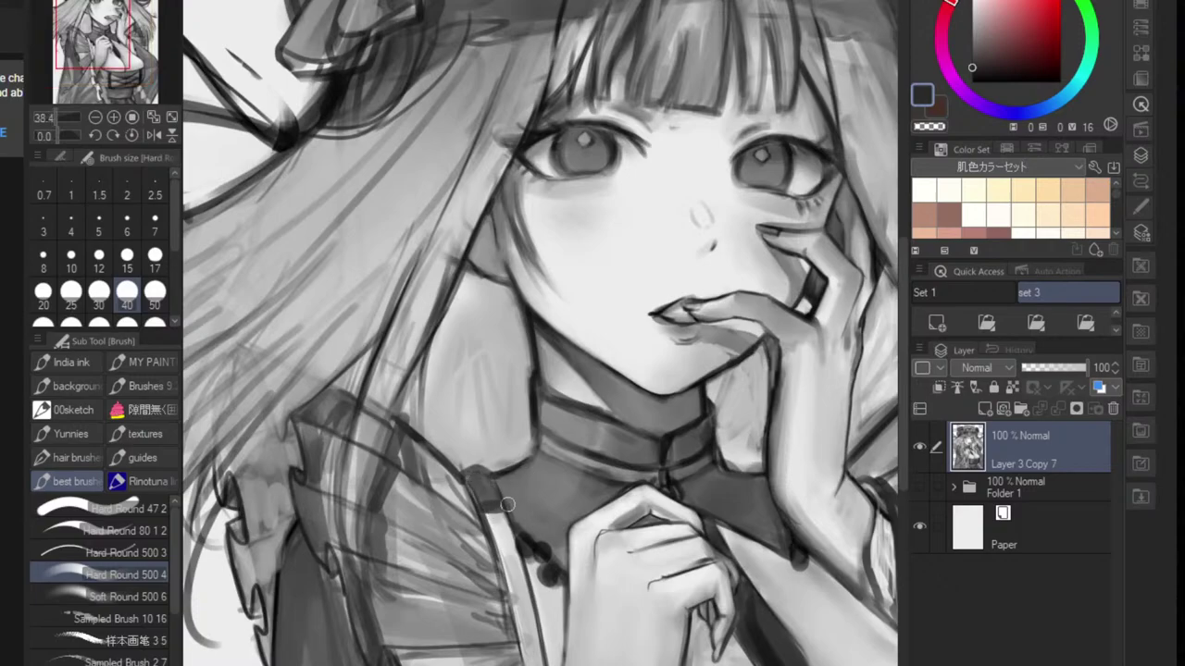
pyautogui.moveTo(507, 503)
pyautogui.mouseDown()
pyautogui.moveTo(548, 512)
pyautogui.moveTo(505, 493)
pyautogui.moveTo(543, 485)
pyautogui.moveTo(547, 423)
pyautogui.moveTo(620, 443)
pyautogui.mouseUp()
# - Darken the shading along the upper-left edge of the left sleeve
pyautogui.scroll(-5, 615, 444)
pyautogui.moveTo(604, 485); pyautogui.dragTo(579, 495)
pyautogui.moveTo(592, 518); pyautogui.dragTo(552, 506)
pyautogui.moveTo(490, 471); pyautogui.dragTo(537, 476)
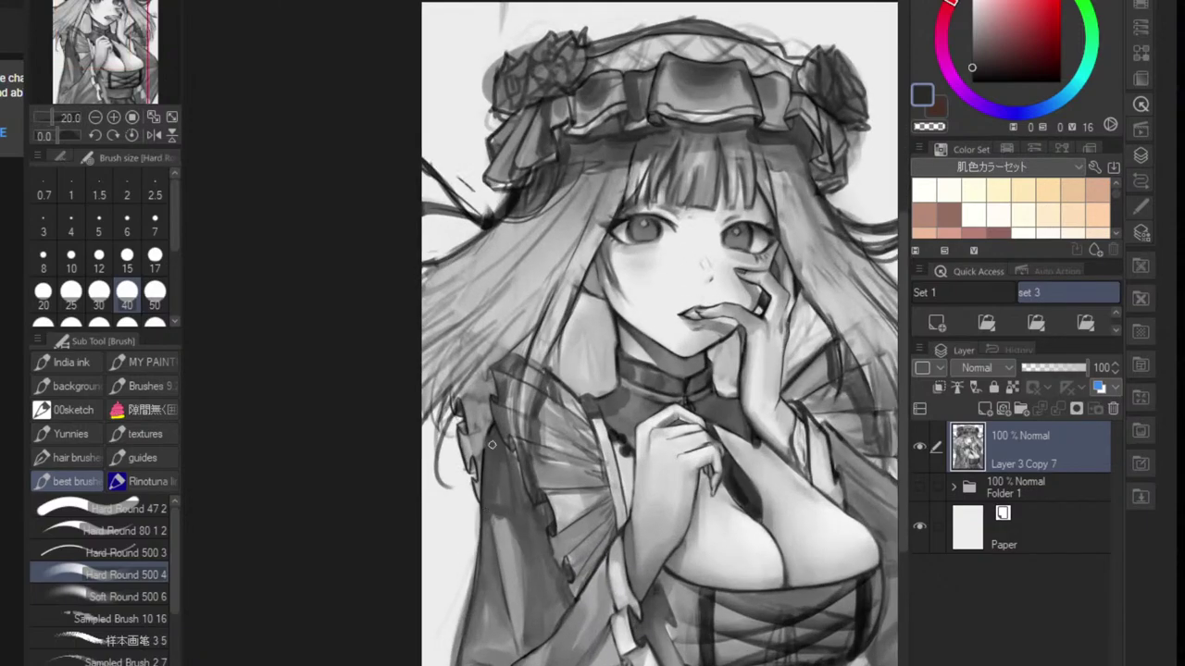
pyautogui.moveTo(492, 427)
pyautogui.mouseDown()
pyautogui.moveTo(484, 480)
pyautogui.moveTo(498, 435)
pyautogui.mouseUp()
pyautogui.moveTo(494, 499); pyautogui.dragTo(508, 497)
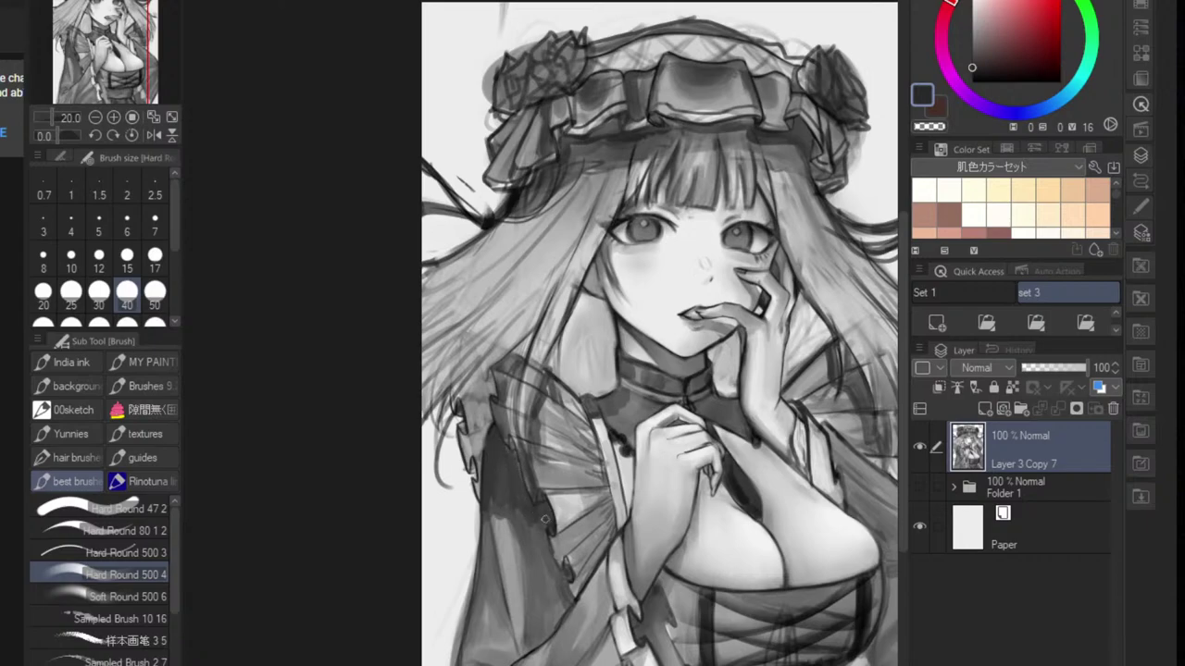
pyautogui.scroll(3, 555, 537)
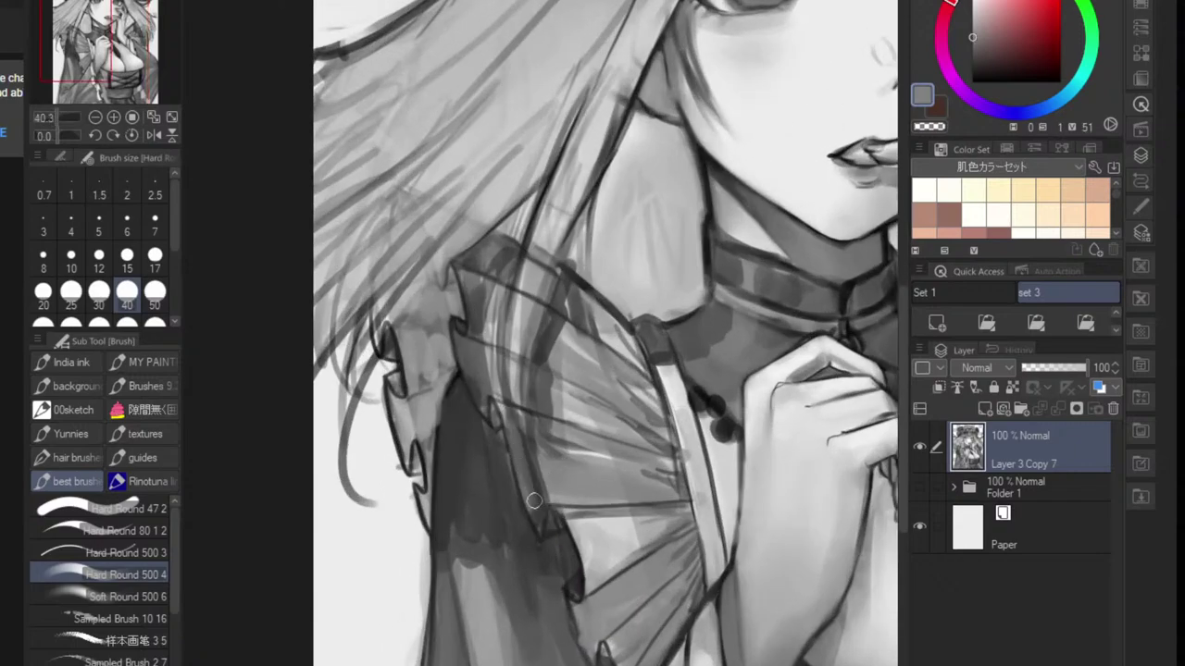
# - Sample a near-white and brighten the ruffle strip, collar and sleeve edge with light strokes
pyautogui.keyDown('alt'); pyautogui.click(393, 513); pyautogui.keyUp('alt')
pyautogui.moveTo(509, 416); pyautogui.dragTo(529, 491)
pyautogui.moveTo(510, 416); pyautogui.dragTo(538, 523)
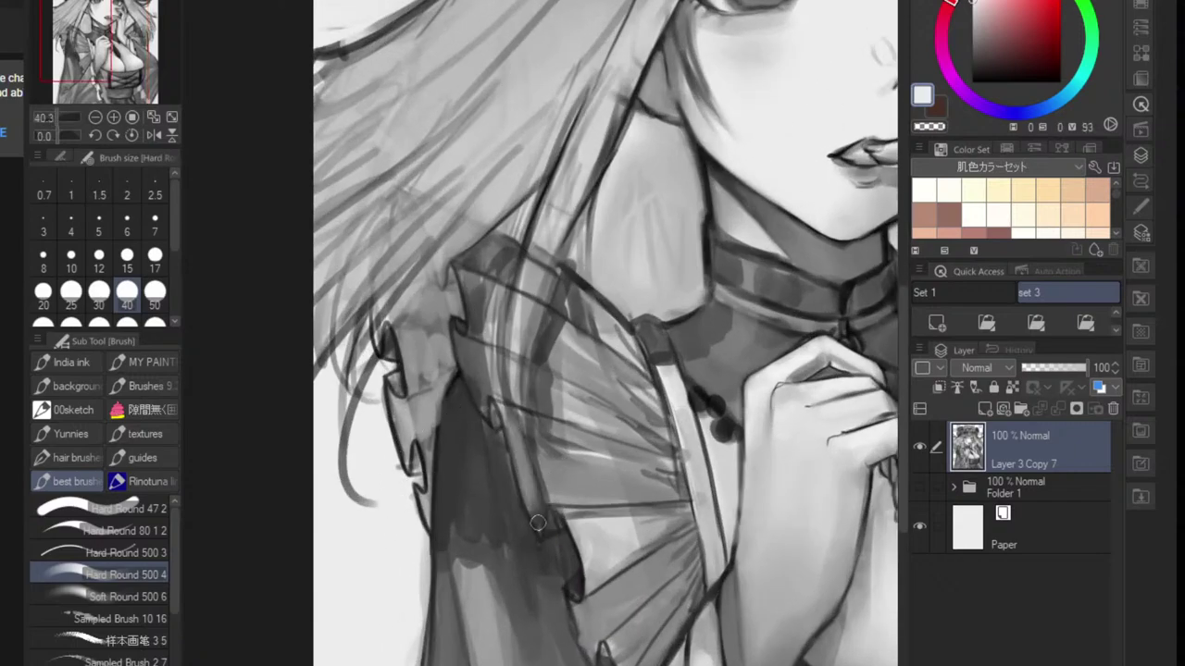
pyautogui.moveTo(461, 344)
pyautogui.mouseDown()
pyautogui.moveTo(477, 398)
pyautogui.moveTo(491, 361)
pyautogui.moveTo(463, 342)
pyautogui.moveTo(504, 396)
pyautogui.mouseUp()
pyautogui.moveTo(467, 273); pyautogui.dragTo(480, 329)
pyautogui.scroll(-5, 505, 337)
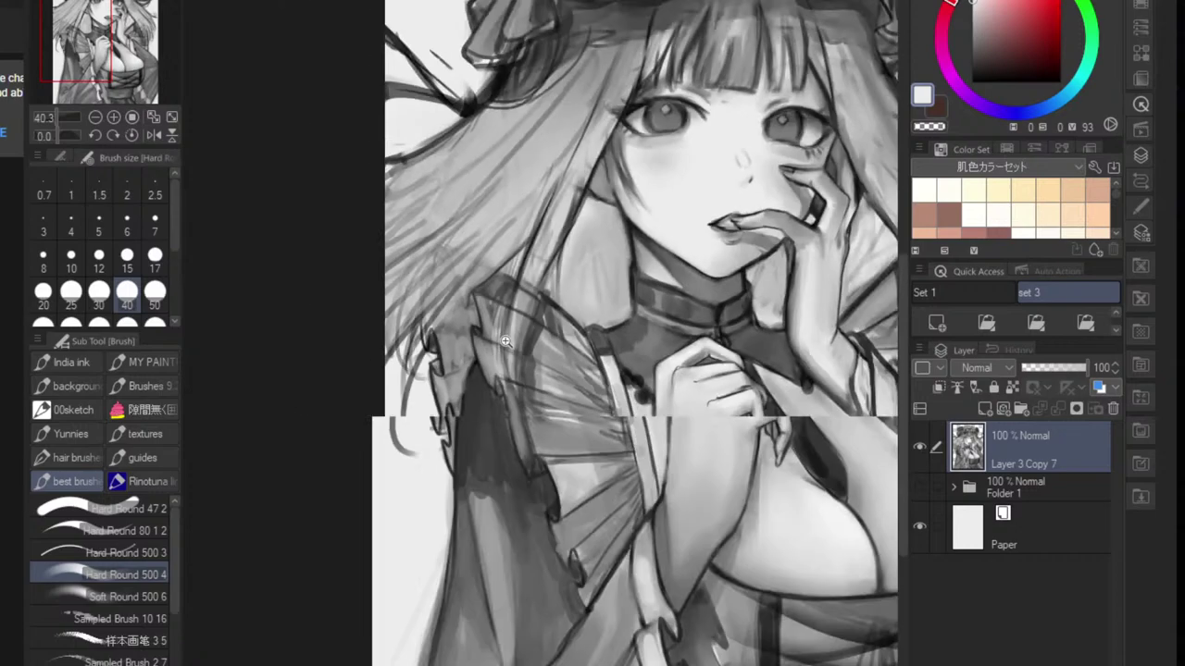
pyautogui.scroll(4, 525, 378)
# - Blend the dark ruffle line, its highlight and the shoulder edge tones with the blending tool
pyautogui.press('j')
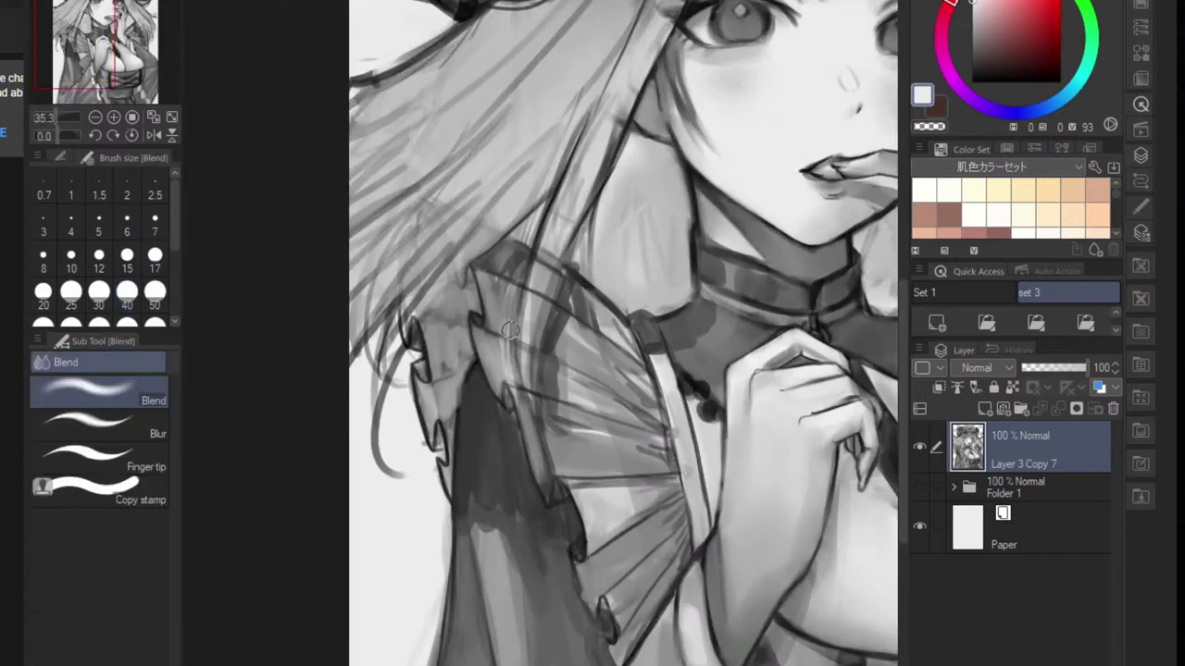
pyautogui.moveTo(532, 427)
pyautogui.mouseDown()
pyautogui.moveTo(549, 437)
pyautogui.moveTo(557, 479)
pyautogui.mouseUp()
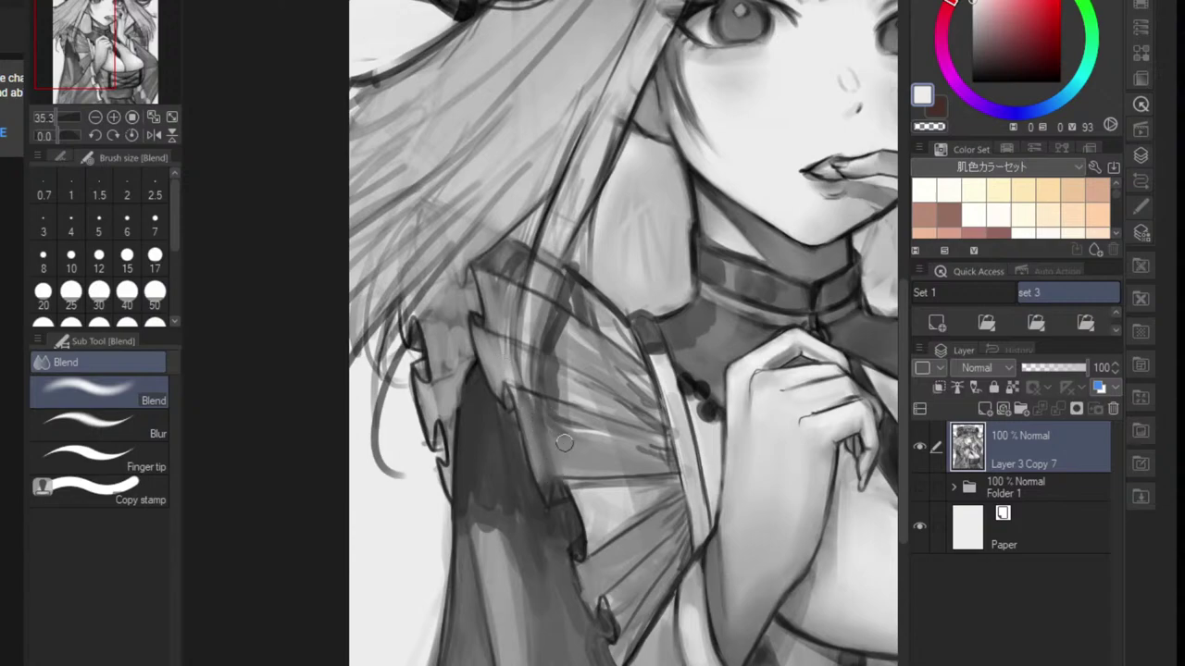
pyautogui.moveTo(549, 420); pyautogui.dragTo(592, 428)
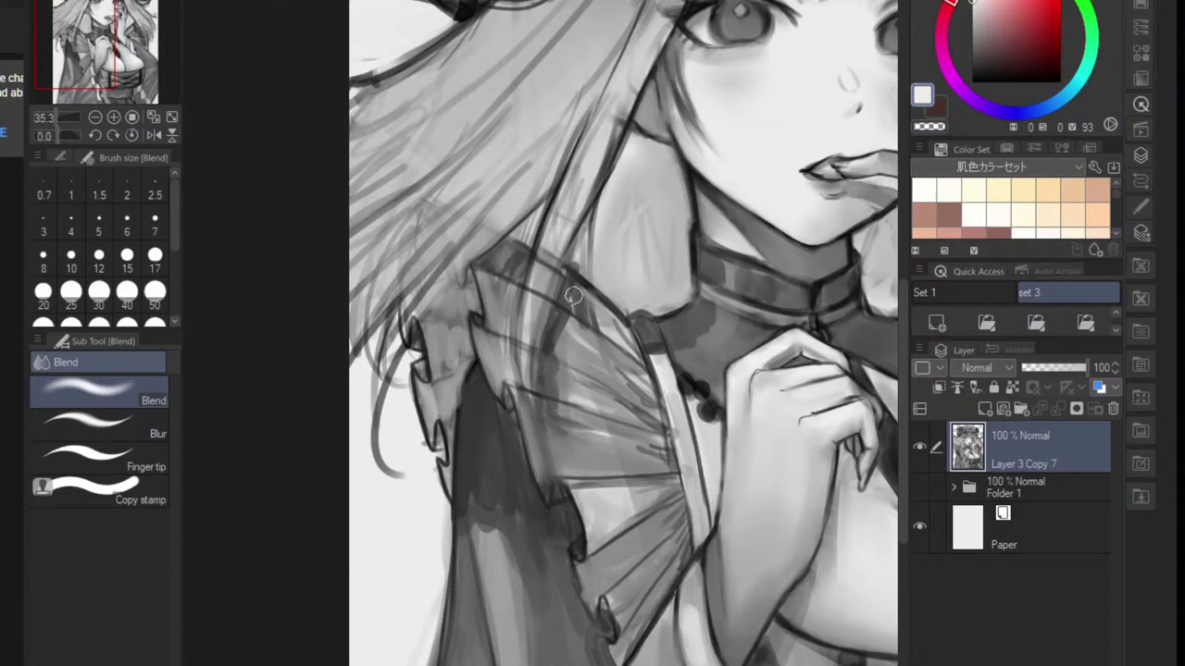
pyautogui.moveTo(573, 295); pyautogui.dragTo(632, 340)
pyautogui.scroll(-5, 639, 368)
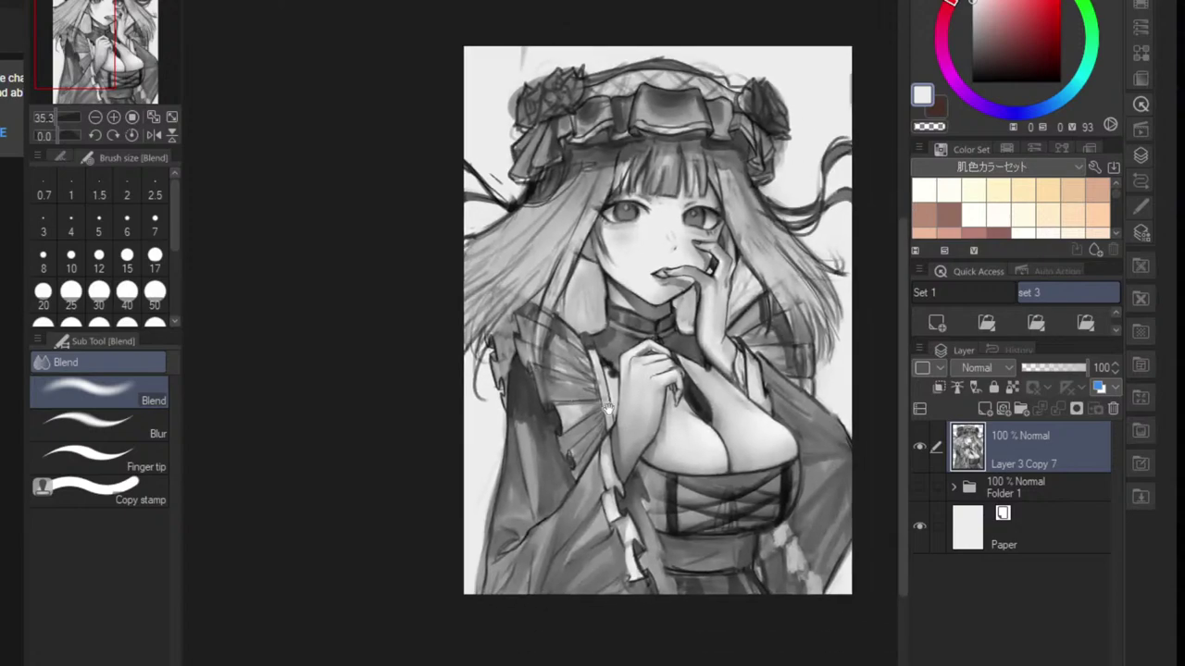
pyautogui.scroll(4, 595, 393)
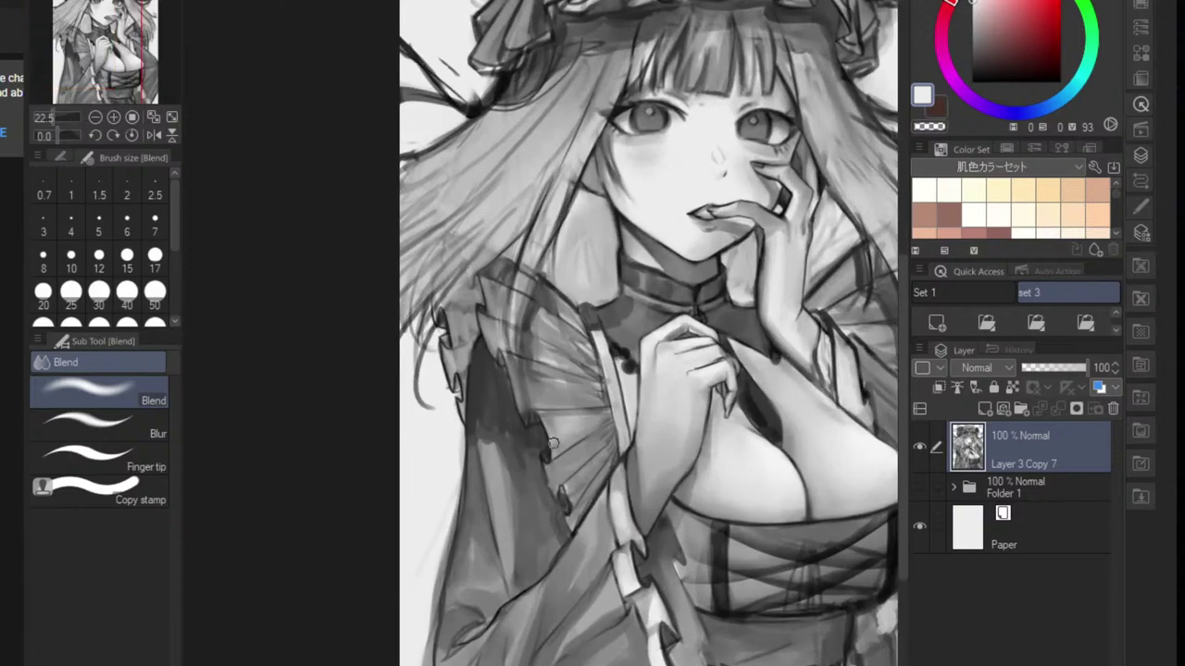
pyautogui.scroll(-3, 563, 442)
# - Sample a dark colour and paint dark strokes along the arm line with the hard brush
pyautogui.moveTo(719, 408); pyautogui.dragTo(699, 360)
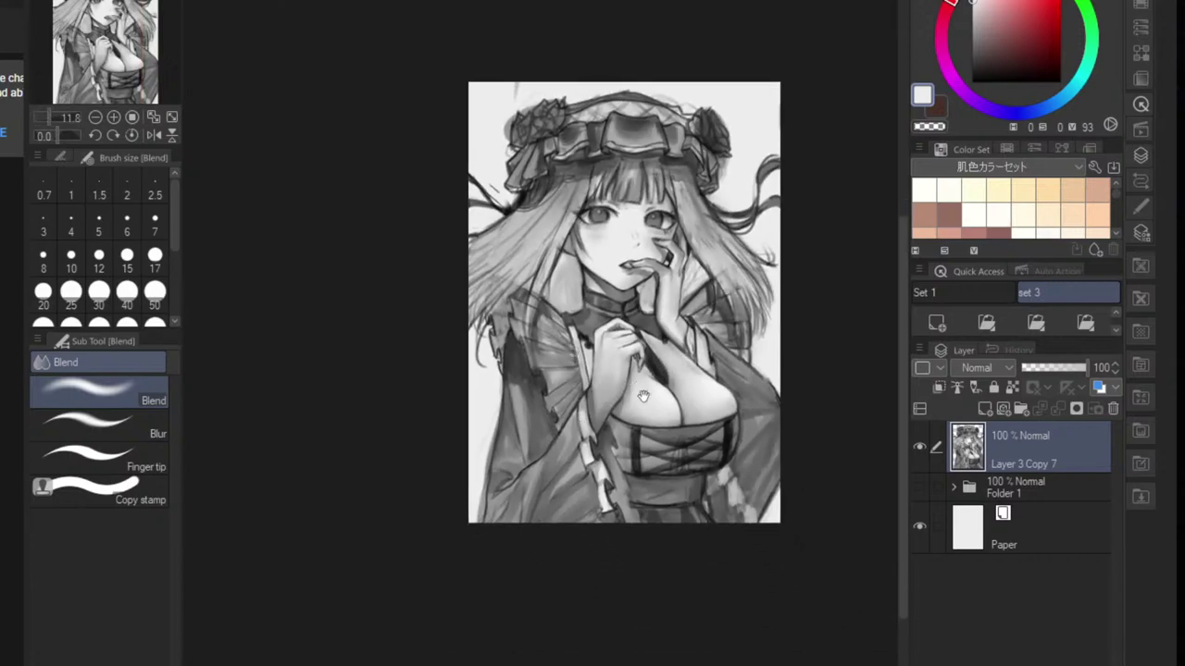
pyautogui.scroll(3, 731, 347)
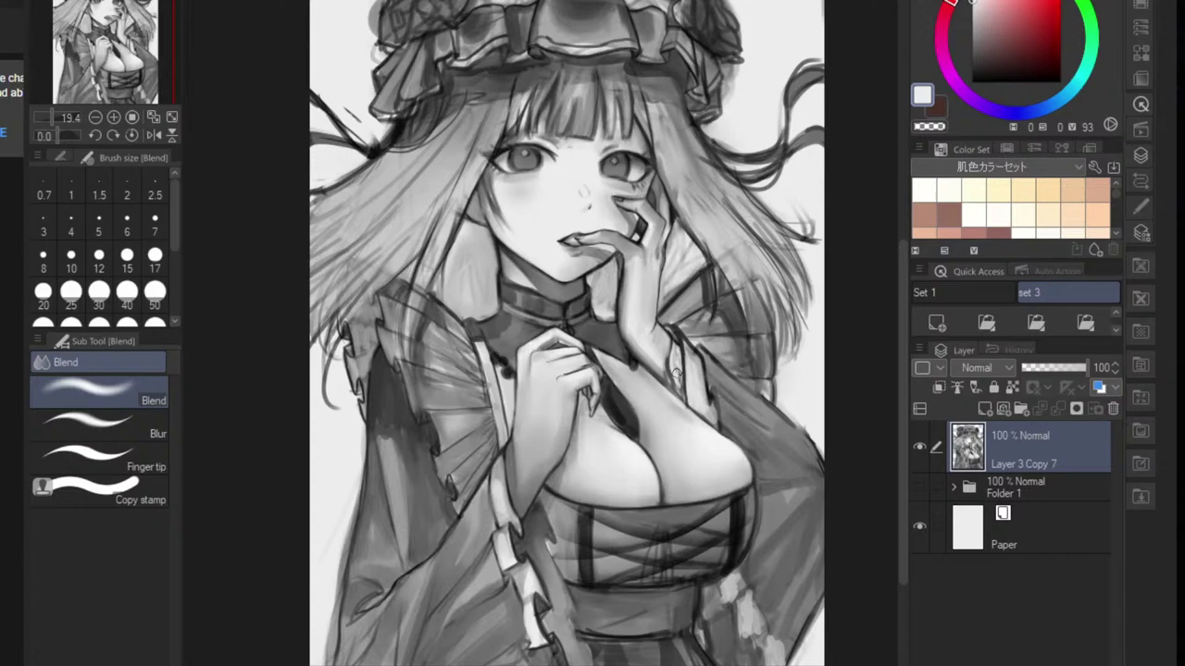
pyautogui.scroll(2, 676, 379)
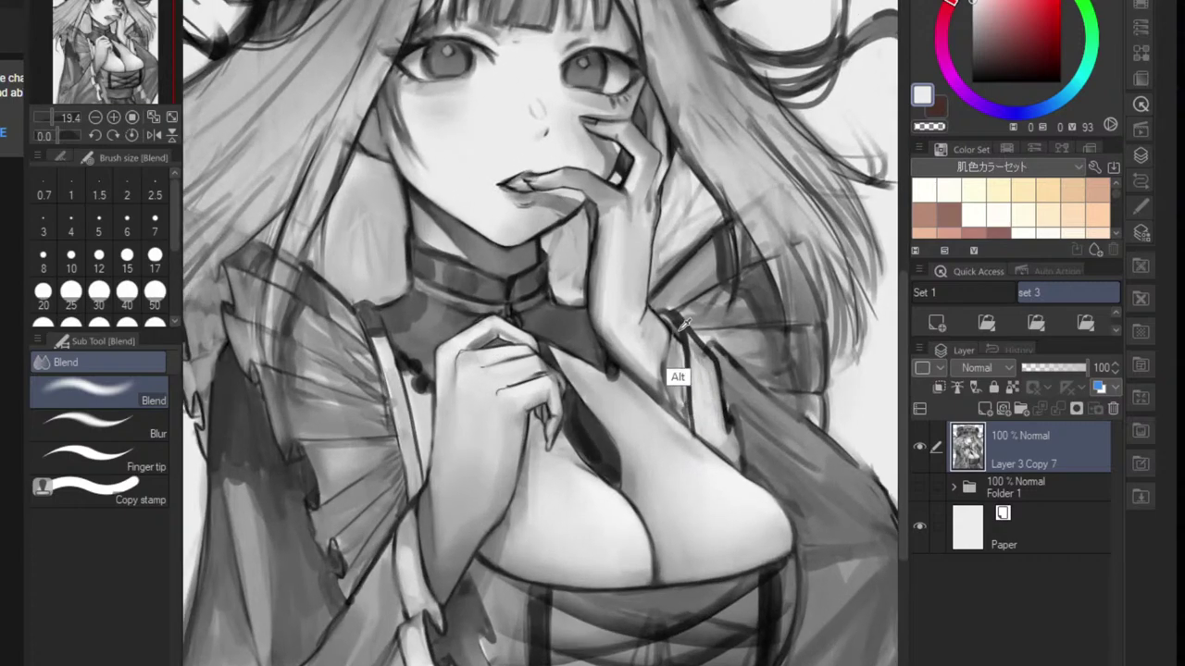
pyautogui.keyDown('alt'); pyautogui.click(676, 346); pyautogui.keyUp('alt')
pyautogui.press('b')
pyautogui.moveTo(676, 335)
pyautogui.mouseDown()
pyautogui.moveTo(673, 379)
pyautogui.moveTo(677, 353)
pyautogui.mouseUp()
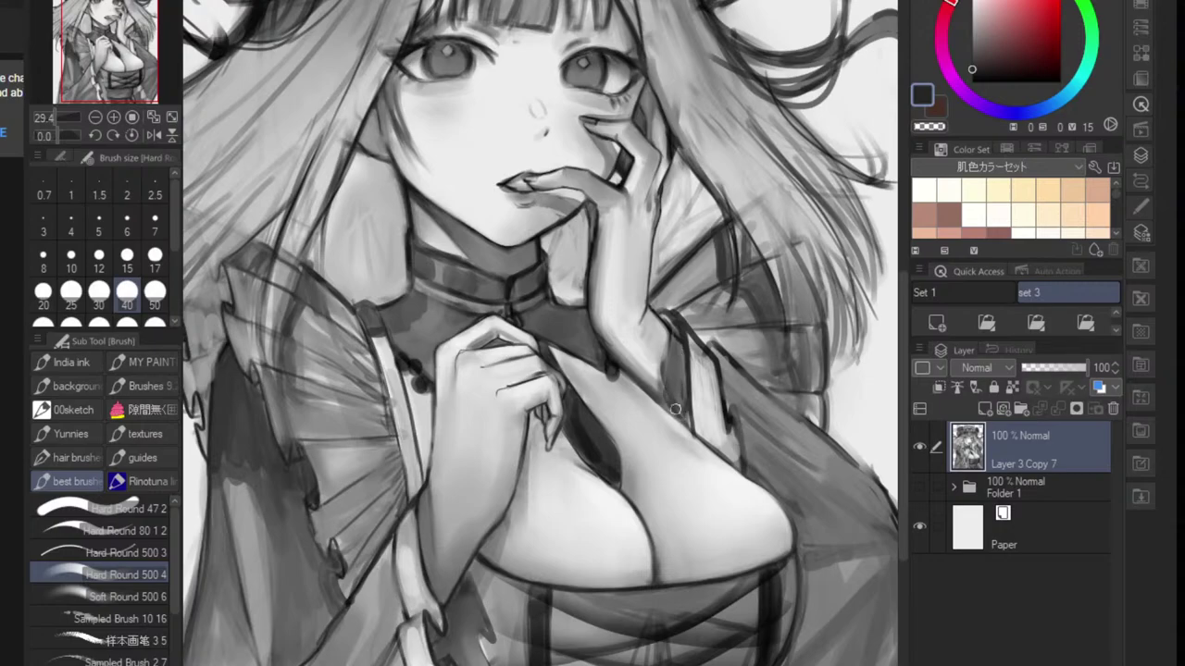
pyautogui.scroll(-4, 683, 396)
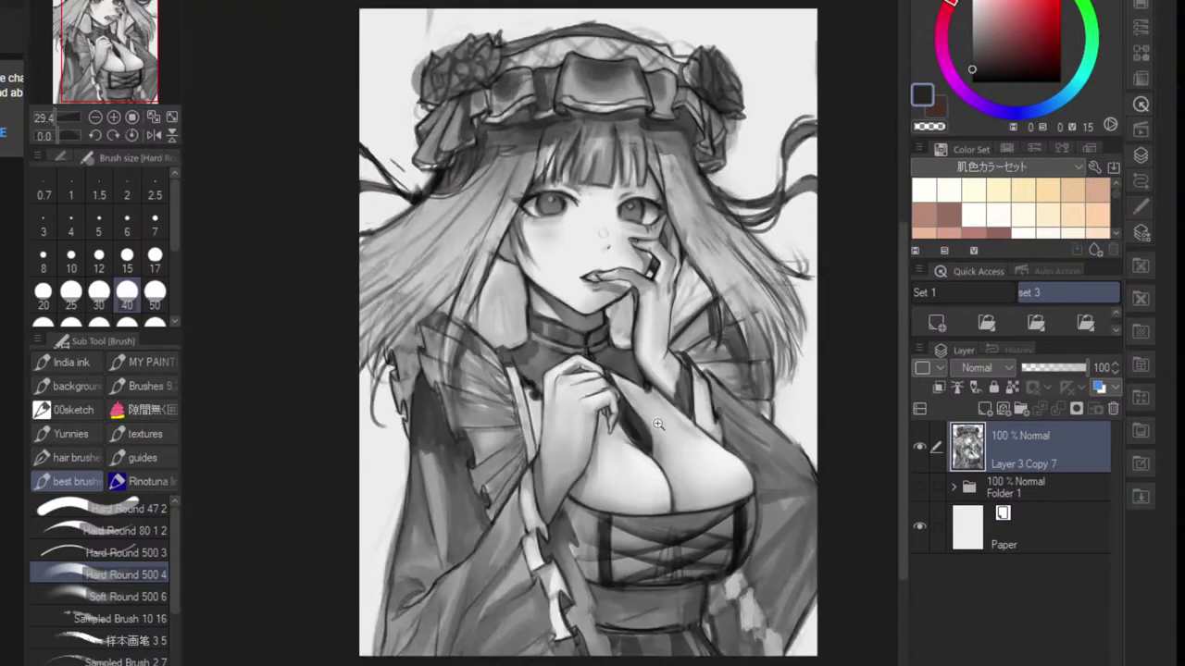
pyautogui.scroll(2, 659, 407)
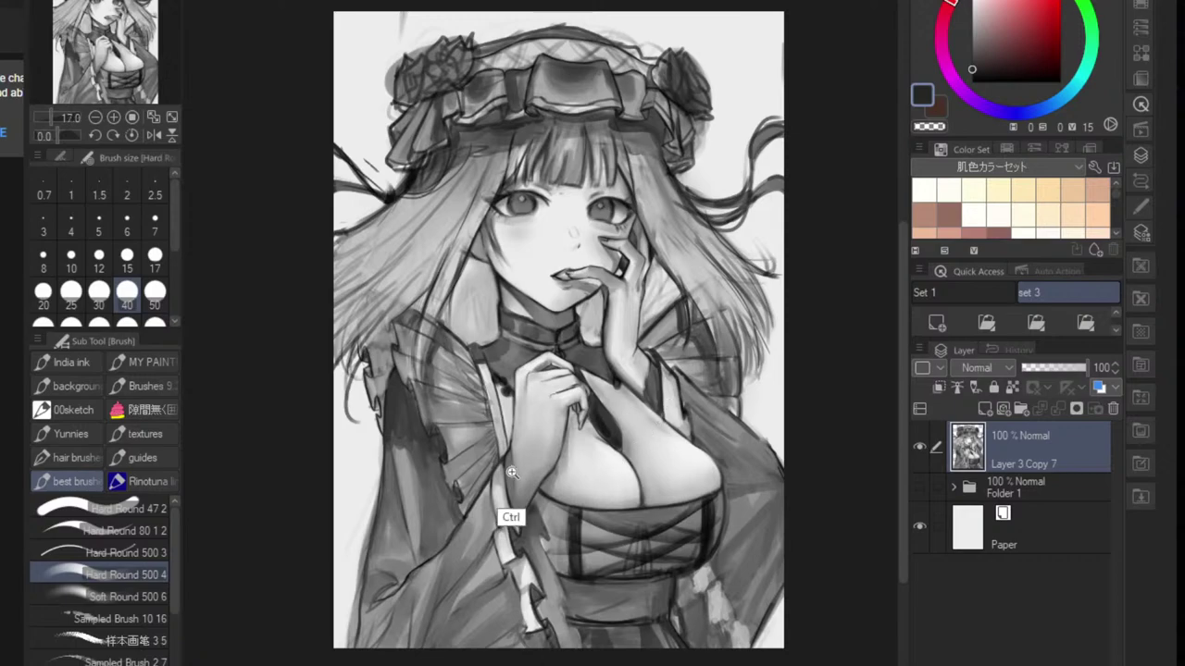
pyautogui.scroll(2, 512, 481)
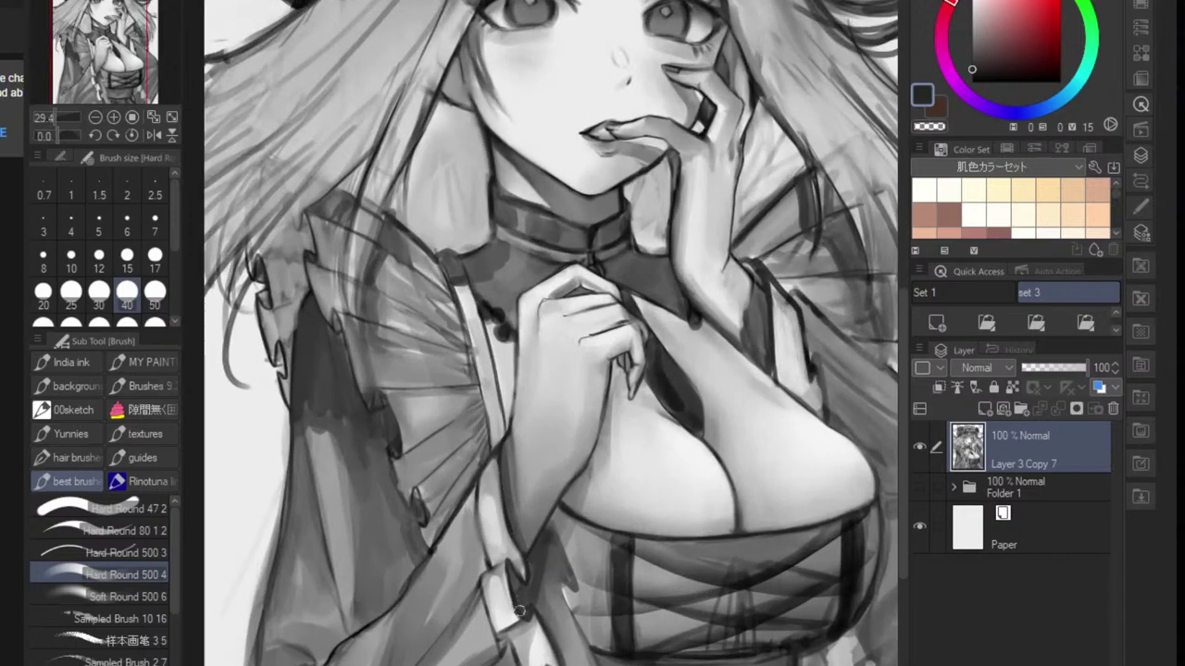
pyautogui.scroll(-4, 547, 611)
# - Shade the skirt darker toward its bottom edge
pyautogui.moveTo(650, 523); pyautogui.dragTo(613, 486)
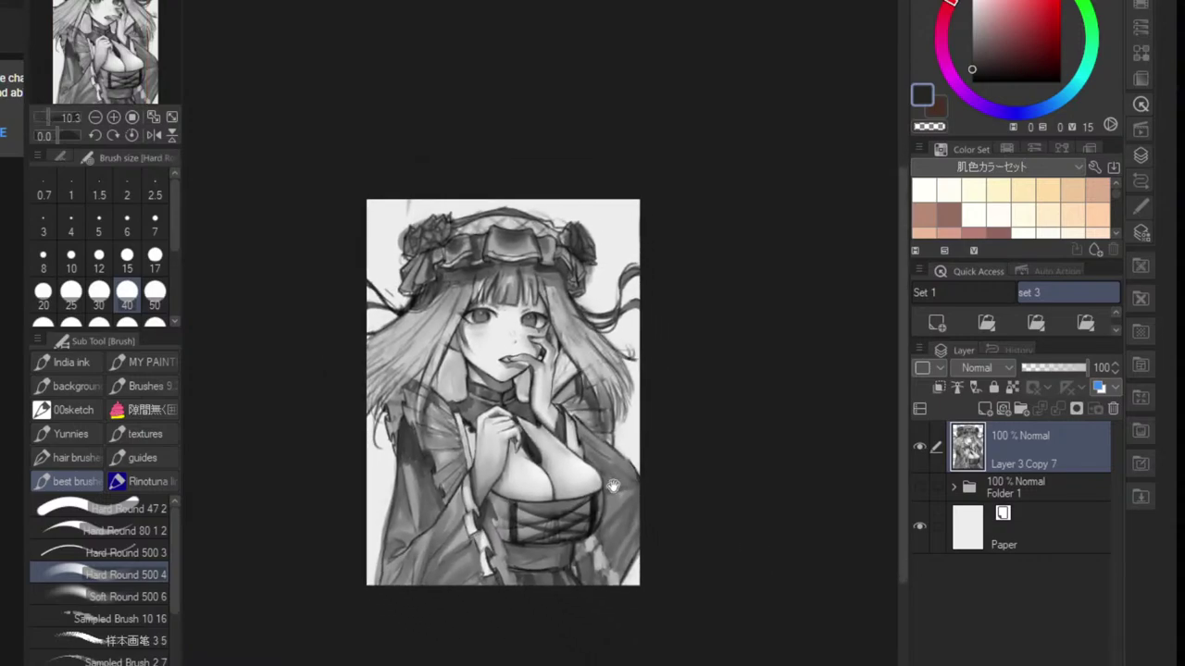
pyautogui.scroll(2, 613, 486)
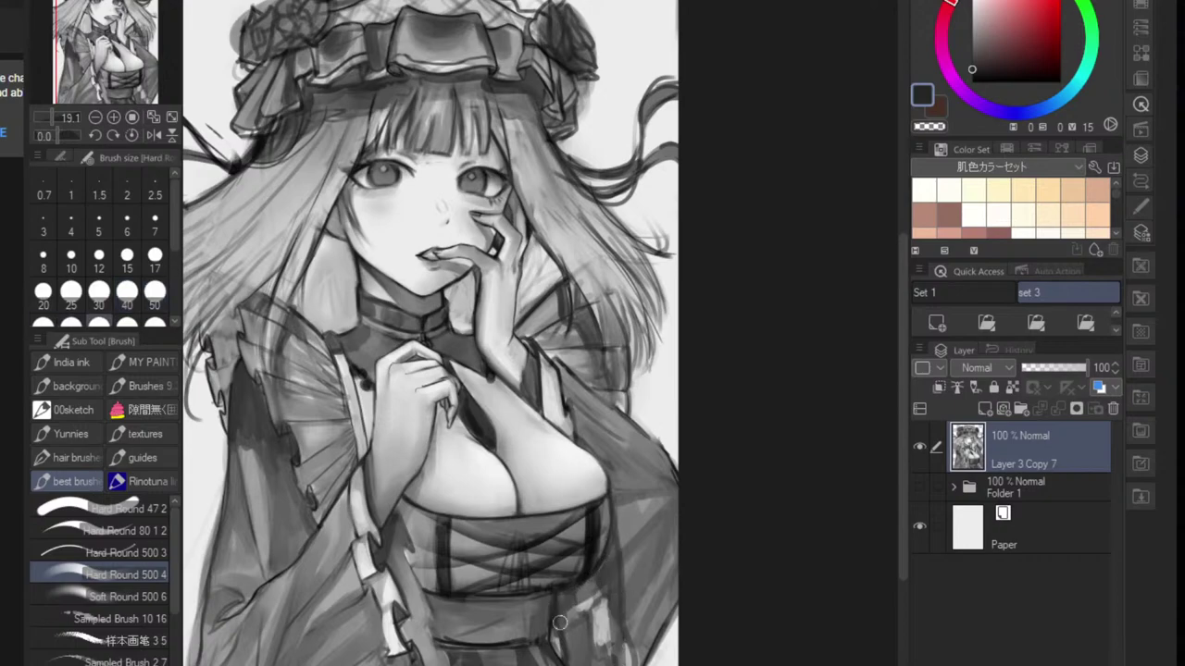
pyautogui.scroll(-3, 614, 644)
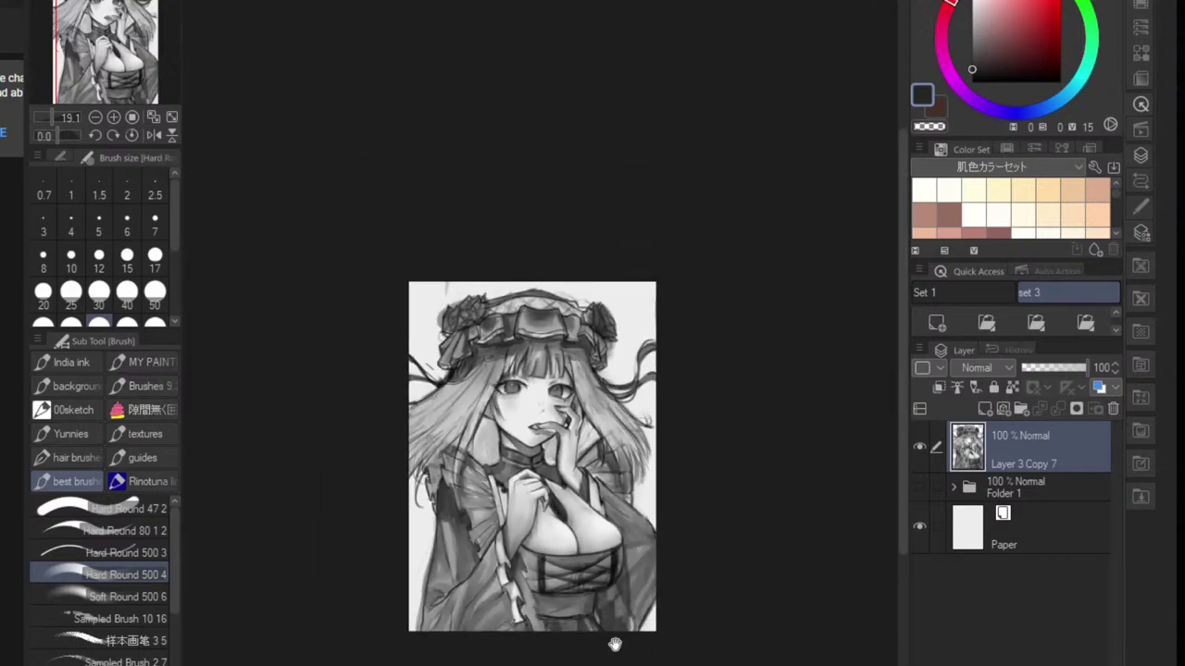
pyautogui.scroll(3, 630, 648)
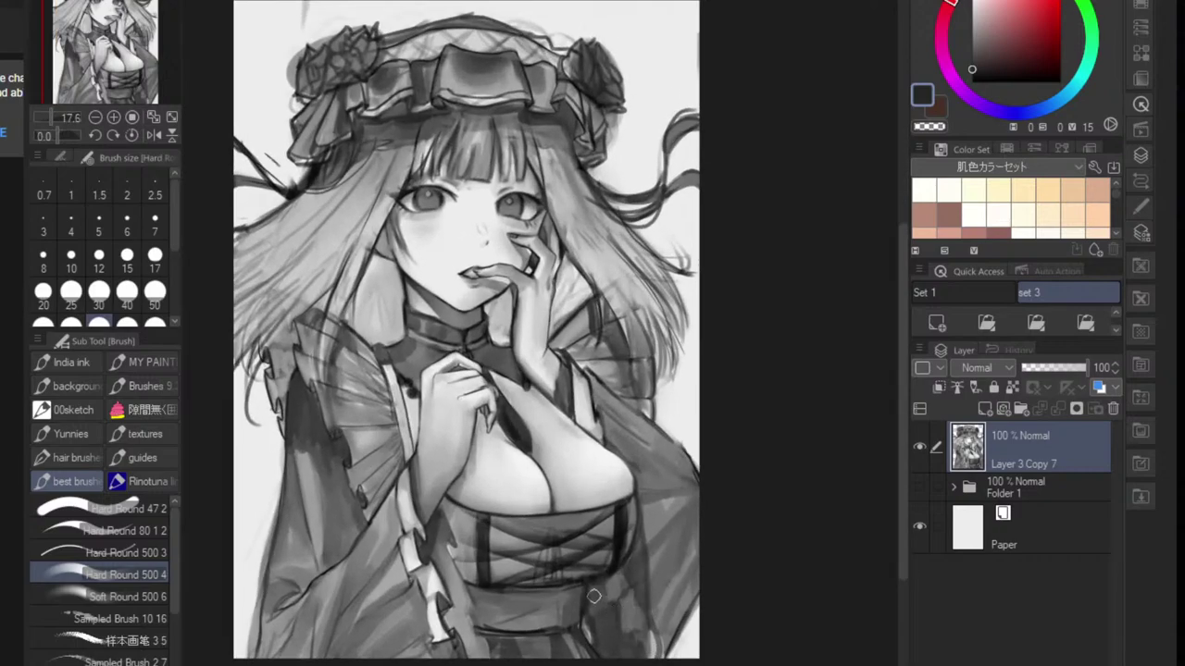
pyautogui.moveTo(636, 557)
pyautogui.mouseDown()
pyautogui.moveTo(542, 665)
pyautogui.moveTo(583, 608)
pyautogui.moveTo(533, 662)
pyautogui.moveTo(494, 664)
pyautogui.moveTo(519, 593)
pyautogui.moveTo(458, 632)
pyautogui.mouseUp()
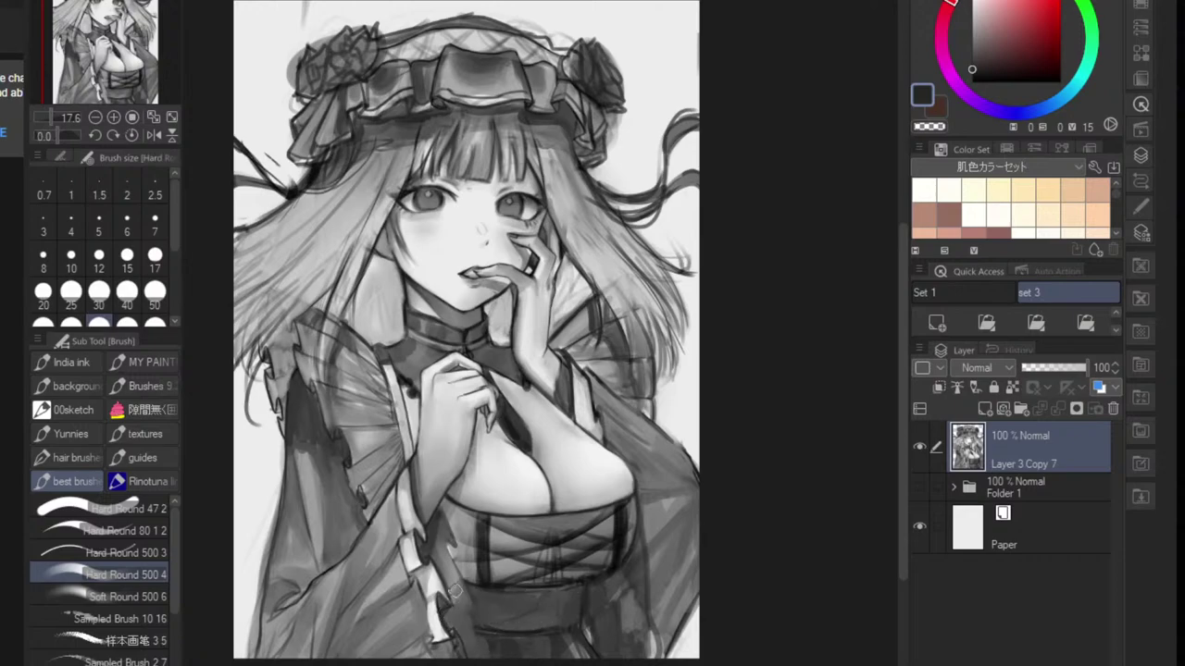
pyautogui.scroll(-3, 511, 605)
pyautogui.scroll(3, 453, 593)
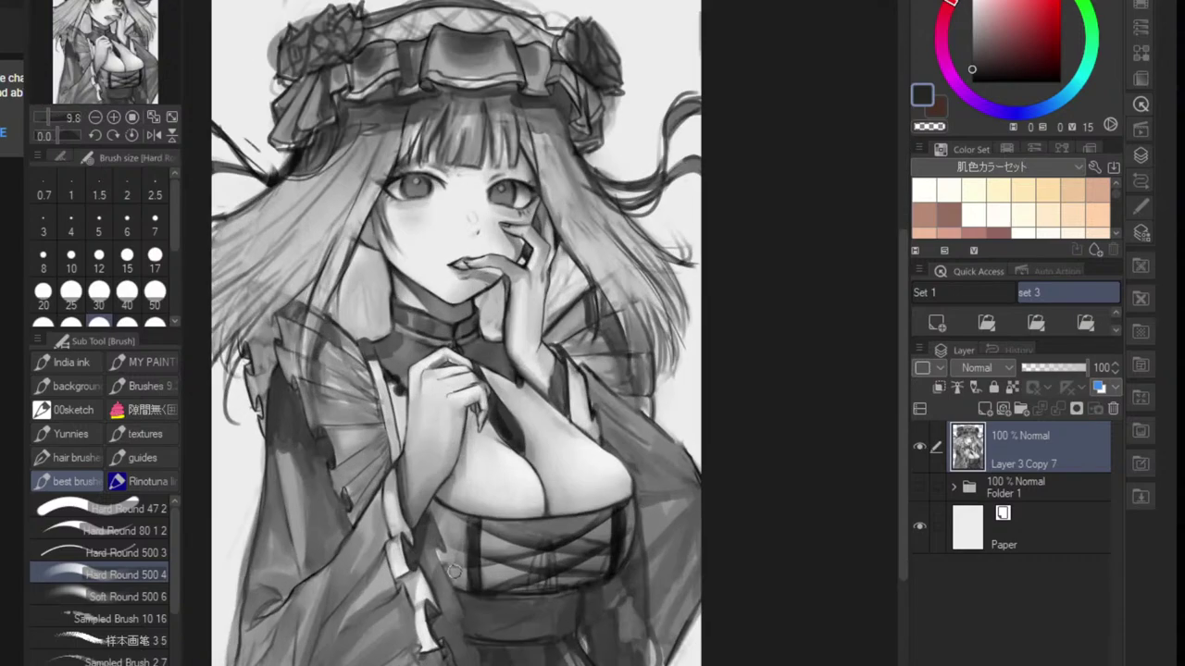
# - Sample several greys from the skirt, from lighter and mid grey to near-black
pyautogui.keyDown('alt'); pyautogui.click(426, 613); pyautogui.keyUp('alt')
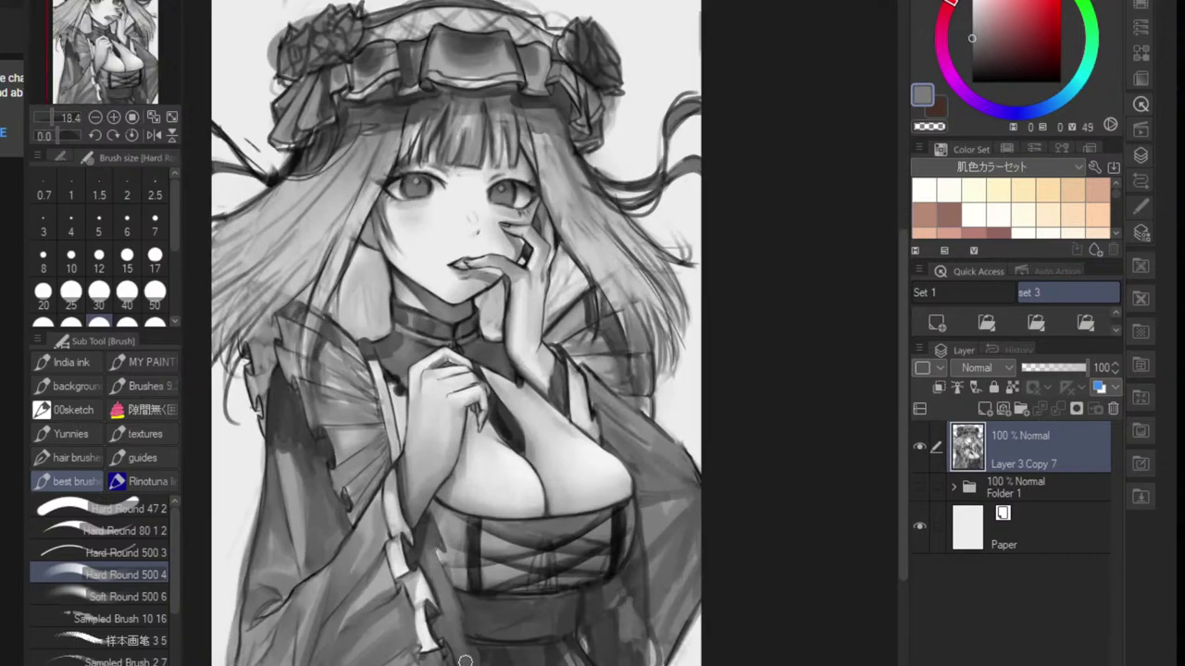
pyautogui.scroll(-3, 464, 661)
pyautogui.scroll(3, 462, 639)
pyautogui.keyDown('alt'); pyautogui.click(432, 601); pyautogui.keyUp('alt')
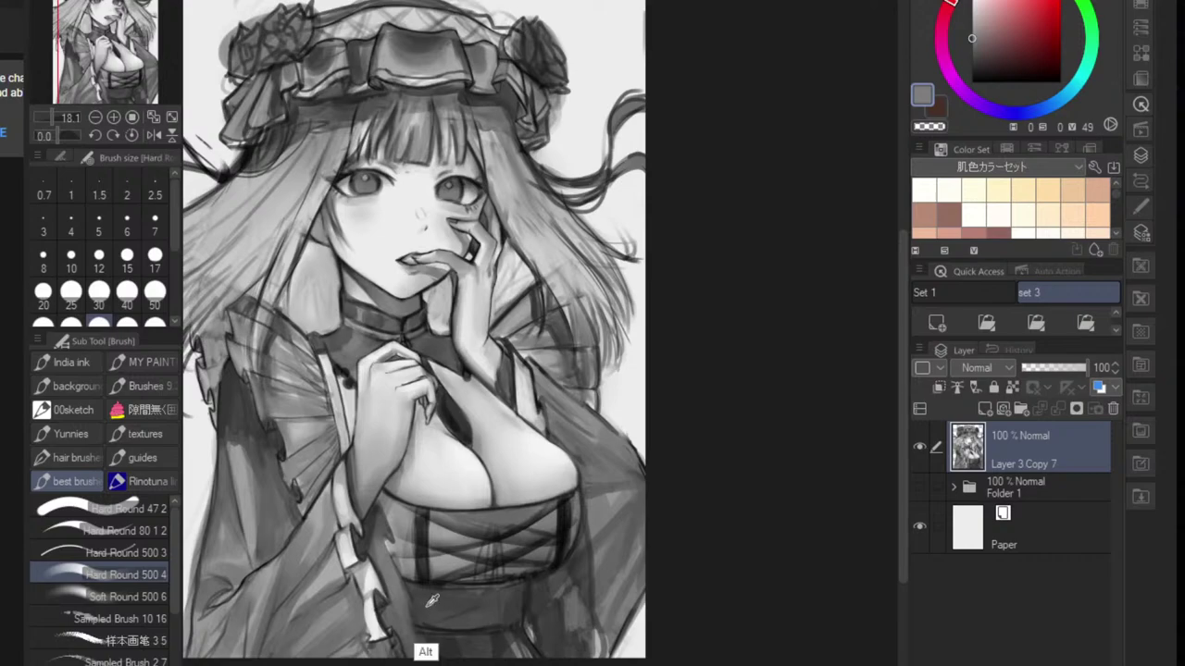
pyautogui.keyDown('alt'); pyautogui.click(417, 594); pyautogui.keyUp('alt')
pyautogui.keyDown('alt'); pyautogui.click(424, 616); pyautogui.keyUp('alt')
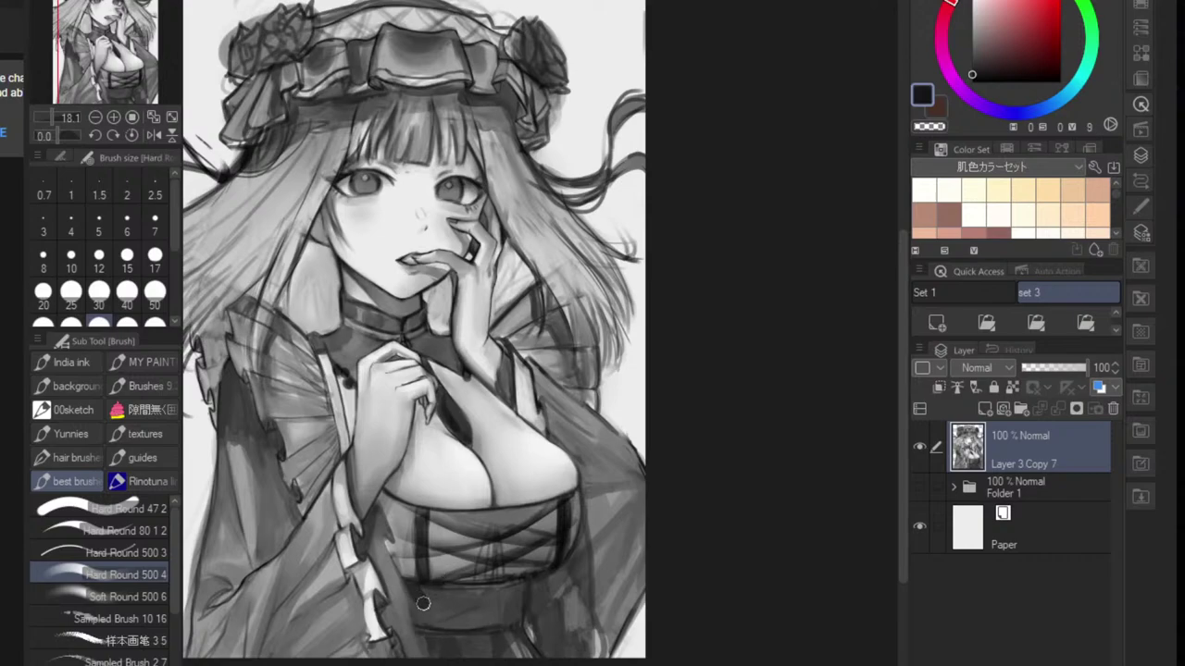
pyautogui.keyDown('alt'); pyautogui.click(403, 599); pyautogui.keyUp('alt')
pyautogui.scroll(-3, 555, 519)
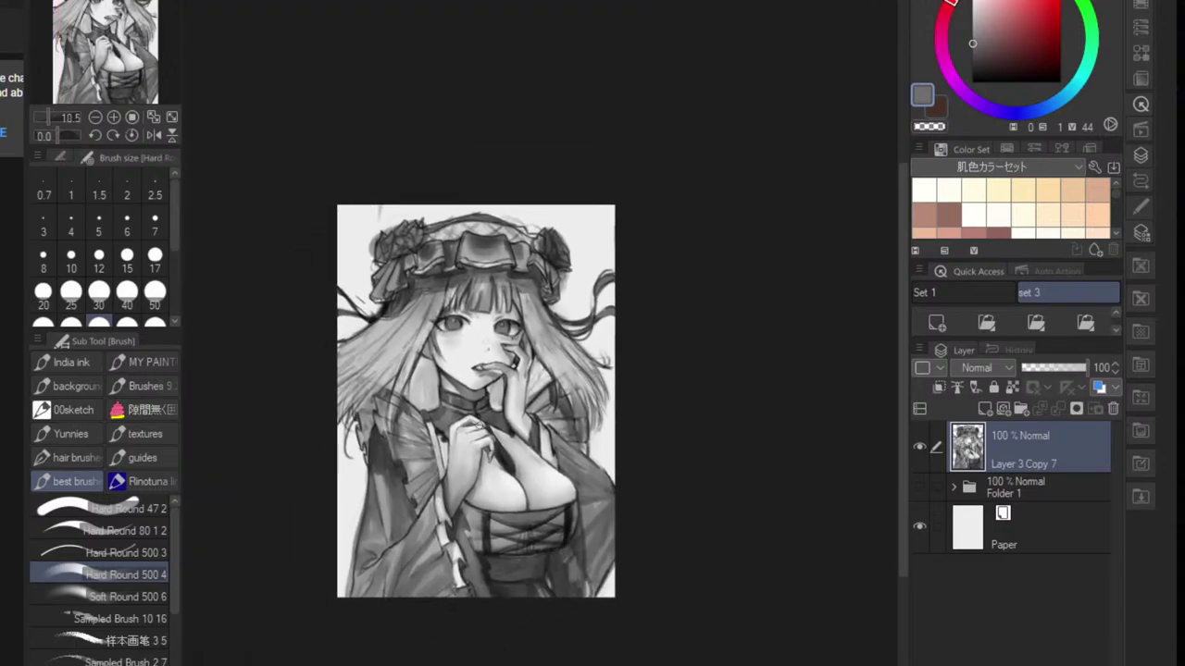
# - Sample a dark grey near the collar and paint short dark shading strokes on it
pyautogui.scroll(2, 487, 491)
pyautogui.keyDown('alt'); pyautogui.click(518, 508); pyautogui.keyUp('alt')
pyautogui.scroll(1, 535, 421)
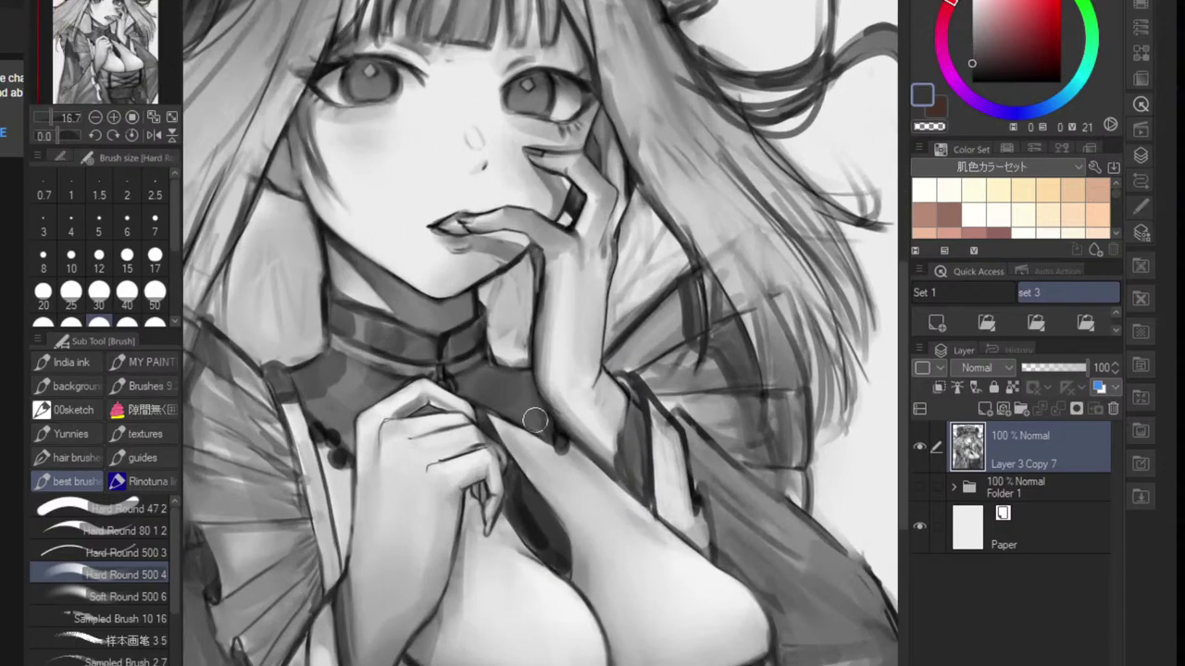
pyautogui.moveTo(535, 421)
pyautogui.mouseDown()
pyautogui.moveTo(486, 410)
pyautogui.moveTo(538, 436)
pyautogui.moveTo(485, 407)
pyautogui.moveTo(540, 426)
pyautogui.mouseUp()
pyautogui.keyDown('alt'); pyautogui.click(490, 414); pyautogui.keyUp('alt')
pyautogui.scroll(-3, 553, 439)
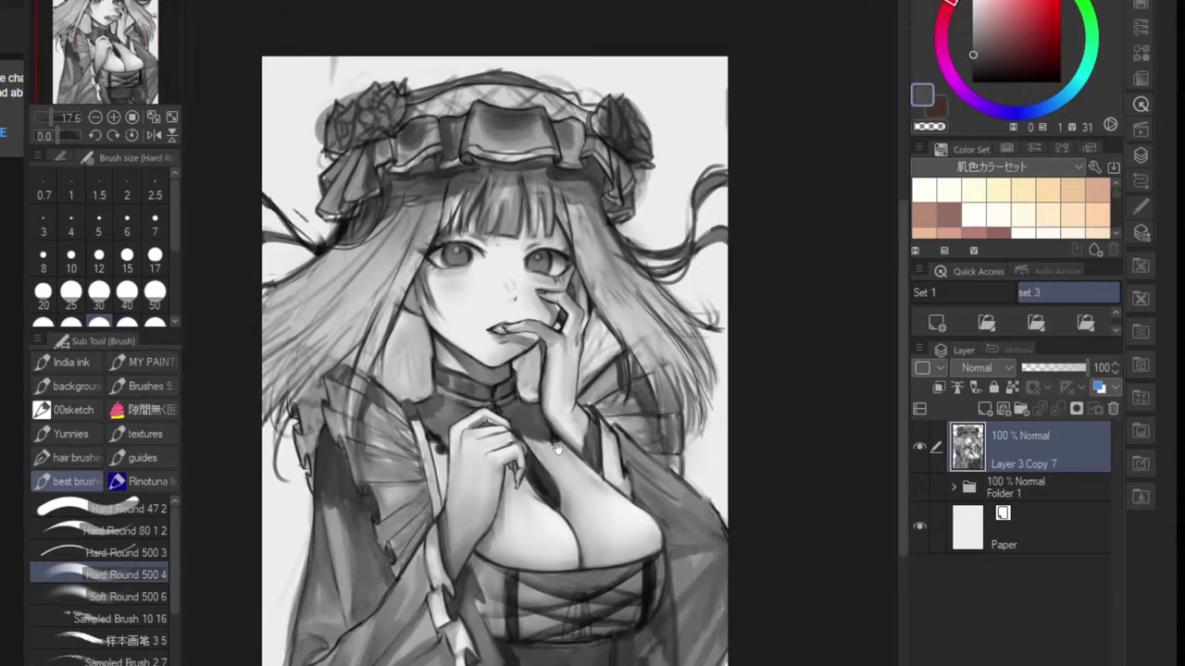
pyautogui.scroll(2, 556, 449)
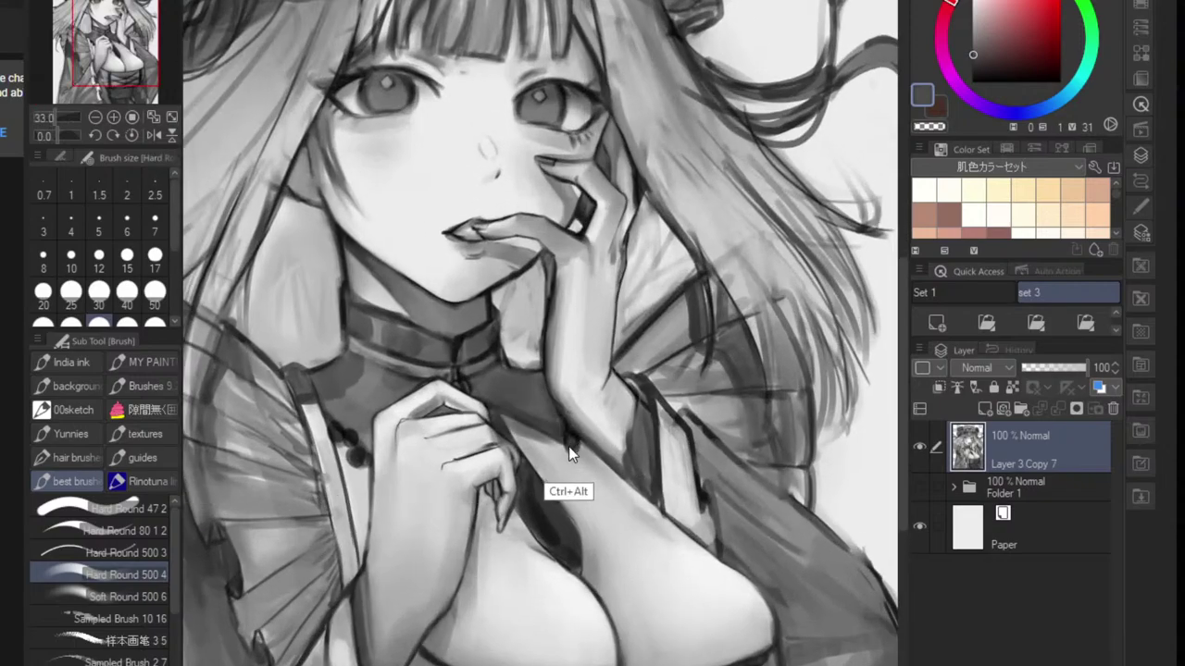
# - Sample a light grey, zoom in on the collar, and shrink the brush from 25 to 12
pyautogui.keyDown('alt'); pyautogui.click(529, 446); pyautogui.keyUp('alt')
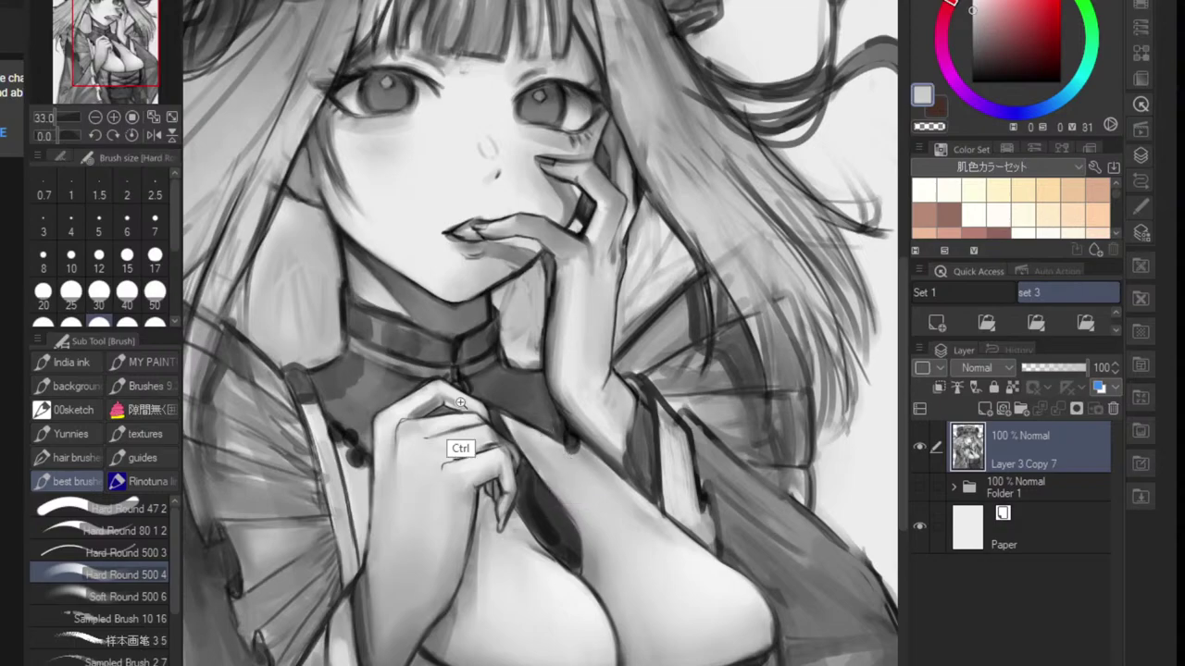
pyautogui.scroll(1, 460, 403)
pyautogui.press('[')
pyautogui.press('[')
pyautogui.press('[')
pyautogui.press('[')
pyautogui.press('[')
pyautogui.press('[')
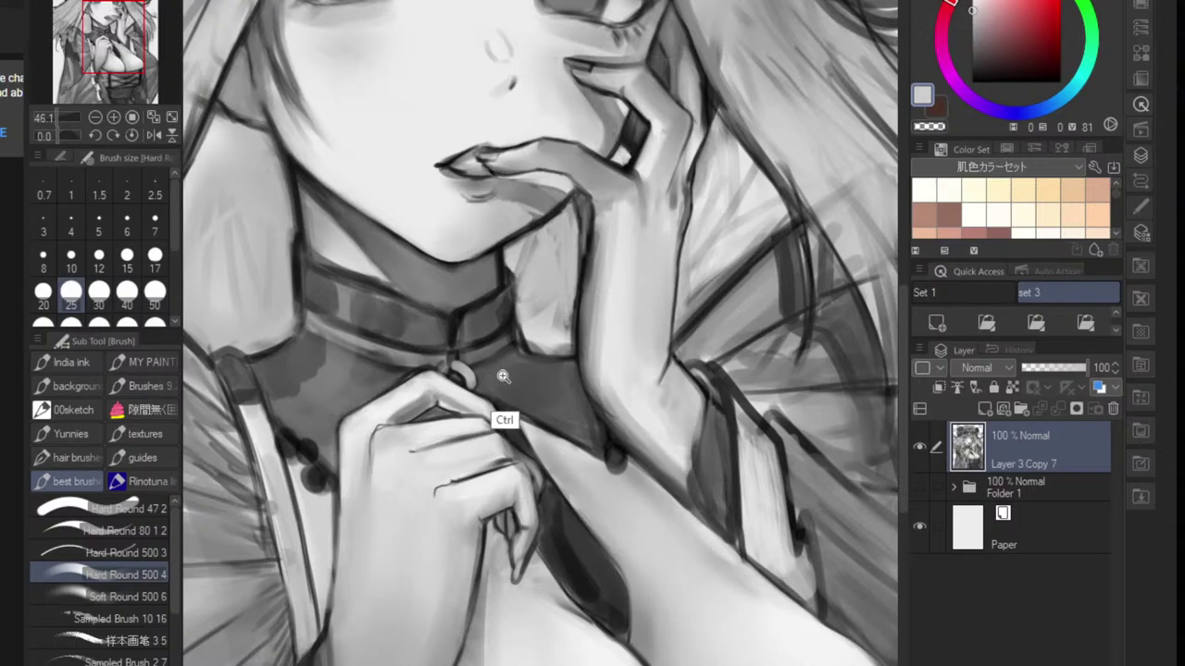
pyautogui.moveTo(505, 377); pyautogui.dragTo(454, 380)
pyautogui.moveTo(517, 386); pyautogui.dragTo(562, 380)
pyautogui.moveTo(527, 338); pyautogui.dragTo(585, 346)
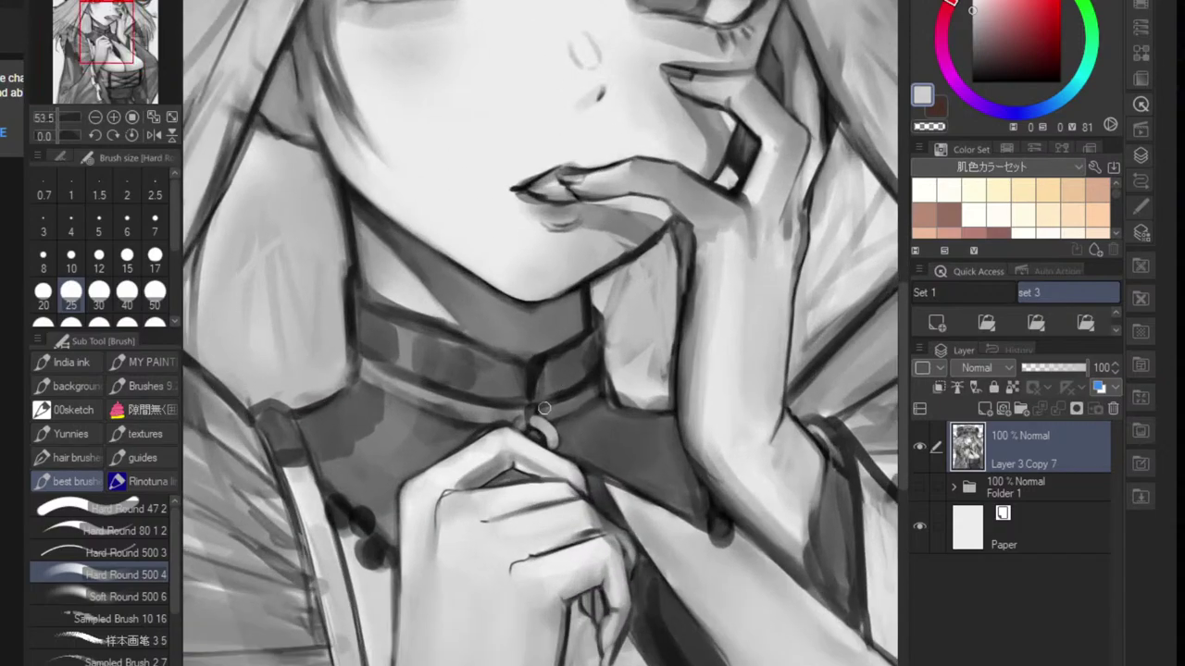
pyautogui.scroll(-4, 519, 421)
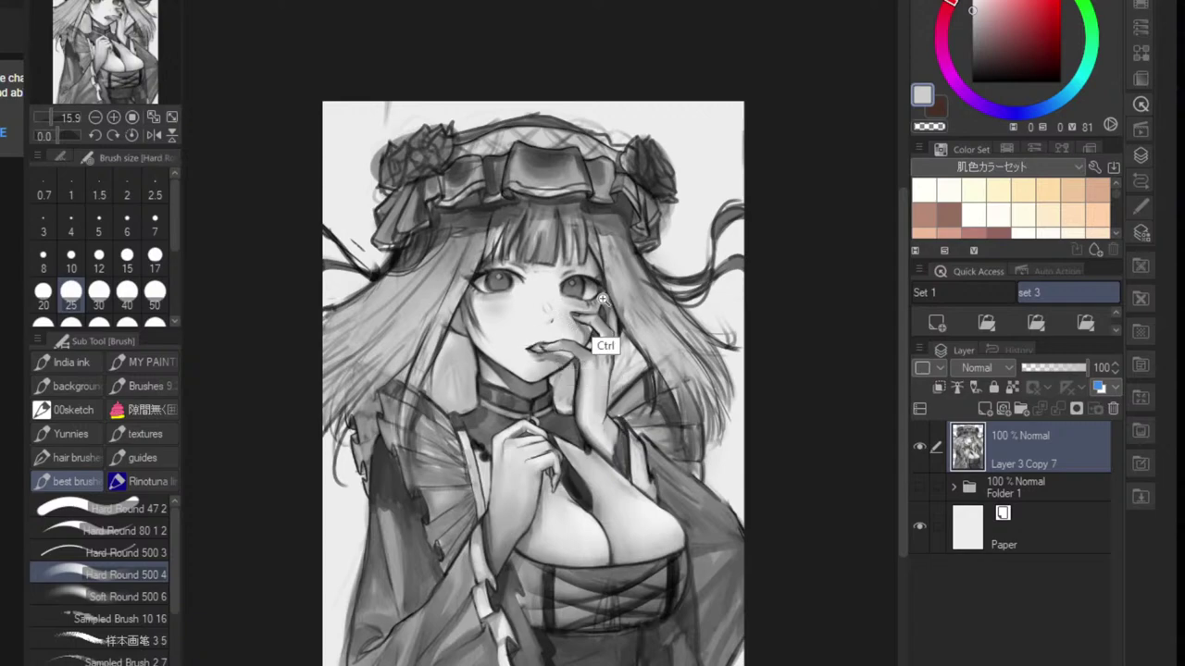
pyautogui.scroll(3, 602, 335)
pyautogui.press('alt')
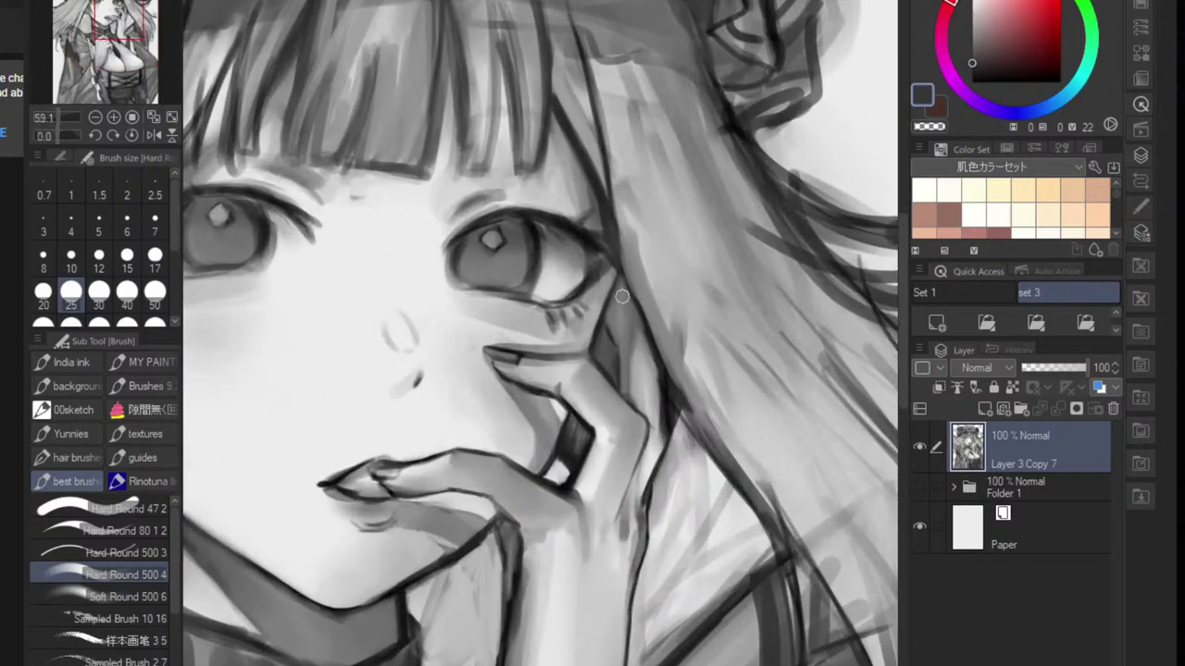
pyautogui.press('[')
pyautogui.press('[')
pyautogui.press('[')
pyautogui.press('[')
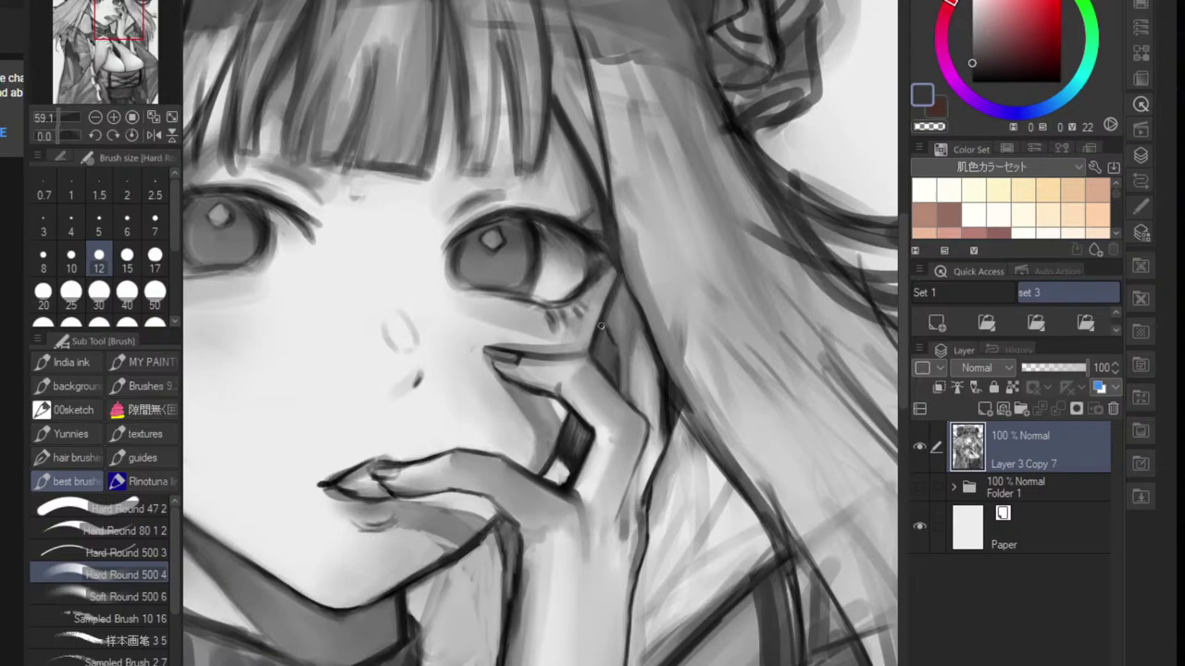
pyautogui.scroll(-5, 608, 315)
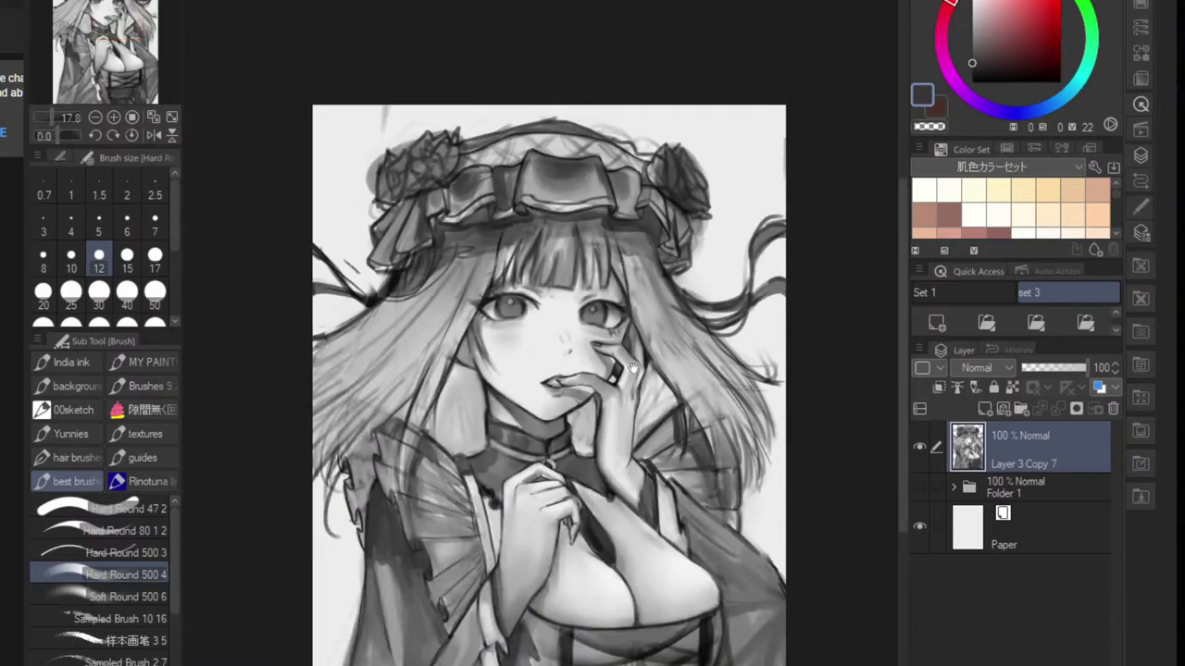
pyautogui.scroll(2, 603, 323)
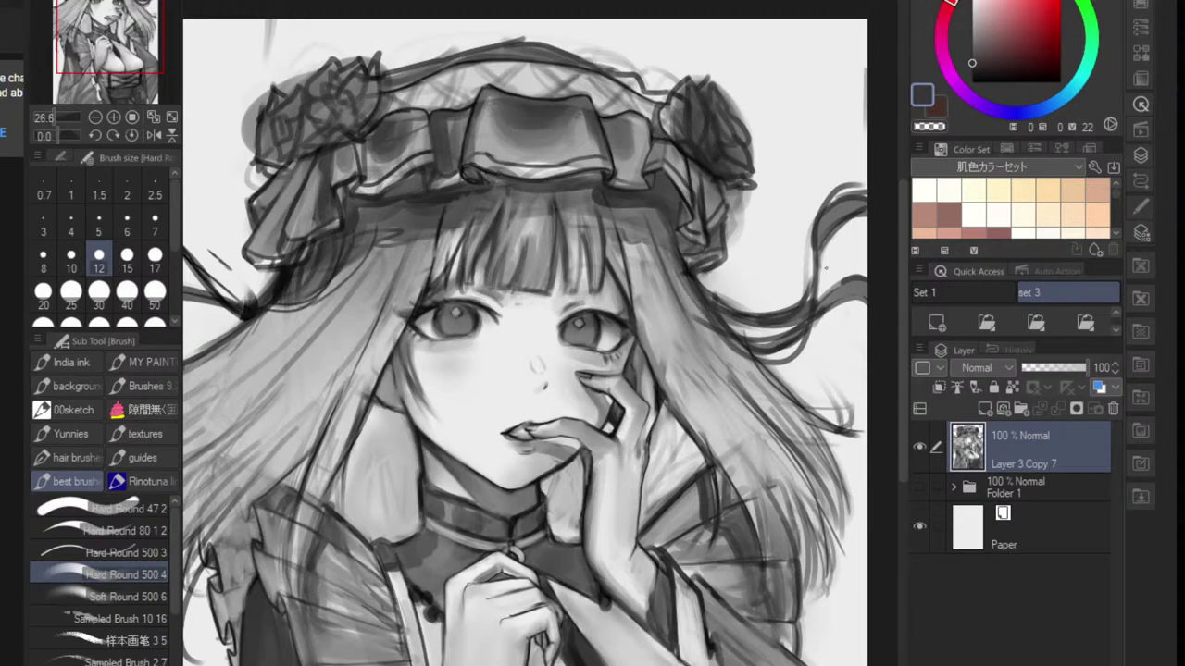
# - Sample pale greys from the bonnet ribbon and set the brush size to 25
pyautogui.scroll(2, 470, 222)
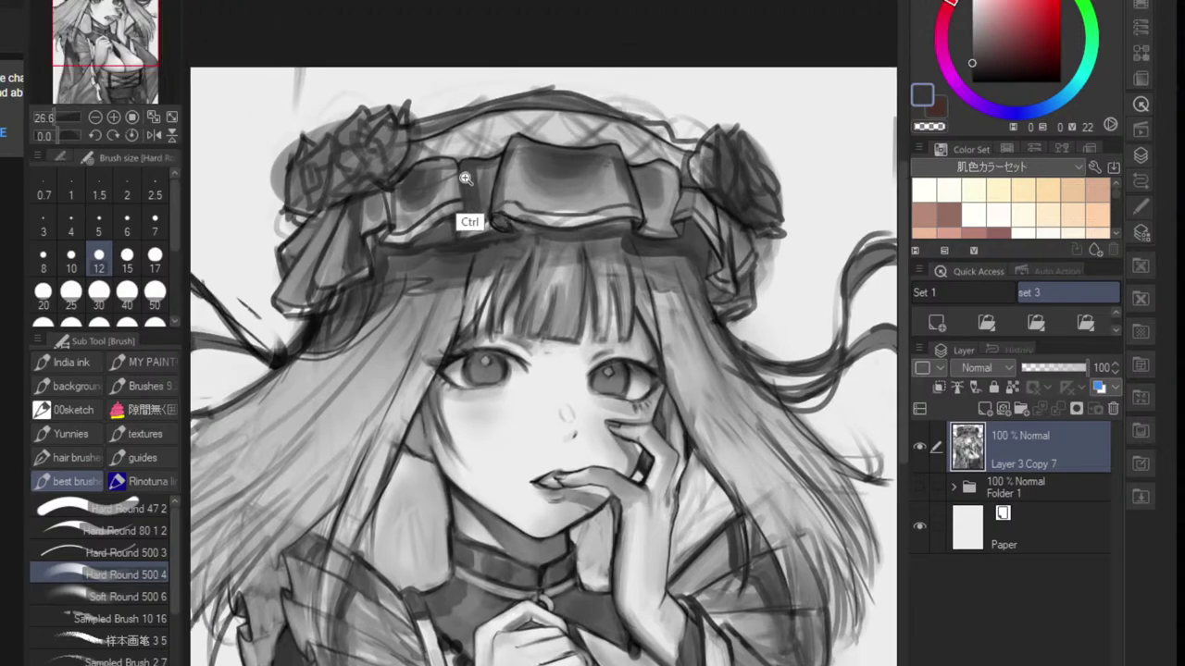
pyautogui.press(']')
pyautogui.press(']')
pyautogui.press(']')
pyautogui.press(']')
pyautogui.press(']')
pyautogui.press(']')
pyautogui.press(']')
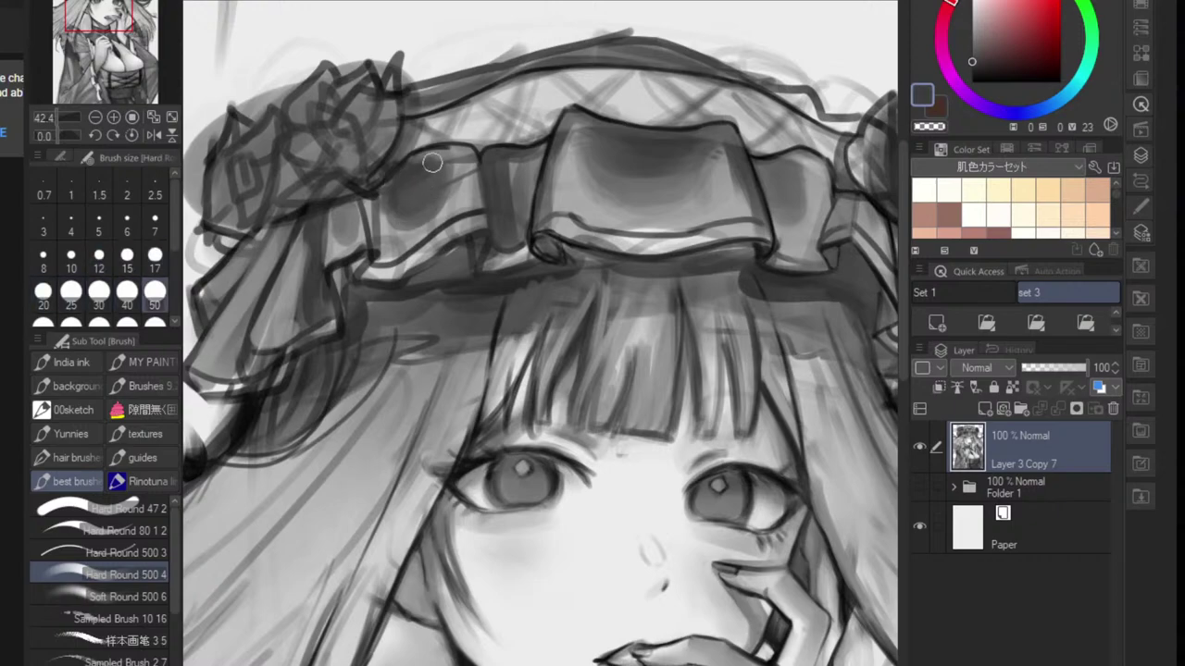
pyautogui.keyDown('alt'); pyautogui.click(459, 176); pyautogui.keyUp('alt')
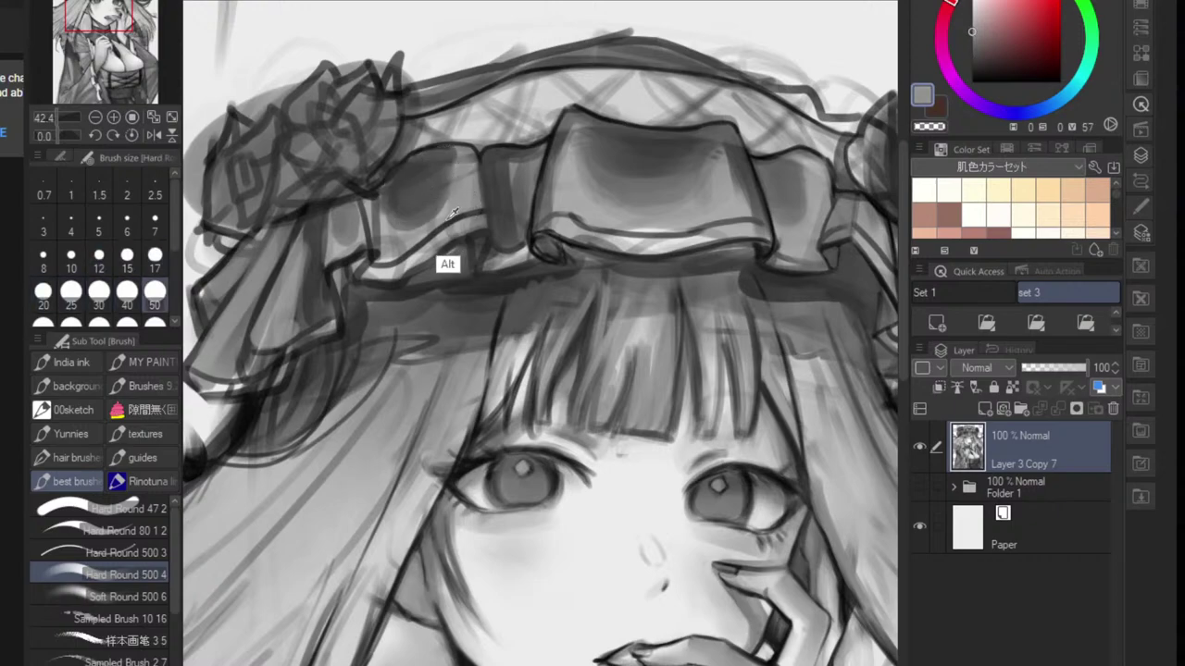
pyautogui.keyDown('alt'); pyautogui.click(387, 238); pyautogui.keyUp('alt')
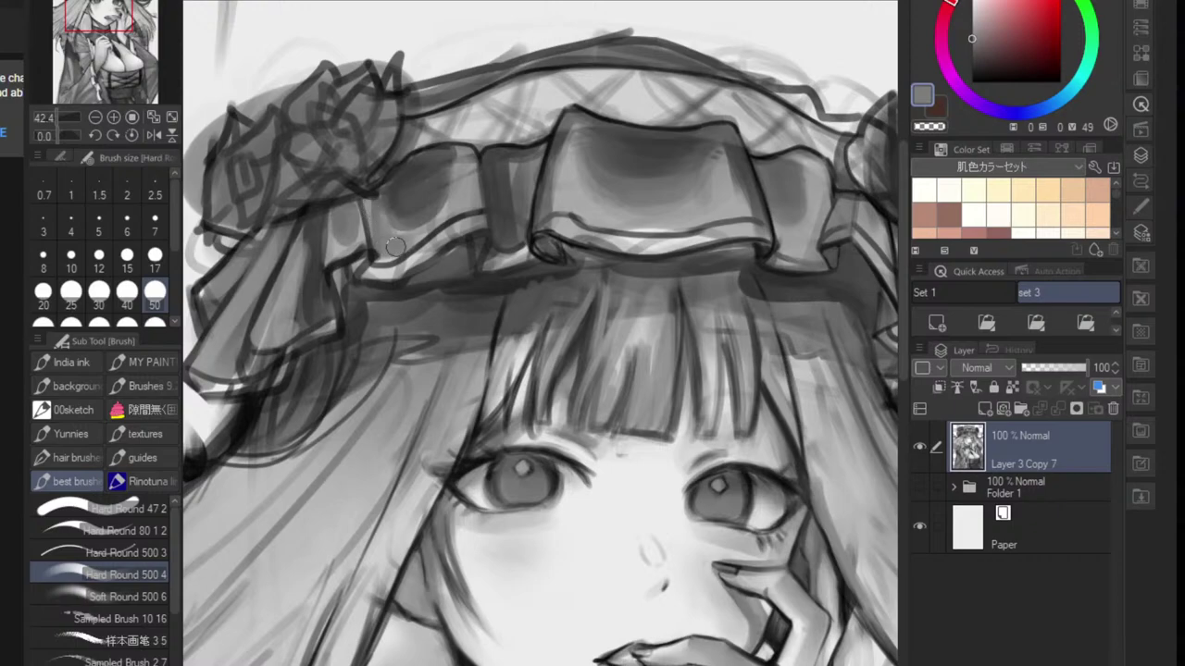
pyautogui.keyDown('alt'); pyautogui.click(416, 261); pyautogui.keyUp('alt')
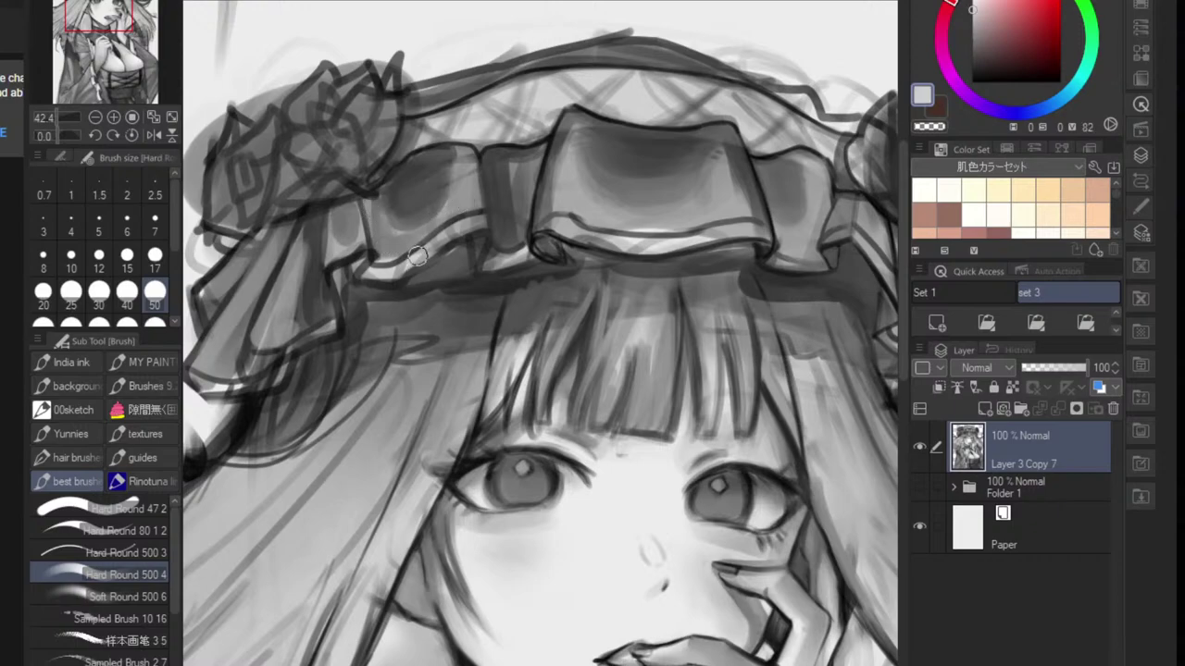
pyautogui.press('[')
pyautogui.press('[')
pyautogui.press('[')
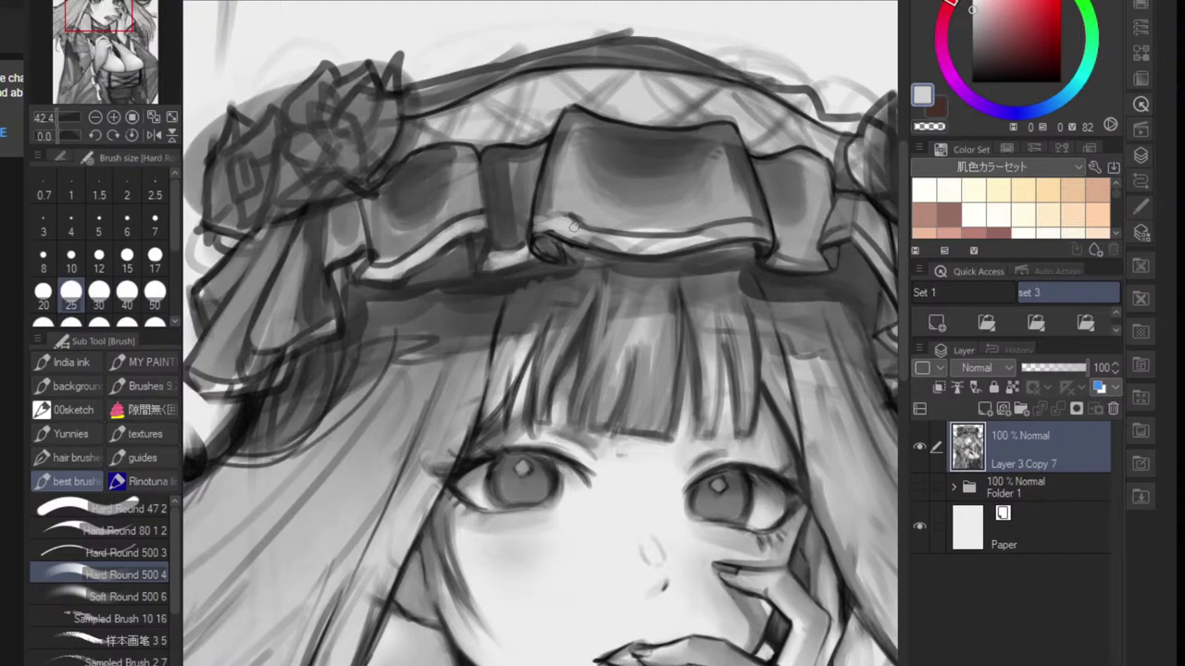
# - Paint a light highlight along the ribbon's lower edge, extending it to the right
pyautogui.moveTo(574, 225); pyautogui.dragTo(618, 236)
pyautogui.moveTo(705, 234)
pyautogui.mouseDown()
pyautogui.moveTo(759, 238)
pyautogui.moveTo(669, 246)
pyautogui.mouseUp()
pyautogui.moveTo(670, 248); pyautogui.dragTo(575, 269)
pyautogui.keyDown('ctrl'); pyautogui.moveTo(574, 272); pyautogui.dragTo(622, 274); pyautogui.keyUp('ctrl')
pyautogui.keyDown('ctrl'); pyautogui.moveTo(490, 250); pyautogui.dragTo(530, 254); pyautogui.keyUp('ctrl')
pyautogui.keyDown('ctrl'); pyautogui.click(531, 255); pyautogui.keyUp('ctrl')
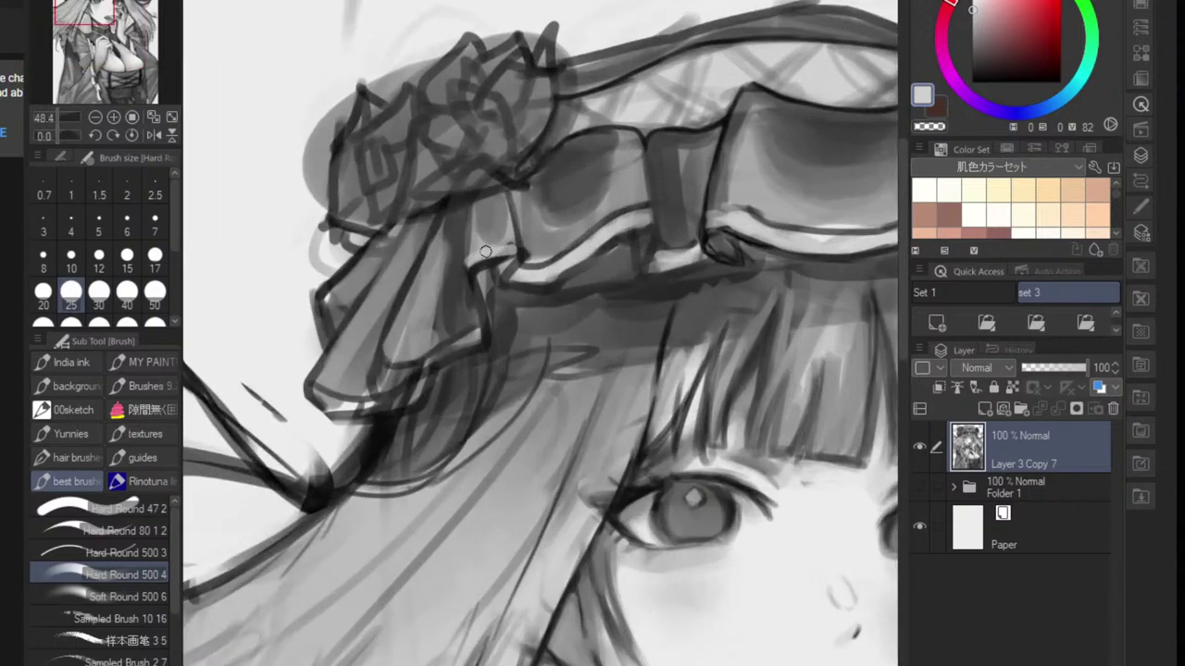
# - Add light highlights on the ribbon's lower edge, left folds and diagonal band, undoing one hooked stroke
pyautogui.moveTo(392, 365); pyautogui.dragTo(460, 344)
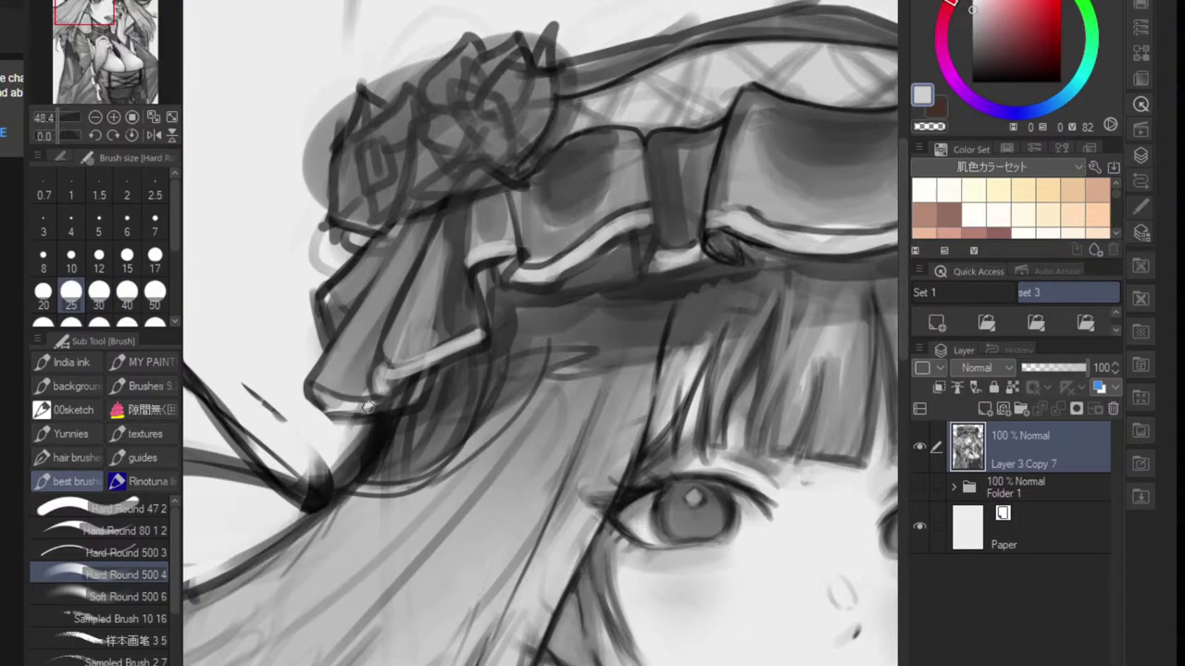
pyautogui.moveTo(367, 408); pyautogui.dragTo(345, 404)
pyautogui.moveTo(335, 322); pyautogui.dragTo(339, 308)
pyautogui.moveTo(414, 315); pyautogui.dragTo(344, 319)
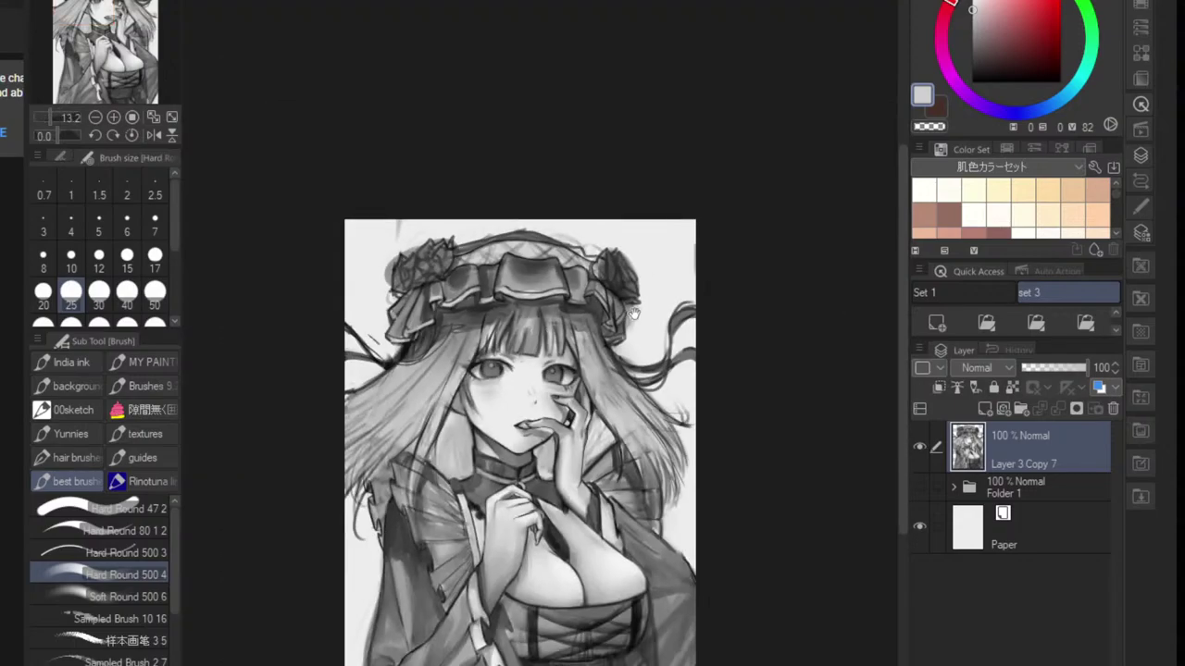
pyautogui.moveTo(619, 316)
pyautogui.mouseDown()
pyautogui.moveTo(565, 335)
pyautogui.moveTo(616, 341)
pyautogui.mouseUp()
pyautogui.moveTo(528, 374); pyautogui.dragTo(574, 370)
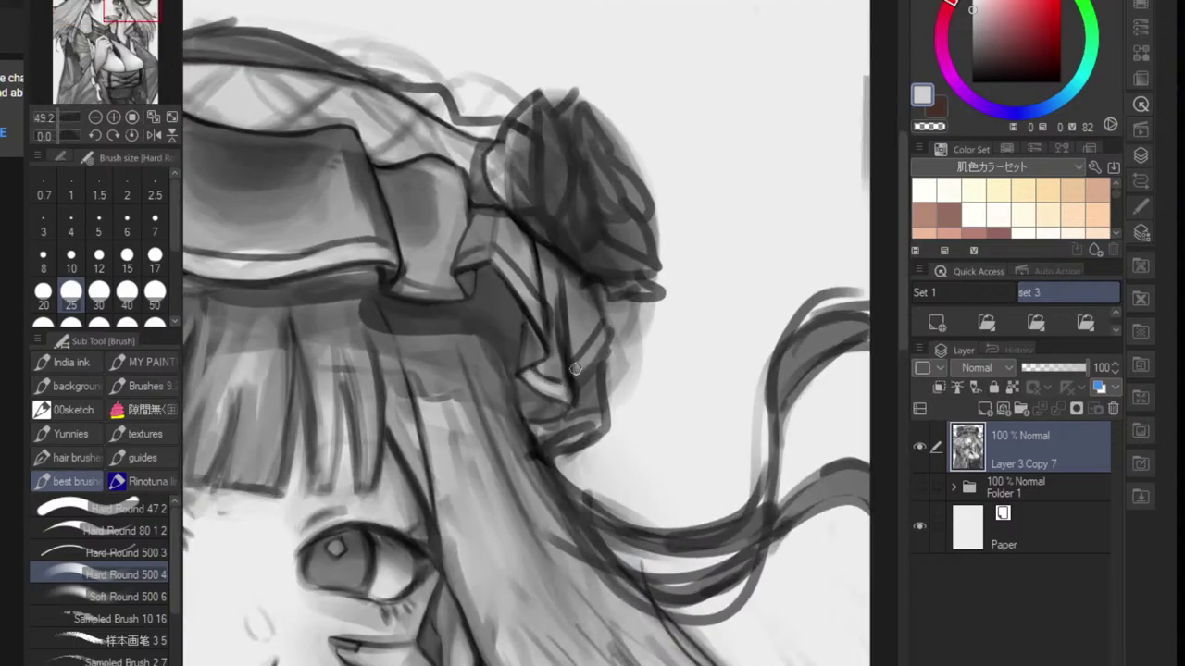
pyautogui.moveTo(536, 429); pyautogui.dragTo(591, 413)
pyautogui.hotkey('ctrl', 'z')
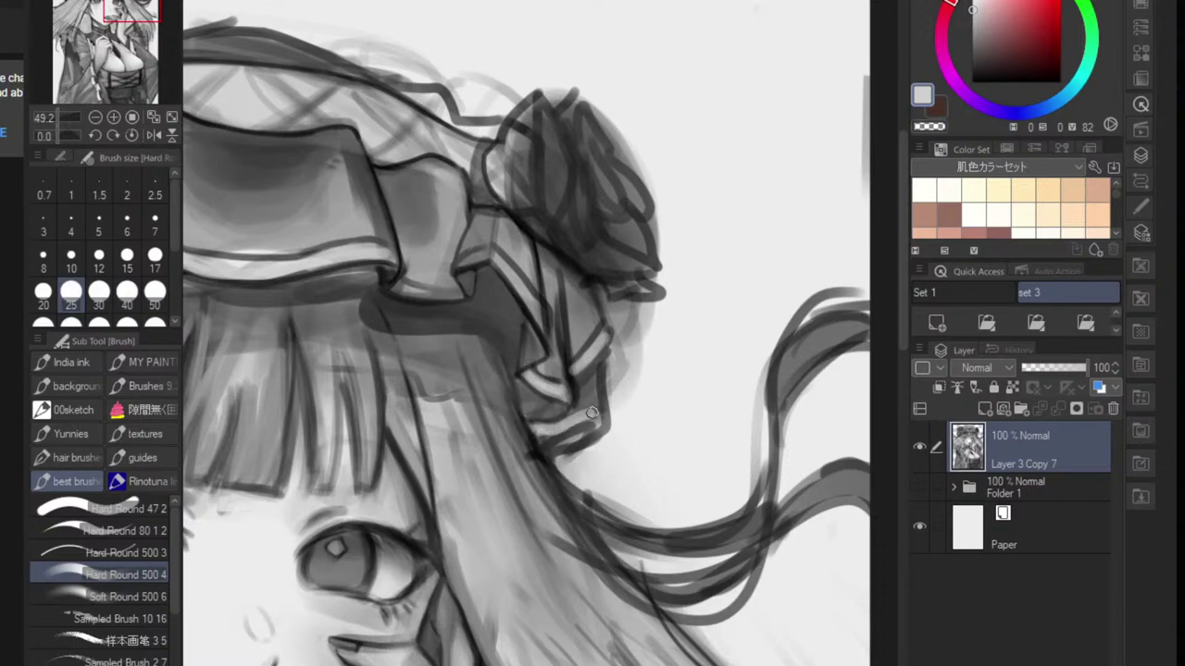
pyautogui.moveTo(496, 263); pyautogui.dragTo(548, 325)
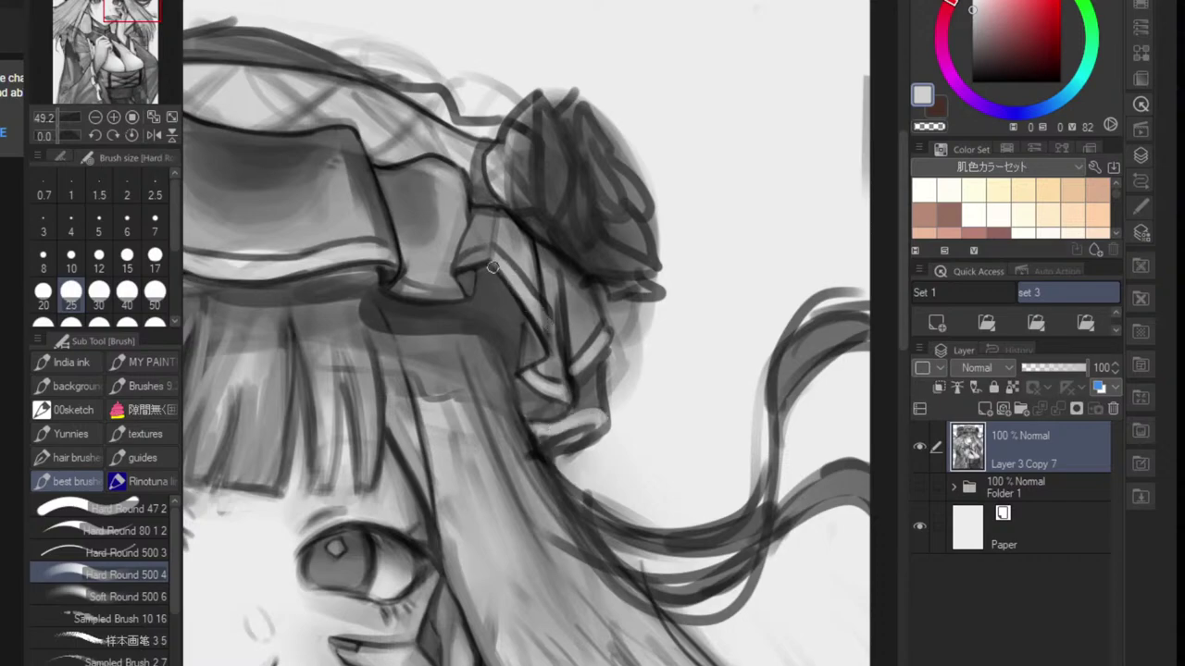
pyautogui.moveTo(394, 282)
pyautogui.mouseDown()
pyautogui.moveTo(455, 353)
pyautogui.moveTo(515, 353)
pyautogui.moveTo(550, 306)
pyautogui.moveTo(583, 298)
pyautogui.mouseUp()
# - Sample a dark tone from the ribbon and shade its lower band with a smaller brush
pyautogui.scroll(5, 547, 298)
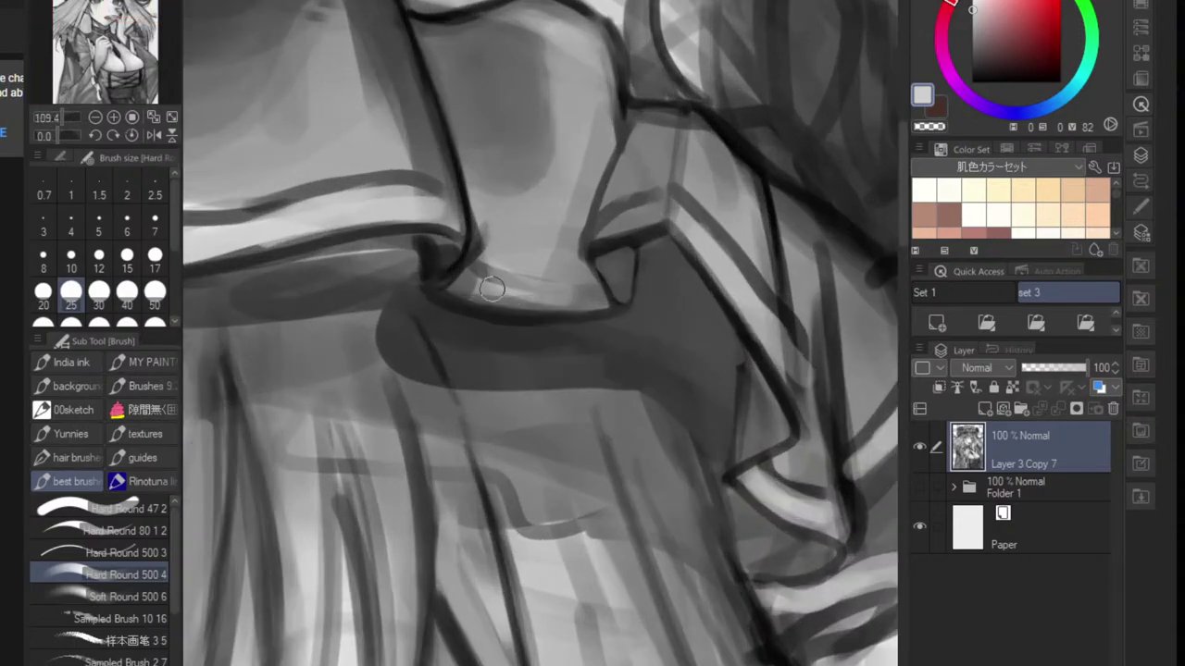
pyautogui.keyDown('alt'); pyautogui.click(460, 262); pyautogui.keyUp('alt')
pyautogui.press('[')
pyautogui.press('[')
pyautogui.press('[')
pyautogui.press('[')
pyautogui.press('[')
pyautogui.press('[')
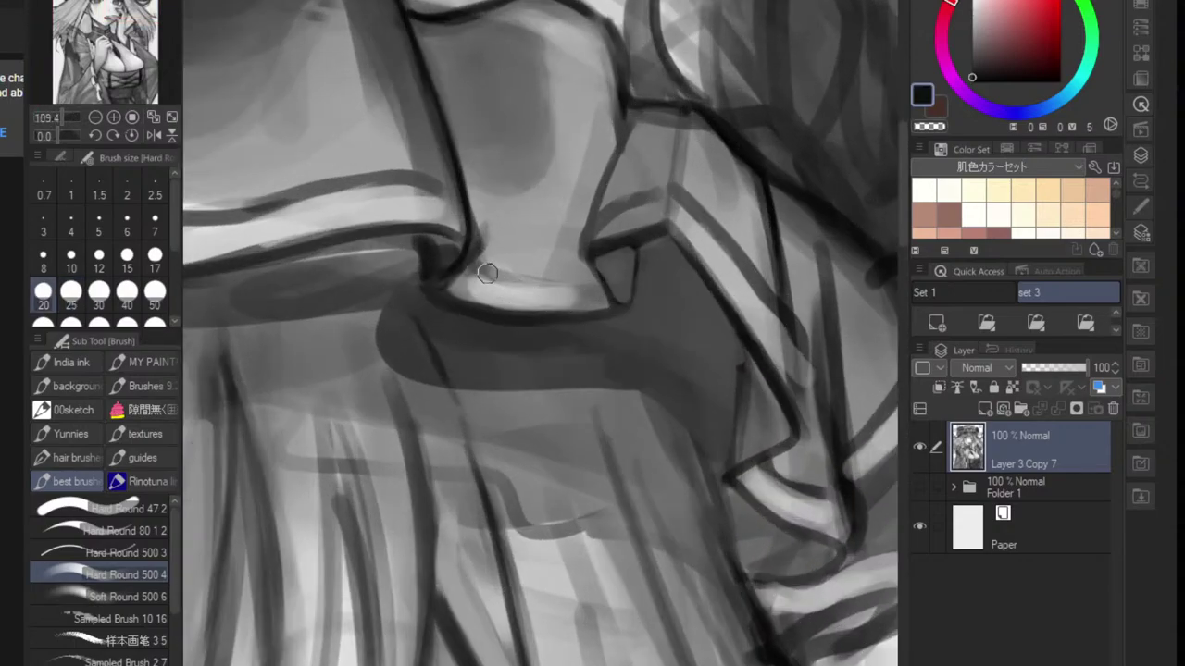
pyautogui.moveTo(498, 283); pyautogui.dragTo(593, 288)
pyautogui.moveTo(457, 269); pyautogui.dragTo(609, 287)
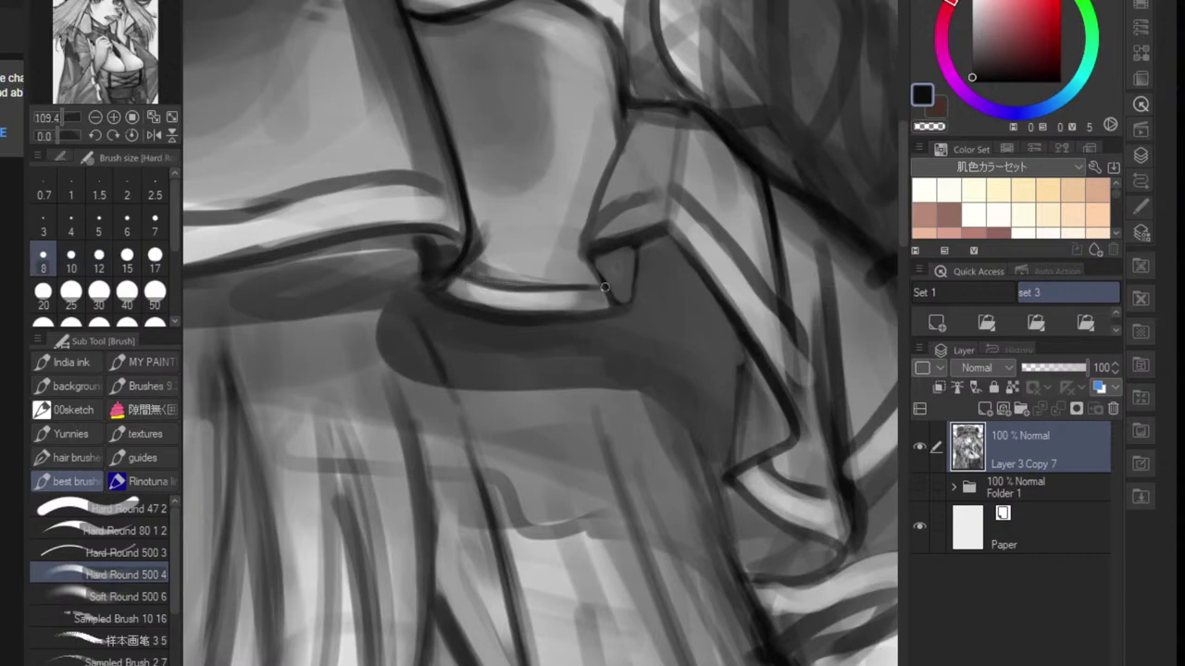
pyautogui.moveTo(534, 286); pyautogui.dragTo(570, 289)
pyautogui.scroll(-4, 638, 289)
pyautogui.moveTo(640, 298); pyautogui.dragTo(604, 343)
pyautogui.scroll(2, 603, 342)
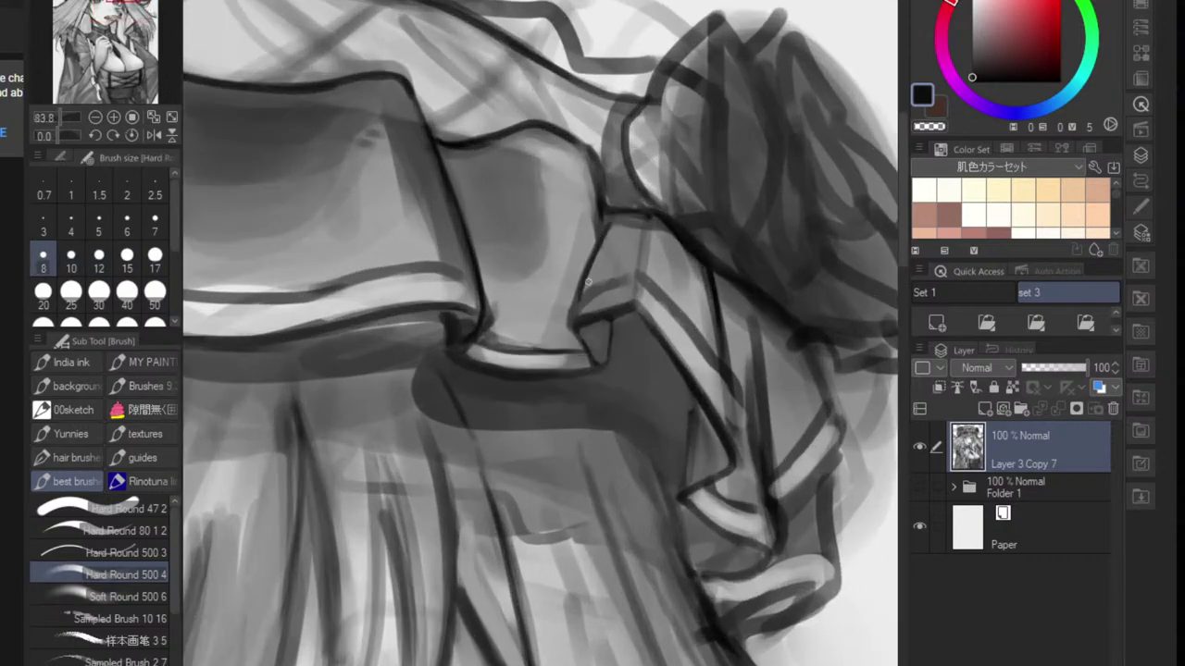
pyautogui.scroll(-3, 654, 285)
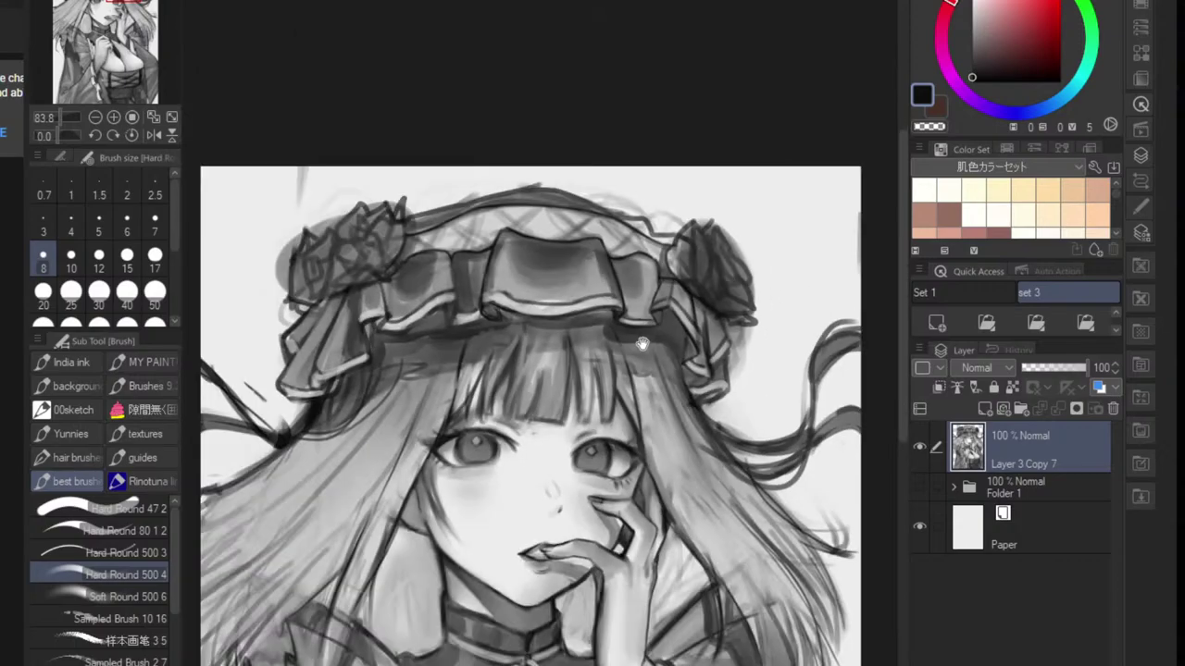
pyautogui.scroll(2, 663, 274)
pyautogui.scroll(-3, 663, 274)
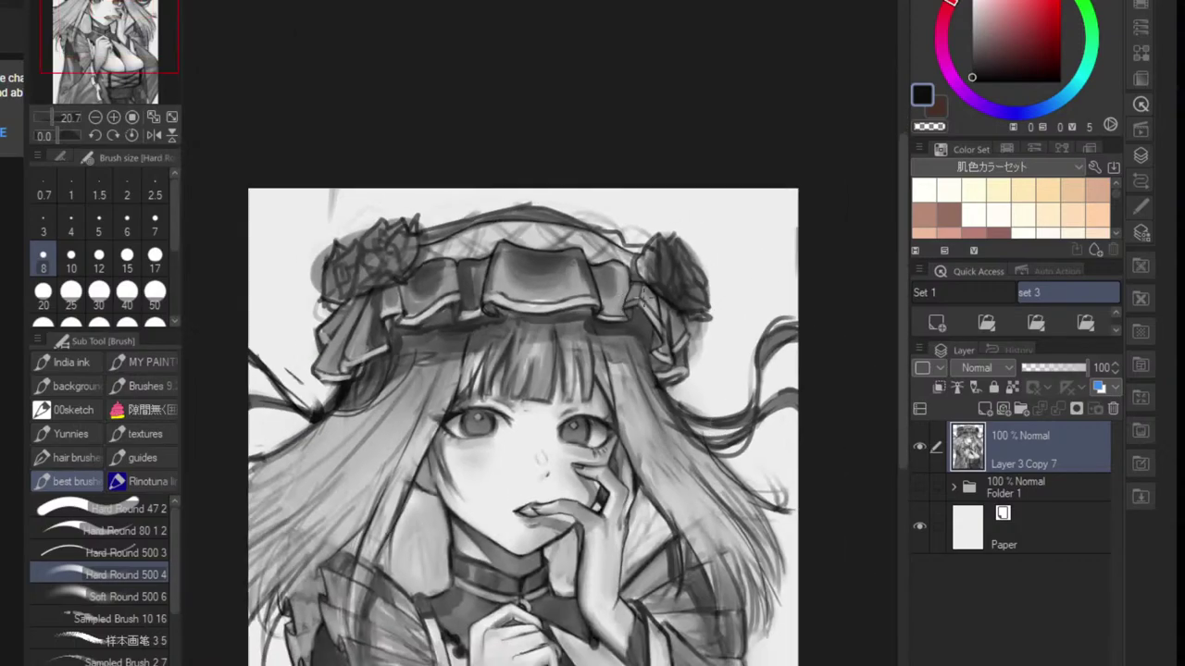
pyautogui.scroll(-3, 664, 274)
pyautogui.scroll(1, 664, 274)
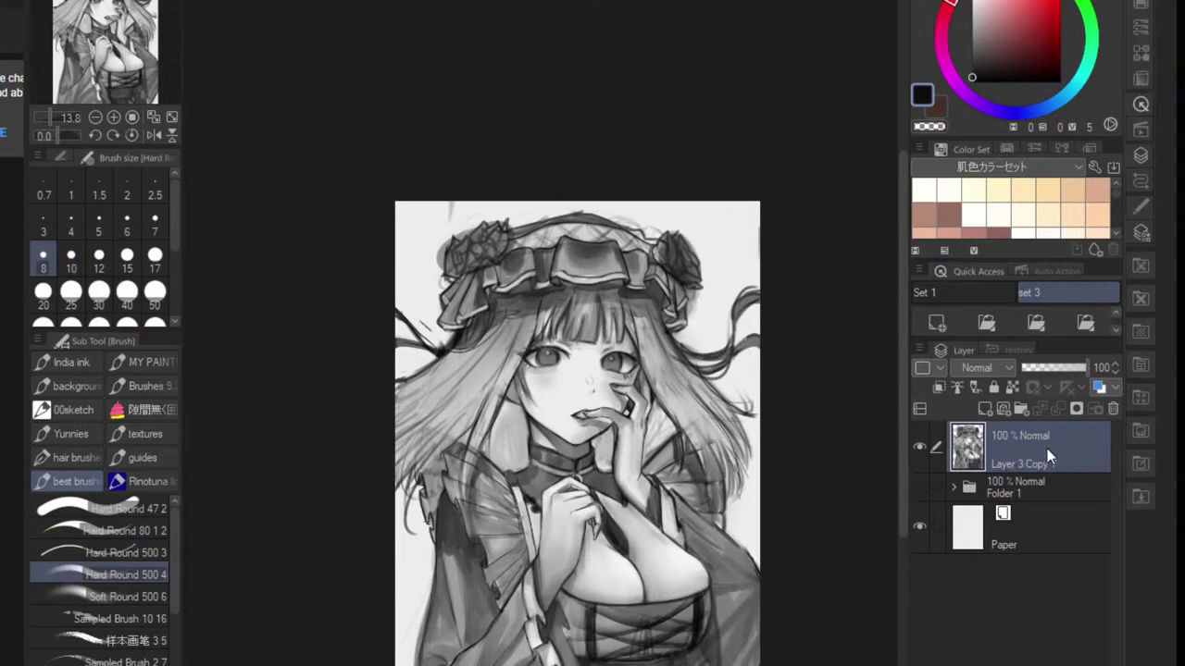
# - Duplicate the painting layer, hide the original inside Folder 1 and rename the folder 'nackup'
pyautogui.rightClick(1049, 458)
pyautogui.click(1070, 87)
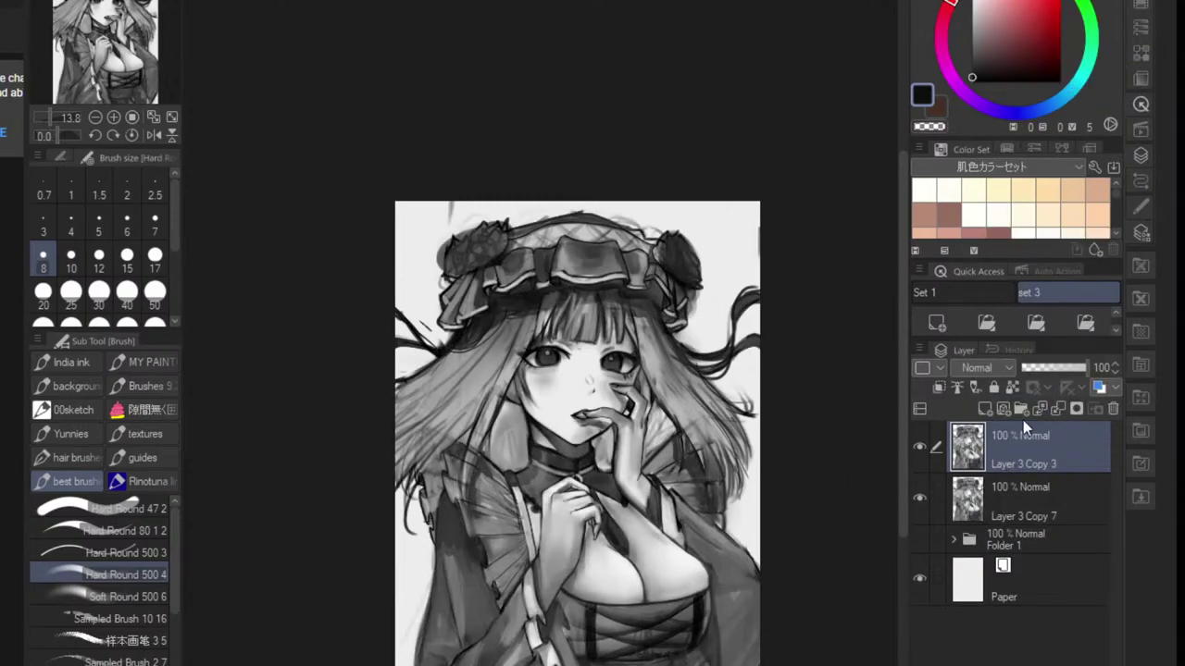
pyautogui.click(922, 499)
pyautogui.moveTo(1087, 490); pyautogui.dragTo(1070, 545)
pyautogui.doubleClick(1010, 493)
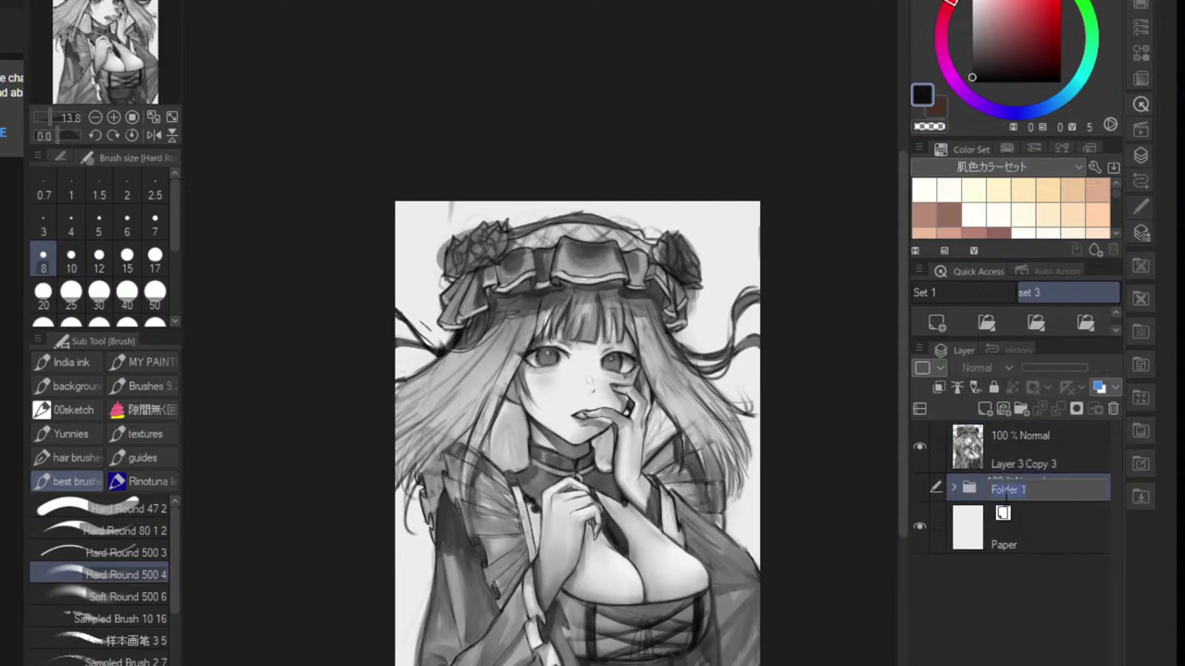
pyautogui.press('BackSpace')
pyautogui.write('nackup')
pyautogui.press('Return')
# - Add a new empty layer above the nackup folder and set the drawing colour to pure red
pyautogui.click(1014, 452)
pyautogui.click(1039, 490)
pyautogui.click(937, 322)
pyautogui.click(1024, 56)
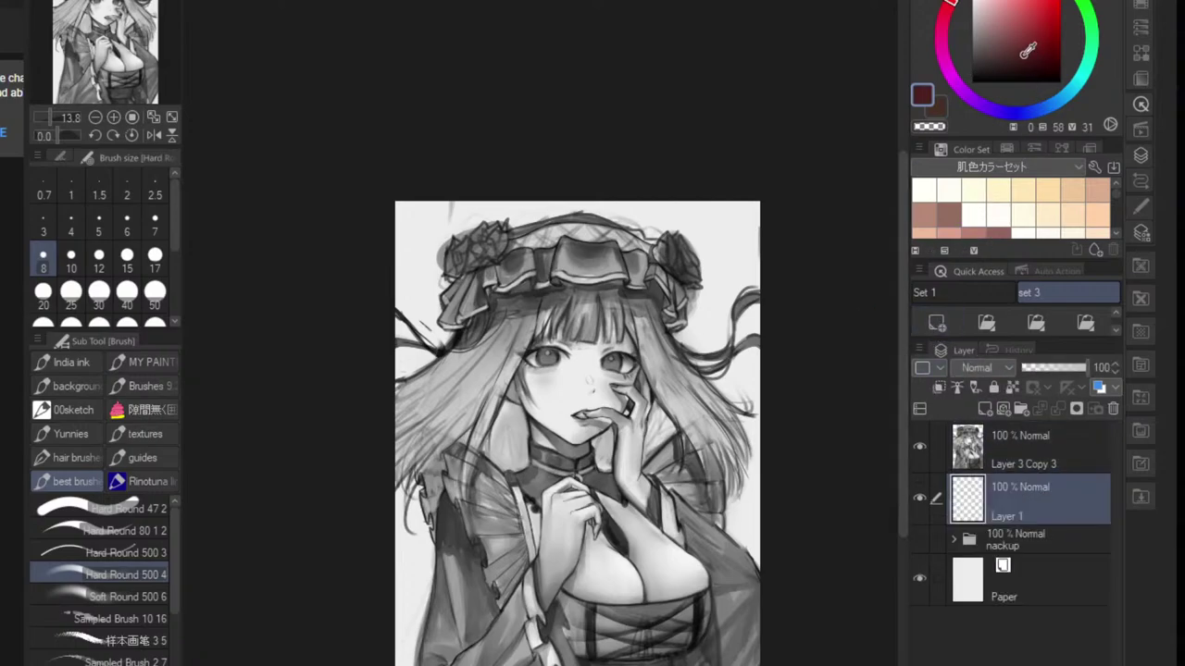
pyautogui.moveTo(1028, 51); pyautogui.dragTo(1102, 2)
pyautogui.moveTo(661, 430); pyautogui.dragTo(619, 399)
pyautogui.scroll(1, 635, 421)
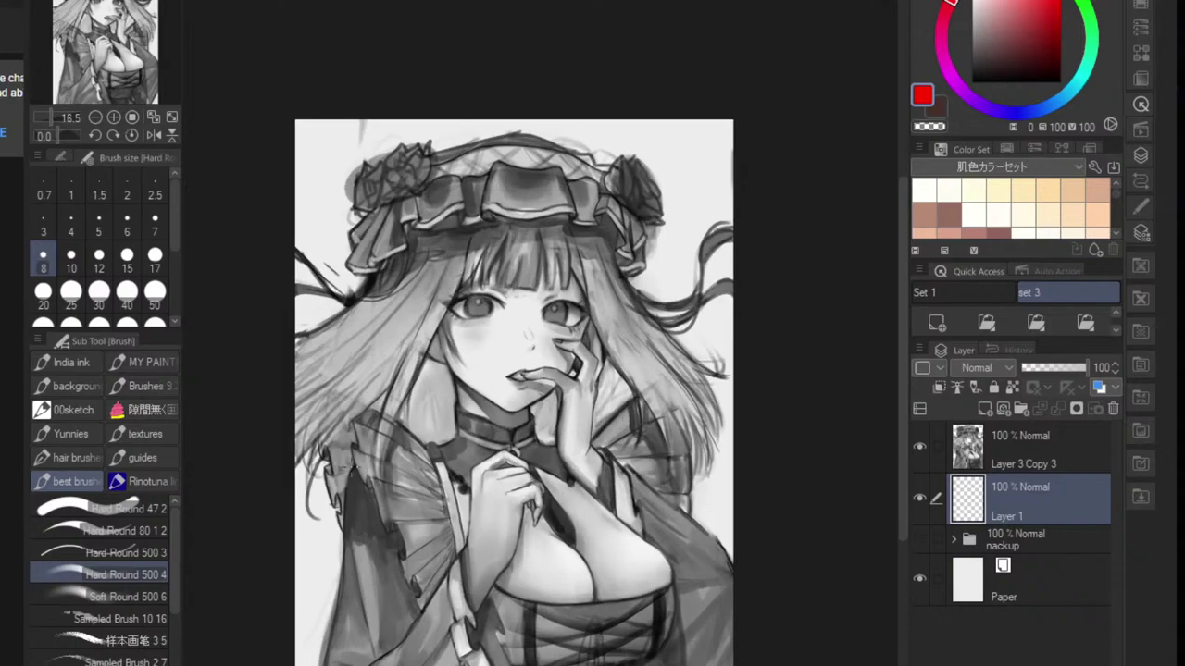
# - With an enlarged hard round brush, paint red over the lower sleeve, chest, corset and shoulder edge
pyautogui.click(104, 508)
pyautogui.moveTo(516, 460)
pyautogui.mouseDown()
pyautogui.moveTo(532, 441)
pyautogui.moveTo(531, 579)
pyautogui.moveTo(509, 563)
pyautogui.moveTo(429, 583)
pyautogui.moveTo(398, 611)
pyautogui.moveTo(398, 659)
pyautogui.mouseUp()
pyautogui.press(']')
pyautogui.press(']')
pyautogui.press(']')
pyautogui.press(']')
pyautogui.press(']')
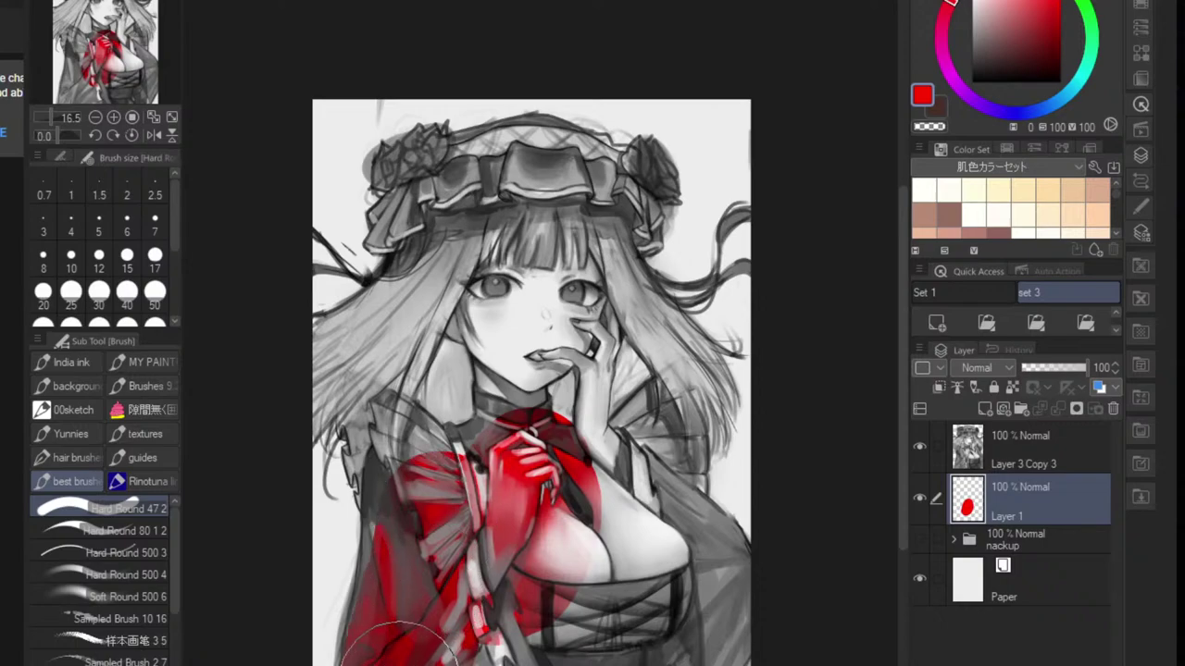
pyautogui.moveTo(416, 623)
pyautogui.mouseDown()
pyautogui.moveTo(595, 554)
pyautogui.moveTo(659, 665)
pyautogui.moveTo(685, 659)
pyautogui.moveTo(720, 601)
pyautogui.moveTo(651, 542)
pyautogui.moveTo(695, 596)
pyautogui.moveTo(648, 534)
pyautogui.moveTo(692, 583)
pyautogui.moveTo(667, 550)
pyautogui.moveTo(688, 567)
pyautogui.moveTo(617, 569)
pyautogui.moveTo(593, 467)
pyautogui.moveTo(606, 427)
pyautogui.moveTo(600, 465)
pyautogui.moveTo(588, 461)
pyautogui.moveTo(537, 510)
pyautogui.moveTo(496, 459)
pyautogui.moveTo(486, 522)
pyautogui.moveTo(469, 536)
pyautogui.moveTo(481, 534)
pyautogui.moveTo(410, 475)
pyautogui.moveTo(391, 421)
pyautogui.moveTo(418, 440)
pyautogui.moveTo(391, 460)
pyautogui.moveTo(365, 404)
pyautogui.moveTo(381, 477)
pyautogui.moveTo(331, 448)
pyautogui.moveTo(342, 494)
pyautogui.moveTo(371, 521)
pyautogui.moveTo(359, 547)
pyautogui.moveTo(355, 533)
pyautogui.moveTo(361, 585)
pyautogui.mouseUp()
pyautogui.press('[')
pyautogui.press('[')
pyautogui.press('[')
pyautogui.press('[')
pyautogui.press('[')
pyautogui.keyDown('ctrl'); pyautogui.click(364, 466); pyautogui.keyUp('ctrl')
pyautogui.press('[')
pyautogui.press('[')
pyautogui.press('[')
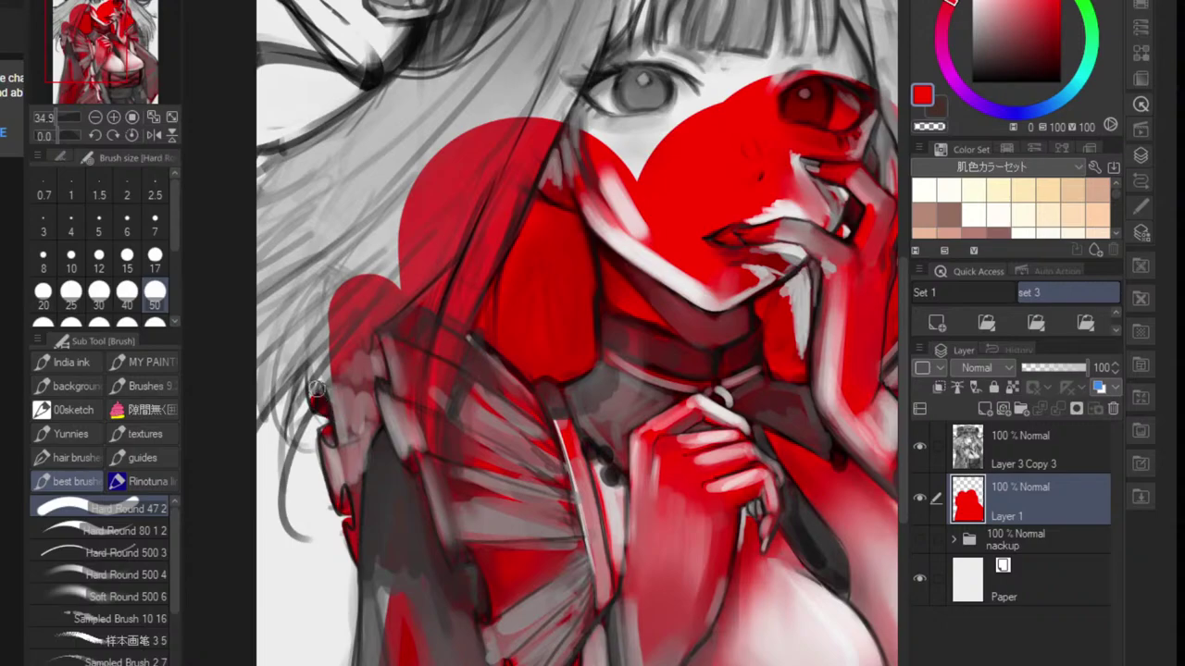
pyautogui.moveTo(316, 388); pyautogui.dragTo(325, 296)
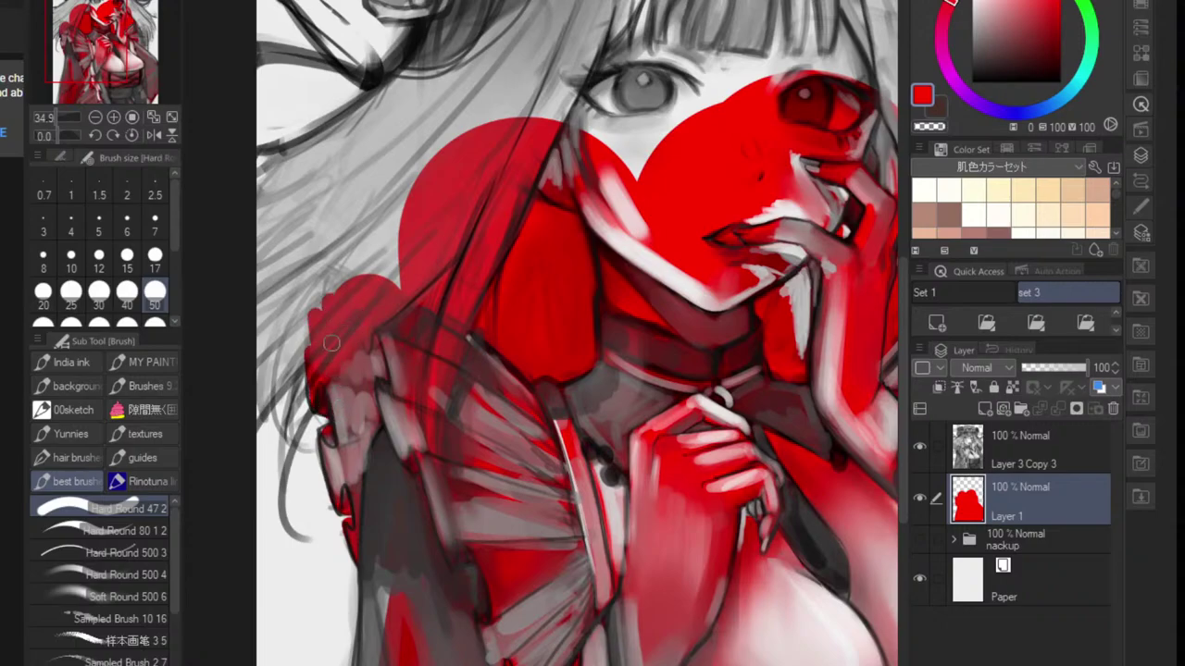
# - Fill the hair left of the shoulder, the face and bangs with red, undoing a stray stroke
pyautogui.moveTo(331, 344); pyautogui.dragTo(251, 418)
pyautogui.moveTo(251, 418)
pyautogui.mouseDown()
pyautogui.moveTo(343, 304)
pyautogui.moveTo(214, 386)
pyautogui.moveTo(345, 282)
pyautogui.mouseUp()
pyautogui.moveTo(409, 261); pyautogui.dragTo(334, 316)
pyautogui.moveTo(481, 262); pyautogui.dragTo(463, 341)
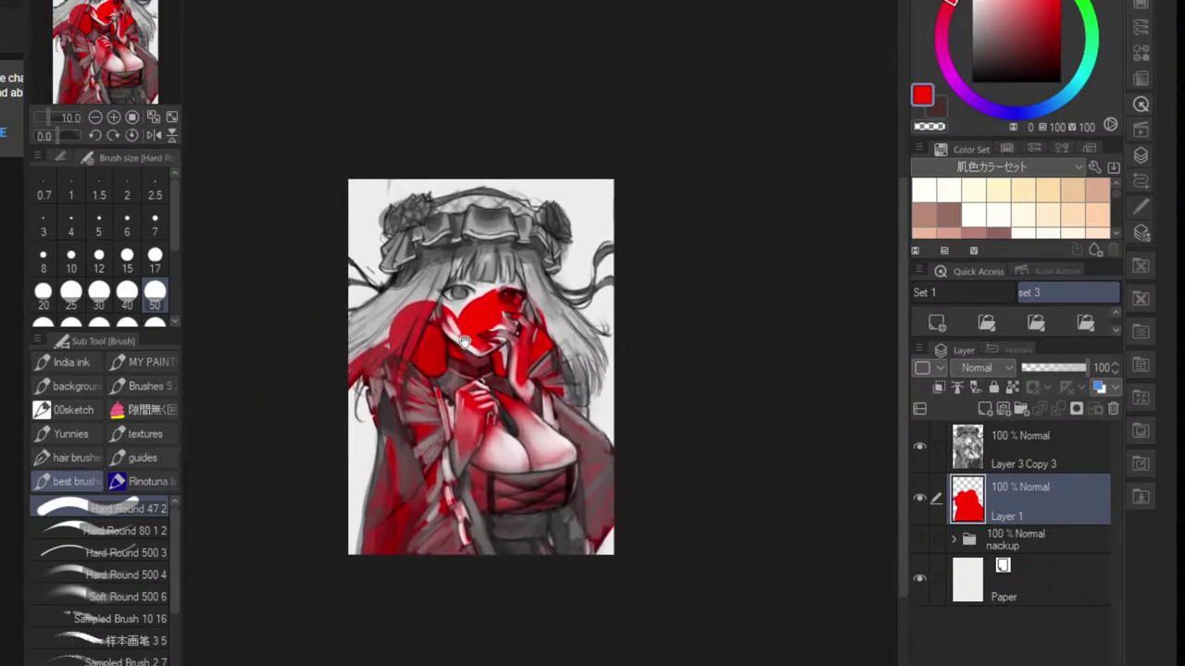
pyautogui.scroll(2, 463, 340)
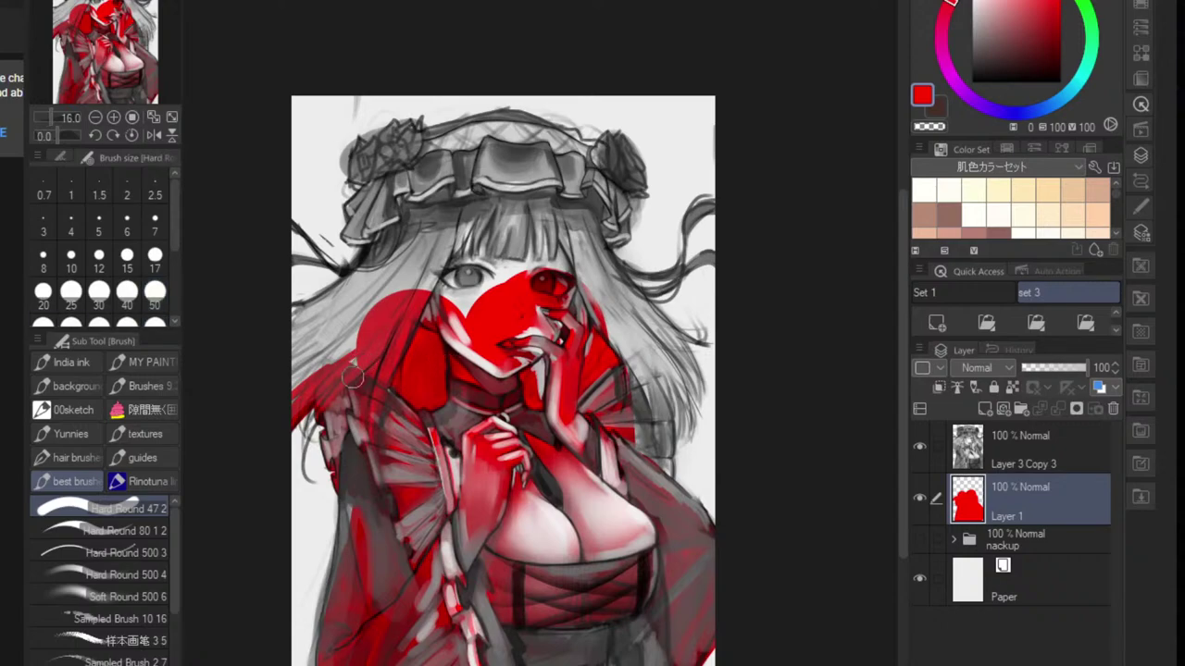
pyautogui.moveTo(368, 346)
pyautogui.mouseDown()
pyautogui.moveTo(333, 348)
pyautogui.moveTo(479, 222)
pyautogui.moveTo(546, 232)
pyautogui.mouseUp()
pyautogui.moveTo(558, 375)
pyautogui.mouseDown()
pyautogui.moveTo(523, 298)
pyautogui.moveTo(606, 426)
pyautogui.moveTo(564, 292)
pyautogui.moveTo(587, 324)
pyautogui.moveTo(634, 465)
pyautogui.moveTo(616, 361)
pyautogui.moveTo(634, 467)
pyautogui.moveTo(631, 406)
pyautogui.mouseUp()
pyautogui.hotkey('ctrl', 'z')
# - Extend red over the right hair edge and under the bonnet, undoing an overspilling hat stroke
pyautogui.scroll(3, 630, 409)
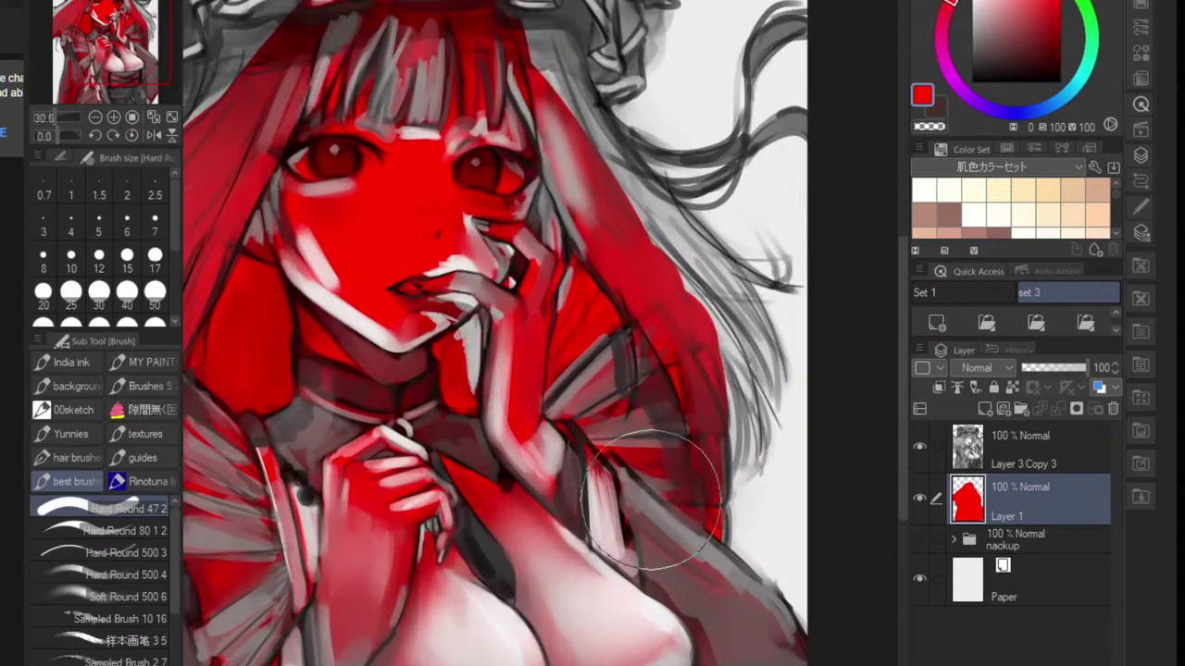
pyautogui.scroll(-4, 662, 567)
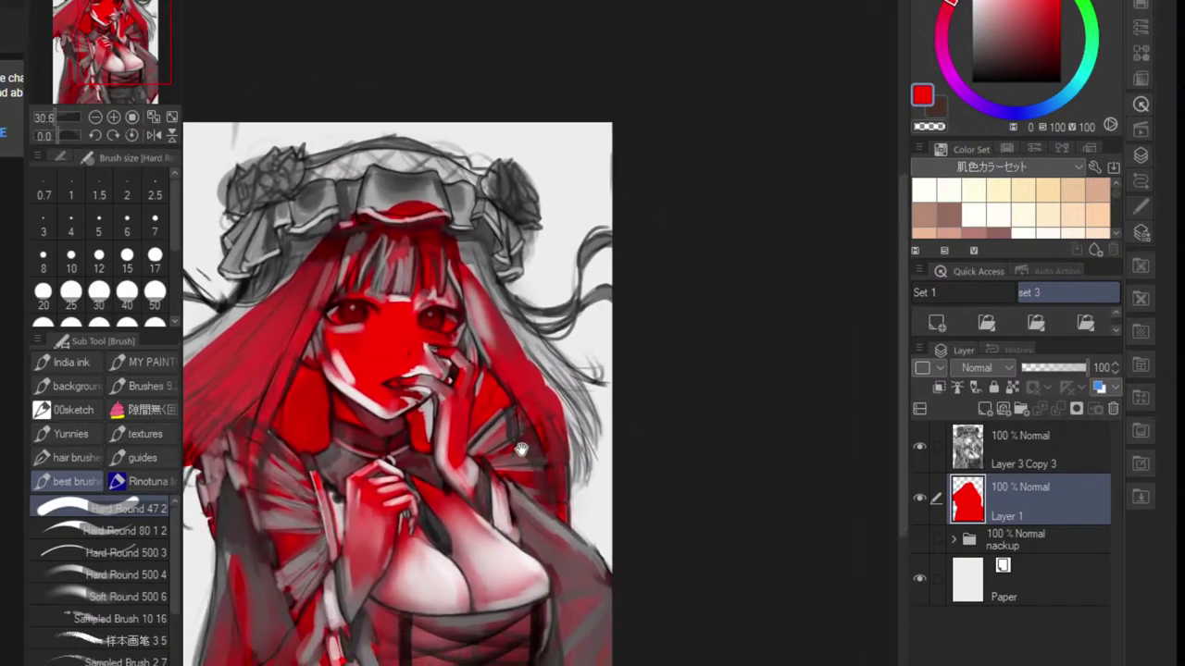
pyautogui.moveTo(458, 299)
pyautogui.mouseDown()
pyautogui.moveTo(527, 392)
pyautogui.moveTo(429, 232)
pyautogui.moveTo(457, 289)
pyautogui.moveTo(452, 240)
pyautogui.mouseUp()
pyautogui.moveTo(472, 255)
pyautogui.mouseDown()
pyautogui.moveTo(441, 205)
pyautogui.moveTo(380, 197)
pyautogui.moveTo(316, 227)
pyautogui.moveTo(423, 198)
pyautogui.moveTo(317, 199)
pyautogui.moveTo(328, 222)
pyautogui.moveTo(365, 216)
pyautogui.moveTo(398, 178)
pyautogui.moveTo(411, 204)
pyautogui.moveTo(358, 196)
pyautogui.mouseUp()
pyautogui.hotkey('ctrl', 'z')
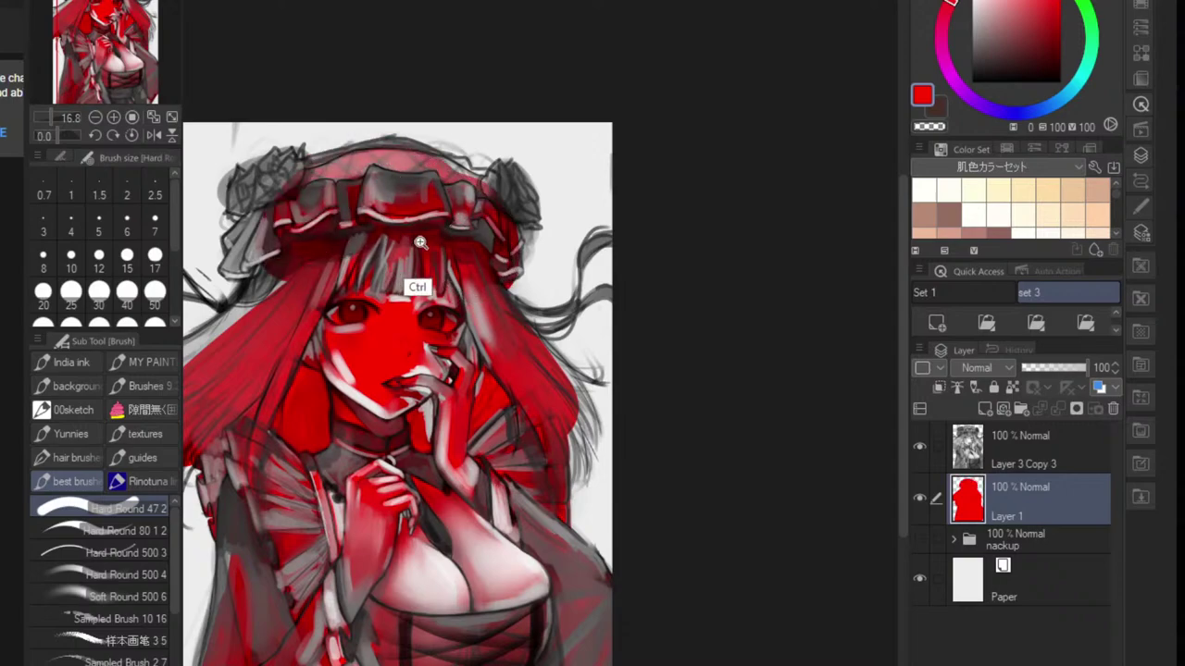
# - With a smaller brush, paint red along the ruffle, upper-left hair edges and the brim's flower
pyautogui.moveTo(419, 243)
pyautogui.mouseDown()
pyautogui.moveTo(387, 242)
pyautogui.moveTo(437, 316)
pyautogui.moveTo(474, 341)
pyautogui.moveTo(582, 318)
pyautogui.mouseUp()
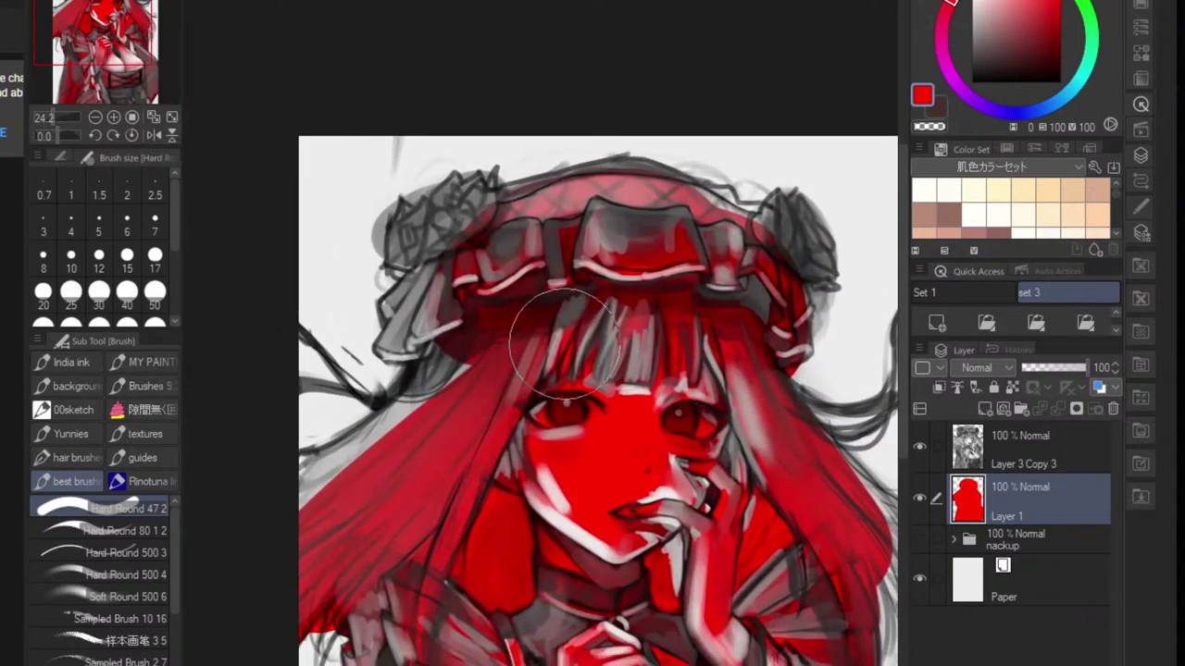
pyautogui.press('[')
pyautogui.press('[')
pyautogui.press('[')
pyautogui.press('[')
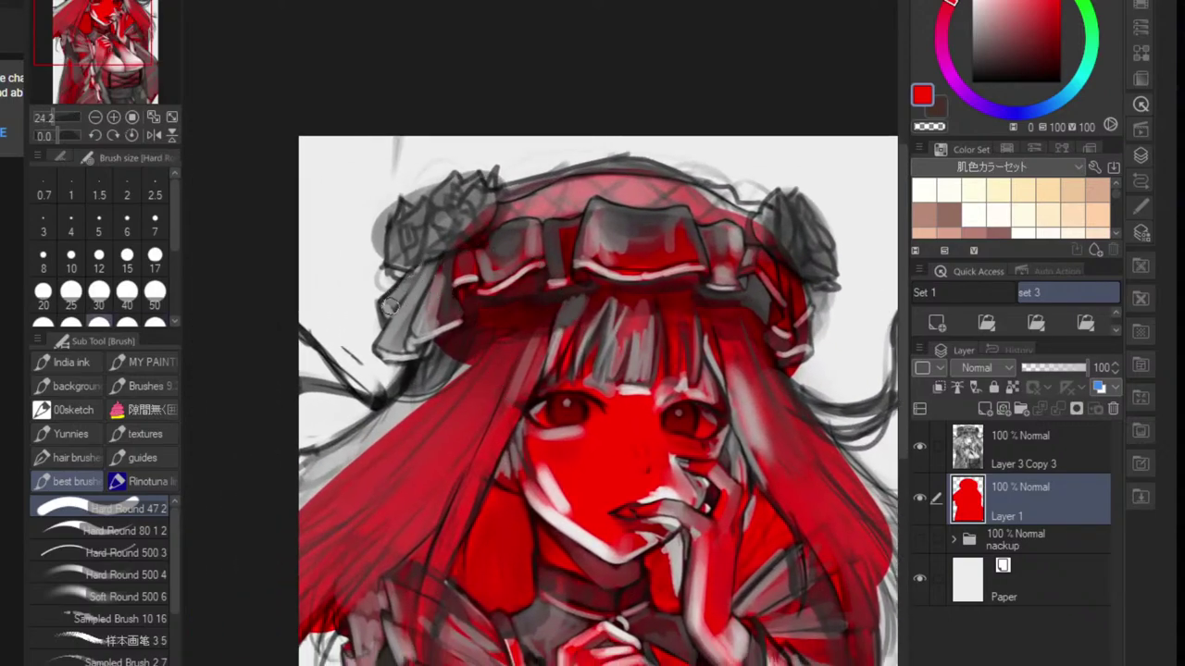
pyautogui.moveTo(390, 307)
pyautogui.mouseDown()
pyautogui.moveTo(412, 278)
pyautogui.moveTo(380, 351)
pyautogui.moveTo(430, 357)
pyautogui.moveTo(414, 407)
pyautogui.moveTo(420, 271)
pyautogui.mouseUp()
pyautogui.moveTo(443, 345)
pyautogui.mouseDown()
pyautogui.moveTo(418, 419)
pyautogui.moveTo(438, 407)
pyautogui.moveTo(475, 335)
pyautogui.moveTo(356, 449)
pyautogui.mouseUp()
pyautogui.moveTo(413, 395); pyautogui.dragTo(356, 438)
pyautogui.moveTo(423, 363); pyautogui.dragTo(311, 473)
pyautogui.moveTo(409, 393)
pyautogui.mouseDown()
pyautogui.moveTo(291, 463)
pyautogui.moveTo(298, 490)
pyautogui.moveTo(363, 437)
pyautogui.moveTo(402, 362)
pyautogui.mouseUp()
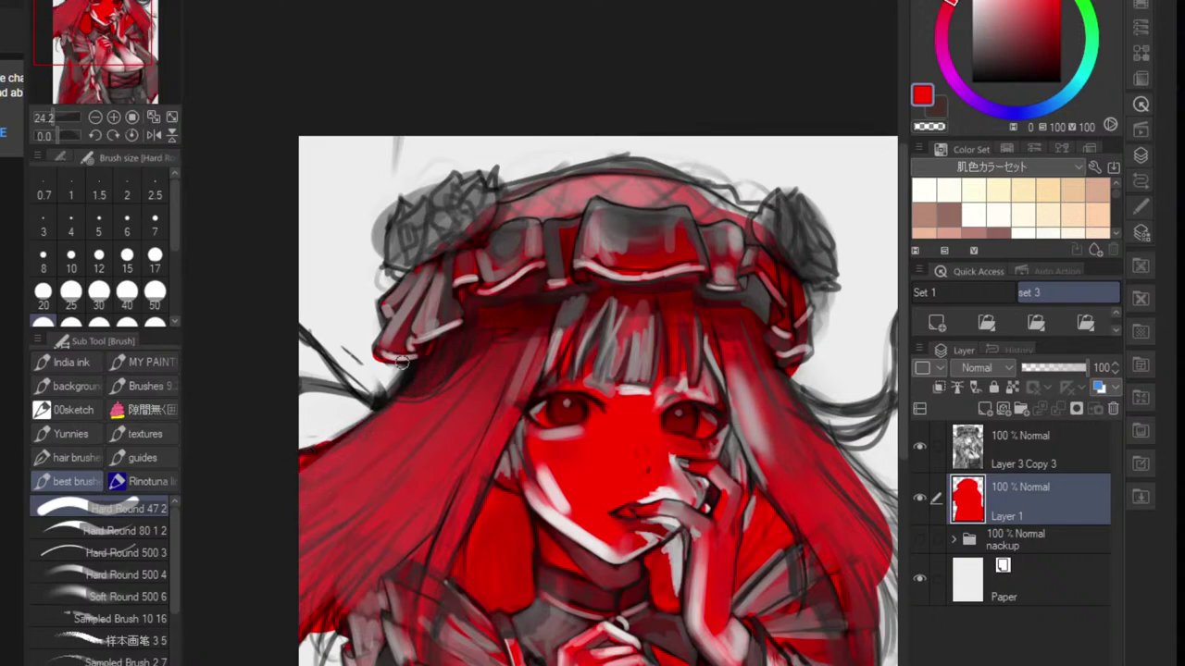
pyautogui.moveTo(403, 275)
pyautogui.mouseDown()
pyautogui.moveTo(404, 211)
pyautogui.moveTo(415, 274)
pyautogui.moveTo(432, 249)
pyautogui.moveTo(480, 230)
pyautogui.moveTo(450, 188)
pyautogui.moveTo(476, 182)
pyautogui.moveTo(471, 196)
pyautogui.moveTo(476, 178)
pyautogui.moveTo(509, 188)
pyautogui.moveTo(468, 187)
pyautogui.moveTo(493, 169)
pyautogui.moveTo(508, 193)
pyautogui.moveTo(595, 174)
pyautogui.moveTo(512, 195)
pyautogui.moveTo(612, 171)
pyautogui.mouseUp()
pyautogui.scroll(-5, 595, 198)
pyautogui.scroll(4, 543, 242)
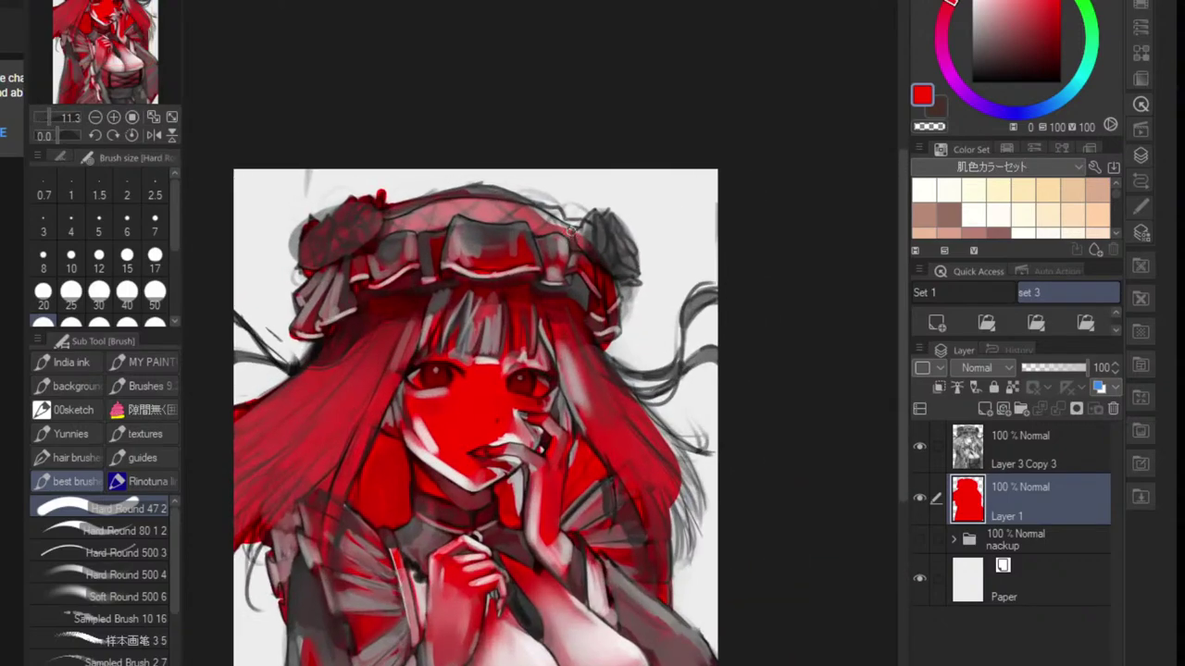
pyautogui.press('r')
pyautogui.moveTo(545, 248); pyautogui.dragTo(558, 371)
# - Add red along the hat's right edge and shade the hair bun into the hat
pyautogui.scroll(3, 629, 250)
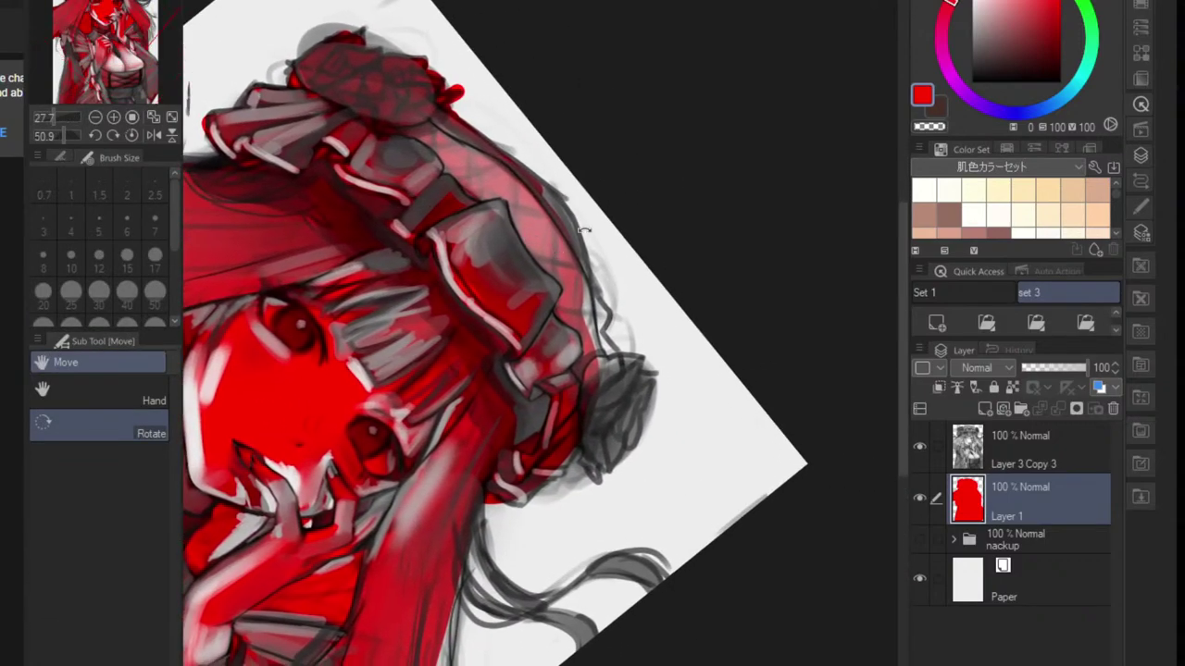
pyautogui.press('b')
pyautogui.moveTo(537, 199)
pyautogui.mouseDown()
pyautogui.moveTo(565, 230)
pyautogui.moveTo(603, 320)
pyautogui.moveTo(588, 315)
pyautogui.moveTo(608, 370)
pyautogui.moveTo(586, 378)
pyautogui.mouseUp()
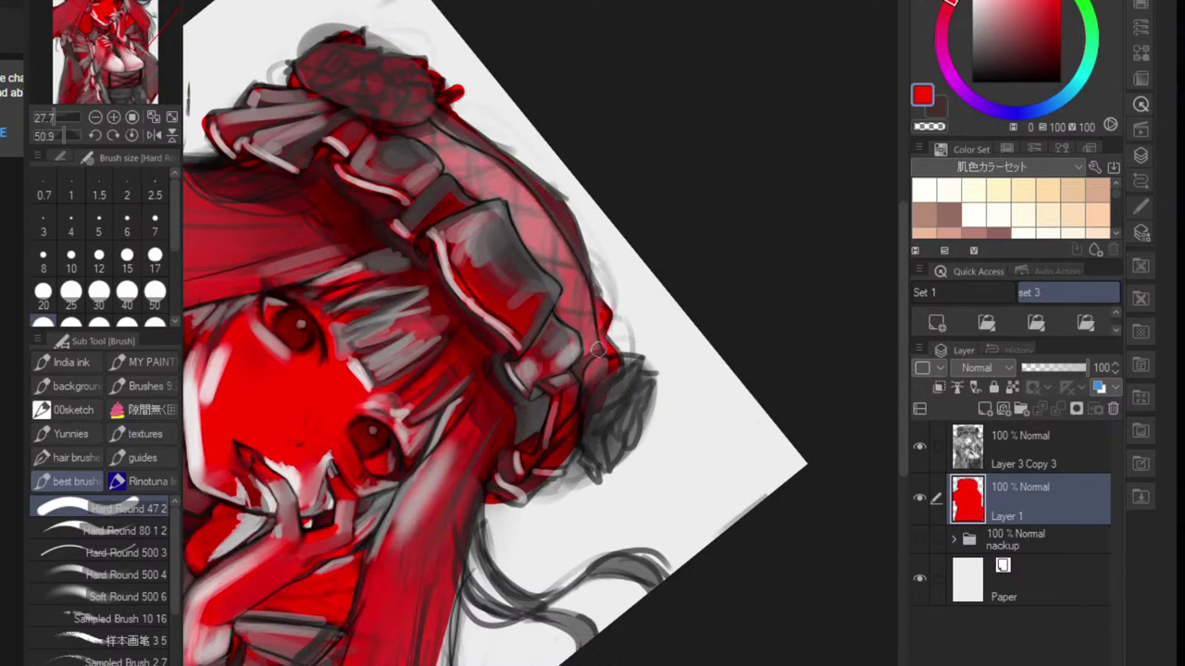
pyautogui.moveTo(591, 325)
pyautogui.mouseDown()
pyautogui.moveTo(606, 389)
pyautogui.moveTo(628, 368)
pyautogui.moveTo(626, 414)
pyautogui.moveTo(636, 381)
pyautogui.moveTo(621, 432)
pyautogui.moveTo(596, 463)
pyautogui.moveTo(588, 429)
pyautogui.moveTo(549, 467)
pyautogui.moveTo(586, 450)
pyautogui.moveTo(509, 474)
pyautogui.moveTo(531, 471)
pyautogui.moveTo(519, 491)
pyautogui.moveTo(562, 439)
pyautogui.moveTo(491, 459)
pyautogui.mouseUp()
# - At brush size 40, paint red along the flowing hair strands on the right
pyautogui.press('r')
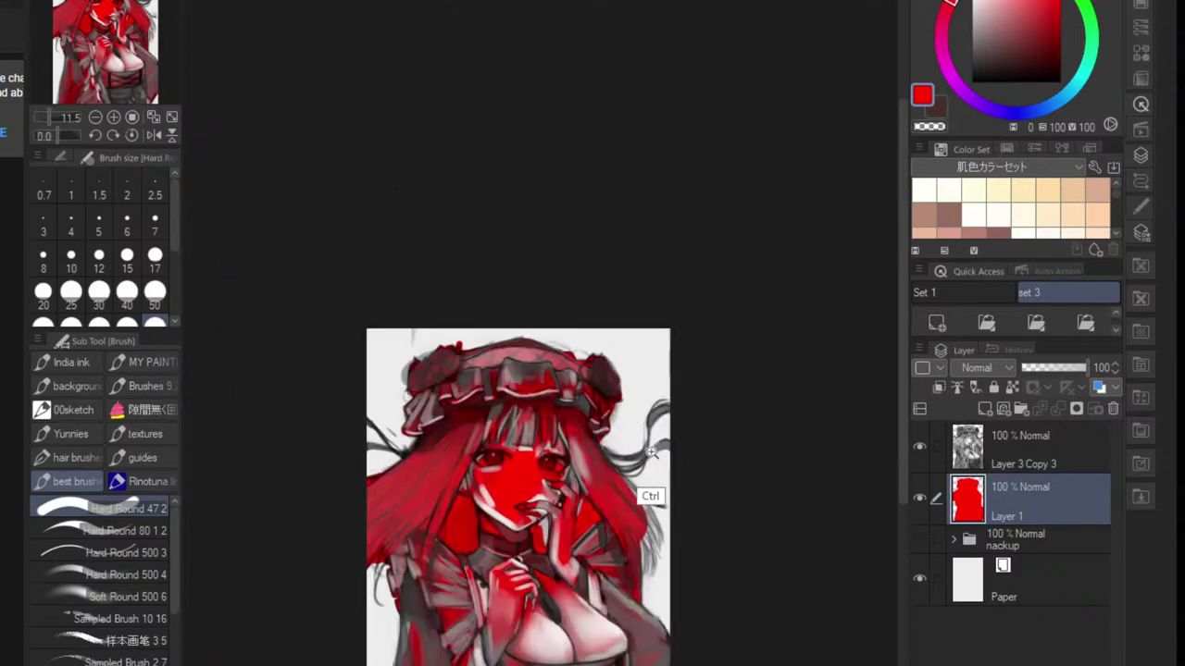
pyautogui.moveTo(631, 462); pyautogui.dragTo(671, 460)
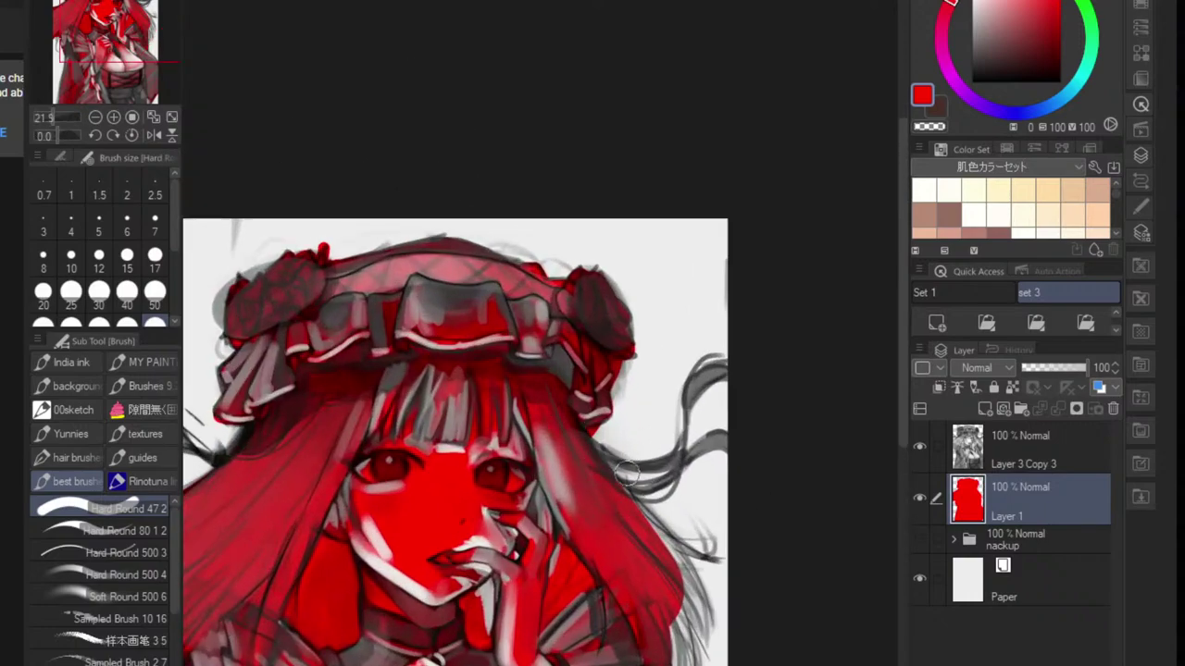
pyautogui.press('[')
pyautogui.moveTo(586, 438)
pyautogui.mouseDown()
pyautogui.moveTo(648, 466)
pyautogui.moveTo(610, 454)
pyautogui.moveTo(674, 459)
pyautogui.moveTo(689, 389)
pyautogui.moveTo(728, 369)
pyautogui.mouseUp()
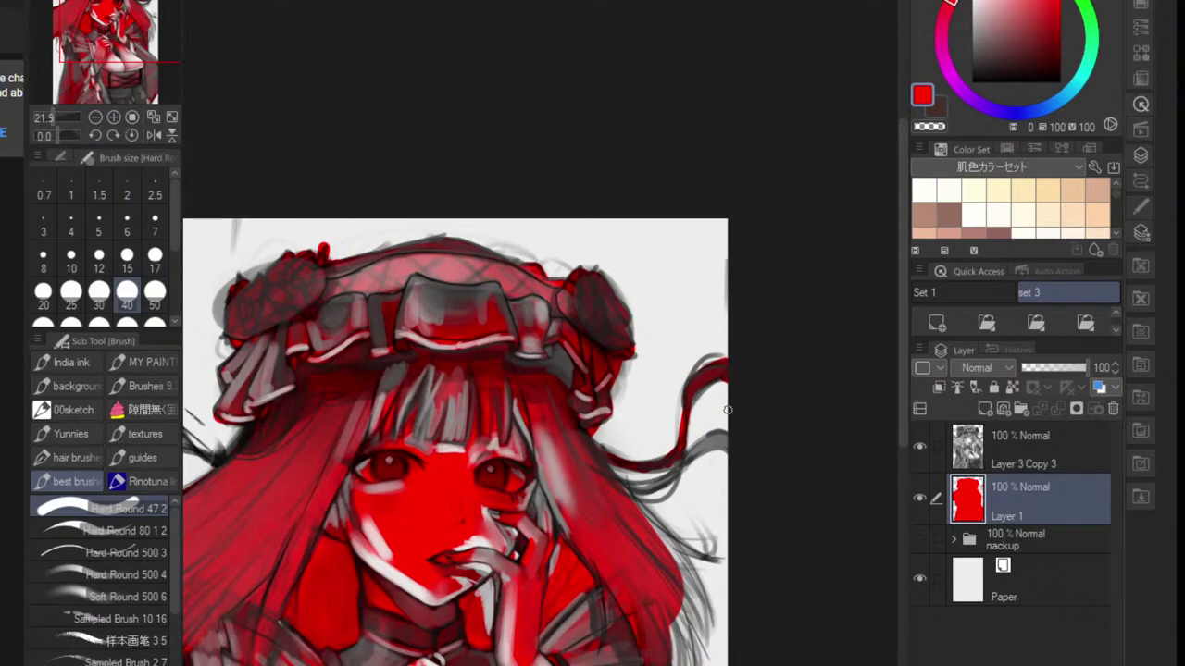
pyautogui.moveTo(677, 471)
pyautogui.mouseDown()
pyautogui.moveTo(619, 490)
pyautogui.moveTo(618, 478)
pyautogui.moveTo(661, 484)
pyautogui.moveTo(725, 435)
pyautogui.mouseUp()
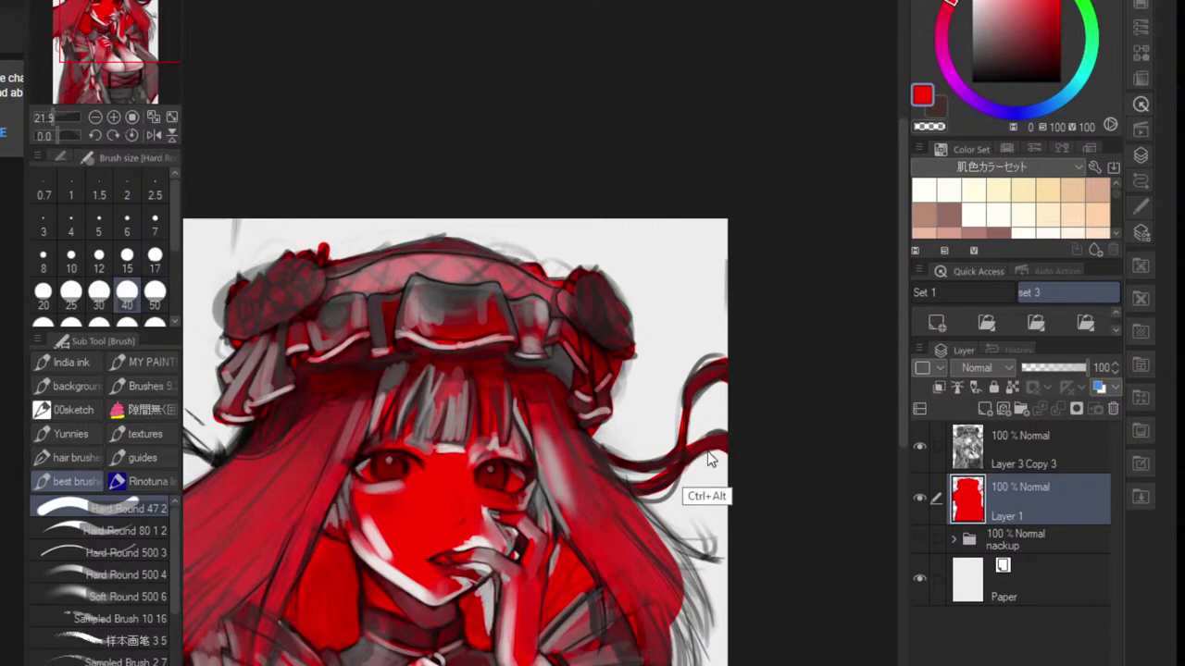
# - Fill the lower-left hair strands with red, undoing an extra stroke under the strand
pyautogui.scroll(-5, 732, 454)
pyautogui.scroll(5, 569, 449)
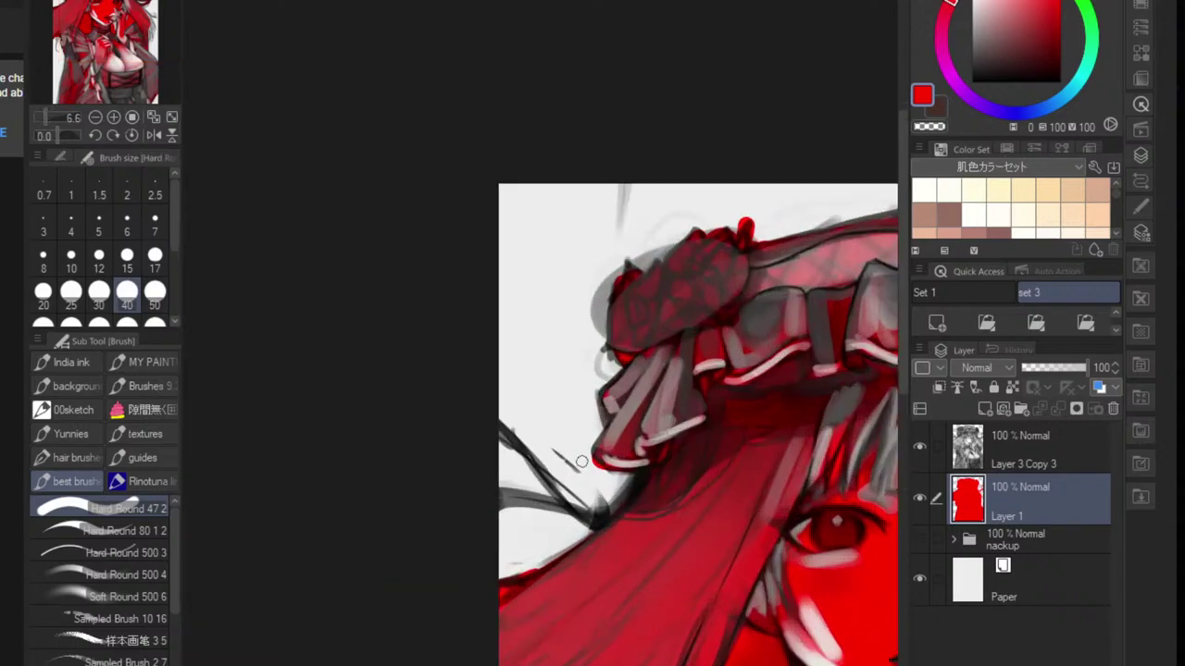
pyautogui.moveTo(497, 497)
pyautogui.mouseDown()
pyautogui.moveTo(602, 513)
pyautogui.moveTo(539, 509)
pyautogui.moveTo(582, 518)
pyautogui.moveTo(572, 497)
pyautogui.mouseUp()
pyautogui.hotkey('ctrl', 'alt', 'z')
pyautogui.hotkey('ctrl', 'alt', 'z')
pyautogui.hotkey('ctrl', 'alt', 'z')
pyautogui.moveTo(492, 431)
pyautogui.mouseDown()
pyautogui.moveTo(573, 516)
pyautogui.moveTo(575, 498)
pyautogui.mouseUp()
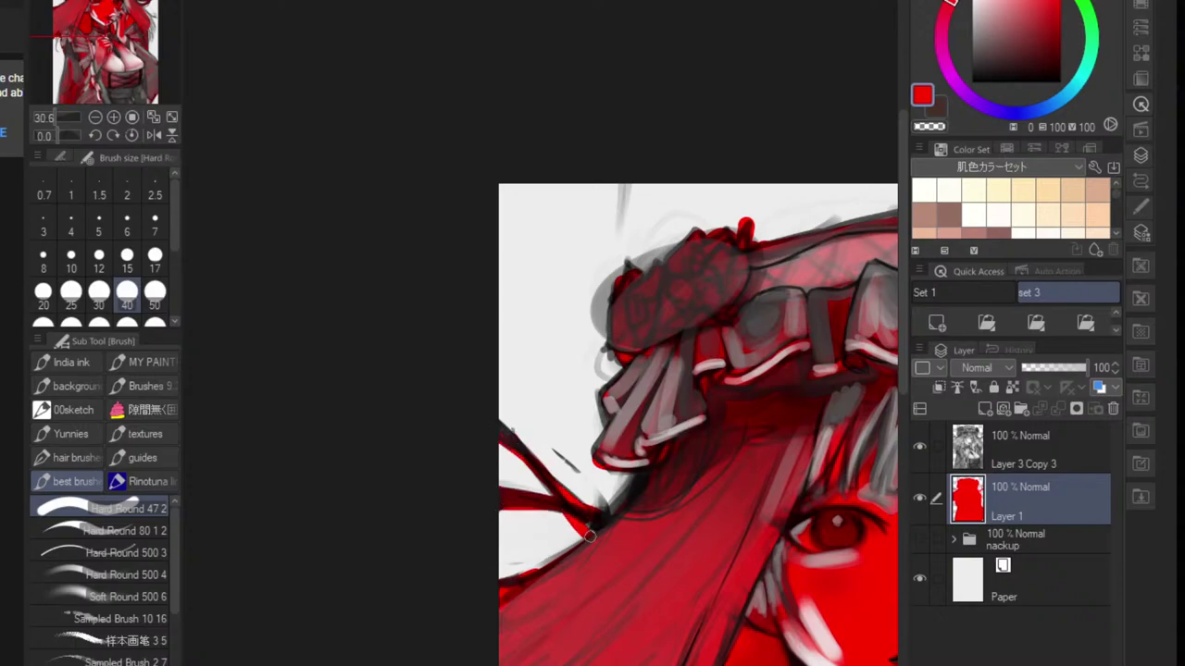
pyautogui.scroll(-4, 556, 563)
pyautogui.scroll(3, 686, 559)
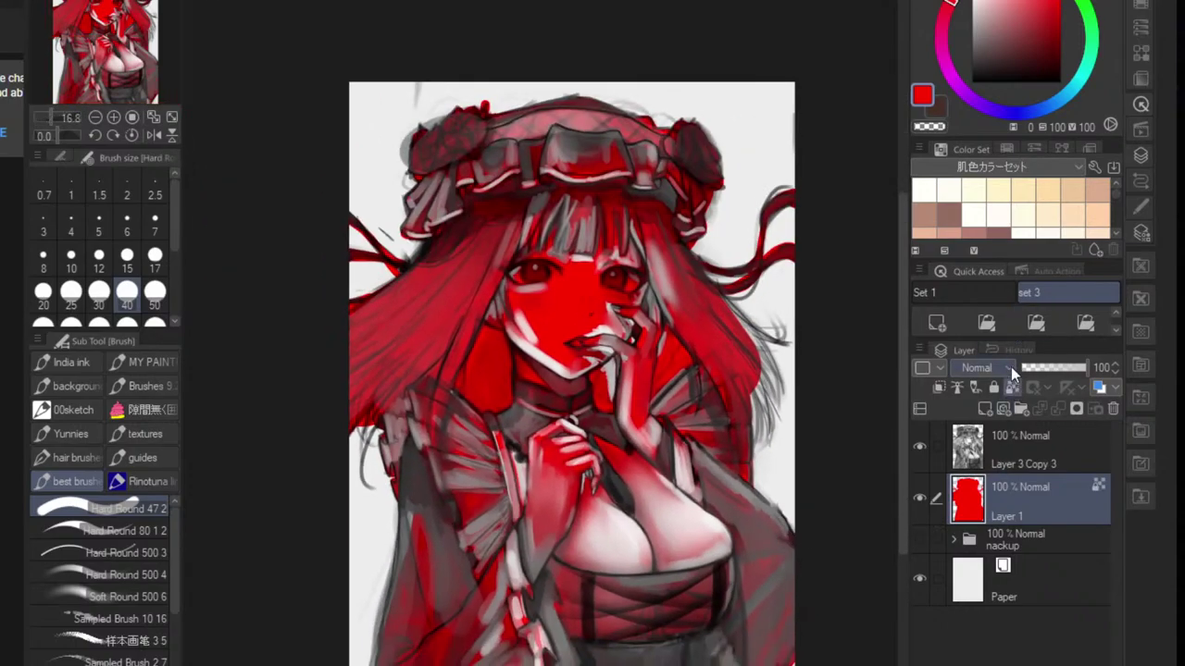
# - Fill Layer 1 with near-white over the red and merge Layer 3 Copy 3 down into it
pyautogui.click(974, 2)
pyautogui.hotkey('alt', 'Delete')
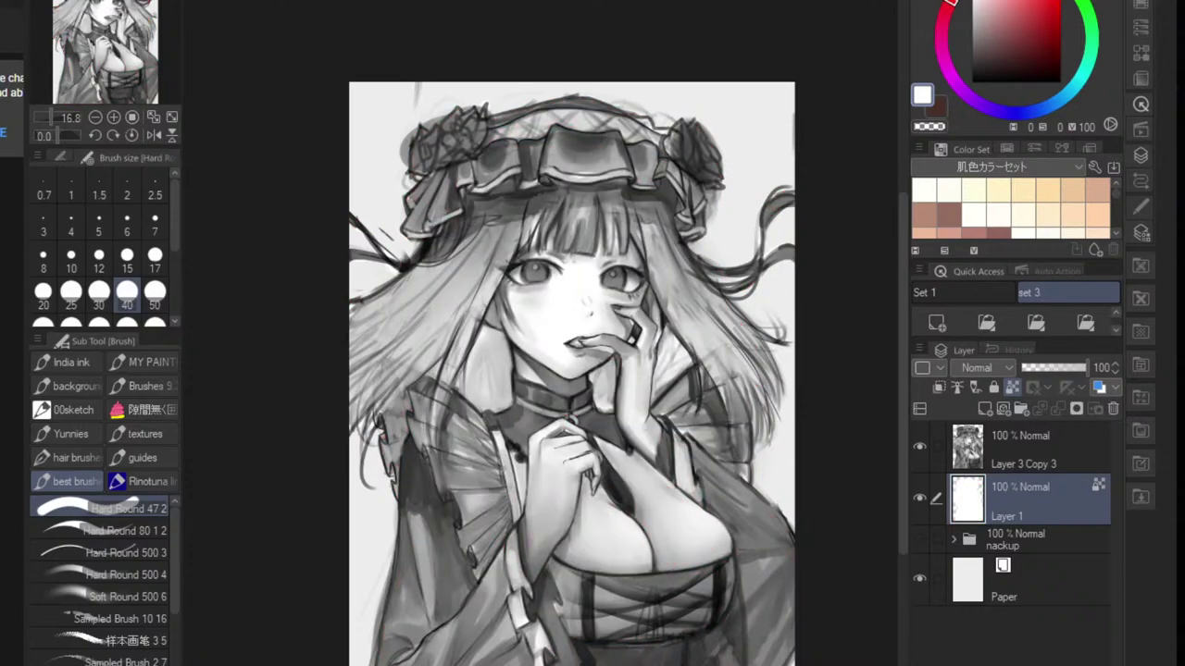
pyautogui.hotkey('ctrl', 'z')
pyautogui.keyDown('alt'); pyautogui.click(762, 132); pyautogui.keyUp('alt')
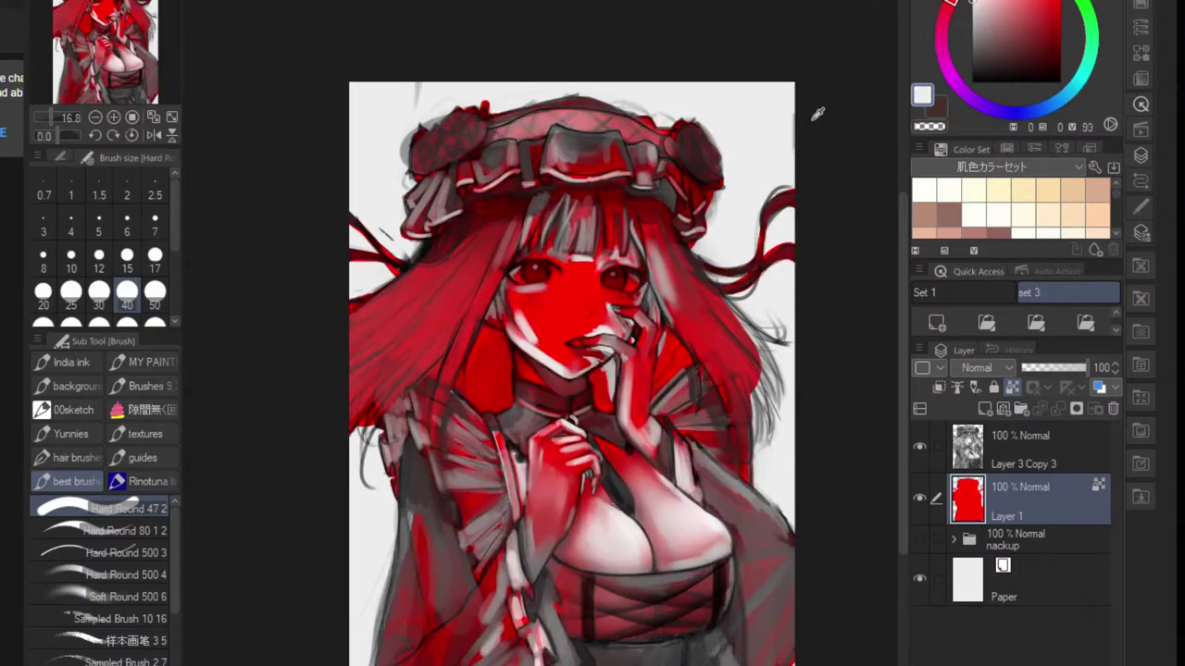
pyautogui.hotkey('alt', 'Delete')
pyautogui.click(1009, 450)
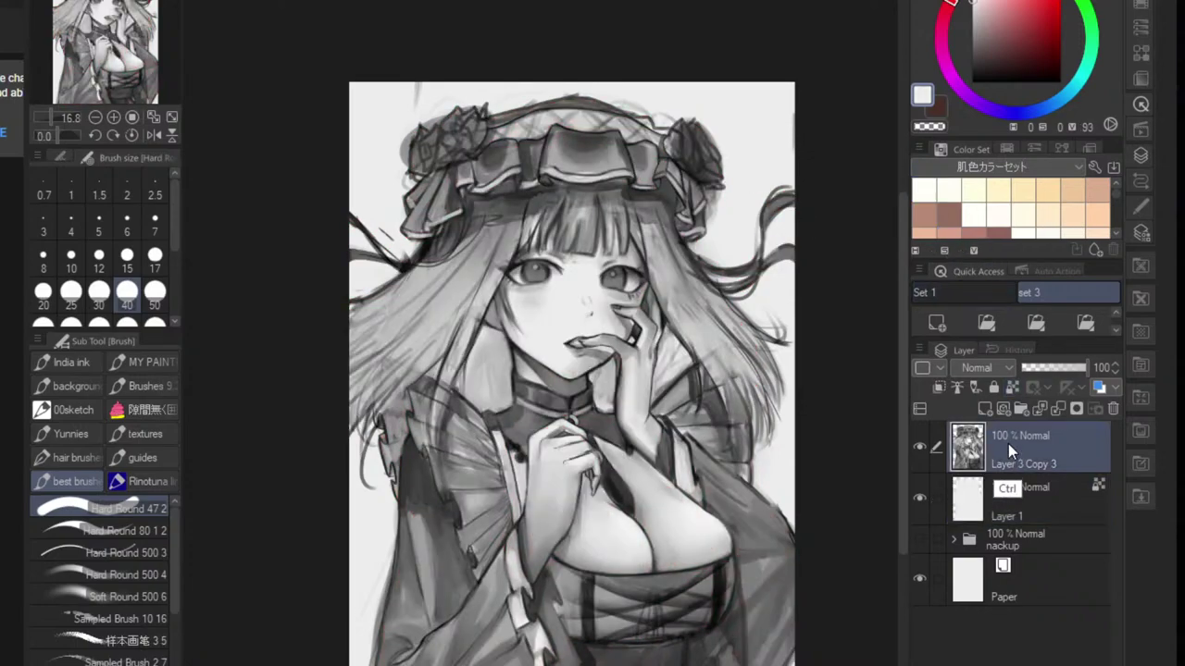
pyautogui.hotkey('ctrl', 'e')
# - Add two new layers, set Layer 2 to Multiply and Layer 3 to Soft light, placed below
pyautogui.click(1081, 322)
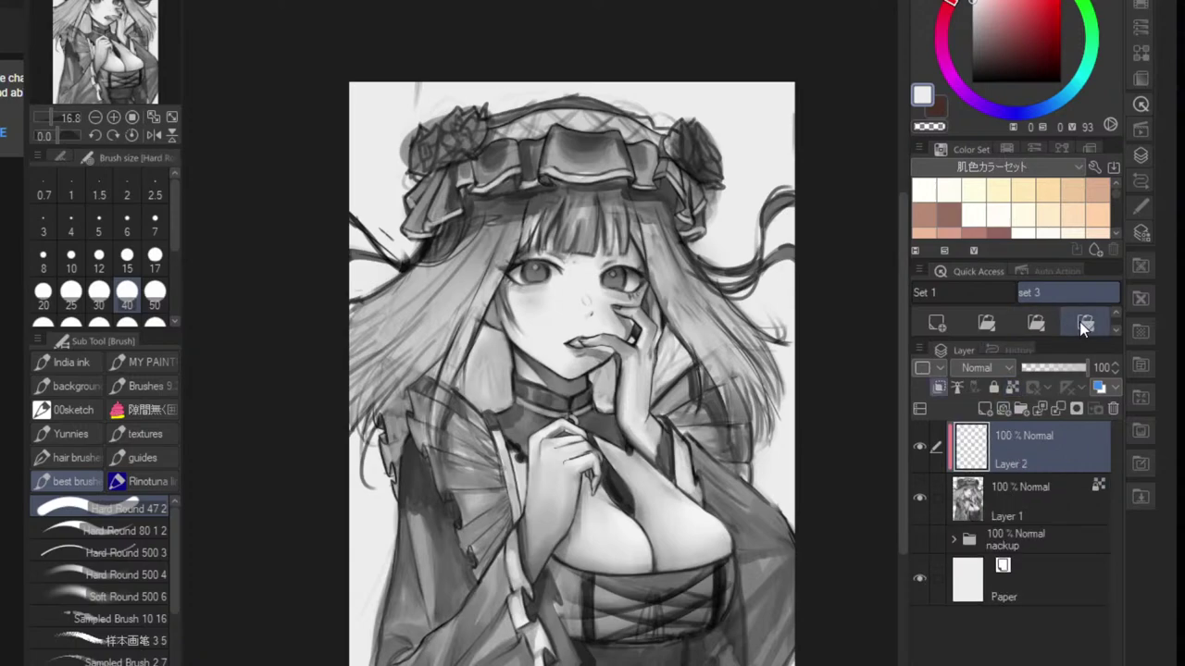
pyautogui.click(1080, 322)
pyautogui.click(1079, 322)
pyautogui.click(1052, 543)
pyautogui.click(991, 368)
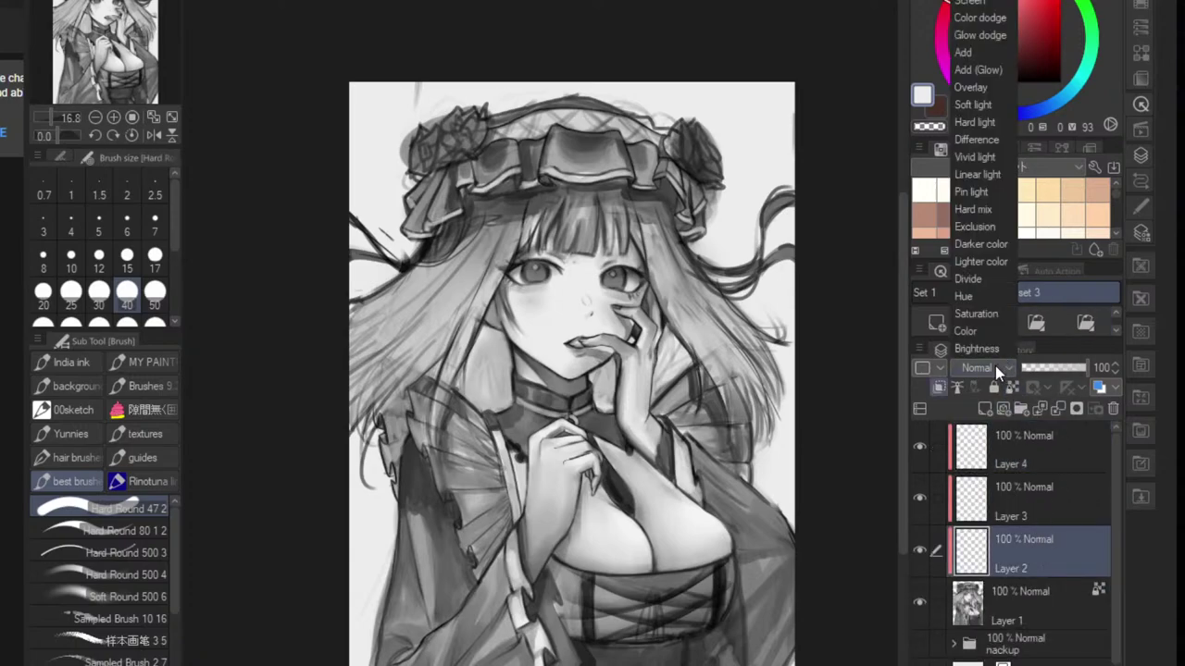
pyautogui.click(974, 4)
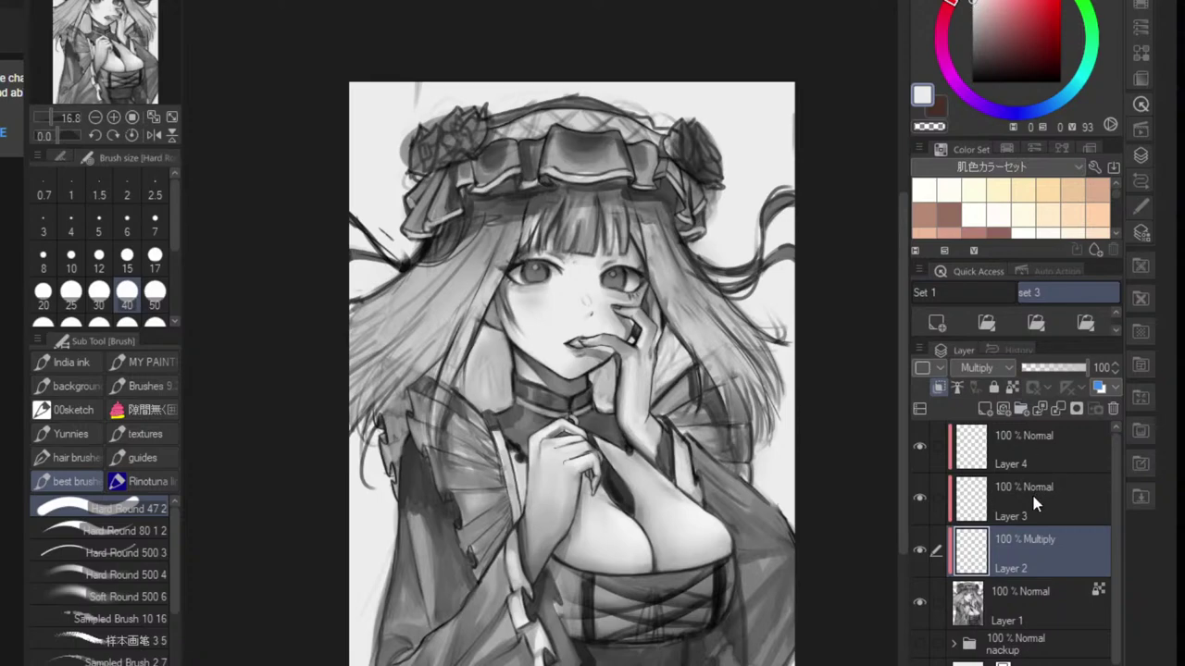
pyautogui.click(1033, 500)
pyautogui.click(991, 366)
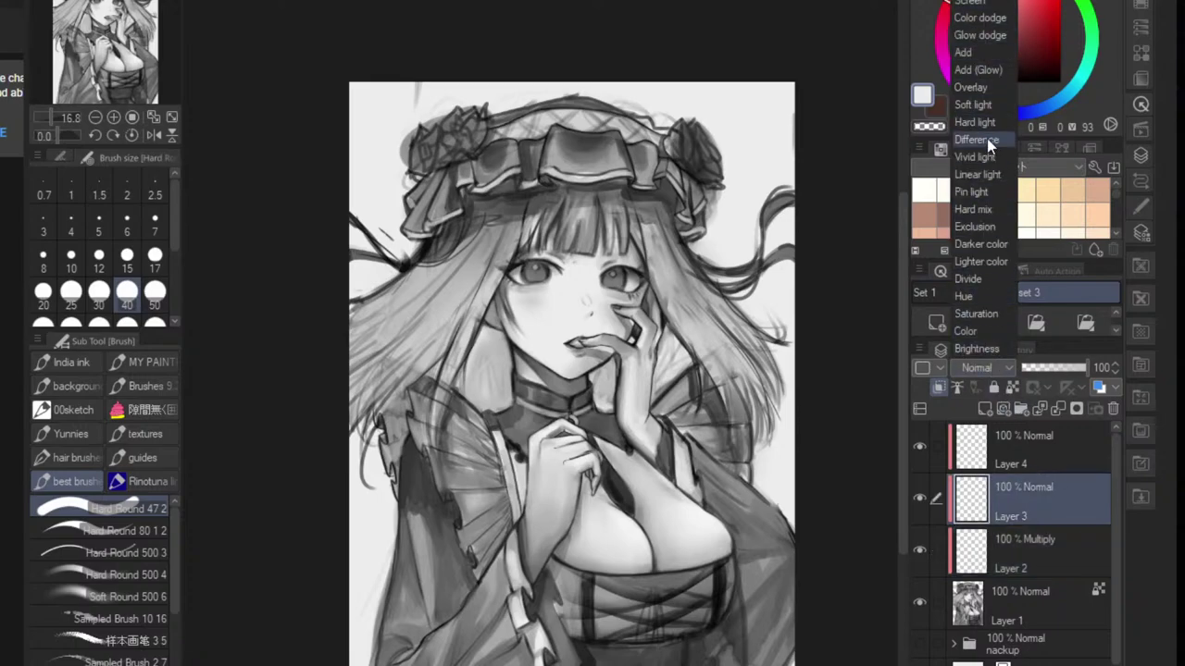
pyautogui.click(973, 105)
pyautogui.moveTo(1055, 510); pyautogui.dragTo(1050, 559)
# - Set Layer 4 to Hard light, then select the Soft light layer and shift the hue toward orange
pyautogui.click(1028, 434)
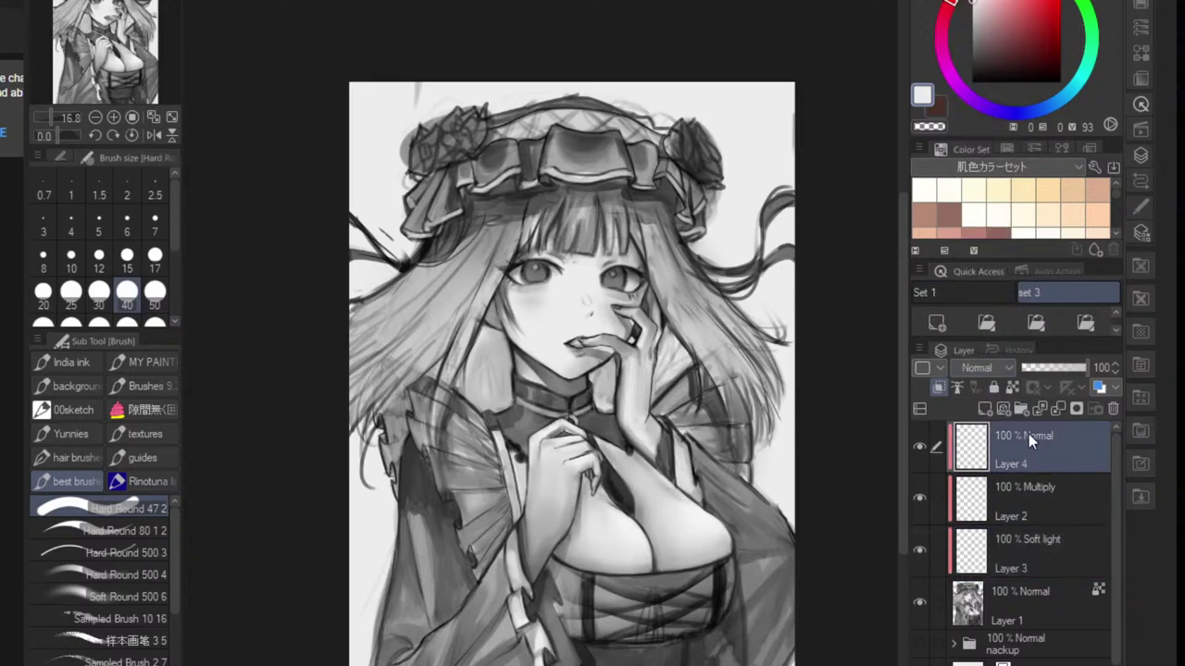
pyautogui.click(972, 368)
pyautogui.click(990, 122)
pyautogui.click(1017, 524)
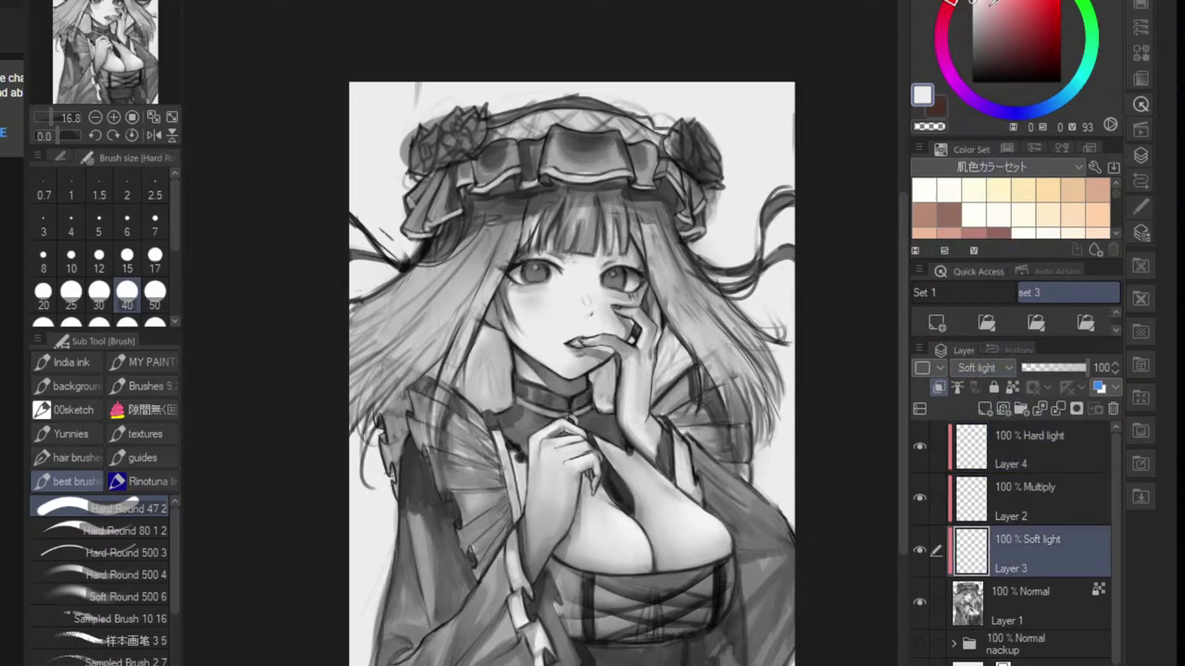
pyautogui.moveTo(951, 2); pyautogui.dragTo(990, 0)
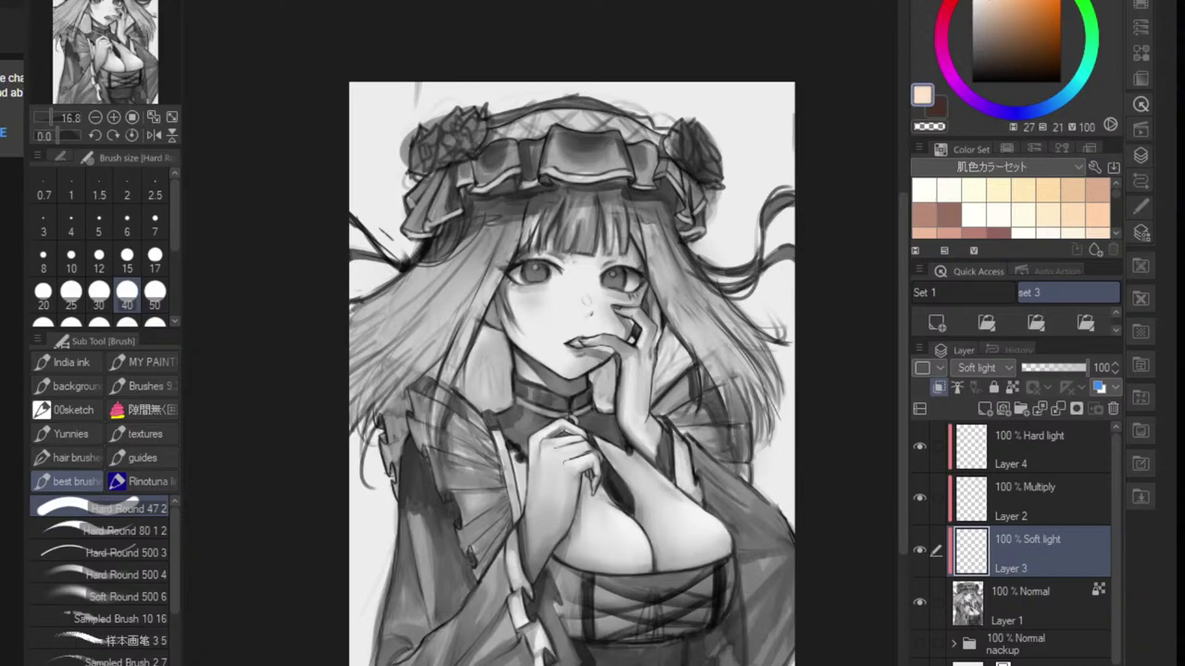
# - Fill the Soft light Layer 3 with dark red after trying peach and pink fills
pyautogui.hotkey('alt', 'BackSpace')
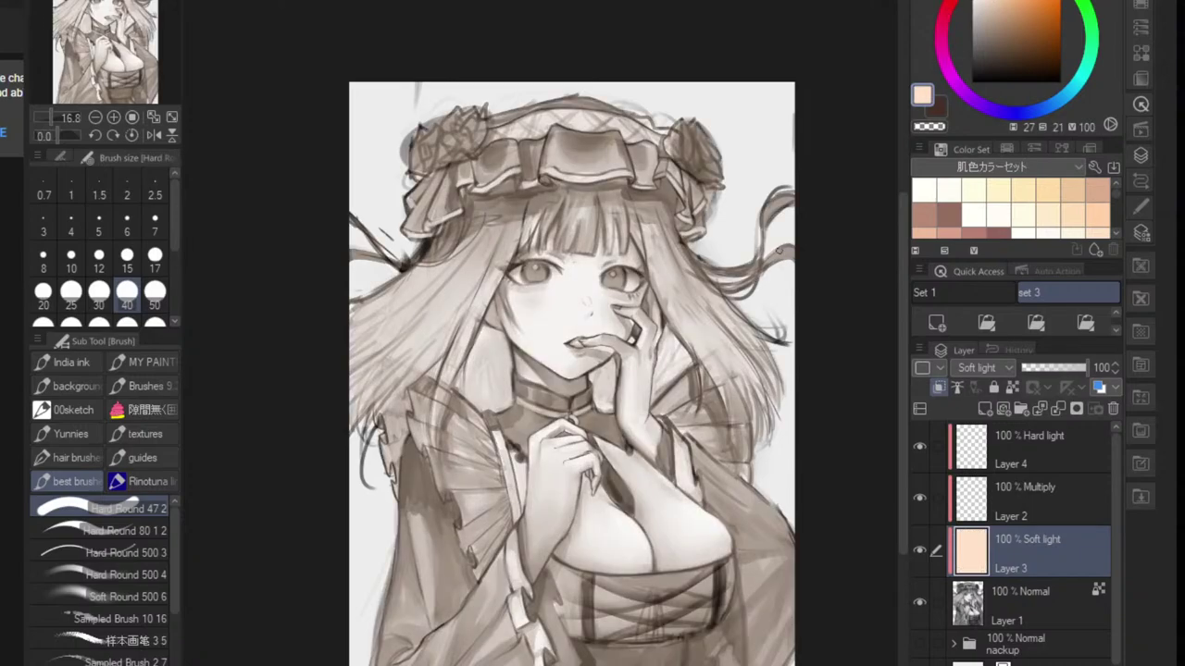
pyautogui.moveTo(1011, 6); pyautogui.dragTo(988, 5)
pyautogui.click(961, 0)
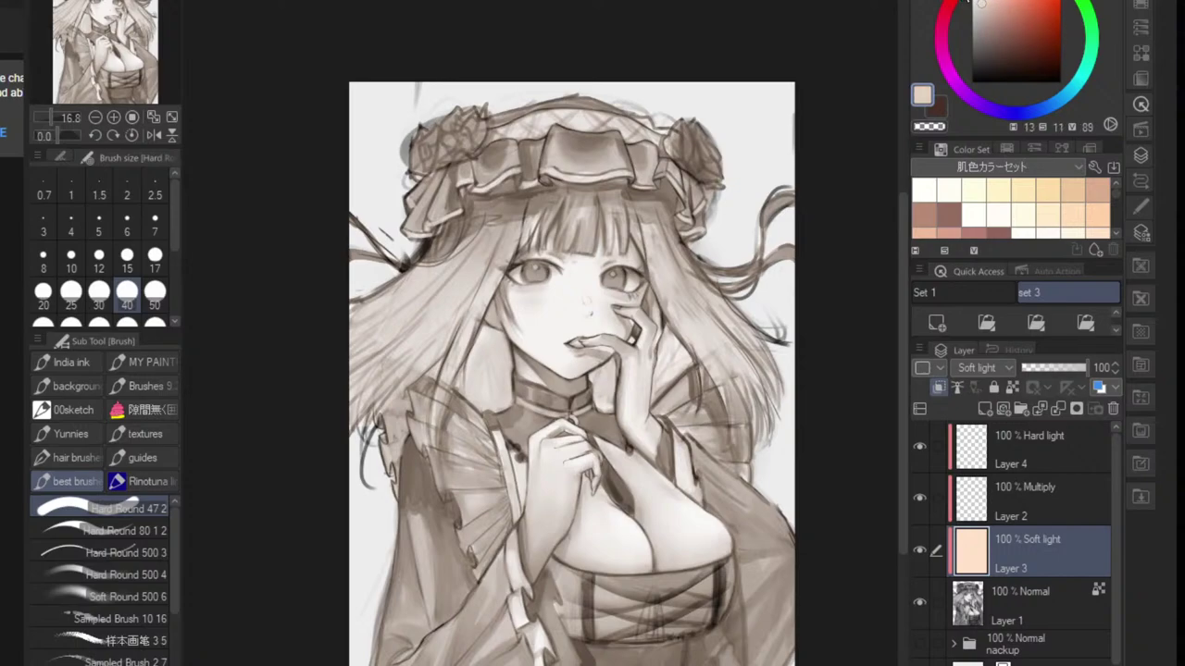
pyautogui.hotkey('alt', 'BackSpace')
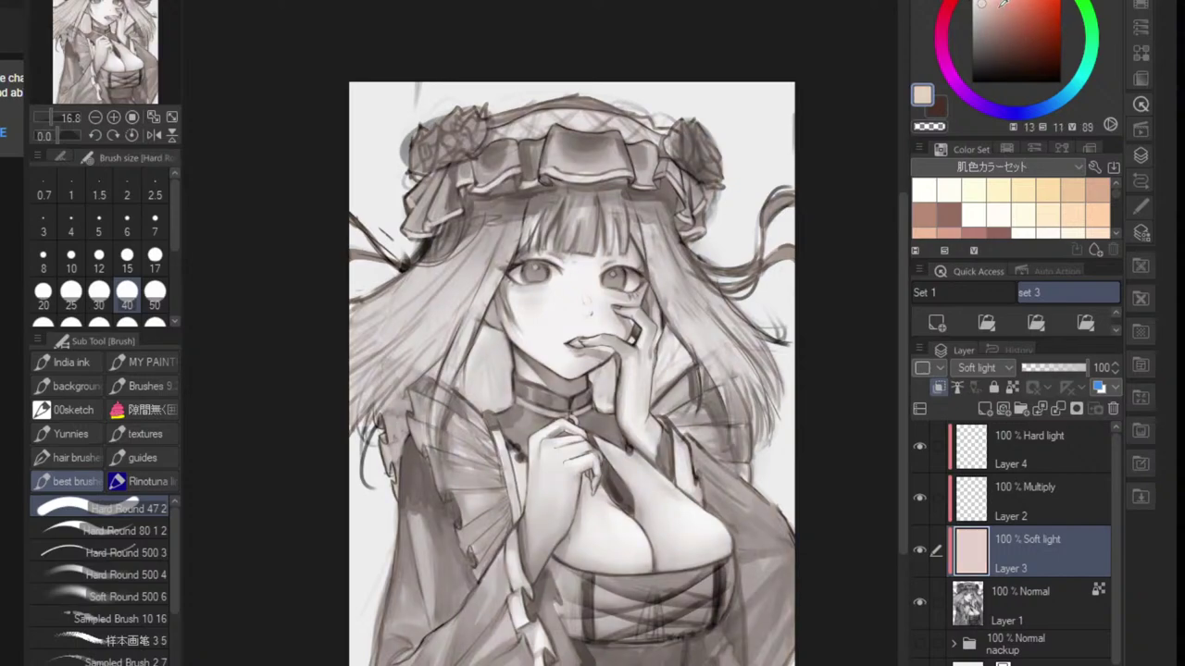
pyautogui.moveTo(1003, 5); pyautogui.dragTo(994, 2)
pyautogui.hotkey('alt', 'BackSpace')
pyautogui.click(1015, 31)
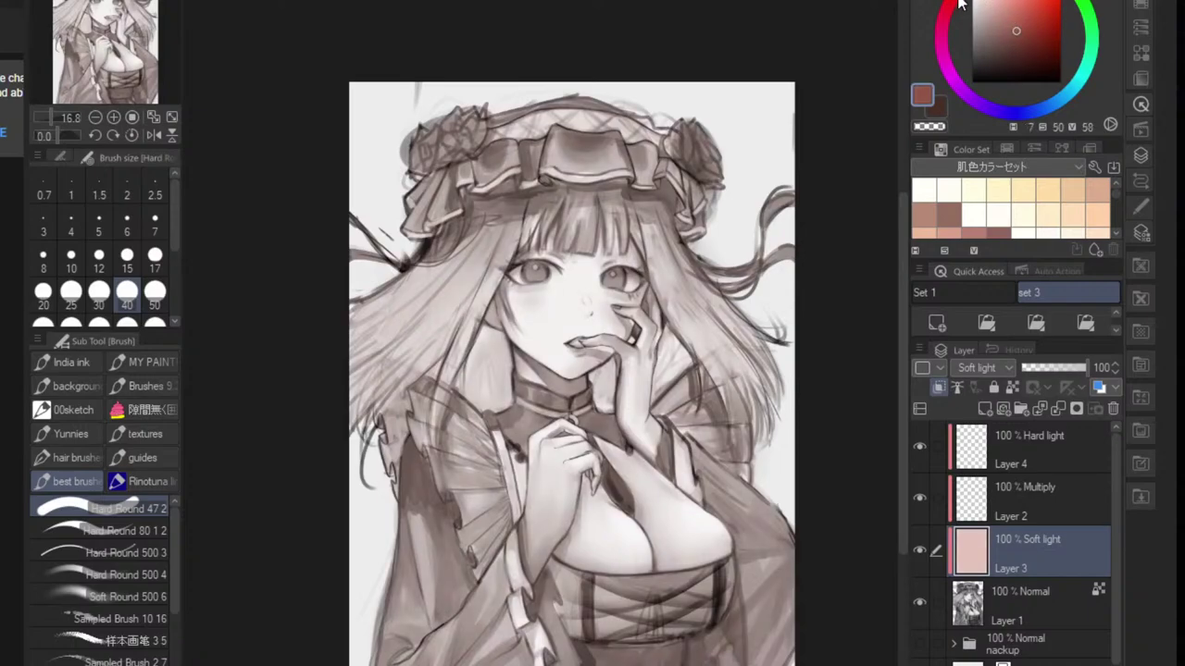
pyautogui.click(953, 8)
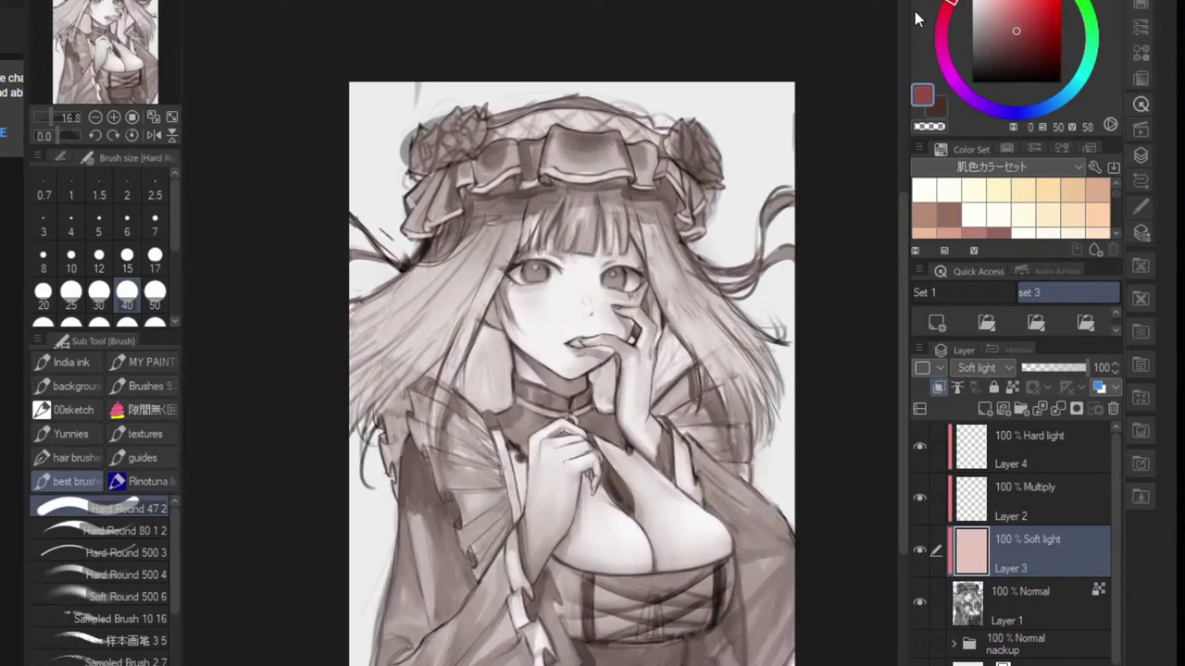
pyautogui.hotkey('alt', 'BackSpace')
# - Fill the Multiply Layer 2 with light peach and nudge the colour hue toward red
pyautogui.click(1004, 494)
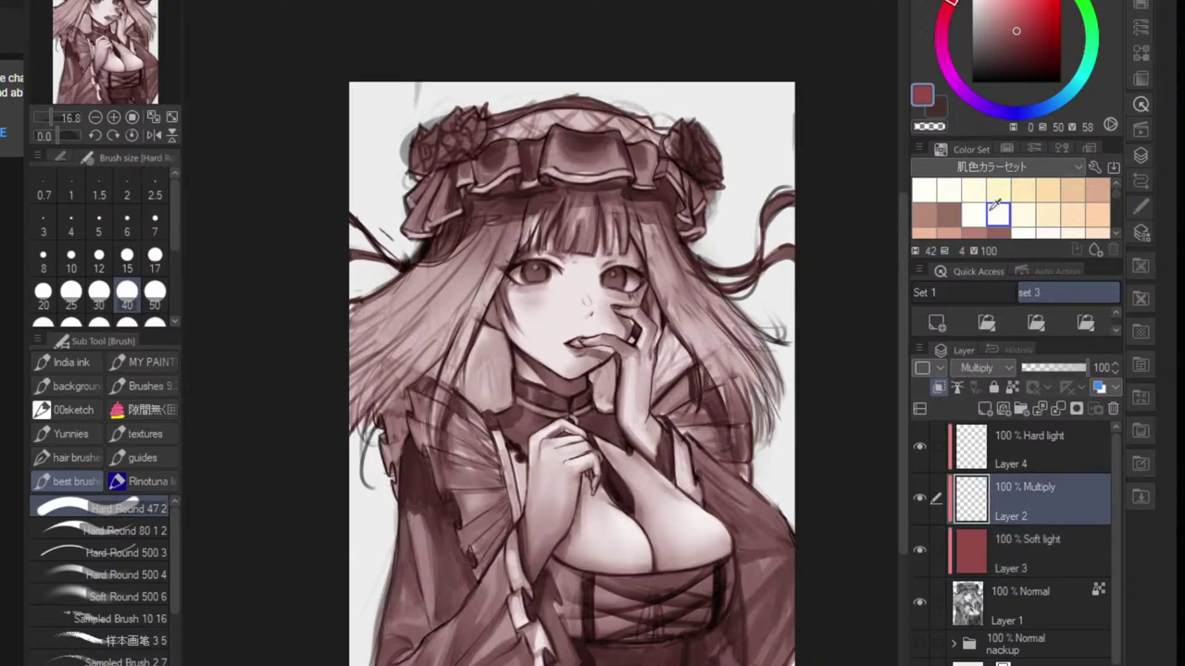
pyautogui.click(1098, 191)
pyautogui.click(1098, 214)
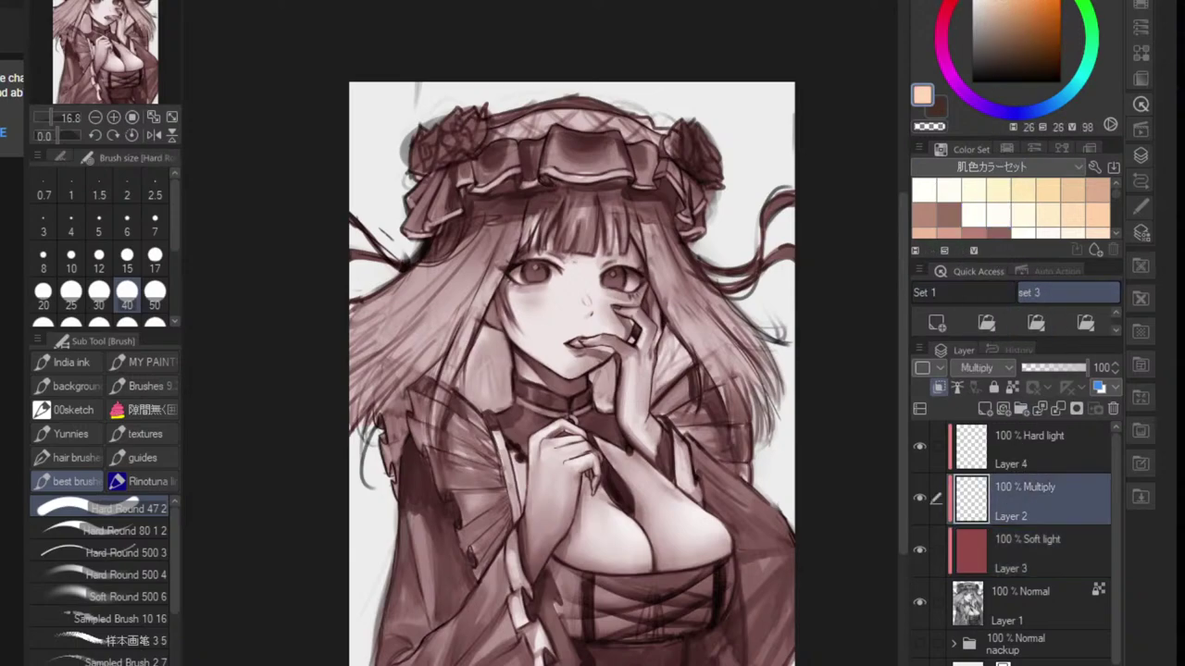
pyautogui.moveTo(988, 1); pyautogui.dragTo(986, 0)
pyautogui.hotkey('alt', 'Delete')
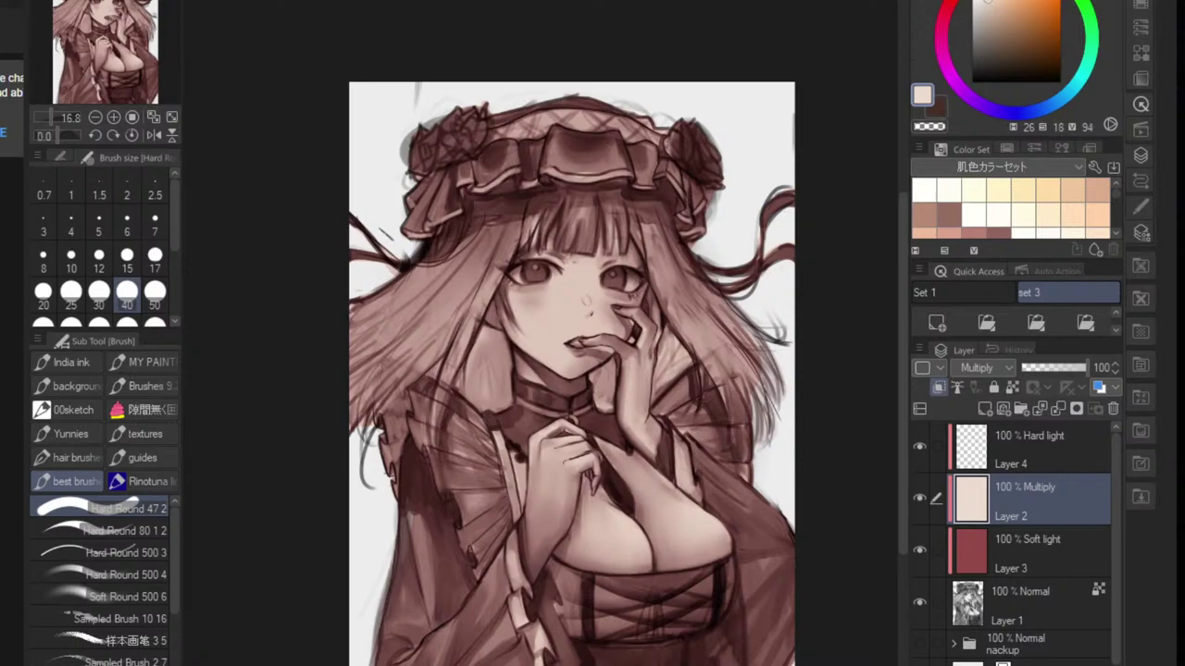
pyautogui.moveTo(987, 2); pyautogui.dragTo(959, 2)
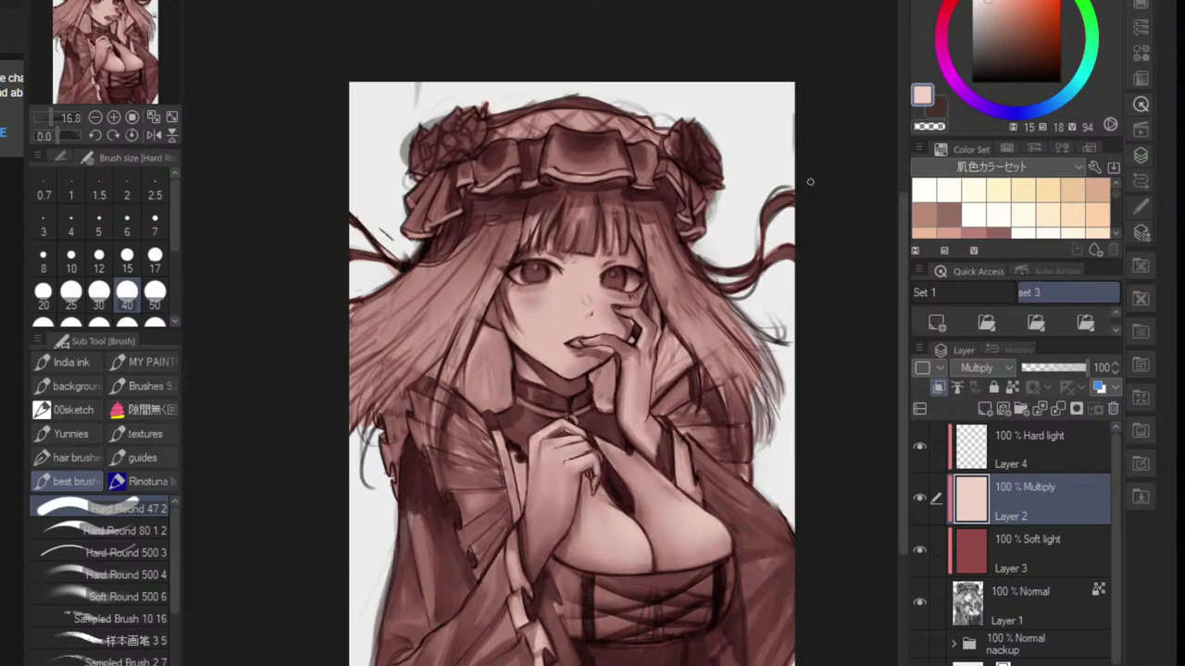
pyautogui.moveTo(843, 245); pyautogui.dragTo(802, 268)
pyautogui.moveTo(837, 303); pyautogui.dragTo(741, 326)
pyautogui.moveTo(726, 316); pyautogui.dragTo(723, 383)
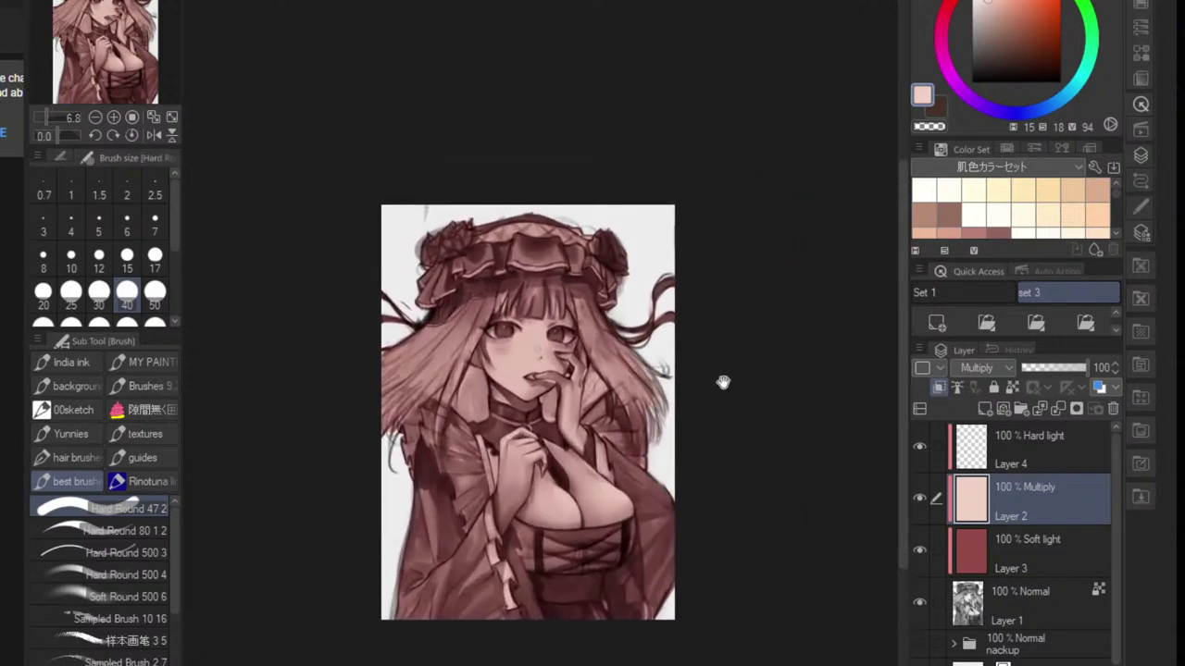
pyautogui.scroll(3, 723, 382)
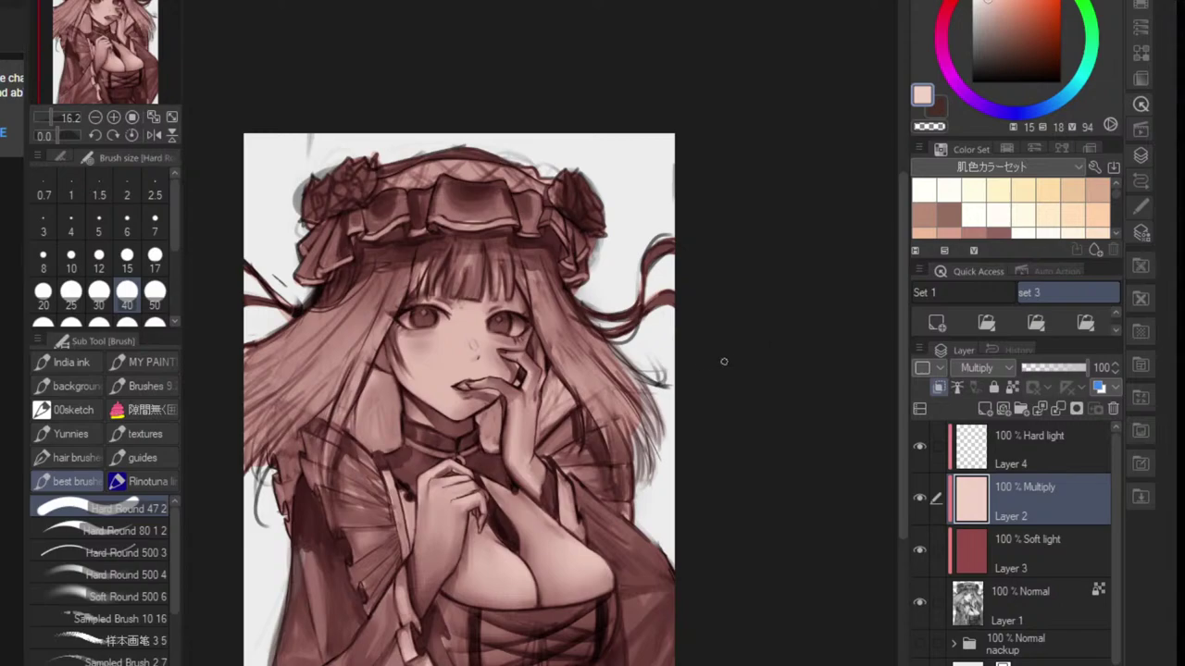
pyautogui.scroll(2, 510, 380)
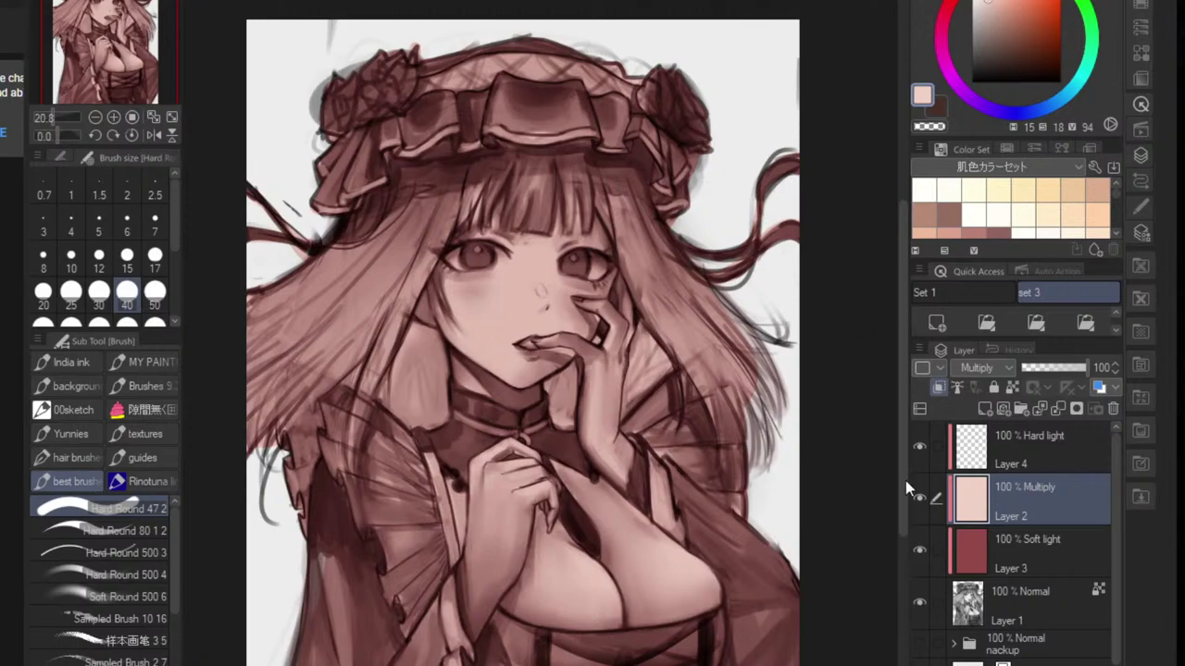
# - On Soft light Layer 3, nudge the hue up and slightly lower saturation and luminosity
pyautogui.click(996, 551)
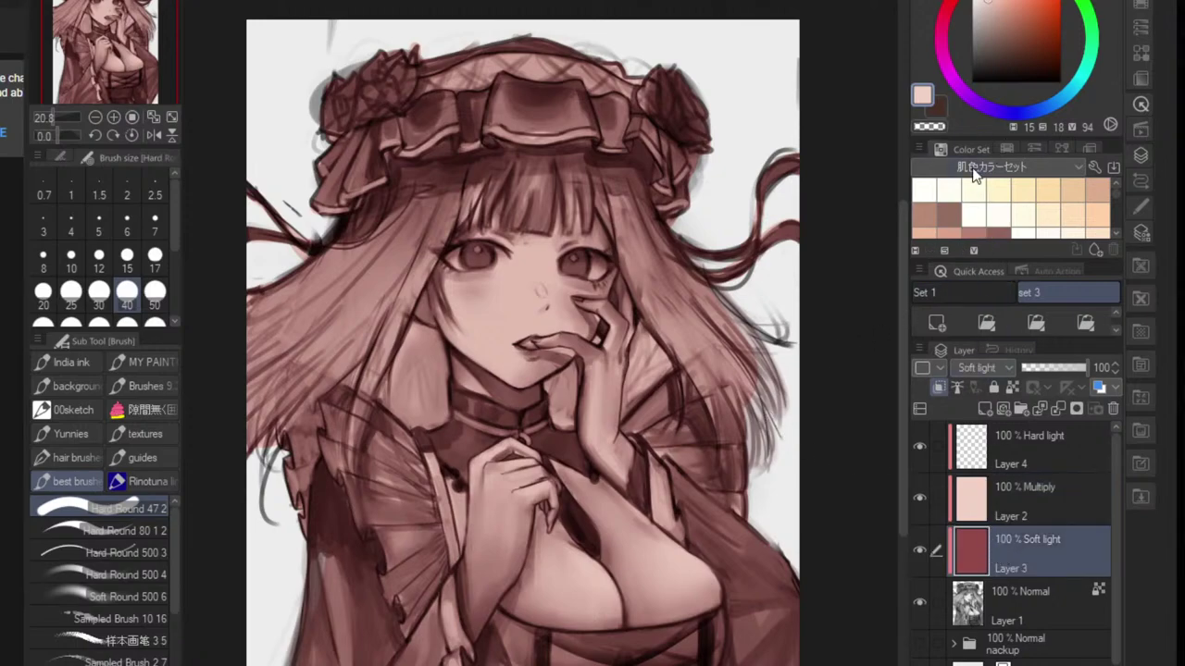
pyautogui.hotkey('ctrl', 'u')
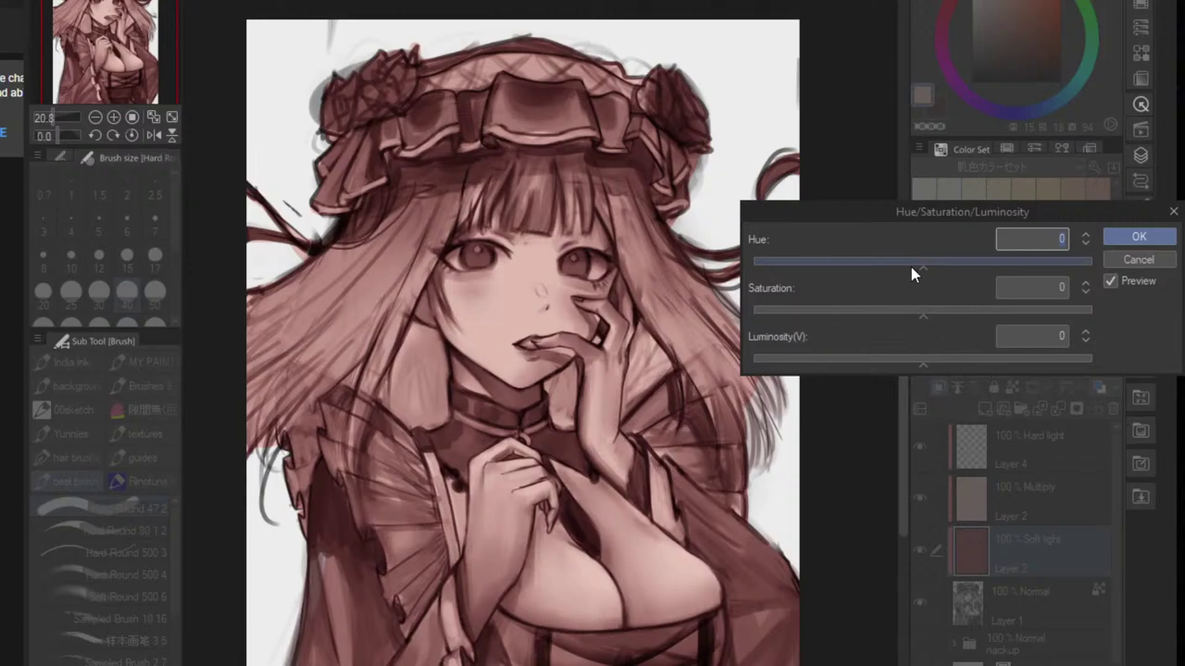
pyautogui.moveTo(916, 305); pyautogui.dragTo(914, 314)
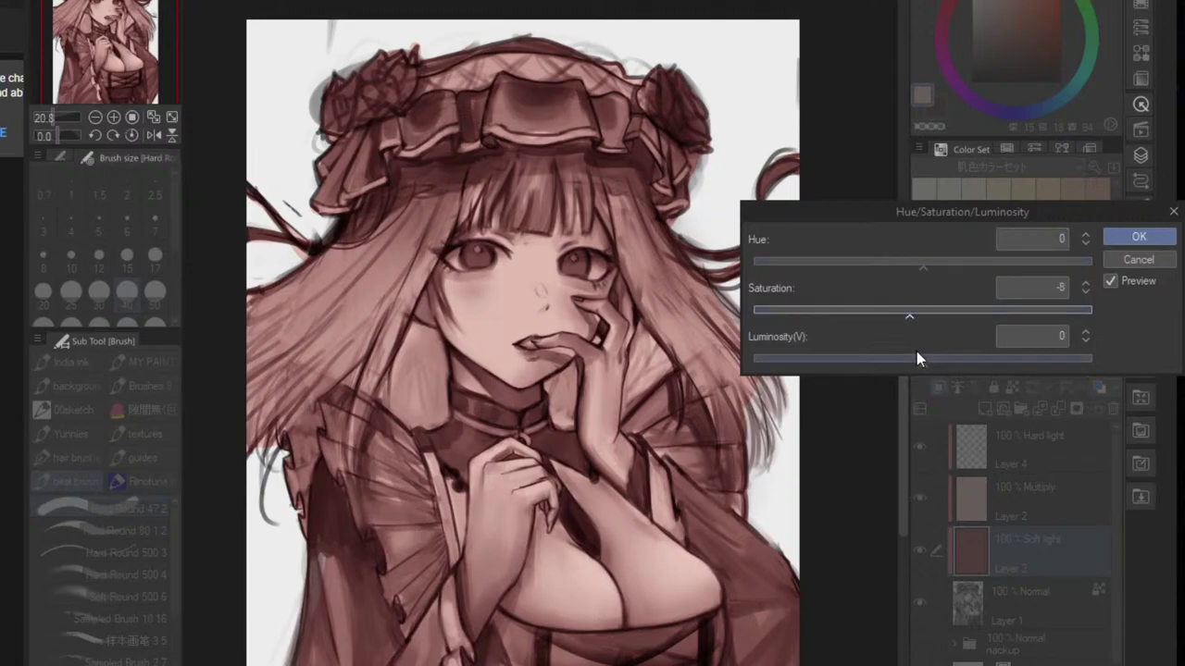
pyautogui.moveTo(923, 361); pyautogui.dragTo(918, 361)
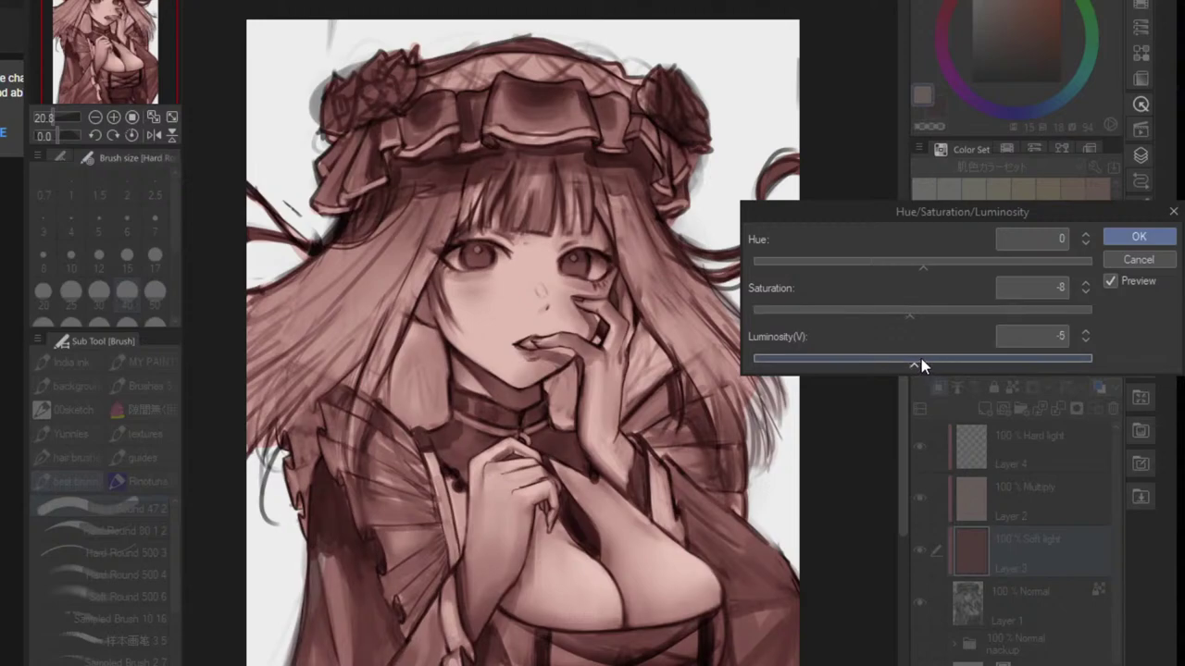
pyautogui.moveTo(926, 264); pyautogui.dragTo(925, 269)
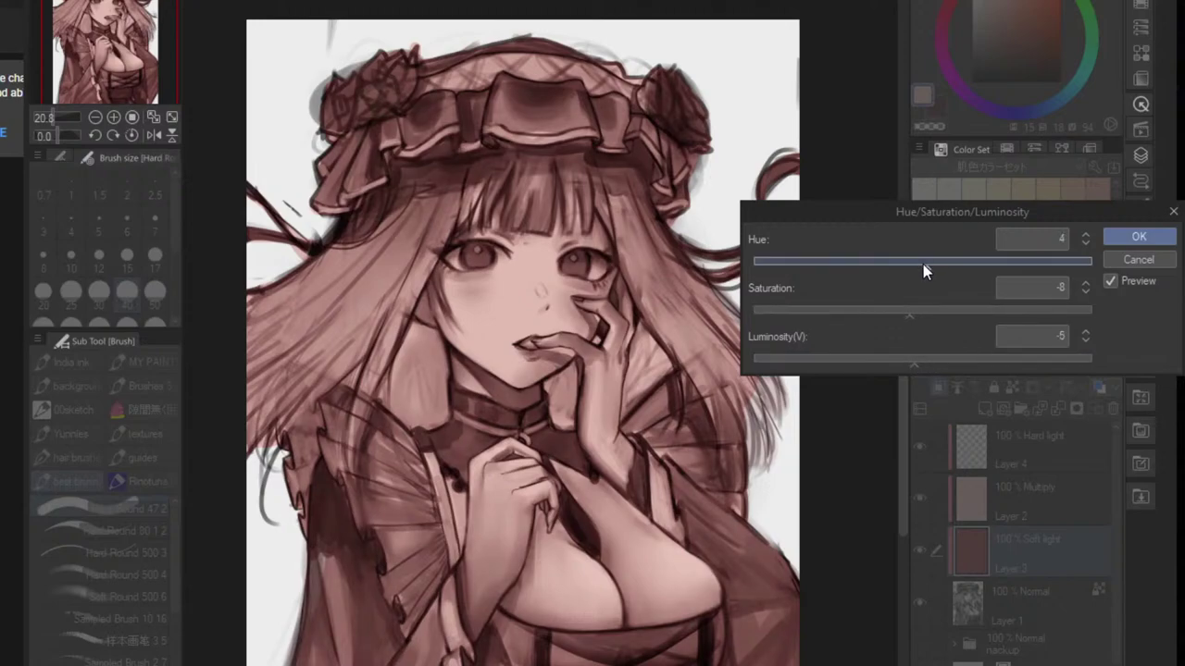
pyautogui.click(1137, 237)
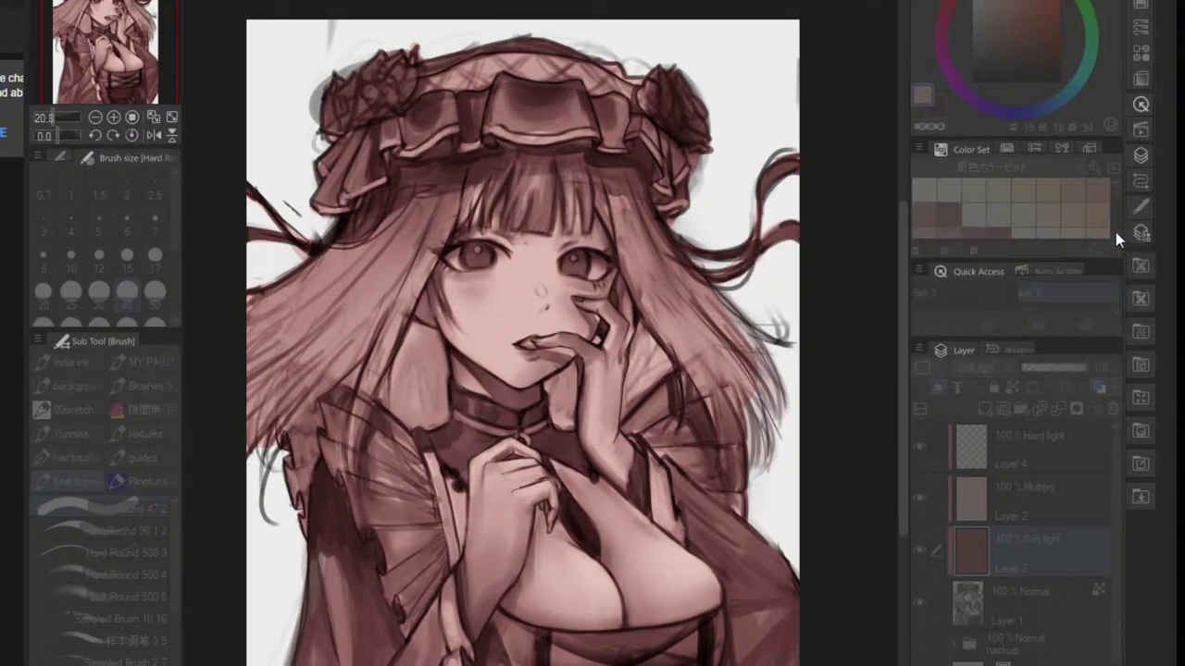
# - Adjust Multiply Layer 2 to hue 2, saturation -6 and luminosity 5
pyautogui.click(1022, 491)
pyautogui.hotkey('ctrl', 'u')
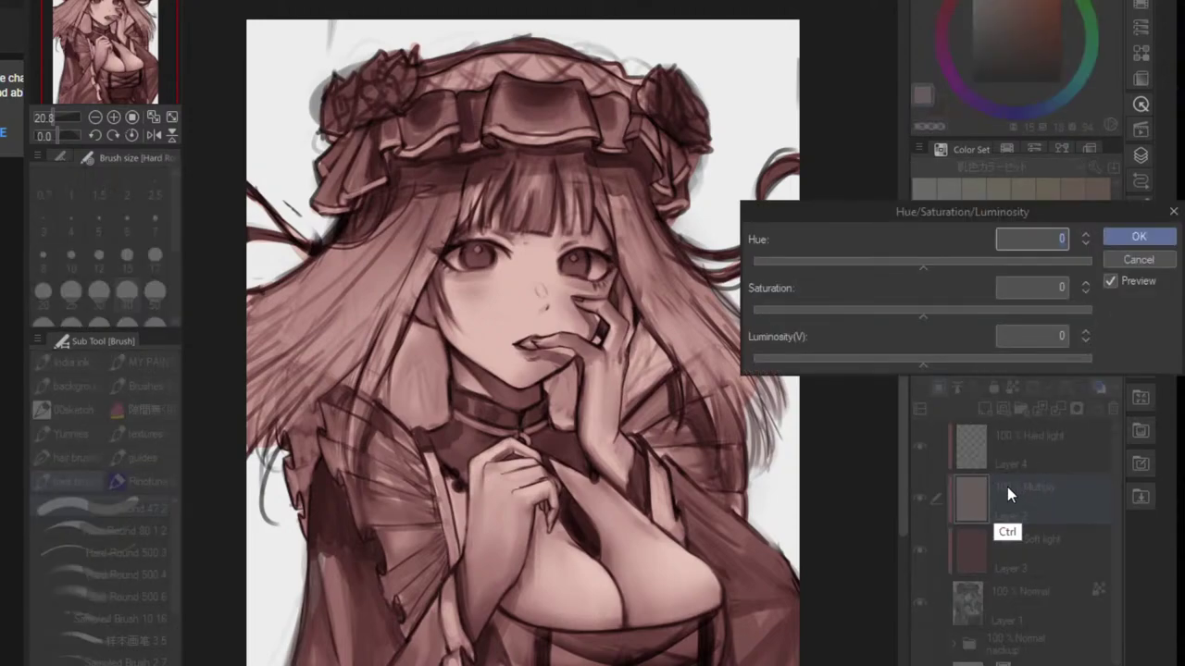
pyautogui.moveTo(922, 262)
pyautogui.mouseDown()
pyautogui.moveTo(932, 263)
pyautogui.moveTo(913, 272)
pyautogui.moveTo(925, 267)
pyautogui.mouseUp()
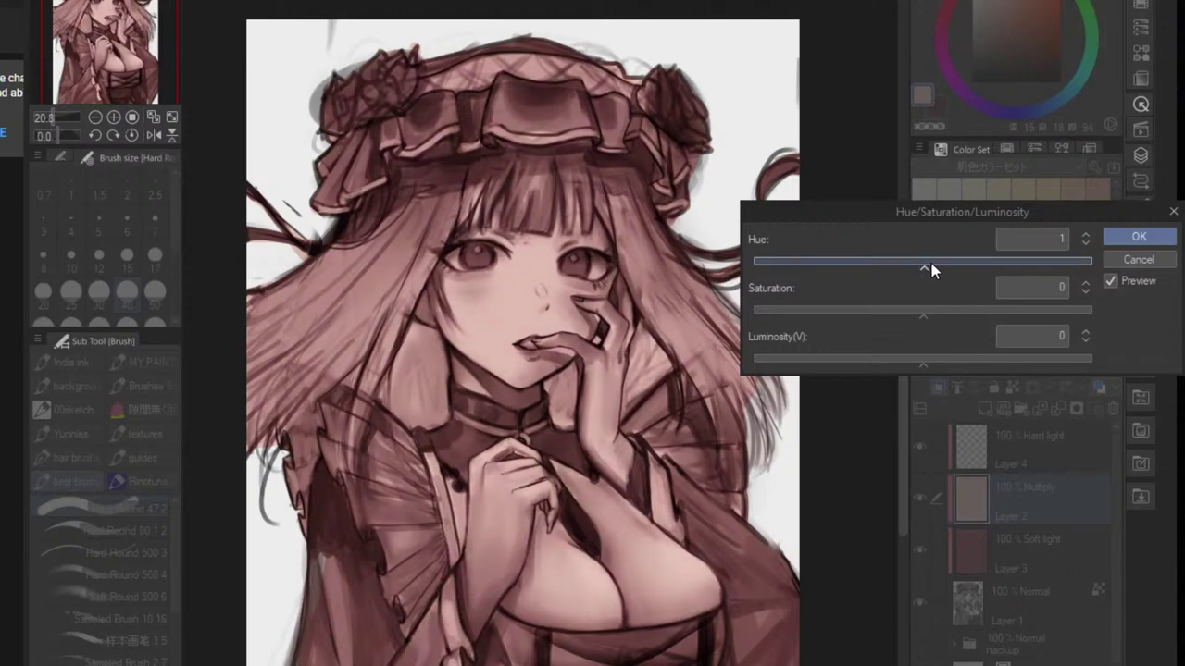
pyautogui.click(932, 263)
pyautogui.moveTo(921, 307); pyautogui.dragTo(916, 310)
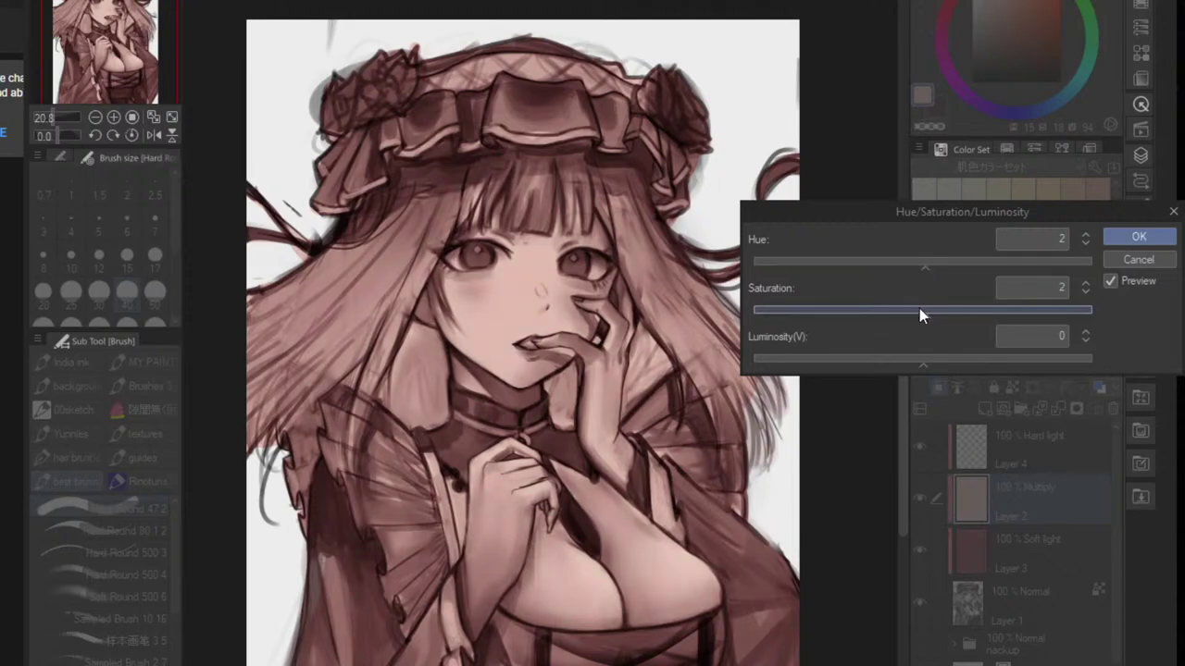
pyautogui.moveTo(919, 311); pyautogui.dragTo(918, 312)
pyautogui.click(932, 360)
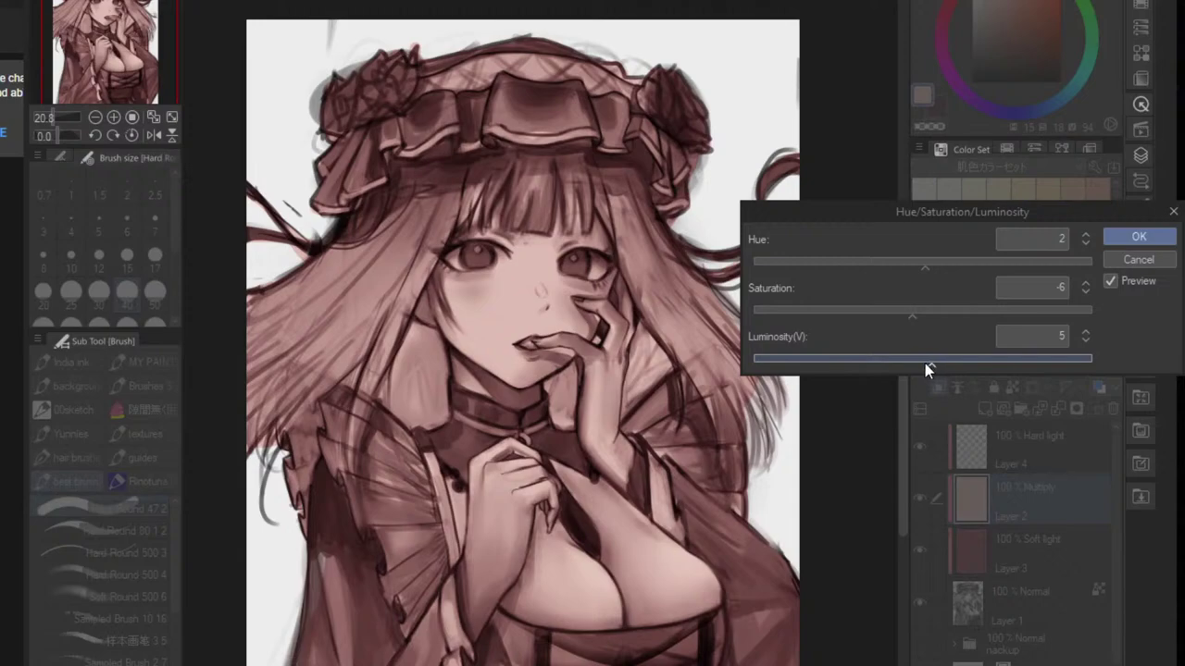
pyautogui.click(1114, 237)
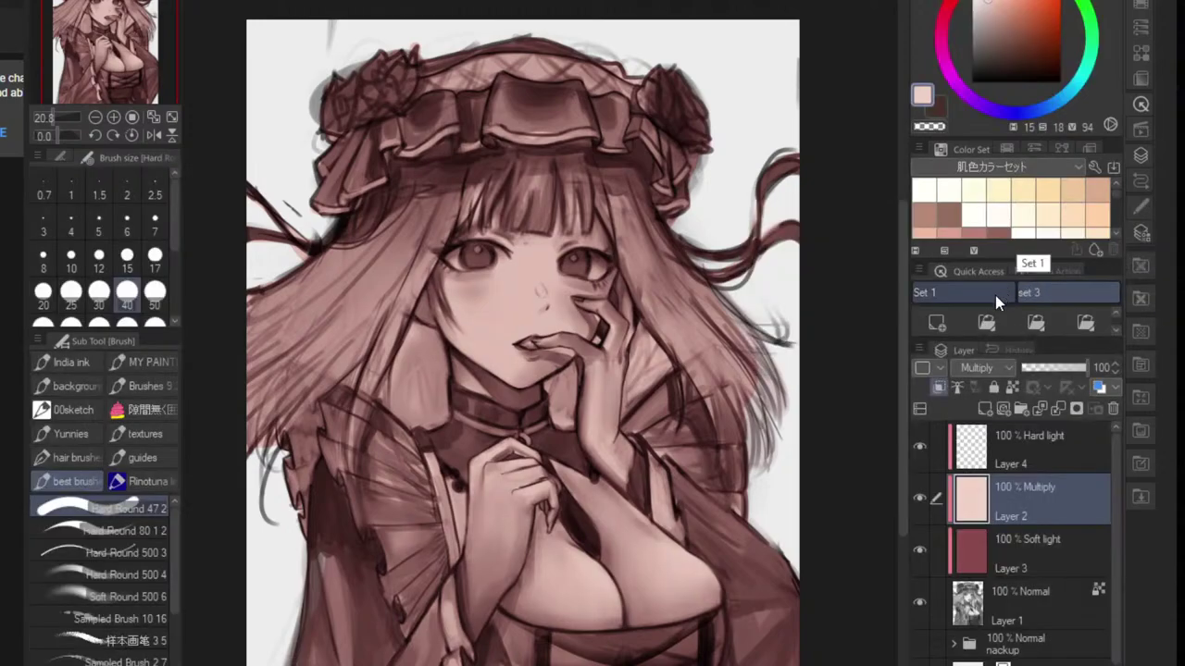
# - Select hard-light Layer 4 and pick a redder hue for blush
pyautogui.scroll(-5, 794, 444)
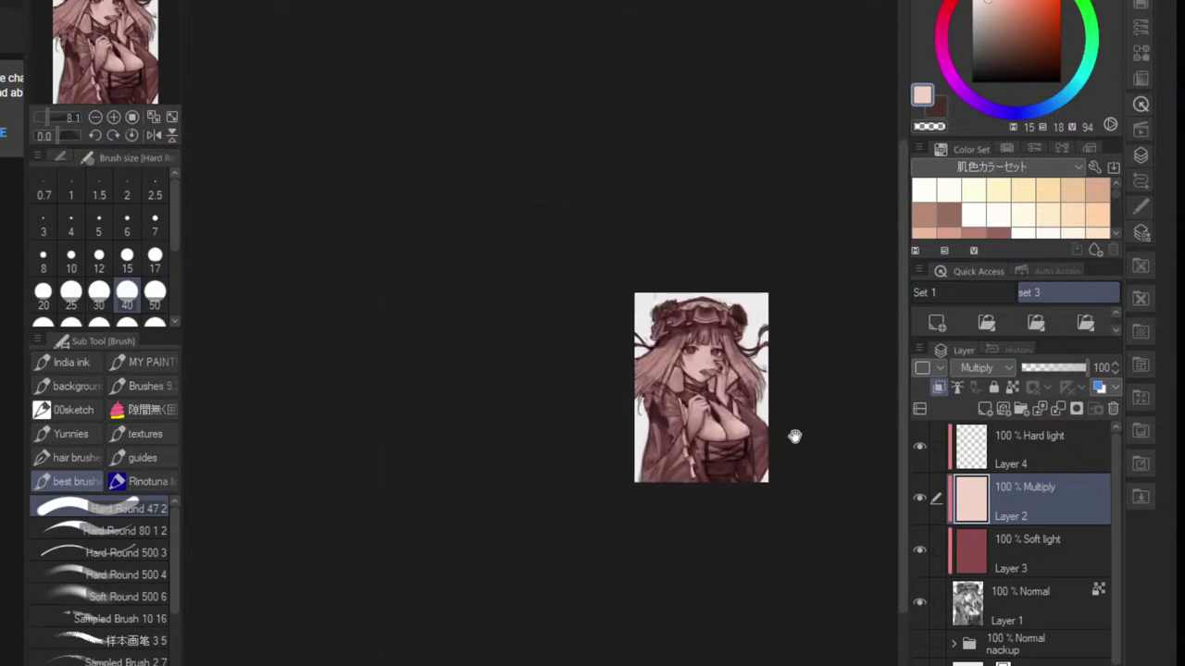
pyautogui.scroll(3, 794, 435)
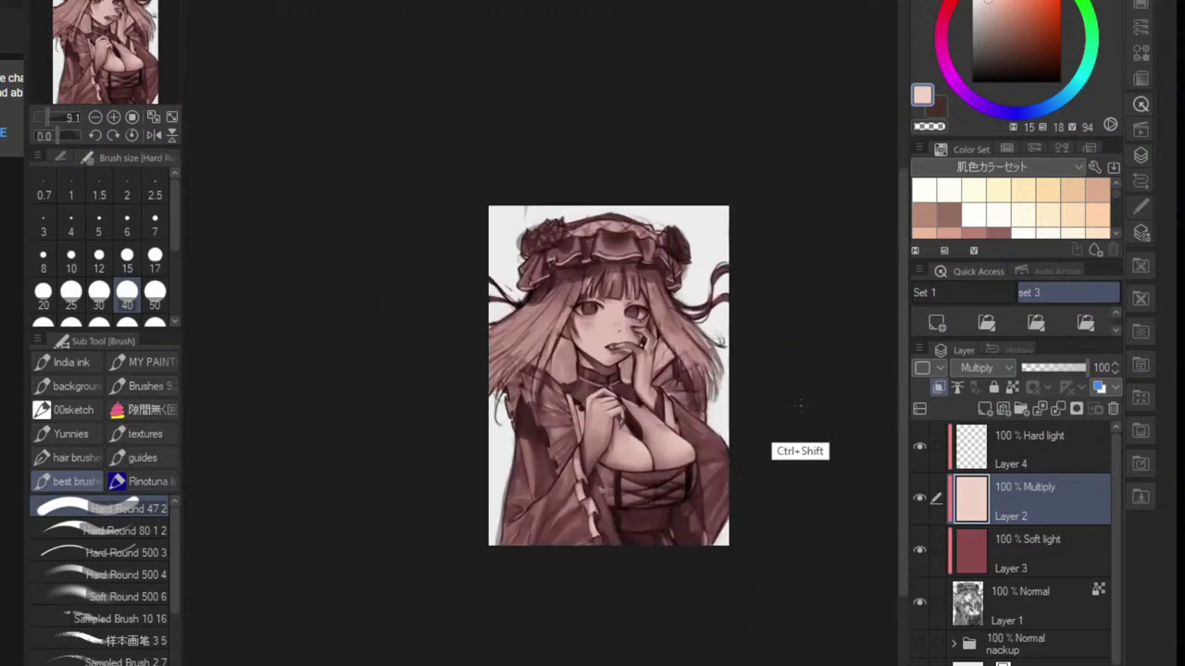
pyautogui.scroll(3, 794, 401)
pyautogui.click(1003, 451)
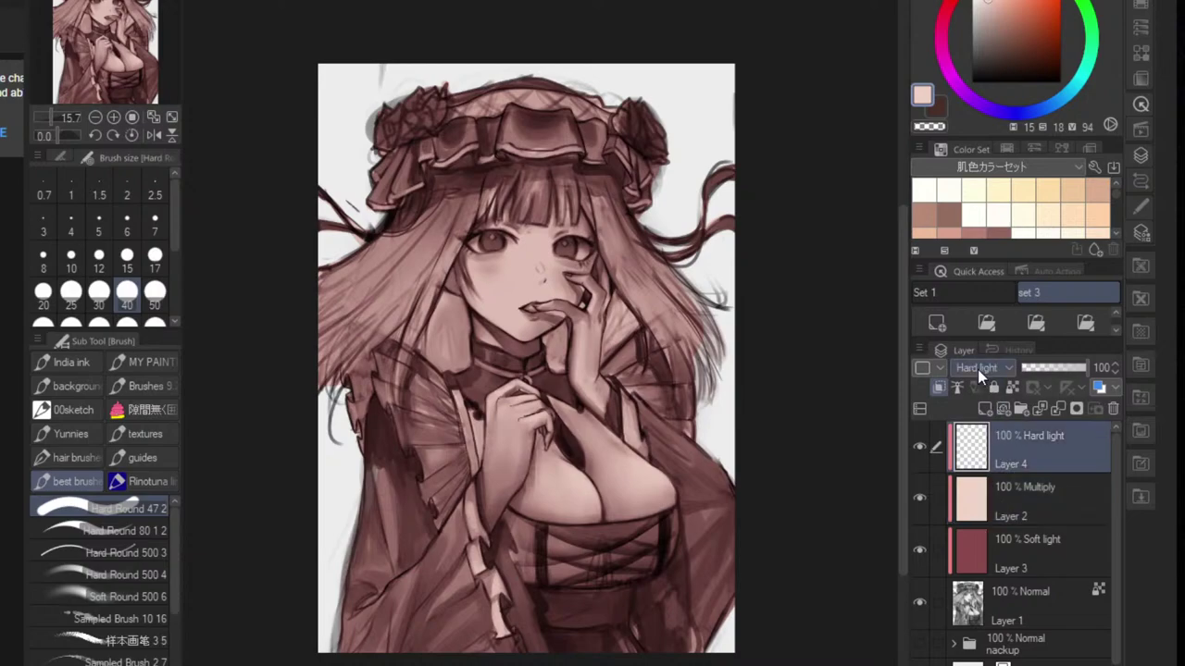
pyautogui.moveTo(966, 20); pyautogui.dragTo(991, 33)
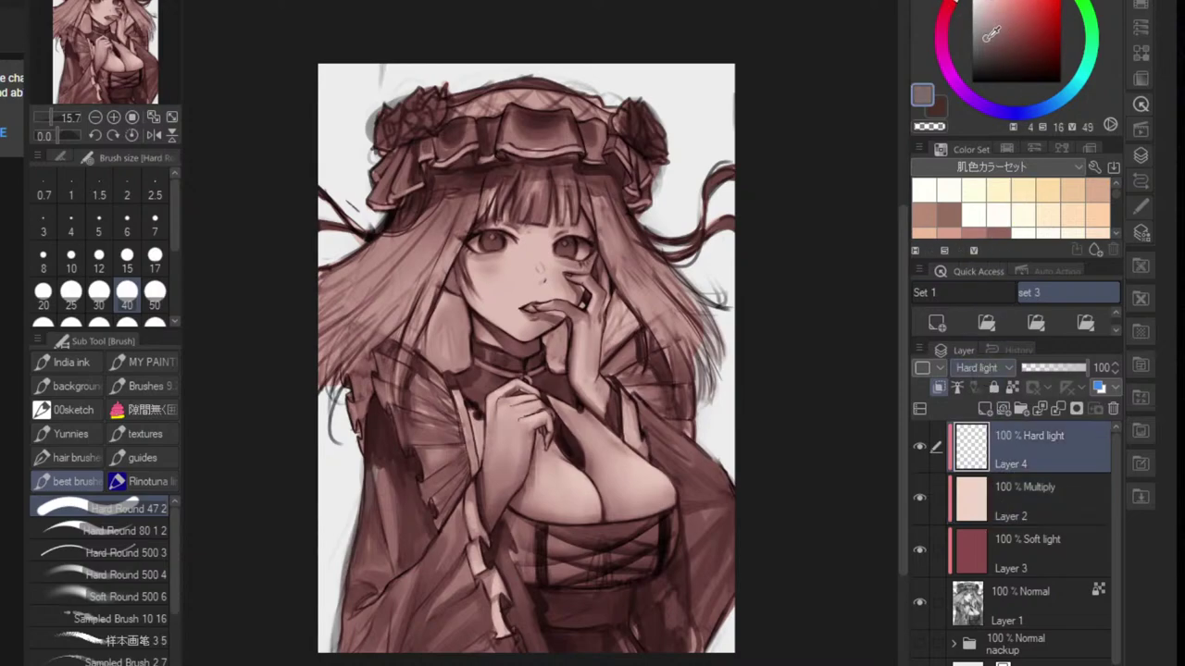
pyautogui.moveTo(587, 360); pyautogui.dragTo(595, 336)
# - Brush soft blush onto both cheeks with the Soft Round brush
pyautogui.click(140, 601)
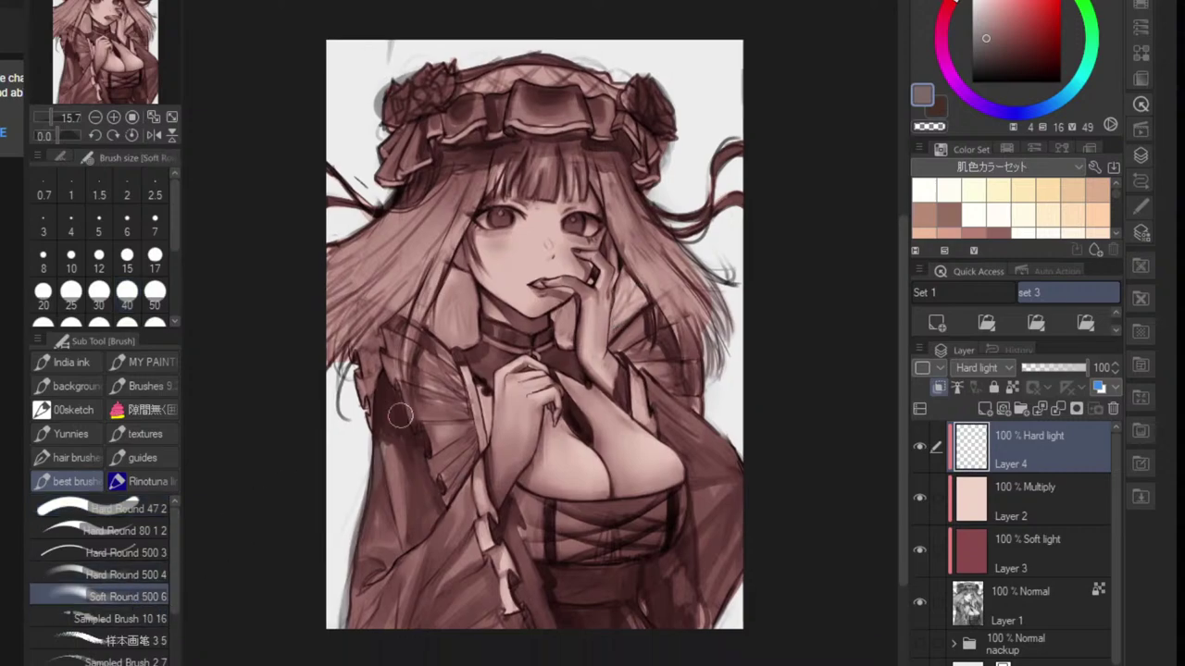
pyautogui.scroll(-3, 546, 390)
pyautogui.scroll(3, 555, 389)
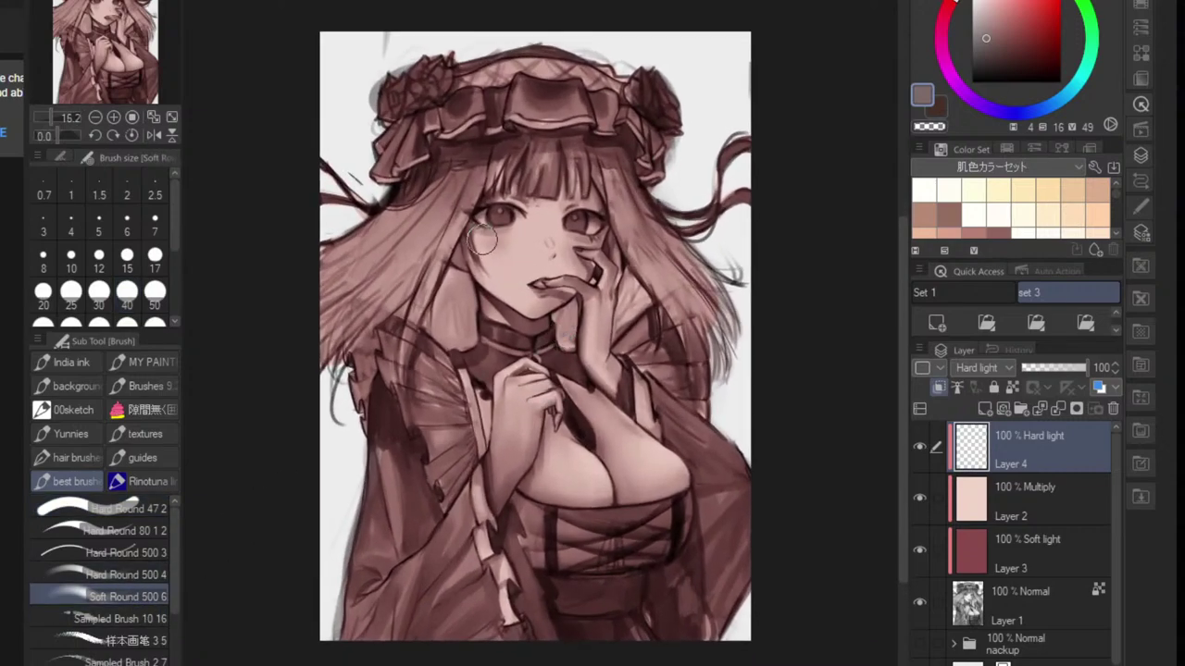
pyautogui.press(']')
pyautogui.press(']')
pyautogui.press(']')
pyautogui.press(']')
pyautogui.press(']')
pyautogui.press('[')
pyautogui.press('[')
pyautogui.press('[')
pyautogui.press('[')
pyautogui.moveTo(509, 237); pyautogui.dragTo(484, 258)
pyautogui.moveTo(587, 264)
pyautogui.mouseDown()
pyautogui.moveTo(590, 248)
pyautogui.moveTo(572, 253)
pyautogui.moveTo(600, 258)
pyautogui.moveTo(584, 241)
pyautogui.mouseUp()
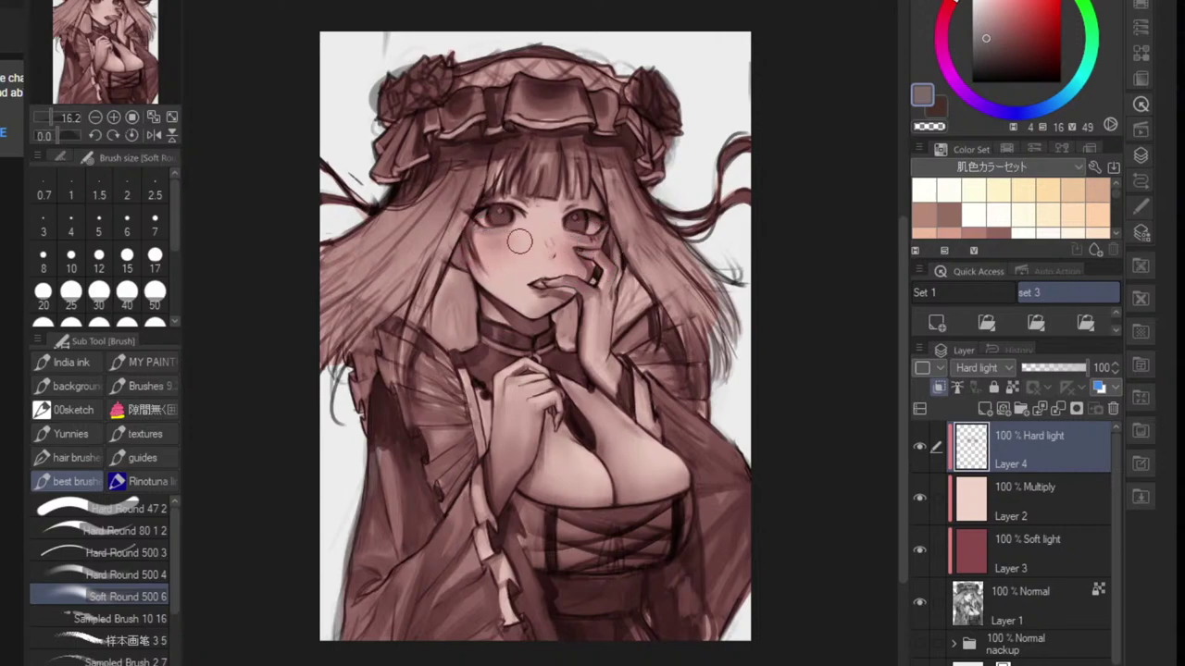
# - Shrink the brush and pick a darker, more saturated red for the lips
pyautogui.press('[')
pyautogui.press('[')
pyautogui.press('[')
pyautogui.press('[')
pyautogui.press('[')
pyautogui.press('[')
pyautogui.scroll(4, 562, 302)
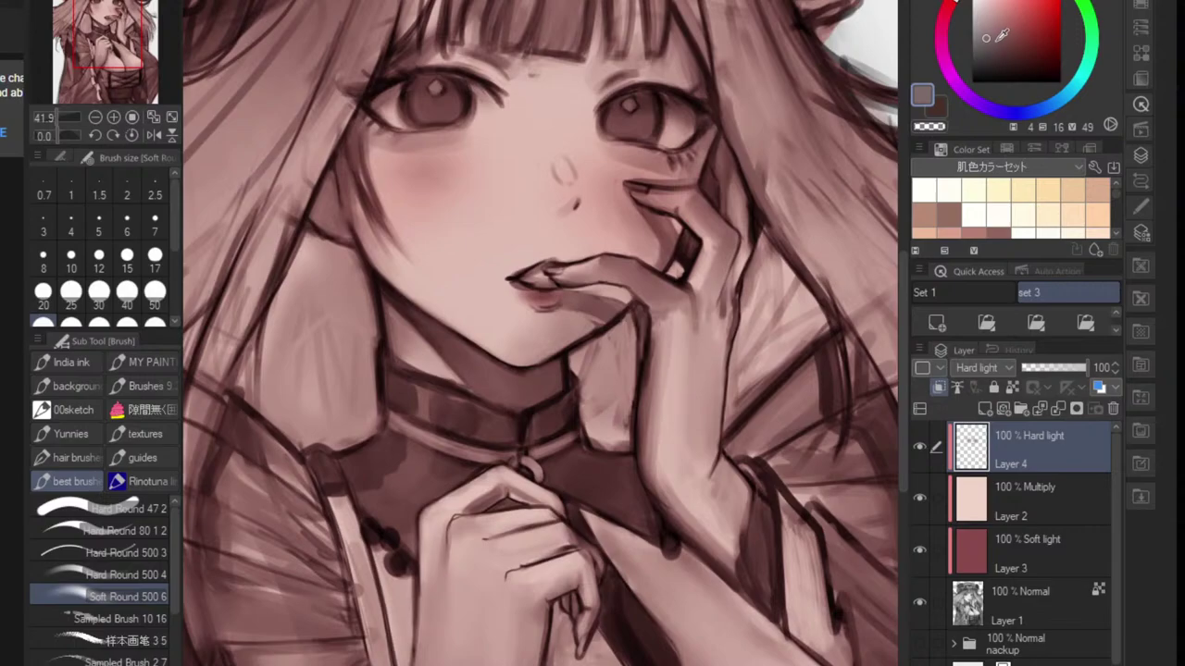
pyautogui.click(1000, 36)
pyautogui.moveTo(676, 248); pyautogui.dragTo(561, 248)
pyautogui.moveTo(633, 213); pyautogui.dragTo(731, 252)
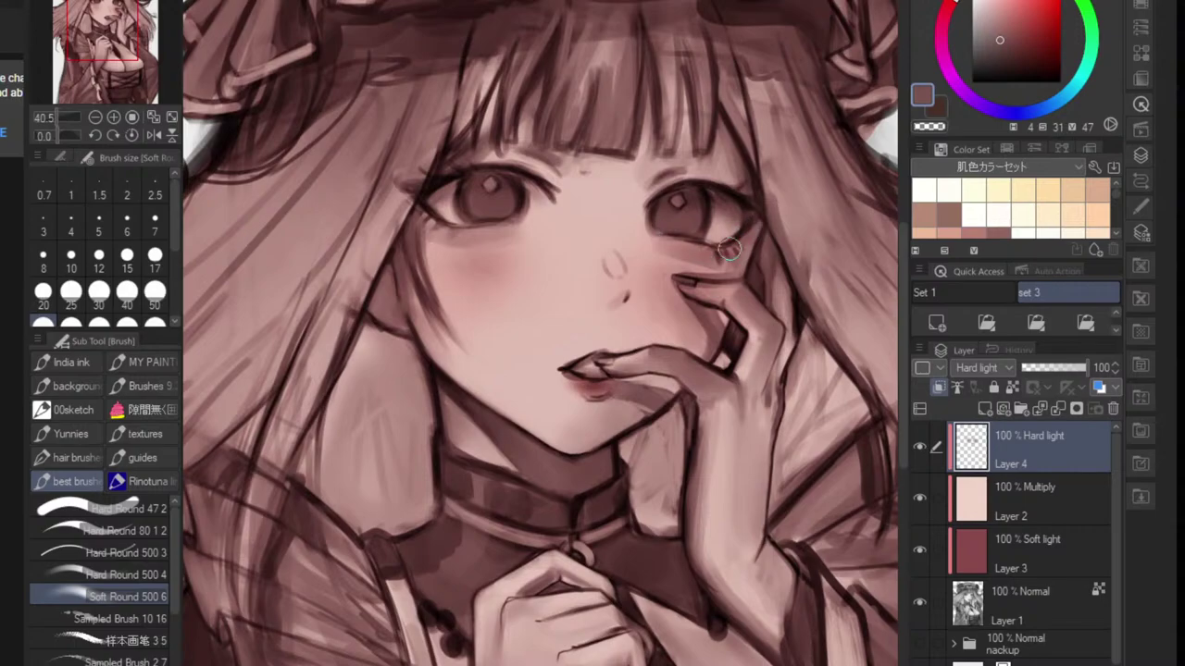
pyautogui.scroll(-5, 455, 228)
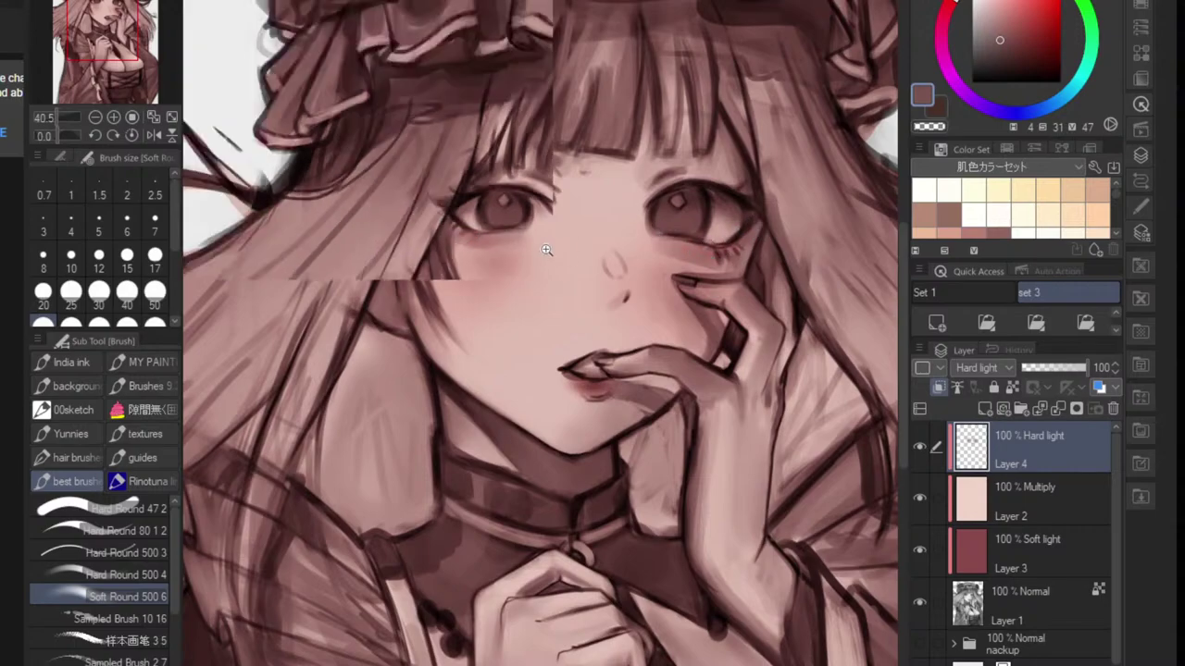
pyautogui.scroll(4, 468, 262)
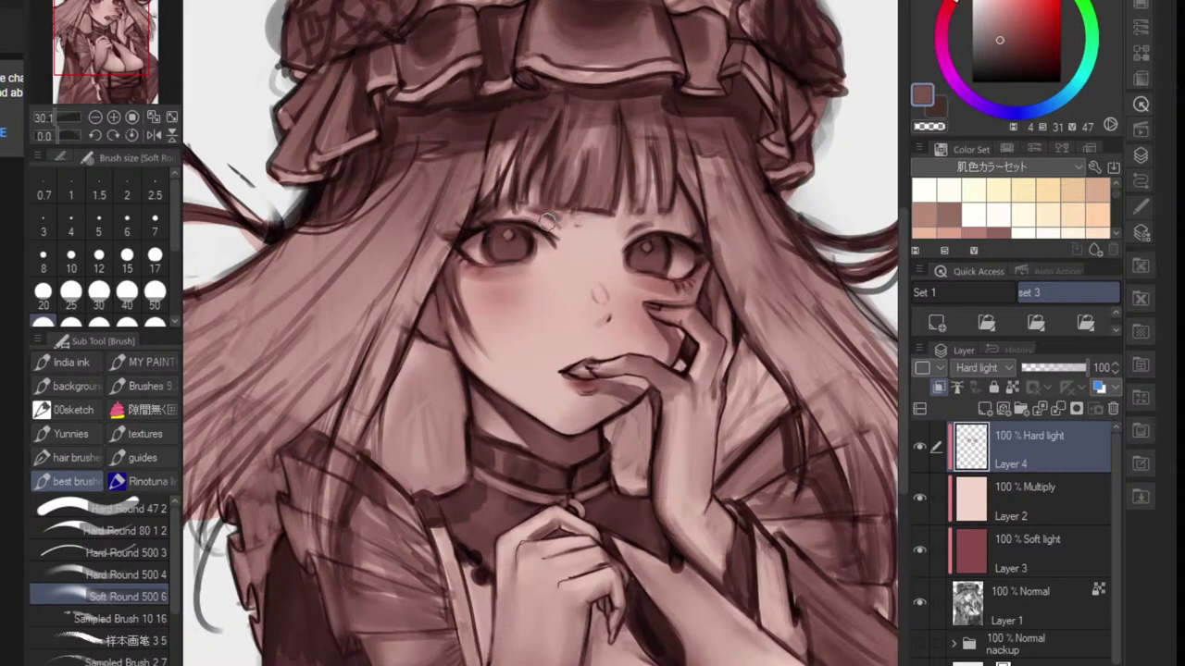
pyautogui.scroll(-5, 670, 268)
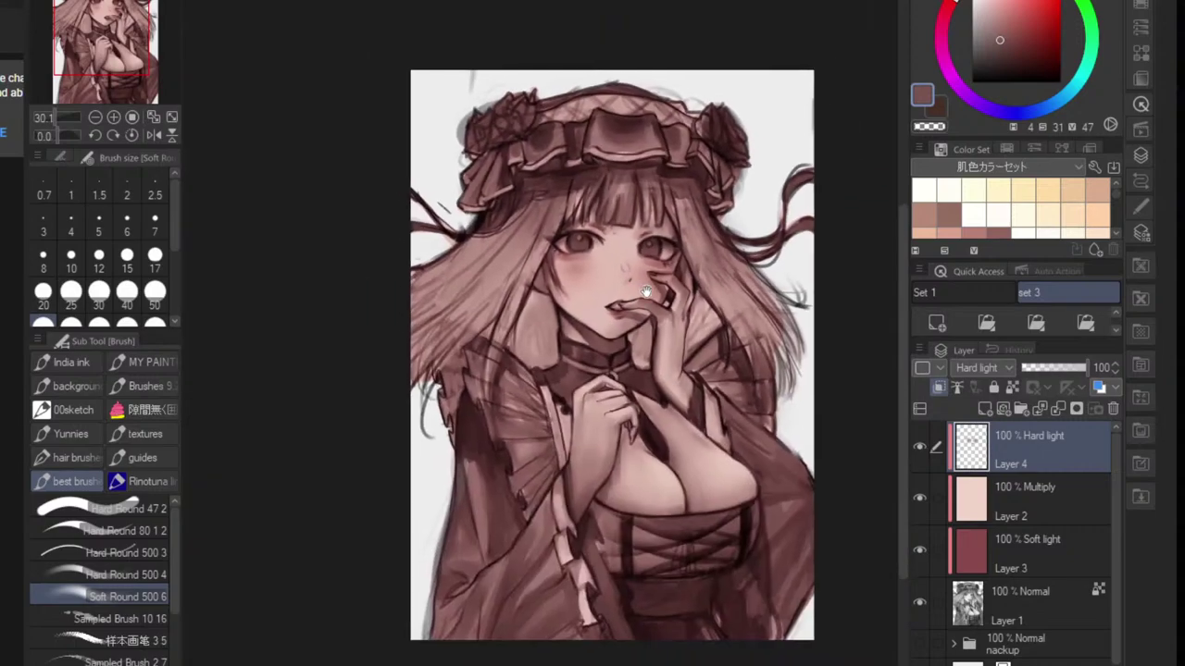
# - With a large brush, tint the knuckles, raised hand and chest a warm red
pyautogui.scroll(4, 615, 293)
pyautogui.press(']')
pyautogui.press(']')
pyautogui.press(']')
pyautogui.press(']')
pyautogui.press(']')
pyautogui.press(']')
pyautogui.press(']')
pyautogui.press(']')
pyautogui.press(']')
pyautogui.press(']')
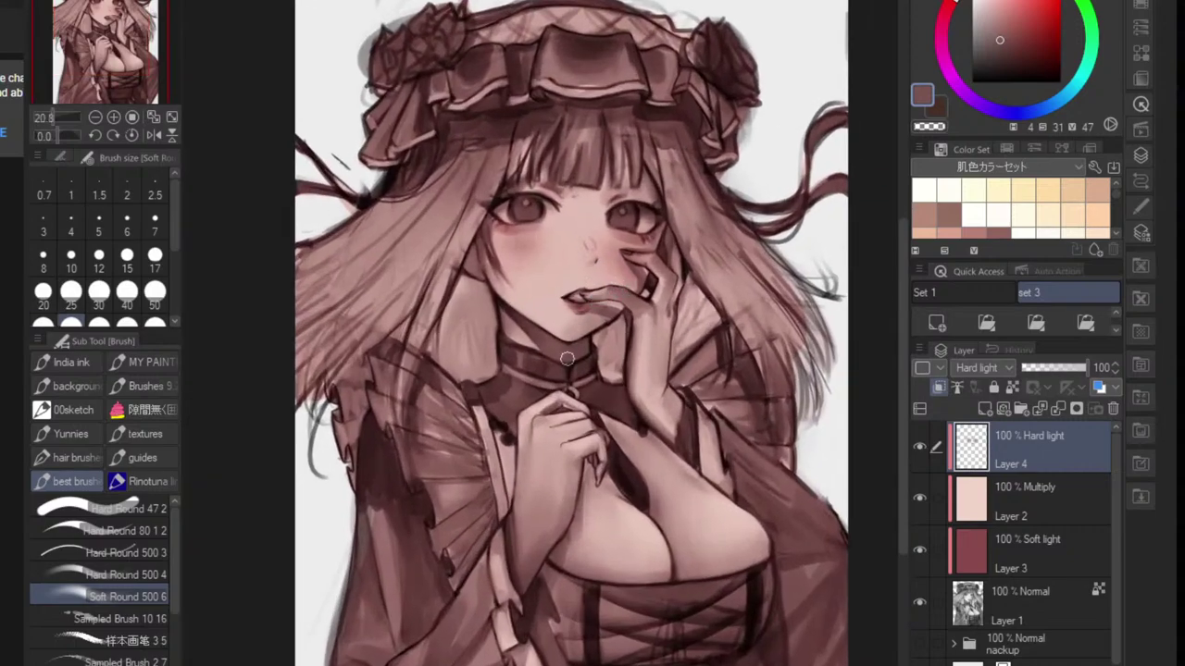
pyautogui.moveTo(558, 449)
pyautogui.mouseDown()
pyautogui.moveTo(538, 434)
pyautogui.moveTo(548, 427)
pyautogui.moveTo(554, 452)
pyautogui.mouseUp()
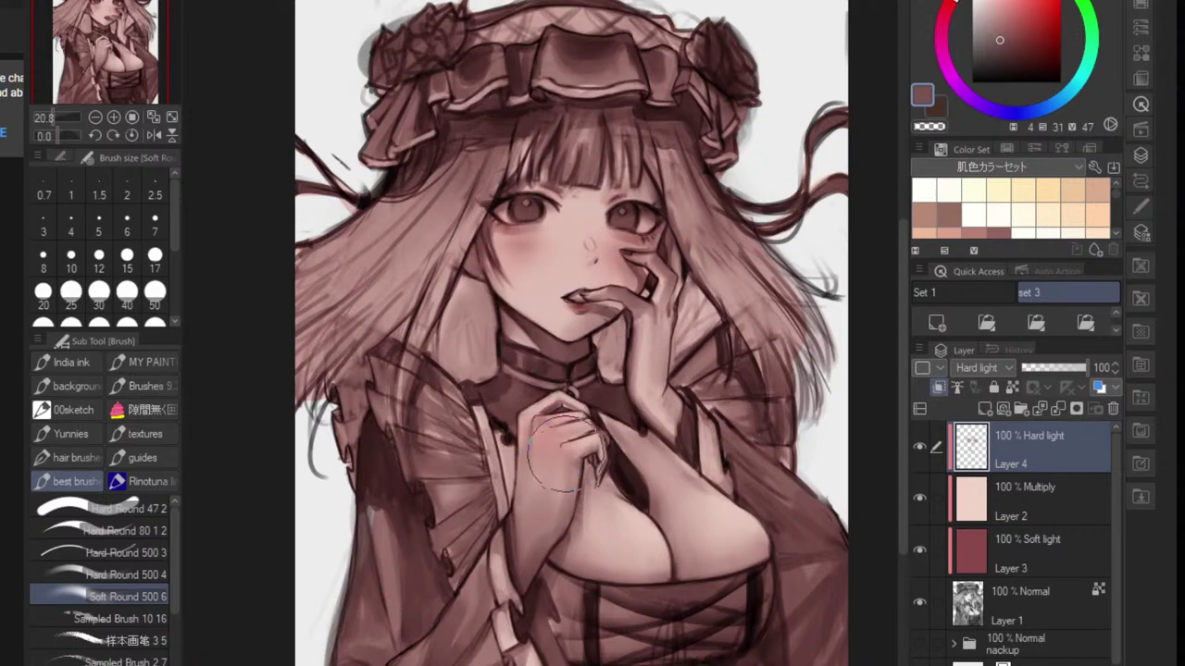
pyautogui.moveTo(673, 336)
pyautogui.mouseDown()
pyautogui.moveTo(672, 314)
pyautogui.moveTo(673, 351)
pyautogui.mouseUp()
pyautogui.moveTo(748, 532); pyautogui.dragTo(772, 547)
pyautogui.moveTo(596, 569)
pyautogui.mouseDown()
pyautogui.moveTo(559, 552)
pyautogui.moveTo(624, 570)
pyautogui.mouseUp()
pyautogui.moveTo(628, 443)
pyautogui.mouseDown()
pyautogui.moveTo(632, 498)
pyautogui.moveTo(698, 468)
pyautogui.moveTo(600, 418)
pyautogui.moveTo(648, 421)
pyautogui.mouseUp()
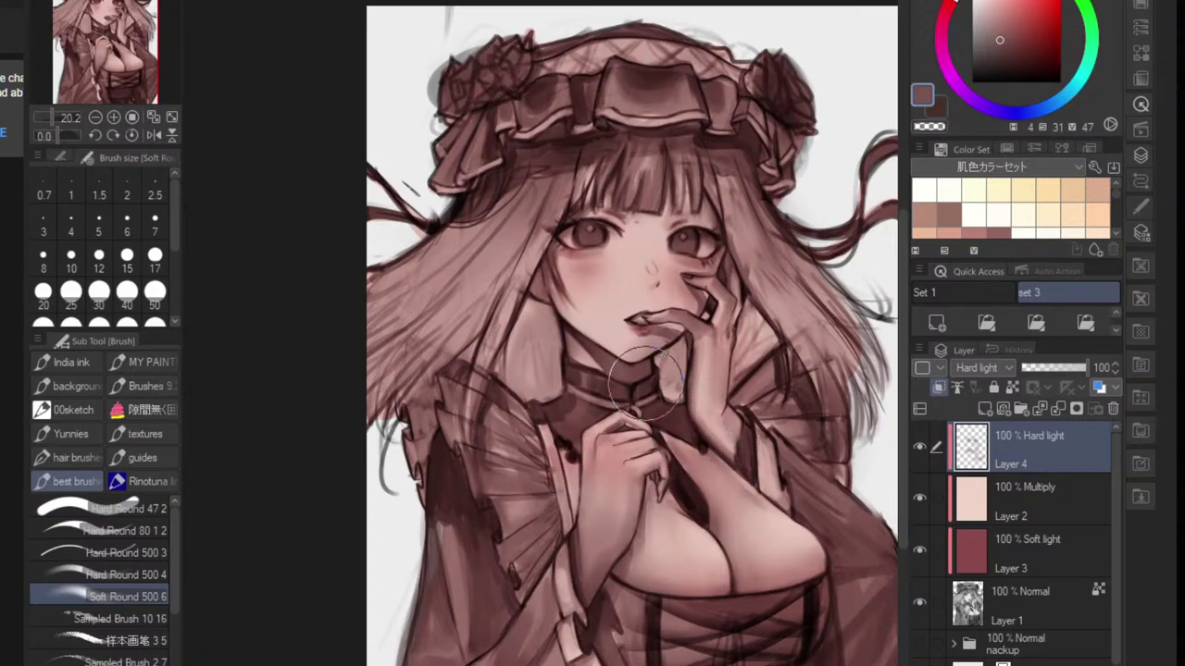
# - Use a fine brush, alternating Blend and Soft Eraser, to soften the lip colour
pyautogui.press('[')
pyautogui.press('[')
pyautogui.press('[')
pyautogui.press('[')
pyautogui.press('[')
pyautogui.press('[')
pyautogui.press('[')
pyautogui.press('[')
pyautogui.press('[')
pyautogui.press('[')
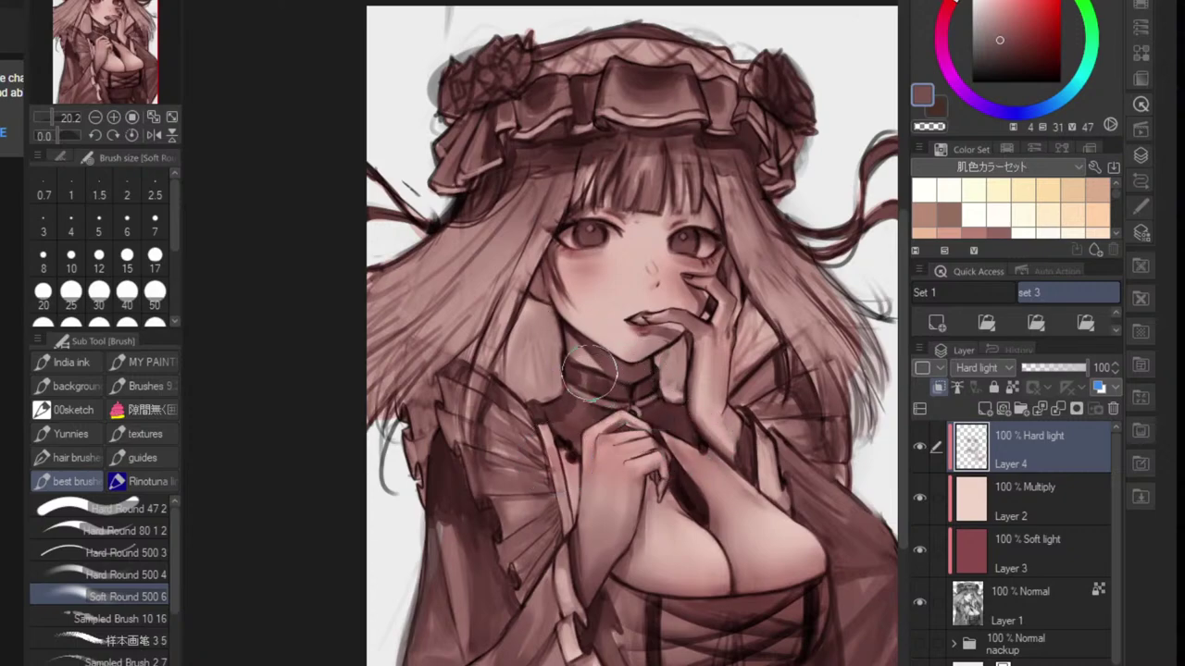
pyautogui.scroll(2, 613, 310)
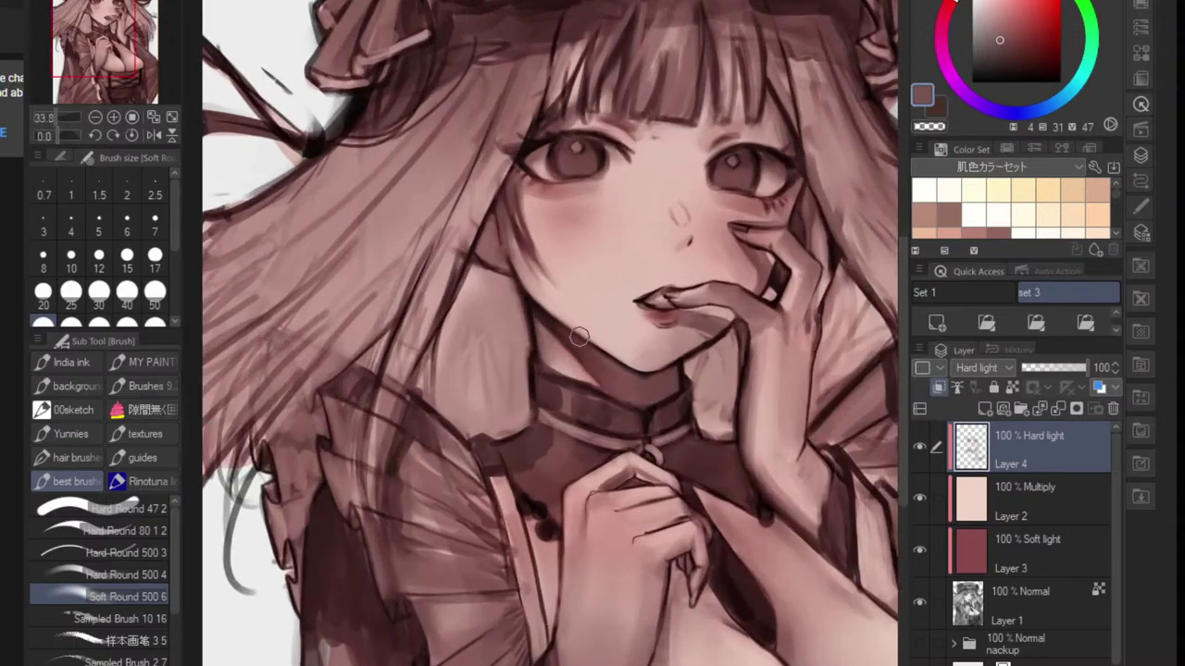
pyautogui.moveTo(664, 449); pyautogui.dragTo(607, 474)
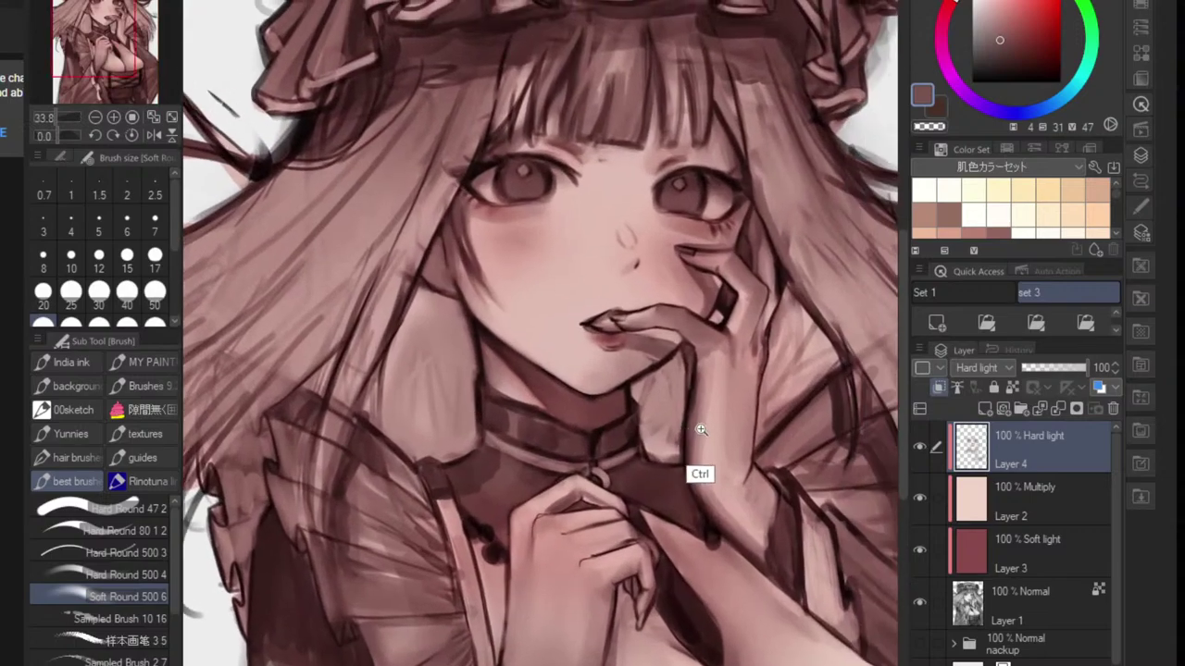
pyautogui.moveTo(698, 428); pyautogui.dragTo(580, 371)
pyautogui.scroll(1, 579, 370)
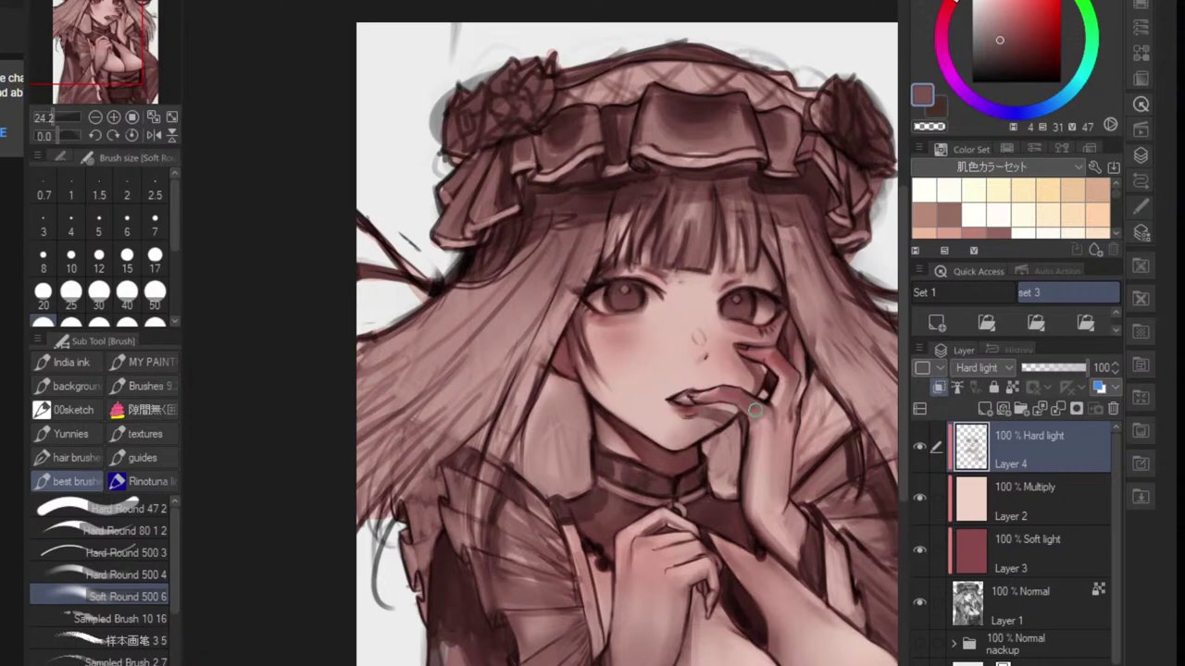
pyautogui.scroll(-4, 755, 409)
pyautogui.scroll(4, 717, 407)
pyautogui.press('j')
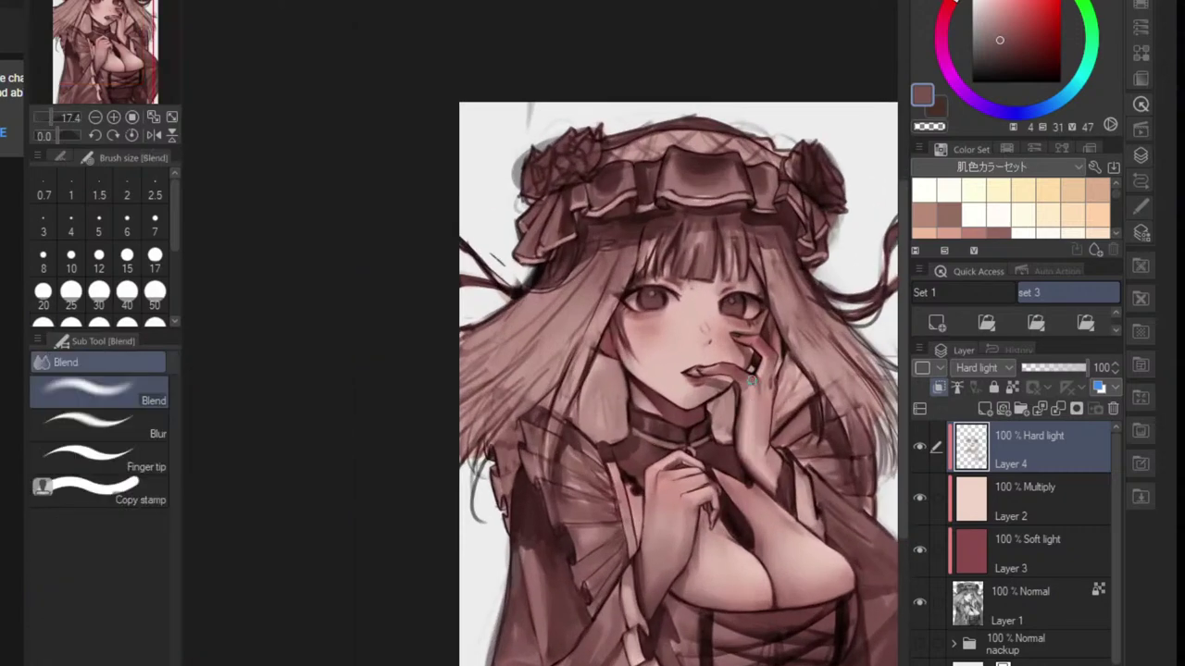
pyautogui.press('e')
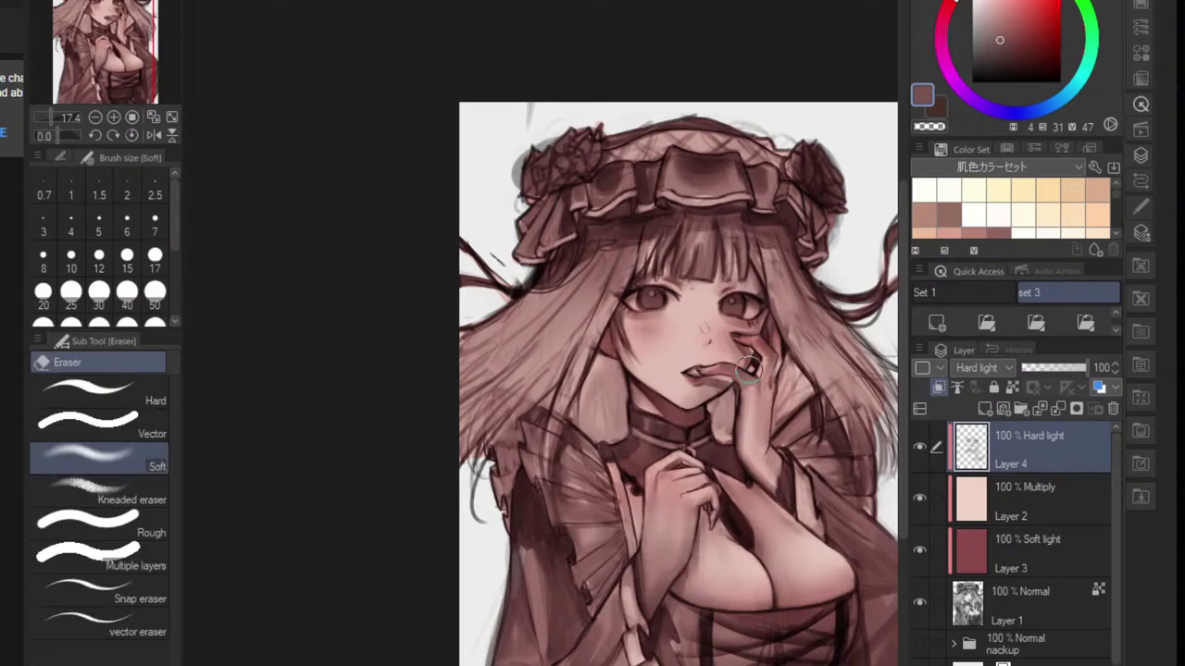
pyautogui.scroll(3, 755, 372)
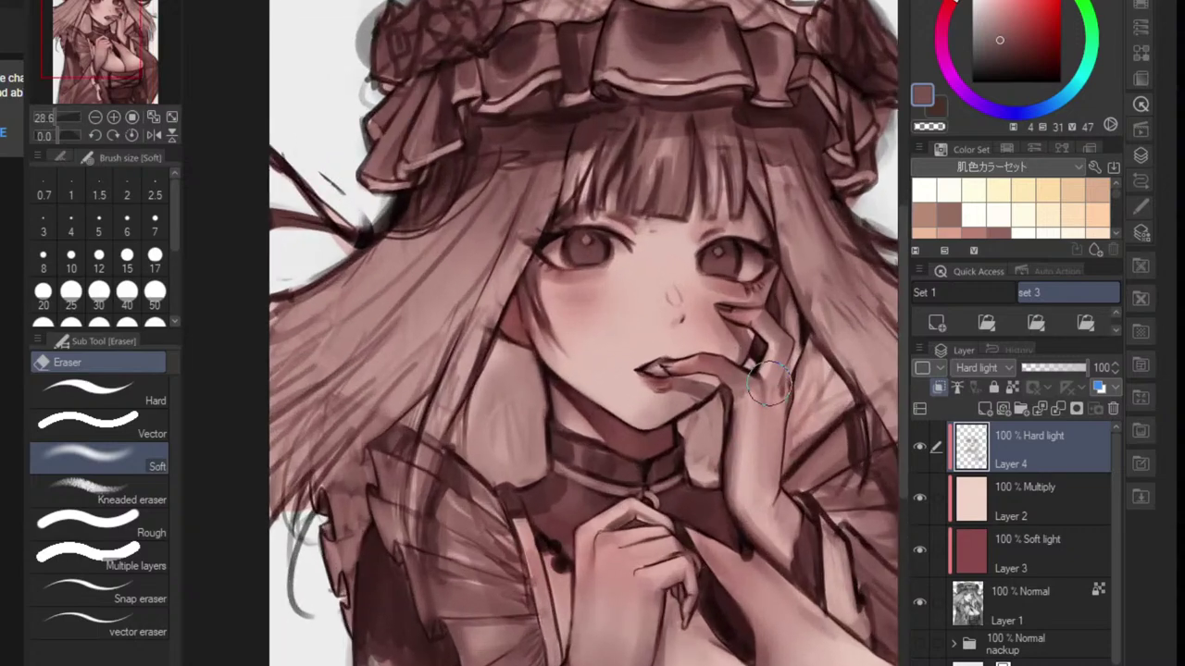
pyautogui.press('b')
pyautogui.moveTo(642, 515); pyautogui.dragTo(667, 461)
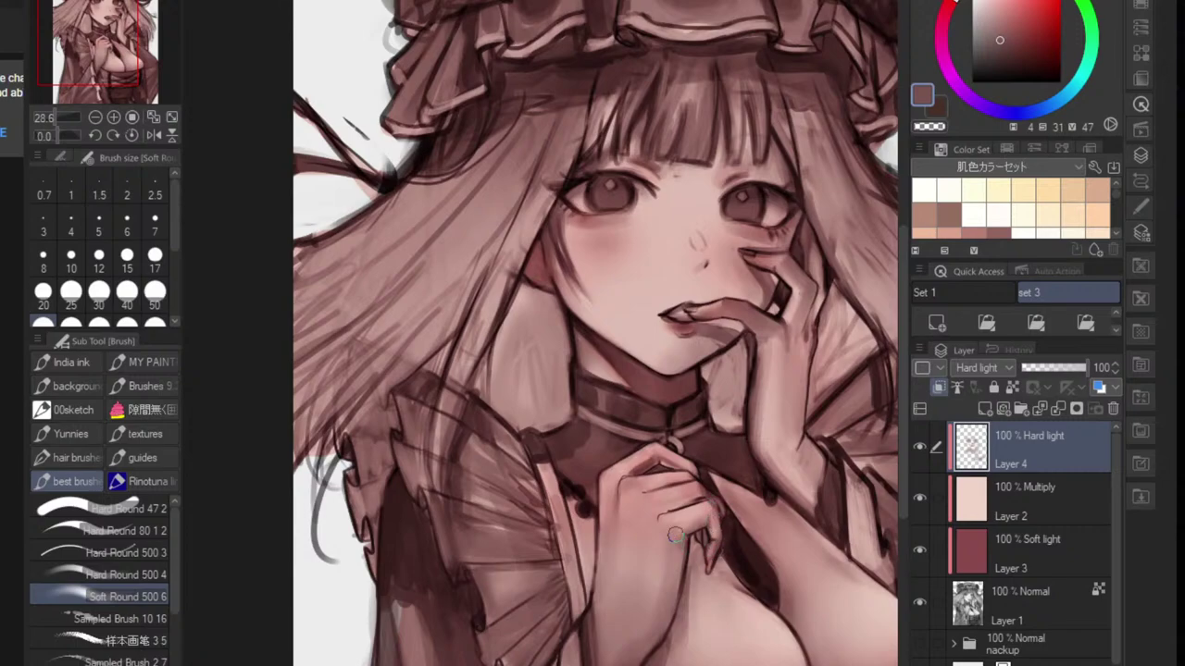
pyautogui.scroll(-4, 655, 516)
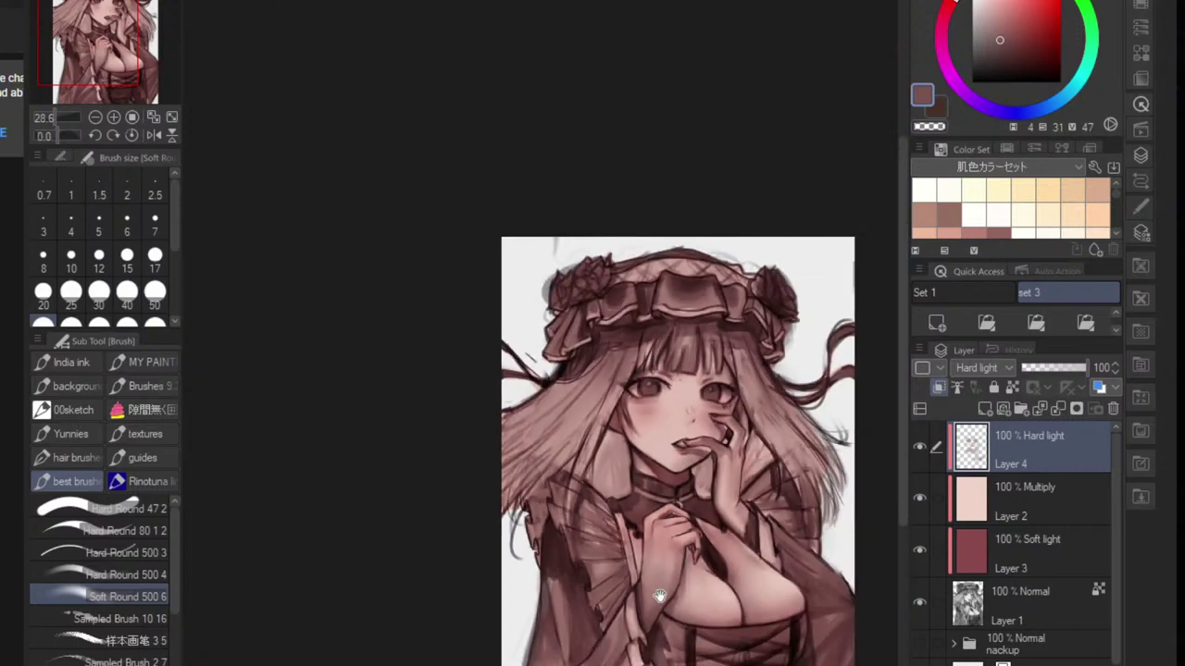
pyautogui.scroll(1, 684, 546)
pyautogui.scroll(-1, 712, 570)
pyautogui.scroll(3, 713, 570)
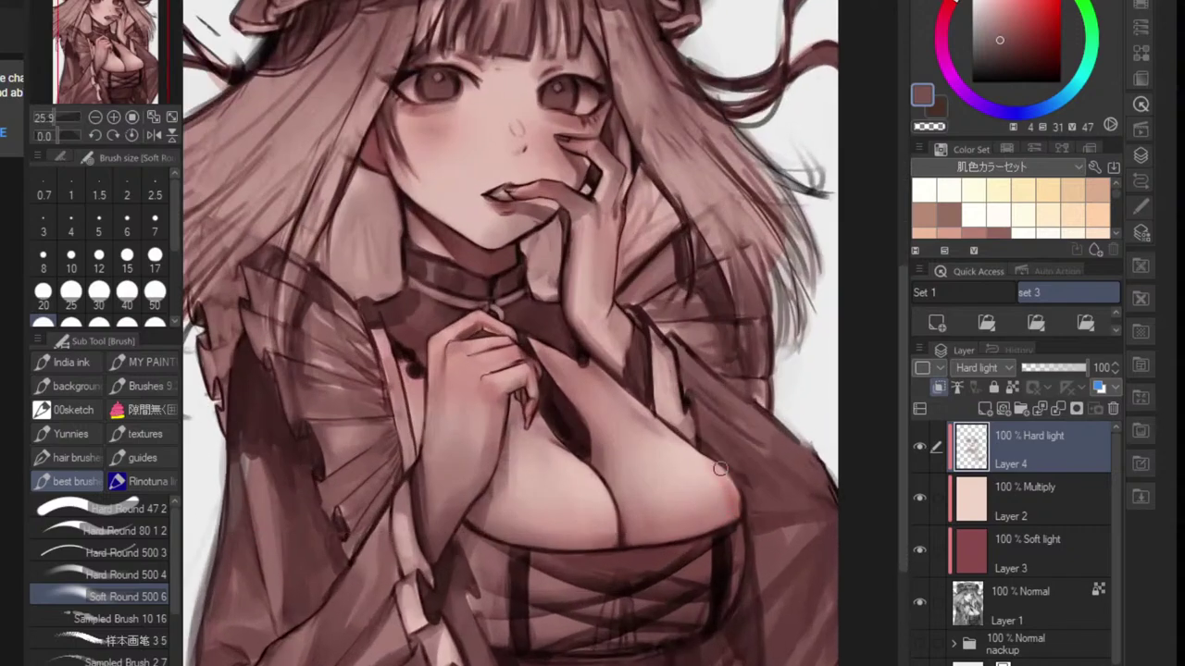
pyautogui.scroll(-6, 677, 533)
pyautogui.scroll(5, 693, 523)
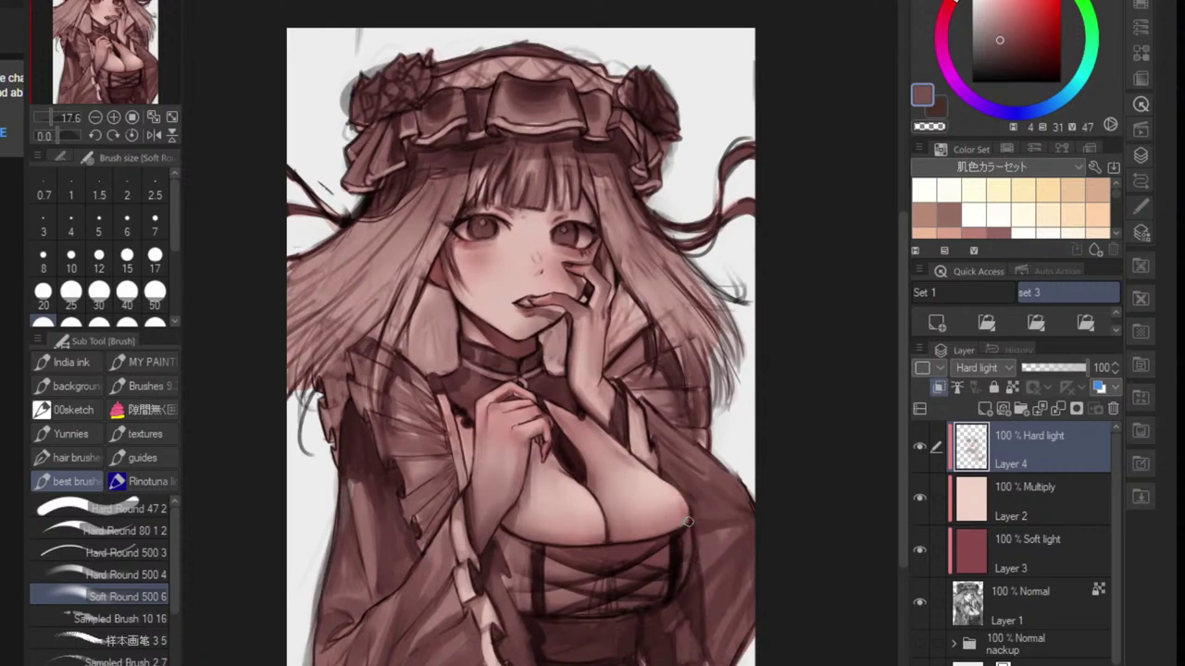
pyautogui.press(']')
pyautogui.press(']')
pyautogui.press(']')
pyautogui.press(']')
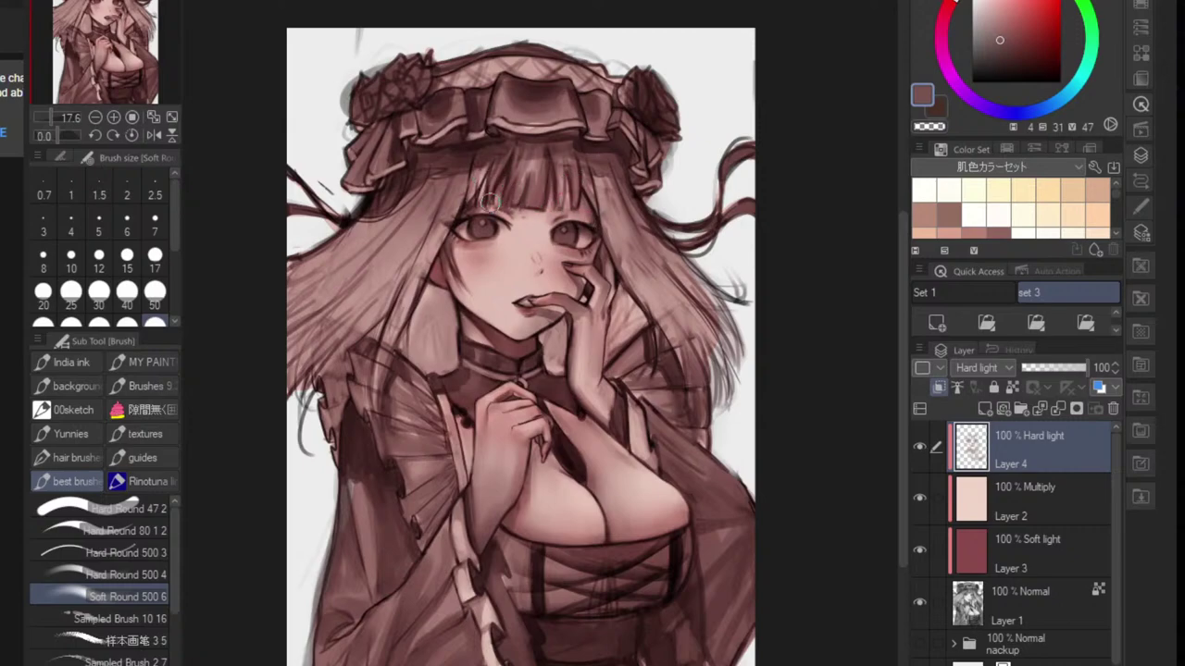
pyautogui.scroll(-5, 601, 241)
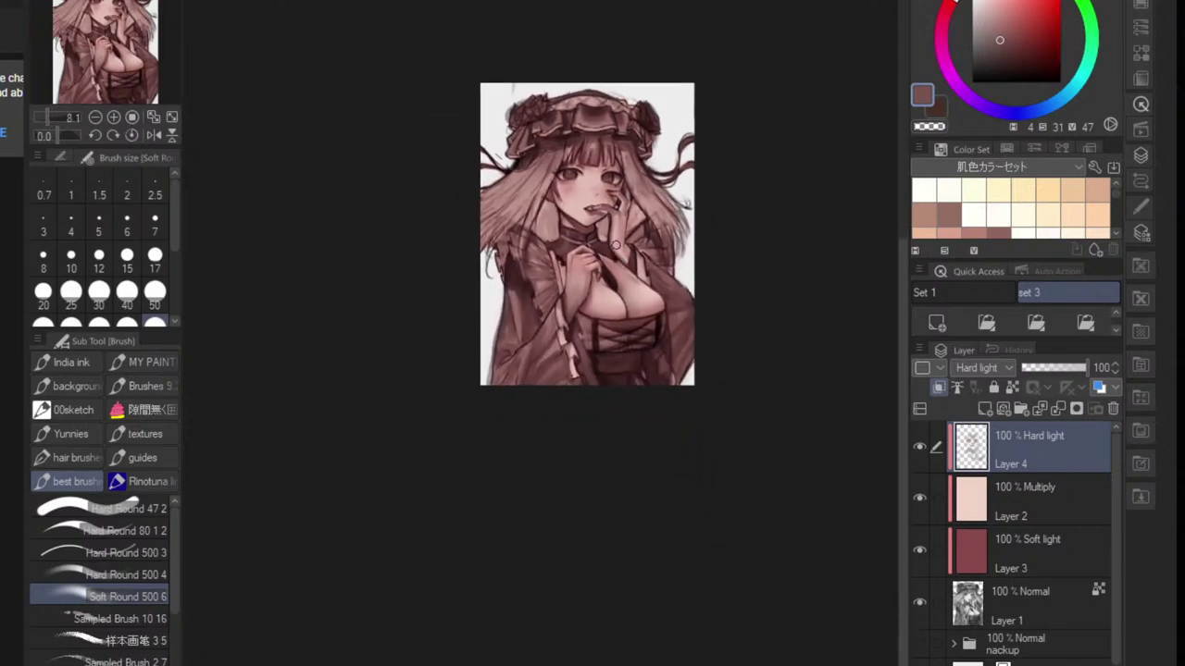
pyautogui.scroll(4, 616, 246)
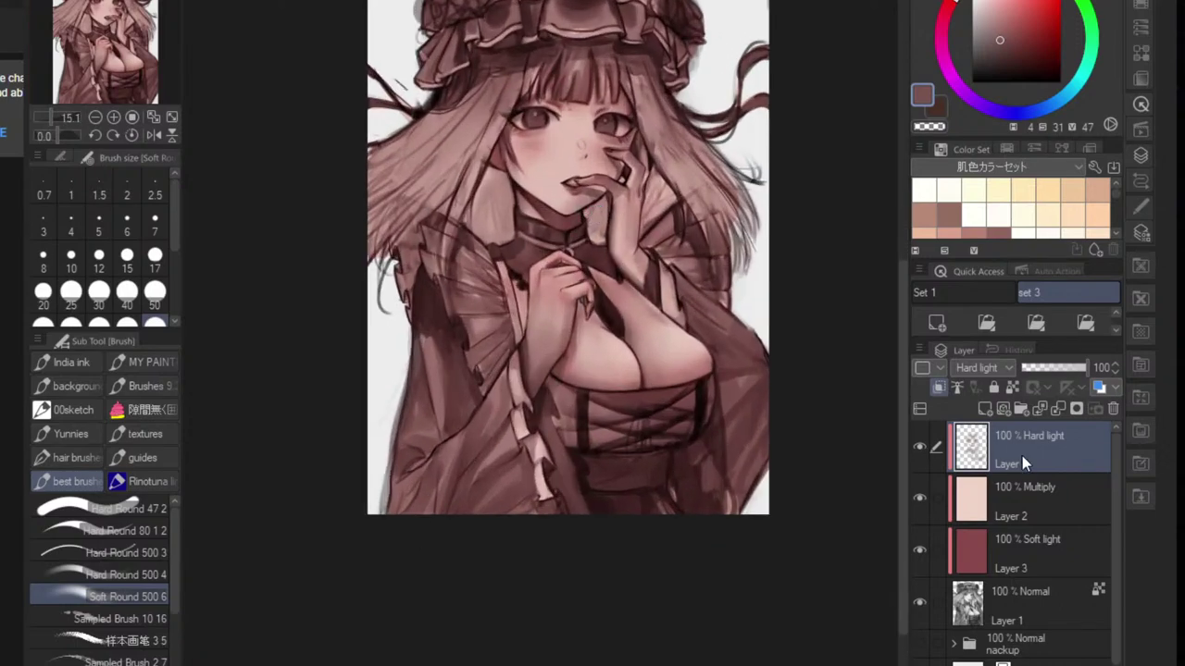
pyautogui.click(1040, 489)
# - Give Multiply Layer 2 saturation 7 and luminosity -1, checking against the preview
pyautogui.click(1004, 367)
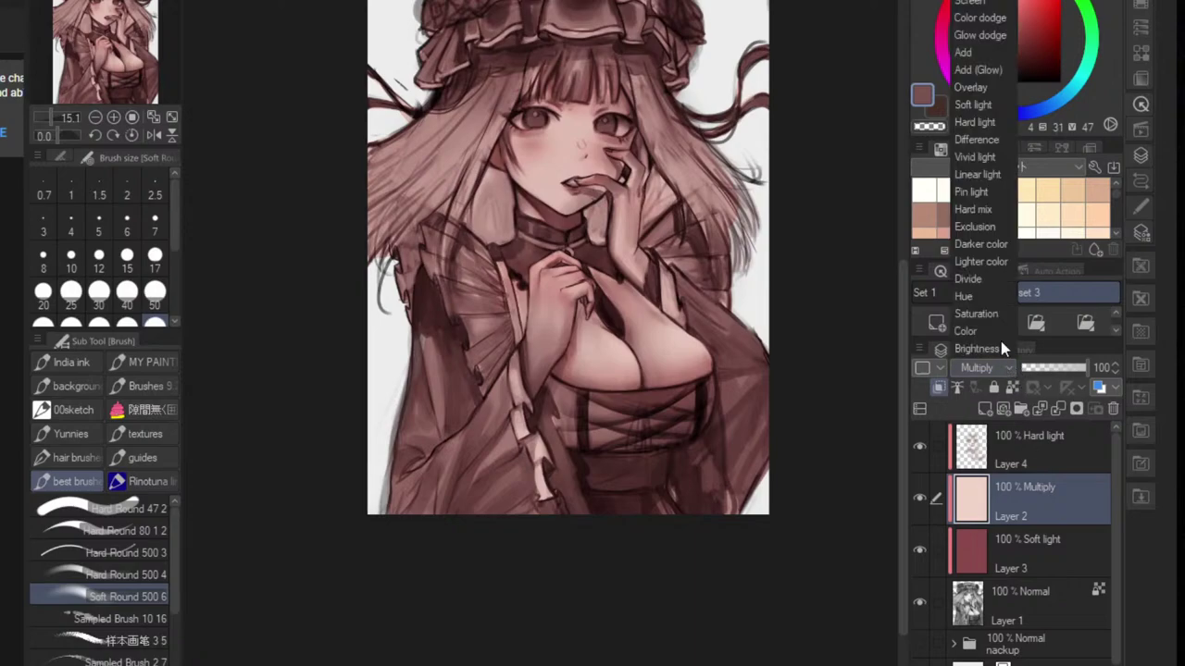
pyautogui.click(1032, 453)
pyautogui.click(1047, 530)
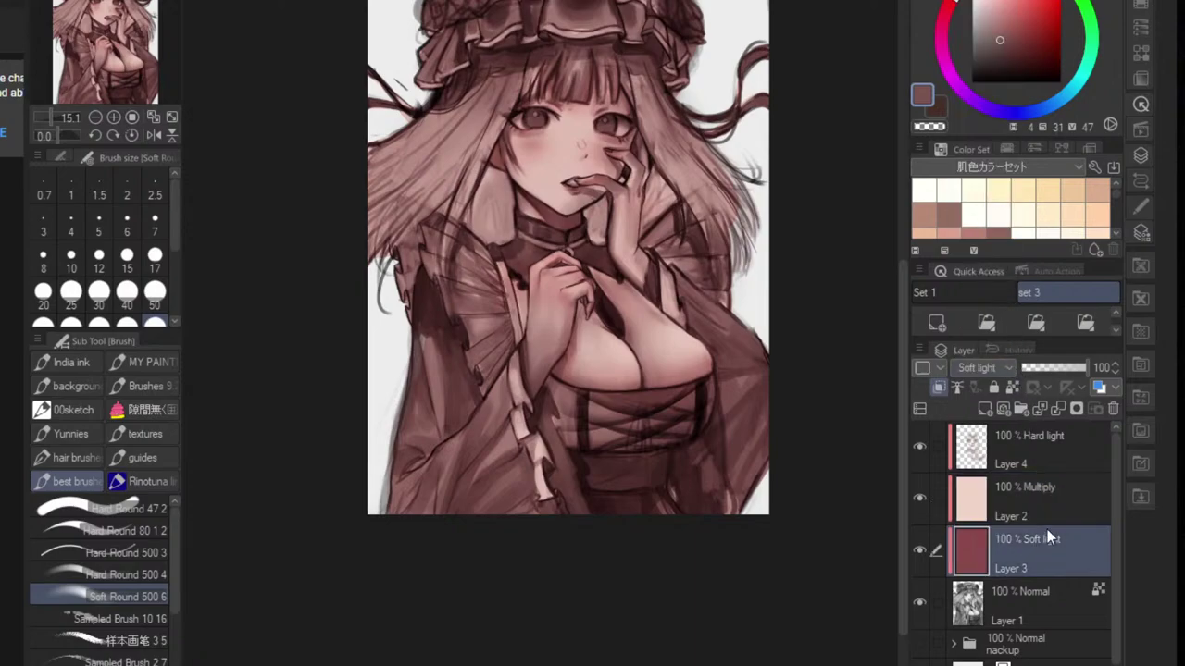
pyautogui.click(1047, 497)
pyautogui.hotkey('ctrl', 'u')
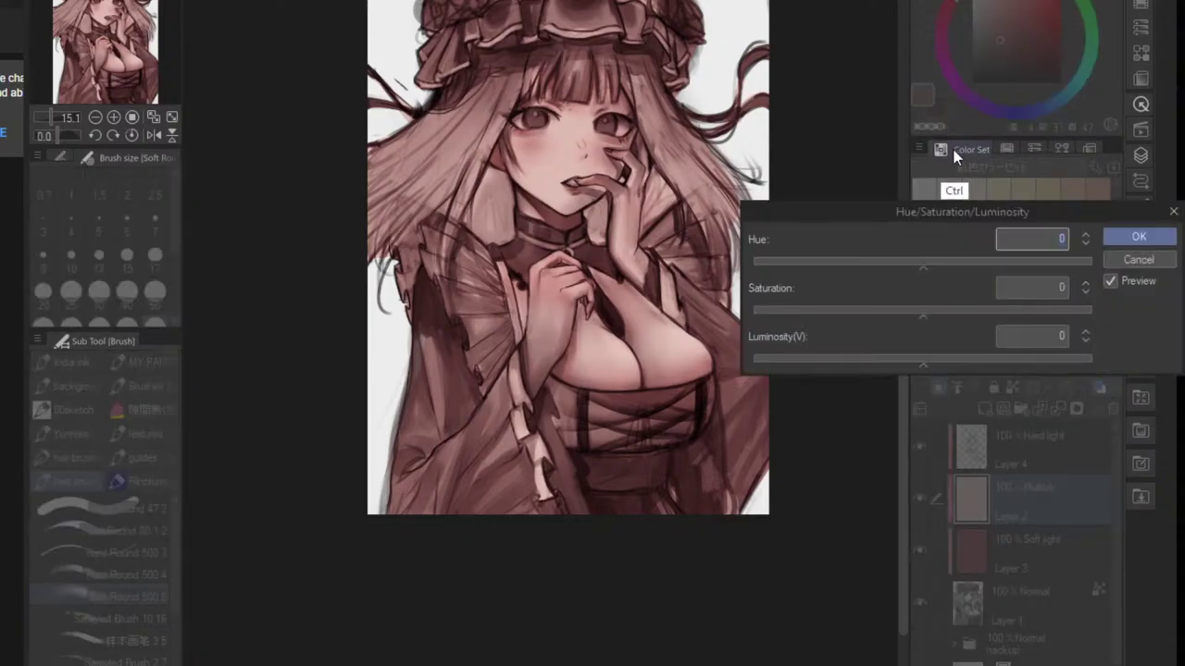
pyautogui.moveTo(948, 310); pyautogui.dragTo(955, 319)
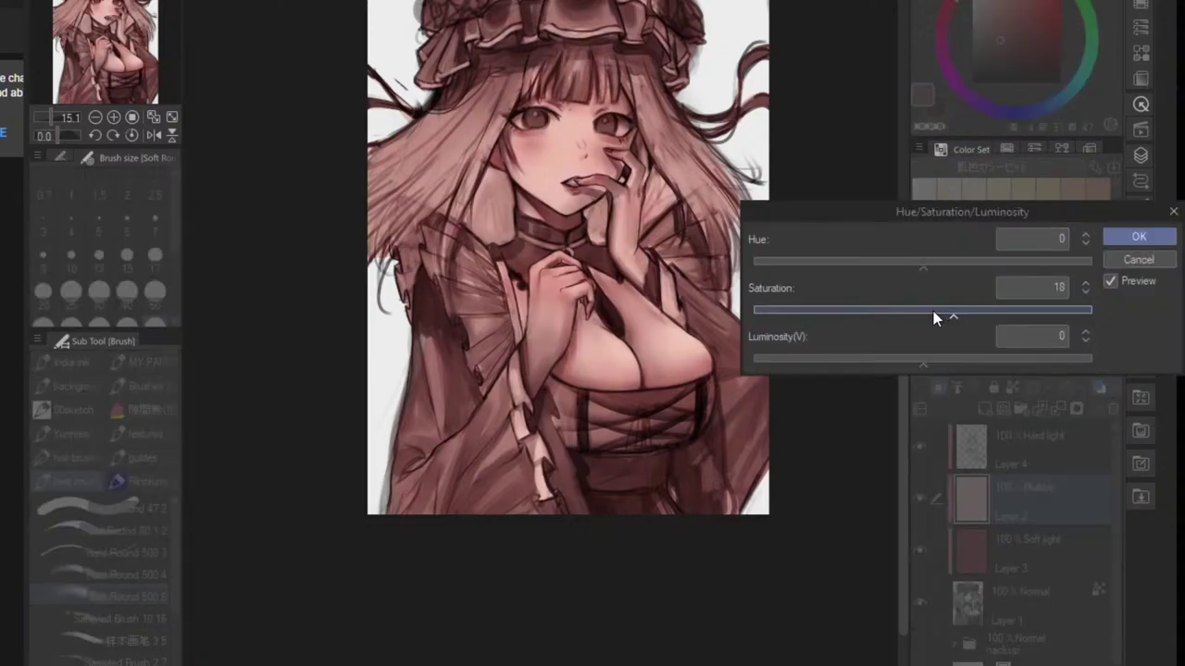
pyautogui.click(930, 310)
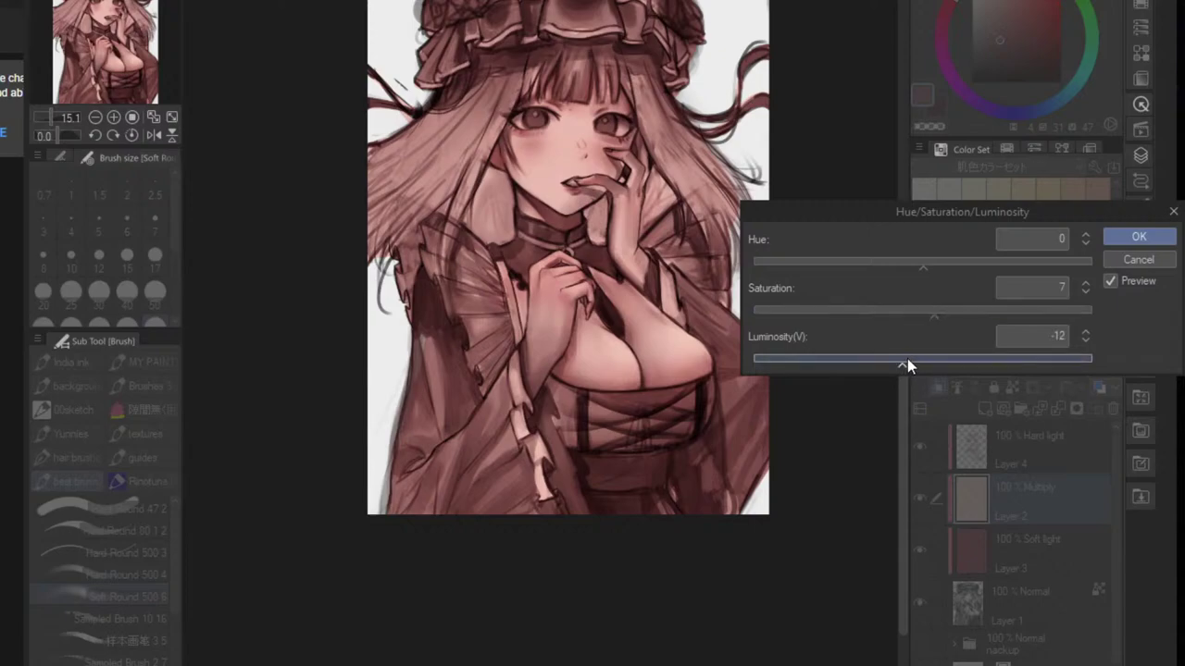
pyautogui.moveTo(907, 358)
pyautogui.mouseDown()
pyautogui.moveTo(926, 356)
pyautogui.moveTo(918, 360)
pyautogui.mouseUp()
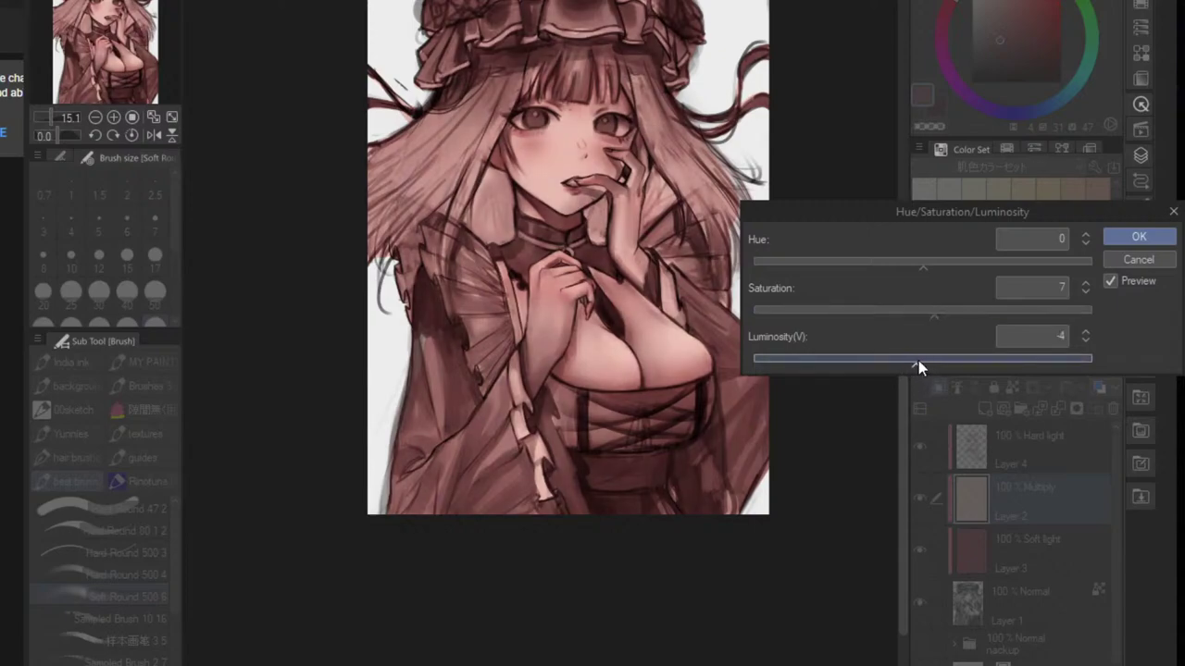
pyautogui.click(902, 265)
pyautogui.moveTo(916, 263); pyautogui.dragTo(924, 267)
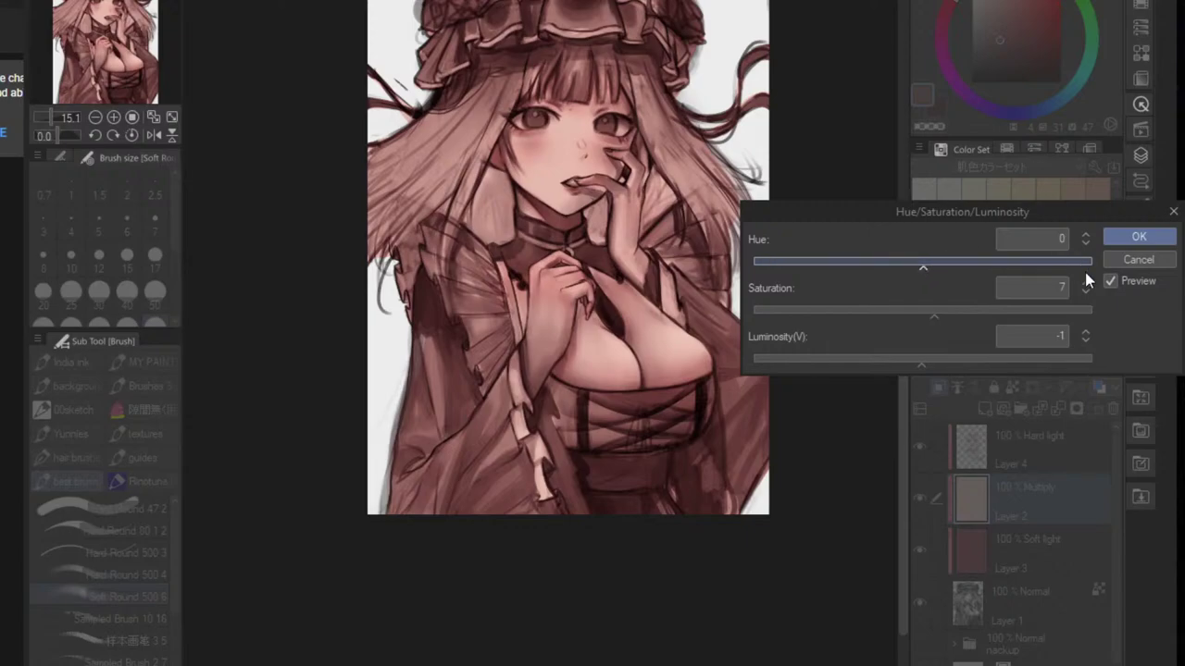
pyautogui.click(1110, 281)
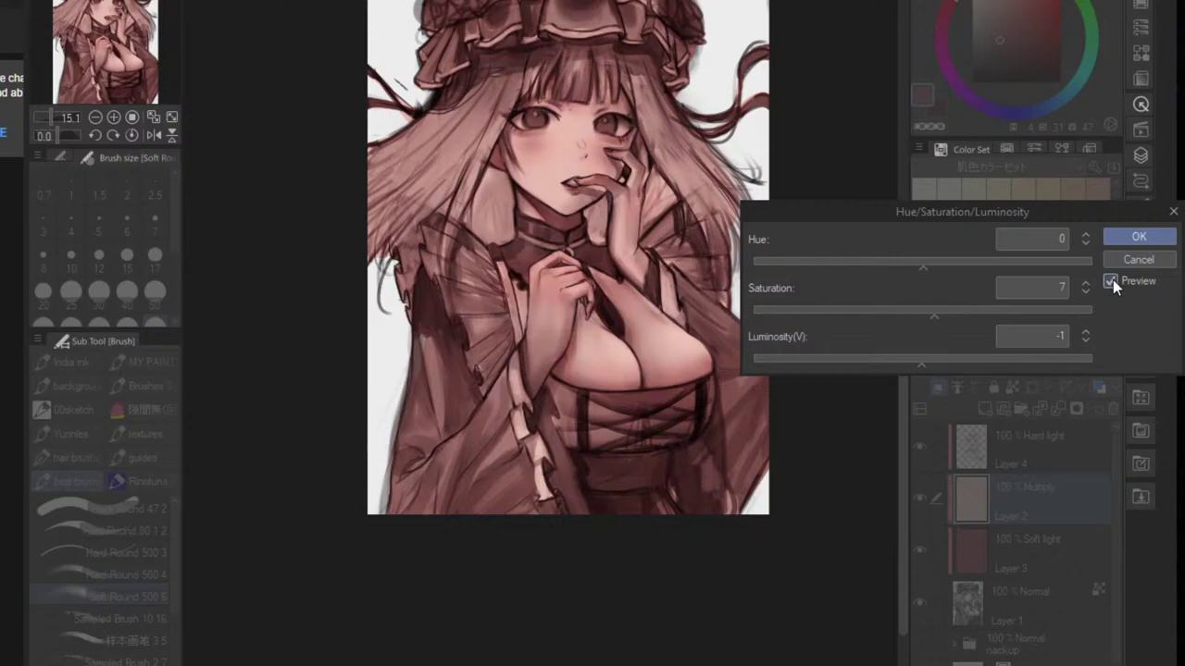
pyautogui.click(1128, 234)
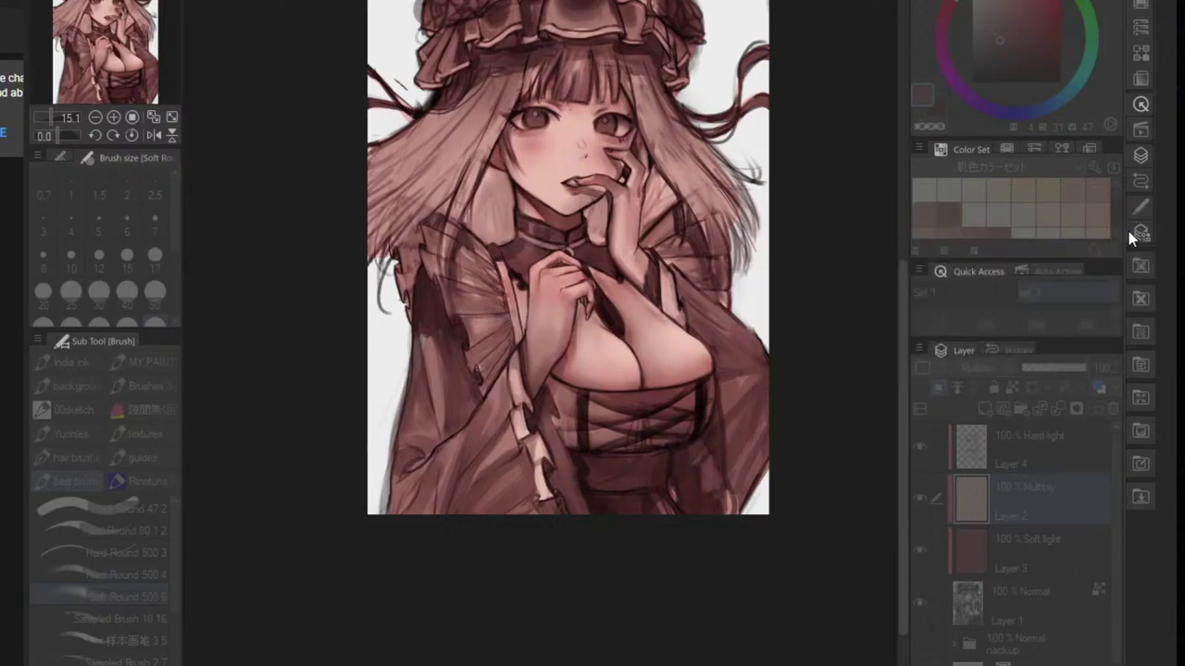
# - On Layer 4, paint bright red blush on both cheeks with a larger brush
pyautogui.scroll(-5, 770, 363)
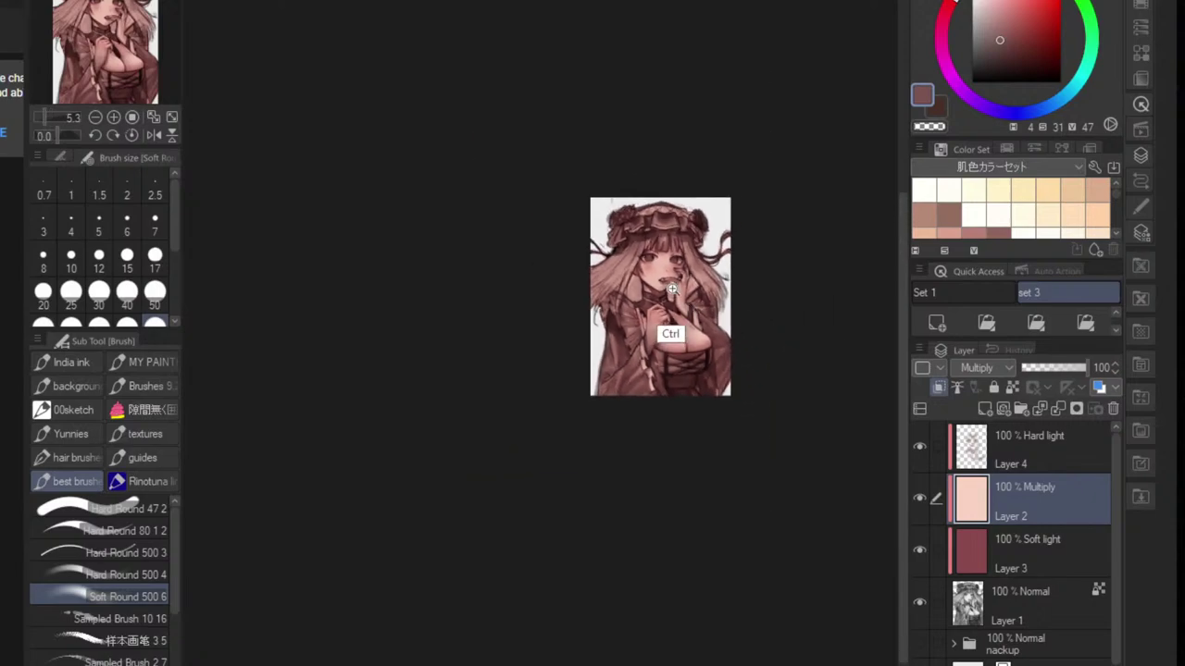
pyautogui.scroll(5, 661, 339)
pyautogui.click(1018, 452)
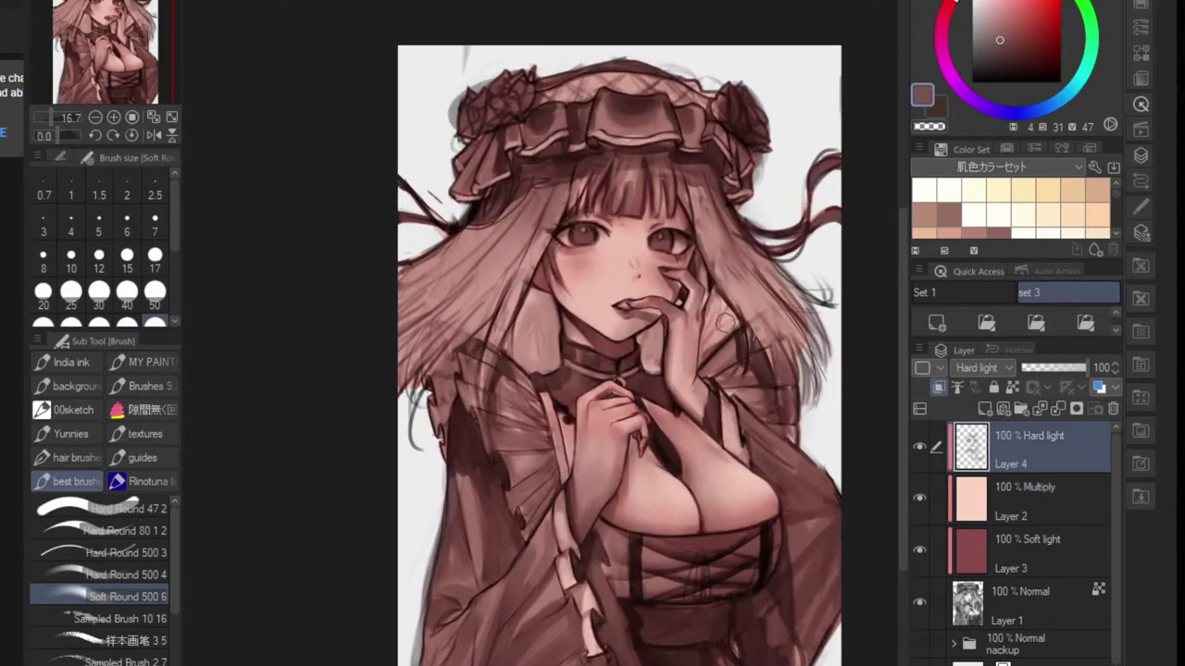
pyautogui.scroll(1, 726, 323)
pyautogui.press(']')
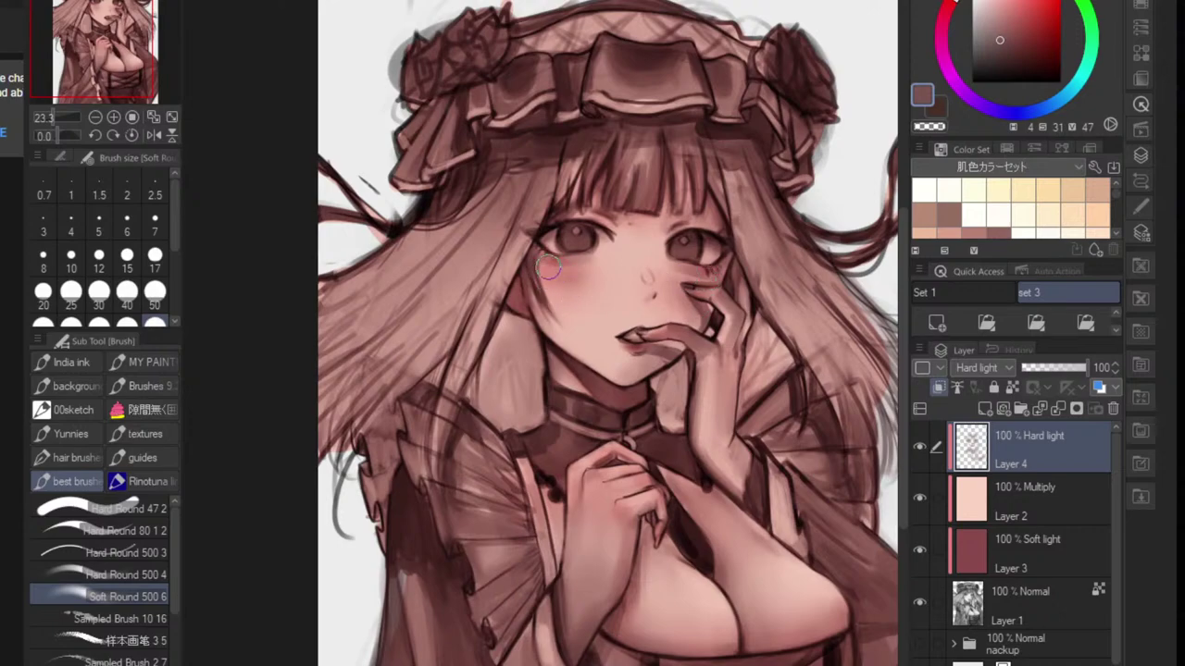
pyautogui.scroll(-5, 625, 313)
pyautogui.scroll(2, 606, 316)
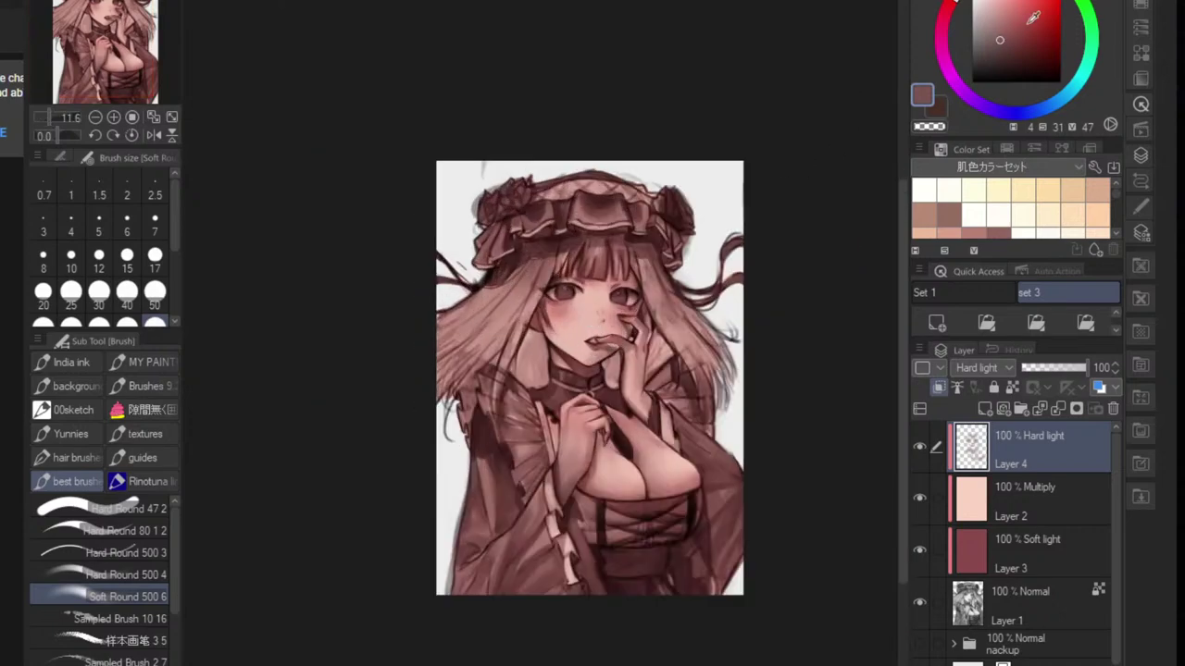
pyautogui.click(1013, 27)
pyautogui.press(']')
pyautogui.press(']')
pyautogui.moveTo(559, 320); pyautogui.dragTo(626, 315)
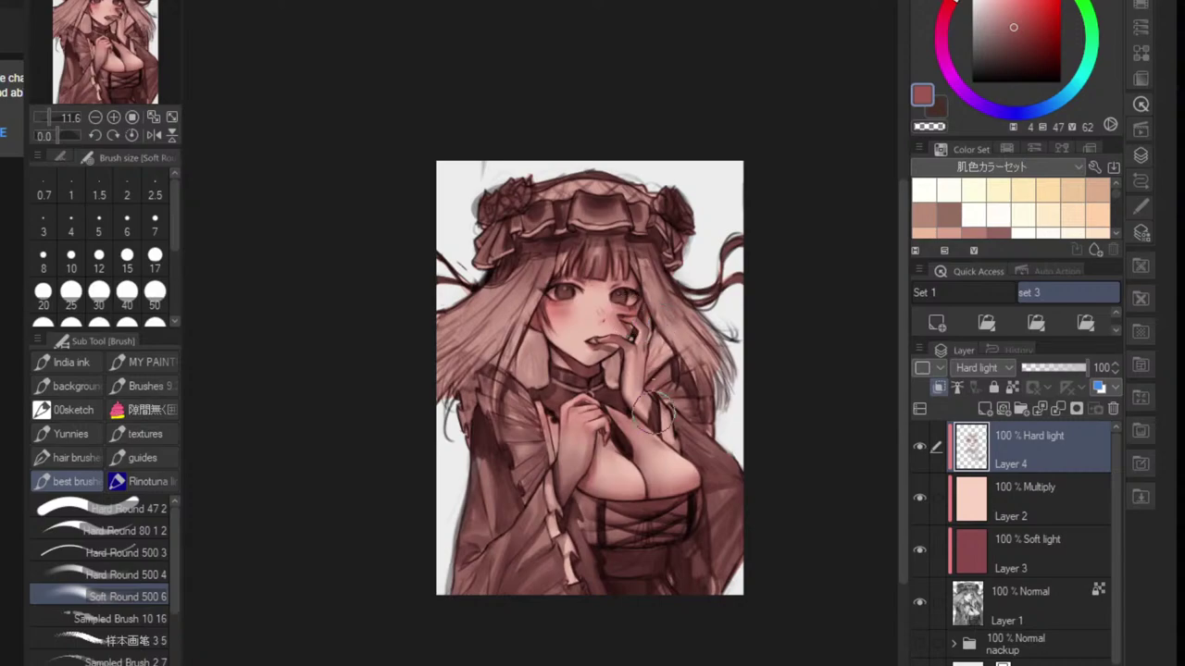
pyautogui.moveTo(687, 477)
pyautogui.mouseDown()
pyautogui.moveTo(622, 491)
pyautogui.moveTo(660, 438)
pyautogui.moveTo(680, 474)
pyautogui.moveTo(646, 428)
pyautogui.mouseUp()
# - Pick a pale skin pink and lighten the chest, forearm and raised wrist
pyautogui.keyDown('alt'); pyautogui.click(660, 439); pyautogui.keyUp('alt')
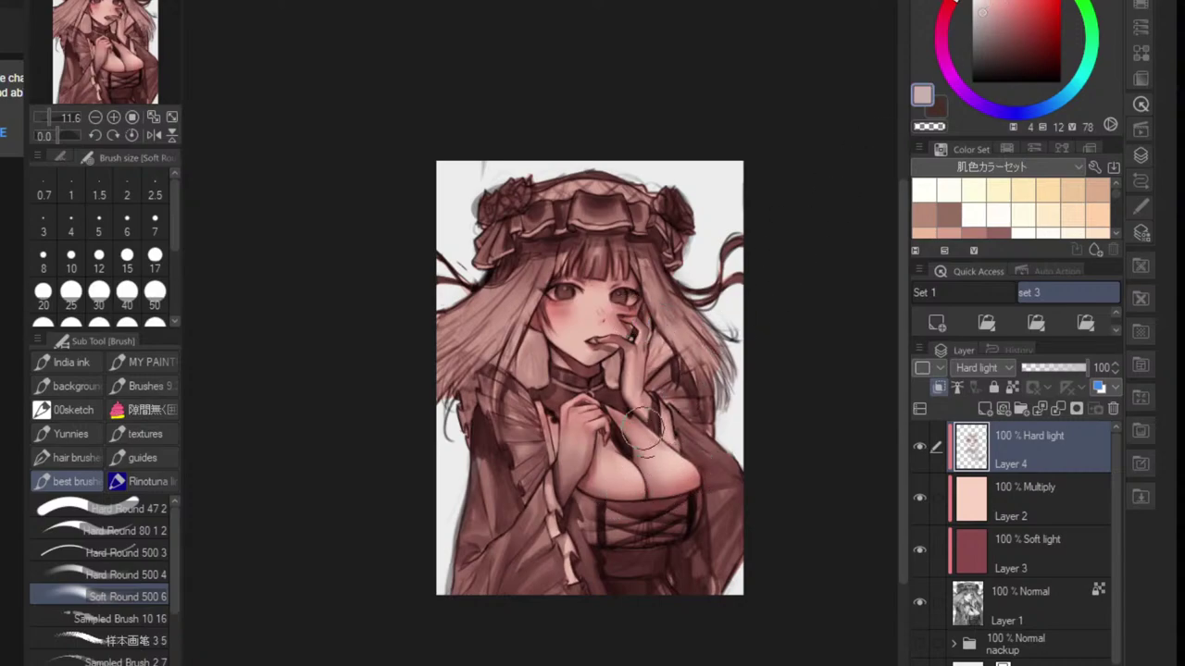
pyautogui.moveTo(616, 472); pyautogui.dragTo(616, 466)
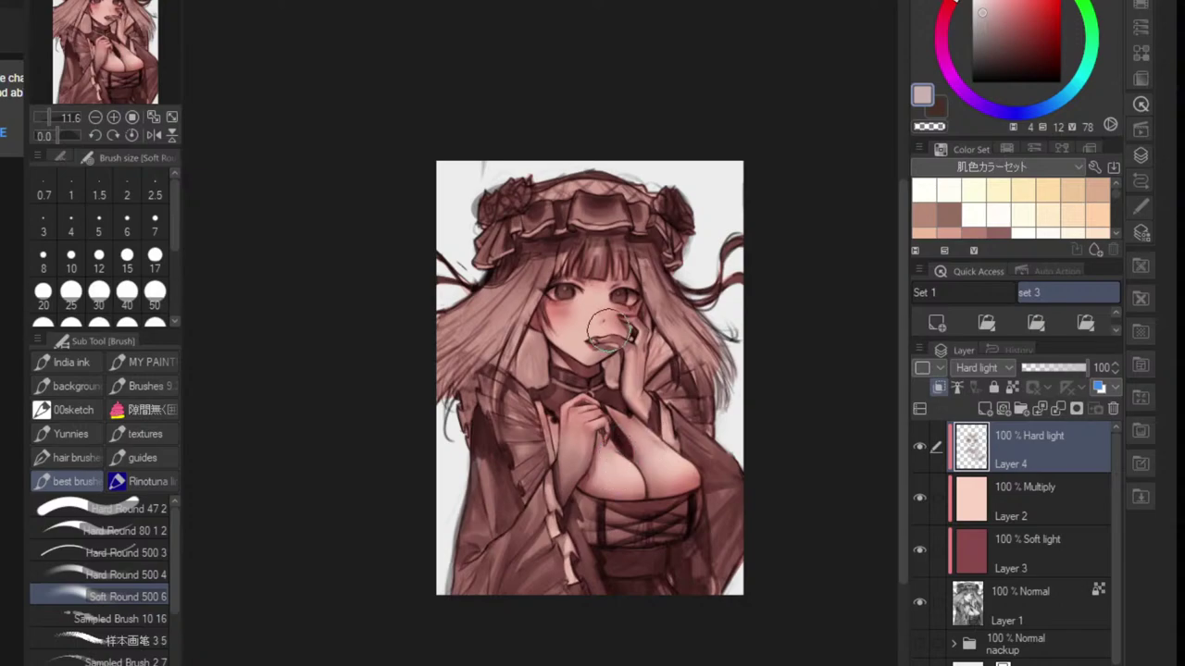
pyautogui.scroll(2, 589, 319)
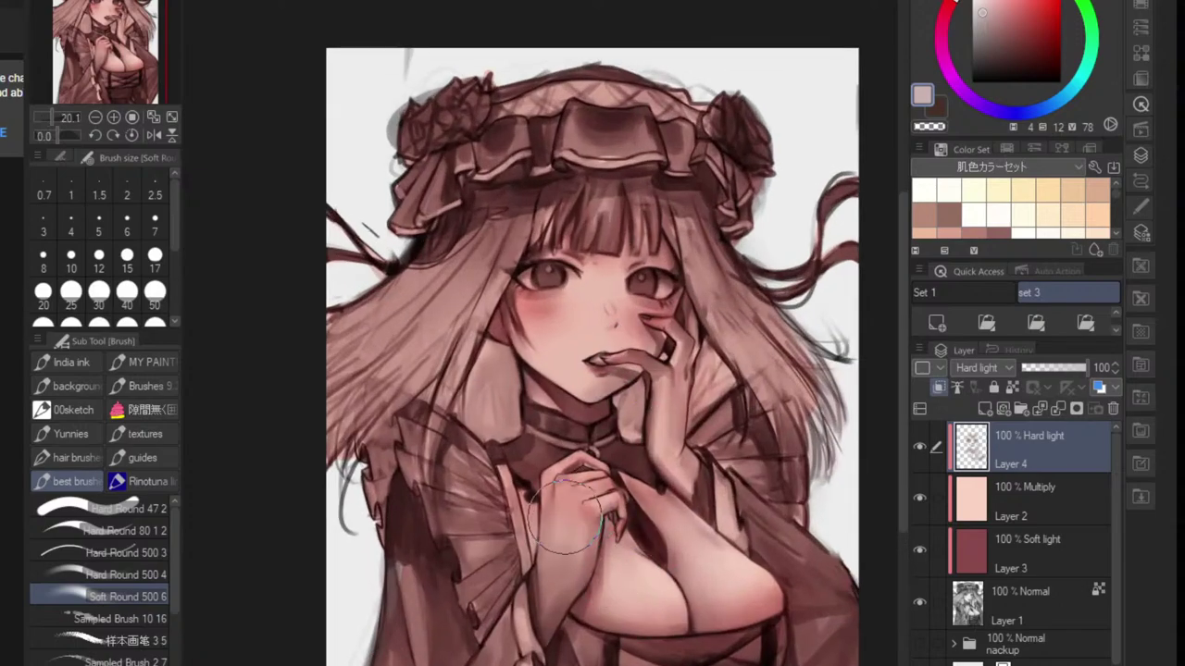
pyautogui.moveTo(568, 516); pyautogui.dragTo(558, 579)
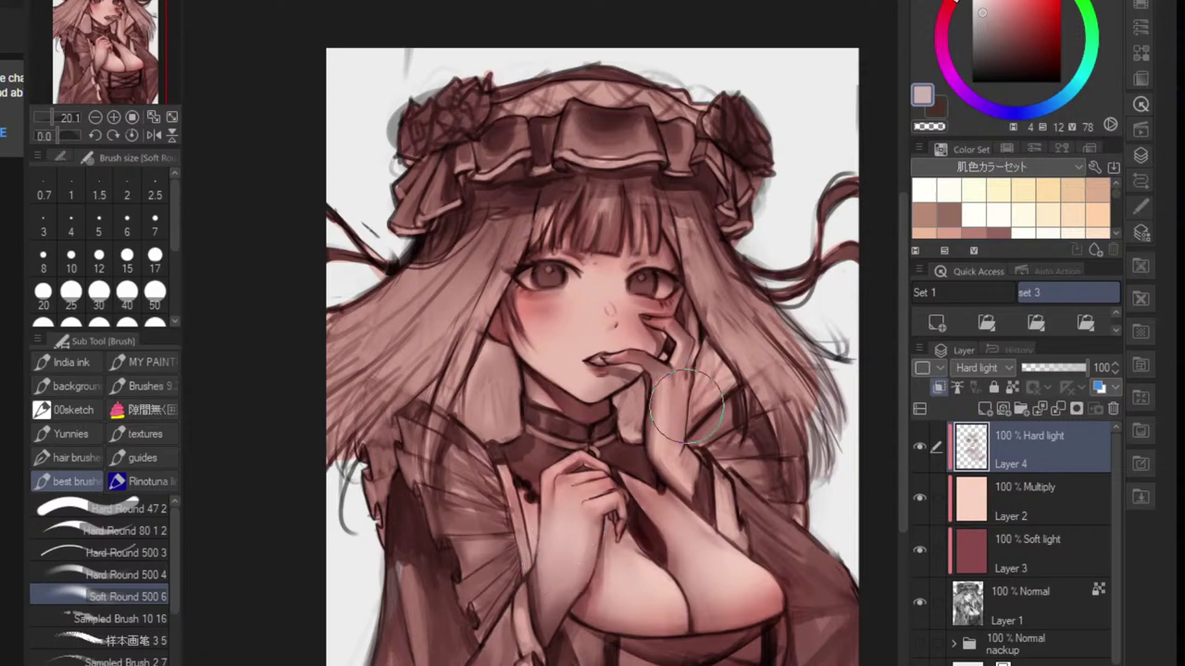
pyautogui.moveTo(670, 402)
pyautogui.mouseDown()
pyautogui.moveTo(715, 424)
pyautogui.moveTo(702, 434)
pyautogui.moveTo(670, 419)
pyautogui.moveTo(661, 446)
pyautogui.moveTo(668, 438)
pyautogui.moveTo(669, 456)
pyautogui.moveTo(673, 420)
pyautogui.moveTo(680, 457)
pyautogui.moveTo(670, 390)
pyautogui.moveTo(676, 322)
pyautogui.mouseUp()
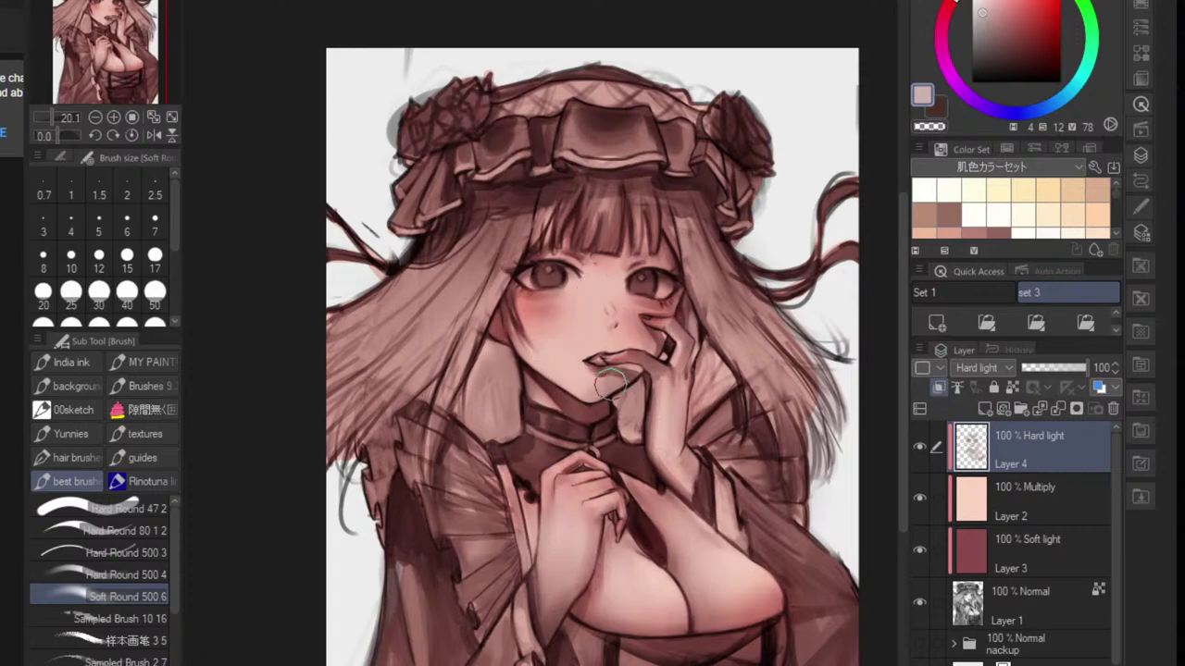
pyautogui.scroll(-4, 604, 465)
pyautogui.moveTo(588, 462); pyautogui.dragTo(592, 427)
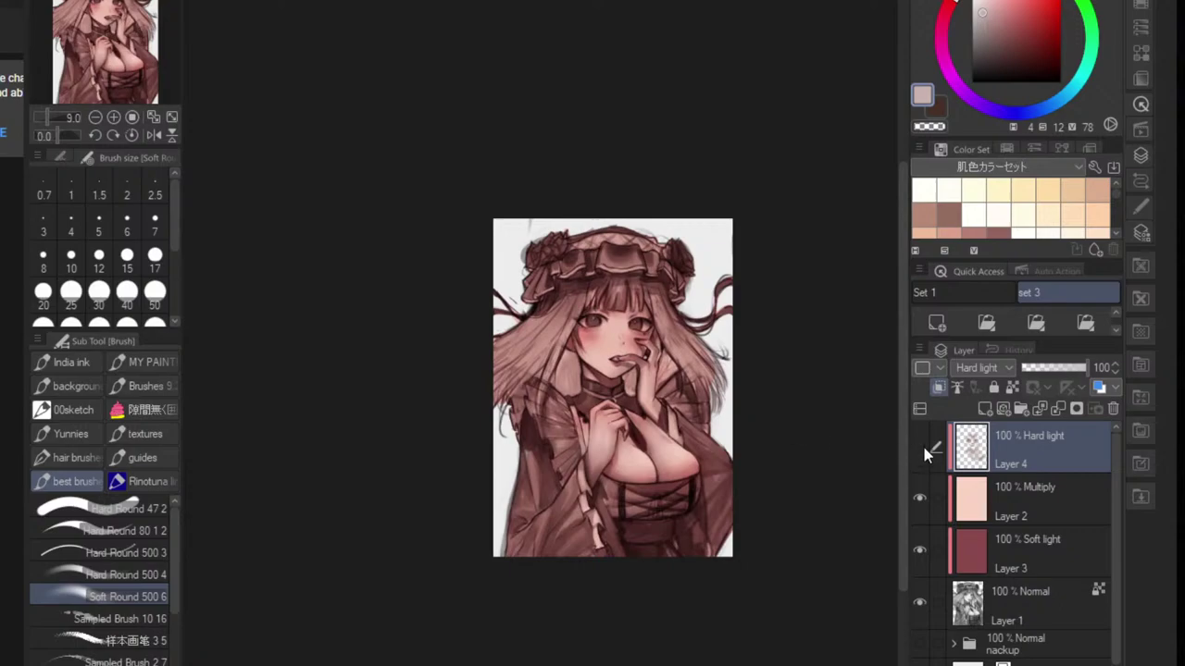
pyautogui.scroll(2, 666, 417)
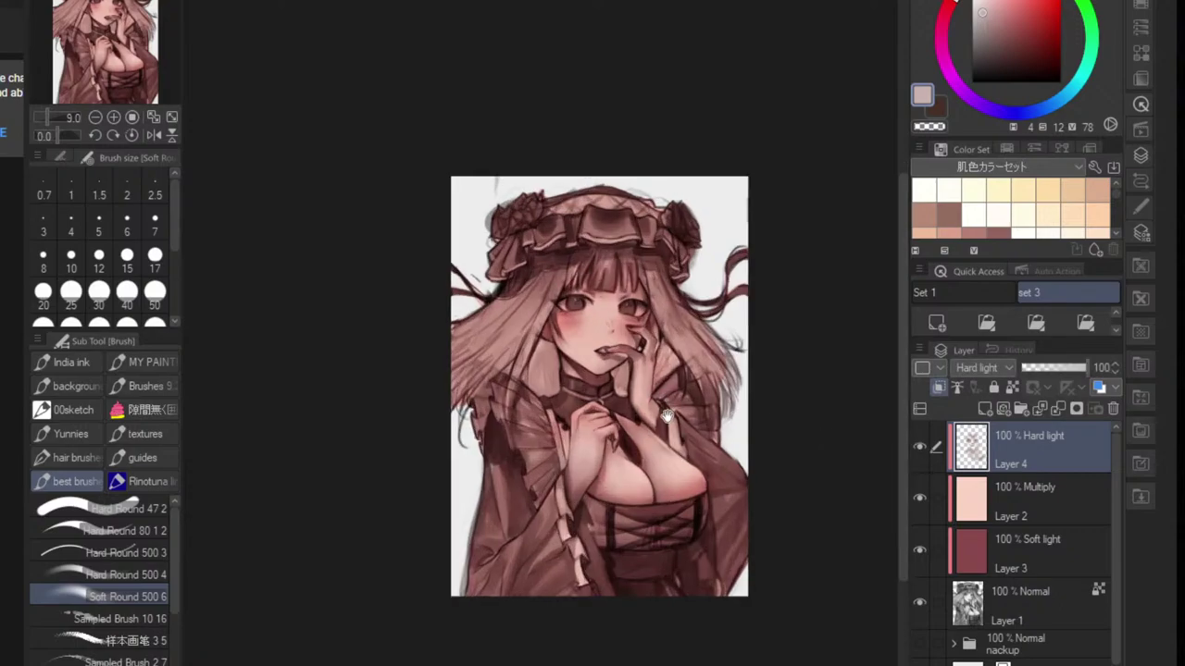
pyautogui.scroll(3, 666, 416)
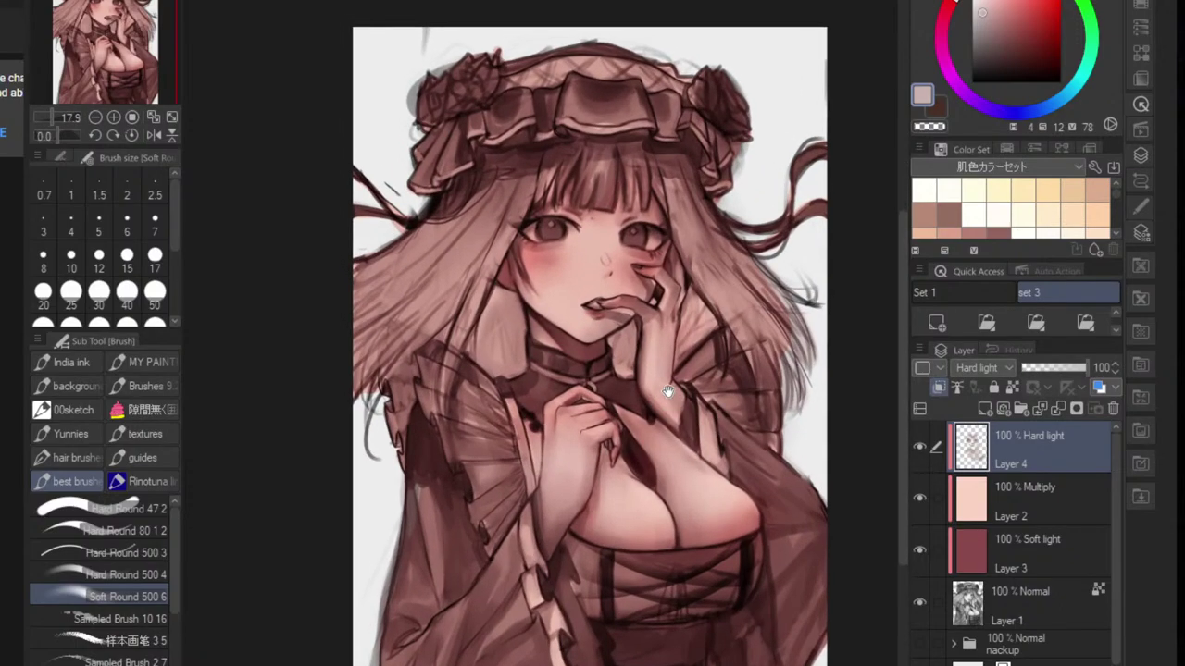
pyautogui.moveTo(668, 391); pyautogui.dragTo(669, 392)
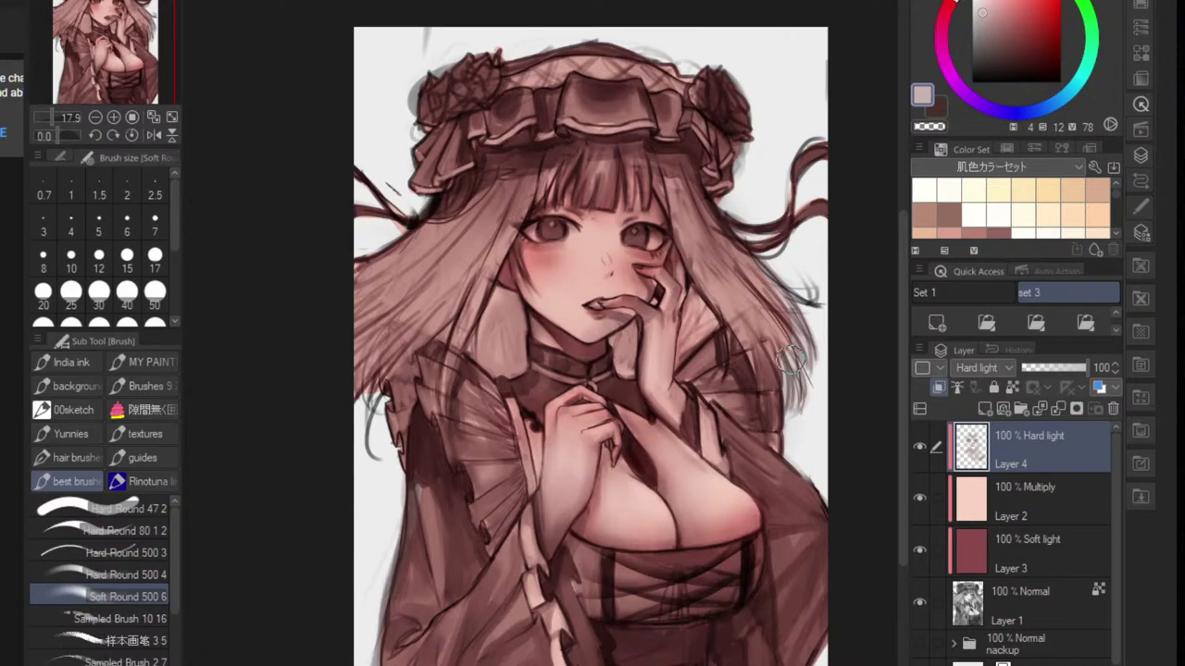
# - On Multiply Layer 2, lasso-select the dark collar area
pyautogui.click(1055, 490)
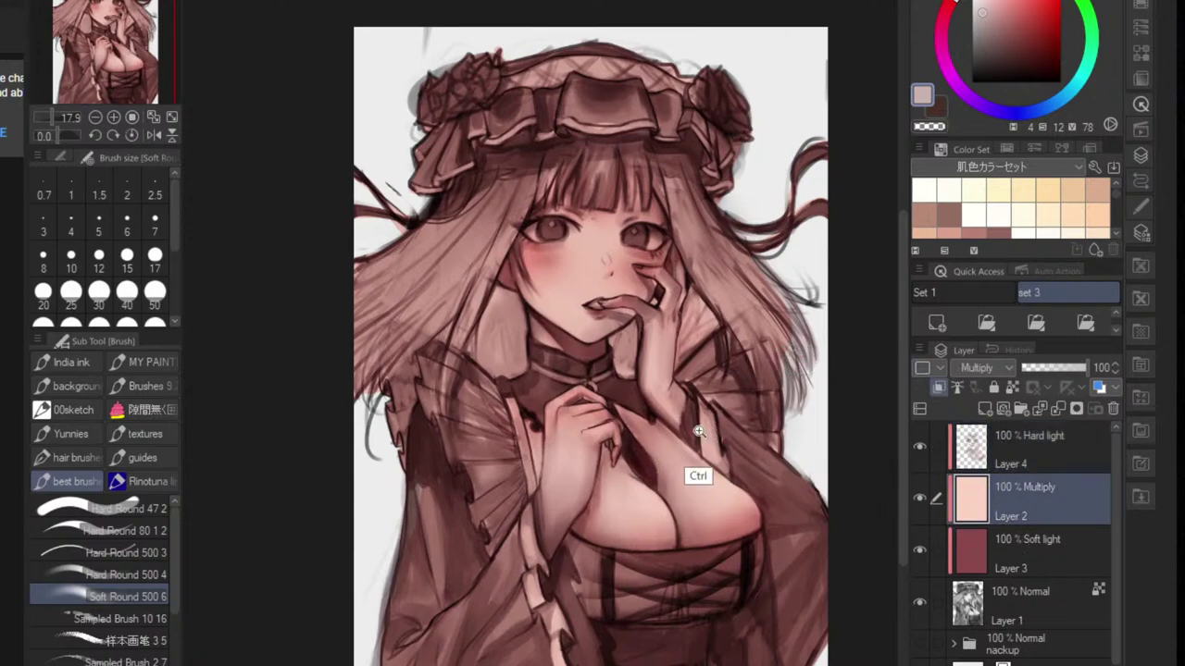
pyautogui.scroll(2, 695, 476)
pyautogui.press('m')
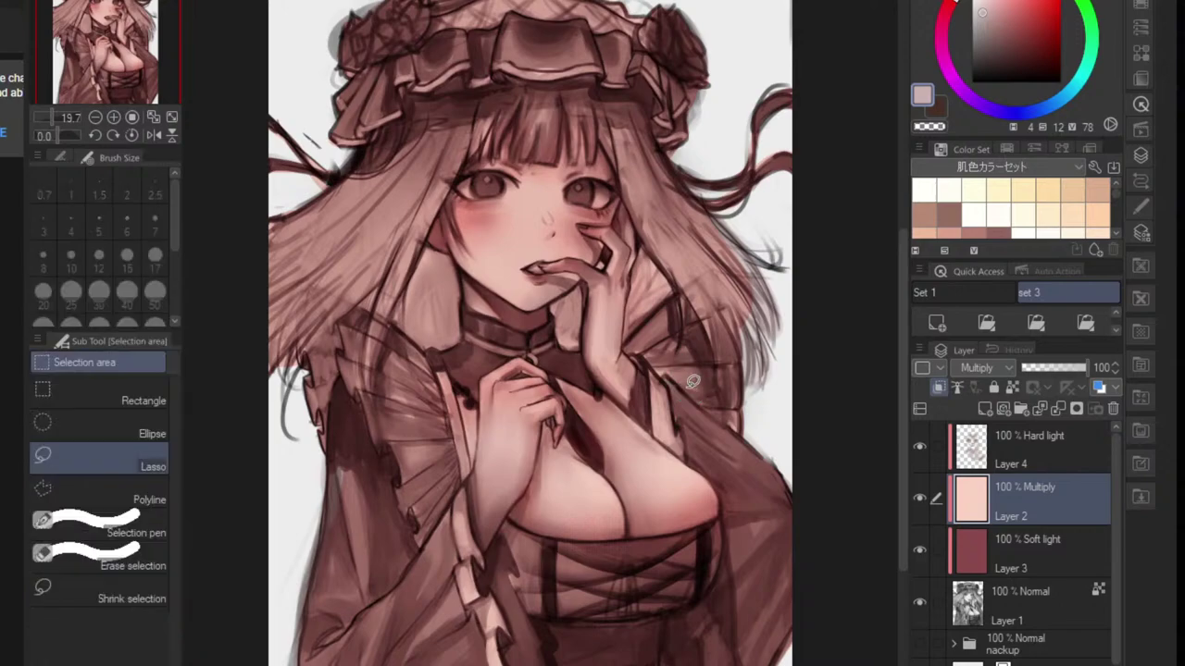
pyautogui.moveTo(450, 374)
pyautogui.mouseDown()
pyautogui.moveTo(488, 369)
pyautogui.moveTo(489, 355)
pyautogui.moveTo(480, 380)
pyautogui.moveTo(523, 426)
pyautogui.moveTo(522, 379)
pyautogui.mouseUp()
pyautogui.hotkey('ctrl', '@')
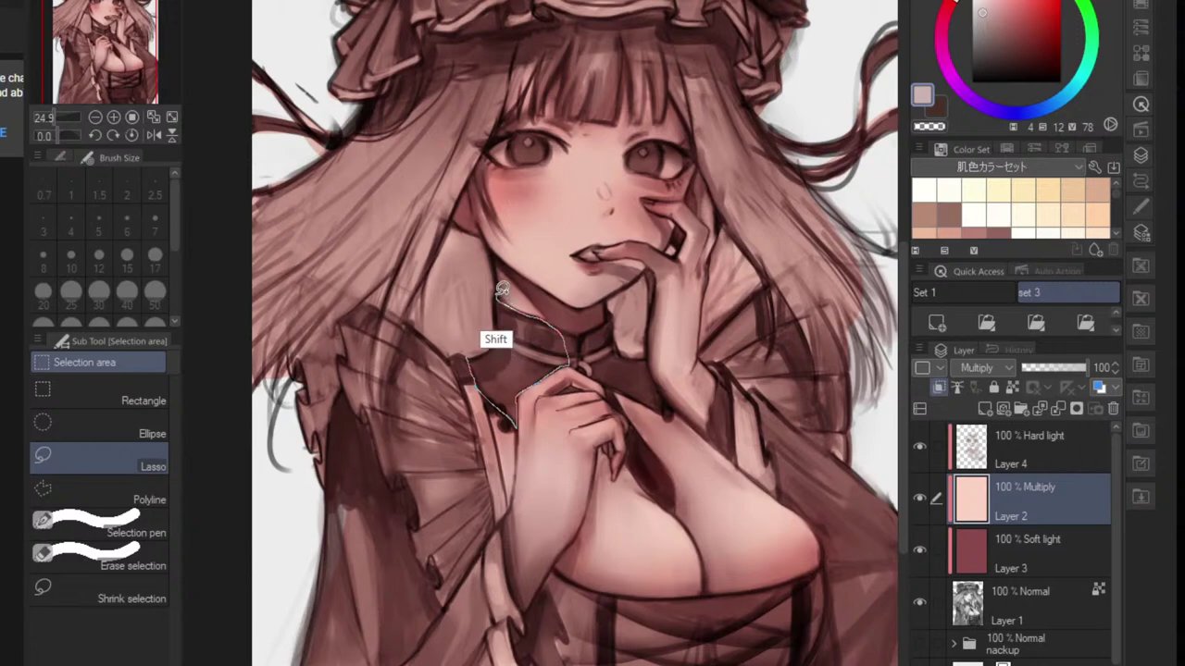
pyautogui.moveTo(504, 288); pyautogui.dragTo(487, 358)
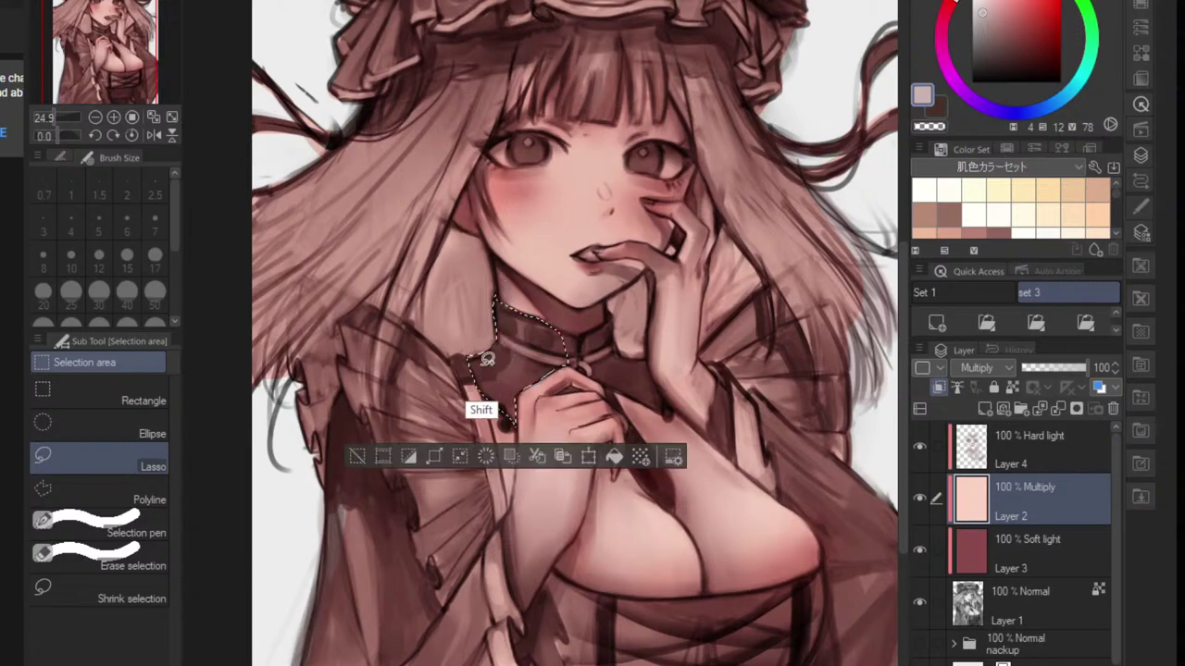
pyautogui.scroll(3, 561, 344)
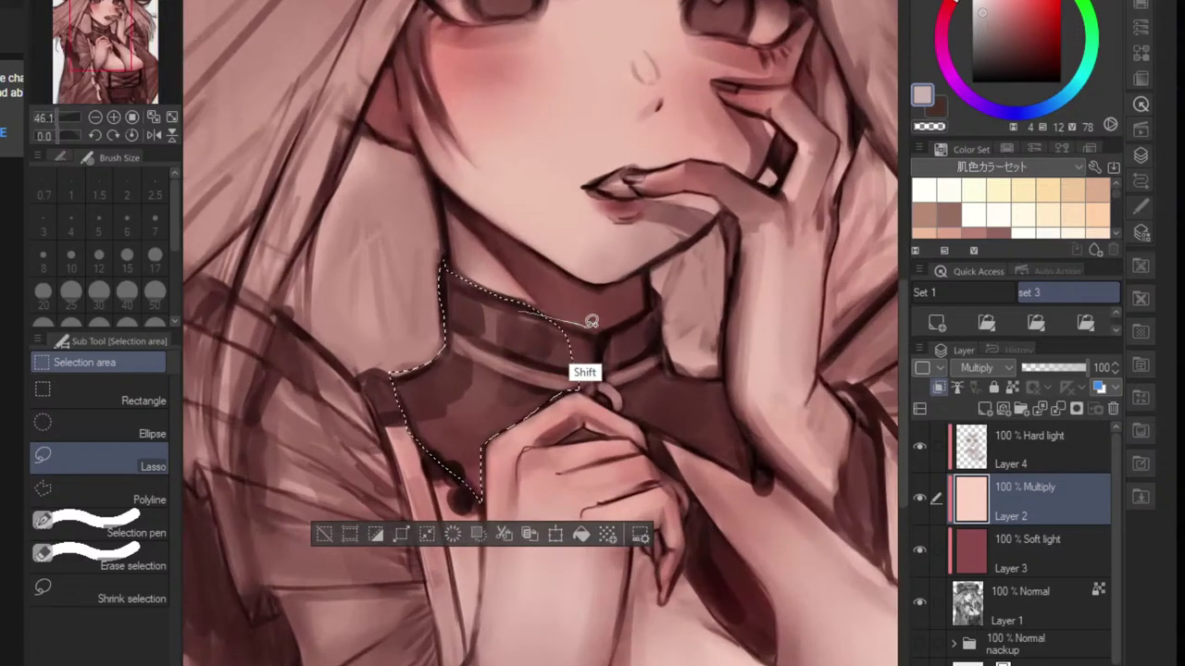
pyautogui.moveTo(590, 322)
pyautogui.mouseDown()
pyautogui.moveTo(604, 359)
pyautogui.moveTo(576, 365)
pyautogui.moveTo(620, 330)
pyautogui.moveTo(599, 330)
pyautogui.moveTo(648, 307)
pyautogui.moveTo(650, 281)
pyautogui.moveTo(666, 292)
pyautogui.moveTo(666, 343)
pyautogui.moveTo(684, 371)
pyautogui.moveTo(724, 377)
pyautogui.moveTo(767, 463)
pyautogui.moveTo(761, 474)
pyautogui.moveTo(587, 387)
pyautogui.moveTo(657, 368)
pyautogui.moveTo(669, 407)
pyautogui.moveTo(736, 457)
pyautogui.moveTo(692, 341)
pyautogui.moveTo(728, 432)
pyautogui.moveTo(705, 359)
pyautogui.mouseUp()
# - Refine the selection edge along the arm and add a lobe beside the ribbon
pyautogui.moveTo(750, 424)
pyautogui.mouseDown()
pyautogui.moveTo(611, 363)
pyautogui.moveTo(602, 392)
pyautogui.moveTo(643, 454)
pyautogui.moveTo(614, 401)
pyautogui.mouseUp()
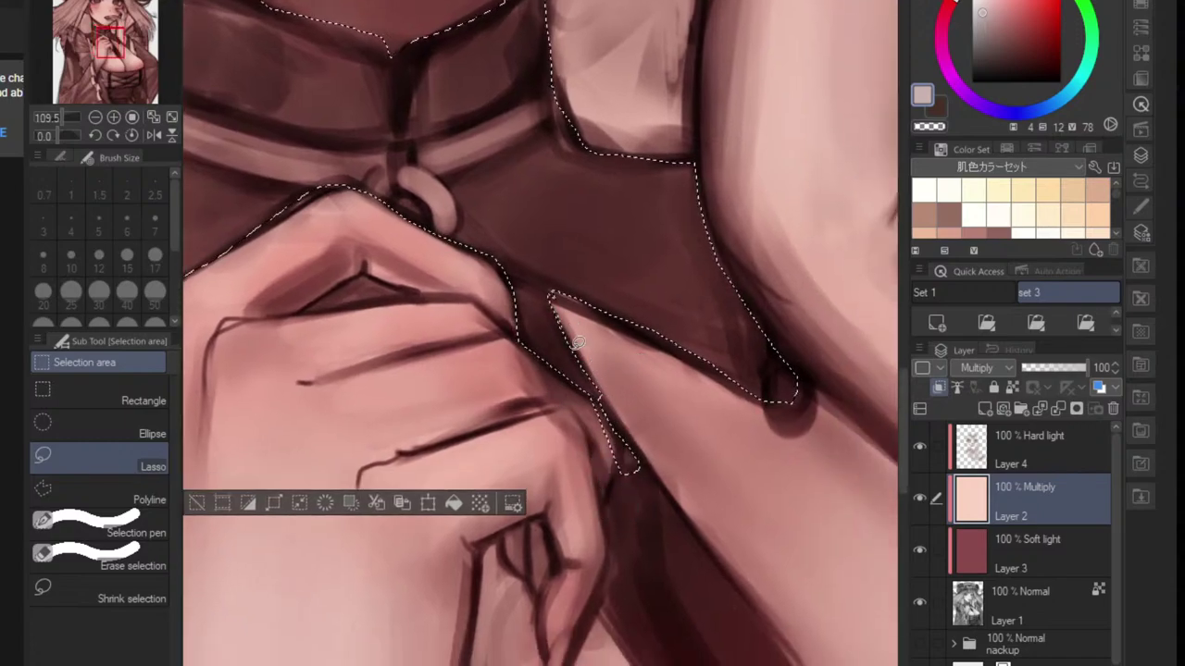
pyautogui.moveTo(561, 311)
pyautogui.mouseDown()
pyautogui.moveTo(635, 438)
pyautogui.moveTo(636, 464)
pyautogui.mouseUp()
pyautogui.moveTo(575, 397)
pyautogui.mouseDown()
pyautogui.moveTo(622, 421)
pyautogui.moveTo(624, 453)
pyautogui.moveTo(576, 385)
pyautogui.moveTo(620, 467)
pyautogui.moveTo(605, 404)
pyautogui.mouseUp()
pyautogui.hotkey('ctrl', 'z')
pyautogui.moveTo(642, 480)
pyautogui.mouseDown()
pyautogui.moveTo(632, 361)
pyautogui.moveTo(598, 393)
pyautogui.moveTo(636, 432)
pyautogui.mouseUp()
pyautogui.hotkey('ctrl', 'z')
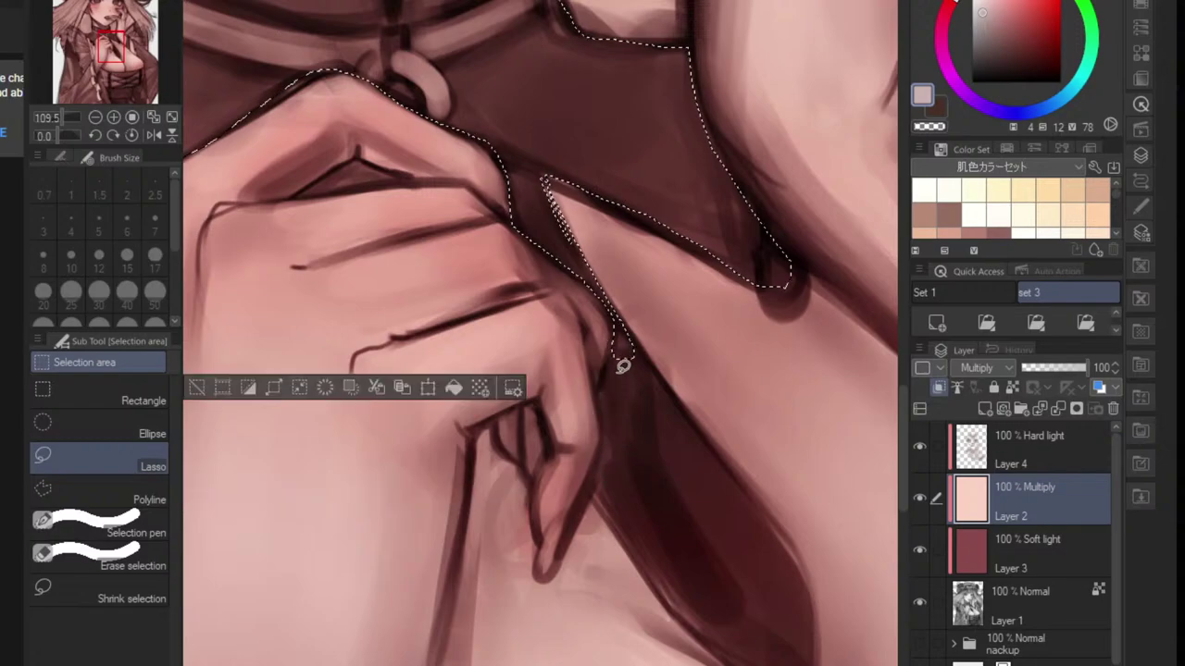
pyautogui.moveTo(599, 404); pyautogui.dragTo(597, 389)
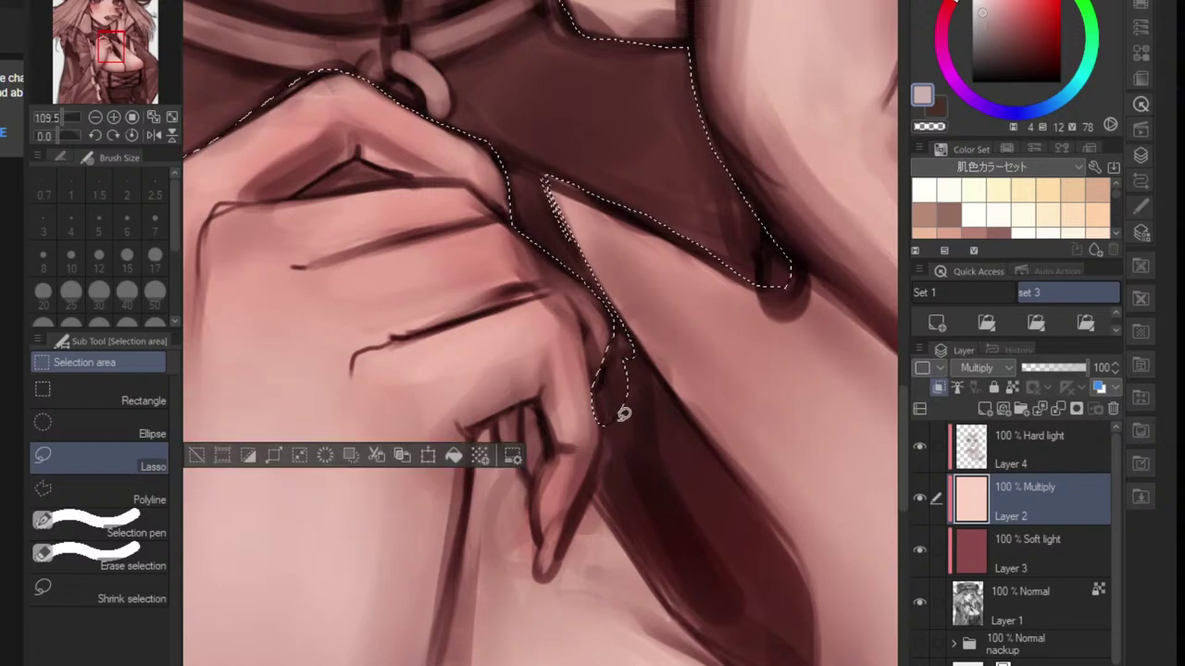
# - Extend the selection down the dark ribbon to its rounded lower tip
pyautogui.moveTo(615, 473)
pyautogui.mouseDown()
pyautogui.moveTo(623, 384)
pyautogui.moveTo(608, 414)
pyautogui.moveTo(591, 410)
pyautogui.moveTo(610, 335)
pyautogui.mouseUp()
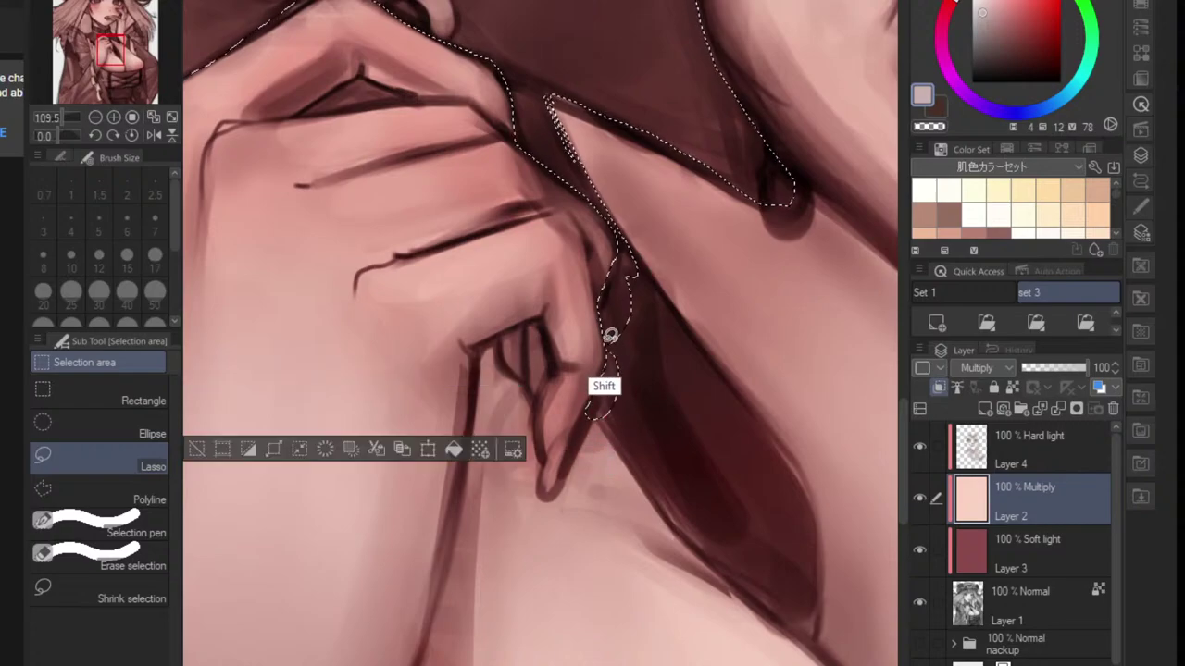
pyautogui.moveTo(609, 436); pyautogui.dragTo(649, 438)
pyautogui.hotkey('ctrl', 'z')
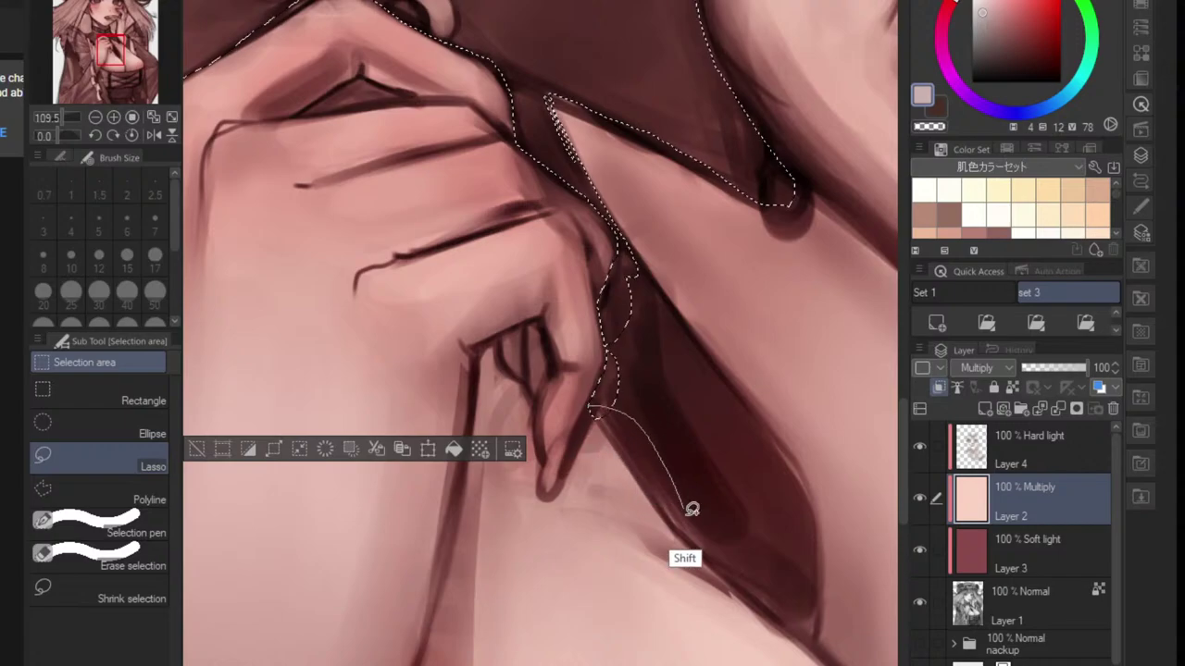
pyautogui.moveTo(691, 509)
pyautogui.mouseDown()
pyautogui.moveTo(679, 528)
pyautogui.moveTo(690, 532)
pyautogui.moveTo(582, 385)
pyautogui.mouseUp()
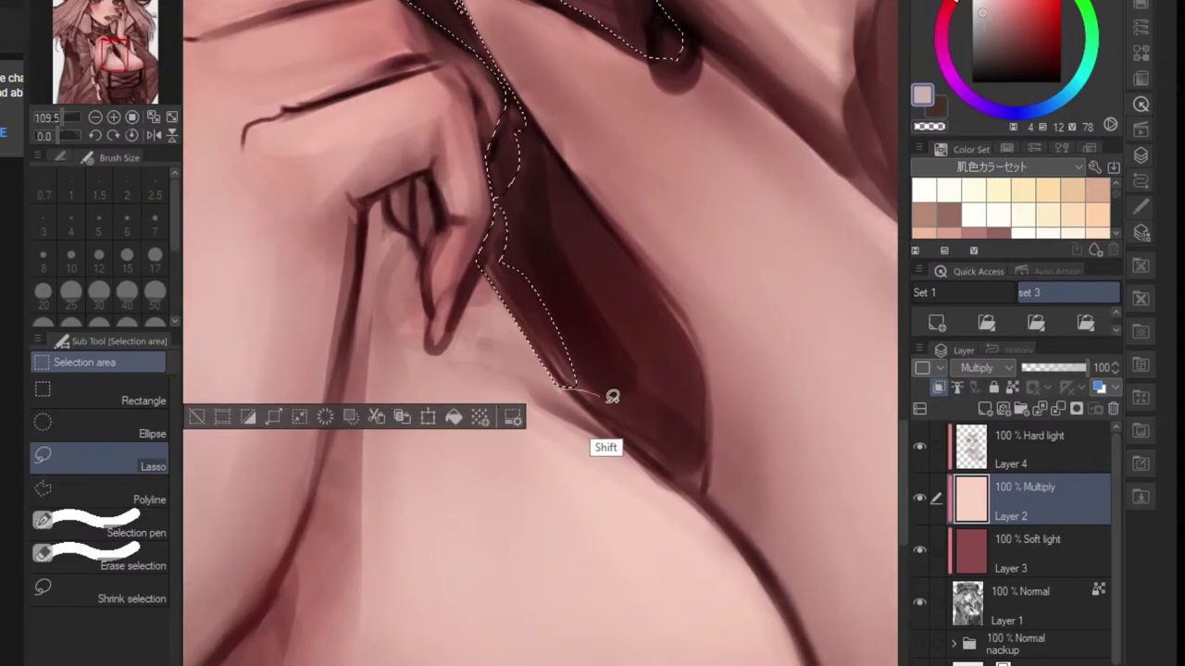
pyautogui.moveTo(641, 446); pyautogui.dragTo(644, 447)
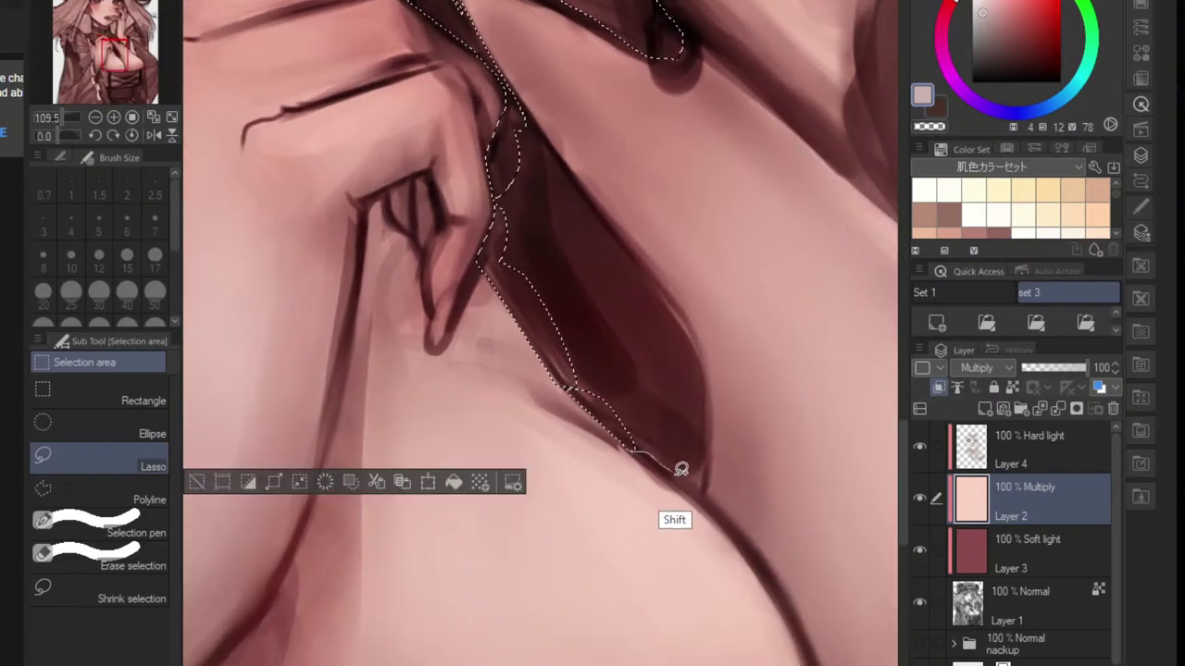
pyautogui.moveTo(701, 494); pyautogui.dragTo(703, 492)
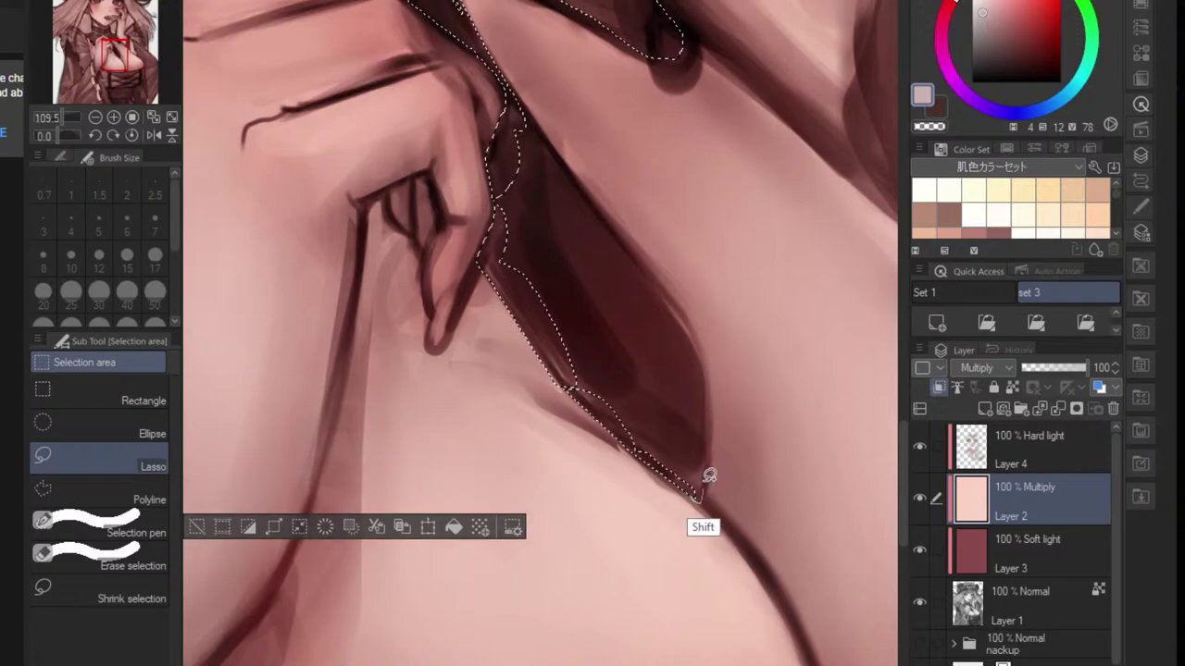
pyautogui.moveTo(672, 461); pyautogui.dragTo(685, 464)
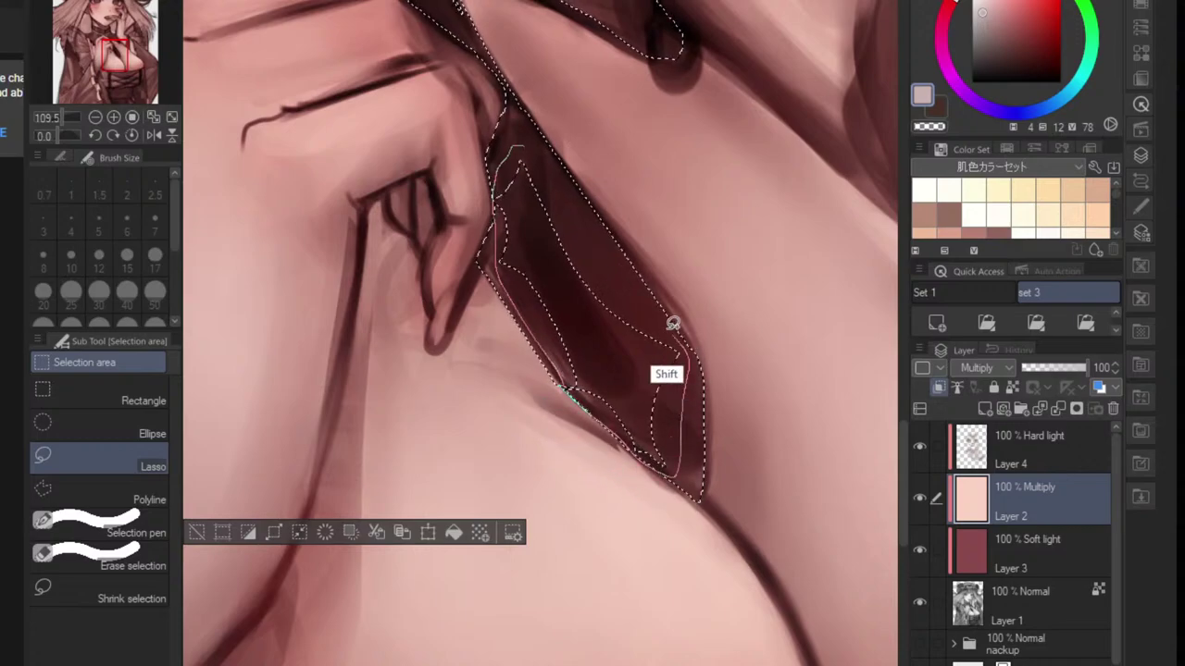
pyautogui.moveTo(605, 278); pyautogui.dragTo(555, 306)
pyautogui.moveTo(621, 352); pyautogui.dragTo(571, 398)
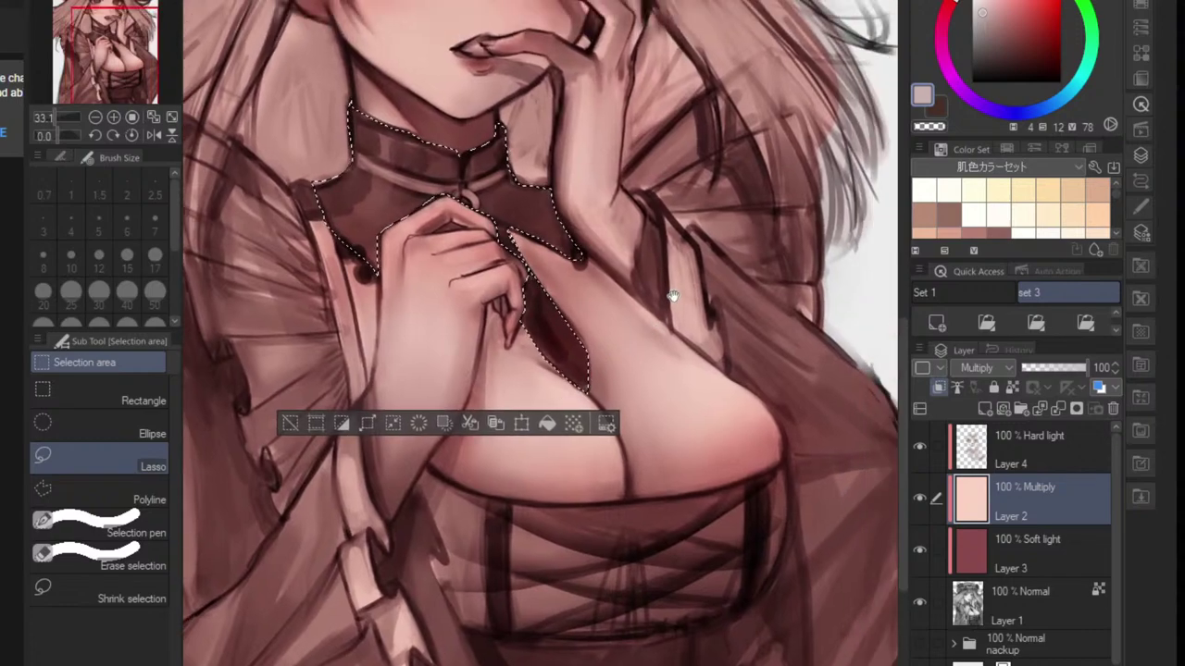
# - Add the area near the hair strand and the shoulder ruffle to the selection
pyautogui.moveTo(641, 244); pyautogui.dragTo(677, 224)
pyautogui.moveTo(653, 151)
pyautogui.mouseDown()
pyautogui.moveTo(682, 160)
pyautogui.moveTo(619, 119)
pyautogui.moveTo(690, 186)
pyautogui.moveTo(719, 447)
pyautogui.moveTo(783, 495)
pyautogui.moveTo(836, 409)
pyautogui.moveTo(794, 237)
pyautogui.moveTo(688, 119)
pyautogui.moveTo(655, 100)
pyautogui.moveTo(627, 104)
pyautogui.moveTo(668, 209)
pyautogui.moveTo(600, 230)
pyautogui.mouseUp()
pyautogui.scroll(3, 668, 278)
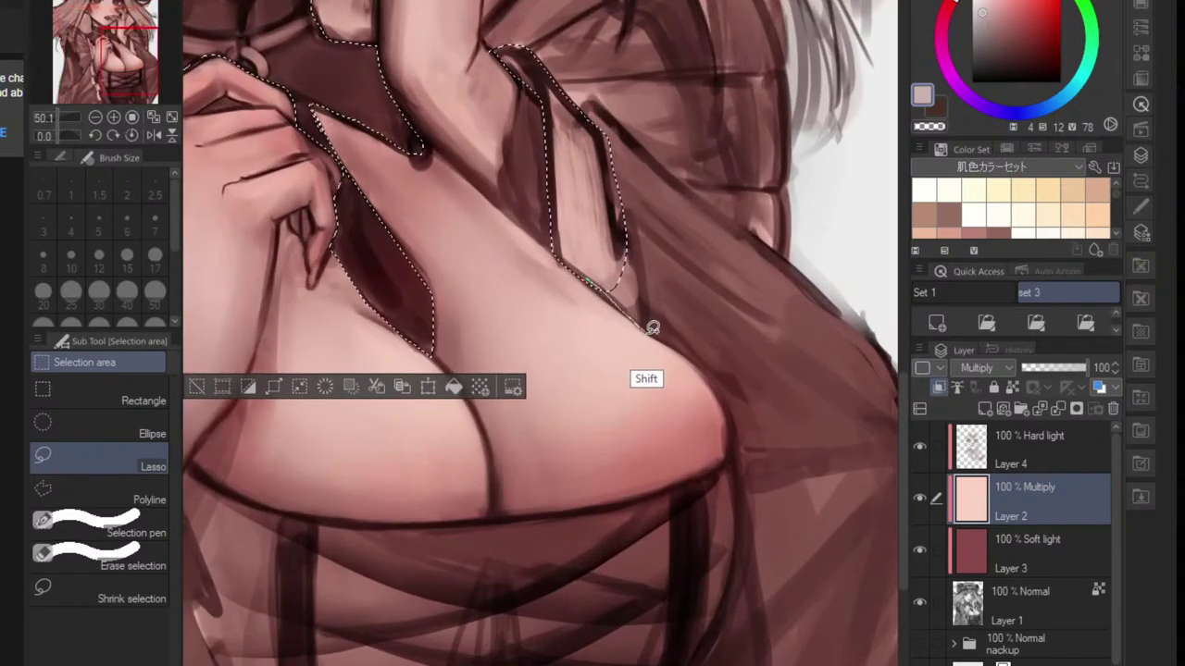
pyautogui.scroll(-4, 635, 309)
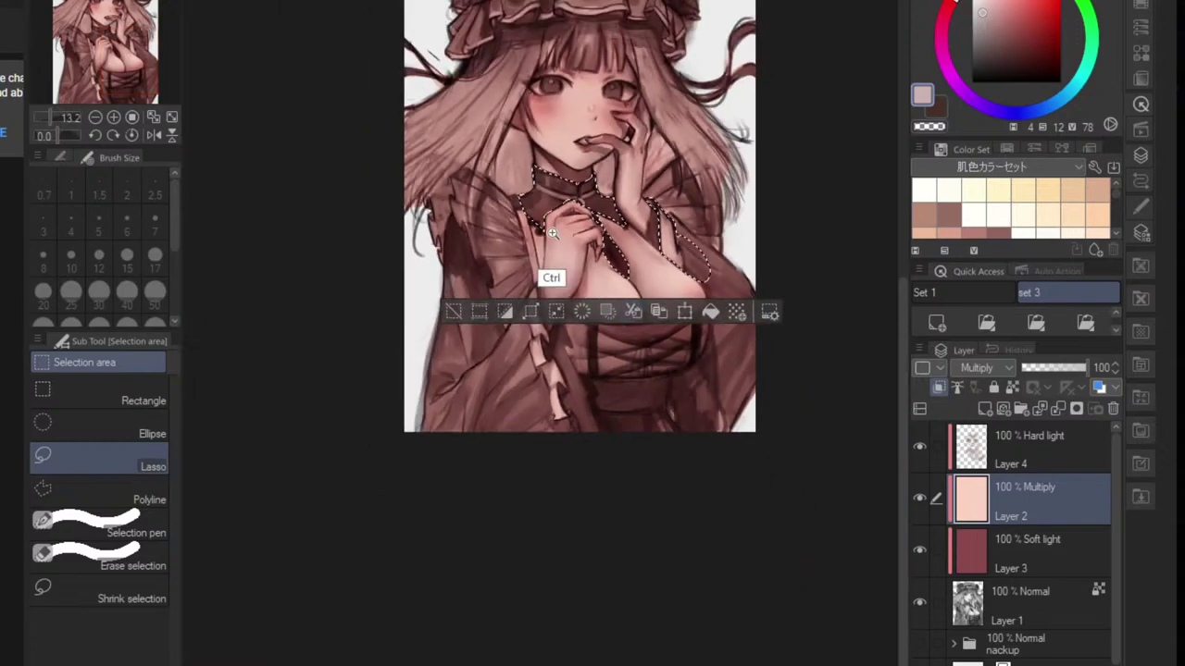
pyautogui.scroll(4, 550, 275)
pyautogui.scroll(2, 532, 204)
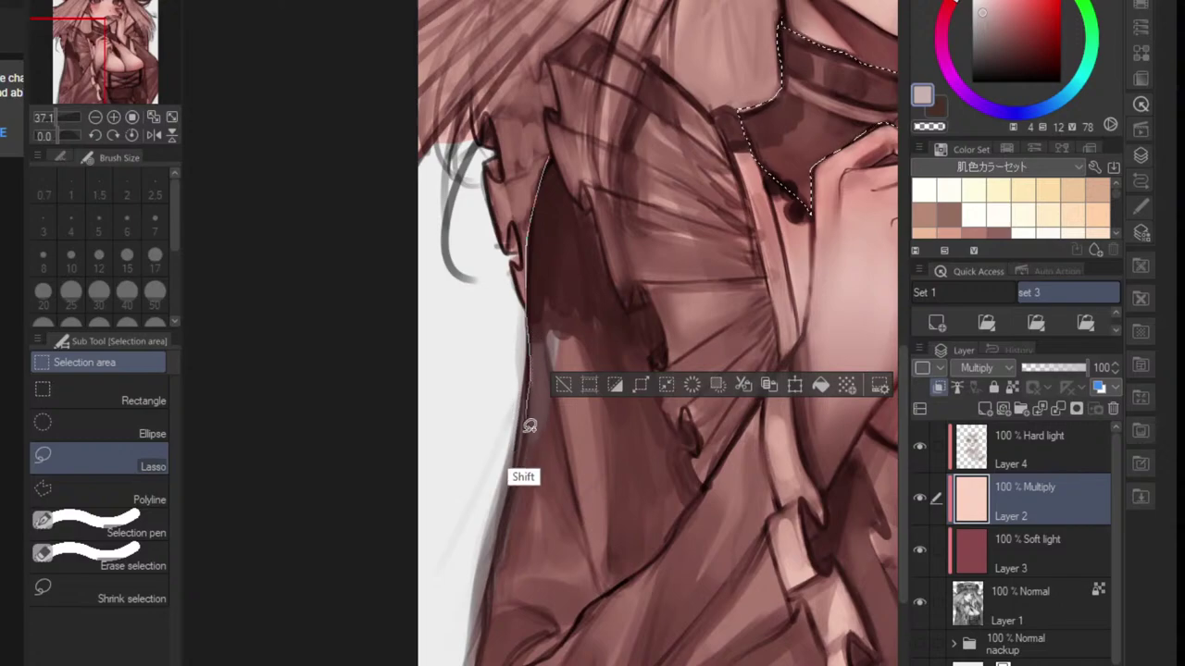
pyautogui.moveTo(529, 426); pyautogui.dragTo(553, 173)
pyautogui.moveTo(557, 381); pyautogui.dragTo(584, 279)
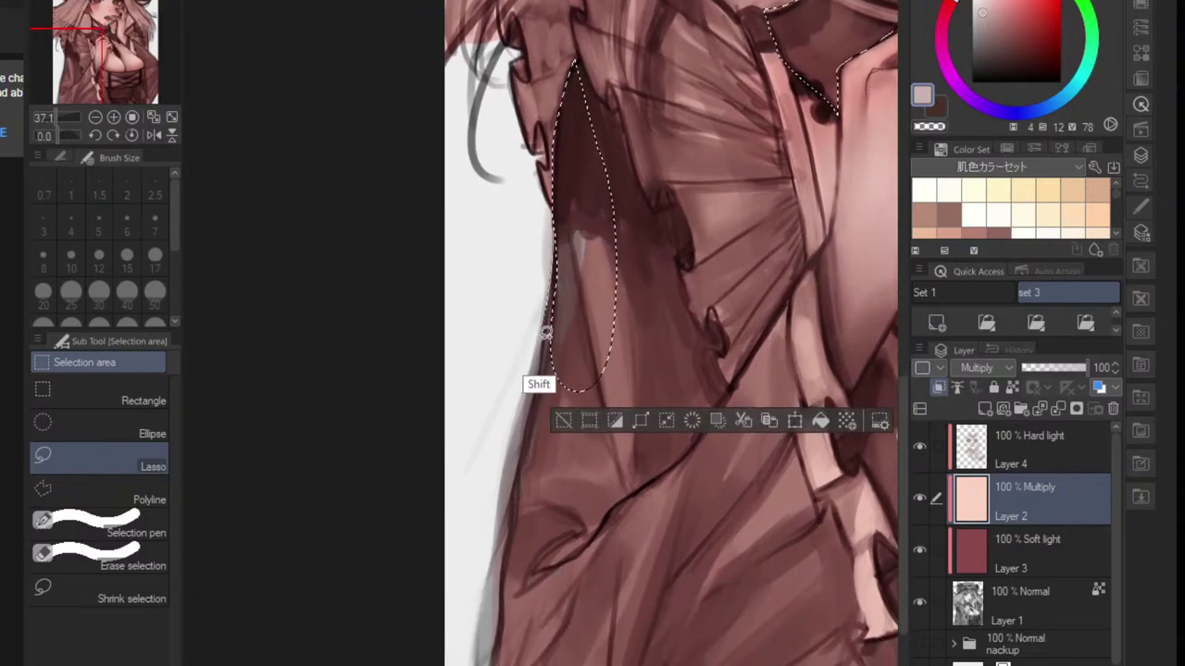
pyautogui.moveTo(547, 333); pyautogui.dragTo(584, 312)
pyautogui.hotkey('ctrl', 'z')
# - Extend the selection down the ruffle's left edge and lower sleeve to the canvas bottom
pyautogui.moveTo(533, 405); pyautogui.dragTo(555, 365)
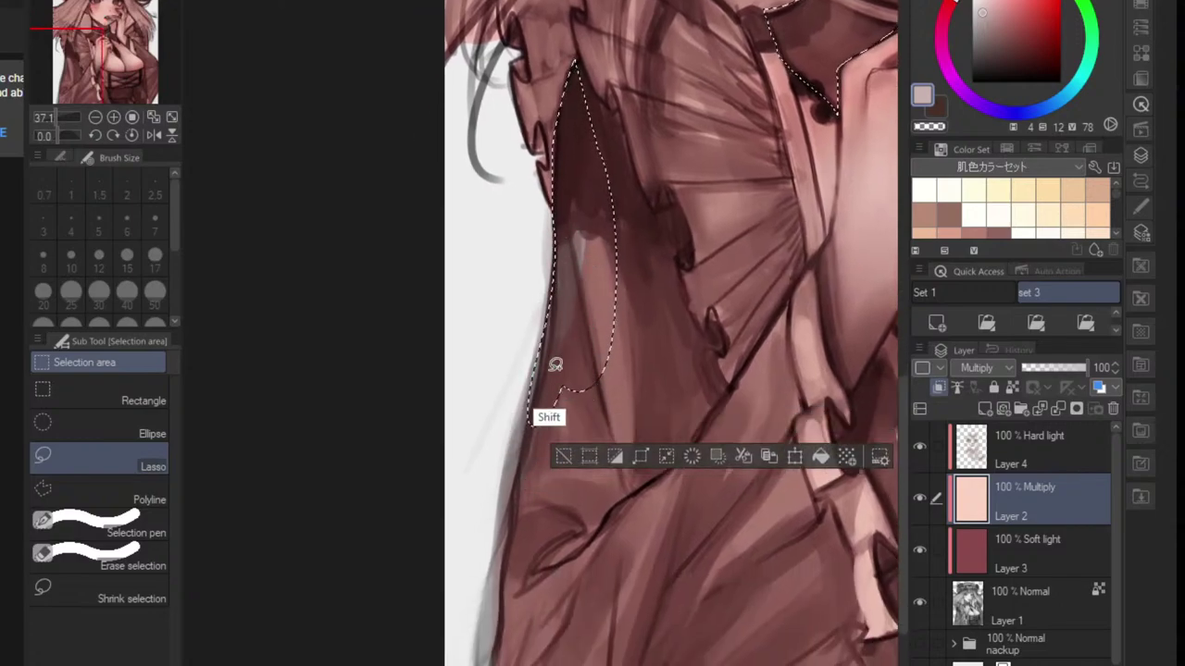
pyautogui.moveTo(521, 541); pyautogui.dragTo(543, 454)
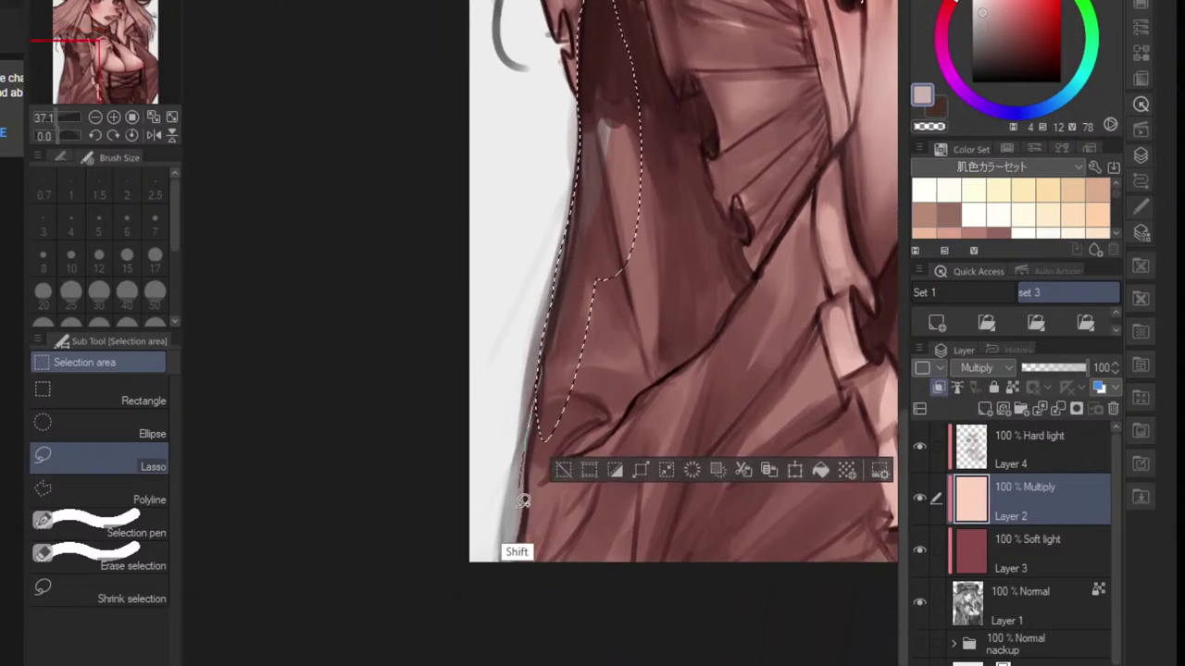
pyautogui.moveTo(523, 501)
pyautogui.mouseDown()
pyautogui.moveTo(550, 468)
pyautogui.moveTo(524, 598)
pyautogui.moveTo(566, 455)
pyautogui.moveTo(545, 371)
pyautogui.mouseUp()
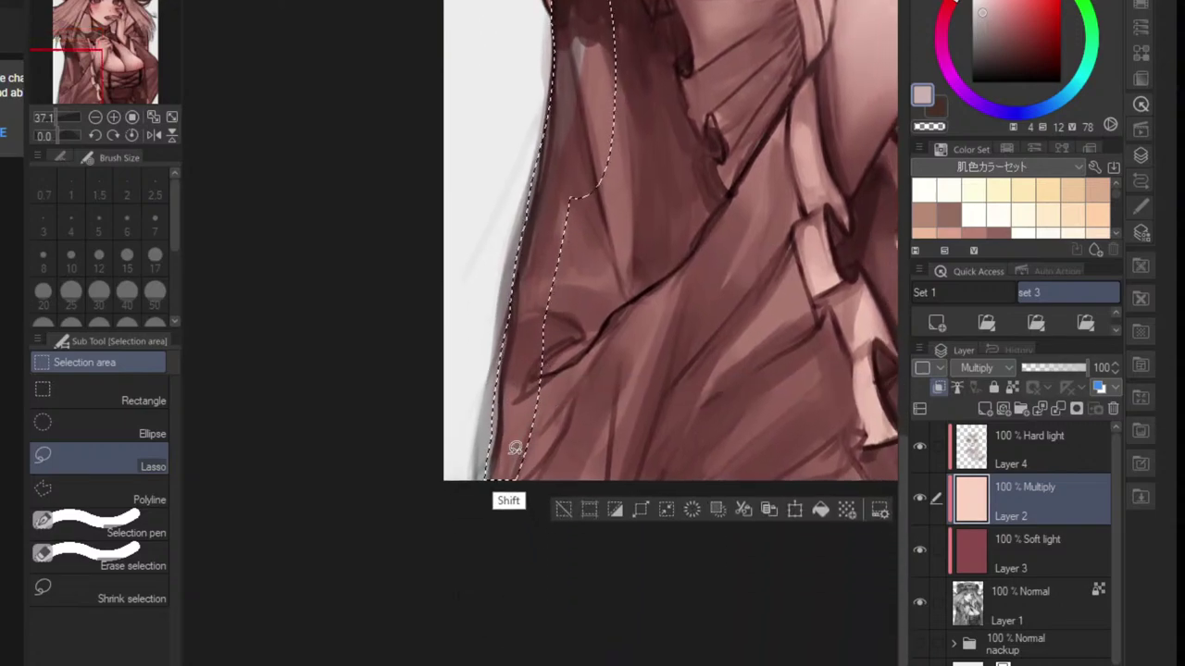
pyautogui.moveTo(515, 448)
pyautogui.mouseDown()
pyautogui.moveTo(671, 264)
pyautogui.moveTo(558, 268)
pyautogui.mouseUp()
pyautogui.moveTo(544, 324)
pyautogui.mouseDown()
pyautogui.moveTo(588, 175)
pyautogui.moveTo(629, 181)
pyautogui.mouseUp()
pyautogui.moveTo(643, 168); pyautogui.dragTo(568, 363)
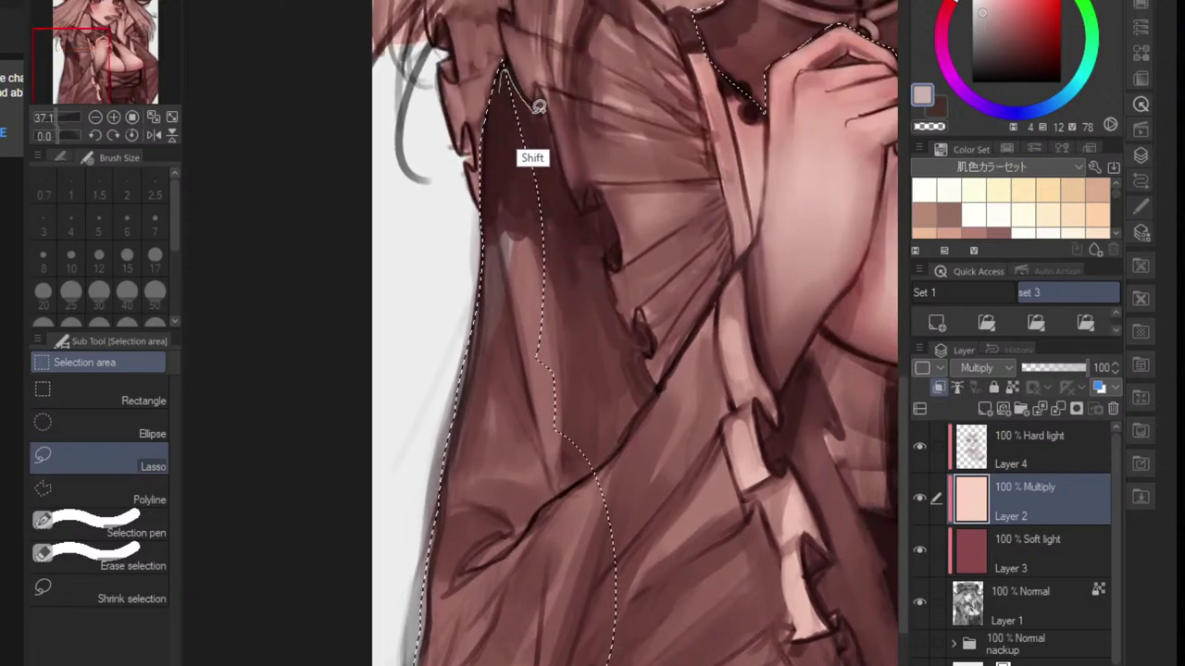
# - Trace the ruffled cuff and sleeve edge toward the hand into the selection
pyautogui.moveTo(537, 104); pyautogui.dragTo(550, 115)
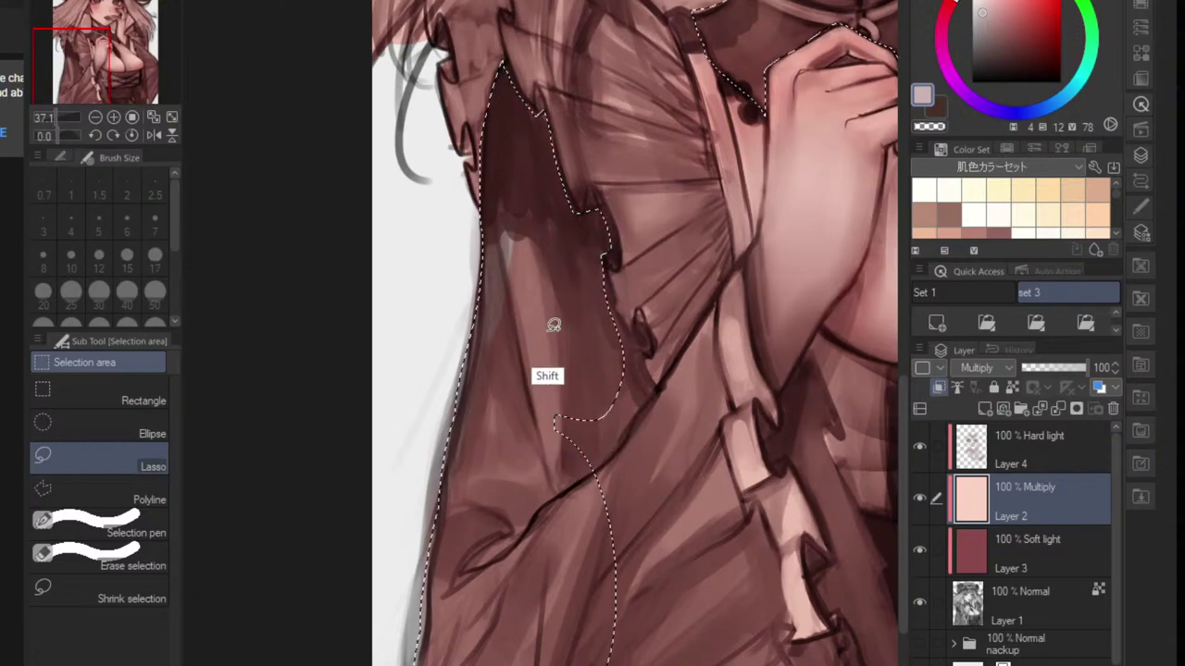
pyautogui.moveTo(646, 317)
pyautogui.mouseDown()
pyautogui.moveTo(658, 391)
pyautogui.moveTo(585, 481)
pyautogui.moveTo(546, 330)
pyautogui.mouseUp()
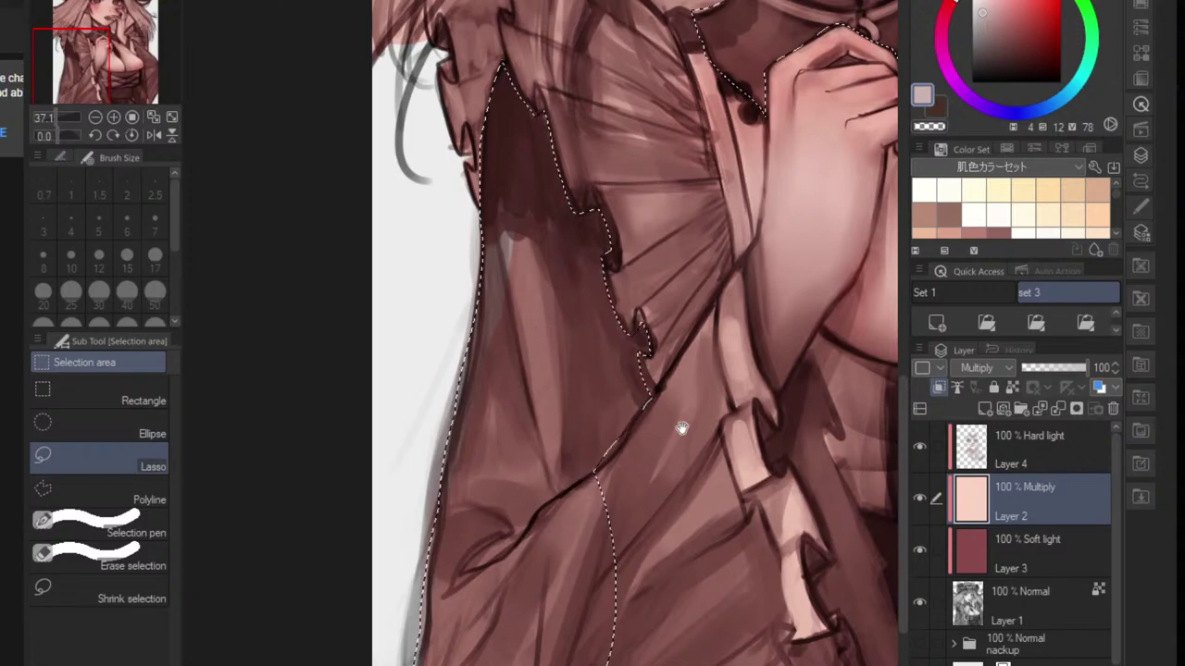
pyautogui.moveTo(682, 428); pyautogui.dragTo(634, 383)
pyautogui.moveTo(606, 346)
pyautogui.mouseDown()
pyautogui.moveTo(675, 254)
pyautogui.moveTo(694, 361)
pyautogui.moveTo(679, 394)
pyautogui.moveTo(697, 465)
pyautogui.moveTo(701, 451)
pyautogui.moveTo(735, 516)
pyautogui.moveTo(753, 629)
pyautogui.mouseUp()
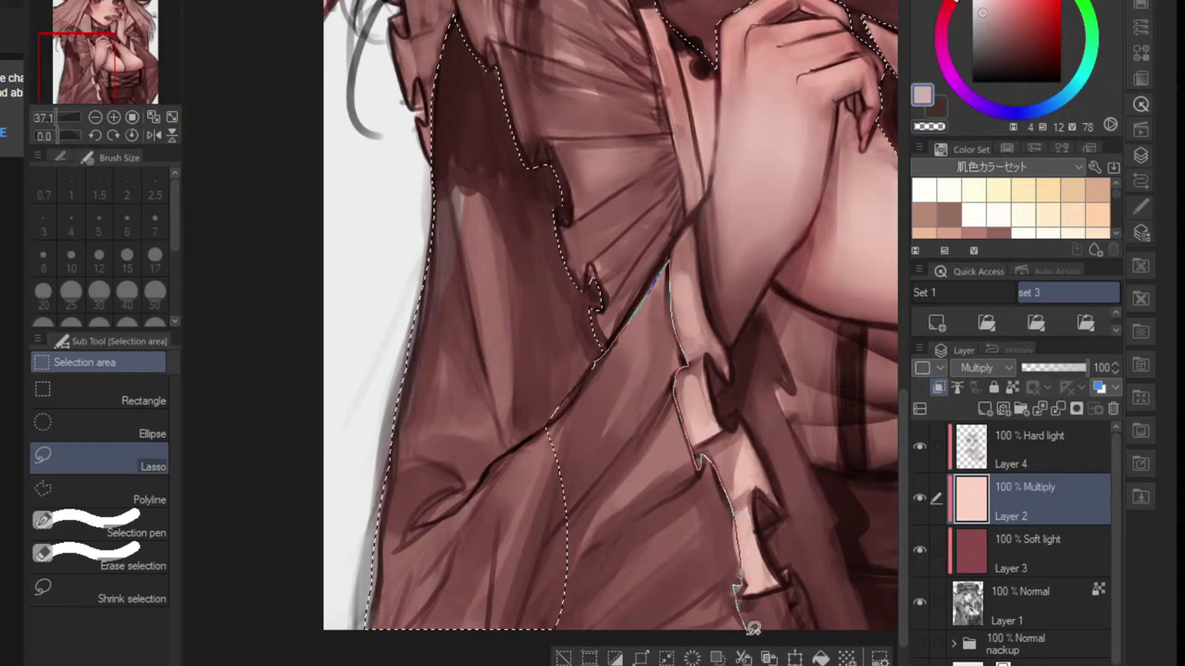
pyautogui.moveTo(611, 659)
pyautogui.mouseDown()
pyautogui.moveTo(496, 558)
pyautogui.moveTo(523, 366)
pyautogui.mouseUp()
pyautogui.moveTo(644, 393); pyautogui.dragTo(550, 416)
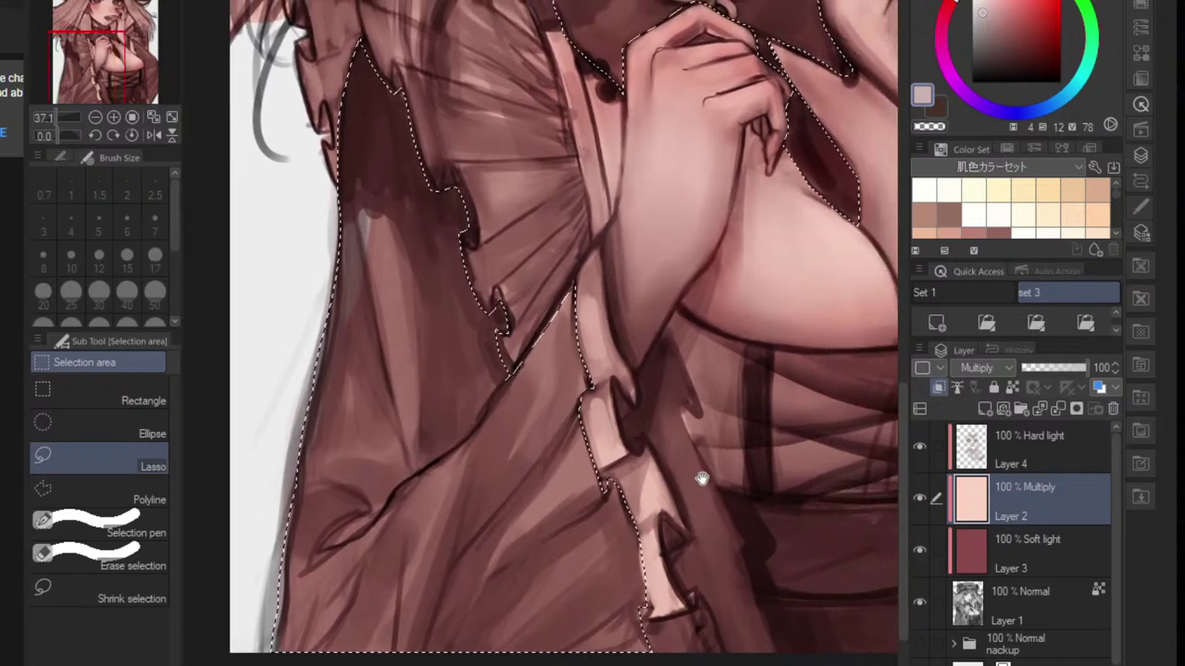
pyautogui.moveTo(700, 479); pyautogui.dragTo(617, 427)
pyautogui.moveTo(653, 558); pyautogui.dragTo(515, 521)
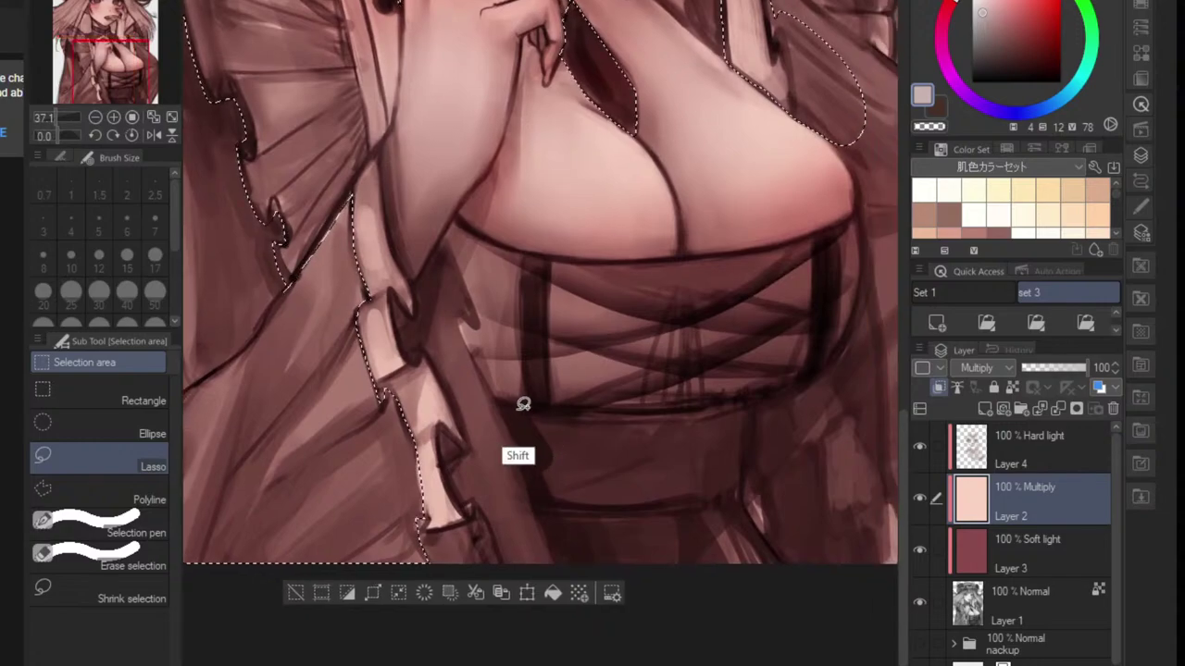
# - Add the lower corset and the bust line to the clothing selection
pyautogui.moveTo(499, 397)
pyautogui.mouseDown()
pyautogui.moveTo(560, 578)
pyautogui.moveTo(645, 608)
pyautogui.moveTo(746, 609)
pyautogui.moveTo(784, 603)
pyautogui.moveTo(793, 568)
pyautogui.mouseUp()
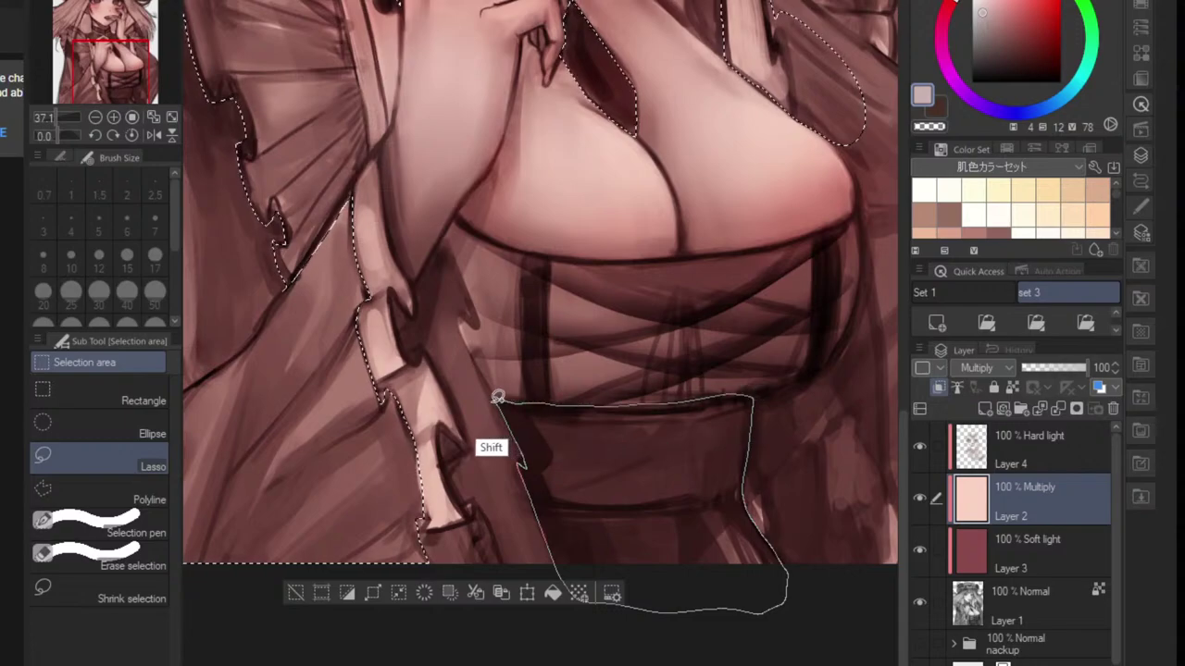
pyautogui.moveTo(703, 345); pyautogui.dragTo(712, 415)
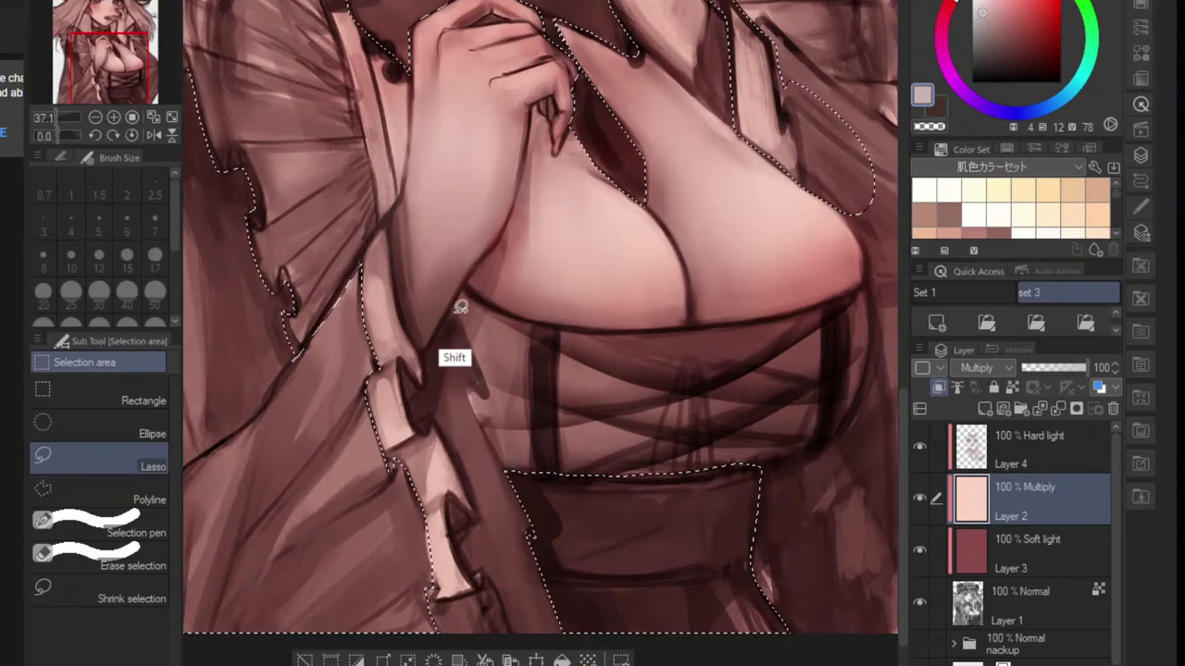
pyautogui.moveTo(460, 307); pyautogui.dragTo(495, 401)
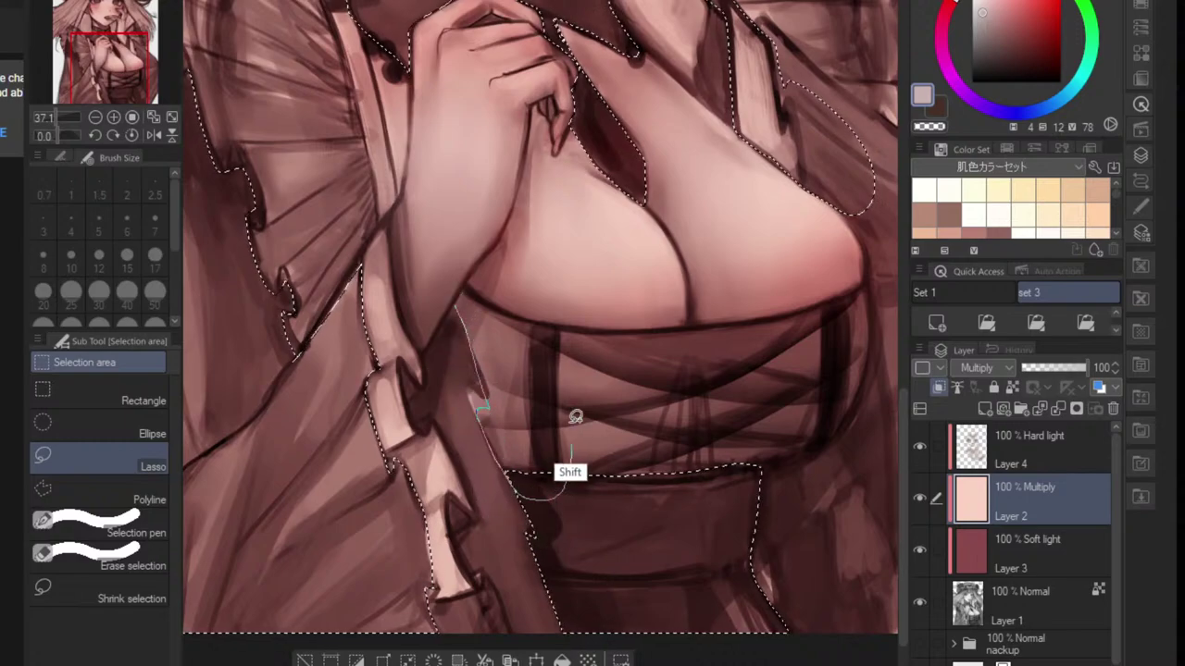
pyautogui.moveTo(481, 302)
pyautogui.mouseDown()
pyautogui.moveTo(473, 305)
pyautogui.moveTo(466, 283)
pyautogui.moveTo(464, 312)
pyautogui.moveTo(469, 282)
pyautogui.moveTo(508, 311)
pyautogui.moveTo(587, 330)
pyautogui.moveTo(529, 382)
pyautogui.moveTo(579, 352)
pyautogui.moveTo(575, 340)
pyautogui.moveTo(495, 323)
pyautogui.moveTo(463, 287)
pyautogui.mouseUp()
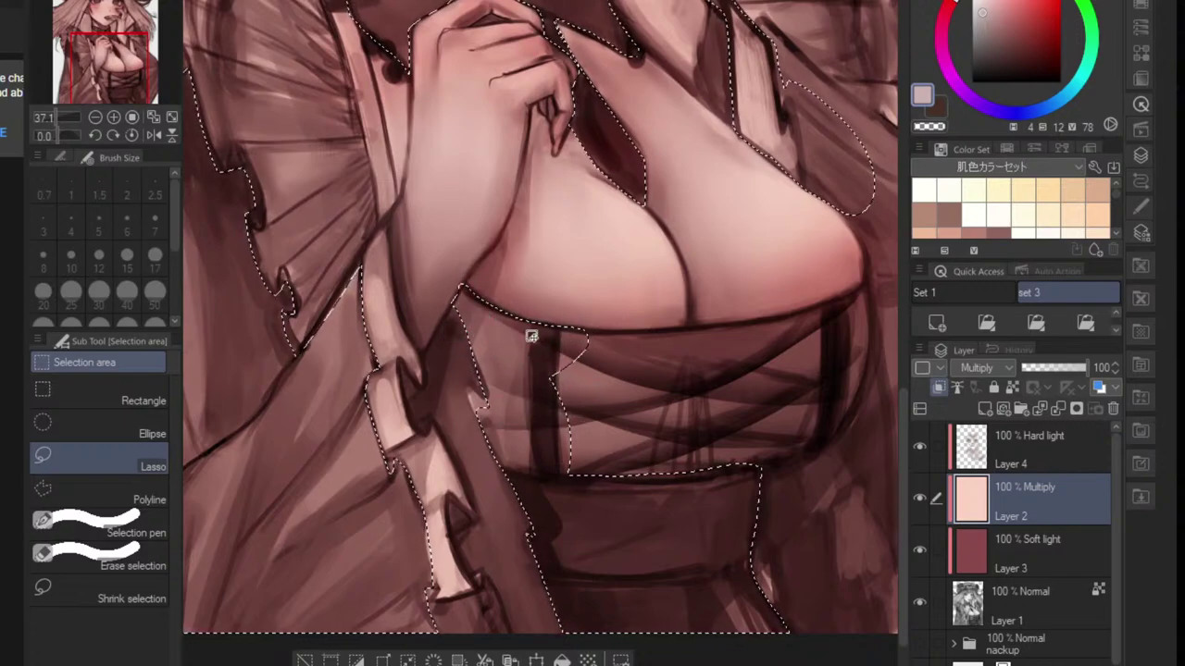
# - Try adding the bodice below the bust, undo the misplaced loop, and rotate the view
pyautogui.scroll(5, 463, 281)
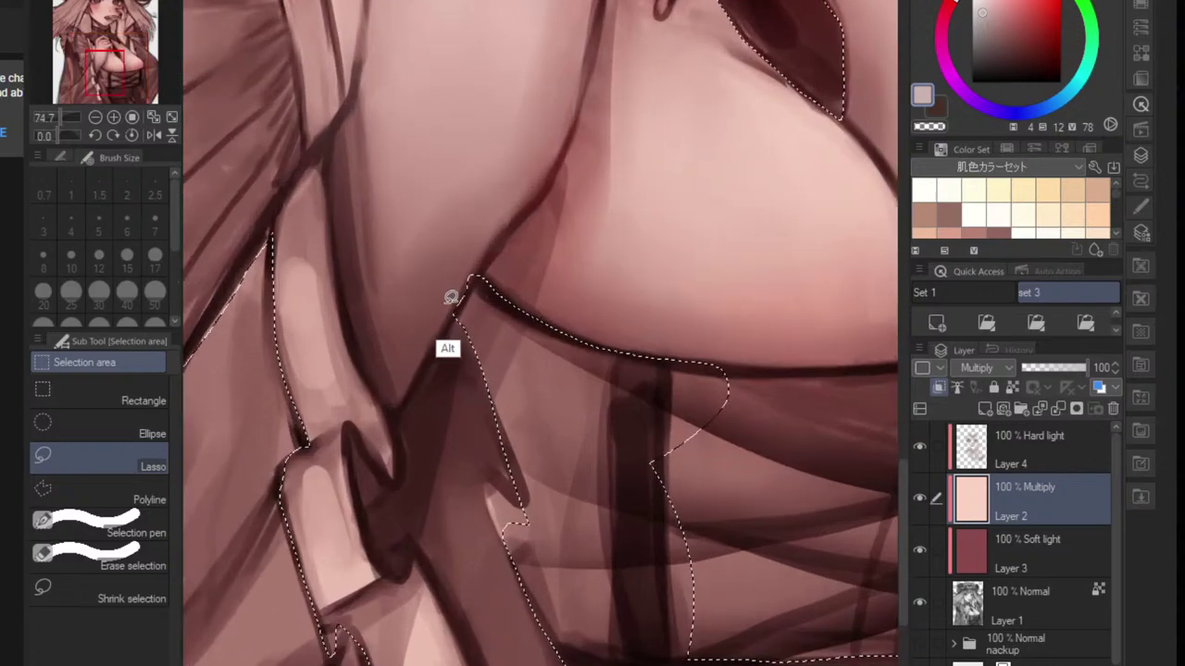
pyautogui.moveTo(546, 346); pyautogui.dragTo(398, 315)
pyautogui.moveTo(630, 376); pyautogui.dragTo(487, 368)
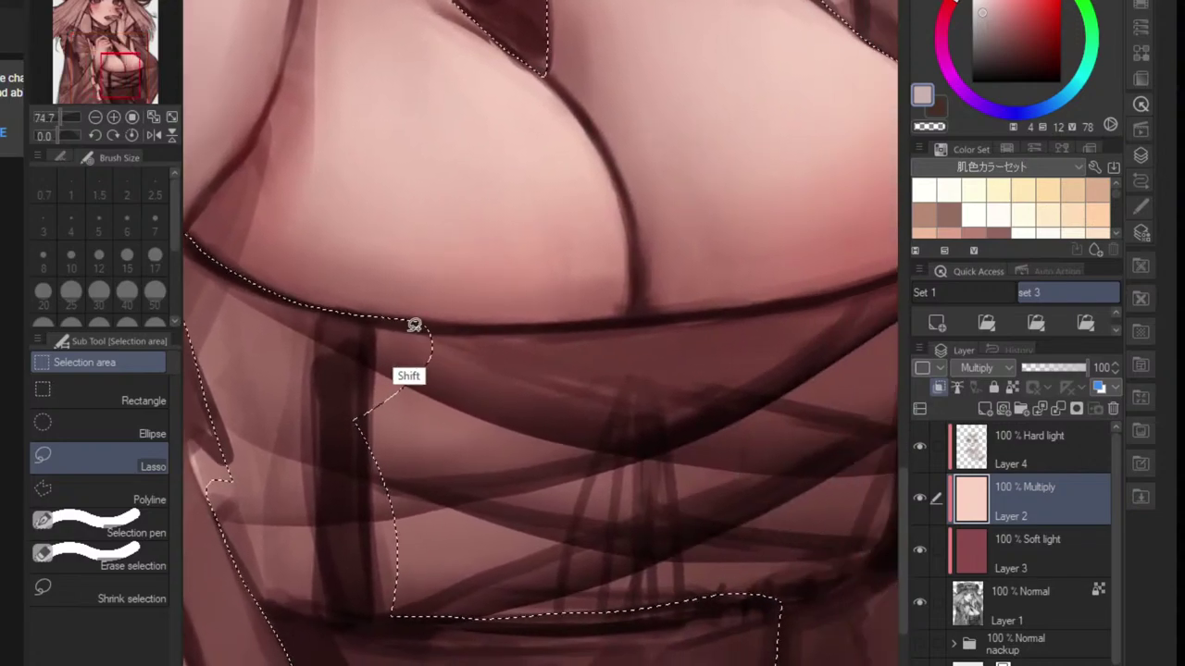
pyautogui.moveTo(399, 319)
pyautogui.mouseDown()
pyautogui.moveTo(407, 349)
pyautogui.moveTo(705, 399)
pyautogui.moveTo(816, 301)
pyautogui.mouseUp()
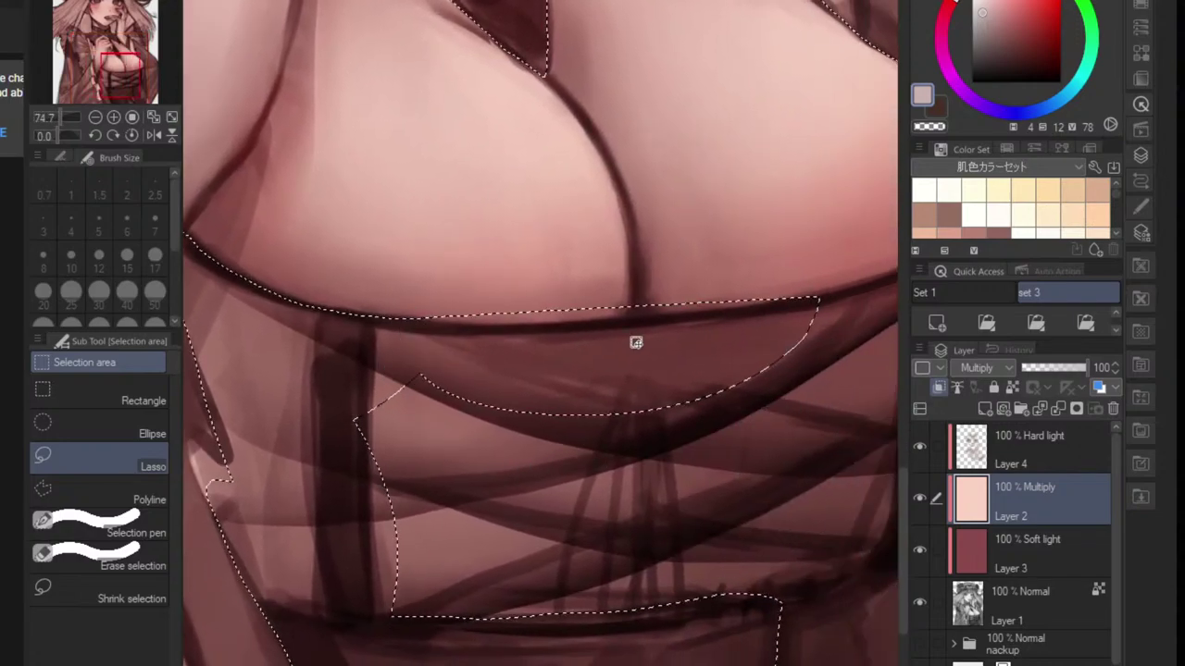
pyautogui.hotkey('ctrl', 'z')
pyautogui.moveTo(608, 367); pyautogui.dragTo(426, 361)
pyautogui.moveTo(727, 275); pyautogui.dragTo(647, 309)
pyautogui.moveTo(577, 336); pyautogui.dragTo(537, 339)
pyautogui.press('r')
pyautogui.scroll(2, 516, 367)
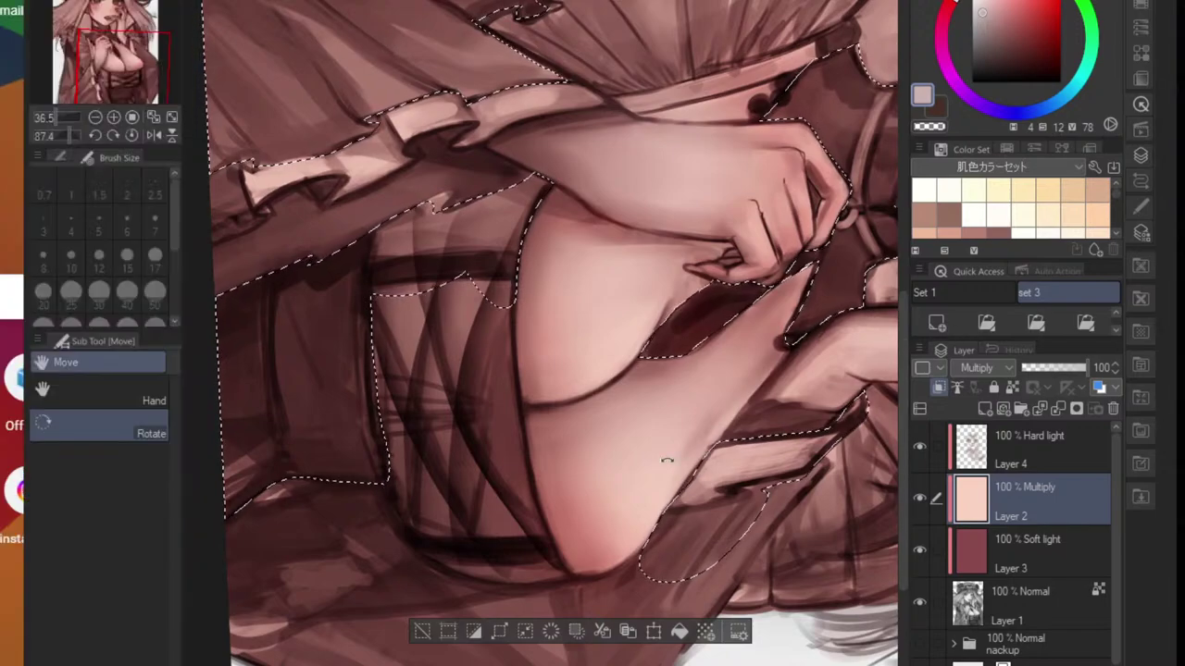
# - Add the laced bodice below the bust to the selection, subtracting the skin edge
pyautogui.press('m')
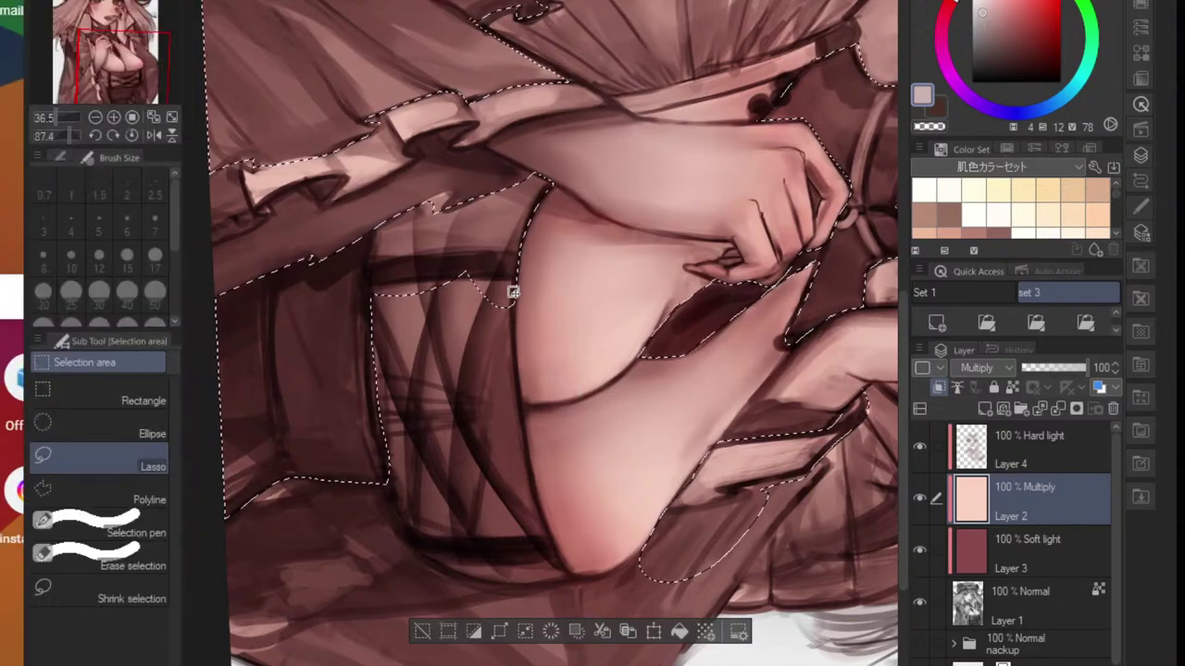
pyautogui.moveTo(516, 289)
pyautogui.mouseDown()
pyautogui.moveTo(516, 328)
pyautogui.moveTo(485, 345)
pyautogui.moveTo(519, 304)
pyautogui.moveTo(521, 271)
pyautogui.moveTo(495, 391)
pyautogui.moveTo(539, 423)
pyautogui.moveTo(524, 469)
pyautogui.moveTo(554, 560)
pyautogui.moveTo(475, 352)
pyautogui.mouseUp()
pyautogui.moveTo(548, 478); pyautogui.dragTo(491, 367)
pyautogui.scroll(2, 492, 363)
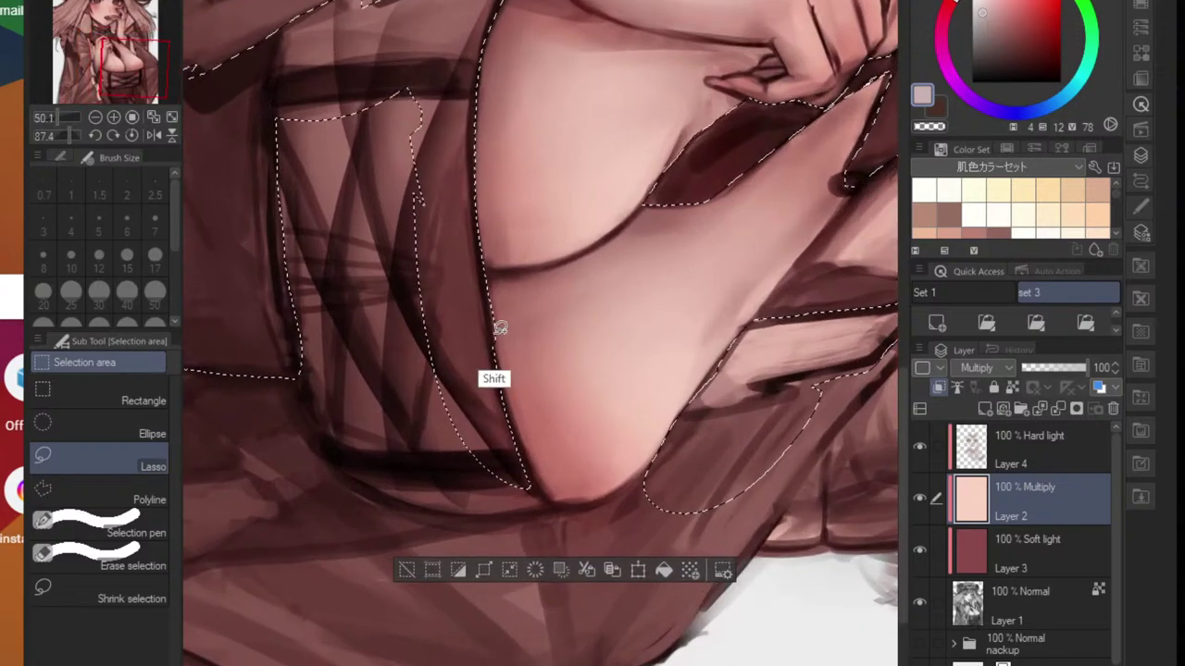
pyautogui.moveTo(497, 322); pyautogui.dragTo(509, 380)
pyautogui.moveTo(481, 222); pyautogui.dragTo(520, 384)
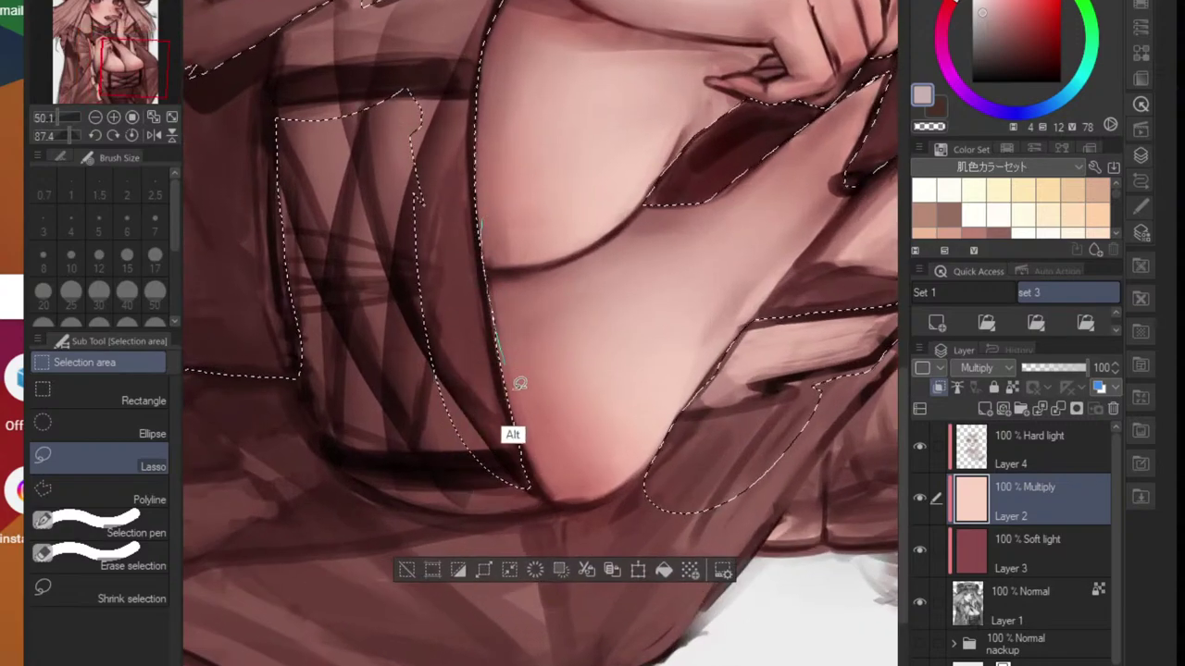
pyautogui.moveTo(529, 428)
pyautogui.mouseDown()
pyautogui.moveTo(484, 345)
pyautogui.moveTo(520, 433)
pyautogui.moveTo(439, 383)
pyautogui.mouseUp()
pyautogui.moveTo(528, 424); pyautogui.dragTo(421, 422)
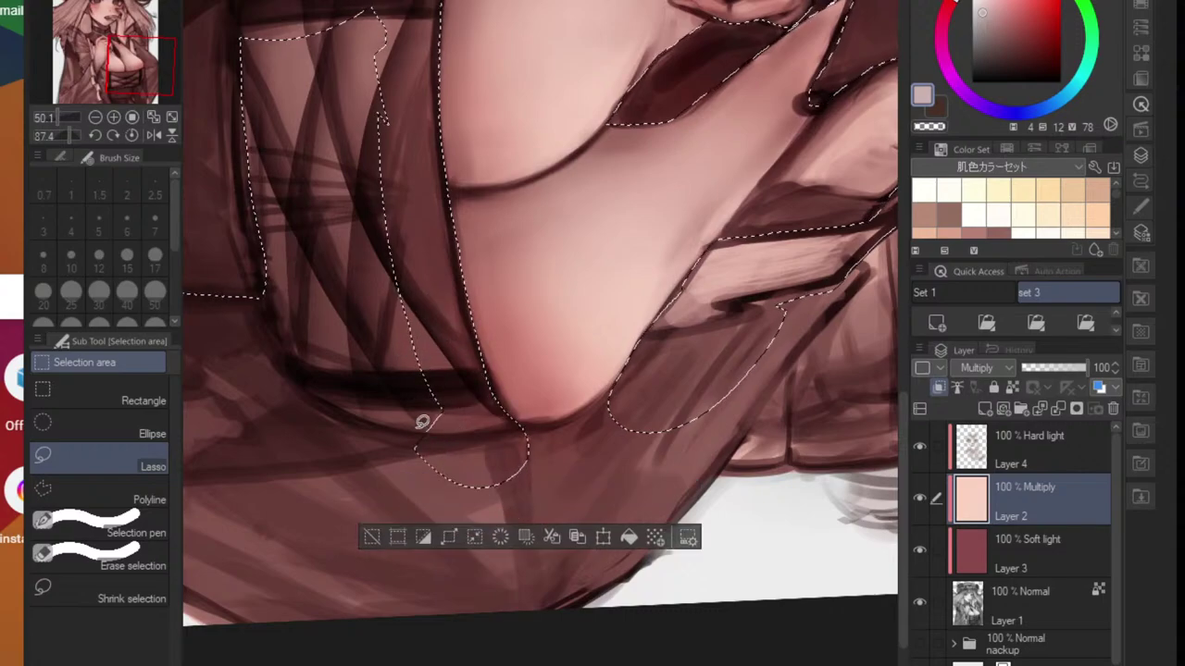
pyautogui.moveTo(519, 433); pyautogui.dragTo(556, 442)
# - Reset the view upright and add the girl's right sleeve to the selection
pyautogui.hotkey('ctrl', '0')
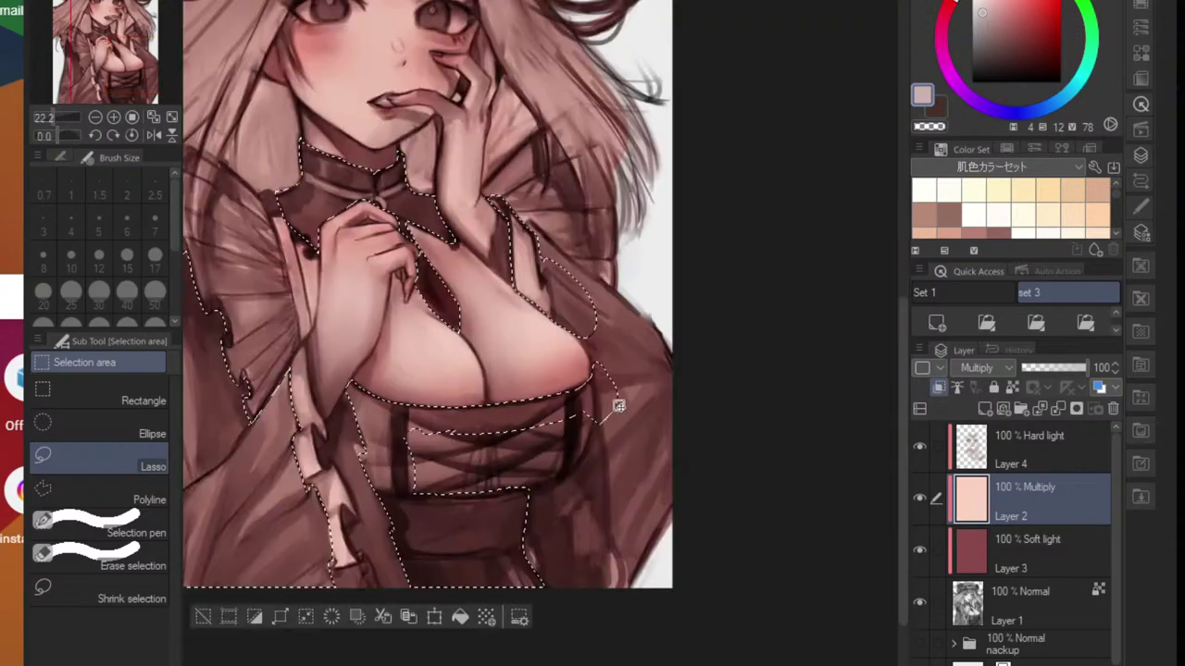
pyautogui.moveTo(615, 405); pyautogui.dragTo(646, 325)
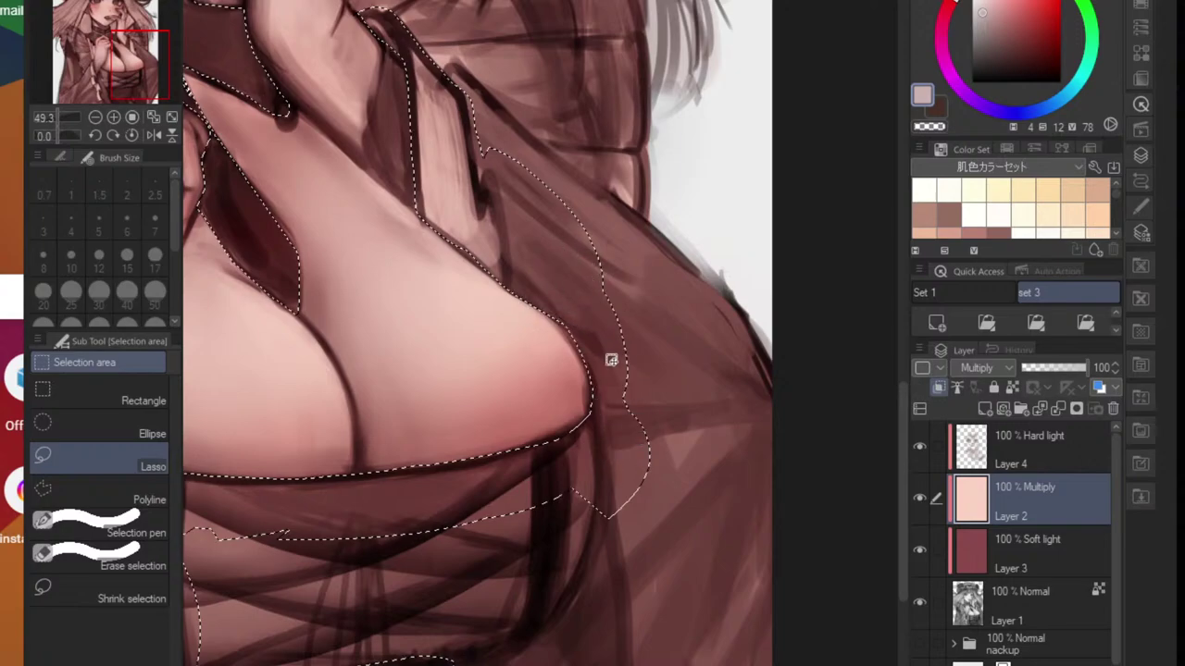
pyautogui.scroll(-3, 611, 360)
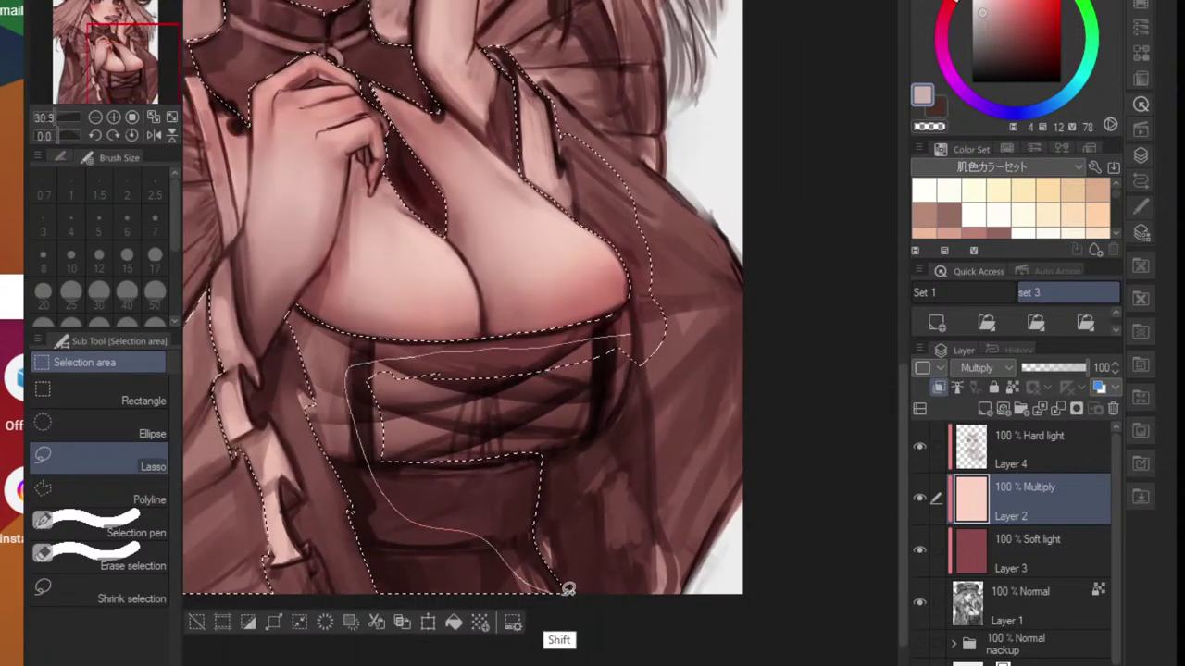
pyautogui.moveTo(568, 589)
pyautogui.mouseDown()
pyautogui.moveTo(678, 586)
pyautogui.moveTo(774, 412)
pyautogui.moveTo(742, 207)
pyautogui.moveTo(687, 156)
pyautogui.moveTo(619, 131)
pyautogui.mouseUp()
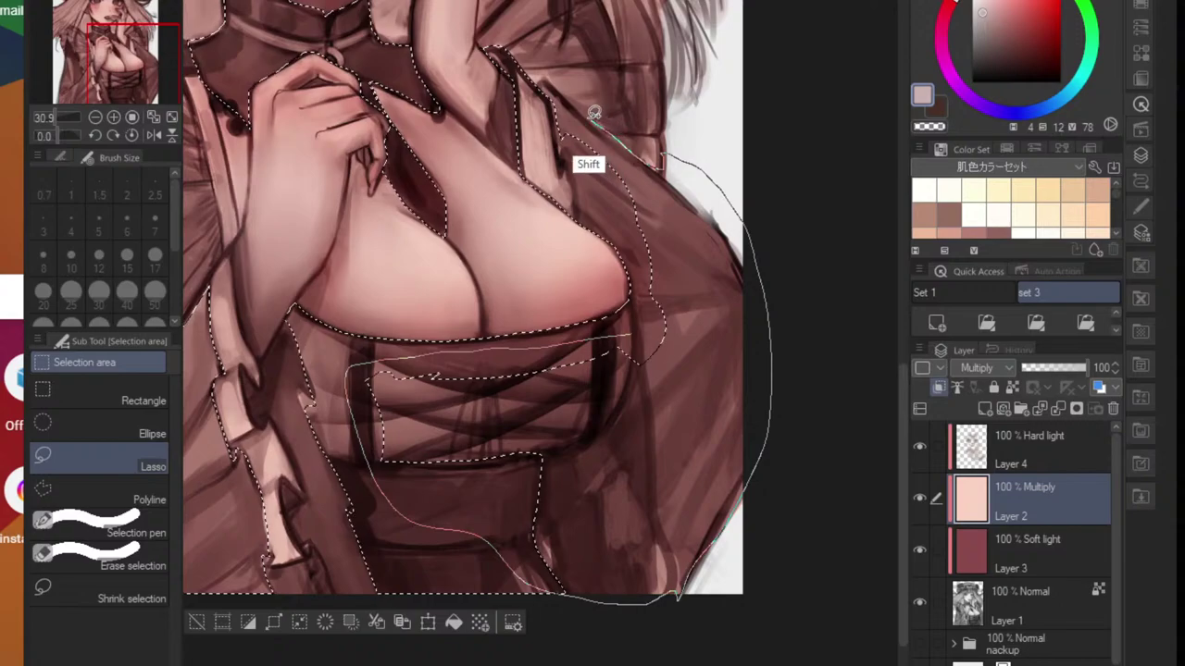
pyautogui.moveTo(563, 90)
pyautogui.mouseDown()
pyautogui.moveTo(547, 81)
pyautogui.moveTo(580, 138)
pyautogui.mouseUp()
pyautogui.moveTo(611, 182); pyautogui.dragTo(657, 272)
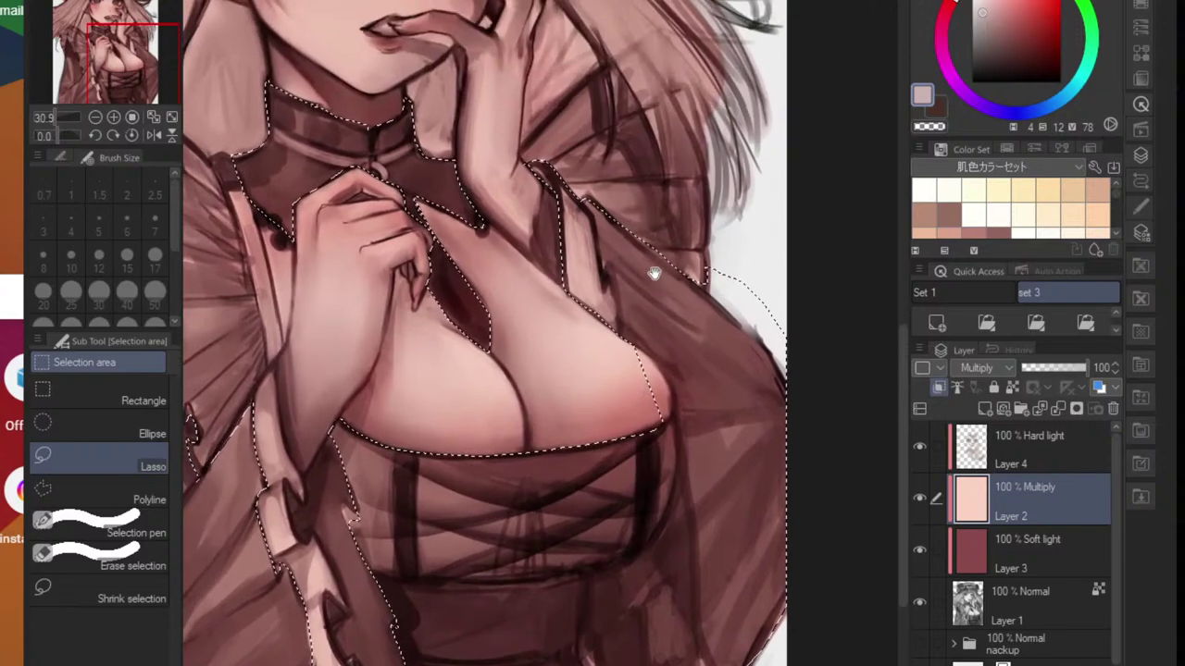
pyautogui.scroll(-4, 656, 295)
pyautogui.scroll(7, 631, 328)
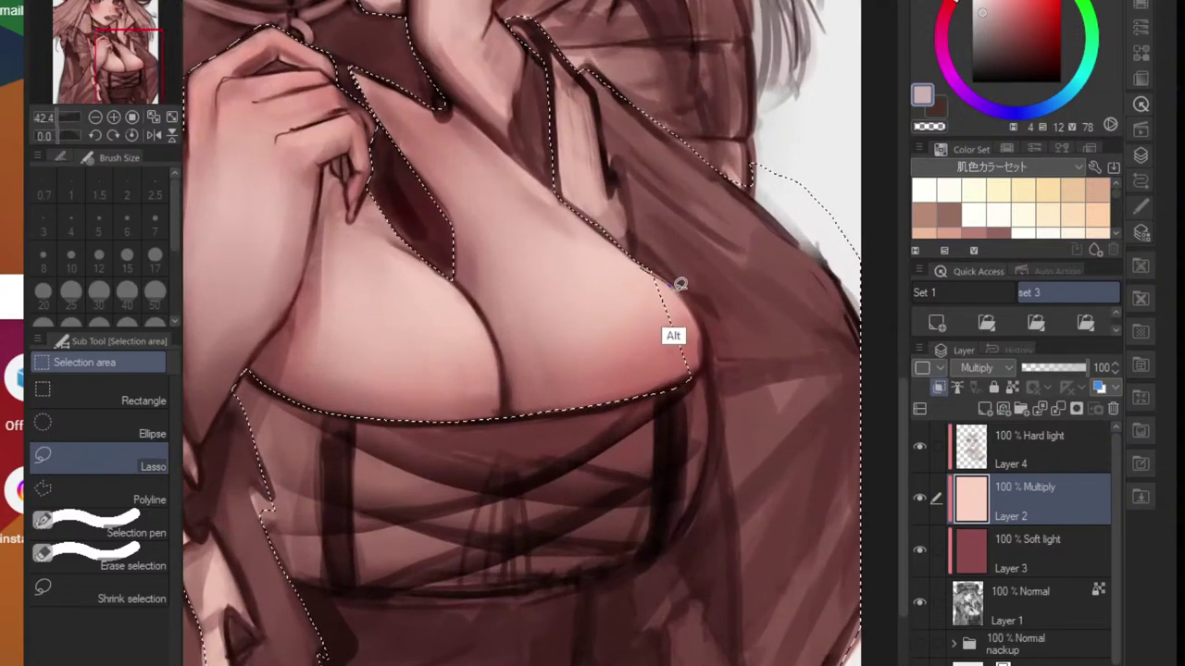
pyautogui.scroll(-4, 657, 276)
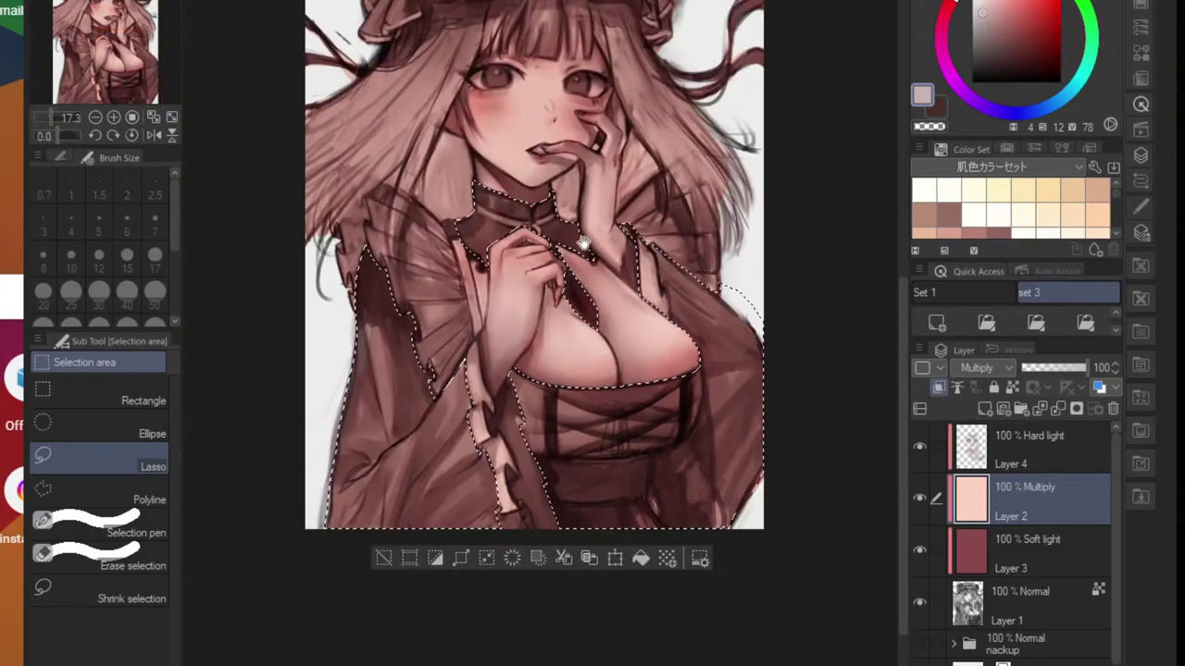
pyautogui.moveTo(584, 242); pyautogui.dragTo(629, 381)
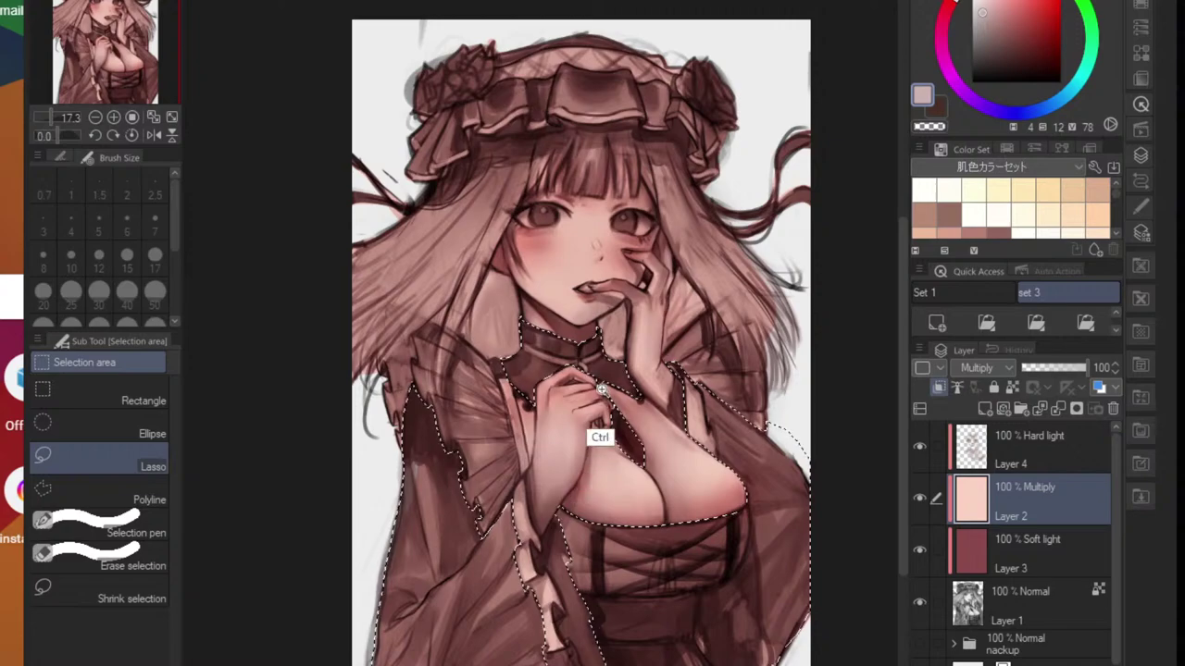
# - Add the bonnet's left brim, top and right side to the selection
pyautogui.scroll(4, 419, 139)
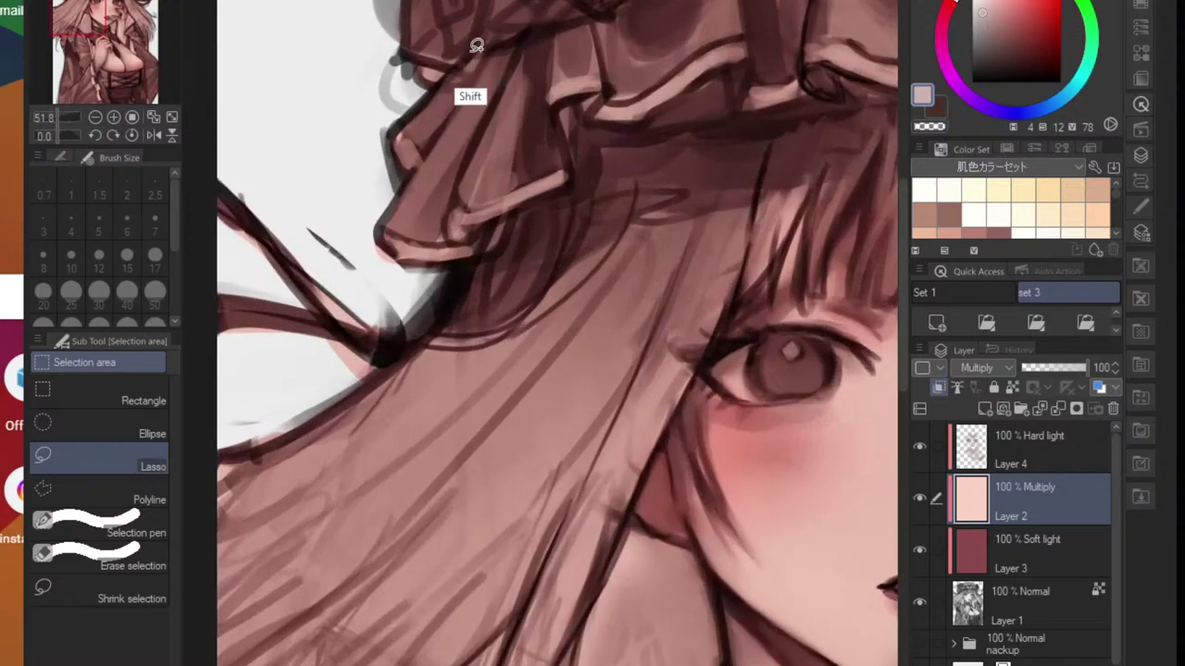
pyautogui.moveTo(389, 183)
pyautogui.mouseDown()
pyautogui.moveTo(394, 269)
pyautogui.moveTo(456, 274)
pyautogui.moveTo(516, 213)
pyautogui.moveTo(568, 185)
pyautogui.moveTo(576, 144)
pyautogui.moveTo(700, 83)
pyautogui.moveTo(731, 81)
pyautogui.moveTo(774, 103)
pyautogui.moveTo(839, 96)
pyautogui.moveTo(843, 78)
pyautogui.moveTo(804, 4)
pyautogui.mouseUp()
pyautogui.moveTo(633, 4)
pyautogui.mouseDown()
pyautogui.moveTo(586, 6)
pyautogui.moveTo(458, 60)
pyautogui.mouseUp()
pyautogui.scroll(-6, 475, 166)
pyautogui.scroll(3, 475, 167)
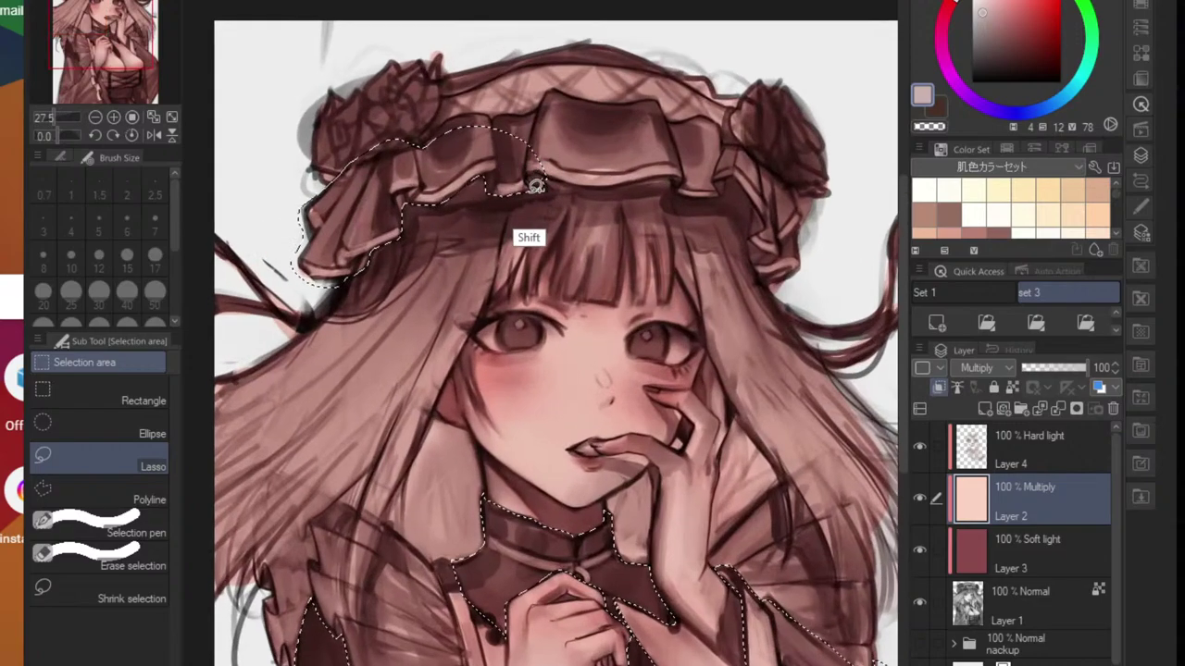
pyautogui.moveTo(558, 188)
pyautogui.mouseDown()
pyautogui.moveTo(643, 177)
pyautogui.moveTo(716, 193)
pyautogui.moveTo(746, 176)
pyautogui.moveTo(766, 205)
pyautogui.moveTo(804, 137)
pyautogui.moveTo(532, 9)
pyautogui.moveTo(276, 94)
pyautogui.mouseUp()
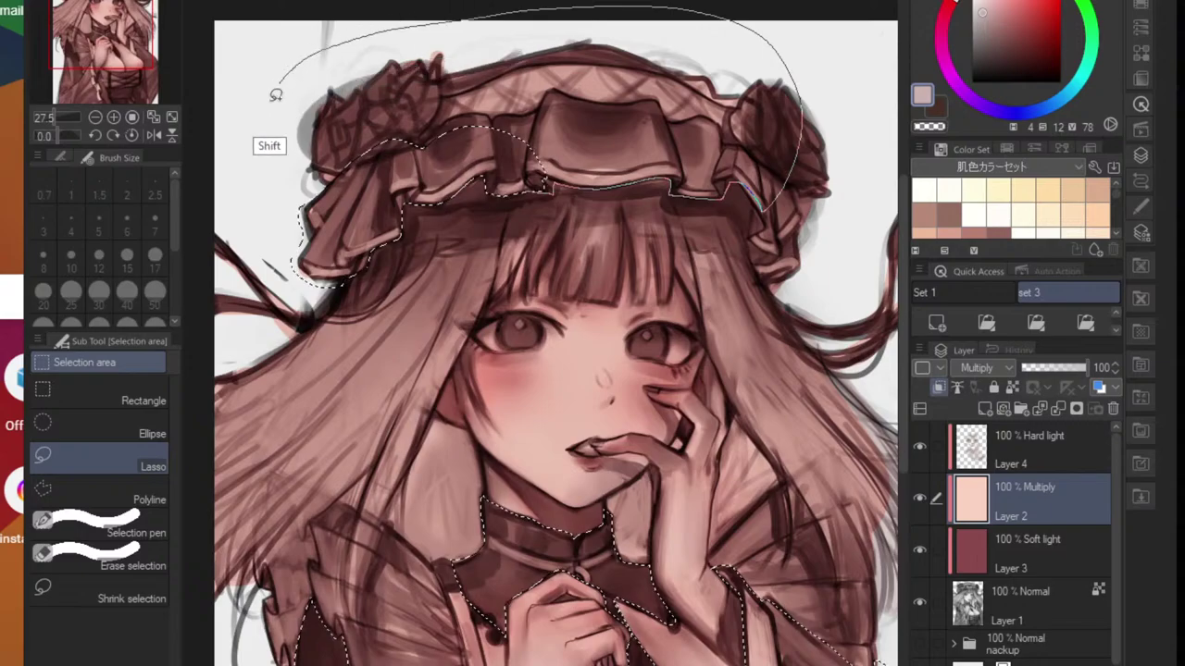
pyautogui.moveTo(349, 210); pyautogui.dragTo(345, 219)
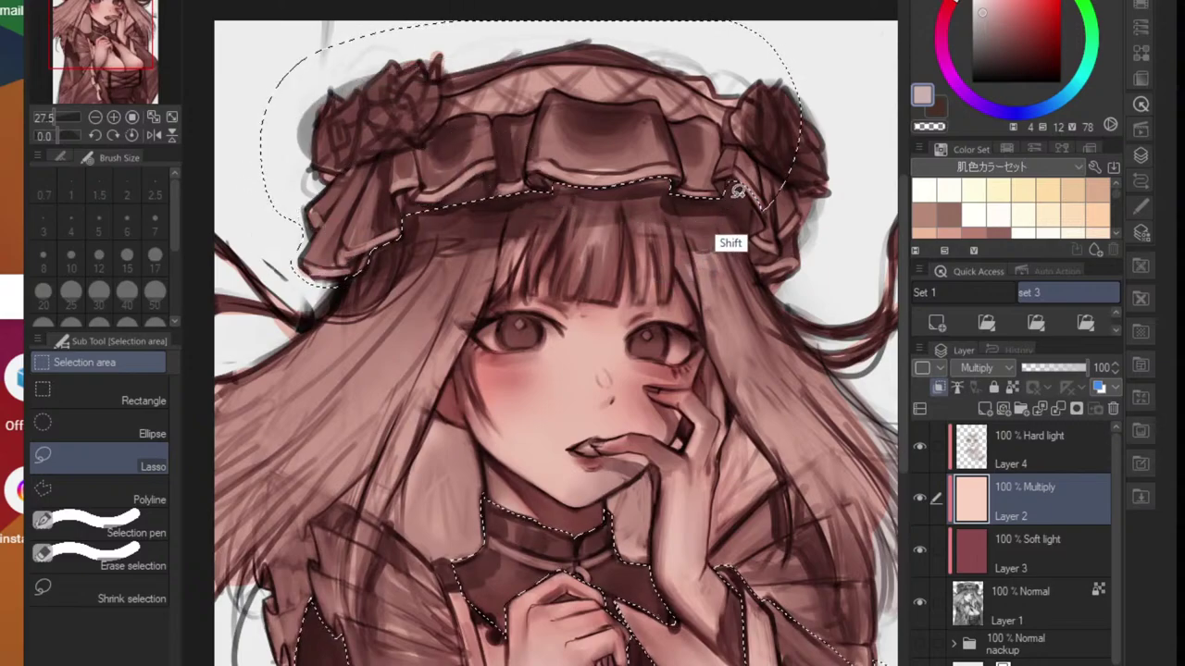
pyautogui.moveTo(745, 183)
pyautogui.mouseDown()
pyautogui.moveTo(749, 241)
pyautogui.moveTo(770, 227)
pyautogui.moveTo(787, 181)
pyautogui.mouseUp()
pyautogui.moveTo(789, 254); pyautogui.dragTo(705, 270)
# - Add the rose and the loose hair strands on both sides to the selection
pyautogui.moveTo(639, 227)
pyautogui.mouseDown()
pyautogui.moveTo(643, 286)
pyautogui.moveTo(675, 344)
pyautogui.moveTo(864, 185)
pyautogui.moveTo(847, 153)
pyautogui.mouseUp()
pyautogui.moveTo(790, 259)
pyautogui.mouseDown()
pyautogui.moveTo(639, 334)
pyautogui.moveTo(689, 296)
pyautogui.moveTo(726, 317)
pyautogui.moveTo(621, 118)
pyautogui.moveTo(668, 310)
pyautogui.mouseUp()
pyautogui.scroll(-2, 637, 303)
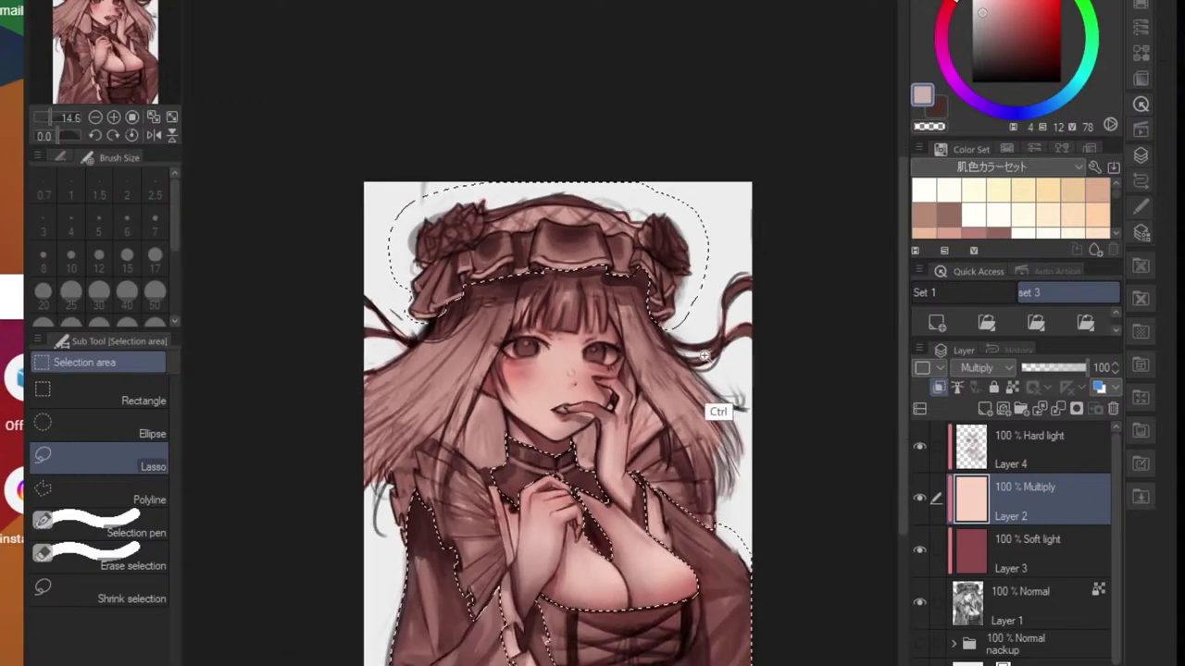
pyautogui.moveTo(704, 355); pyautogui.dragTo(763, 347)
pyautogui.moveTo(639, 315)
pyautogui.mouseDown()
pyautogui.moveTo(765, 442)
pyautogui.moveTo(831, 168)
pyautogui.moveTo(679, 340)
pyautogui.moveTo(715, 298)
pyautogui.moveTo(662, 305)
pyautogui.mouseUp()
pyautogui.moveTo(431, 304); pyautogui.dragTo(491, 301)
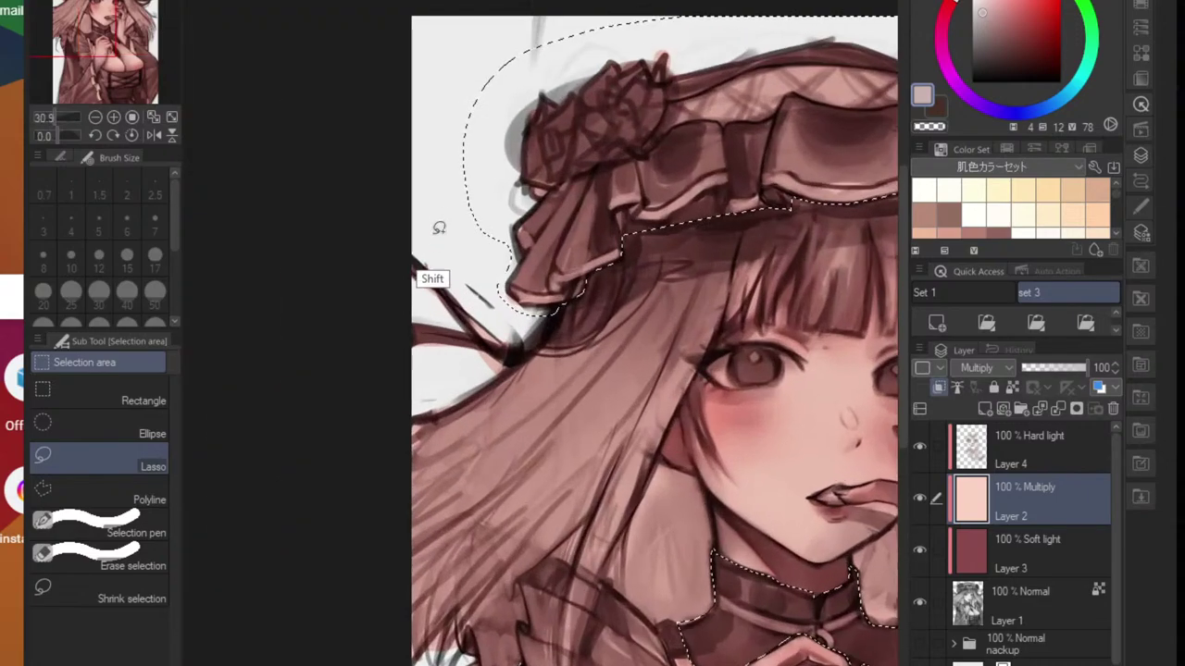
pyautogui.moveTo(439, 228)
pyautogui.mouseDown()
pyautogui.moveTo(431, 363)
pyautogui.moveTo(489, 368)
pyautogui.moveTo(524, 326)
pyautogui.moveTo(456, 185)
pyautogui.moveTo(408, 196)
pyautogui.mouseUp()
pyautogui.moveTo(549, 274); pyautogui.dragTo(507, 287)
pyautogui.scroll(4, 546, 315)
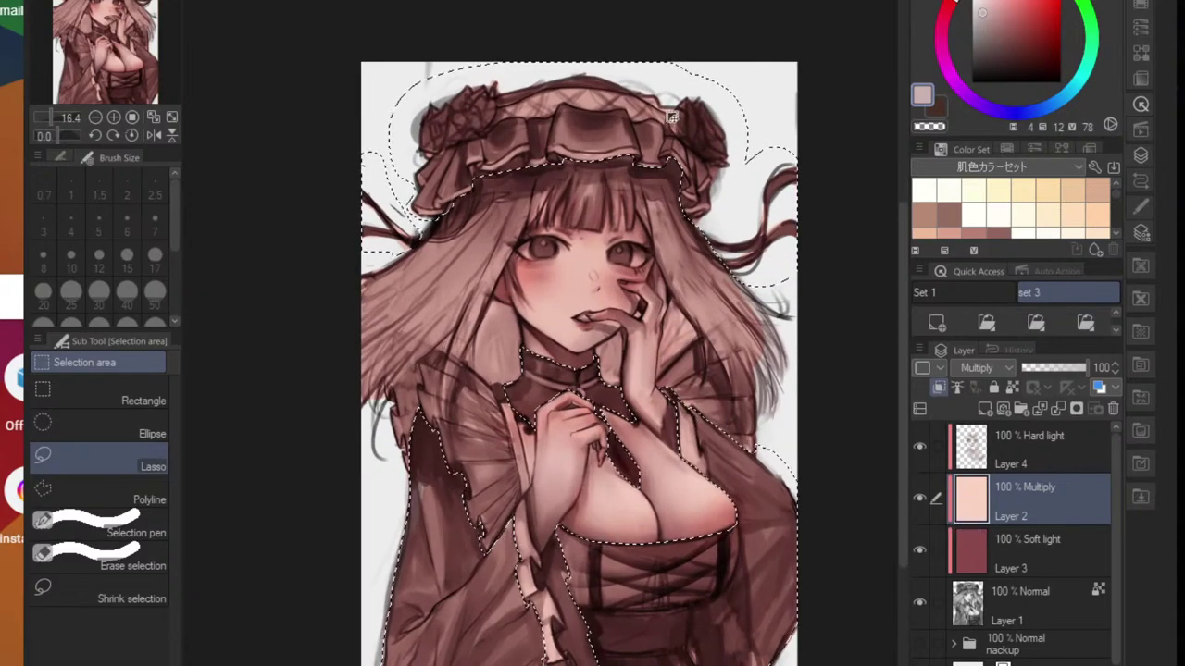
# - Apply Hue -133, Saturation -40 and Luminosity -39 to the selected clothing and bonnet
pyautogui.hotkey('ctrl', 'u')
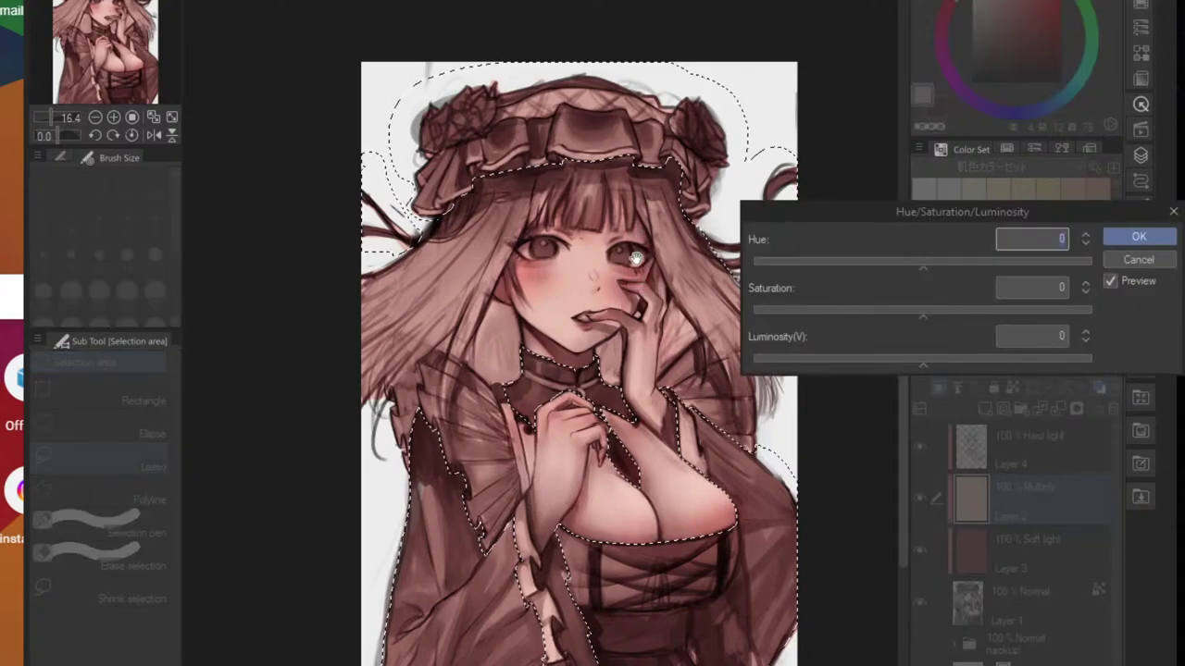
pyautogui.moveTo(922, 266); pyautogui.dragTo(884, 267)
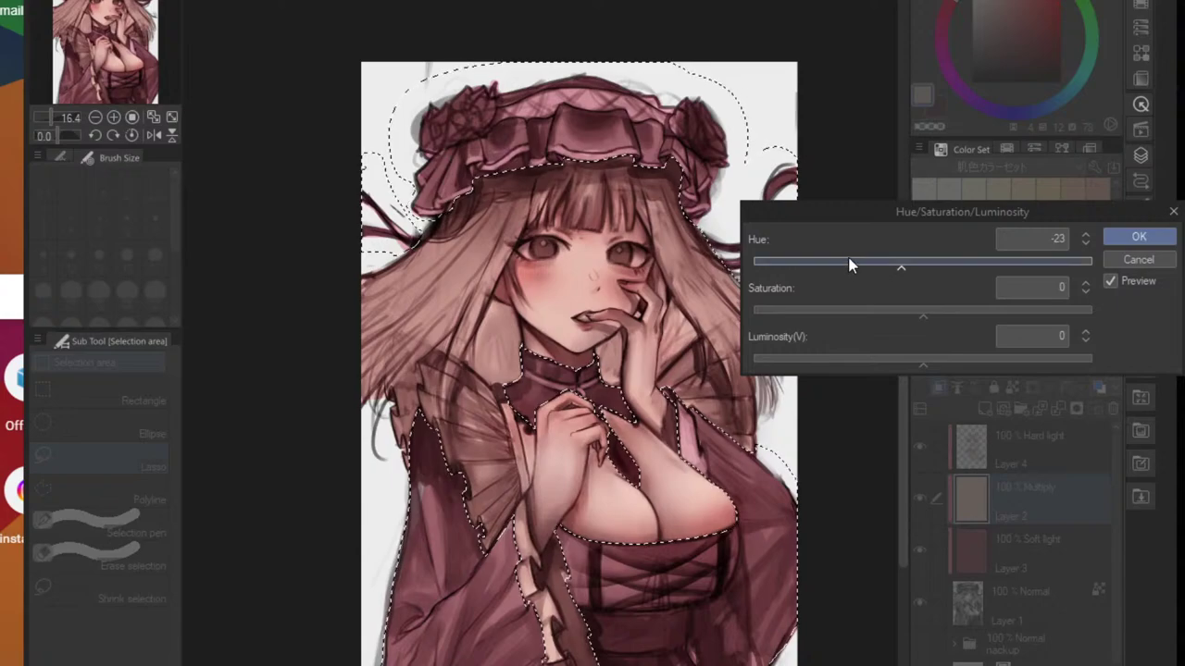
pyautogui.moveTo(852, 267); pyautogui.dragTo(847, 269)
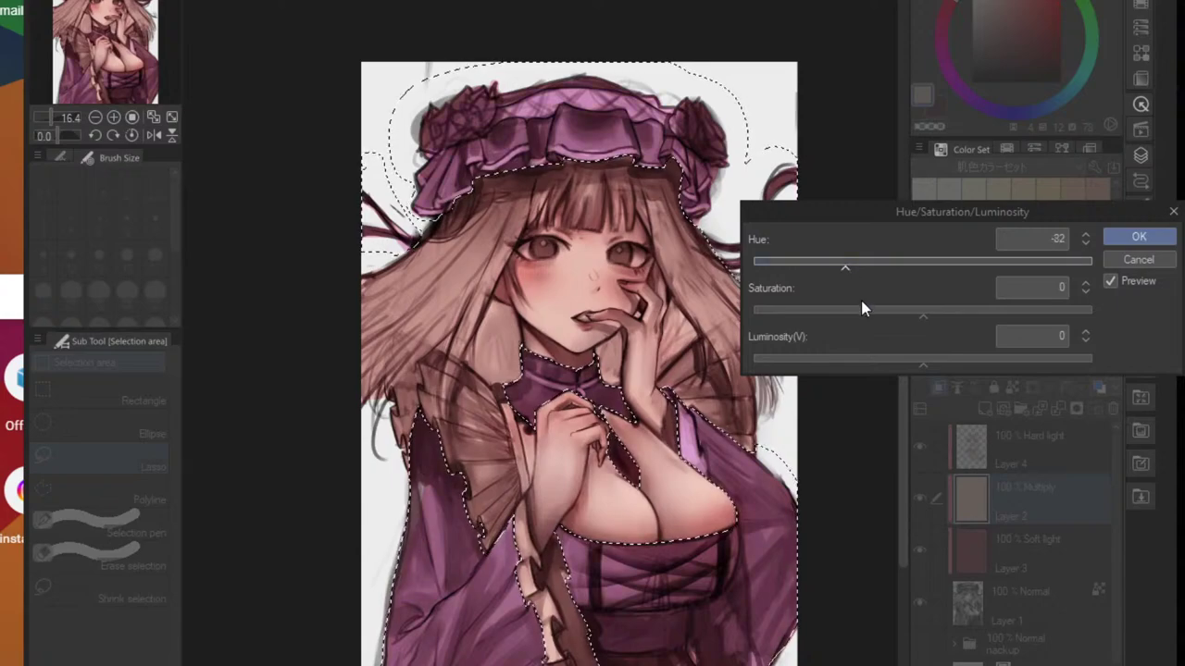
pyautogui.moveTo(861, 309); pyautogui.dragTo(865, 314)
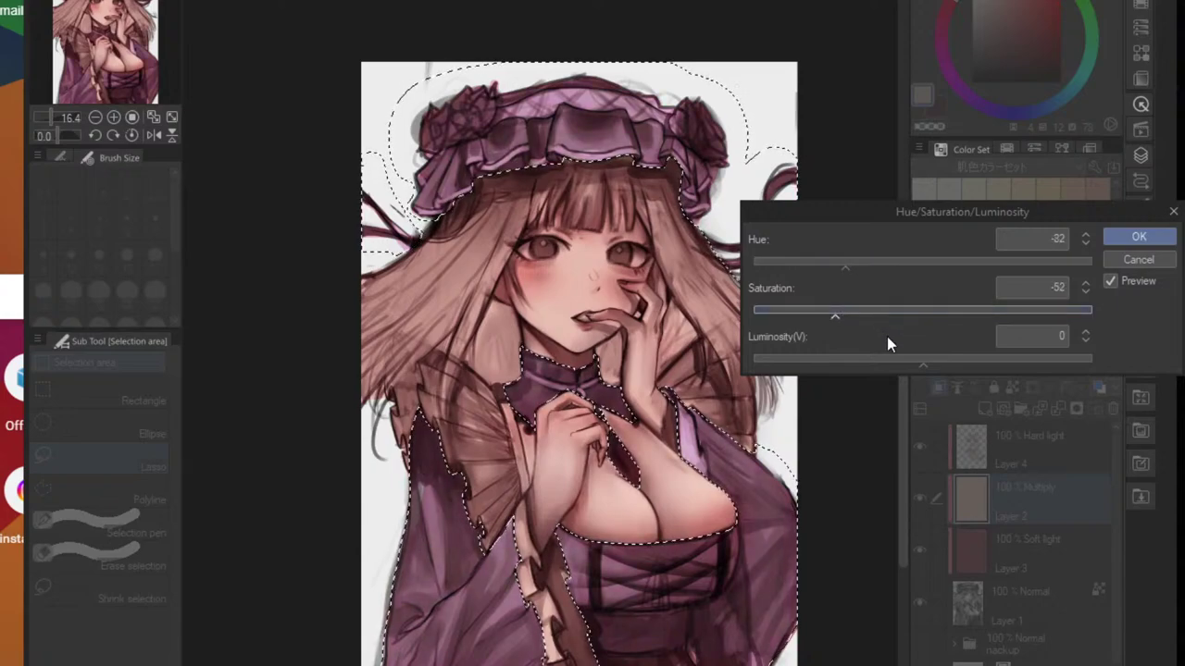
pyautogui.moveTo(878, 268); pyautogui.dragTo(812, 270)
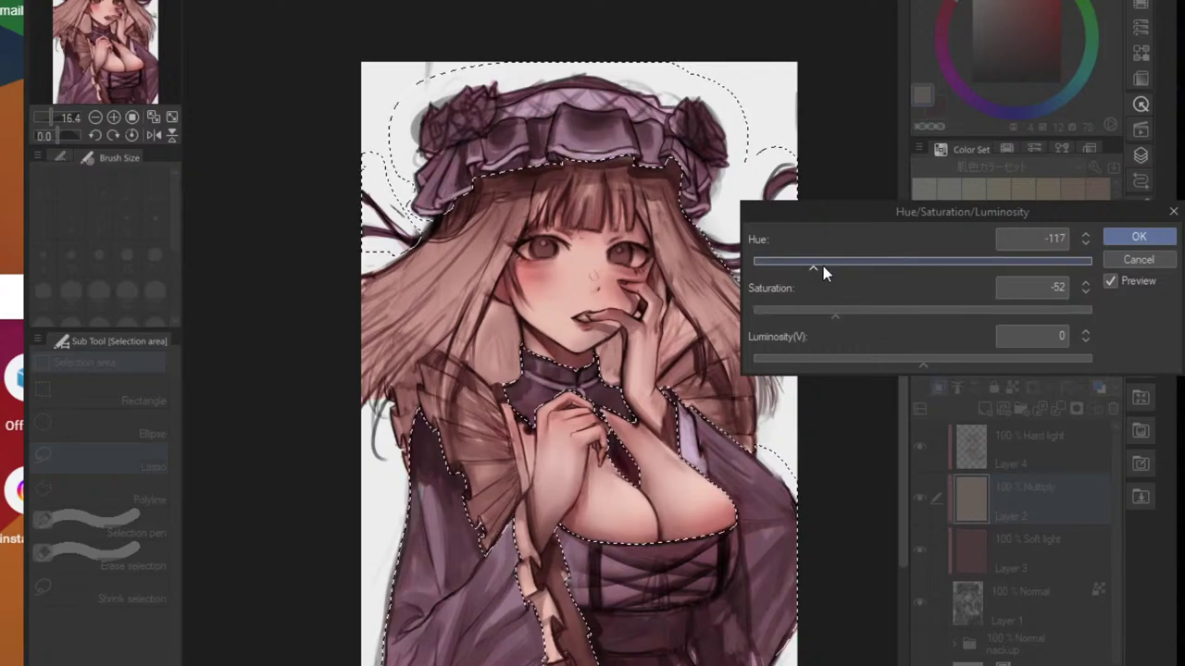
pyautogui.click(803, 263)
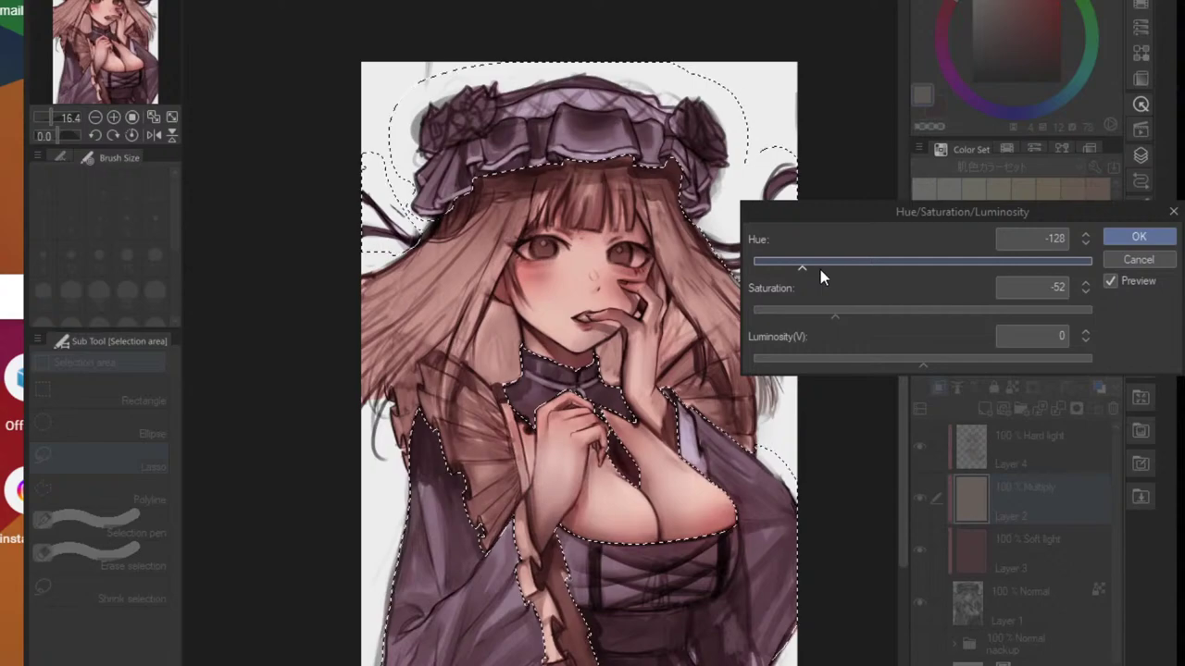
pyautogui.moveTo(903, 361); pyautogui.dragTo(878, 360)
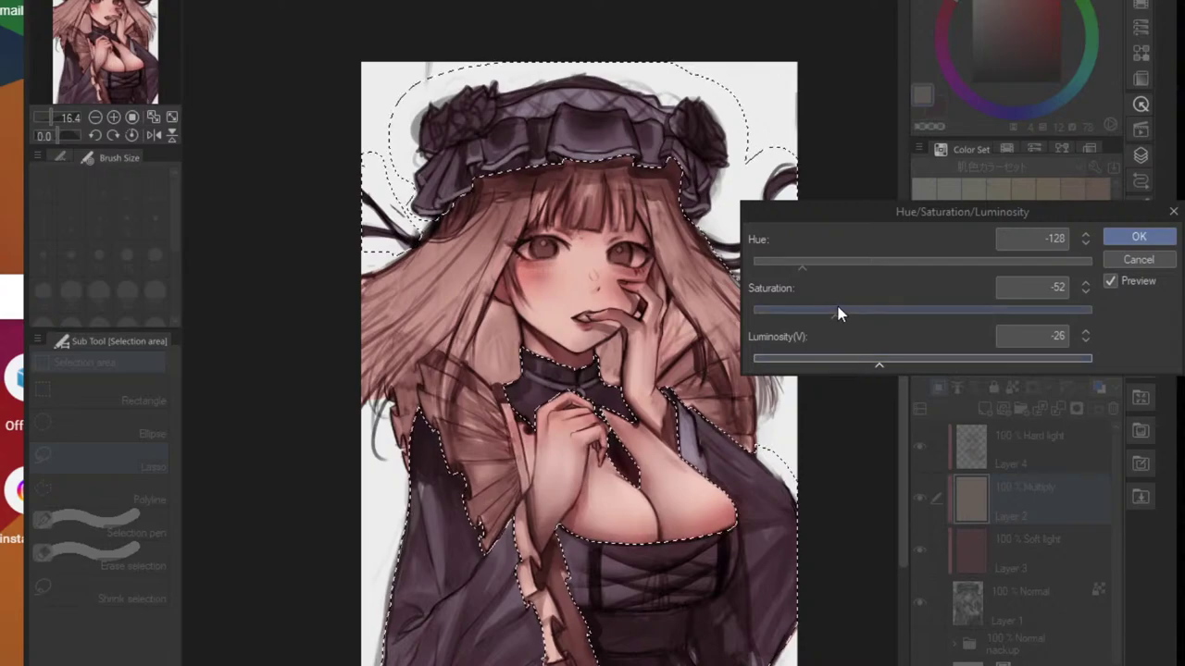
pyautogui.moveTo(838, 313); pyautogui.dragTo(852, 320)
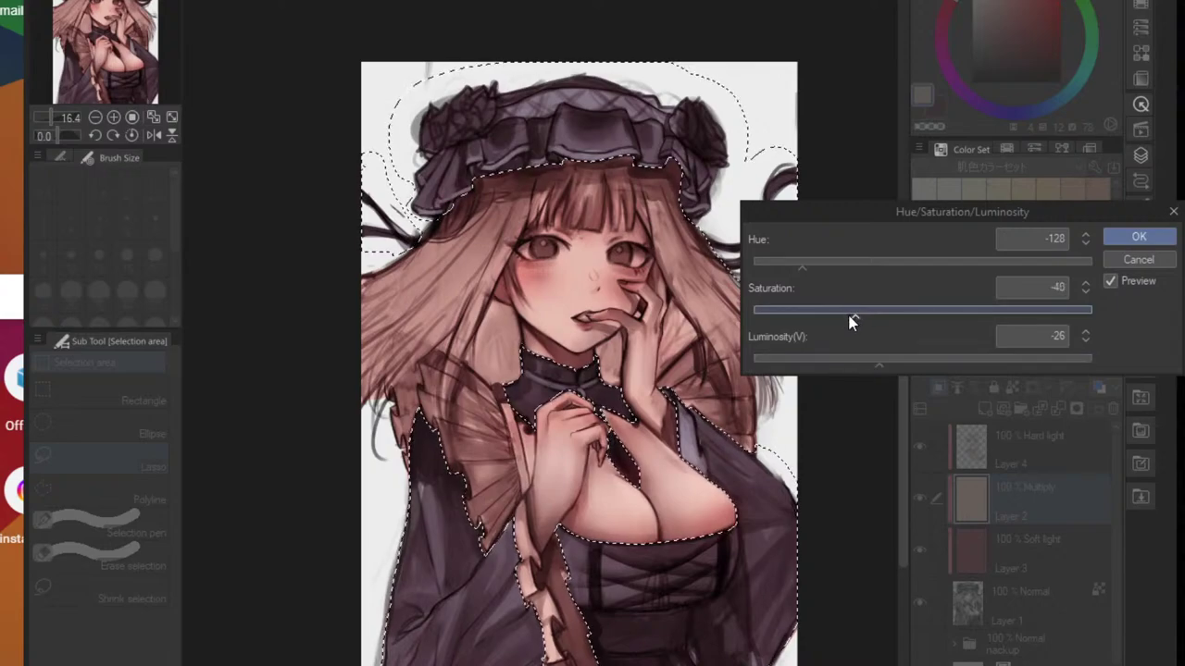
pyautogui.click(798, 264)
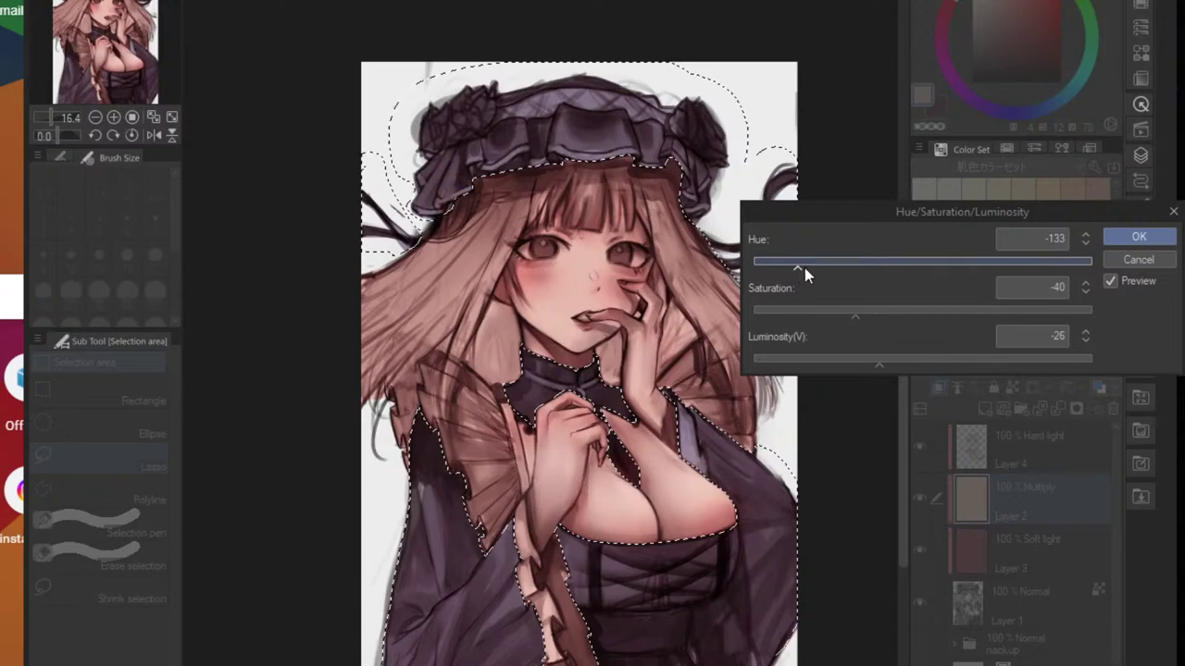
pyautogui.moveTo(823, 355); pyautogui.dragTo(838, 368)
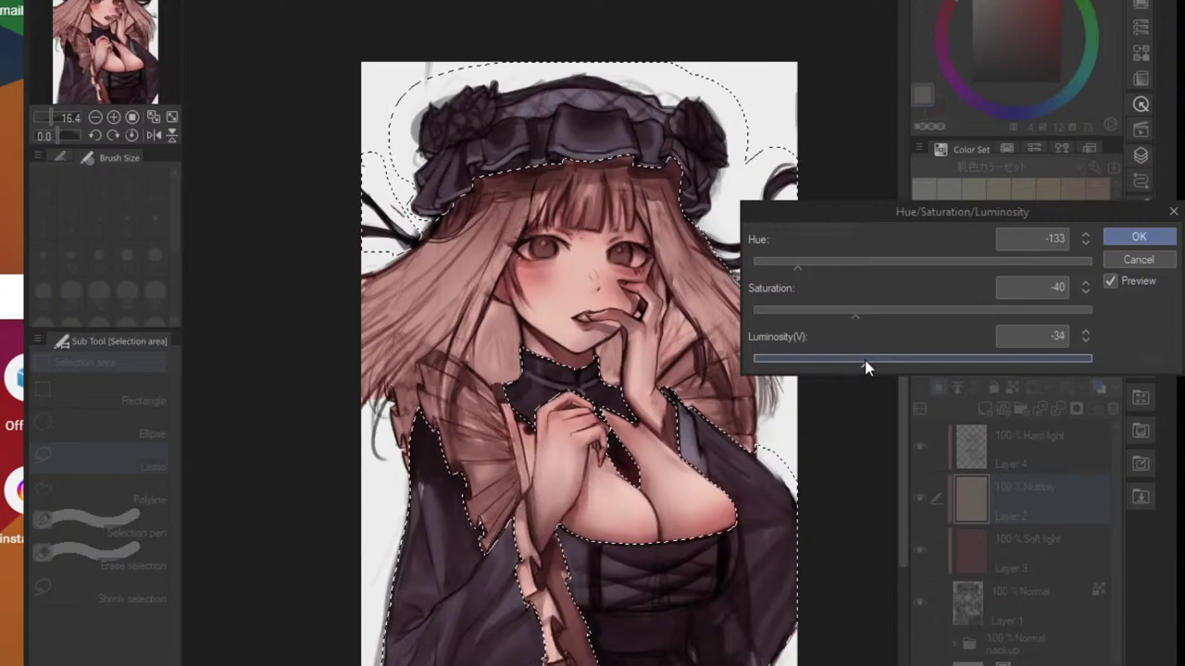
pyautogui.moveTo(865, 360); pyautogui.dragTo(859, 370)
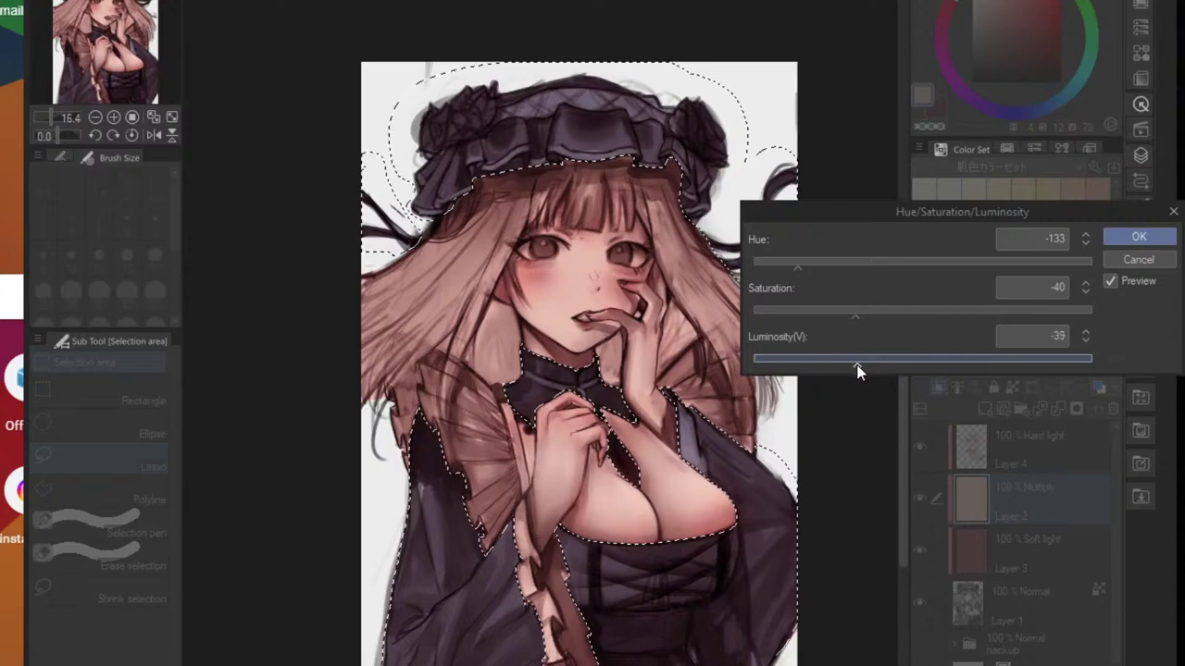
pyautogui.click(1134, 237)
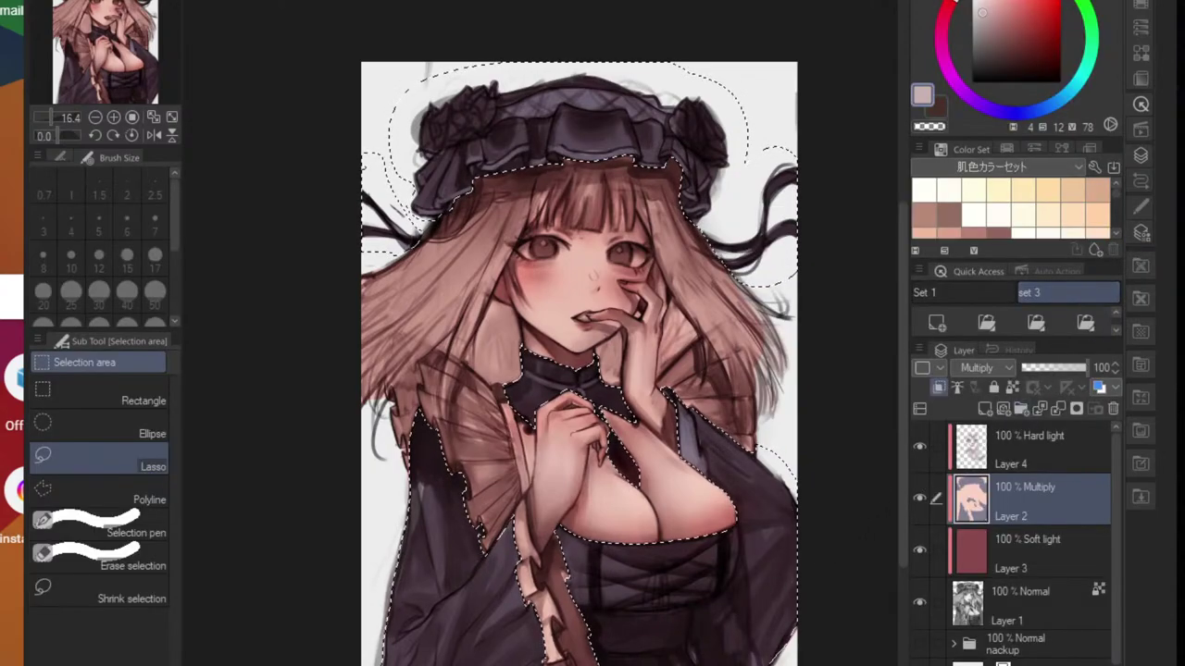
# - Cut and paste the selected clothing onto a new Layer 2 Copy and compare its visibility
pyautogui.hotkey('ctrl', 'x')
pyautogui.hotkey('ctrl', 'v')
pyautogui.click(919, 500)
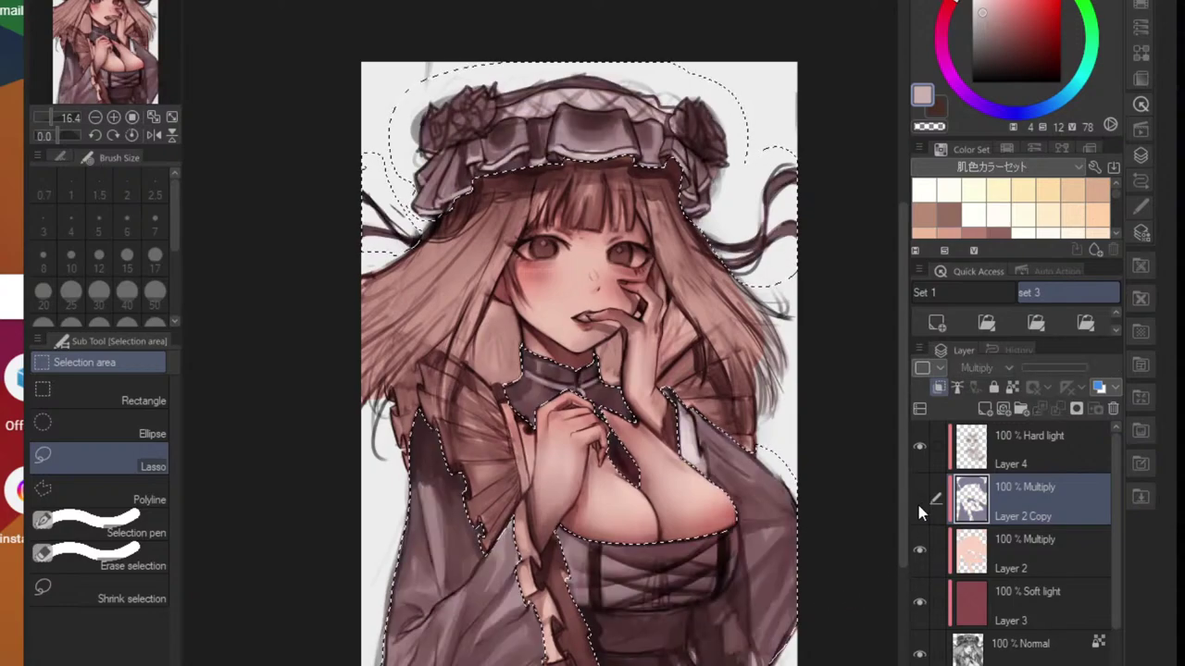
pyautogui.click(917, 504)
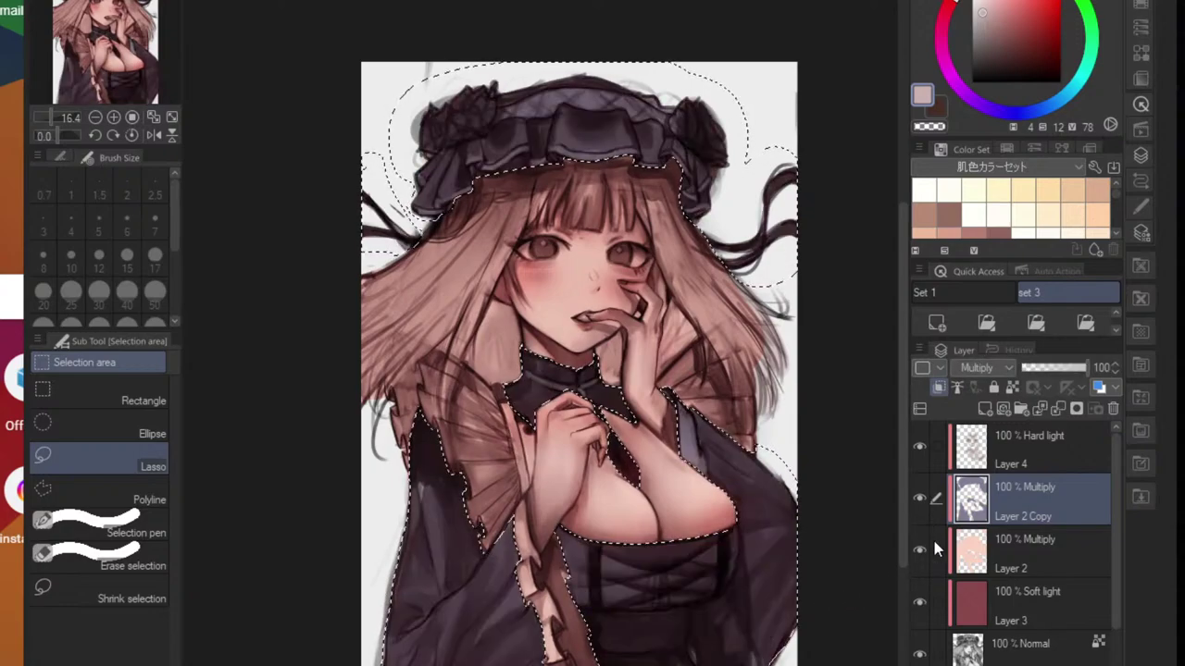
# - Unlock Layer 1's transparent pixels and add a new empty Layer 5
pyautogui.click(1018, 648)
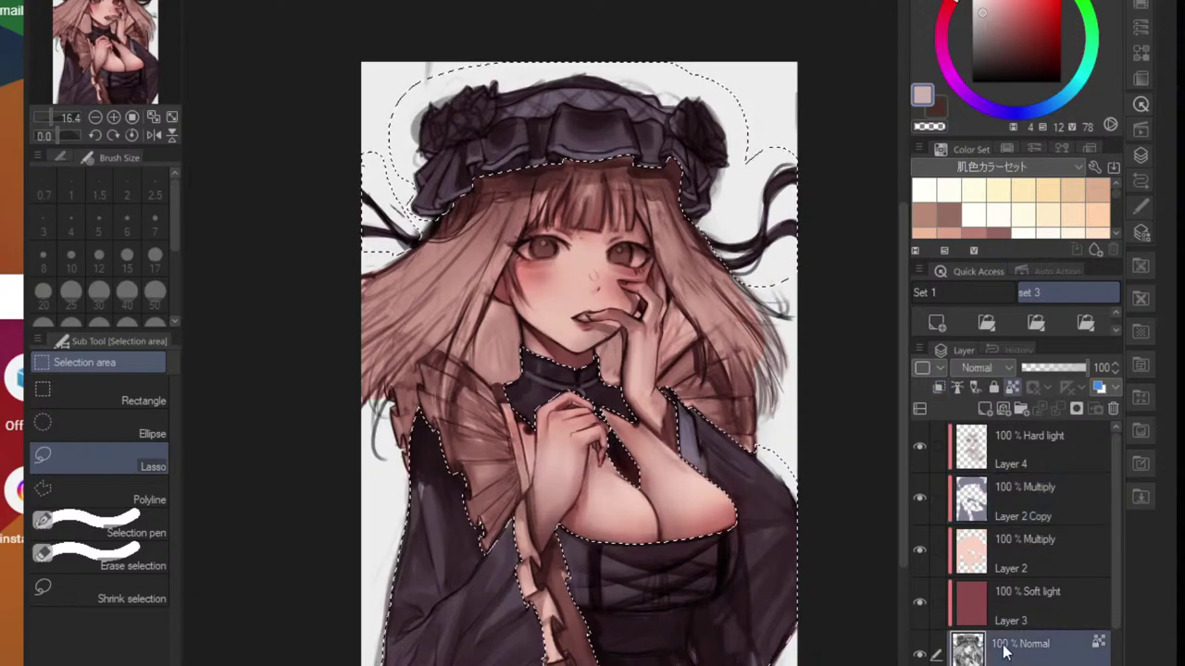
pyautogui.scroll(2, 467, 544)
pyautogui.moveTo(468, 543); pyautogui.dragTo(489, 484)
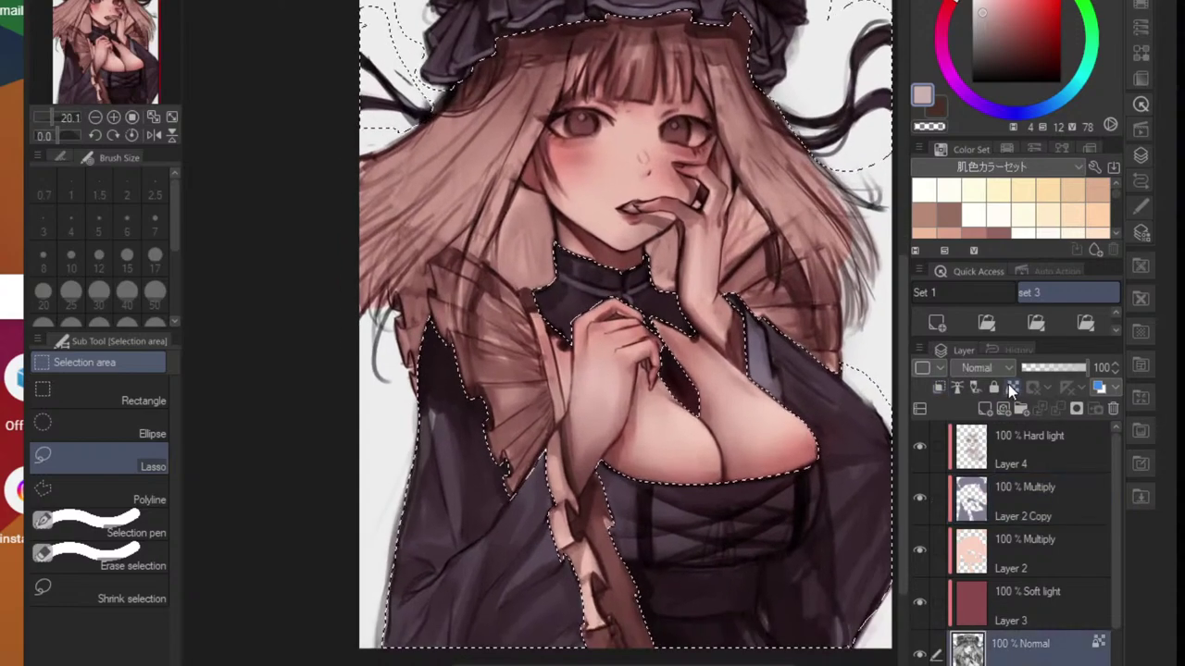
pyautogui.click(1011, 386)
pyautogui.scroll(-1, 1051, 568)
pyautogui.click(1028, 637)
pyautogui.click(932, 324)
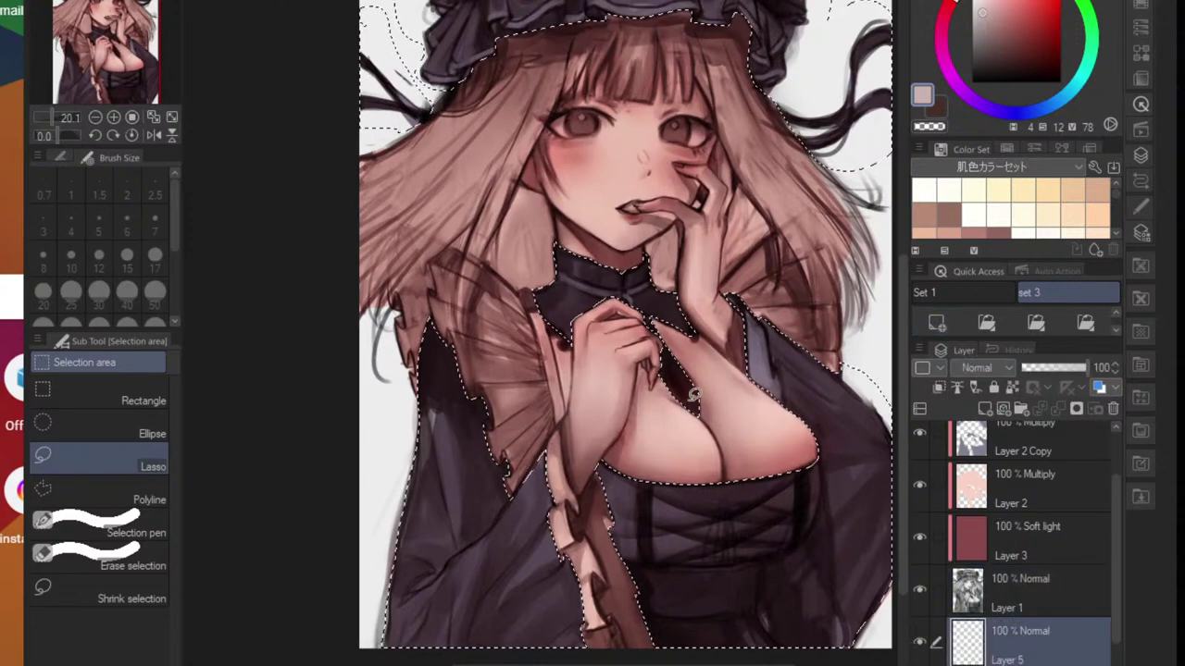
pyautogui.scroll(3, 510, 468)
# - Lock Layer 5's transparent pixels and merge Layer 1 down into it
pyautogui.click(1059, 4)
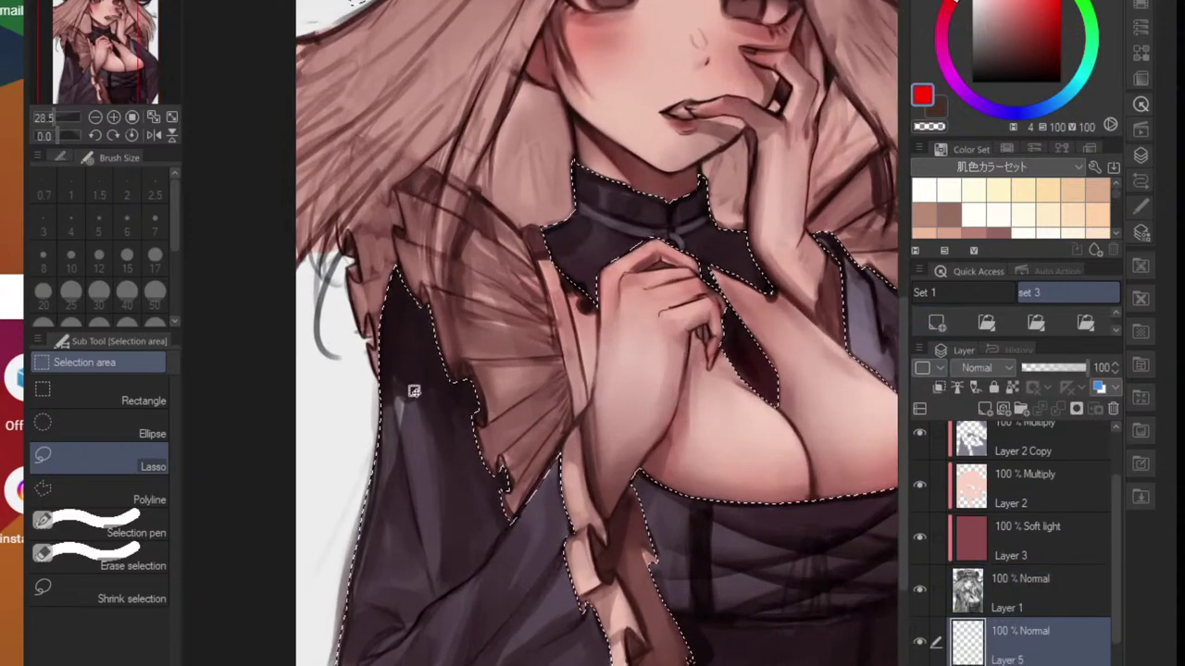
pyautogui.press('b')
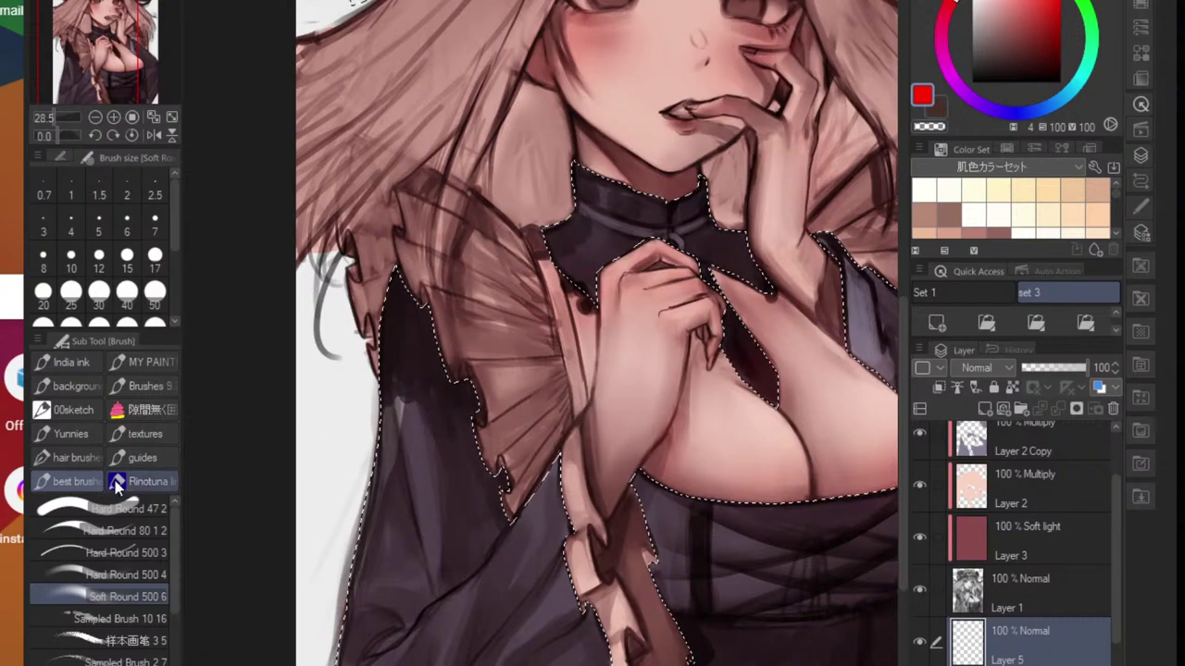
pyautogui.click(1012, 385)
pyautogui.press('x')
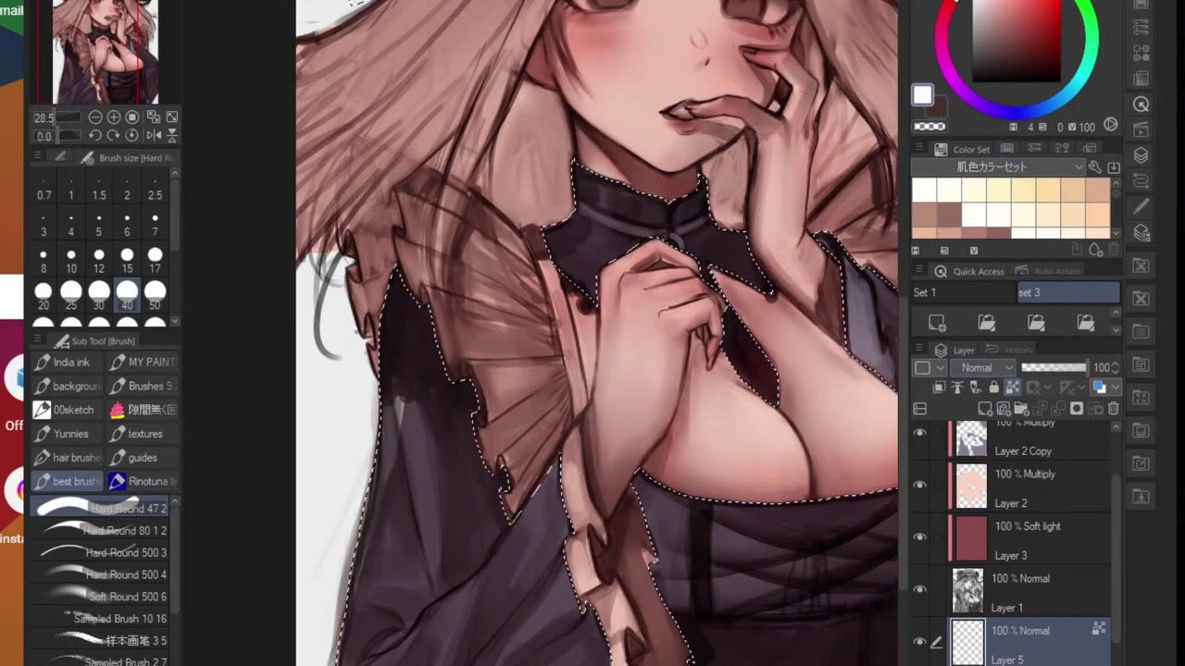
pyautogui.click(1041, 599)
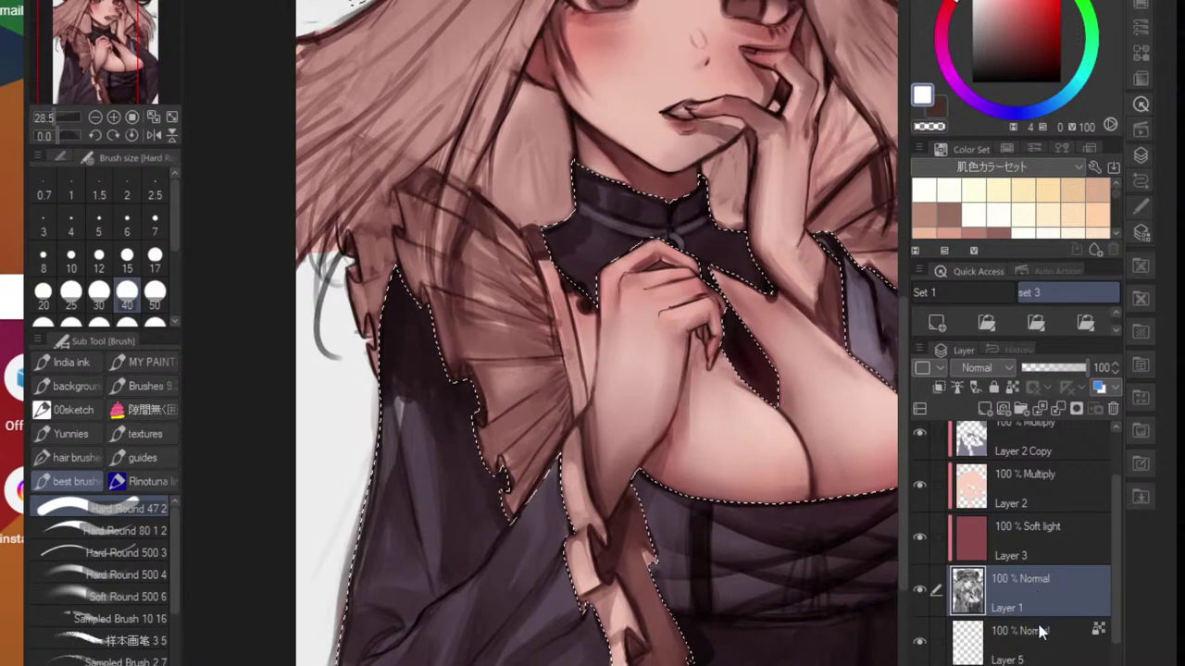
pyautogui.hotkey('ctrl', 'e')
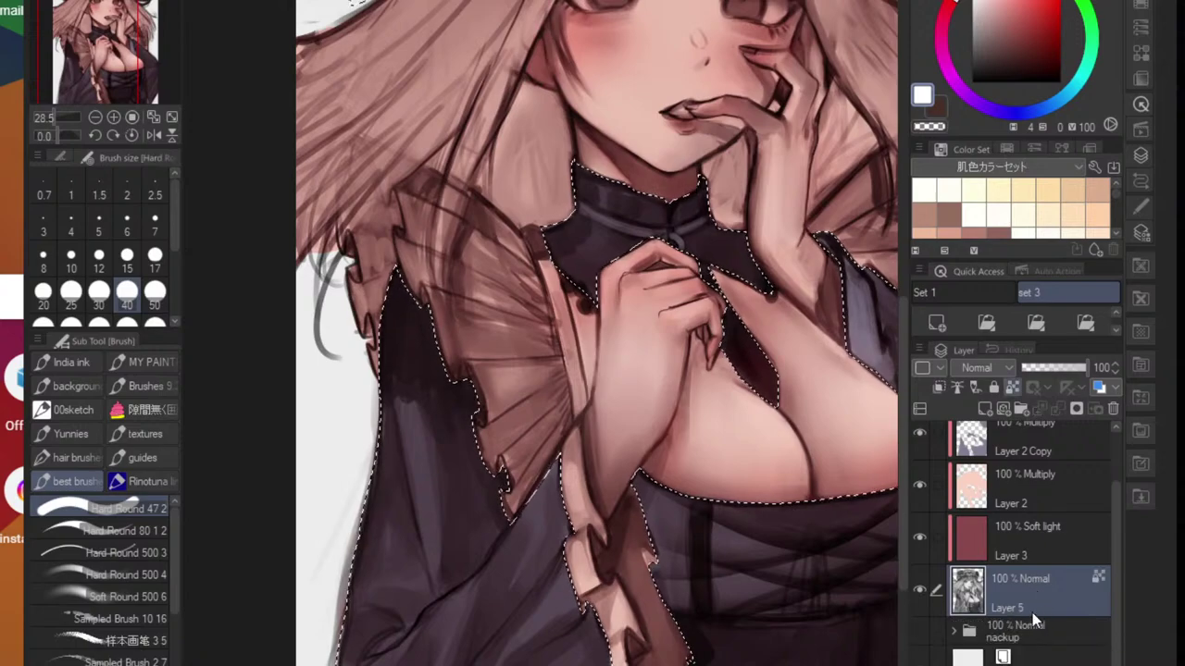
# - Recenter the illustration and open Hue/Saturation/Luminosity on Layer 3
pyautogui.scroll(-5, 735, 407)
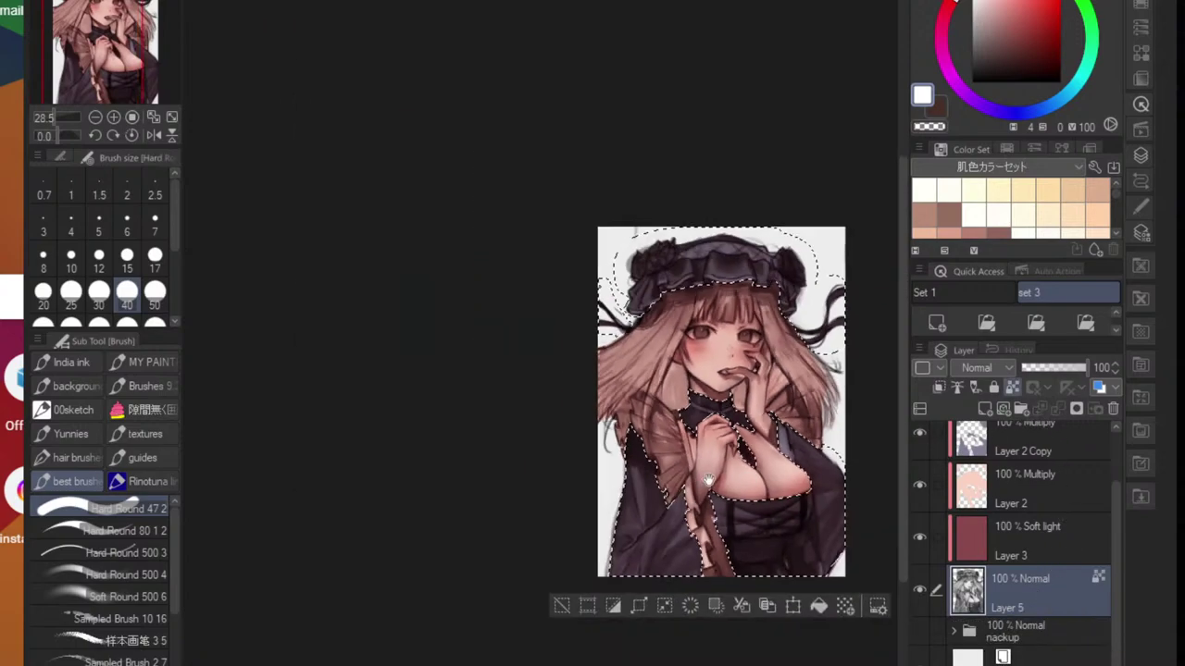
pyautogui.moveTo(735, 407); pyautogui.dragTo(614, 411)
pyautogui.scroll(3, 661, 461)
pyautogui.moveTo(666, 455); pyautogui.dragTo(696, 477)
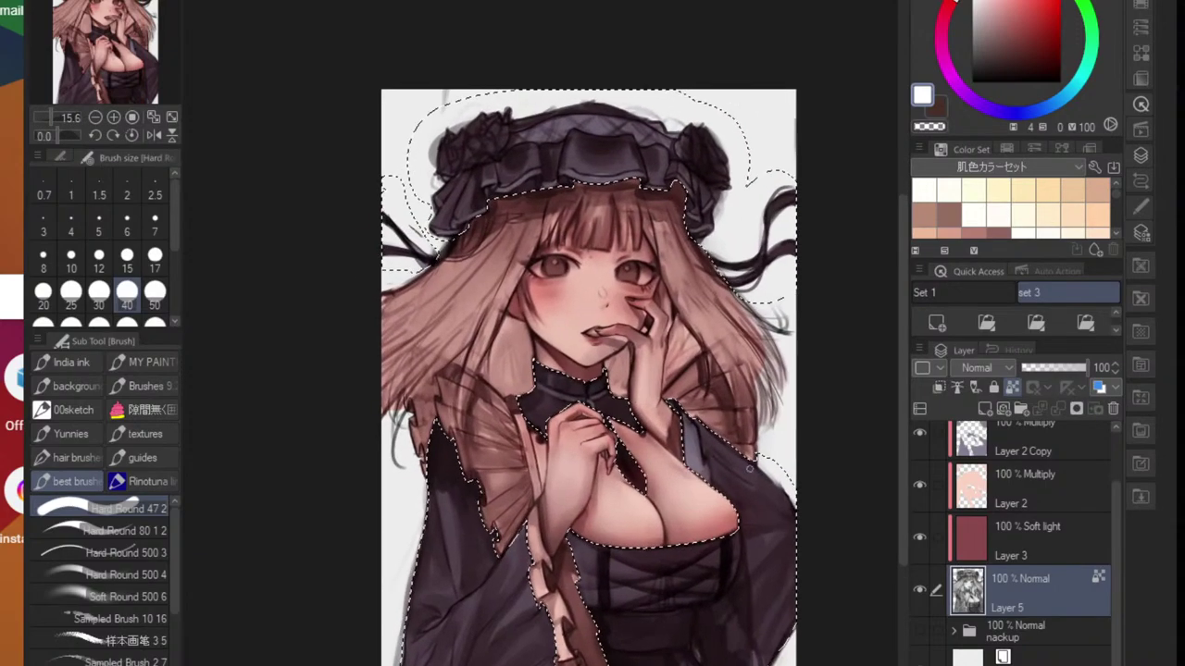
pyautogui.click(987, 550)
pyautogui.click(982, 501)
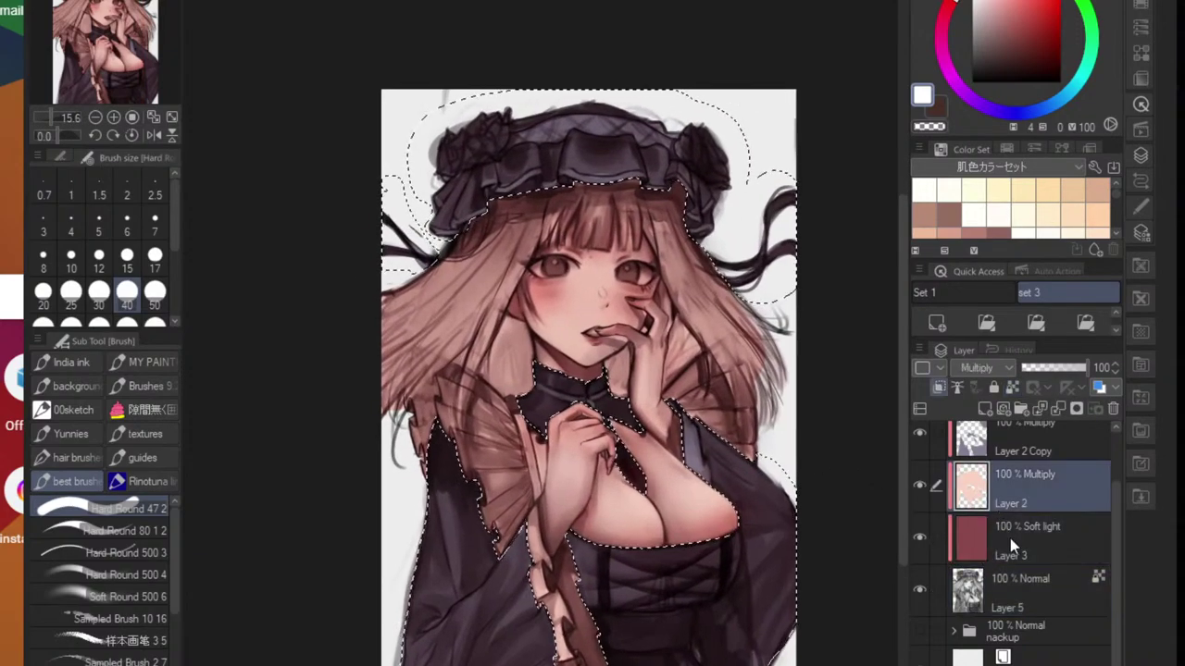
pyautogui.click(971, 535)
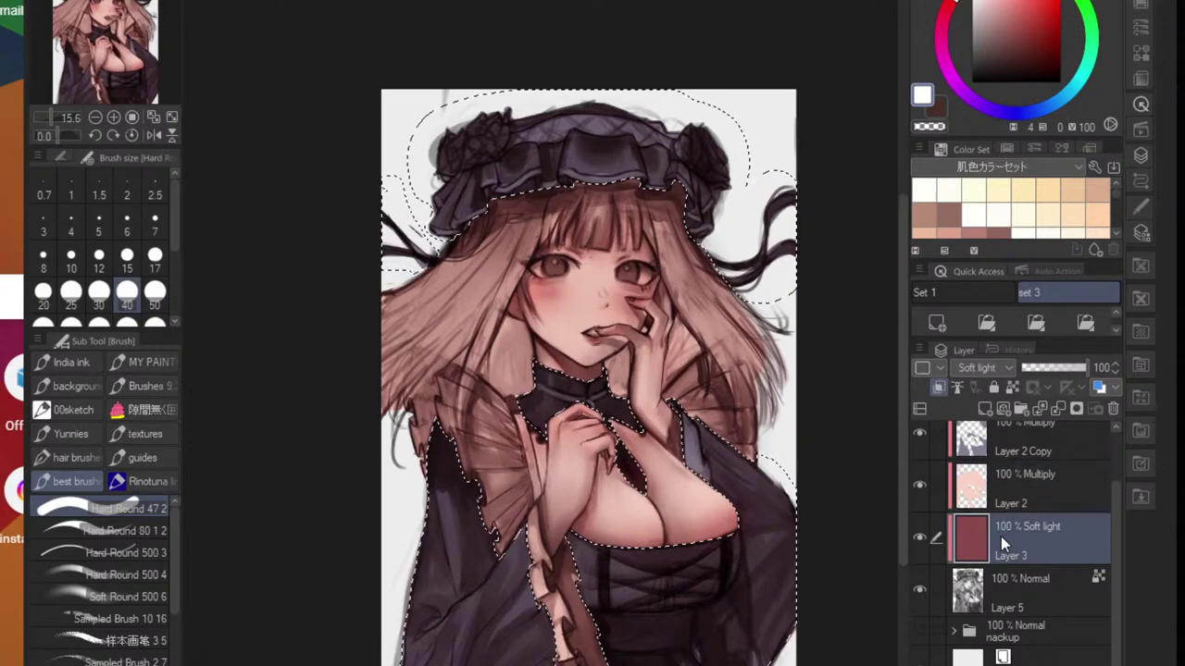
pyautogui.hotkey('ctrl', 'u')
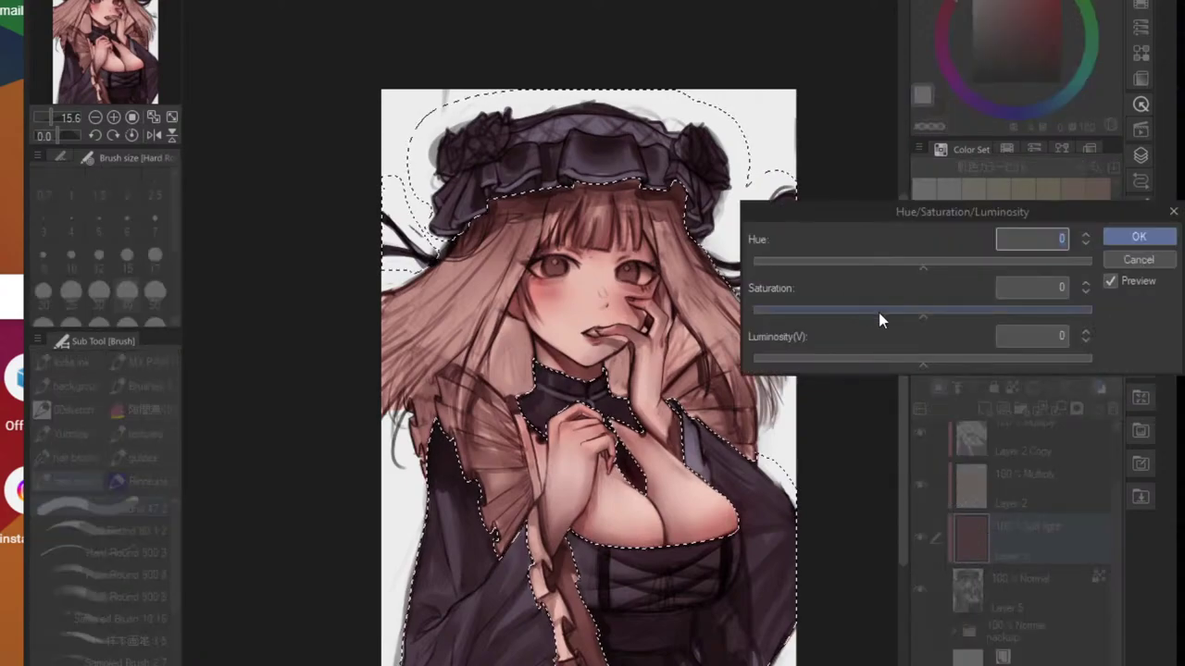
# - Give Layer 3 a purplish hue shift, saturation -12 and lower luminosity
pyautogui.moveTo(944, 317); pyautogui.dragTo(893, 322)
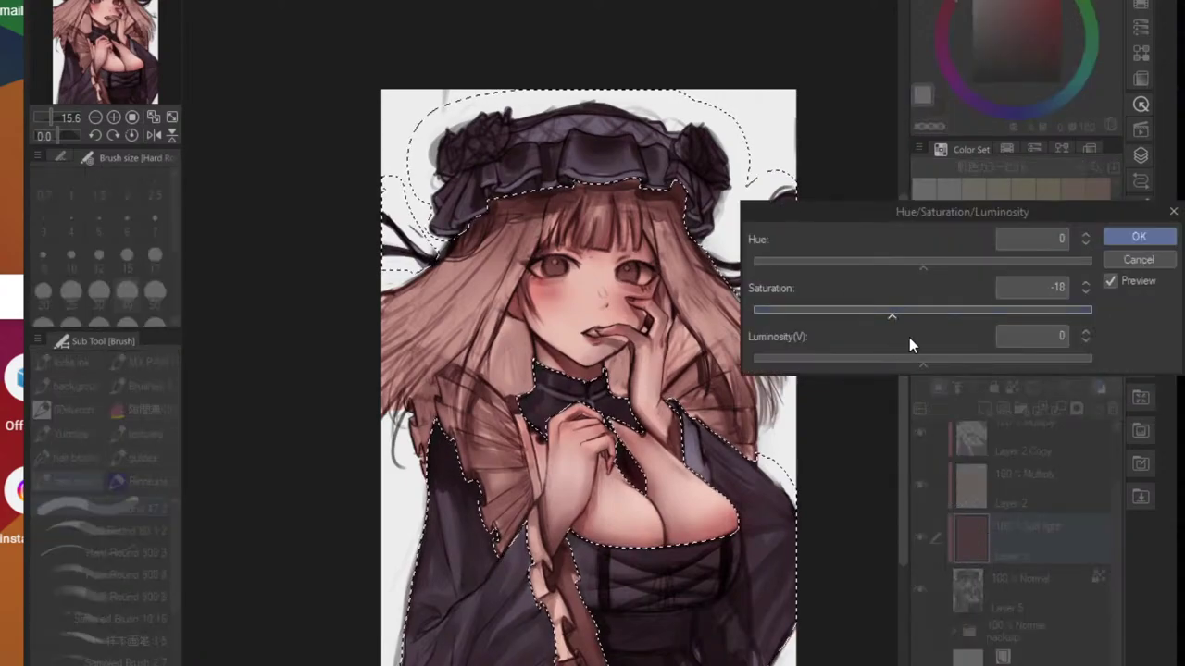
pyautogui.moveTo(934, 359); pyautogui.dragTo(944, 367)
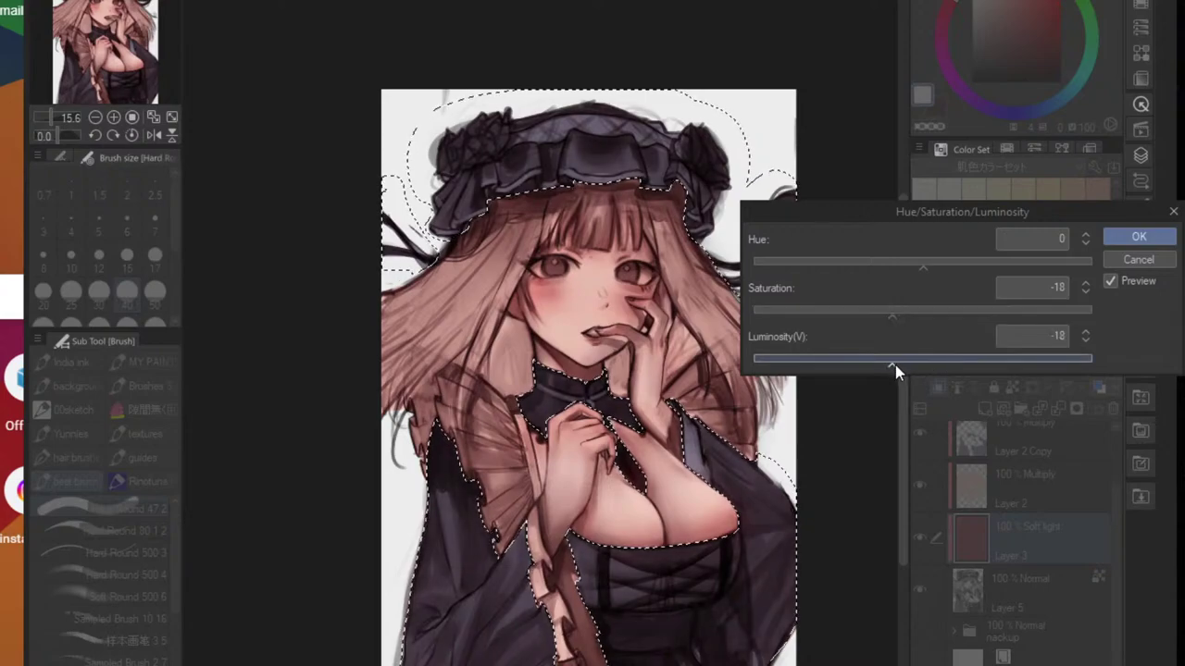
pyautogui.moveTo(898, 269); pyautogui.dragTo(894, 267)
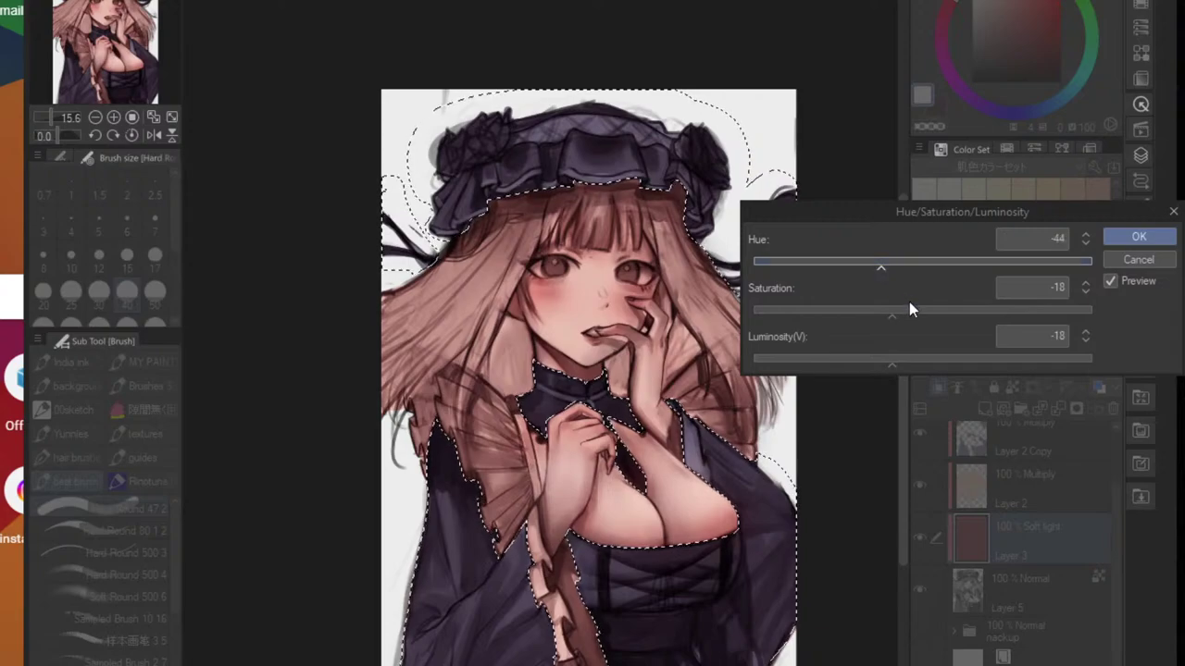
pyautogui.moveTo(908, 310); pyautogui.dragTo(896, 318)
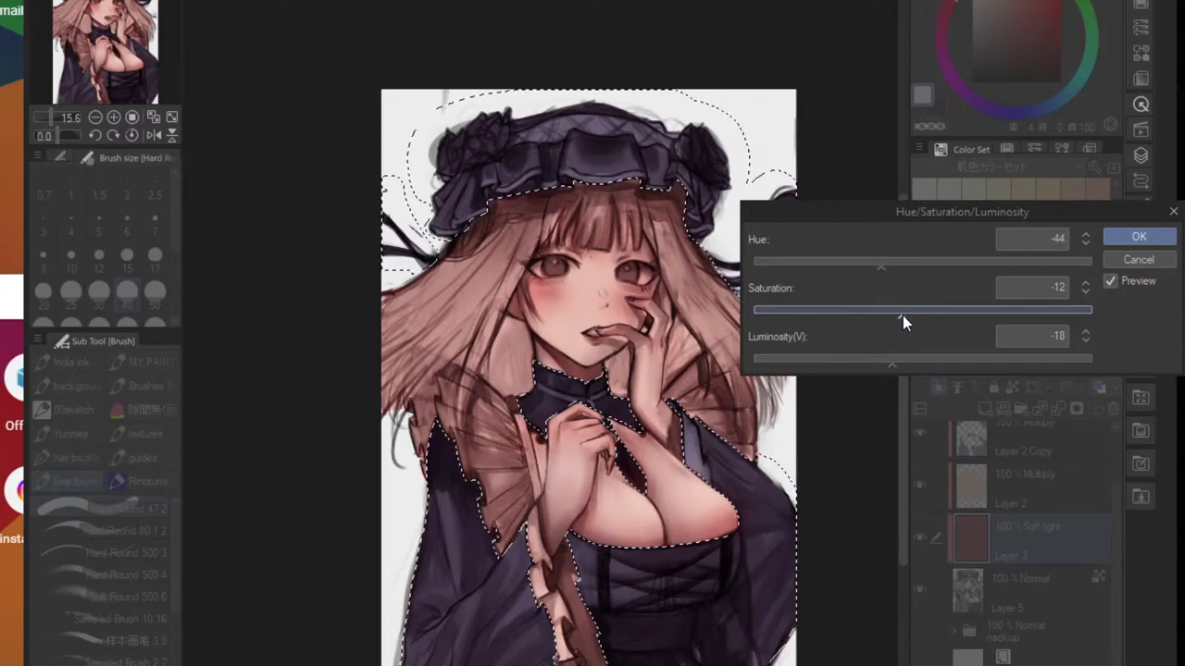
pyautogui.click(880, 359)
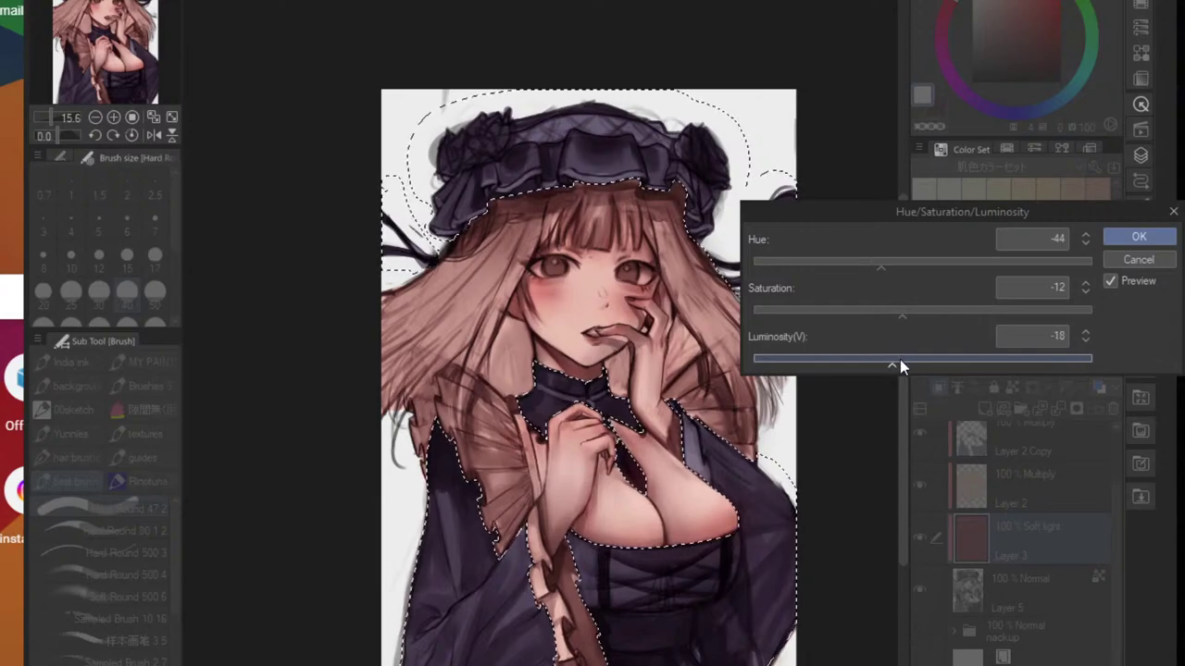
pyautogui.click(1117, 237)
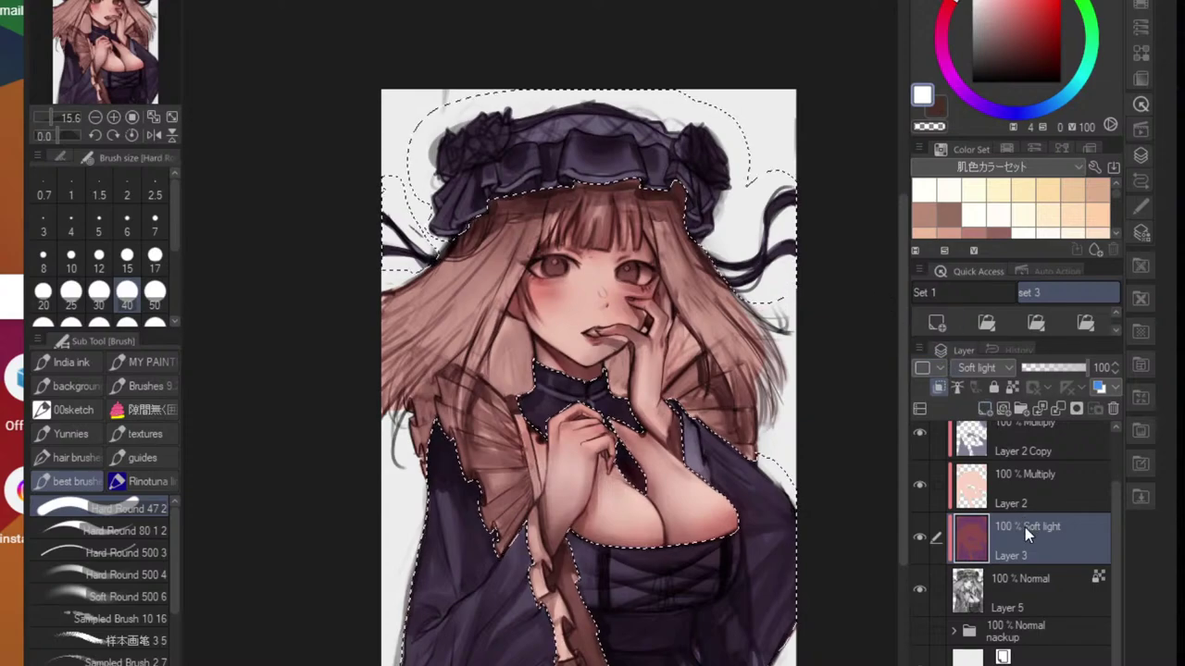
# - Cut and paste Layer 3's selected area into a new copy layer
pyautogui.hotkey('ctrl', 'x')
pyautogui.hotkey('ctrl', 'v')
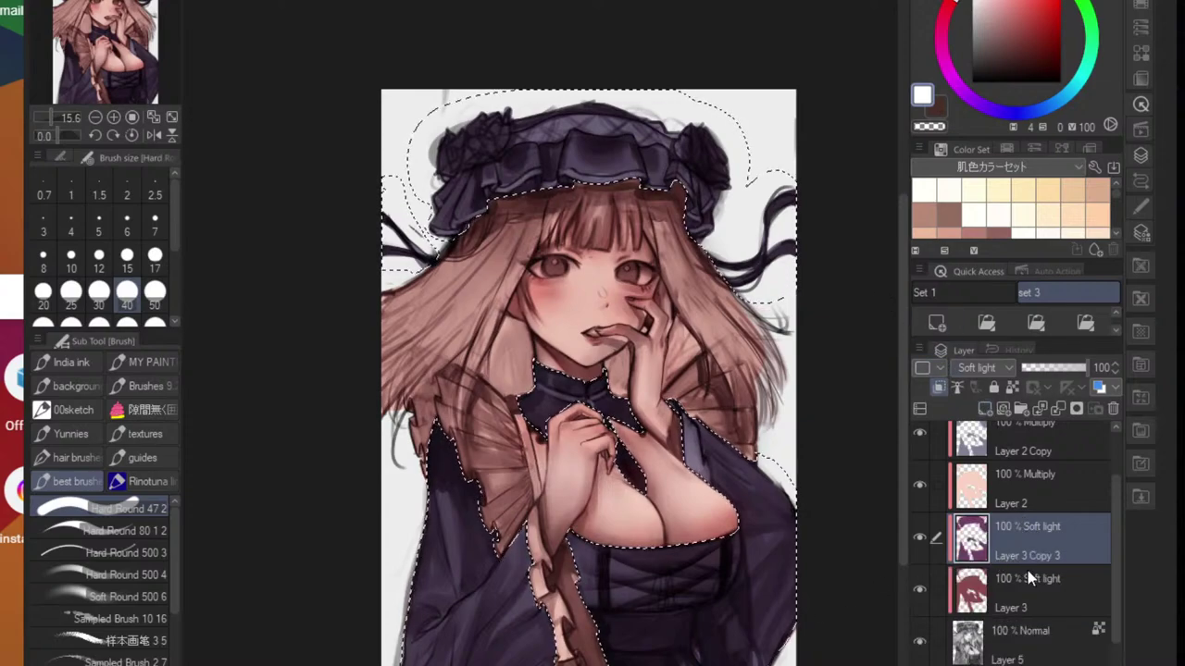
pyautogui.click(1027, 572)
pyautogui.scroll(2, 836, 457)
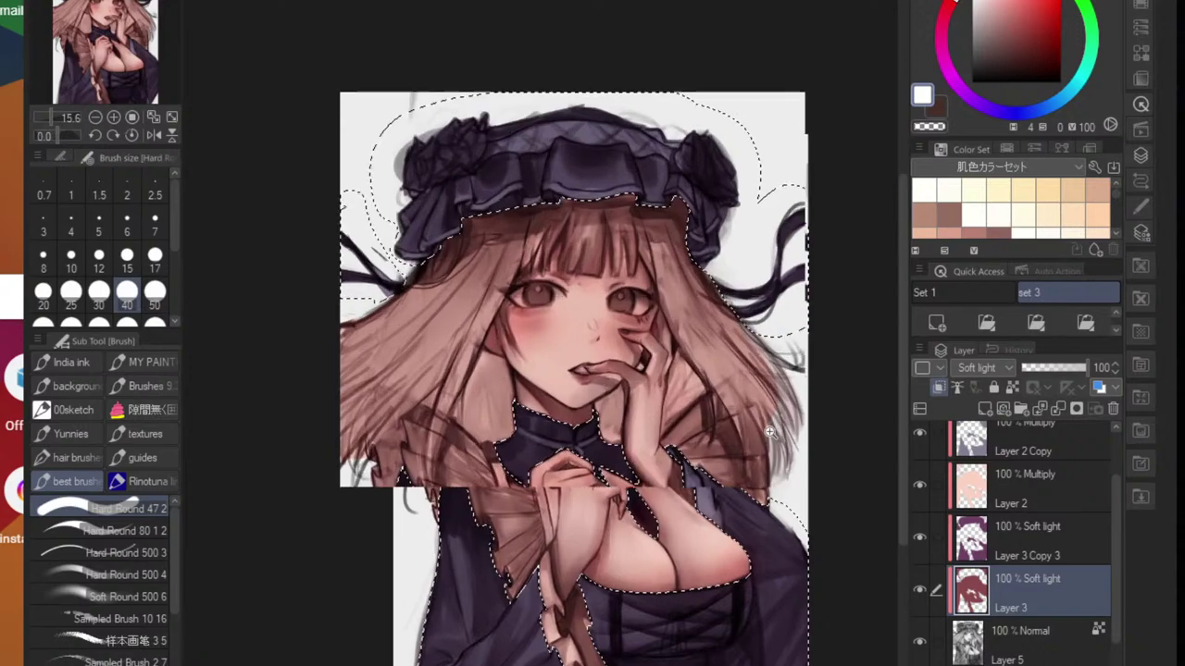
pyautogui.scroll(2, 1046, 528)
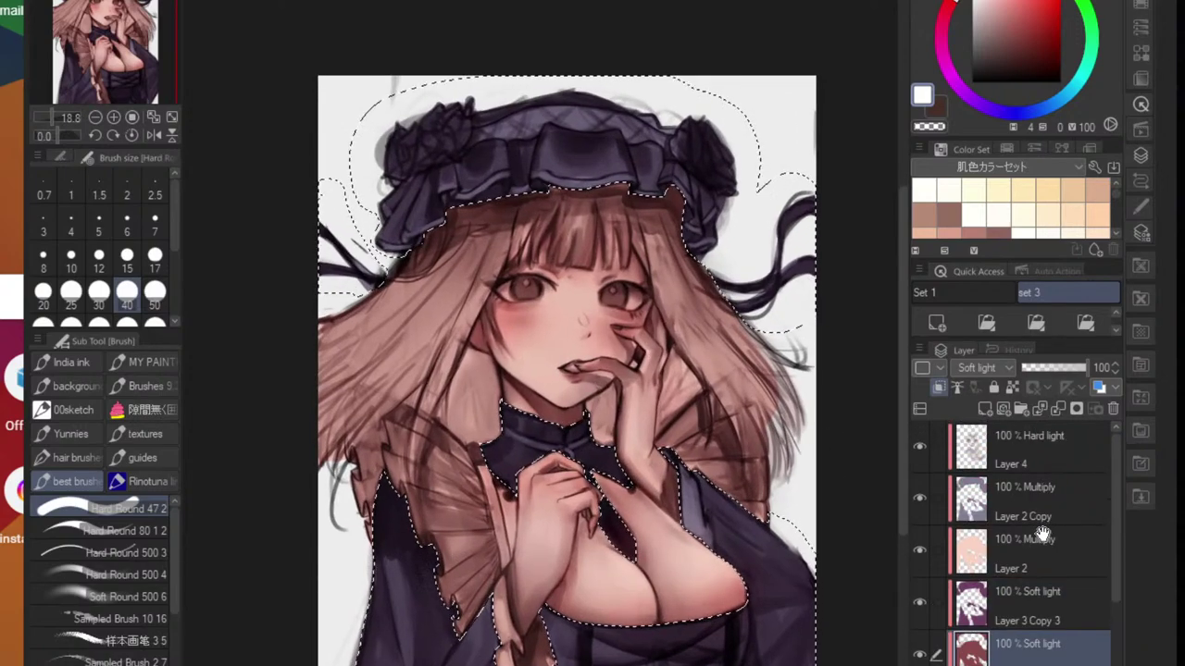
pyautogui.click(1023, 452)
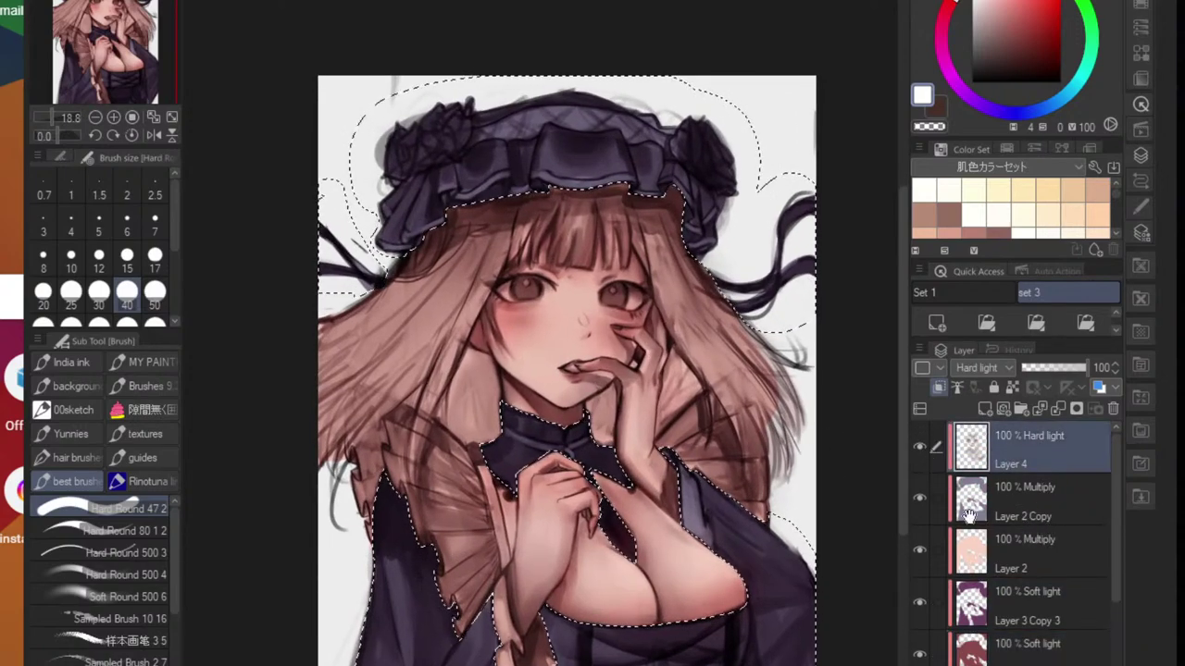
# - Compare the art with Layer 3 hidden, then select Layer 2 and deselect
pyautogui.scroll(-1, 969, 515)
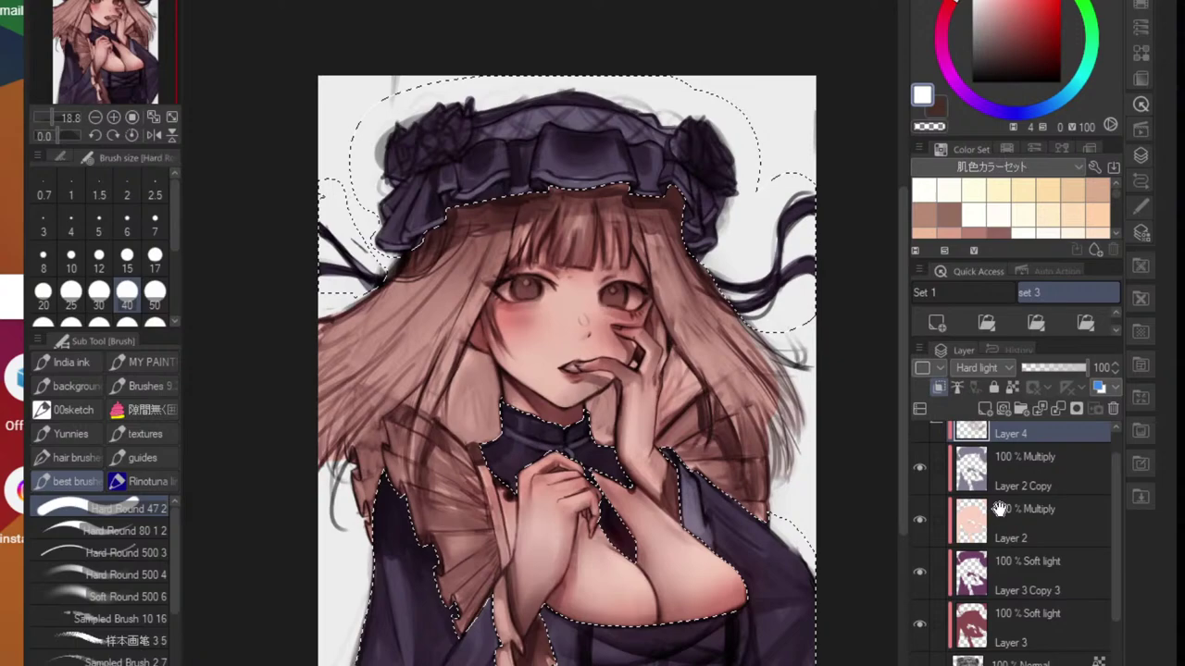
pyautogui.click(1018, 615)
pyautogui.click(919, 622)
pyautogui.click(919, 622)
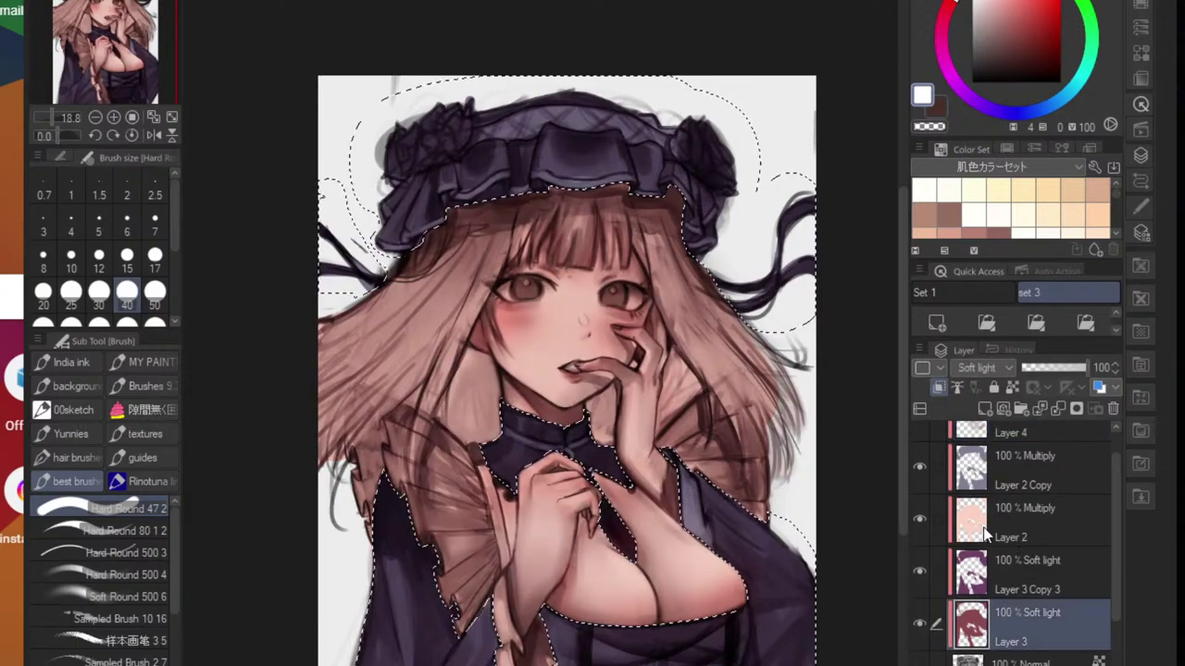
pyautogui.click(986, 535)
pyautogui.hotkey('ctrl', 'd')
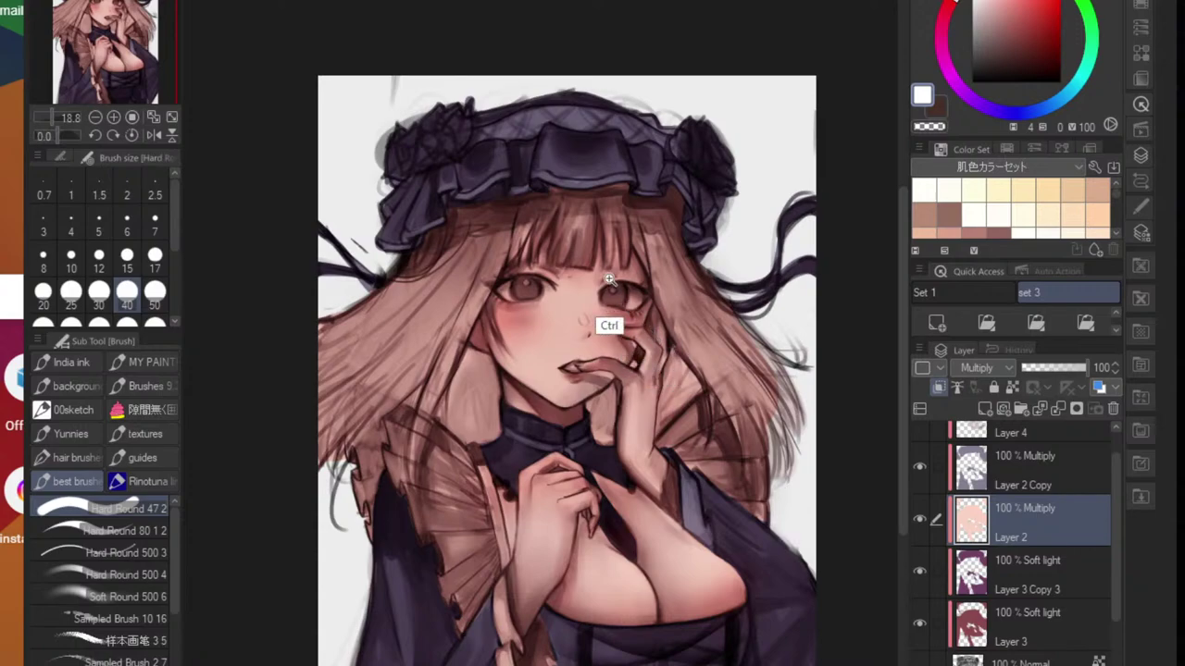
# - Zoom to the face and lasso the hair beside the left eye and left side
pyautogui.moveTo(610, 280); pyautogui.dragTo(644, 279)
pyautogui.moveTo(615, 280); pyautogui.dragTo(759, 238)
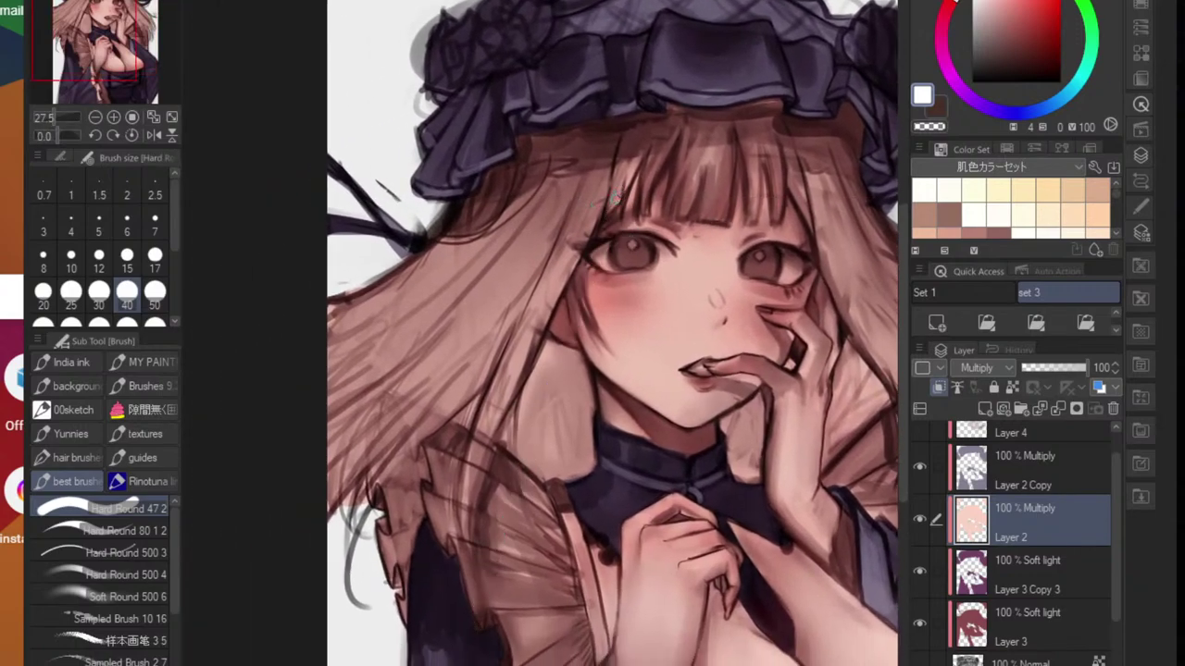
pyautogui.press('m')
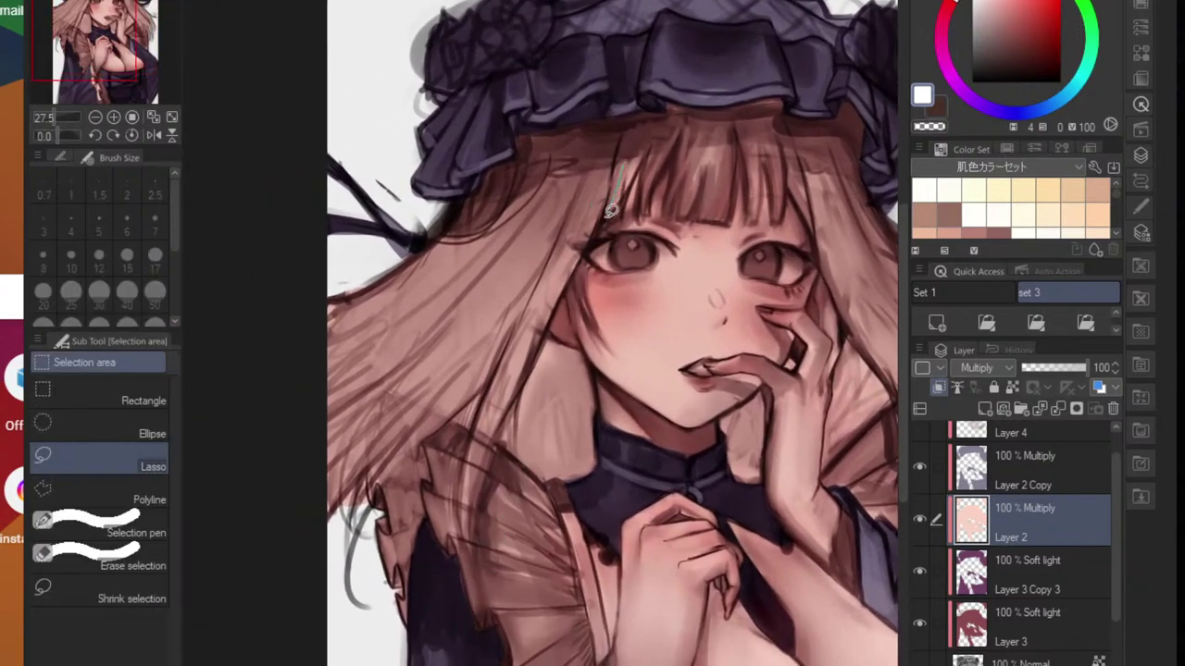
pyautogui.keyDown('ctrl'); pyautogui.click(592, 261); pyautogui.keyUp('ctrl')
pyautogui.moveTo(612, 170); pyautogui.dragTo(575, 264)
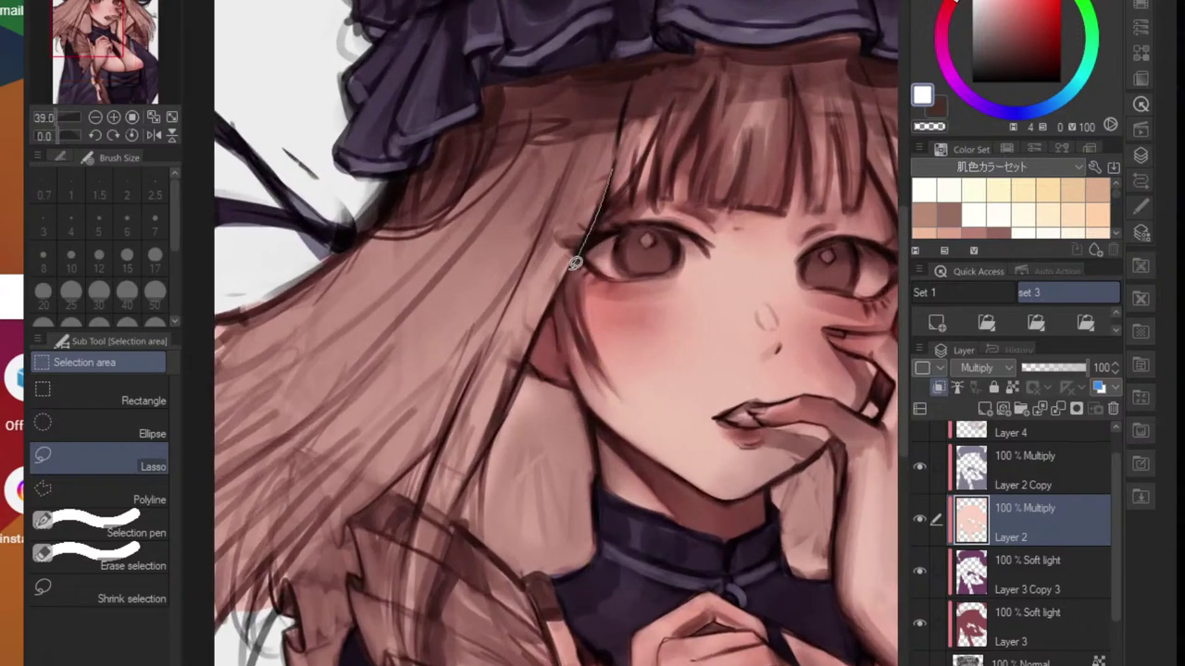
pyautogui.moveTo(488, 466)
pyautogui.mouseDown()
pyautogui.moveTo(543, 120)
pyautogui.moveTo(627, 73)
pyautogui.moveTo(546, 220)
pyautogui.moveTo(635, 46)
pyautogui.moveTo(472, 261)
pyautogui.moveTo(537, 203)
pyautogui.mouseUp()
pyautogui.moveTo(447, 131)
pyautogui.mouseDown()
pyautogui.moveTo(361, 202)
pyautogui.moveTo(413, 331)
pyautogui.mouseUp()
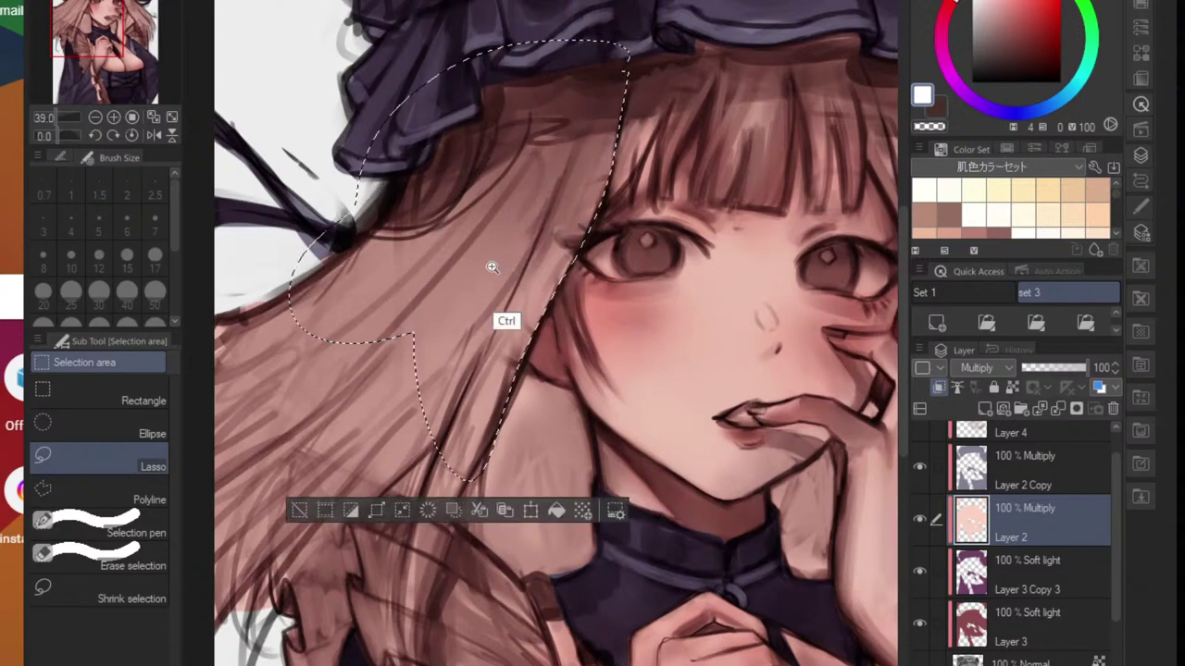
# - Extend the left hair selection downward and subtract the ear from it
pyautogui.scroll(-4, 500, 257)
pyautogui.scroll(2, 494, 243)
pyautogui.moveTo(497, 194)
pyautogui.mouseDown()
pyautogui.moveTo(366, 310)
pyautogui.moveTo(371, 454)
pyautogui.moveTo(453, 555)
pyautogui.moveTo(450, 439)
pyautogui.moveTo(554, 329)
pyautogui.moveTo(586, 254)
pyautogui.moveTo(415, 172)
pyautogui.moveTo(541, 372)
pyautogui.moveTo(530, 447)
pyautogui.moveTo(541, 483)
pyautogui.moveTo(626, 272)
pyautogui.mouseUp()
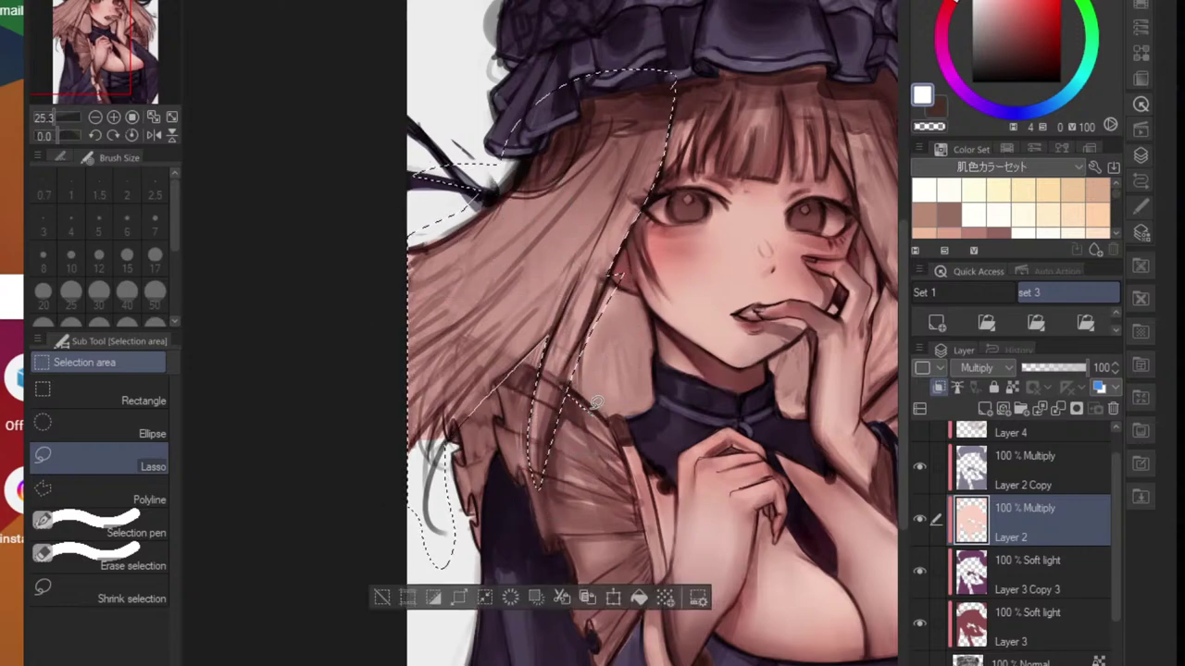
pyautogui.moveTo(560, 379)
pyautogui.mouseDown()
pyautogui.moveTo(606, 407)
pyautogui.moveTo(578, 393)
pyautogui.moveTo(632, 410)
pyautogui.moveTo(650, 400)
pyautogui.moveTo(652, 311)
pyautogui.moveTo(618, 268)
pyautogui.moveTo(690, 277)
pyautogui.mouseUp()
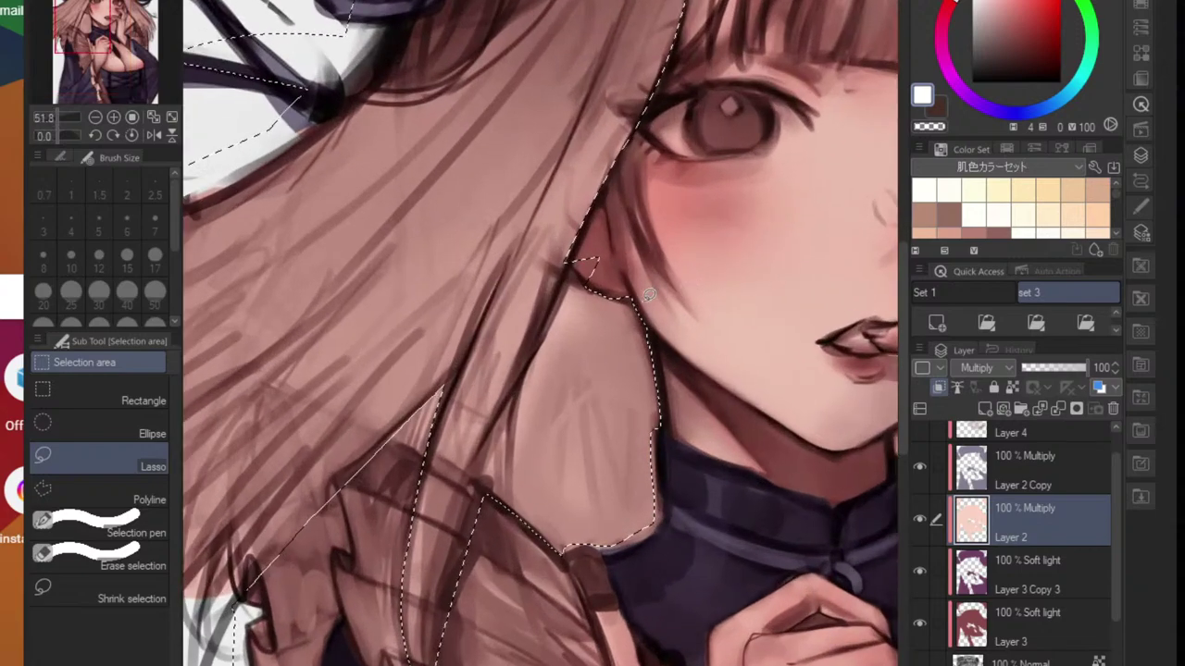
pyautogui.moveTo(587, 235)
pyautogui.mouseDown()
pyautogui.moveTo(617, 285)
pyautogui.moveTo(598, 277)
pyautogui.moveTo(668, 289)
pyautogui.moveTo(656, 350)
pyautogui.moveTo(670, 423)
pyautogui.moveTo(642, 294)
pyautogui.moveTo(680, 449)
pyautogui.moveTo(663, 248)
pyautogui.mouseUp()
# - Add the hair below the chin, closing the selection along the chin and hand
pyautogui.moveTo(721, 327); pyautogui.dragTo(568, 341)
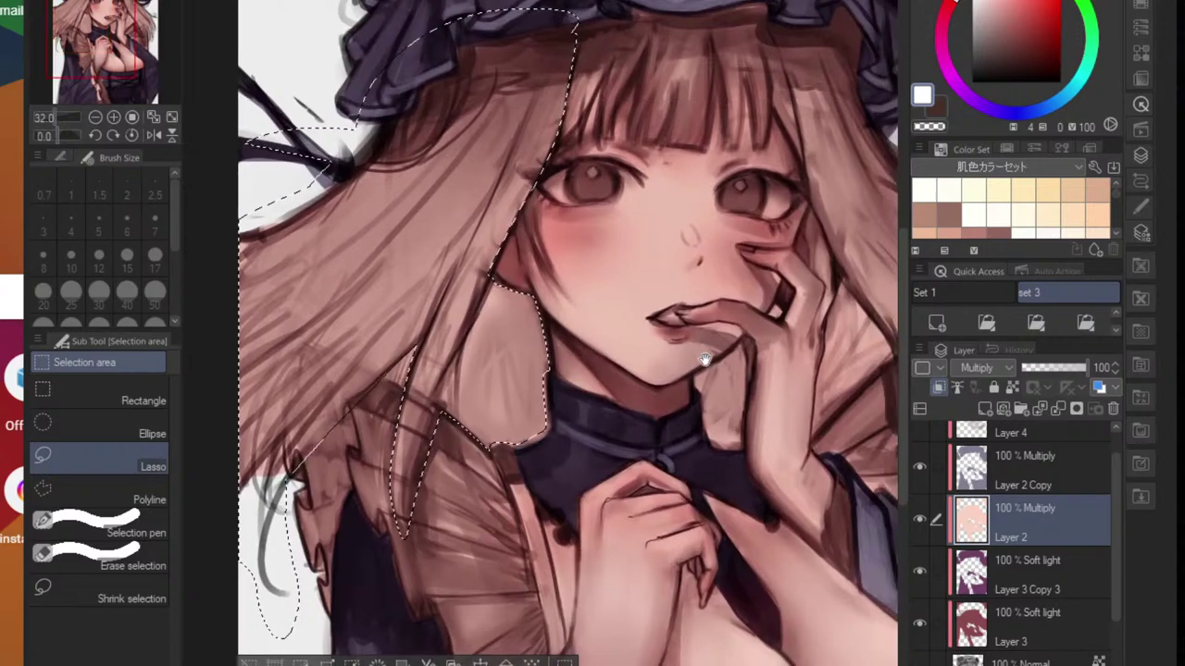
pyautogui.moveTo(704, 359); pyautogui.dragTo(658, 371)
pyautogui.scroll(3, 656, 371)
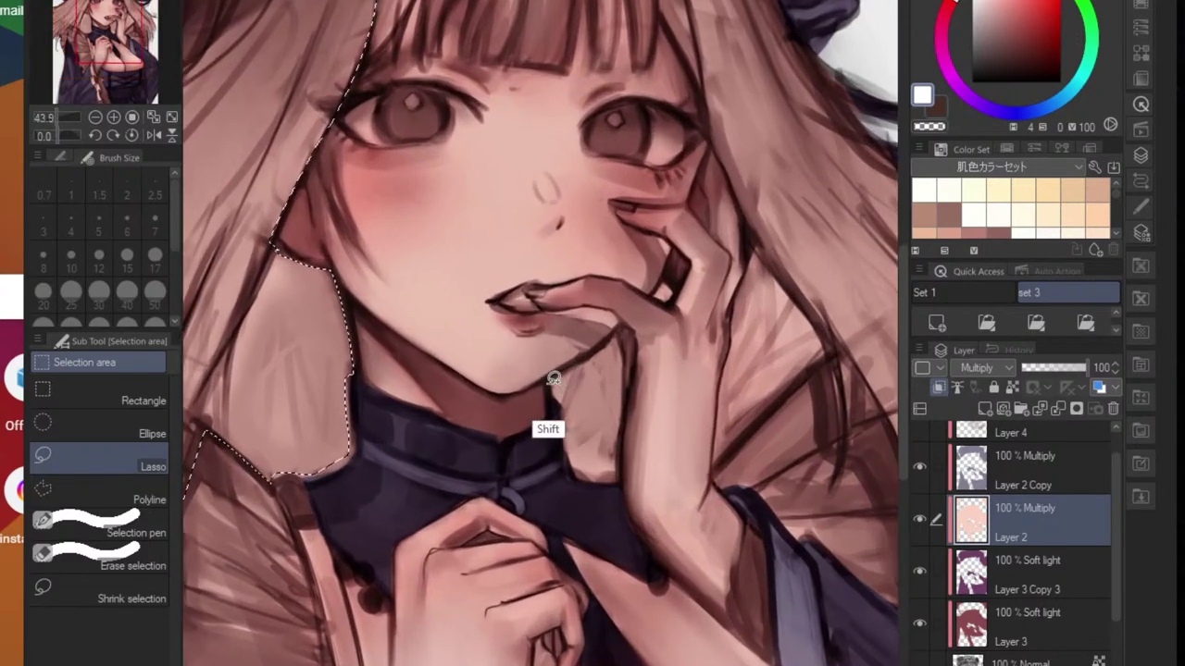
pyautogui.moveTo(547, 385)
pyautogui.mouseDown()
pyautogui.moveTo(567, 447)
pyautogui.moveTo(601, 476)
pyautogui.moveTo(618, 467)
pyautogui.moveTo(624, 345)
pyautogui.moveTo(590, 347)
pyautogui.moveTo(551, 378)
pyautogui.mouseUp()
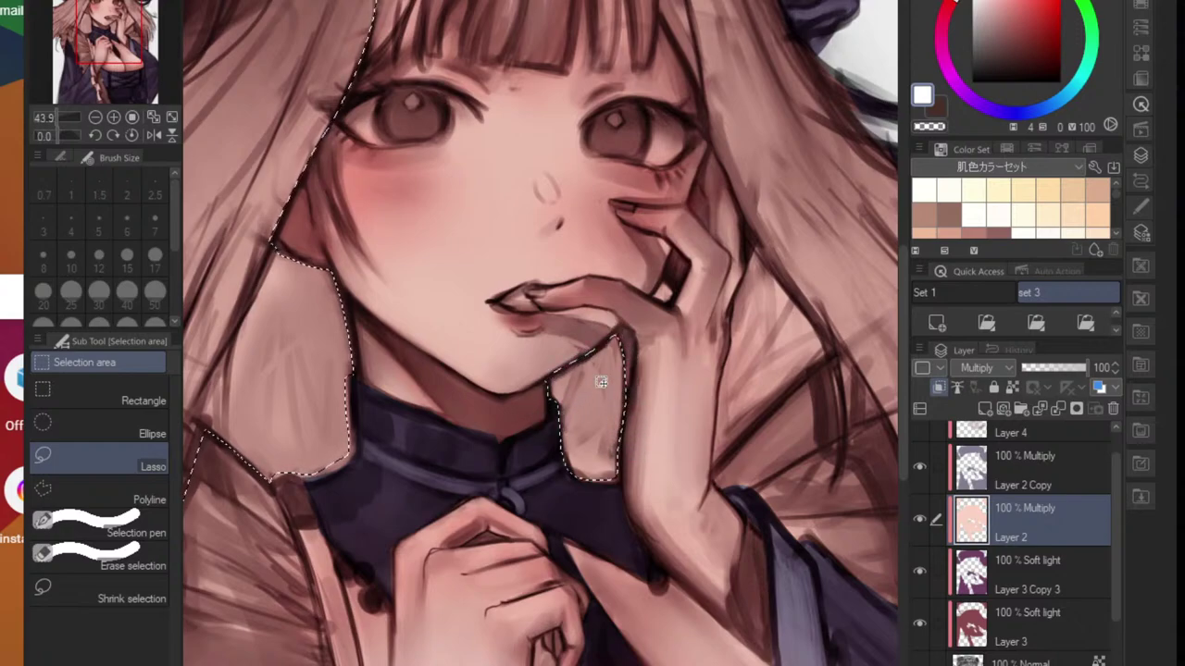
pyautogui.moveTo(665, 295); pyautogui.dragTo(620, 345)
pyautogui.scroll(2, 619, 344)
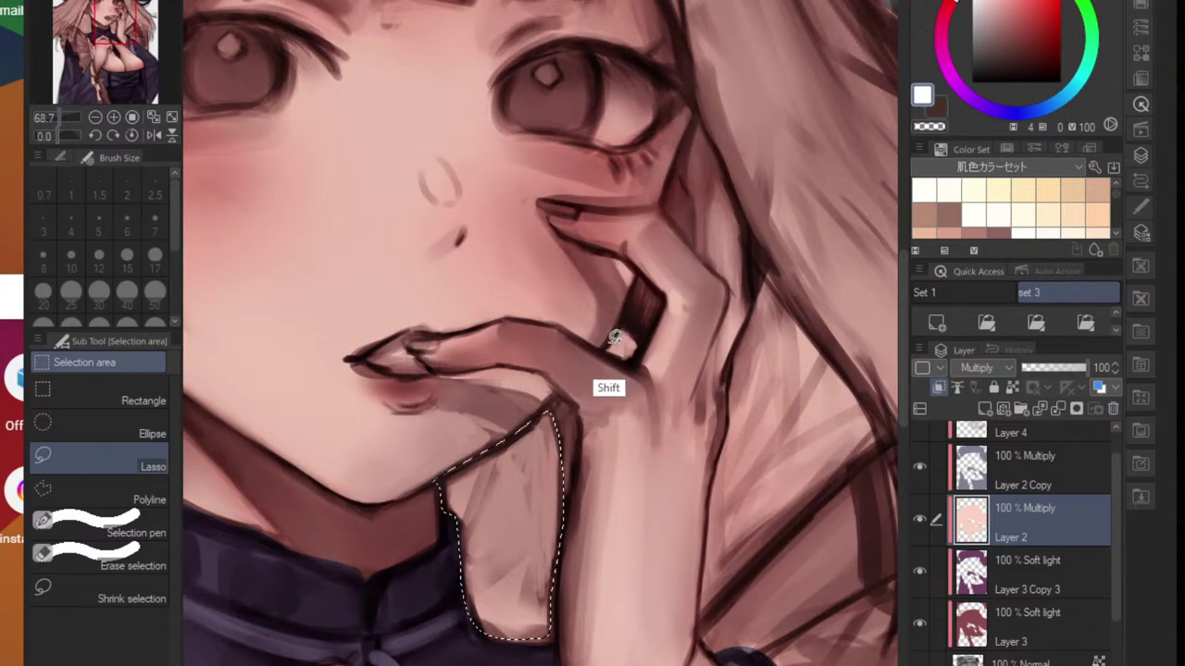
pyautogui.scroll(-3, 639, 329)
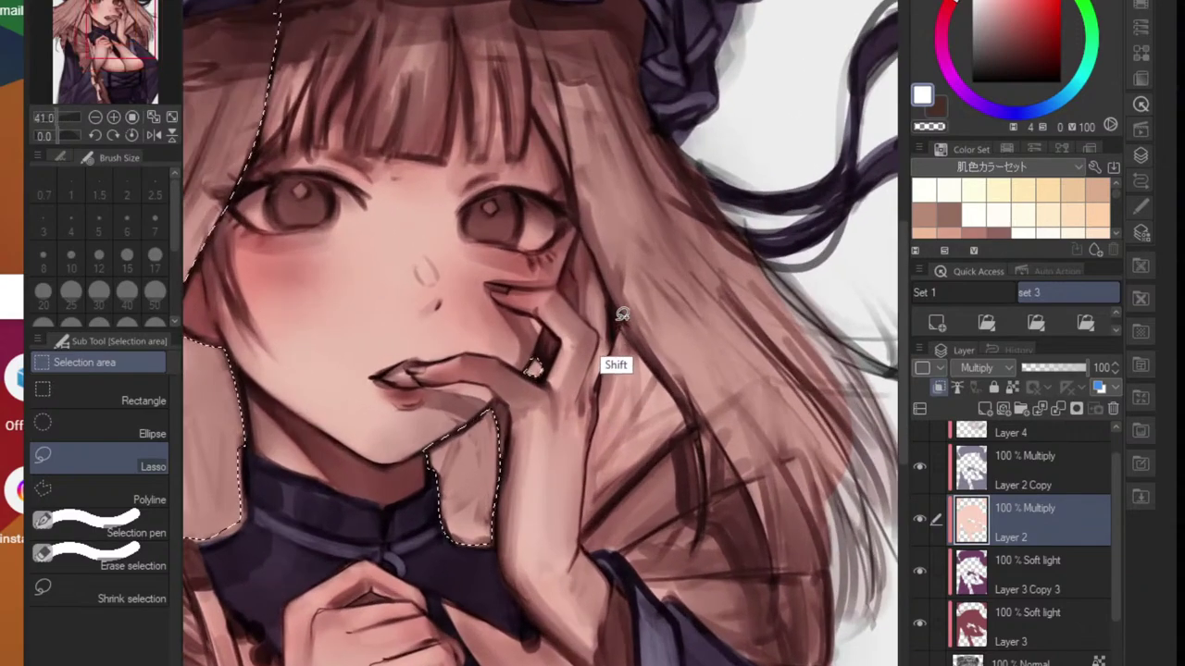
# - Add the hair strip beside the hand along the hair edge
pyautogui.moveTo(618, 320)
pyautogui.mouseDown()
pyautogui.moveTo(600, 418)
pyautogui.moveTo(683, 370)
pyautogui.moveTo(622, 317)
pyautogui.mouseUp()
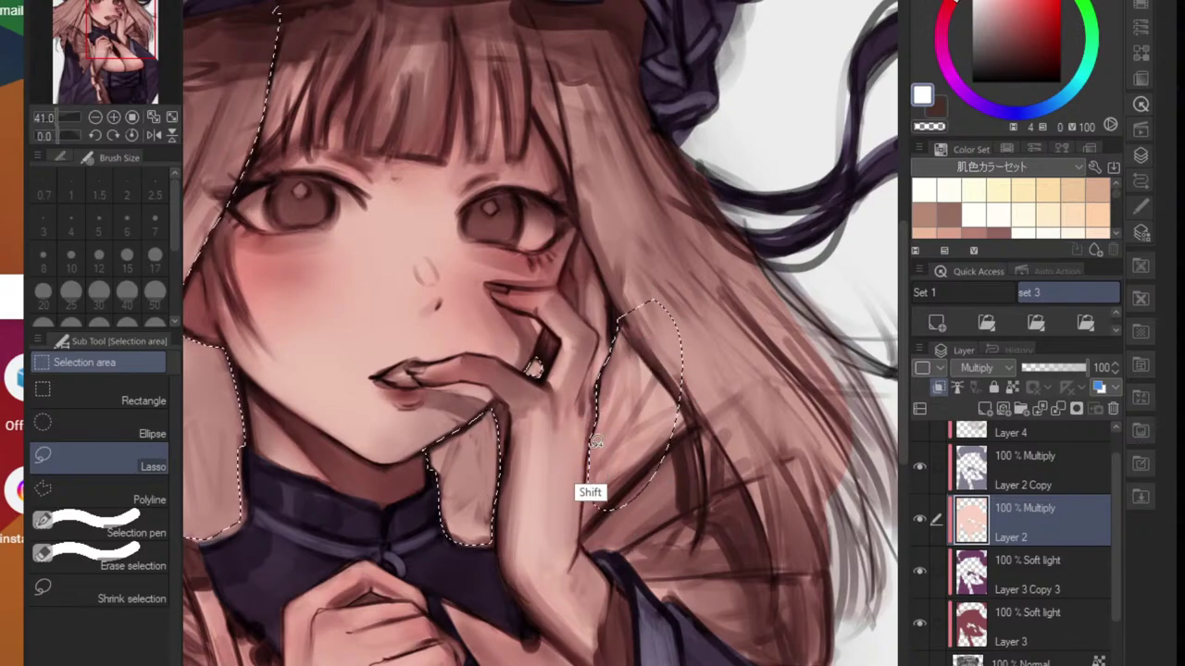
pyautogui.scroll(3, 593, 458)
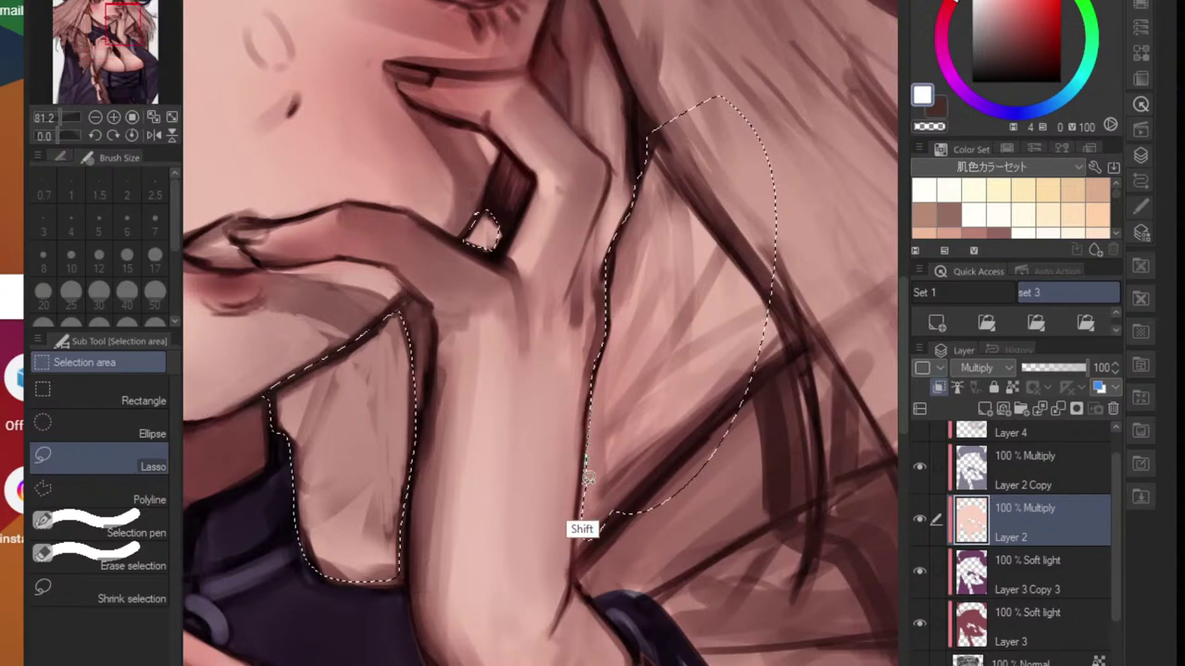
pyautogui.moveTo(588, 477)
pyautogui.mouseDown()
pyautogui.moveTo(577, 561)
pyautogui.moveTo(661, 458)
pyautogui.mouseUp()
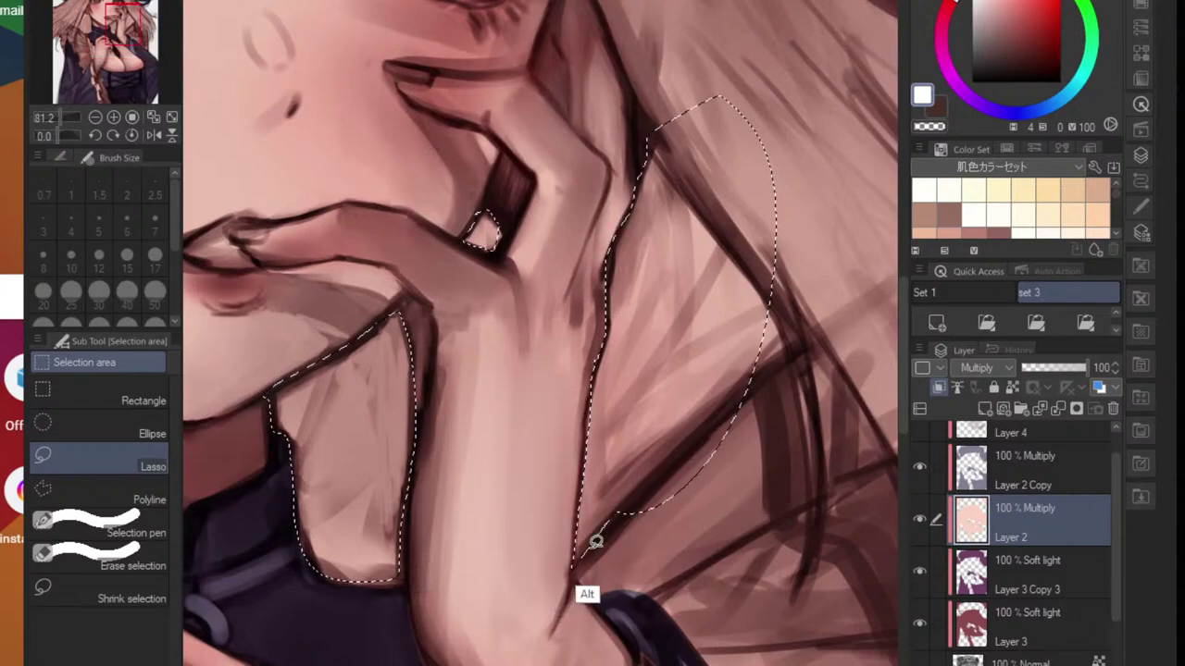
pyautogui.scroll(-4, 690, 494)
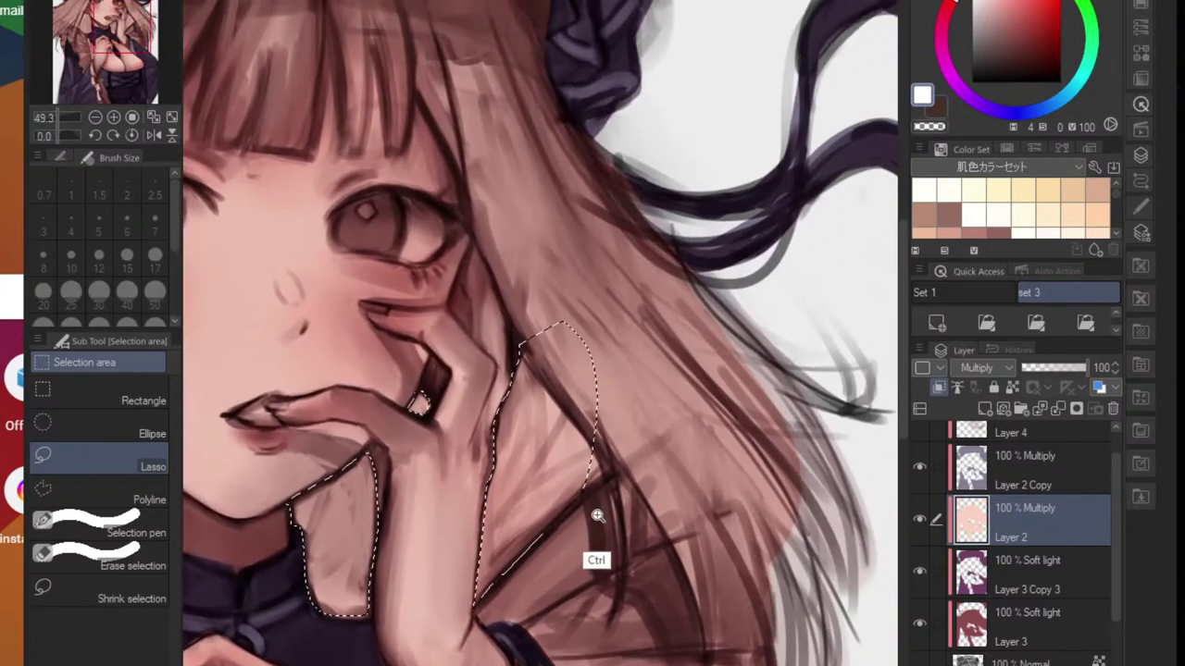
pyautogui.scroll(3, 597, 516)
pyautogui.moveTo(573, 488)
pyautogui.mouseDown()
pyautogui.moveTo(616, 433)
pyautogui.moveTo(587, 269)
pyautogui.mouseUp()
# - Add the right-side hair strips and zigzag hair ends to the selection
pyautogui.moveTo(675, 389)
pyautogui.mouseDown()
pyautogui.moveTo(638, 430)
pyautogui.moveTo(642, 518)
pyautogui.moveTo(600, 400)
pyautogui.mouseUp()
pyautogui.scroll(-3, 595, 454)
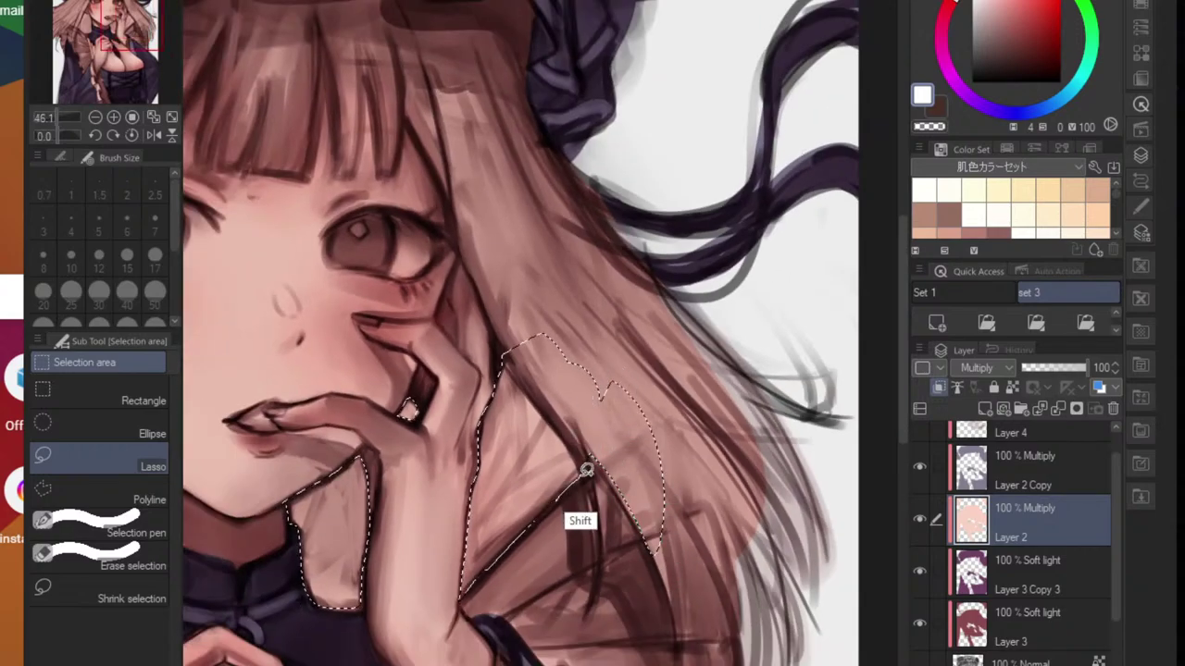
pyautogui.moveTo(586, 470)
pyautogui.mouseDown()
pyautogui.moveTo(639, 419)
pyautogui.moveTo(616, 452)
pyautogui.mouseUp()
pyautogui.moveTo(668, 483); pyautogui.dragTo(596, 436)
pyautogui.moveTo(555, 398)
pyautogui.mouseDown()
pyautogui.moveTo(602, 494)
pyautogui.moveTo(567, 328)
pyautogui.mouseUp()
pyautogui.moveTo(548, 408)
pyautogui.mouseDown()
pyautogui.moveTo(604, 524)
pyautogui.moveTo(570, 367)
pyautogui.moveTo(608, 437)
pyautogui.mouseUp()
pyautogui.moveTo(641, 512); pyautogui.dragTo(644, 520)
pyautogui.moveTo(639, 507)
pyautogui.mouseDown()
pyautogui.moveTo(648, 537)
pyautogui.moveTo(696, 518)
pyautogui.moveTo(653, 322)
pyautogui.moveTo(606, 215)
pyautogui.moveTo(425, 87)
pyautogui.moveTo(398, 141)
pyautogui.moveTo(442, 211)
pyautogui.moveTo(477, 310)
pyautogui.moveTo(536, 231)
pyautogui.mouseUp()
# - Add the hair strands beside the eye to the lasso selection, filling the thin gap
pyautogui.scroll(2, 460, 264)
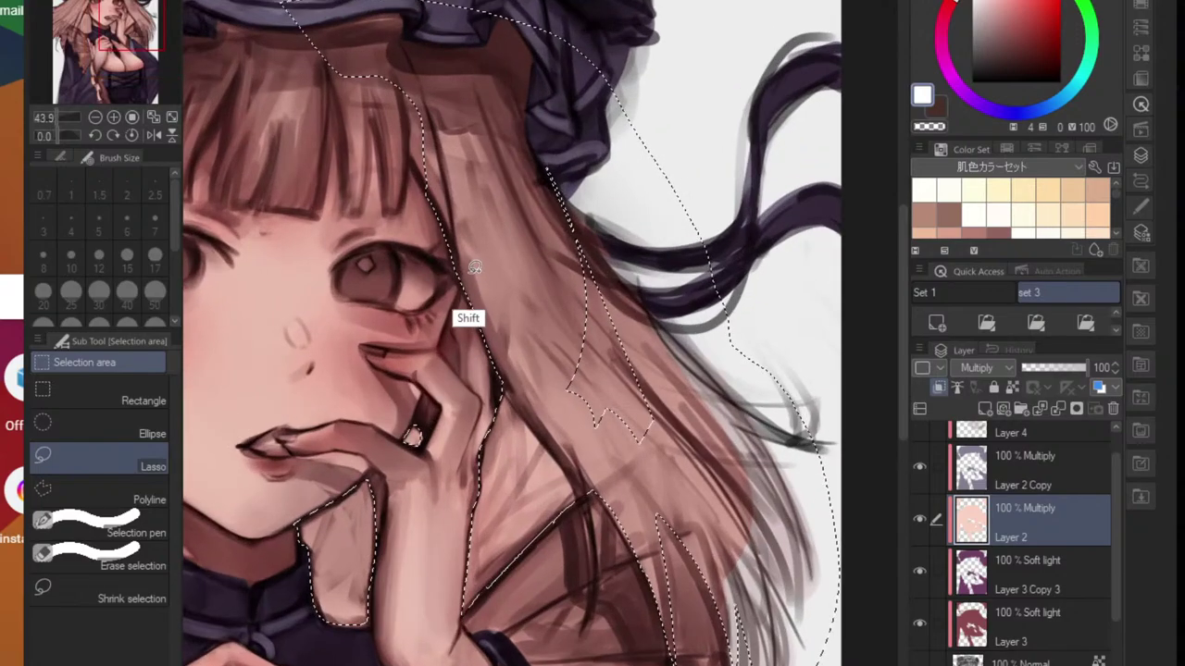
pyautogui.moveTo(455, 256)
pyautogui.mouseDown()
pyautogui.moveTo(450, 328)
pyautogui.moveTo(466, 352)
pyautogui.moveTo(487, 327)
pyautogui.mouseUp()
pyautogui.hotkey('ctrl', 'z')
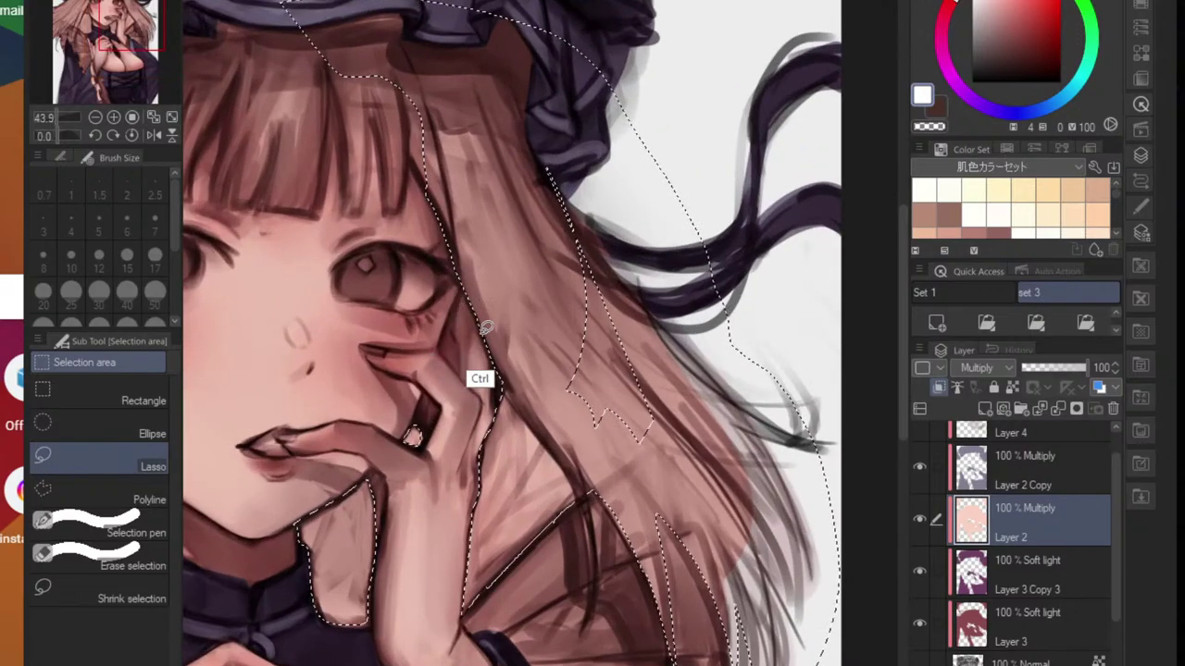
pyautogui.scroll(-2, 492, 283)
pyautogui.scroll(3, 523, 278)
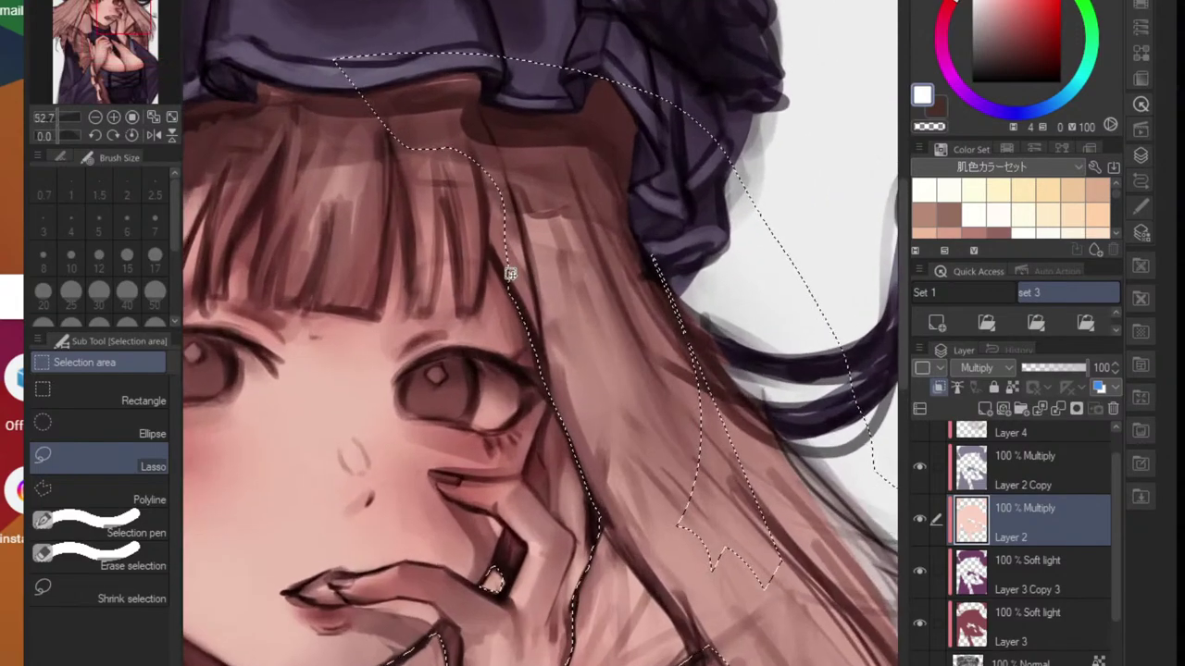
pyautogui.moveTo(488, 238)
pyautogui.mouseDown()
pyautogui.moveTo(479, 310)
pyautogui.moveTo(460, 313)
pyautogui.moveTo(433, 151)
pyautogui.mouseUp()
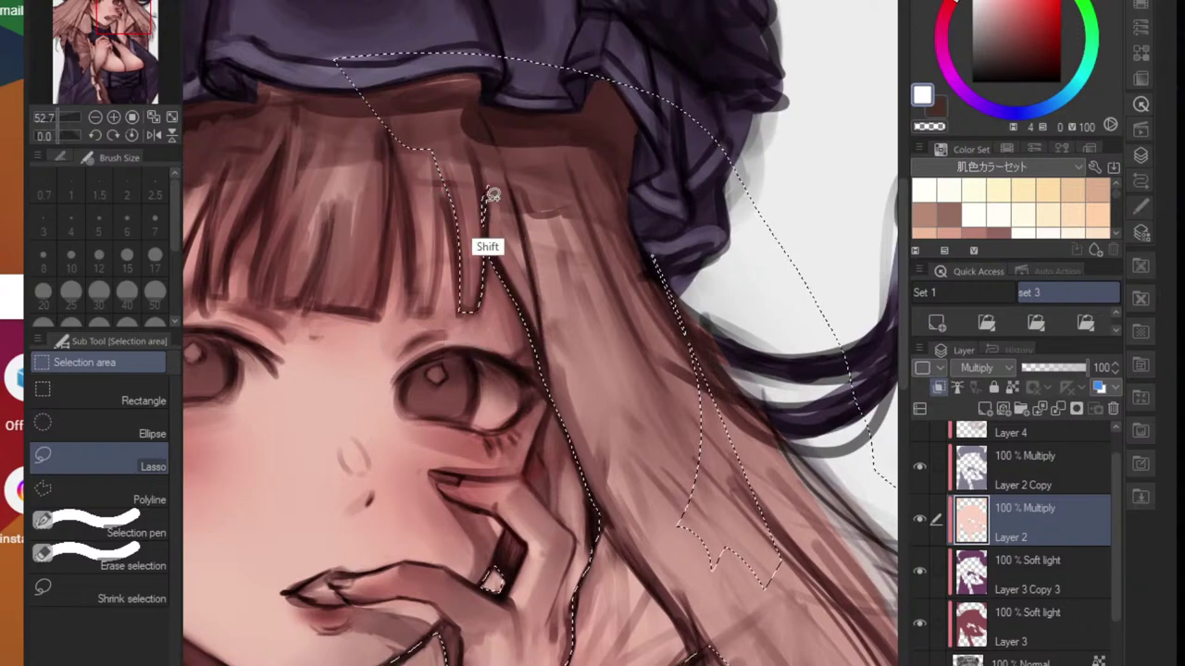
pyautogui.moveTo(491, 193)
pyautogui.mouseDown()
pyautogui.moveTo(483, 239)
pyautogui.moveTo(476, 215)
pyautogui.moveTo(427, 251)
pyautogui.moveTo(521, 241)
pyautogui.mouseUp()
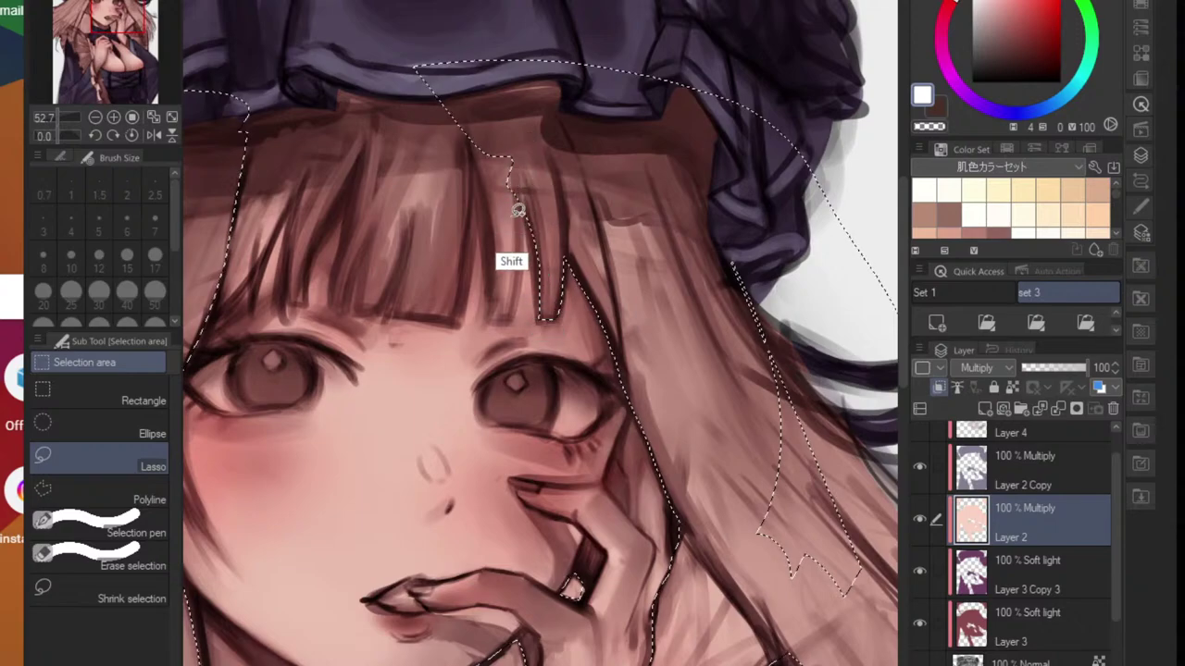
pyautogui.moveTo(514, 188)
pyautogui.mouseDown()
pyautogui.moveTo(515, 298)
pyautogui.moveTo(492, 319)
pyautogui.moveTo(490, 257)
pyautogui.moveTo(466, 185)
pyautogui.moveTo(510, 116)
pyautogui.mouseUp()
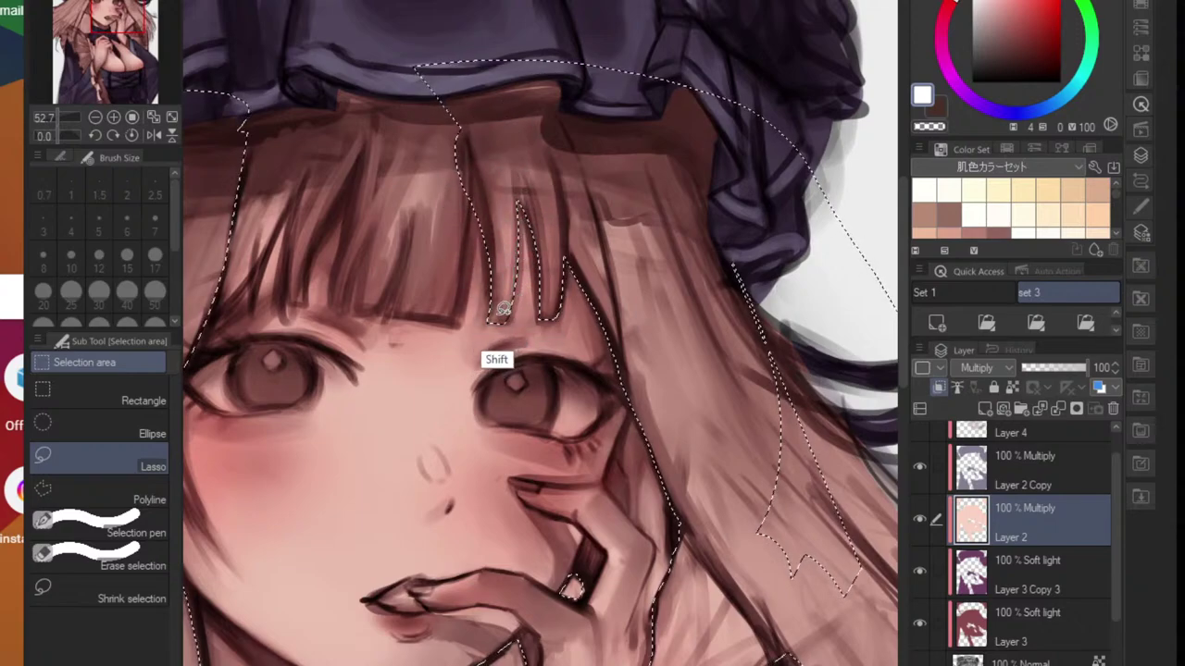
# - Add the thin bangs strands to the hair selection
pyautogui.hscroll(-1, 465, 256)
pyautogui.moveTo(522, 195)
pyautogui.mouseDown()
pyautogui.moveTo(519, 296)
pyautogui.moveTo(497, 328)
pyautogui.moveTo(436, 312)
pyautogui.moveTo(447, 233)
pyautogui.moveTo(419, 317)
pyautogui.moveTo(391, 312)
pyautogui.moveTo(392, 264)
pyautogui.moveTo(367, 312)
pyautogui.moveTo(405, 199)
pyautogui.moveTo(468, 92)
pyautogui.mouseUp()
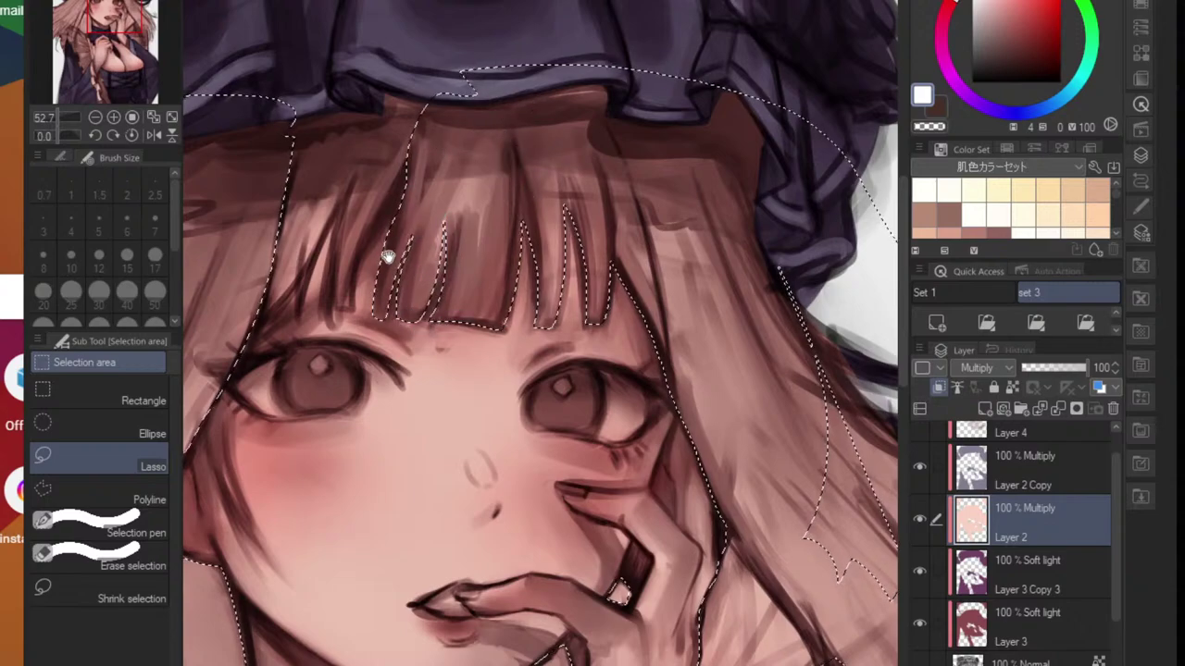
pyautogui.moveTo(388, 256); pyautogui.dragTo(459, 272)
pyautogui.moveTo(475, 195)
pyautogui.mouseDown()
pyautogui.moveTo(442, 228)
pyautogui.moveTo(444, 263)
pyautogui.mouseUp()
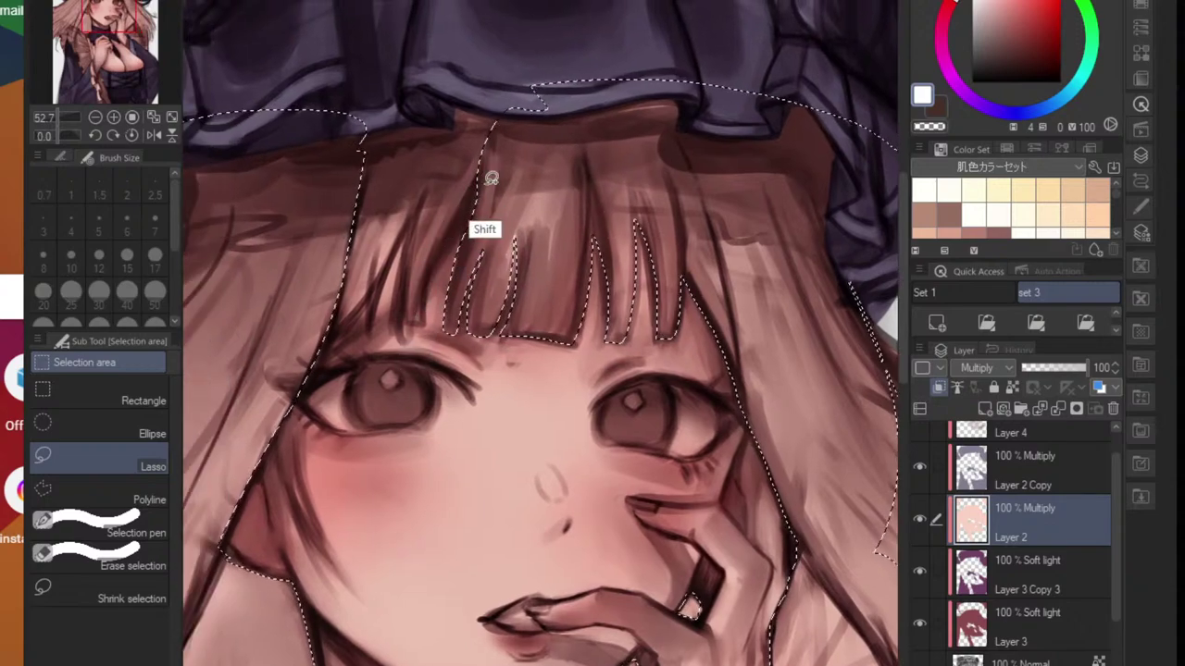
pyautogui.moveTo(420, 327)
pyautogui.mouseDown()
pyautogui.moveTo(407, 246)
pyautogui.moveTo(462, 142)
pyautogui.moveTo(406, 222)
pyautogui.moveTo(373, 330)
pyautogui.moveTo(372, 291)
pyautogui.moveTo(360, 321)
pyautogui.moveTo(321, 345)
pyautogui.moveTo(324, 255)
pyautogui.moveTo(484, 42)
pyautogui.moveTo(324, 116)
pyautogui.moveTo(659, 87)
pyautogui.mouseUp()
pyautogui.scroll(-5, 575, 166)
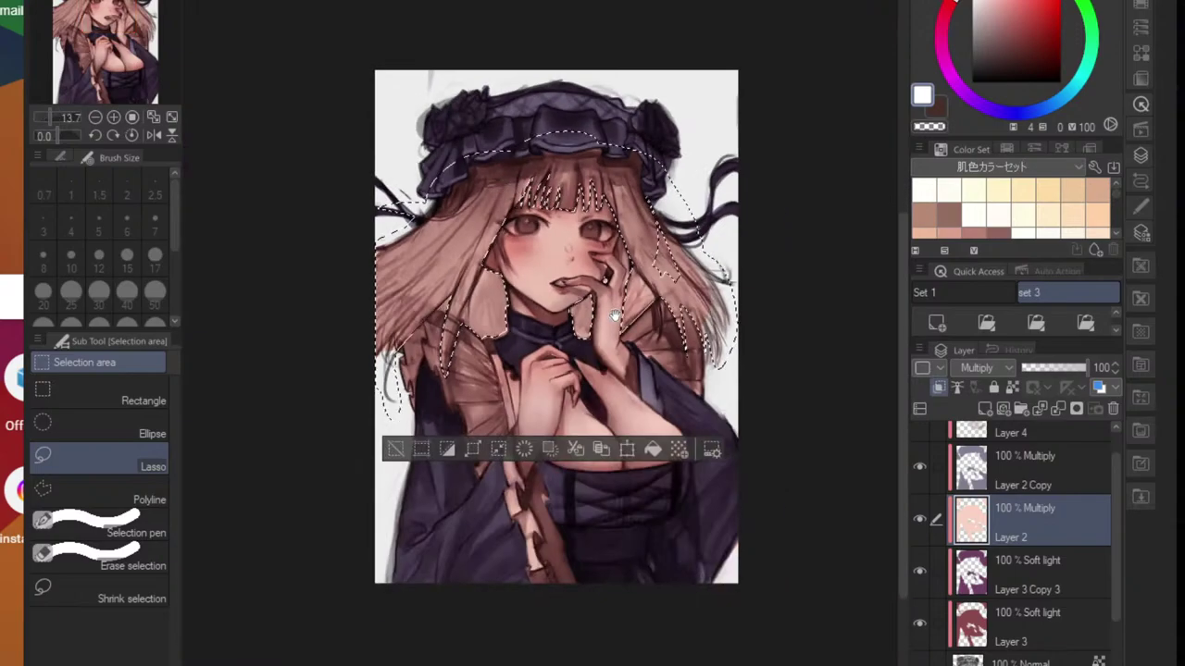
pyautogui.scroll(3, 505, 297)
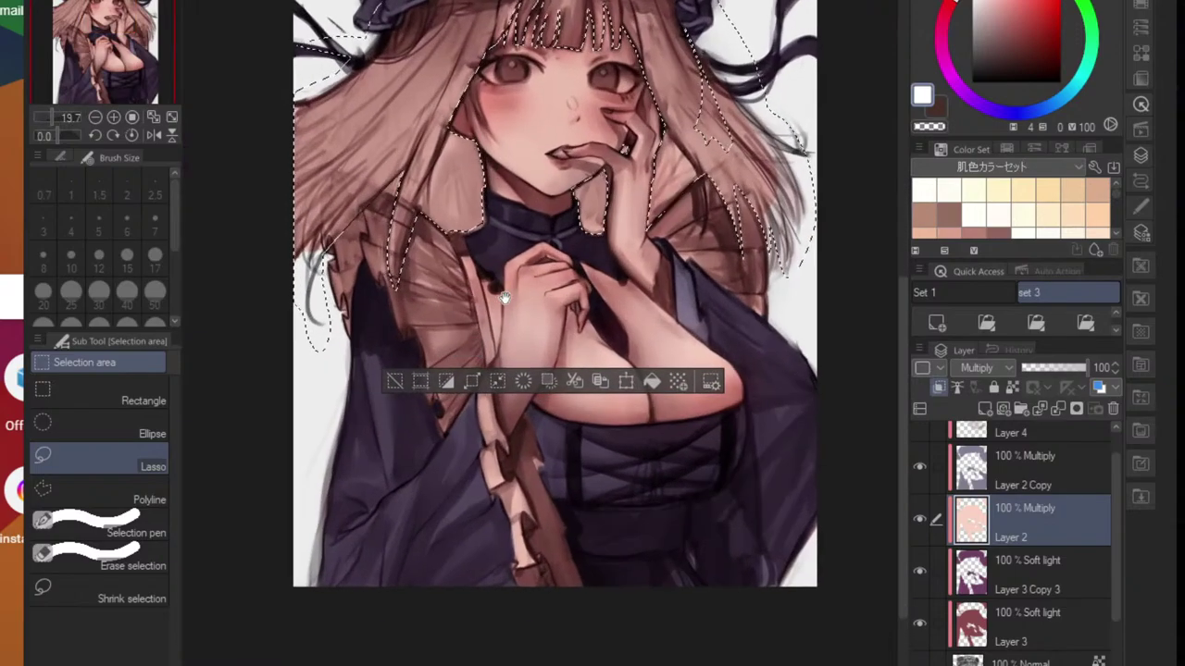
pyautogui.moveTo(505, 298); pyautogui.dragTo(502, 407)
pyautogui.moveTo(541, 357); pyautogui.dragTo(547, 382)
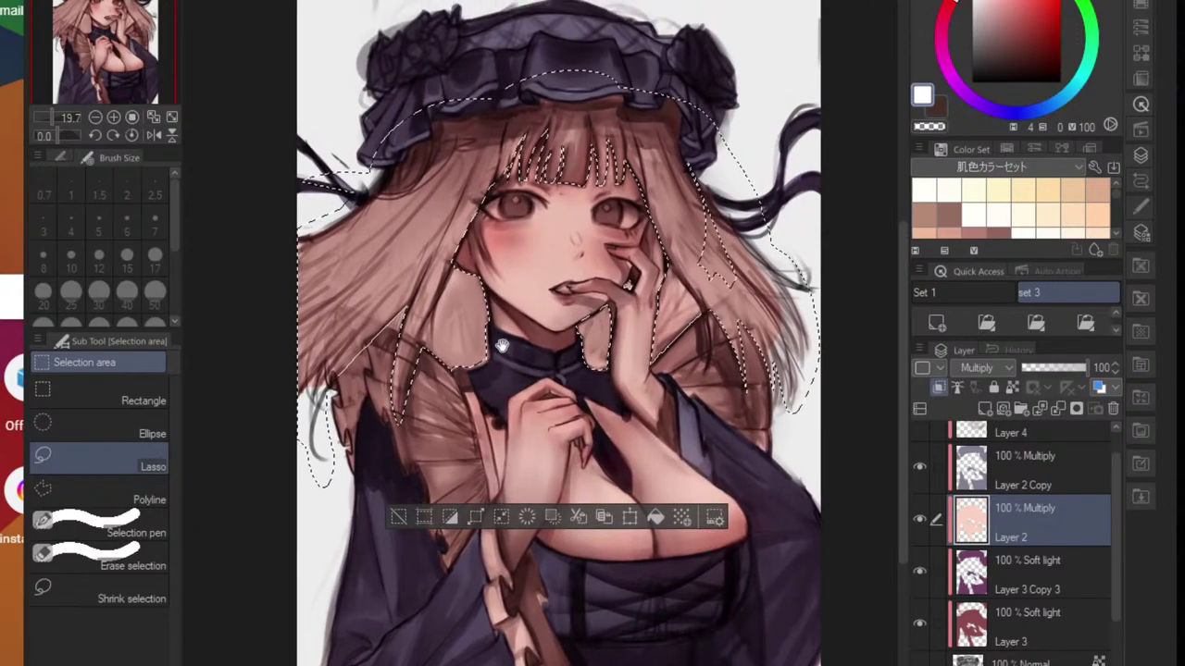
pyautogui.scroll(5, 418, 384)
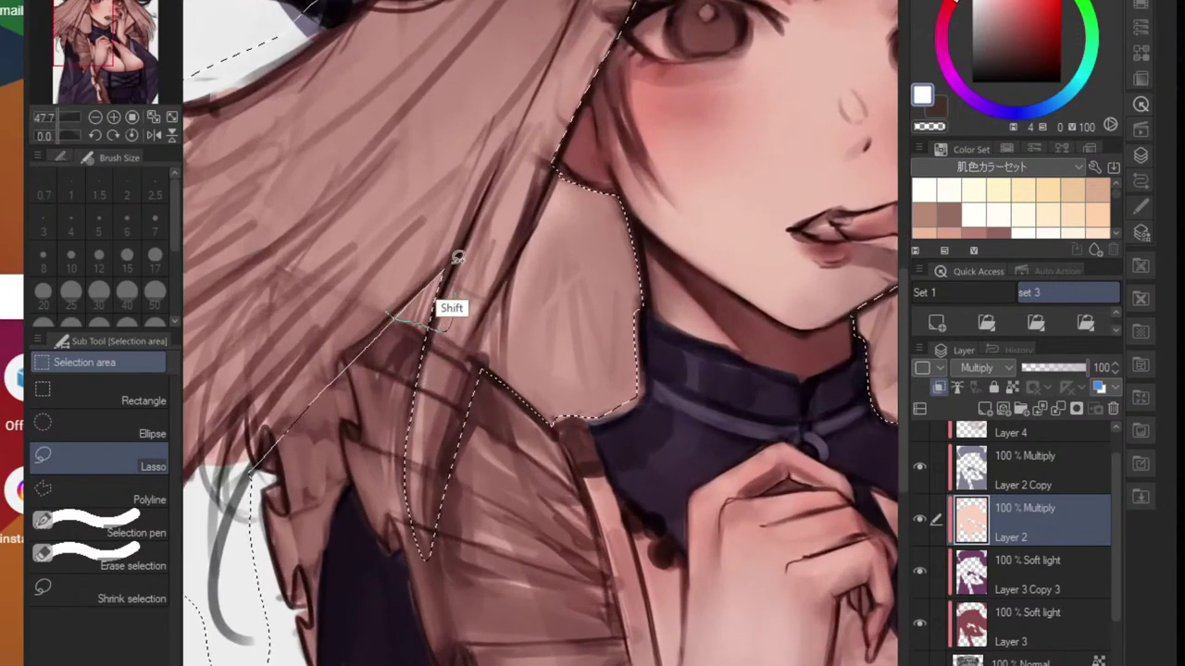
pyautogui.scroll(2, 426, 329)
pyautogui.scroll(-2, 371, 249)
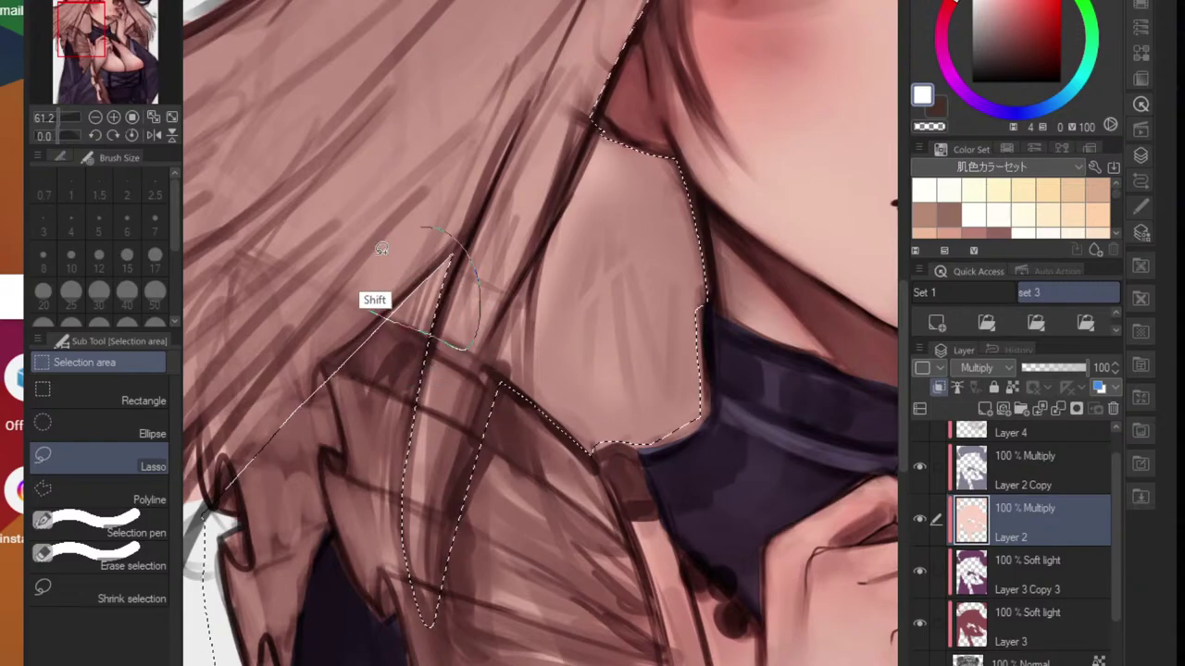
pyautogui.scroll(-3, 589, 370)
pyautogui.scroll(-3, 589, 377)
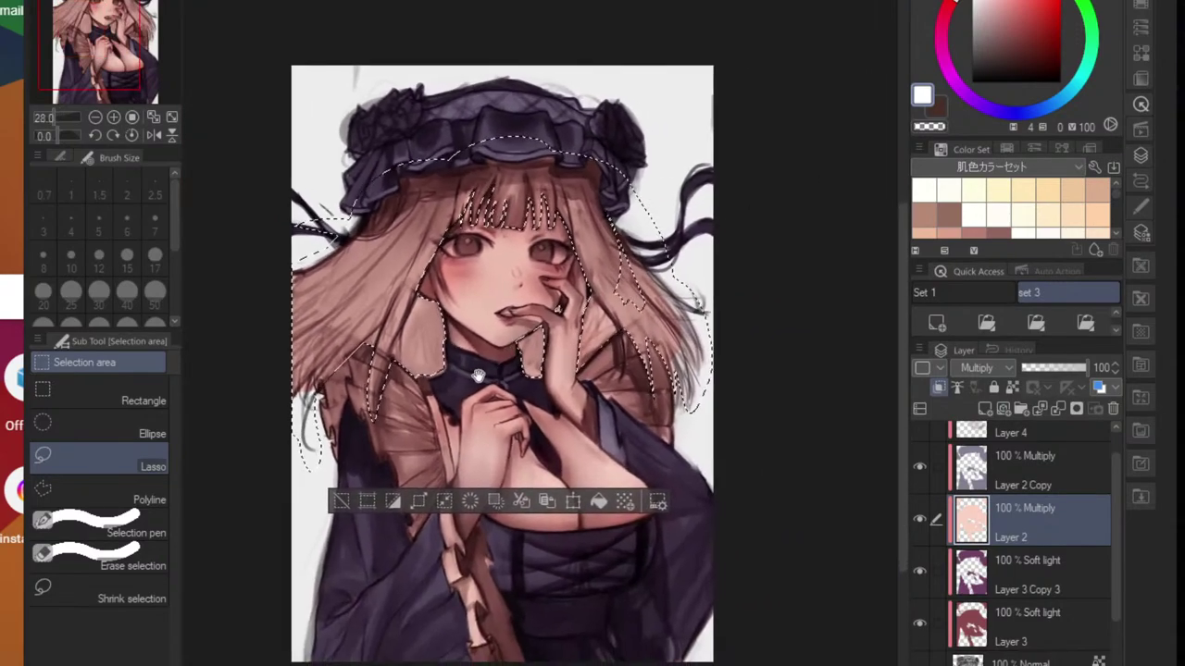
pyautogui.scroll(2, 568, 396)
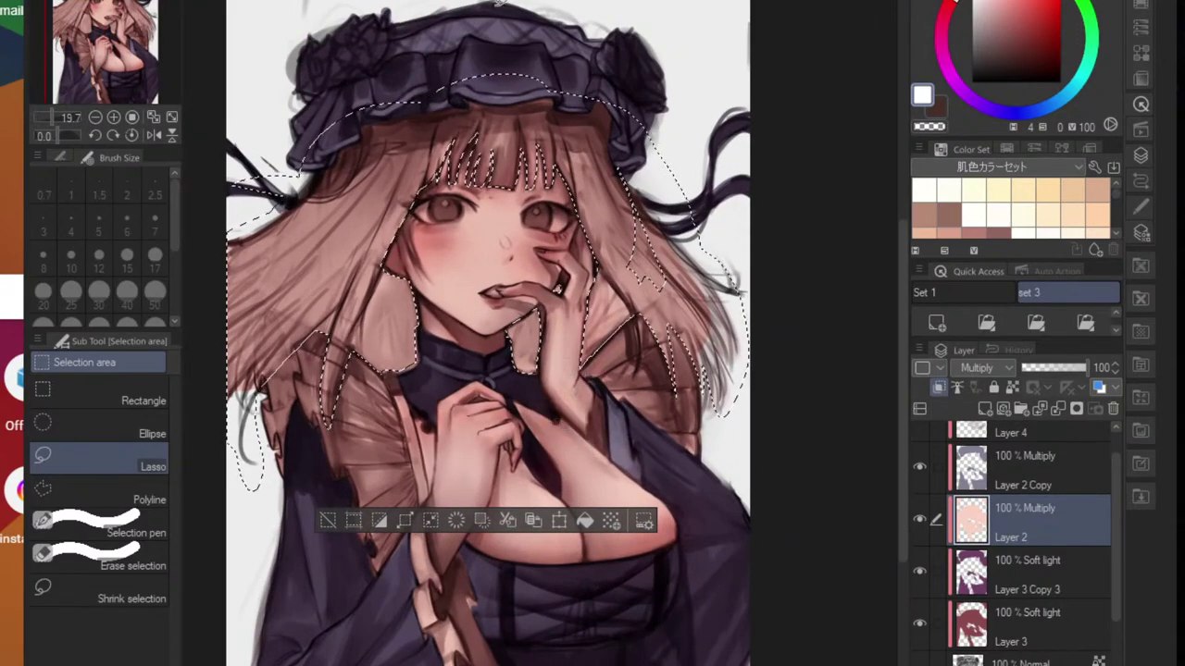
pyautogui.hotkey('ctrl', 'u')
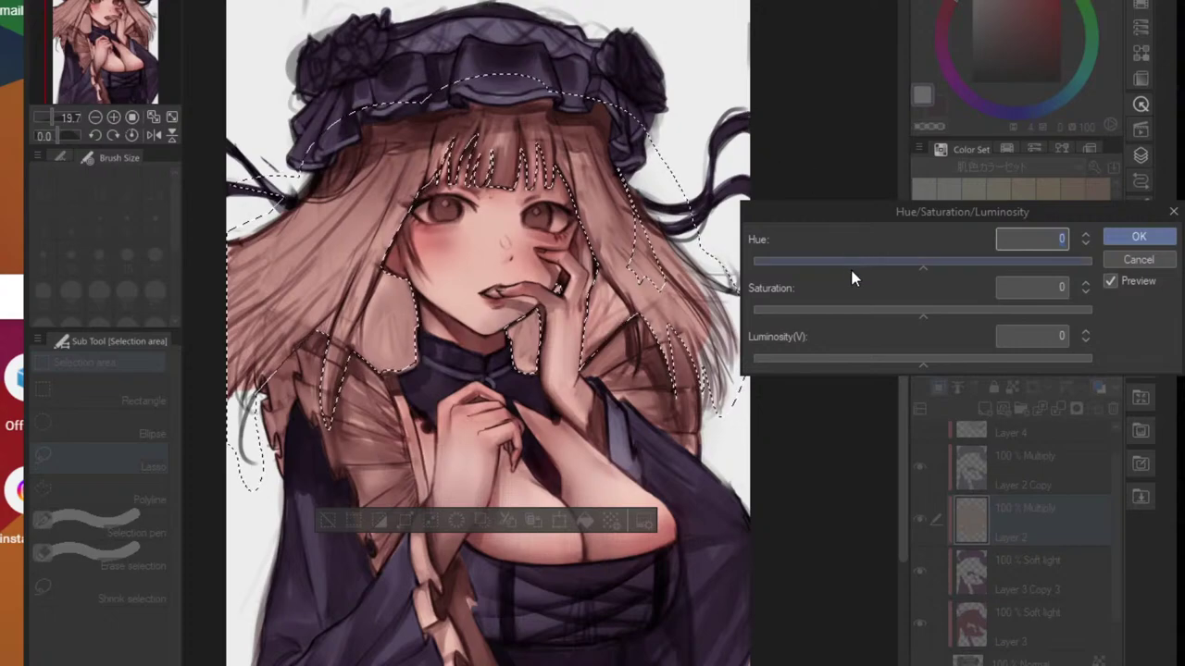
pyautogui.moveTo(851, 267); pyautogui.dragTo(818, 269)
pyautogui.moveTo(904, 309); pyautogui.dragTo(886, 317)
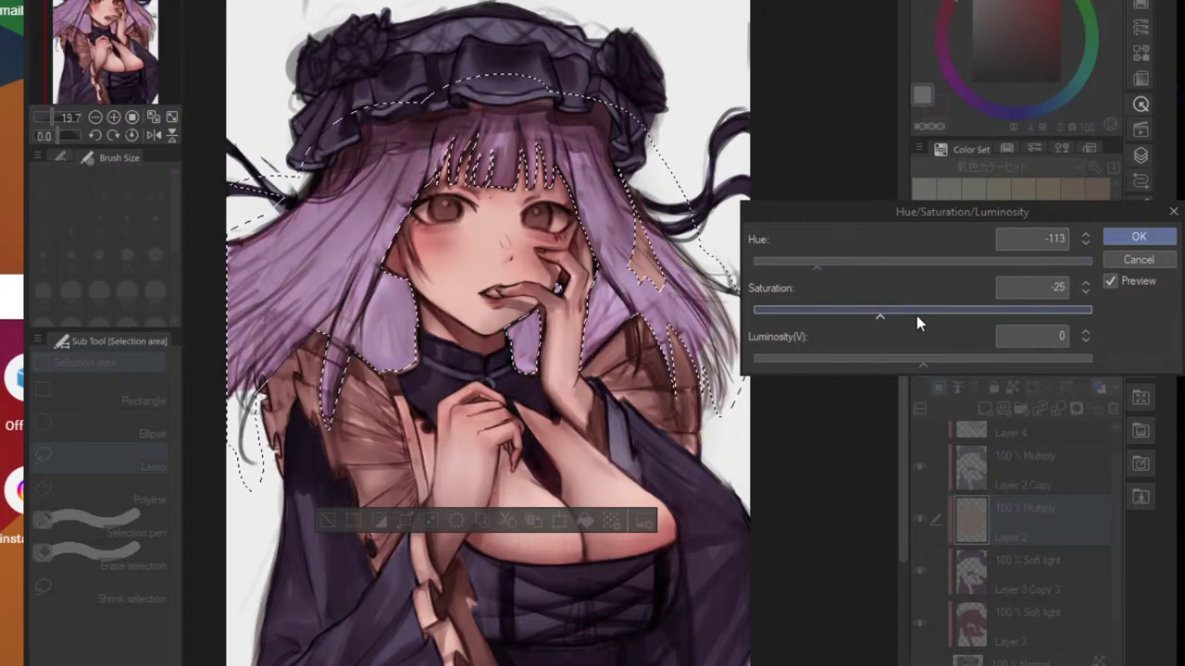
pyautogui.moveTo(801, 263)
pyautogui.mouseDown()
pyautogui.moveTo(832, 267)
pyautogui.moveTo(817, 267)
pyautogui.mouseUp()
pyautogui.moveTo(874, 314); pyautogui.dragTo(900, 317)
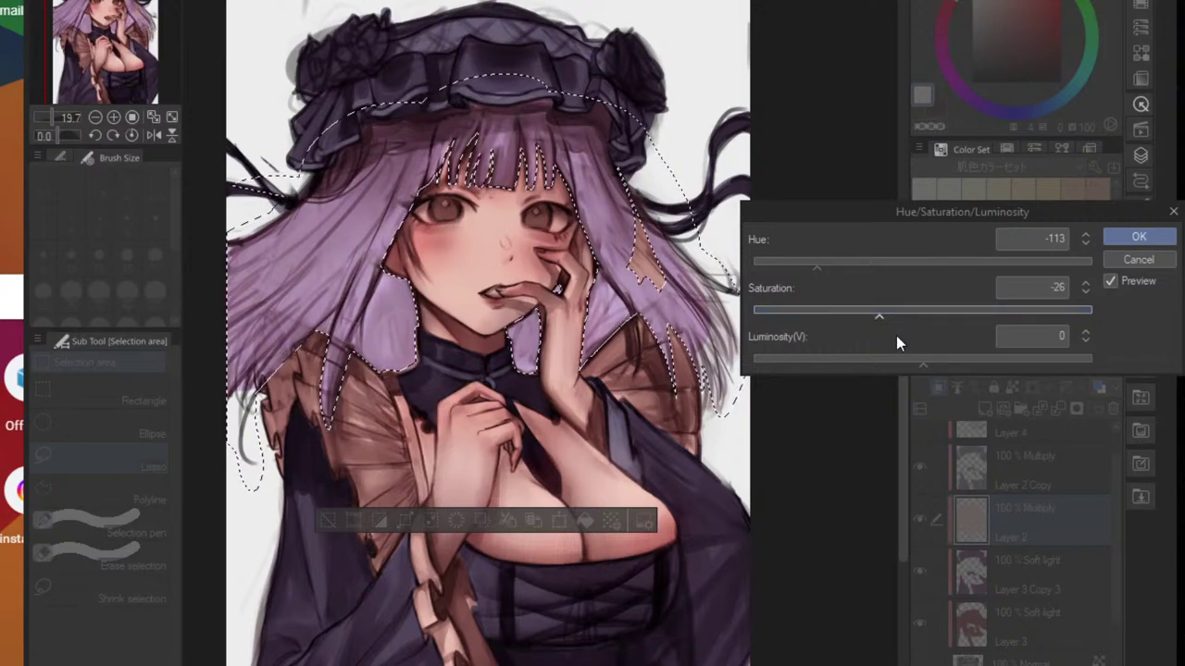
pyautogui.click(882, 360)
pyautogui.click(891, 314)
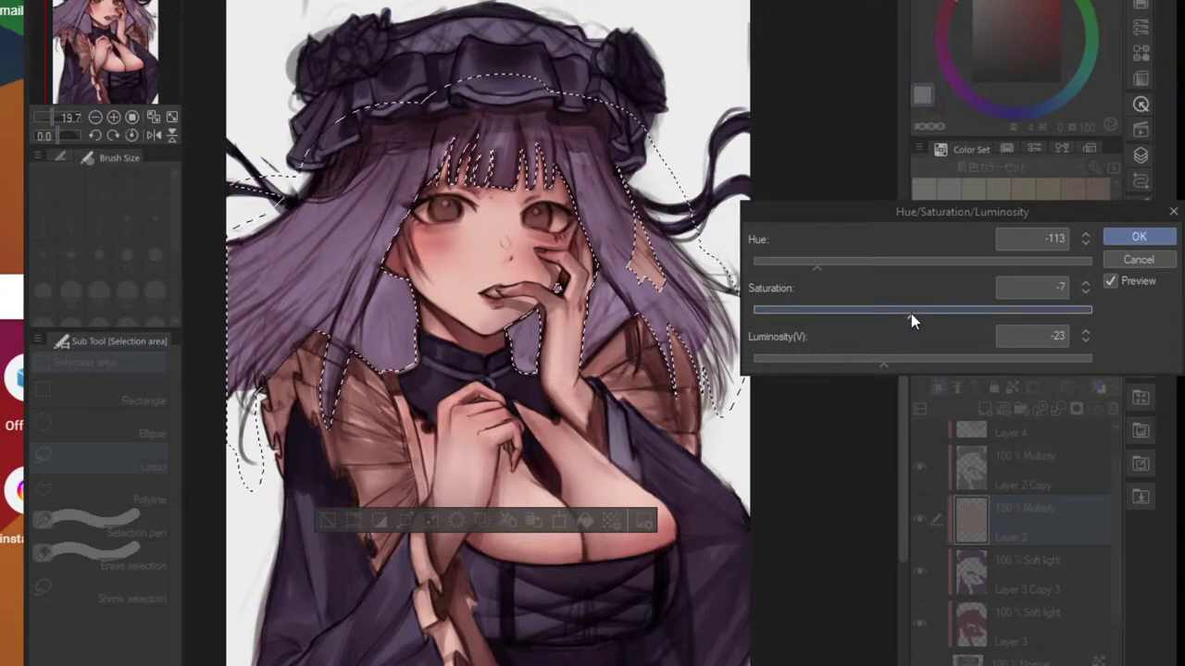
pyautogui.moveTo(830, 265); pyautogui.dragTo(809, 267)
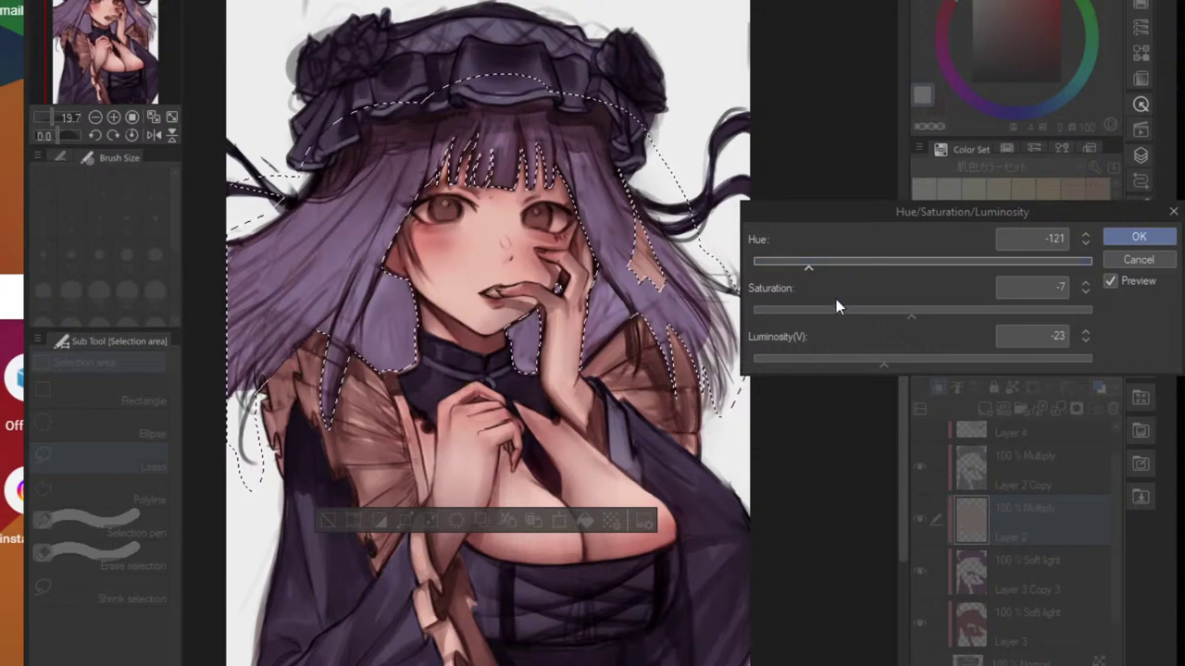
pyautogui.moveTo(877, 358); pyautogui.dragTo(843, 362)
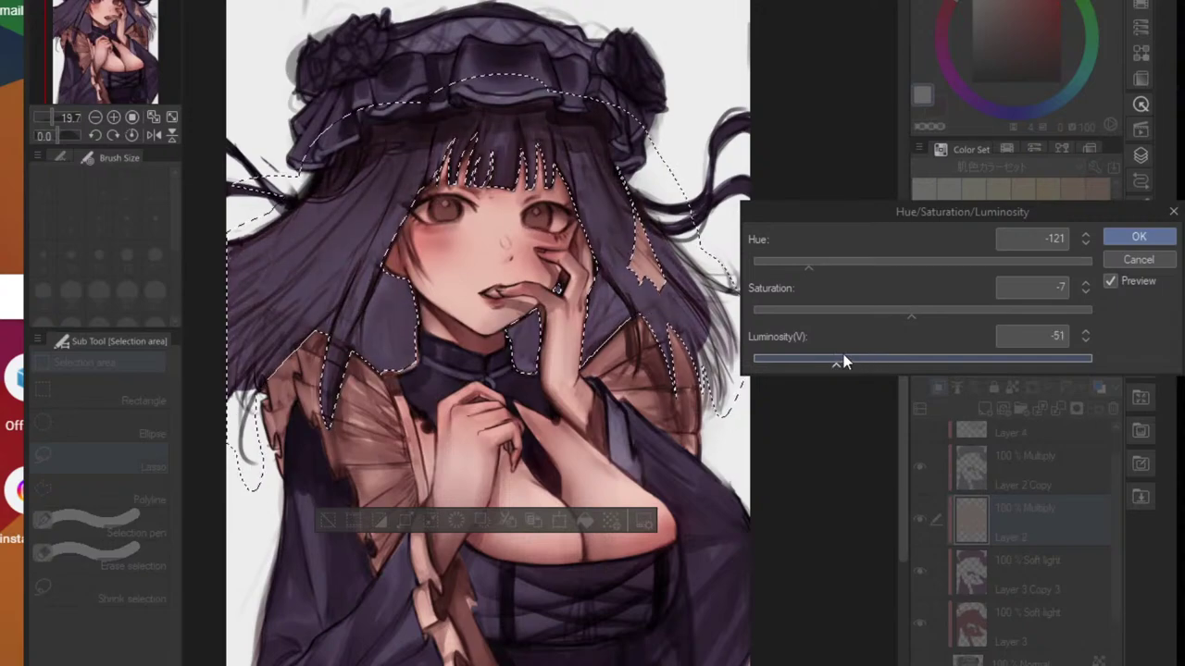
pyautogui.moveTo(922, 315); pyautogui.dragTo(942, 316)
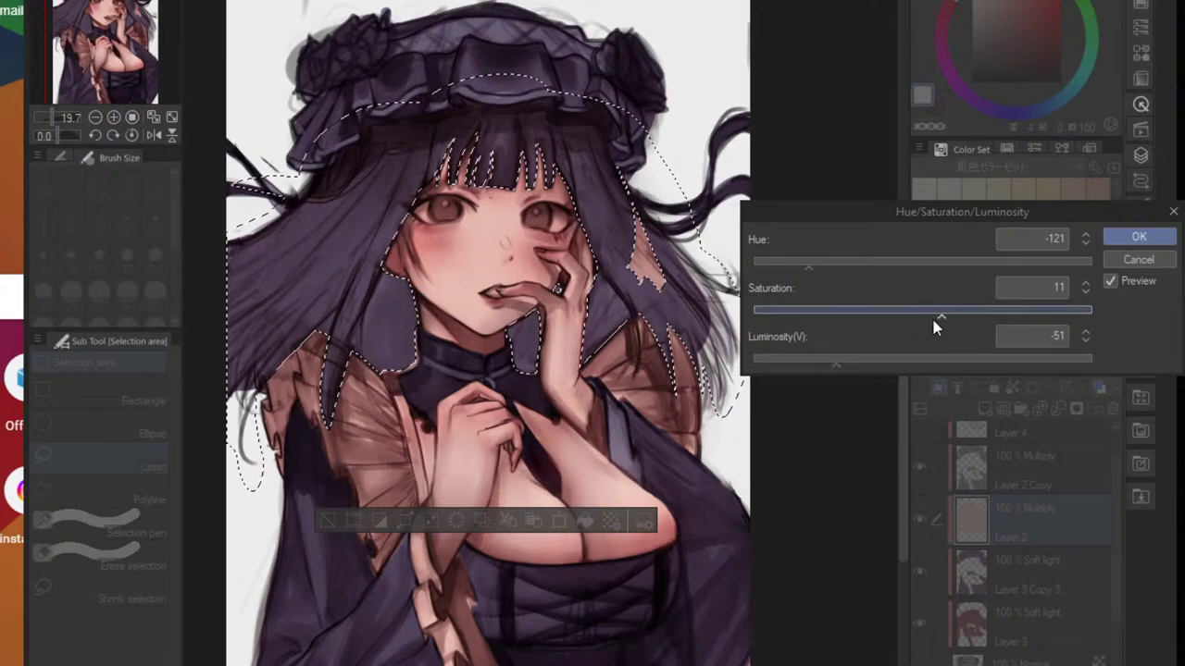
pyautogui.click(865, 361)
pyautogui.moveTo(866, 362); pyautogui.dragTo(859, 365)
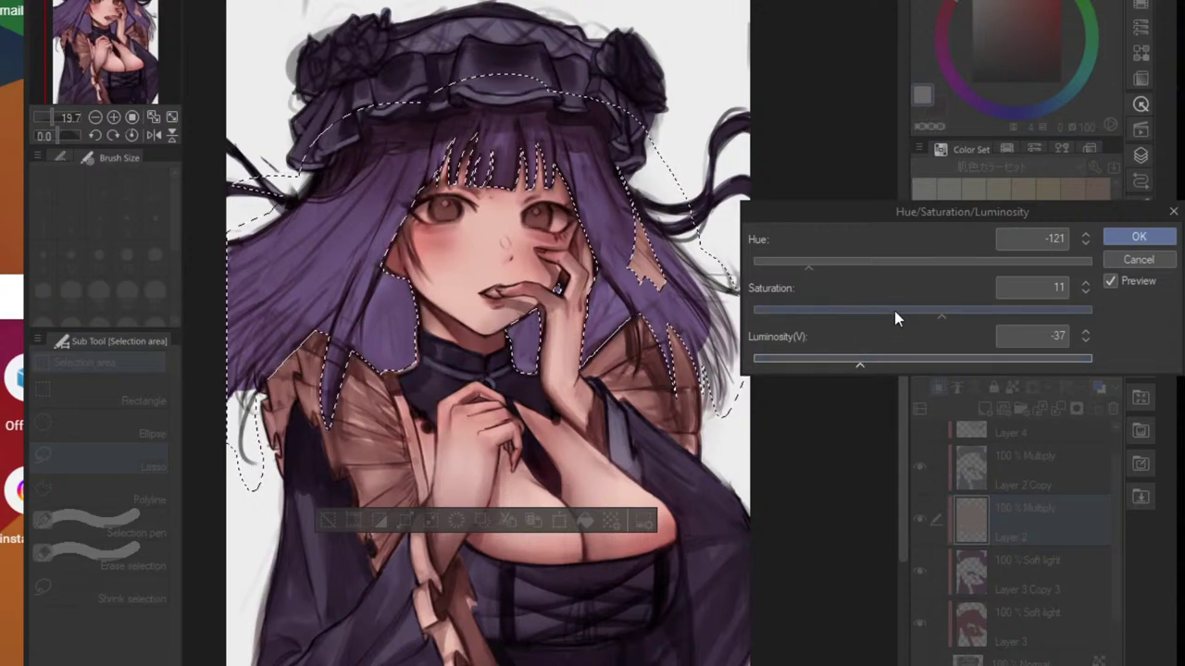
pyautogui.click(919, 309)
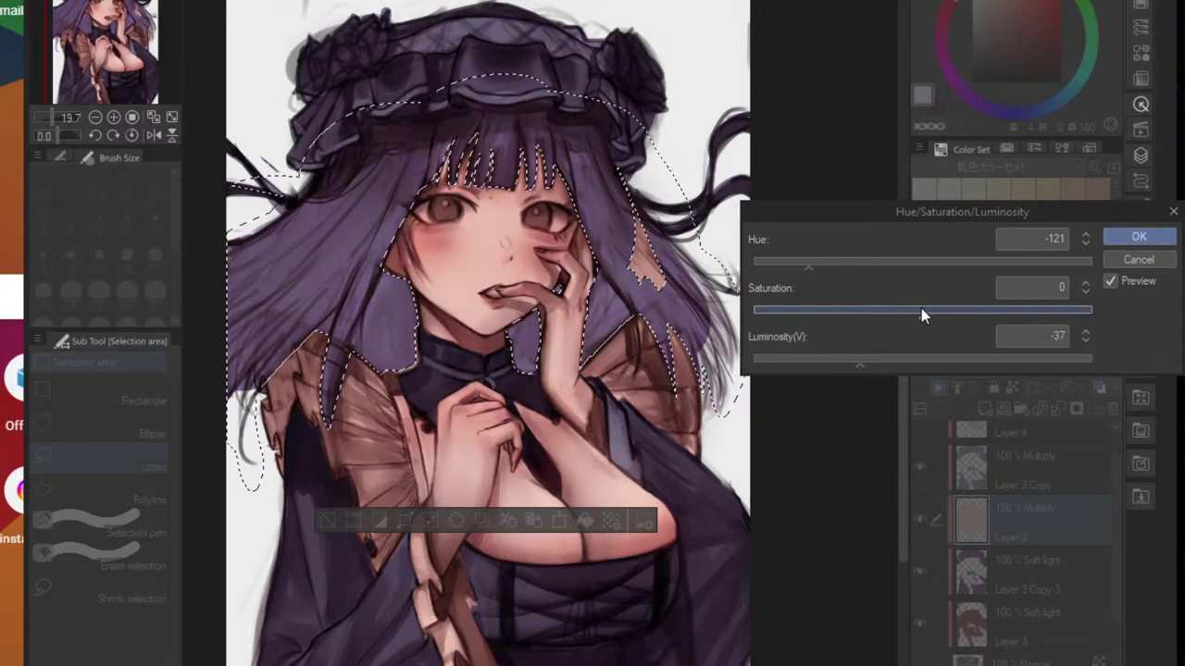
pyautogui.moveTo(921, 308); pyautogui.dragTo(930, 309)
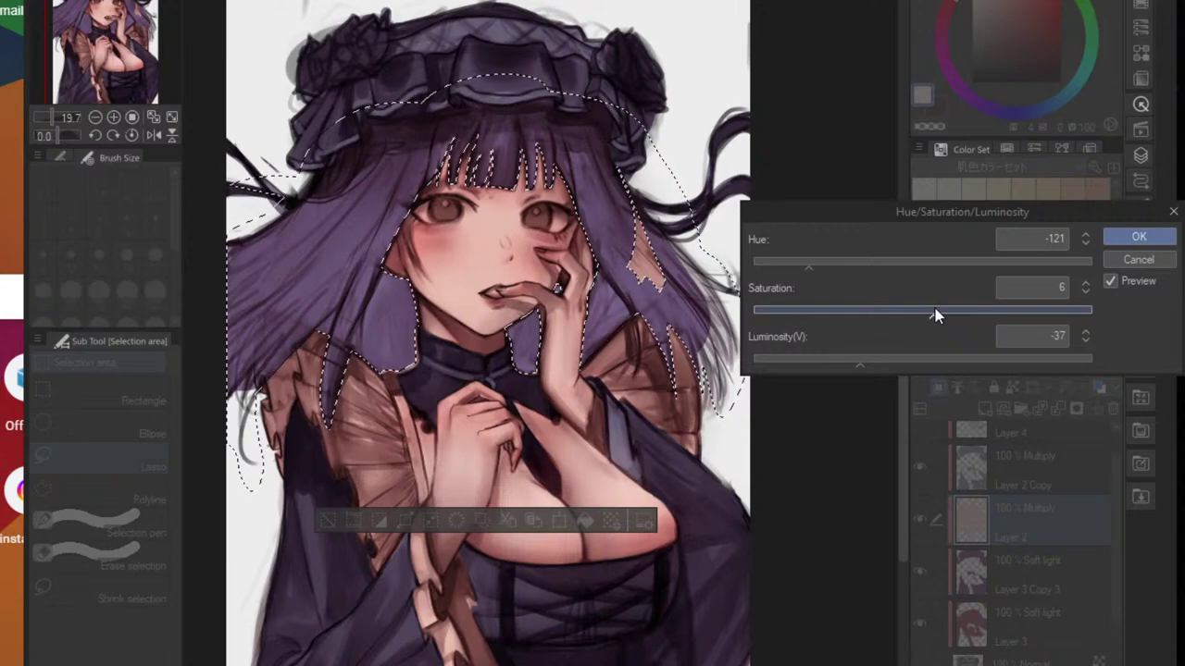
pyautogui.click(1136, 260)
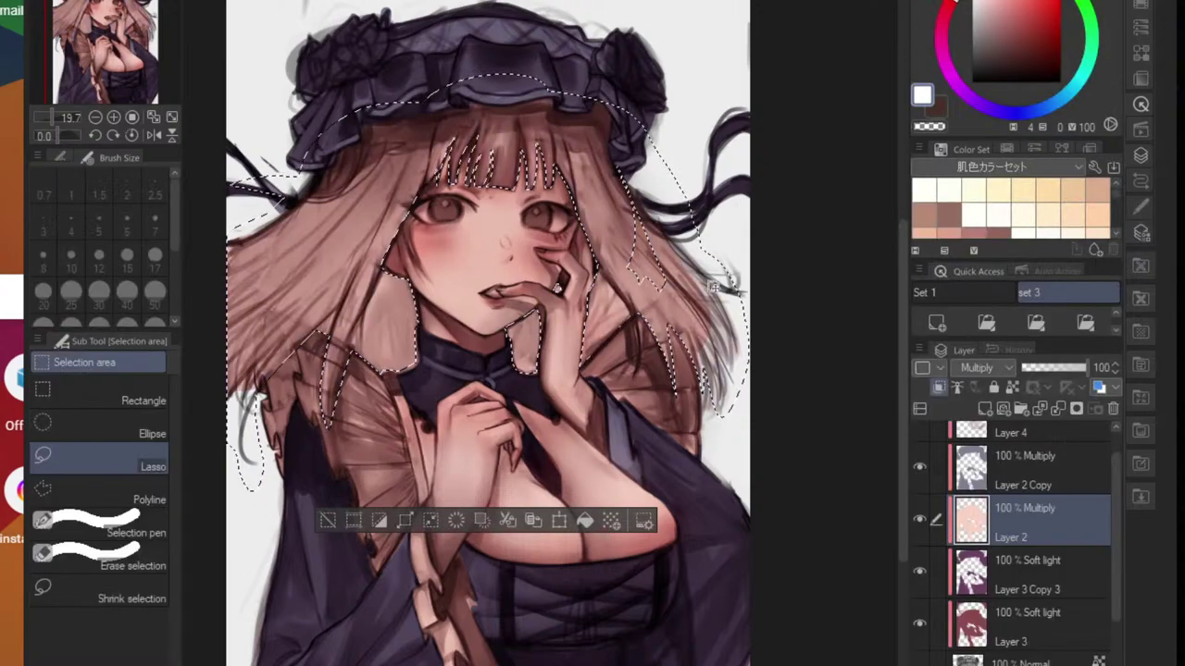
# - Add more hair strands to the lasso selection
pyautogui.scroll(2, 607, 264)
pyautogui.moveTo(607, 219)
pyautogui.mouseDown()
pyautogui.moveTo(652, 313)
pyautogui.moveTo(706, 267)
pyautogui.moveTo(644, 120)
pyautogui.mouseUp()
pyautogui.scroll(-2, 659, 260)
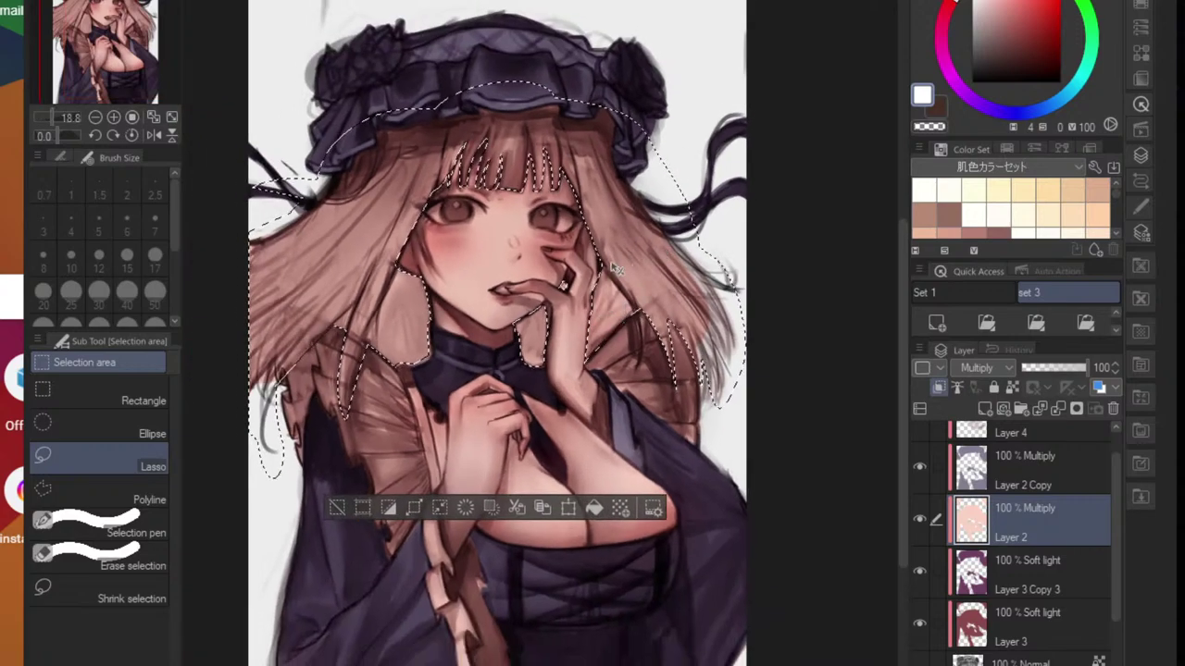
# - Recolour the selected hair with Hue -118, Saturation 18 and Luminosity -38
pyautogui.hotkey('ctrl', 'u')
pyautogui.moveTo(813, 264); pyautogui.dragTo(805, 264)
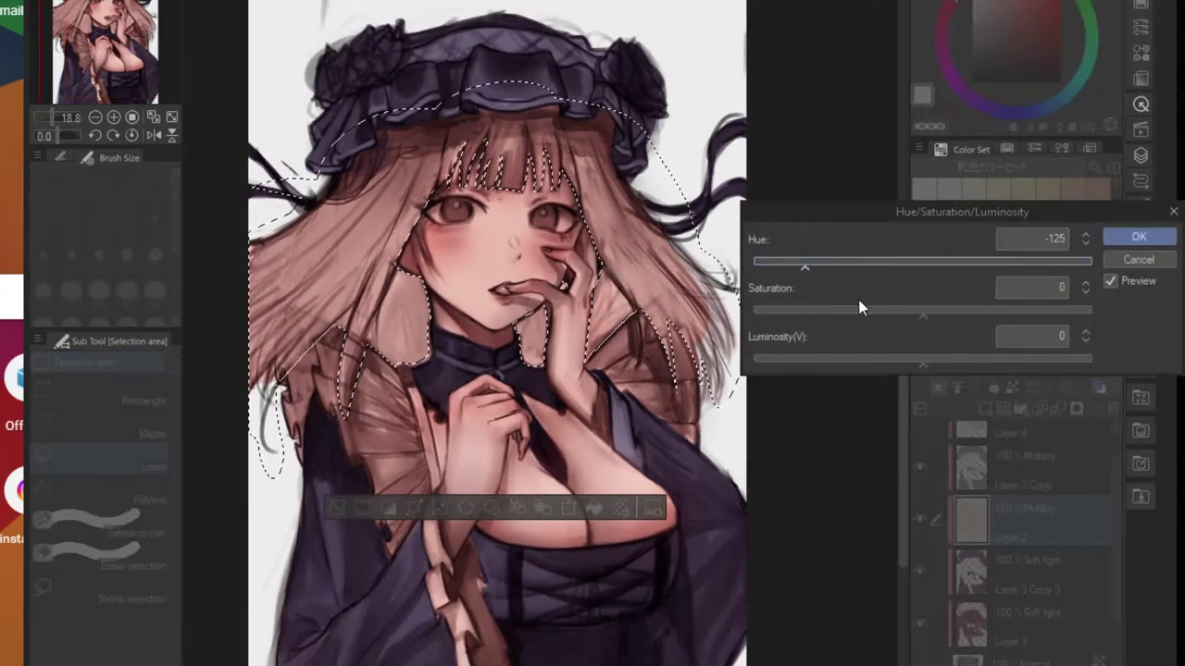
pyautogui.click(945, 312)
pyautogui.click(855, 363)
pyautogui.moveTo(855, 363); pyautogui.dragTo(860, 363)
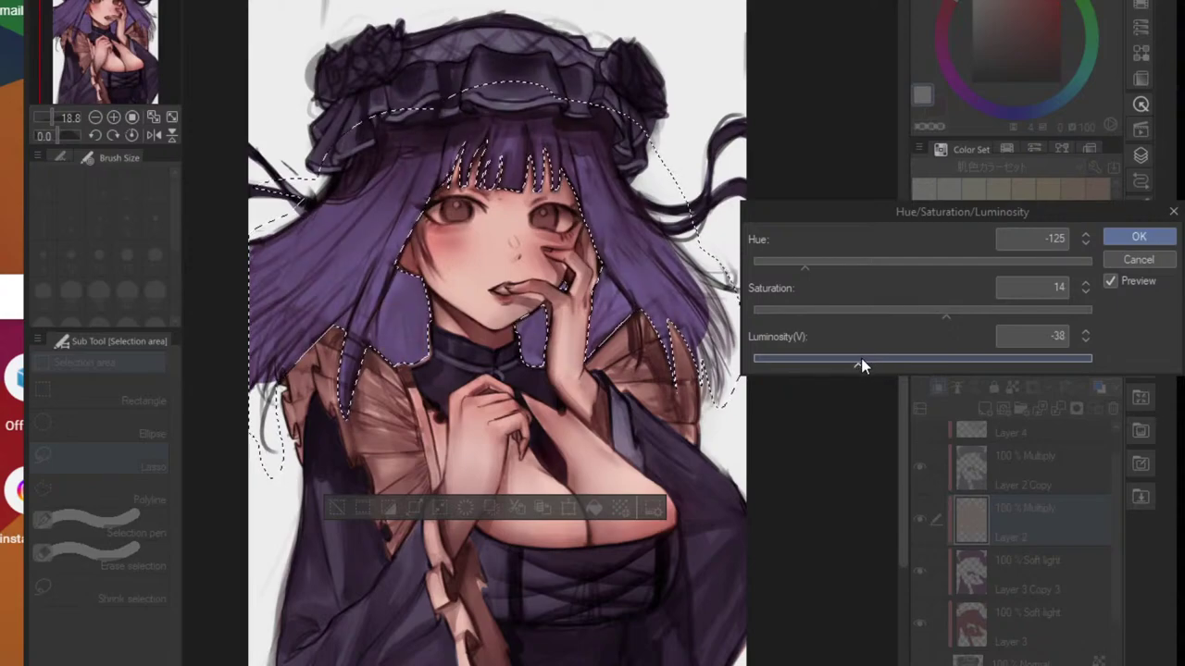
pyautogui.moveTo(967, 312); pyautogui.dragTo(957, 319)
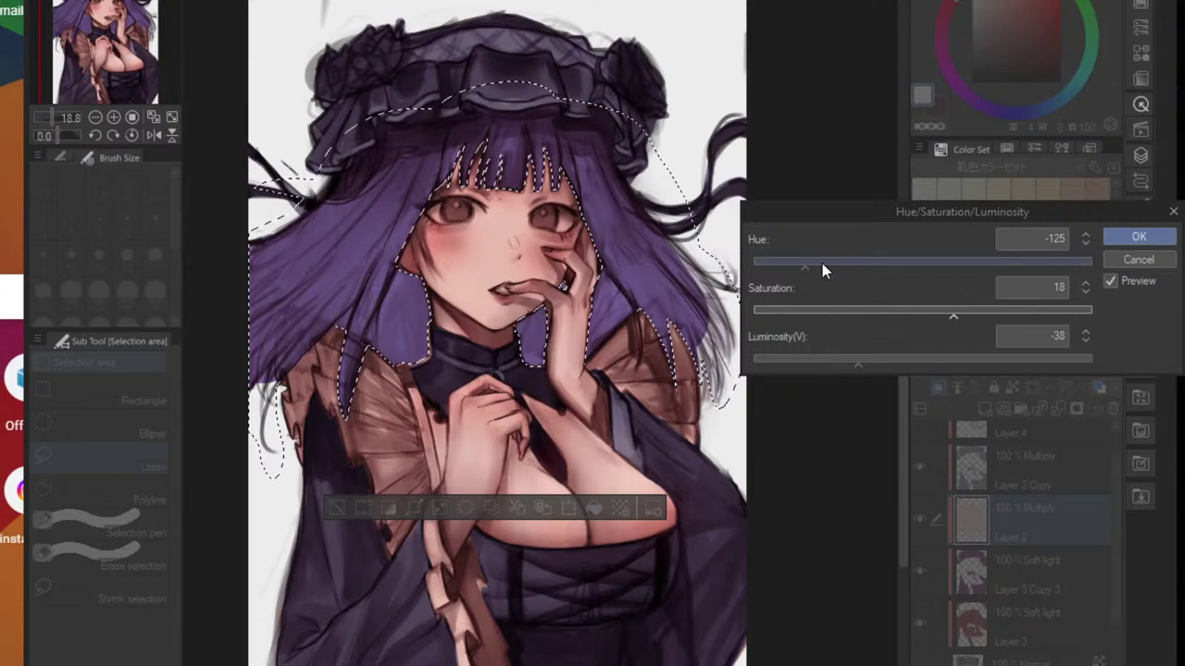
pyautogui.moveTo(822, 263); pyautogui.dragTo(812, 266)
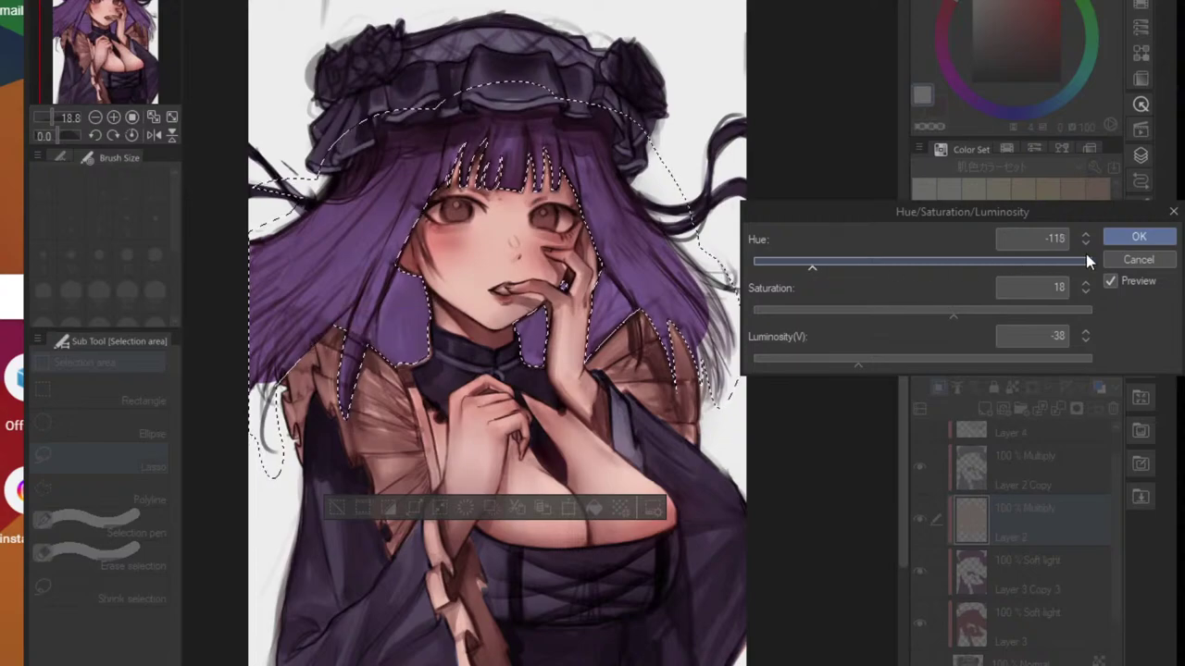
pyautogui.click(1122, 237)
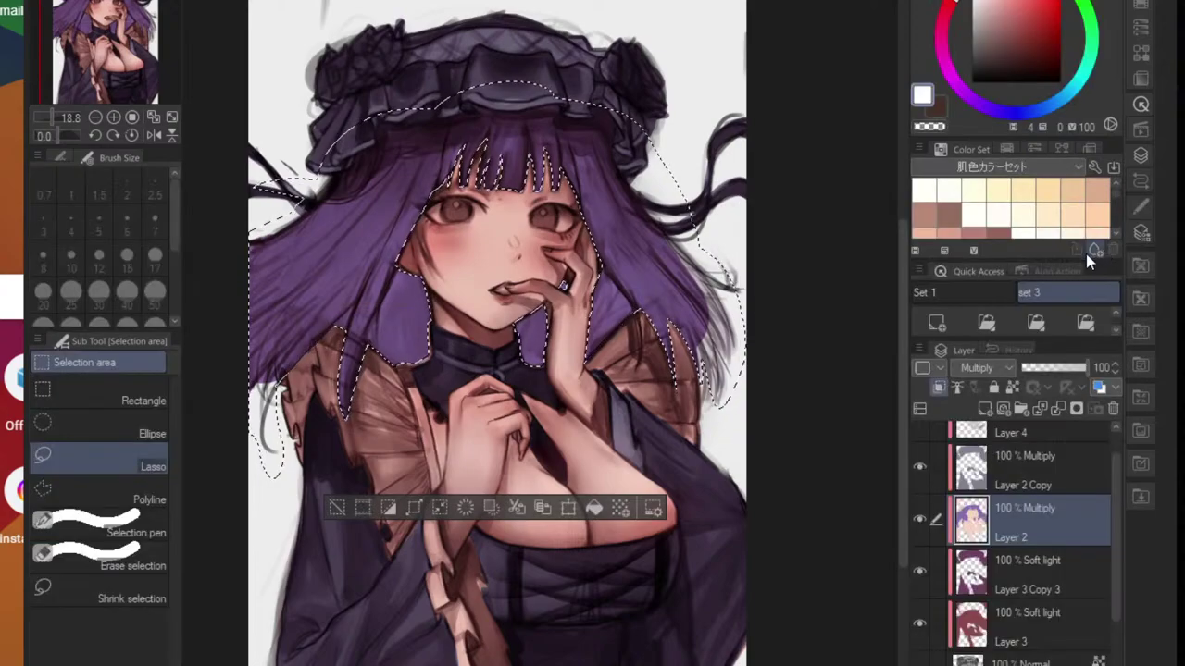
pyautogui.scroll(7, 460, 342)
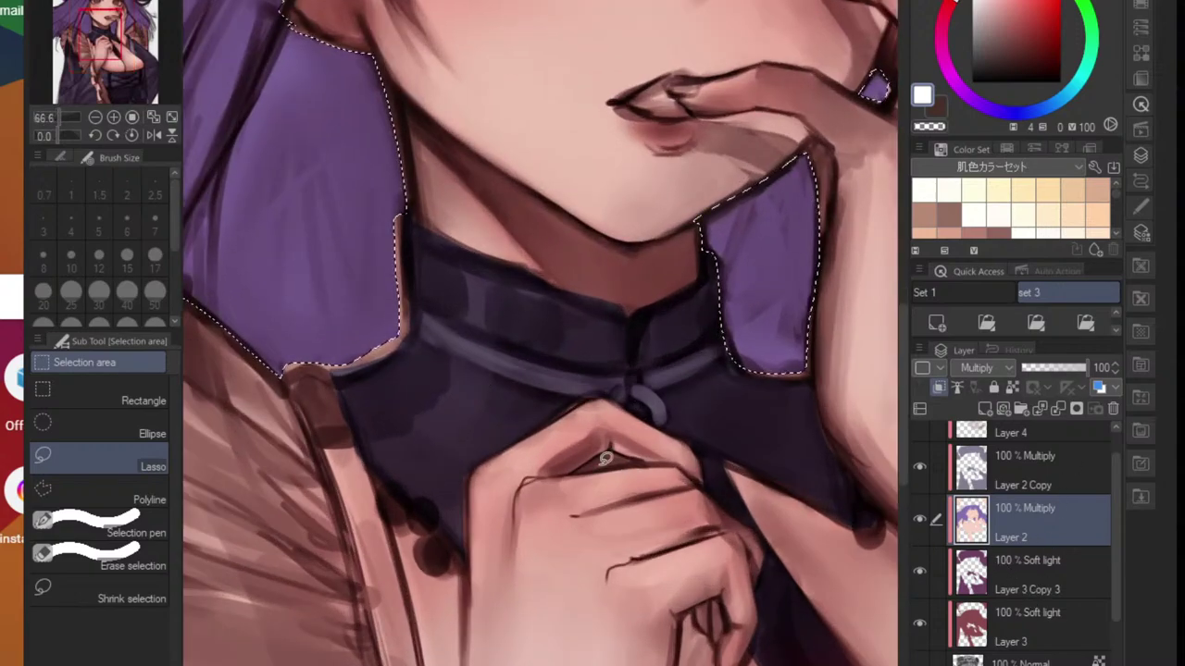
# - Duplicate Layer 2 as Layer 2 Copy 2 and select Layer 3
pyautogui.scroll(-5, 607, 458)
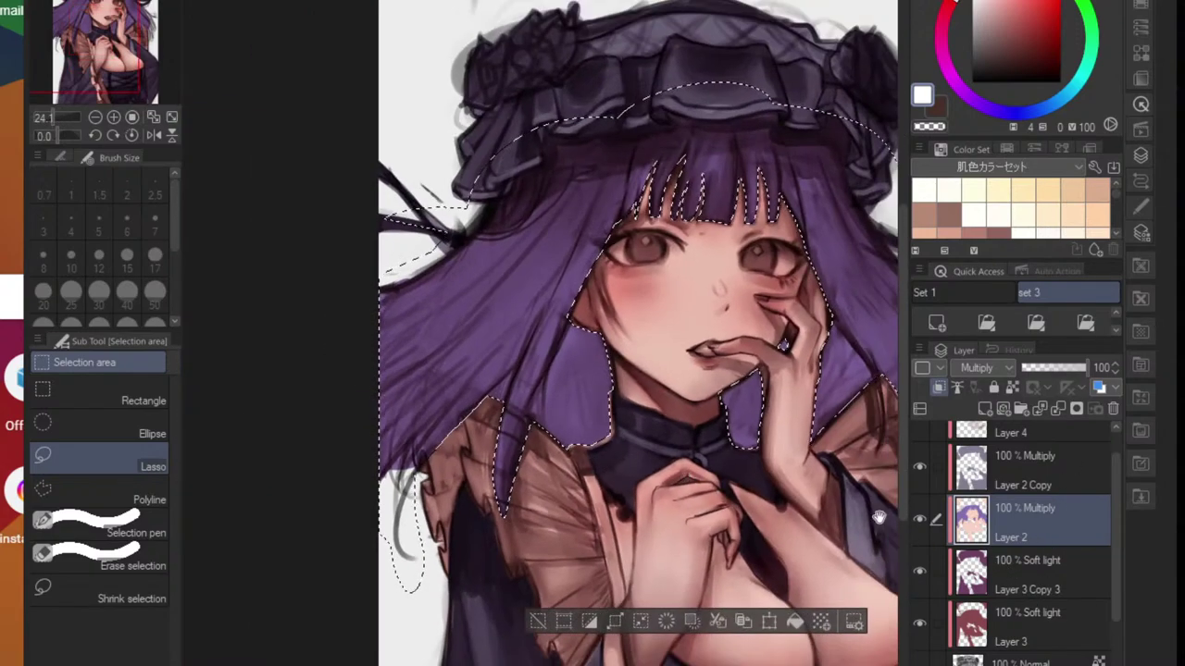
pyautogui.moveTo(878, 516); pyautogui.dragTo(823, 500)
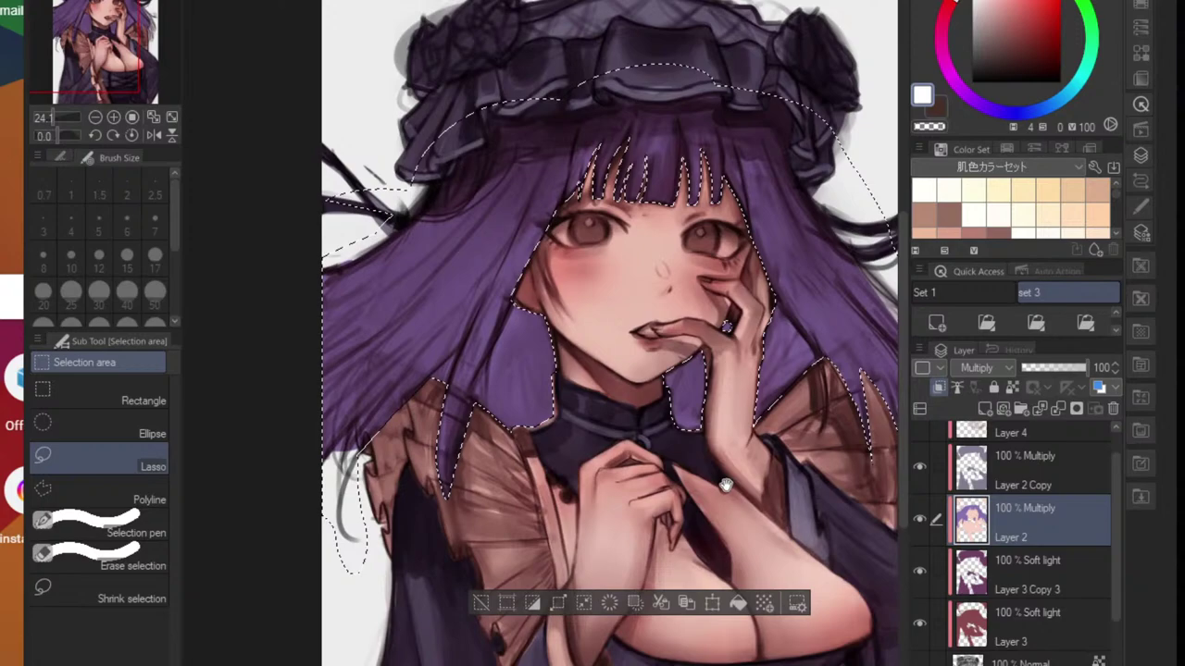
pyautogui.click(701, 602)
pyautogui.scroll(-1, 1042, 583)
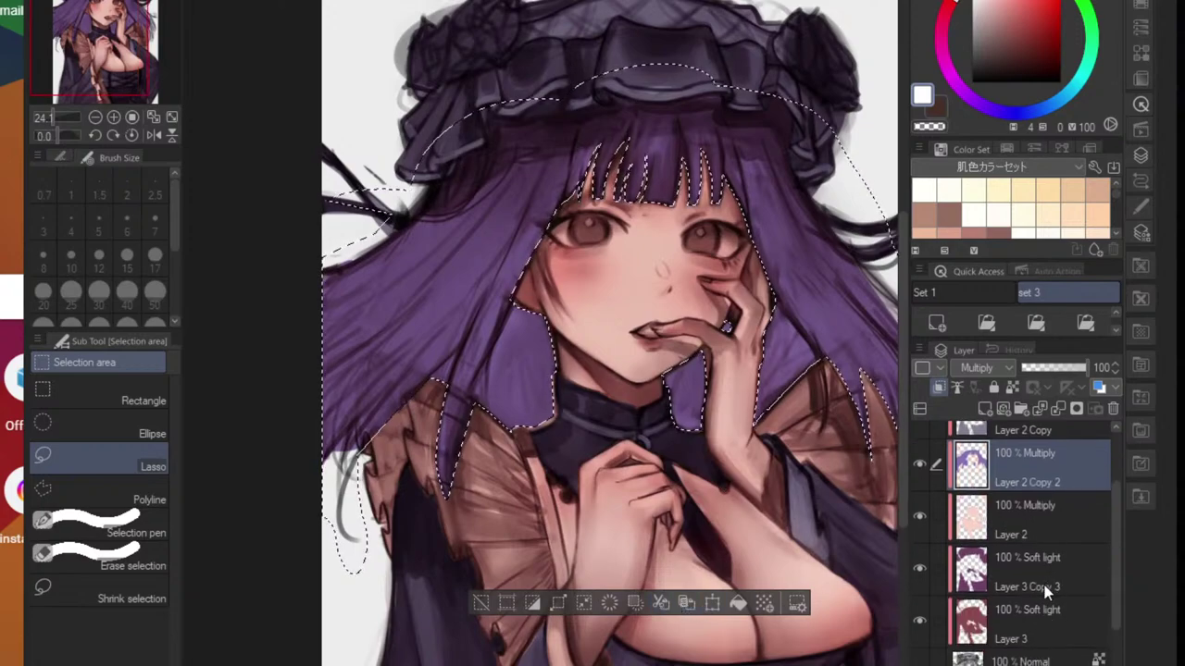
pyautogui.click(1029, 612)
# - Try hue, saturation and luminosity values on Layer 3's hair, settling luminosity at -16
pyautogui.hotkey('ctrl', 'u')
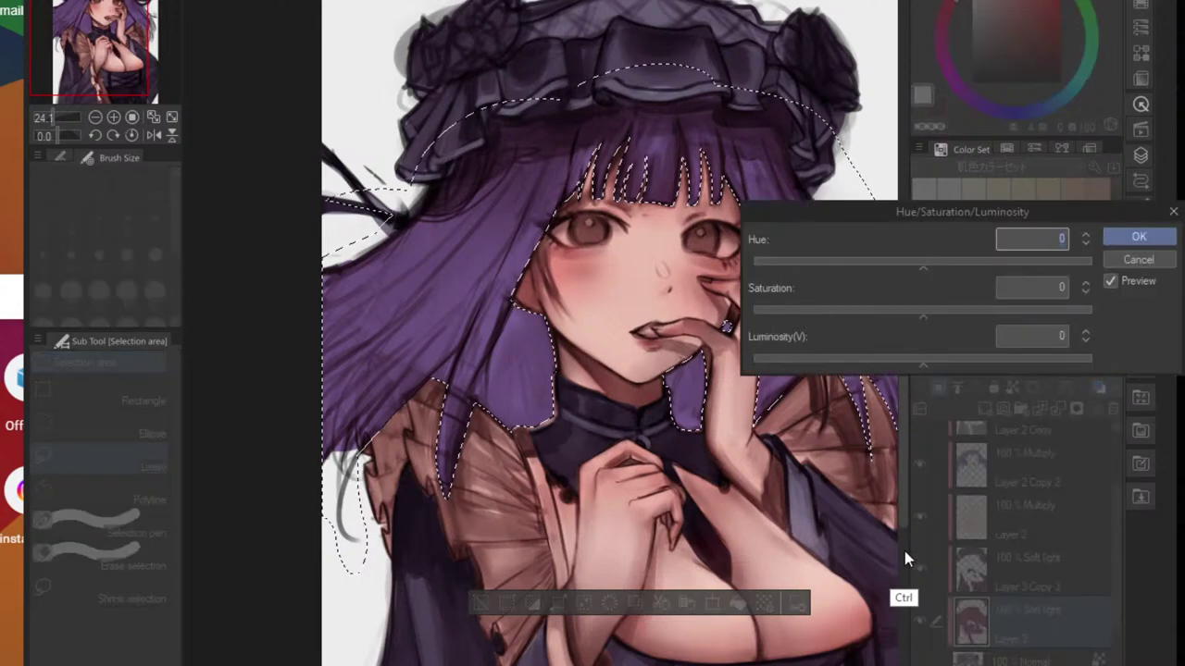
pyautogui.moveTo(879, 312); pyautogui.dragTo(940, 318)
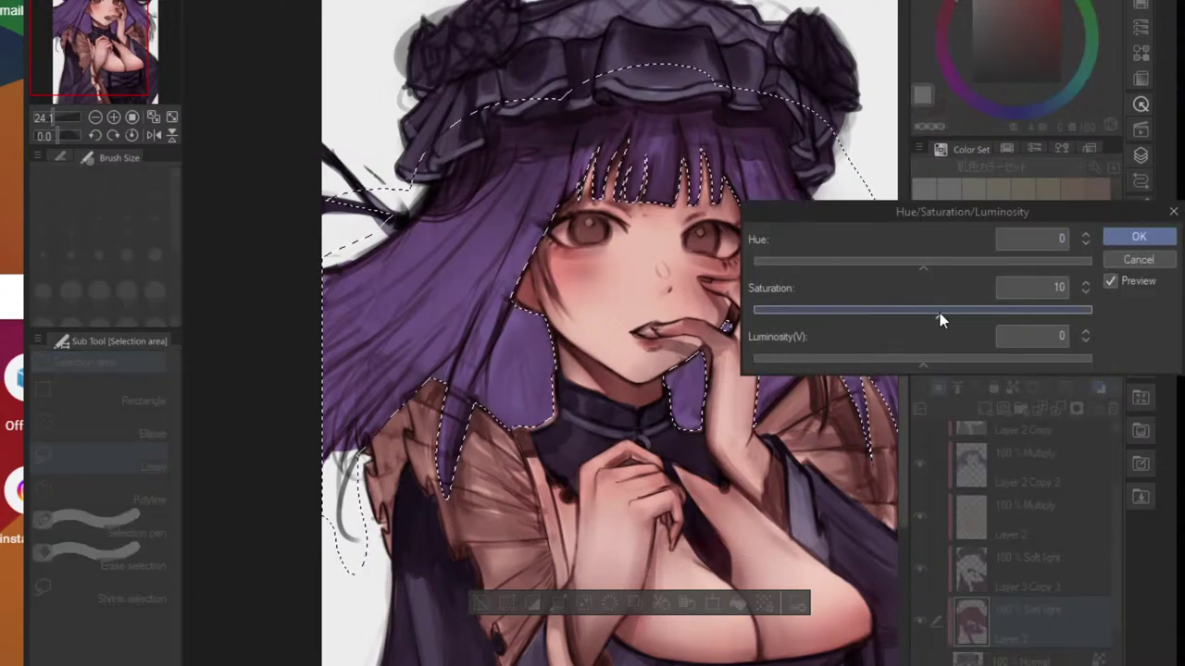
pyautogui.click(865, 262)
pyautogui.click(830, 262)
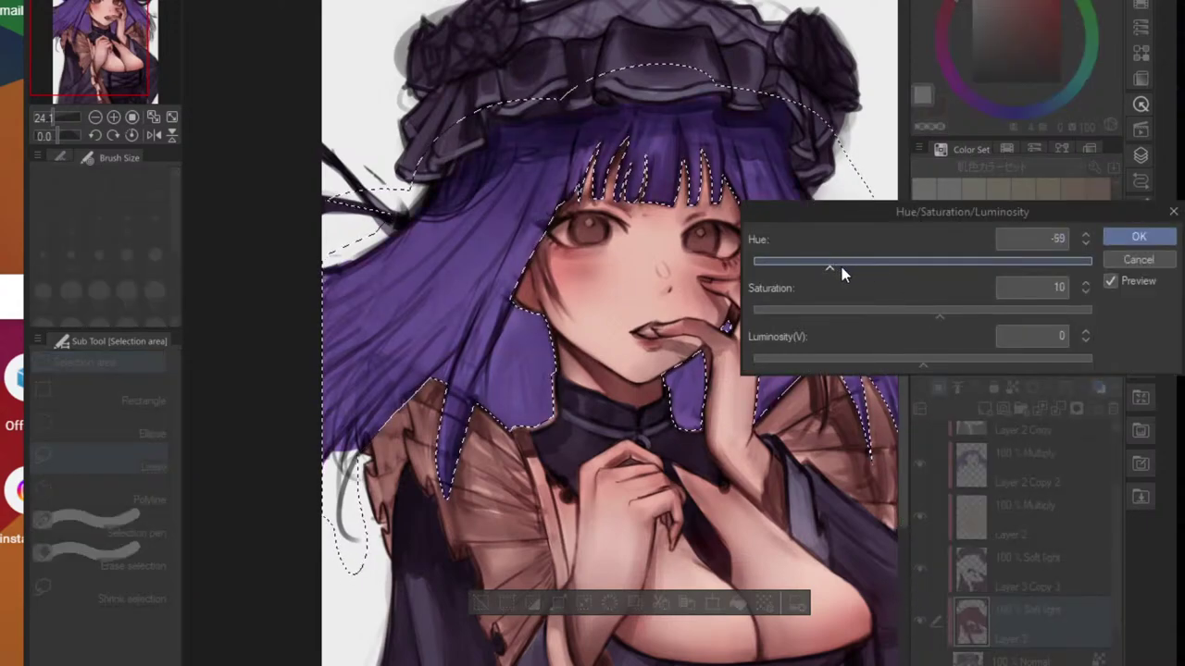
pyautogui.click(886, 317)
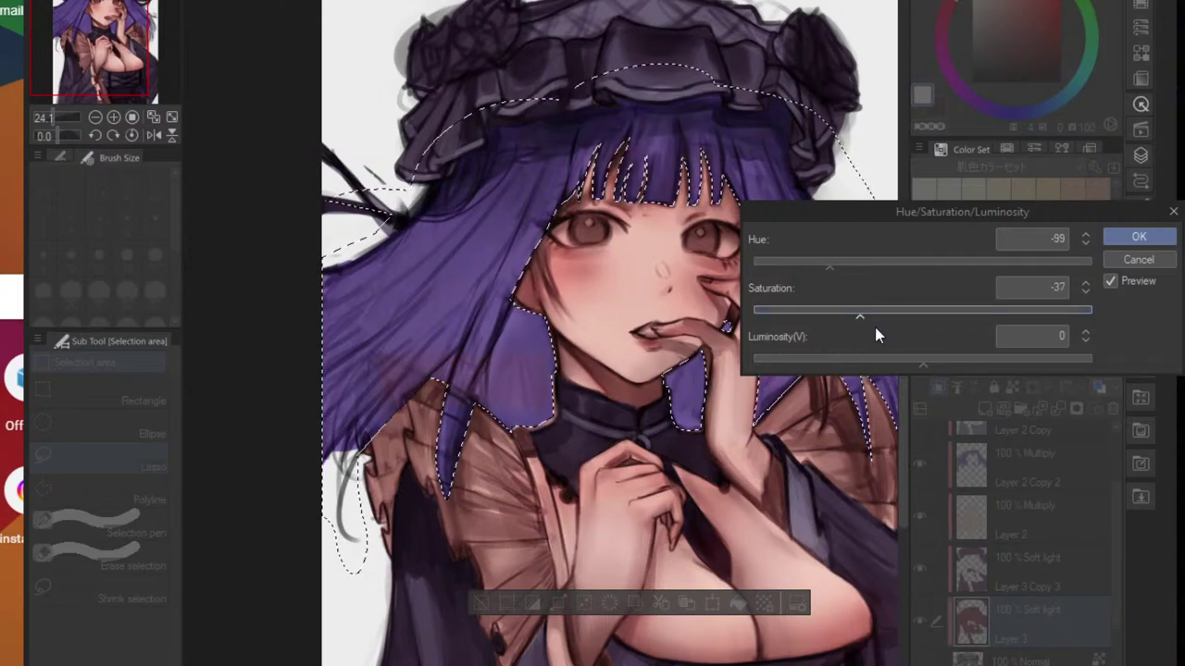
pyautogui.click(886, 359)
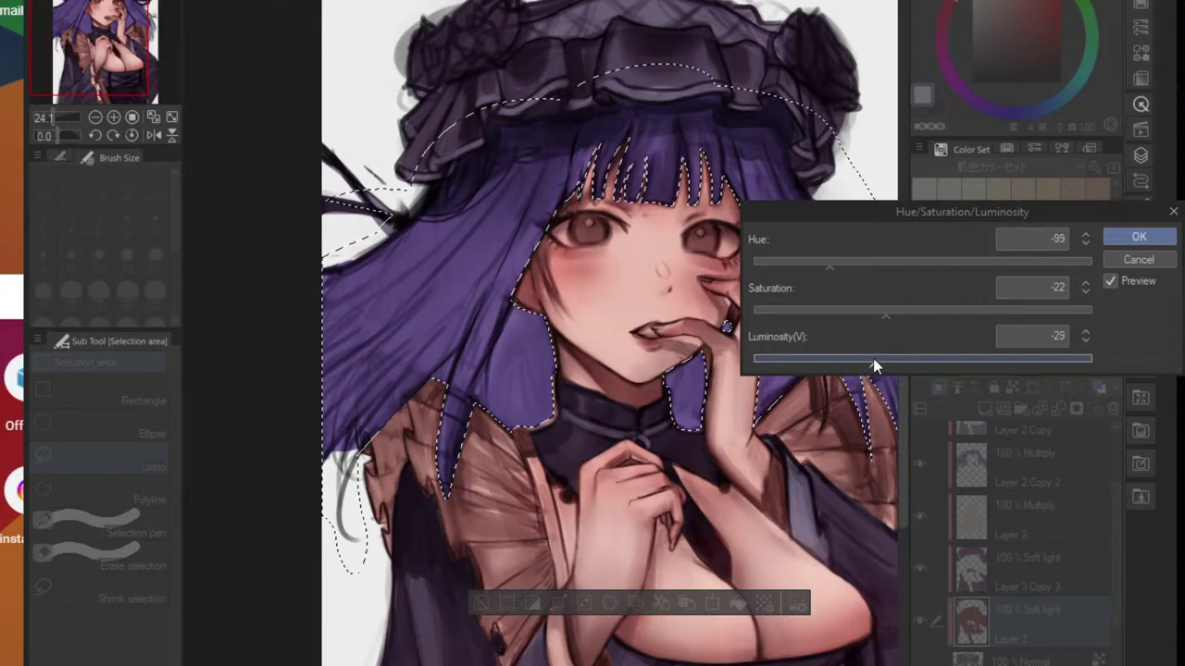
pyautogui.click(862, 359)
pyautogui.click(859, 358)
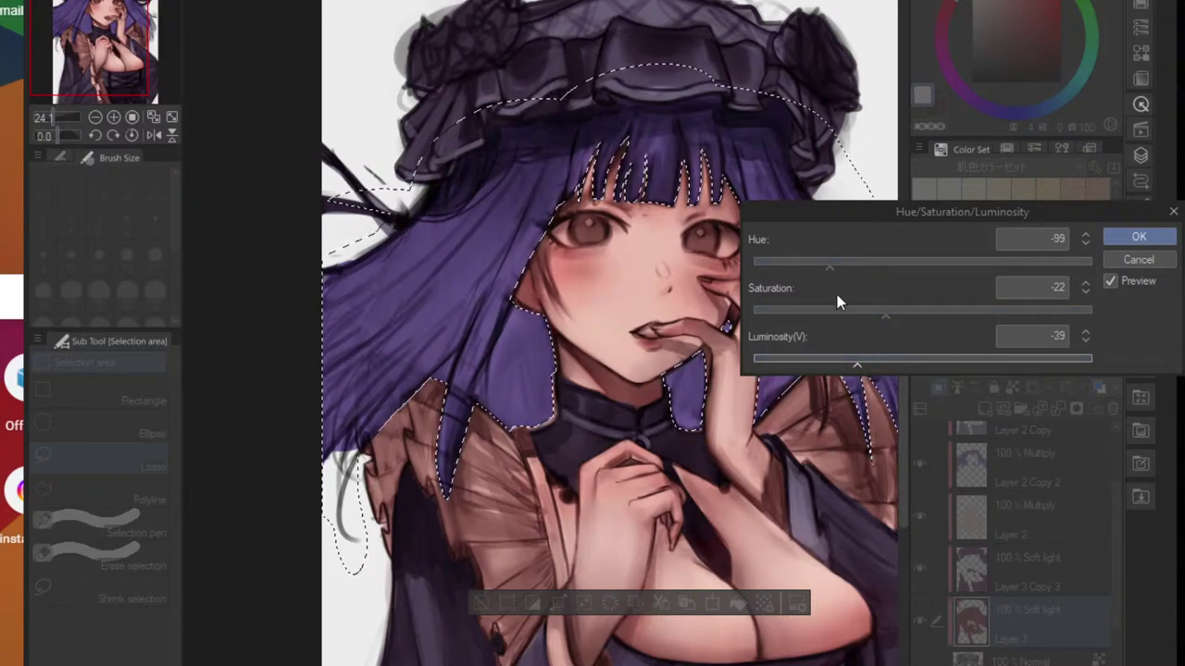
pyautogui.click(878, 361)
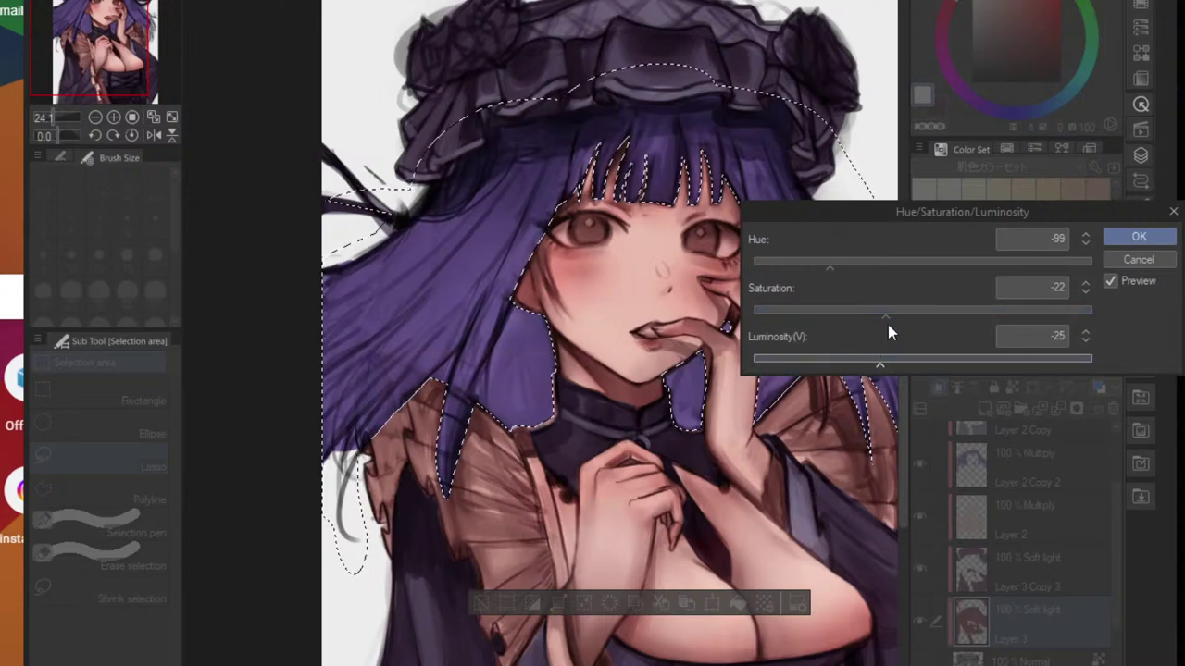
pyautogui.click(894, 317)
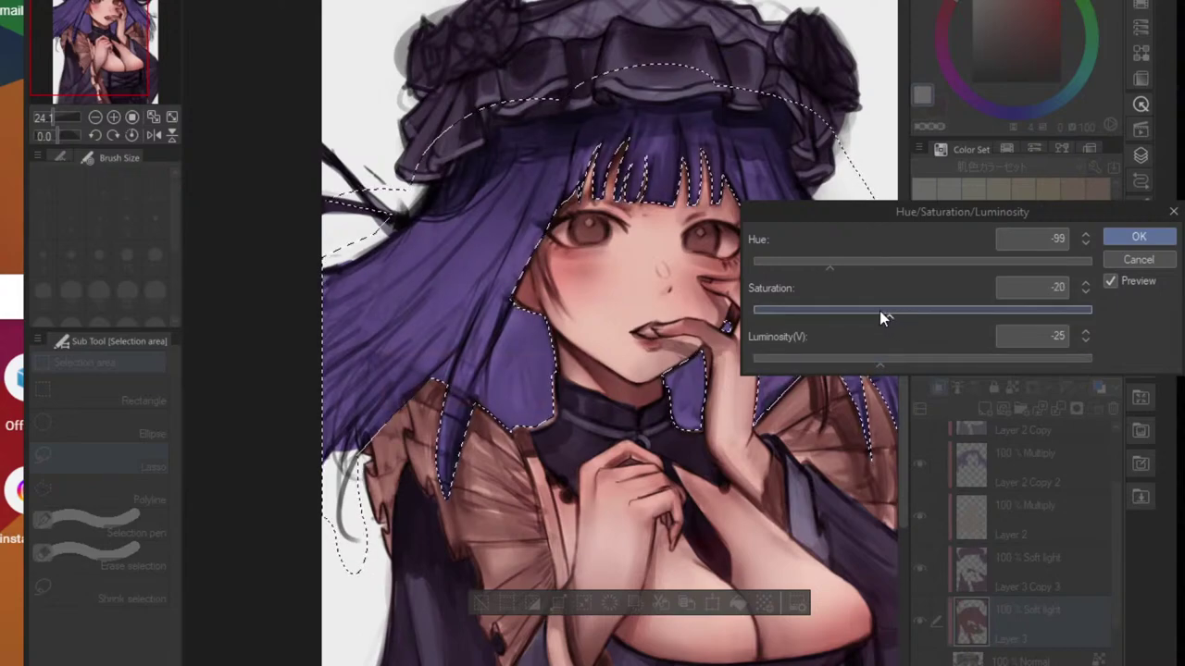
pyautogui.click(869, 312)
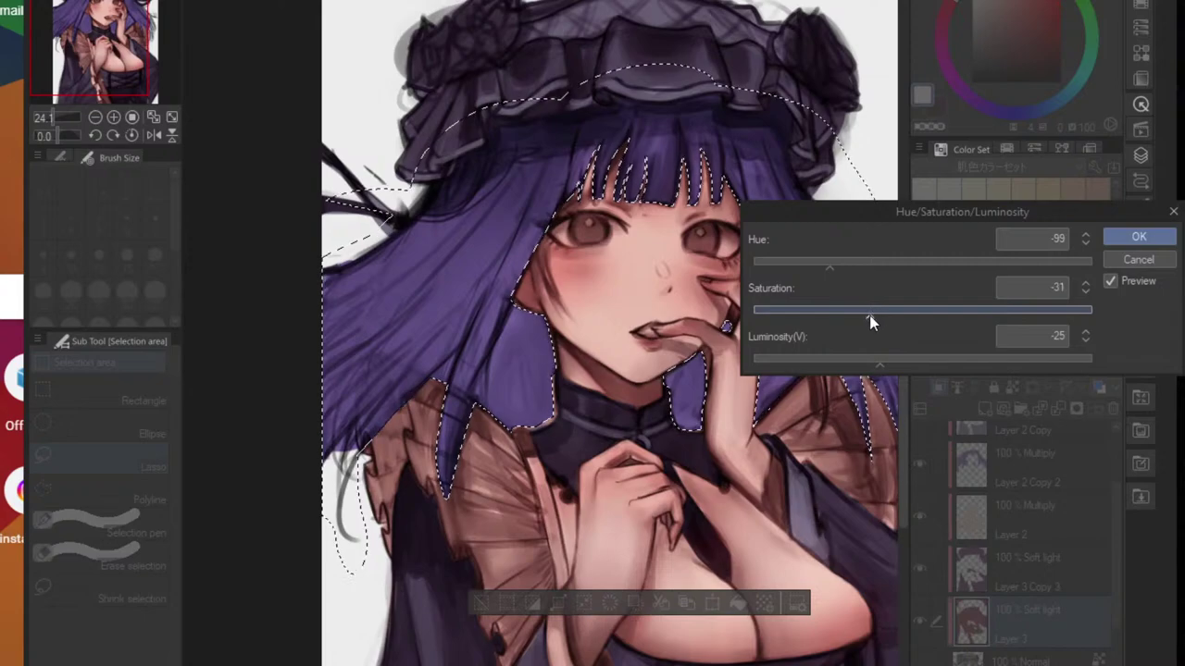
pyautogui.click(871, 314)
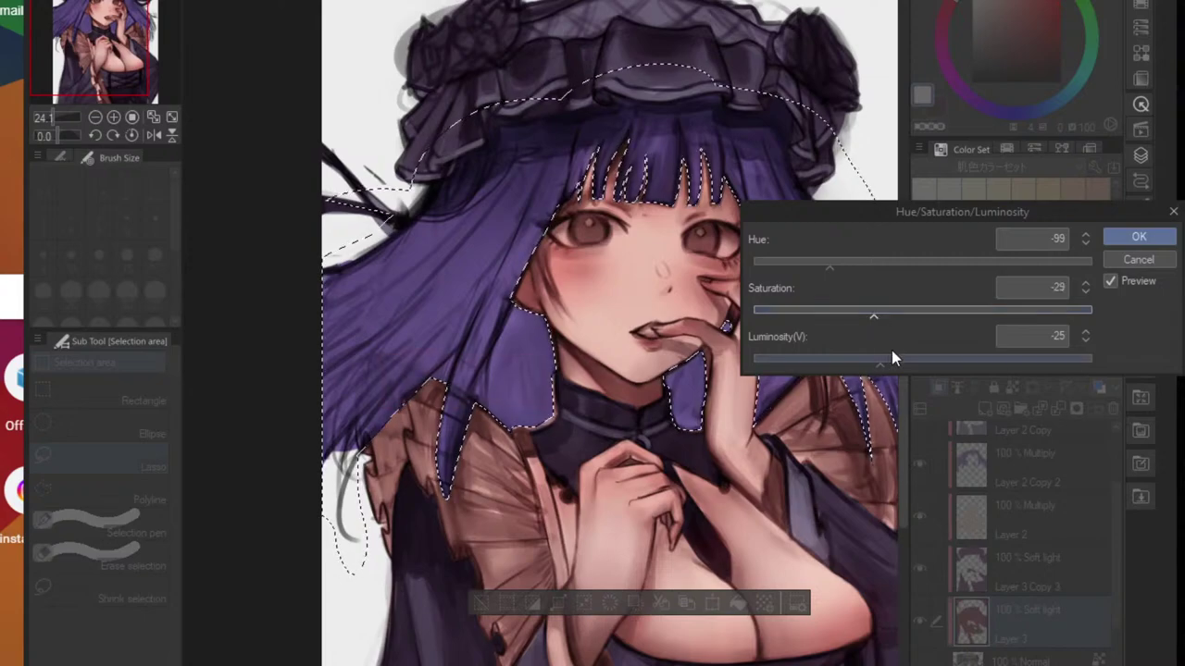
pyautogui.click(893, 357)
pyautogui.click(1110, 281)
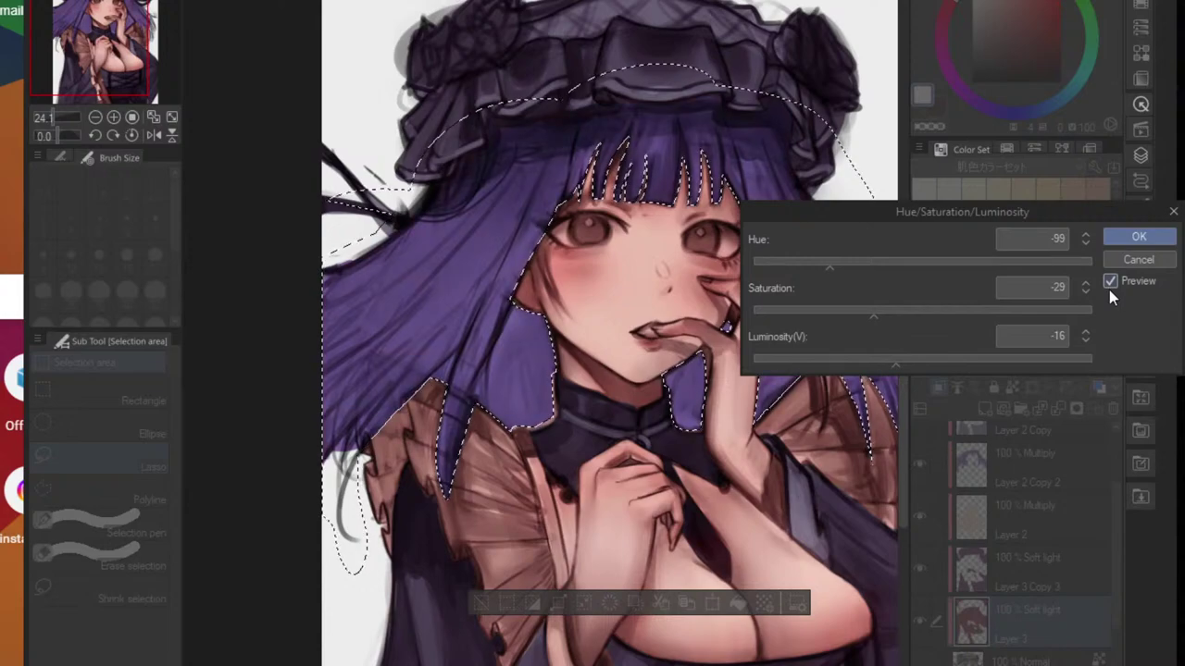
# - Finalize saturation -21 and hue -65, compare with Preview, and apply
pyautogui.click(886, 312)
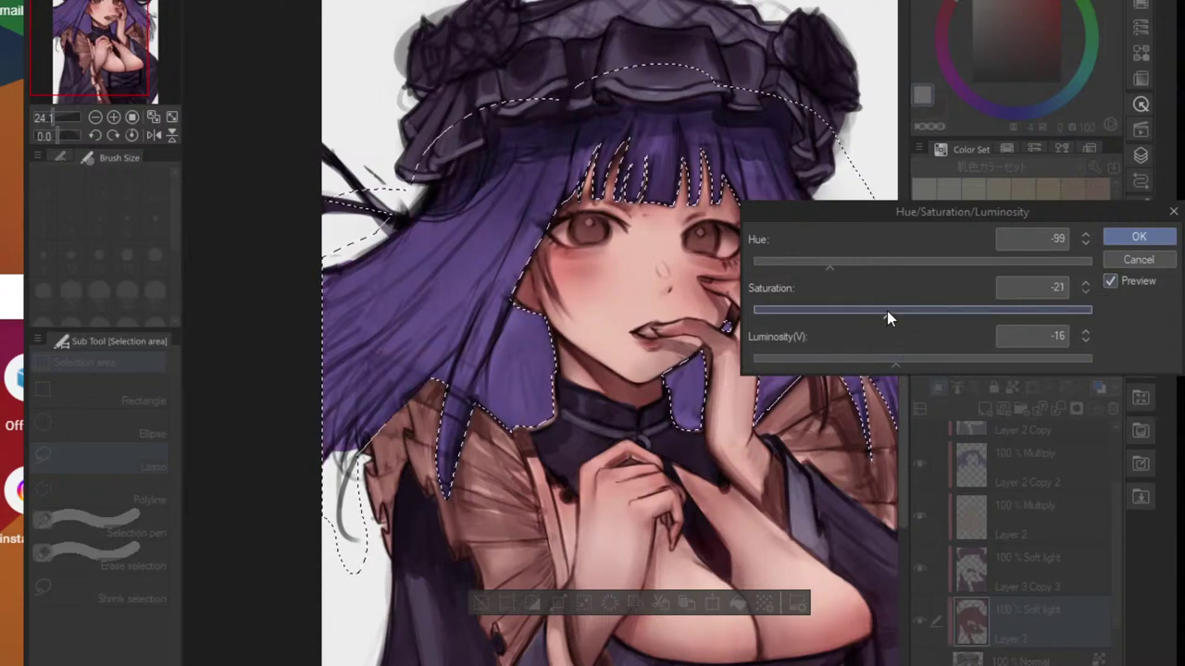
pyautogui.click(841, 266)
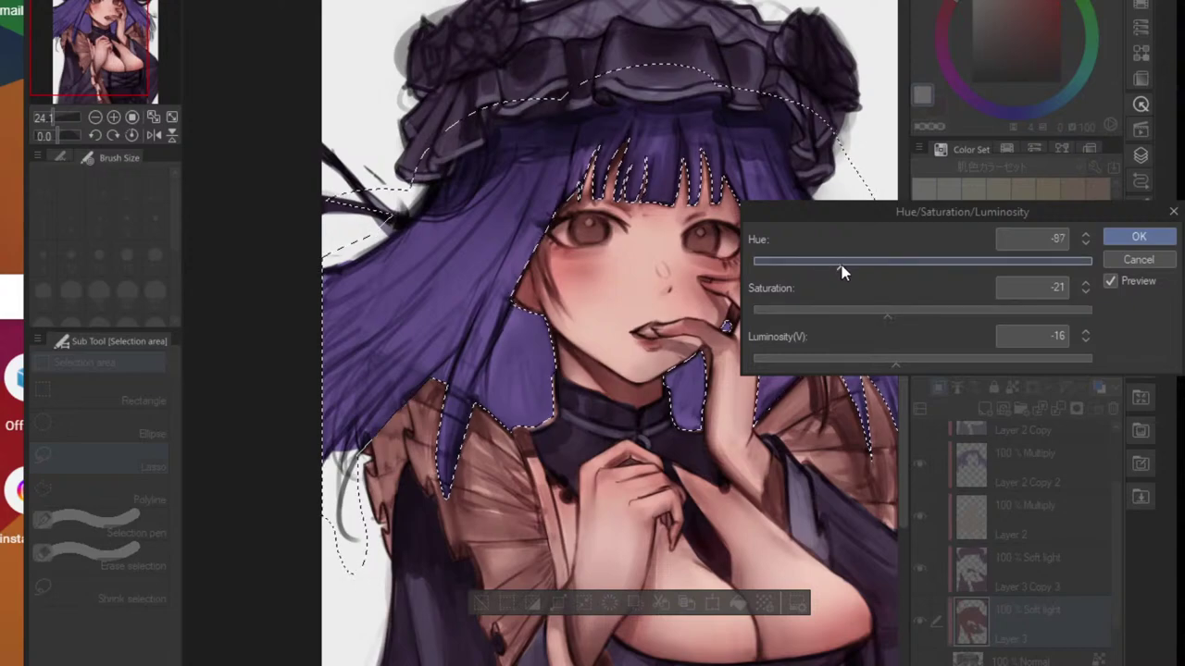
pyautogui.moveTo(841, 269); pyautogui.dragTo(863, 270)
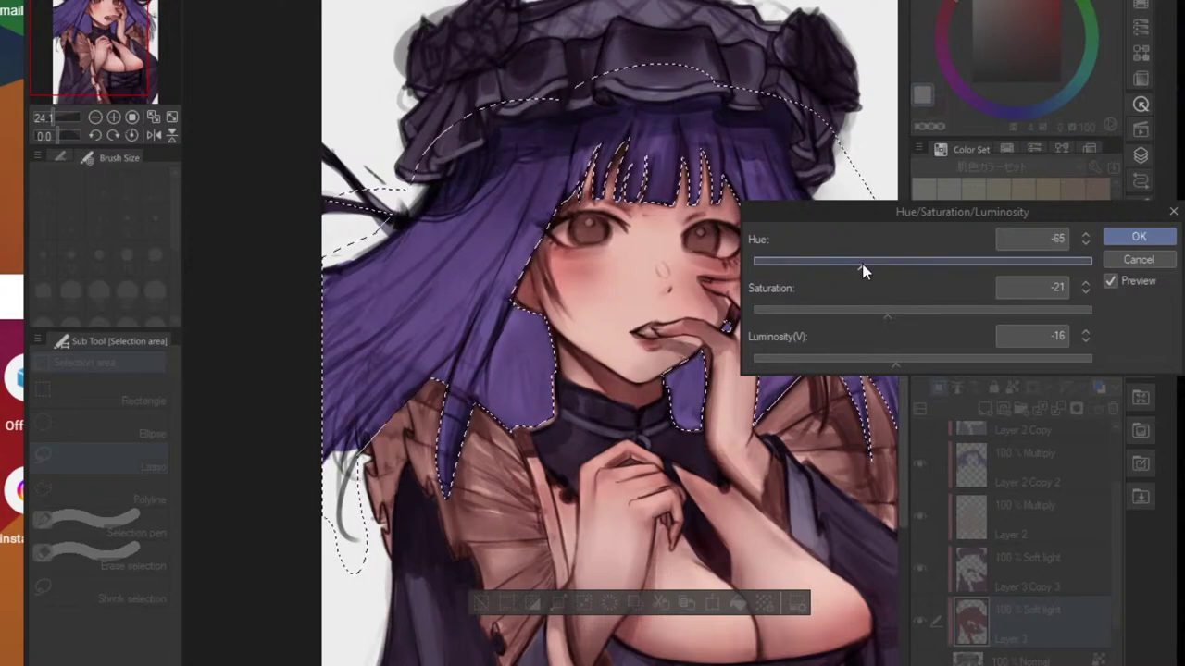
pyautogui.click(1109, 283)
pyautogui.click(1108, 283)
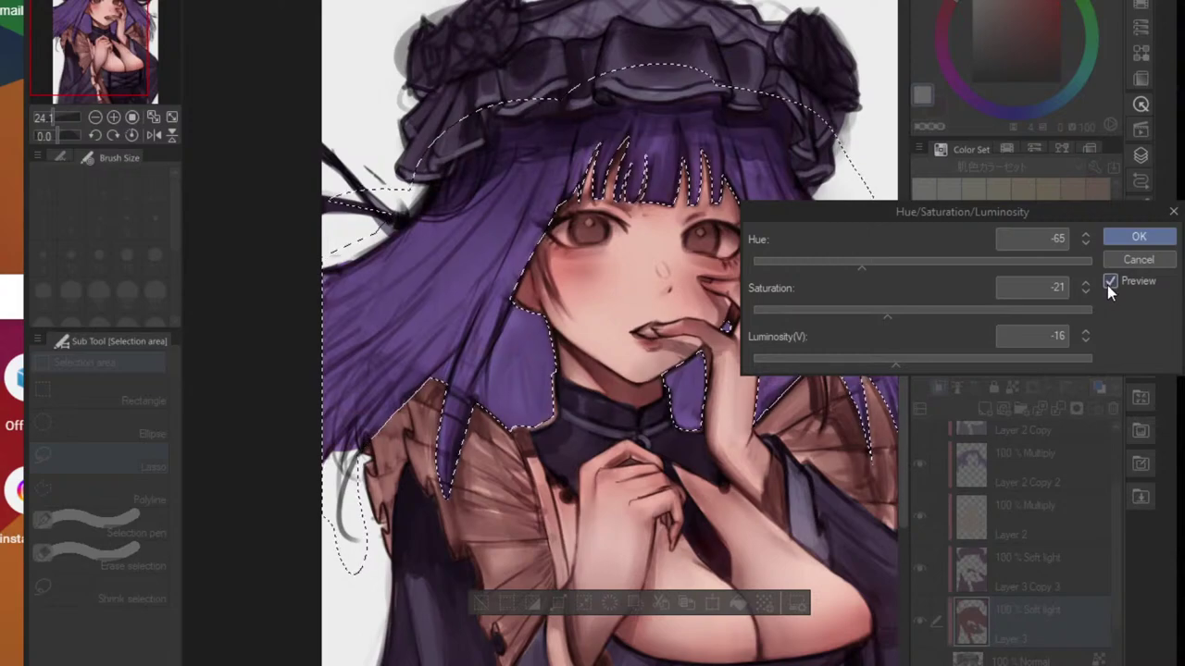
pyautogui.click(1110, 283)
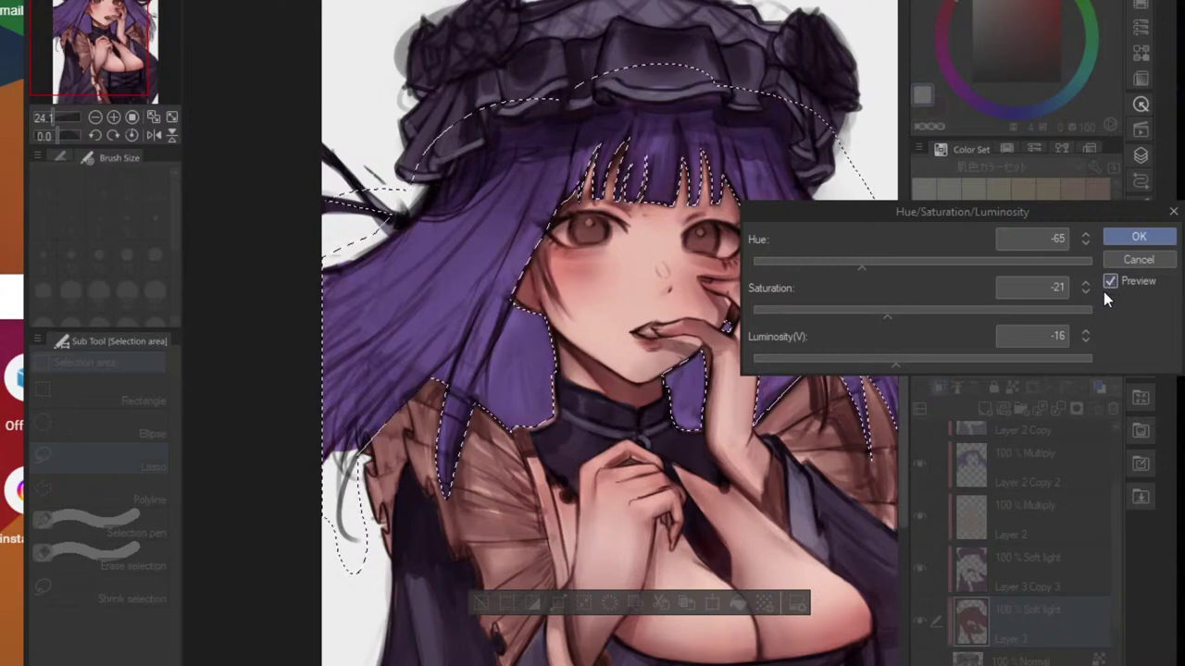
pyautogui.click(1110, 282)
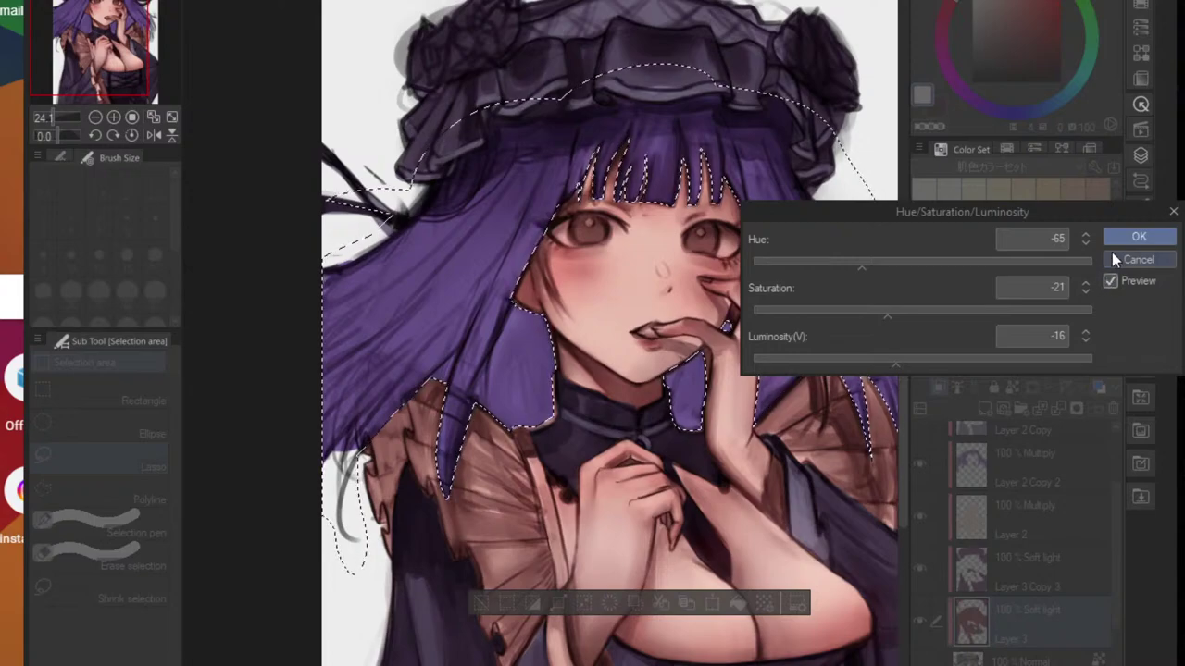
pyautogui.click(1120, 238)
# - Move the recoloured hair onto its own new layer, Layer 3 Copy 4
pyautogui.scroll(-3, 817, 380)
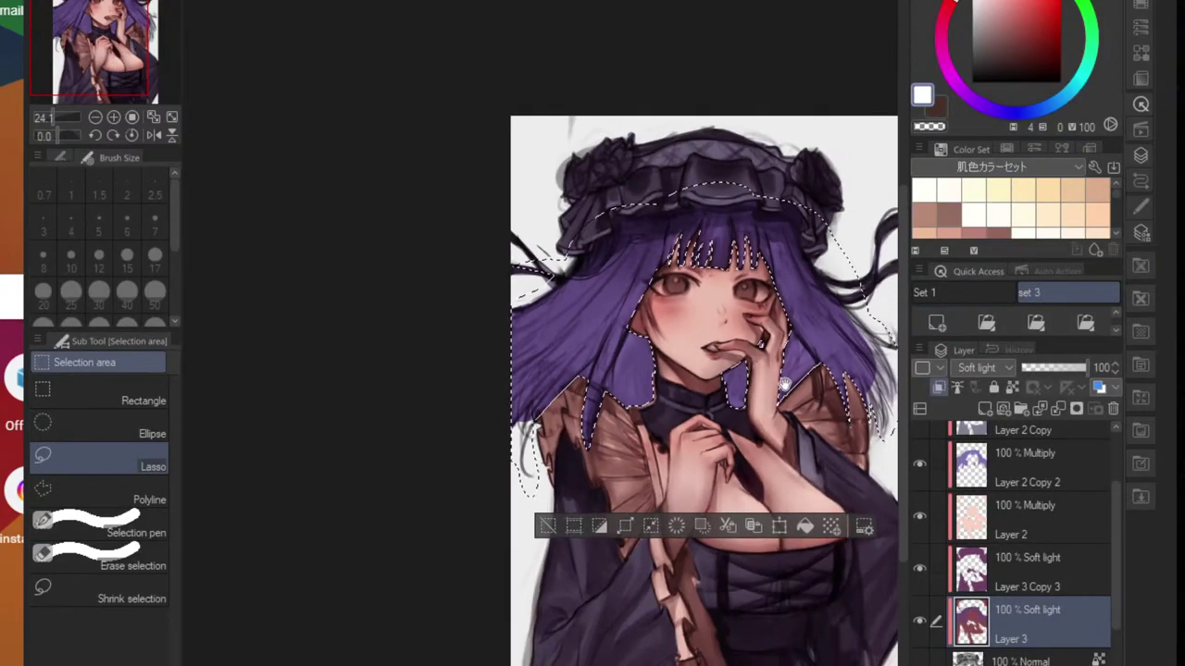
pyautogui.click(729, 529)
pyautogui.moveTo(832, 409); pyautogui.dragTo(799, 424)
pyautogui.hotkey('ctrl', 'd')
pyautogui.scroll(2, 772, 431)
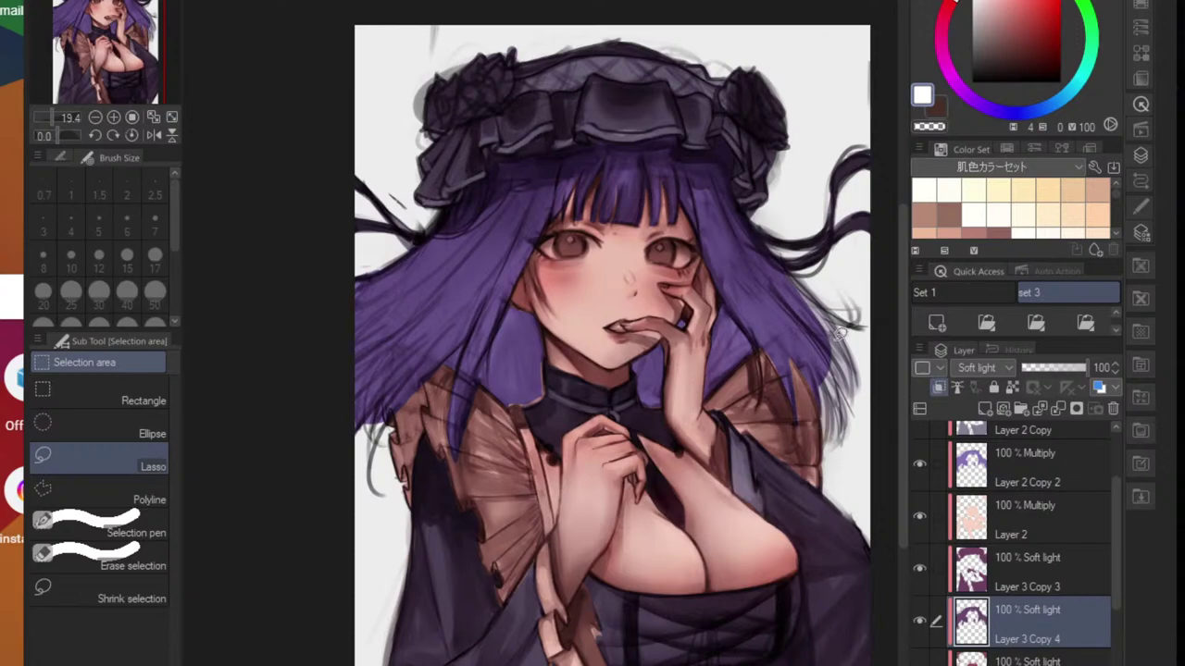
pyautogui.scroll(2, 781, 329)
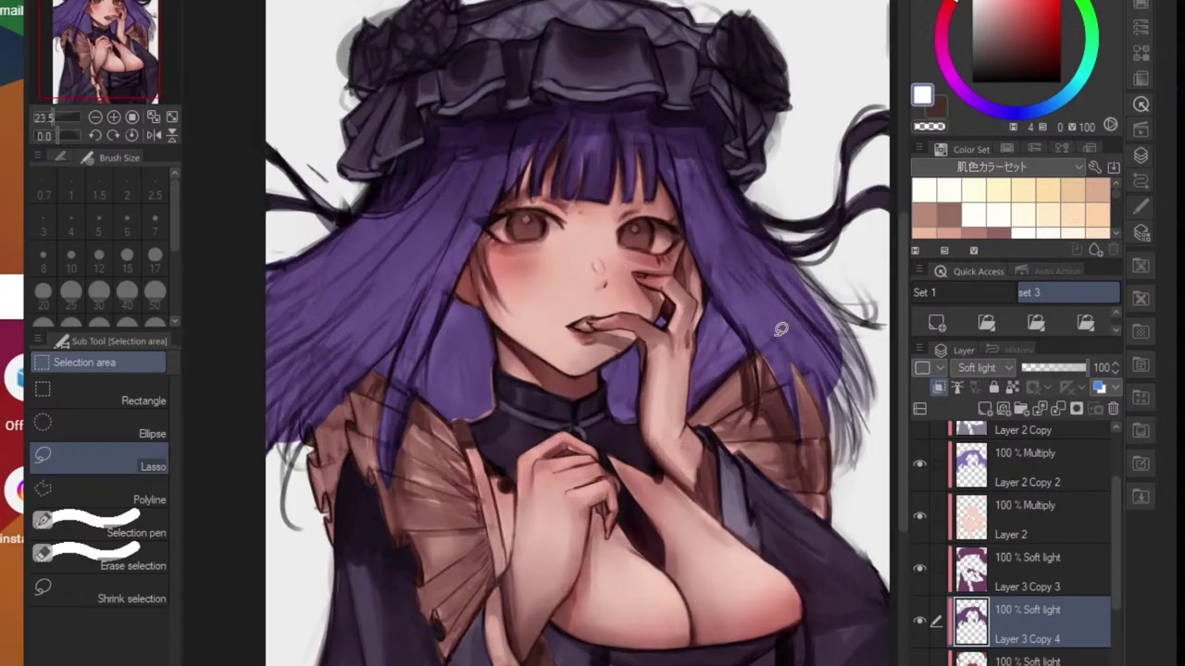
# - Toggle the Soft light, Layer 3 Copy 3 and Layer 2 visibility to compare, leaving all shown
pyautogui.click(1022, 662)
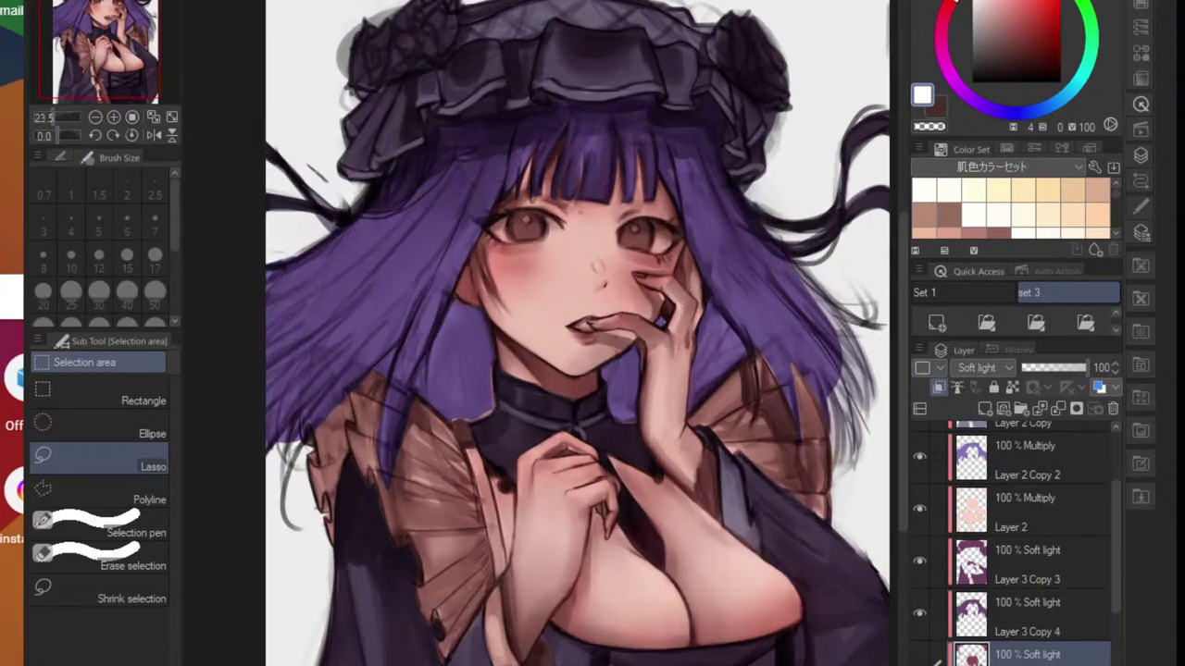
pyautogui.click(919, 664)
pyautogui.click(920, 664)
pyautogui.click(1023, 531)
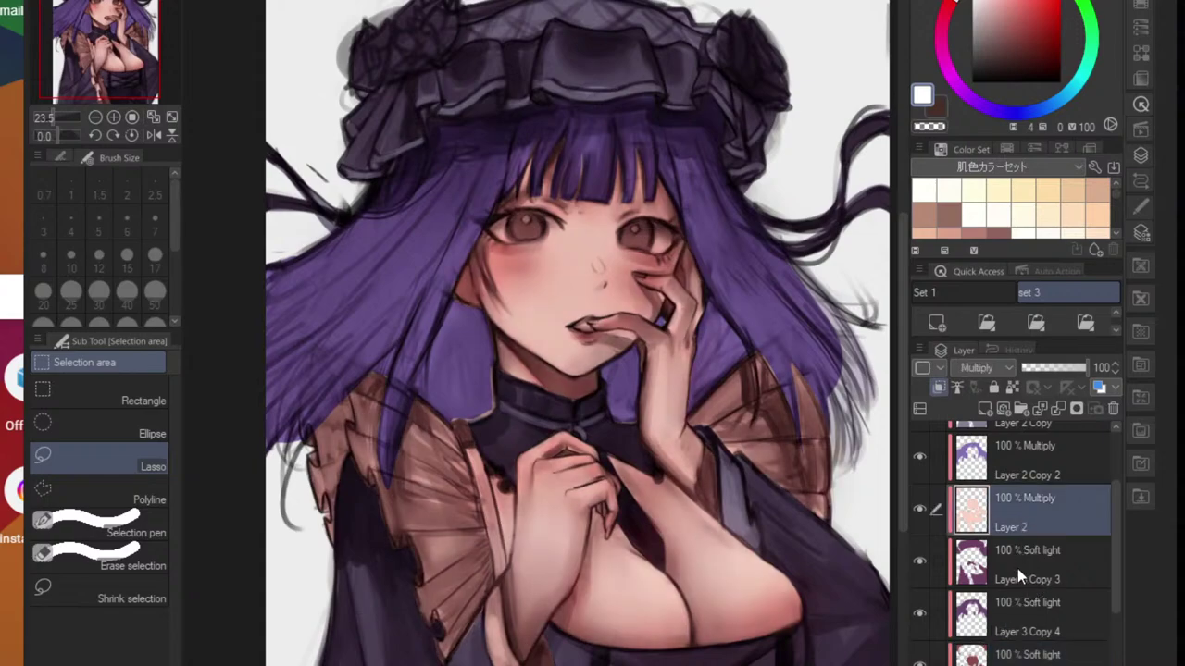
pyautogui.click(1017, 568)
pyautogui.click(921, 563)
pyautogui.click(920, 564)
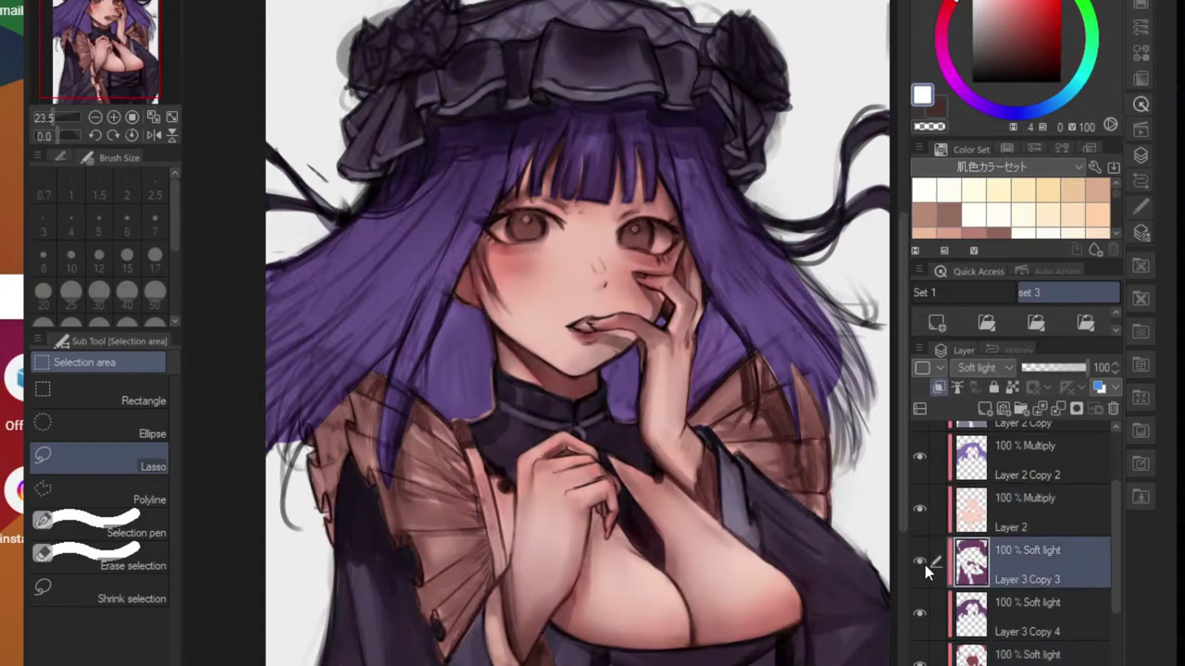
pyautogui.click(981, 533)
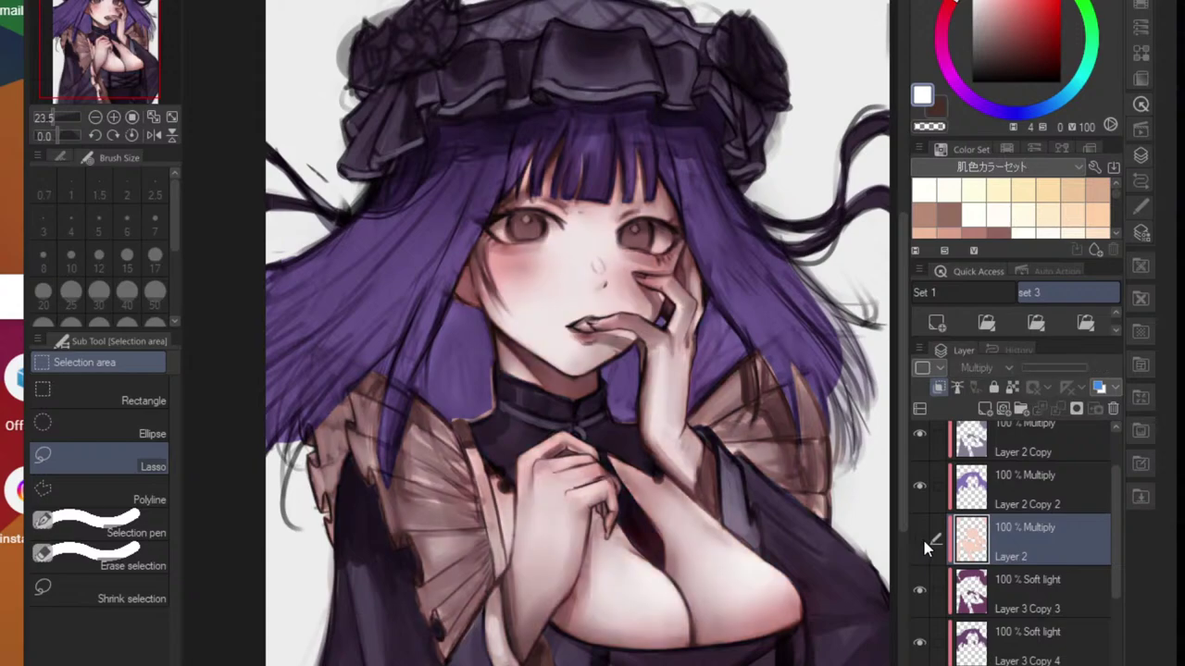
pyautogui.click(922, 540)
pyautogui.moveTo(507, 464); pyautogui.dragTo(534, 463)
# - Lasso a selection around the left sleeve area
pyautogui.moveTo(510, 474); pyautogui.dragTo(565, 441)
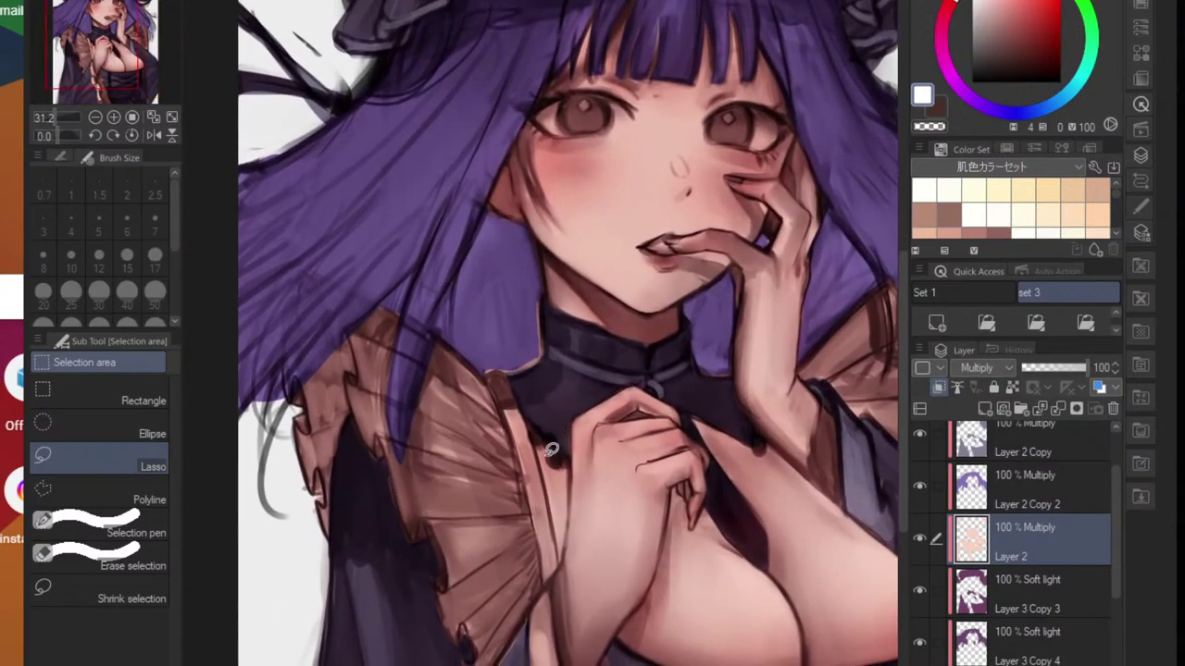
pyautogui.press('o')
pyautogui.scroll(1, 507, 394)
pyautogui.press('m')
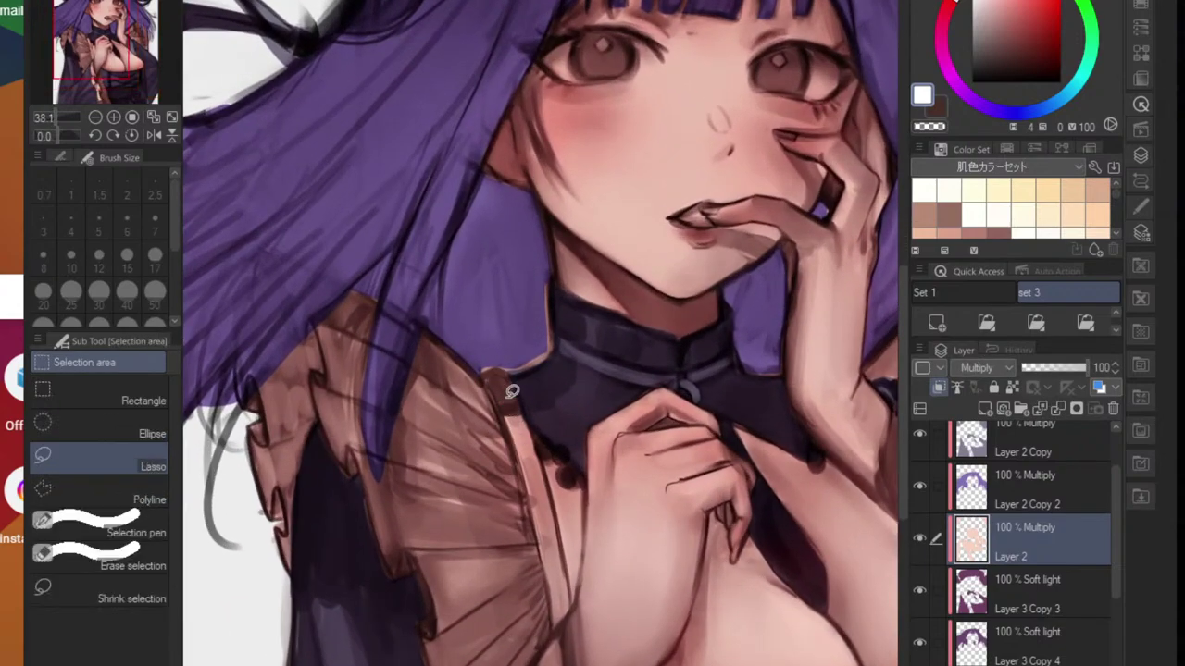
pyautogui.moveTo(495, 357)
pyautogui.mouseDown()
pyautogui.moveTo(547, 442)
pyautogui.moveTo(577, 574)
pyautogui.moveTo(569, 637)
pyautogui.mouseUp()
pyautogui.moveTo(187, 482)
pyautogui.mouseDown()
pyautogui.moveTo(429, 196)
pyautogui.moveTo(563, 320)
pyautogui.mouseUp()
pyautogui.moveTo(581, 493)
pyautogui.mouseDown()
pyautogui.moveTo(529, 515)
pyautogui.moveTo(515, 451)
pyautogui.moveTo(524, 528)
pyautogui.moveTo(567, 456)
pyautogui.moveTo(643, 544)
pyautogui.moveTo(696, 664)
pyautogui.moveTo(714, 665)
pyautogui.moveTo(343, 497)
pyautogui.moveTo(347, 394)
pyautogui.mouseUp()
# - Outline the hair beside the raised hand, zooming in on the chest
pyautogui.scroll(1, 509, 454)
pyautogui.scroll(1, 482, 426)
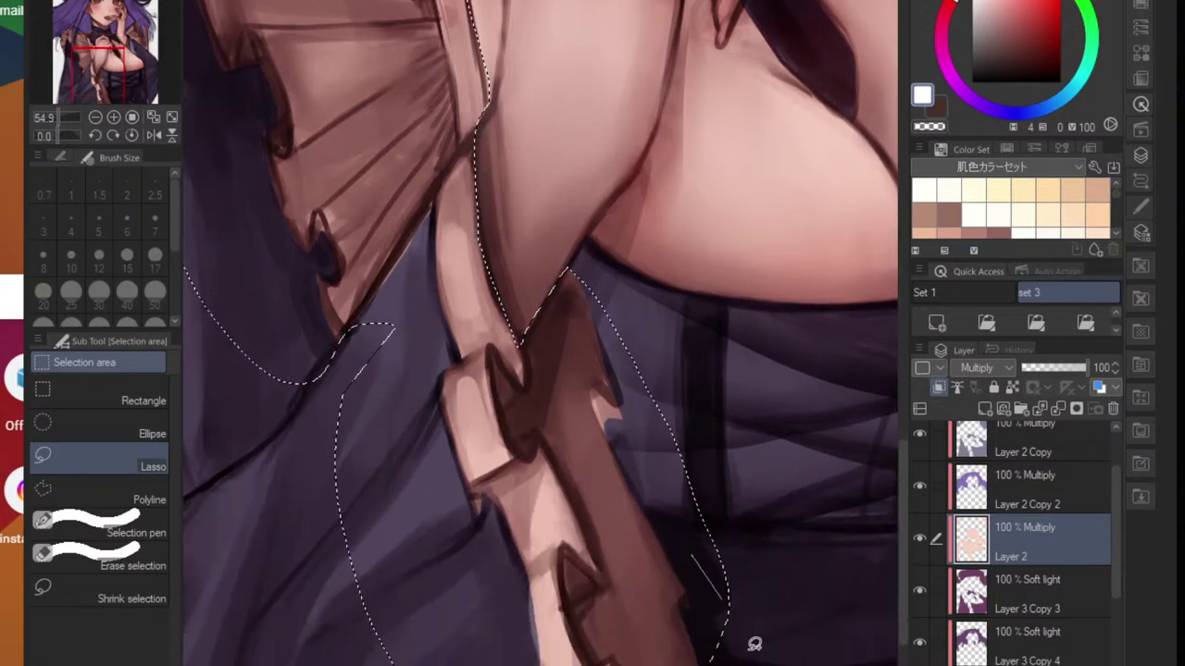
pyautogui.moveTo(794, 429); pyautogui.dragTo(568, 561)
pyautogui.scroll(-5, 568, 560)
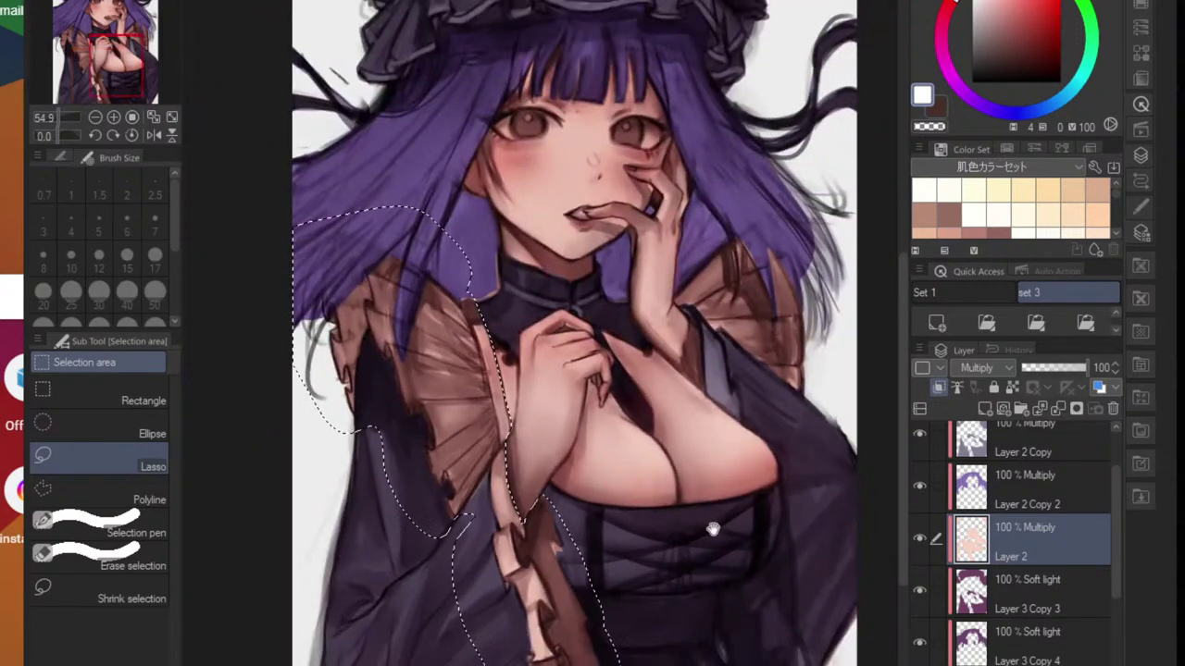
pyautogui.scroll(4, 556, 528)
pyautogui.scroll(3, 487, 468)
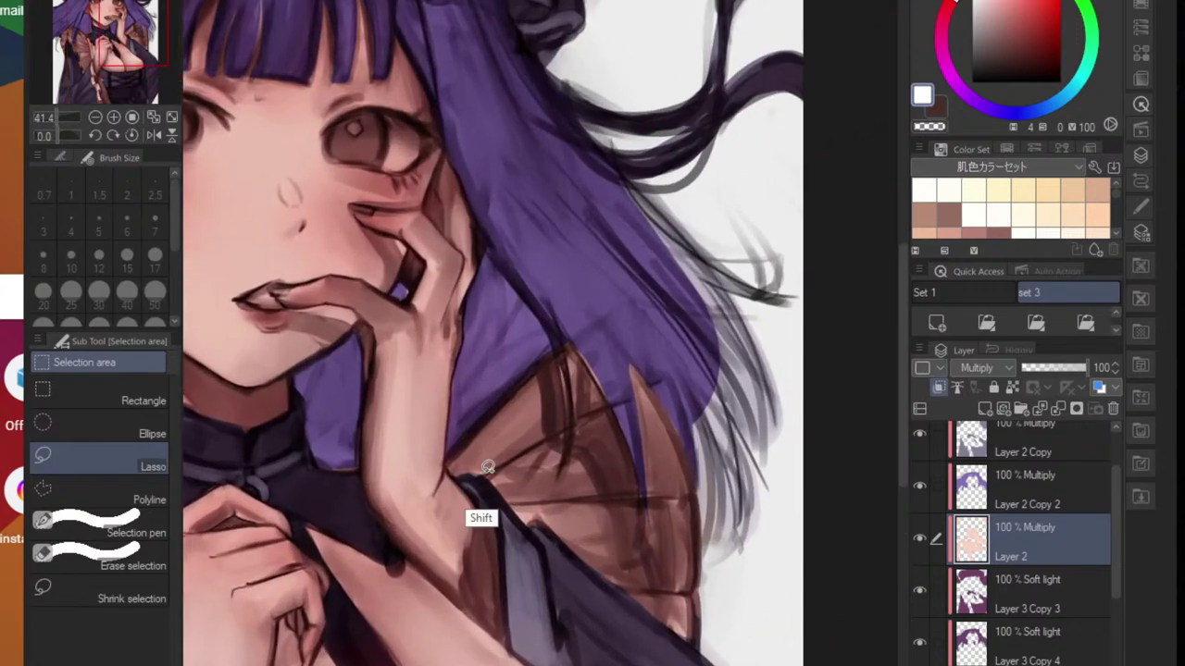
pyautogui.moveTo(626, 610)
pyautogui.mouseDown()
pyautogui.moveTo(737, 585)
pyautogui.moveTo(661, 309)
pyautogui.moveTo(559, 294)
pyautogui.moveTo(461, 446)
pyautogui.mouseUp()
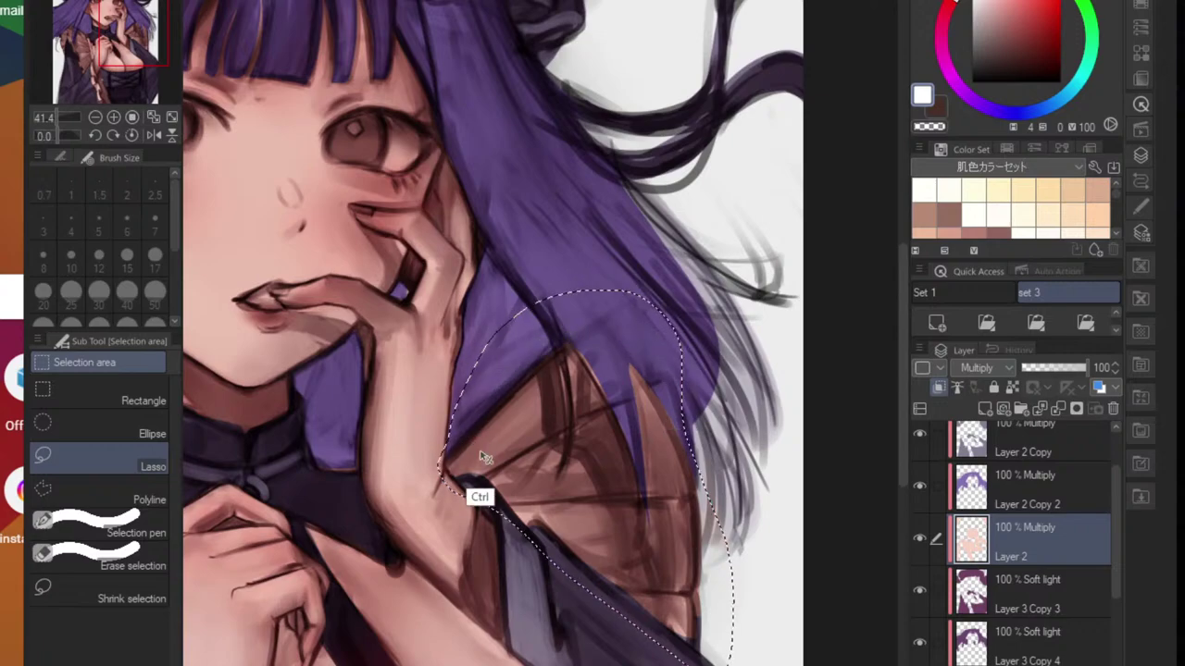
pyautogui.scroll(3, 482, 481)
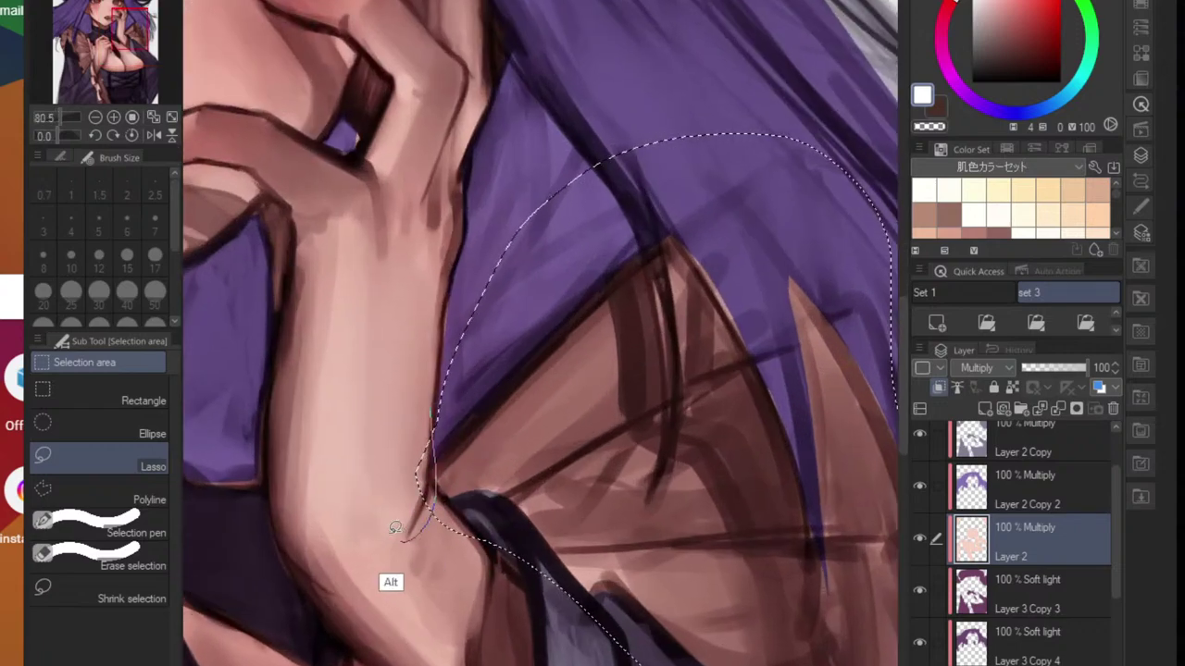
pyautogui.scroll(3, 443, 455)
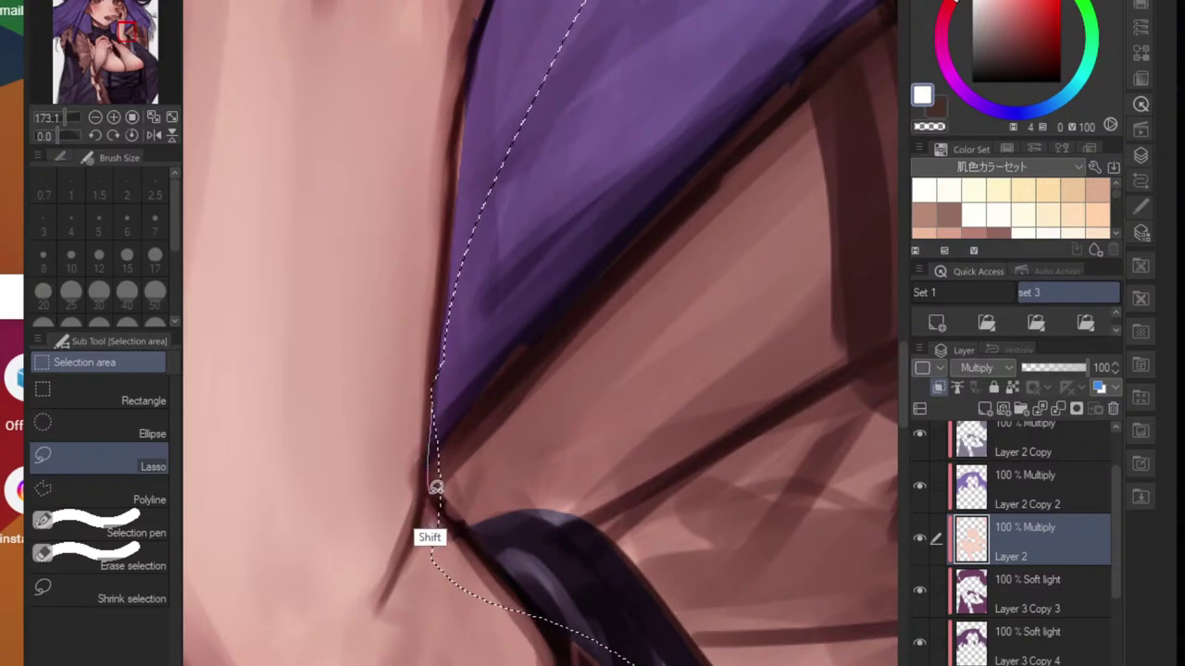
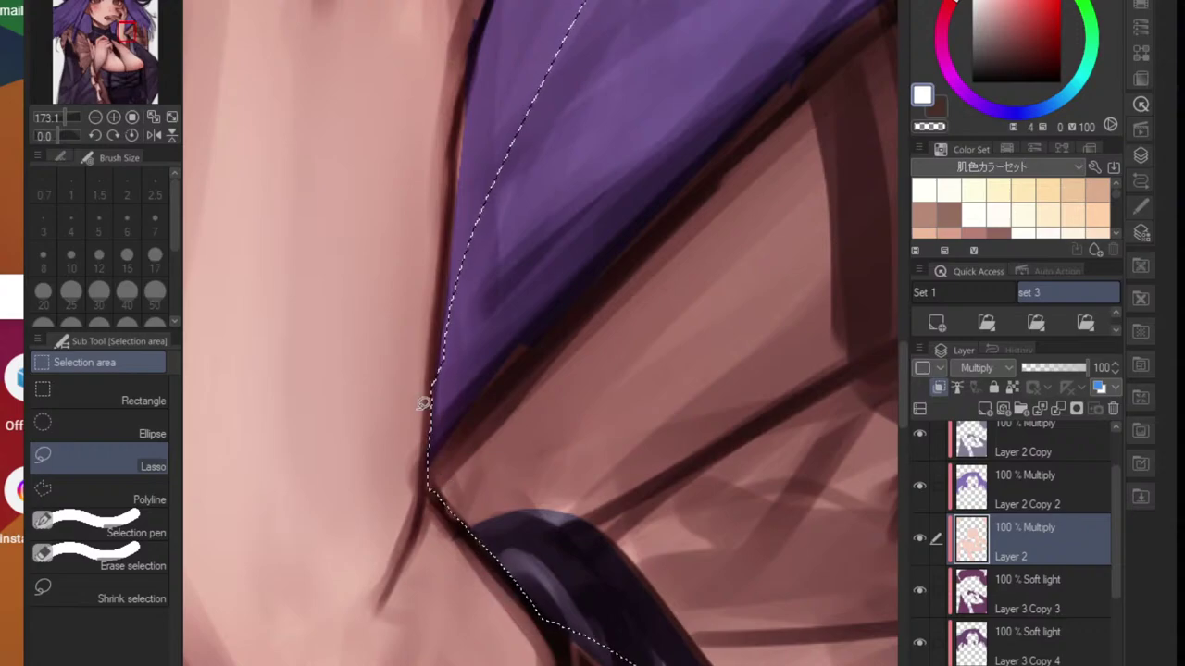
# - Preview pink and greyish-mauve hue shifts on the sleeve frills, then cancel the adjustment
pyautogui.scroll(-4, 449, 448)
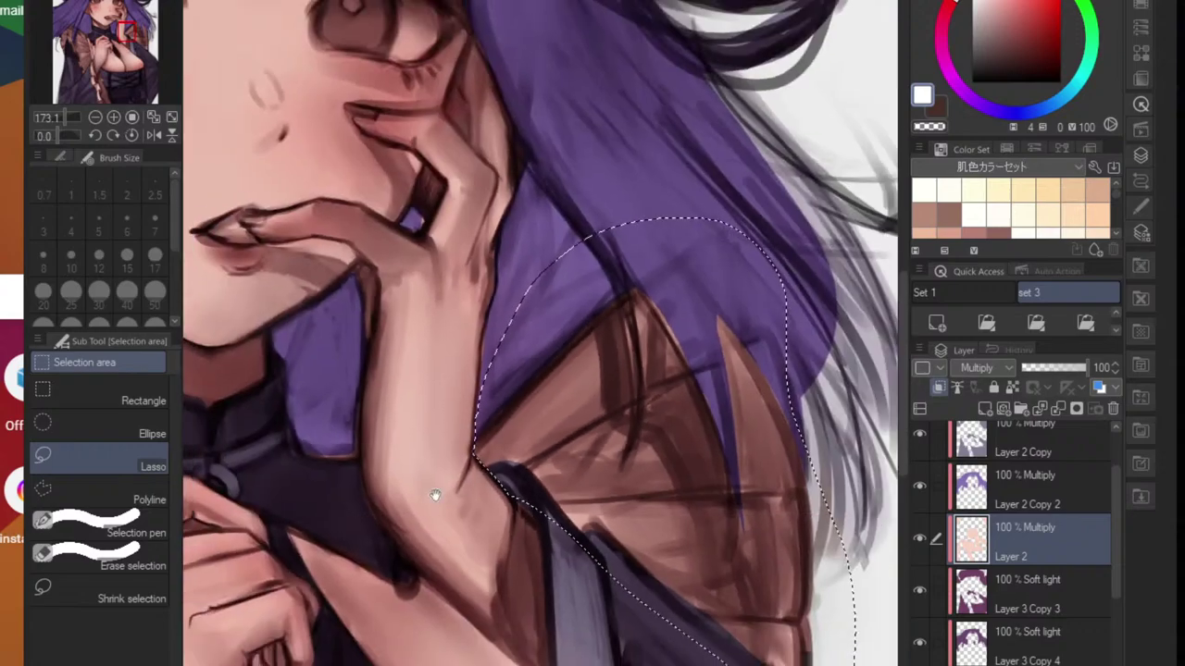
pyautogui.scroll(-8, 435, 495)
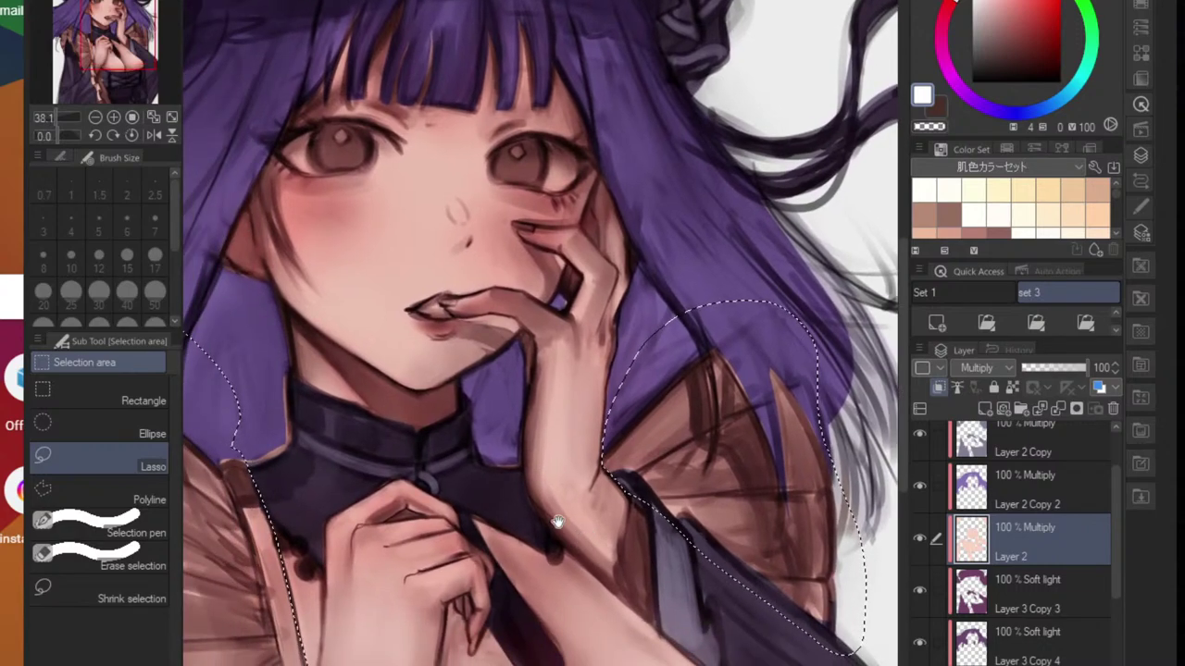
pyautogui.scroll(-3, 556, 522)
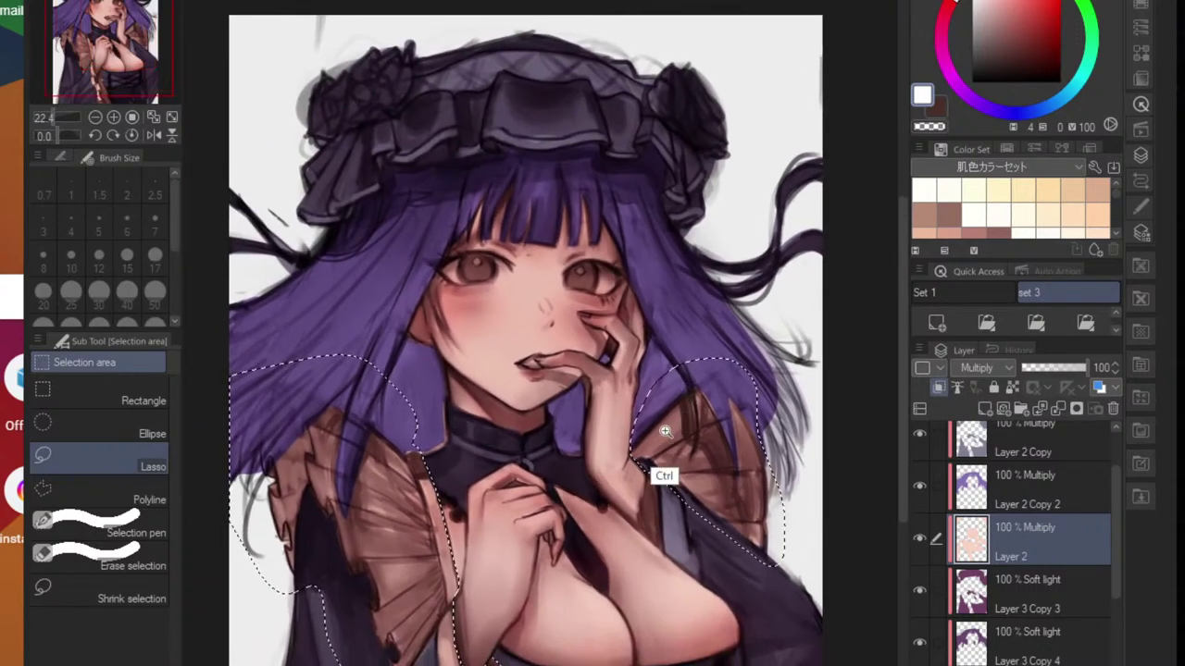
pyautogui.scroll(-2, 664, 432)
pyautogui.scroll(1, 625, 445)
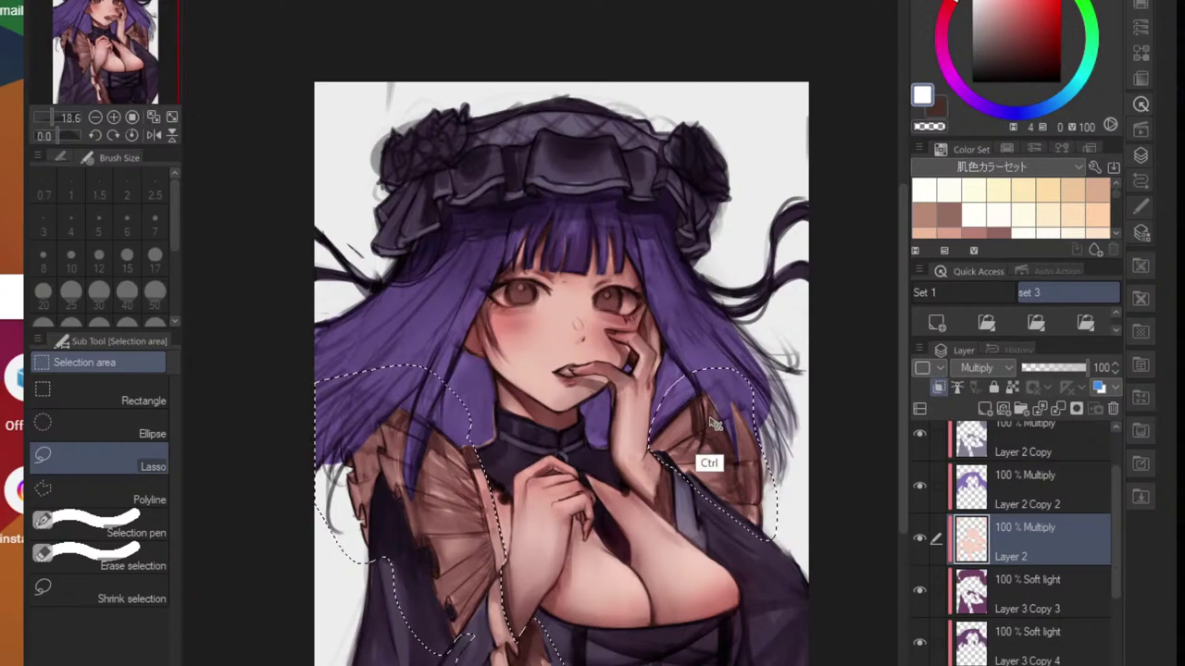
pyautogui.hotkey('ctrl', 'u')
pyautogui.moveTo(881, 258); pyautogui.dragTo(873, 267)
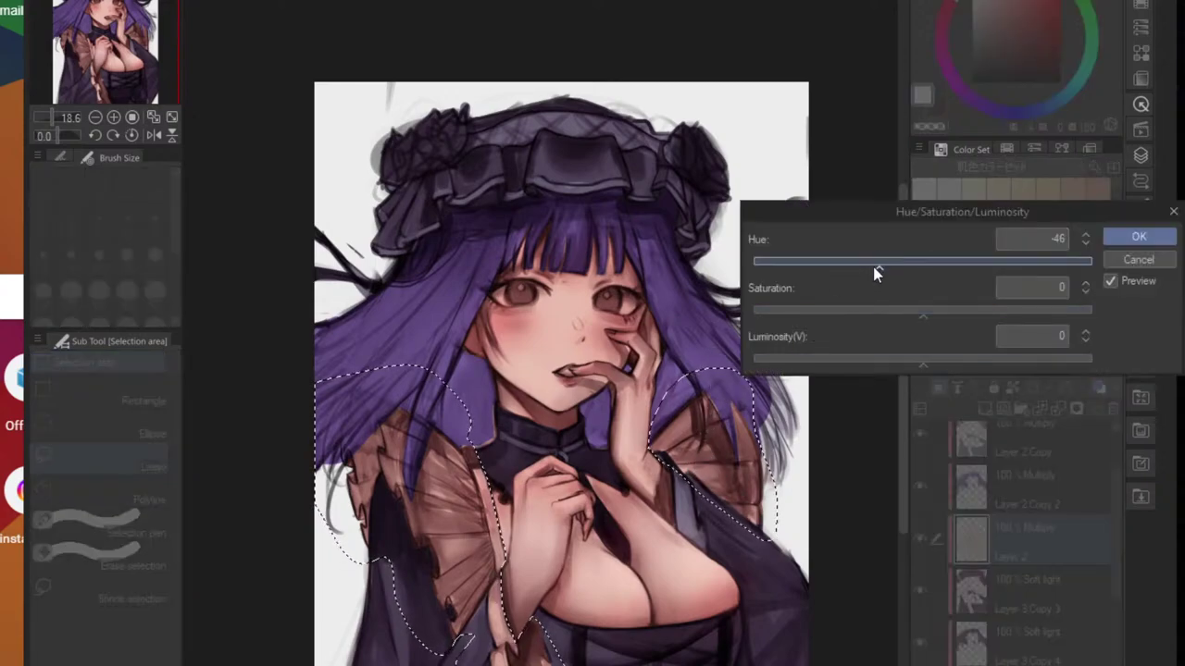
pyautogui.moveTo(907, 319); pyautogui.dragTo(873, 317)
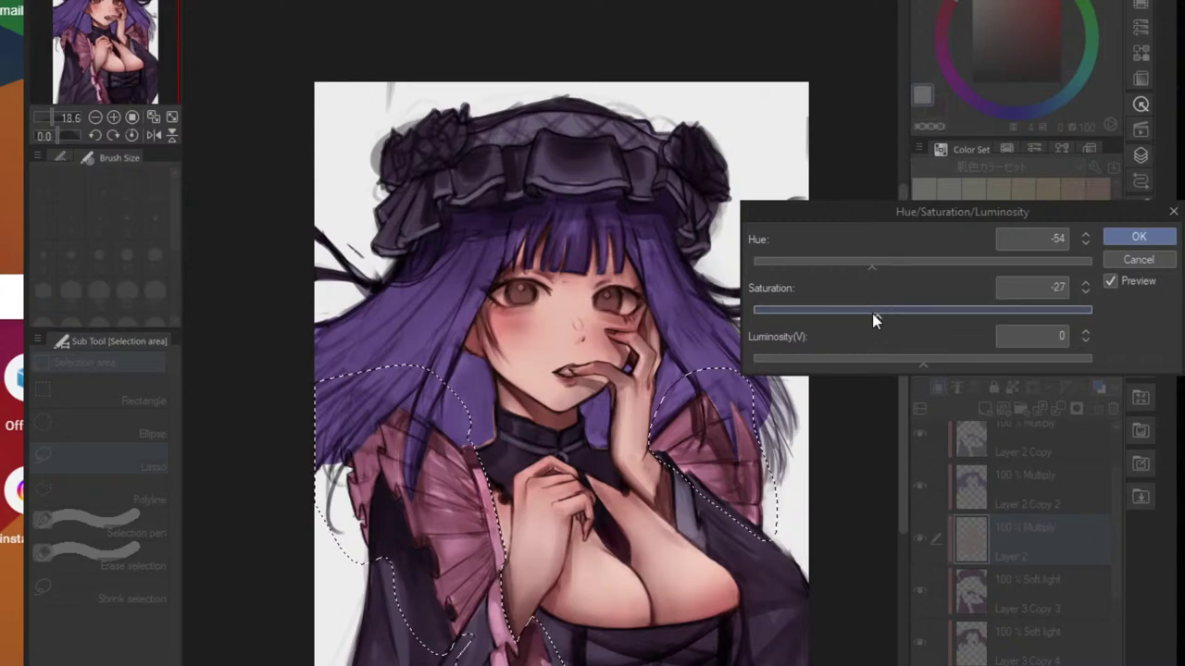
pyautogui.moveTo(871, 266); pyautogui.dragTo(797, 265)
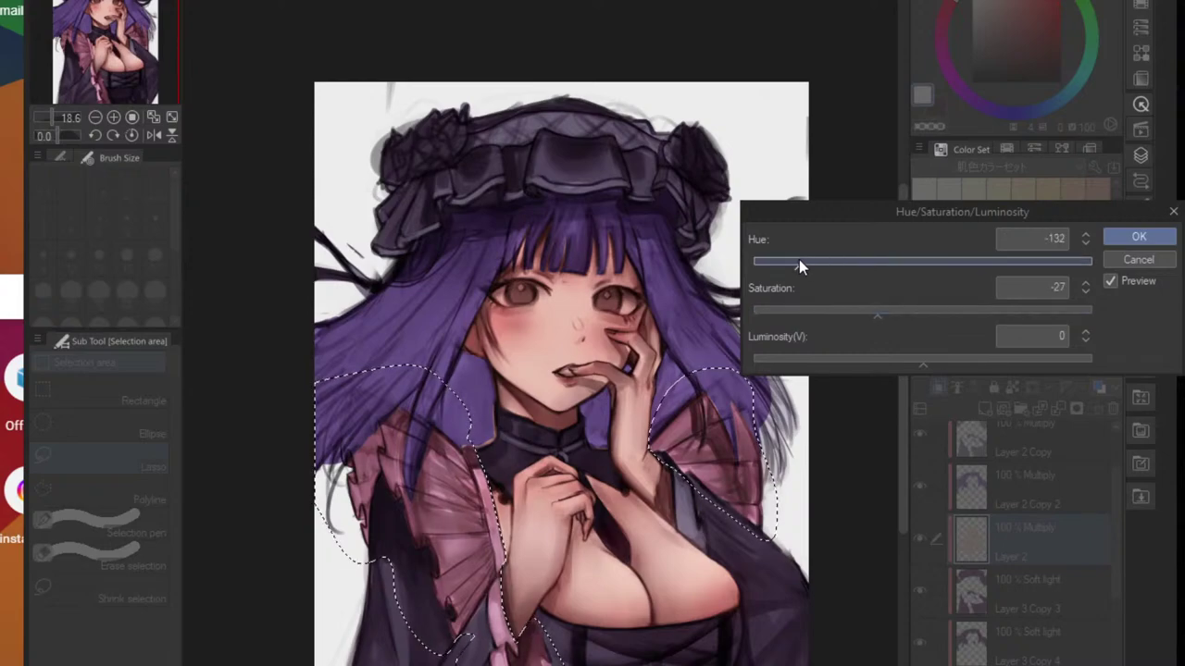
pyautogui.click(1128, 264)
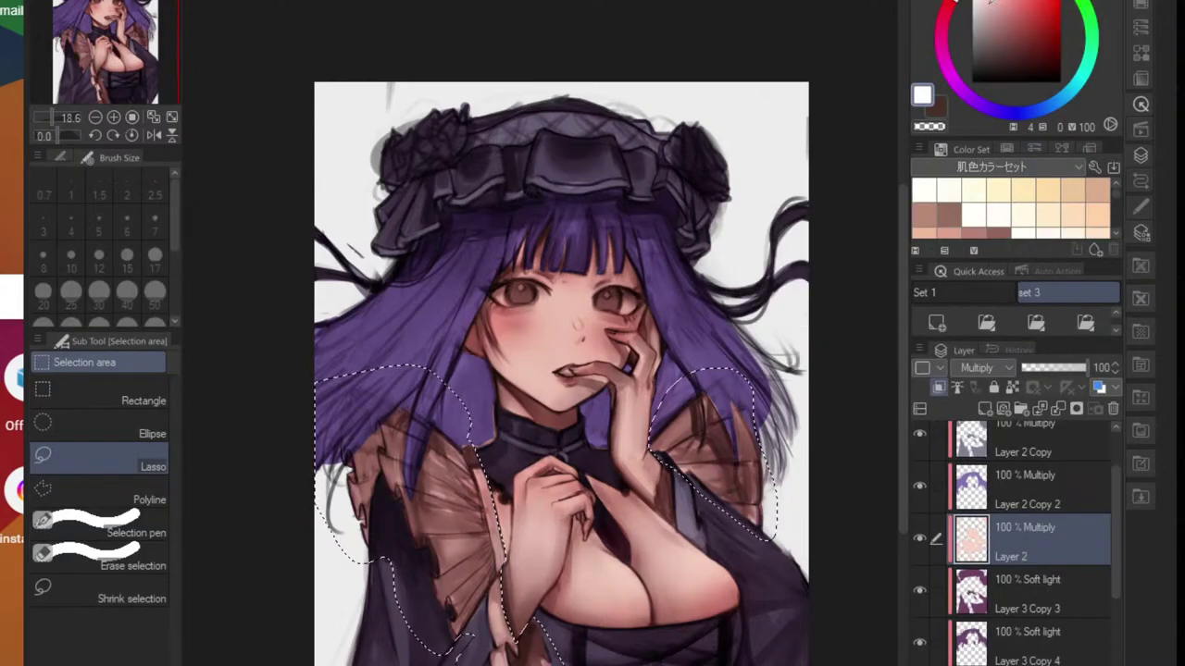
pyautogui.moveTo(991, 2); pyautogui.dragTo(988, 0)
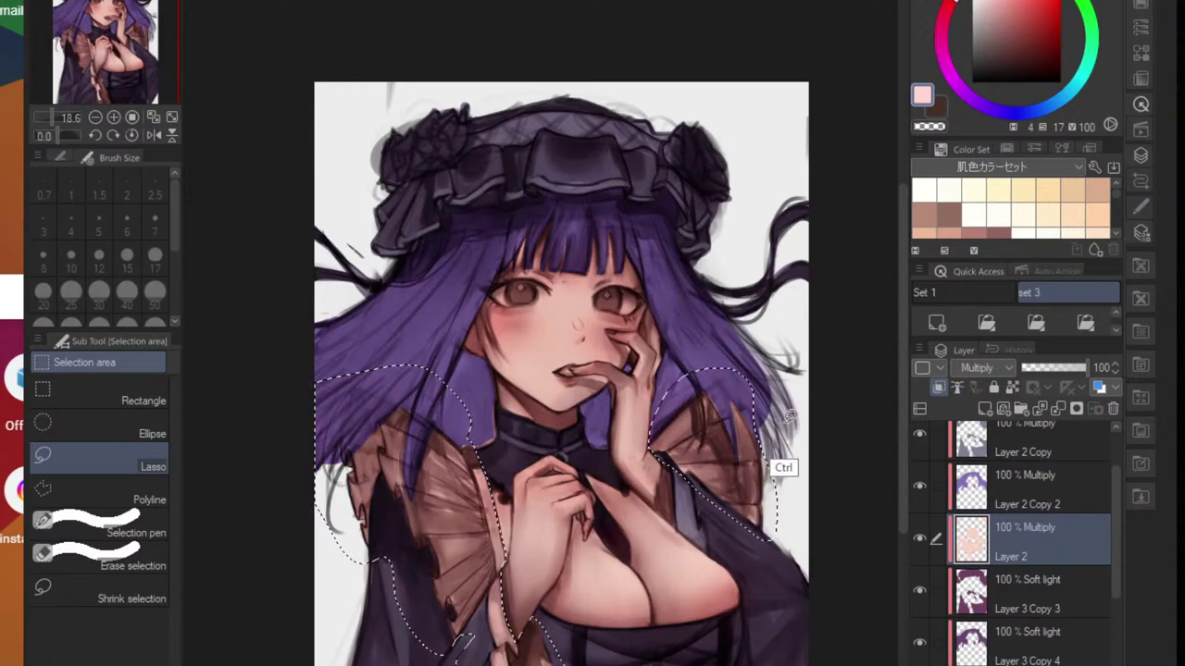
# - Drain the frills' saturation and try hue values between -140 and -85
pyautogui.hotkey('ctrl', 'u')
pyautogui.click(820, 312)
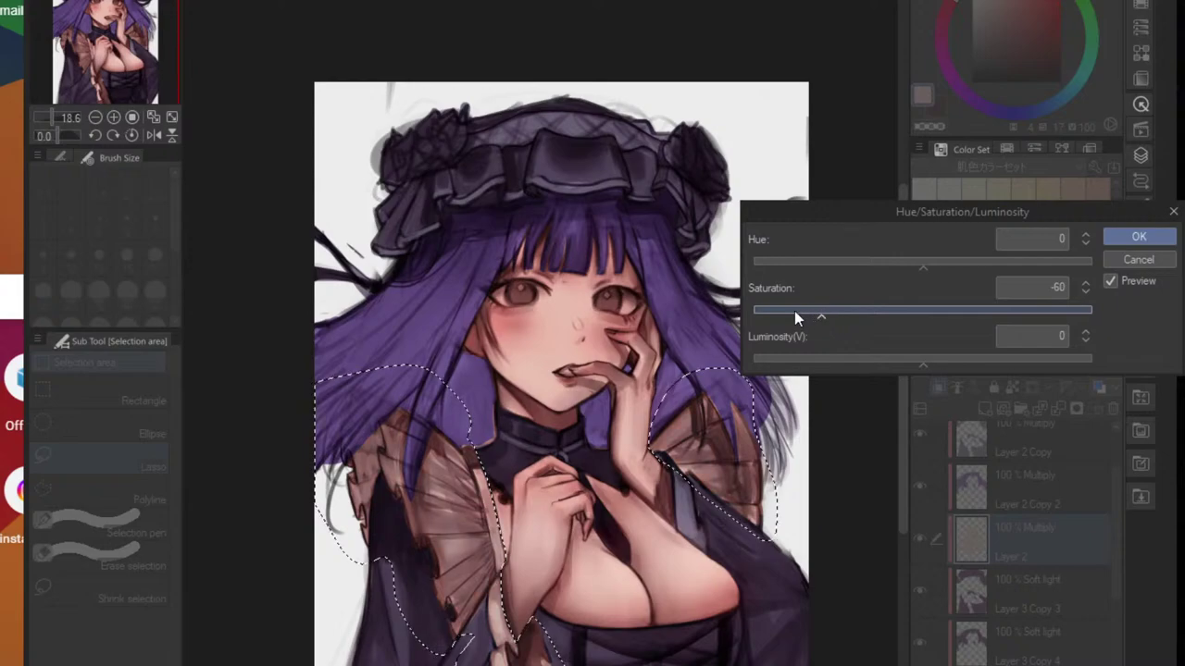
pyautogui.moveTo(794, 311); pyautogui.dragTo(731, 316)
pyautogui.click(817, 261)
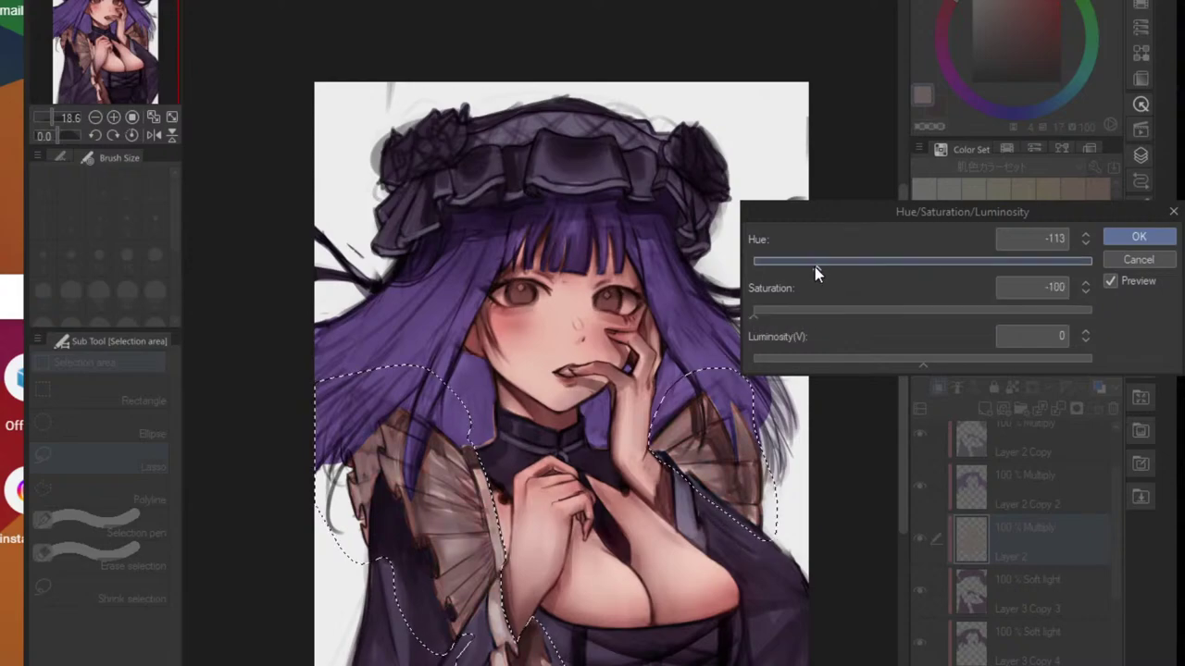
pyautogui.moveTo(820, 269); pyautogui.dragTo(791, 261)
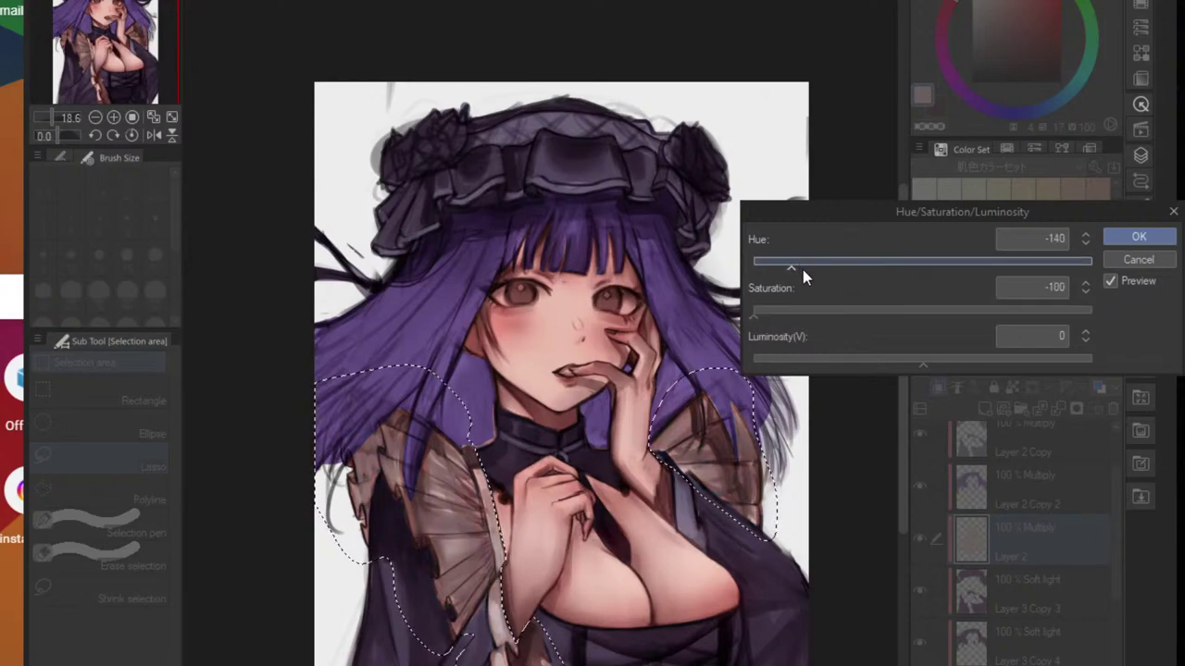
pyautogui.click(850, 267)
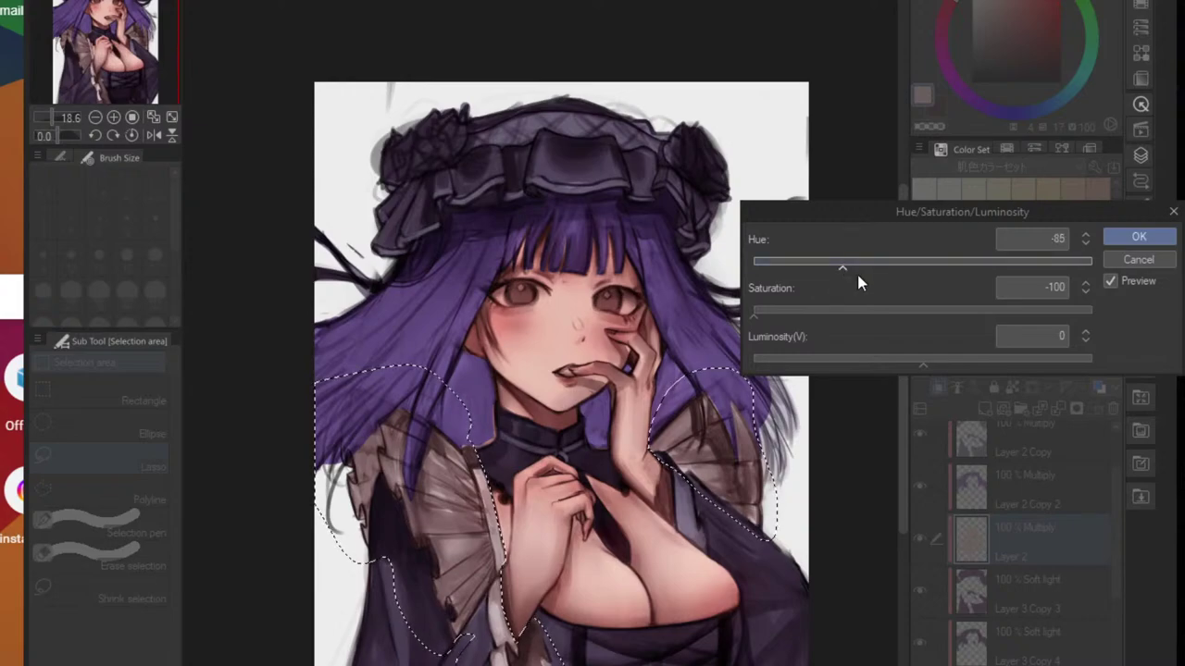
# - Brighten the frills to Luminosity 85, settle Hue -27 and Saturation -72, and apply
pyautogui.click(953, 360)
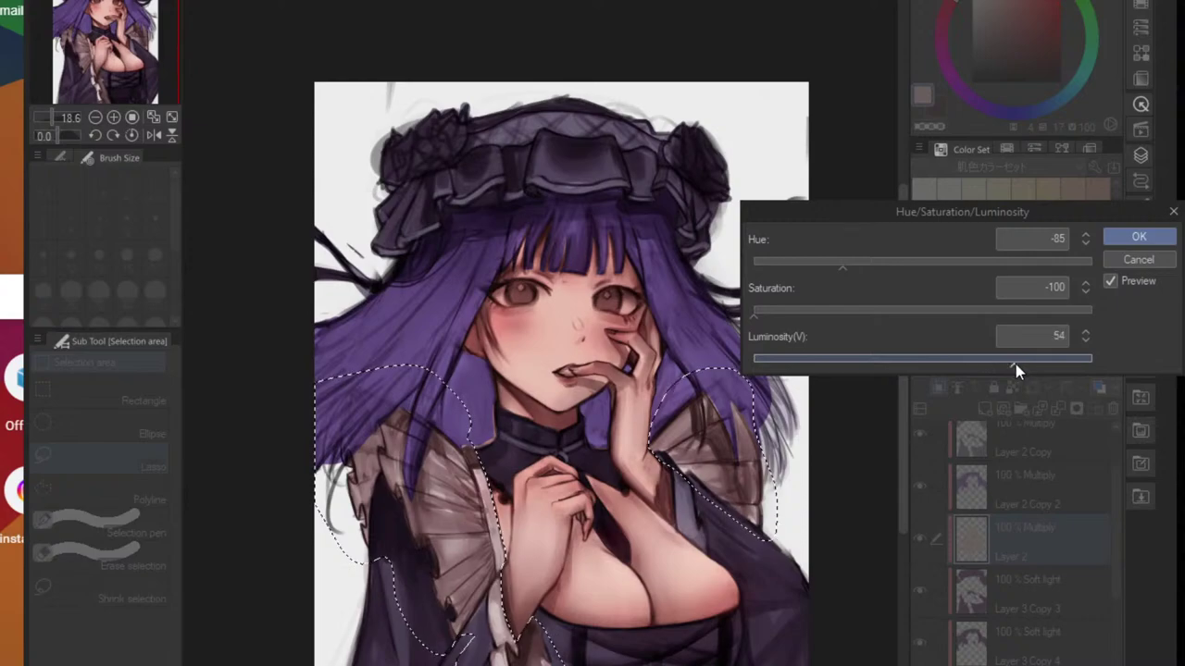
pyautogui.moveTo(1028, 367); pyautogui.dragTo(1054, 370)
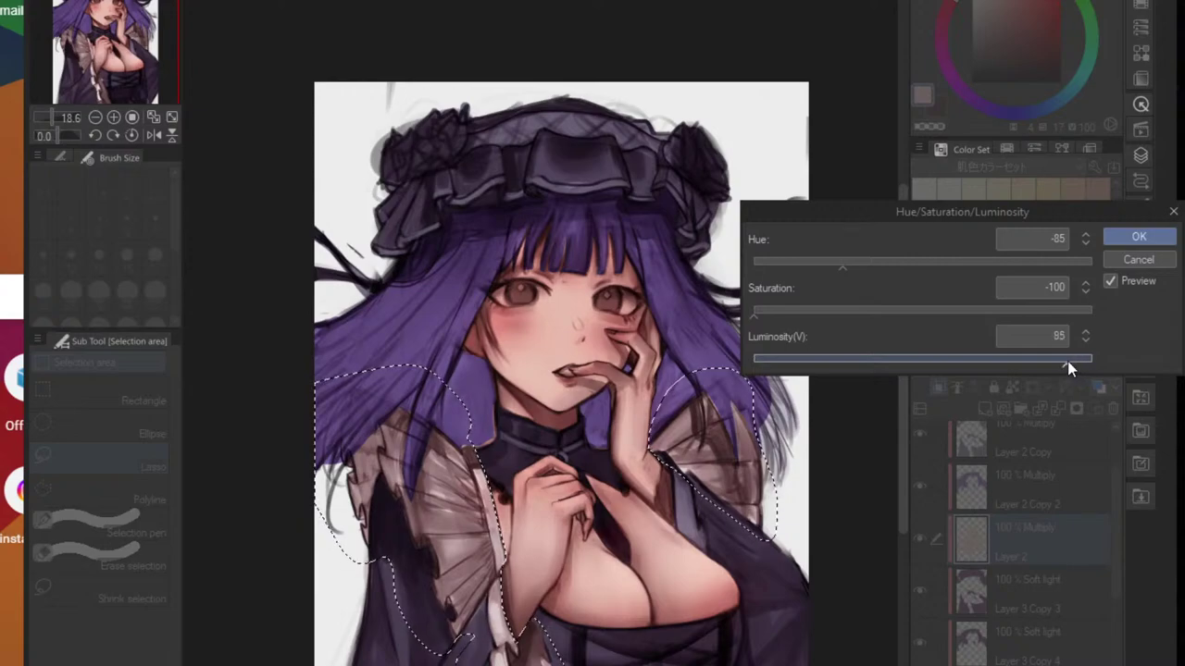
pyautogui.click(799, 310)
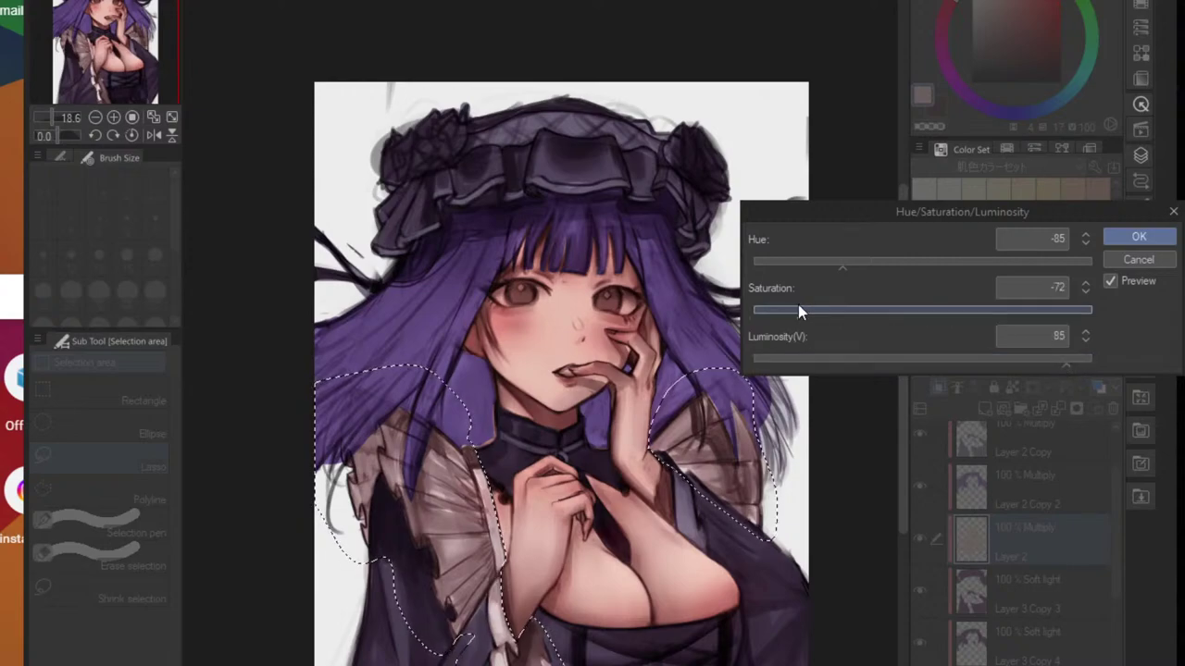
pyautogui.click(773, 262)
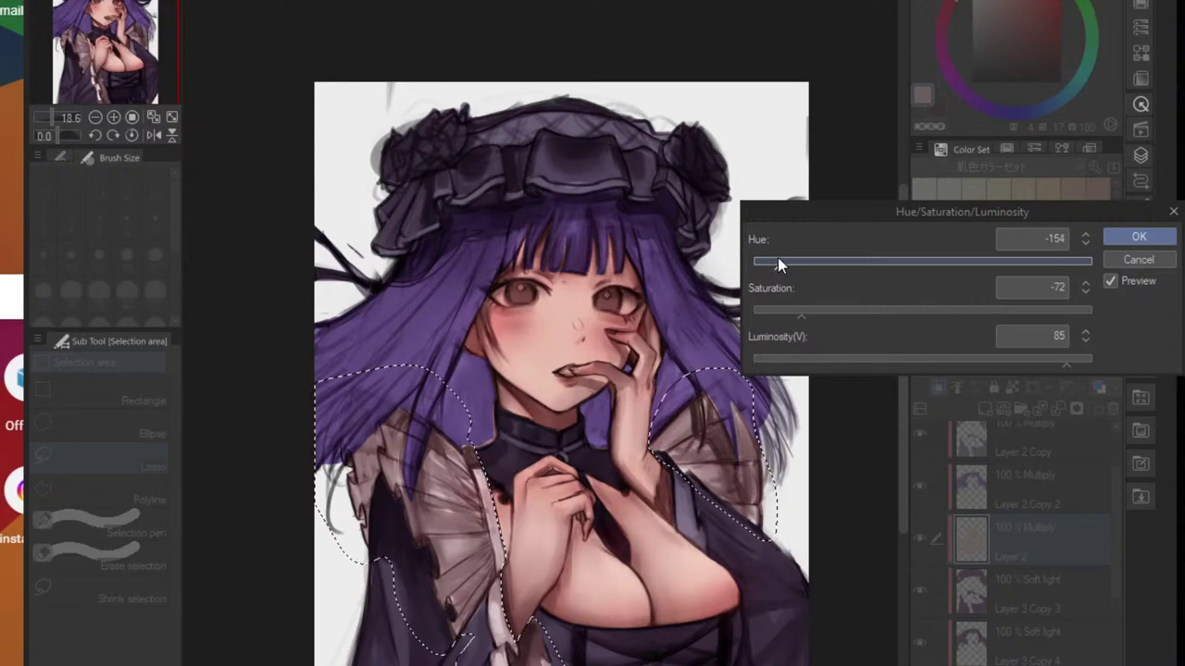
pyautogui.moveTo(778, 264); pyautogui.dragTo(753, 264)
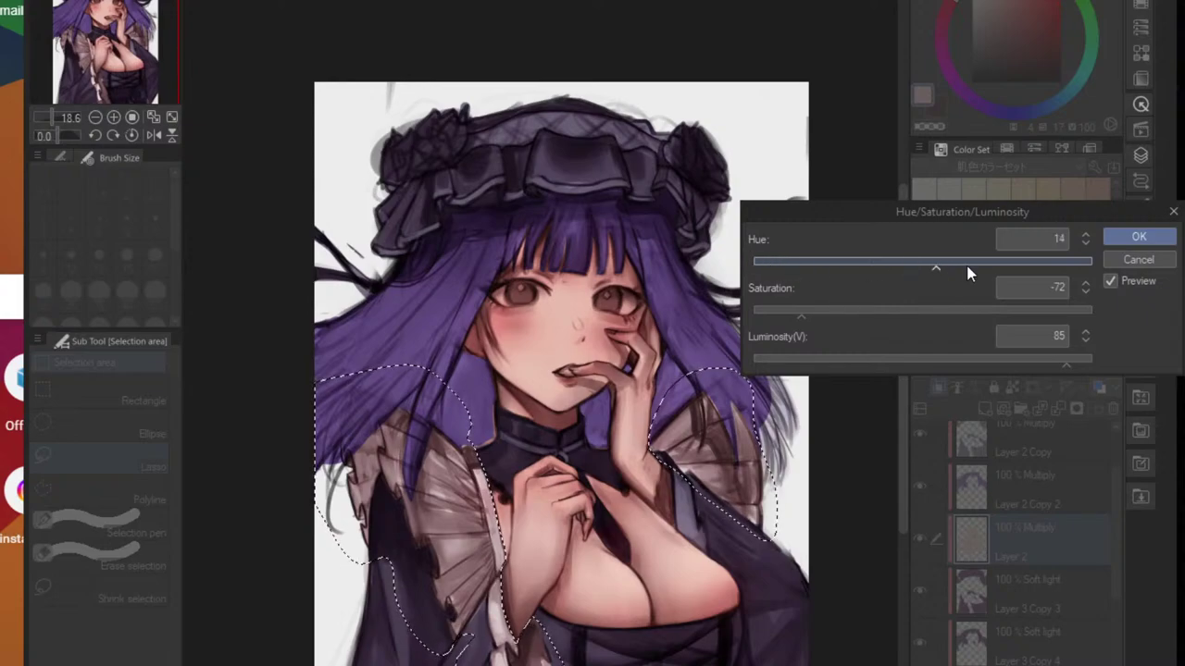
pyautogui.click(914, 264)
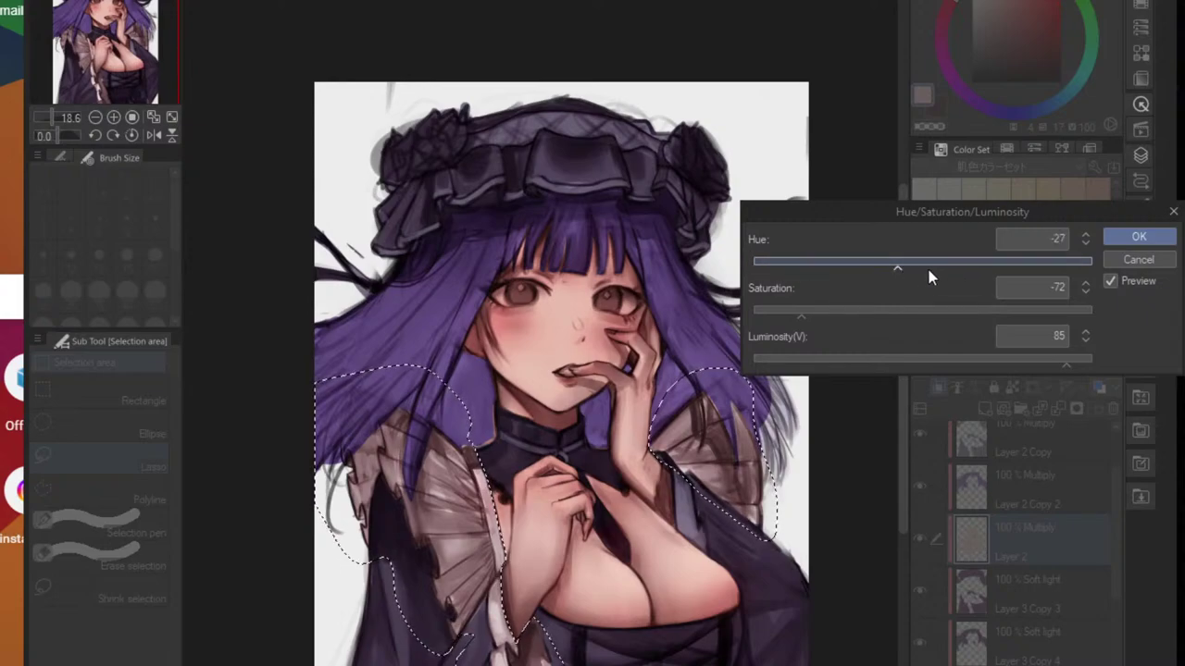
pyautogui.click(1118, 239)
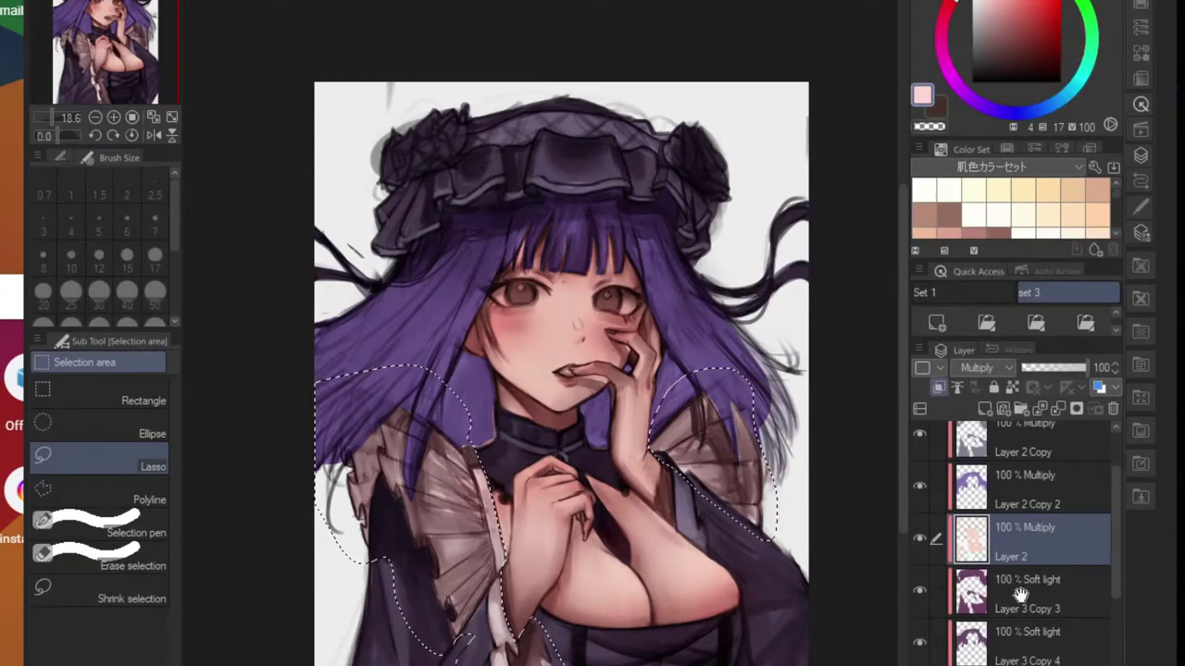
# - Make the Soft light Layer 3 the working layer and toggle its visibility to judge its effect
pyautogui.scroll(-1, 1001, 551)
pyautogui.click(1033, 635)
pyautogui.click(1012, 491)
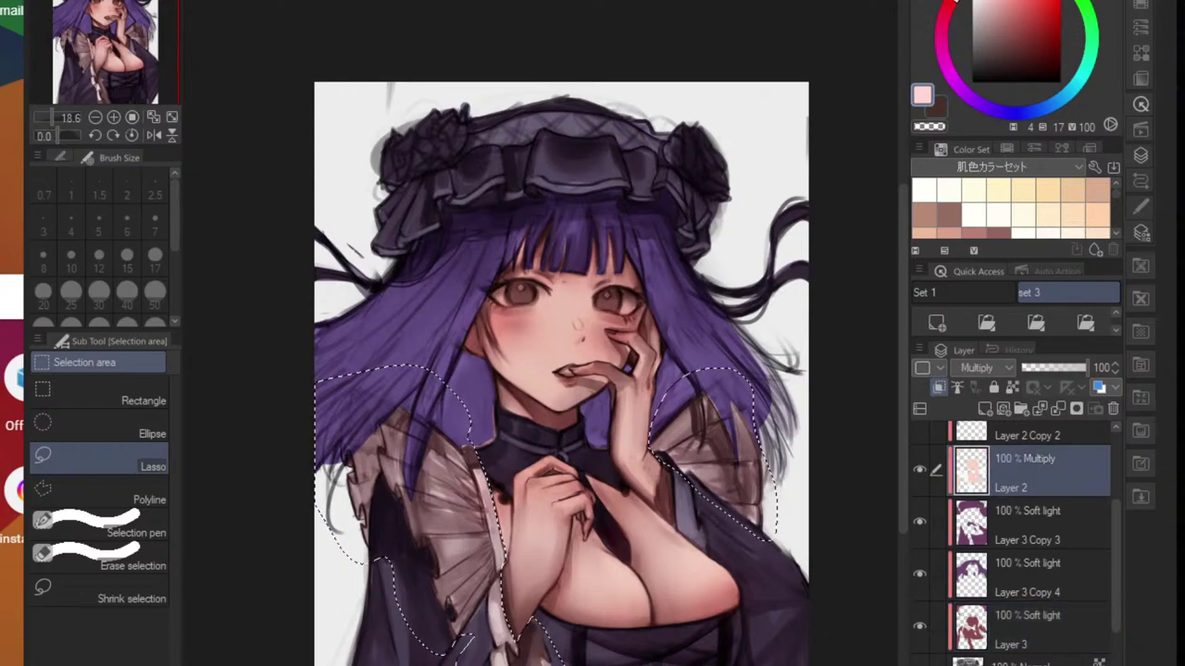
pyautogui.hotkey('ctrl', 'v')
pyautogui.moveTo(1021, 599); pyautogui.dragTo(1027, 538)
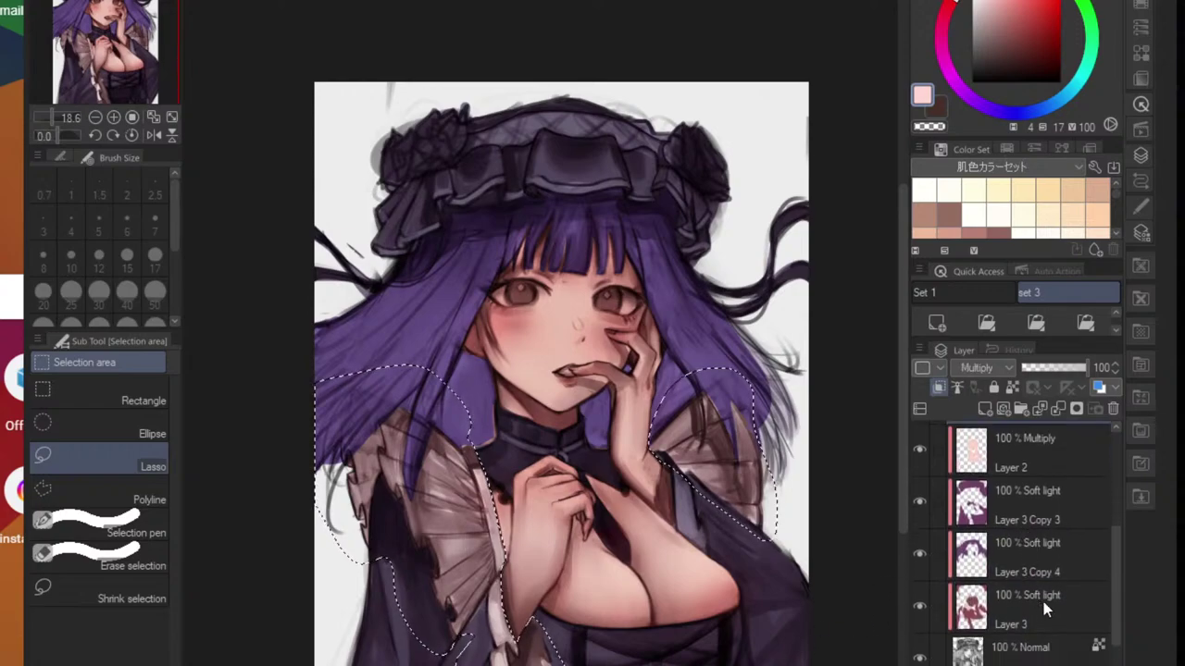
pyautogui.click(1041, 602)
pyautogui.click(922, 607)
pyautogui.click(923, 605)
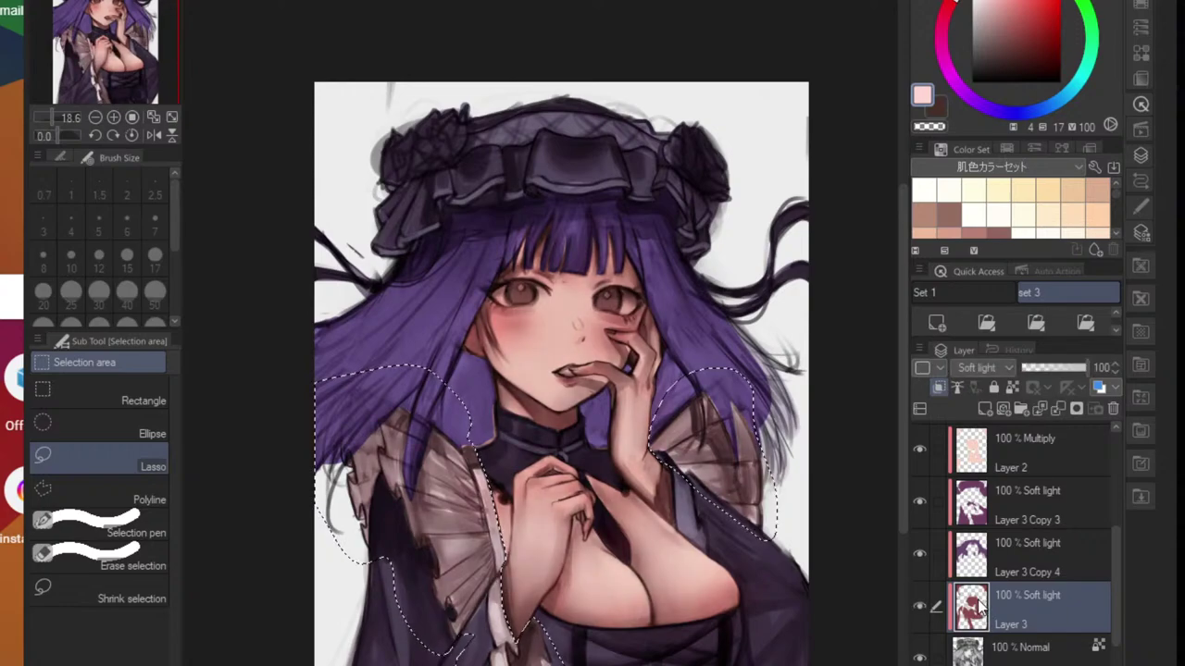
# - Preview Hue -23, Saturation -31, Luminosity 17 on Layer 3's frill tint
pyautogui.hotkey('ctrl', 'u')
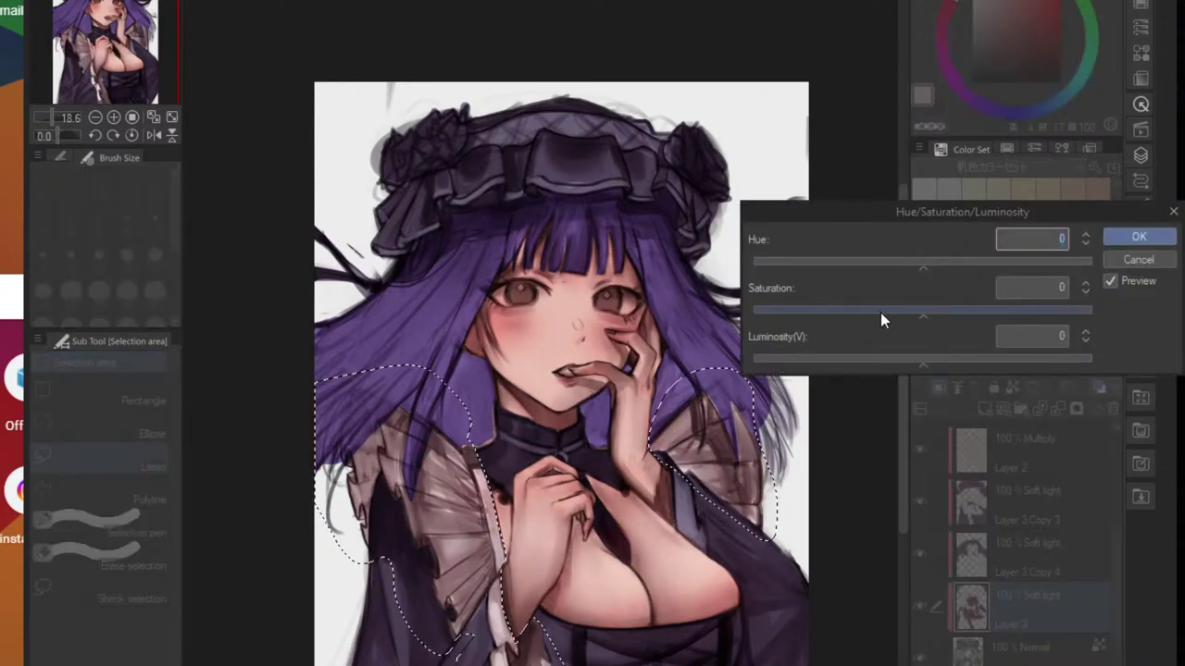
pyautogui.click(881, 312)
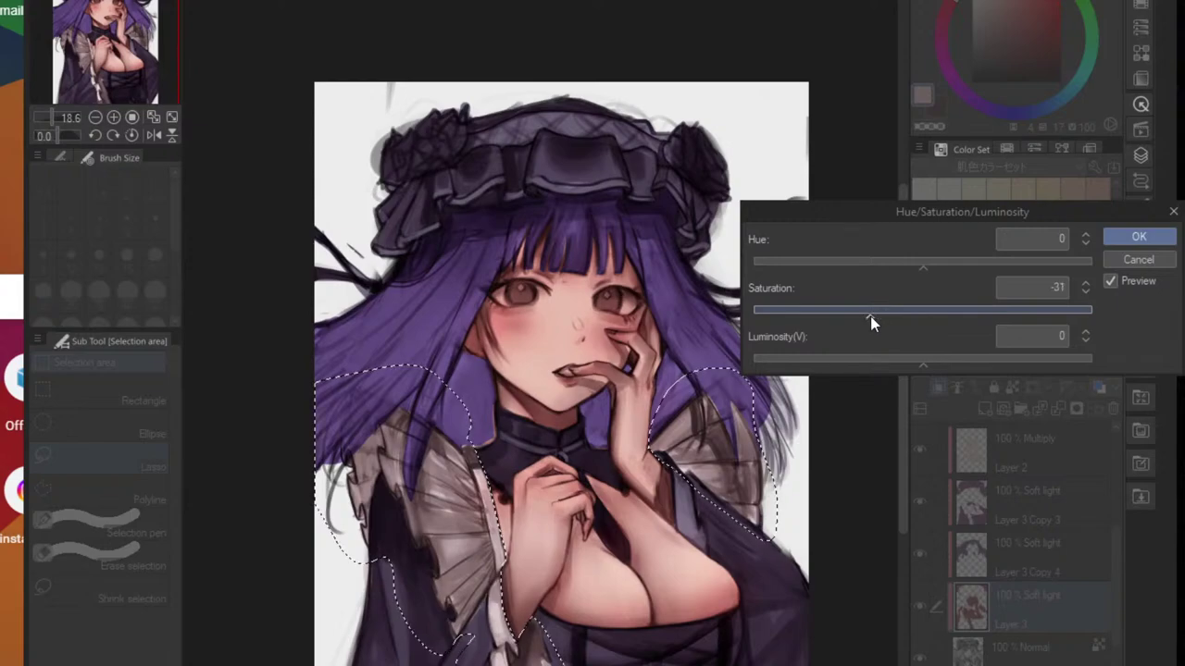
pyautogui.click(898, 263)
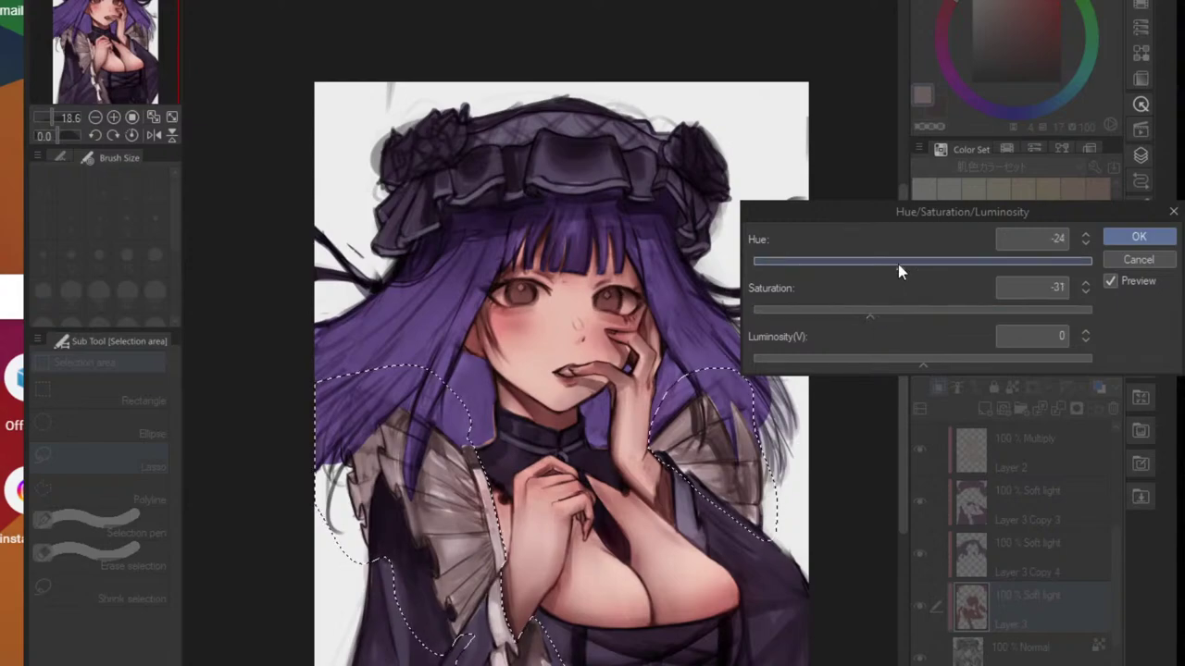
pyautogui.moveTo(907, 267); pyautogui.dragTo(902, 267)
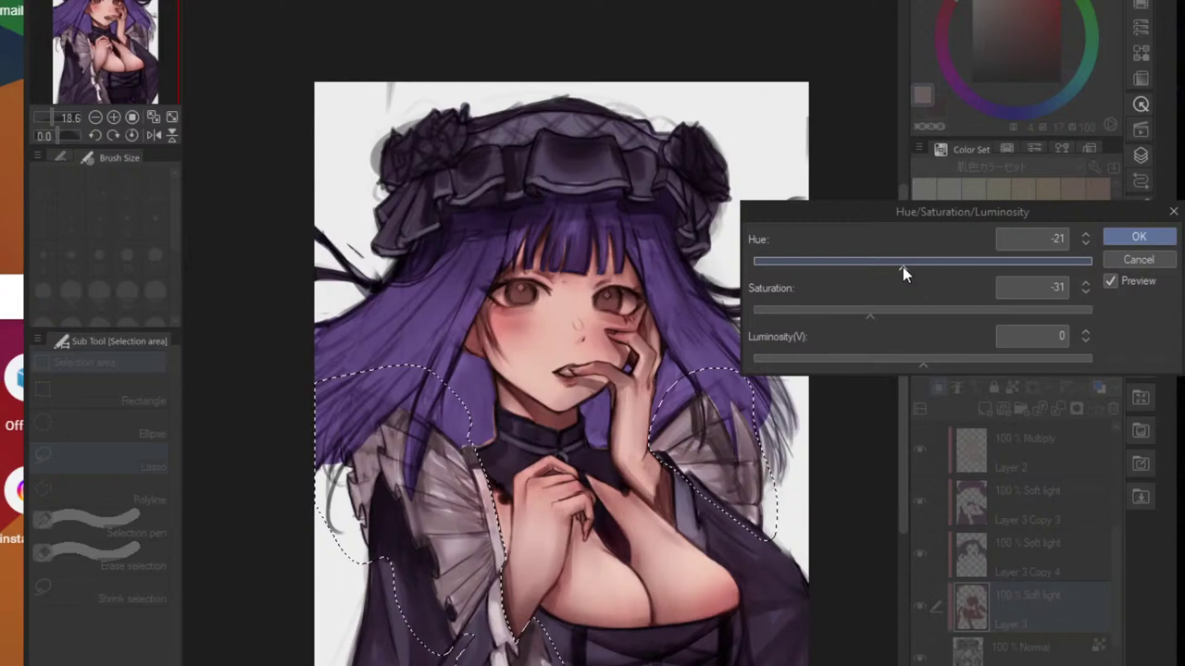
pyautogui.click(922, 360)
pyautogui.moveTo(931, 365); pyautogui.dragTo(937, 368)
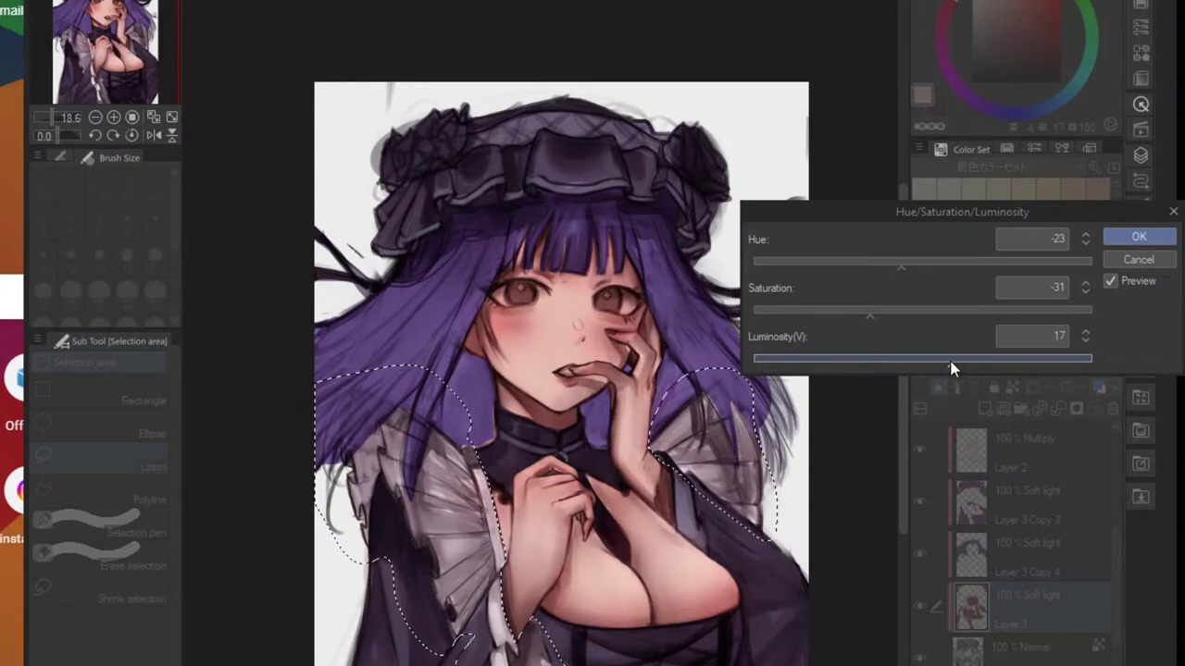
# - Cancel the Layer 3 adjustment and lasso both eyes and the lips
pyautogui.click(1117, 261)
pyautogui.scroll(5, 568, 328)
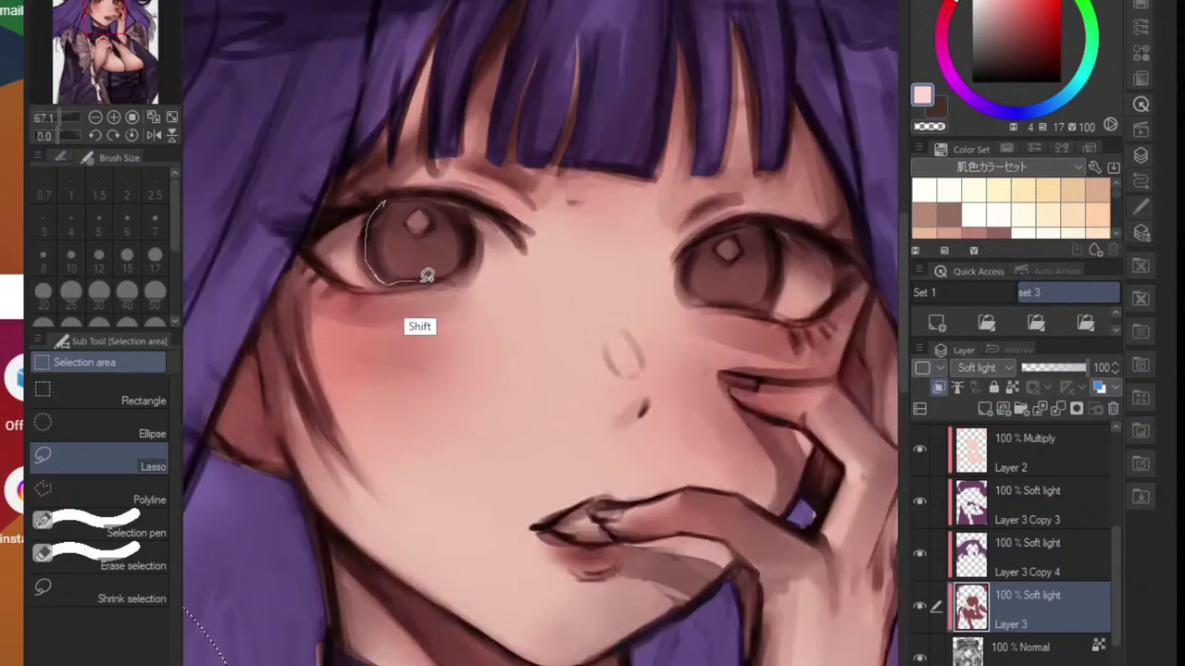
pyautogui.moveTo(378, 202)
pyautogui.mouseDown()
pyautogui.moveTo(316, 242)
pyautogui.moveTo(351, 275)
pyautogui.moveTo(477, 281)
pyautogui.moveTo(519, 268)
pyautogui.moveTo(522, 242)
pyautogui.moveTo(507, 226)
pyautogui.moveTo(449, 203)
pyautogui.moveTo(408, 203)
pyautogui.moveTo(438, 195)
pyautogui.moveTo(476, 208)
pyautogui.moveTo(495, 233)
pyautogui.moveTo(429, 220)
pyautogui.mouseUp()
pyautogui.moveTo(707, 238)
pyautogui.mouseDown()
pyautogui.moveTo(678, 271)
pyautogui.moveTo(677, 299)
pyautogui.moveTo(811, 316)
pyautogui.moveTo(839, 289)
pyautogui.moveTo(838, 258)
pyautogui.moveTo(800, 225)
pyautogui.moveTo(768, 220)
pyautogui.moveTo(722, 228)
pyautogui.moveTo(742, 302)
pyautogui.moveTo(807, 309)
pyautogui.moveTo(741, 276)
pyautogui.mouseUp()
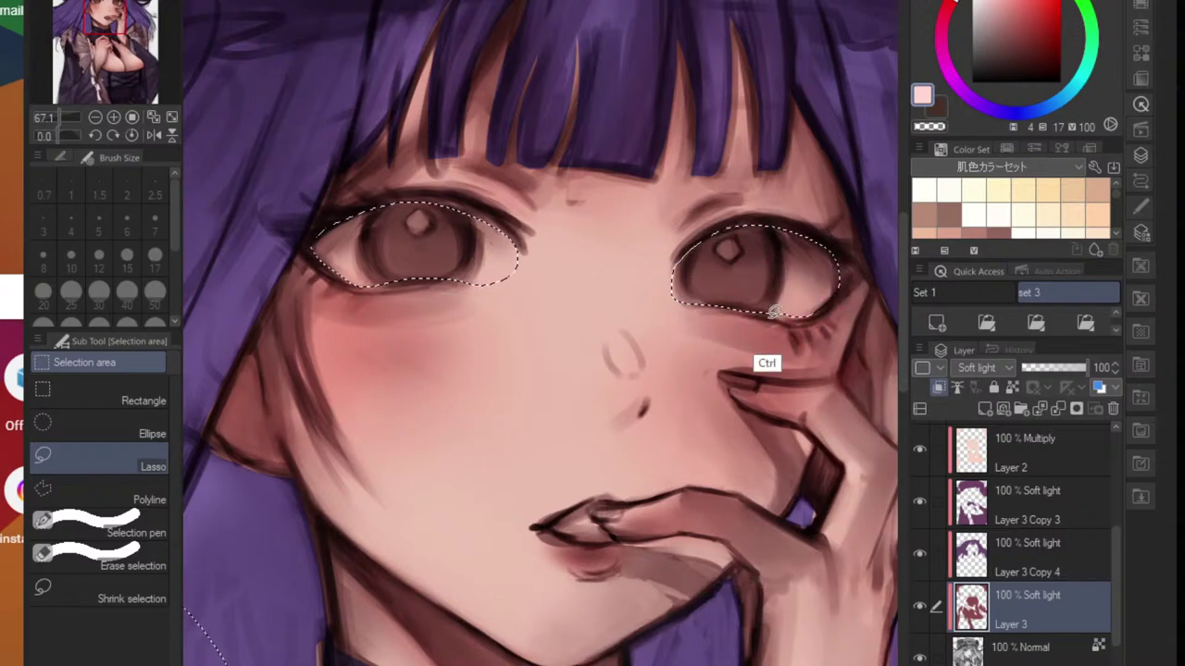
pyautogui.moveTo(774, 311)
pyautogui.mouseDown()
pyautogui.moveTo(654, 441)
pyautogui.moveTo(737, 463)
pyautogui.moveTo(724, 438)
pyautogui.moveTo(752, 432)
pyautogui.moveTo(755, 419)
pyautogui.moveTo(707, 409)
pyautogui.mouseUp()
pyautogui.scroll(-5, 703, 410)
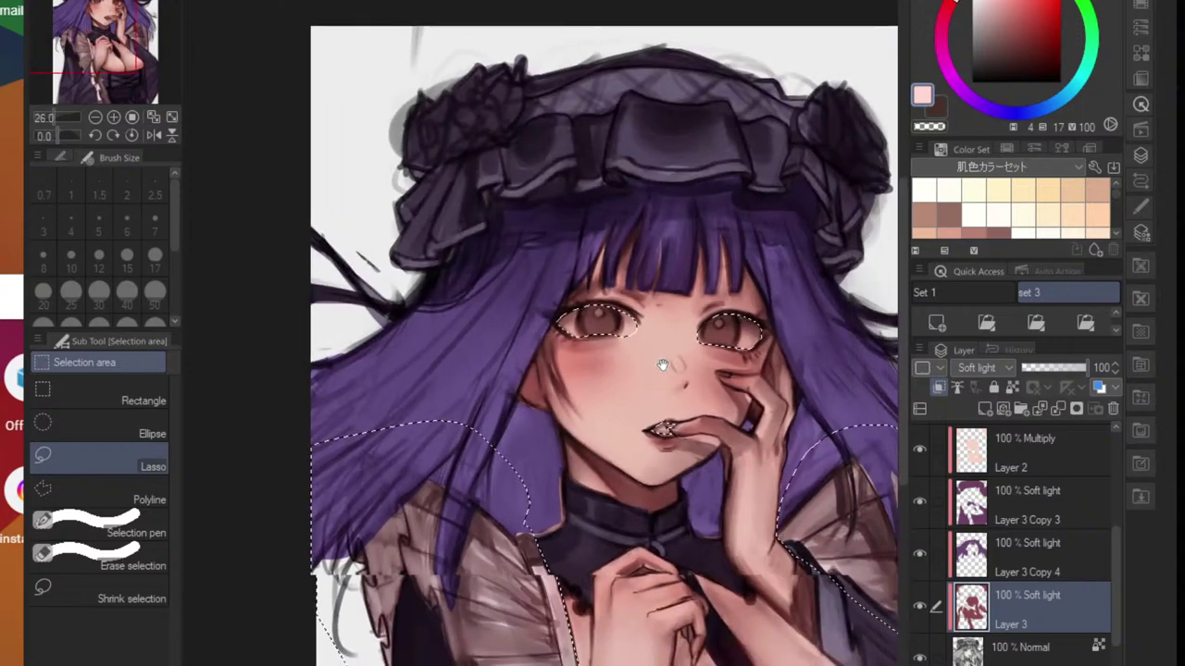
# - Apply Hue -76, Saturation -50, Luminosity 4 to the selection after comparing with Preview
pyautogui.hotkey('ctrl', 'u')
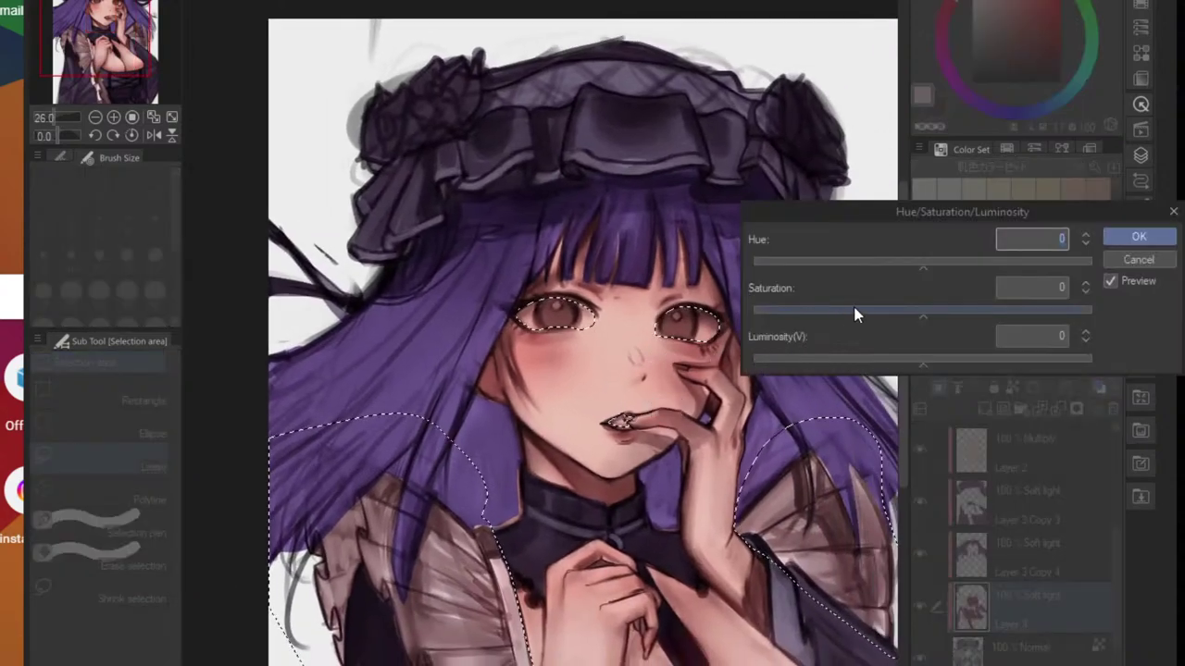
pyautogui.click(861, 311)
pyautogui.moveTo(860, 311); pyautogui.dragTo(843, 316)
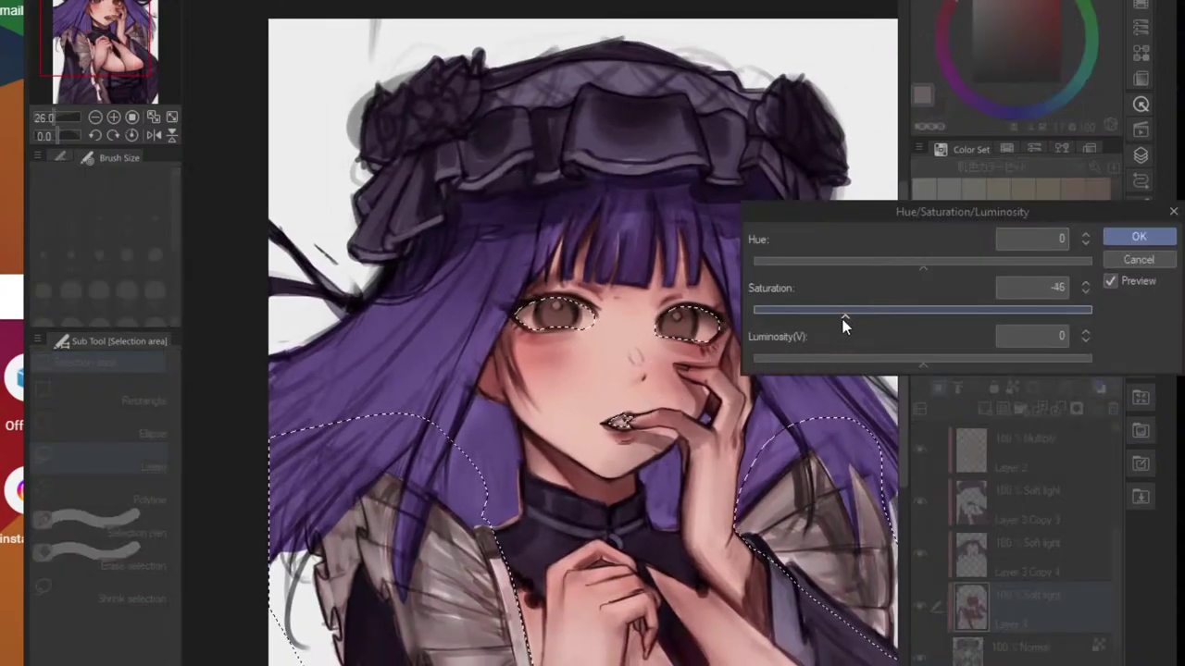
pyautogui.click(846, 267)
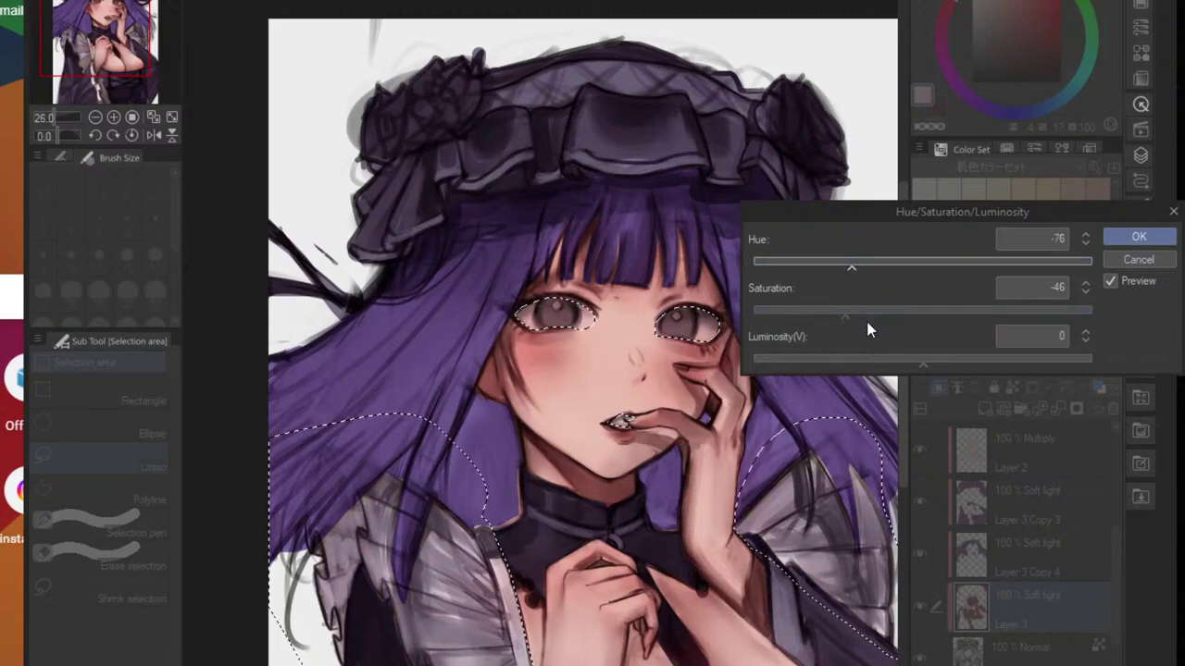
pyautogui.moveTo(922, 358); pyautogui.dragTo(929, 363)
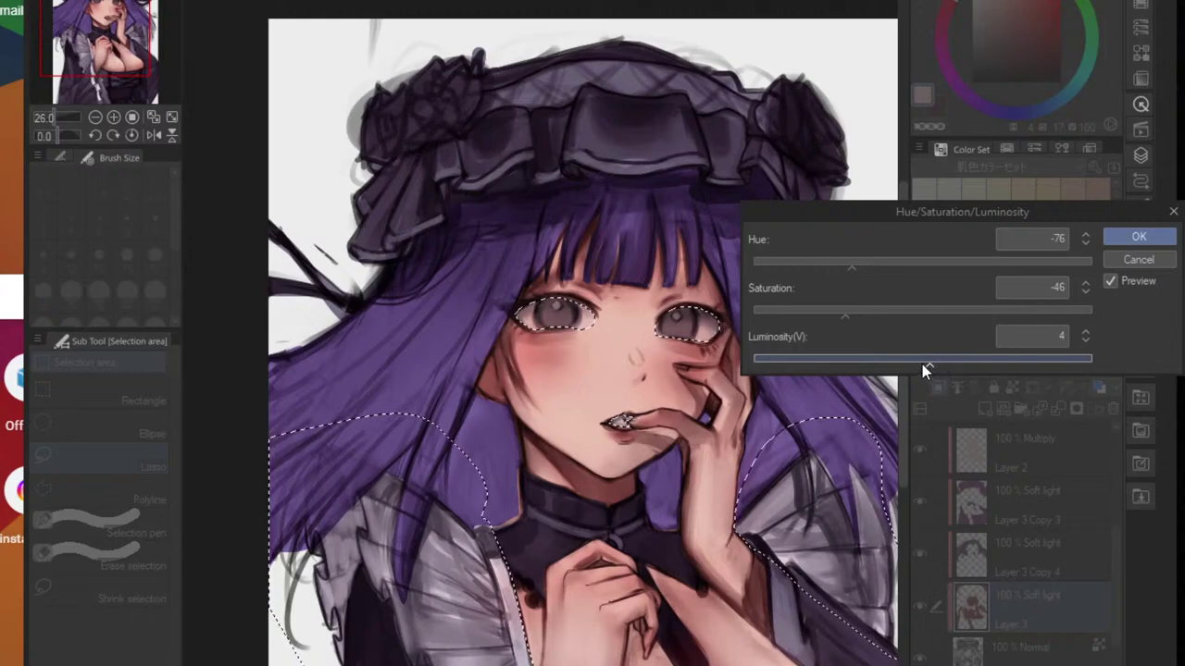
pyautogui.moveTo(852, 267); pyautogui.dragTo(848, 268)
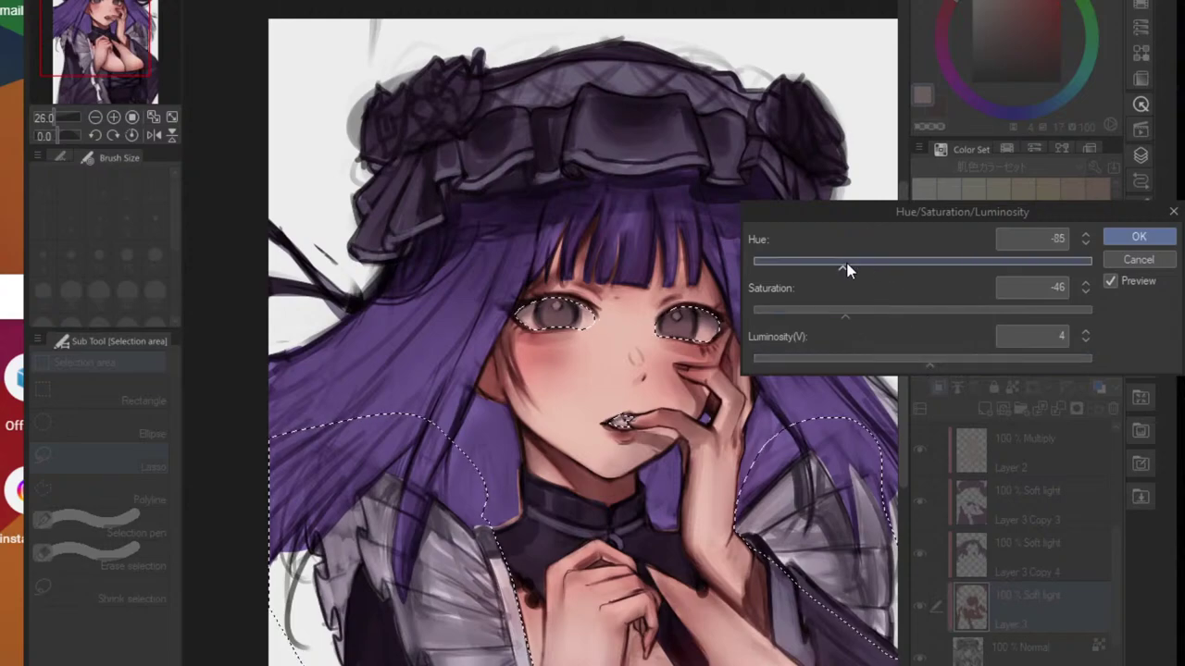
pyautogui.click(839, 311)
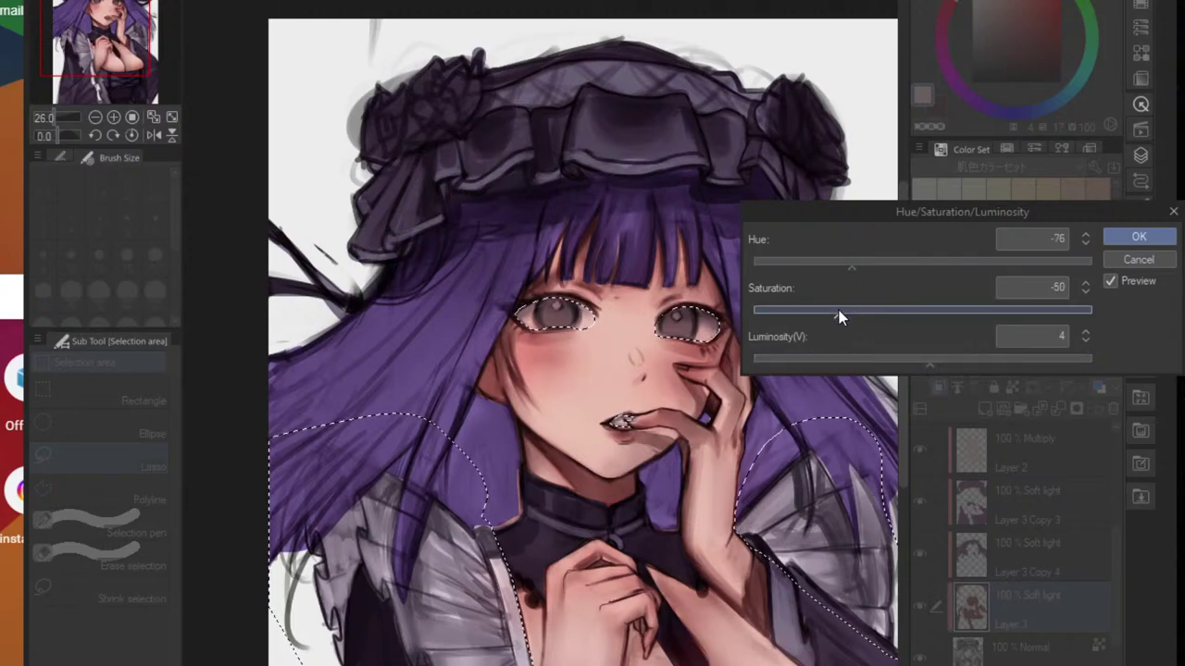
pyautogui.click(1110, 281)
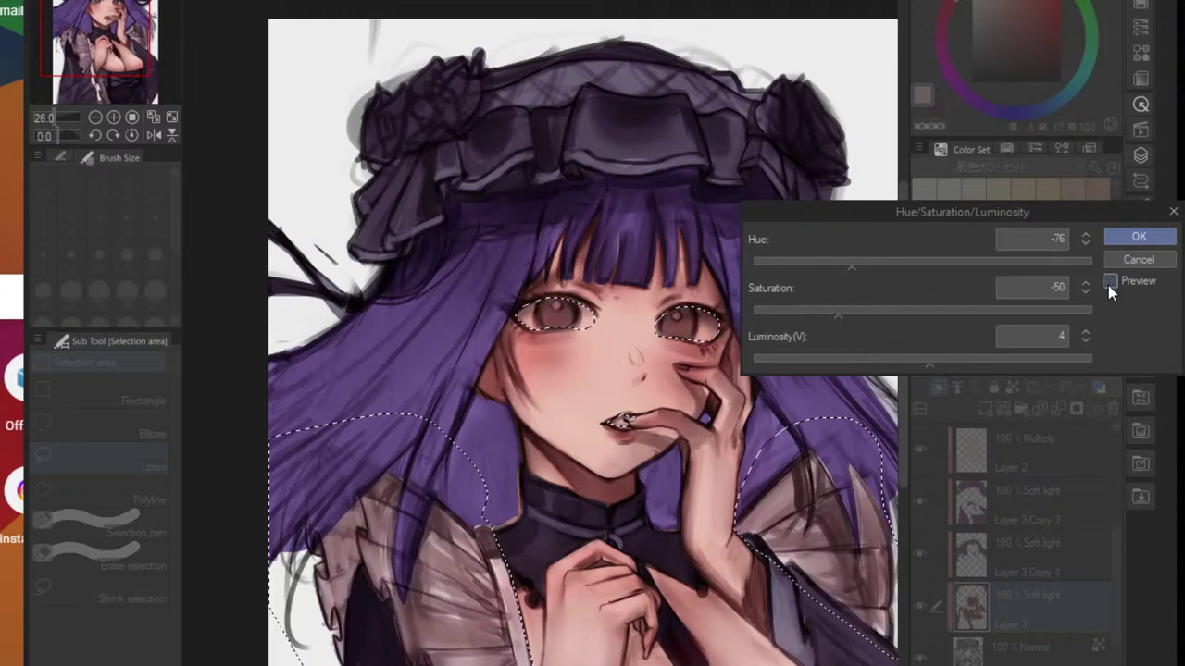
pyautogui.click(1129, 233)
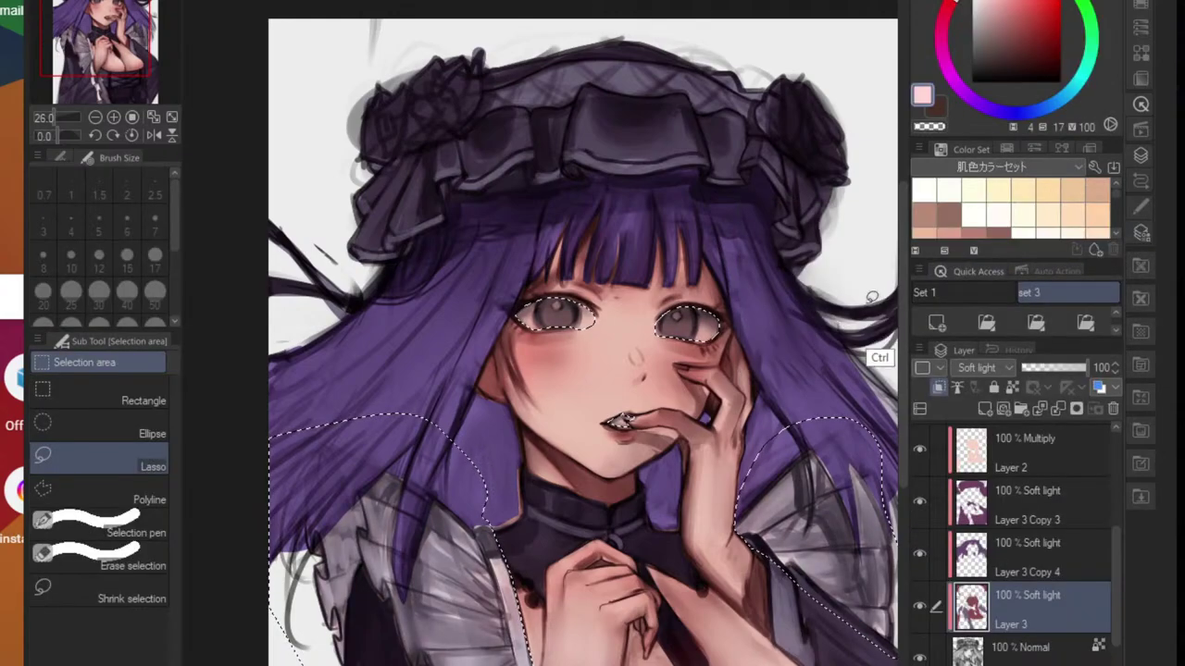
# - Load Layer 3's contents as a selection, duplicate it as Layer 3 Copy 6, and reselect Layer 3
pyautogui.scroll(-5, 796, 370)
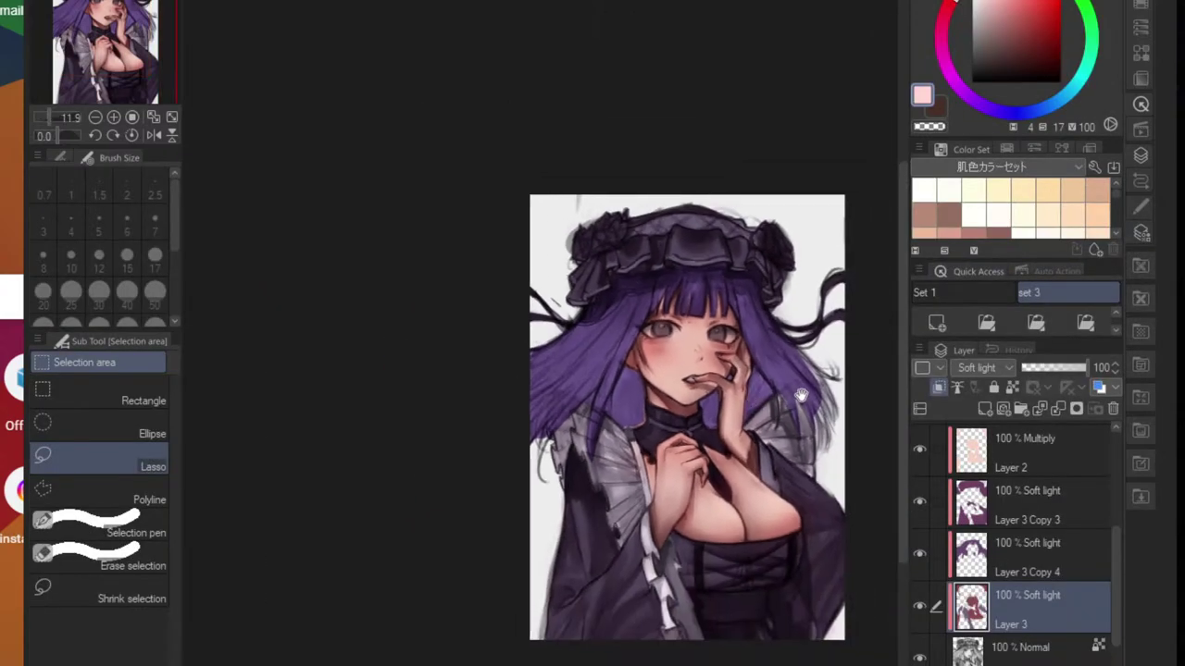
pyautogui.scroll(2, 707, 363)
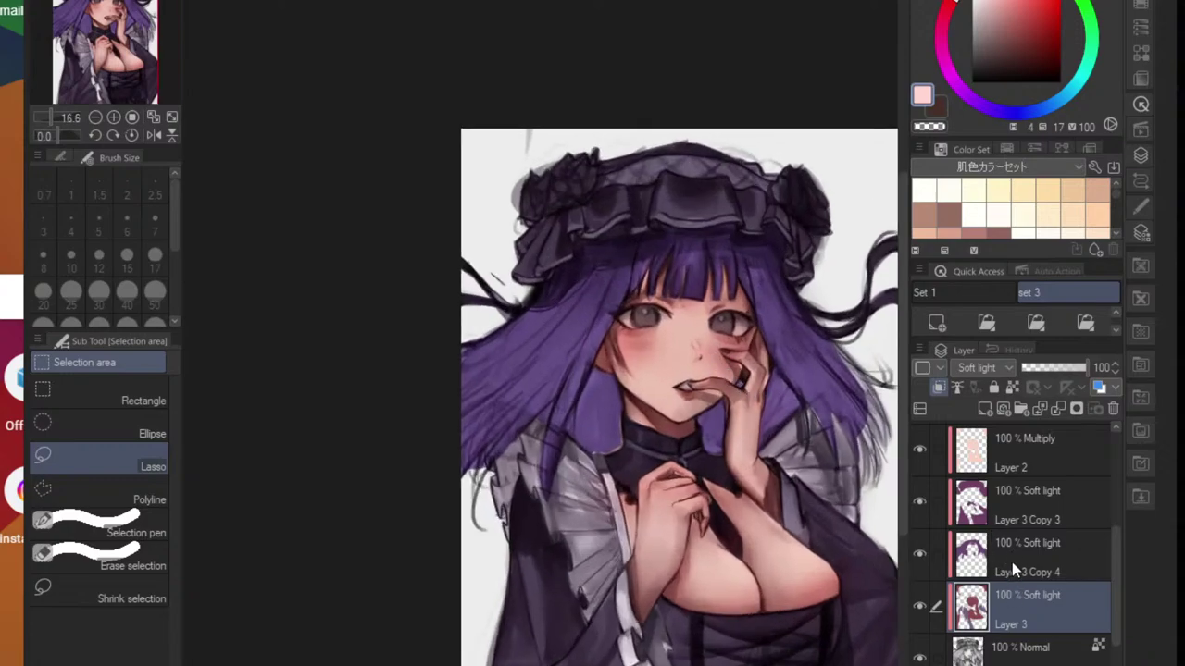
pyautogui.keyDown('ctrl'); pyautogui.click(979, 609); pyautogui.keyUp('ctrl')
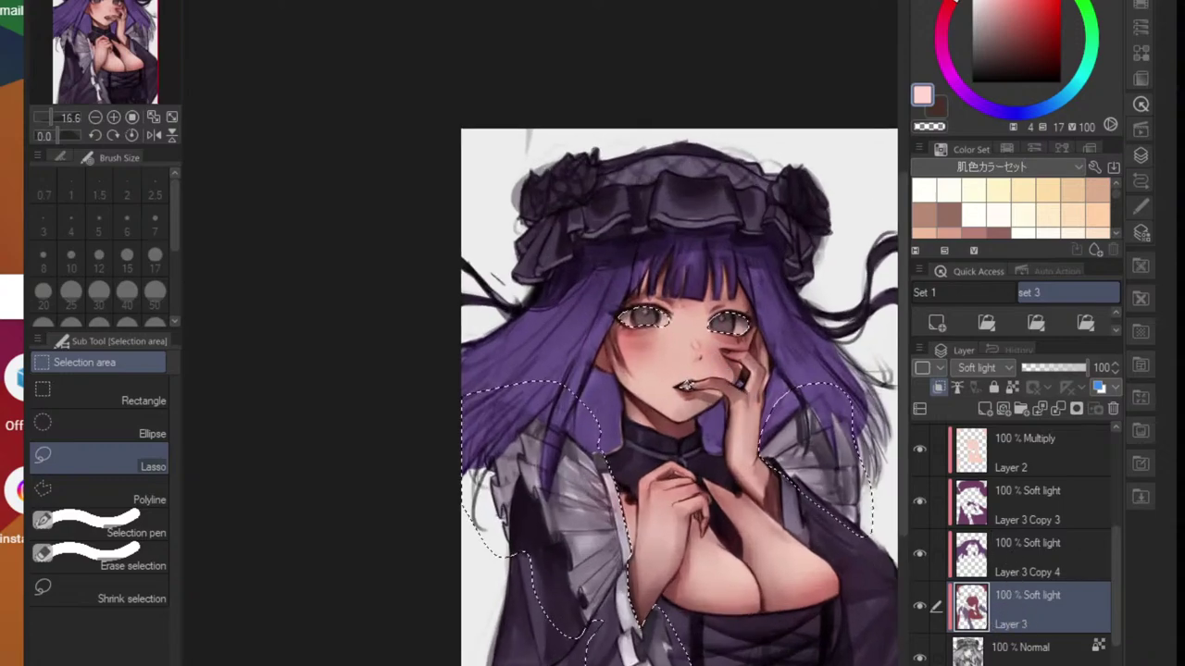
pyautogui.hotkey('ctrl', 'c')
pyautogui.hotkey('ctrl', 'v')
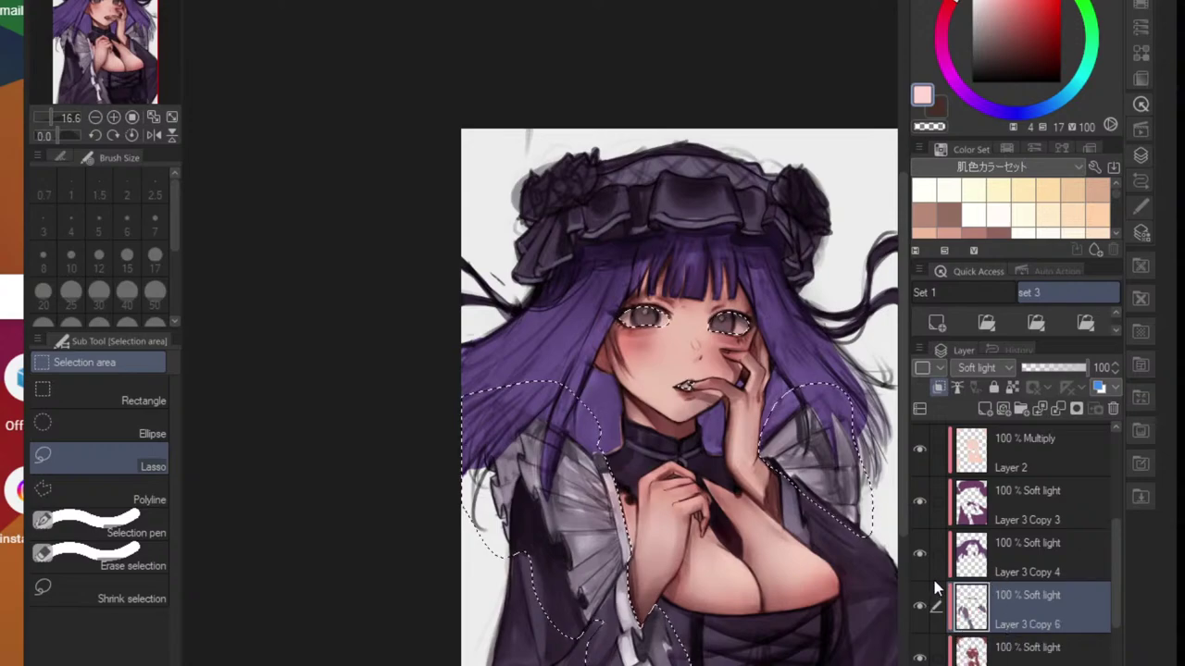
pyautogui.scroll(-3, 1006, 603)
pyautogui.click(1027, 533)
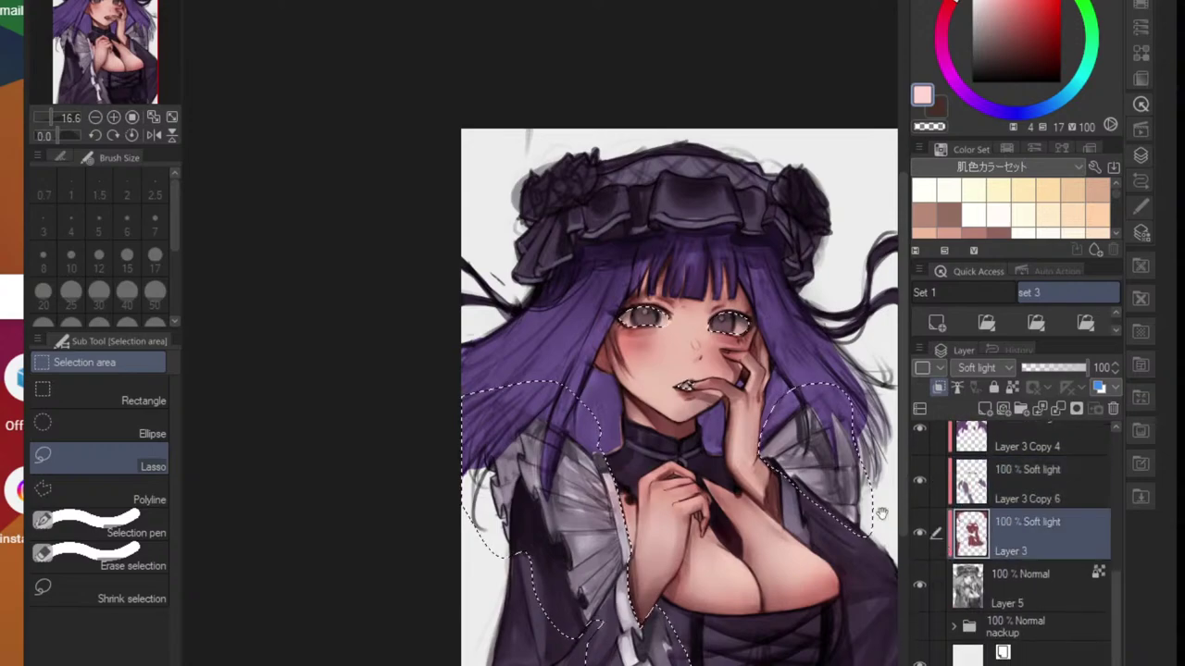
pyautogui.moveTo(793, 414); pyautogui.dragTo(793, 496)
pyautogui.scroll(4, 792, 495)
# - Darken the selected eyes, lips and frills with Hue 8 and Luminosity -35, then hide Layer 3
pyautogui.hotkey('ctrl', 'u')
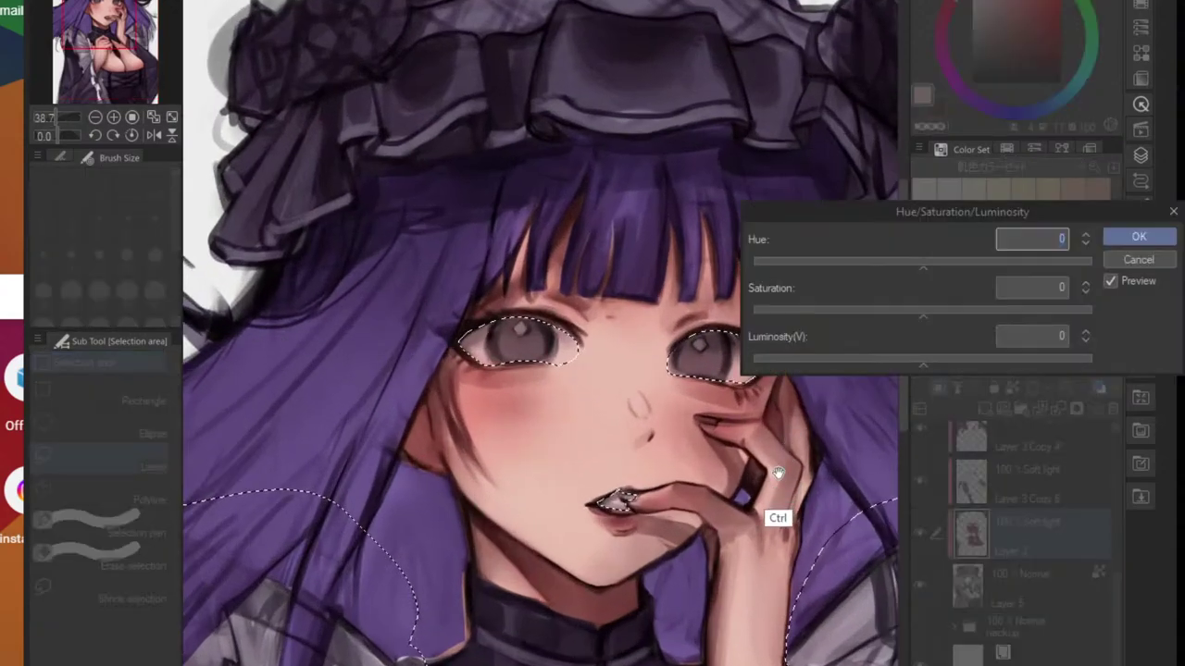
pyautogui.moveTo(882, 310); pyautogui.dragTo(925, 309)
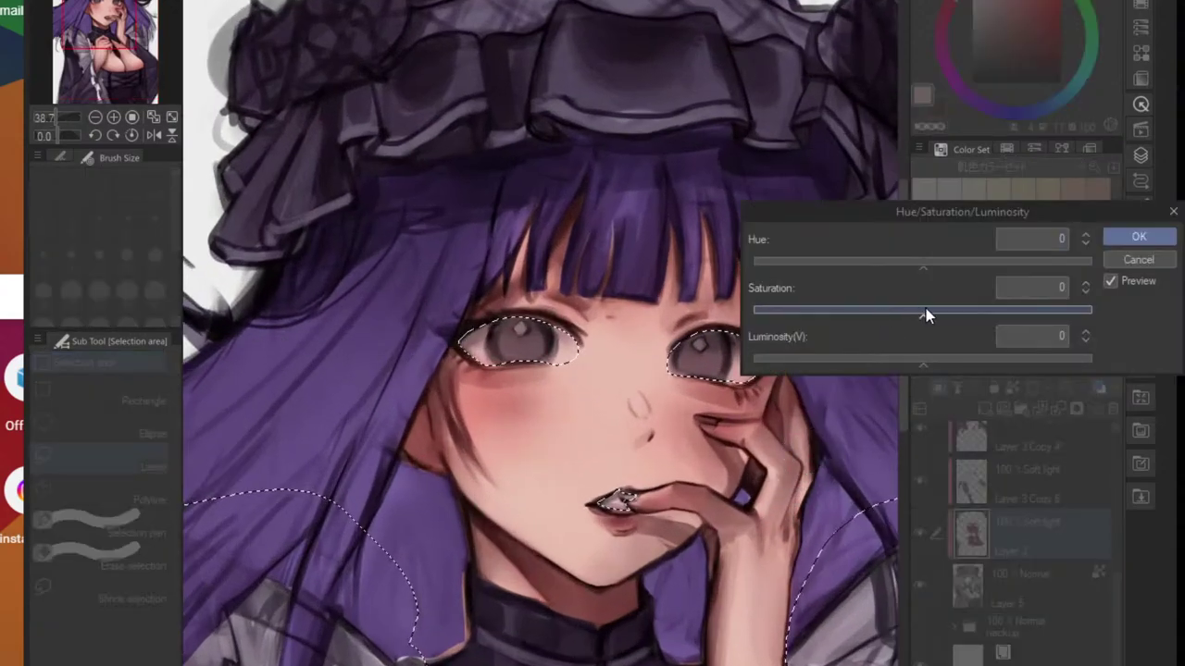
pyautogui.moveTo(886, 265)
pyautogui.mouseDown()
pyautogui.moveTo(885, 285)
pyautogui.moveTo(940, 264)
pyautogui.mouseUp()
pyautogui.moveTo(887, 358)
pyautogui.mouseDown()
pyautogui.moveTo(866, 360)
pyautogui.moveTo(872, 371)
pyautogui.mouseUp()
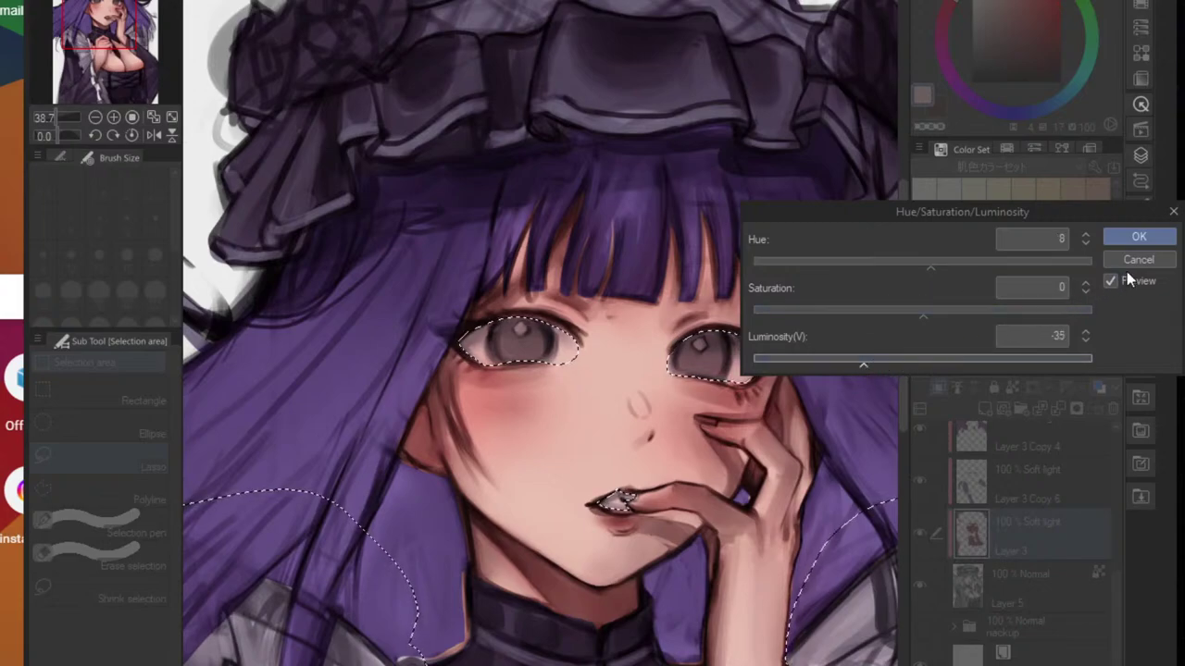
pyautogui.click(1138, 237)
pyautogui.click(921, 534)
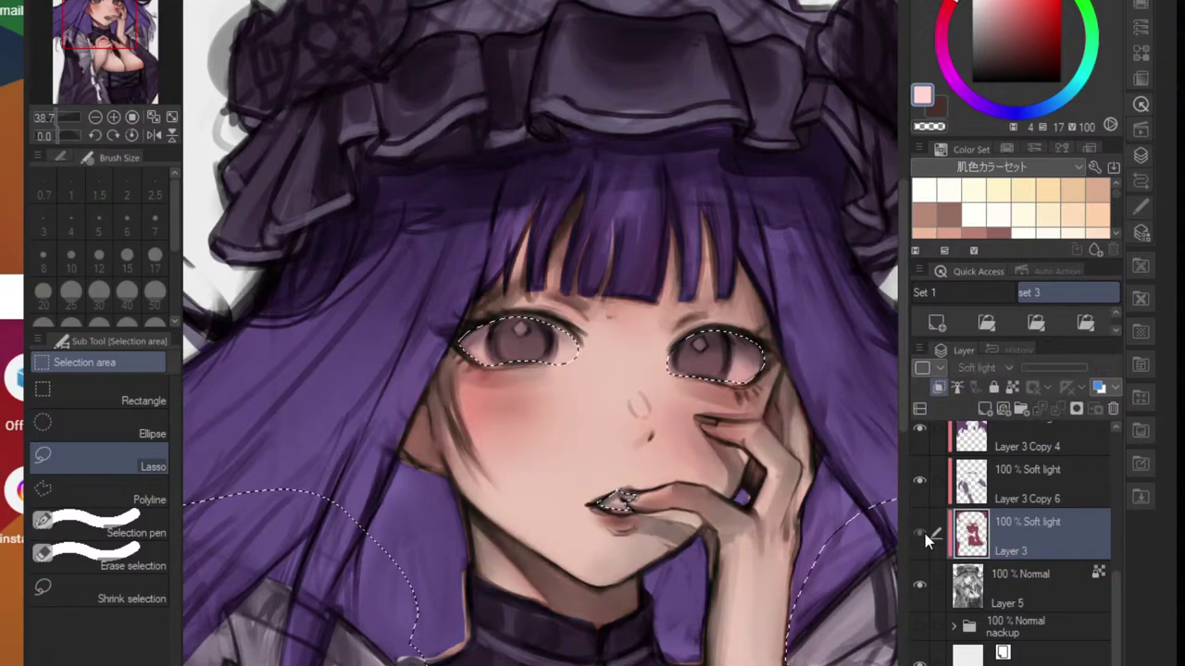
# - Toggle Layer 3 and Layer 3 Copy 6 visibility and switch between the layers to compare
pyautogui.click(922, 535)
pyautogui.scroll(-3, 820, 528)
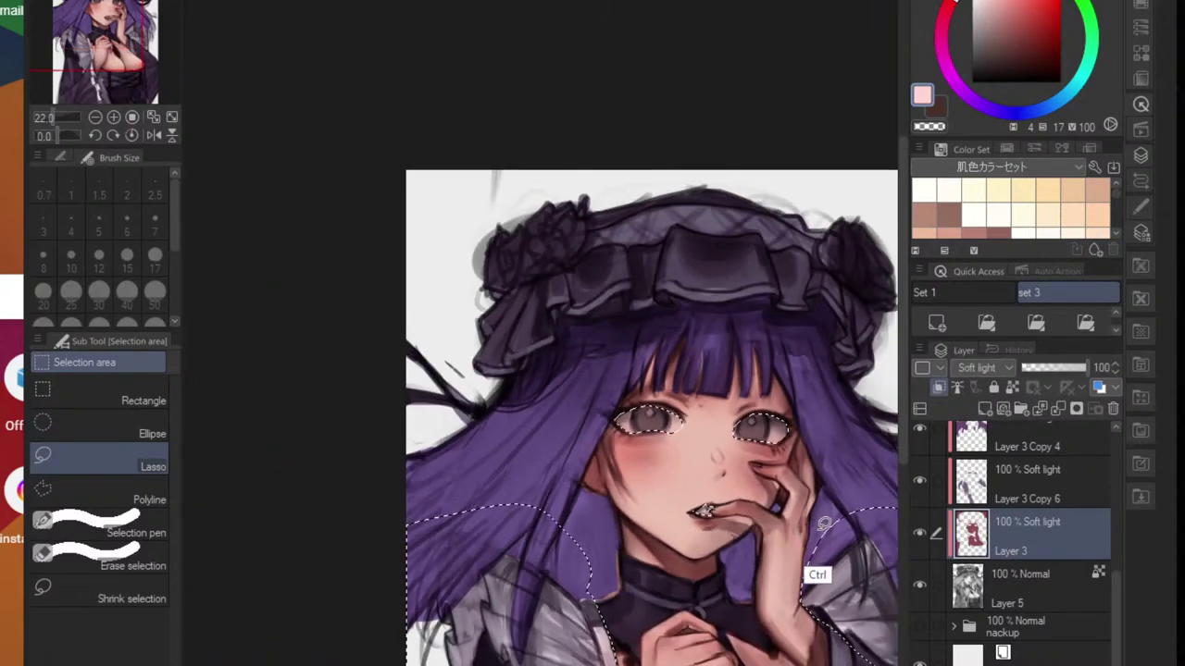
pyautogui.scroll(-2, 819, 538)
pyautogui.scroll(4, 819, 538)
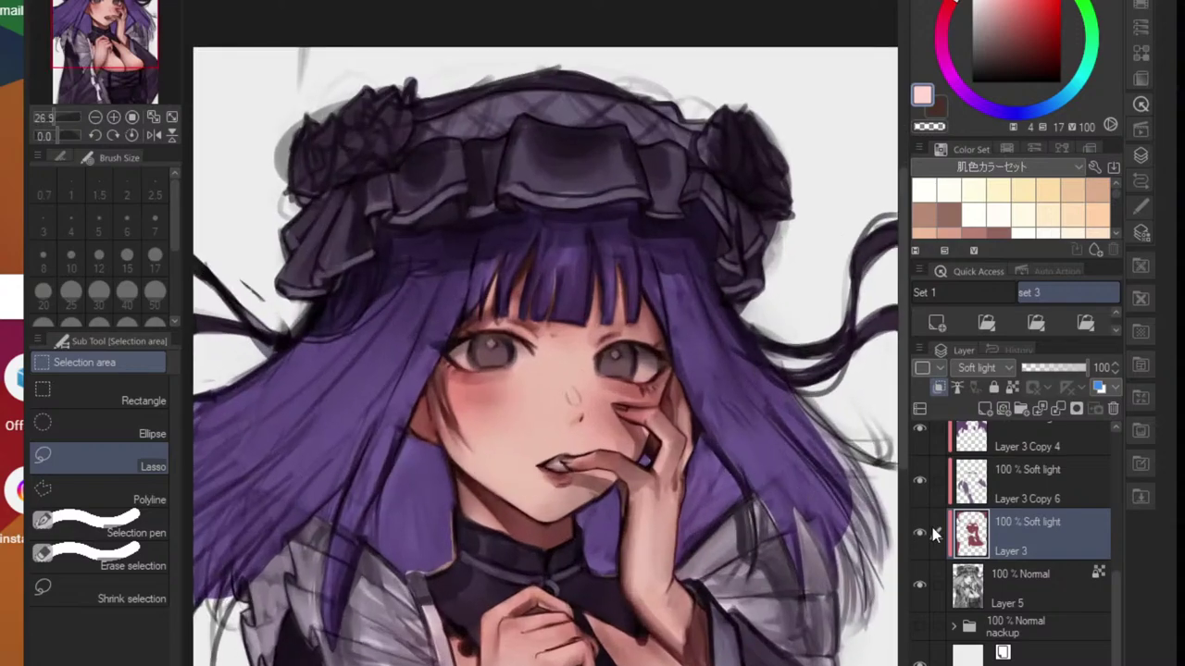
pyautogui.click(919, 534)
pyautogui.click(919, 534)
pyautogui.click(919, 484)
pyautogui.click(978, 493)
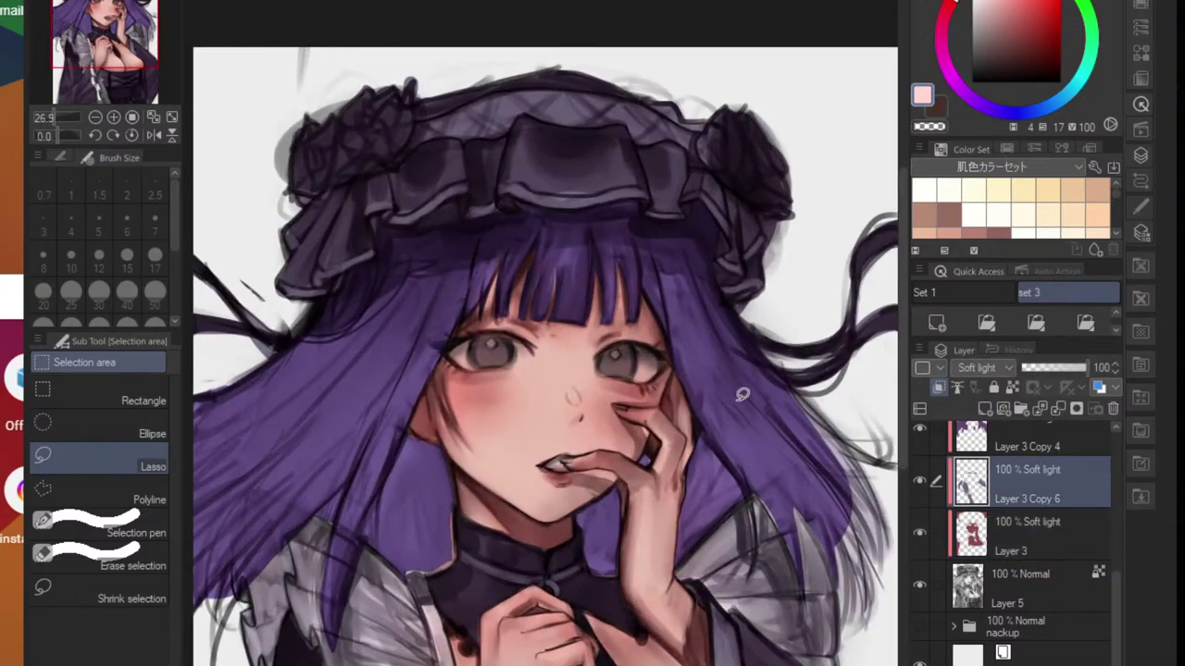
pyautogui.scroll(2, 626, 377)
pyautogui.scroll(3, 626, 377)
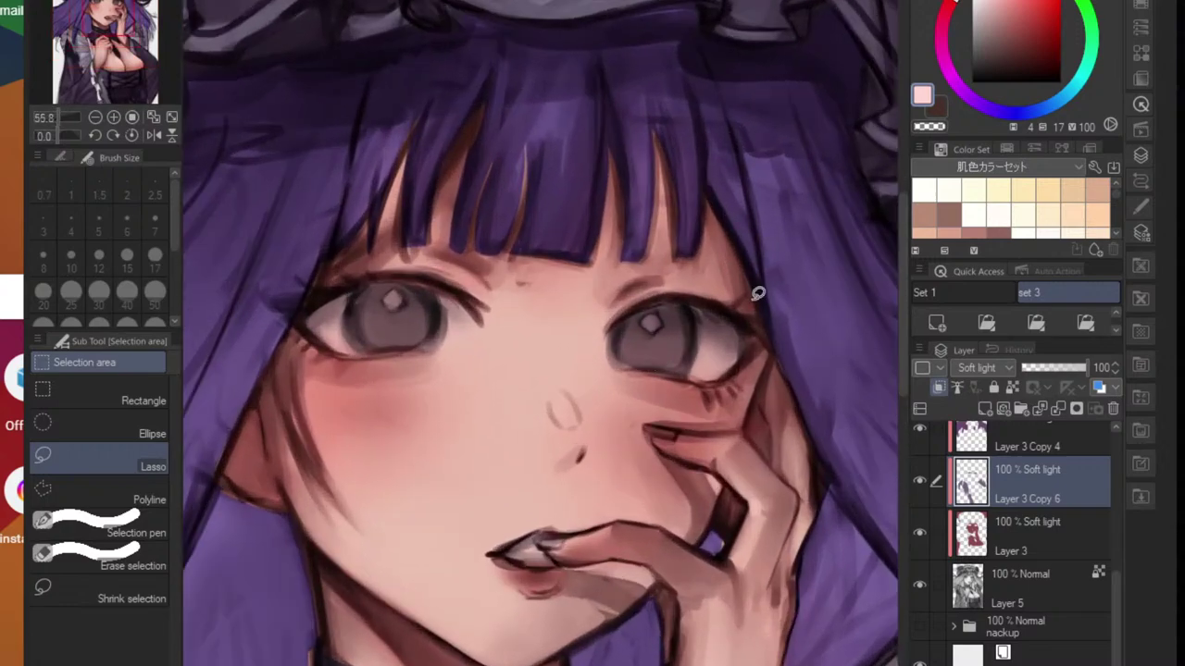
pyautogui.click(998, 542)
pyautogui.scroll(3, 988, 533)
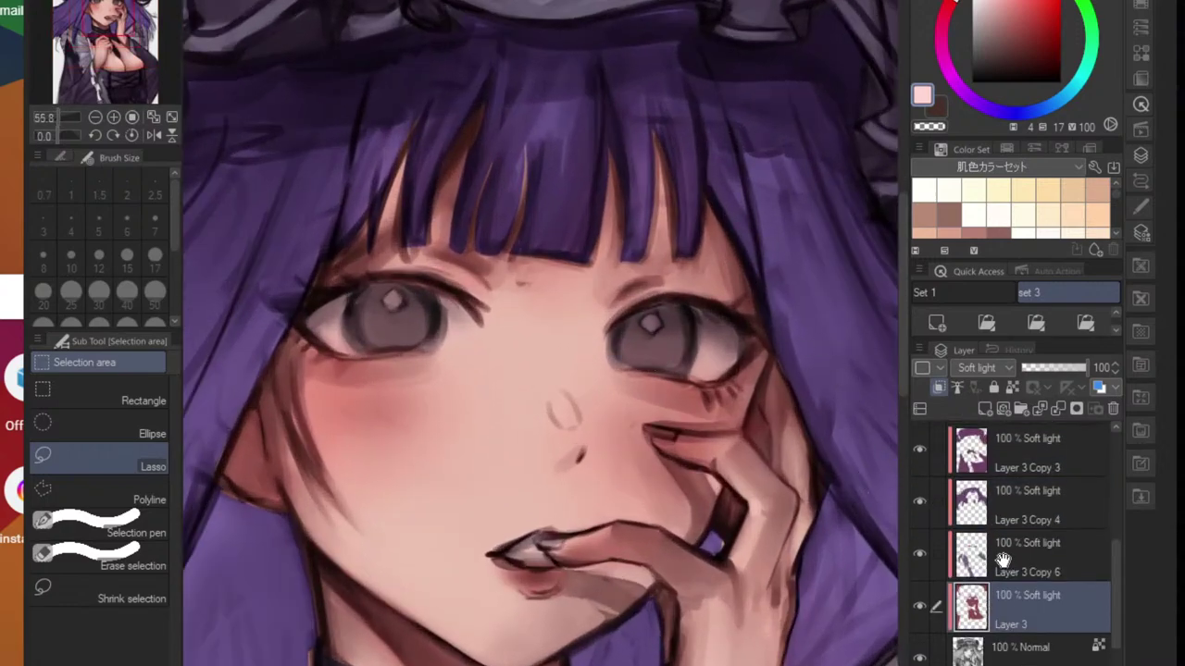
pyautogui.click(985, 494)
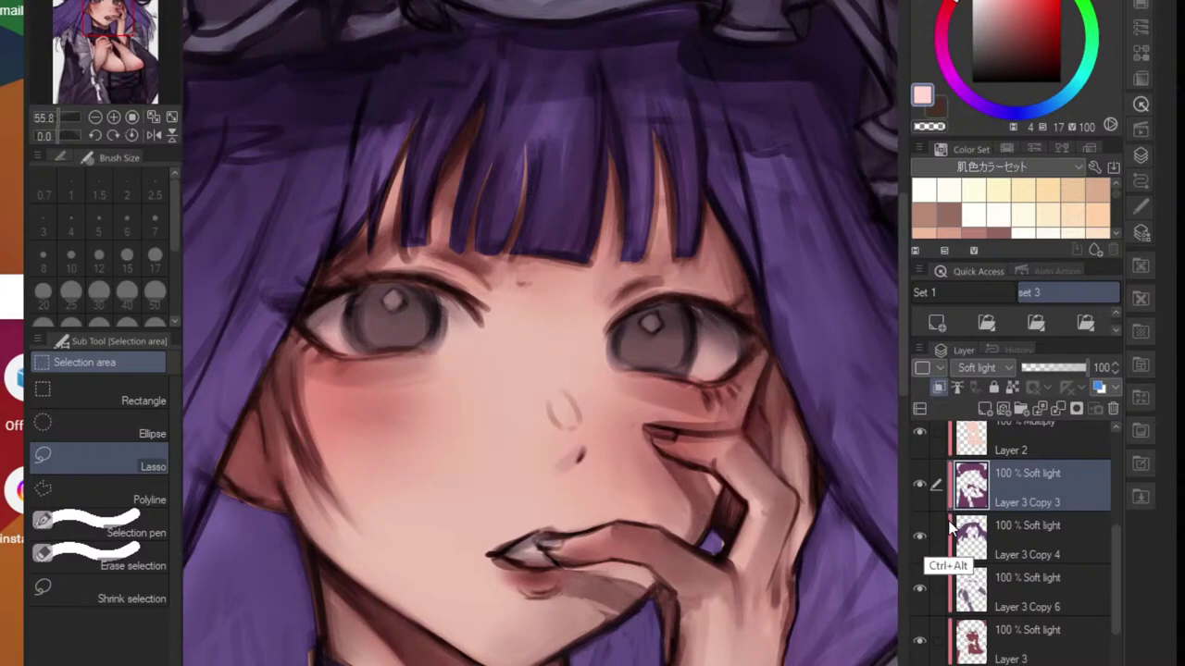
# - Load Layer 2's eyes and mouth as a selection and open Hue/Saturation/Luminosity on Layer 2
pyautogui.keyDown('ctrl'); pyautogui.click(968, 521); pyautogui.keyUp('ctrl')
pyautogui.scroll(1, 969, 514)
pyautogui.click(976, 501)
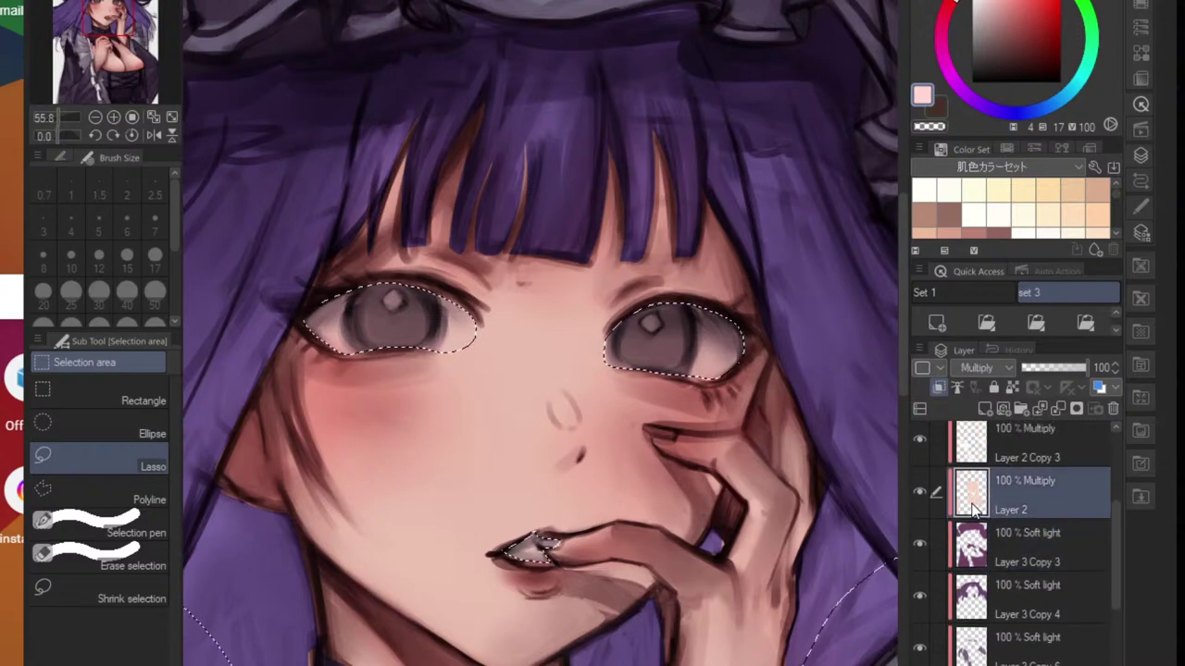
pyautogui.press('ctrl')
pyautogui.hotkey('ctrl', 'u')
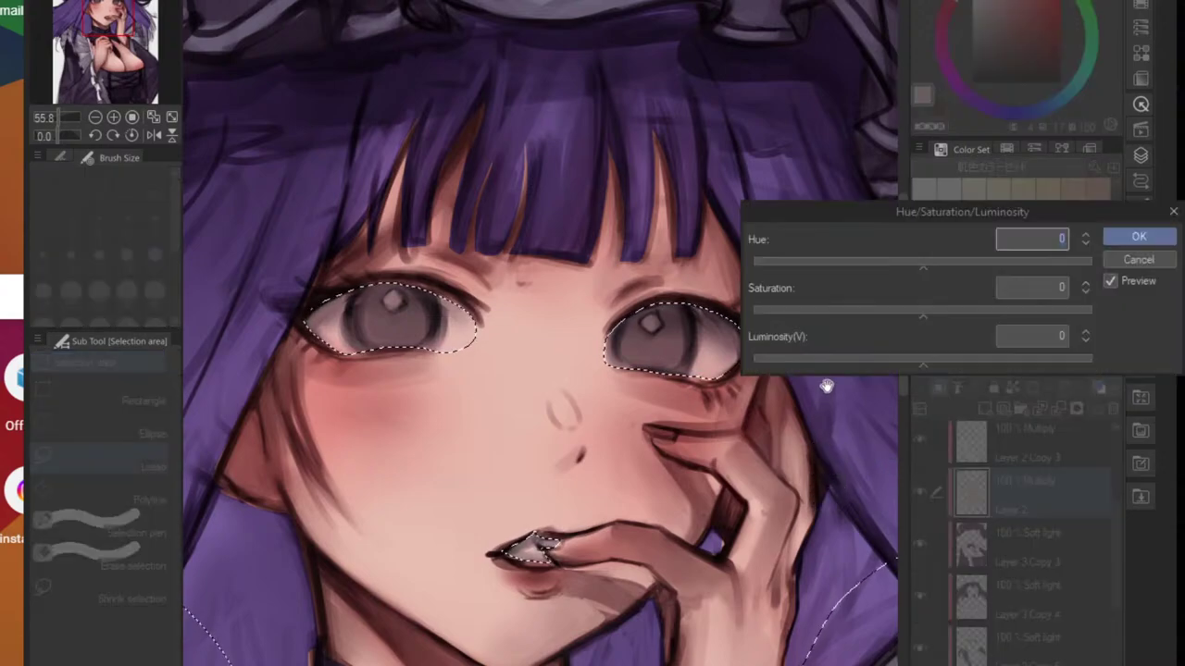
# - Set Layer 2's selected eyes and lips to Hue -5, Saturation -10, Luminosity 14
pyautogui.click(905, 265)
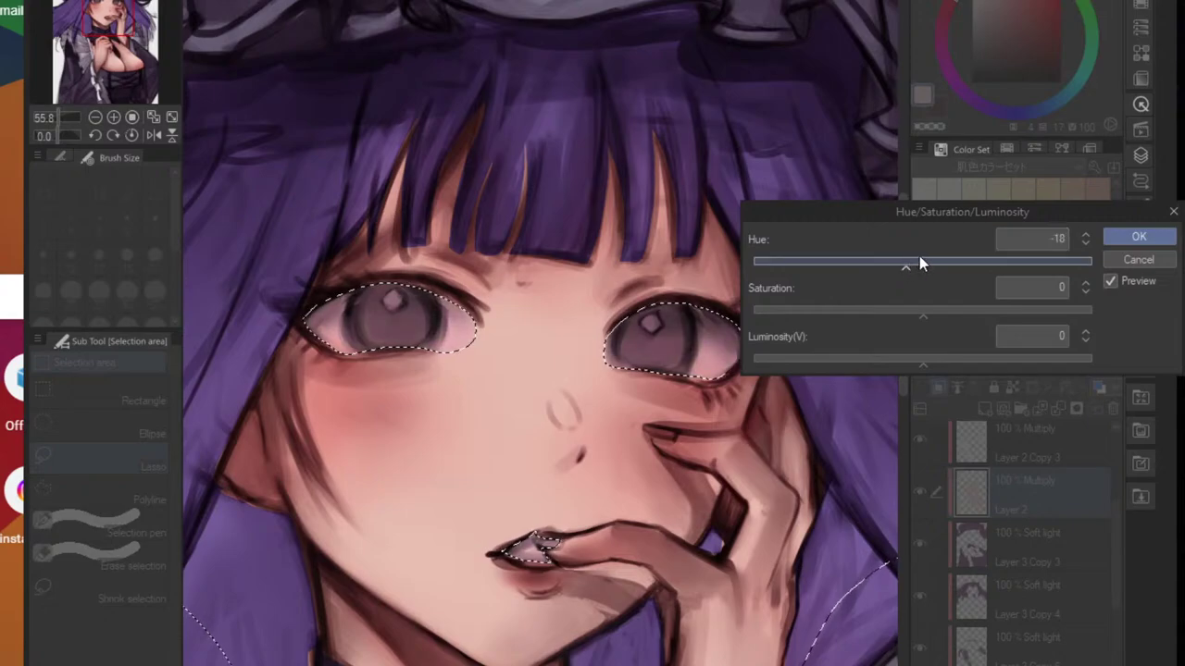
pyautogui.moveTo(920, 257); pyautogui.dragTo(910, 263)
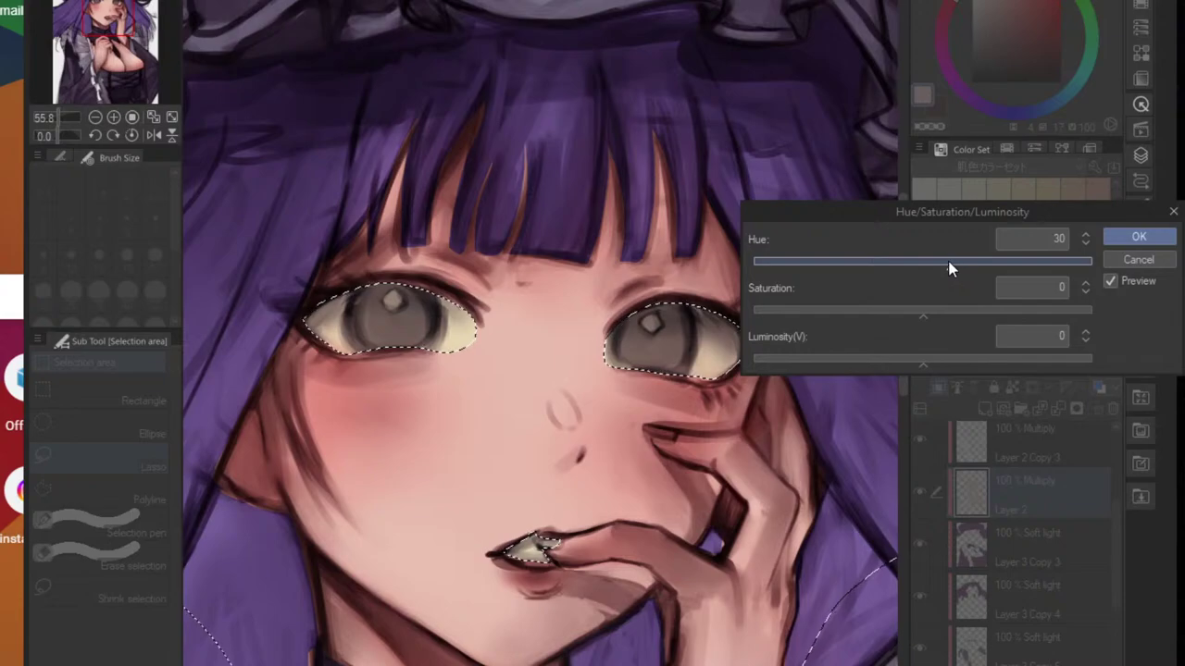
pyautogui.click(925, 266)
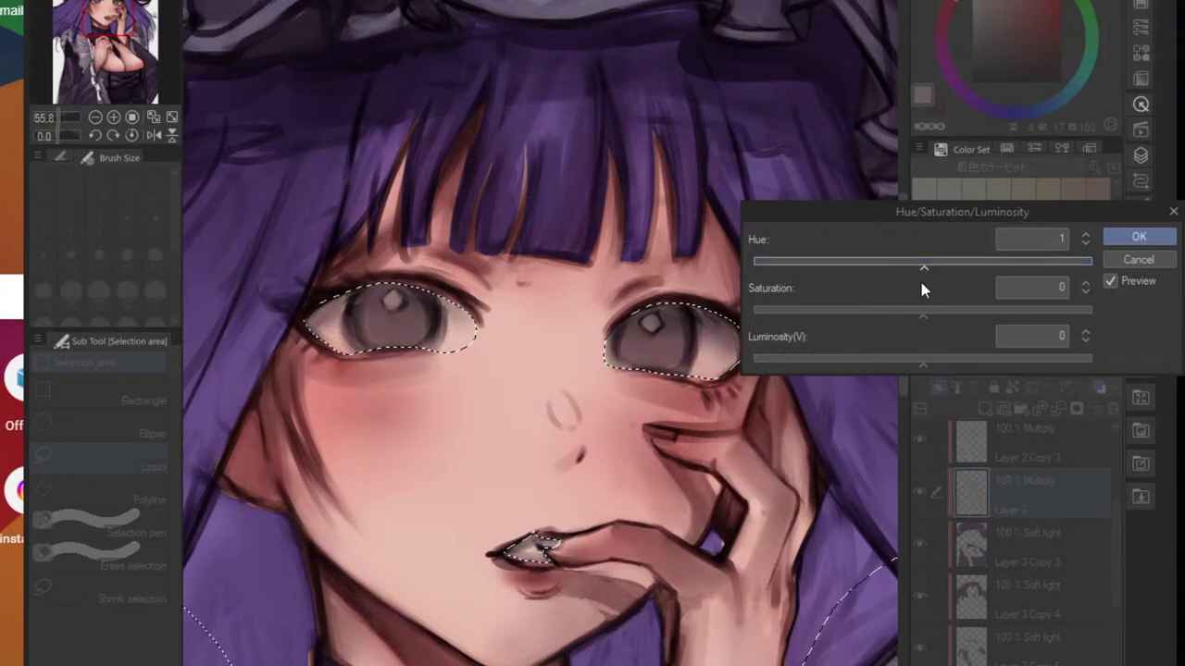
pyautogui.click(914, 312)
pyautogui.moveTo(914, 312); pyautogui.dragTo(907, 311)
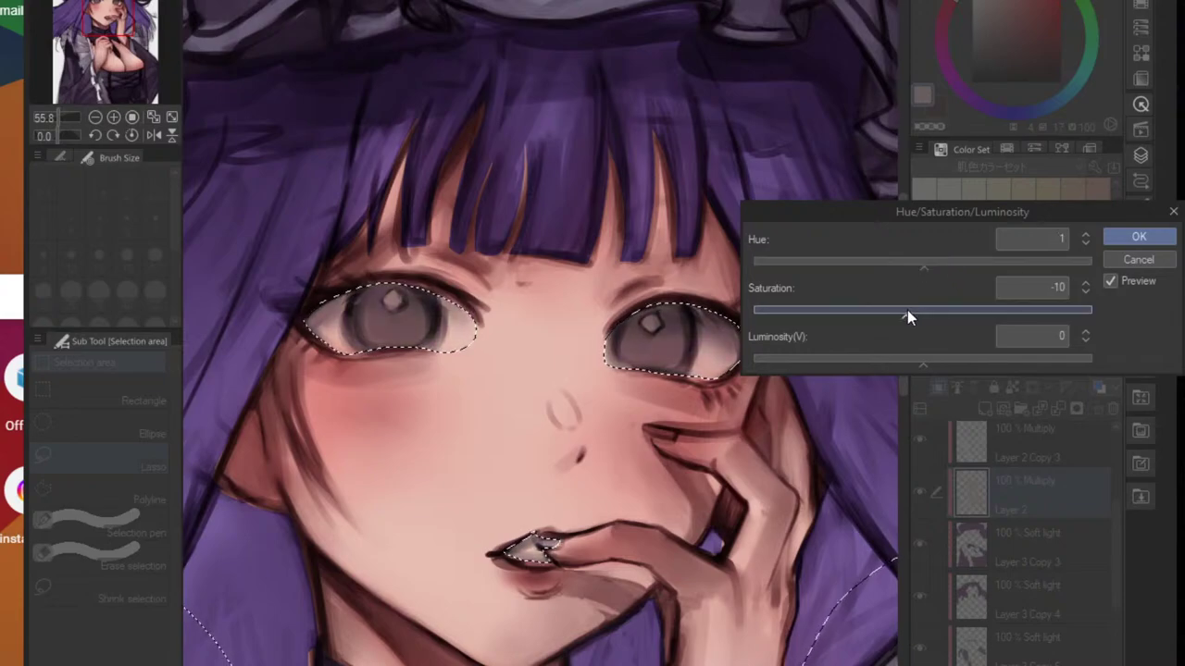
pyautogui.click(936, 362)
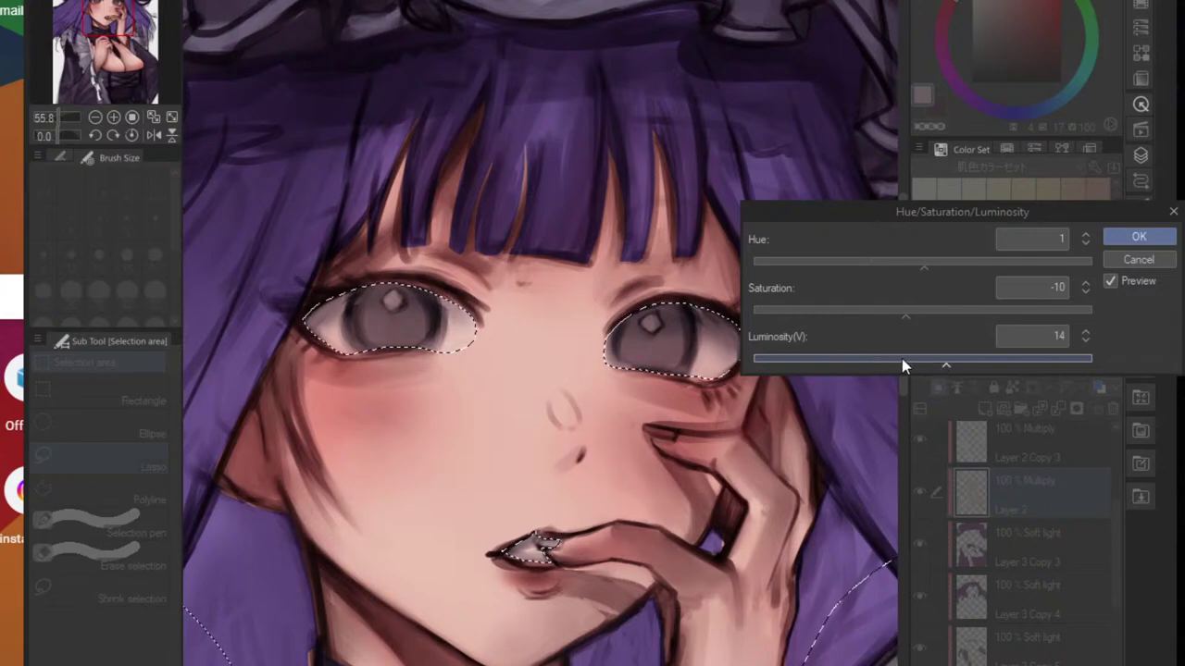
pyautogui.moveTo(895, 263); pyautogui.dragTo(919, 262)
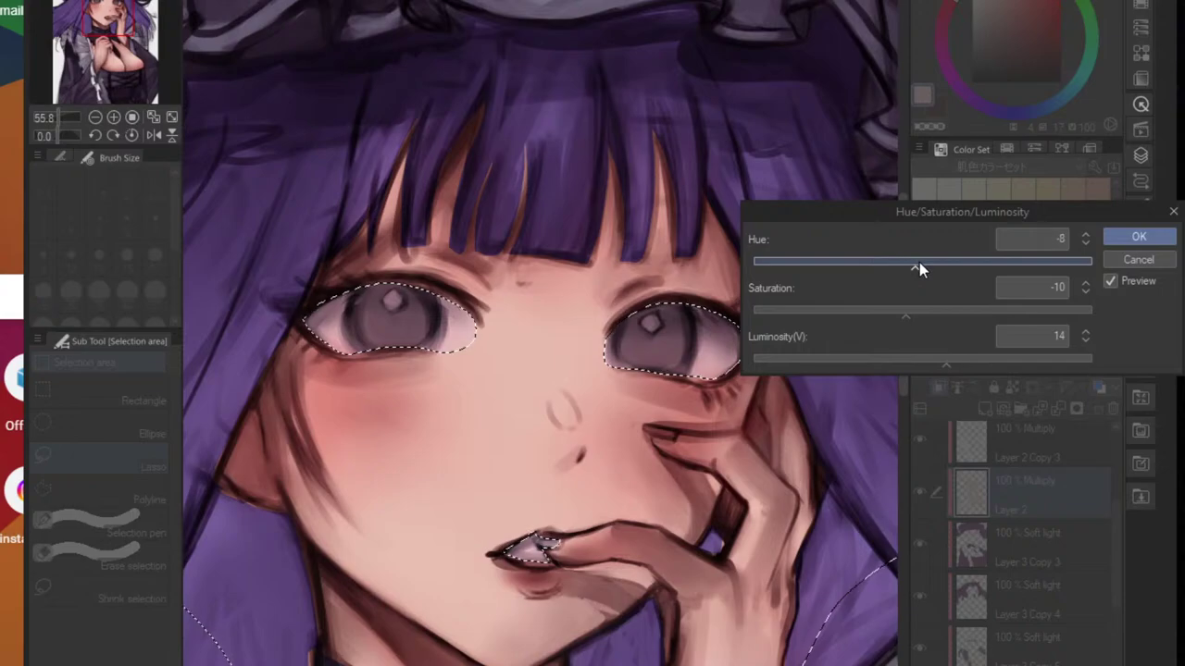
pyautogui.moveTo(678, 456); pyautogui.dragTo(556, 454)
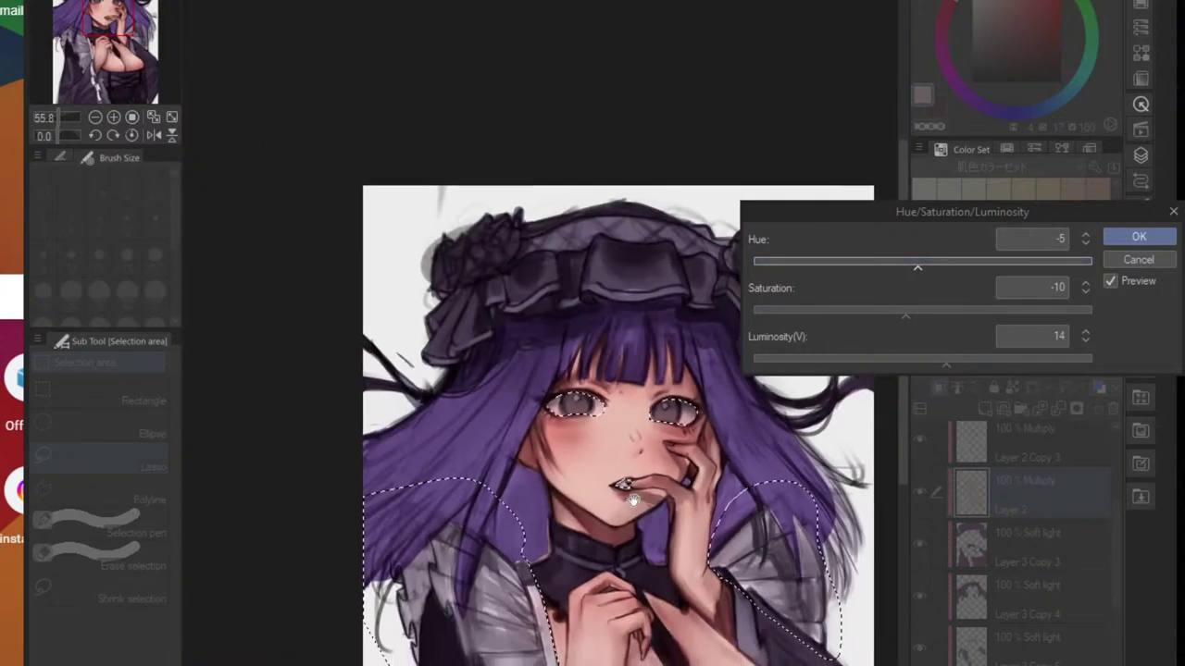
pyautogui.moveTo(629, 463); pyautogui.dragTo(606, 366)
# - Confirm the colour adjustment and clear the selection, briefly restoring it before deselecting again
pyautogui.click(1112, 237)
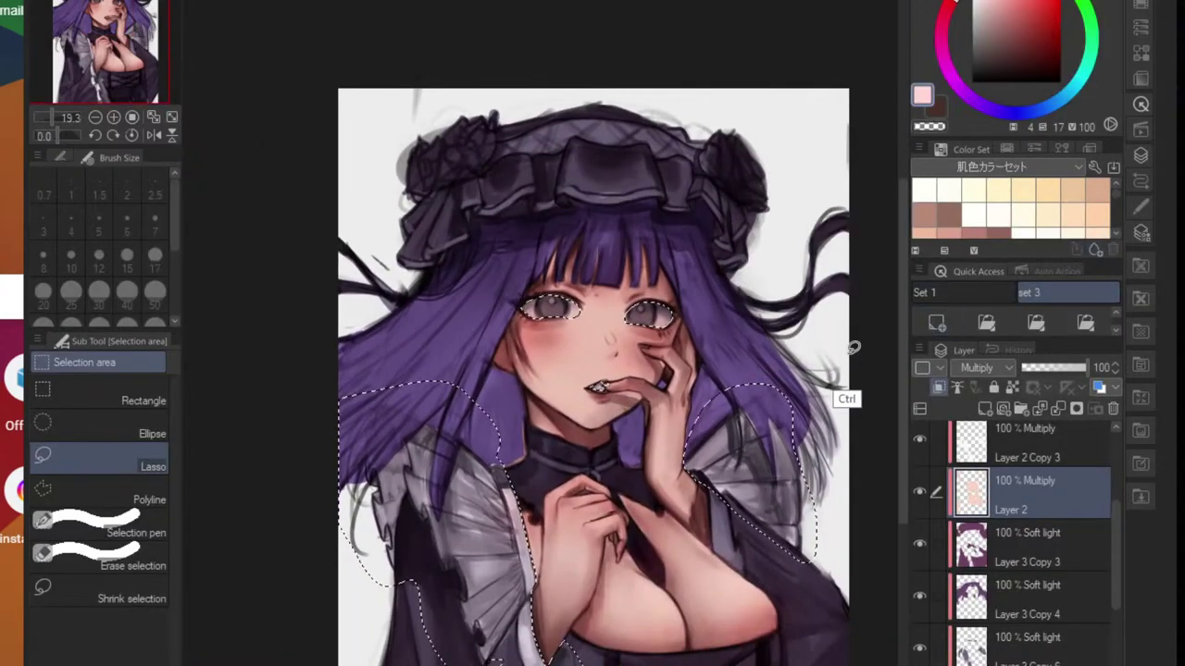
pyautogui.hotkey('ctrl', 'd')
pyautogui.scroll(-3, 680, 445)
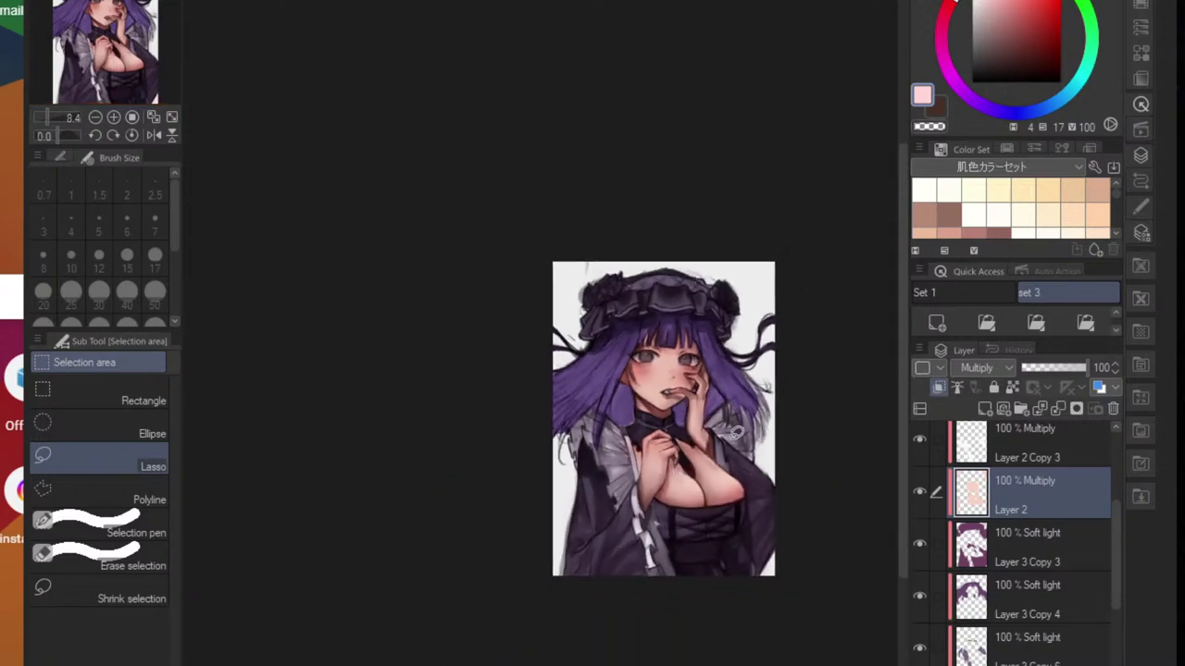
pyautogui.hotkey('ctrl', 'alt', 'z')
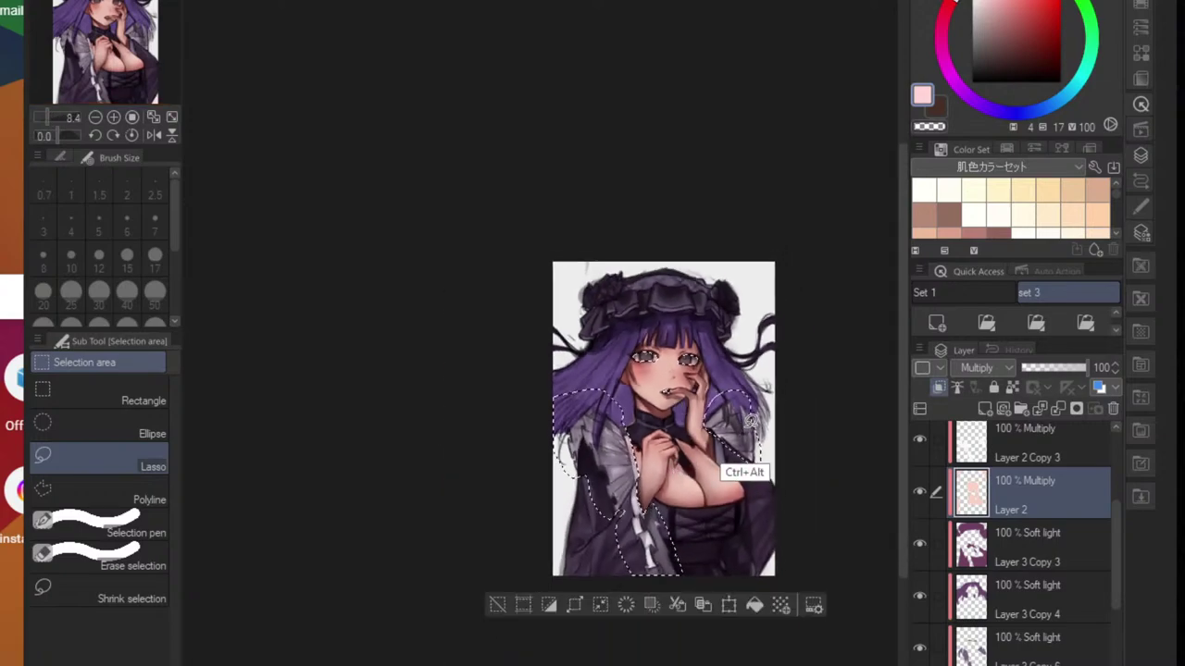
pyautogui.hotkey('ctrl', 'd')
pyautogui.scroll(3, 741, 423)
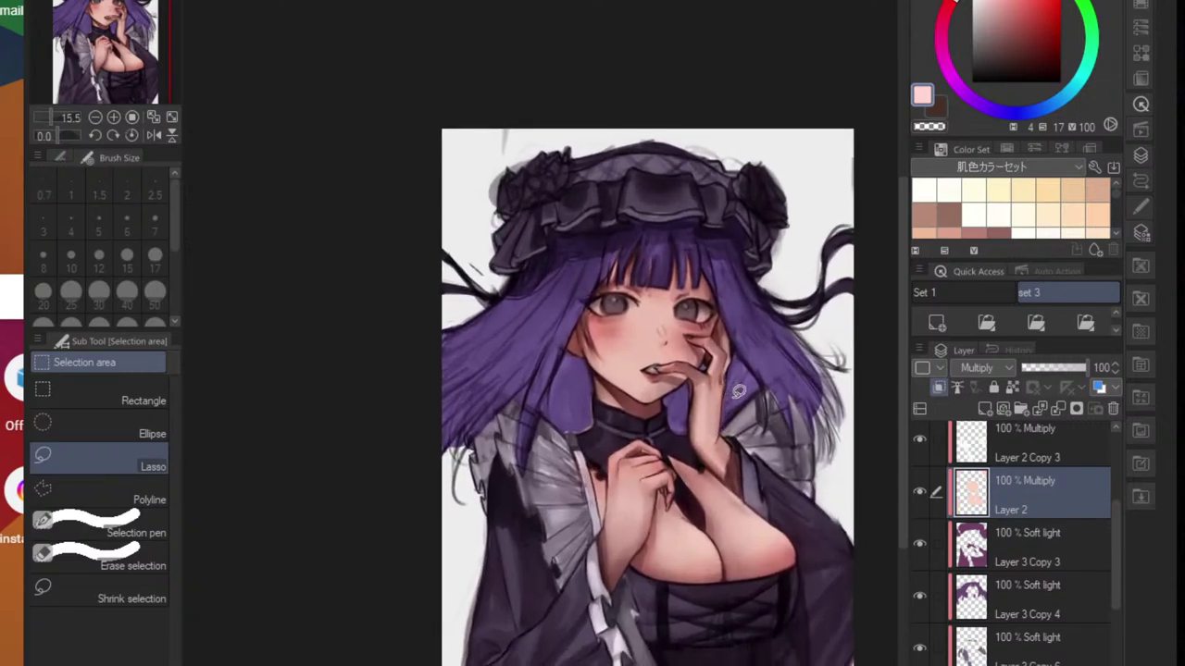
pyautogui.scroll(4, 684, 344)
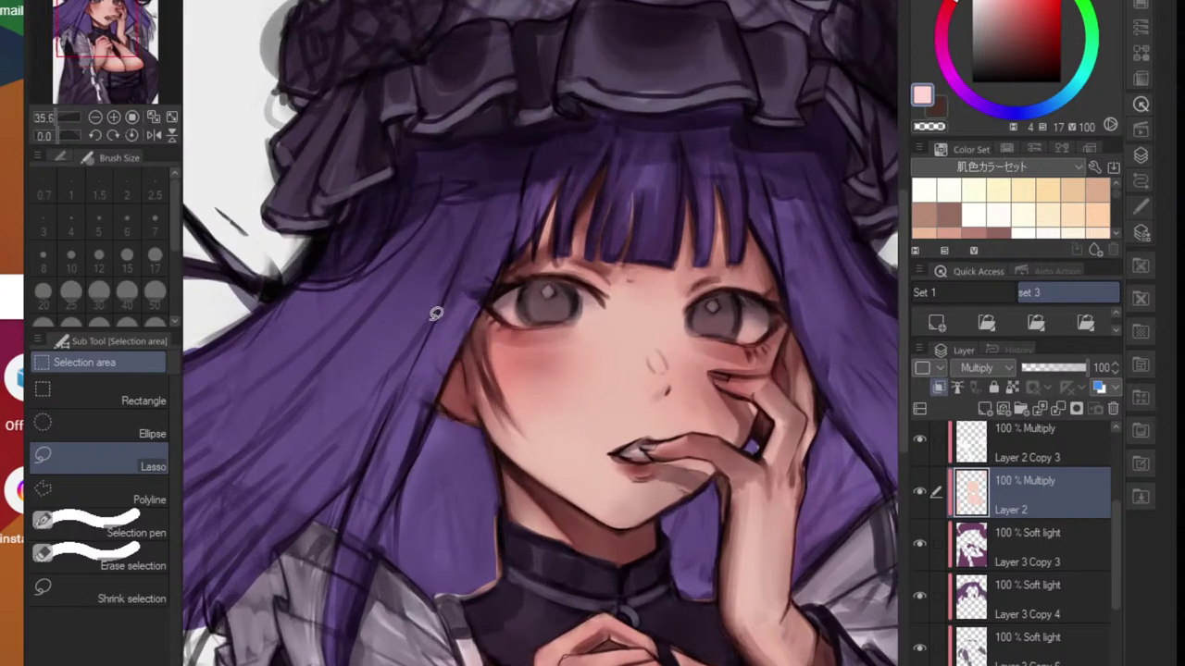
# - Sample the hair purple with the brush and stroke it into the left iris
pyautogui.press('b')
pyautogui.keyDown('alt'); pyautogui.click(407, 346); pyautogui.keyUp('alt')
pyautogui.scroll(4, 546, 313)
pyautogui.moveTo(524, 282); pyautogui.dragTo(521, 335)
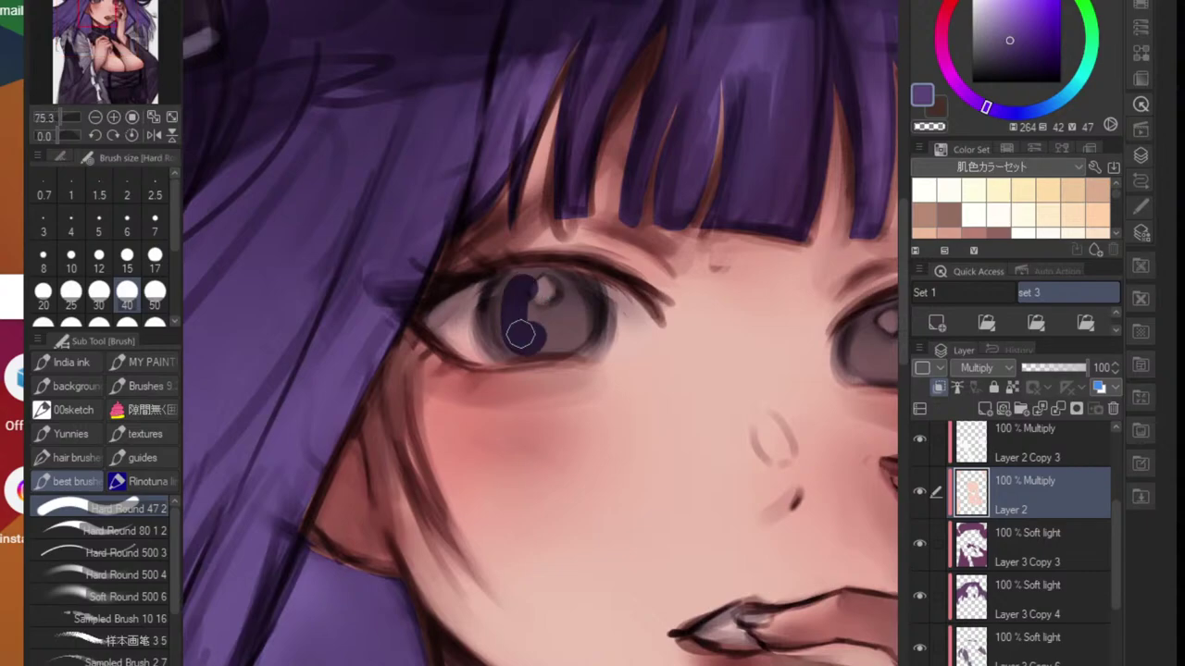
pyautogui.hotkey('ctrl', 'z')
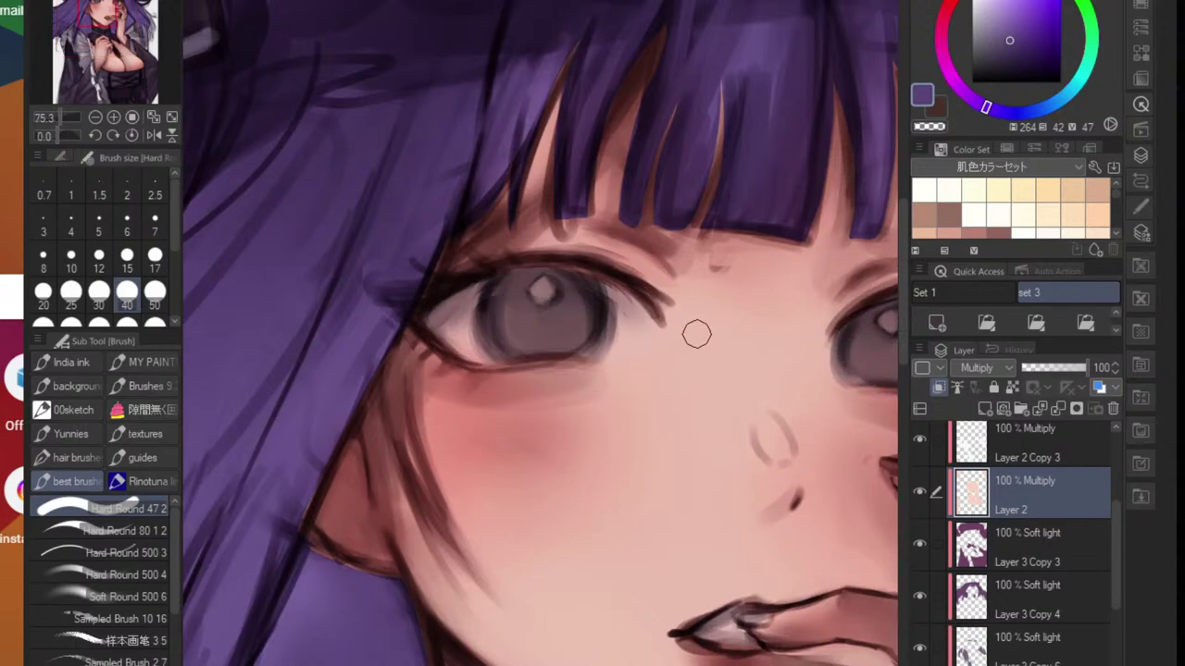
pyautogui.moveTo(506, 320)
pyautogui.mouseDown()
pyautogui.moveTo(521, 278)
pyautogui.moveTo(550, 291)
pyautogui.moveTo(557, 275)
pyautogui.moveTo(556, 325)
pyautogui.mouseUp()
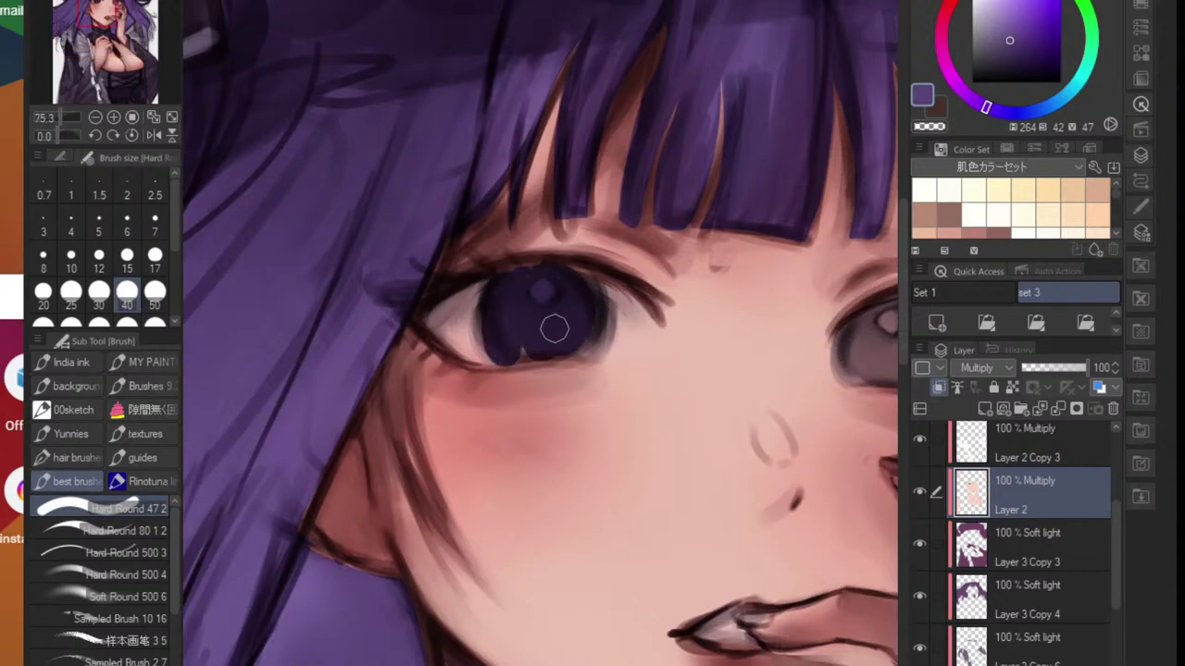
pyautogui.scroll(-5, 542, 391)
pyautogui.scroll(3, 622, 339)
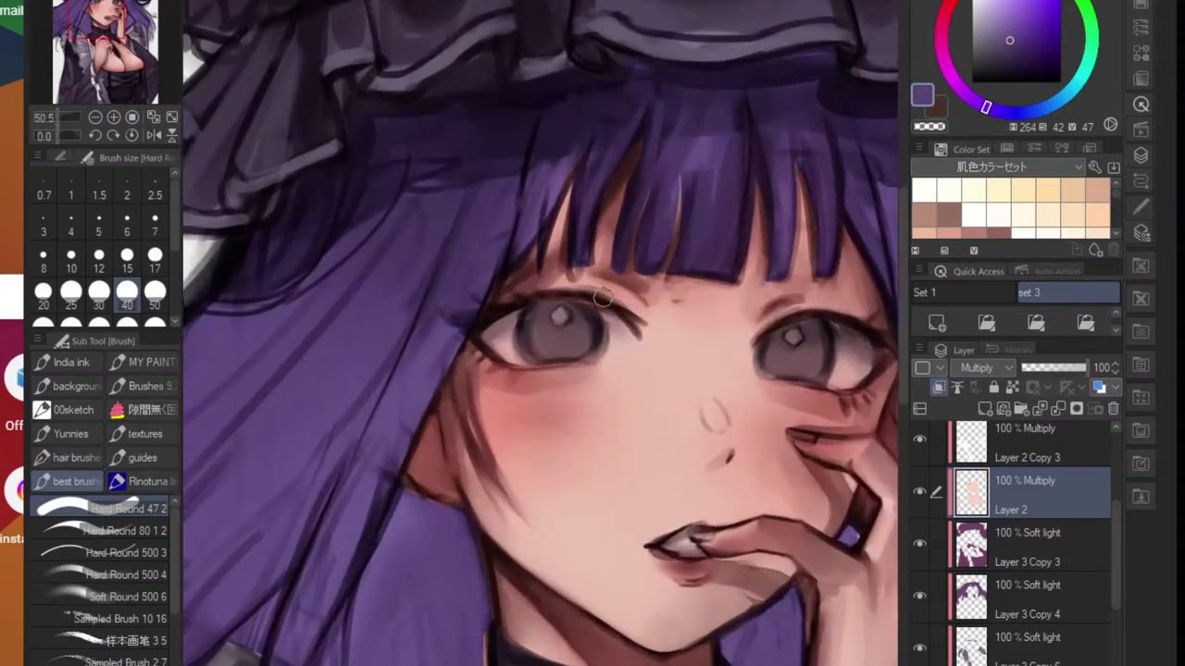
# - Switch to Hard Round 500 4 at size 25 and shade both irises darker purple
pyautogui.click(128, 575)
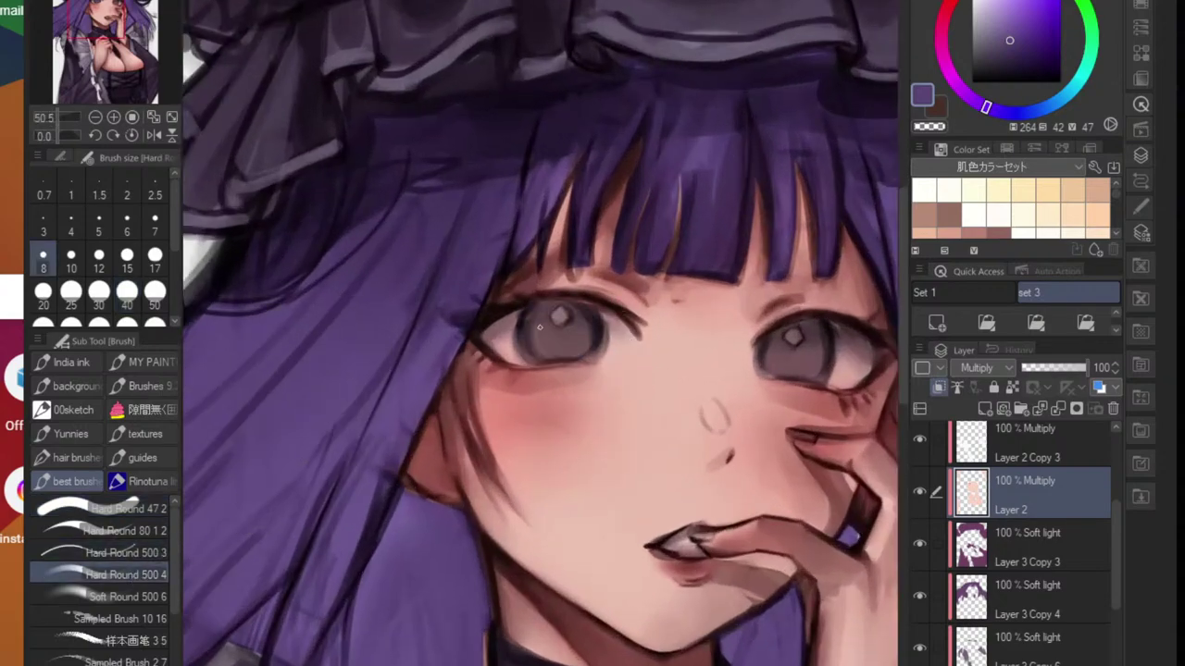
pyautogui.press(']')
pyautogui.press(']')
pyautogui.press(']')
pyautogui.press(']')
pyautogui.press(']')
pyautogui.press(']')
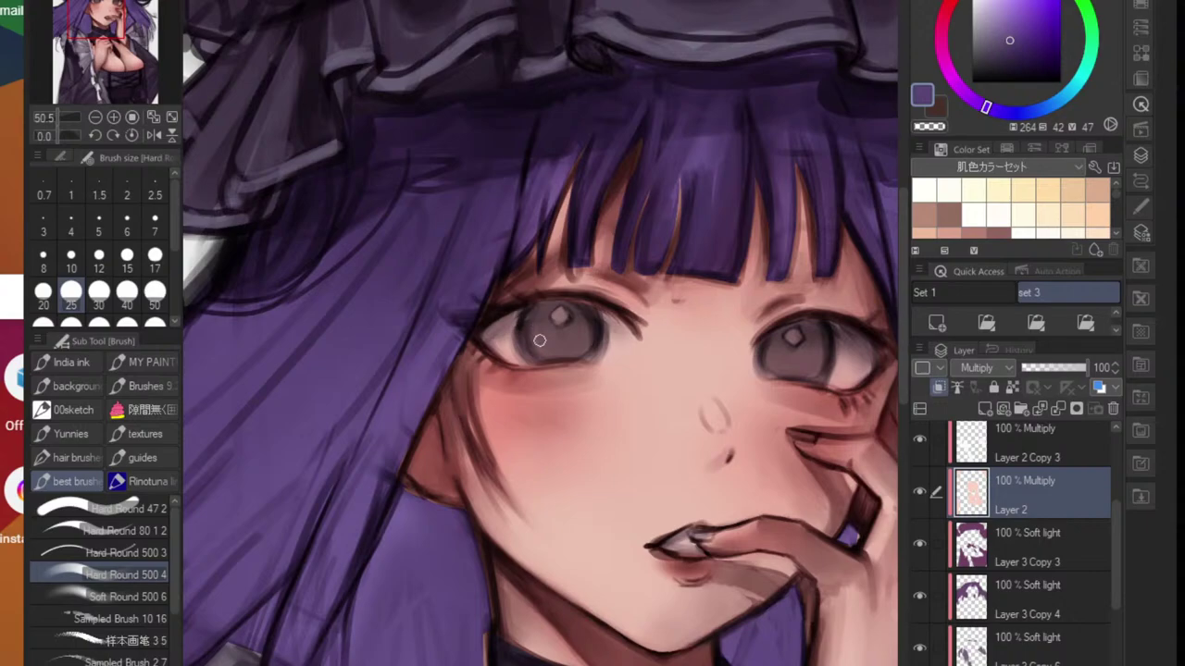
pyautogui.scroll(1, 544, 338)
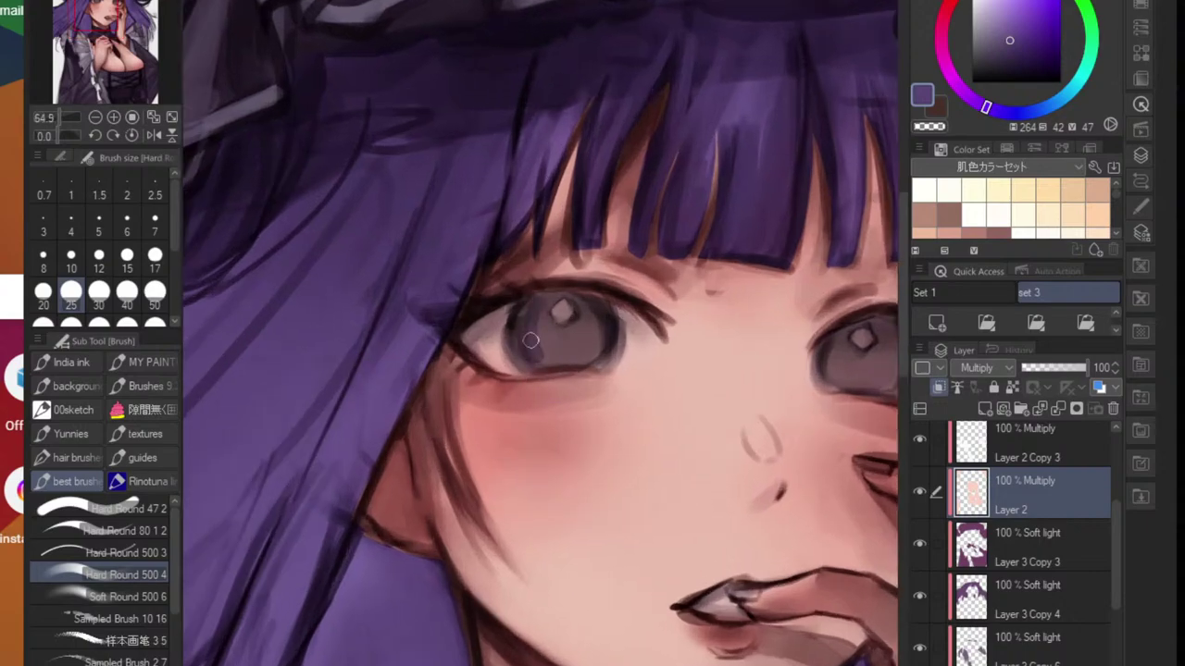
pyautogui.moveTo(544, 347)
pyautogui.mouseDown()
pyautogui.moveTo(592, 312)
pyautogui.moveTo(599, 326)
pyautogui.moveTo(572, 357)
pyautogui.moveTo(543, 359)
pyautogui.moveTo(587, 347)
pyautogui.moveTo(591, 332)
pyautogui.moveTo(530, 323)
pyautogui.moveTo(581, 299)
pyautogui.moveTo(555, 295)
pyautogui.moveTo(516, 330)
pyautogui.mouseUp()
pyautogui.moveTo(561, 294)
pyautogui.mouseDown()
pyautogui.moveTo(616, 373)
pyautogui.moveTo(491, 395)
pyautogui.mouseUp()
pyautogui.scroll(5, 563, 383)
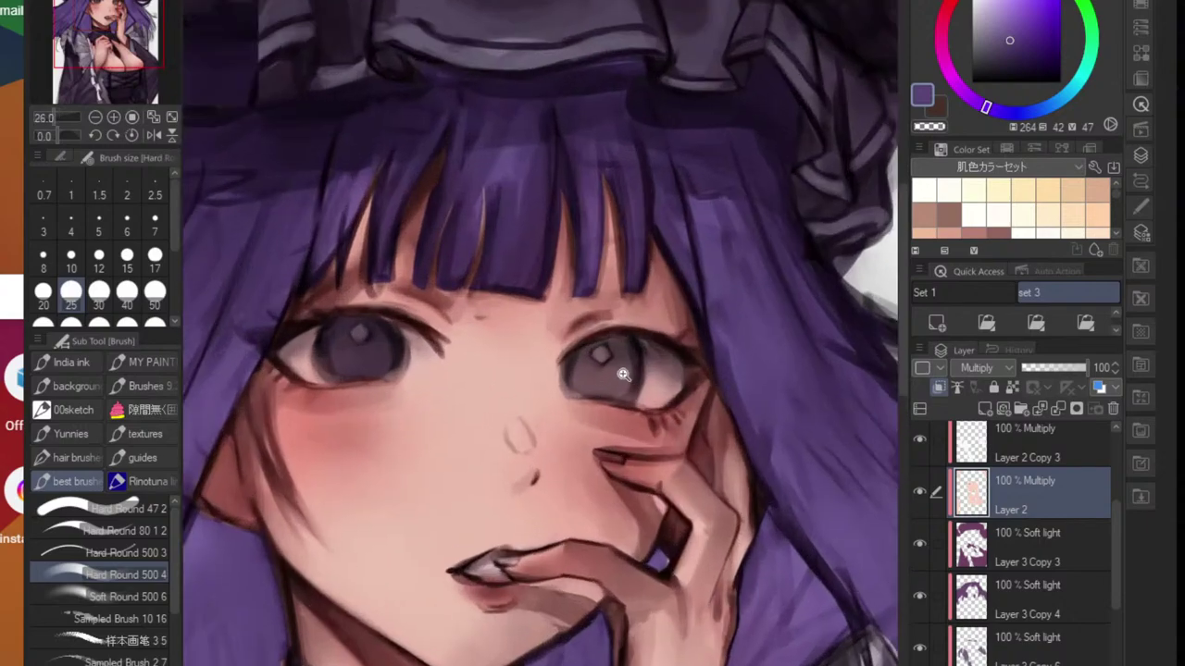
pyautogui.moveTo(579, 345)
pyautogui.mouseDown()
pyautogui.moveTo(583, 390)
pyautogui.moveTo(608, 339)
pyautogui.moveTo(596, 398)
pyautogui.moveTo(612, 341)
pyautogui.moveTo(600, 332)
pyautogui.moveTo(641, 358)
pyautogui.moveTo(640, 317)
pyautogui.moveTo(648, 385)
pyautogui.moveTo(613, 395)
pyautogui.mouseUp()
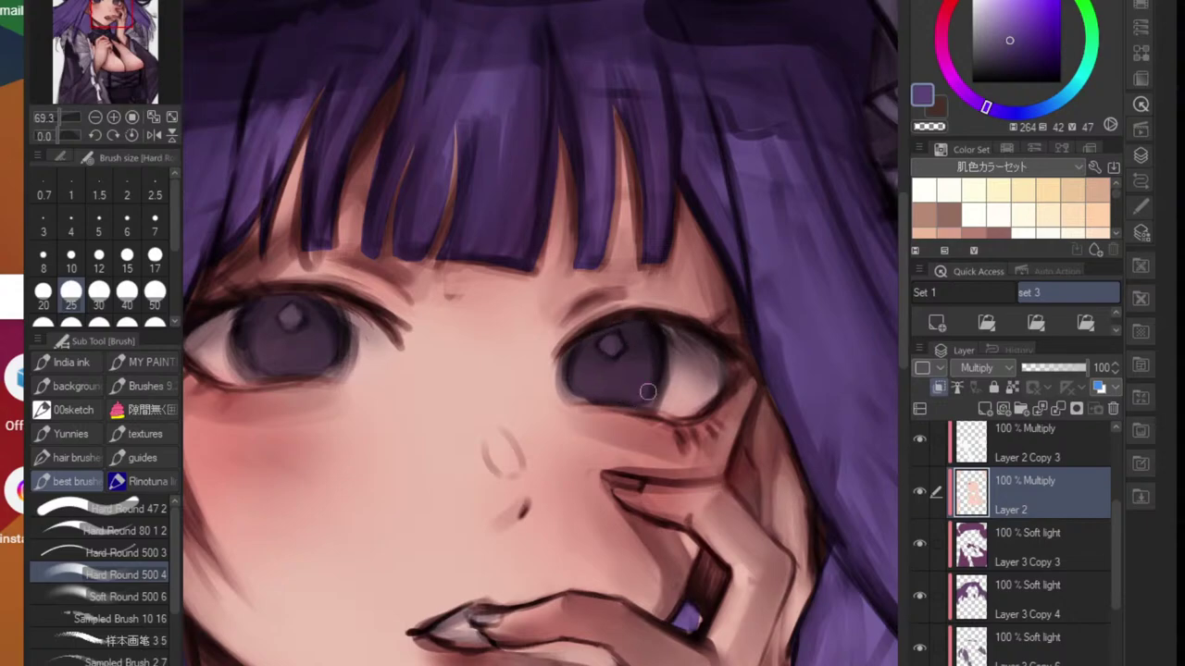
pyautogui.scroll(-8, 602, 370)
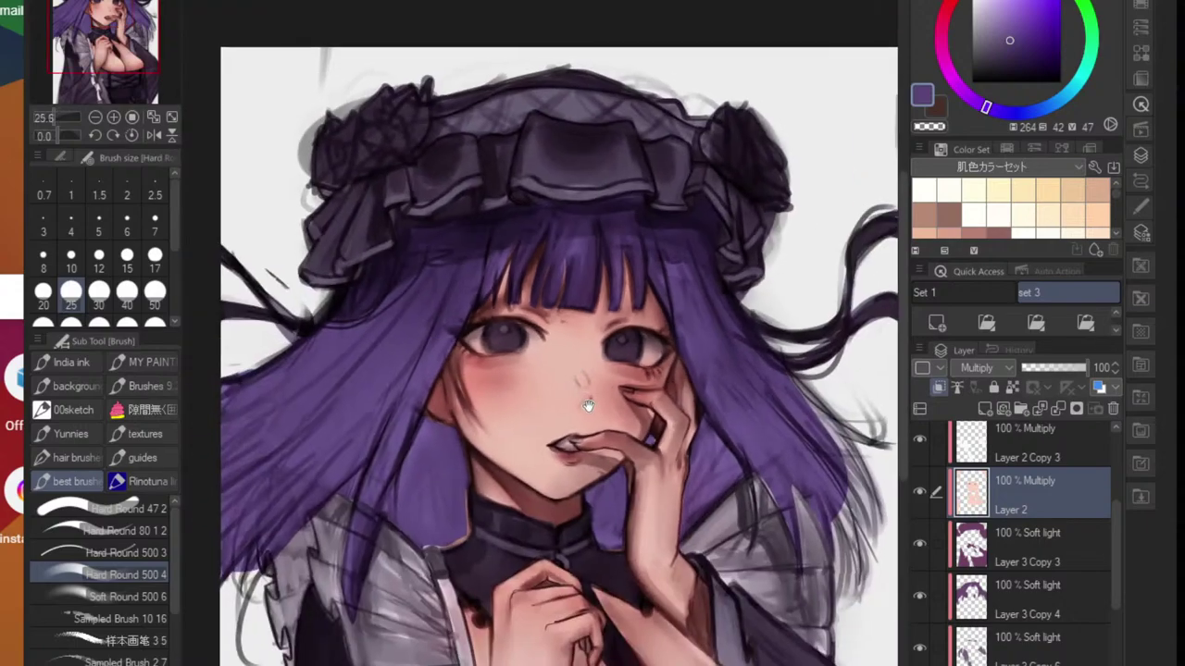
pyautogui.click(154, 136)
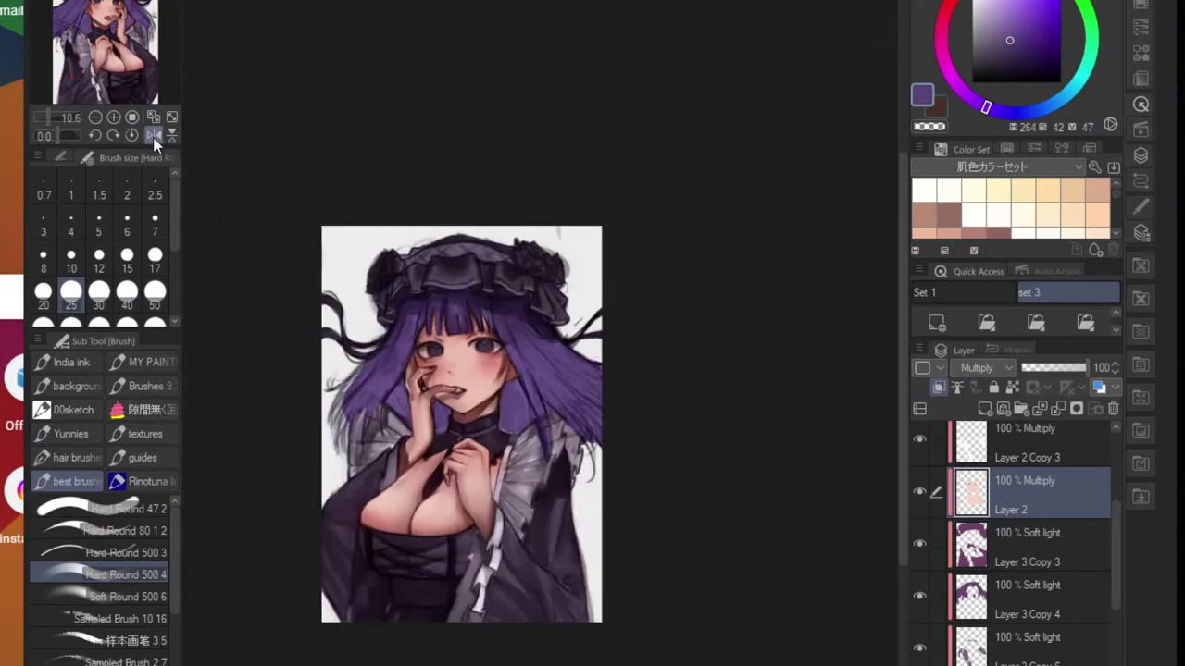
pyautogui.click(153, 136)
pyautogui.click(154, 136)
pyautogui.scroll(5, 472, 400)
pyautogui.scroll(2, 486, 337)
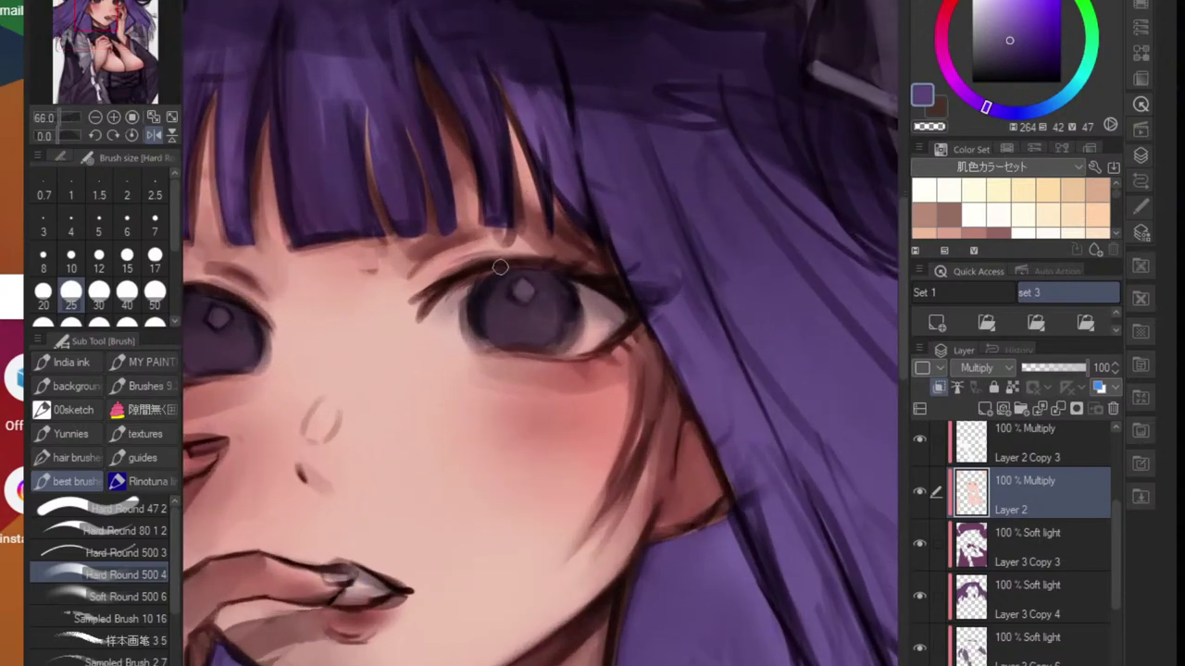
pyautogui.moveTo(533, 329)
pyautogui.mouseDown()
pyautogui.moveTo(484, 390)
pyautogui.moveTo(532, 337)
pyautogui.mouseUp()
pyautogui.moveTo(490, 280); pyautogui.dragTo(572, 286)
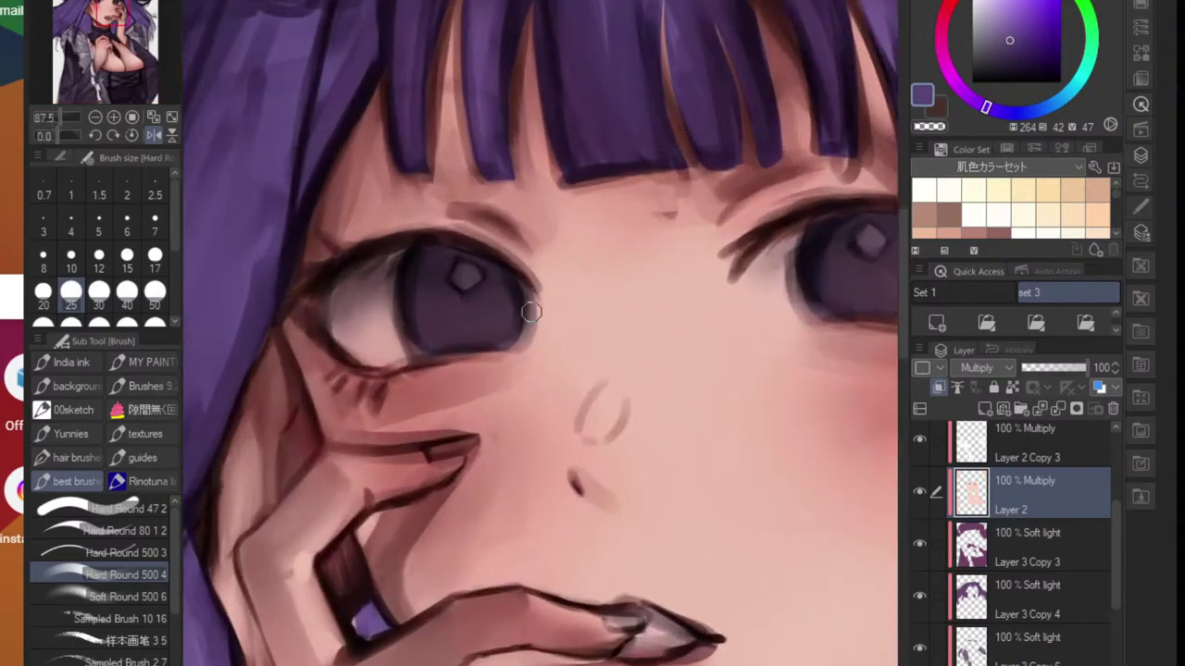
pyautogui.scroll(-8, 511, 333)
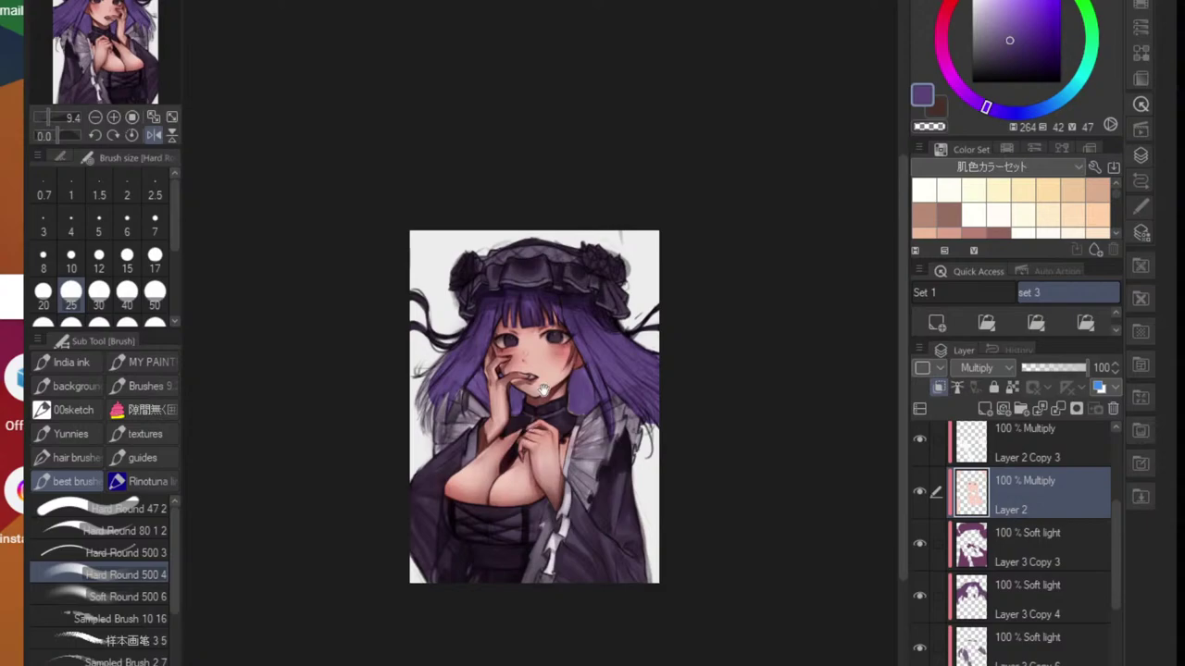
pyautogui.scroll(4, 543, 390)
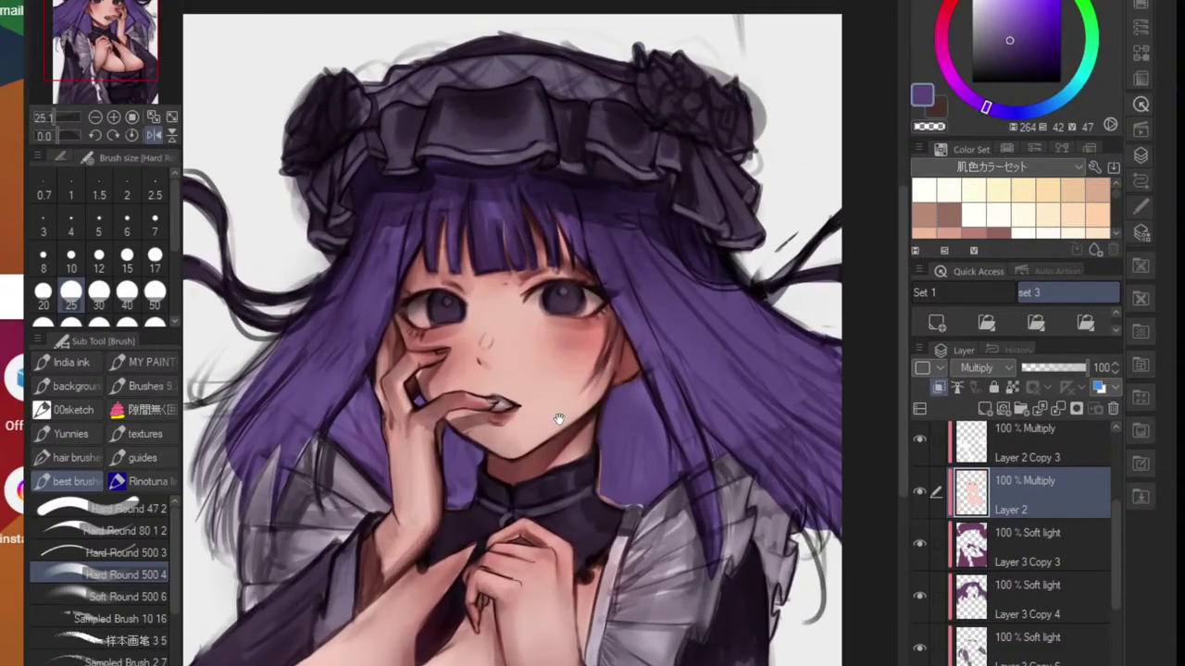
pyautogui.moveTo(559, 420); pyautogui.dragTo(584, 370)
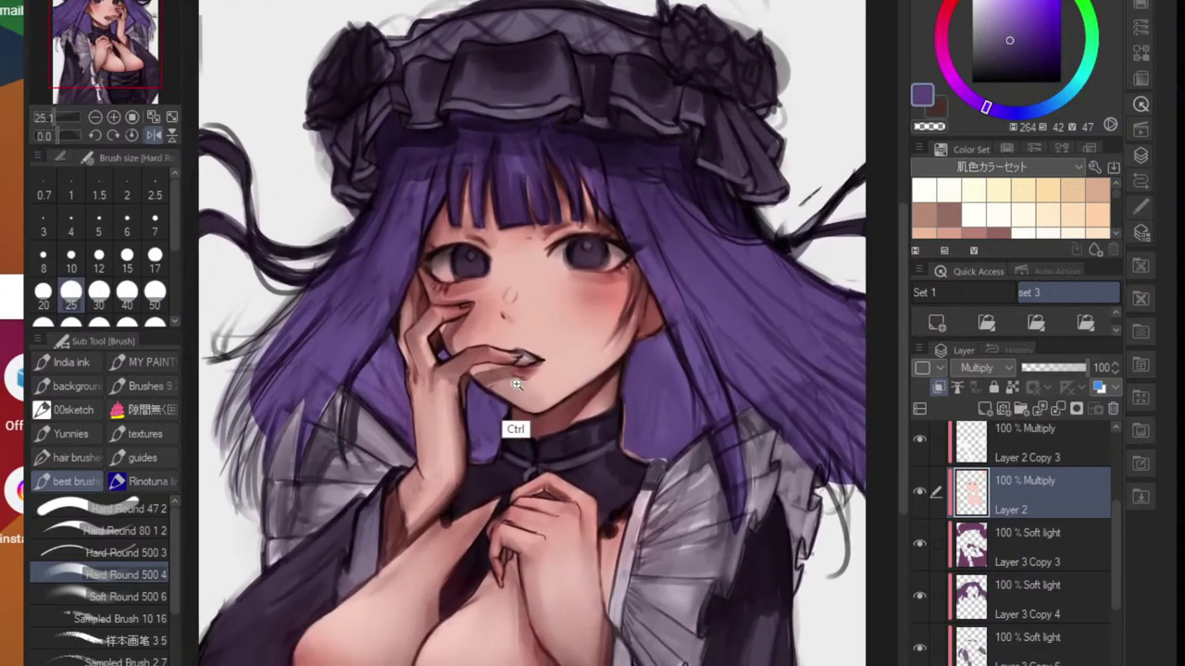
pyautogui.scroll(-4, 512, 417)
pyautogui.click(153, 136)
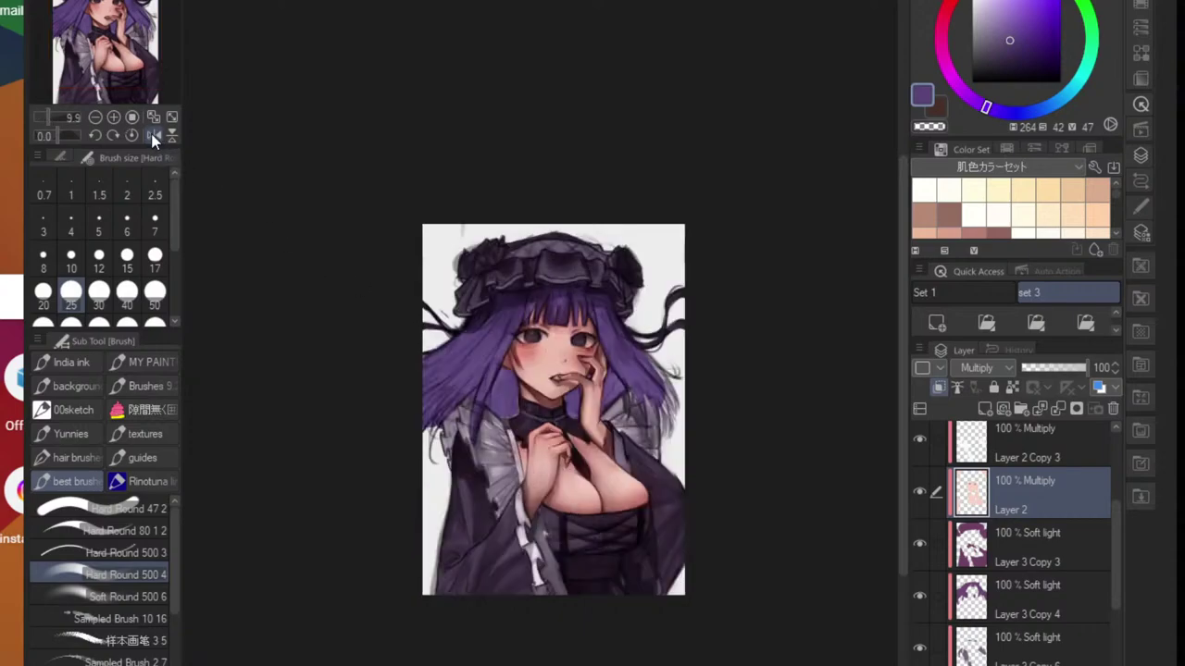
pyautogui.click(152, 134)
pyautogui.click(153, 136)
pyautogui.scroll(3, 574, 371)
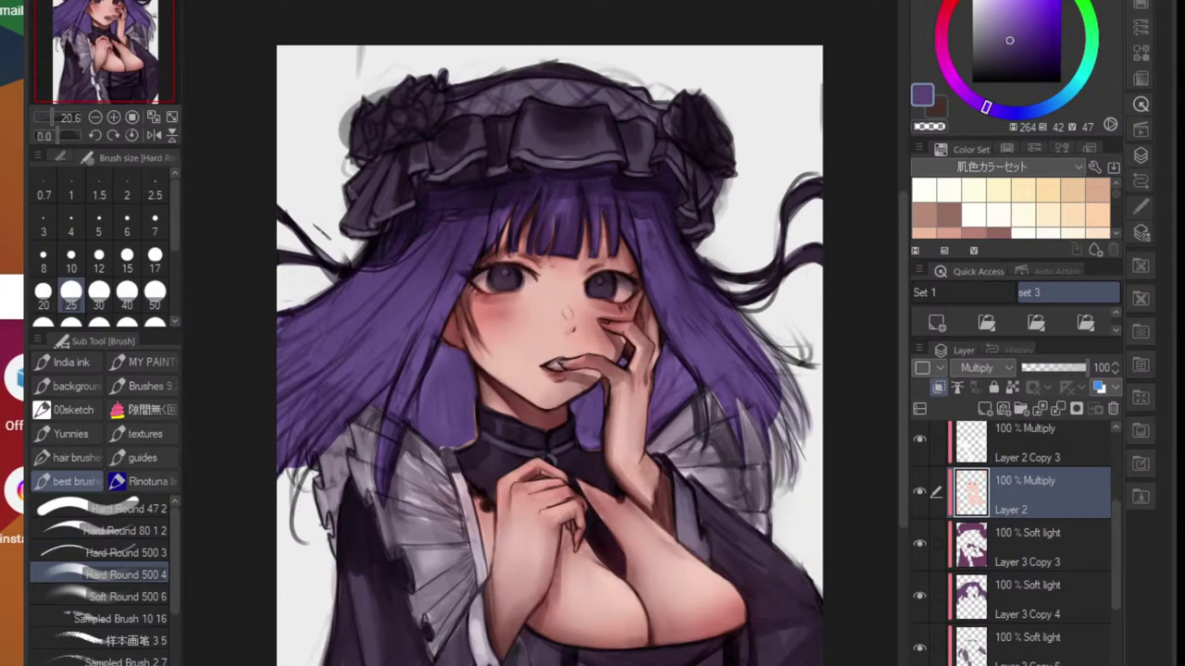
pyautogui.scroll(-3, 243, 462)
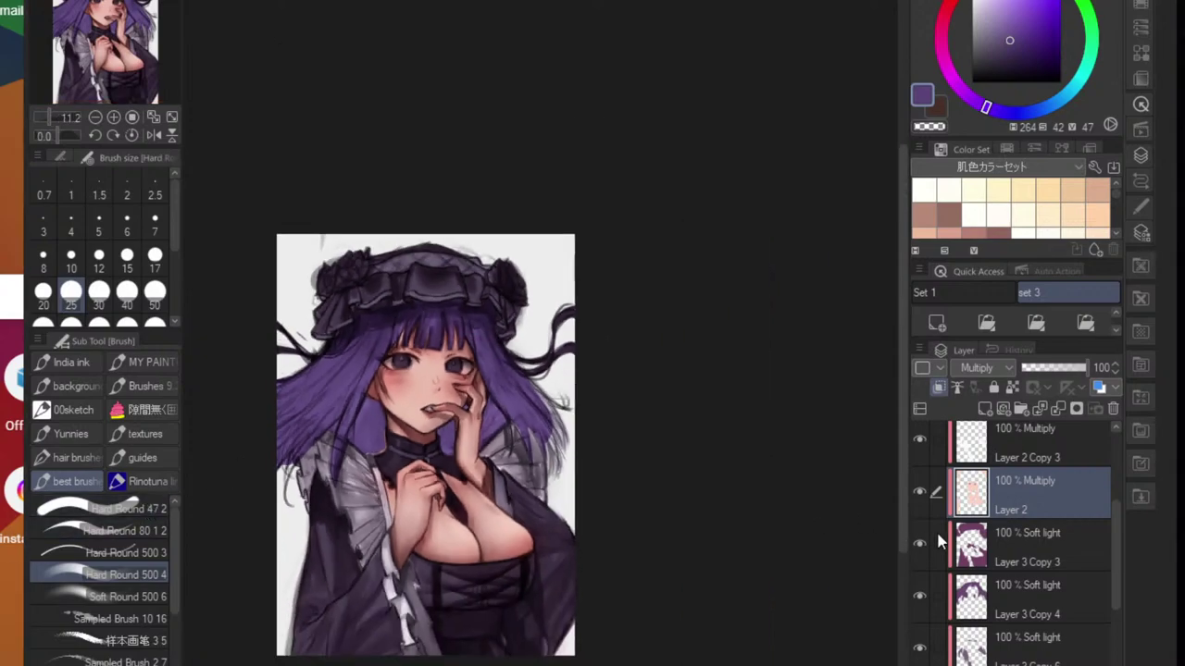
pyautogui.scroll(-2, 1036, 535)
pyautogui.click(1043, 625)
pyautogui.scroll(-5, 1043, 630)
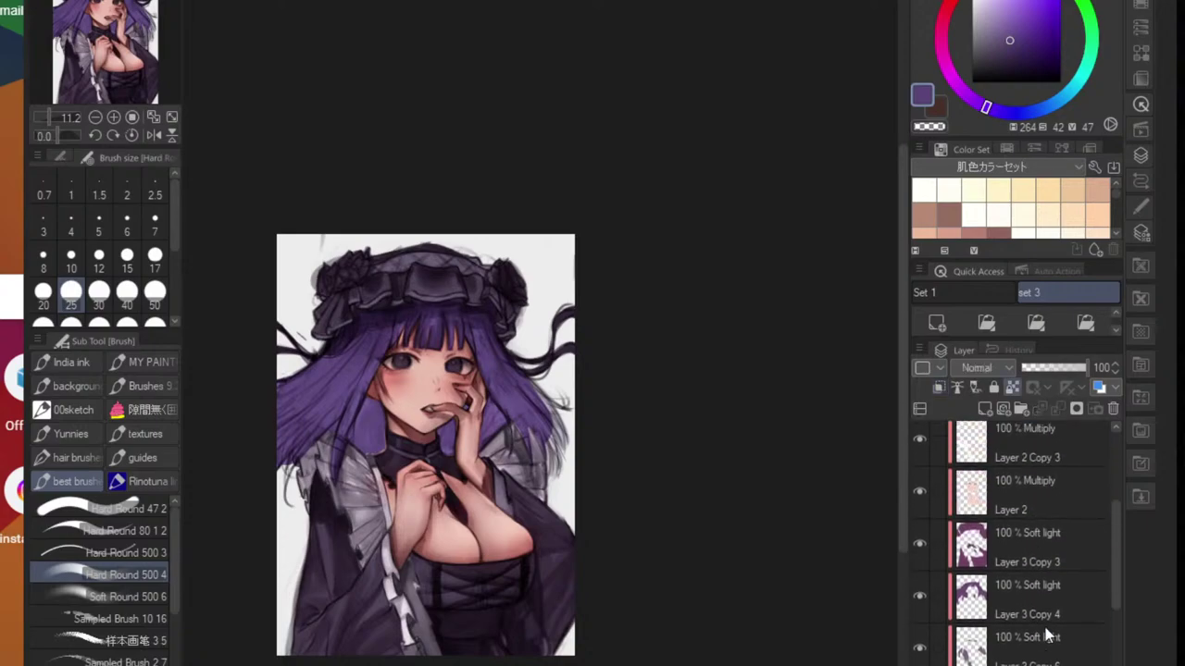
# - Group the character layers from Layer 4 down into a collapsed folder named 'character'
pyautogui.keyDown('shift'); pyautogui.click(1043, 462); pyautogui.keyUp('shift')
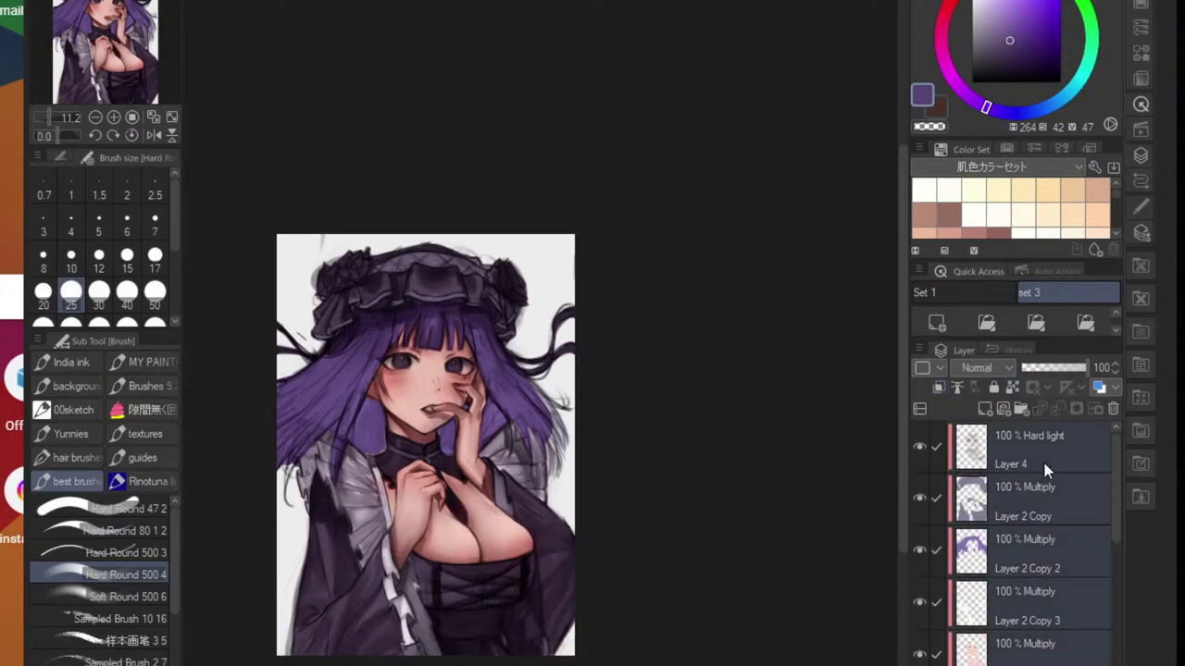
pyautogui.hotkey('ctrl', 'g')
pyautogui.click(954, 437)
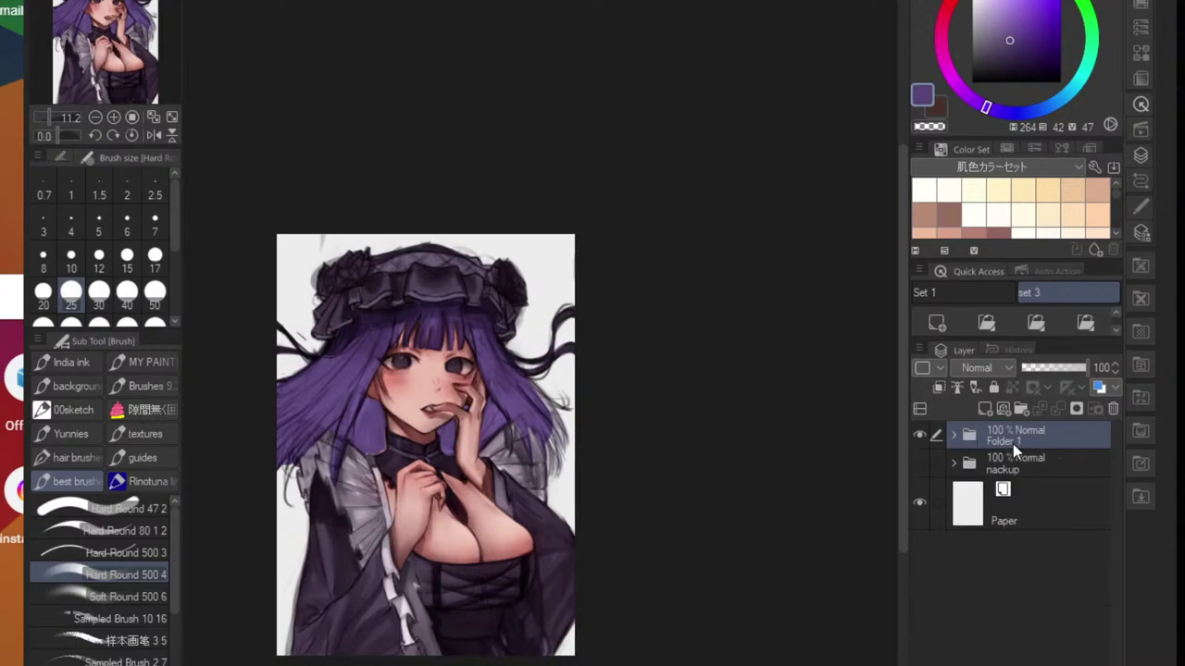
pyautogui.doubleClick(1009, 437)
pyautogui.press('Escape')
# - Add a new blank Layer 1 over nackup, beneath the folder, and pick green
pyautogui.click(1012, 458)
pyautogui.click(935, 320)
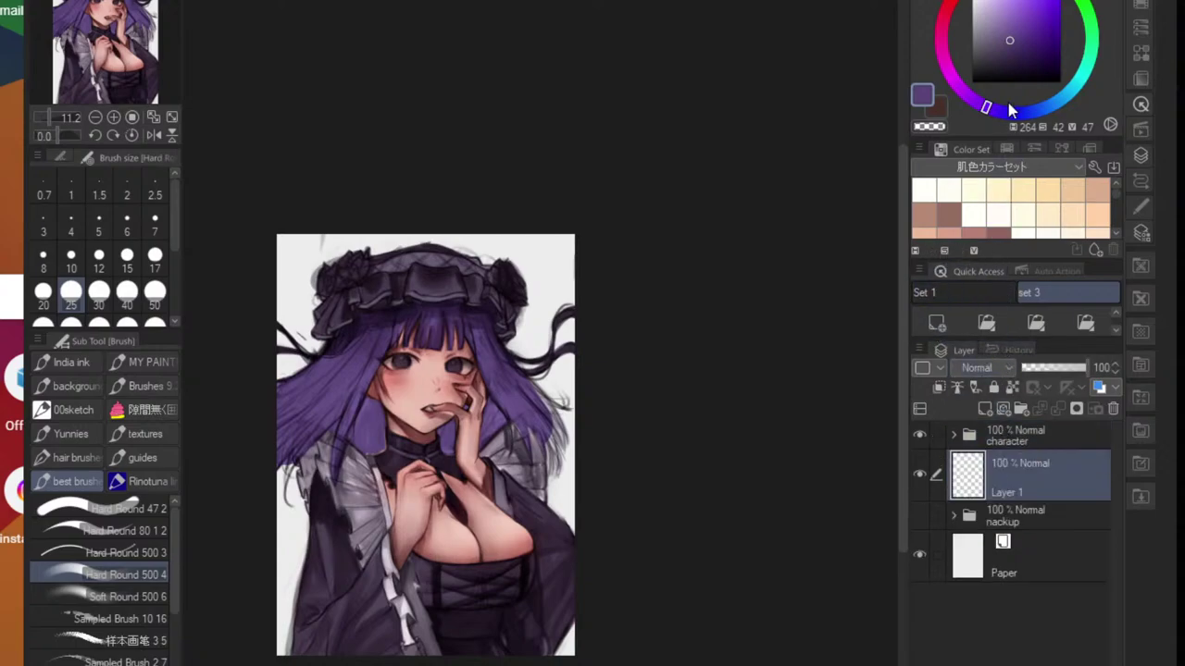
pyautogui.click(1083, 5)
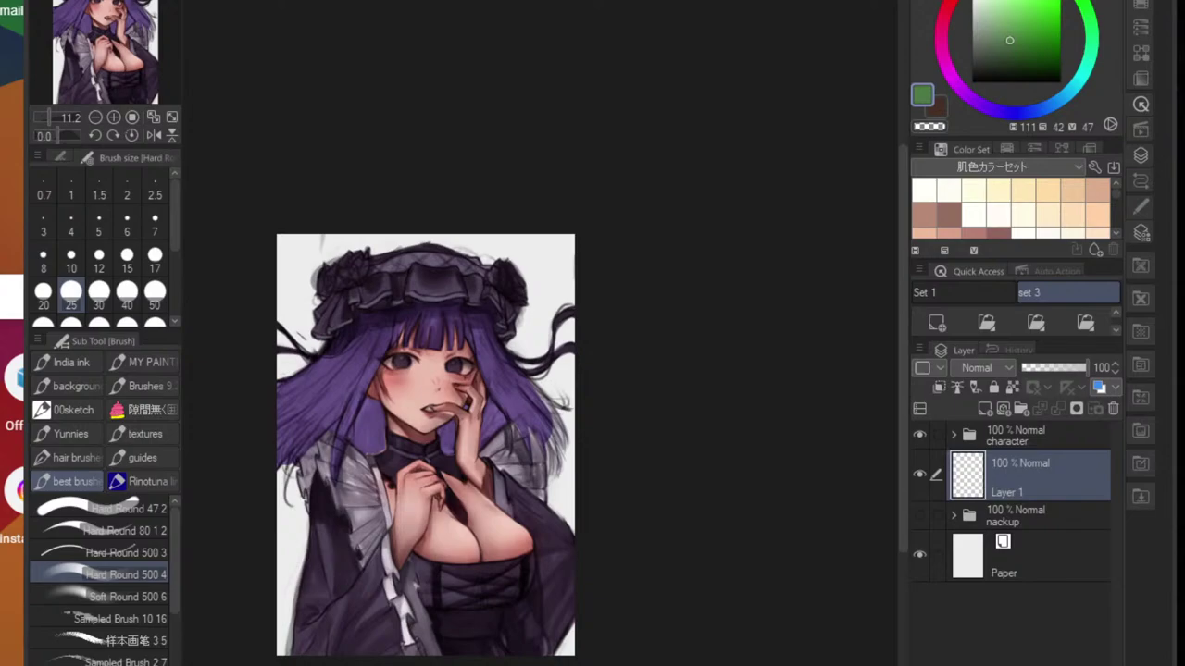
# - Paint dark green with a textured brush behind the hat, the hair and along the canvas edges
pyautogui.moveTo(587, 481); pyautogui.dragTo(640, 474)
pyautogui.scroll(2, 599, 464)
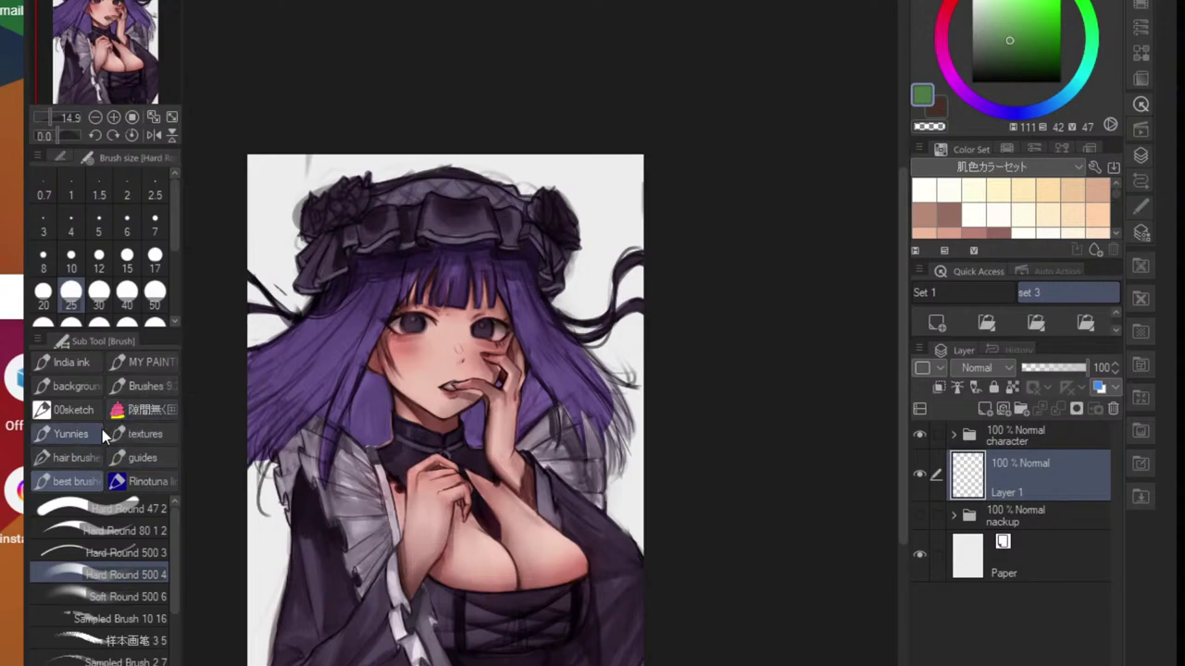
pyautogui.click(80, 385)
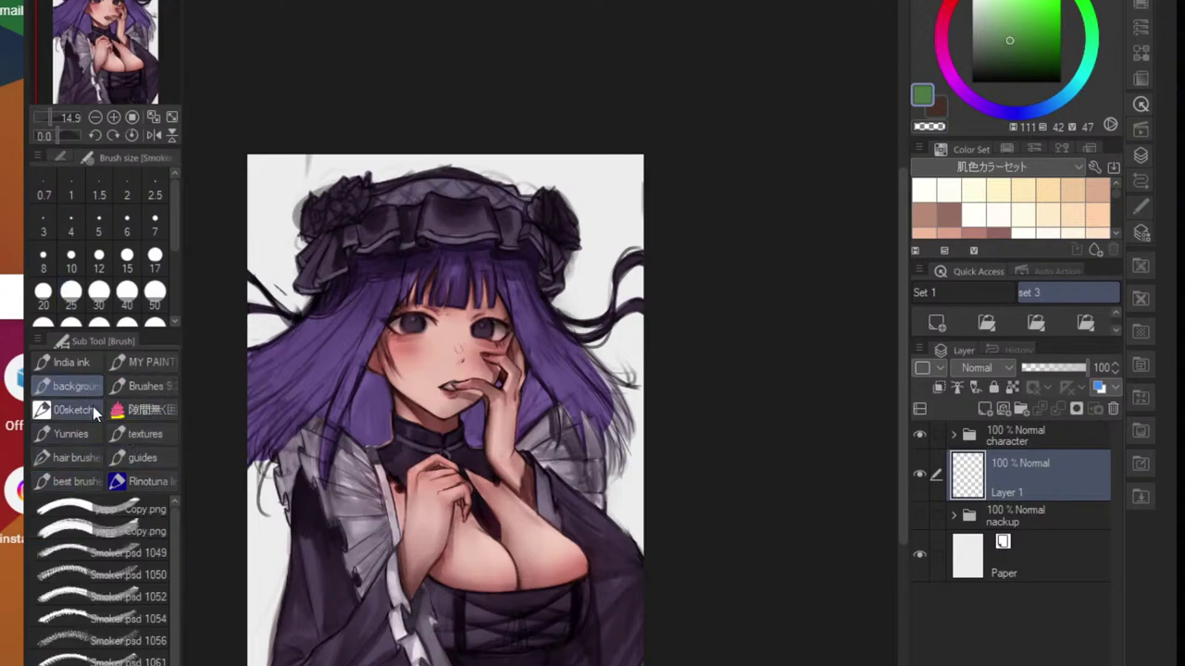
pyautogui.moveTo(636, 222)
pyautogui.mouseDown()
pyautogui.moveTo(615, 370)
pyautogui.moveTo(636, 396)
pyautogui.moveTo(622, 525)
pyautogui.mouseUp()
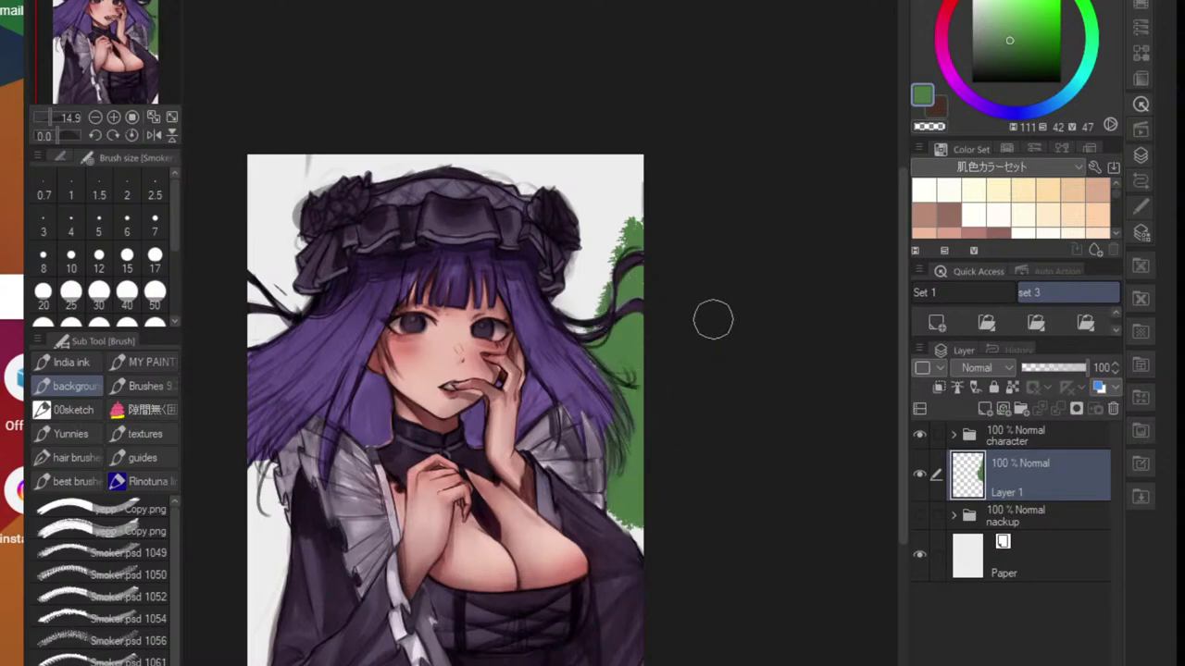
pyautogui.moveTo(592, 350)
pyautogui.mouseDown()
pyautogui.moveTo(558, 321)
pyautogui.moveTo(579, 289)
pyautogui.moveTo(660, 264)
pyautogui.moveTo(618, 190)
pyautogui.moveTo(579, 175)
pyautogui.mouseUp()
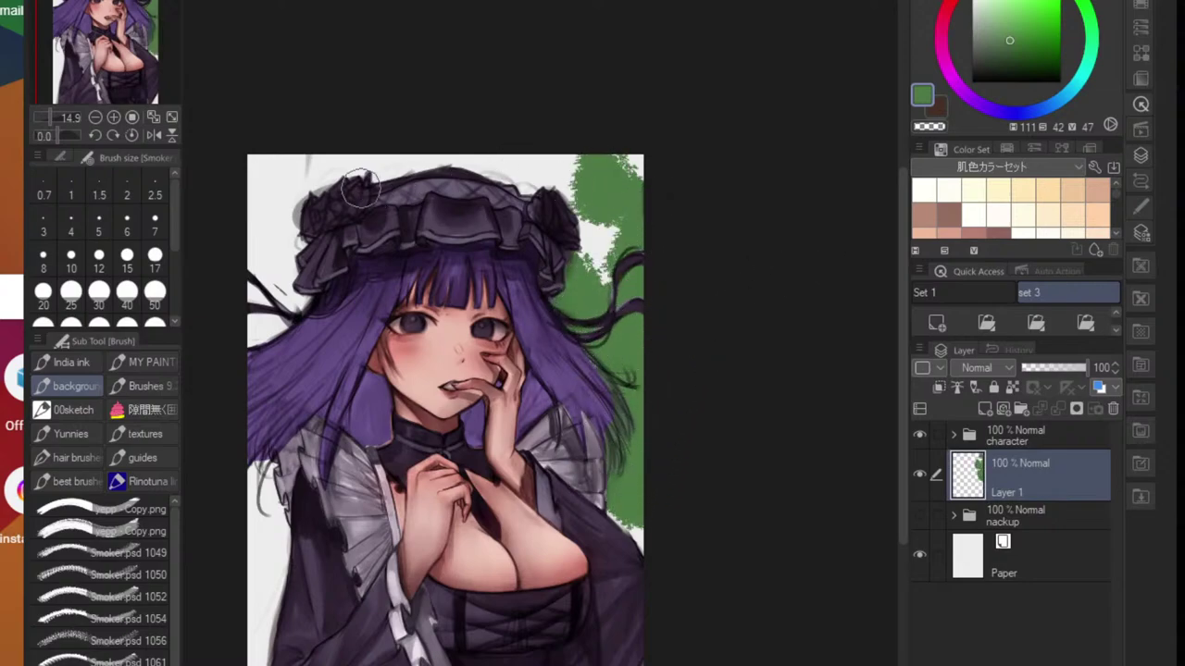
pyautogui.moveTo(282, 153)
pyautogui.mouseDown()
pyautogui.moveTo(264, 285)
pyautogui.moveTo(334, 274)
pyautogui.moveTo(283, 352)
pyautogui.mouseUp()
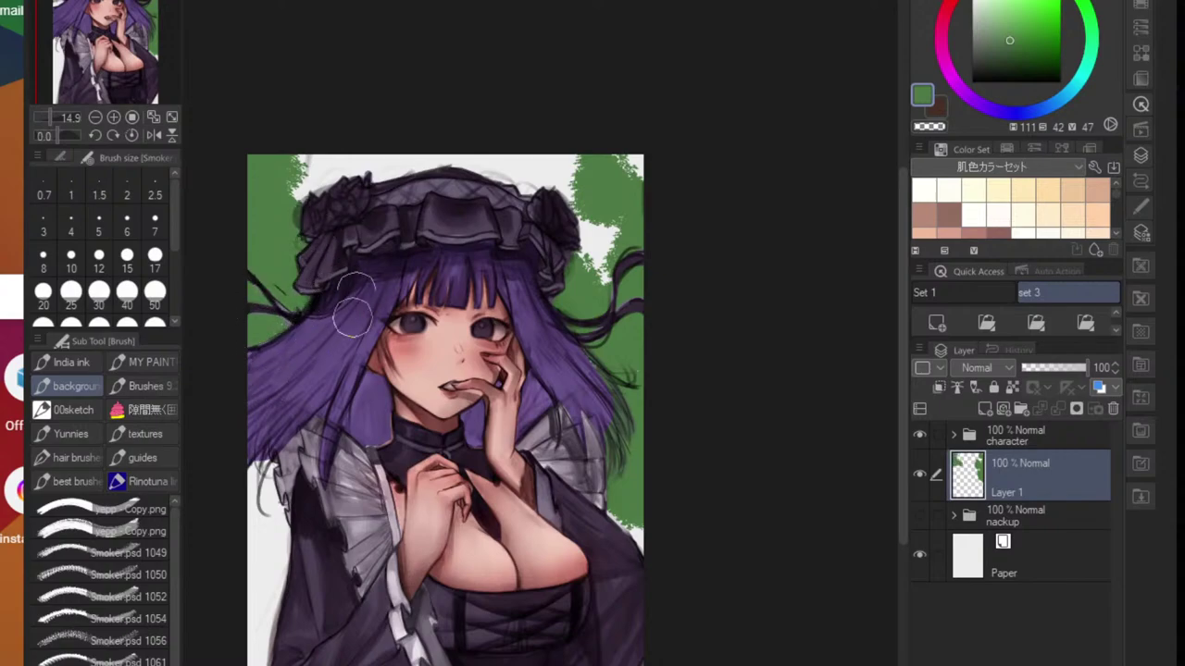
pyautogui.moveTo(295, 494)
pyautogui.mouseDown()
pyautogui.moveTo(239, 554)
pyautogui.moveTo(318, 558)
pyautogui.moveTo(274, 592)
pyautogui.moveTo(273, 648)
pyautogui.mouseUp()
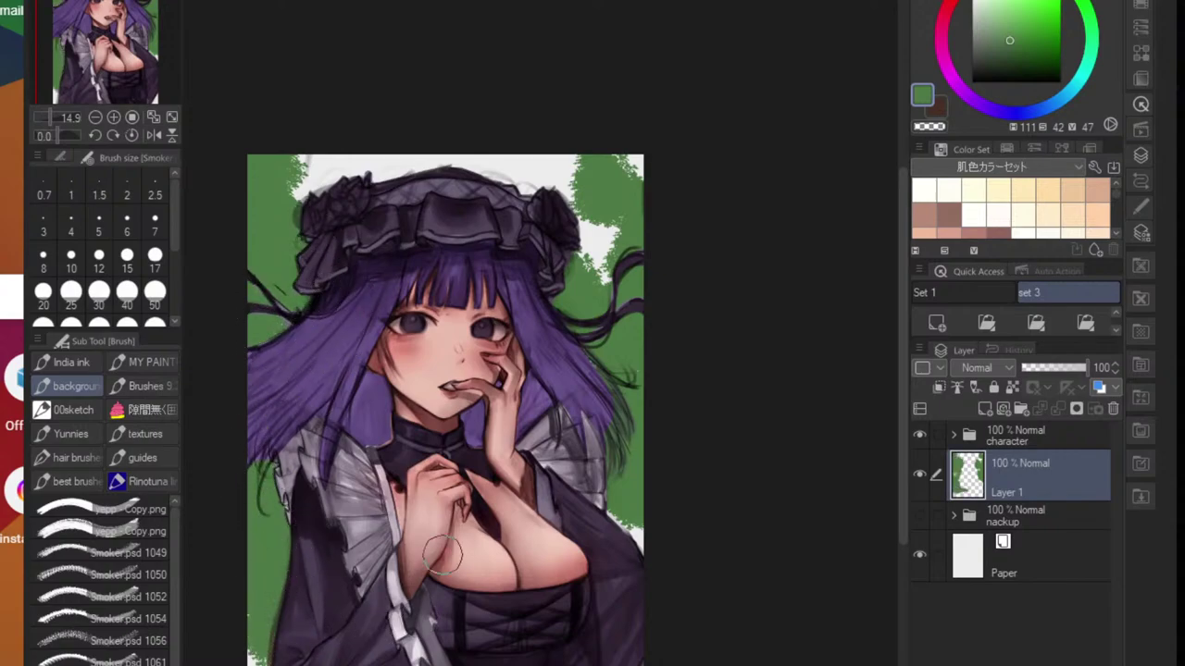
pyautogui.moveTo(296, 205)
pyautogui.mouseDown()
pyautogui.moveTo(516, 170)
pyautogui.moveTo(661, 253)
pyautogui.moveTo(580, 244)
pyautogui.moveTo(397, 154)
pyautogui.moveTo(606, 190)
pyautogui.mouseUp()
pyautogui.moveTo(567, 240); pyautogui.dragTo(621, 221)
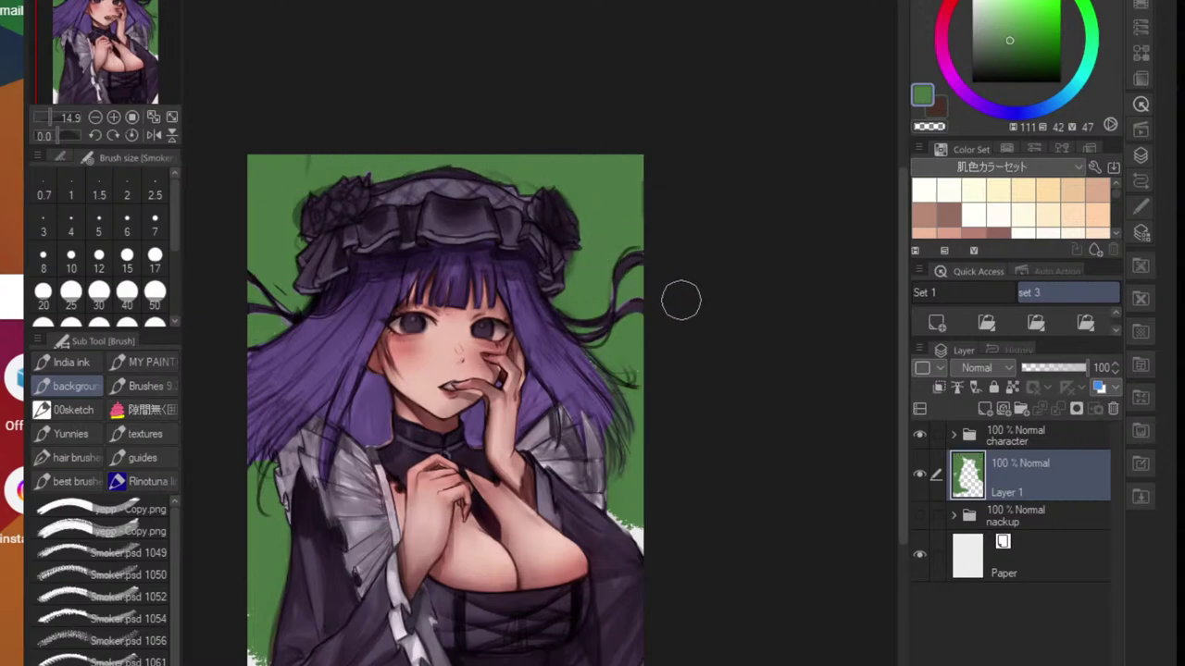
# - Cover most of the dark green background with pale mint-green strokes
pyautogui.scroll(-1, 691, 297)
pyautogui.click(988, 5)
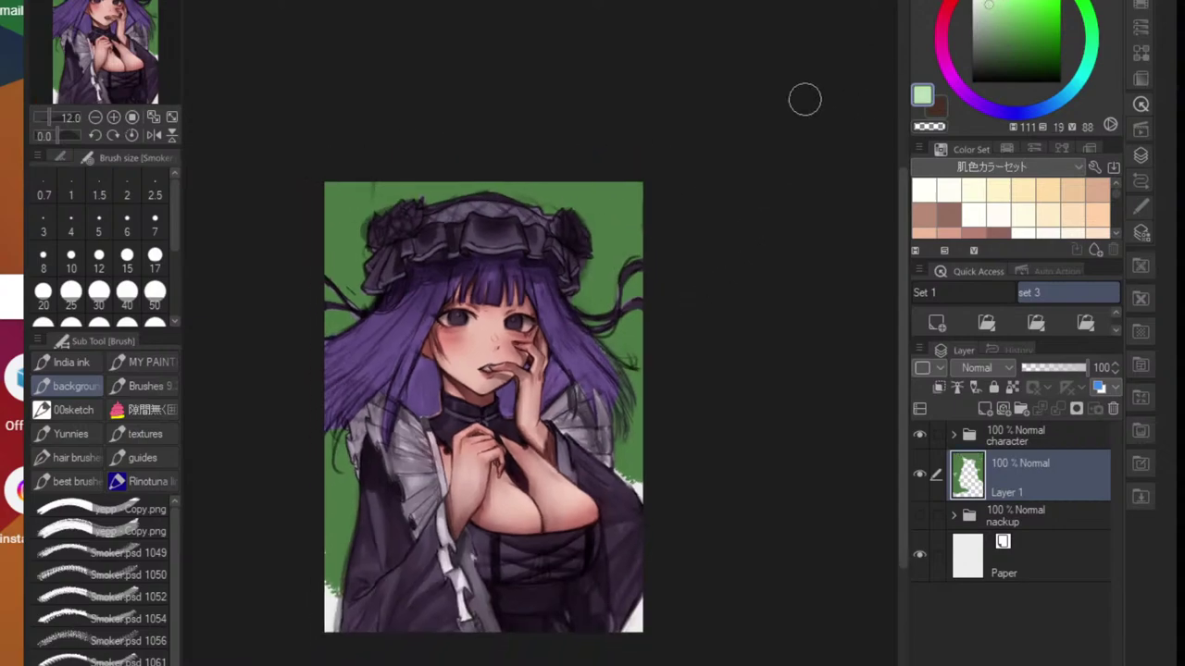
pyautogui.moveTo(625, 173)
pyautogui.mouseDown()
pyautogui.moveTo(615, 229)
pyautogui.moveTo(559, 193)
pyautogui.moveTo(498, 195)
pyautogui.mouseUp()
pyautogui.moveTo(346, 211); pyautogui.dragTo(374, 217)
pyautogui.moveTo(592, 202)
pyautogui.mouseDown()
pyautogui.moveTo(445, 187)
pyautogui.moveTo(339, 364)
pyautogui.moveTo(405, 312)
pyautogui.mouseUp()
pyautogui.moveTo(625, 382); pyautogui.dragTo(639, 349)
pyautogui.moveTo(321, 428); pyautogui.dragTo(337, 457)
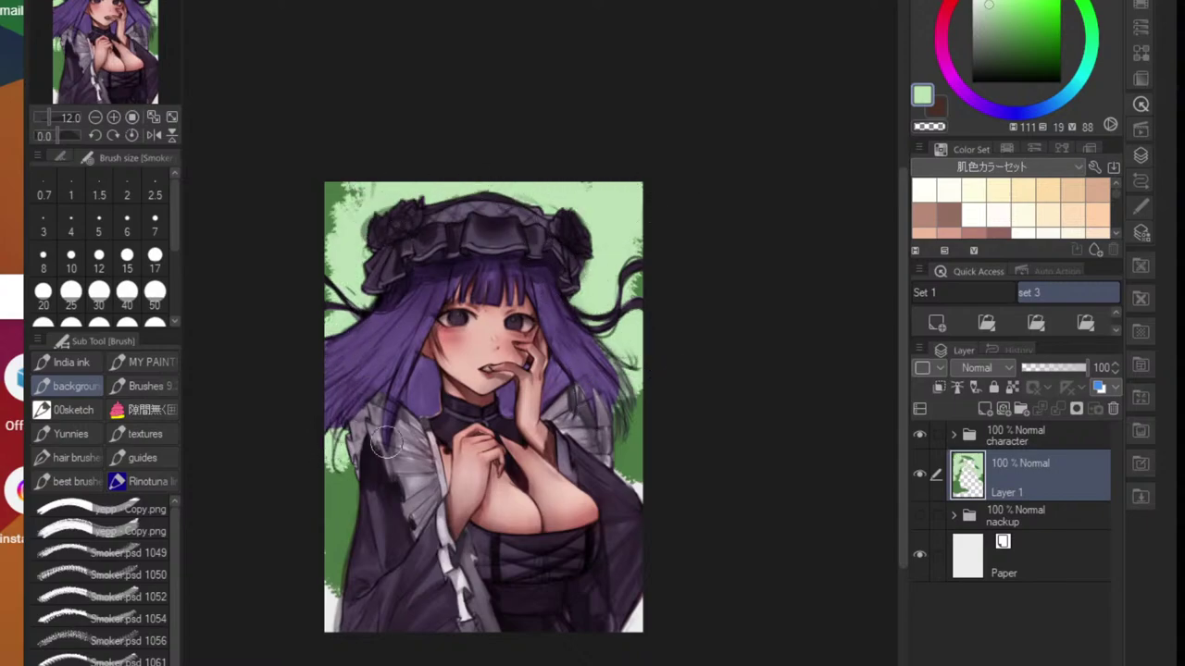
pyautogui.moveTo(629, 412); pyautogui.dragTo(637, 450)
pyautogui.moveTo(636, 286); pyautogui.dragTo(634, 339)
pyautogui.moveTo(368, 197); pyautogui.dragTo(351, 207)
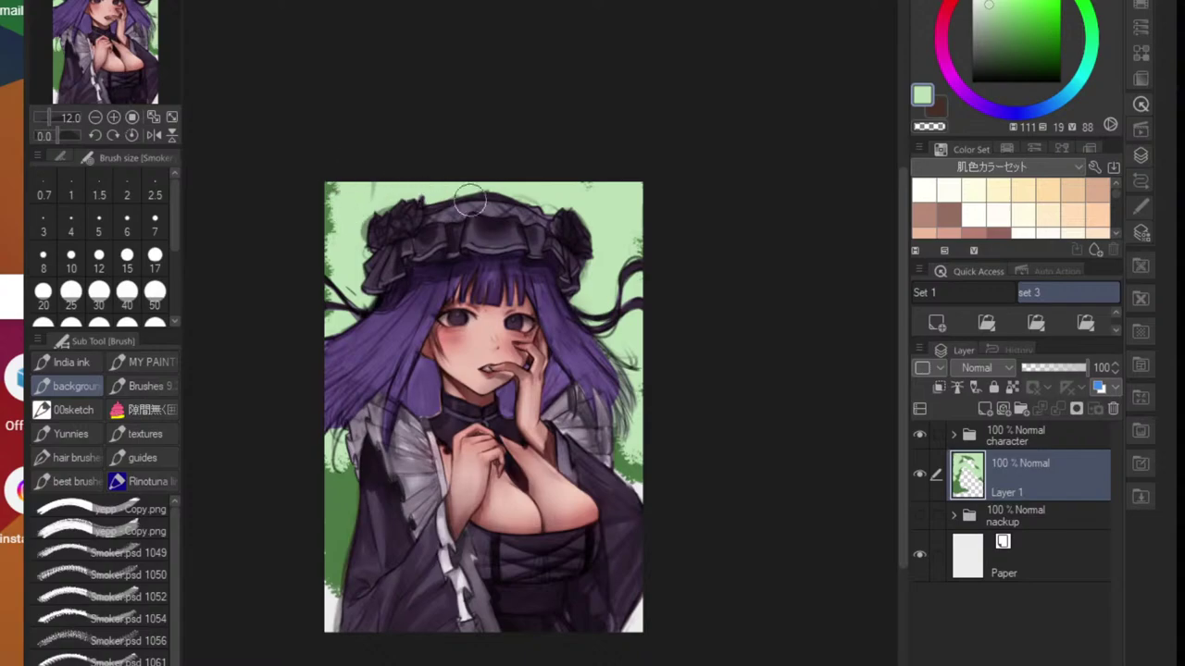
pyautogui.moveTo(647, 274); pyautogui.dragTo(607, 324)
pyautogui.moveTo(607, 329); pyautogui.dragTo(607, 367)
pyautogui.moveTo(607, 368); pyautogui.dragTo(629, 371)
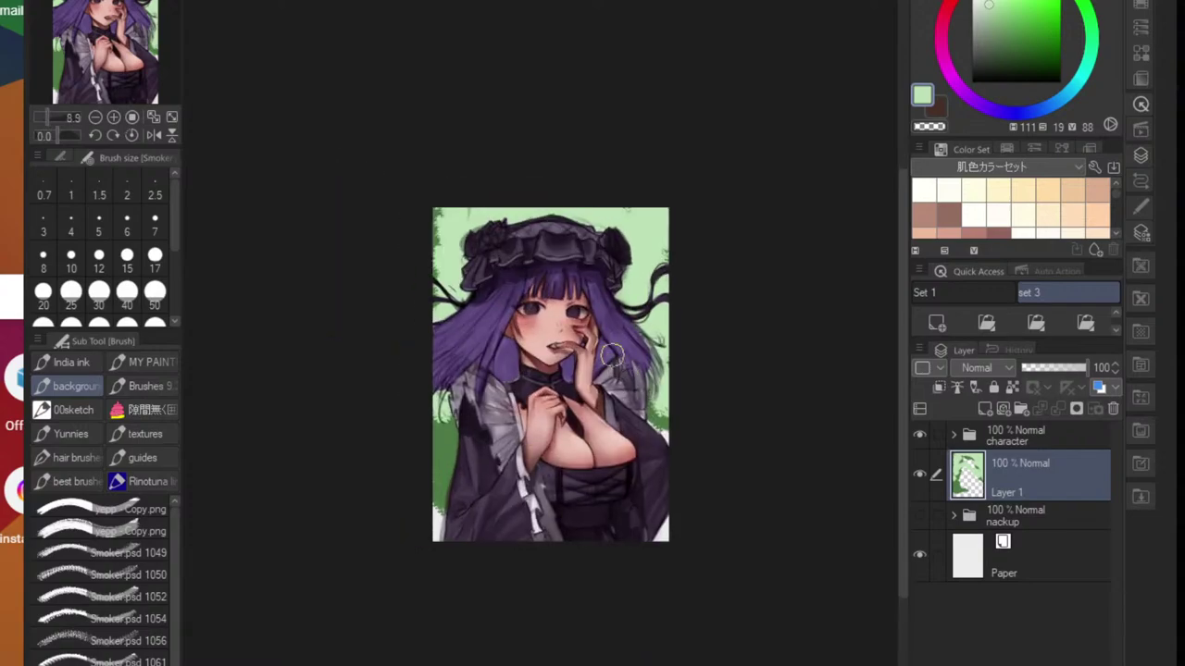
# - Lower Layer 1's opacity to 63% and test a dark grey-green gradient, then undo it
pyautogui.press('g')
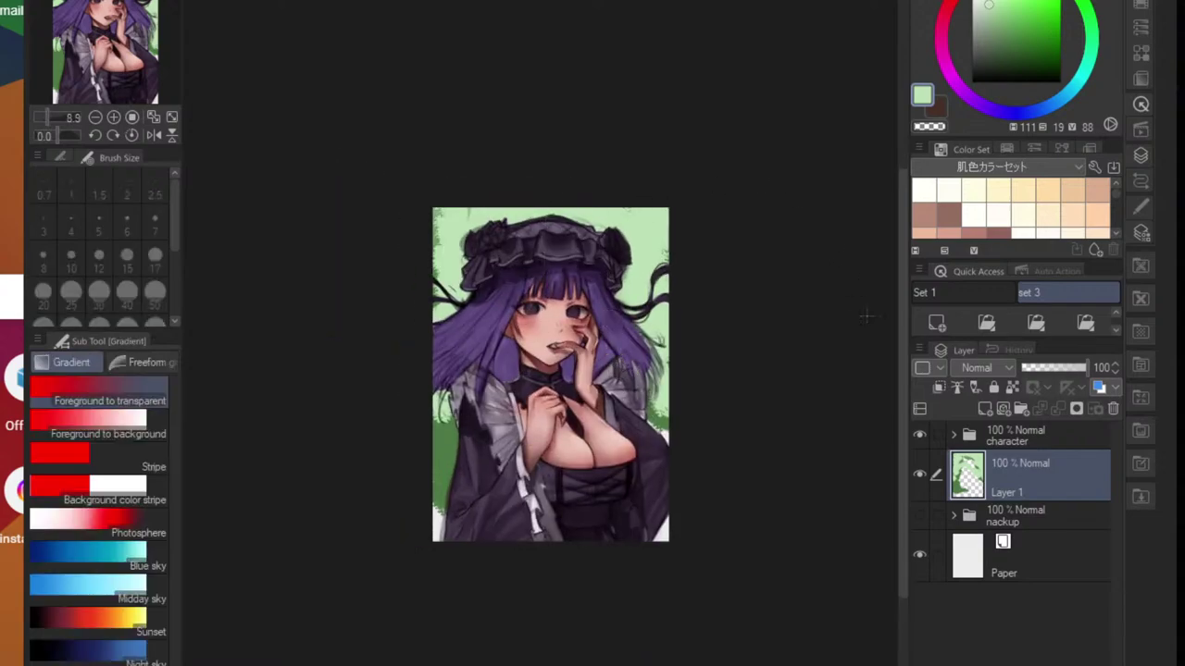
pyautogui.moveTo(1039, 373); pyautogui.dragTo(1075, 370)
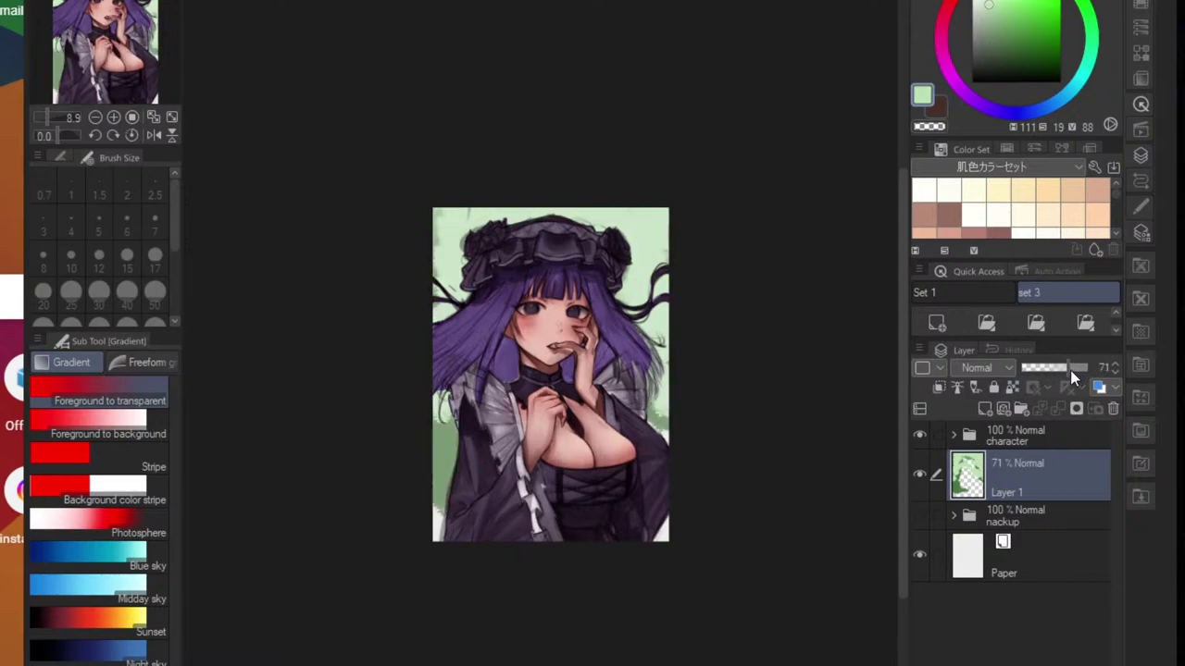
pyautogui.scroll(4, 664, 402)
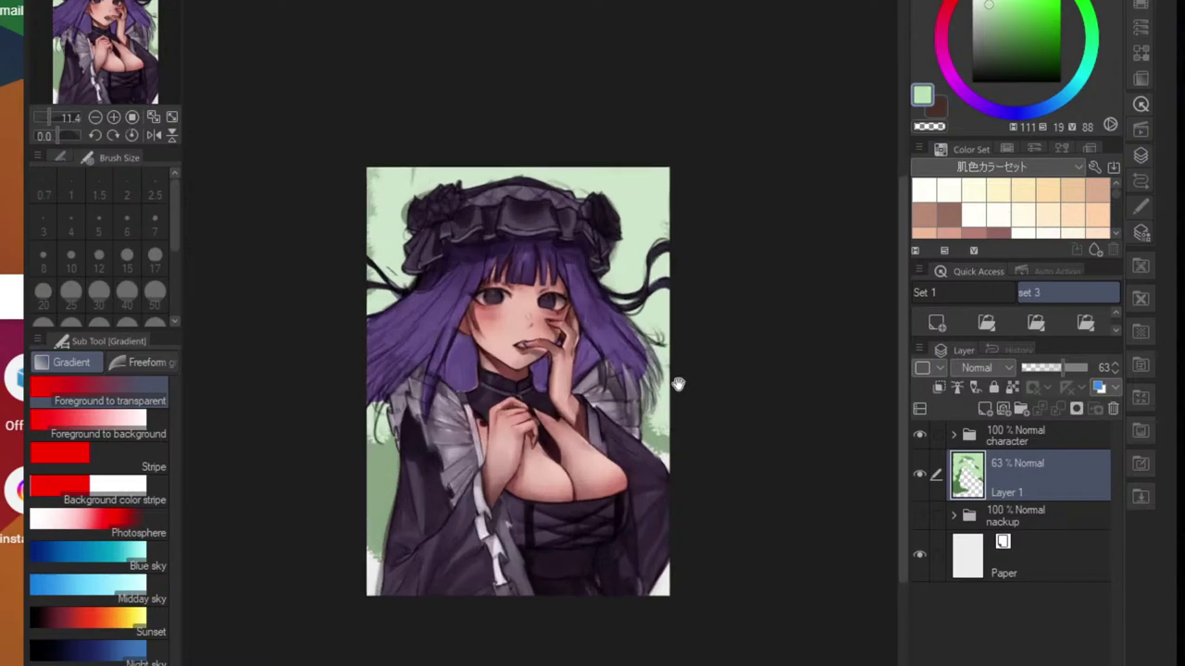
pyautogui.click(987, 47)
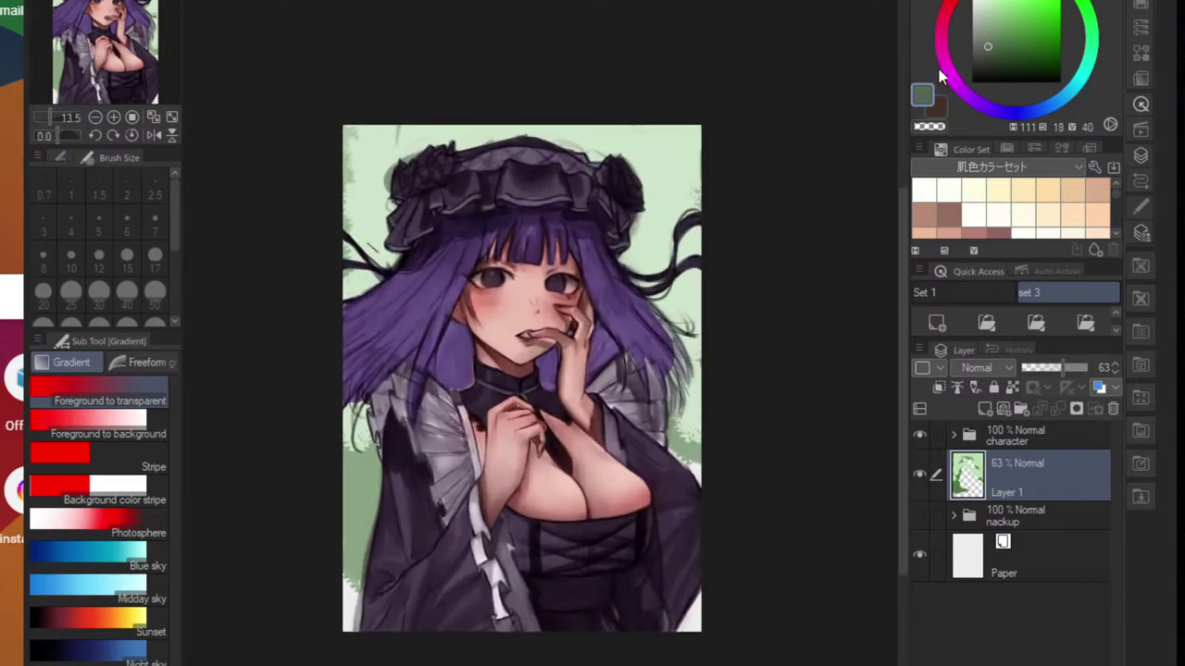
pyautogui.moveTo(682, 230); pyautogui.dragTo(686, 231)
pyautogui.hotkey('ctrl', 'z')
# - Test black and red vertical gradients across the canvas, undoing each one
pyautogui.moveTo(985, 63); pyautogui.dragTo(971, 84)
pyautogui.press('g')
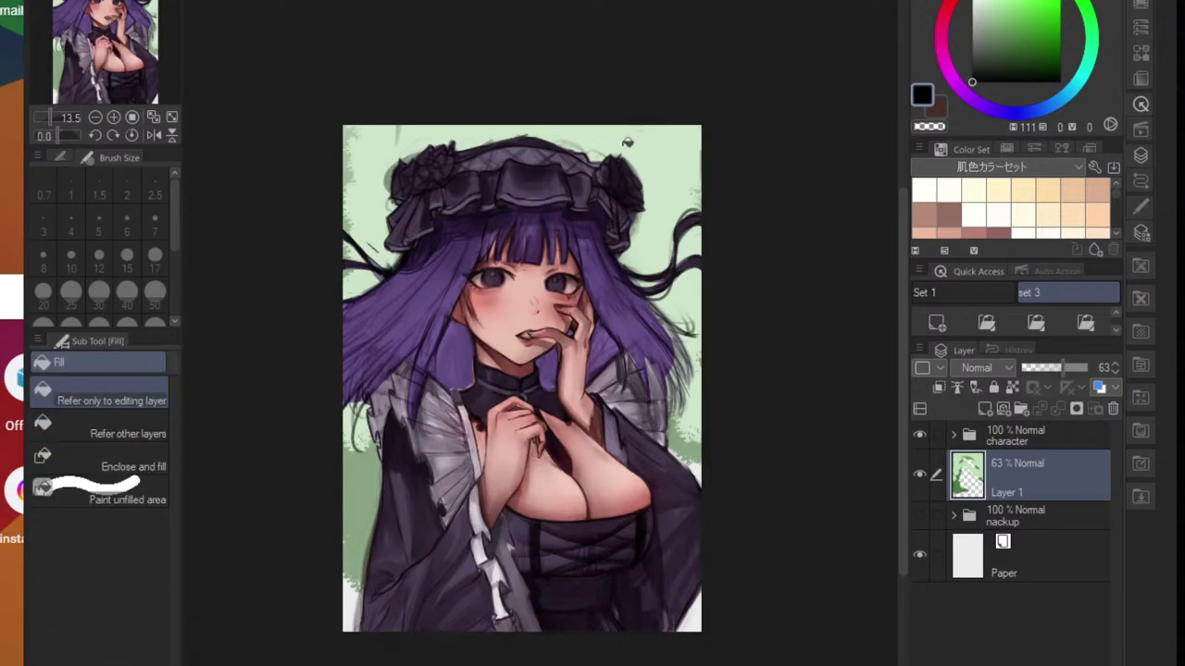
pyautogui.press('g')
pyautogui.moveTo(665, 37); pyautogui.dragTo(590, 320)
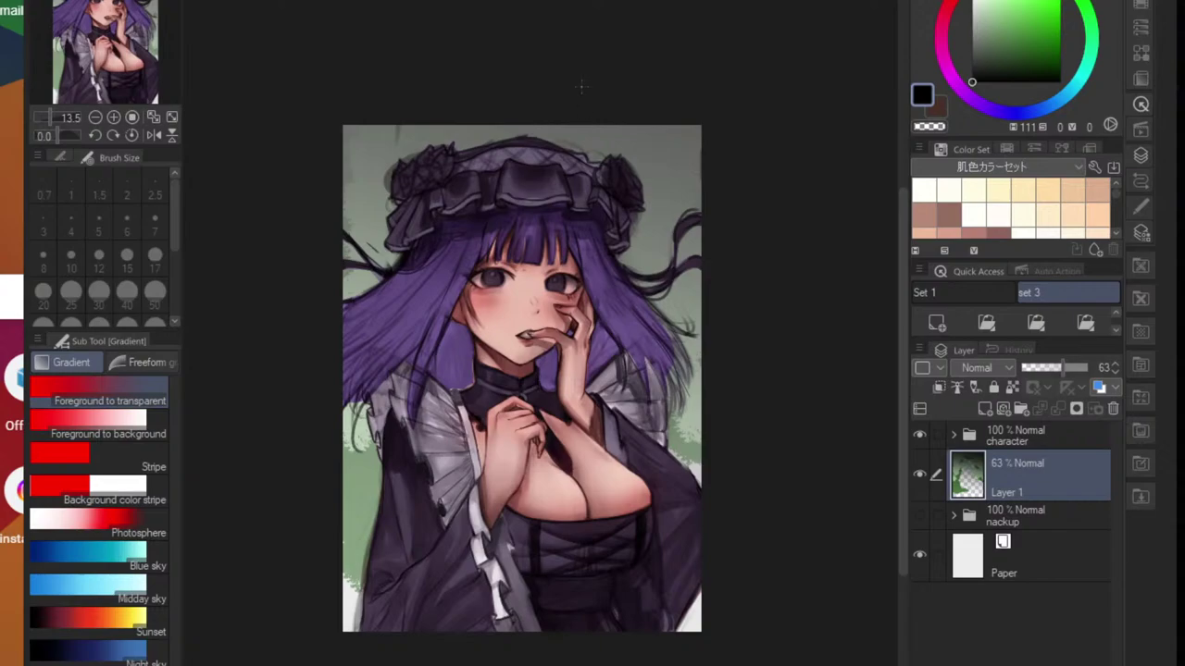
pyautogui.hotkey('ctrl', 'z')
pyautogui.moveTo(511, 36); pyautogui.dragTo(516, 618)
pyautogui.hotkey('ctrl', 'z')
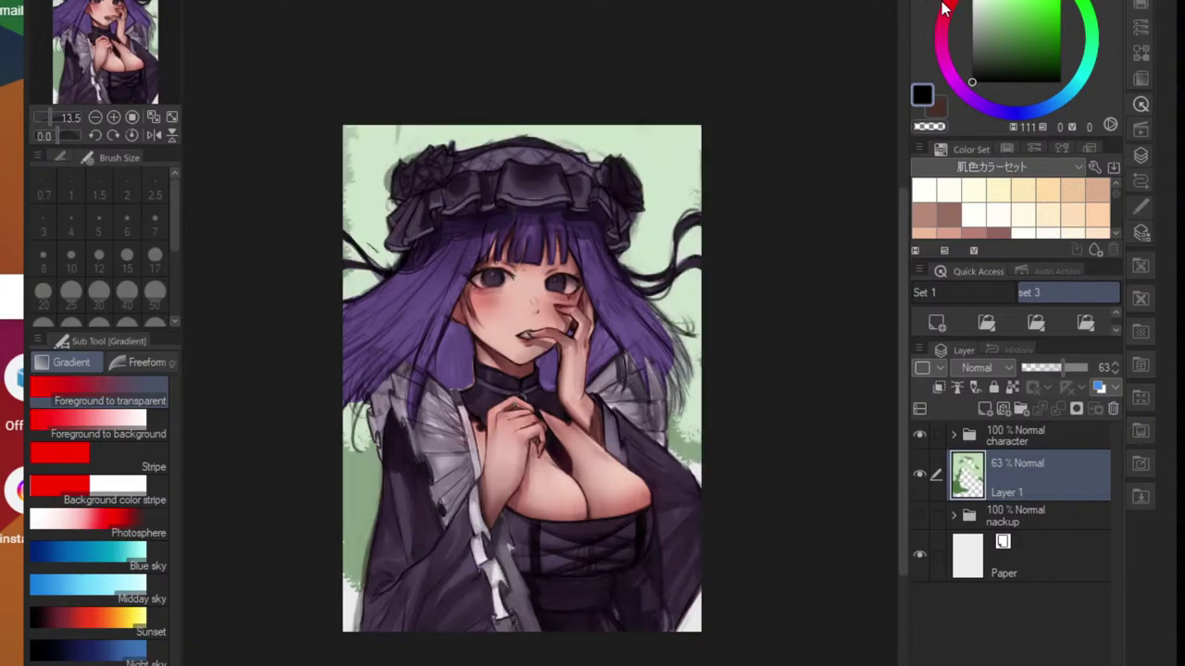
pyautogui.click(944, 8)
pyautogui.moveTo(550, 83); pyautogui.dragTo(548, 639)
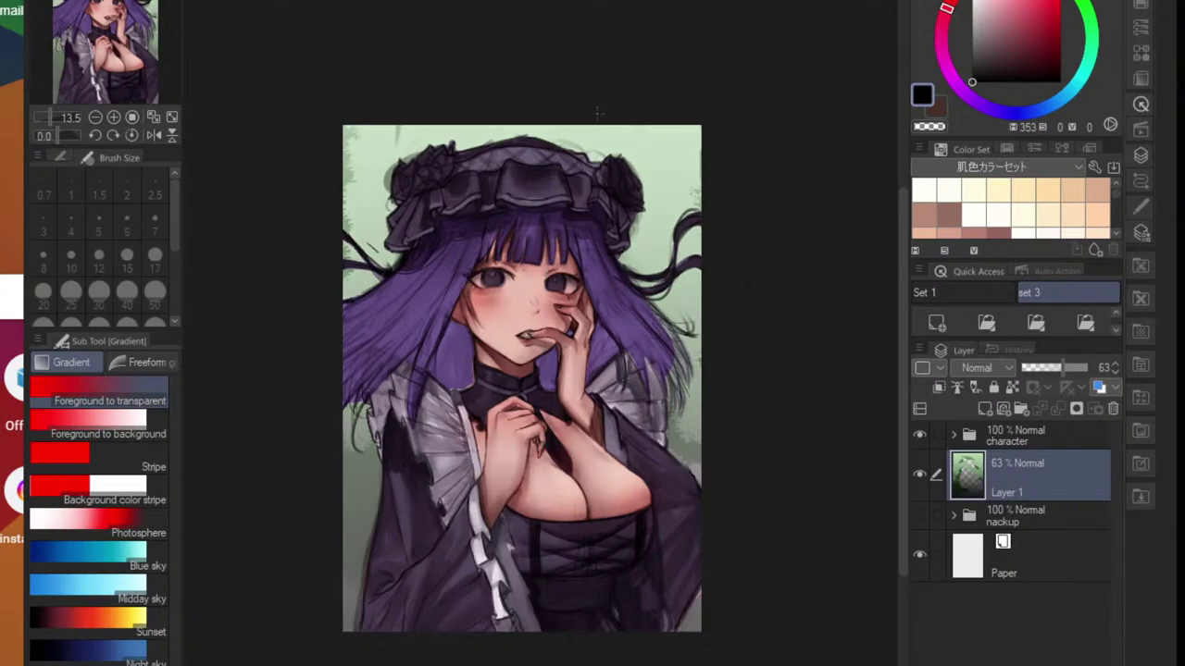
pyautogui.hotkey('ctrl', 'z')
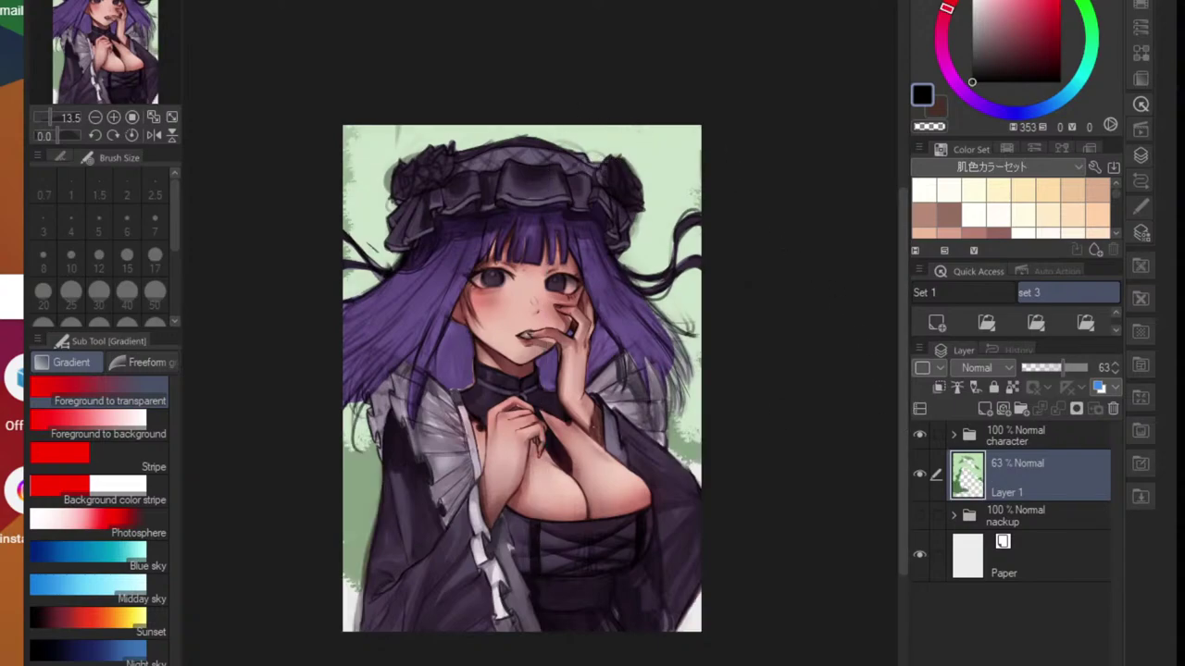
# - Brush dark grey-green tree shapes on both sides of the girl, plus pale pink upper right
pyautogui.press('b')
pyautogui.moveTo(584, 425); pyautogui.dragTo(599, 472)
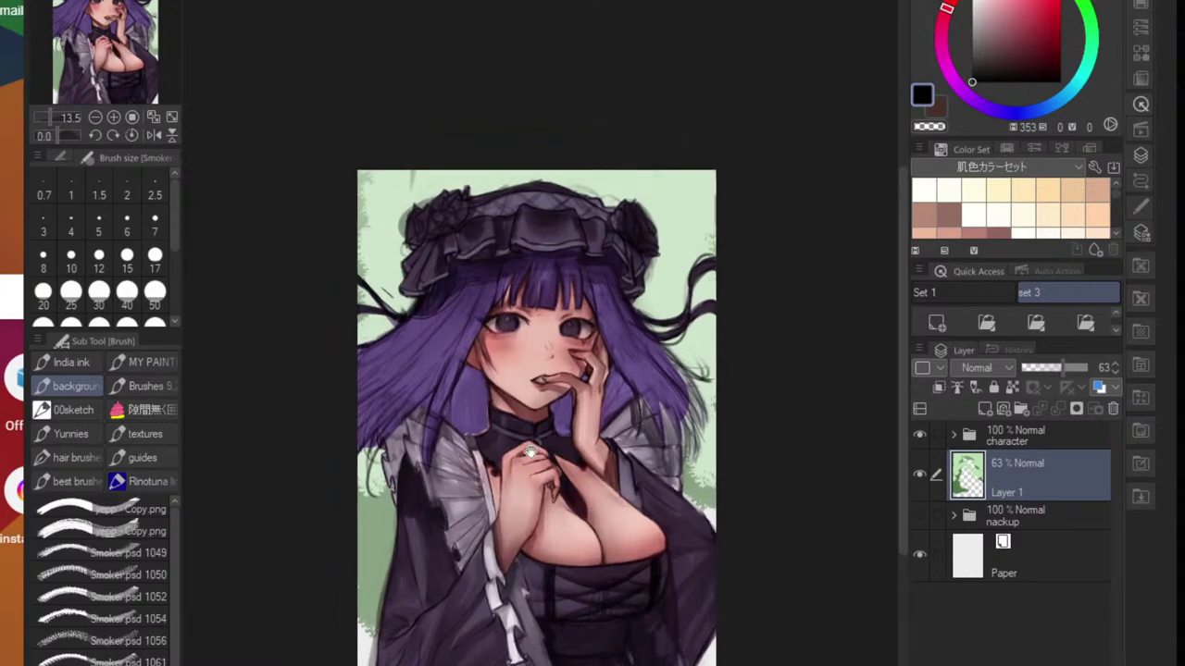
pyautogui.scroll(1, 437, 460)
pyautogui.moveTo(373, 522)
pyautogui.mouseDown()
pyautogui.moveTo(346, 535)
pyautogui.moveTo(368, 593)
pyautogui.moveTo(326, 593)
pyautogui.moveTo(342, 664)
pyautogui.mouseUp()
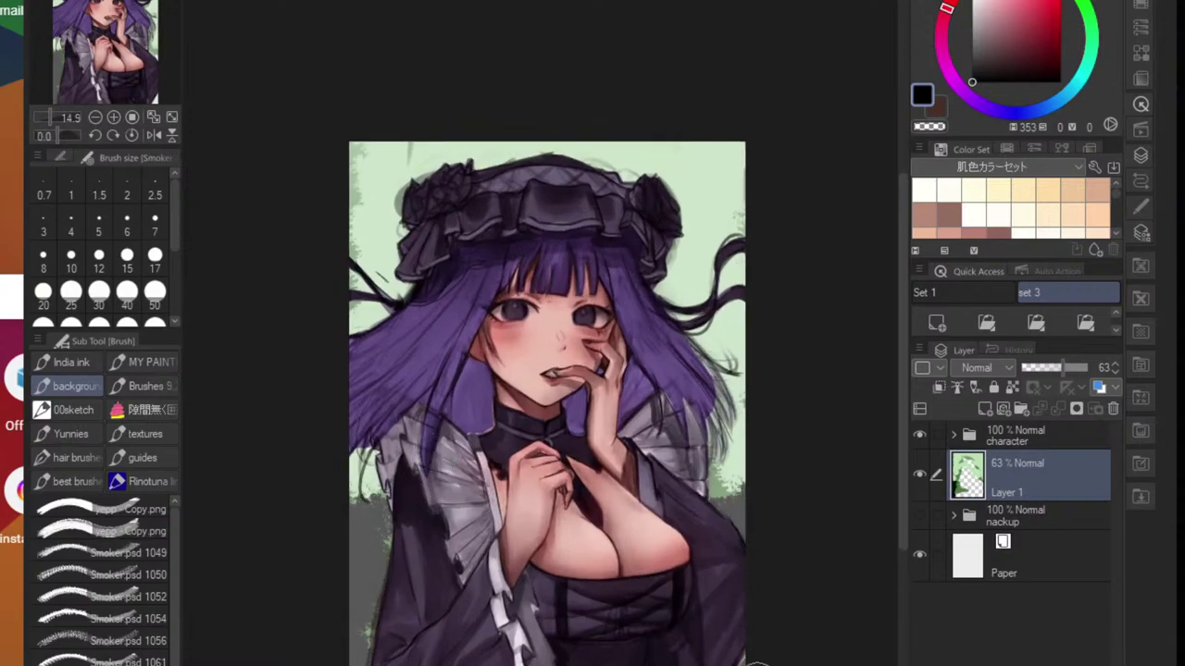
pyautogui.moveTo(379, 246)
pyautogui.mouseDown()
pyautogui.moveTo(354, 231)
pyautogui.moveTo(418, 281)
pyautogui.mouseUp()
pyautogui.moveTo(724, 206)
pyautogui.mouseDown()
pyautogui.moveTo(679, 271)
pyautogui.moveTo(716, 275)
pyautogui.moveTo(731, 315)
pyautogui.moveTo(713, 492)
pyautogui.mouseUp()
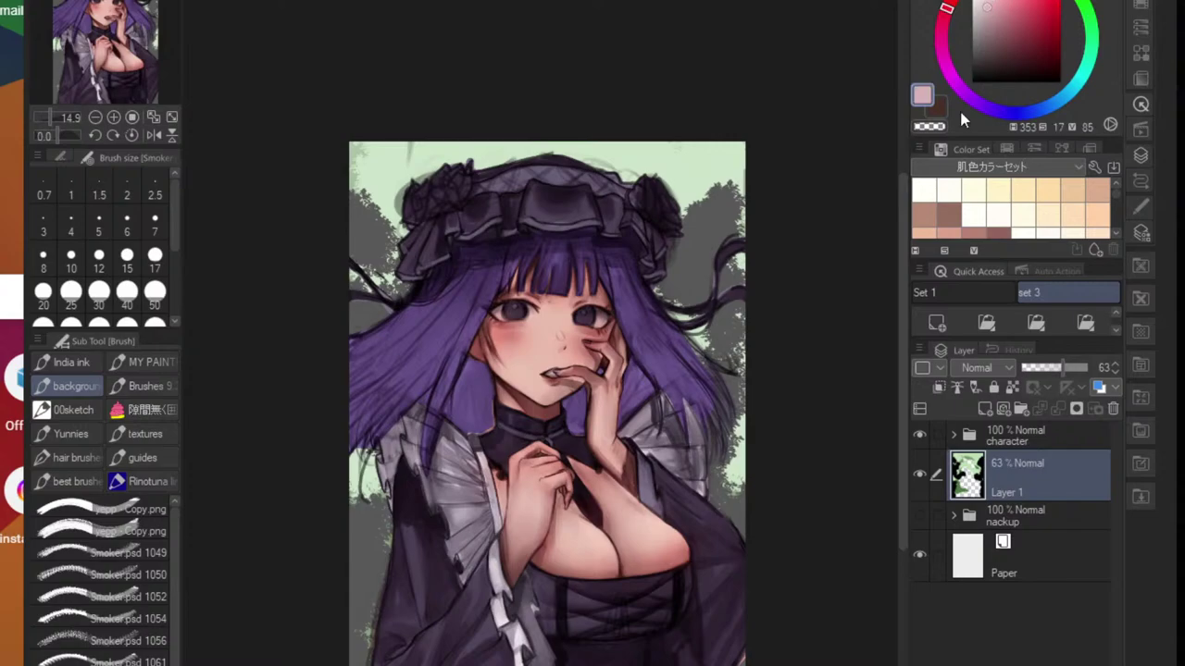
pyautogui.moveTo(689, 199)
pyautogui.mouseDown()
pyautogui.moveTo(731, 241)
pyautogui.moveTo(729, 267)
pyautogui.mouseUp()
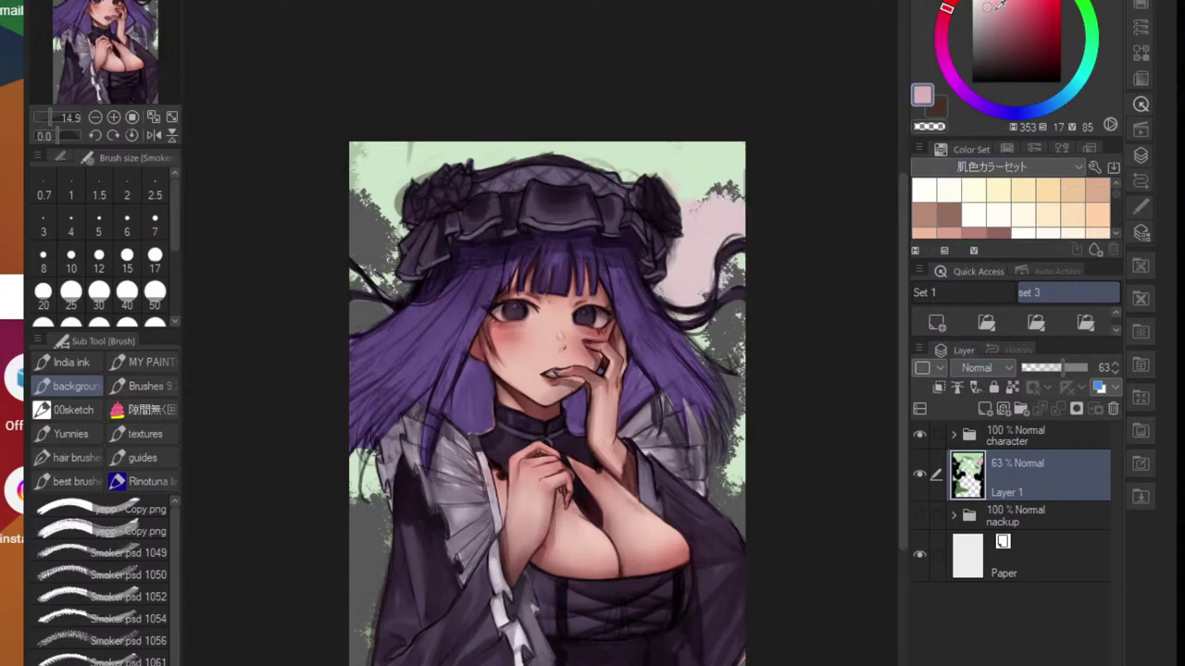
# - Cover the pink area and lower-left dark trees with bright and light green
pyautogui.click(1065, 0)
pyautogui.click(1015, 0)
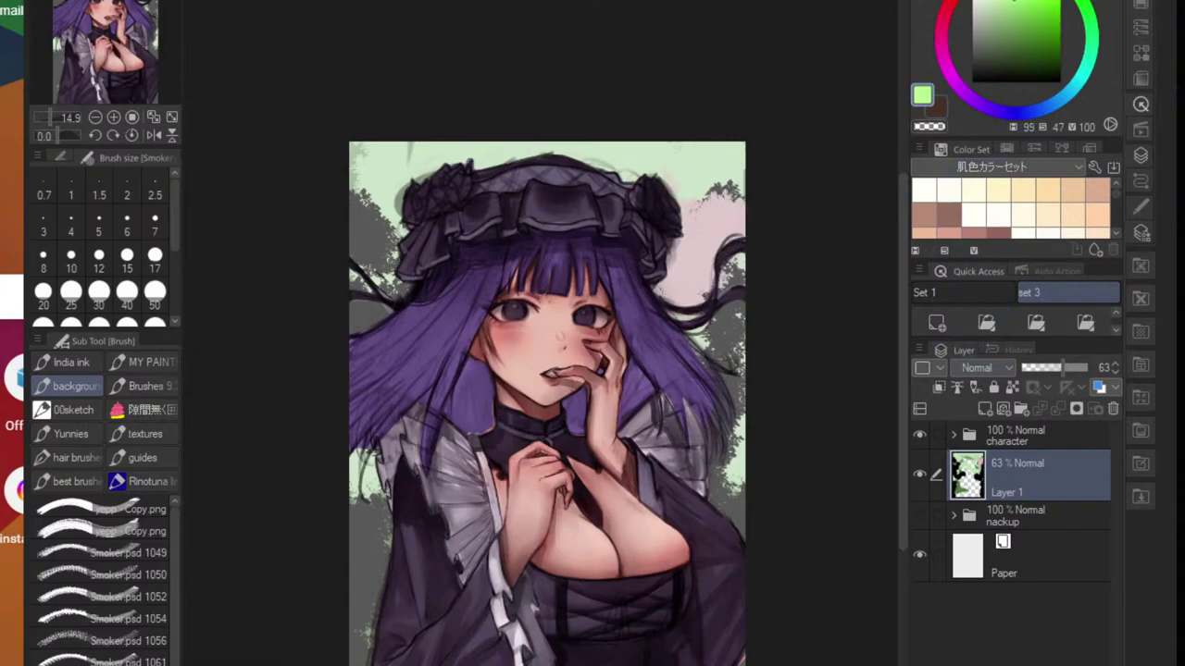
pyautogui.moveTo(708, 203)
pyautogui.mouseDown()
pyautogui.moveTo(720, 246)
pyautogui.moveTo(661, 313)
pyautogui.moveTo(750, 160)
pyautogui.moveTo(752, 294)
pyautogui.moveTo(701, 398)
pyautogui.moveTo(713, 509)
pyautogui.moveTo(740, 583)
pyautogui.mouseUp()
pyautogui.moveTo(366, 593)
pyautogui.mouseDown()
pyautogui.moveTo(355, 497)
pyautogui.moveTo(344, 639)
pyautogui.mouseUp()
pyautogui.moveTo(378, 351)
pyautogui.mouseDown()
pyautogui.moveTo(338, 192)
pyautogui.moveTo(411, 245)
pyautogui.moveTo(520, 130)
pyautogui.moveTo(692, 157)
pyautogui.moveTo(696, 278)
pyautogui.moveTo(719, 357)
pyautogui.mouseUp()
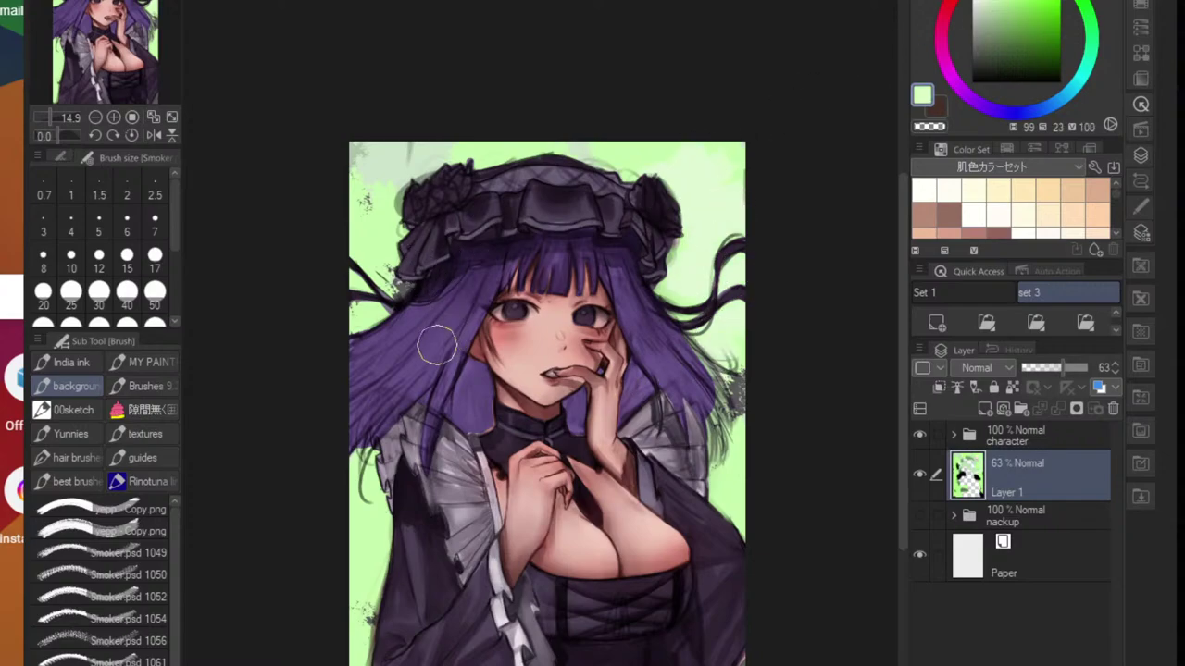
# - Add dark green beside the hair strands on both sides and in the lower left
pyautogui.click(1041, 53)
pyautogui.moveTo(762, 309)
pyautogui.mouseDown()
pyautogui.moveTo(748, 435)
pyautogui.moveTo(752, 320)
pyautogui.moveTo(746, 413)
pyautogui.moveTo(734, 405)
pyautogui.moveTo(752, 417)
pyautogui.moveTo(742, 542)
pyautogui.moveTo(704, 491)
pyautogui.mouseUp()
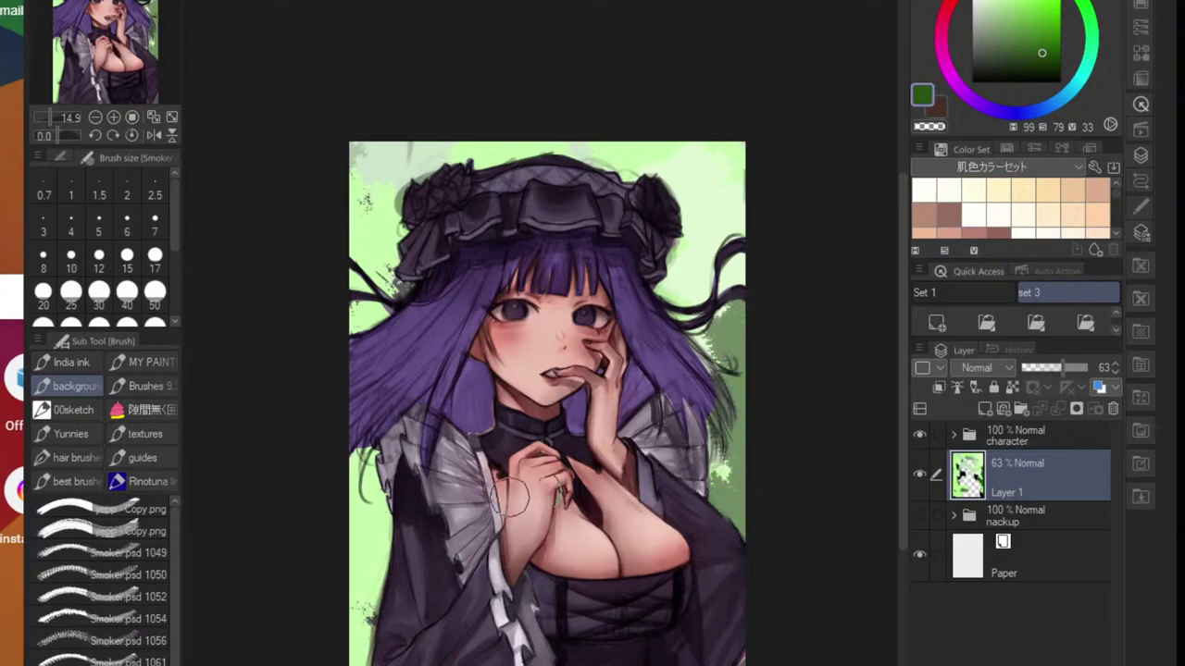
pyautogui.moveTo(728, 337)
pyautogui.mouseDown()
pyautogui.moveTo(754, 254)
pyautogui.moveTo(650, 304)
pyautogui.moveTo(684, 290)
pyautogui.moveTo(670, 269)
pyautogui.moveTo(705, 298)
pyautogui.moveTo(690, 342)
pyautogui.mouseUp()
pyautogui.moveTo(381, 452)
pyautogui.mouseDown()
pyautogui.moveTo(374, 580)
pyautogui.moveTo(348, 520)
pyautogui.moveTo(391, 481)
pyautogui.mouseUp()
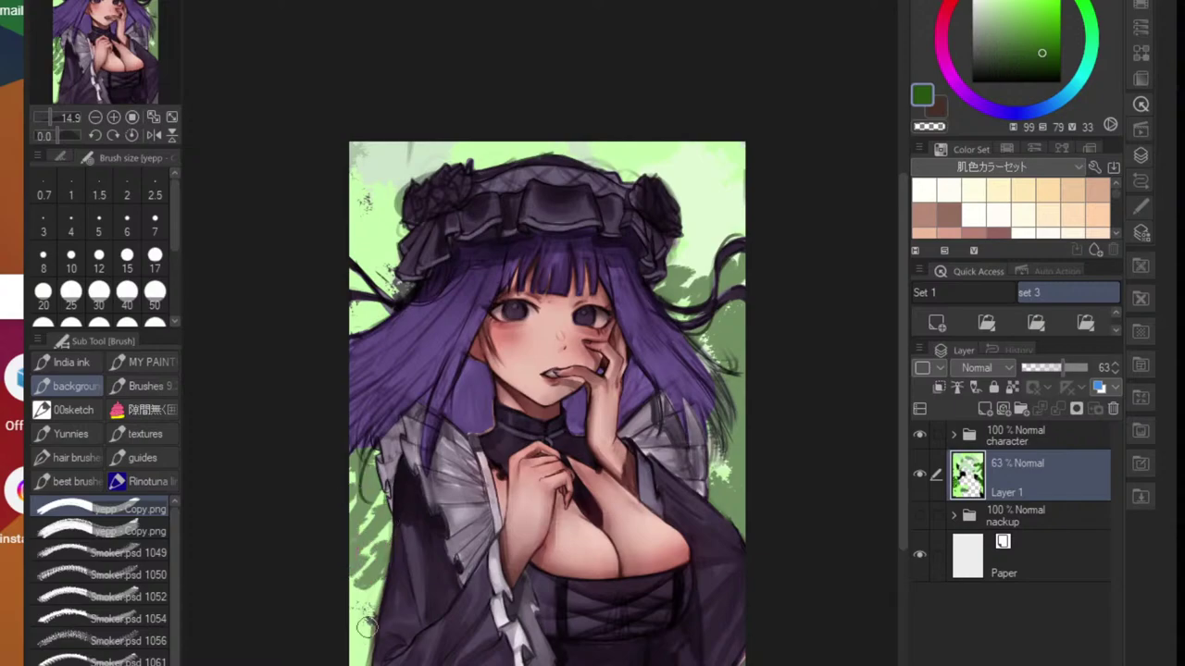
pyautogui.moveTo(367, 627)
pyautogui.mouseDown()
pyautogui.moveTo(355, 657)
pyautogui.moveTo(351, 640)
pyautogui.moveTo(379, 644)
pyautogui.moveTo(352, 606)
pyautogui.mouseUp()
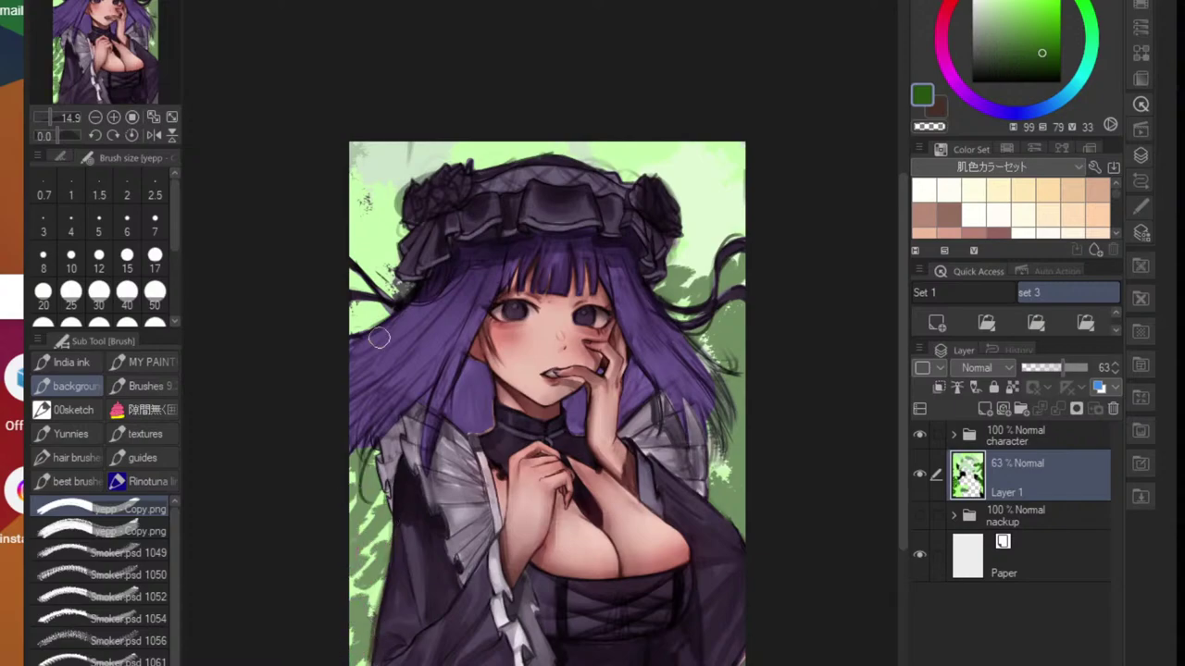
pyautogui.moveTo(378, 338)
pyautogui.mouseDown()
pyautogui.moveTo(334, 306)
pyautogui.moveTo(399, 299)
pyautogui.mouseUp()
pyautogui.moveTo(349, 255); pyautogui.dragTo(364, 265)
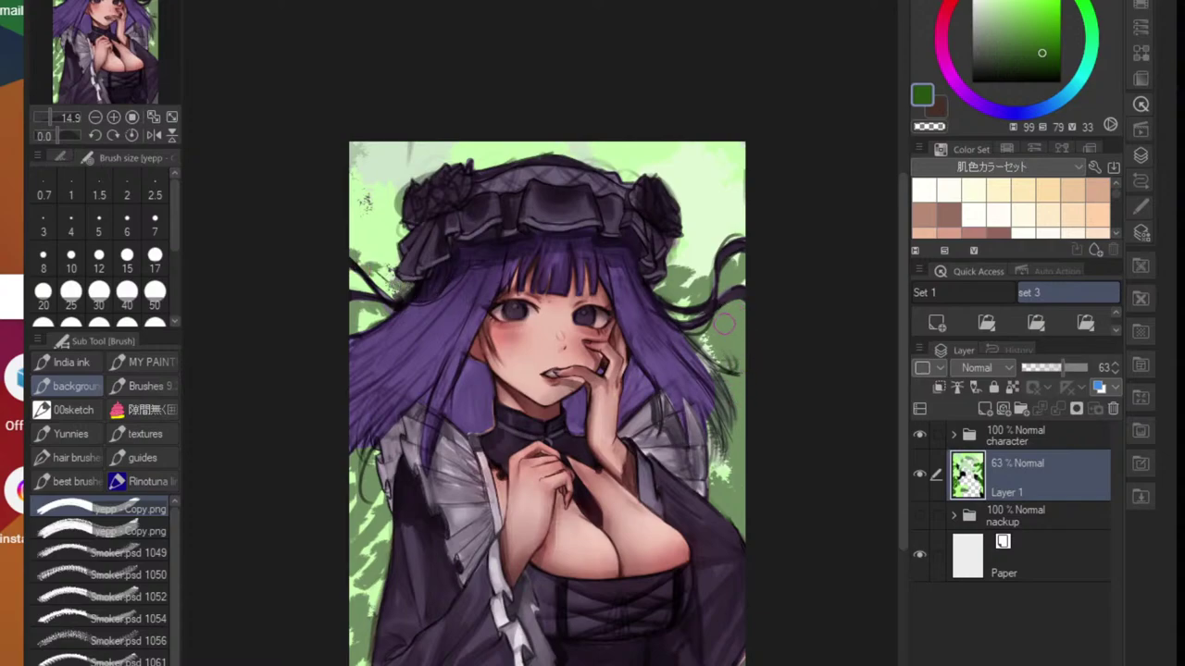
# - Paint pale green leaf shapes down the right background
pyautogui.keyDown('alt'); pyautogui.click(721, 235); pyautogui.keyUp('alt')
pyautogui.moveTo(735, 280)
pyautogui.mouseDown()
pyautogui.moveTo(722, 294)
pyautogui.moveTo(728, 342)
pyautogui.moveTo(718, 318)
pyautogui.moveTo(723, 372)
pyautogui.mouseUp()
pyautogui.moveTo(741, 363); pyautogui.dragTo(723, 396)
pyautogui.moveTo(743, 438); pyautogui.dragTo(723, 473)
pyautogui.moveTo(742, 460); pyautogui.dragTo(716, 517)
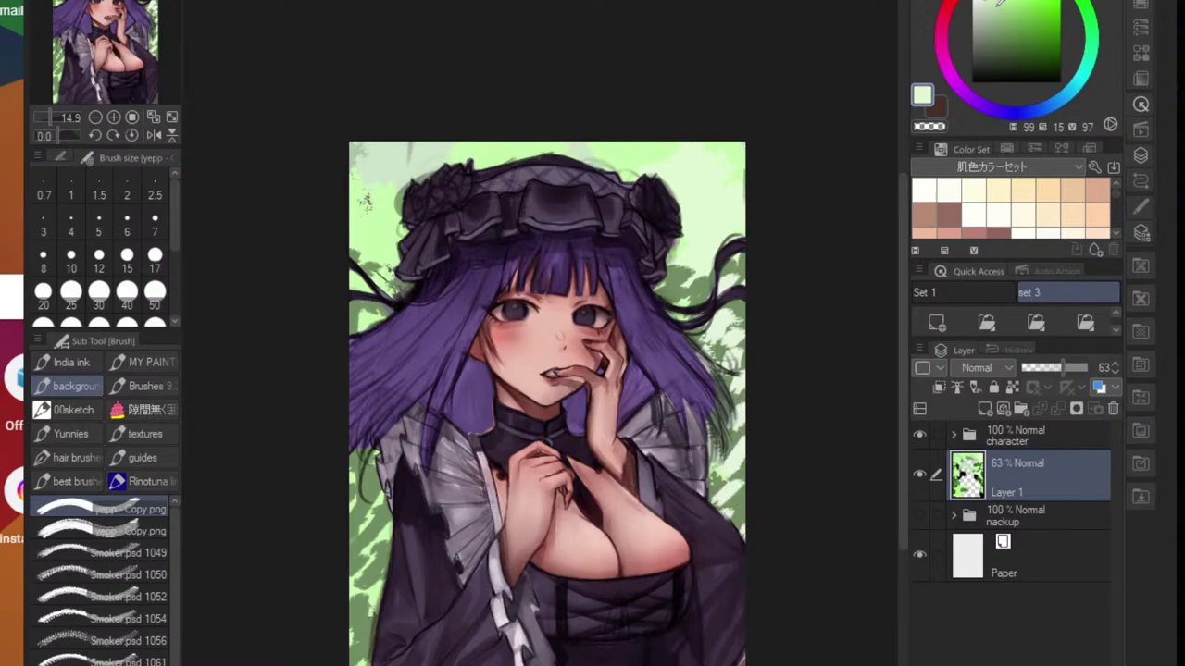
# - Add small saturated green leaves right of the hair and along the left edge
pyautogui.moveTo(1009, 5); pyautogui.dragTo(1024, 0)
pyautogui.moveTo(733, 326); pyautogui.dragTo(700, 363)
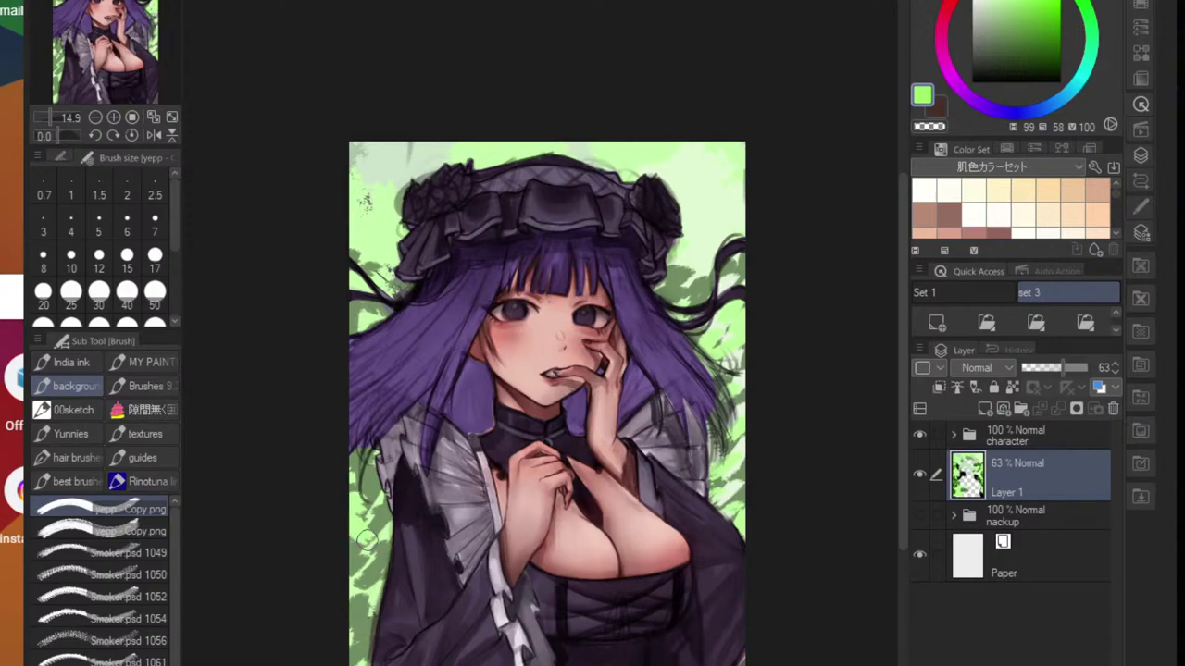
pyautogui.moveTo(367, 540); pyautogui.dragTo(357, 555)
pyautogui.moveTo(376, 560); pyautogui.dragTo(367, 589)
pyautogui.moveTo(380, 517); pyautogui.dragTo(379, 490)
pyautogui.moveTo(364, 458); pyautogui.dragTo(371, 432)
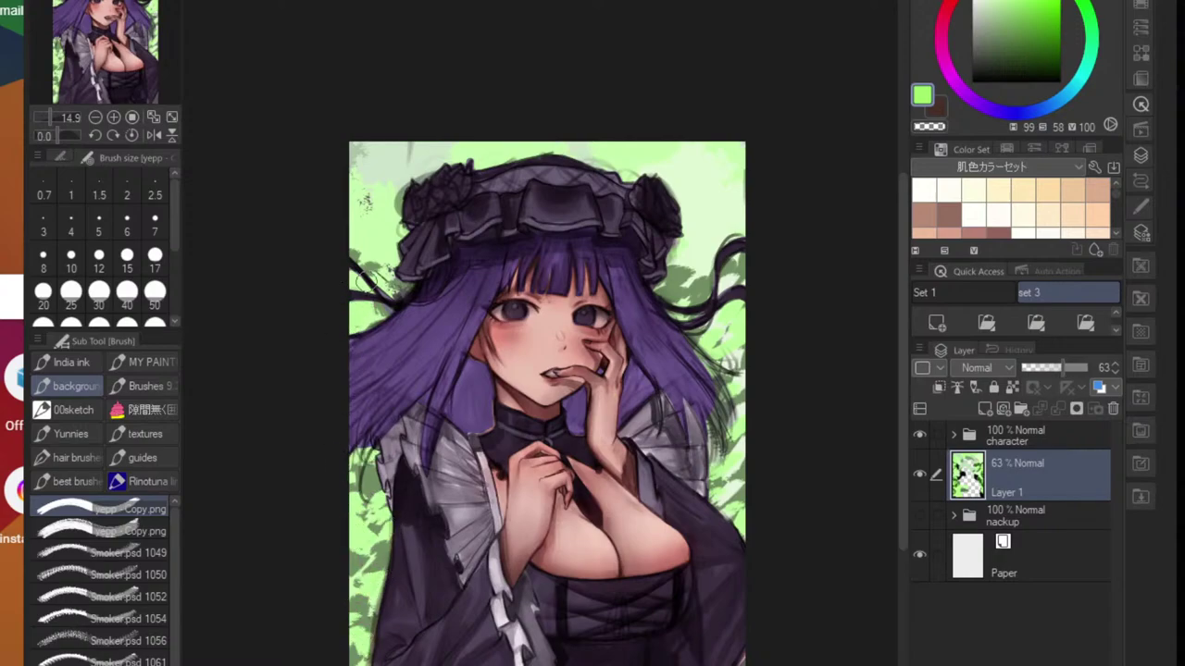
# - Paint pale grey-green over the upper-right background
pyautogui.click(984, 4)
pyautogui.click(982, 6)
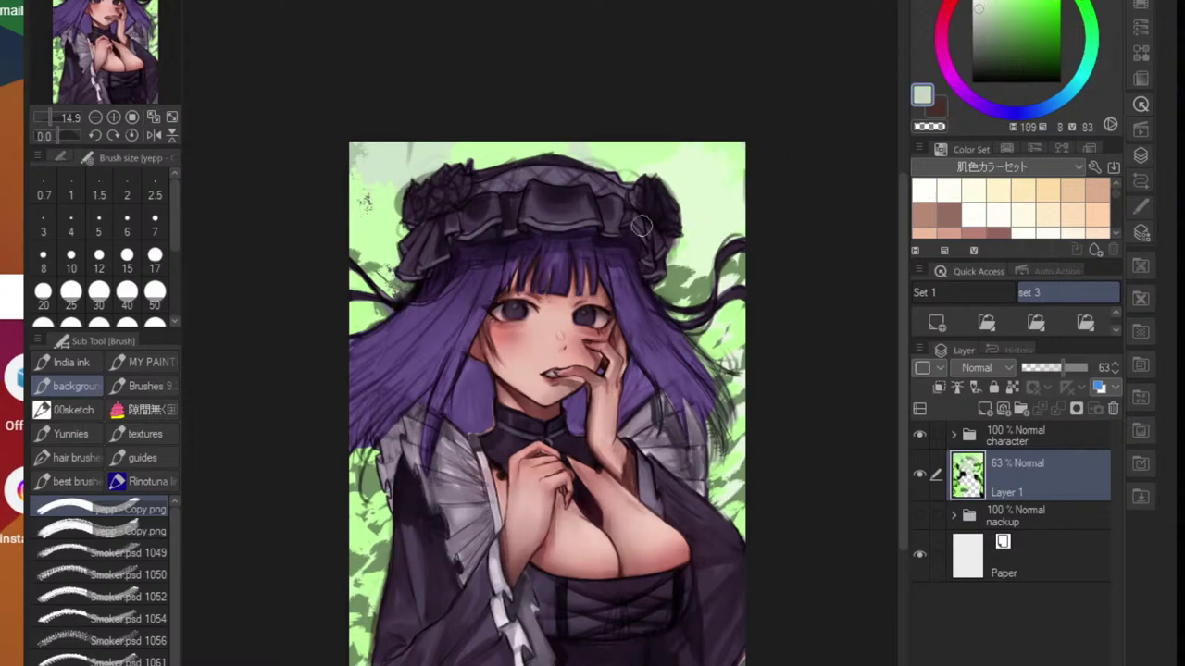
pyautogui.moveTo(732, 176)
pyautogui.mouseDown()
pyautogui.moveTo(749, 208)
pyautogui.moveTo(734, 198)
pyautogui.moveTo(745, 192)
pyautogui.moveTo(708, 266)
pyautogui.moveTo(730, 117)
pyautogui.mouseUp()
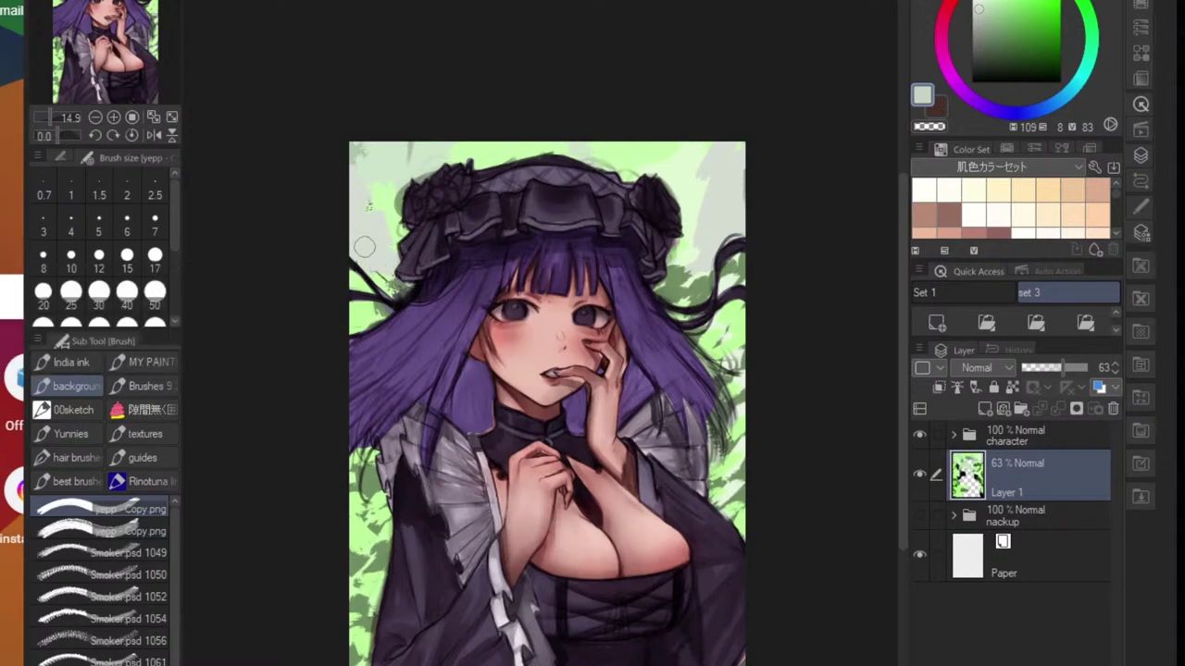
# - Repaint the top-left and top-right corners with the Smoker brush in grey and sampled light green
pyautogui.click(148, 664)
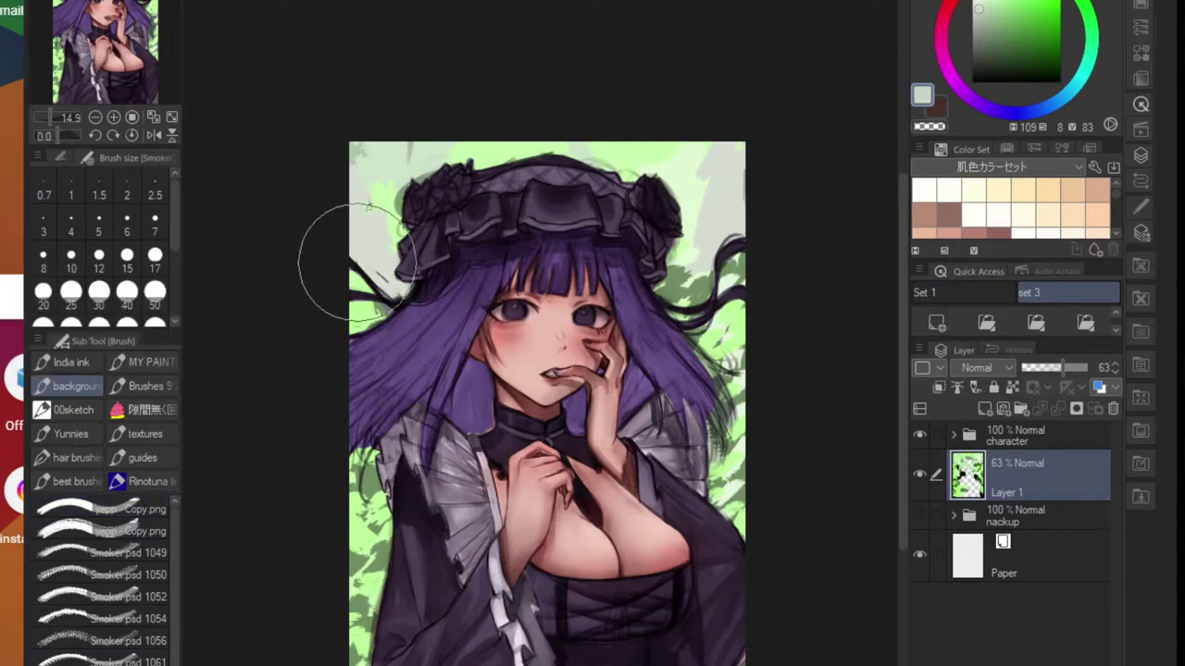
pyautogui.moveTo(421, 190); pyautogui.dragTo(368, 114)
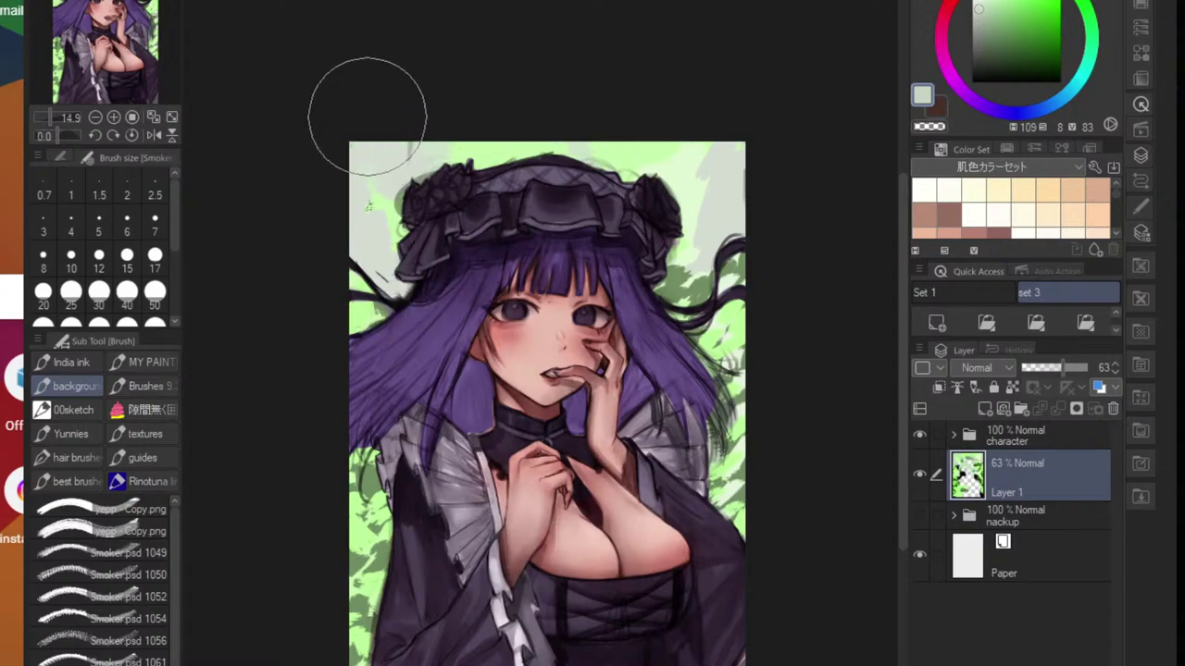
pyautogui.keyDown('alt'); pyautogui.click(649, 152); pyautogui.keyUp('alt')
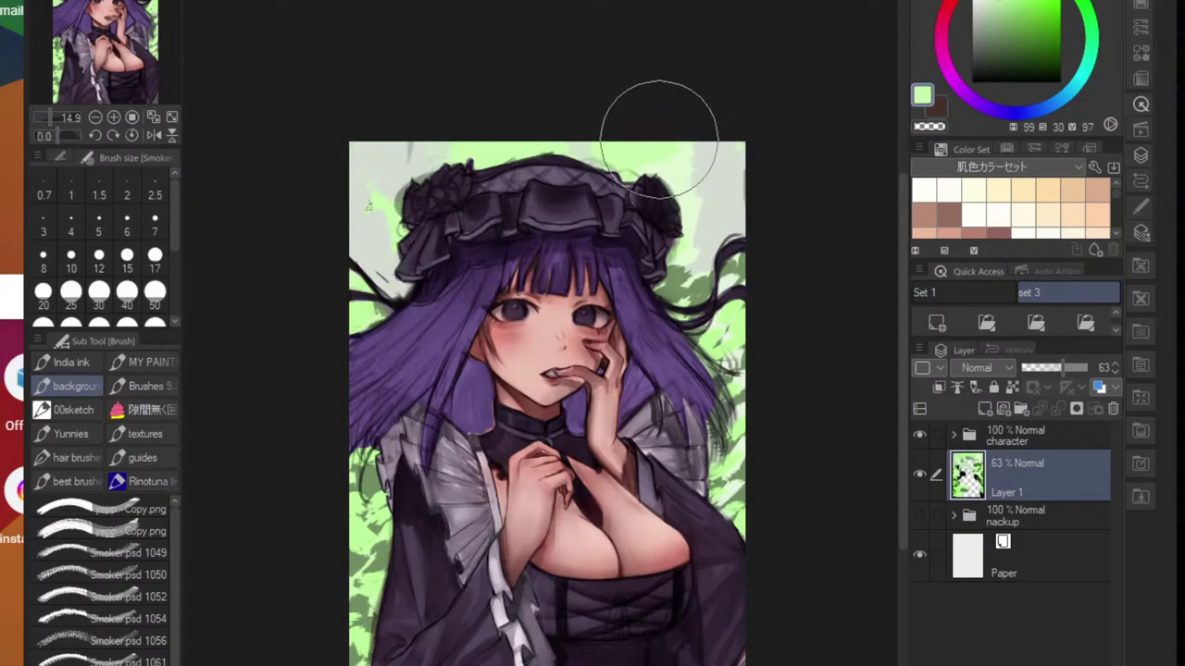
pyautogui.moveTo(398, 185)
pyautogui.mouseDown()
pyautogui.moveTo(364, 132)
pyautogui.moveTo(422, 148)
pyautogui.mouseUp()
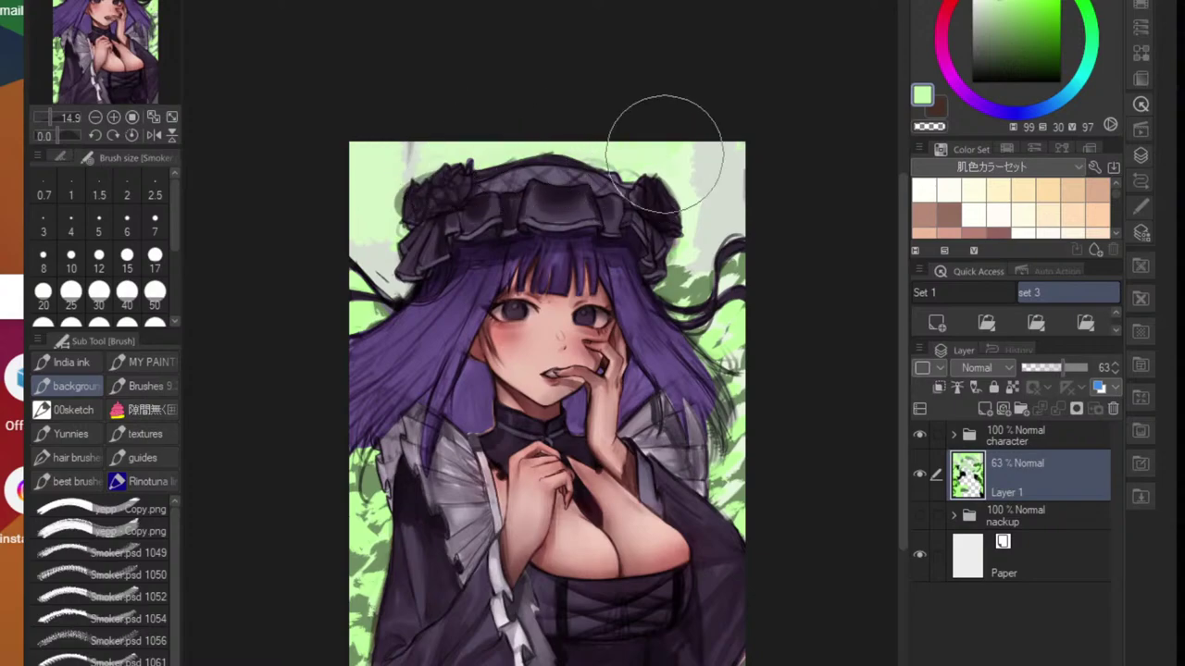
pyautogui.moveTo(723, 152); pyautogui.dragTo(762, 170)
pyautogui.moveTo(745, 220); pyautogui.dragTo(648, 232)
pyautogui.moveTo(740, 290); pyautogui.dragTo(671, 294)
pyautogui.scroll(3, 671, 293)
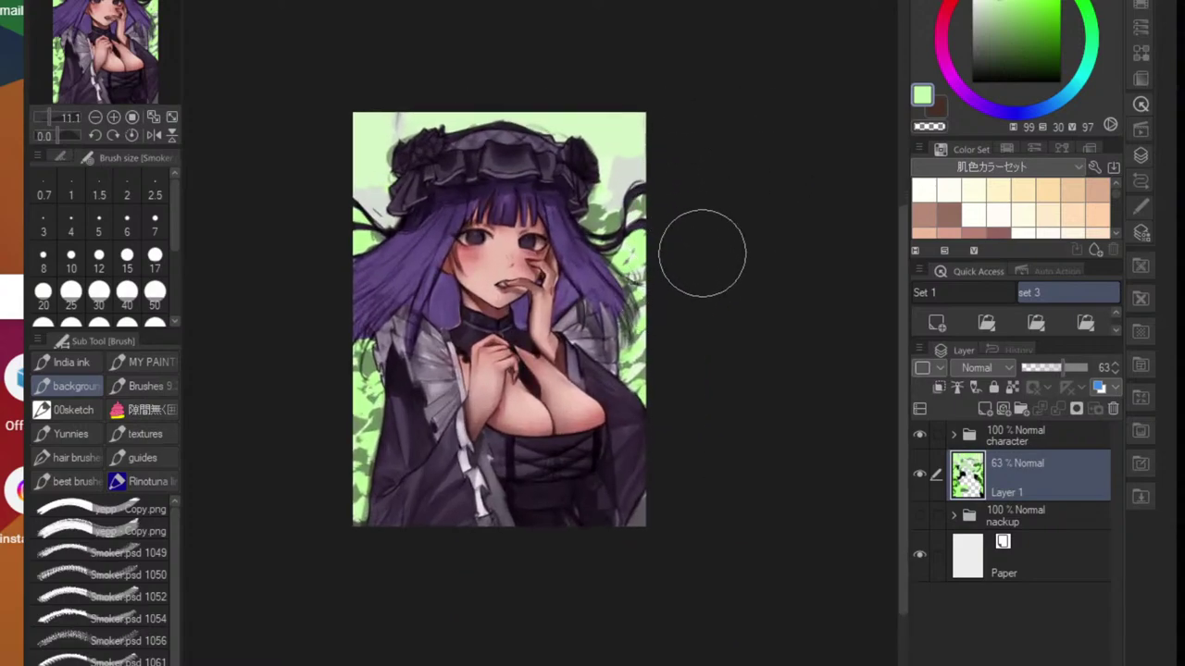
pyautogui.press('m')
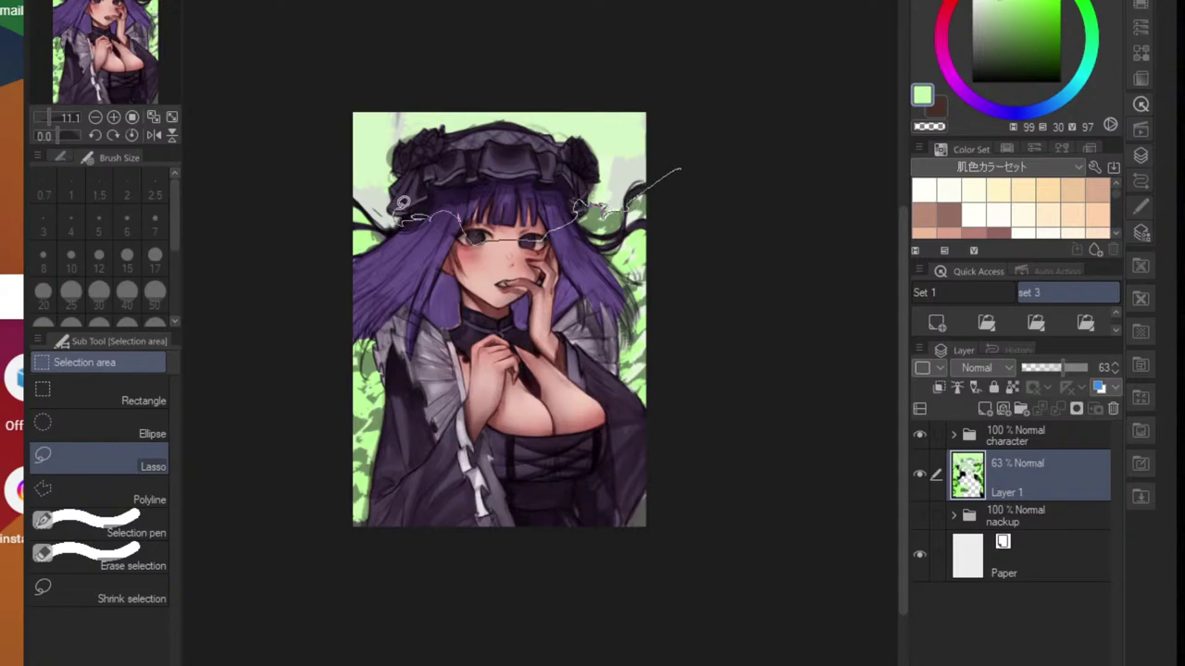
# - Lasso the area below the bonnet brim and start a Hue/Saturation/Luminosity adjustment with hue -5
pyautogui.moveTo(317, 234)
pyautogui.mouseDown()
pyautogui.moveTo(617, 619)
pyautogui.moveTo(616, 380)
pyautogui.mouseUp()
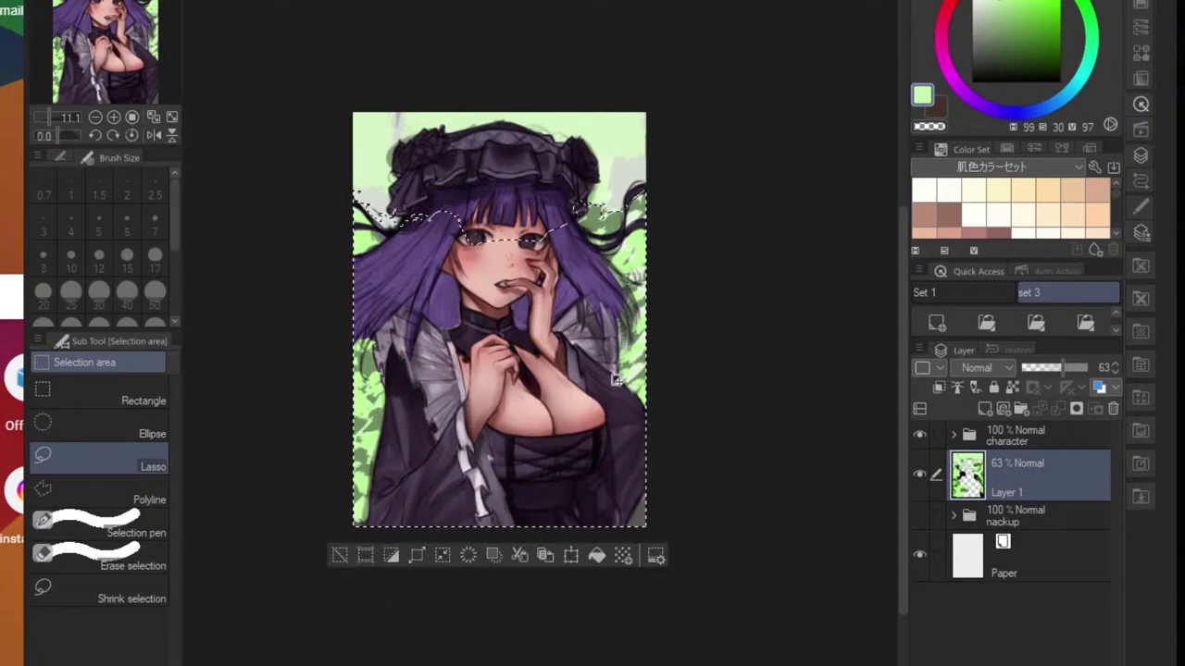
pyautogui.hotkey('ctrl', 'u')
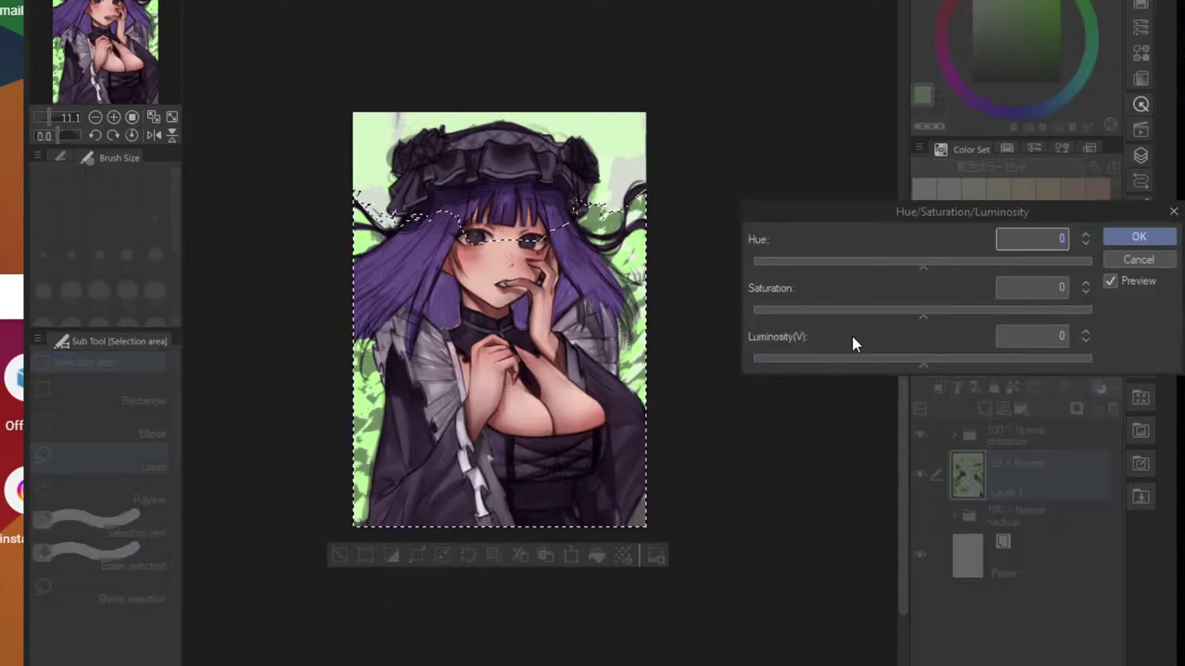
pyautogui.moveTo(947, 315); pyautogui.dragTo(954, 313)
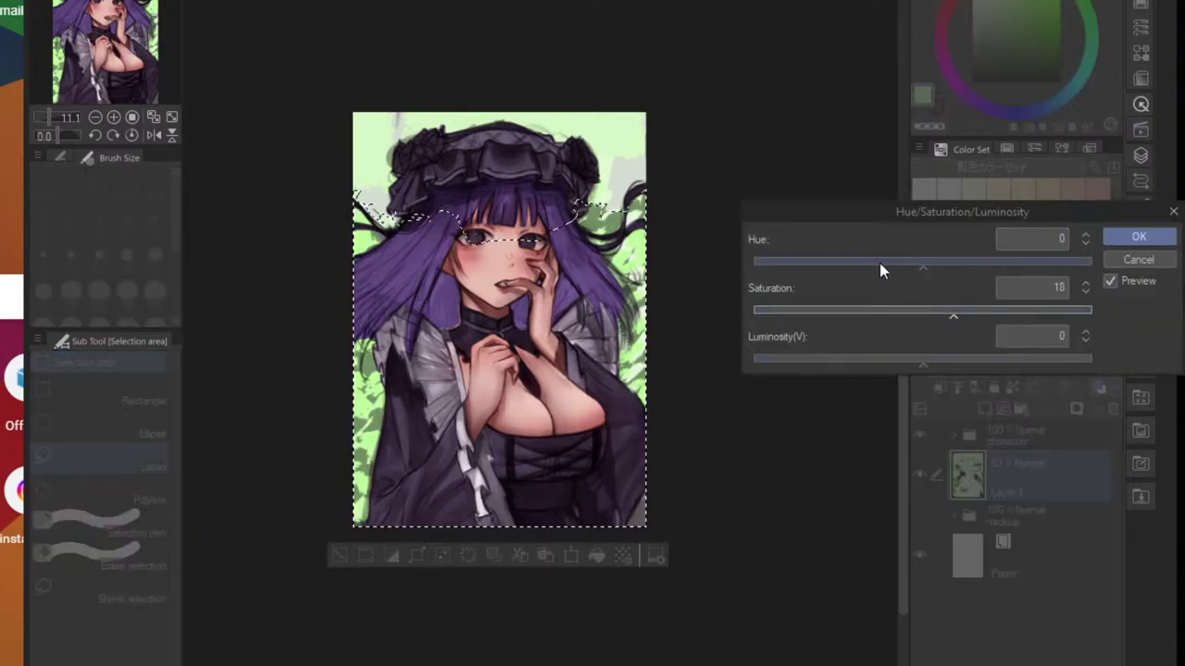
pyautogui.click(919, 267)
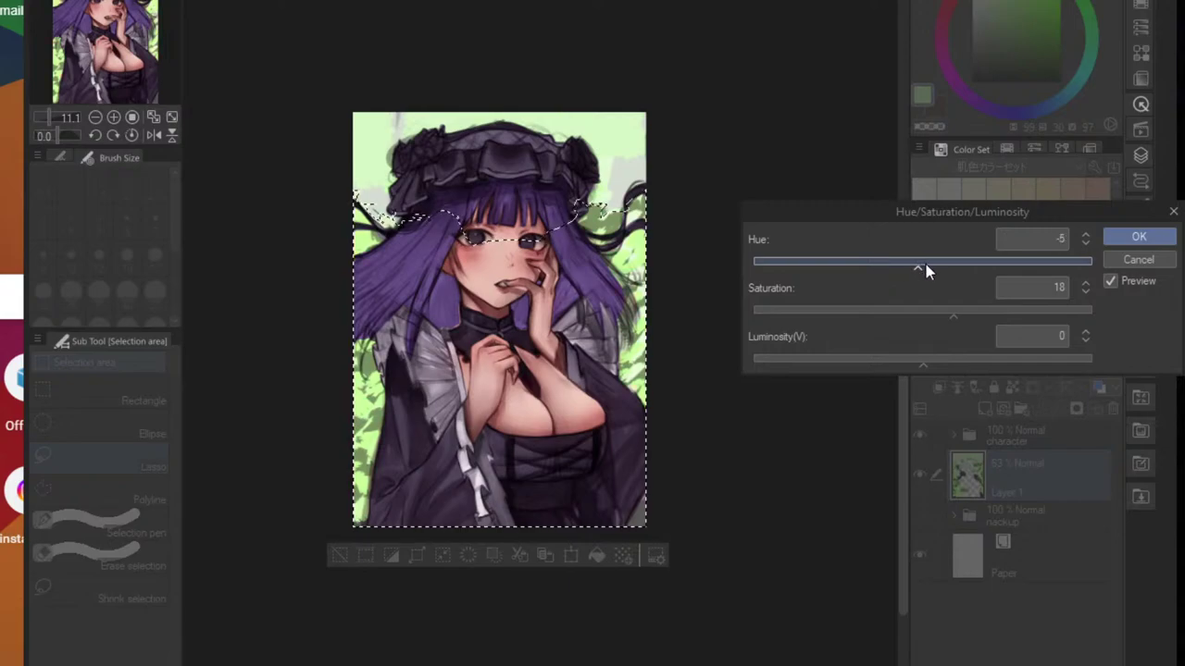
pyautogui.moveTo(920, 361); pyautogui.dragTo(860, 371)
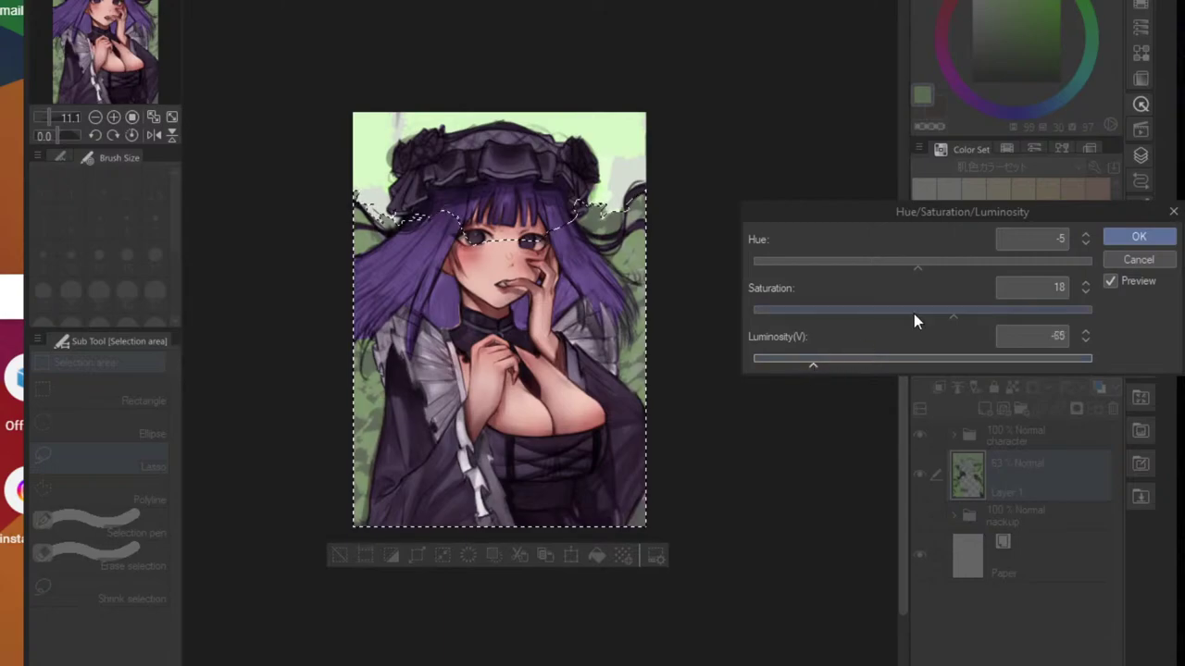
# - Settle on saturation 51 and luminosity -49 and apply the adjustment
pyautogui.moveTo(913, 315); pyautogui.dragTo(1002, 314)
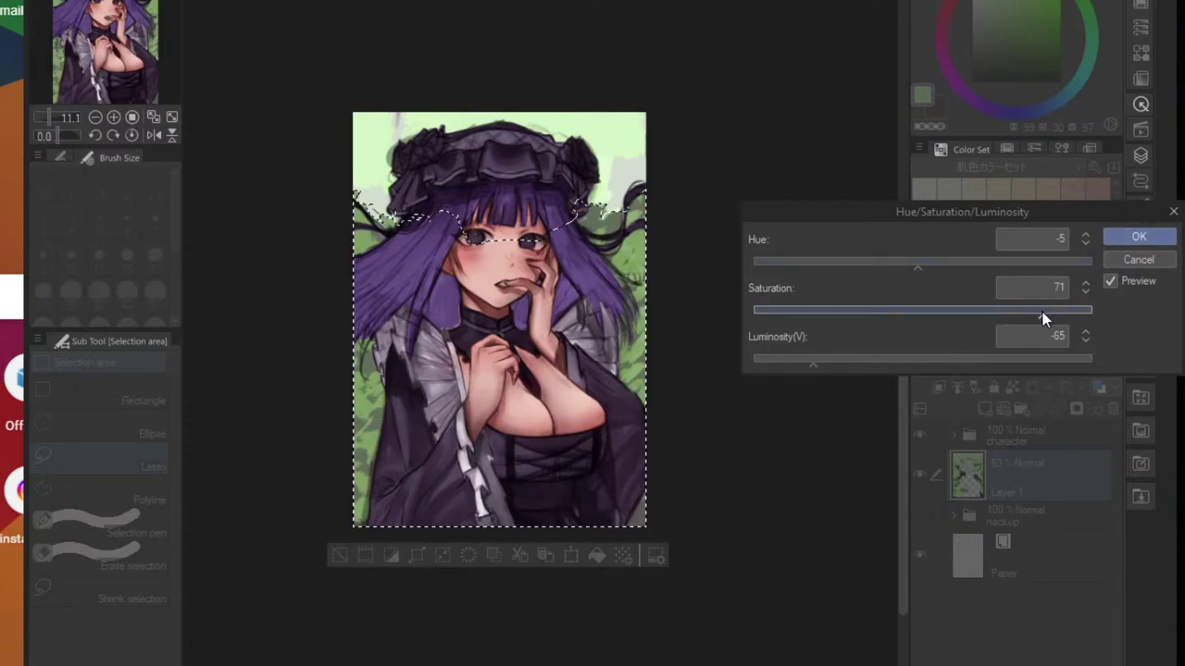
pyautogui.click(1073, 312)
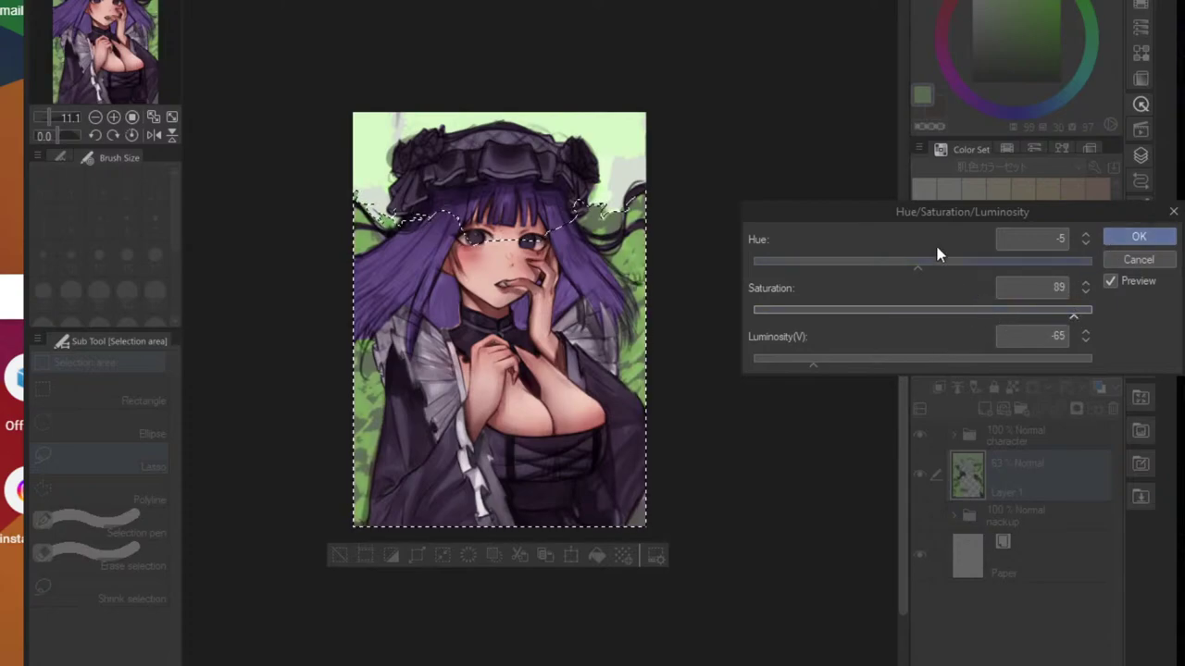
pyautogui.click(852, 361)
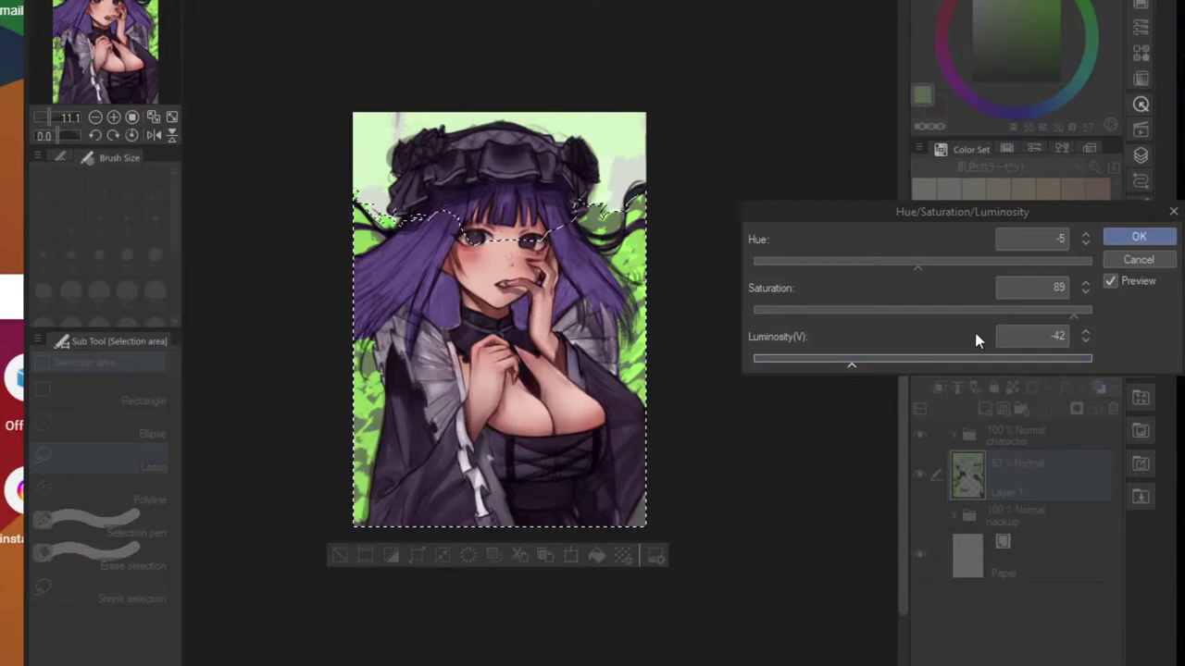
pyautogui.click(1023, 313)
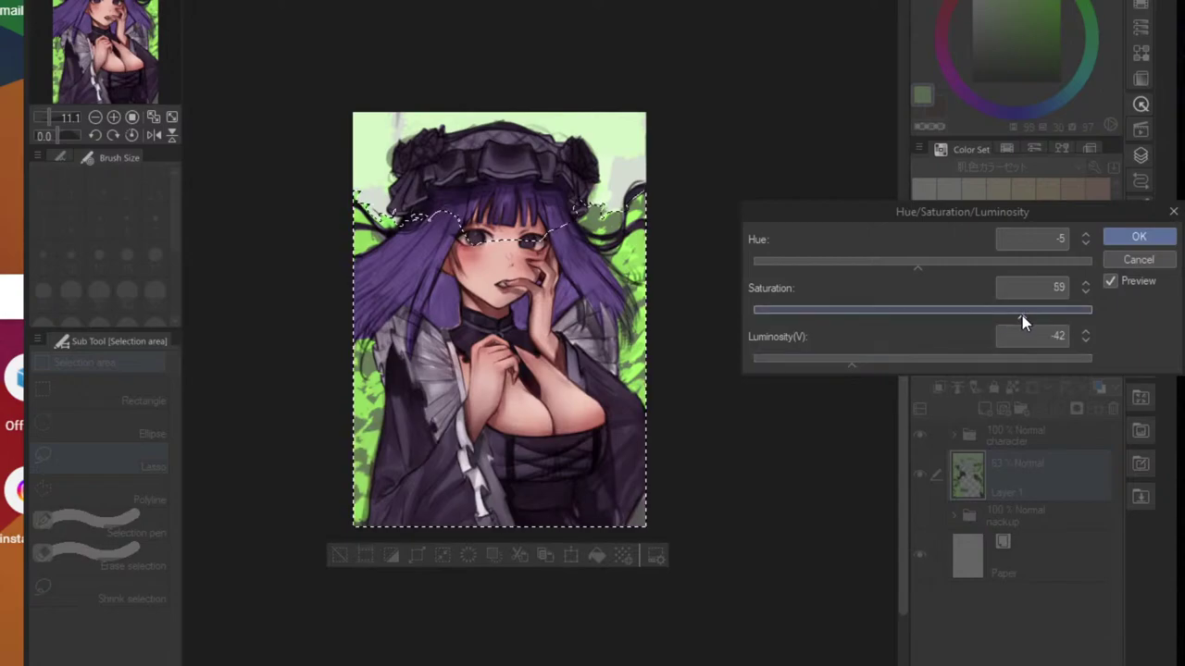
pyautogui.click(1009, 315)
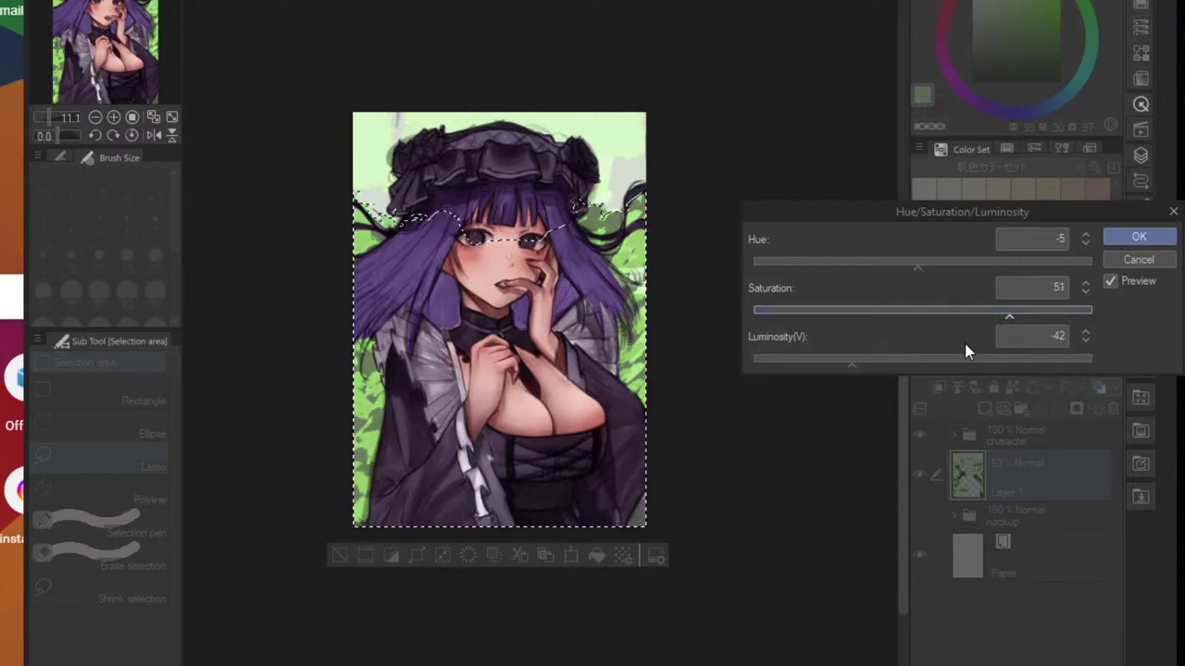
pyautogui.click(842, 361)
pyautogui.click(1115, 238)
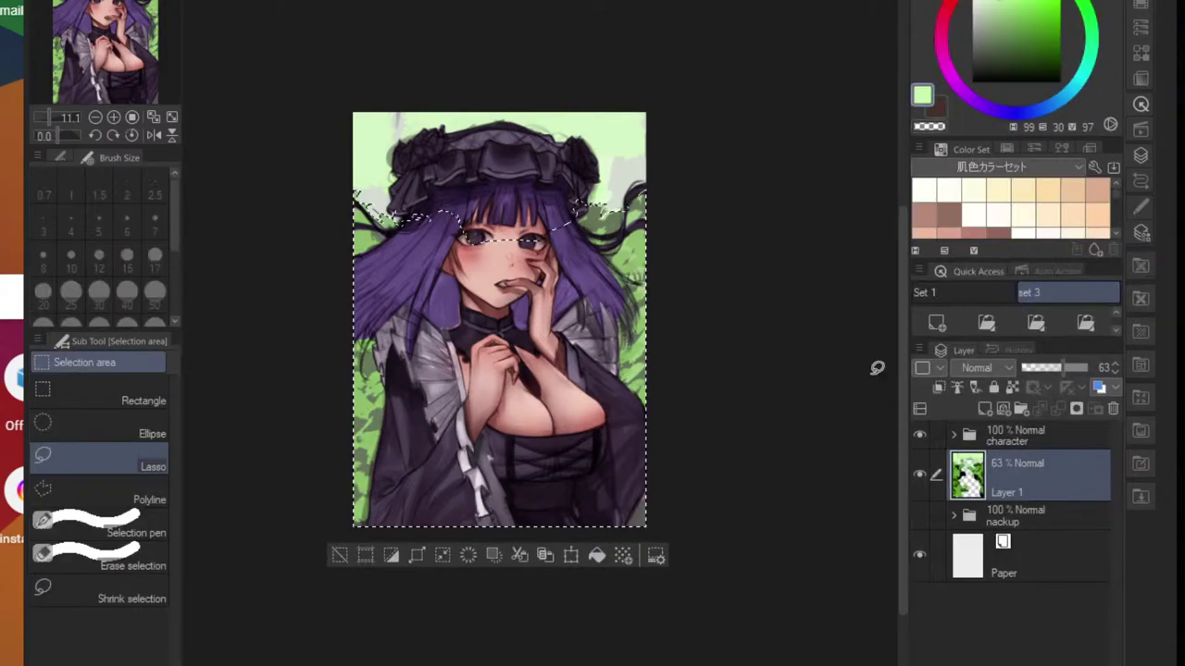
# - Deselect and apply an Unsharp mask of strength 53 to the green background
pyautogui.hotkey('ctrl', 'd')
pyautogui.moveTo(777, 355); pyautogui.dragTo(709, 399)
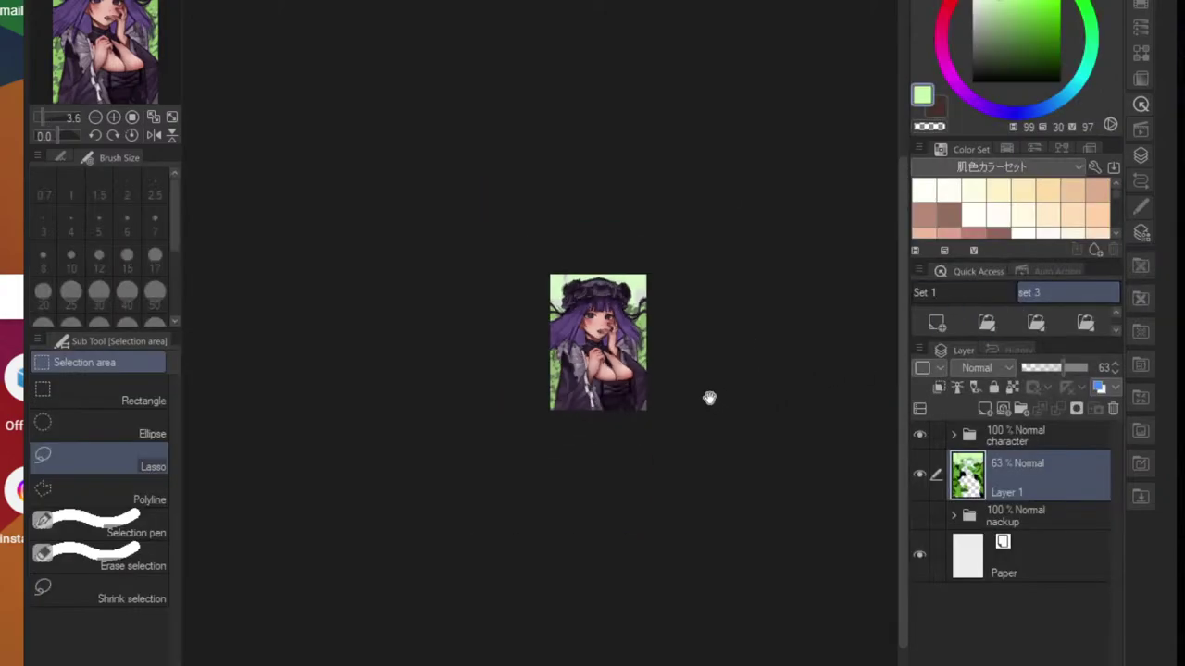
pyautogui.moveTo(610, 325); pyautogui.dragTo(672, 331)
pyautogui.scroll(1, 672, 332)
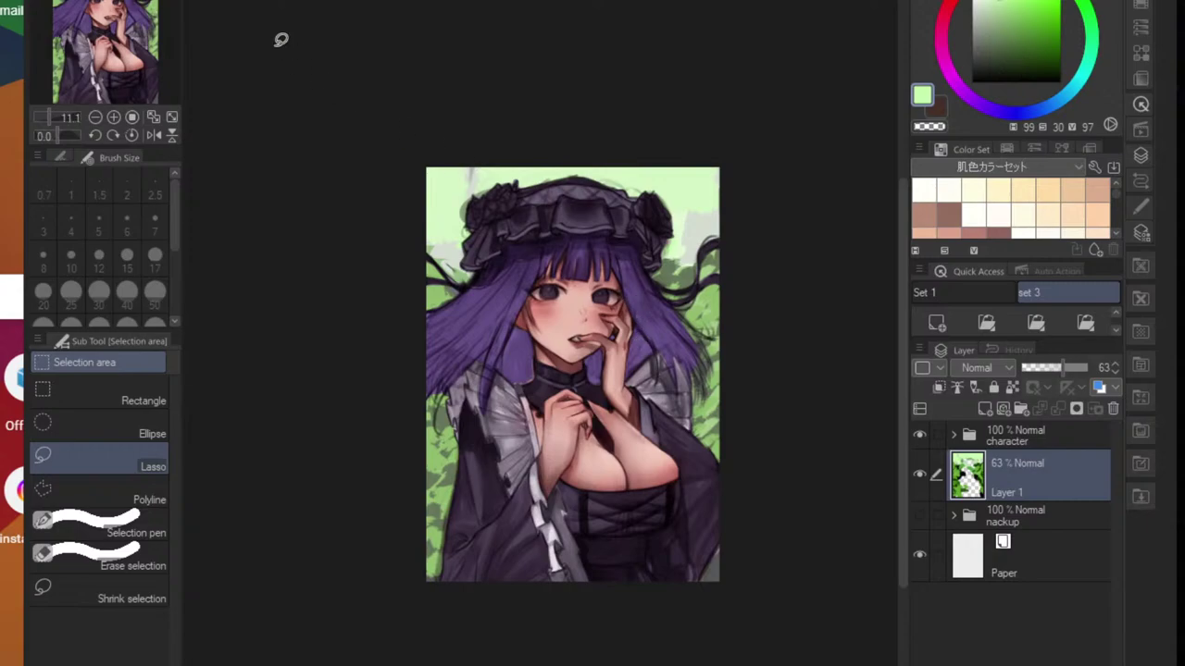
pyautogui.click(391, 0)
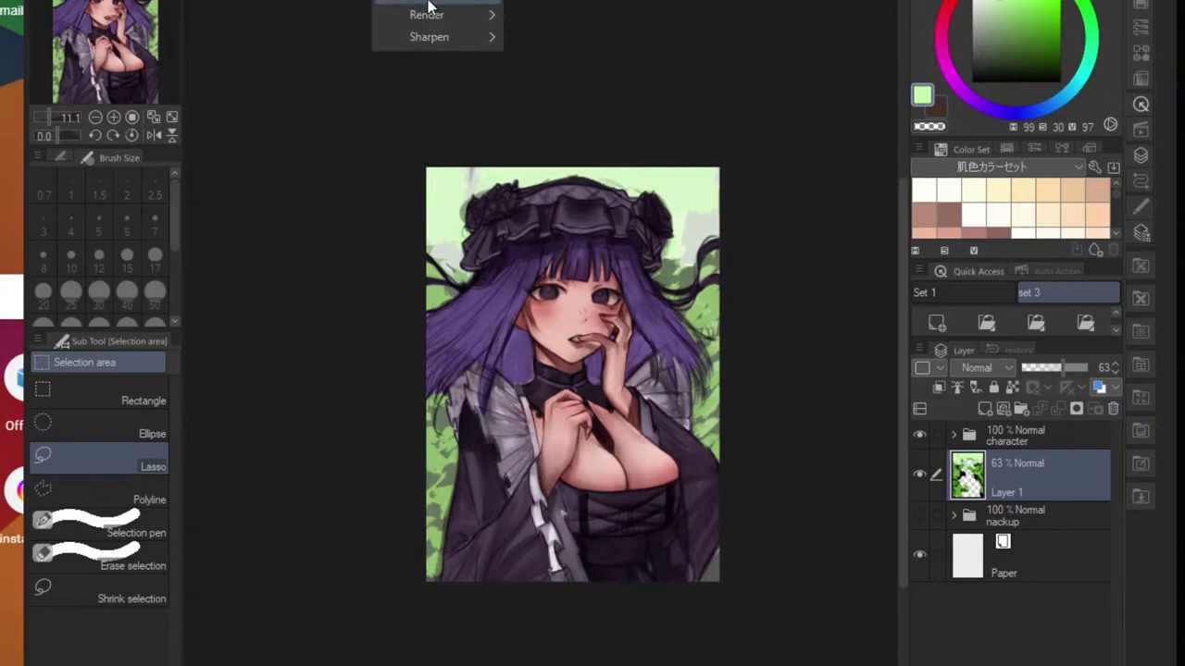
pyautogui.moveTo(433, 3)
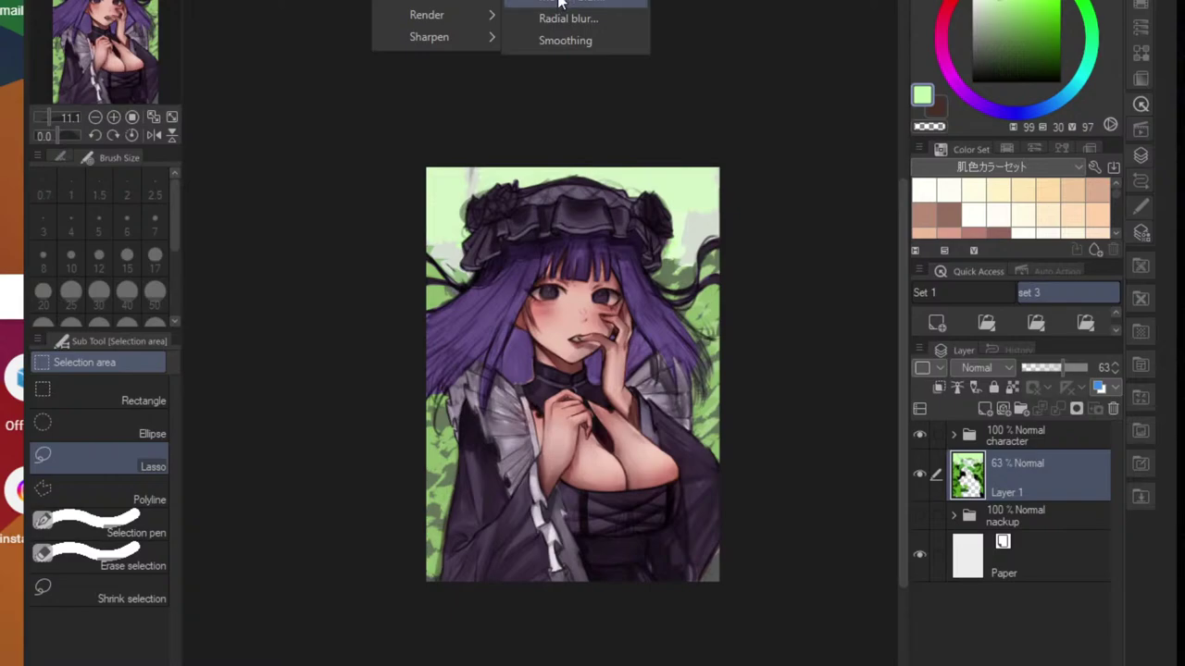
pyautogui.click(559, 3)
pyautogui.click(533, 321)
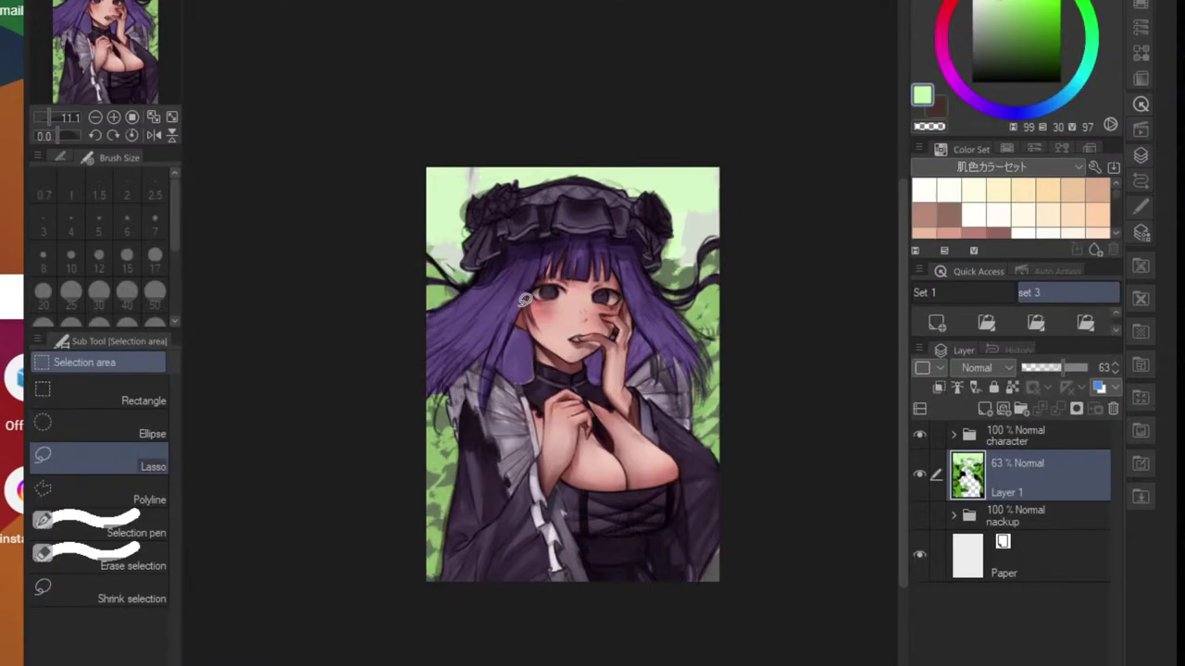
pyautogui.click(397, 0)
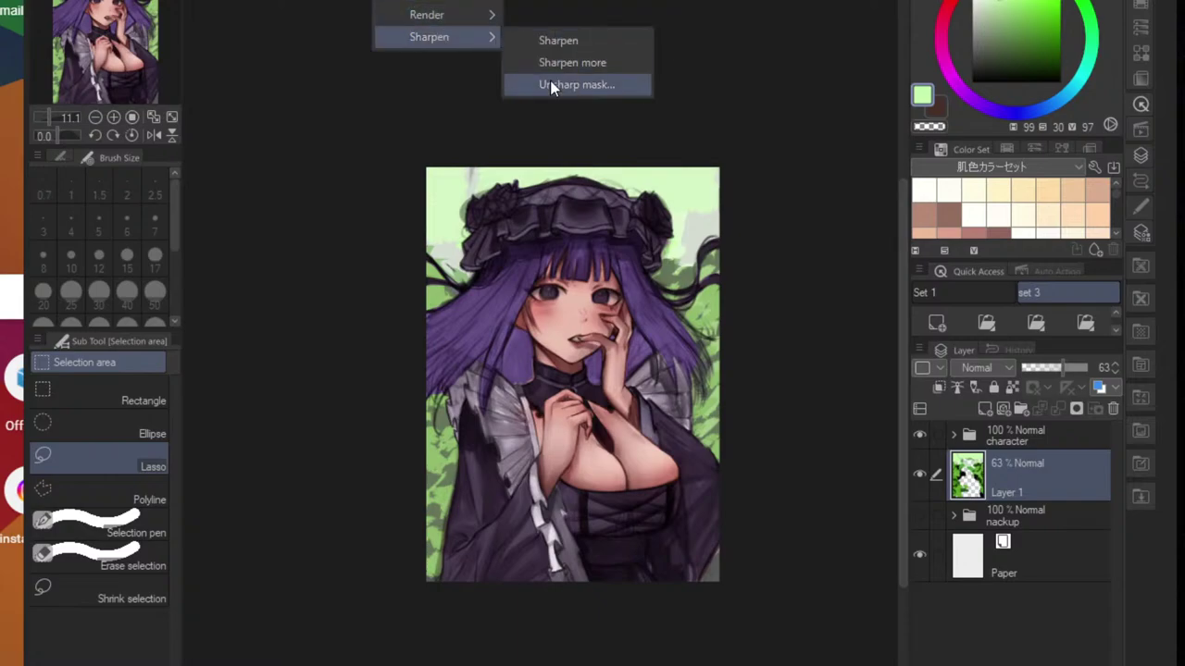
pyautogui.click(567, 82)
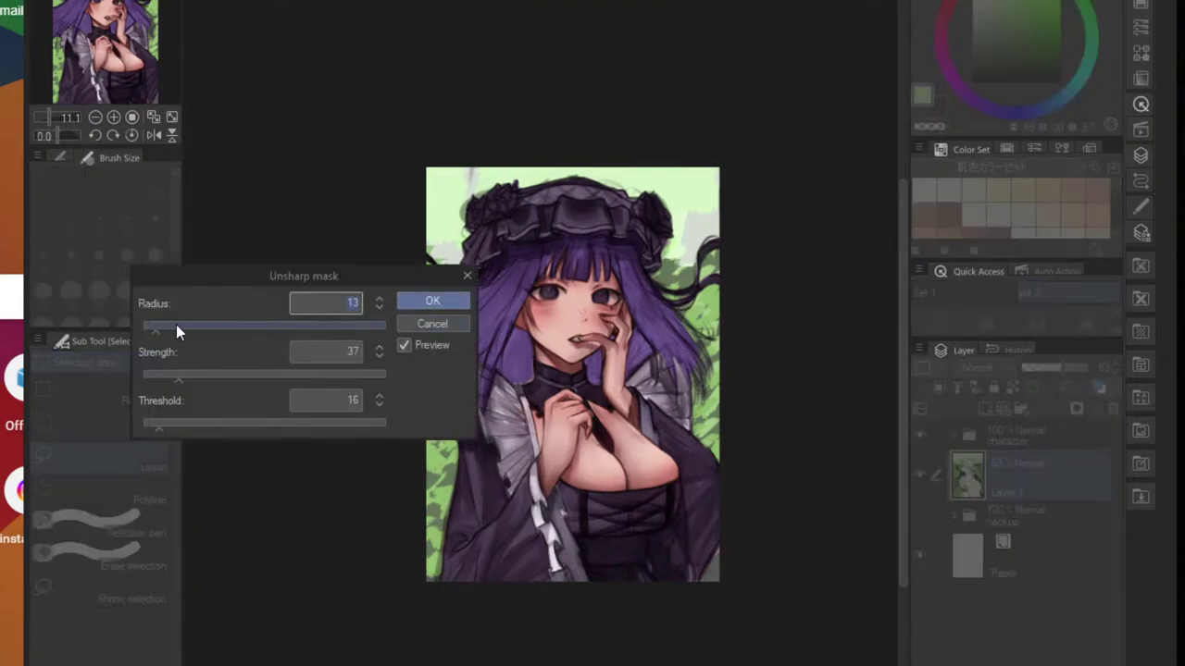
pyautogui.moveTo(185, 375); pyautogui.dragTo(195, 382)
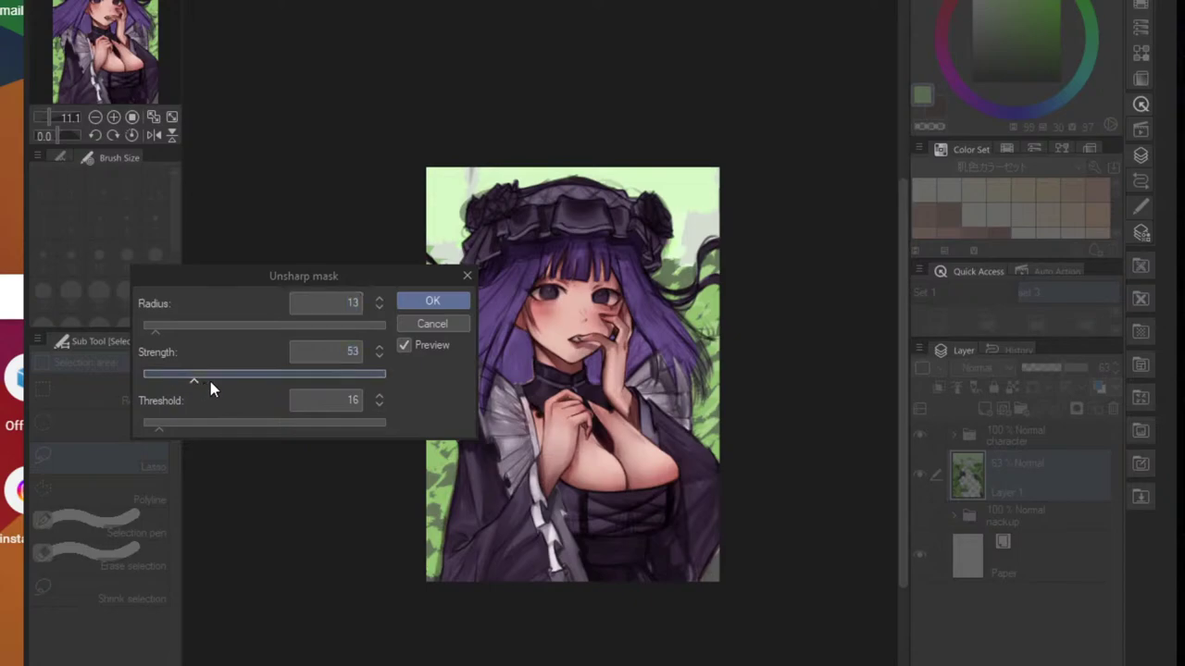
pyautogui.click(433, 300)
pyautogui.moveTo(449, 436)
pyautogui.mouseDown()
pyautogui.moveTo(510, 421)
pyautogui.moveTo(447, 423)
pyautogui.mouseUp()
# - Apply a Gaussian blur of 177.68 to the background
pyautogui.click(389, 0)
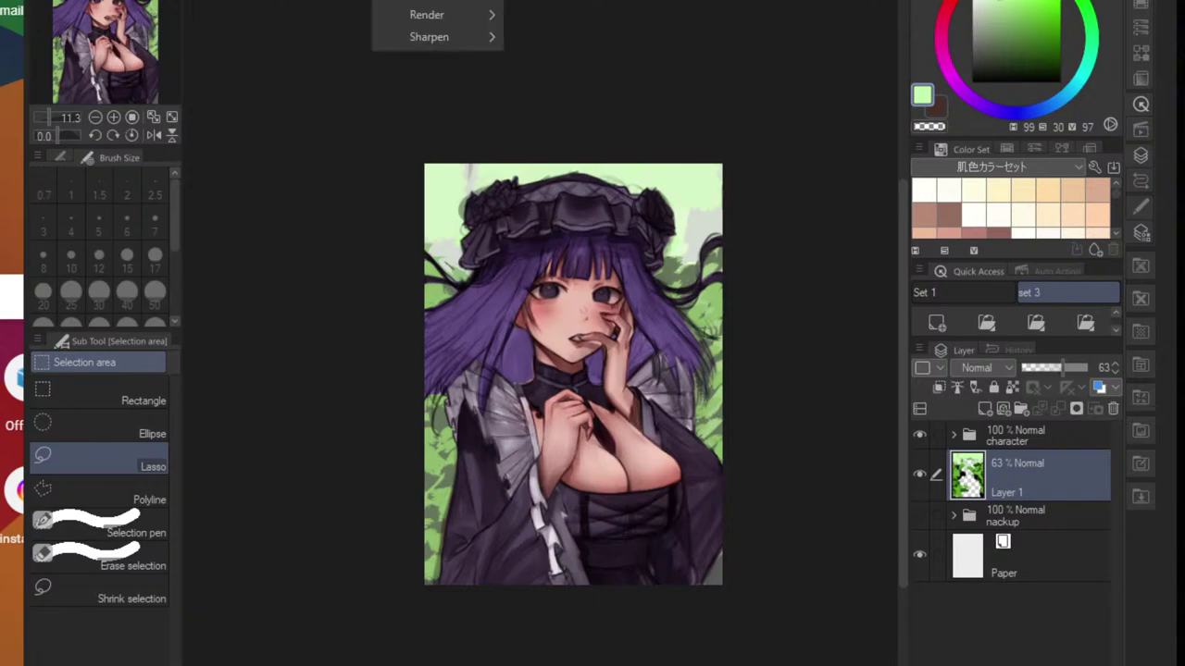
pyautogui.moveTo(430, 0)
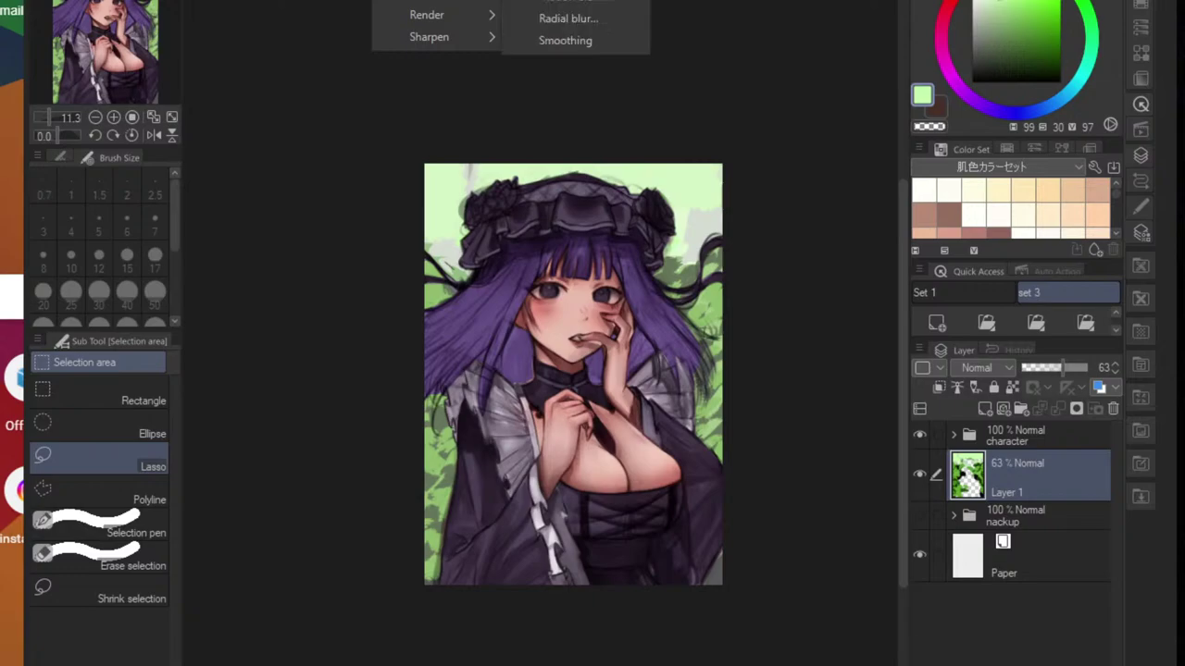
pyautogui.click(551, 0)
pyautogui.click(2, 339)
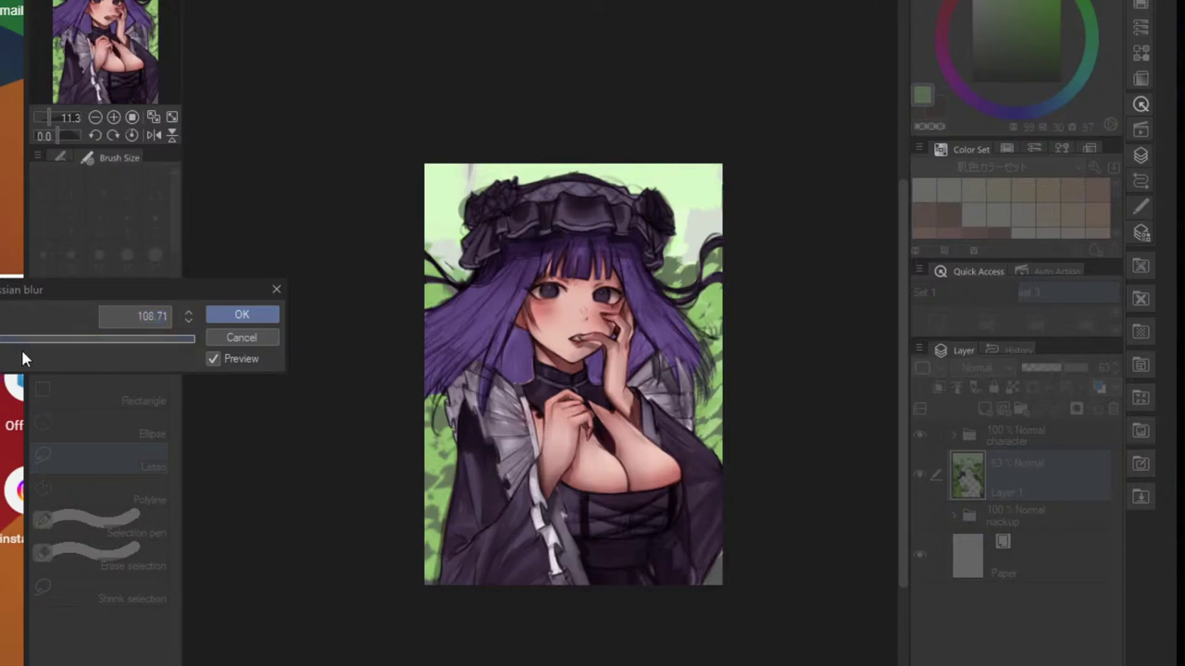
pyautogui.click(78, 340)
pyautogui.moveTo(146, 344); pyautogui.dragTo(110, 345)
pyautogui.click(245, 312)
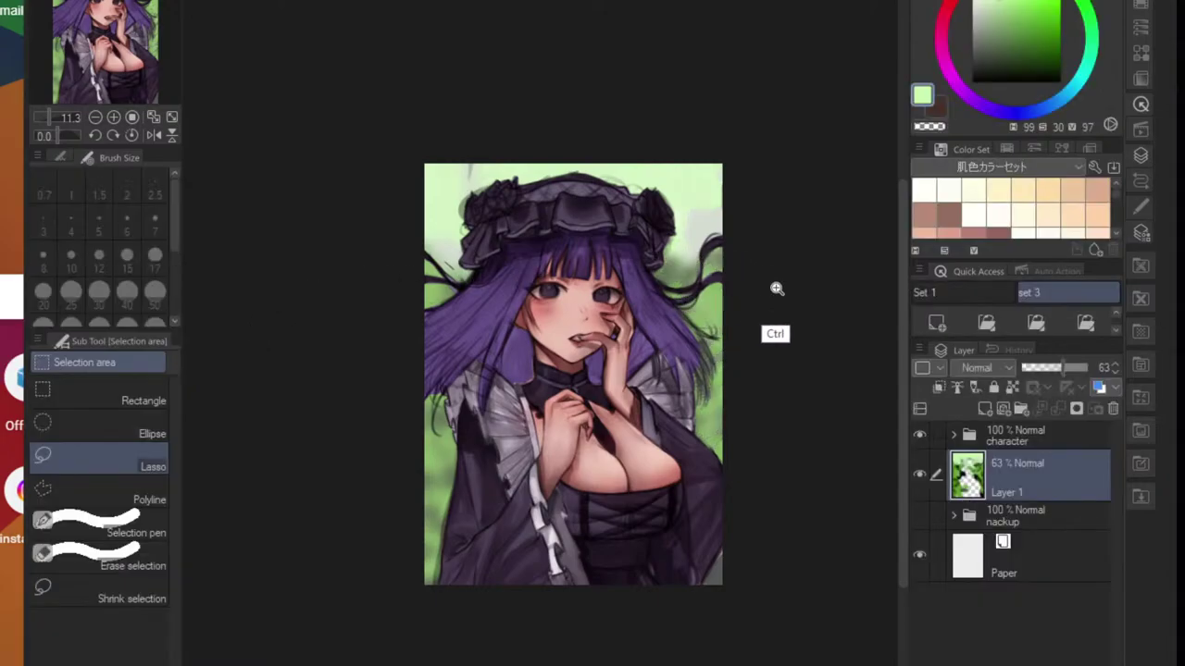
# - Hide Layer 1 and add a new empty layer above the nackup folder
pyautogui.moveTo(777, 289); pyautogui.dragTo(746, 290)
pyautogui.moveTo(781, 353); pyautogui.dragTo(754, 349)
pyautogui.moveTo(663, 298); pyautogui.dragTo(715, 357)
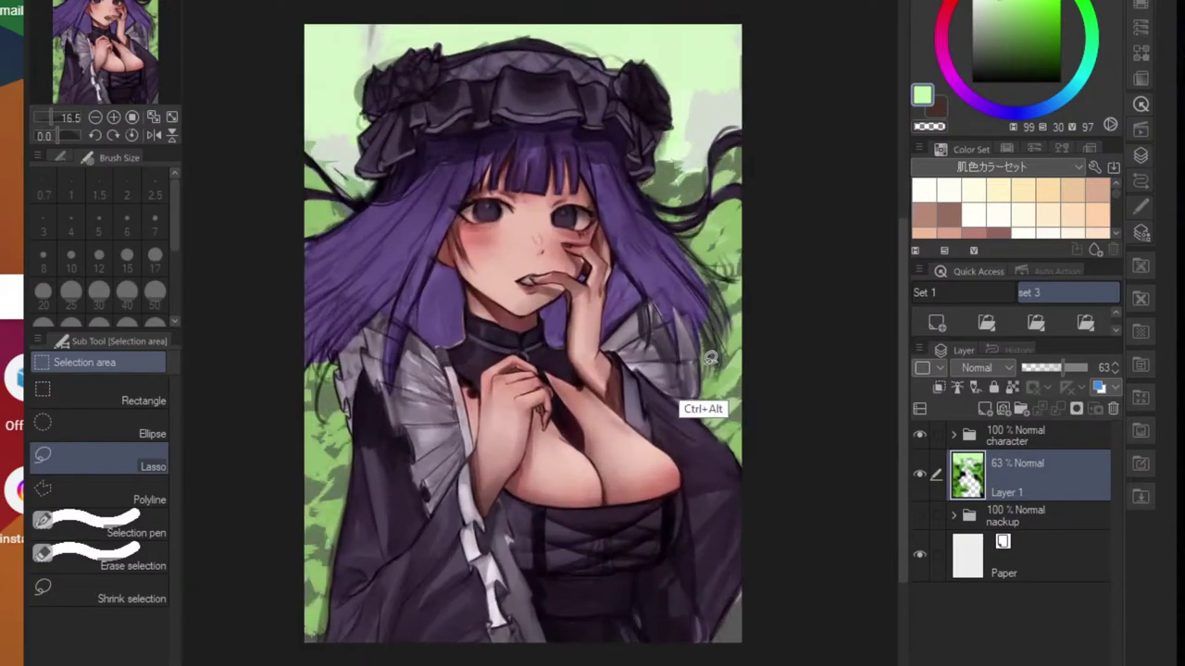
pyautogui.click(919, 472)
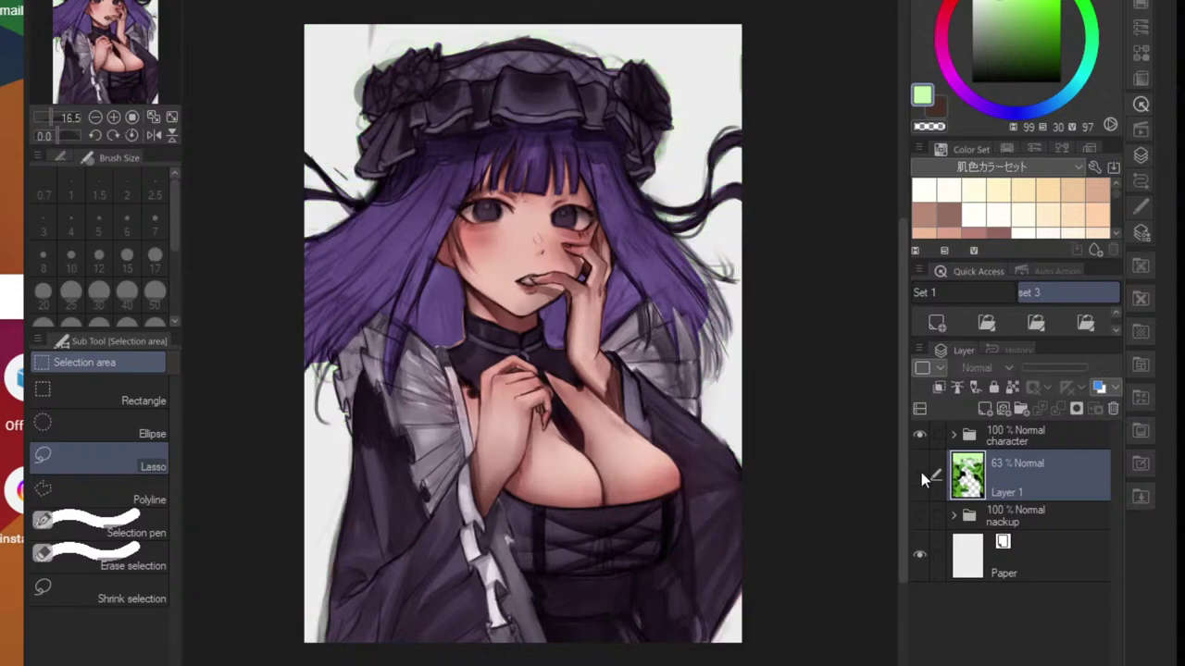
pyautogui.click(922, 471)
pyautogui.click(923, 469)
pyautogui.click(1006, 514)
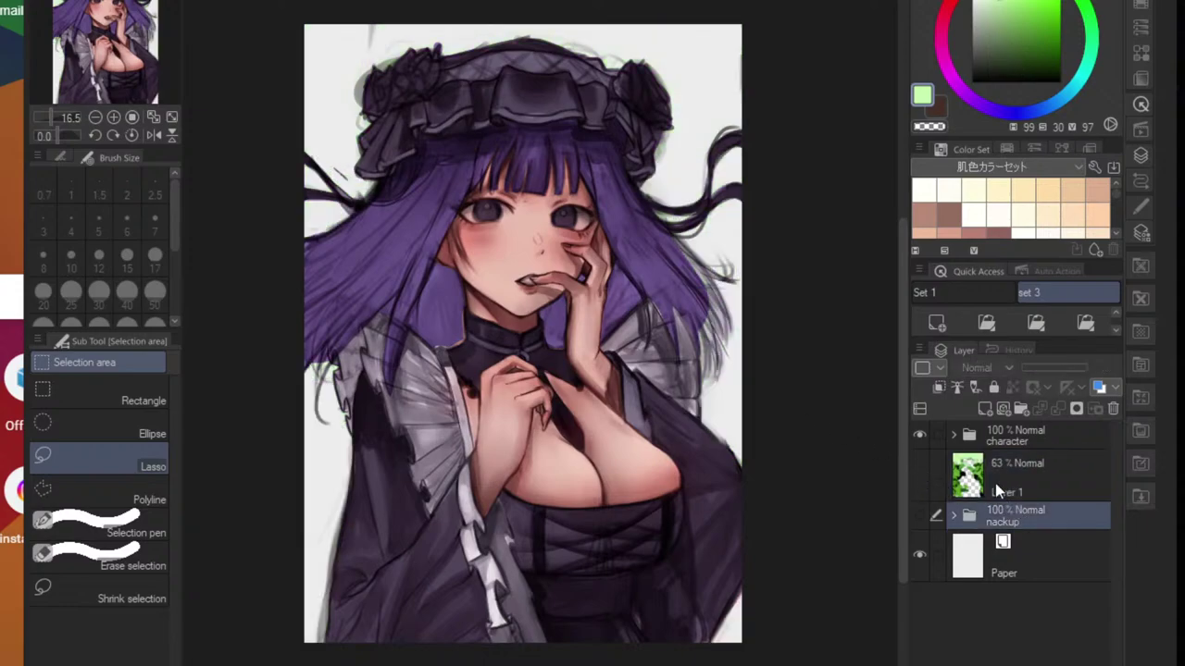
pyautogui.click(936, 322)
pyautogui.click(984, 60)
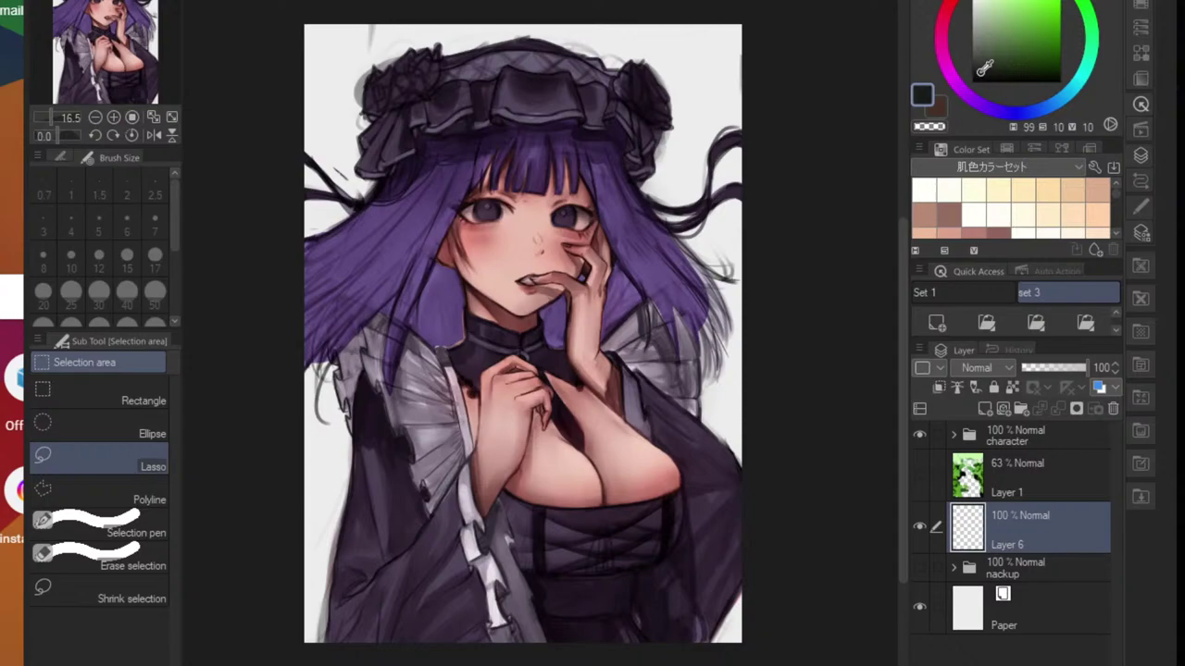
# - Draw a saturated purple gradient from the canvas bottom up to the top
pyautogui.click(945, 60)
pyautogui.moveTo(999, 39); pyautogui.dragTo(1022, 30)
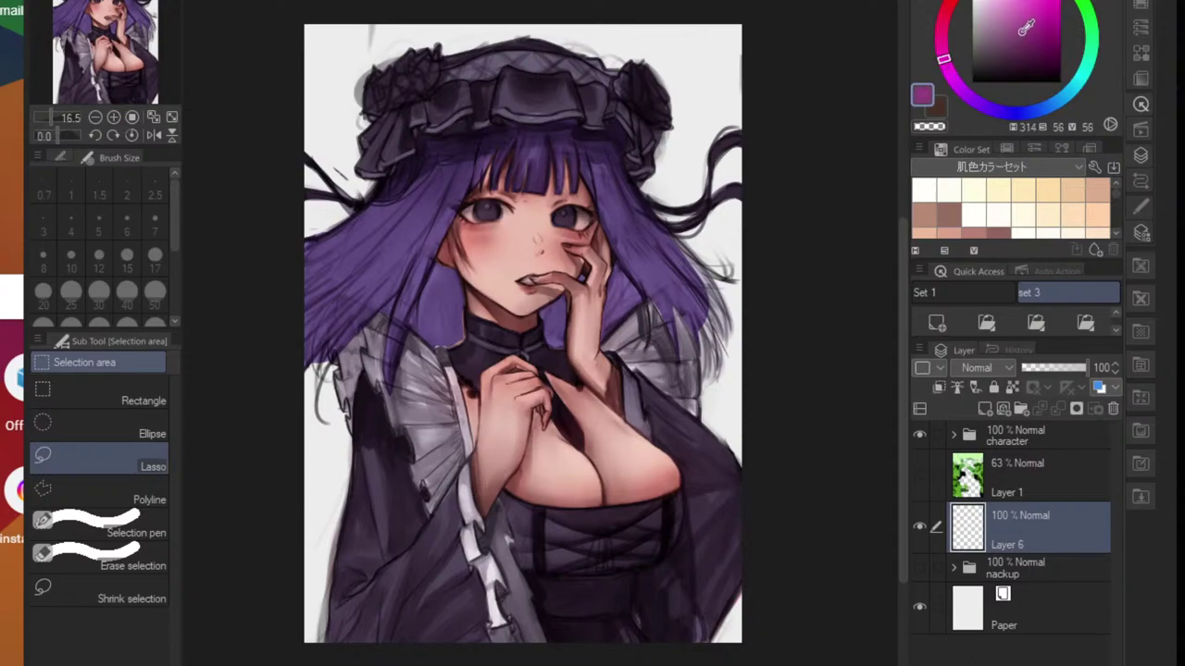
pyautogui.scroll(-2, 750, 336)
pyautogui.press('g')
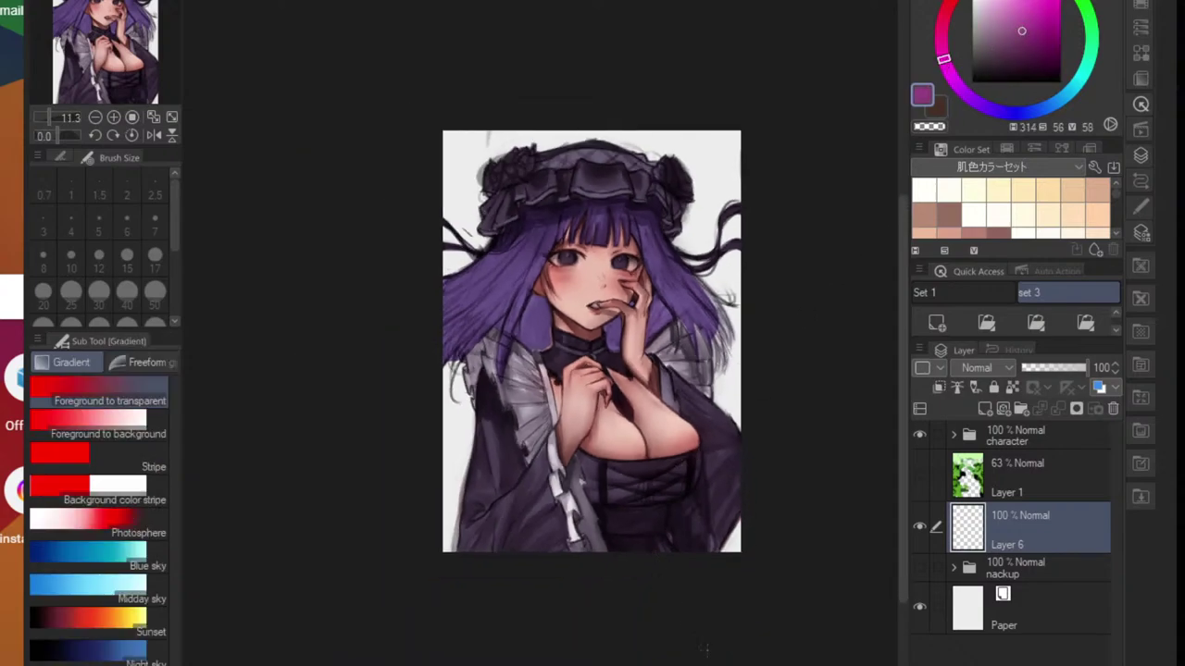
pyautogui.moveTo(706, 650); pyautogui.dragTo(521, 27)
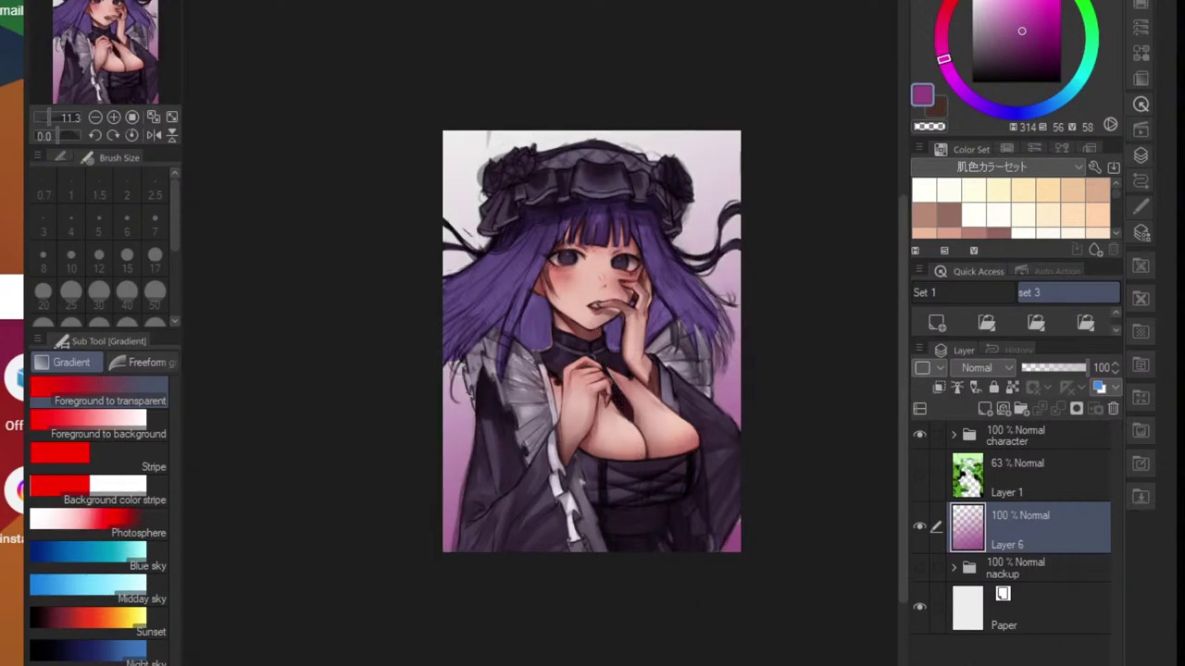
pyautogui.hotkey('ctrl', 'z')
pyautogui.moveTo(580, 638); pyautogui.dragTo(576, 42)
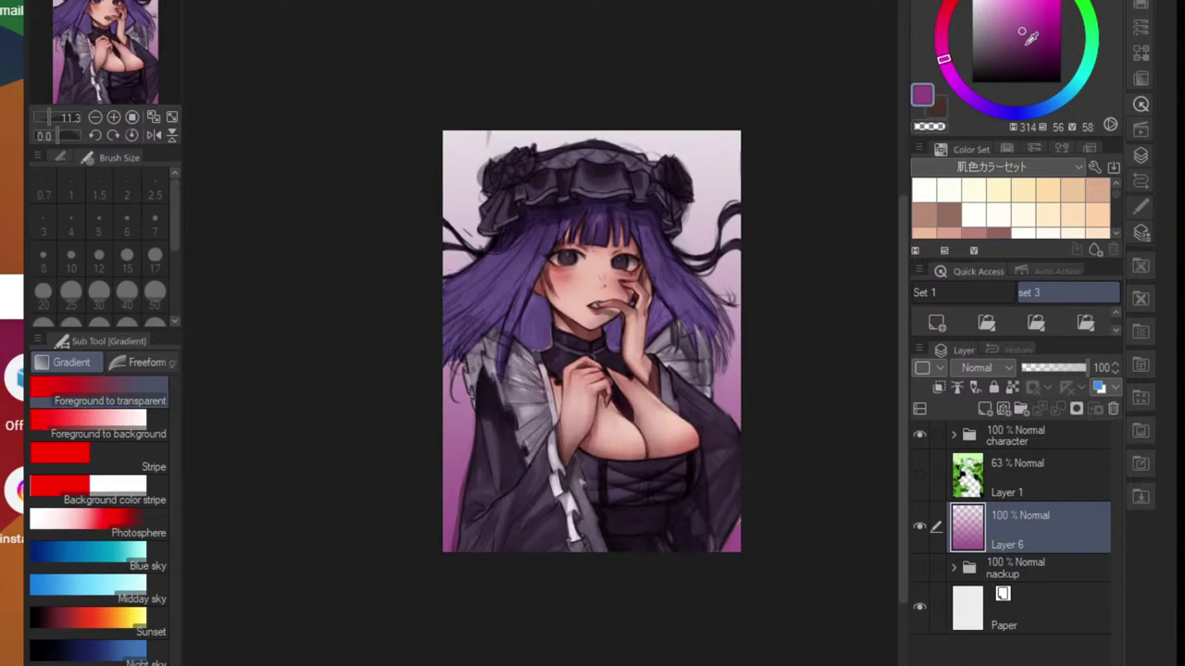
pyautogui.click(1038, 31)
pyautogui.moveTo(581, 636); pyautogui.dragTo(572, 310)
pyautogui.hotkey('ctrl', 'z')
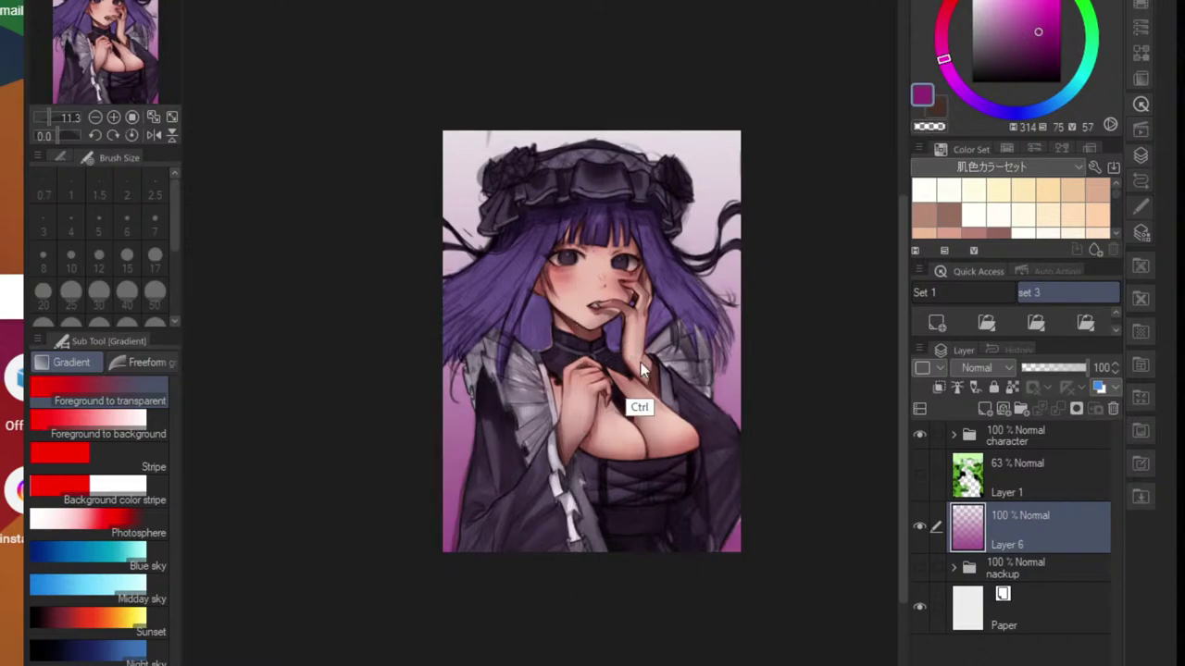
pyautogui.moveTo(582, 585); pyautogui.dragTo(577, 93)
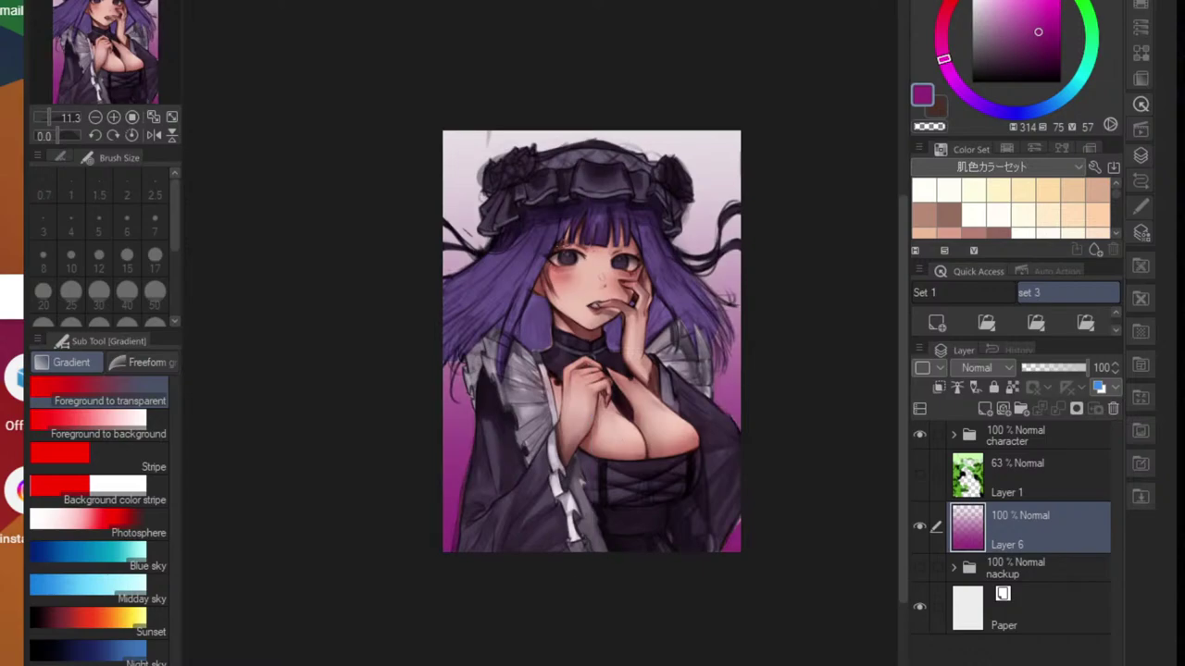
# - Set the gradient layer's opacity to 44%
pyautogui.moveTo(648, 422); pyautogui.dragTo(717, 411)
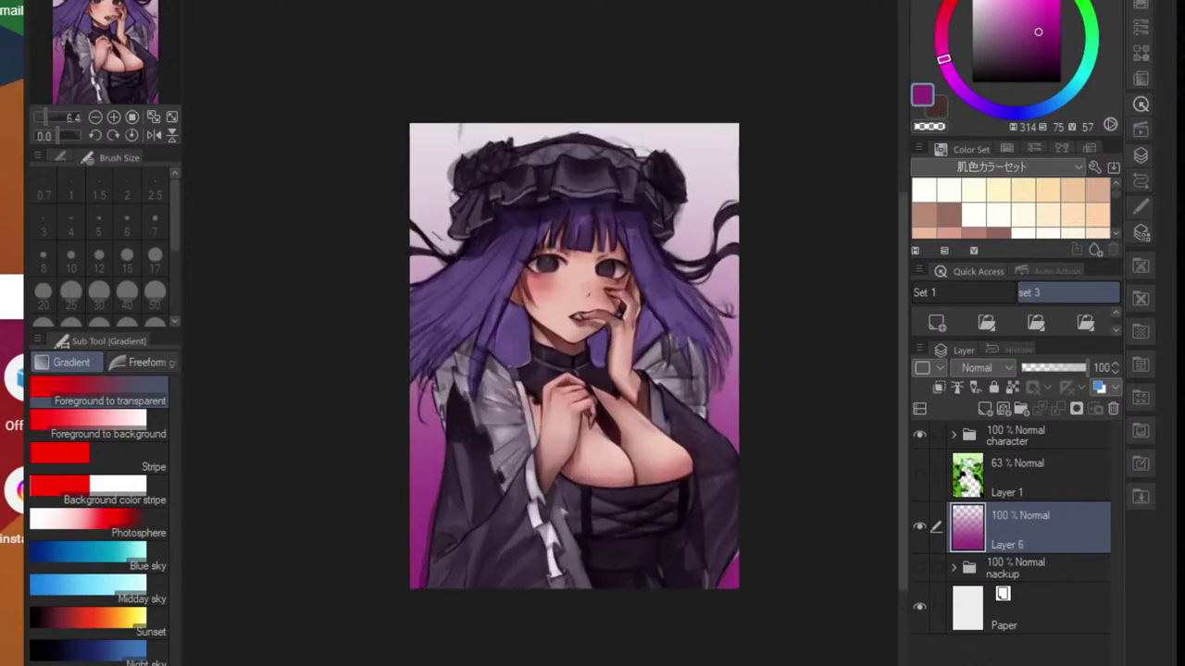
pyautogui.moveTo(1035, 371); pyautogui.dragTo(1058, 382)
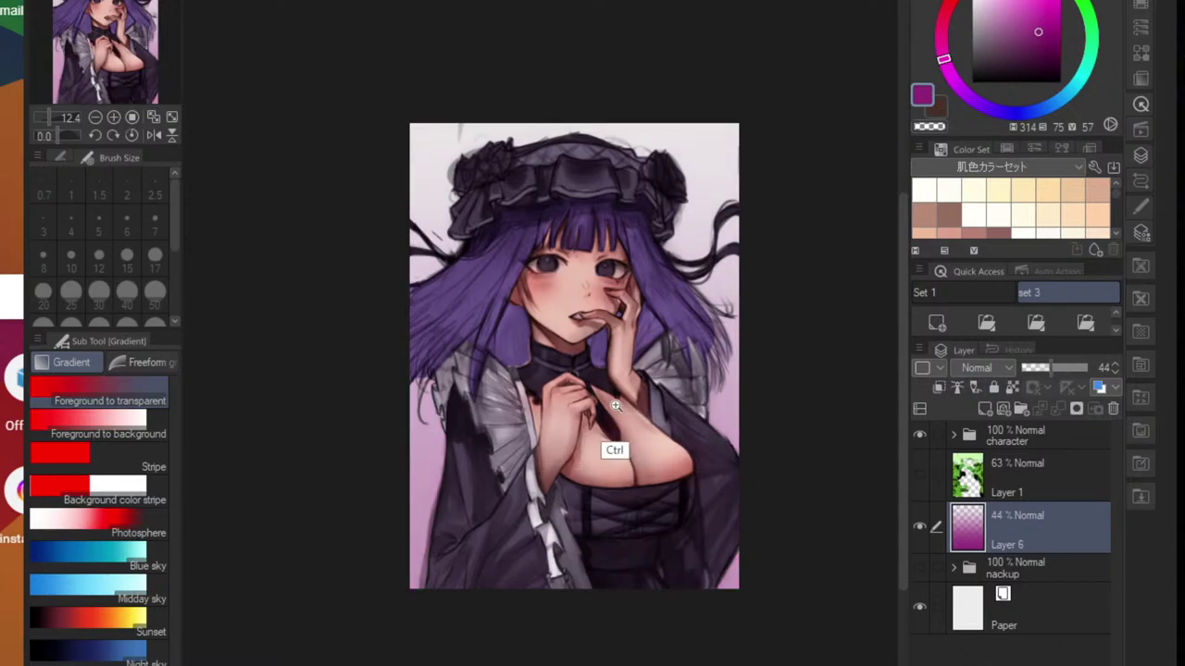
pyautogui.scroll(2, 607, 449)
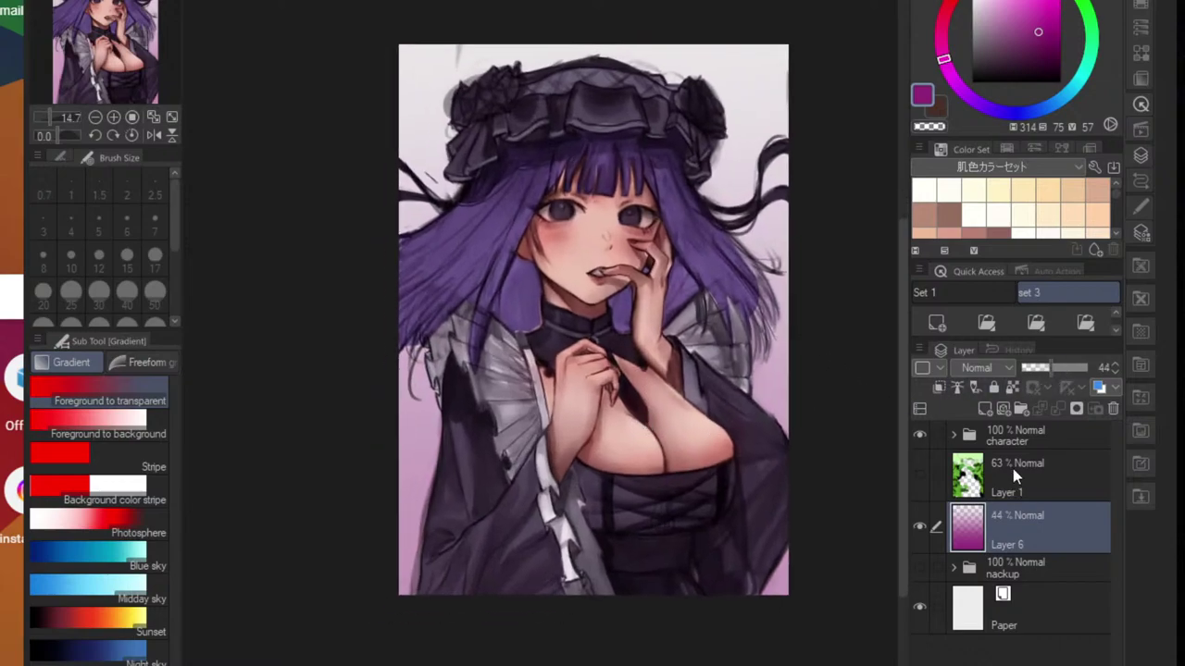
# - Group Layer 1 and Layer 6 into a folder renamed 'bg'
pyautogui.keyDown('ctrl'); pyautogui.click(1009, 496); pyautogui.keyUp('ctrl')
pyautogui.hotkey('ctrl', 'g')
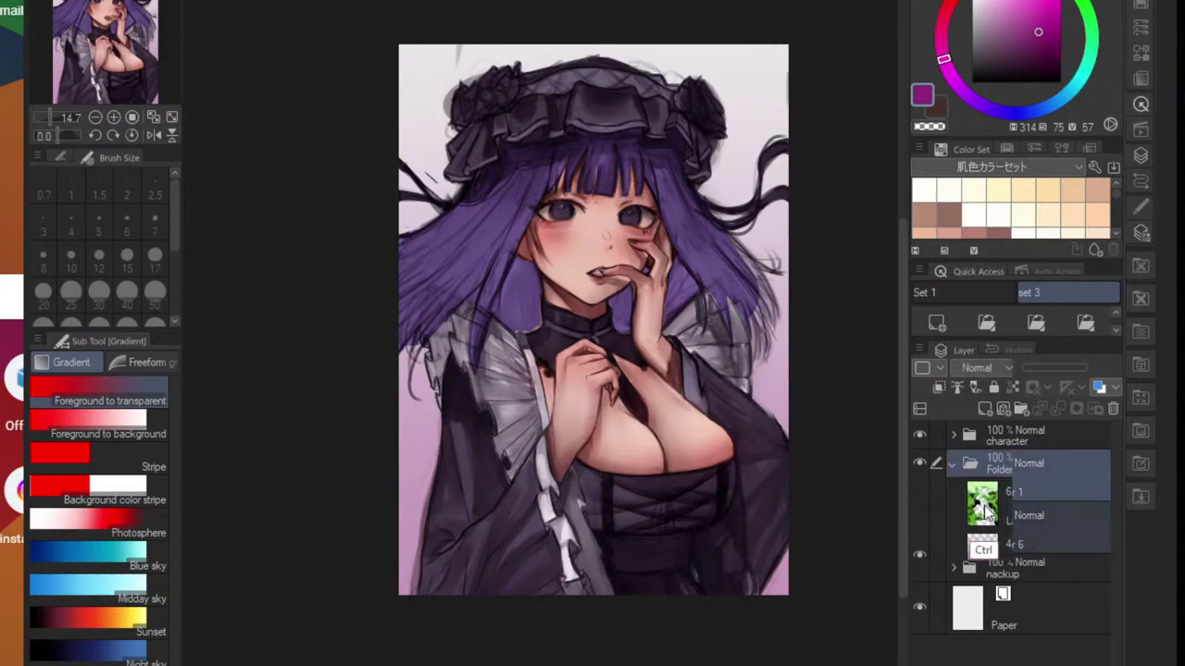
pyautogui.click(955, 463)
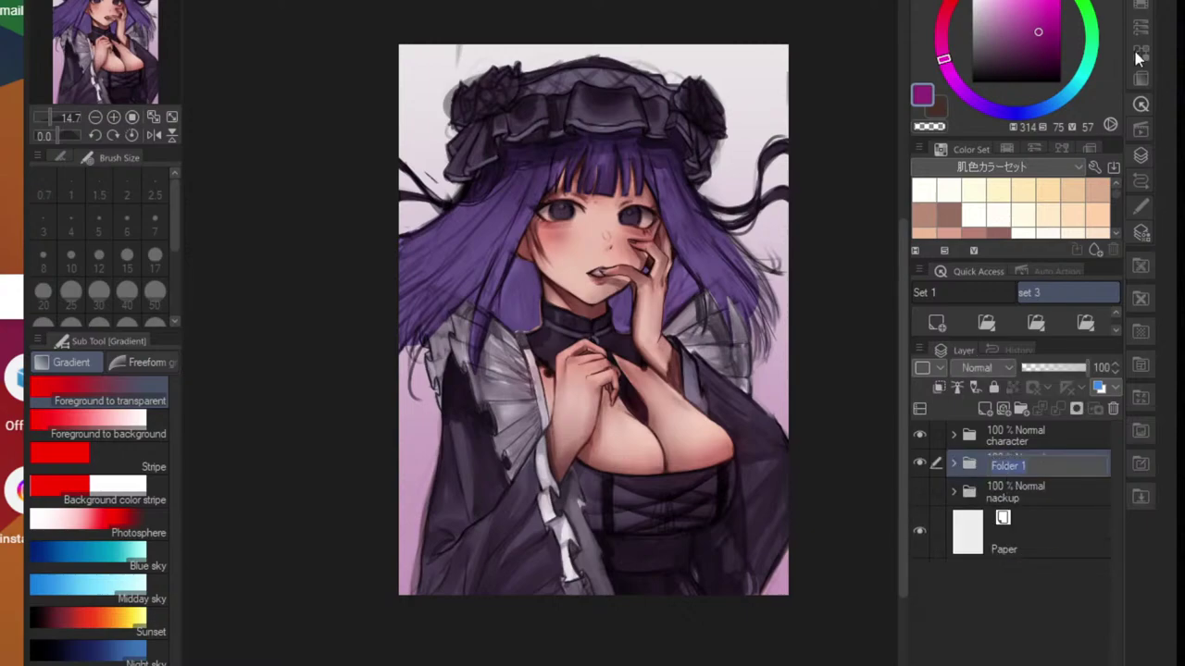
pyautogui.press('BackSpace')
pyautogui.write('bg')
pyautogui.press('Return')
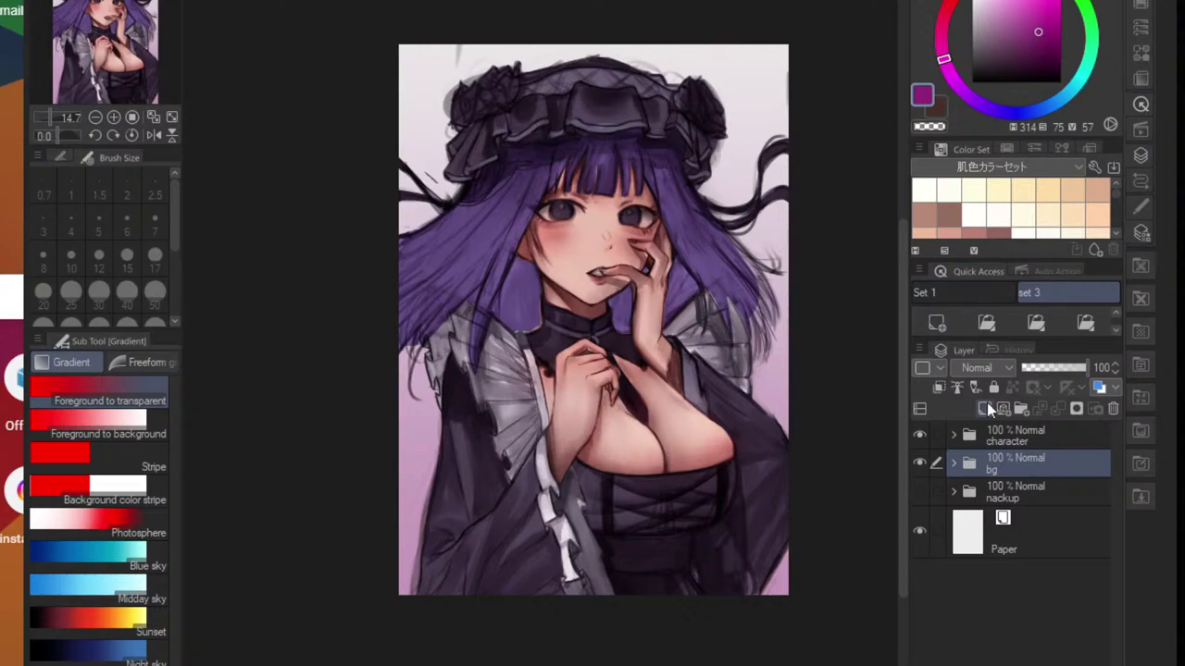
pyautogui.click(920, 463)
pyautogui.click(922, 461)
pyautogui.moveTo(797, 417); pyautogui.dragTo(733, 469)
pyautogui.moveTo(744, 381); pyautogui.dragTo(813, 388)
# - Add a new empty layer just below Layer 5 in the character folder
pyautogui.click(953, 434)
pyautogui.scroll(-2, 990, 472)
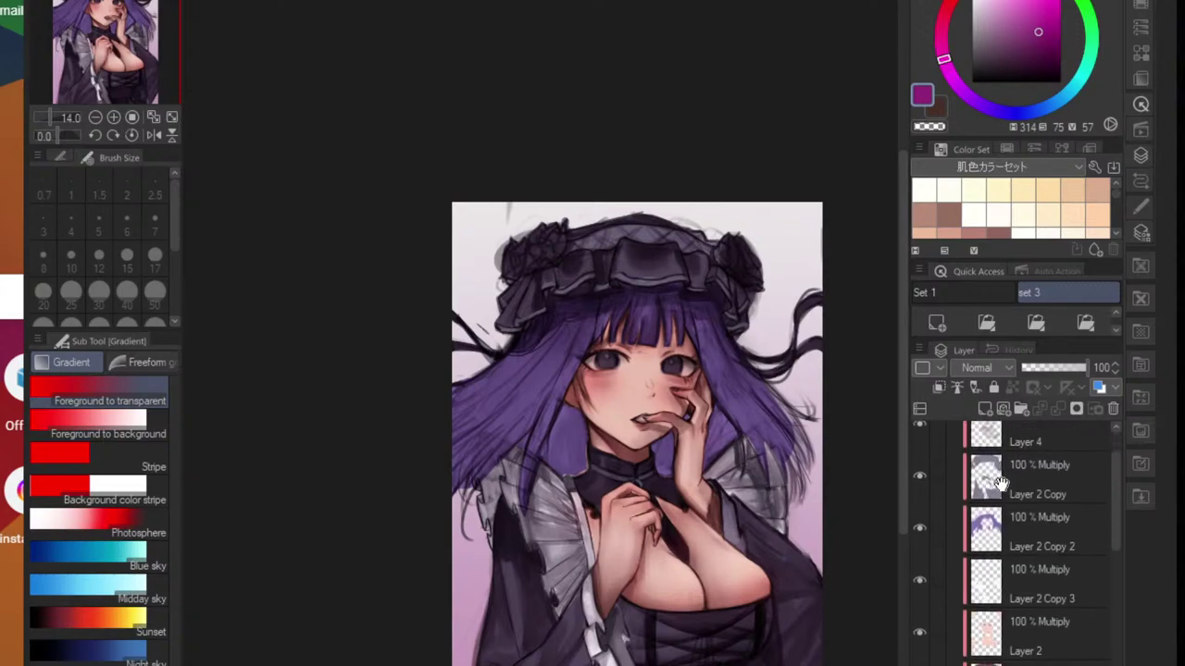
pyautogui.scroll(2, 993, 469)
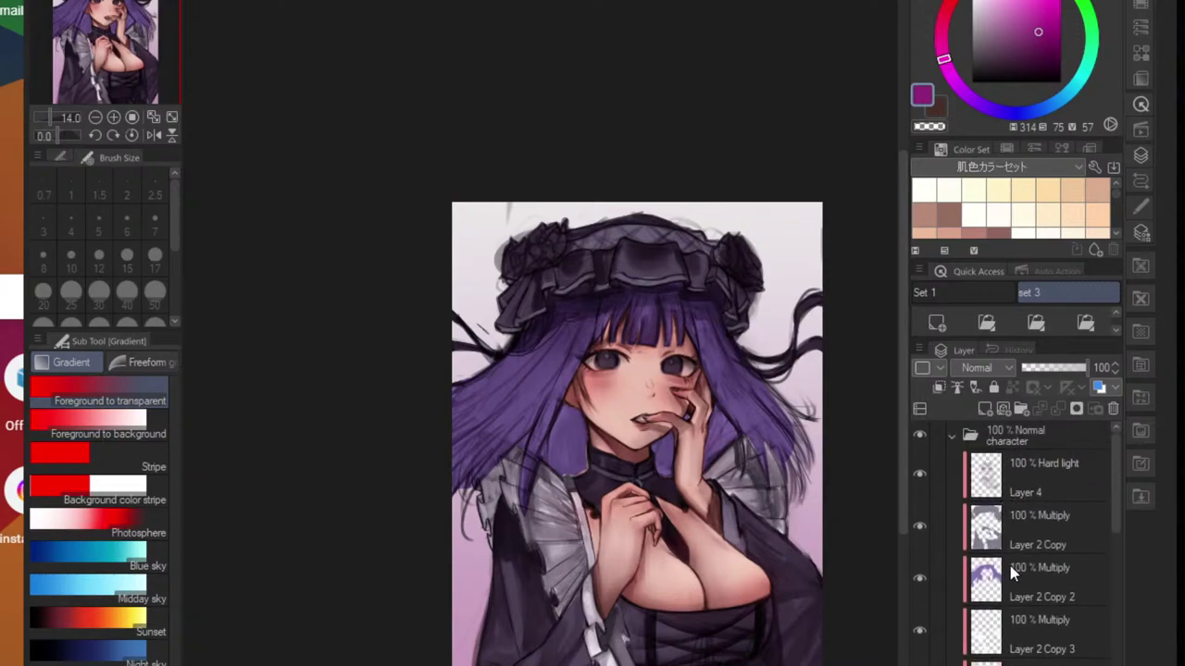
pyautogui.scroll(-3, 1010, 571)
pyautogui.moveTo(1015, 468); pyautogui.dragTo(1016, 464)
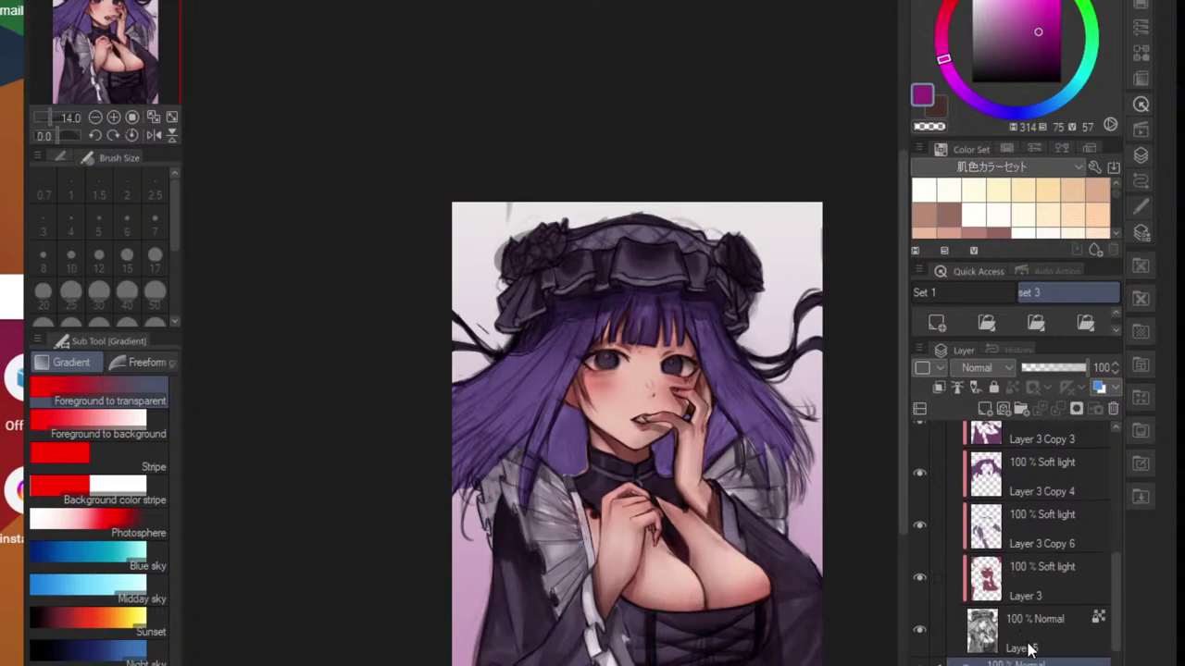
pyautogui.click(1037, 637)
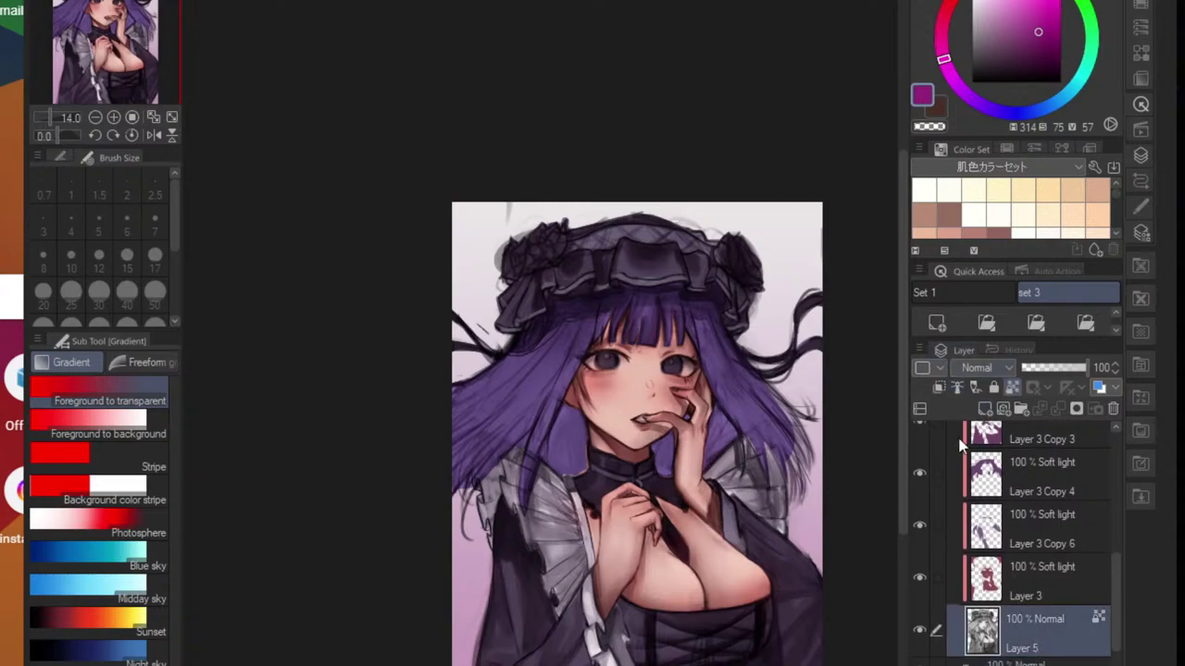
pyautogui.click(1032, 662)
pyautogui.click(937, 323)
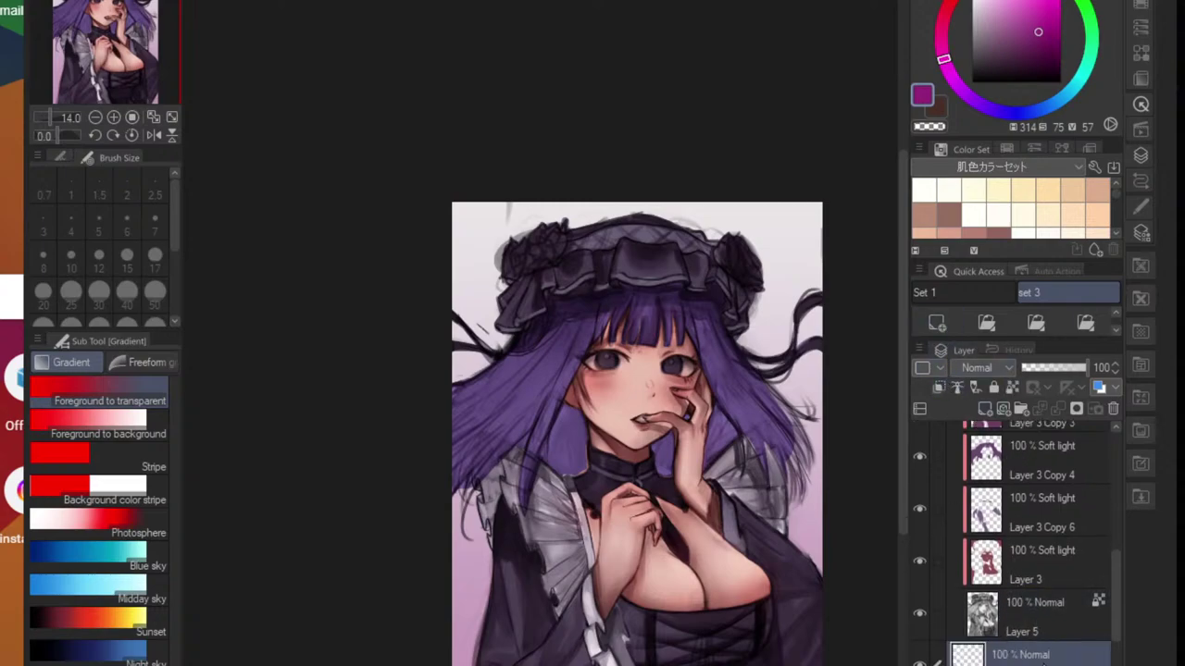
pyautogui.moveTo(1043, 663); pyautogui.dragTo(1043, 638)
# - Set the drawing colour to pure red
pyautogui.moveTo(1012, 15)
pyautogui.mouseDown()
pyautogui.moveTo(976, 2)
pyautogui.moveTo(1060, 1)
pyautogui.mouseUp()
pyautogui.click(953, 3)
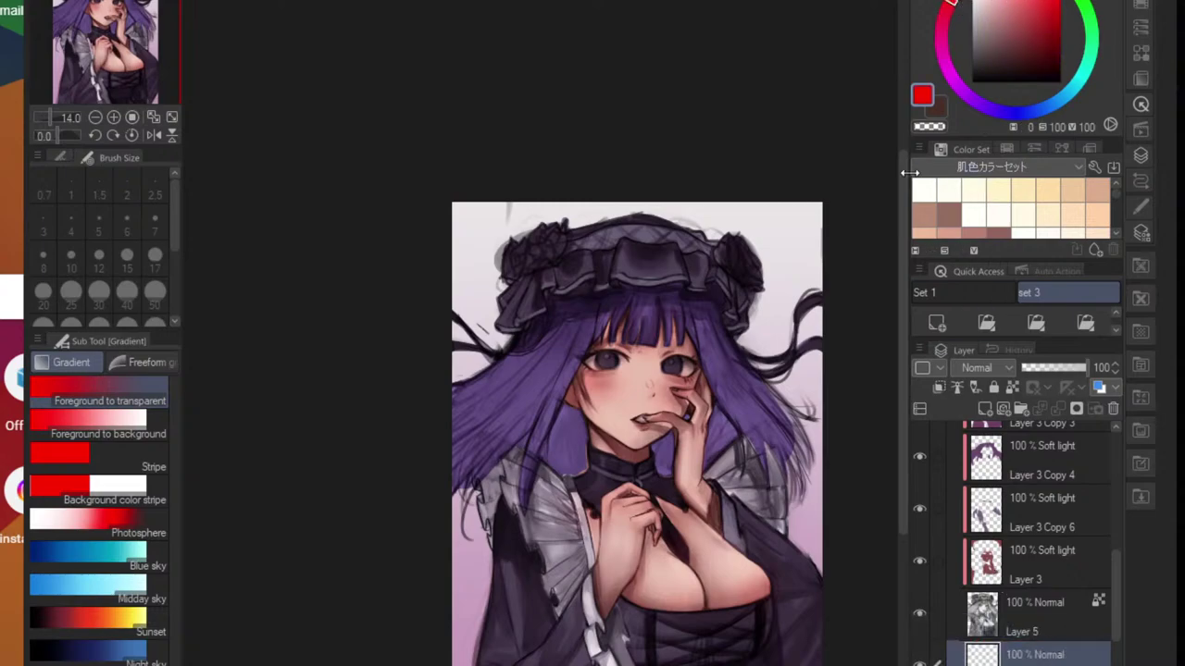
pyautogui.moveTo(759, 496); pyautogui.dragTo(712, 432)
pyautogui.moveTo(700, 379)
pyautogui.mouseDown()
pyautogui.moveTo(743, 366)
pyautogui.moveTo(690, 375)
pyautogui.mouseUp()
# - Switch to the G-pen with a larger brush size
pyautogui.scroll(1, 689, 370)
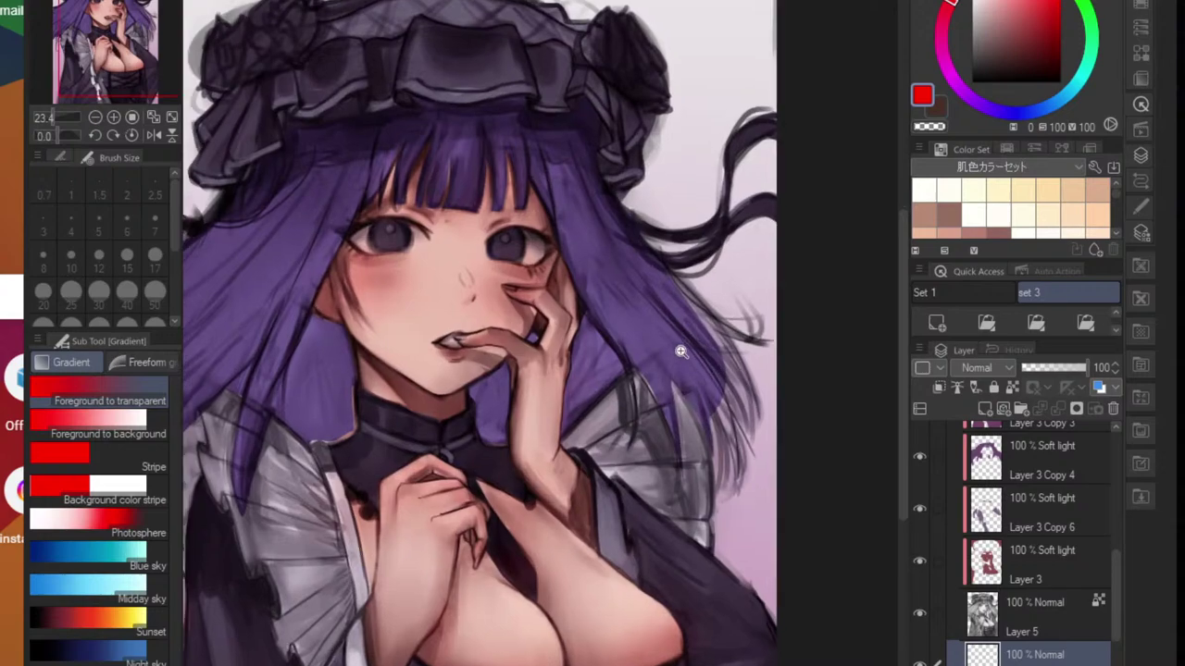
pyautogui.press('p')
pyautogui.press(']')
pyautogui.press(']')
pyautogui.press(']')
pyautogui.press(']')
pyautogui.press(']')
pyautogui.press(']')
pyautogui.press(']')
pyautogui.press(']')
pyautogui.press(']')
pyautogui.press(']')
pyautogui.press(']')
pyautogui.press(']')
pyautogui.press(']')
pyautogui.press(']')
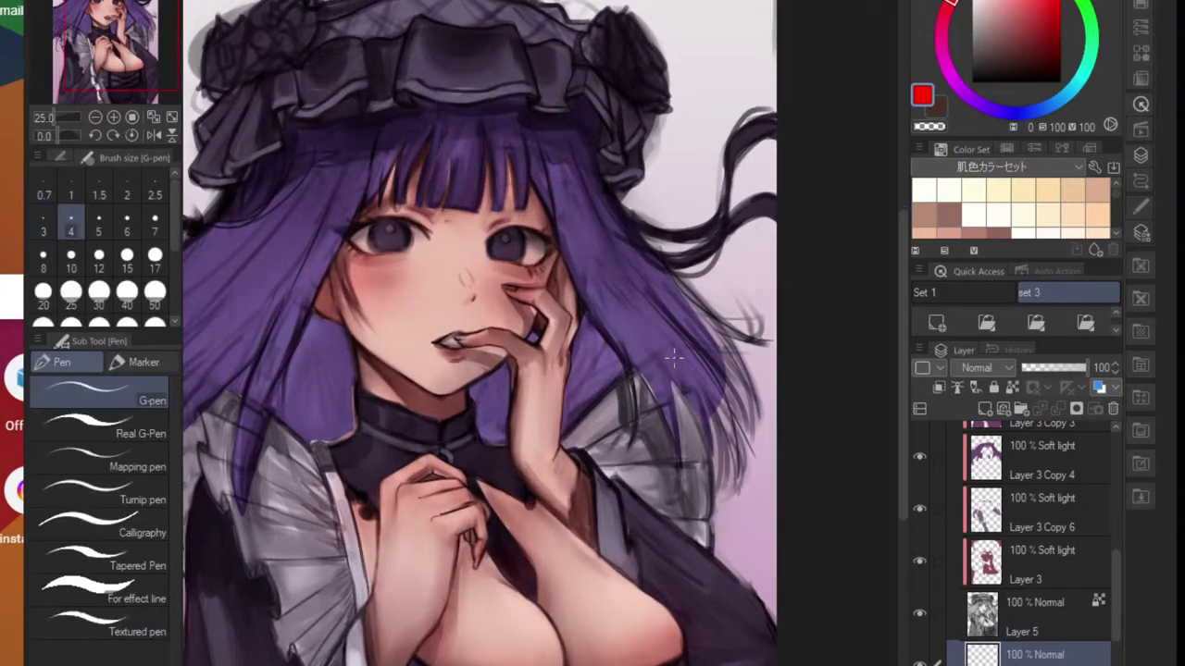
pyautogui.press(']')
pyautogui.press(']')
pyautogui.press(']')
# - Paint red streaks down the right-side hair strands and the flyaway strand
pyautogui.moveTo(685, 294); pyautogui.dragTo(732, 371)
pyautogui.moveTo(688, 316)
pyautogui.mouseDown()
pyautogui.moveTo(658, 271)
pyautogui.moveTo(743, 393)
pyautogui.moveTo(751, 424)
pyautogui.mouseUp()
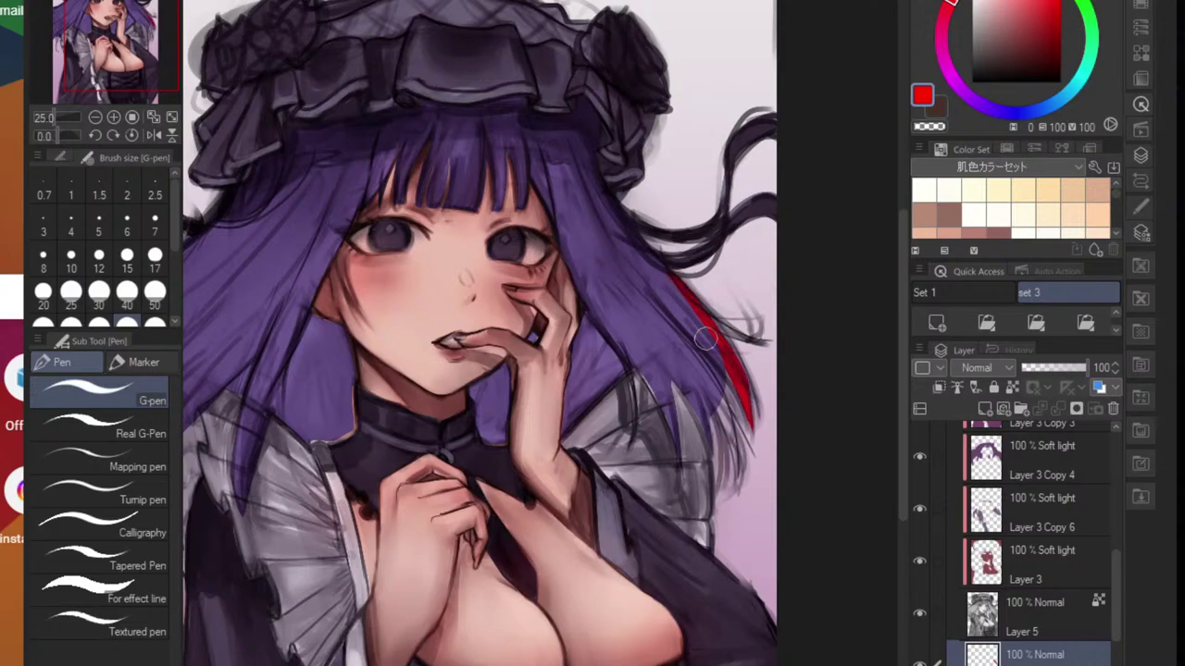
pyautogui.moveTo(705, 340); pyautogui.dragTo(759, 449)
pyautogui.moveTo(697, 316)
pyautogui.mouseDown()
pyautogui.moveTo(751, 427)
pyautogui.moveTo(693, 319)
pyautogui.moveTo(744, 479)
pyautogui.moveTo(695, 331)
pyautogui.moveTo(736, 477)
pyautogui.mouseUp()
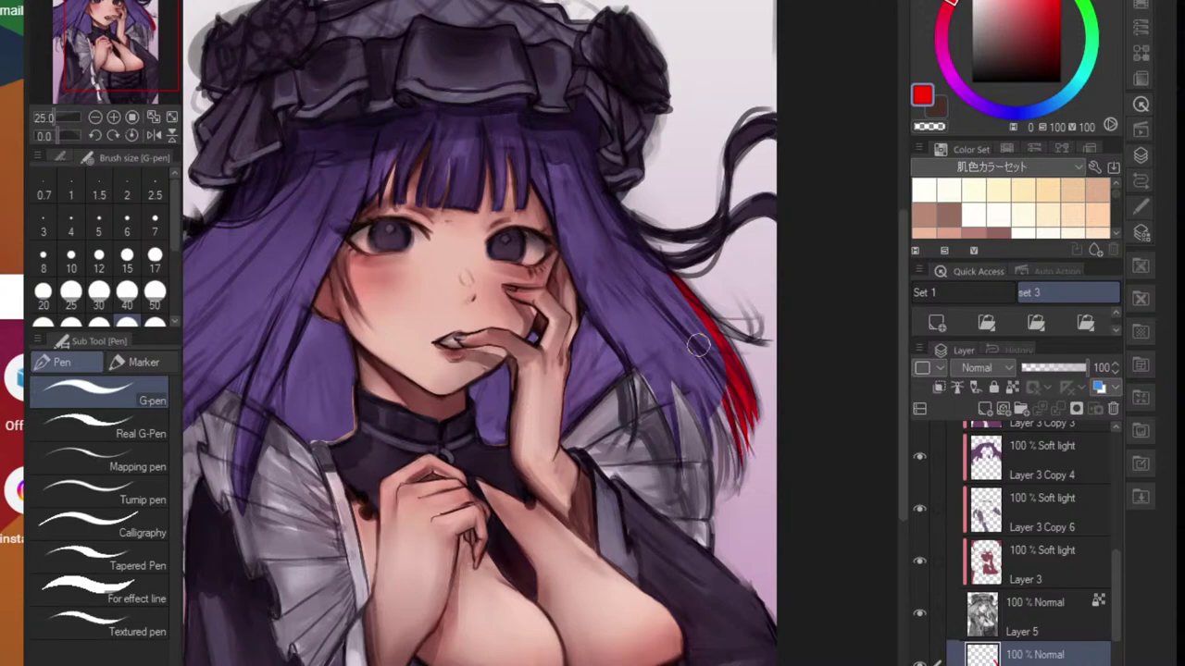
pyautogui.moveTo(722, 389)
pyautogui.mouseDown()
pyautogui.moveTo(744, 499)
pyautogui.moveTo(733, 489)
pyautogui.moveTo(716, 503)
pyautogui.mouseUp()
pyautogui.moveTo(711, 430); pyautogui.dragTo(721, 493)
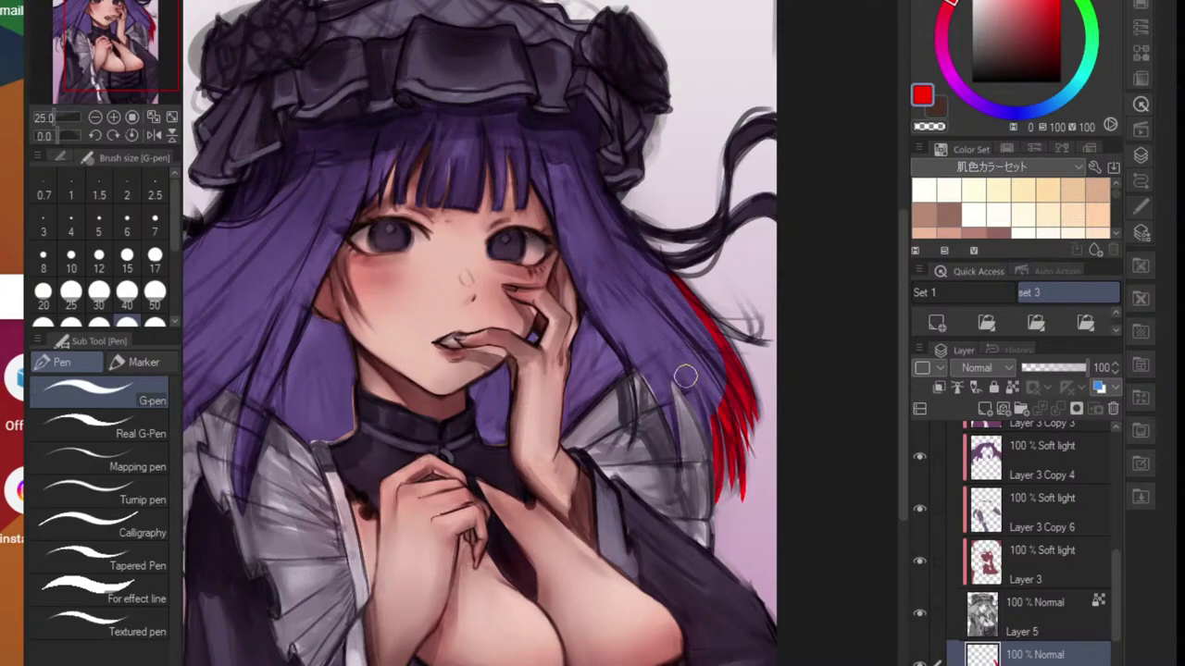
pyautogui.moveTo(705, 409); pyautogui.dragTo(716, 457)
pyautogui.moveTo(682, 293); pyautogui.dragTo(768, 342)
pyautogui.hotkey('ctrl', 'z')
pyautogui.hotkey('ctrl', 'z')
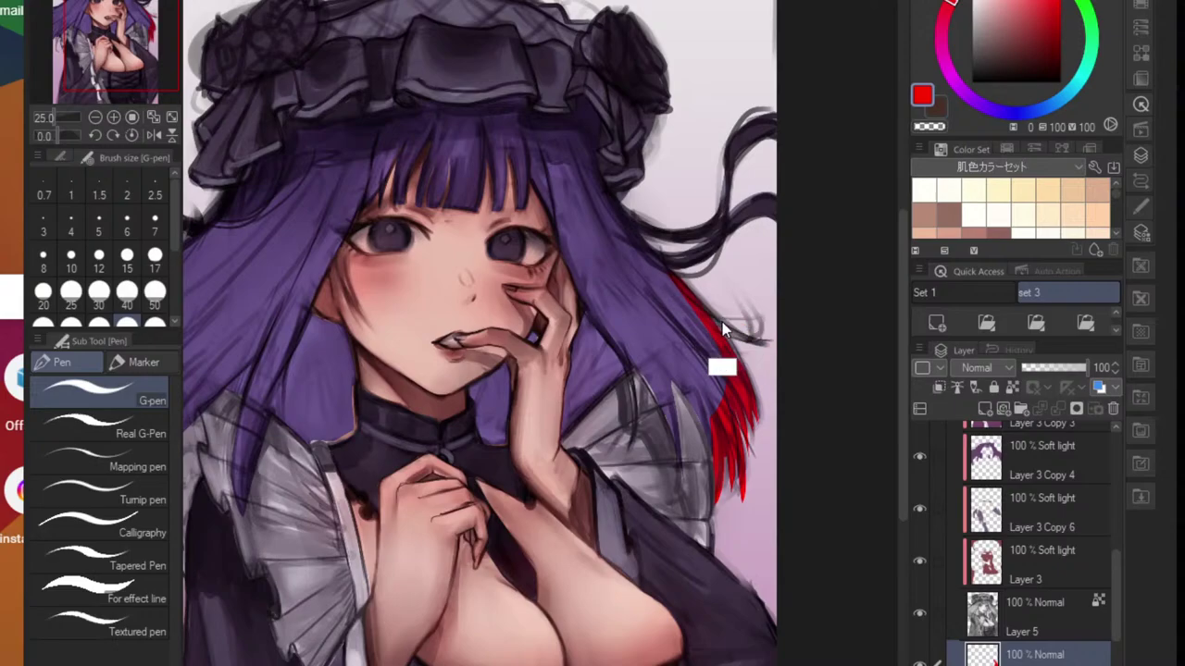
pyautogui.moveTo(672, 278)
pyautogui.mouseDown()
pyautogui.moveTo(787, 343)
pyautogui.moveTo(564, 376)
pyautogui.moveTo(529, 457)
pyautogui.mouseUp()
# - Paint a tapered red strand into the left-side hair
pyautogui.scroll(3, 562, 377)
pyautogui.scroll(2, 538, 424)
pyautogui.hotkey('ctrl', 'z')
pyautogui.moveTo(552, 370)
pyautogui.mouseDown()
pyautogui.moveTo(525, 456)
pyautogui.moveTo(552, 382)
pyautogui.mouseUp()
# - Set the main colour to white and fill the layer with it
pyautogui.scroll(-4, 510, 423)
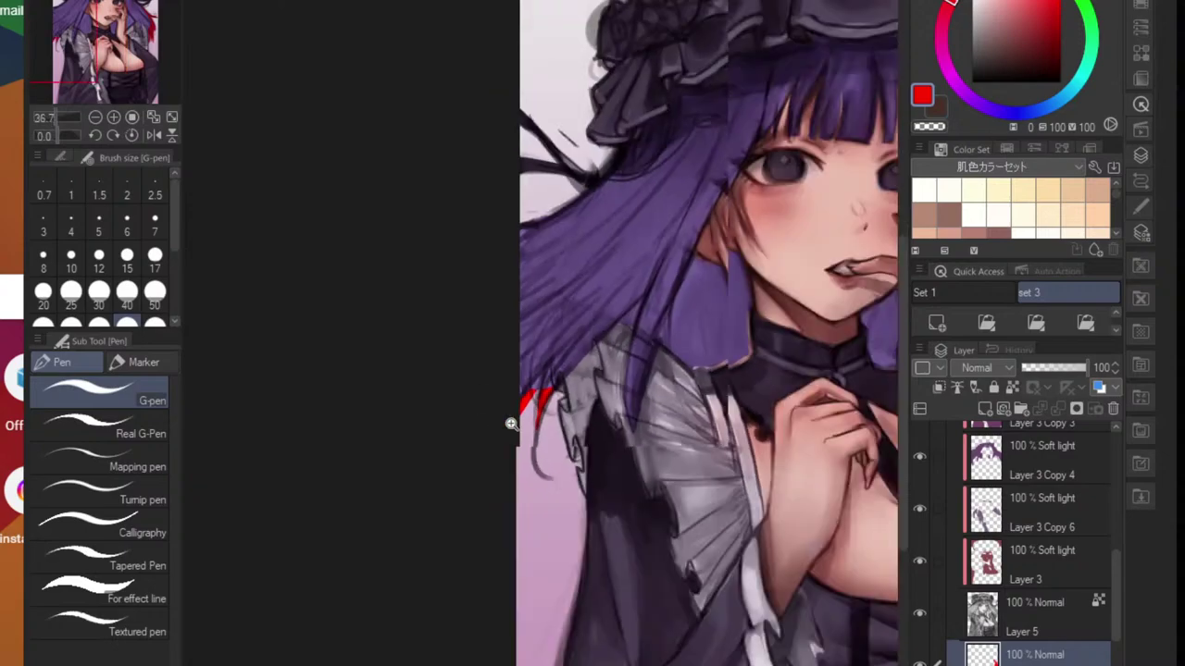
pyautogui.moveTo(765, 459); pyautogui.dragTo(666, 442)
pyautogui.moveTo(1007, 24); pyautogui.dragTo(972, 0)
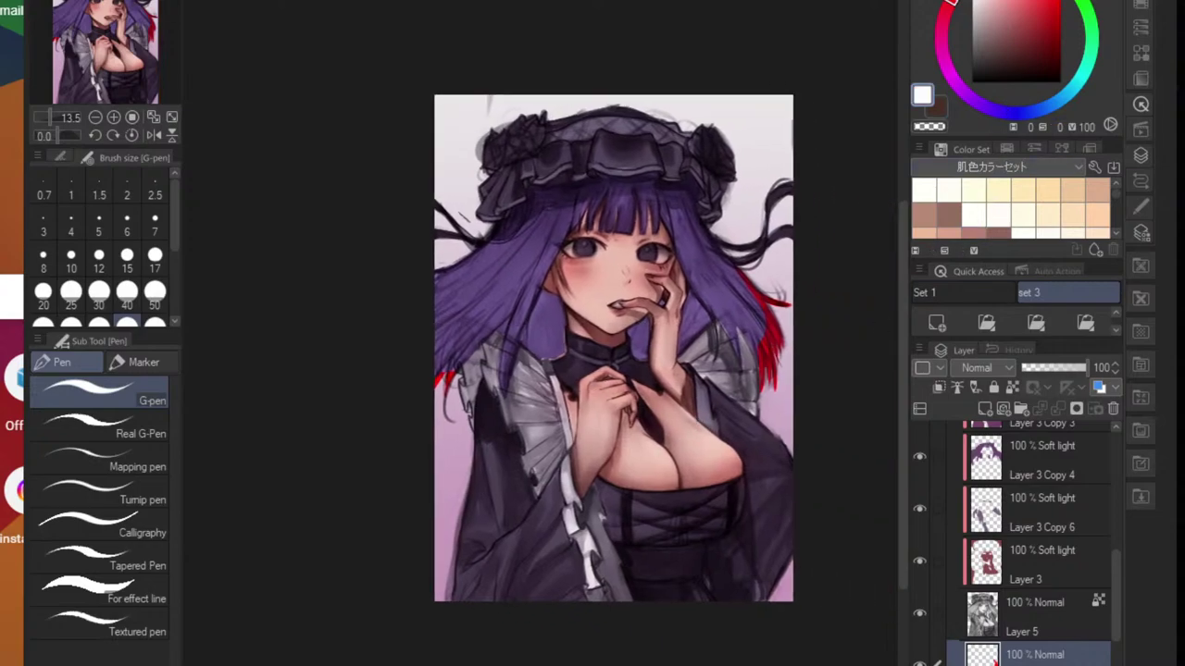
pyautogui.hotkey('alt', 'Delete')
# - Recolour the strands white on a draft layer and merge Layer 5 down
pyautogui.hotkey('ctrl', 'z')
pyautogui.click(978, 388)
pyautogui.hotkey('alt', 'Delete')
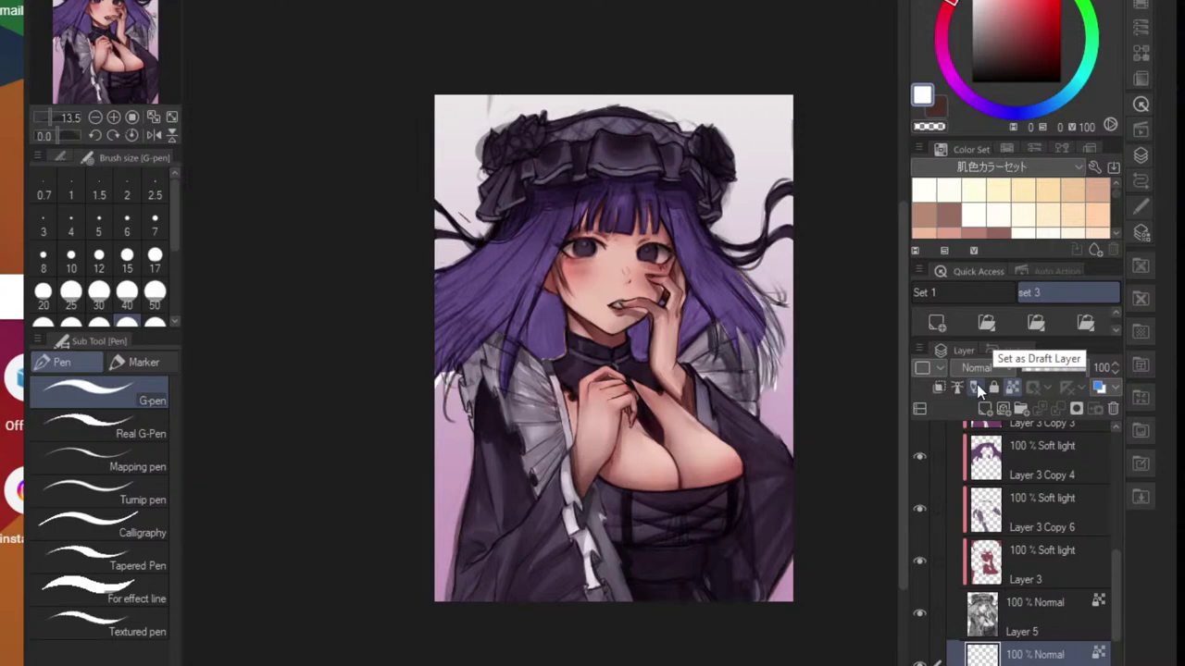
pyautogui.click(1057, 621)
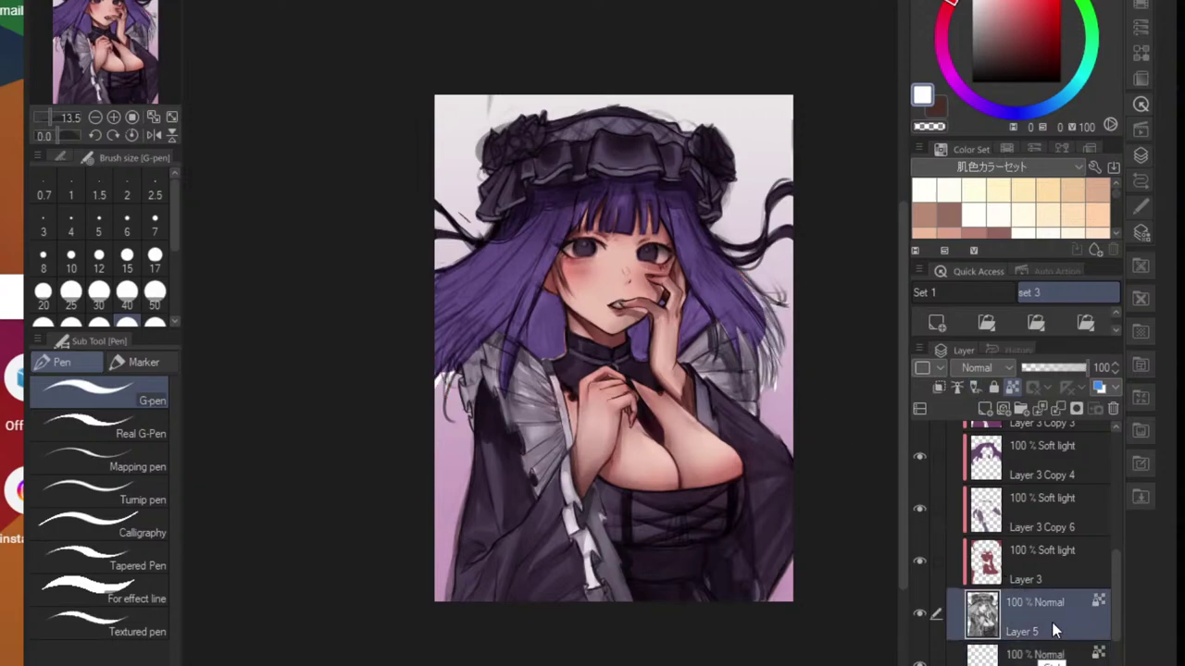
pyautogui.hotkey('ctrl', 'e')
pyautogui.moveTo(771, 449); pyautogui.dragTo(755, 475)
pyautogui.moveTo(701, 417); pyautogui.dragTo(748, 420)
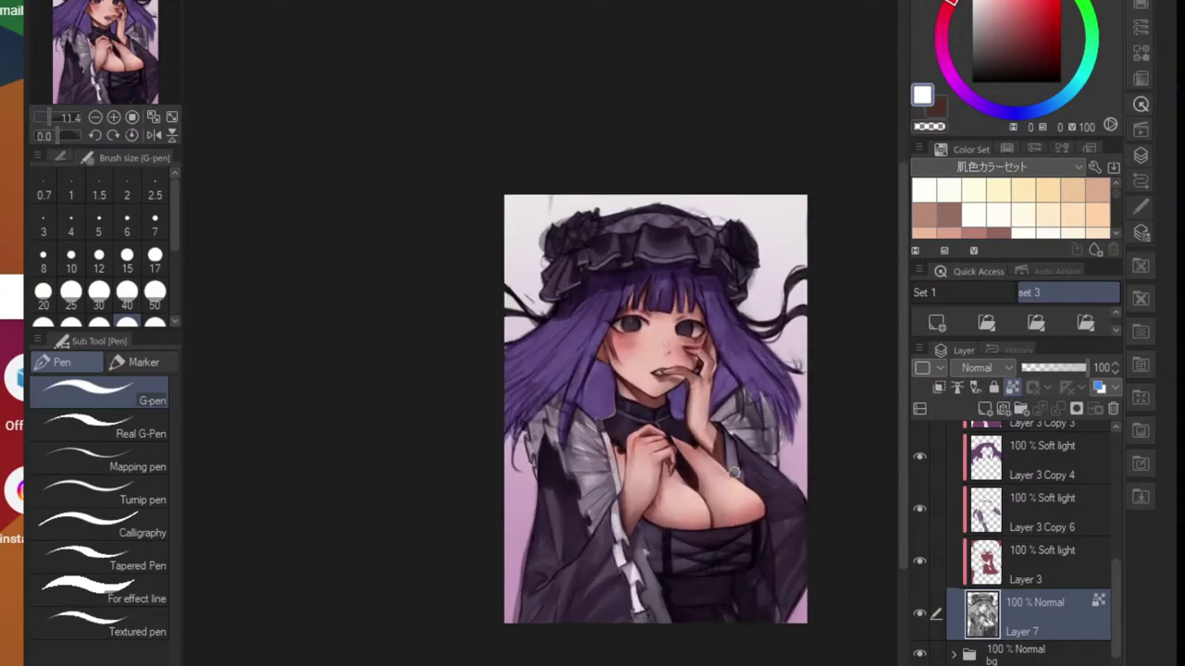
pyautogui.moveTo(802, 431); pyautogui.dragTo(759, 461)
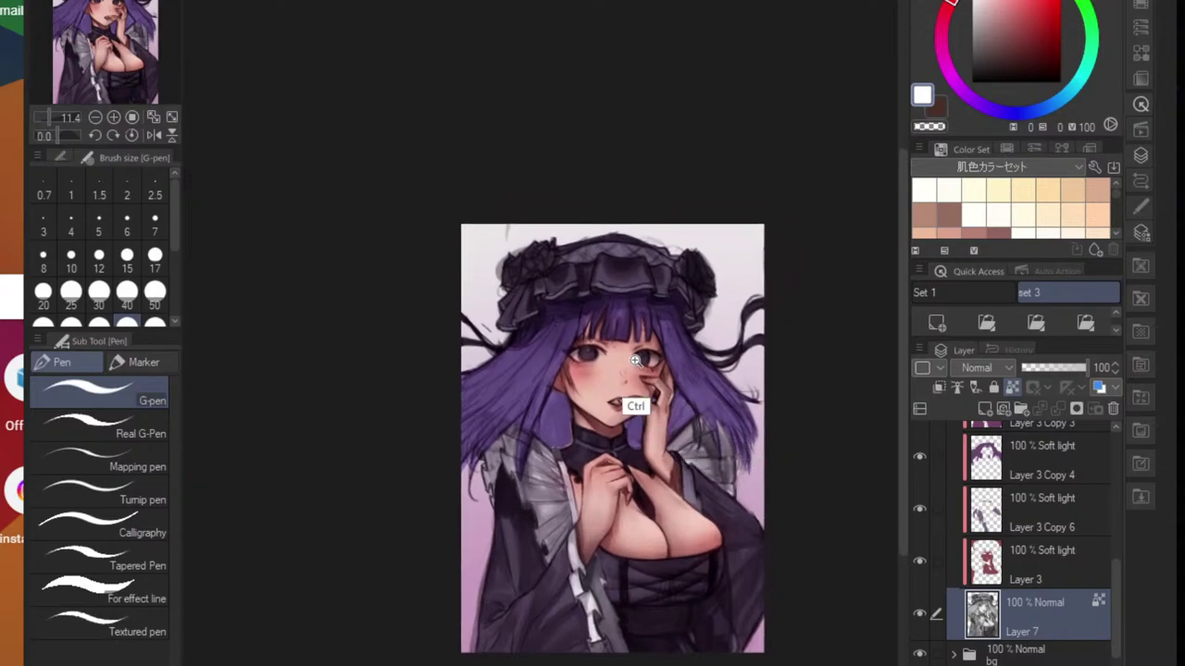
pyautogui.moveTo(636, 404); pyautogui.dragTo(696, 414)
pyautogui.scroll(3, 1009, 500)
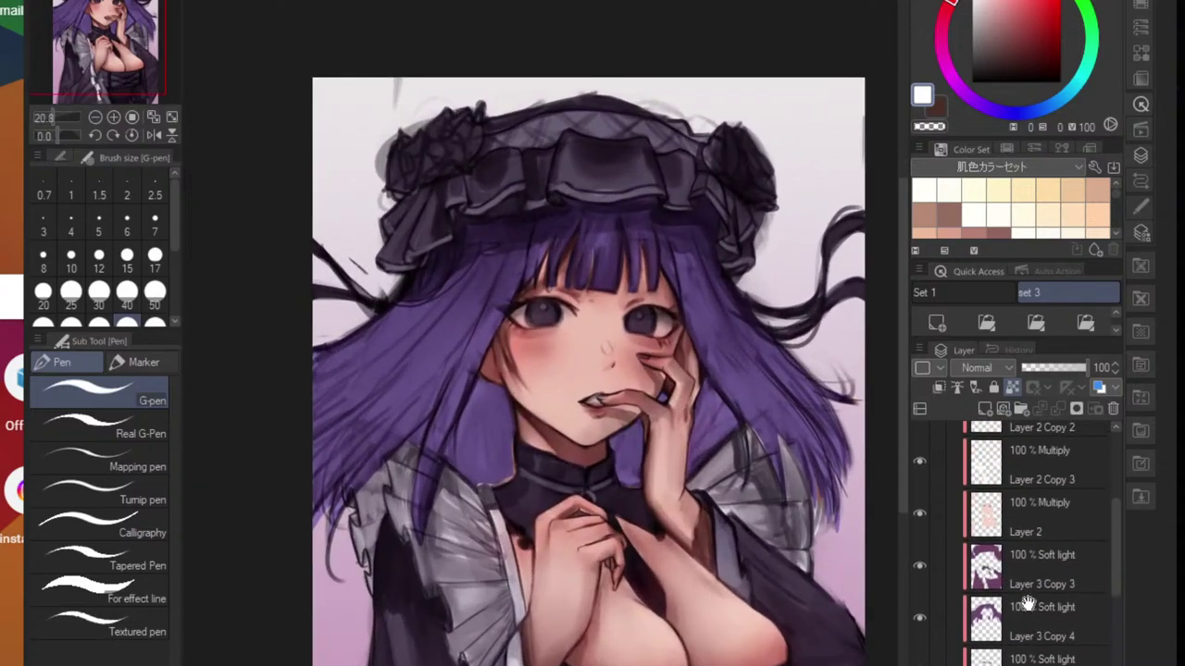
pyautogui.scroll(-5, 1044, 618)
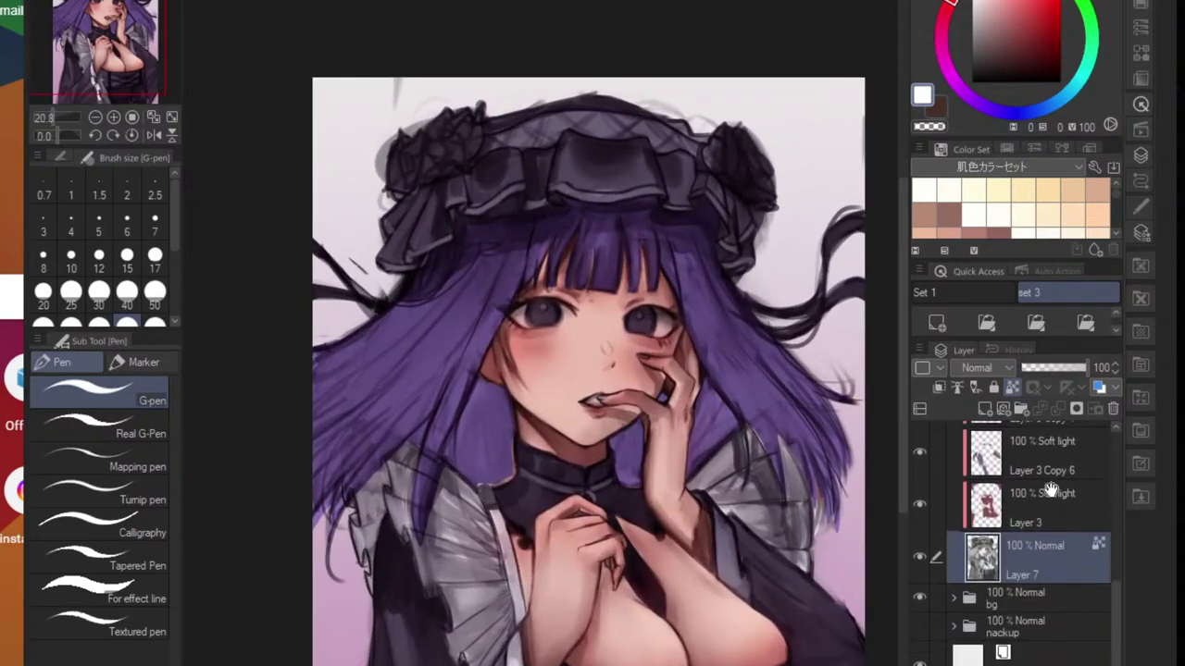
# - Duplicate the character folder and move 'character Copy' into the nackup folder
pyautogui.click(968, 440)
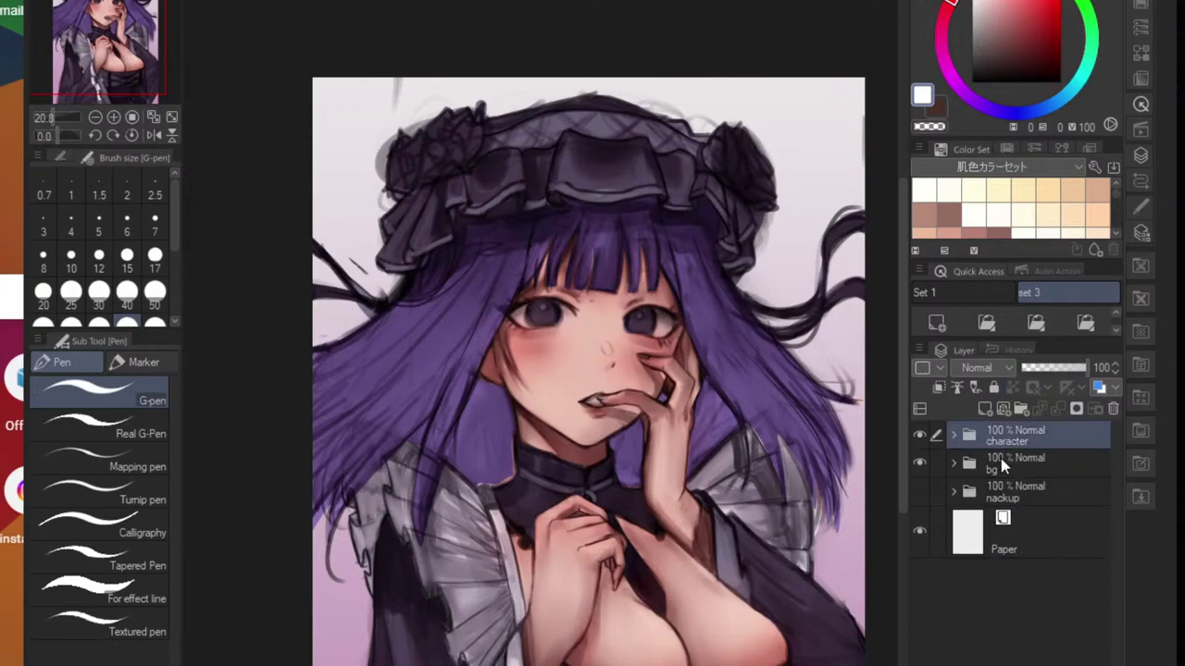
pyautogui.rightClick(1033, 439)
pyautogui.click(1061, 79)
pyautogui.click(1043, 466)
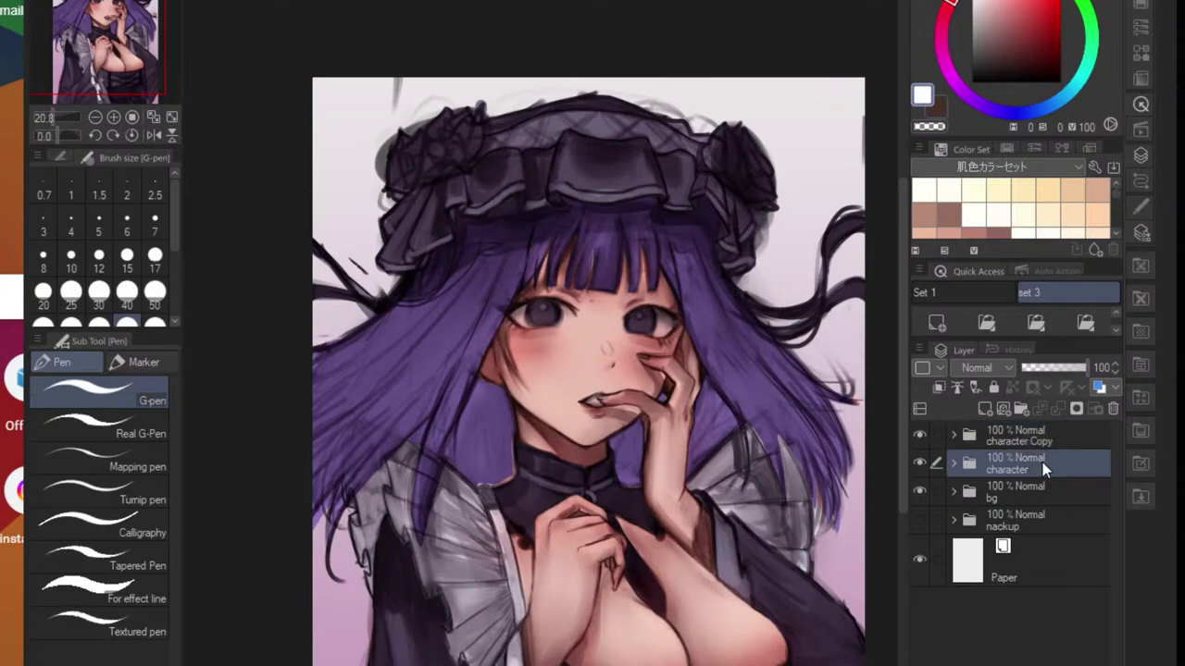
pyautogui.click(1045, 445)
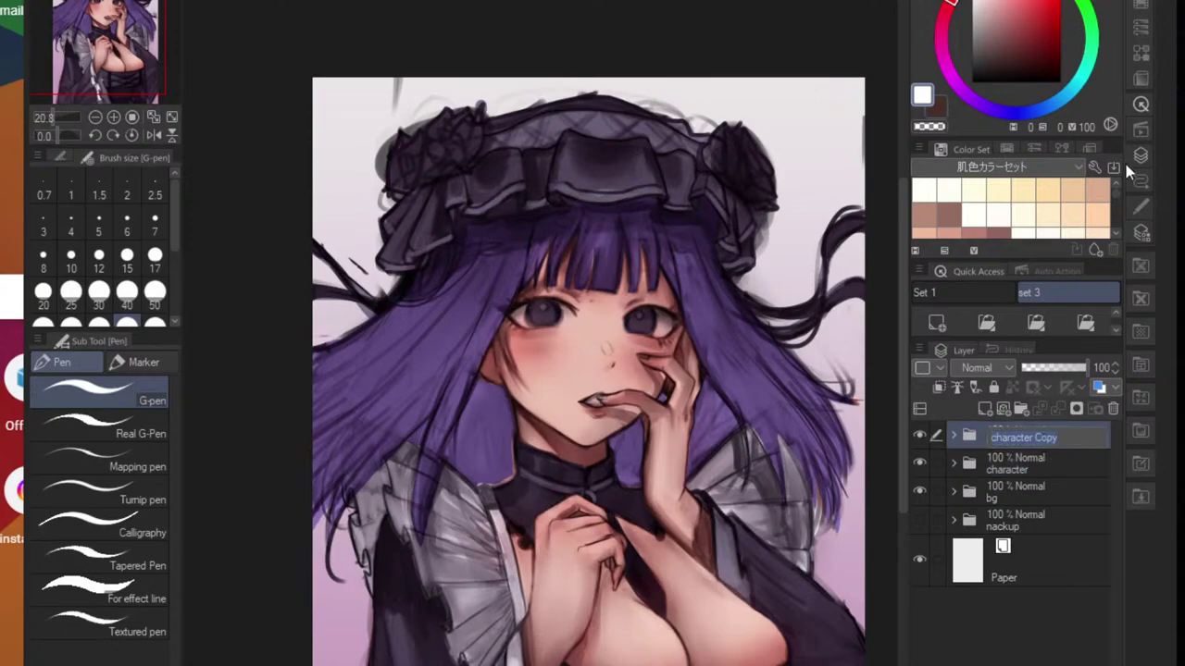
pyautogui.moveTo(1060, 440); pyautogui.dragTo(1049, 519)
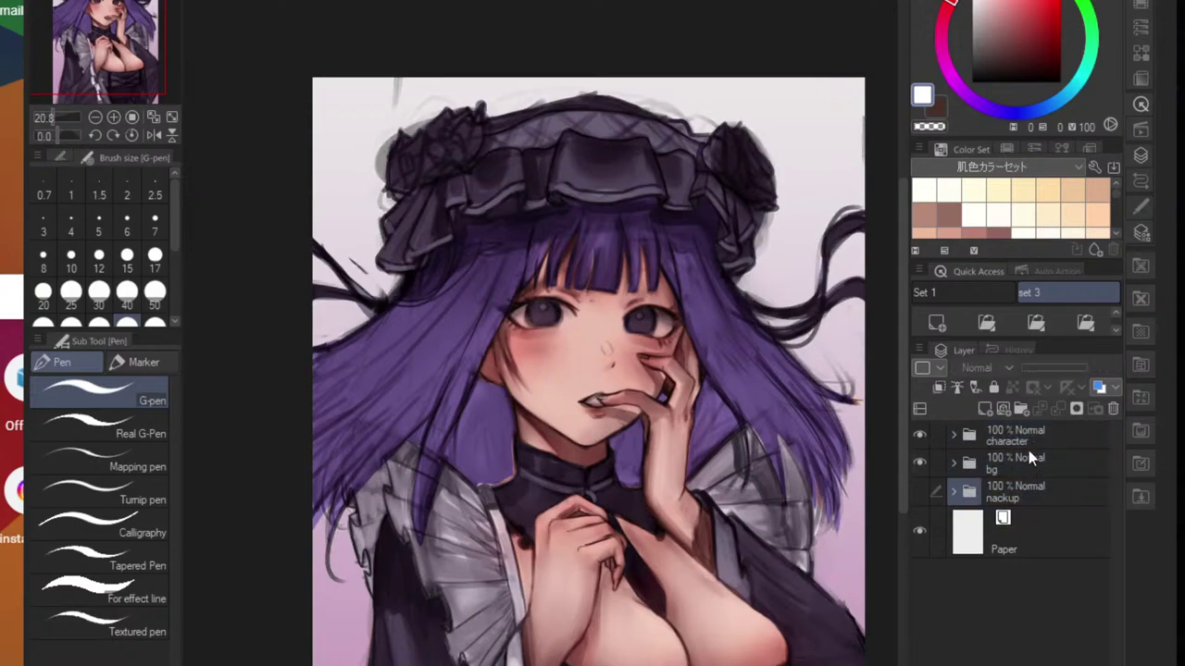
# - Add a new empty layer above the character folder
pyautogui.click(956, 437)
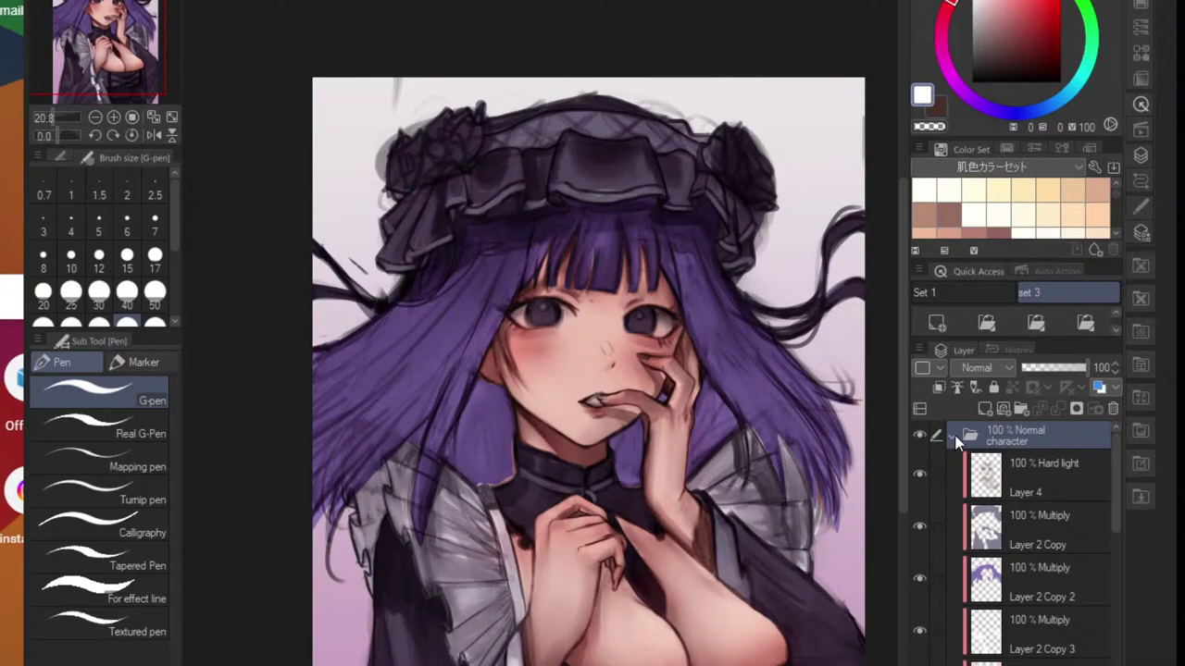
pyautogui.click(955, 435)
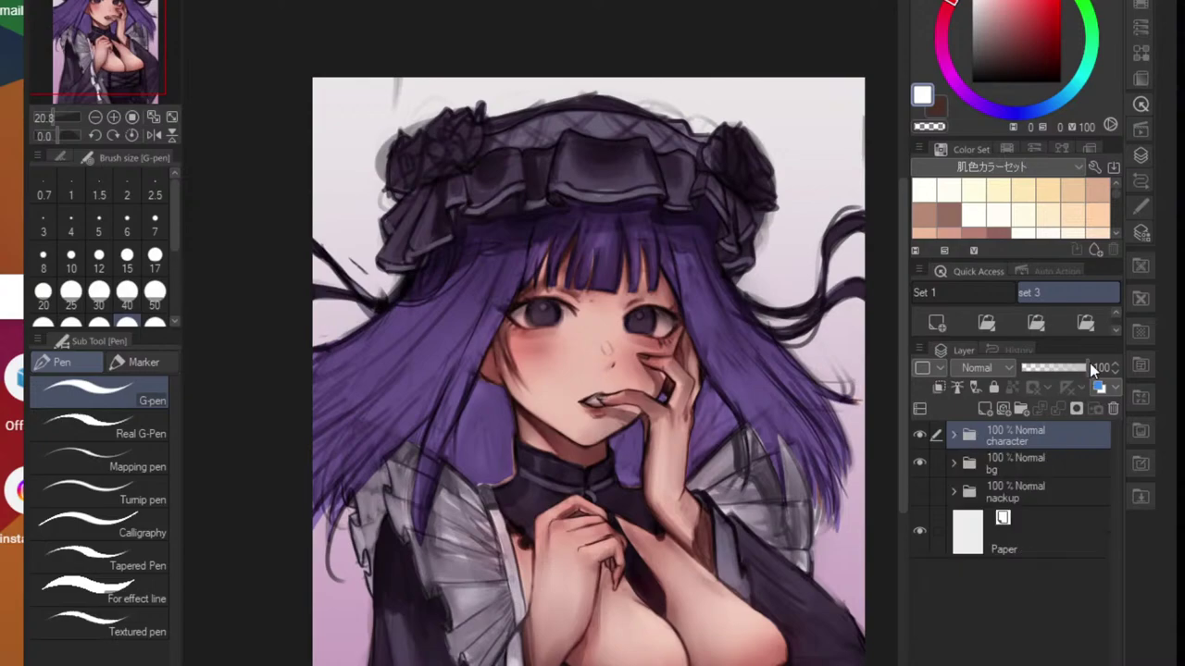
pyautogui.click(1088, 319)
# - Sample the cheek's skin pink and lighten it to a paler pink
pyautogui.scroll(3, 673, 365)
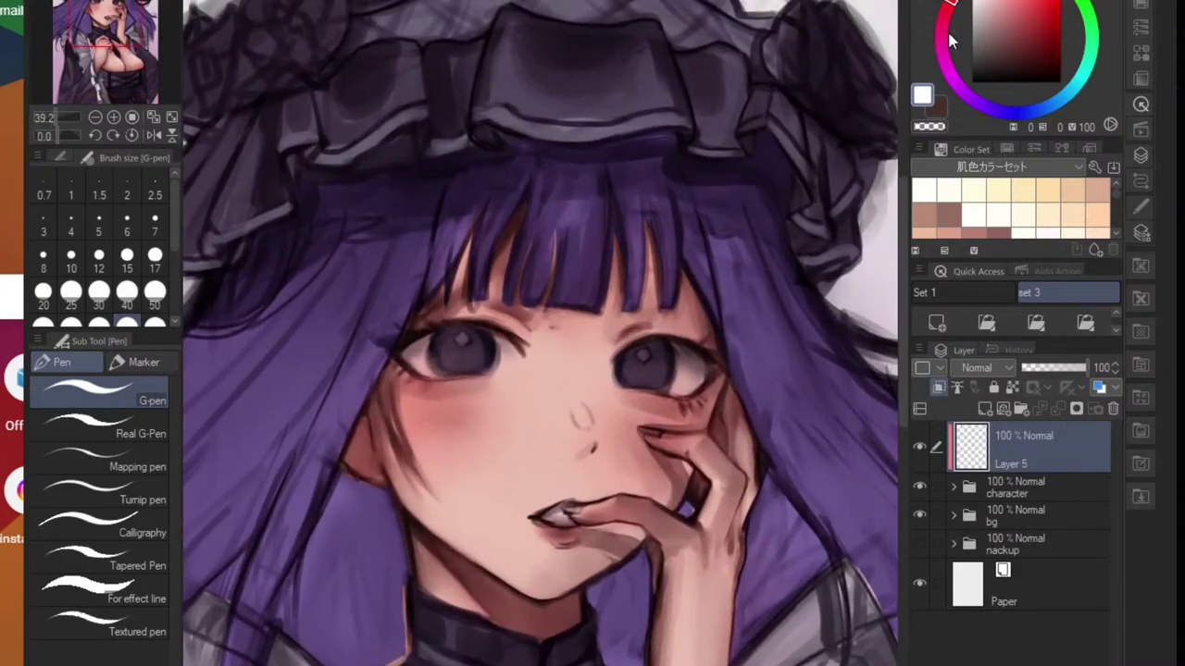
pyautogui.scroll(2, 606, 424)
pyautogui.keyDown('alt'); pyautogui.click(726, 429); pyautogui.keyUp('alt')
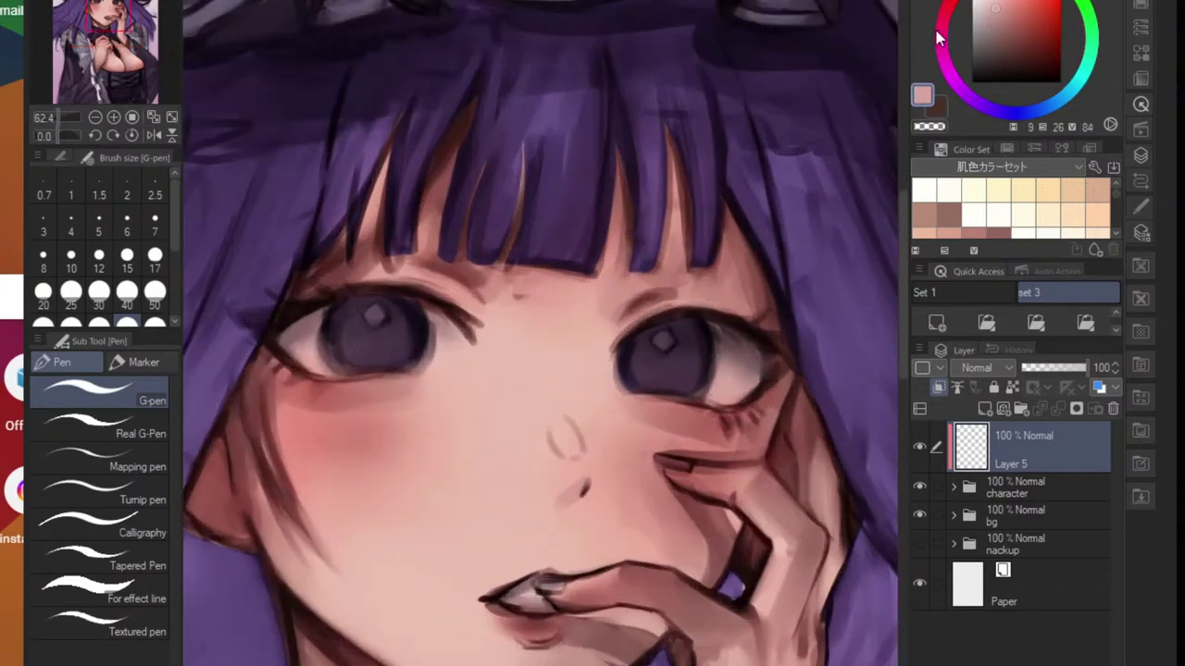
pyautogui.click(984, 3)
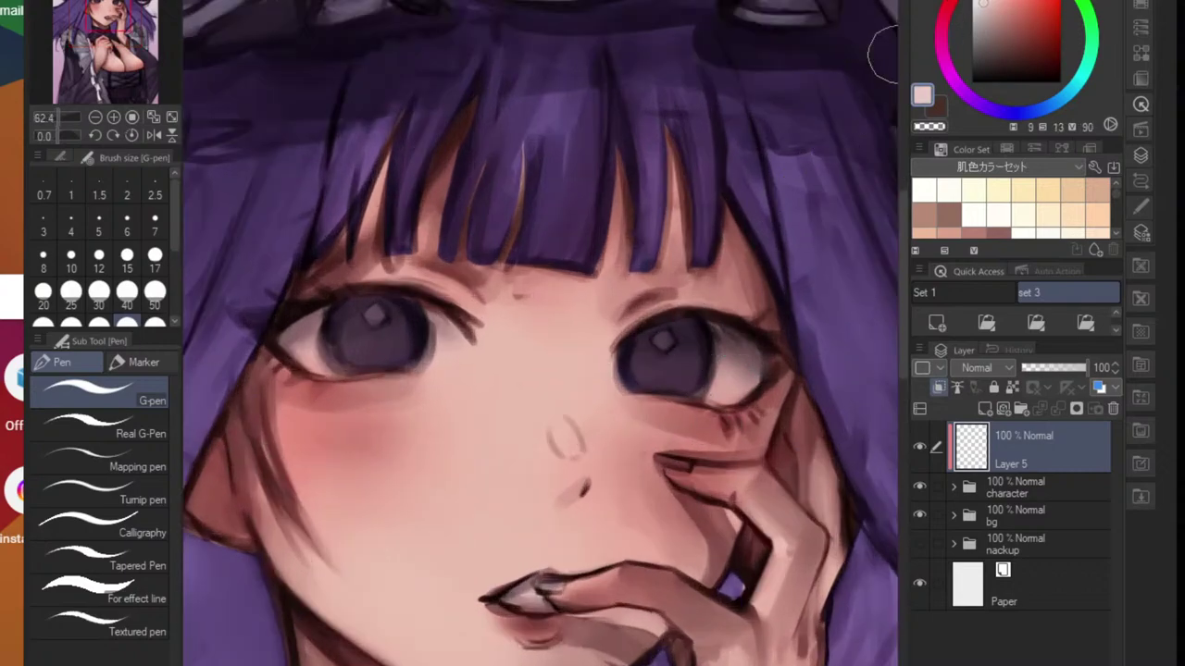
# - Switch to the brush tool and show the best brush set
pyautogui.scroll(2, 658, 391)
pyautogui.press('b')
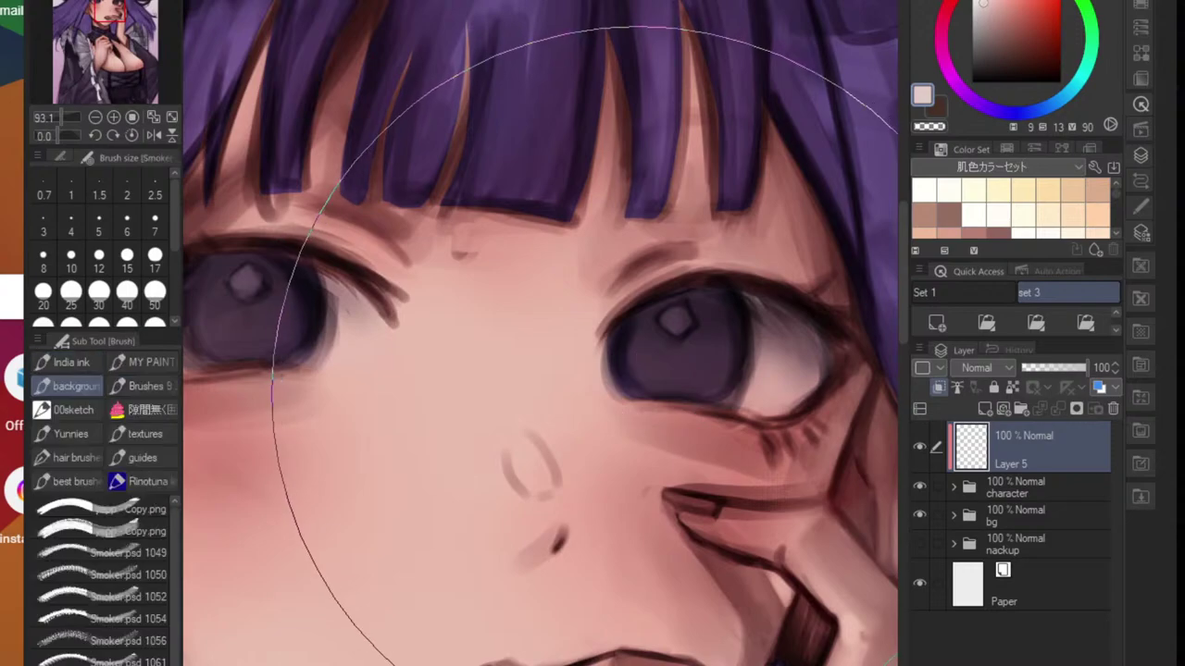
pyautogui.click(74, 481)
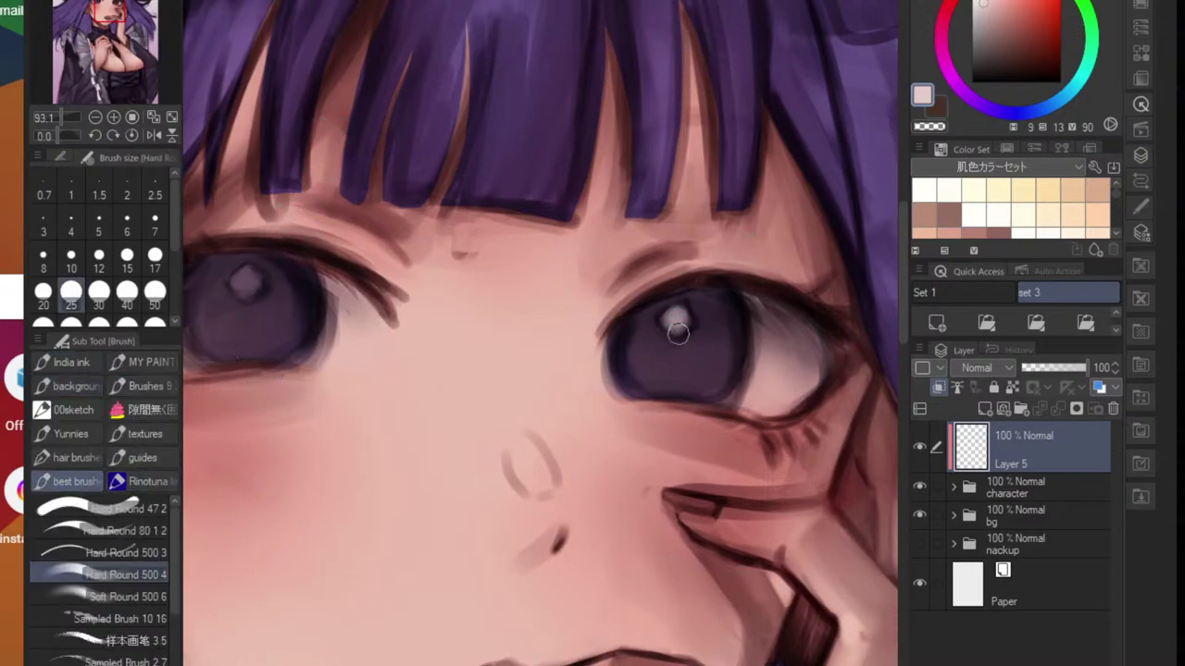
pyautogui.scroll(-2, 661, 370)
pyautogui.scroll(-2, 555, 343)
pyautogui.scroll(3, 542, 350)
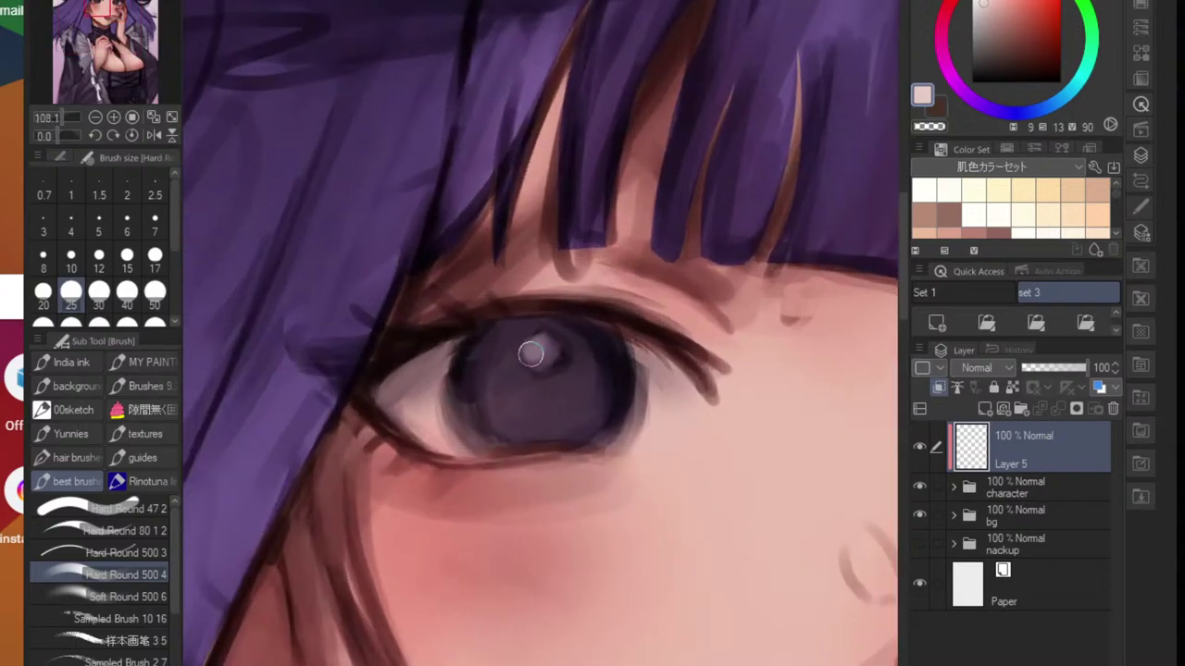
pyautogui.scroll(-3, 561, 410)
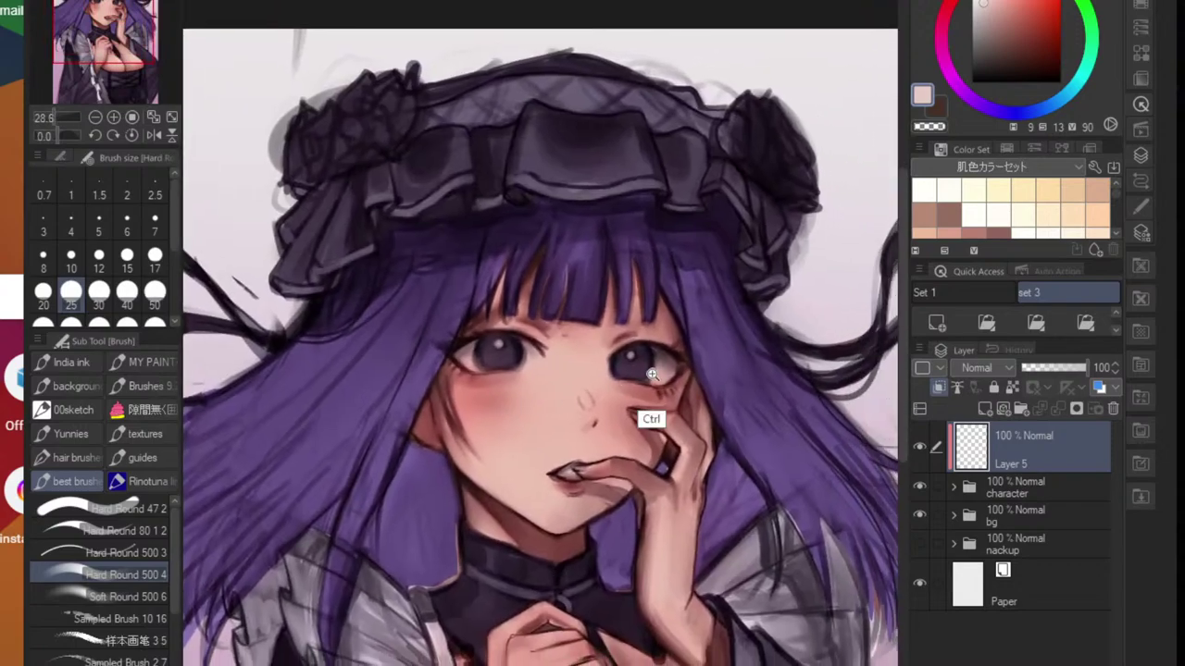
pyautogui.scroll(2, 621, 378)
pyautogui.scroll(2, 690, 325)
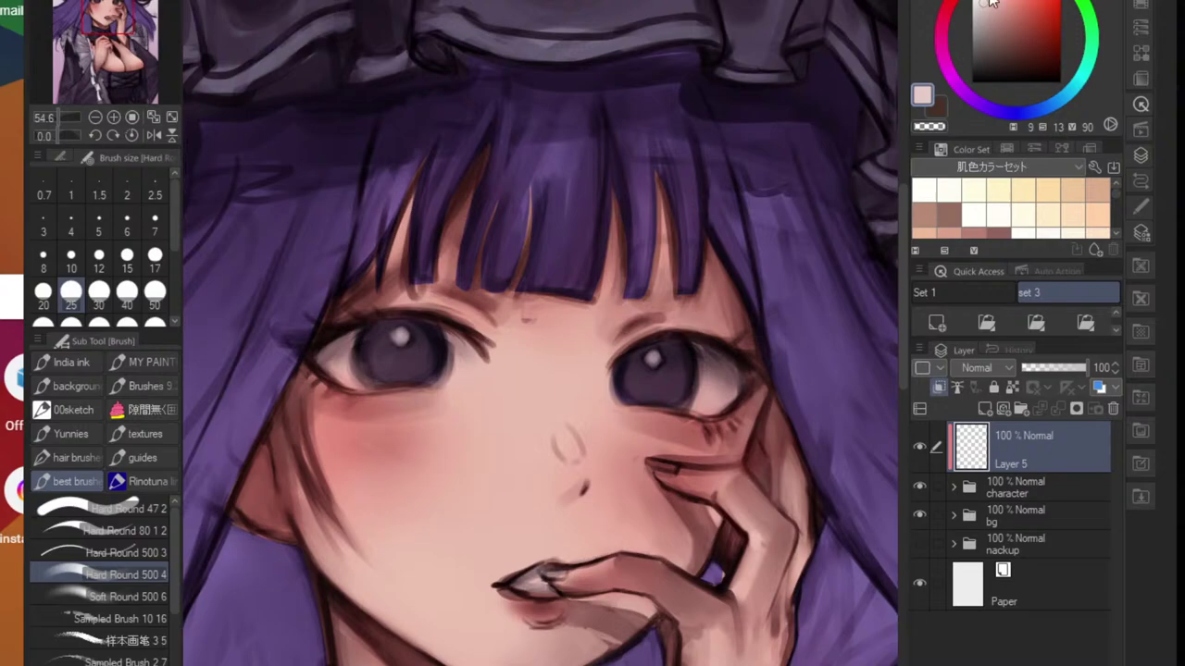
# - Change the painting colour to a saturated red
pyautogui.click(953, 4)
pyautogui.moveTo(984, 5)
pyautogui.mouseDown()
pyautogui.moveTo(1022, 3)
pyautogui.moveTo(1040, 17)
pyautogui.moveTo(1027, 13)
pyautogui.moveTo(1036, 33)
pyautogui.mouseUp()
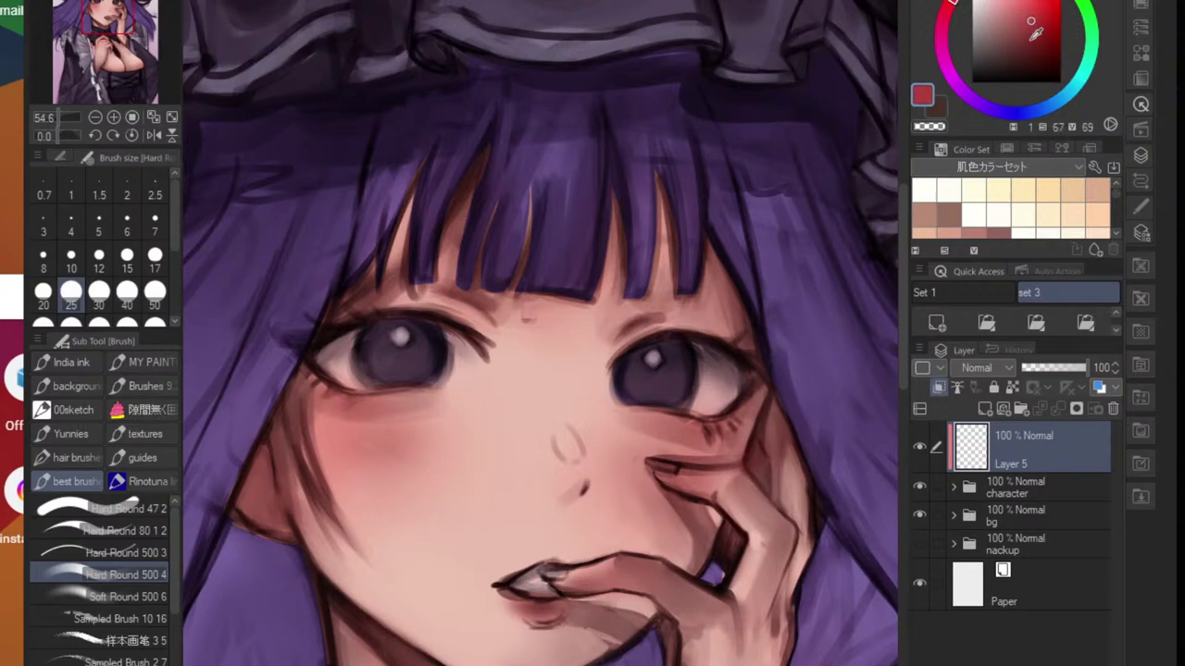
pyautogui.click(1053, 487)
# - Add a new layer above the character folder set to Overlay blending
pyautogui.click(1040, 321)
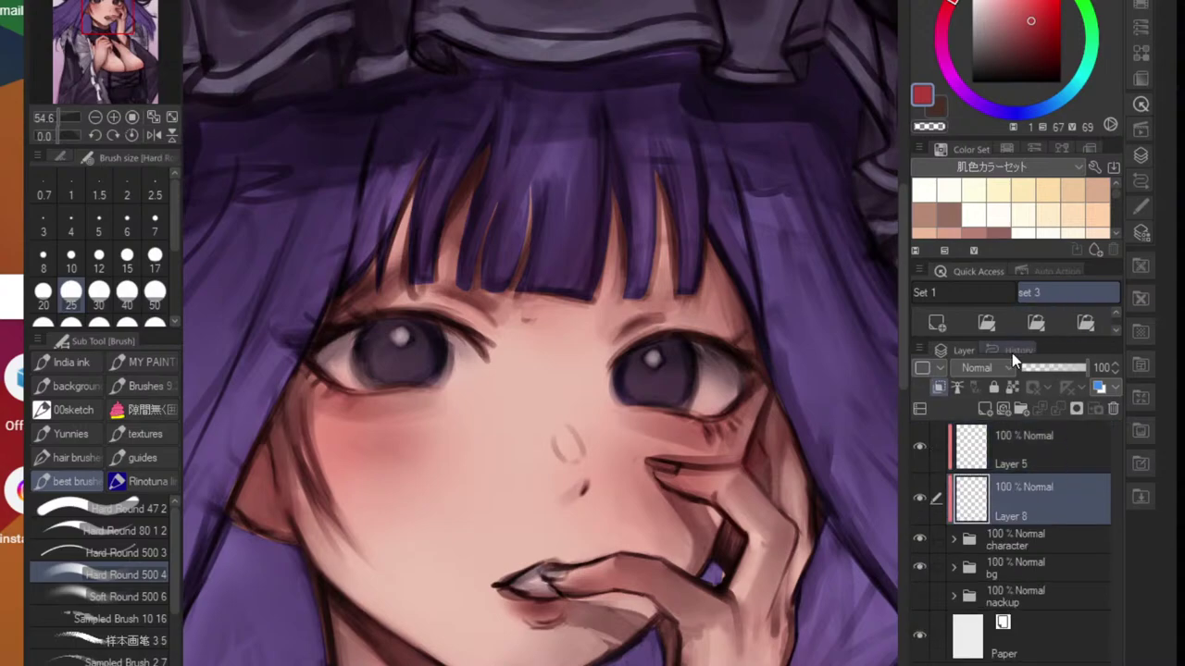
pyautogui.click(1005, 367)
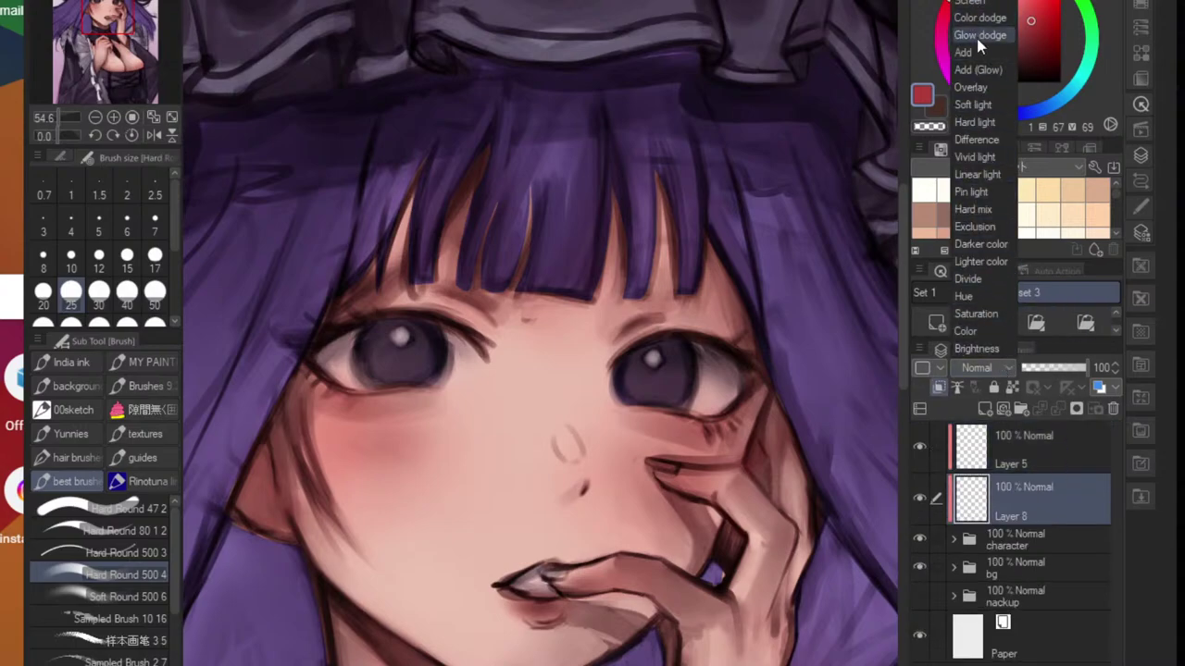
pyautogui.click(972, 88)
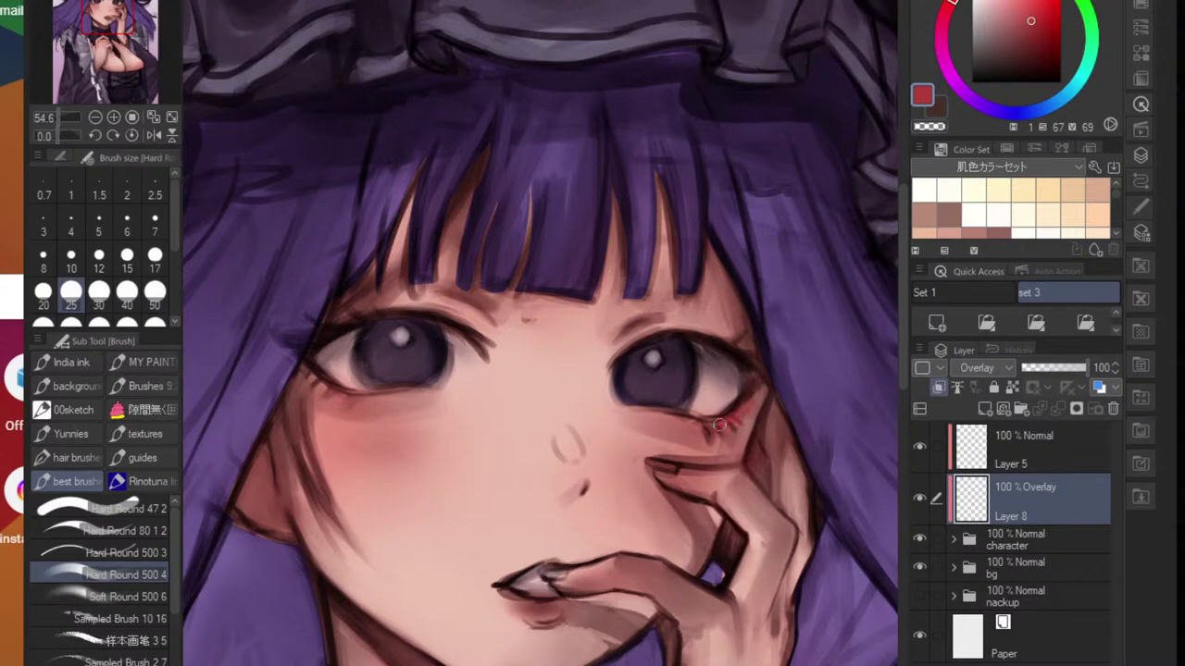
pyautogui.scroll(-5, 611, 482)
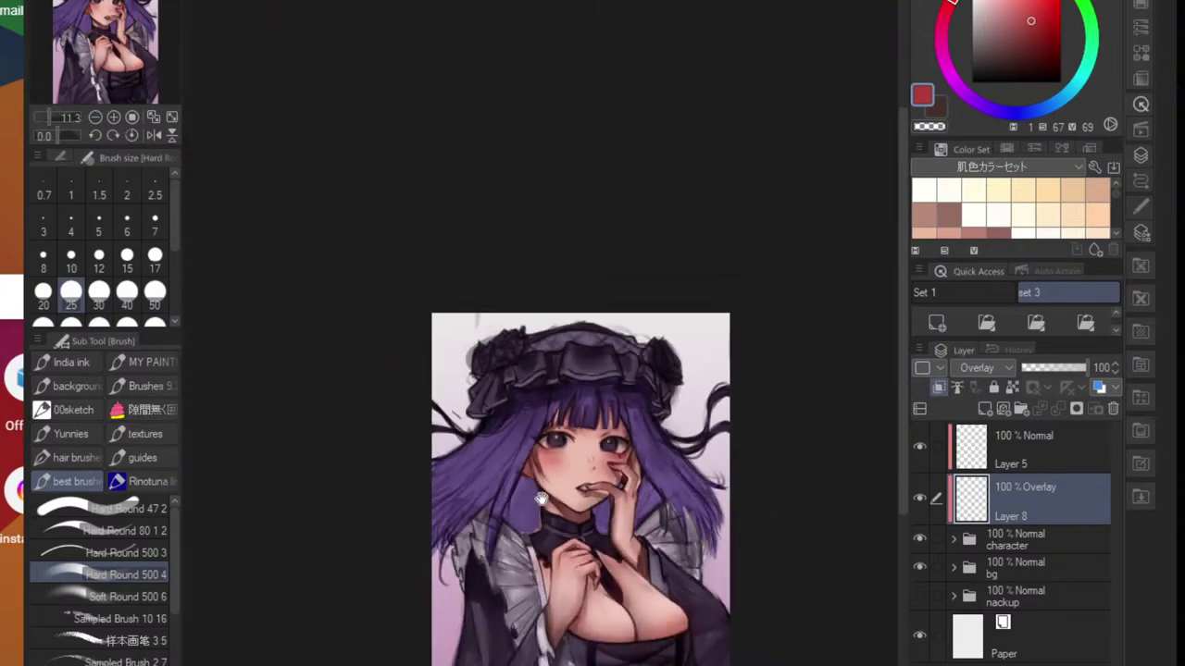
pyautogui.scroll(6, 584, 474)
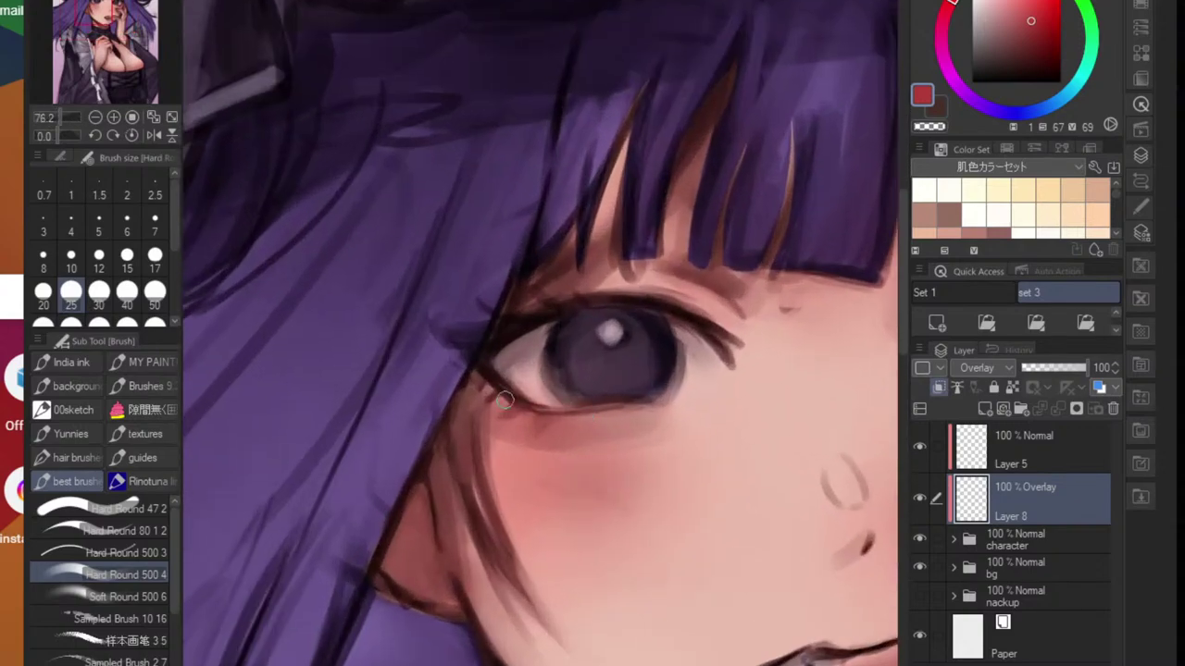
# - Paint red along the lower eyelid and purple over the pinky fingernail
pyautogui.moveTo(535, 422); pyautogui.dragTo(611, 413)
pyautogui.hotkey('ctrl', 'alt', 'z')
pyautogui.hotkey('ctrl', 'alt', 'z')
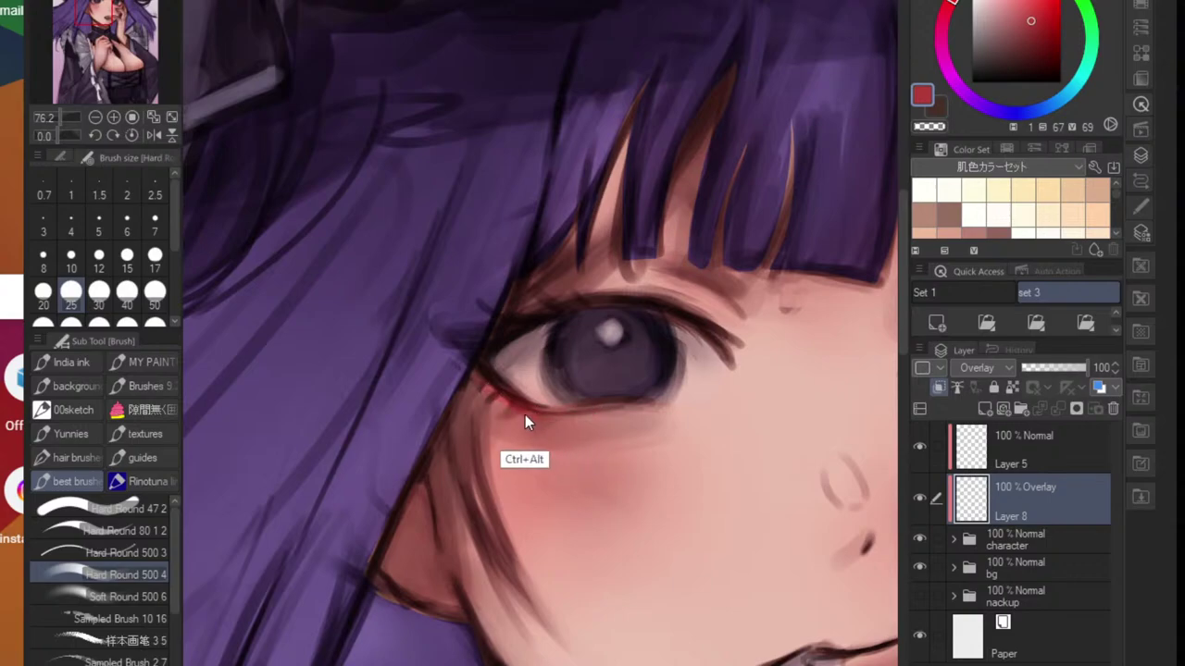
pyautogui.moveTo(488, 377)
pyautogui.mouseDown()
pyautogui.moveTo(525, 413)
pyautogui.moveTo(609, 406)
pyautogui.moveTo(527, 421)
pyautogui.moveTo(611, 415)
pyautogui.mouseUp()
pyautogui.hotkey('ctrl', 'alt', 'z')
pyautogui.moveTo(523, 418); pyautogui.dragTo(595, 406)
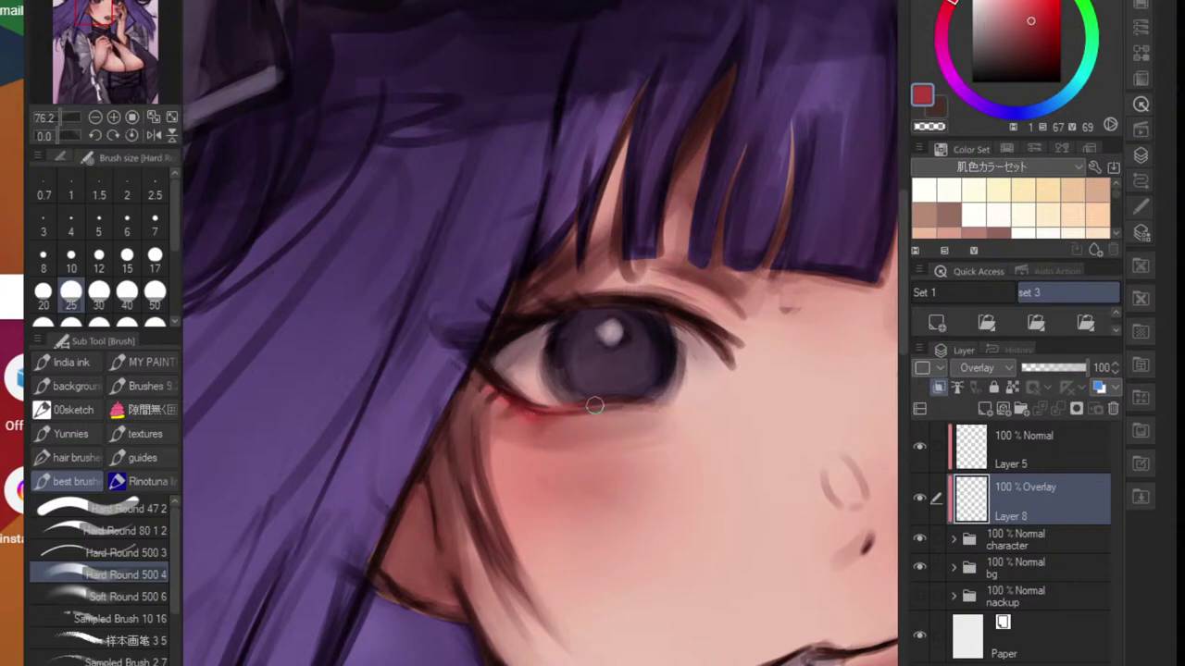
pyautogui.scroll(-5, 536, 422)
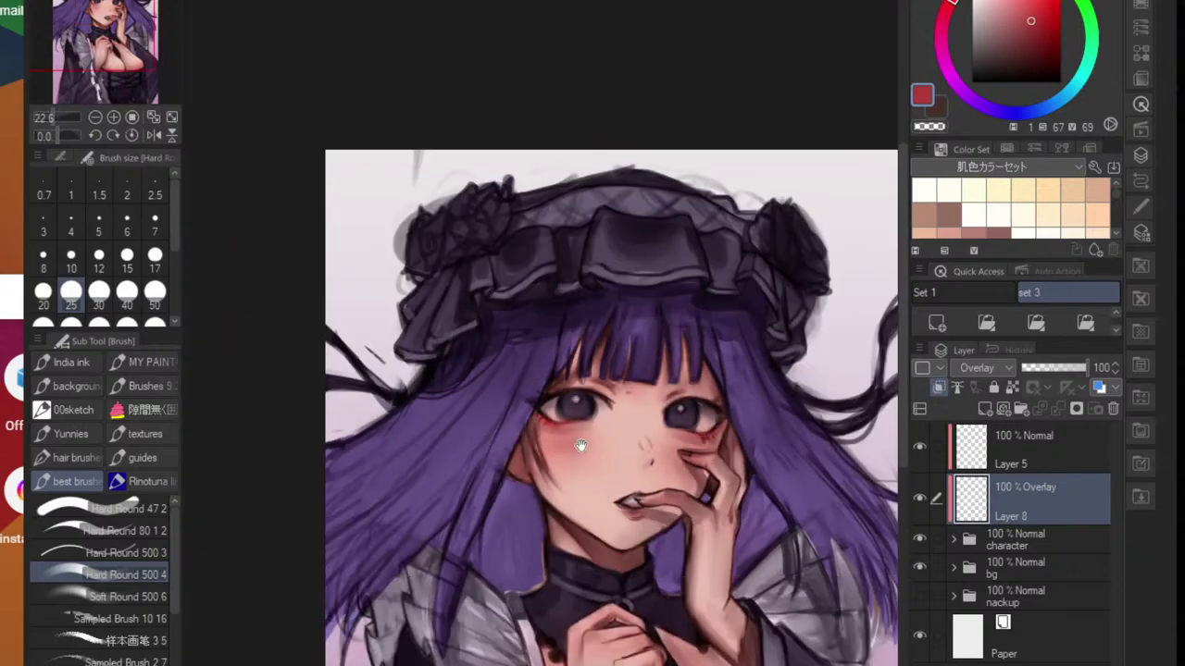
pyautogui.scroll(4, 646, 390)
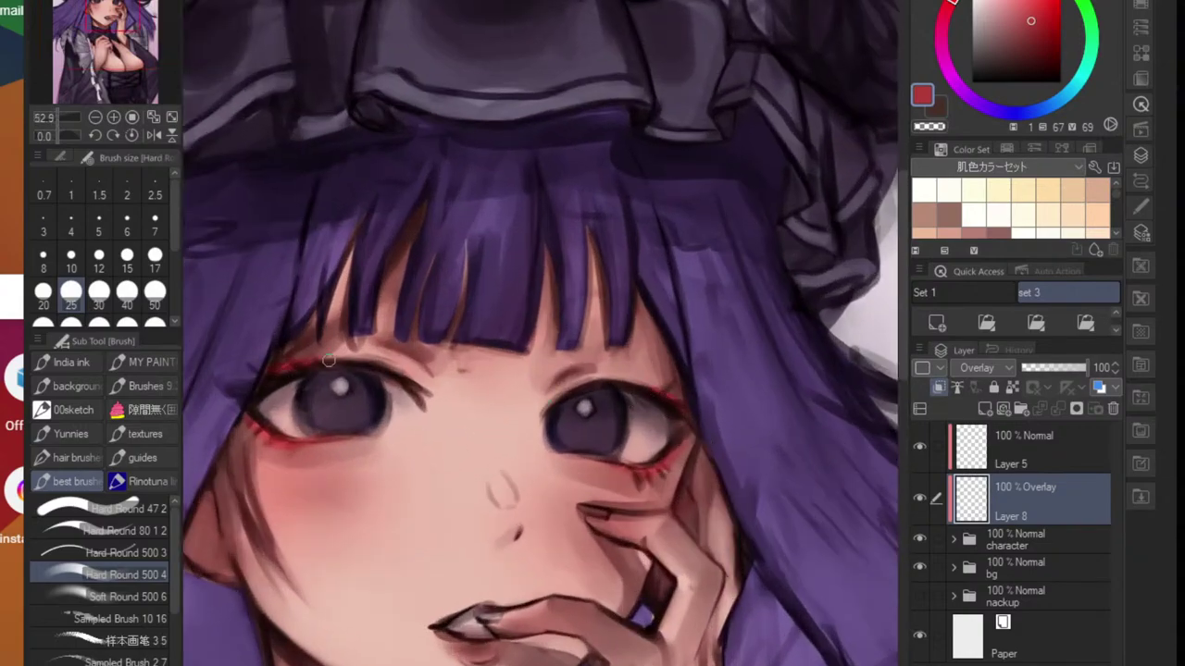
pyautogui.scroll(-5, 328, 361)
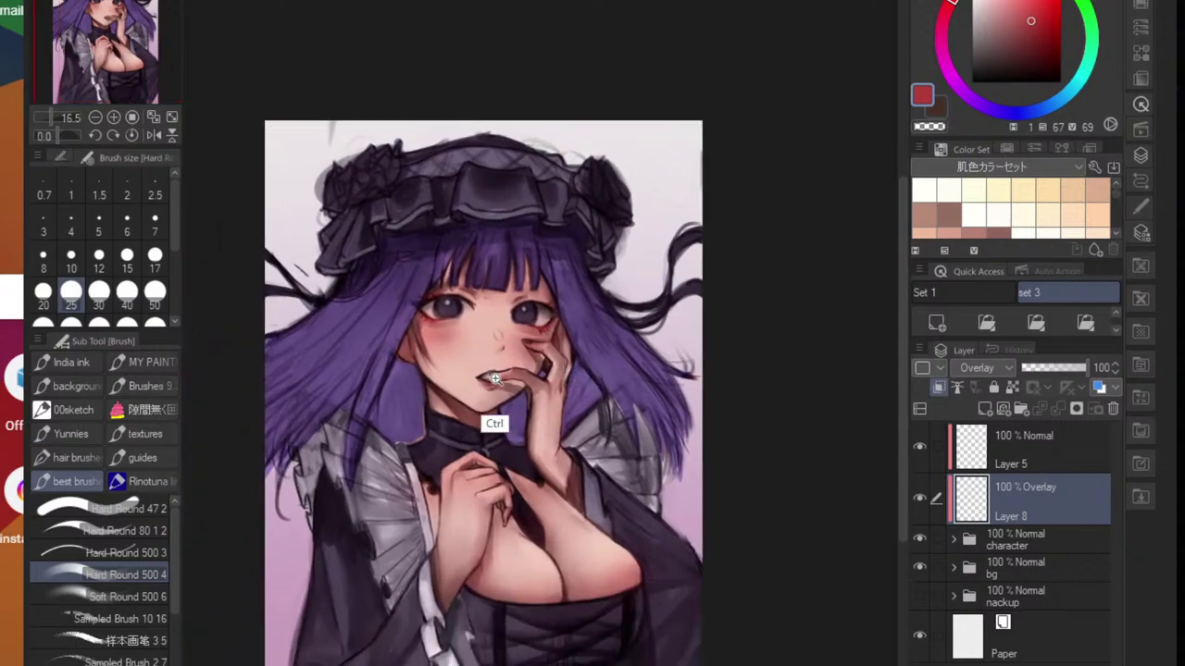
pyautogui.scroll(6, 495, 379)
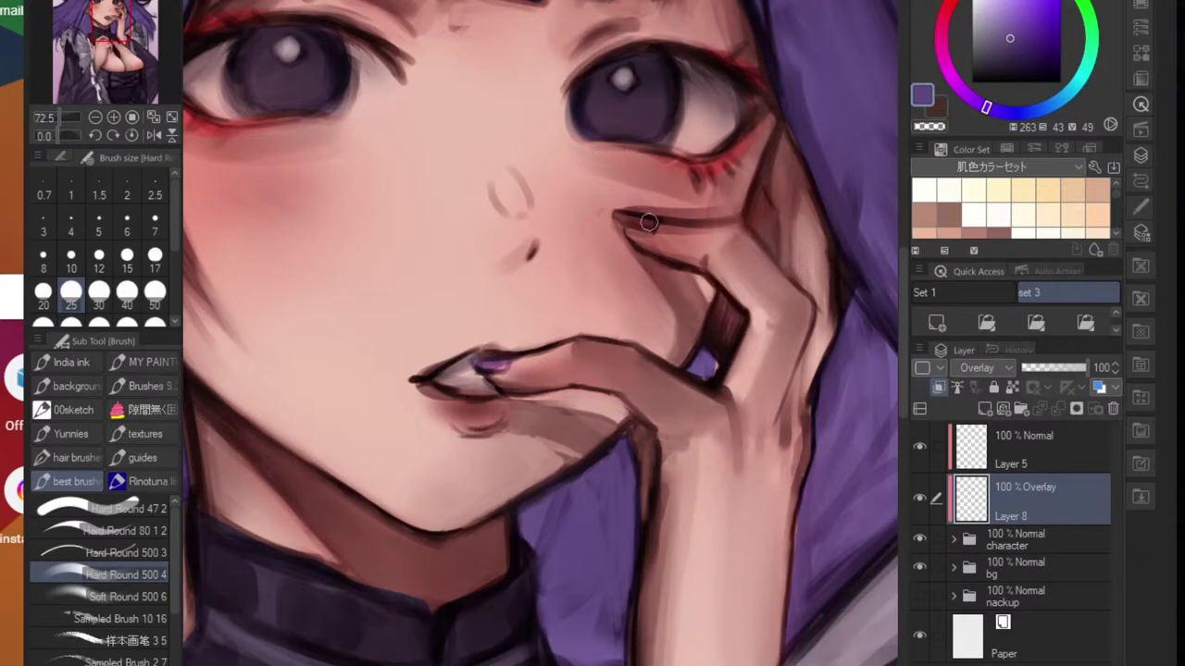
pyautogui.scroll(-5, 637, 222)
pyautogui.scroll(5, 611, 479)
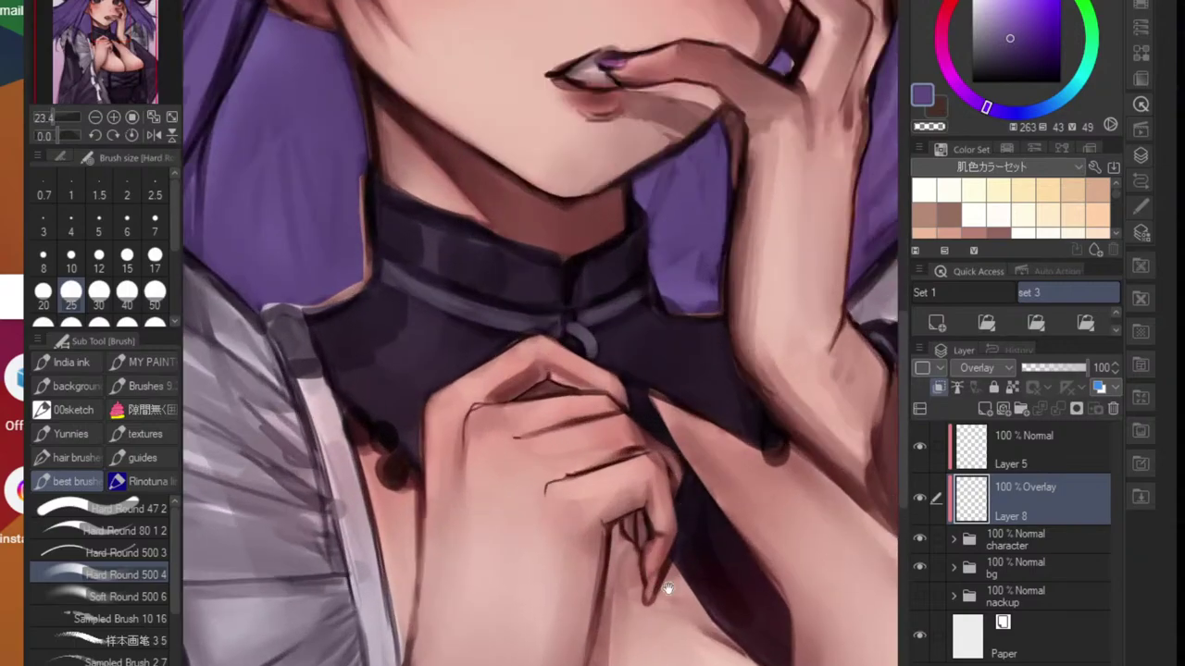
pyautogui.moveTo(644, 613)
pyautogui.mouseDown()
pyautogui.moveTo(660, 574)
pyautogui.moveTo(647, 609)
pyautogui.mouseUp()
pyautogui.scroll(-5, 638, 539)
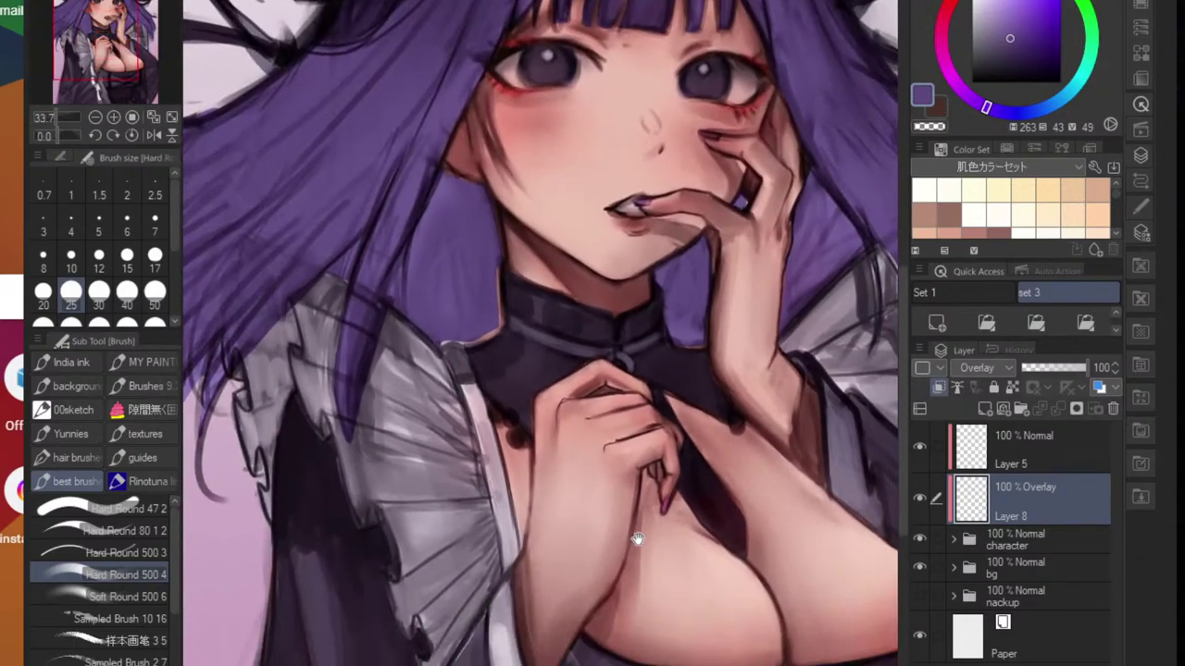
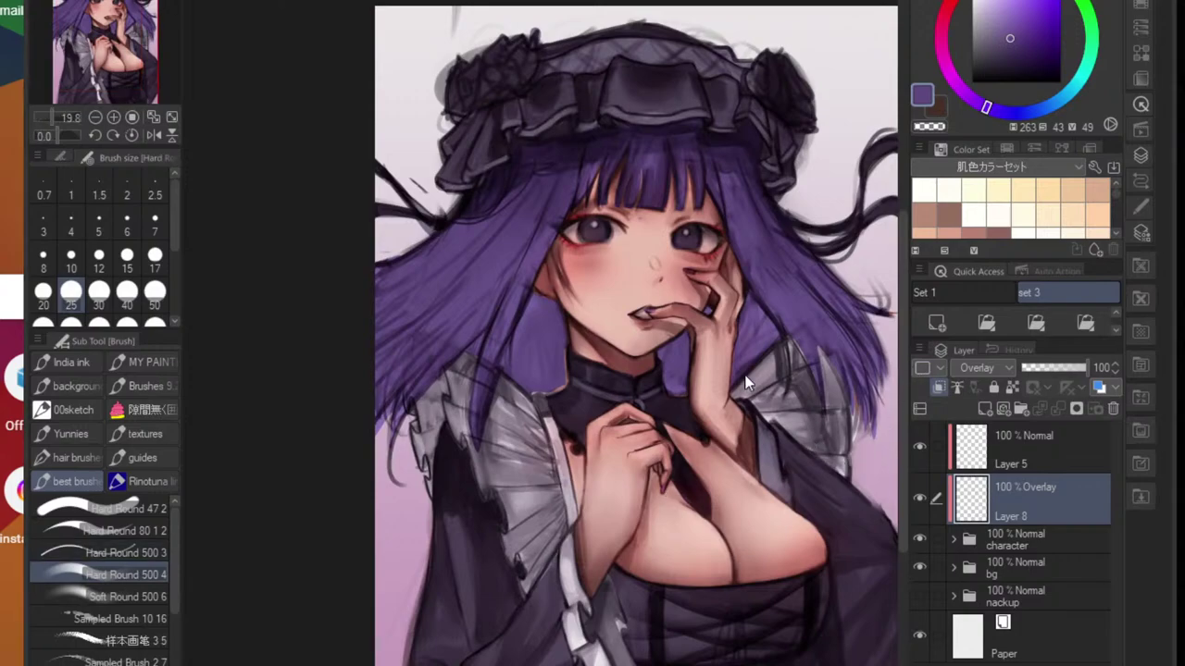
# - Try a brighter purple over the fingernail, then undo the stroke
pyautogui.scroll(4, 717, 326)
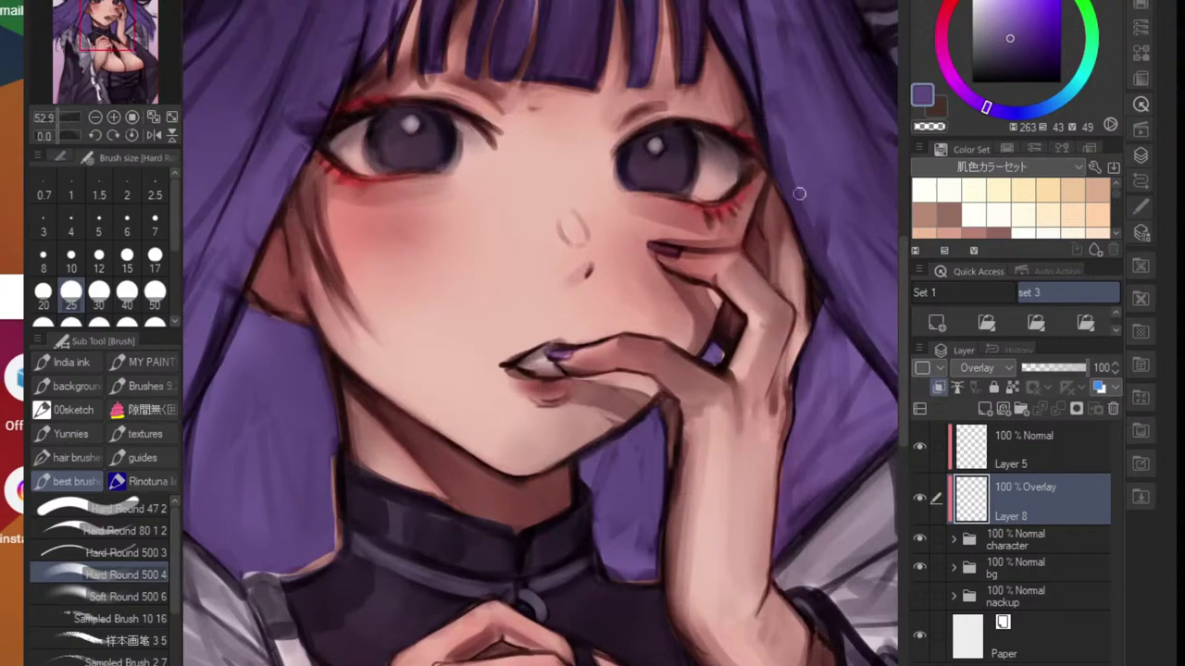
pyautogui.click(963, 91)
pyautogui.click(1024, 19)
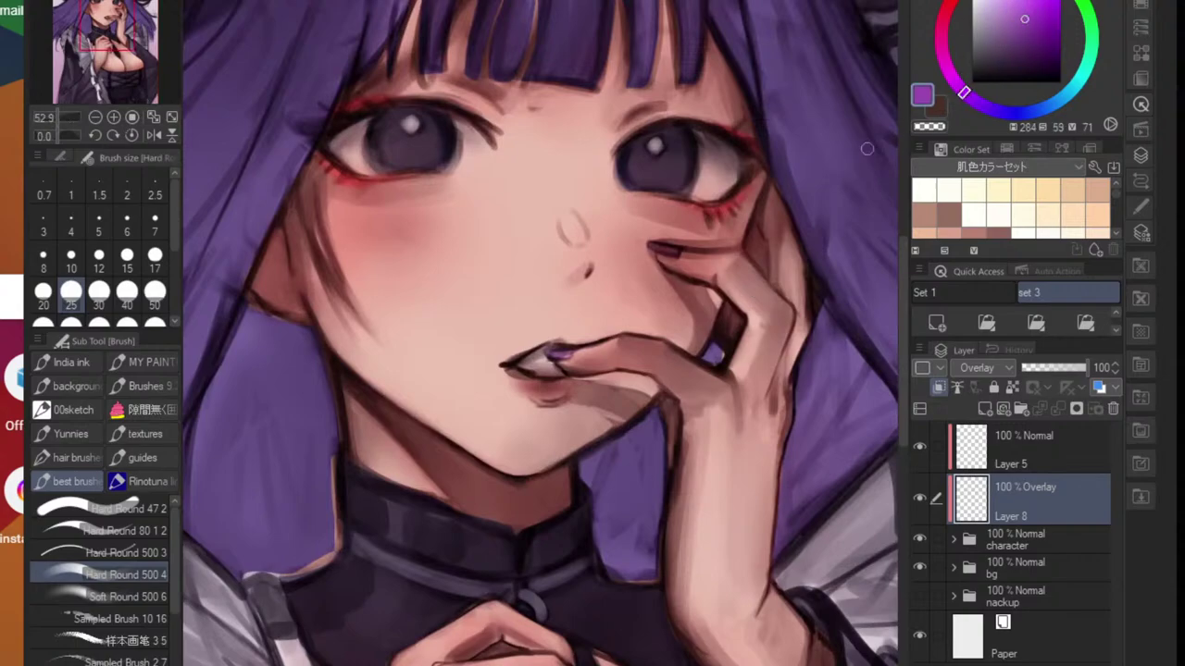
pyautogui.scroll(3, 675, 245)
pyautogui.moveTo(687, 247); pyautogui.dragTo(642, 240)
pyautogui.hotkey('ctrl', 'z')
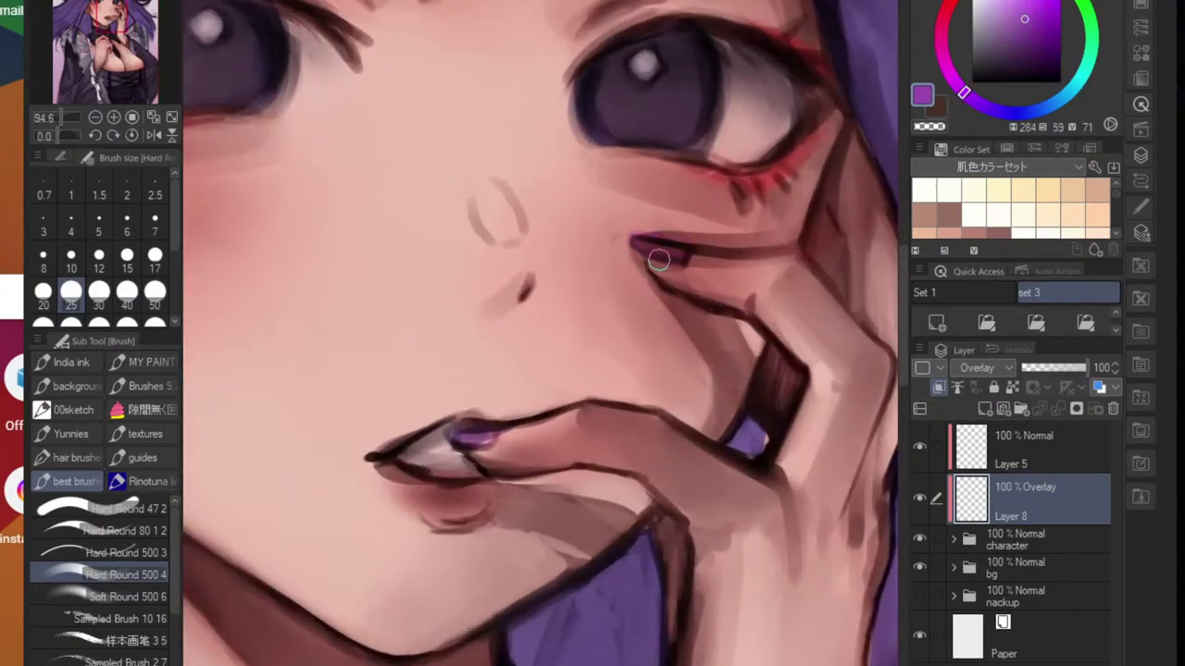
# - Sample the muted hair purple, then pick up the red from the eyeliner
pyautogui.keyDown('alt'); pyautogui.click(886, 85); pyautogui.keyUp('alt')
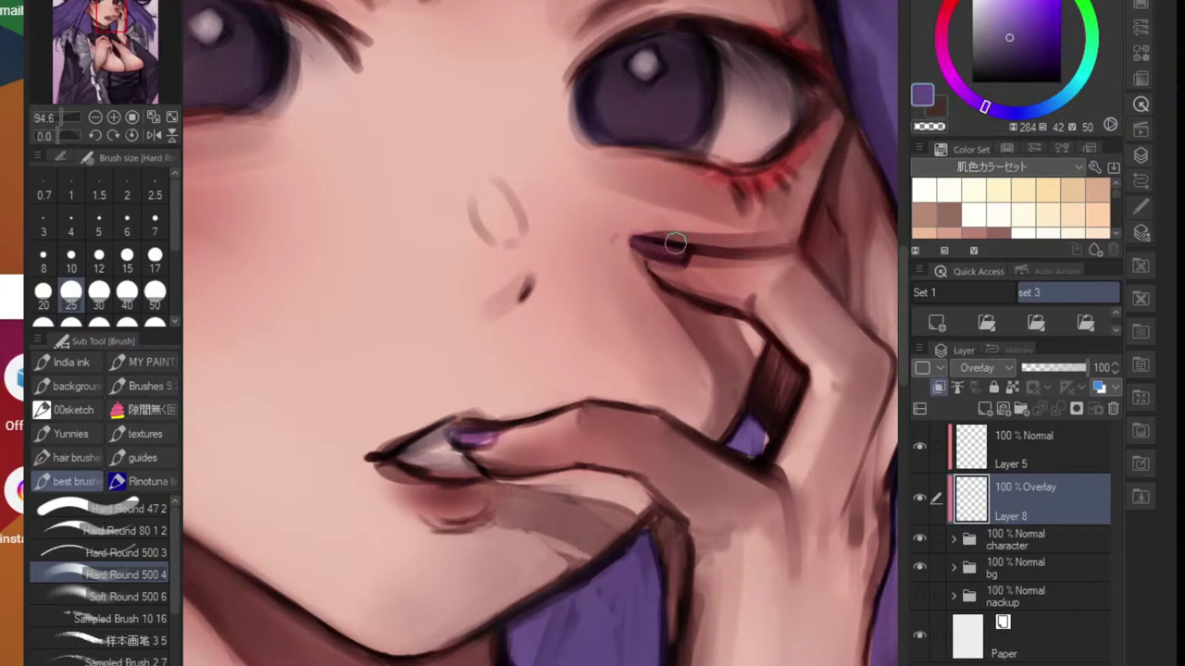
pyautogui.scroll(-6, 480, 441)
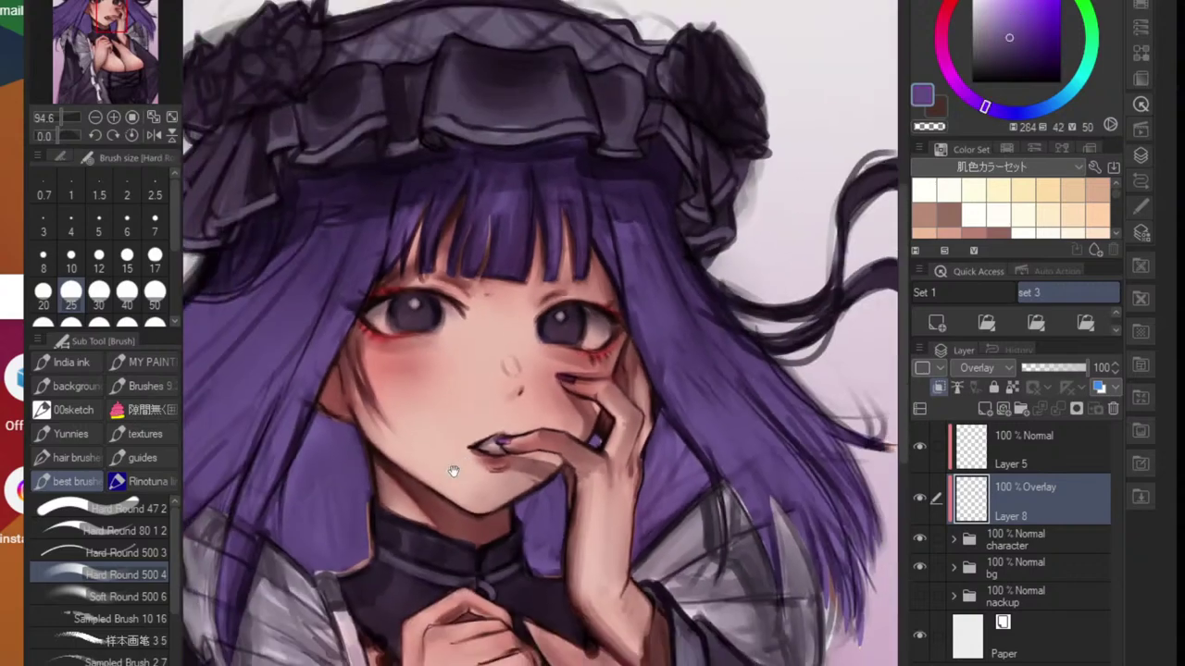
pyautogui.scroll(4, 634, 392)
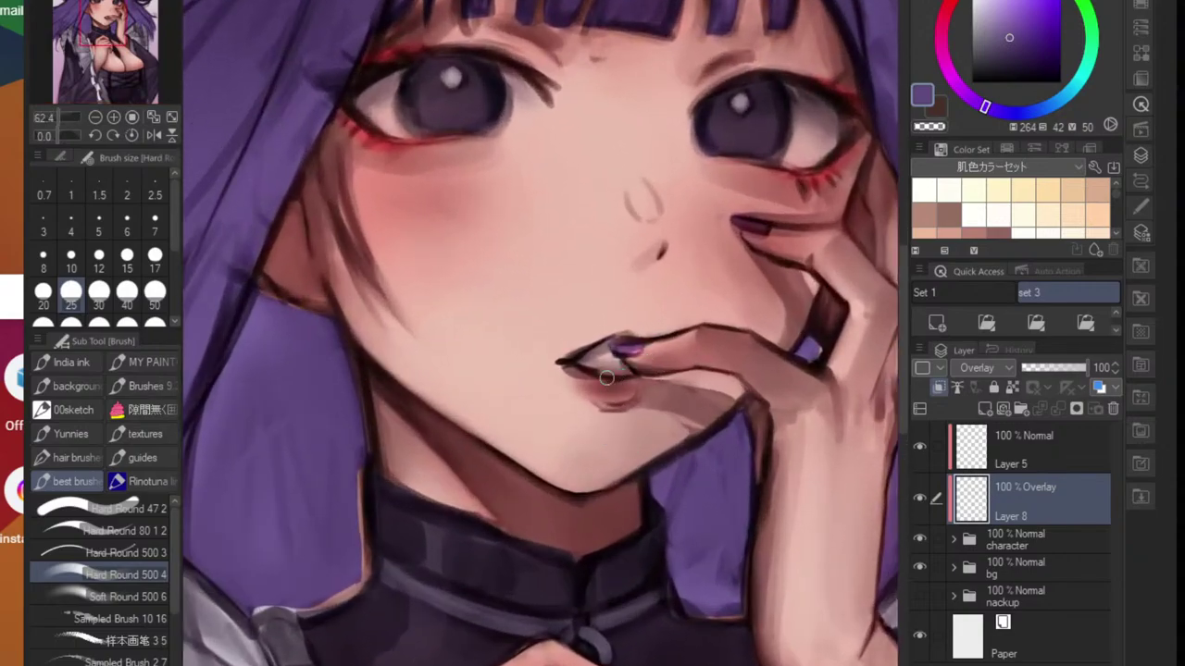
pyautogui.keyDown('alt'); pyautogui.click(387, 139); pyautogui.keyUp('alt')
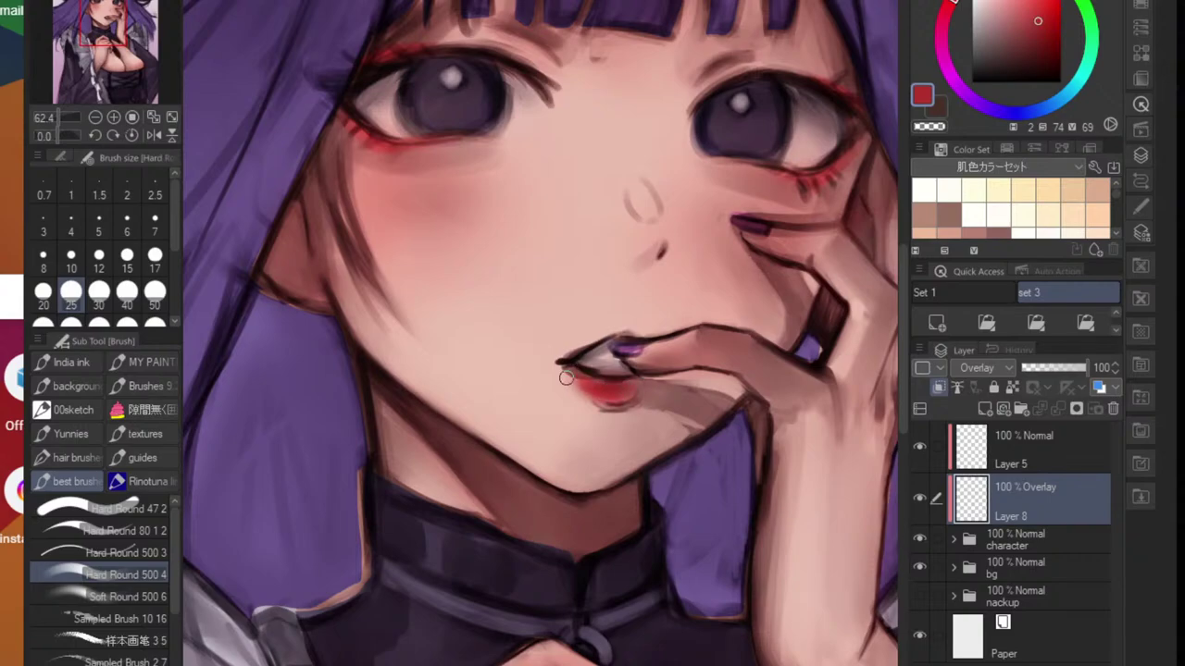
# - Lower the Overlay layer Layer 8's opacity to about 81%
pyautogui.scroll(-5, 615, 388)
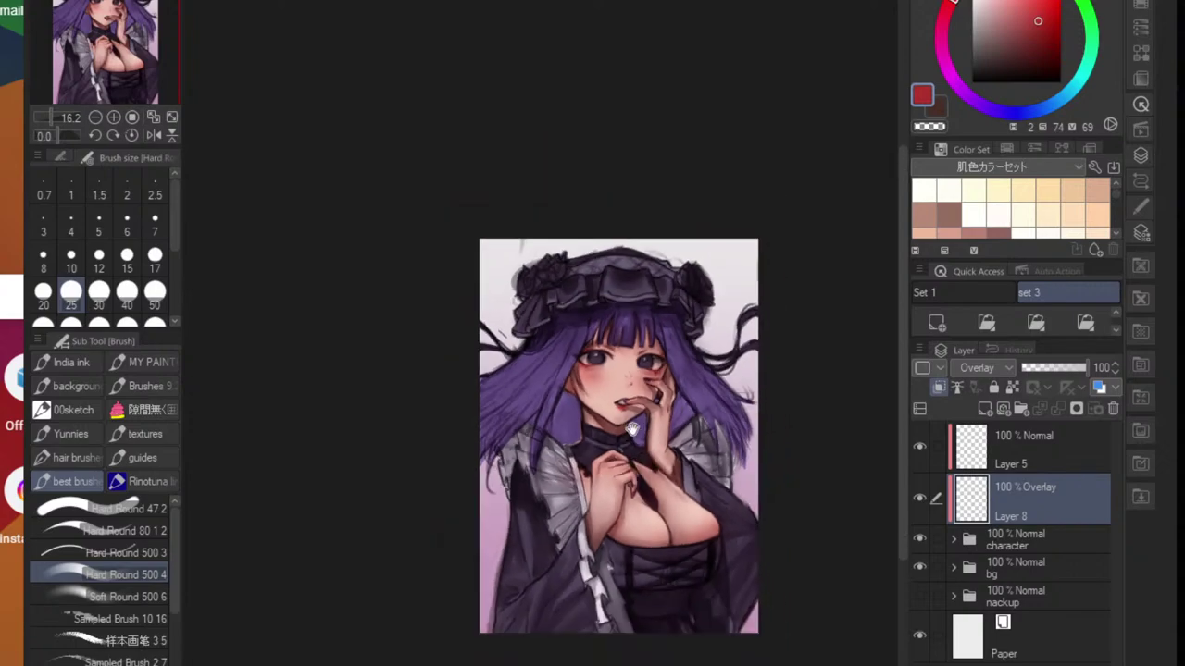
pyautogui.scroll(4, 630, 428)
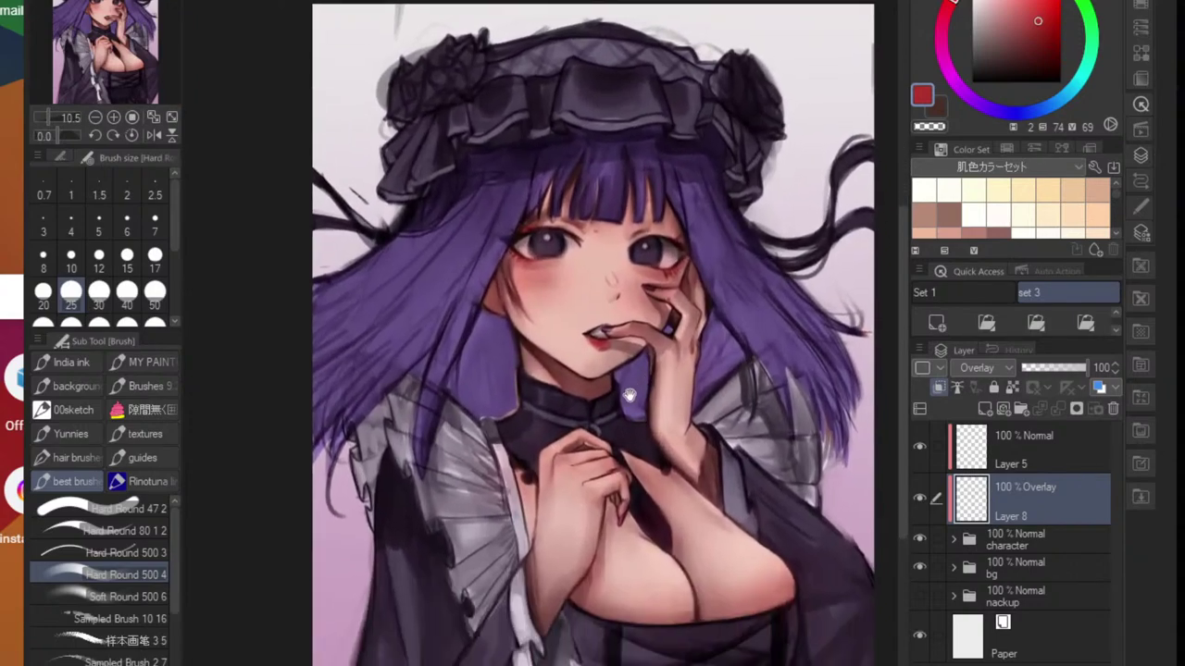
pyautogui.scroll(3, 556, 415)
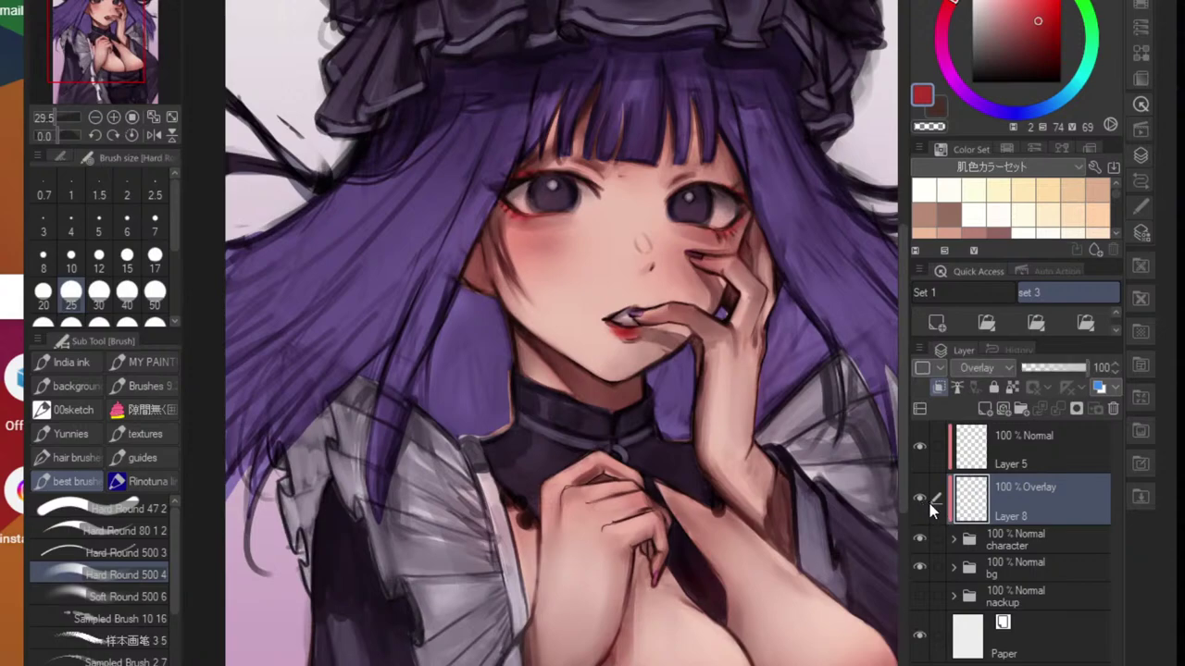
pyautogui.moveTo(1085, 368); pyautogui.dragTo(1076, 369)
# - On the visible Layer 5, eyedrop grey and dab it over the right eye highlight
pyautogui.click(1004, 430)
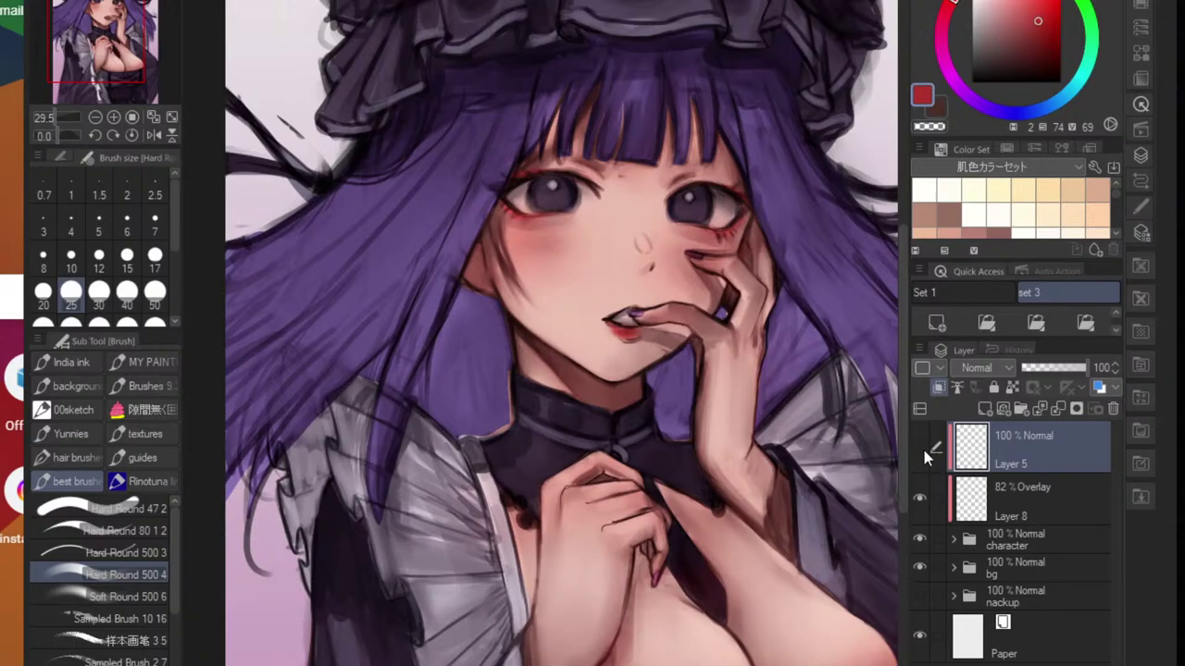
pyautogui.click(923, 447)
pyautogui.moveTo(671, 164)
pyautogui.mouseDown()
pyautogui.moveTo(766, 269)
pyautogui.moveTo(735, 265)
pyautogui.mouseUp()
pyautogui.keyDown('alt'); pyautogui.click(735, 280); pyautogui.keyUp('alt')
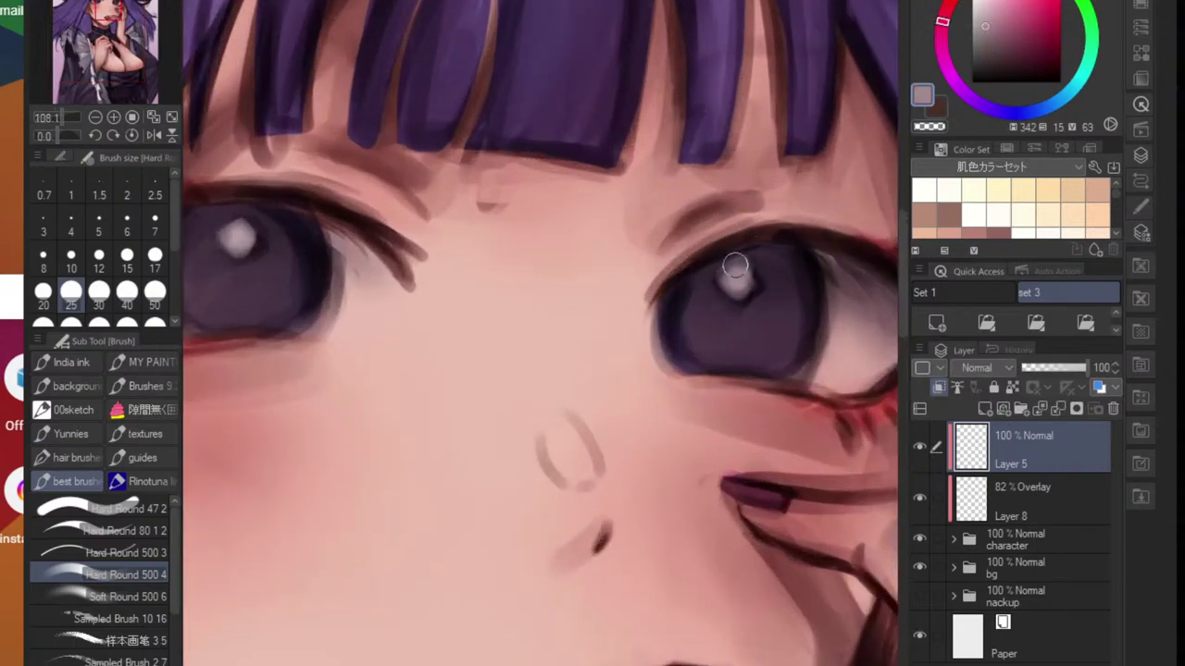
# - Sample darker hair purple and stroke it down the hair strand beside the eye
pyautogui.scroll(-4, 669, 357)
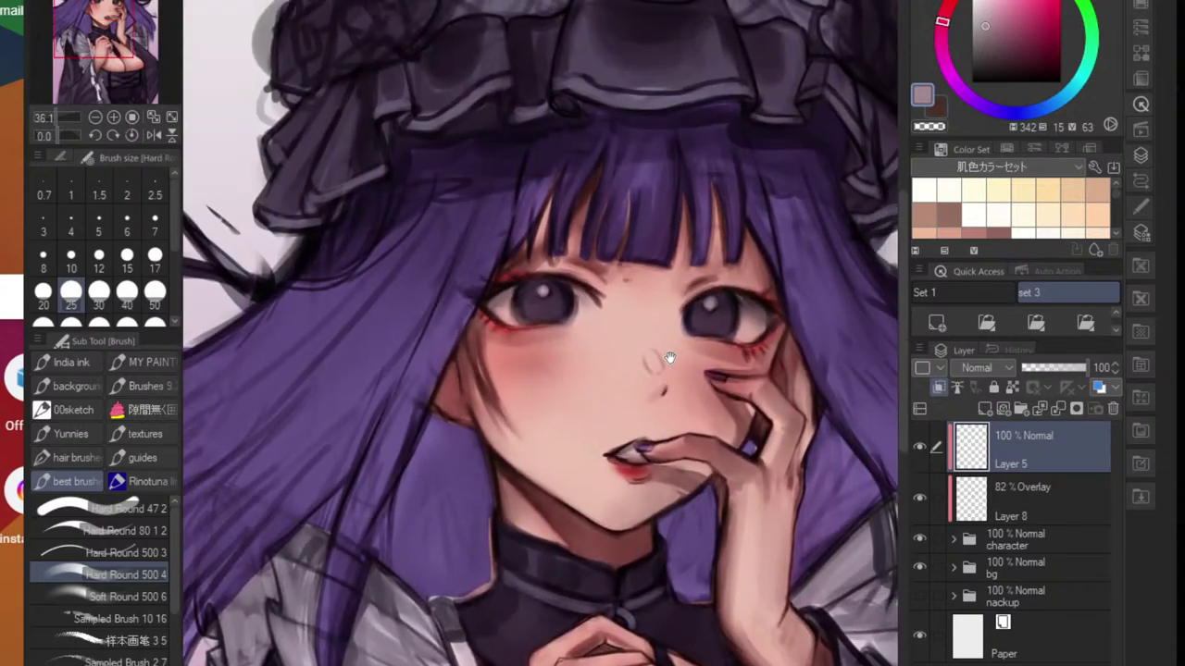
pyautogui.moveTo(679, 328); pyautogui.dragTo(732, 324)
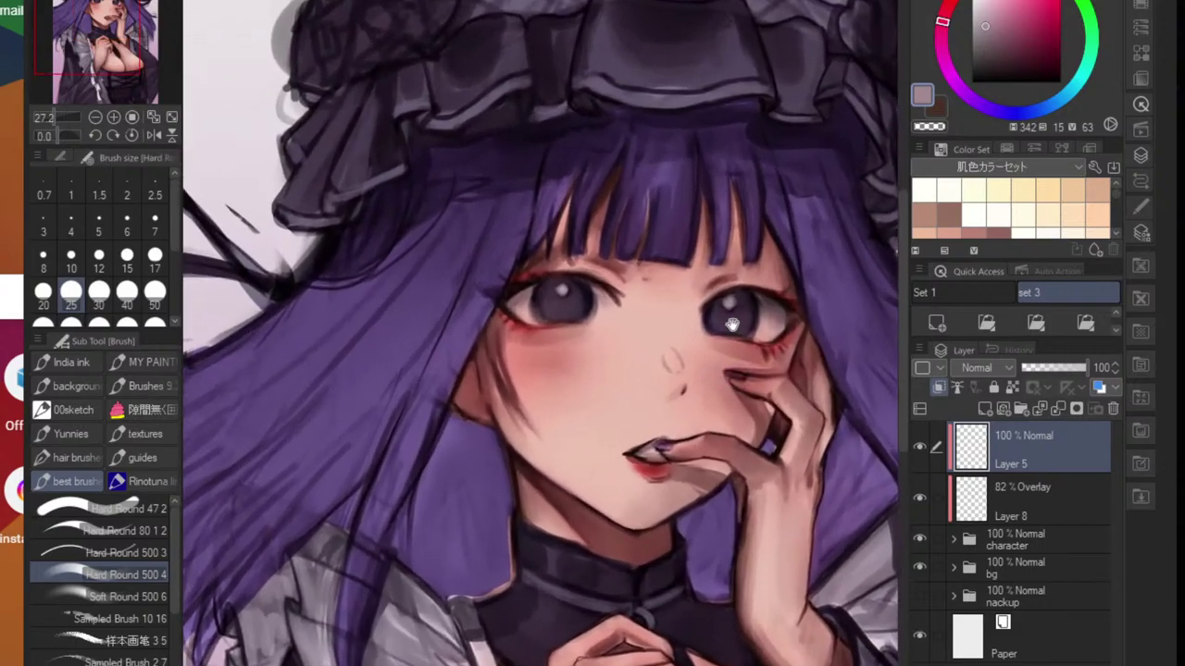
pyautogui.moveTo(483, 307)
pyautogui.mouseDown()
pyautogui.moveTo(508, 400)
pyautogui.moveTo(481, 393)
pyautogui.mouseUp()
pyautogui.keyDown('alt'); pyautogui.click(488, 326); pyautogui.keyUp('alt')
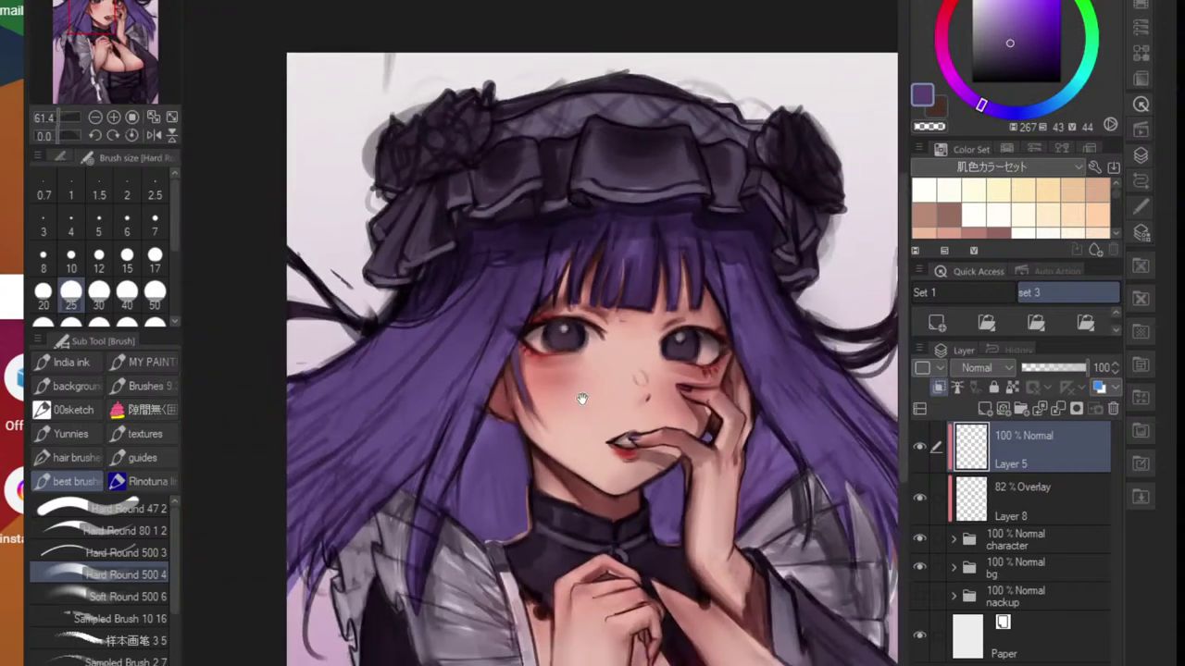
pyautogui.moveTo(582, 399)
pyautogui.mouseDown()
pyautogui.moveTo(635, 373)
pyautogui.moveTo(663, 393)
pyautogui.mouseUp()
pyautogui.keyDown('alt'); pyautogui.click(667, 345); pyautogui.keyUp('alt')
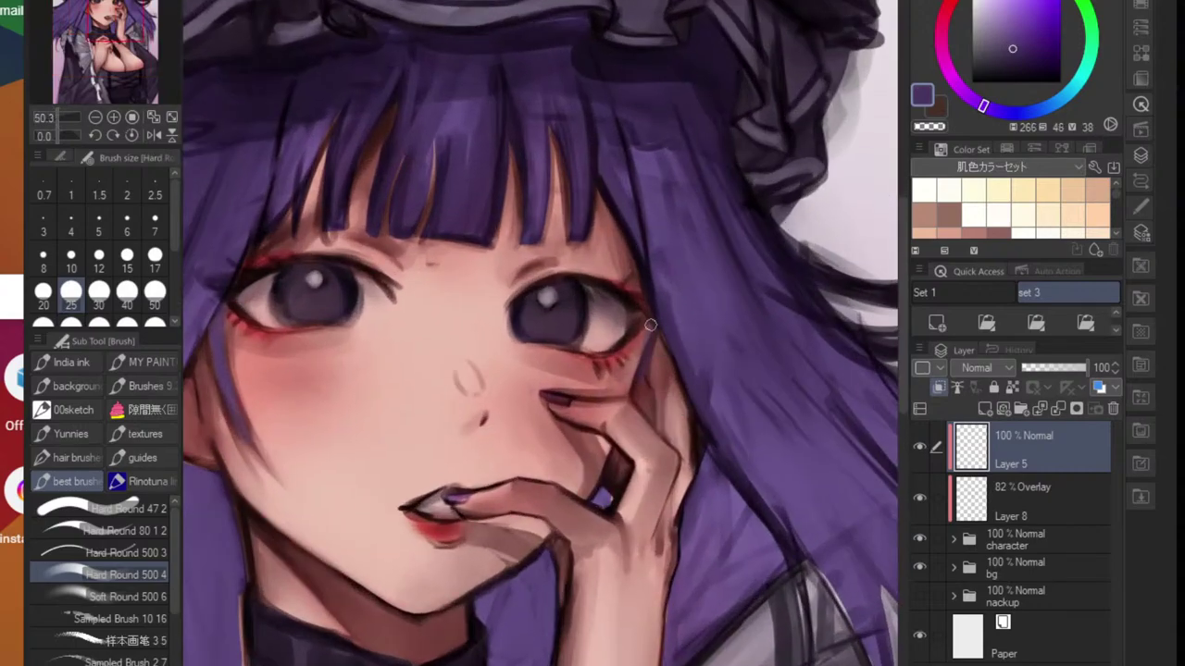
pyautogui.moveTo(651, 325)
pyautogui.mouseDown()
pyautogui.moveTo(634, 379)
pyautogui.moveTo(592, 408)
pyautogui.mouseUp()
# - Zoom out and sample a dark reddish-brown shadow colour
pyautogui.moveTo(590, 459); pyautogui.dragTo(556, 474)
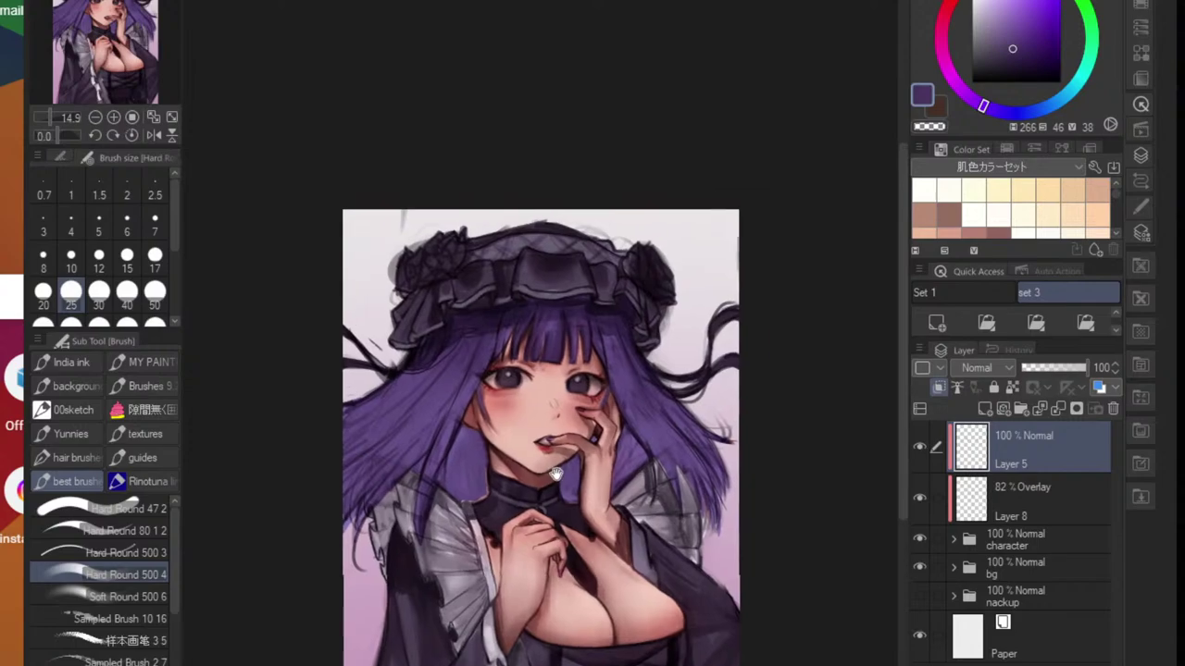
pyautogui.scroll(5, 585, 419)
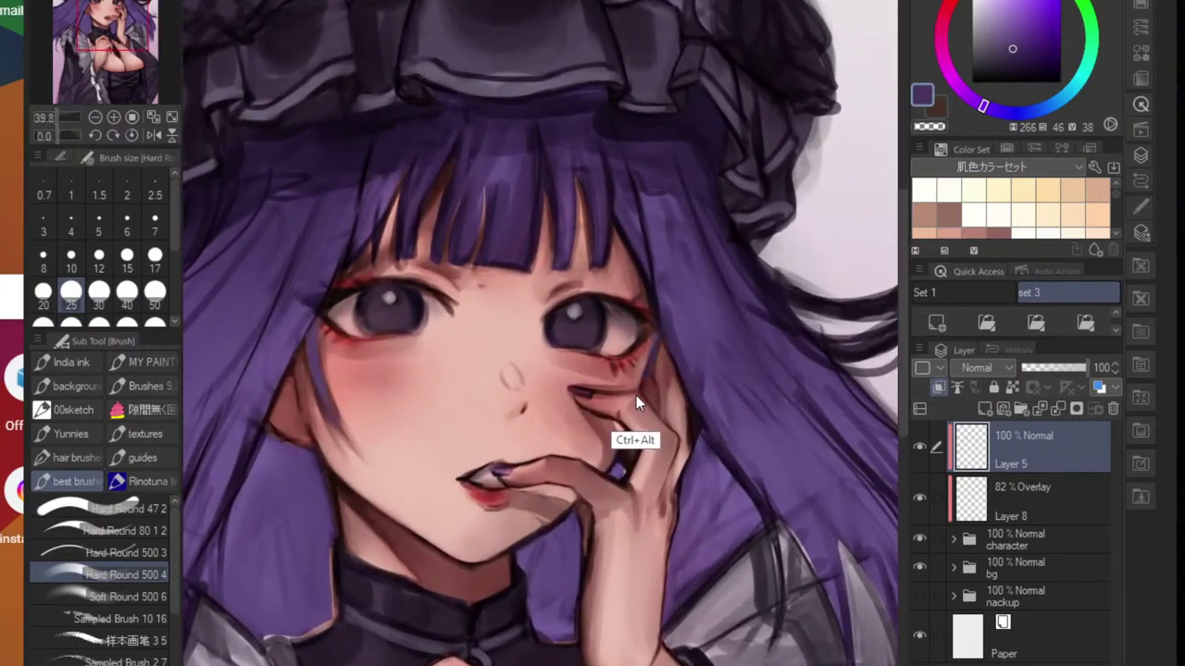
pyautogui.scroll(3, 648, 389)
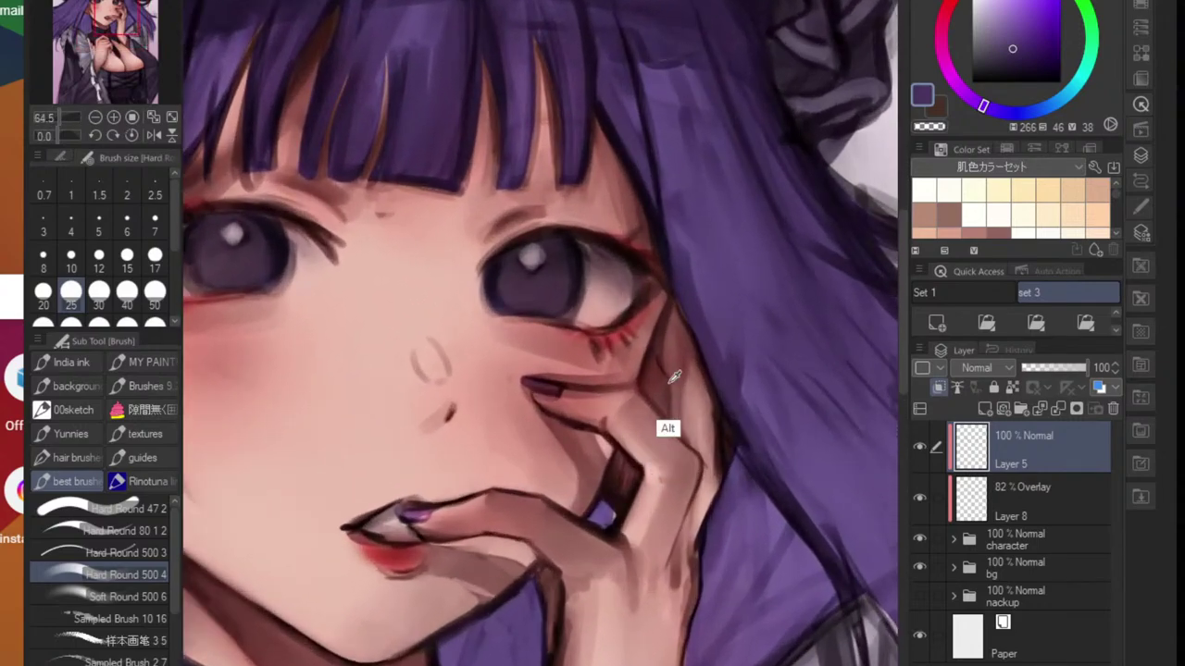
pyautogui.keyDown('alt'); pyautogui.click(727, 483); pyautogui.keyUp('alt')
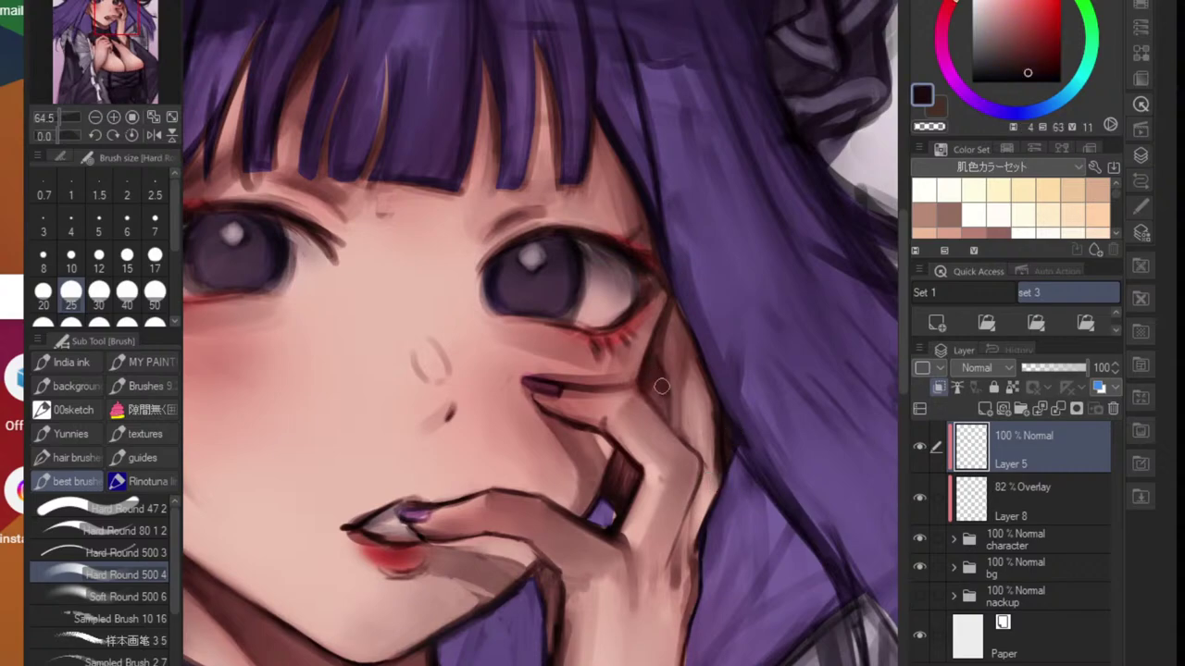
# - Darken the shadow beside the eye with the reddish-brown
pyautogui.scroll(-5, 677, 424)
pyautogui.moveTo(624, 474); pyautogui.dragTo(629, 423)
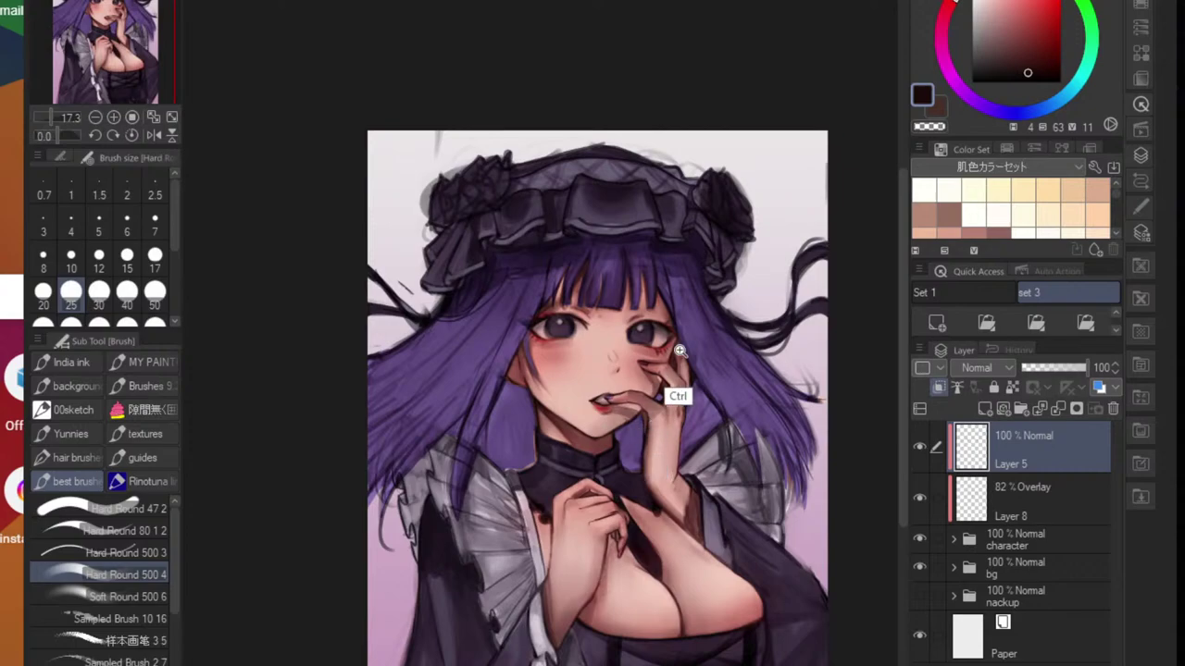
pyautogui.scroll(5, 671, 394)
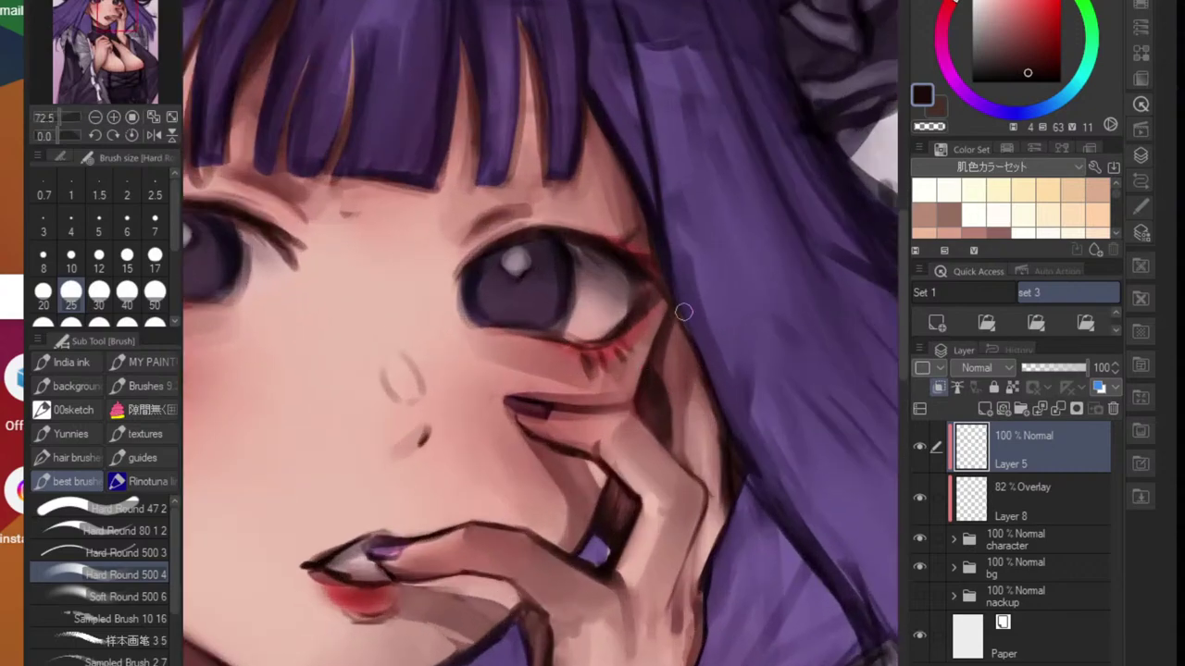
pyautogui.scroll(-3, 685, 324)
pyautogui.scroll(3, 694, 370)
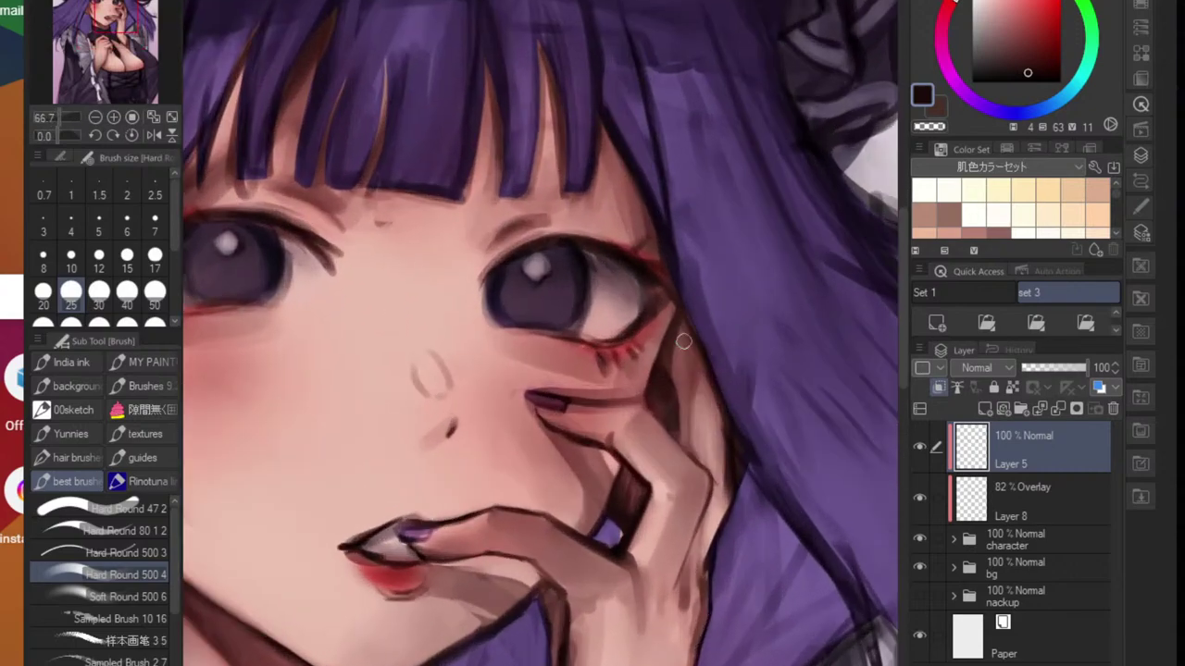
pyautogui.moveTo(688, 326)
pyautogui.mouseDown()
pyautogui.moveTo(673, 393)
pyautogui.moveTo(687, 352)
pyautogui.moveTo(679, 445)
pyautogui.mouseUp()
# - Shade the forearm's right edge dark brown
pyautogui.moveTo(719, 386); pyautogui.dragTo(680, 430)
pyautogui.moveTo(678, 450); pyautogui.dragTo(655, 409)
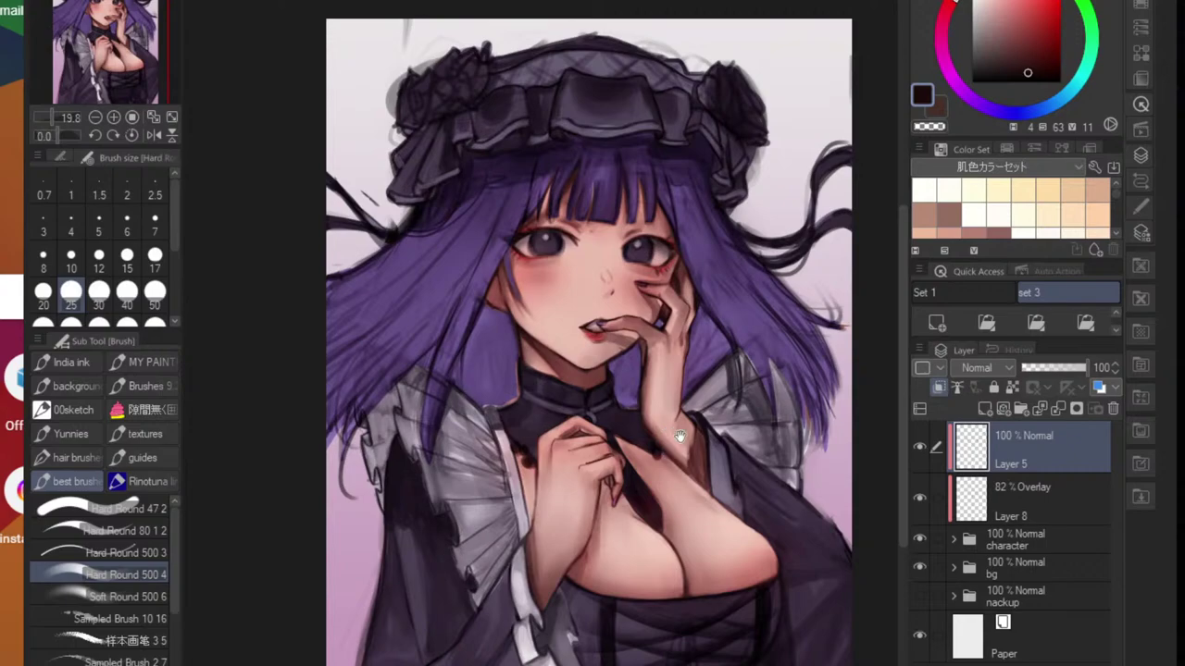
pyautogui.moveTo(703, 451)
pyautogui.mouseDown()
pyautogui.moveTo(730, 442)
pyautogui.moveTo(713, 533)
pyautogui.mouseUp()
pyautogui.moveTo(708, 412); pyautogui.dragTo(718, 546)
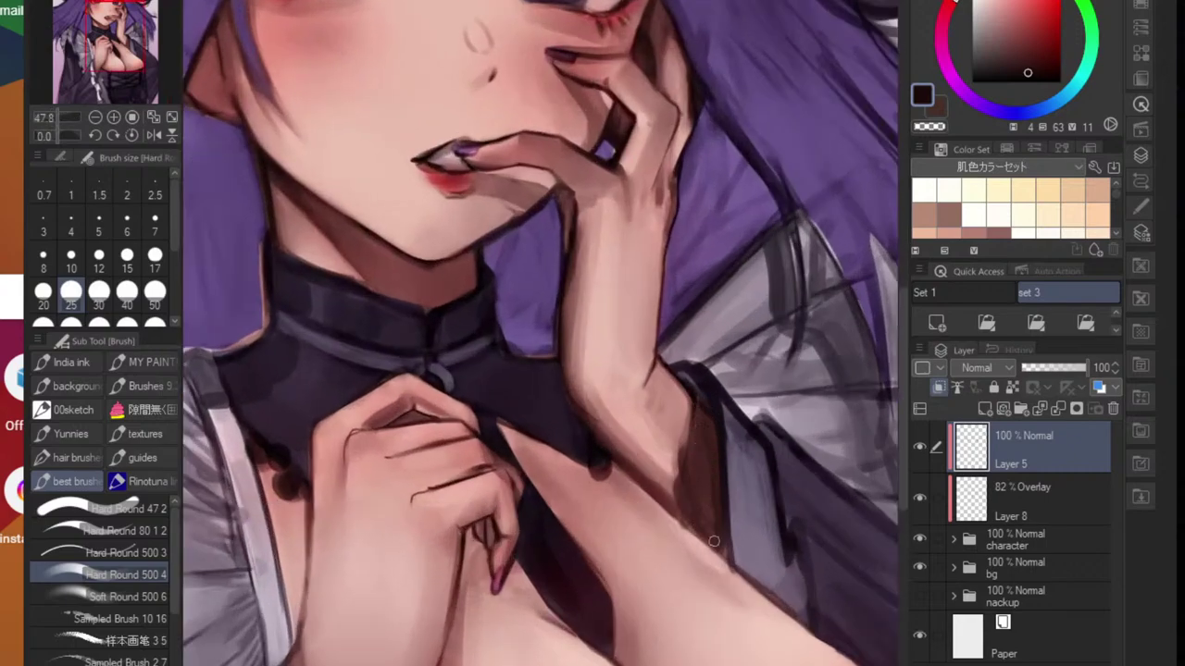
# - Shade the skin edge along the white collar near the neck and blend it down the arm
pyautogui.scroll(-6, 688, 525)
pyautogui.scroll(5, 681, 514)
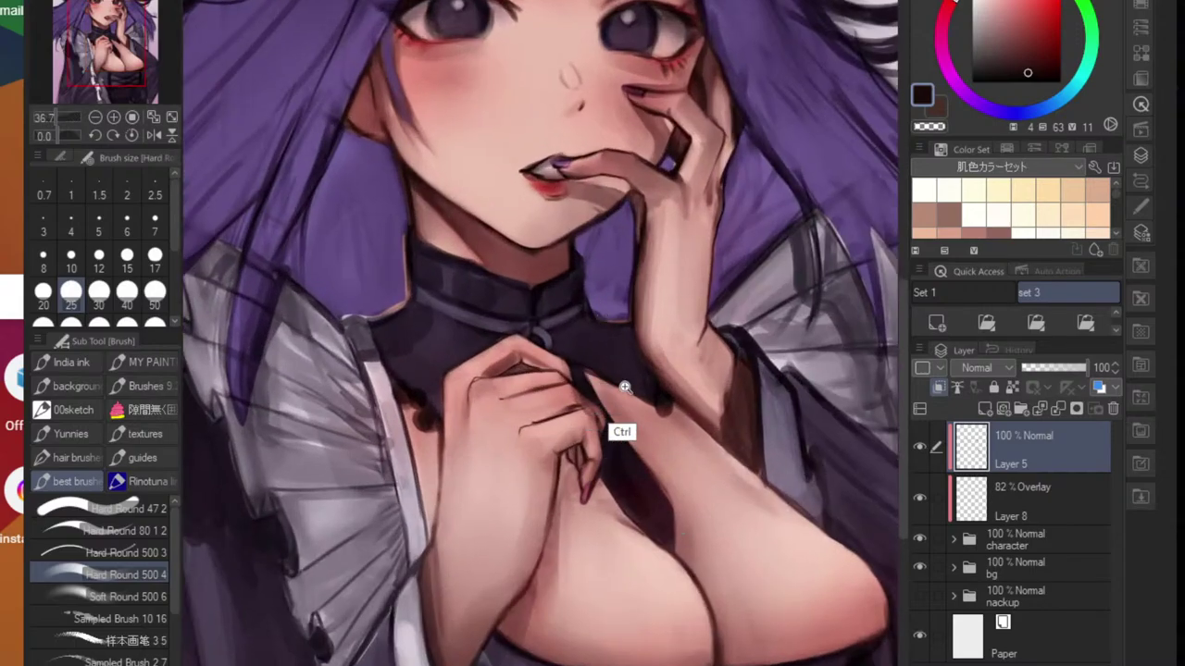
pyautogui.scroll(2, 593, 425)
pyautogui.moveTo(585, 363); pyautogui.dragTo(690, 422)
pyautogui.hotkey('ctrl', 'z')
pyautogui.hotkey('ctrl', 'z')
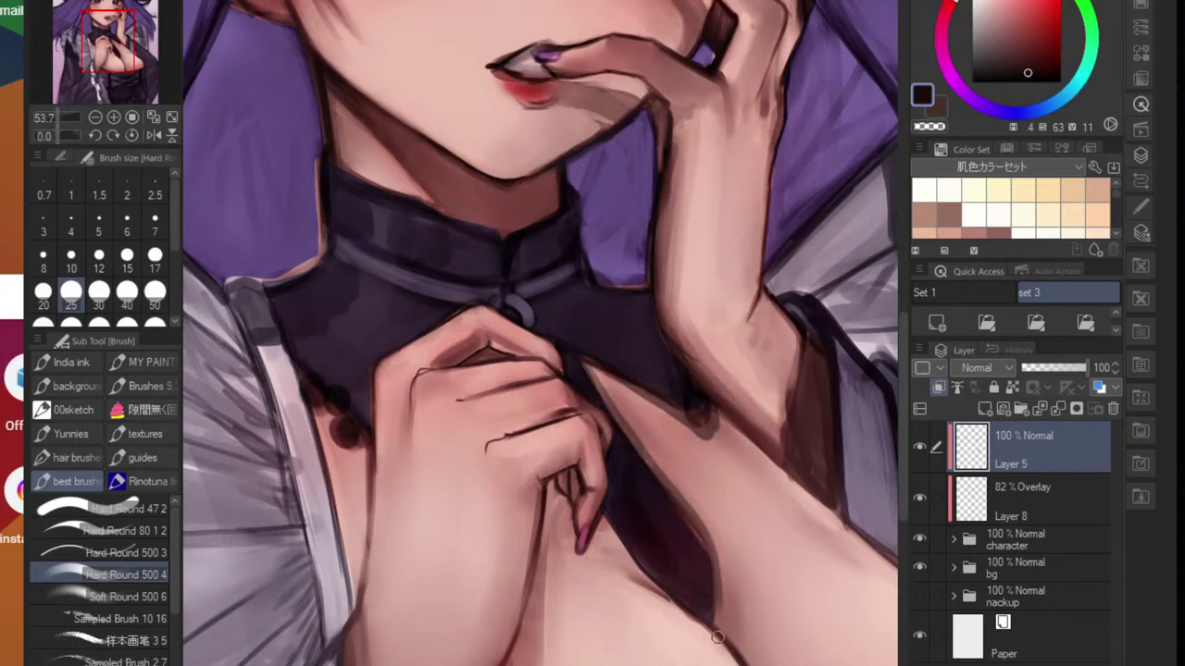
pyautogui.scroll(-5, 685, 635)
pyautogui.scroll(5, 642, 558)
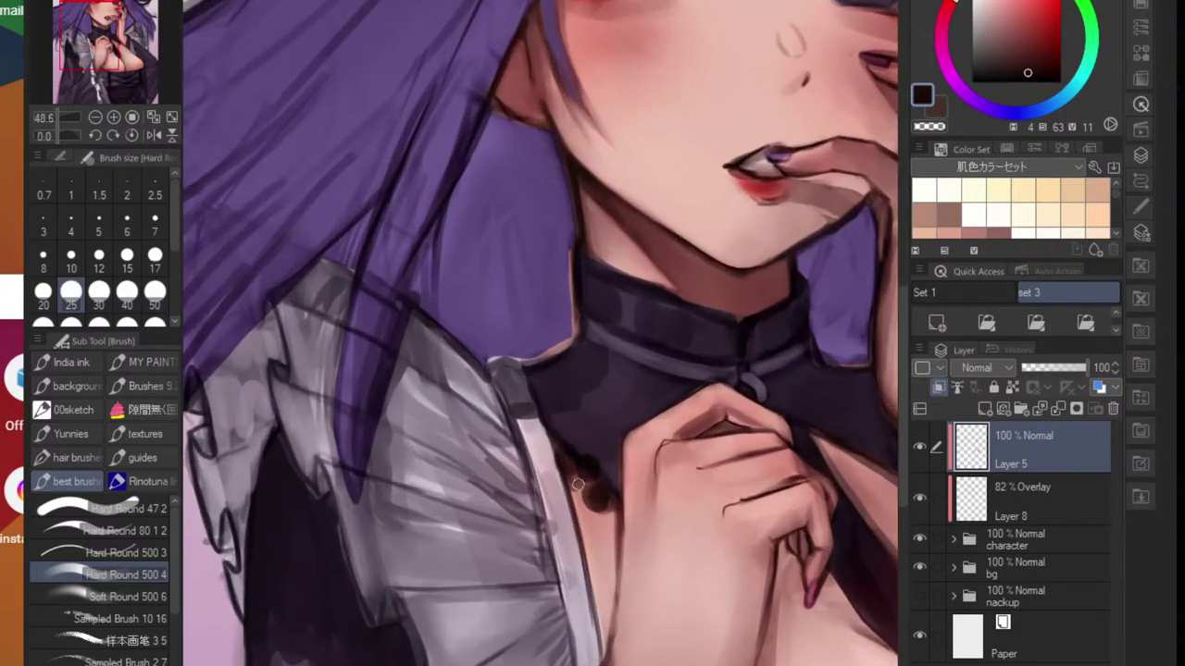
pyautogui.moveTo(578, 484)
pyautogui.mouseDown()
pyautogui.moveTo(615, 526)
pyautogui.moveTo(608, 546)
pyautogui.moveTo(575, 488)
pyautogui.moveTo(583, 558)
pyautogui.mouseUp()
pyautogui.moveTo(579, 483); pyautogui.dragTo(591, 625)
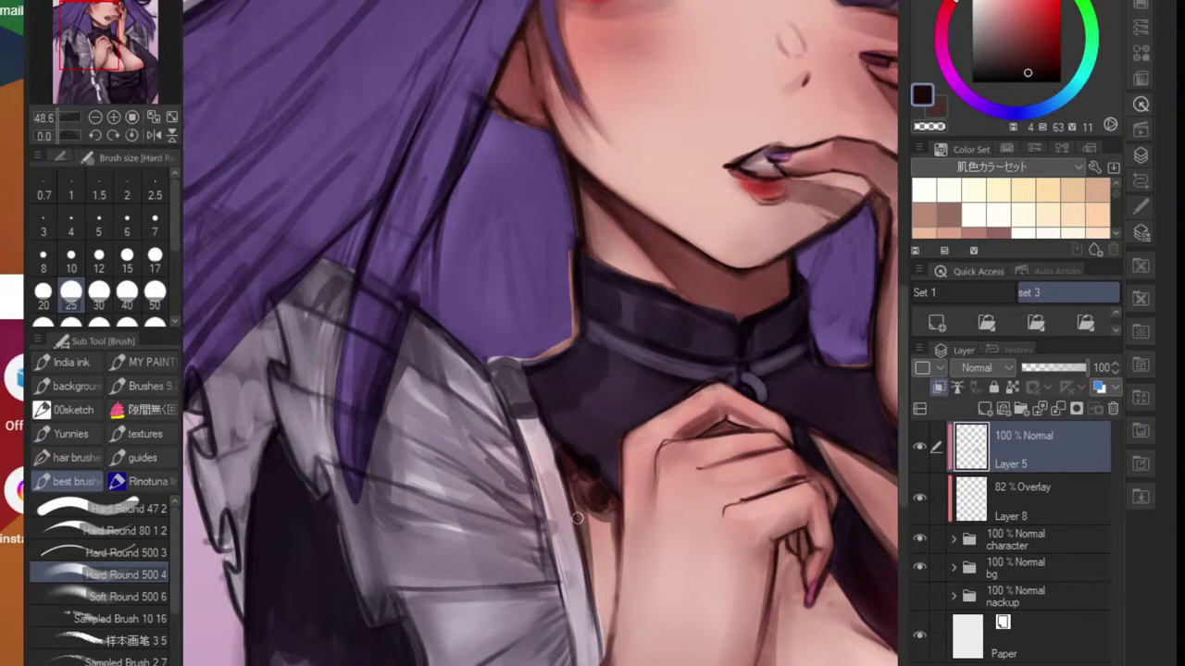
pyautogui.moveTo(578, 519); pyautogui.dragTo(595, 583)
pyautogui.scroll(-4, 595, 582)
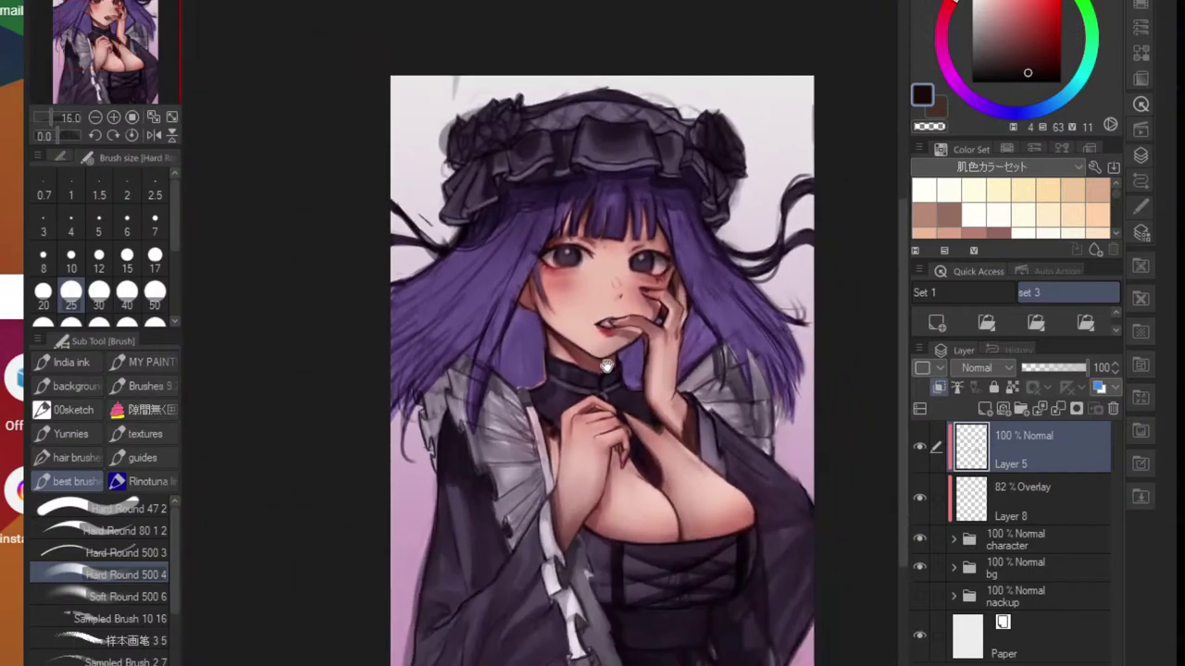
pyautogui.scroll(4, 561, 584)
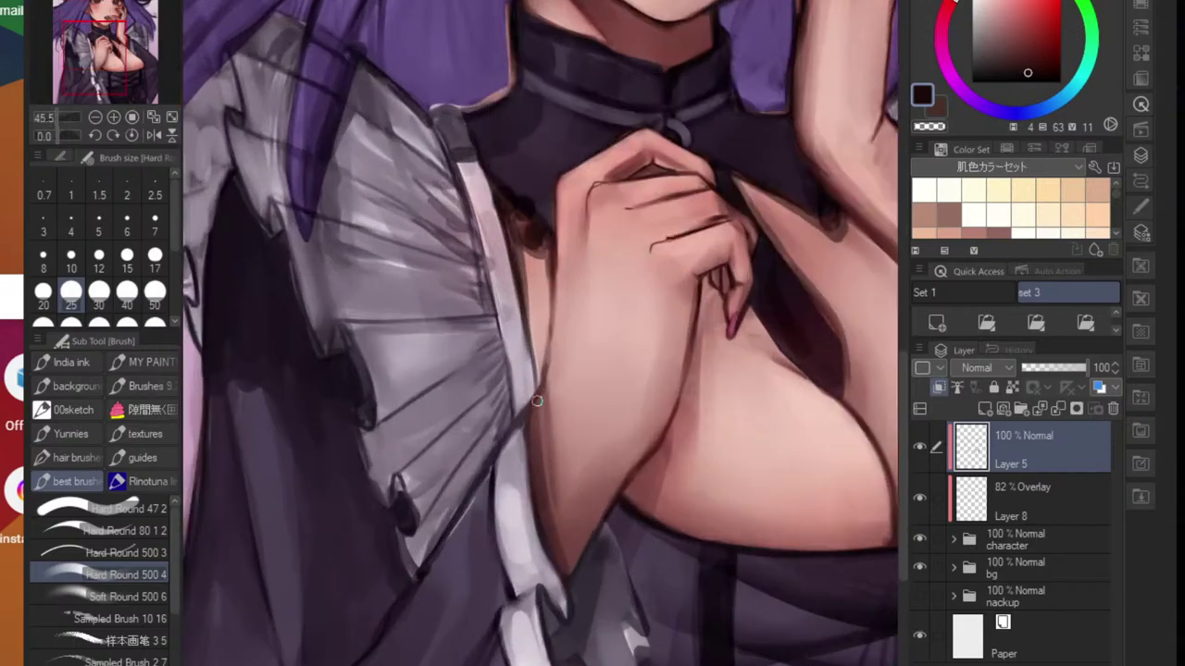
pyautogui.moveTo(536, 399)
pyautogui.mouseDown()
pyautogui.moveTo(535, 495)
pyautogui.moveTo(555, 558)
pyautogui.moveTo(541, 403)
pyautogui.moveTo(572, 579)
pyautogui.mouseUp()
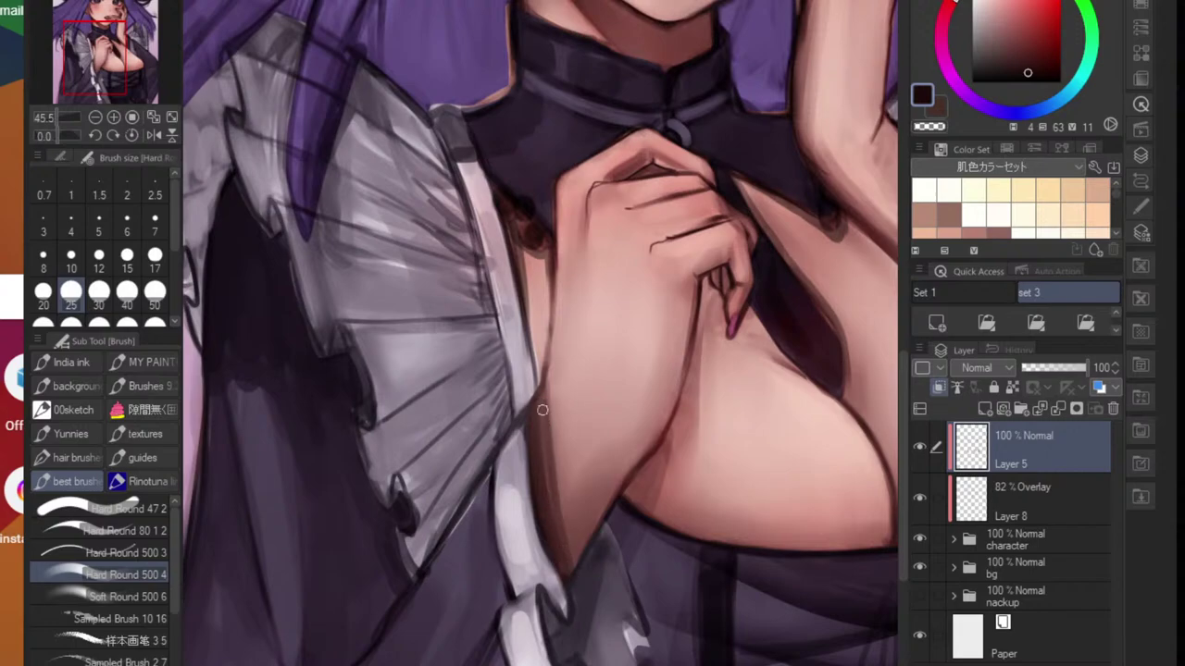
# - Paint dark brown strokes along the hair and the strand beside the cheek
pyautogui.moveTo(585, 385); pyautogui.dragTo(523, 387)
pyautogui.moveTo(615, 427); pyautogui.dragTo(574, 457)
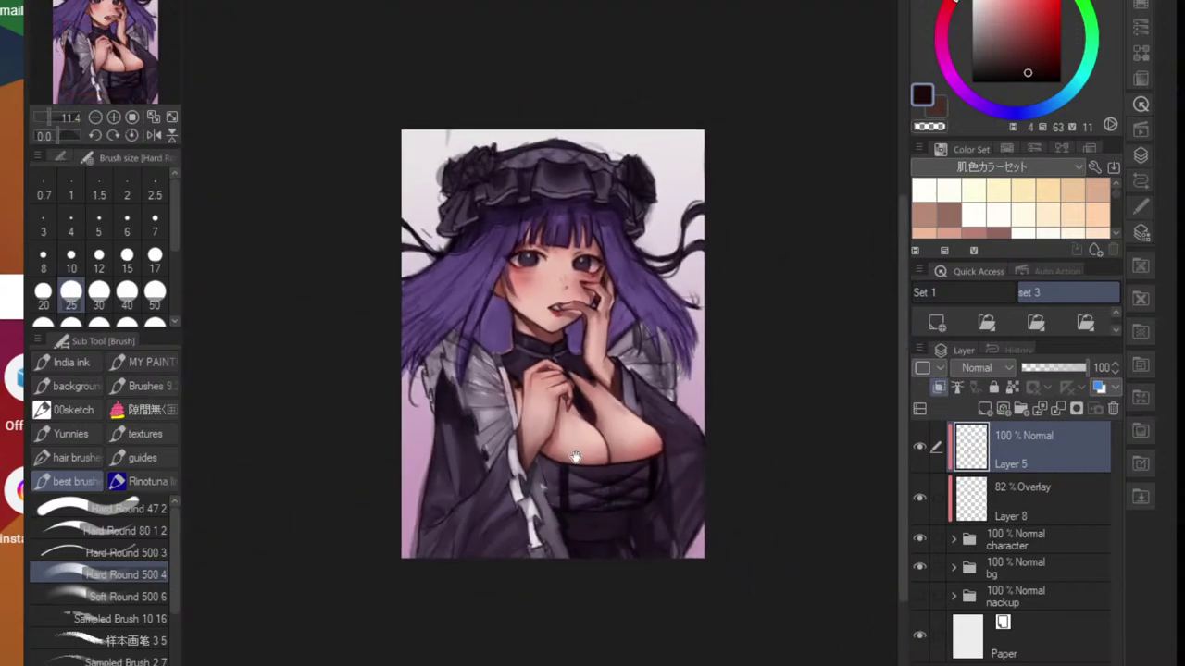
pyautogui.moveTo(558, 387); pyautogui.dragTo(571, 393)
pyautogui.scroll(1, 572, 394)
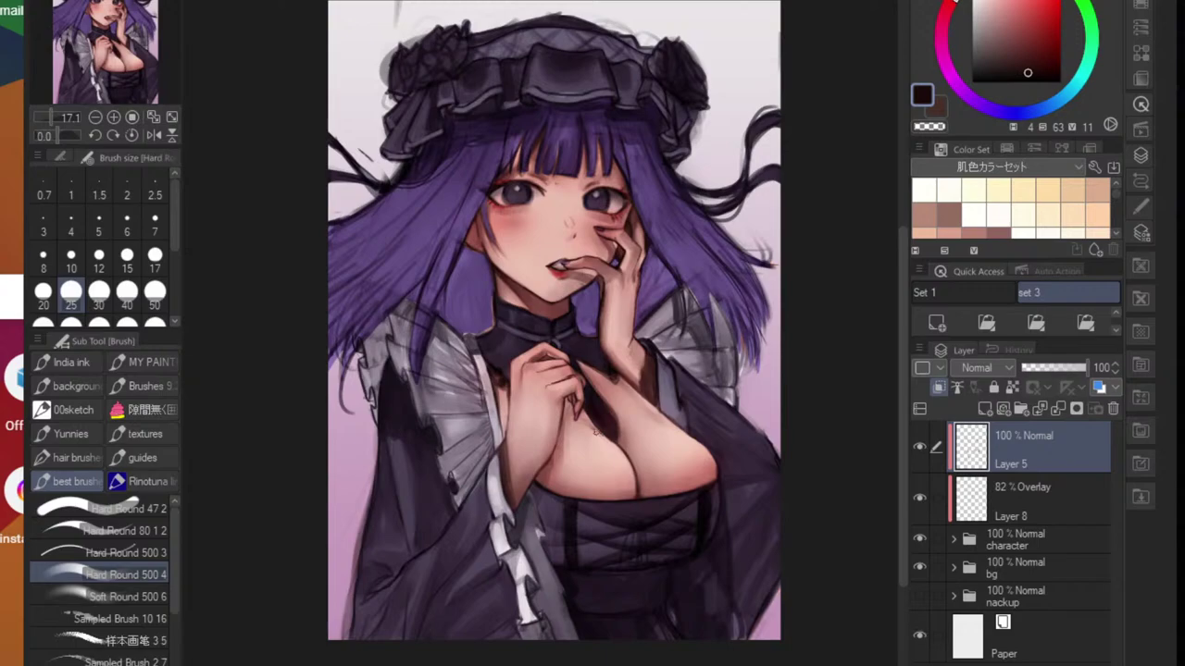
pyautogui.scroll(4, 475, 248)
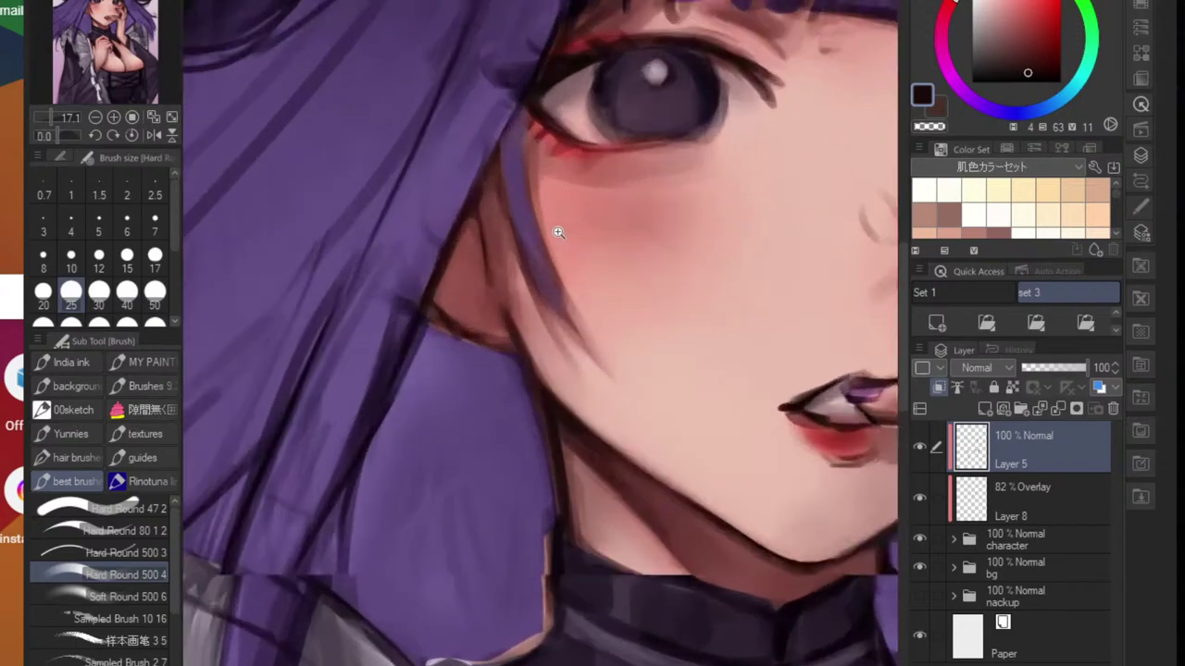
pyautogui.moveTo(499, 159)
pyautogui.mouseDown()
pyautogui.moveTo(450, 256)
pyautogui.moveTo(478, 230)
pyautogui.moveTo(453, 279)
pyautogui.moveTo(471, 232)
pyautogui.moveTo(476, 297)
pyautogui.mouseUp()
pyautogui.moveTo(483, 242)
pyautogui.mouseDown()
pyautogui.moveTo(504, 250)
pyautogui.moveTo(495, 193)
pyautogui.moveTo(560, 344)
pyautogui.moveTo(421, 384)
pyautogui.mouseUp()
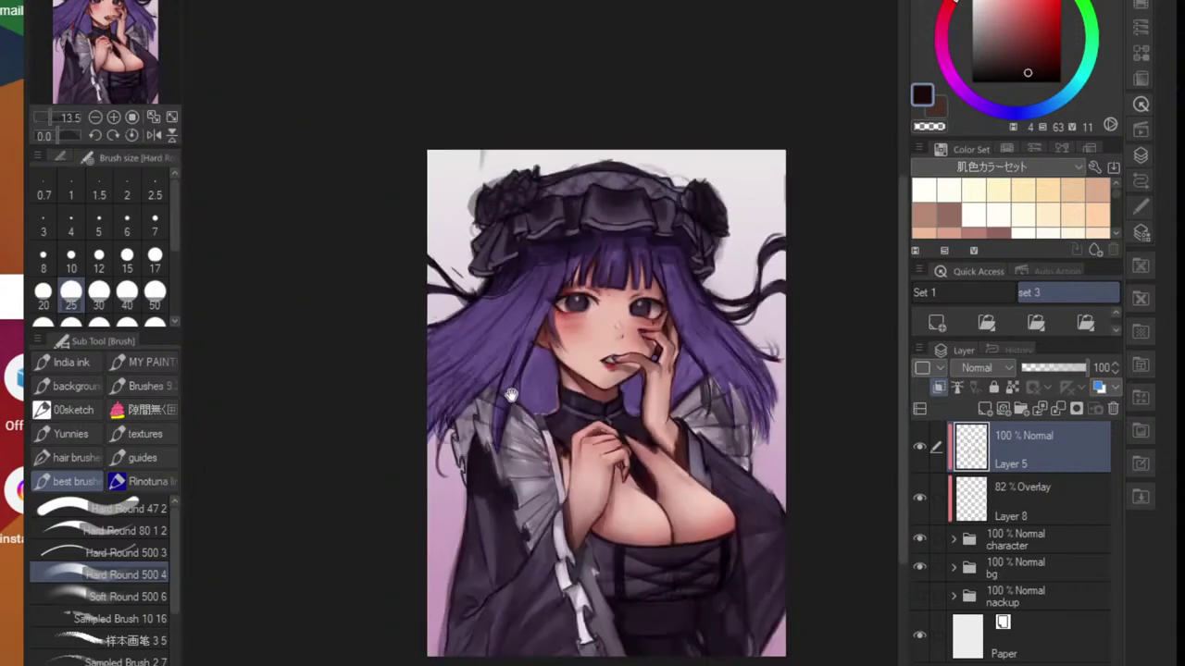
# - Paint several dark purple strands down the bangs above the eyes
pyautogui.moveTo(617, 390); pyautogui.dragTo(582, 418)
pyautogui.moveTo(553, 305); pyautogui.dragTo(659, 309)
pyautogui.moveTo(520, 256); pyautogui.dragTo(515, 367)
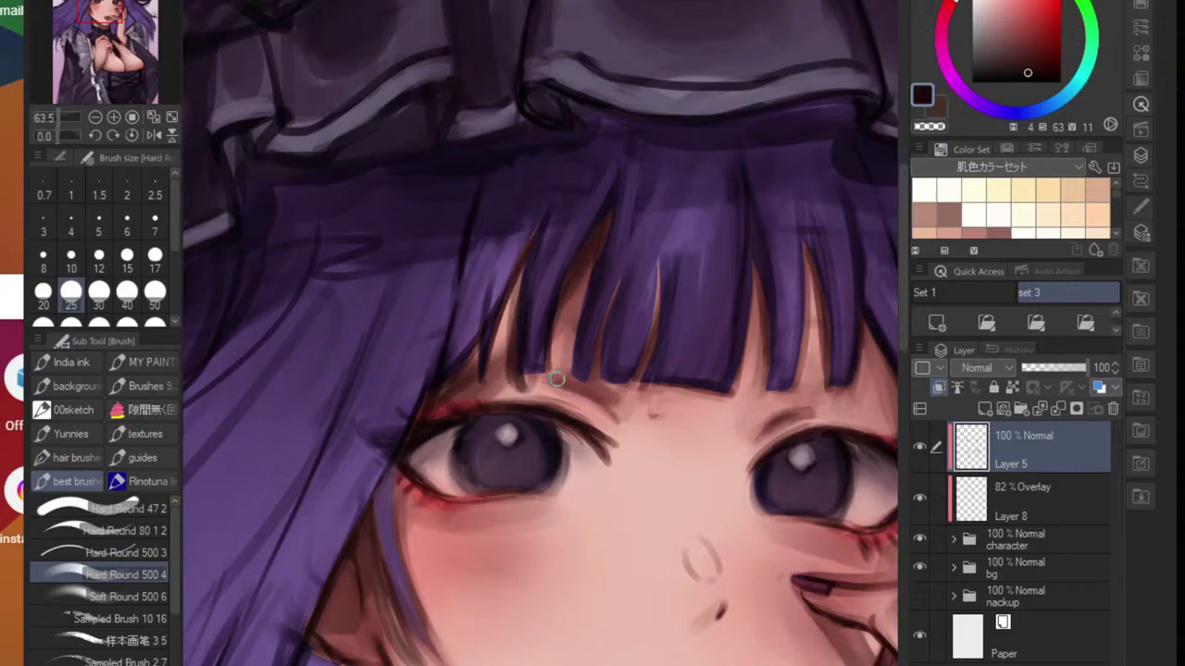
pyautogui.moveTo(602, 206); pyautogui.dragTo(577, 365)
pyautogui.moveTo(649, 278); pyautogui.dragTo(653, 350)
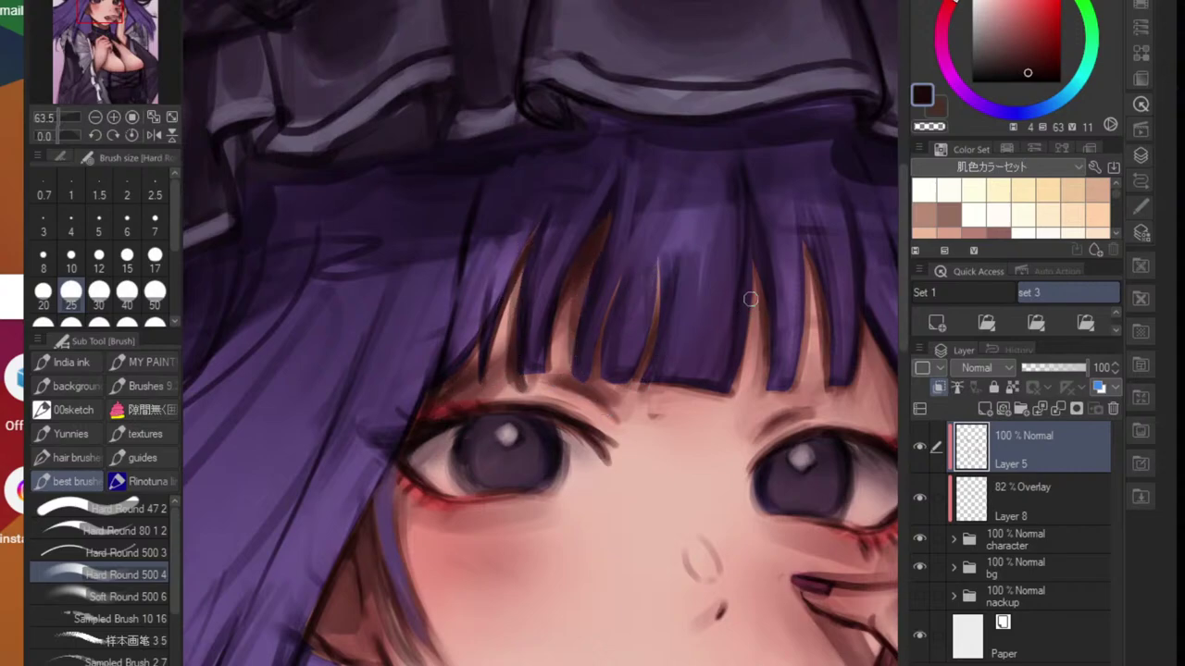
pyautogui.moveTo(764, 261); pyautogui.dragTo(761, 342)
pyautogui.hotkey('ctrl', '0')
pyautogui.scroll(3, 700, 370)
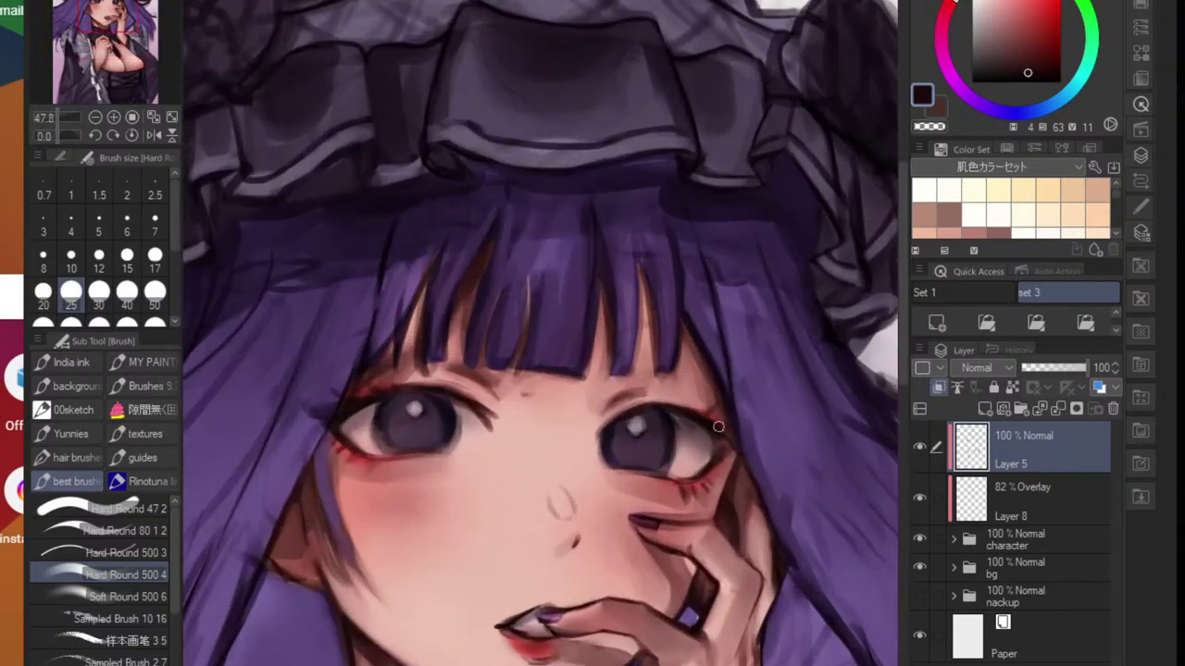
pyautogui.moveTo(652, 298)
pyautogui.mouseDown()
pyautogui.moveTo(653, 372)
pyautogui.moveTo(678, 382)
pyautogui.moveTo(684, 343)
pyautogui.moveTo(662, 379)
pyautogui.moveTo(622, 376)
pyautogui.moveTo(635, 371)
pyautogui.moveTo(648, 282)
pyautogui.mouseUp()
# - Fit the illustration in view and toggle Layer 5 off and on to compare
pyautogui.hotkey('ctrl', '0')
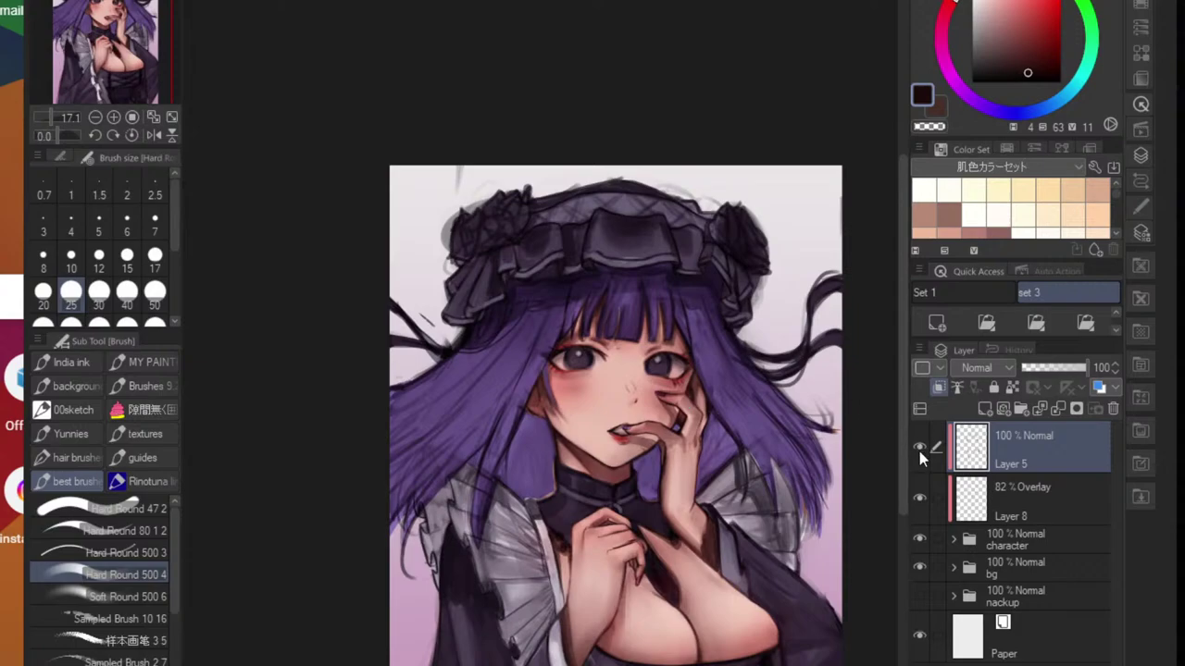
pyautogui.click(918, 448)
pyautogui.click(918, 449)
# - Play the Emotional Anime Songs video from YouTube's suggestions, then return to Clip Studio Paint
pyautogui.hotkey('alt', 'Tab')
pyautogui.scroll(5, 92, 333)
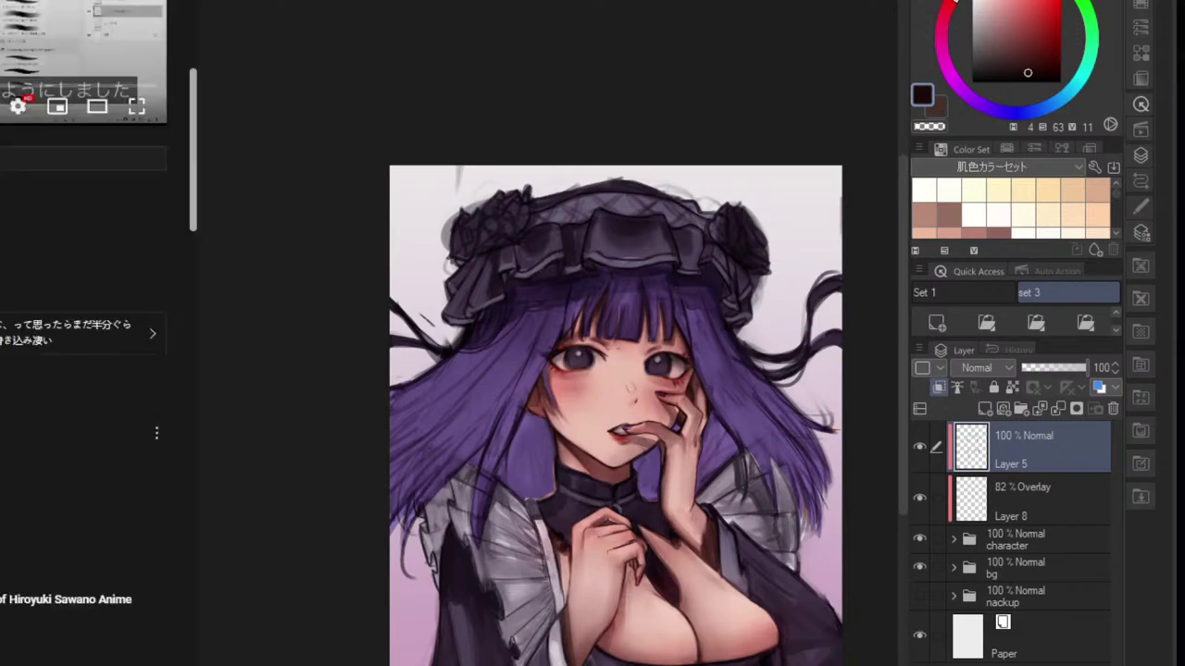
pyautogui.scroll(-3, 92, 333)
pyautogui.scroll(5, 3, 268)
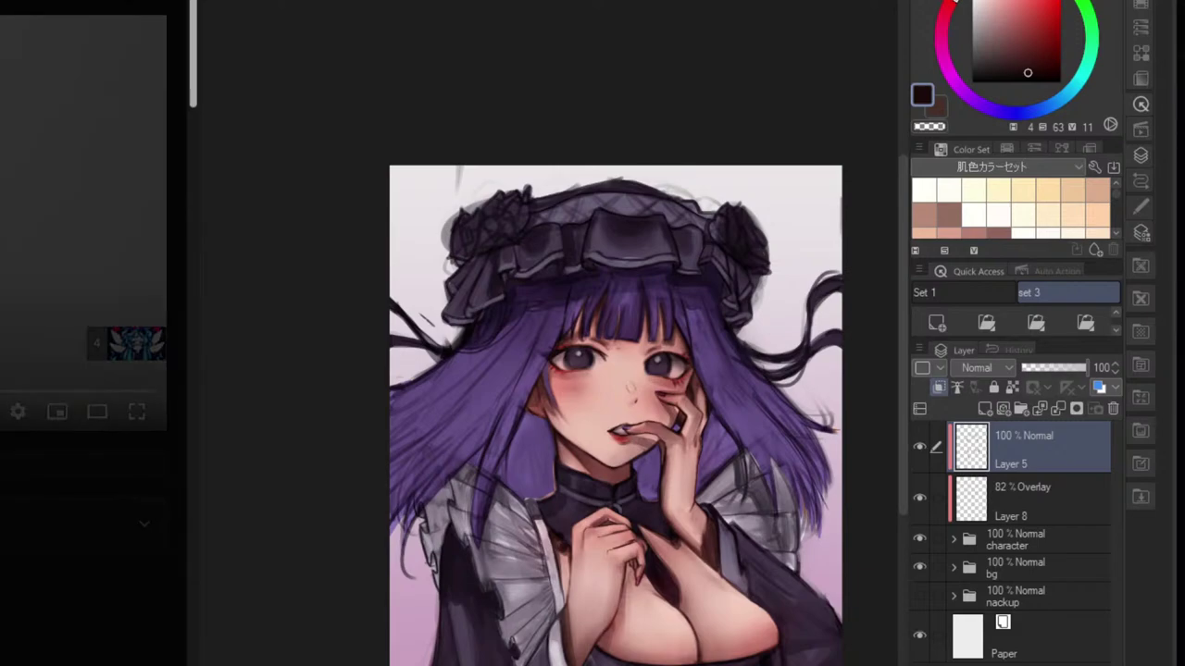
pyautogui.scroll(-5, 3, 269)
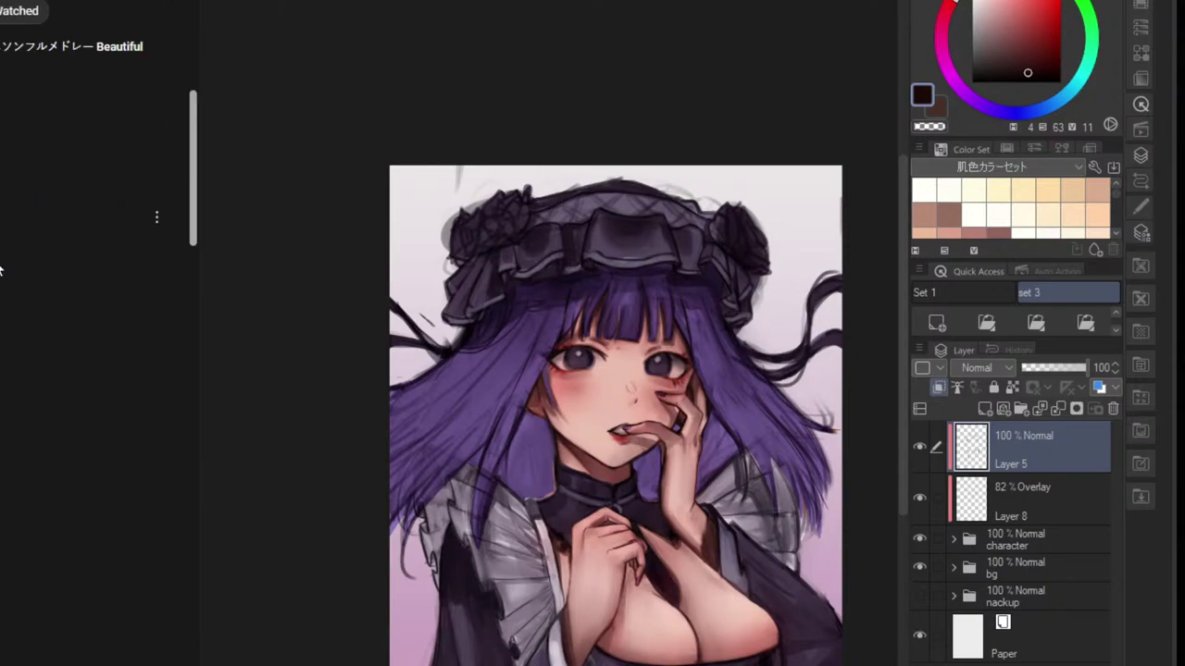
pyautogui.scroll(-5, 93, 333)
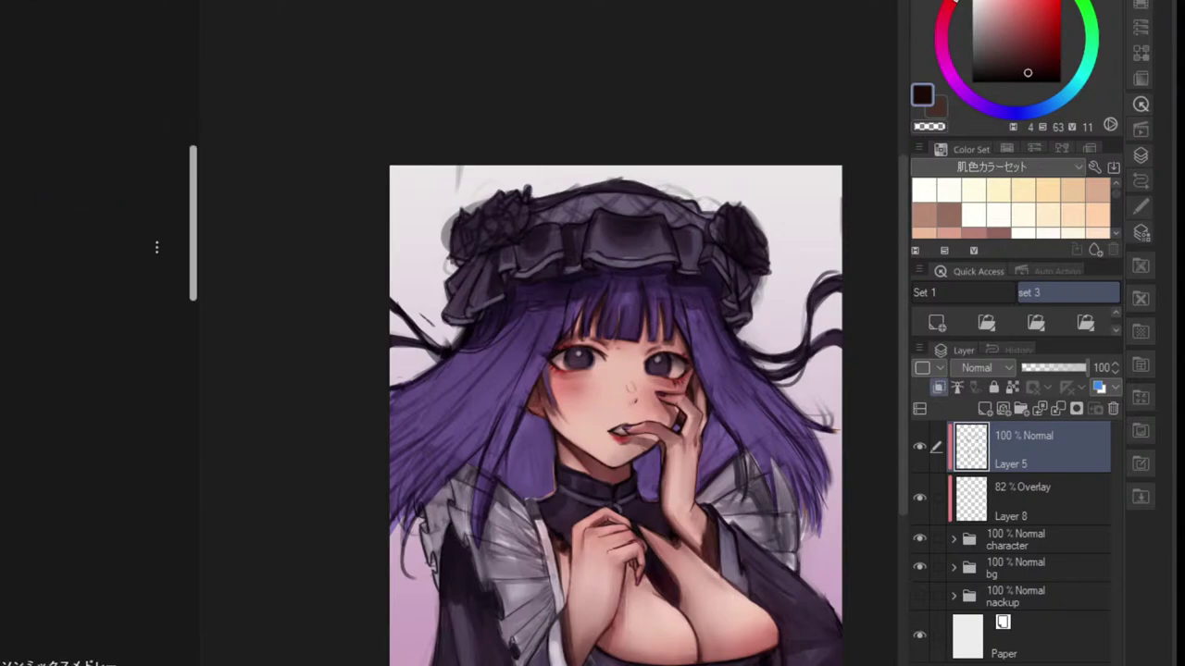
pyautogui.scroll(-5, 92, 370)
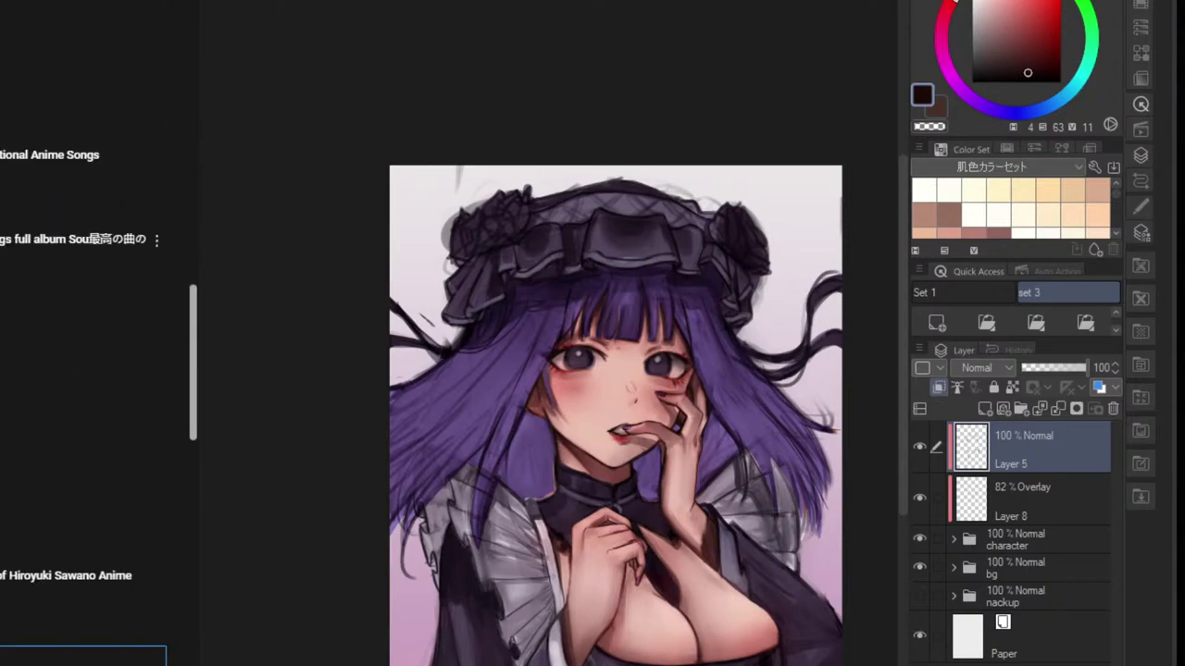
pyautogui.click(55, 185)
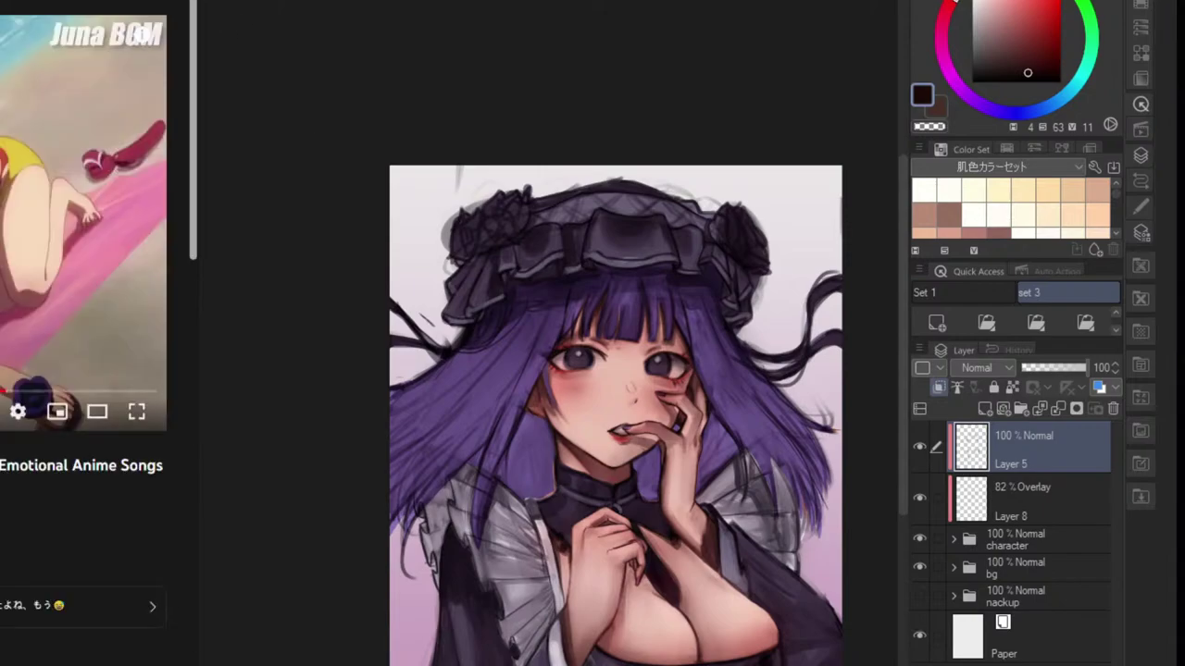
pyautogui.scroll(-7, 84, 259)
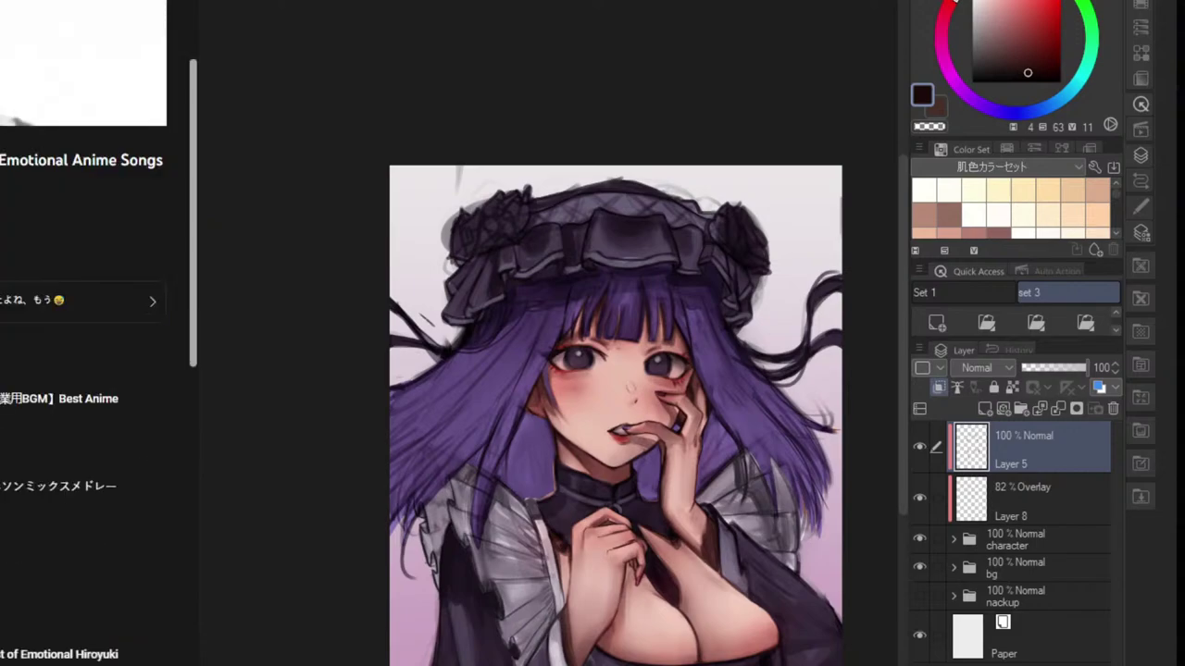
pyautogui.hotkey('alt', 'Tab')
pyautogui.scroll(2, 669, 240)
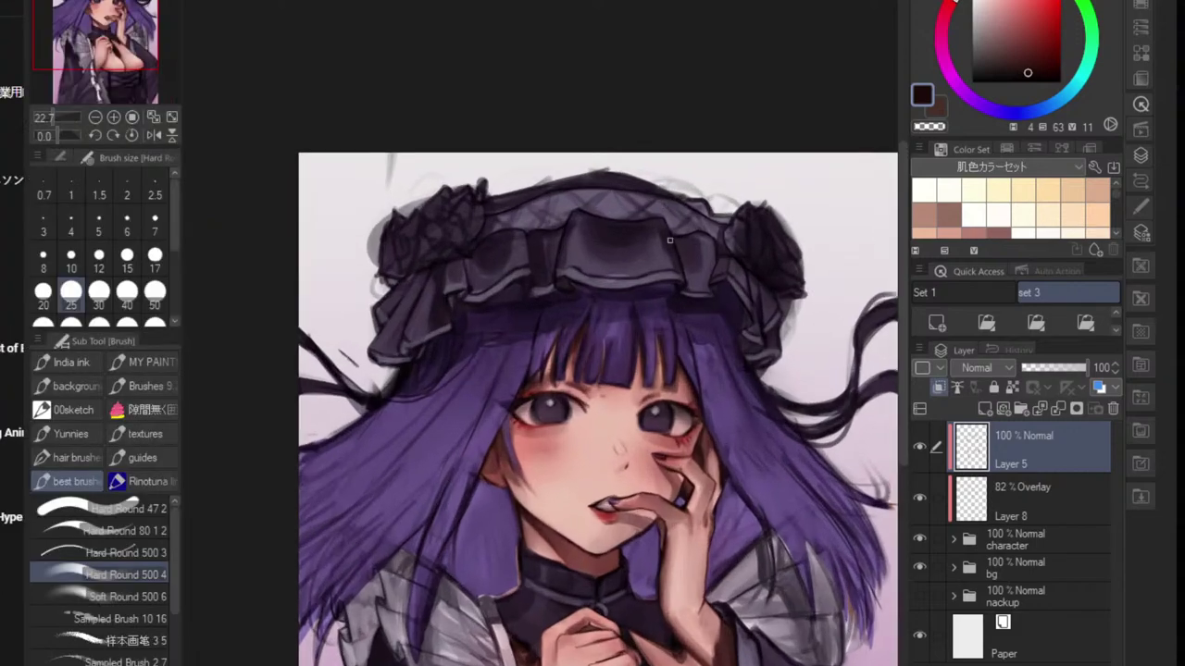
# - Add a new empty layer, Layer 9, above Layer 5
pyautogui.scroll(-4, 750, 369)
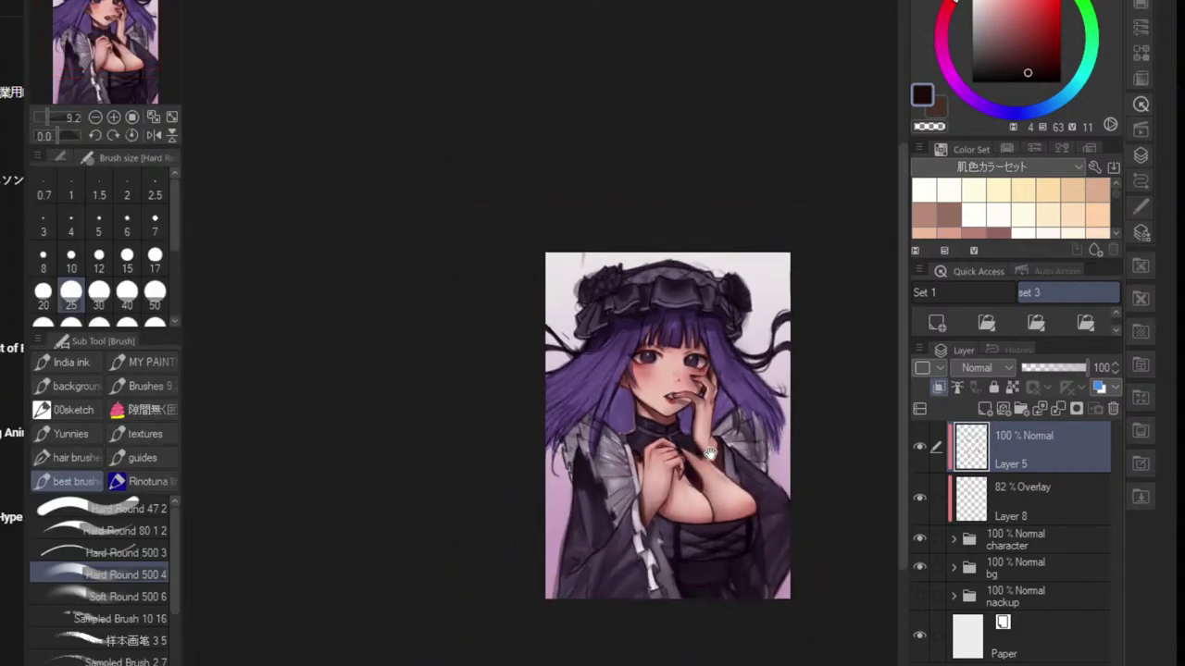
pyautogui.scroll(2, 653, 407)
pyautogui.scroll(3, 657, 407)
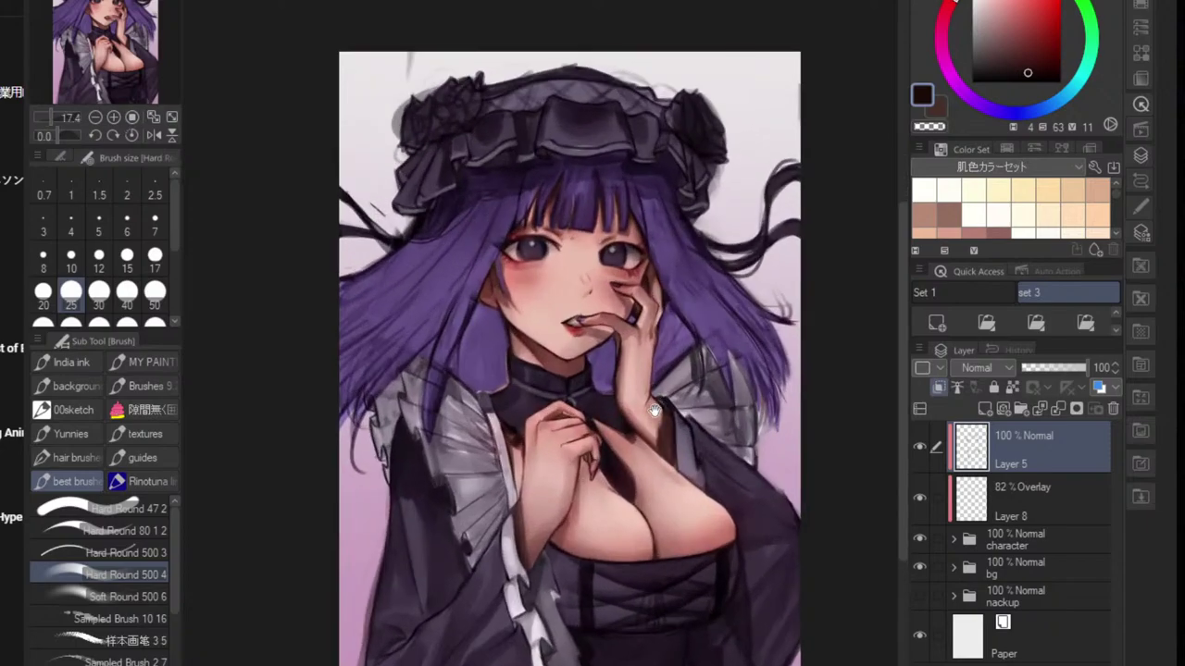
pyautogui.scroll(4, 638, 310)
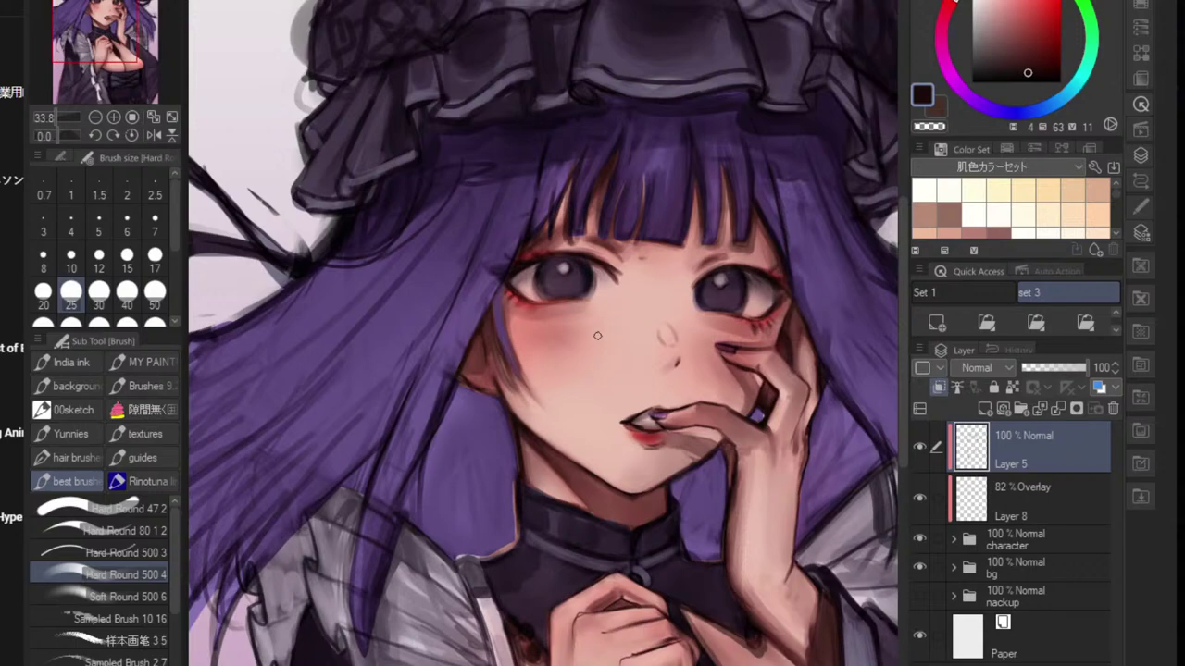
pyautogui.scroll(2, 618, 333)
pyautogui.scroll(2, 618, 334)
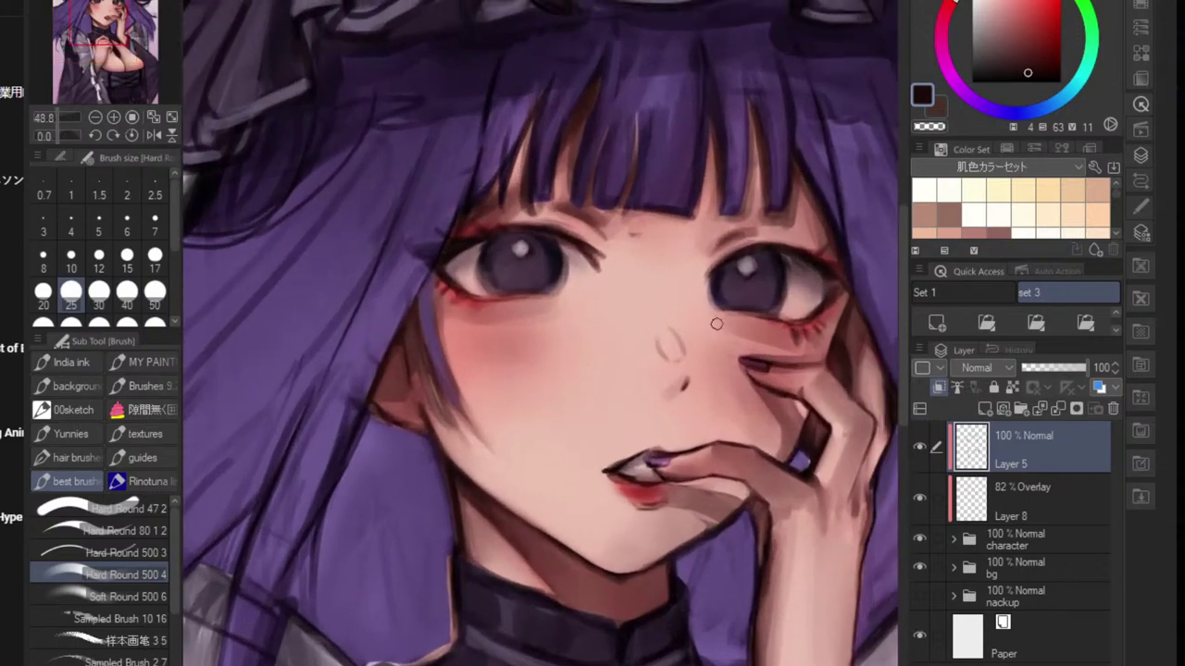
pyautogui.moveTo(729, 285); pyautogui.dragTo(692, 337)
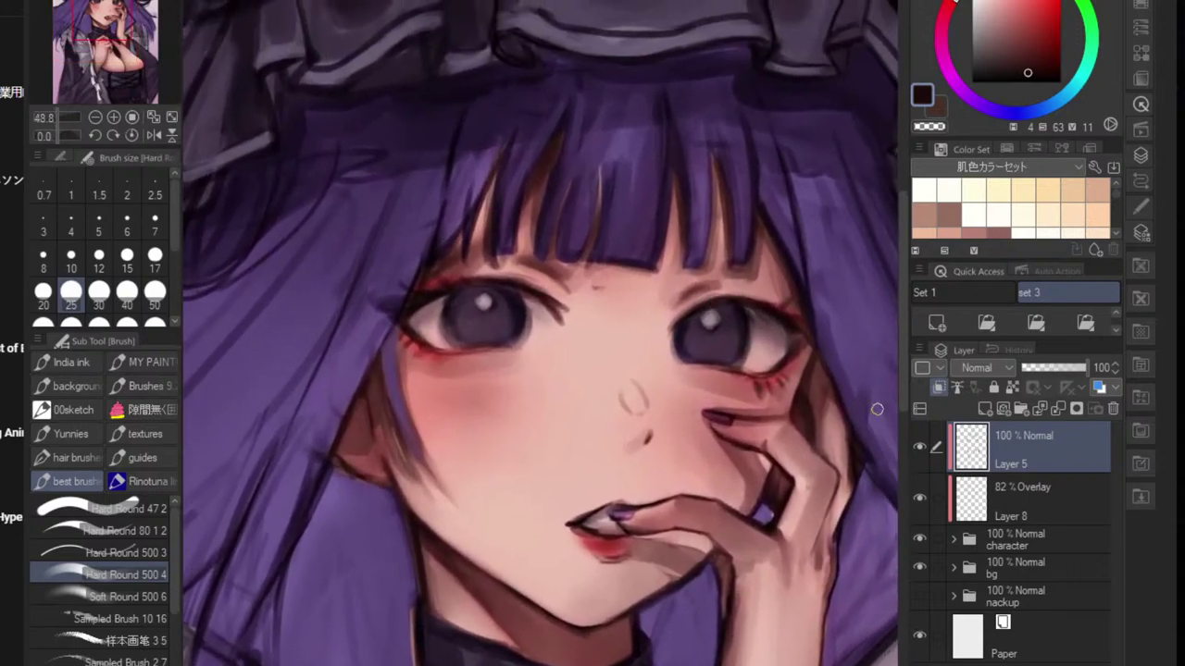
pyautogui.click(937, 324)
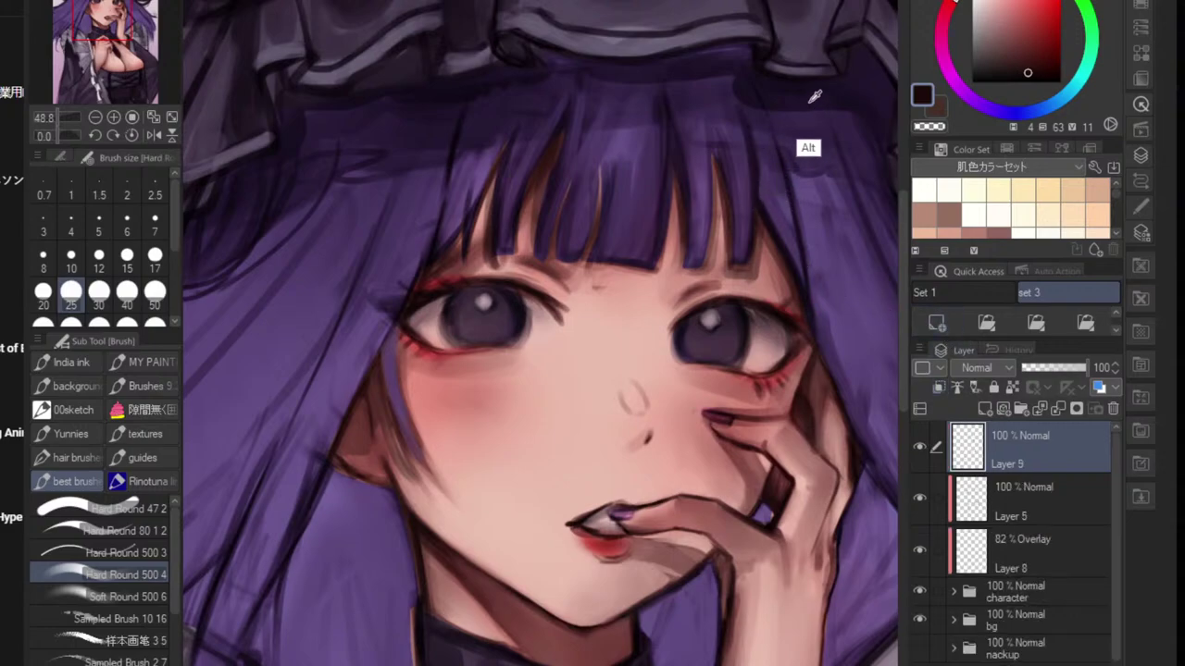
# - Eyedrop dark hair purple and darken the right-side hair, left hair and fringe
pyautogui.keyDown('alt'); pyautogui.click(801, 148); pyautogui.keyUp('alt')
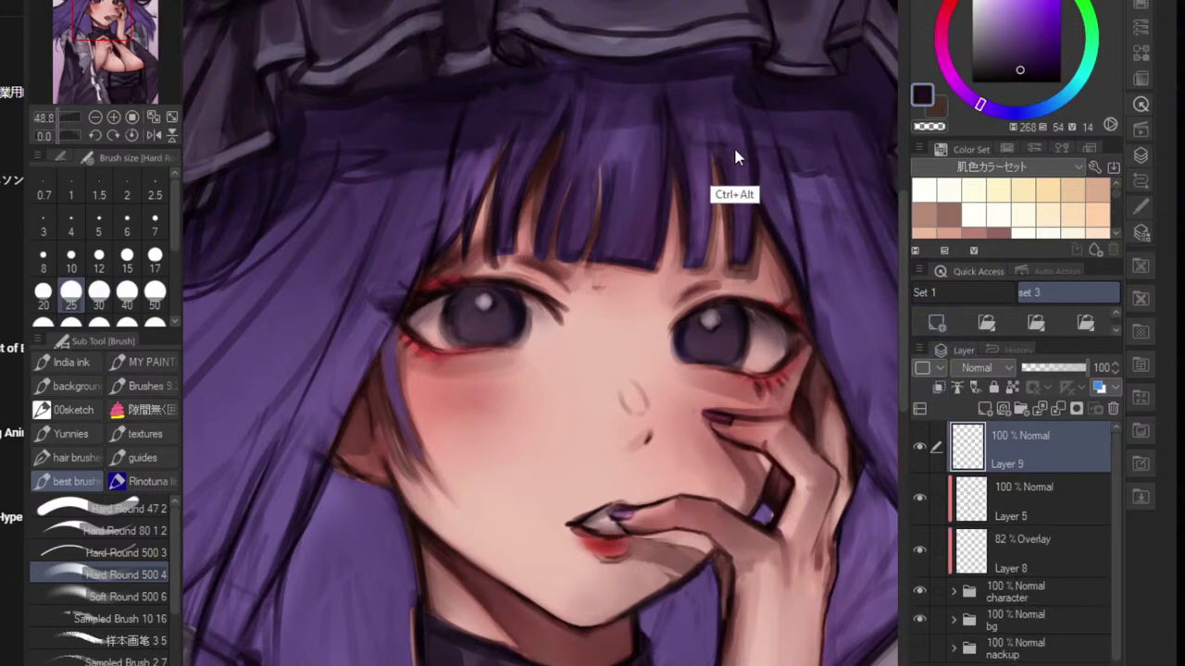
pyautogui.moveTo(777, 175); pyautogui.dragTo(756, 180)
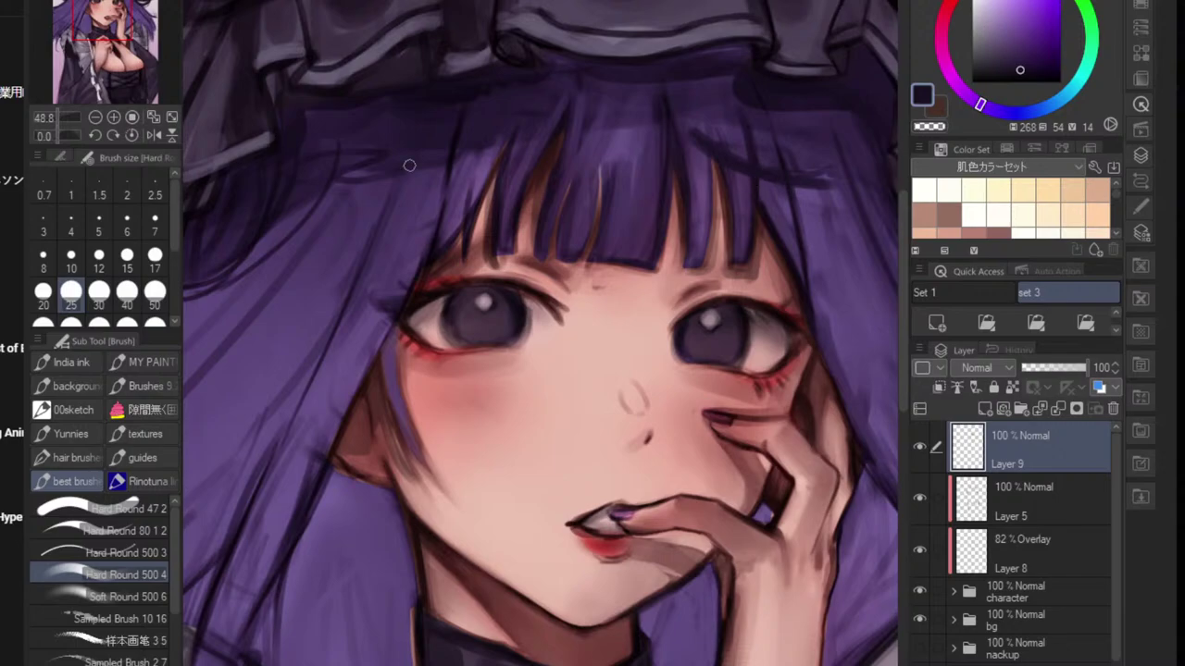
pyautogui.moveTo(409, 166)
pyautogui.mouseDown()
pyautogui.moveTo(439, 172)
pyautogui.moveTo(541, 138)
pyautogui.moveTo(451, 182)
pyautogui.mouseUp()
pyautogui.keyDown('ctrl'); pyautogui.moveTo(508, 189); pyautogui.dragTo(428, 251); pyautogui.keyUp('ctrl')
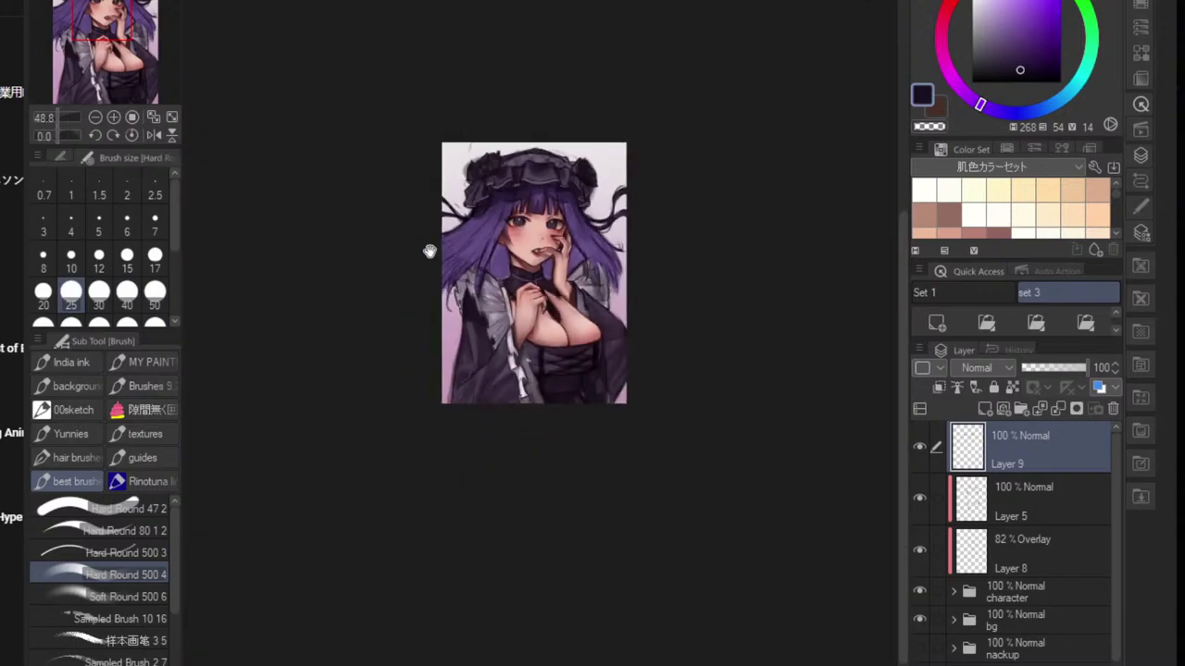
pyautogui.moveTo(545, 226)
pyautogui.keyDown('ctrl'); pyautogui.mouseDown()
pyautogui.moveTo(612, 242)
pyautogui.moveTo(619, 230)
pyautogui.mouseUp(); pyautogui.keyUp('ctrl')
pyautogui.keyDown('ctrl'); pyautogui.moveTo(612, 291); pyautogui.dragTo(588, 298); pyautogui.keyUp('ctrl')
pyautogui.moveTo(575, 356); pyautogui.dragTo(575, 302)
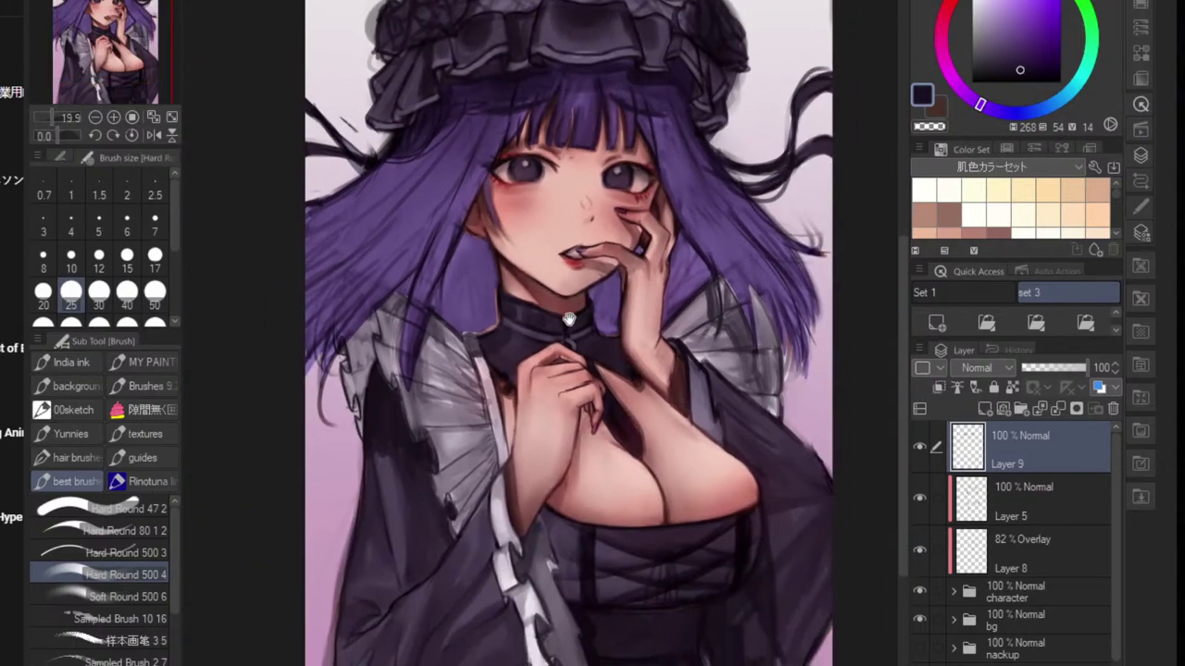
pyautogui.keyDown('ctrl'); pyautogui.moveTo(479, 305); pyautogui.dragTo(529, 341); pyautogui.keyUp('ctrl')
pyautogui.click(1058, 587)
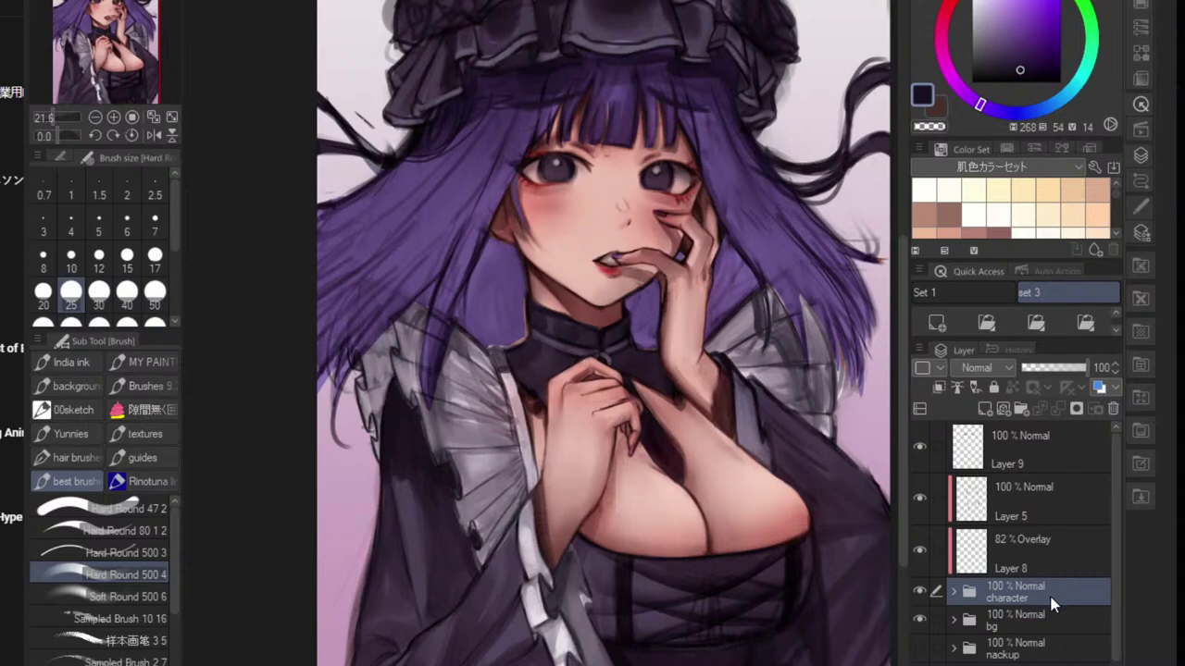
# - Merge the character folder into one layer and check it against the background
pyautogui.rightClick(1051, 603)
pyautogui.click(1051, 505)
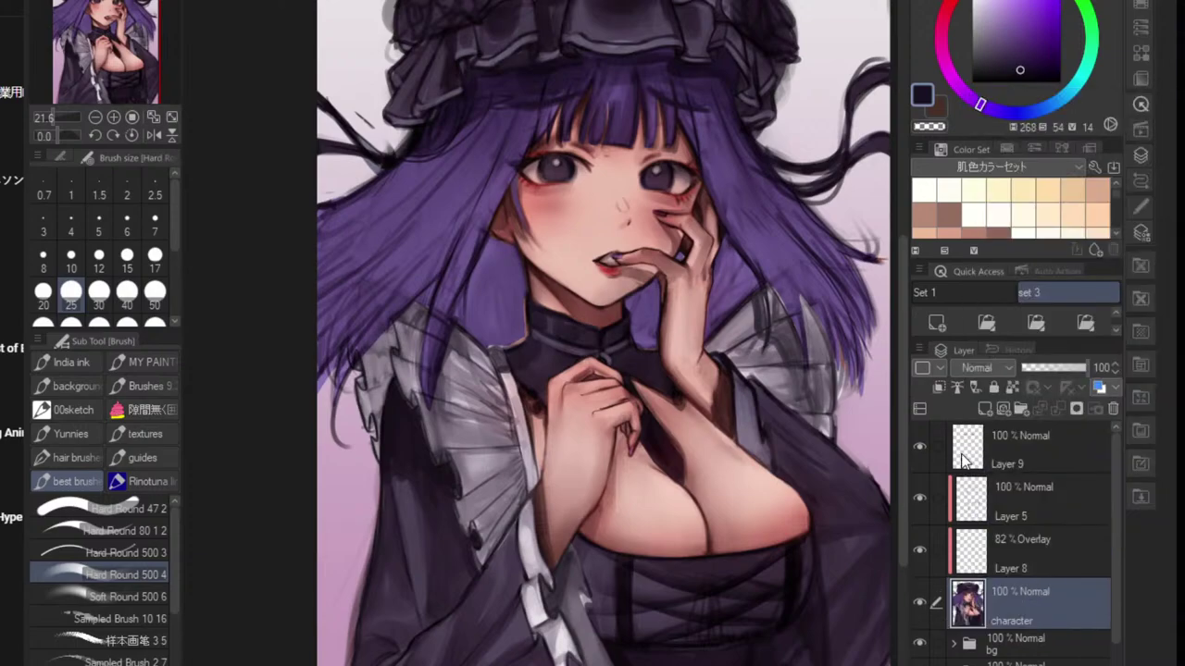
pyautogui.click(979, 552)
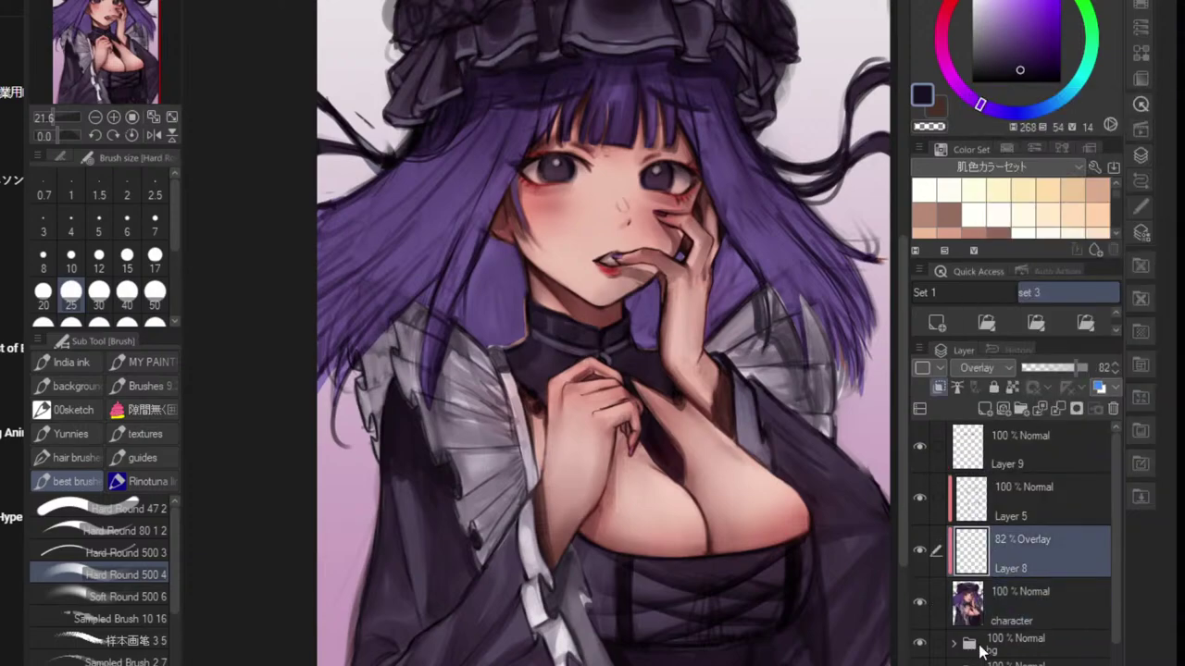
pyautogui.click(921, 644)
pyautogui.click(920, 644)
pyautogui.moveTo(776, 343); pyautogui.dragTo(732, 369)
pyautogui.moveTo(595, 253); pyautogui.dragTo(648, 341)
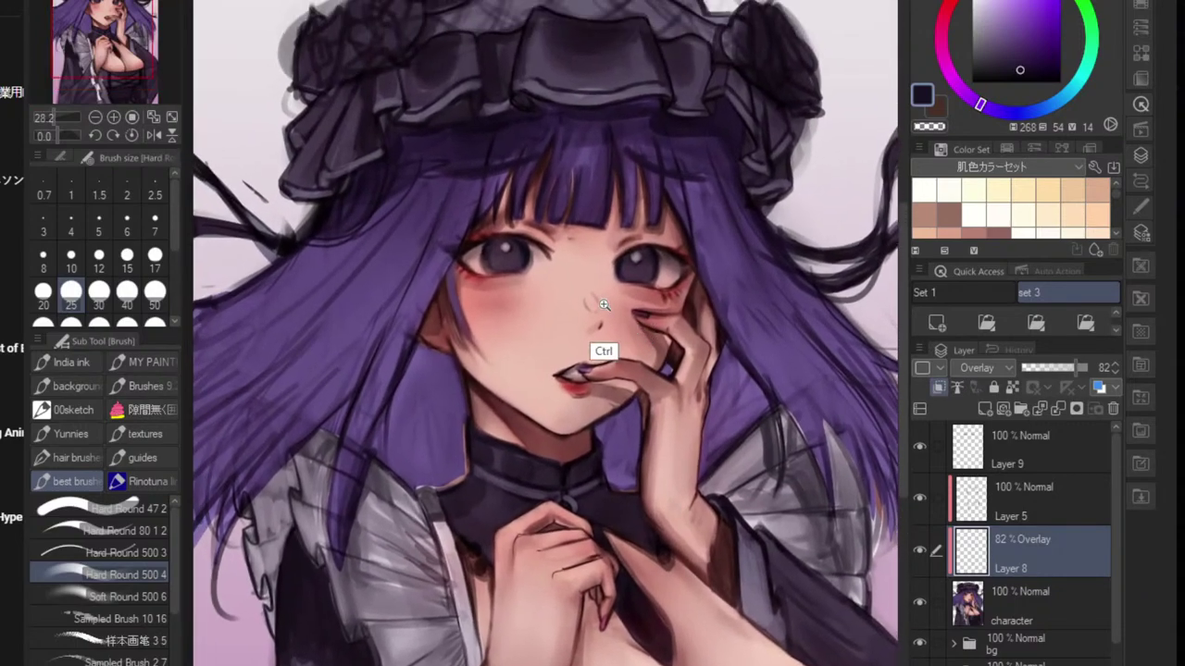
pyautogui.moveTo(603, 305); pyautogui.dragTo(652, 307)
pyautogui.moveTo(584, 360); pyautogui.dragTo(667, 324)
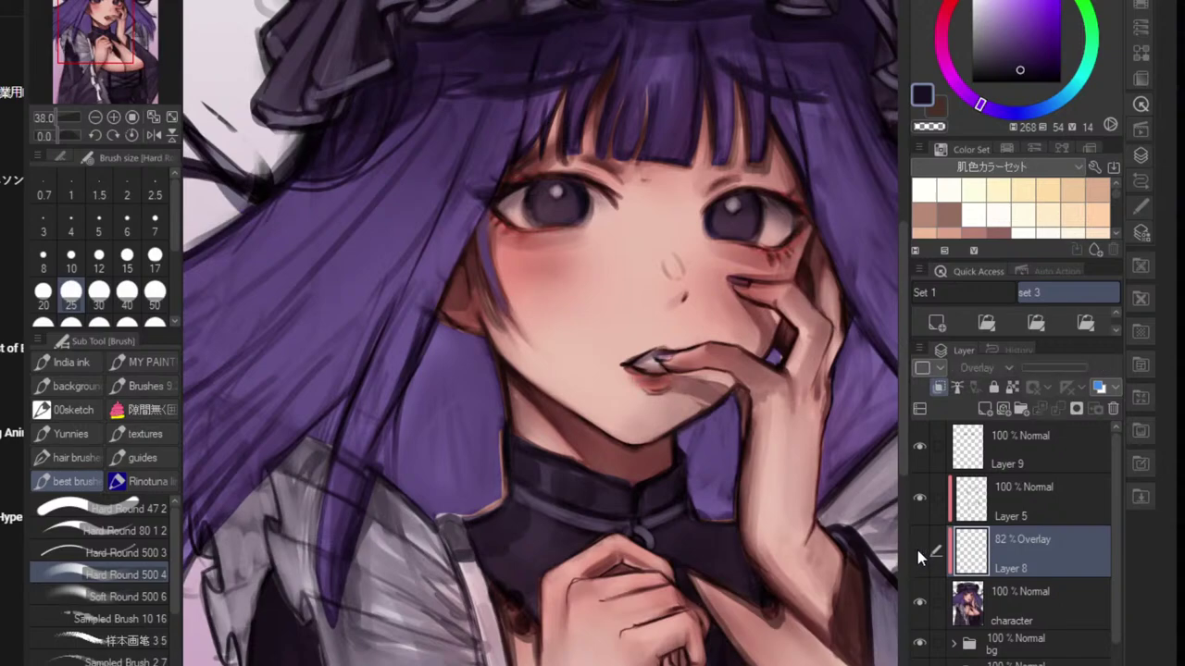
# - Toggle Layer 5 and the Layer 8 overlay off and on to compare the shading
pyautogui.click(999, 503)
pyautogui.click(921, 499)
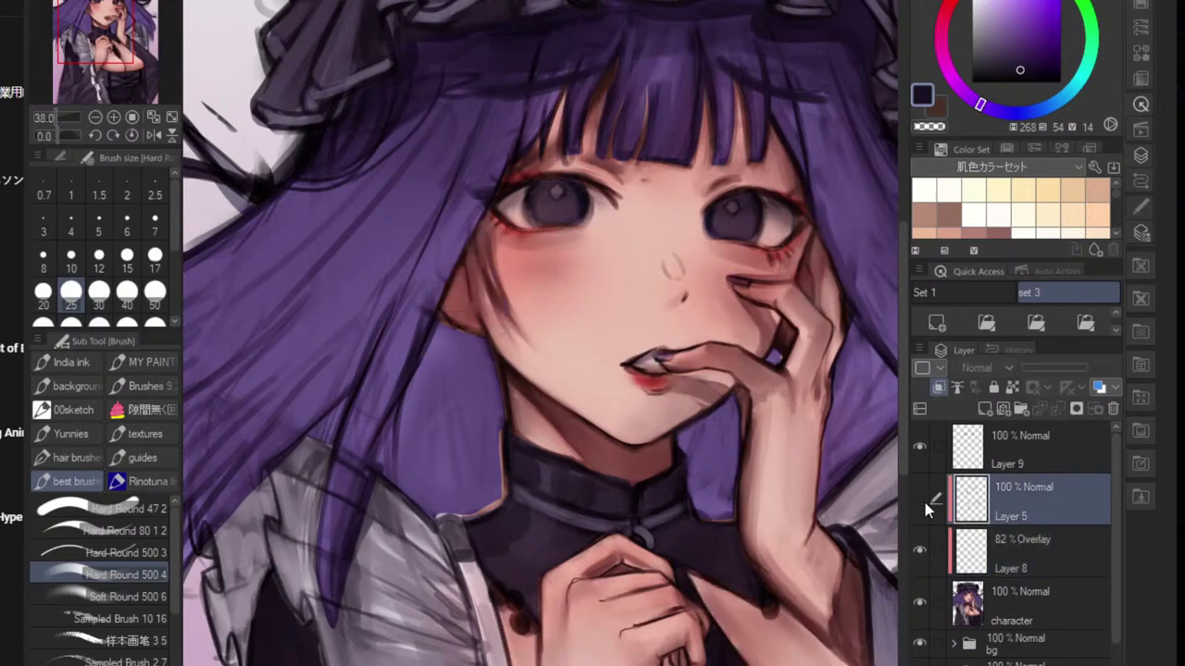
pyautogui.click(921, 499)
pyautogui.click(992, 558)
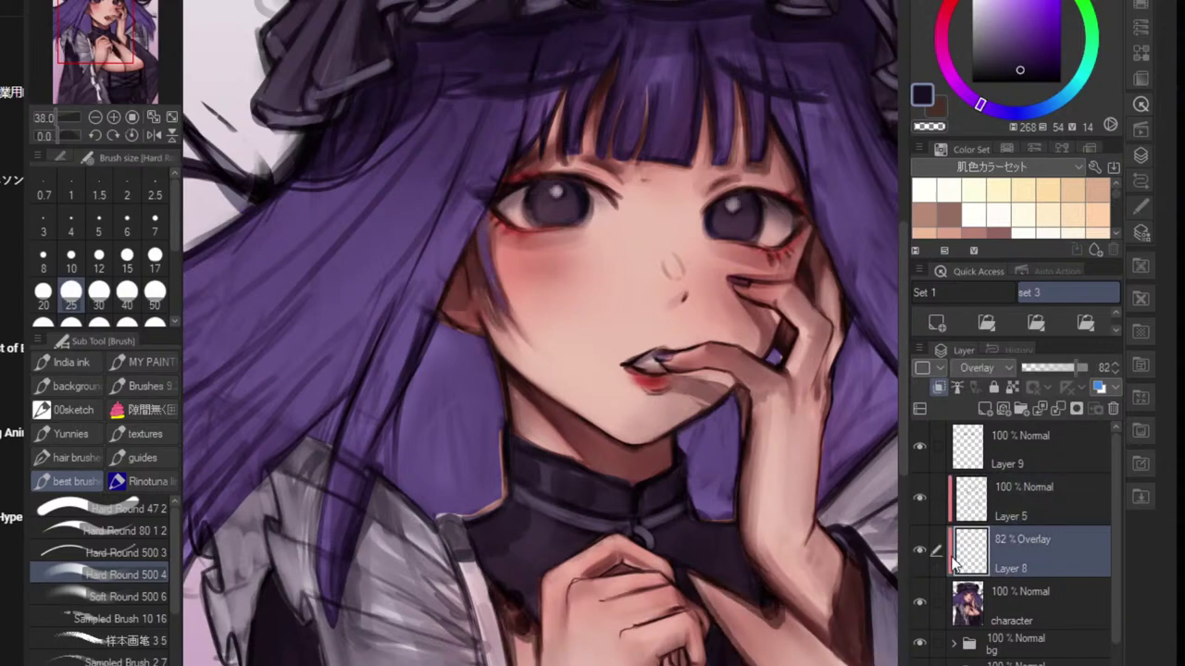
pyautogui.click(921, 549)
pyautogui.click(922, 549)
# - Duplicate the character layer
pyautogui.rightClick(1038, 600)
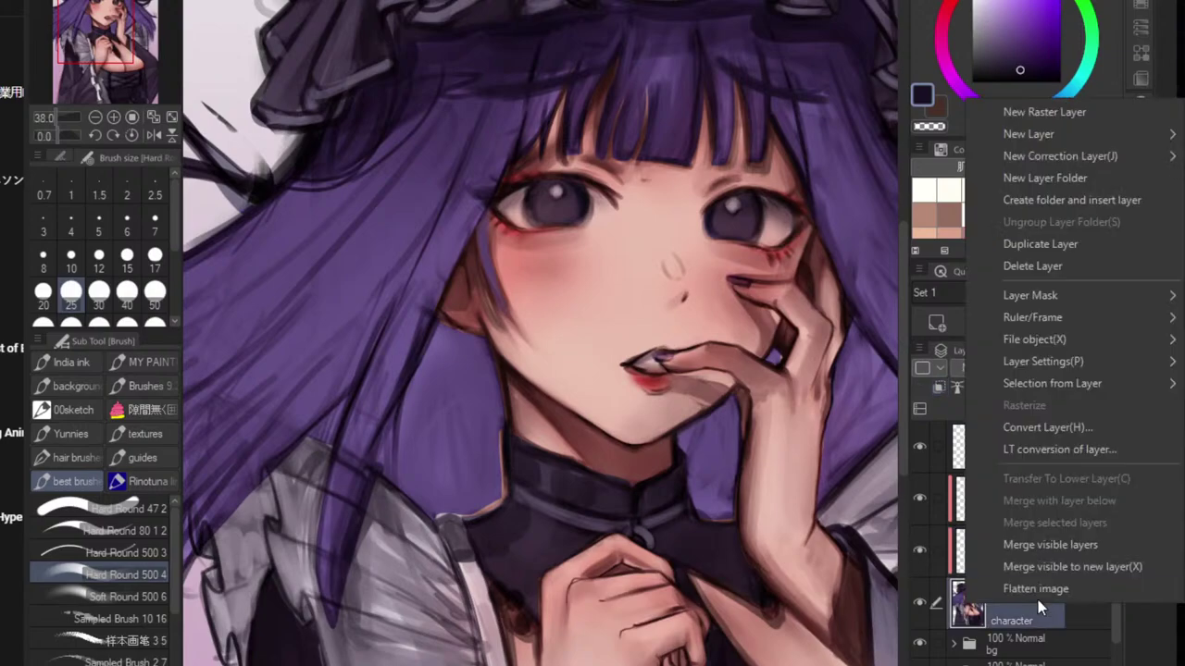
pyautogui.click(995, 231)
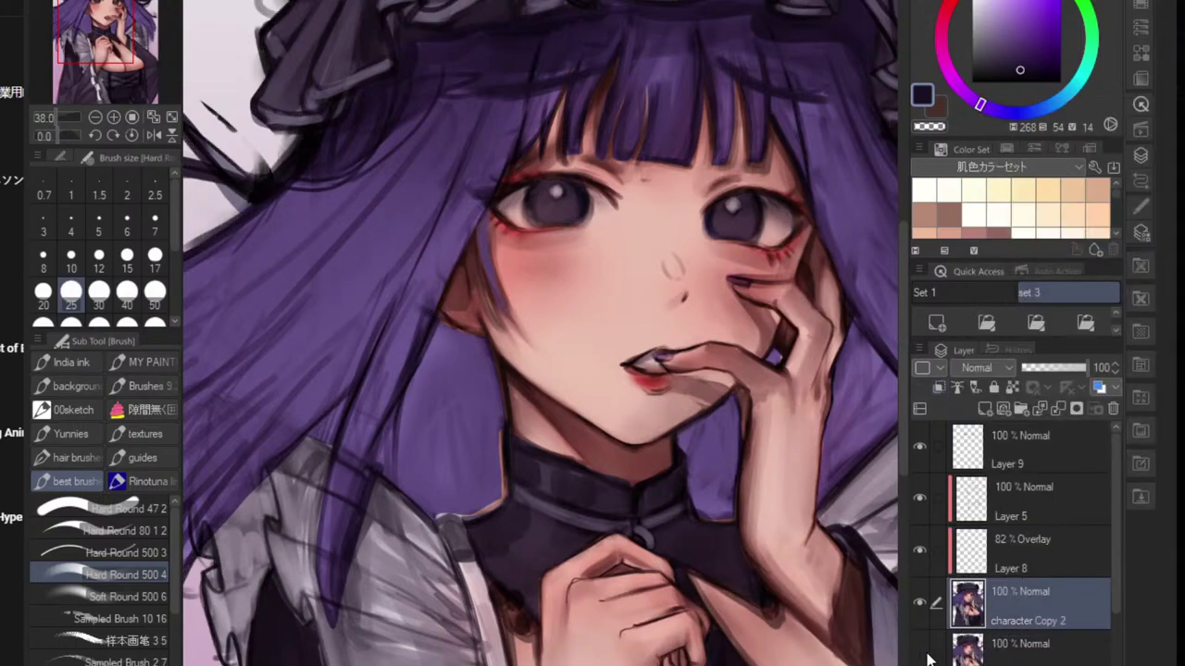
pyautogui.click(935, 553)
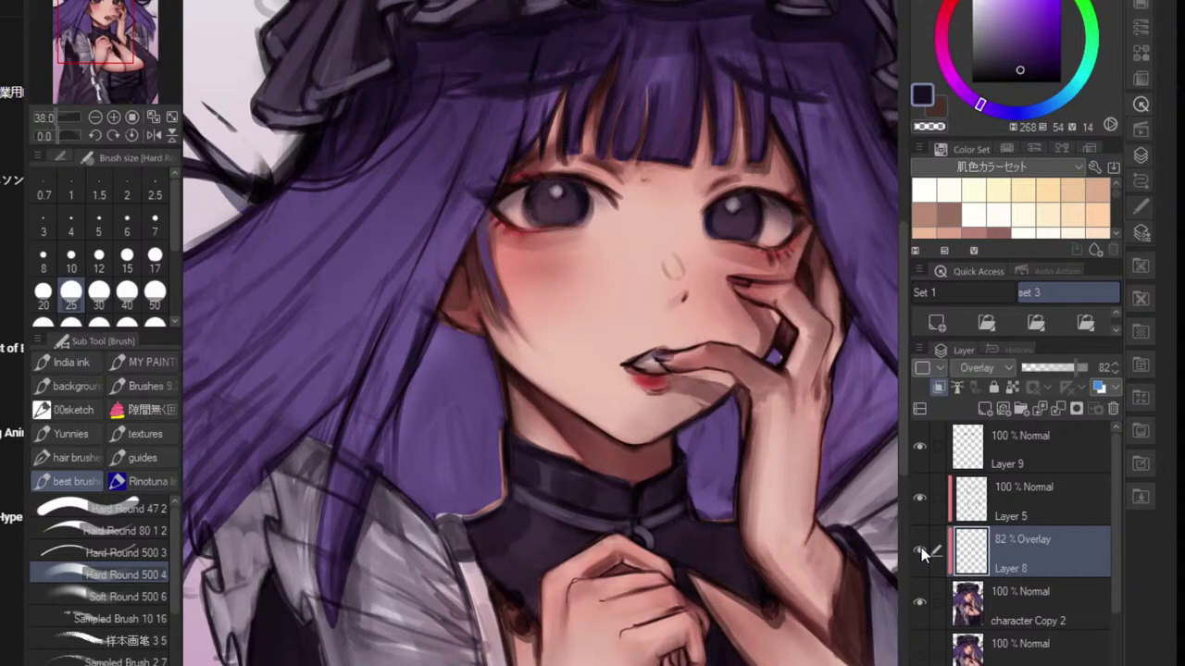
pyautogui.click(919, 495)
pyautogui.click(922, 498)
# - Merge Layer 5 and Layer 8 into character Copy 2, then add an empty layer above
pyautogui.click(1012, 597)
pyautogui.keyDown('shift'); pyautogui.click(1029, 516); pyautogui.keyUp('shift')
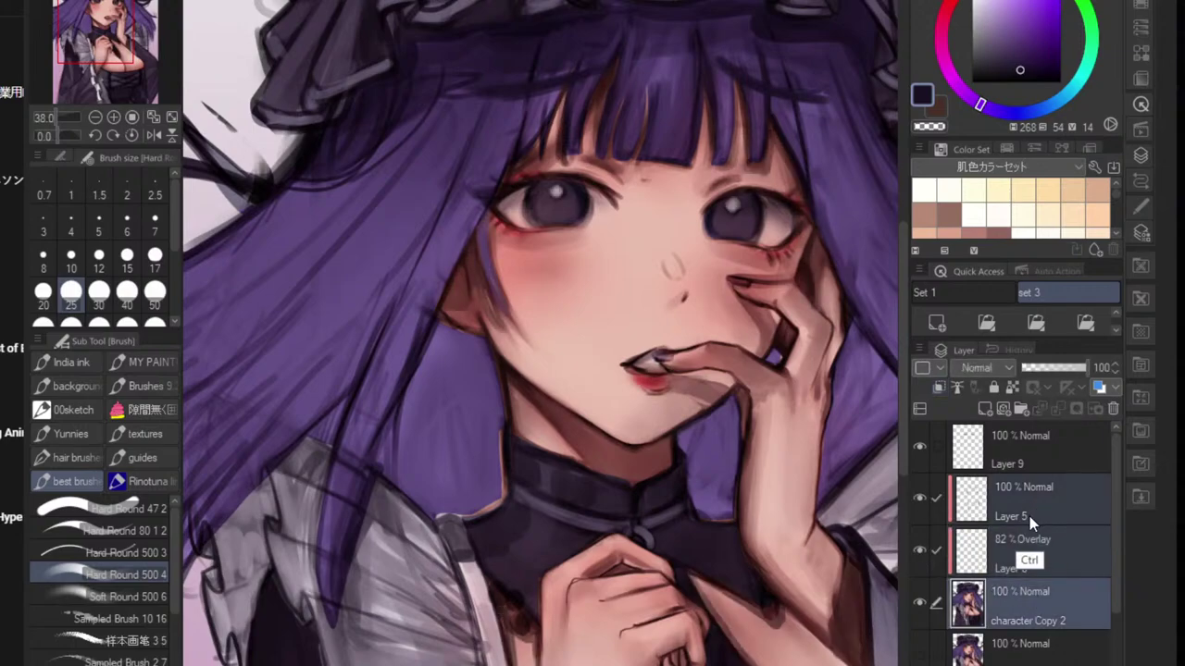
pyautogui.rightClick(1050, 532)
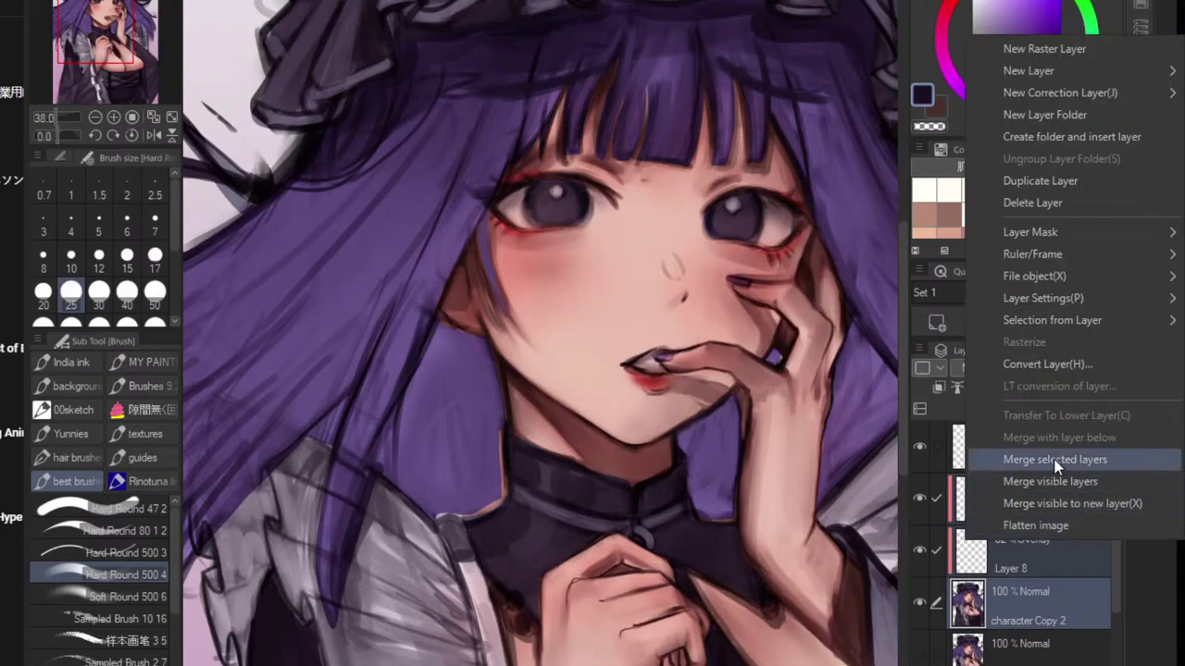
pyautogui.click(1054, 461)
pyautogui.hotkey('ctrl', 'shift', 'n')
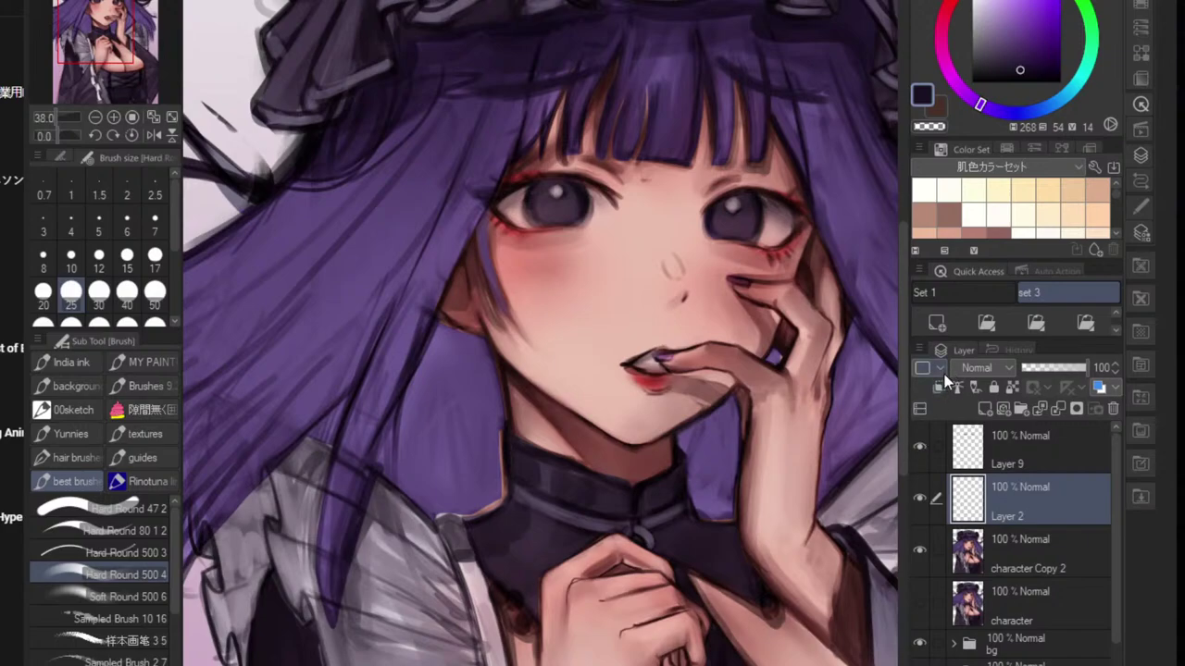
# - Zoom in on the face, add an empty layer, and sample the eye-highlight and cheek pinks
pyautogui.moveTo(763, 291); pyautogui.dragTo(754, 362)
pyautogui.moveTo(674, 336); pyautogui.dragTo(692, 328)
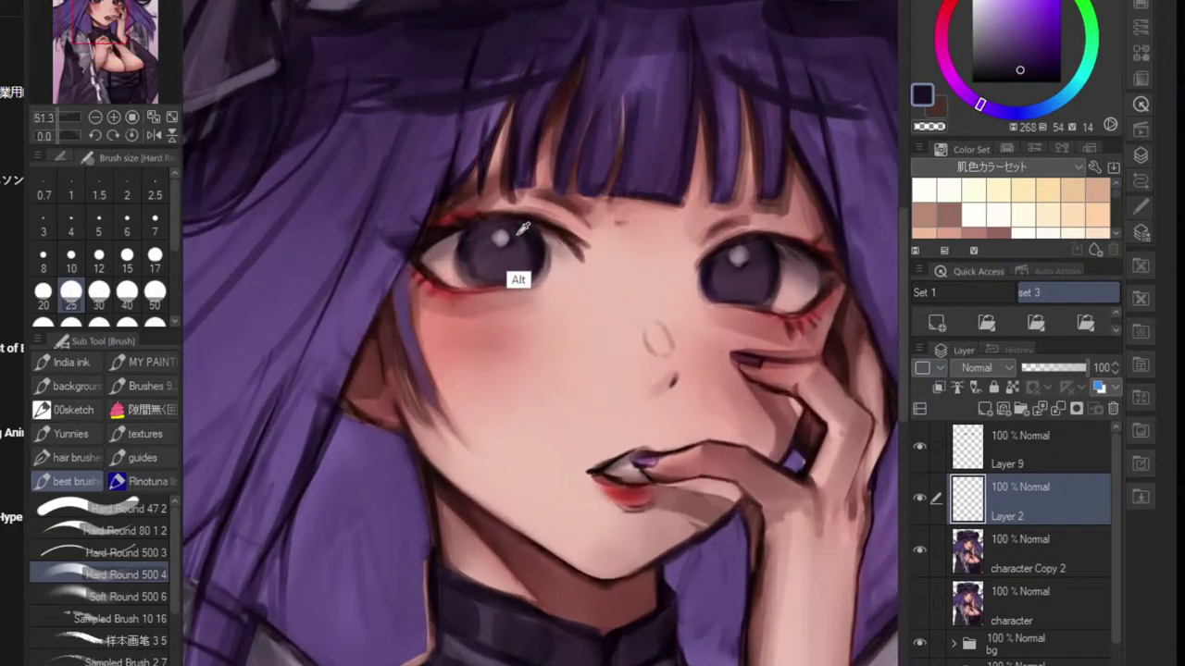
pyautogui.keyDown('alt'); pyautogui.click(501, 240); pyautogui.keyUp('alt')
pyautogui.scroll(2, 634, 324)
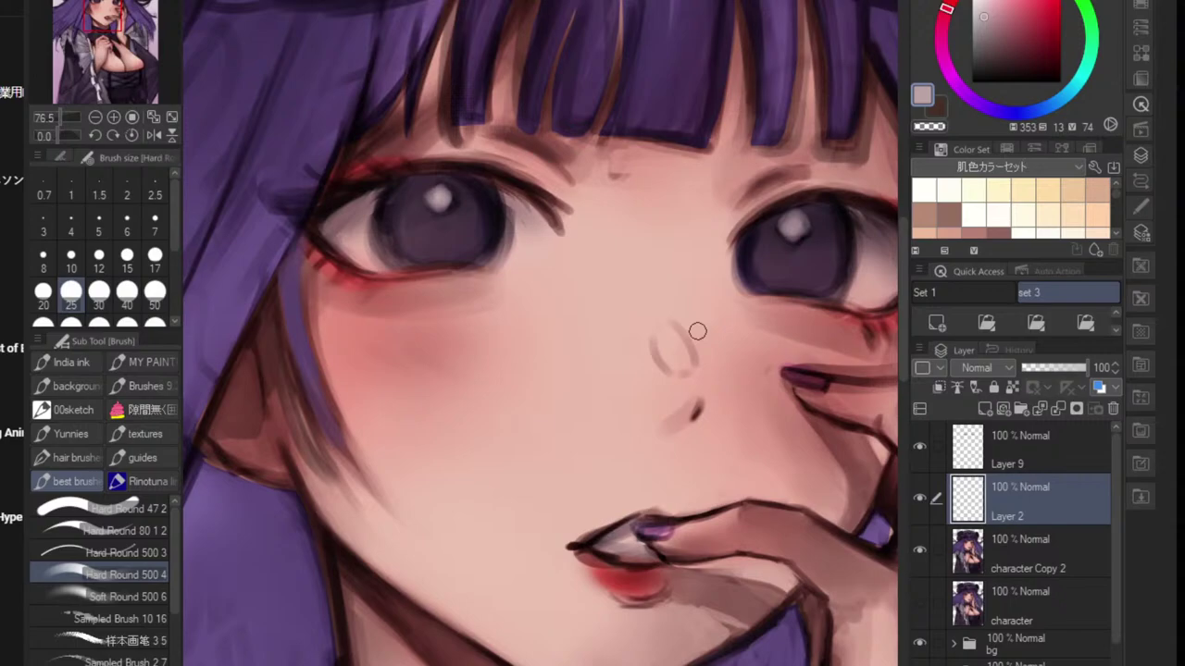
pyautogui.click(1077, 326)
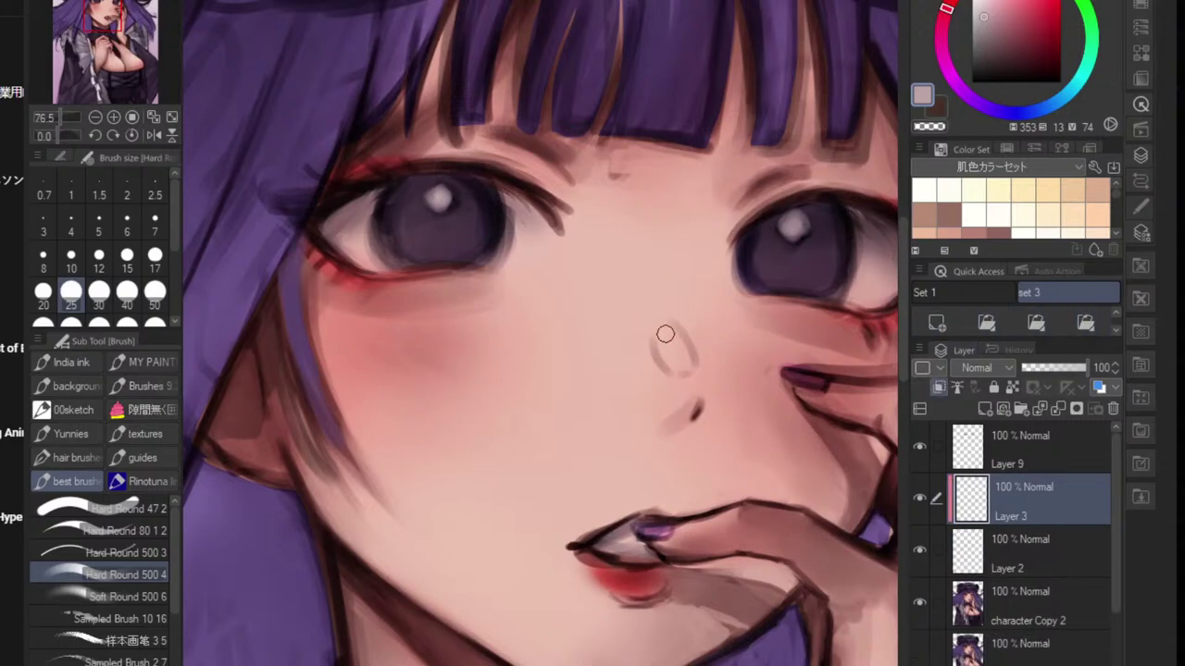
pyautogui.keyDown('alt'); pyautogui.click(541, 282); pyautogui.keyUp('alt')
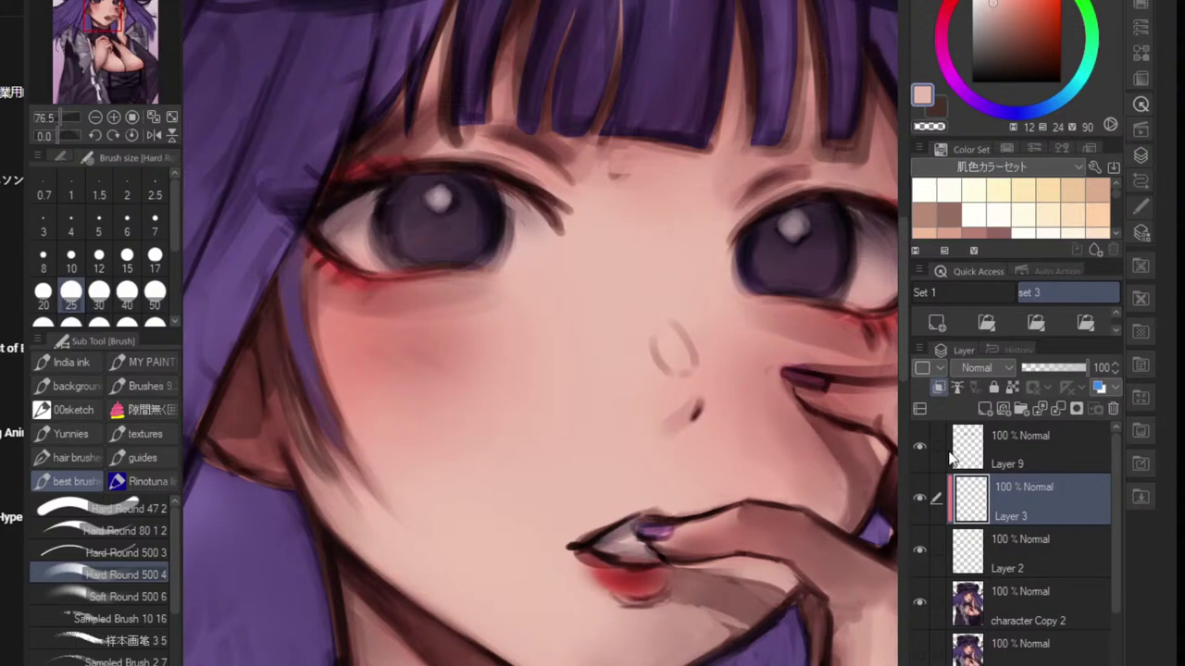
# - Merge Layer 3 into Layer 2, then Layer 2 into 'character Copy 2'
pyautogui.click(1052, 553)
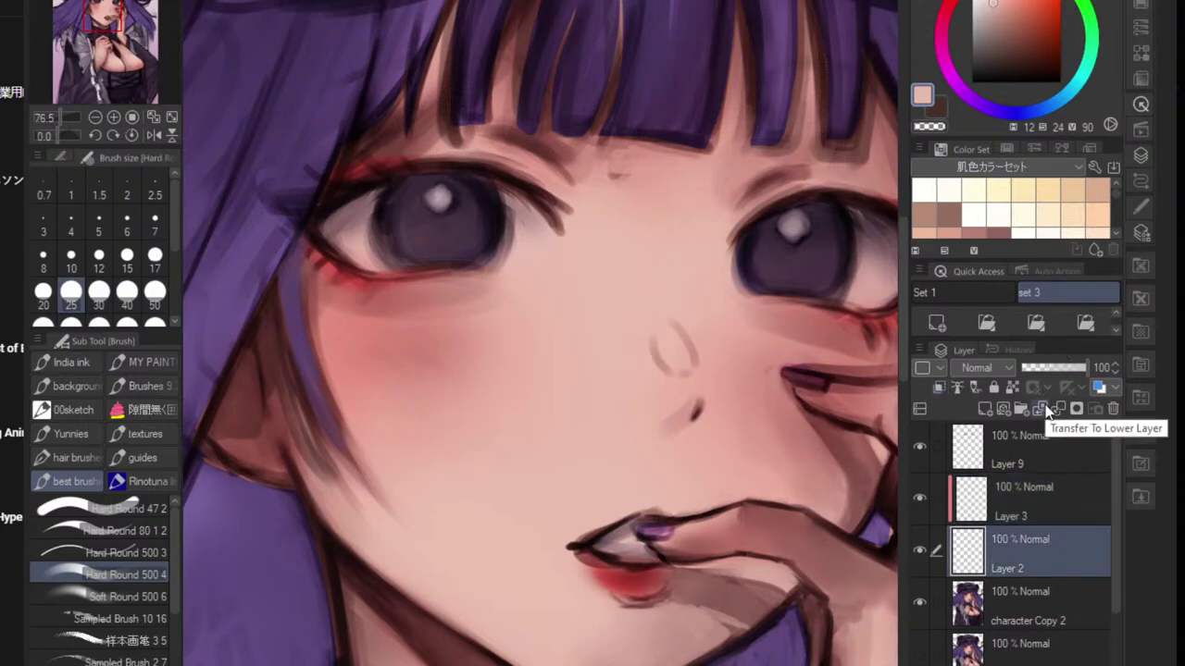
pyautogui.click(1026, 510)
pyautogui.hotkey('ctrl', 'e')
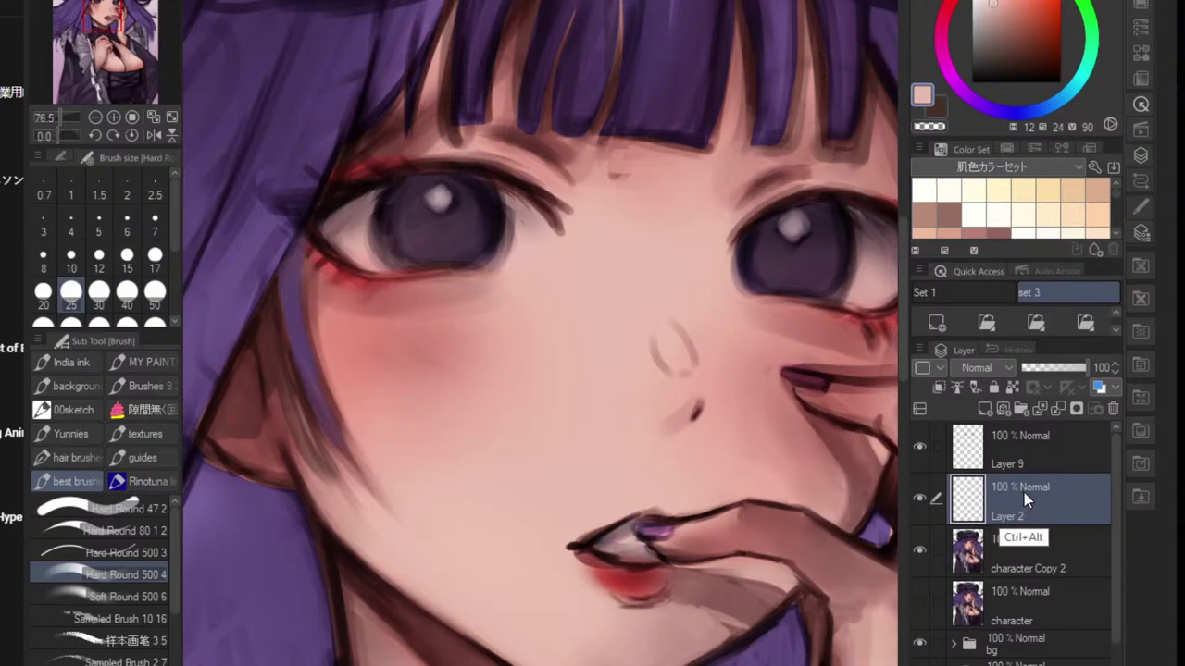
pyautogui.hotkey('ctrl', 'e')
# - On a fresh empty layer, try grey and pink nose highlights, then undo them
pyautogui.click(1087, 323)
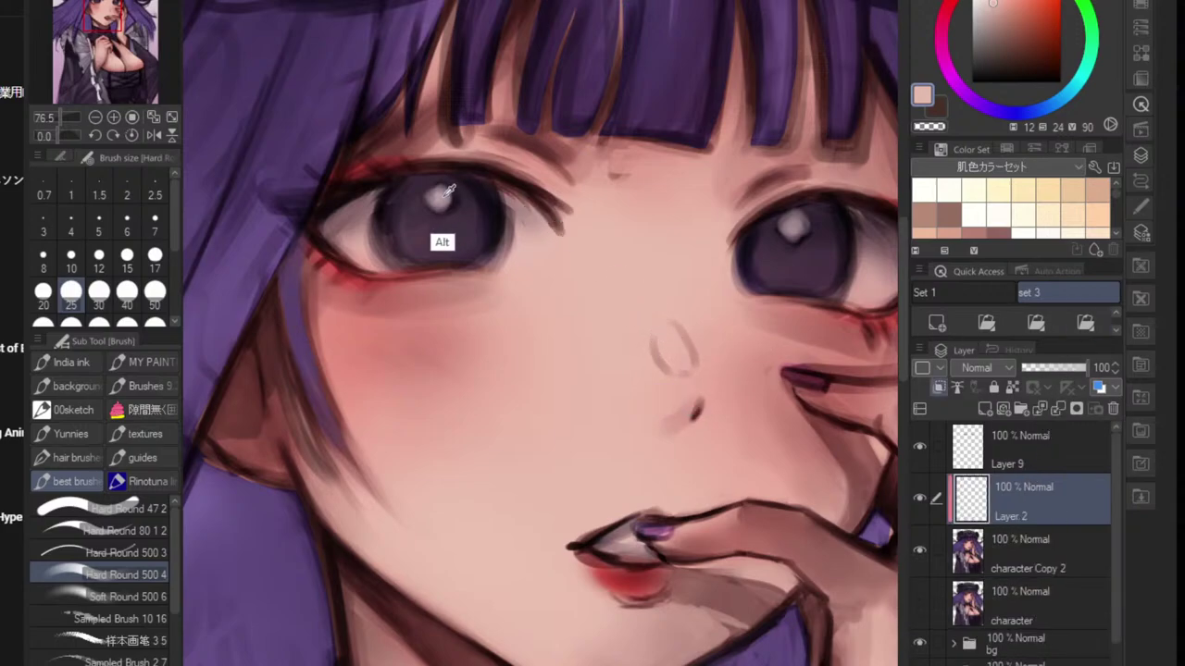
pyautogui.keyDown('alt'); pyautogui.click(440, 196); pyautogui.keyUp('alt')
pyautogui.moveTo(684, 348)
pyautogui.mouseDown()
pyautogui.moveTo(669, 355)
pyautogui.moveTo(683, 364)
pyautogui.mouseUp()
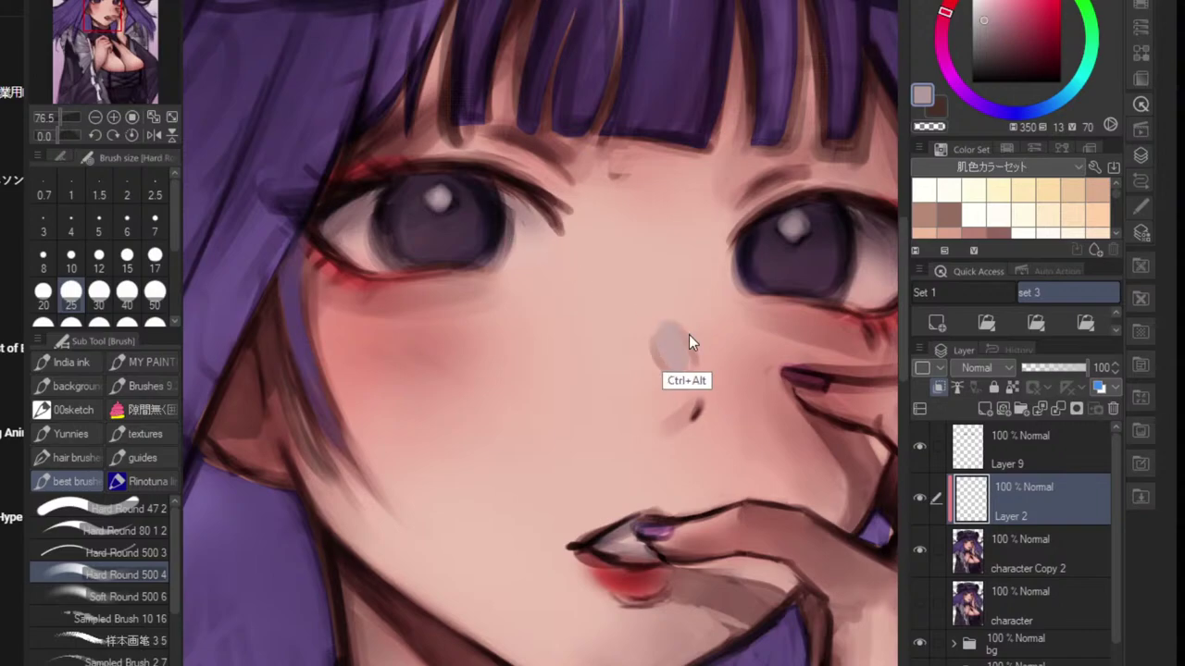
pyautogui.hotkey('ctrl', 'alt', 'z')
pyautogui.click(981, 3)
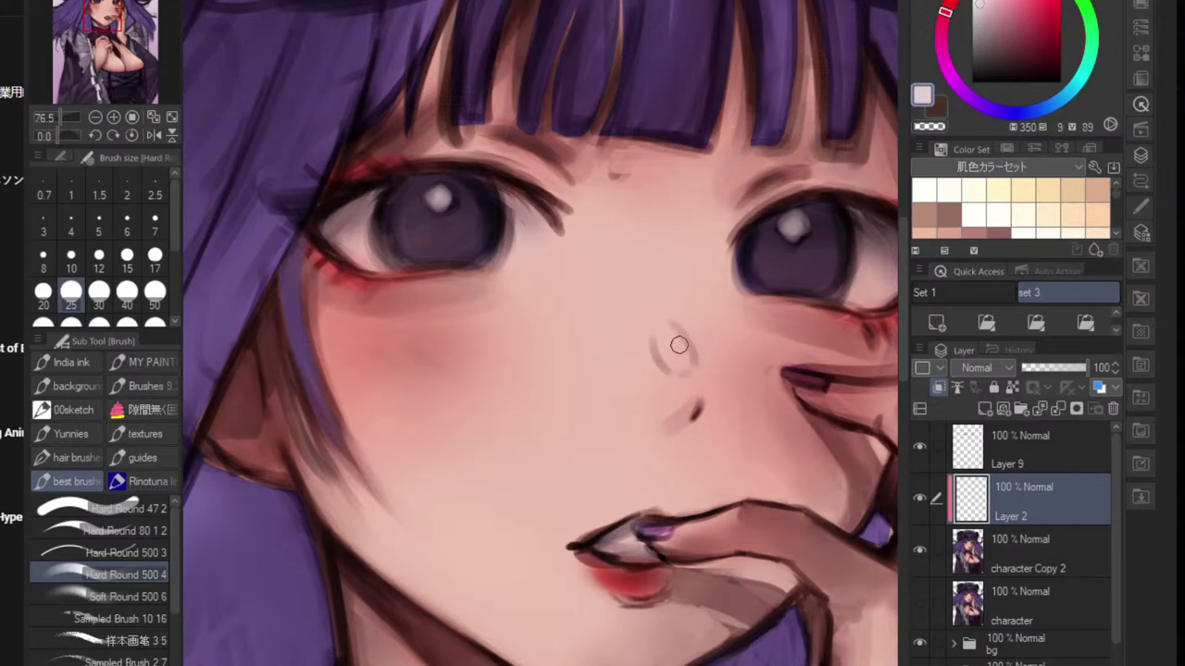
pyautogui.moveTo(673, 358); pyautogui.dragTo(638, 366)
pyautogui.moveTo(734, 376)
pyautogui.mouseDown()
pyautogui.moveTo(693, 397)
pyautogui.moveTo(728, 356)
pyautogui.mouseUp()
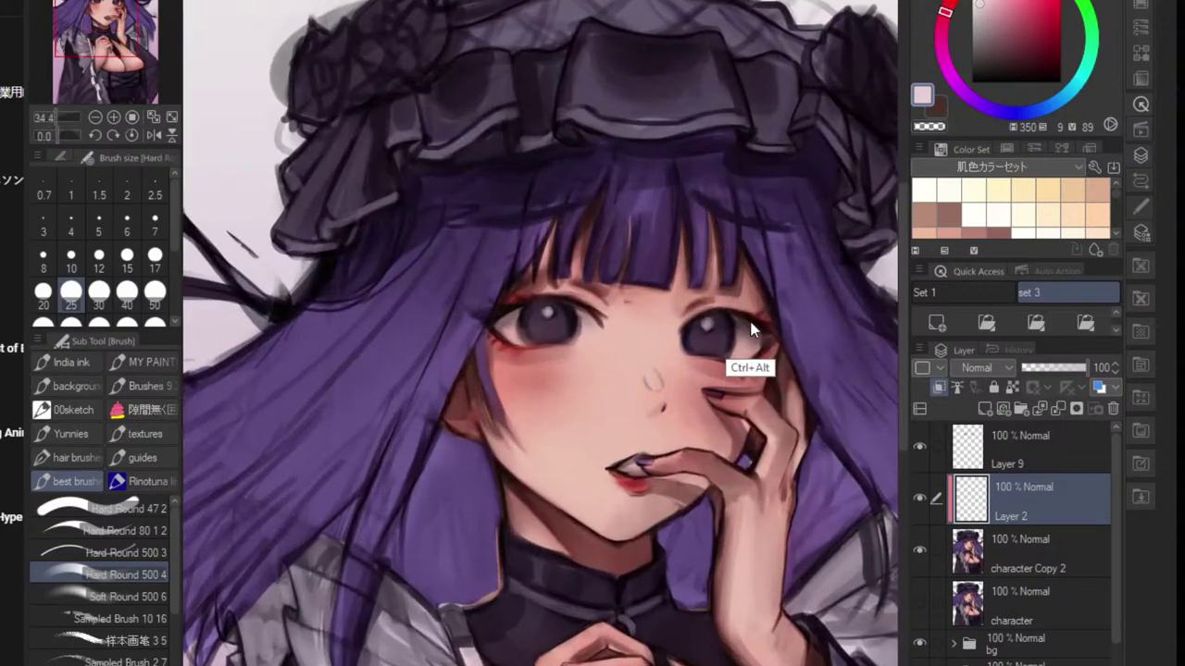
pyautogui.keyDown('alt'); pyautogui.click(828, 14); pyautogui.keyUp('alt')
pyautogui.hotkey('ctrl', 'z')
# - Paint a near-white highlight on the nose tip
pyautogui.scroll(2, 645, 355)
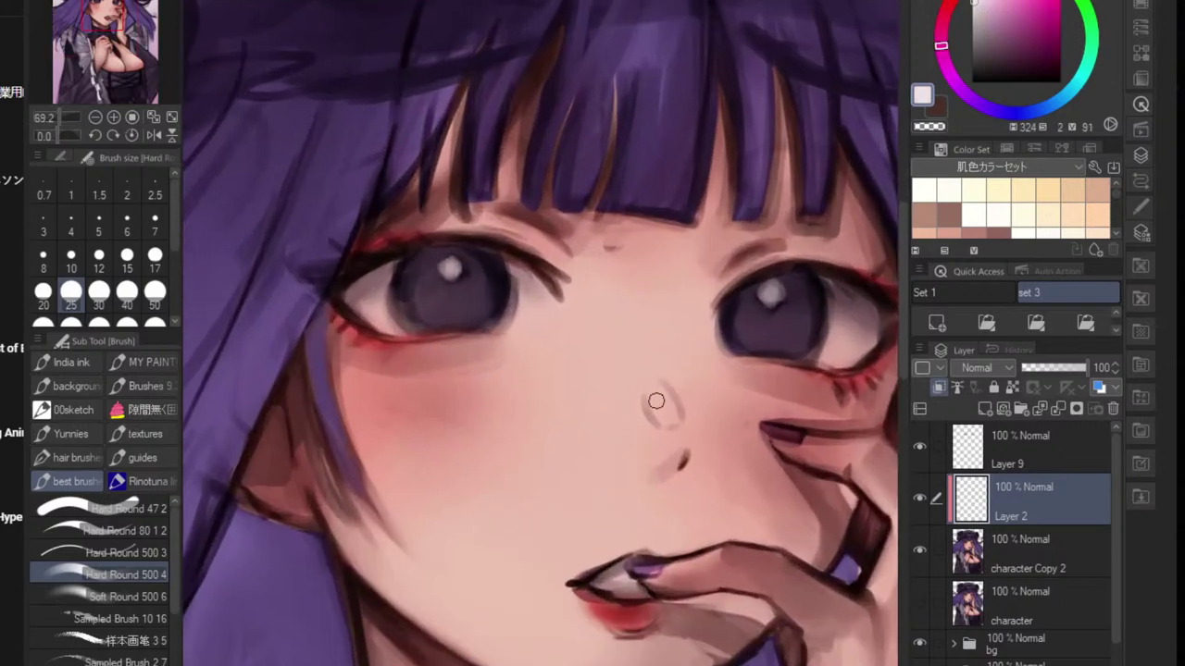
pyautogui.moveTo(657, 397)
pyautogui.mouseDown()
pyautogui.moveTo(602, 478)
pyautogui.moveTo(648, 436)
pyautogui.mouseUp()
pyautogui.moveTo(718, 391); pyautogui.dragTo(697, 415)
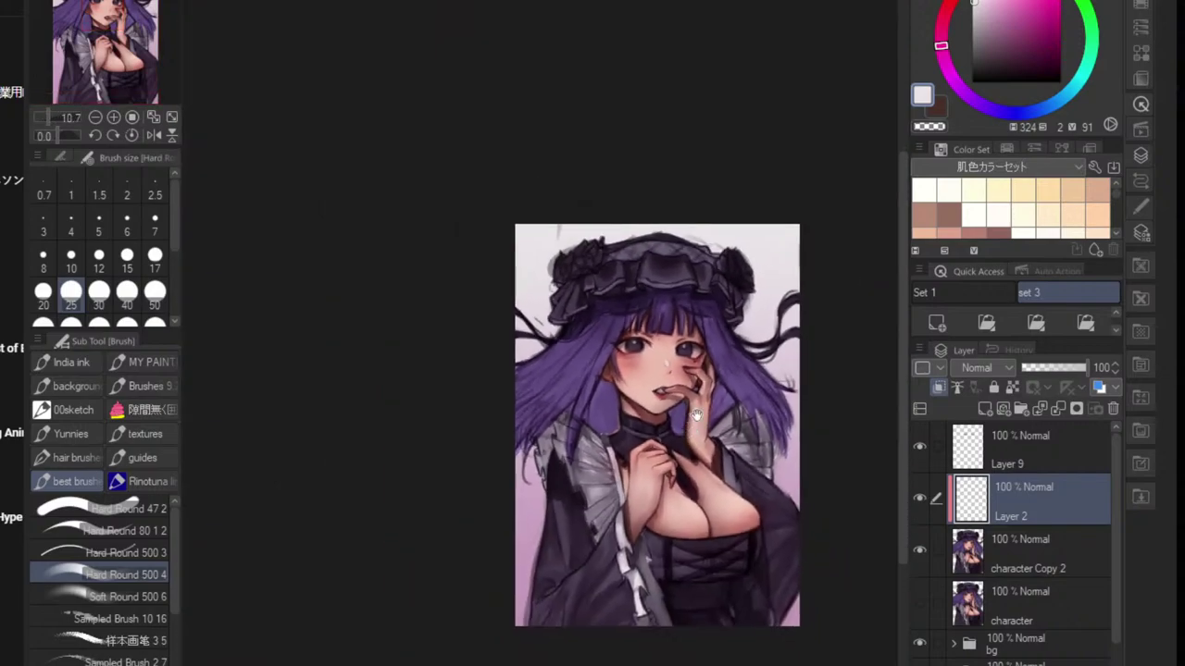
pyautogui.scroll(3, 682, 423)
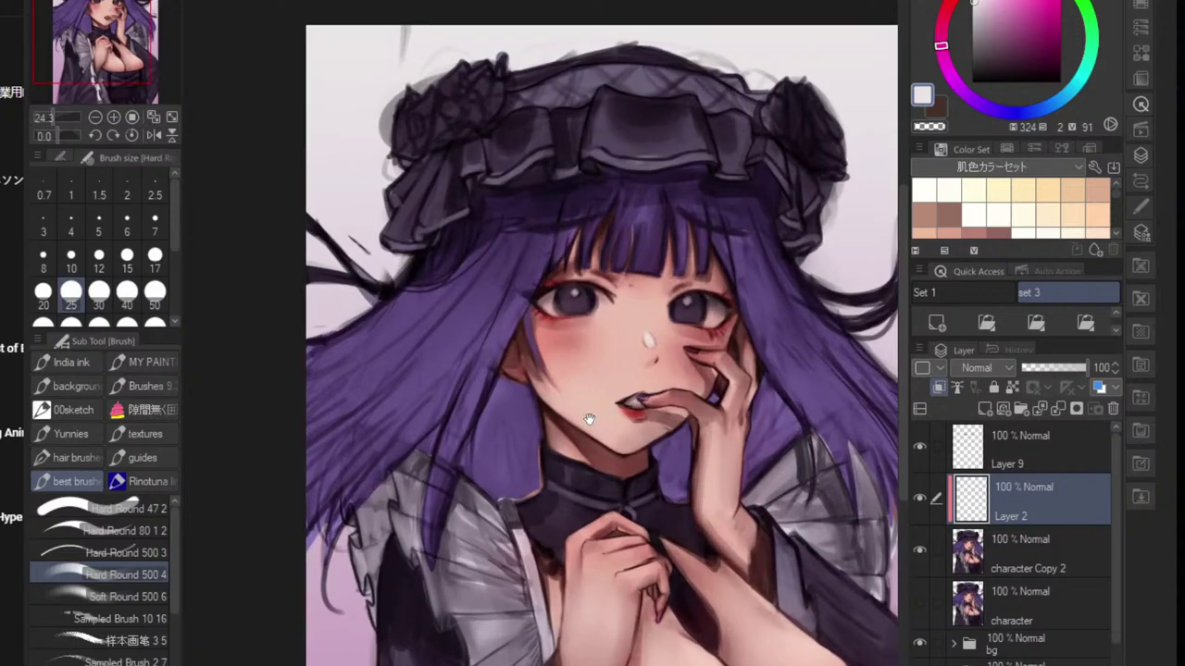
pyautogui.scroll(2, 535, 419)
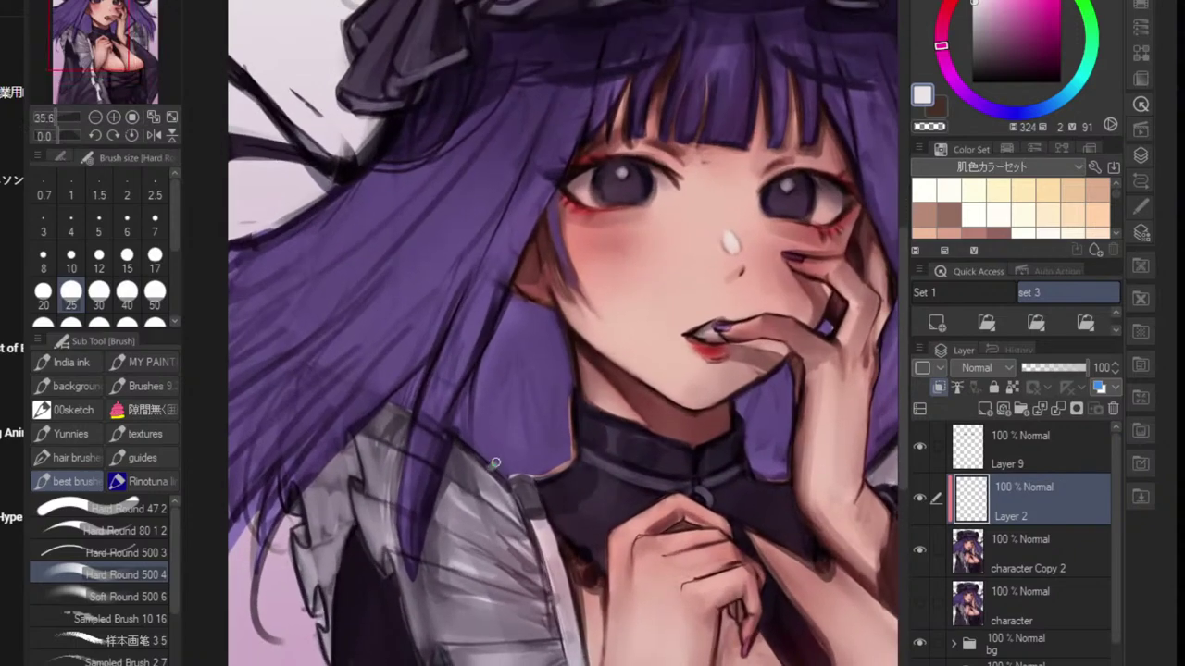
# - Paint white highlight strokes on the hair lock near the collar, then undo them
pyautogui.moveTo(528, 458); pyautogui.dragTo(517, 464)
pyautogui.moveTo(522, 380); pyautogui.dragTo(499, 469)
pyautogui.moveTo(522, 417); pyautogui.dragTo(502, 493)
pyautogui.scroll(-1, 501, 492)
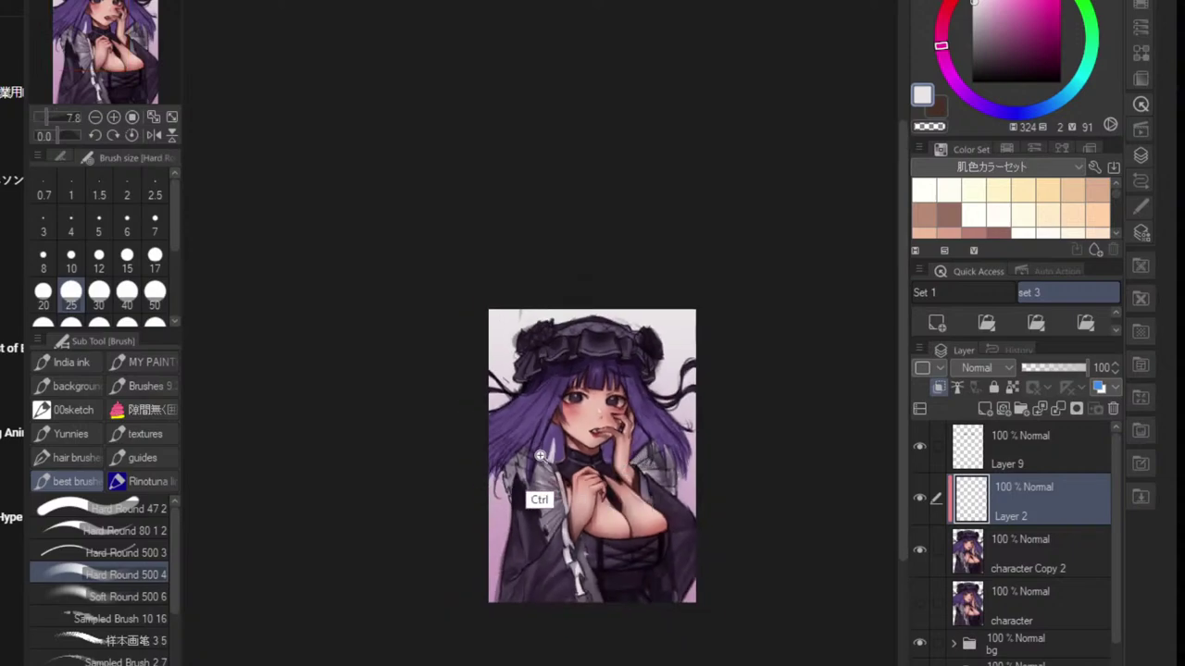
pyautogui.scroll(4, 583, 408)
pyautogui.moveTo(584, 400); pyautogui.dragTo(558, 467)
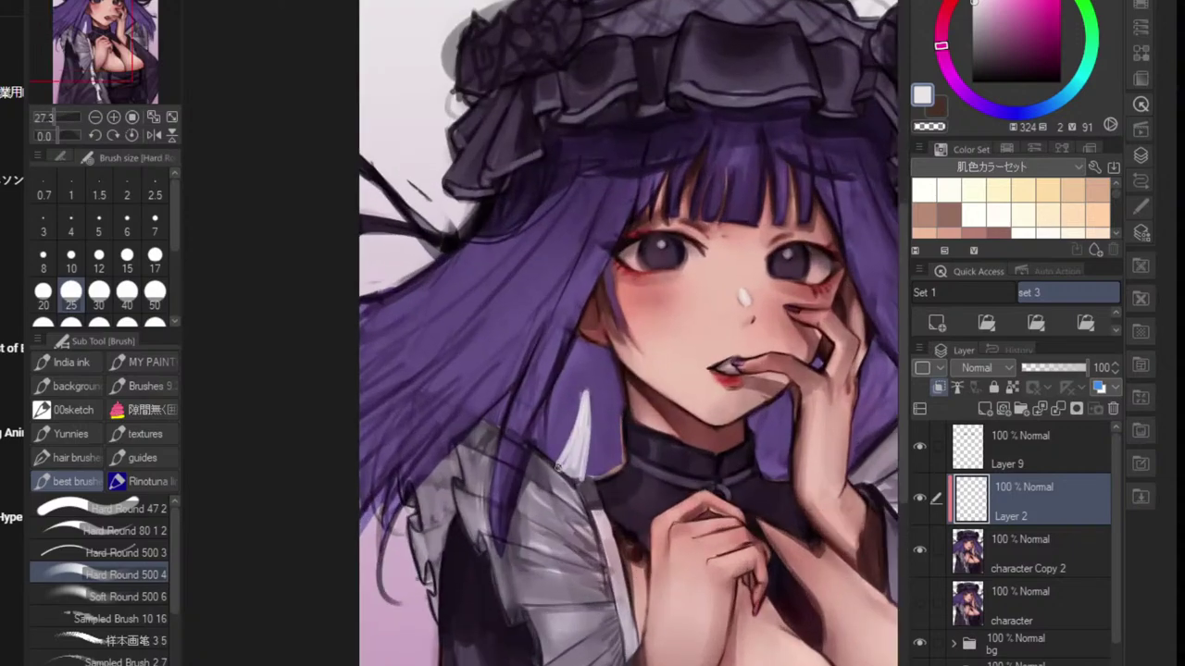
pyautogui.moveTo(574, 380); pyautogui.dragTo(542, 450)
pyautogui.scroll(-3, 597, 468)
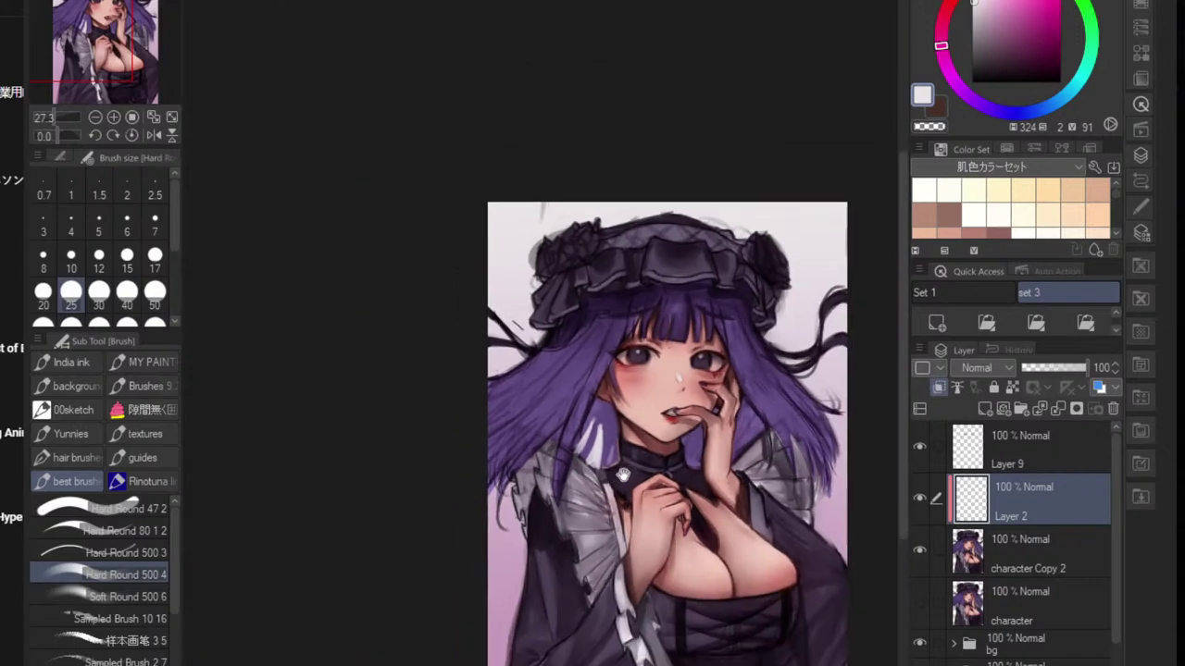
pyautogui.scroll(3, 572, 454)
pyautogui.hotkey('ctrl', 'alt', 'z')
pyautogui.hotkey('ctrl', 'alt', 'z')
pyautogui.hotkey('ctrl', 'alt', 'z')
pyautogui.hotkey('ctrl', 'alt', 'z')
pyautogui.hotkey('ctrl', 'alt', 'z')
pyautogui.hotkey('ctrl', 'alt', 'z')
pyautogui.hotkey('ctrl', 'alt', 'z')
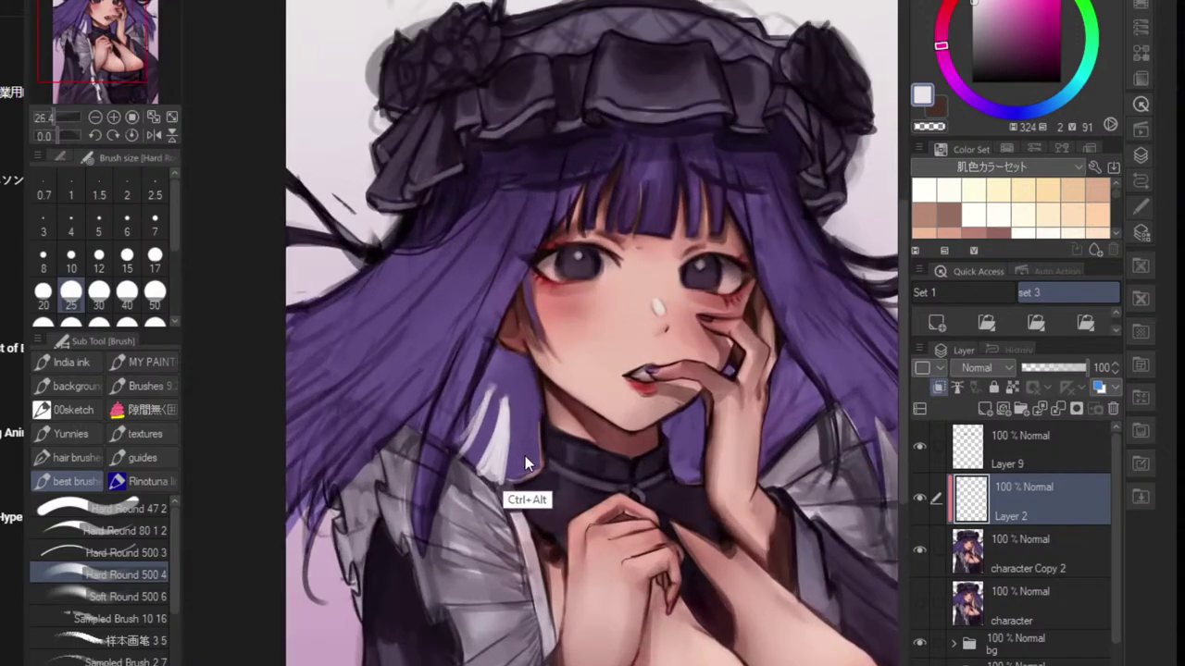
pyautogui.hotkey('ctrl', 'z')
pyautogui.hotkey('ctrl', 'z')
pyautogui.hotkey('ctrl', 'z')
pyautogui.hotkey('ctrl', 'z')
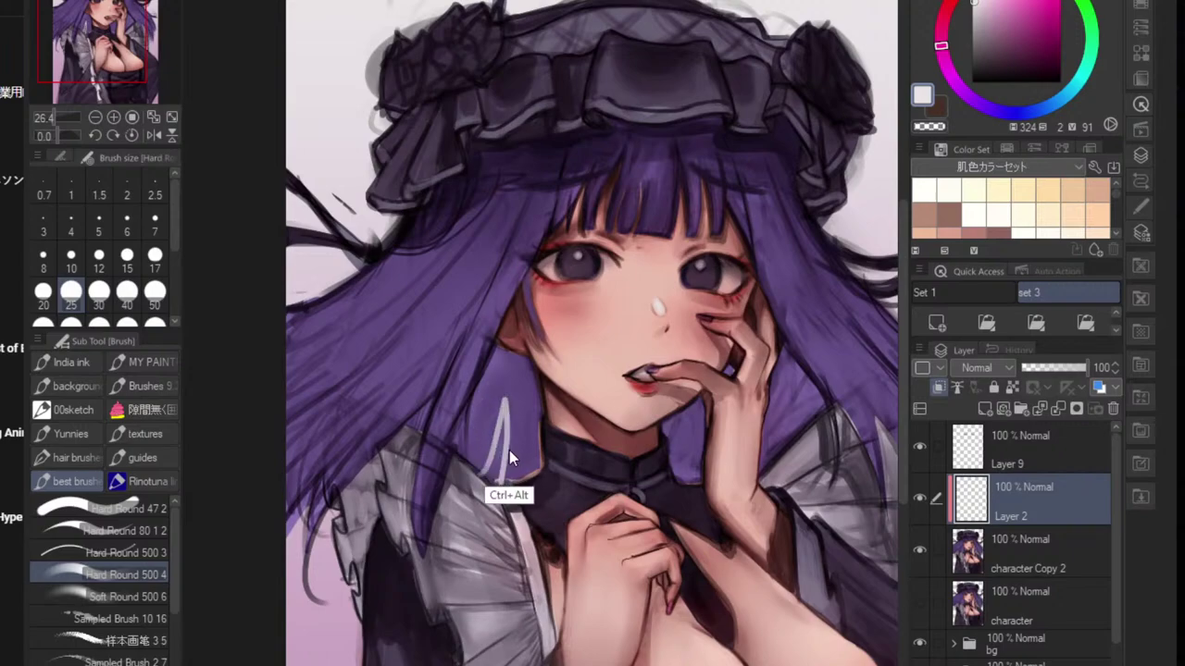
# - Redraw thin white hair highlights, thickening the one beside the collar and neck
pyautogui.moveTo(467, 455); pyautogui.dragTo(477, 462)
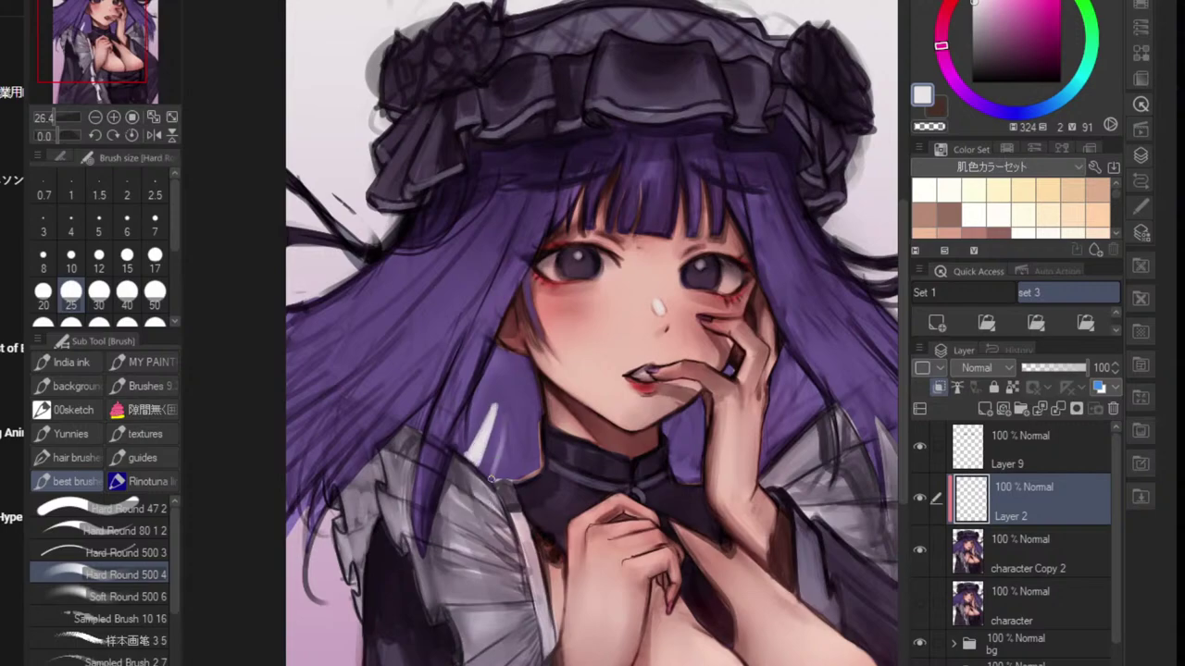
pyautogui.moveTo(505, 420)
pyautogui.mouseDown()
pyautogui.moveTo(538, 481)
pyautogui.moveTo(484, 499)
pyautogui.mouseUp()
pyautogui.moveTo(578, 469); pyautogui.dragTo(563, 448)
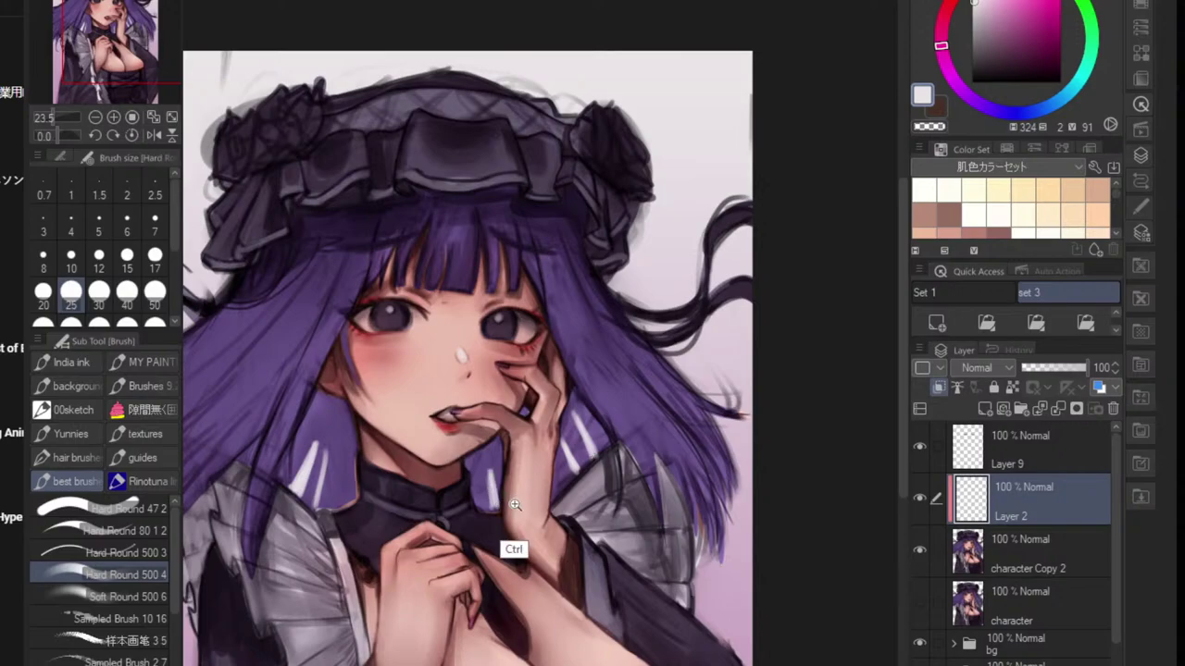
pyautogui.scroll(-4, 514, 550)
pyautogui.scroll(5, 493, 439)
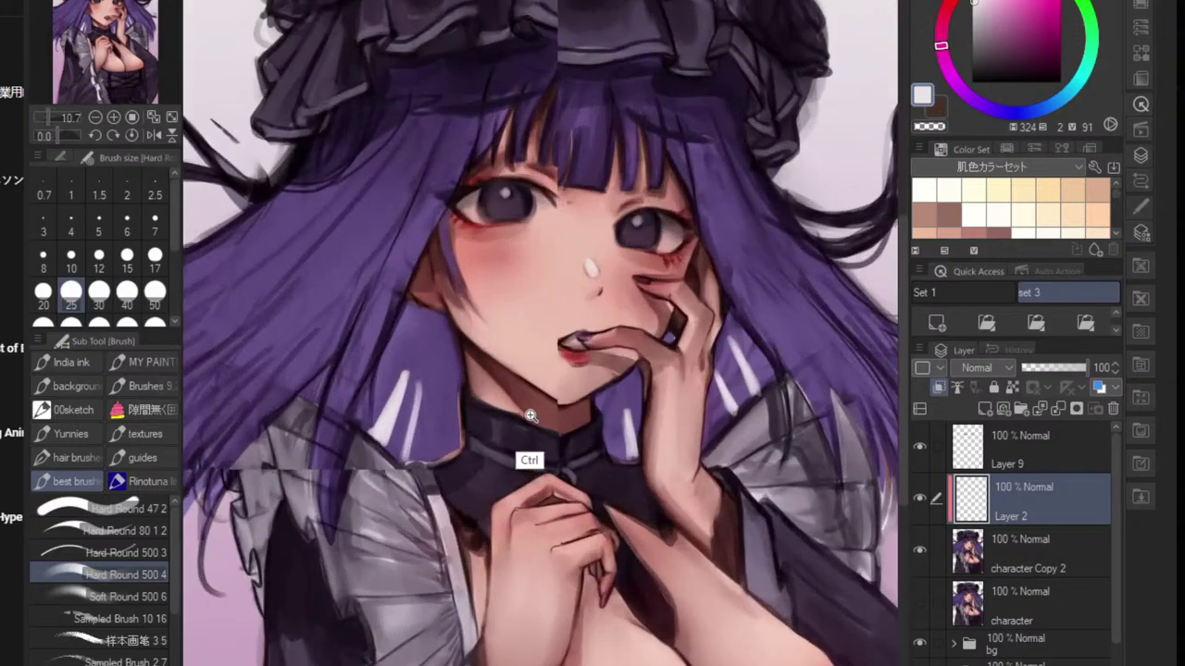
pyautogui.moveTo(453, 393)
pyautogui.mouseDown()
pyautogui.moveTo(457, 443)
pyautogui.moveTo(438, 461)
pyautogui.moveTo(452, 422)
pyautogui.mouseUp()
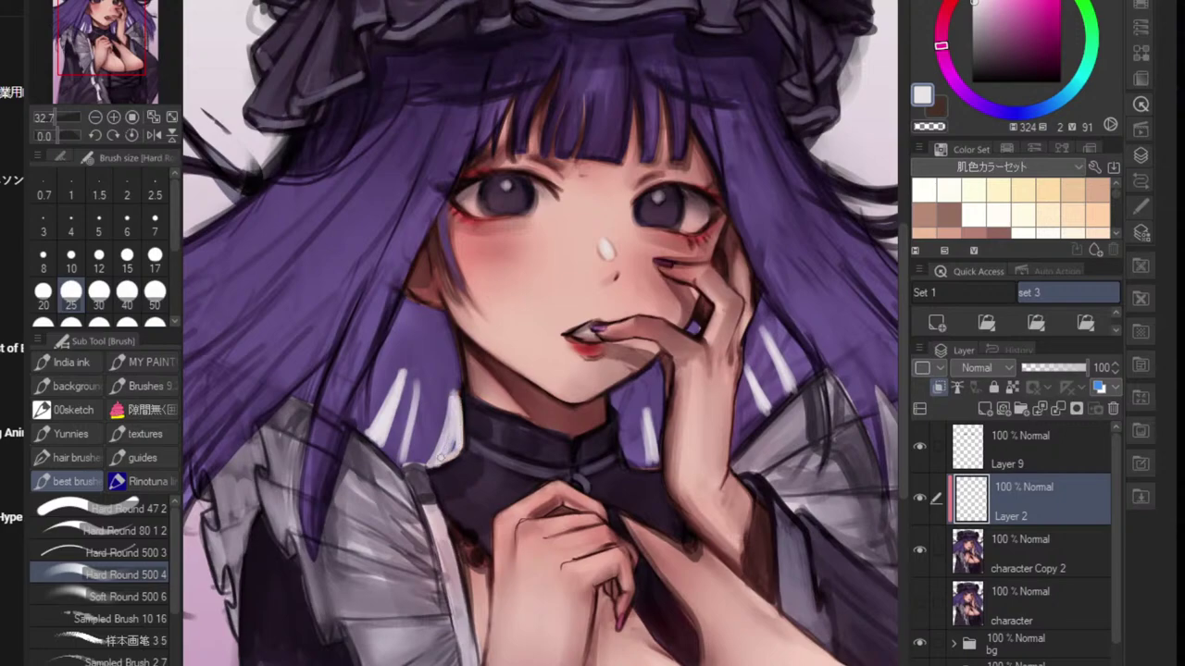
pyautogui.moveTo(457, 365)
pyautogui.mouseDown()
pyautogui.moveTo(453, 409)
pyautogui.moveTo(388, 418)
pyautogui.mouseUp()
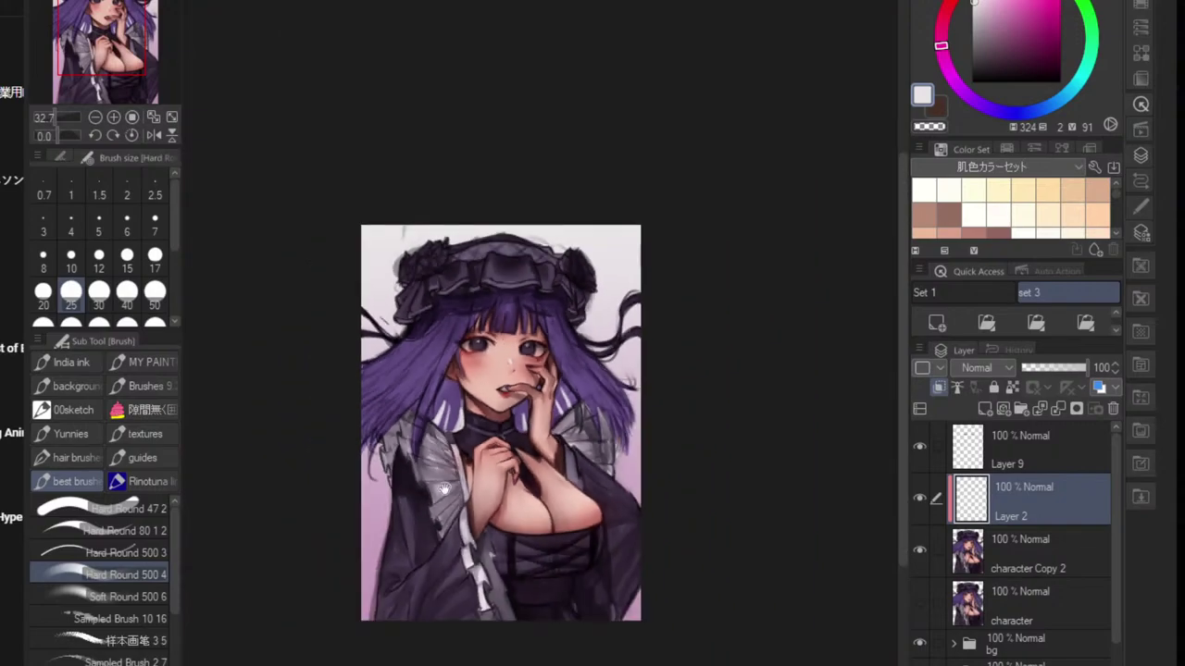
# - Zoom in and extend the white hair highlight beside the neck
pyautogui.scroll(3, 525, 408)
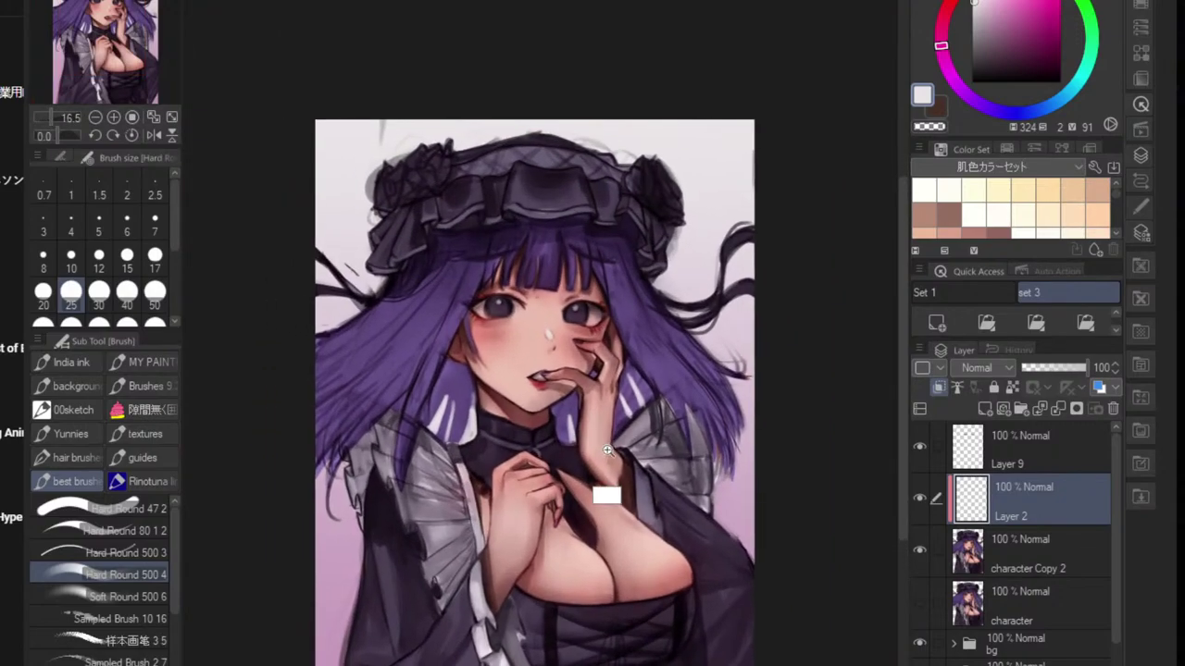
pyautogui.scroll(2, 528, 421)
pyautogui.scroll(2, 528, 422)
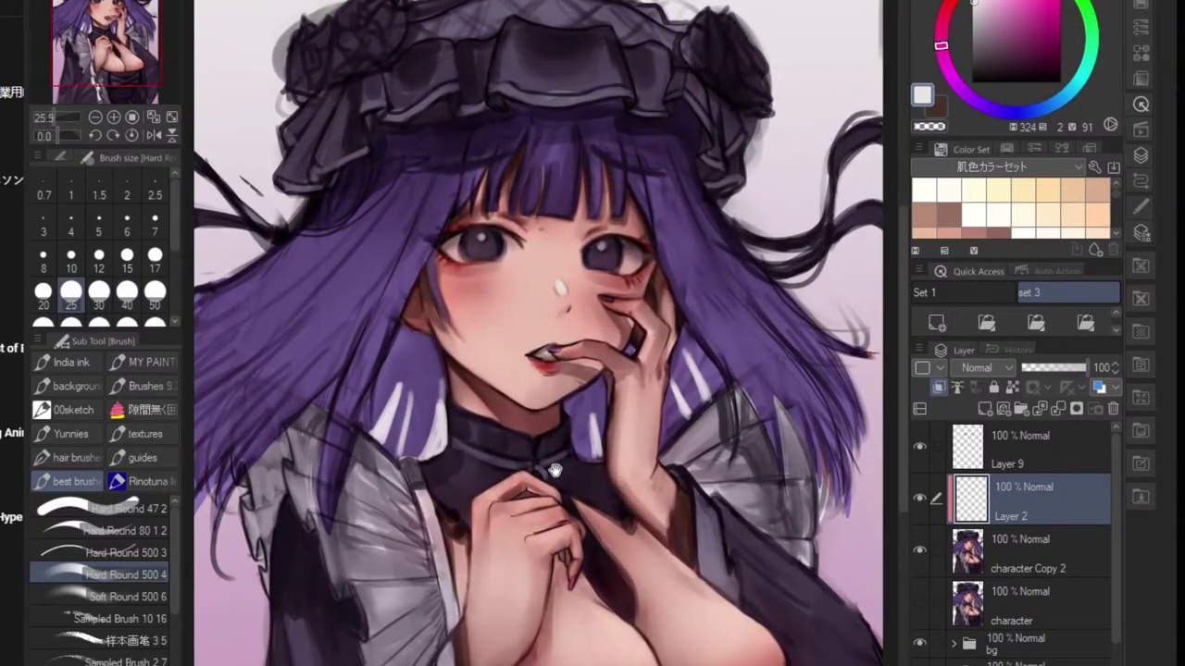
pyautogui.scroll(2, 435, 449)
pyautogui.moveTo(451, 344)
pyautogui.mouseDown()
pyautogui.moveTo(442, 417)
pyautogui.moveTo(447, 339)
pyautogui.moveTo(450, 422)
pyautogui.mouseUp()
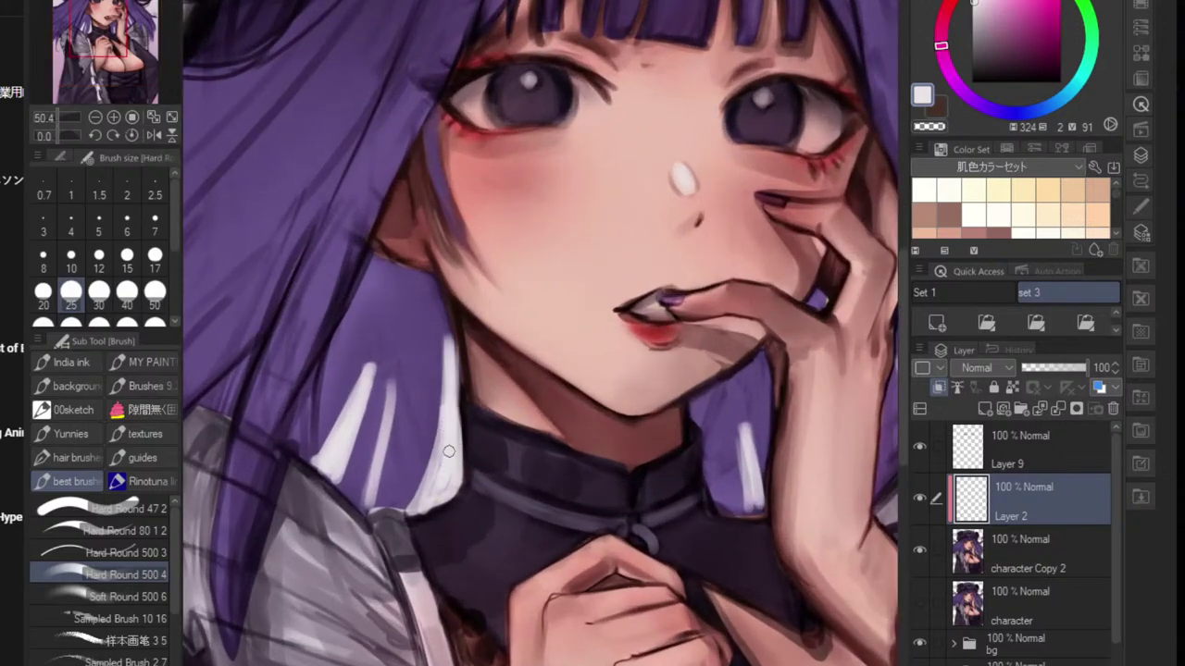
pyautogui.scroll(-6, 462, 494)
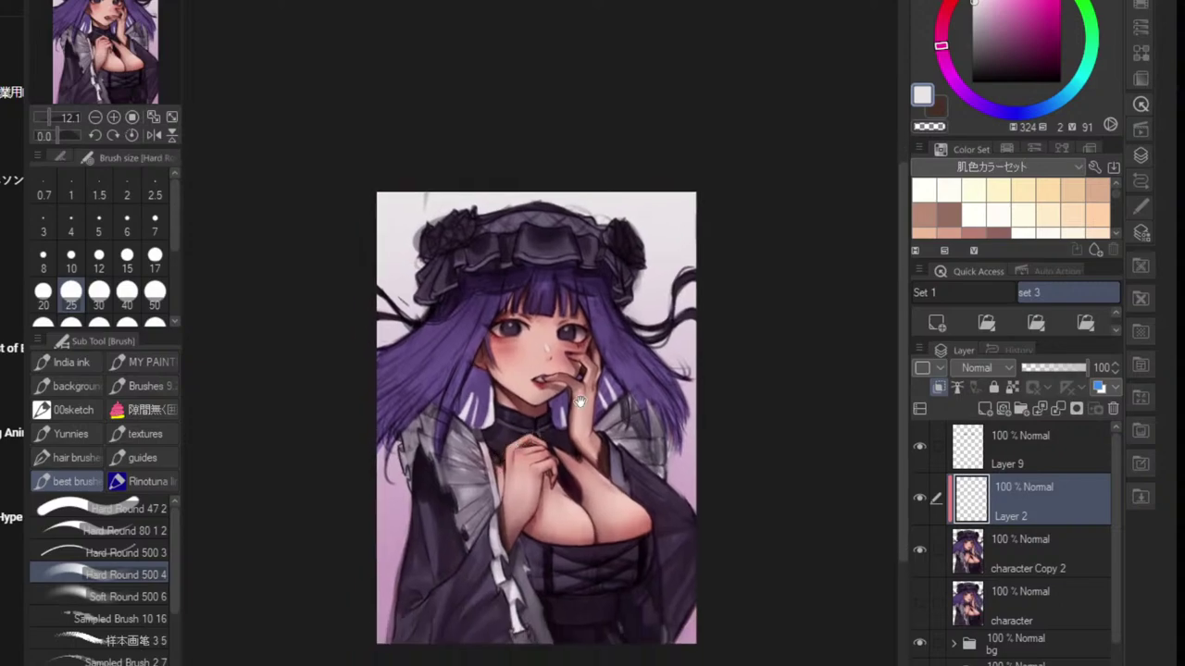
pyautogui.scroll(7, 523, 404)
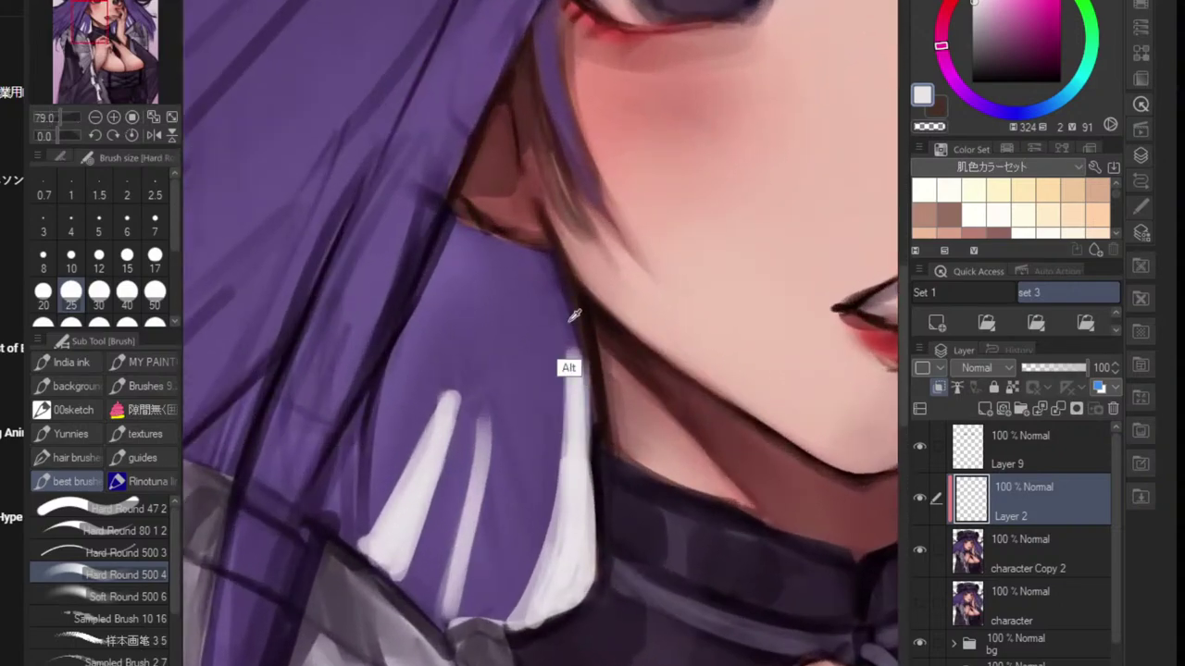
# - Paint purple over the dark edge by the neck and lighten the hair shadow near the ear
pyautogui.keyDown('alt'); pyautogui.click(556, 360); pyautogui.keyUp('alt')
pyautogui.moveTo(540, 269); pyautogui.dragTo(579, 335)
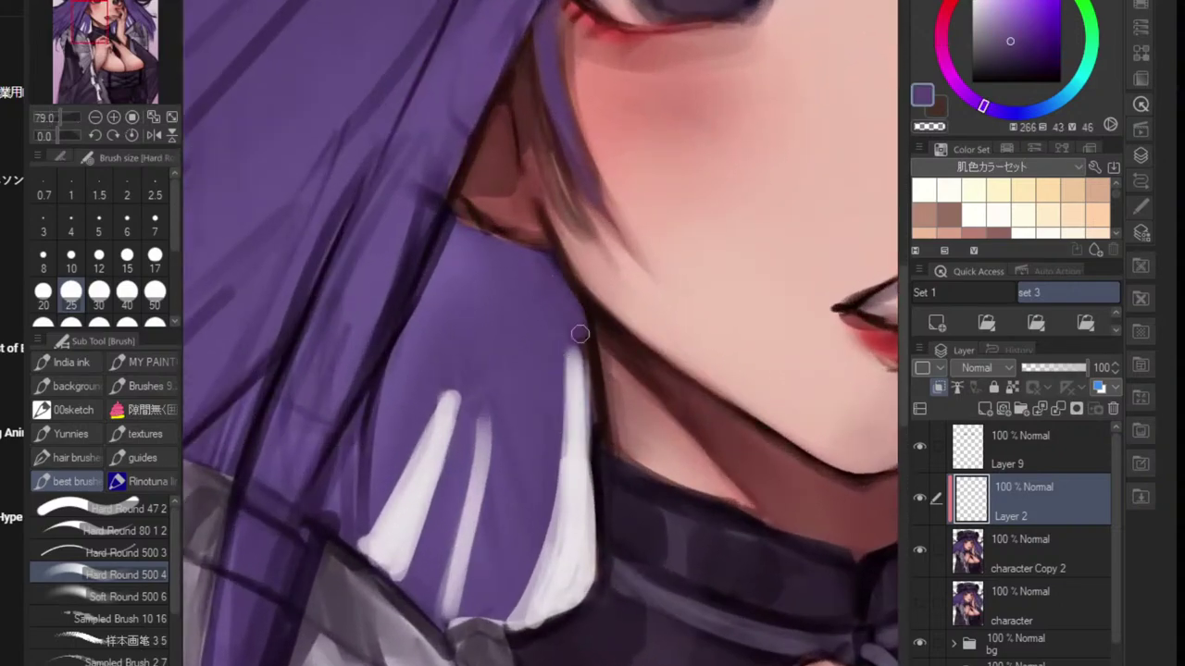
pyautogui.scroll(-6, 584, 384)
pyautogui.moveTo(496, 419); pyautogui.dragTo(399, 425)
pyautogui.scroll(5, 555, 339)
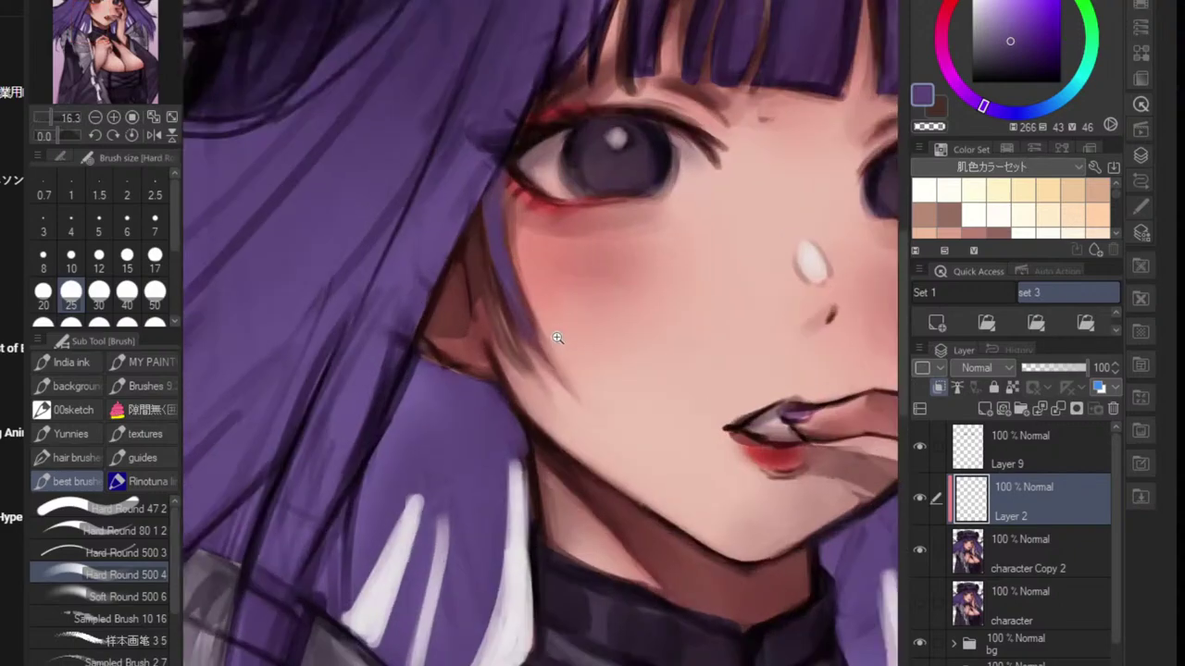
pyautogui.keyDown('alt'); pyautogui.click(456, 329); pyautogui.keyUp('alt')
pyautogui.moveTo(441, 341); pyautogui.dragTo(468, 341)
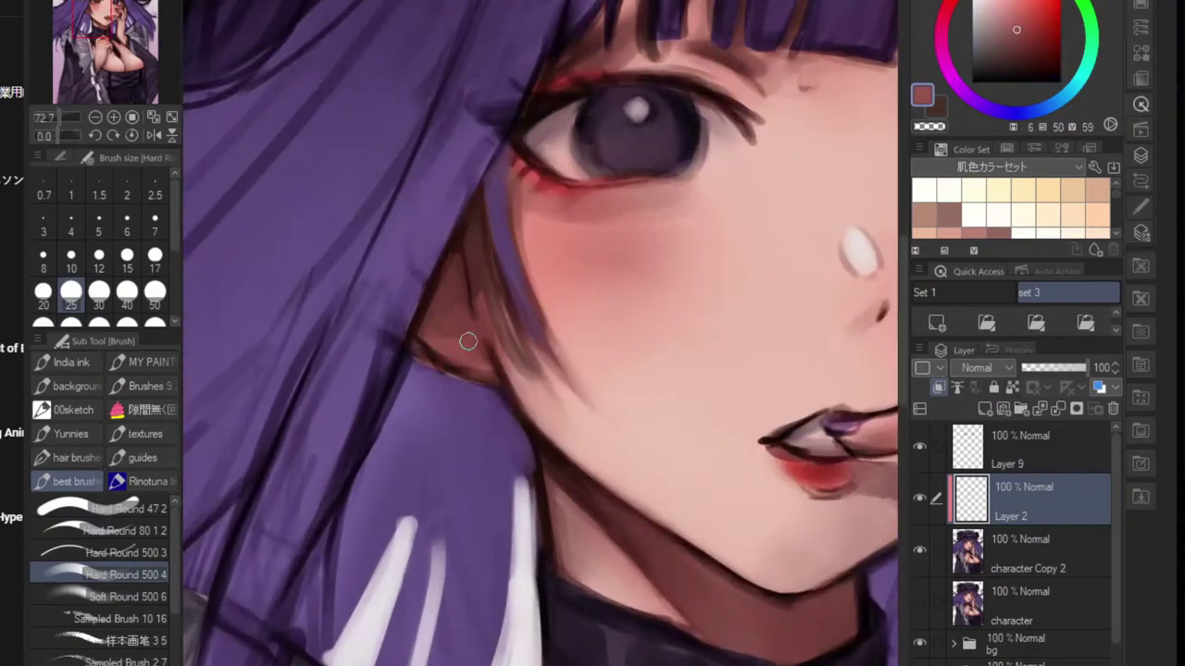
# - On a new layer, repaint the inner-ear line and nearby strand in lighter reddish tones
pyautogui.click(1085, 322)
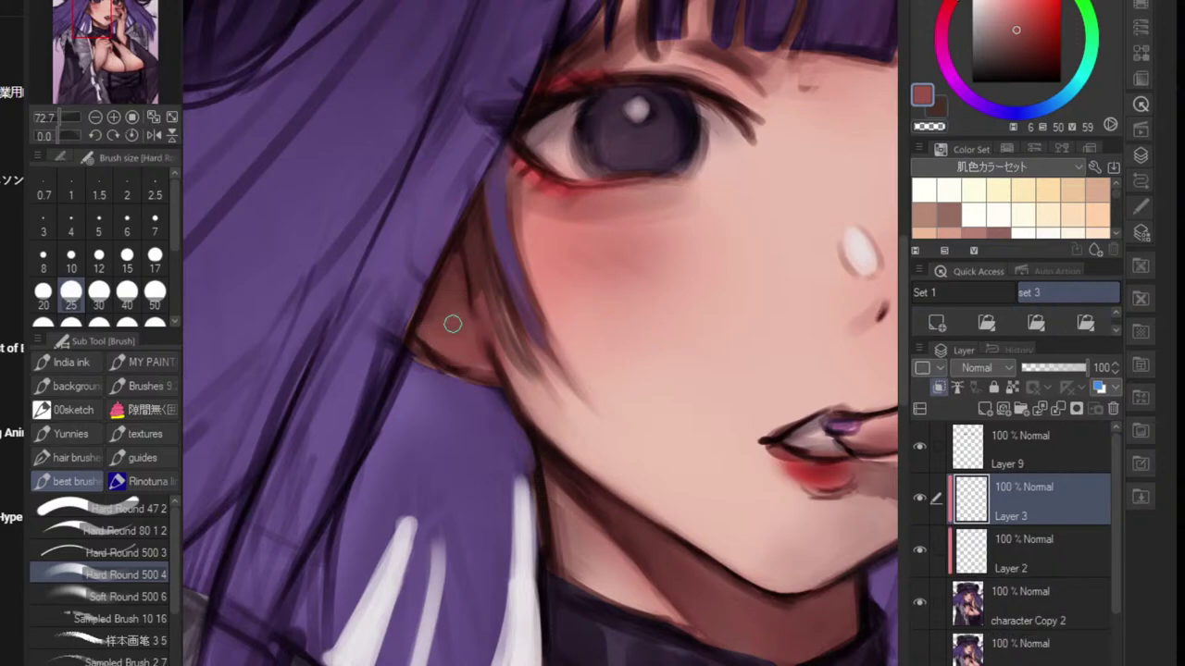
pyautogui.moveTo(465, 277)
pyautogui.mouseDown()
pyautogui.moveTo(458, 330)
pyautogui.moveTo(433, 315)
pyautogui.mouseUp()
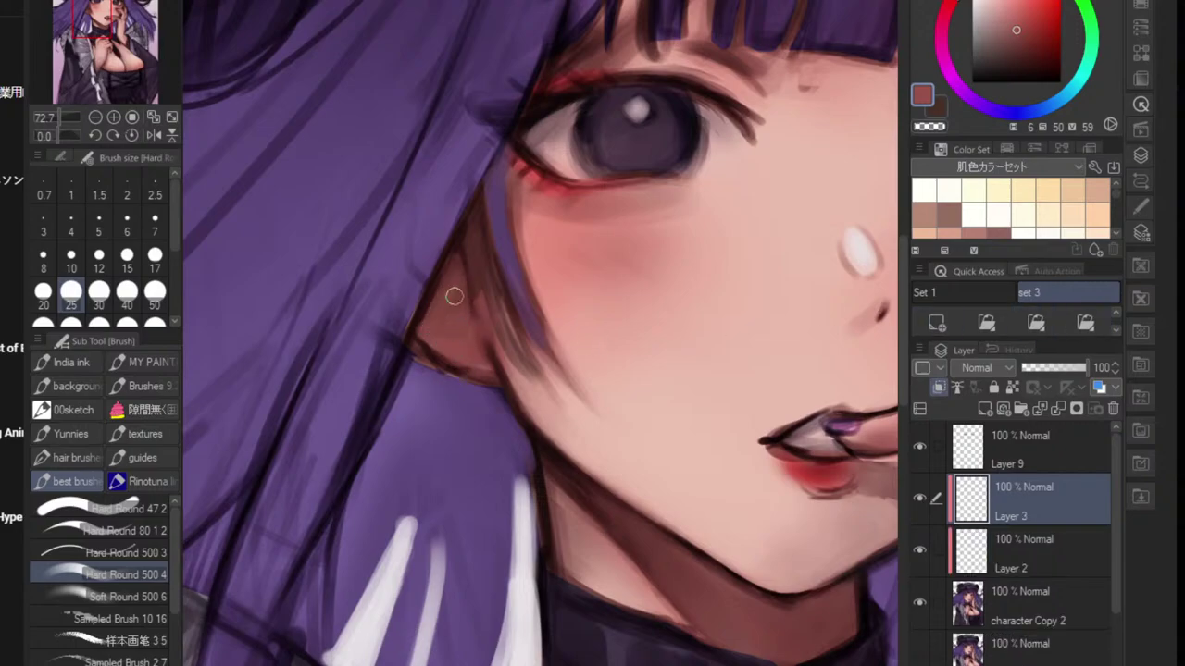
pyautogui.keyDown('alt'); pyautogui.click(449, 342); pyautogui.keyUp('alt')
pyautogui.keyDown('alt'); pyautogui.click(486, 353); pyautogui.keyUp('alt')
pyautogui.moveTo(488, 294); pyautogui.dragTo(509, 359)
pyautogui.keyDown('alt'); pyautogui.click(516, 364); pyautogui.keyUp('alt')
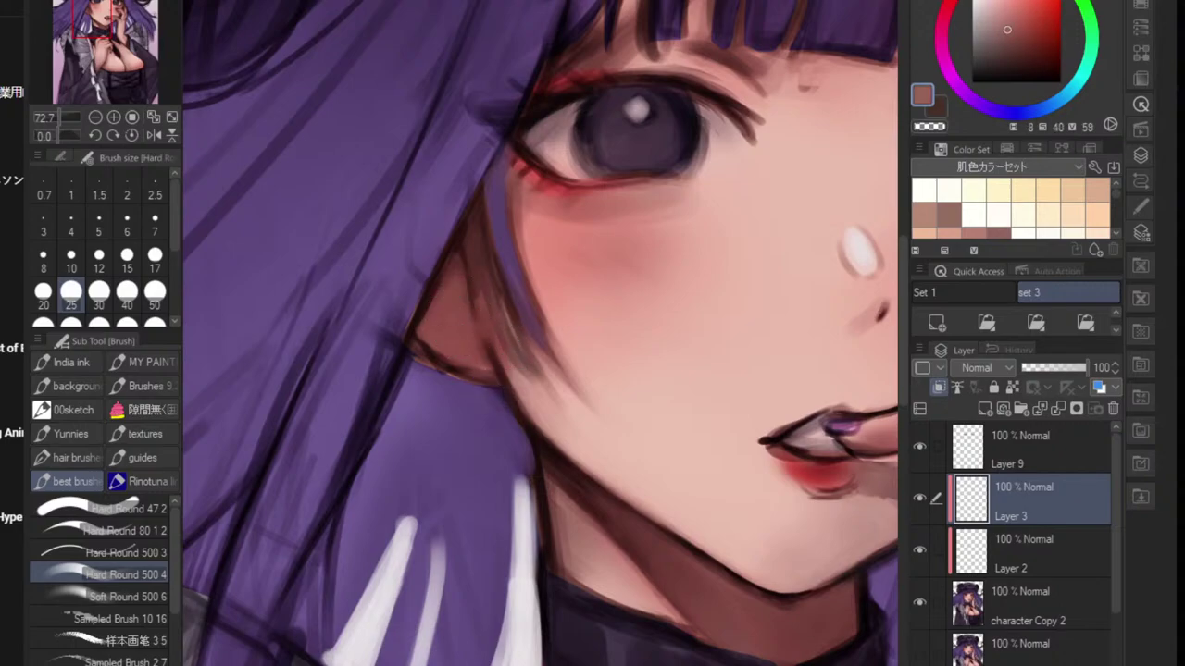
pyautogui.moveTo(501, 314)
pyautogui.mouseDown()
pyautogui.moveTo(533, 376)
pyautogui.moveTo(512, 363)
pyautogui.moveTo(522, 381)
pyautogui.moveTo(501, 312)
pyautogui.moveTo(550, 391)
pyautogui.mouseUp()
# - Paint light skin tone over the strand beside the ear and blend it into the cheek
pyautogui.keyDown('alt'); pyautogui.click(525, 386); pyautogui.keyUp('alt')
pyautogui.keyDown('alt'); pyautogui.click(578, 460); pyautogui.keyUp('alt')
pyautogui.moveTo(529, 352); pyautogui.dragTo(556, 403)
pyautogui.moveTo(514, 327); pyautogui.dragTo(574, 421)
pyautogui.keyDown('alt'); pyautogui.click(518, 346); pyautogui.keyUp('alt')
pyautogui.press('j')
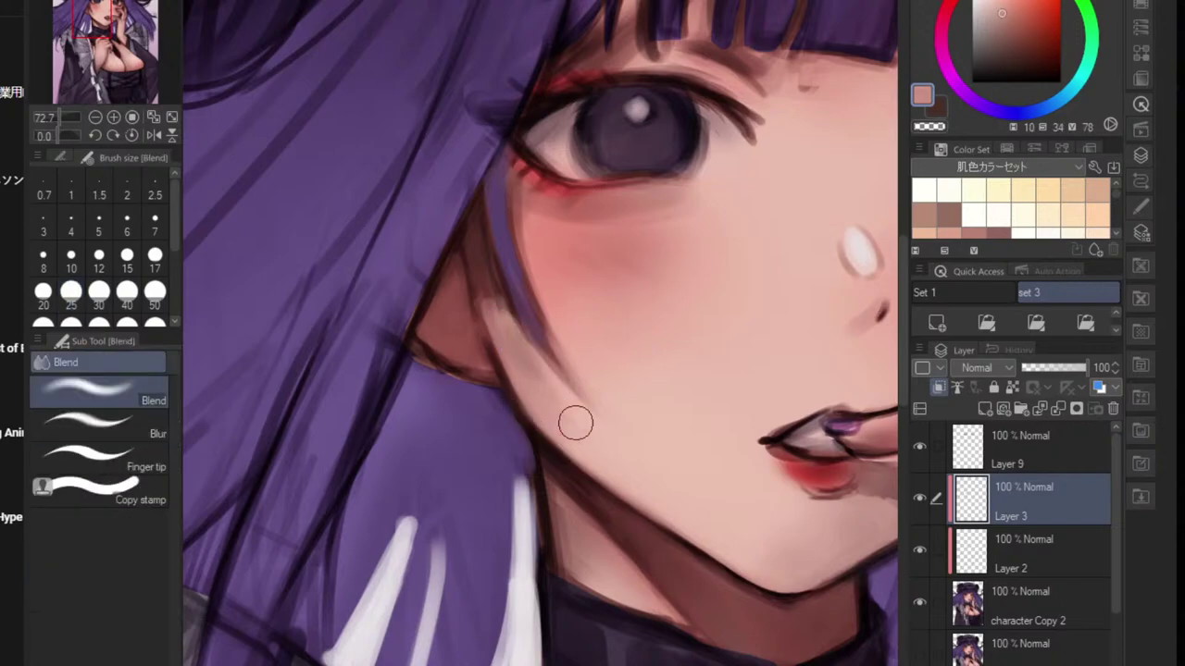
pyautogui.keyDown('alt'); pyautogui.click(578, 399); pyautogui.keyUp('alt')
pyautogui.moveTo(514, 344)
pyautogui.mouseDown()
pyautogui.moveTo(547, 384)
pyautogui.moveTo(519, 352)
pyautogui.mouseUp()
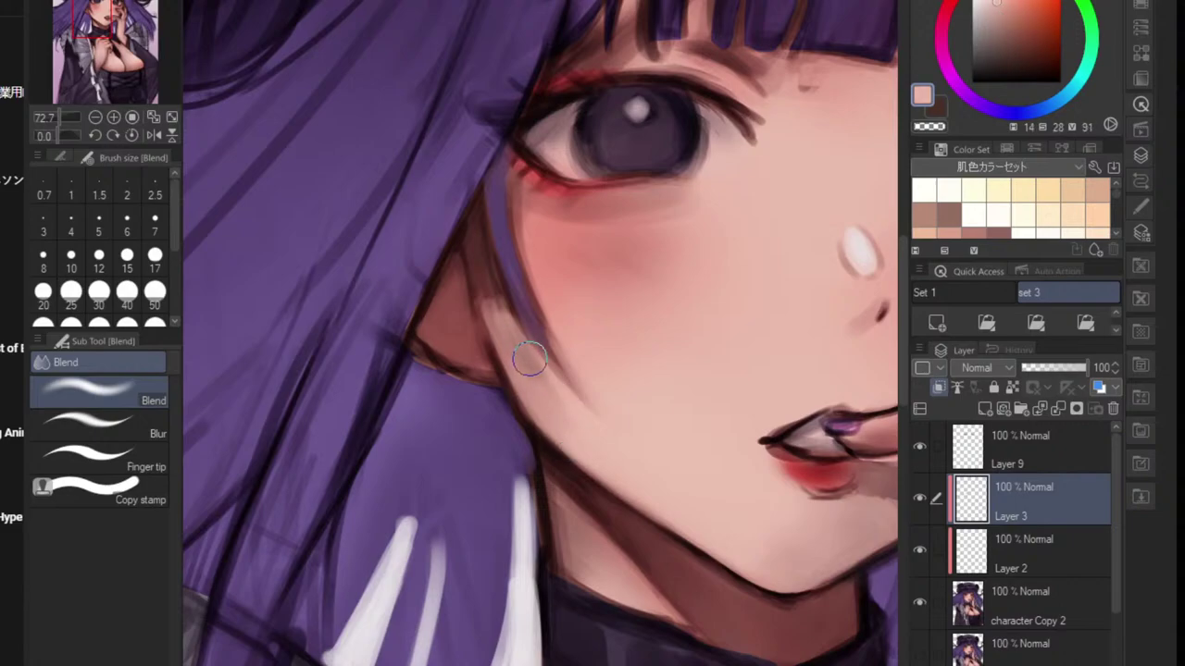
# - Compare by toggling Layer 2's visibility, then merge it into 'character Copy 2' and select Layer 3
pyautogui.click(930, 552)
pyautogui.click(922, 552)
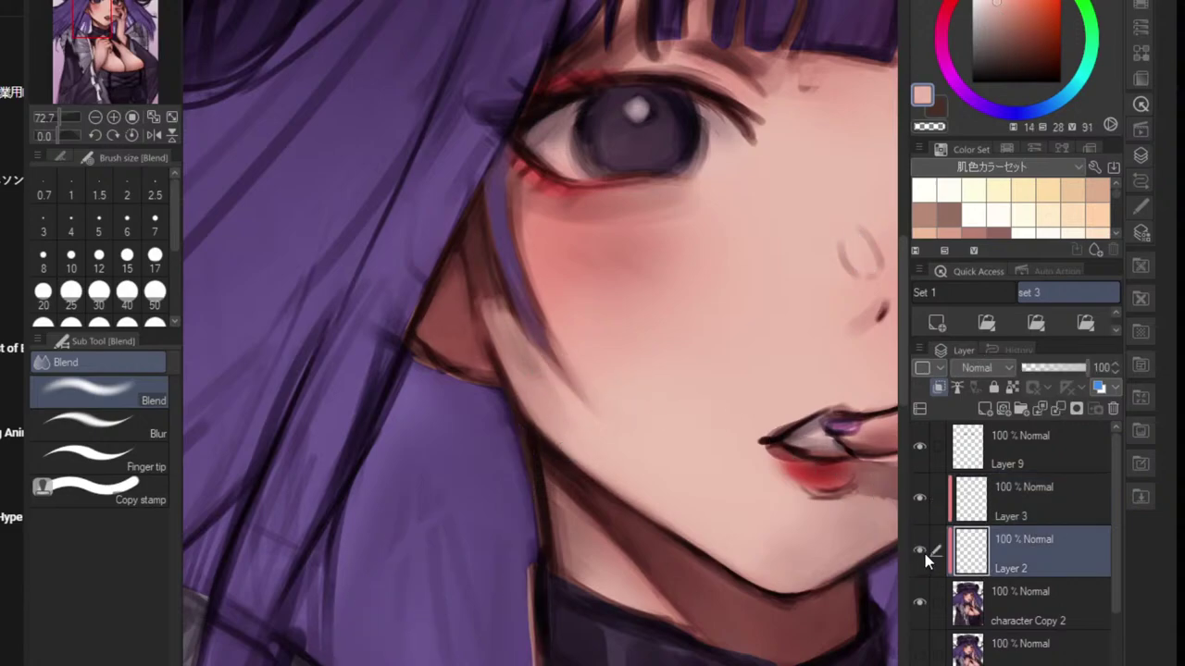
pyautogui.click(925, 554)
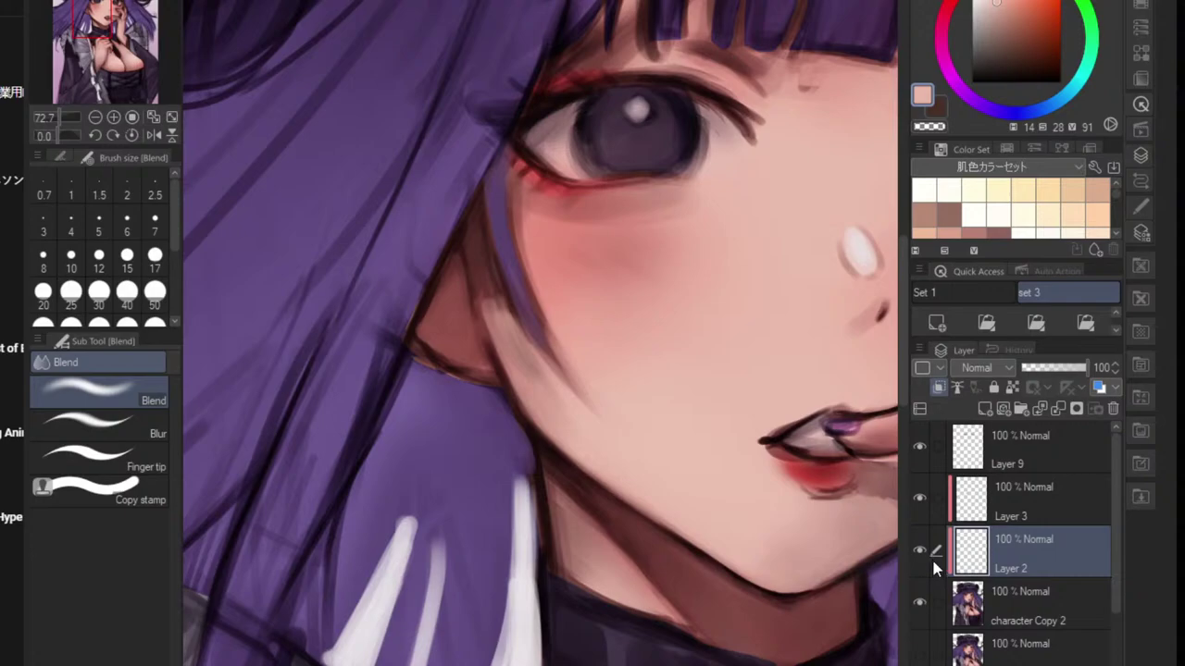
pyautogui.click(919, 548)
pyautogui.click(918, 548)
pyautogui.click(919, 548)
pyautogui.click(920, 550)
pyautogui.moveTo(798, 491); pyautogui.dragTo(519, 454)
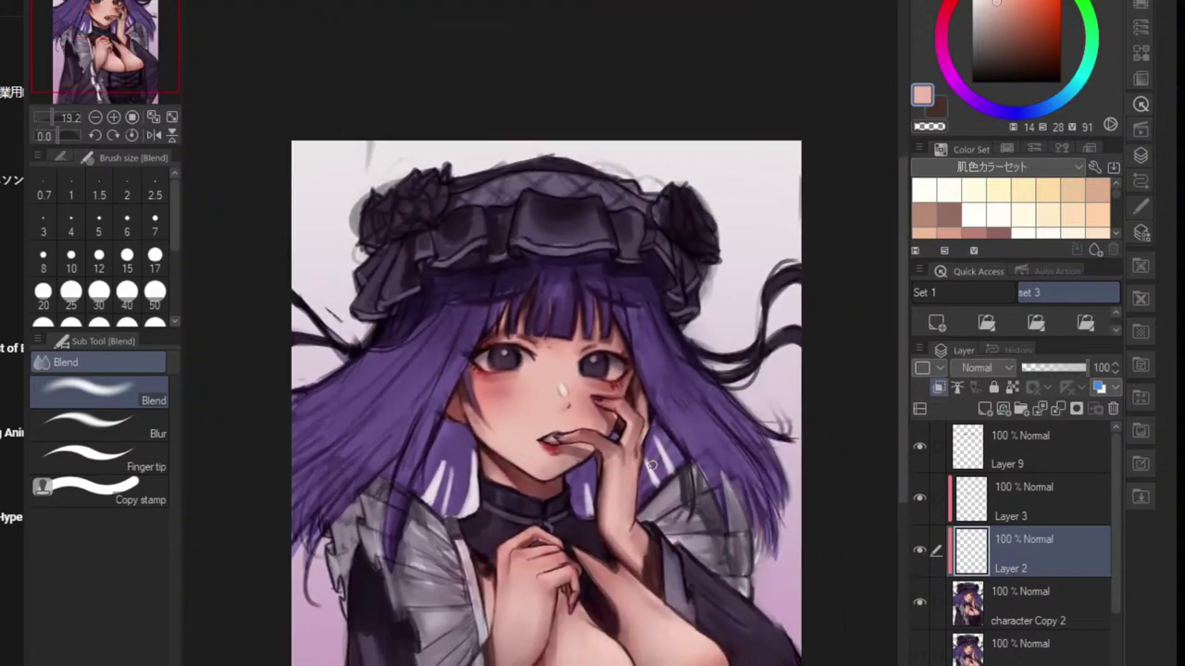
pyautogui.hotkey('ctrl', 'e')
pyautogui.click(1020, 510)
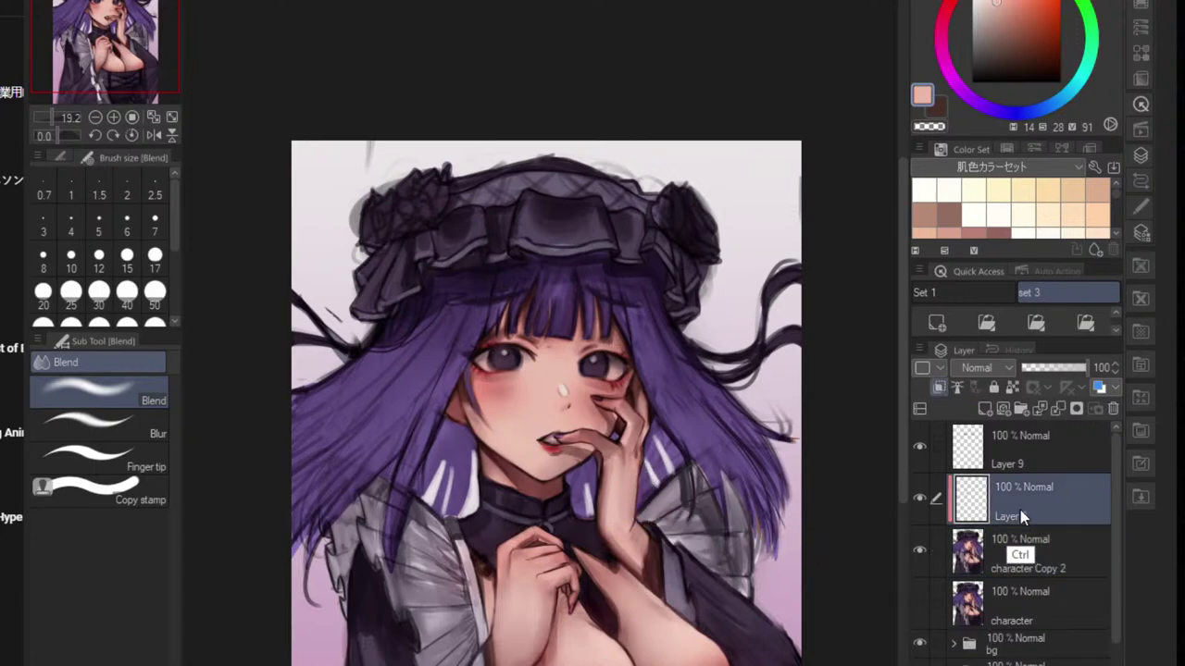
# - Merge Layer 3 down into 'character Copy 2' and move the character layer into the bg folder
pyautogui.hotkey('ctrl', 'e')
pyautogui.scroll(2, 546, 435)
pyautogui.moveTo(970, 530); pyautogui.dragTo(1045, 599)
pyautogui.click(997, 491)
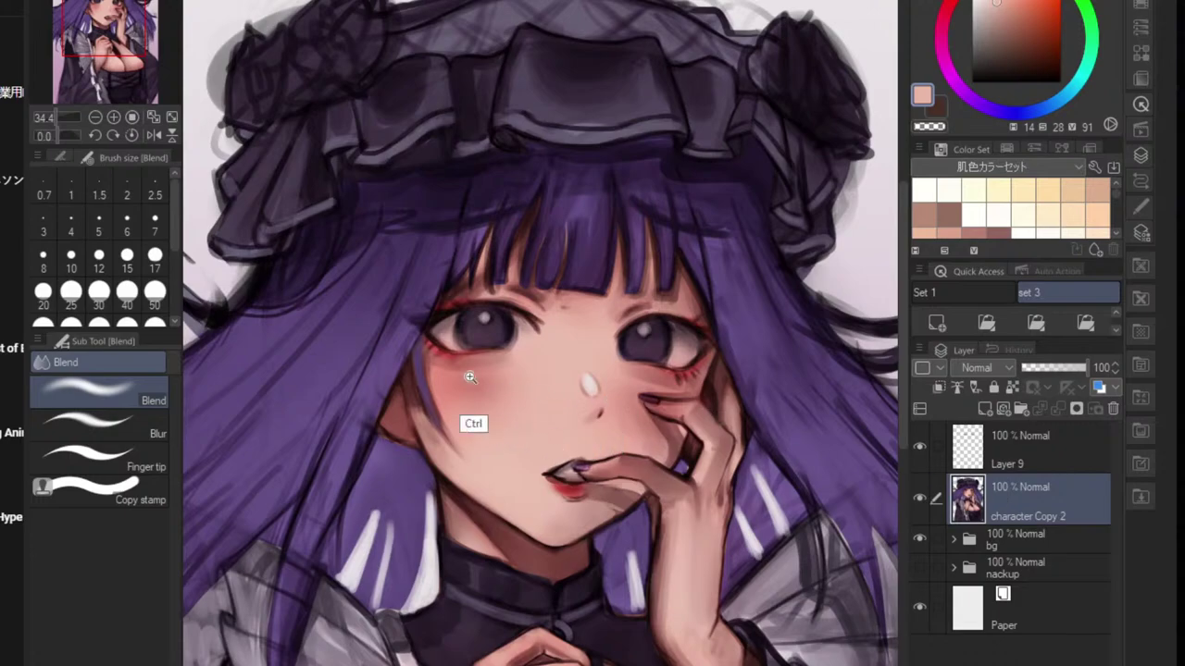
pyautogui.scroll(1, 457, 389)
pyautogui.scroll(1, 421, 435)
# - With dark brown at brush size 25, soften the dark line along the ear and cheek
pyautogui.keyDown('alt'); pyautogui.click(402, 452); pyautogui.keyUp('alt')
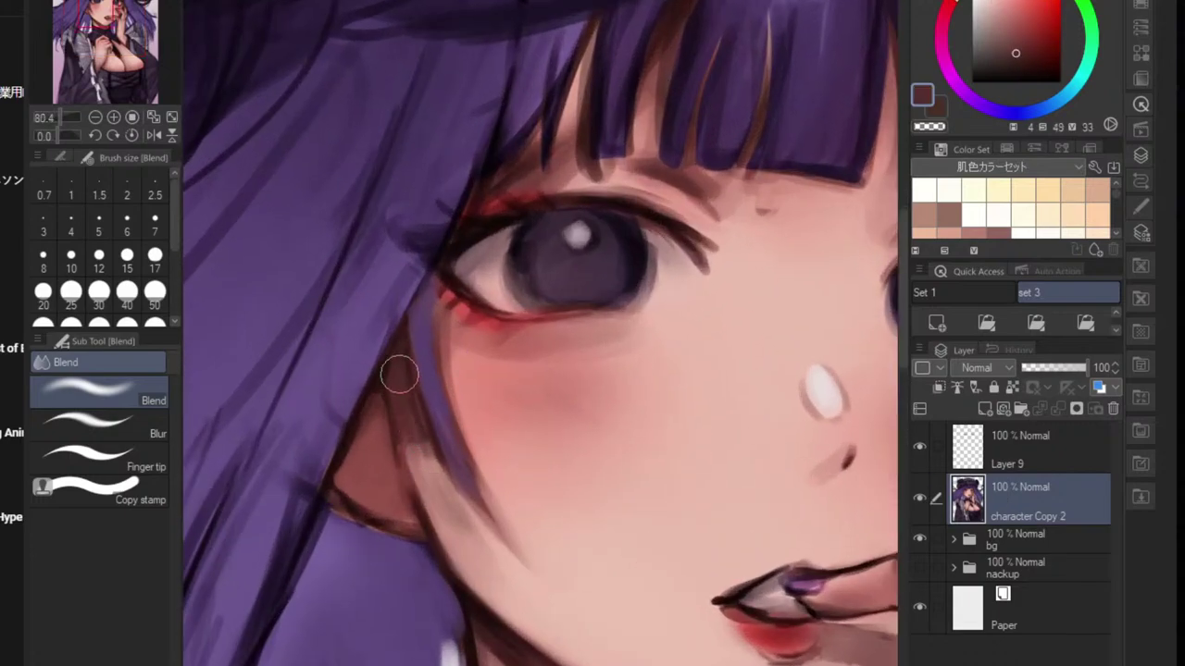
pyautogui.press('[')
pyautogui.press('[')
pyautogui.press('[')
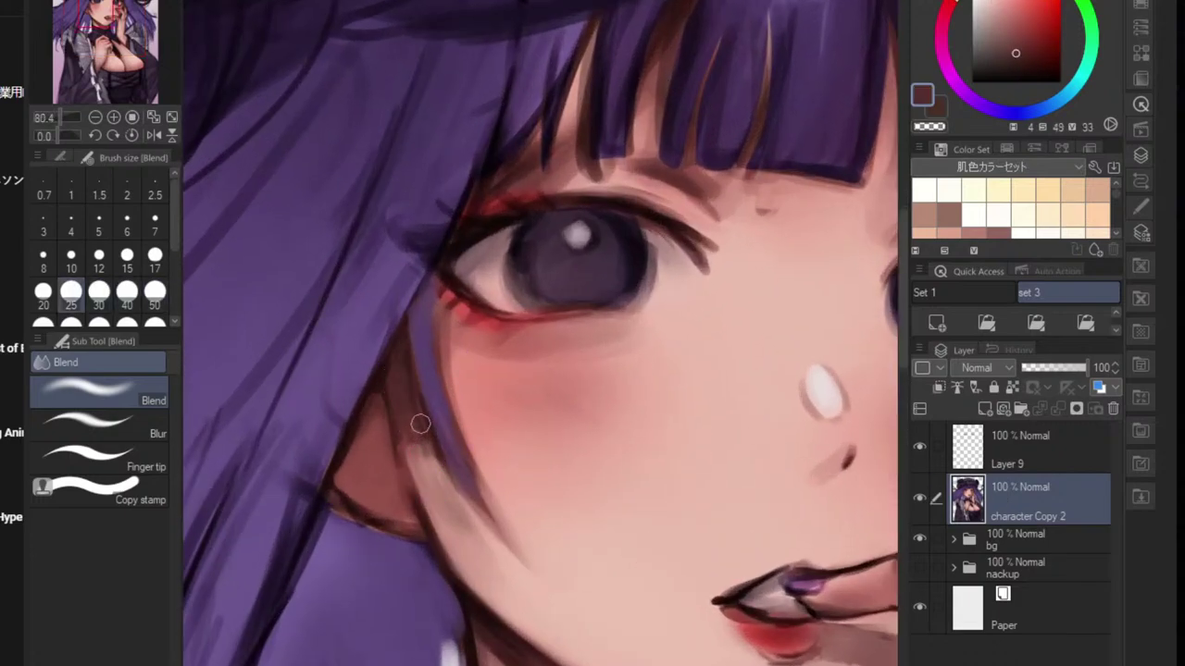
pyautogui.keyDown('alt'); pyautogui.click(415, 410); pyautogui.keyUp('alt')
pyautogui.moveTo(392, 394); pyautogui.dragTo(440, 557)
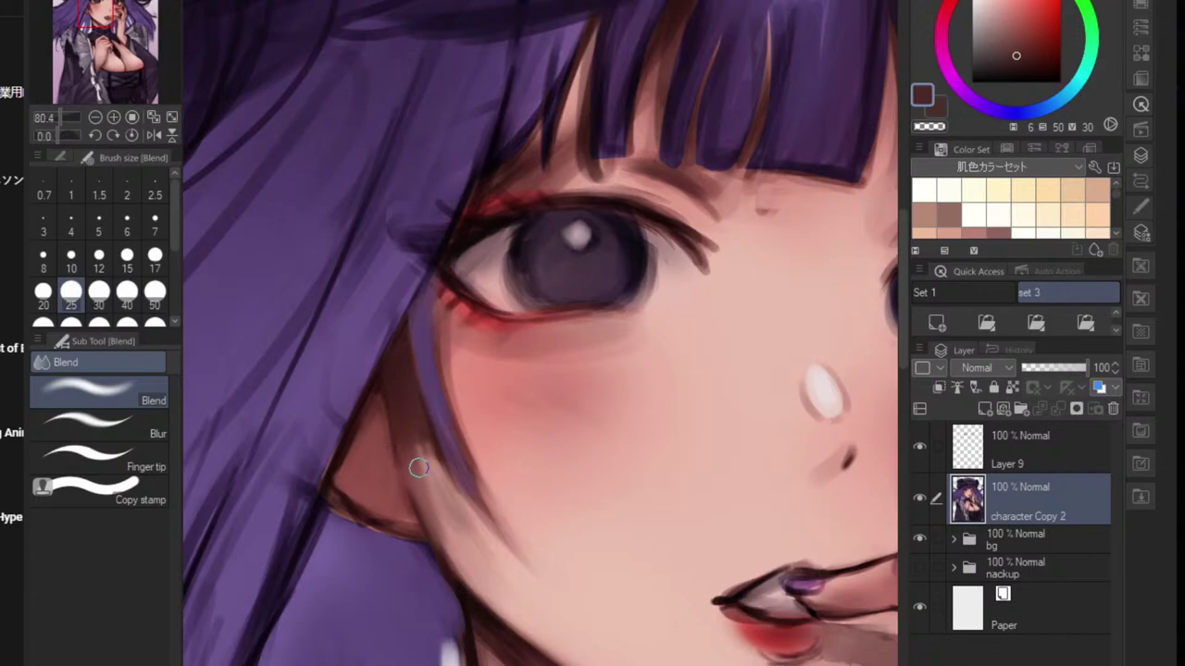
# - Repaint the ear and cheek edge with skin tones sampled from the cheek
pyautogui.press('b')
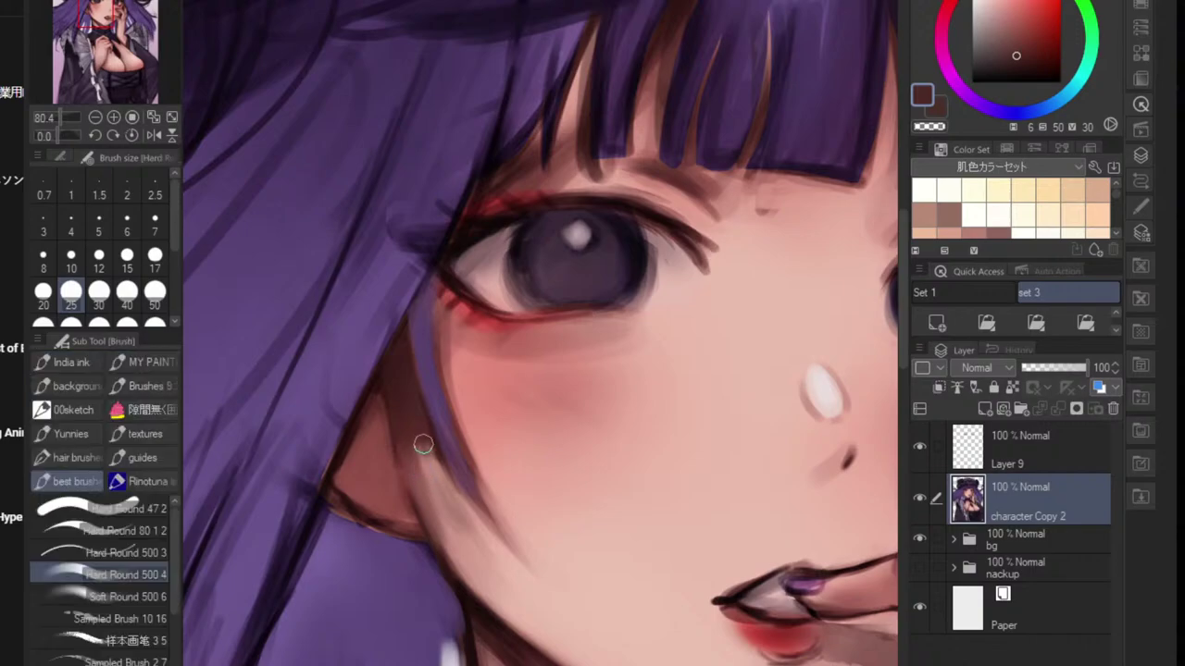
pyautogui.keyDown('alt'); pyautogui.click(404, 403); pyautogui.keyUp('alt')
pyautogui.moveTo(392, 365); pyautogui.dragTo(422, 490)
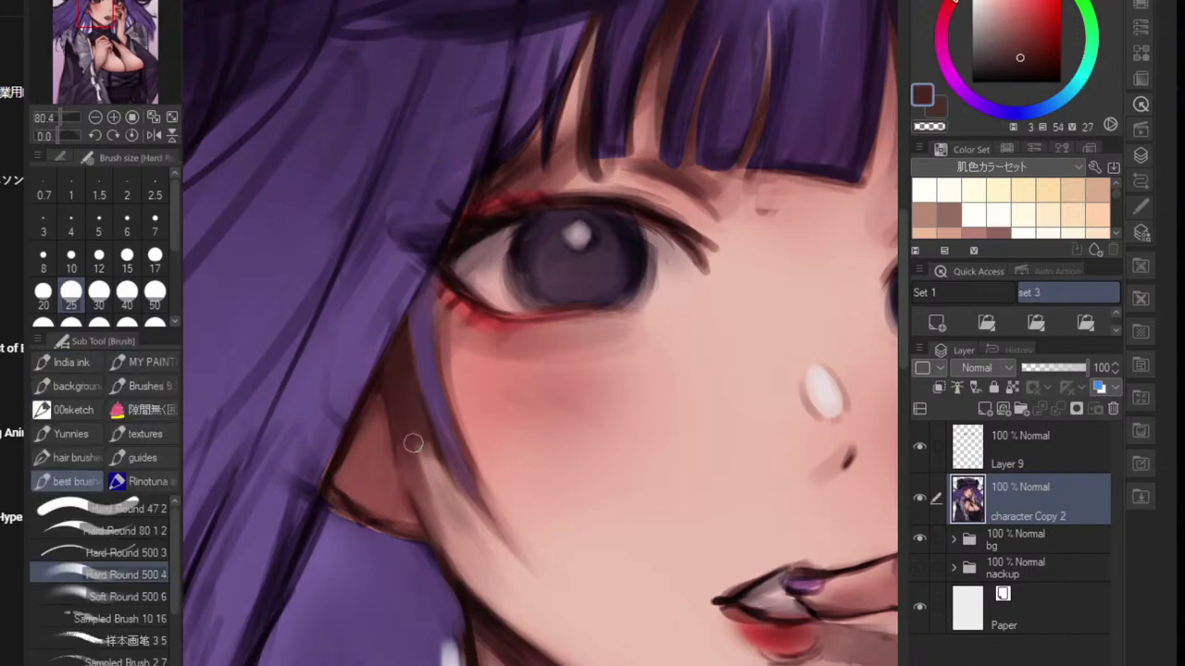
pyautogui.keyDown('alt'); pyautogui.click(438, 499); pyautogui.keyUp('alt')
pyautogui.moveTo(413, 428); pyautogui.dragTo(431, 494)
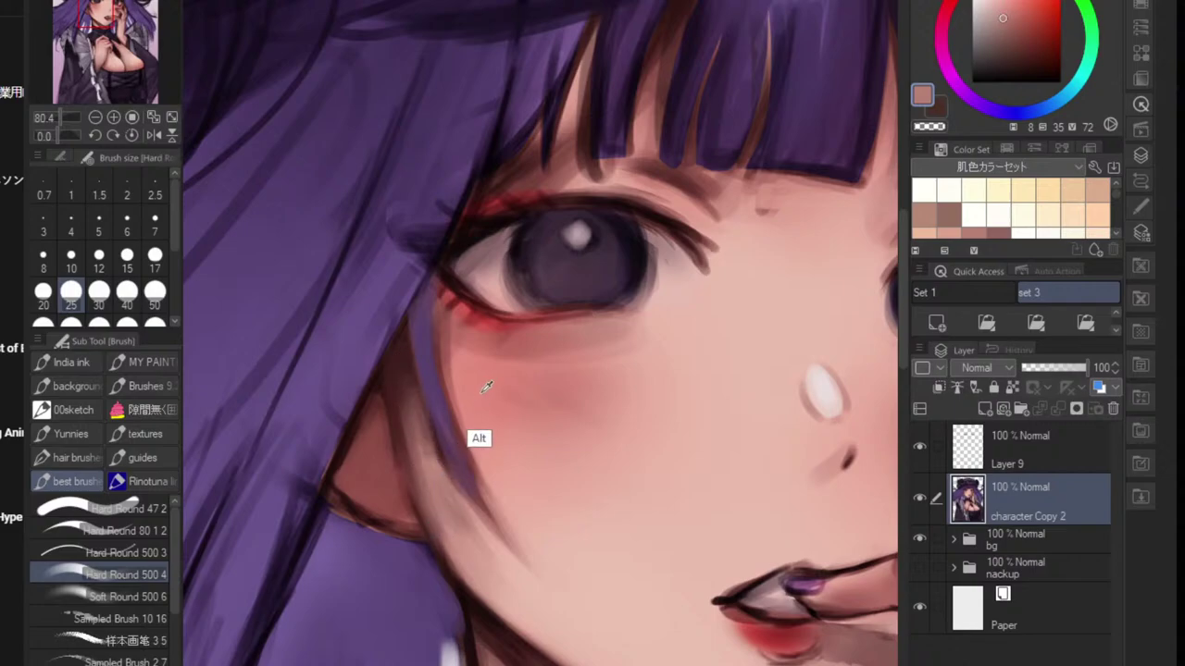
pyautogui.keyDown('alt'); pyautogui.click(476, 437); pyautogui.keyUp('alt')
# - Blend the hair and skin edge by the ear, with the blender size reduced to 12
pyautogui.press('j')
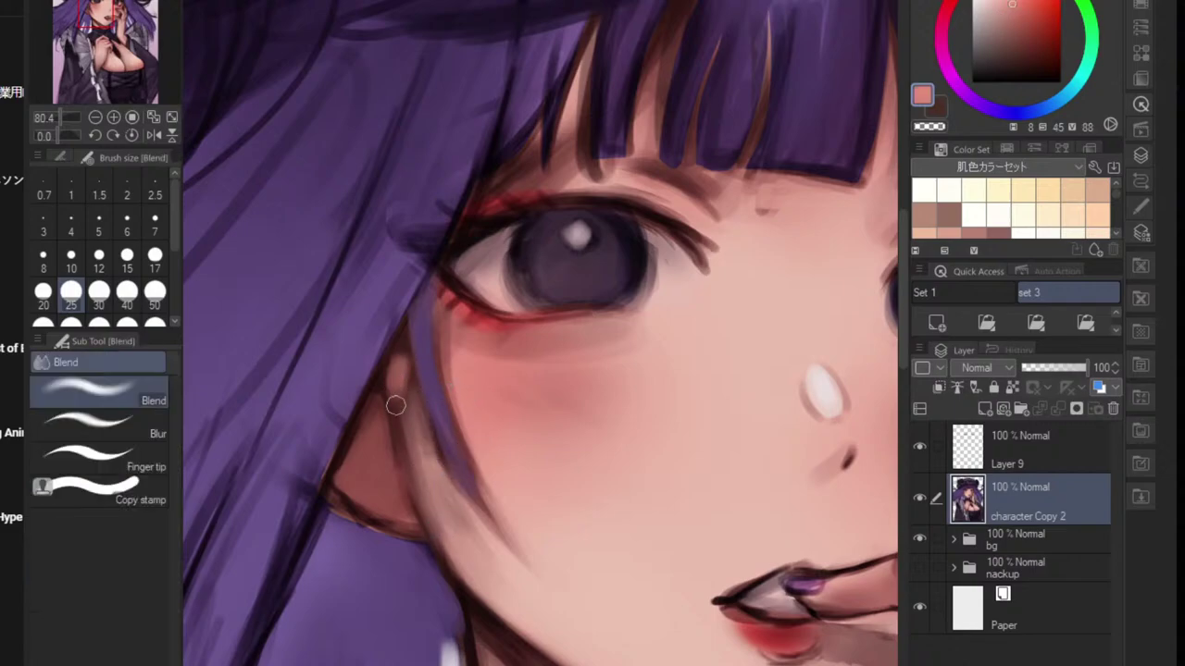
pyautogui.moveTo(407, 388); pyautogui.dragTo(388, 532)
pyautogui.moveTo(489, 504); pyautogui.dragTo(433, 508)
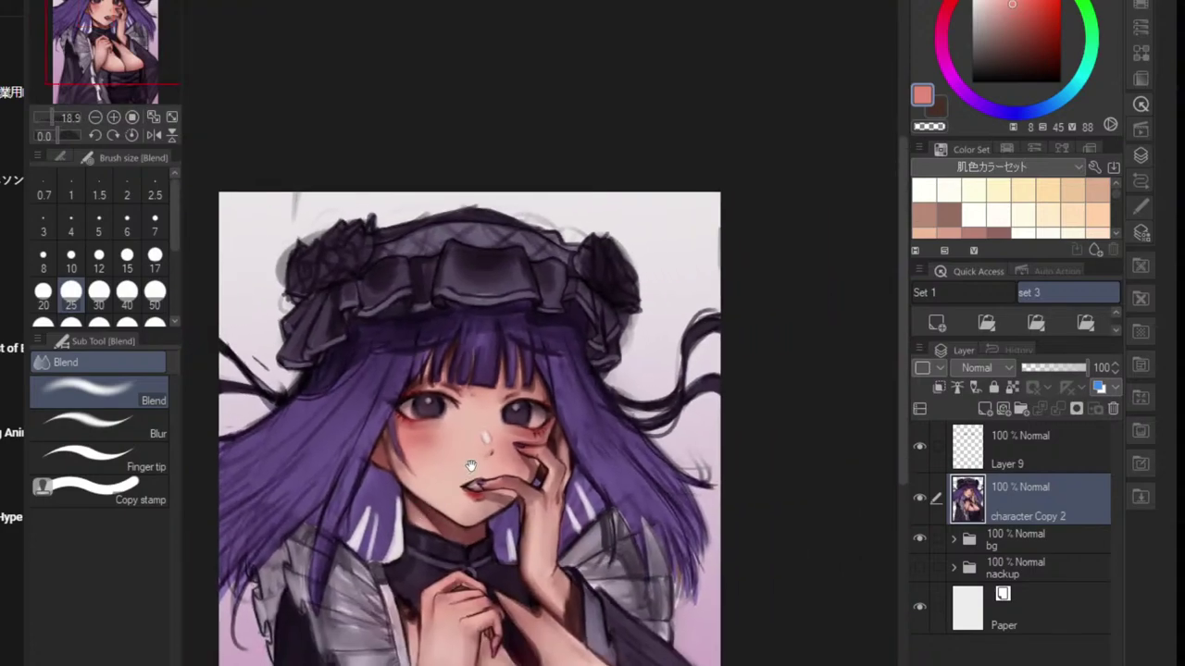
pyautogui.moveTo(463, 466); pyautogui.dragTo(470, 466)
pyautogui.scroll(2, 463, 465)
pyautogui.scroll(5, 336, 460)
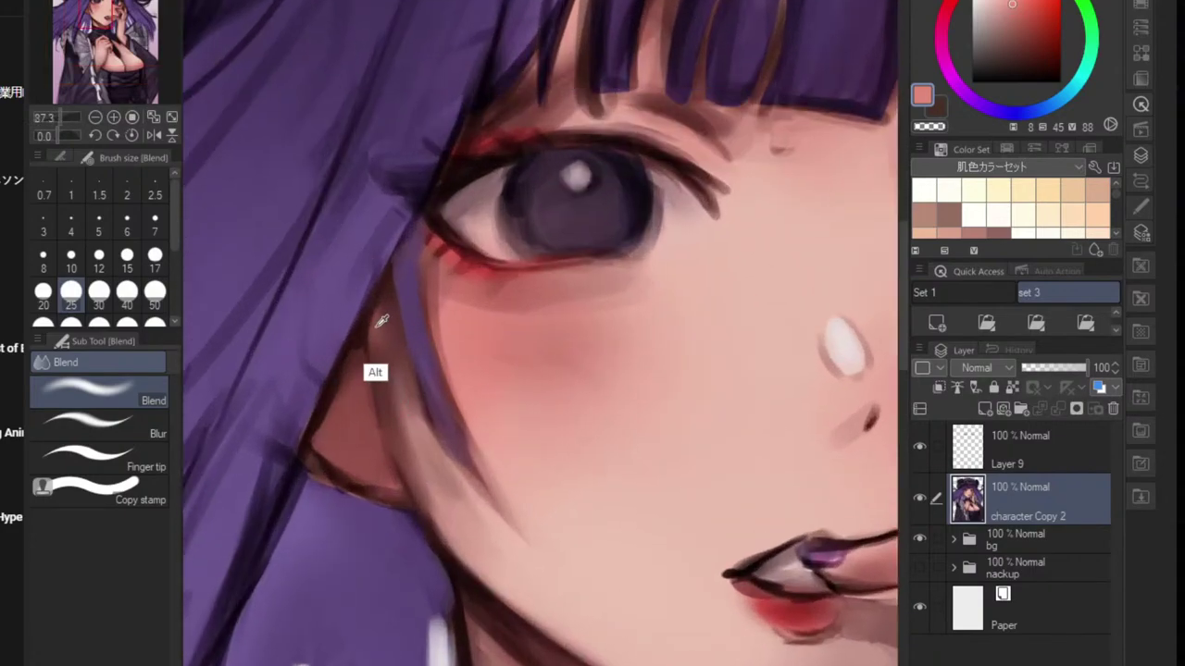
pyautogui.press('[')
pyautogui.press('[')
pyautogui.press('[')
pyautogui.press('[')
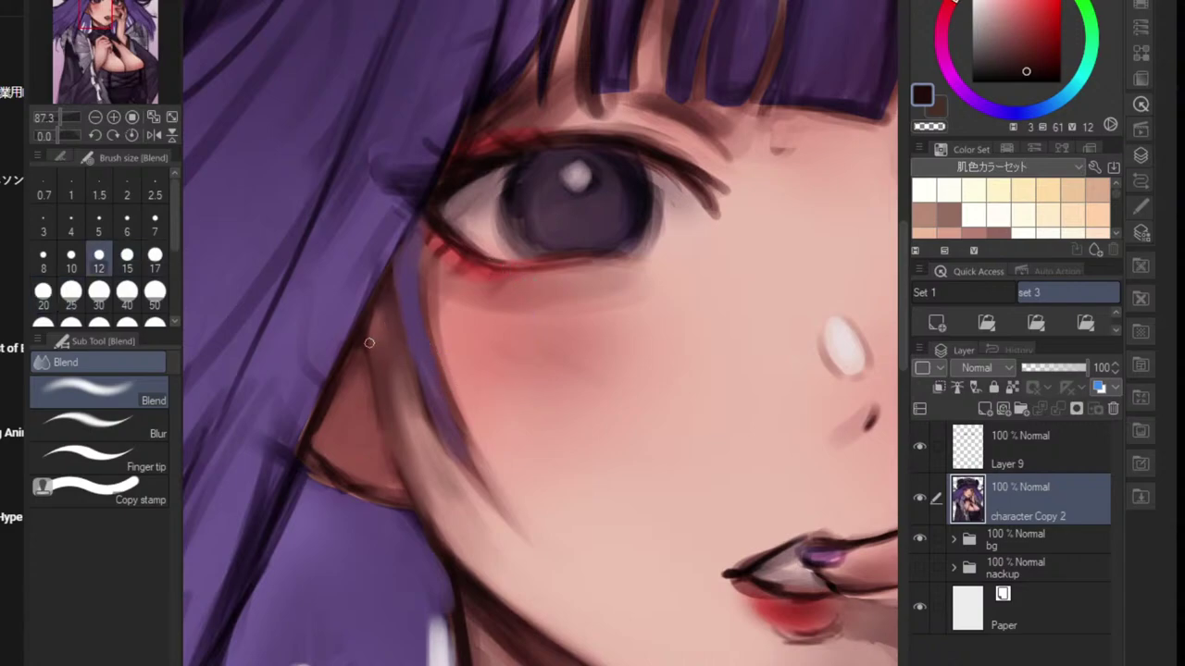
pyautogui.moveTo(379, 374); pyautogui.dragTo(392, 370)
# - Draw thin dark red lines along the ear's inner edge and the cheek edge
pyautogui.keyDown('alt'); pyautogui.click(380, 379); pyautogui.keyUp('alt')
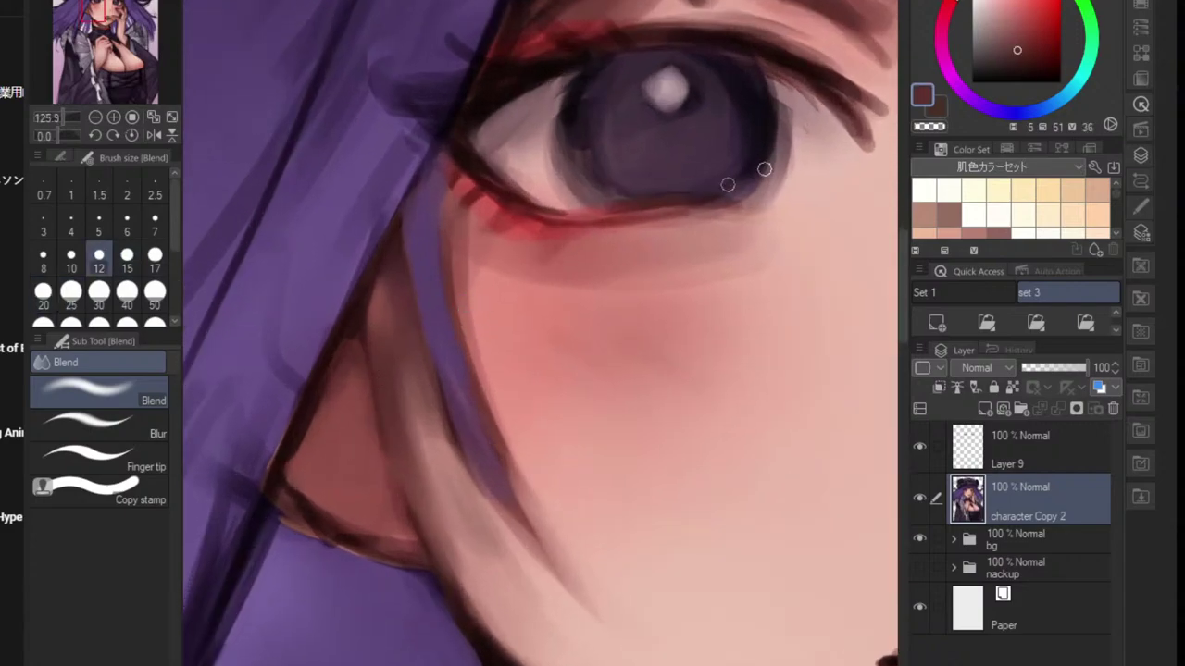
pyautogui.click(1046, 52)
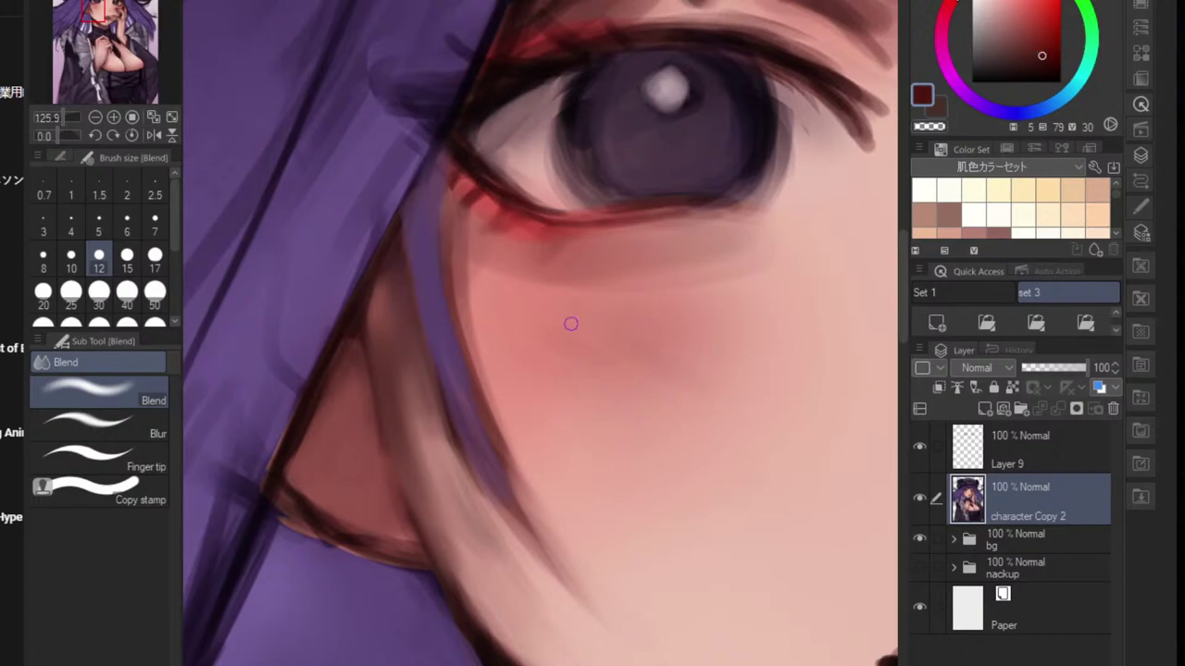
pyautogui.press('[')
pyautogui.press('[')
pyautogui.press('[')
pyautogui.press('[')
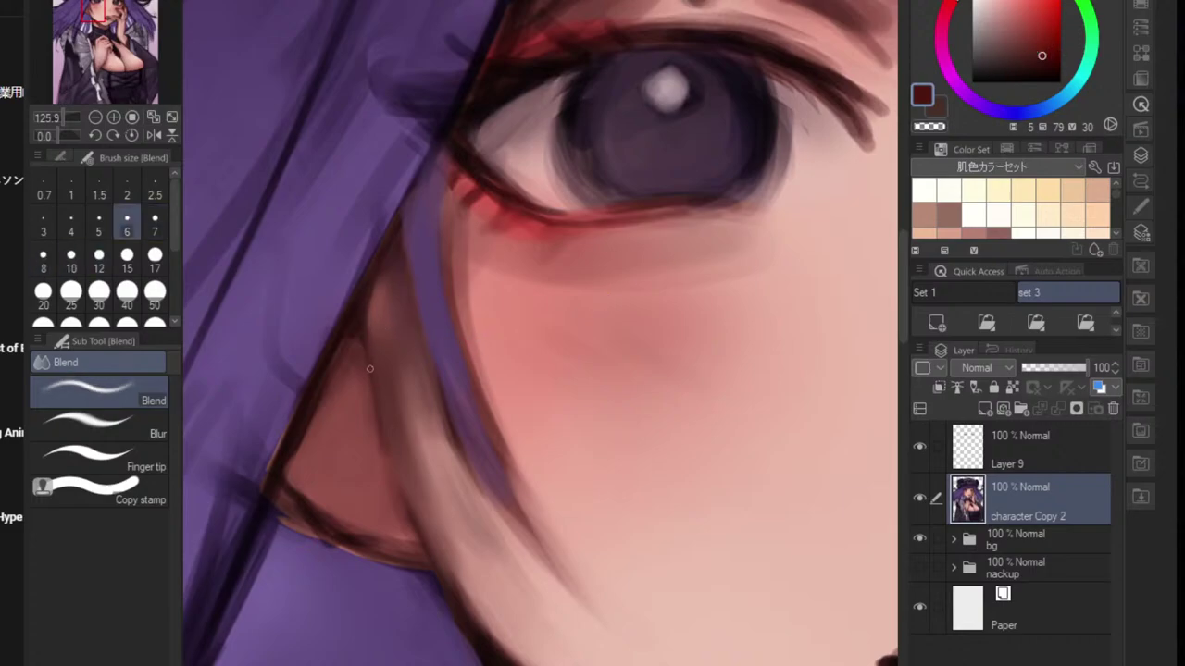
pyautogui.press('b')
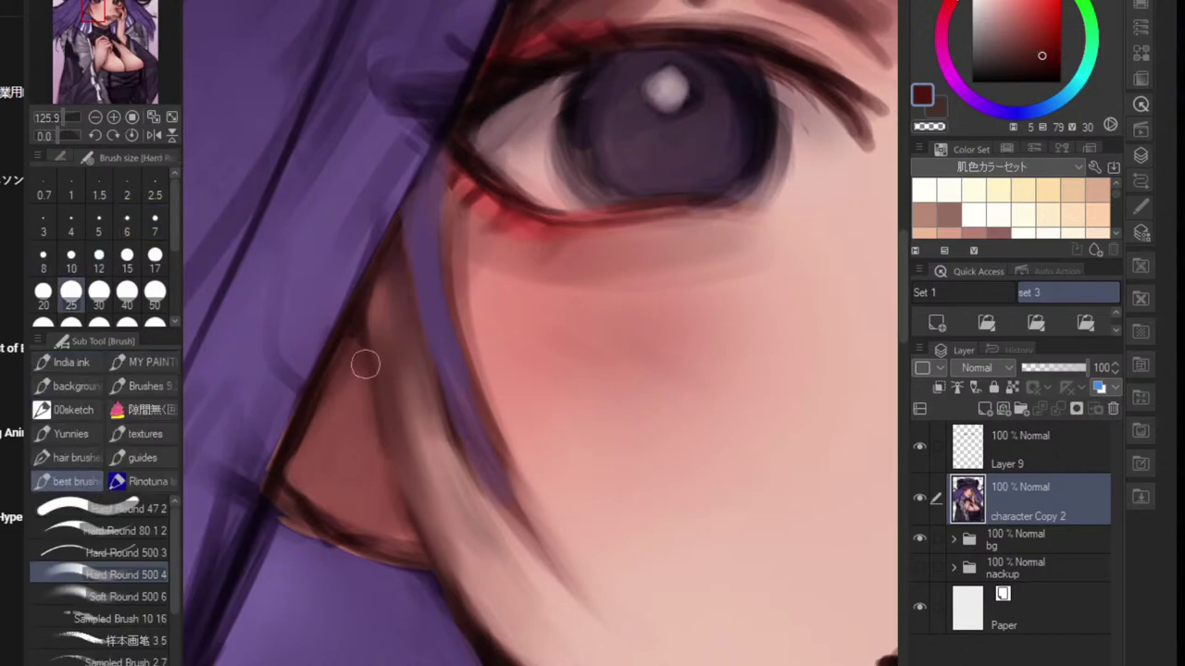
pyautogui.press('[')
pyautogui.press('[')
pyautogui.press('[')
pyautogui.press('[')
pyautogui.press('[')
pyautogui.press('[')
pyautogui.press('[')
pyautogui.press('[')
pyautogui.press('[')
pyautogui.press('[')
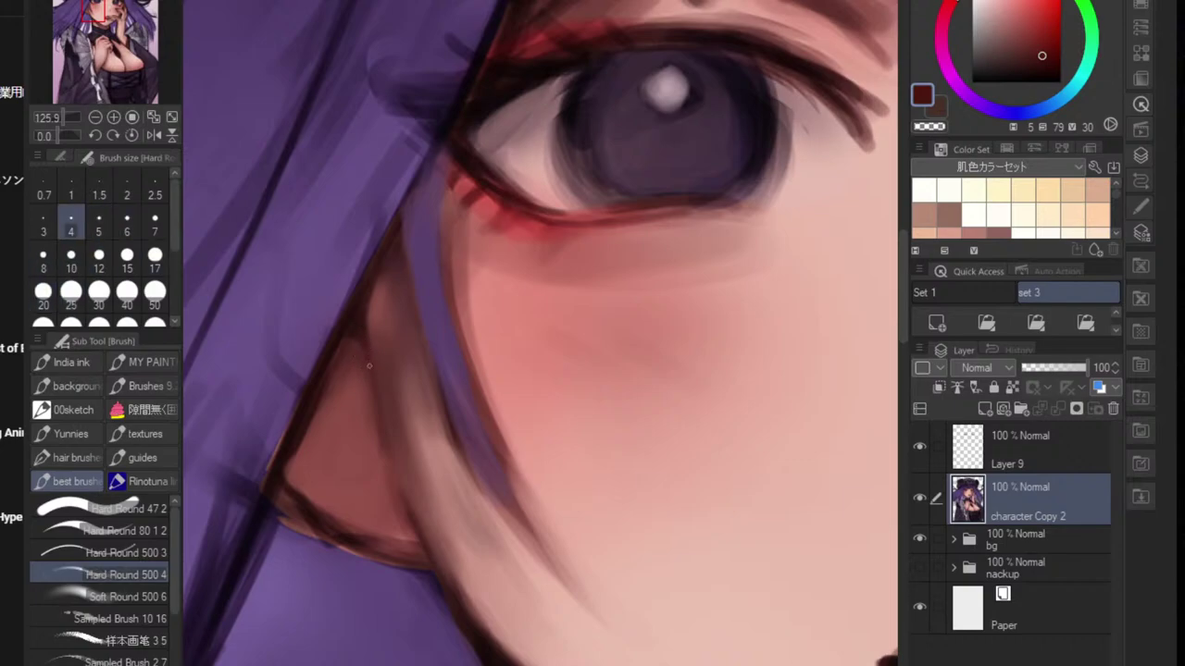
pyautogui.moveTo(366, 349); pyautogui.dragTo(383, 434)
pyautogui.press(']')
pyautogui.press(']')
pyautogui.press(']')
pyautogui.press(']')
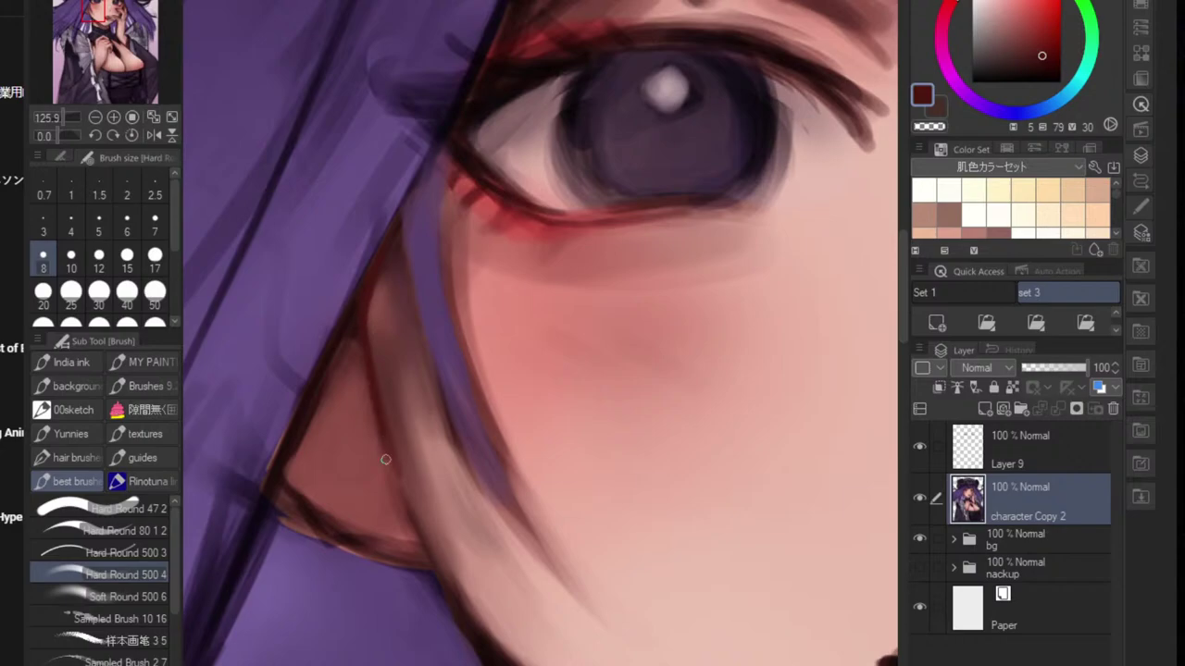
pyautogui.moveTo(413, 504); pyautogui.dragTo(441, 578)
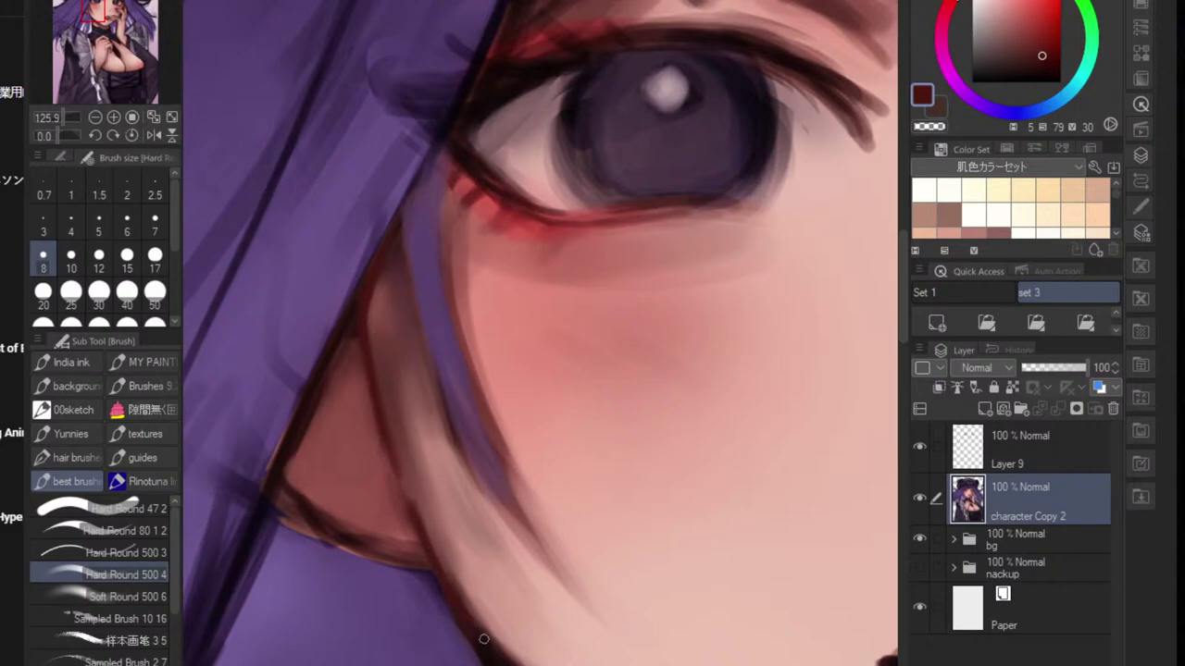
# - Clean the jaw edge with skin colour and paint red-brown shadow between hair and cheek
pyautogui.keyDown('alt'); pyautogui.click(484, 632); pyautogui.keyUp('alt')
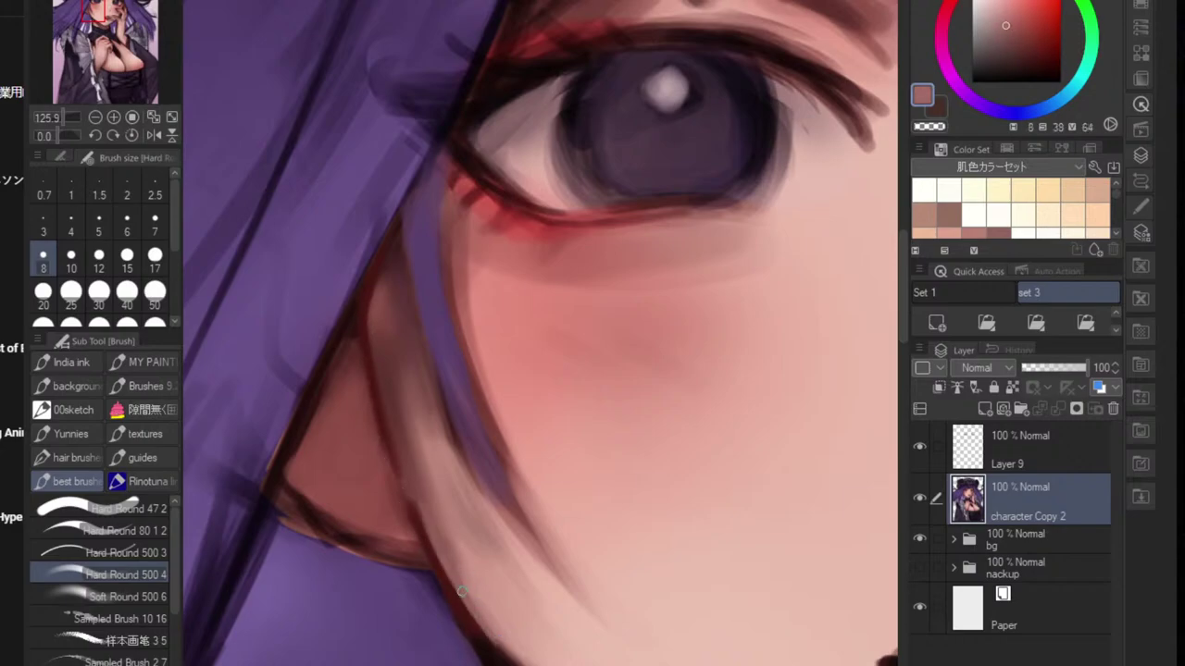
pyautogui.moveTo(461, 590)
pyautogui.mouseDown()
pyautogui.moveTo(499, 622)
pyautogui.moveTo(445, 623)
pyautogui.mouseUp()
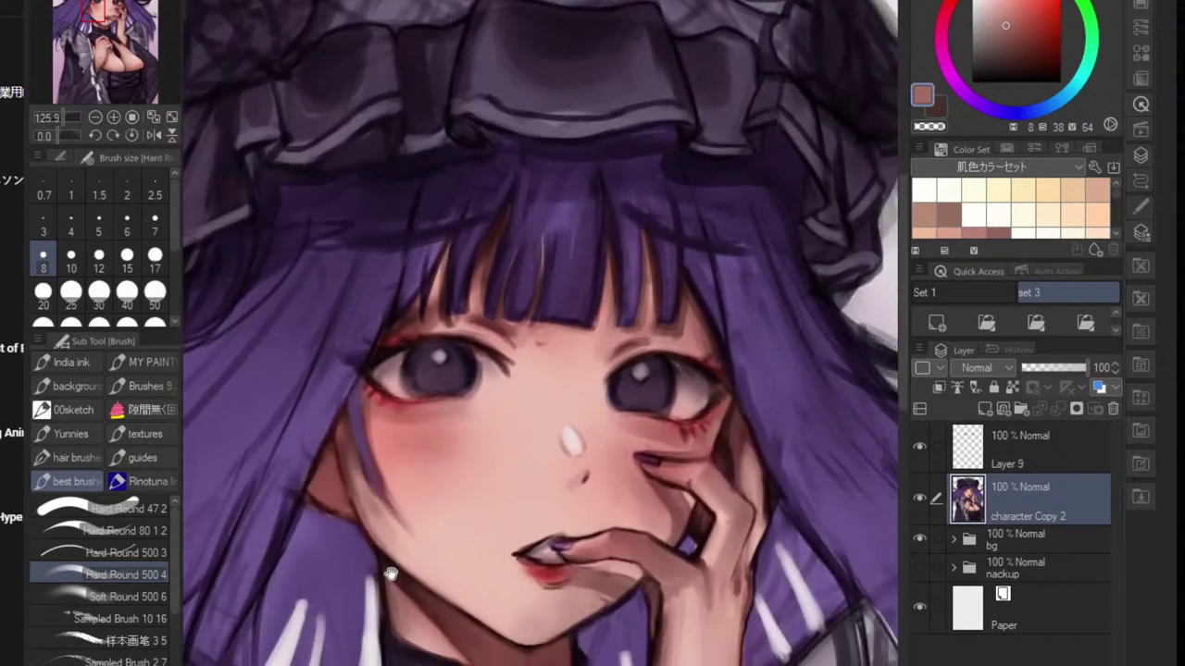
pyautogui.moveTo(520, 593); pyautogui.dragTo(463, 585)
pyautogui.moveTo(493, 533); pyautogui.dragTo(521, 471)
pyautogui.scroll(8, 502, 430)
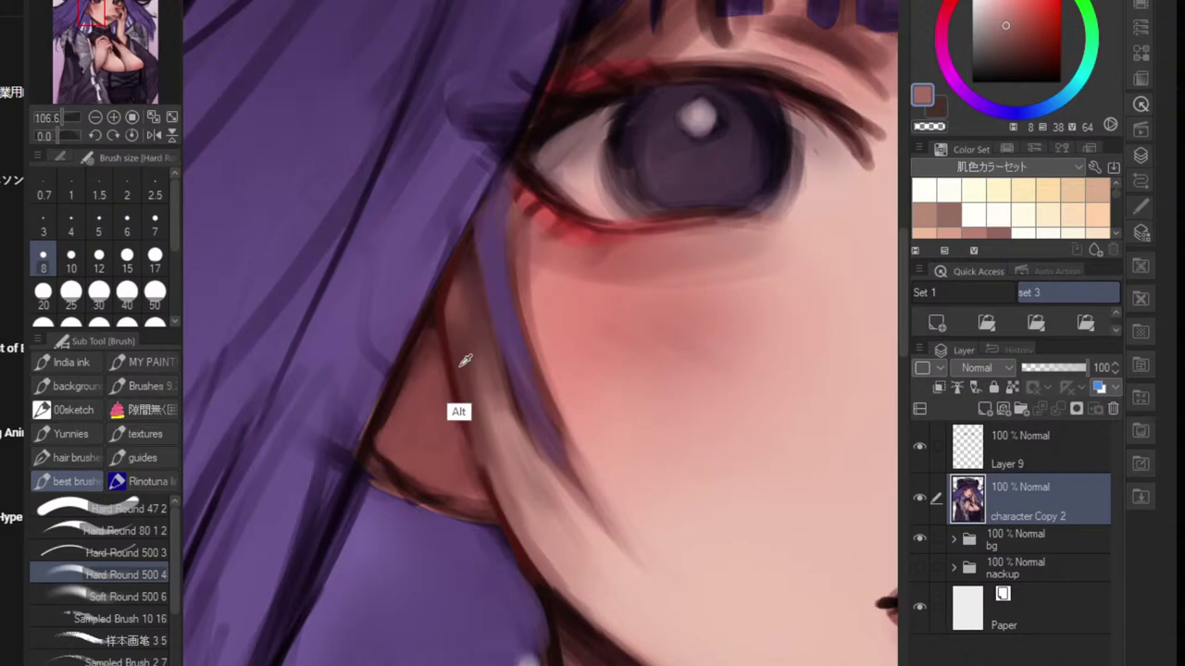
pyautogui.keyDown('alt'); pyautogui.click(466, 360); pyautogui.keyUp('alt')
pyautogui.moveTo(454, 407)
pyautogui.mouseDown()
pyautogui.moveTo(427, 359)
pyautogui.moveTo(418, 395)
pyautogui.mouseUp()
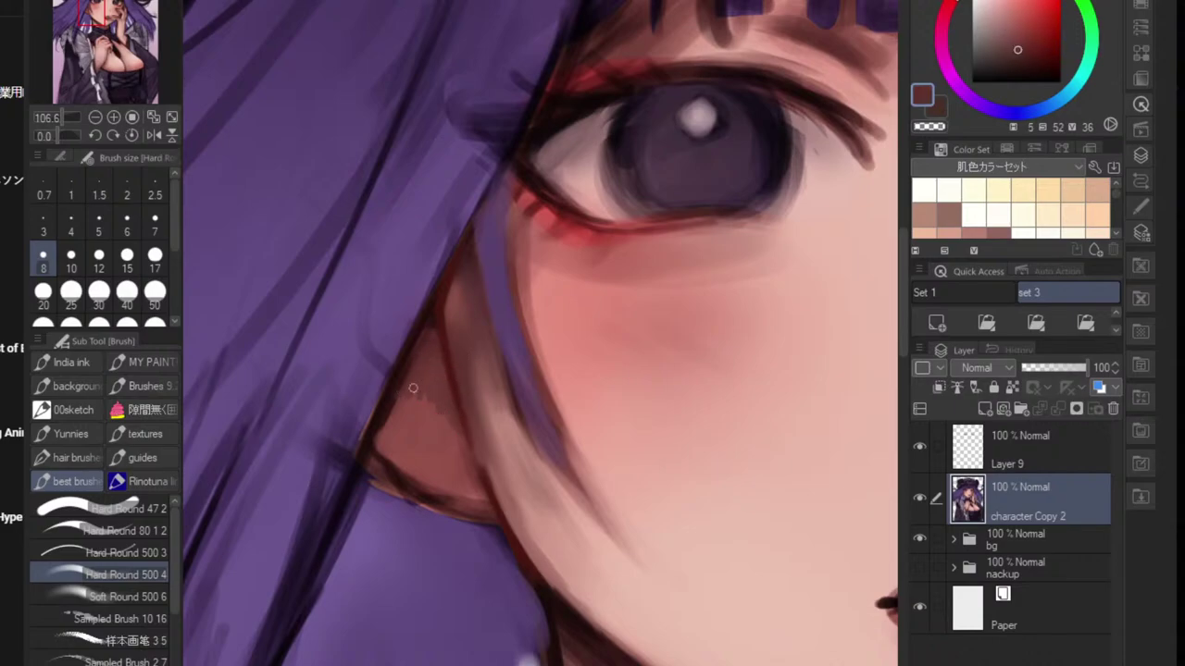
# - Fit the illustration in view and zoom around to review the face and bonnet
pyautogui.hotkey('ctrl', '0')
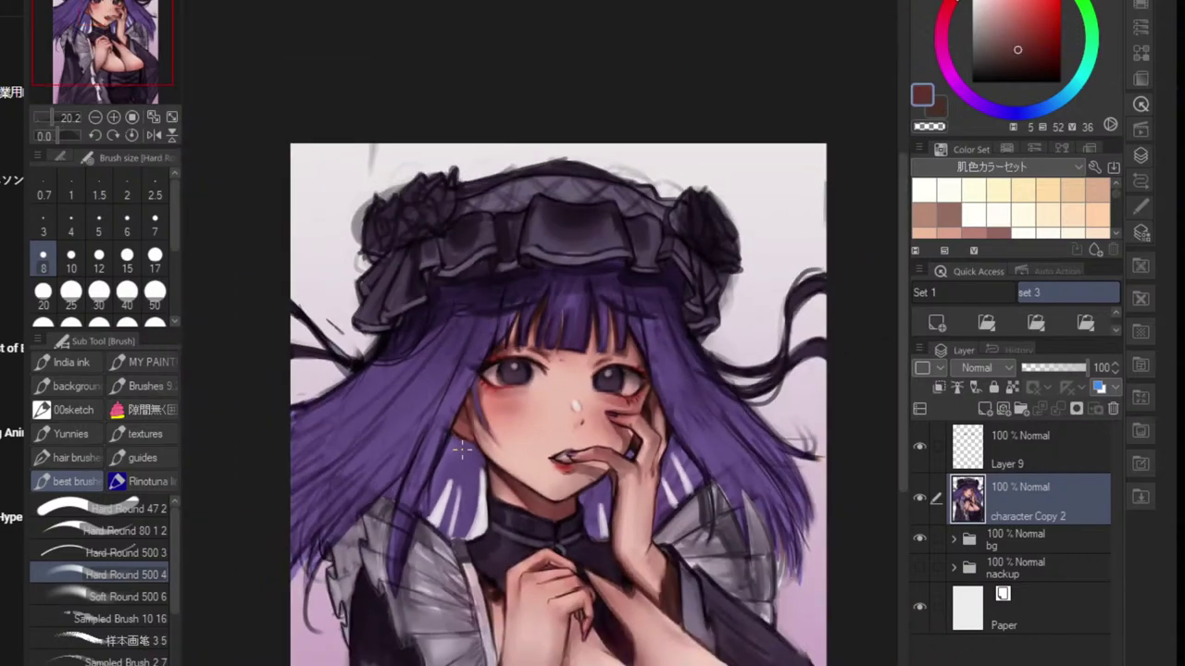
pyautogui.scroll(-3, 537, 438)
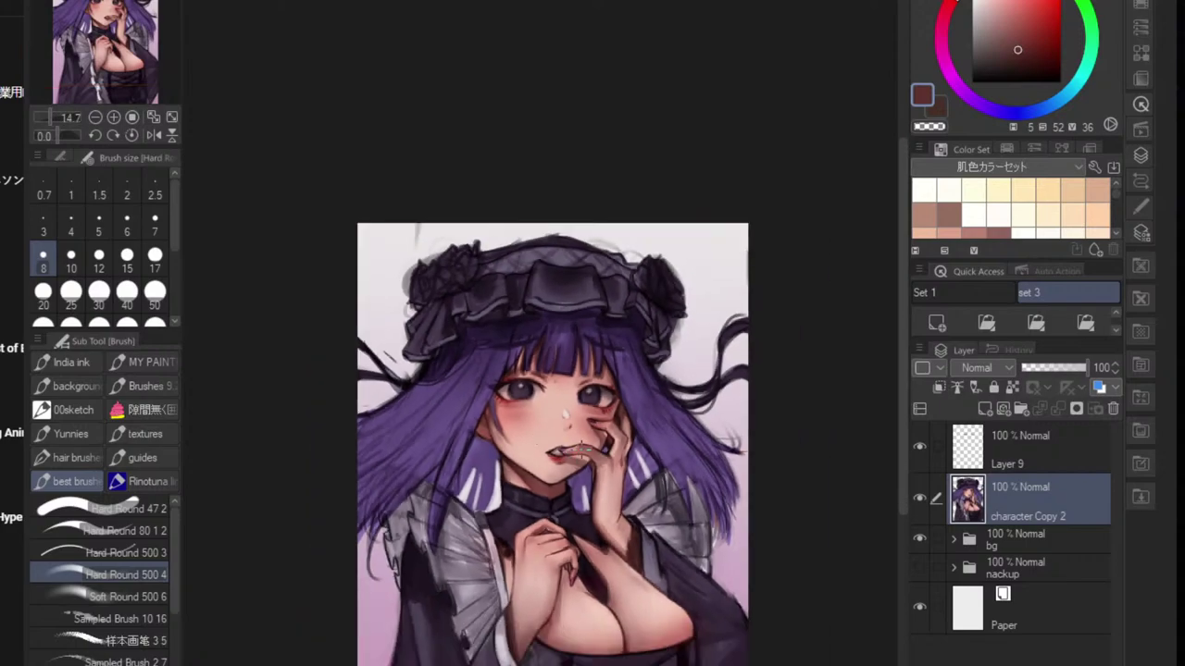
pyautogui.scroll(7, 582, 449)
pyautogui.moveTo(649, 368); pyautogui.dragTo(675, 344)
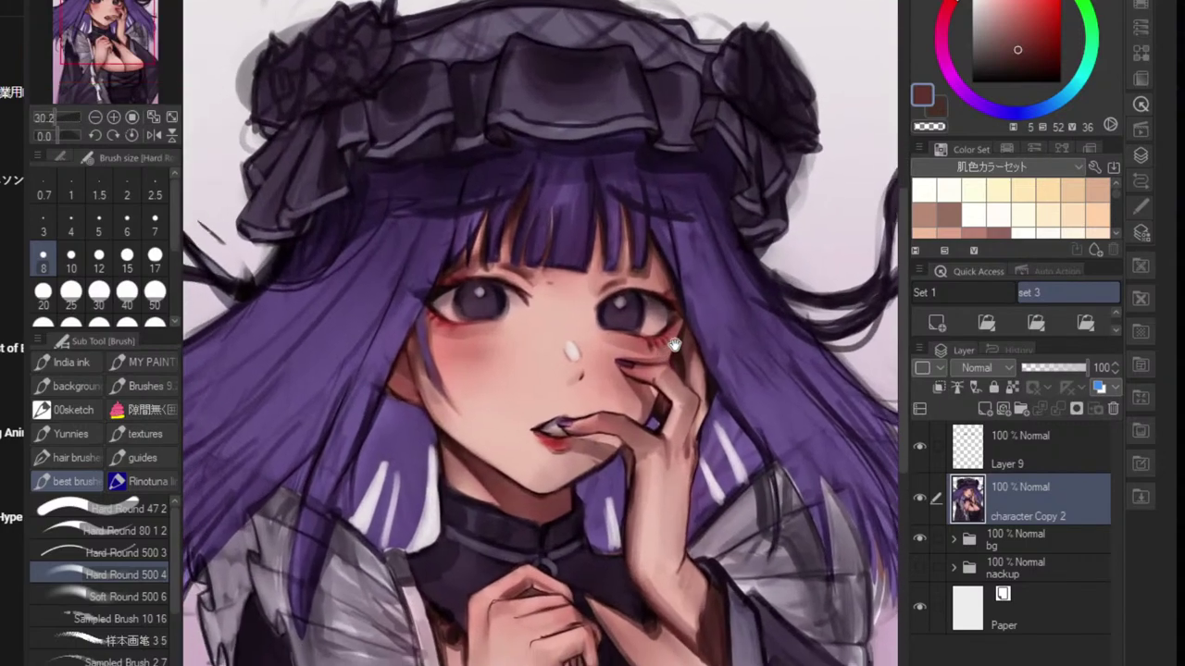
pyautogui.scroll(2, 676, 370)
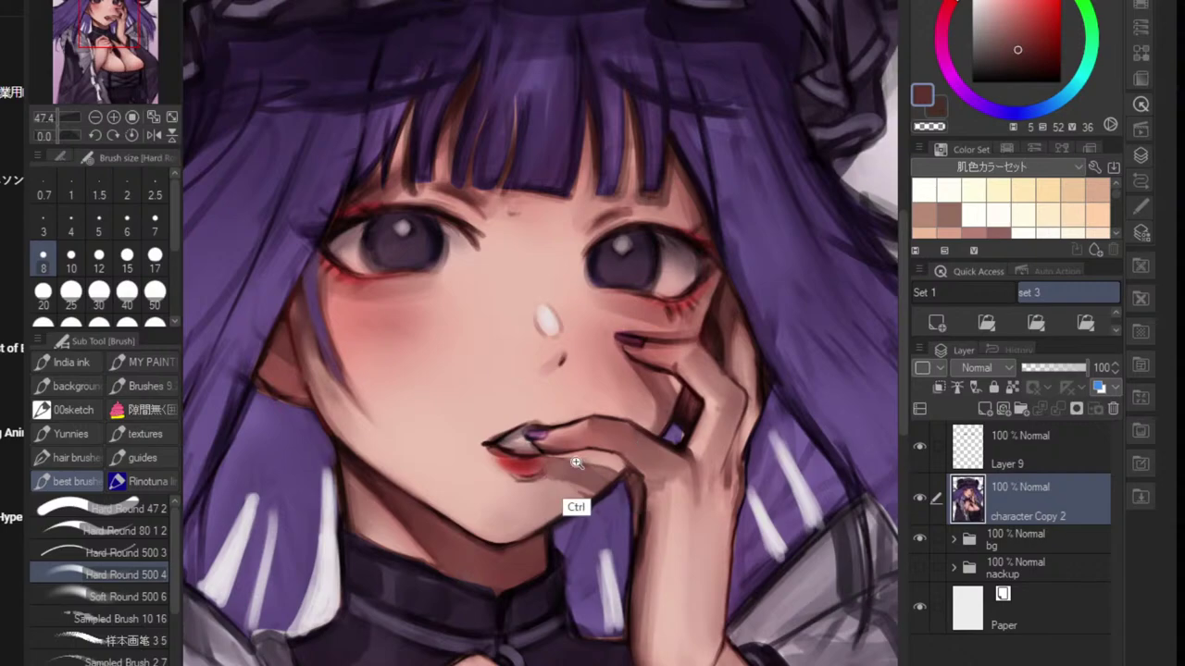
pyautogui.scroll(2, 575, 463)
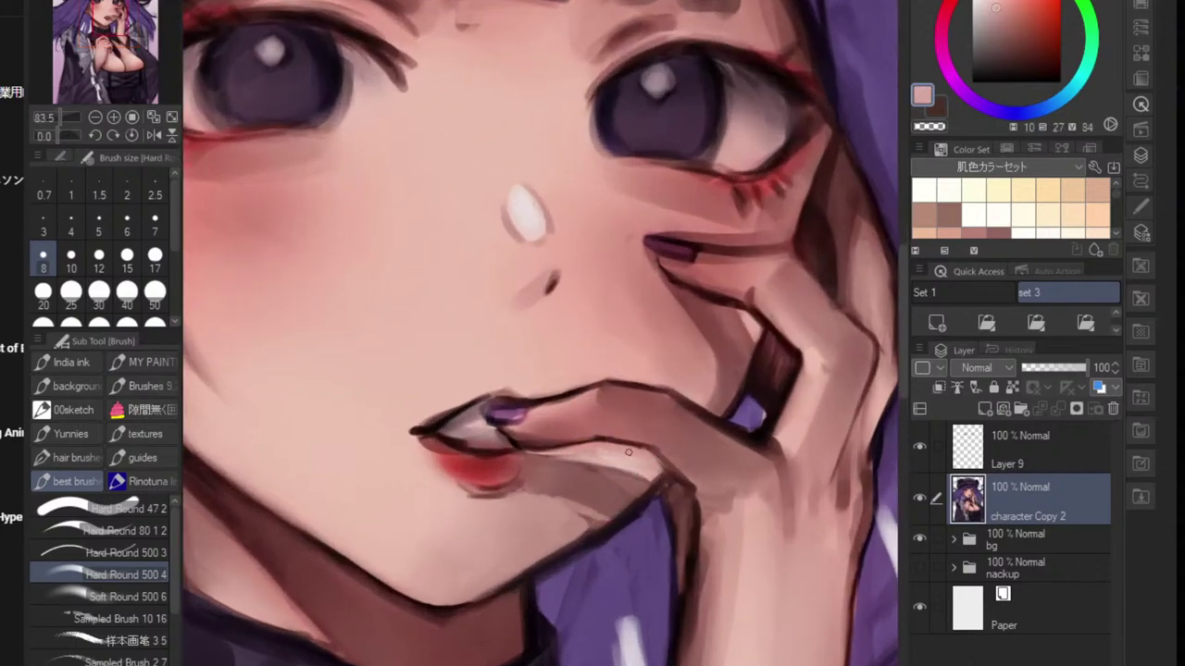
pyautogui.scroll(-3, 651, 467)
pyautogui.scroll(1, 537, 467)
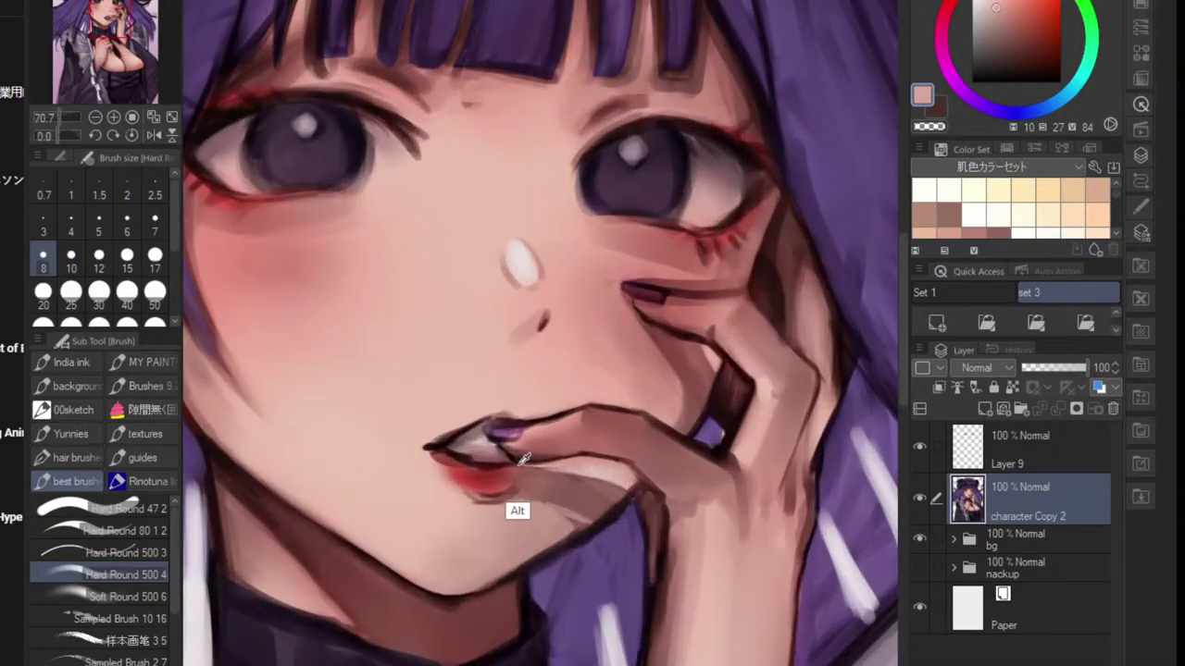
pyautogui.scroll(1, 469, 449)
pyautogui.scroll(1, 472, 435)
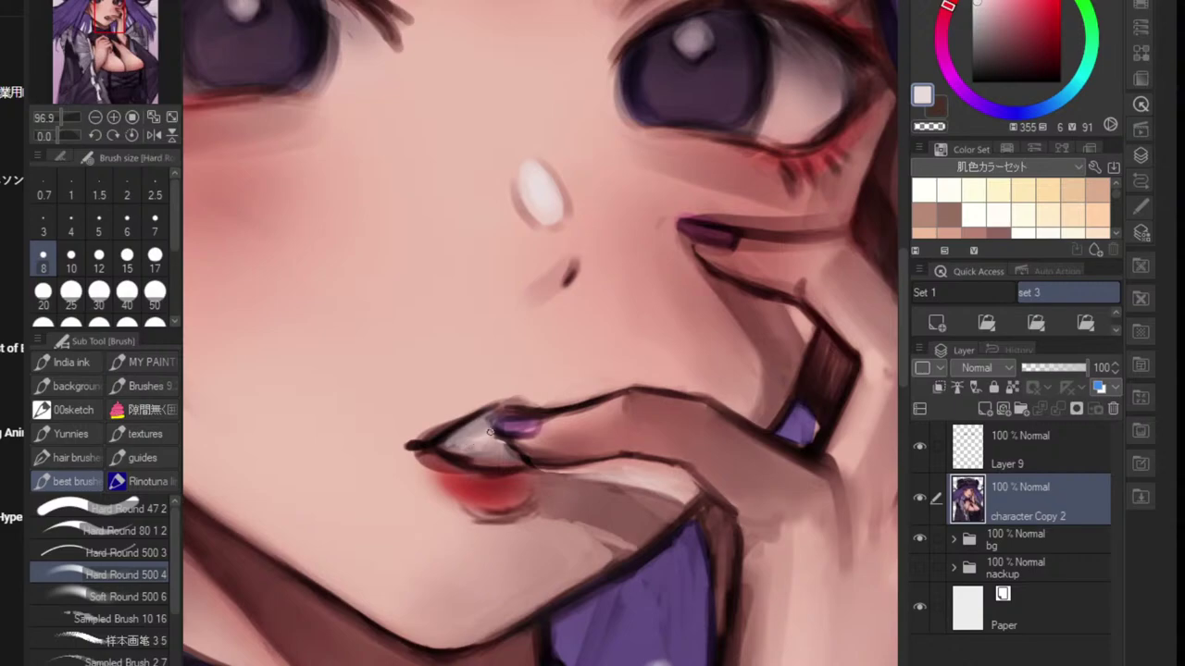
pyautogui.scroll(-1, 504, 451)
pyautogui.scroll(-1, 518, 463)
pyautogui.scroll(2, 493, 478)
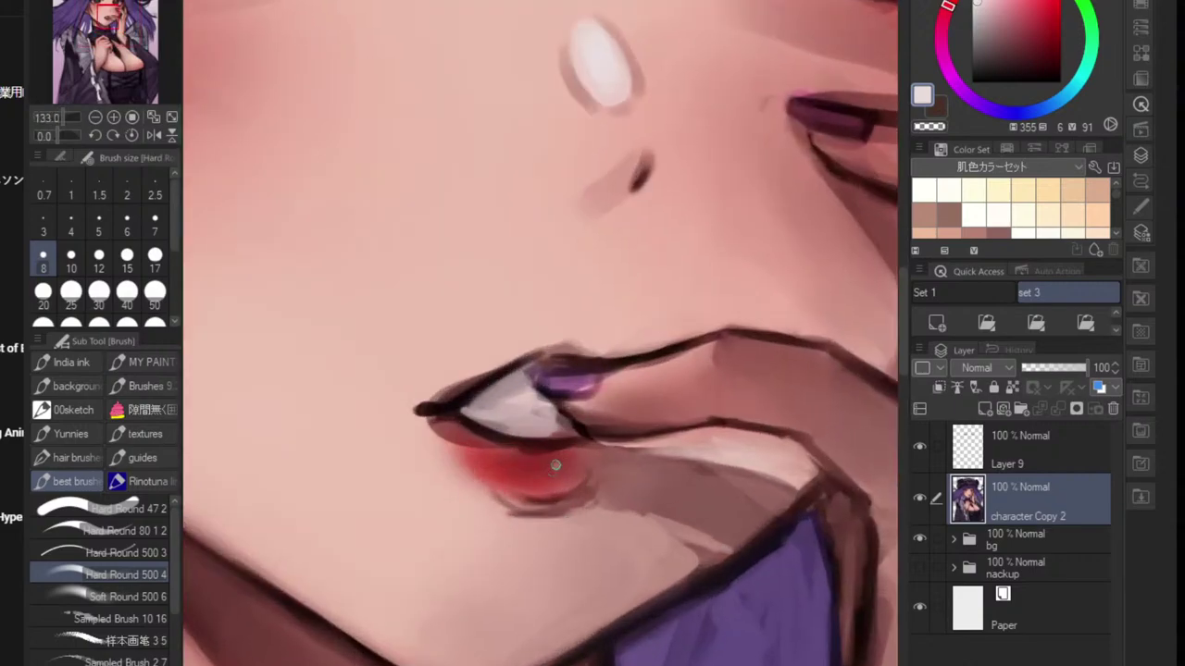
pyautogui.scroll(-1, 500, 472)
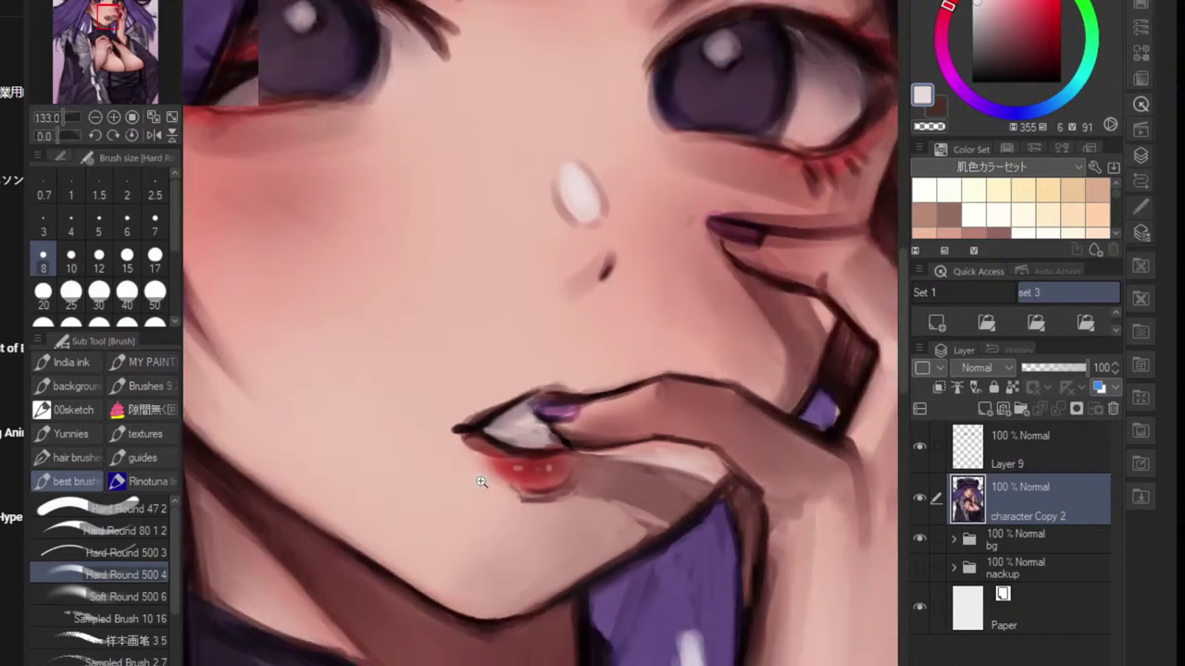
pyautogui.scroll(-1, 519, 495)
pyautogui.scroll(1, 696, 323)
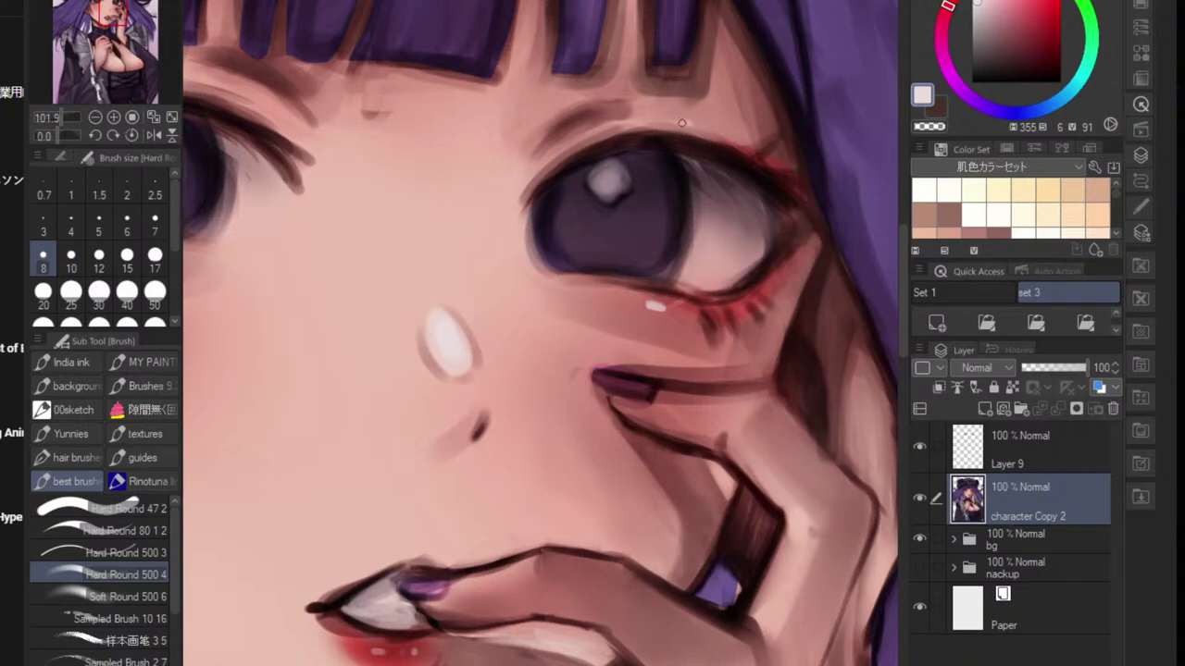
pyautogui.scroll(-1, 661, 125)
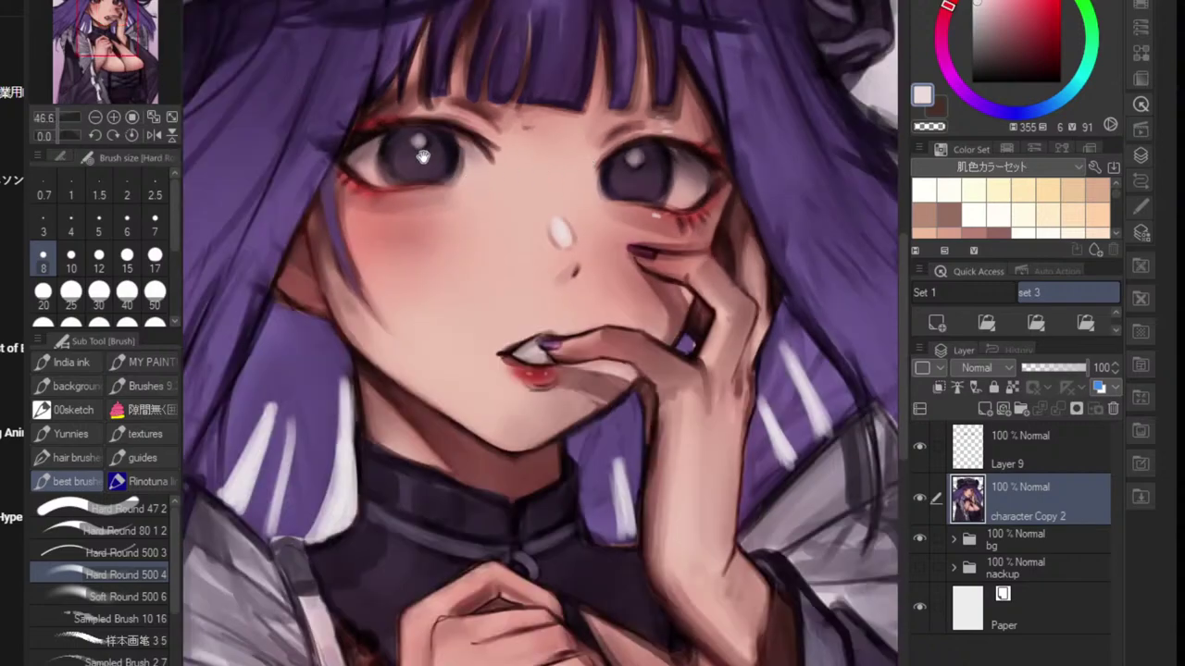
pyautogui.scroll(2, 430, 171)
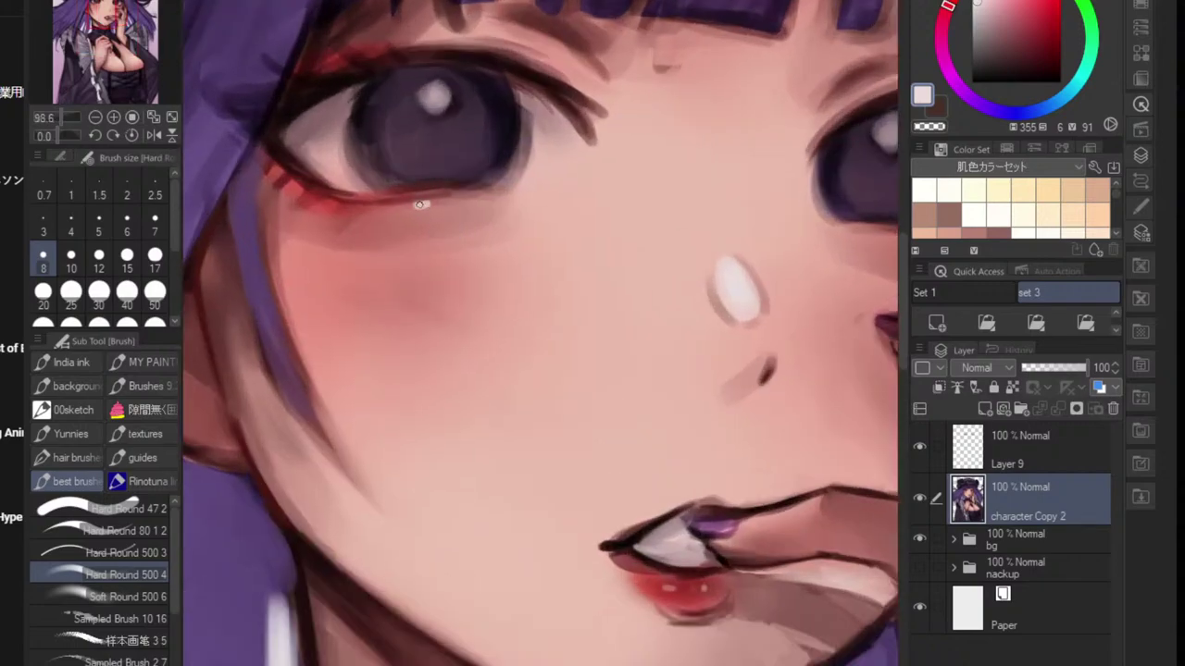
pyautogui.scroll(-1, 433, 104)
pyautogui.scroll(2, 435, 159)
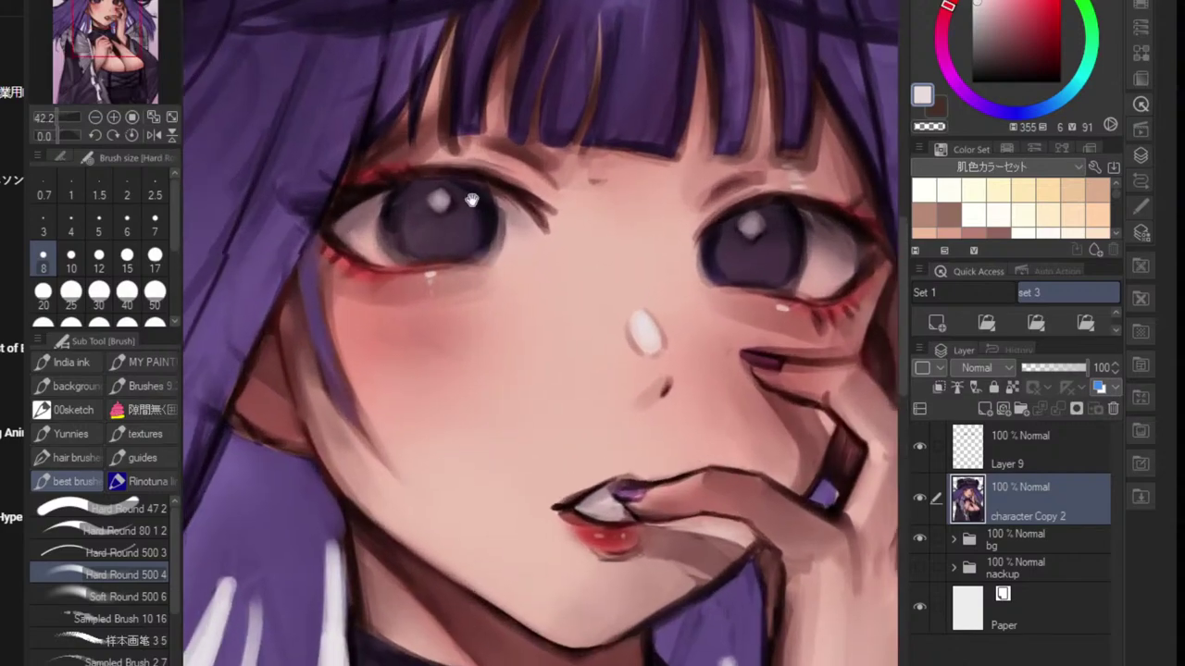
pyautogui.scroll(-3, 491, 161)
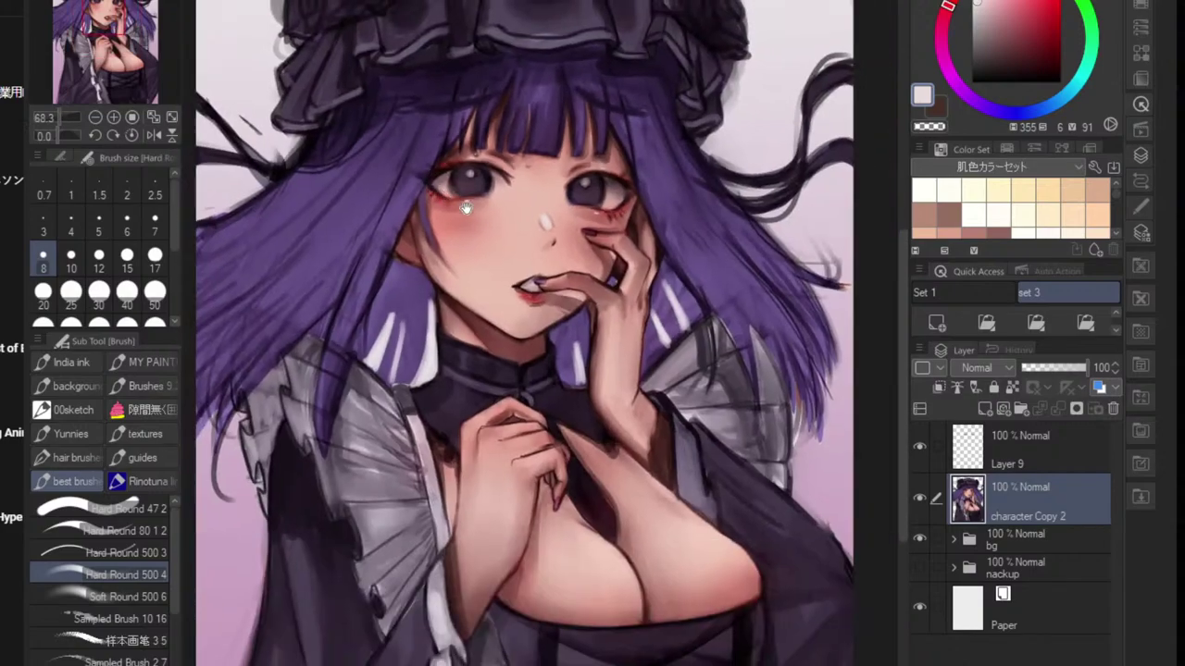
pyautogui.moveTo(568, 274); pyautogui.dragTo(648, 238)
pyautogui.scroll(-1, 640, 294)
pyautogui.moveTo(674, 289)
pyautogui.mouseDown()
pyautogui.moveTo(695, 247)
pyautogui.moveTo(676, 306)
pyautogui.mouseUp()
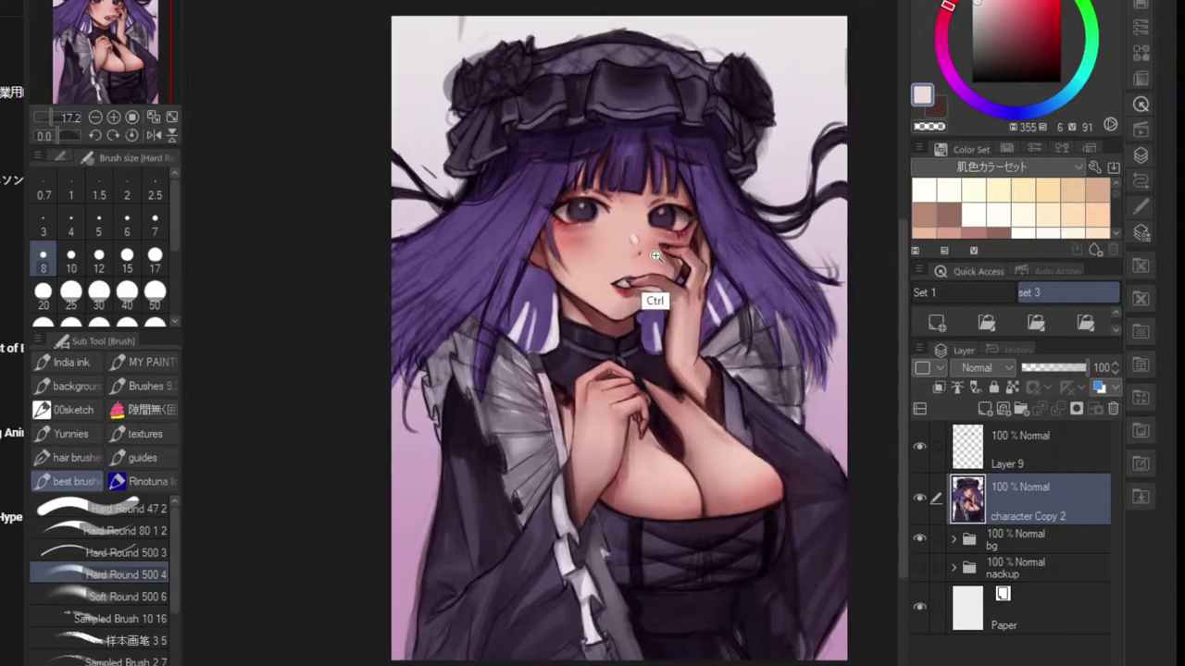
pyautogui.scroll(2, 640, 285)
pyautogui.moveTo(692, 260); pyautogui.dragTo(692, 336)
pyautogui.scroll(-1, 692, 315)
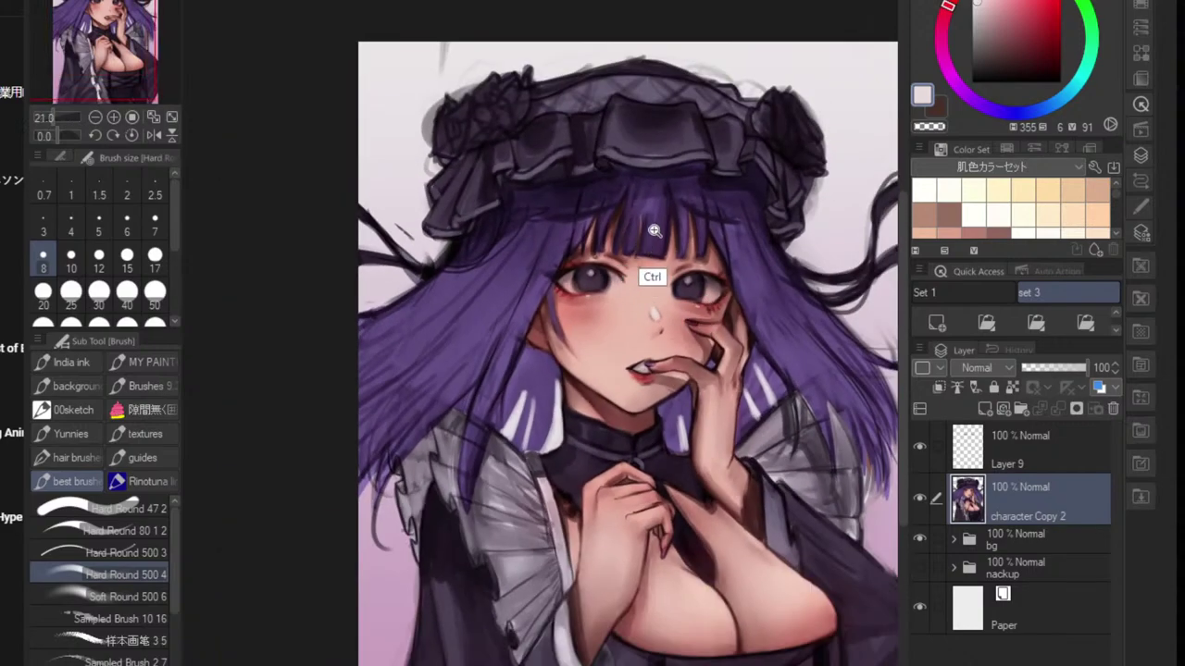
pyautogui.scroll(3, 654, 265)
# - Lasso-select the roses on the bonnet's right and left sides together
pyautogui.press('m')
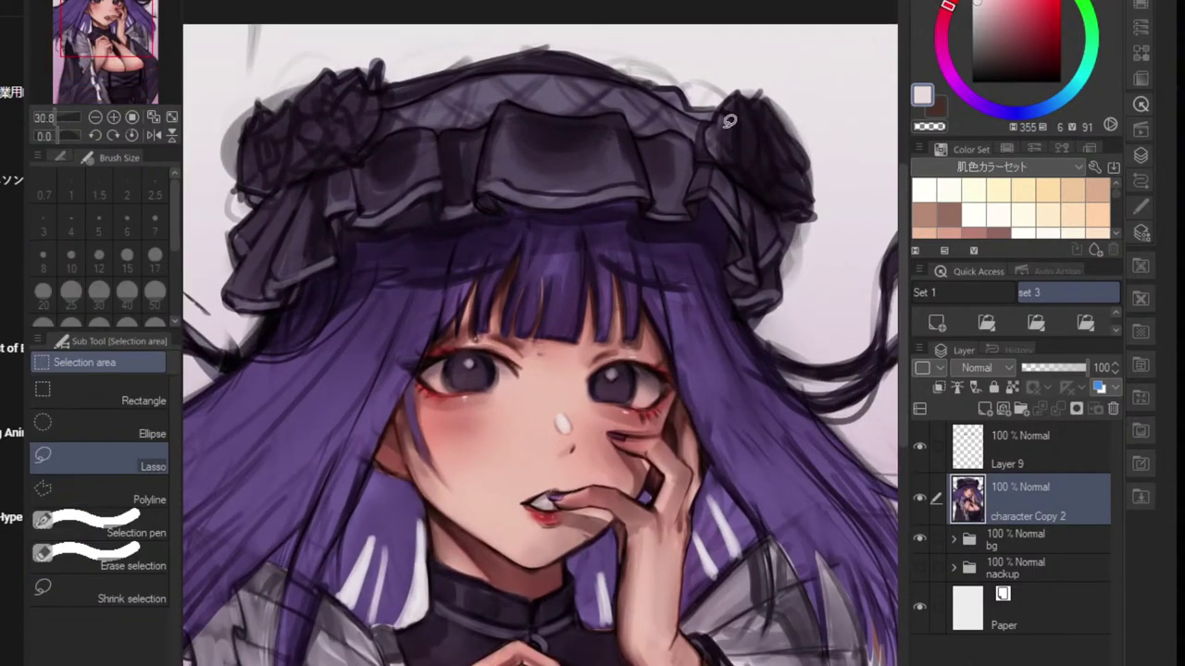
pyautogui.scroll(1, 731, 121)
pyautogui.moveTo(709, 118)
pyautogui.mouseDown()
pyautogui.moveTo(714, 155)
pyautogui.moveTo(739, 188)
pyautogui.moveTo(826, 264)
pyautogui.moveTo(830, 60)
pyautogui.moveTo(728, 56)
pyautogui.mouseUp()
pyautogui.moveTo(374, 125); pyautogui.dragTo(566, 111)
pyautogui.press('shift')
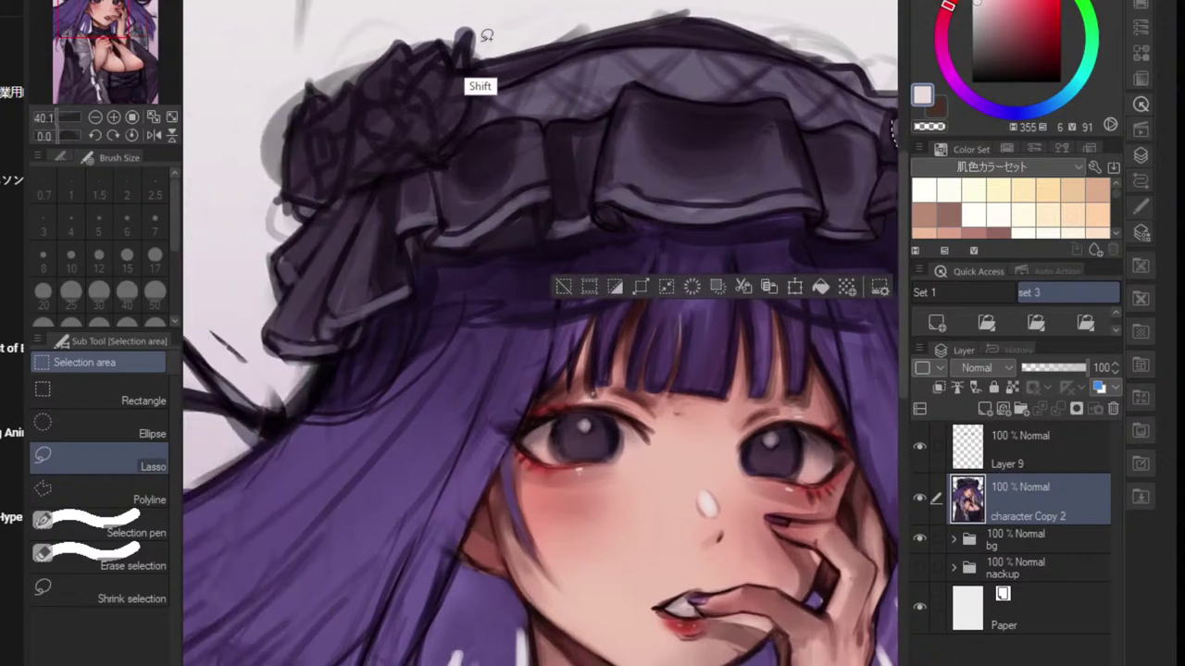
pyautogui.moveTo(450, 142); pyautogui.dragTo(408, 169)
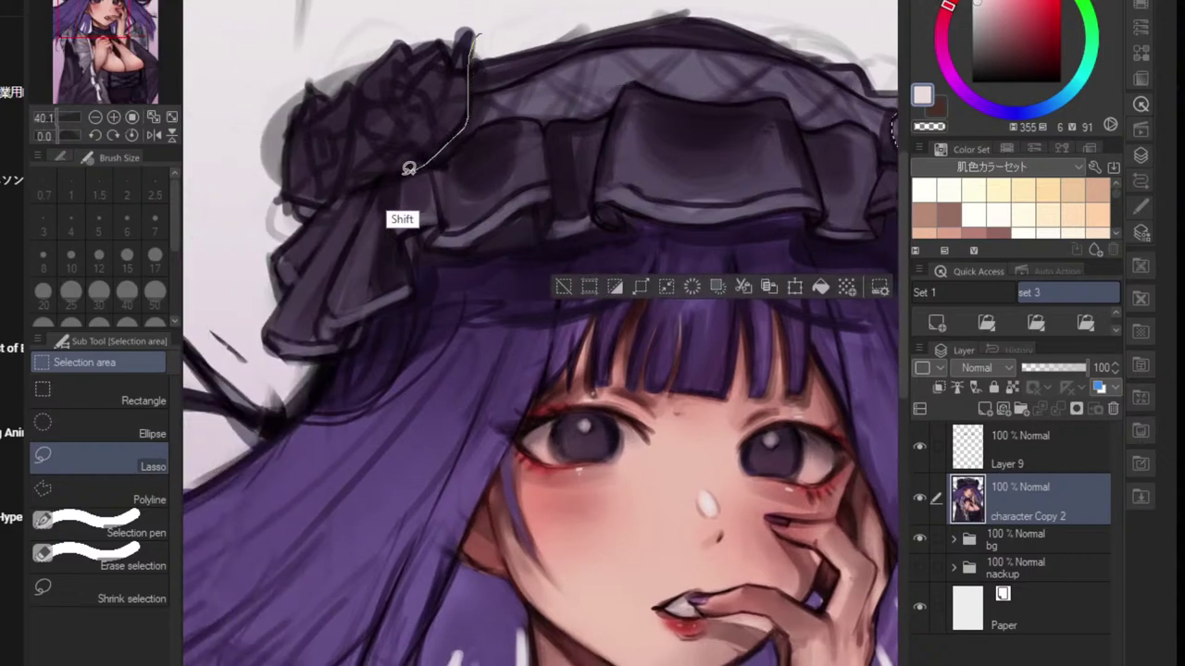
pyautogui.moveTo(332, 197)
pyautogui.mouseDown()
pyautogui.moveTo(254, 213)
pyautogui.moveTo(470, 28)
pyautogui.mouseUp()
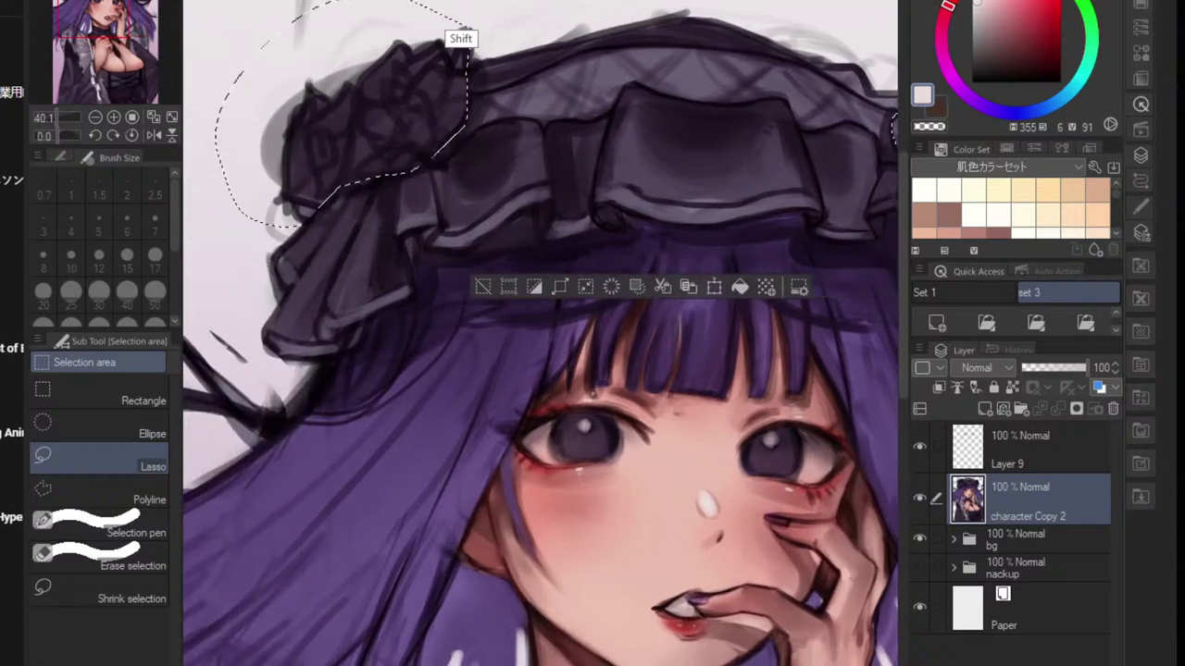
# - Recolour the selected roses to a vivid deep red via hue, saturation and slightly raised luminosity
pyautogui.click(1044, 17)
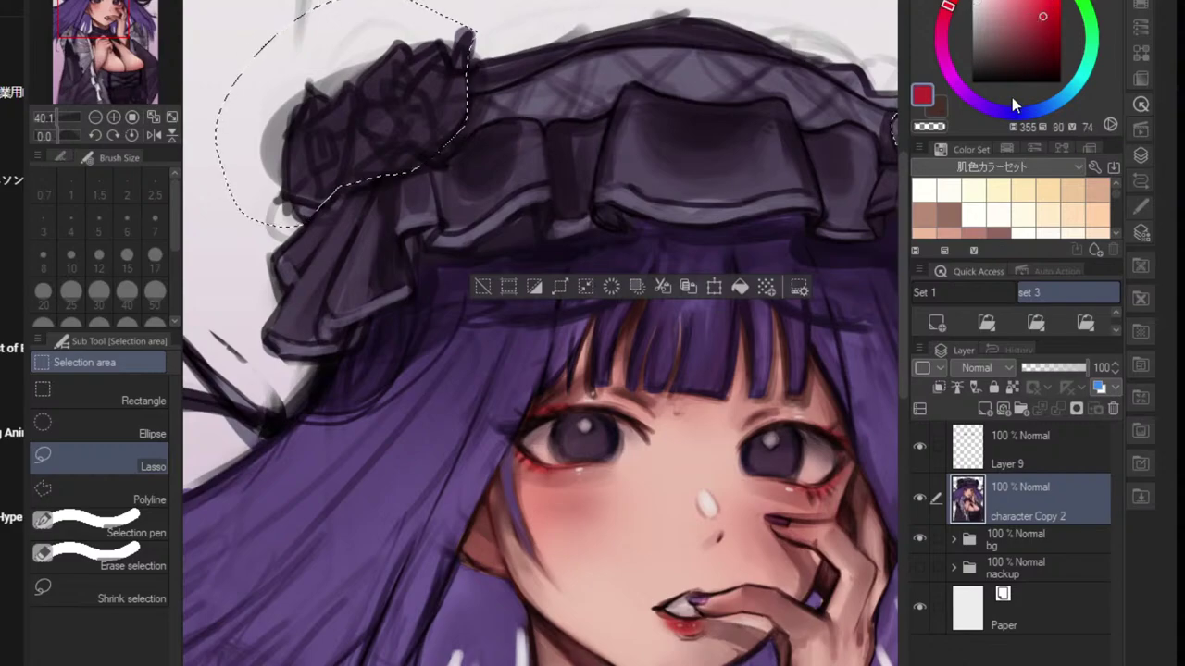
pyautogui.hotkey('ctrl', 'u')
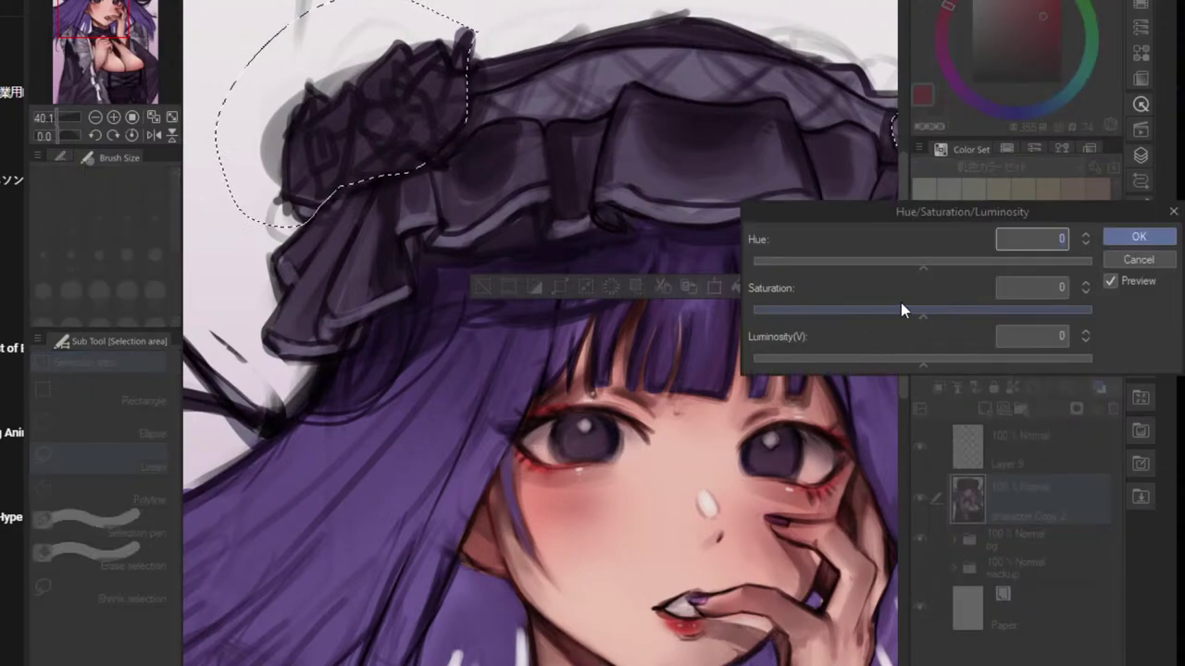
pyautogui.moveTo(897, 258); pyautogui.dragTo(869, 265)
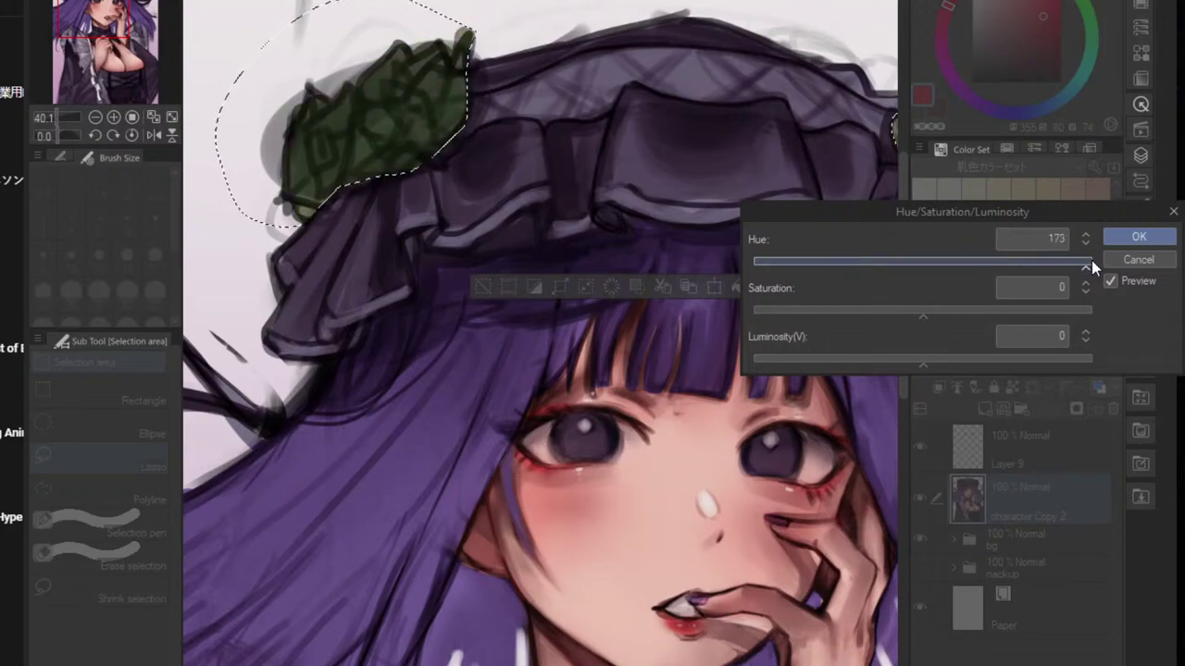
pyautogui.moveTo(1091, 260); pyautogui.dragTo(806, 270)
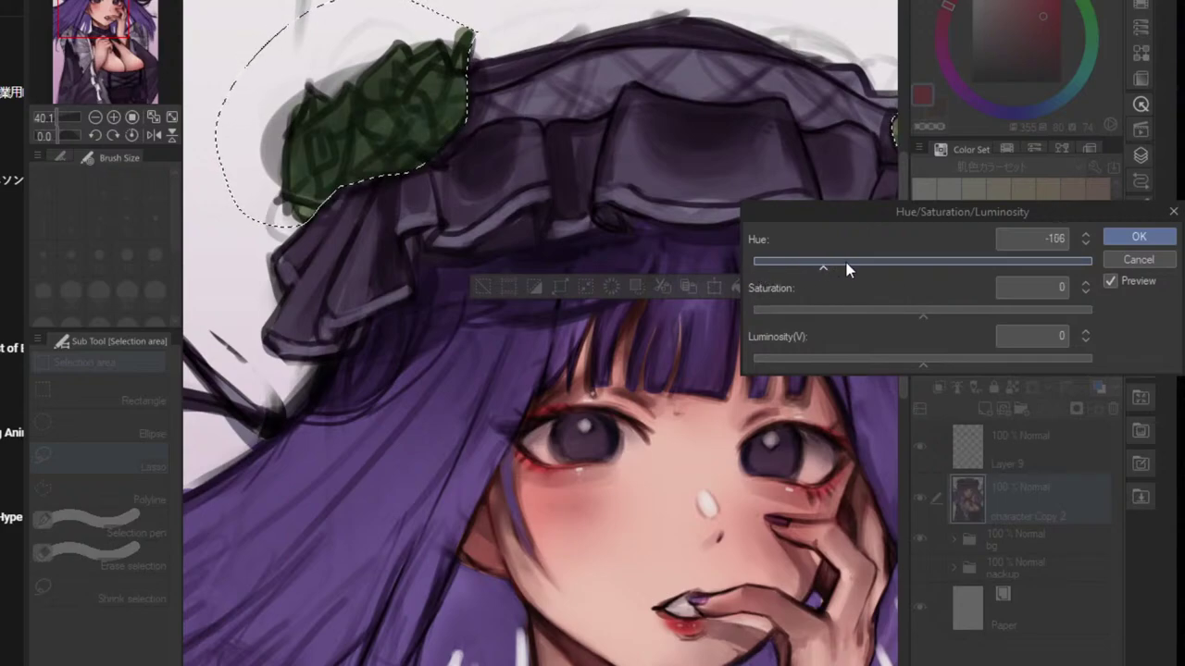
pyautogui.moveTo(951, 314); pyautogui.dragTo(991, 311)
pyautogui.moveTo(947, 264); pyautogui.dragTo(980, 265)
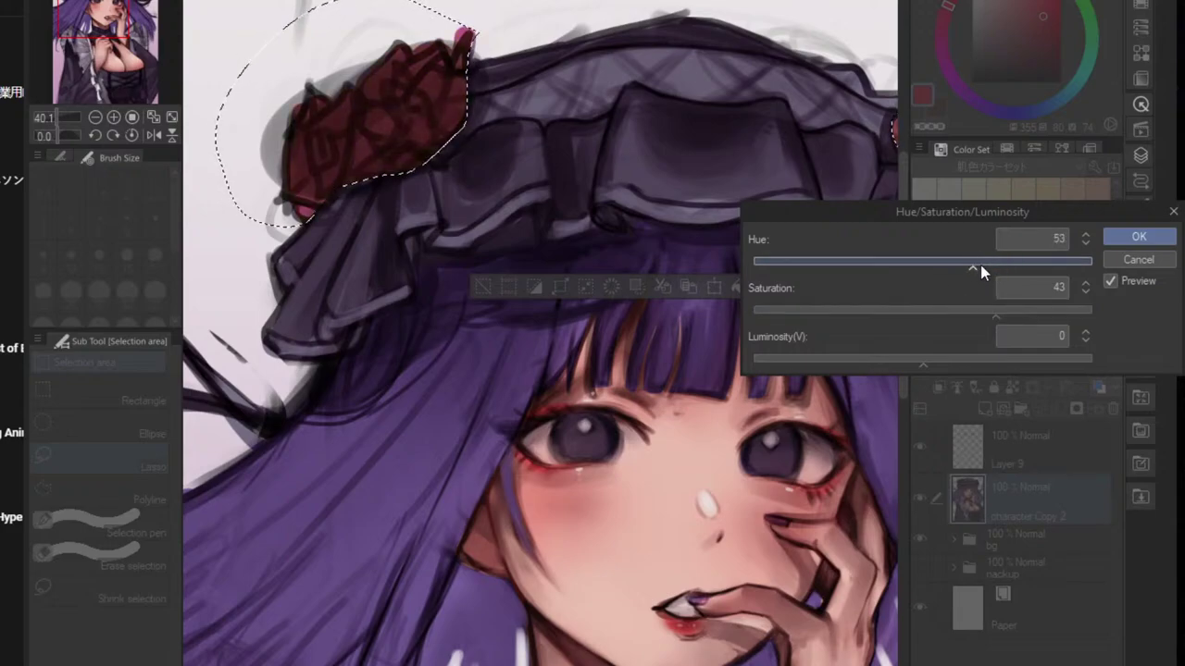
pyautogui.click(1046, 310)
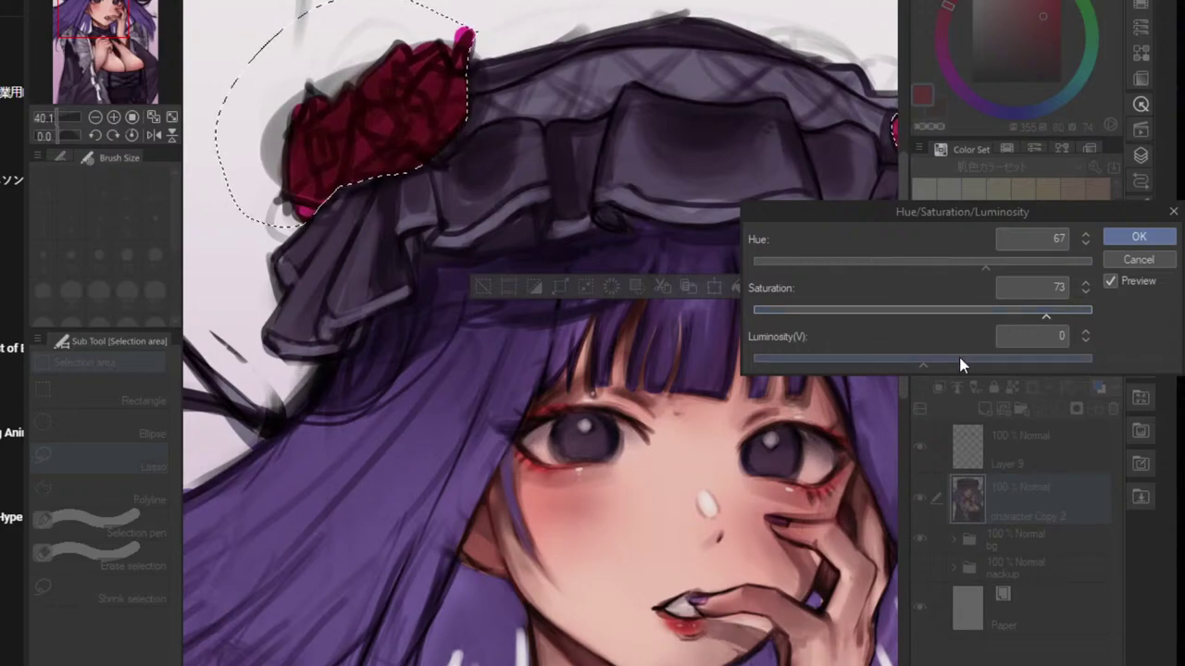
pyautogui.moveTo(960, 359)
pyautogui.mouseDown()
pyautogui.moveTo(976, 358)
pyautogui.moveTo(956, 359)
pyautogui.mouseUp()
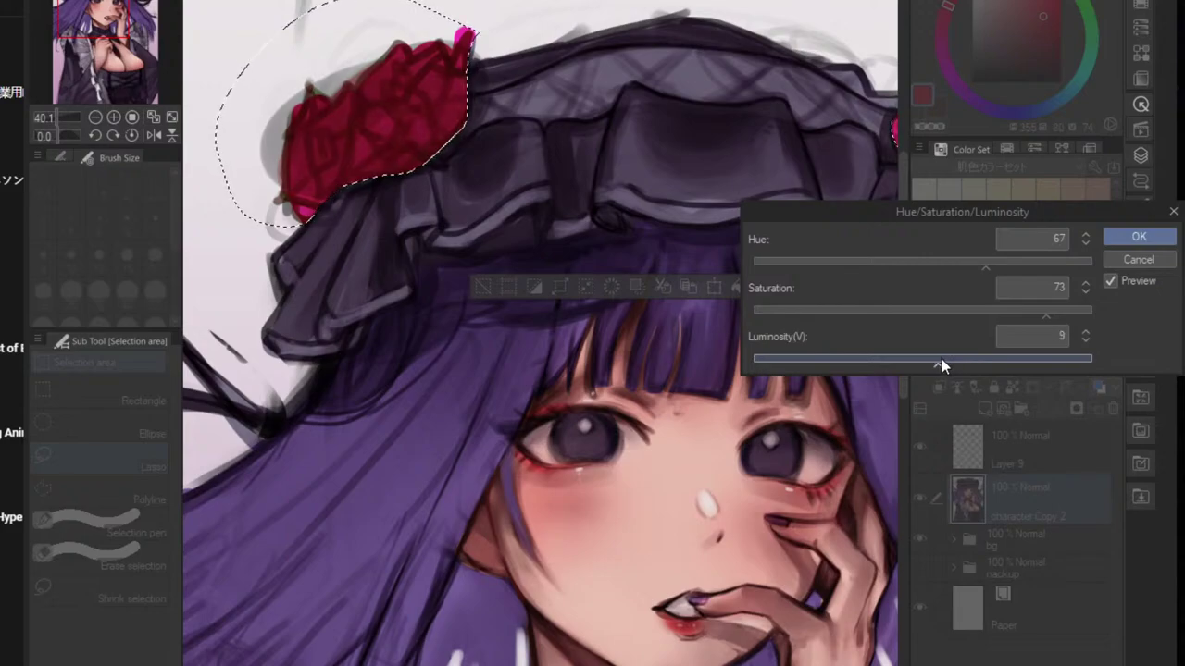
pyautogui.click(1155, 237)
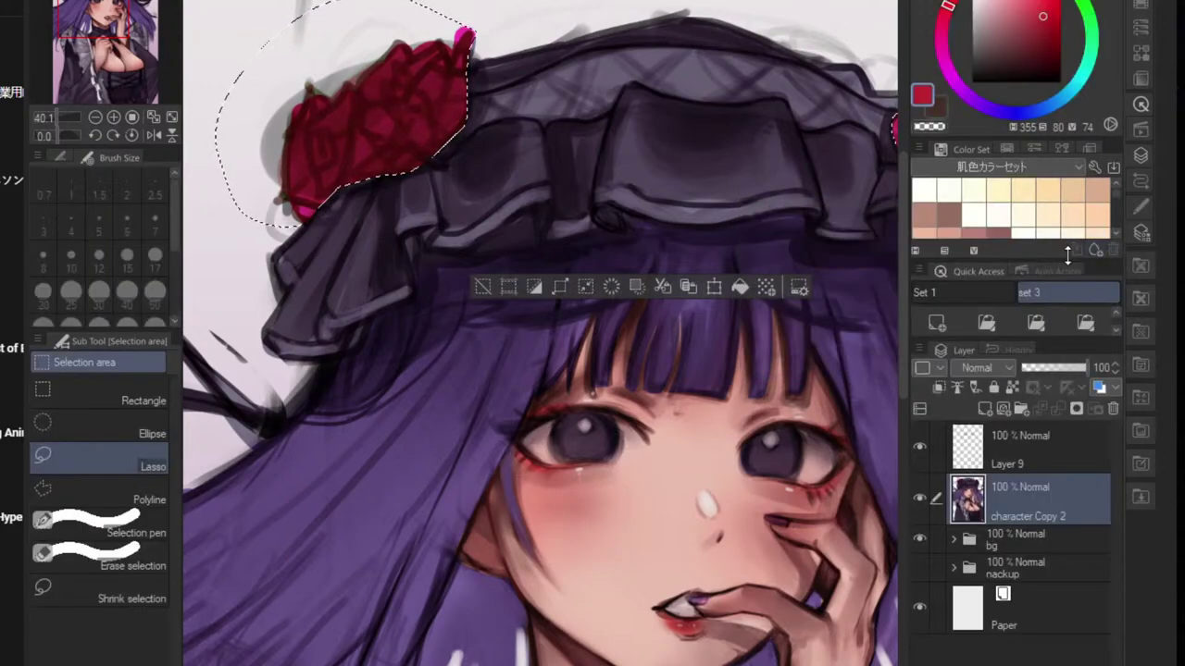
# - Clear the selection and lasso the inner areas of both bonnet roses
pyautogui.moveTo(812, 318); pyautogui.dragTo(767, 343)
pyautogui.moveTo(806, 419); pyautogui.dragTo(669, 429)
pyautogui.scroll(2, 668, 428)
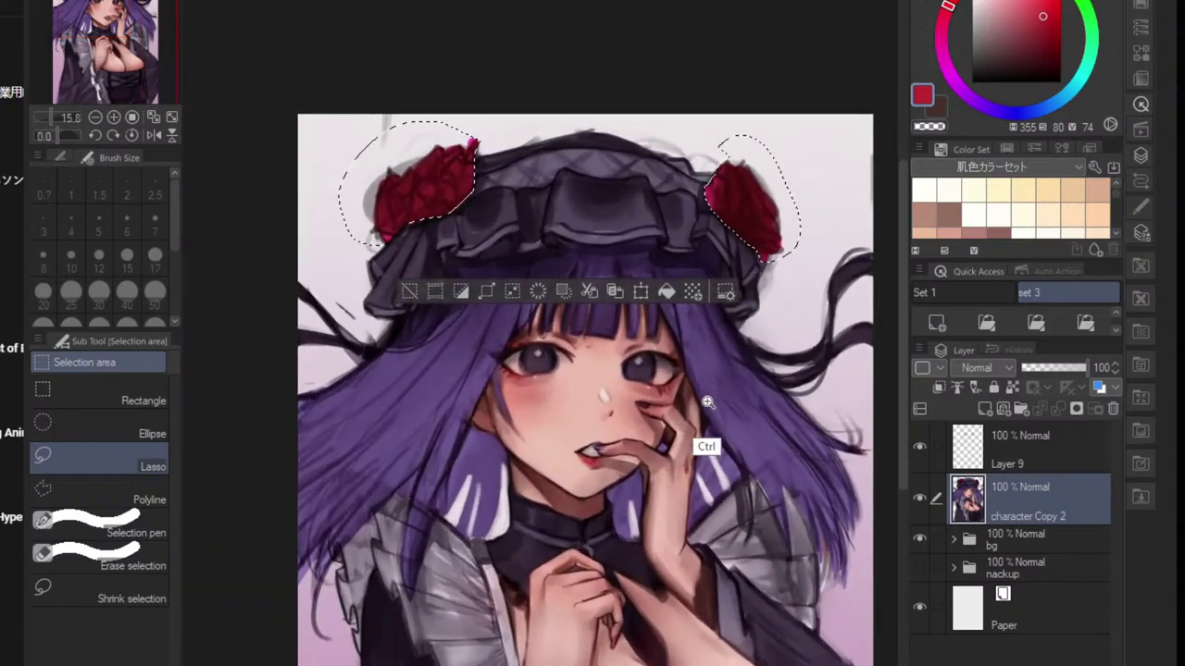
pyautogui.hotkey('ctrl', 'd')
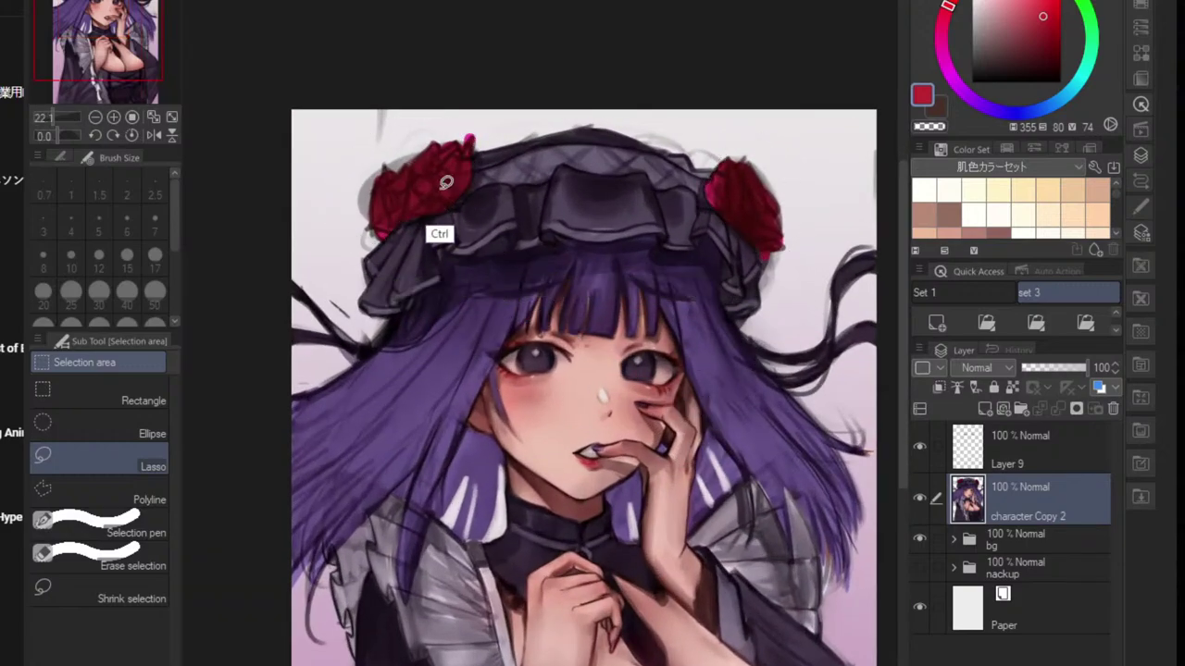
pyautogui.scroll(1, 434, 213)
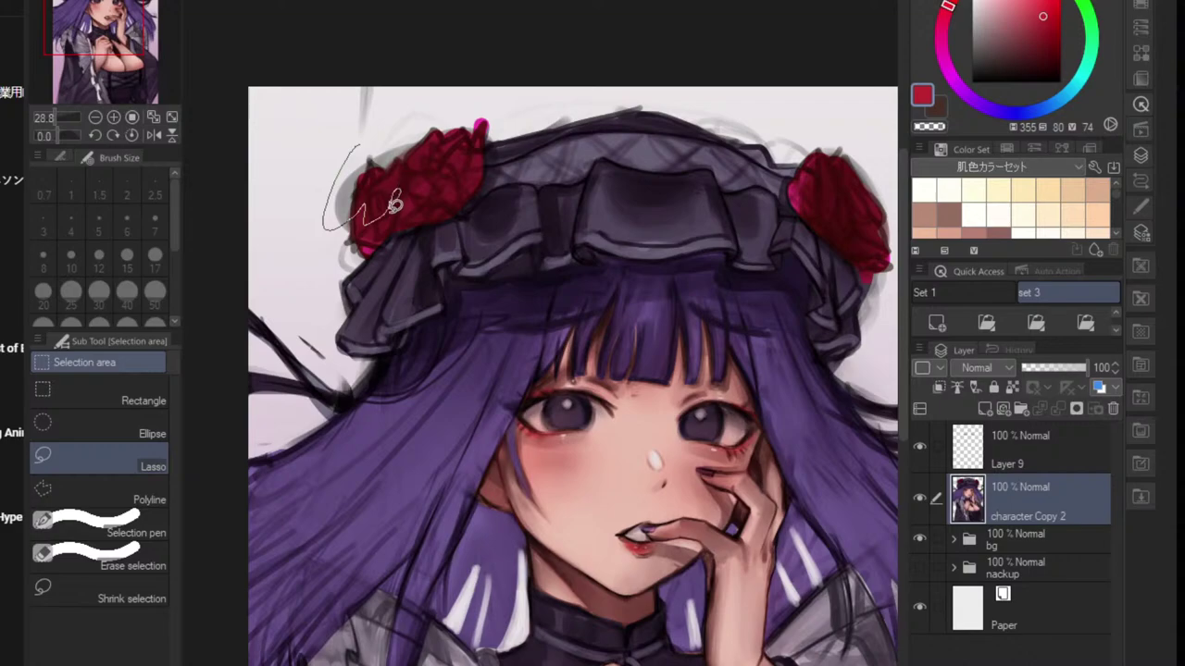
pyautogui.moveTo(395, 205)
pyautogui.mouseDown()
pyautogui.moveTo(458, 177)
pyautogui.moveTo(468, 146)
pyautogui.mouseUp()
pyautogui.moveTo(476, 96); pyautogui.dragTo(478, 103)
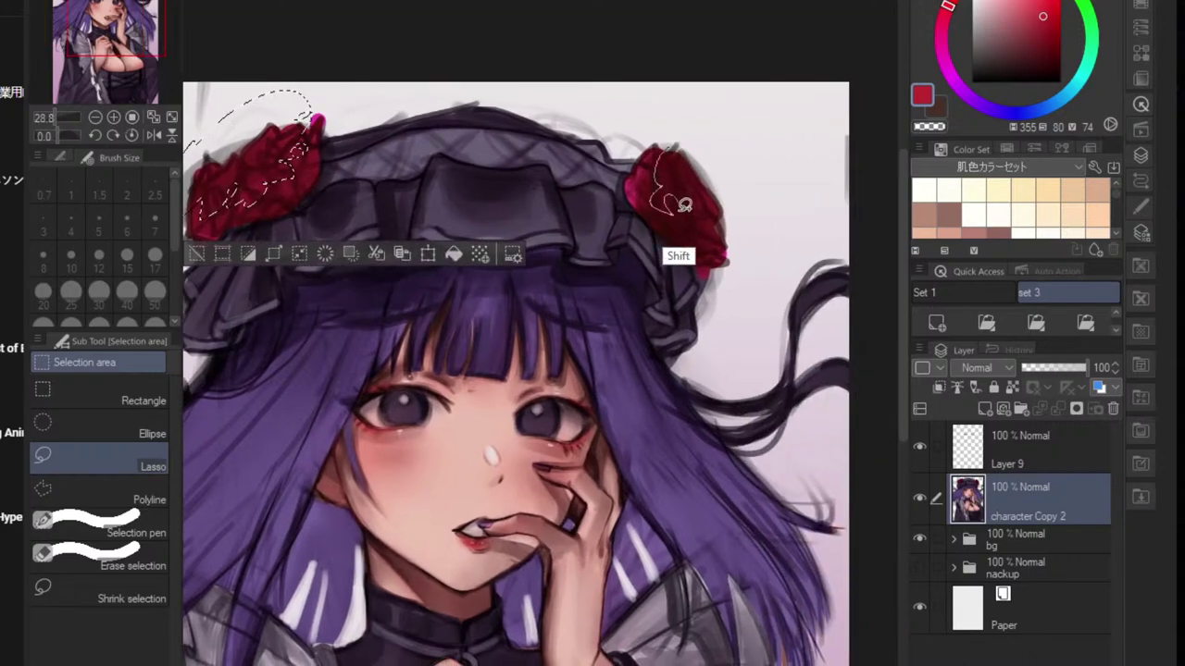
pyautogui.moveTo(683, 127); pyautogui.dragTo(681, 134)
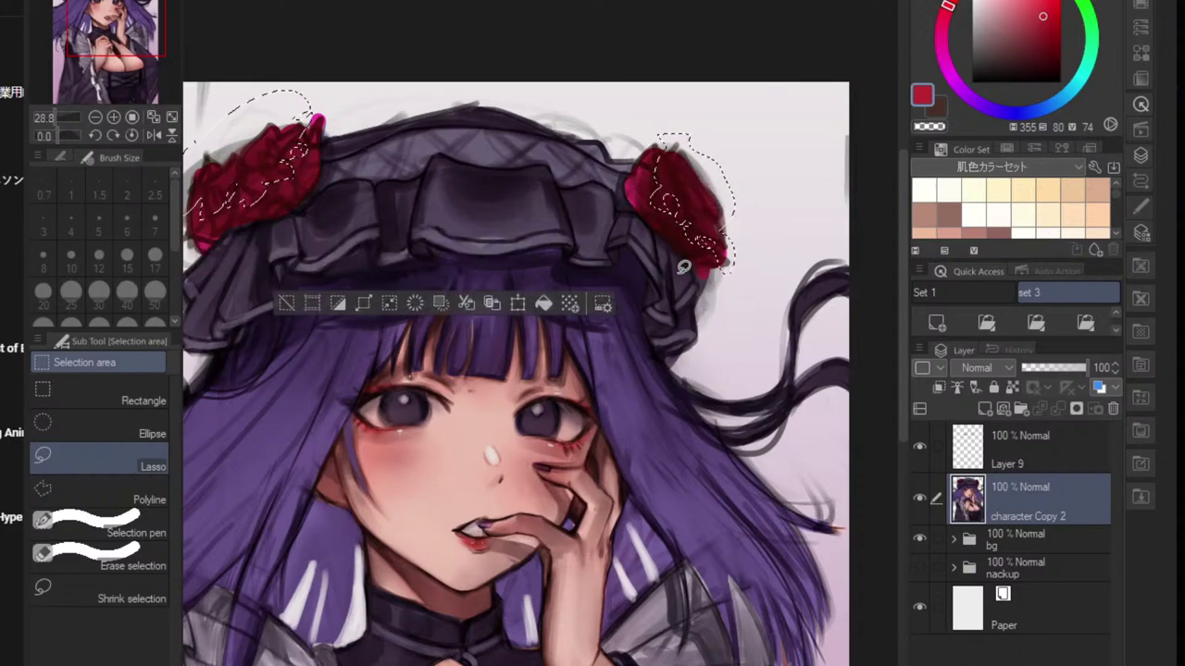
# - Apply Hue 1, Saturation 31, Luminosity 31 to the rose centres, then deselect
pyautogui.hotkey('ctrl', 'u')
pyautogui.moveTo(942, 361); pyautogui.dragTo(1000, 363)
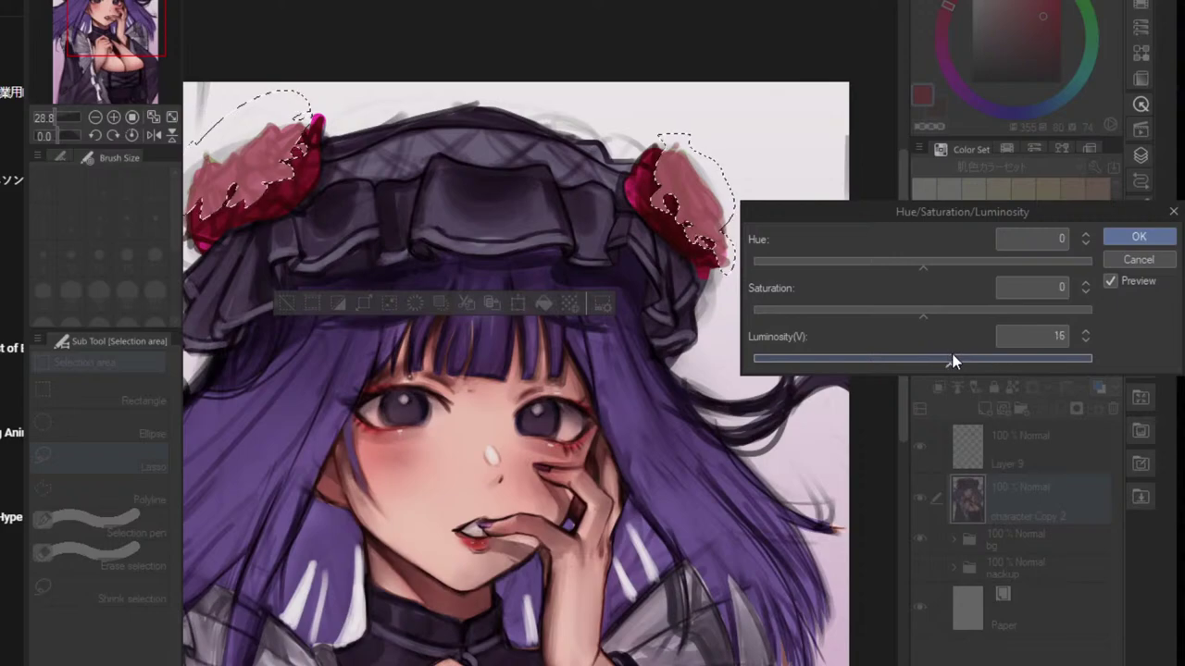
pyautogui.click(938, 312)
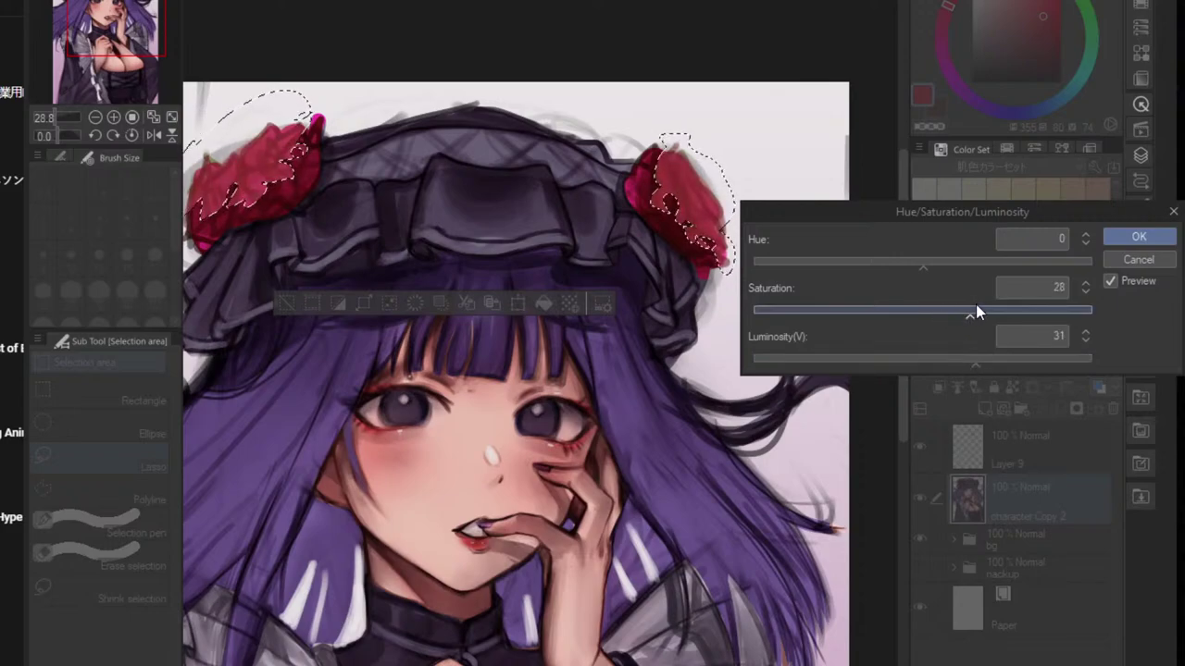
pyautogui.click(974, 305)
pyautogui.click(936, 262)
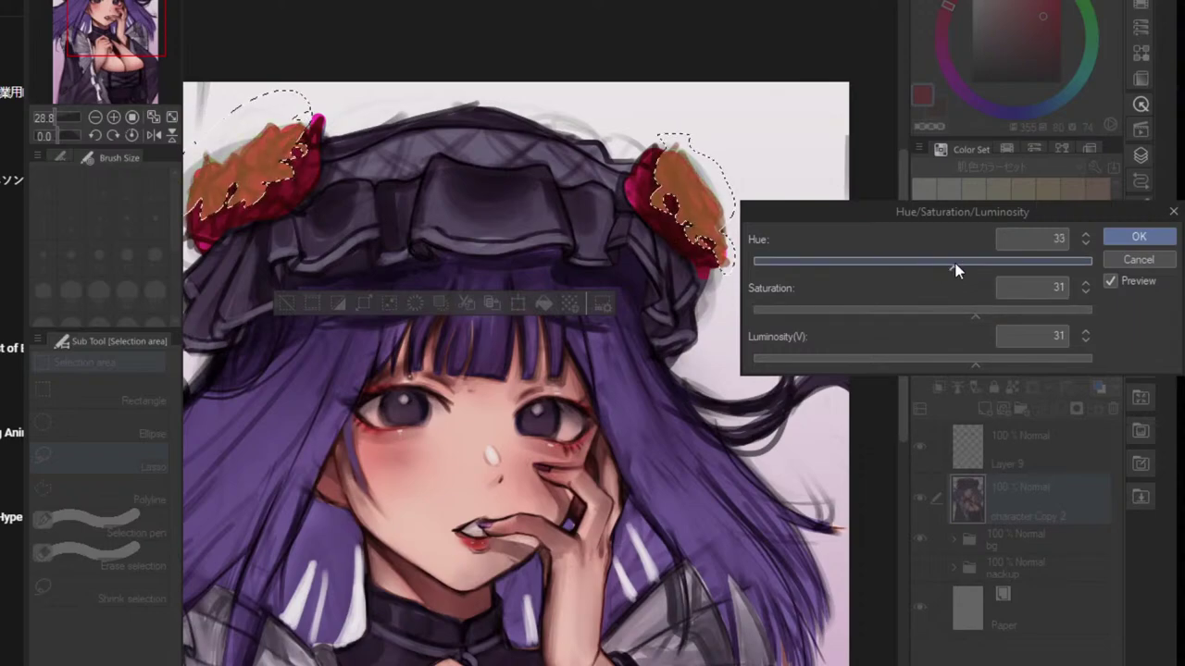
pyautogui.moveTo(957, 268); pyautogui.dragTo(923, 266)
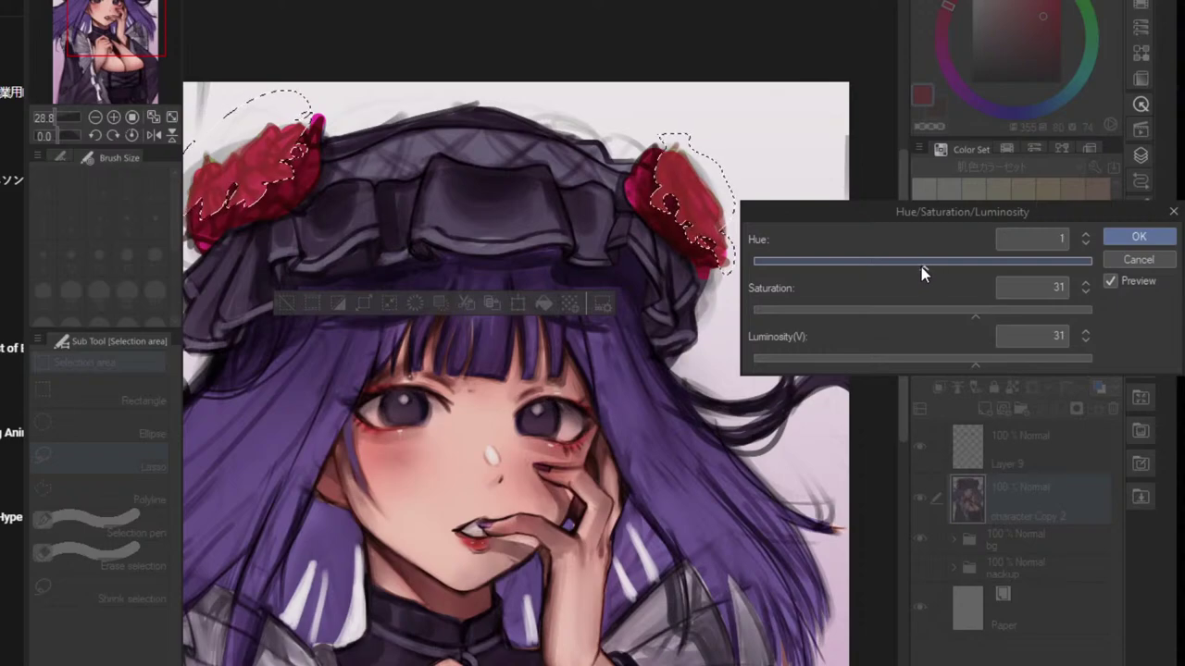
pyautogui.click(1113, 236)
pyautogui.hotkey('ctrl', 'd')
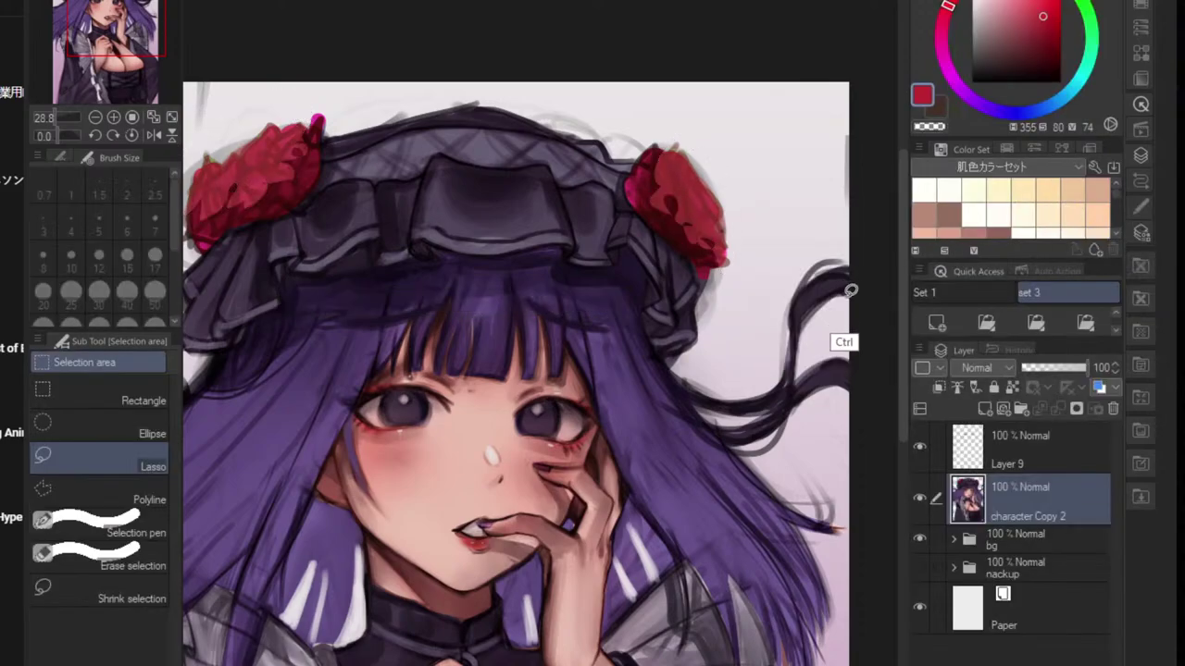
# - Lasso the left rose, rotate it slightly and shift it down and left, then apply
pyautogui.scroll(-3, 766, 357)
pyautogui.moveTo(767, 356); pyautogui.dragTo(801, 332)
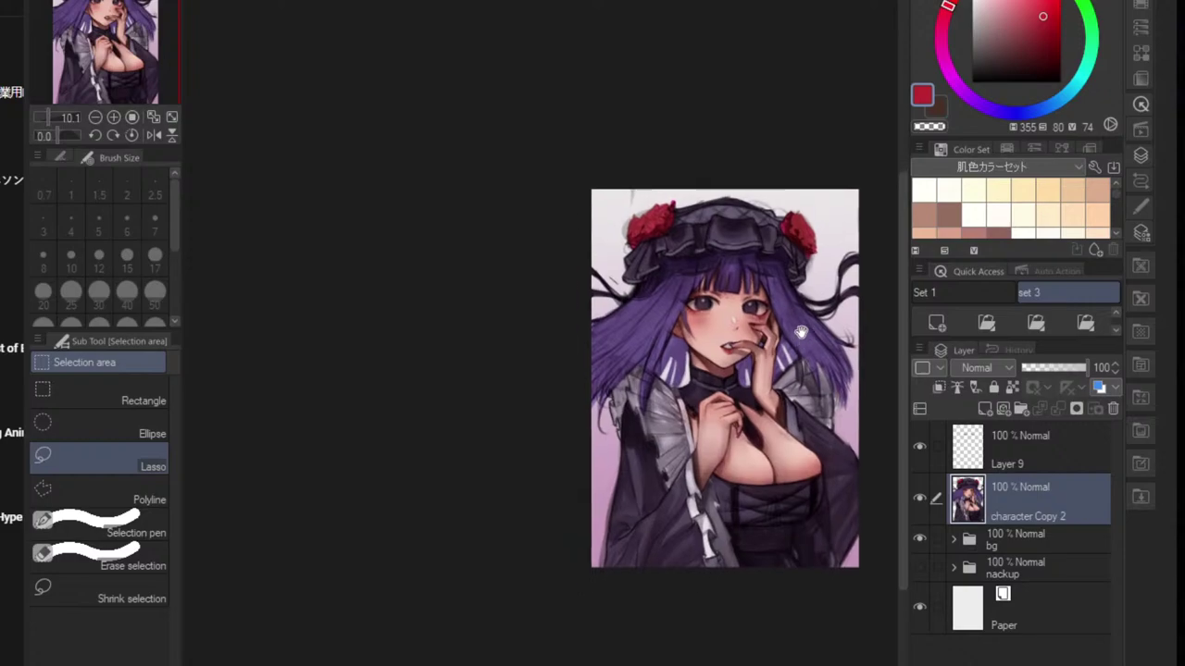
pyautogui.scroll(3, 695, 320)
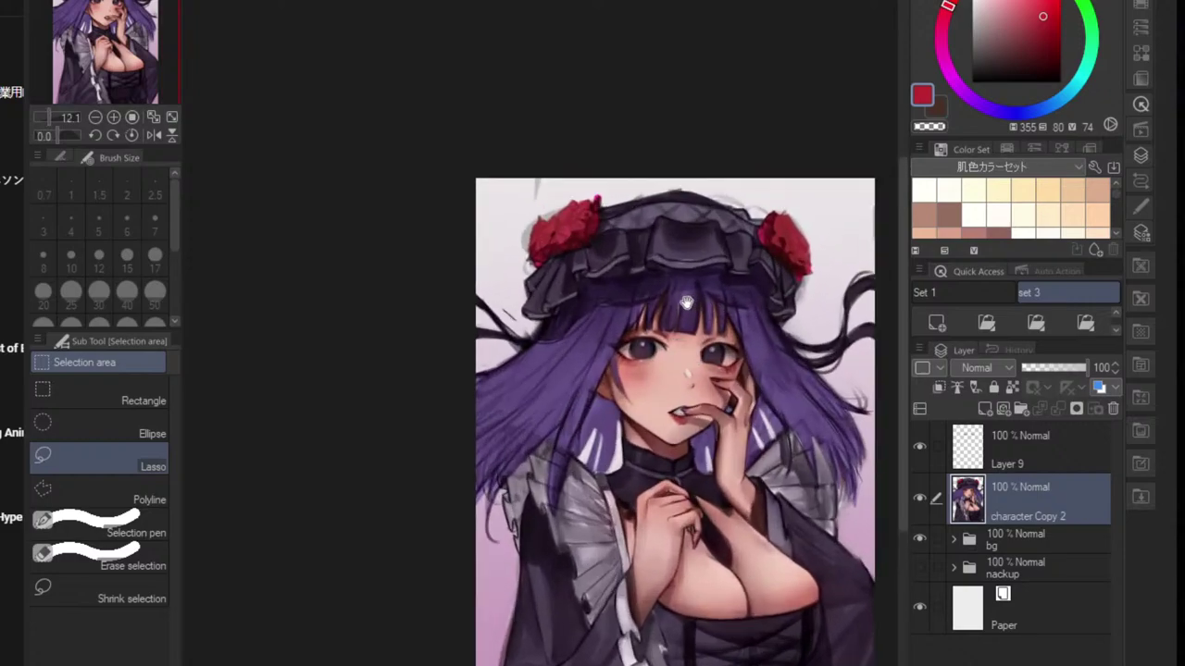
pyautogui.press('o')
pyautogui.scroll(2, 632, 283)
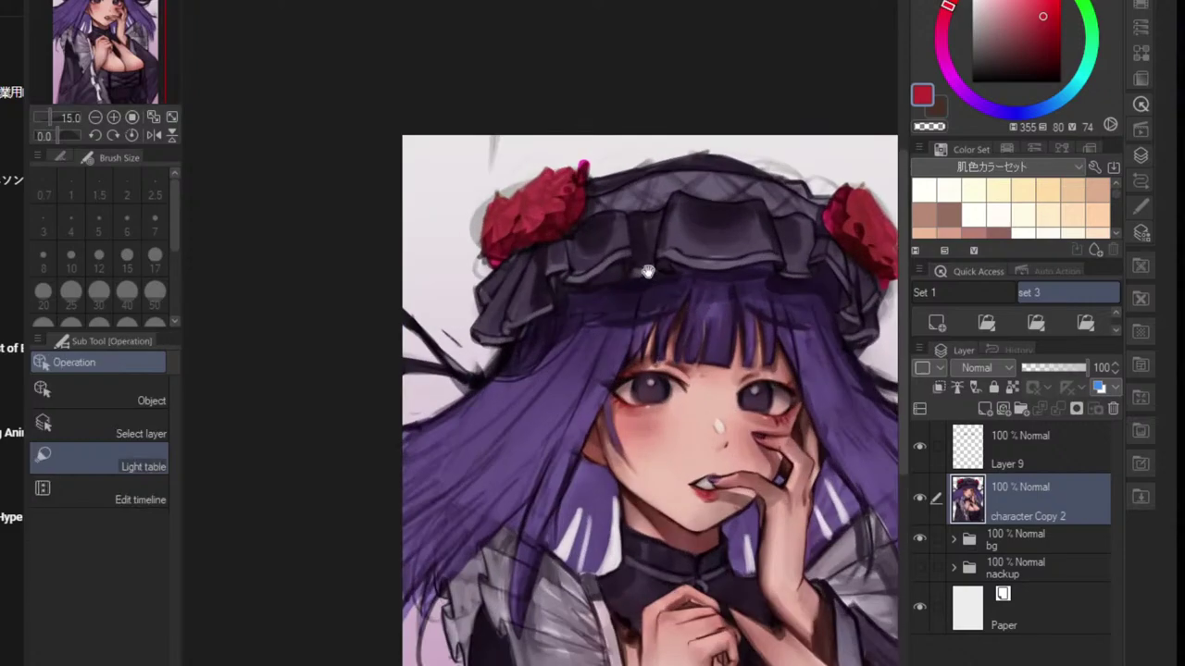
pyautogui.press('m')
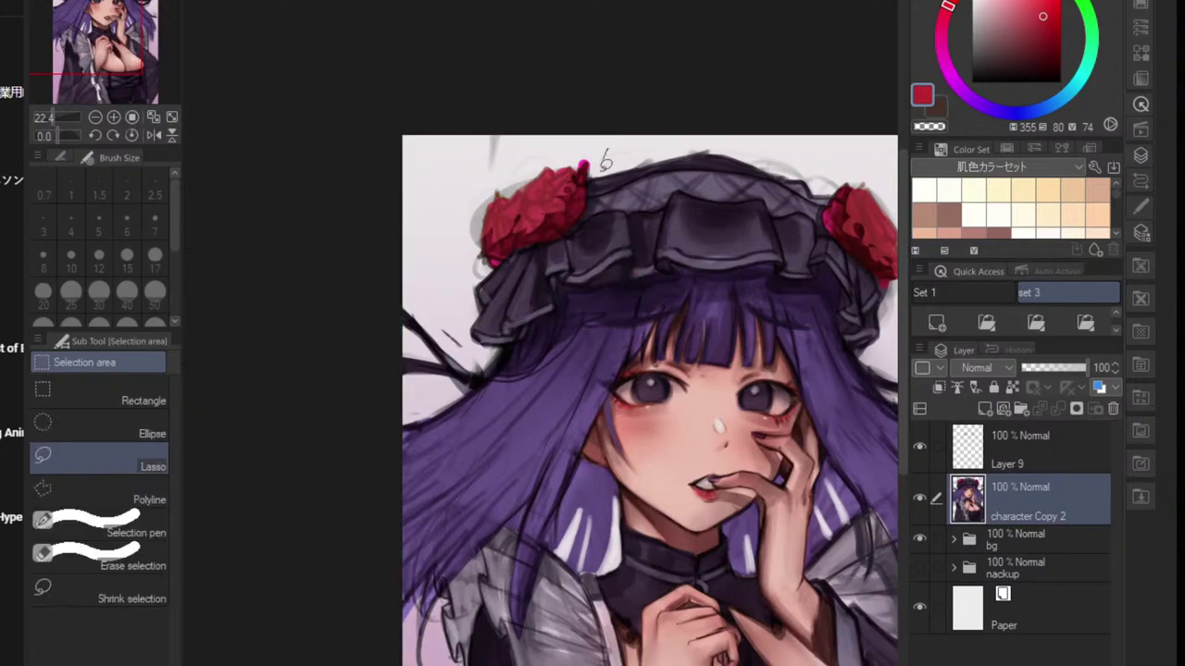
pyautogui.moveTo(569, 243)
pyautogui.mouseDown()
pyautogui.moveTo(495, 277)
pyautogui.moveTo(615, 130)
pyautogui.mouseUp()
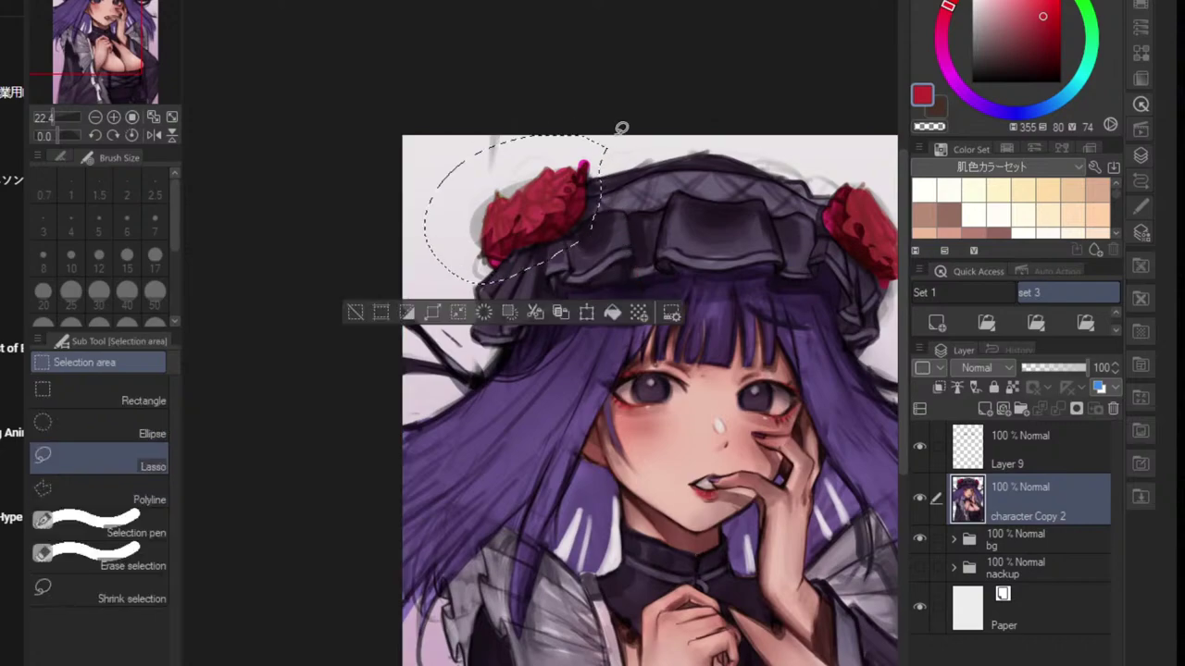
pyautogui.hotkey('ctrl', 't')
pyautogui.moveTo(618, 240); pyautogui.dragTo(652, 218)
pyautogui.moveTo(589, 277); pyautogui.dragTo(575, 287)
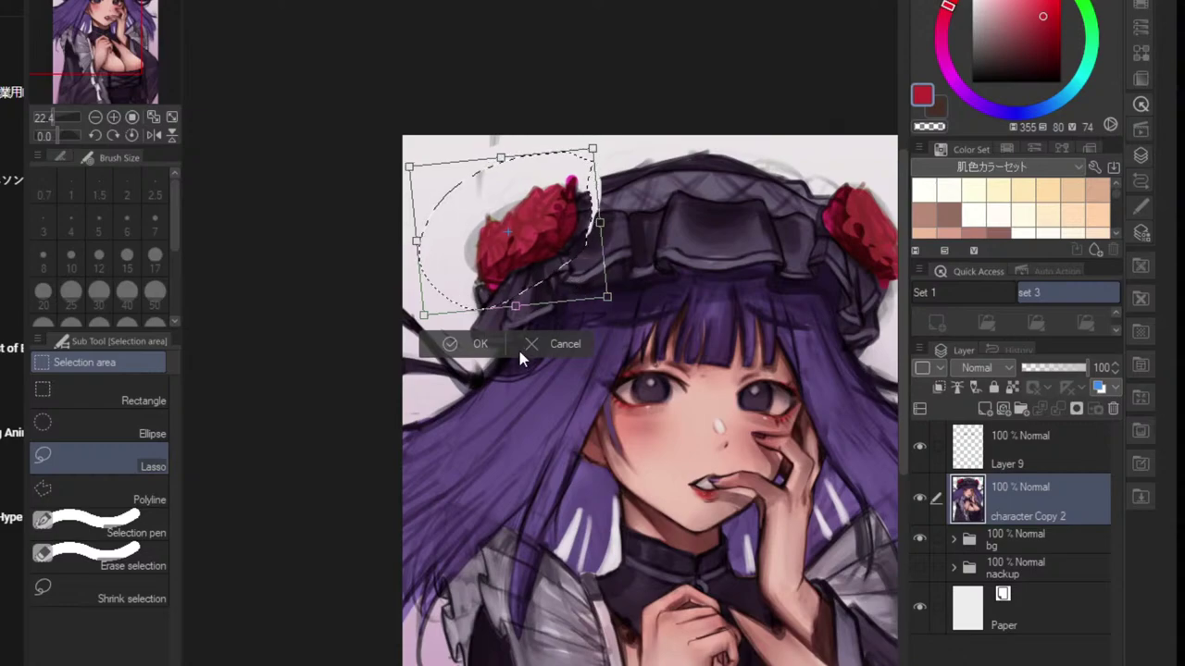
pyautogui.click(465, 351)
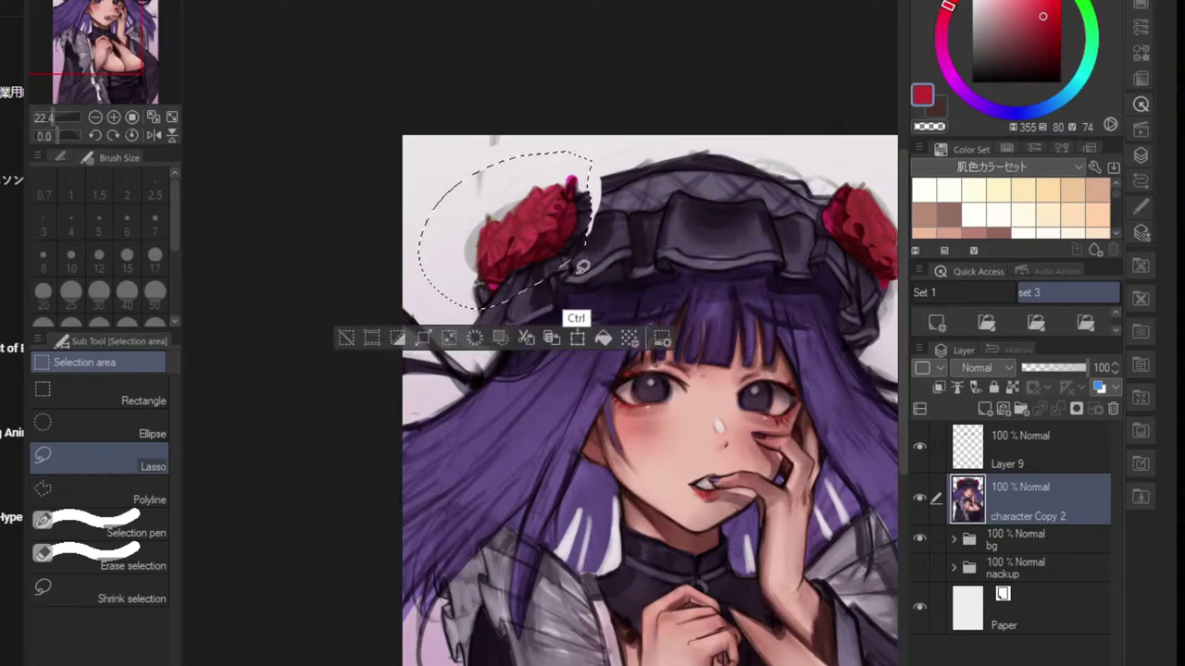
# - Distort the left rose's corners and edges so it sits better on the bonnet
pyautogui.hotkey('ctrl', 't')
pyautogui.moveTo(595, 231)
pyautogui.mouseDown()
pyautogui.moveTo(607, 230)
pyautogui.moveTo(597, 229)
pyautogui.mouseUp()
pyautogui.moveTo(595, 150); pyautogui.dragTo(612, 135)
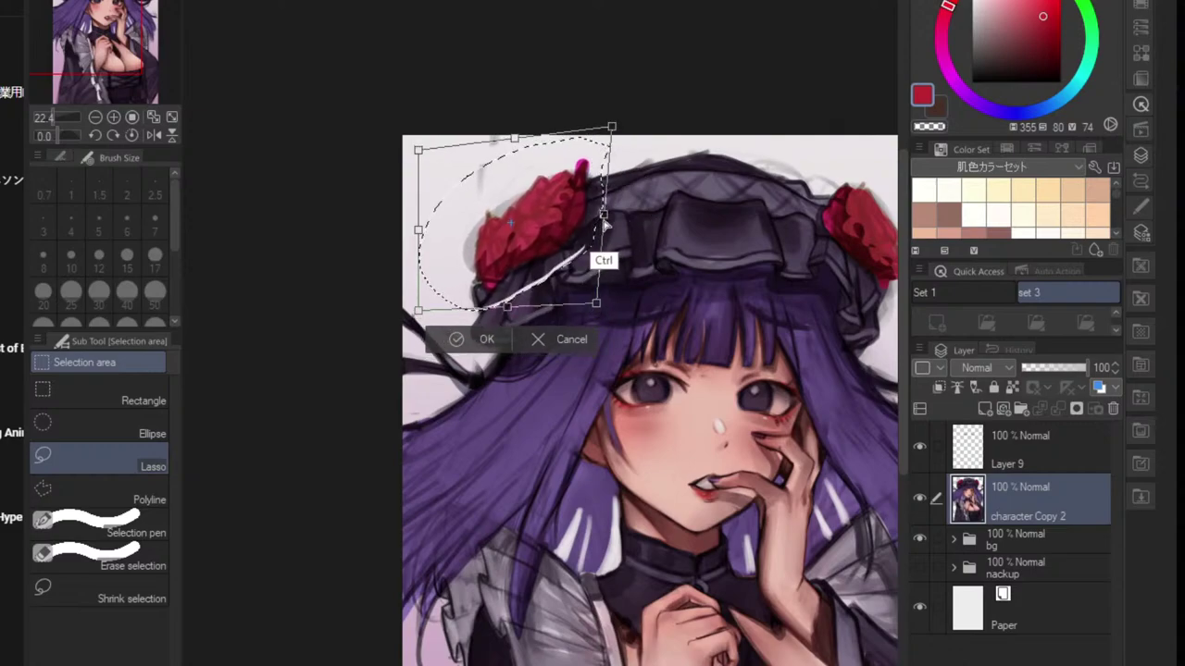
pyautogui.moveTo(506, 311); pyautogui.dragTo(512, 317)
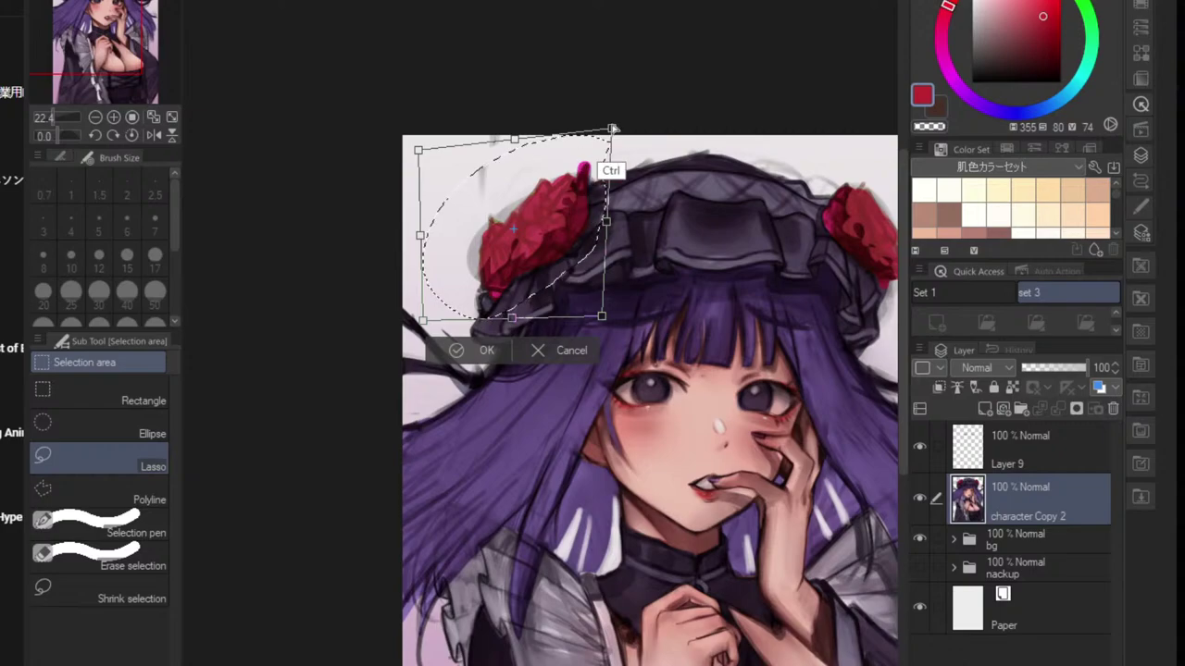
pyautogui.moveTo(613, 128); pyautogui.dragTo(601, 139)
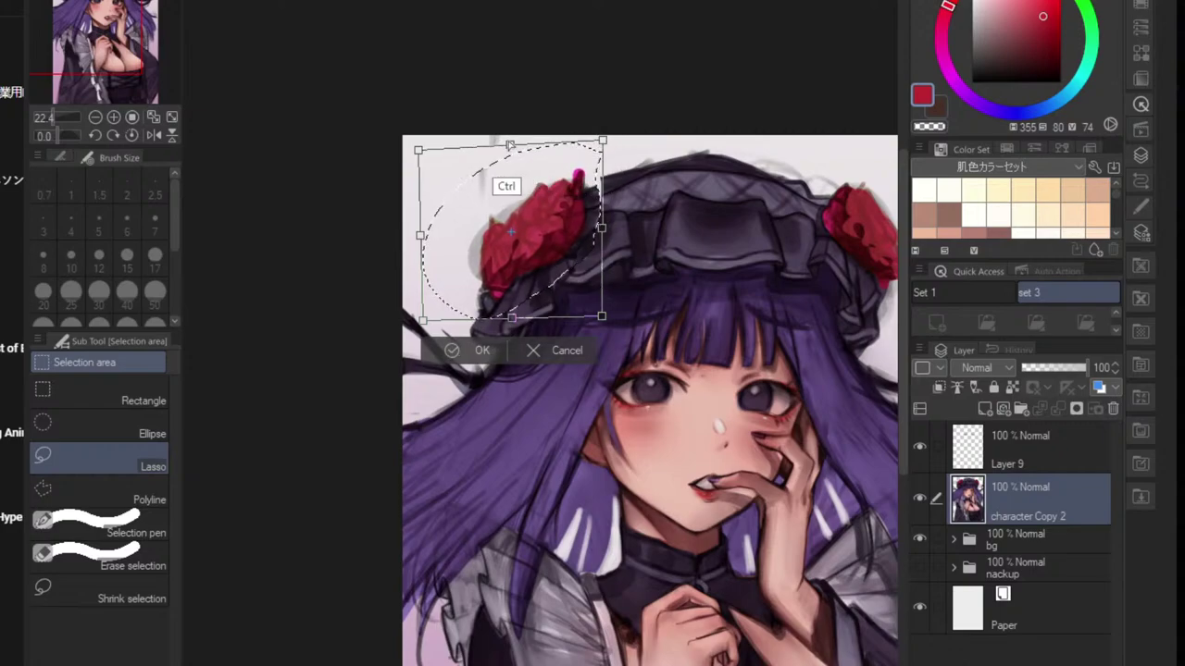
pyautogui.moveTo(510, 146); pyautogui.dragTo(493, 146)
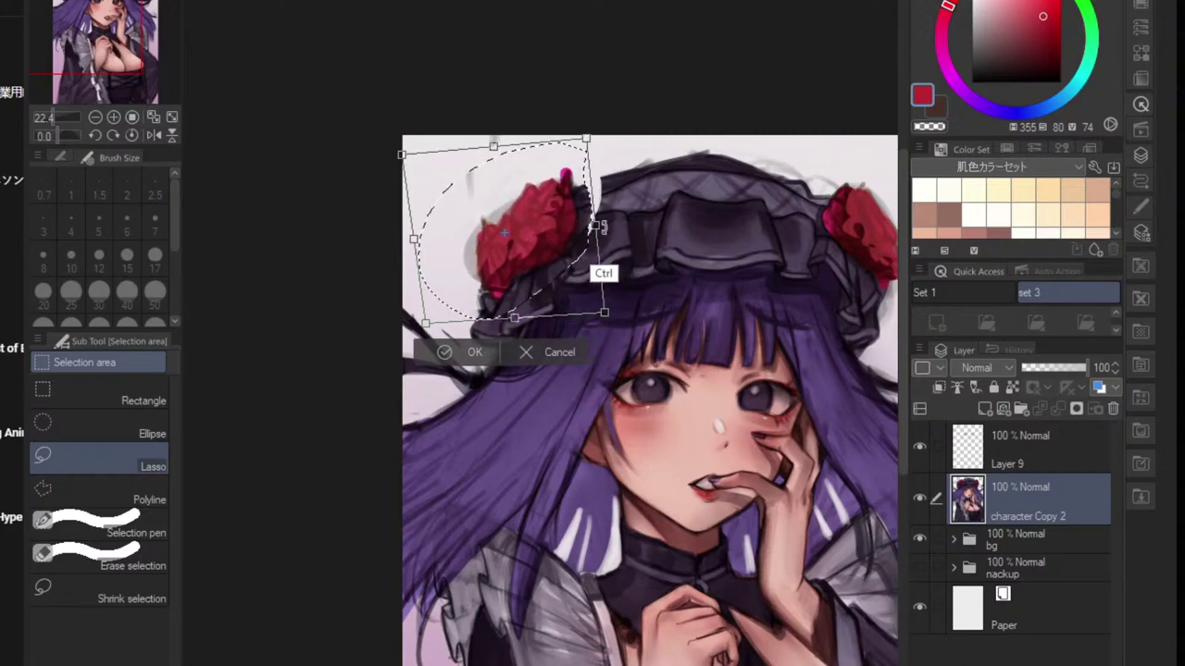
pyautogui.moveTo(595, 225); pyautogui.dragTo(604, 221)
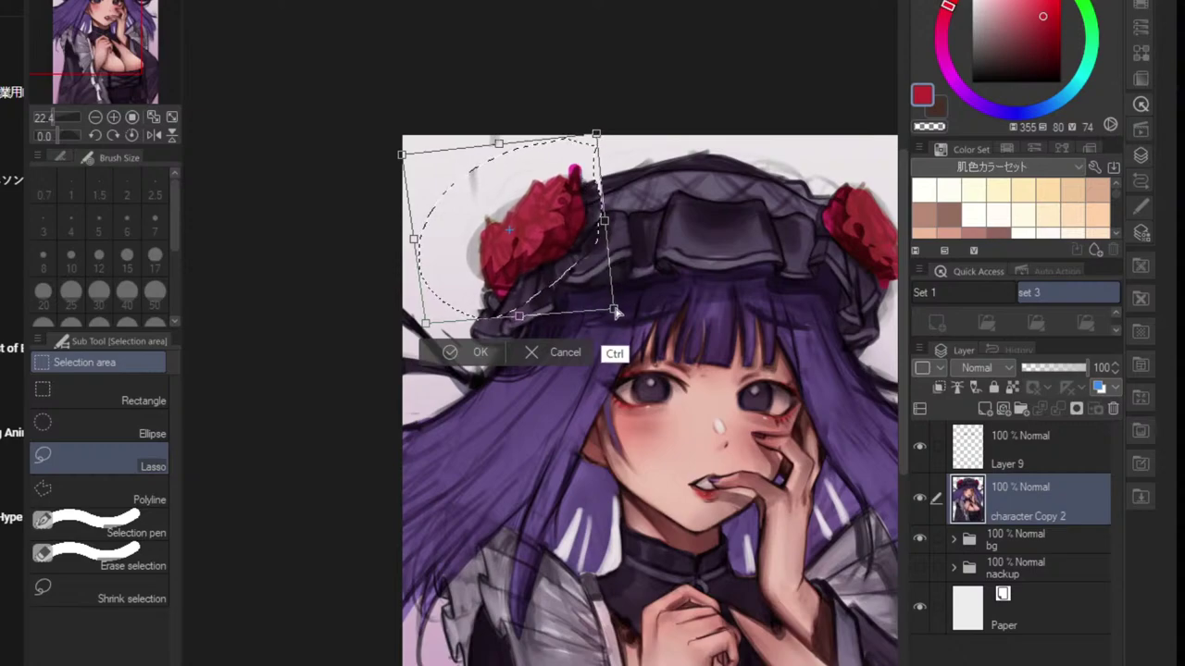
pyautogui.moveTo(616, 313); pyautogui.dragTo(652, 271)
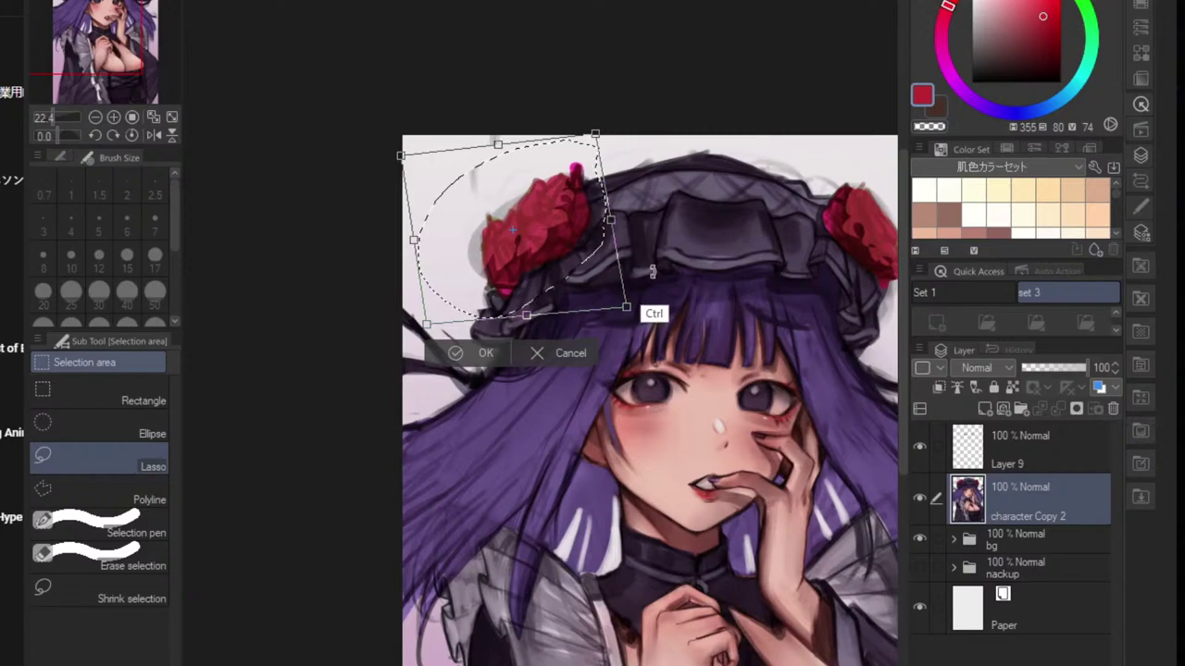
# - Apply the rose distortion, deselect, and zoom in on the left rose and hat brim
pyautogui.click(469, 350)
pyautogui.hotkey('ctrl', 'd')
pyautogui.moveTo(635, 237)
pyautogui.mouseDown()
pyautogui.moveTo(570, 259)
pyautogui.moveTo(530, 317)
pyautogui.mouseUp()
pyautogui.moveTo(556, 273); pyautogui.dragTo(594, 269)
pyautogui.moveTo(593, 270); pyautogui.dragTo(595, 318)
pyautogui.moveTo(524, 279); pyautogui.dragTo(577, 270)
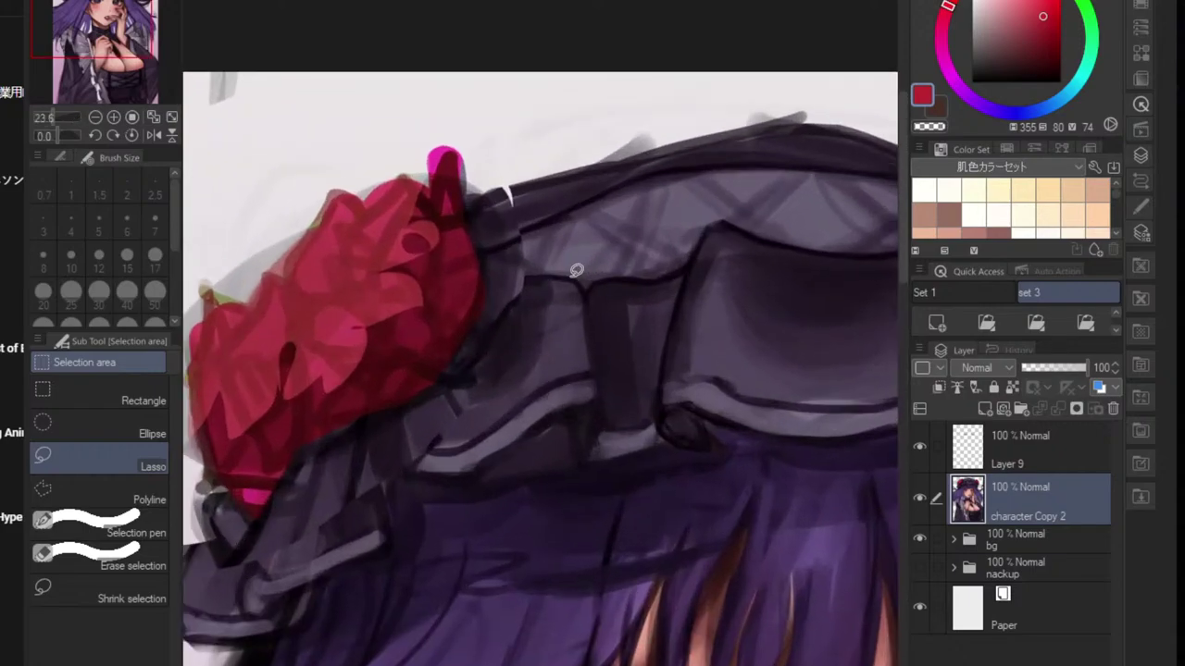
# - Set up a larger brush with a dark purple-grey colour over the bonnet top
pyautogui.press('b')
pyautogui.keyDown('alt'); pyautogui.click(505, 215); pyautogui.keyUp('alt')
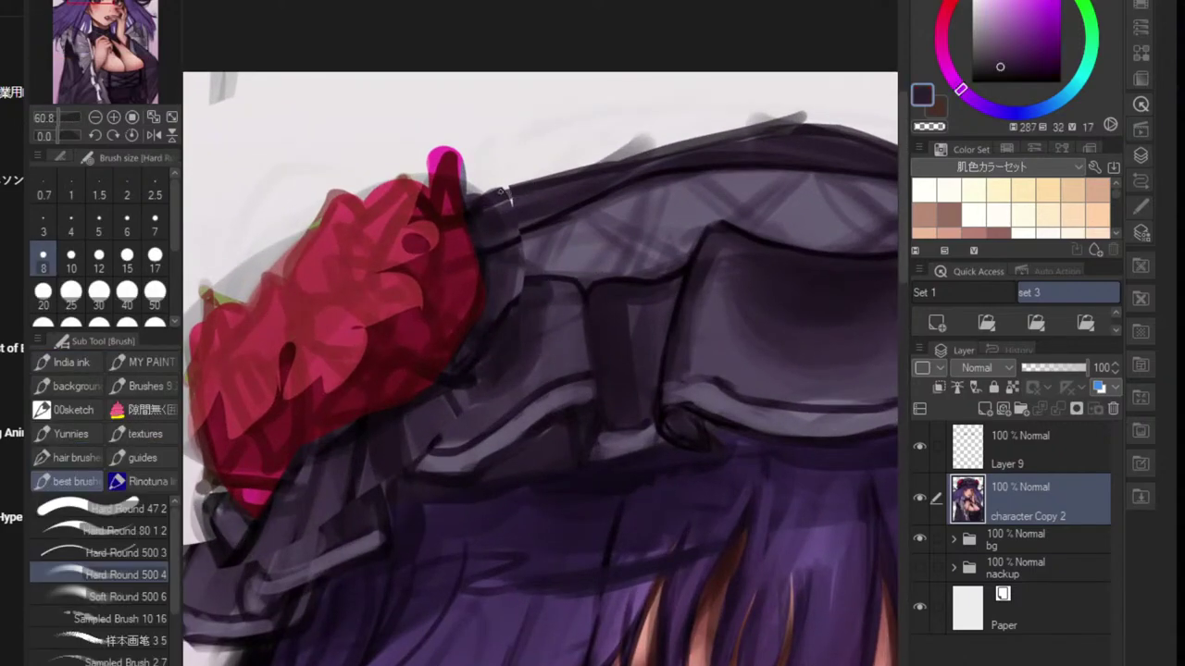
pyautogui.press('p')
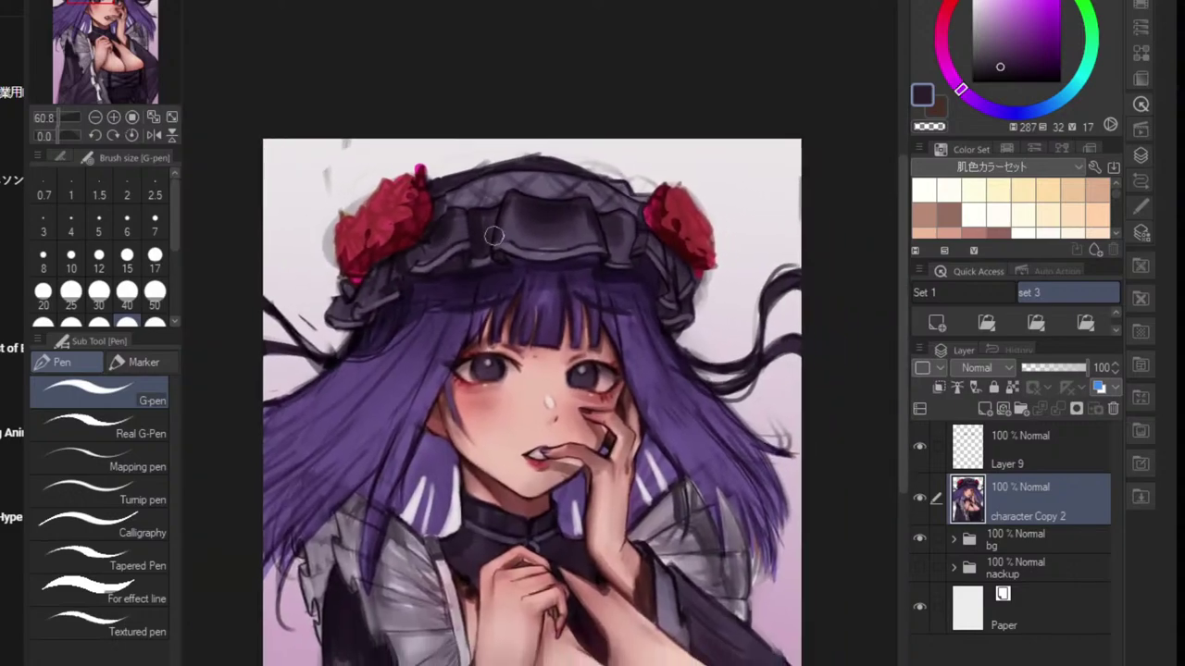
pyautogui.press('b')
pyautogui.scroll(4, 525, 189)
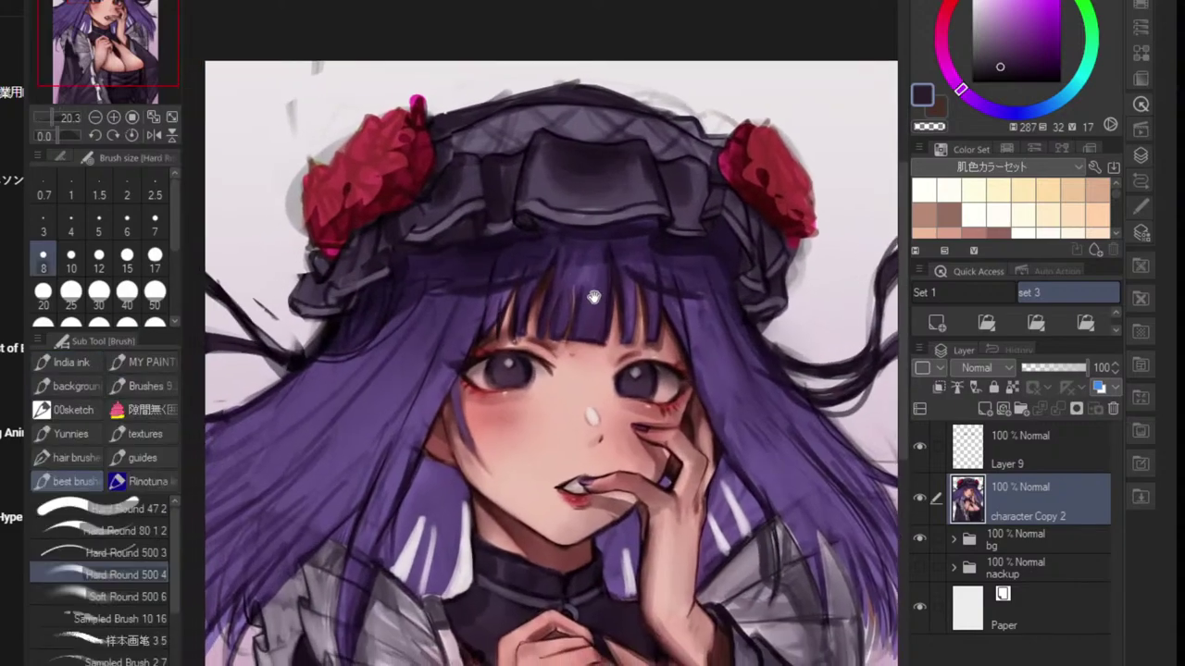
pyautogui.press(']')
pyautogui.keyDown('alt'); pyautogui.click(463, 194); pyautogui.keyUp('alt')
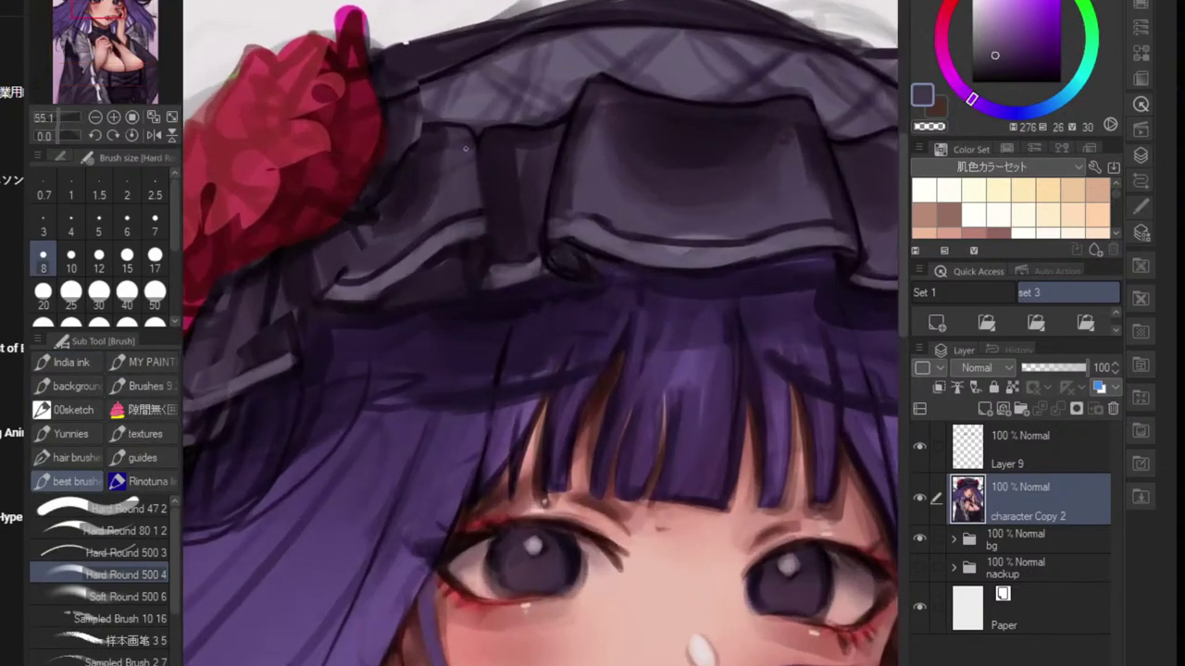
pyautogui.moveTo(465, 206); pyautogui.dragTo(432, 230)
pyautogui.moveTo(439, 190); pyautogui.dragTo(400, 261)
# - Lasso the bonnet's upper band from the left rose across to the right side
pyautogui.press('m')
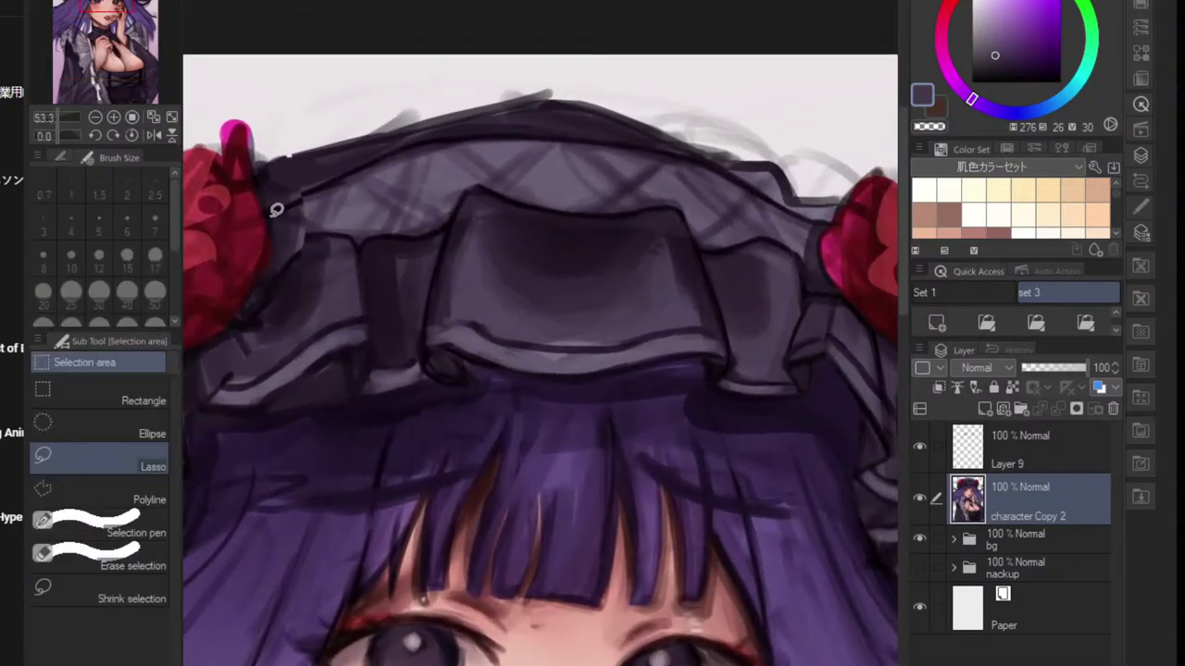
pyautogui.moveTo(275, 237)
pyautogui.mouseDown()
pyautogui.moveTo(242, 314)
pyautogui.moveTo(307, 239)
pyautogui.mouseUp()
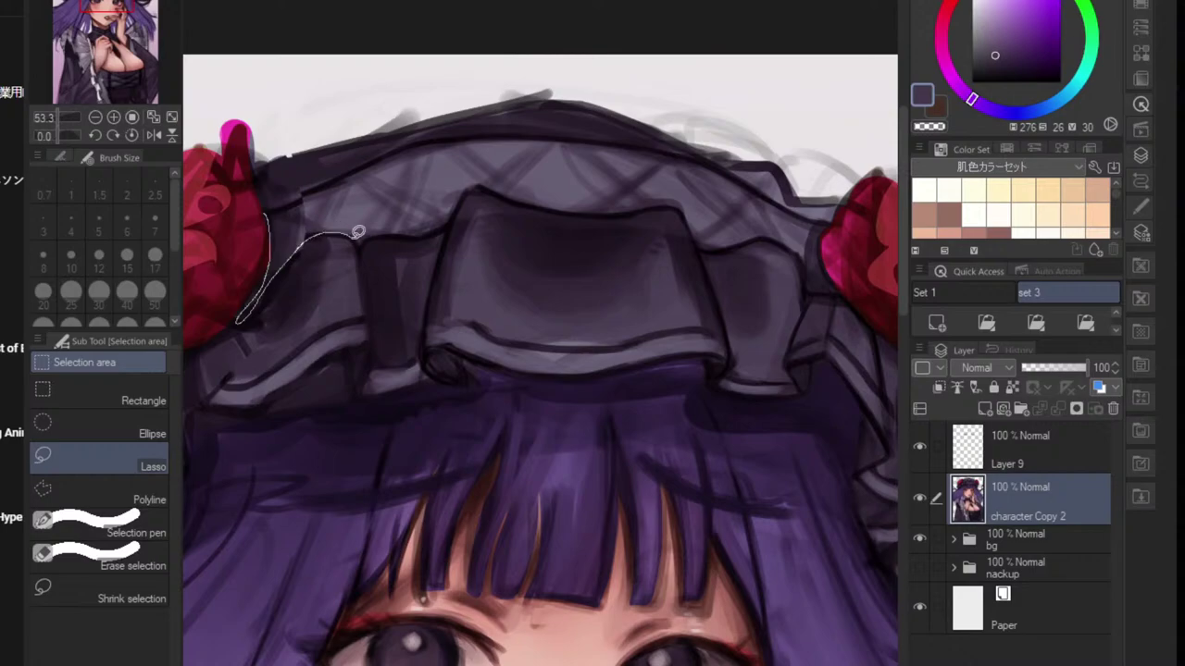
pyautogui.moveTo(475, 185); pyautogui.dragTo(640, 203)
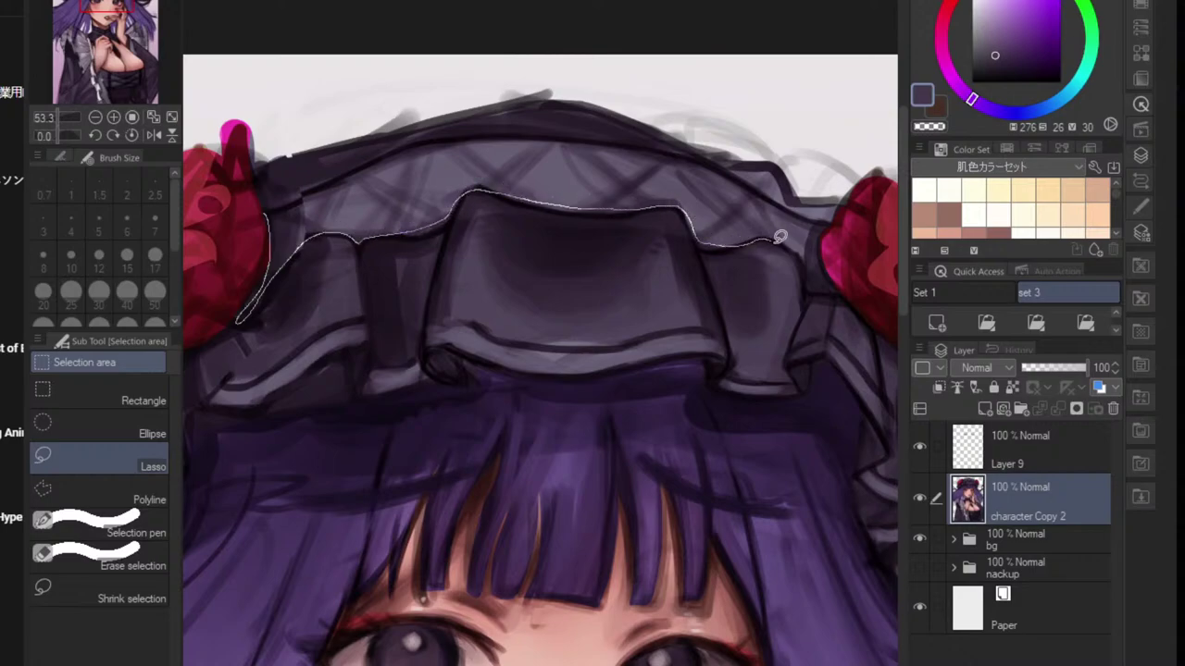
pyautogui.moveTo(831, 248)
pyautogui.mouseDown()
pyautogui.moveTo(842, 220)
pyautogui.moveTo(741, 168)
pyautogui.mouseUp()
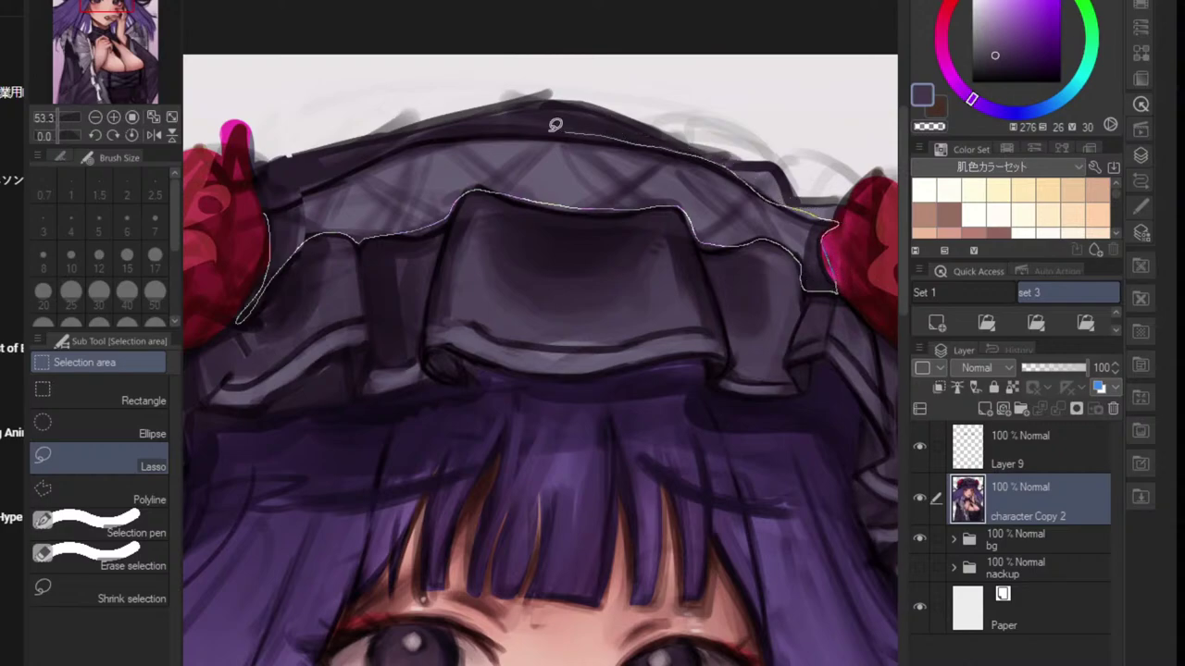
pyautogui.moveTo(272, 205); pyautogui.dragTo(274, 207)
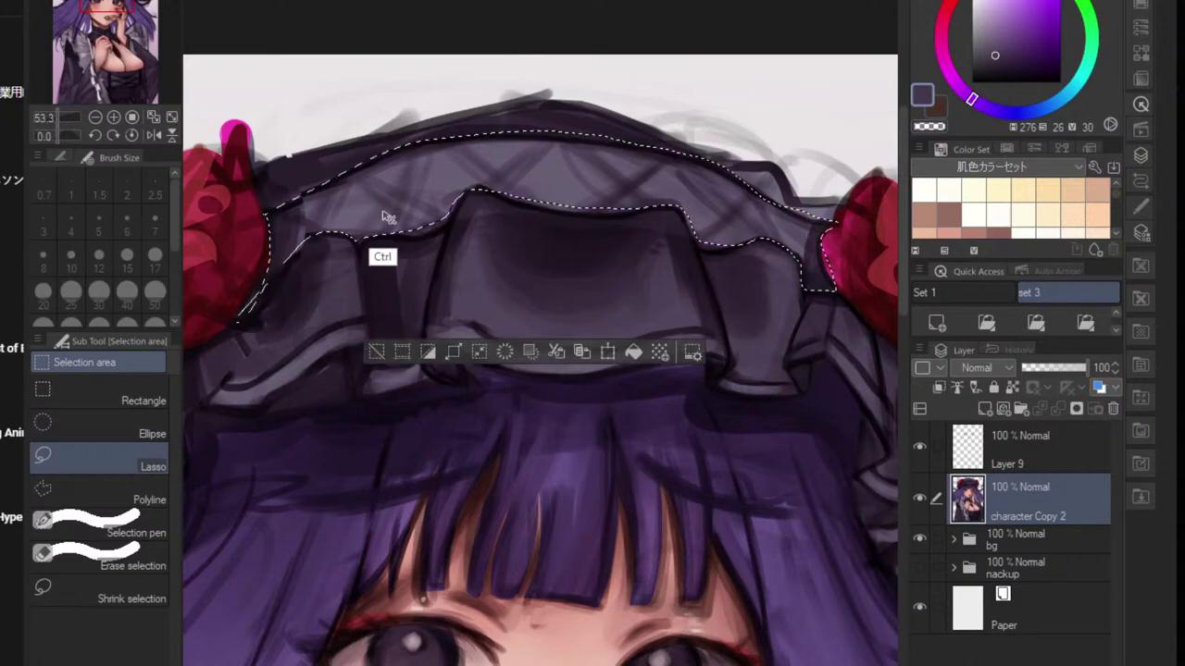
pyautogui.hotkey('ctrl', 'u')
# - Adjust the bonnet band to Hue -52, Saturation -73, Luminosity 14 and apply the muted grey
pyautogui.moveTo(943, 360); pyautogui.dragTo(987, 359)
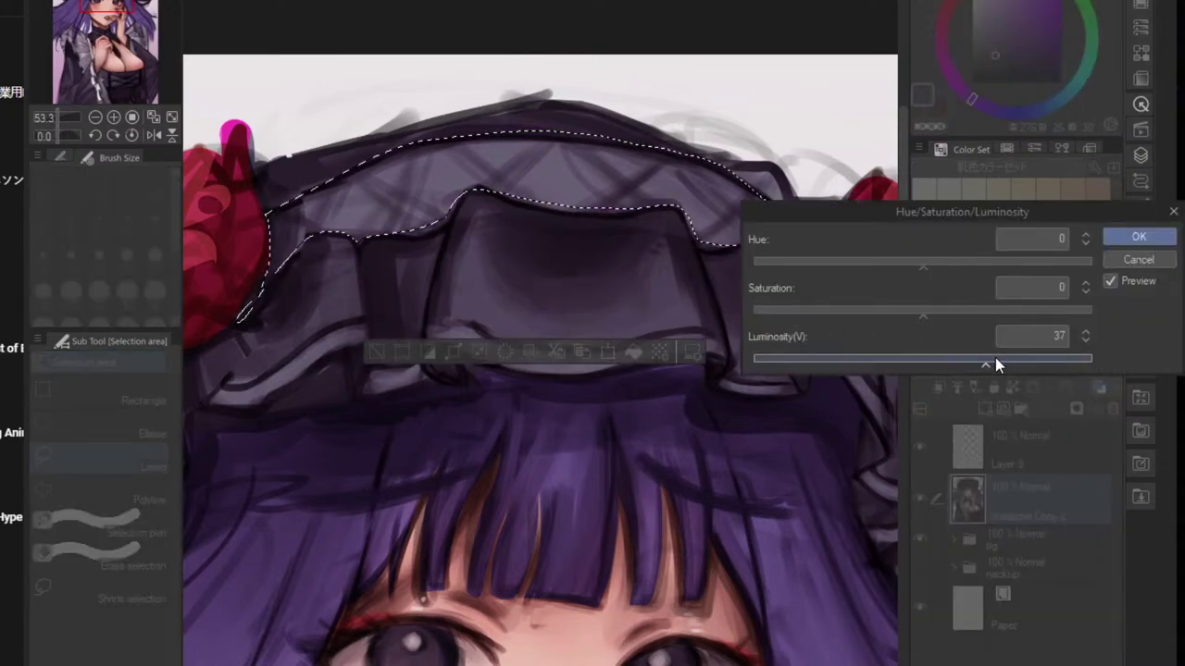
pyautogui.moveTo(912, 311); pyautogui.dragTo(893, 311)
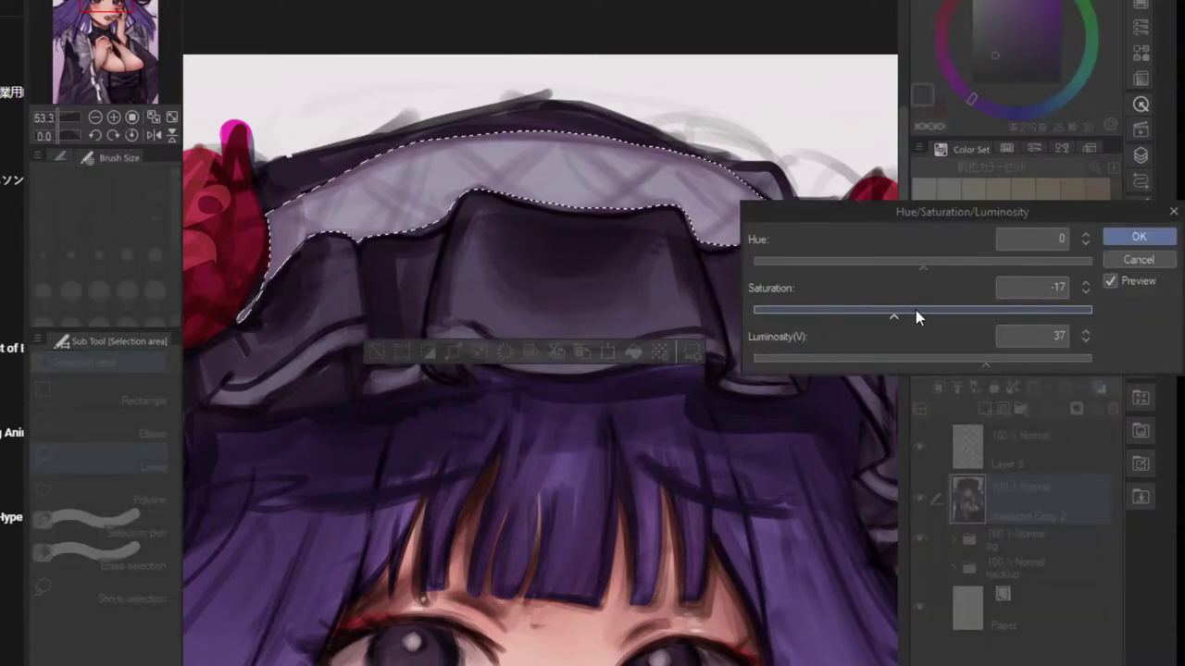
pyautogui.moveTo(923, 265); pyautogui.dragTo(791, 300)
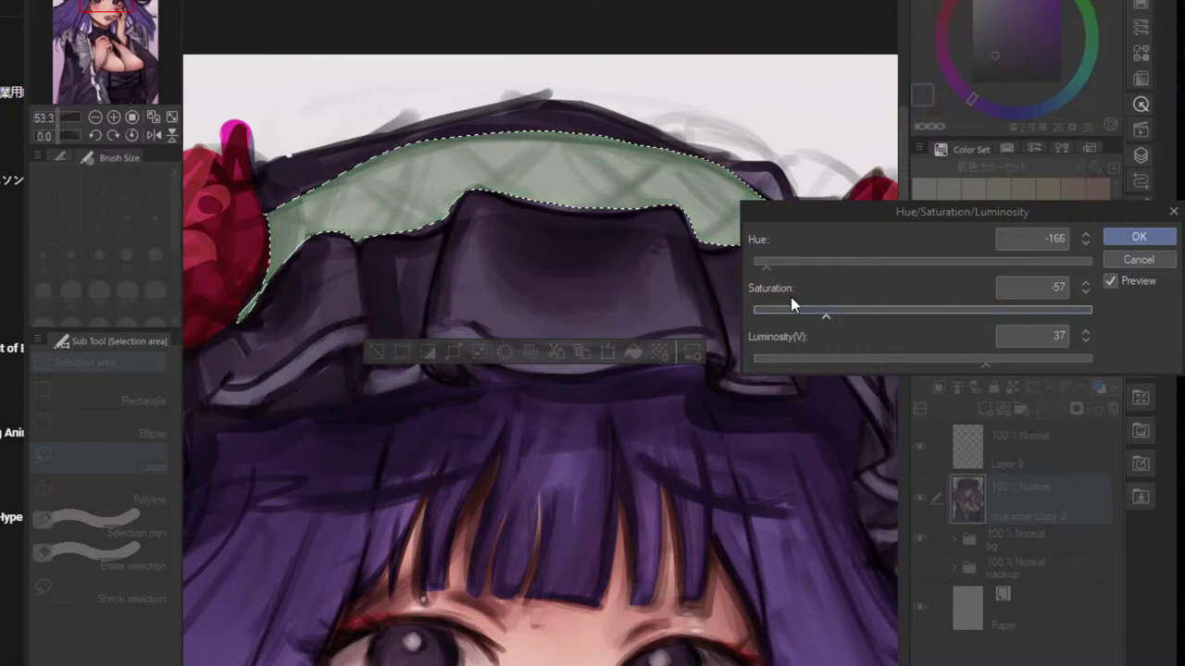
pyautogui.click(785, 310)
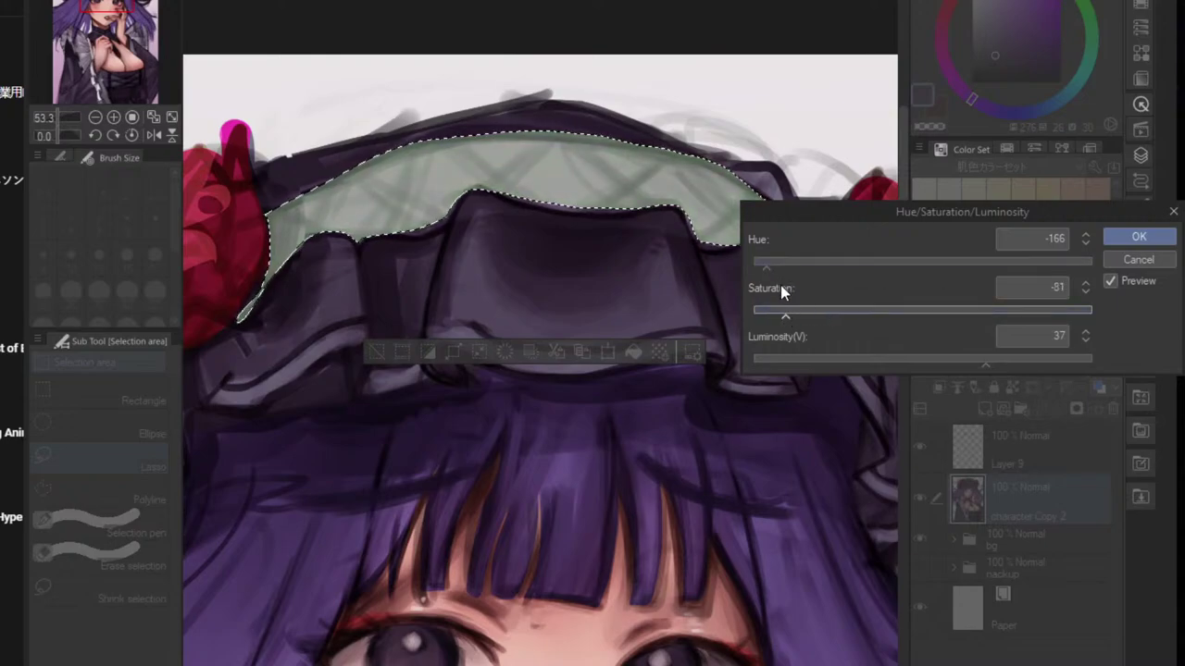
pyautogui.click(773, 309)
pyautogui.moveTo(787, 267)
pyautogui.mouseDown()
pyautogui.moveTo(797, 267)
pyautogui.moveTo(774, 267)
pyautogui.mouseUp()
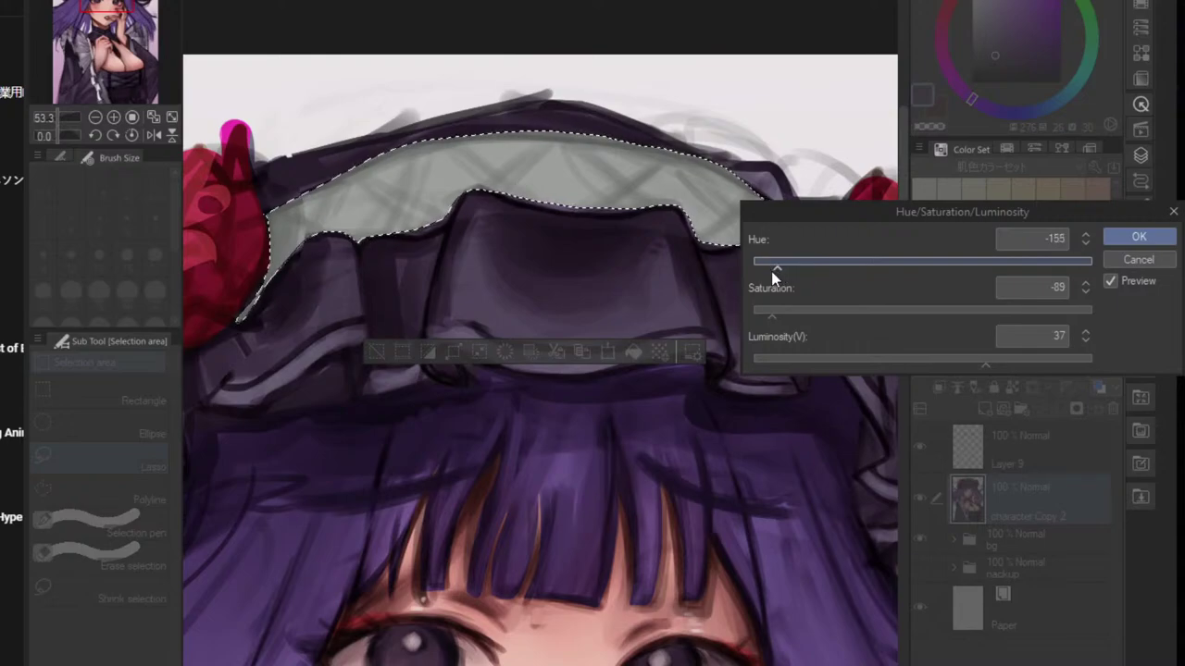
pyautogui.click(798, 311)
pyautogui.click(908, 361)
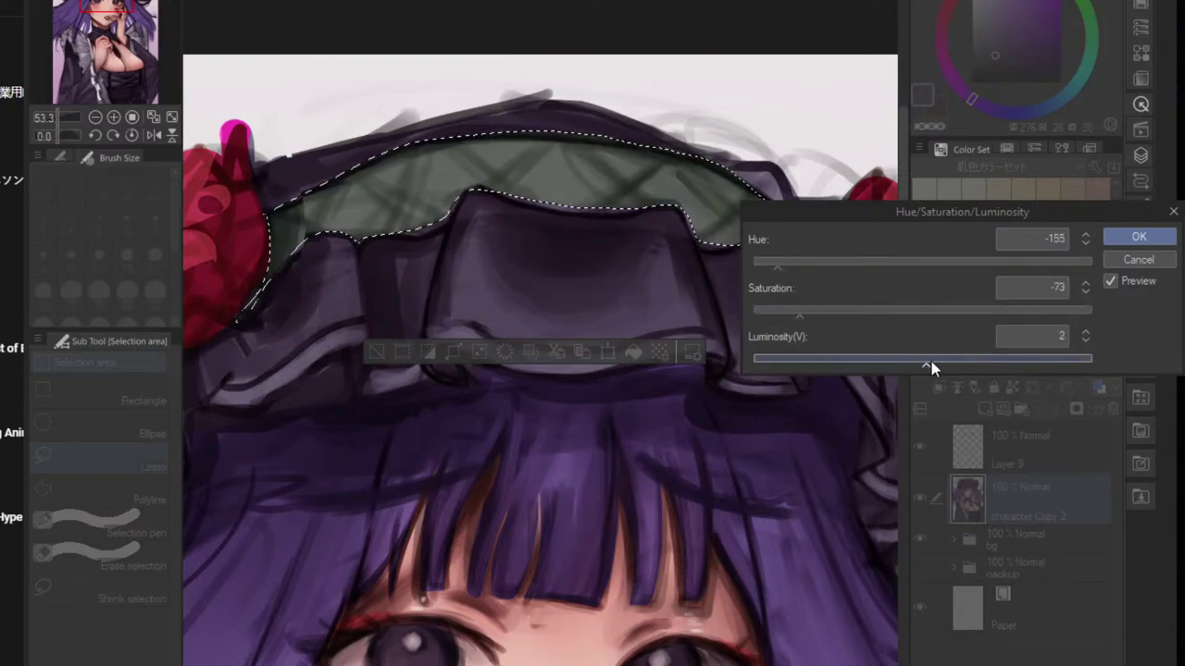
pyautogui.moveTo(931, 367); pyautogui.dragTo(948, 370)
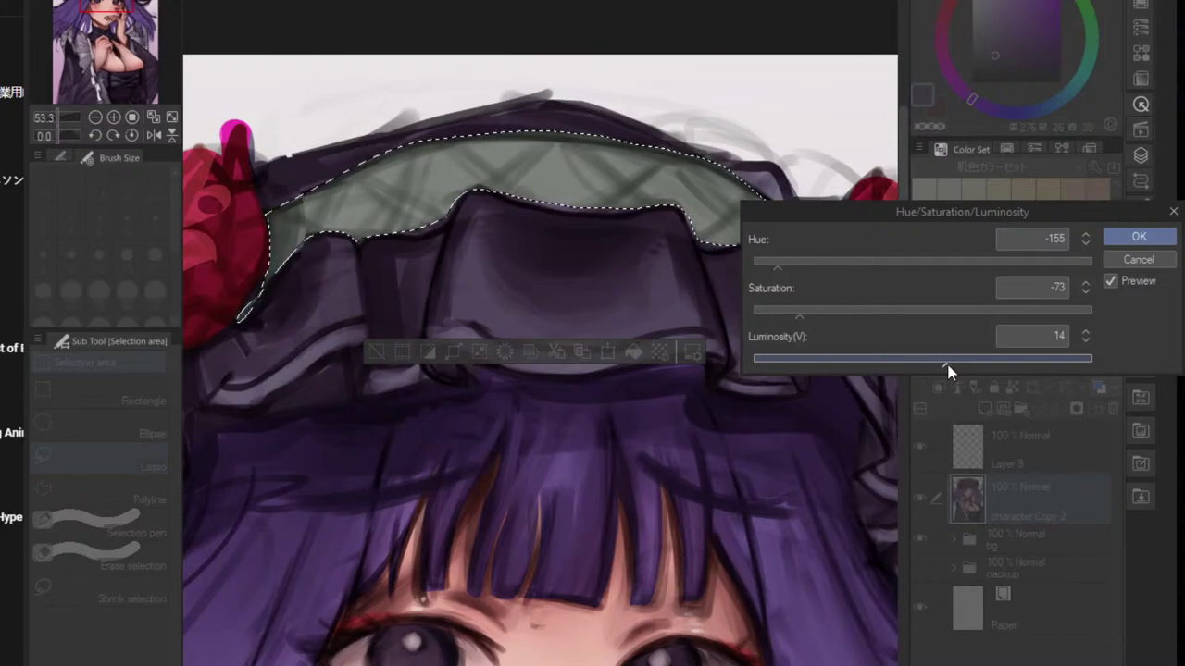
pyautogui.moveTo(804, 262); pyautogui.dragTo(874, 266)
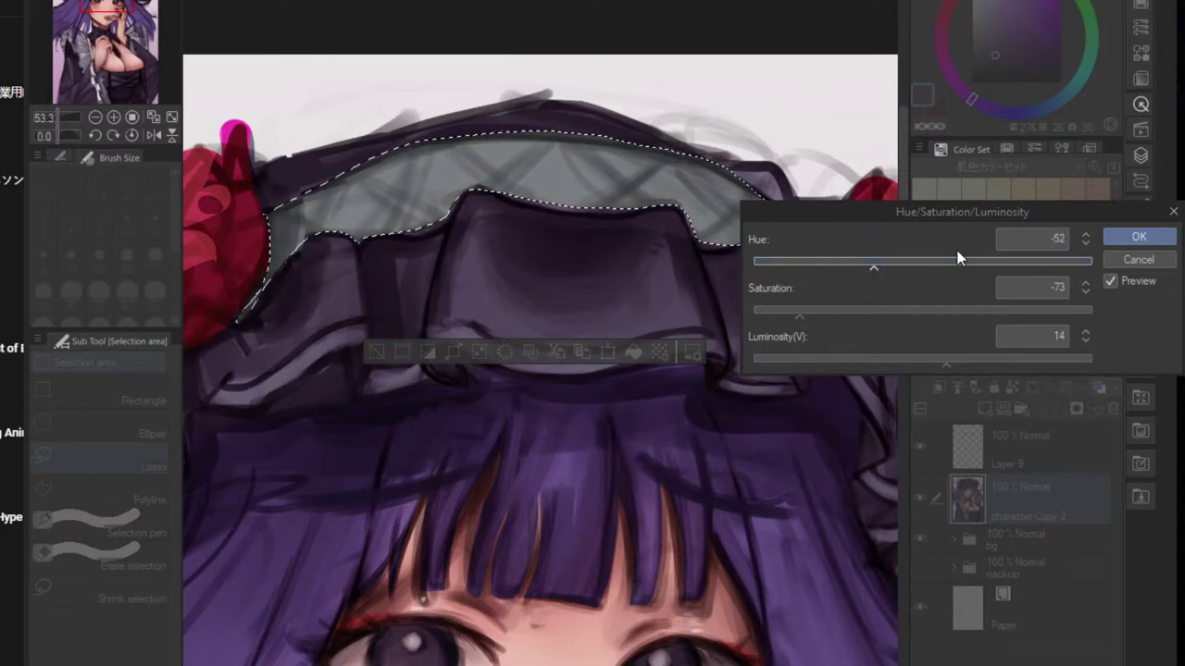
pyautogui.click(1138, 237)
# - Deselect the band and frame the whole illustration in view
pyautogui.scroll(-5, 806, 325)
pyautogui.hotkey('ctrl', 'd')
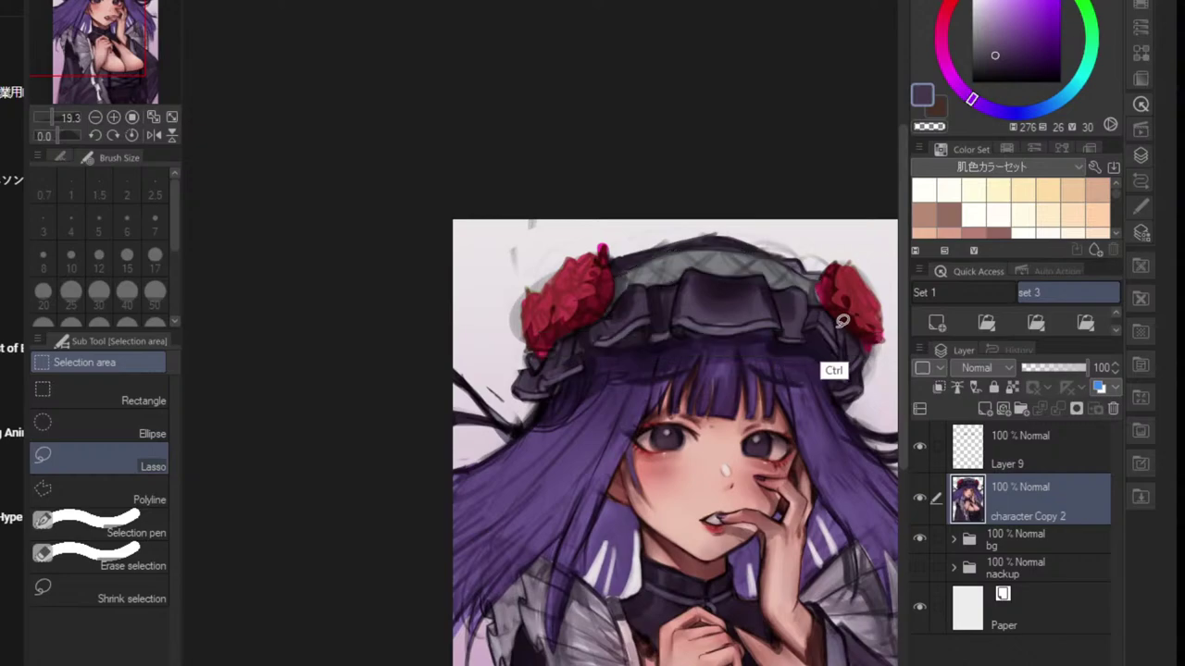
pyautogui.scroll(-3, 876, 348)
pyautogui.moveTo(857, 390); pyautogui.dragTo(760, 364)
pyautogui.moveTo(792, 402); pyautogui.dragTo(754, 418)
pyautogui.scroll(1, 743, 384)
pyautogui.scroll(2, 741, 386)
pyautogui.scroll(2, 685, 375)
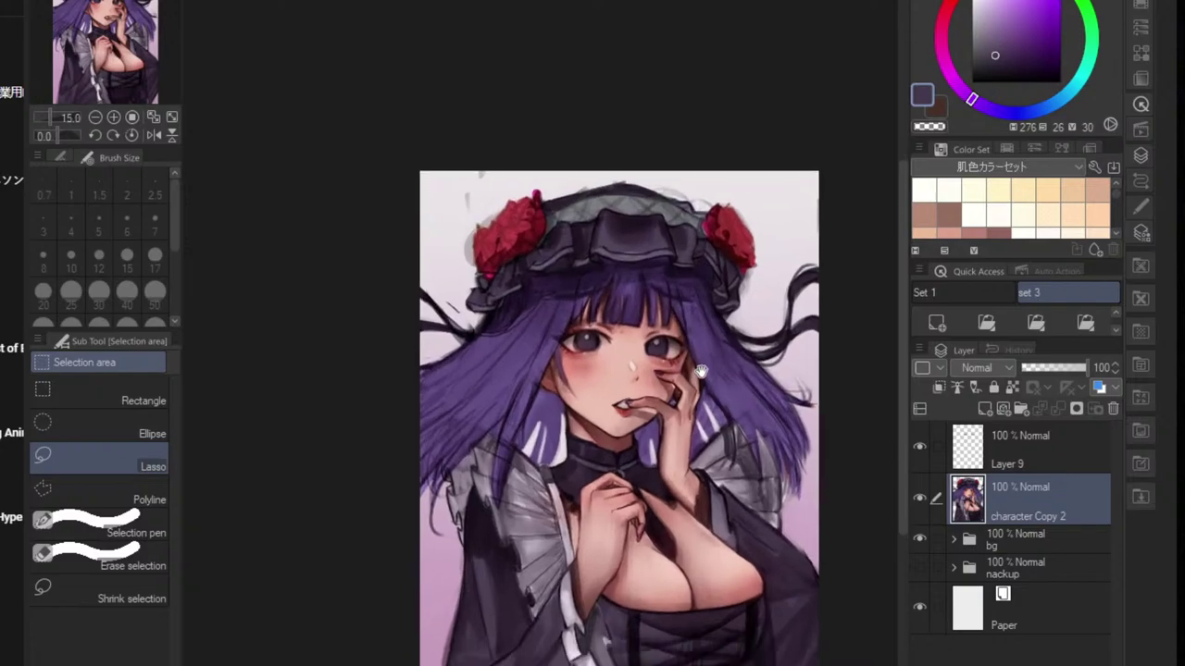
pyautogui.moveTo(701, 371); pyautogui.dragTo(705, 363)
pyautogui.moveTo(697, 463); pyautogui.dragTo(713, 433)
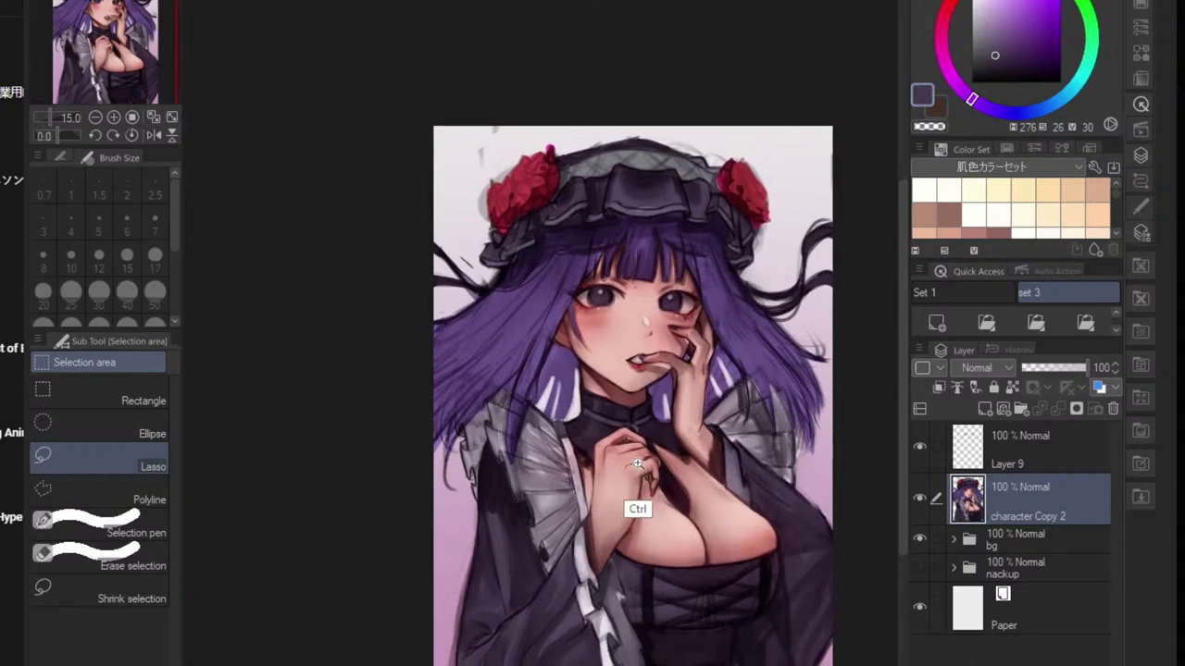
pyautogui.scroll(2, 635, 503)
# - With the soft eraser, remove sketch scribbles above and left of the bonnet and near the right hair tip
pyautogui.press('e')
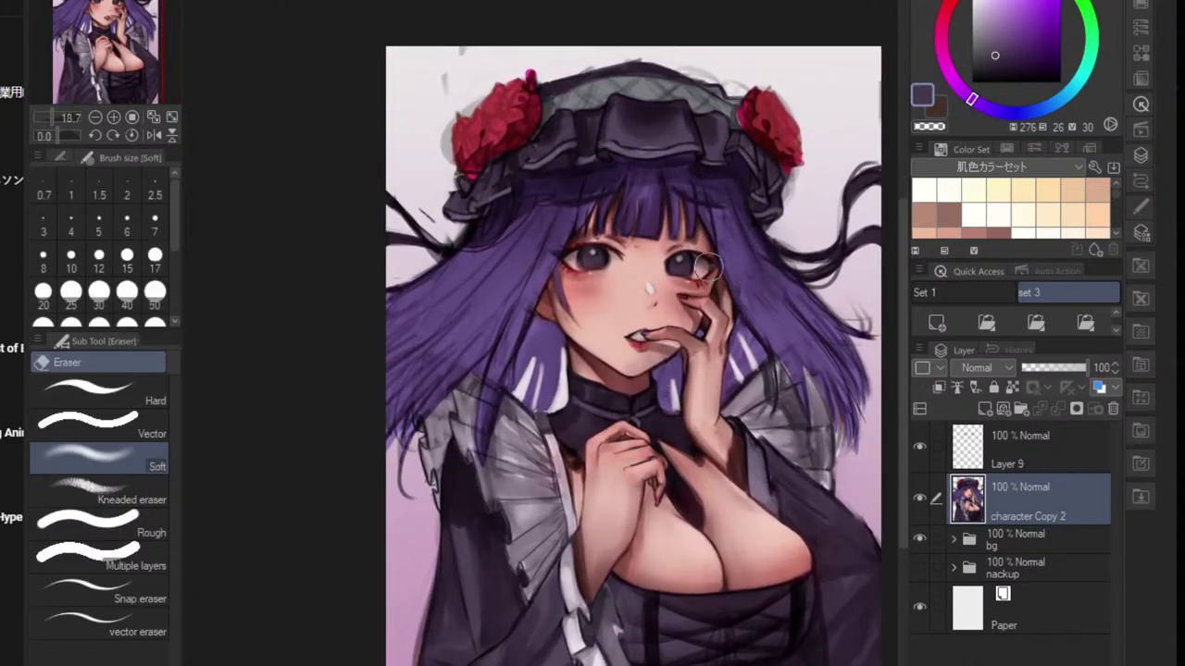
pyautogui.moveTo(500, 83)
pyautogui.mouseDown()
pyautogui.moveTo(622, 50)
pyautogui.moveTo(629, 58)
pyautogui.moveTo(586, 57)
pyautogui.moveTo(760, 67)
pyautogui.moveTo(703, 60)
pyautogui.moveTo(756, 76)
pyautogui.mouseUp()
pyautogui.moveTo(422, 207); pyautogui.dragTo(444, 221)
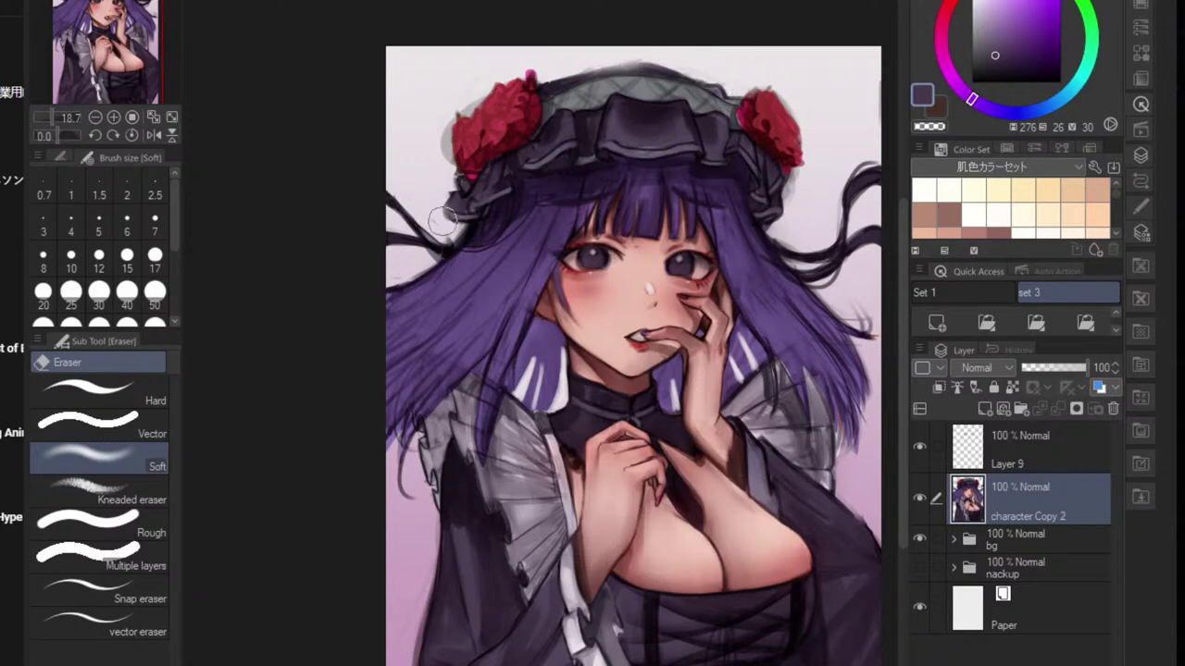
pyautogui.moveTo(438, 492); pyautogui.dragTo(325, 478)
pyautogui.moveTo(758, 296)
pyautogui.mouseDown()
pyautogui.moveTo(740, 296)
pyautogui.moveTo(749, 301)
pyautogui.moveTo(723, 272)
pyautogui.mouseUp()
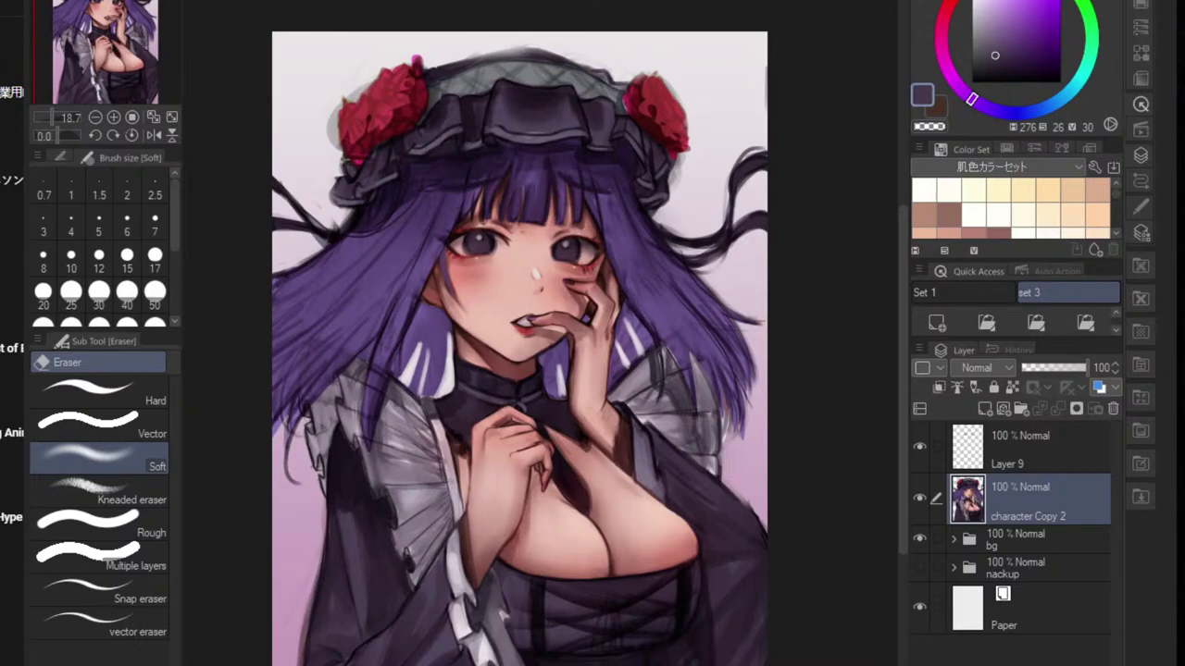
pyautogui.scroll(5, 12, 278)
pyautogui.hotkey('alt', 'Tab')
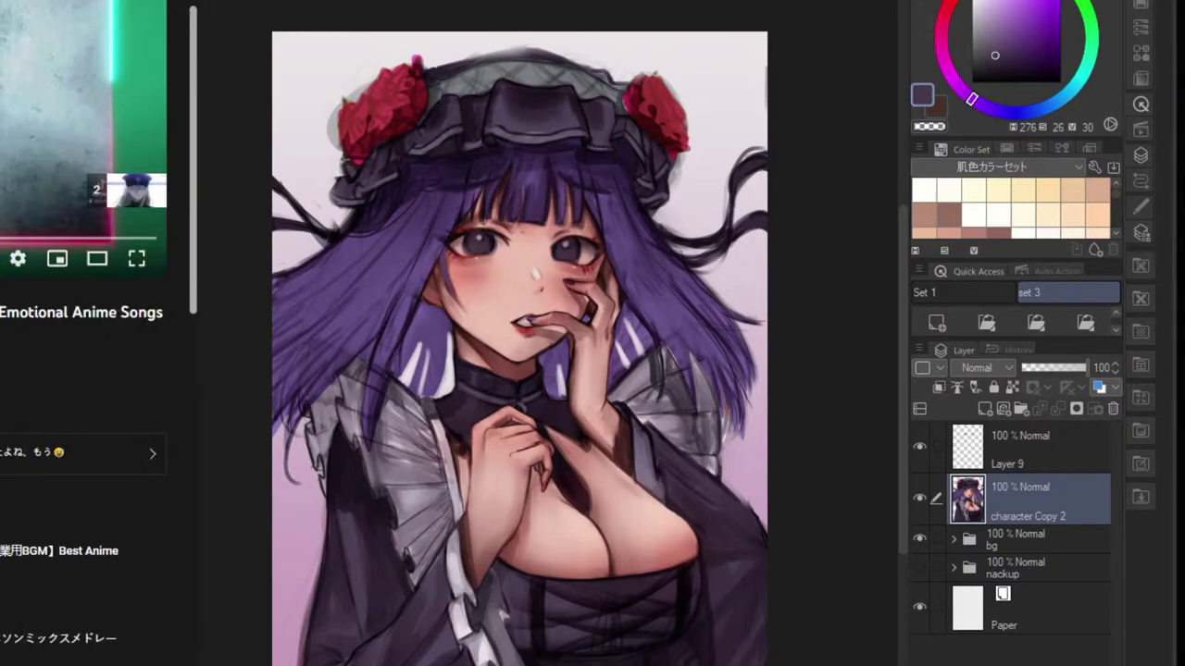
# - Skip the YouTube ad so the music plays, then return to Clip Studio Paint
pyautogui.click(118, 193)
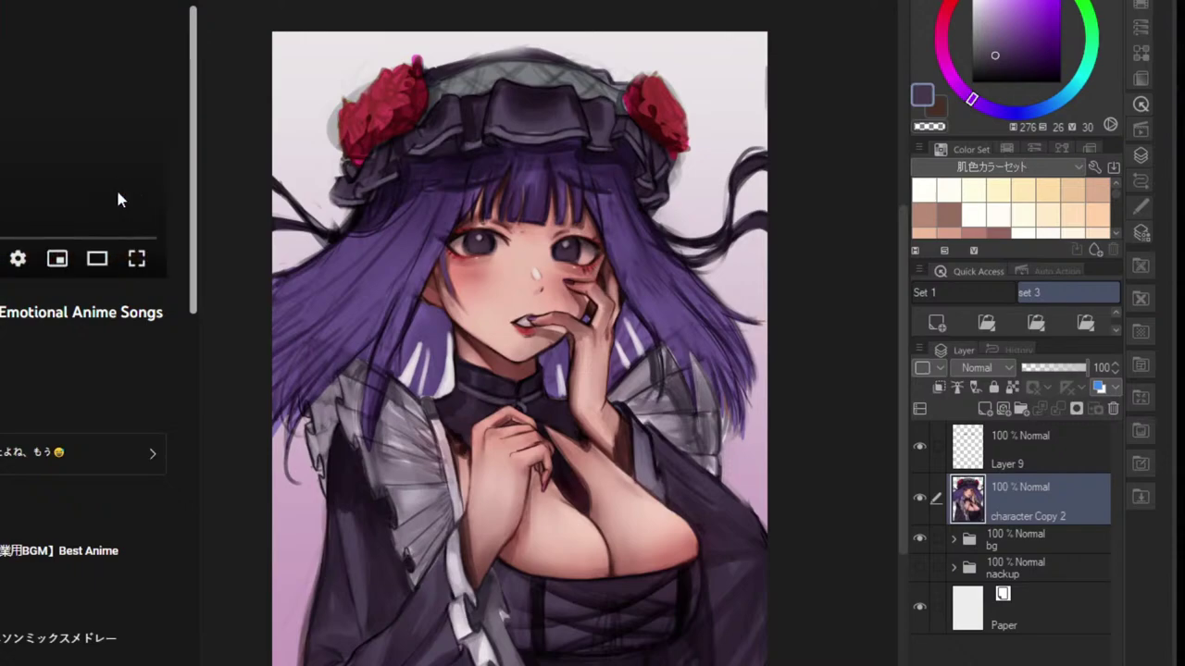
pyautogui.click(837, 125)
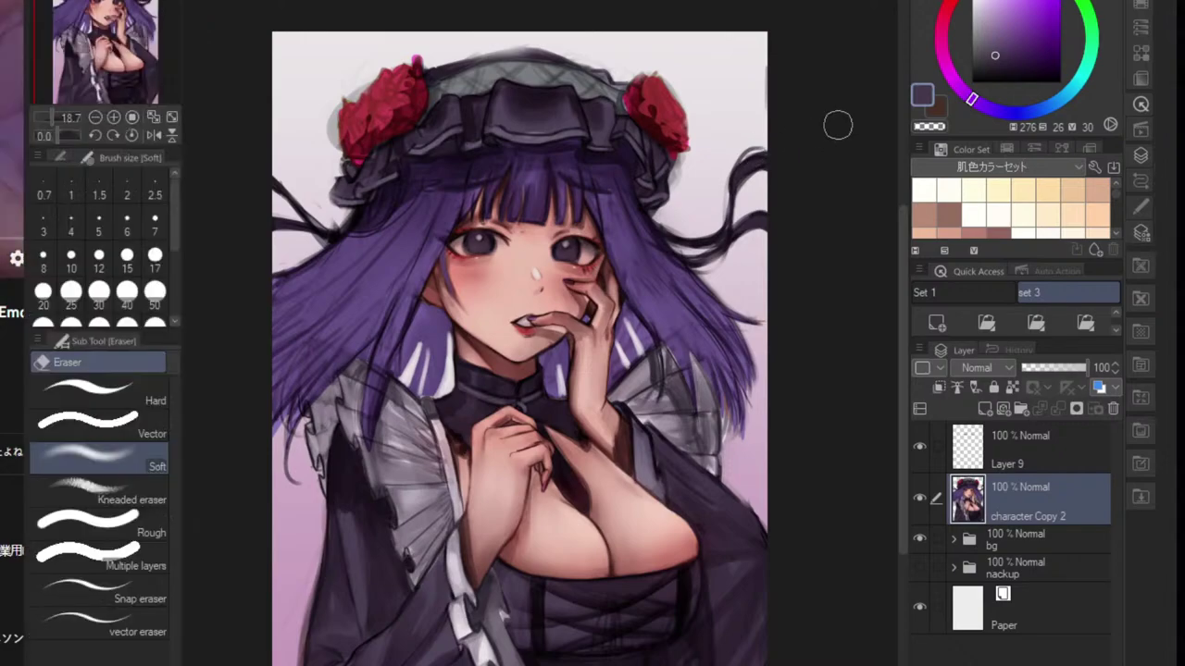
pyautogui.hotkey('alt', 'Tab')
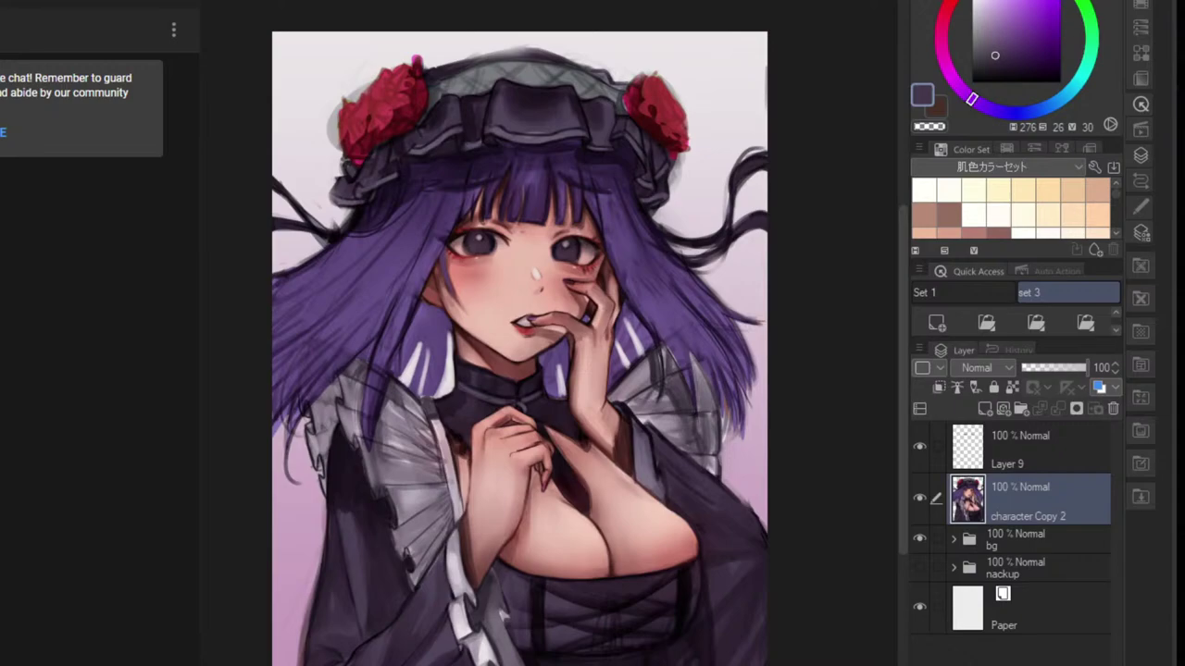
pyautogui.click(797, 1)
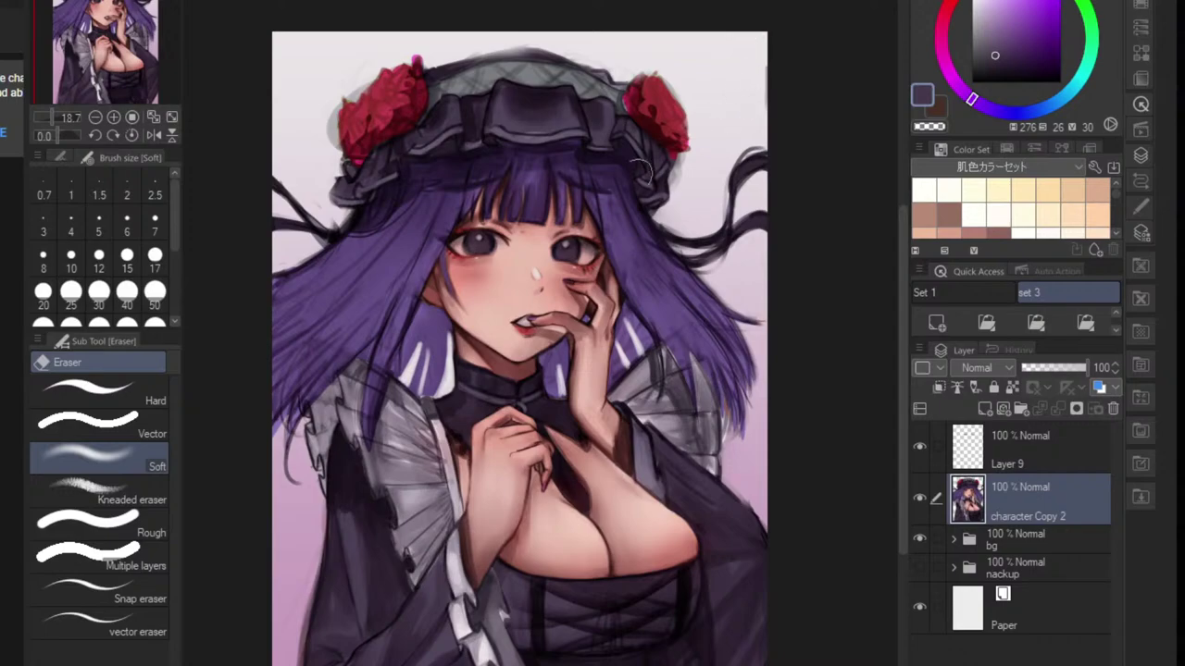
# - Zoom in on the face, take the brush, eyedrop a darker hair purple, and enlarge the brush
pyautogui.scroll(2, 639, 170)
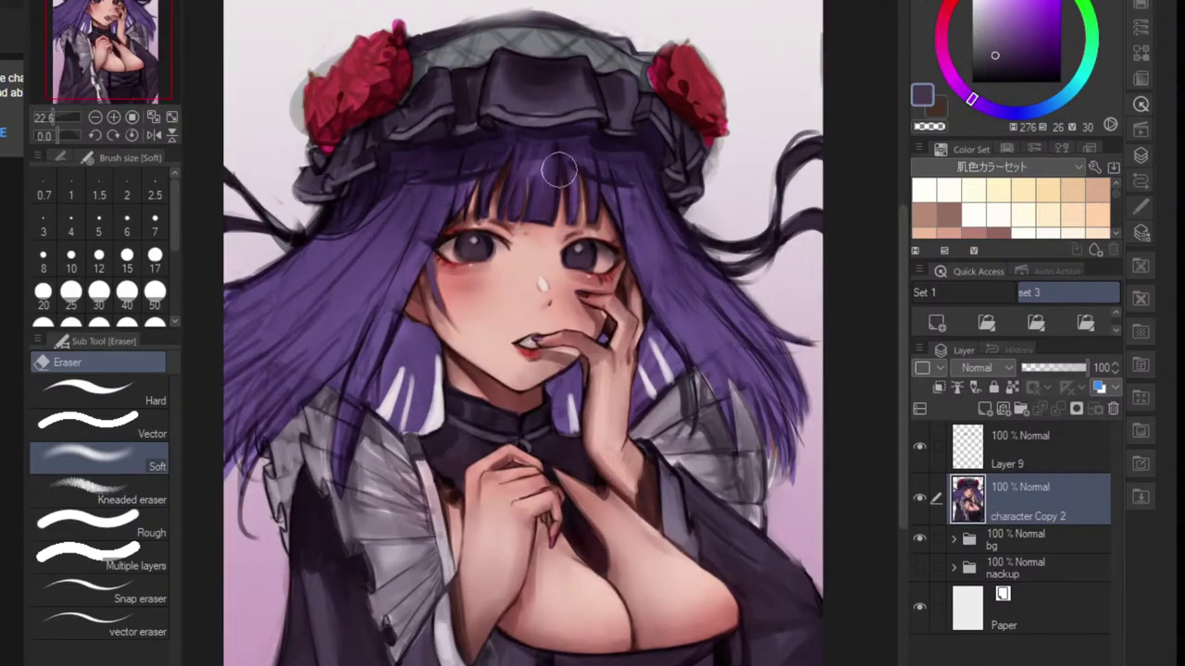
pyautogui.scroll(-2, 559, 170)
pyautogui.scroll(1, 524, 243)
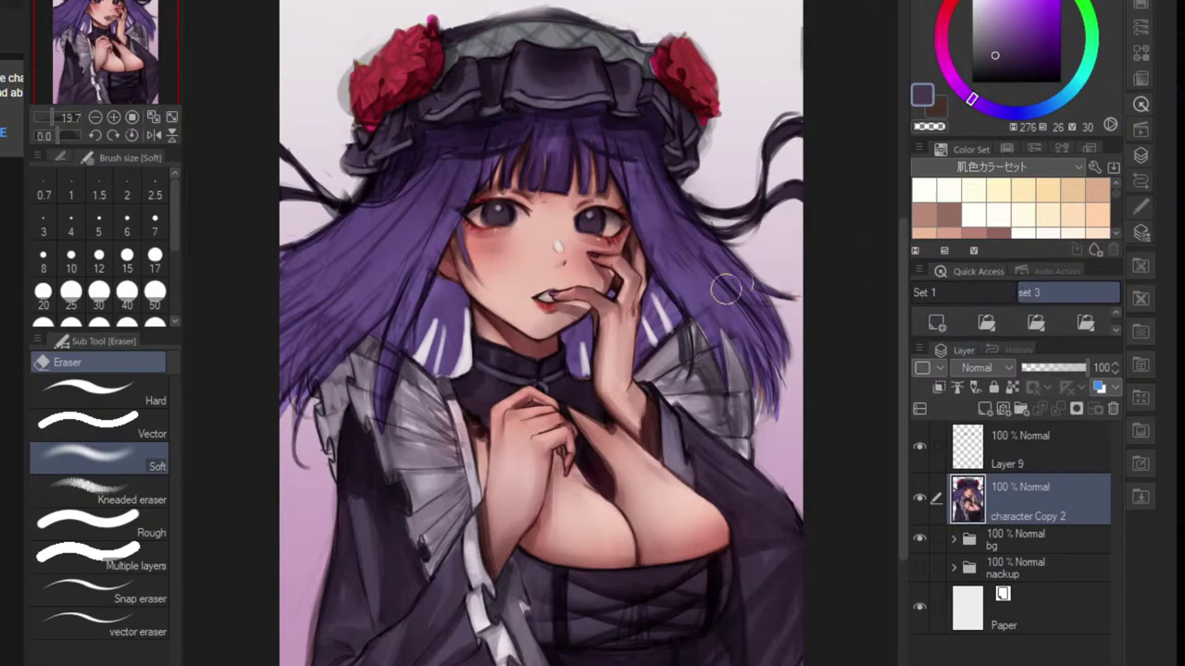
pyautogui.moveTo(587, 249); pyautogui.dragTo(622, 236)
pyautogui.scroll(4, 622, 237)
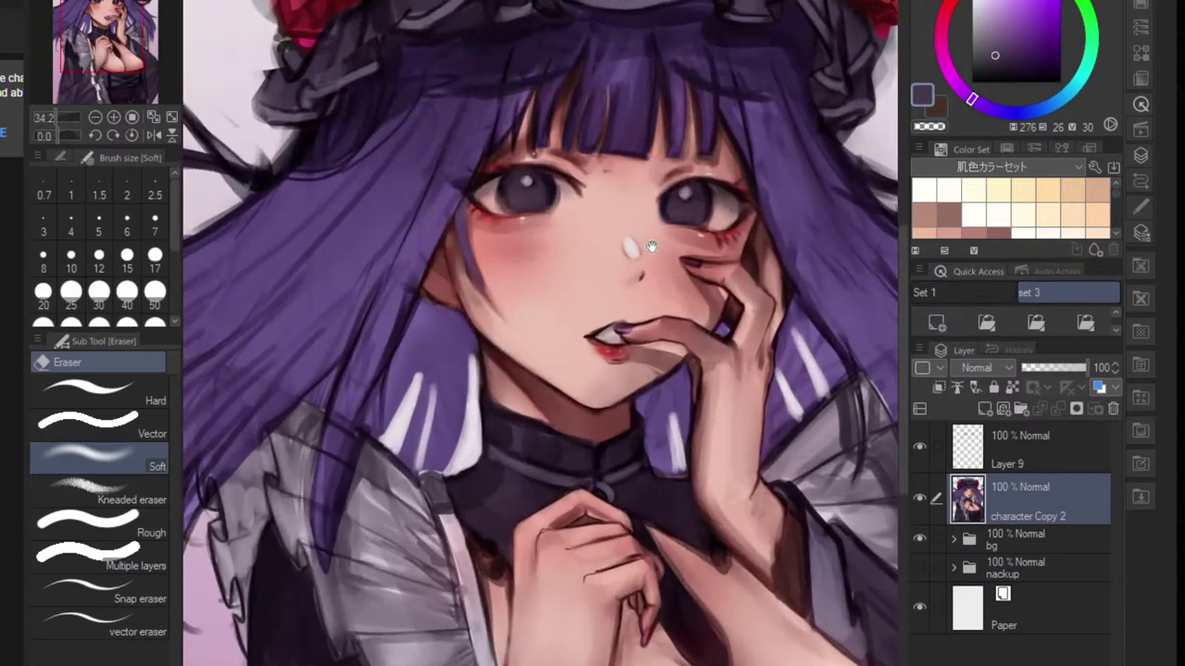
pyautogui.scroll(1, 642, 243)
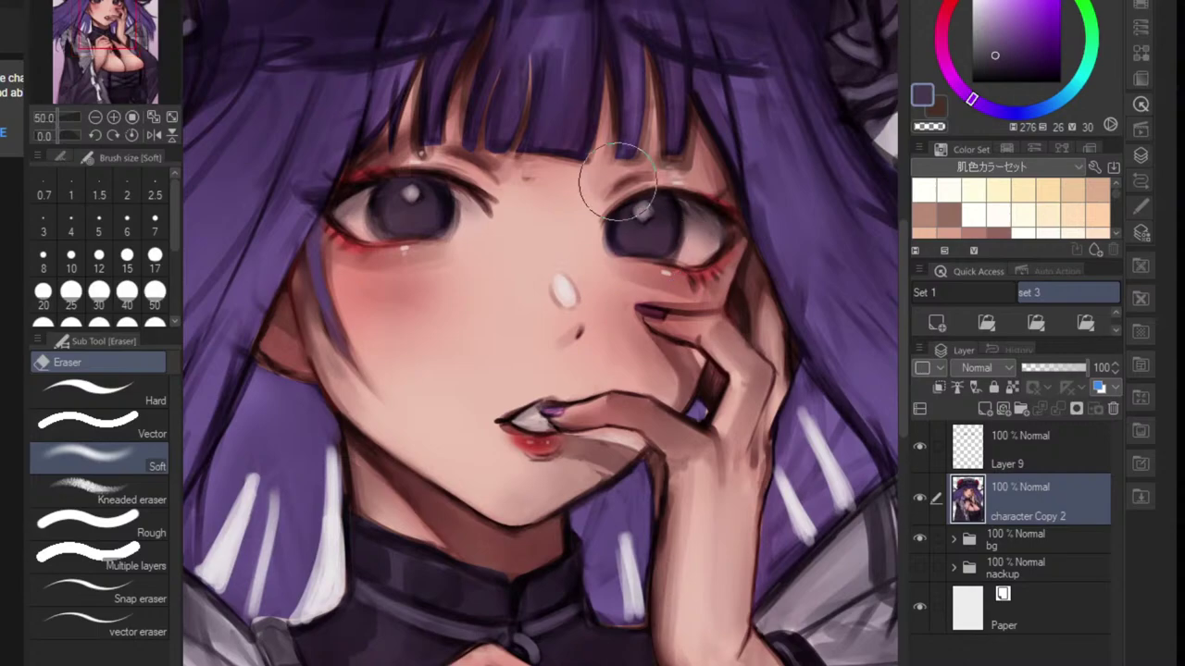
pyautogui.press('b')
pyautogui.scroll(-5, 650, 317)
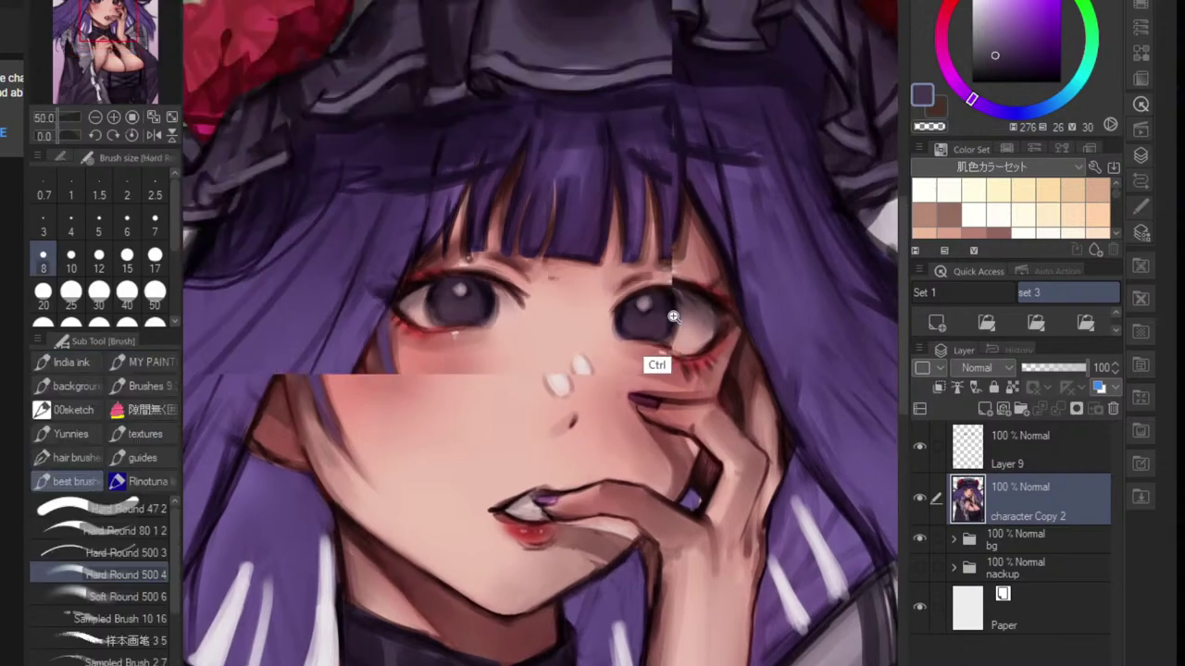
pyautogui.scroll(2, 620, 329)
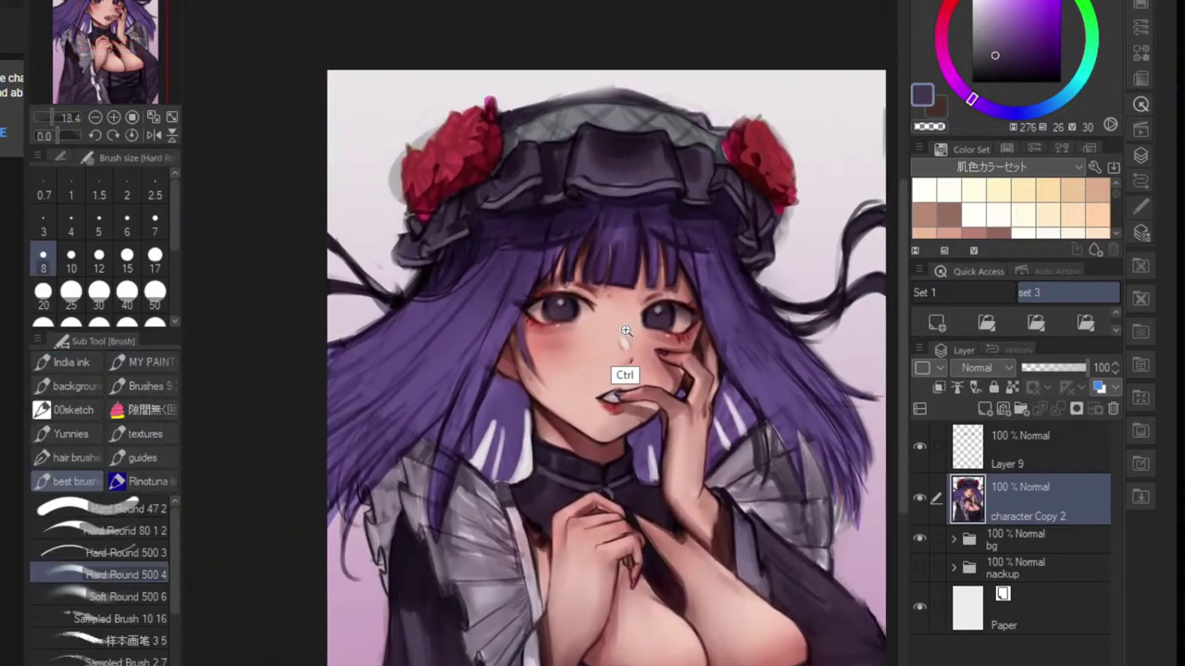
pyautogui.keyDown('alt'); pyautogui.click(533, 200); pyautogui.keyUp('alt')
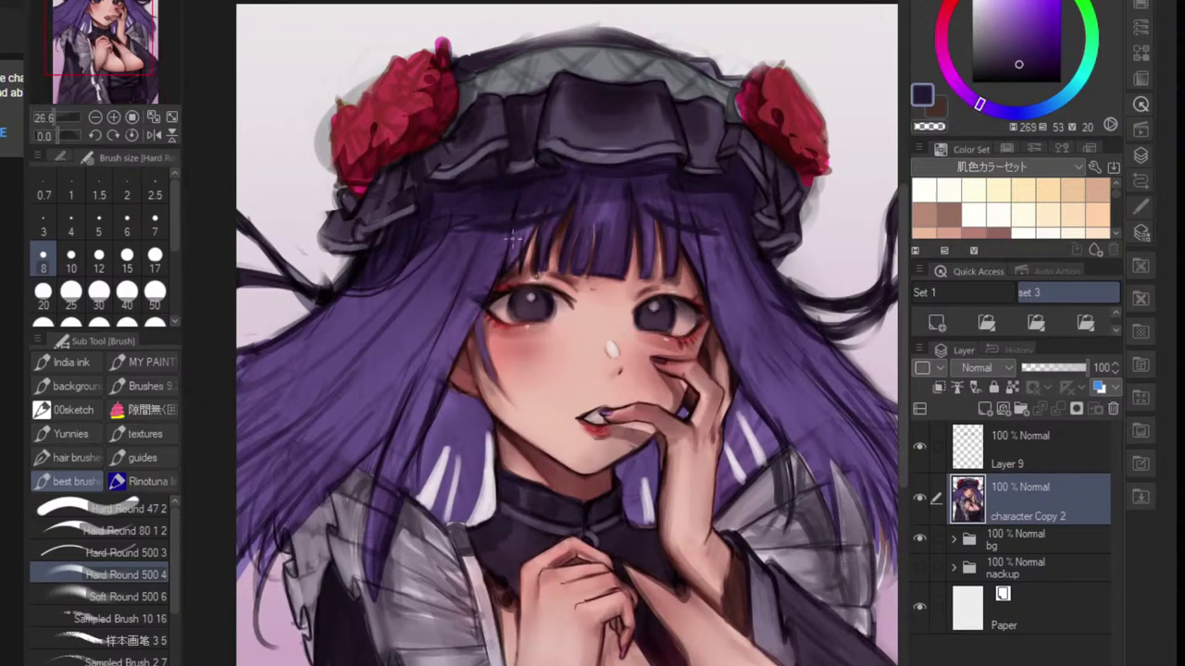
pyautogui.press(']')
pyautogui.press(']')
pyautogui.press(']')
pyautogui.press(']')
pyautogui.press(']')
pyautogui.press(']')
pyautogui.press(']')
pyautogui.press(']')
pyautogui.press(']')
pyautogui.press(']')
pyautogui.press(']')
pyautogui.press(']')
pyautogui.press(']')
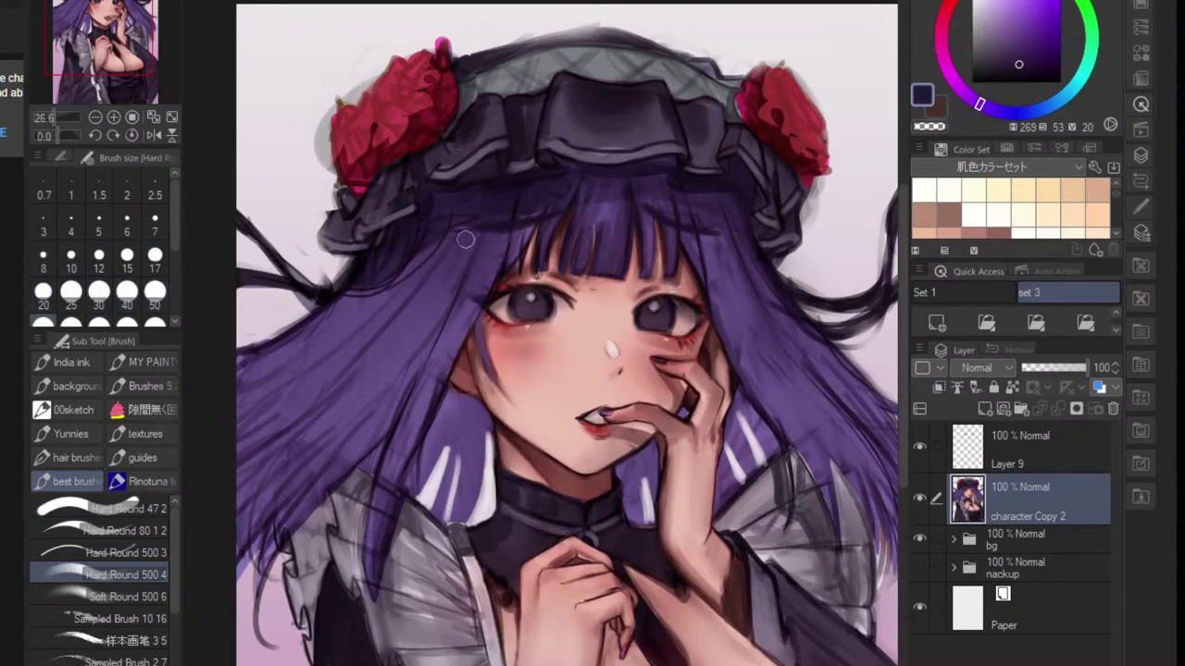
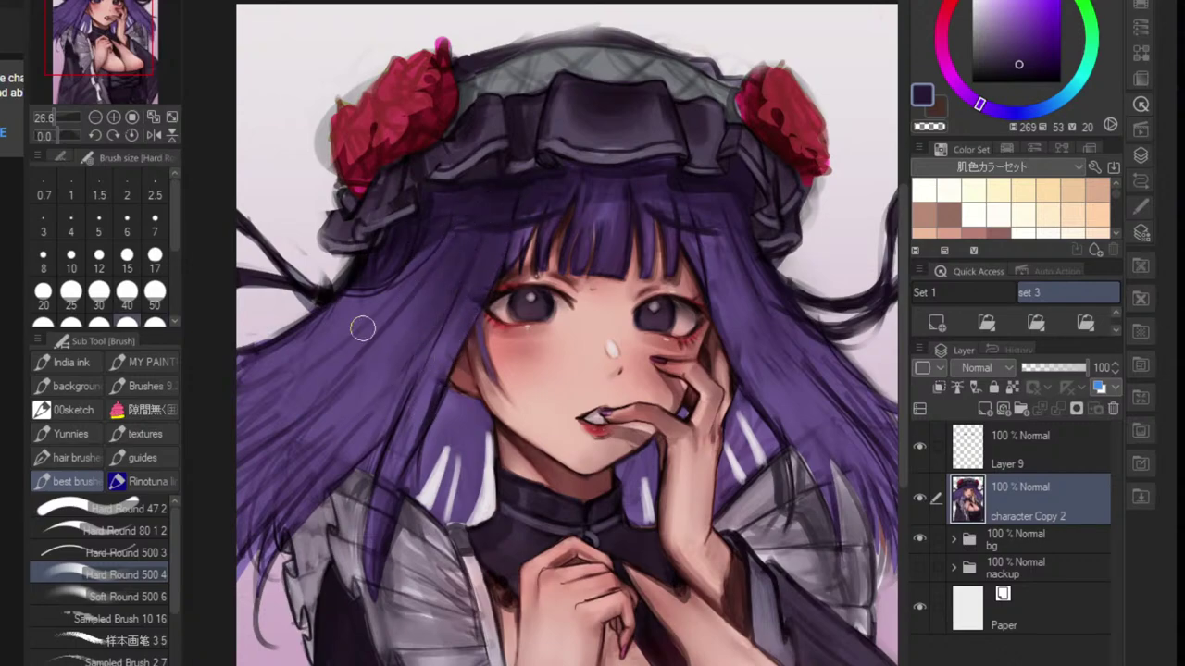
# - Darken the left and lower-left hair with purple strokes, then pick a lighter, bluer lavender
pyautogui.moveTo(433, 248)
pyautogui.mouseDown()
pyautogui.moveTo(361, 341)
pyautogui.moveTo(356, 324)
pyautogui.mouseUp()
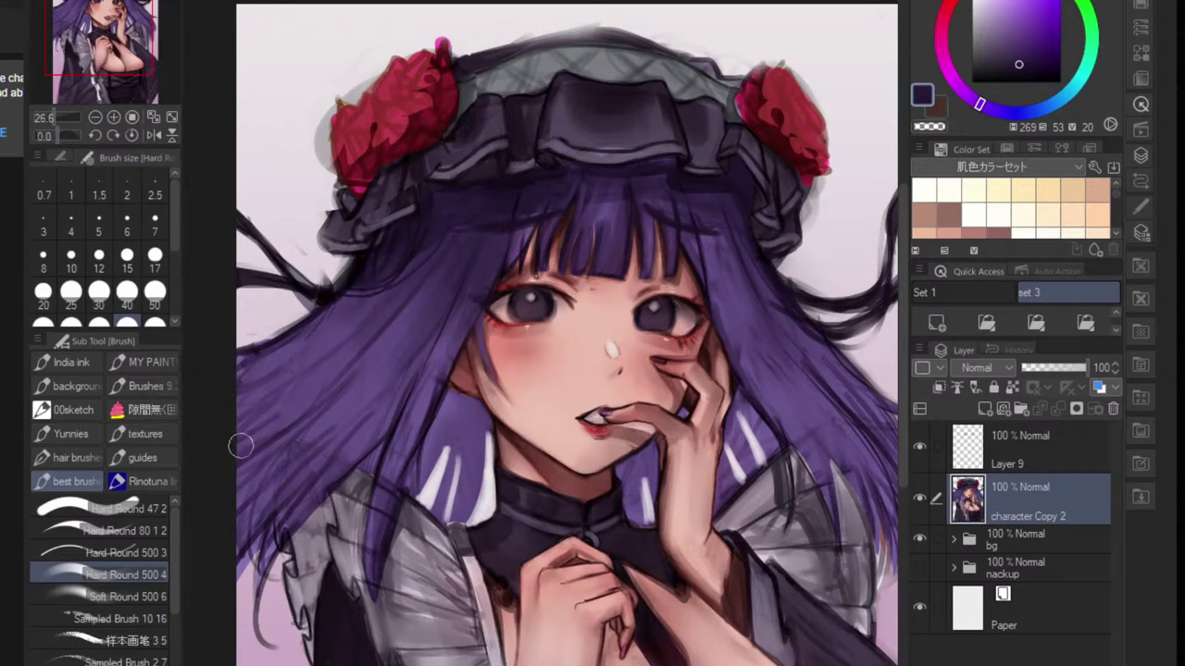
pyautogui.moveTo(243, 444); pyautogui.dragTo(317, 383)
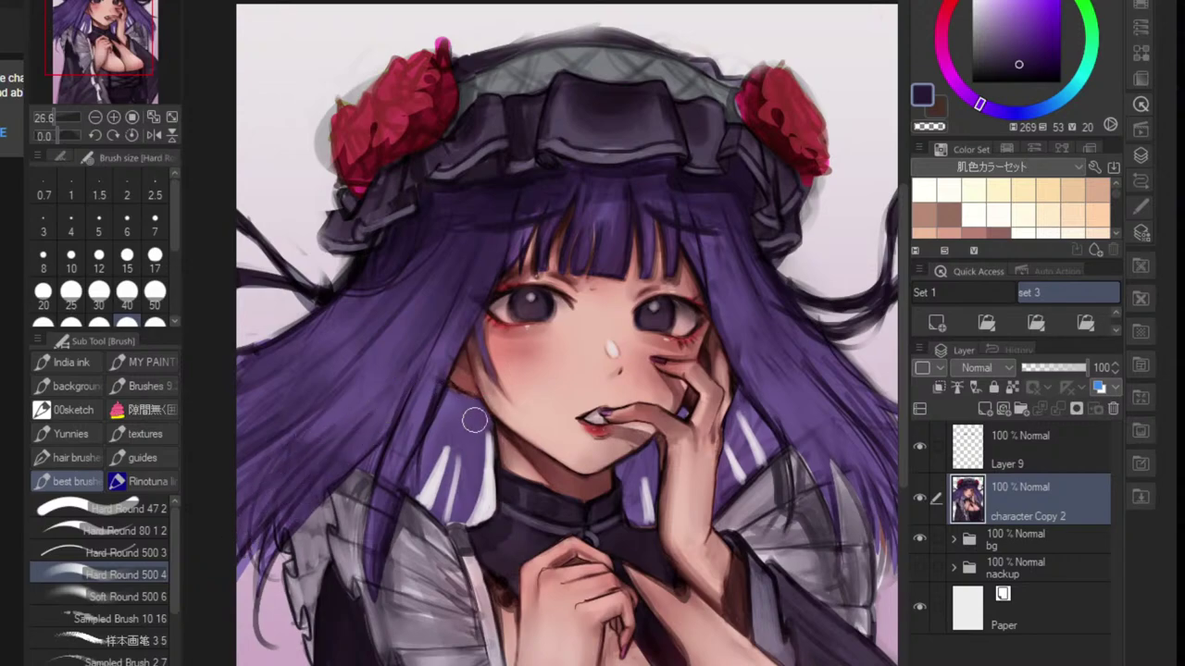
pyautogui.click(1007, 38)
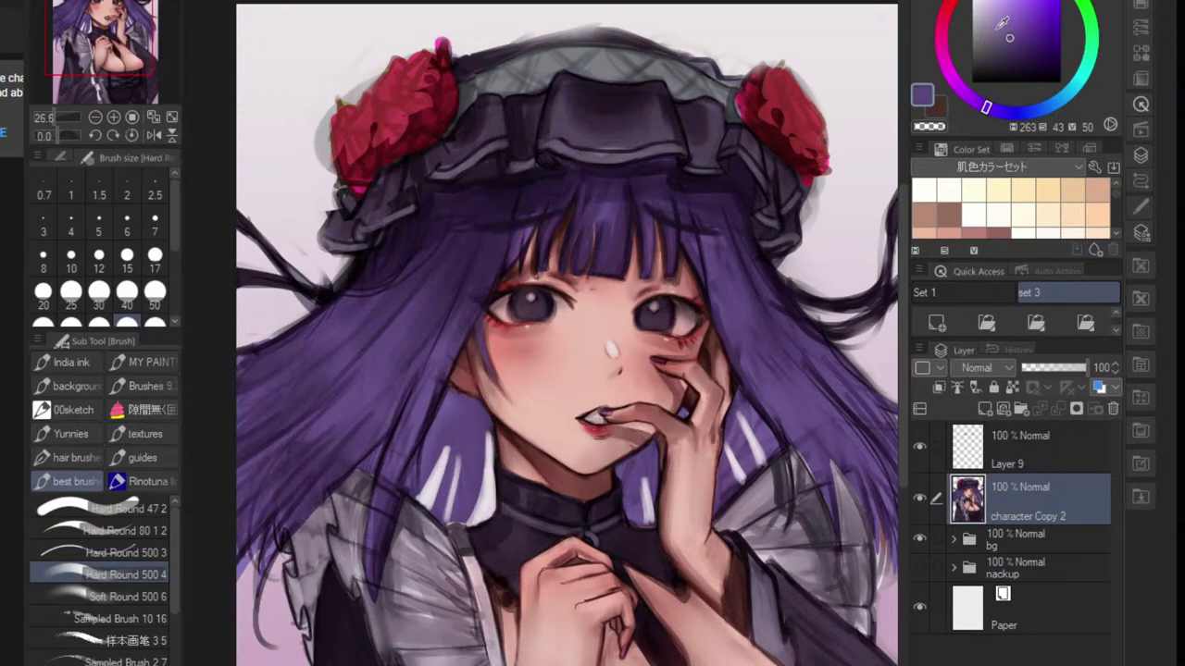
pyautogui.click(998, 27)
pyautogui.click(995, 110)
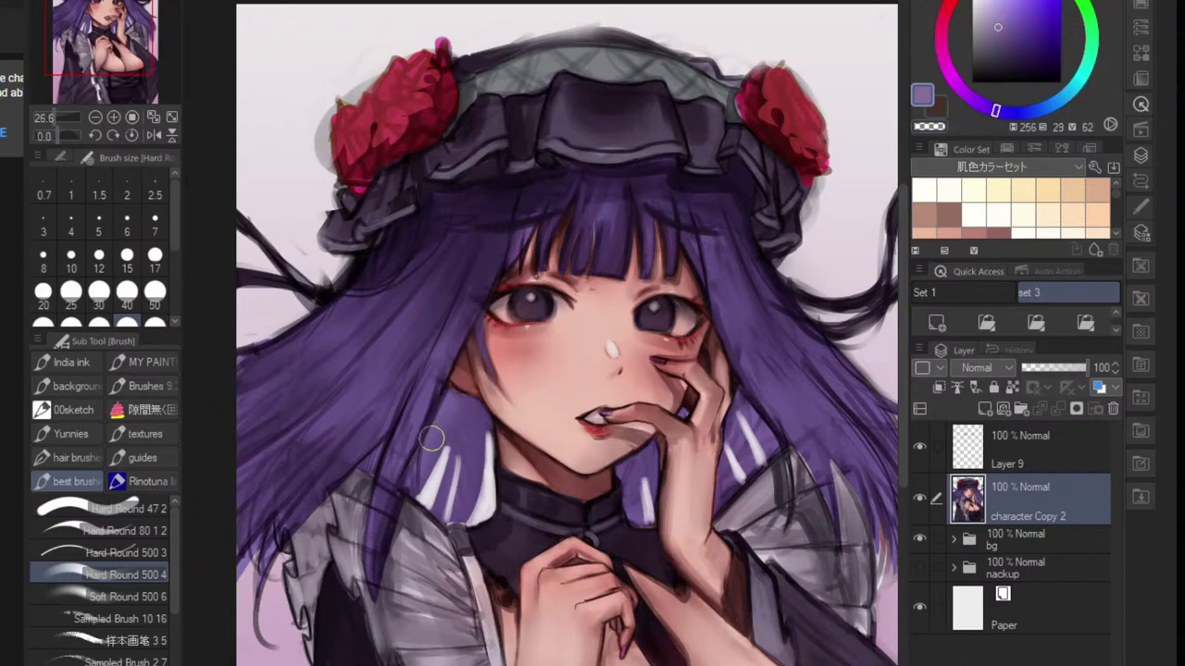
# - Brush lavender over the inner hair strands left of the neck and beside the hand
pyautogui.moveTo(432, 438); pyautogui.dragTo(407, 489)
pyautogui.moveTo(451, 417)
pyautogui.mouseDown()
pyautogui.moveTo(438, 513)
pyautogui.moveTo(455, 498)
pyautogui.moveTo(479, 418)
pyautogui.moveTo(477, 464)
pyautogui.mouseUp()
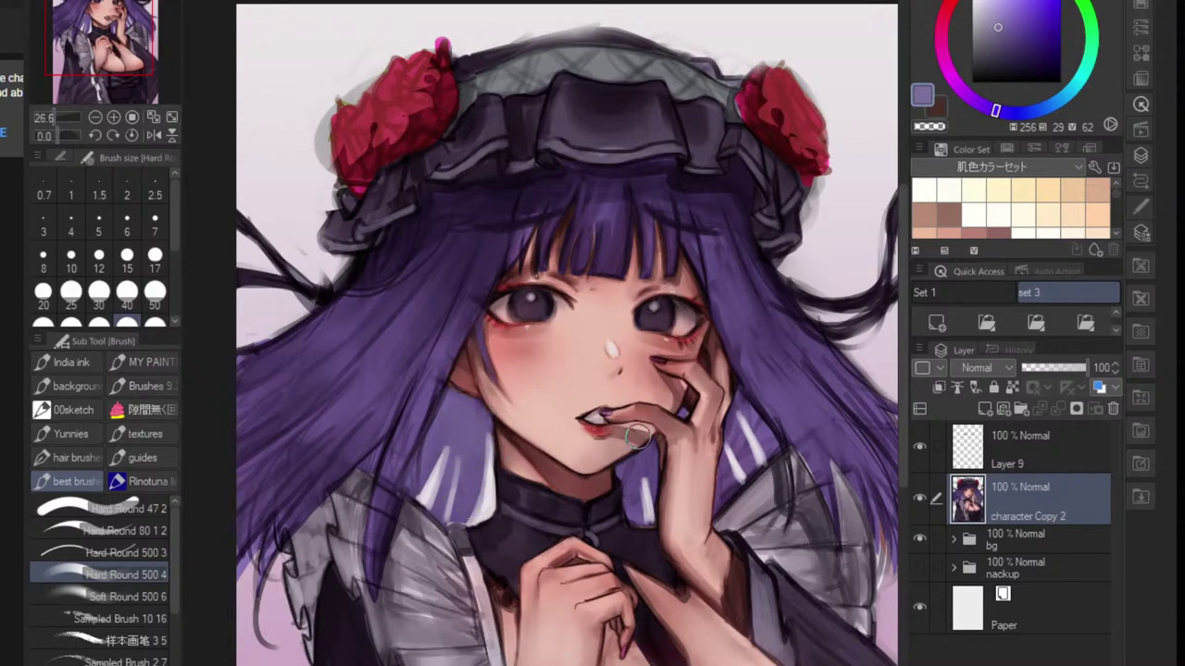
pyautogui.moveTo(633, 475)
pyautogui.mouseDown()
pyautogui.moveTo(641, 491)
pyautogui.moveTo(646, 474)
pyautogui.moveTo(635, 483)
pyautogui.mouseUp()
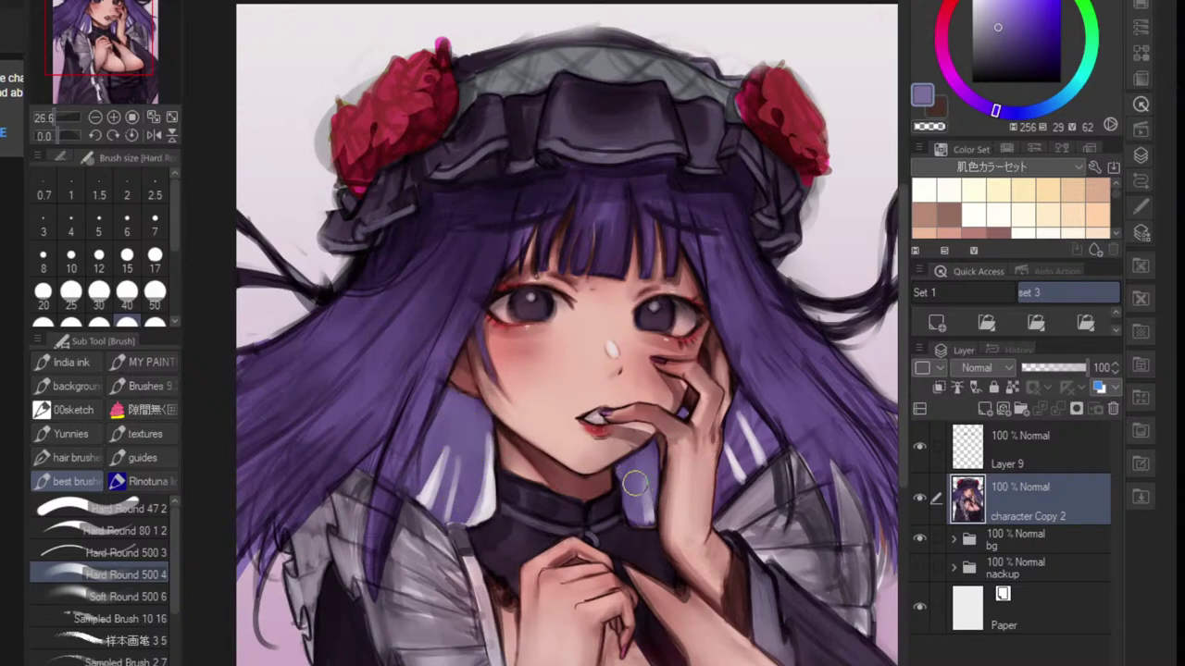
pyautogui.moveTo(737, 464)
pyautogui.mouseDown()
pyautogui.moveTo(738, 429)
pyautogui.moveTo(755, 430)
pyautogui.moveTo(761, 450)
pyautogui.moveTo(743, 436)
pyautogui.moveTo(723, 499)
pyautogui.moveTo(708, 524)
pyautogui.mouseUp()
pyautogui.moveTo(708, 524); pyautogui.dragTo(646, 511)
# - Sample the dark outline colour and line the right inner hair edge with a smaller brush
pyautogui.scroll(6, 682, 490)
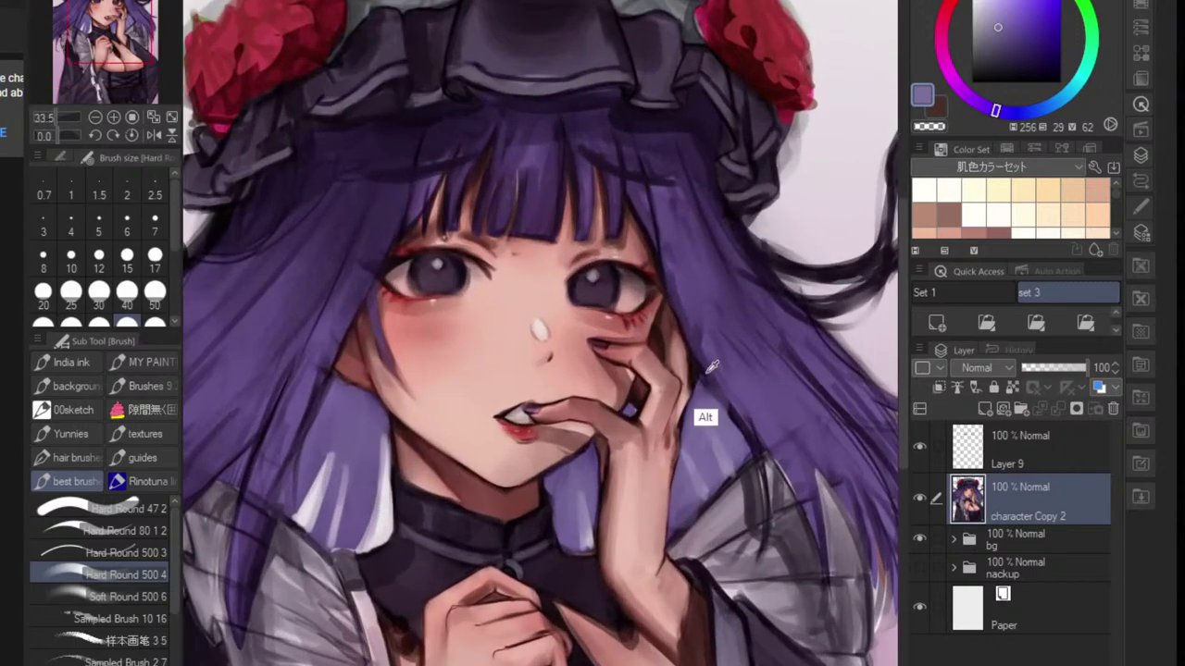
pyautogui.keyDown('alt'); pyautogui.click(707, 372); pyautogui.keyUp('alt')
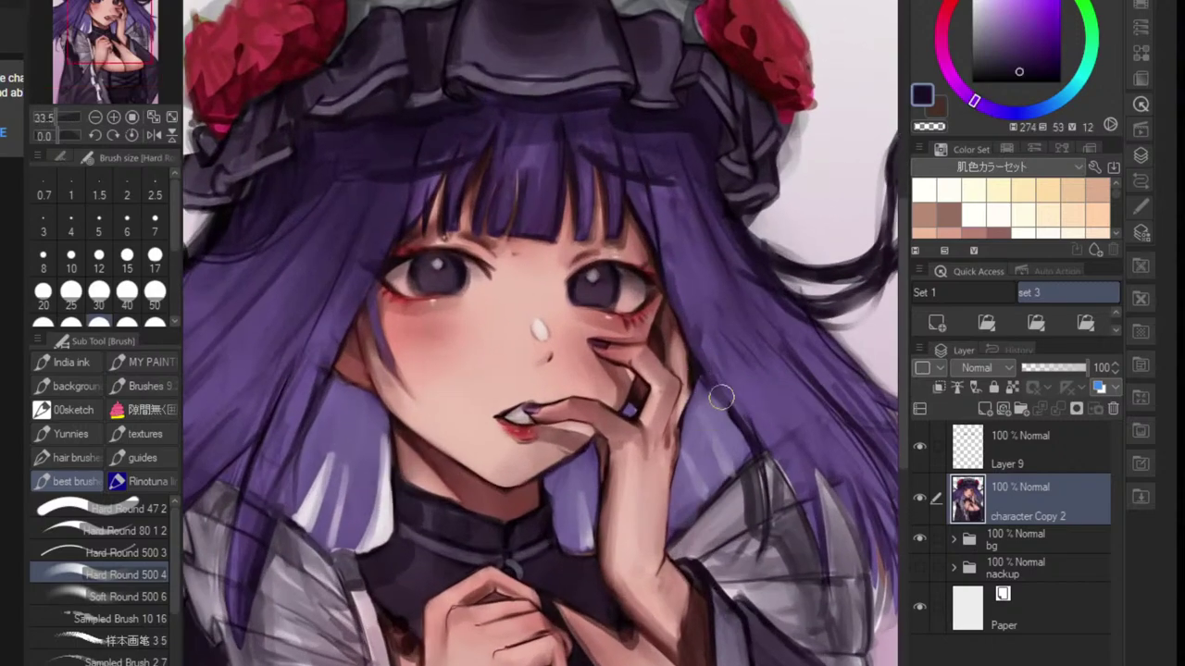
pyautogui.press('[')
pyautogui.press('[')
pyautogui.press('[')
pyautogui.press('[')
pyautogui.press('[')
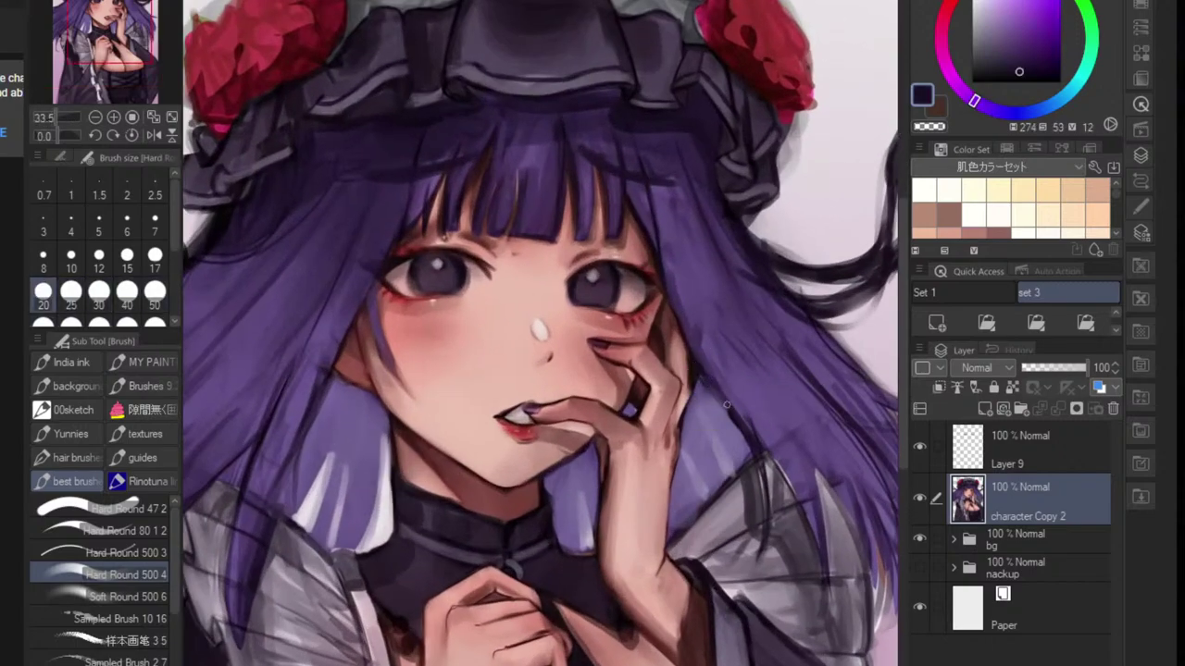
pyautogui.moveTo(710, 387)
pyautogui.mouseDown()
pyautogui.moveTo(797, 493)
pyautogui.moveTo(815, 543)
pyautogui.moveTo(755, 481)
pyautogui.moveTo(769, 452)
pyautogui.mouseUp()
# - Sample the background colour, lock transparent pixels, and fade the upper right hair curl
pyautogui.scroll(1, 768, 451)
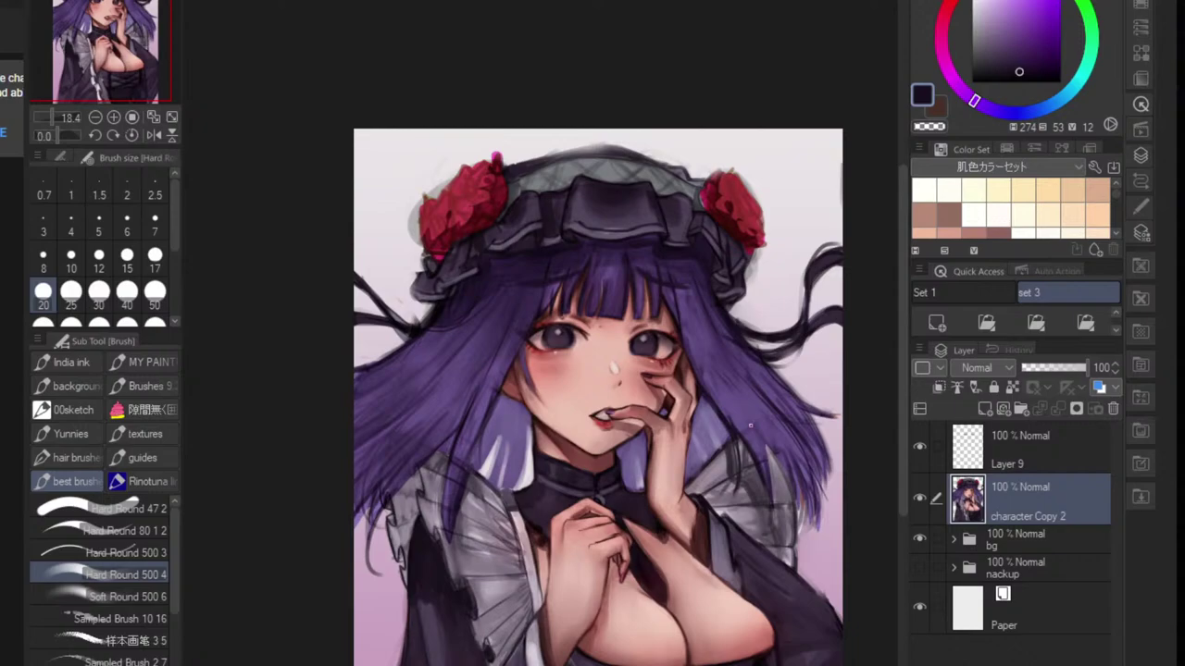
pyautogui.scroll(2, 676, 365)
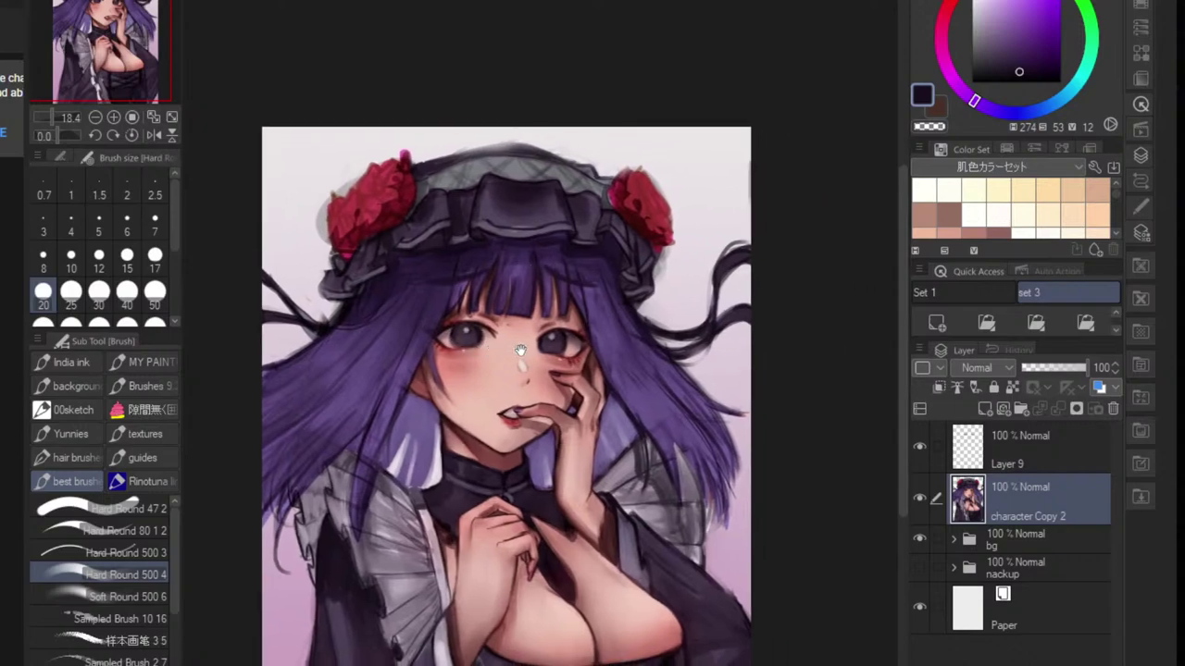
pyautogui.keyDown('alt'); pyautogui.click(759, 196); pyautogui.keyUp('alt')
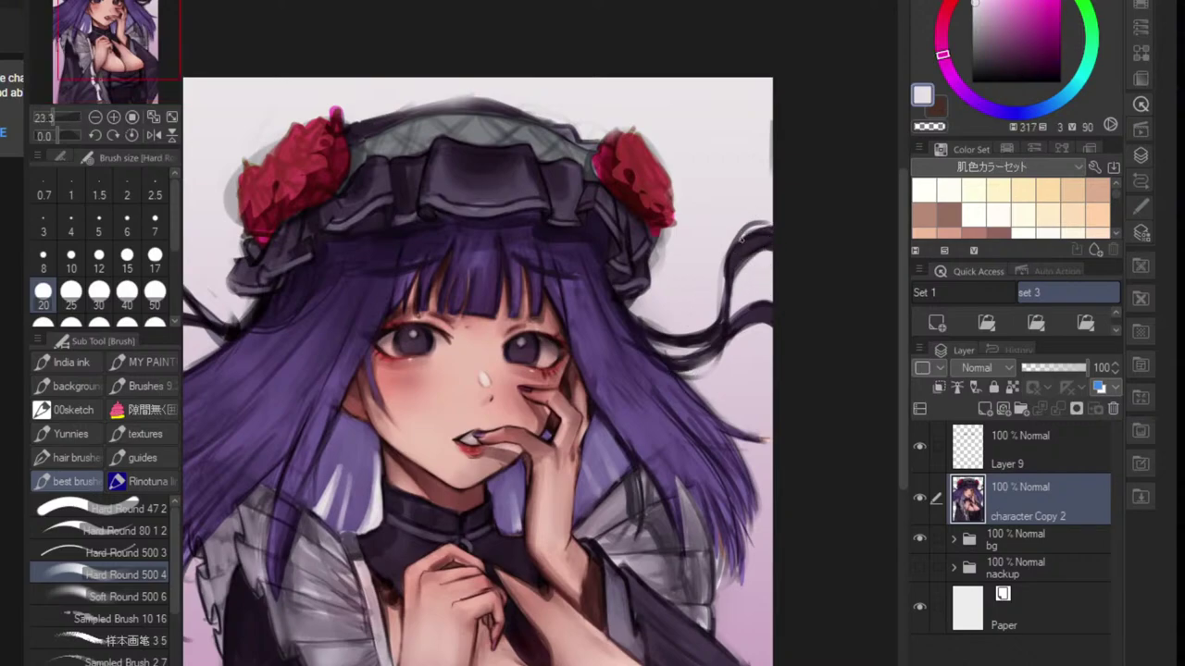
pyautogui.click(1012, 387)
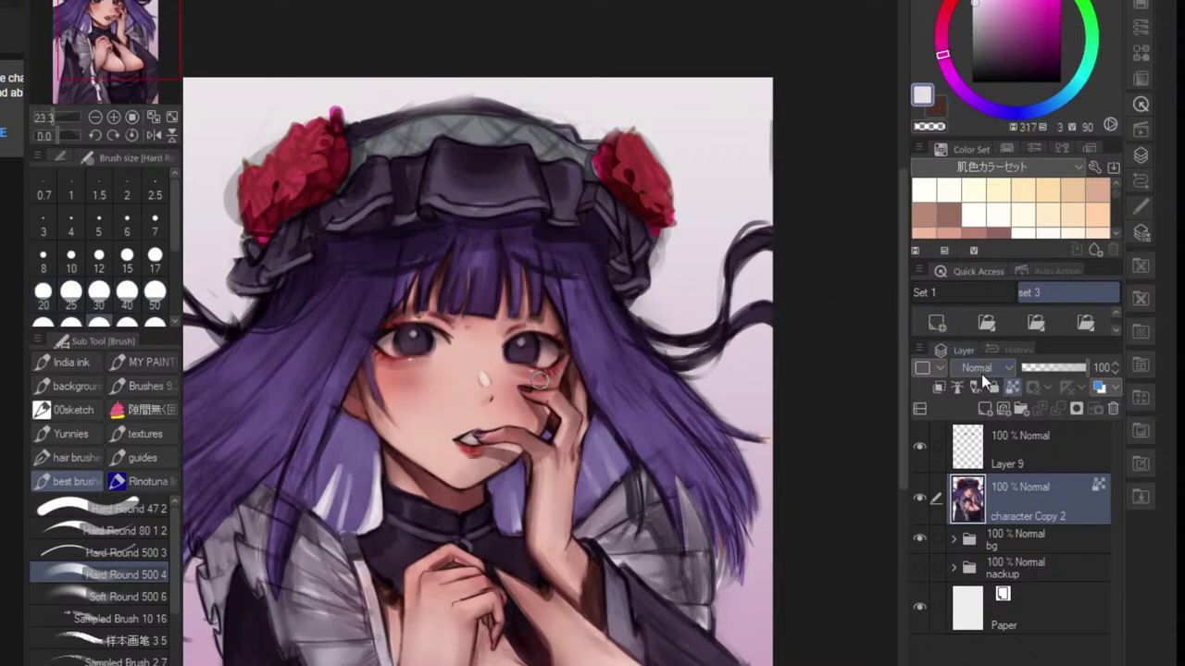
pyautogui.press(']')
pyautogui.press(']')
pyautogui.press(']')
pyautogui.press(']')
pyautogui.press(']')
pyautogui.press(']')
pyautogui.press(']')
pyautogui.press(']')
pyautogui.press(']')
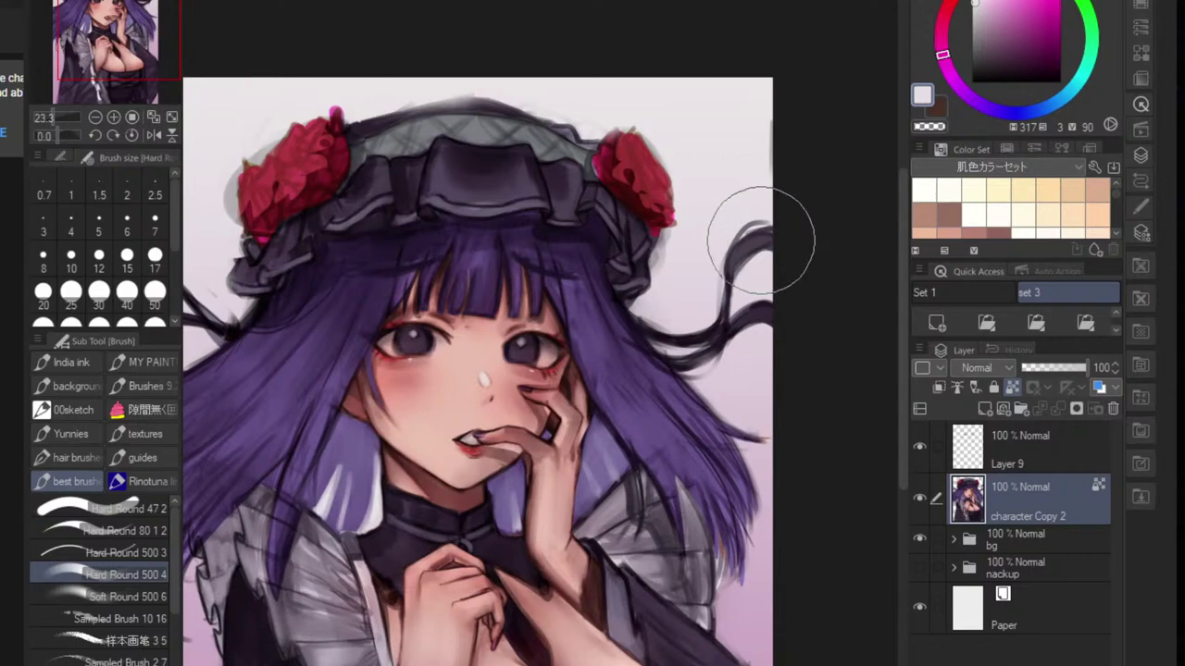
pyautogui.moveTo(762, 239); pyautogui.dragTo(755, 250)
# - Fade the left hair strand and soften the edges of both roses into the background
pyautogui.scroll(-4, 750, 352)
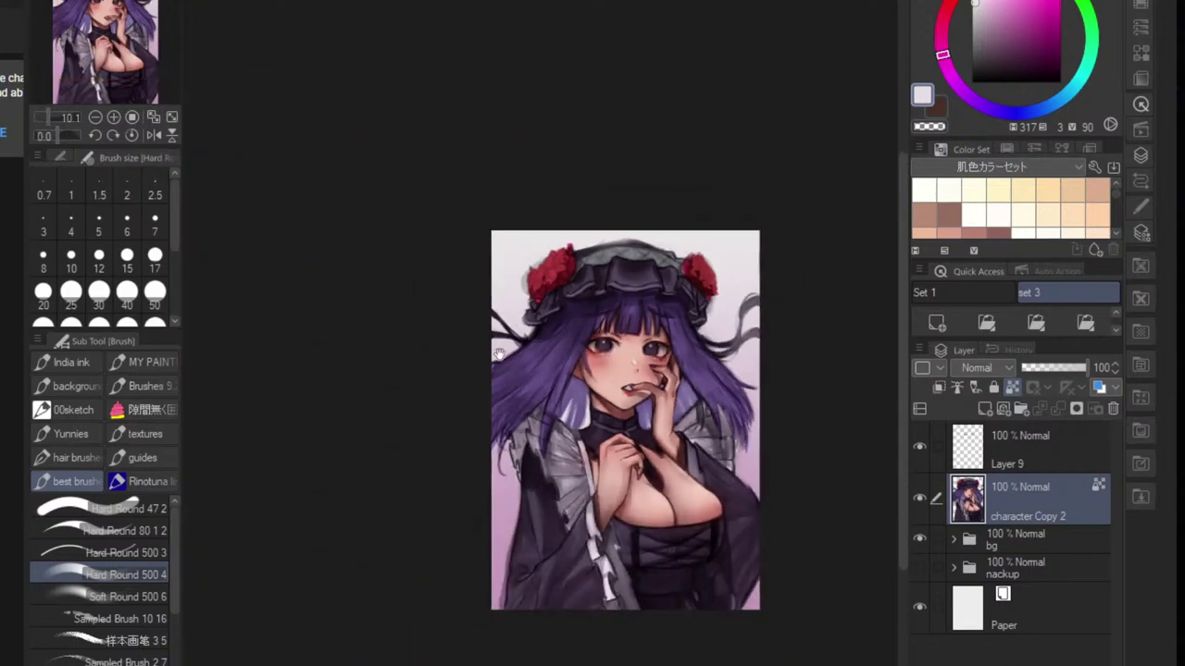
pyautogui.scroll(2, 489, 334)
pyautogui.moveTo(487, 294)
pyautogui.mouseDown()
pyautogui.moveTo(481, 334)
pyautogui.moveTo(505, 321)
pyautogui.mouseUp()
pyautogui.moveTo(536, 257); pyautogui.dragTo(527, 269)
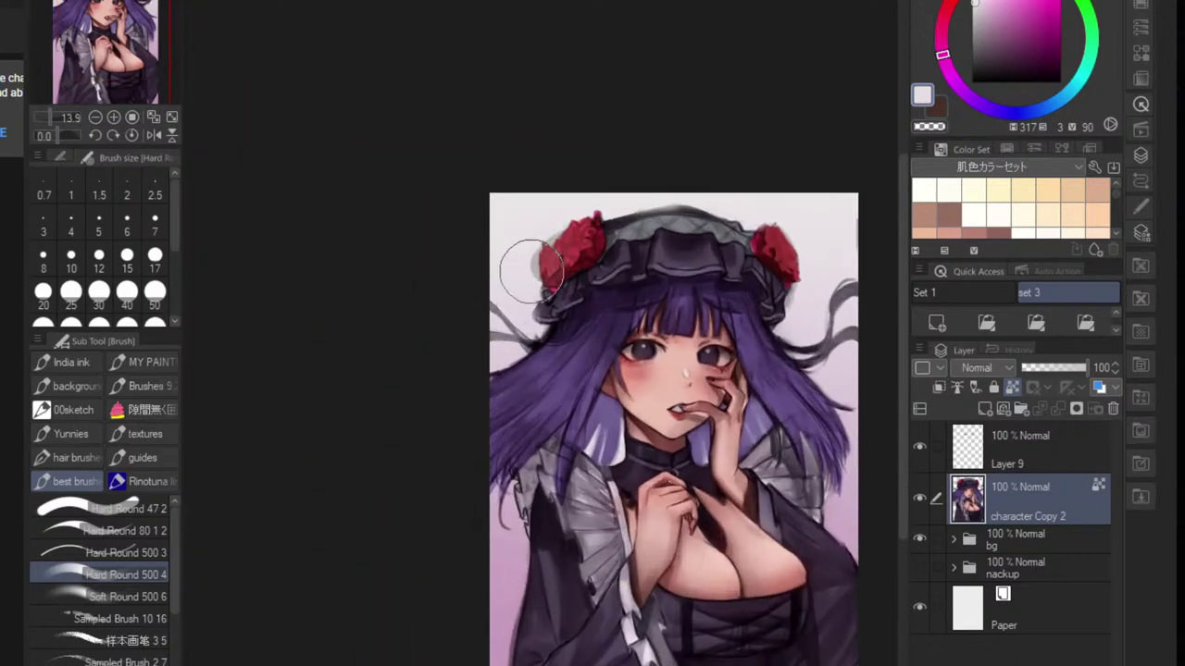
pyautogui.moveTo(800, 238); pyautogui.dragTo(798, 247)
pyautogui.moveTo(802, 312); pyautogui.dragTo(752, 352)
pyautogui.moveTo(750, 374); pyautogui.dragTo(714, 363)
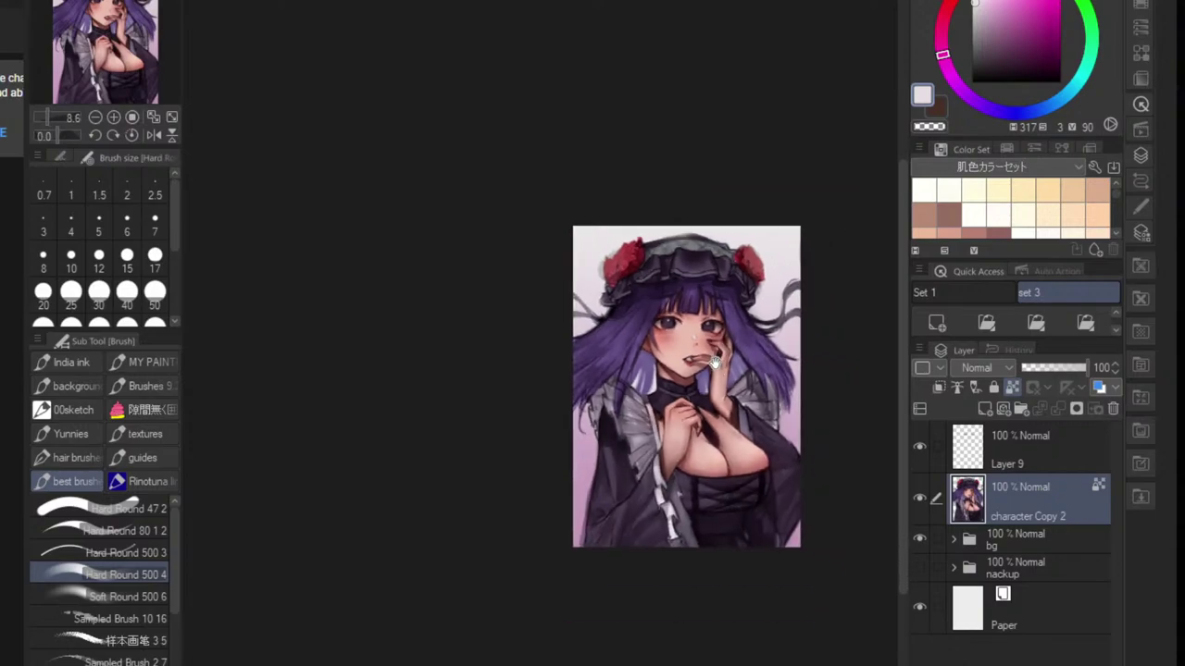
pyautogui.moveTo(628, 358); pyautogui.dragTo(635, 357)
# - Blend the sleeve's left edge into the background, undoing the second, too-light stroke
pyautogui.scroll(2, 635, 357)
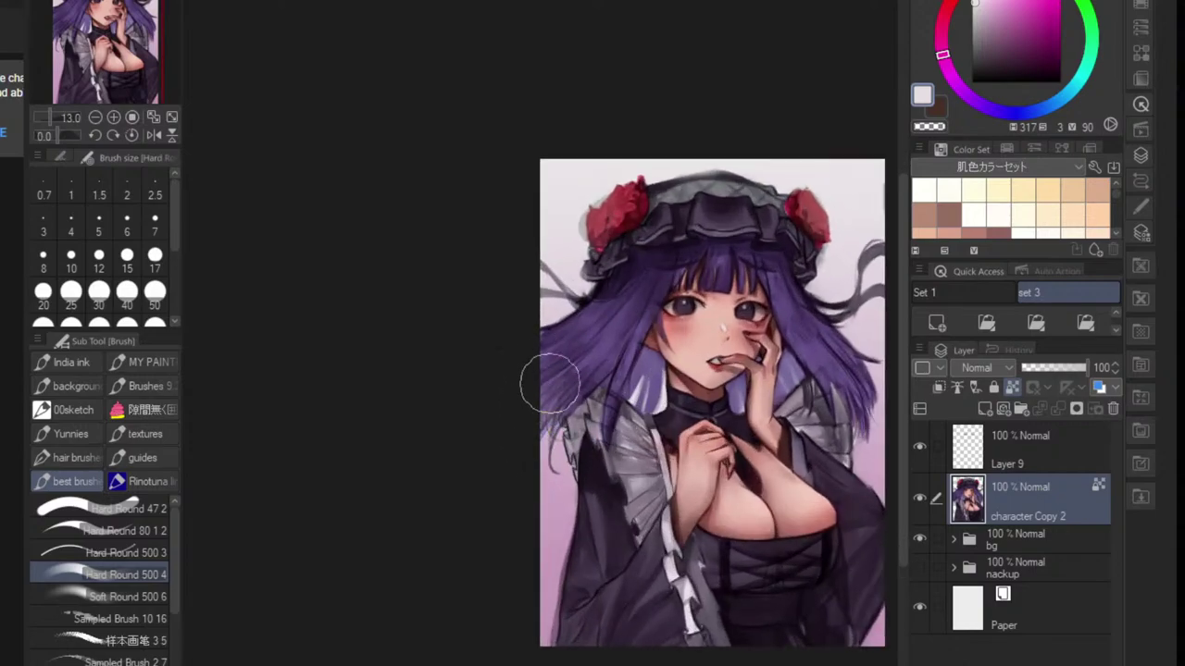
pyautogui.moveTo(557, 465)
pyautogui.mouseDown()
pyautogui.moveTo(551, 553)
pyautogui.moveTo(569, 463)
pyautogui.moveTo(534, 603)
pyautogui.mouseUp()
pyautogui.moveTo(576, 493); pyautogui.dragTo(559, 574)
pyautogui.hotkey('ctrl', 'alt', 'z')
pyautogui.moveTo(701, 495)
pyautogui.mouseDown()
pyautogui.moveTo(669, 503)
pyautogui.moveTo(594, 468)
pyautogui.mouseUp()
pyautogui.scroll(-3, 772, 476)
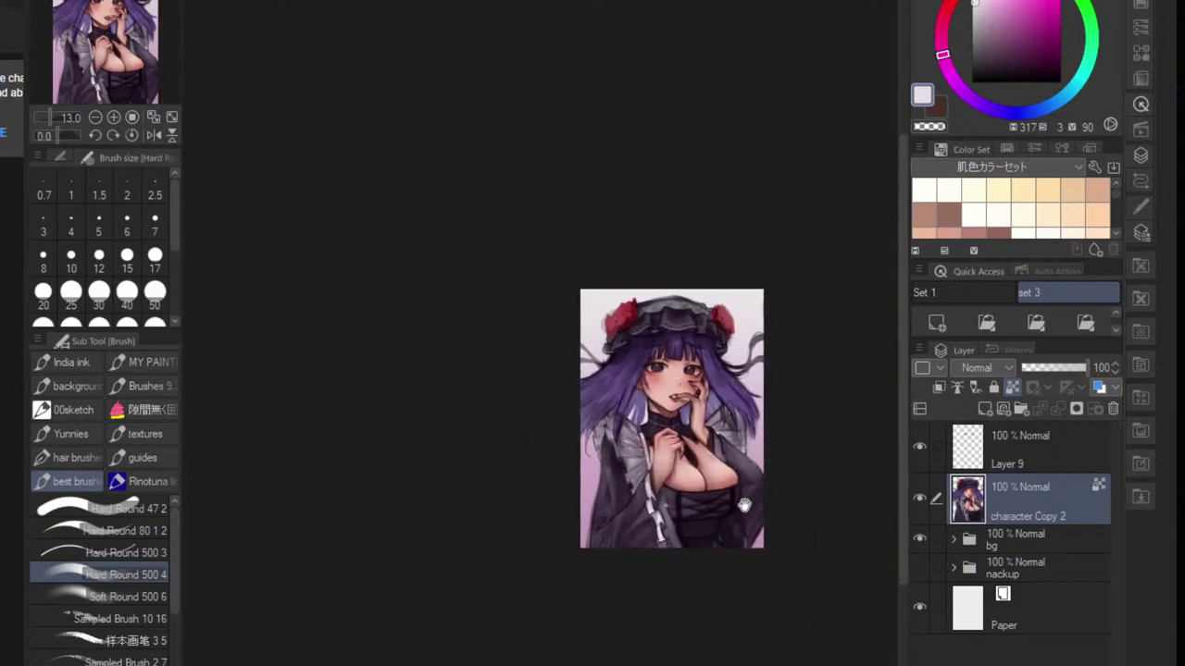
pyautogui.scroll(3, 713, 452)
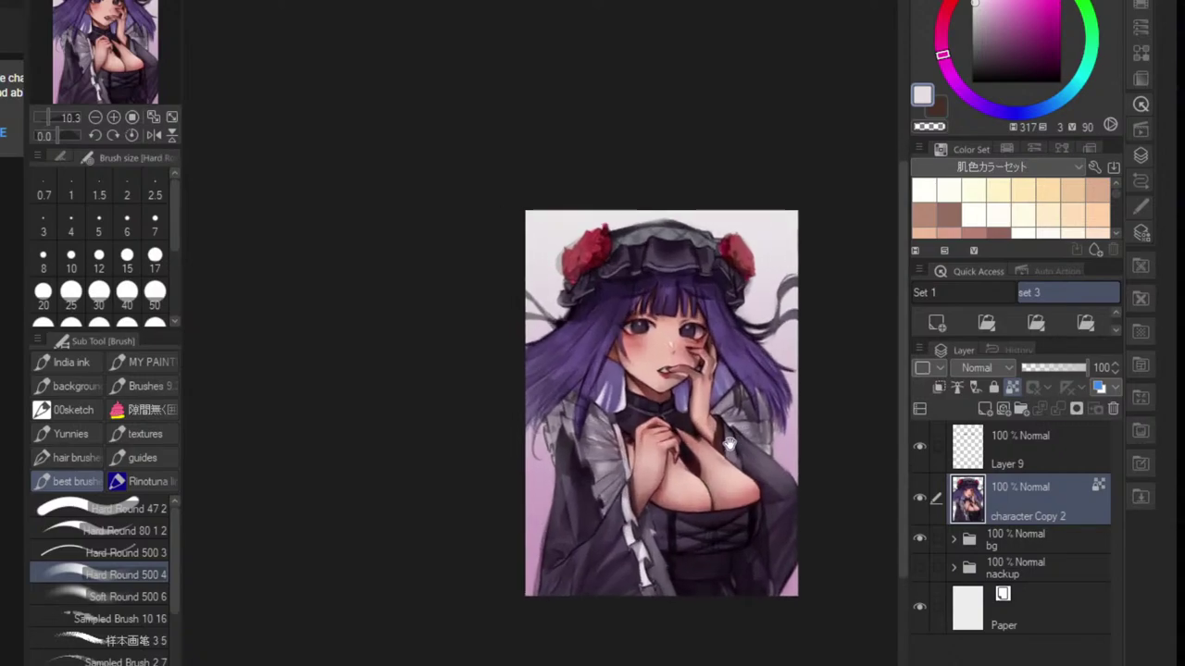
pyautogui.scroll(2, 684, 440)
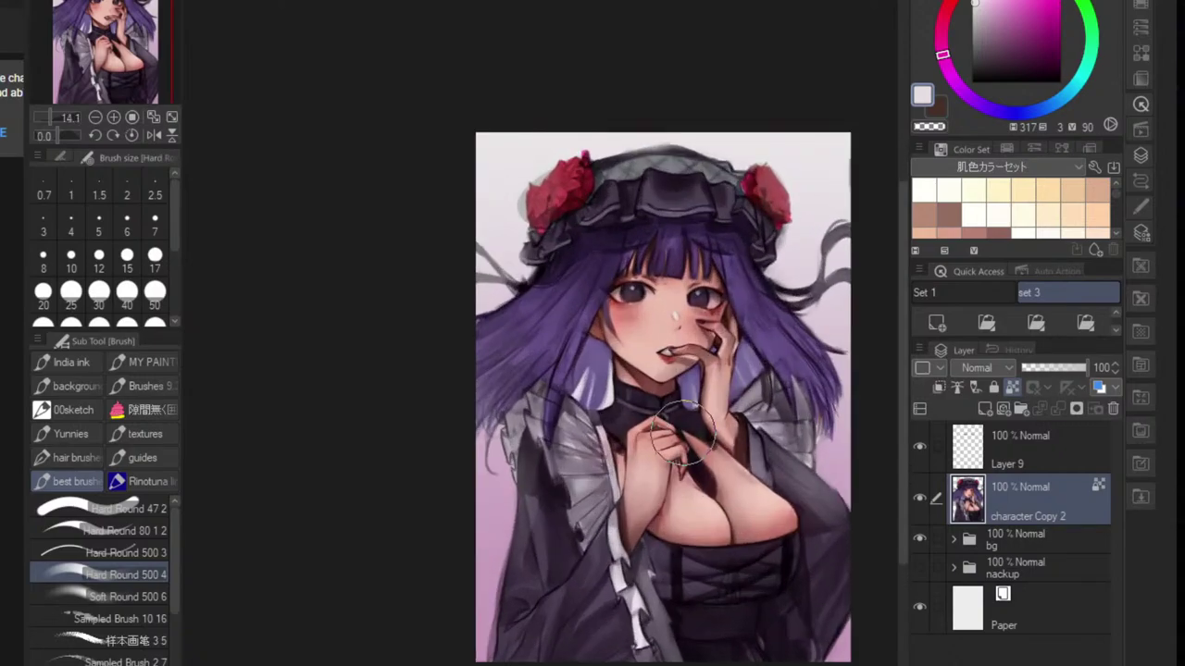
pyautogui.scroll(2, 734, 445)
pyautogui.moveTo(782, 459); pyautogui.dragTo(718, 457)
pyautogui.scroll(-2, 703, 438)
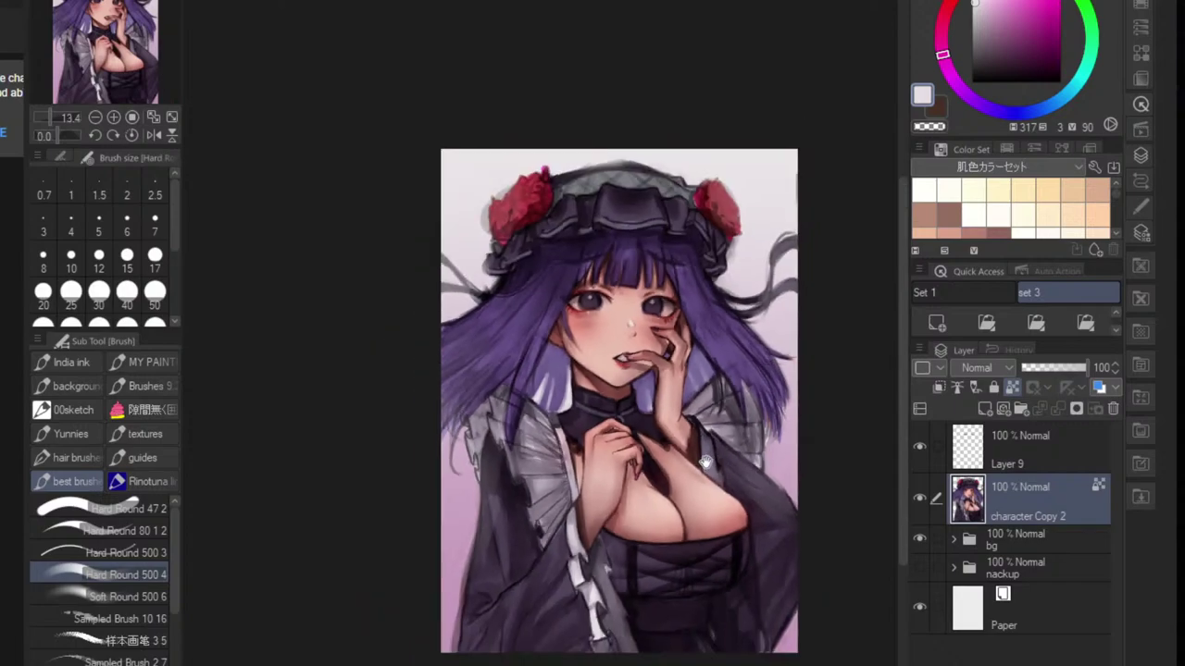
# - Group Layer 9 and the character layer into Folder 1
pyautogui.click(919, 499)
pyautogui.click(919, 498)
pyautogui.click(919, 446)
pyautogui.keyDown('shift'); pyautogui.click(1024, 450); pyautogui.keyUp('shift')
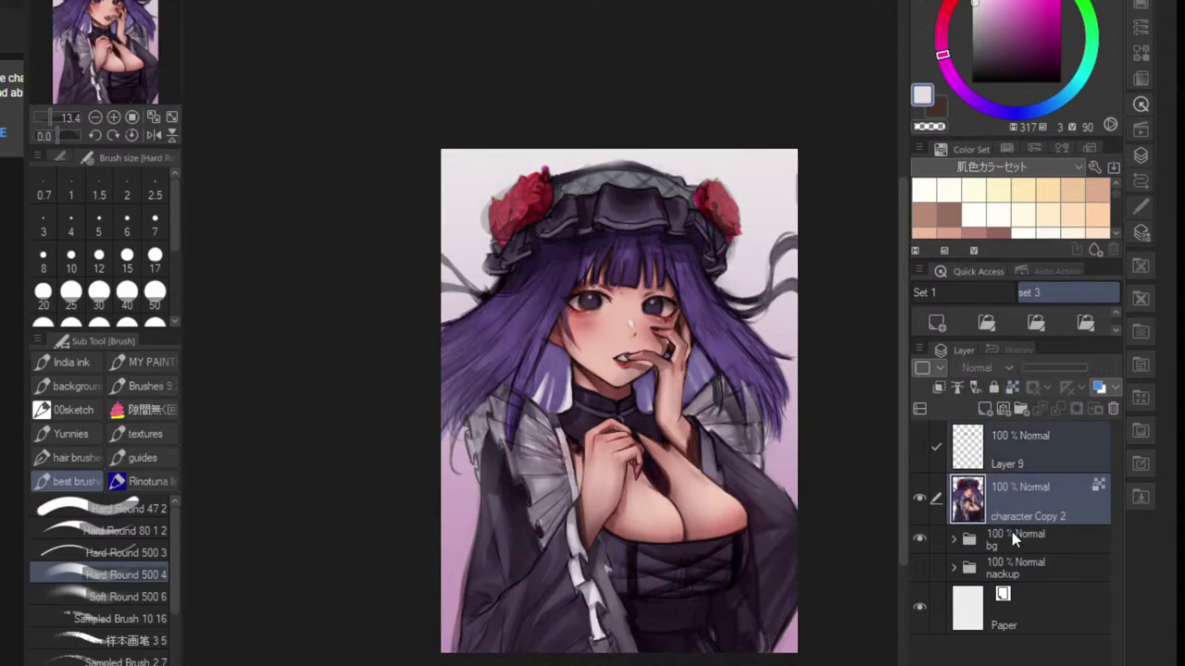
pyautogui.hotkey('ctrl', 'g')
pyautogui.click(954, 434)
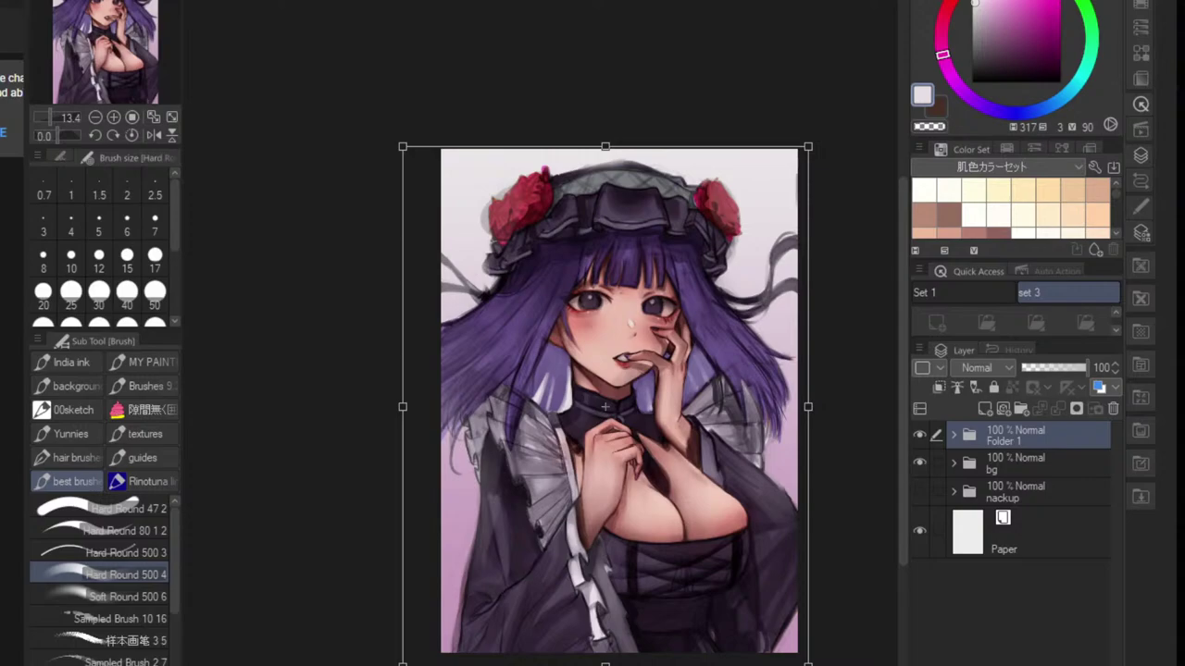
# - Enlarge, reposition, stretch taller and slightly rotate and distort the grouped artwork
pyautogui.moveTo(460, 611); pyautogui.dragTo(456, 609)
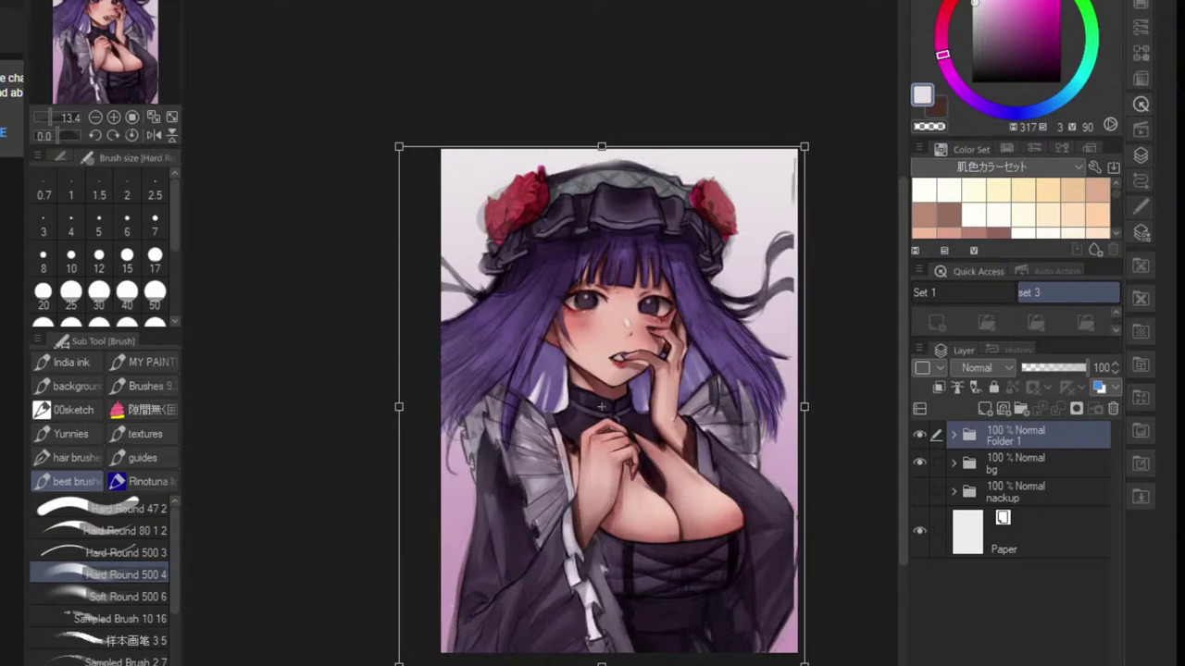
pyautogui.moveTo(399, 665); pyautogui.dragTo(388, 665)
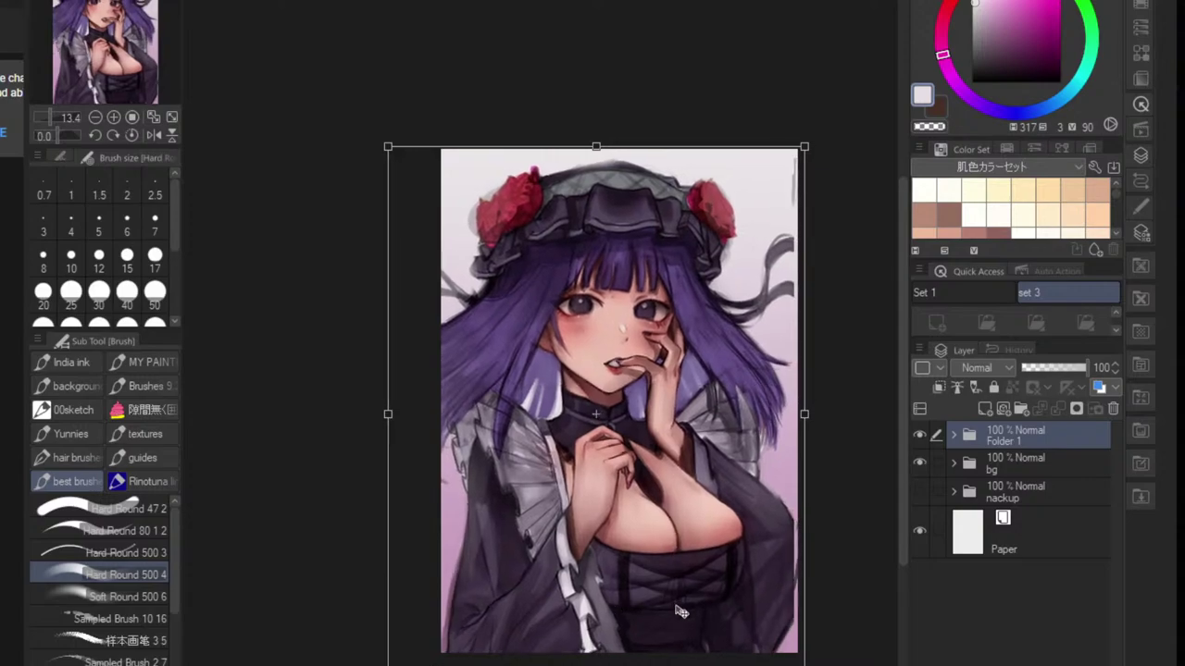
pyautogui.moveTo(677, 606); pyautogui.dragTo(678, 604)
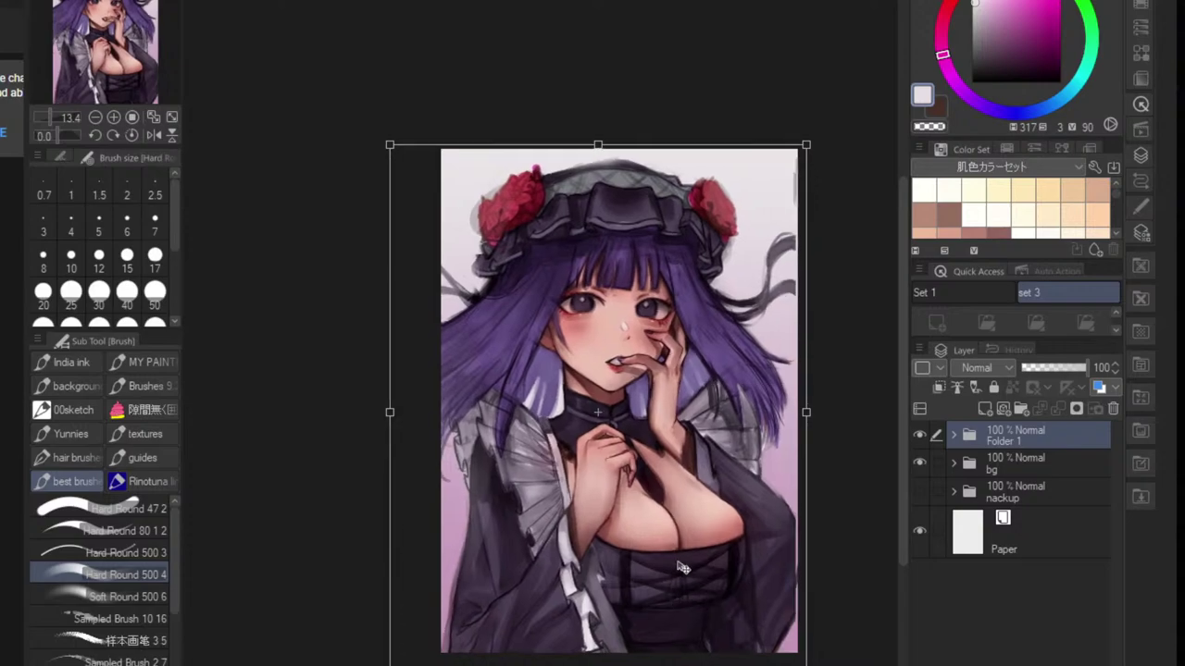
pyautogui.moveTo(599, 148); pyautogui.dragTo(599, 121)
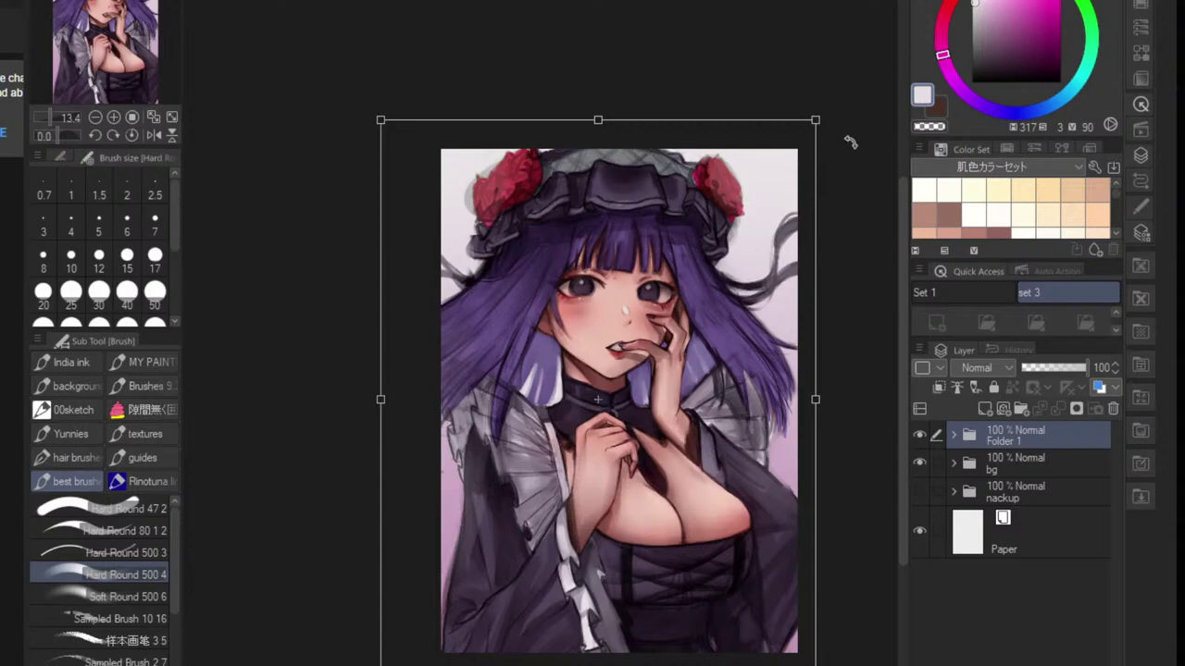
pyautogui.moveTo(841, 92); pyautogui.dragTo(847, 112)
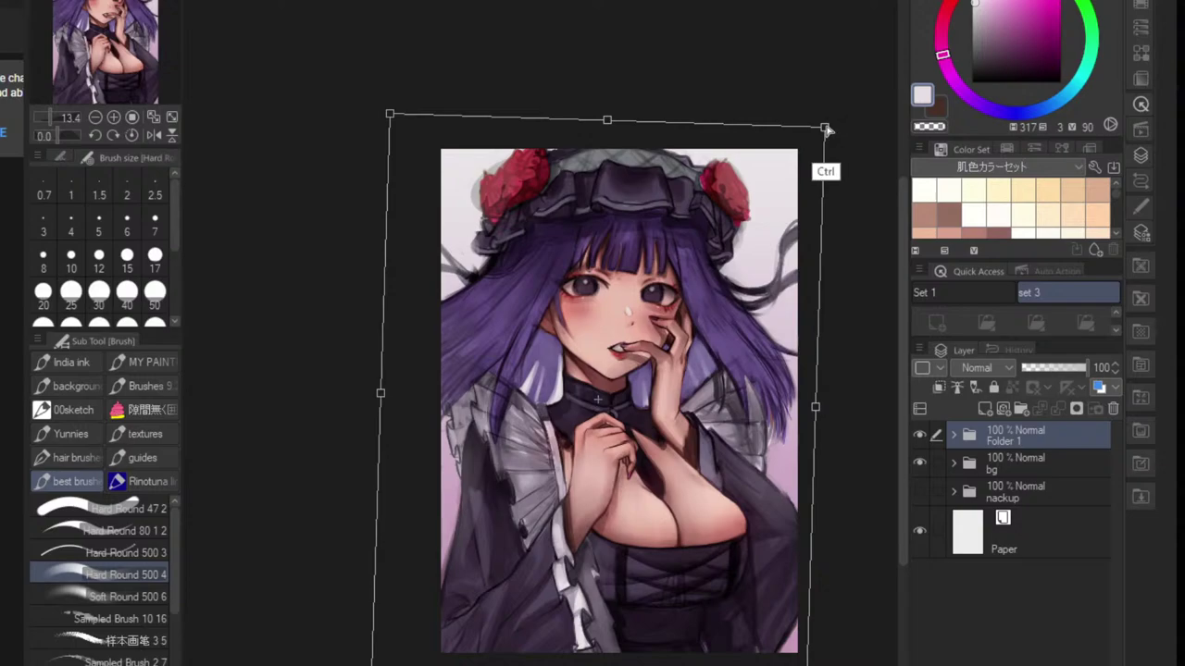
pyautogui.moveTo(825, 129); pyautogui.dragTo(826, 131)
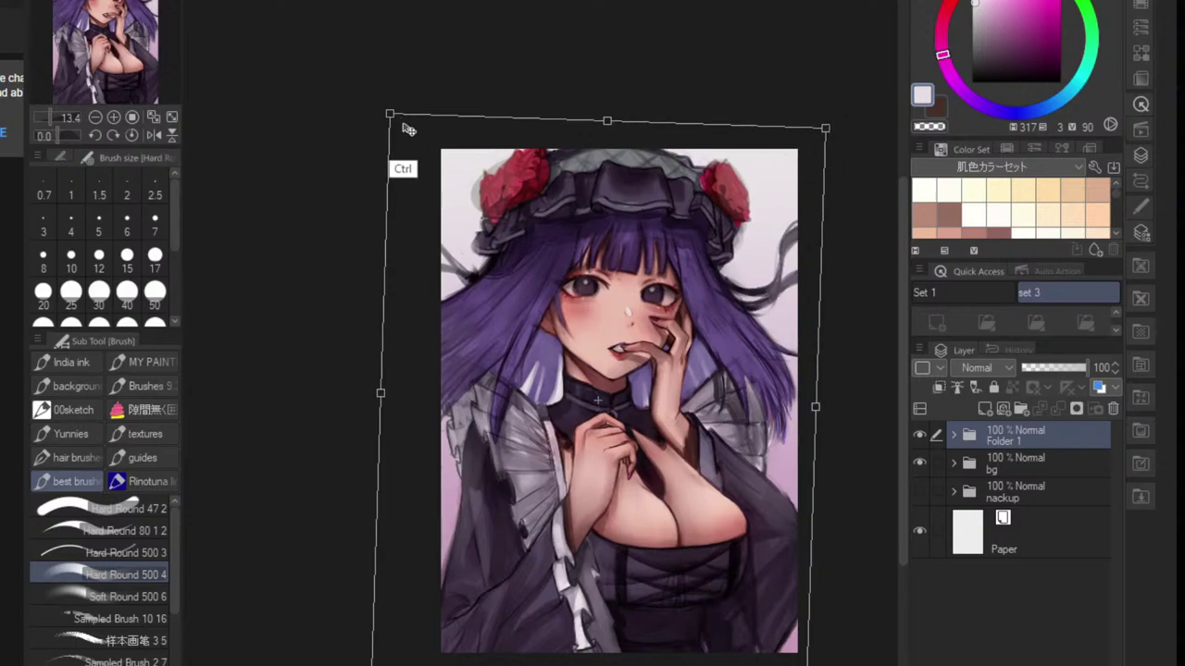
pyautogui.moveTo(390, 114); pyautogui.dragTo(387, 121)
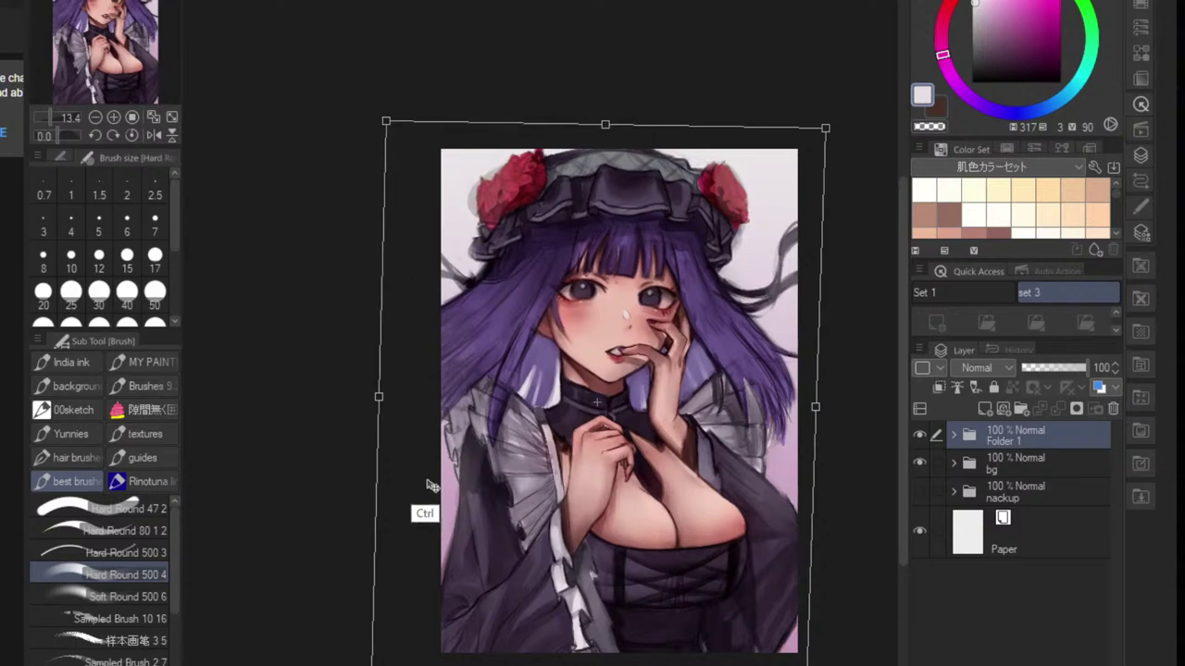
pyautogui.moveTo(372, 665); pyautogui.dragTo(372, 665)
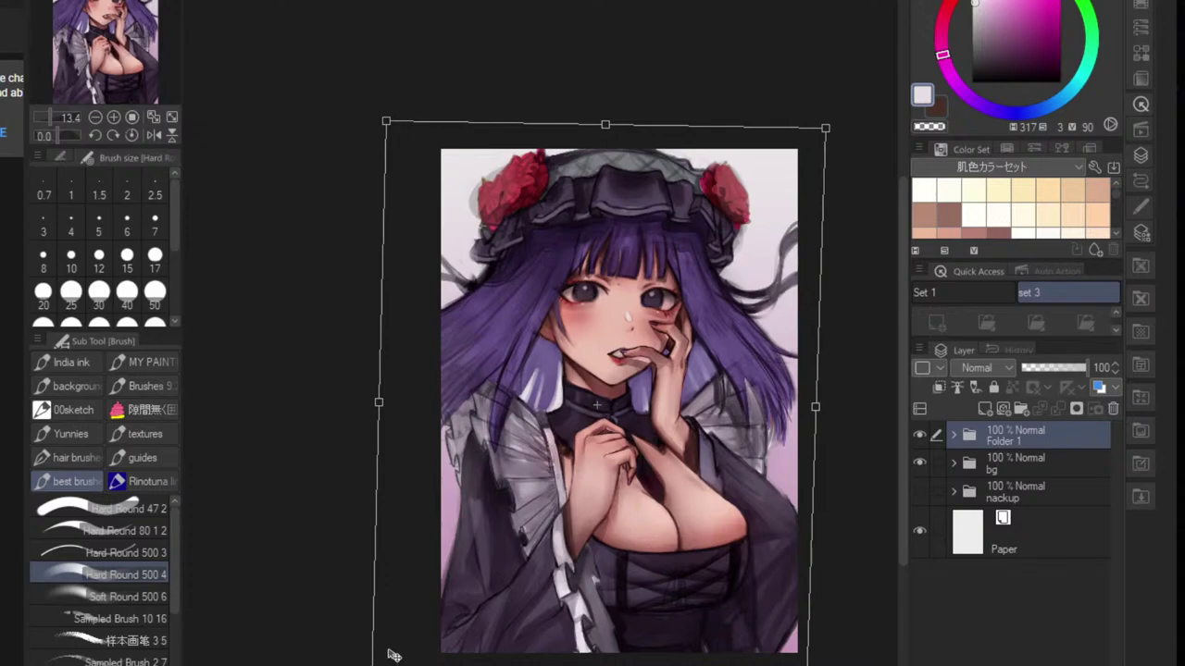
# - Fine-tune the rotation and position, Ctrl-skew the corners, and commit the transform
pyautogui.moveTo(859, 293); pyautogui.dragTo(857, 269)
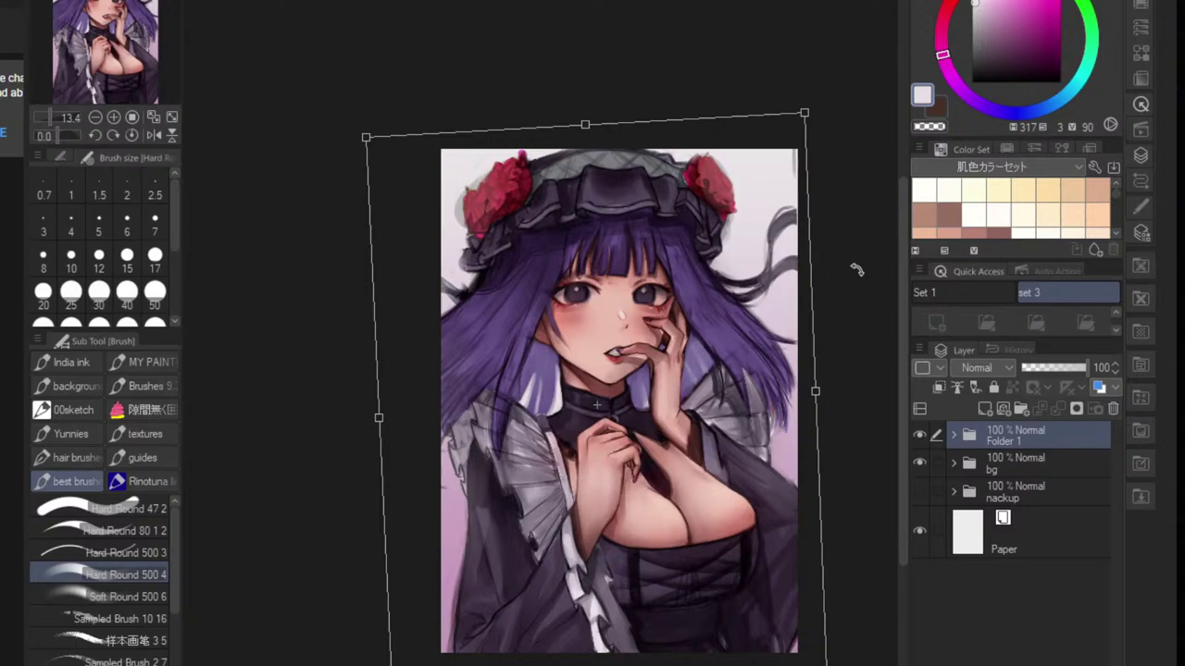
pyautogui.moveTo(857, 270); pyautogui.dragTo(862, 277)
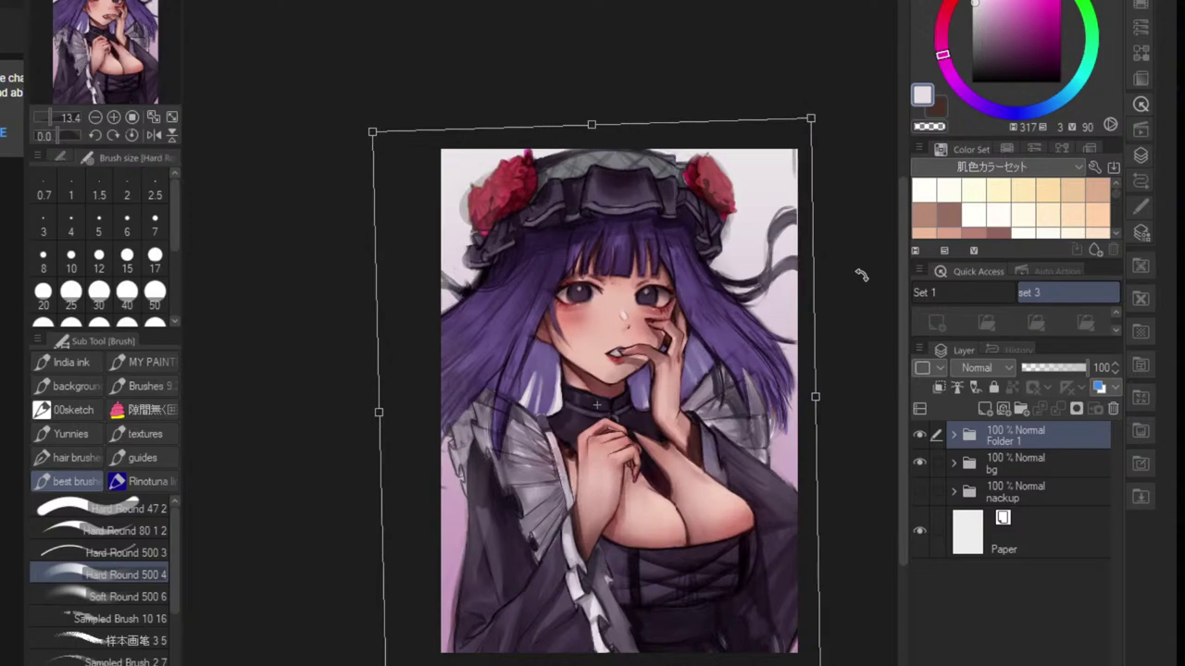
pyautogui.press('Left')
pyautogui.press('Left')
pyautogui.press('Left')
pyautogui.press('Left')
pyautogui.press('Left')
pyautogui.press('Left')
pyautogui.press('Left')
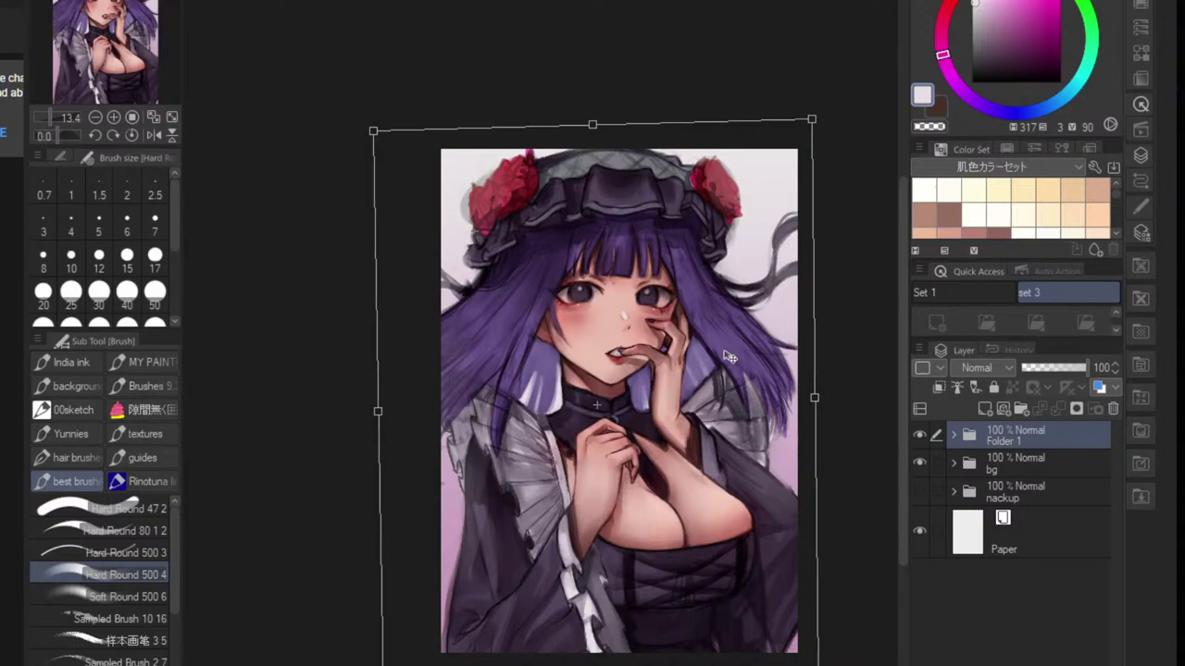
pyautogui.moveTo(729, 358); pyautogui.dragTo(724, 350)
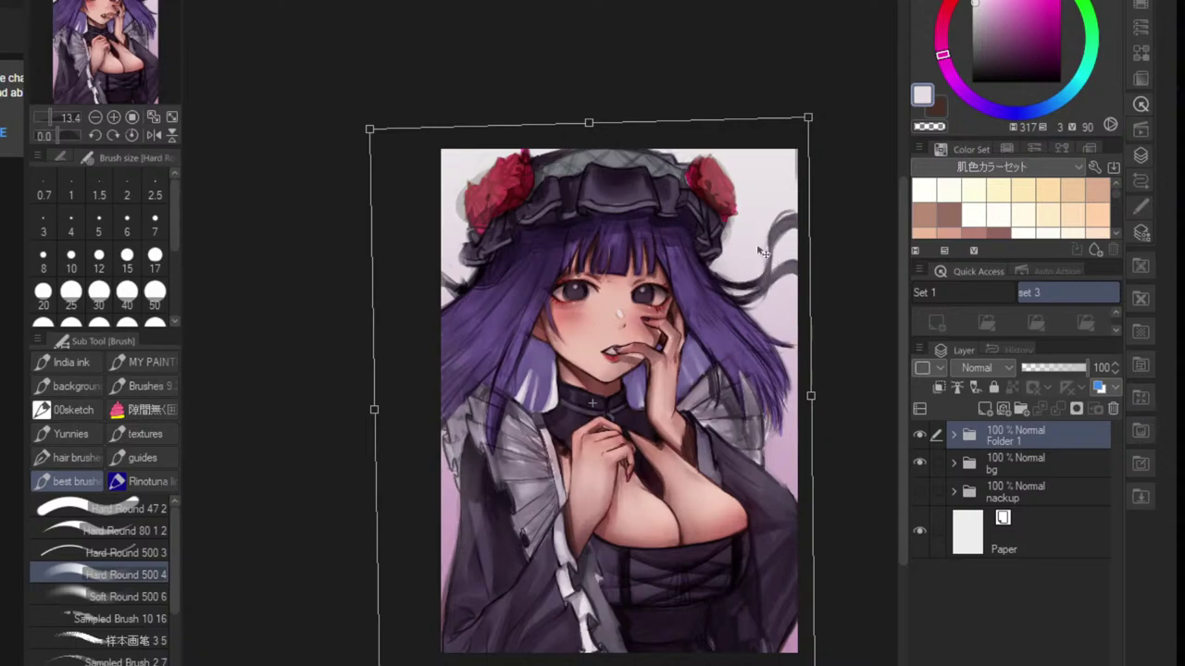
pyautogui.moveTo(757, 250); pyautogui.dragTo(760, 252)
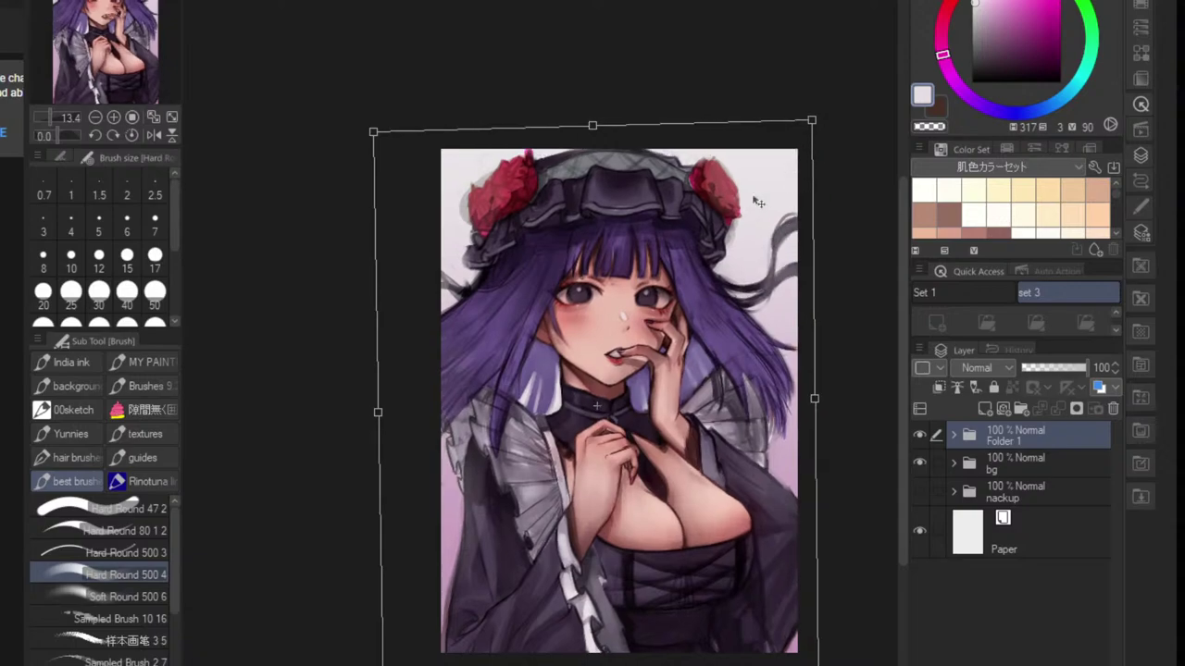
pyautogui.press('ctrl')
pyautogui.moveTo(382, 665); pyautogui.dragTo(374, 665)
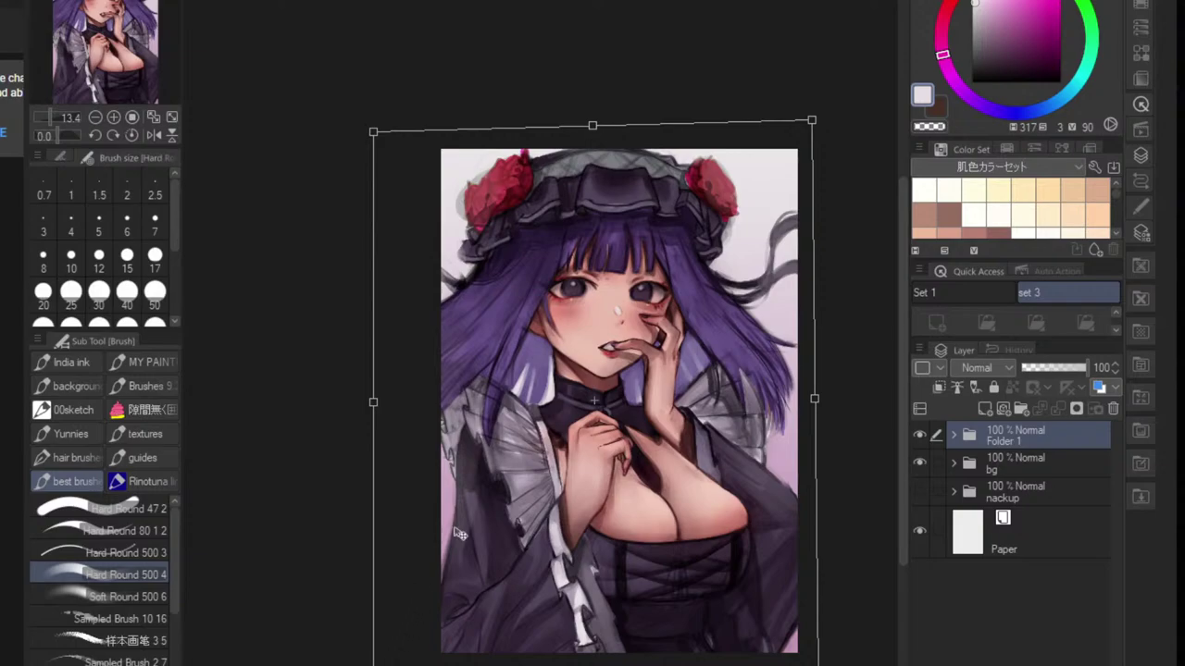
pyautogui.moveTo(592, 125); pyautogui.dragTo(596, 136)
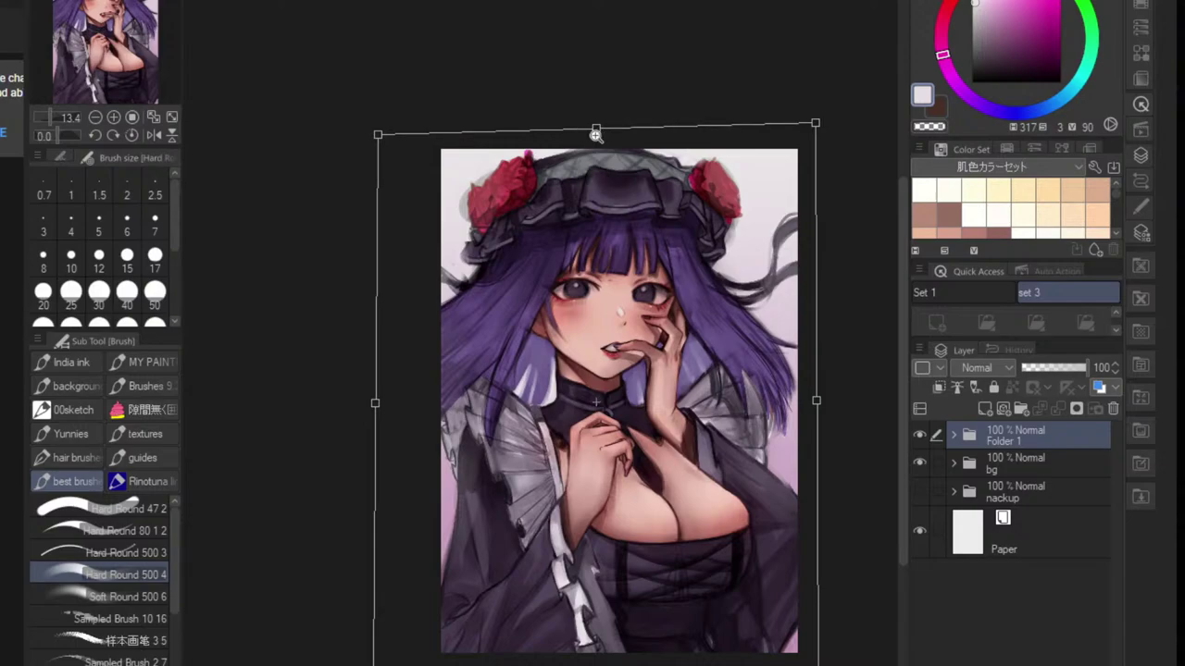
pyautogui.scroll(2, 595, 139)
pyautogui.scroll(-2, 583, 283)
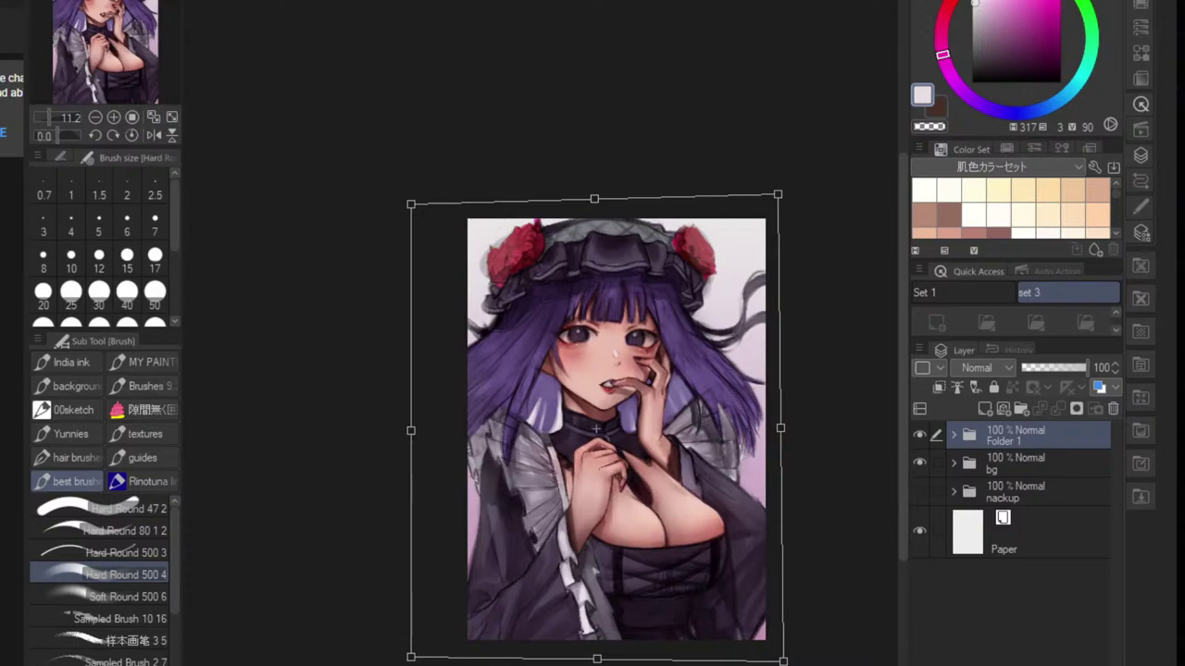
pyautogui.press('Return')
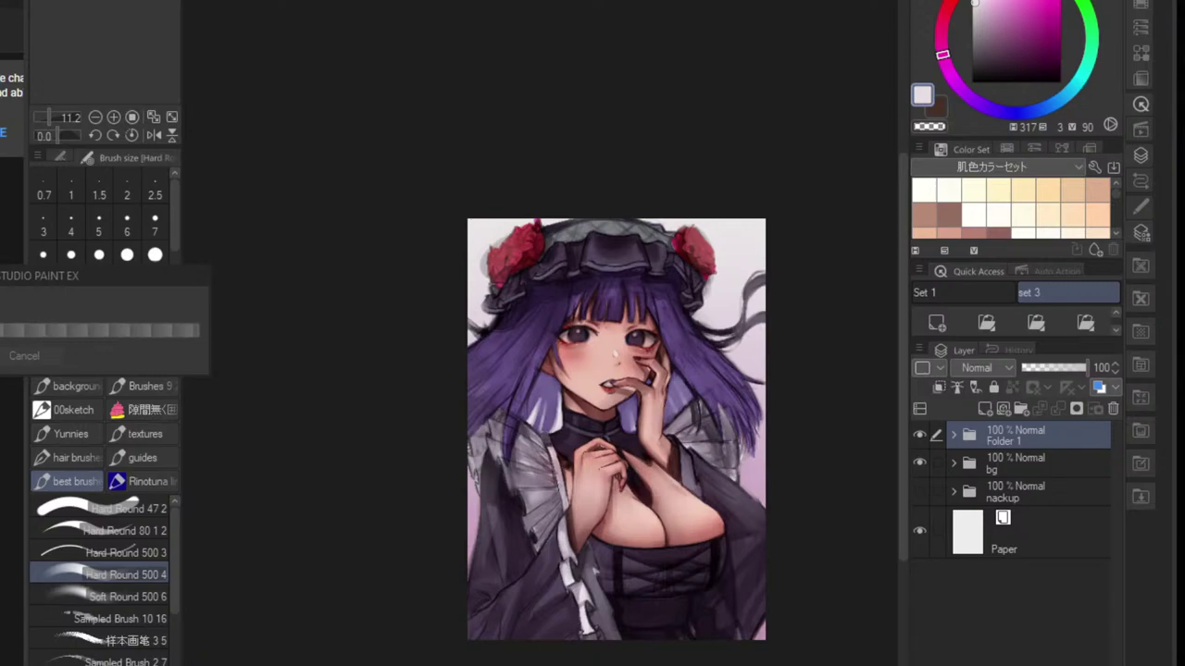
# - Flip the canvas view back and forth to check the proportions
pyautogui.scroll(-3, 546, 639)
pyautogui.scroll(1, 546, 639)
pyautogui.scroll(2, 549, 638)
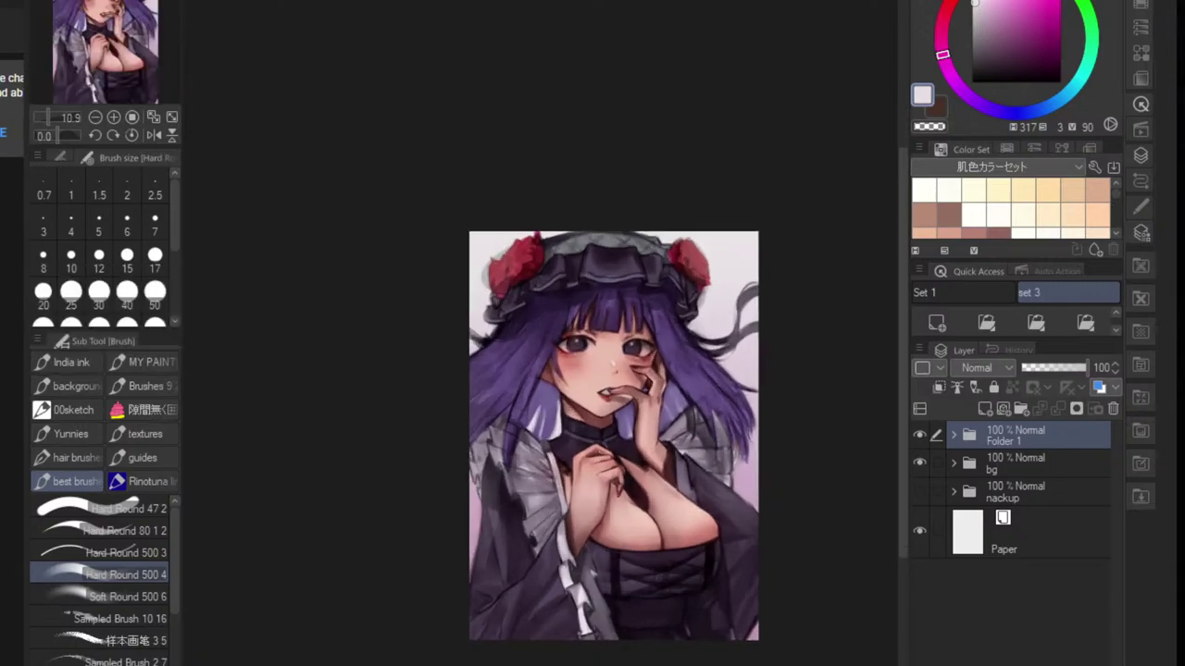
pyautogui.click(152, 134)
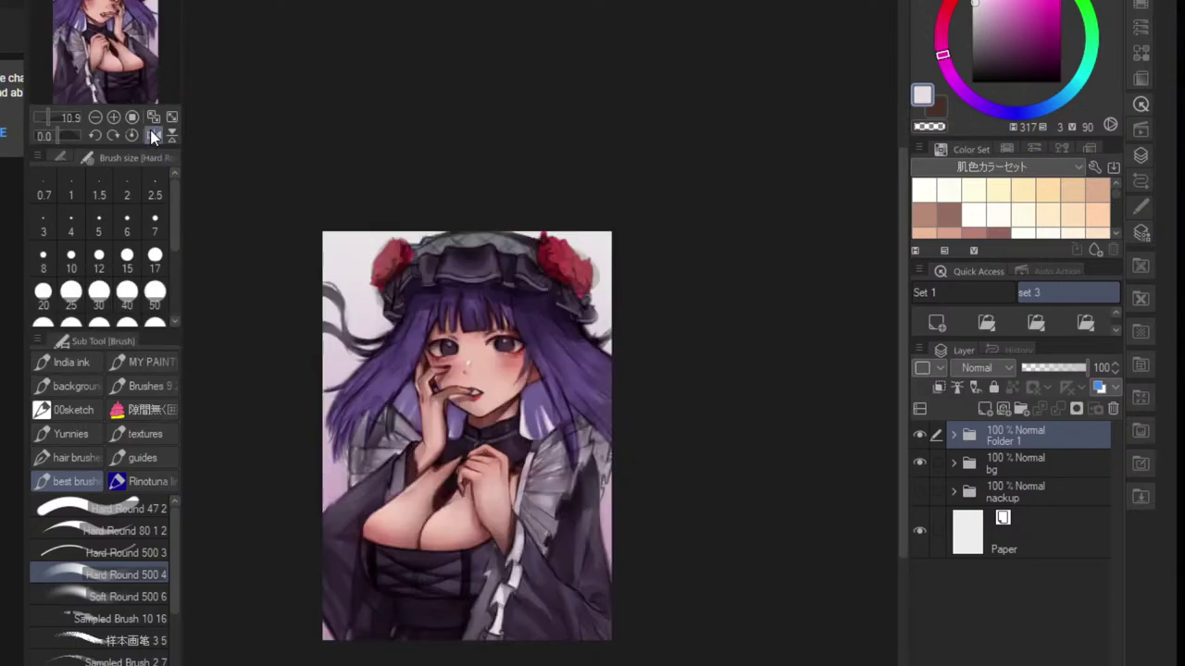
pyautogui.click(152, 134)
pyautogui.click(153, 134)
# - Toggle undo and redo to compare the original head with the larger transformed head
pyautogui.hotkey('ctrl', 'z')
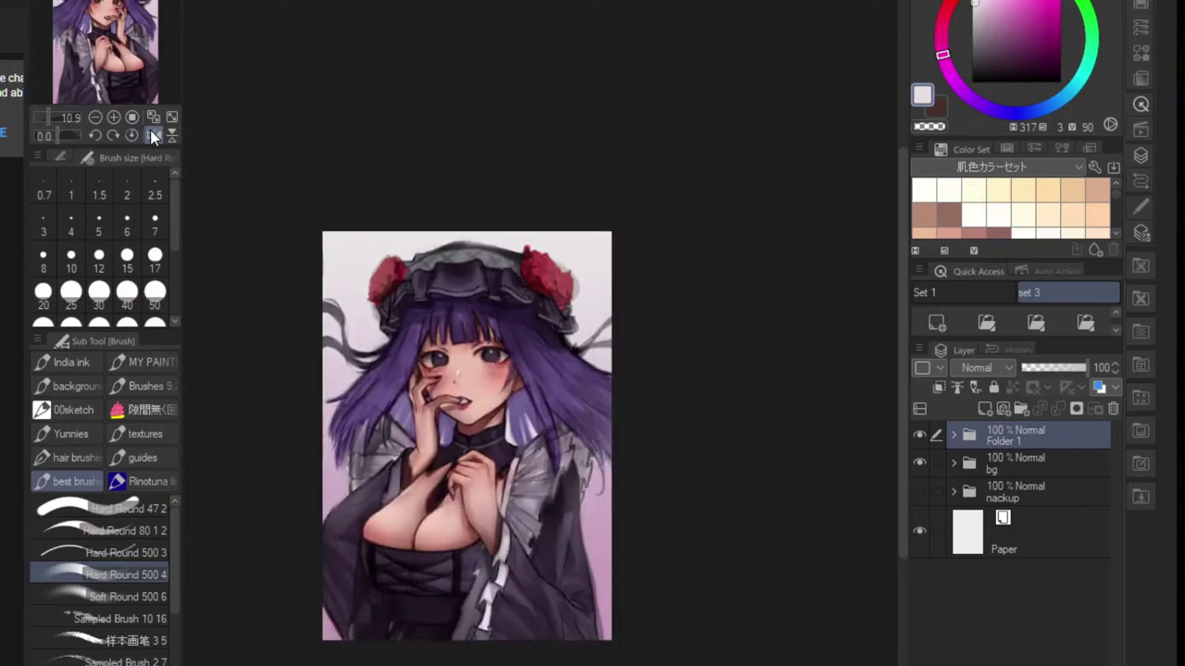
pyautogui.hotkey('ctrl', 'y')
pyautogui.scroll(5, 443, 358)
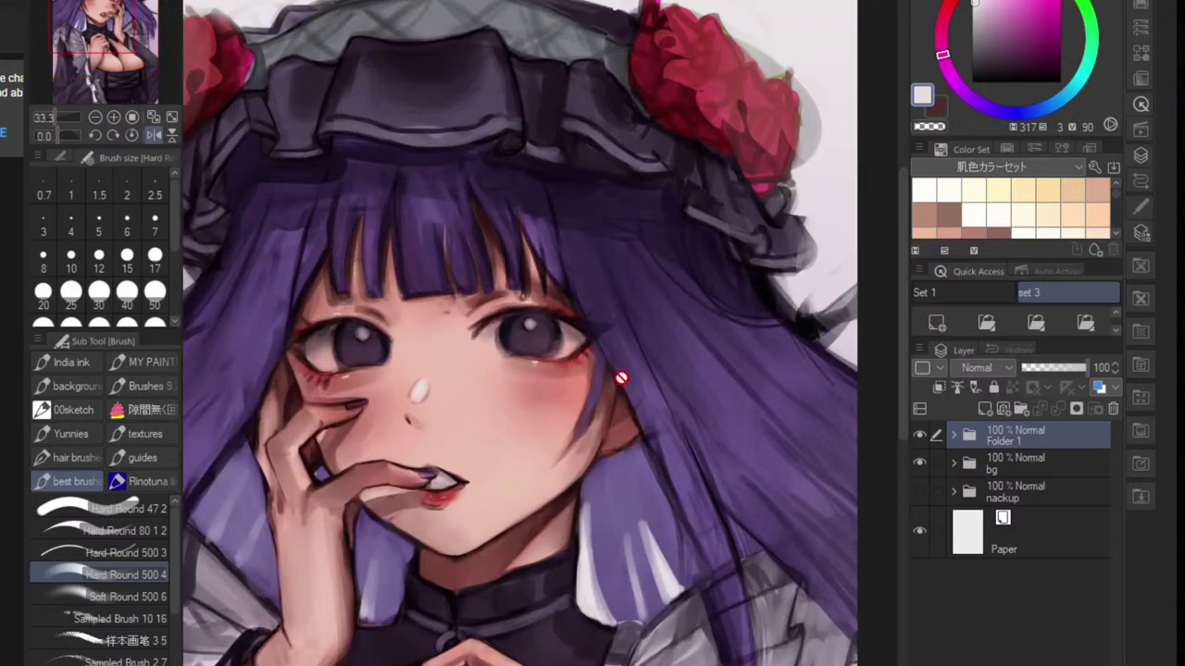
pyautogui.scroll(-4, 601, 377)
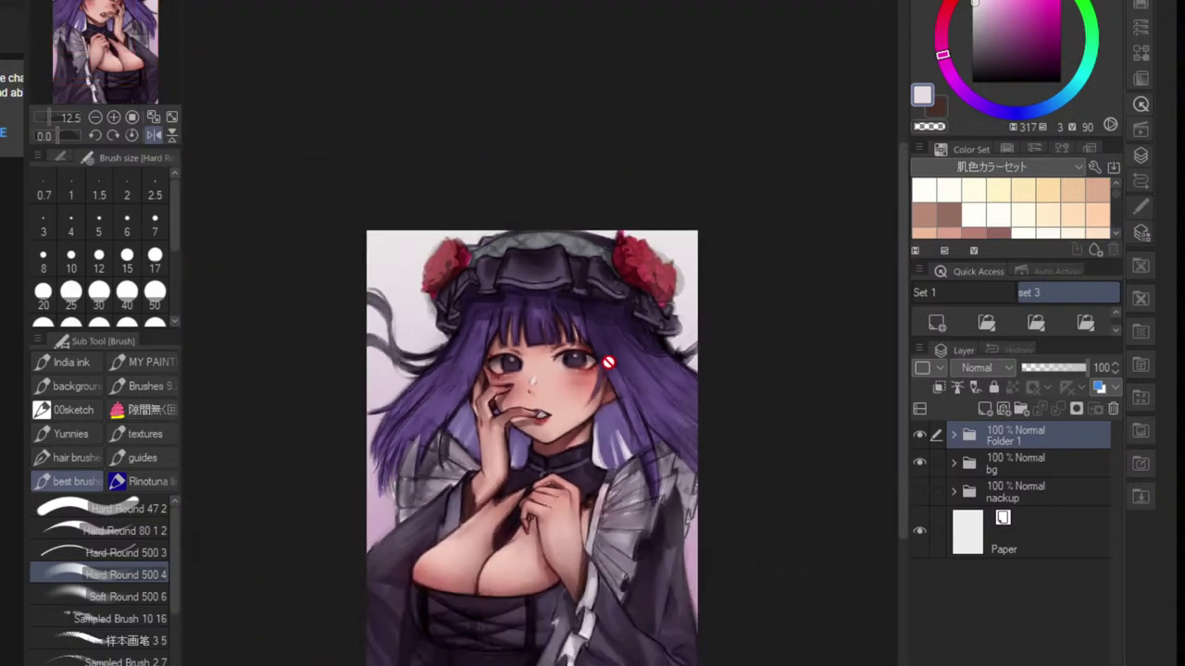
pyautogui.hotkey('ctrl', 'z')
pyautogui.hotkey('ctrl', 'y')
pyautogui.hotkey('ctrl', 'z')
pyautogui.hotkey('ctrl', 'y')
pyautogui.hotkey('ctrl', 'z')
pyautogui.hotkey('ctrl', 'y')
pyautogui.hotkey('ctrl', 'z')
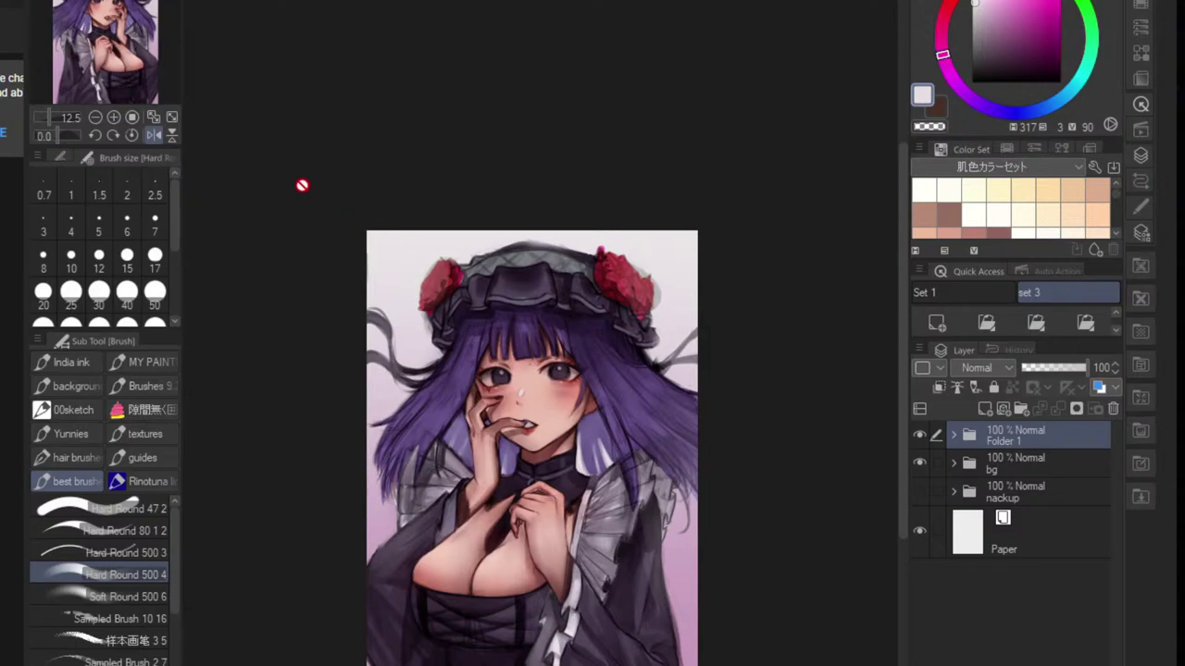
# - Mirror the canvas view again to recheck the drawing
pyautogui.click(152, 134)
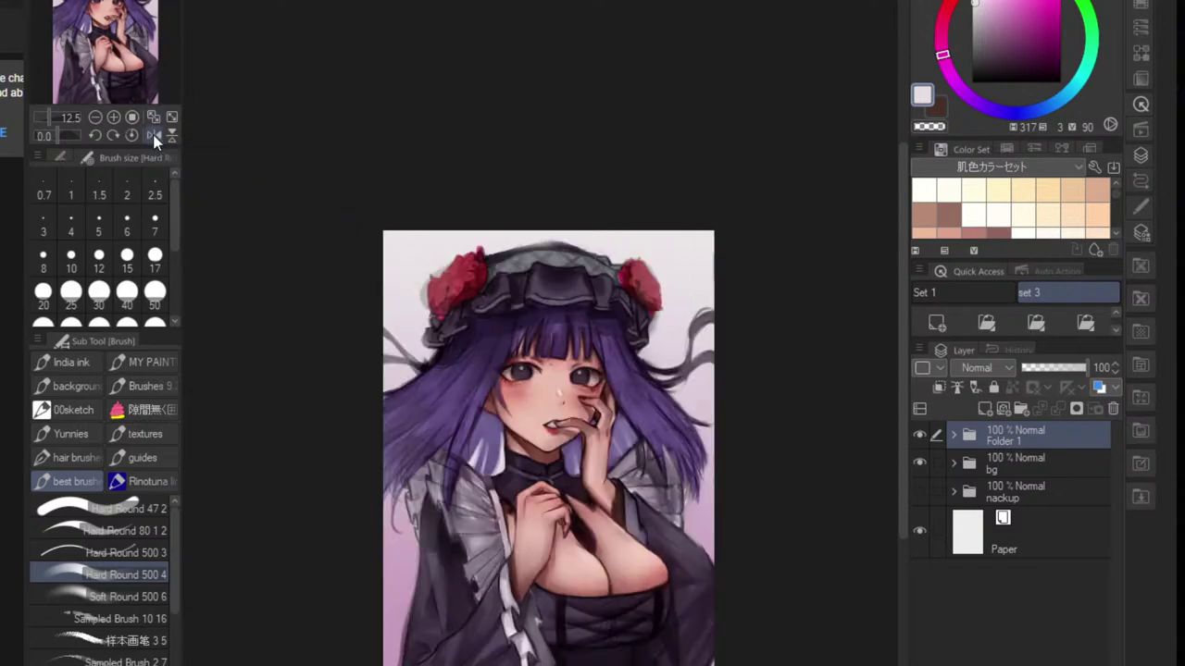
pyautogui.click(152, 135)
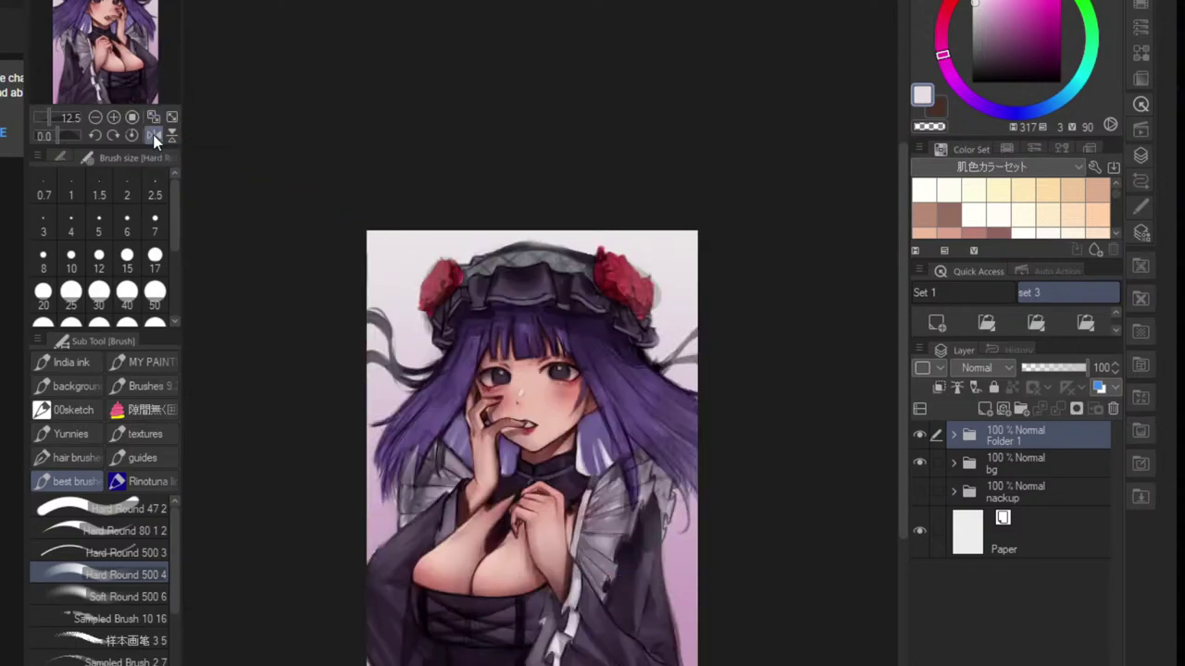
pyautogui.click(153, 135)
pyautogui.scroll(2, 511, 382)
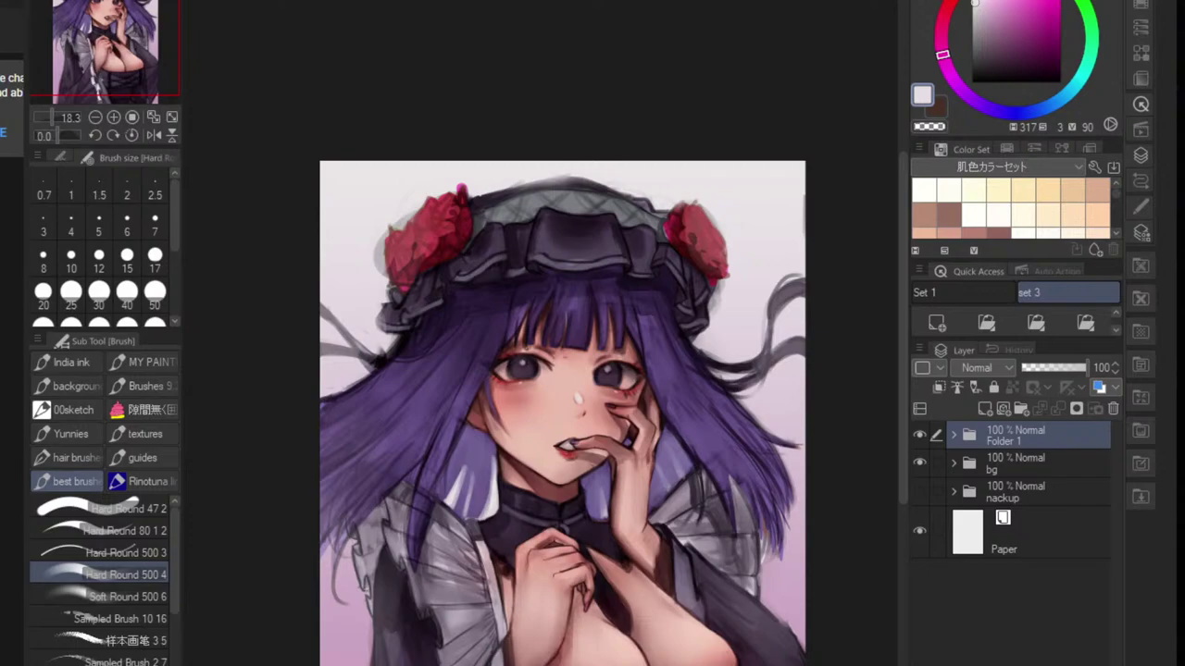
# - Glance at the stream chat, then return to Clip Studio Paint and zoom in on the face
pyautogui.hotkey('alt', 'Tab')
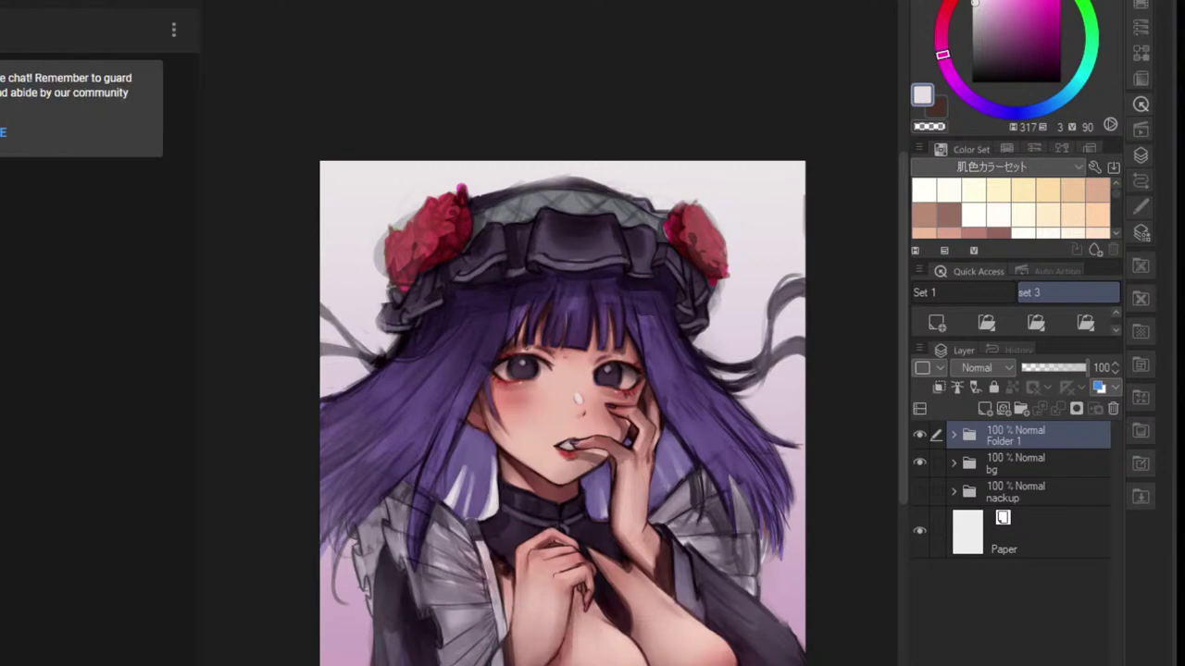
pyautogui.hotkey('ctrl', 'Tab')
pyautogui.scroll(-5, 83, 278)
pyautogui.click(498, 40)
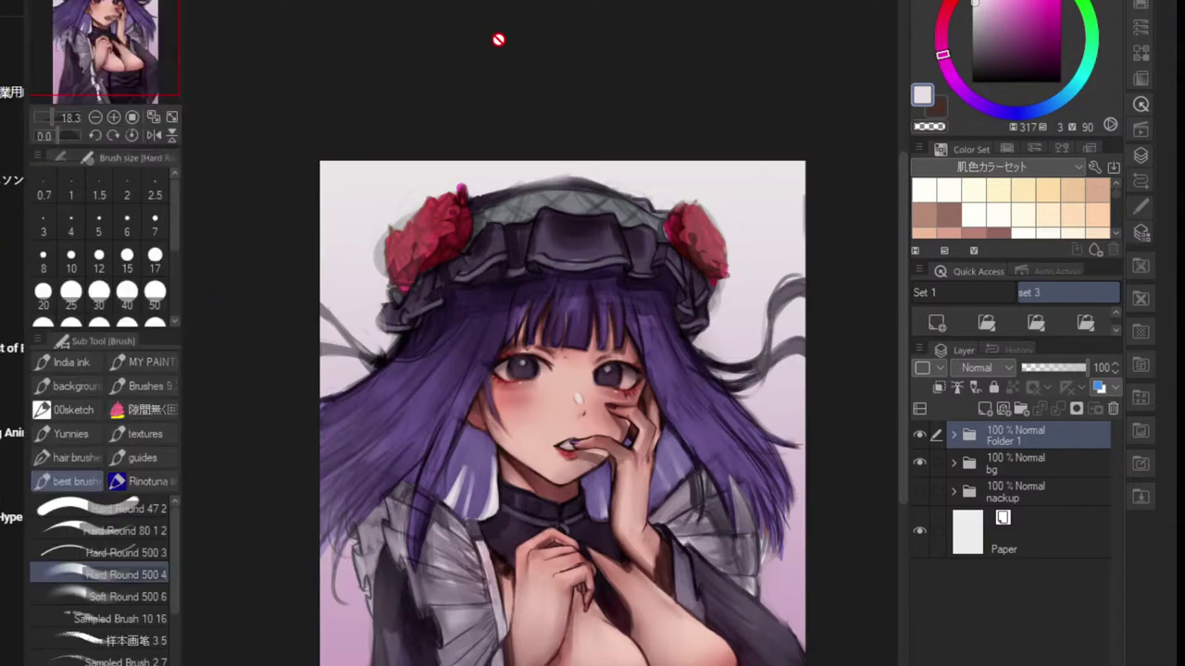
pyautogui.scroll(2, 637, 269)
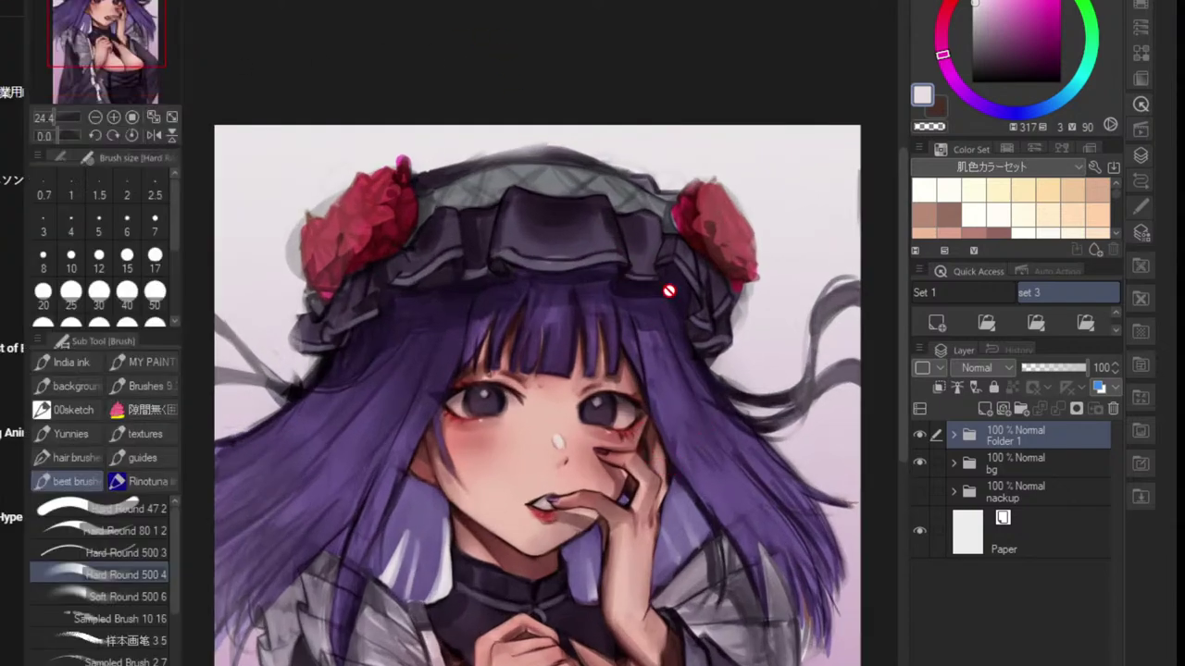
pyautogui.scroll(1, 588, 335)
pyautogui.scroll(1, 619, 331)
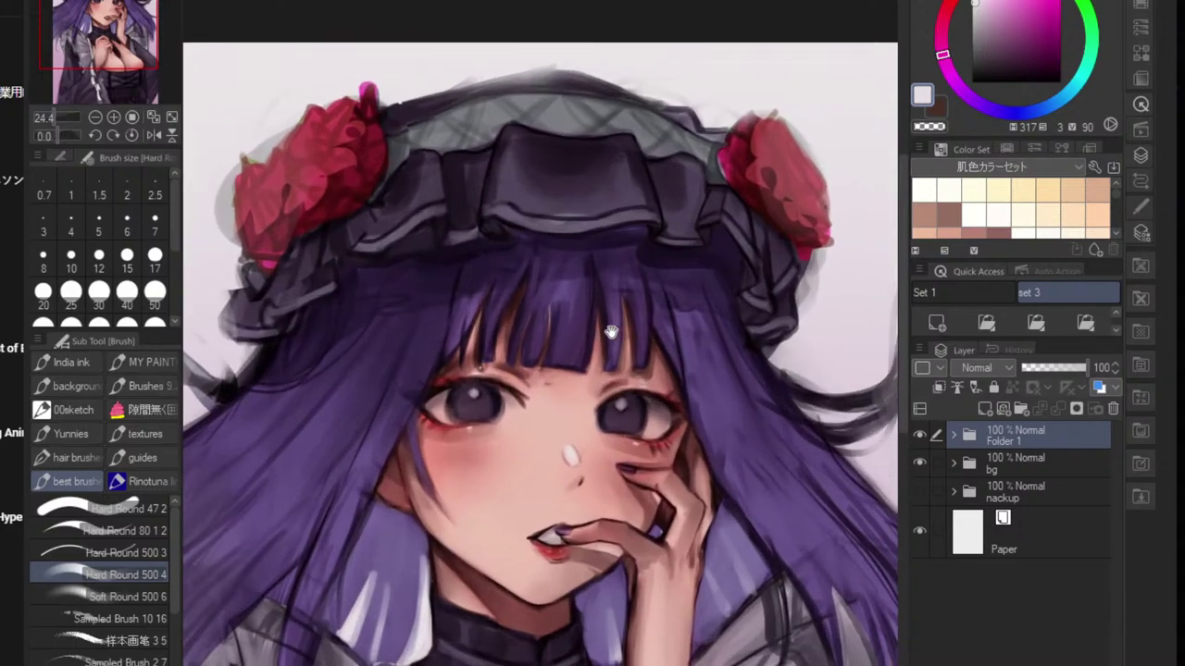
pyautogui.moveTo(606, 394); pyautogui.dragTo(640, 384)
pyautogui.scroll(2, 633, 417)
pyautogui.moveTo(632, 426); pyautogui.dragTo(653, 352)
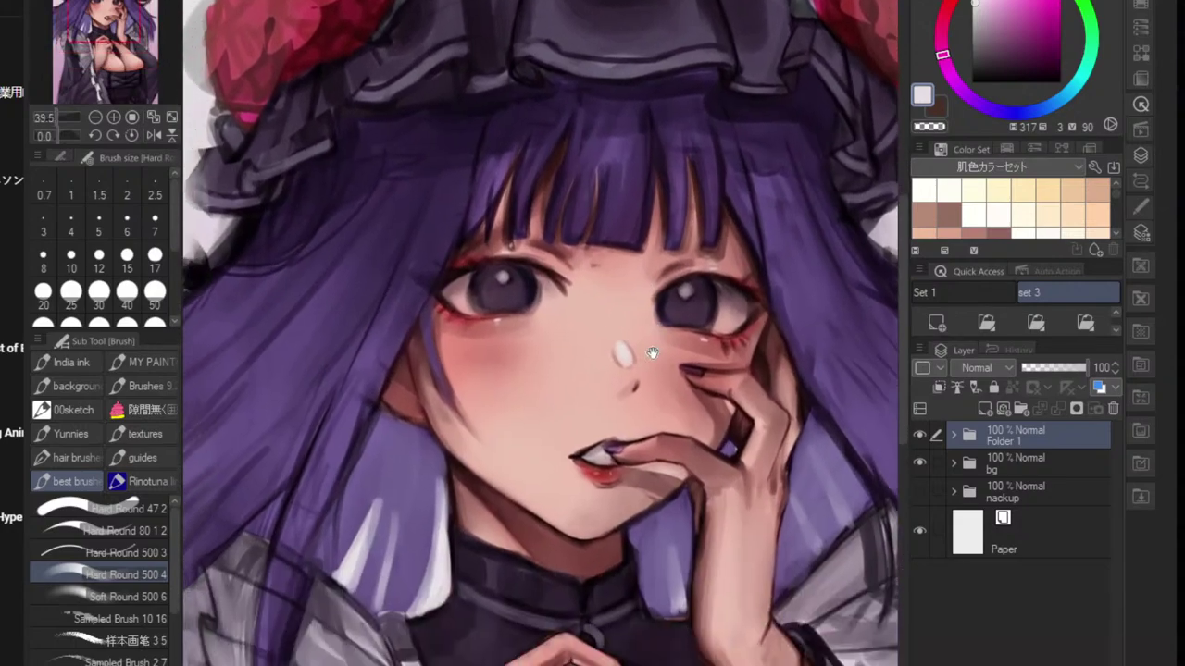
pyautogui.scroll(-4, 662, 380)
pyautogui.scroll(1, 670, 444)
pyautogui.scroll(1, 621, 489)
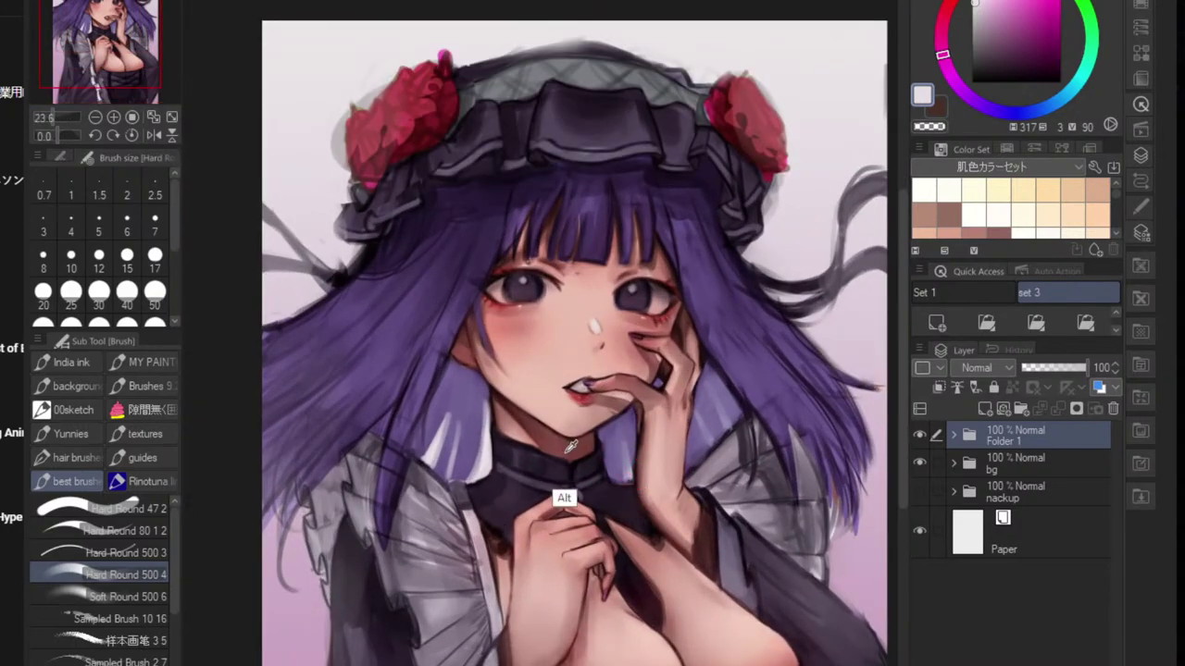
# - Add a new layer above character Copy 2 inside Folder 1
pyautogui.click(954, 436)
pyautogui.click(1006, 486)
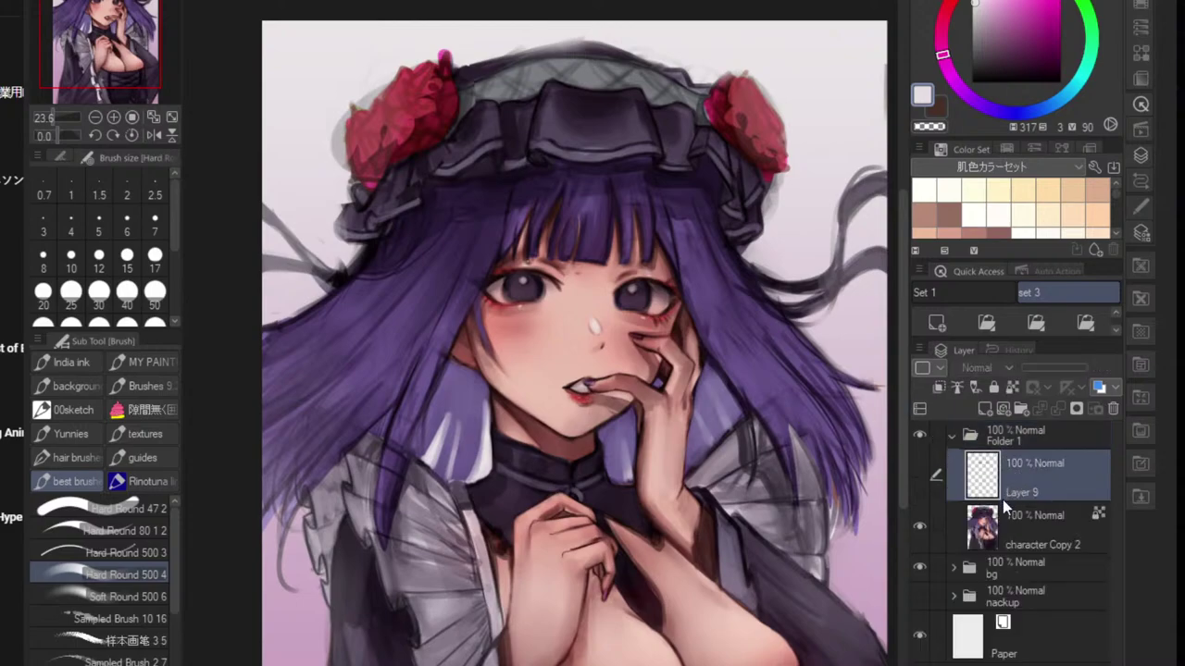
pyautogui.click(1004, 523)
pyautogui.click(937, 323)
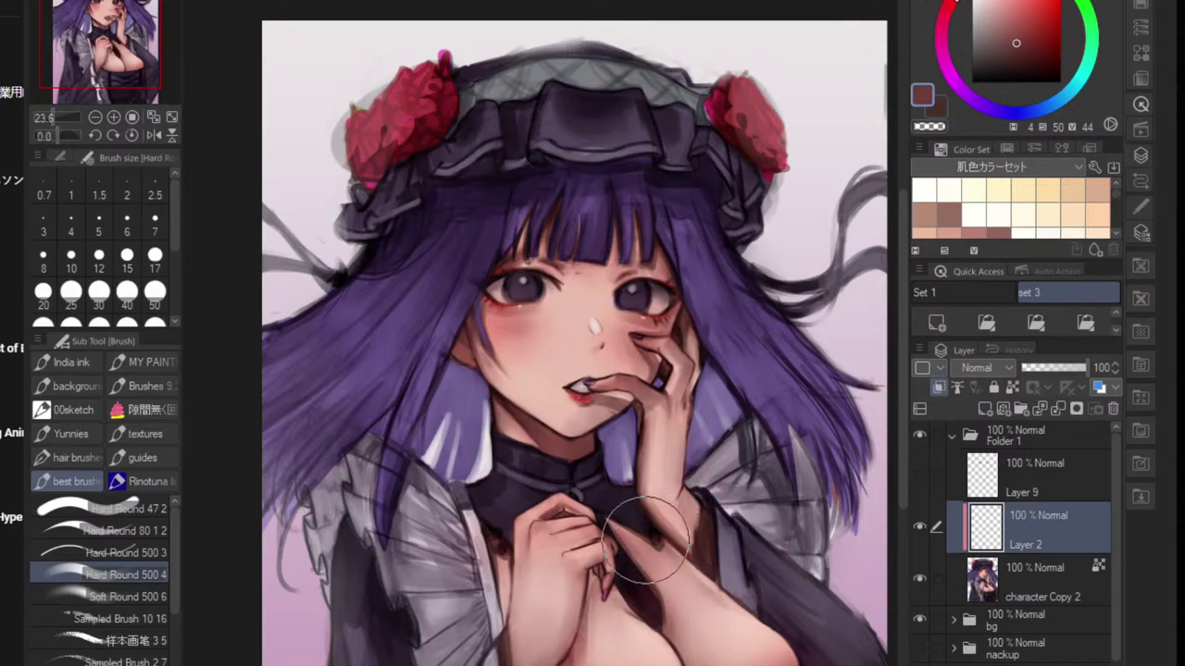
# - Set the new layer's blend mode to Linear burn after undoing a test stroke
pyautogui.moveTo(620, 527); pyautogui.dragTo(648, 565)
pyautogui.hotkey('ctrl', 'z')
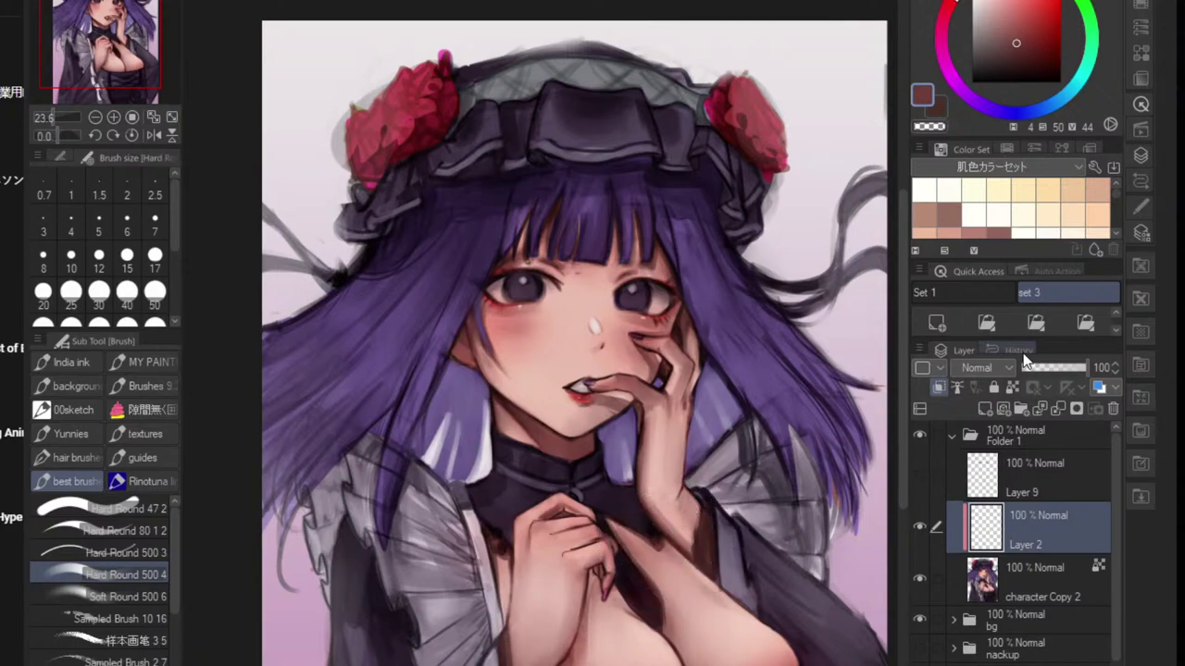
pyautogui.click(981, 367)
pyautogui.click(978, 0)
# - Shade the chest and left collar edge, redoing one too-dark stroke
pyautogui.moveTo(655, 539); pyautogui.dragTo(618, 521)
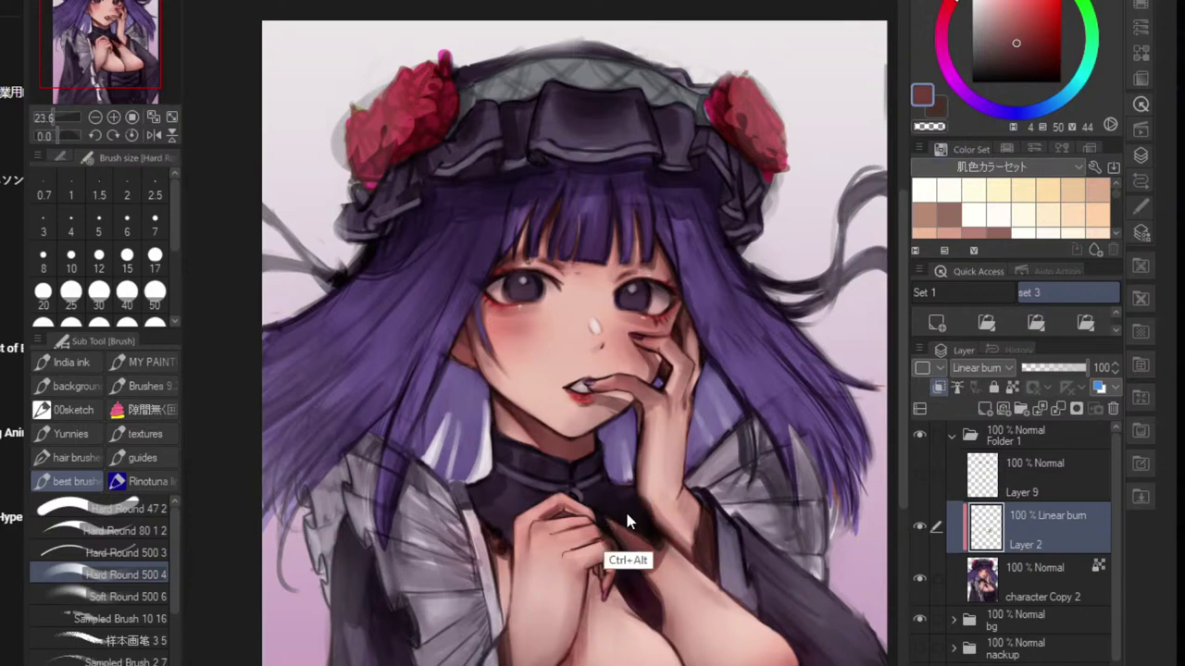
pyautogui.hotkey('ctrl', 'z')
pyautogui.moveTo(657, 558)
pyautogui.mouseDown()
pyautogui.moveTo(644, 566)
pyautogui.moveTo(618, 531)
pyautogui.mouseUp()
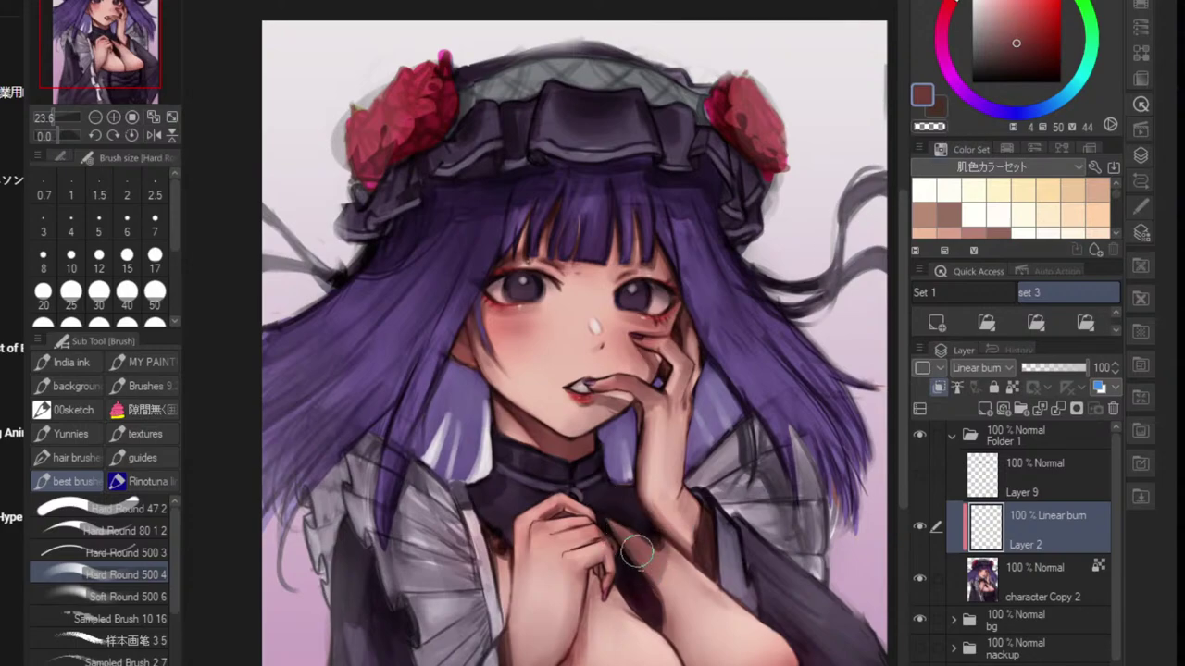
pyautogui.moveTo(492, 540); pyautogui.dragTo(503, 573)
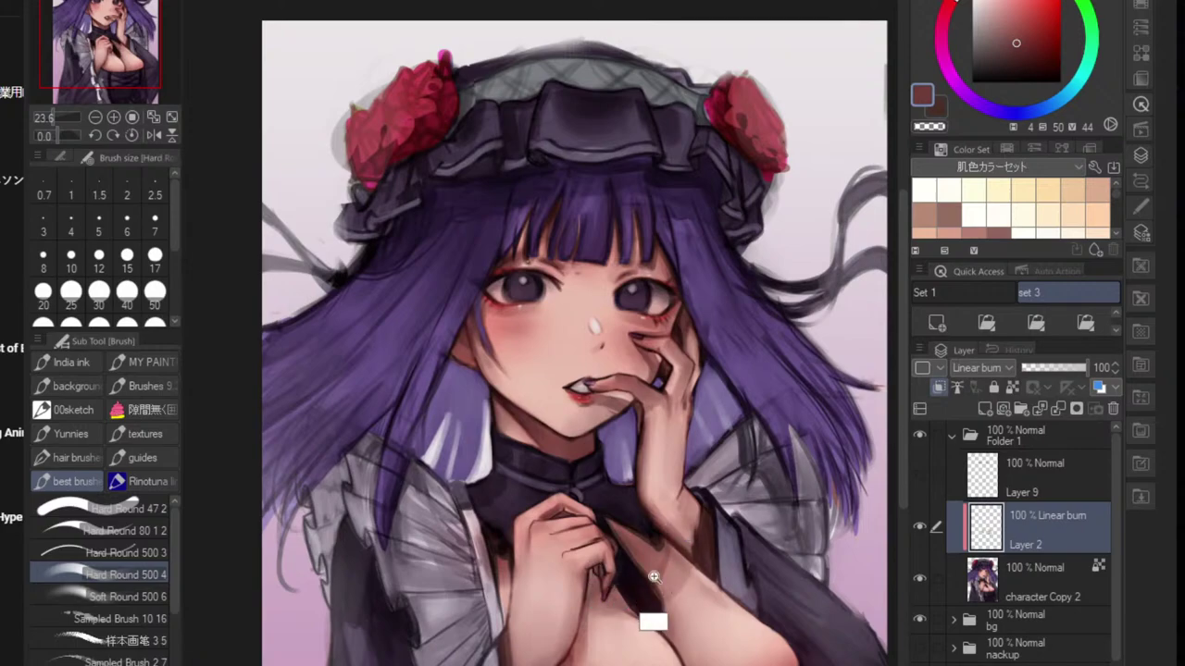
pyautogui.moveTo(653, 573); pyautogui.dragTo(595, 579)
pyautogui.moveTo(656, 602); pyautogui.dragTo(653, 559)
pyautogui.scroll(3, 653, 560)
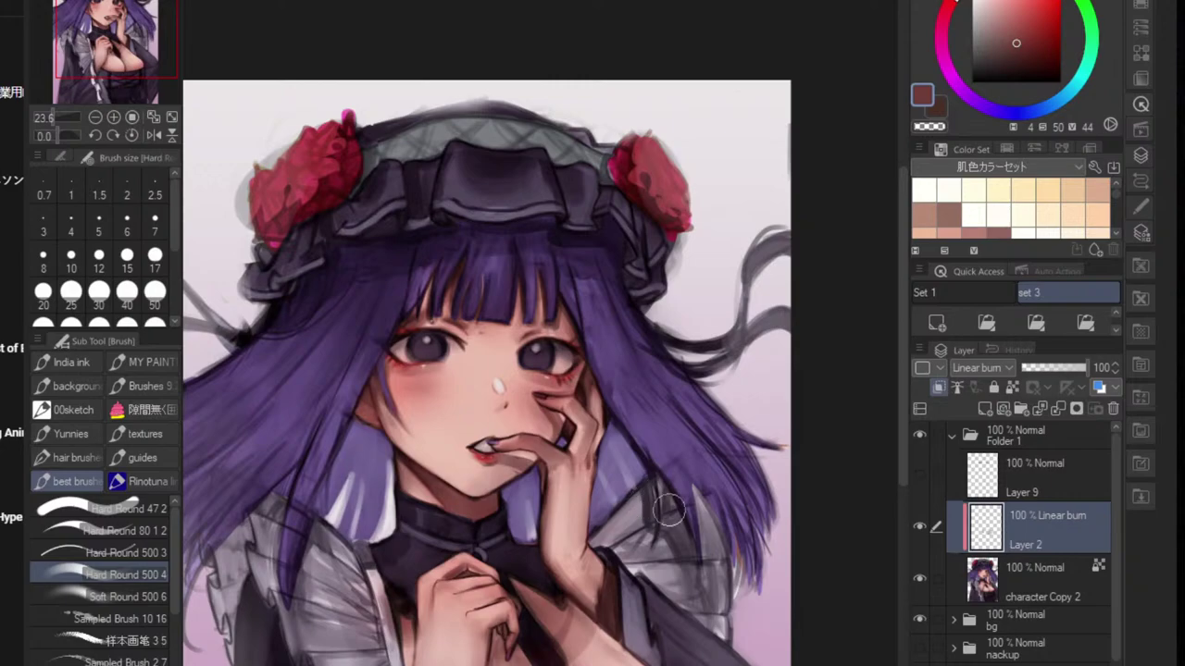
# - Darken the sleeve beside the hand and the lower-left hair strands
pyautogui.moveTo(653, 505)
pyautogui.mouseDown()
pyautogui.moveTo(682, 519)
pyautogui.moveTo(694, 484)
pyautogui.moveTo(701, 568)
pyautogui.mouseUp()
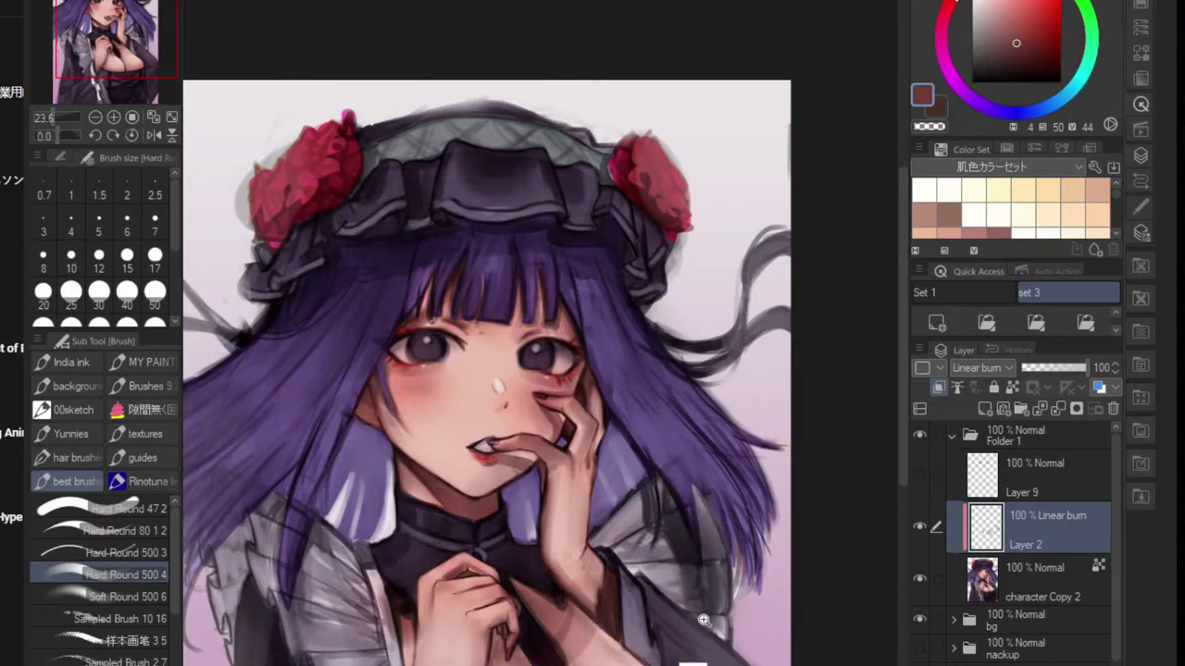
pyautogui.scroll(-3, 606, 637)
pyautogui.scroll(2, 500, 592)
pyautogui.moveTo(467, 562)
pyautogui.mouseDown()
pyautogui.moveTo(442, 632)
pyautogui.moveTo(454, 555)
pyautogui.moveTo(446, 635)
pyautogui.moveTo(498, 554)
pyautogui.moveTo(500, 594)
pyautogui.moveTo(548, 607)
pyautogui.moveTo(559, 653)
pyautogui.mouseUp()
pyautogui.scroll(-3, 560, 665)
pyautogui.scroll(2, 537, 648)
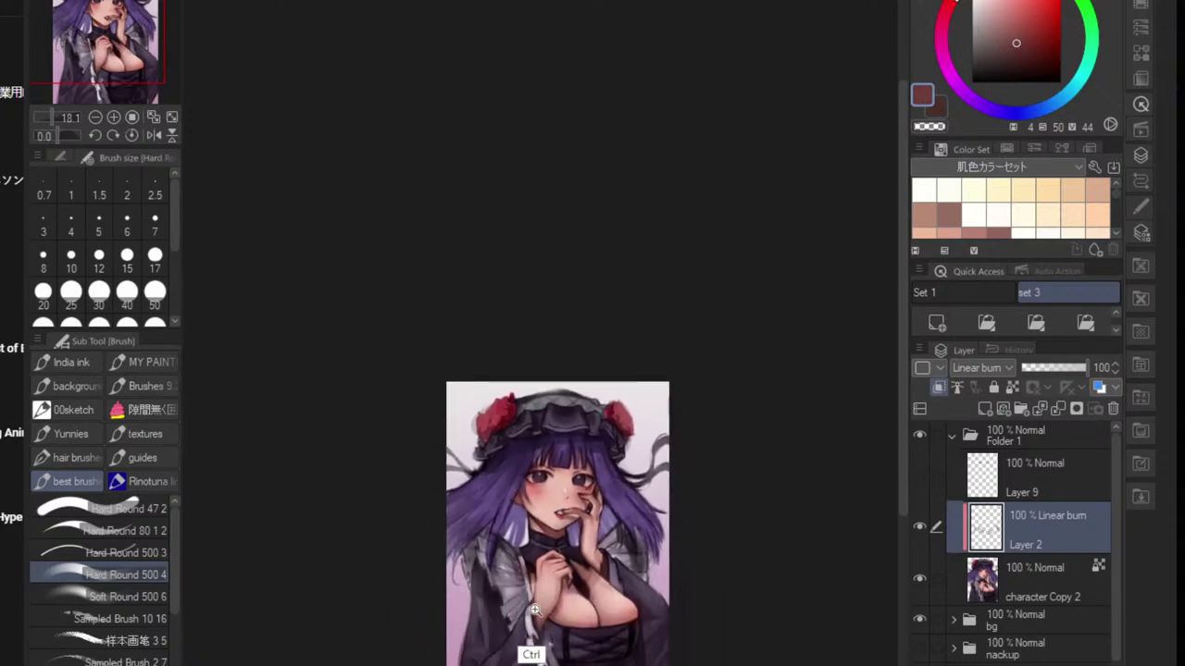
pyautogui.scroll(2, 542, 639)
# - Shade over the white sleeve frill
pyautogui.moveTo(548, 608)
pyautogui.mouseDown()
pyautogui.moveTo(558, 633)
pyautogui.moveTo(568, 618)
pyautogui.moveTo(572, 652)
pyautogui.mouseUp()
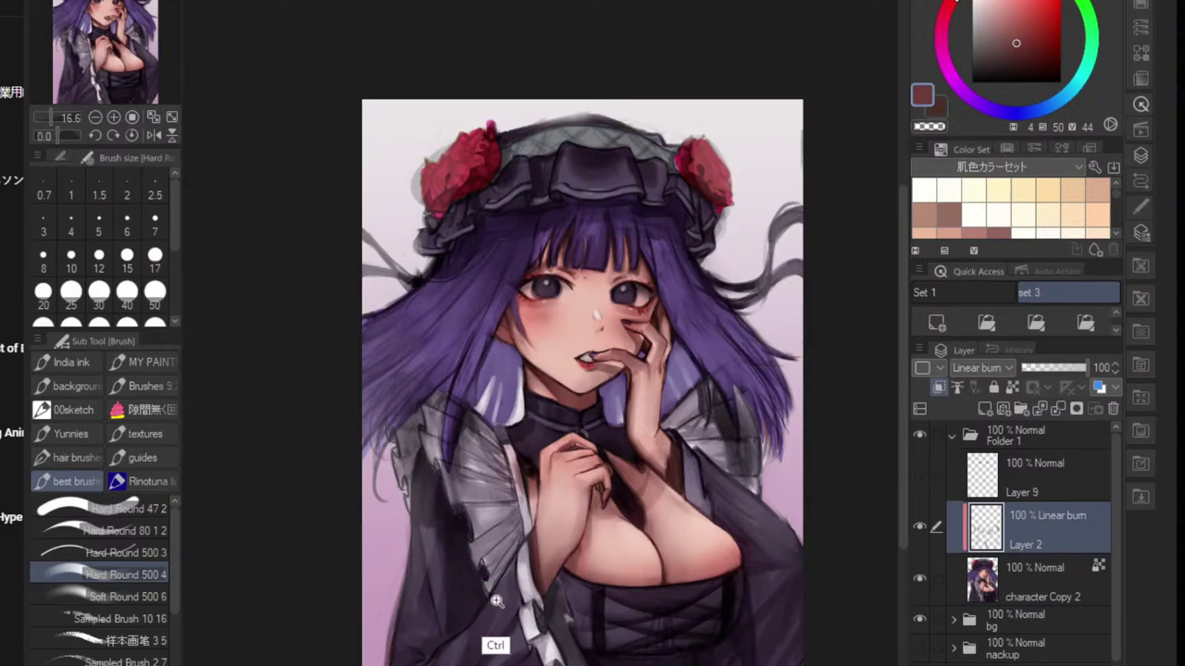
pyautogui.scroll(-3, 490, 629)
pyautogui.scroll(3, 648, 567)
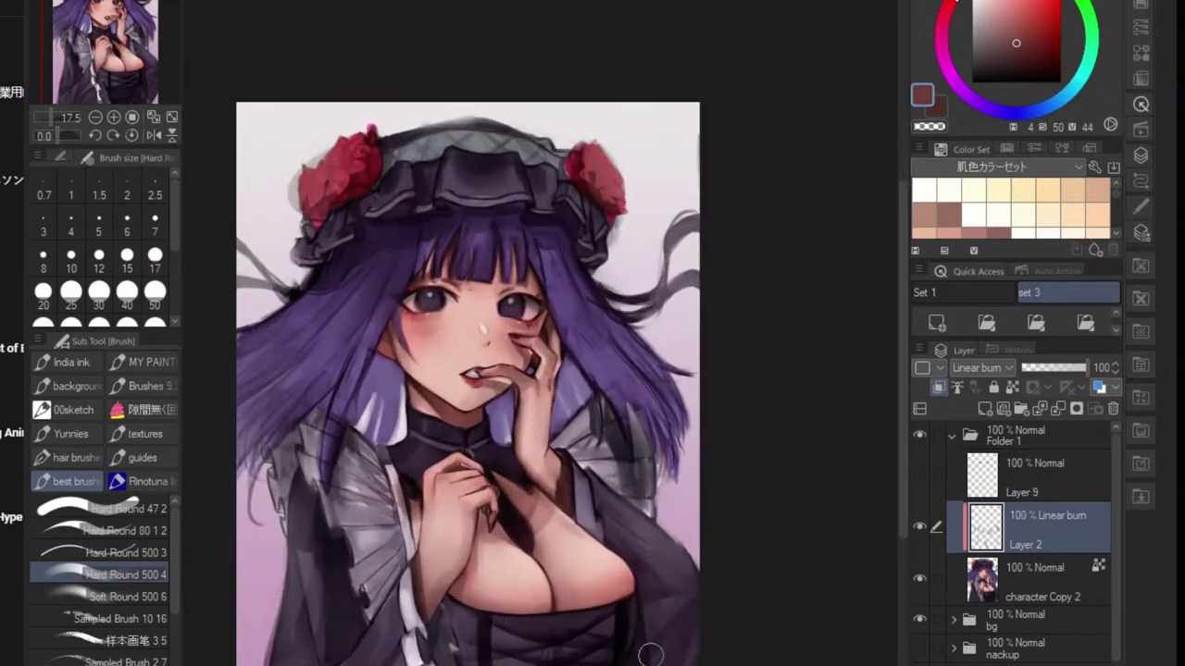
pyautogui.scroll(-3, 693, 640)
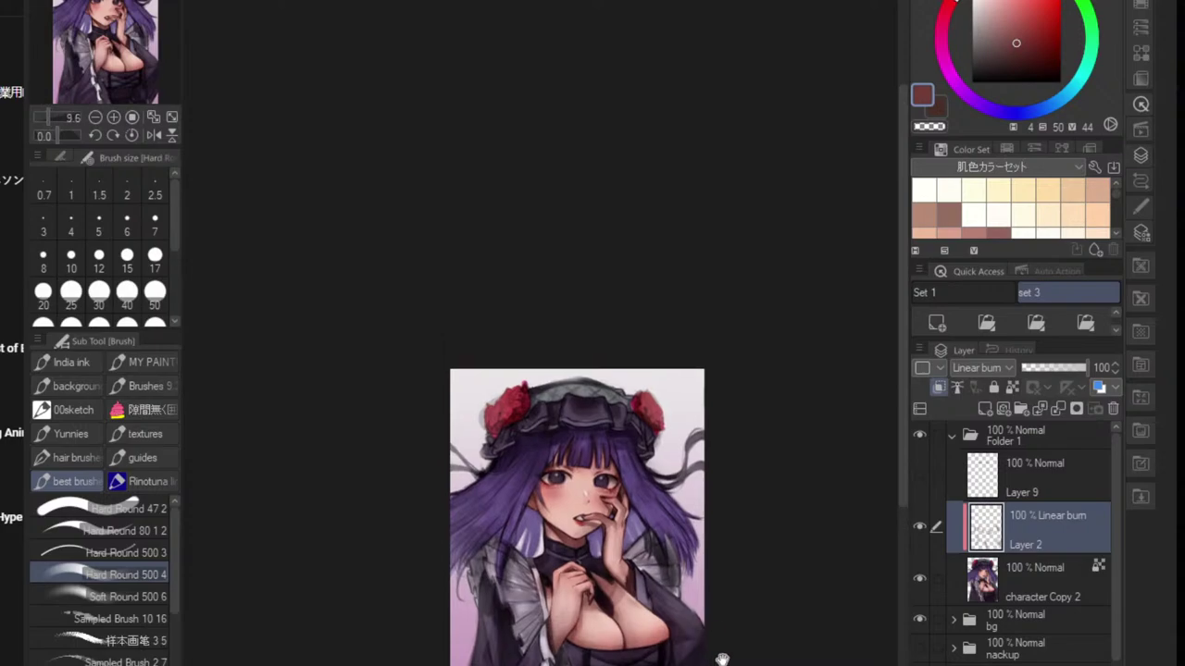
pyautogui.scroll(2, 719, 653)
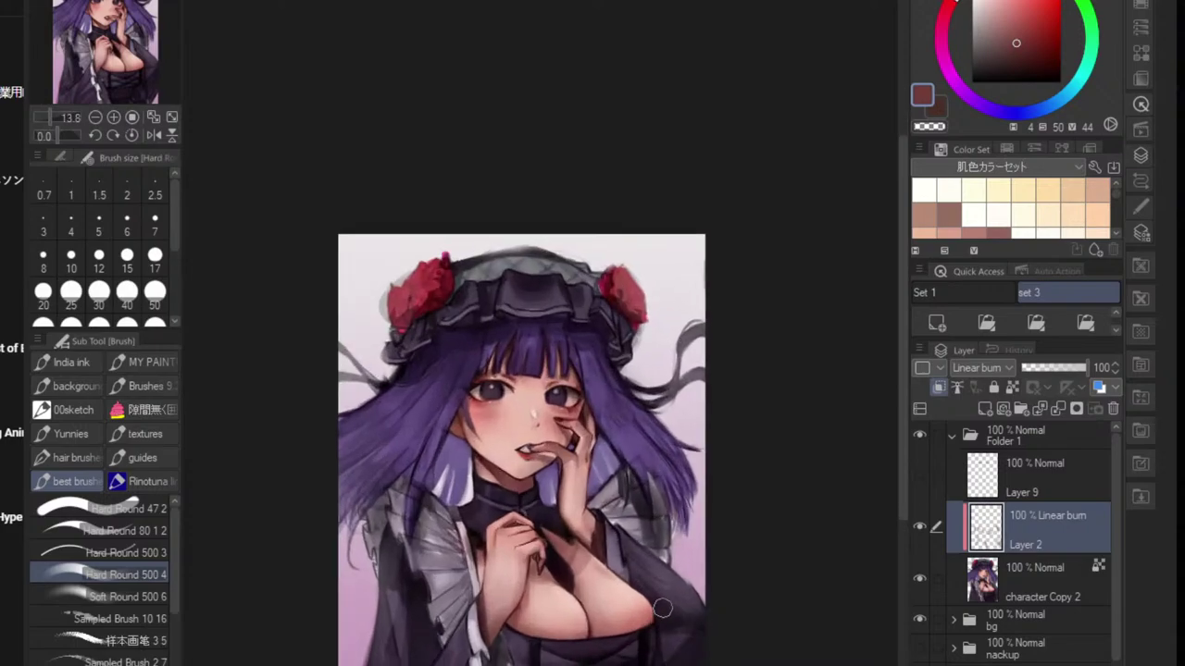
pyautogui.scroll(-3, 685, 620)
pyautogui.scroll(2, 708, 611)
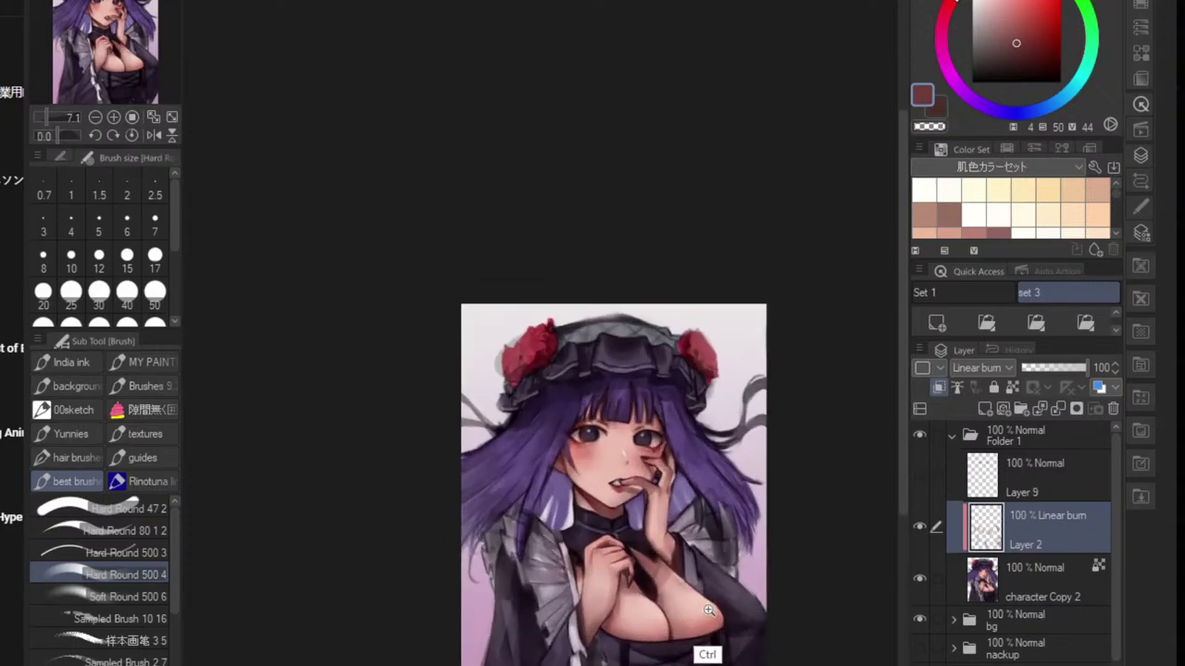
pyautogui.scroll(2, 556, 400)
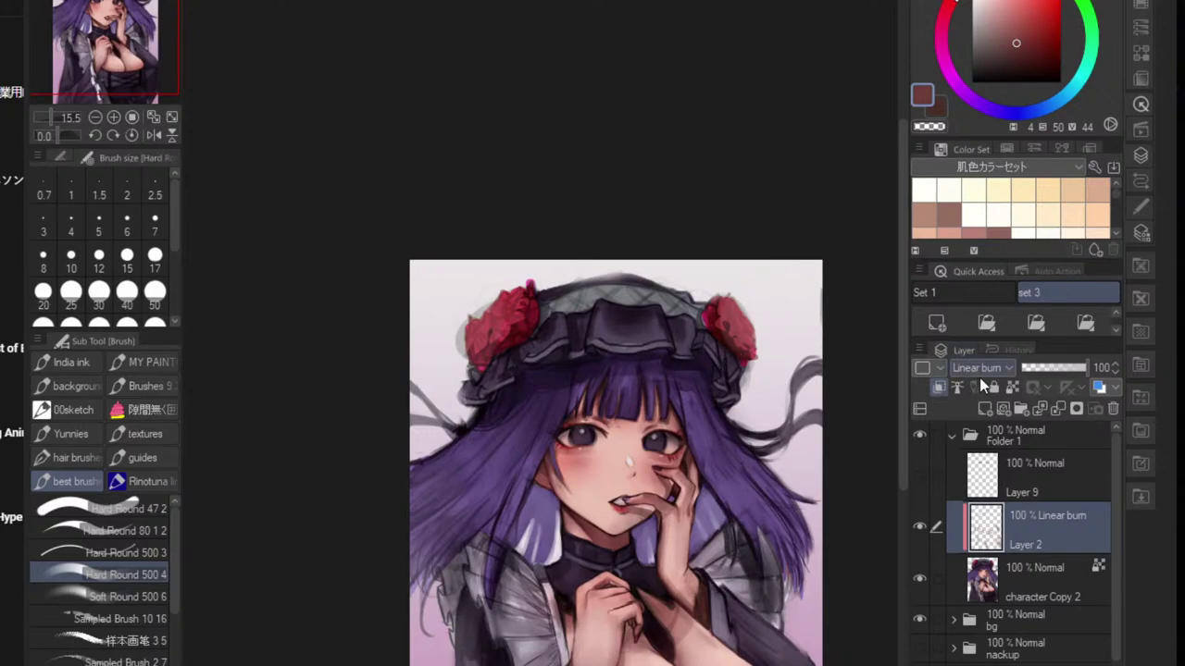
# - Add Layer 3 in Overlay blend mode and pick a pale pink colour
pyautogui.click(1085, 320)
pyautogui.click(982, 368)
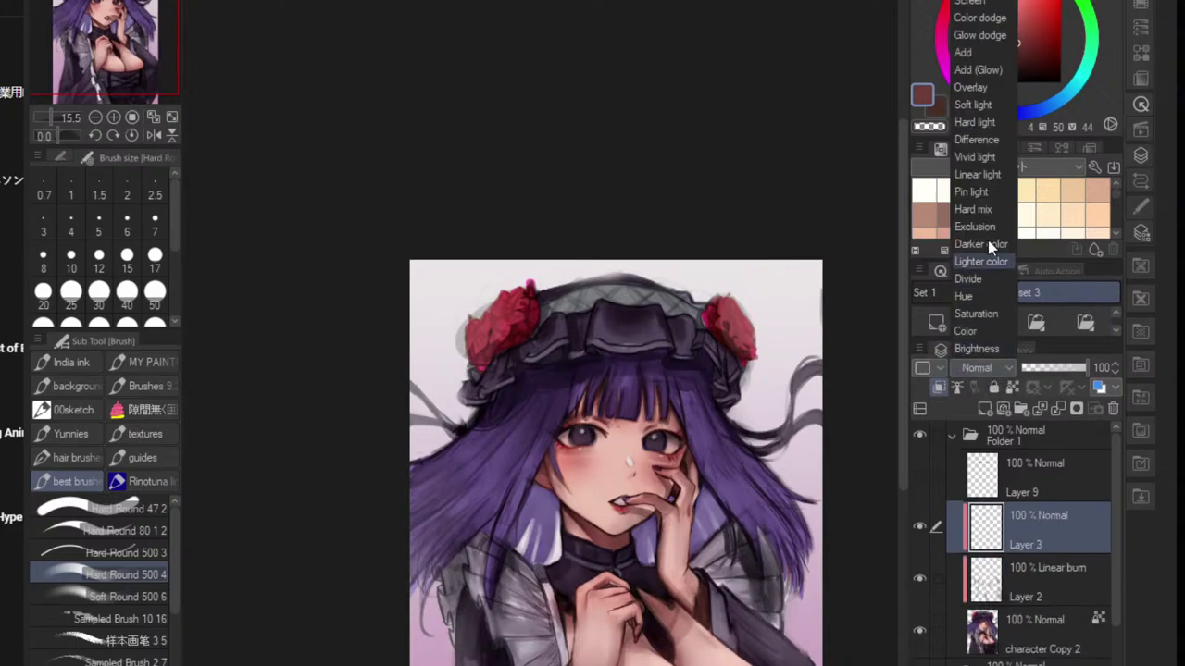
pyautogui.click(983, 104)
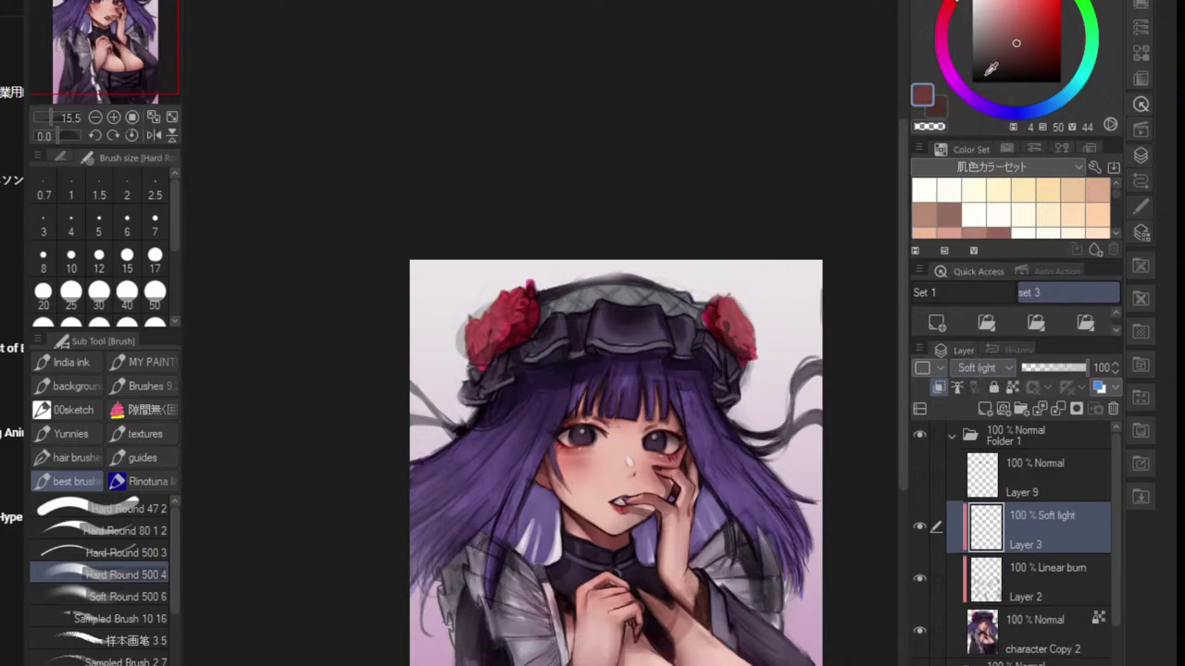
pyautogui.click(1001, 8)
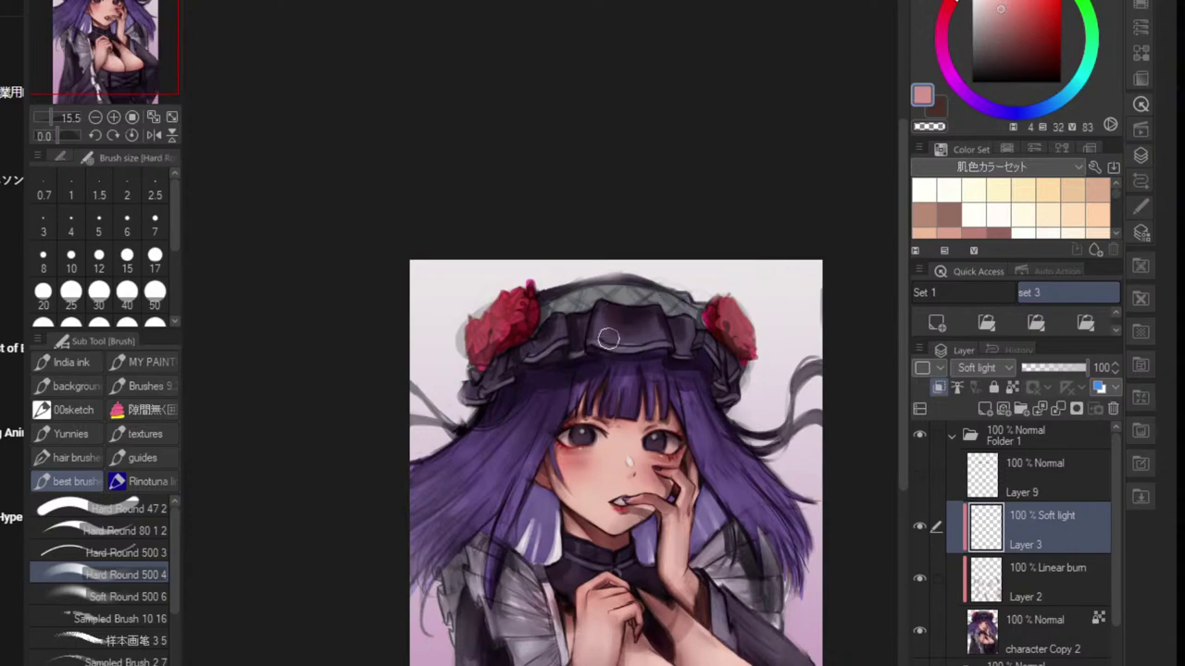
pyautogui.click(986, 4)
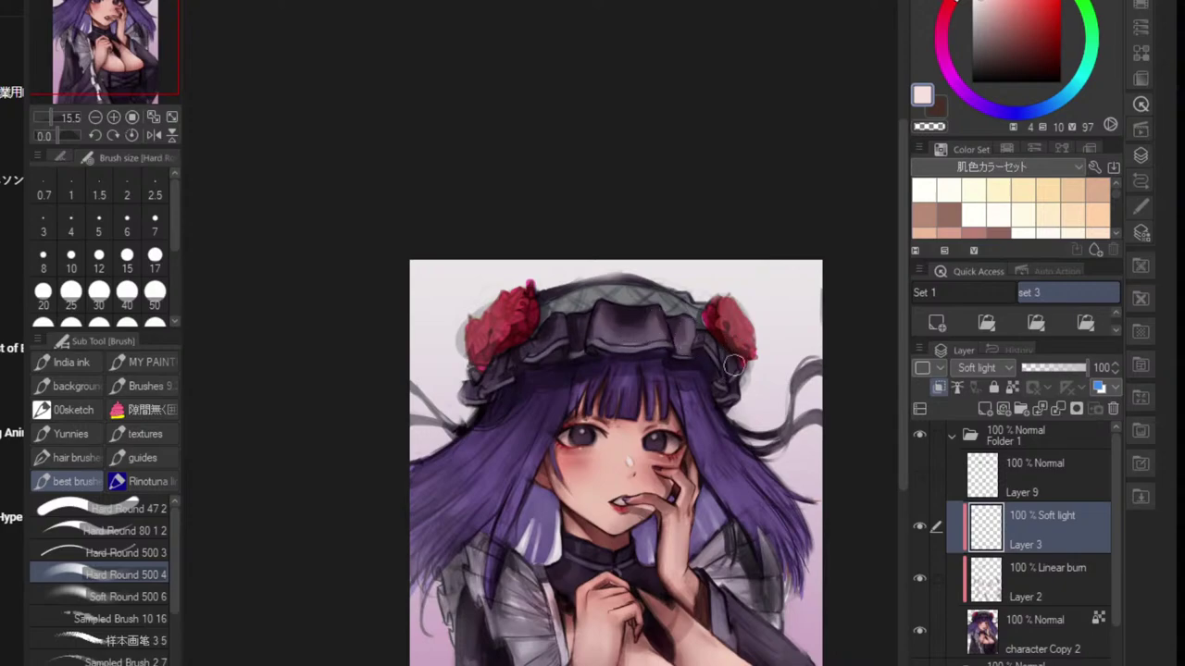
pyautogui.click(980, 368)
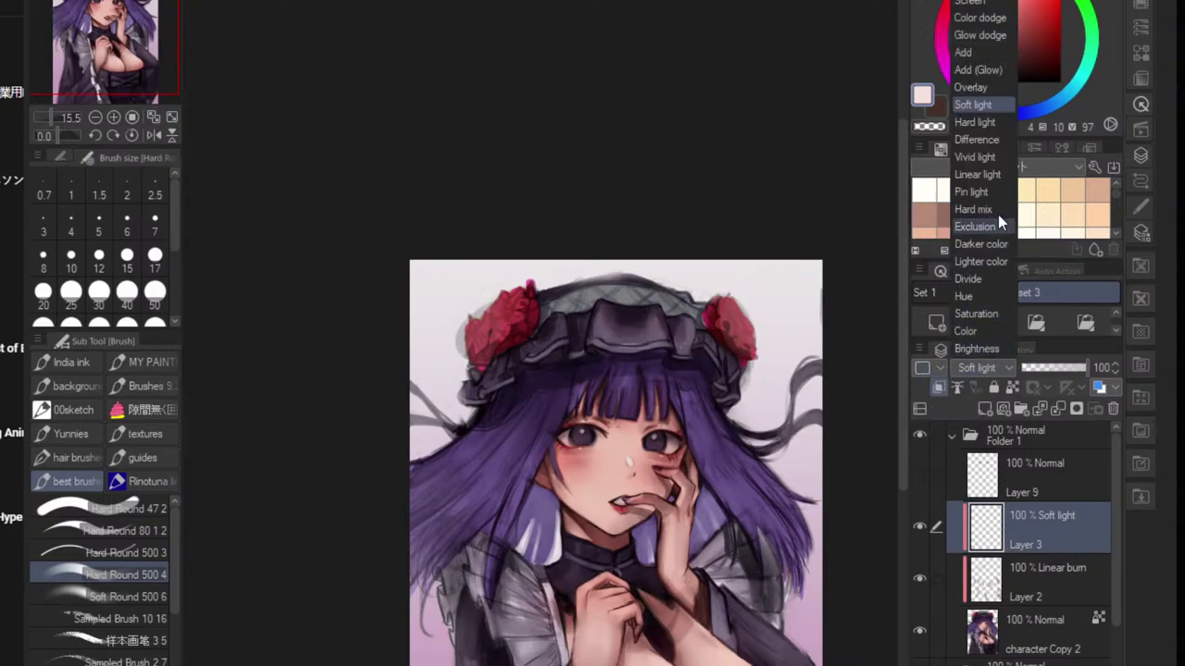
pyautogui.click(984, 87)
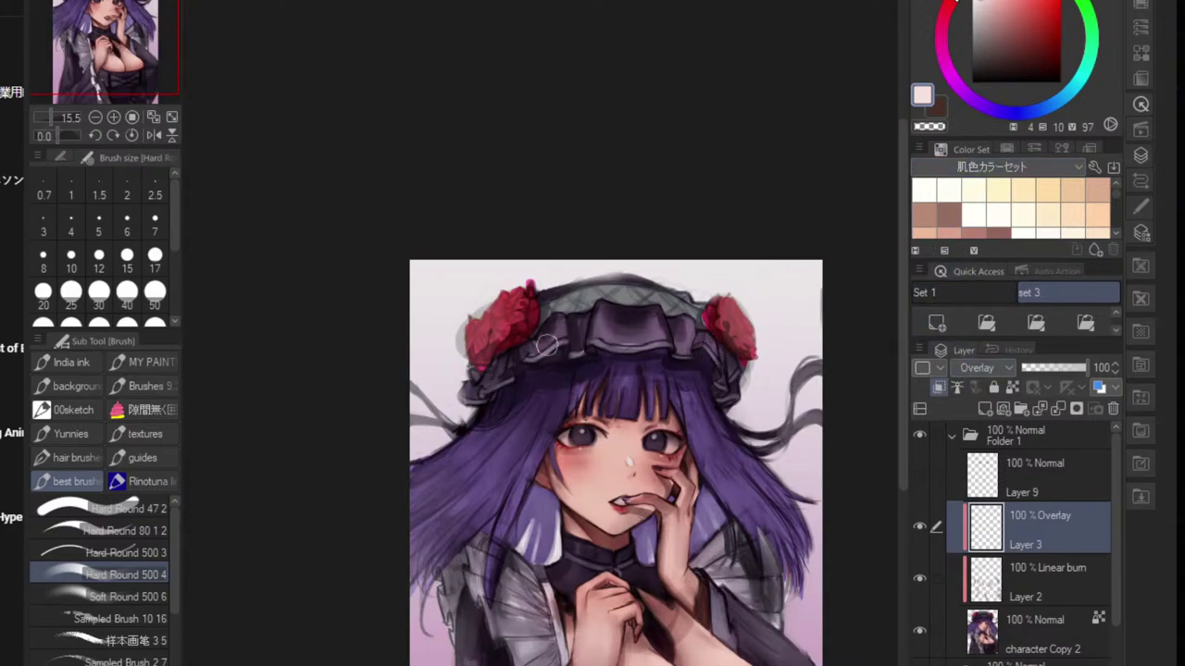
# - Brush pale pink over the hat veil and right rose, then lower Layer 3 to 58% opacity
pyautogui.moveTo(547, 310)
pyautogui.mouseDown()
pyautogui.moveTo(647, 318)
pyautogui.moveTo(617, 292)
pyautogui.moveTo(698, 325)
pyautogui.moveTo(638, 305)
pyautogui.moveTo(687, 331)
pyautogui.moveTo(541, 317)
pyautogui.moveTo(520, 300)
pyautogui.moveTo(501, 335)
pyautogui.mouseUp()
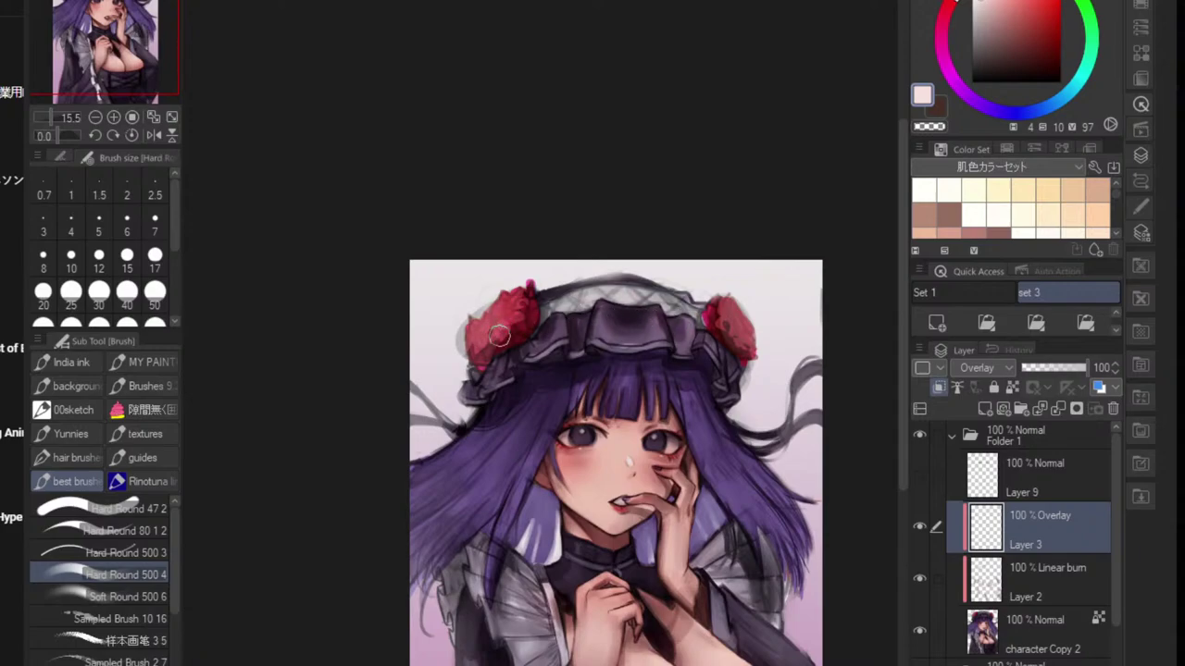
pyautogui.moveTo(721, 326)
pyautogui.mouseDown()
pyautogui.moveTo(638, 401)
pyautogui.moveTo(631, 430)
pyautogui.mouseUp()
pyautogui.moveTo(665, 389); pyautogui.dragTo(727, 395)
pyautogui.click(919, 526)
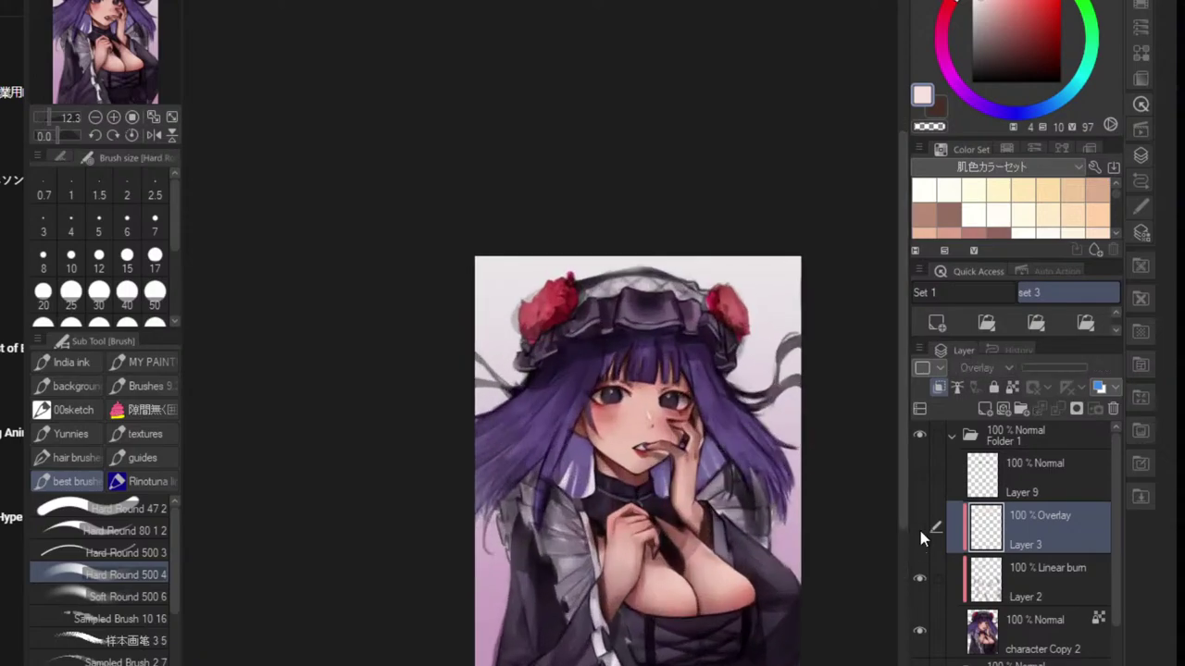
pyautogui.click(920, 526)
pyautogui.click(1060, 368)
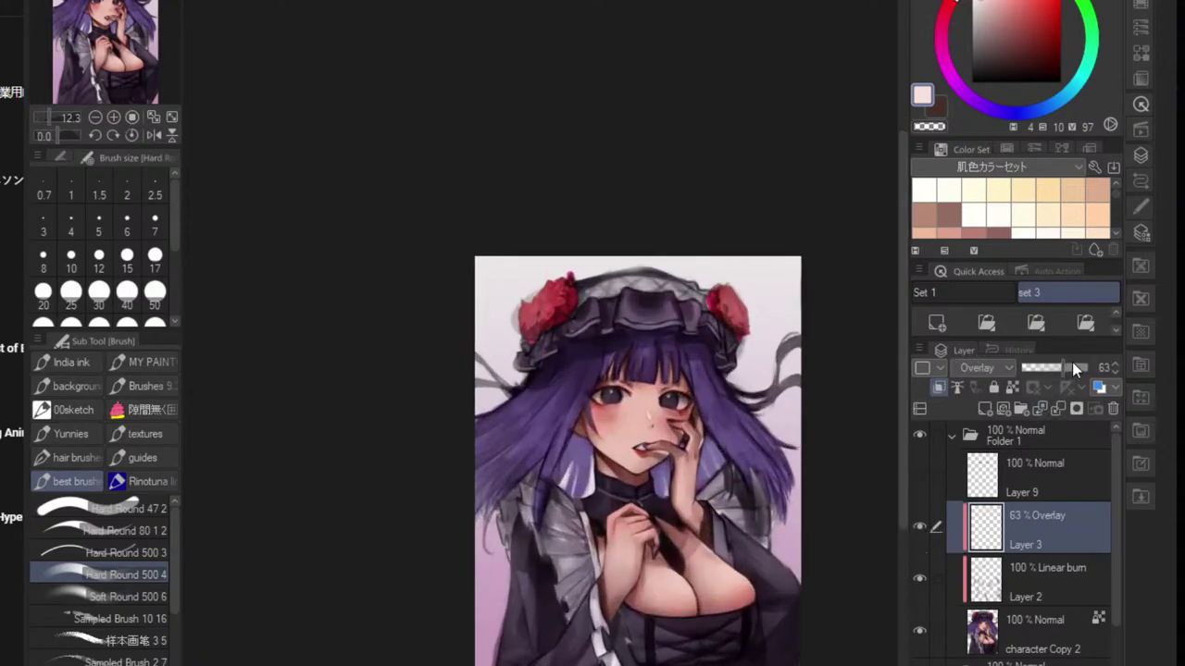
pyautogui.click(1007, 634)
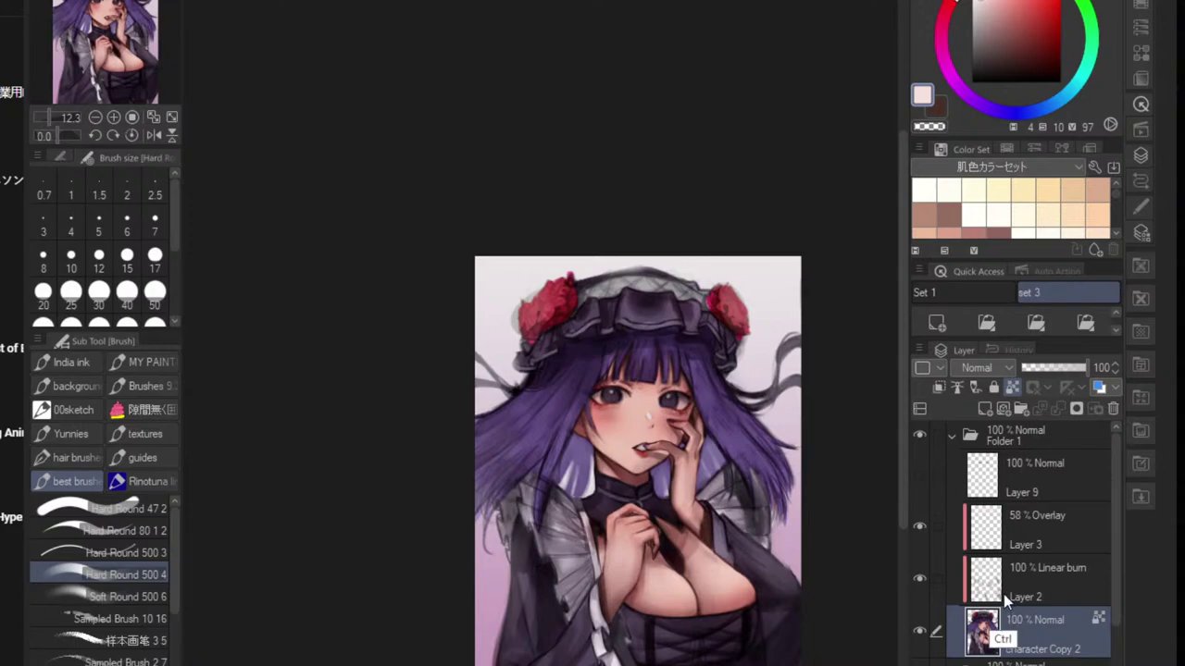
# - Apply Hue/Saturation/Luminosity to character Copy 2 with Hue -1, Saturation -4, Luminosity 0
pyautogui.hotkey('ctrl', 'u')
pyautogui.moveTo(913, 314); pyautogui.dragTo(912, 312)
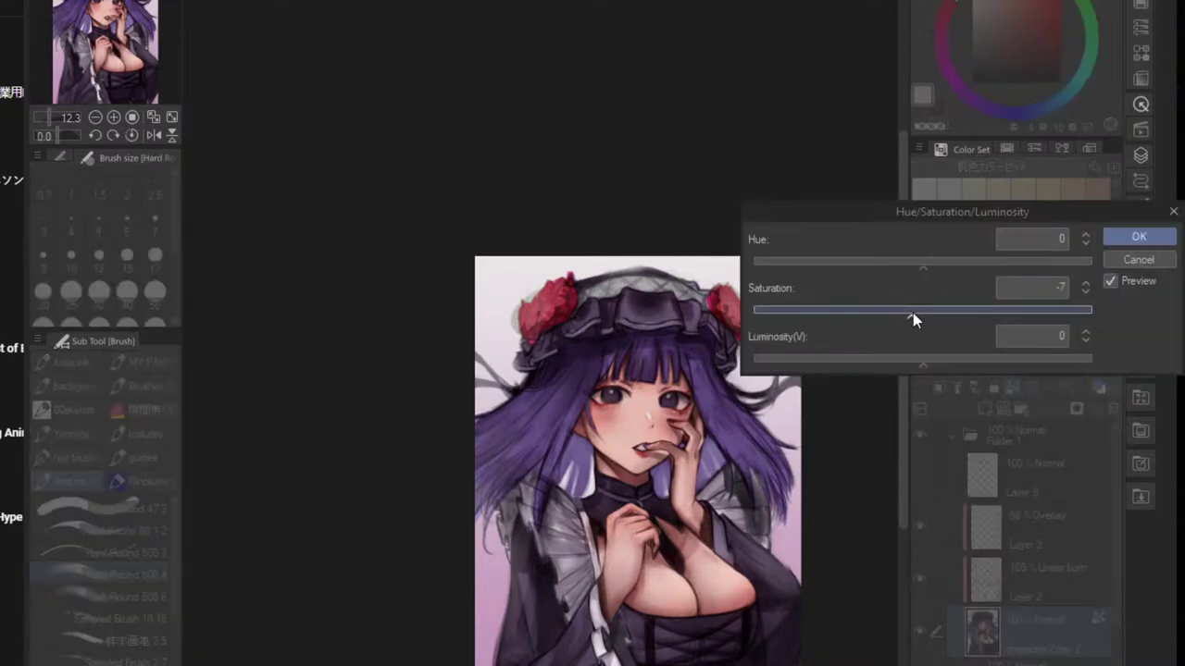
pyautogui.click(915, 311)
pyautogui.click(915, 361)
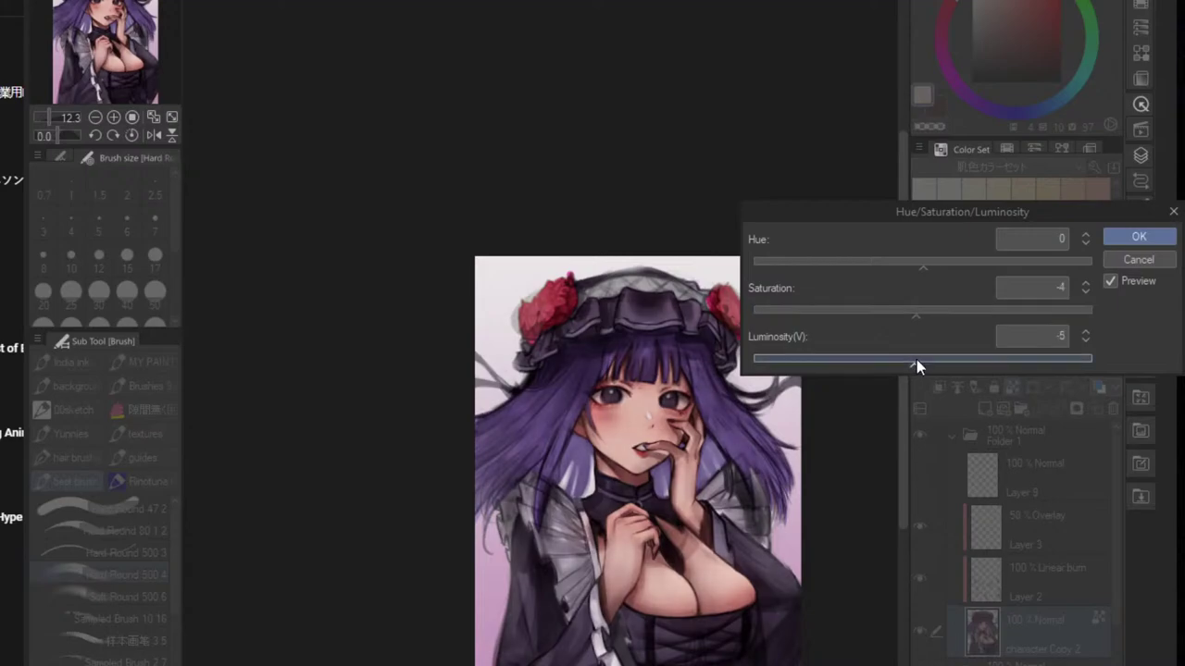
pyautogui.click(923, 361)
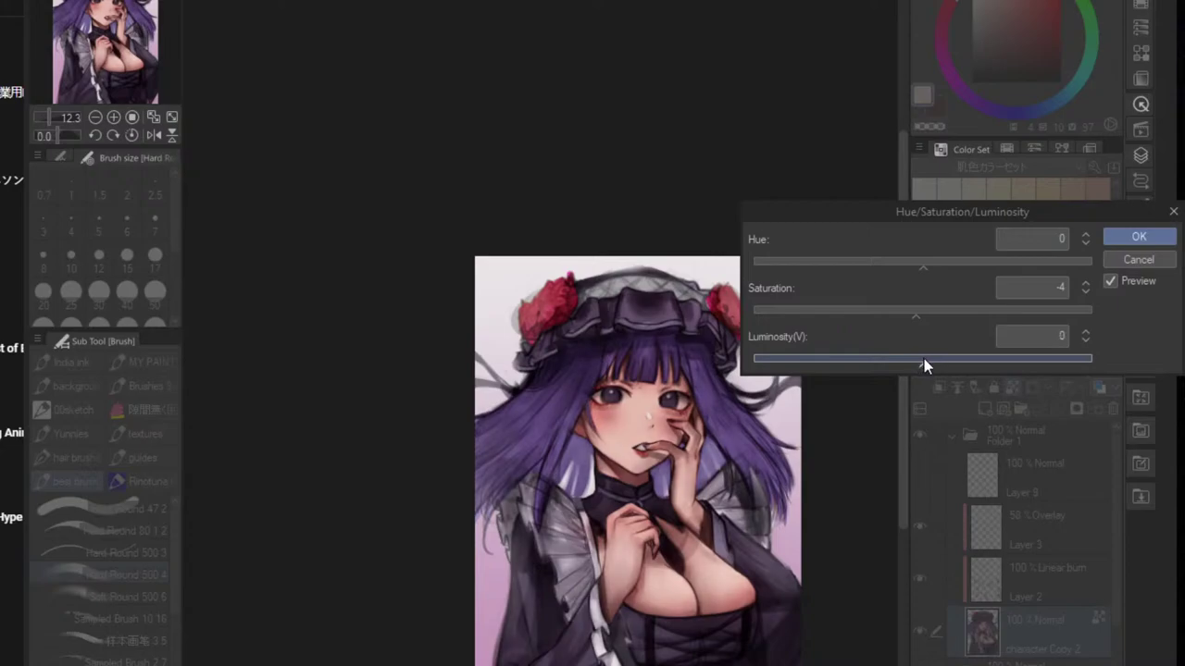
pyautogui.click(903, 262)
pyautogui.click(913, 264)
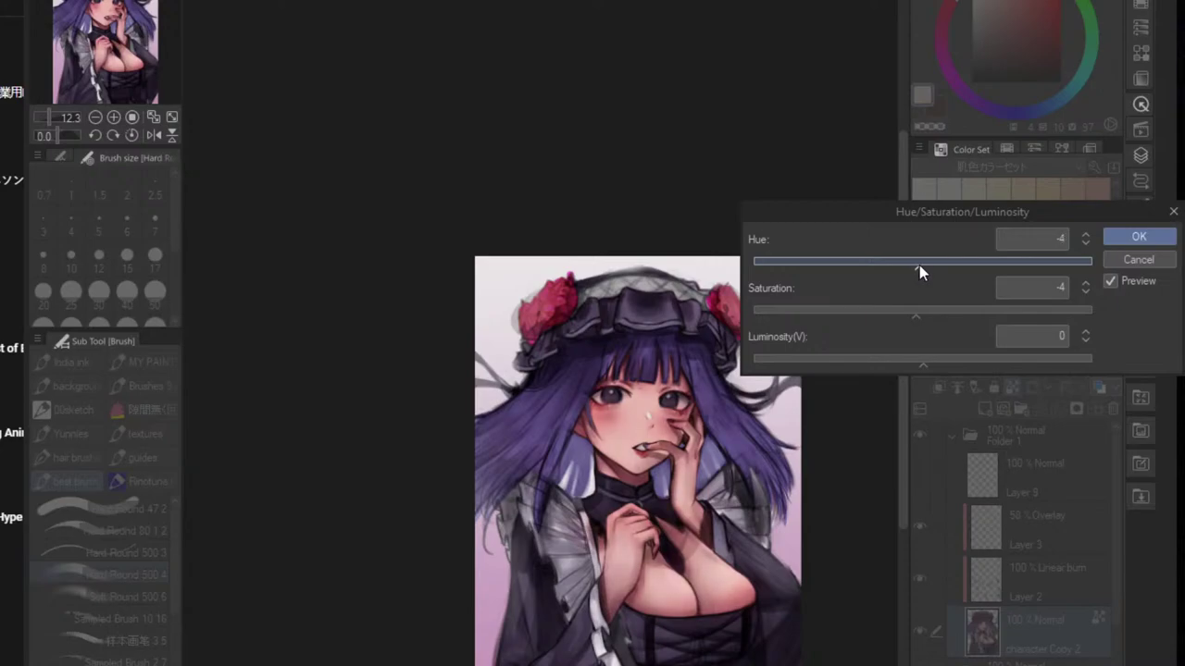
pyautogui.moveTo(918, 265); pyautogui.dragTo(916, 267)
pyautogui.moveTo(919, 268); pyautogui.dragTo(921, 267)
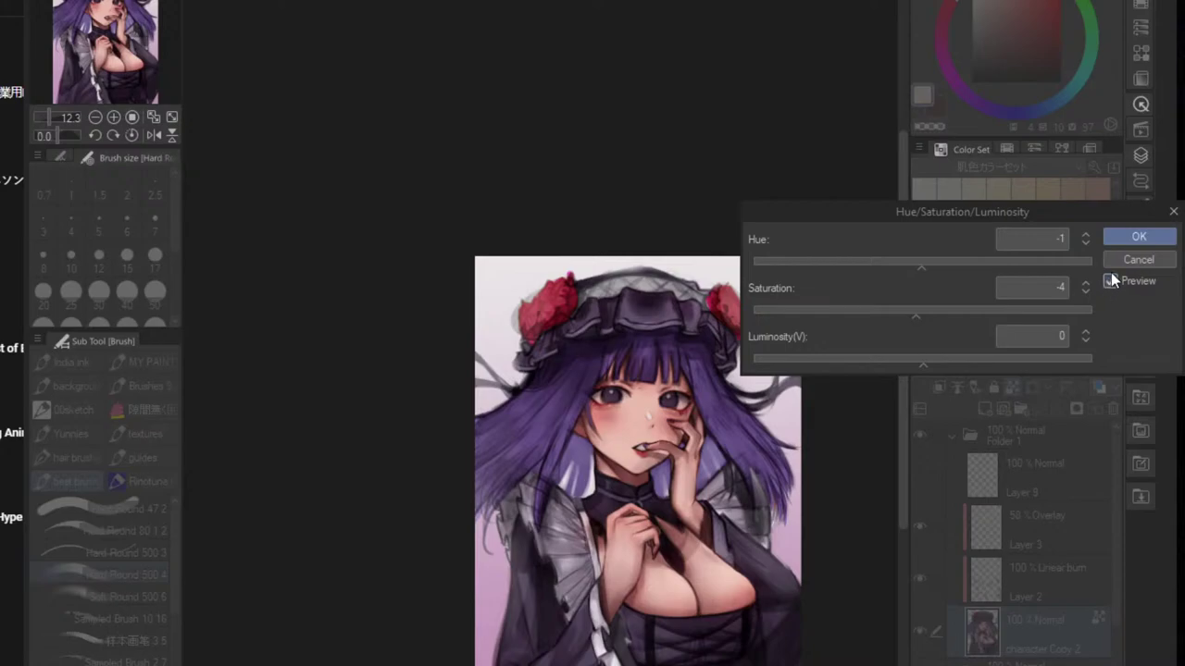
pyautogui.click(1131, 238)
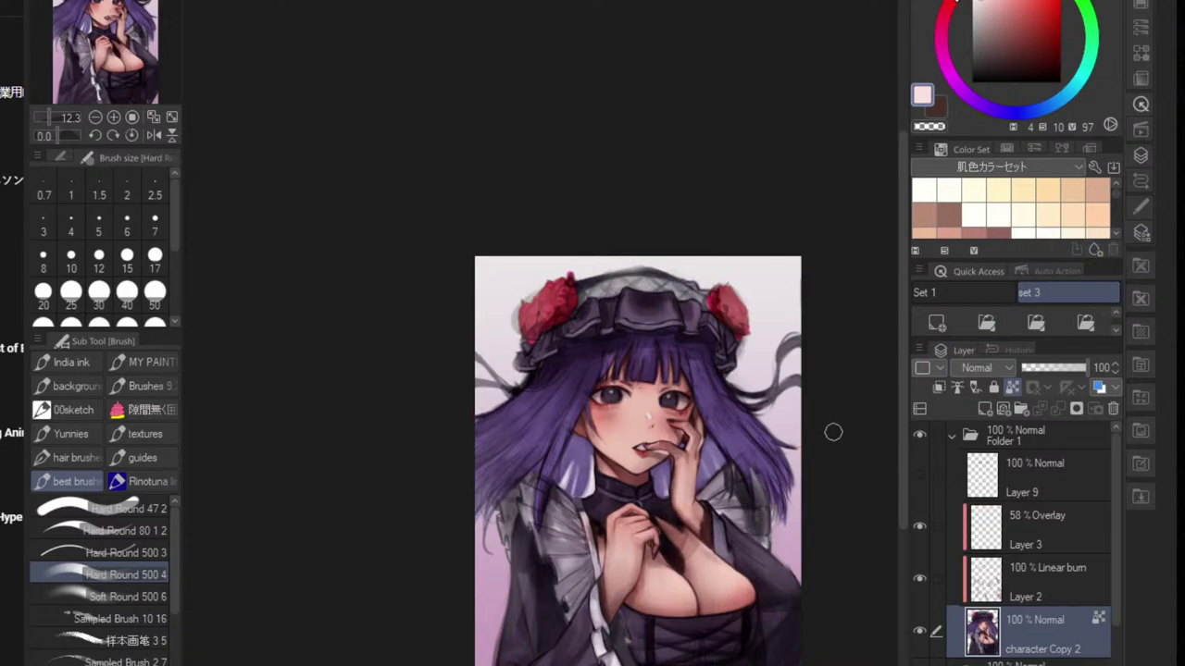
pyautogui.scroll(3, 833, 429)
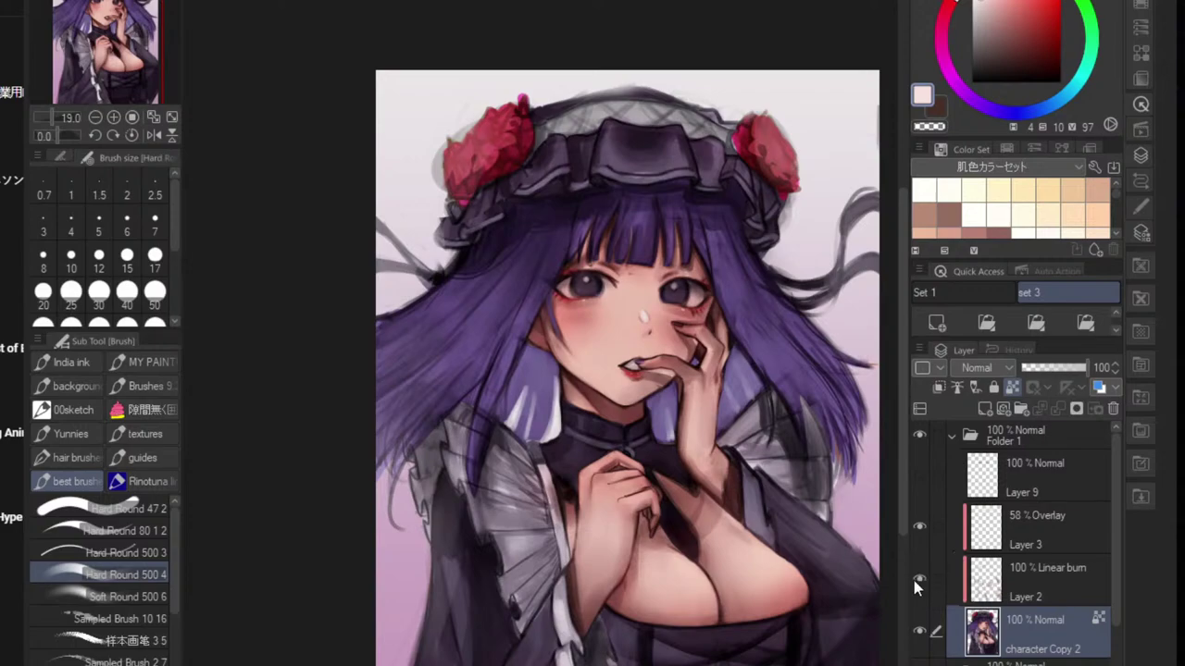
# - Toggle Layer 2 and Layer 3 to compare the shading, leaving the Layer 3 overlay hidden
pyautogui.click(915, 579)
pyautogui.click(923, 542)
pyautogui.click(920, 532)
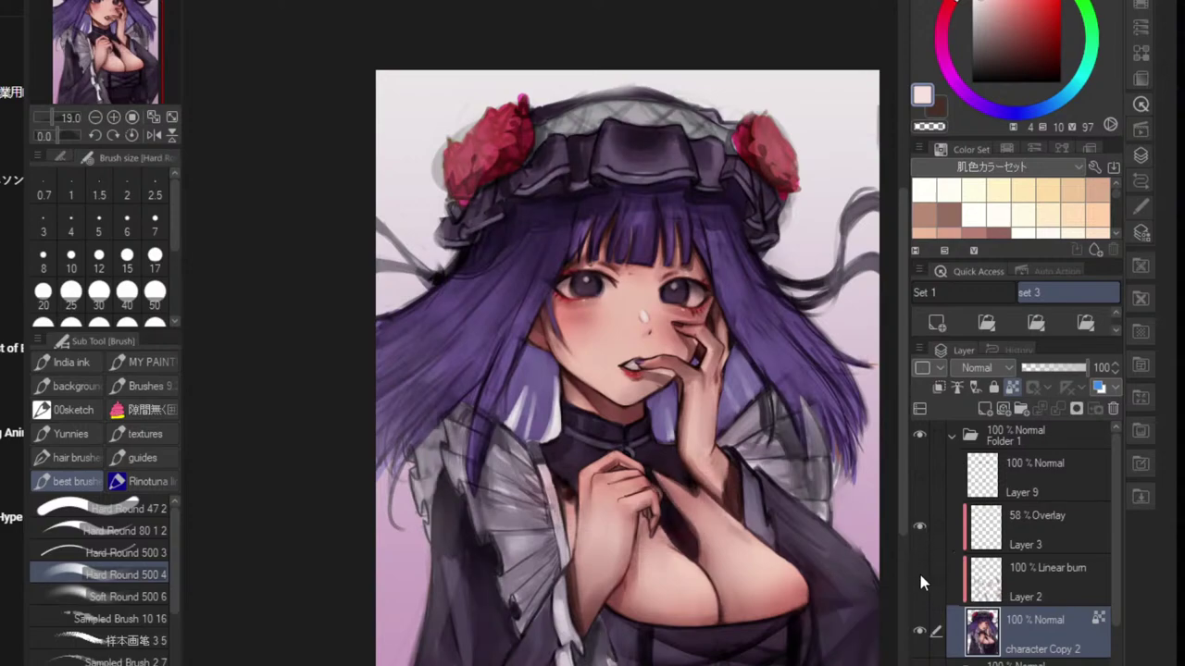
pyautogui.click(921, 576)
pyautogui.click(921, 535)
pyautogui.moveTo(791, 483); pyautogui.dragTo(779, 475)
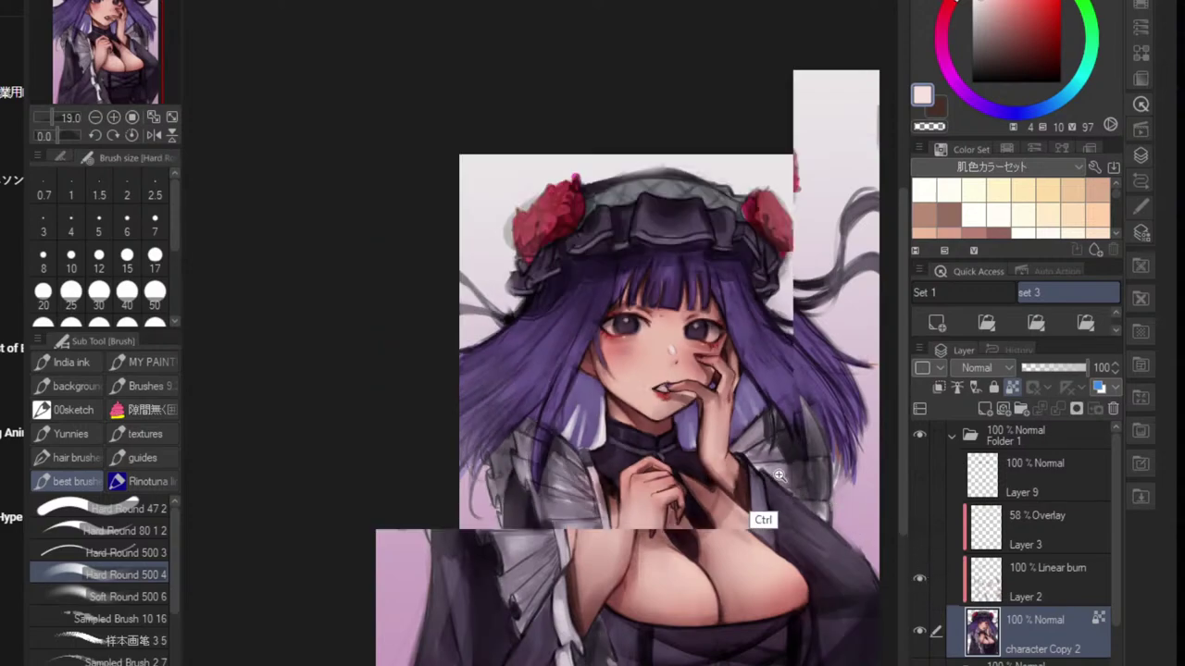
pyautogui.scroll(-2, 779, 475)
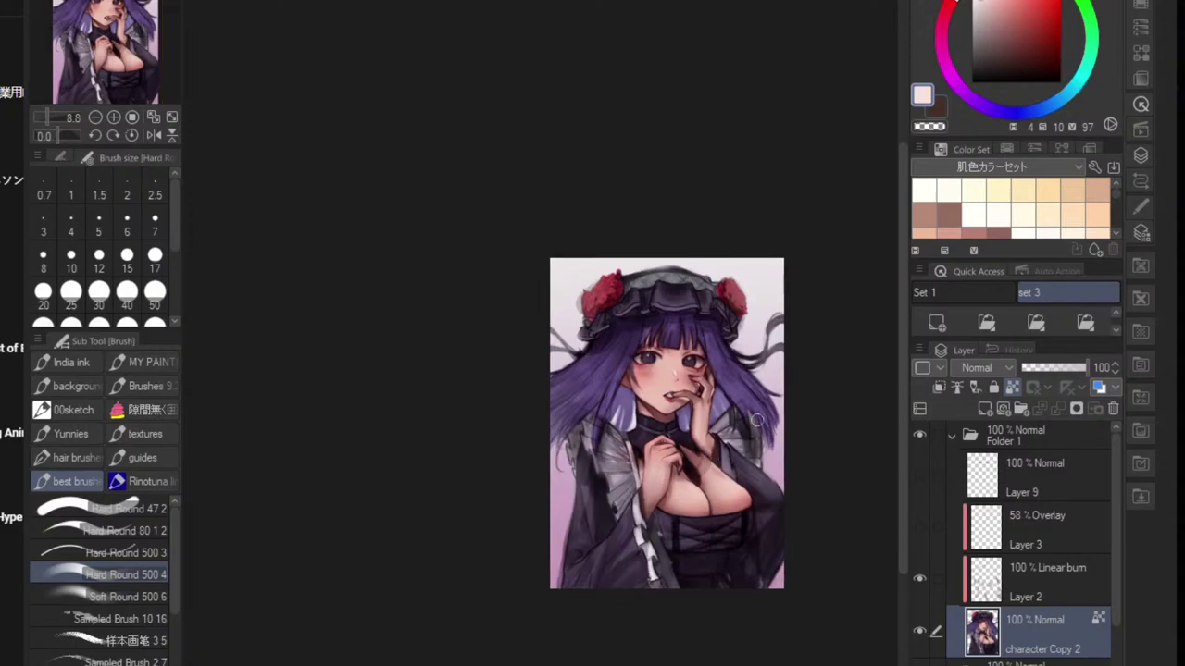
pyautogui.scroll(5, 709, 416)
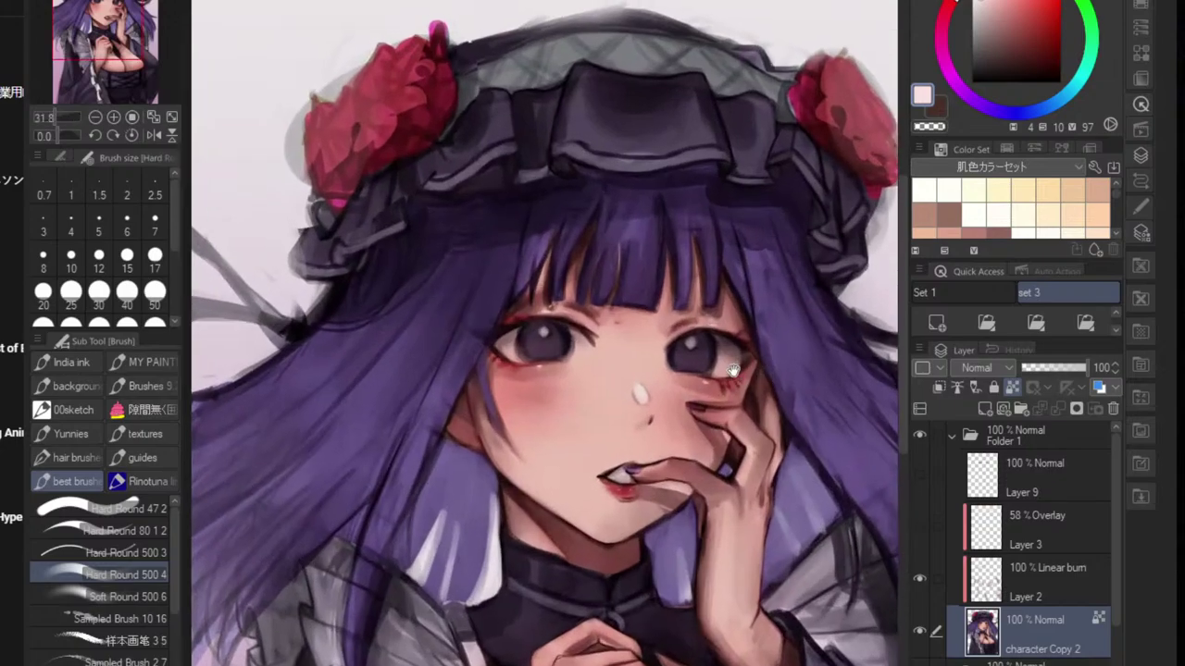
# - Sample the iris's muted purple, adjust it slightly, and add a new layer above character Copy 2
pyautogui.keyDown('alt'); pyautogui.click(733, 394); pyautogui.keyUp('alt')
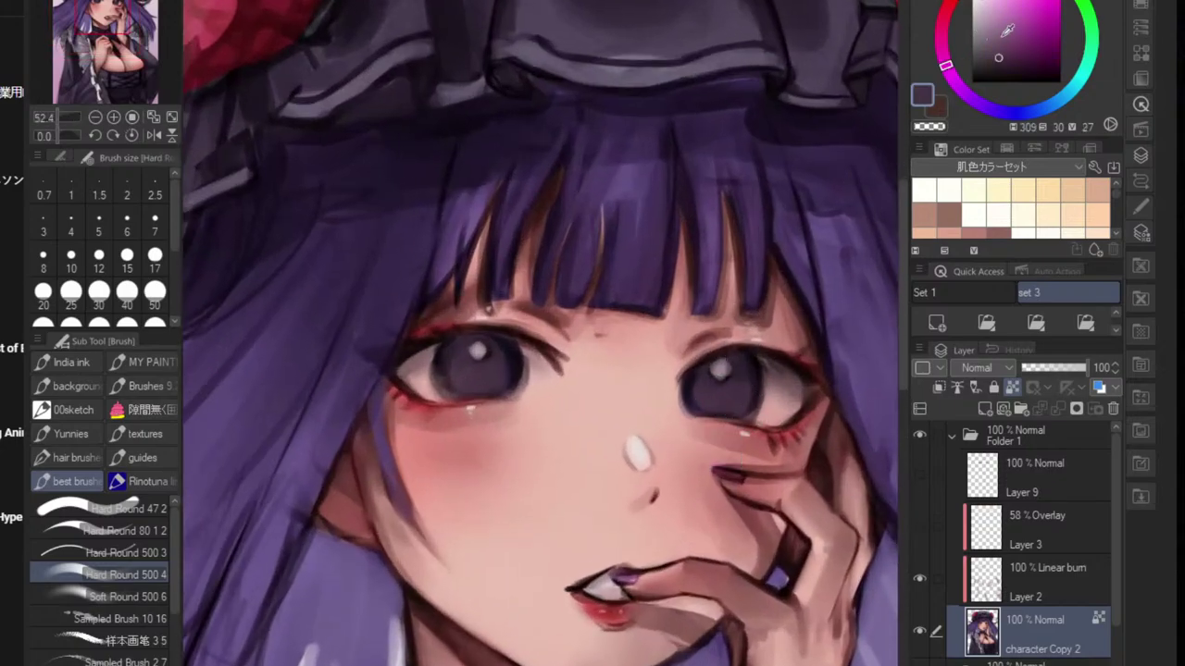
pyautogui.click(1008, 19)
pyautogui.scroll(1, 721, 412)
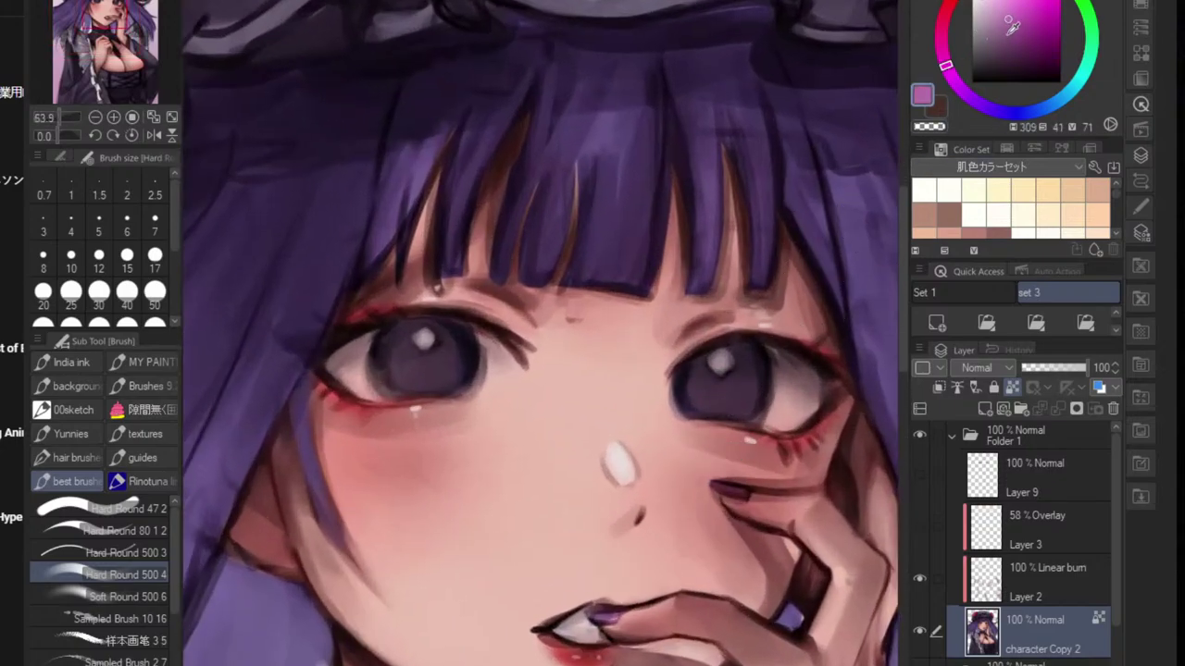
pyautogui.moveTo(1012, 29); pyautogui.dragTo(1004, 37)
pyautogui.click(1086, 321)
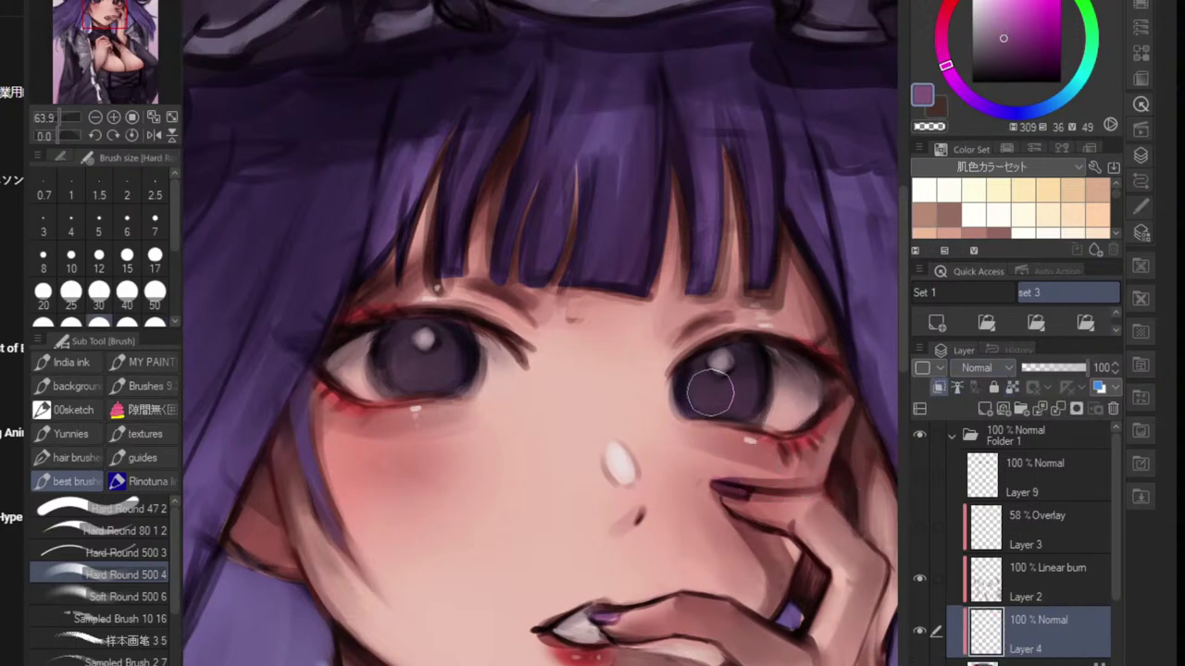
# - Paint purple into both irises and deepen the pupils with dark purple
pyautogui.moveTo(705, 389)
pyautogui.mouseDown()
pyautogui.moveTo(714, 406)
pyautogui.moveTo(725, 401)
pyautogui.moveTo(708, 400)
pyautogui.mouseUp()
pyautogui.moveTo(401, 357)
pyautogui.mouseDown()
pyautogui.moveTo(451, 376)
pyautogui.moveTo(407, 389)
pyautogui.mouseUp()
pyautogui.moveTo(449, 425)
pyautogui.mouseDown()
pyautogui.moveTo(490, 437)
pyautogui.moveTo(519, 407)
pyautogui.moveTo(483, 401)
pyautogui.moveTo(497, 374)
pyautogui.moveTo(471, 393)
pyautogui.mouseUp()
pyautogui.keyDown('alt'); pyautogui.click(544, 349); pyautogui.keyUp('alt')
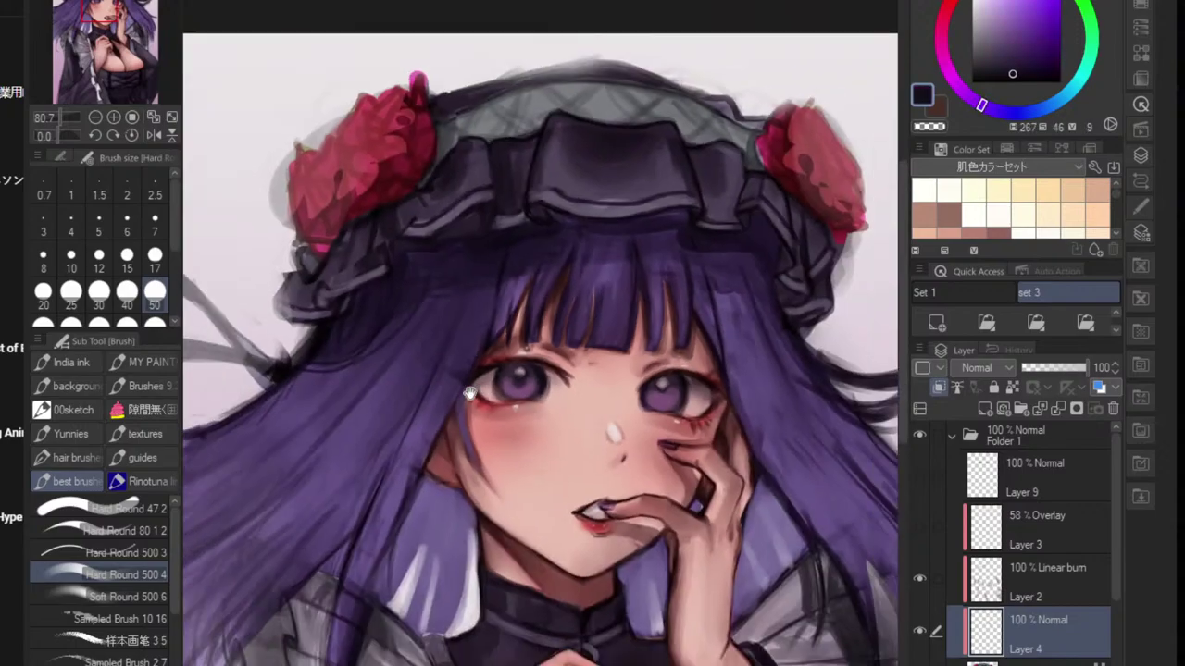
pyautogui.scroll(4, 694, 407)
pyautogui.moveTo(655, 392); pyautogui.dragTo(677, 360)
pyautogui.keyDown('alt'); pyautogui.click(681, 411); pyautogui.keyUp('alt')
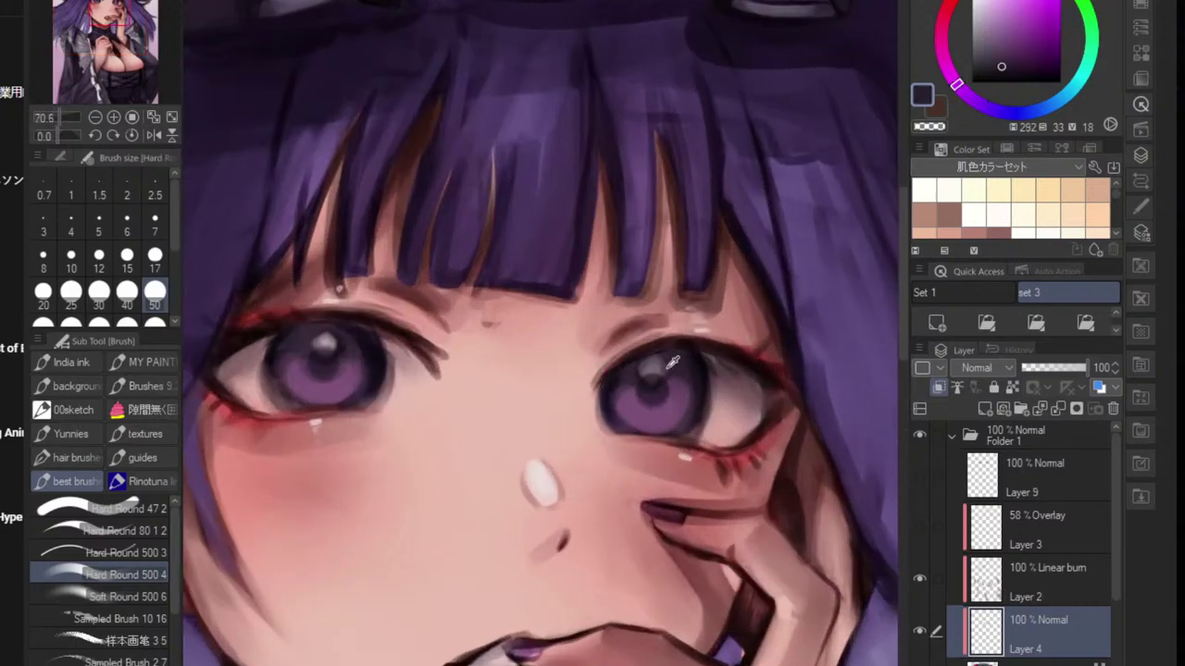
# - Dab small near-white catchlights into the eyes with a reduced brush size
pyautogui.keyDown('alt'); pyautogui.click(535, 472); pyautogui.keyUp('alt')
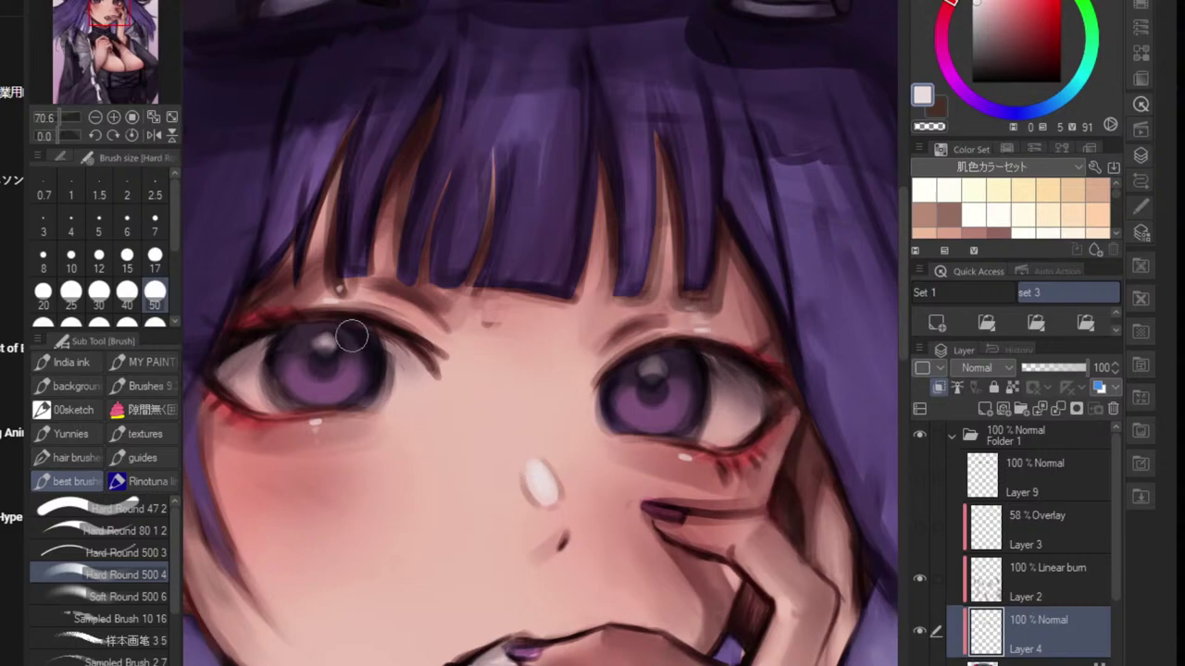
pyautogui.press('[')
pyautogui.press('[')
pyautogui.press('[')
pyautogui.press('[')
pyautogui.press('[')
pyautogui.press('[')
pyautogui.press('[')
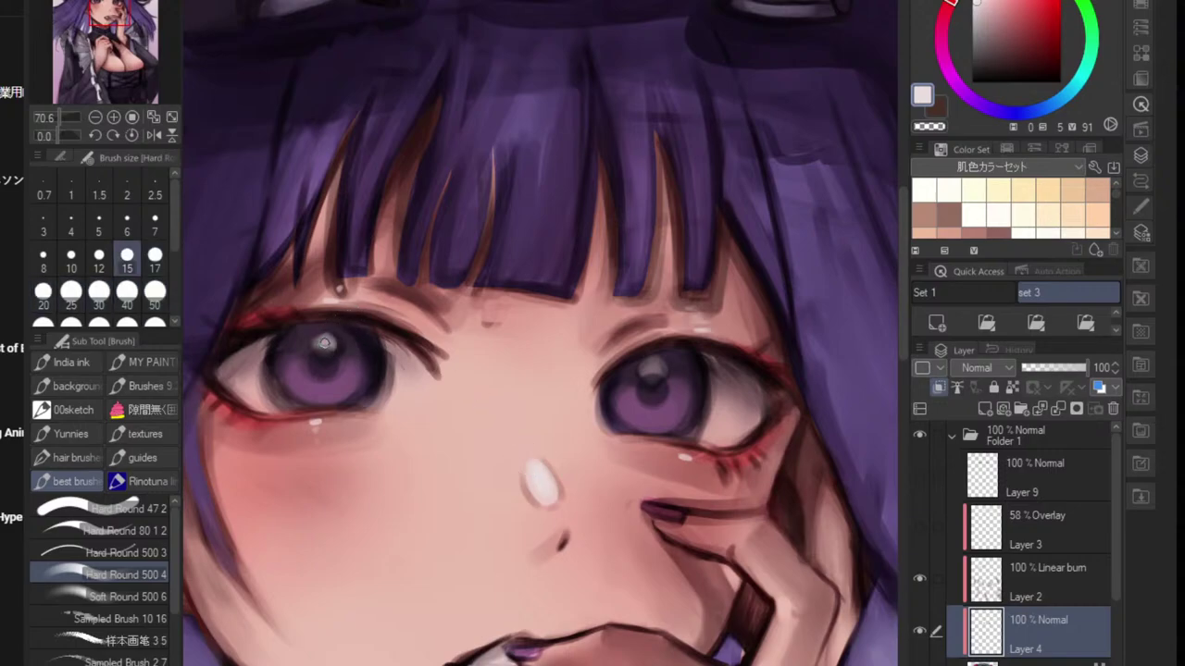
pyautogui.click(318, 344)
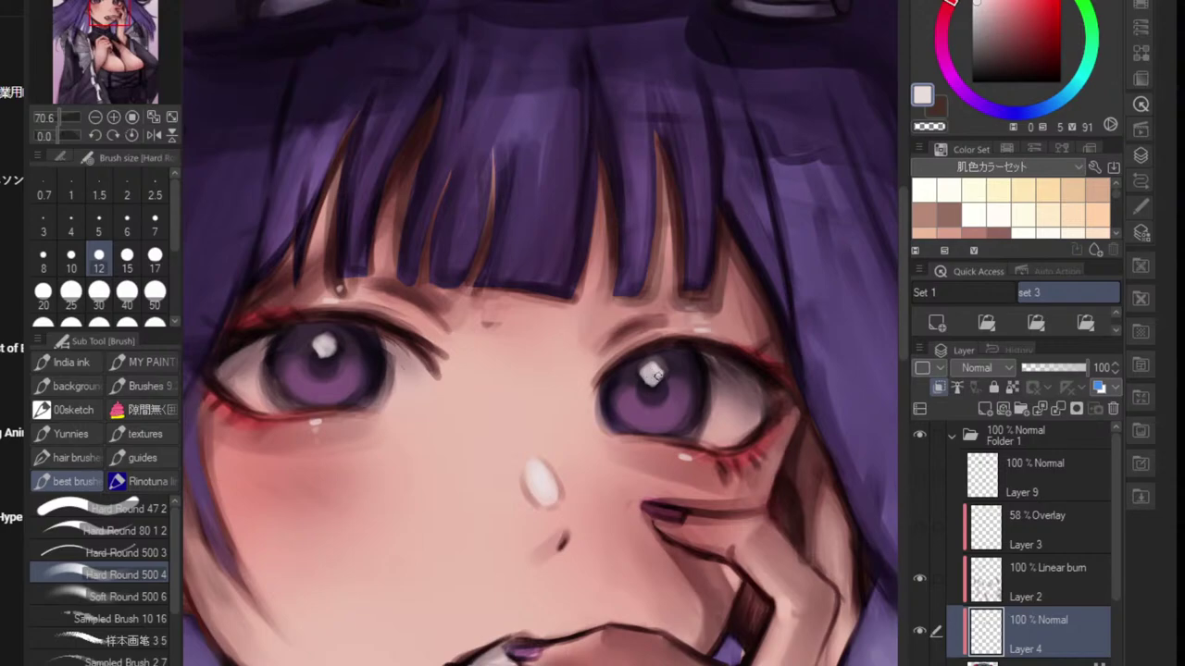
pyautogui.moveTo(653, 394); pyautogui.dragTo(603, 421)
pyautogui.moveTo(604, 424); pyautogui.dragTo(712, 360)
pyautogui.hotkey('ctrl', 'alt')
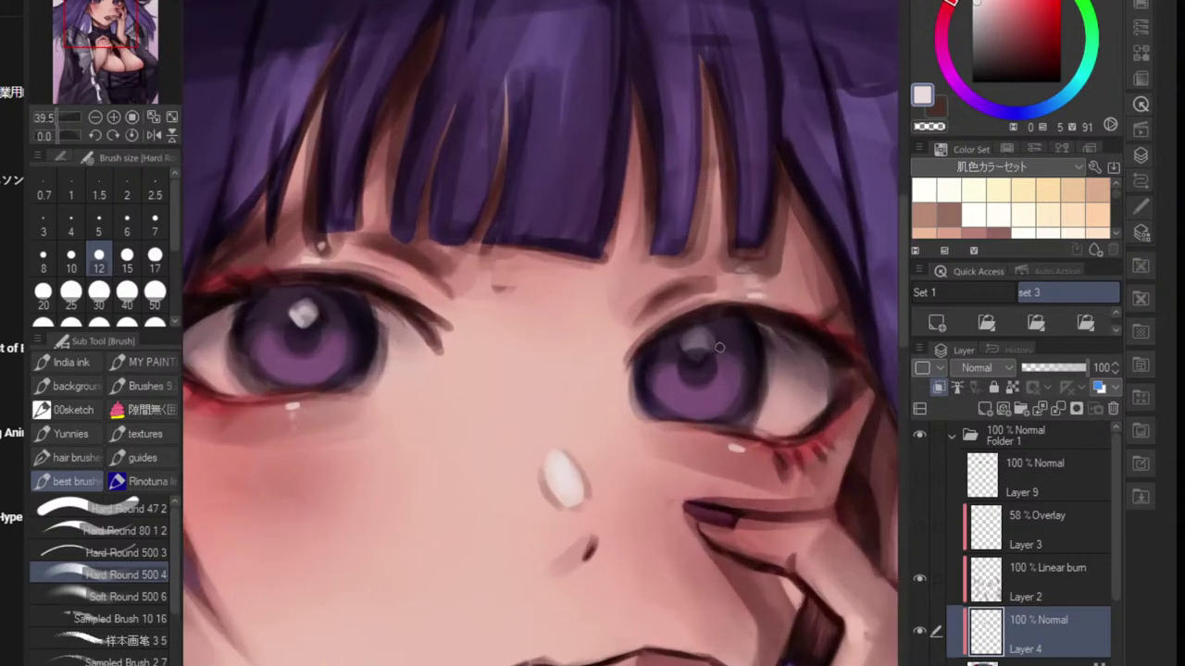
pyautogui.scroll(3, 713, 361)
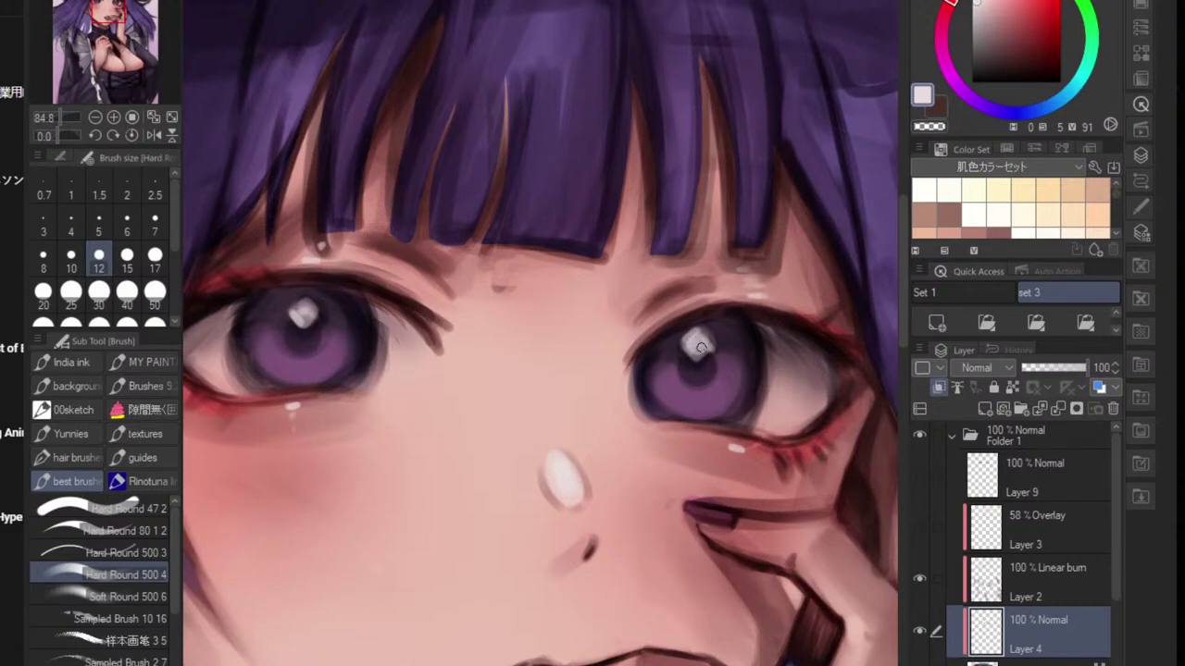
# - Draw a fine dark reddish-brown lower-lid line under the left eye
pyautogui.keyDown('alt'); pyautogui.click(389, 385); pyautogui.keyUp('alt')
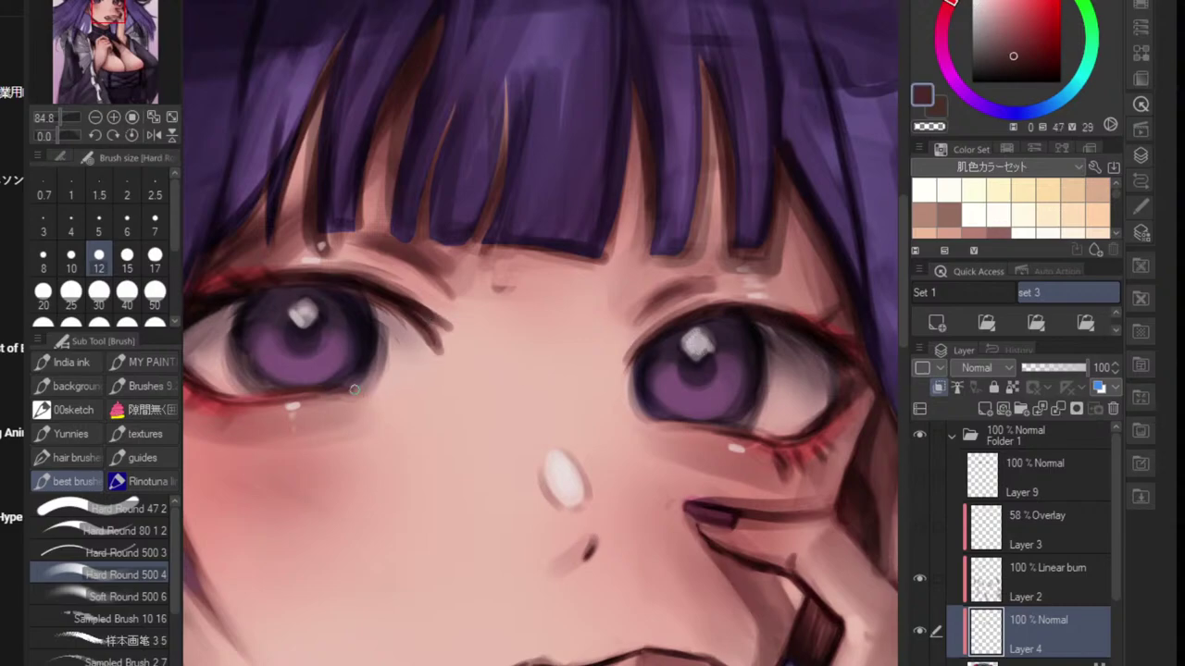
pyautogui.moveTo(355, 389); pyautogui.dragTo(403, 401)
pyautogui.hotkey('ctrl', 'z')
pyautogui.moveTo(322, 396); pyautogui.dragTo(402, 398)
pyautogui.hotkey('ctrl', 'z')
pyautogui.hotkey('ctrl', 'z')
pyautogui.moveTo(326, 393)
pyautogui.mouseDown()
pyautogui.moveTo(412, 397)
pyautogui.moveTo(437, 380)
pyautogui.moveTo(400, 419)
pyautogui.moveTo(488, 402)
pyautogui.mouseUp()
pyautogui.moveTo(472, 437); pyautogui.dragTo(521, 402)
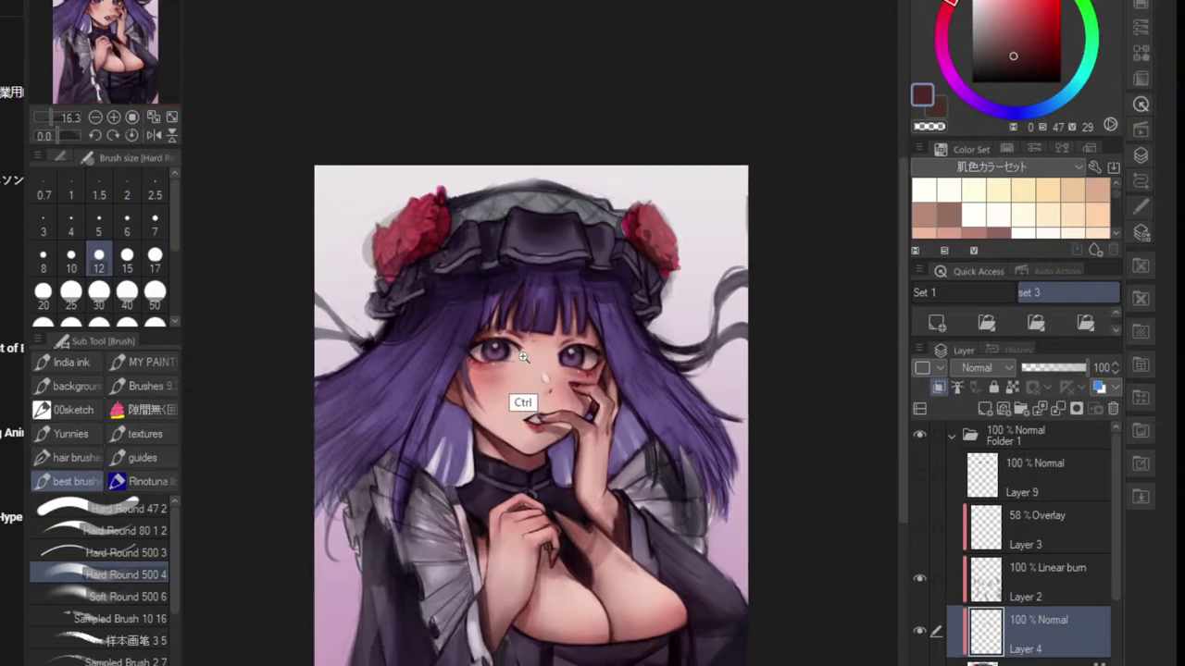
# - Flip the canvas horizontally to check the mirrored picture
pyautogui.scroll(3, 519, 380)
pyautogui.click(153, 134)
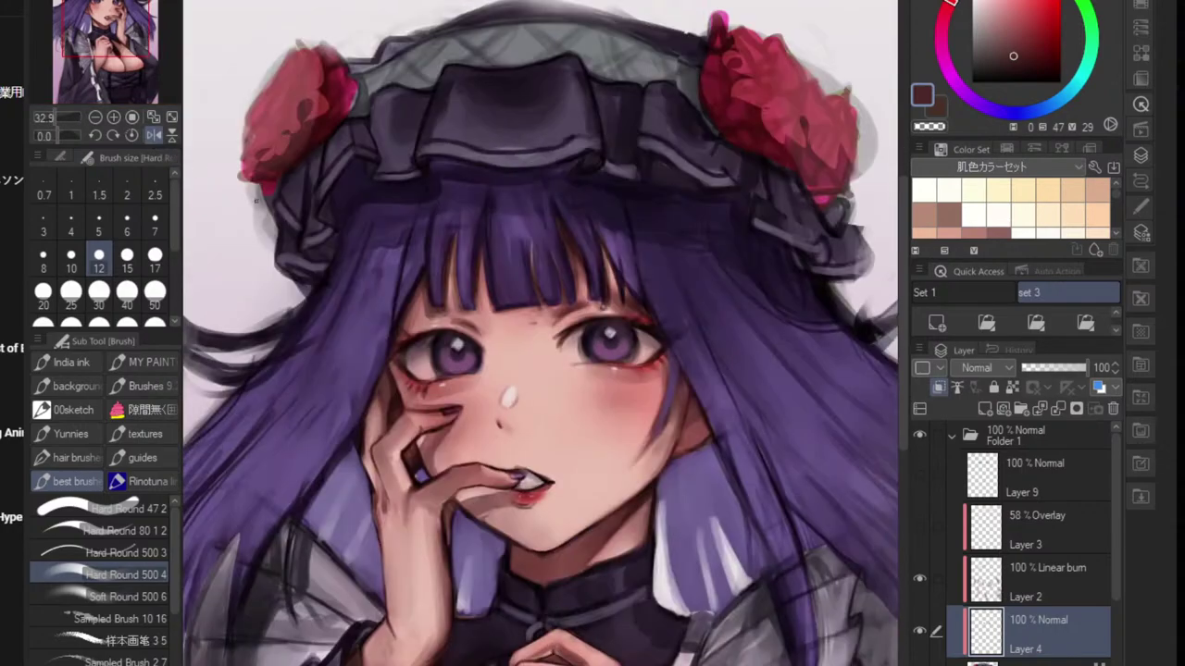
pyautogui.scroll(2, 551, 394)
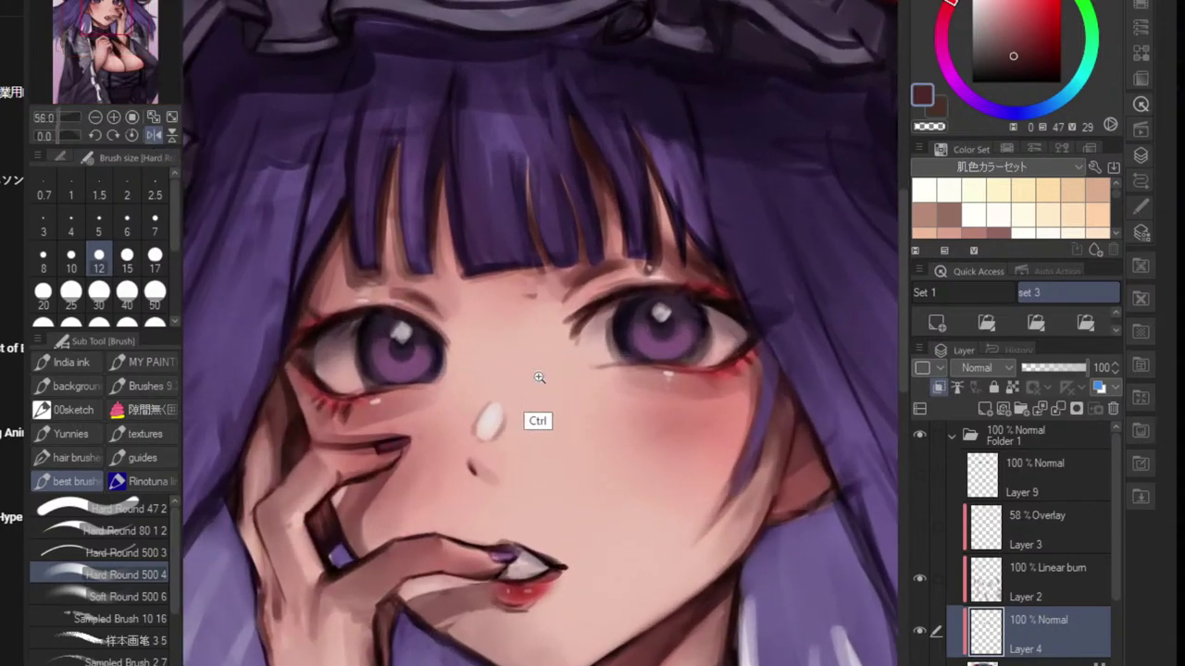
pyautogui.scroll(-3, 509, 430)
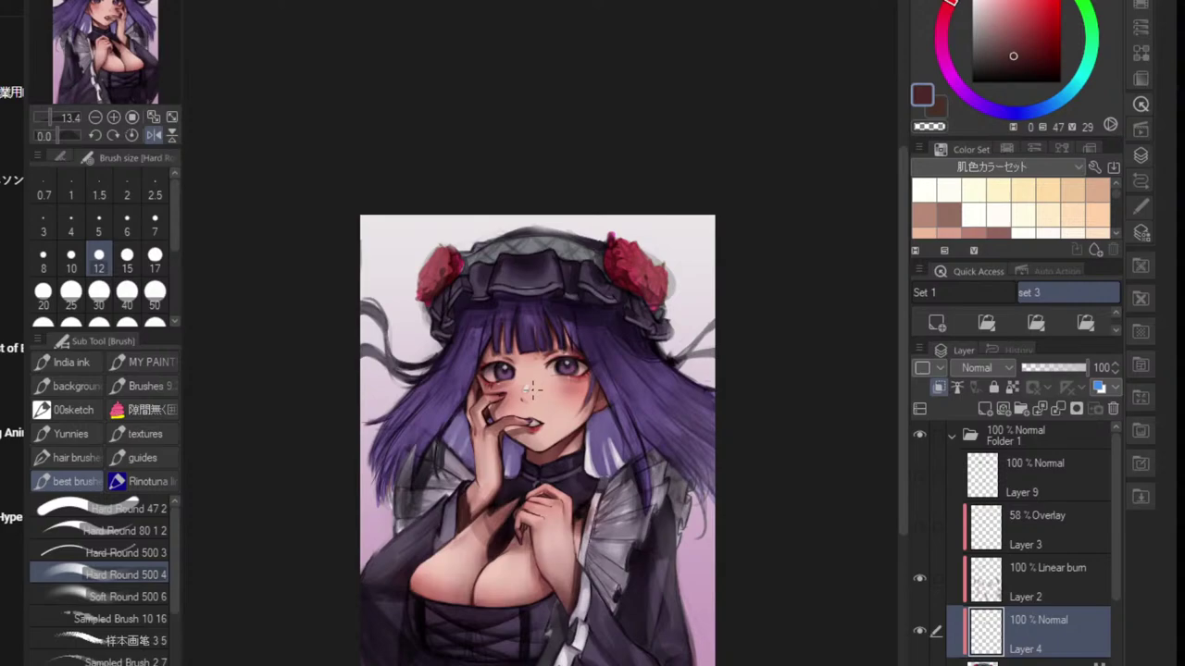
pyautogui.scroll(5, 475, 456)
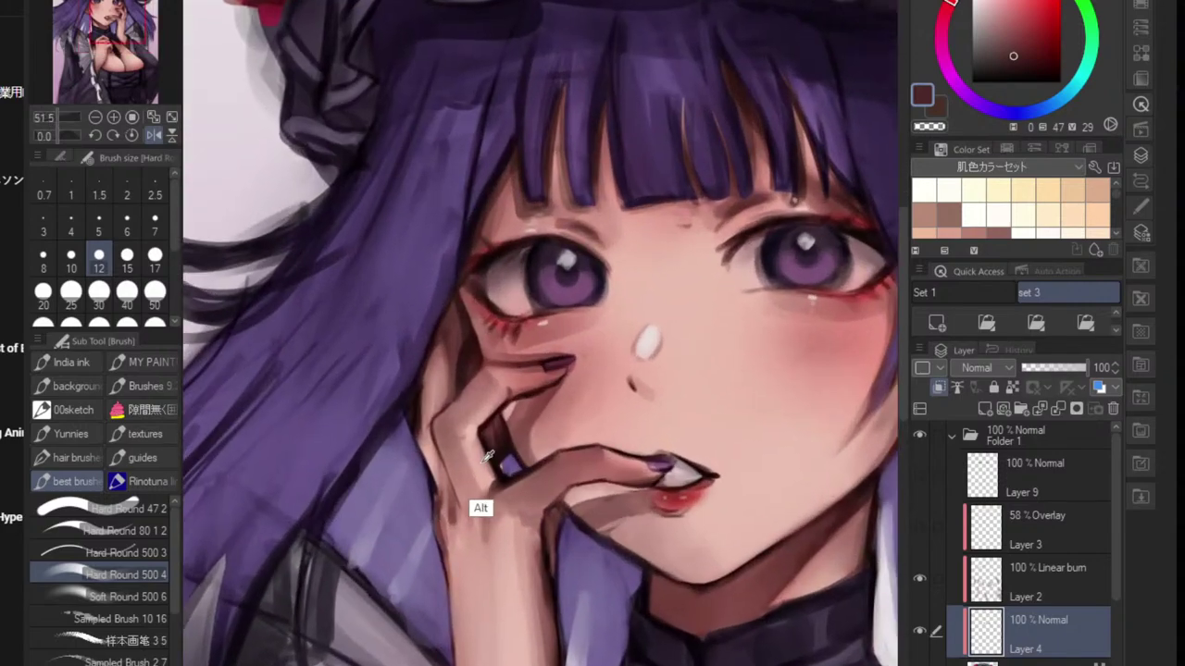
# - Paint soft skin pink along the hand's side and lighten the finger knuckle with a larger brush
pyautogui.keyDown('alt'); pyautogui.click(472, 467); pyautogui.keyUp('alt')
pyautogui.press(']')
pyautogui.press(']')
pyautogui.press(']')
pyautogui.press(']')
pyautogui.press(']')
pyautogui.press(']')
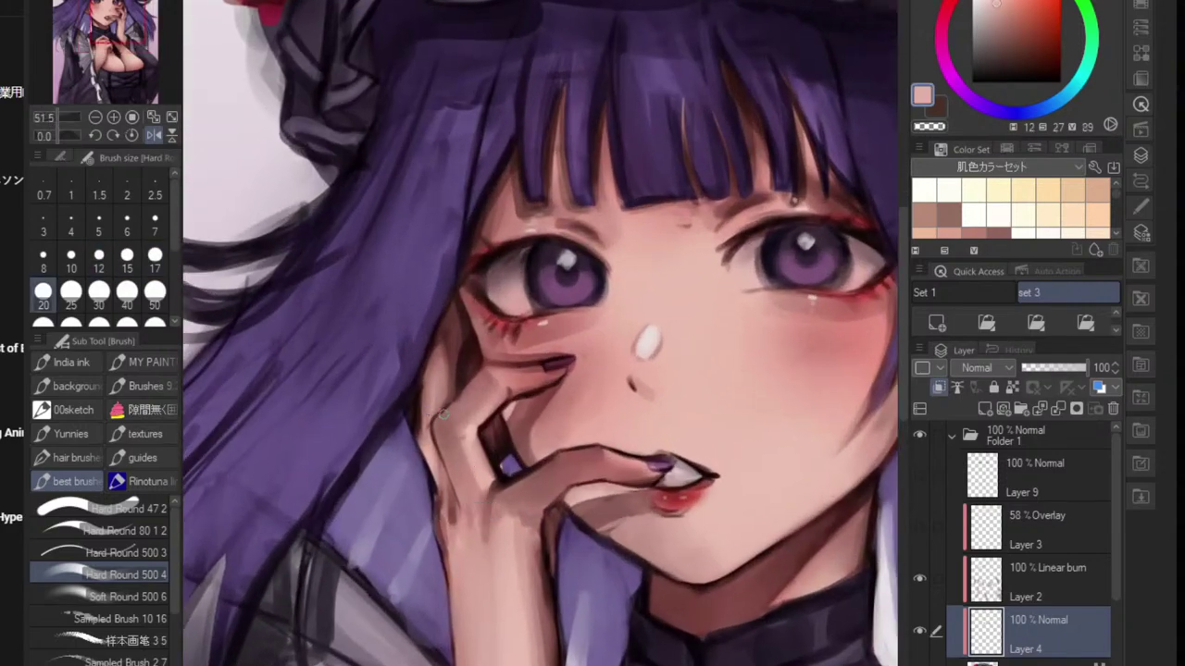
pyautogui.moveTo(449, 437); pyautogui.dragTo(454, 466)
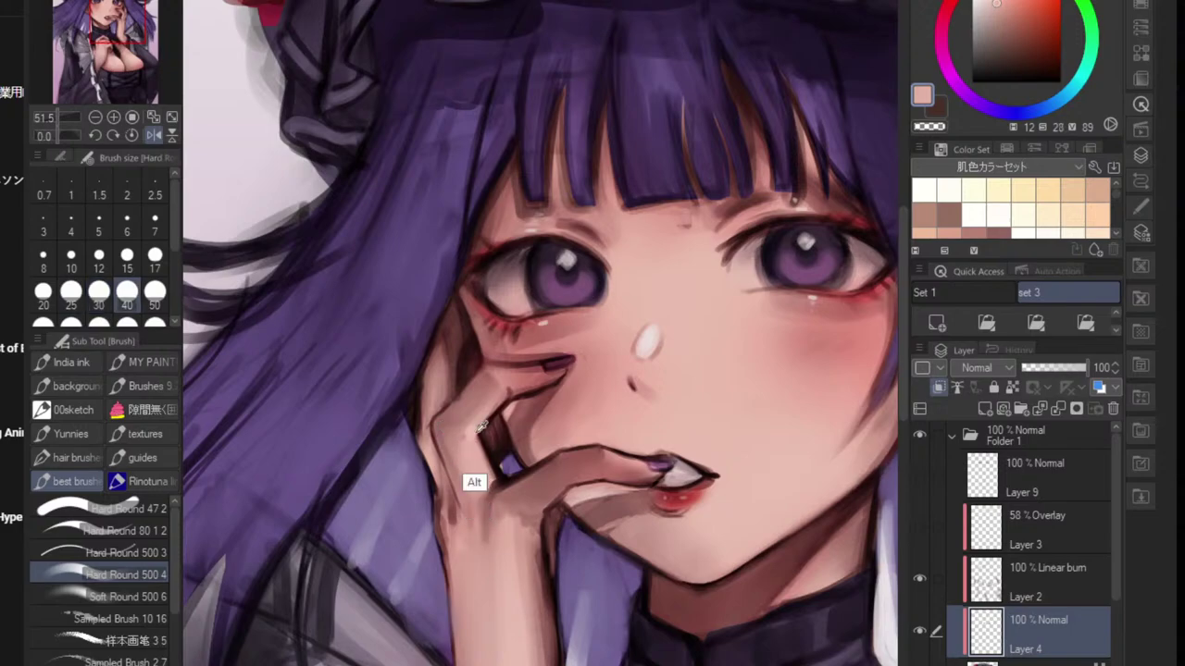
pyautogui.keyDown('alt'); pyautogui.click(455, 465); pyautogui.keyUp('alt')
pyautogui.keyDown('alt'); pyautogui.click(465, 446); pyautogui.keyUp('alt')
pyautogui.moveTo(458, 419); pyautogui.dragTo(487, 397)
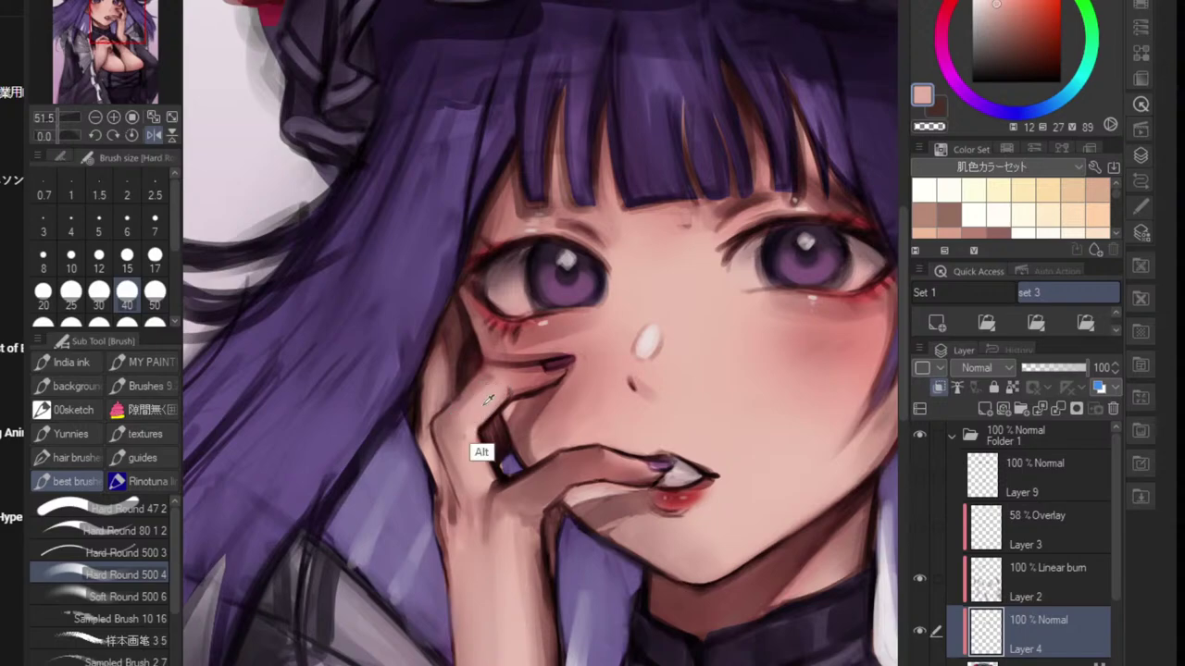
pyautogui.keyDown('alt'); pyautogui.click(458, 422); pyautogui.keyUp('alt')
pyautogui.keyDown('alt'); pyautogui.click(453, 428); pyautogui.keyUp('alt')
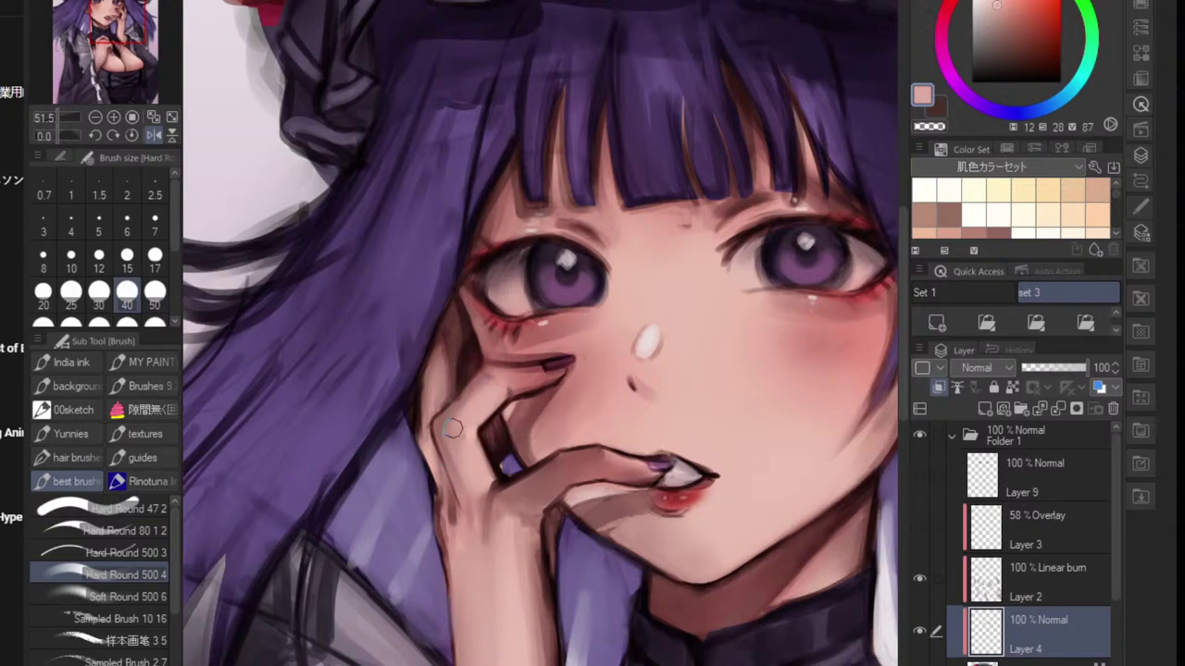
pyautogui.keyDown('alt'); pyautogui.click(463, 479); pyautogui.keyUp('alt')
pyautogui.keyDown('alt'); pyautogui.click(487, 396); pyautogui.keyUp('alt')
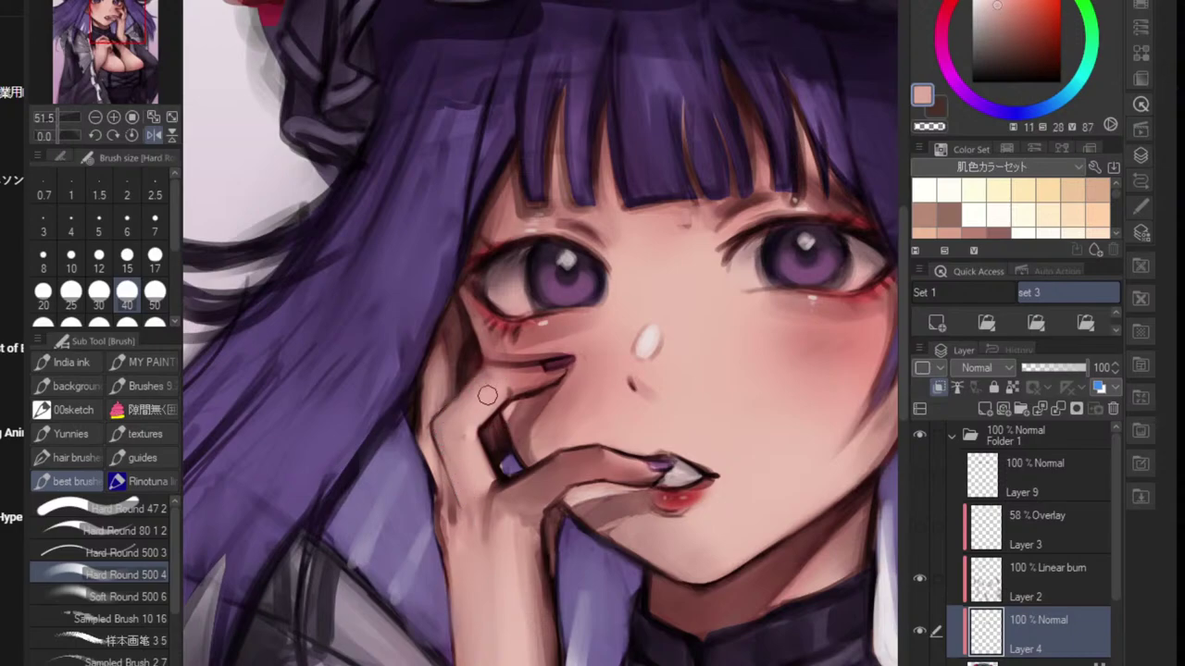
# - Brighten and smooth the side of the back finger with a light skin tone
pyautogui.moveTo(545, 383); pyautogui.dragTo(463, 393)
pyautogui.moveTo(528, 432); pyautogui.dragTo(573, 412)
pyautogui.moveTo(496, 419); pyautogui.dragTo(511, 420)
pyautogui.moveTo(407, 380)
pyautogui.mouseDown()
pyautogui.moveTo(463, 377)
pyautogui.moveTo(427, 398)
pyautogui.mouseUp()
pyautogui.keyDown('alt'); pyautogui.click(438, 376); pyautogui.keyUp('alt')
pyautogui.keyDown('alt'); pyautogui.click(506, 390); pyautogui.keyUp('alt')
pyautogui.moveTo(431, 330); pyautogui.dragTo(423, 394)
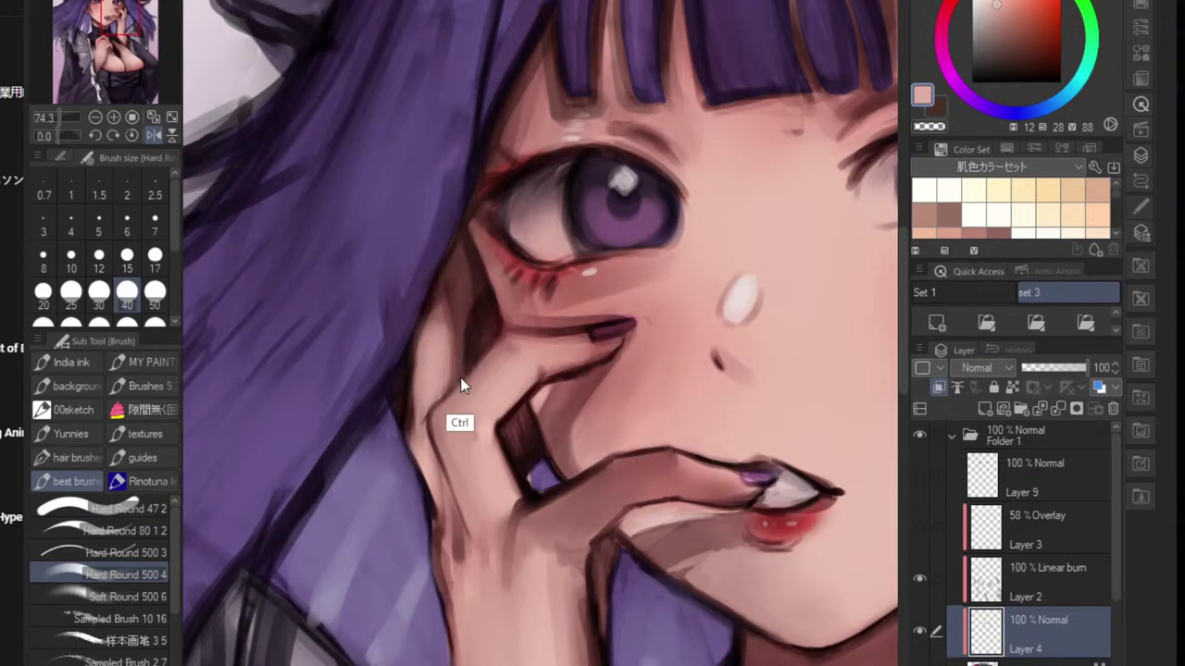
pyautogui.scroll(-3, 455, 417)
pyautogui.scroll(3, 466, 431)
pyautogui.keyDown('alt'); pyautogui.click(416, 354); pyautogui.keyUp('alt')
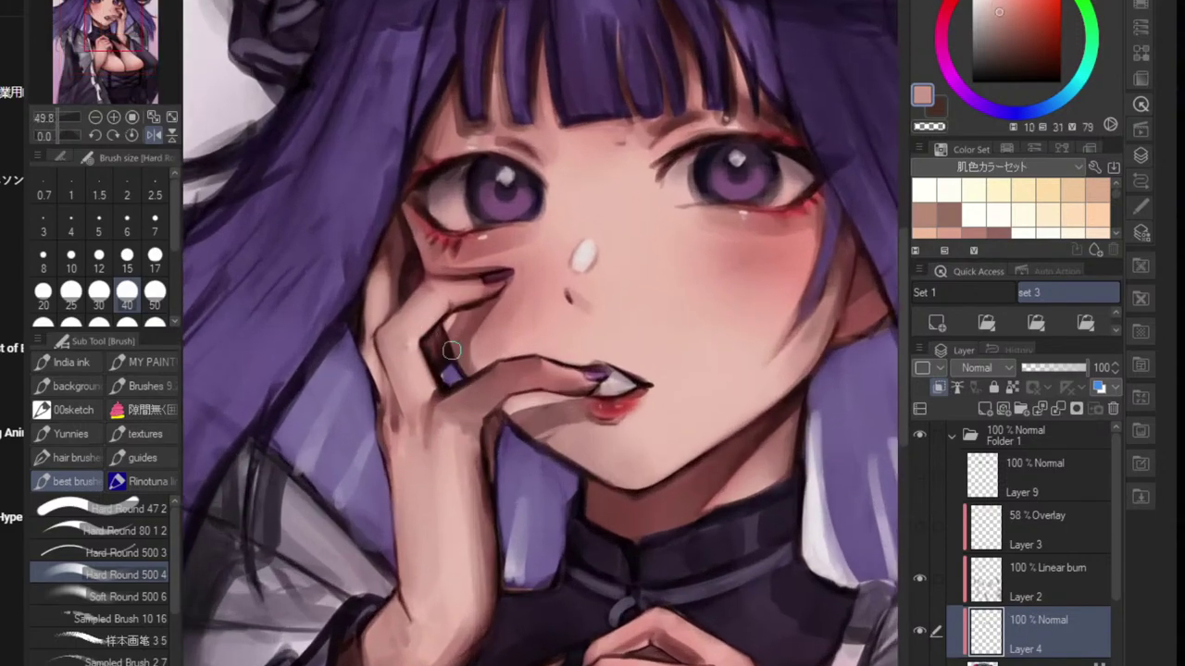
pyautogui.scroll(3, 476, 396)
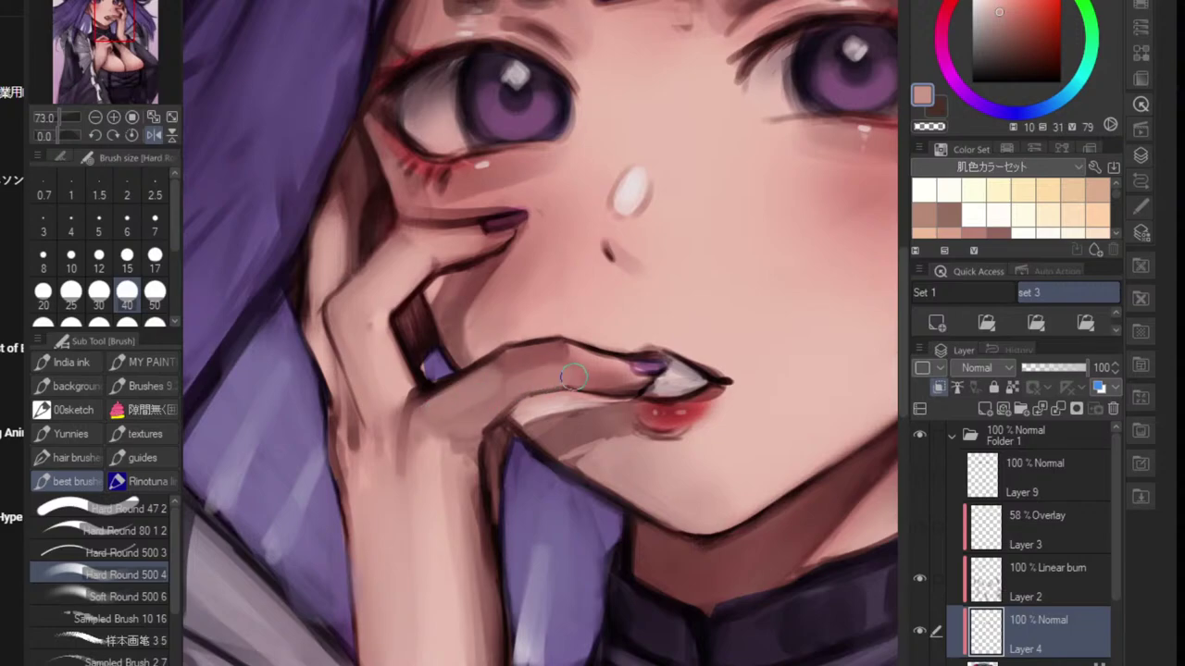
pyautogui.scroll(-5, 523, 384)
pyautogui.scroll(3, 533, 409)
# - Add faint reddish shading along the finger on a rotated view, then sample further skin tones
pyautogui.moveTo(533, 409); pyautogui.dragTo(567, 419)
pyautogui.moveTo(523, 339); pyautogui.dragTo(544, 334)
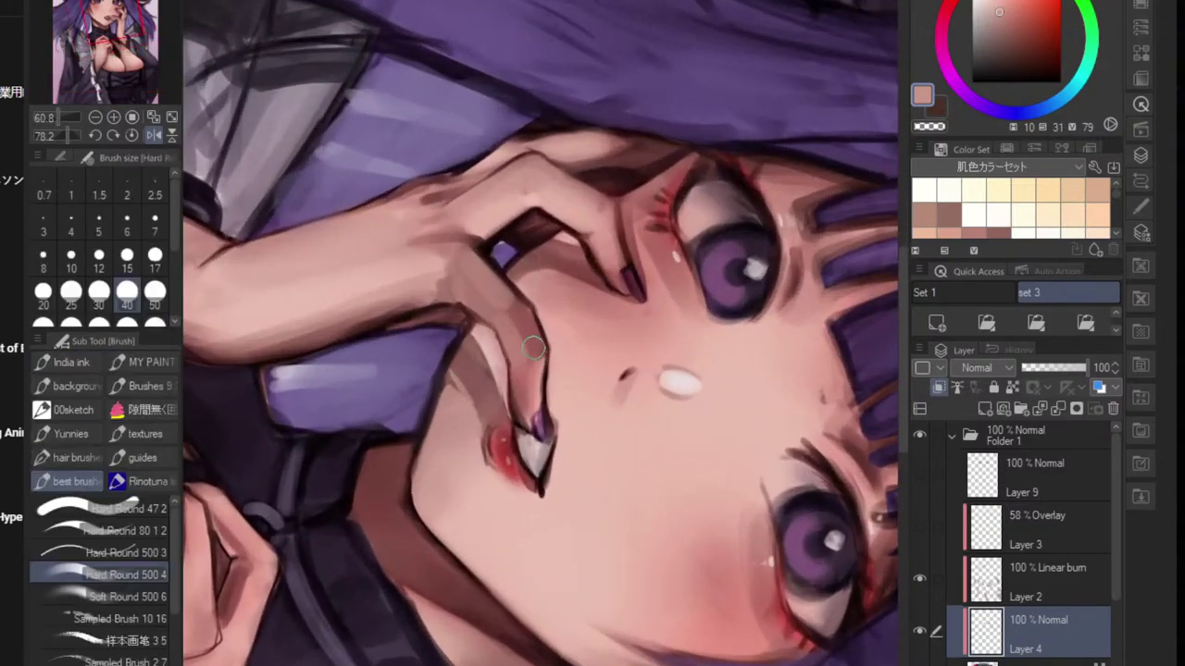
pyautogui.scroll(3, 521, 318)
pyautogui.keyDown('alt'); pyautogui.click(461, 285); pyautogui.keyUp('alt')
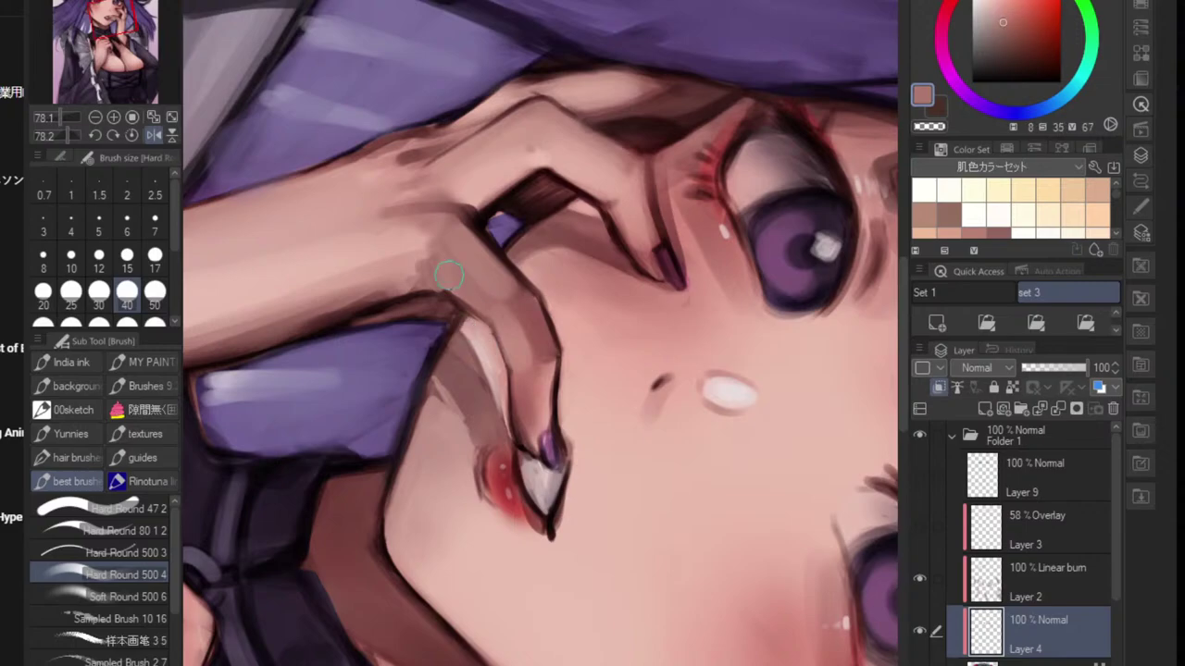
pyautogui.keyDown('alt'); pyautogui.click(533, 314); pyautogui.keyUp('alt')
pyautogui.moveTo(433, 259); pyautogui.dragTo(479, 315)
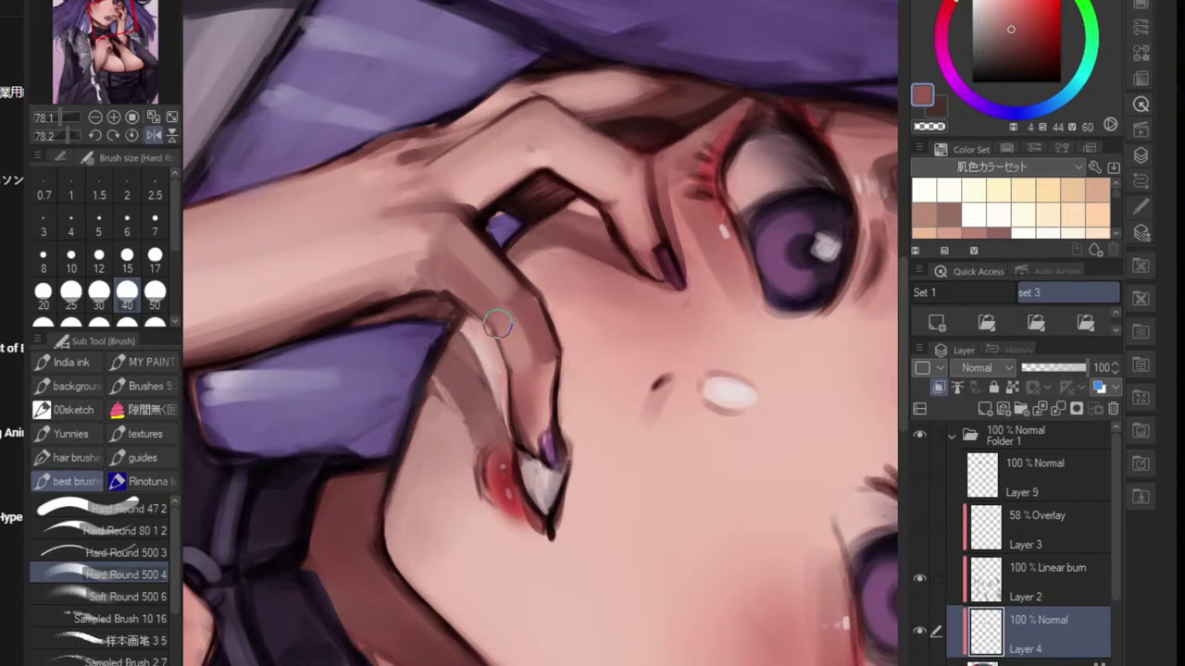
pyautogui.hotkey('ctrl', '@')
pyautogui.moveTo(523, 354); pyautogui.dragTo(529, 398)
pyautogui.keyDown('alt'); pyautogui.click(504, 395); pyautogui.keyUp('alt')
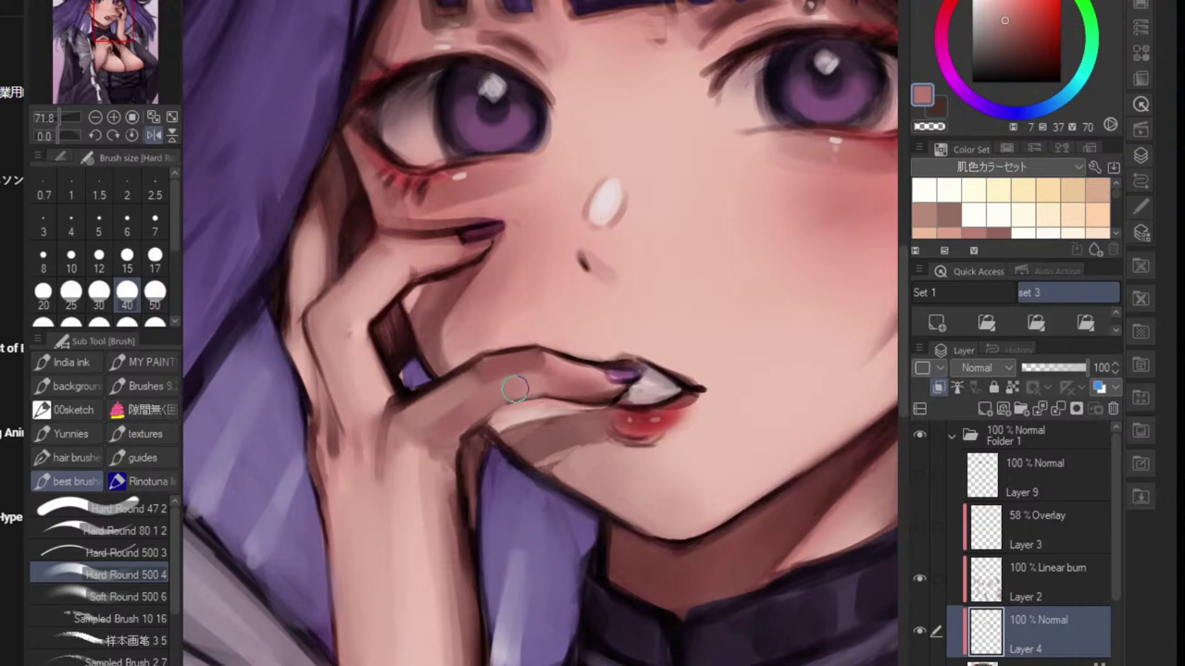
pyautogui.scroll(-5, 484, 423)
pyautogui.scroll(6, 524, 455)
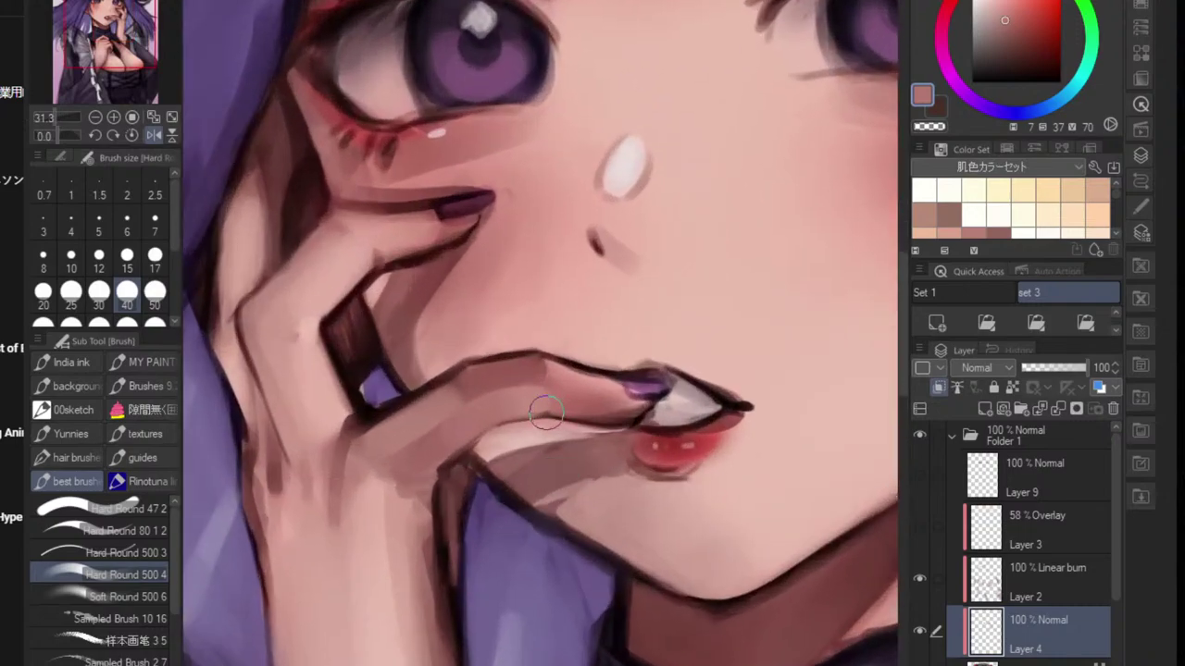
pyautogui.keyDown('alt'); pyautogui.click(528, 403); pyautogui.keyUp('alt')
pyautogui.keyDown('alt'); pyautogui.click(541, 398); pyautogui.keyUp('alt')
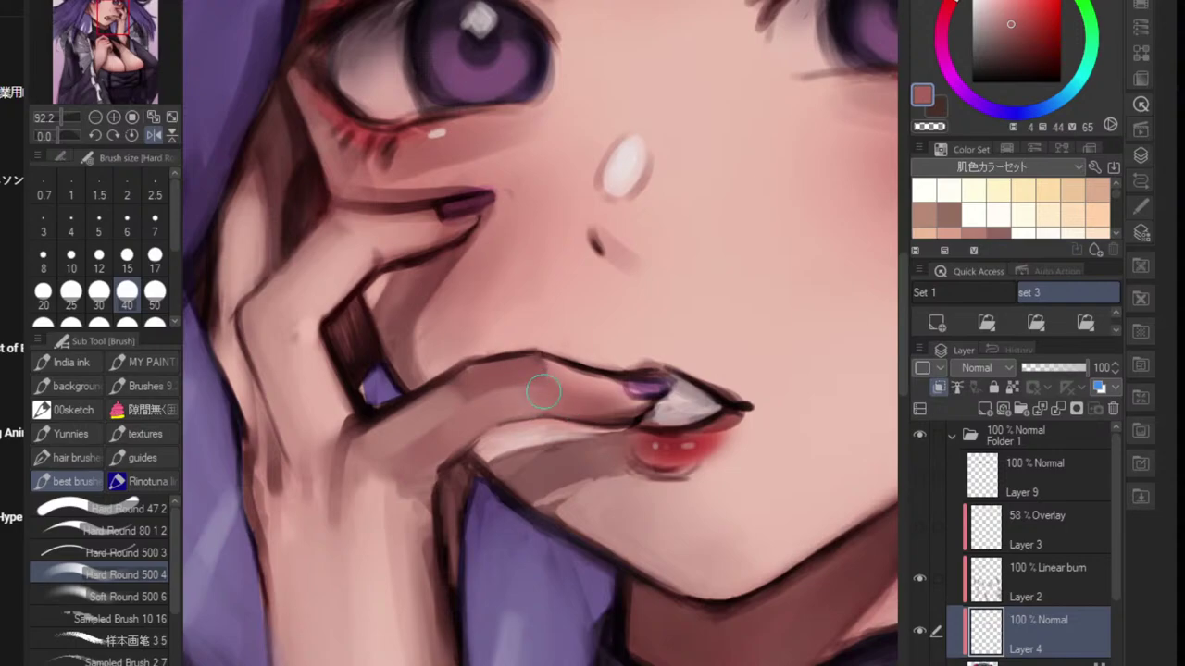
pyautogui.scroll(-5, 495, 374)
# - Lighten the dark gap beside the finger using a size-40 round brush
pyautogui.scroll(4, 510, 471)
pyautogui.press('j')
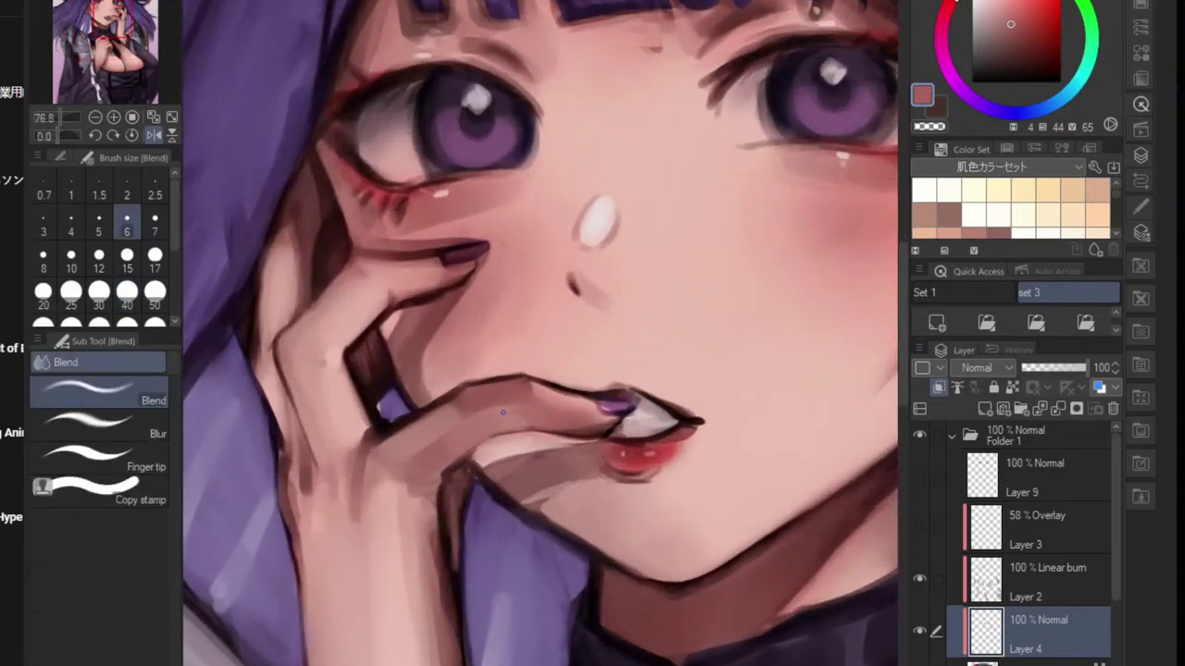
pyautogui.press(']')
pyautogui.press(']')
pyautogui.press(']')
pyautogui.press(']')
pyautogui.press(']')
pyautogui.press(']')
pyautogui.press(']')
pyautogui.press(']')
pyautogui.press(']')
pyautogui.press(']')
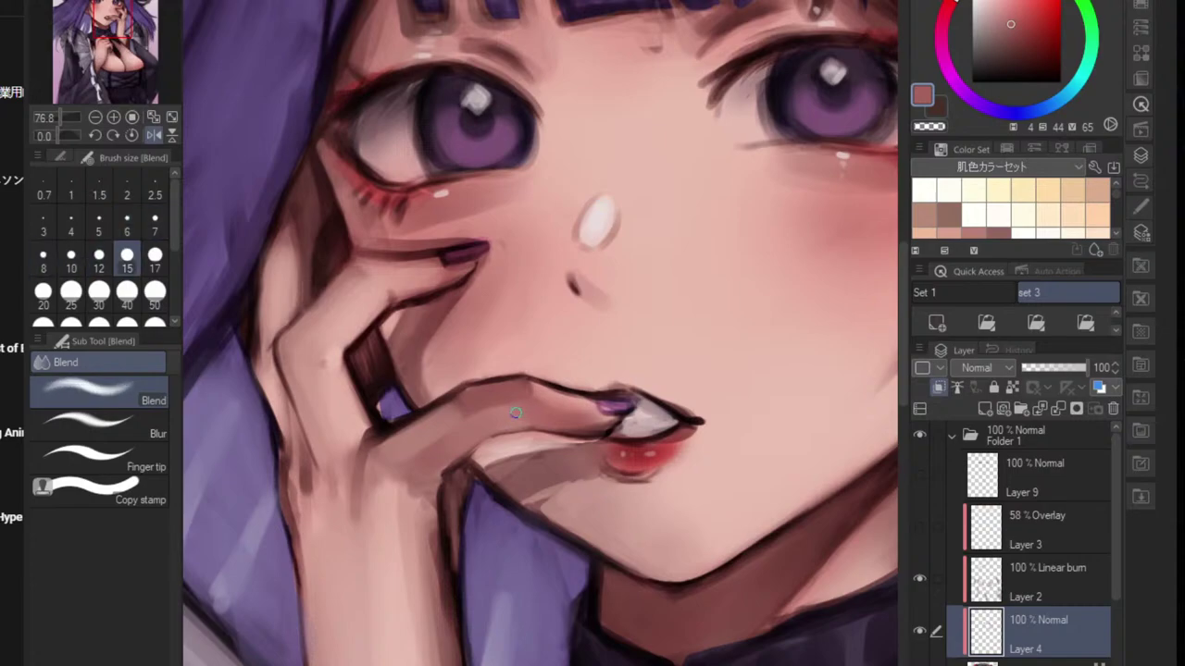
pyautogui.press(']')
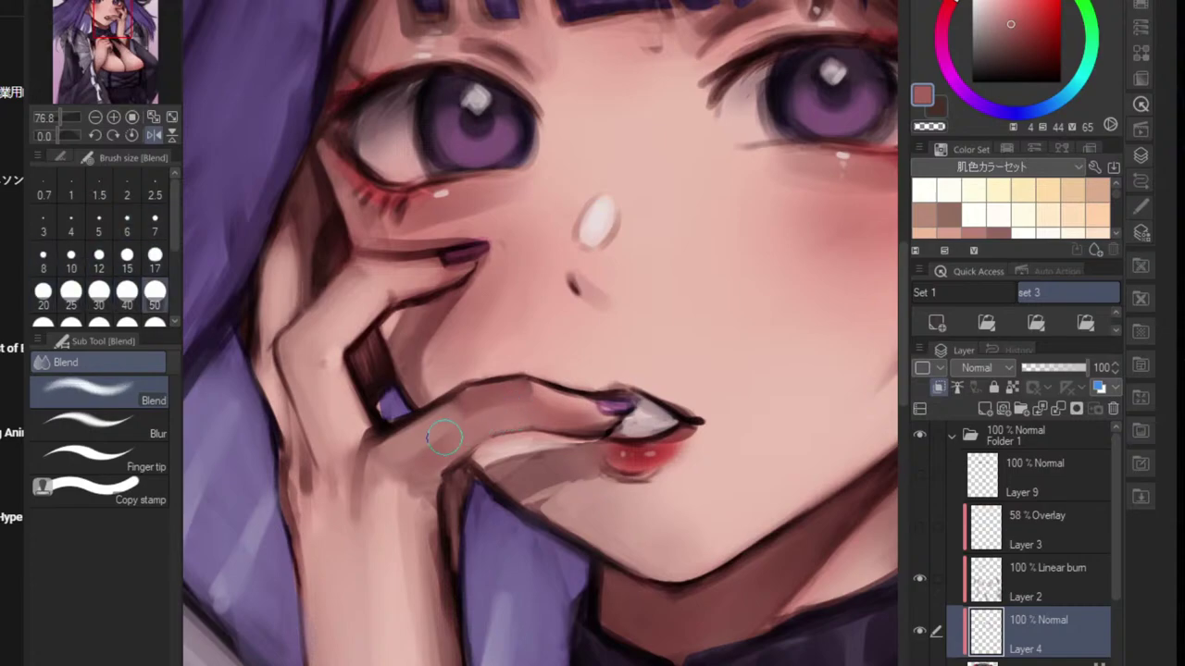
pyautogui.scroll(2, 417, 475)
pyautogui.press('[')
pyautogui.press('[')
pyautogui.press('[')
pyautogui.press('[')
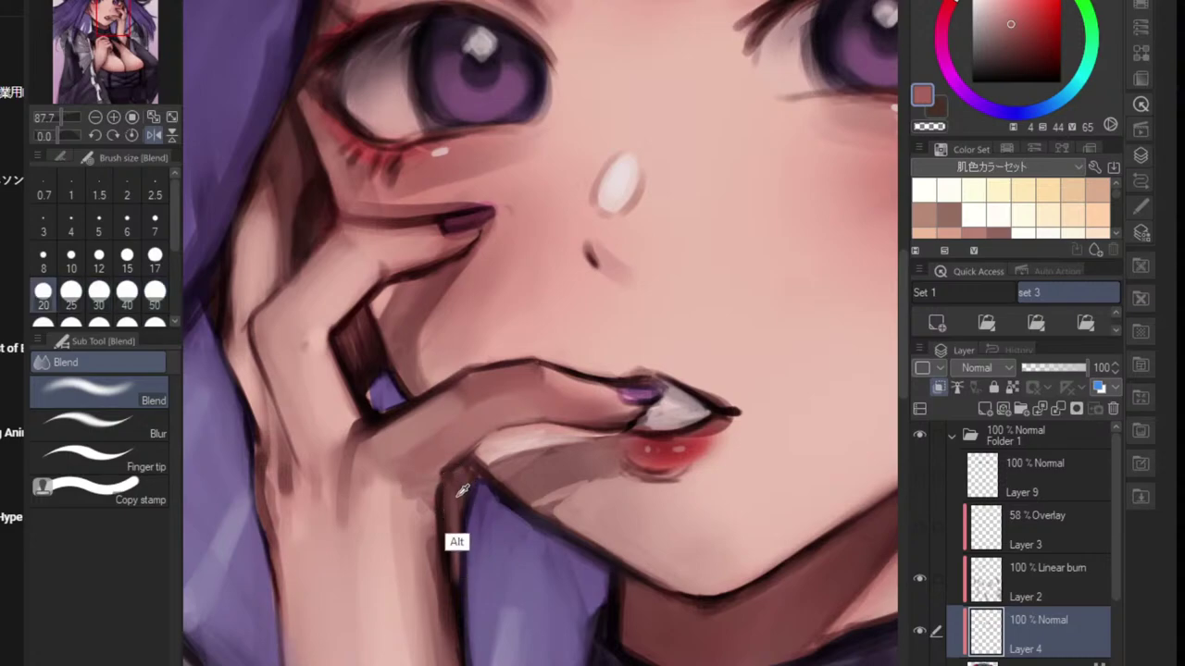
pyautogui.keyDown('alt'); pyautogui.click(454, 515); pyautogui.keyUp('alt')
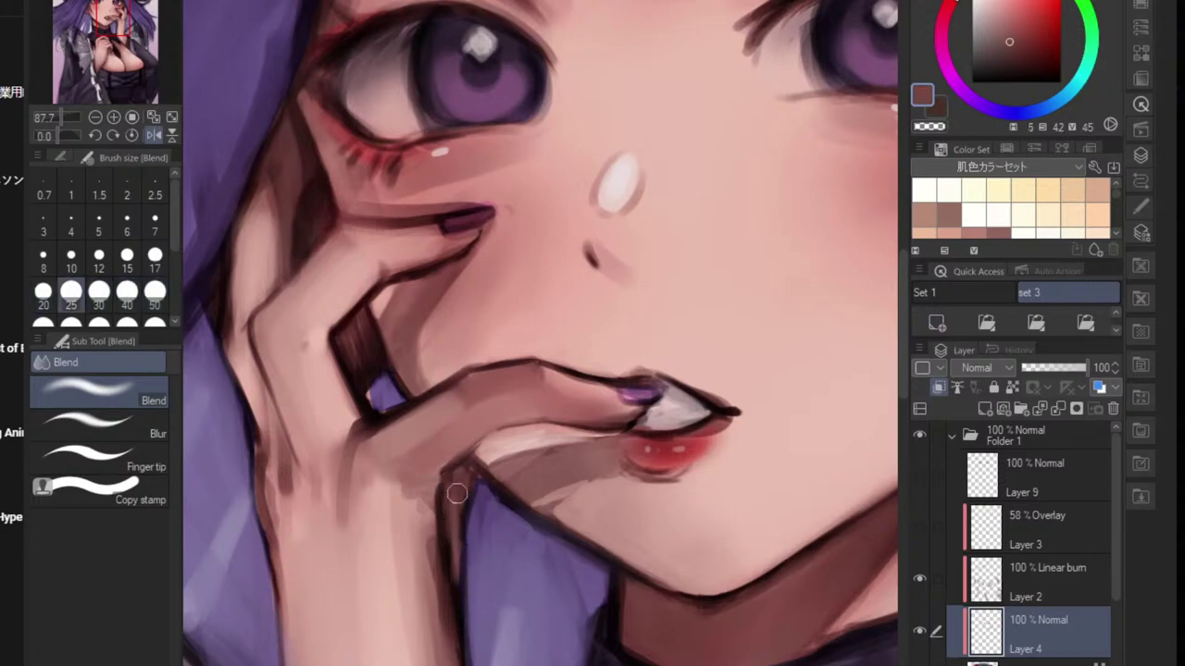
pyautogui.press('b')
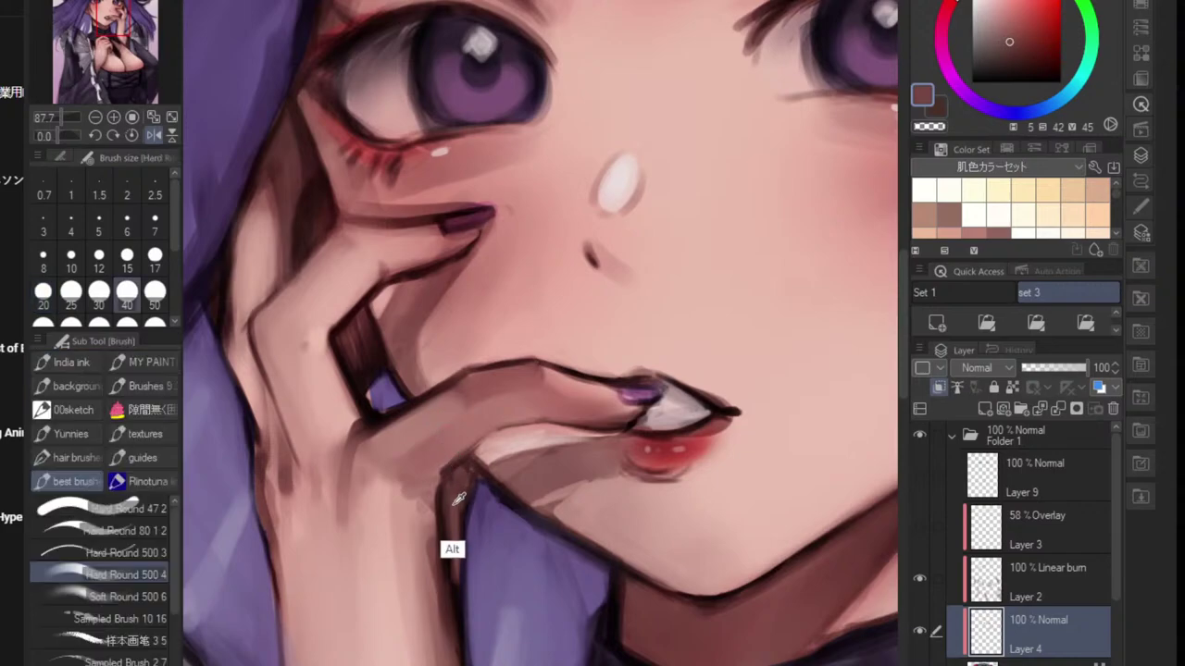
pyautogui.press('[')
pyautogui.press('[')
pyautogui.press(']')
pyautogui.press(']')
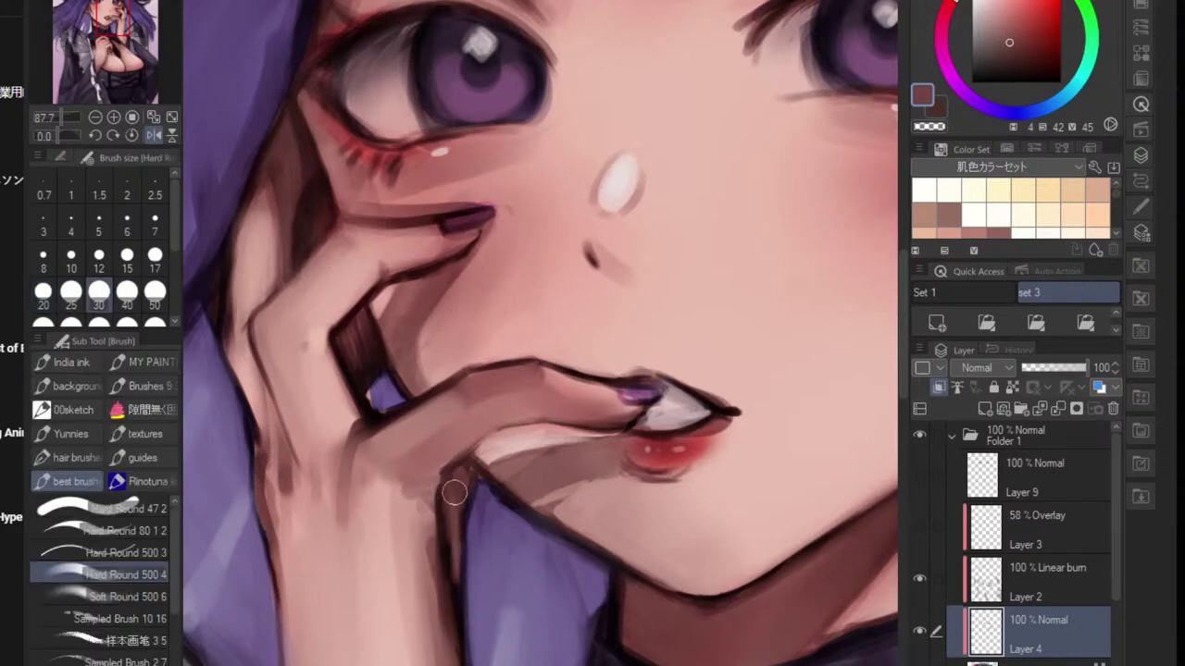
pyautogui.moveTo(455, 489); pyautogui.dragTo(468, 661)
# - Lighten the wrist edge, then repaint it and the hair below the jaw in hair purple
pyautogui.scroll(-3, 460, 518)
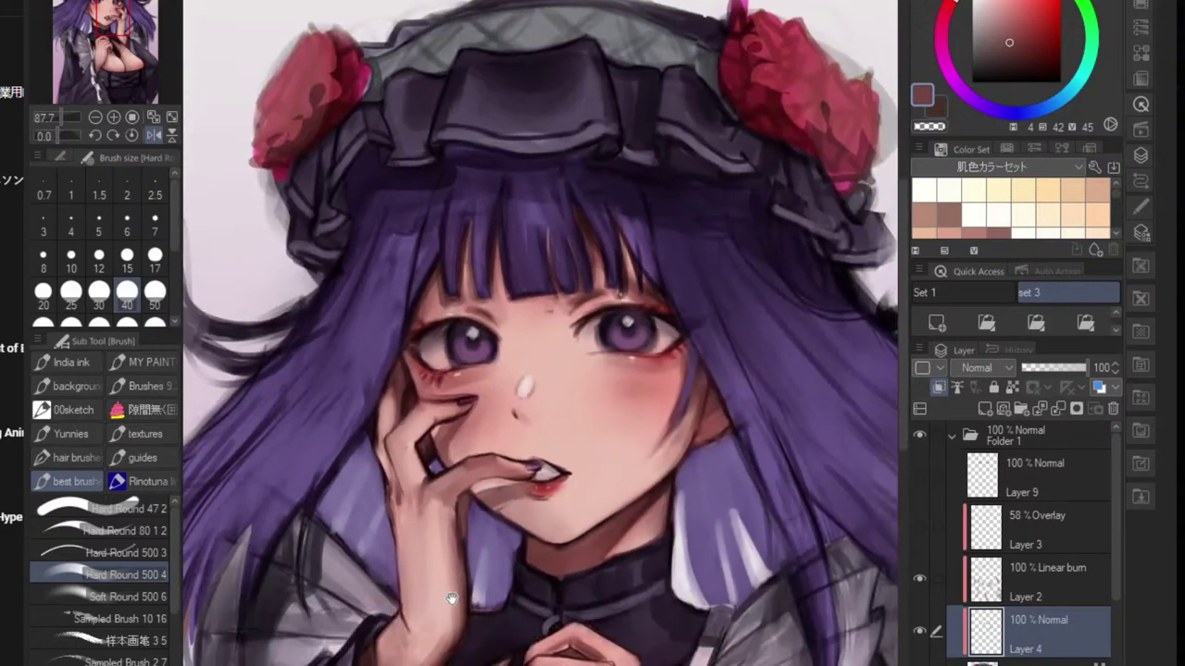
pyautogui.scroll(1, 452, 557)
pyautogui.moveTo(461, 516); pyautogui.dragTo(467, 635)
pyautogui.scroll(2, 468, 553)
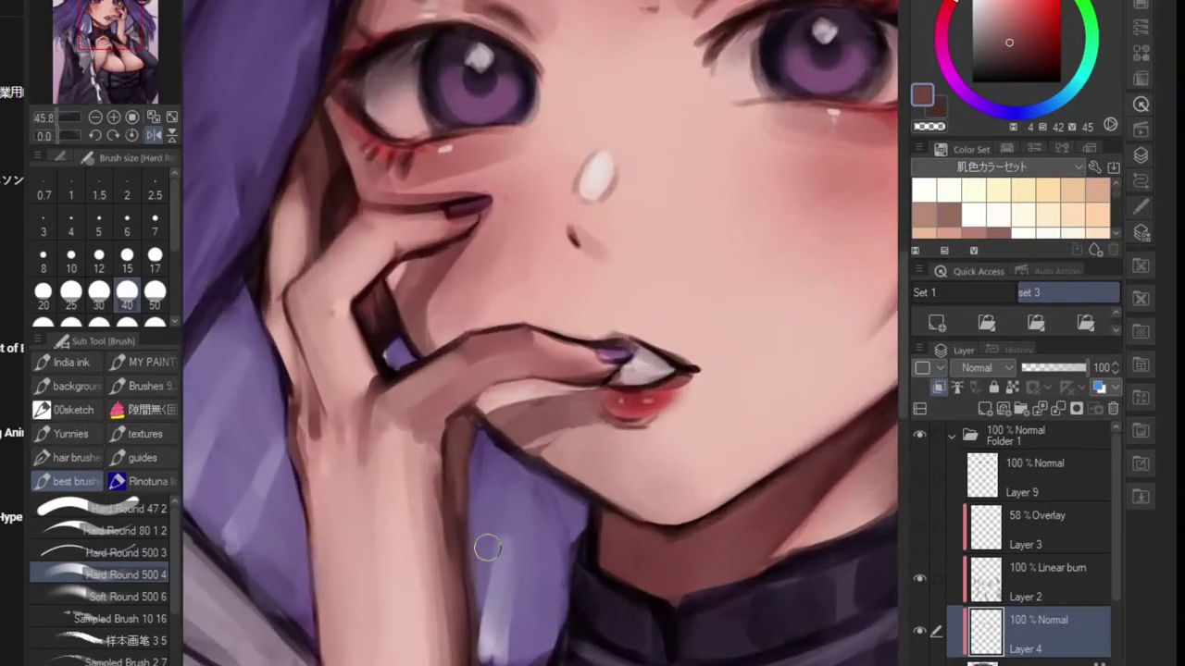
pyautogui.keyDown('alt'); pyautogui.click(489, 546); pyautogui.keyUp('alt')
pyautogui.moveTo(475, 536)
pyautogui.mouseDown()
pyautogui.moveTo(474, 590)
pyautogui.moveTo(475, 537)
pyautogui.moveTo(475, 640)
pyautogui.moveTo(477, 537)
pyautogui.moveTo(478, 648)
pyautogui.mouseUp()
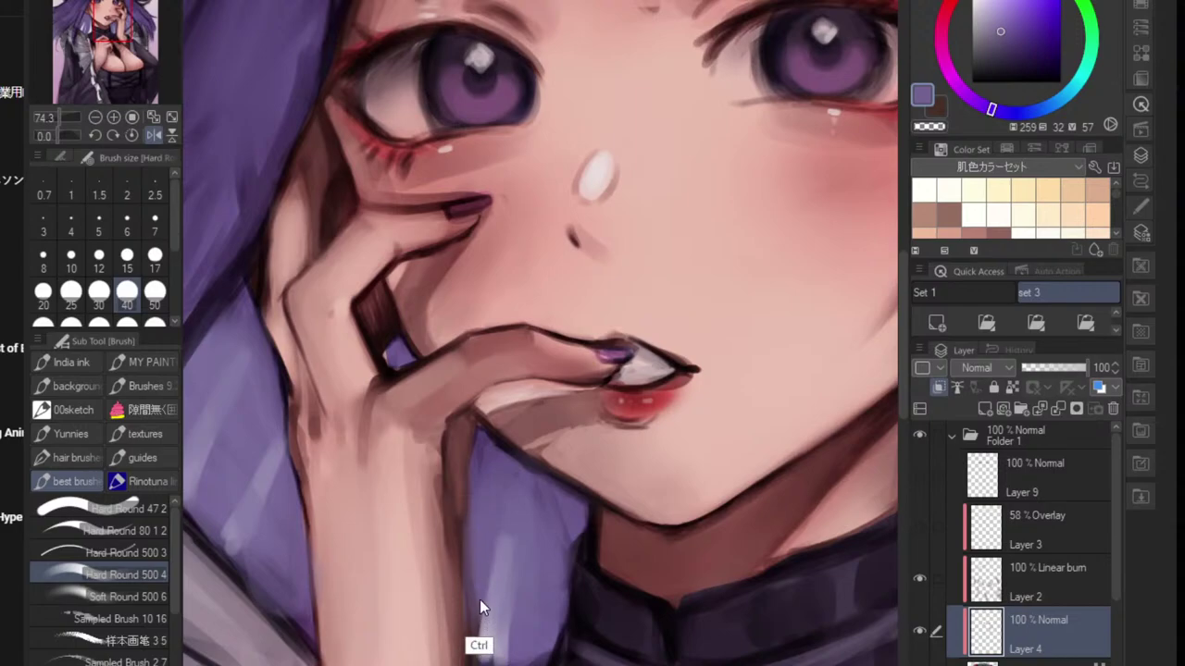
pyautogui.keyDown('alt'); pyautogui.click(482, 568); pyautogui.keyUp('alt')
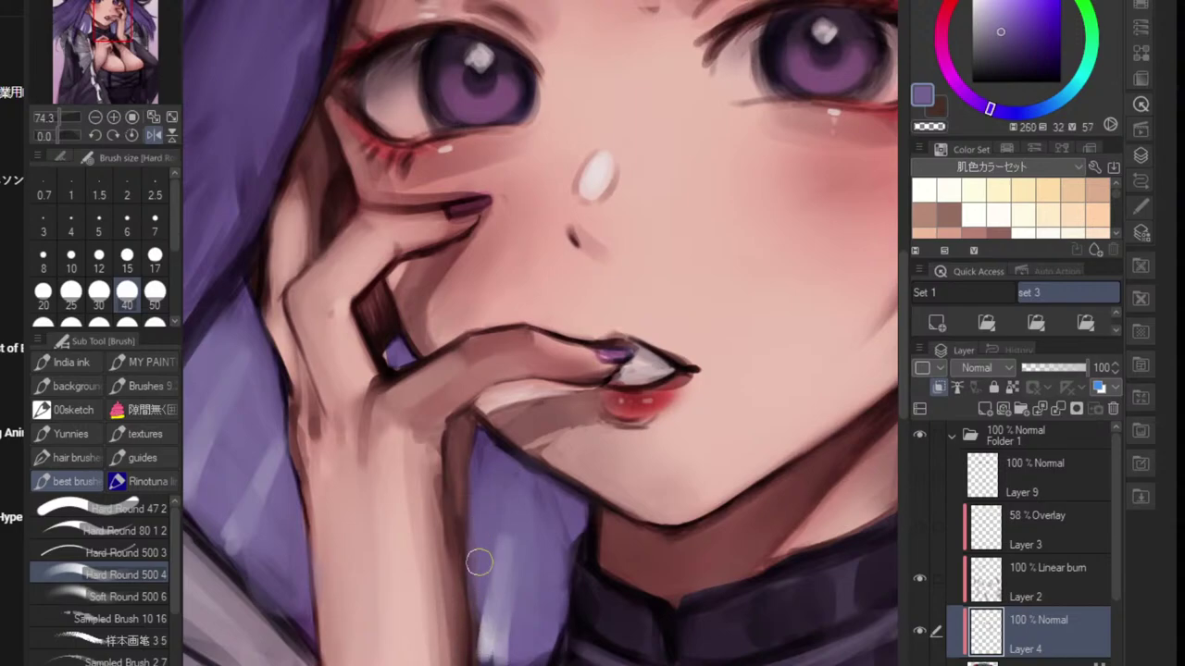
pyautogui.moveTo(491, 448)
pyautogui.mouseDown()
pyautogui.moveTo(549, 495)
pyautogui.moveTo(555, 483)
pyautogui.mouseUp()
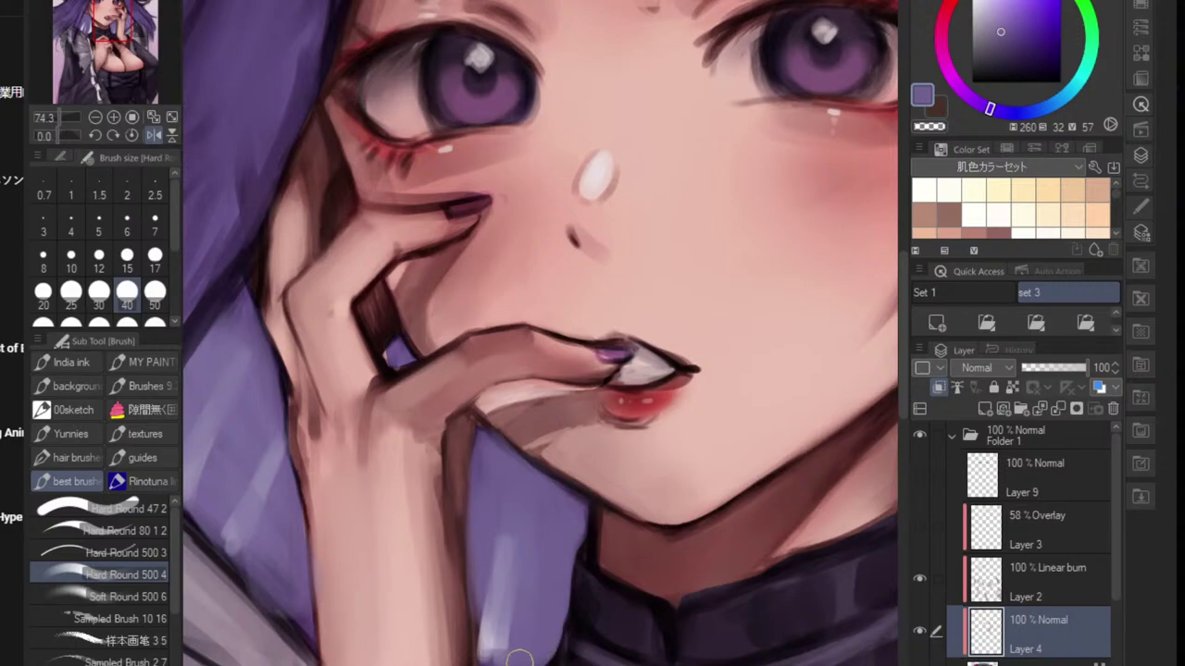
# - Tilt the canvas about 27 degrees to check the face, then level the view and centre the head
pyautogui.scroll(-11, 546, 638)
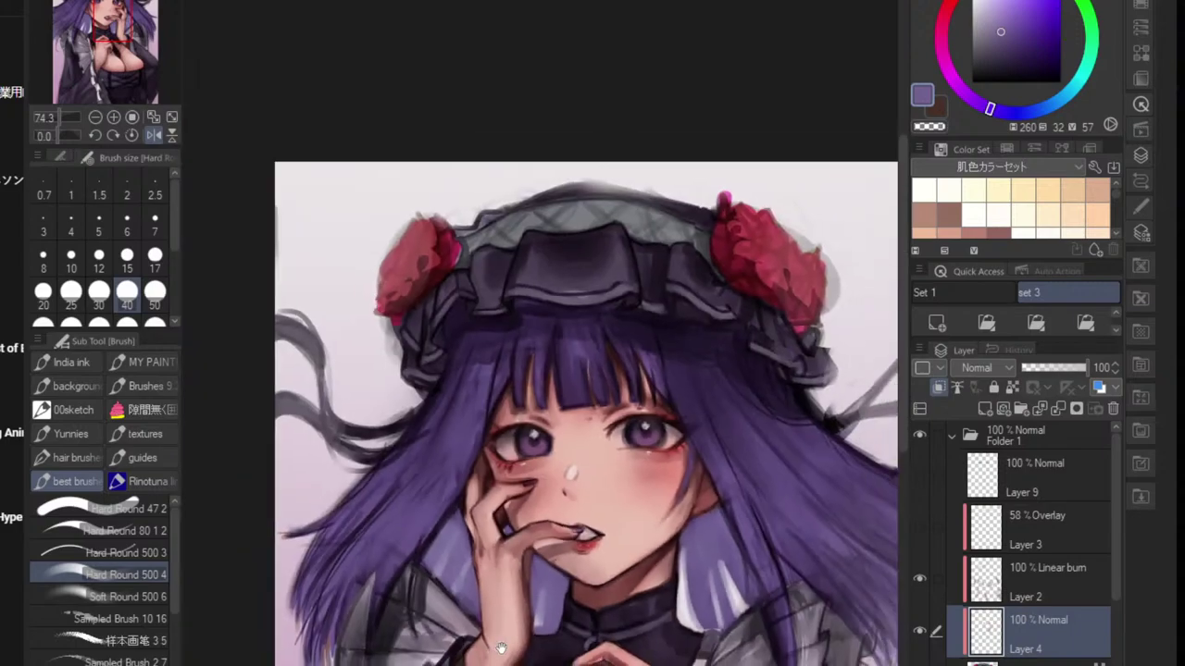
pyautogui.moveTo(591, 630); pyautogui.dragTo(540, 601)
pyautogui.scroll(-3, 556, 646)
pyautogui.scroll(8, 540, 602)
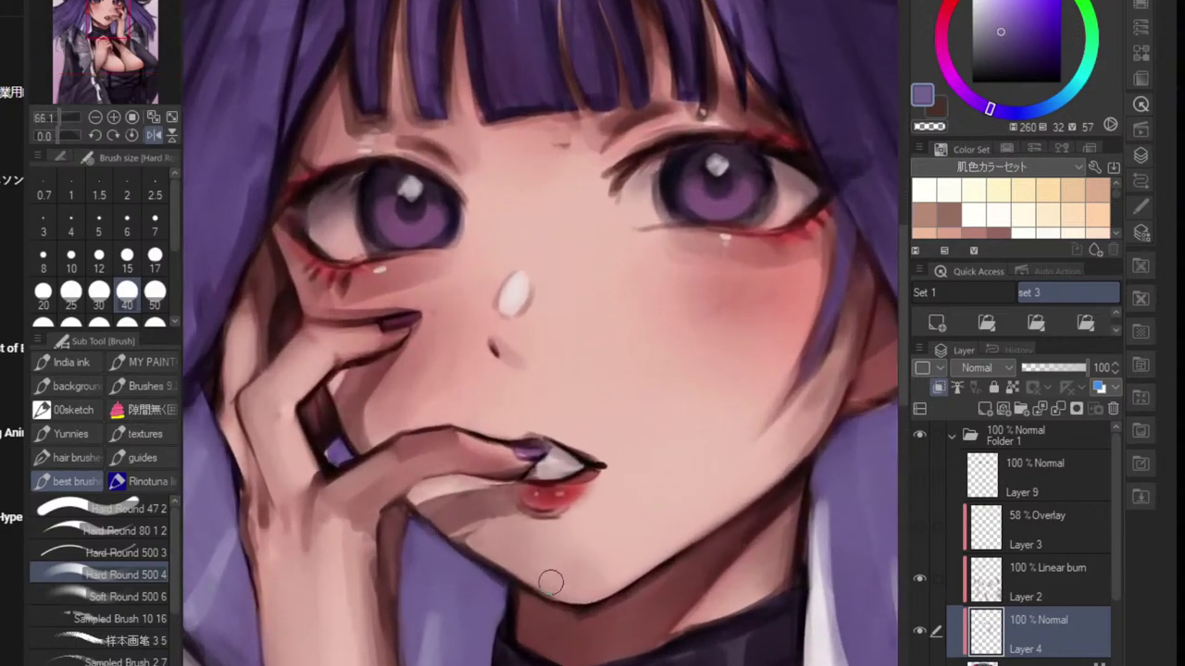
pyautogui.press('space')
pyautogui.moveTo(580, 543); pyautogui.dragTo(473, 638)
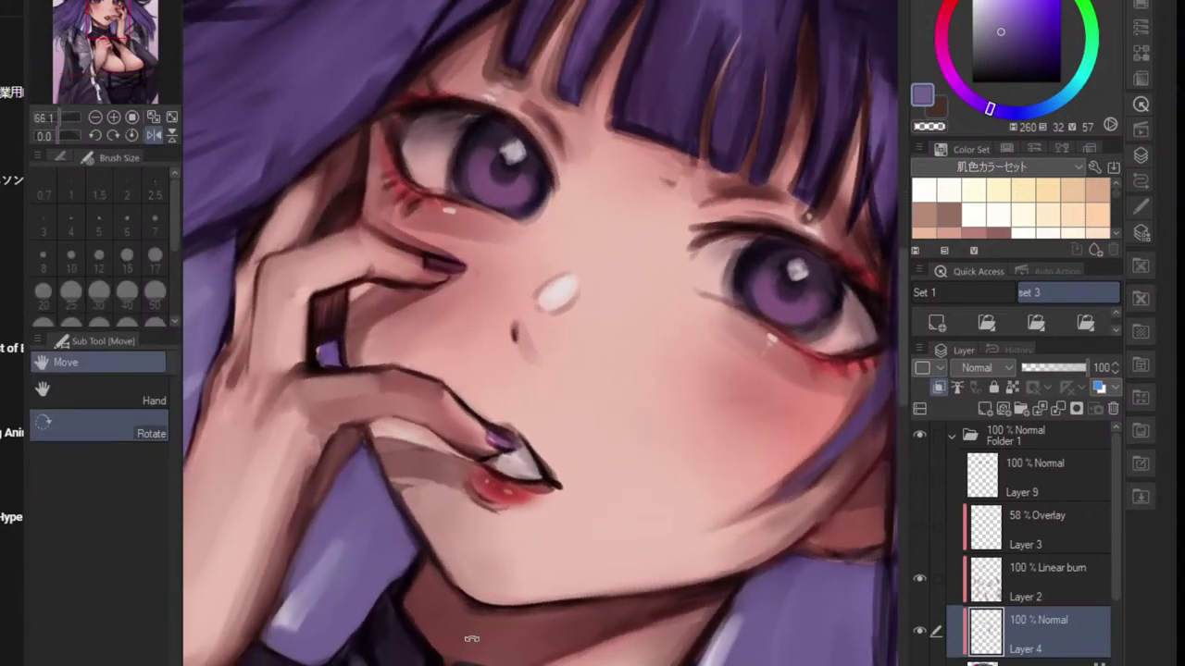
pyautogui.moveTo(426, 566)
pyautogui.mouseDown()
pyautogui.moveTo(502, 552)
pyautogui.moveTo(468, 561)
pyautogui.moveTo(491, 552)
pyautogui.mouseUp()
pyautogui.scroll(2, 499, 553)
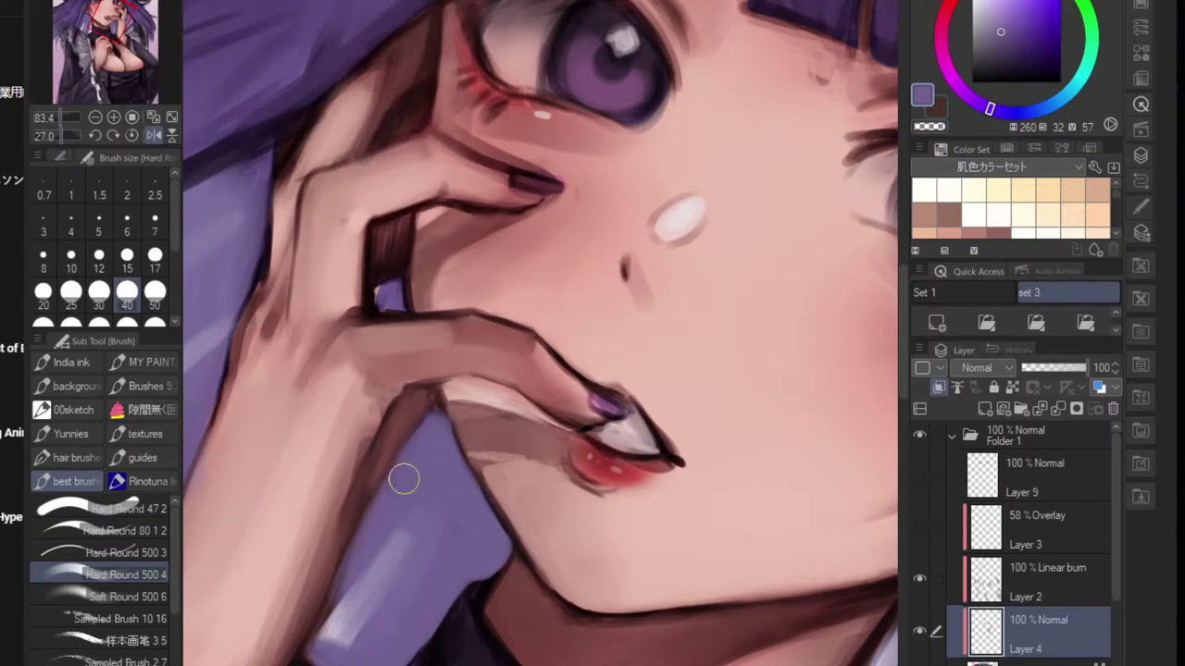
pyautogui.moveTo(396, 500); pyautogui.dragTo(319, 500)
pyautogui.hotkey('ctrl', '@')
pyautogui.moveTo(542, 521); pyautogui.dragTo(490, 504)
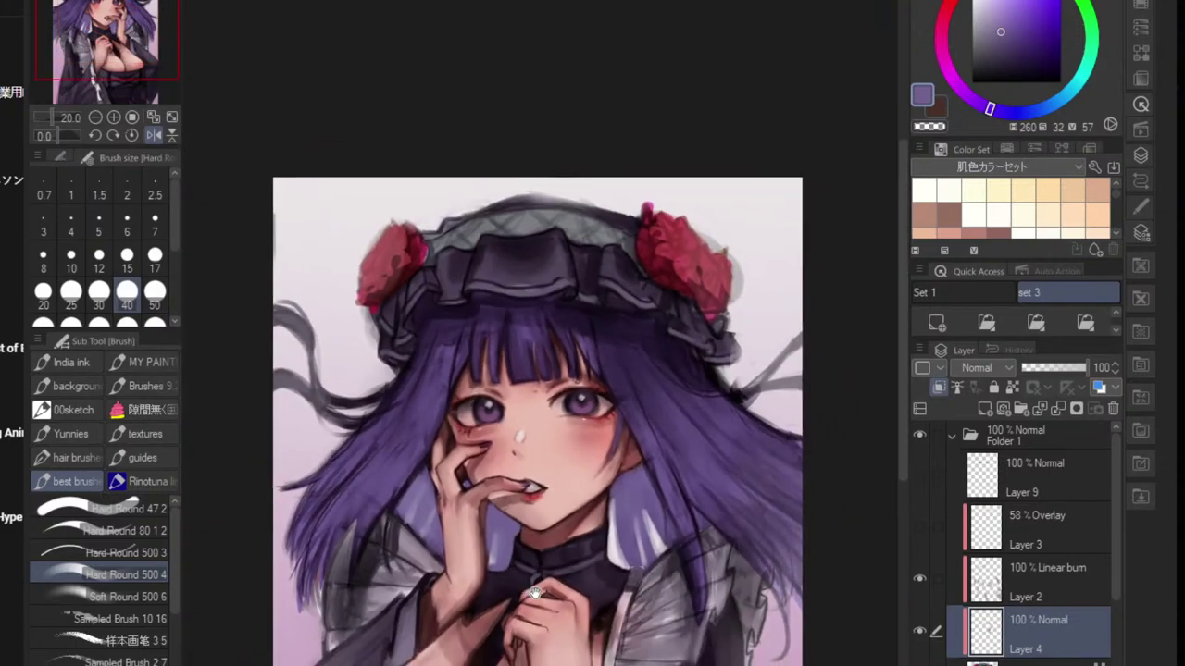
# - Zoom in on the neck and cover the top of the white hair strand with hair purple
pyautogui.moveTo(631, 520)
pyautogui.mouseDown()
pyautogui.moveTo(581, 518)
pyautogui.moveTo(603, 497)
pyautogui.moveTo(576, 533)
pyautogui.mouseUp()
pyautogui.keyDown('alt'); pyautogui.click(590, 511); pyautogui.keyUp('alt')
pyautogui.keyDown('alt'); pyautogui.click(580, 484); pyautogui.keyUp('alt')
pyautogui.moveTo(579, 484)
pyautogui.mouseDown()
pyautogui.moveTo(577, 533)
pyautogui.moveTo(568, 516)
pyautogui.moveTo(585, 524)
pyautogui.mouseUp()
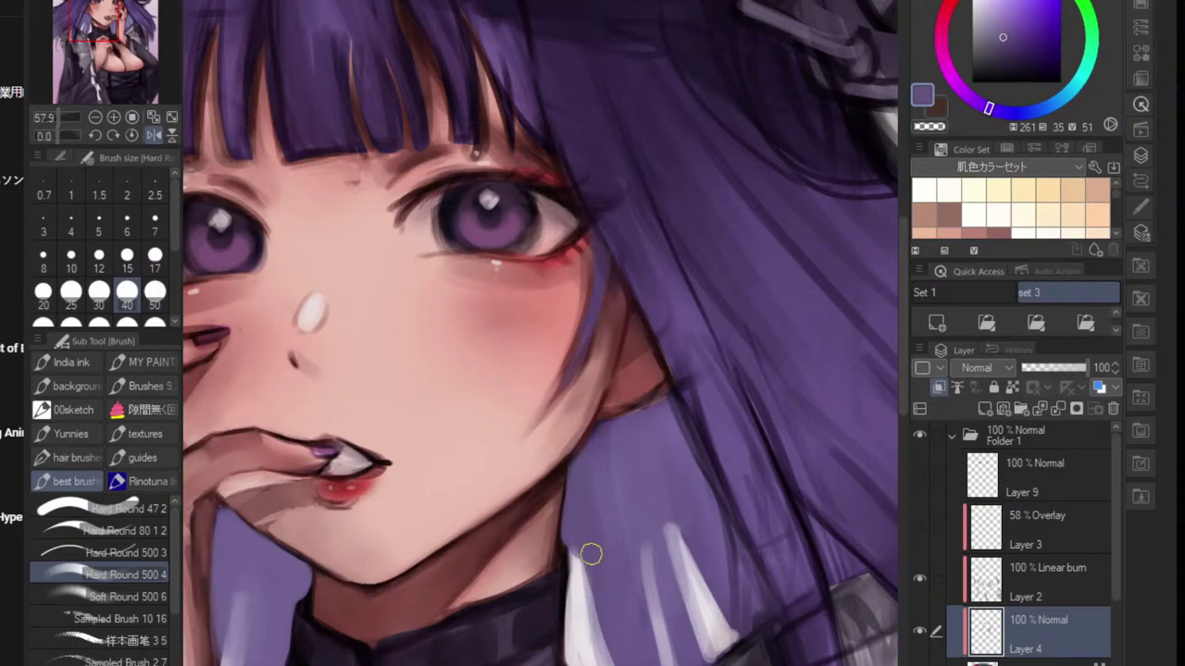
# - Paint a fuller, brighter near-white strand below the jaw and trim its tip with purple
pyautogui.keyDown('alt'); pyautogui.click(574, 648); pyautogui.keyUp('alt')
pyautogui.moveTo(572, 634)
pyautogui.mouseDown()
pyautogui.moveTo(571, 549)
pyautogui.moveTo(574, 571)
pyautogui.mouseUp()
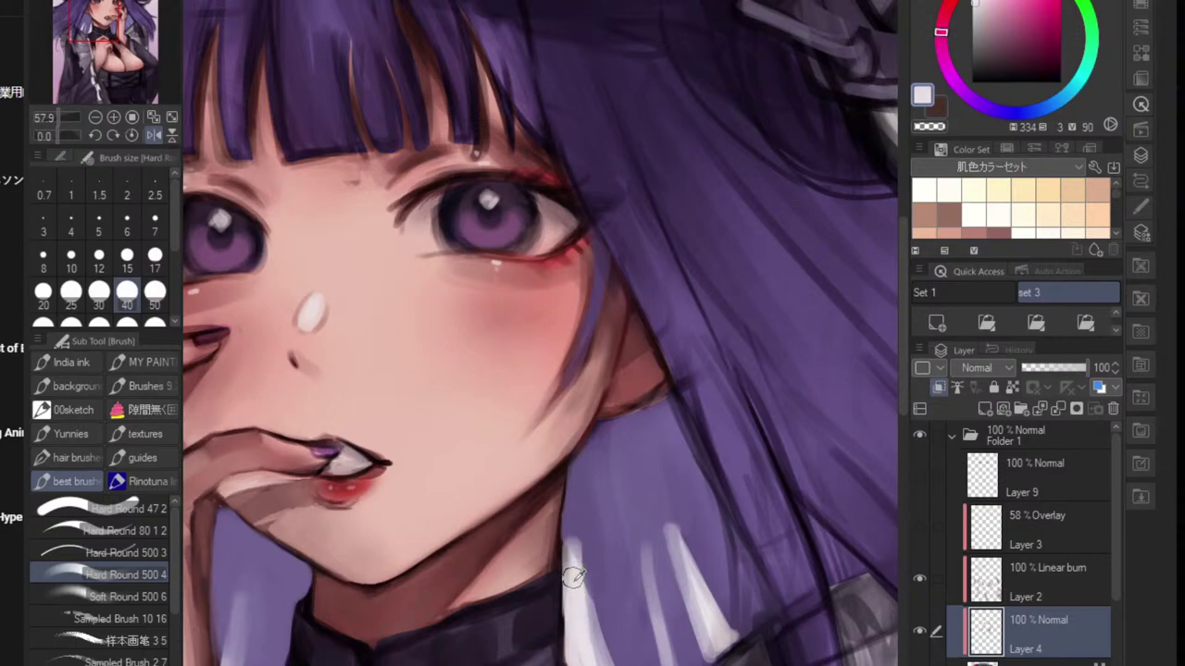
pyautogui.keyDown('alt'); pyautogui.click(574, 607); pyautogui.keyUp('alt')
pyautogui.moveTo(572, 657)
pyautogui.mouseDown()
pyautogui.moveTo(572, 551)
pyautogui.moveTo(571, 632)
pyautogui.mouseUp()
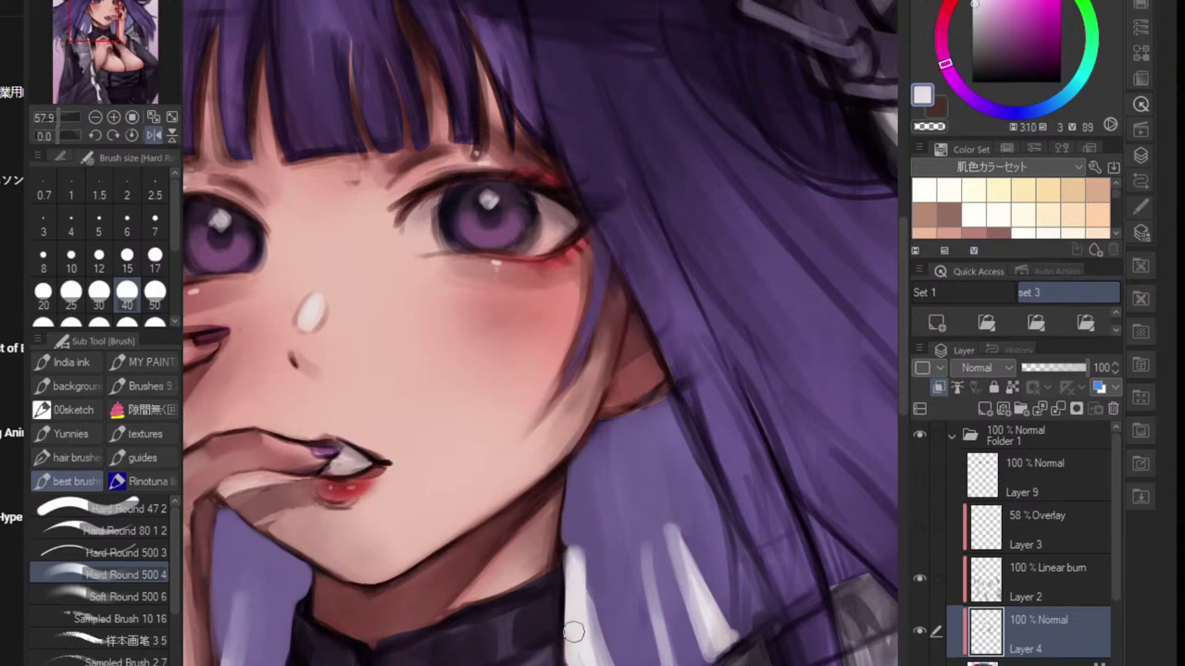
pyautogui.keyDown('alt'); pyautogui.click(582, 606); pyautogui.keyUp('alt')
pyautogui.moveTo(578, 548); pyautogui.dragTo(592, 623)
pyautogui.moveTo(591, 623); pyautogui.dragTo(600, 517)
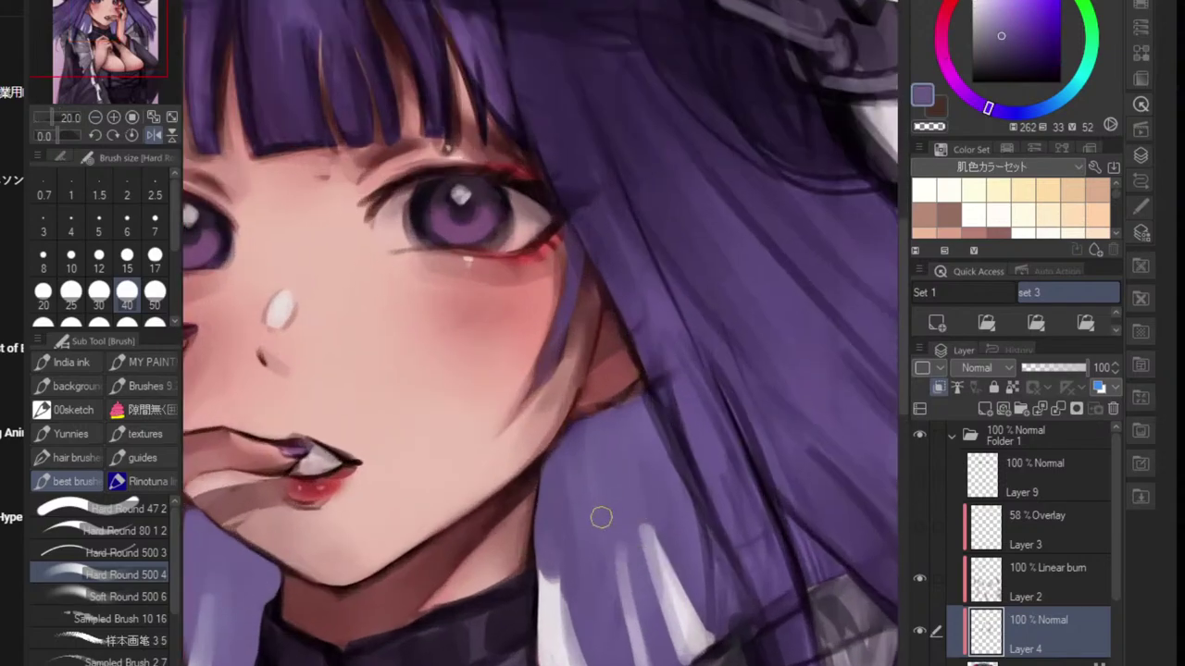
# - Smooth the neck's edge beside the hair with sampled skin colour at brush size 20
pyautogui.keyDown('alt'); pyautogui.click(521, 546); pyautogui.keyUp('alt')
pyautogui.moveTo(525, 527)
pyautogui.mouseDown()
pyautogui.moveTo(538, 506)
pyautogui.moveTo(512, 581)
pyautogui.mouseUp()
pyautogui.press('[')
pyautogui.press('[')
pyautogui.press('[')
pyautogui.moveTo(527, 503); pyautogui.dragTo(521, 537)
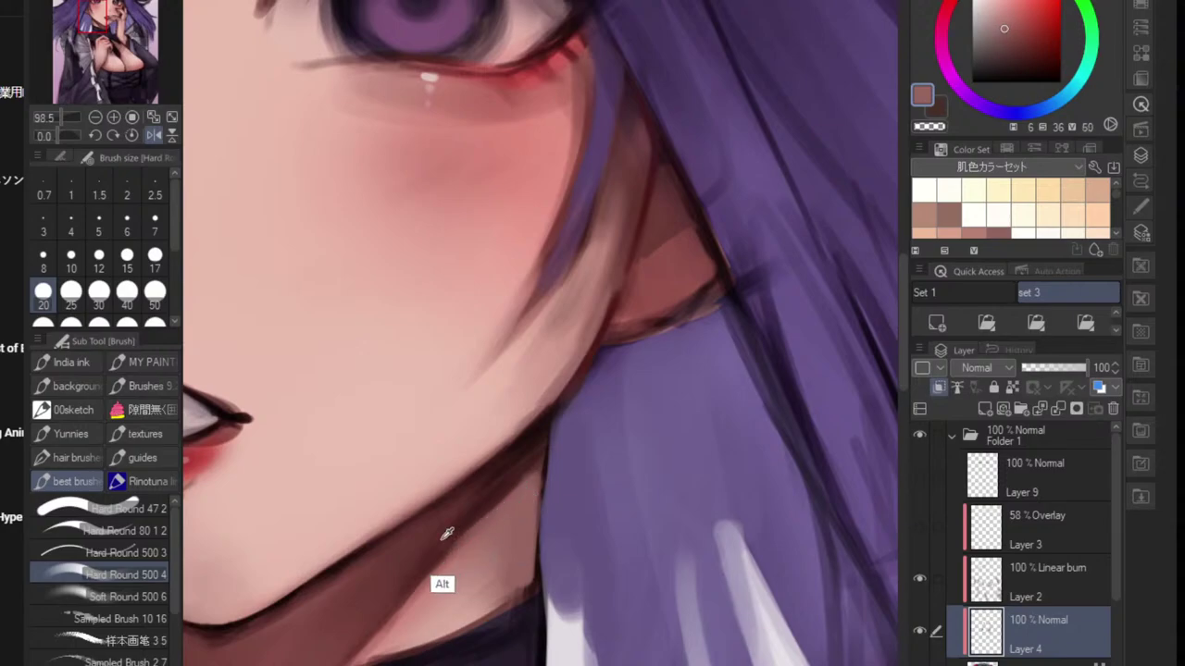
# - Check the zoomed-out artwork, then brush light skin pink over the neck shadow near the collar
pyautogui.keyDown('alt'); pyautogui.click(442, 584); pyautogui.keyUp('alt')
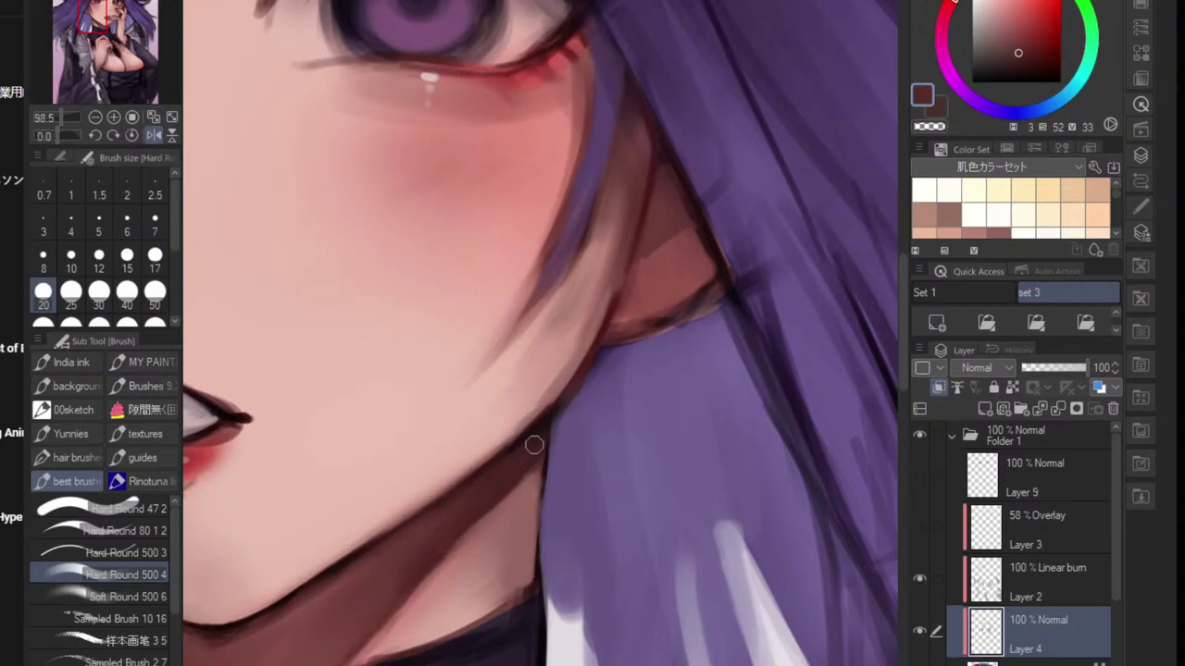
pyautogui.scroll(-5, 461, 542)
pyautogui.moveTo(410, 577); pyautogui.dragTo(549, 536)
pyautogui.scroll(-2, 568, 544)
pyautogui.scroll(10, 549, 536)
pyautogui.keyDown('alt'); pyautogui.click(494, 498); pyautogui.keyUp('alt')
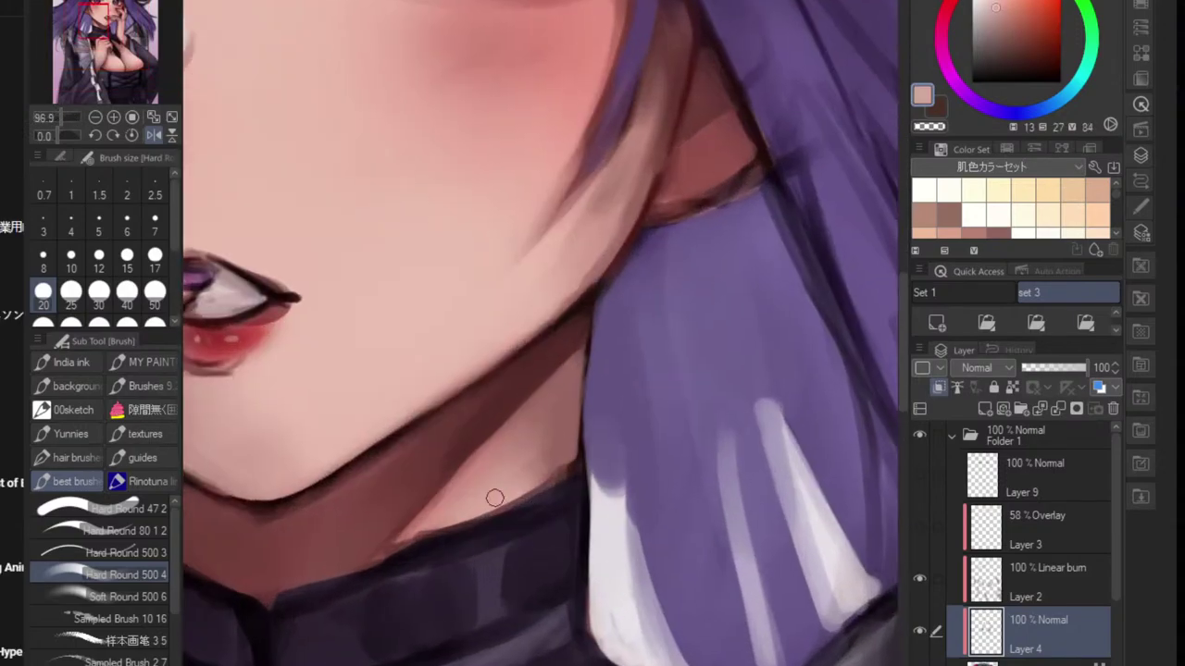
pyautogui.moveTo(421, 529); pyautogui.dragTo(459, 513)
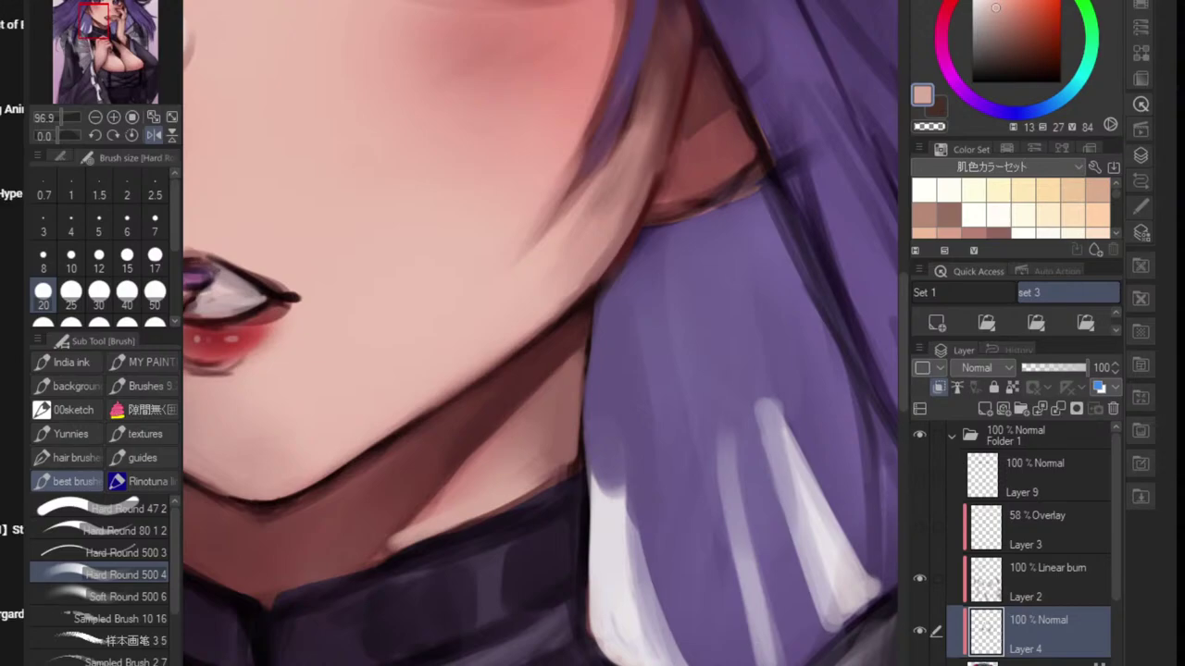
# - Bring the browser forward and go to your own YouTube channel page
pyautogui.click(10, 158)
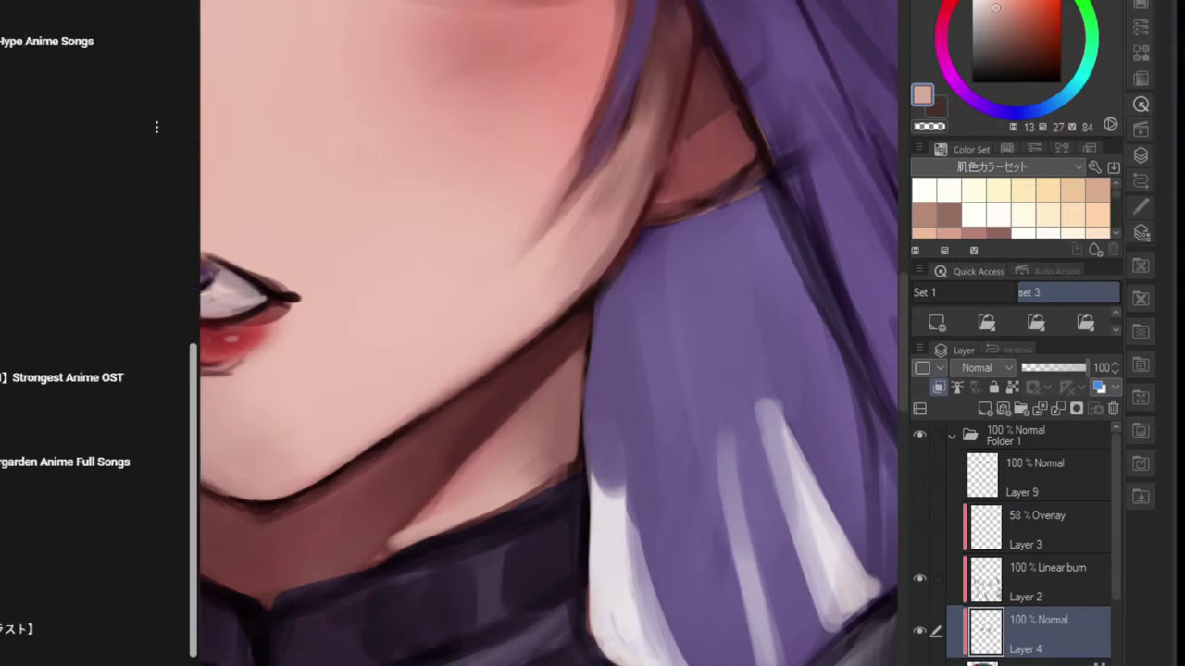
pyautogui.scroll(-5, 33, 176)
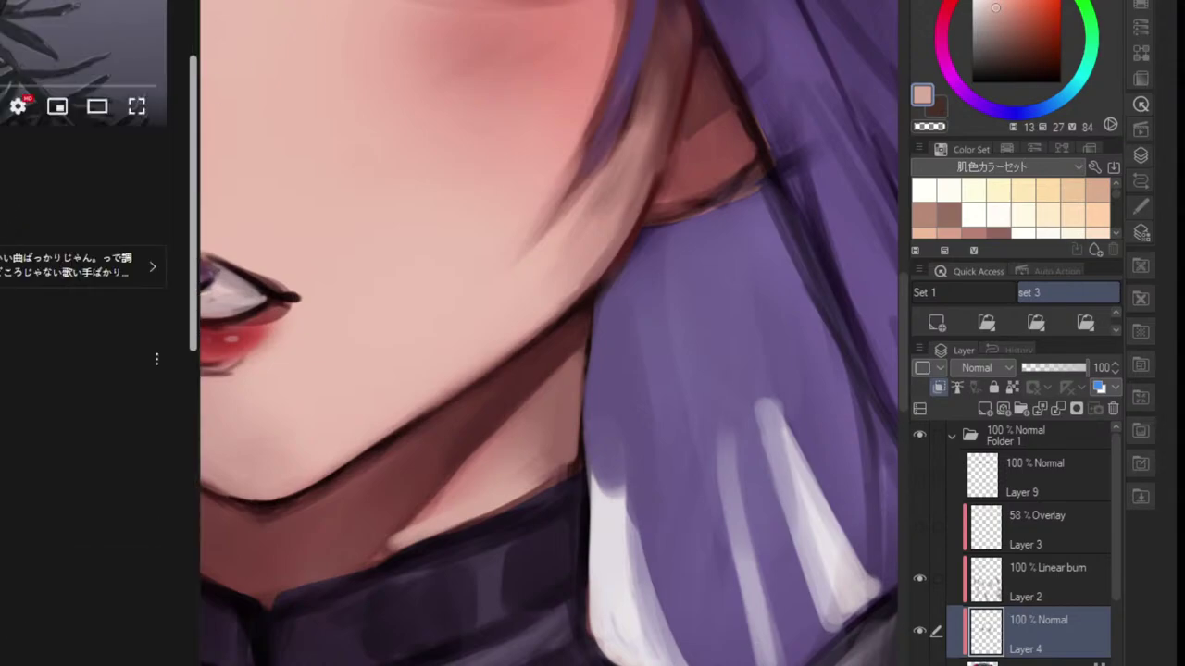
pyautogui.scroll(5, 55, 92)
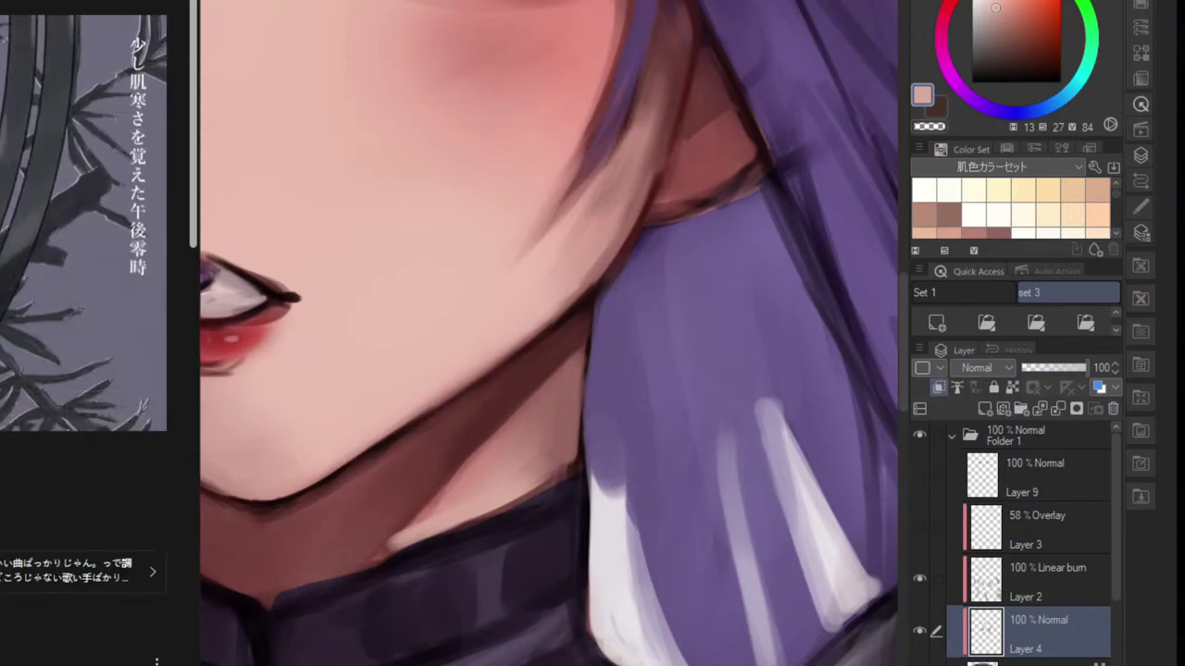
pyautogui.click(152, 2)
pyautogui.click(65, 80)
pyautogui.click(37, 79)
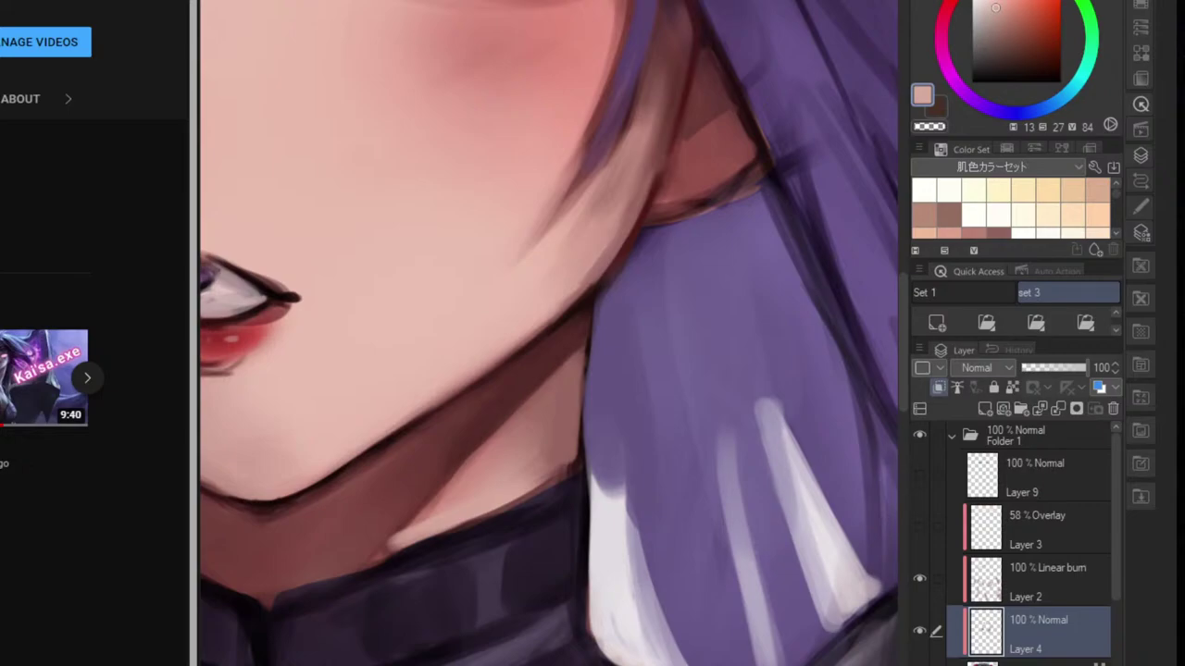
# - Advance the playlist shelf, start a playlist video, and return to the painting
pyautogui.scroll(-1, 92, 333)
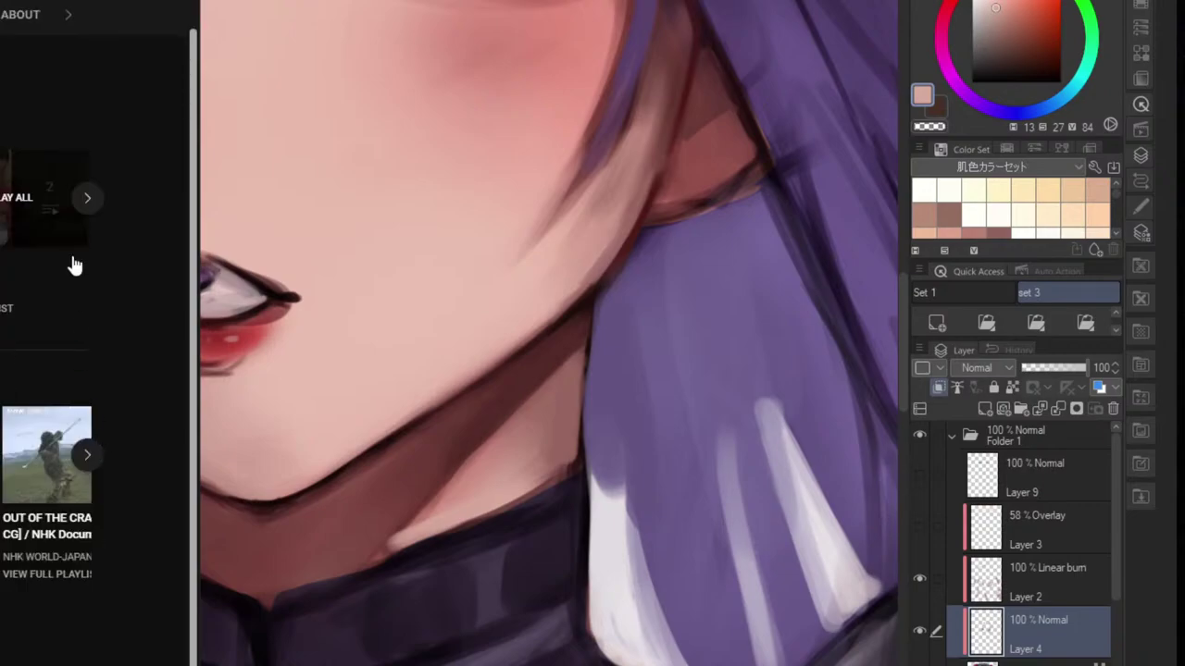
pyautogui.scroll(1, 86, 460)
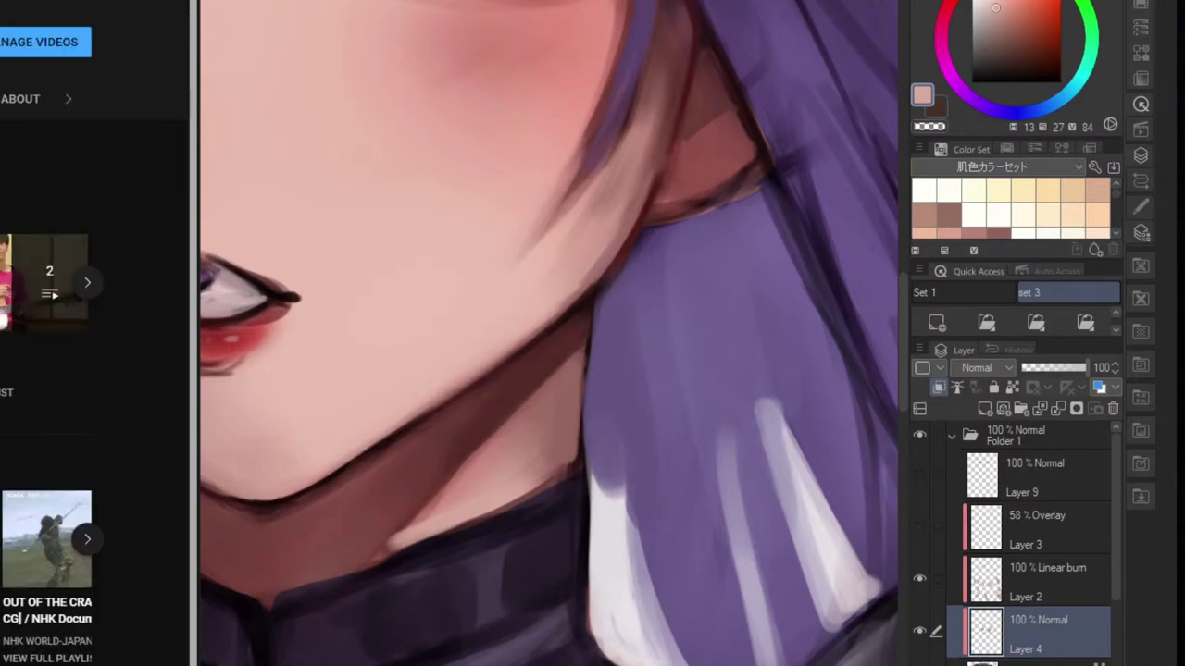
pyautogui.click(90, 289)
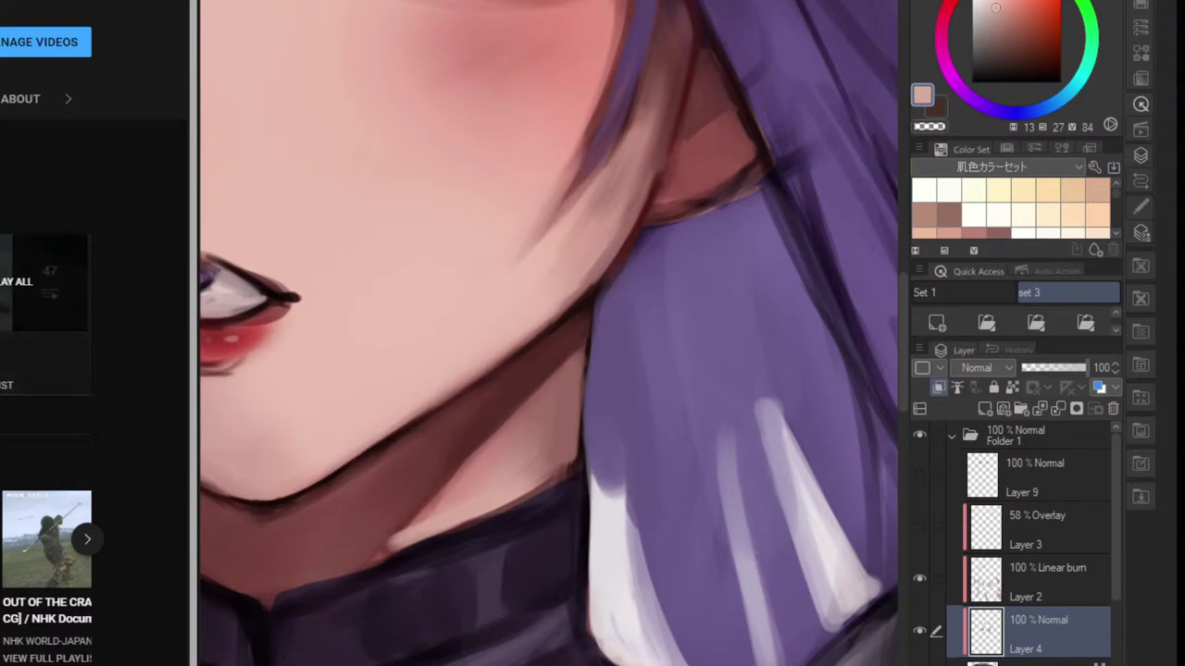
pyautogui.click(74, 287)
pyautogui.scroll(-10, 83, 289)
pyautogui.hotkey('alt', 'Tab')
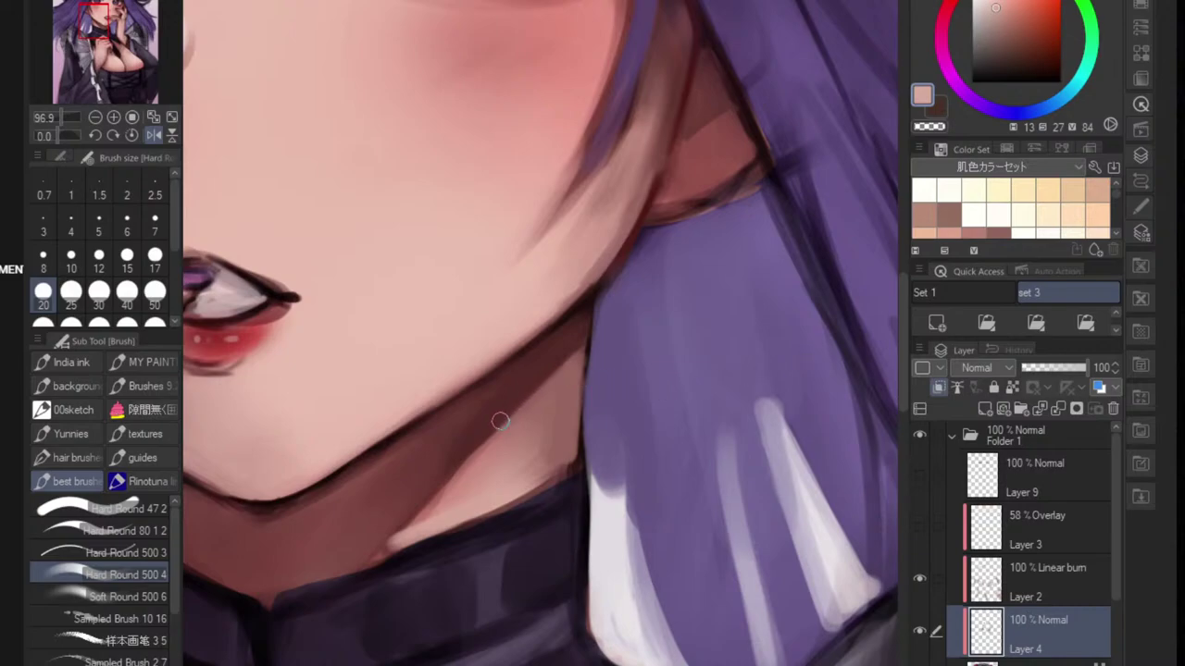
# - Lighten the skin along the collar edge with pink and darken the strip beside it with reddish brown
pyautogui.keyDown('alt'); pyautogui.click(487, 454); pyautogui.keyUp('alt')
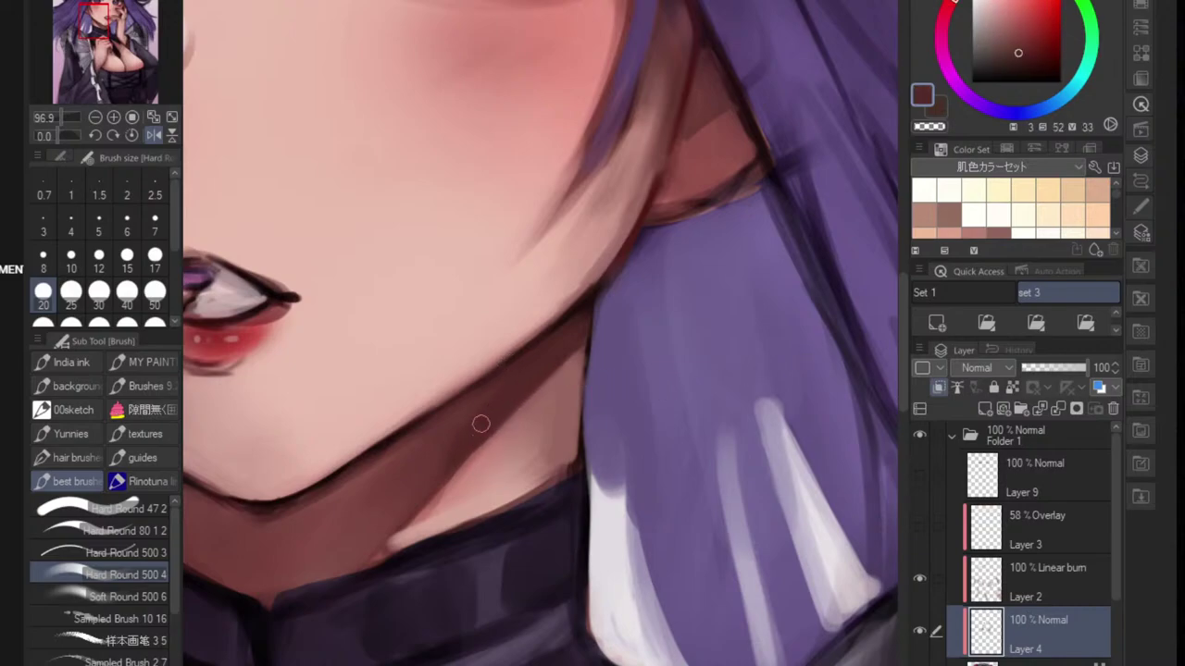
pyautogui.keyDown('alt'); pyautogui.click(428, 515); pyautogui.keyUp('alt')
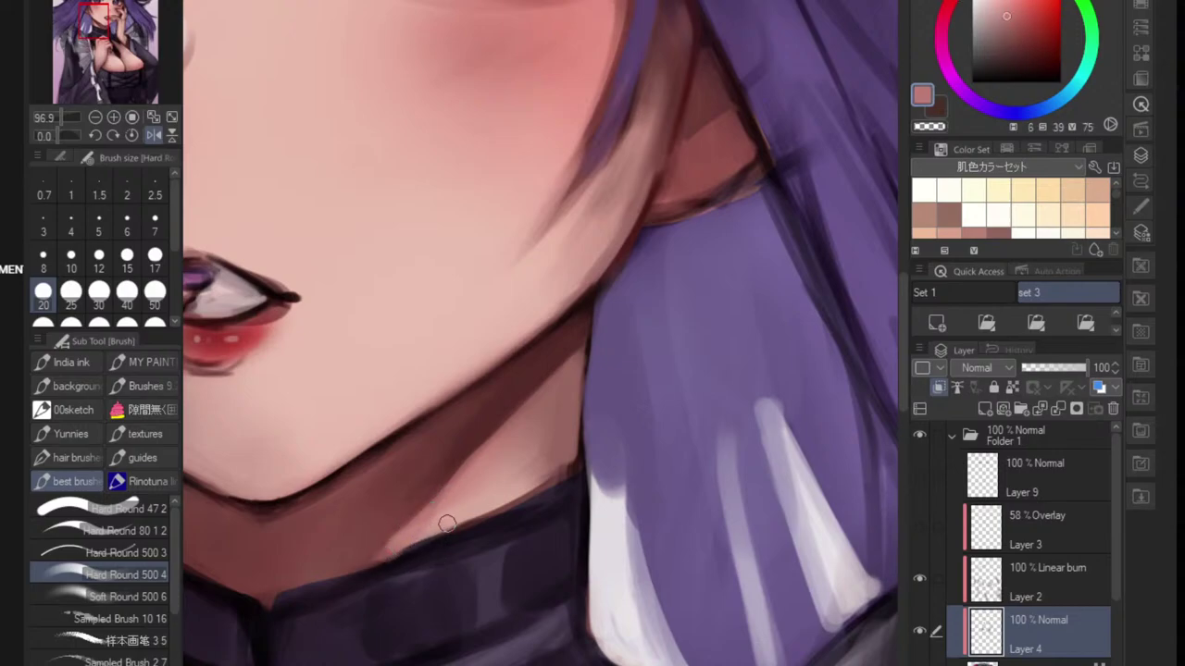
pyautogui.keyDown('alt'); pyautogui.click(523, 546); pyautogui.keyUp('alt')
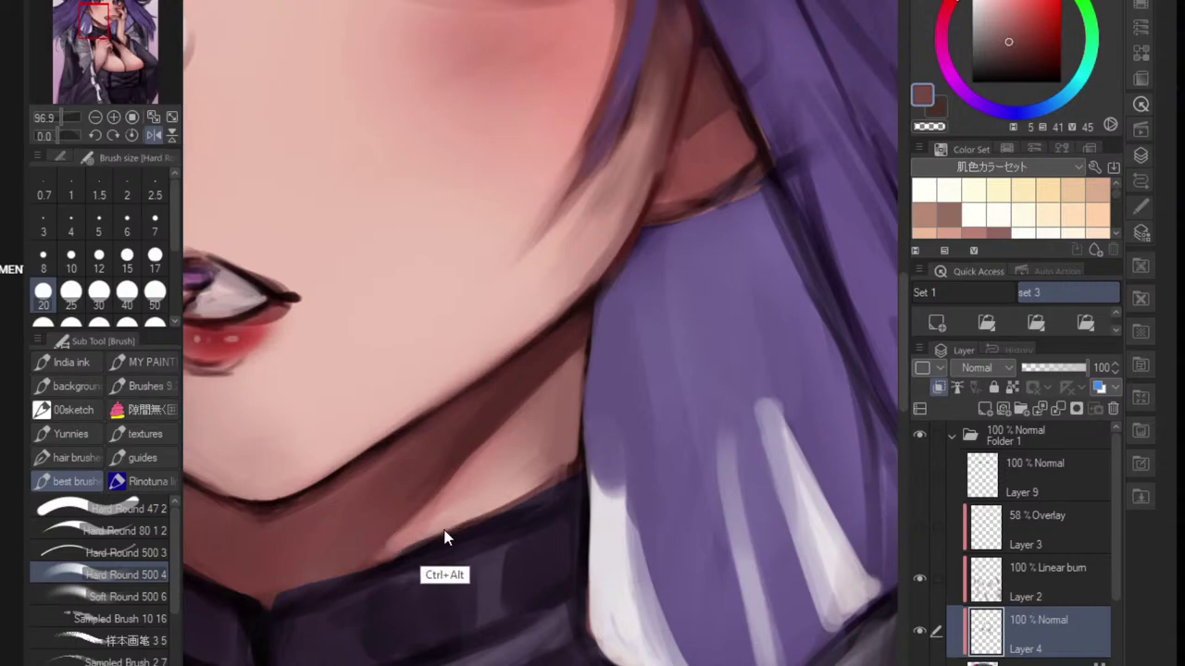
pyautogui.keyDown('alt'); pyautogui.click(408, 548); pyautogui.keyUp('alt')
pyautogui.moveTo(397, 547)
pyautogui.mouseDown()
pyautogui.moveTo(517, 498)
pyautogui.moveTo(435, 535)
pyautogui.mouseUp()
pyautogui.keyDown('alt'); pyautogui.click(529, 505); pyautogui.keyUp('alt')
pyautogui.moveTo(503, 509)
pyautogui.mouseDown()
pyautogui.moveTo(337, 574)
pyautogui.moveTo(473, 521)
pyautogui.moveTo(435, 538)
pyautogui.mouseUp()
# - Brighten the skin strip along the collar with light pink sampled from the neck
pyautogui.moveTo(523, 512); pyautogui.dragTo(445, 569)
pyautogui.moveTo(502, 539); pyautogui.dragTo(556, 500)
pyautogui.keyDown('alt'); pyautogui.click(494, 492); pyautogui.keyUp('alt')
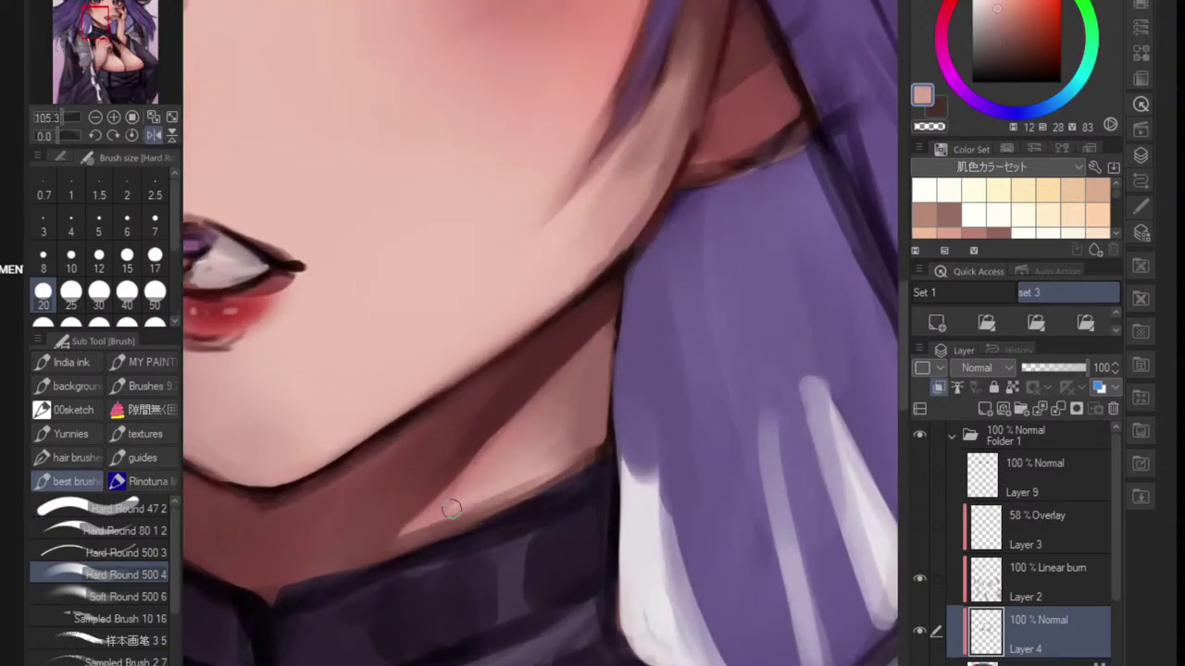
pyautogui.moveTo(452, 509)
pyautogui.mouseDown()
pyautogui.moveTo(427, 525)
pyautogui.moveTo(489, 505)
pyautogui.mouseUp()
pyautogui.moveTo(415, 537); pyautogui.dragTo(539, 483)
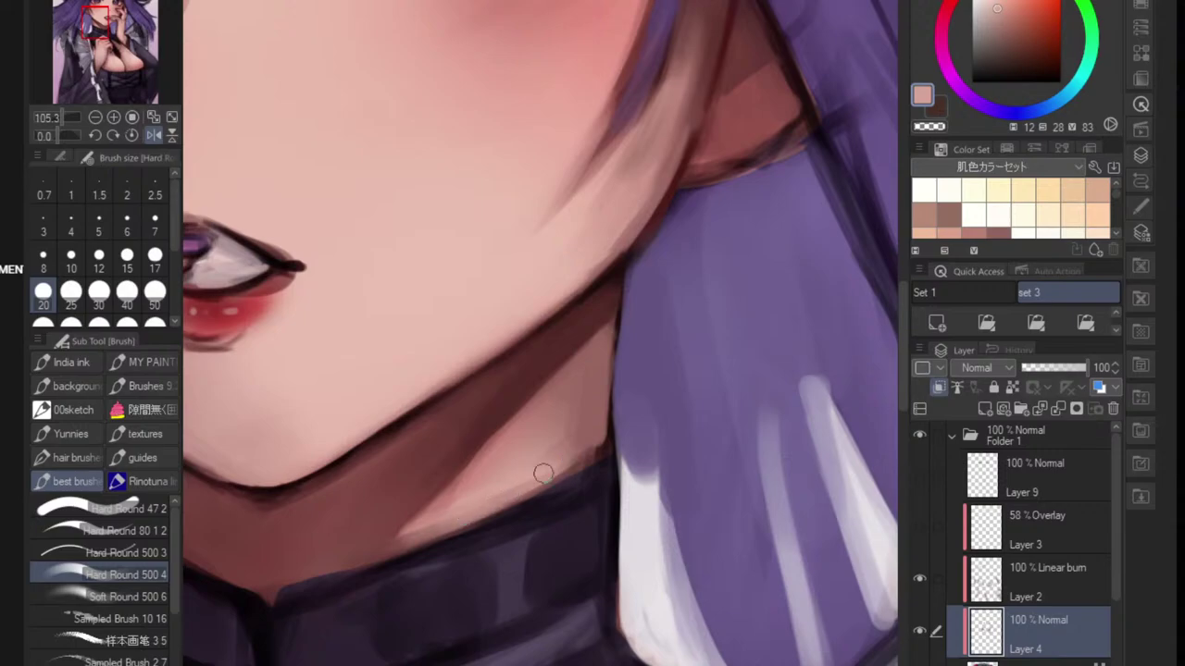
# - Blend the neck shading with the Blend sub tool at brush size 40
pyautogui.keyDown('alt'); pyautogui.click(563, 459); pyautogui.keyUp('alt')
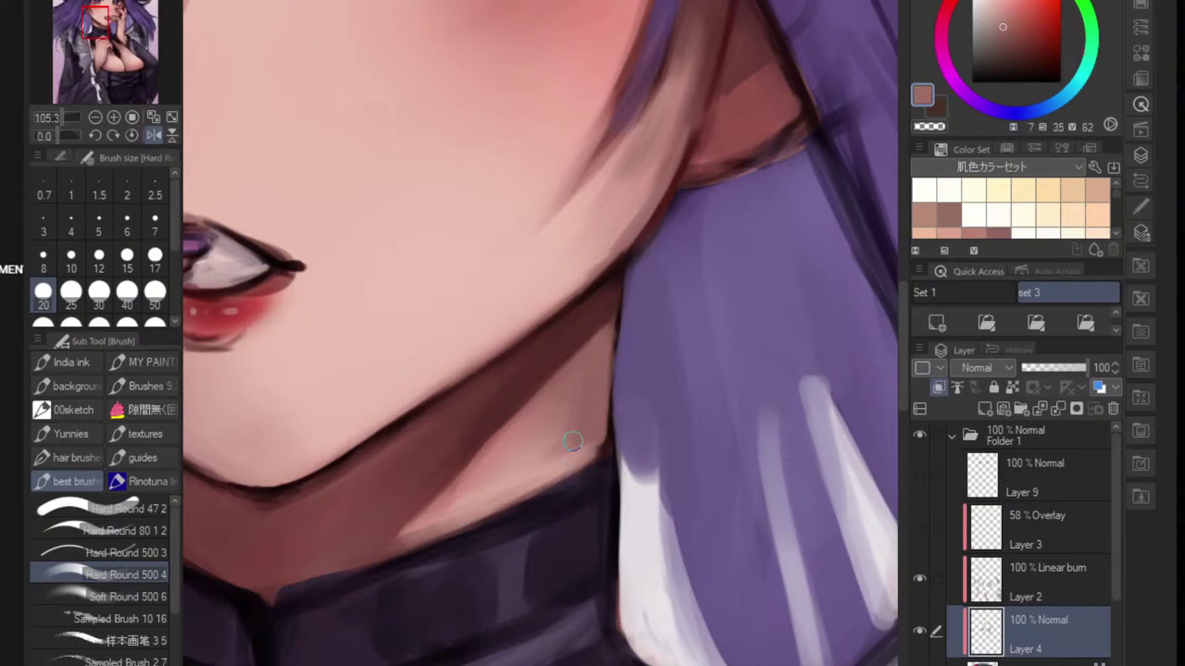
pyautogui.press('j')
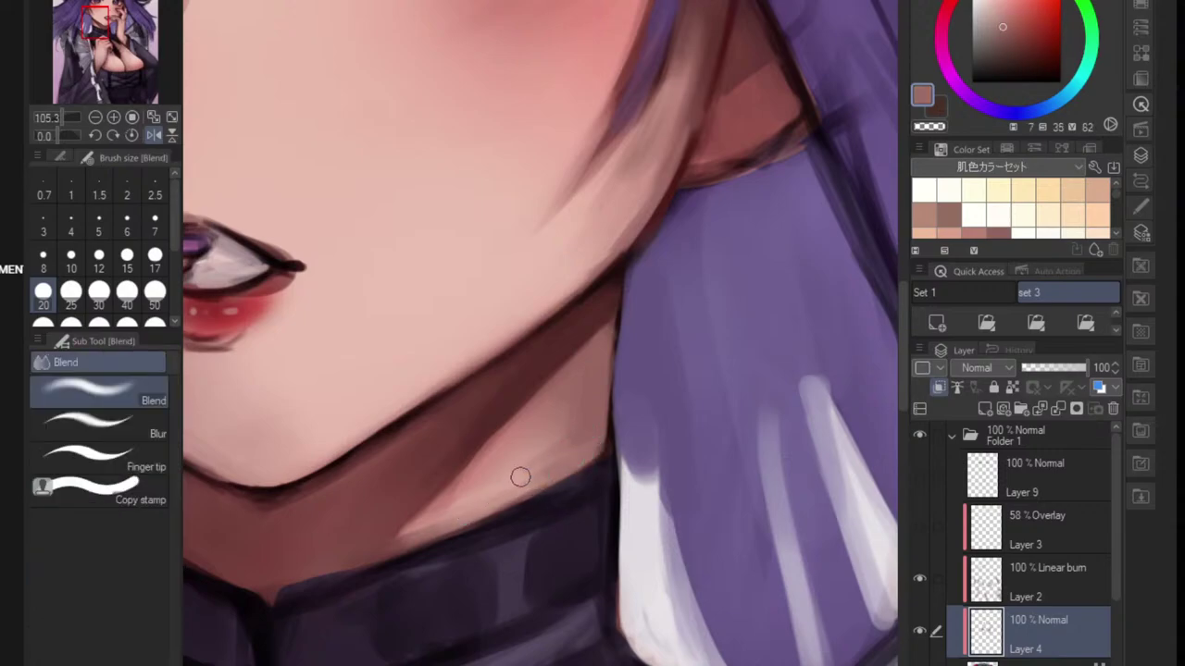
pyautogui.press(']')
pyautogui.press(']')
pyautogui.press(']')
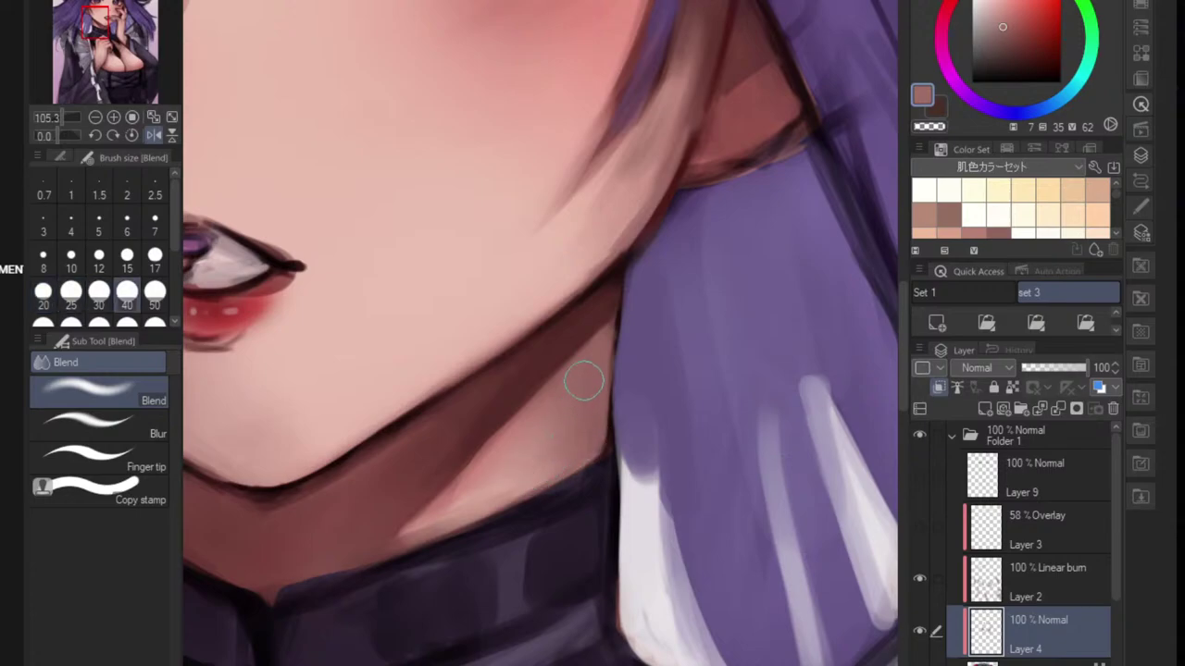
pyautogui.moveTo(483, 498)
pyautogui.mouseDown()
pyautogui.moveTo(442, 508)
pyautogui.moveTo(467, 496)
pyautogui.mouseUp()
pyautogui.moveTo(528, 471); pyautogui.dragTo(454, 485)
pyautogui.moveTo(539, 509); pyautogui.dragTo(591, 507)
pyautogui.scroll(-4, 590, 506)
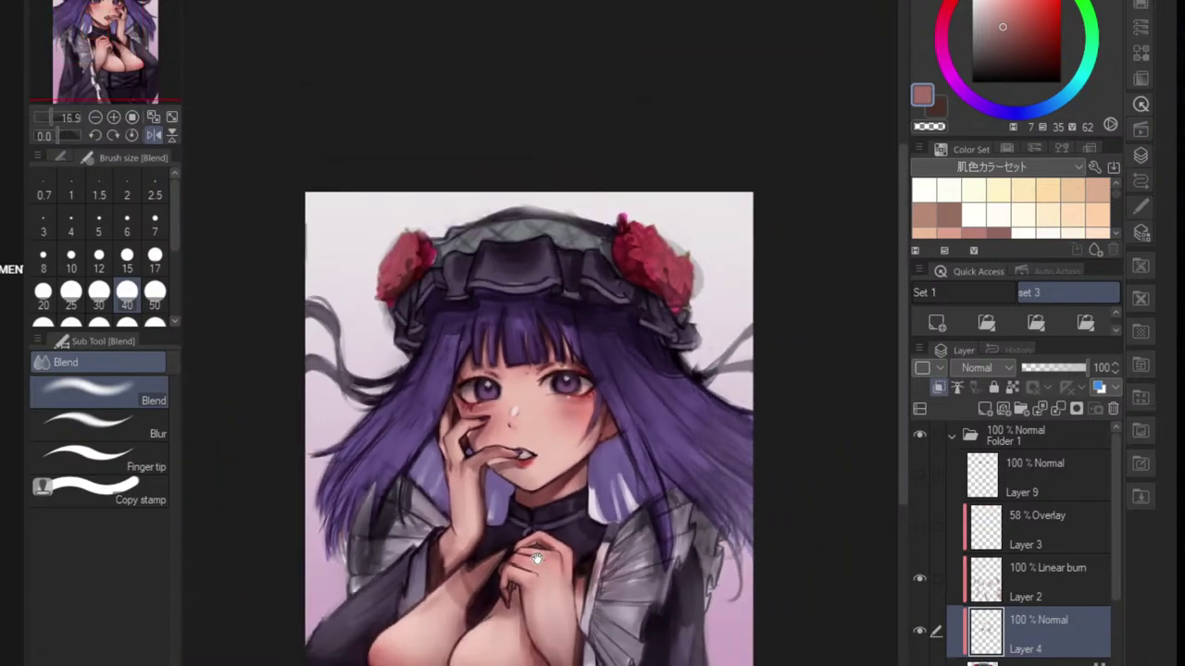
# - Add a black-filled Layer 5 in Color blend mode and move it above Folder 1
pyautogui.scroll(4, 590, 506)
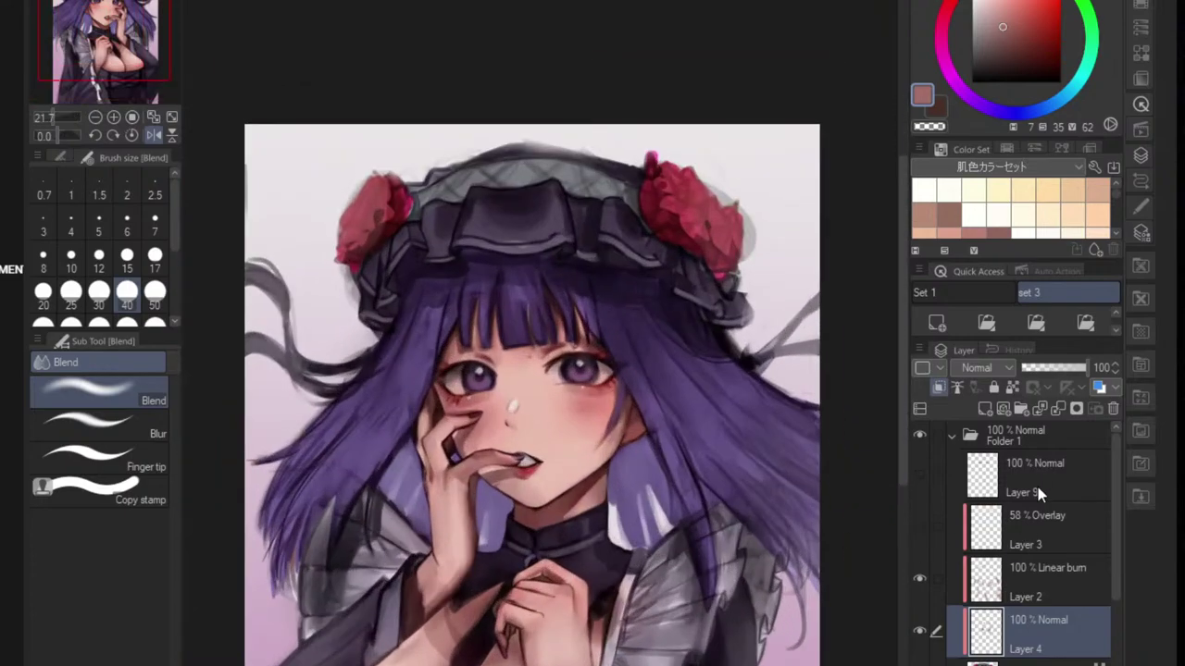
pyautogui.click(1044, 442)
pyautogui.click(937, 322)
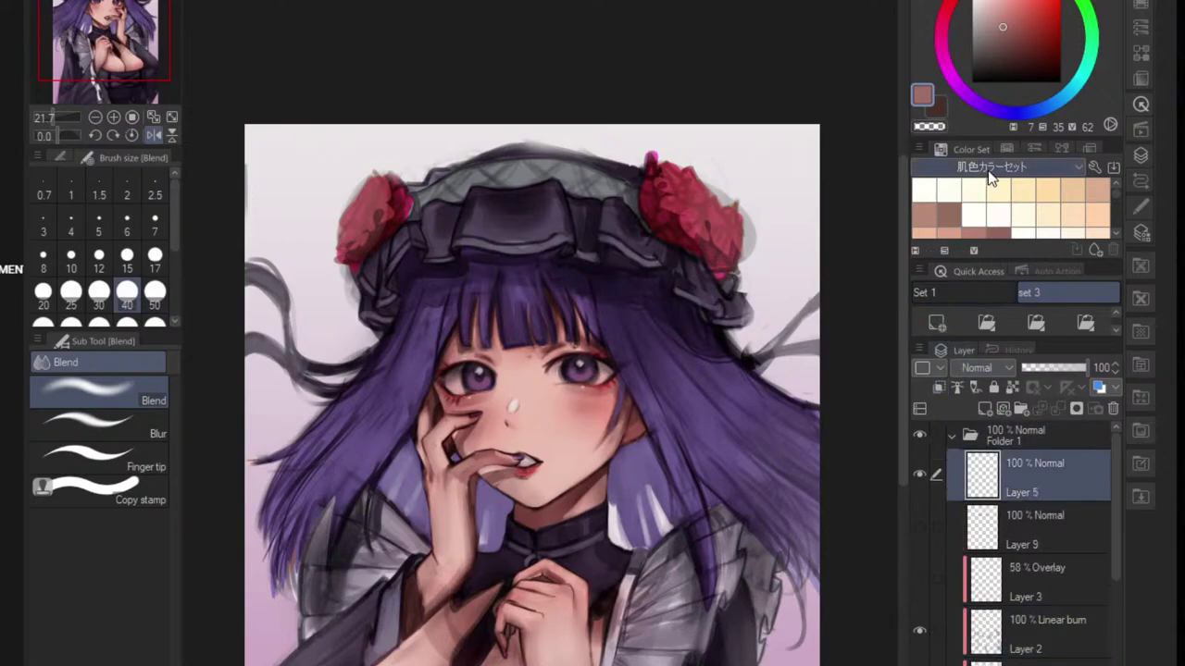
pyautogui.moveTo(1011, 22); pyautogui.dragTo(971, 83)
pyautogui.hotkey('alt', 'Delete')
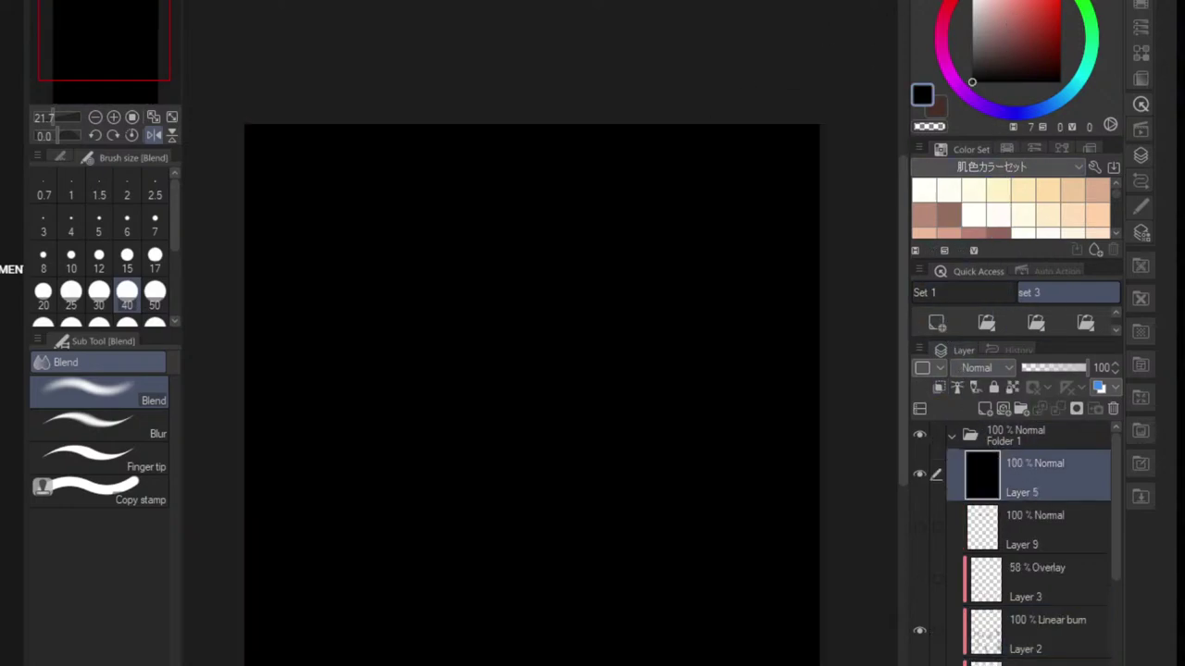
pyautogui.click(976, 368)
pyautogui.click(973, 337)
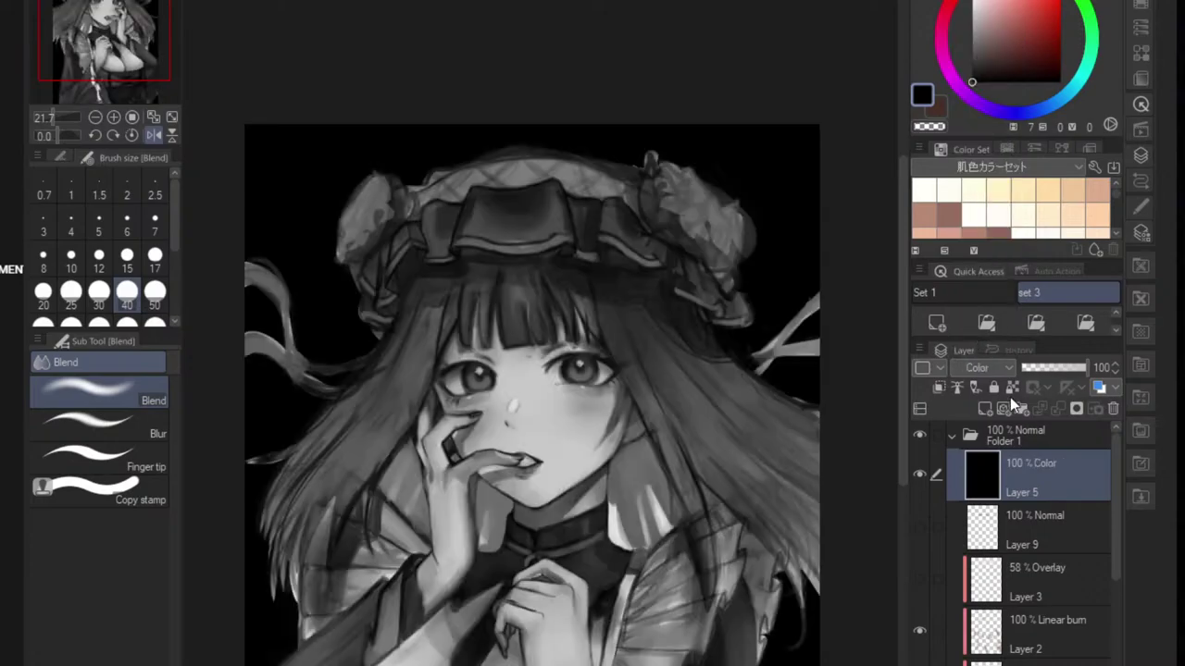
pyautogui.moveTo(1051, 371); pyautogui.dragTo(1085, 379)
pyautogui.scroll(-4, 821, 458)
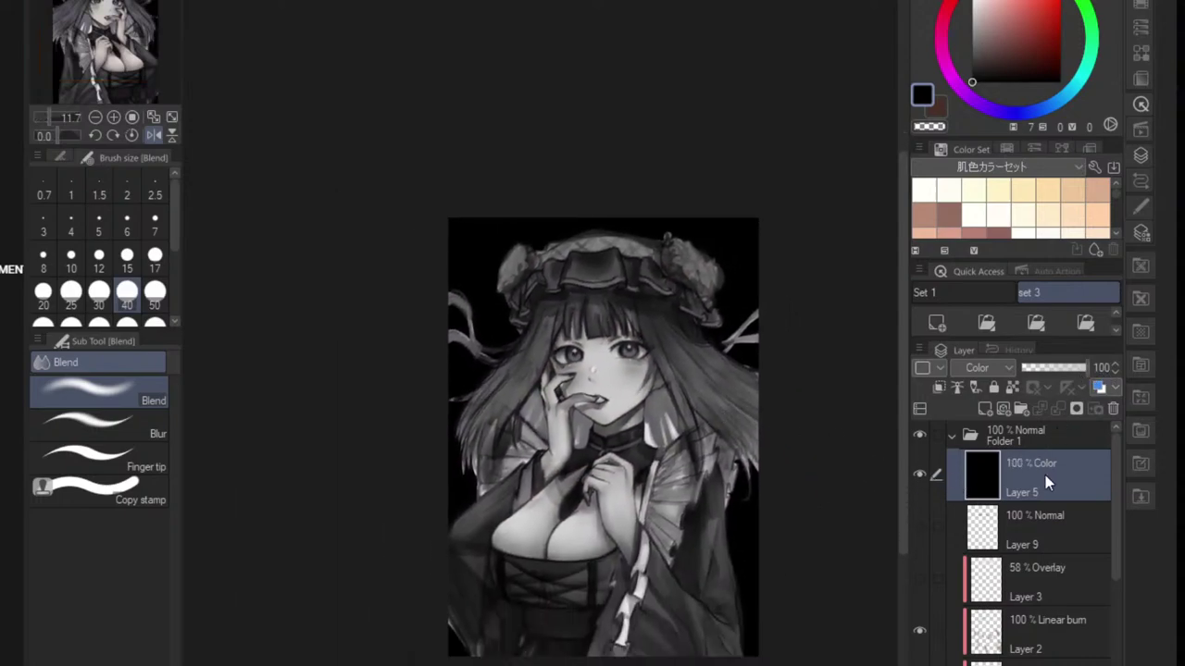
pyautogui.moveTo(1045, 475); pyautogui.dragTo(1073, 424)
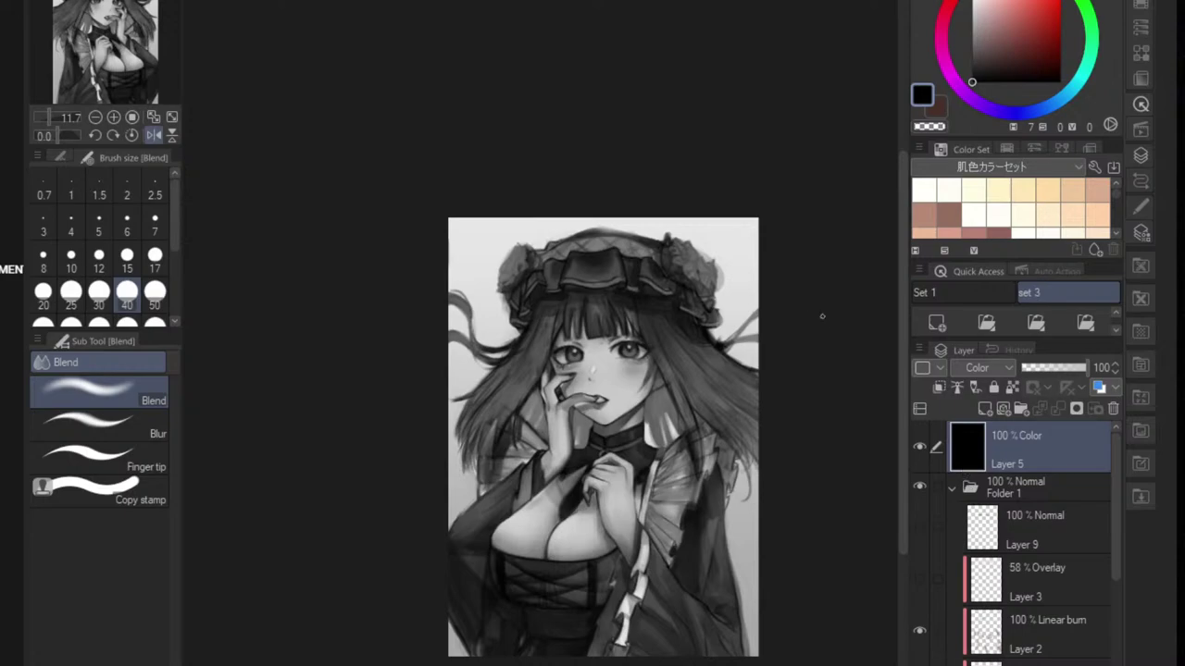
# - Toggle the grayscale layer on and off to compare values, leaving it hidden
pyautogui.moveTo(627, 372); pyautogui.dragTo(621, 432)
pyautogui.scroll(4, 609, 428)
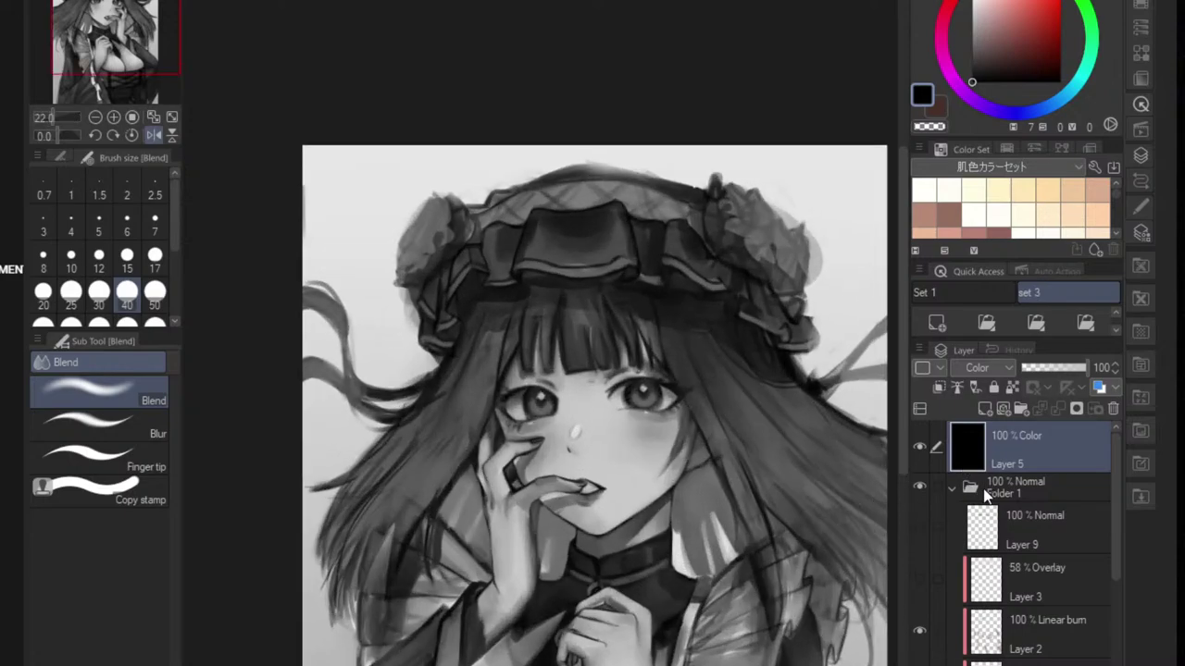
pyautogui.click(919, 448)
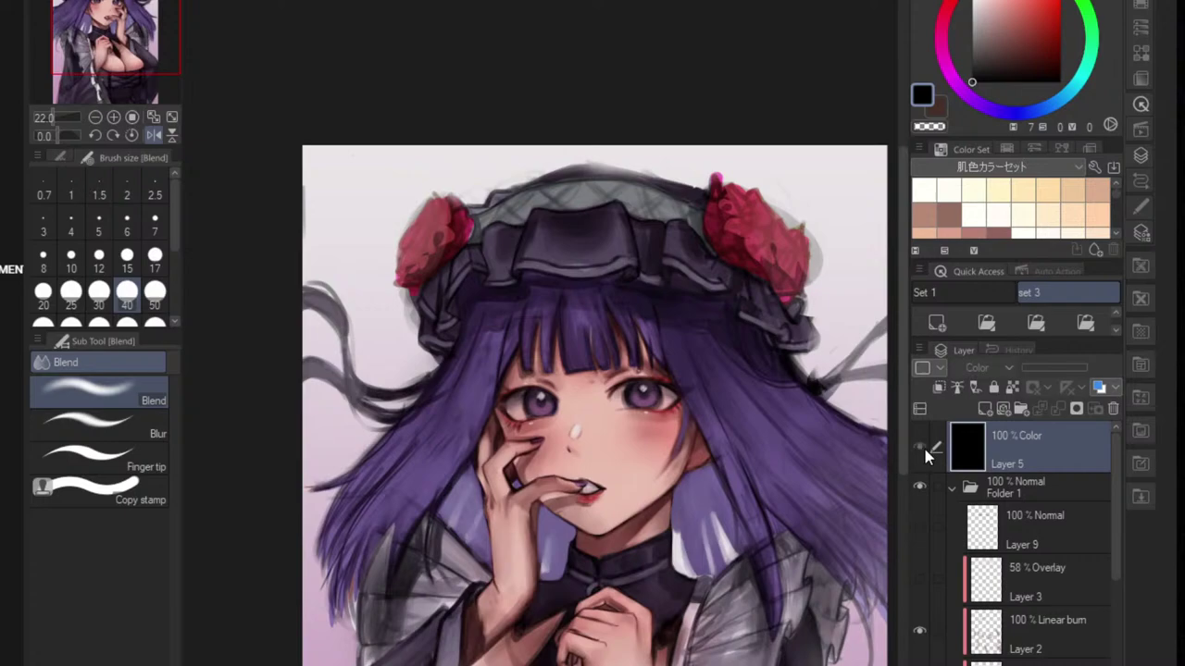
pyautogui.click(921, 449)
pyautogui.click(921, 452)
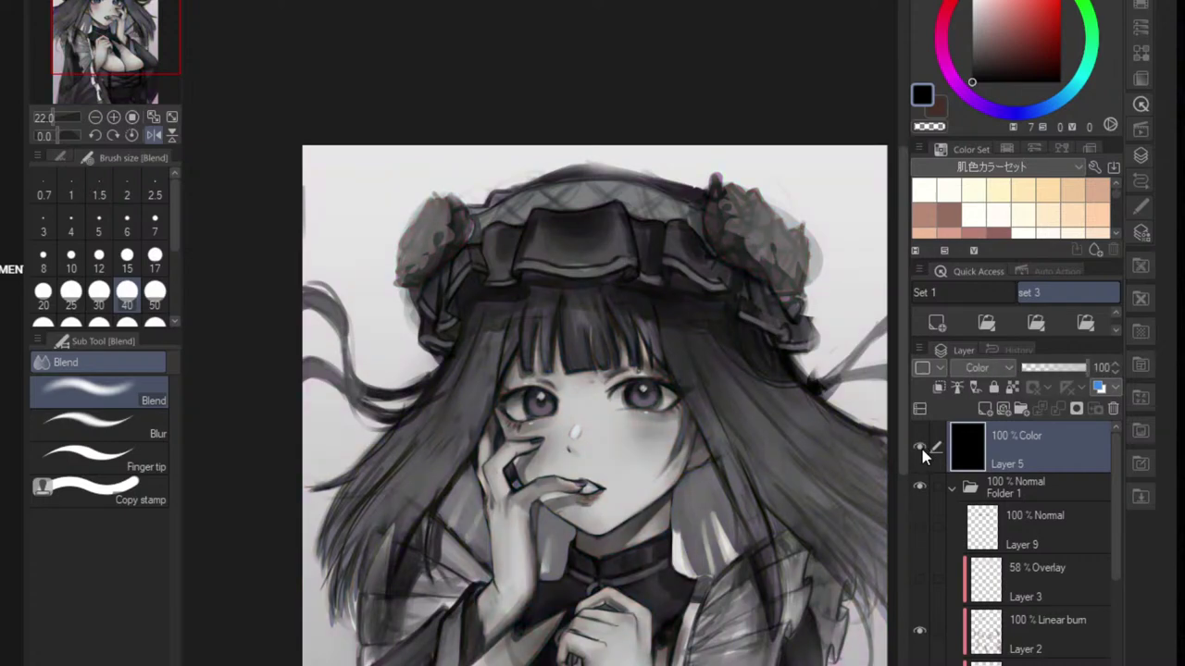
pyautogui.click(921, 446)
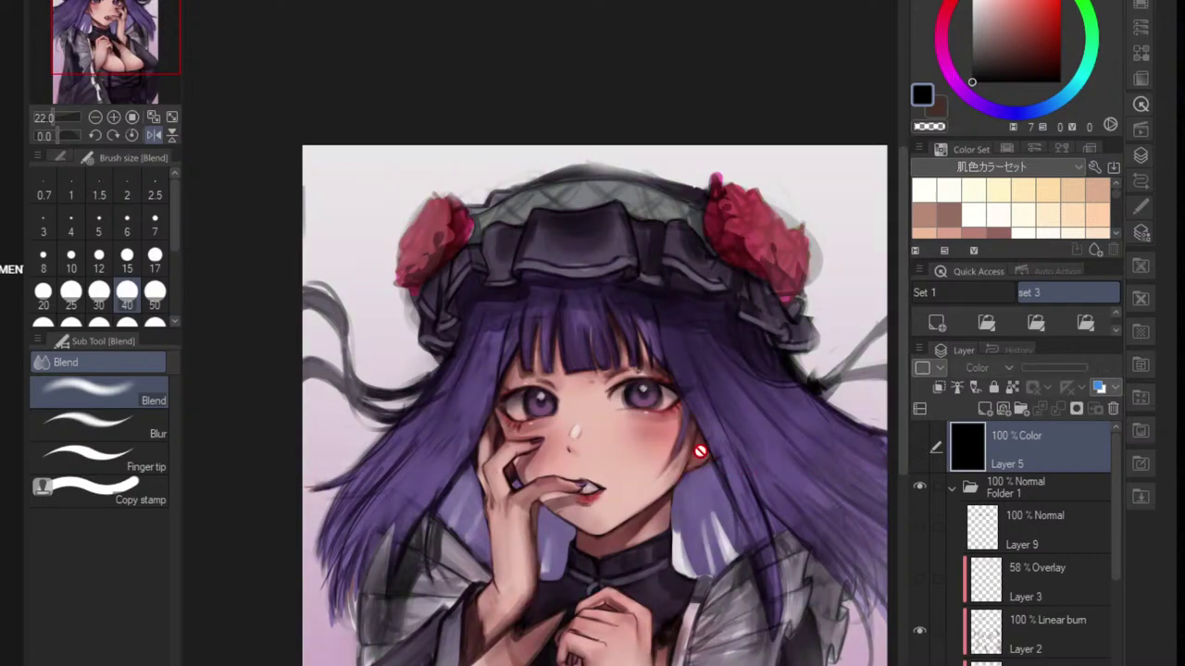
pyautogui.scroll(2, 630, 462)
pyautogui.scroll(2, 627, 442)
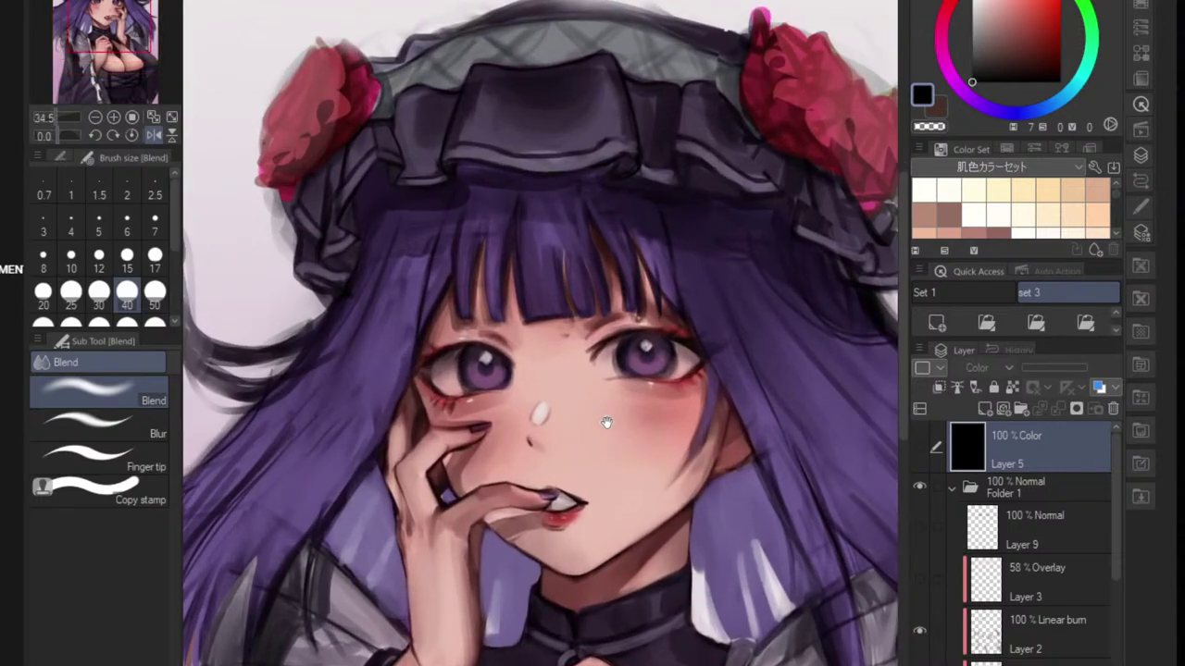
# - Compare the eyes with Layer 4 hidden and shown, then select the character Copy 2 layer
pyautogui.scroll(5, 574, 435)
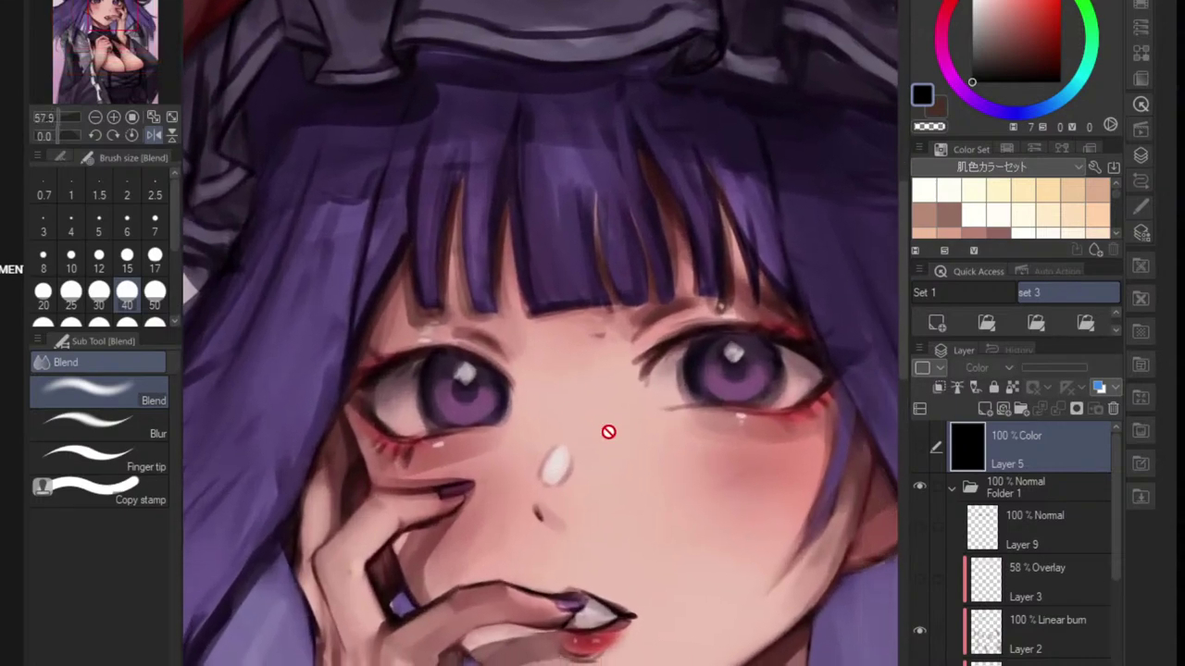
pyautogui.scroll(-3, 1000, 537)
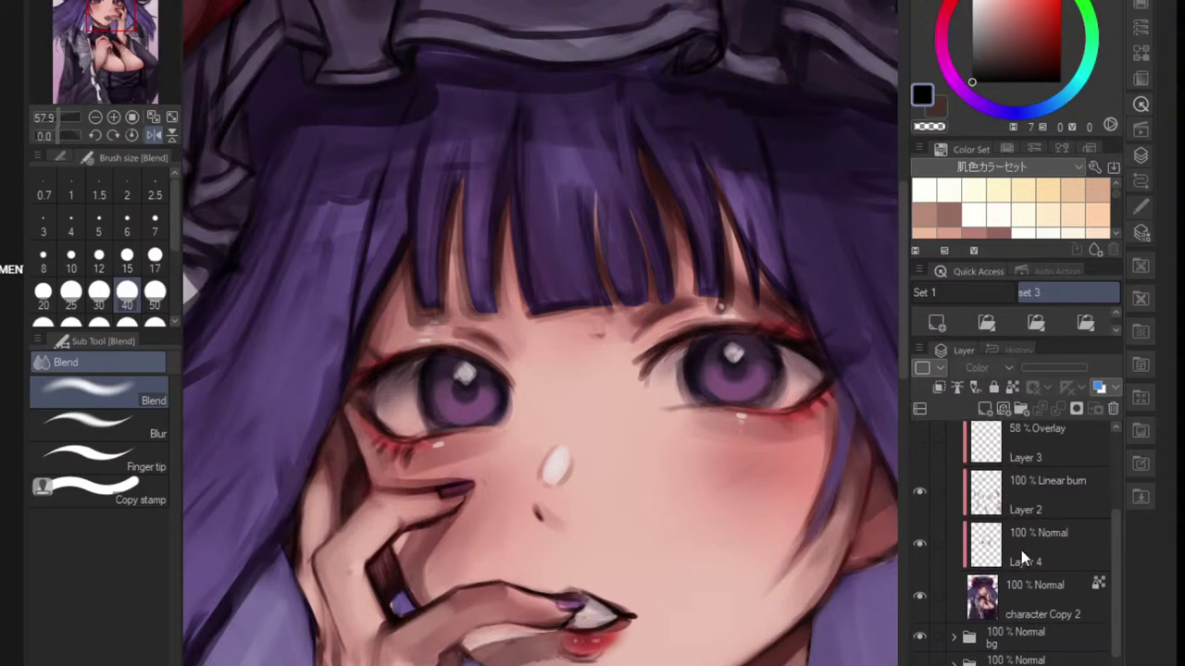
pyautogui.click(1034, 587)
pyautogui.click(1023, 547)
pyautogui.click(918, 543)
pyautogui.click(919, 542)
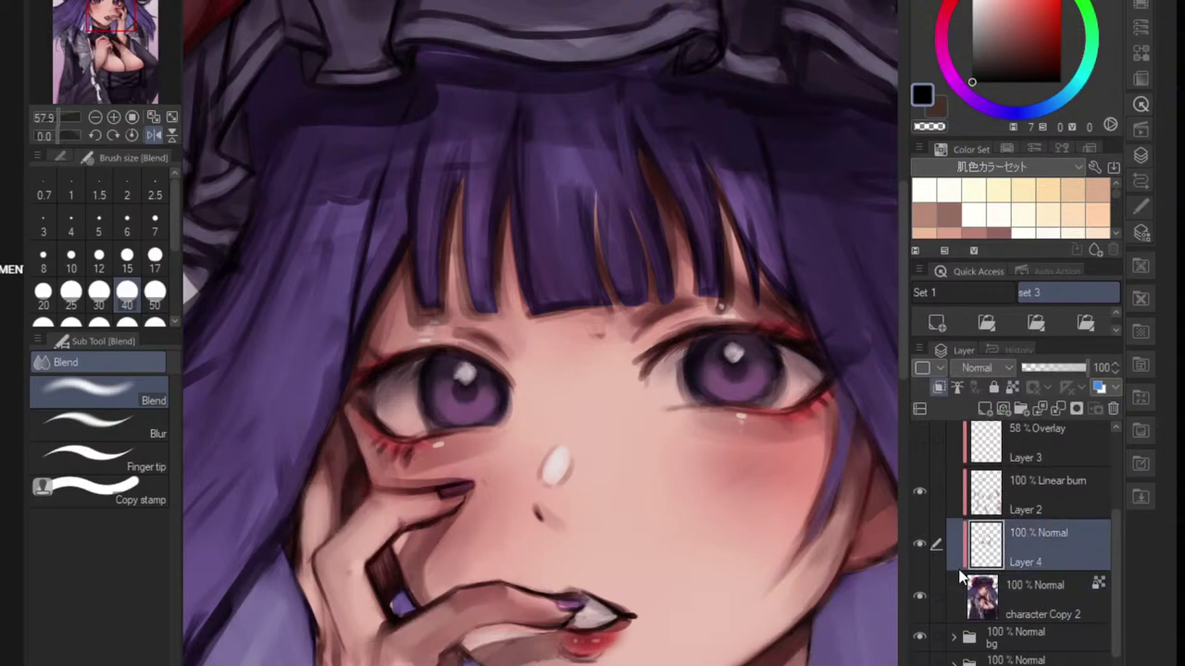
pyautogui.click(1052, 601)
# - Lasso the left eye and copy it onto a new layer
pyautogui.press('m')
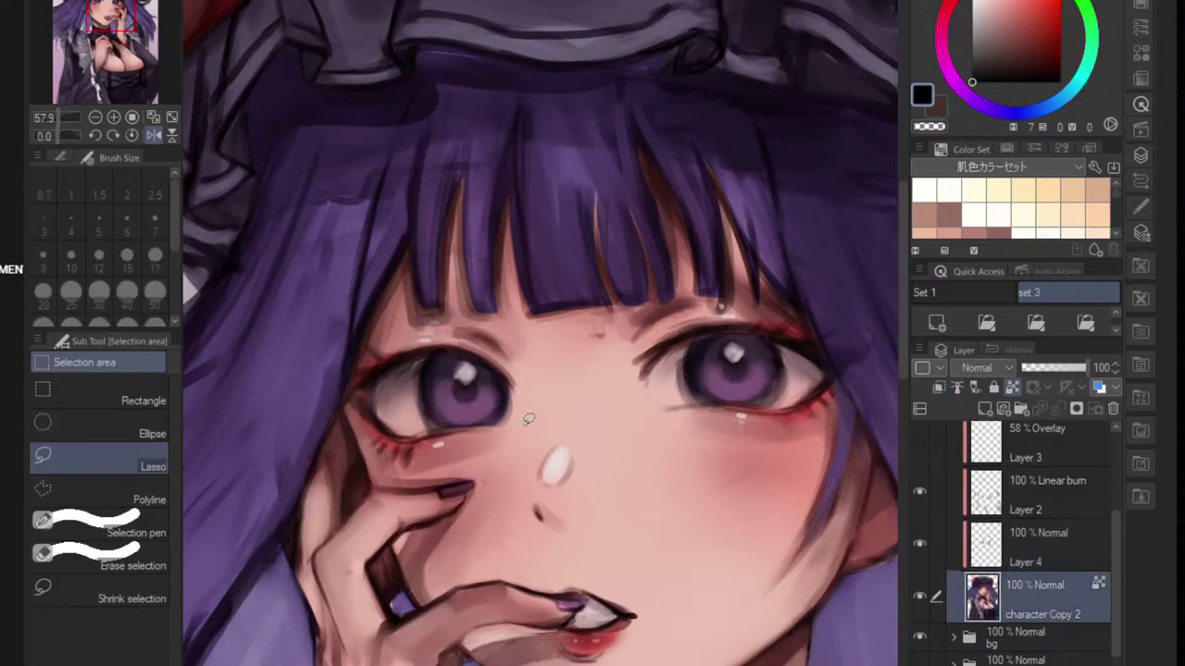
pyautogui.moveTo(517, 335); pyautogui.dragTo(541, 407)
pyautogui.moveTo(450, 464); pyautogui.dragTo(401, 471)
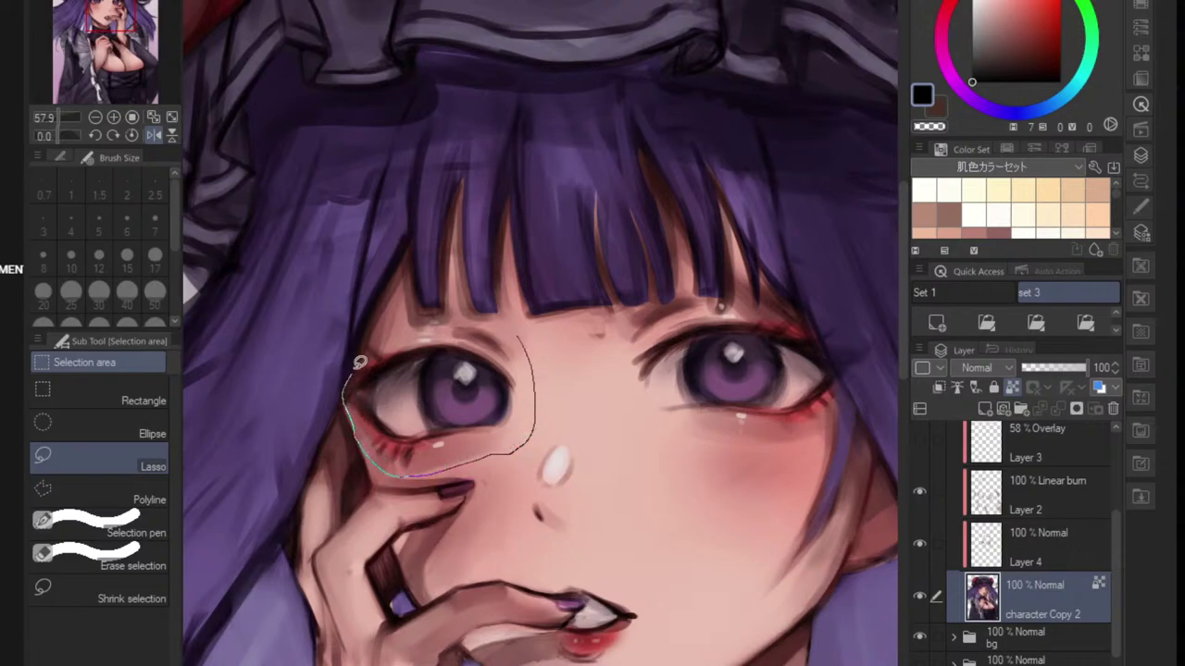
pyautogui.moveTo(469, 315); pyautogui.dragTo(521, 327)
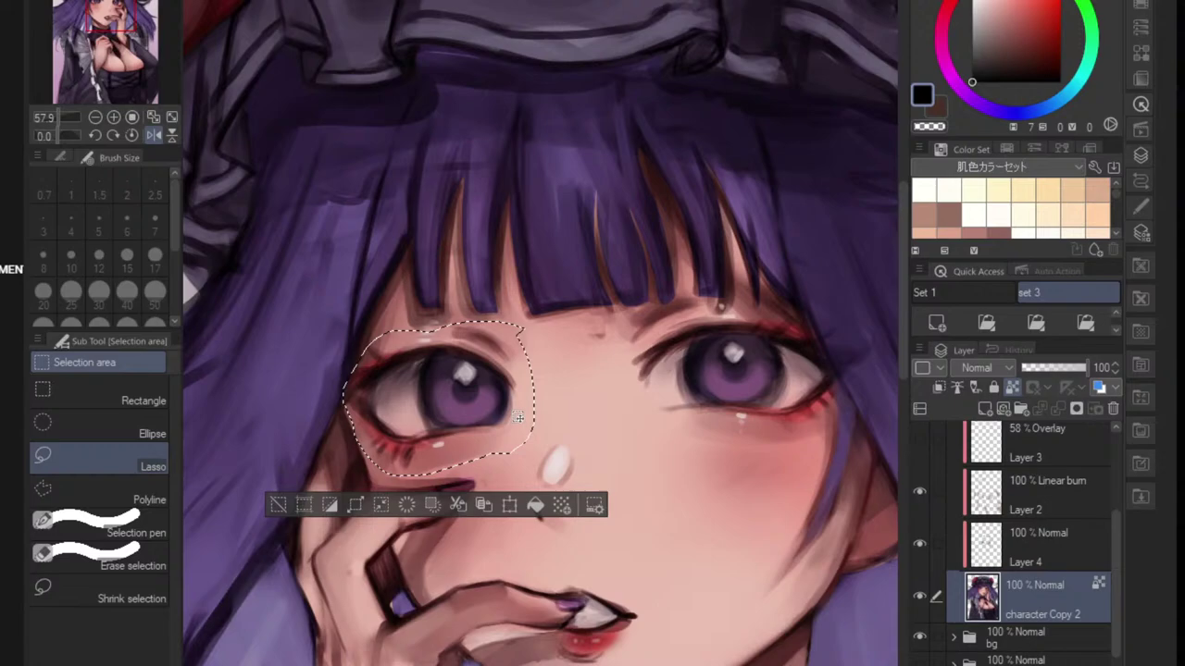
pyautogui.click(483, 506)
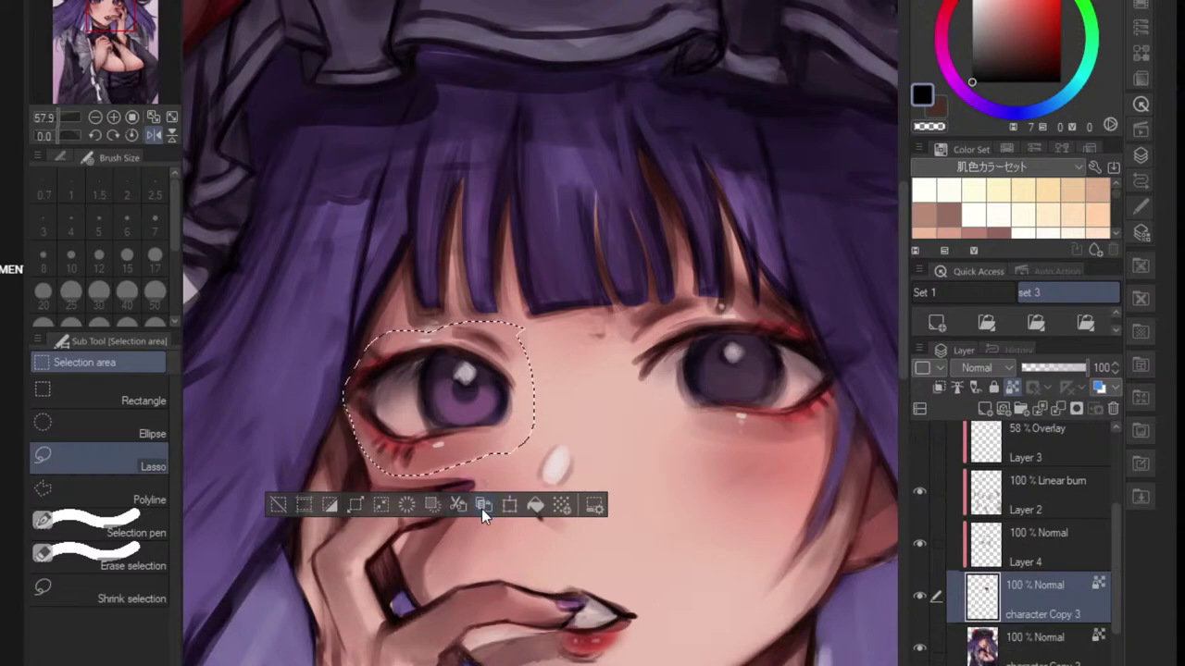
# - Narrow the copied eye from the right and stretch its upper-right corner, then confirm
pyautogui.hotkey('ctrl', 't')
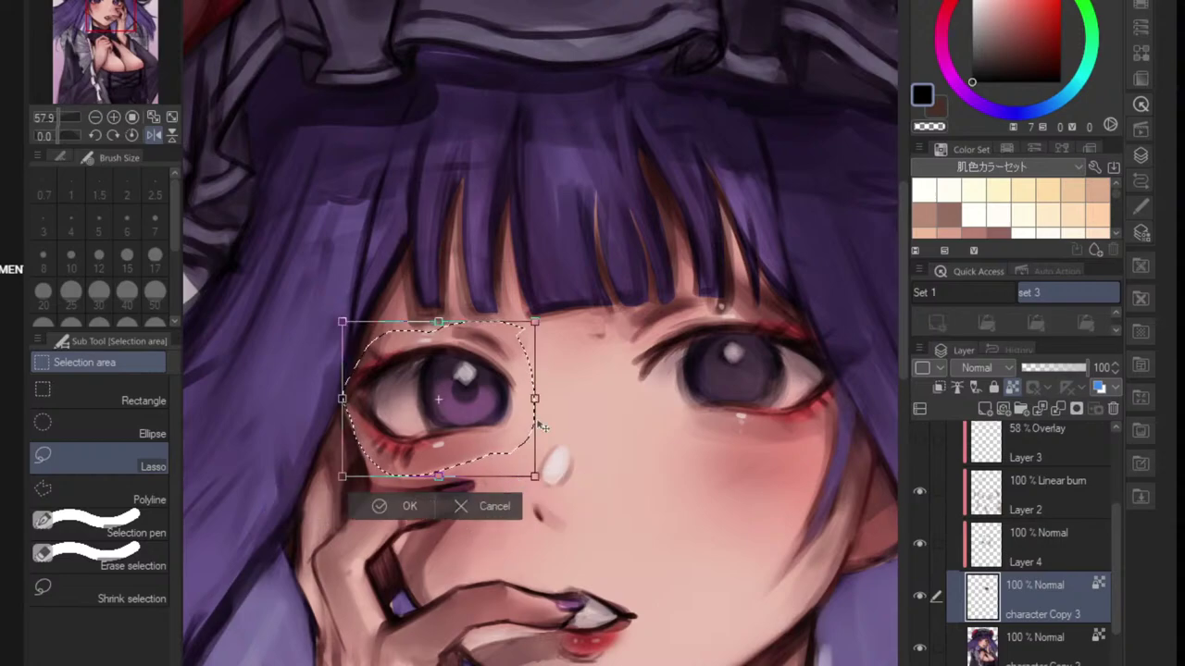
pyautogui.moveTo(536, 399); pyautogui.dragTo(529, 399)
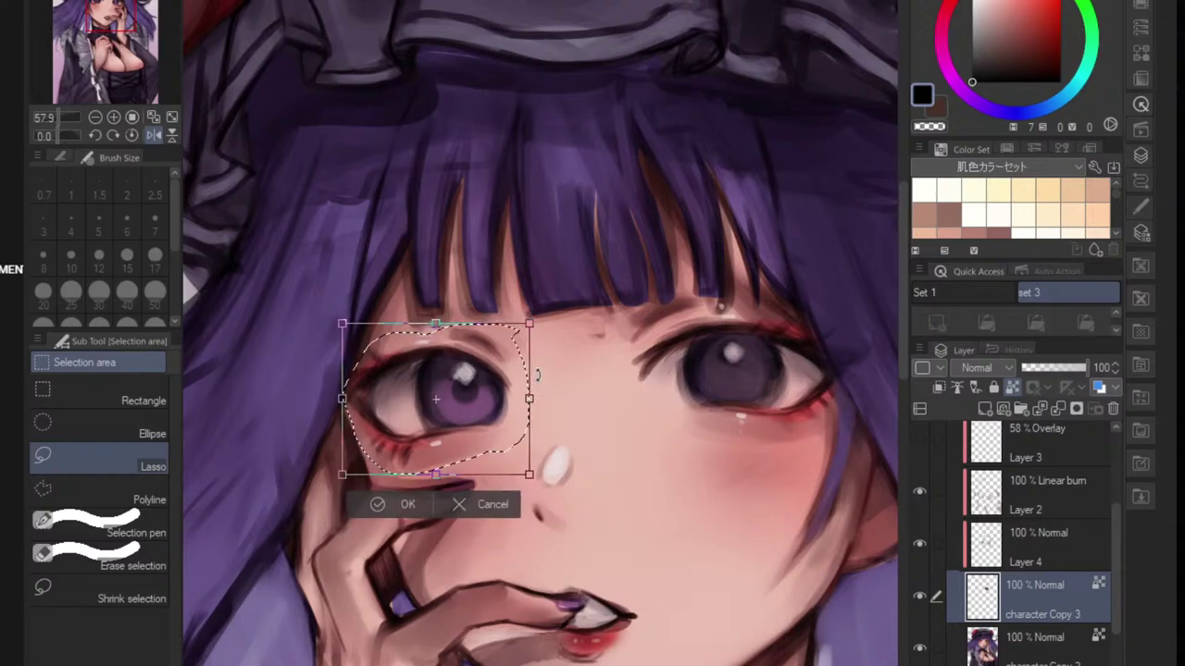
pyautogui.moveTo(530, 322); pyautogui.dragTo(529, 337)
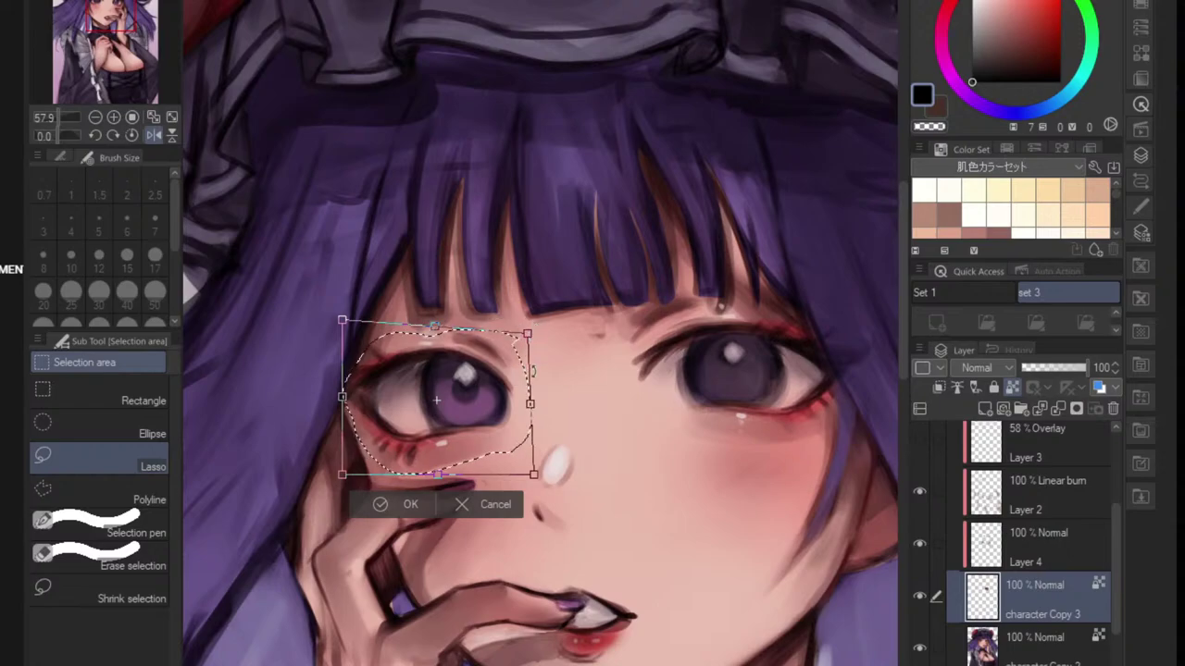
pyautogui.click(406, 504)
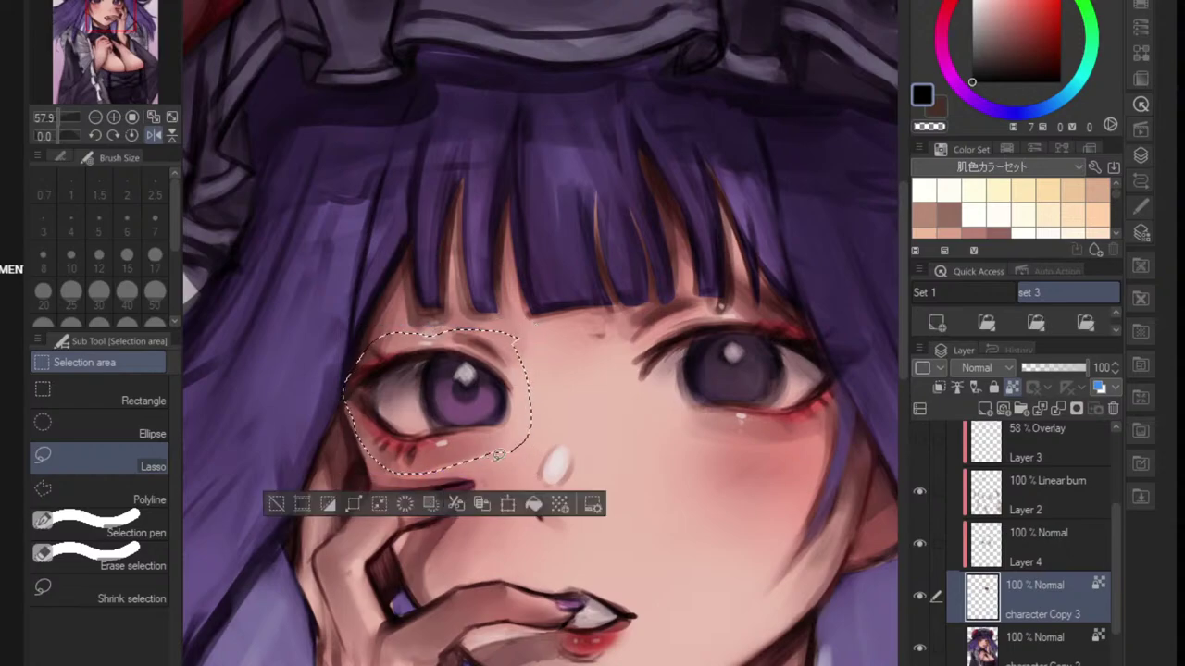
pyautogui.scroll(-3, 495, 445)
# - Clear the eye selection and mirror the canvas view horizontally
pyautogui.hotkey('ctrl', 'd')
pyautogui.scroll(-5, 576, 440)
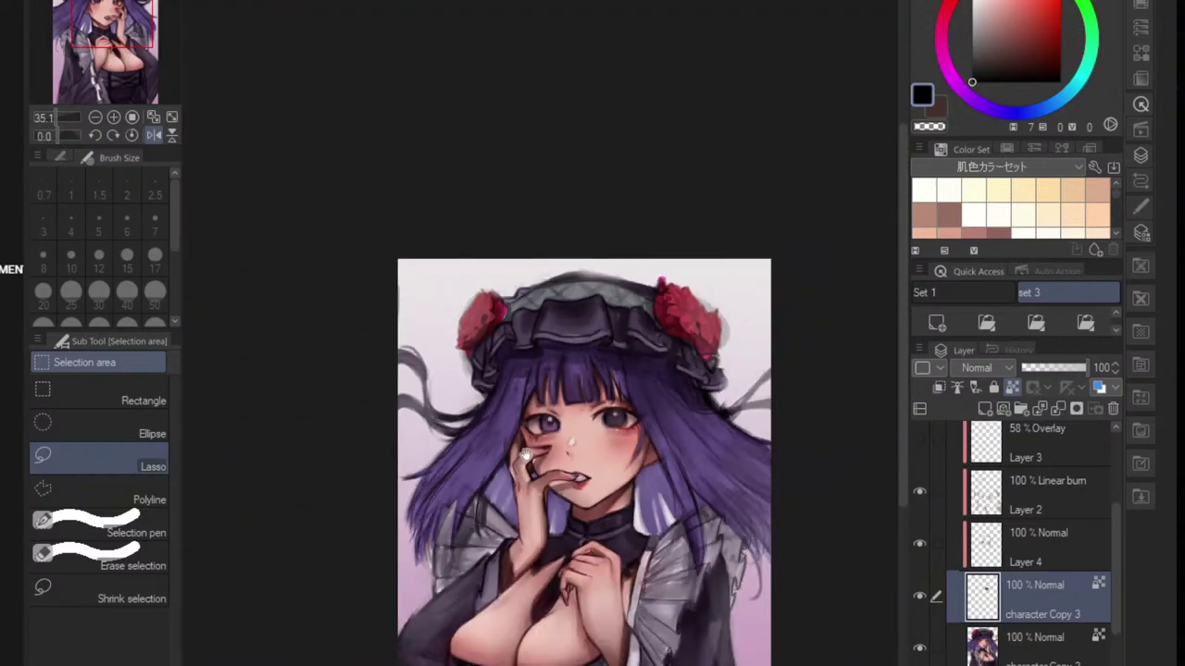
pyautogui.click(153, 136)
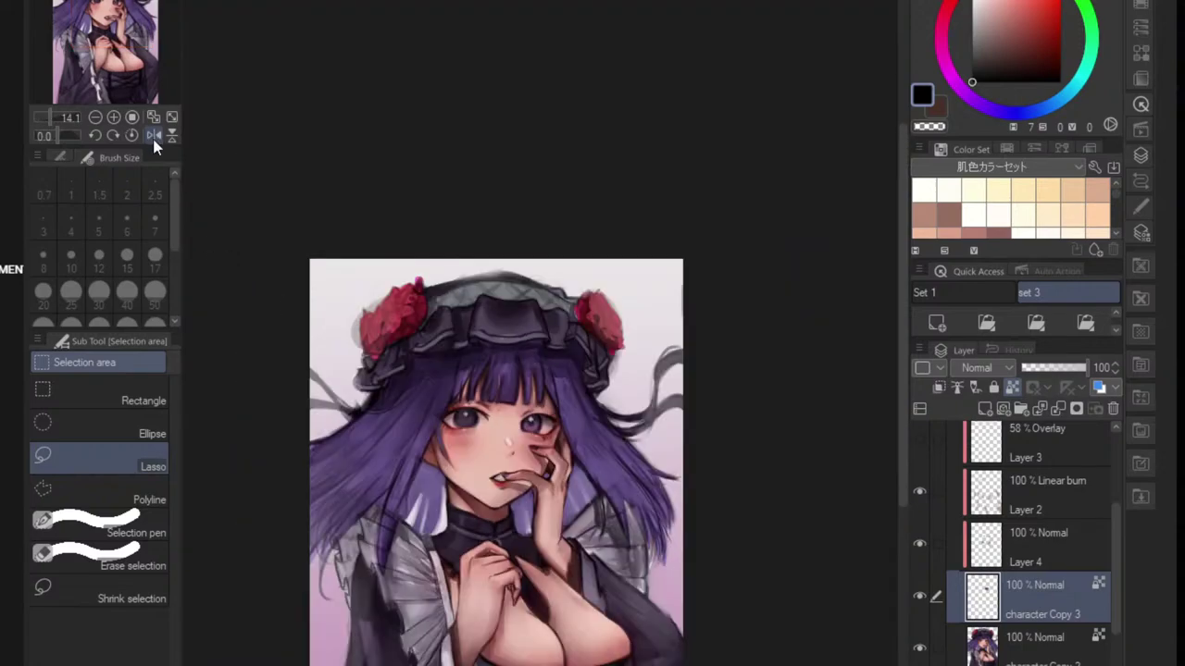
pyautogui.scroll(5, 461, 449)
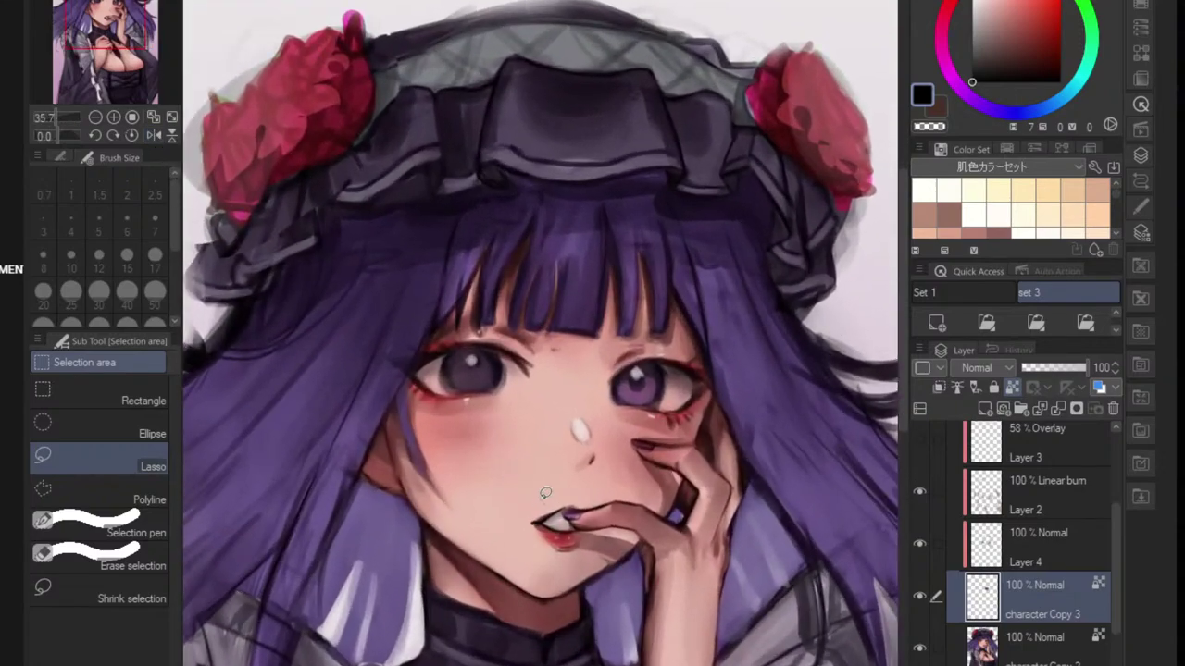
pyautogui.scroll(2, 560, 408)
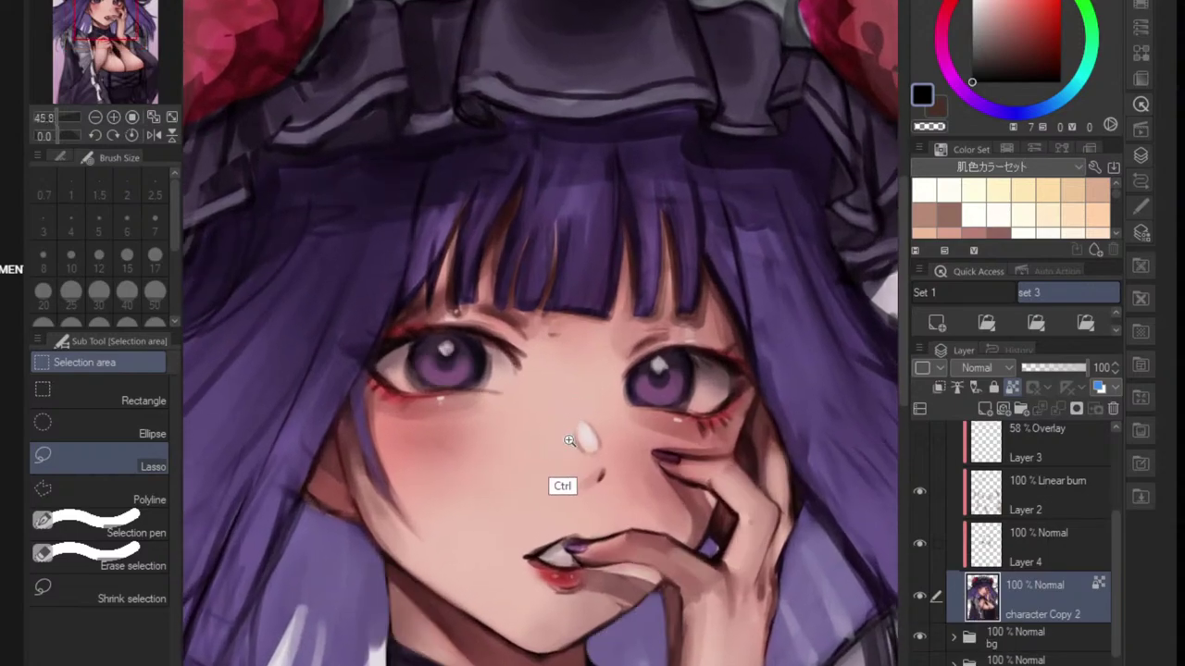
pyautogui.scroll(-7, 561, 421)
pyautogui.scroll(2, 507, 454)
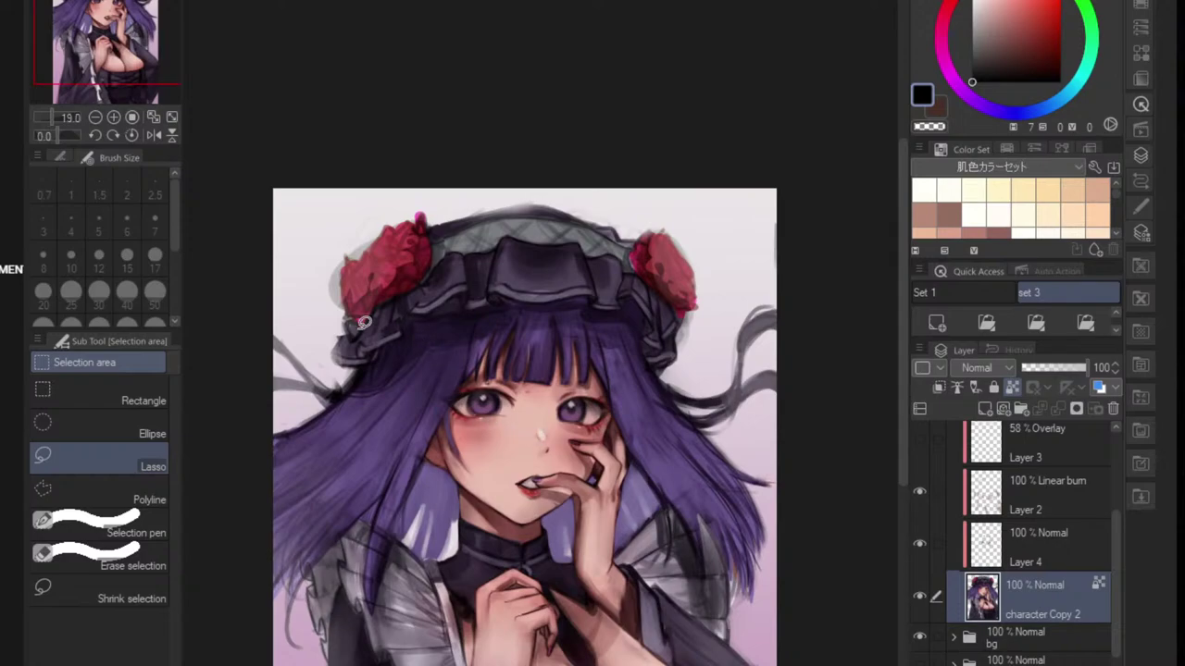
# - Flip the view back and forth to compare, then zoom in on the face and back out
pyautogui.click(154, 136)
pyautogui.click(153, 136)
pyautogui.click(154, 137)
pyautogui.click(154, 136)
pyautogui.click(153, 136)
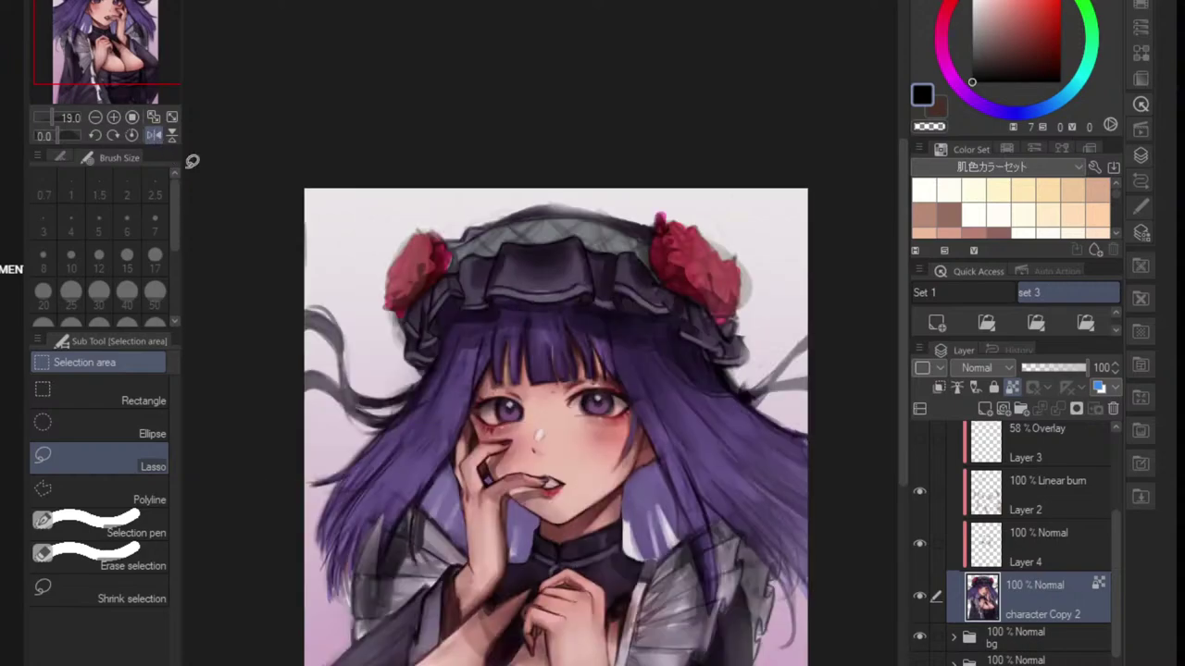
pyautogui.moveTo(542, 423); pyautogui.dragTo(618, 433)
pyautogui.moveTo(618, 433)
pyautogui.mouseDown()
pyautogui.moveTo(582, 433)
pyautogui.moveTo(592, 451)
pyautogui.mouseUp()
pyautogui.scroll(-5, 601, 418)
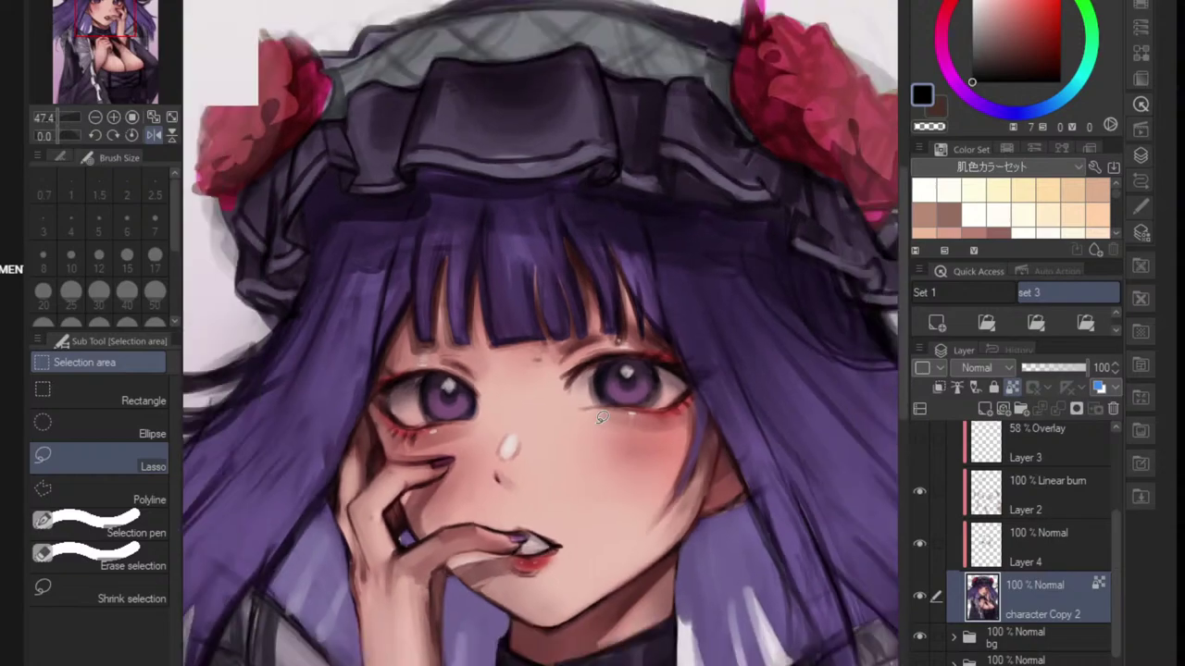
pyautogui.scroll(3, 963, 587)
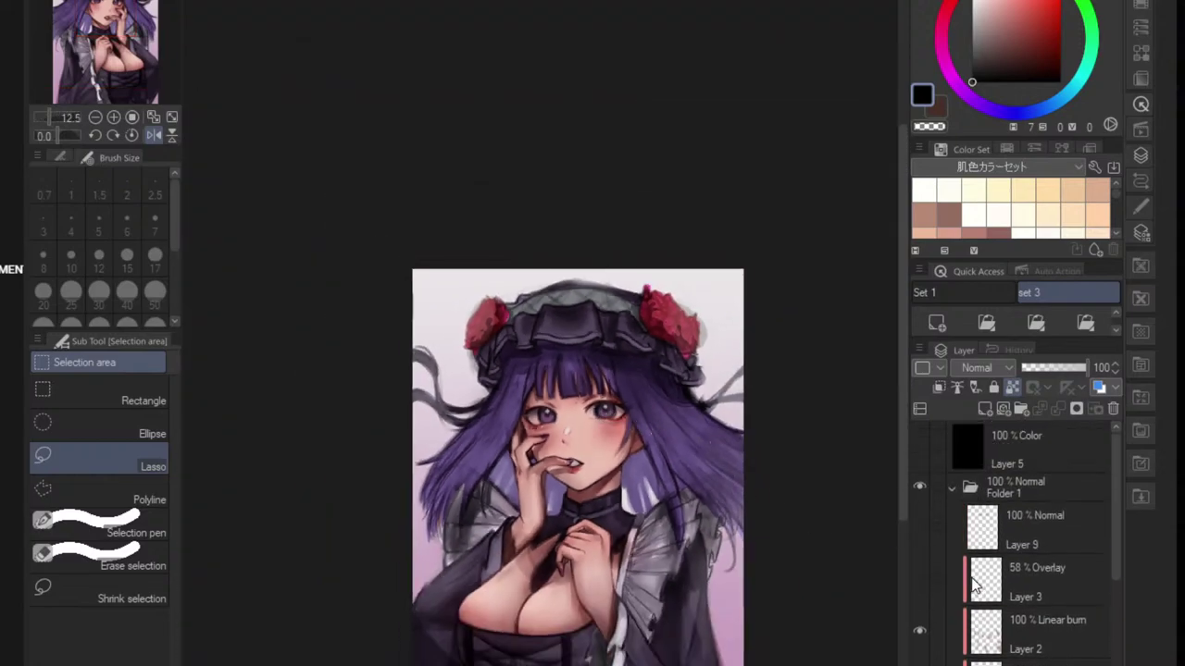
# - Briefly preview greyscale, then show and select Layer 9
pyautogui.click(920, 449)
pyautogui.click(921, 449)
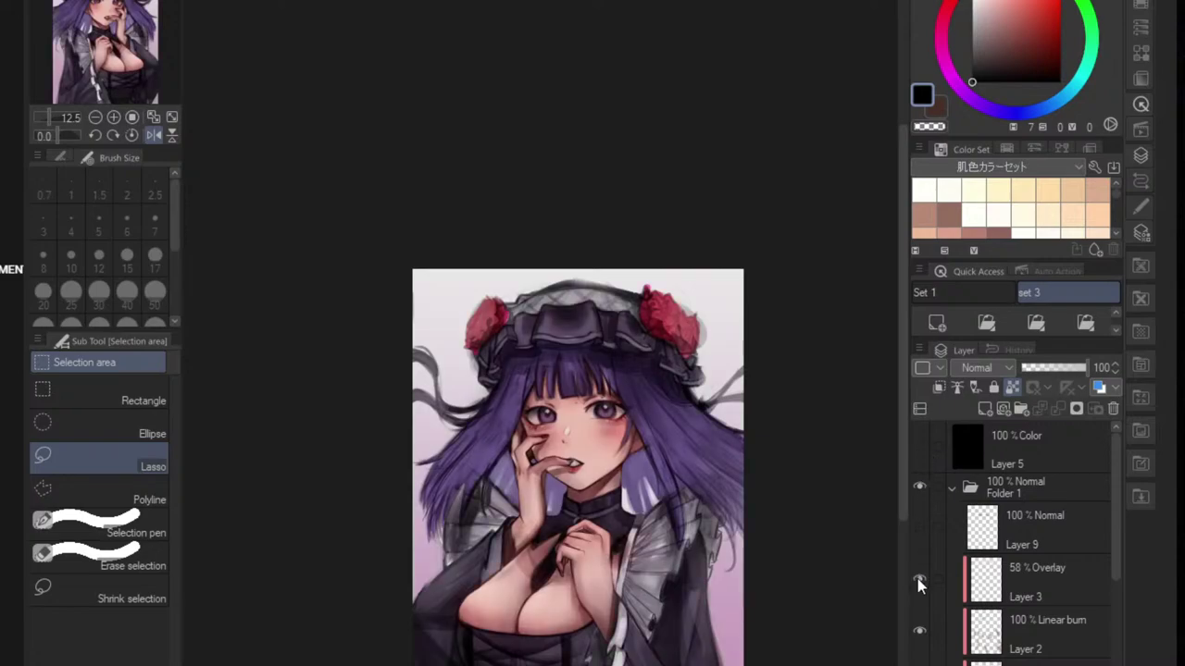
pyautogui.click(918, 531)
pyautogui.scroll(1, 617, 460)
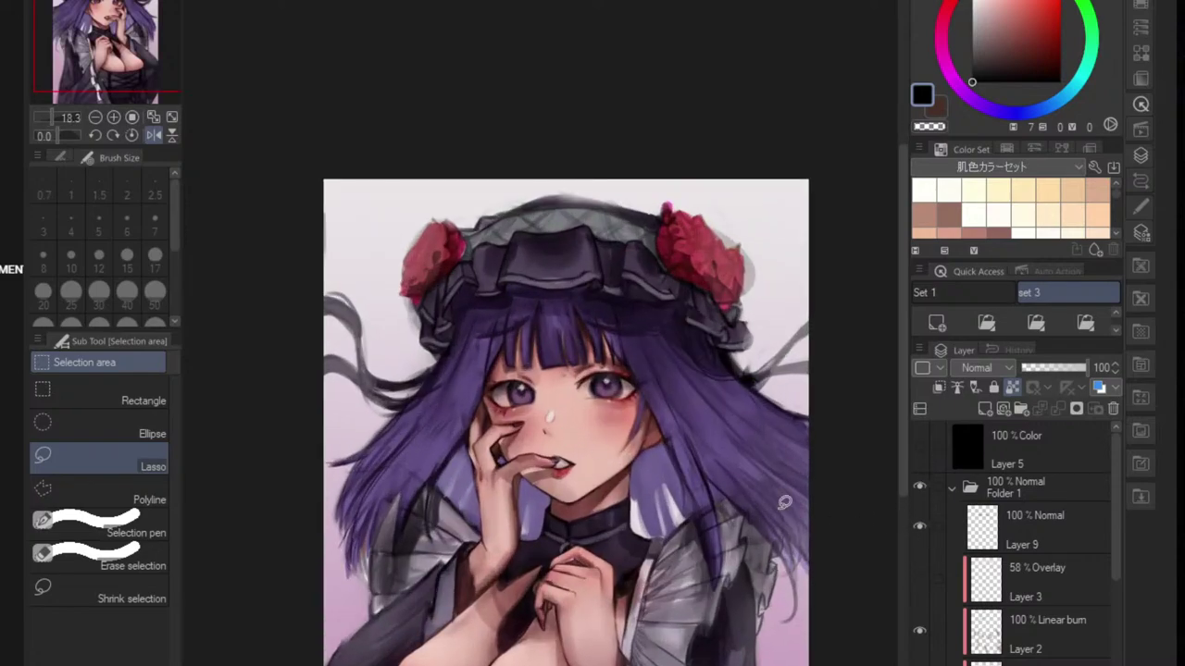
pyautogui.click(995, 552)
# - Move the Layer 9 eyebrows slightly down and tilt their right end upward
pyautogui.hotkey('ctrl', 't')
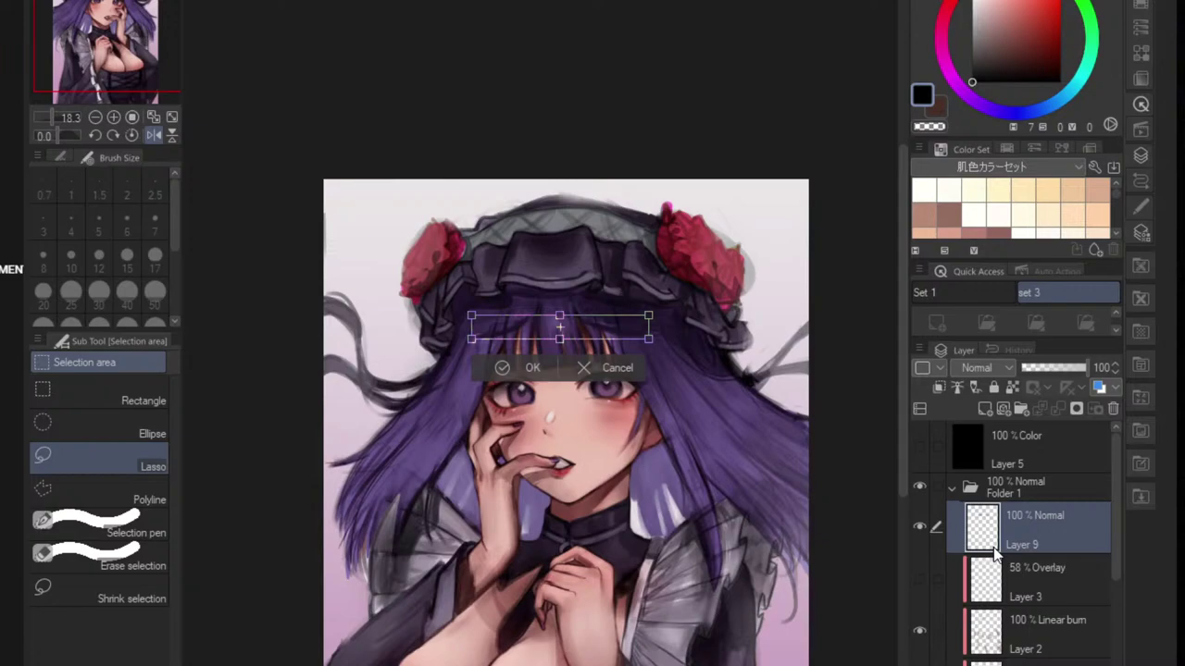
pyautogui.moveTo(559, 327); pyautogui.dragTo(558, 342)
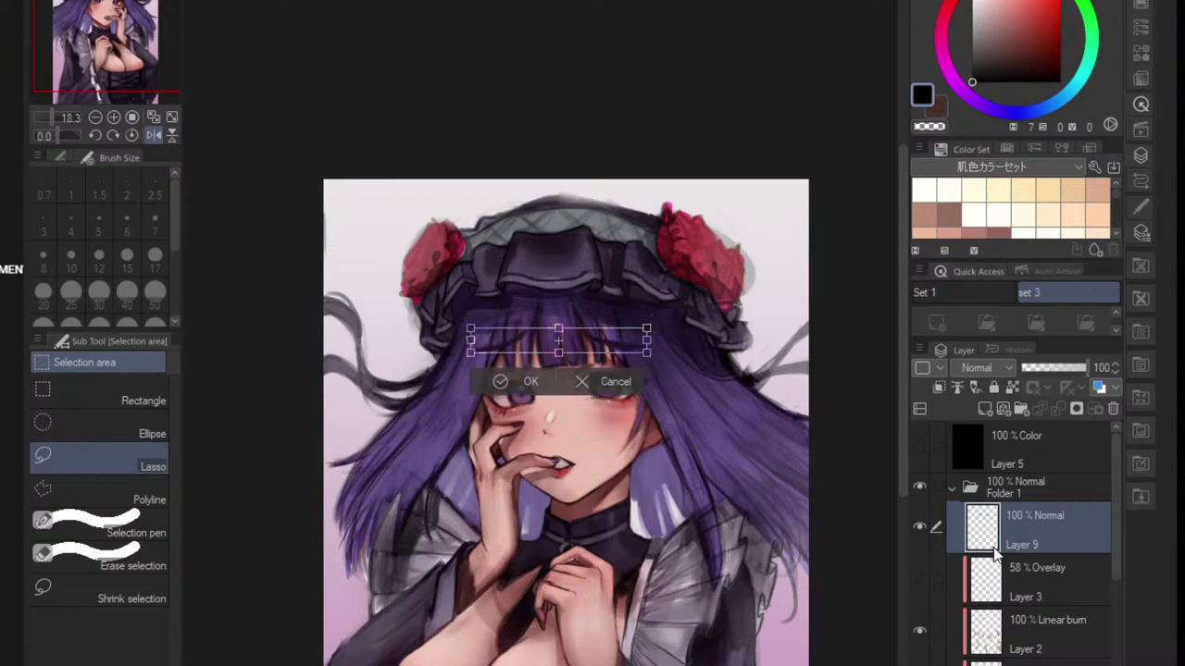
pyautogui.press('Down')
pyautogui.press('Down')
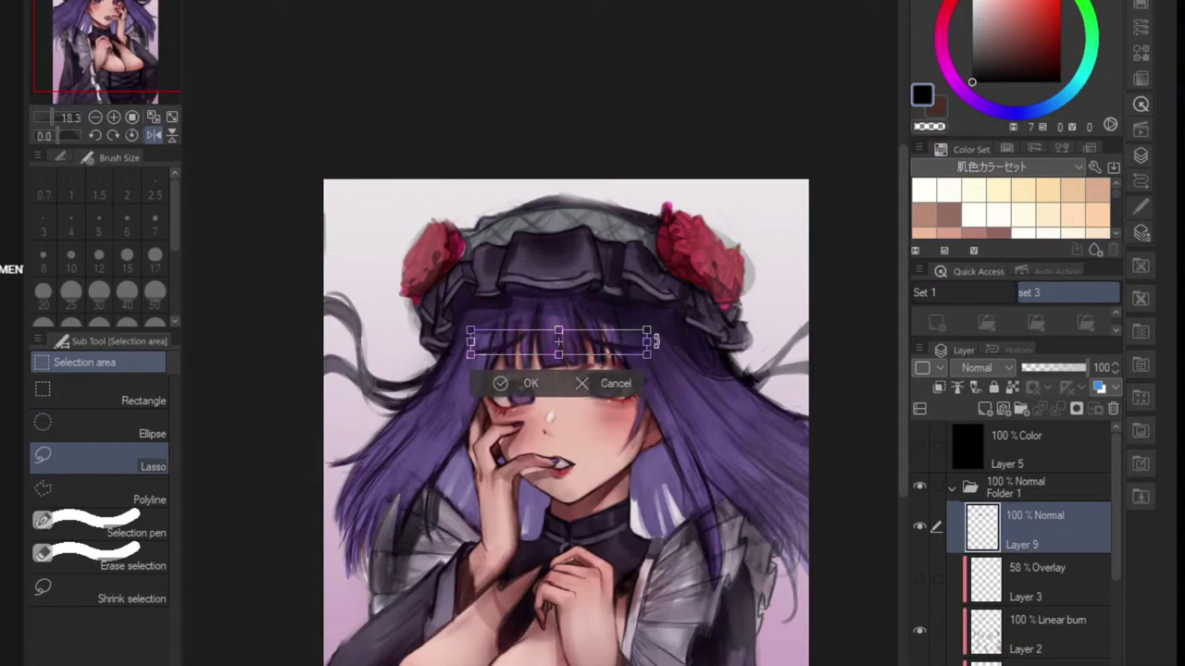
pyautogui.moveTo(647, 342); pyautogui.dragTo(602, 346)
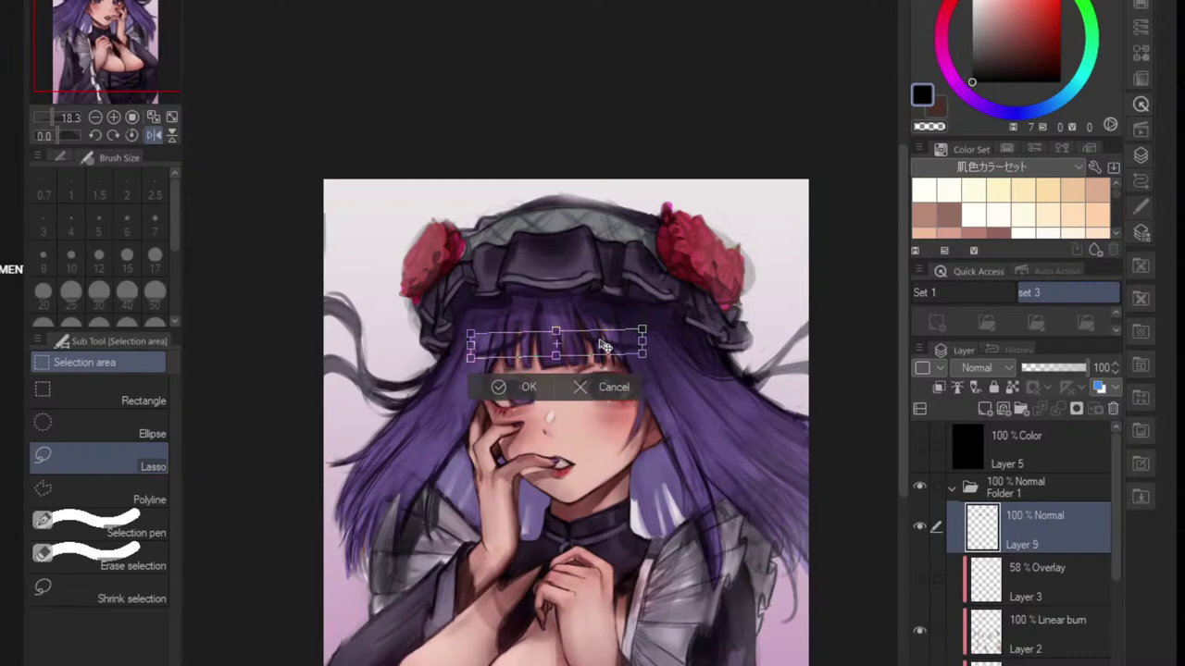
pyautogui.click(501, 393)
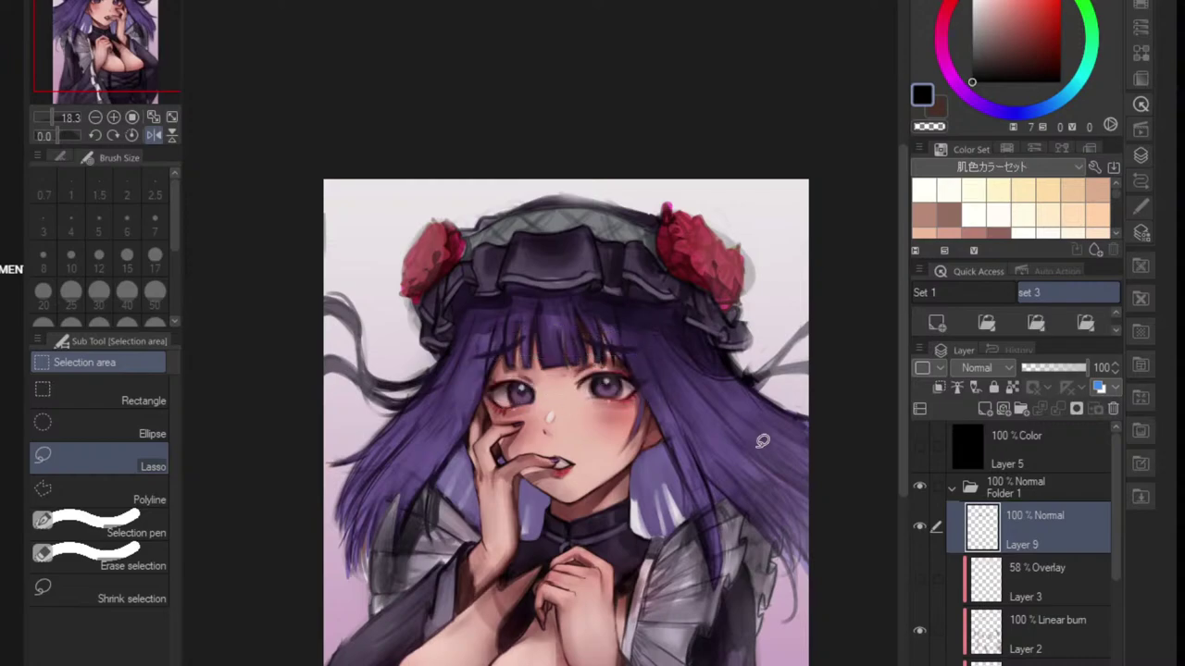
# - Further lower and tilt the eyebrows, then toggle Layer 3's overlay to compare
pyautogui.hotkey('ctrl', 't')
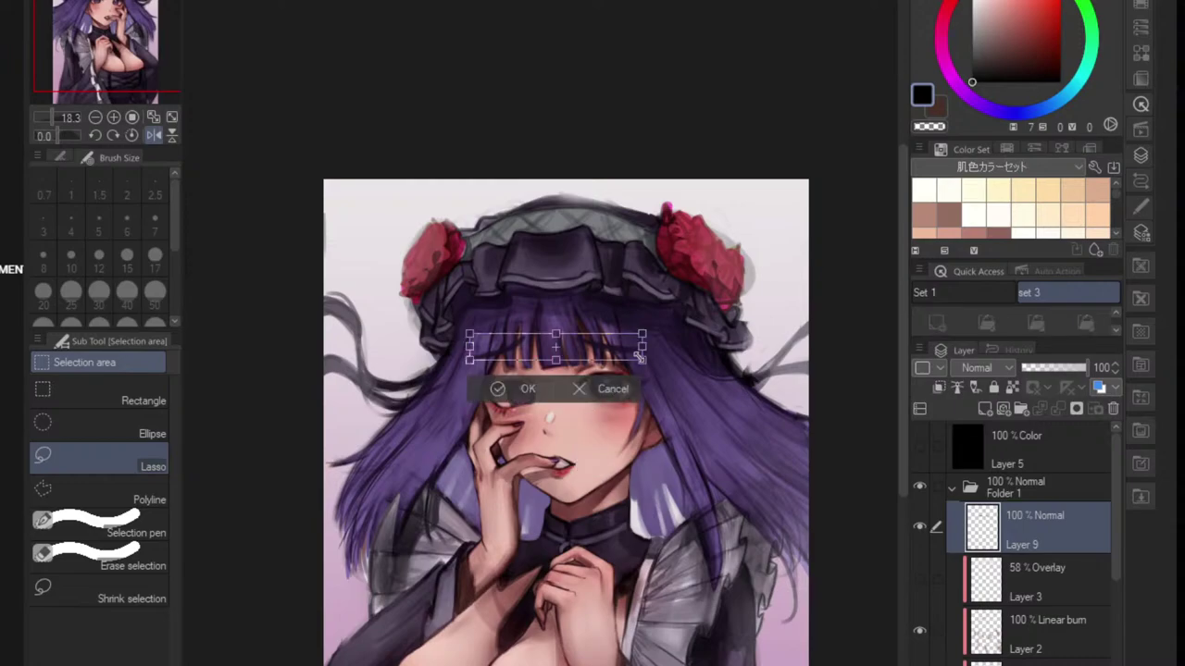
pyautogui.moveTo(643, 347); pyautogui.dragTo(623, 358)
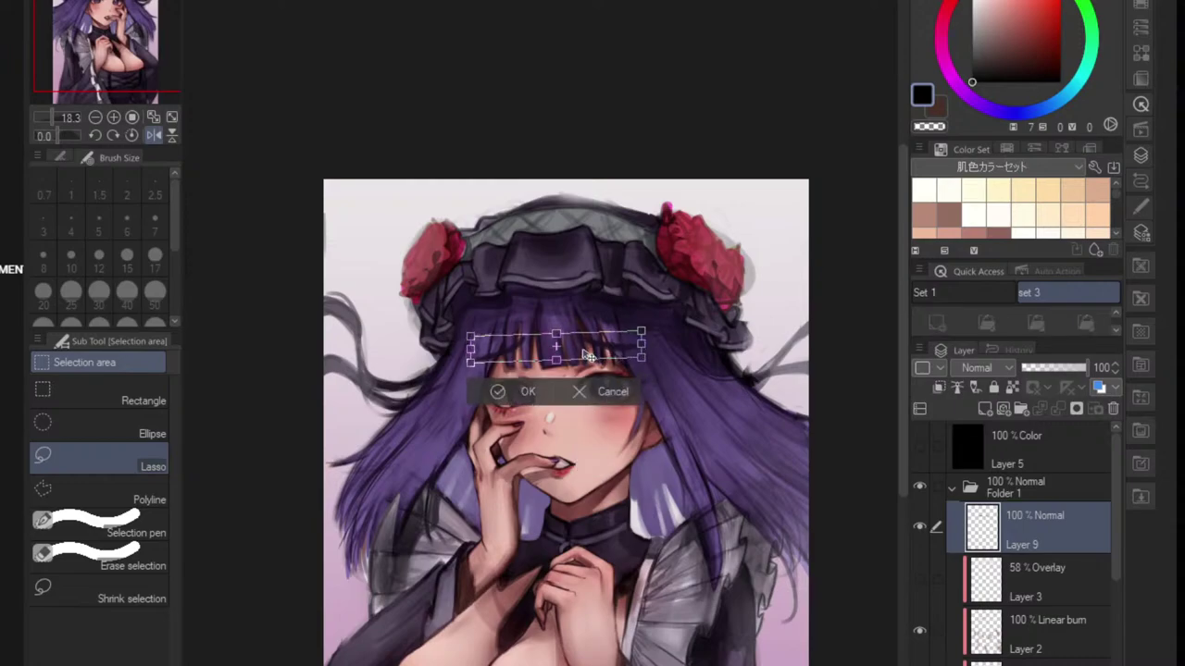
pyautogui.click(525, 400)
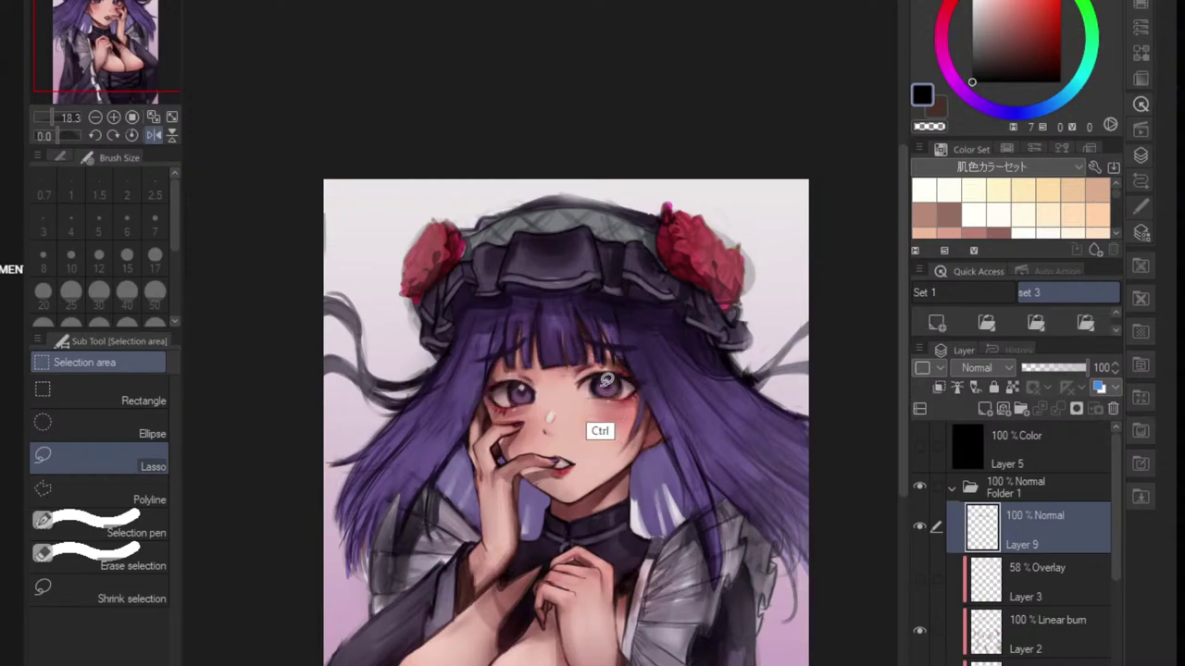
pyautogui.hotkey('ctrl', 'z')
pyautogui.moveTo(471, 349); pyautogui.dragTo(472, 364)
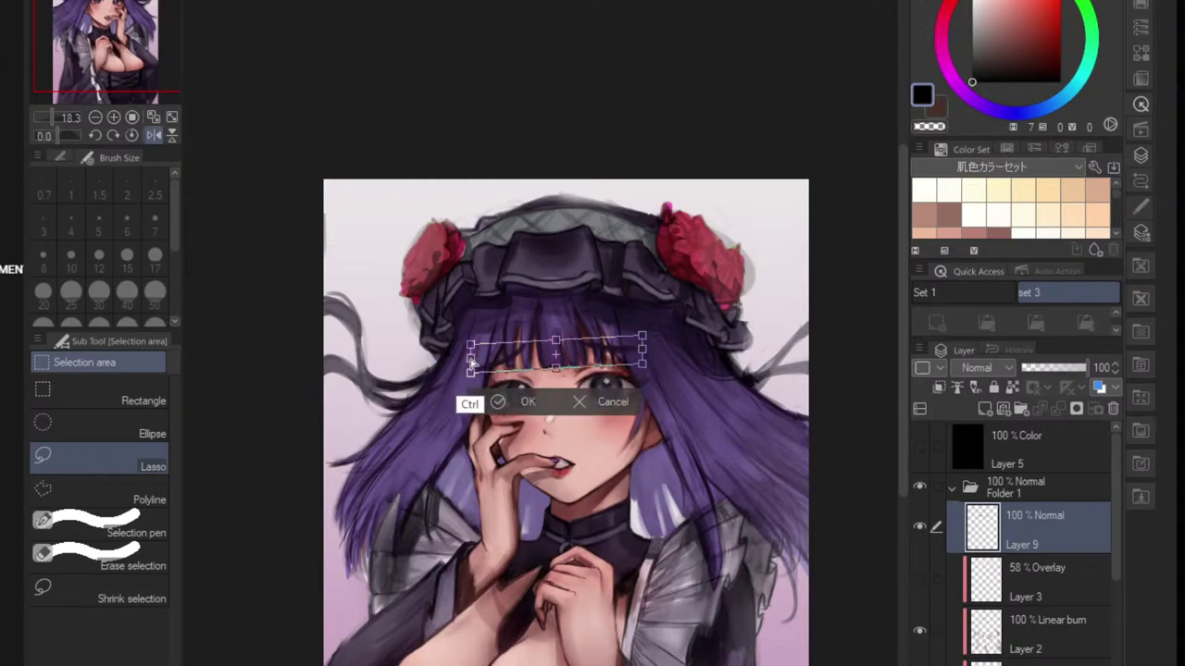
pyautogui.moveTo(587, 368); pyautogui.dragTo(584, 358)
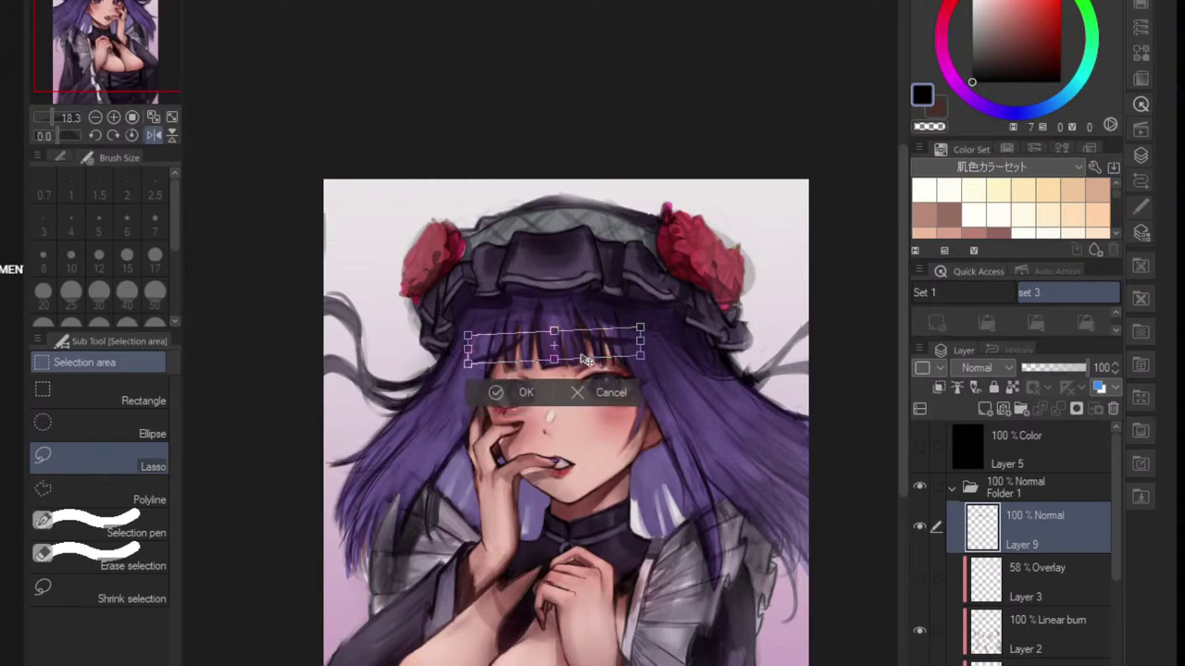
pyautogui.click(515, 392)
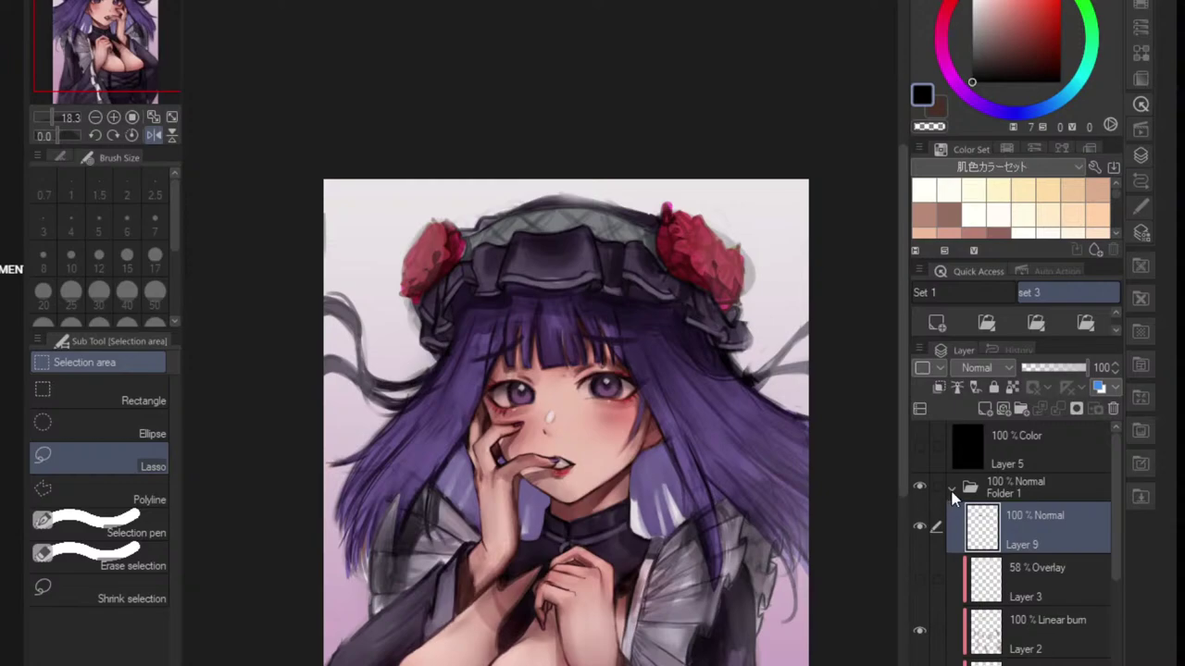
pyautogui.click(920, 579)
pyautogui.click(921, 579)
pyautogui.click(922, 580)
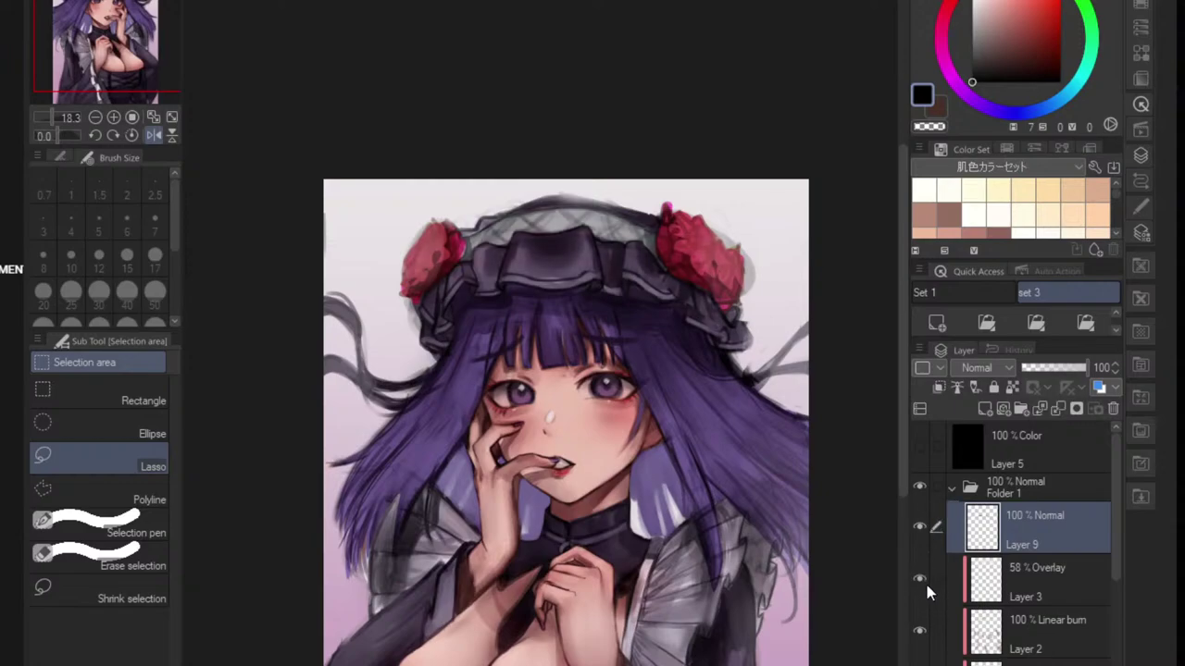
# - Turn on the black Color layer for greyscale and toggle Layer 3's overlay to compare values
pyautogui.click(920, 448)
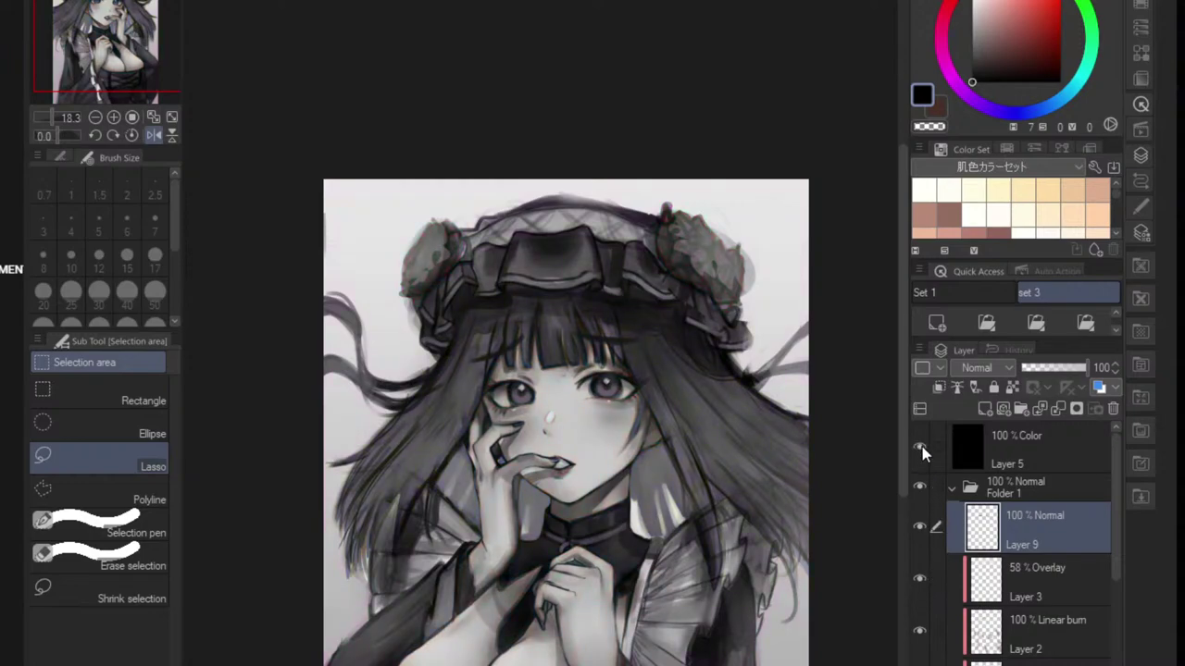
pyautogui.click(921, 579)
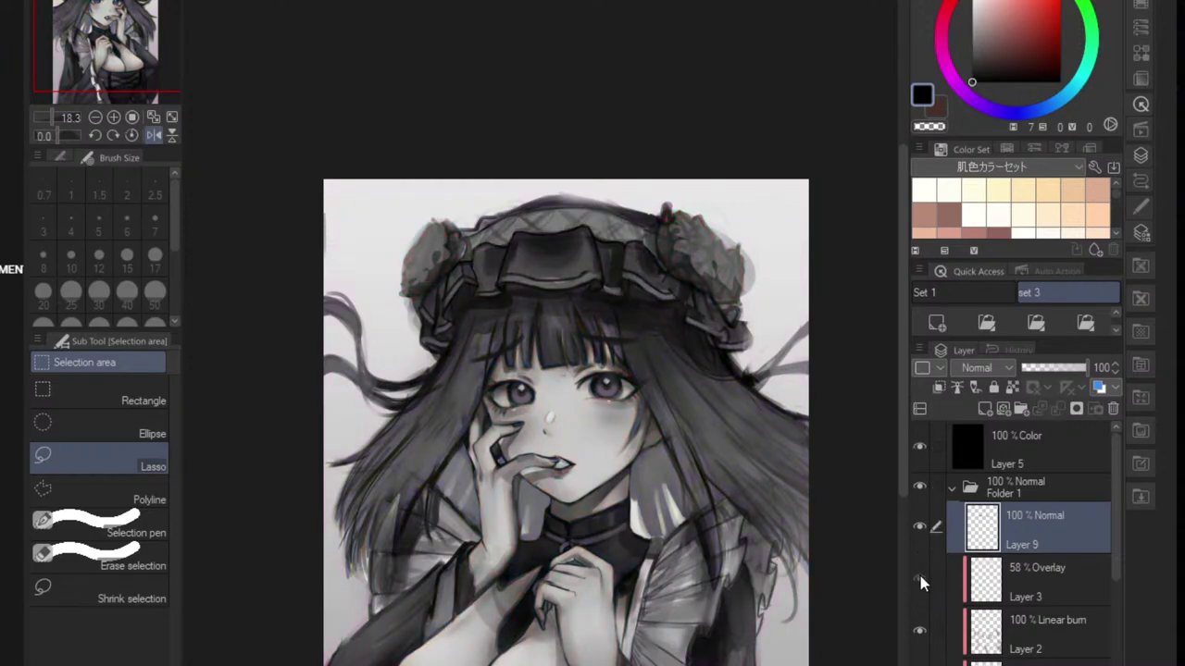
pyautogui.click(920, 578)
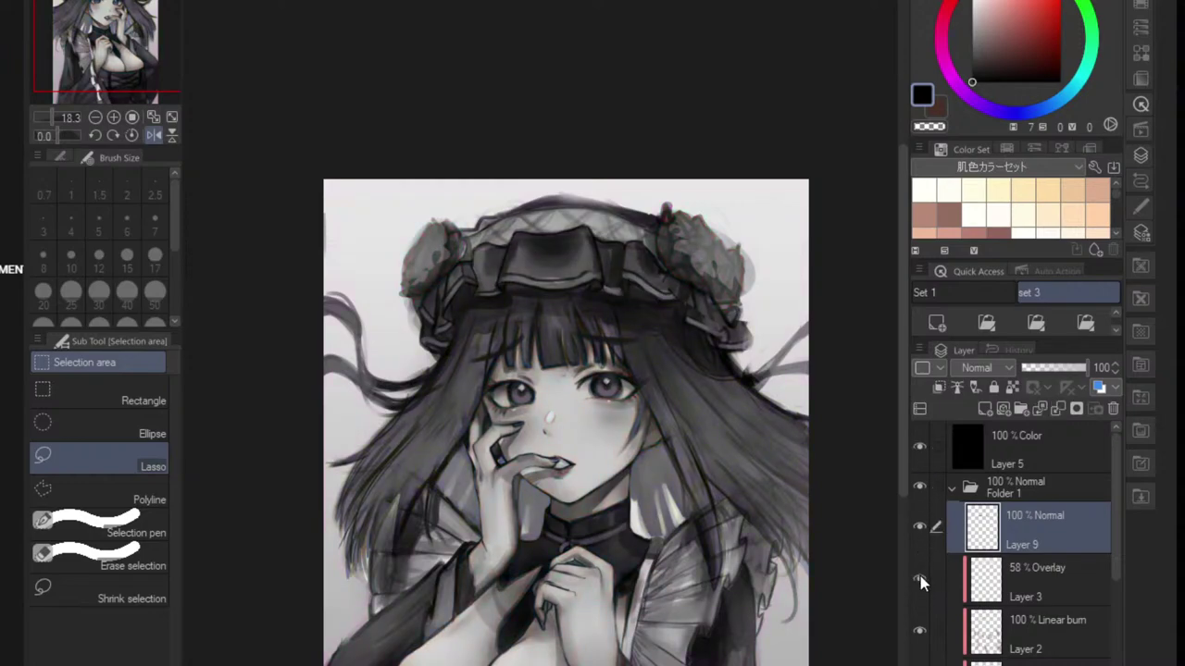
pyautogui.click(920, 526)
pyautogui.scroll(-3, 756, 445)
pyautogui.scroll(2, 765, 425)
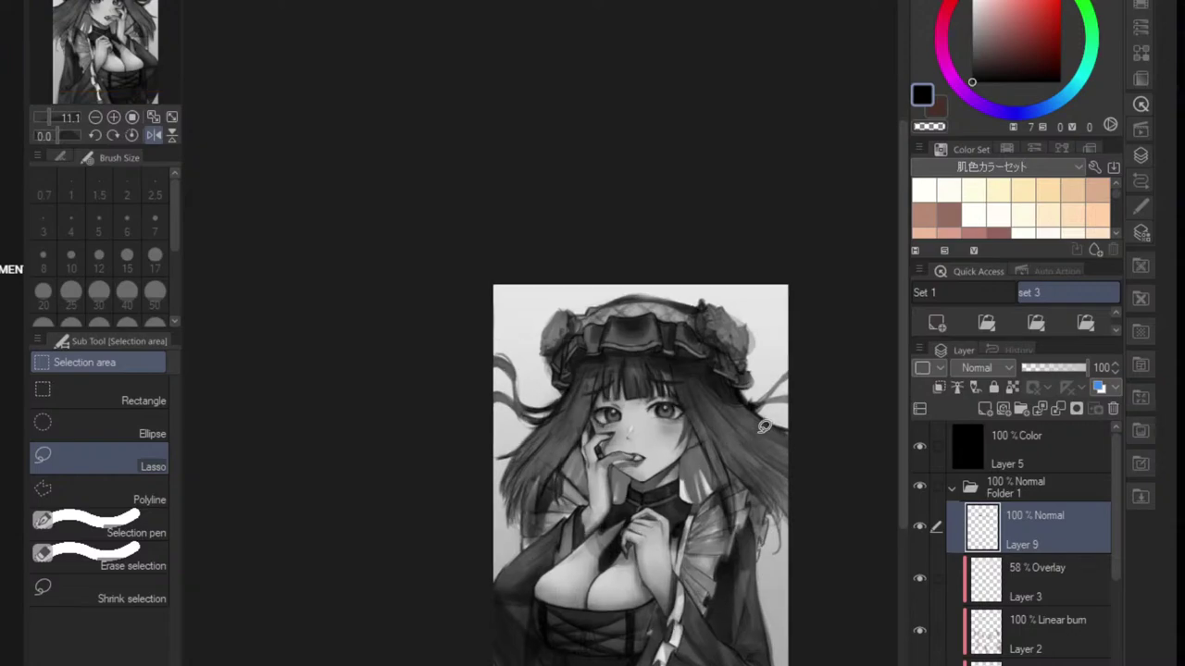
# - Flip the canvas view back and forth, then collapse and hide Folder 1
pyautogui.click(153, 135)
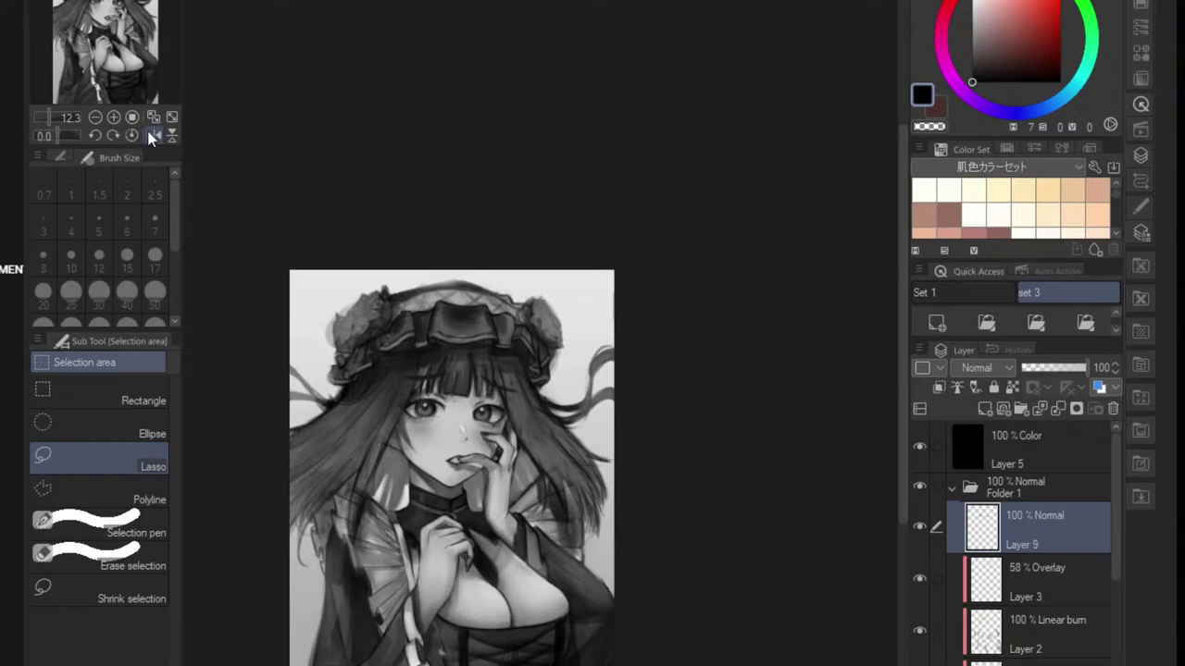
pyautogui.click(153, 135)
pyautogui.click(152, 135)
pyautogui.click(153, 135)
pyautogui.scroll(1, 593, 402)
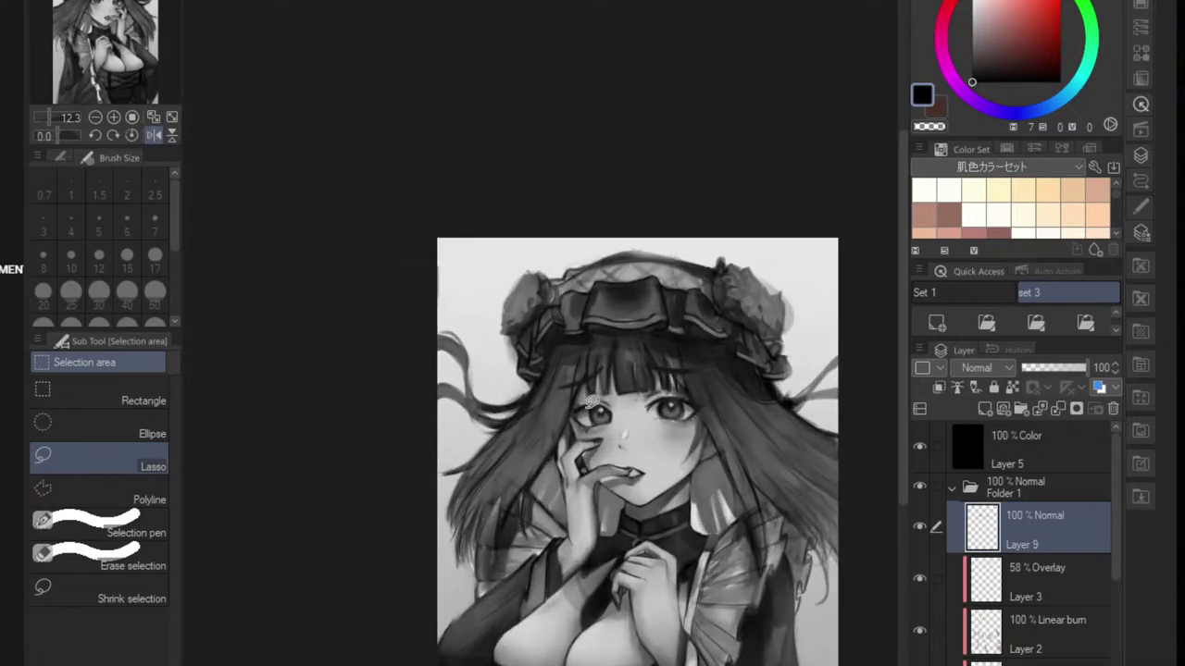
pyautogui.scroll(1, 642, 423)
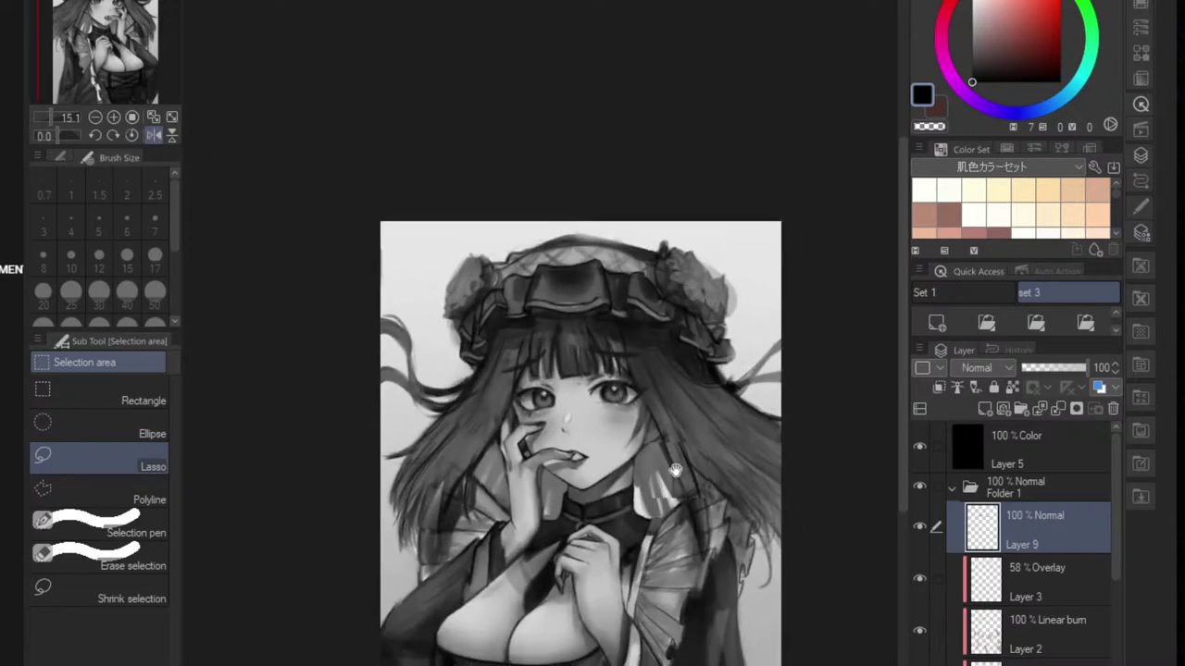
pyautogui.click(957, 490)
pyautogui.click(920, 488)
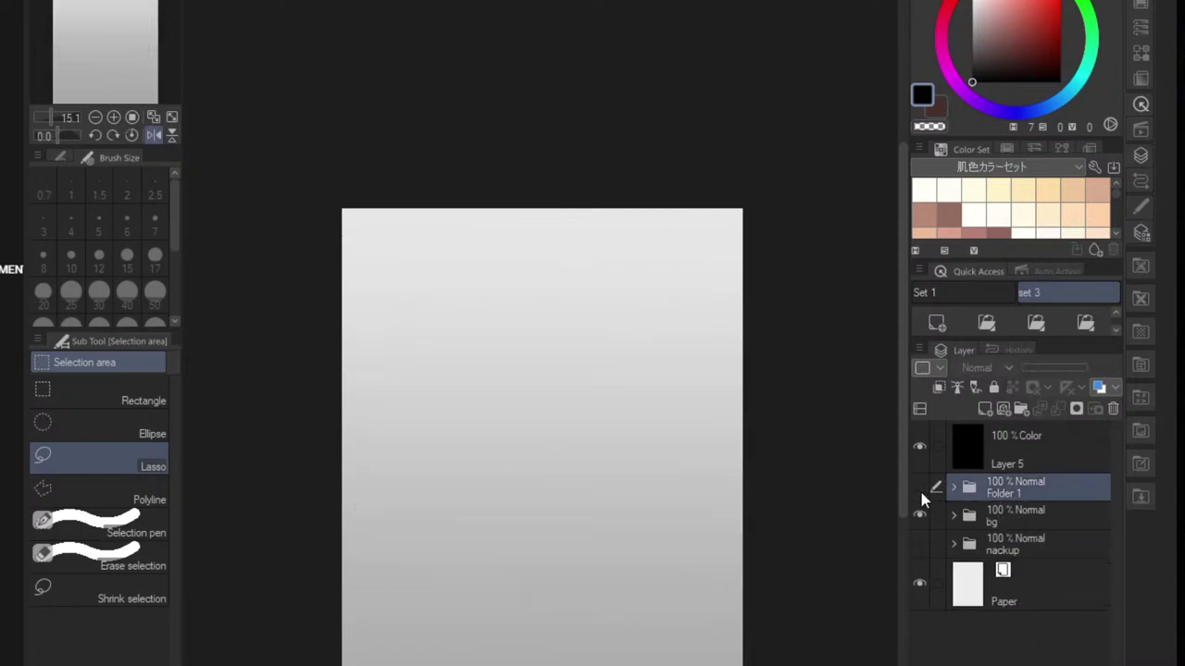
# - Unhide Folder 1 and skew the figure so its right side dips and shifts slightly right
pyautogui.click(921, 491)
pyautogui.hotkey('ctrl', 't')
pyautogui.moveTo(661, 556); pyautogui.dragTo(666, 550)
pyautogui.hotkey('ctrl', 'z')
pyautogui.hotkey('ctrl', 'z')
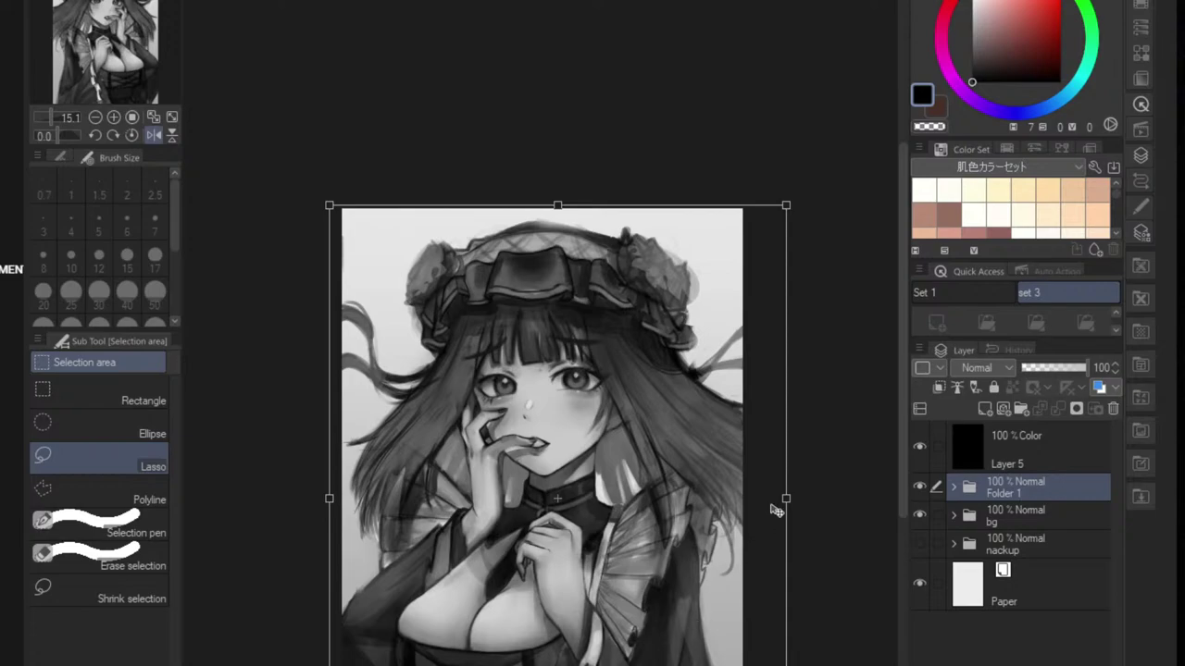
pyautogui.moveTo(788, 499); pyautogui.dragTo(786, 507)
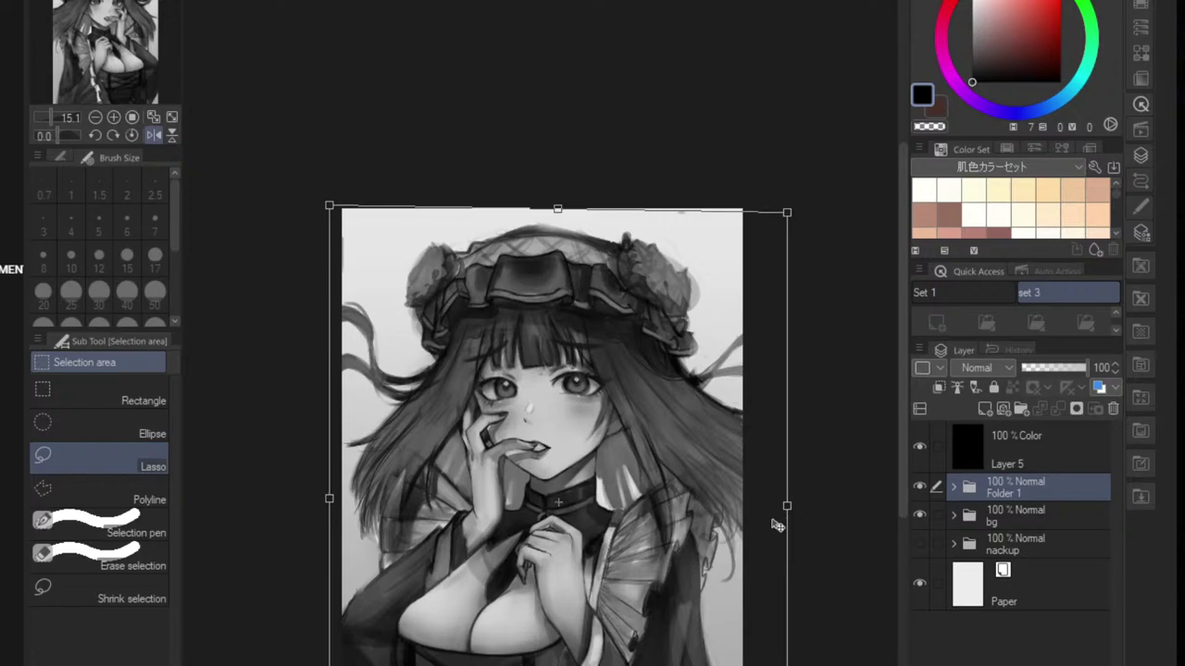
pyautogui.moveTo(669, 572); pyautogui.dragTo(669, 574)
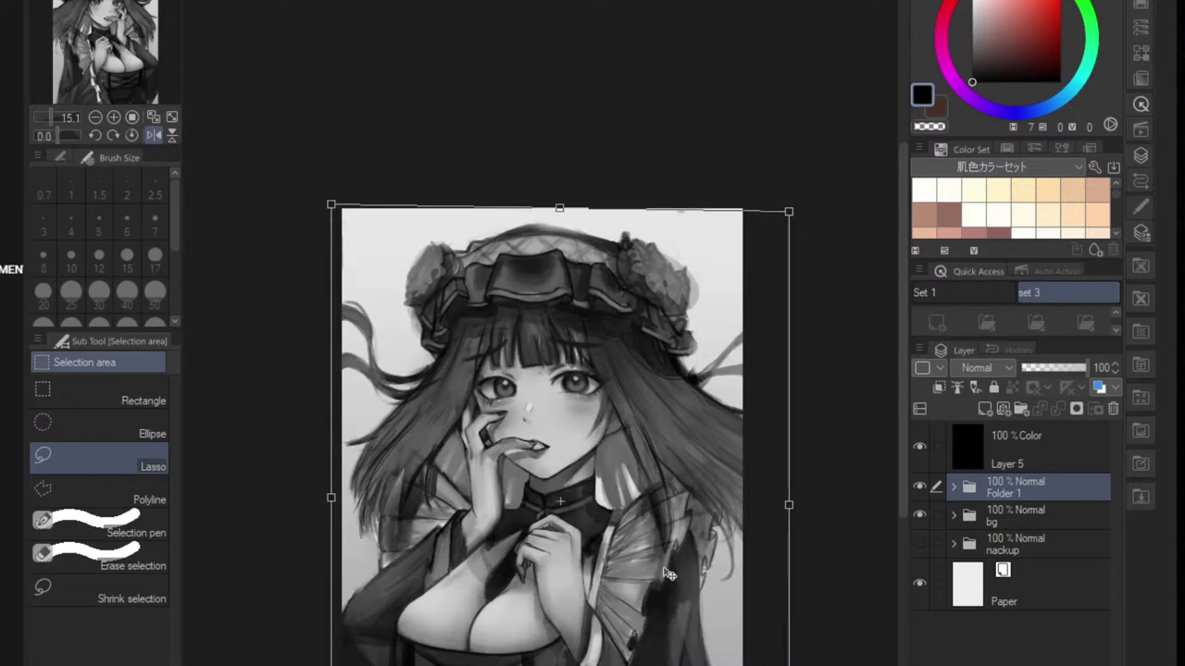
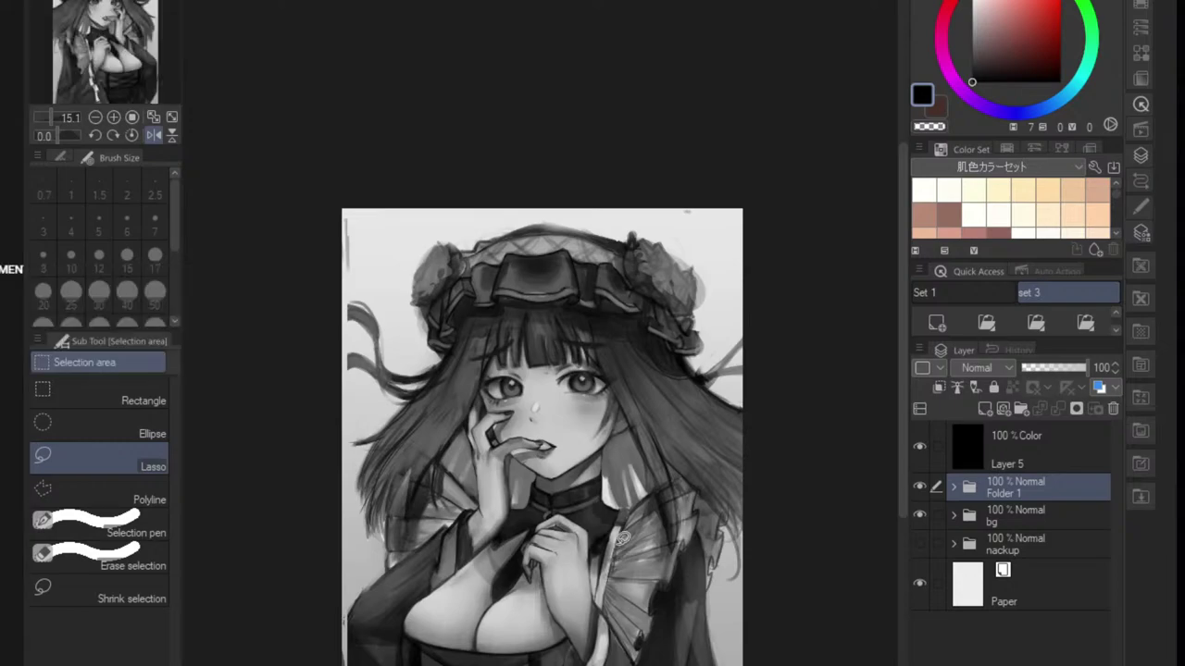
# - Toggle Folder 1's visibility, then hide the Color-mode Layer 5 to restore full colour
pyautogui.click(920, 489)
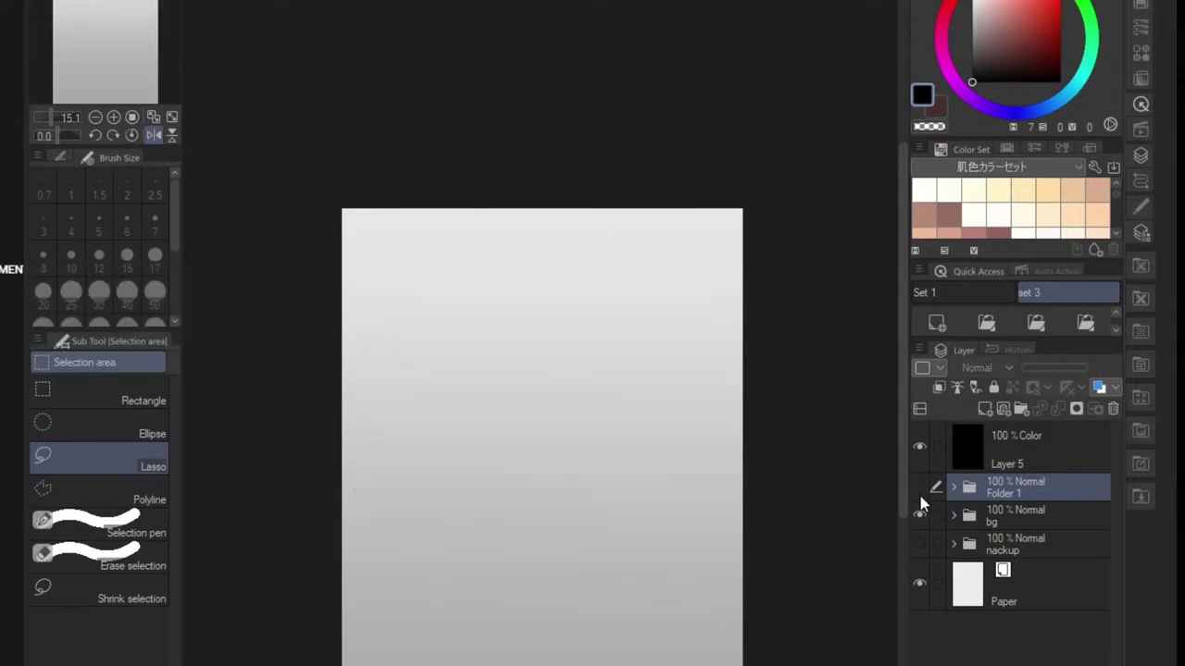
pyautogui.click(921, 490)
pyautogui.click(920, 460)
# - Expand Folder 1, select the character Copy 2 layer and frame the lower sleeve
pyautogui.click(954, 490)
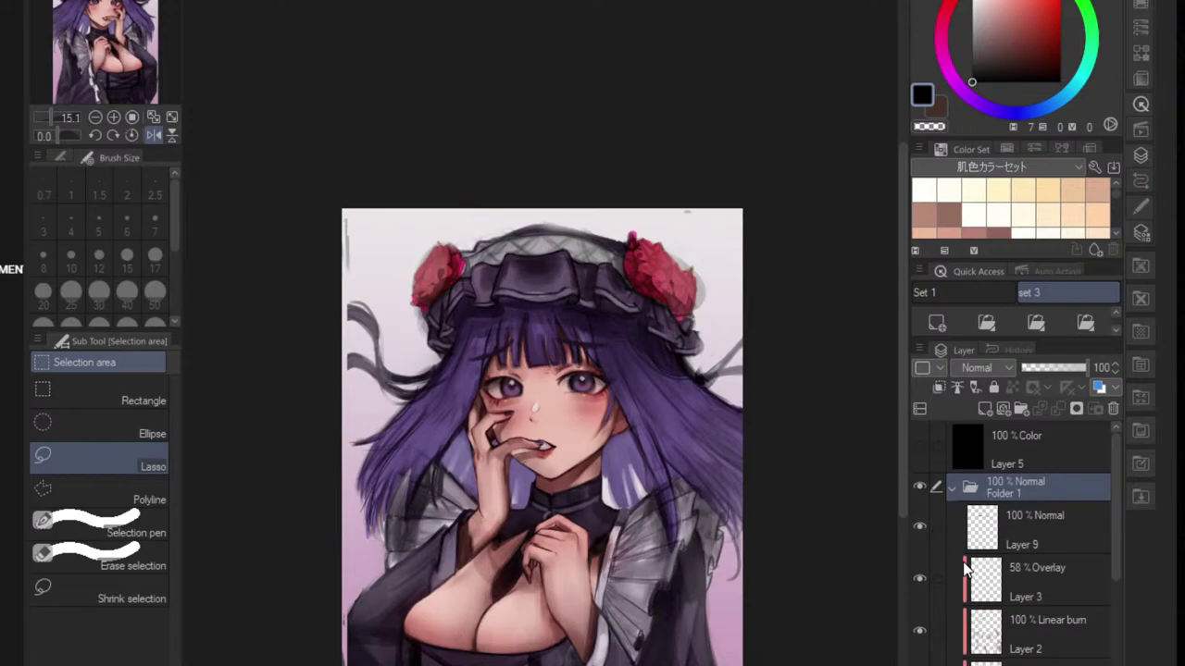
pyautogui.scroll(-3, 999, 555)
pyautogui.click(1040, 576)
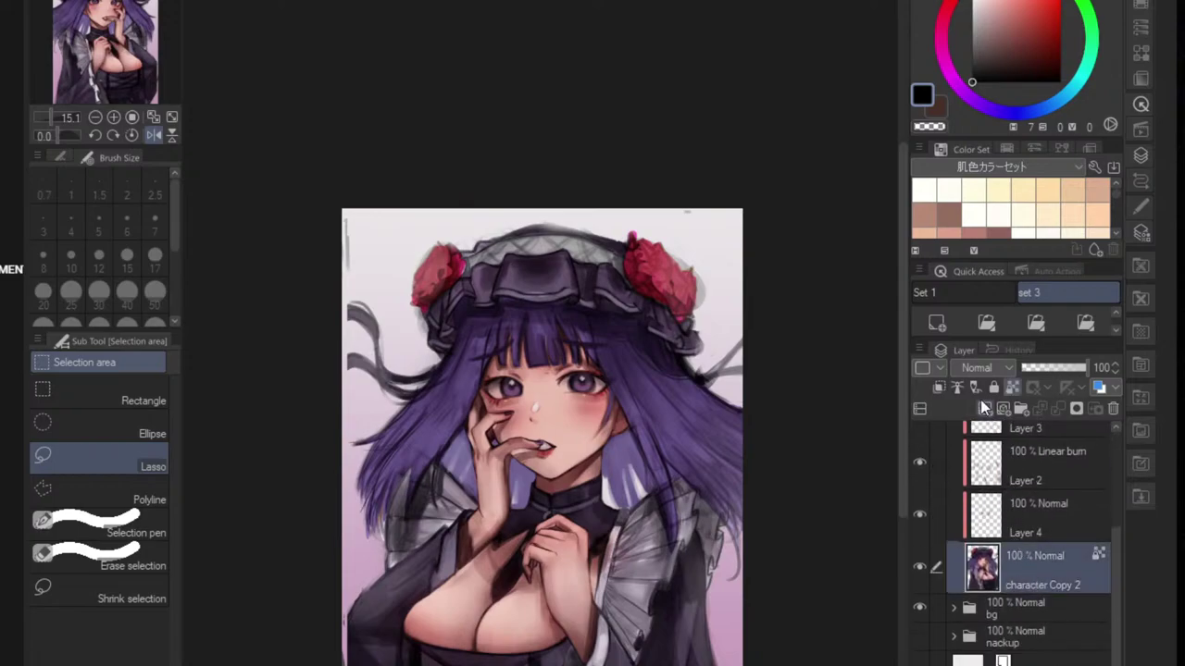
pyautogui.scroll(2, 385, 639)
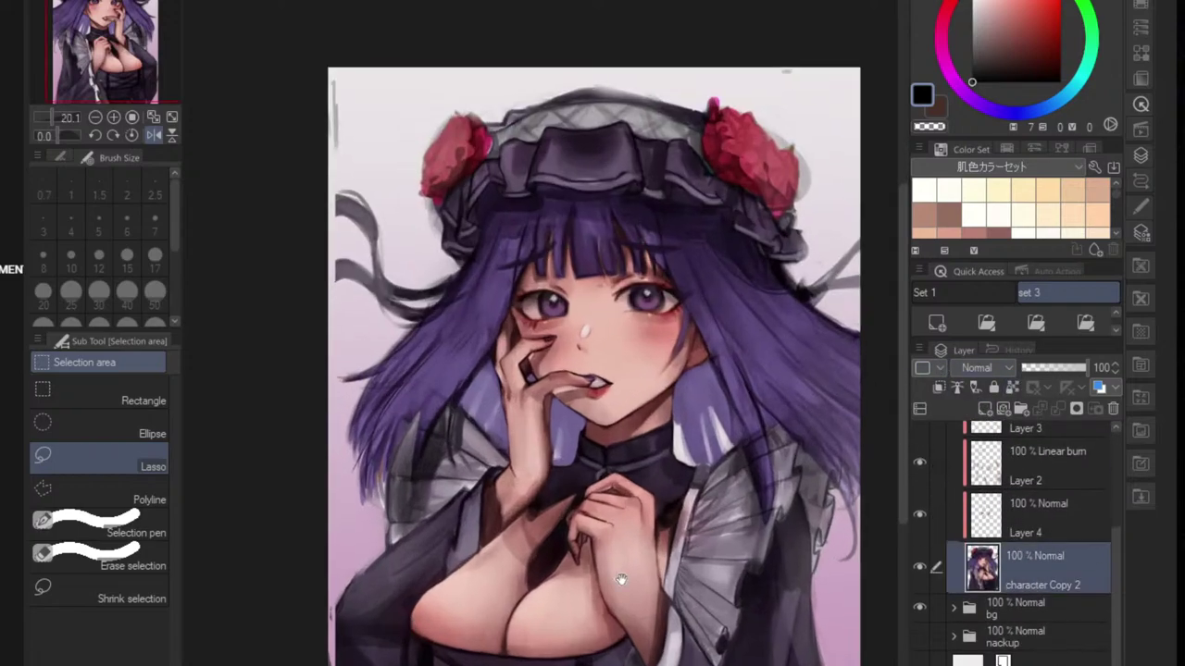
pyautogui.moveTo(621, 579); pyautogui.dragTo(759, 415)
pyautogui.moveTo(540, 479); pyautogui.dragTo(572, 479)
# - Darken the left sleeve edge and lower corner with dark purples sampled from the clothing
pyautogui.press('p')
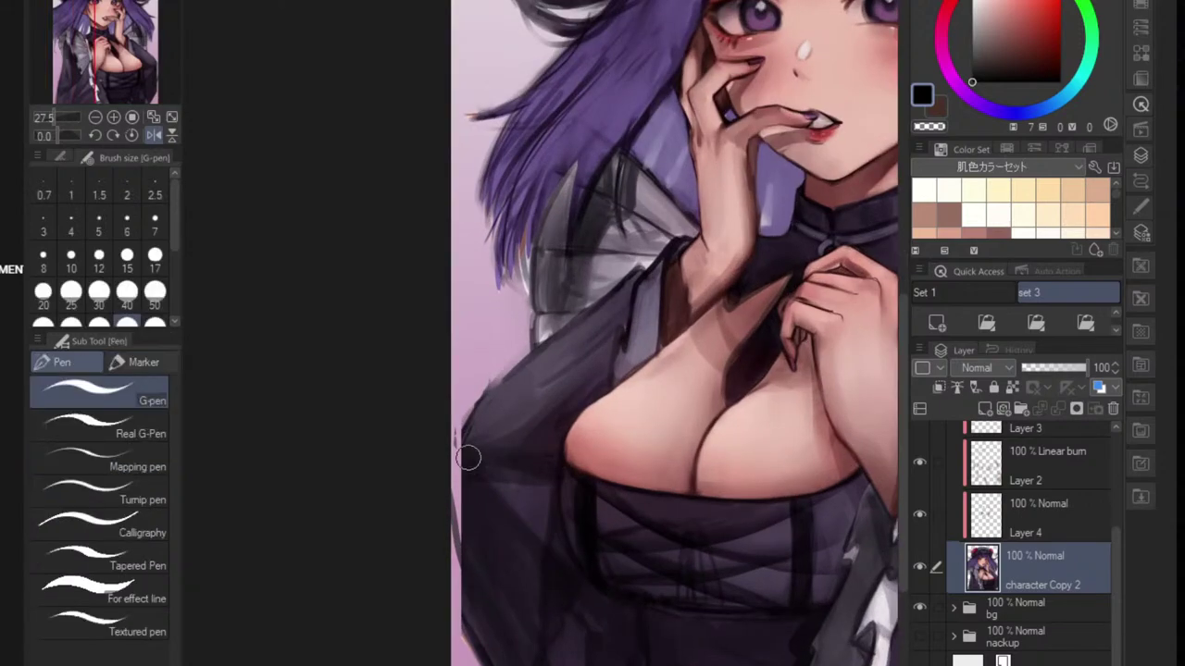
pyautogui.keyDown('alt'); pyautogui.click(463, 478); pyautogui.keyUp('alt')
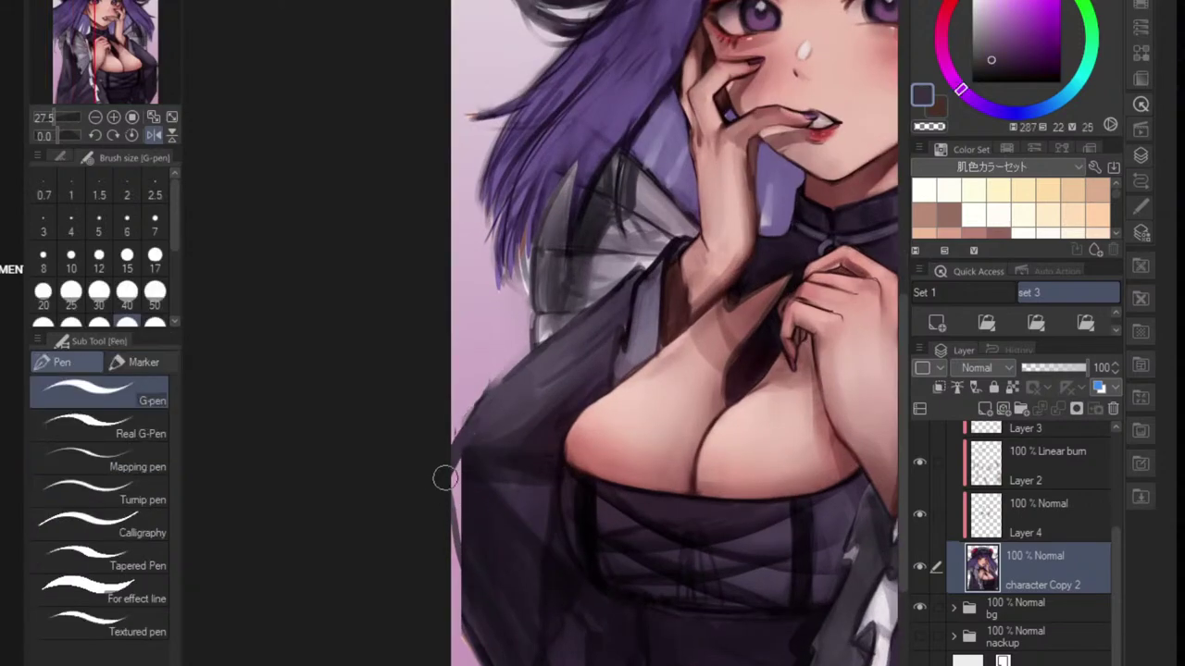
pyautogui.keyDown('alt'); pyautogui.click(457, 493); pyautogui.keyUp('alt')
pyautogui.moveTo(455, 456); pyautogui.dragTo(455, 550)
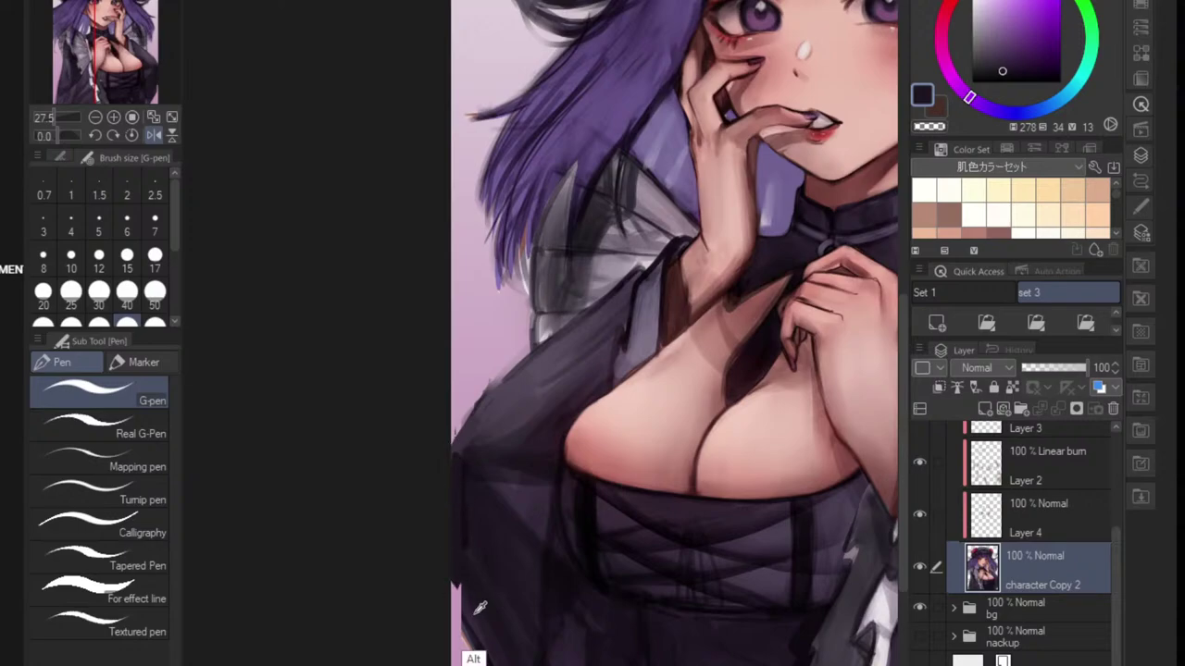
pyautogui.keyDown('alt'); pyautogui.click(471, 618); pyautogui.keyUp('alt')
pyautogui.moveTo(466, 617); pyautogui.dragTo(455, 575)
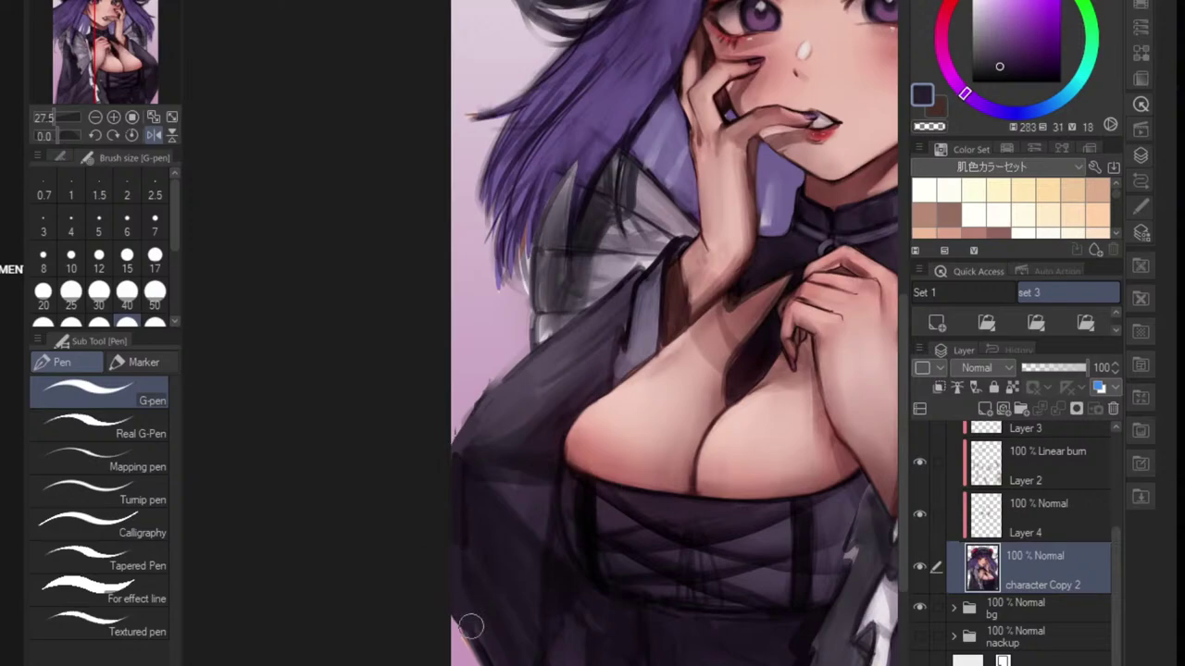
pyautogui.keyDown('alt'); pyautogui.click(484, 654); pyautogui.keyUp('alt')
pyautogui.moveTo(483, 652); pyautogui.dragTo(458, 624)
pyautogui.moveTo(514, 584); pyautogui.dragTo(467, 561)
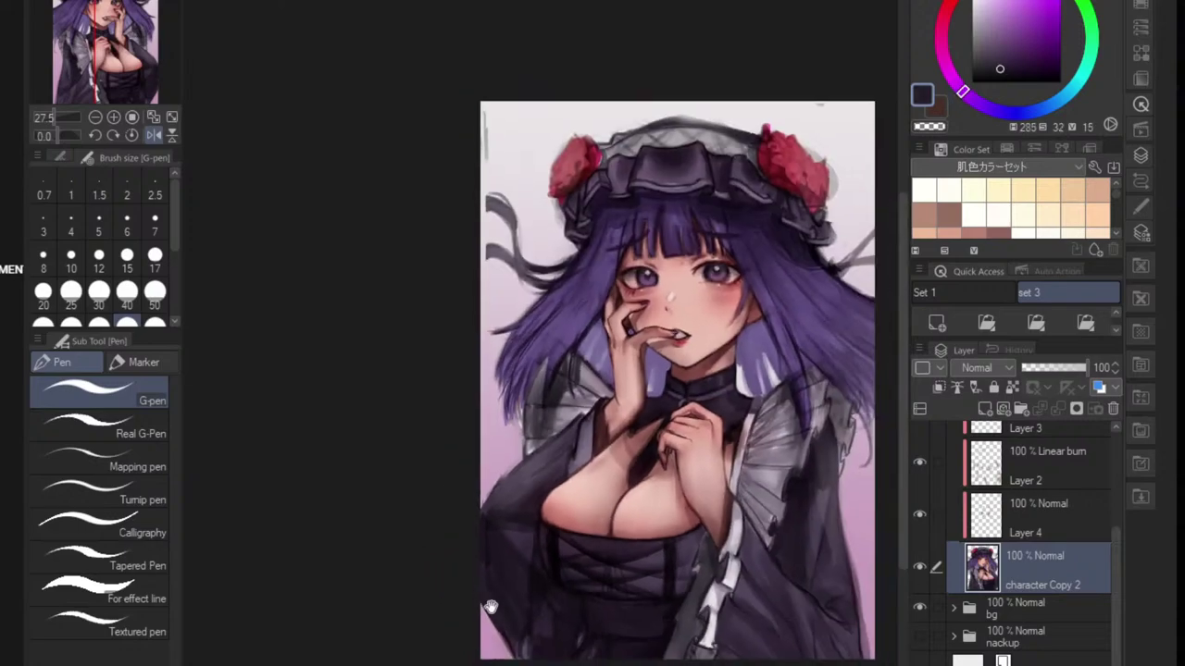
pyautogui.moveTo(518, 506); pyautogui.dragTo(468, 493)
pyautogui.scroll(3, 431, 503)
# - Sample the ruffle's light lilac and paint a light ruffle stroke over the dark dress
pyautogui.keyDown('alt'); pyautogui.click(427, 490); pyautogui.keyUp('alt')
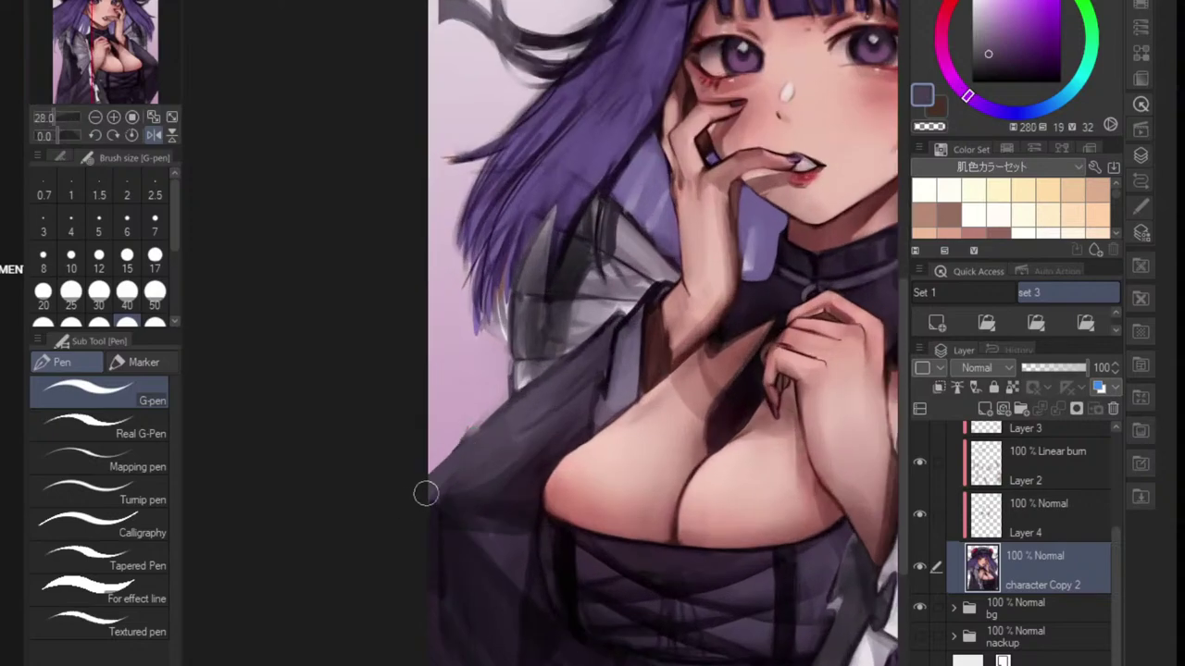
pyautogui.scroll(-5, 454, 532)
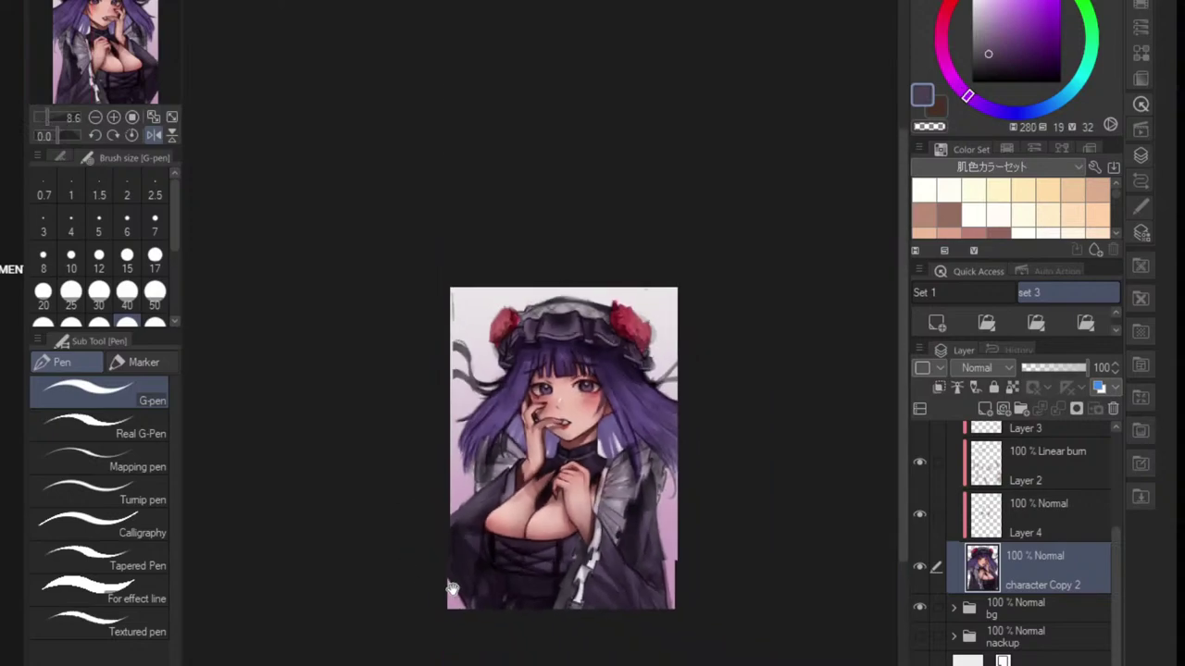
pyautogui.moveTo(570, 557); pyautogui.dragTo(529, 555)
pyautogui.scroll(3, 458, 585)
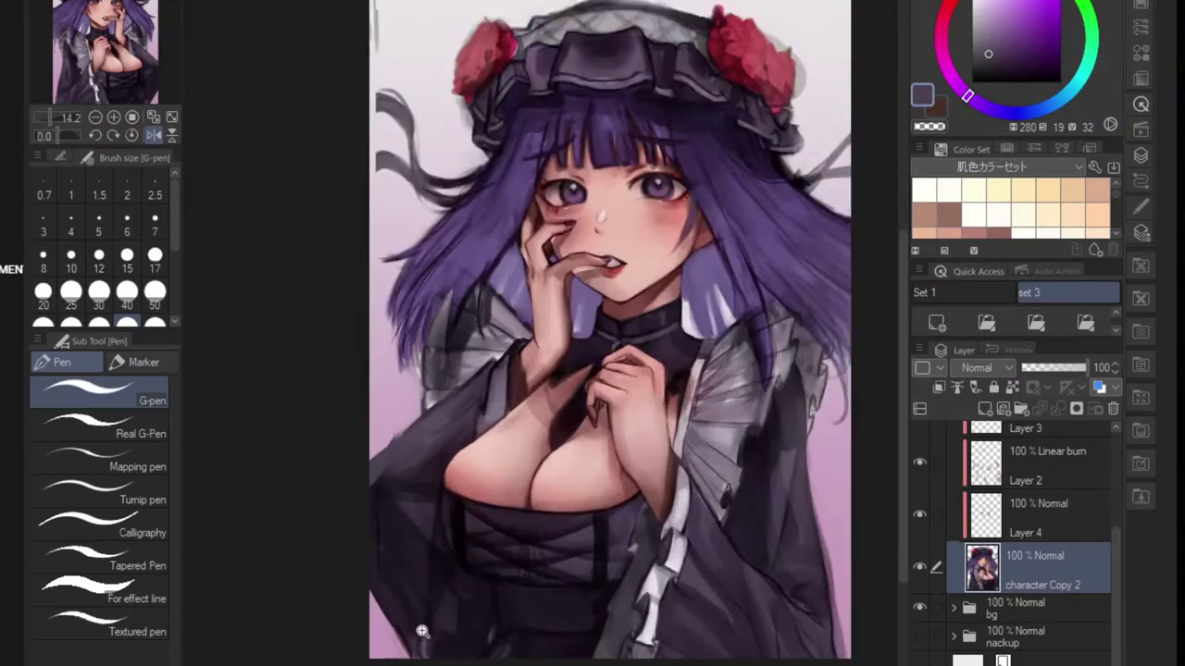
pyautogui.scroll(3, 422, 631)
pyautogui.keyDown('alt'); pyautogui.click(392, 625); pyautogui.keyUp('alt')
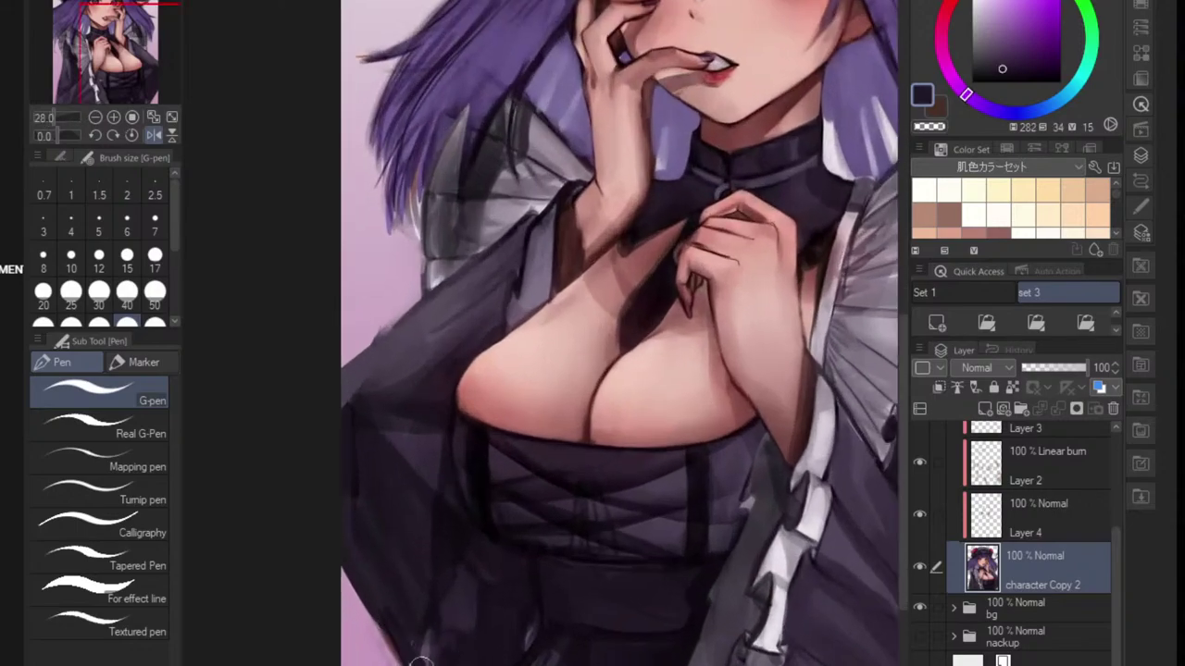
pyautogui.keyDown('alt'); pyautogui.click(816, 554); pyautogui.keyUp('alt')
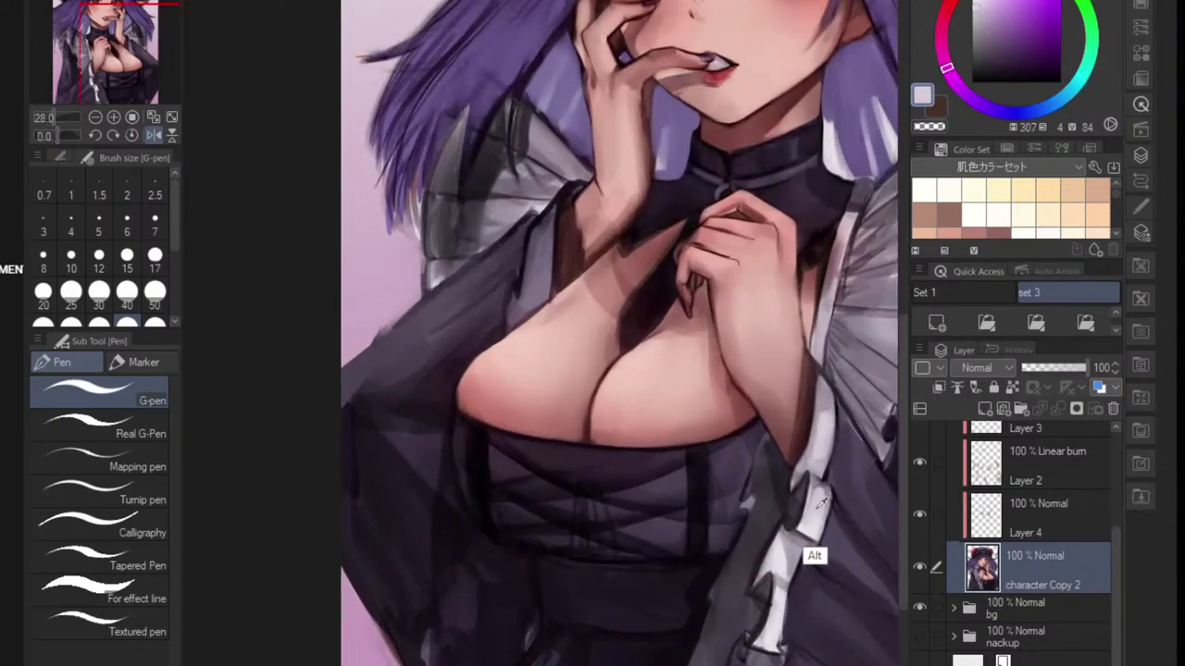
pyautogui.moveTo(471, 569); pyautogui.dragTo(434, 653)
pyautogui.moveTo(500, 554); pyautogui.dragTo(416, 592)
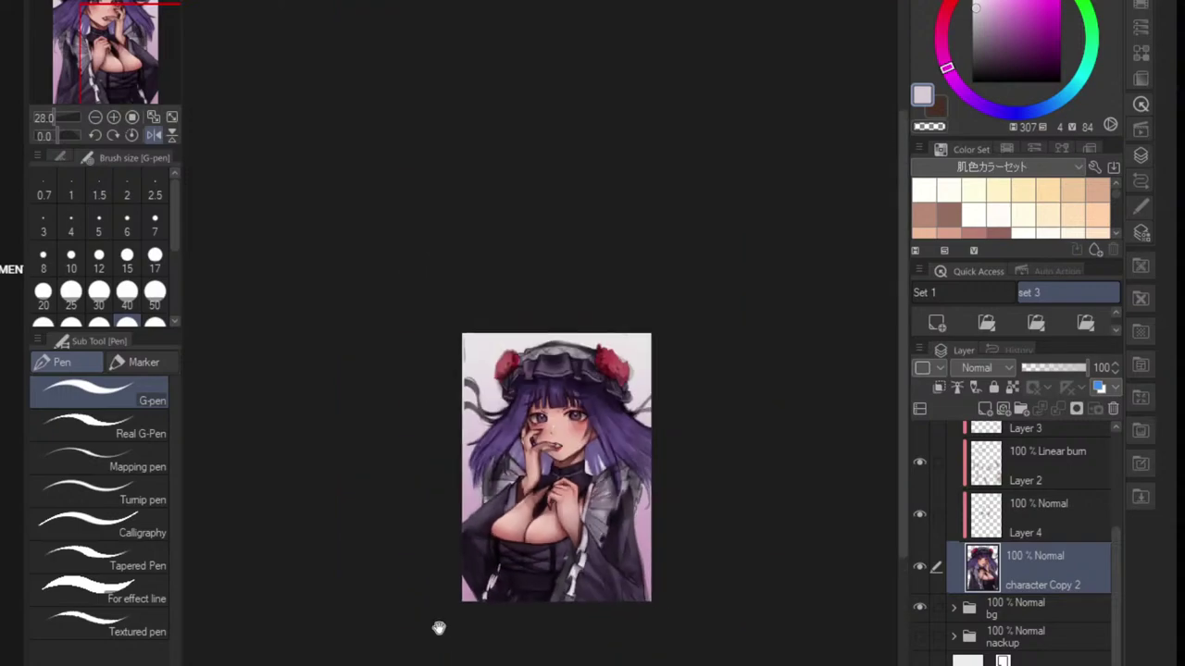
pyautogui.moveTo(516, 606); pyautogui.dragTo(495, 591)
pyautogui.scroll(4, 495, 590)
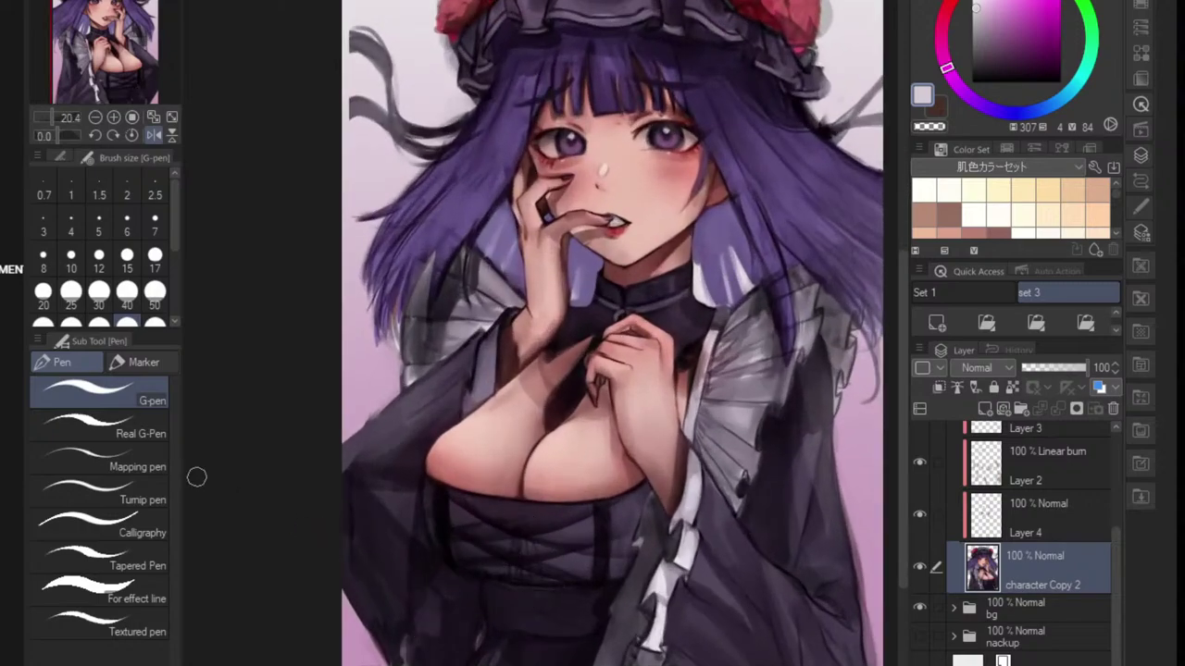
# - With the Hard Round brush, paint light grey ruffle strokes down the dress
pyautogui.press('b')
pyautogui.scroll(2, 431, 616)
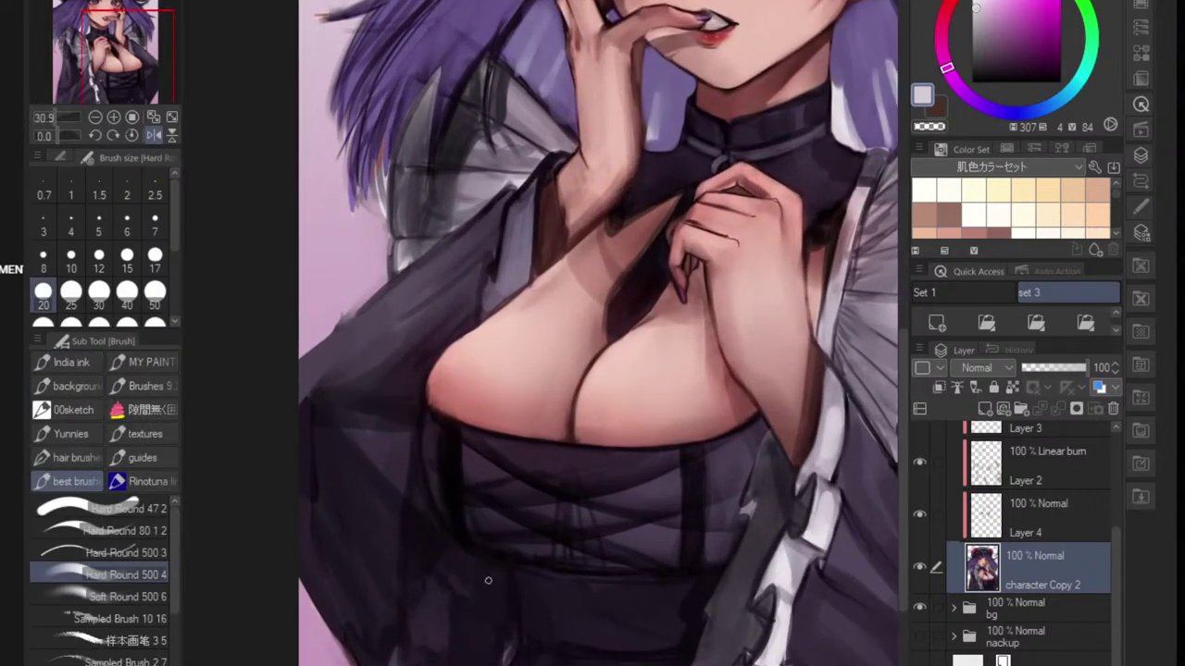
pyautogui.press('p')
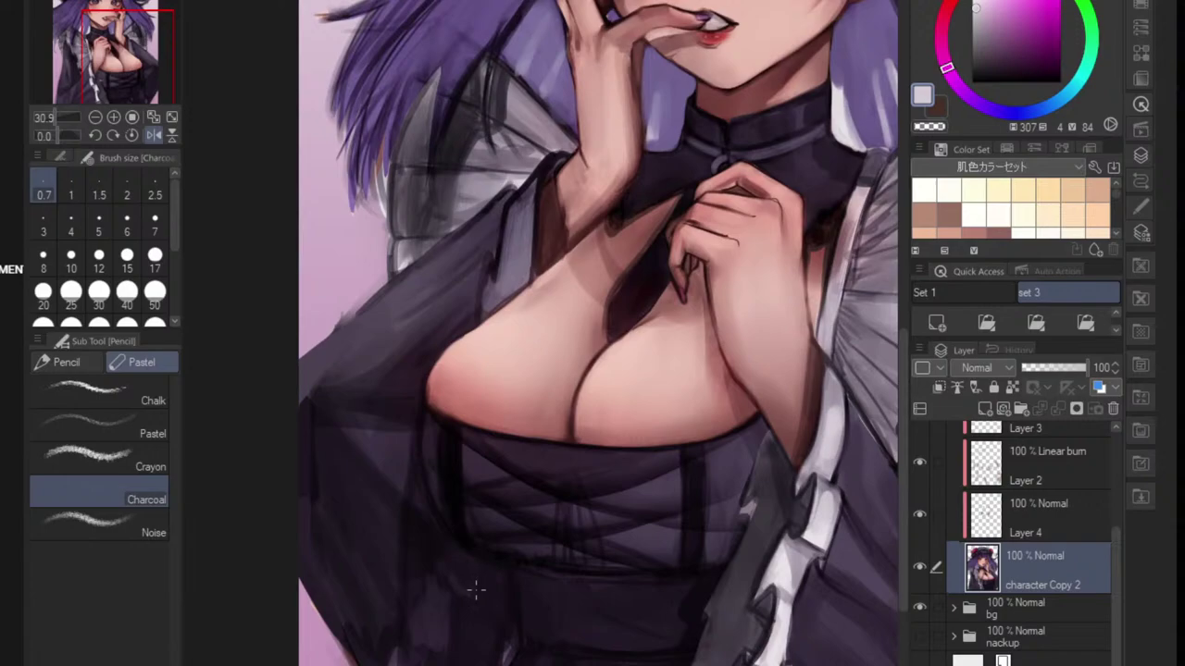
pyautogui.press('b')
pyautogui.moveTo(465, 559)
pyautogui.mouseDown()
pyautogui.moveTo(430, 642)
pyautogui.moveTo(399, 659)
pyautogui.mouseUp()
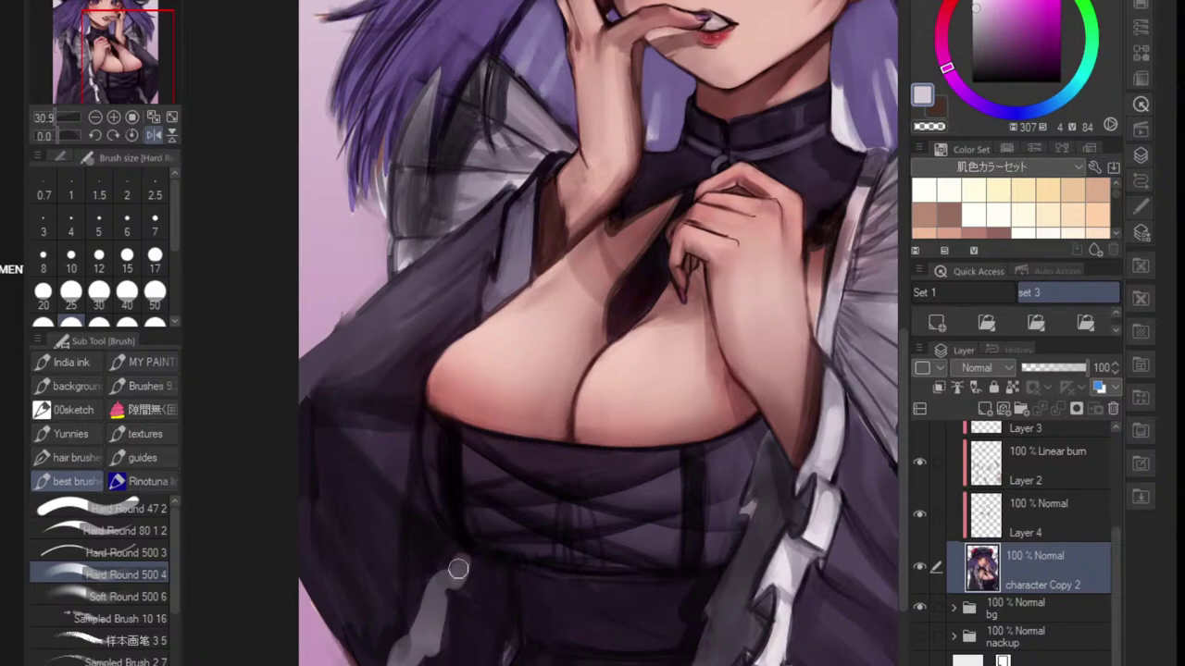
pyautogui.moveTo(458, 569)
pyautogui.mouseDown()
pyautogui.moveTo(472, 659)
pyautogui.moveTo(490, 577)
pyautogui.moveTo(500, 637)
pyautogui.mouseUp()
pyautogui.moveTo(499, 592); pyautogui.dragTo(434, 639)
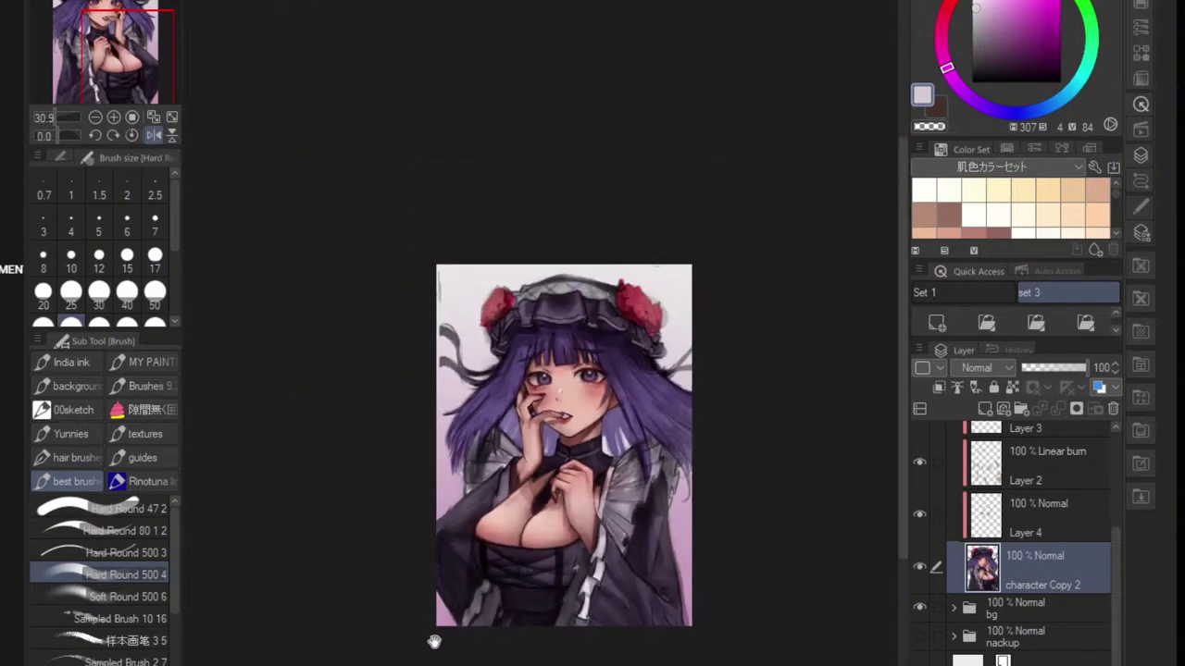
# - Add a light grey stroke down the sleeve and review the result
pyautogui.moveTo(523, 557); pyautogui.dragTo(536, 572)
pyautogui.scroll(3, 514, 523)
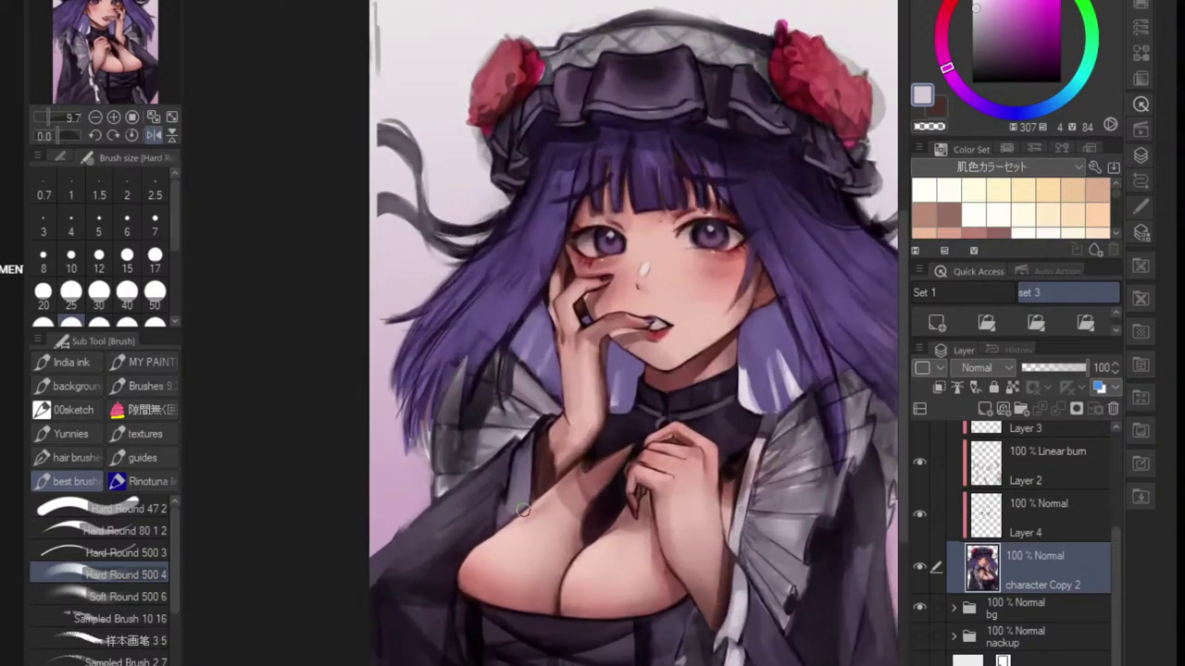
pyautogui.moveTo(520, 466); pyautogui.dragTo(519, 497)
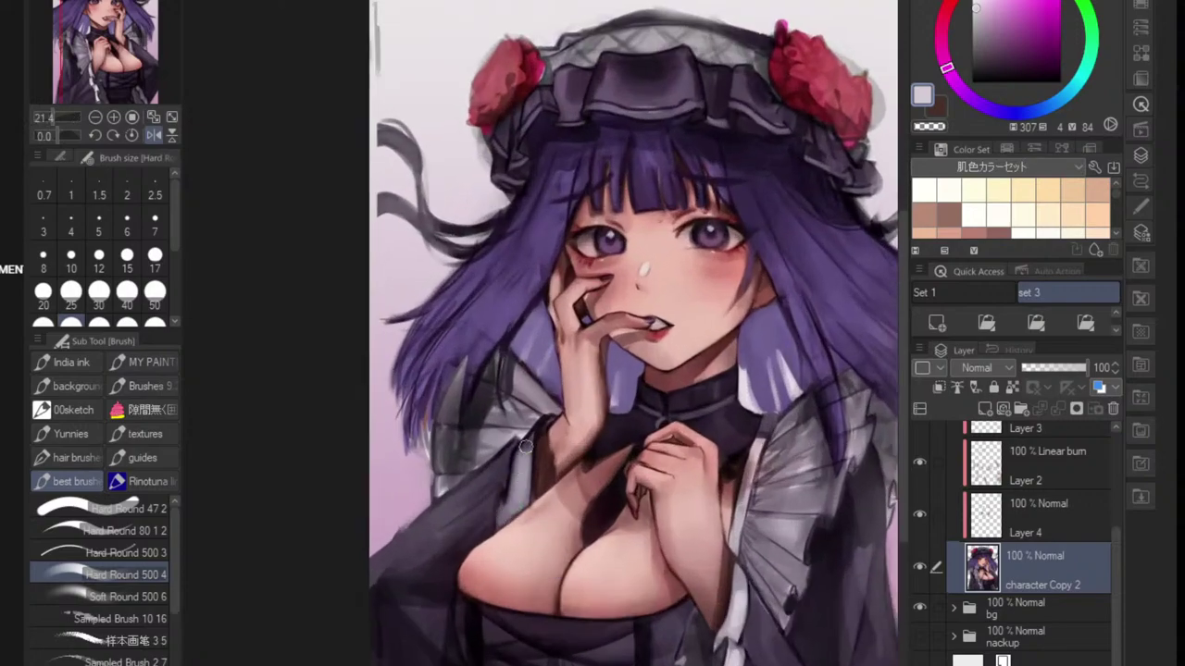
pyautogui.scroll(-4, 523, 463)
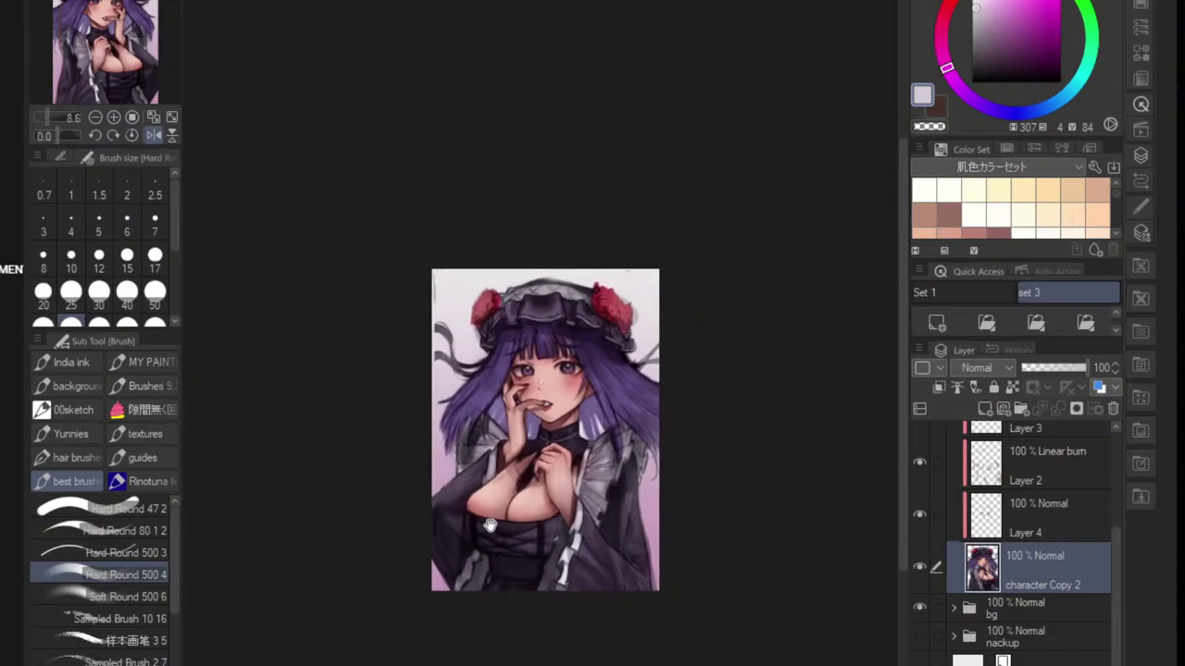
pyautogui.scroll(3, 584, 481)
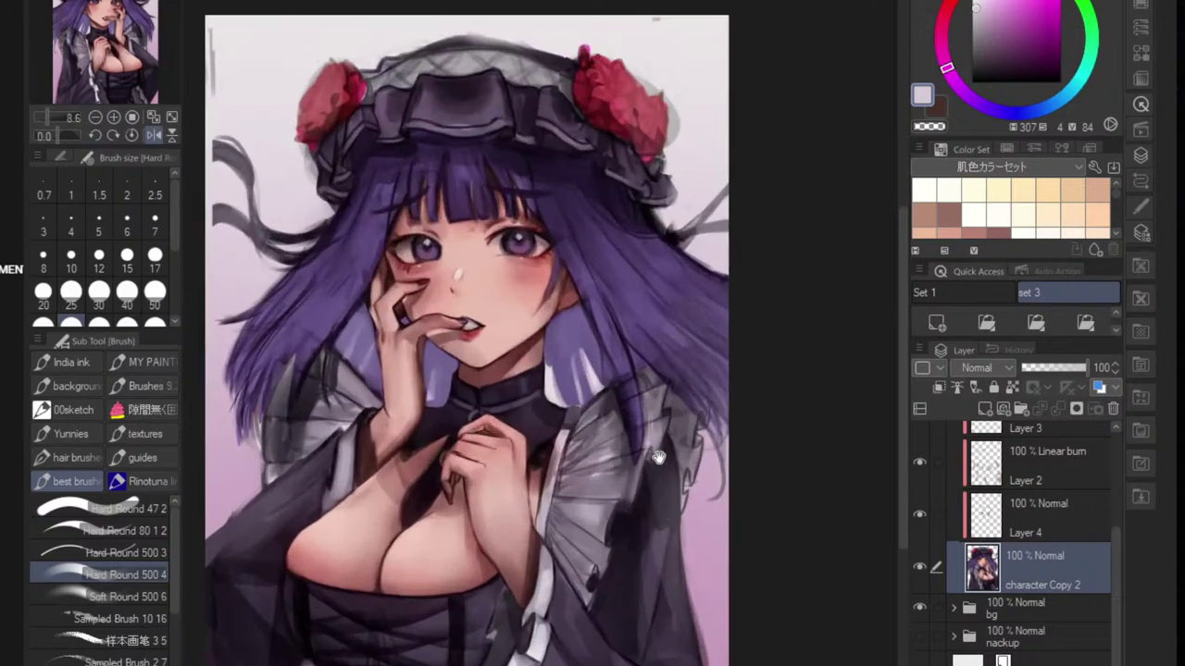
pyautogui.scroll(2, 584, 484)
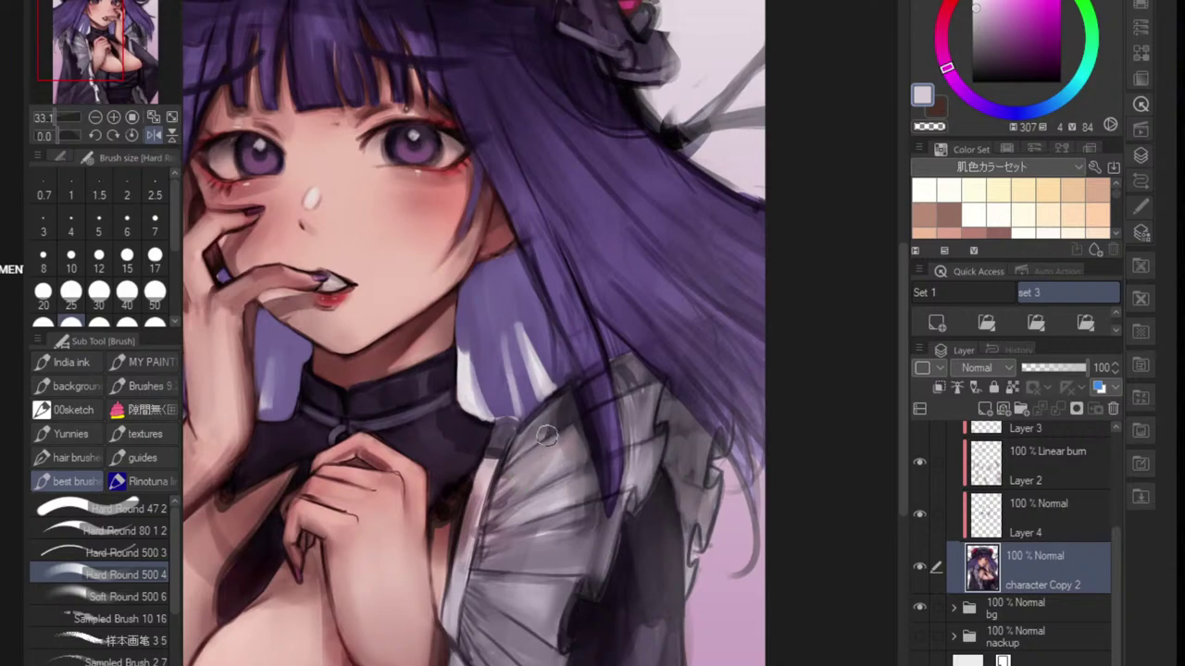
pyautogui.scroll(-4, 565, 494)
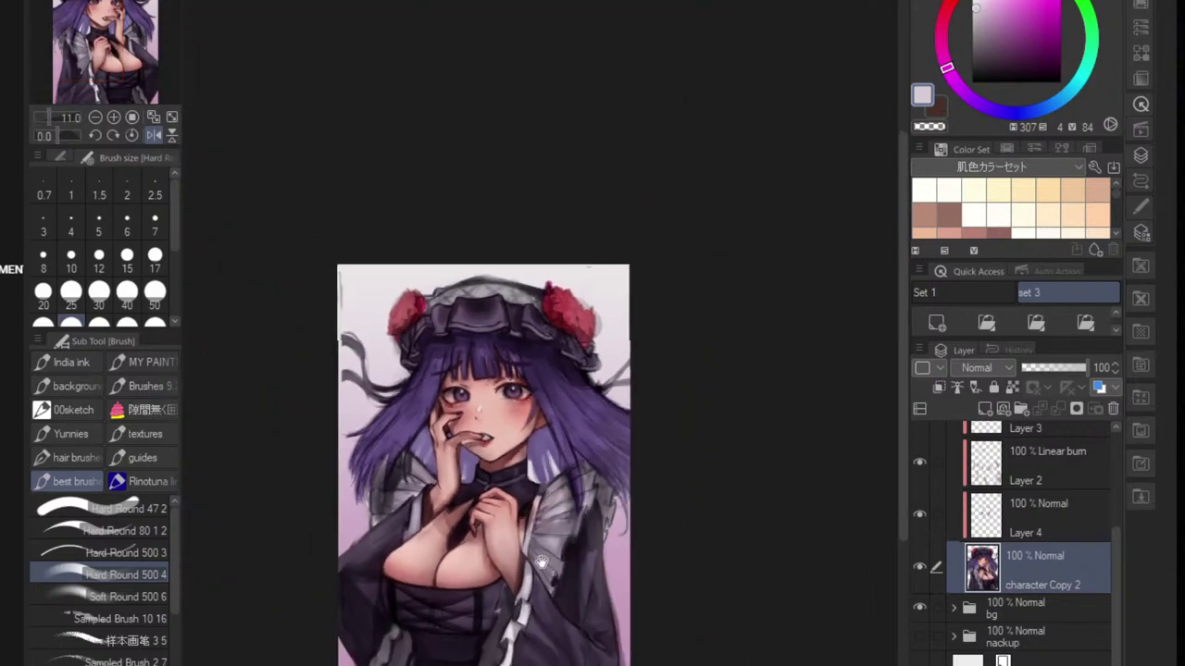
pyautogui.scroll(1, 597, 547)
pyautogui.scroll(3, 938, 539)
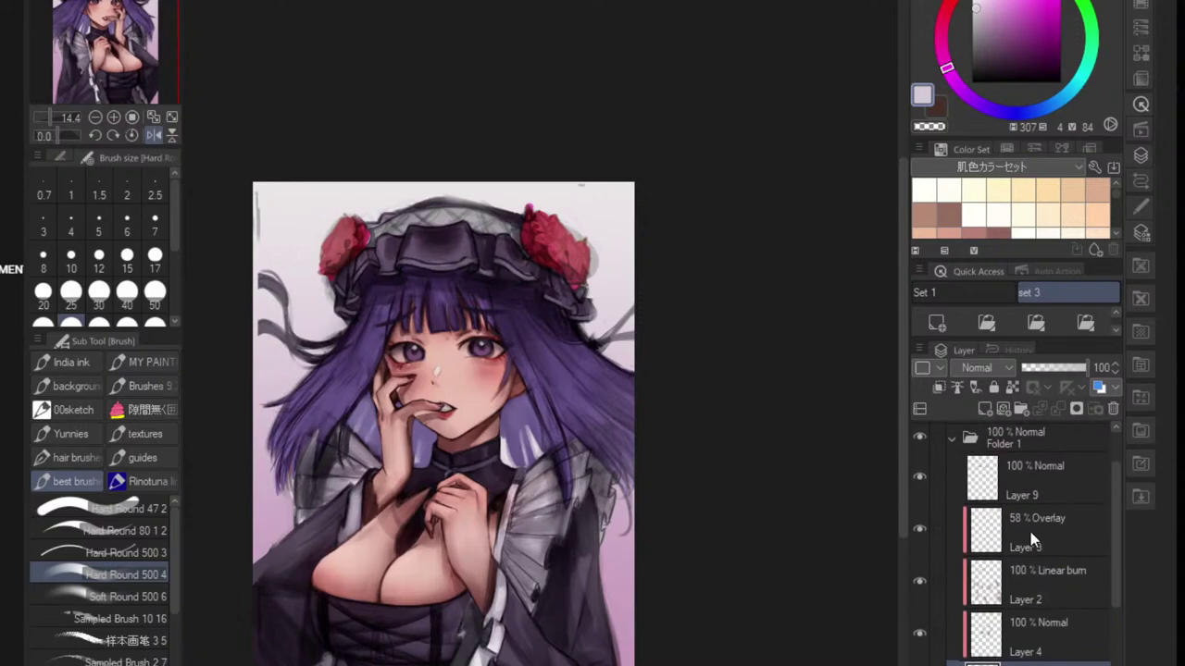
# - Make the Linear-burn Layer 2 visible and add a new layer above it
pyautogui.click(937, 540)
pyautogui.click(942, 572)
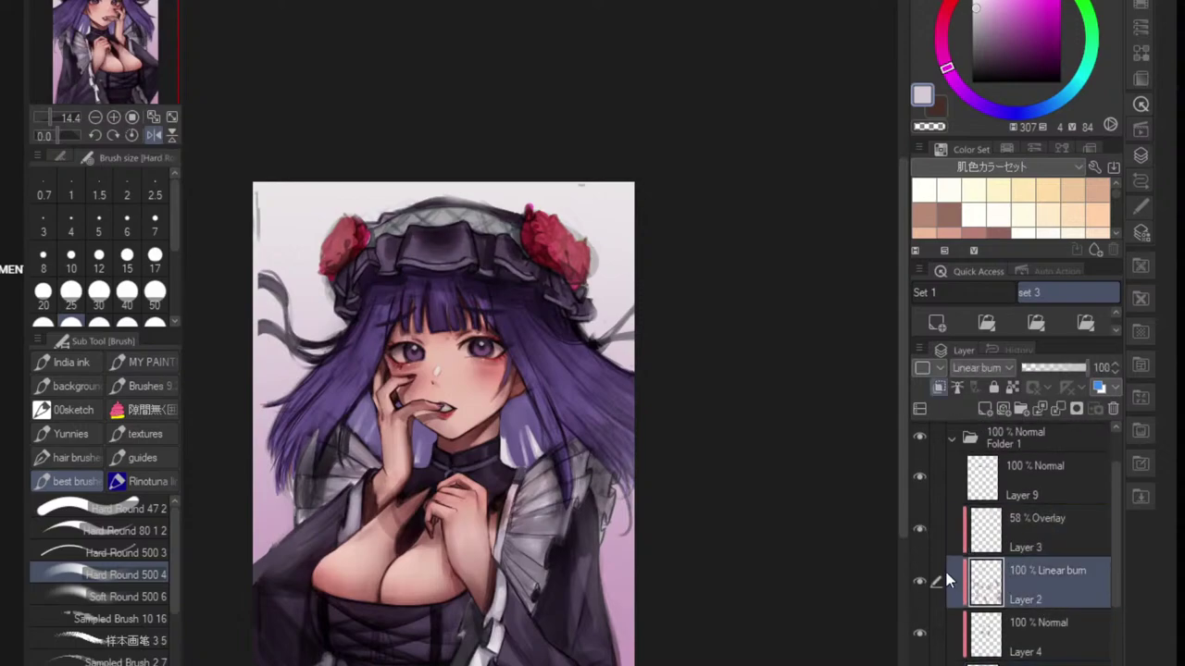
pyautogui.click(926, 580)
pyautogui.click(1044, 637)
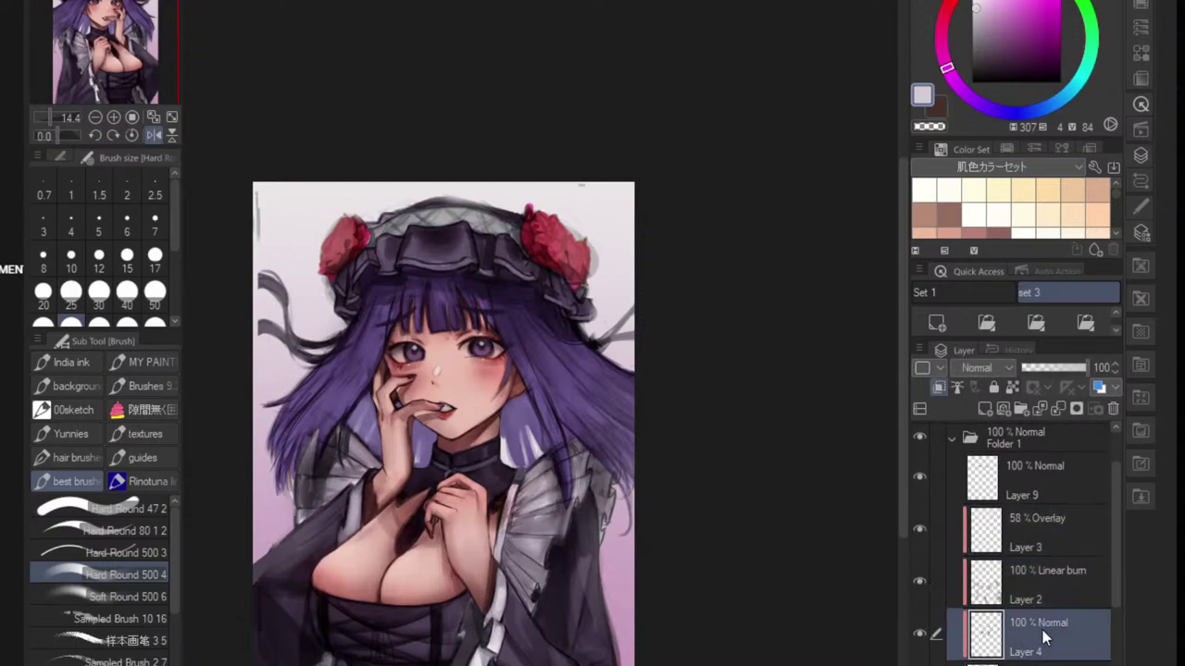
pyautogui.click(1046, 574)
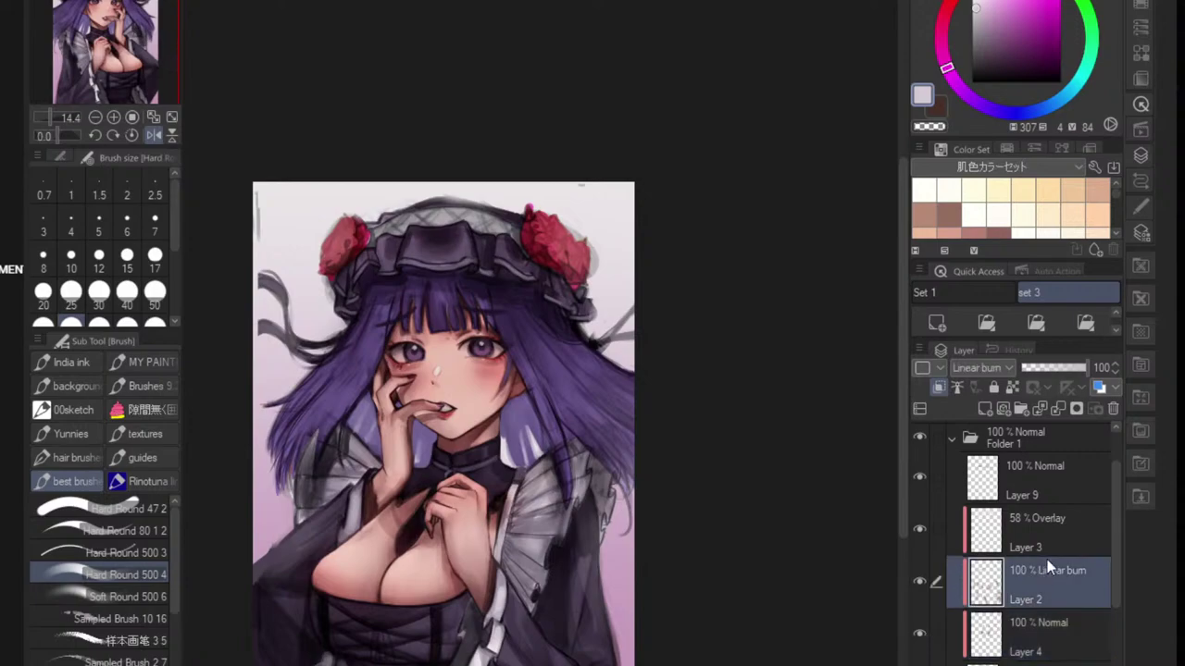
pyautogui.click(1087, 322)
pyautogui.scroll(2, 526, 537)
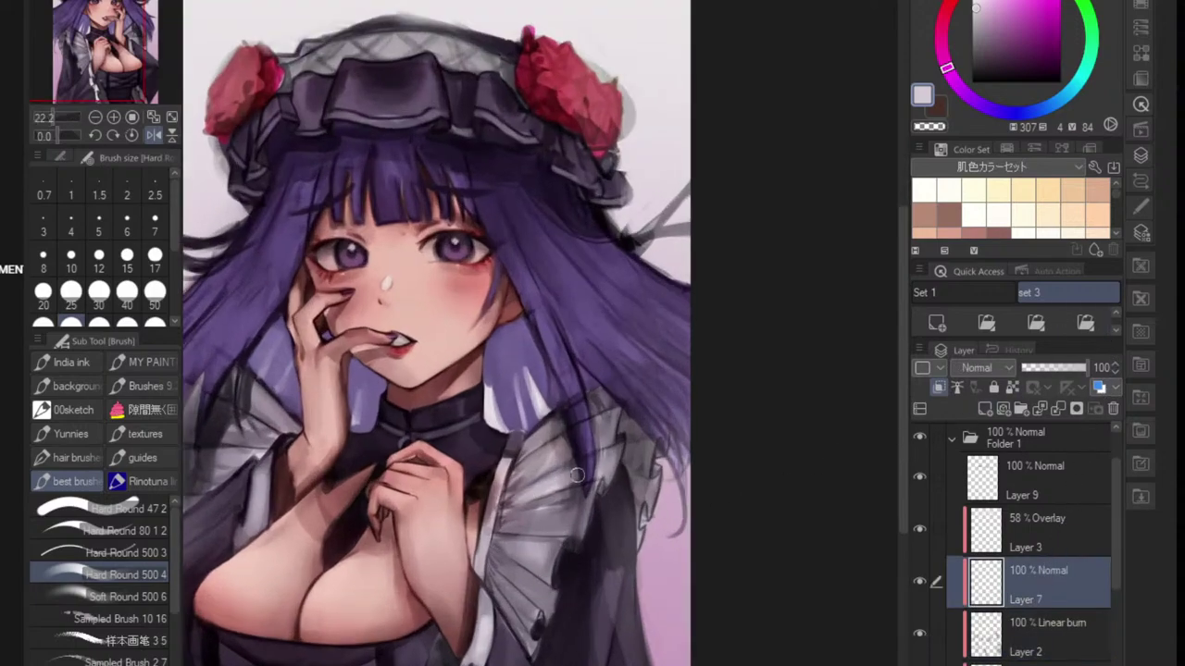
# - Brighten the ruffle pleat beside the hand, the sleeve pleat by the wrist and the lower ruffle
pyautogui.moveTo(508, 522)
pyautogui.mouseDown()
pyautogui.moveTo(567, 509)
pyautogui.moveTo(565, 522)
pyautogui.moveTo(535, 513)
pyautogui.mouseUp()
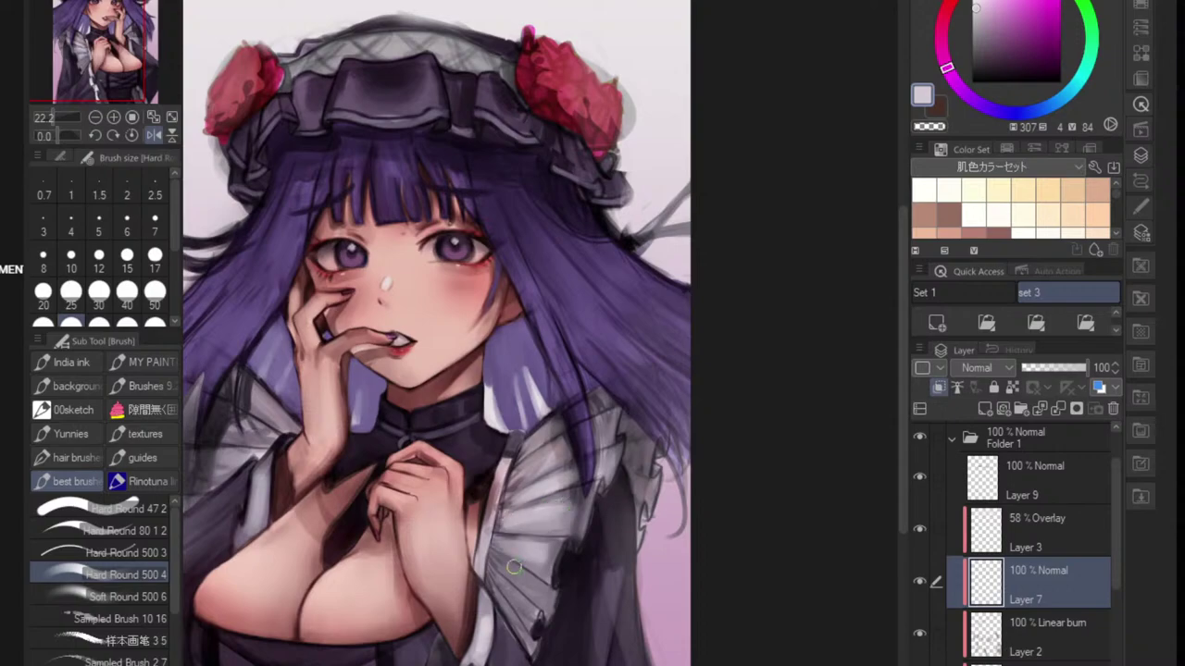
pyautogui.scroll(-3, 515, 567)
pyautogui.scroll(5, 422, 505)
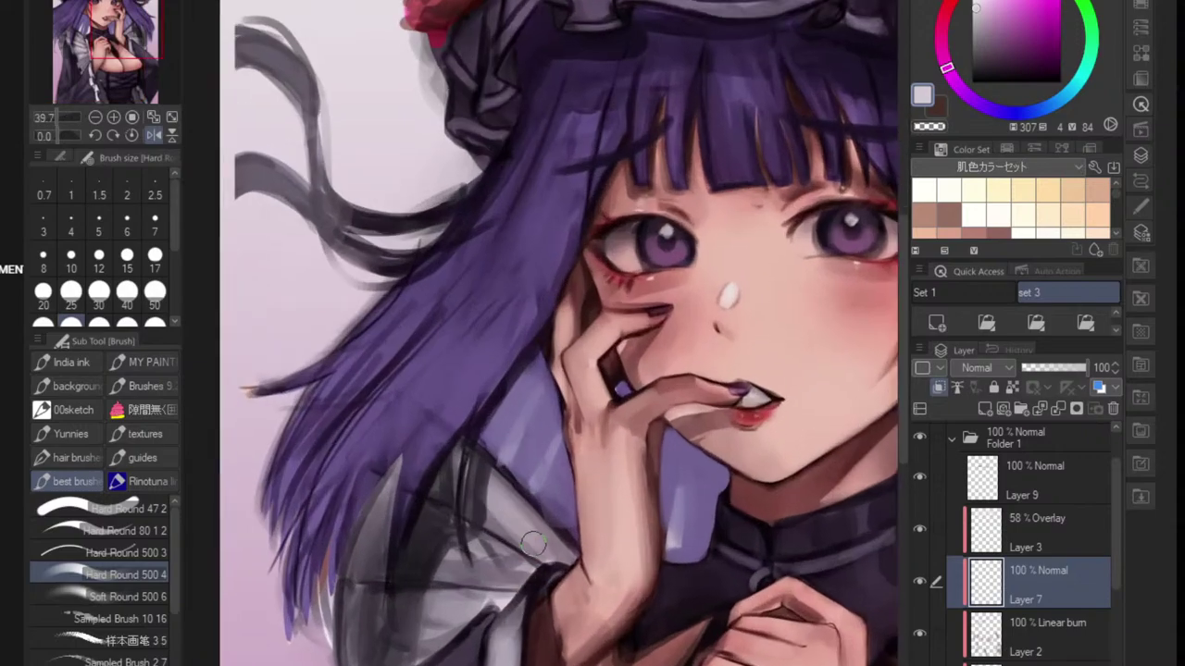
pyautogui.moveTo(508, 506)
pyautogui.mouseDown()
pyautogui.moveTo(541, 547)
pyautogui.moveTo(527, 556)
pyautogui.mouseUp()
pyautogui.moveTo(445, 558)
pyautogui.mouseDown()
pyautogui.moveTo(473, 571)
pyautogui.moveTo(433, 539)
pyautogui.moveTo(501, 563)
pyautogui.moveTo(420, 551)
pyautogui.moveTo(443, 533)
pyautogui.moveTo(490, 563)
pyautogui.moveTo(454, 565)
pyautogui.mouseUp()
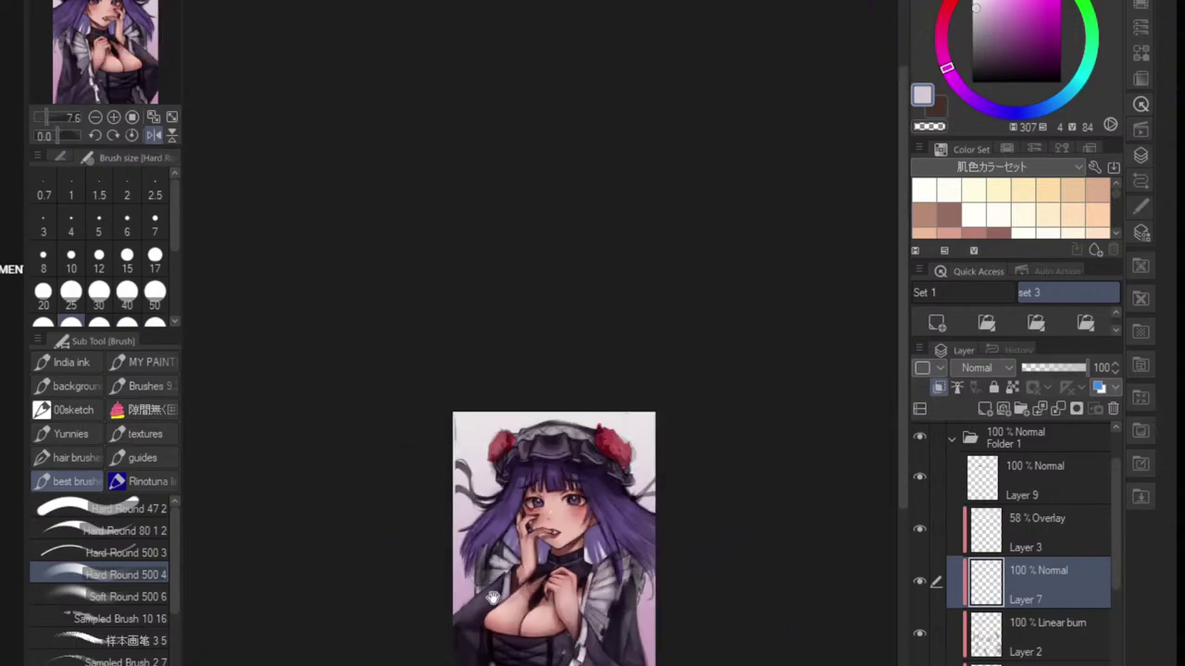
# - Add more light strokes brightening the grey ruffle on the right side
pyautogui.moveTo(494, 599)
pyautogui.mouseDown()
pyautogui.moveTo(451, 548)
pyautogui.moveTo(454, 492)
pyautogui.moveTo(486, 452)
pyautogui.moveTo(490, 490)
pyautogui.moveTo(513, 518)
pyautogui.moveTo(513, 483)
pyautogui.moveTo(421, 524)
pyautogui.moveTo(406, 484)
pyautogui.moveTo(368, 574)
pyautogui.moveTo(410, 489)
pyautogui.moveTo(370, 594)
pyautogui.moveTo(376, 582)
pyautogui.moveTo(381, 647)
pyautogui.moveTo(430, 639)
pyautogui.moveTo(436, 593)
pyautogui.moveTo(447, 618)
pyautogui.moveTo(434, 633)
pyautogui.moveTo(503, 572)
pyautogui.moveTo(494, 514)
pyautogui.moveTo(546, 561)
pyautogui.mouseUp()
pyautogui.scroll(1, 432, 547)
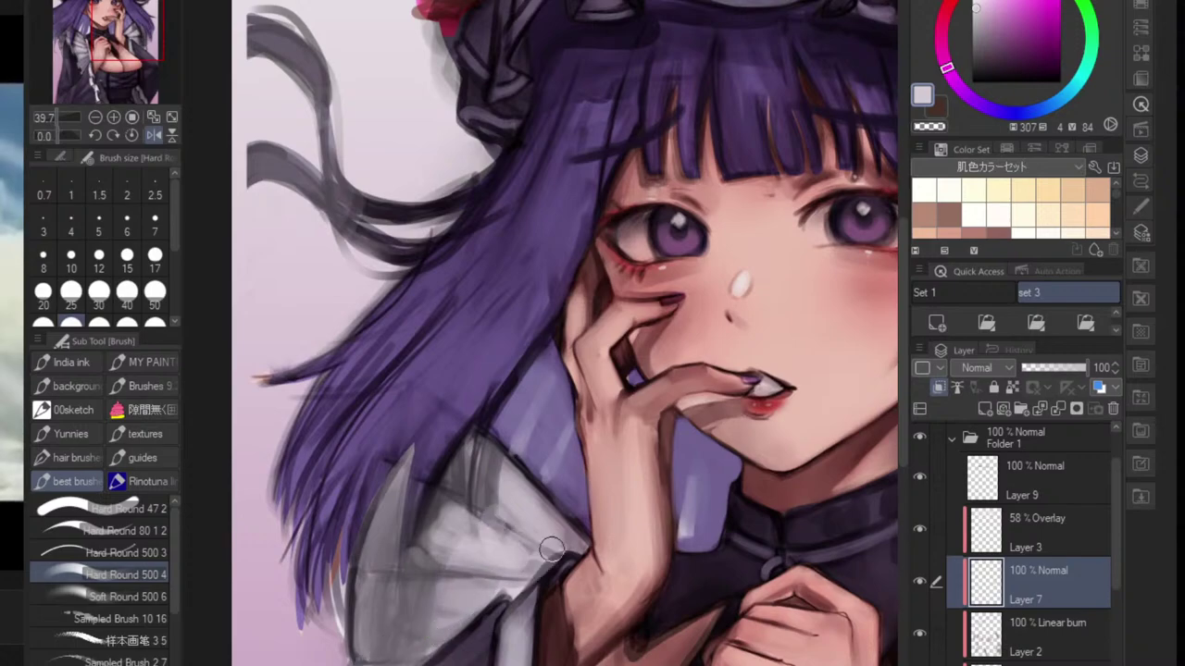
pyautogui.scroll(-5, 554, 557)
pyautogui.moveTo(687, 585)
pyautogui.mouseDown()
pyautogui.moveTo(611, 587)
pyautogui.moveTo(580, 612)
pyautogui.moveTo(583, 565)
pyautogui.mouseUp()
pyautogui.scroll(3, 616, 557)
pyautogui.moveTo(635, 528)
pyautogui.mouseDown()
pyautogui.moveTo(677, 509)
pyautogui.moveTo(687, 549)
pyautogui.moveTo(680, 512)
pyautogui.moveTo(672, 588)
pyautogui.moveTo(705, 578)
pyautogui.mouseUp()
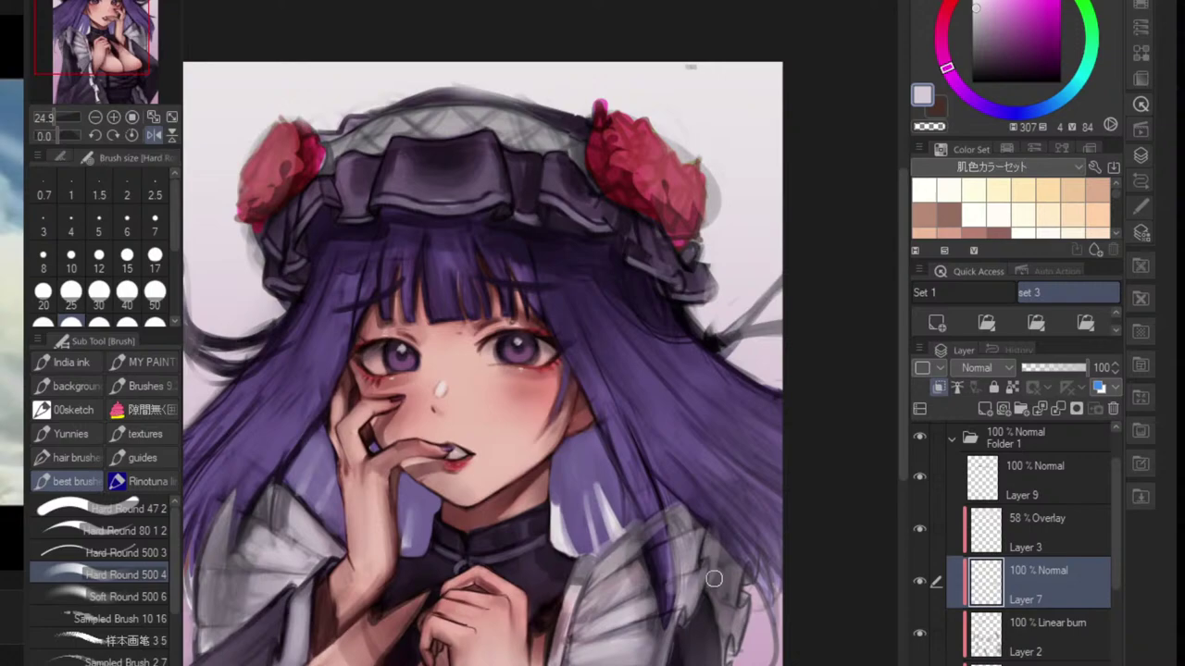
pyautogui.hotkey('ctrl', 'alt')
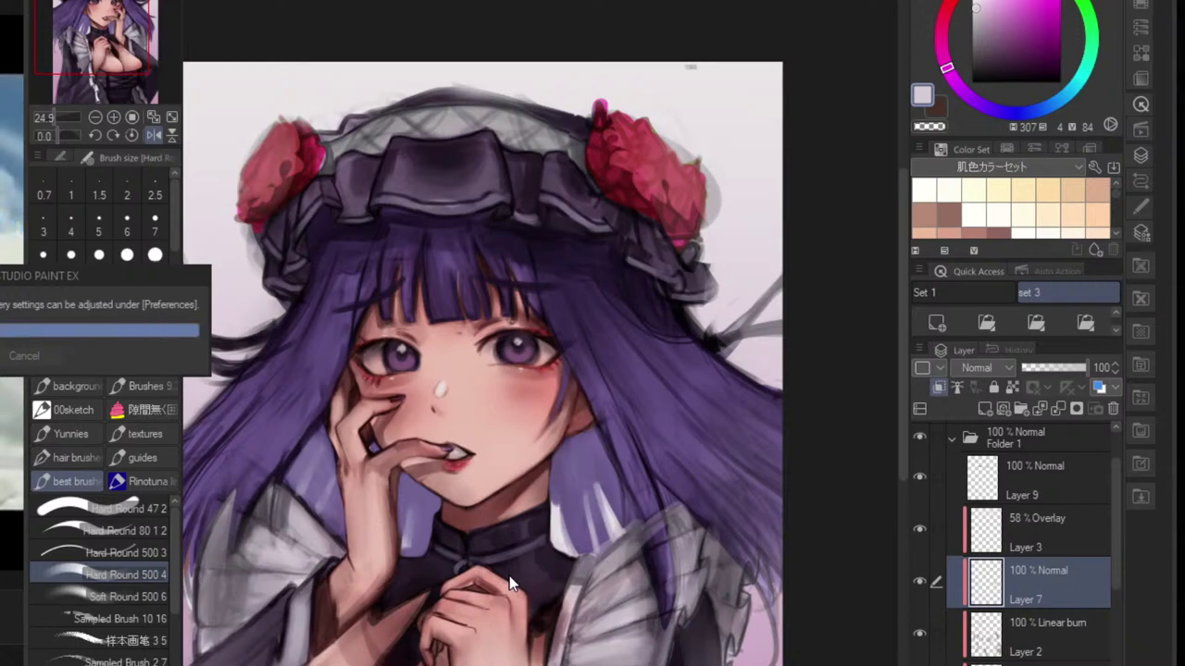
pyautogui.scroll(-1, 493, 646)
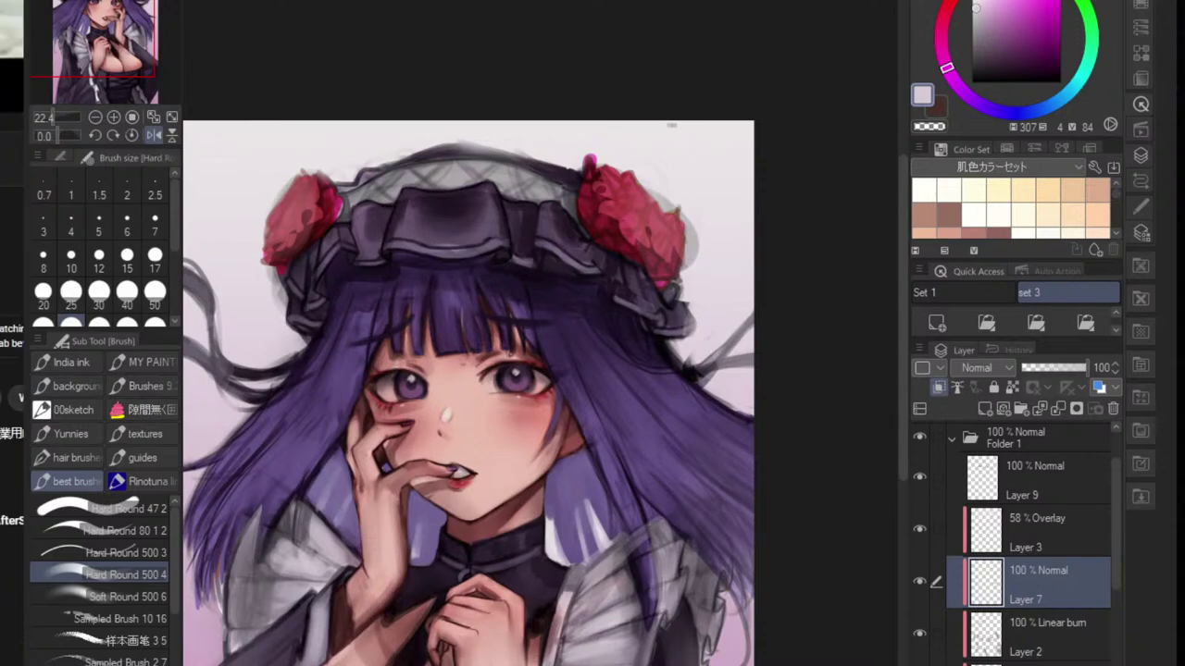
# - Bring the browser forward and play another video from the expanded YouTube playlist
pyautogui.click(13, 170)
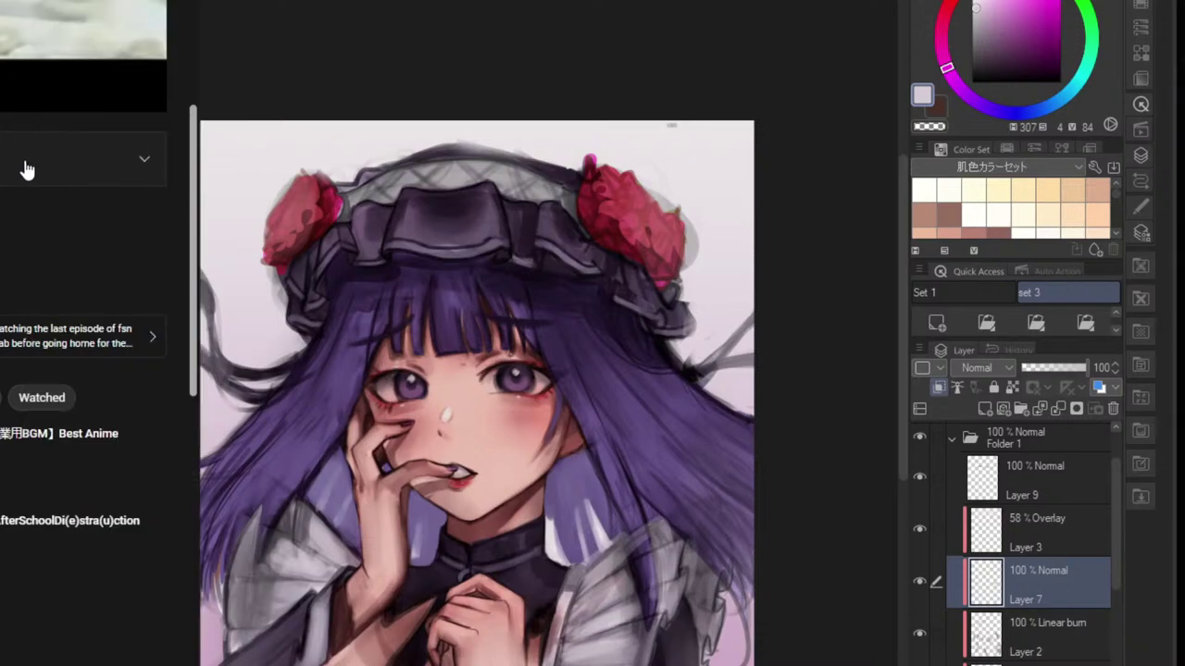
pyautogui.click(137, 165)
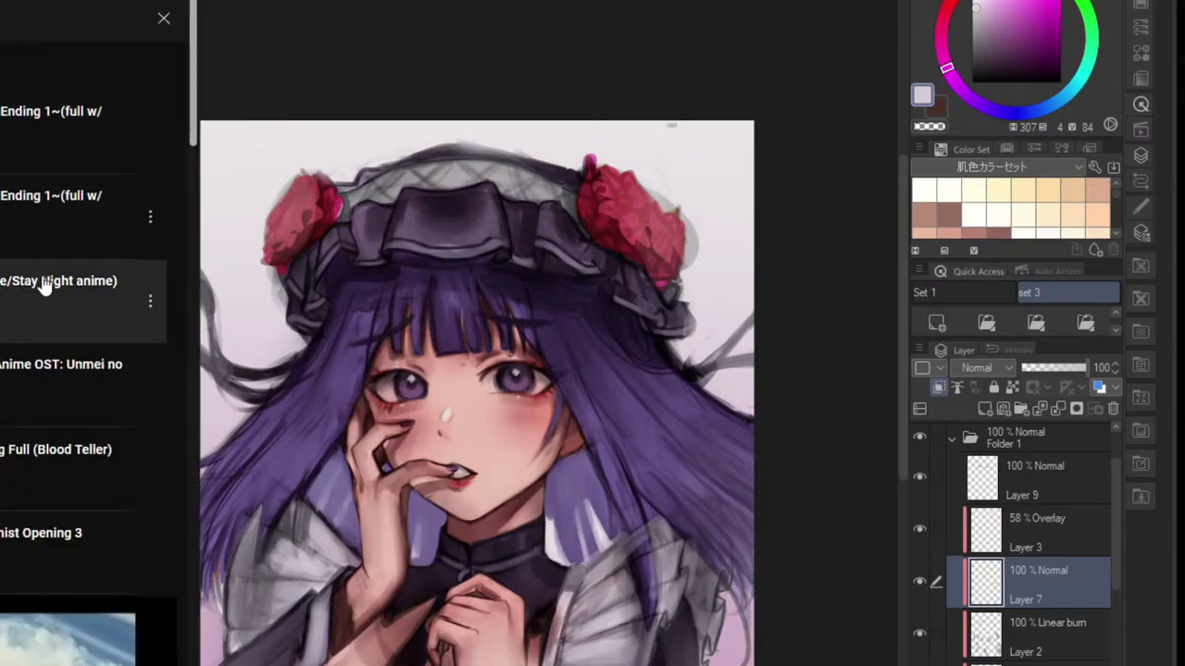
pyautogui.click(40, 308)
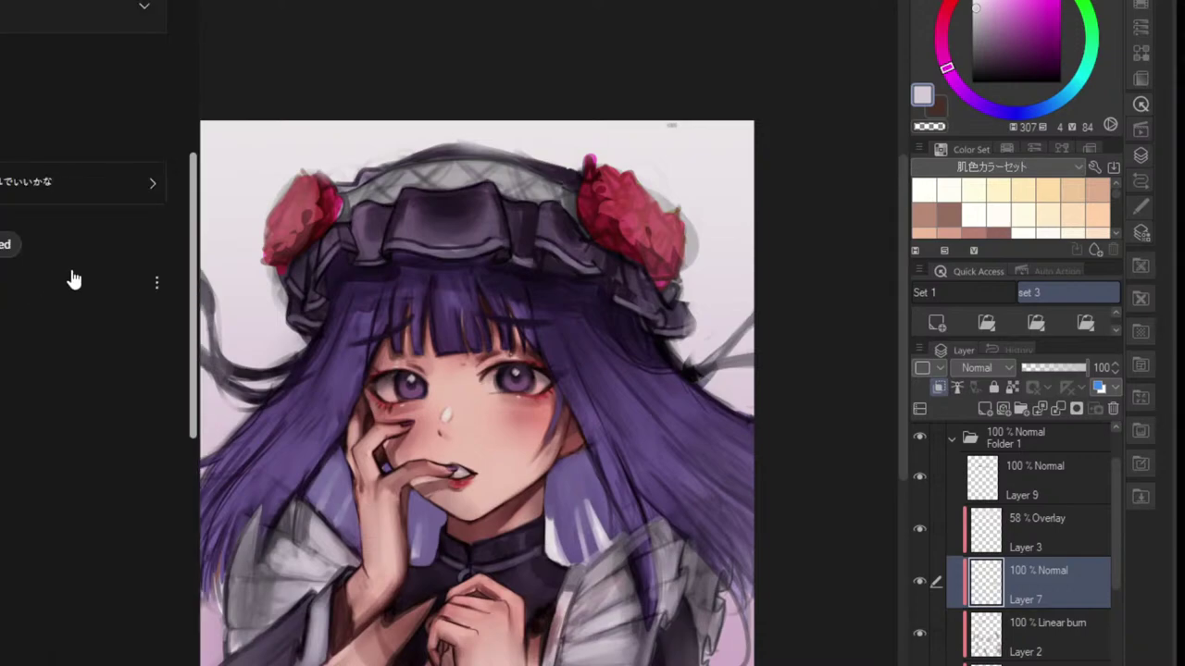
pyautogui.click(351, 40)
pyautogui.scroll(3, 469, 365)
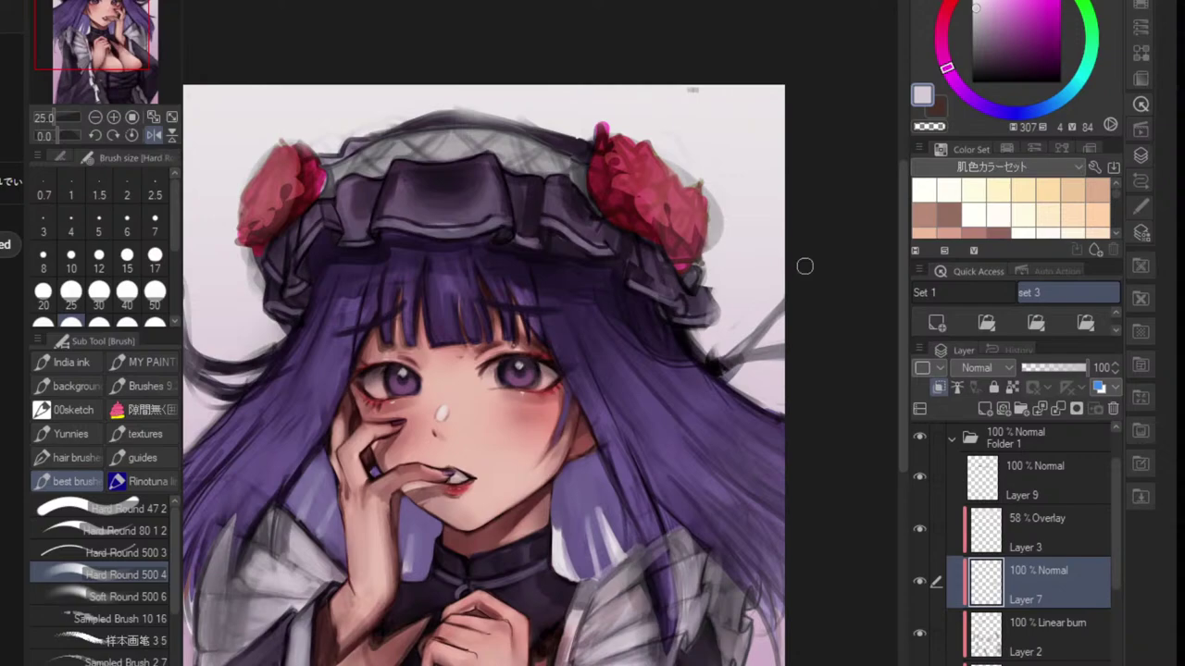
# - Sample skin pinks and the lash line's reddish brown, reducing the brush size to 30
pyautogui.moveTo(518, 351); pyautogui.dragTo(553, 368)
pyautogui.scroll(1, 532, 359)
pyautogui.keyDown('alt'); pyautogui.click(468, 440); pyautogui.keyUp('alt')
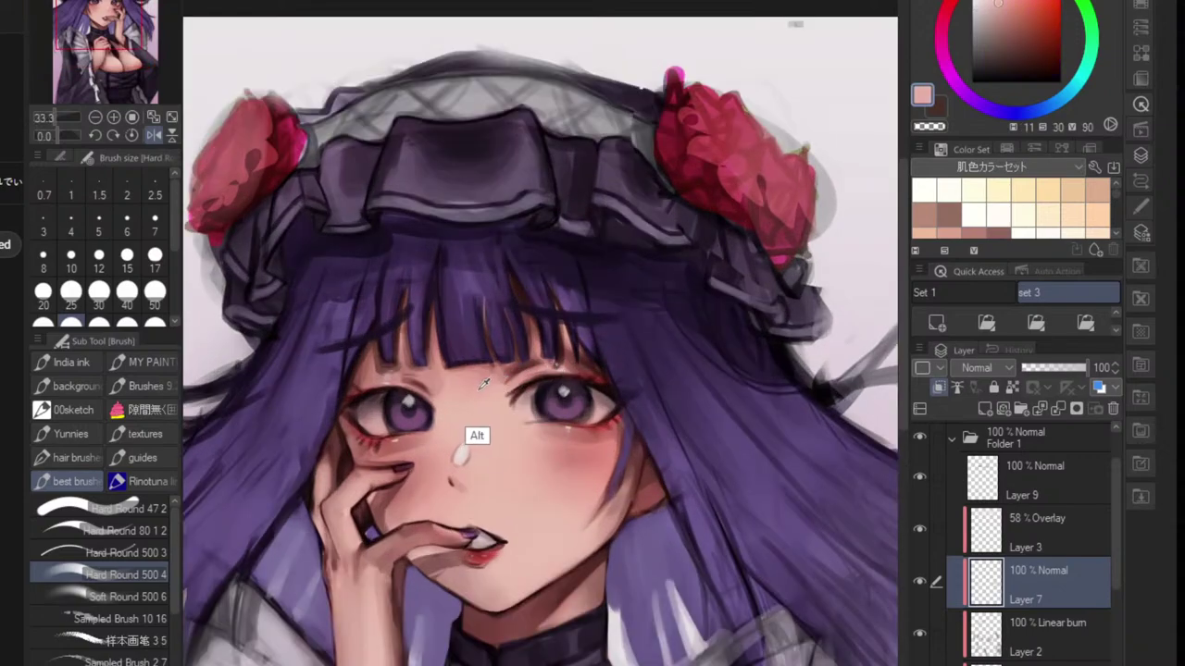
pyautogui.scroll(1, 490, 382)
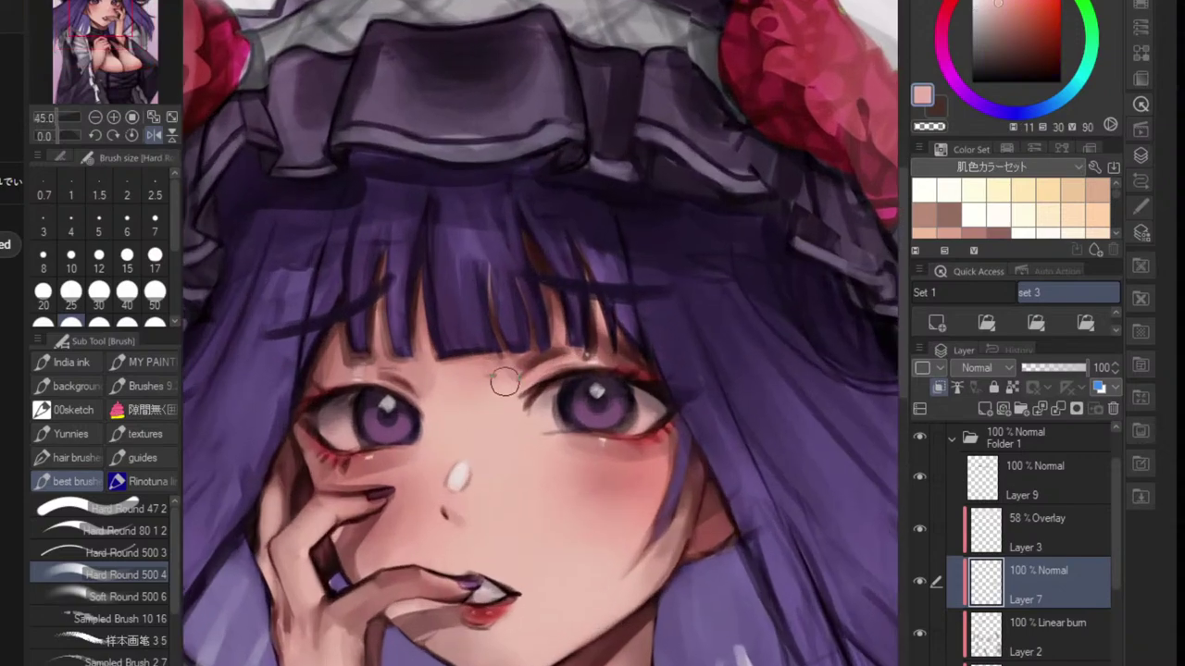
pyautogui.press('[')
pyautogui.press('[')
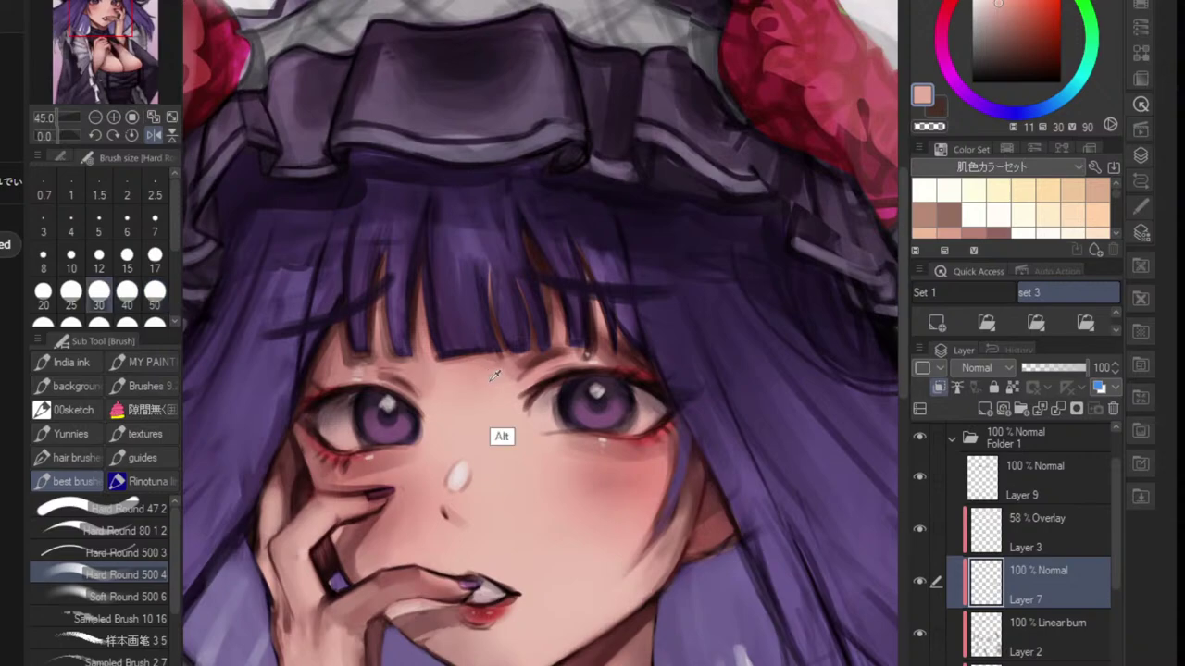
pyautogui.keyDown('alt'); pyautogui.click(488, 374); pyautogui.keyUp('alt')
pyautogui.keyDown('alt'); pyautogui.click(521, 371); pyautogui.keyUp('alt')
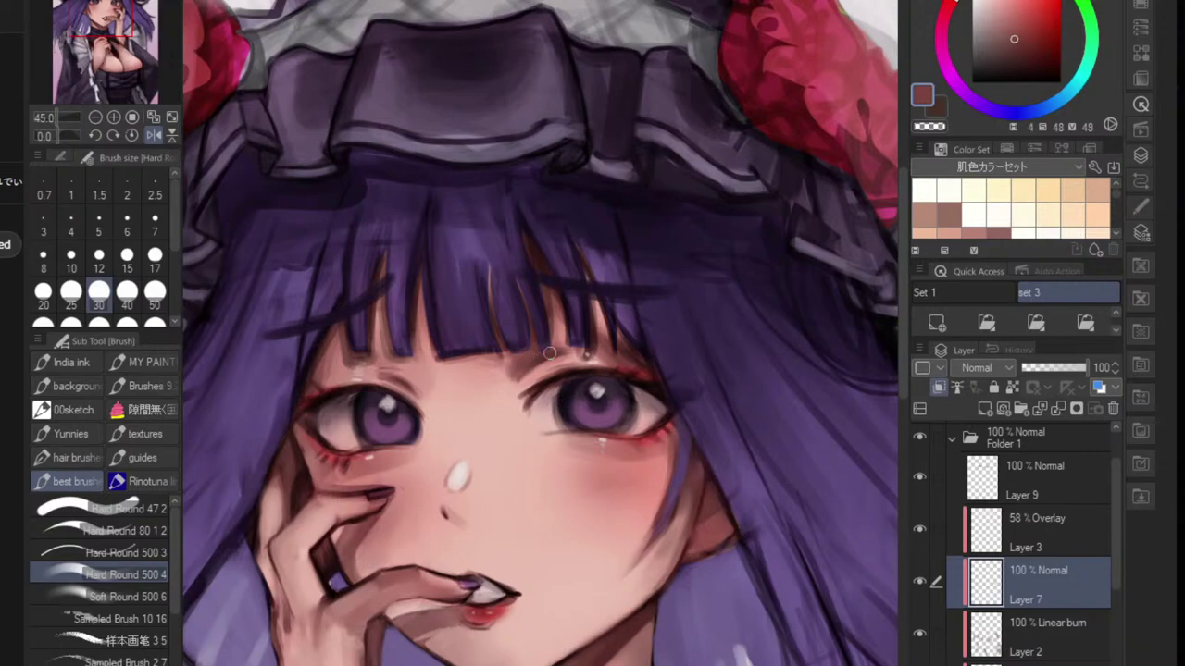
# - Reframe the face and un-flip the canvas view horizontally
pyautogui.scroll(-5, 500, 404)
pyautogui.scroll(3, 501, 405)
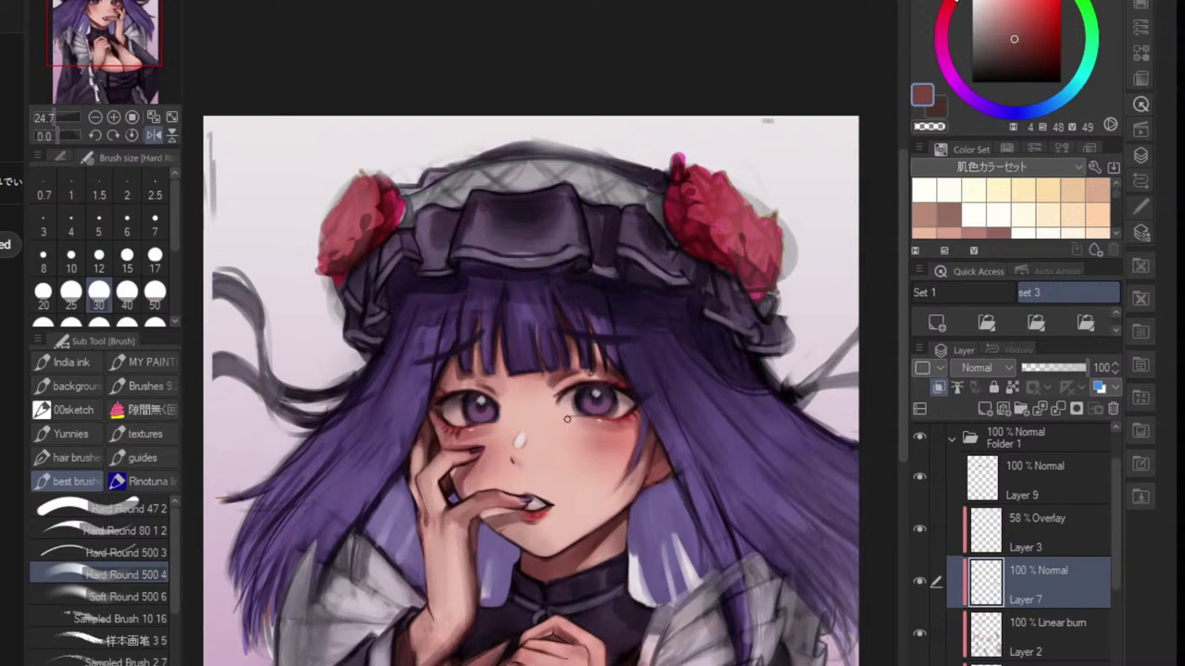
pyautogui.scroll(-4, 567, 419)
pyautogui.moveTo(535, 472); pyautogui.dragTo(487, 467)
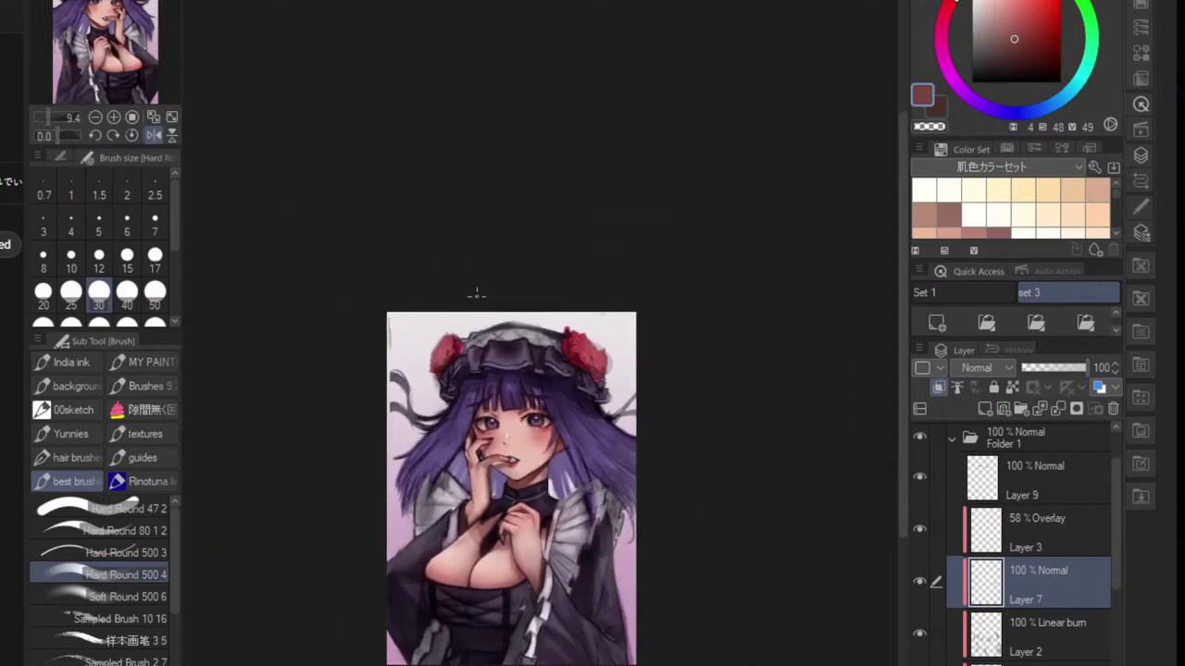
pyautogui.scroll(3, 505, 427)
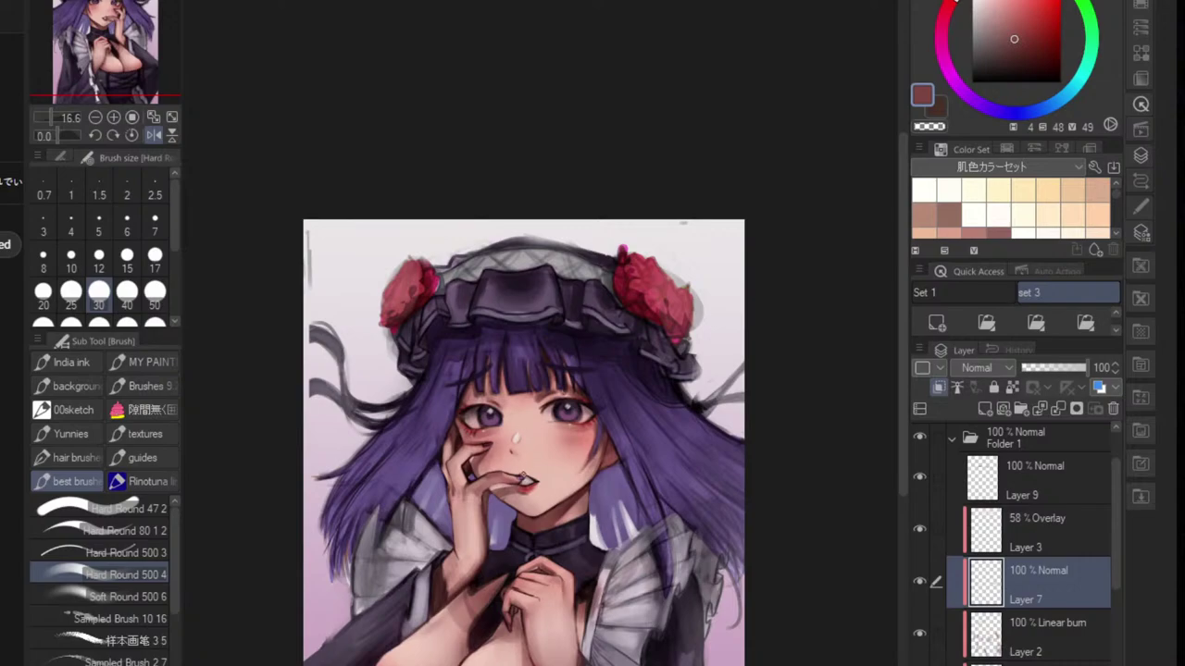
pyautogui.scroll(2, 523, 478)
pyautogui.scroll(2, 523, 478)
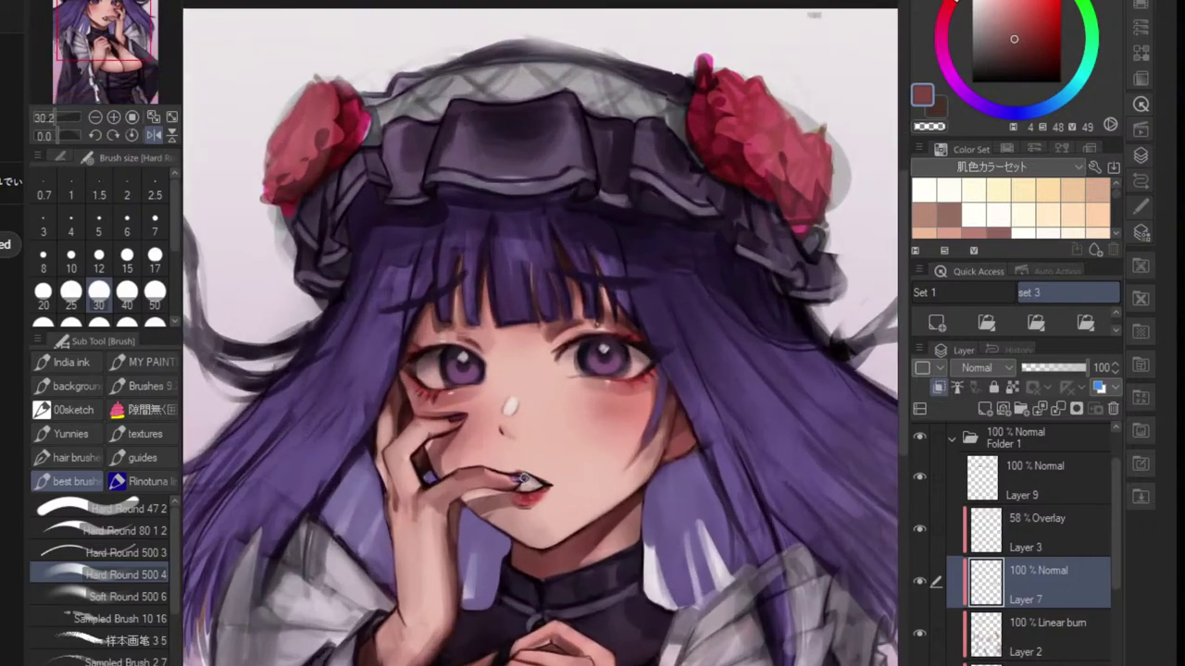
pyautogui.scroll(2, 525, 506)
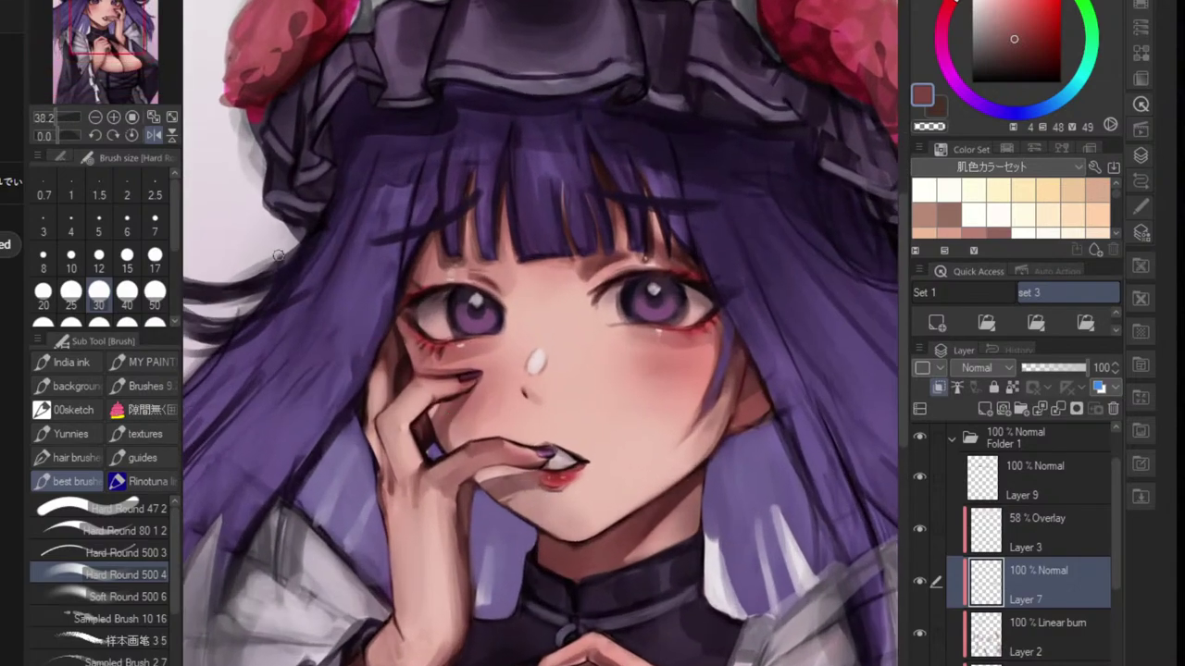
pyautogui.click(148, 137)
pyautogui.scroll(2, 597, 553)
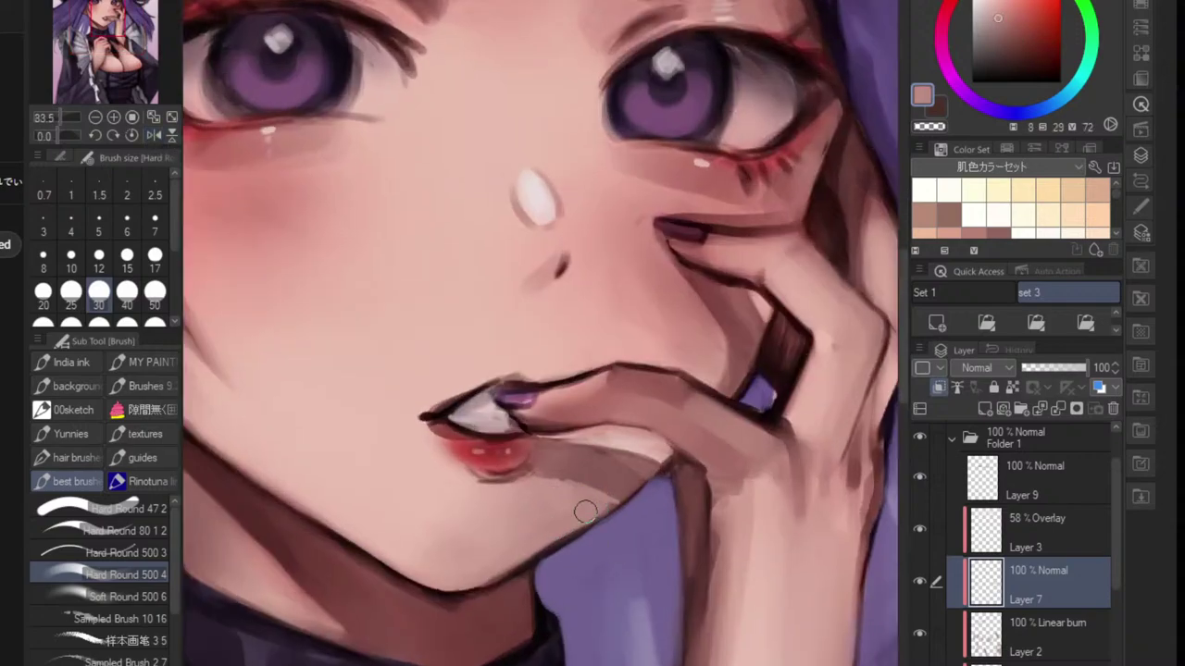
# - Paint a darker brownish-pink shadow along the finger under the lower lip
pyautogui.keyDown('alt'); pyautogui.click(657, 448); pyautogui.keyUp('alt')
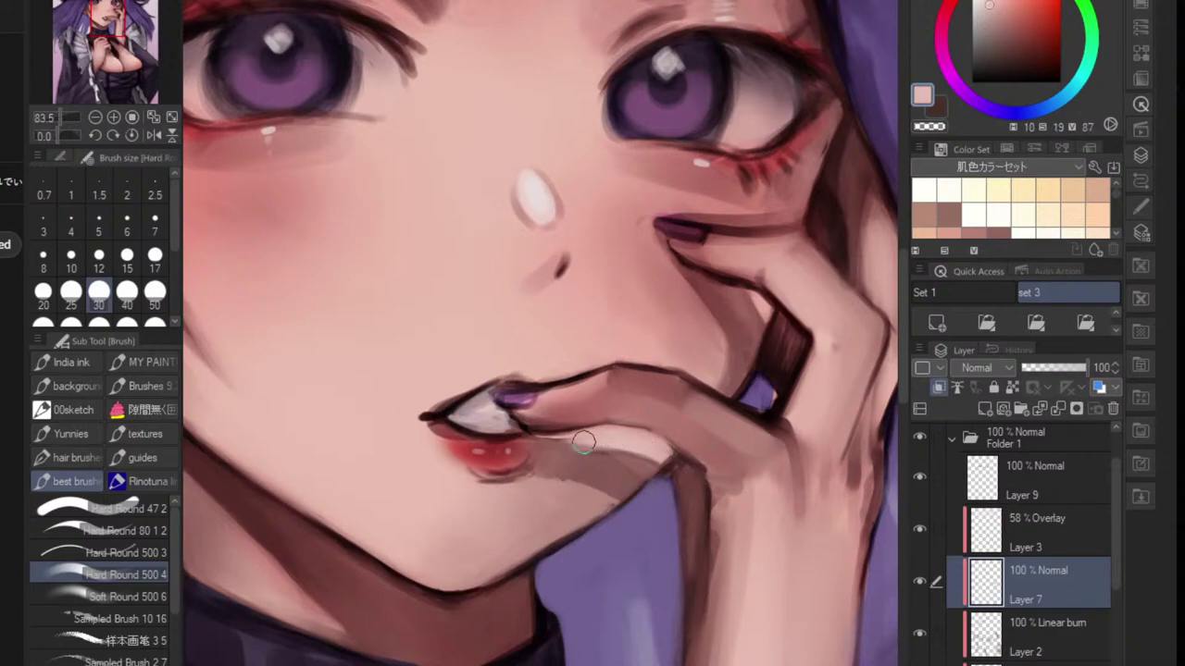
pyautogui.keyDown('alt'); pyautogui.click(588, 455); pyautogui.keyUp('alt')
pyautogui.moveTo(550, 448); pyautogui.dragTo(625, 463)
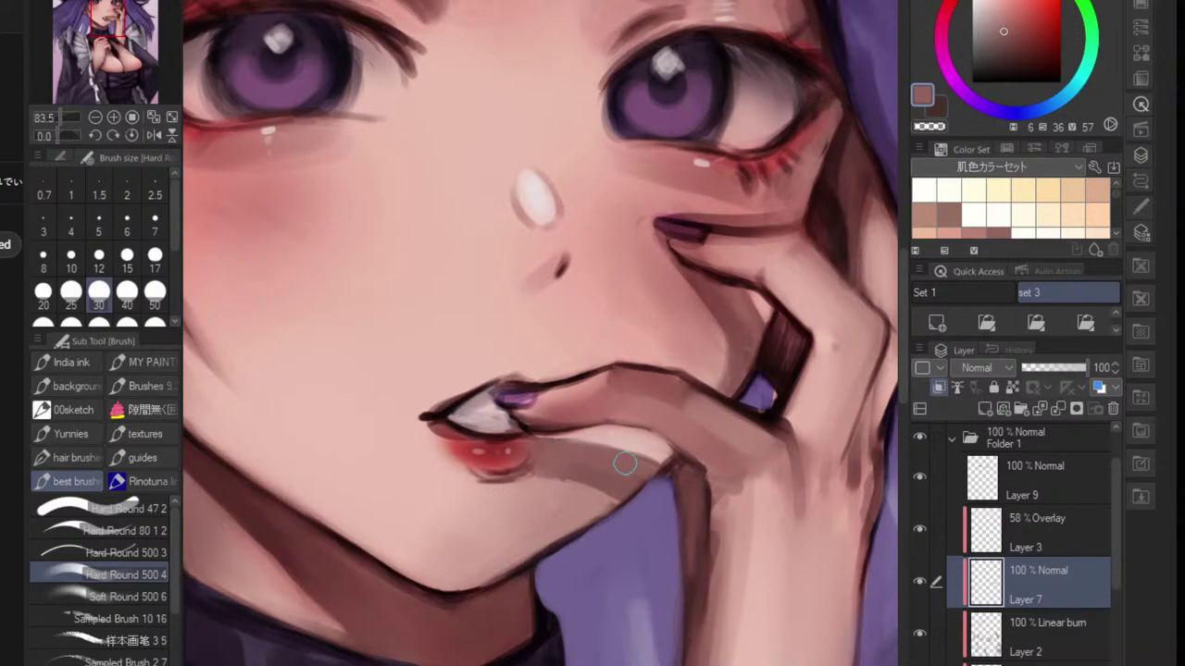
pyautogui.scroll(-3, 631, 520)
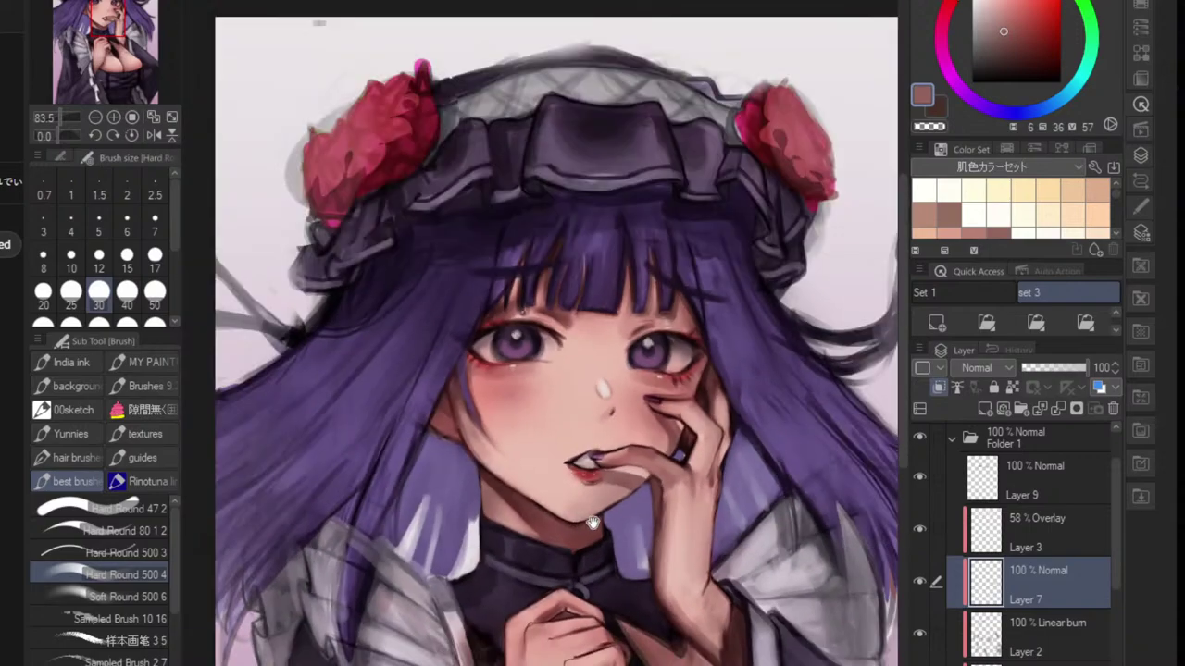
pyautogui.scroll(1, 629, 490)
# - Rotate the canvas about 30 degrees, set brush size 10 and sample lip and skin tones
pyautogui.press('r')
pyautogui.moveTo(668, 447); pyautogui.dragTo(587, 439)
pyautogui.scroll(2, 559, 513)
pyautogui.scroll(1, 533, 518)
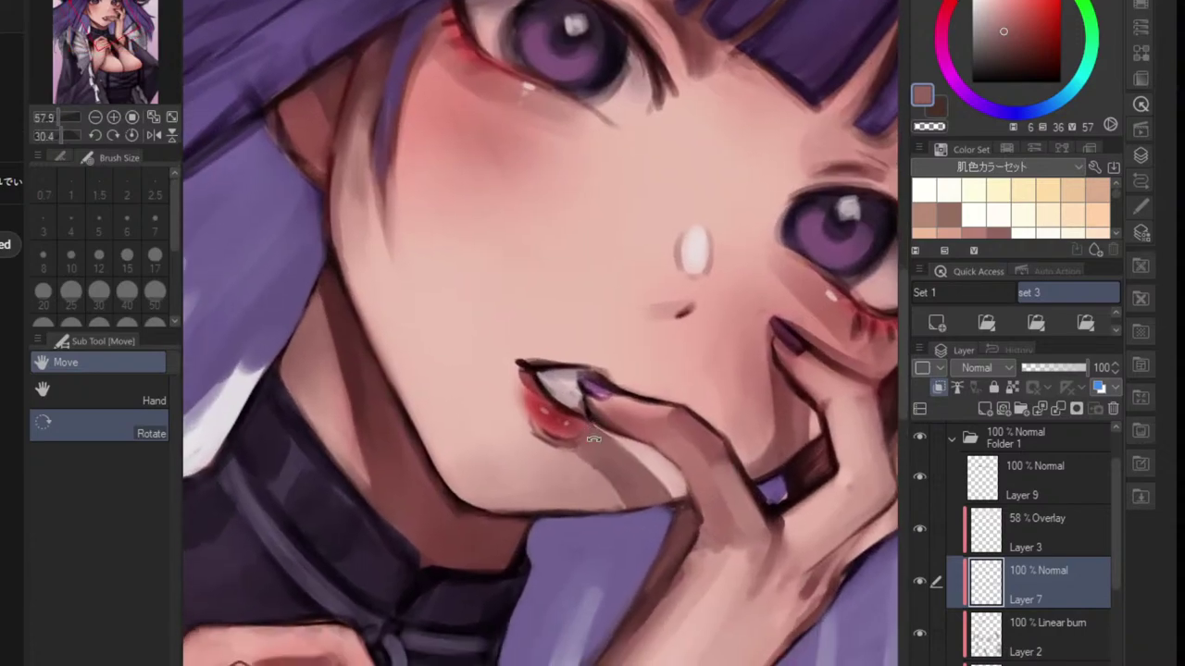
pyautogui.press('b')
pyautogui.scroll(2, 586, 445)
pyautogui.press('[')
pyautogui.press('[')
pyautogui.press('[')
pyautogui.press('[')
pyautogui.press('[')
pyautogui.press('[')
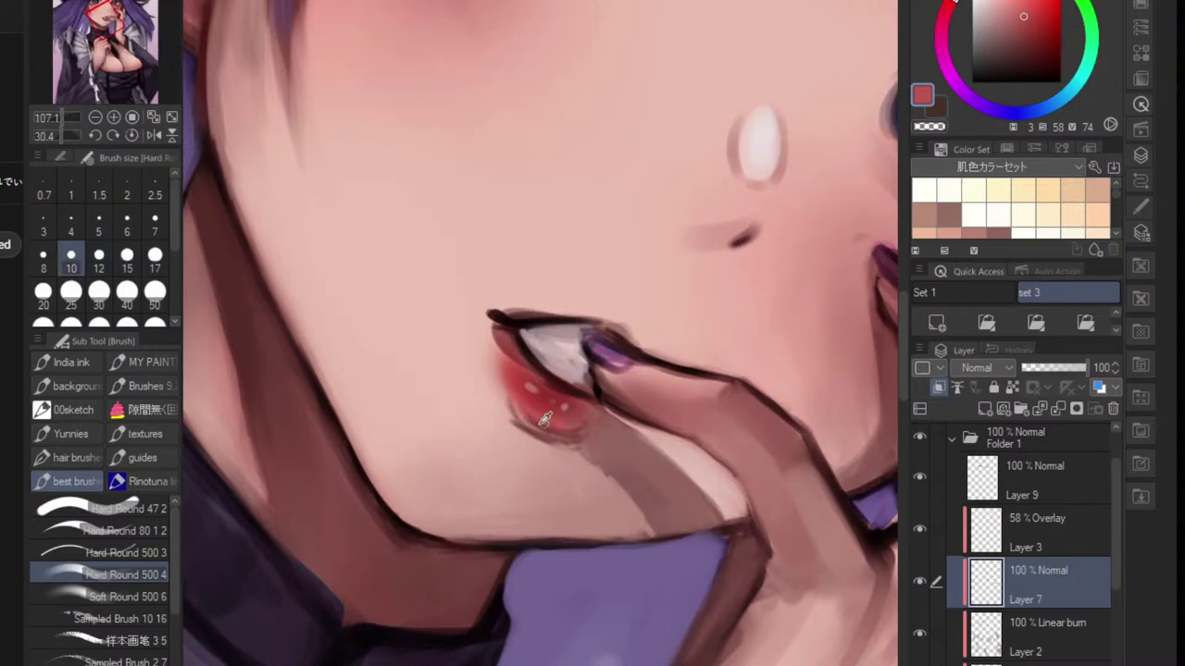
pyautogui.keyDown('alt'); pyautogui.click(518, 429); pyautogui.keyUp('alt')
pyautogui.keyDown('alt'); pyautogui.click(508, 463); pyautogui.keyUp('alt')
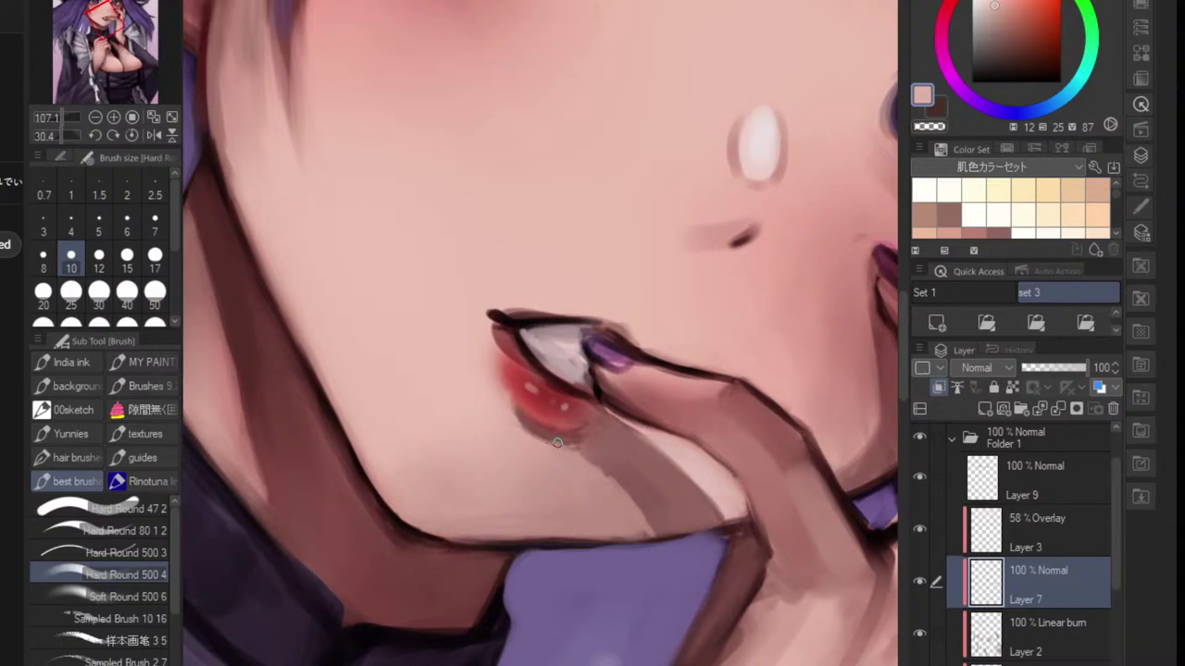
pyautogui.keyDown('alt'); pyautogui.click(572, 495); pyautogui.keyUp('alt')
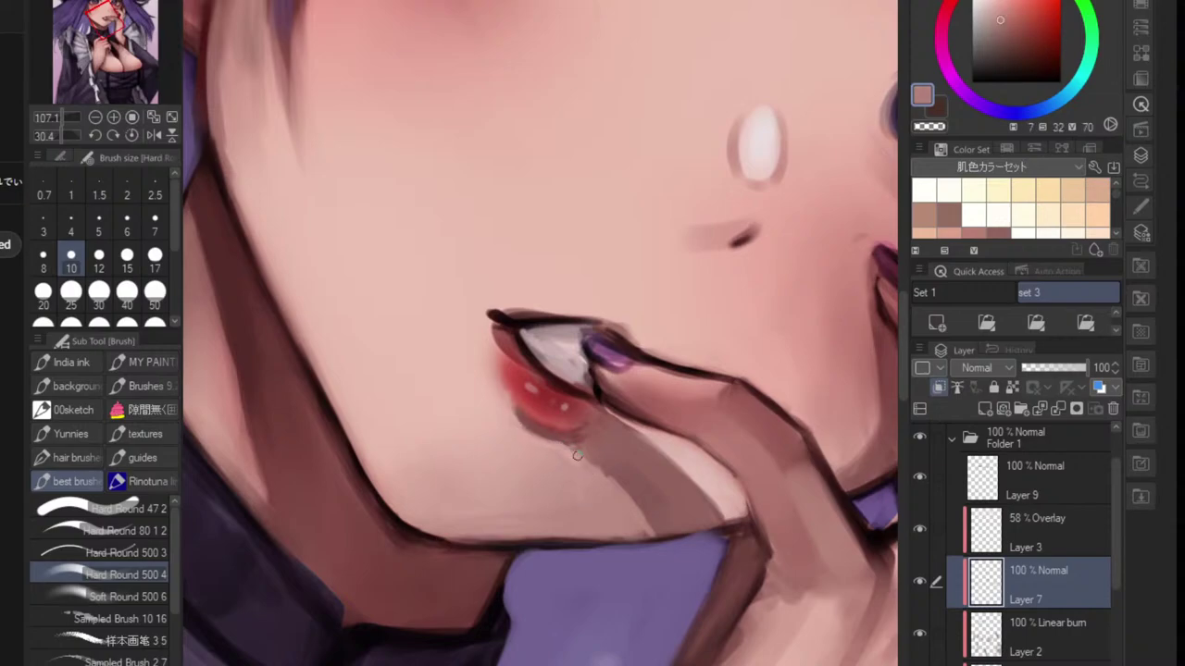
pyautogui.keyDown('alt'); pyautogui.click(628, 534); pyautogui.keyUp('alt')
# - Reset the canvas rotation and soften the skin under the lower lip with the Blend tool
pyautogui.moveTo(615, 506); pyautogui.dragTo(553, 513)
pyautogui.hotkey('ctrl', '@')
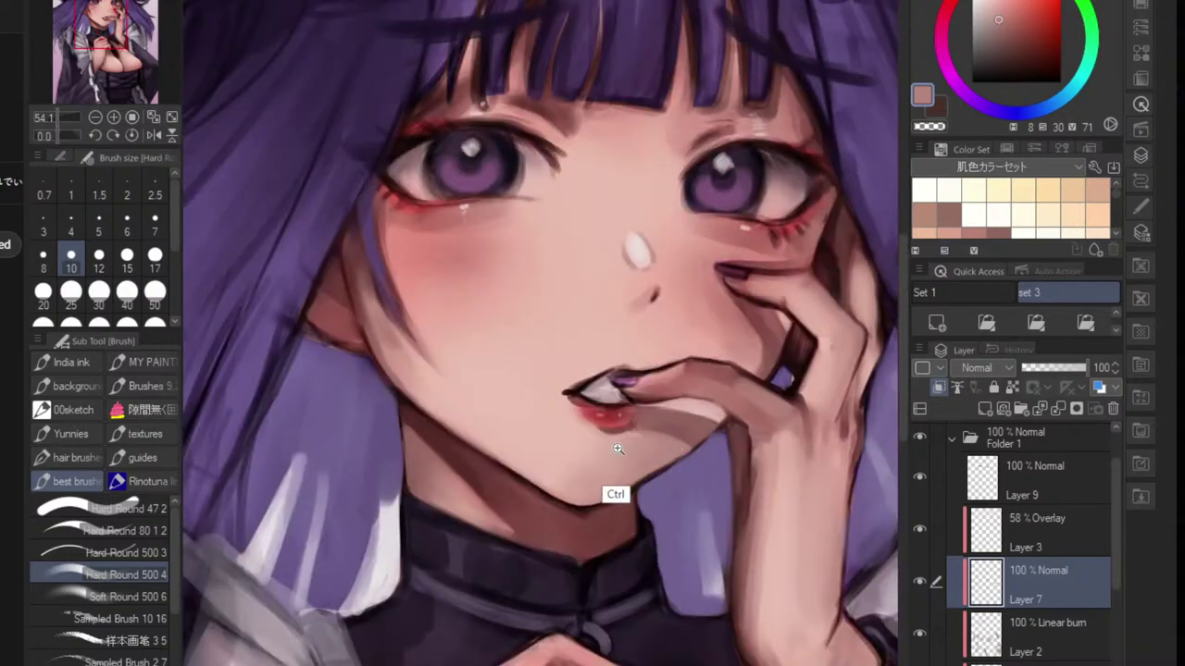
pyautogui.moveTo(618, 449)
pyautogui.mouseDown()
pyautogui.moveTo(685, 424)
pyautogui.moveTo(648, 429)
pyautogui.moveTo(674, 467)
pyautogui.mouseUp()
pyautogui.keyDown('alt'); pyautogui.click(686, 413); pyautogui.keyUp('alt')
pyautogui.press('j')
pyautogui.press('b')
pyautogui.scroll(-2, 675, 465)
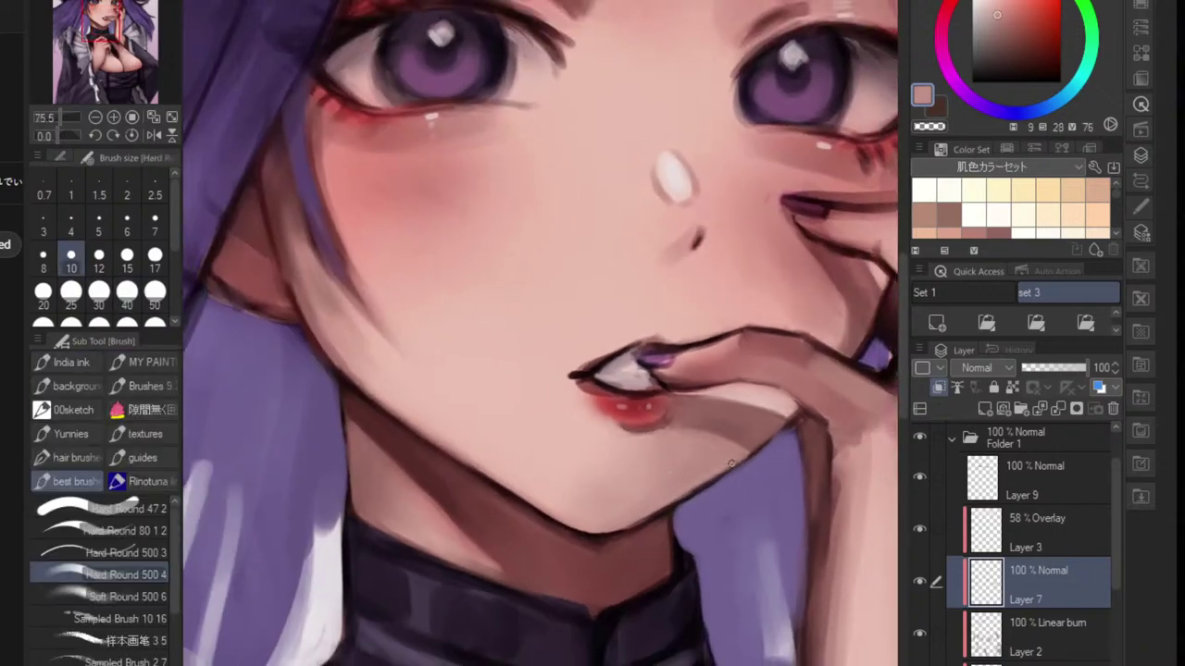
pyautogui.scroll(2, 673, 511)
# - Darken the jaw line with a dark brown stroke at brush size 6
pyautogui.keyDown('alt'); pyautogui.click(677, 507); pyautogui.keyUp('alt')
pyautogui.moveTo(767, 447); pyautogui.dragTo(605, 525)
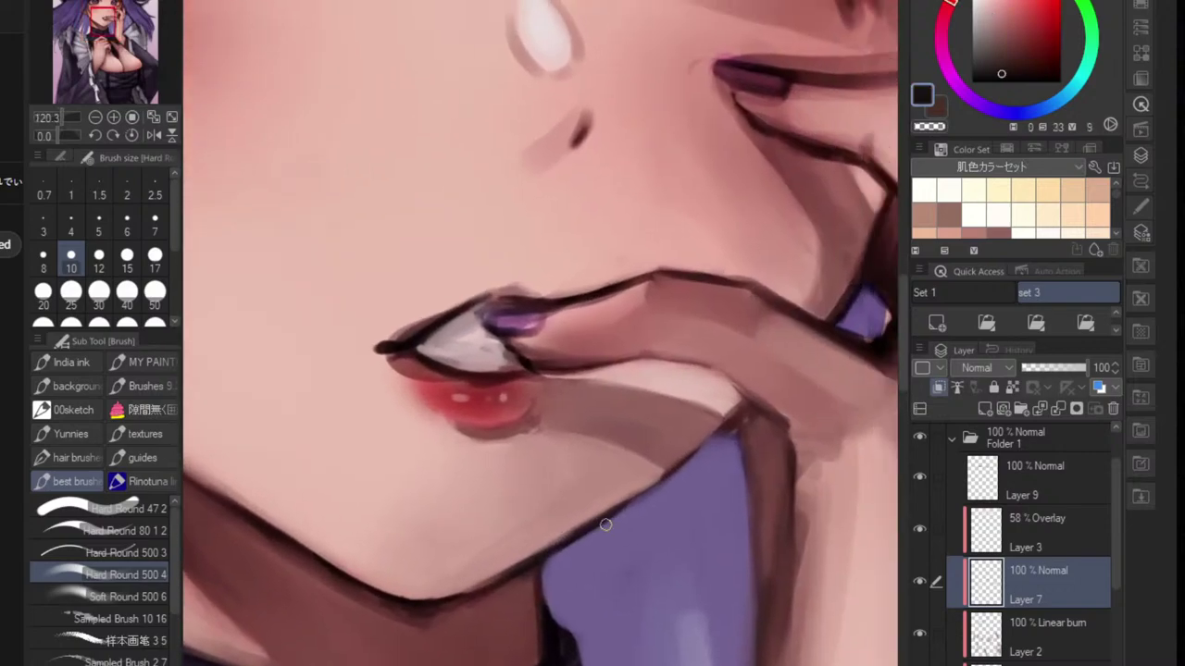
pyautogui.press('[')
pyautogui.press('[')
pyautogui.press('[')
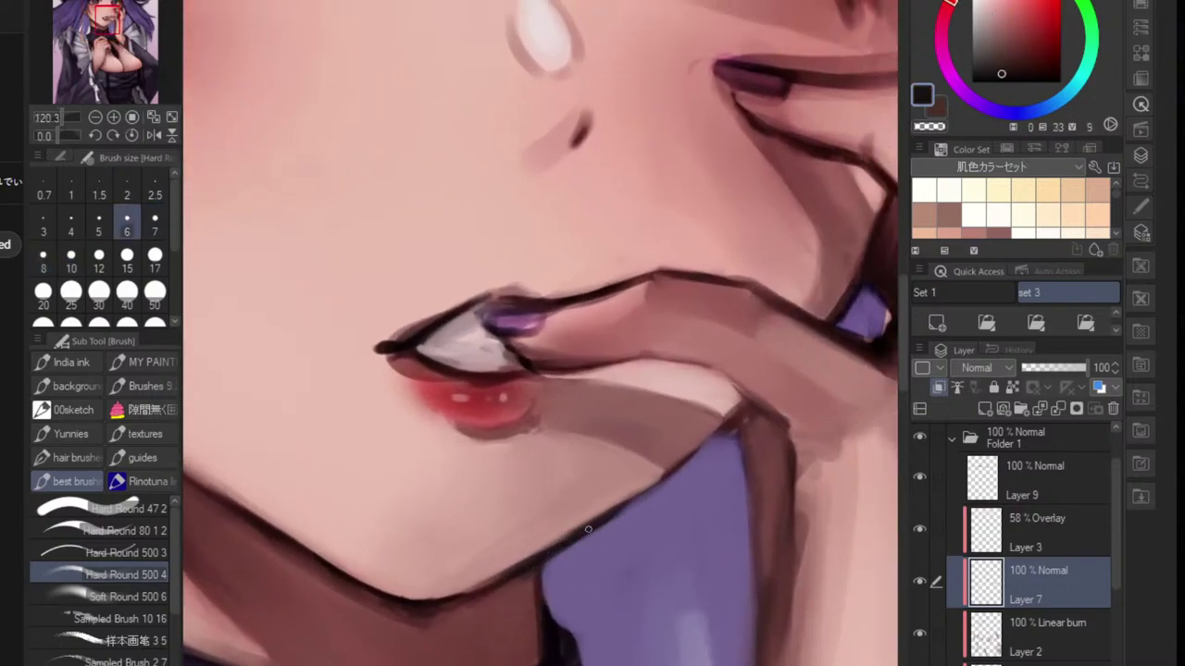
pyautogui.moveTo(594, 527); pyautogui.dragTo(707, 446)
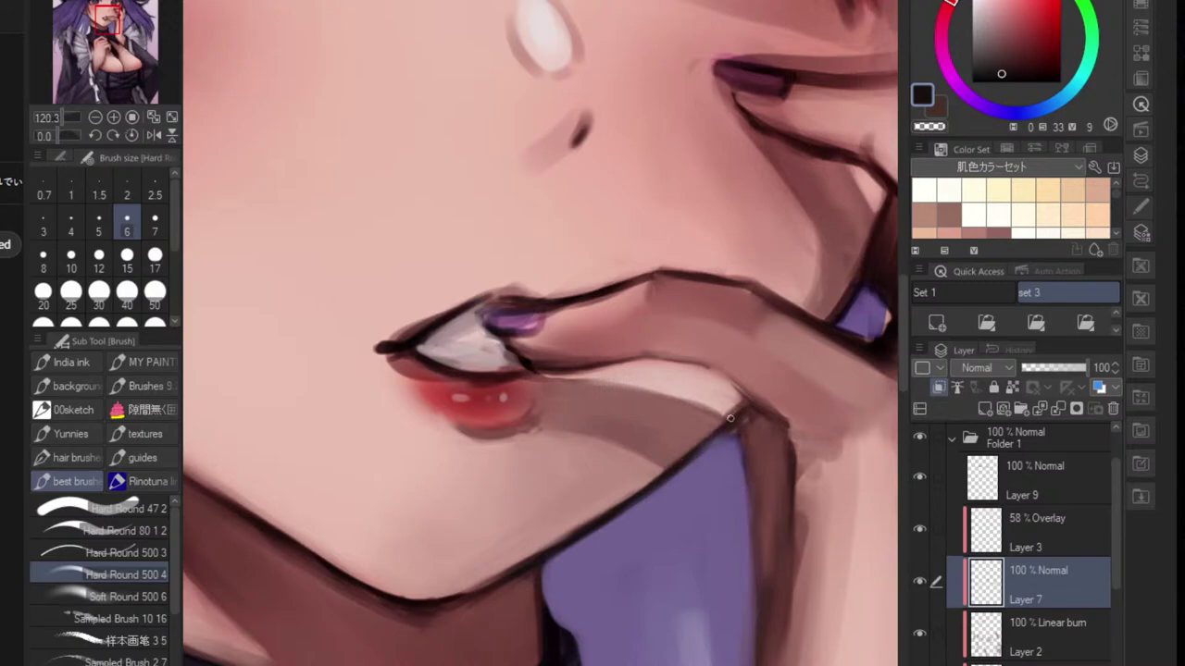
pyautogui.moveTo(731, 462); pyautogui.dragTo(706, 421)
pyautogui.scroll(2, 633, 497)
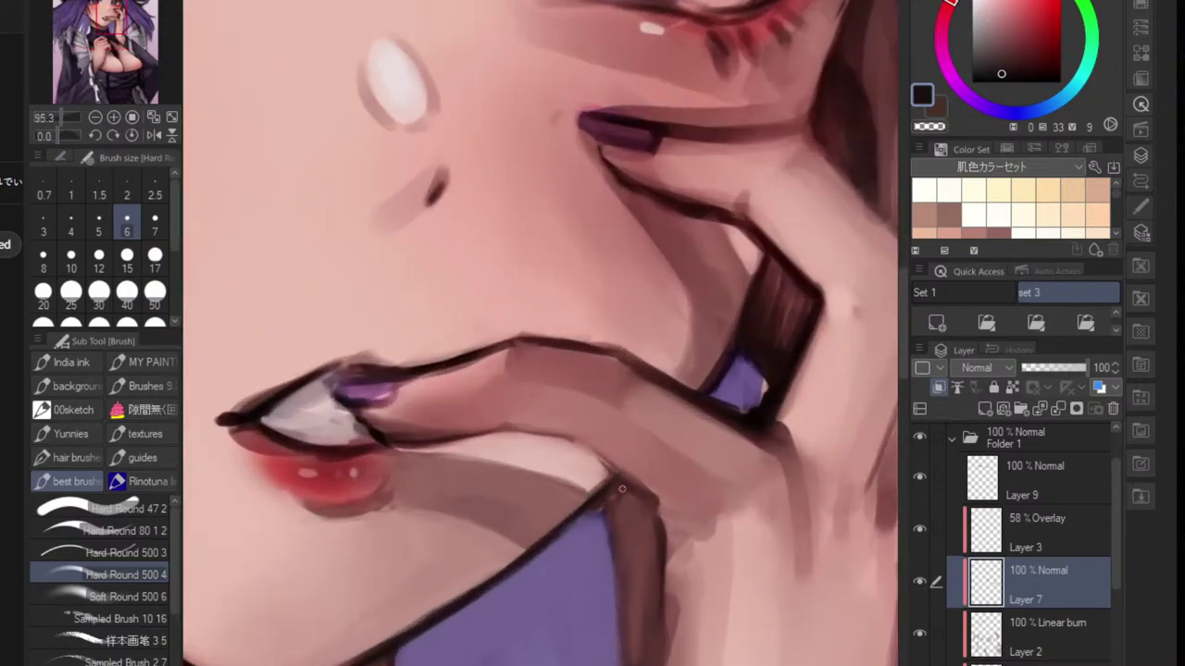
# - Add a short dark stroke along the underside of the finger
pyautogui.keyDown('alt'); pyautogui.click(655, 374); pyautogui.keyUp('alt')
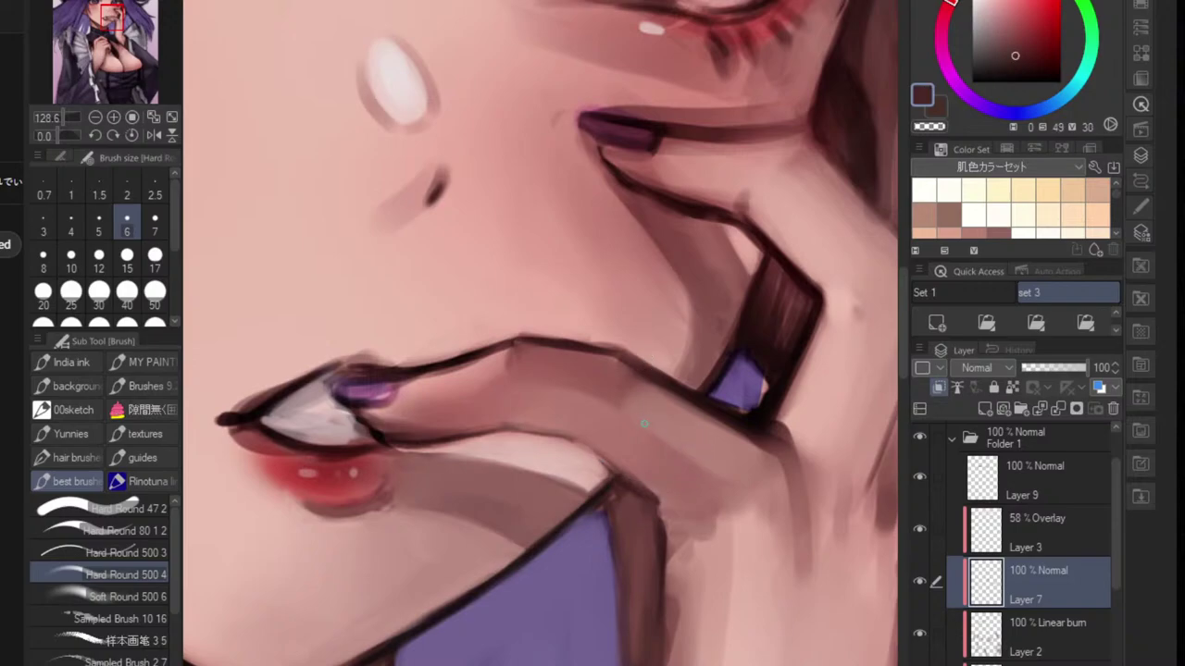
pyautogui.scroll(2, 606, 450)
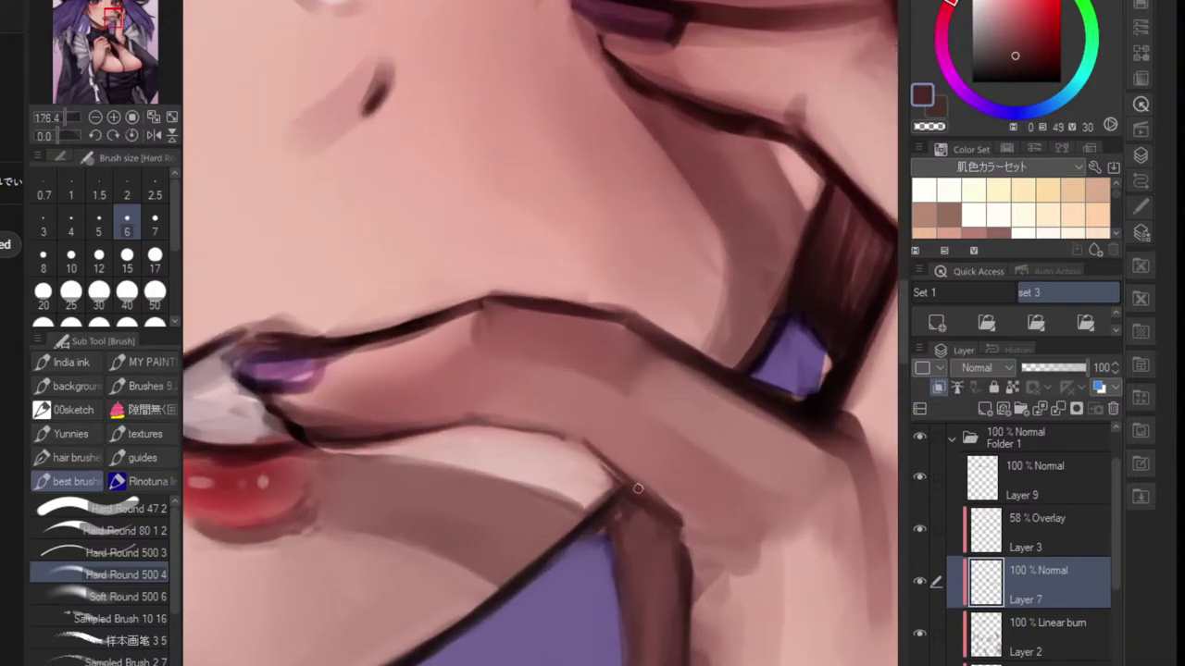
pyautogui.moveTo(585, 445); pyautogui.dragTo(615, 474)
pyautogui.scroll(-5, 680, 538)
pyautogui.moveTo(672, 564); pyautogui.dragTo(663, 490)
pyautogui.scroll(4, 663, 443)
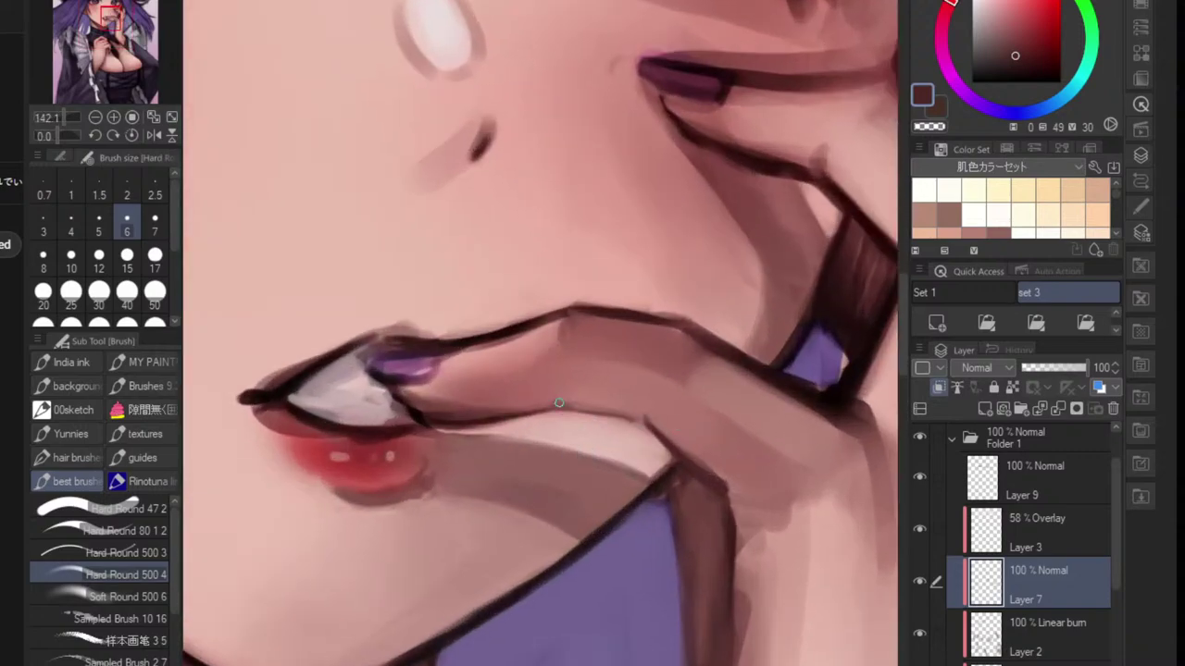
pyautogui.scroll(-5, 665, 439)
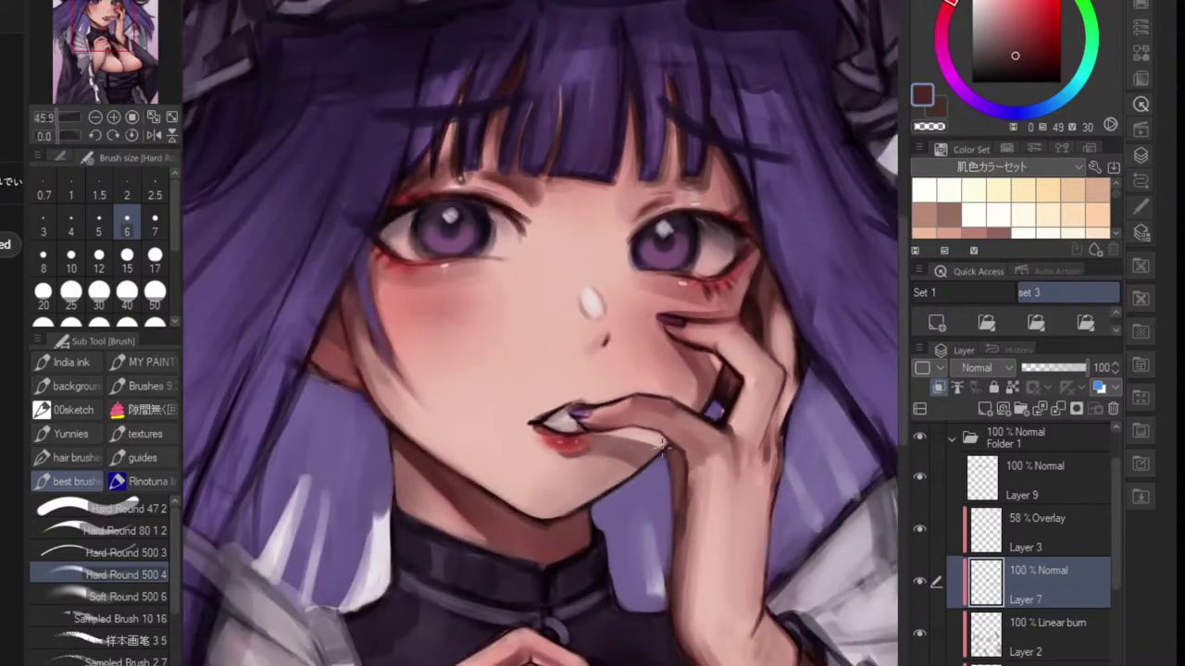
# - Rotate the canvas and darken the shadow edge beside the finger with sampled pinkish-brown
pyautogui.press('r')
pyautogui.moveTo(668, 398); pyautogui.dragTo(619, 511)
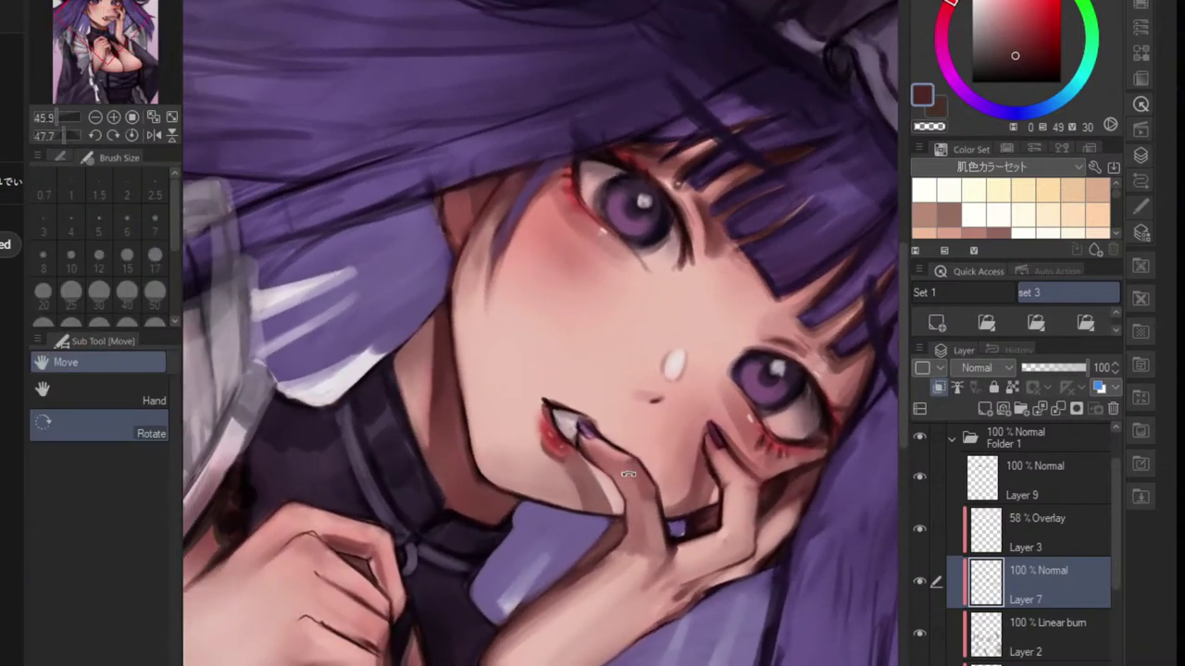
pyautogui.press('b')
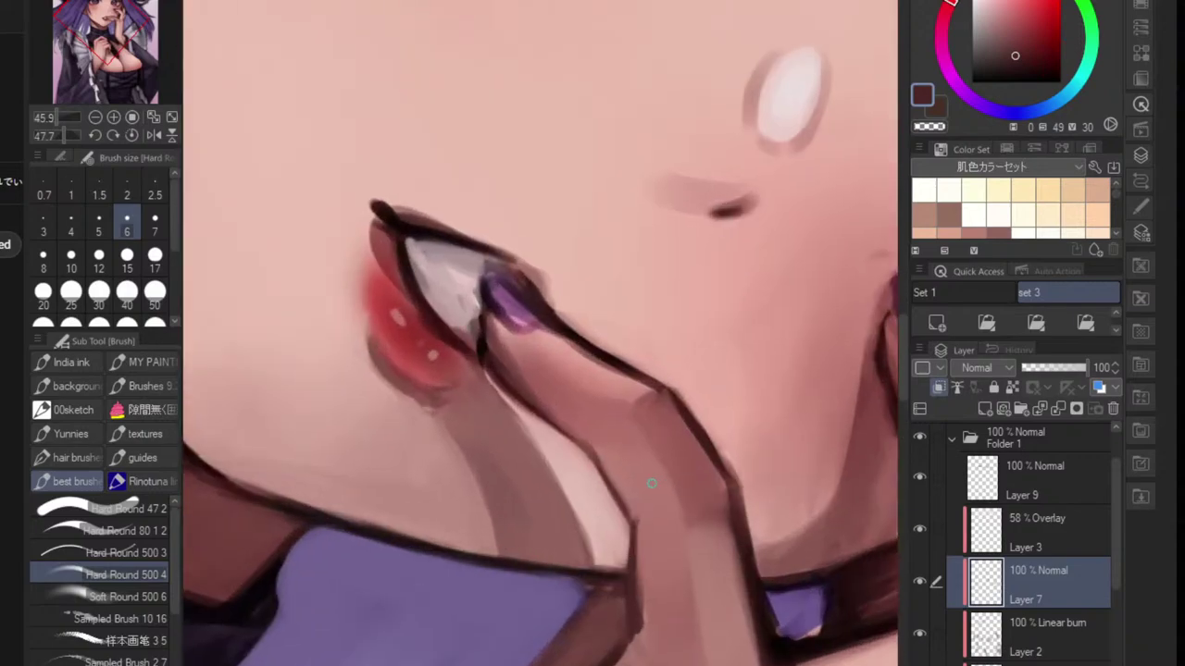
pyautogui.scroll(5, 622, 481)
pyautogui.keyDown('alt'); pyautogui.click(527, 468); pyautogui.keyUp('alt')
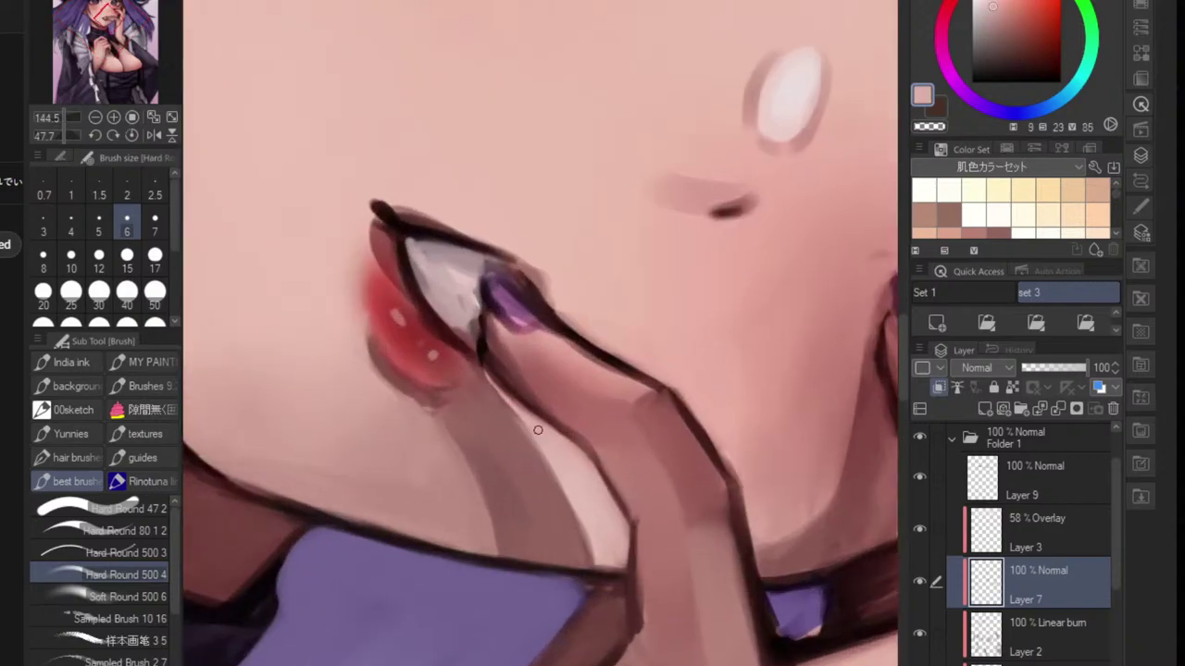
pyautogui.keyDown('alt'); pyautogui.click(493, 375); pyautogui.keyUp('alt')
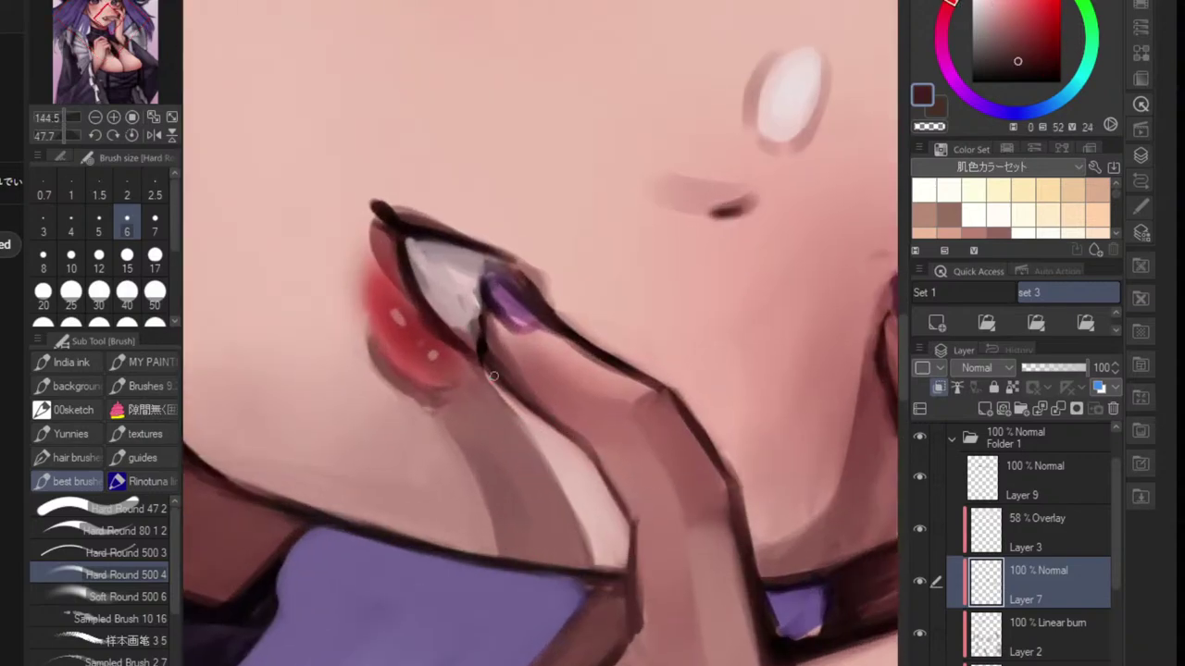
pyautogui.keyDown('alt'); pyautogui.click(508, 465); pyautogui.keyUp('alt')
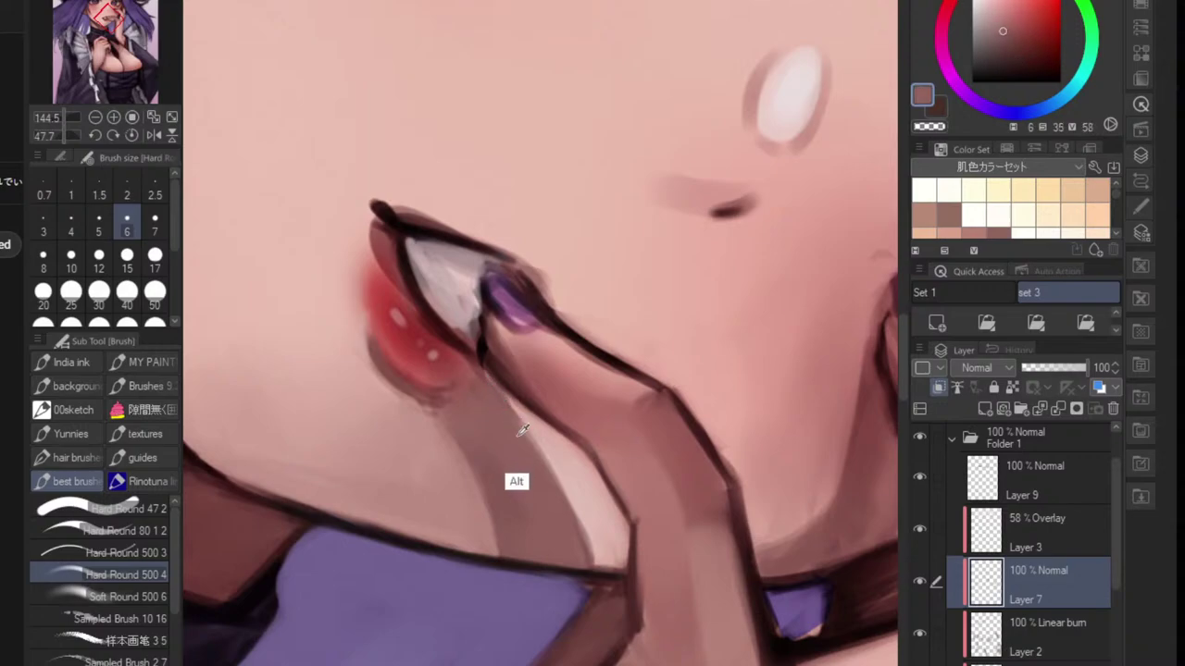
pyautogui.keyDown('alt'); pyautogui.click(484, 424); pyautogui.keyUp('alt')
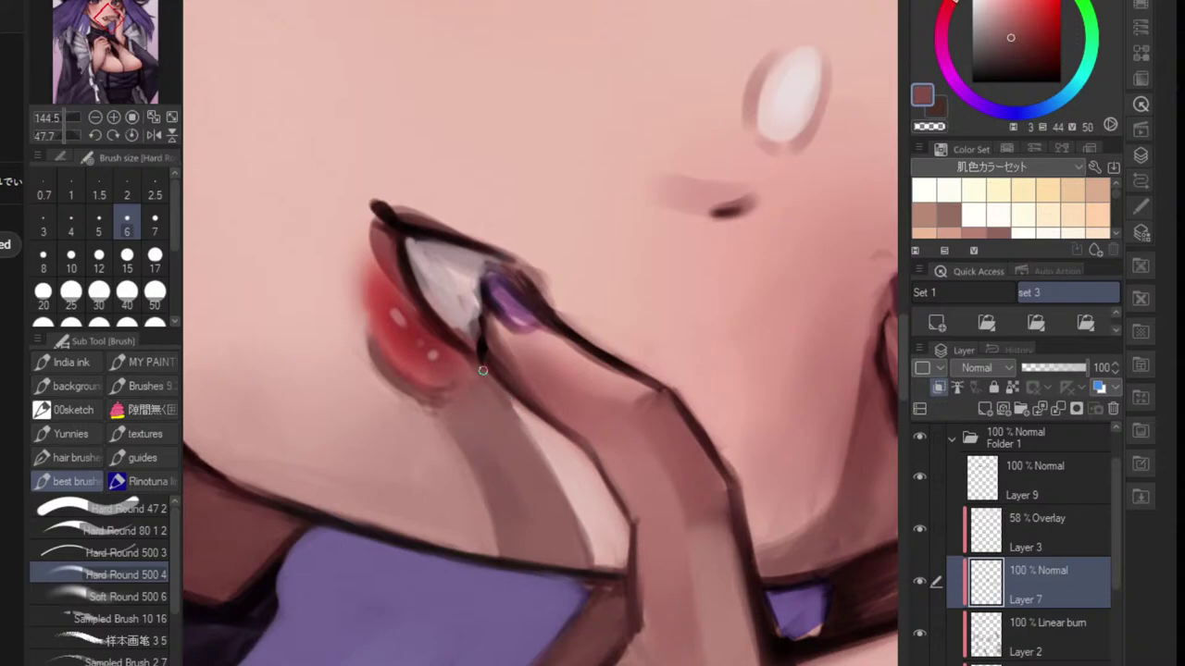
pyautogui.moveTo(512, 410); pyautogui.dragTo(545, 464)
pyautogui.moveTo(514, 406); pyautogui.dragTo(531, 439)
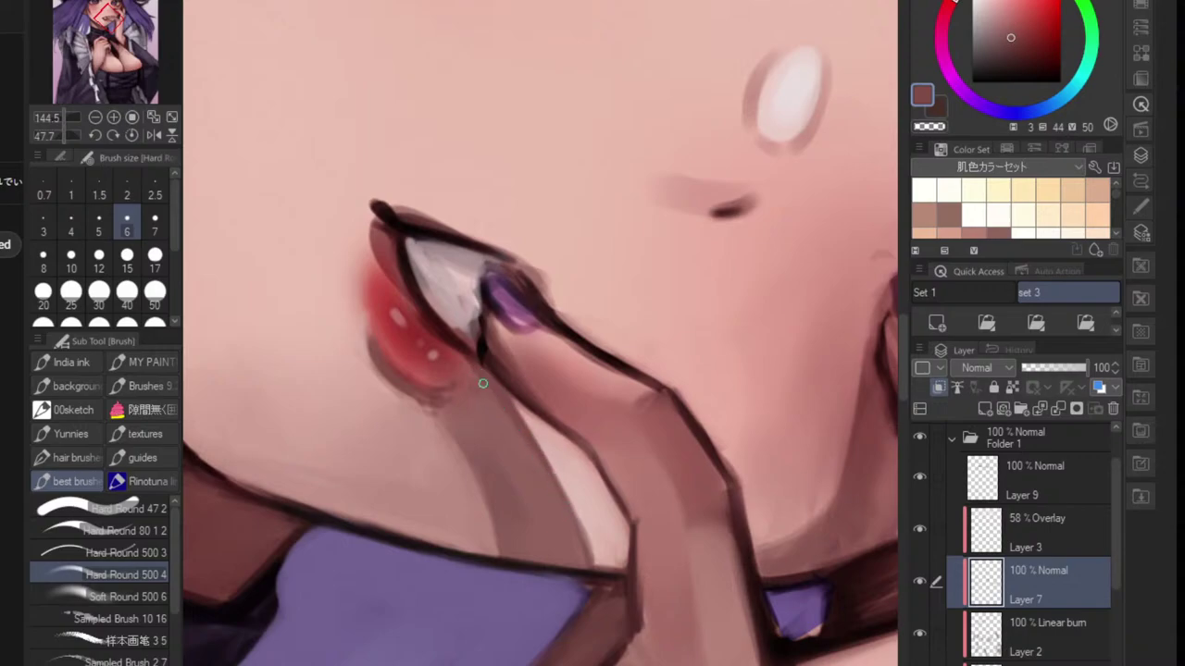
# - Thin the dark lip edge with red, then paint skin pink over the nail tip's edges
pyautogui.keyDown('alt'); pyautogui.click(383, 278); pyautogui.keyUp('alt')
pyautogui.moveTo(402, 287); pyautogui.dragTo(449, 345)
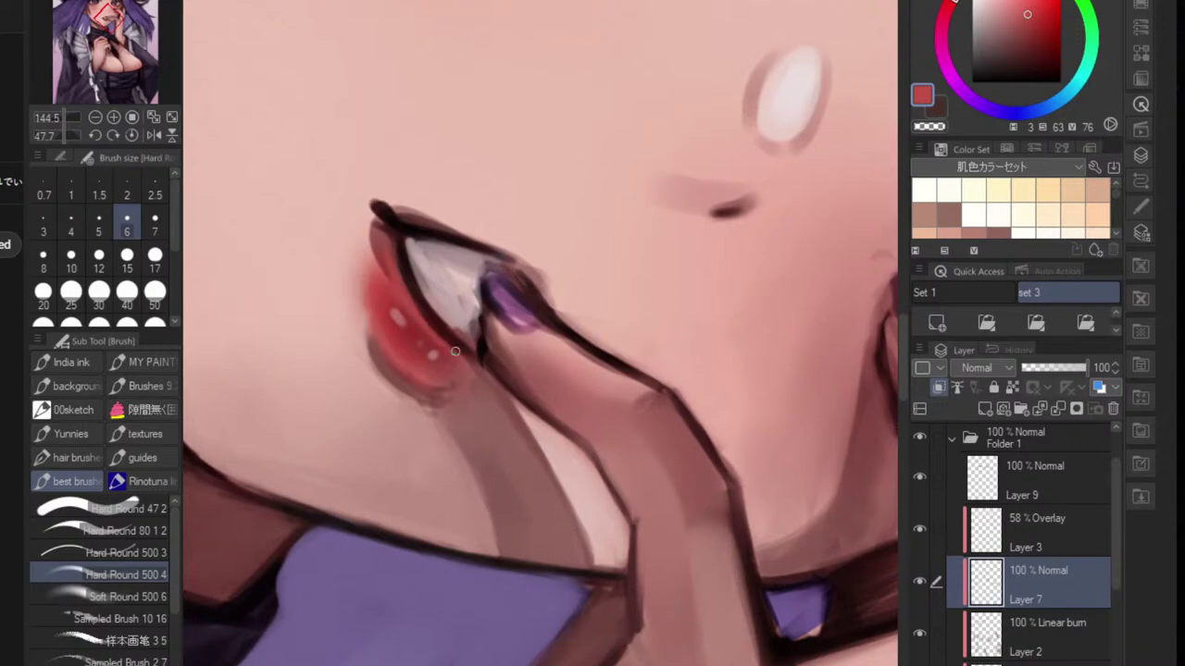
pyautogui.keyDown('alt'); pyautogui.click(382, 263); pyautogui.keyUp('alt')
pyautogui.keyDown('alt'); pyautogui.click(367, 228); pyautogui.keyUp('alt')
pyautogui.keyDown('alt'); pyautogui.click(367, 221); pyautogui.keyUp('alt')
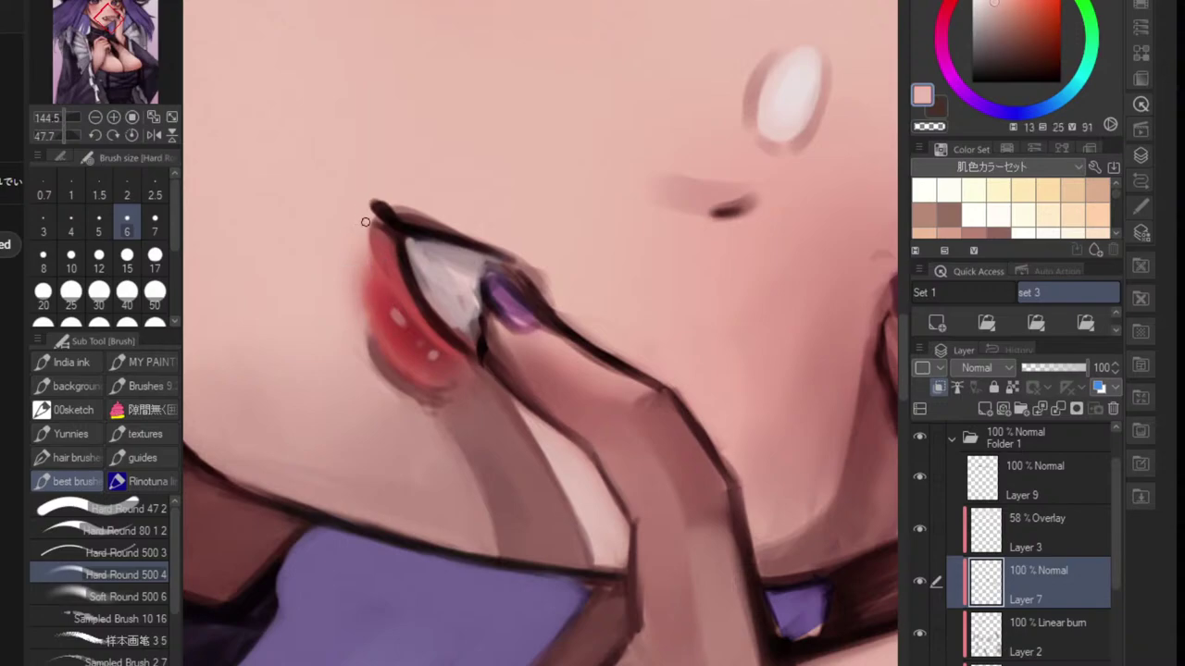
pyautogui.moveTo(370, 216)
pyautogui.mouseDown()
pyautogui.moveTo(380, 231)
pyautogui.moveTo(406, 214)
pyautogui.moveTo(438, 221)
pyautogui.mouseUp()
pyautogui.keyDown('alt'); pyautogui.click(382, 199); pyautogui.keyUp('alt')
# - Cover the dark contour above the finger with a warm skin tone
pyautogui.press('r')
pyautogui.keyDown('alt'); pyautogui.click(351, 357); pyautogui.keyUp('alt')
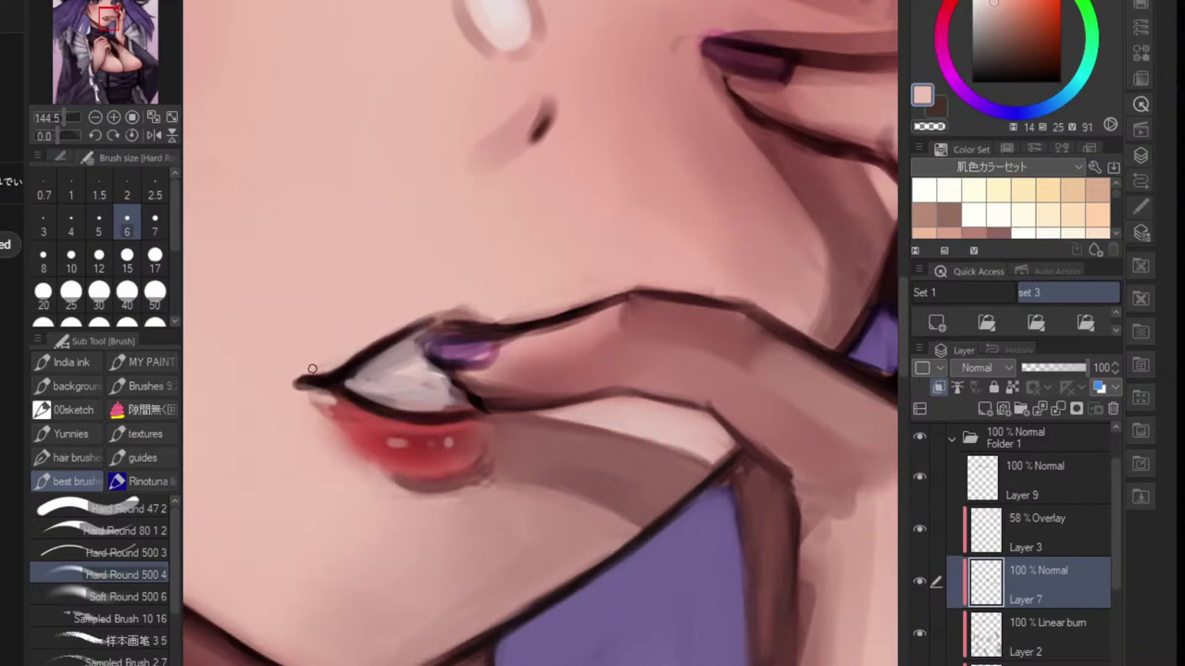
pyautogui.keyDown('alt'); pyautogui.click(394, 335); pyautogui.keyUp('alt')
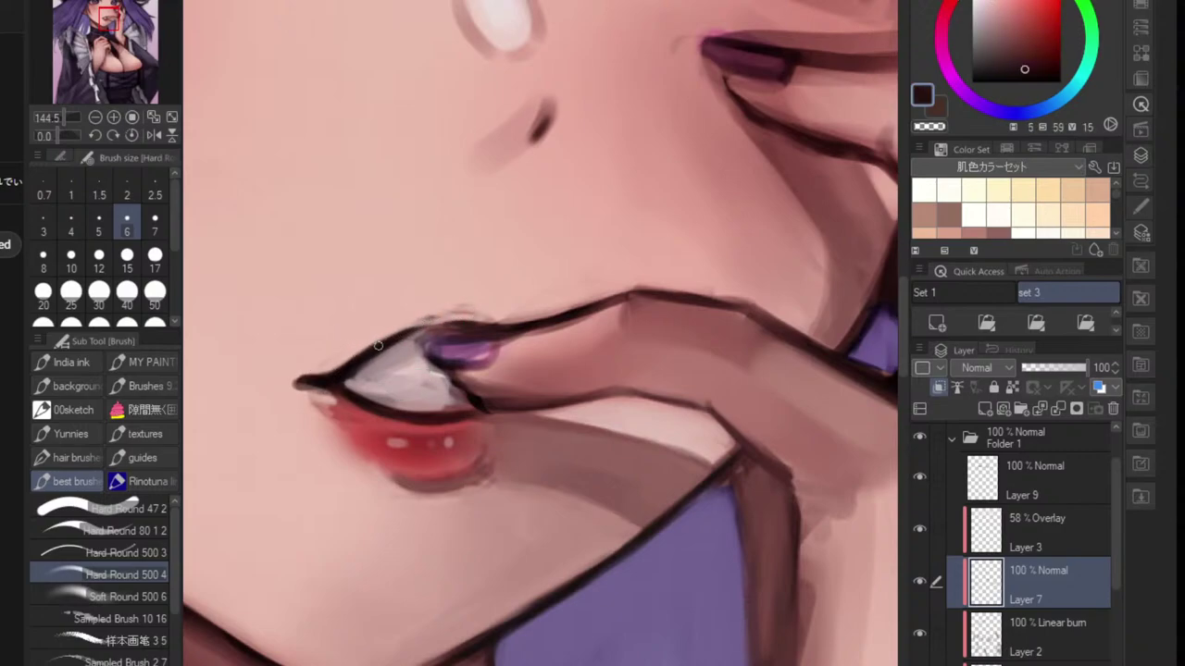
pyautogui.keyDown('alt'); pyautogui.click(422, 339); pyautogui.keyUp('alt')
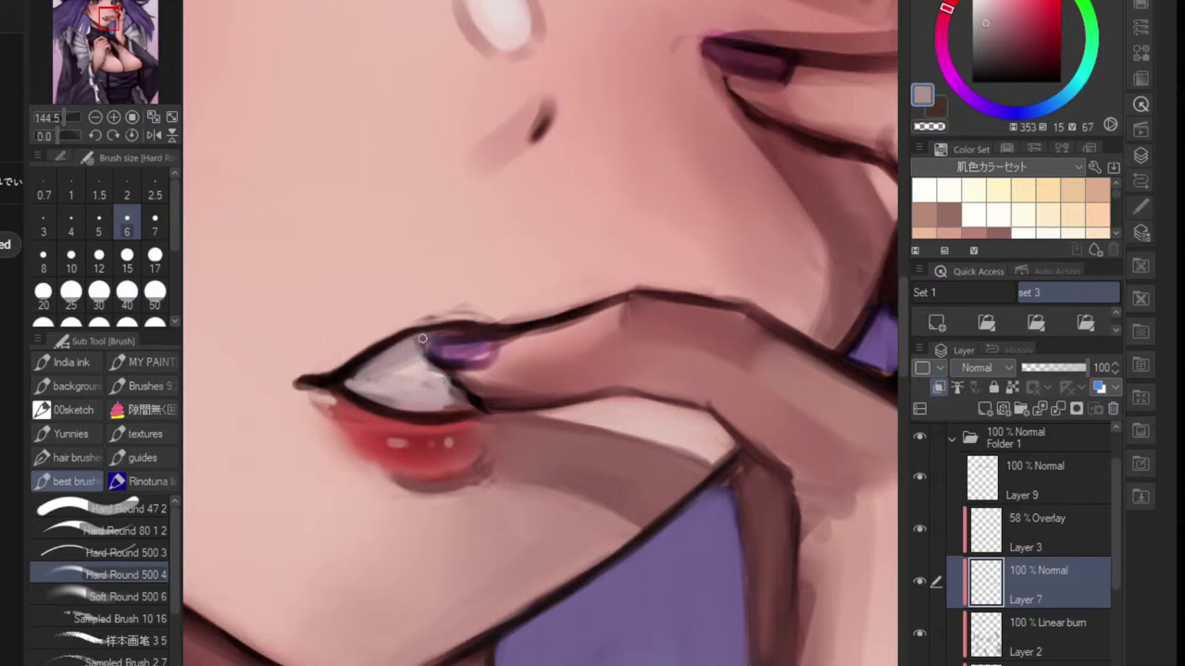
pyautogui.keyDown('alt'); pyautogui.click(442, 344); pyautogui.keyUp('alt')
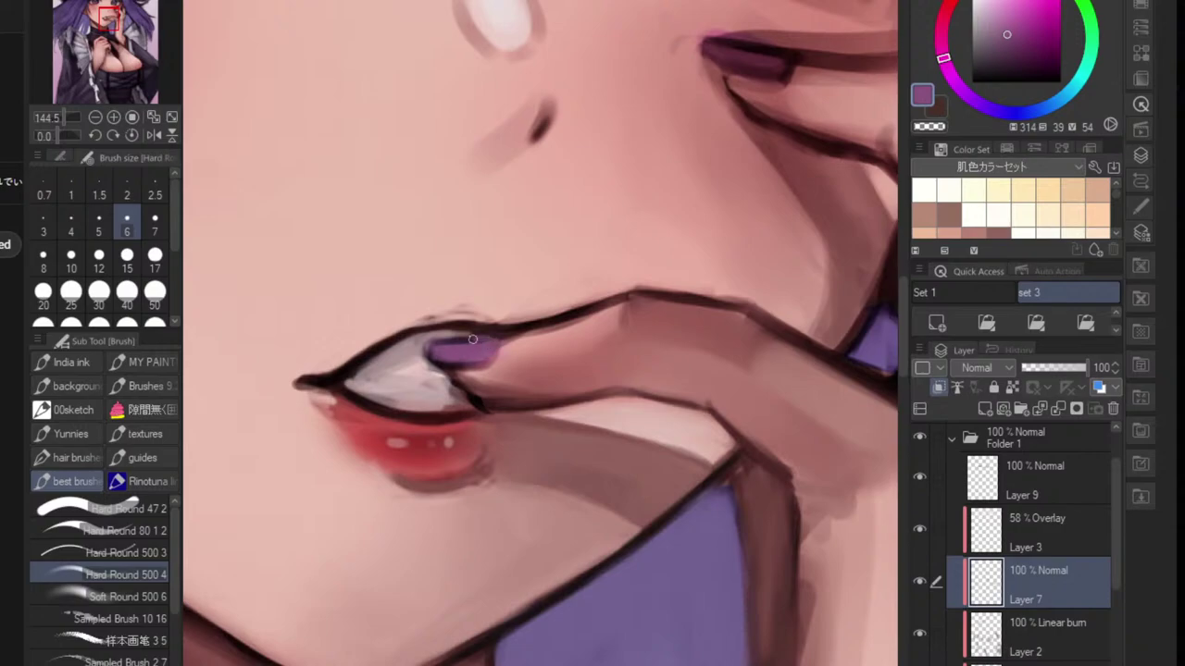
pyautogui.keyDown('alt'); pyautogui.click(502, 397); pyautogui.keyUp('alt')
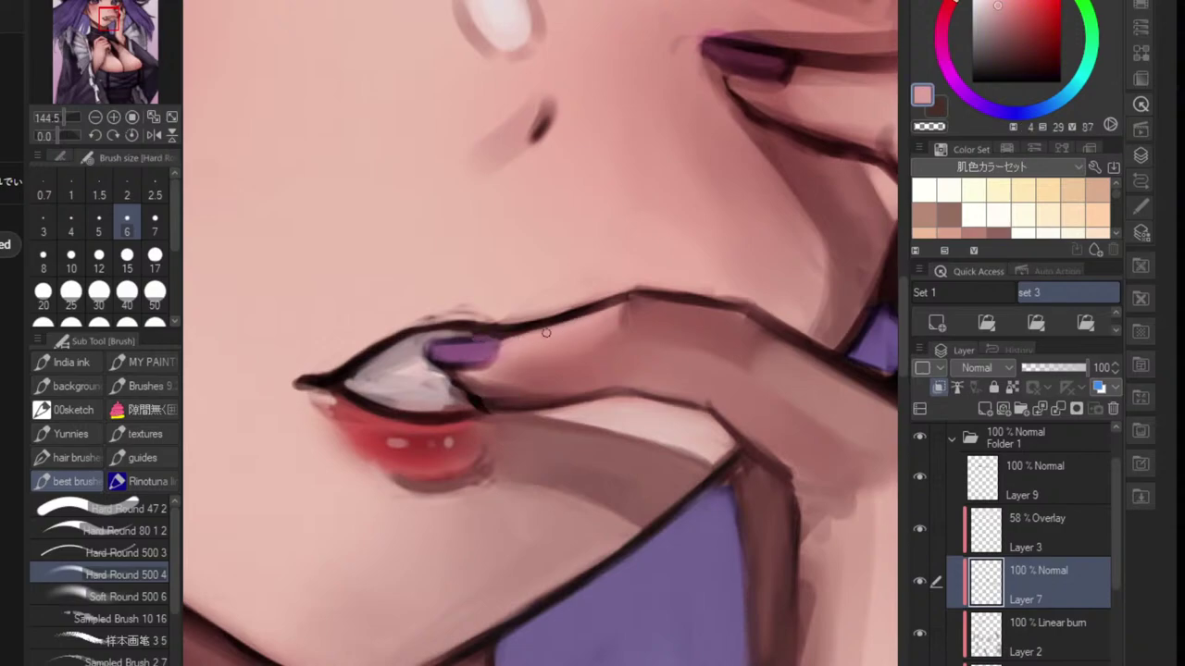
pyautogui.keyDown('alt'); pyautogui.click(555, 356); pyautogui.keyUp('alt')
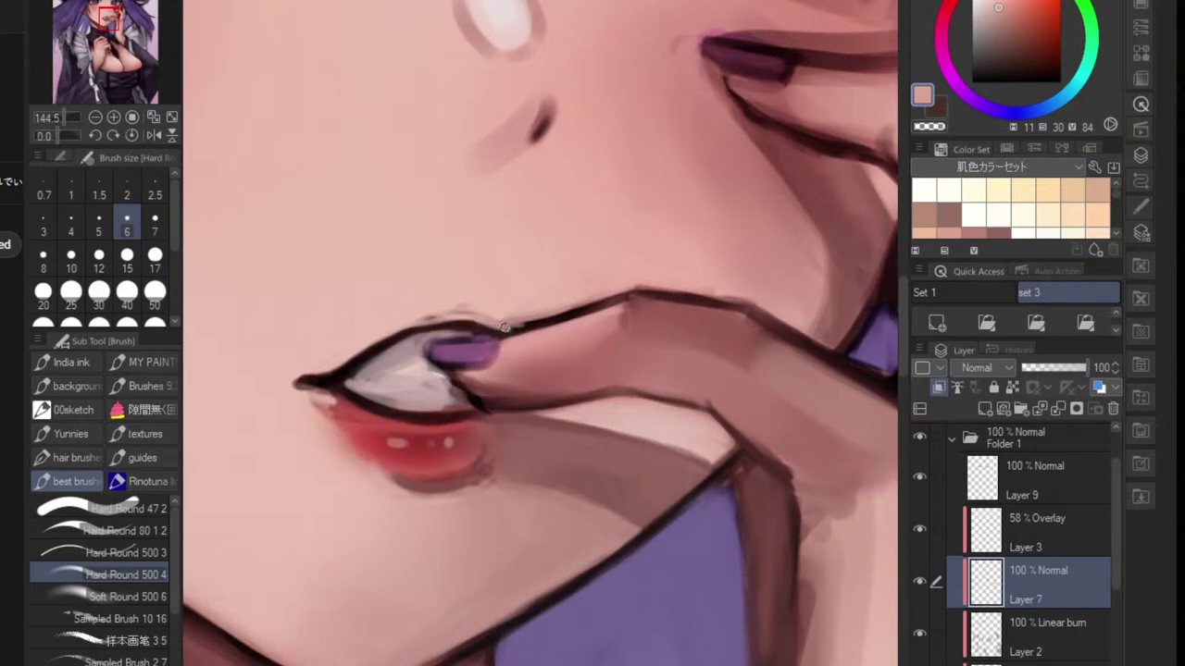
pyautogui.moveTo(504, 327); pyautogui.dragTo(573, 311)
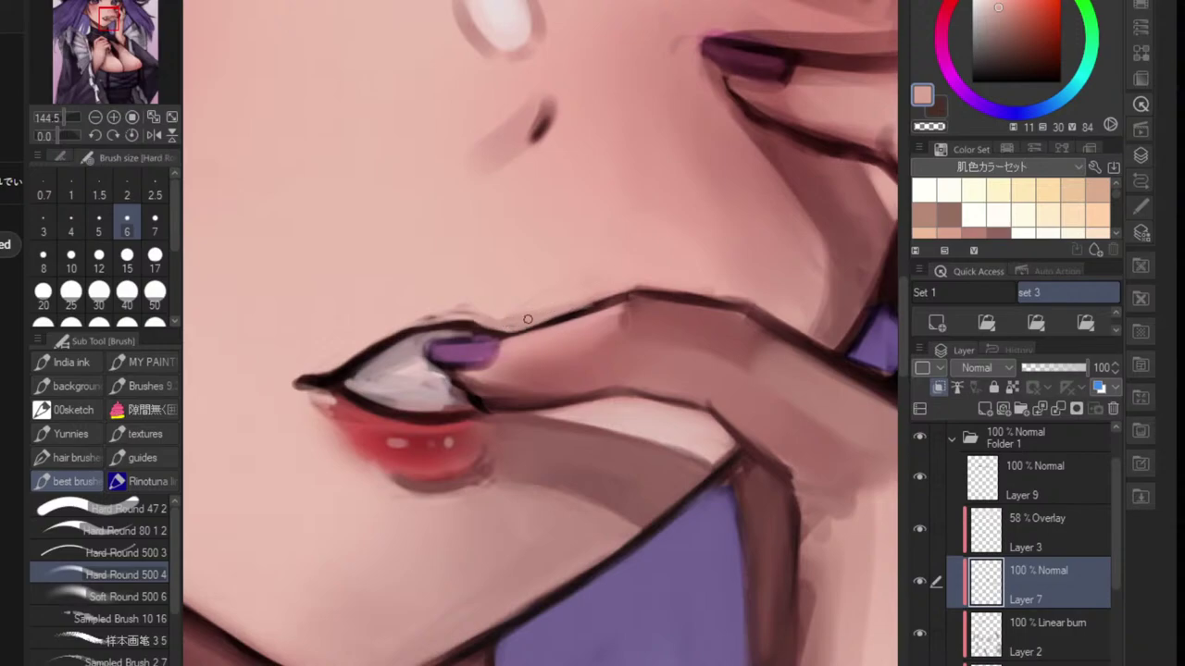
# - Darken the nail's lower edge, widen the purple nail, and soften its upper edge
pyautogui.scroll(-10, 527, 319)
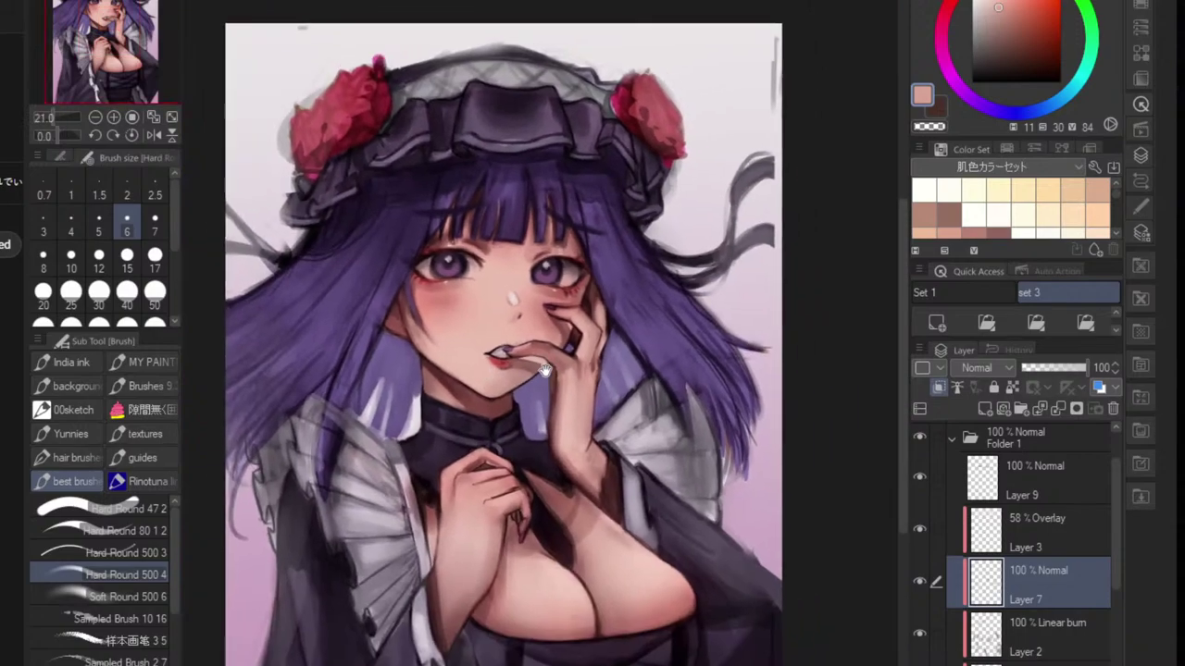
pyautogui.scroll(10, 542, 397)
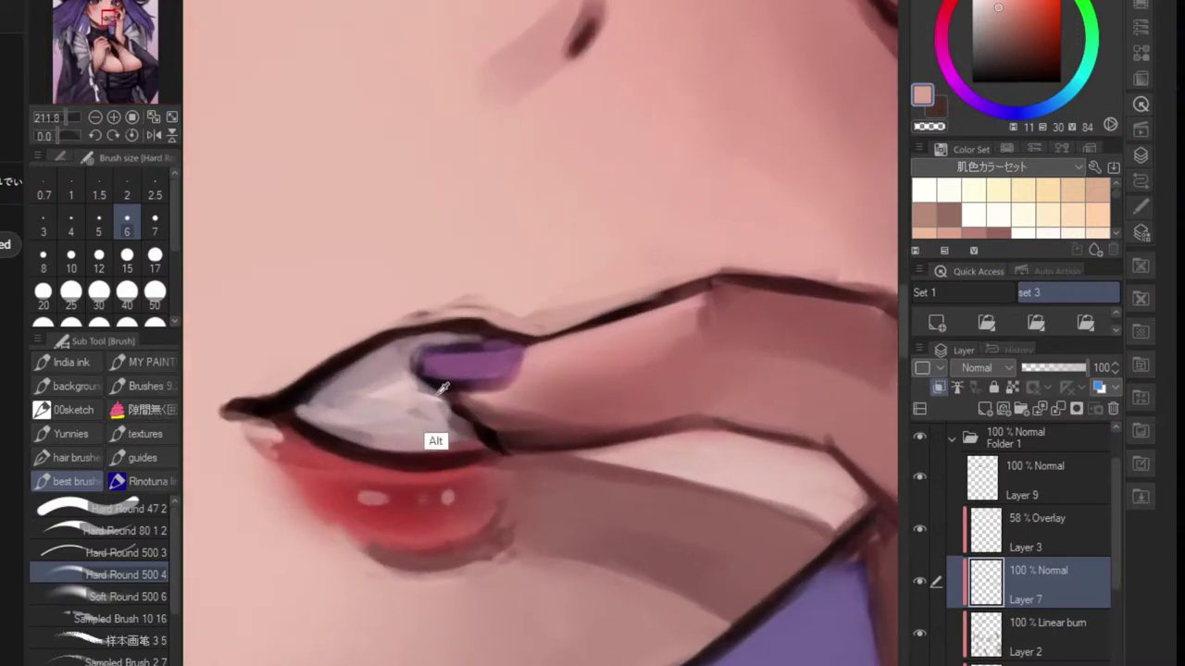
pyautogui.keyDown('alt'); pyautogui.click(453, 394); pyautogui.keyUp('alt')
pyautogui.moveTo(460, 398); pyautogui.dragTo(505, 378)
pyautogui.keyDown('alt'); pyautogui.click(492, 372); pyautogui.keyUp('alt')
pyautogui.moveTo(418, 374)
pyautogui.mouseDown()
pyautogui.moveTo(428, 390)
pyautogui.moveTo(476, 385)
pyautogui.mouseUp()
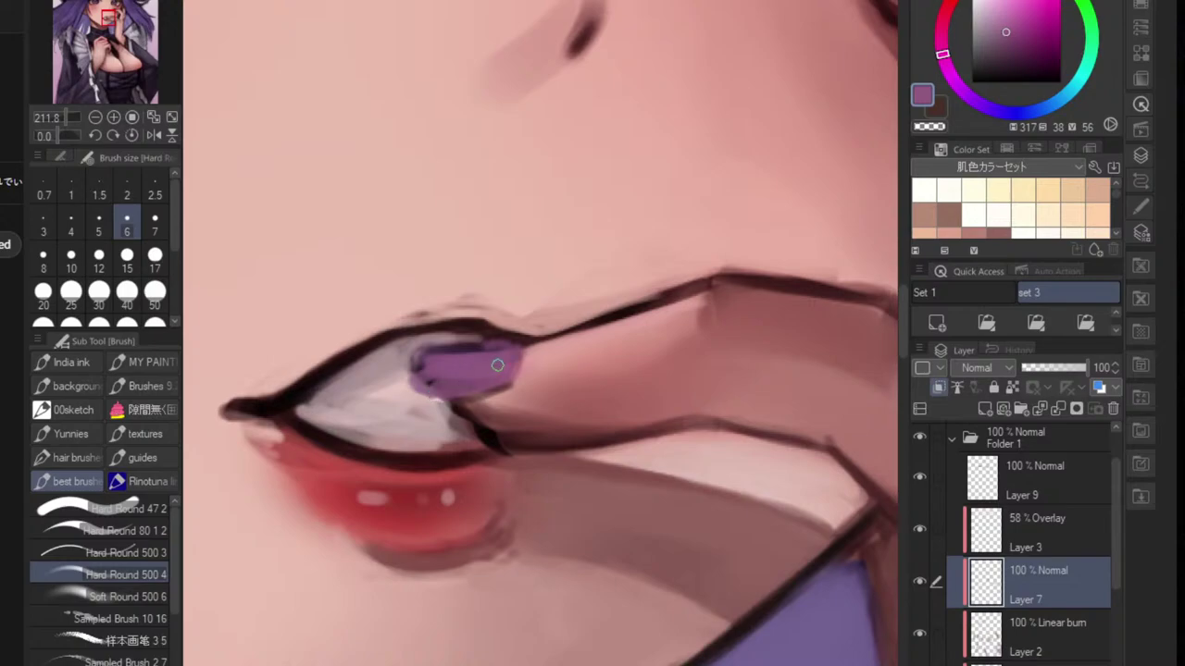
pyautogui.keyDown('alt'); pyautogui.click(418, 410); pyautogui.keyUp('alt')
pyautogui.moveTo(403, 372); pyautogui.dragTo(508, 341)
pyautogui.moveTo(412, 357)
pyautogui.mouseDown()
pyautogui.moveTo(498, 342)
pyautogui.moveTo(451, 334)
pyautogui.moveTo(385, 361)
pyautogui.mouseUp()
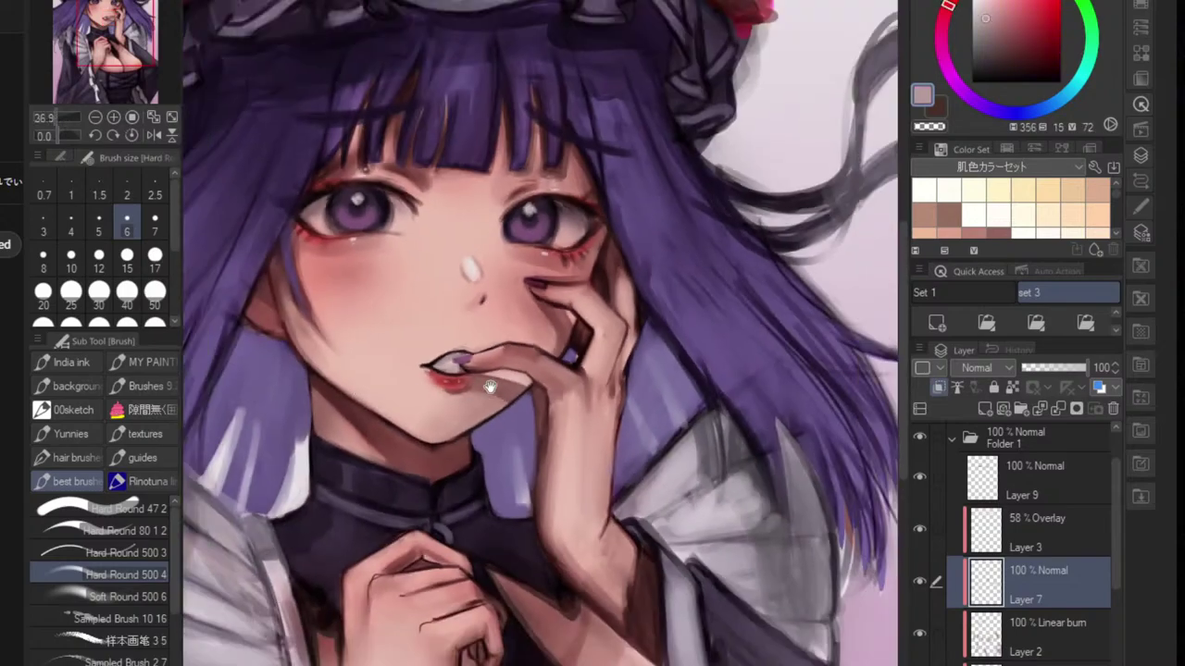
# - Smooth the finger outline by painting skin pink along it
pyautogui.moveTo(492, 386)
pyautogui.mouseDown()
pyautogui.moveTo(501, 403)
pyautogui.moveTo(484, 431)
pyautogui.moveTo(531, 382)
pyautogui.moveTo(534, 392)
pyautogui.moveTo(547, 349)
pyautogui.moveTo(534, 321)
pyautogui.moveTo(552, 352)
pyautogui.moveTo(510, 341)
pyautogui.mouseUp()
pyautogui.moveTo(539, 443)
pyautogui.mouseDown()
pyautogui.moveTo(550, 431)
pyautogui.moveTo(556, 449)
pyautogui.mouseUp()
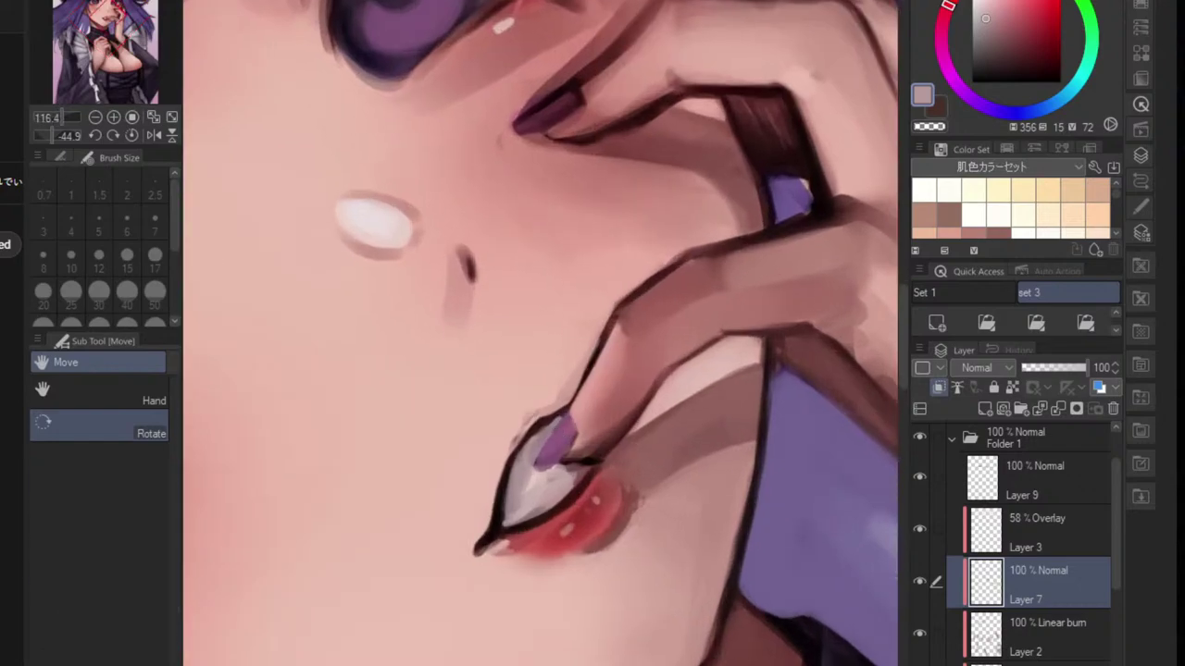
pyautogui.keyDown('alt'); pyautogui.click(533, 460); pyautogui.keyUp('alt')
pyautogui.moveTo(993, 32); pyautogui.dragTo(990, 35)
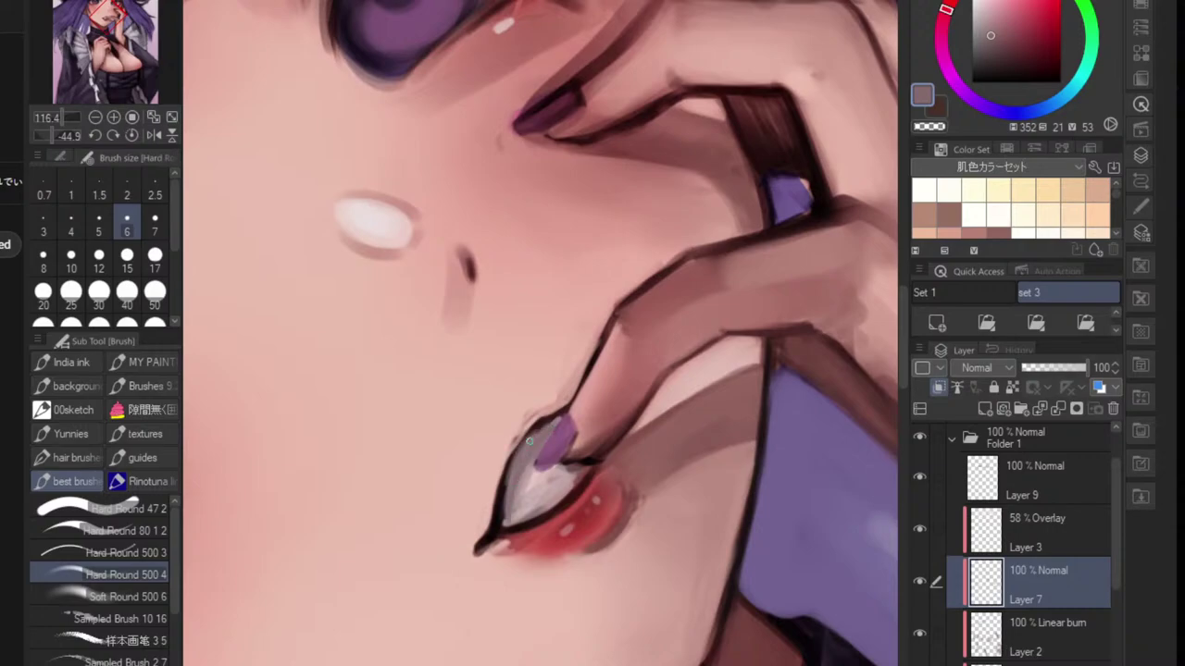
pyautogui.moveTo(544, 436)
pyautogui.mouseDown()
pyautogui.moveTo(493, 467)
pyautogui.moveTo(517, 459)
pyautogui.moveTo(521, 425)
pyautogui.moveTo(554, 425)
pyautogui.moveTo(497, 425)
pyautogui.moveTo(546, 429)
pyautogui.moveTo(494, 443)
pyautogui.moveTo(523, 456)
pyautogui.mouseUp()
pyautogui.hotkey('ctrl', '@')
pyautogui.keyDown('alt'); pyautogui.click(484, 426); pyautogui.keyUp('alt')
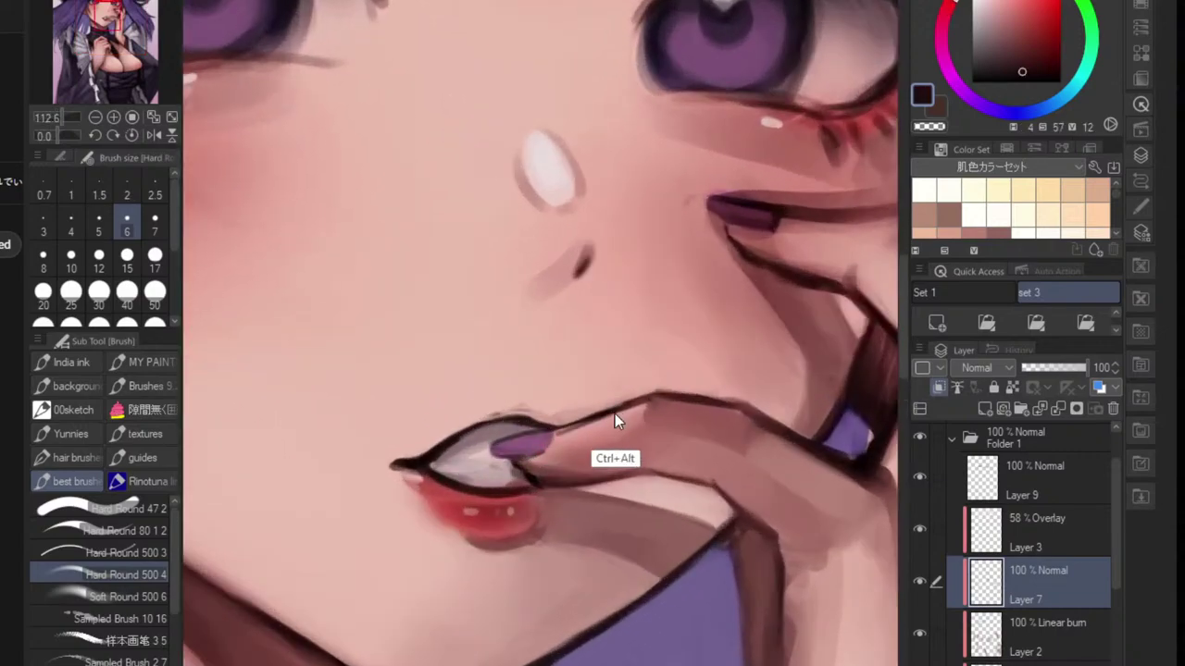
pyautogui.keyDown('alt'); pyautogui.click(589, 409); pyautogui.keyUp('alt')
pyautogui.moveTo(634, 400)
pyautogui.mouseDown()
pyautogui.moveTo(664, 398)
pyautogui.moveTo(547, 412)
pyautogui.moveTo(585, 393)
pyautogui.moveTo(587, 423)
pyautogui.mouseUp()
# - Broaden the nose highlight to the right with a light skin tone at brush size 17
pyautogui.moveTo(519, 374); pyautogui.dragTo(592, 378)
pyautogui.scroll(2, 425, 368)
pyautogui.keyDown('alt'); pyautogui.click(400, 329); pyautogui.keyUp('alt')
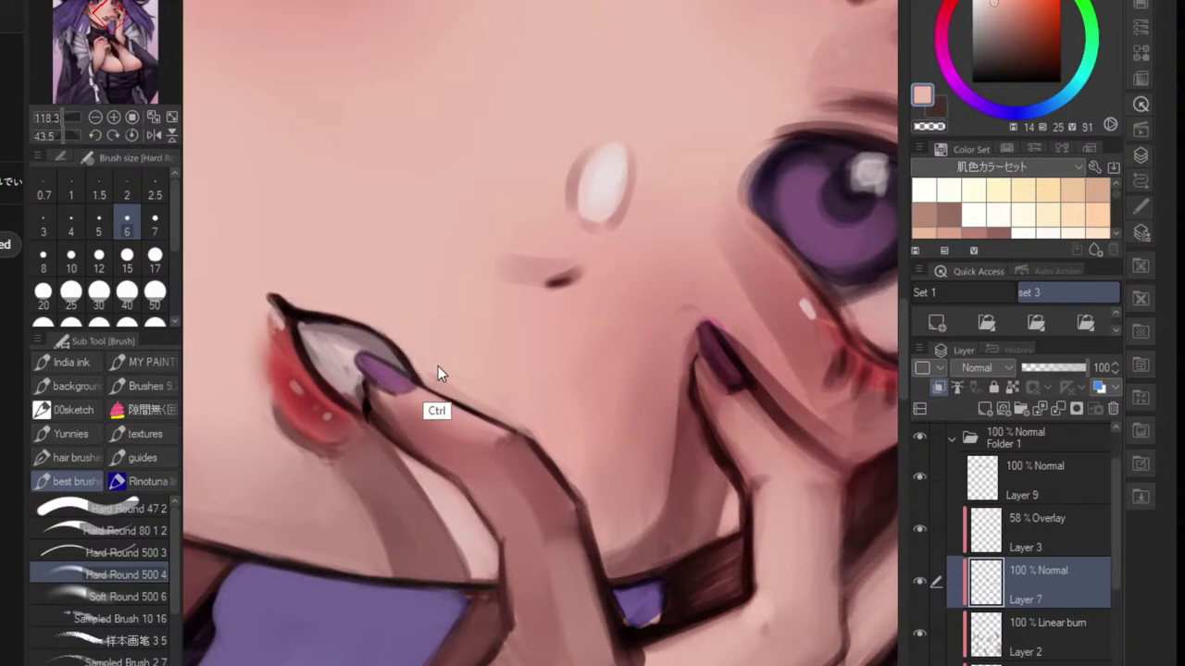
pyautogui.hotkey('ctrl', '@')
pyautogui.moveTo(438, 366); pyautogui.dragTo(288, 150)
pyautogui.moveTo(470, 314); pyautogui.dragTo(523, 317)
pyautogui.keyDown('alt'); pyautogui.click(446, 328); pyautogui.keyUp('alt')
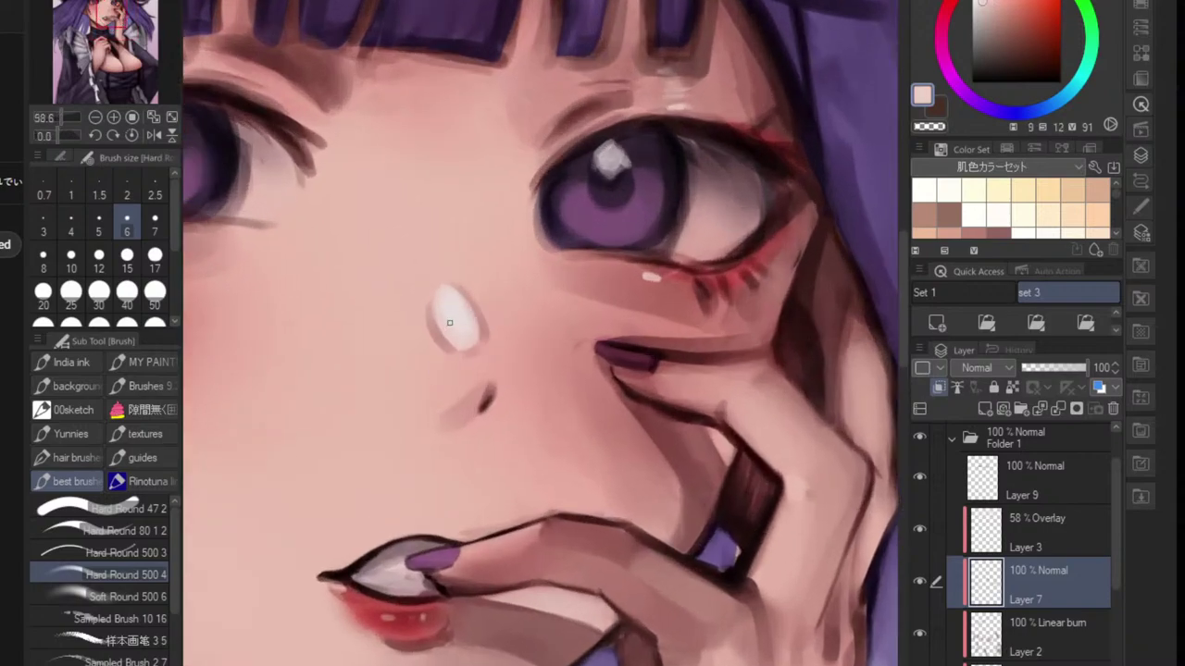
pyautogui.press(']')
pyautogui.press(']')
pyautogui.press(']')
pyautogui.press(']')
pyautogui.press(']')
pyautogui.press(']')
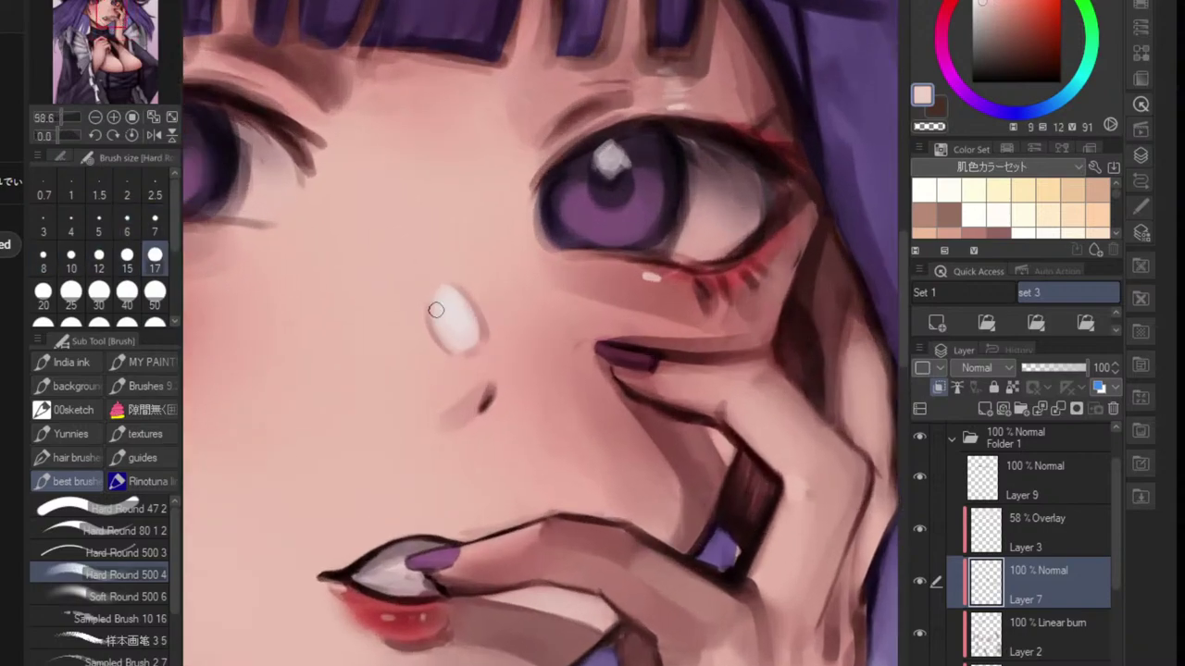
pyautogui.moveTo(468, 306); pyautogui.dragTo(485, 336)
pyautogui.keyDown('alt'); pyautogui.click(486, 325); pyautogui.keyUp('alt')
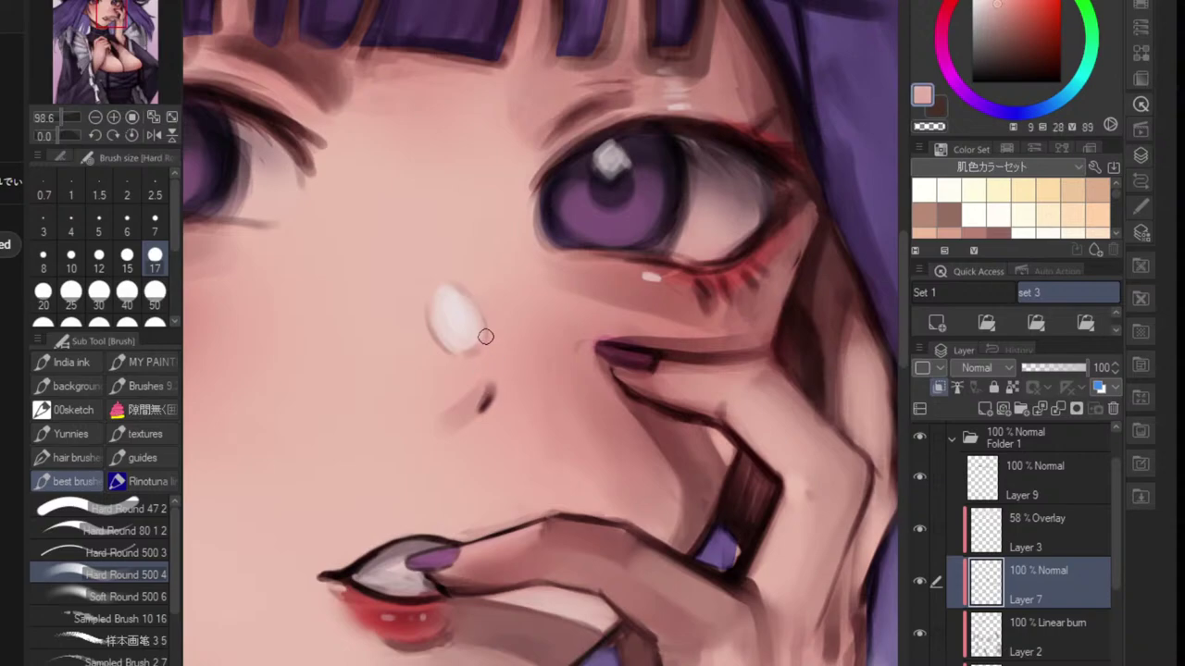
pyautogui.press('j')
pyautogui.scroll(-3, 486, 335)
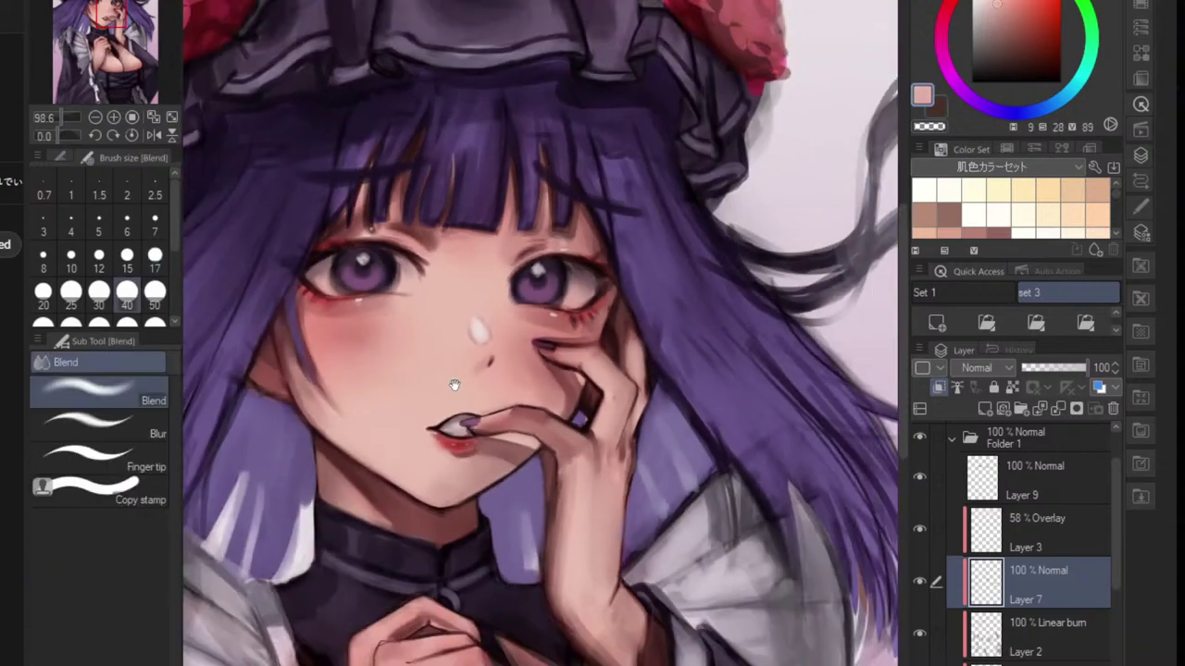
# - Merge Layer 4, Layer 2, Layer 7 and overlay Layer 3 into character Copy 2 with Ctrl+E
pyautogui.scroll(-2, 991, 566)
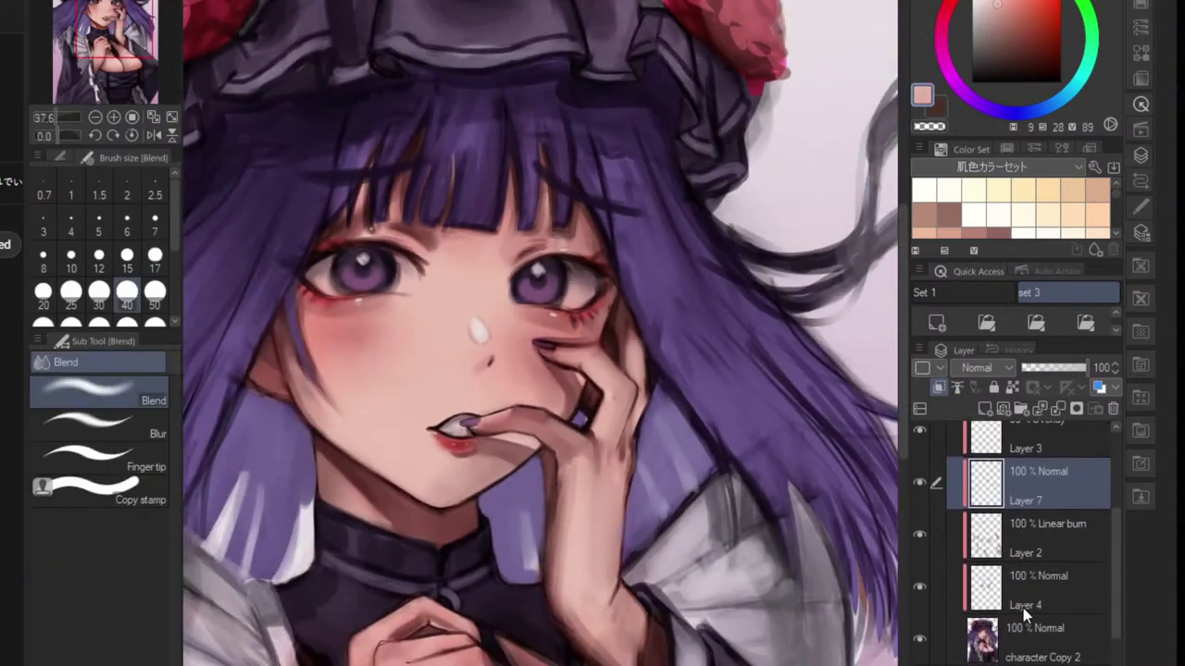
pyautogui.click(1046, 599)
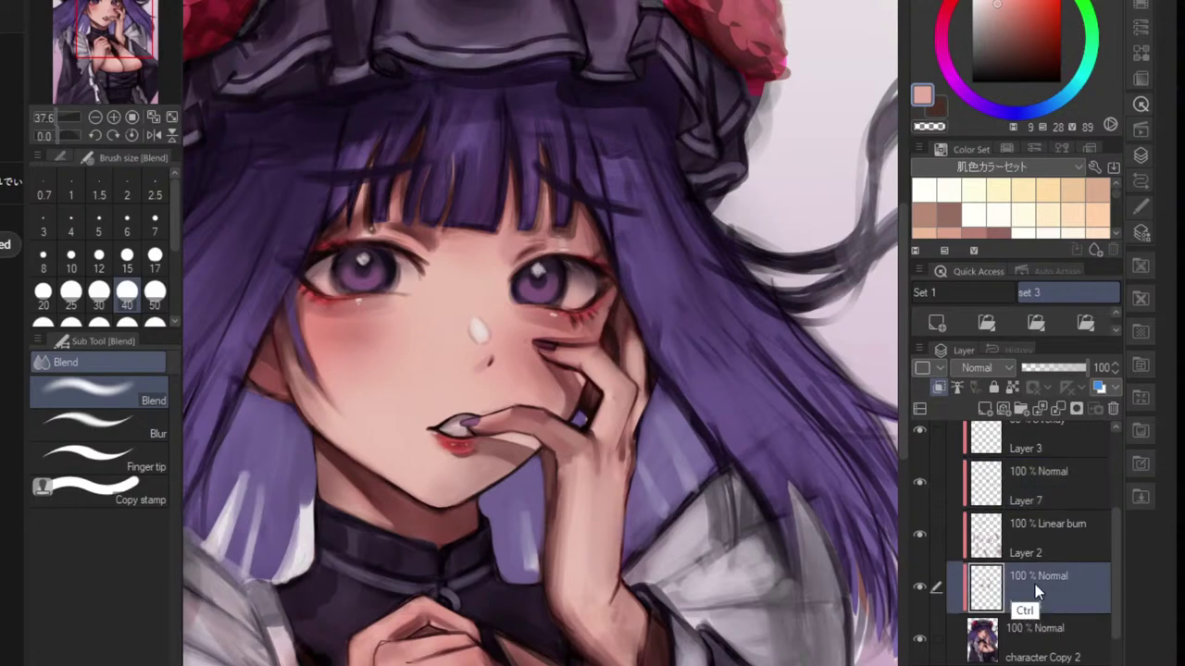
pyautogui.hotkey('ctrl', 'e')
pyautogui.click(1028, 552)
pyautogui.hotkey('ctrl', 'e')
pyautogui.click(1020, 532)
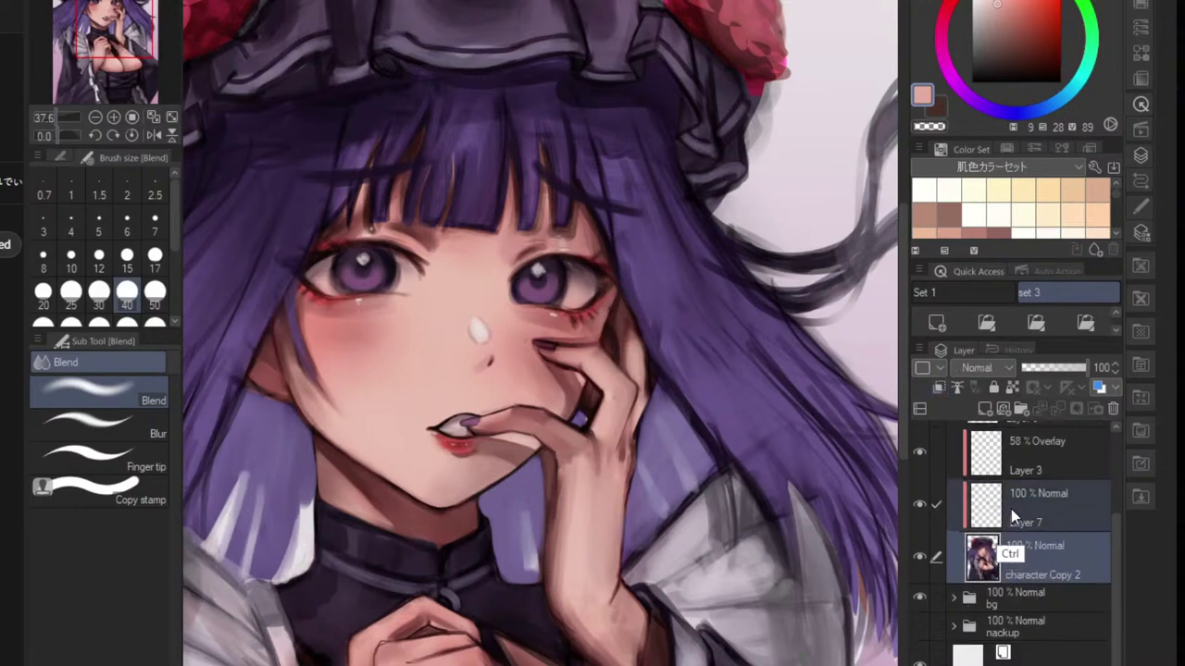
pyautogui.hotkey('ctrl', 'e')
pyautogui.click(1033, 517)
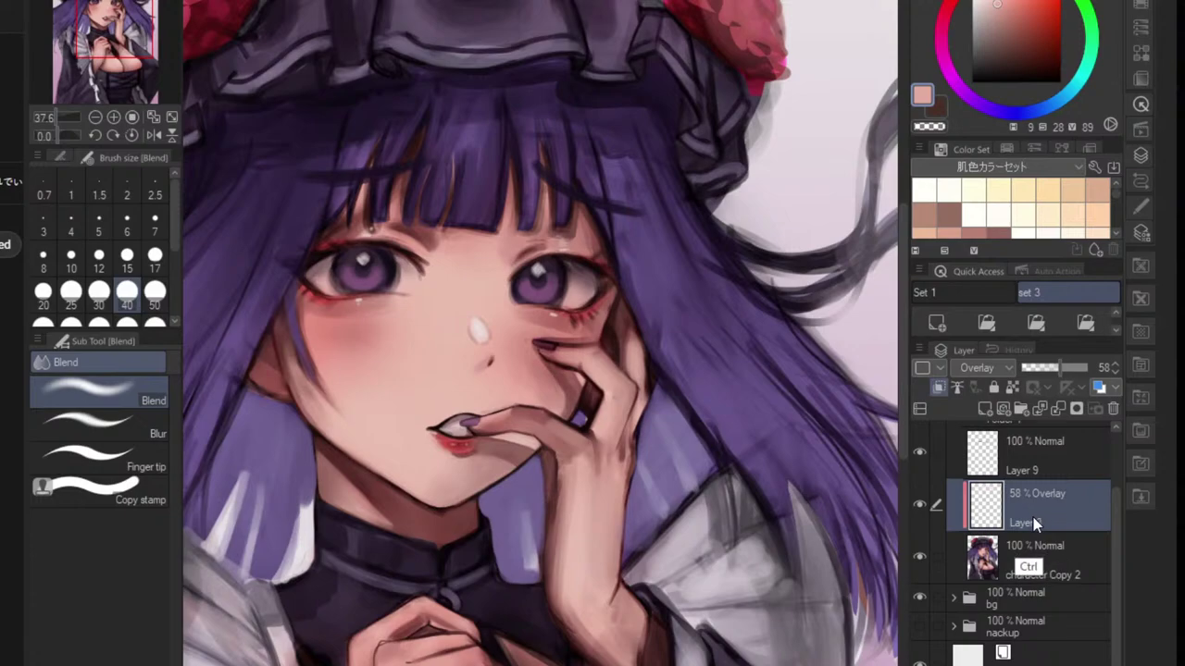
pyautogui.hotkey('ctrl', 'e')
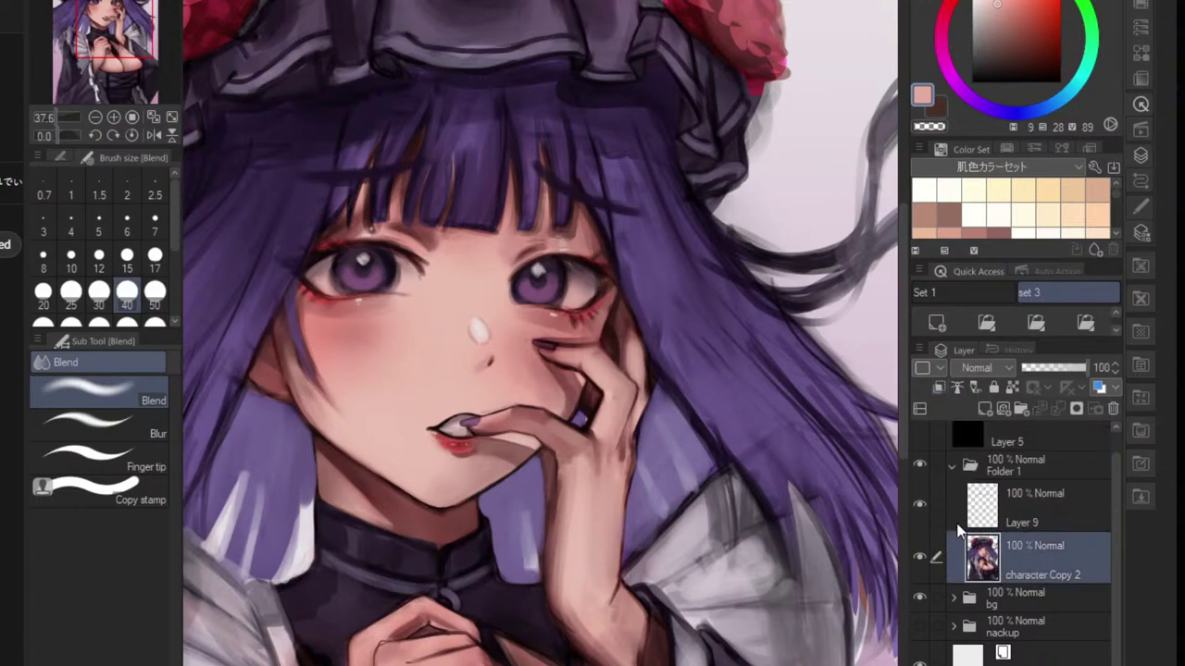
# - Tilt the canvas view to angle the eye for painting
pyautogui.scroll(4, 613, 313)
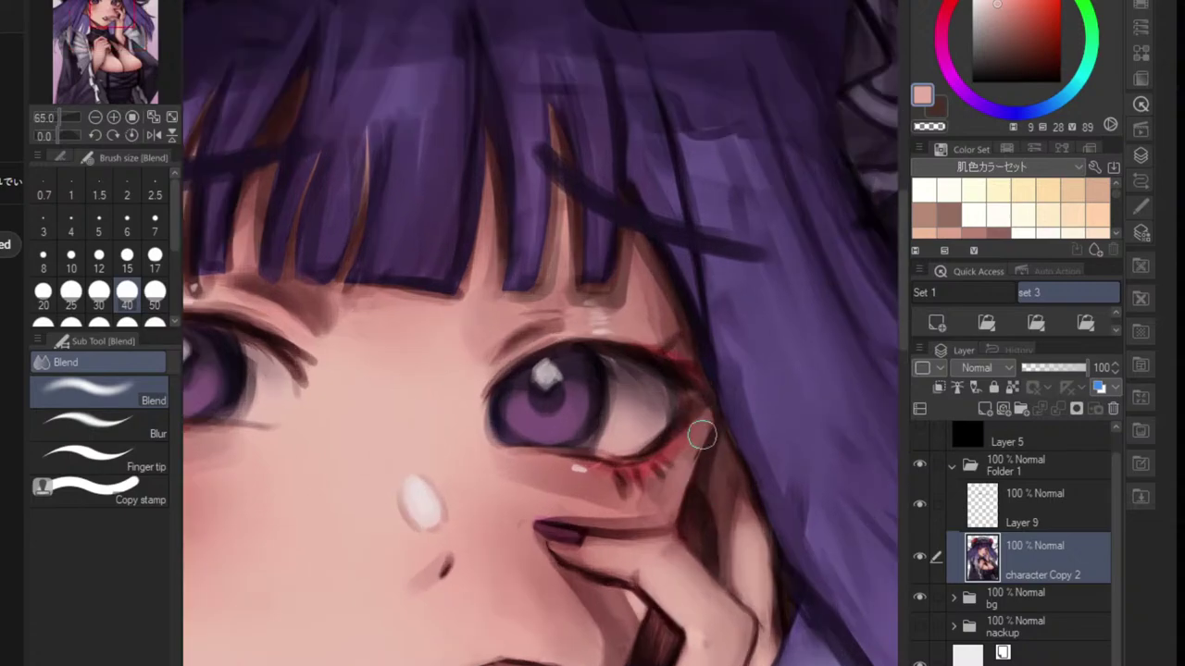
pyautogui.press('r')
pyautogui.moveTo(704, 454); pyautogui.dragTo(674, 352)
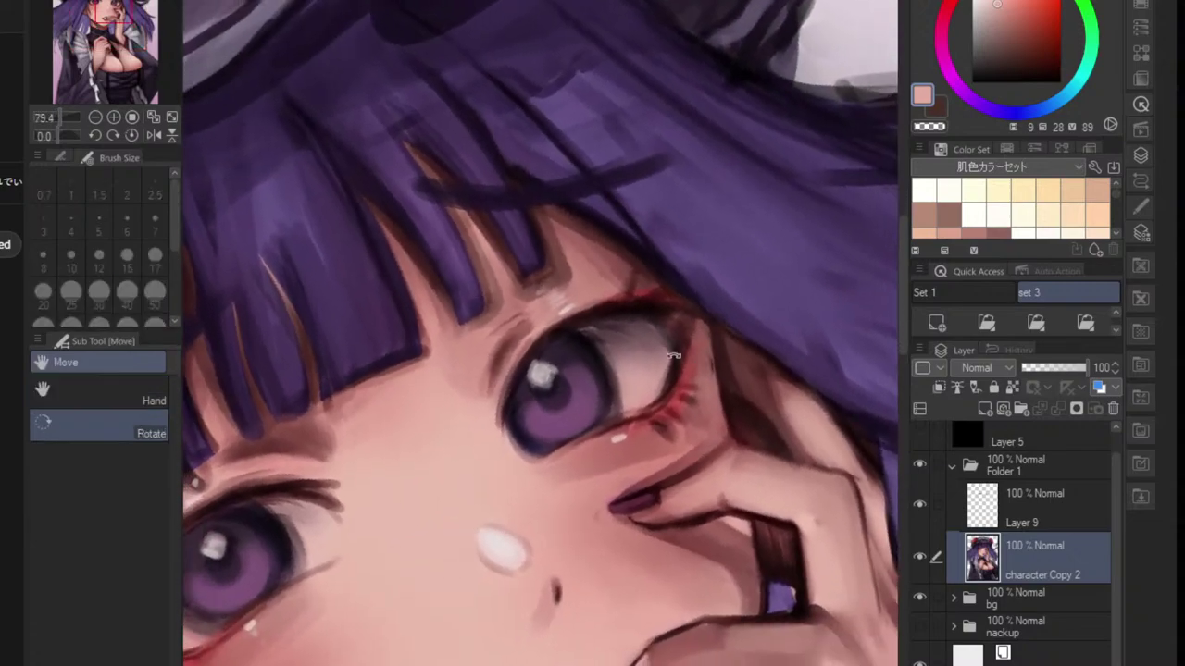
pyautogui.press('b')
pyautogui.scroll(3, 561, 397)
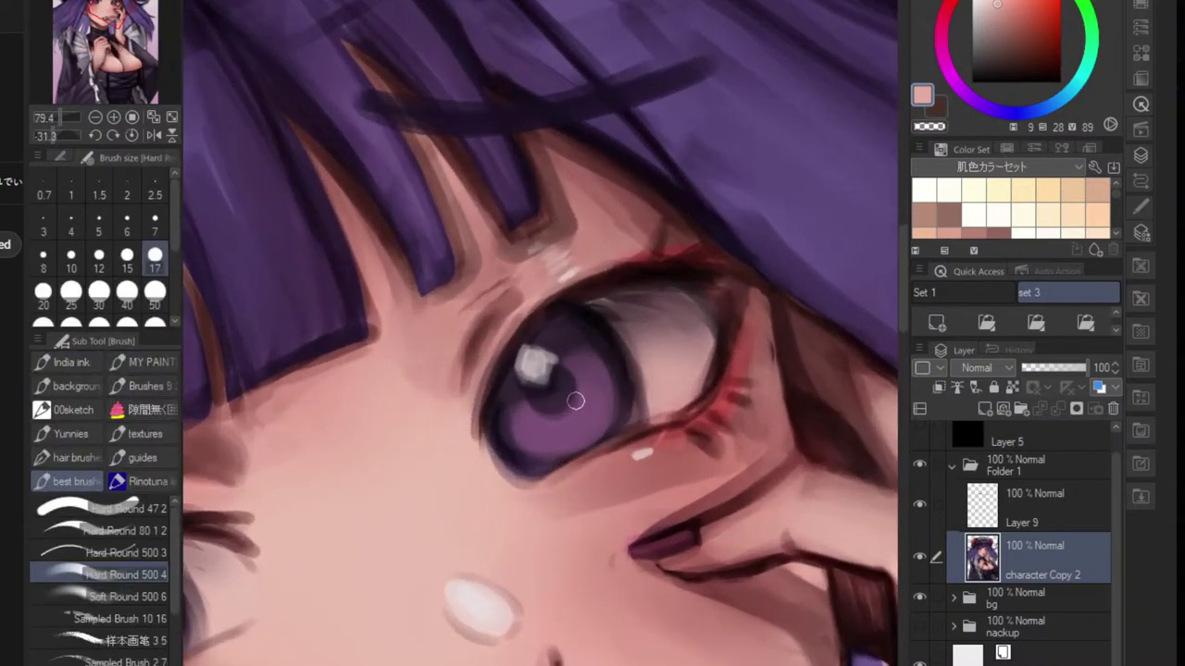
# - Scribble vivid pink texture and edge accents into the iris with a size 3 brush
pyautogui.keyDown('alt'); pyautogui.click(555, 430); pyautogui.keyUp('alt')
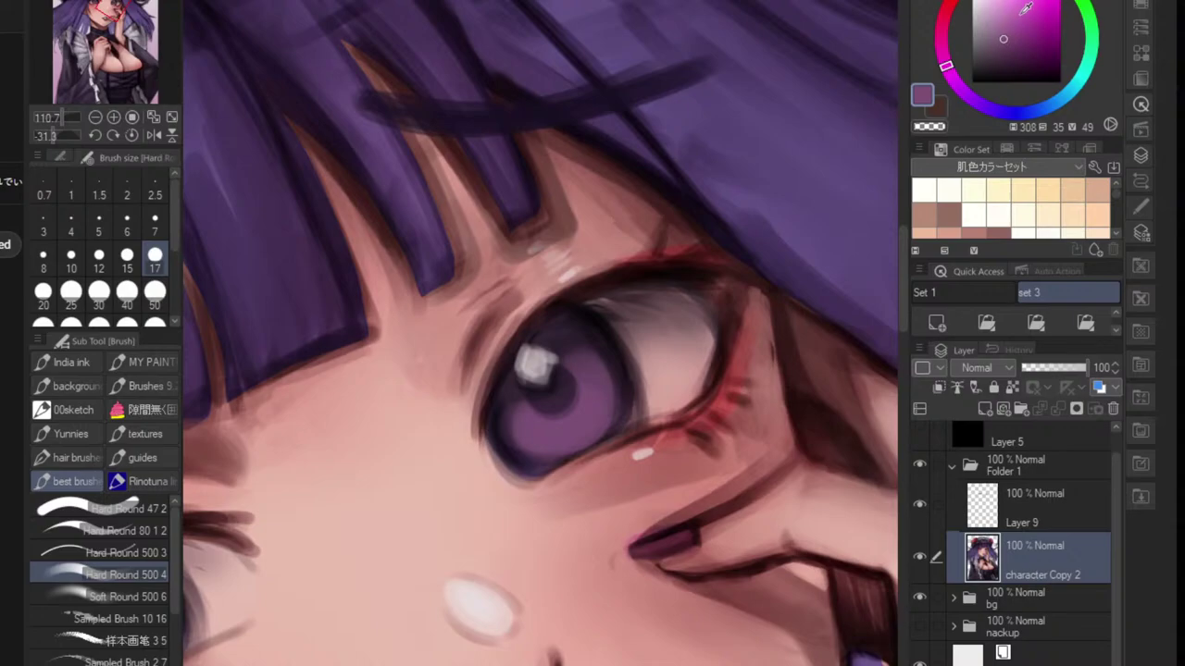
pyautogui.moveTo(1026, 8); pyautogui.dragTo(1015, 1)
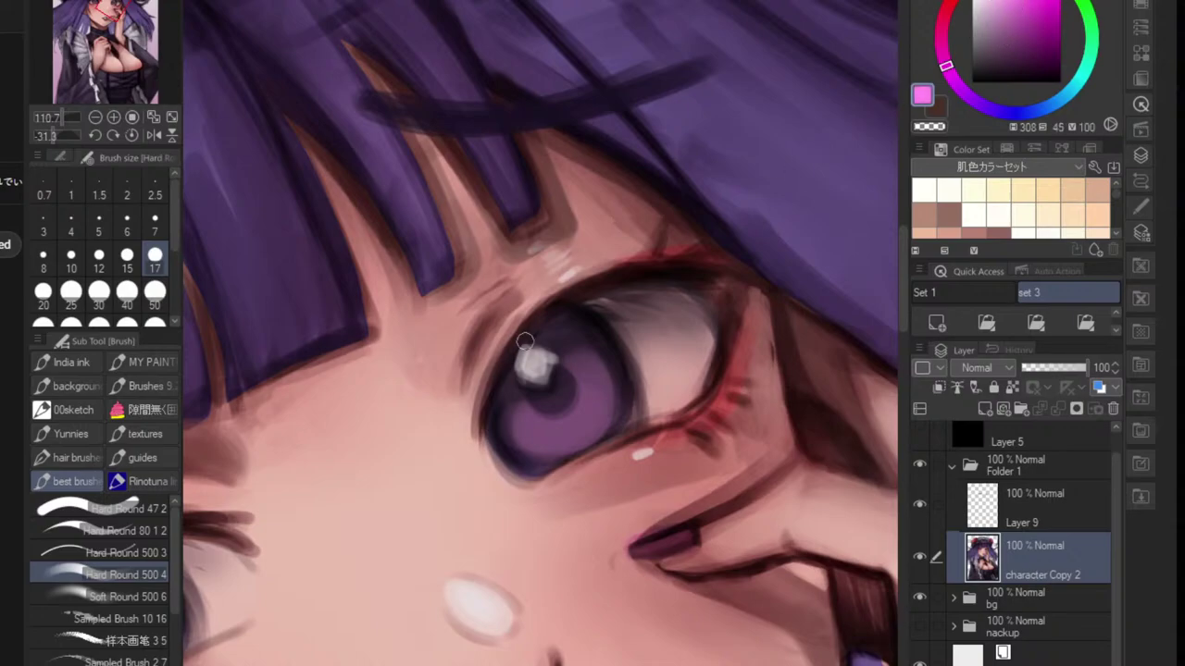
pyautogui.scroll(2, 561, 457)
pyautogui.press('[')
pyautogui.press('[')
pyautogui.press('[')
pyautogui.press('[')
pyautogui.press('[')
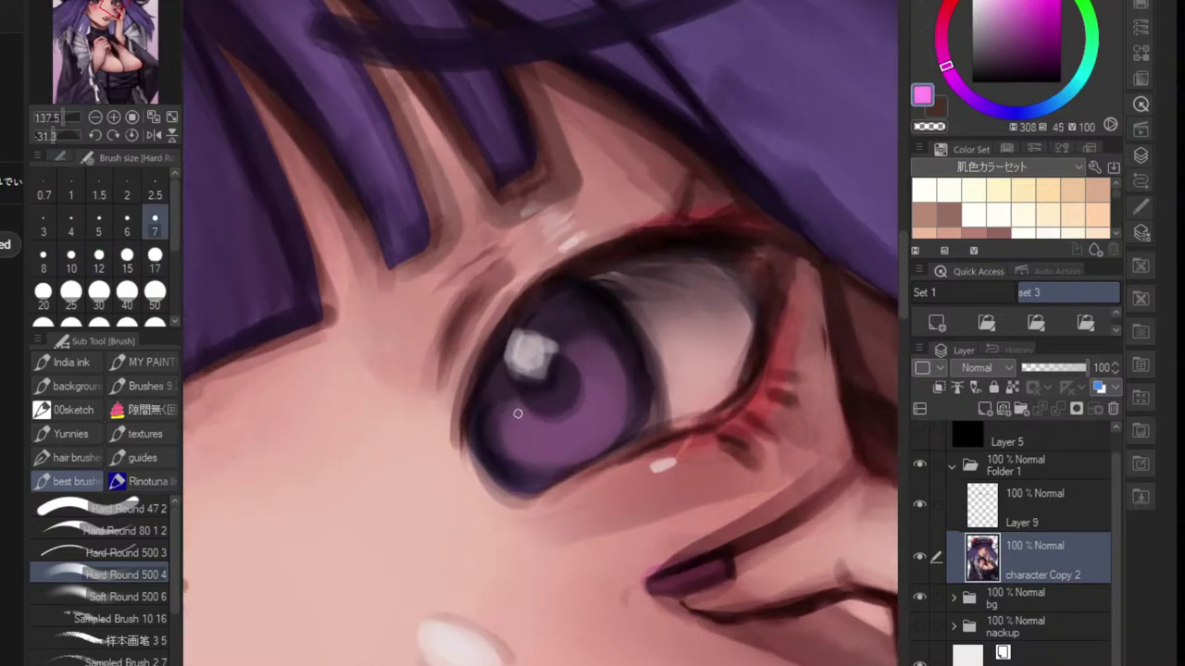
pyautogui.press('[')
pyautogui.press('[')
pyautogui.press('[')
pyautogui.press('[')
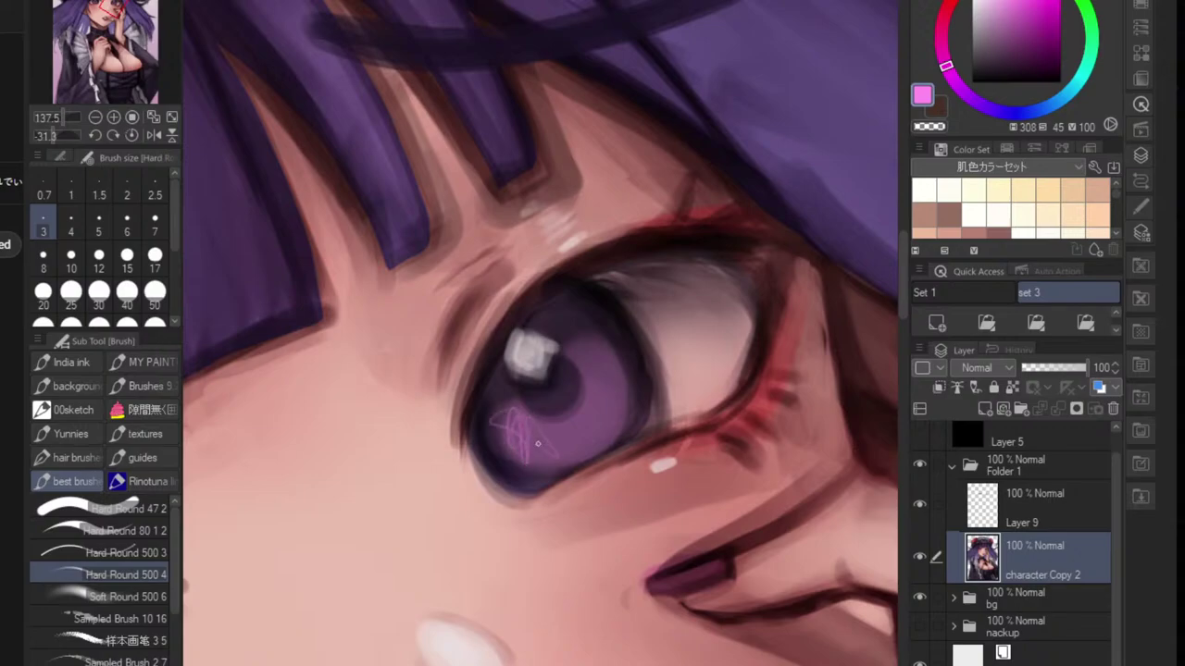
pyautogui.moveTo(559, 455); pyautogui.dragTo(560, 453)
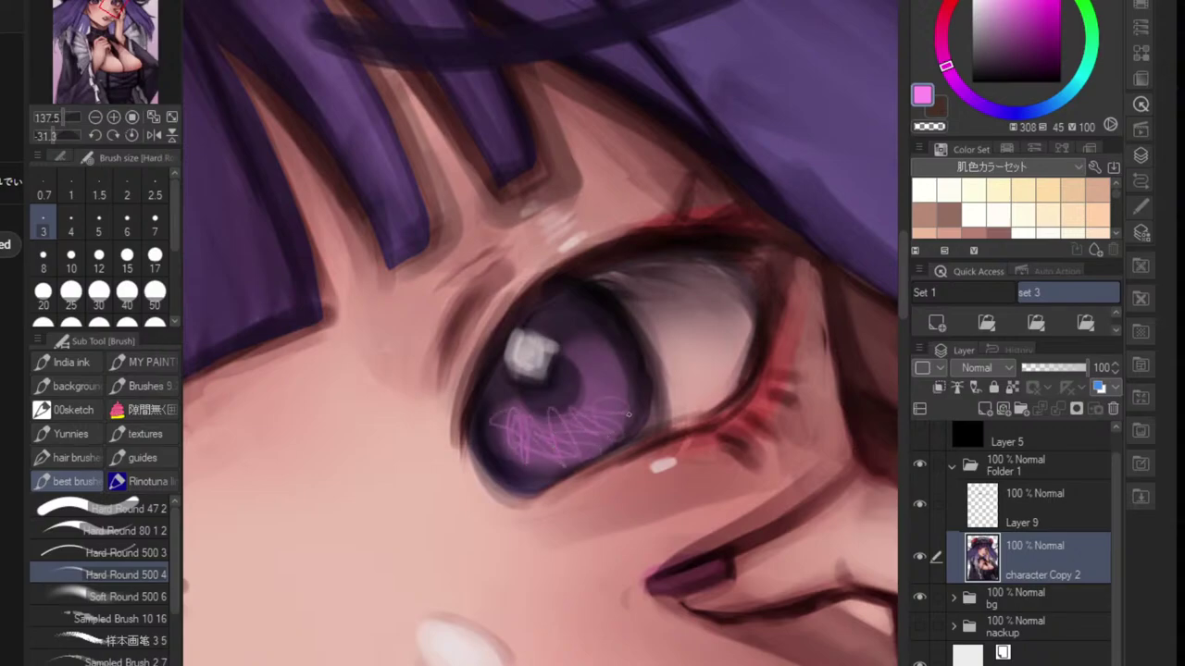
pyautogui.moveTo(582, 376)
pyautogui.mouseDown()
pyautogui.moveTo(611, 357)
pyautogui.moveTo(623, 368)
pyautogui.mouseUp()
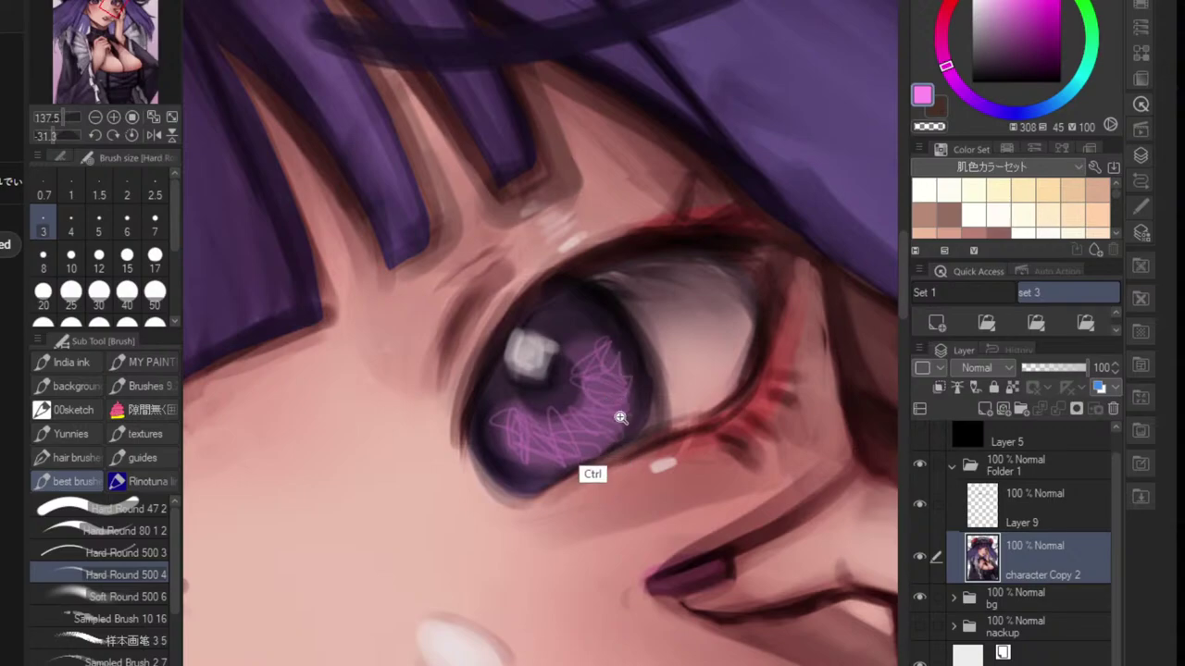
pyautogui.moveTo(620, 416); pyautogui.dragTo(547, 444)
pyautogui.hotkey('ctrl', '@')
pyautogui.scroll(7, 542, 469)
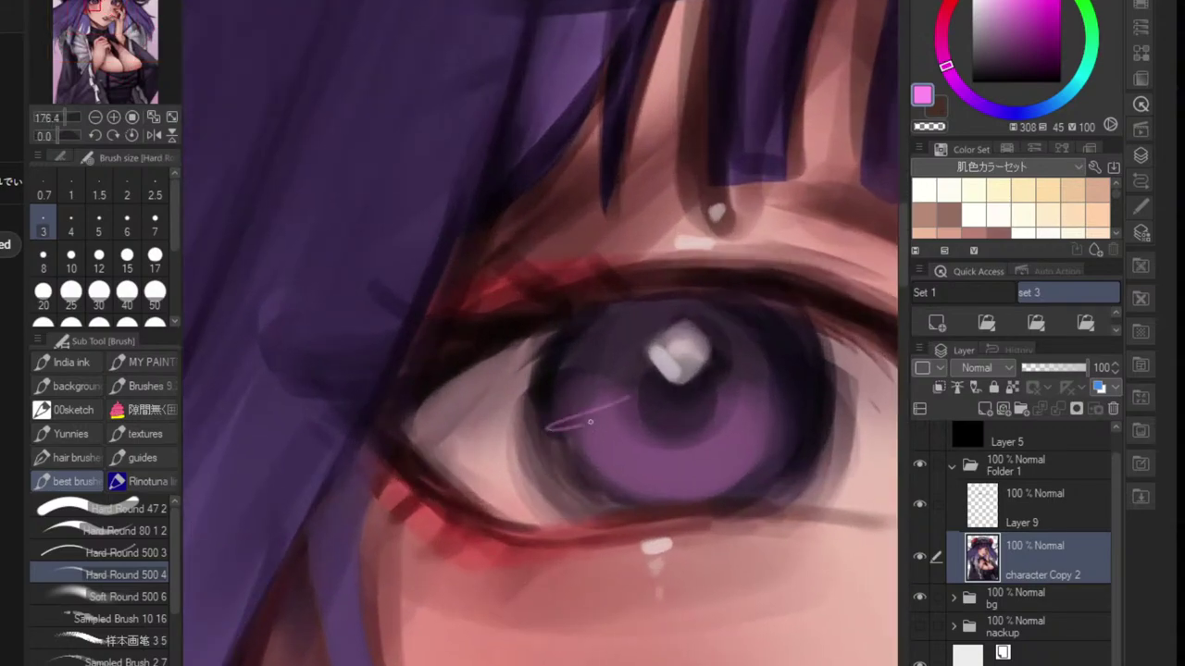
pyautogui.moveTo(590, 422)
pyautogui.mouseDown()
pyautogui.moveTo(624, 443)
pyautogui.moveTo(604, 453)
pyautogui.moveTo(611, 437)
pyautogui.moveTo(635, 456)
pyautogui.moveTo(653, 430)
pyautogui.moveTo(639, 441)
pyautogui.moveTo(664, 473)
pyautogui.moveTo(687, 444)
pyautogui.moveTo(707, 454)
pyautogui.moveTo(724, 424)
pyautogui.moveTo(782, 442)
pyautogui.moveTo(788, 377)
pyautogui.moveTo(731, 416)
pyautogui.mouseUp()
pyautogui.moveTo(574, 380)
pyautogui.mouseDown()
pyautogui.moveTo(639, 398)
pyautogui.moveTo(530, 447)
pyautogui.mouseUp()
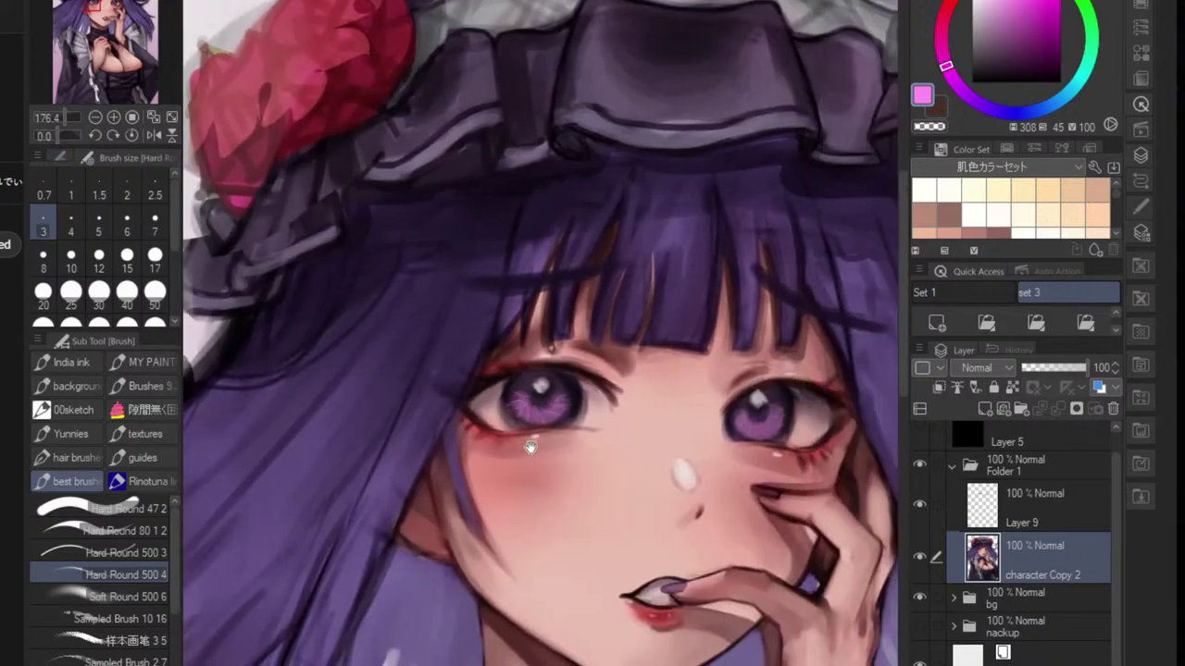
# - Darken and thicken the upper eyelid and lash line in near-black at brush size 6
pyautogui.scroll(-6, 530, 447)
pyautogui.scroll(2, 643, 450)
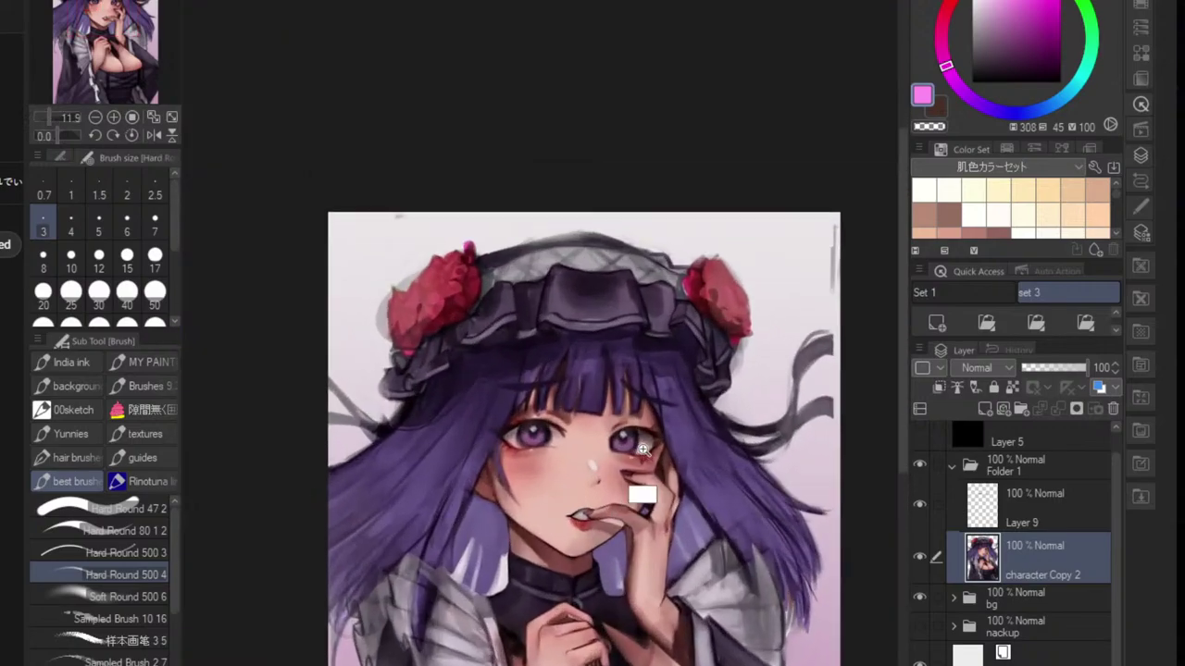
pyautogui.scroll(8, 643, 449)
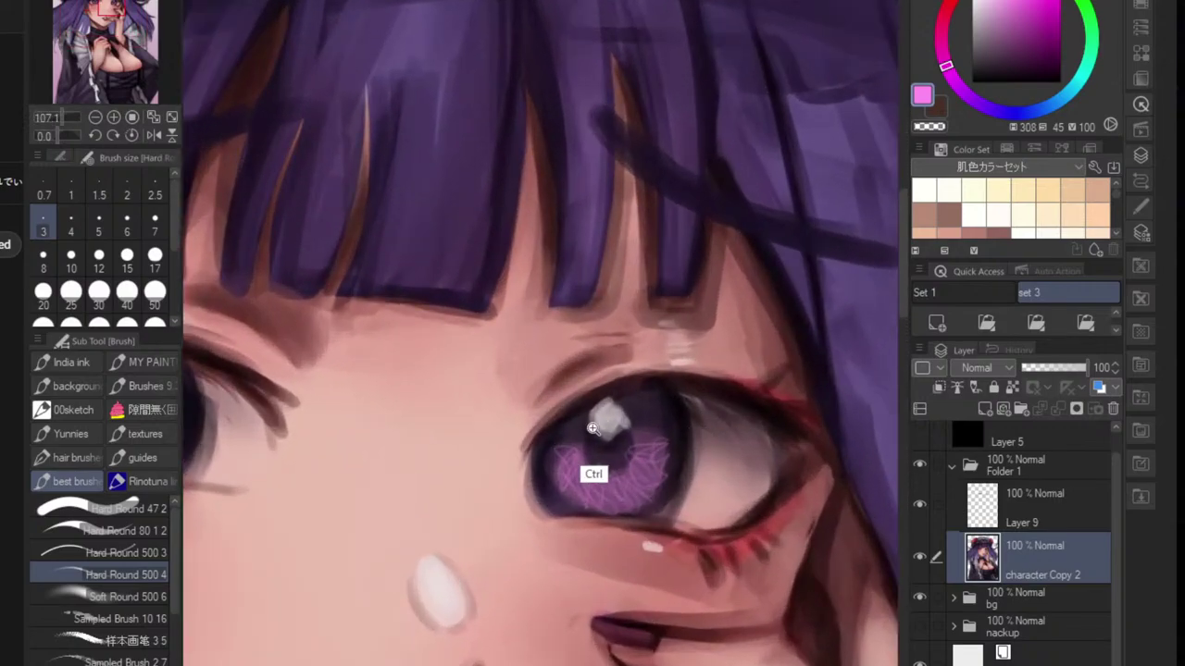
pyautogui.scroll(1, 592, 428)
pyautogui.keyDown('alt'); pyautogui.click(597, 415); pyautogui.keyUp('alt')
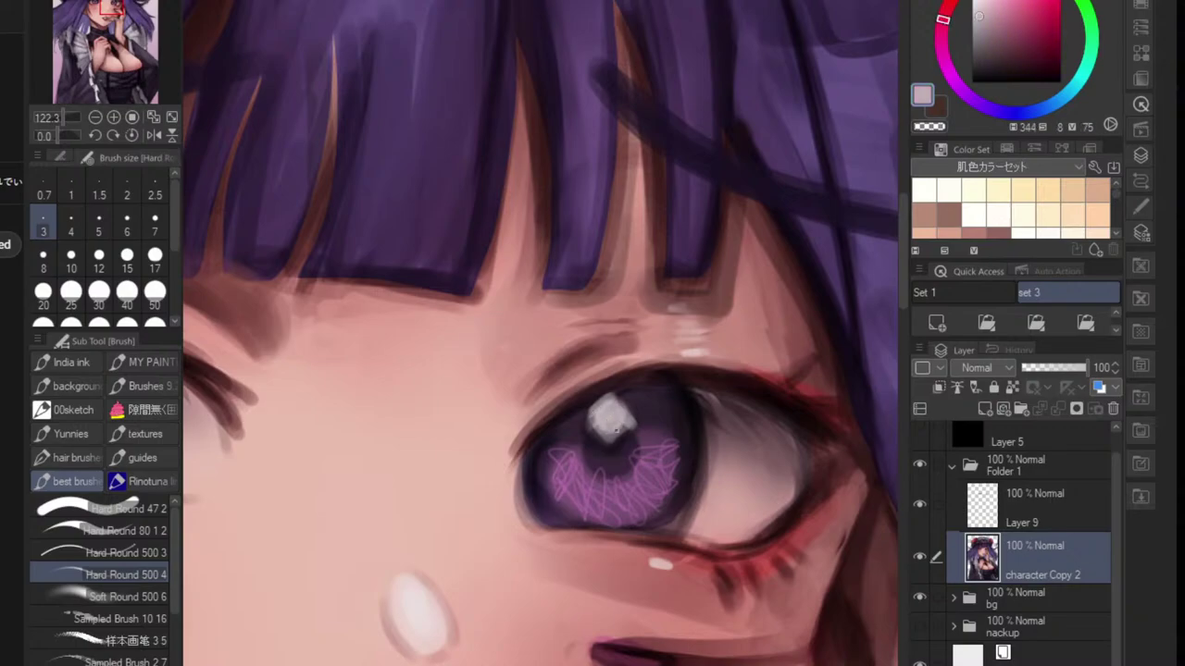
pyautogui.keyDown('alt'); pyautogui.click(650, 381); pyautogui.keyUp('alt')
pyautogui.keyDown('alt'); pyautogui.click(686, 400); pyautogui.keyUp('alt')
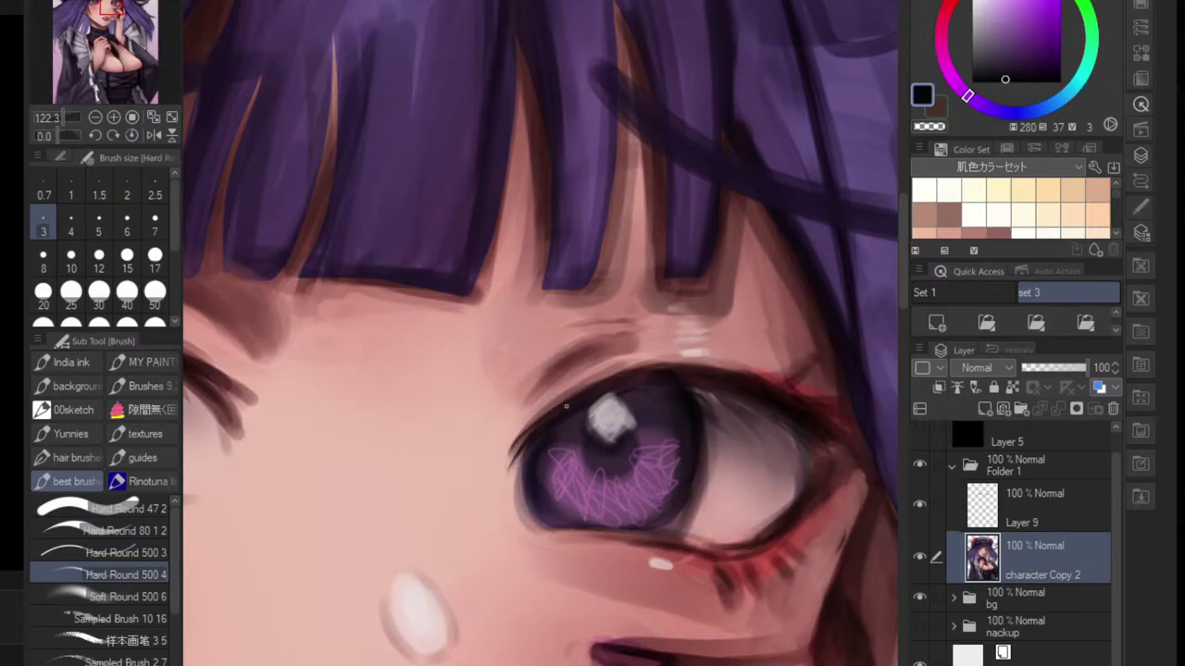
pyautogui.press(']')
pyautogui.press(']')
pyautogui.press(']')
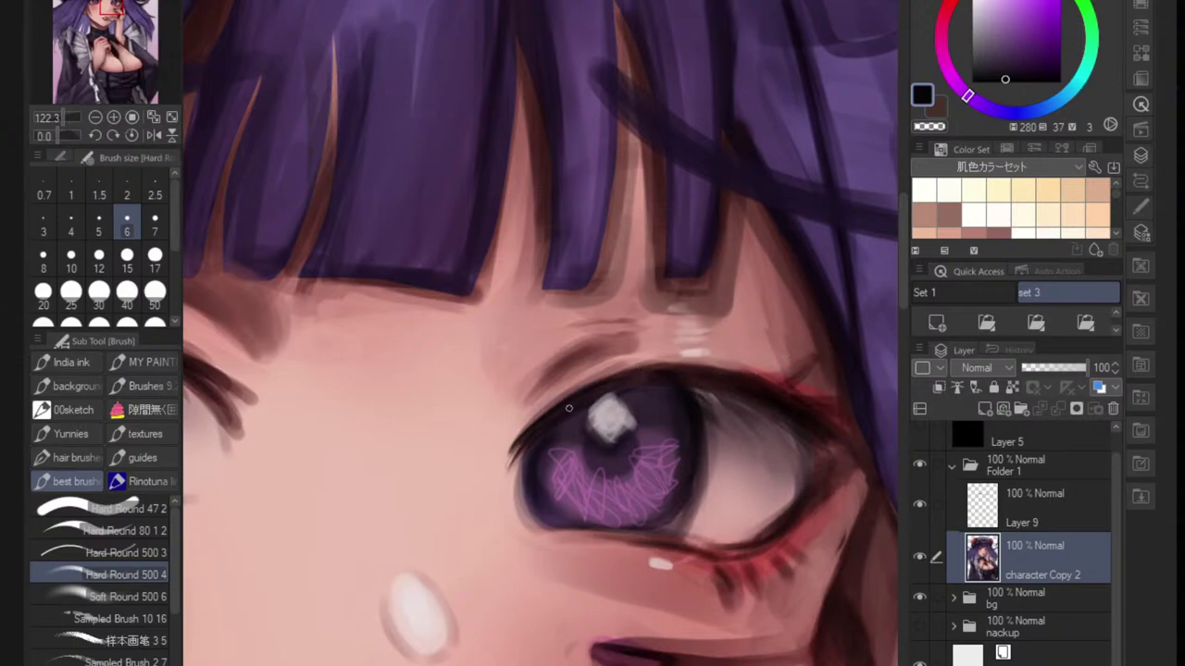
pyautogui.moveTo(574, 390); pyautogui.dragTo(631, 366)
pyautogui.moveTo(543, 412); pyautogui.dragTo(669, 354)
pyautogui.moveTo(548, 404); pyautogui.dragTo(690, 355)
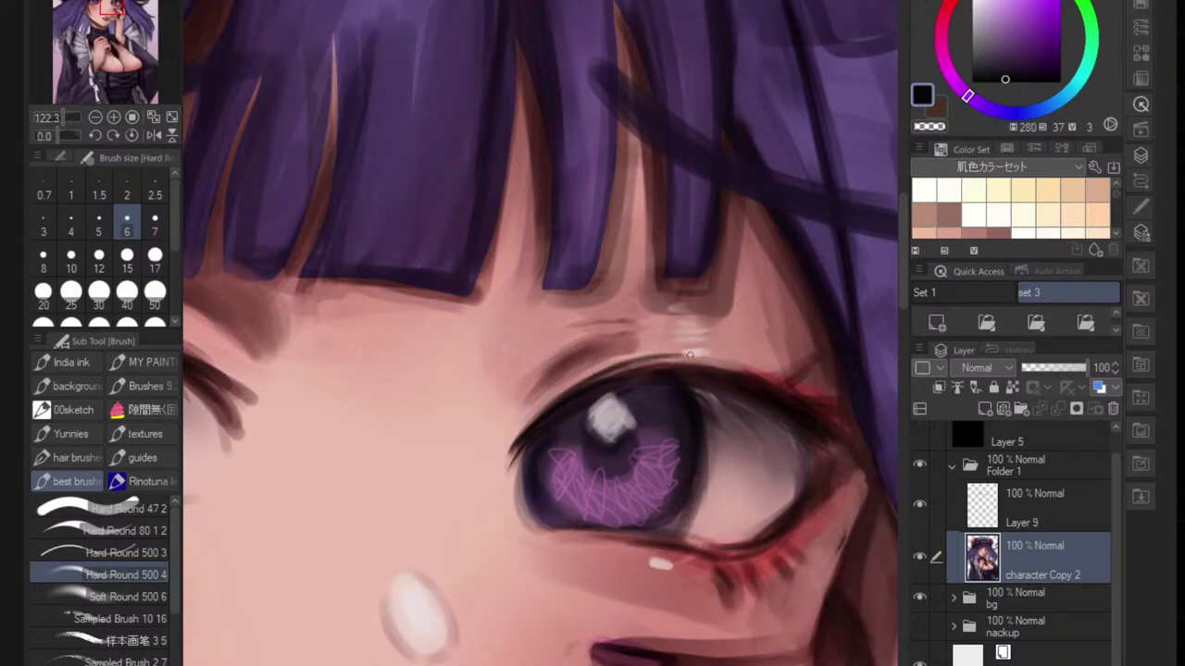
pyautogui.moveTo(599, 380)
pyautogui.mouseDown()
pyautogui.moveTo(688, 391)
pyautogui.moveTo(682, 365)
pyautogui.moveTo(662, 402)
pyautogui.moveTo(718, 362)
pyautogui.moveTo(677, 406)
pyautogui.moveTo(680, 365)
pyautogui.moveTo(647, 398)
pyautogui.moveTo(763, 381)
pyautogui.mouseUp()
pyautogui.moveTo(547, 428); pyautogui.dragTo(613, 368)
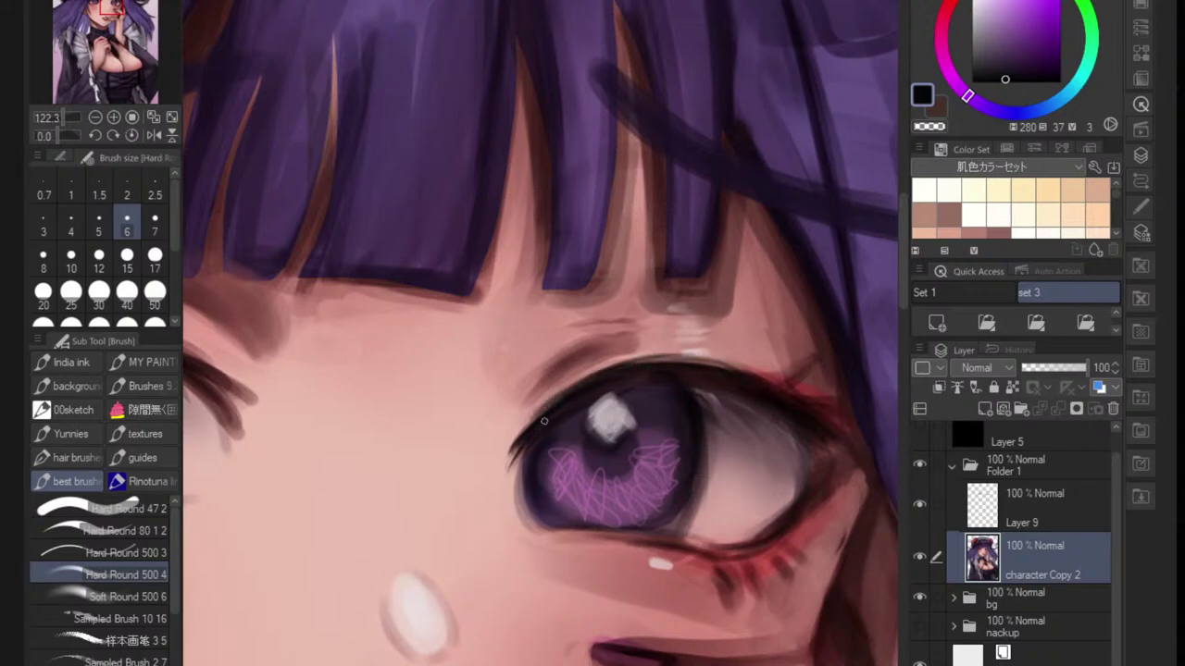
pyautogui.moveTo(509, 438)
pyautogui.mouseDown()
pyautogui.moveTo(625, 363)
pyautogui.moveTo(513, 434)
pyautogui.moveTo(683, 362)
pyautogui.moveTo(607, 385)
pyautogui.moveTo(618, 384)
pyautogui.mouseUp()
# - Rotate and zoom in on the eye to inspect it, then return to the whole face
pyautogui.scroll(4, 635, 408)
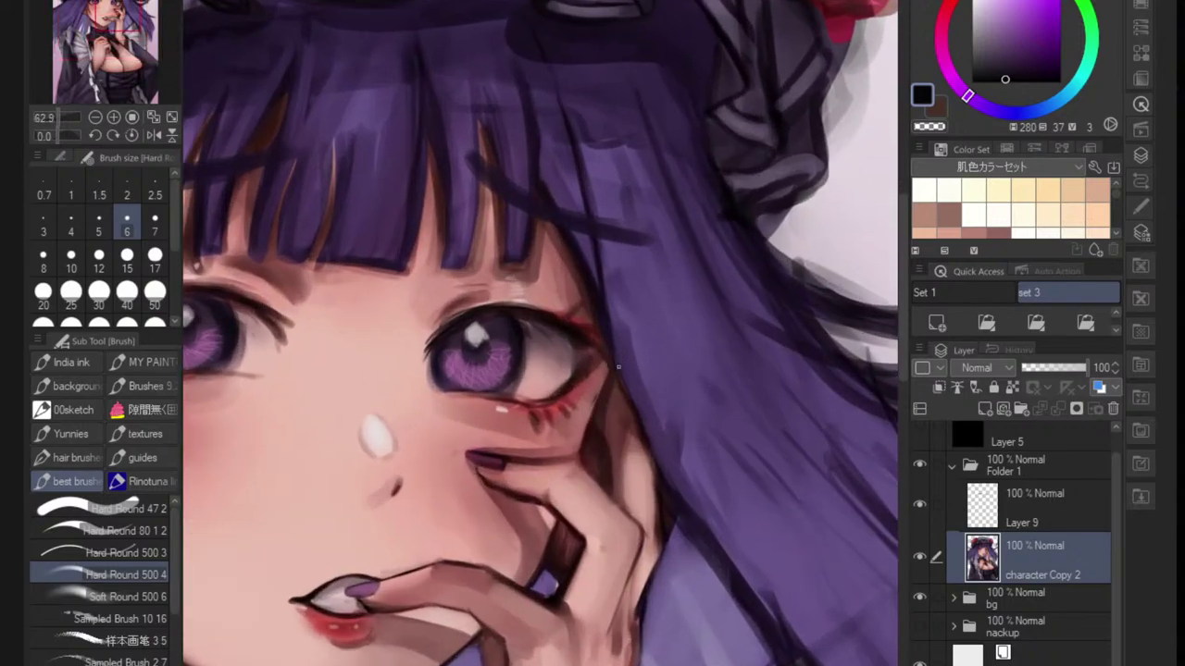
pyautogui.press('space')
pyautogui.moveTo(627, 339); pyautogui.dragTo(613, 359)
pyautogui.keyDown('ctrl'); pyautogui.click(595, 350); pyautogui.keyUp('ctrl')
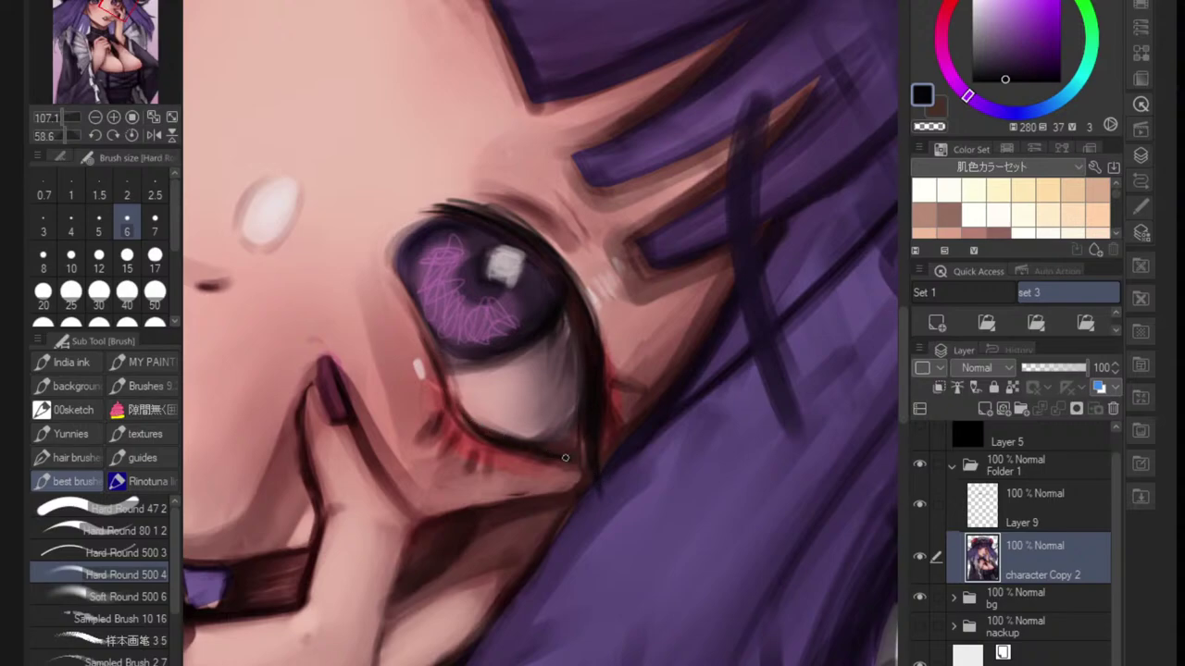
pyautogui.hotkey('ctrl', '0')
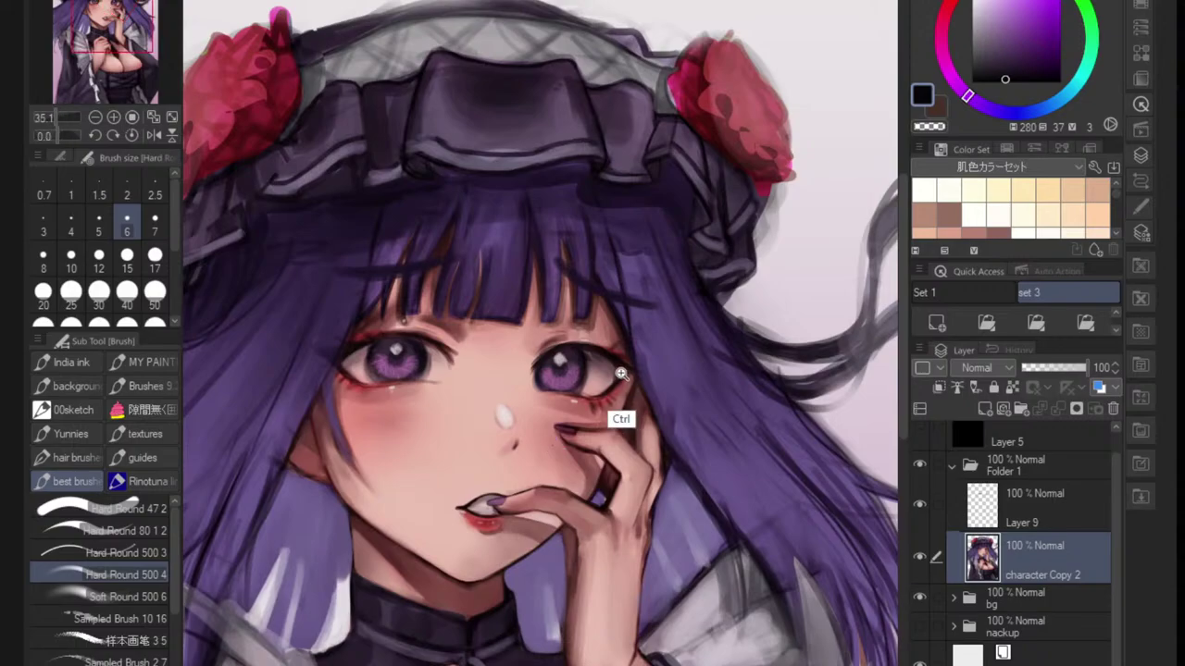
pyautogui.keyDown('ctrl'); pyautogui.click(622, 387); pyautogui.keyUp('ctrl')
pyautogui.moveTo(622, 387); pyautogui.dragTo(633, 363)
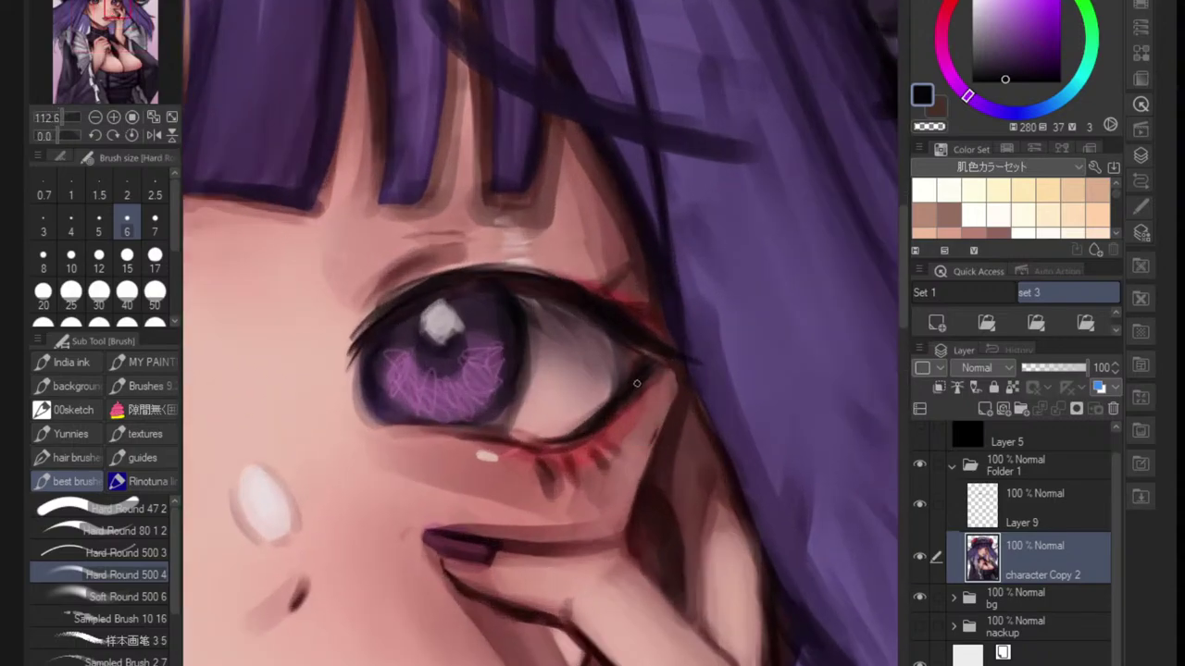
pyautogui.hotkey('ctrl', '0')
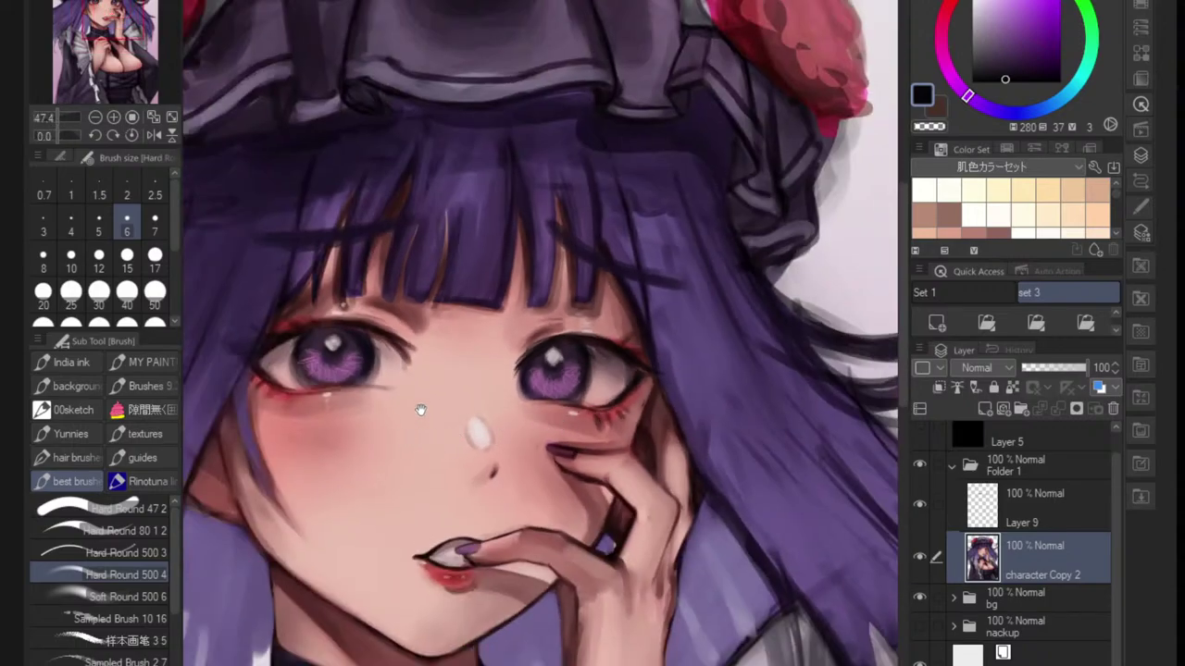
# - Darken the left eye's upper lash line over the iris and at the outer corner
pyautogui.moveTo(485, 435); pyautogui.dragTo(480, 379)
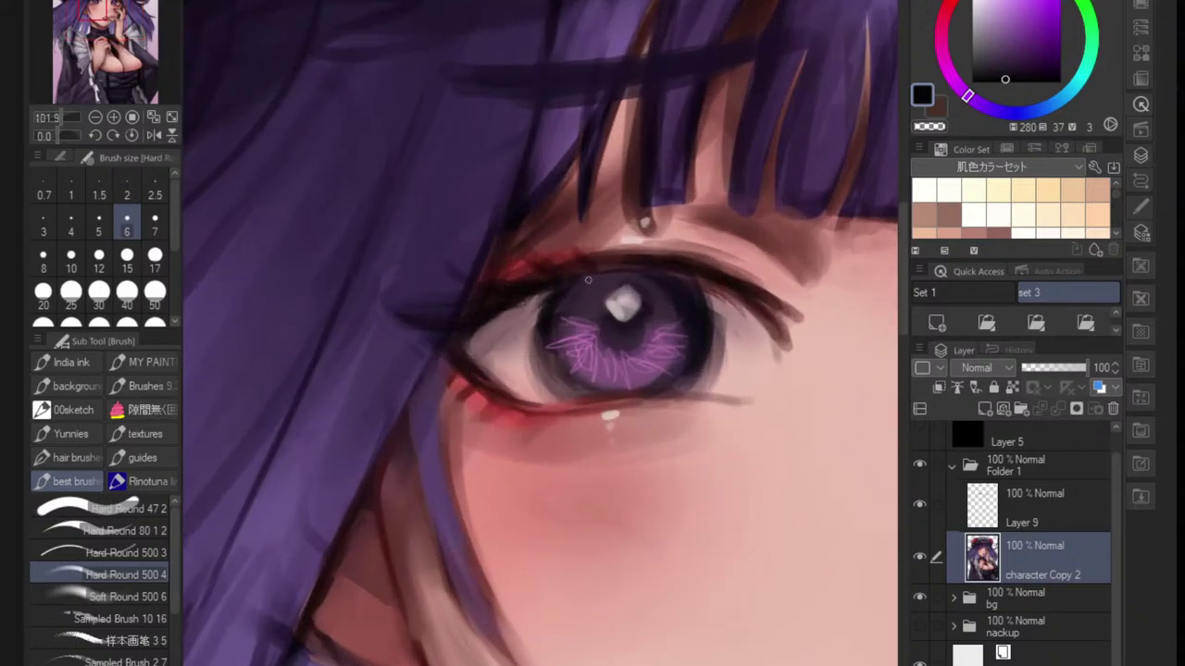
pyautogui.moveTo(515, 301)
pyautogui.mouseDown()
pyautogui.moveTo(640, 248)
pyautogui.moveTo(666, 262)
pyautogui.moveTo(658, 268)
pyautogui.mouseUp()
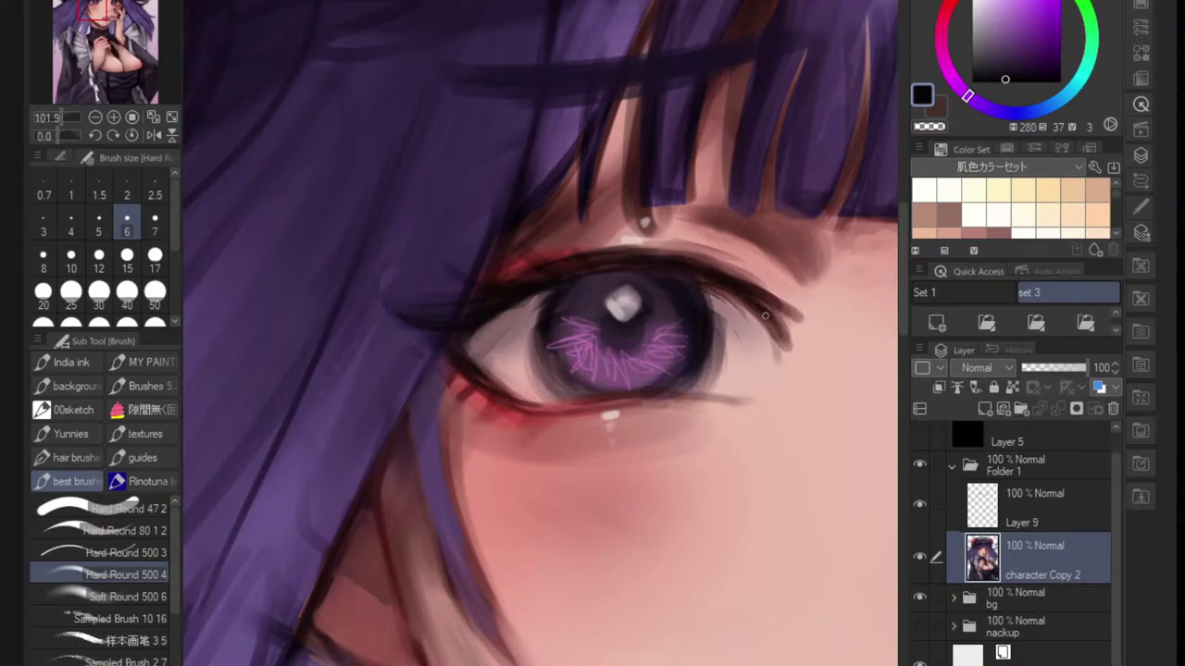
pyautogui.moveTo(765, 315)
pyautogui.mouseDown()
pyautogui.moveTo(713, 291)
pyautogui.moveTo(778, 339)
pyautogui.moveTo(742, 304)
pyautogui.mouseUp()
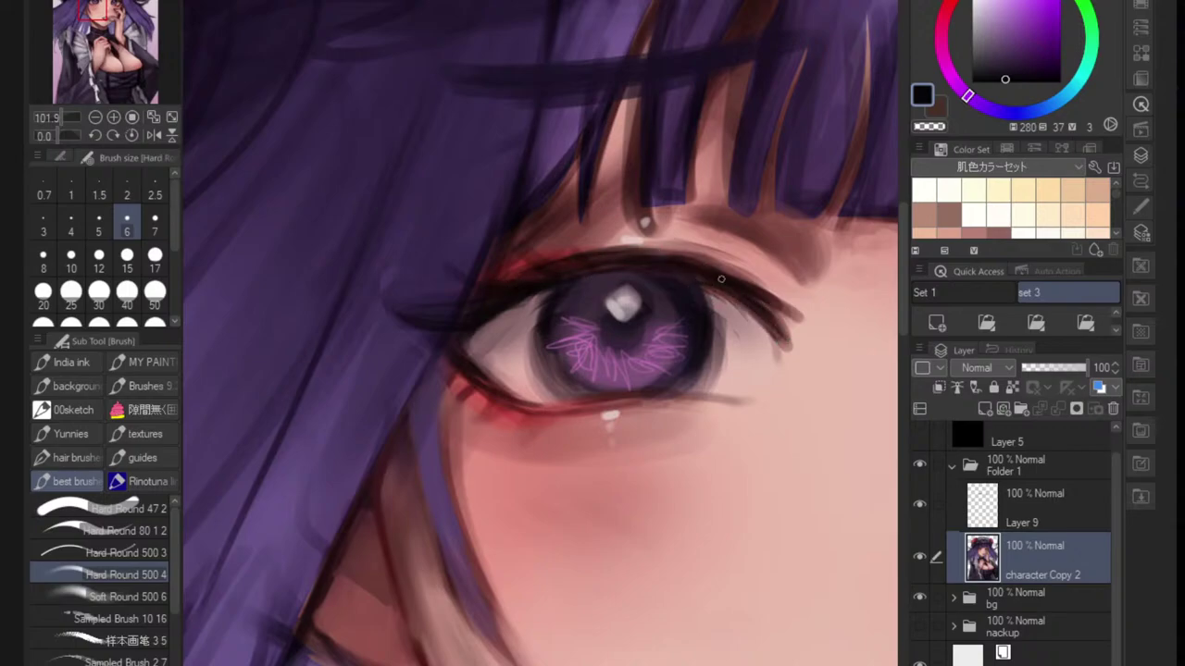
pyautogui.moveTo(711, 265)
pyautogui.mouseDown()
pyautogui.moveTo(725, 329)
pyautogui.moveTo(647, 326)
pyautogui.moveTo(682, 364)
pyautogui.moveTo(667, 359)
pyautogui.moveTo(663, 330)
pyautogui.moveTo(691, 339)
pyautogui.moveTo(640, 348)
pyautogui.mouseUp()
pyautogui.keyDown('ctrl'); pyautogui.click(625, 360); pyautogui.keyUp('ctrl')
pyautogui.keyDown('ctrl'); pyautogui.click(608, 376); pyautogui.keyUp('ctrl')
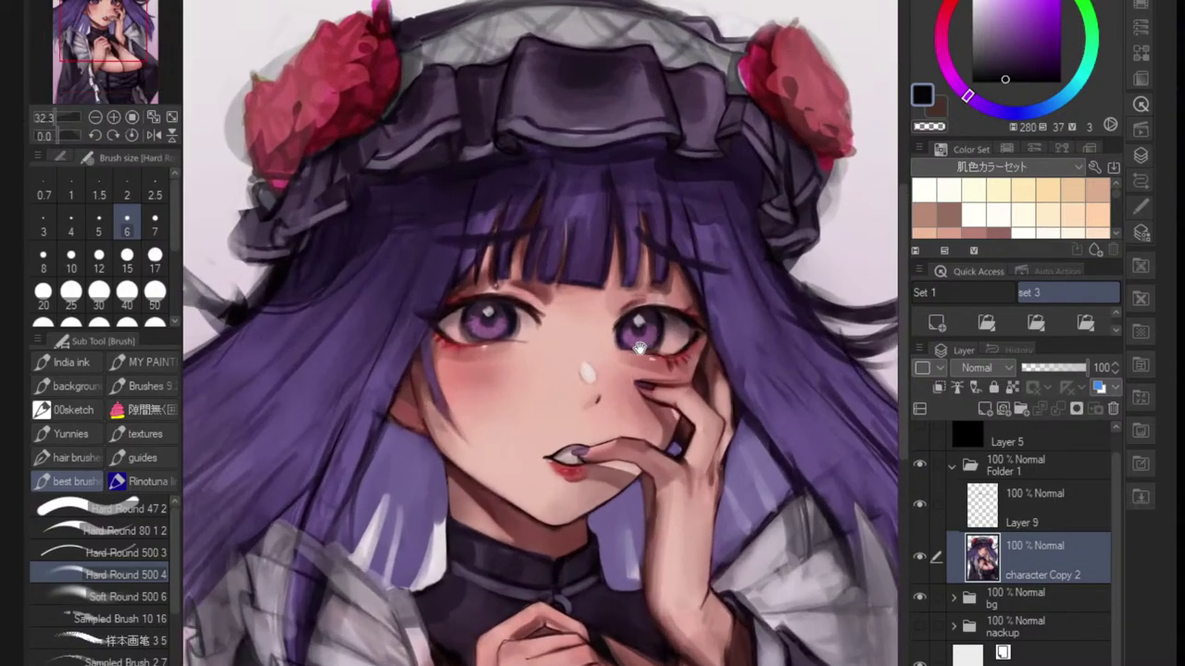
pyautogui.scroll(2, 639, 348)
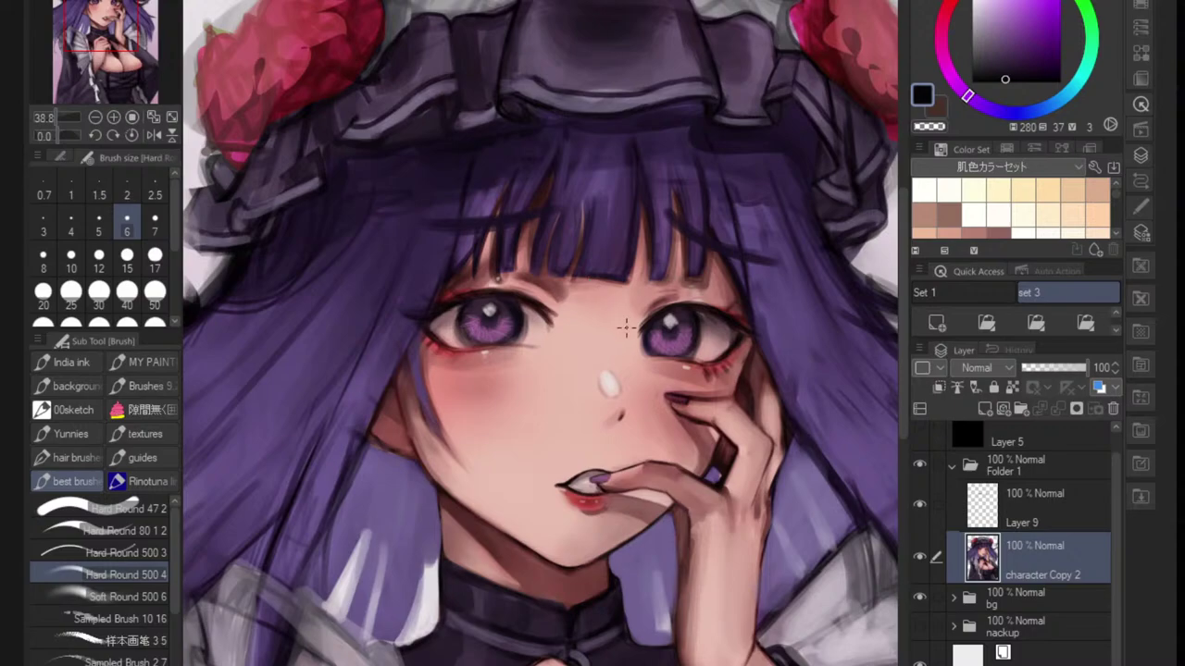
# - Lasso both eyes, copy them to a new layer, then shrink them slightly and nudge them down
pyautogui.press('m')
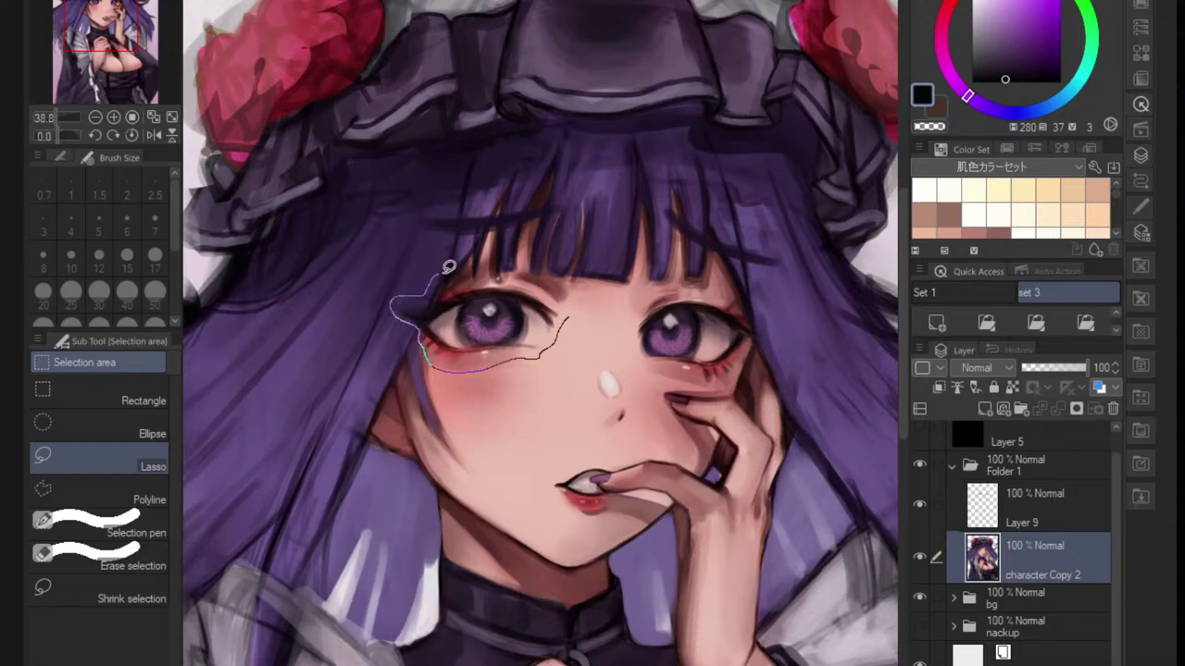
pyautogui.moveTo(572, 288)
pyautogui.mouseDown()
pyautogui.moveTo(578, 321)
pyautogui.moveTo(636, 335)
pyautogui.moveTo(641, 366)
pyautogui.moveTo(659, 377)
pyautogui.moveTo(731, 385)
pyautogui.moveTo(755, 342)
pyautogui.moveTo(742, 302)
pyautogui.moveTo(650, 291)
pyautogui.mouseUp()
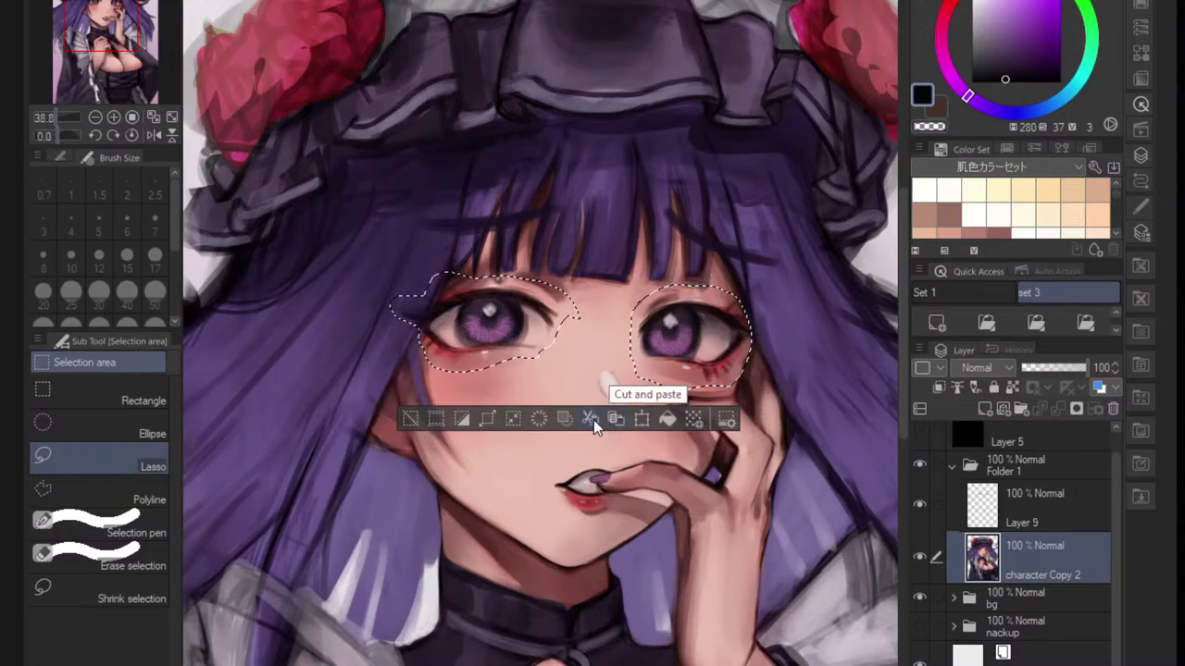
pyautogui.click(617, 420)
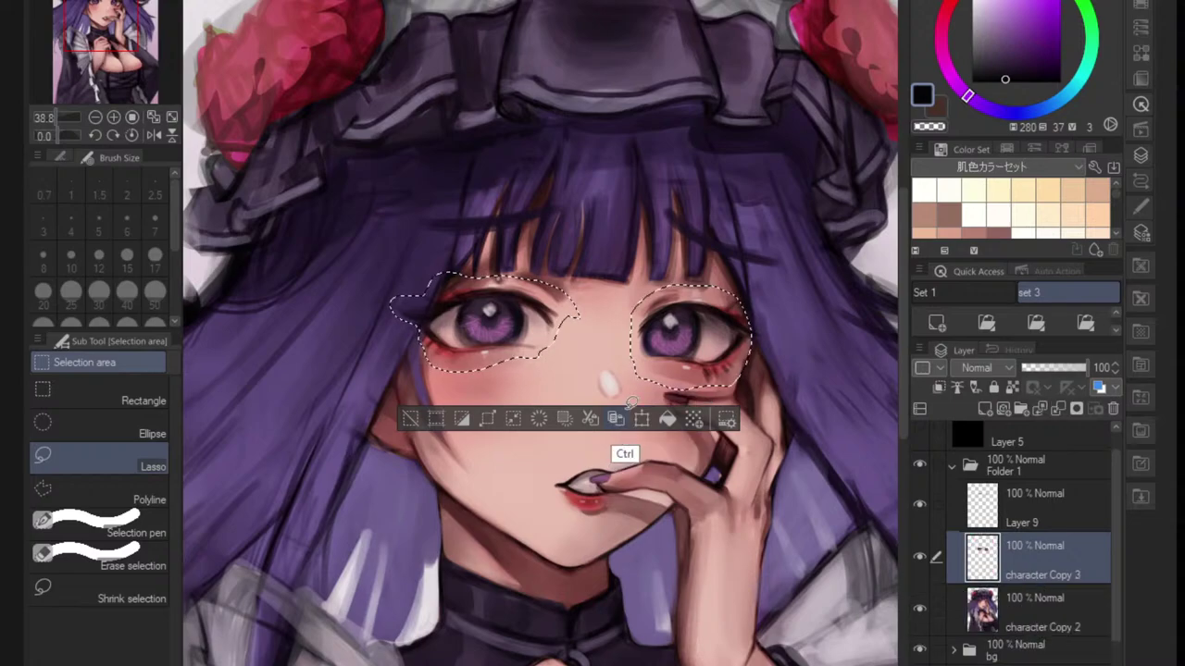
pyautogui.hotkey('ctrl', 'd')
pyautogui.hotkey('ctrl', 't')
pyautogui.moveTo(570, 273); pyautogui.dragTo(570, 279)
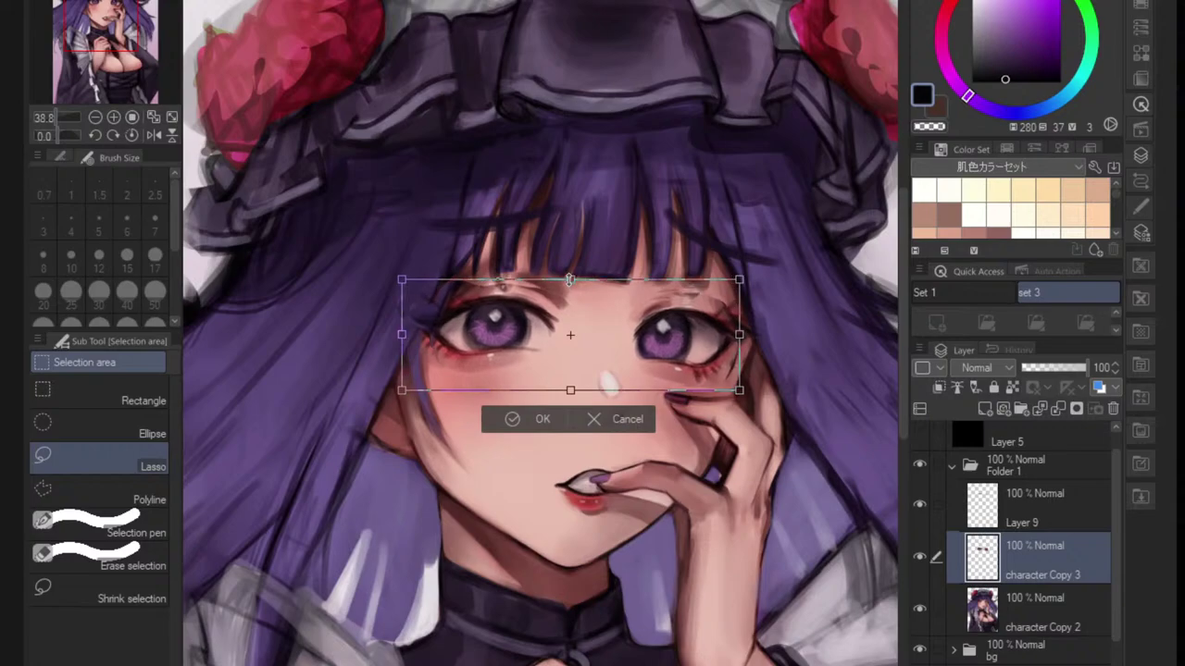
pyautogui.moveTo(663, 335); pyautogui.dragTo(662, 334)
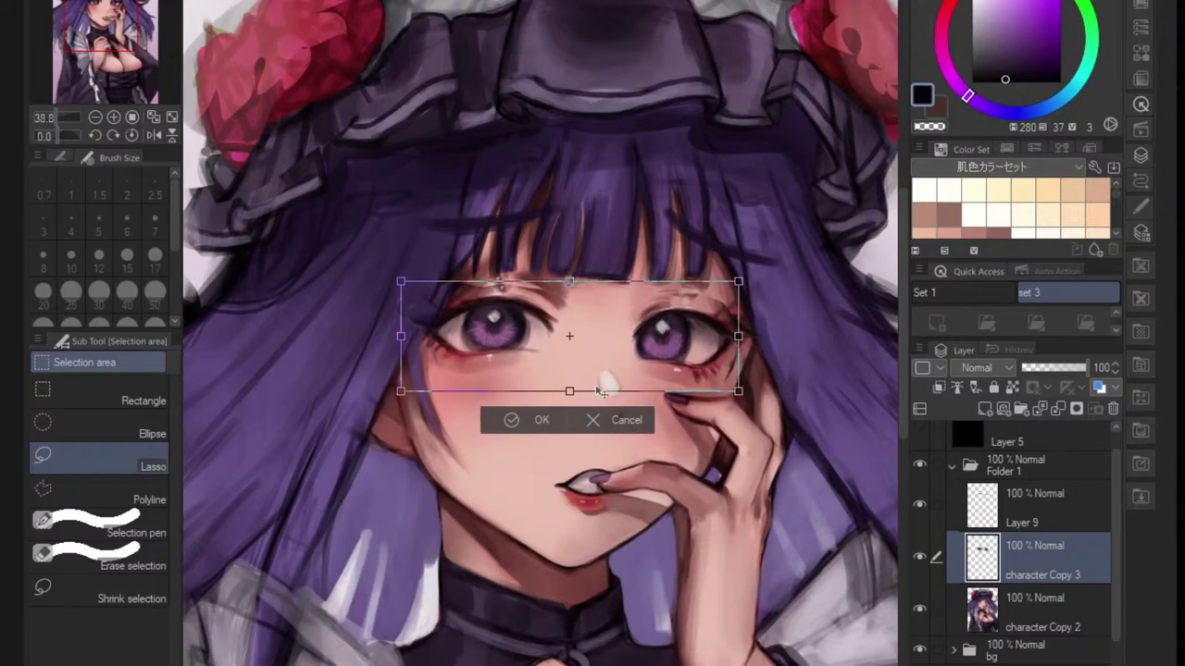
pyautogui.click(530, 424)
# - Lasso the right eye, shift it to the right, and deselect
pyautogui.press('o')
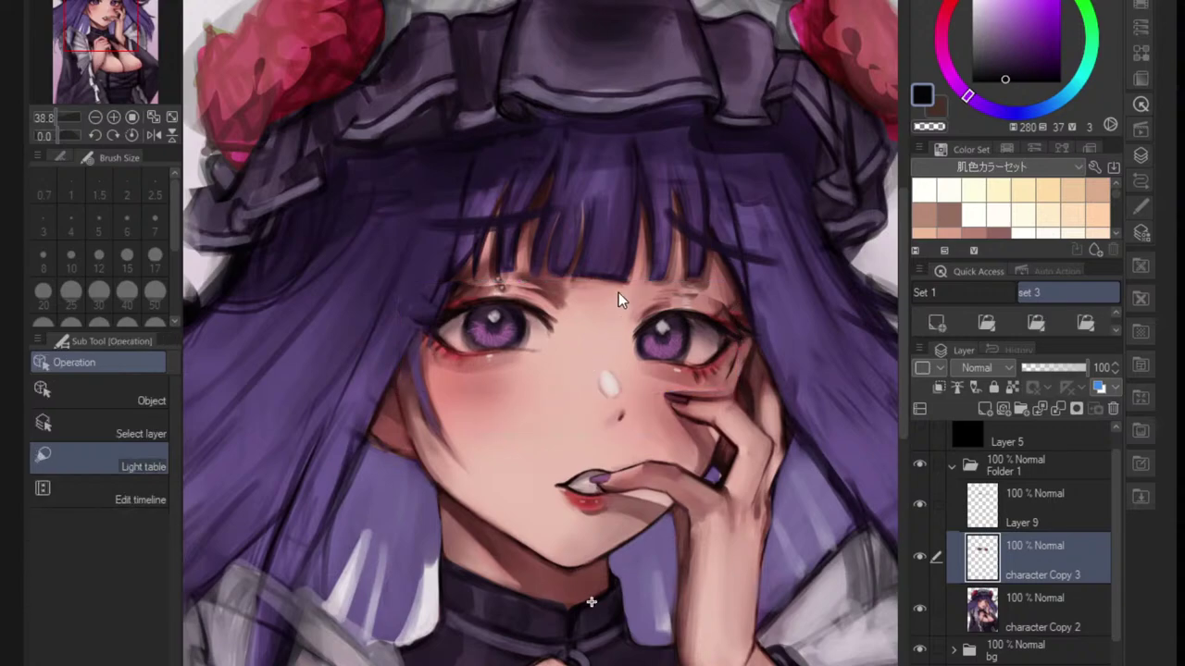
pyautogui.press('m')
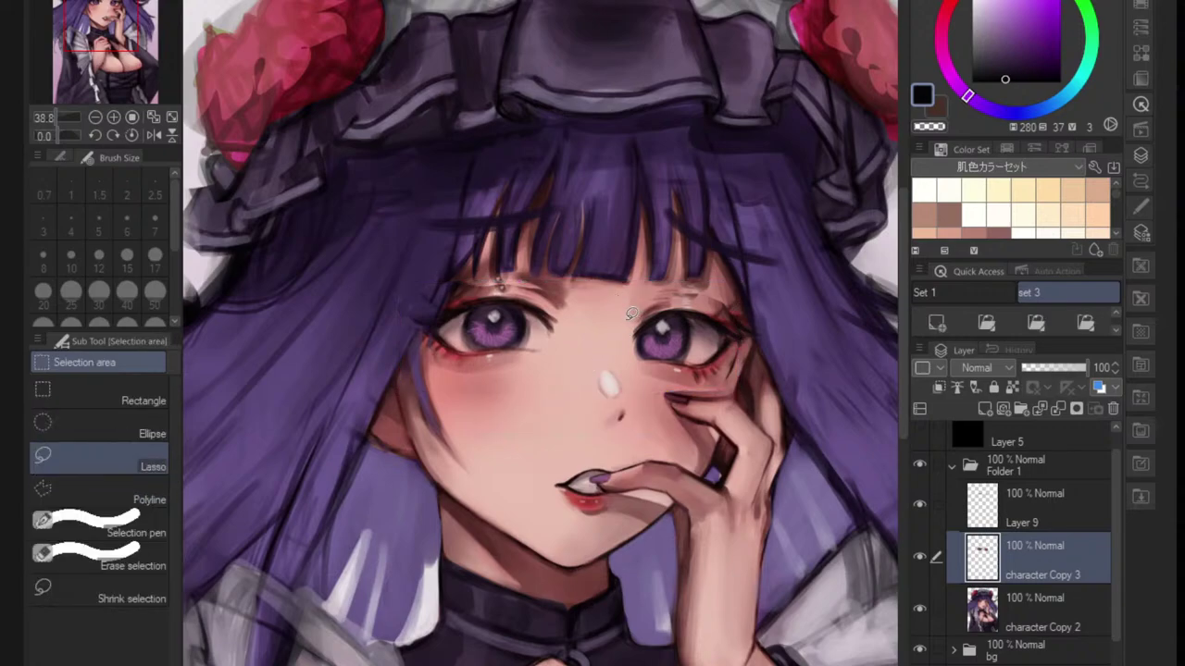
pyautogui.moveTo(615, 332)
pyautogui.mouseDown()
pyautogui.moveTo(747, 391)
pyautogui.moveTo(639, 271)
pyautogui.mouseUp()
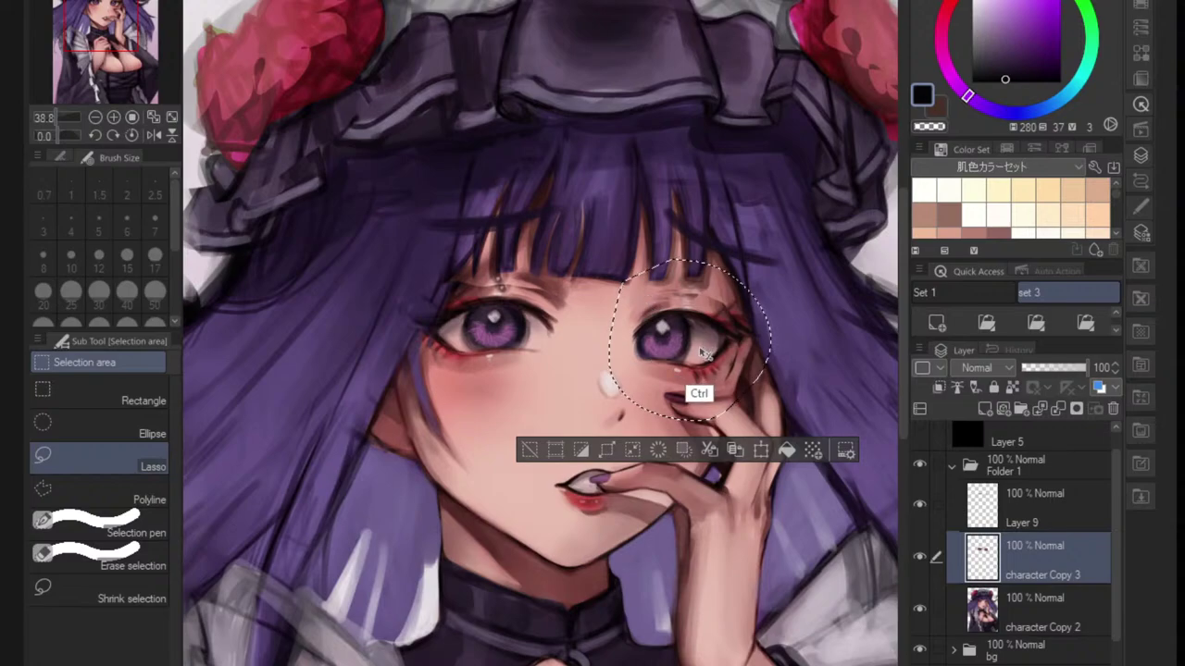
pyautogui.moveTo(688, 353); pyautogui.dragTo(707, 354)
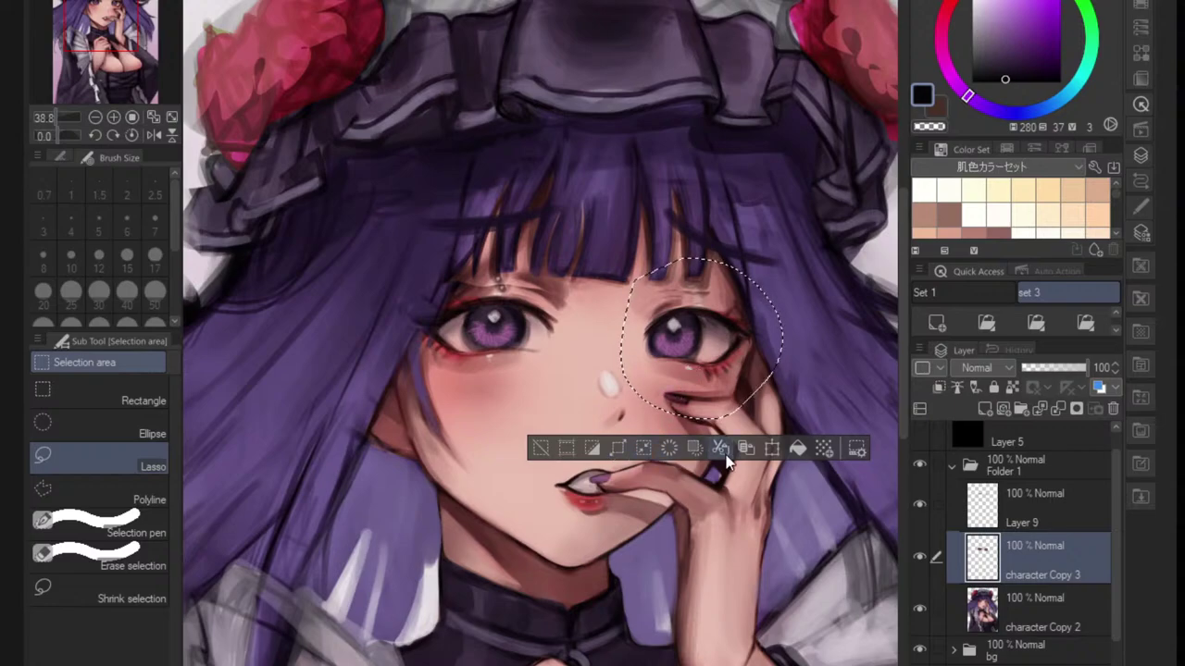
pyautogui.hotkey('ctrl', 'd')
# - Zoom out, hide and show character Copy 3 to compare, and mirror the canvas
pyautogui.moveTo(719, 405); pyautogui.dragTo(648, 427)
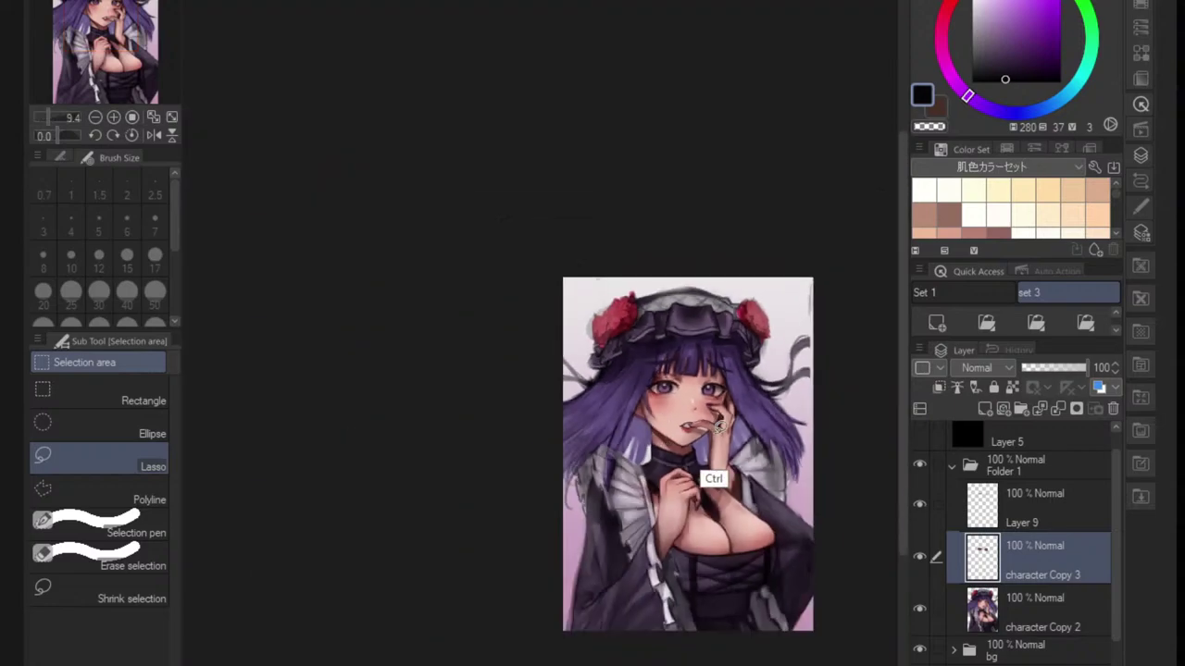
pyautogui.scroll(4, 718, 426)
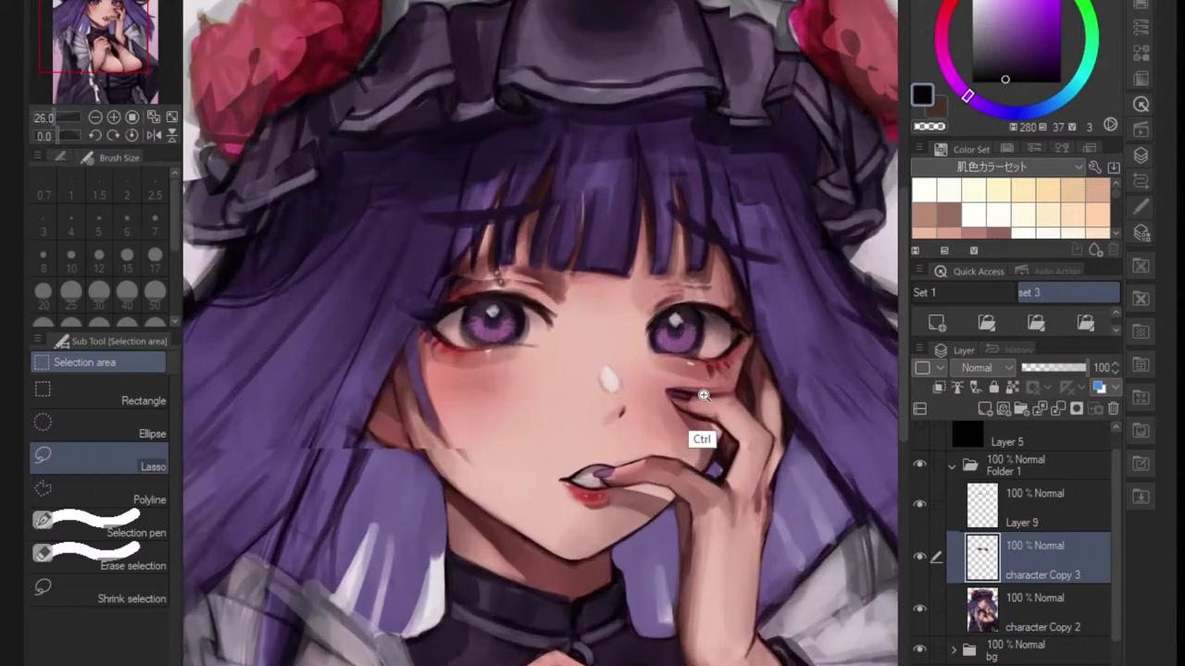
pyautogui.scroll(2, 703, 396)
pyautogui.click(919, 556)
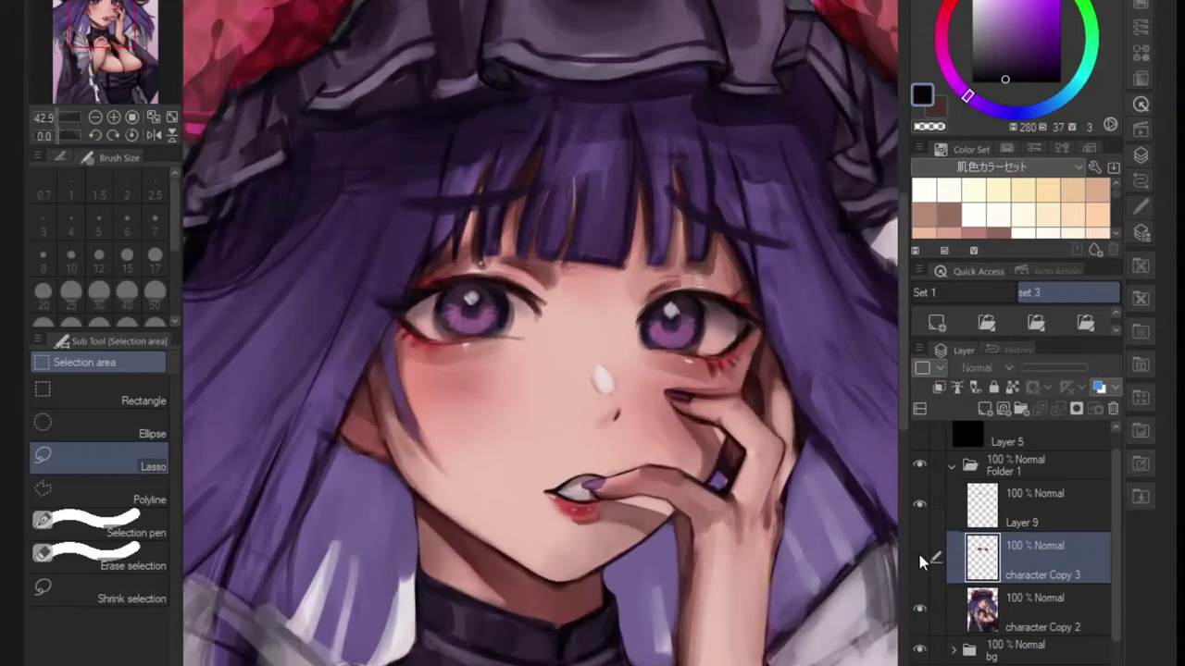
pyautogui.click(919, 556)
pyautogui.scroll(-4, 722, 481)
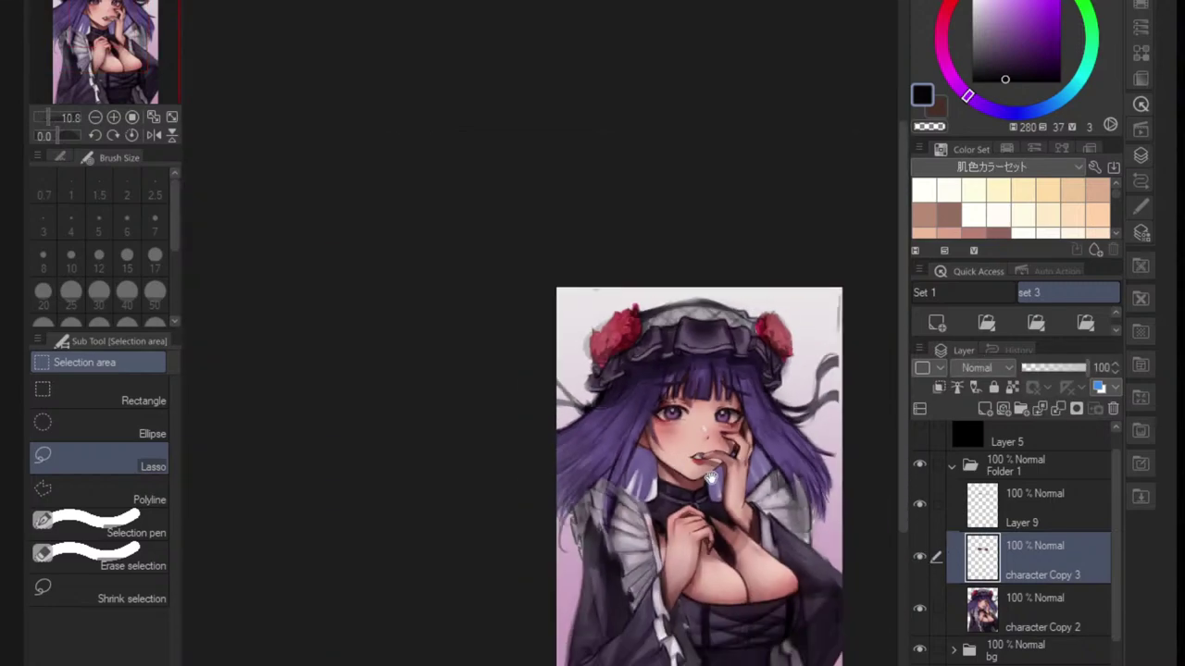
pyautogui.click(155, 136)
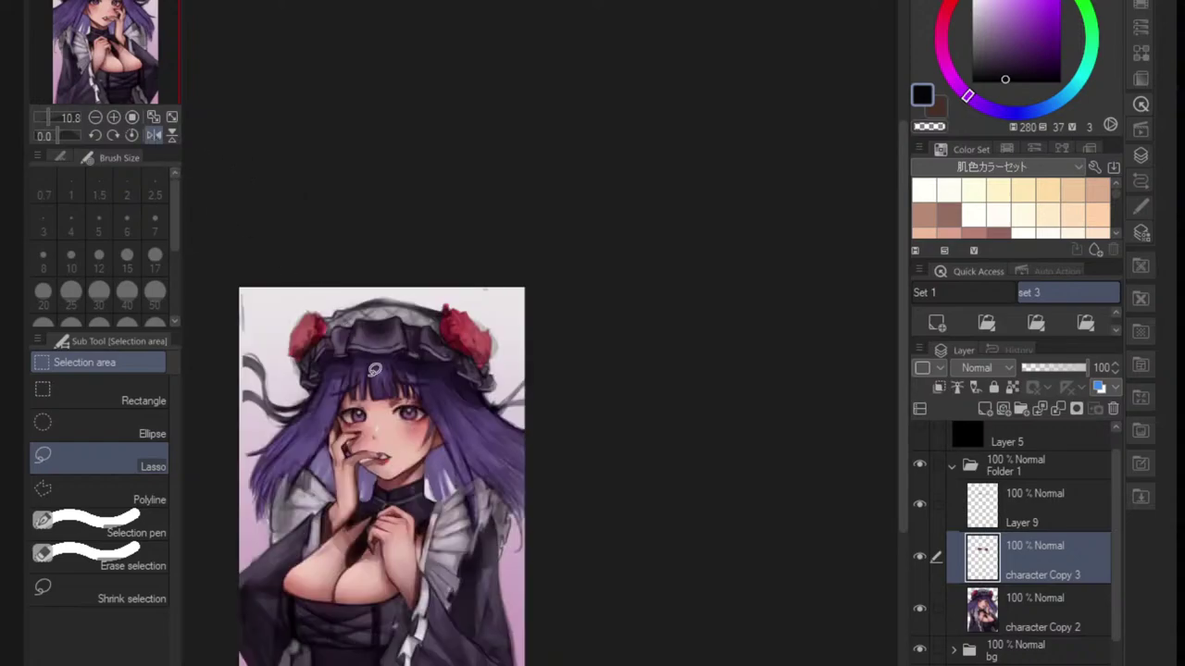
pyautogui.scroll(5, 398, 490)
pyautogui.scroll(3, 487, 459)
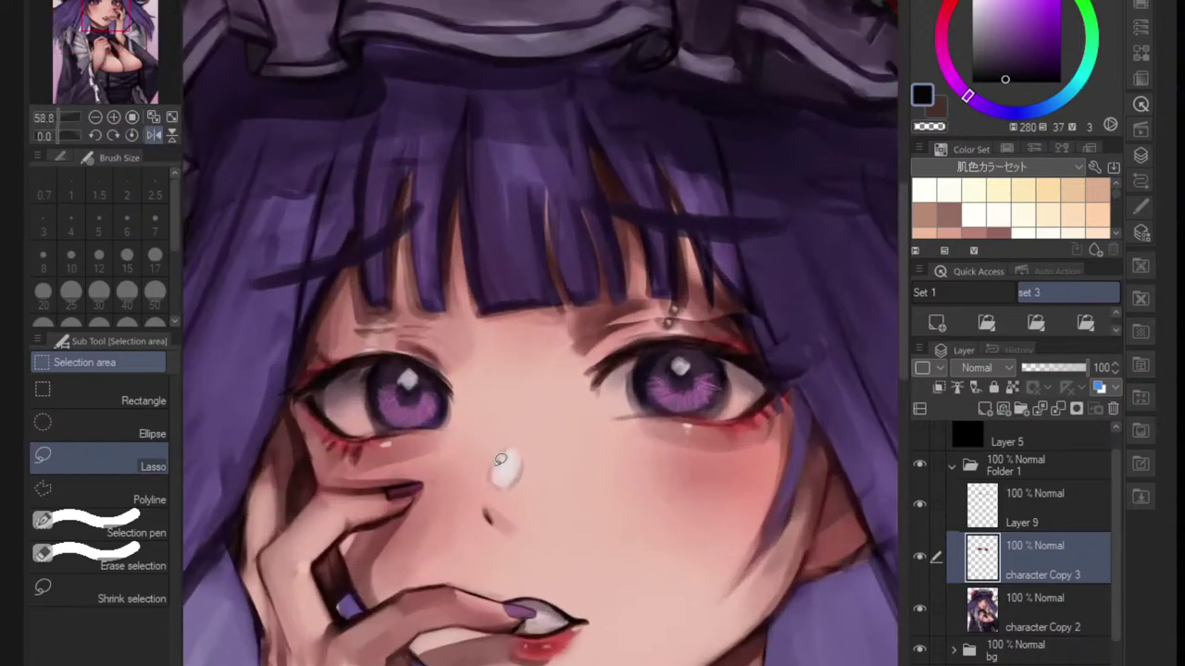
# - Lasso the eye and cheek beside the hand, distort its corners, and nudge it right
pyautogui.moveTo(499, 460); pyautogui.dragTo(496, 460)
pyautogui.hotkey('ctrl', 't')
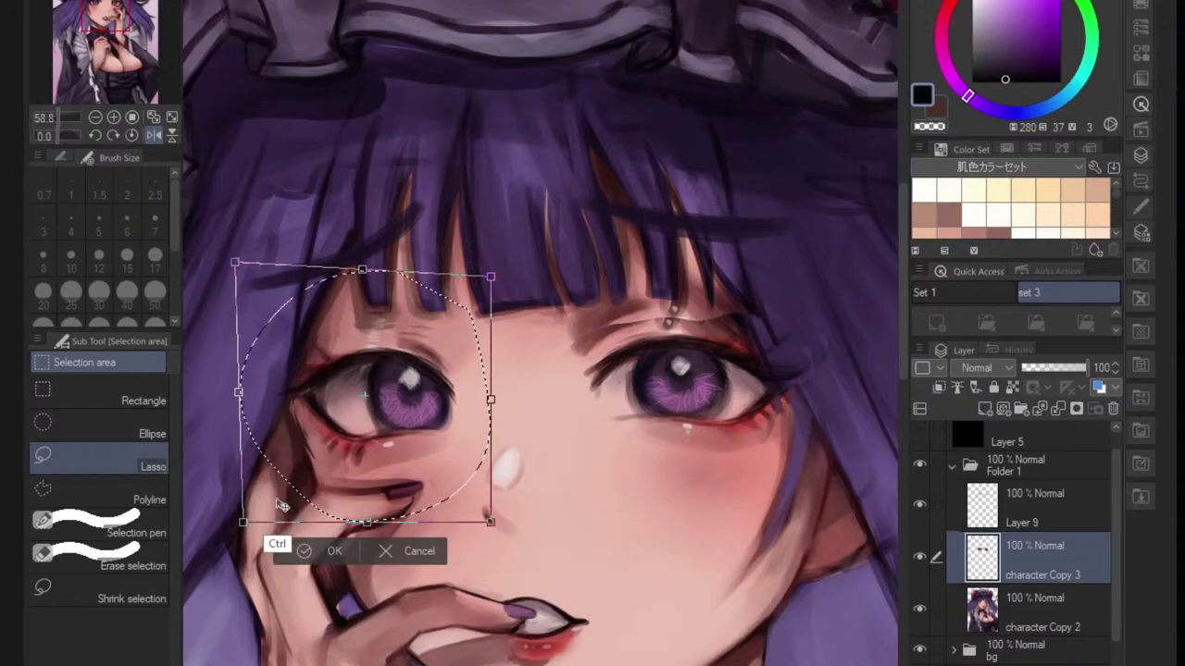
pyautogui.moveTo(242, 522)
pyautogui.mouseDown()
pyautogui.moveTo(237, 508)
pyautogui.moveTo(249, 511)
pyautogui.mouseUp()
pyautogui.moveTo(396, 456); pyautogui.dragTo(416, 472)
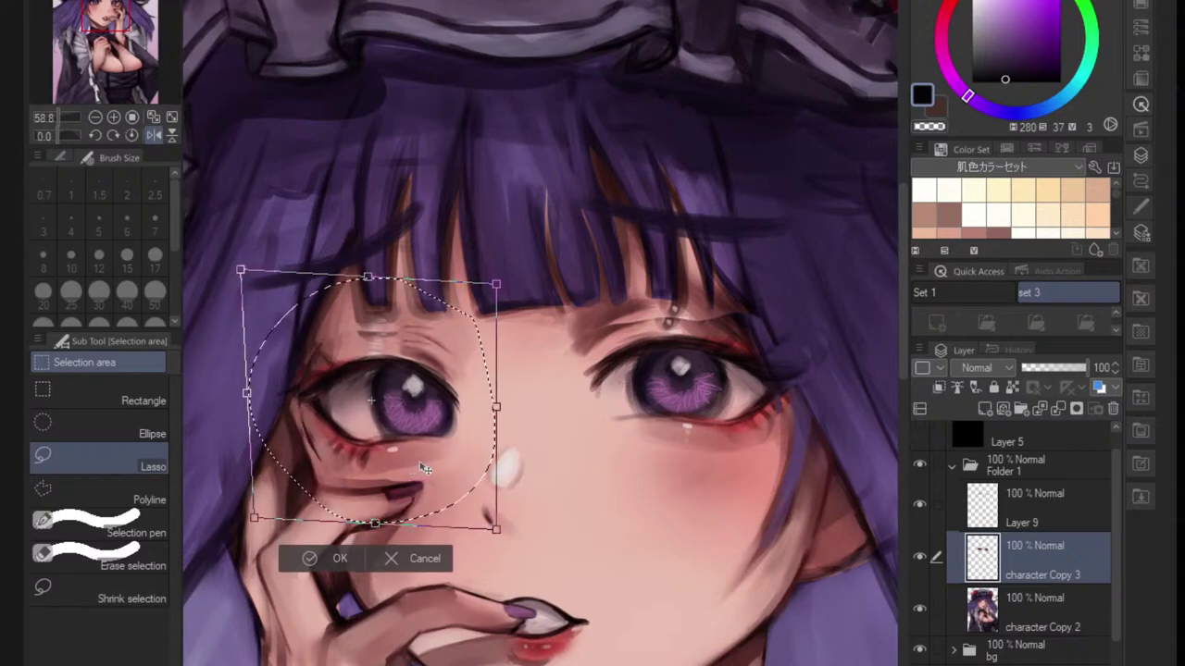
pyautogui.moveTo(464, 413); pyautogui.dragTo(464, 413)
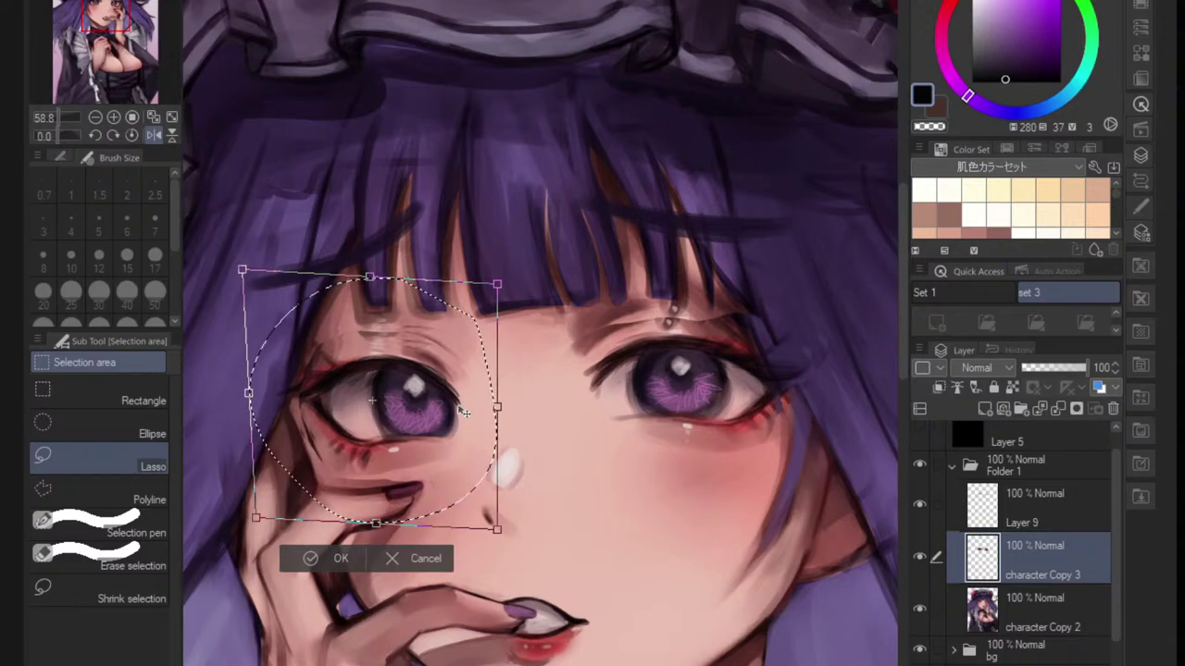
pyautogui.press('Return')
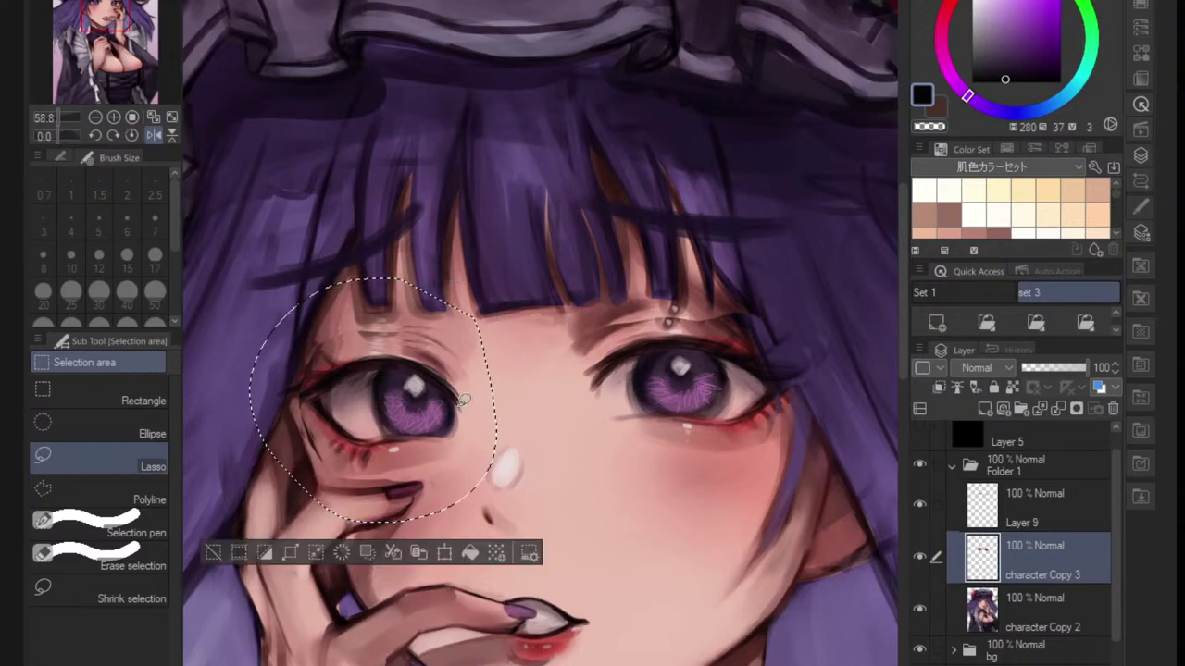
pyautogui.scroll(-4, 464, 400)
pyautogui.hotkey('ctrl', 'd')
# - Unmirror the canvas, undo the last eye adjustment, and clear the selection
pyautogui.scroll(-3, 597, 456)
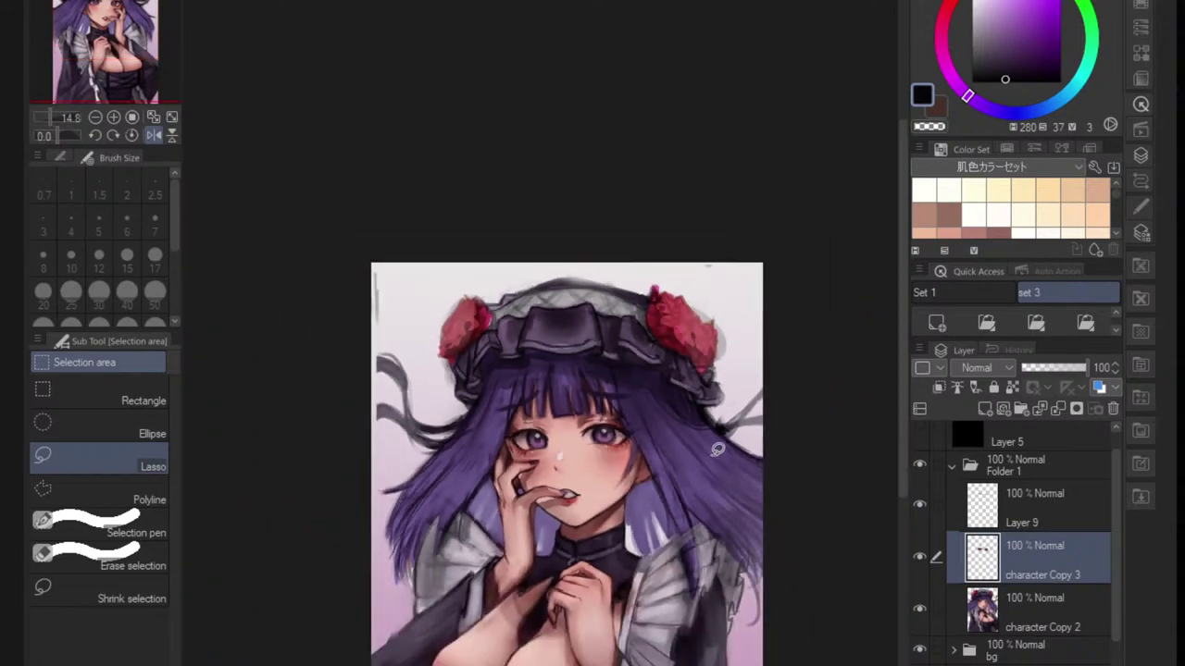
pyautogui.scroll(3, 565, 435)
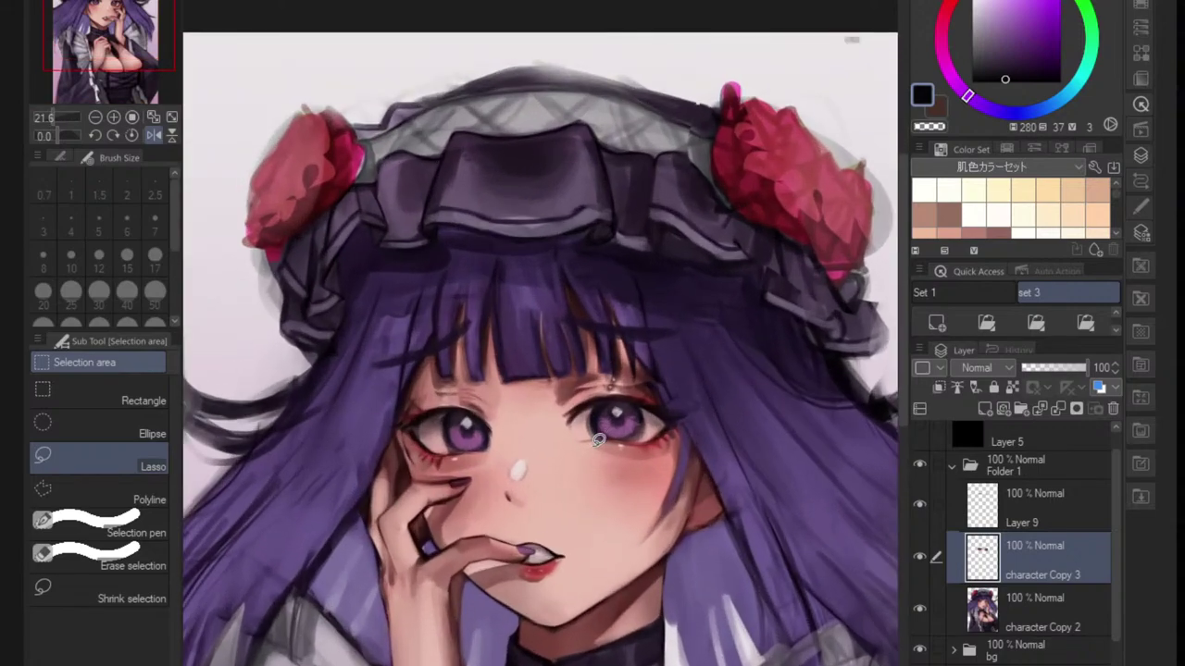
pyautogui.click(152, 134)
pyautogui.hotkey('ctrl', 'z')
pyautogui.hotkey('ctrl', 'z')
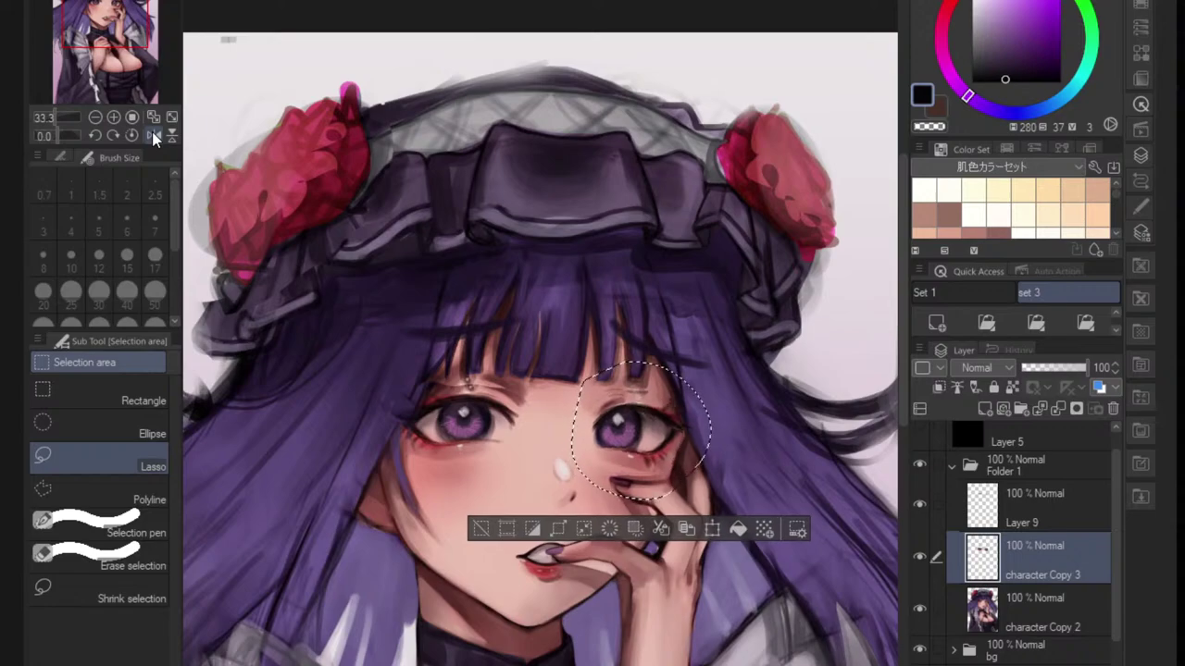
pyautogui.hotkey('ctrl', 'd')
# - Lasso the iris of the eye beside the hand
pyautogui.scroll(2, 605, 441)
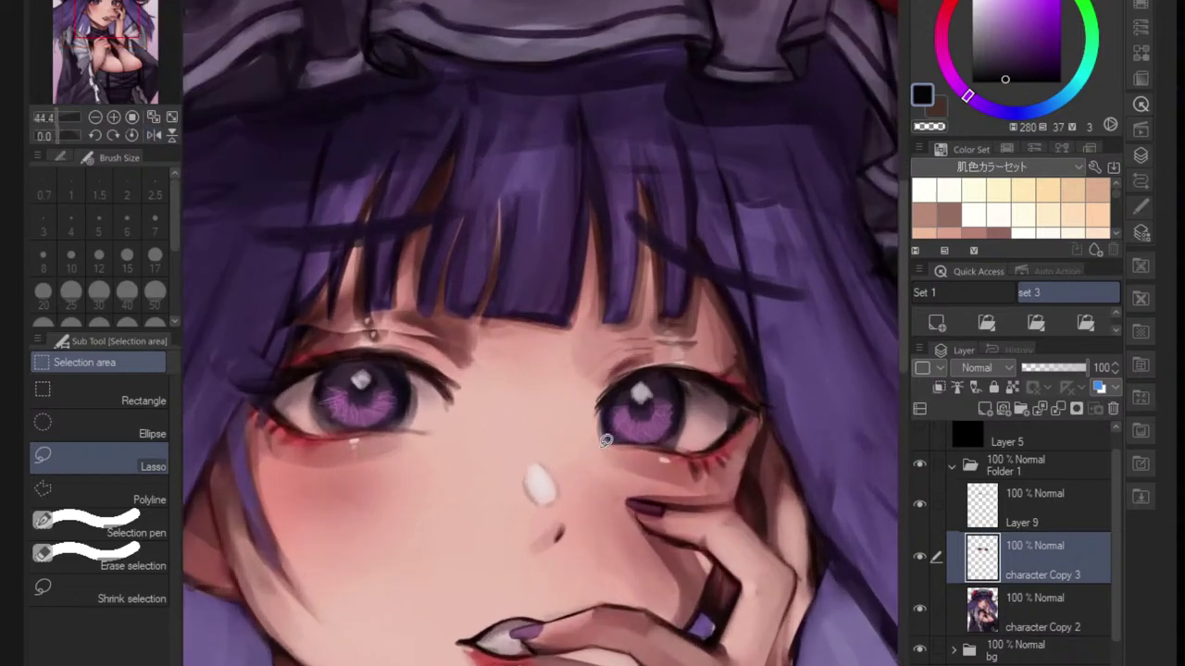
pyautogui.scroll(1, 604, 441)
pyautogui.scroll(1, 676, 440)
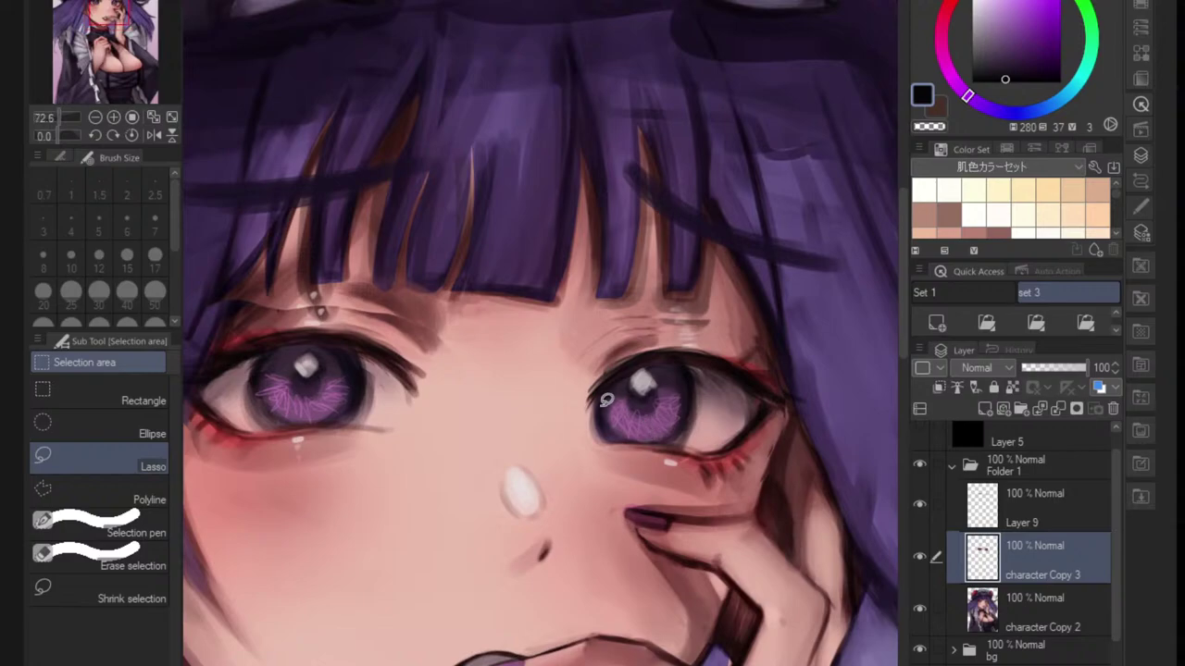
pyautogui.moveTo(597, 424)
pyautogui.mouseDown()
pyautogui.moveTo(643, 441)
pyautogui.moveTo(692, 435)
pyautogui.mouseUp()
pyautogui.moveTo(620, 369); pyautogui.dragTo(618, 370)
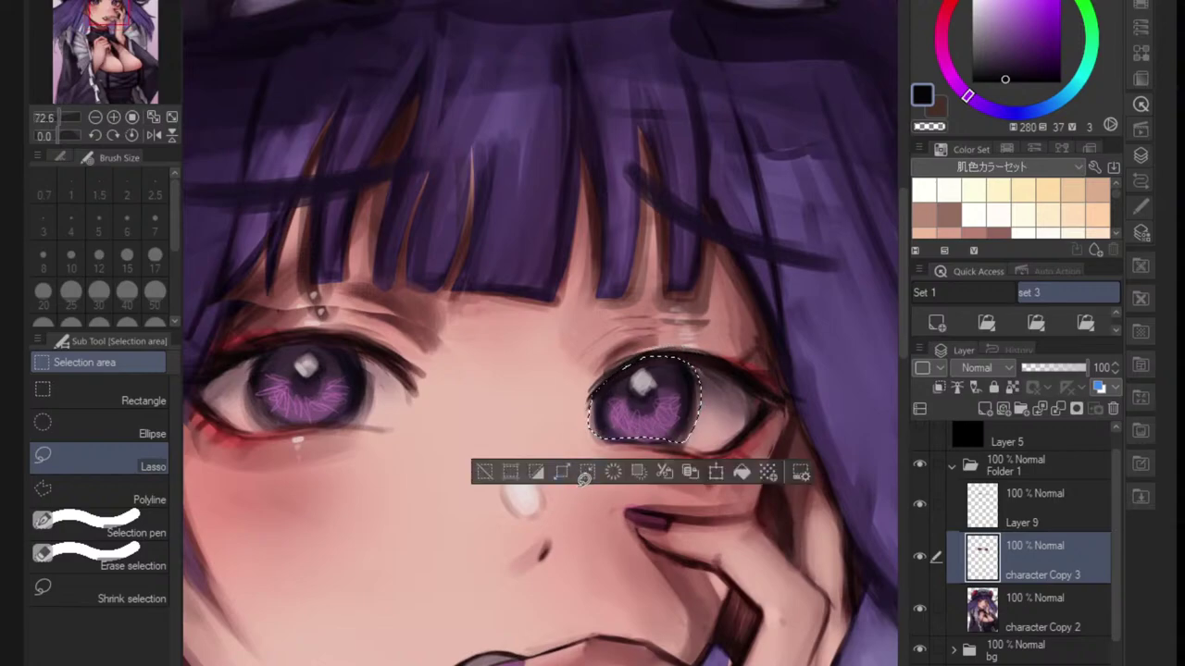
# - Shift the selected iris slightly right, apply the move, and deselect
pyautogui.click(576, 475)
pyautogui.moveTo(665, 444); pyautogui.dragTo(676, 433)
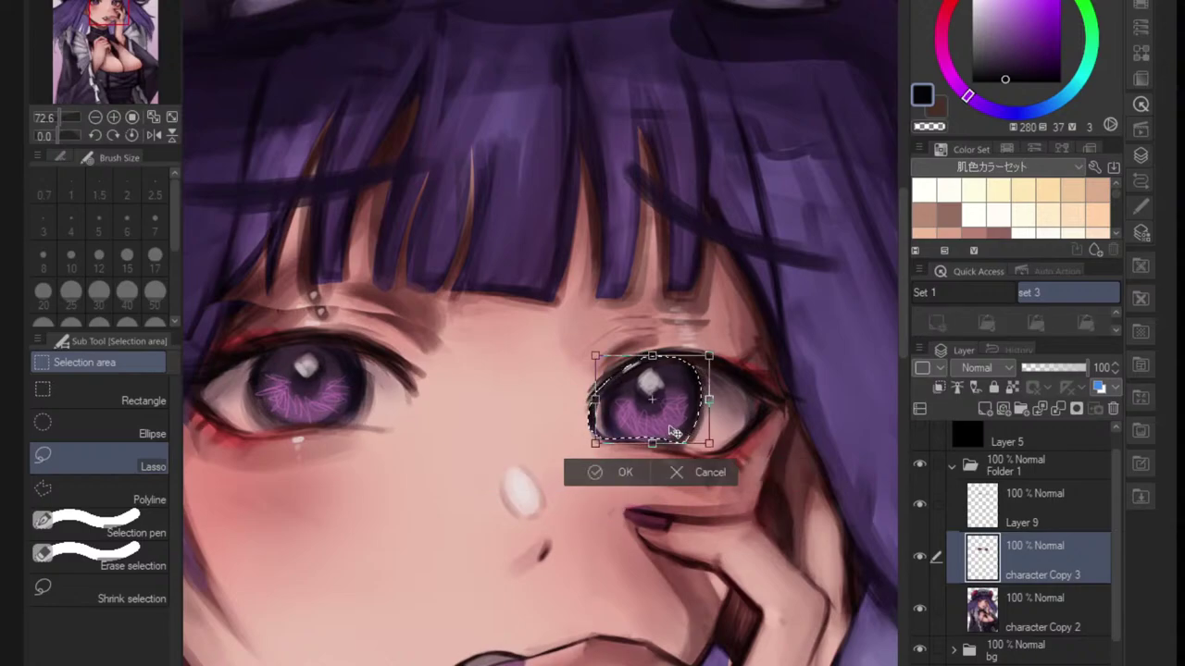
pyautogui.click(608, 473)
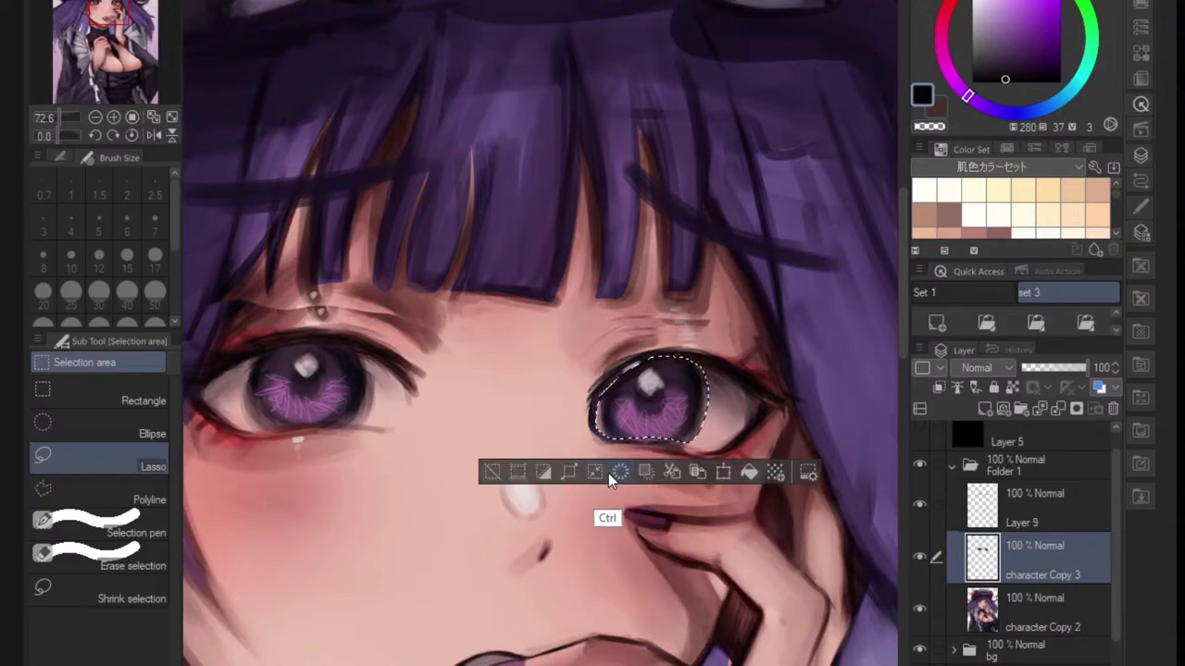
pyautogui.hotkey('ctrl', 'd')
# - Zoom out and flip the view back and forth to compare the eyes
pyautogui.moveTo(640, 485); pyautogui.dragTo(594, 486)
pyautogui.scroll(3, 593, 484)
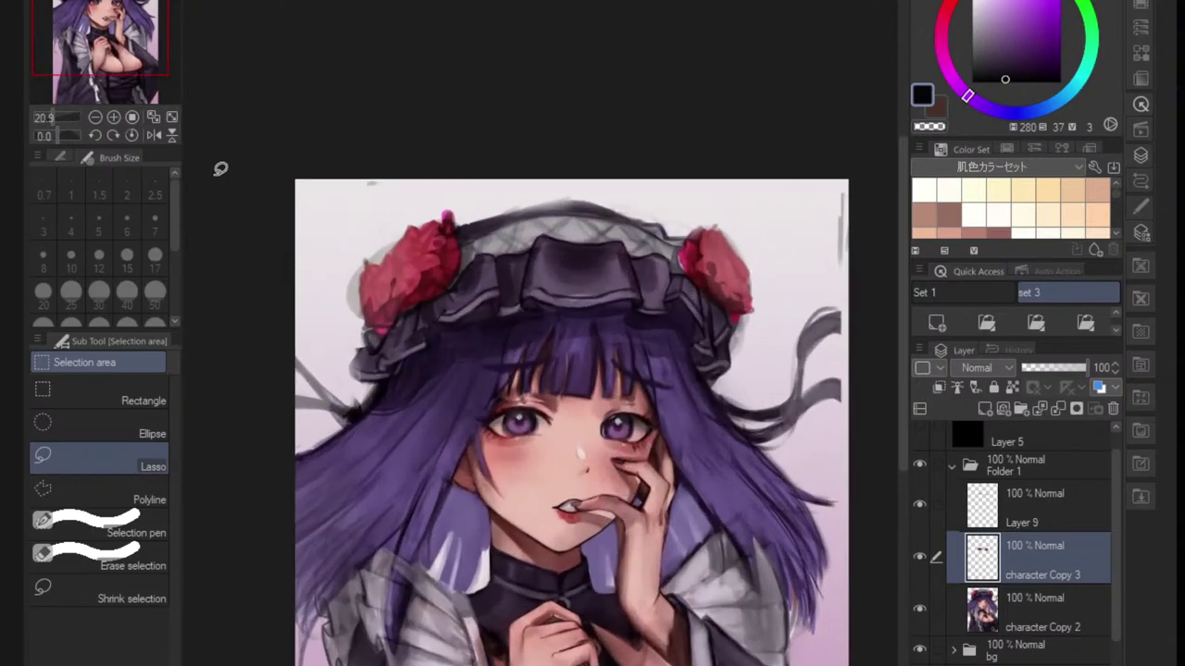
pyautogui.click(154, 135)
pyautogui.click(153, 134)
pyautogui.click(156, 133)
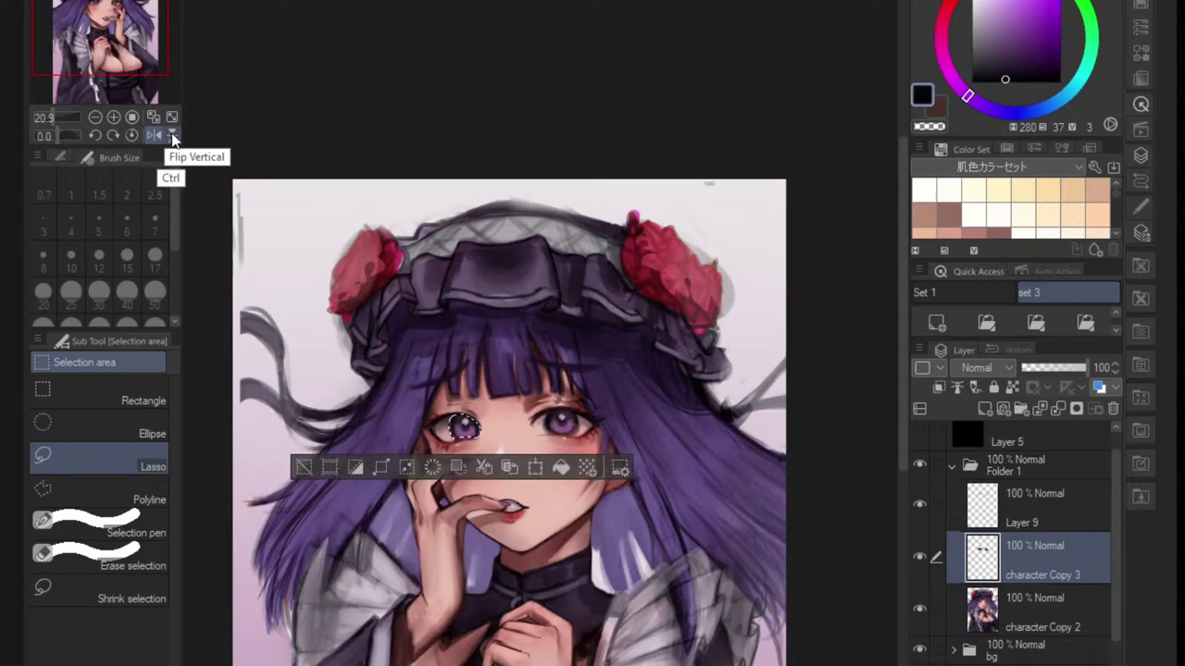
pyautogui.scroll(3, 511, 483)
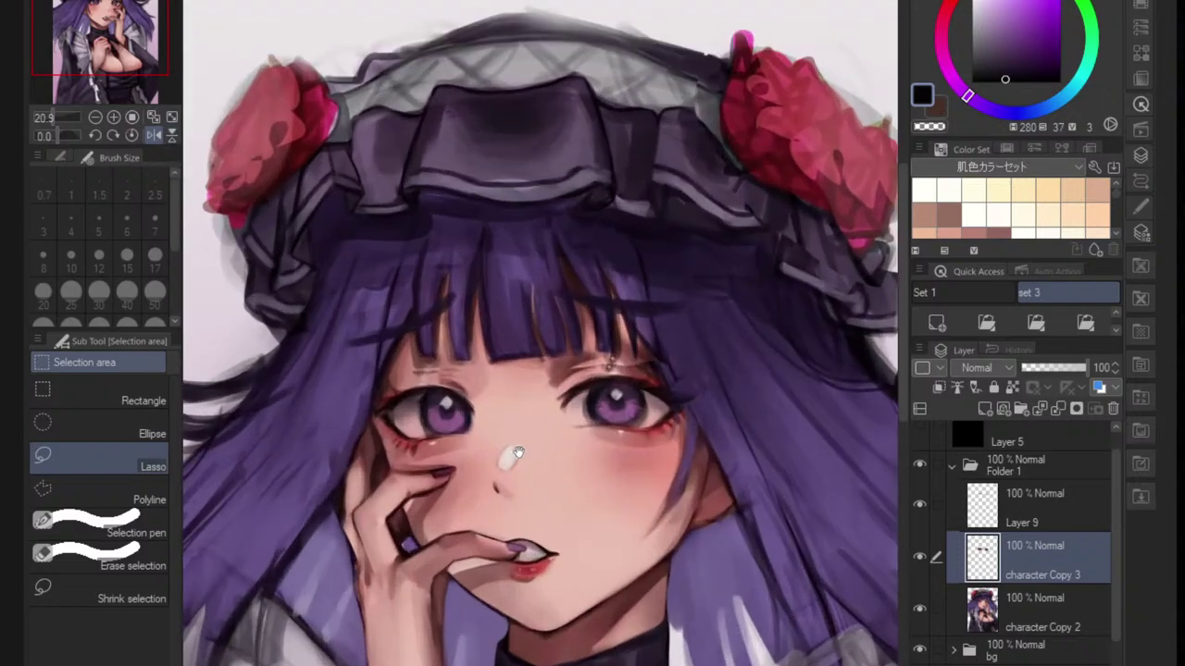
pyautogui.scroll(2, 510, 451)
# - Undo back to the larger eye selection and move it up and right
pyautogui.hotkey('ctrl', 't')
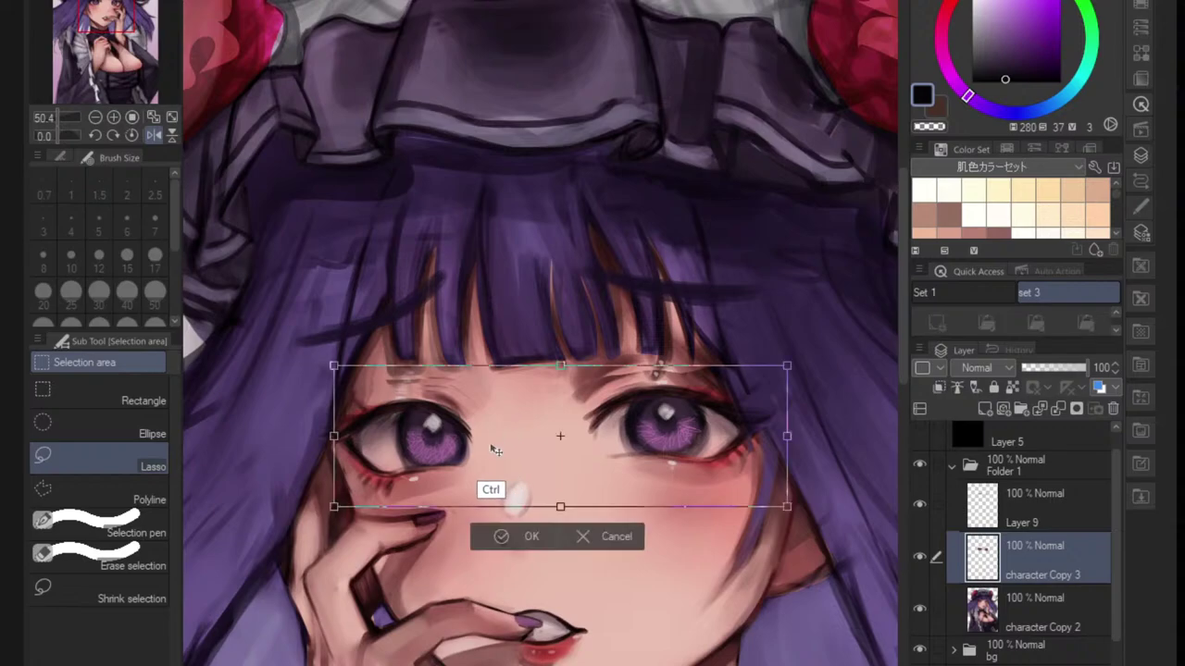
pyautogui.press('Escape')
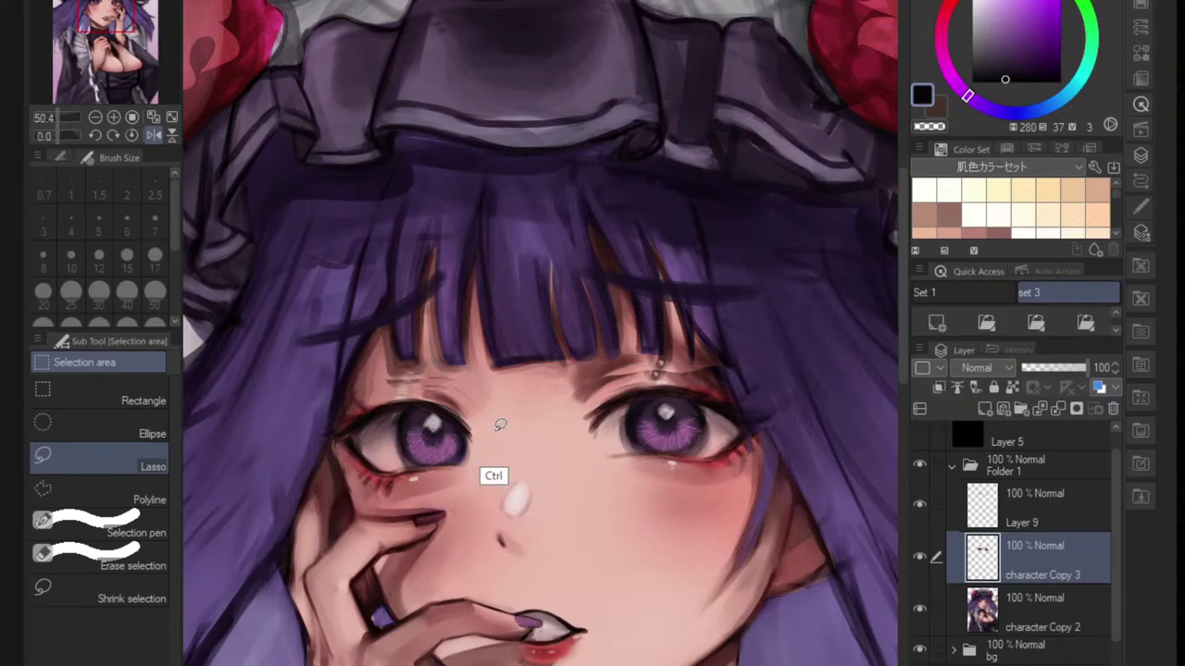
pyautogui.hotkey('ctrl', 'z')
pyautogui.hotkey('ctrl', 'z')
pyautogui.hotkey('ctrl', 'z')
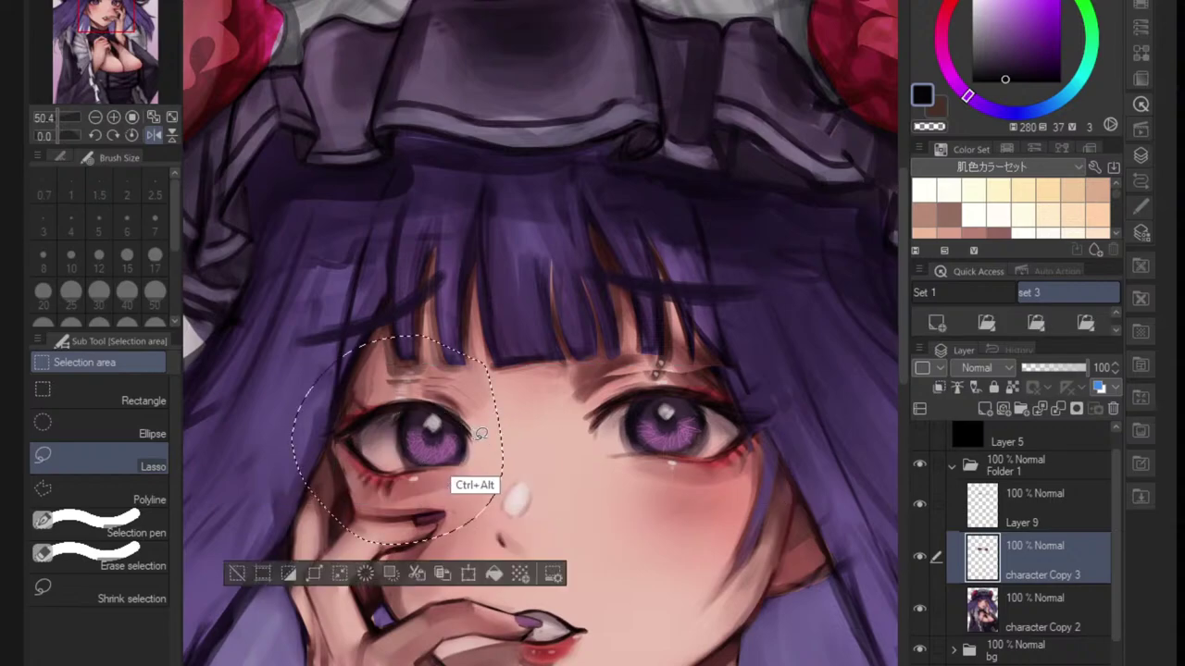
pyautogui.moveTo(441, 451); pyautogui.dragTo(453, 446)
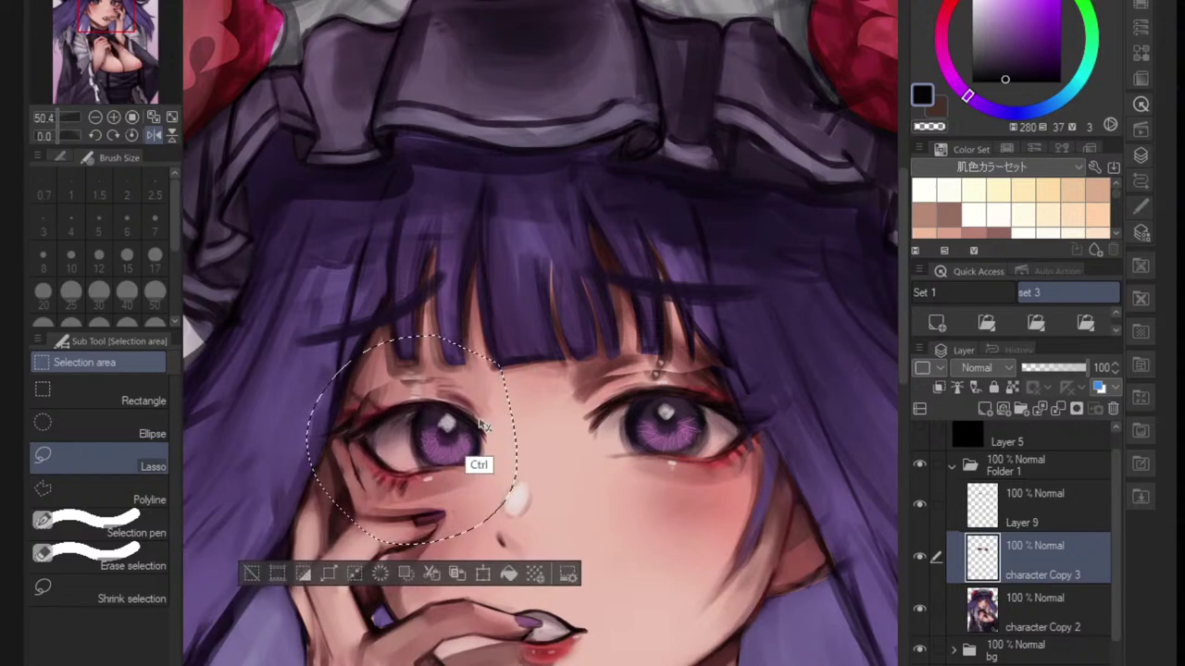
# - Enlarge the eye area, move it left and down, tilt it about 4° counter-clockwise, and deselect
pyautogui.hotkey('ctrl', 't')
pyautogui.moveTo(525, 344)
pyautogui.mouseDown()
pyautogui.moveTo(530, 328)
pyautogui.moveTo(526, 345)
pyautogui.mouseUp()
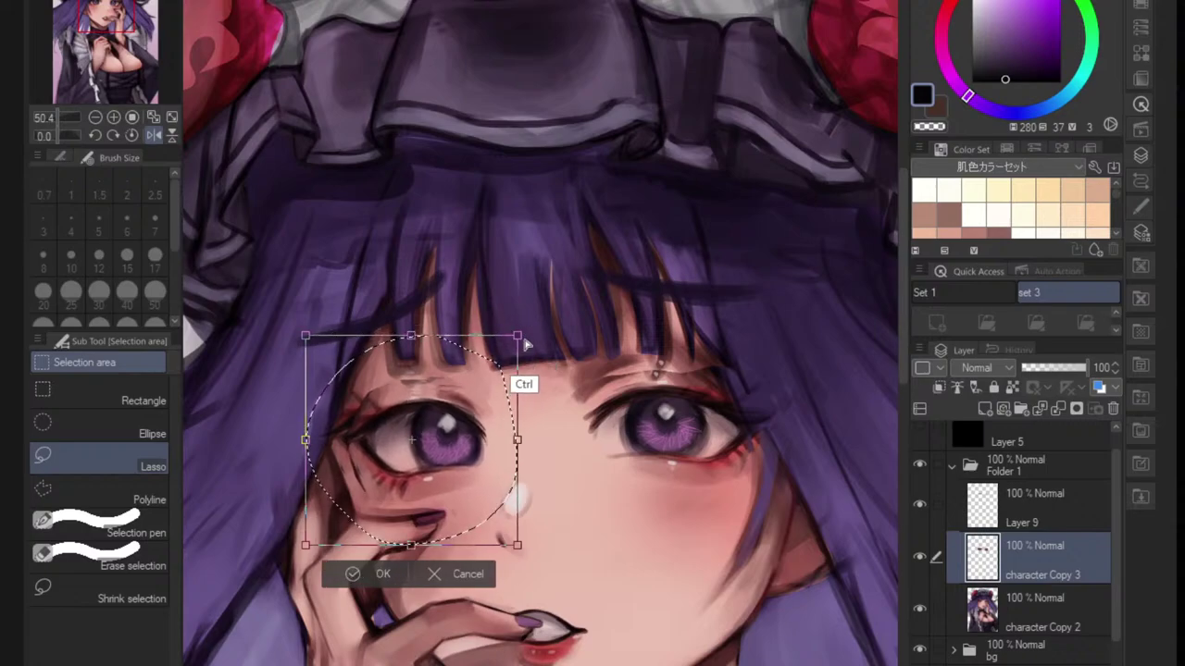
pyautogui.moveTo(411, 335); pyautogui.dragTo(409, 325)
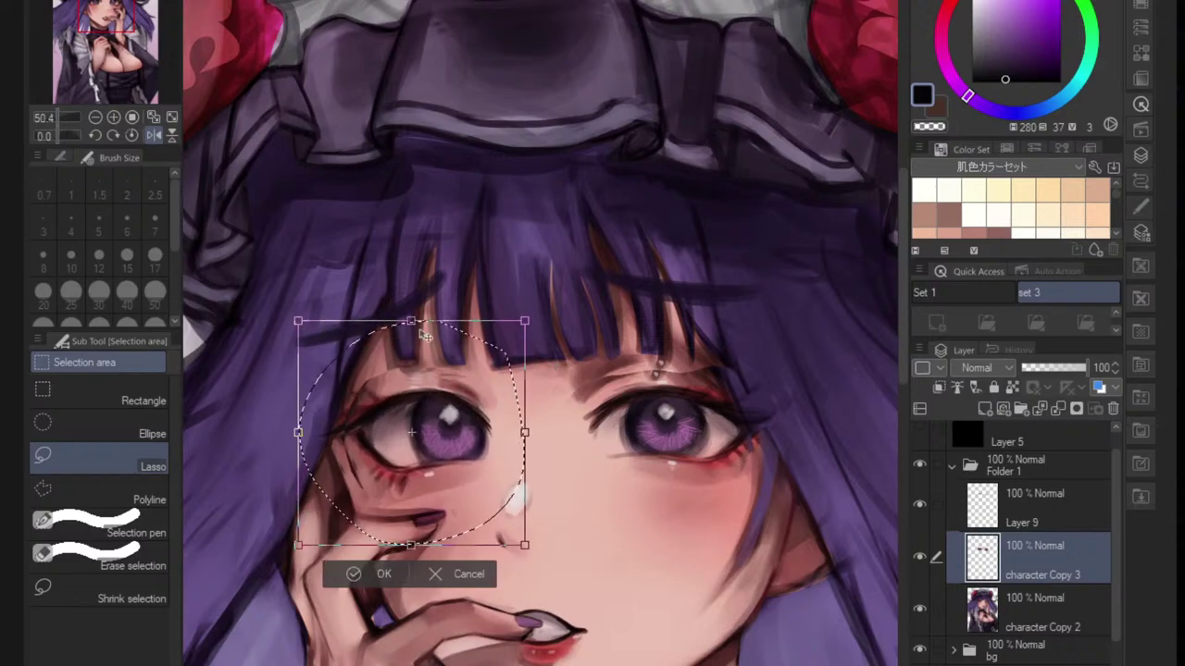
pyautogui.moveTo(466, 359); pyautogui.dragTo(457, 379)
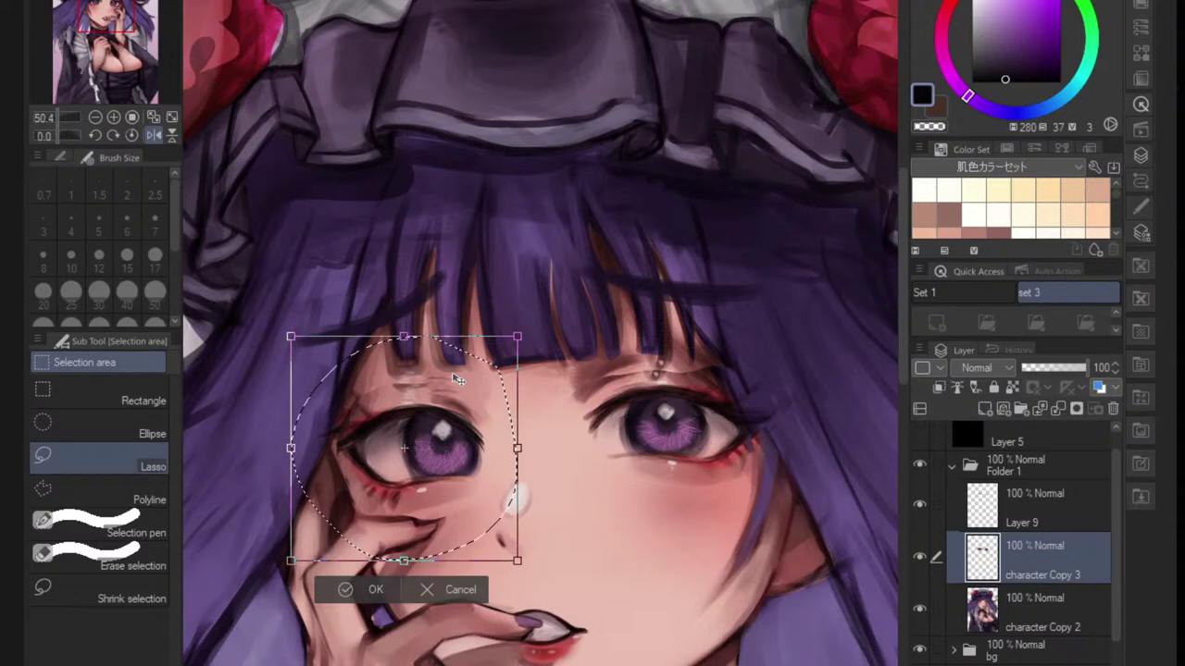
pyautogui.moveTo(567, 474); pyautogui.dragTo(569, 463)
pyautogui.click(375, 597)
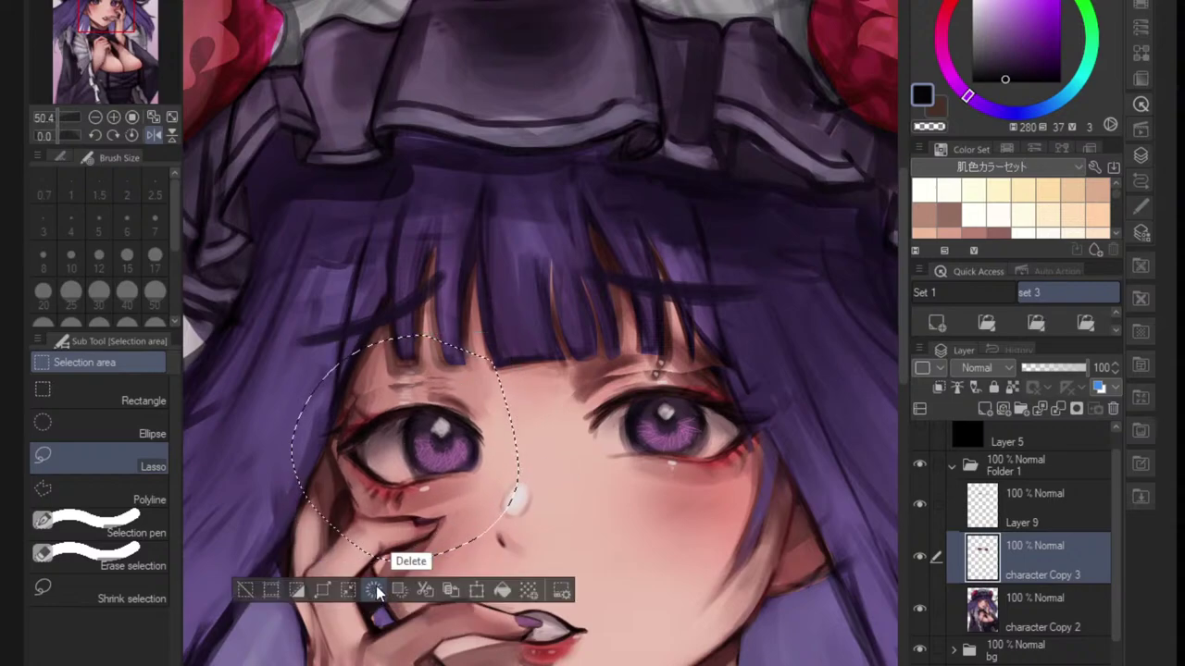
pyautogui.hotkey('ctrl', 'd')
# - Mirror the view and zoom in on the face to check the adjusted eye
pyautogui.scroll(-4, 422, 535)
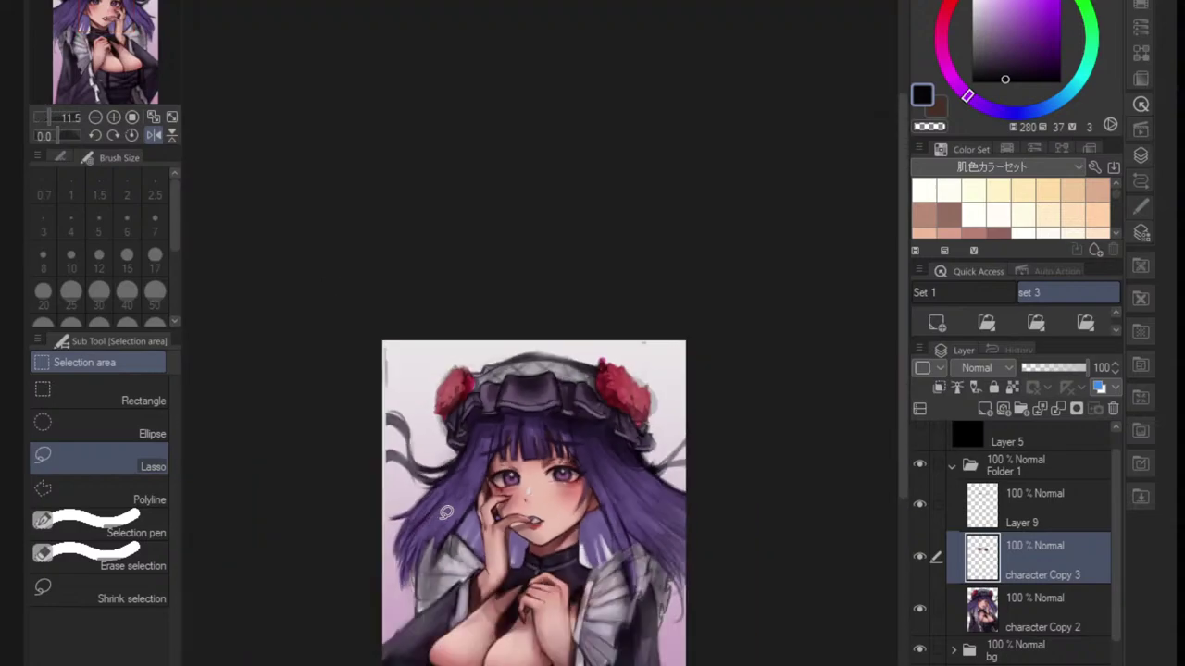
pyautogui.click(154, 135)
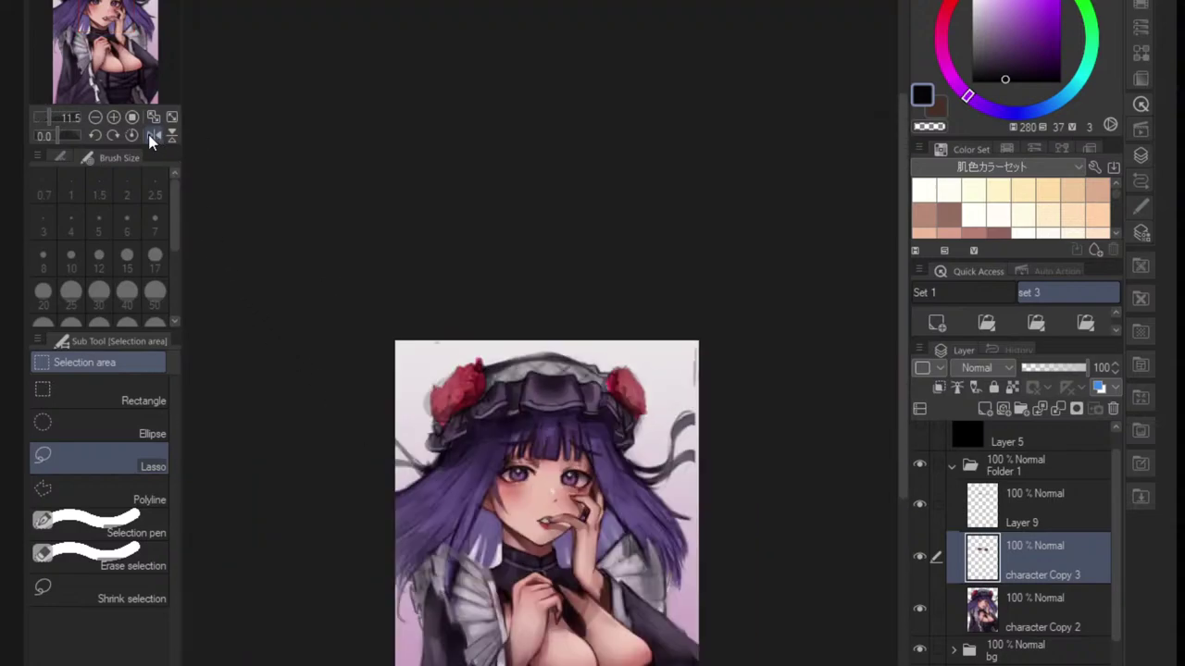
pyautogui.scroll(2, 599, 508)
pyautogui.moveTo(599, 508); pyautogui.dragTo(628, 526)
pyautogui.moveTo(563, 477); pyautogui.dragTo(564, 472)
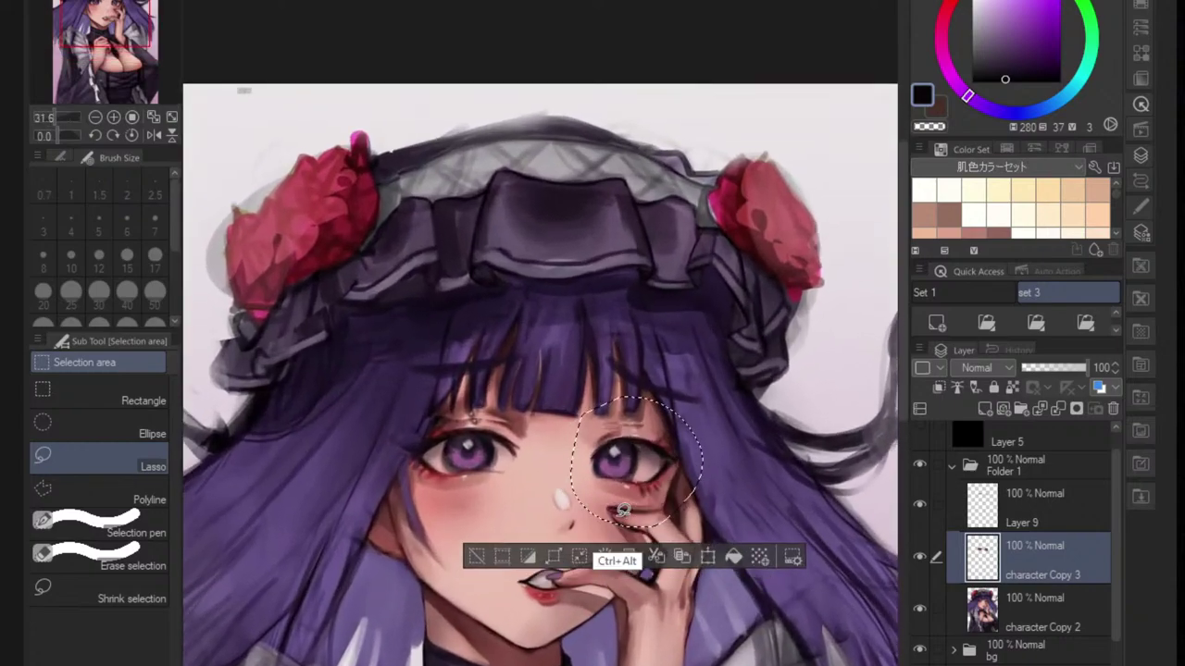
# - Toggle character Copy 3 to compare, leave it hidden, and review the whole illustration
pyautogui.click(919, 556)
pyautogui.click(919, 556)
pyautogui.click(919, 556)
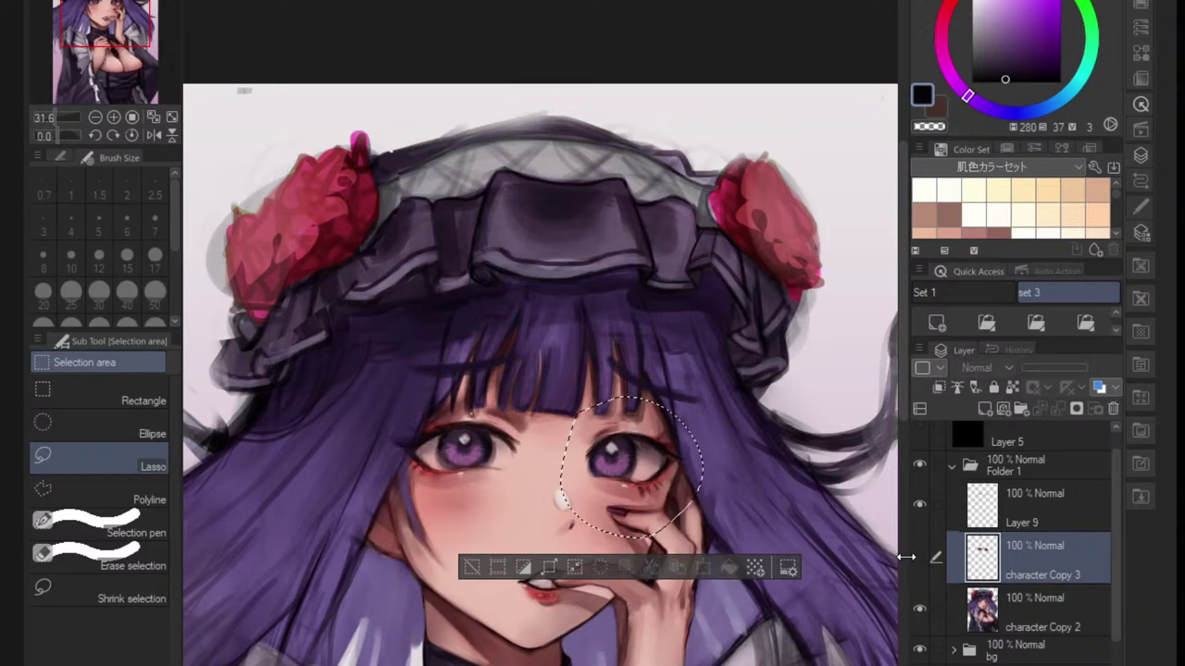
pyautogui.scroll(-2, 786, 504)
pyautogui.moveTo(792, 513); pyautogui.dragTo(760, 541)
pyautogui.moveTo(759, 495); pyautogui.dragTo(829, 499)
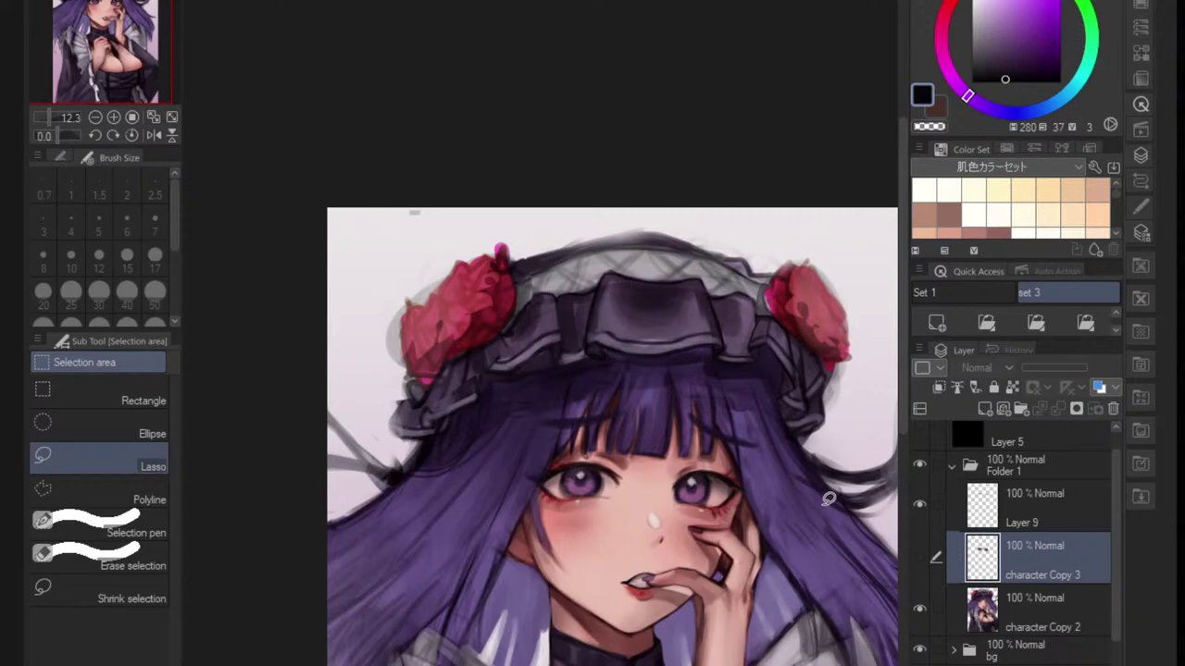
# - Delete the character Copy 3 layer
pyautogui.click(1113, 408)
pyautogui.scroll(2, 695, 511)
pyautogui.scroll(2, 695, 511)
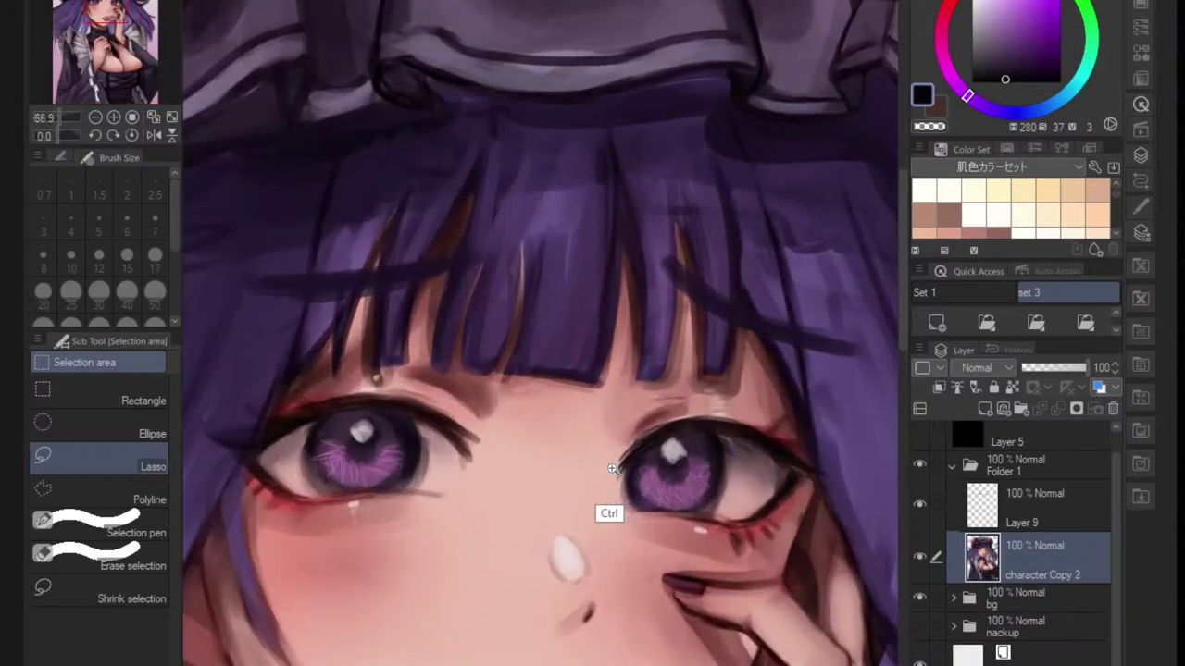
pyautogui.scroll(1, 645, 452)
# - Eyedrop the near-black eye colour and extend the inner lash line of the right-hand eye
pyautogui.press('b')
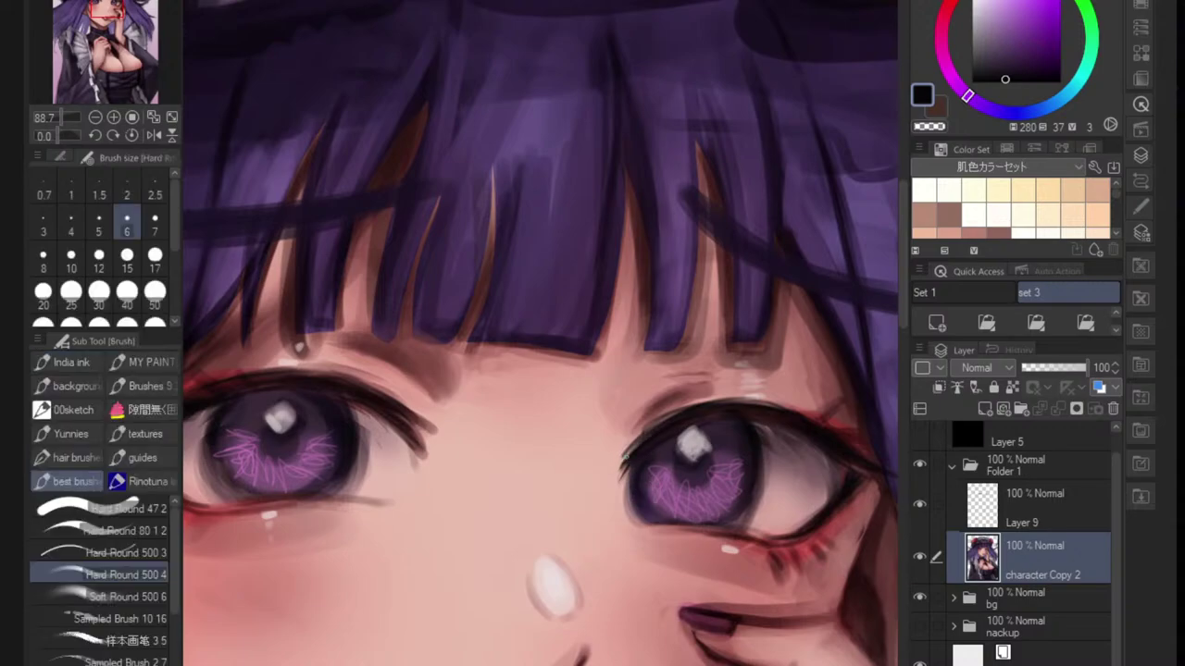
pyautogui.keyDown('alt'); pyautogui.click(651, 440); pyautogui.keyUp('alt')
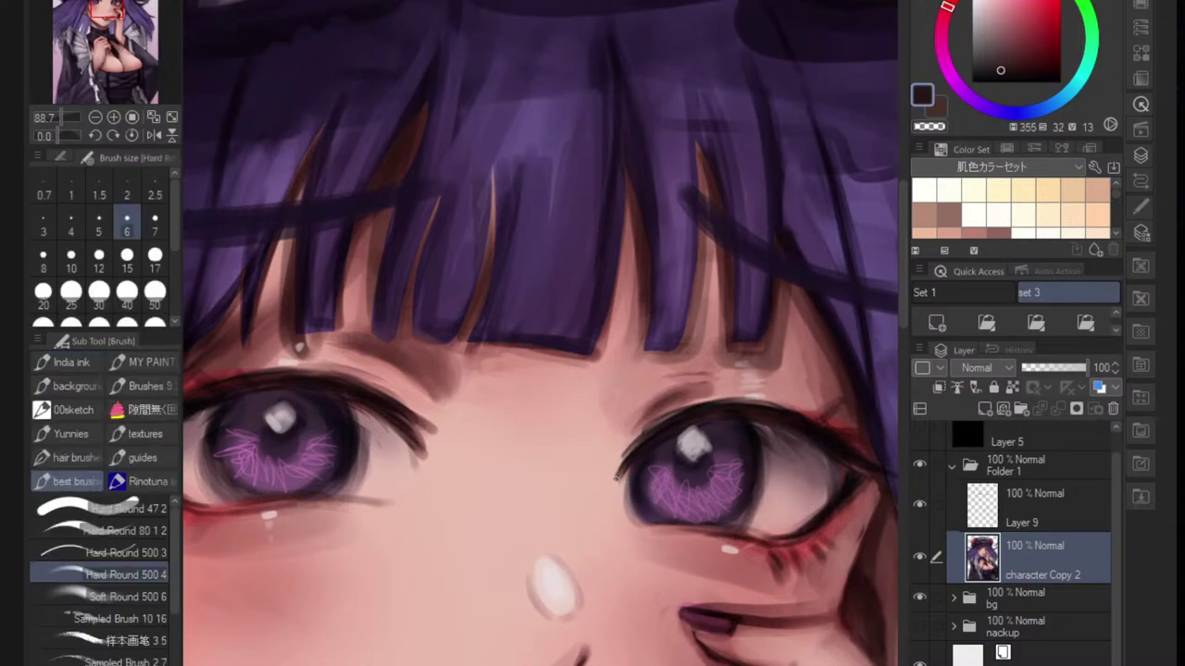
pyautogui.keyDown('alt'); pyautogui.click(617, 556); pyautogui.keyUp('alt')
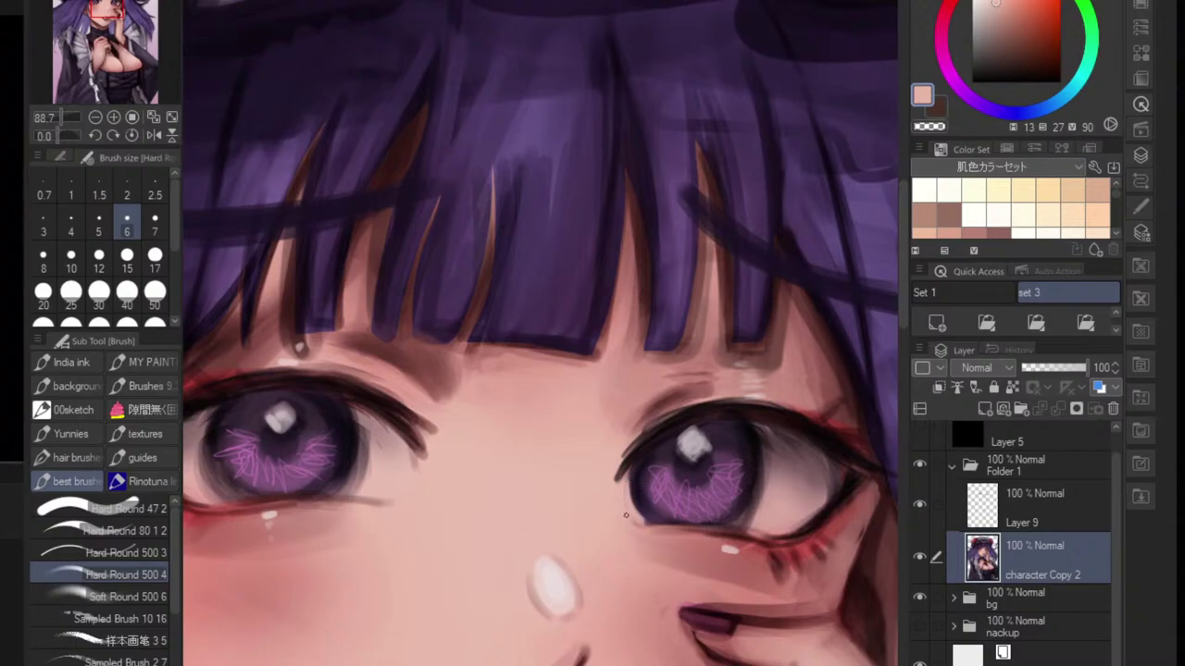
pyautogui.scroll(-8, 625, 516)
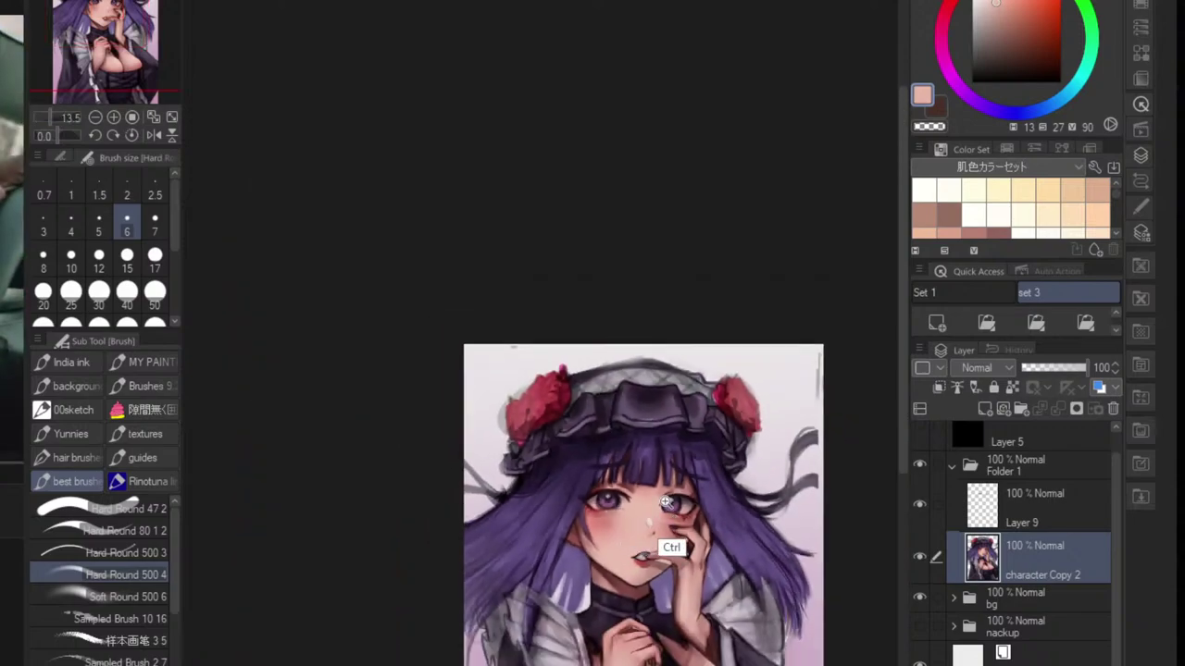
pyautogui.scroll(5, 660, 533)
pyautogui.keyDown('alt'); pyautogui.click(653, 542); pyautogui.keyUp('alt')
pyautogui.scroll(2, 657, 535)
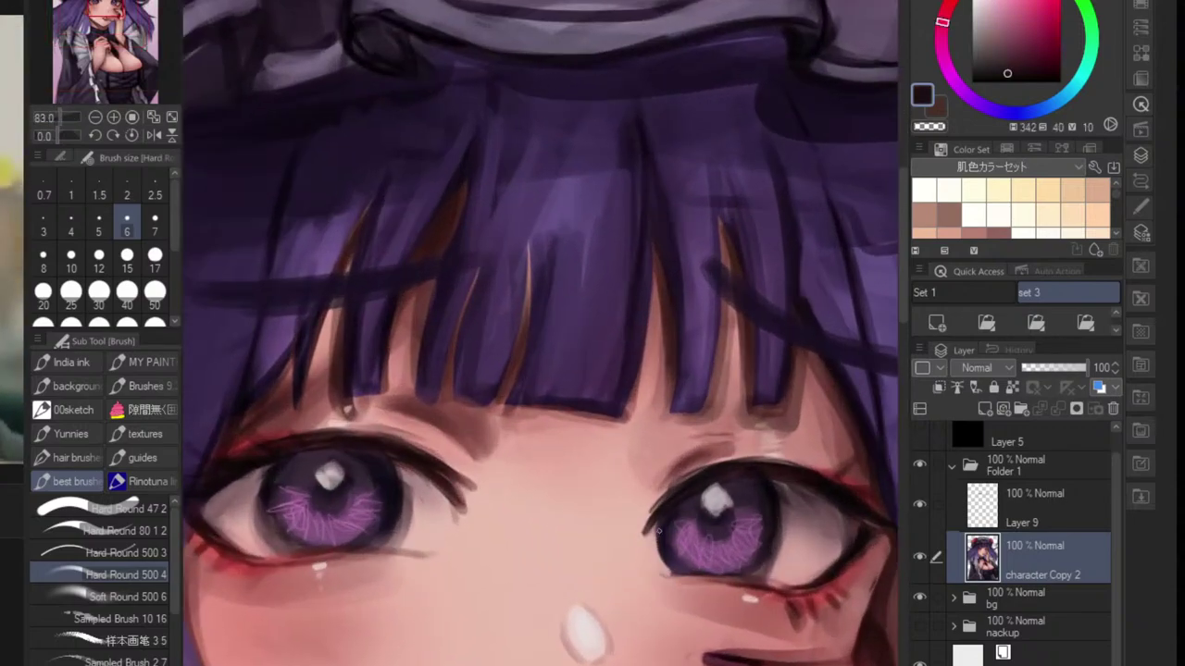
pyautogui.moveTo(647, 529); pyautogui.dragTo(643, 550)
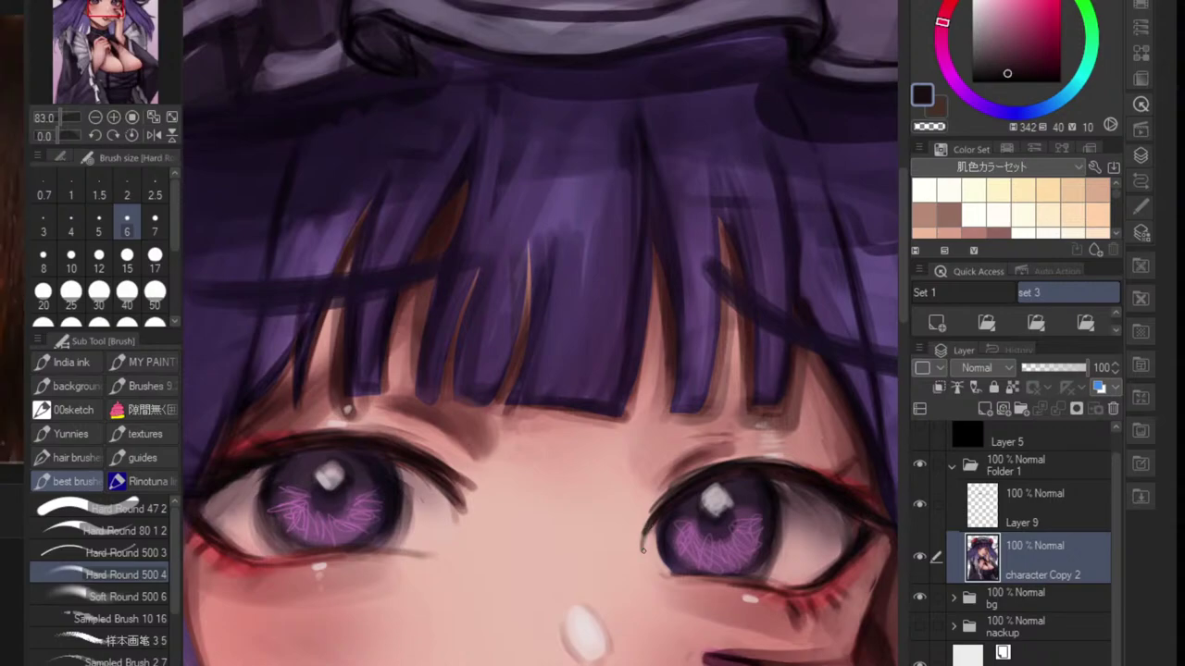
# - Flip the canvas back and forth to check the lash line in mirrored view
pyautogui.scroll(-3, 643, 550)
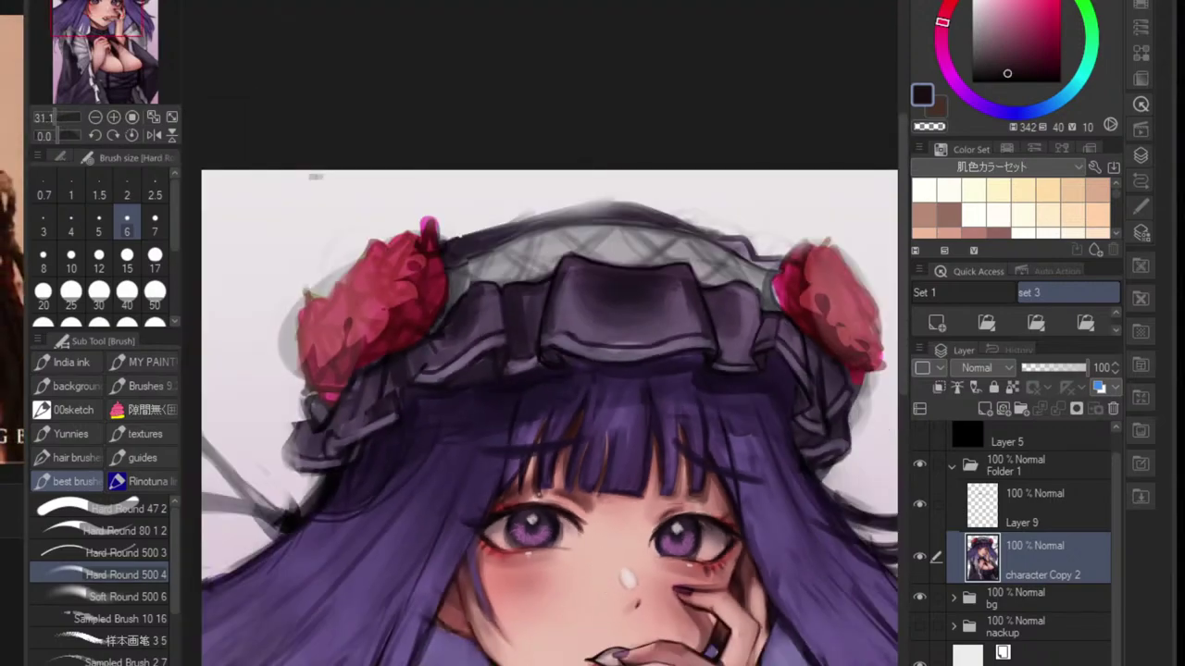
pyautogui.scroll(-3, 590, 402)
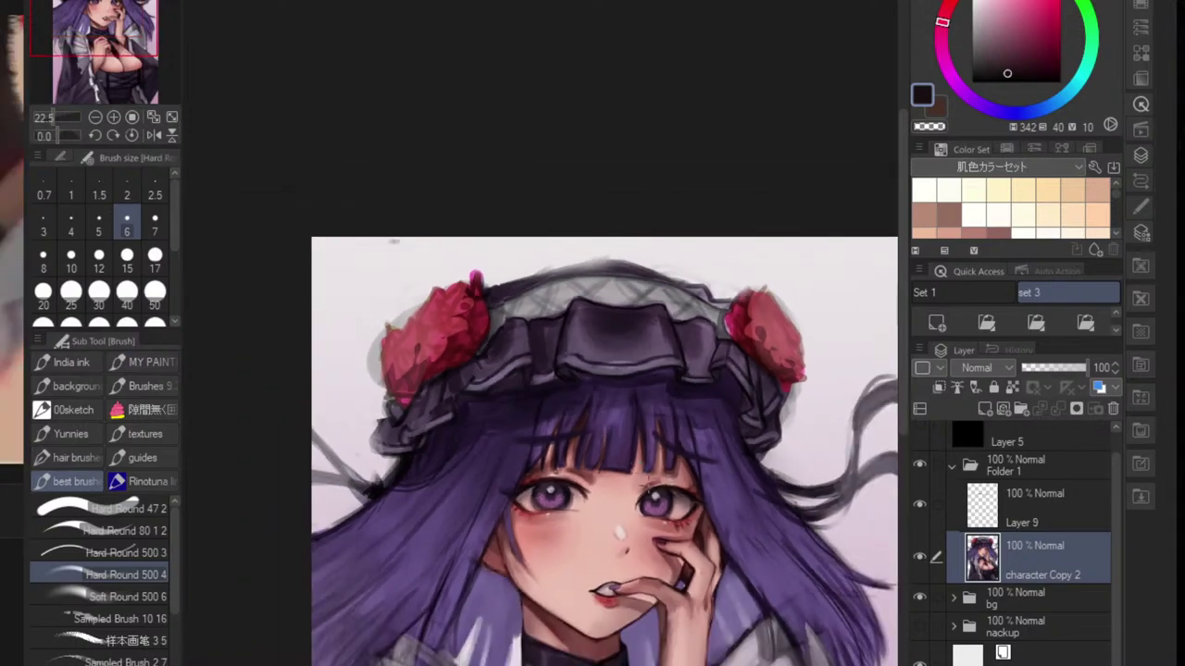
pyautogui.scroll(1, 617, 535)
pyautogui.scroll(-8, 666, 507)
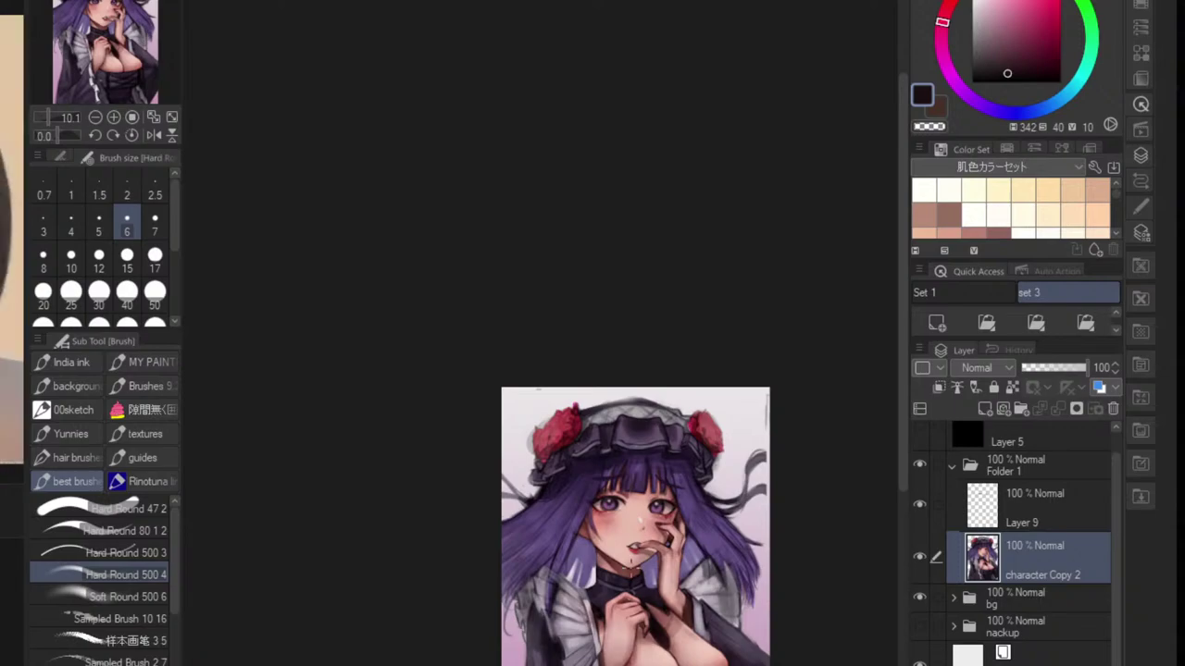
pyautogui.scroll(3, 624, 551)
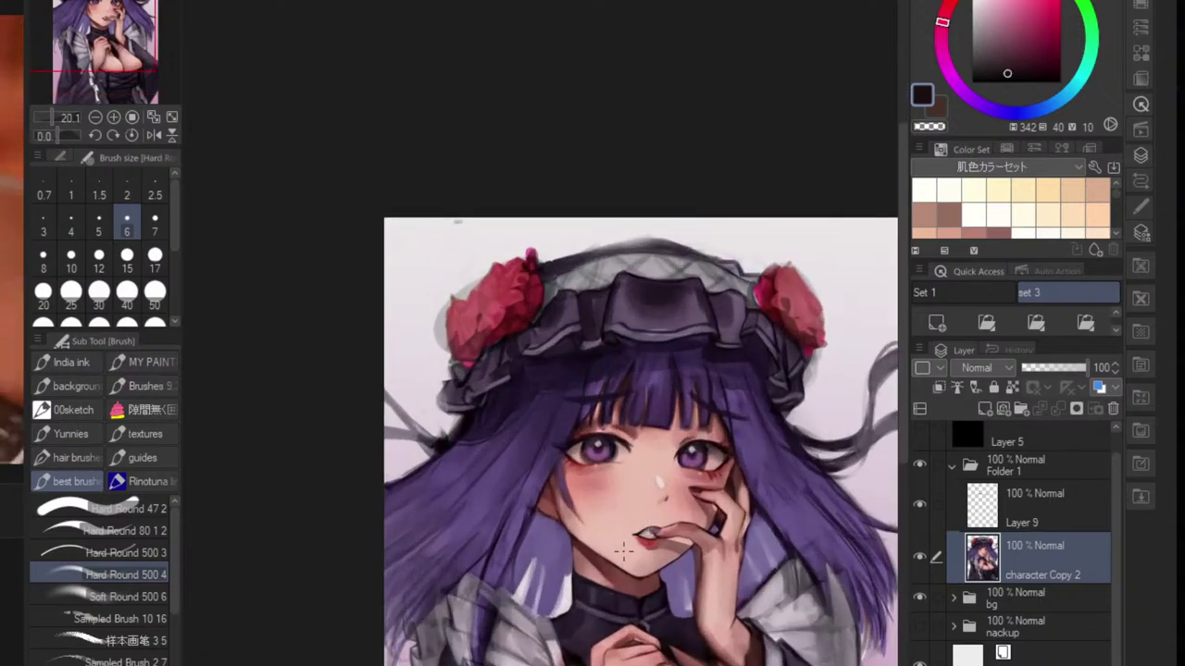
pyautogui.click(154, 135)
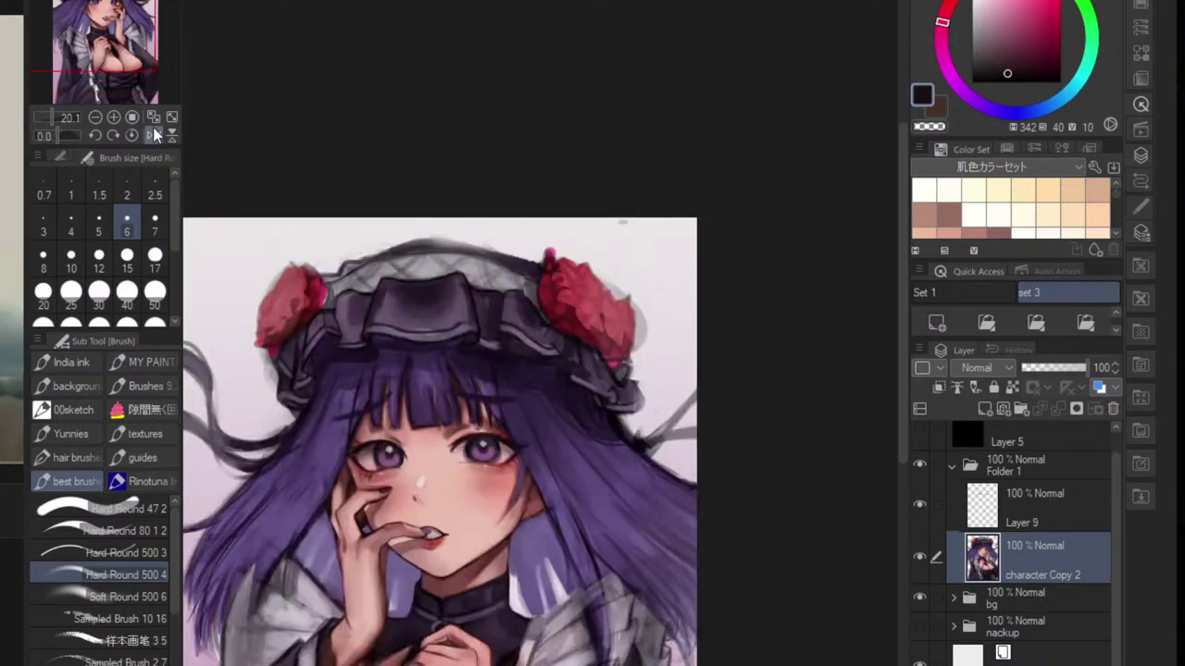
pyautogui.click(153, 135)
pyautogui.click(154, 136)
pyautogui.click(154, 135)
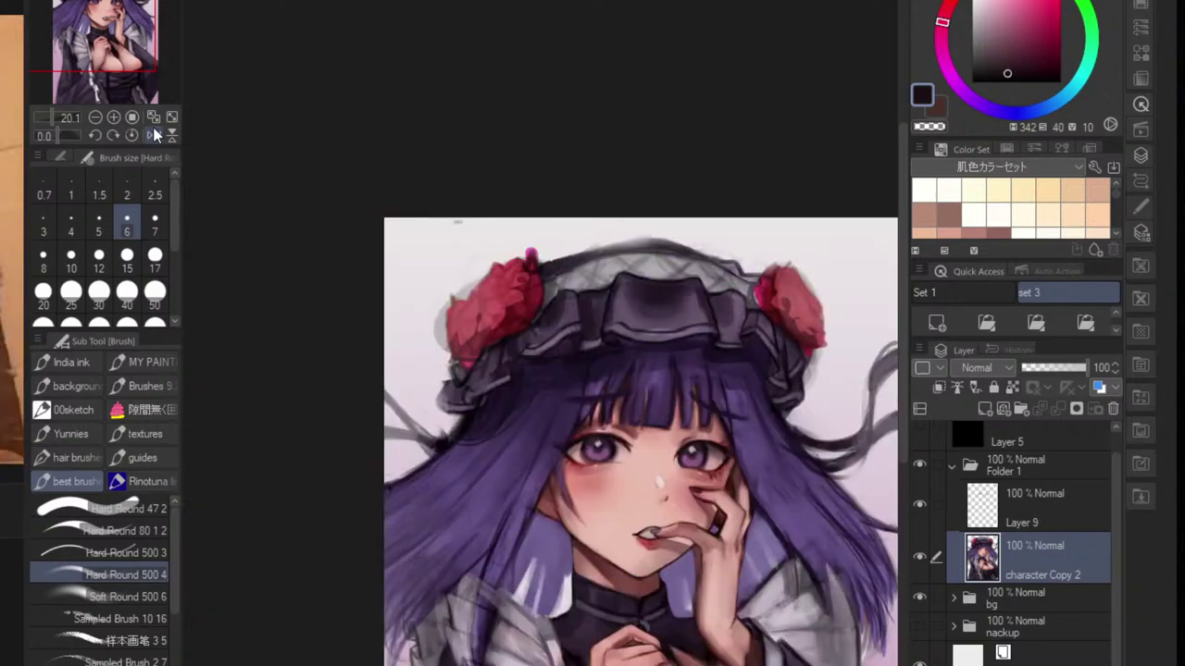
# - Zoom in on the eyes, pick the light skin pink near the eyelid, and set brush size 7
pyautogui.scroll(1, 611, 377)
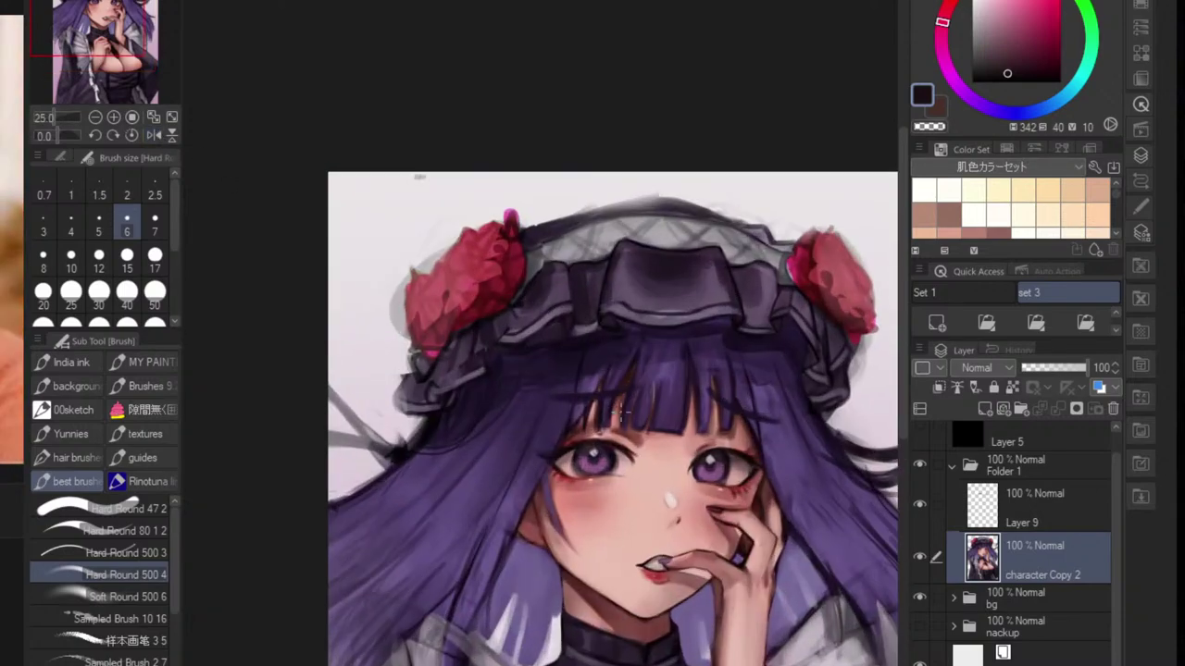
pyautogui.moveTo(729, 399); pyautogui.dragTo(632, 283)
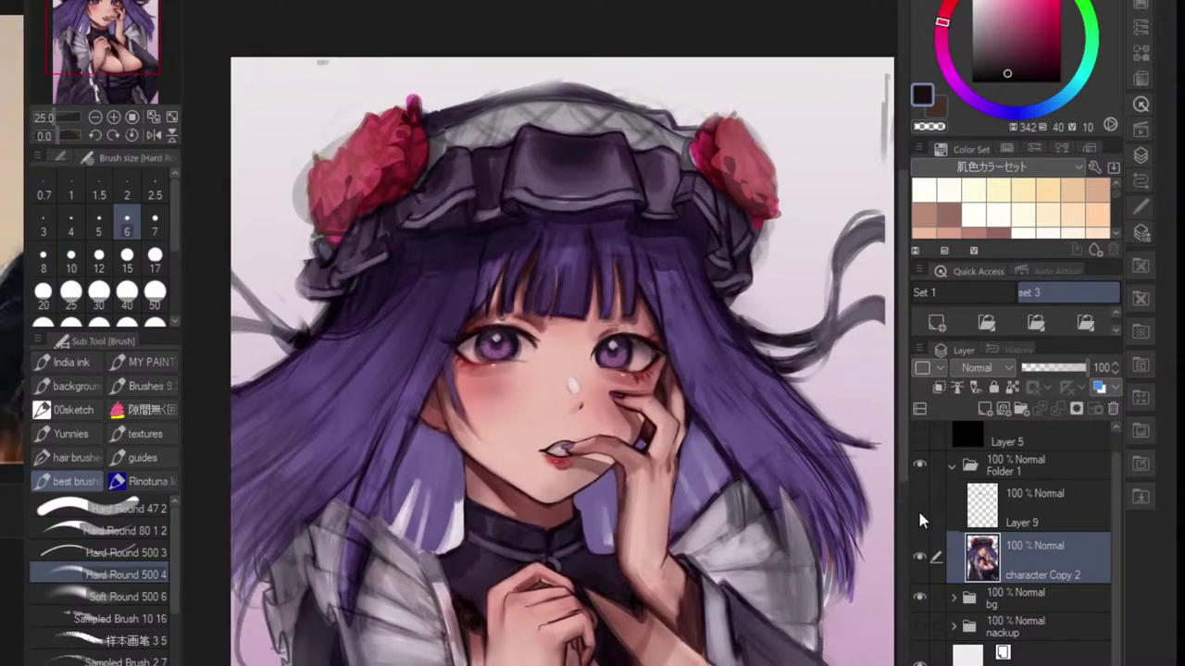
pyautogui.moveTo(644, 344); pyautogui.dragTo(688, 360)
pyautogui.moveTo(513, 365); pyautogui.dragTo(553, 387)
pyautogui.moveTo(546, 400); pyautogui.dragTo(585, 395)
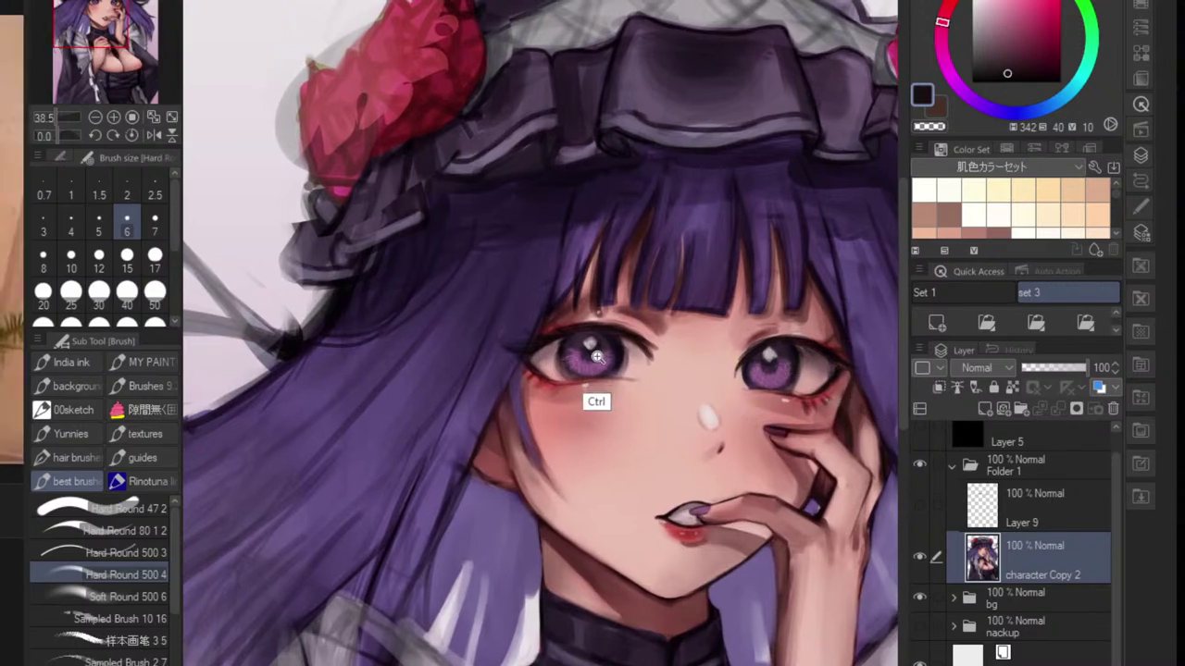
pyautogui.scroll(3, 595, 402)
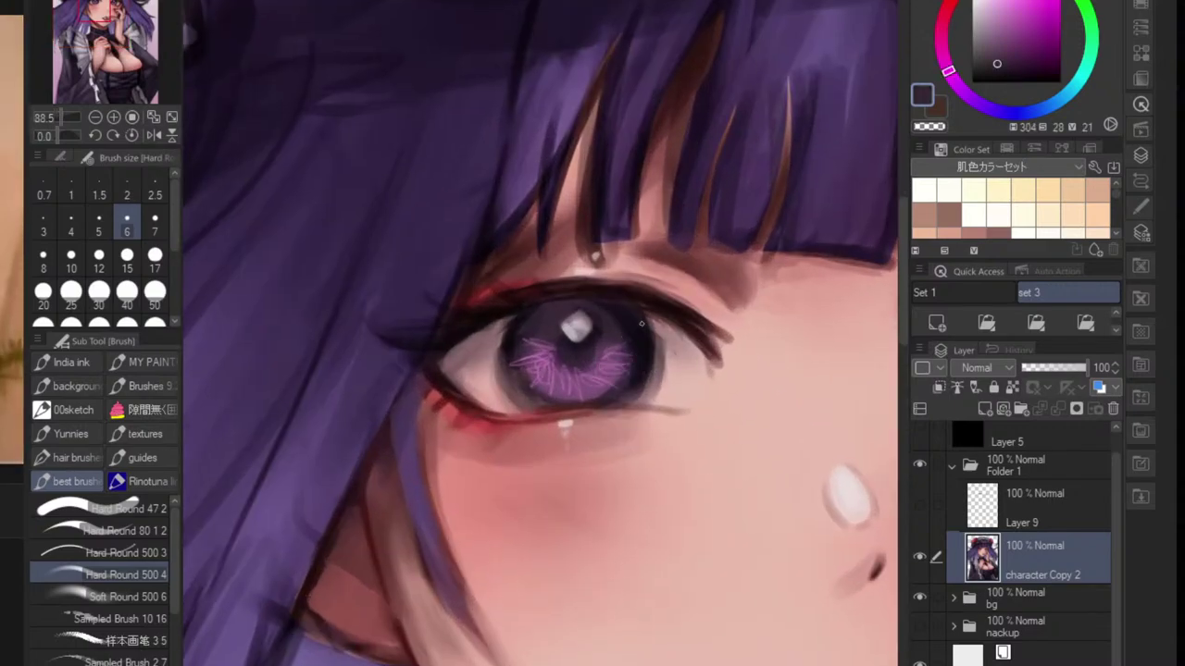
pyautogui.press(']')
pyautogui.press(']')
pyautogui.press(']')
pyautogui.press(']')
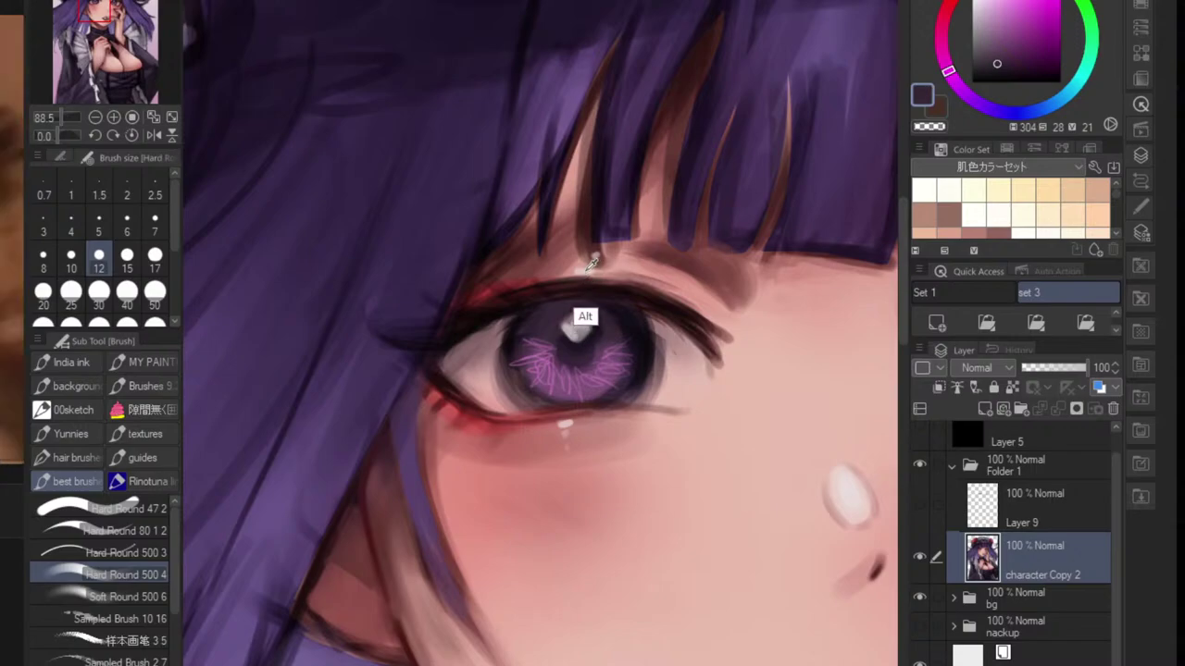
pyautogui.keyDown('alt'); pyautogui.click(563, 286); pyautogui.keyUp('alt')
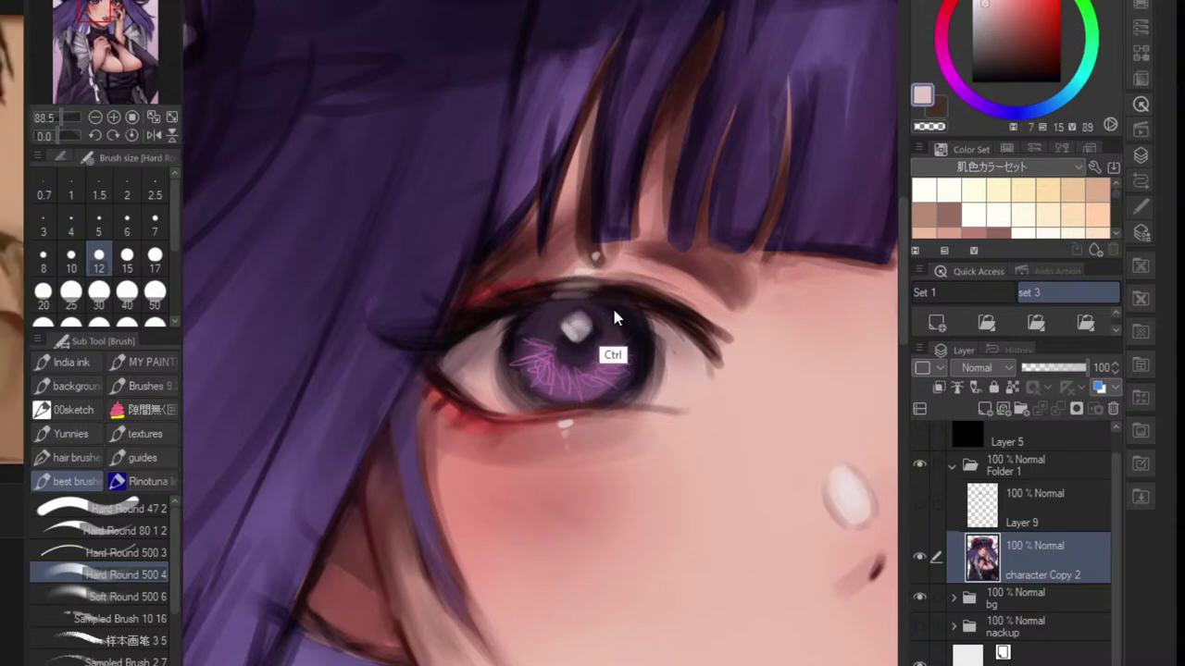
pyautogui.scroll(-3, 612, 305)
pyautogui.scroll(3, 682, 376)
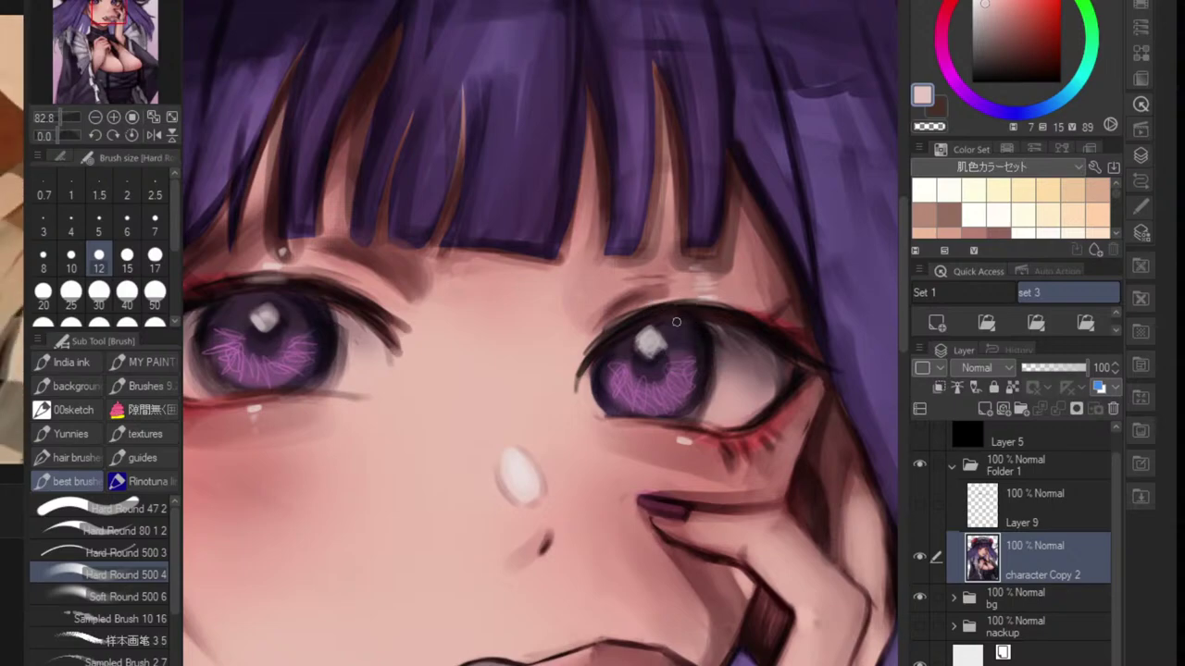
pyautogui.press('[')
pyautogui.press('[')
pyautogui.press('[')
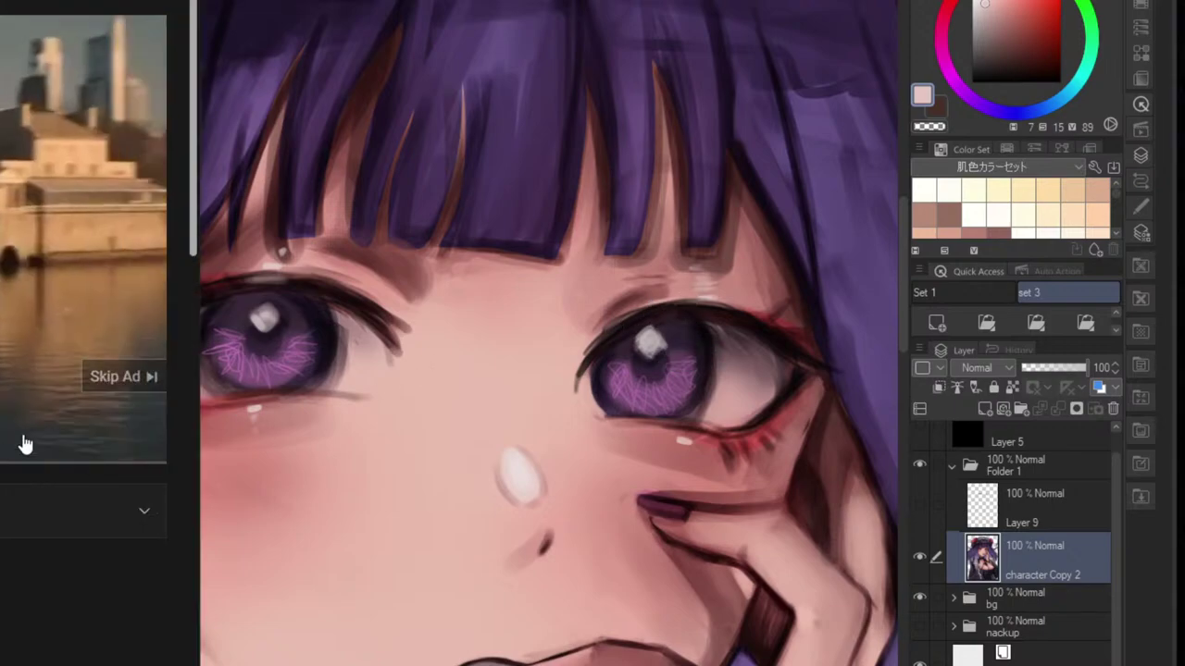
# - Skip the YouTube ad and expand the playlist under the video
pyautogui.click(119, 379)
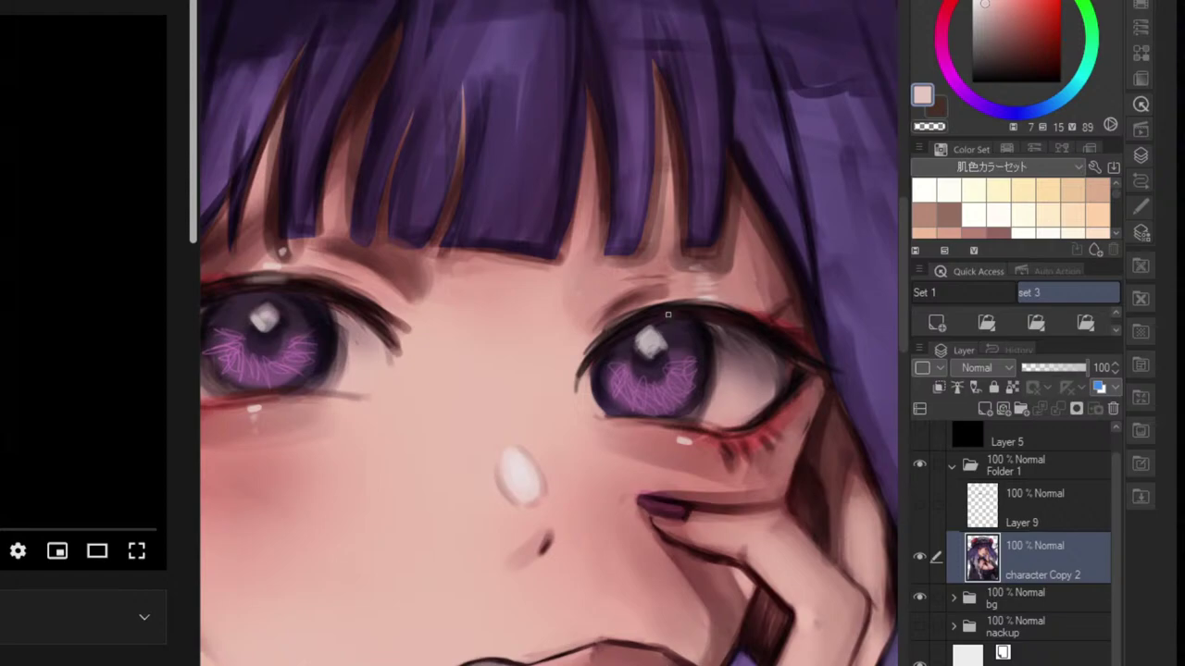
pyautogui.scroll(-5, 31, 354)
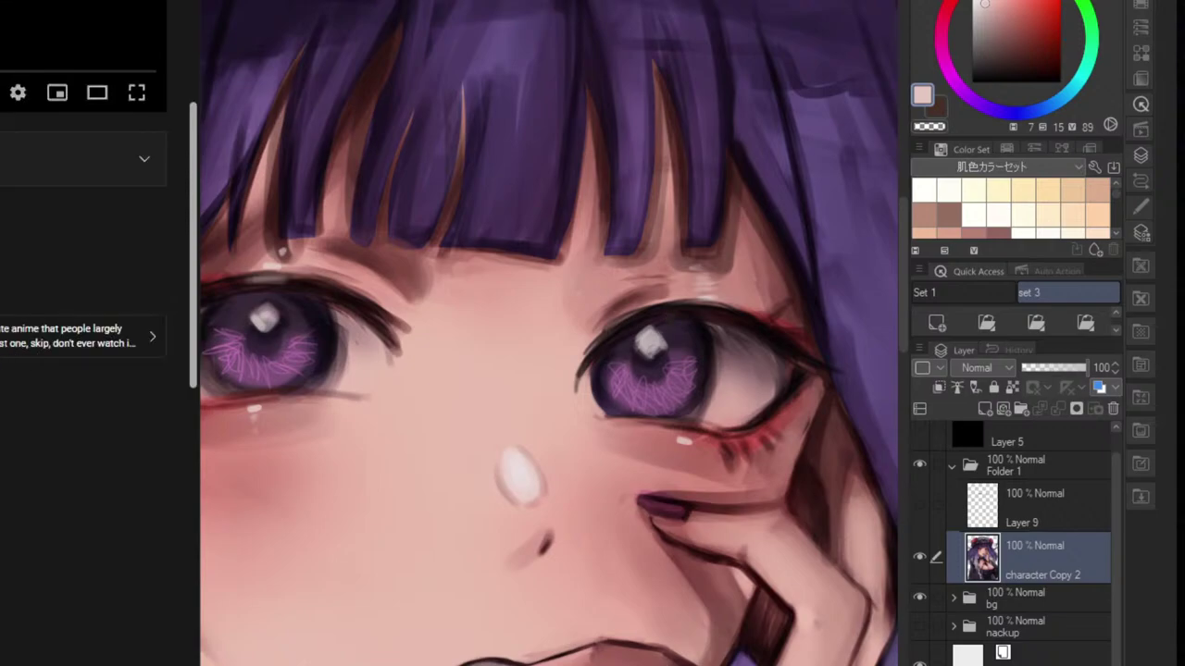
pyautogui.click(135, 158)
pyautogui.scroll(-12, 76, 359)
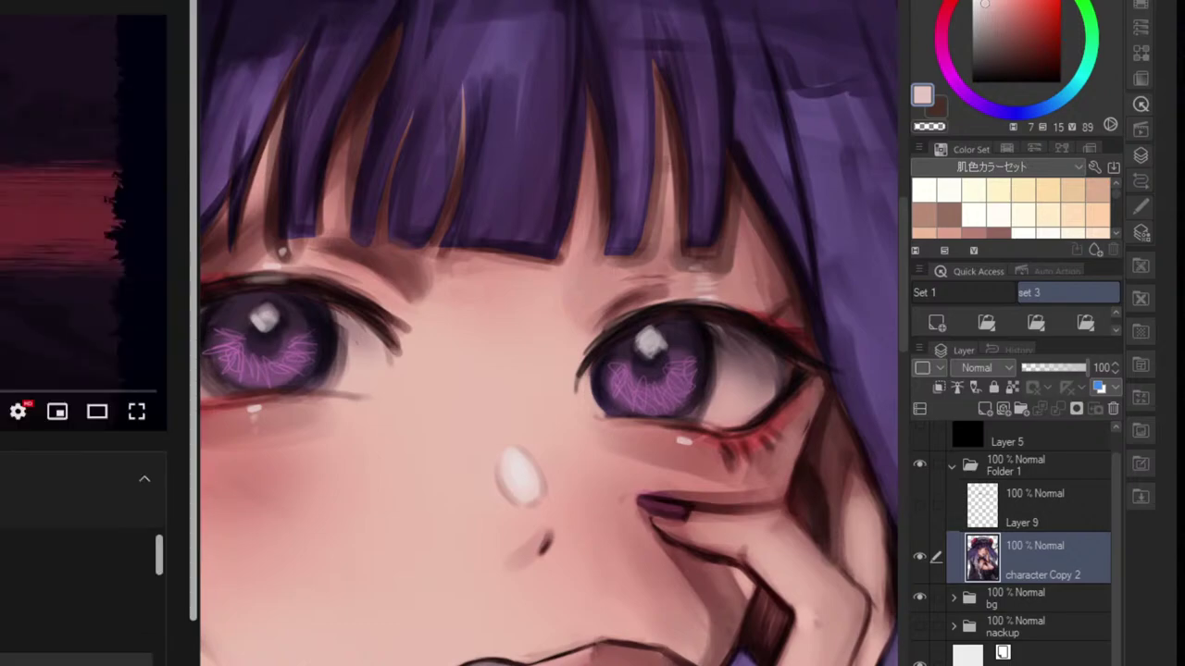
pyautogui.scroll(-3, 86, 408)
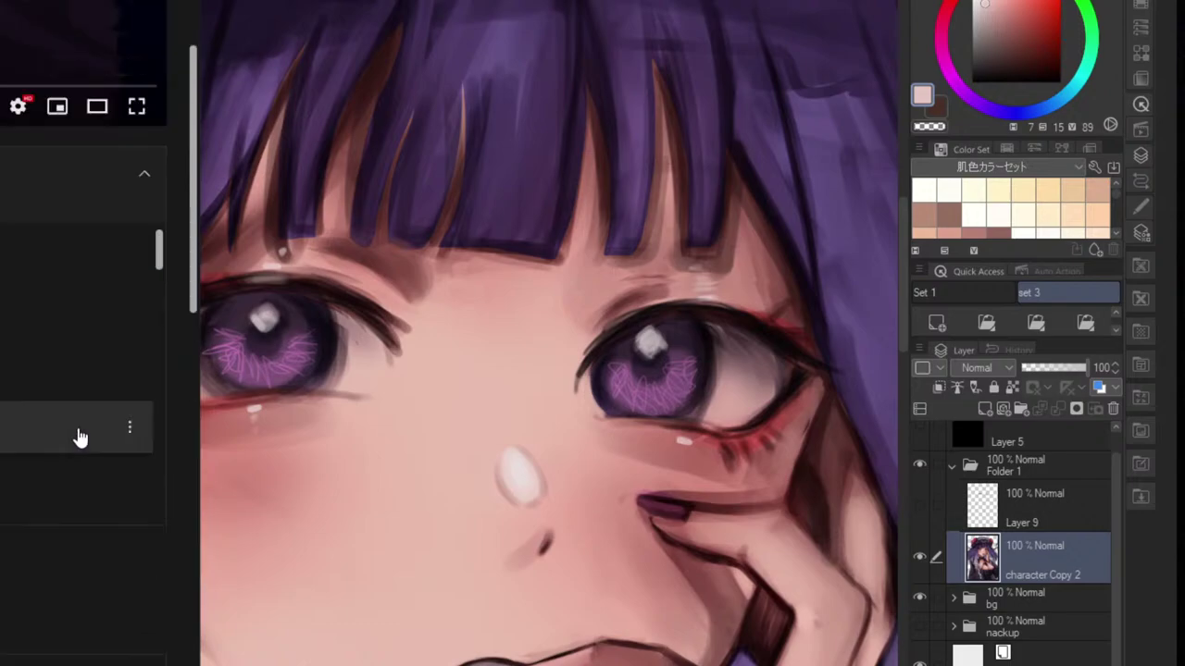
# - Expand the playlist on the new video page, scroll through its tracks, and switch back to the painting
pyautogui.click(145, 189)
pyautogui.scroll(-5, 58, 233)
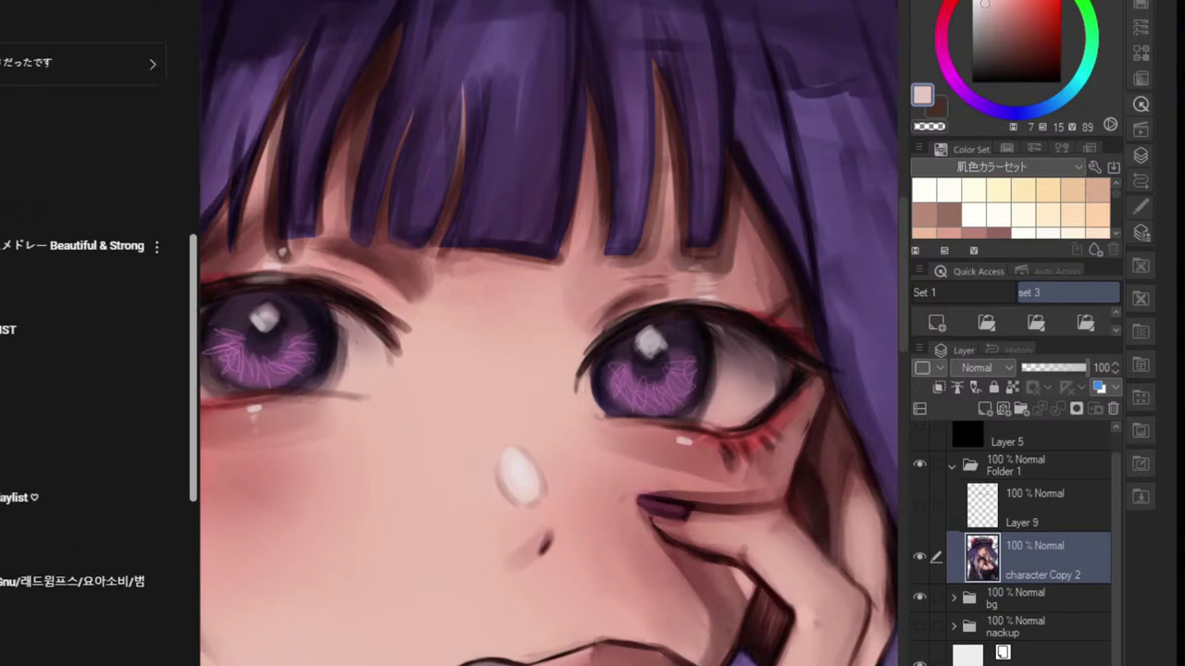
pyautogui.scroll(5, 83, 287)
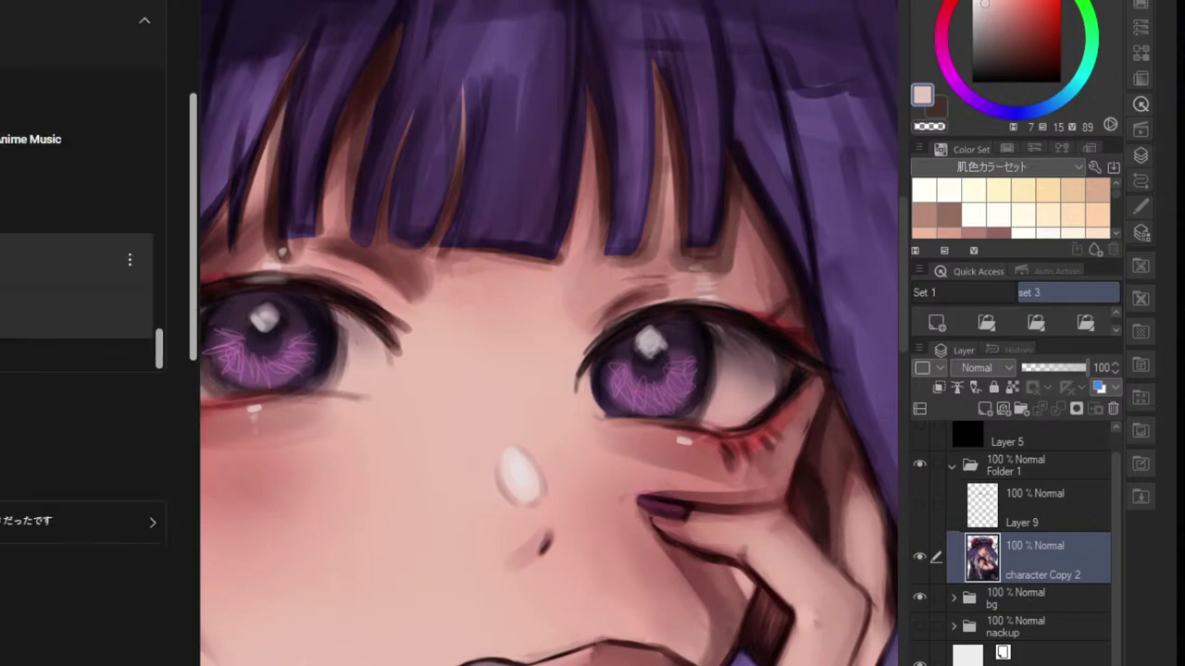
pyautogui.scroll(2, 77, 278)
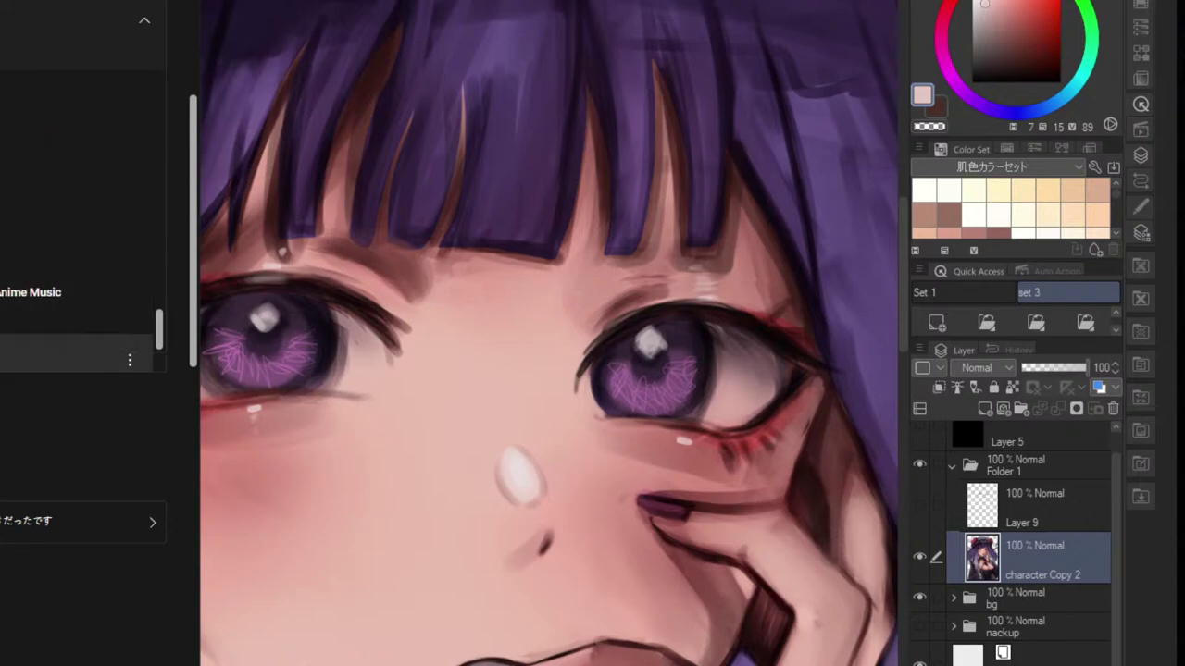
pyautogui.scroll(-2, 77, 278)
pyautogui.hotkey('alt', 'Tab')
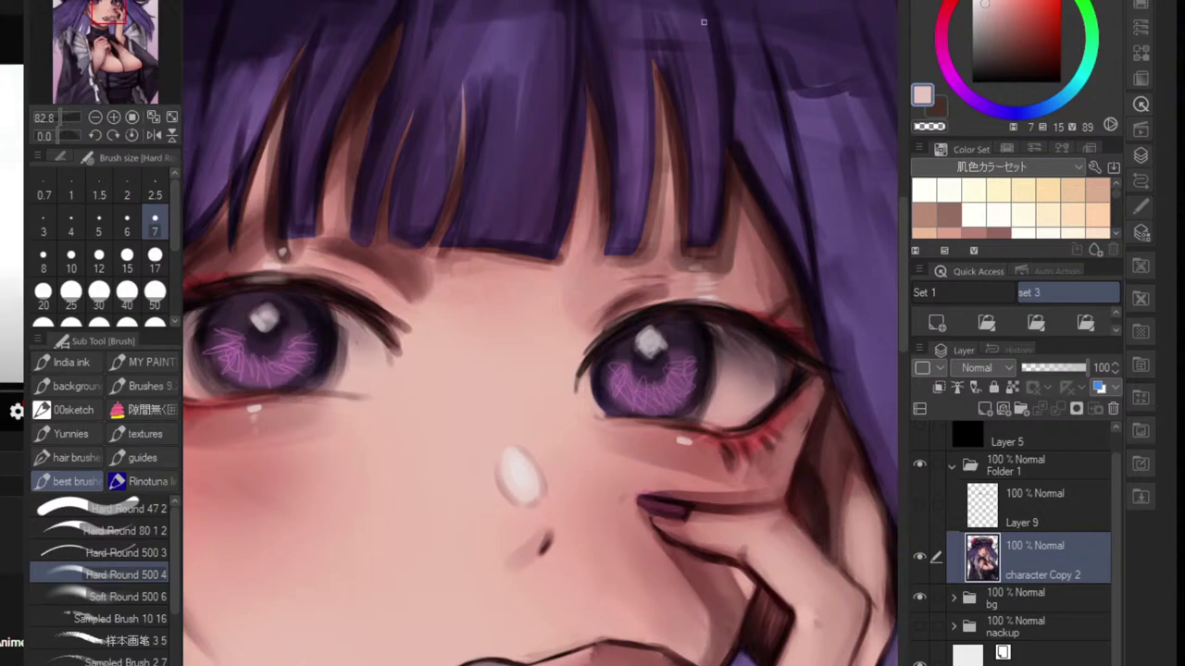
# - Sample the skin beside the right eye and drag the hue ring toward pink
pyautogui.scroll(2, 694, 280)
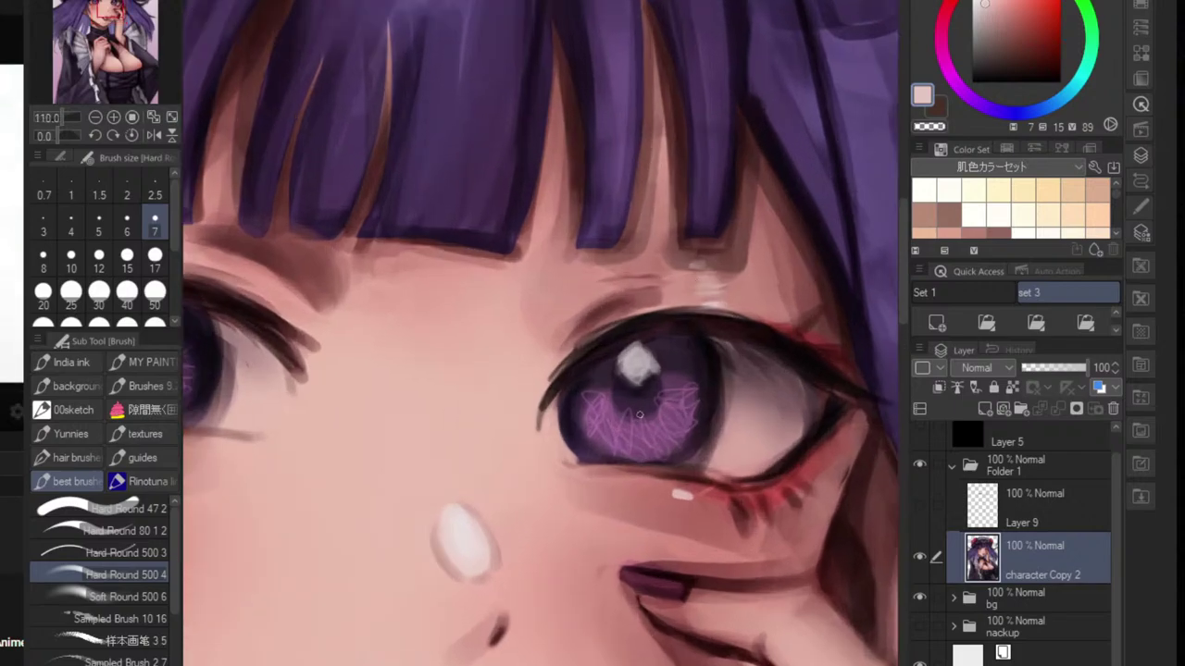
pyautogui.scroll(2, 569, 488)
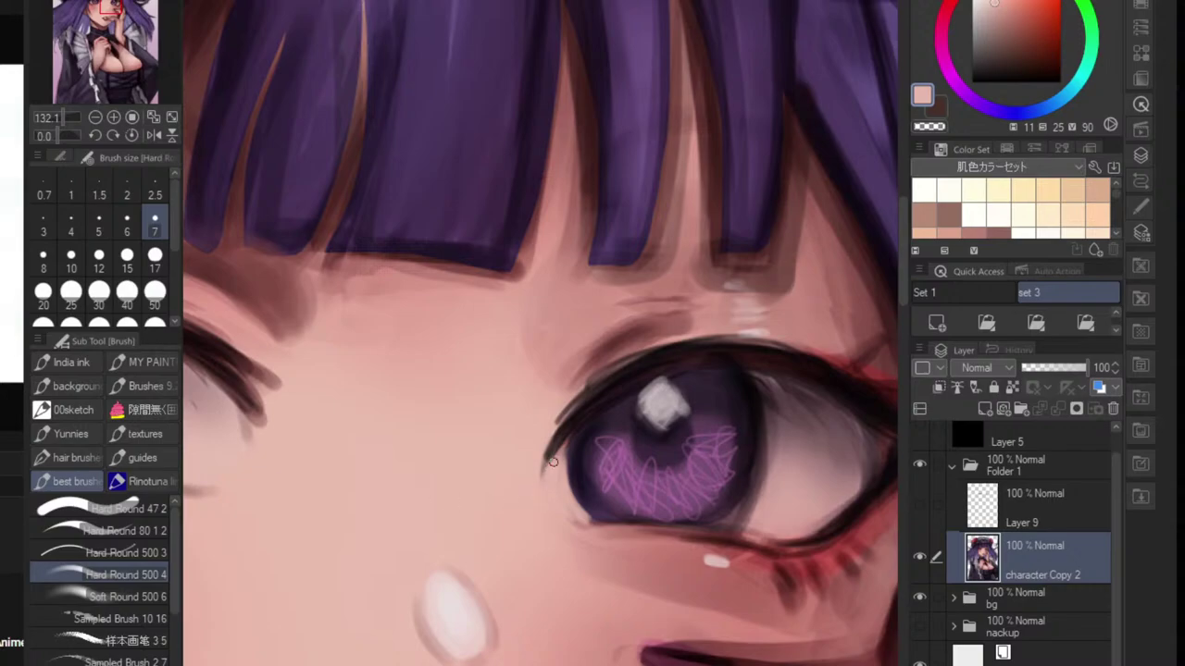
pyautogui.keyDown('alt'); pyautogui.click(787, 544); pyautogui.keyUp('alt')
pyautogui.moveTo(938, 56); pyautogui.dragTo(941, 23)
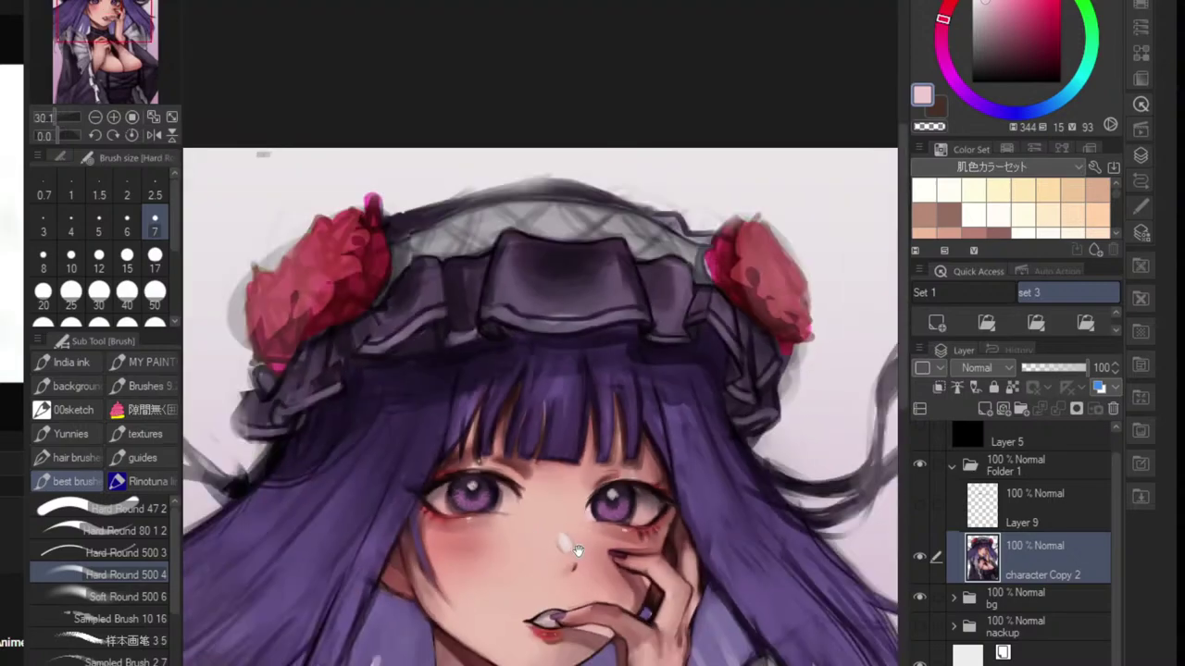
pyautogui.scroll(2, 604, 442)
pyautogui.scroll(2, 604, 443)
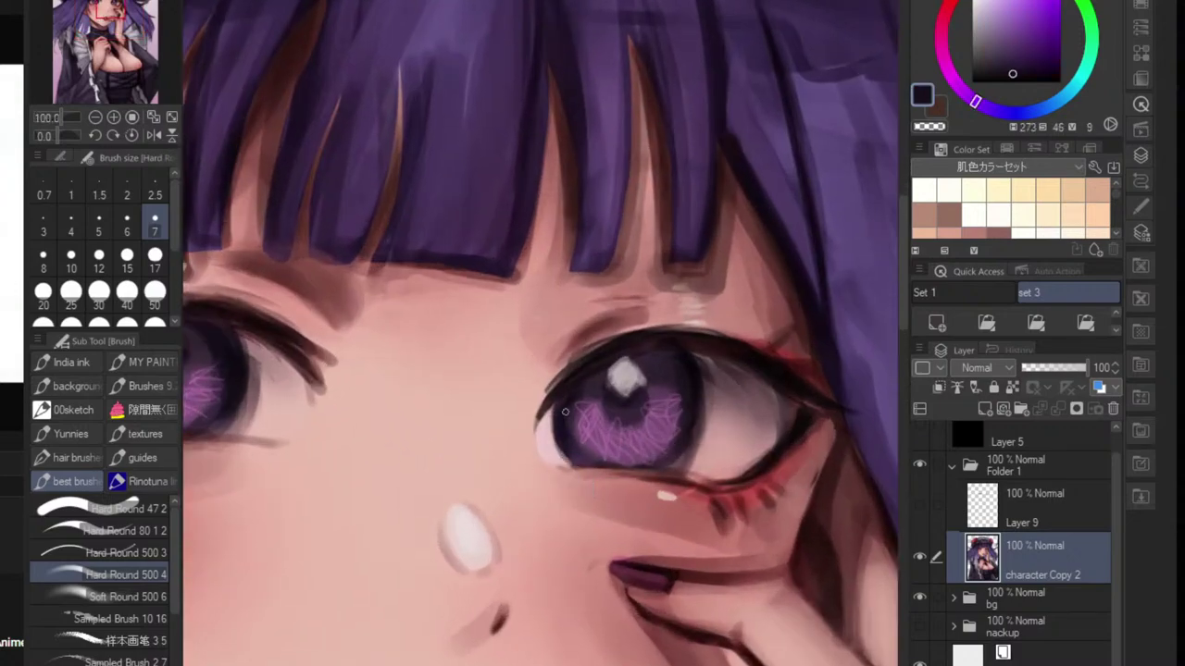
pyautogui.scroll(-6, 578, 493)
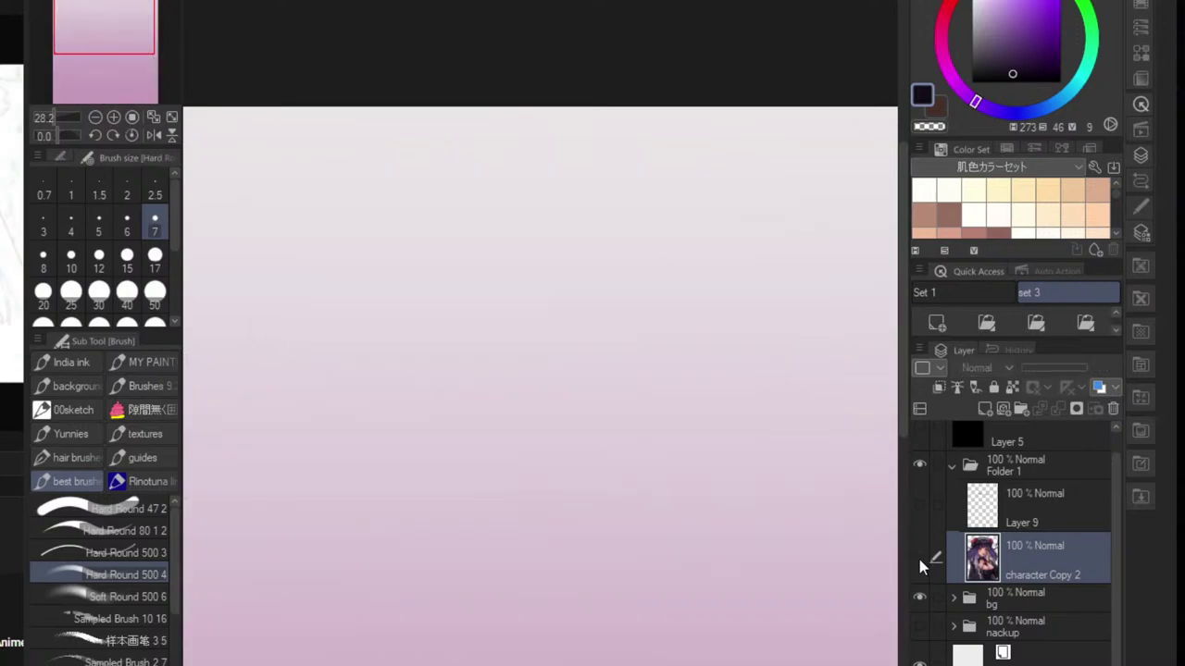
# - Hide the pink bg folder so the portrait sits on white, and show the nackup folder
pyautogui.click(919, 559)
pyautogui.click(919, 559)
pyautogui.click(950, 595)
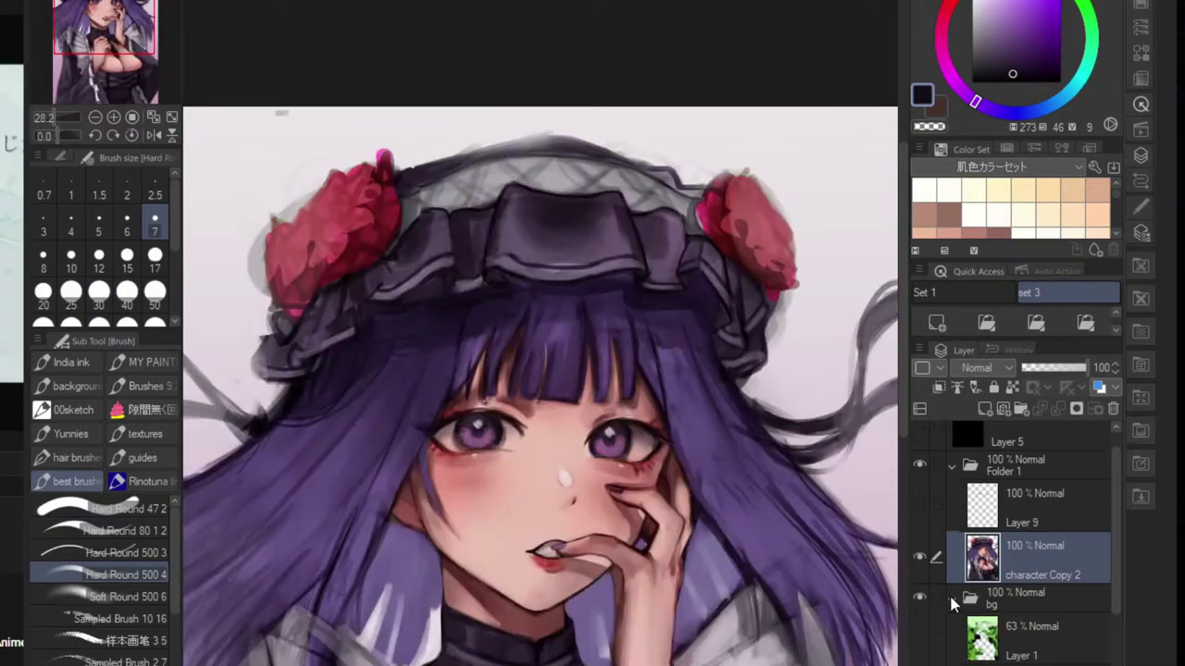
pyautogui.click(951, 594)
pyautogui.click(919, 602)
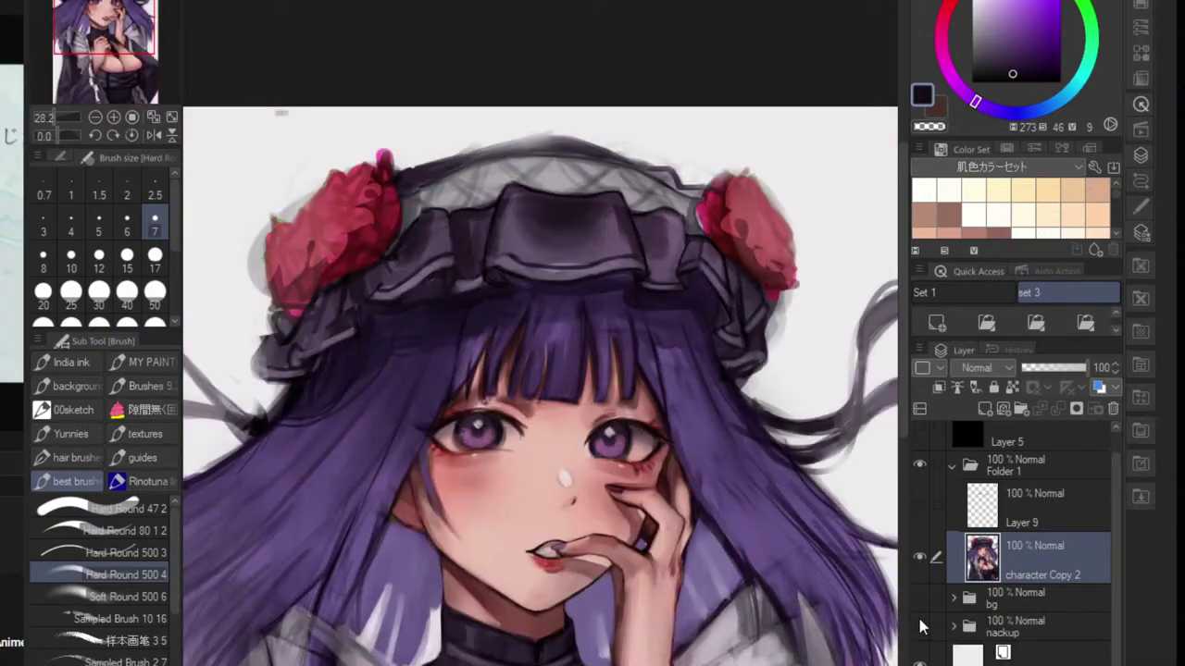
pyautogui.click(922, 626)
# - Toggle character Copy 2 off and on repeatedly to compare with the darker base, ending visible
pyautogui.click(919, 559)
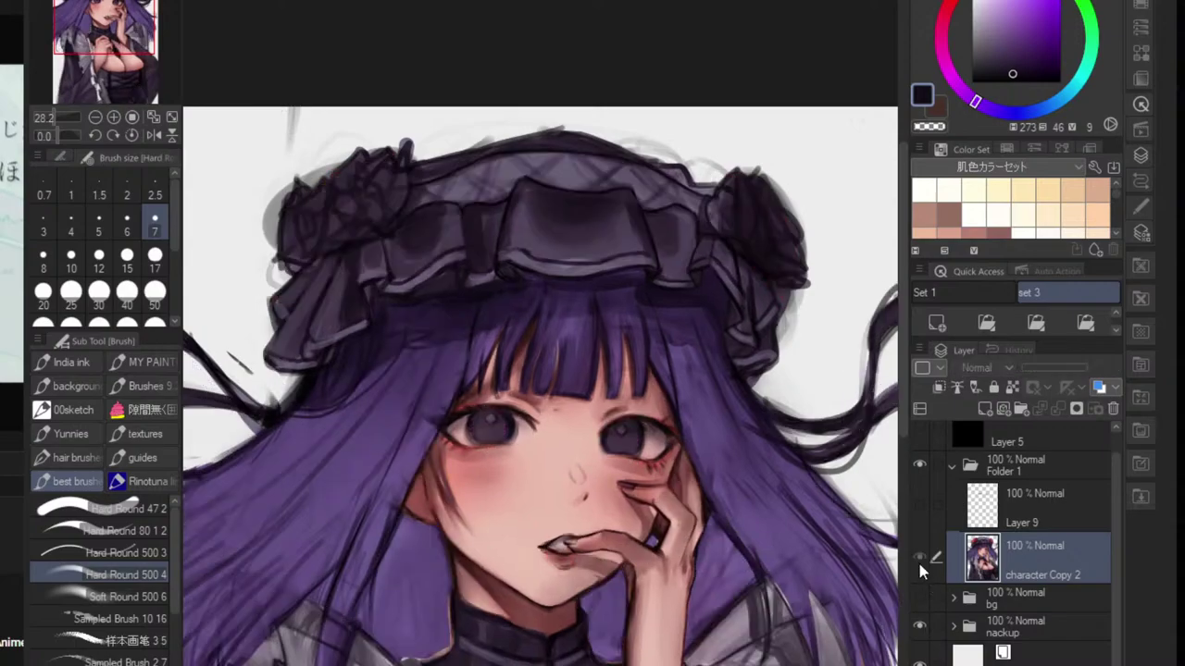
pyautogui.click(919, 559)
pyautogui.click(919, 559)
pyautogui.click(919, 559)
pyautogui.click(917, 559)
pyautogui.click(917, 559)
pyautogui.click(919, 564)
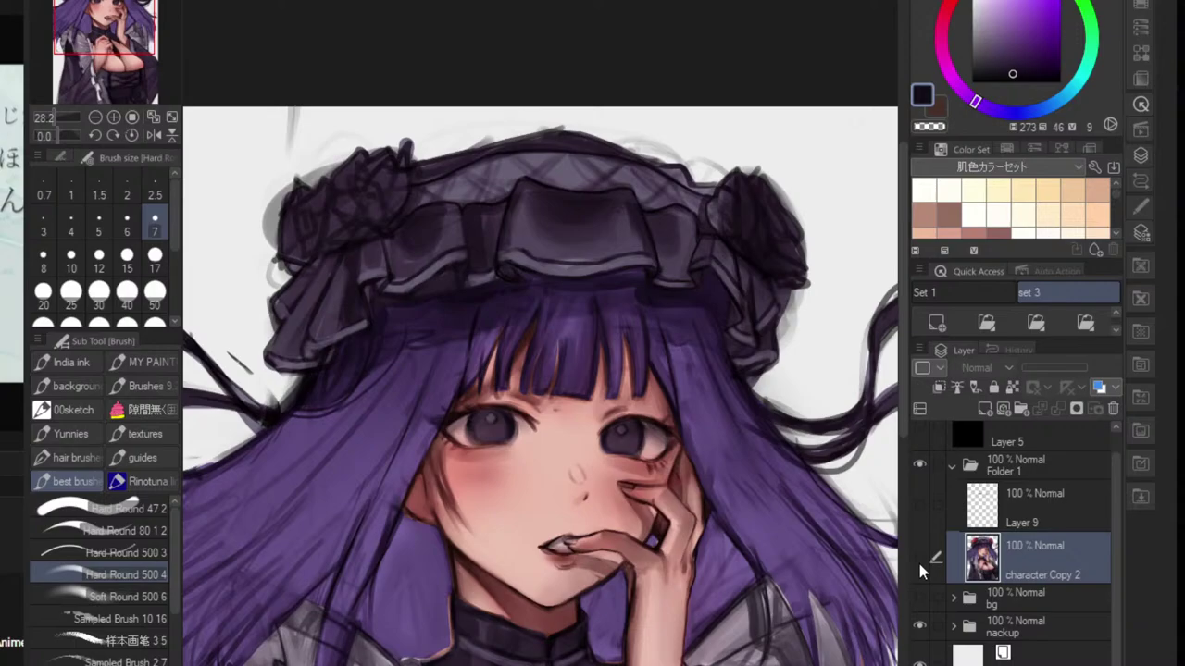
pyautogui.click(920, 563)
pyautogui.click(919, 564)
pyautogui.click(919, 564)
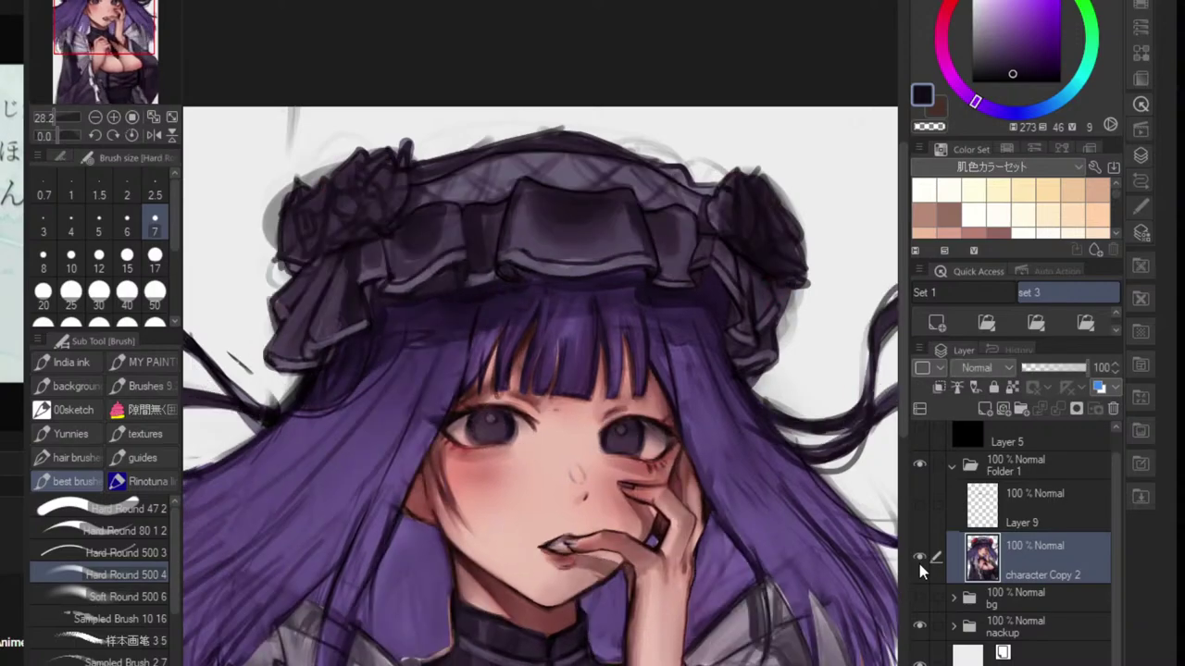
pyautogui.click(919, 564)
pyautogui.click(919, 564)
pyautogui.click(919, 564)
pyautogui.click(919, 564)
pyautogui.click(920, 564)
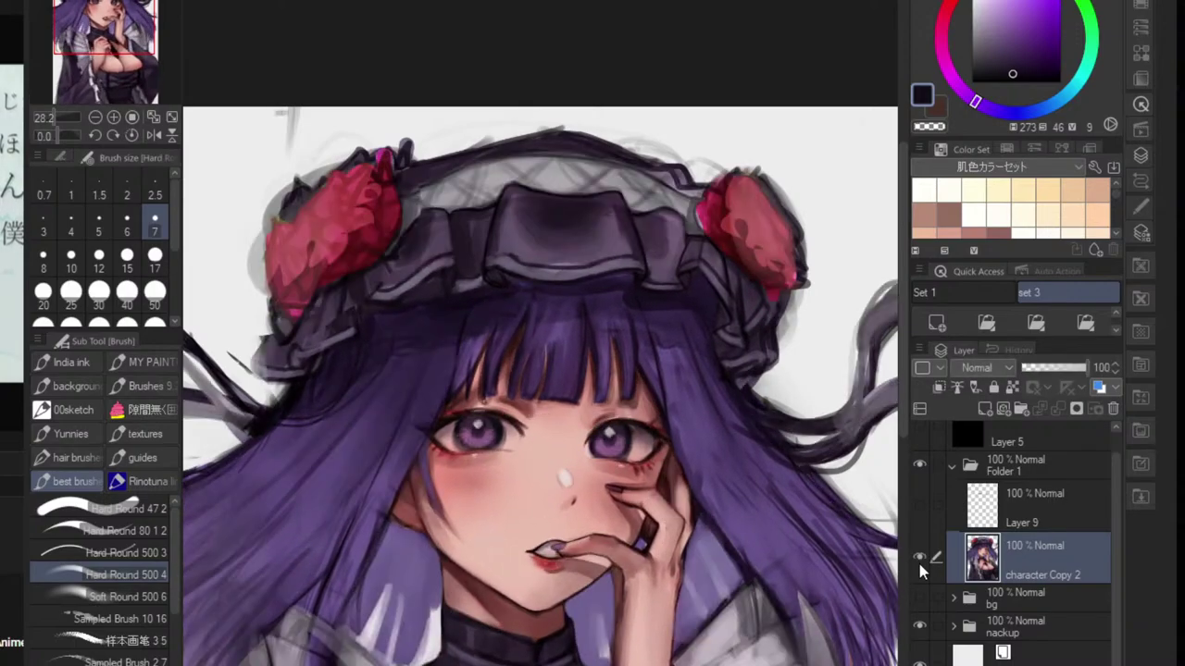
pyautogui.click(919, 563)
pyautogui.click(919, 564)
pyautogui.click(920, 563)
pyautogui.click(919, 564)
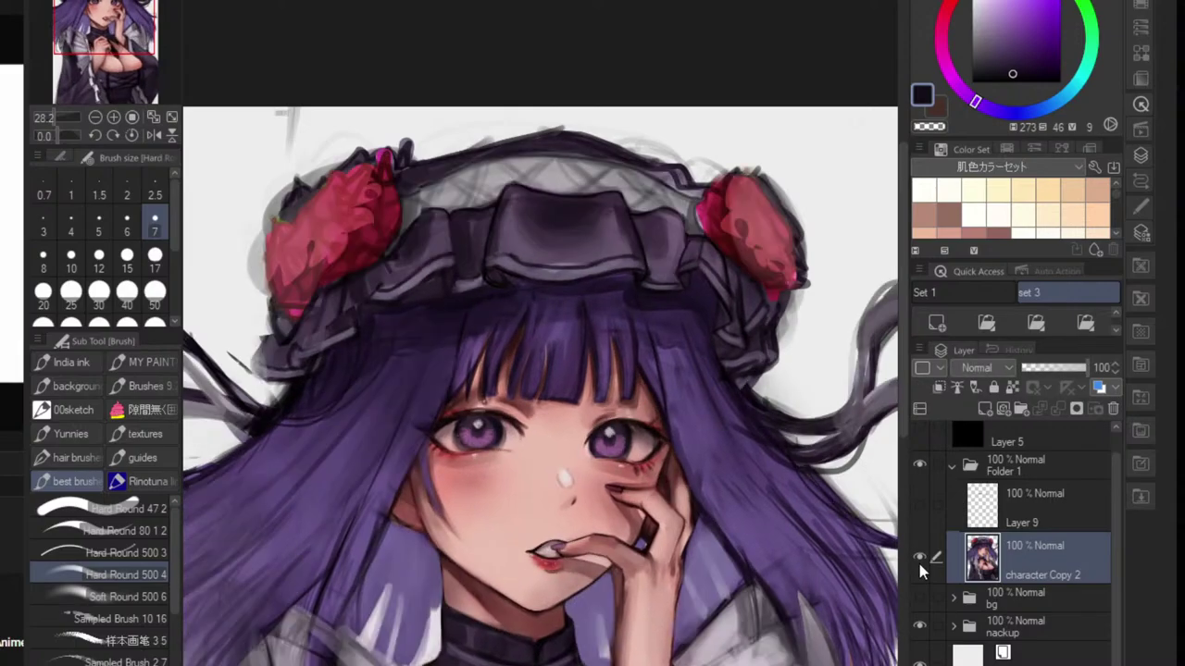
pyautogui.click(919, 564)
pyautogui.click(919, 564)
pyautogui.click(919, 564)
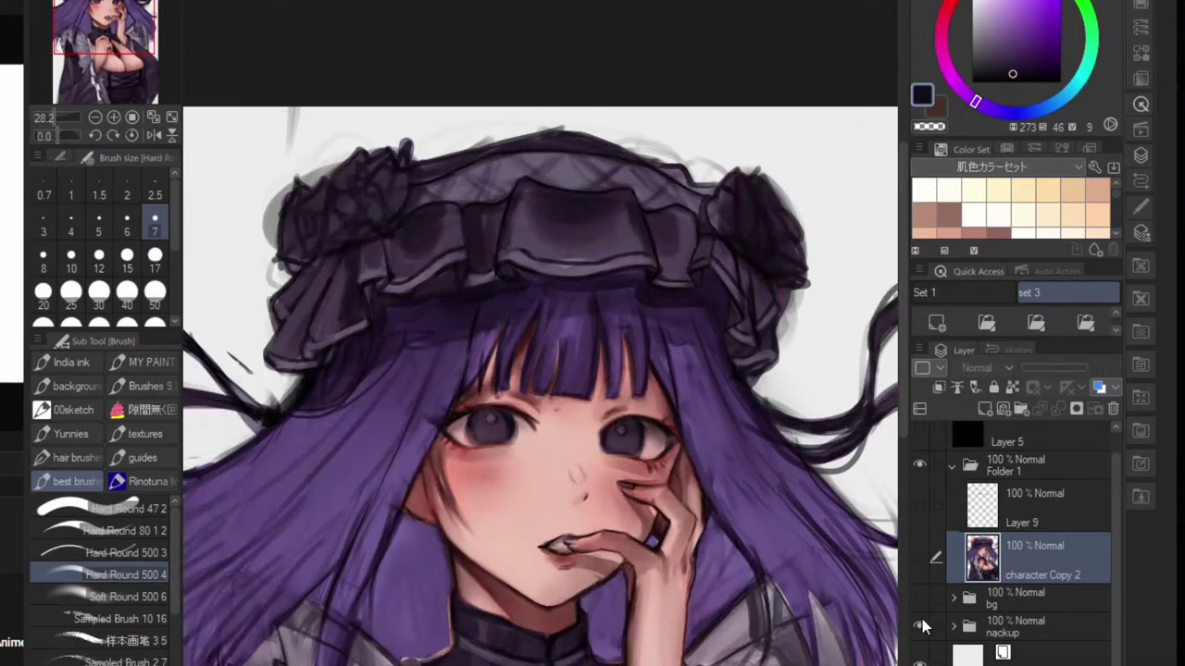
pyautogui.click(919, 560)
pyautogui.scroll(-2, 750, 529)
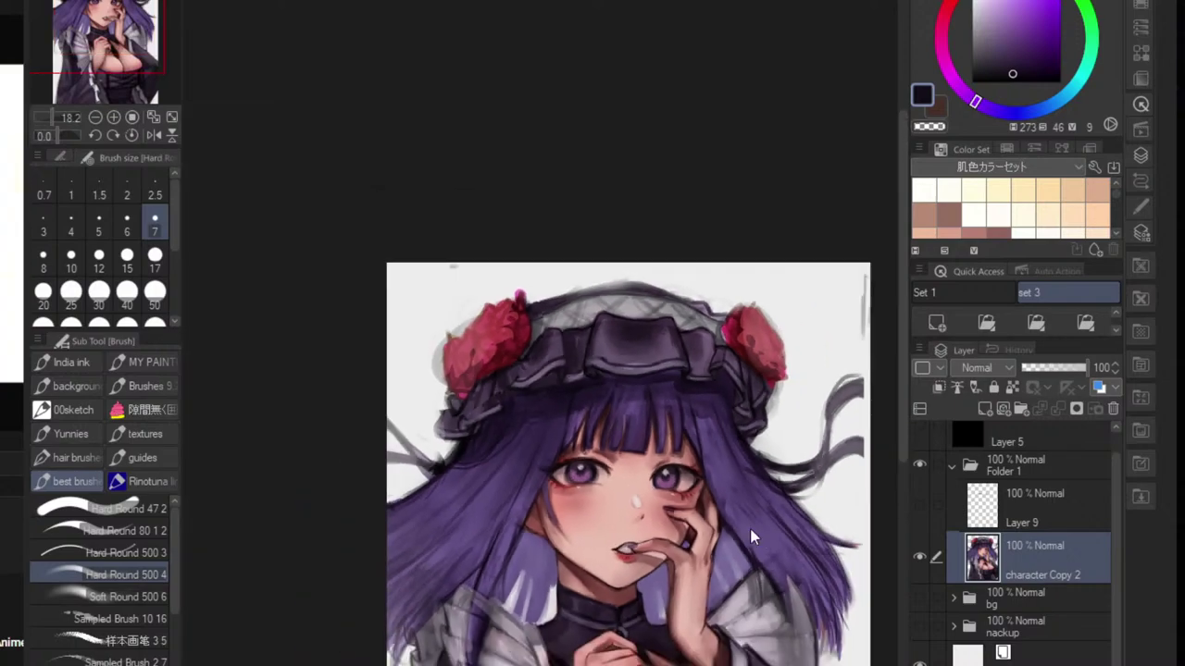
# - Undo the accidental paste and the layer merge, restoring the separate clipped detail layers
pyautogui.hotkey('ctrl', 'v')
pyautogui.hotkey('ctrl', 'z')
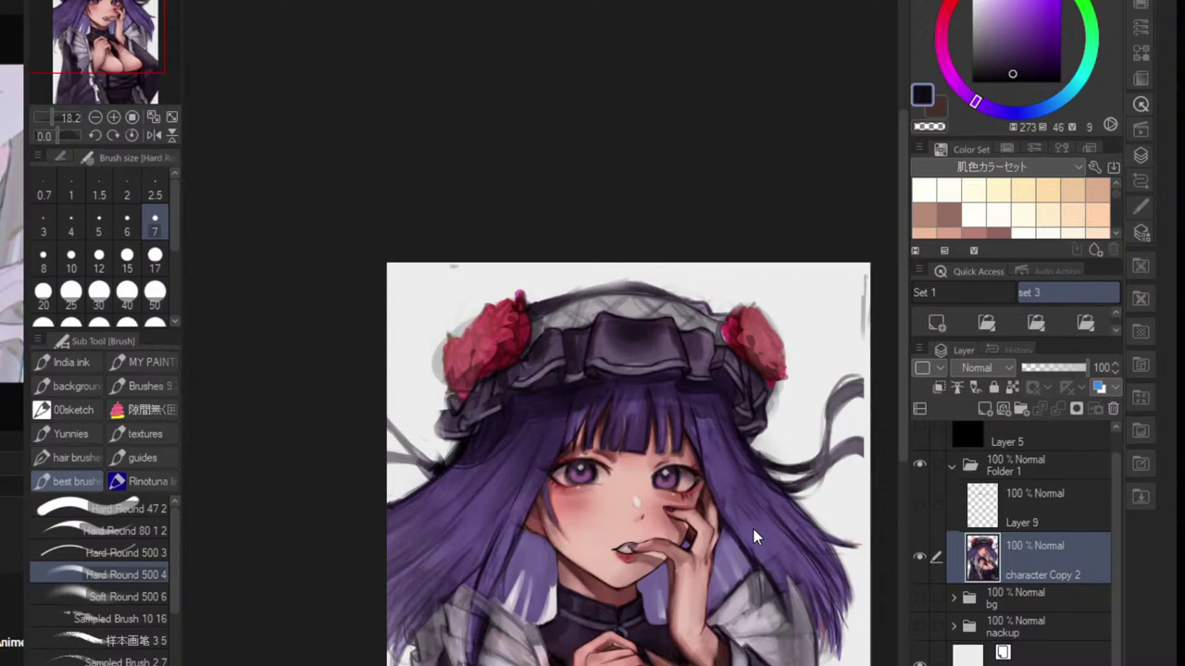
pyautogui.hotkey('ctrl', 'z')
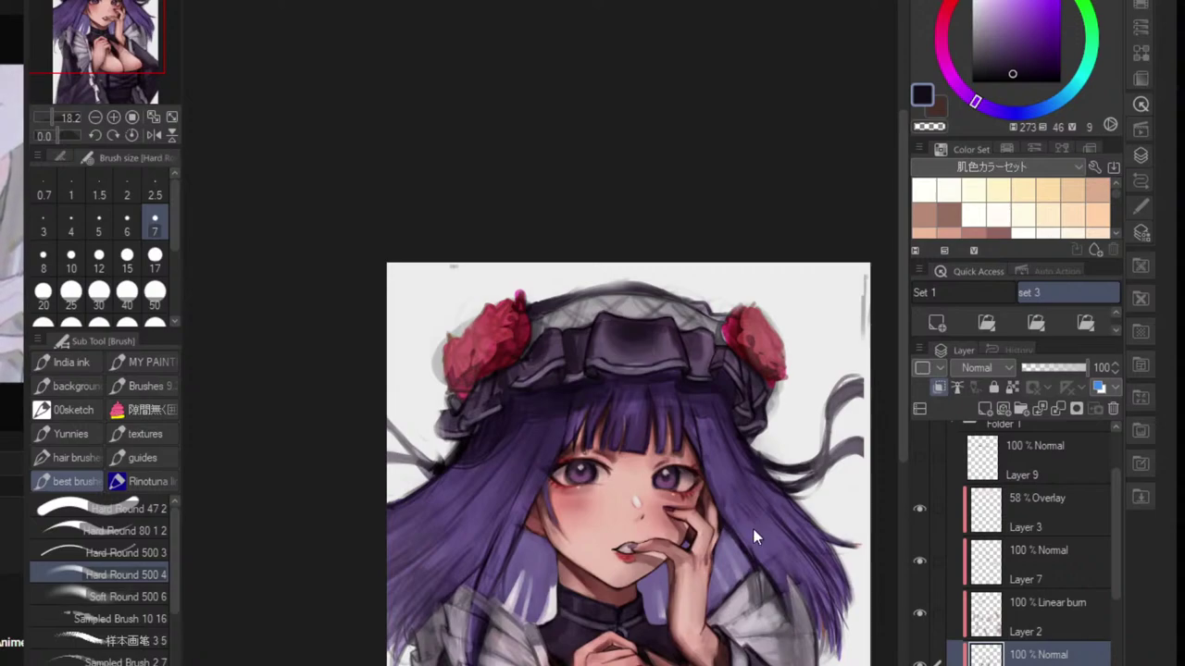
pyautogui.scroll(-5, 1000, 529)
pyautogui.scroll(4, 1000, 529)
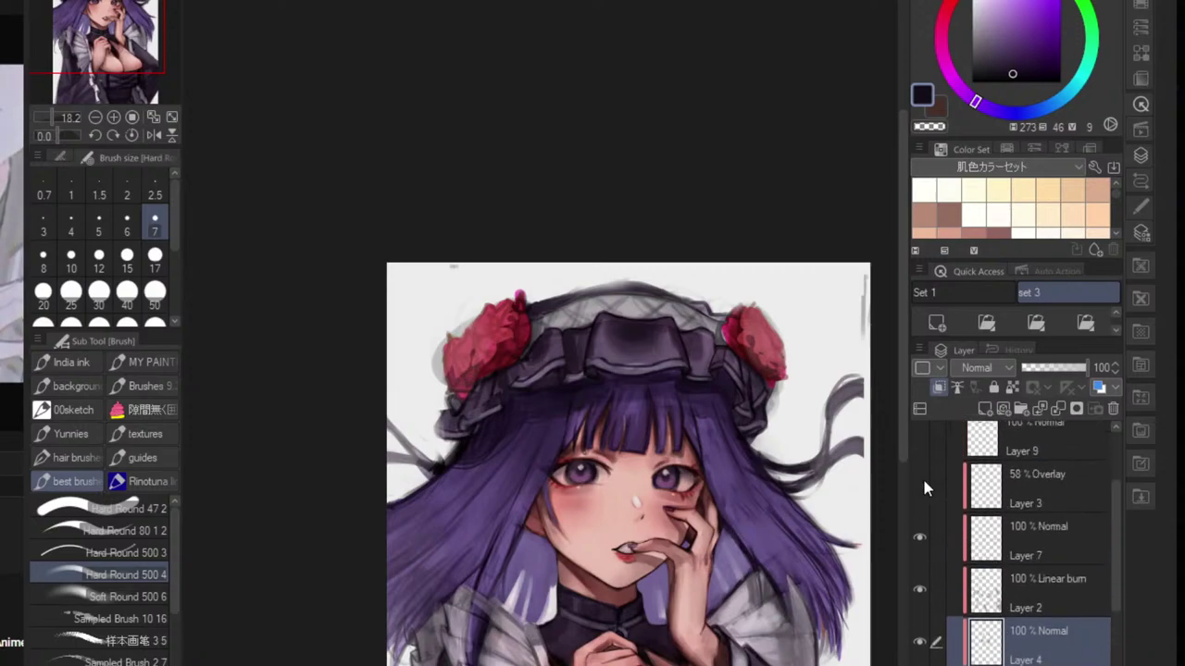
pyautogui.scroll(-2, 976, 542)
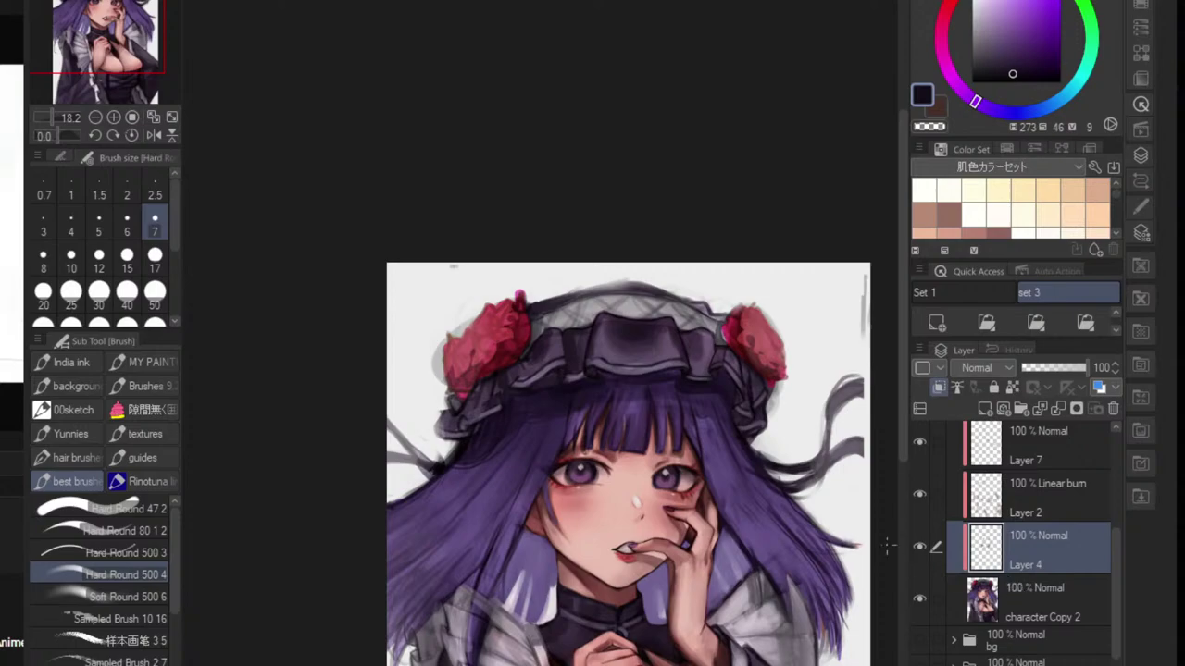
pyautogui.scroll(1, 887, 546)
pyautogui.scroll(3, 1064, 494)
# - Select the 58% Overlay Layer 3 and add new empty Layer 8 above it
pyautogui.click(1055, 509)
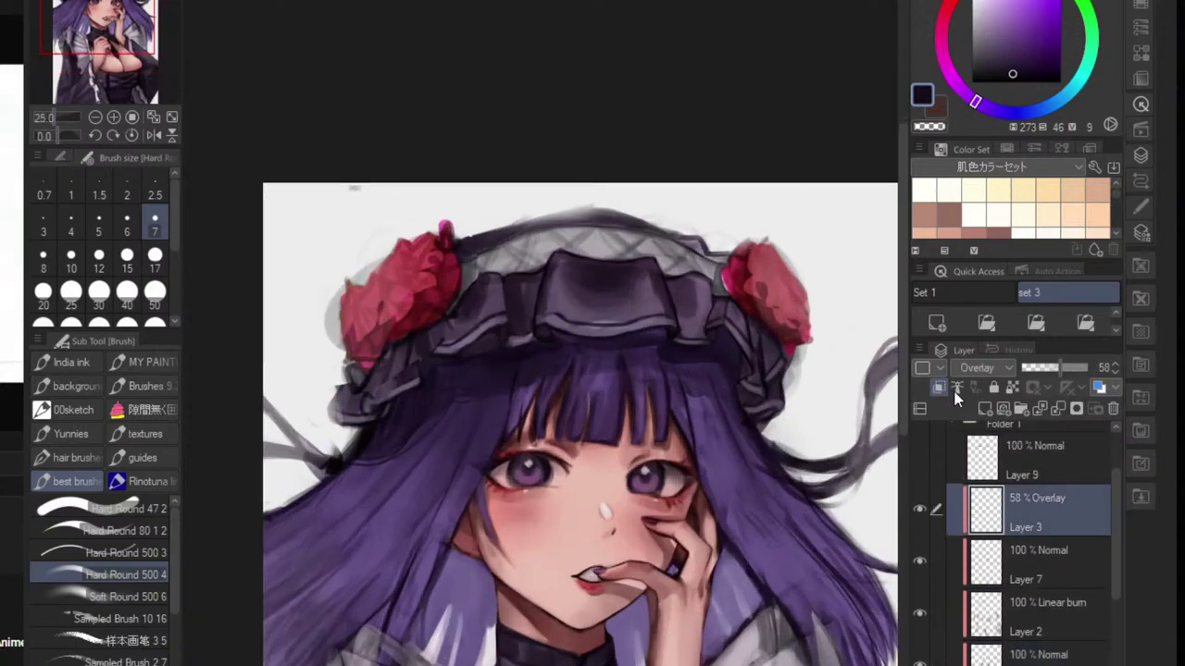
pyautogui.click(984, 408)
pyautogui.scroll(1, 502, 507)
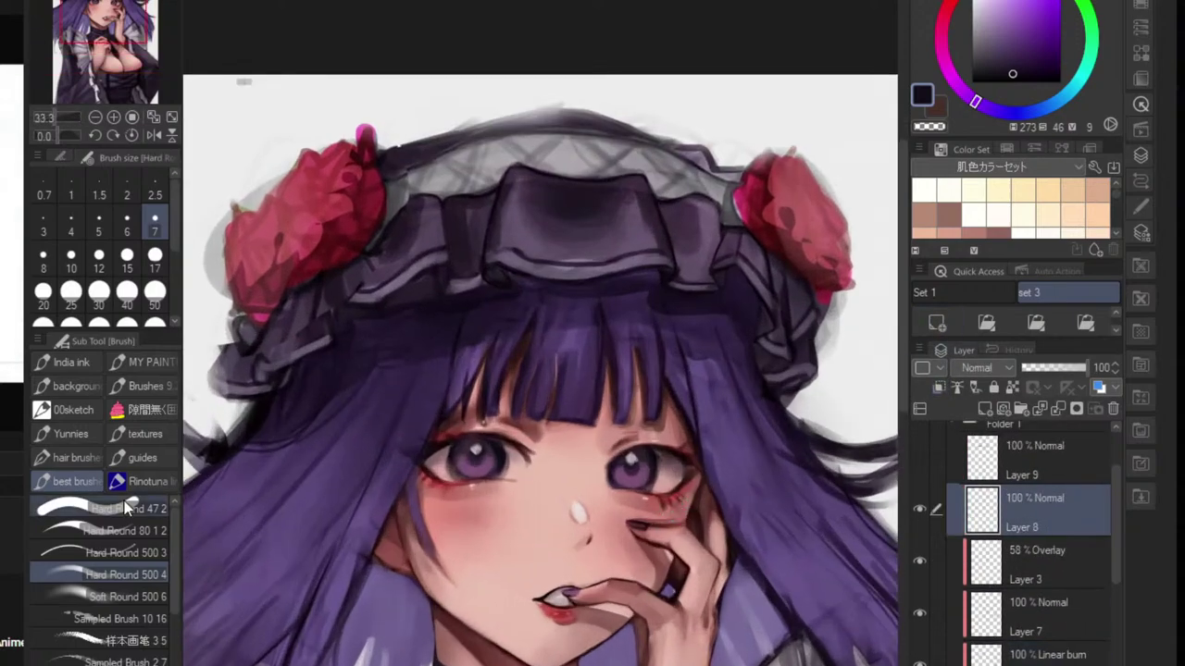
pyautogui.scroll(1, 571, 547)
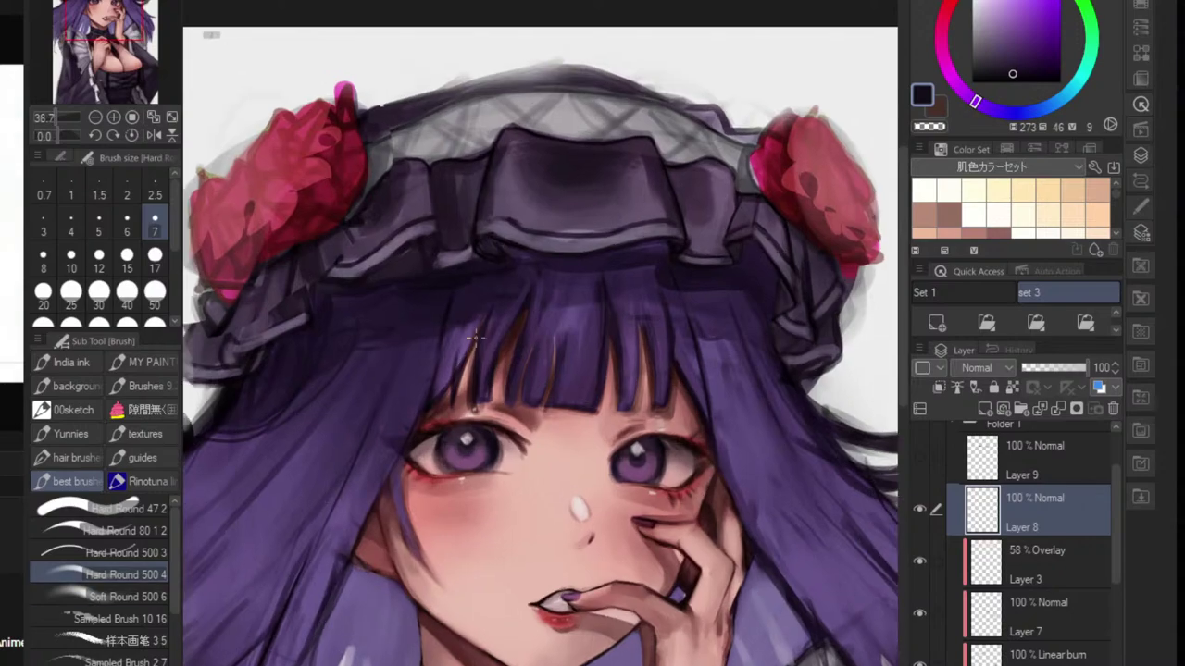
pyautogui.scroll(2, 418, 491)
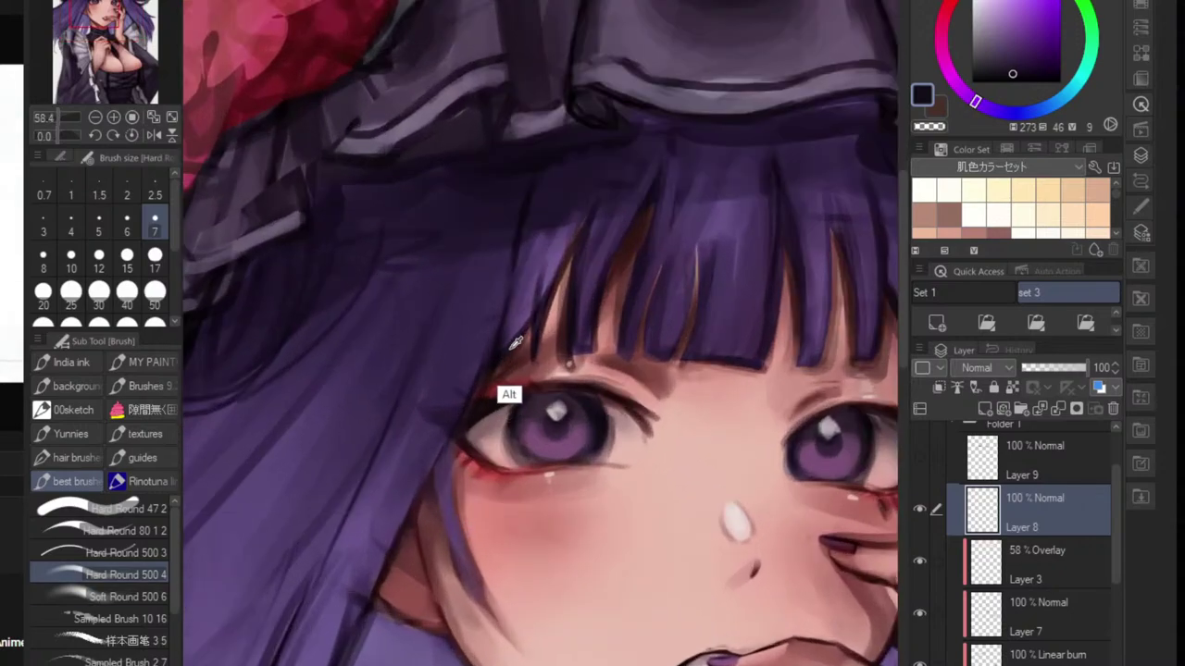
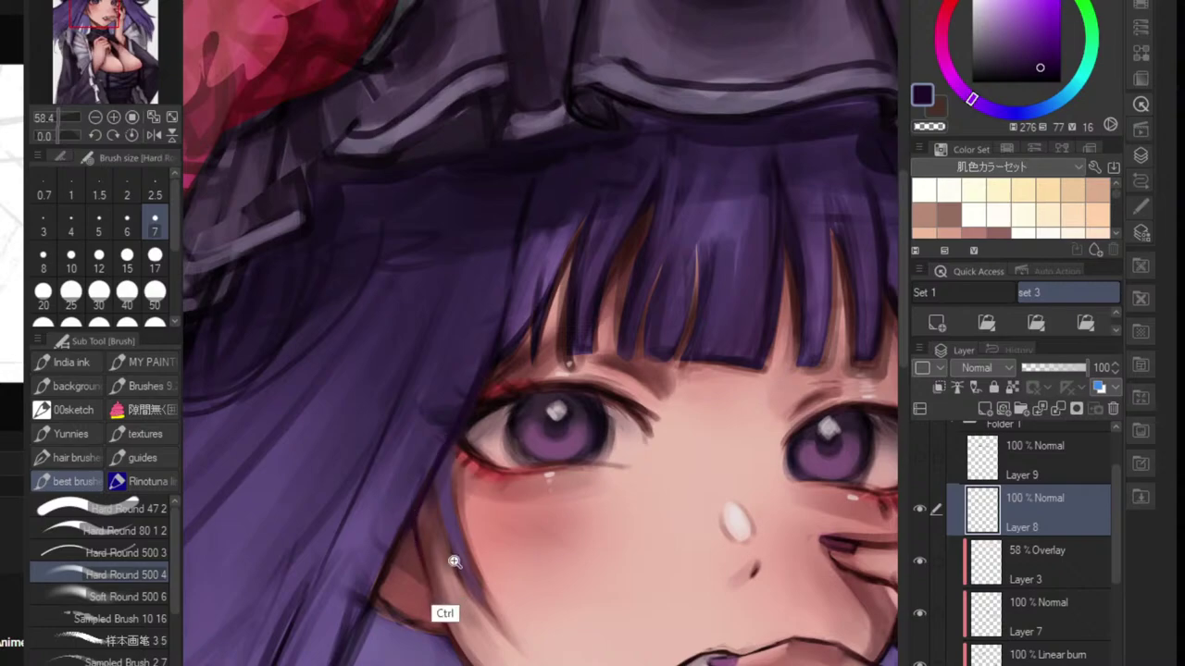
# - Enlarge the brush and smooth the centre bangs with a lighter purple sampled from the hair
pyautogui.scroll(-3, 425, 555)
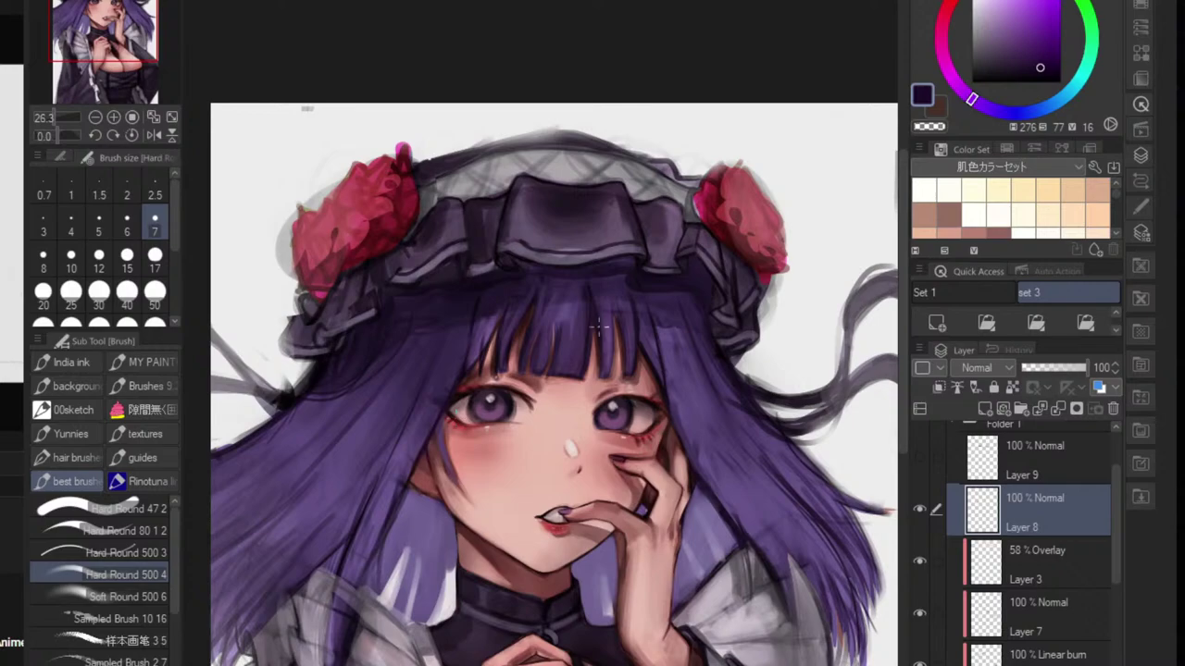
pyautogui.moveTo(472, 427); pyautogui.dragTo(420, 482)
pyautogui.moveTo(516, 417); pyautogui.dragTo(525, 359)
pyautogui.keyDown('alt'); pyautogui.click(524, 351); pyautogui.keyUp('alt')
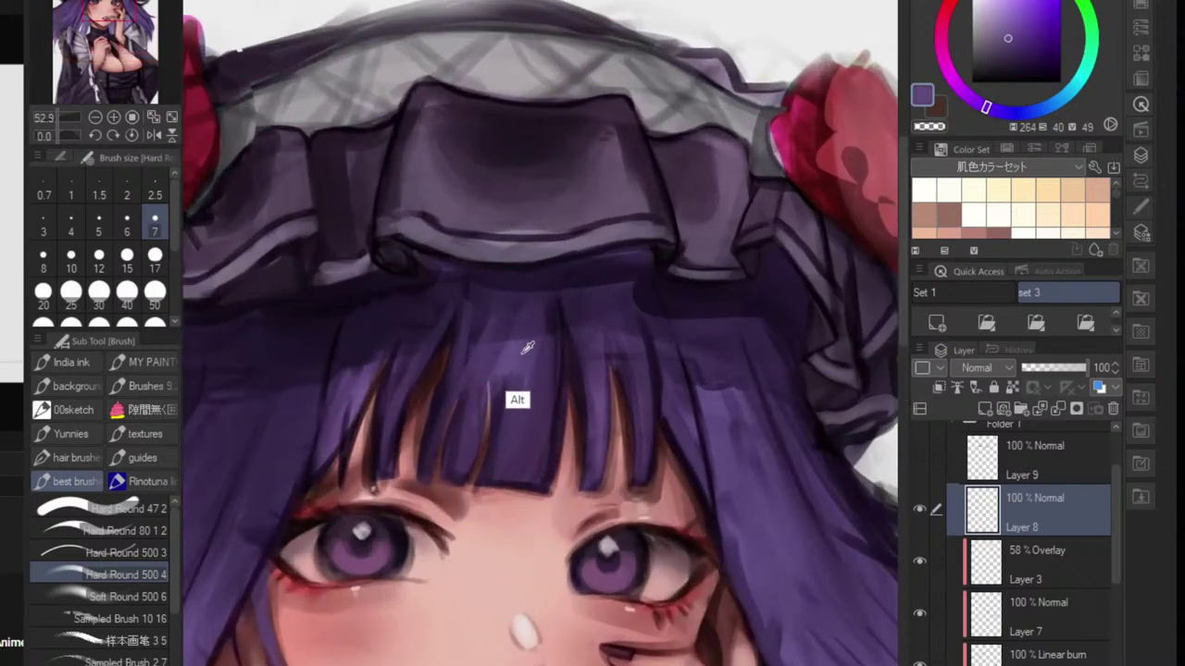
pyautogui.press(']')
pyautogui.press(']')
pyautogui.press(']')
pyautogui.press(']')
pyautogui.press(']')
pyautogui.press(']')
pyautogui.press(']')
pyautogui.press(']')
pyautogui.press(']')
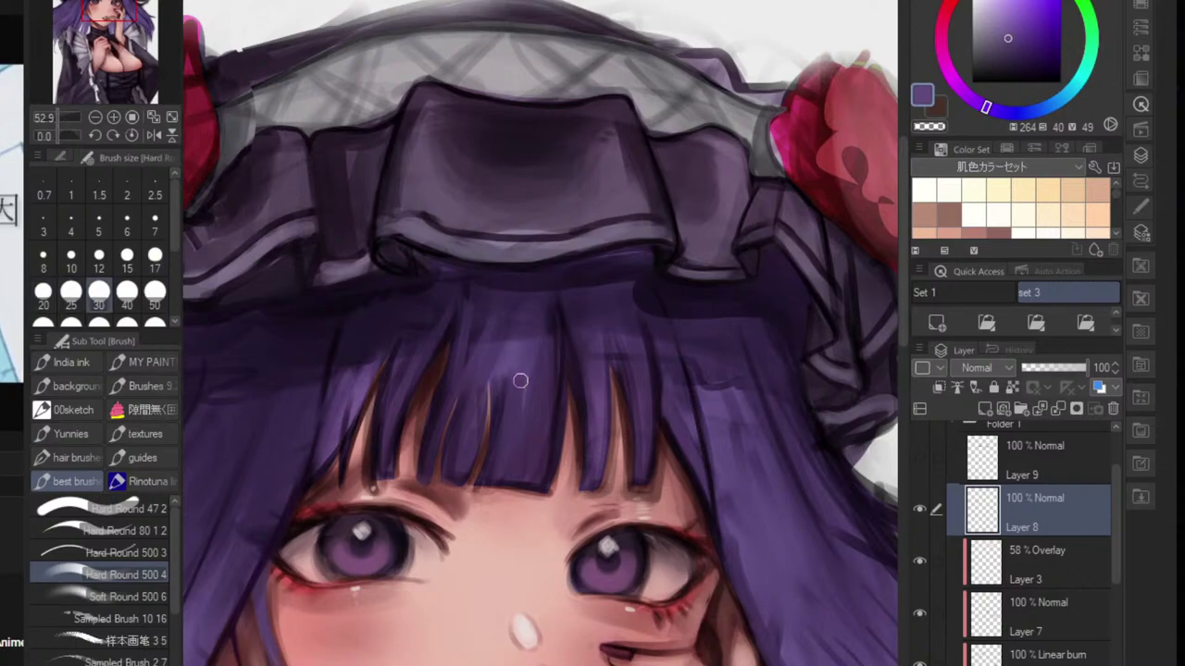
pyautogui.moveTo(514, 388)
pyautogui.mouseDown()
pyautogui.moveTo(518, 410)
pyautogui.moveTo(541, 425)
pyautogui.mouseUp()
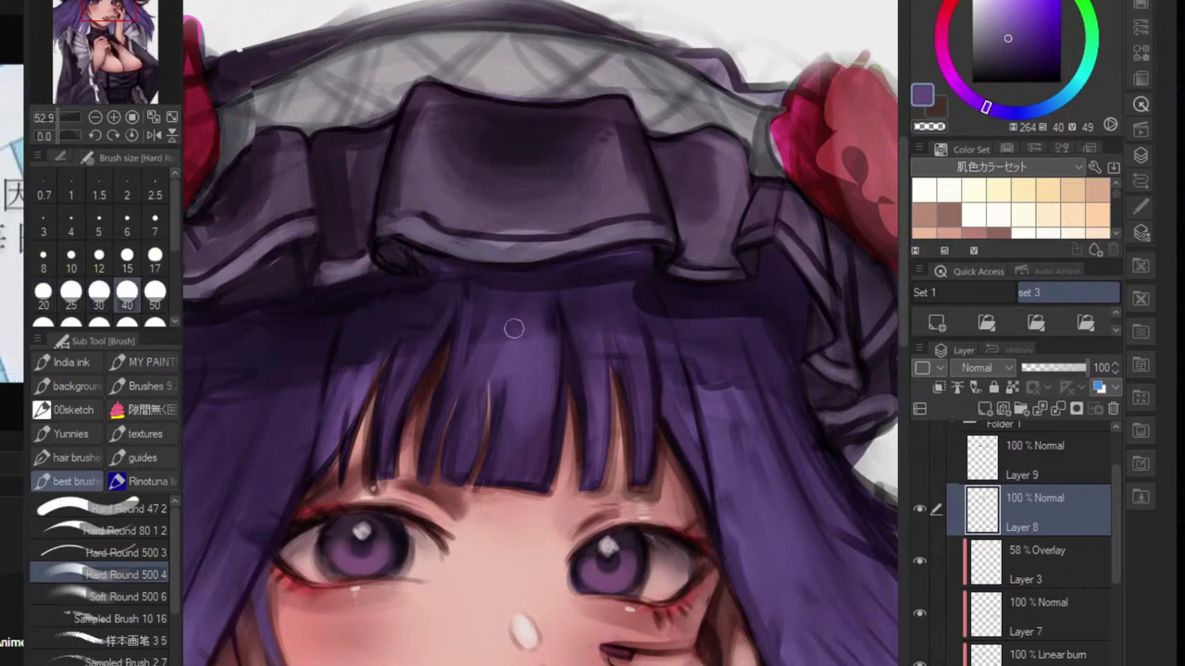
# - Lighten the bonnet band with greyish purple and add light grey to the lower and right trim
pyautogui.keyDown('alt'); pyautogui.click(418, 239); pyautogui.keyUp('alt')
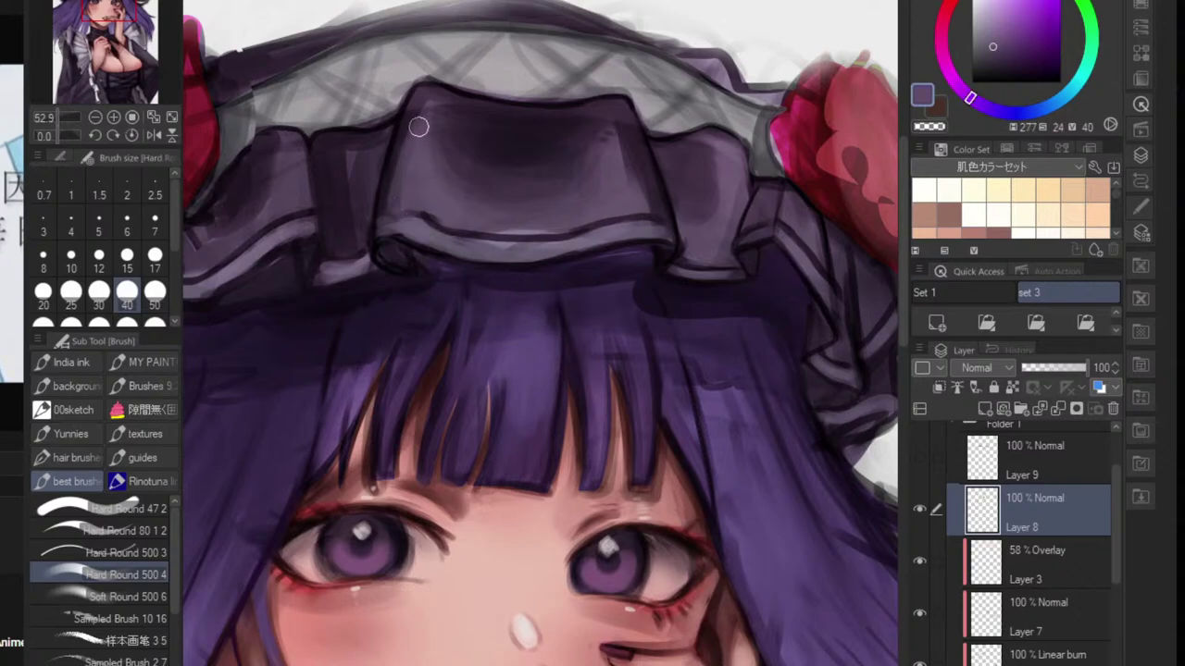
pyautogui.moveTo(397, 198)
pyautogui.mouseDown()
pyautogui.moveTo(504, 228)
pyautogui.moveTo(464, 214)
pyautogui.moveTo(558, 225)
pyautogui.mouseUp()
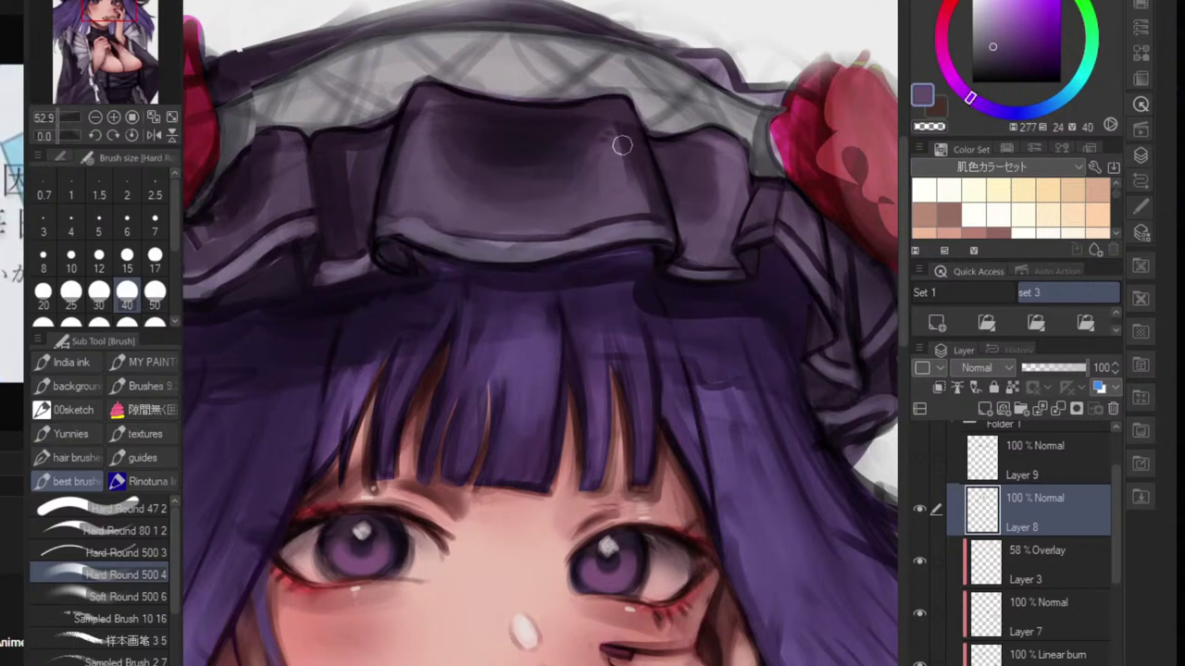
pyautogui.keyDown('alt'); pyautogui.click(606, 111); pyautogui.keyUp('alt')
pyautogui.moveTo(403, 229)
pyautogui.mouseDown()
pyautogui.moveTo(475, 251)
pyautogui.moveTo(426, 225)
pyautogui.moveTo(565, 245)
pyautogui.moveTo(524, 253)
pyautogui.moveTo(631, 230)
pyautogui.moveTo(709, 250)
pyautogui.moveTo(674, 268)
pyautogui.moveTo(706, 271)
pyautogui.moveTo(751, 249)
pyautogui.moveTo(740, 237)
pyautogui.moveTo(785, 233)
pyautogui.moveTo(825, 290)
pyautogui.mouseUp()
pyautogui.moveTo(809, 329)
pyautogui.mouseDown()
pyautogui.moveTo(762, 345)
pyautogui.moveTo(726, 338)
pyautogui.mouseUp()
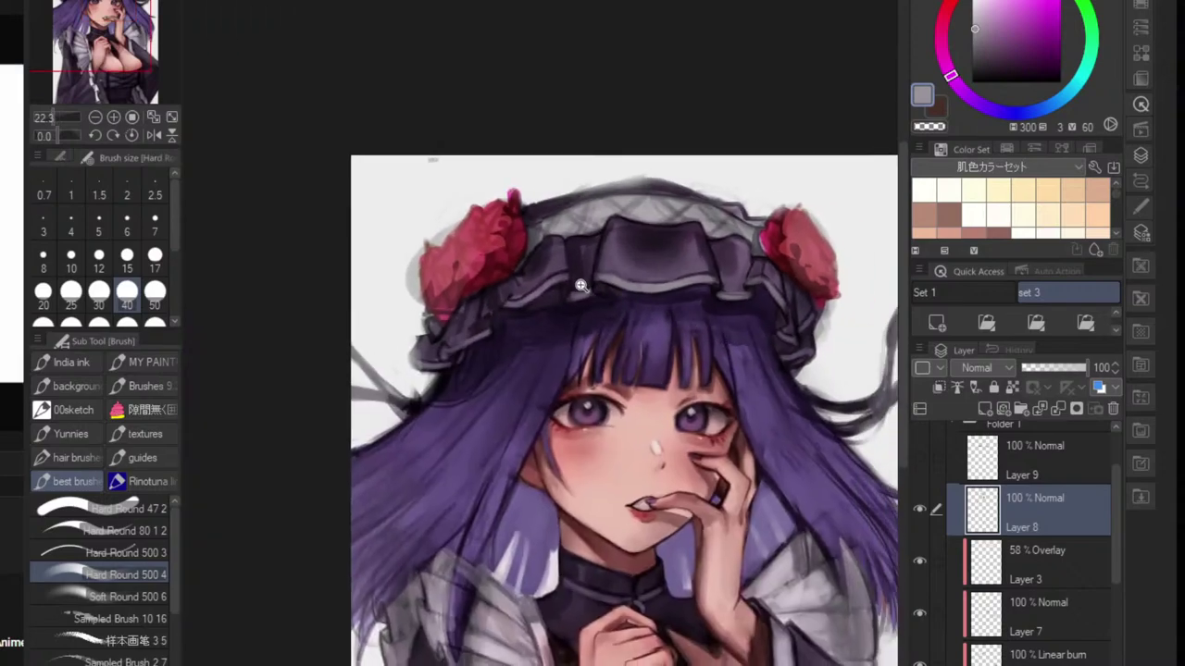
# - Brighten the bonnet ruffle trim and the lower-left ruffle trim with light grey
pyautogui.moveTo(582, 286); pyautogui.dragTo(648, 287)
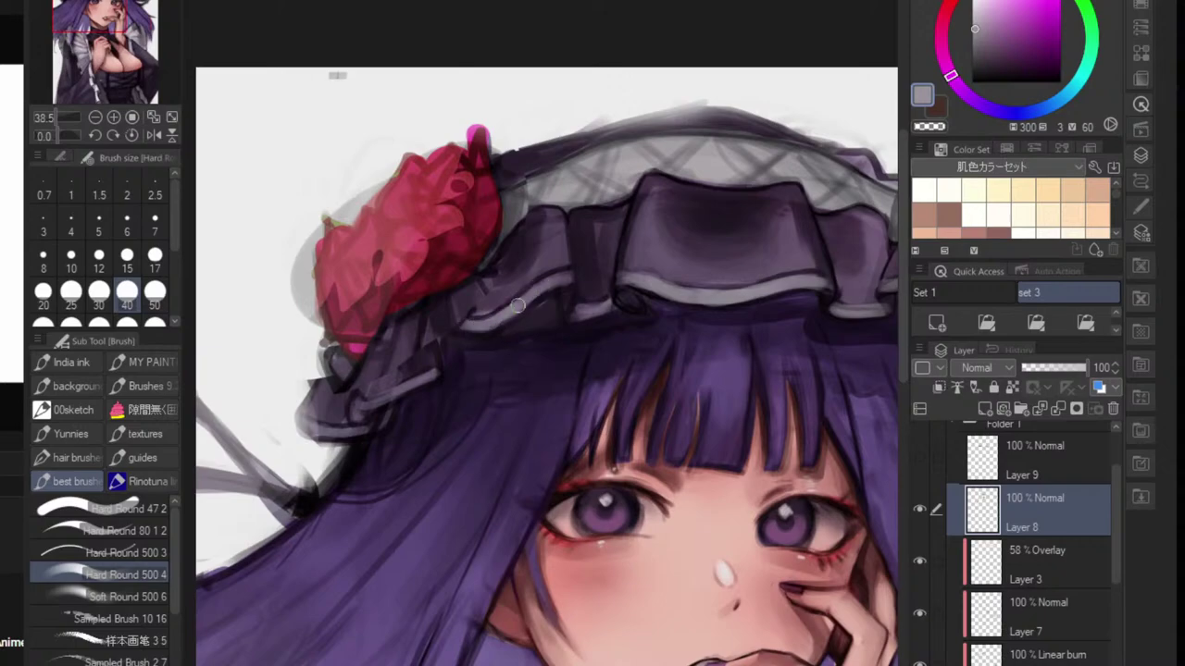
pyautogui.moveTo(517, 306)
pyautogui.mouseDown()
pyautogui.moveTo(566, 278)
pyautogui.moveTo(610, 303)
pyautogui.mouseUp()
pyautogui.moveTo(373, 400)
pyautogui.mouseDown()
pyautogui.moveTo(430, 371)
pyautogui.moveTo(435, 333)
pyautogui.mouseUp()
pyautogui.moveTo(431, 337); pyautogui.dragTo(479, 322)
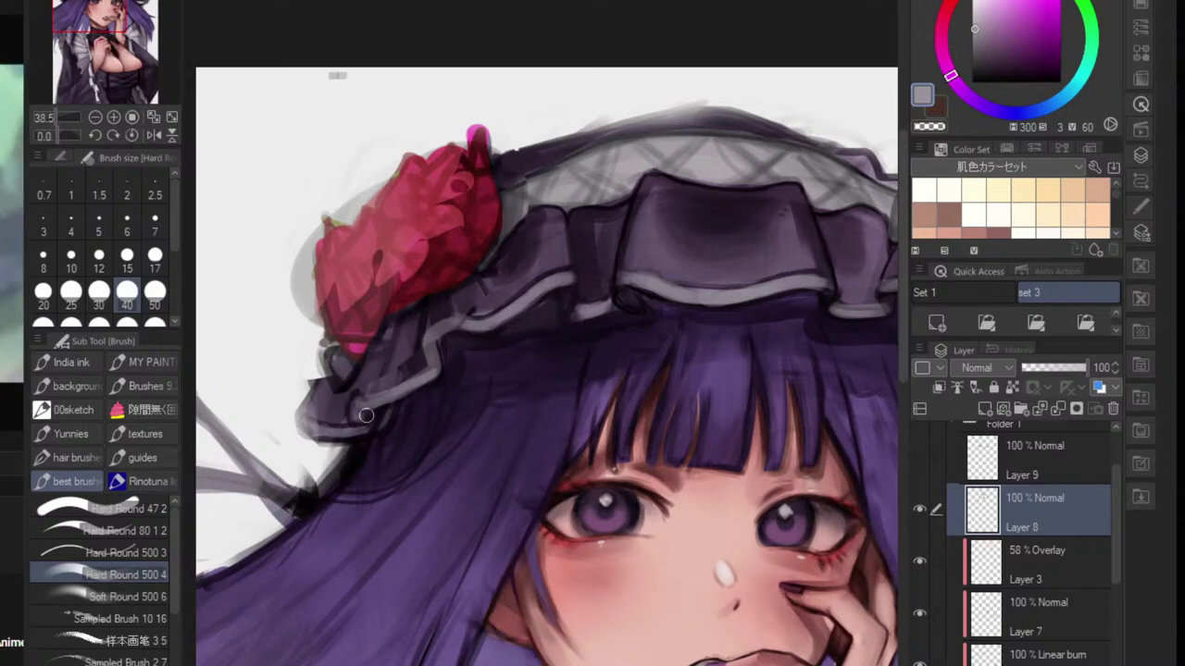
# - Paint light grey highlights on the bonnet frill beside the right-hand rose
pyautogui.moveTo(411, 390); pyautogui.dragTo(314, 390)
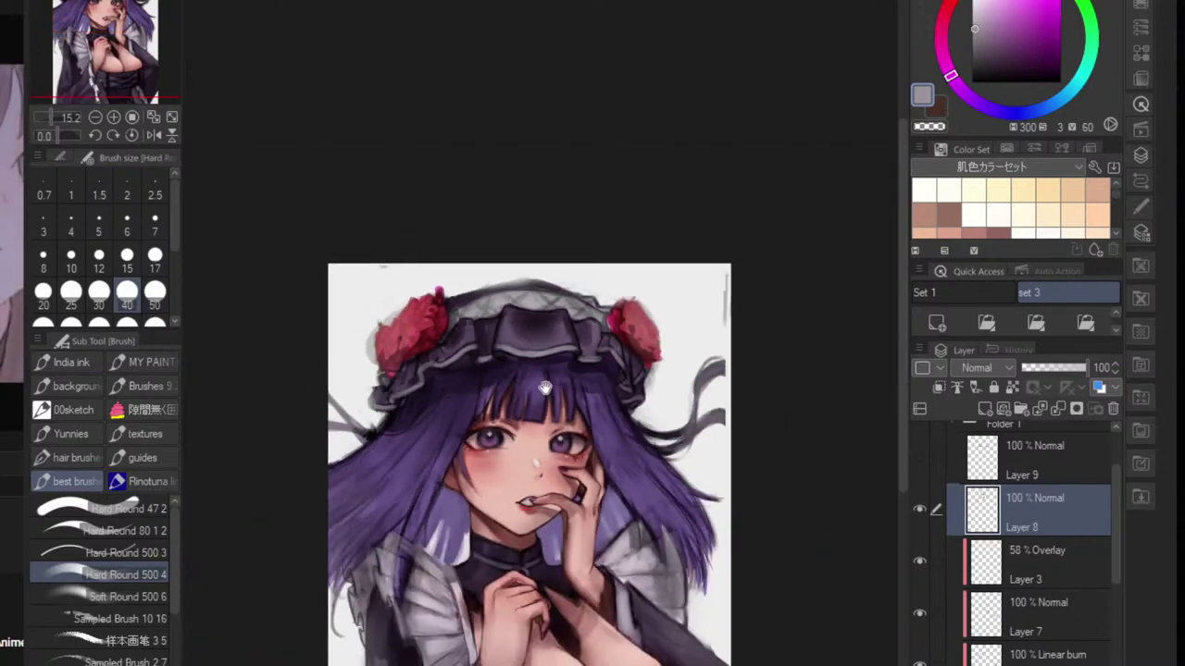
pyautogui.moveTo(544, 389); pyautogui.dragTo(439, 389)
pyautogui.moveTo(520, 367); pyautogui.dragTo(648, 367)
pyautogui.moveTo(495, 411)
pyautogui.mouseDown()
pyautogui.moveTo(544, 422)
pyautogui.moveTo(593, 359)
pyautogui.mouseUp()
pyautogui.moveTo(504, 469); pyautogui.dragTo(576, 452)
pyautogui.moveTo(555, 549)
pyautogui.mouseDown()
pyautogui.moveTo(517, 536)
pyautogui.moveTo(601, 470)
pyautogui.mouseUp()
pyautogui.moveTo(629, 518)
pyautogui.mouseDown()
pyautogui.moveTo(612, 508)
pyautogui.moveTo(647, 482)
pyautogui.mouseUp()
pyautogui.moveTo(572, 492); pyautogui.dragTo(593, 487)
pyautogui.moveTo(593, 486); pyautogui.dragTo(606, 441)
pyautogui.moveTo(550, 506); pyautogui.dragTo(561, 507)
pyautogui.scroll(2, 561, 508)
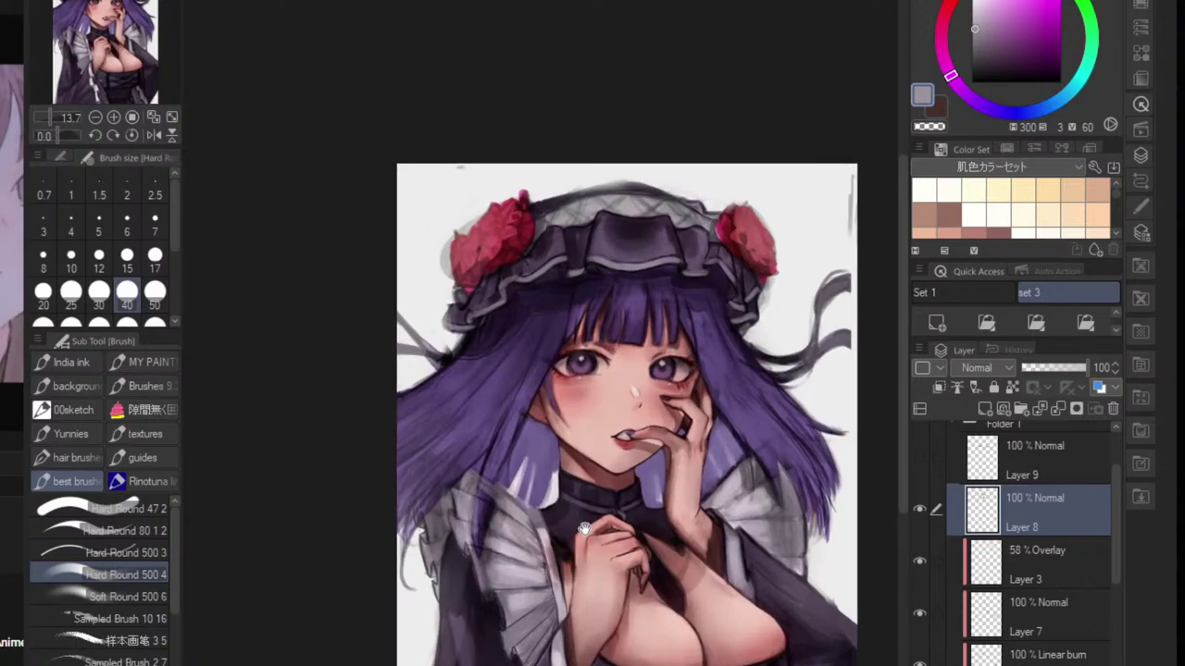
pyautogui.scroll(3, 518, 620)
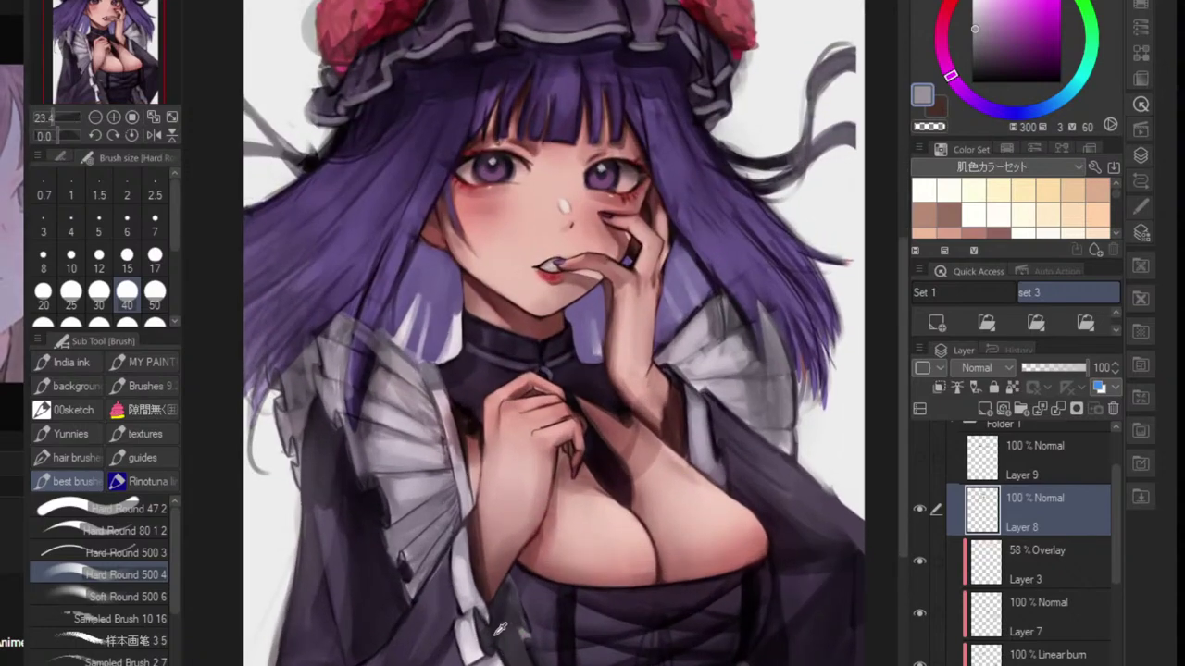
# - Soften the bright highlight on the white ribbon with lighter grey-purples
pyautogui.keyDown('alt'); pyautogui.click(497, 628); pyautogui.keyUp('alt')
pyautogui.scroll(4, 496, 639)
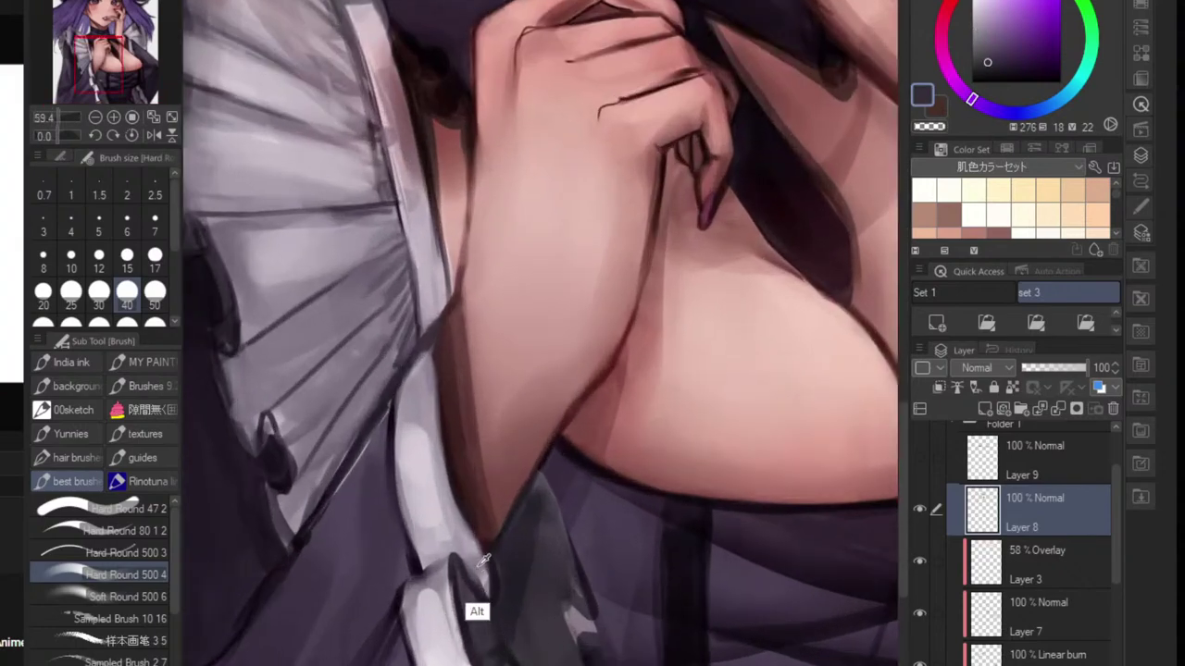
pyautogui.keyDown('alt'); pyautogui.click(474, 597); pyautogui.keyUp('alt')
pyautogui.keyDown('ctrl'); pyautogui.keyDown('alt'); pyautogui.click(474, 575); pyautogui.keyUp('alt'); pyautogui.keyUp('ctrl')
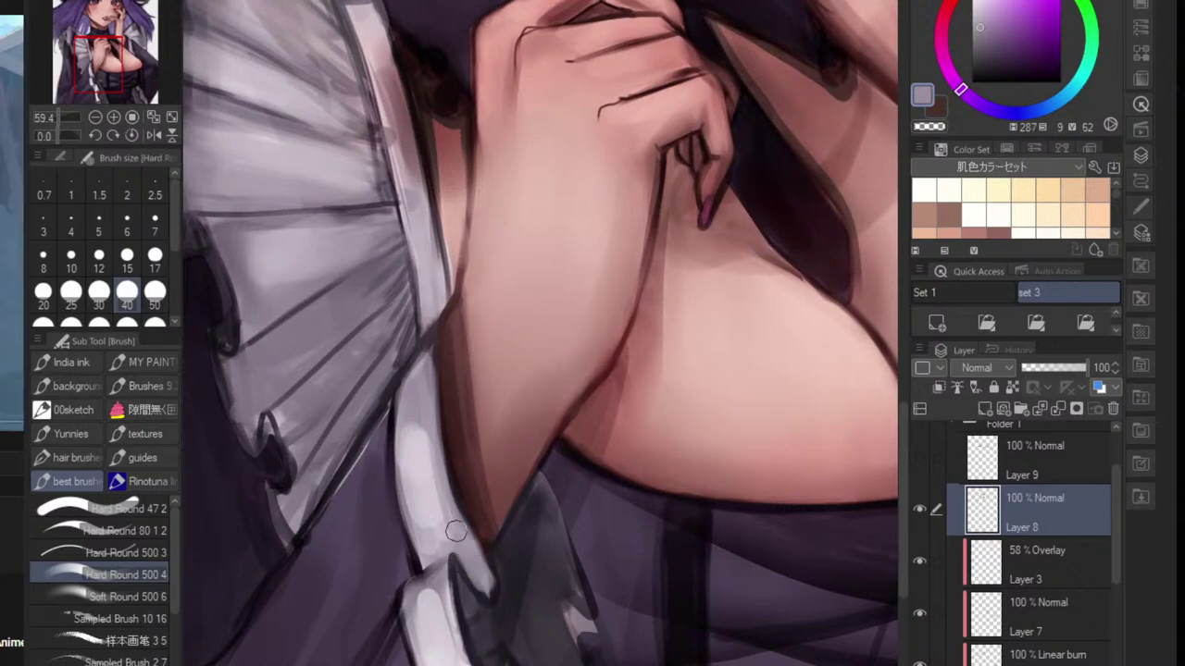
pyautogui.moveTo(456, 559); pyautogui.dragTo(483, 595)
pyautogui.keyDown('ctrl'); pyautogui.keyDown('alt'); pyautogui.click(476, 571); pyautogui.keyUp('alt'); pyautogui.keyUp('ctrl')
pyautogui.moveTo(455, 528)
pyautogui.mouseDown()
pyautogui.moveTo(422, 424)
pyautogui.moveTo(420, 442)
pyautogui.mouseUp()
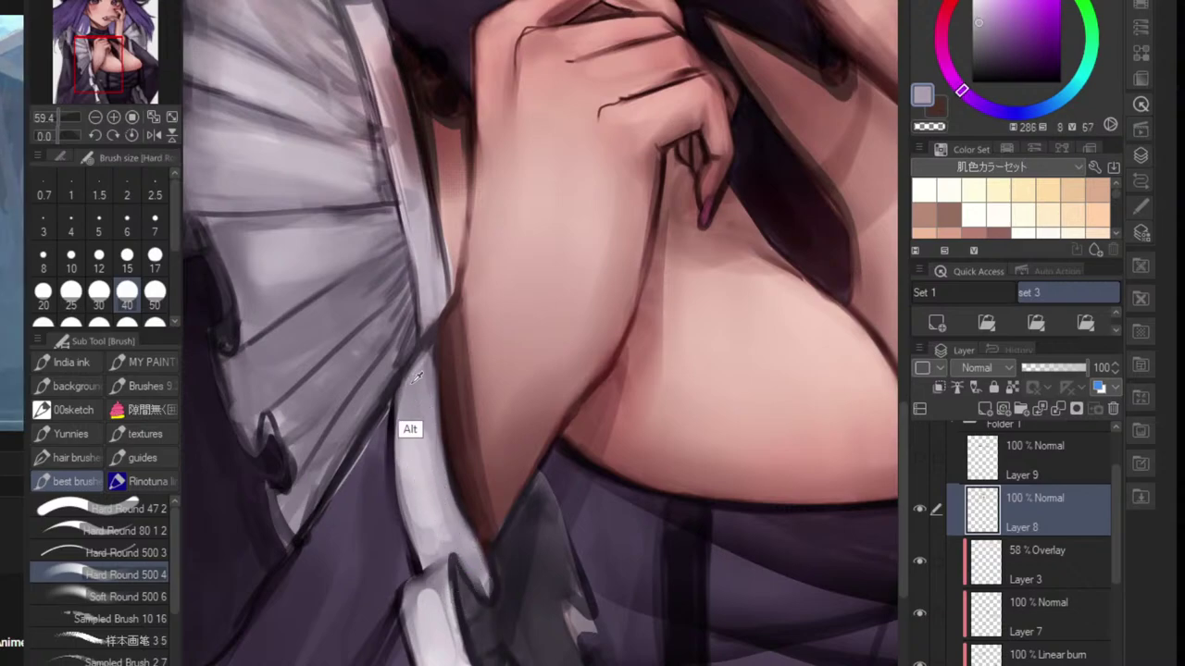
# - Sample the sleeve's dark purple and lighten it slightly for shading
pyautogui.keyDown('alt'); pyautogui.click(359, 493); pyautogui.keyUp('alt')
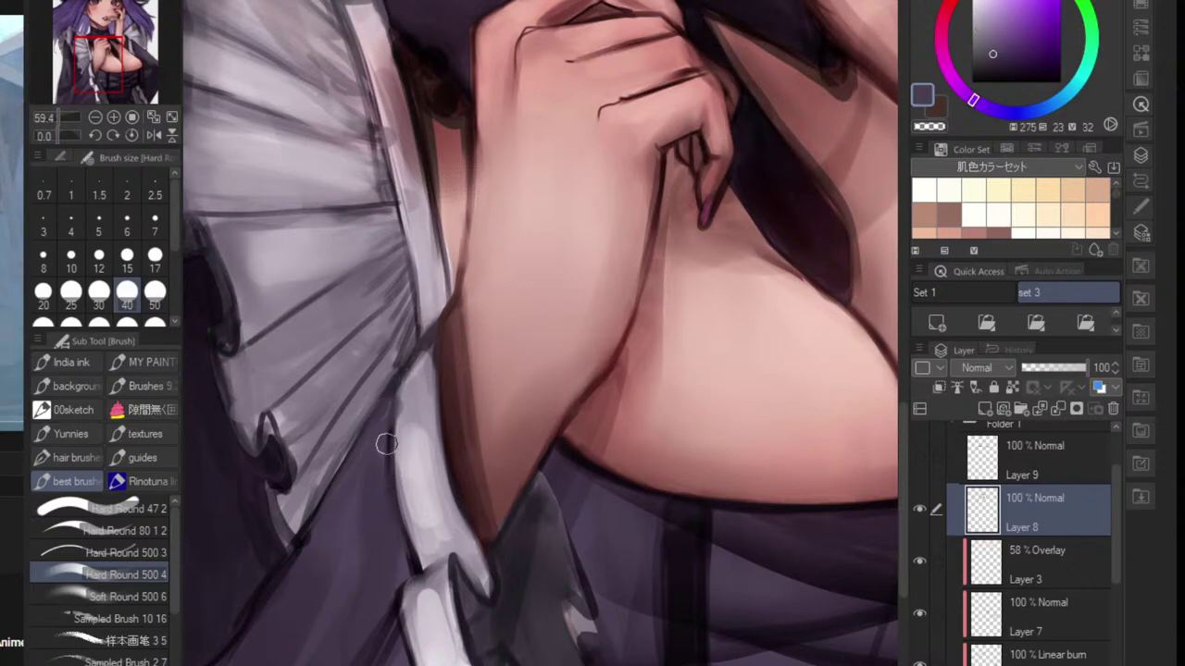
pyautogui.keyDown('alt'); pyautogui.click(405, 455); pyautogui.keyUp('alt')
pyautogui.keyDown('alt'); pyautogui.click(372, 509); pyautogui.keyUp('alt')
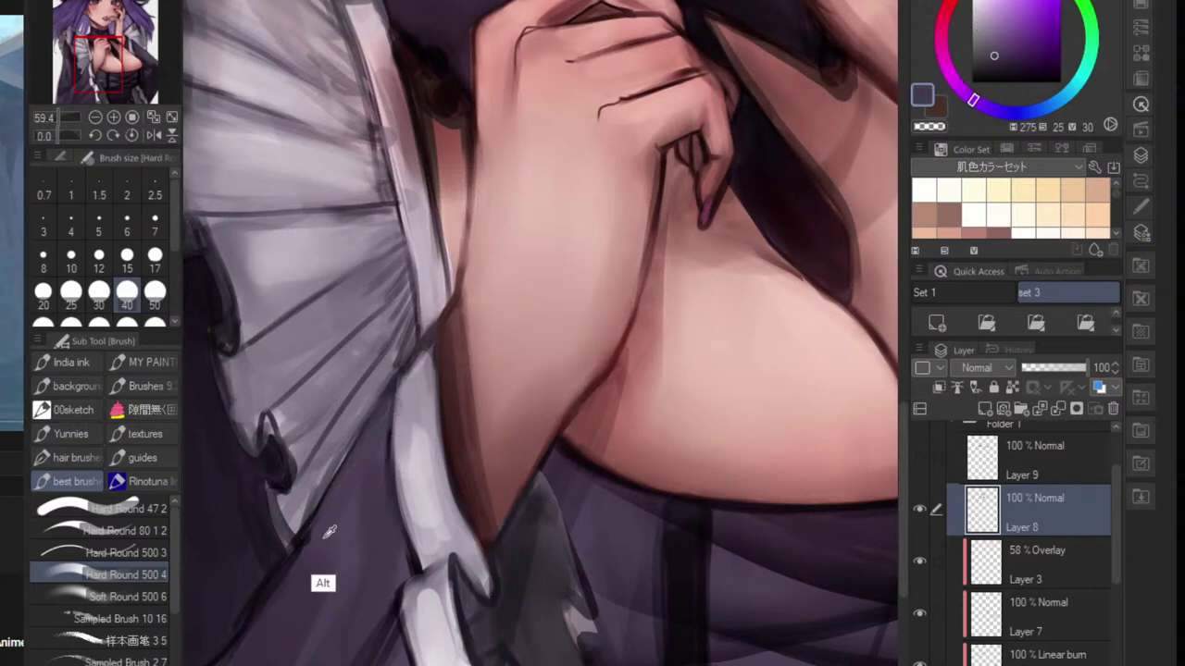
pyautogui.scroll(-5, 262, 635)
pyautogui.scroll(3, 194, 652)
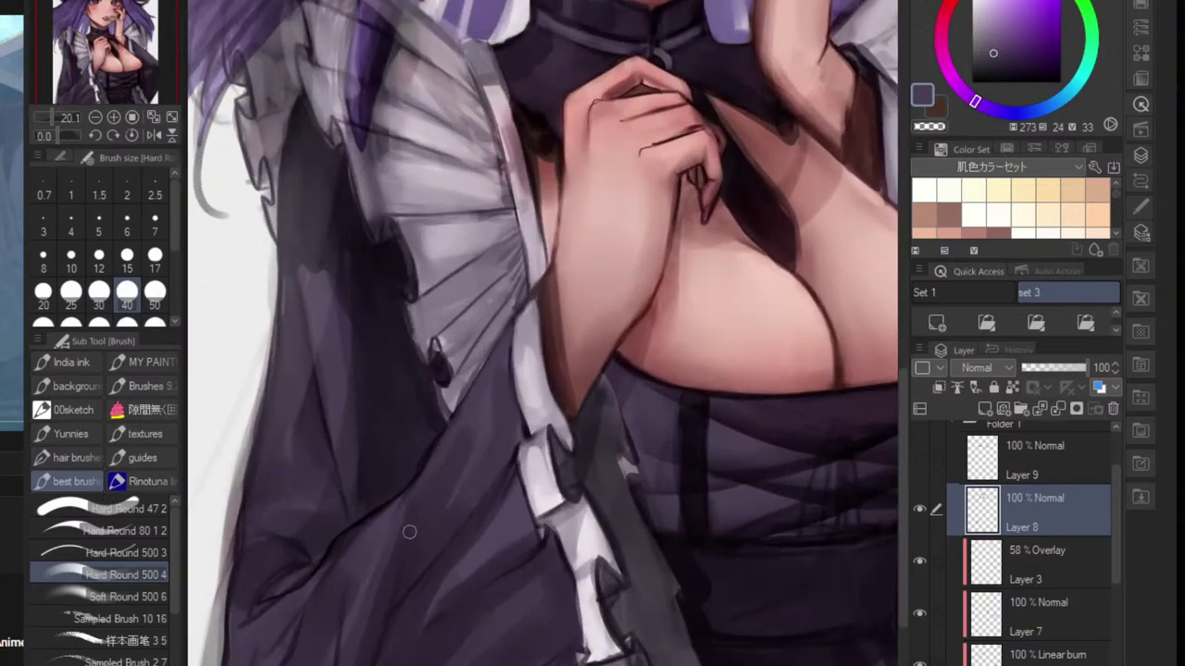
pyautogui.keyDown('alt'); pyautogui.click(480, 471); pyautogui.keyUp('alt')
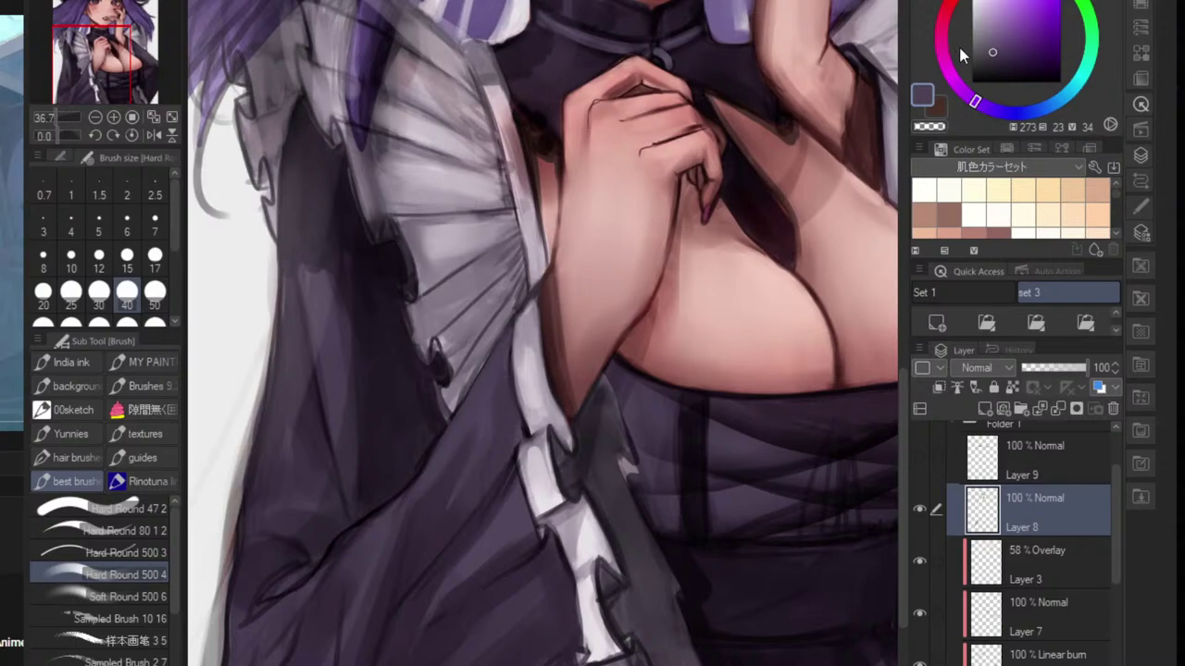
pyautogui.click(986, 40)
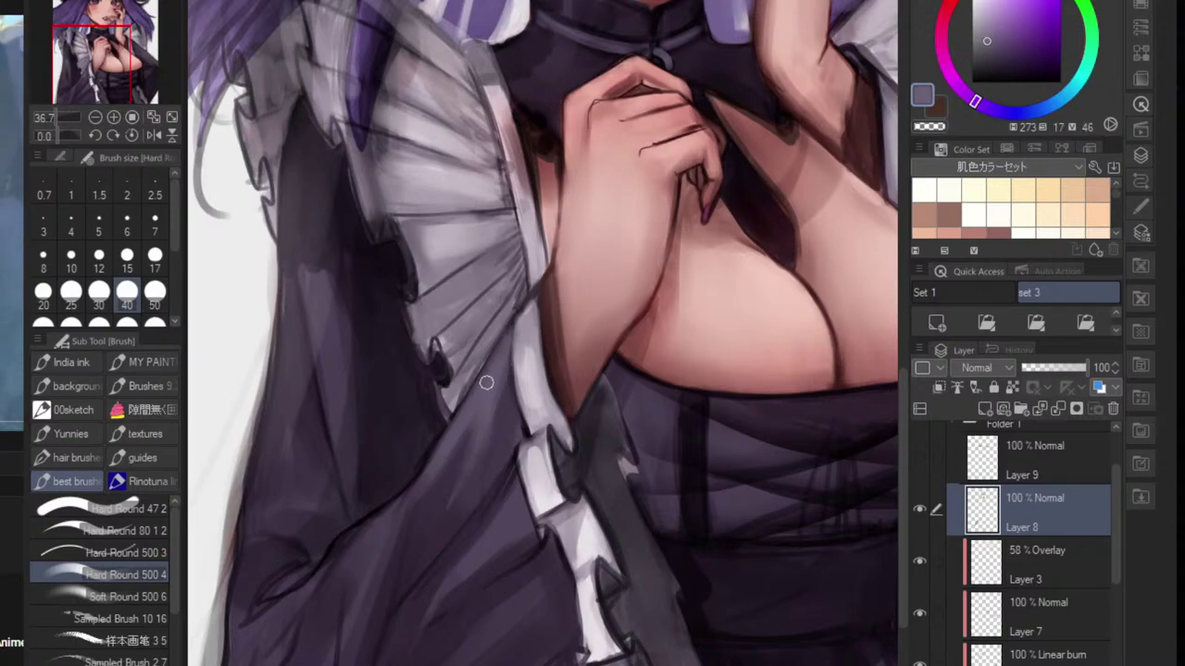
# - Hatch lighter purple strokes down the dark sleeve
pyautogui.moveTo(450, 445); pyautogui.dragTo(393, 521)
pyautogui.moveTo(428, 483); pyautogui.dragTo(370, 598)
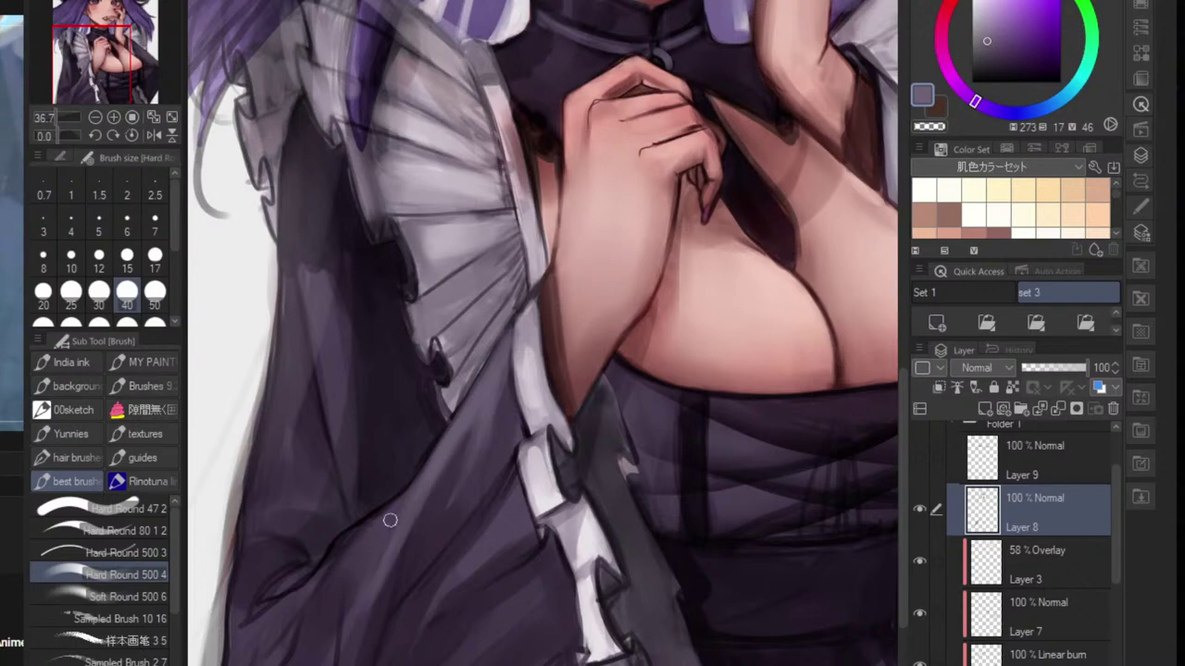
pyautogui.moveTo(374, 533)
pyautogui.mouseDown()
pyautogui.moveTo(363, 535)
pyautogui.moveTo(369, 525)
pyautogui.moveTo(340, 560)
pyautogui.moveTo(299, 651)
pyautogui.mouseUp()
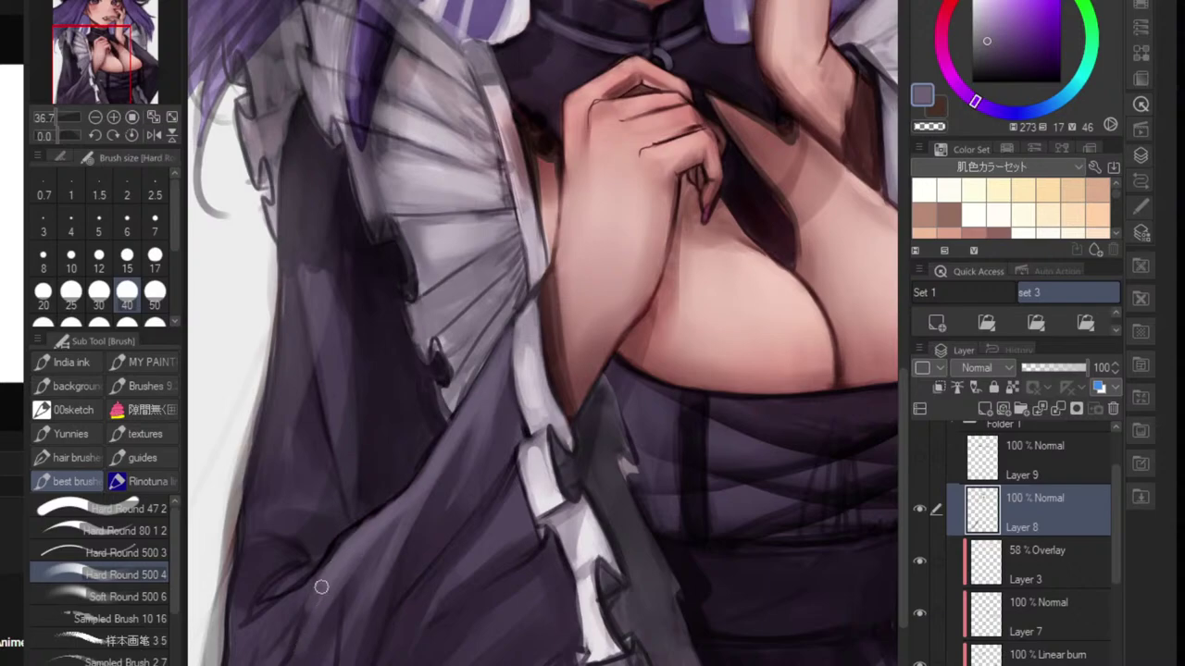
pyautogui.moveTo(321, 588); pyautogui.dragTo(290, 657)
# - Hatch light purple along the left sleeve's cloth edge and lower-left area
pyautogui.scroll(-5, 408, 534)
pyautogui.moveTo(417, 537)
pyautogui.mouseDown()
pyautogui.moveTo(367, 573)
pyautogui.moveTo(409, 522)
pyautogui.mouseUp()
pyautogui.keyDown('ctrl'); pyautogui.click(383, 543); pyautogui.keyUp('ctrl')
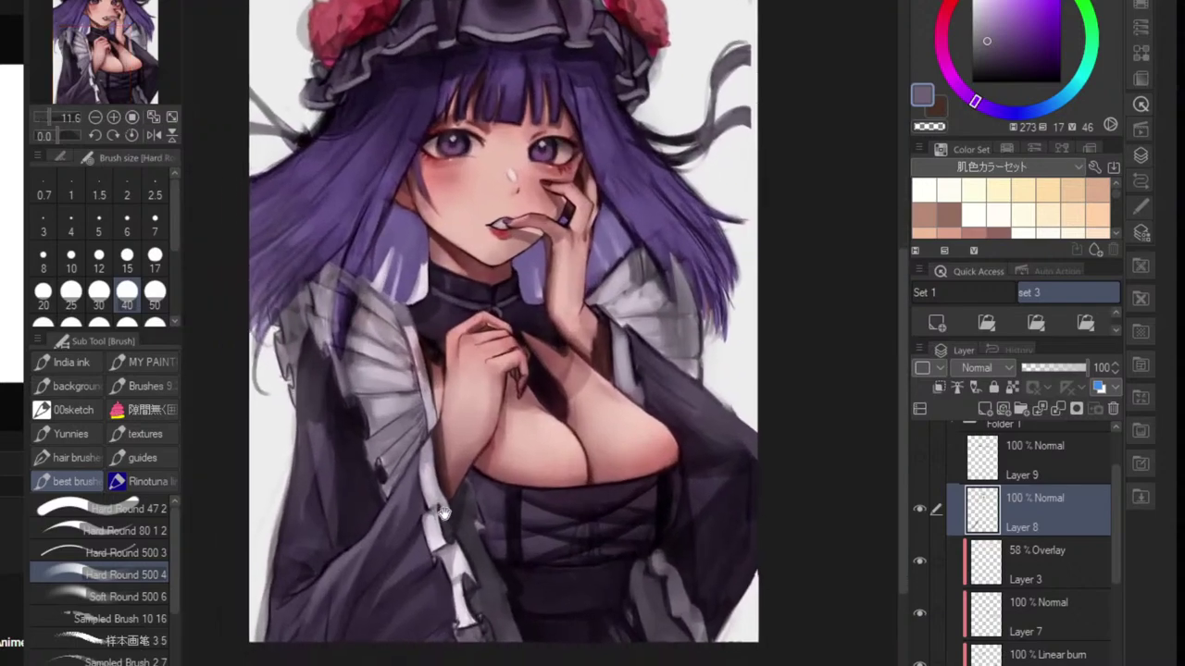
pyautogui.keyDown('ctrl'); pyautogui.click(312, 404); pyautogui.keyUp('ctrl')
pyautogui.moveTo(302, 412); pyautogui.dragTo(272, 629)
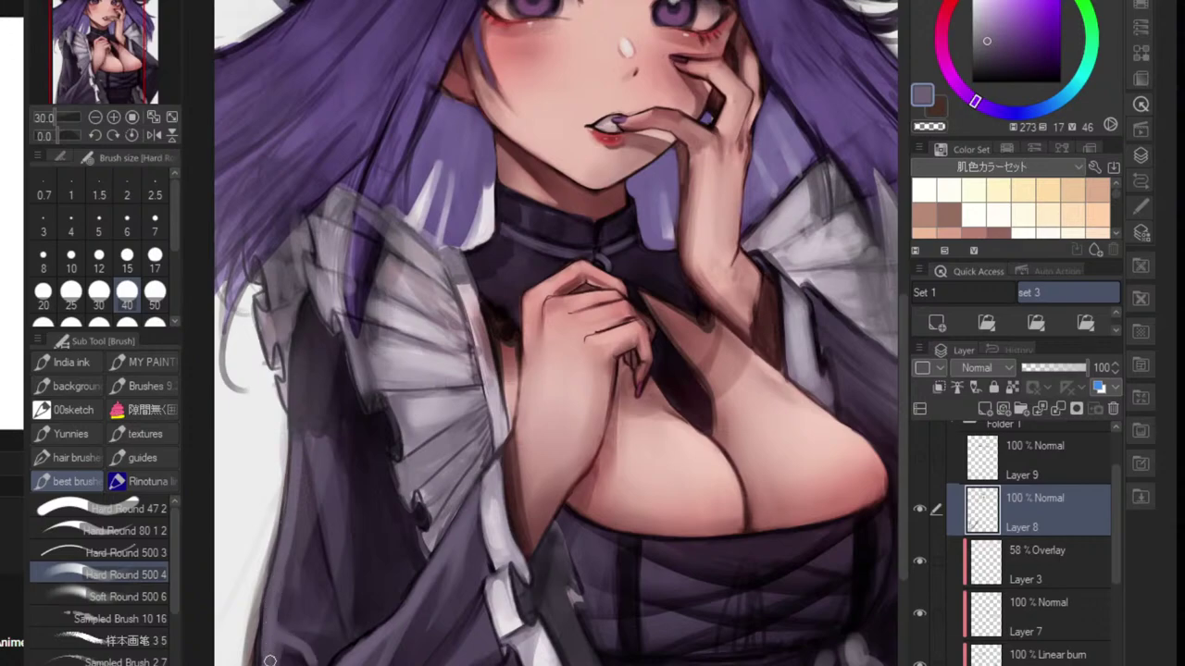
pyautogui.scroll(-4, 408, 463)
pyautogui.scroll(3, 344, 590)
pyautogui.moveTo(350, 525)
pyautogui.mouseDown()
pyautogui.moveTo(344, 607)
pyautogui.moveTo(384, 583)
pyautogui.moveTo(377, 606)
pyautogui.moveTo(396, 590)
pyautogui.mouseUp()
pyautogui.moveTo(380, 629)
pyautogui.mouseDown()
pyautogui.moveTo(404, 576)
pyautogui.moveTo(368, 620)
pyautogui.moveTo(352, 612)
pyautogui.mouseUp()
# - Sample darker and lighter grey-purples around the lower-left sleeve
pyautogui.keyDown('alt'); pyautogui.click(413, 595); pyautogui.keyUp('alt')
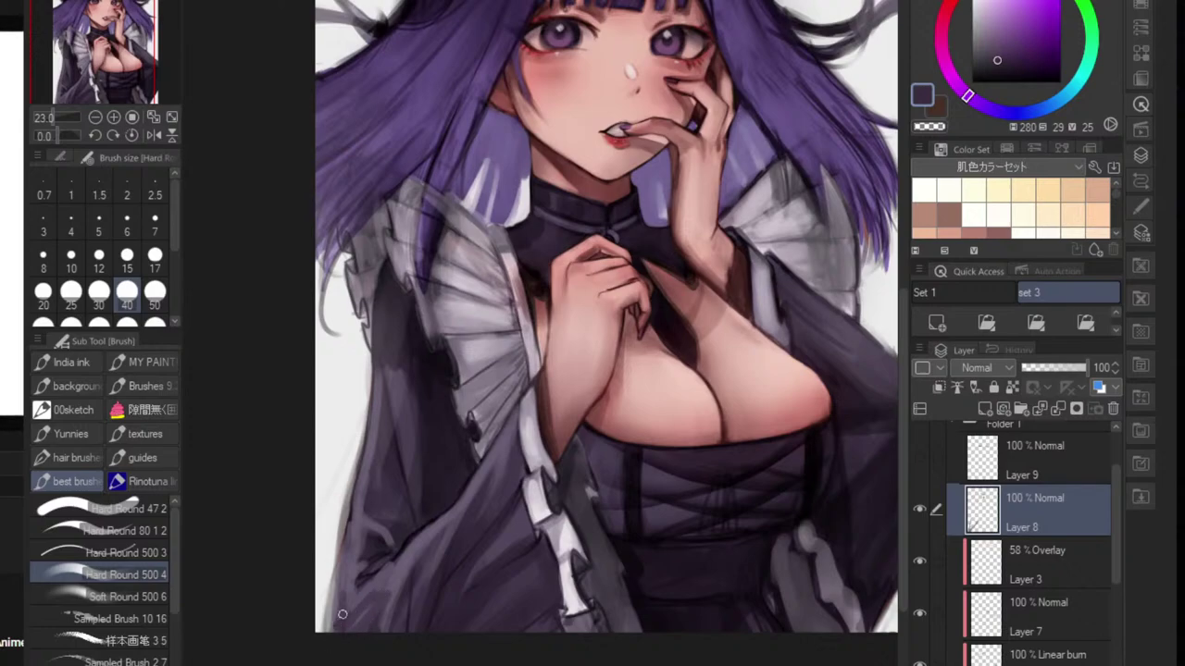
pyautogui.scroll(-4, 471, 456)
pyautogui.moveTo(530, 467); pyautogui.dragTo(431, 550)
pyautogui.scroll(5, 330, 606)
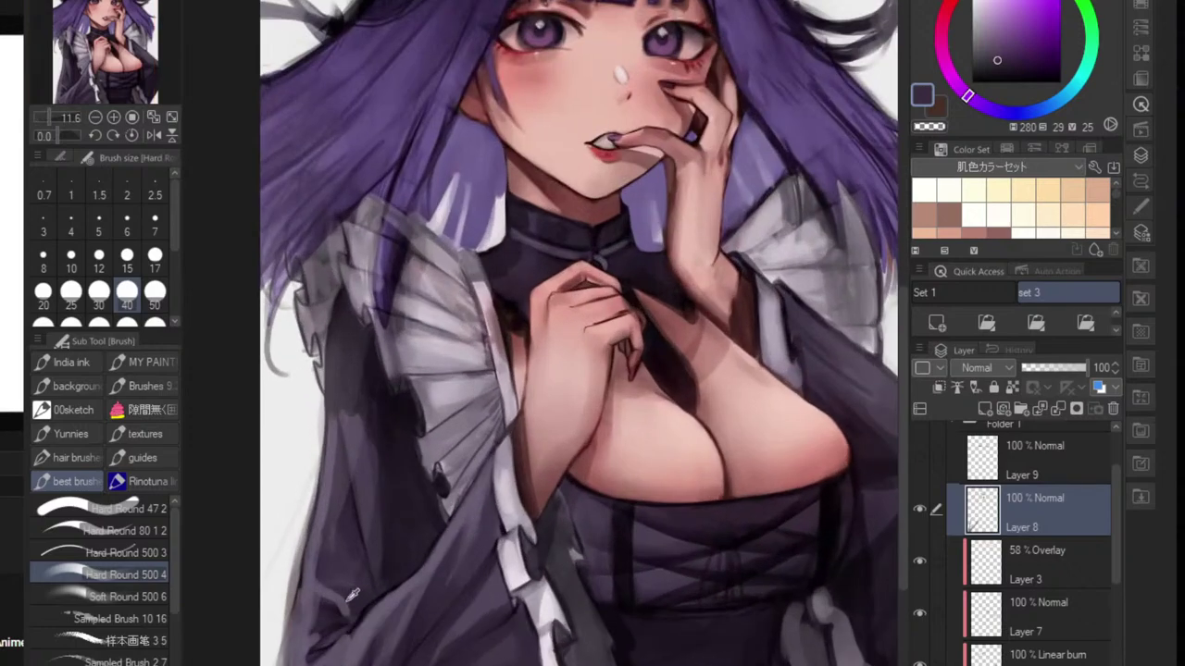
pyautogui.keyDown('alt'); pyautogui.click(347, 601); pyautogui.keyUp('alt')
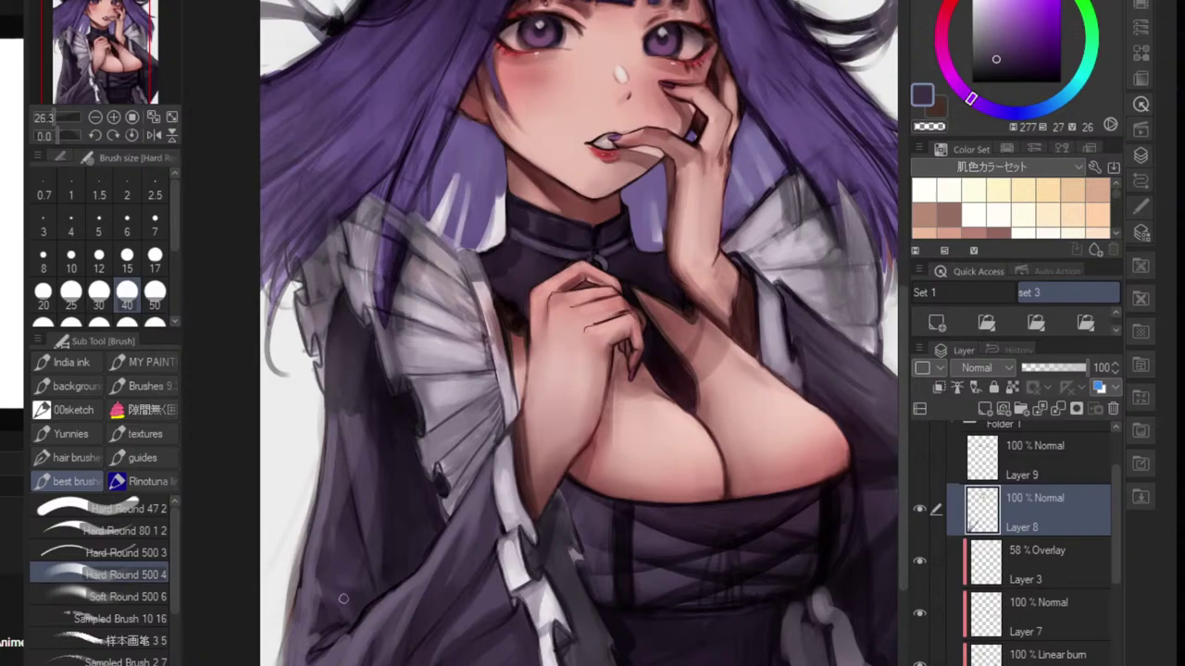
pyautogui.keyDown('alt'); pyautogui.click(392, 608); pyautogui.keyUp('alt')
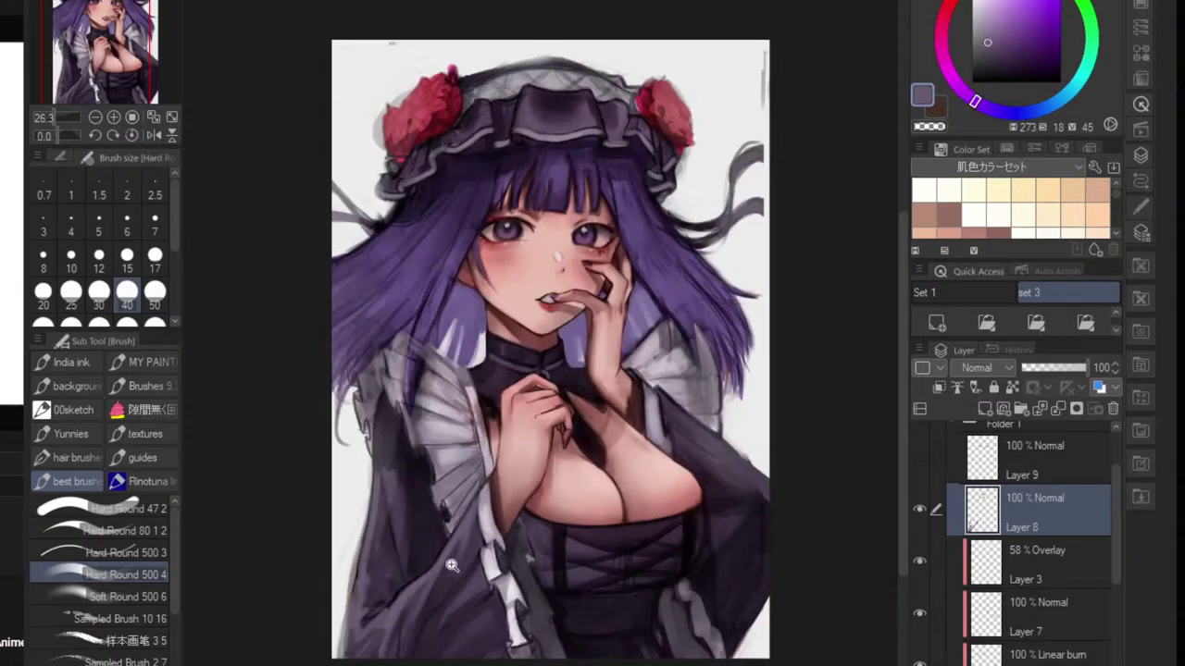
# - Paint soft light strokes down the dark sleeve and along its lower edge
pyautogui.moveTo(583, 555); pyautogui.dragTo(397, 560)
pyautogui.moveTo(511, 503); pyautogui.dragTo(519, 483)
pyautogui.scroll(2, 519, 483)
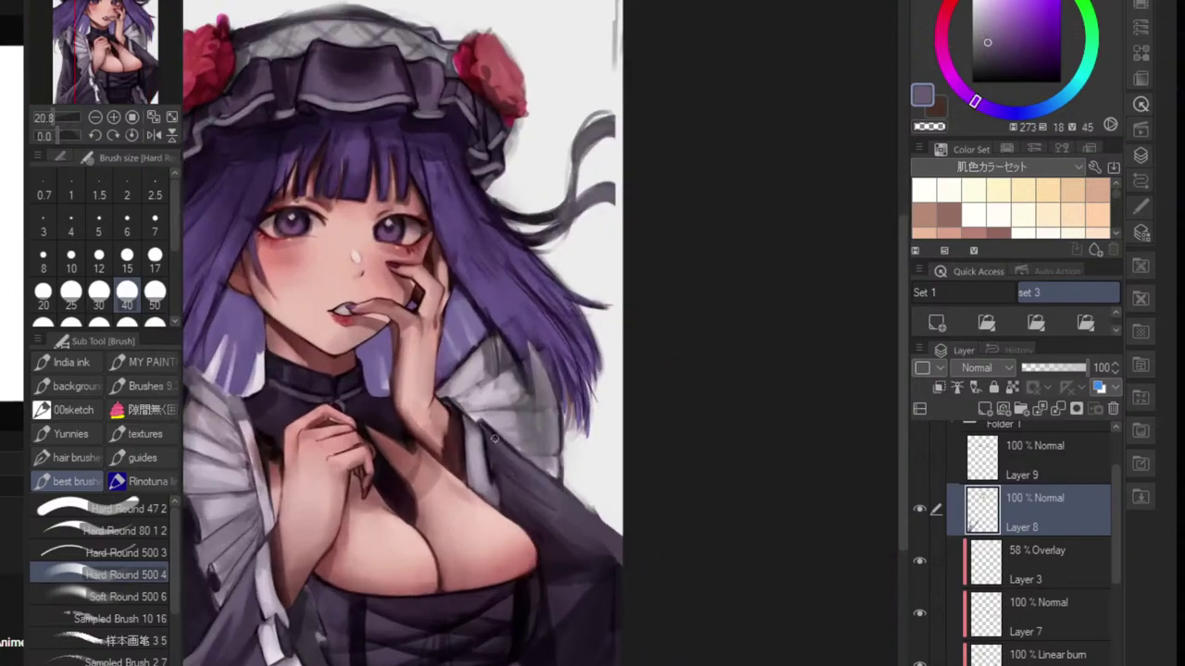
pyautogui.moveTo(494, 438); pyautogui.dragTo(563, 504)
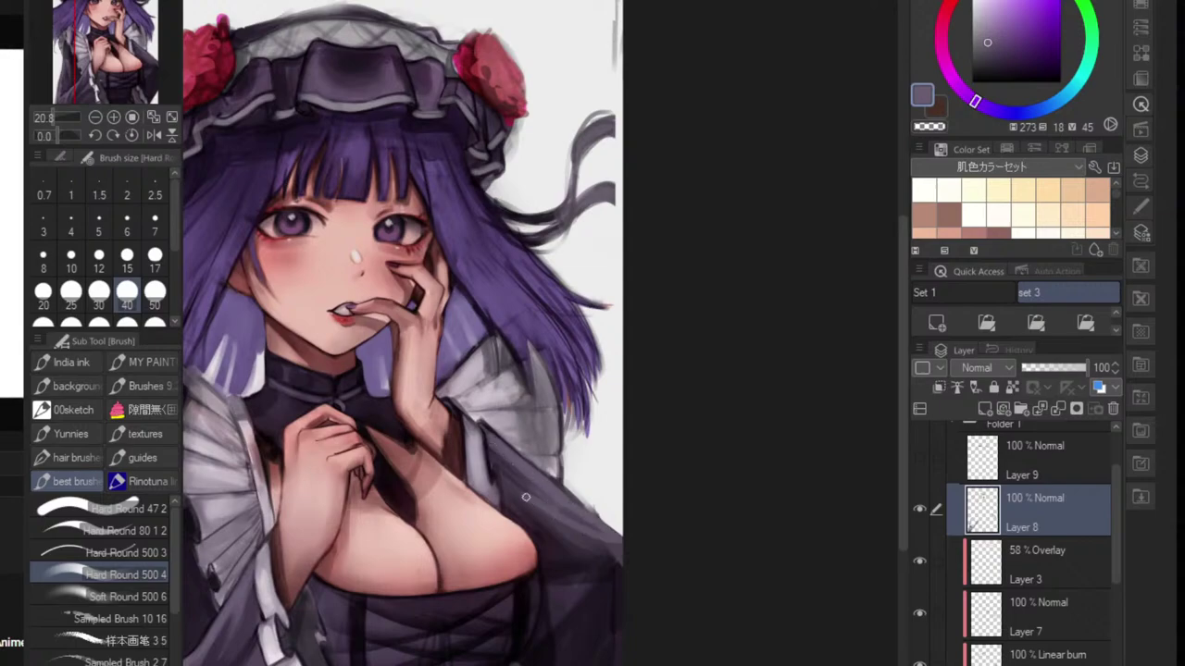
pyautogui.moveTo(598, 532); pyautogui.dragTo(550, 515)
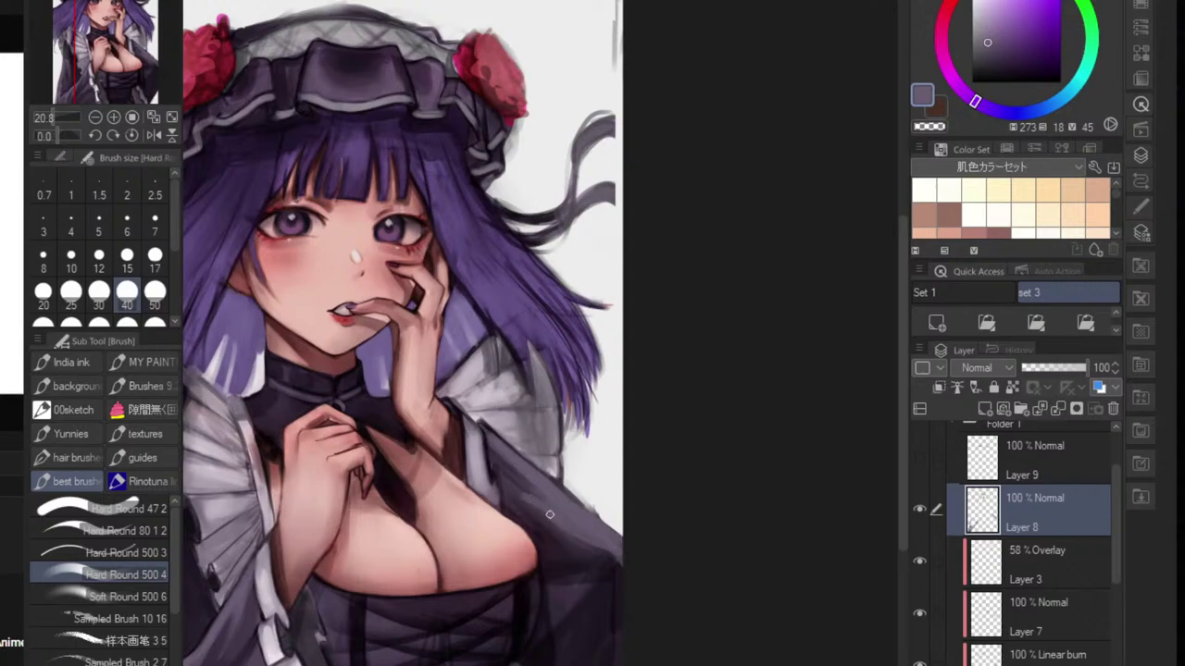
pyautogui.moveTo(624, 558)
pyautogui.mouseDown()
pyautogui.moveTo(569, 548)
pyautogui.moveTo(566, 533)
pyautogui.moveTo(618, 552)
pyautogui.mouseUp()
pyautogui.scroll(-6, 626, 560)
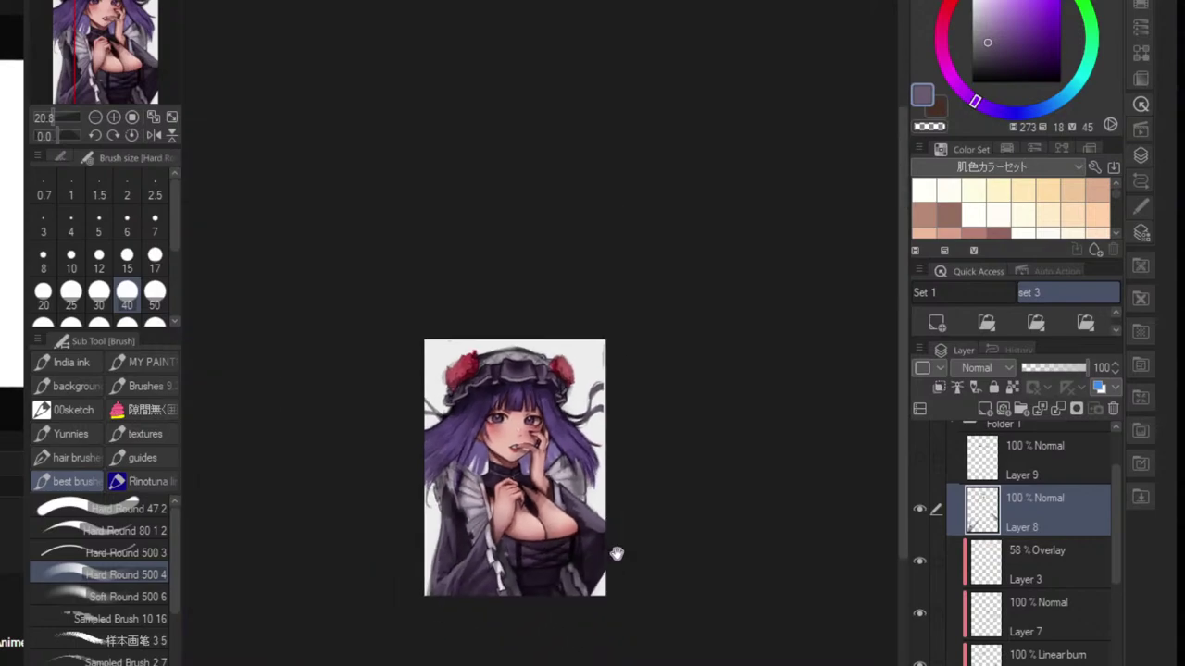
pyautogui.scroll(5, 595, 547)
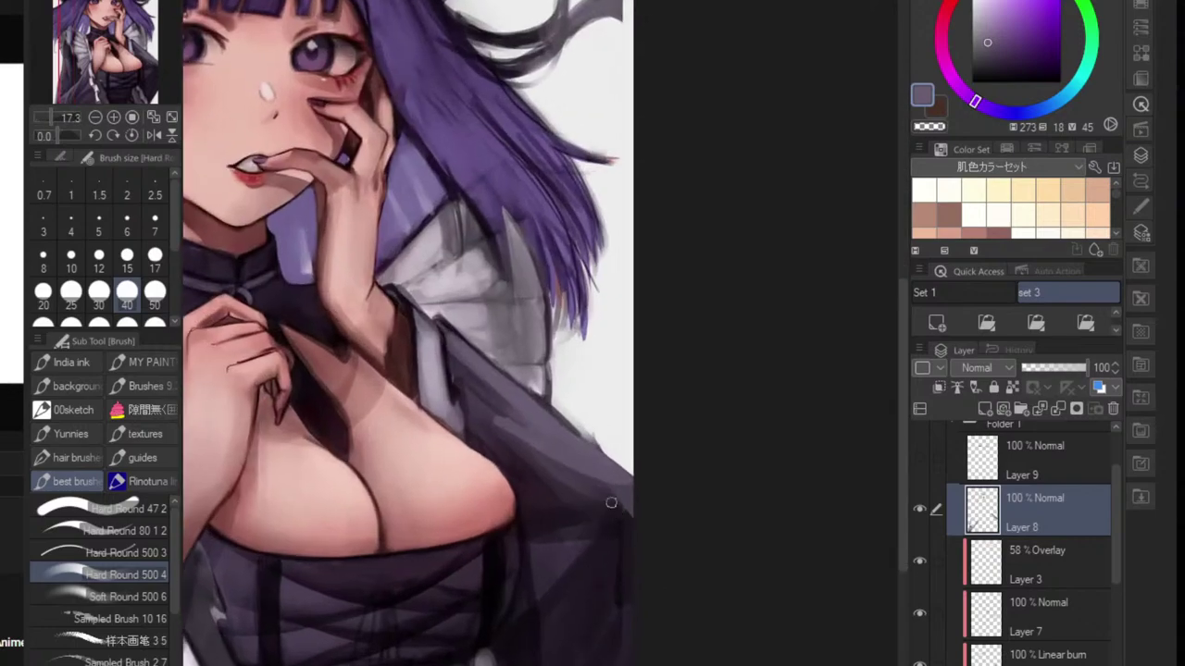
pyautogui.scroll(3, 600, 500)
# - Add more light strokes to the lower sleeve and across its right edge
pyautogui.moveTo(630, 503)
pyautogui.mouseDown()
pyautogui.moveTo(579, 558)
pyautogui.moveTo(582, 571)
pyautogui.moveTo(630, 512)
pyautogui.moveTo(584, 561)
pyautogui.moveTo(612, 553)
pyautogui.mouseUp()
pyautogui.scroll(-5, 638, 545)
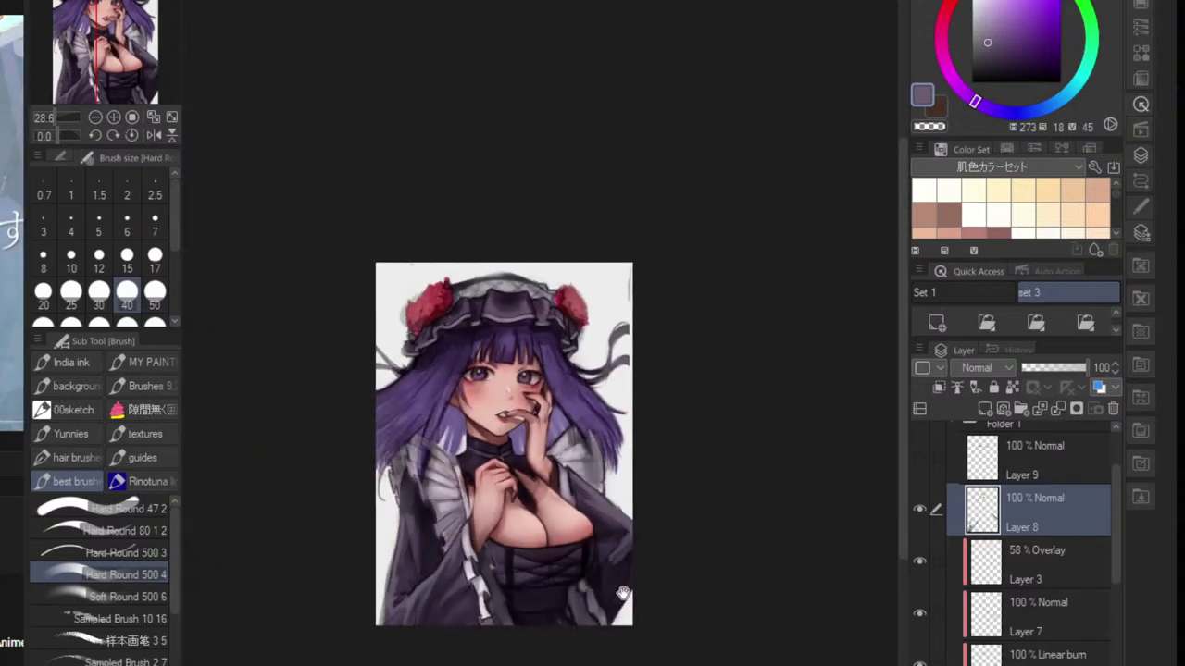
pyautogui.scroll(4, 693, 537)
pyautogui.moveTo(645, 507); pyautogui.dragTo(687, 506)
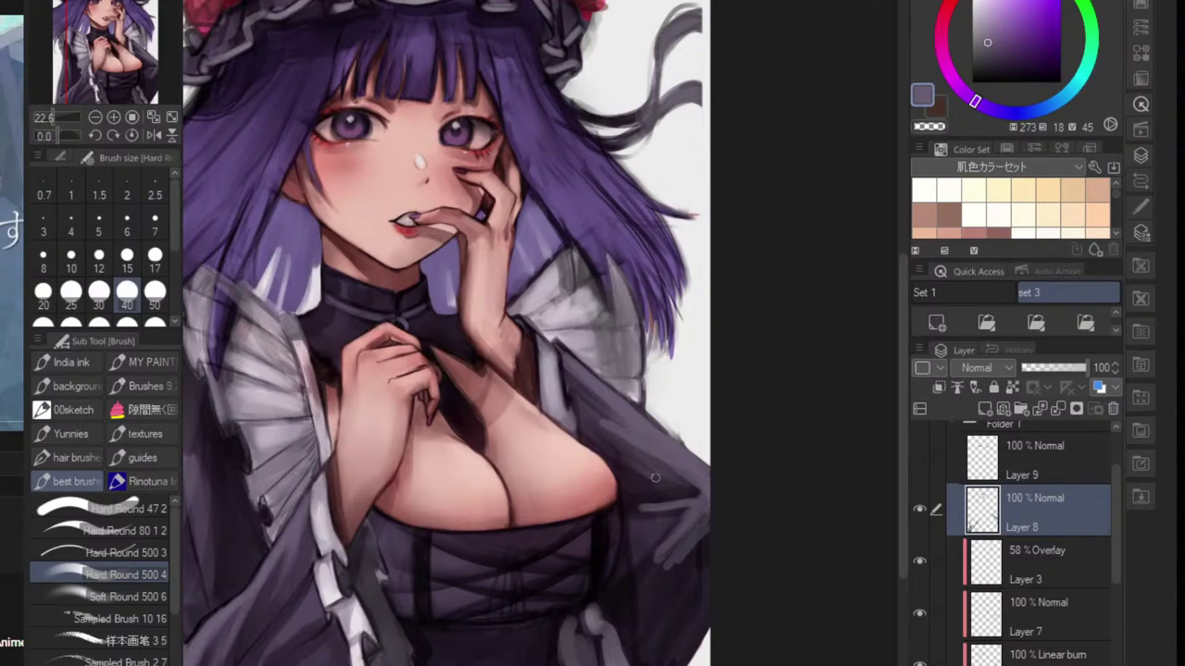
pyautogui.moveTo(626, 462)
pyautogui.mouseDown()
pyautogui.moveTo(689, 493)
pyautogui.moveTo(680, 484)
pyautogui.mouseUp()
pyautogui.scroll(-4, 706, 493)
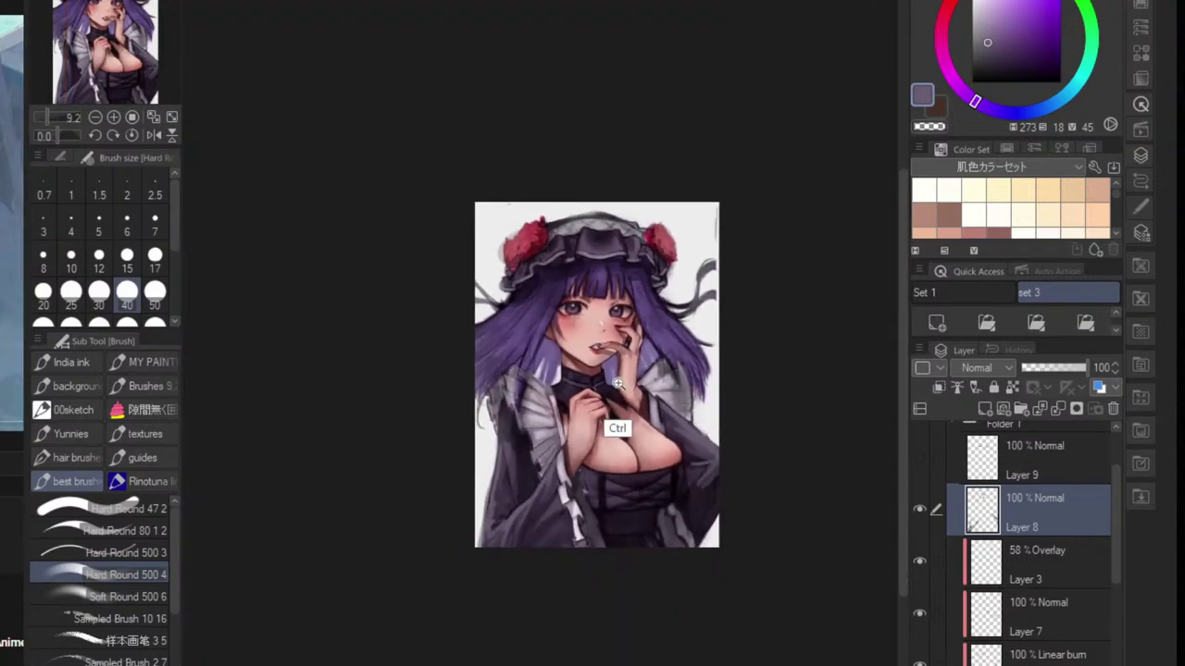
pyautogui.scroll(6, 602, 417)
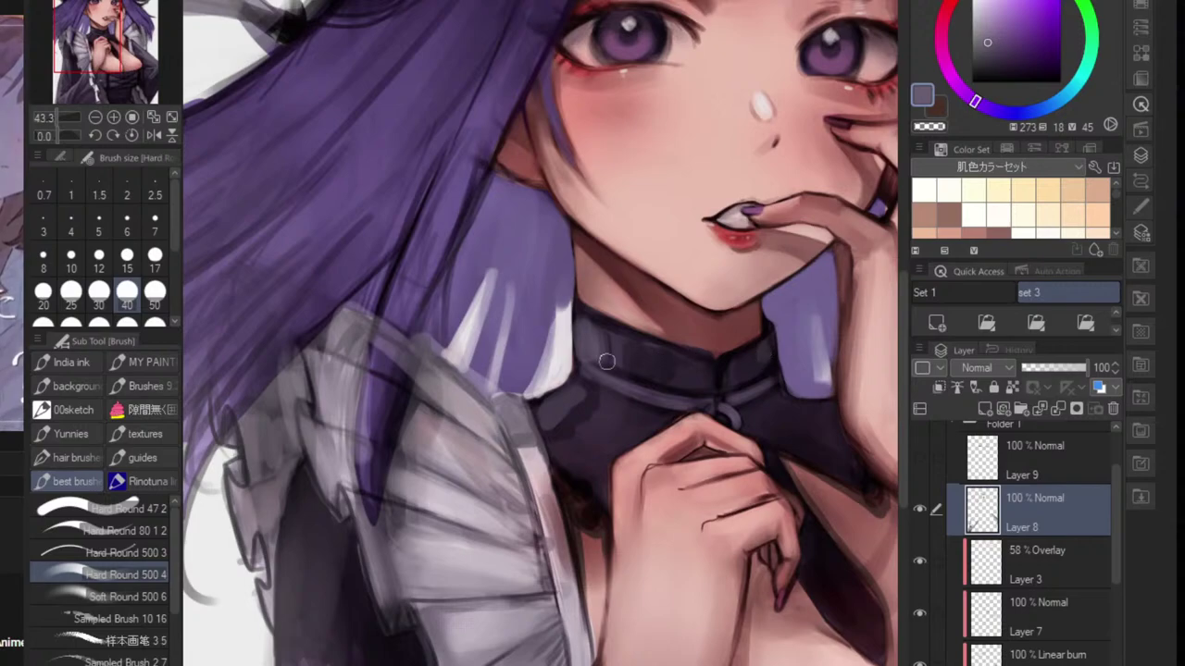
# - Lighten the collar with grey and repaint the frill's edge band in pale pink
pyautogui.moveTo(593, 341)
pyautogui.mouseDown()
pyautogui.moveTo(603, 373)
pyautogui.moveTo(548, 428)
pyautogui.moveTo(559, 453)
pyautogui.mouseUp()
pyautogui.moveTo(557, 402)
pyautogui.mouseDown()
pyautogui.moveTo(560, 445)
pyautogui.moveTo(528, 457)
pyautogui.moveTo(546, 515)
pyautogui.mouseUp()
pyautogui.keyDown('alt'); pyautogui.click(527, 502); pyautogui.keyUp('alt')
pyautogui.keyDown('alt'); pyautogui.click(545, 559); pyautogui.keyUp('alt')
pyautogui.keyDown('alt'); pyautogui.click(532, 520); pyautogui.keyUp('alt')
pyautogui.moveTo(533, 461)
pyautogui.mouseDown()
pyautogui.moveTo(575, 615)
pyautogui.moveTo(558, 576)
pyautogui.mouseUp()
# - Lighten the collar's inner strip beside the wrist
pyautogui.scroll(-5, 575, 593)
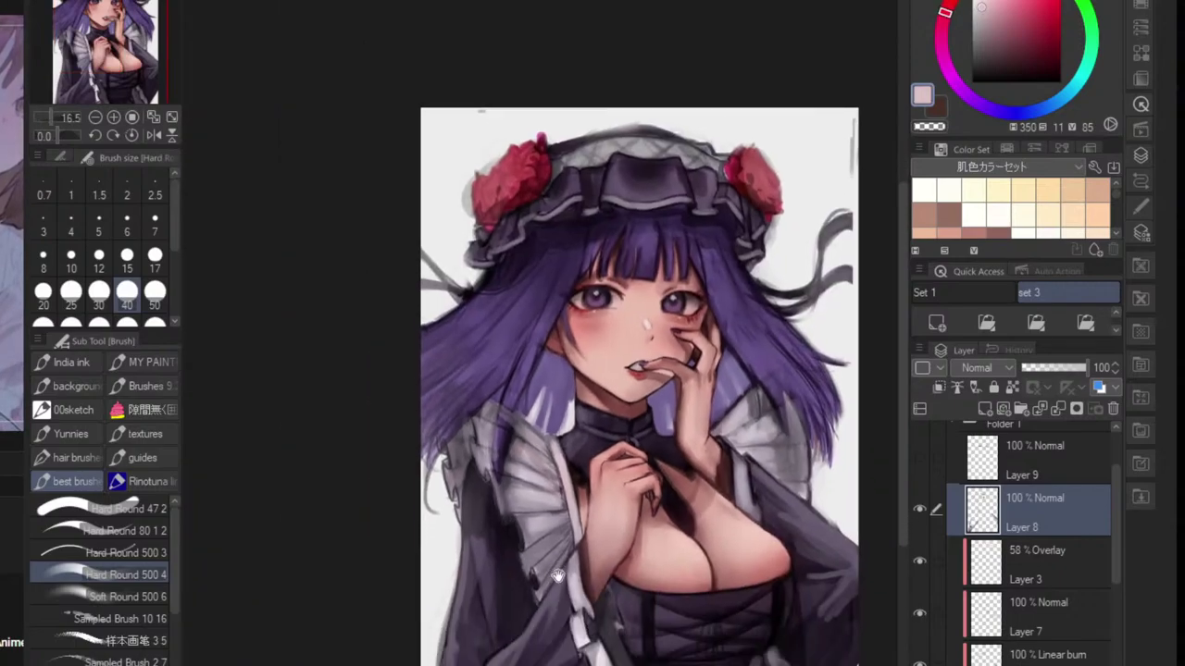
pyautogui.scroll(3, 731, 466)
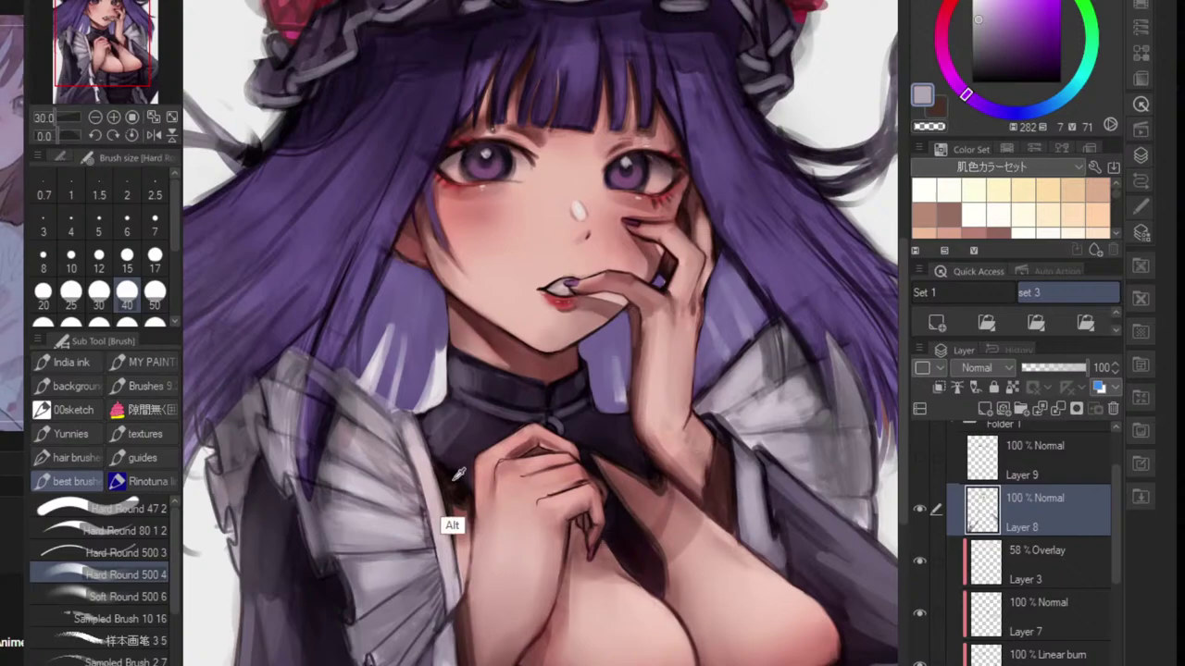
pyautogui.moveTo(745, 459)
pyautogui.mouseDown()
pyautogui.moveTo(752, 540)
pyautogui.moveTo(776, 558)
pyautogui.mouseUp()
pyautogui.scroll(-7, 779, 542)
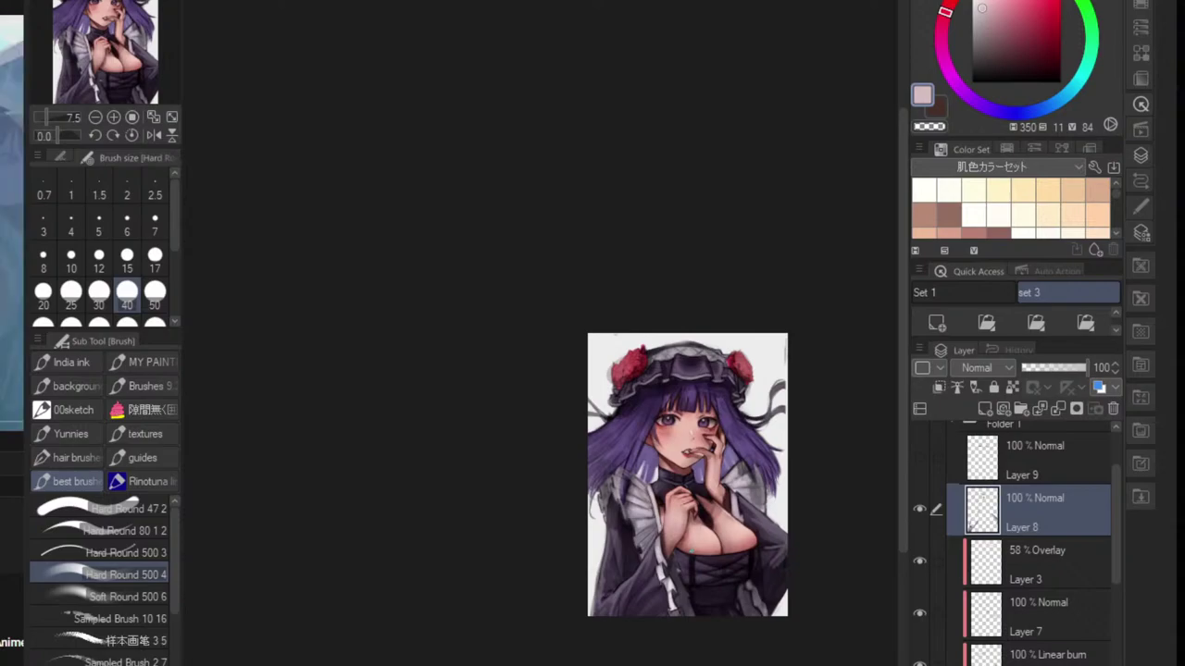
pyautogui.scroll(3, 690, 551)
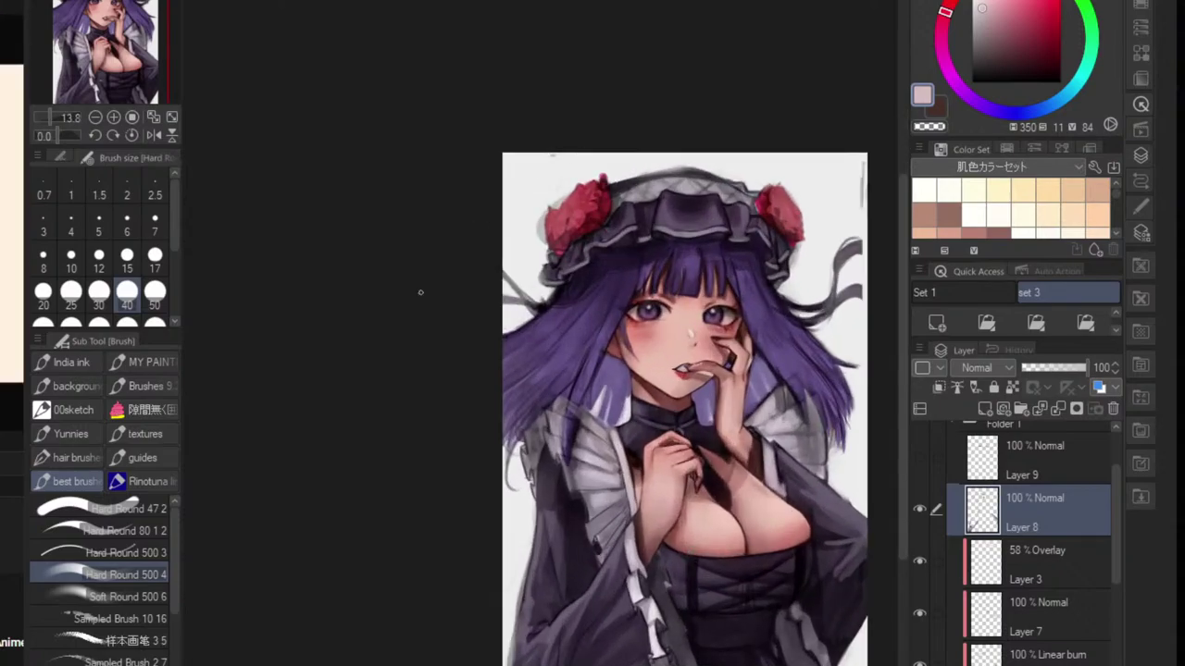
# - Sample the ruffle's grey and review the whole illustration
pyautogui.moveTo(688, 317)
pyautogui.mouseDown()
pyautogui.moveTo(593, 305)
pyautogui.moveTo(648, 324)
pyautogui.moveTo(674, 303)
pyautogui.mouseUp()
pyautogui.keyDown('alt'); pyautogui.click(706, 531); pyautogui.keyUp('alt')
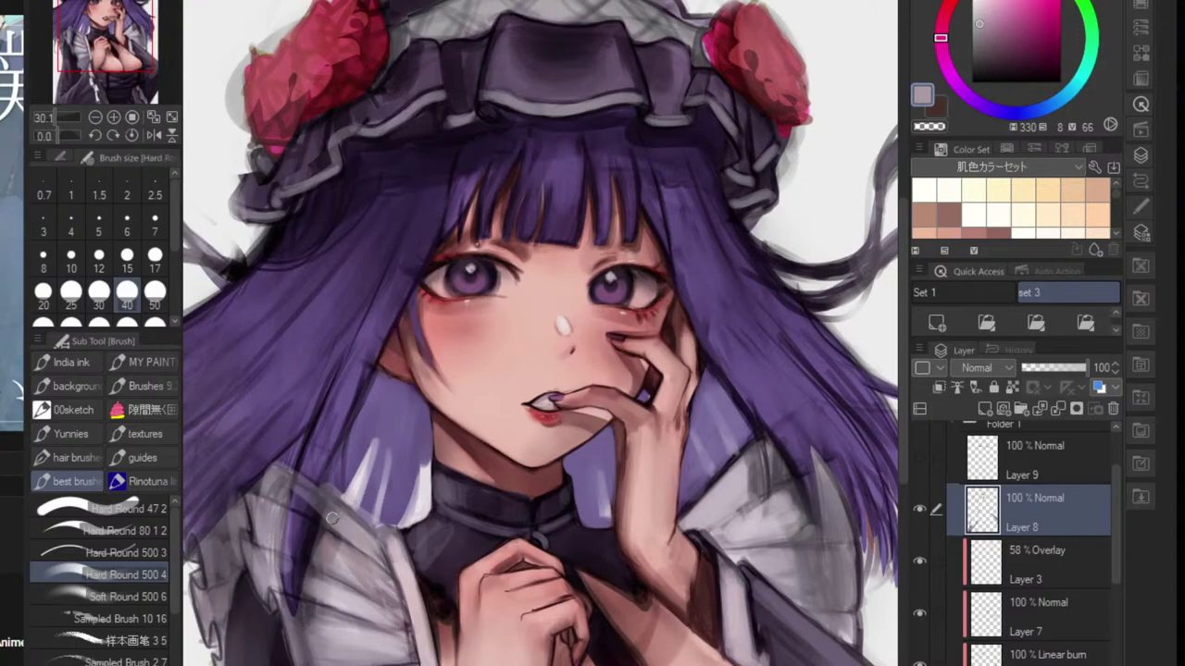
pyautogui.moveTo(382, 528); pyautogui.dragTo(429, 460)
pyautogui.moveTo(432, 467); pyautogui.dragTo(464, 492)
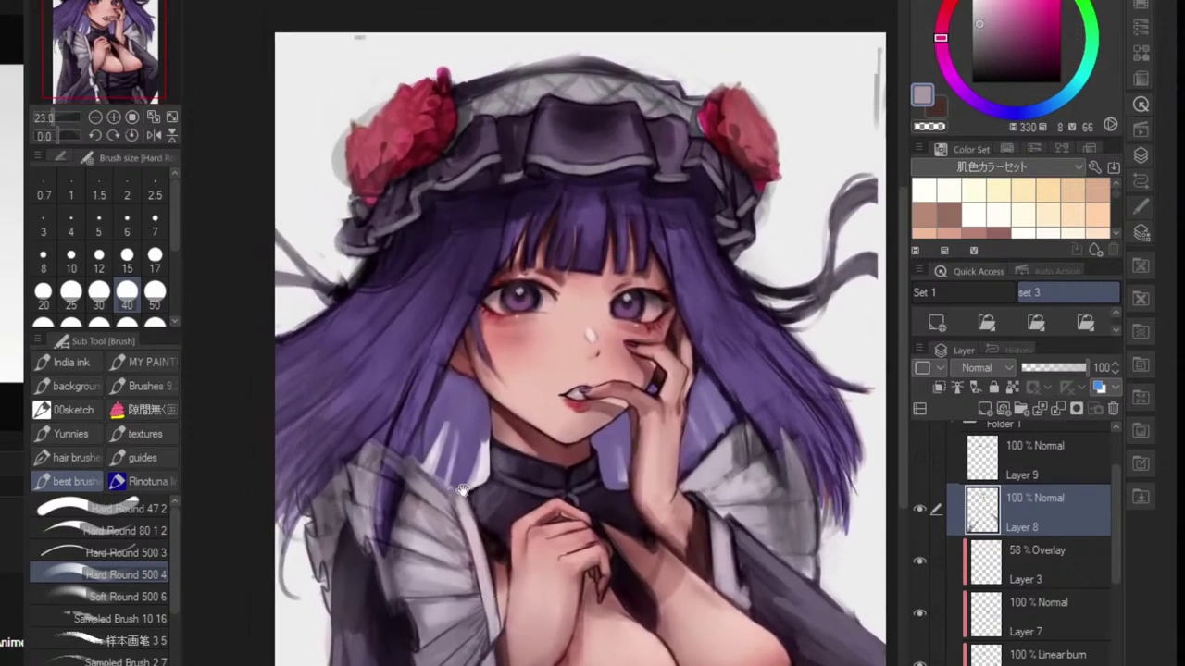
pyautogui.moveTo(494, 355); pyautogui.dragTo(483, 379)
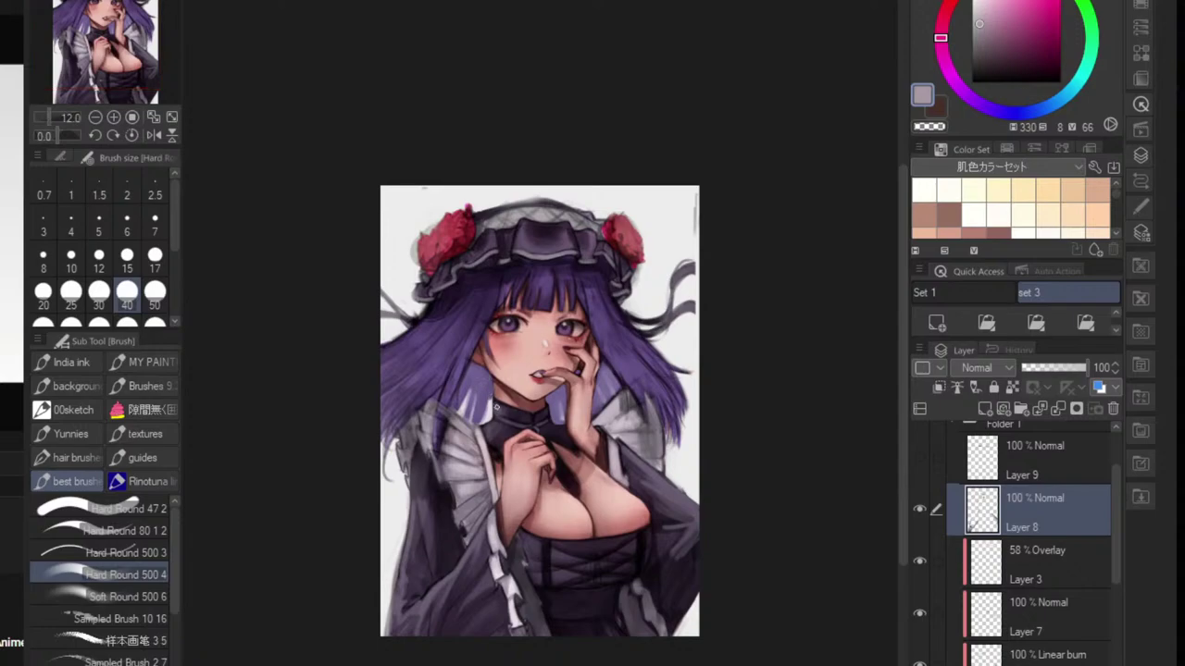
pyautogui.scroll(3, 436, 486)
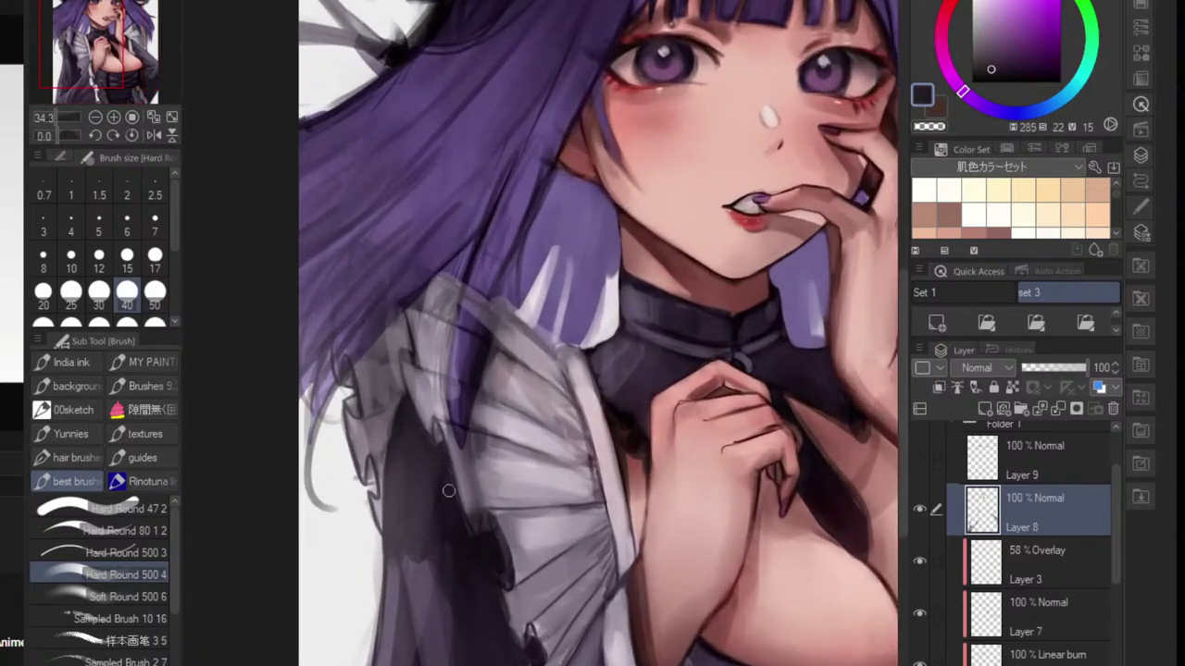
# - Sample the frill's purple-grey and switch to the Blend sub tool (J) near the collar frill
pyautogui.keyDown('alt'); pyautogui.click(472, 510); pyautogui.keyUp('alt')
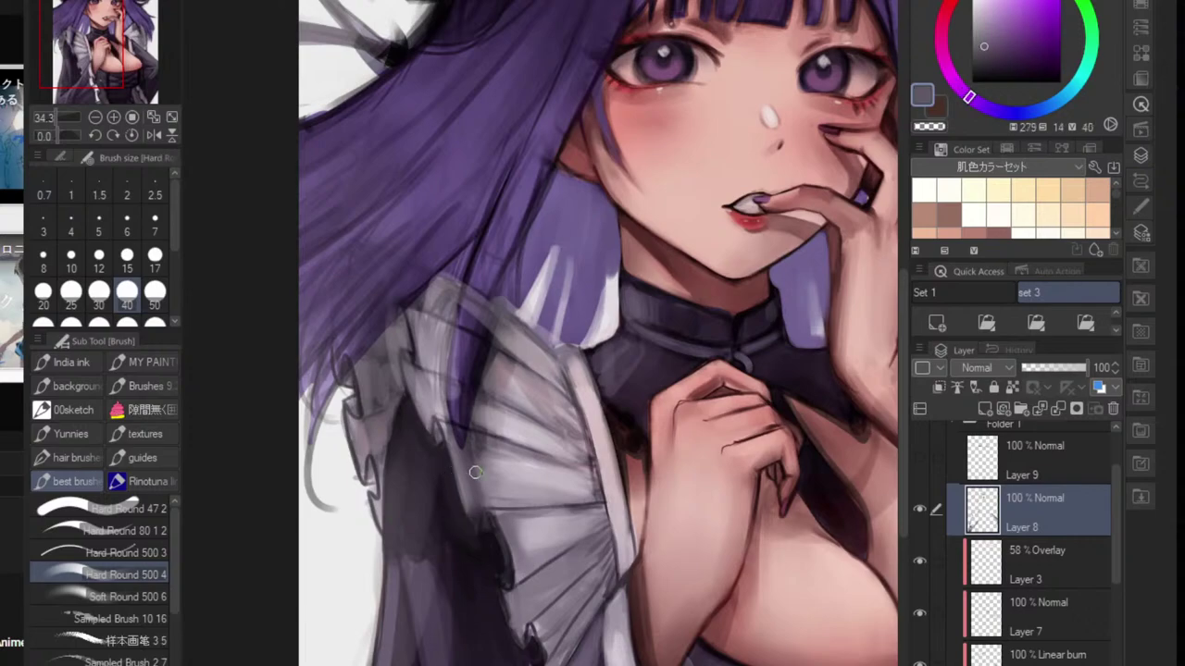
pyautogui.keyDown('alt'); pyautogui.click(470, 493); pyautogui.keyUp('alt')
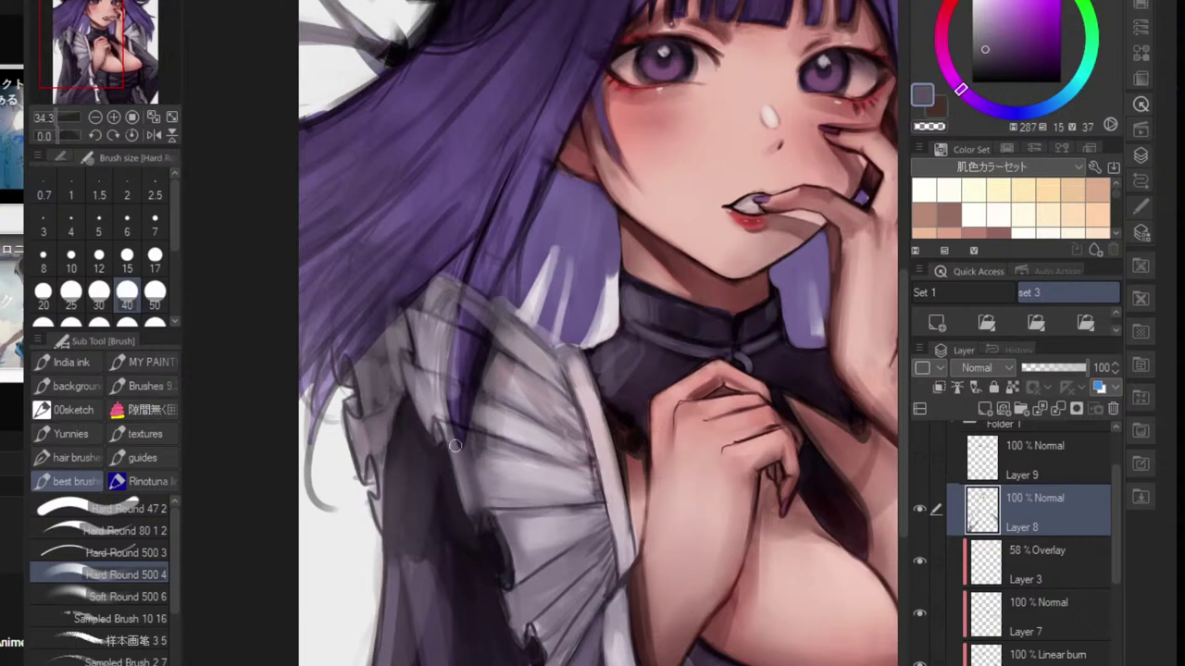
pyautogui.keyDown('alt'); pyautogui.click(478, 507); pyautogui.keyUp('alt')
pyautogui.press('j')
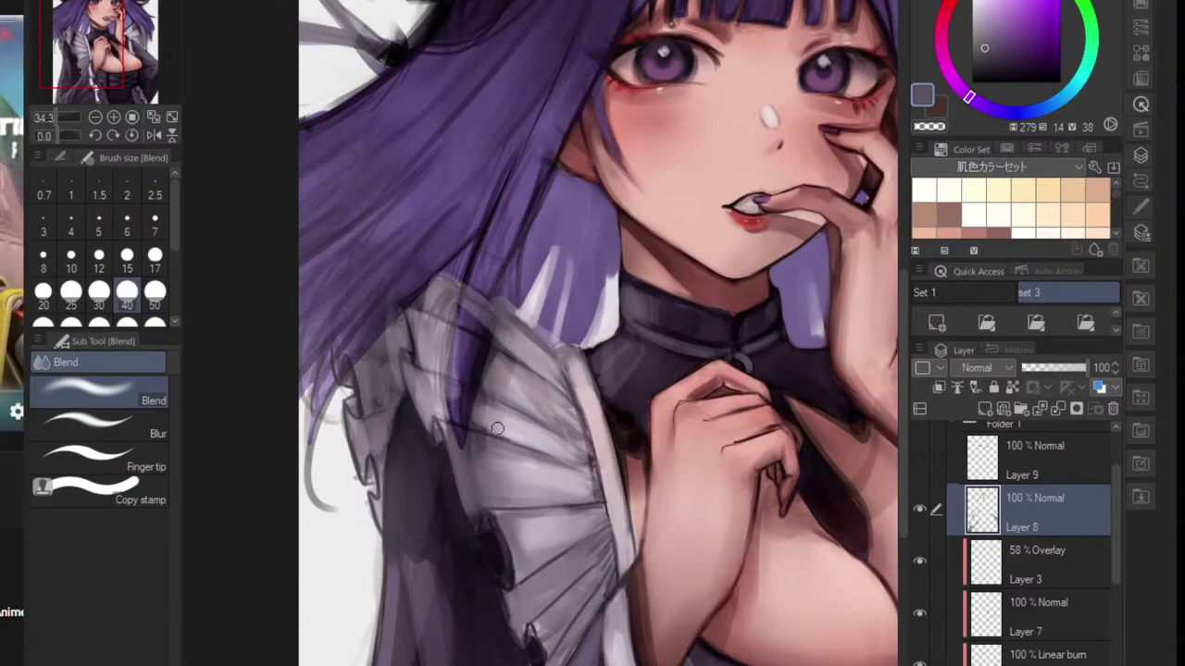
pyautogui.hotkey('ctrl', '0')
pyautogui.moveTo(510, 483)
pyautogui.mouseDown()
pyautogui.moveTo(472, 482)
pyautogui.moveTo(547, 455)
pyautogui.mouseUp()
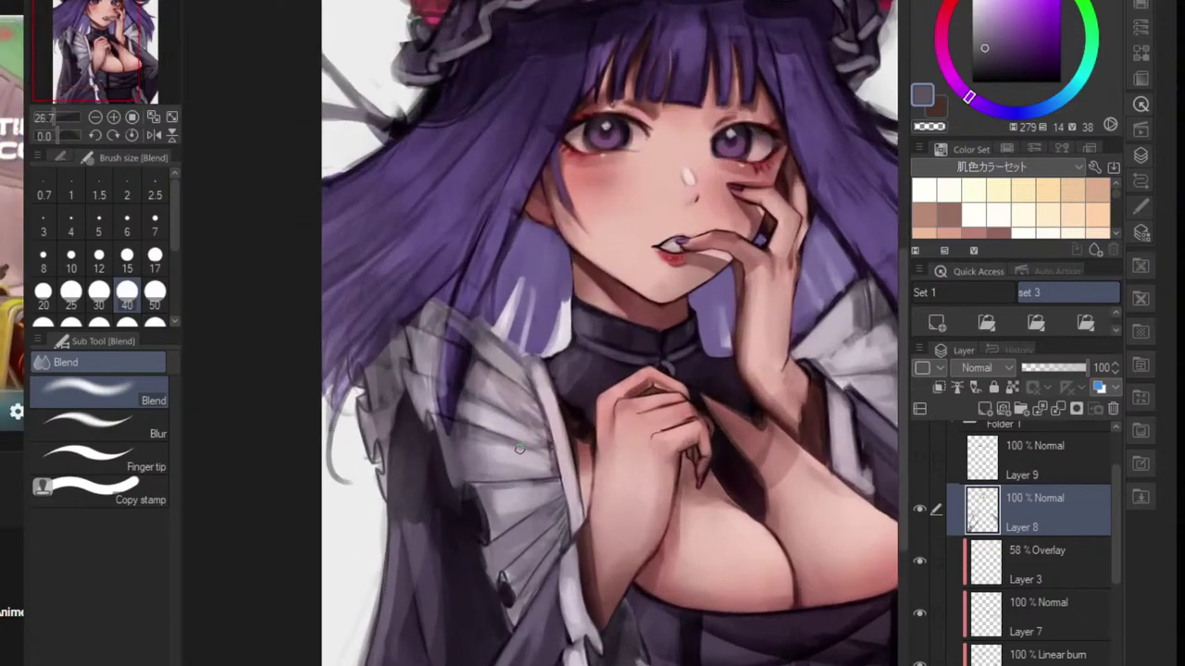
pyautogui.press('b')
pyautogui.keyDown('ctrl'); pyautogui.click(472, 453); pyautogui.keyUp('ctrl')
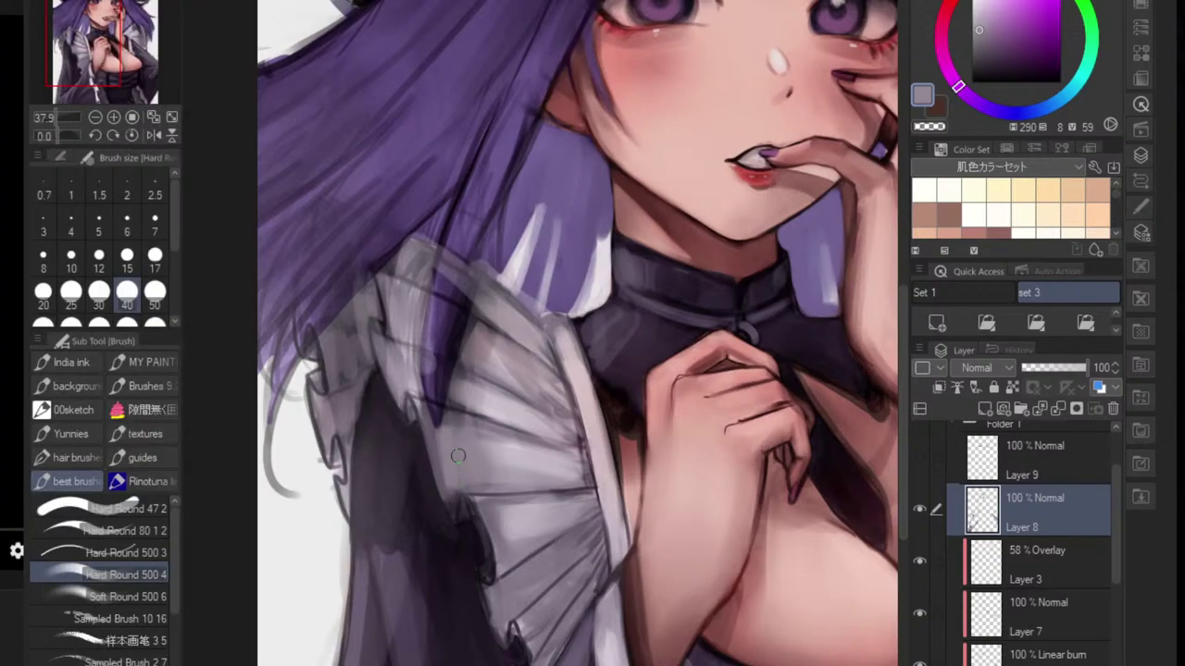
pyautogui.press('j')
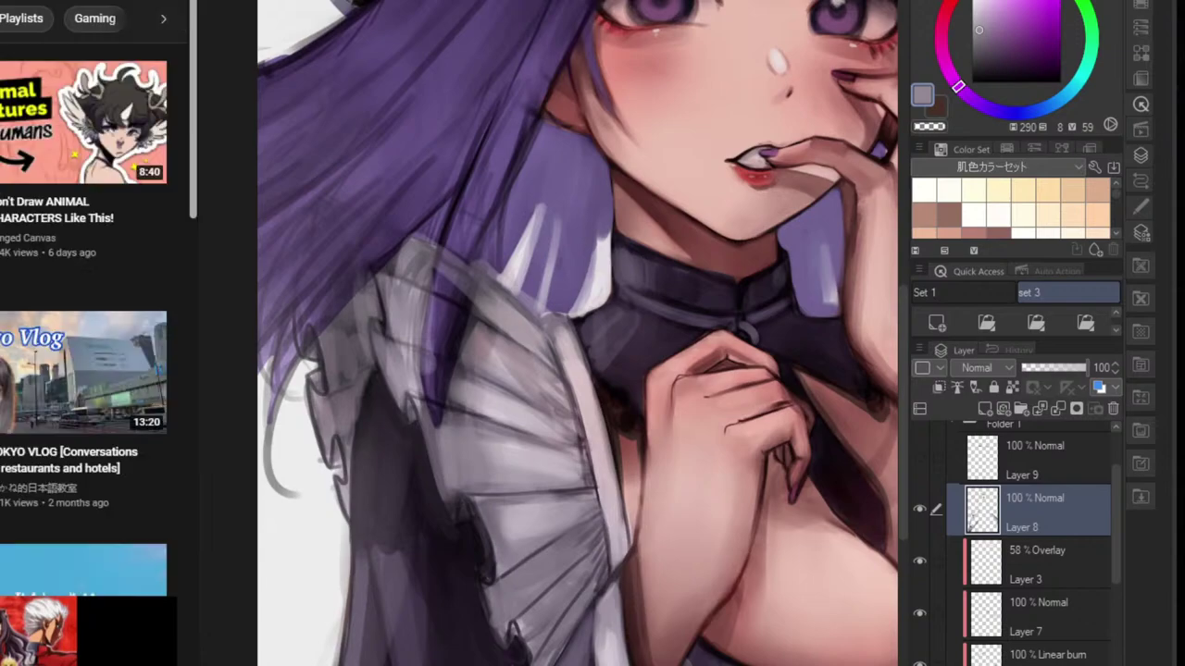
# - Open a 6-chapter song mix from the YouTube recommendations, then return to the painting
pyautogui.scroll(-2, 83, 324)
pyautogui.scroll(-2, 83, 324)
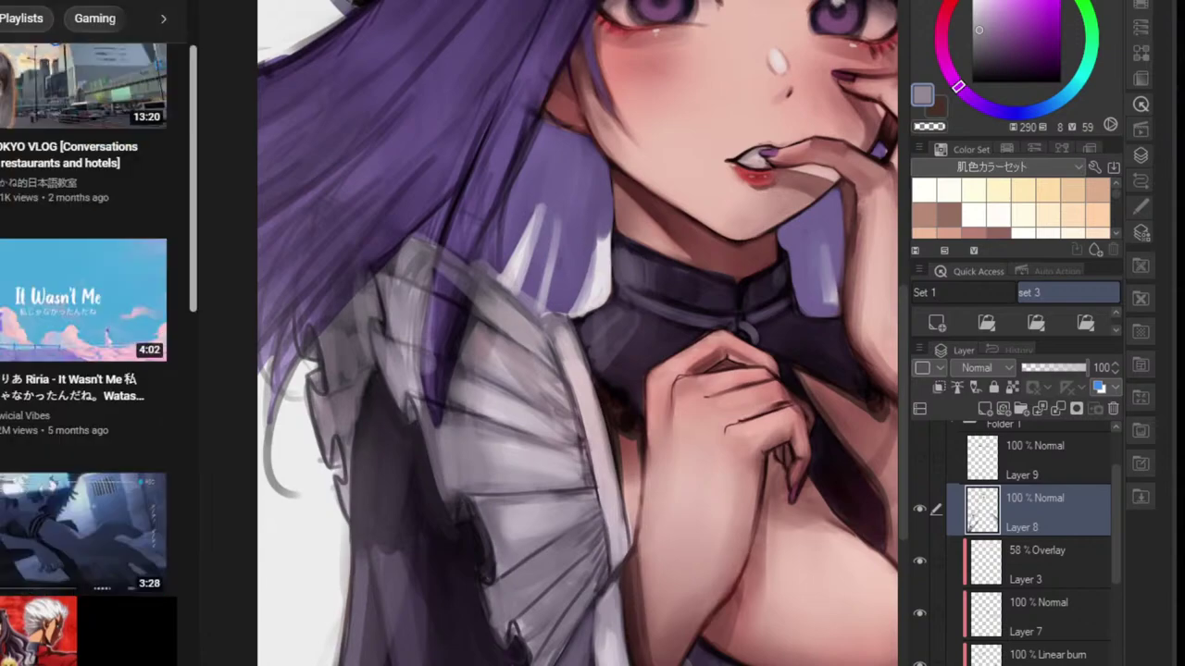
pyautogui.scroll(-3, 83, 324)
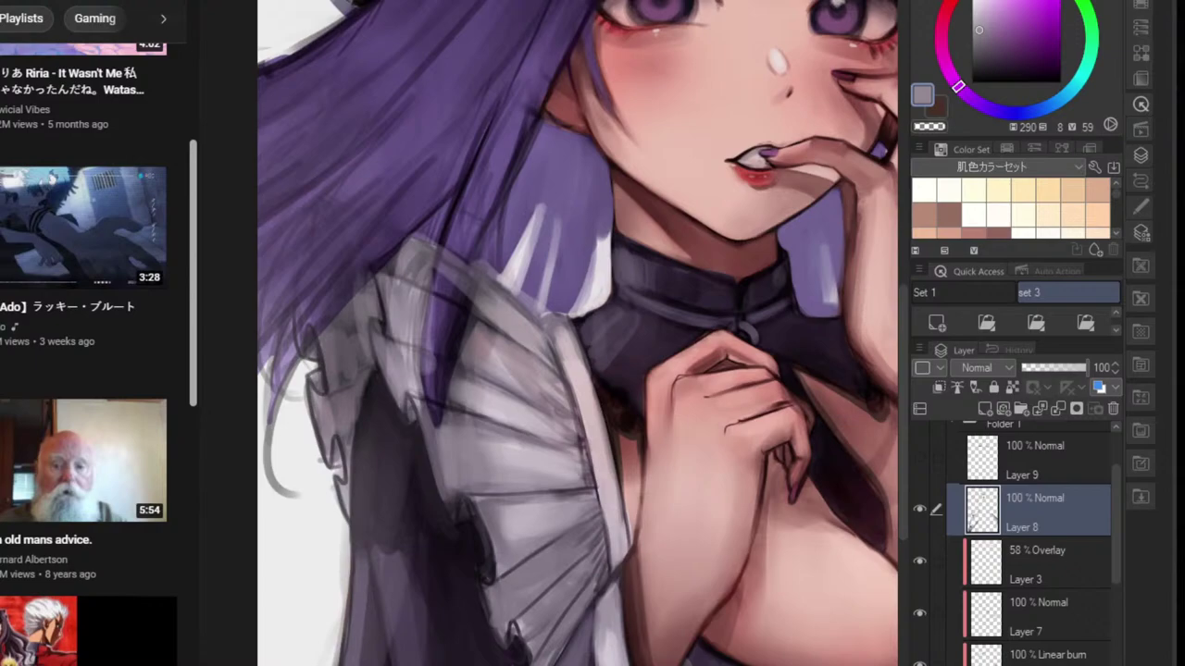
pyautogui.scroll(-8, 83, 324)
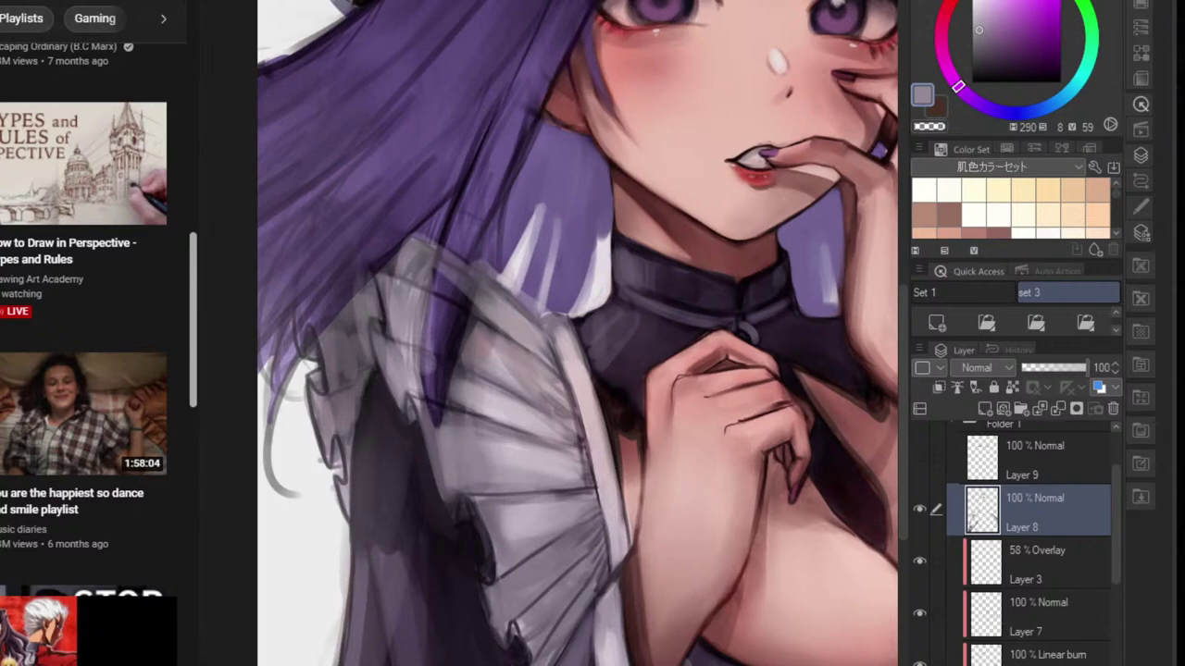
pyautogui.scroll(-2, 84, 324)
pyautogui.scroll(-4, 83, 324)
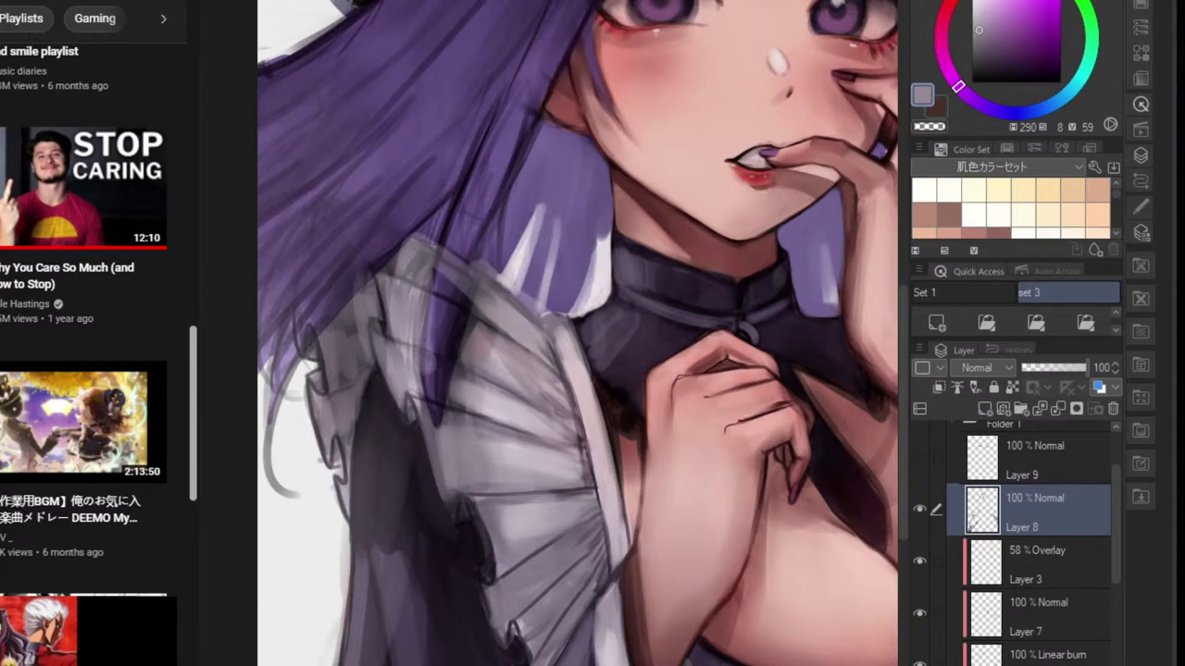
pyautogui.scroll(10, 93, 333)
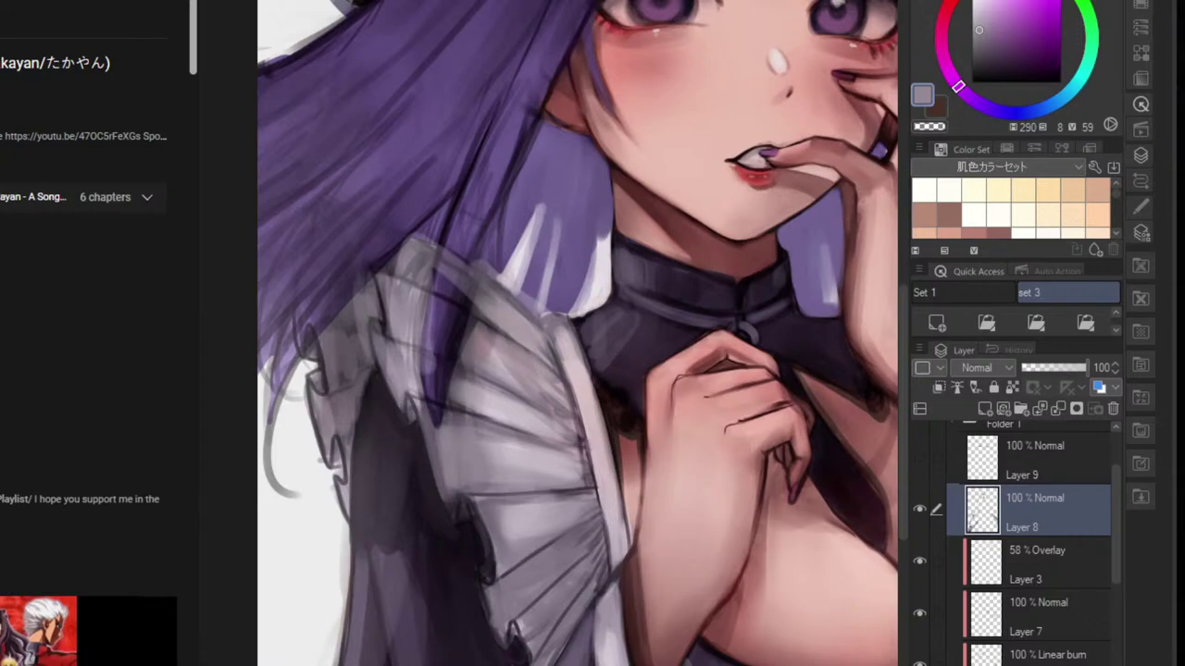
pyautogui.click(83, 319)
pyautogui.click(410, 306)
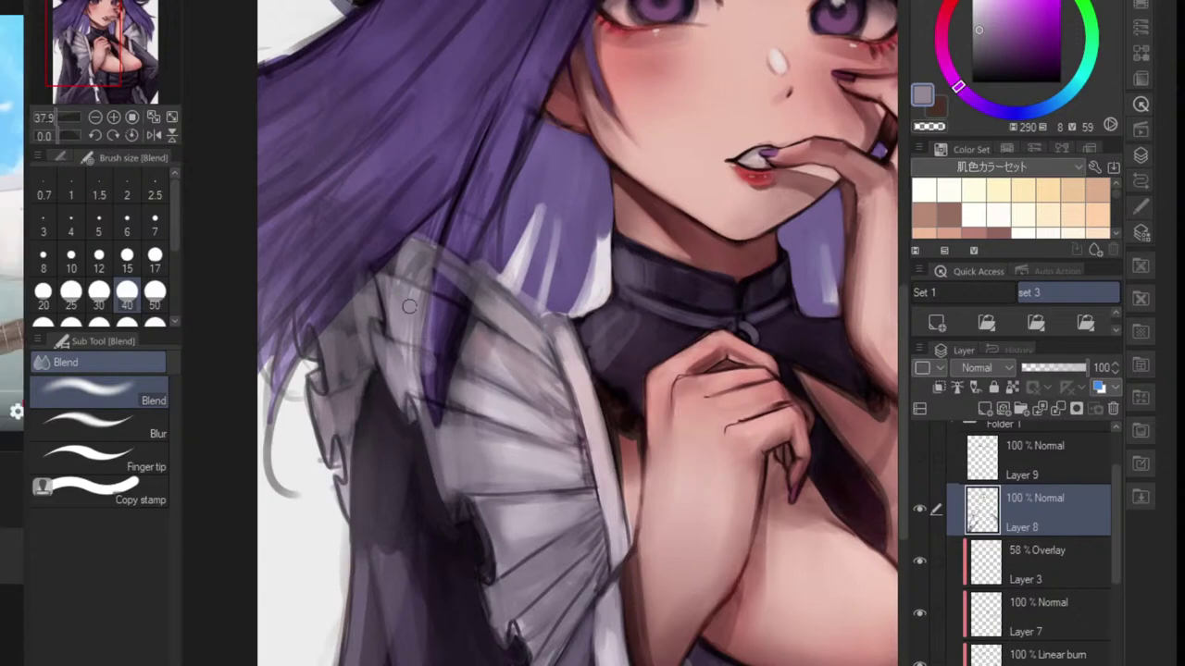
# - Zoom onto the left ruffle, return to the brush and sample the frill's dark line colour
pyautogui.scroll(-2, 512, 344)
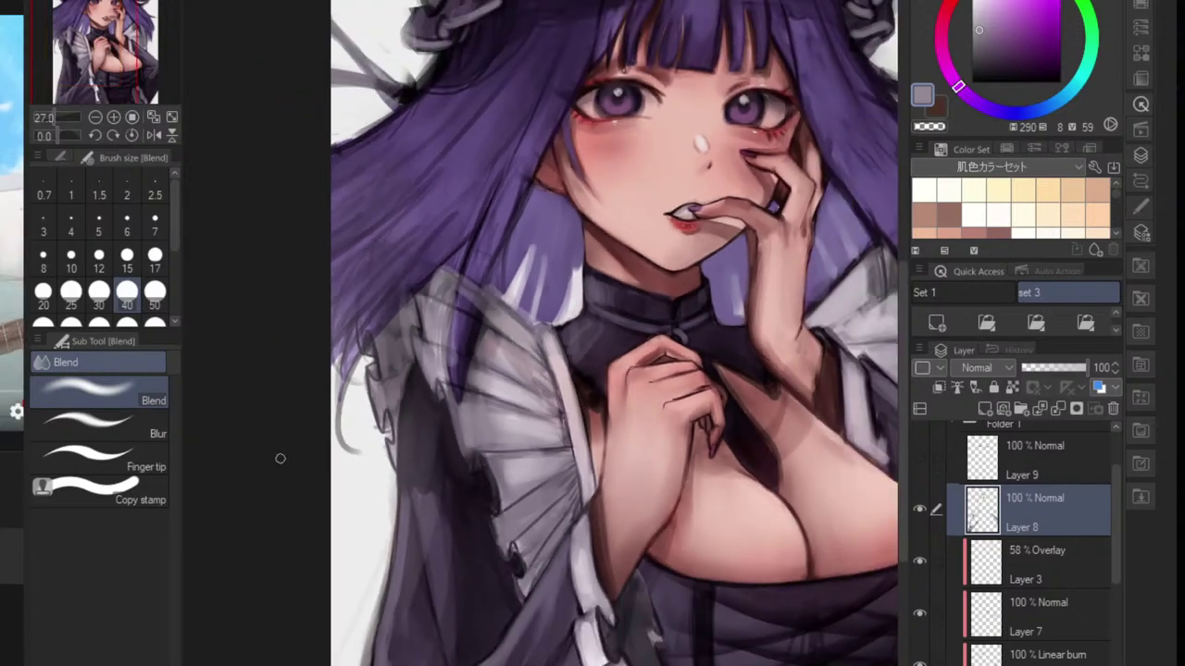
pyautogui.moveTo(677, 428); pyautogui.dragTo(554, 453)
pyautogui.moveTo(314, 376); pyautogui.dragTo(382, 368)
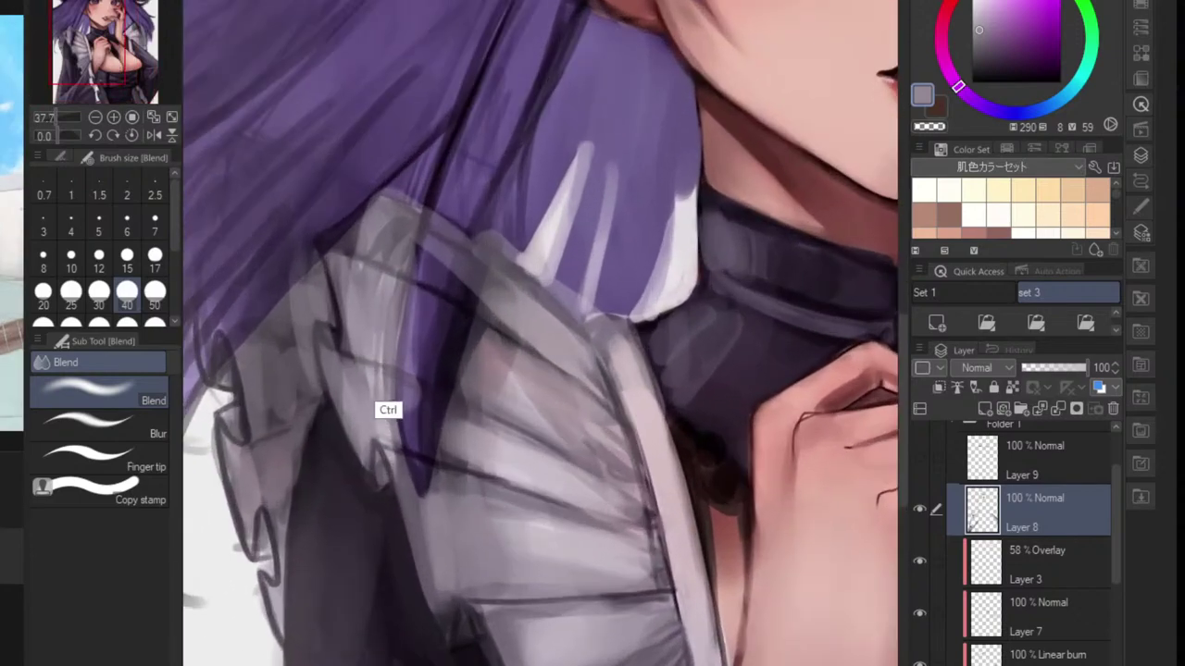
pyautogui.keyDown('alt'); pyautogui.click(355, 413); pyautogui.keyUp('alt')
pyautogui.keyDown('alt'); pyautogui.click(387, 417); pyautogui.keyUp('alt')
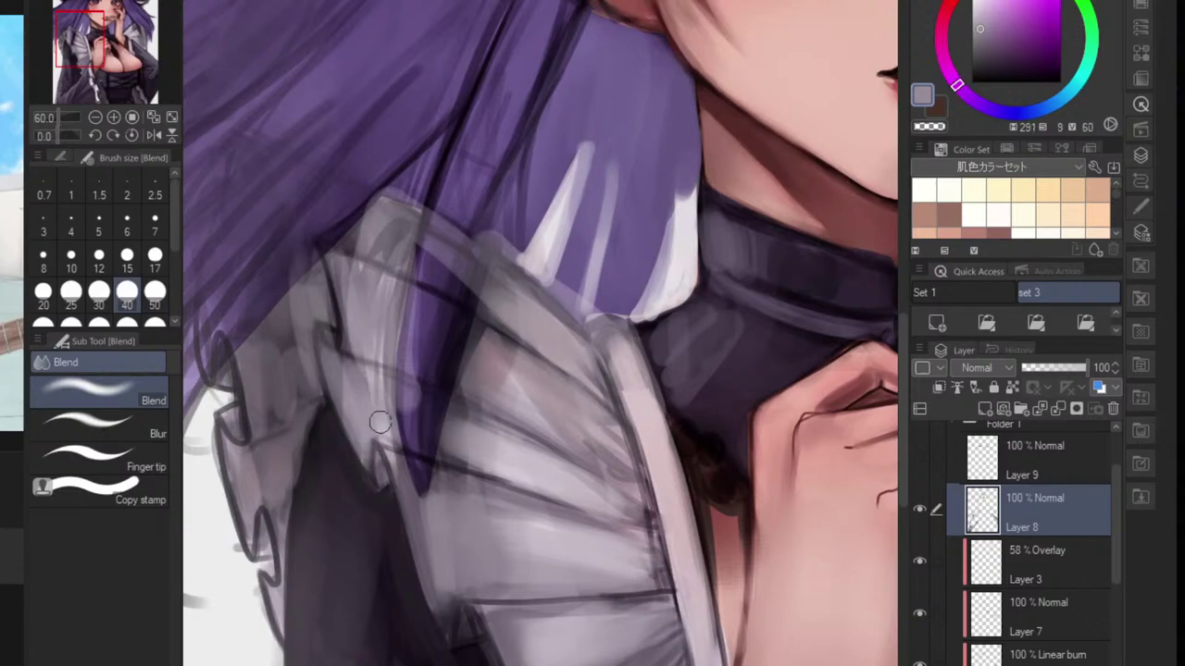
pyautogui.press('b')
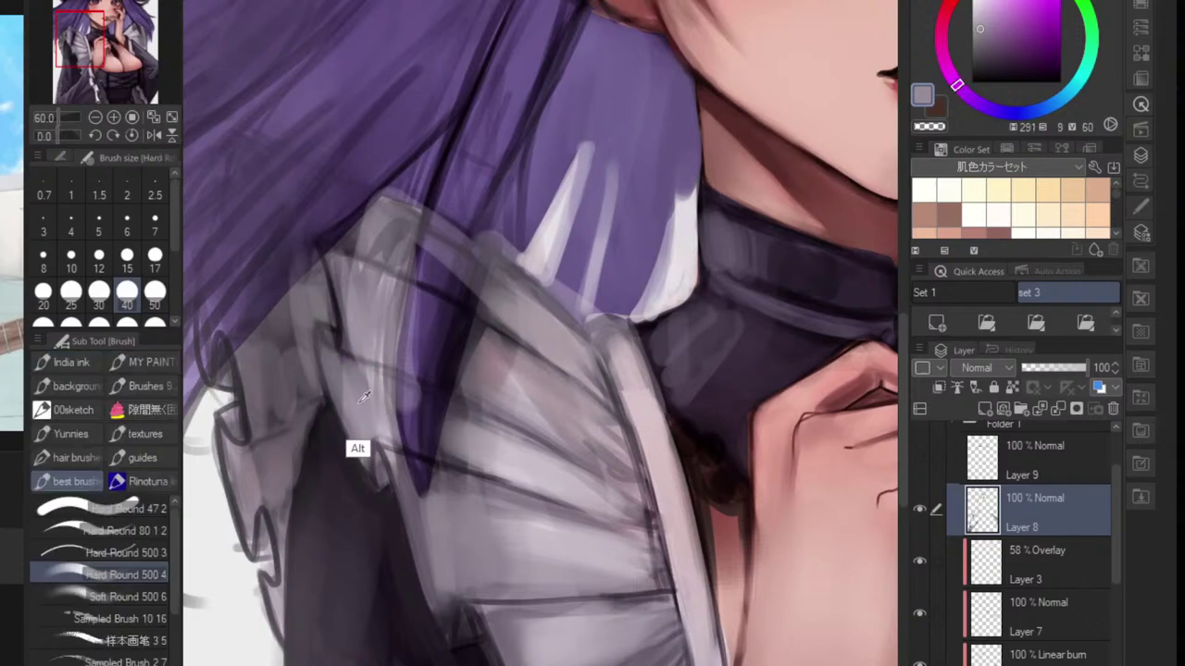
pyautogui.keyDown('alt'); pyautogui.click(358, 433); pyautogui.keyUp('alt')
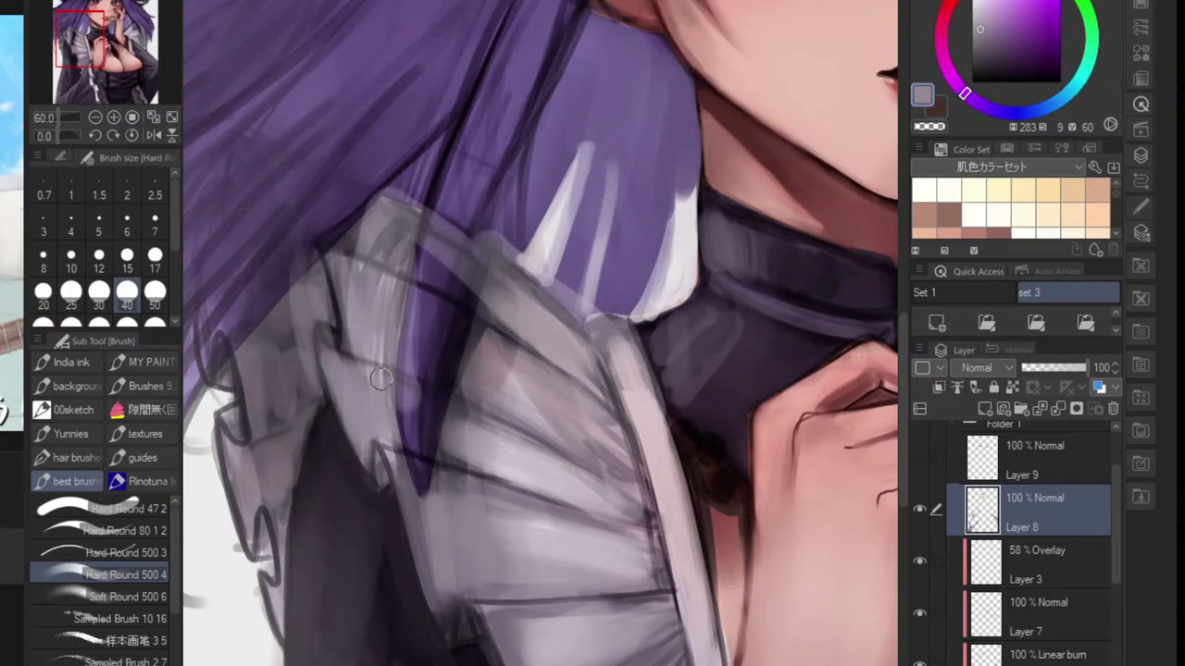
pyautogui.keyDown('alt'); pyautogui.click(330, 333); pyautogui.keyUp('alt')
# - Paint dark fold strokes across the grey collar frill
pyautogui.moveTo(342, 355); pyautogui.dragTo(389, 398)
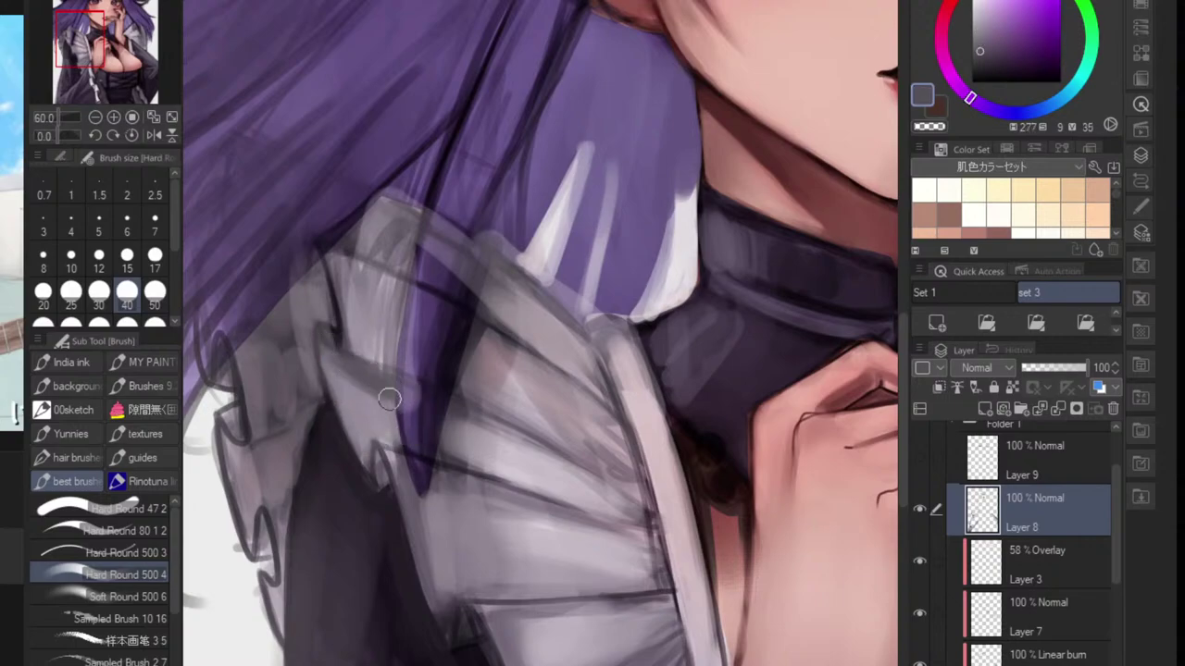
pyautogui.moveTo(379, 449)
pyautogui.mouseDown()
pyautogui.moveTo(410, 473)
pyautogui.moveTo(415, 497)
pyautogui.moveTo(436, 492)
pyautogui.moveTo(436, 476)
pyautogui.moveTo(557, 515)
pyautogui.mouseUp()
pyautogui.moveTo(466, 485); pyautogui.dragTo(620, 531)
pyautogui.scroll(-4, 593, 518)
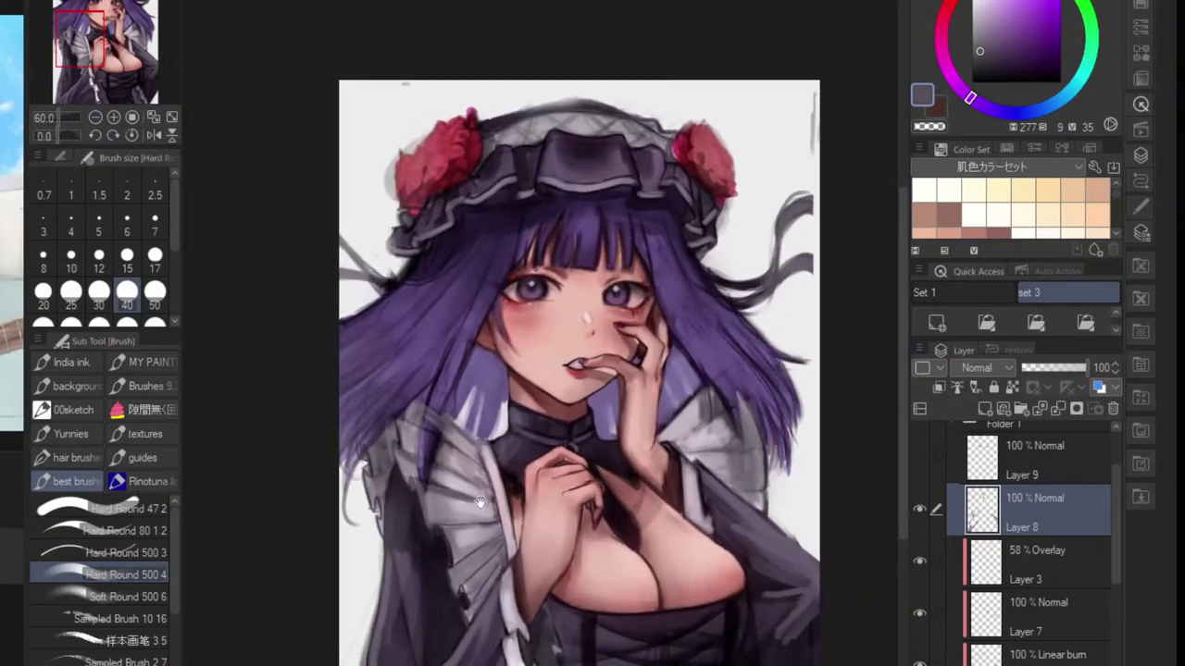
pyautogui.scroll(3, 704, 463)
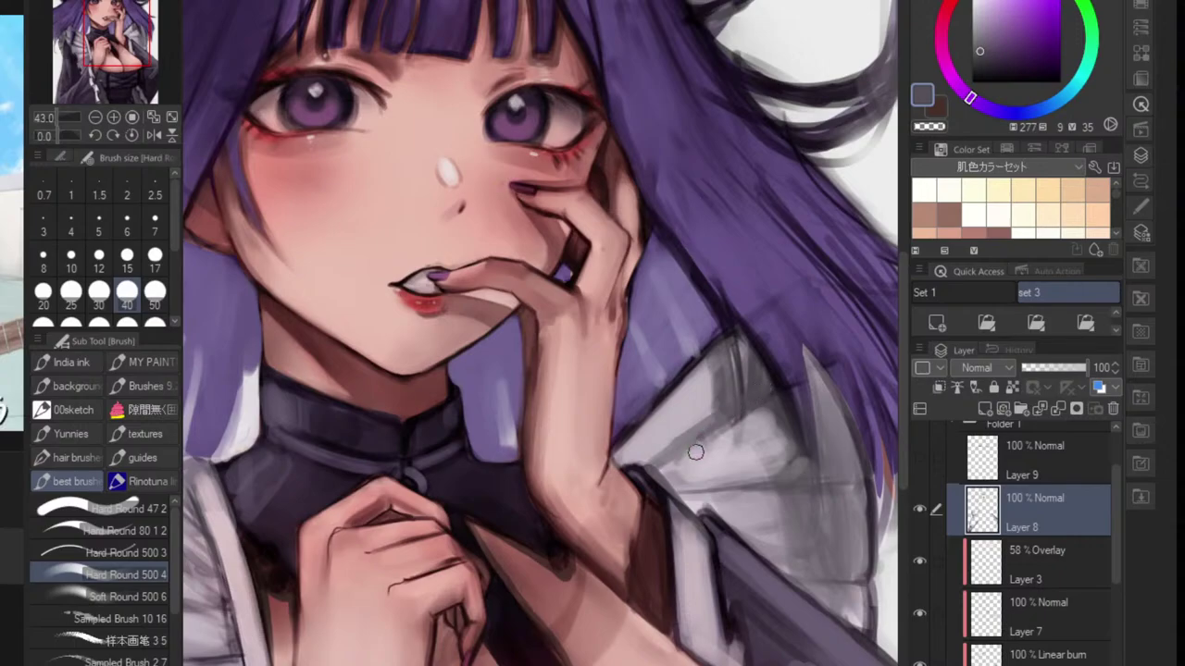
pyautogui.moveTo(682, 486)
pyautogui.mouseDown()
pyautogui.moveTo(772, 488)
pyautogui.moveTo(725, 497)
pyautogui.mouseUp()
pyautogui.scroll(-4, 788, 505)
pyautogui.scroll(3, 717, 501)
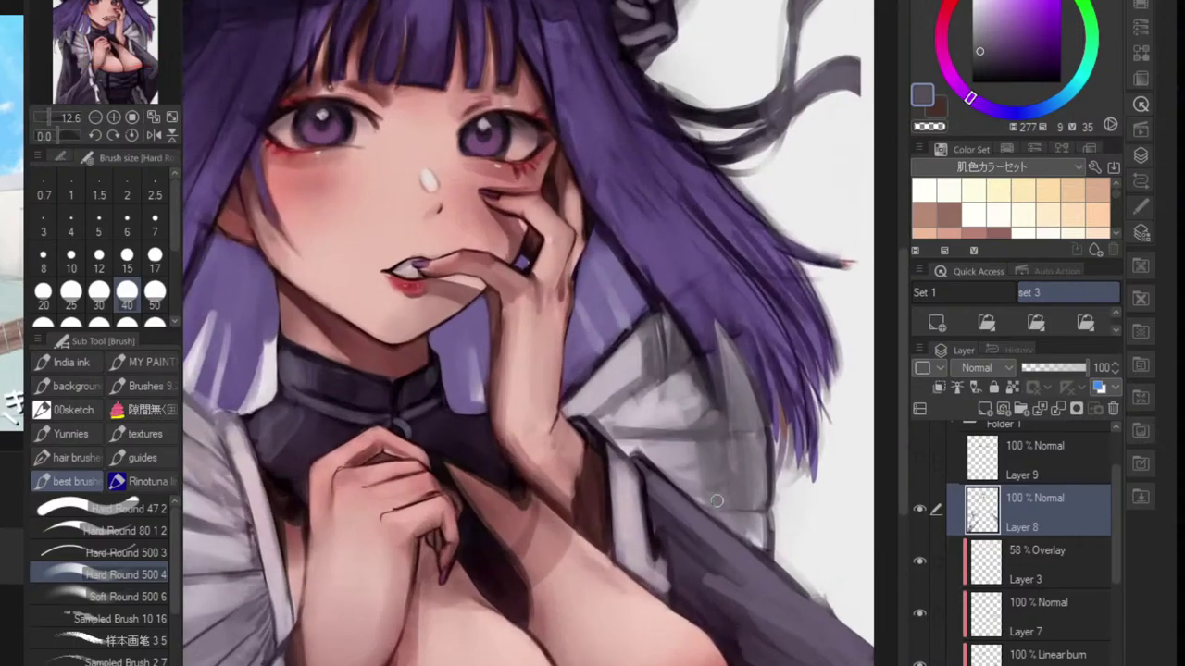
pyautogui.scroll(-5, 740, 547)
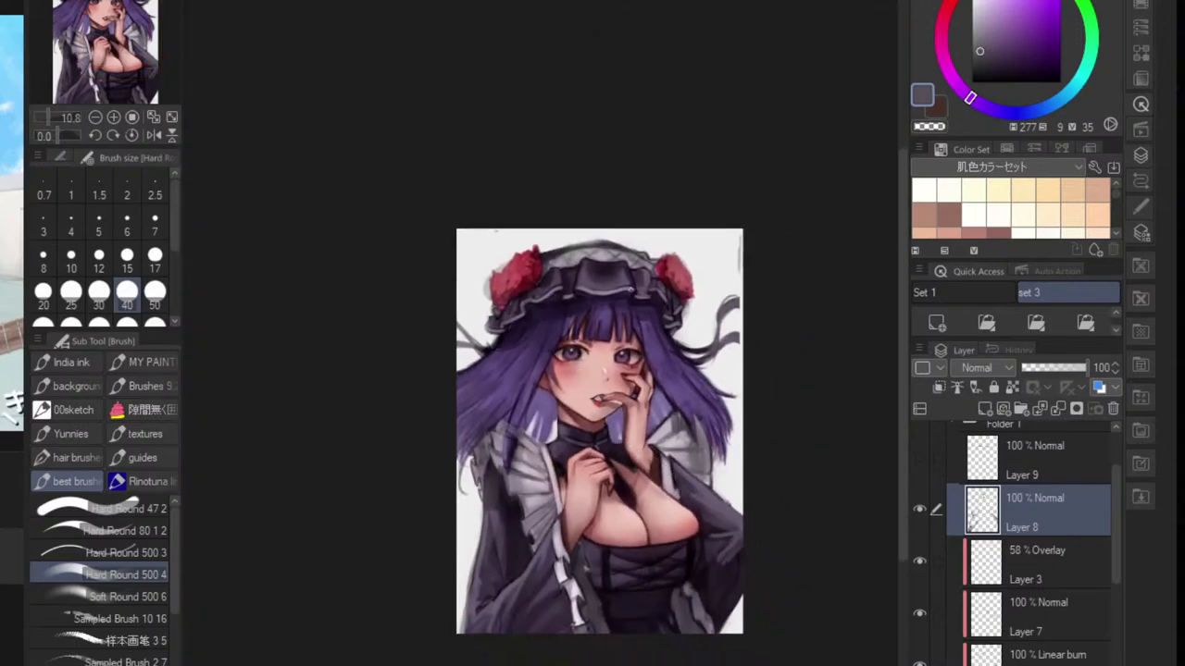
# - Sample a lighter bonnet purple and paint over the bonnet's ruffle
pyautogui.moveTo(623, 291); pyautogui.dragTo(609, 329)
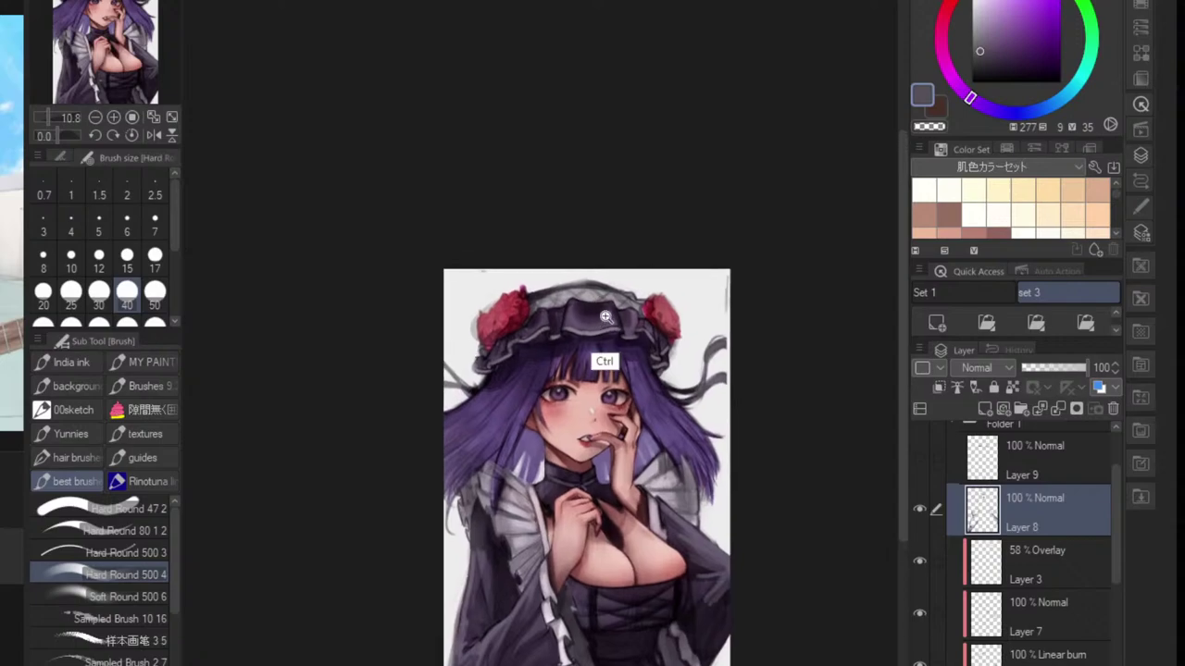
pyautogui.scroll(5, 606, 316)
pyautogui.keyDown('alt'); pyautogui.click(628, 317); pyautogui.keyUp('alt')
pyautogui.moveTo(624, 288); pyautogui.dragTo(634, 333)
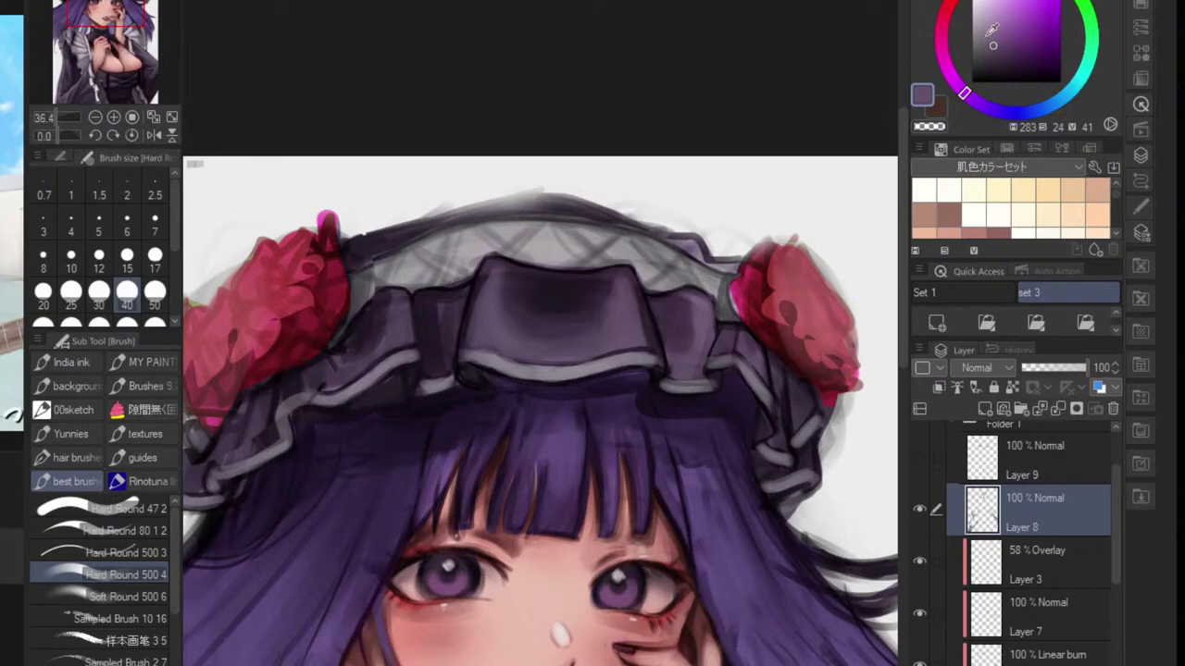
# - Paint lighter muted purple highlights on the left and right edges of the central ruffle and the right ruffle
pyautogui.click(989, 30)
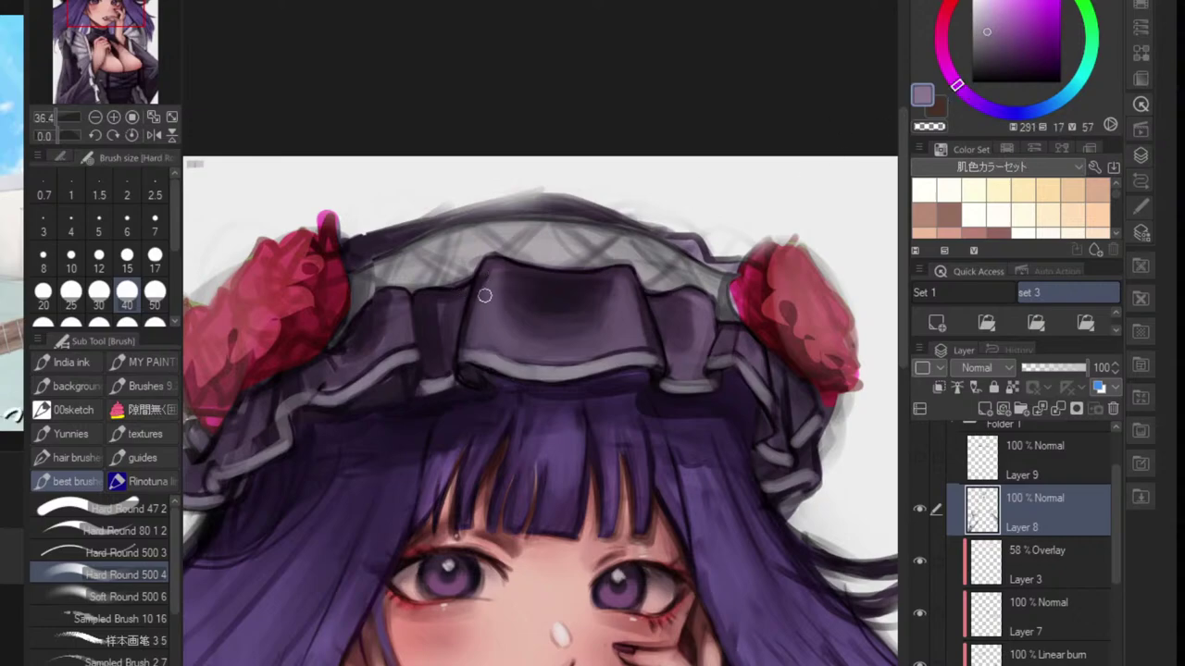
pyautogui.moveTo(490, 278); pyautogui.dragTo(483, 321)
pyautogui.moveTo(630, 288); pyautogui.dragTo(630, 327)
pyautogui.moveTo(692, 299)
pyautogui.mouseDown()
pyautogui.moveTo(628, 393)
pyautogui.moveTo(672, 400)
pyautogui.moveTo(651, 402)
pyautogui.moveTo(650, 358)
pyautogui.mouseUp()
# - Eyedrop the dark grey-purple and lighter muted purple from the bonnet, then zoom out to the whole illustration
pyautogui.scroll(4, 649, 358)
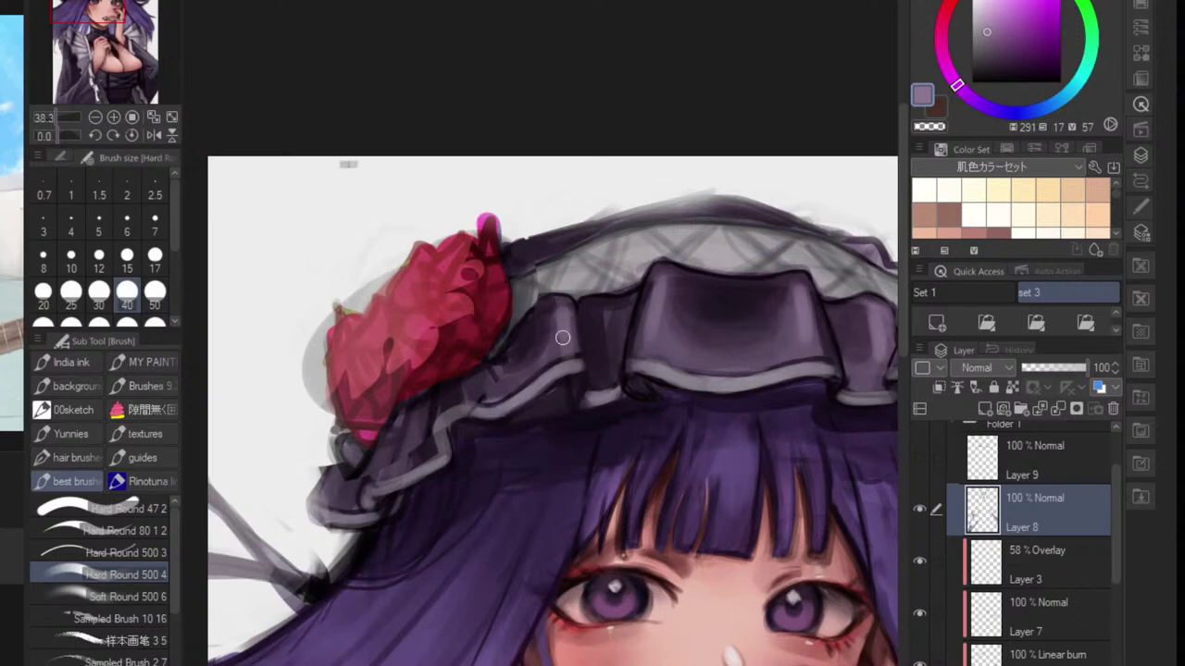
pyautogui.scroll(-5, 650, 389)
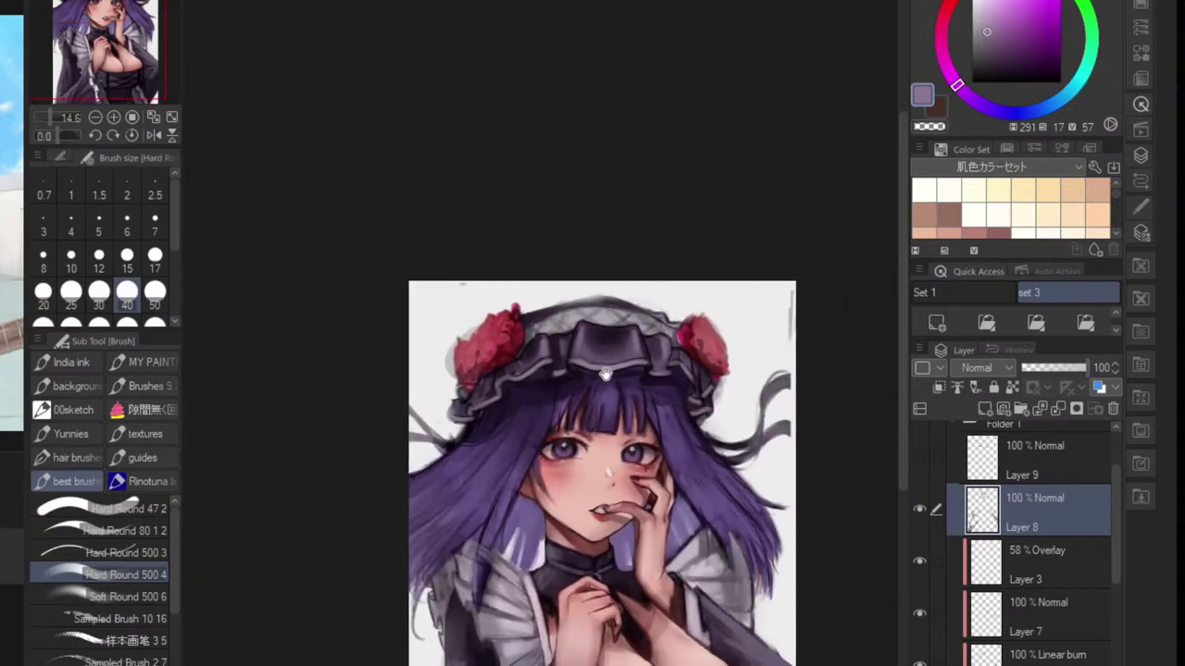
pyautogui.scroll(4, 667, 371)
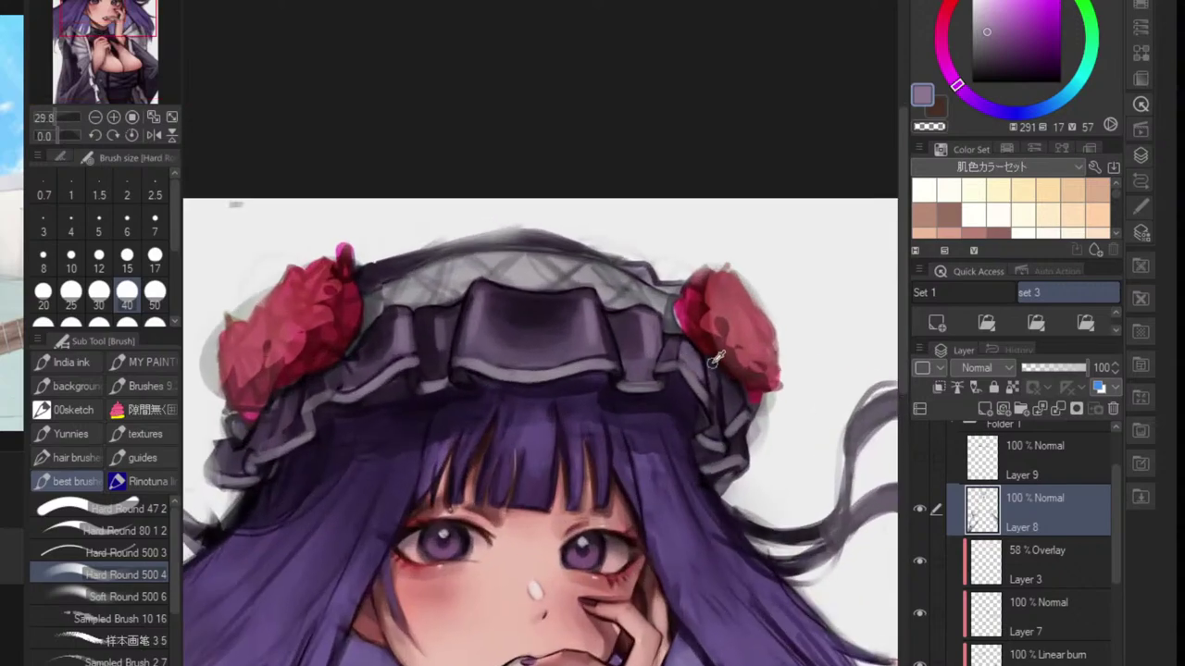
pyautogui.keyDown('alt'); pyautogui.click(699, 354); pyautogui.keyUp('alt')
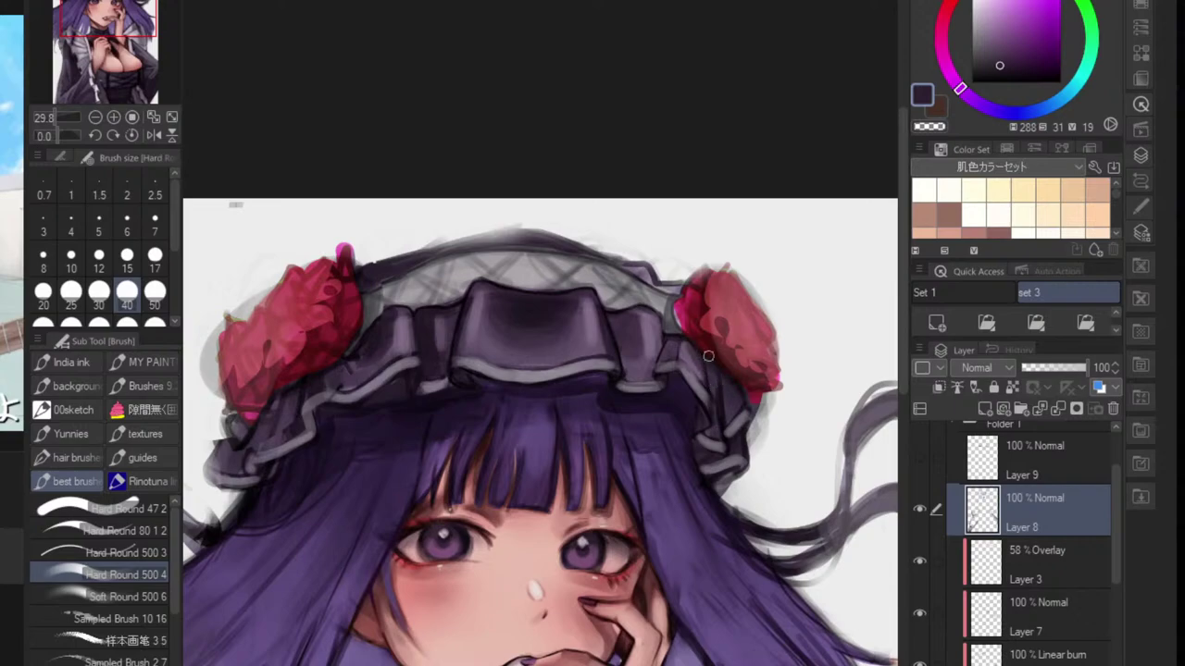
pyautogui.keyDown('alt'); pyautogui.click(714, 391); pyautogui.keyUp('alt')
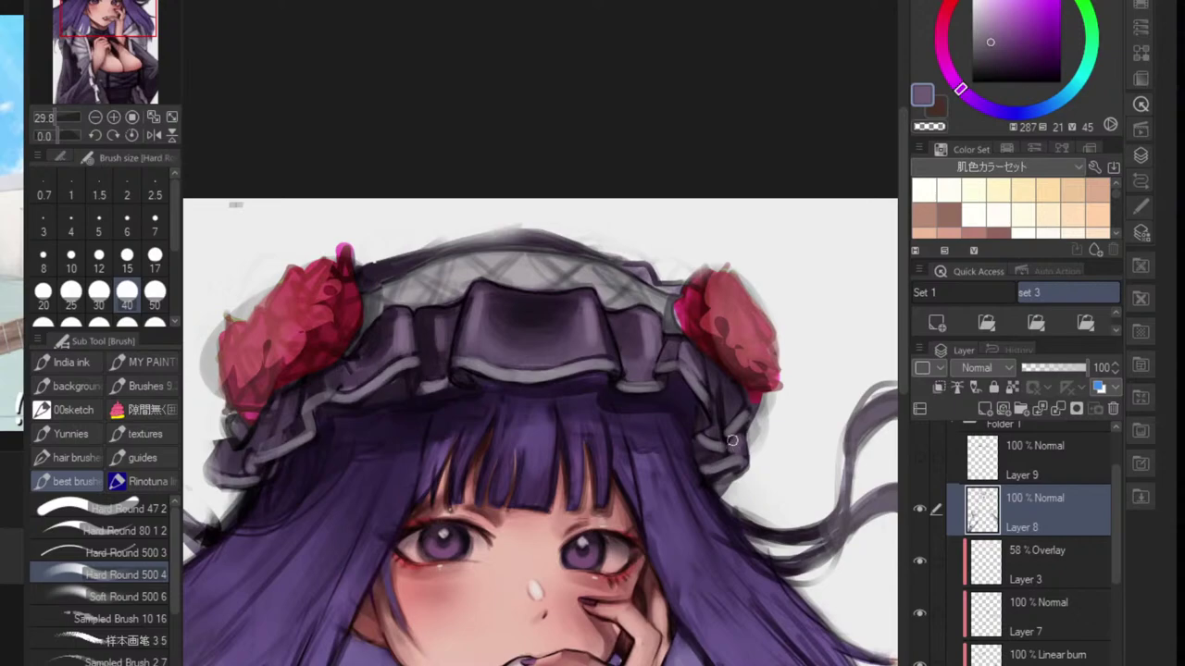
pyautogui.moveTo(741, 462); pyautogui.dragTo(703, 336)
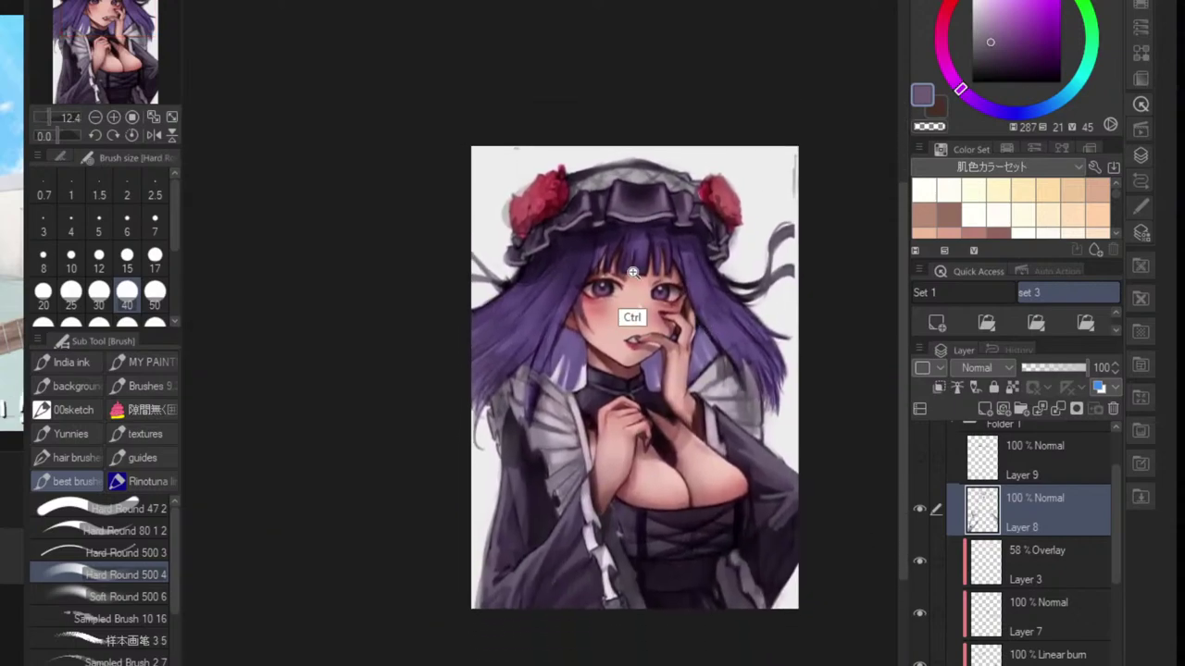
pyautogui.scroll(2, 731, 352)
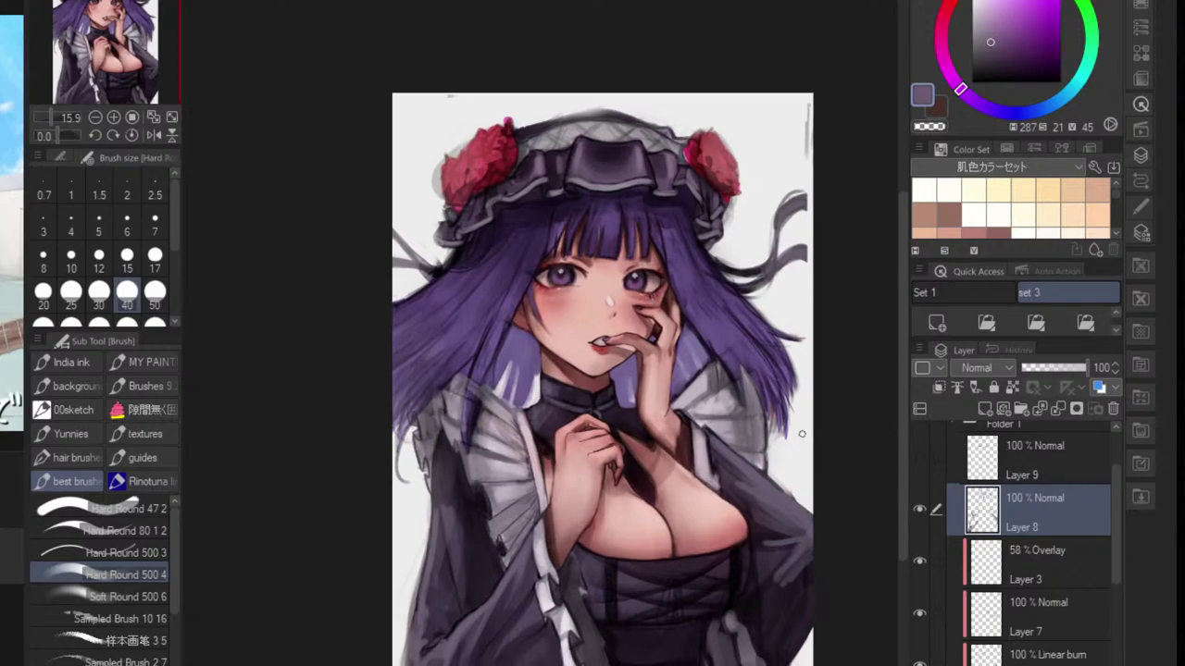
pyautogui.scroll(1, 750, 405)
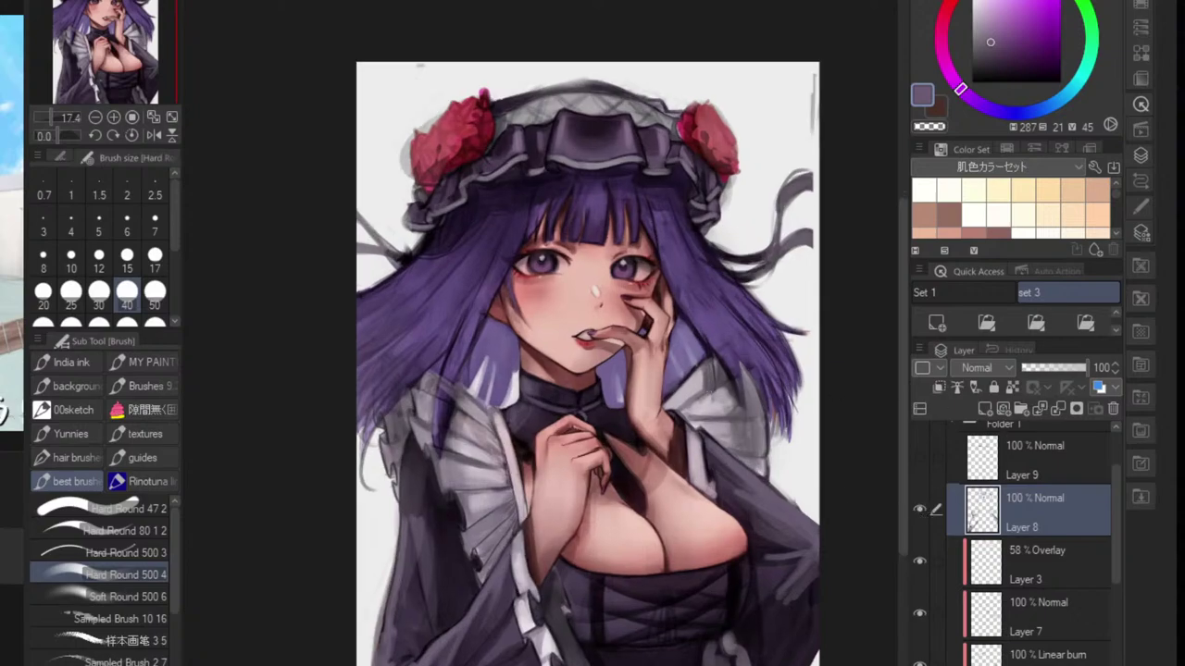
pyautogui.scroll(2, 745, 475)
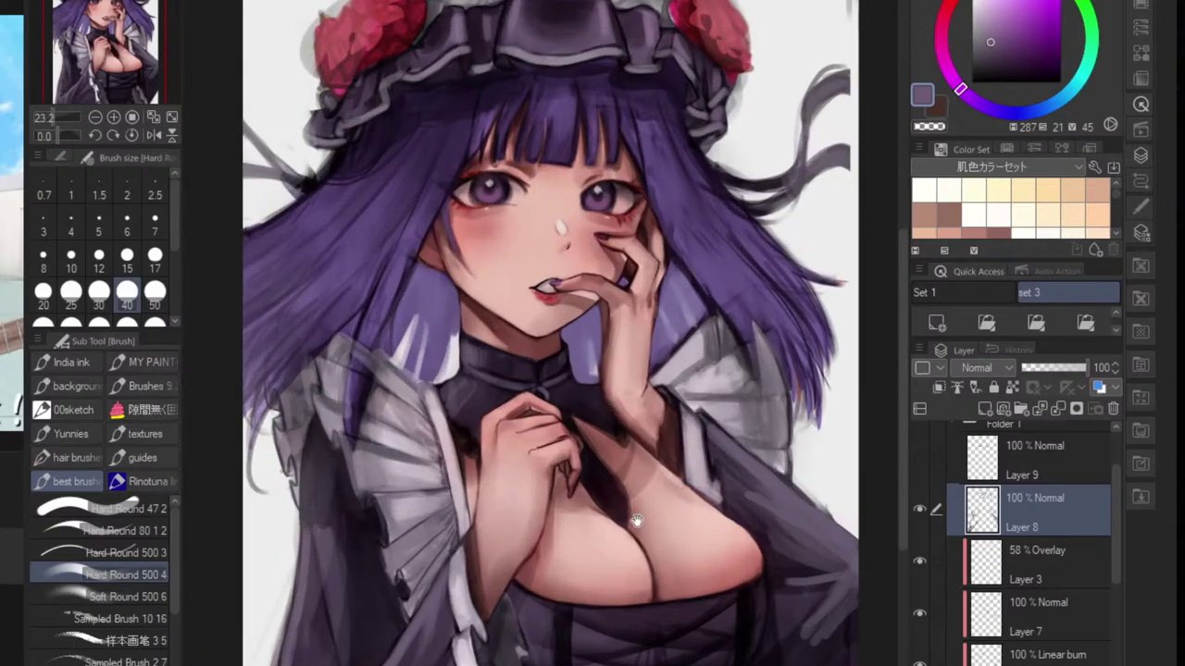
# - Sample a dark chest colour and the pink skin tone, then shrink the brush
pyautogui.scroll(4, 613, 475)
pyautogui.keyDown('alt'); pyautogui.click(572, 441); pyautogui.keyUp('alt')
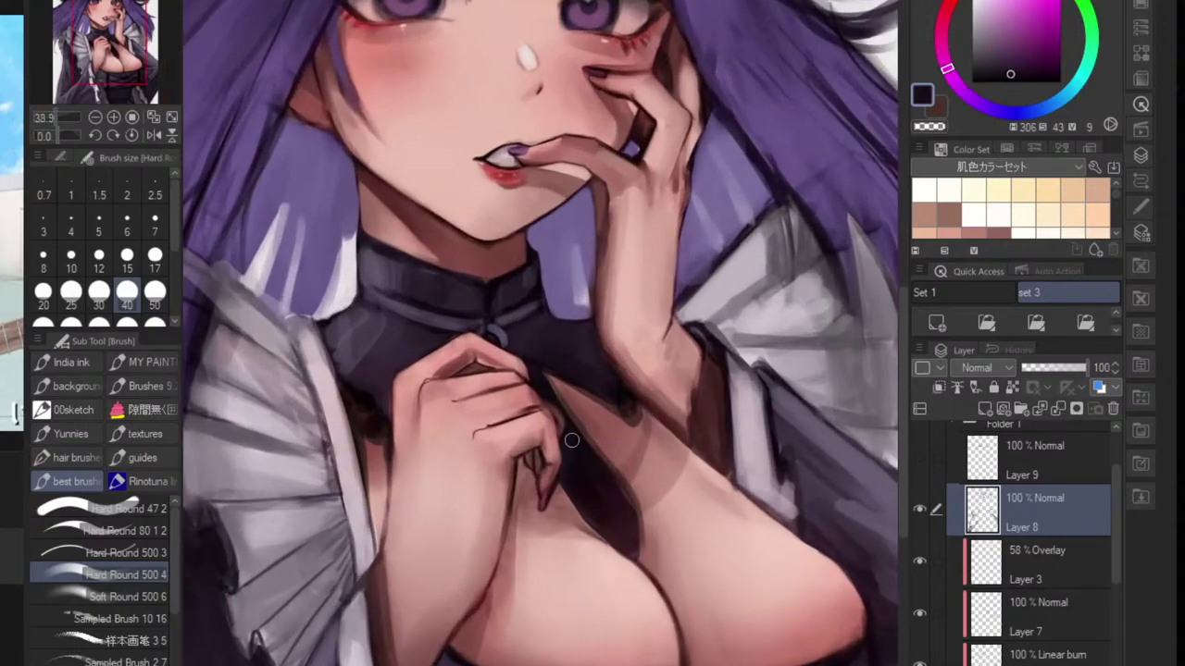
pyautogui.scroll(1, 571, 441)
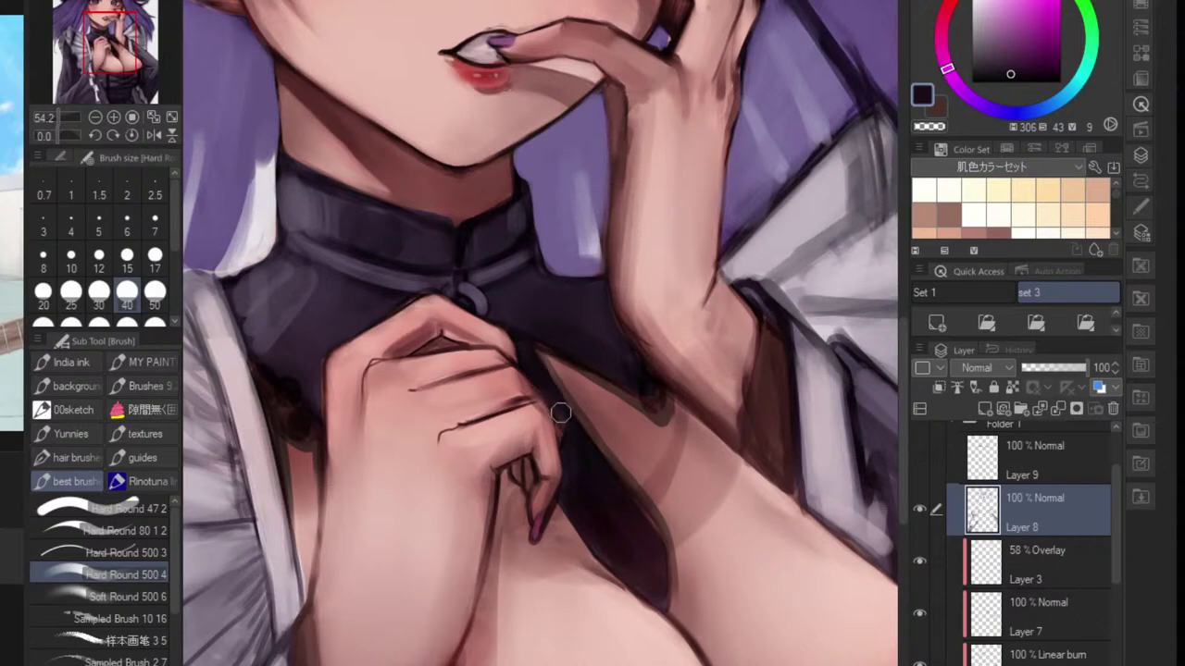
pyautogui.scroll(2, 566, 417)
pyautogui.keyDown('alt'); pyautogui.click(522, 457); pyautogui.keyUp('alt')
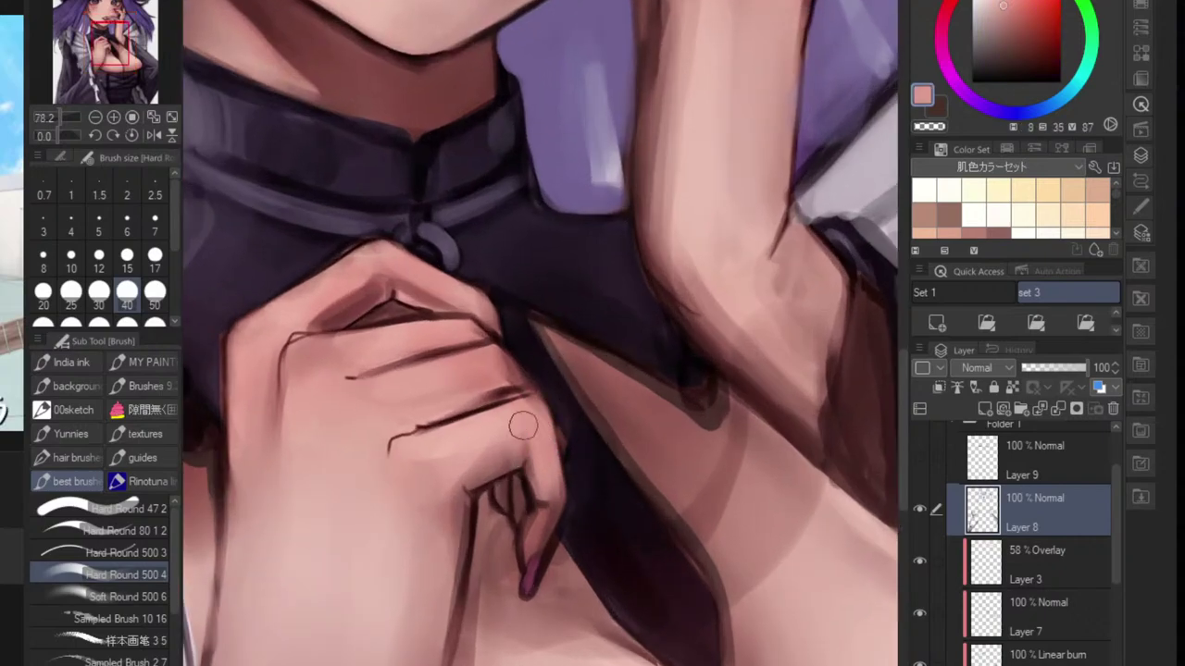
pyautogui.scroll(-7, 551, 454)
pyautogui.scroll(6, 558, 456)
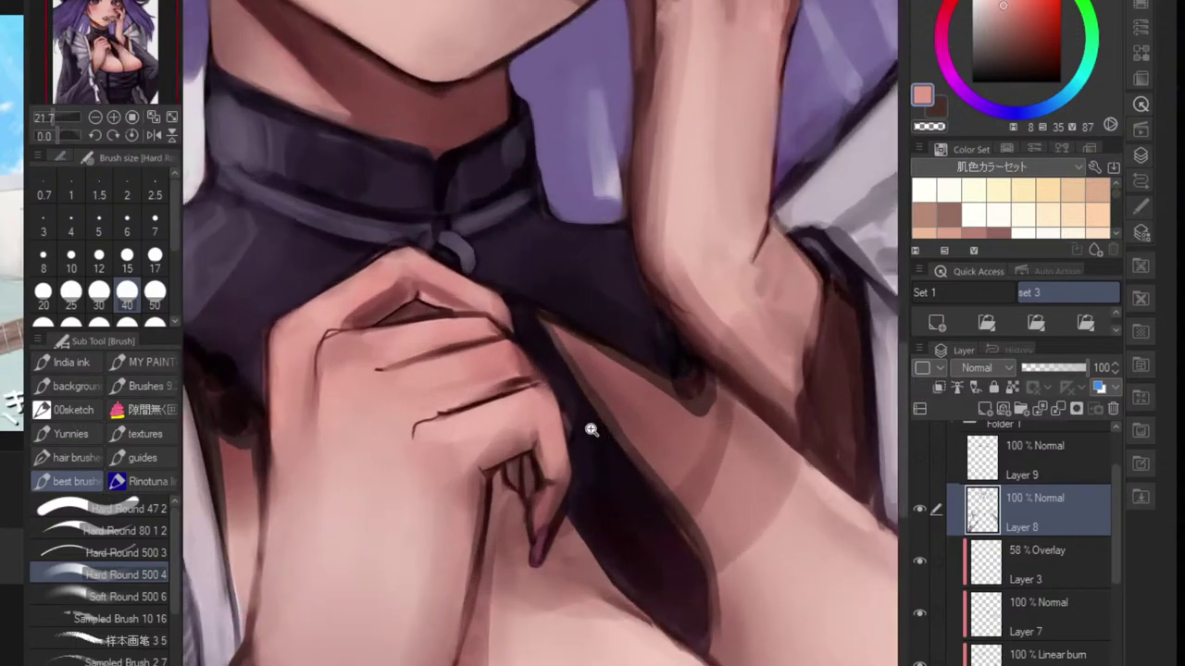
pyautogui.press('[')
pyautogui.press('[')
pyautogui.press('[')
pyautogui.press('[')
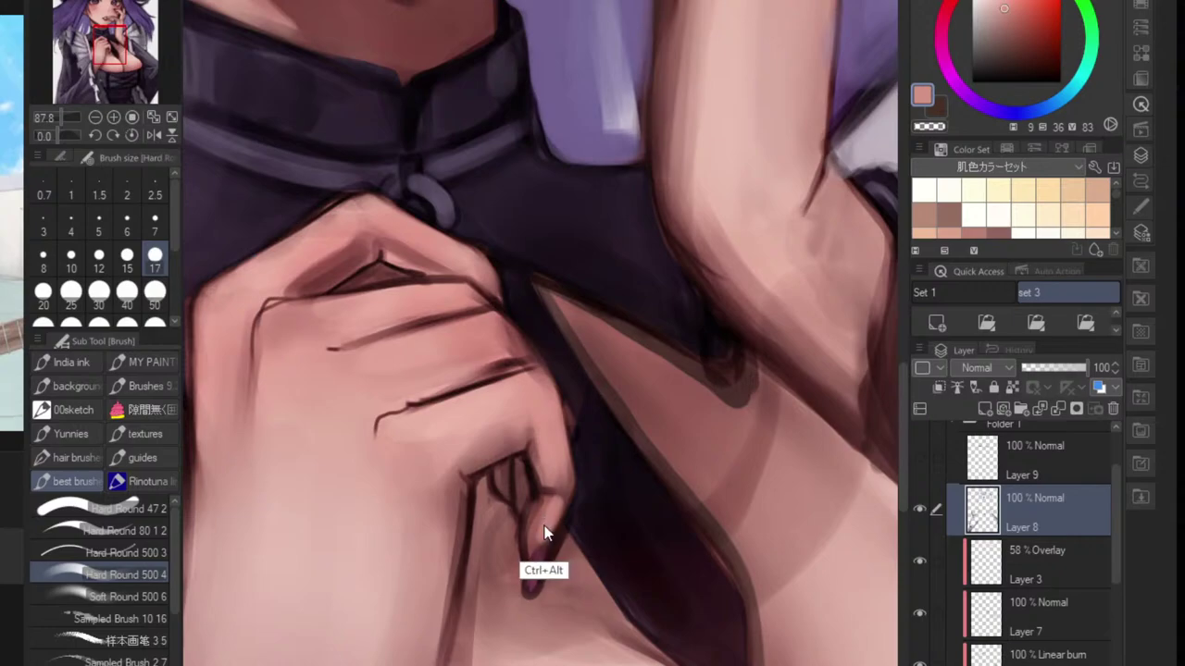
# - Darken the shading along the finger's inner edge and fingertip with deeper sampled skin tones
pyautogui.keyDown('alt'); pyautogui.click(541, 474); pyautogui.keyUp('alt')
pyautogui.keyDown('alt'); pyautogui.click(535, 471); pyautogui.keyUp('alt')
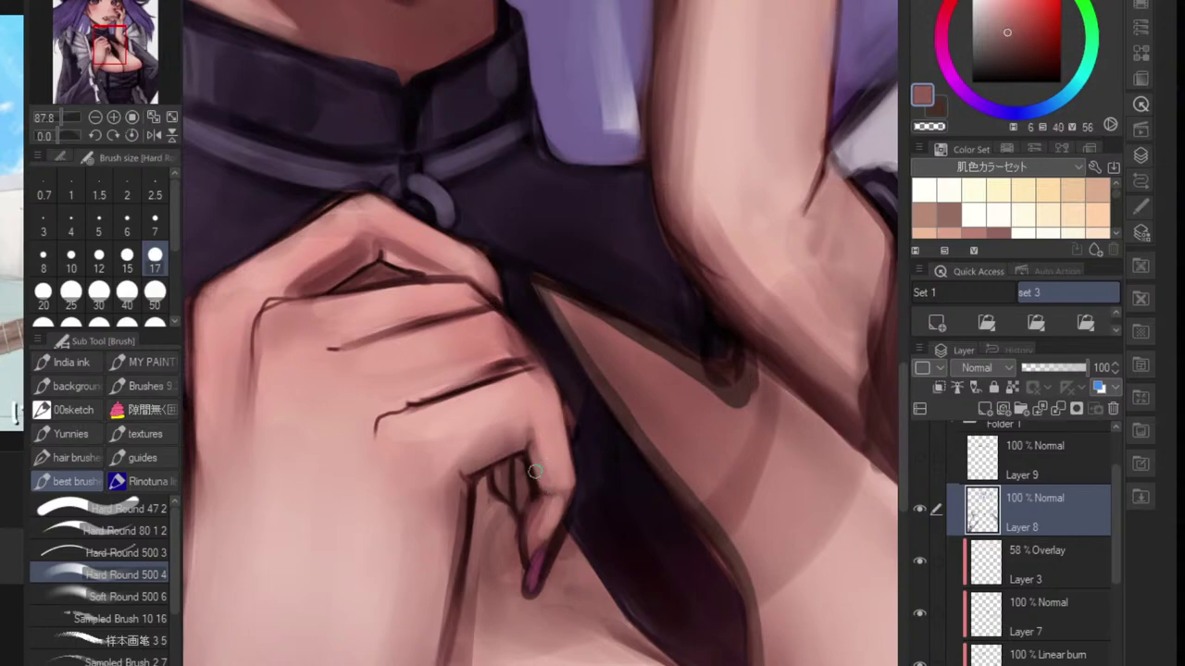
pyautogui.moveTo(567, 498); pyautogui.dragTo(516, 543)
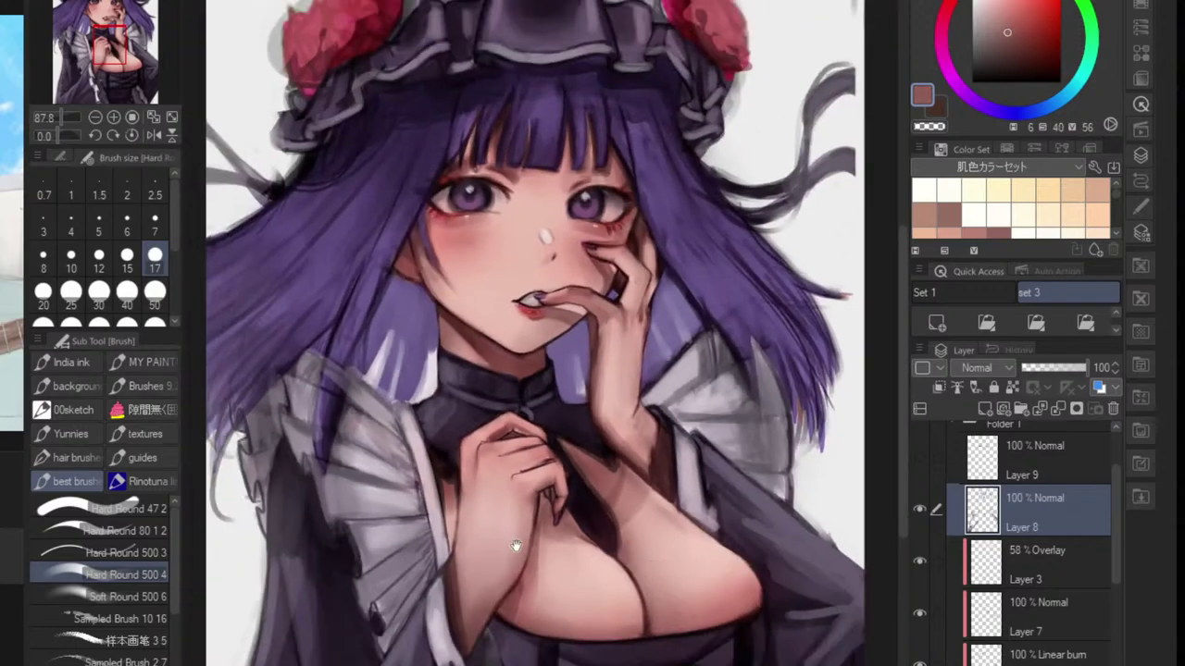
pyautogui.moveTo(553, 500)
pyautogui.mouseDown()
pyautogui.moveTo(589, 470)
pyautogui.moveTo(553, 532)
pyautogui.mouseUp()
pyautogui.keyDown('alt'); pyautogui.click(569, 462); pyautogui.keyUp('alt')
pyautogui.moveTo(570, 469); pyautogui.dragTo(555, 534)
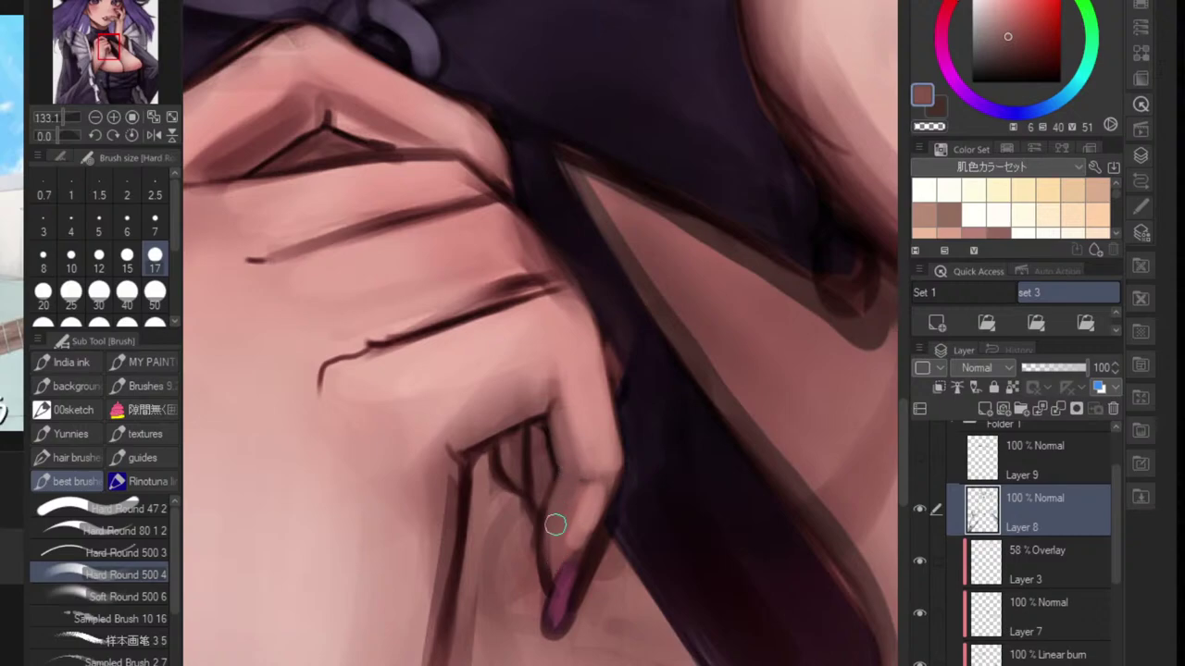
pyautogui.keyDown('alt'); pyautogui.click(559, 546); pyautogui.keyUp('alt')
pyautogui.moveTo(581, 474); pyautogui.dragTo(561, 545)
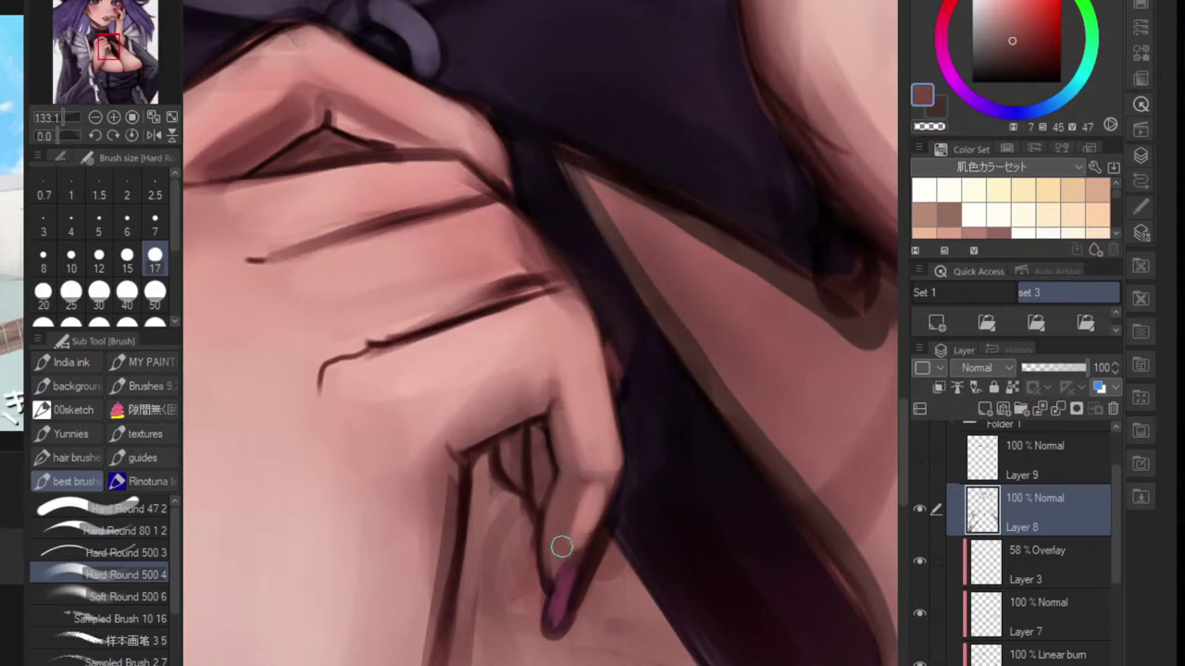
# - Blend the fingertip shading, then sample fingertip tones, ending on the light finger skin tone
pyautogui.keyDown('alt'); pyautogui.click(593, 494); pyautogui.keyUp('alt')
pyautogui.moveTo(587, 478); pyautogui.dragTo(569, 550)
pyautogui.keyDown('alt'); pyautogui.click(608, 479); pyautogui.keyUp('alt')
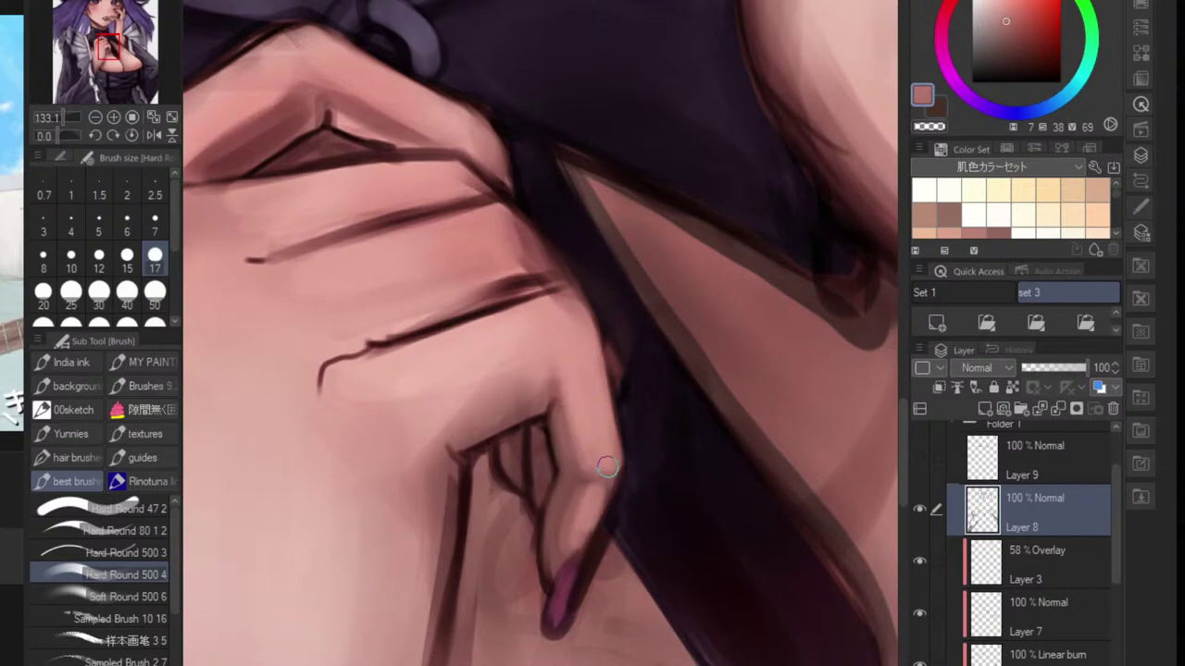
pyautogui.keyDown('alt'); pyautogui.click(583, 514); pyautogui.keyUp('alt')
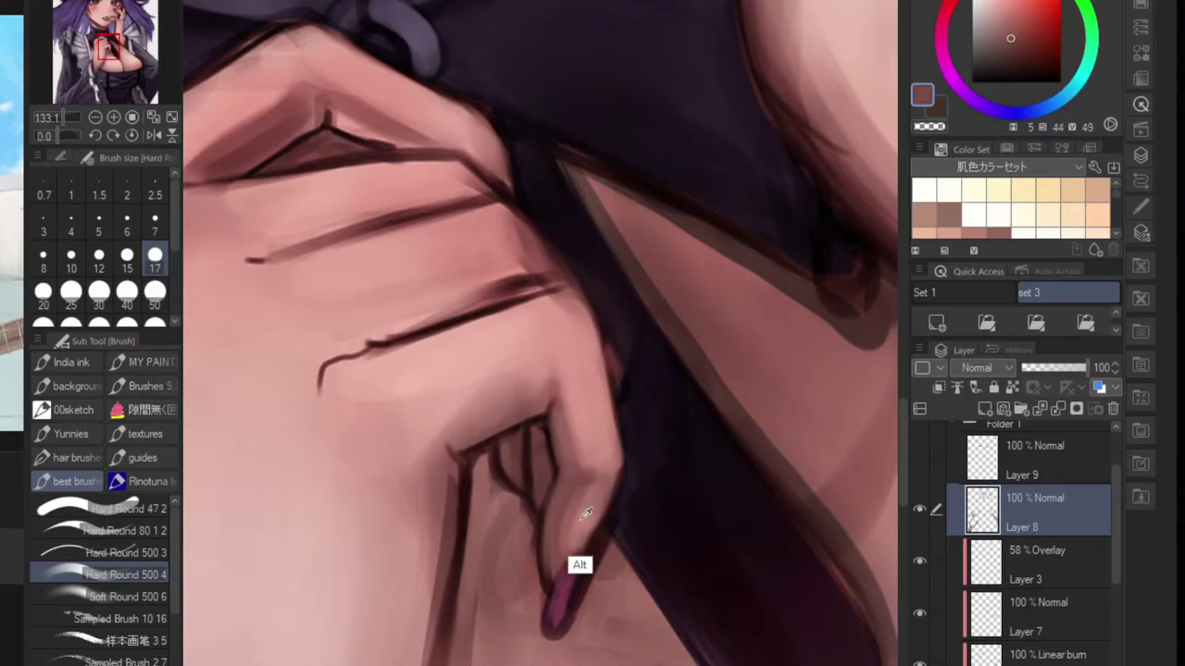
pyautogui.keyDown('alt'); pyautogui.click(588, 498); pyautogui.keyUp('alt')
pyautogui.keyDown('alt'); pyautogui.click(562, 537); pyautogui.keyUp('alt')
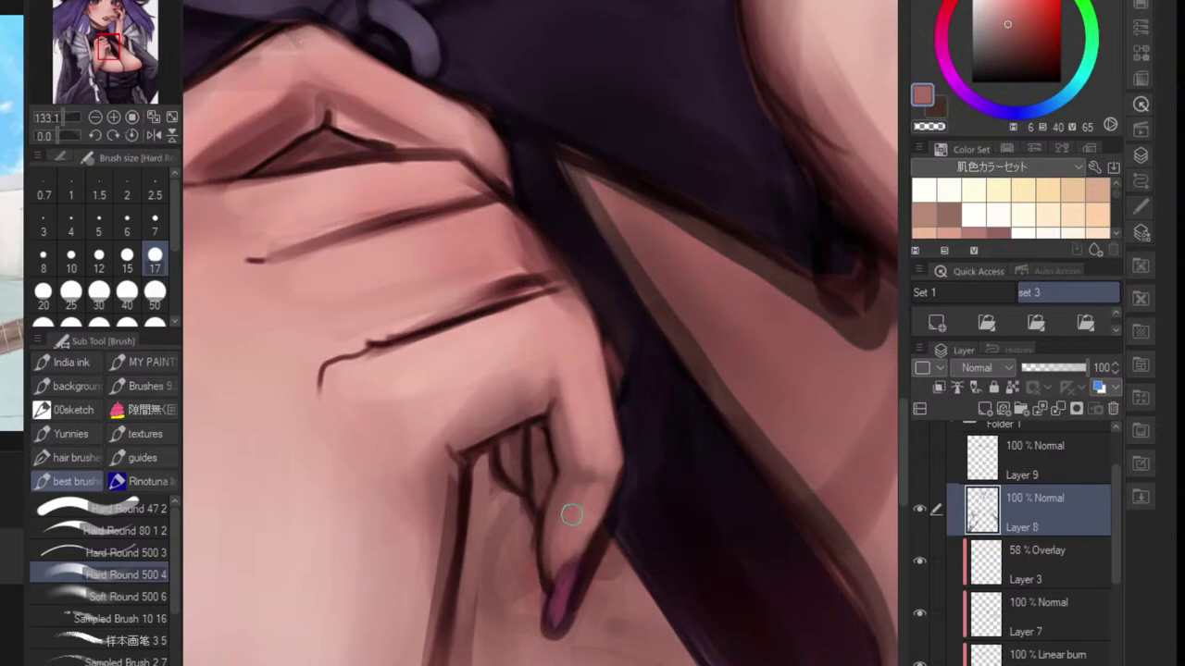
pyautogui.keyDown('alt'); pyautogui.click(580, 492); pyautogui.keyUp('alt')
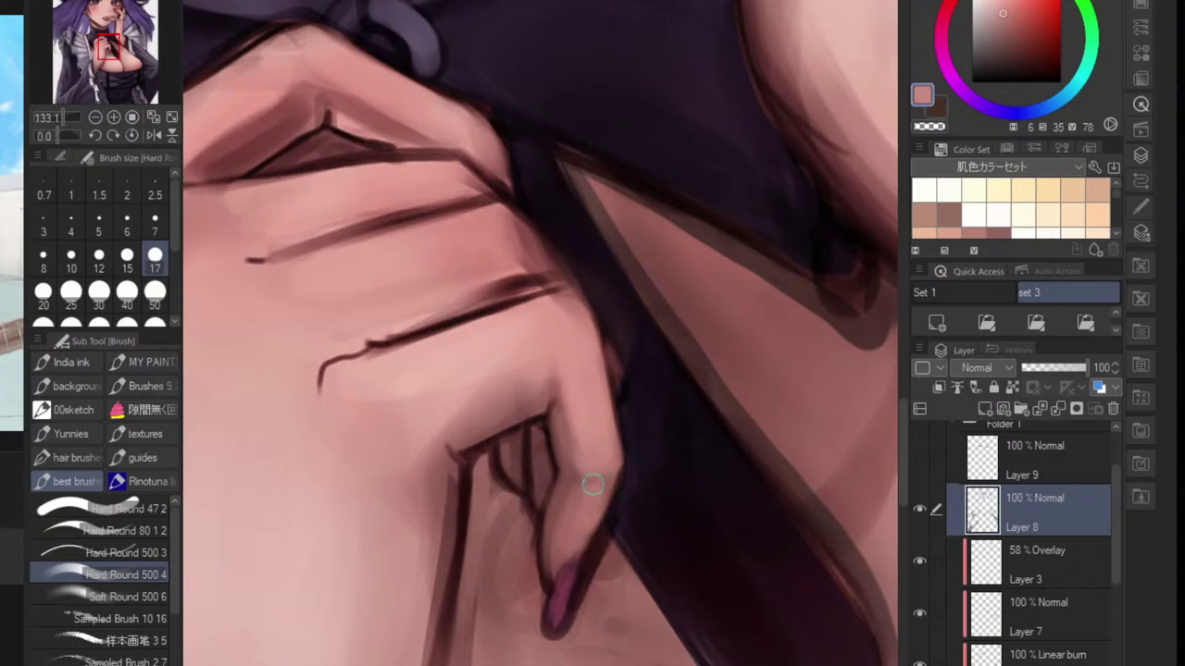
pyautogui.keyDown('alt'); pyautogui.click(577, 486); pyautogui.keyUp('alt')
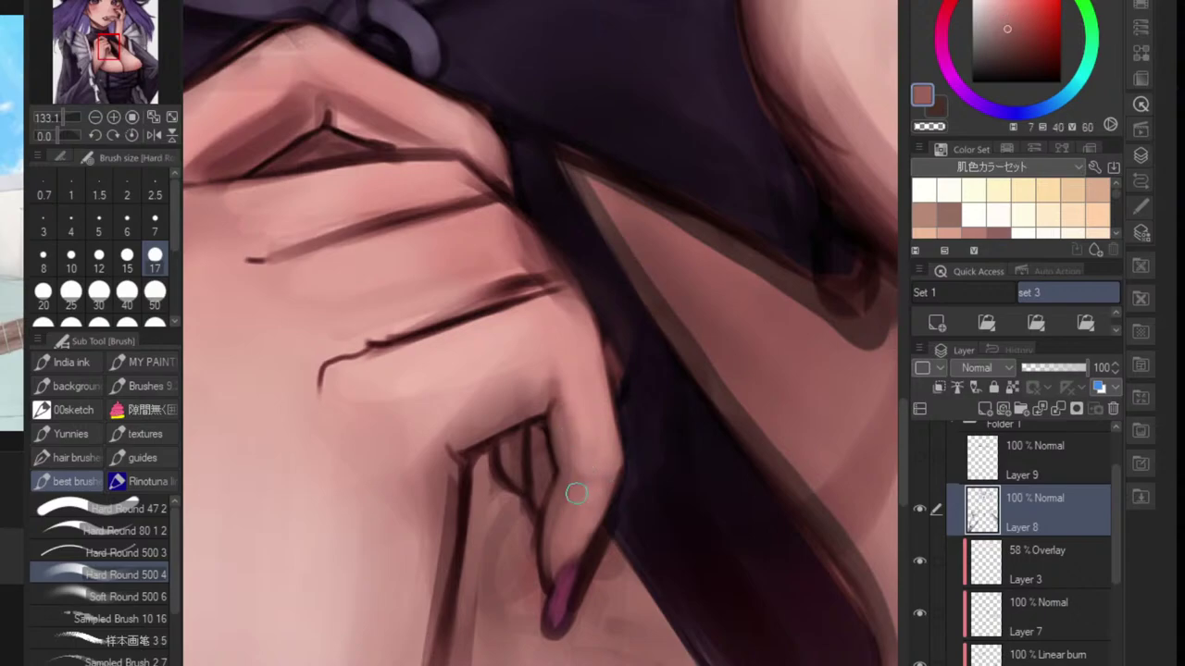
pyautogui.keyDown('alt'); pyautogui.click(584, 504); pyautogui.keyUp('alt')
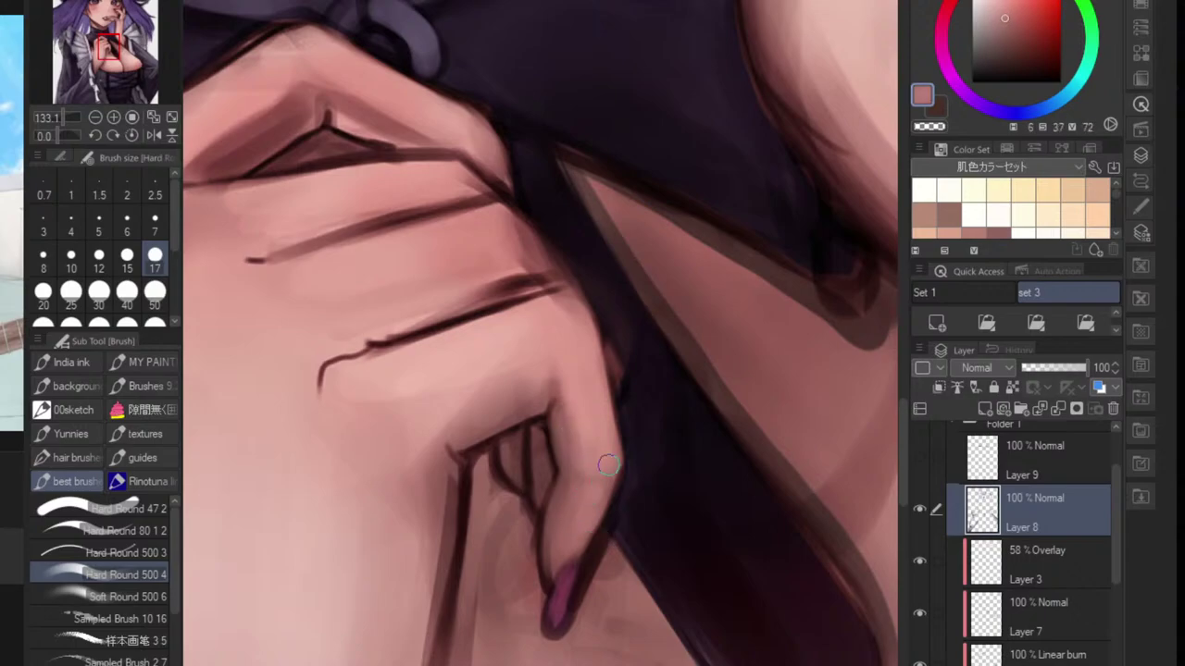
pyautogui.keyDown('alt'); pyautogui.click(601, 404); pyautogui.keyUp('alt')
pyautogui.scroll(-7, 592, 421)
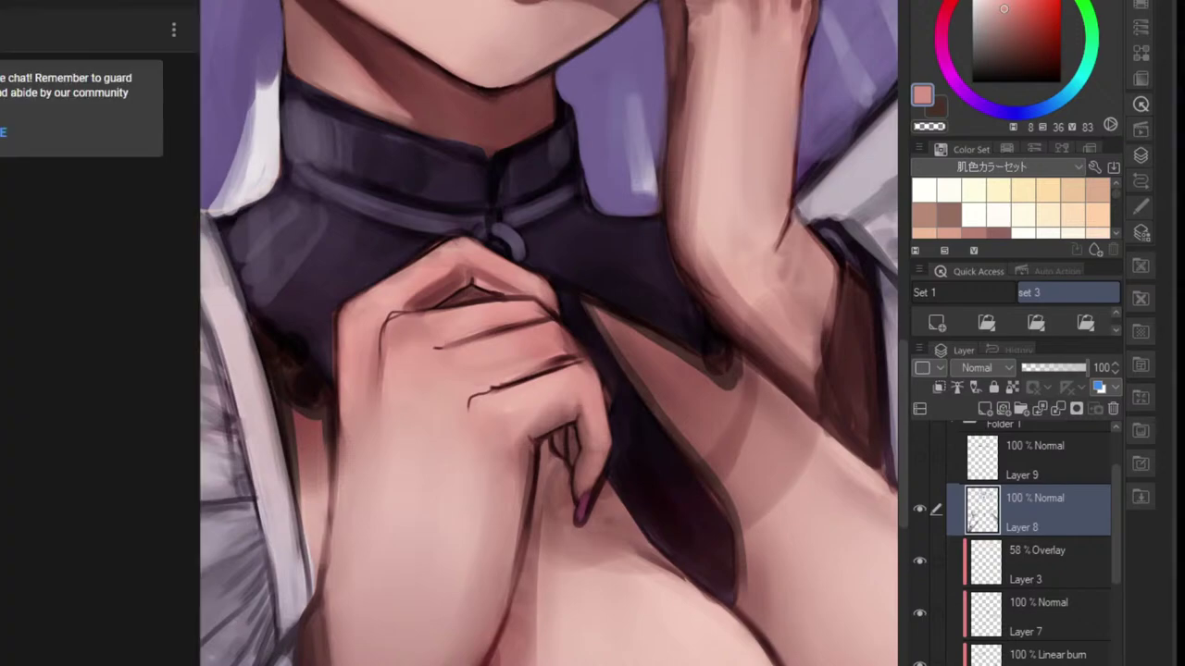
# - Zoom out over the whole canvas, sample a dark brown near the collar, then zoom back in
pyautogui.scroll(-5, 577, 243)
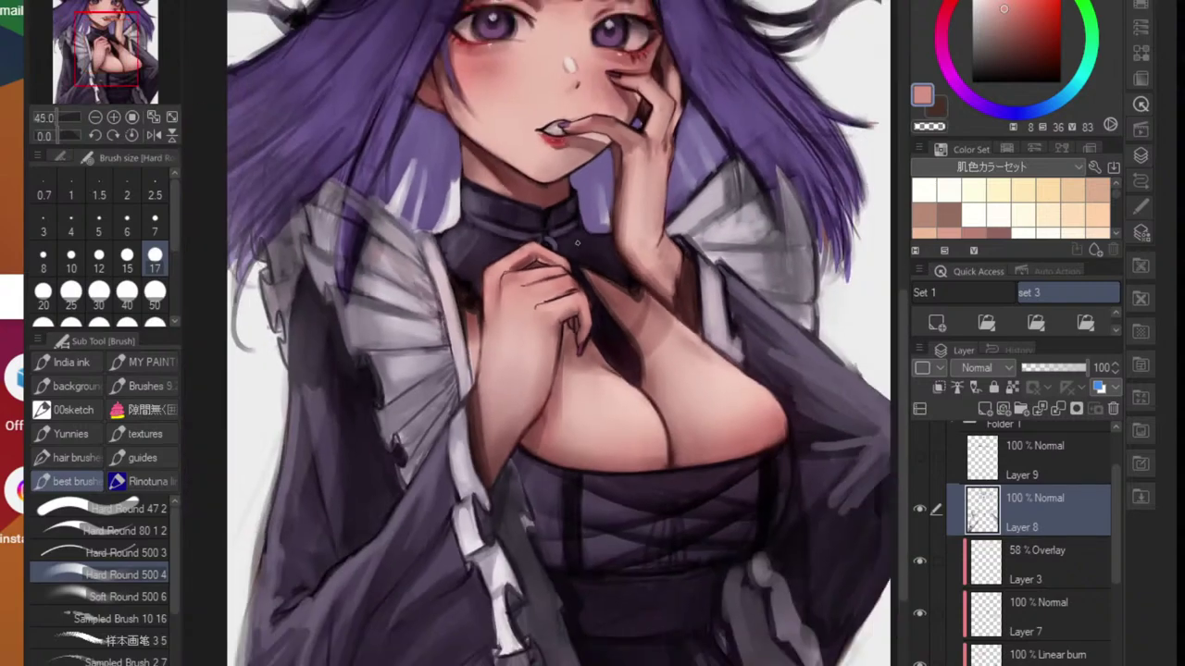
pyautogui.scroll(-5, 577, 243)
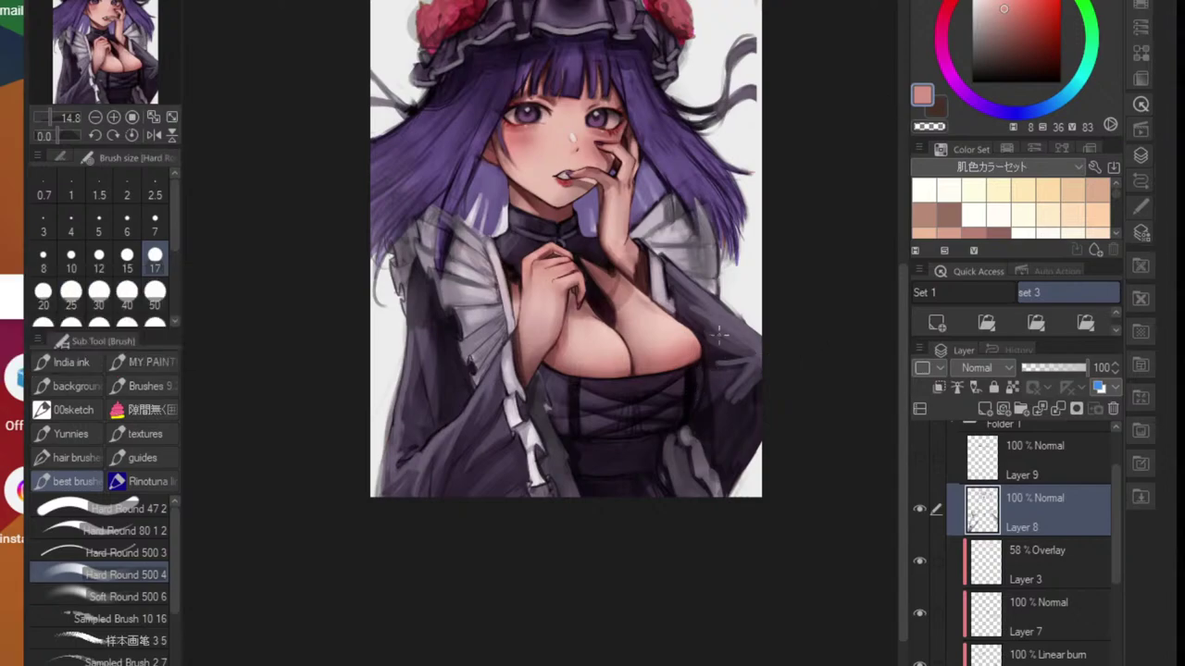
pyautogui.moveTo(644, 335); pyautogui.dragTo(628, 409)
pyautogui.scroll(7, 639, 387)
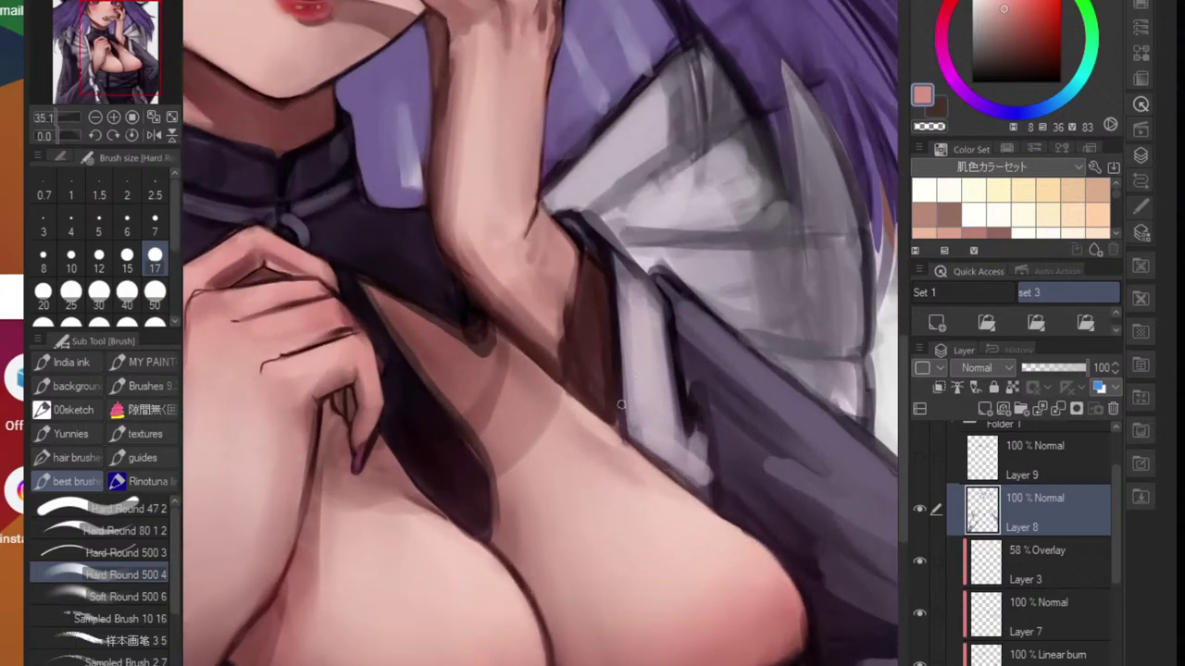
pyautogui.scroll(2, 620, 405)
pyautogui.keyDown('alt'); pyautogui.click(582, 375); pyautogui.keyUp('alt')
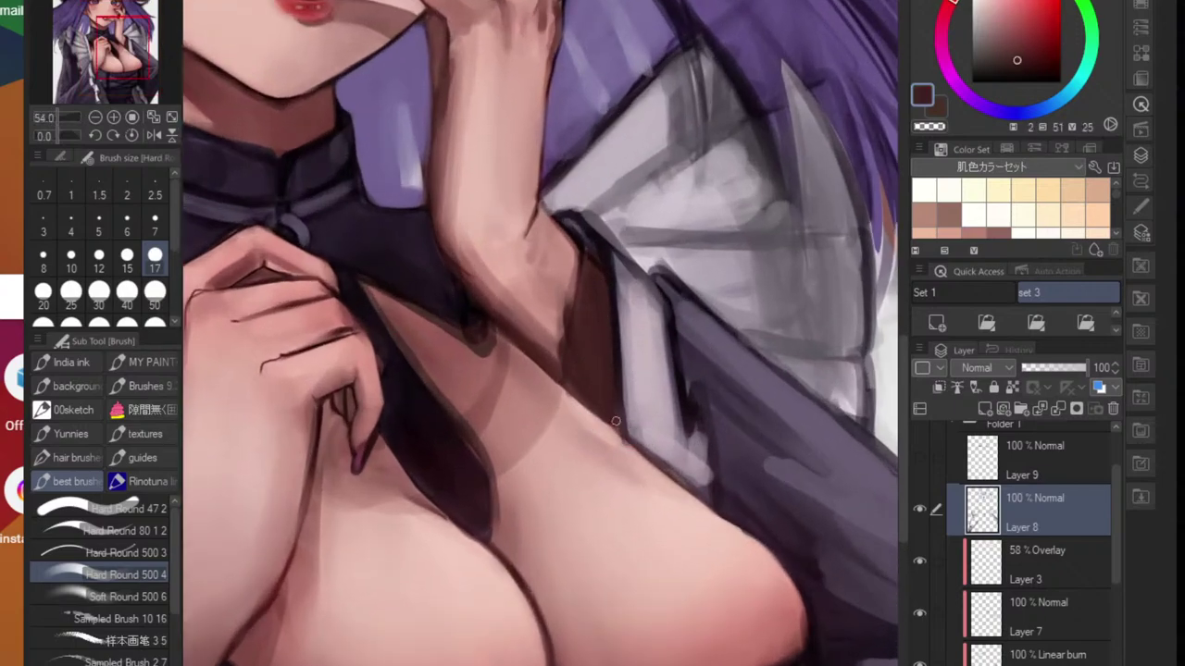
pyautogui.scroll(-7, 616, 421)
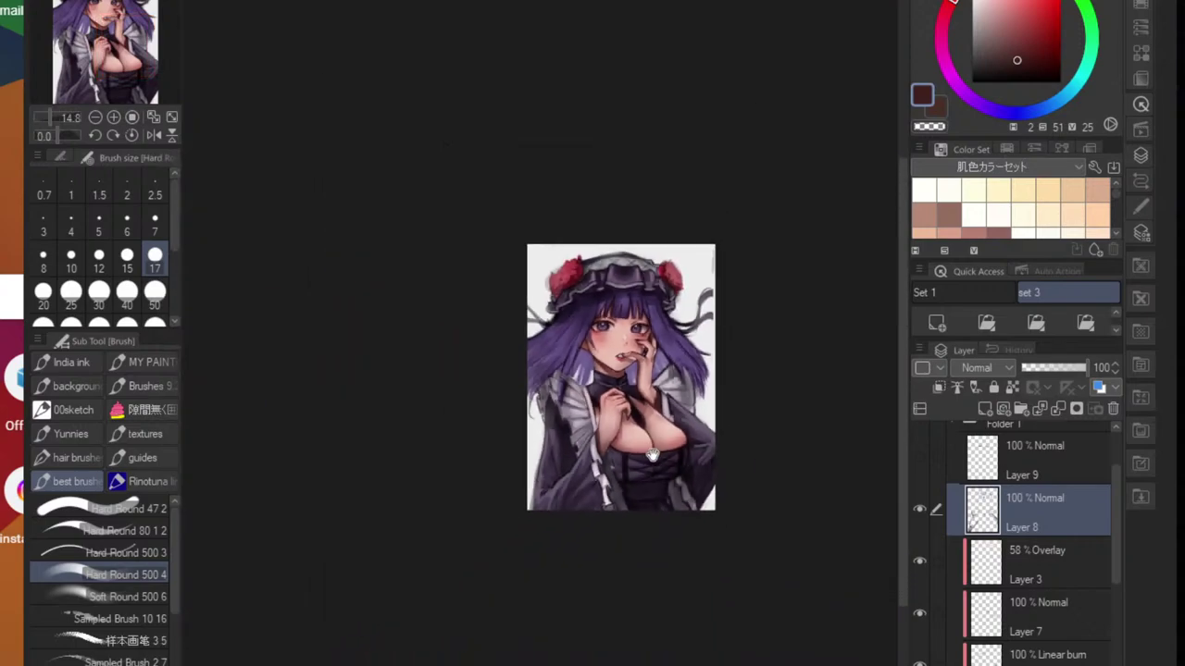
pyautogui.scroll(-2, 653, 455)
pyautogui.scroll(5, 666, 418)
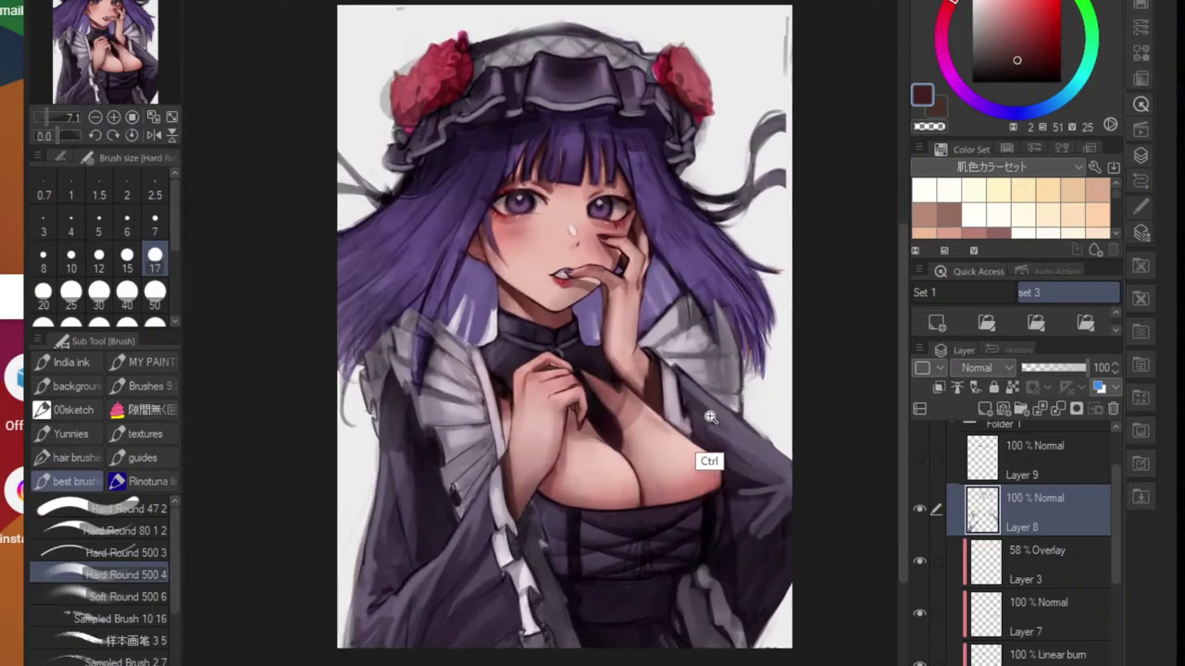
pyautogui.scroll(3, 710, 418)
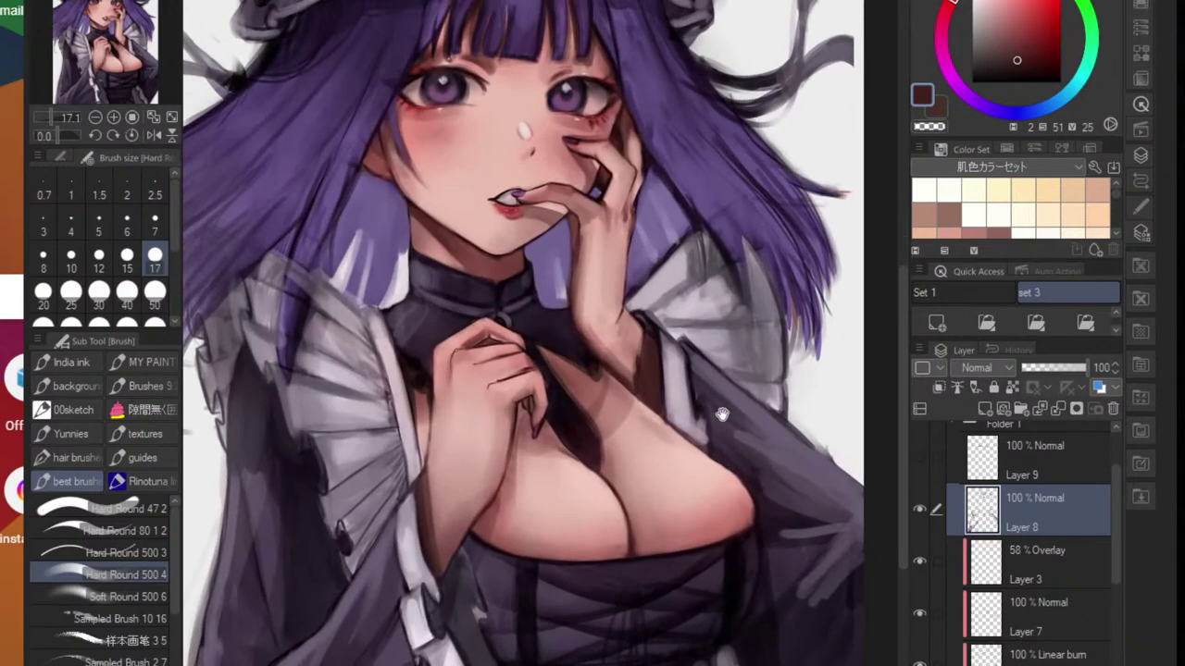
# - Sample the hand outline's dark reddish brown and paint it over the sleeve by the wrist at size 50
pyautogui.scroll(2, 716, 432)
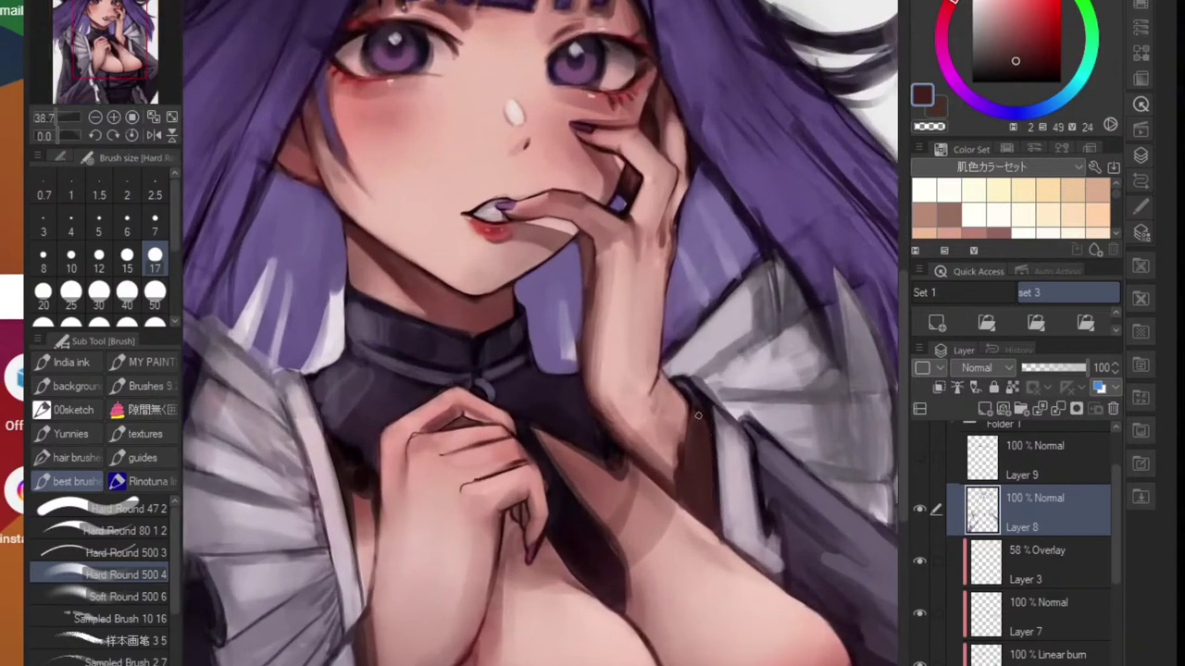
pyautogui.keyDown('alt'); pyautogui.click(667, 454); pyautogui.keyUp('alt')
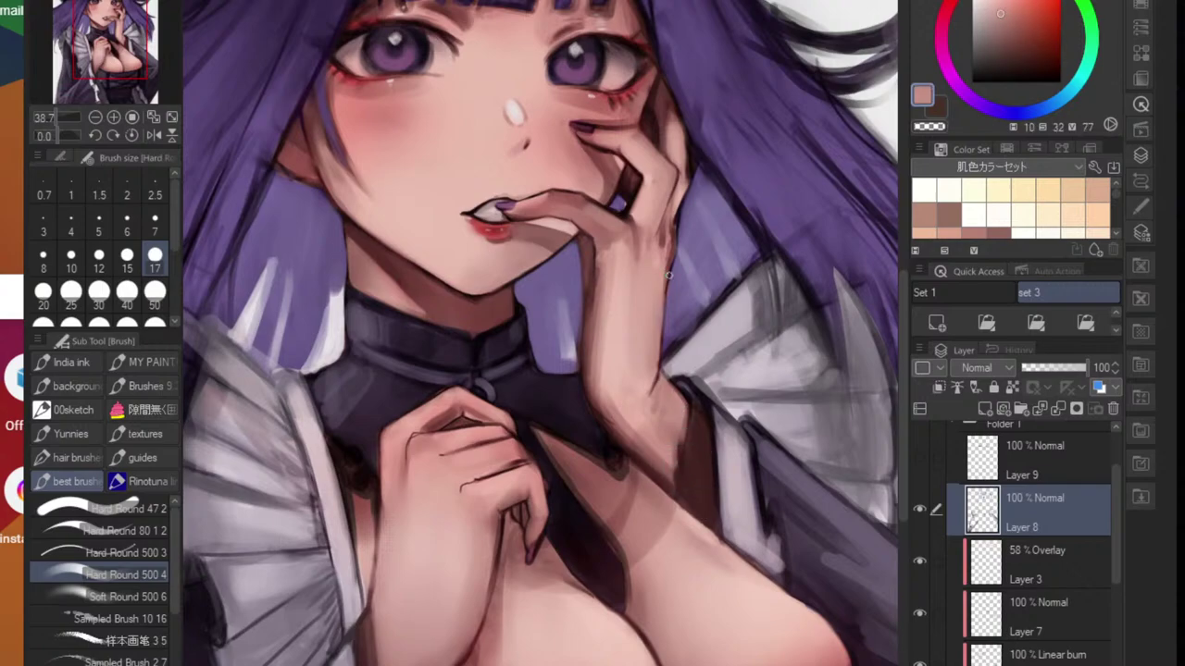
pyautogui.keyDown('alt'); pyautogui.click(594, 245); pyautogui.keyUp('alt')
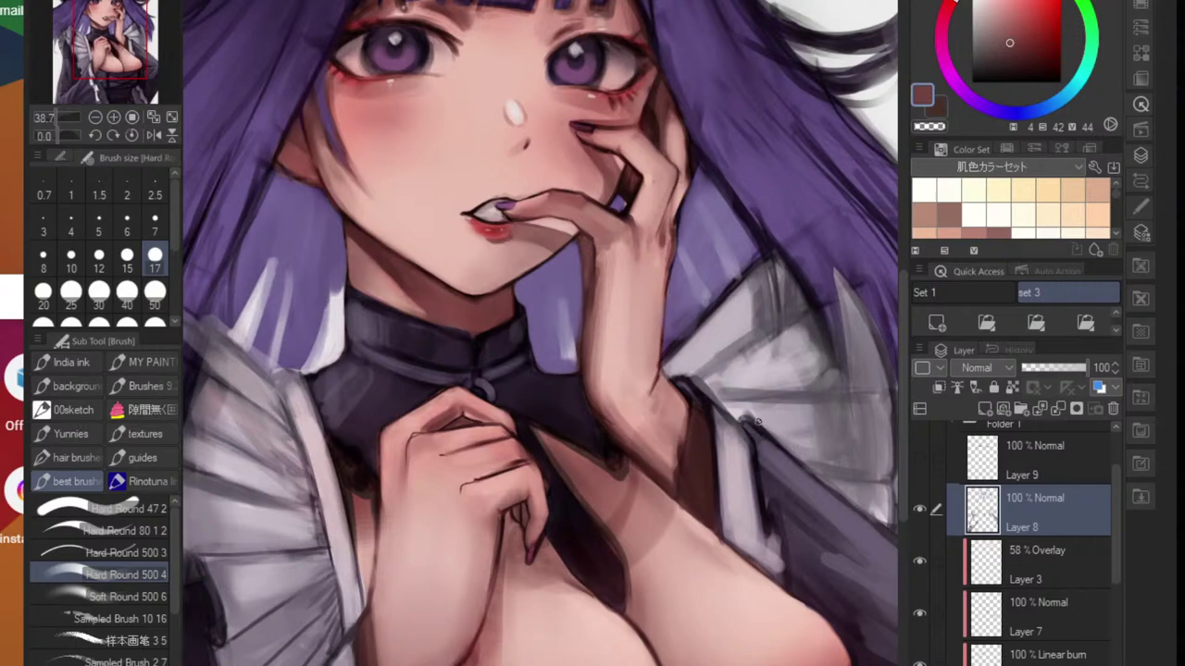
pyautogui.press(']')
pyautogui.press(']')
pyautogui.press(']')
pyautogui.press(']')
pyautogui.press(']')
pyautogui.press(']')
pyautogui.press(']')
pyautogui.press('[')
pyautogui.press('[')
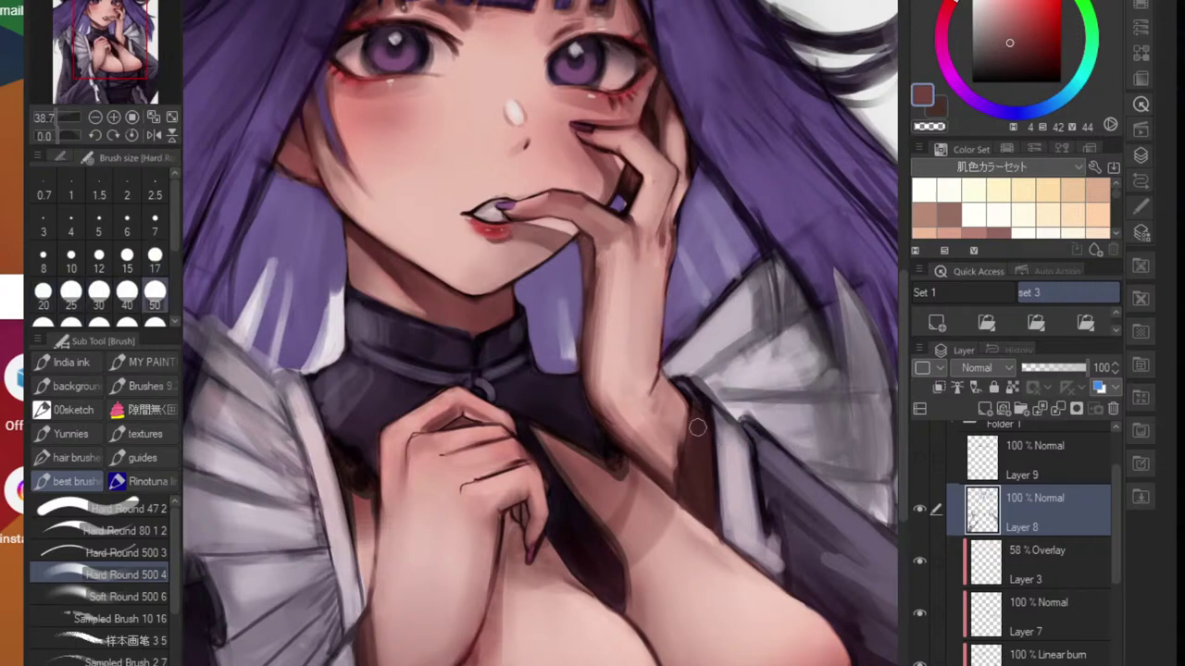
pyautogui.moveTo(697, 426)
pyautogui.mouseDown()
pyautogui.moveTo(697, 492)
pyautogui.moveTo(704, 420)
pyautogui.mouseUp()
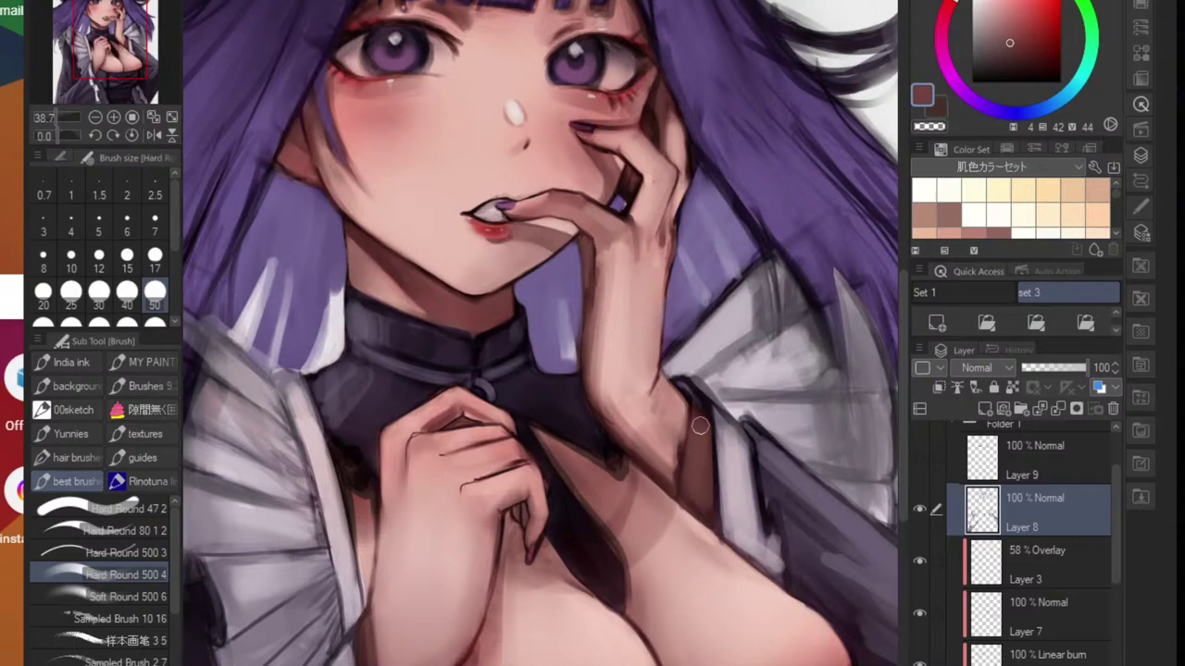
# - Mix a dark muted rose red starting from the arm's skin pink and set the brush to size 20
pyautogui.moveTo(731, 493); pyautogui.dragTo(654, 522)
pyautogui.moveTo(727, 526); pyautogui.dragTo(732, 483)
pyautogui.scroll(6, 731, 483)
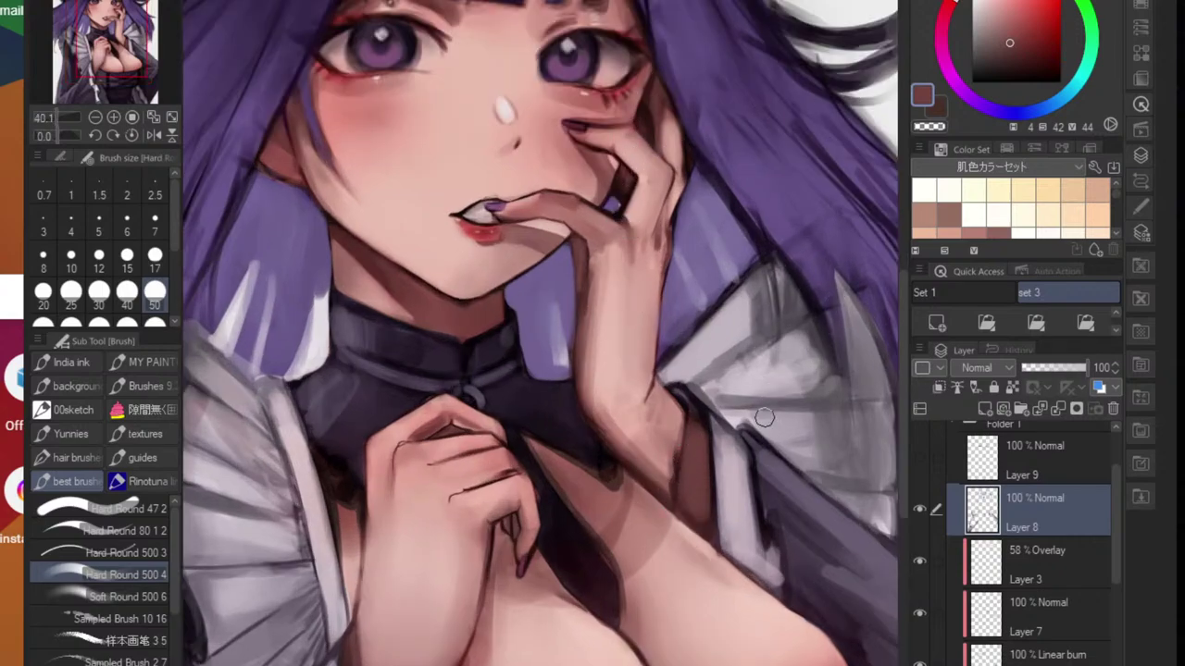
pyautogui.keyDown('alt'); pyautogui.click(667, 467); pyautogui.keyUp('alt')
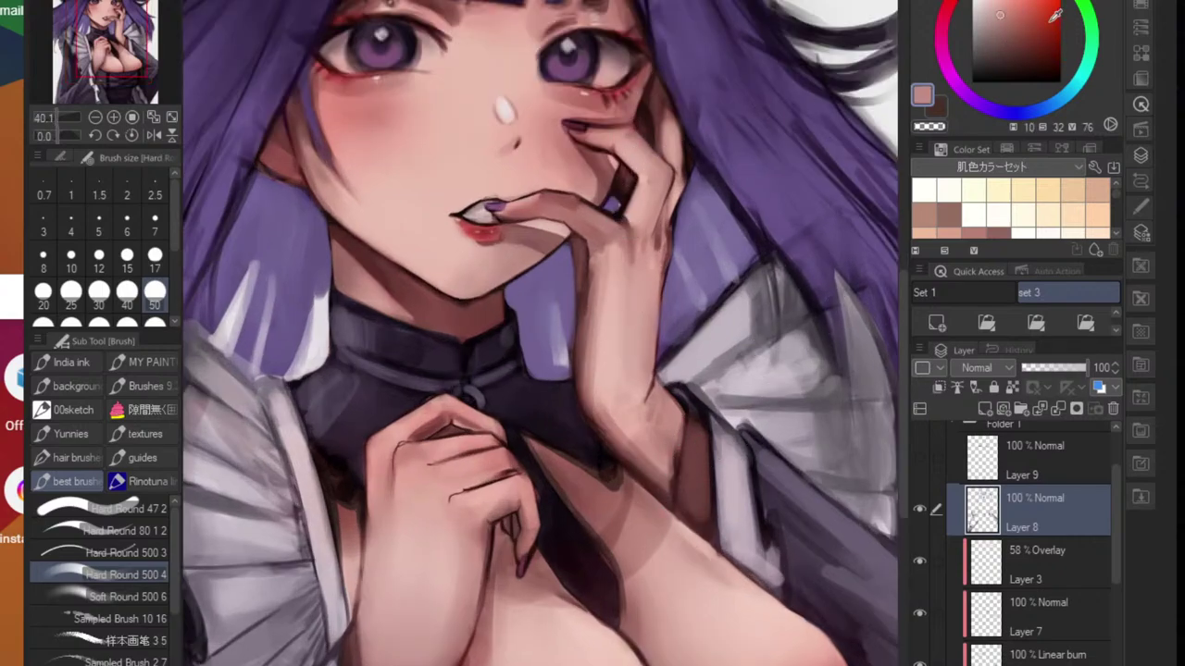
pyautogui.click(1008, 35)
pyautogui.click(945, 15)
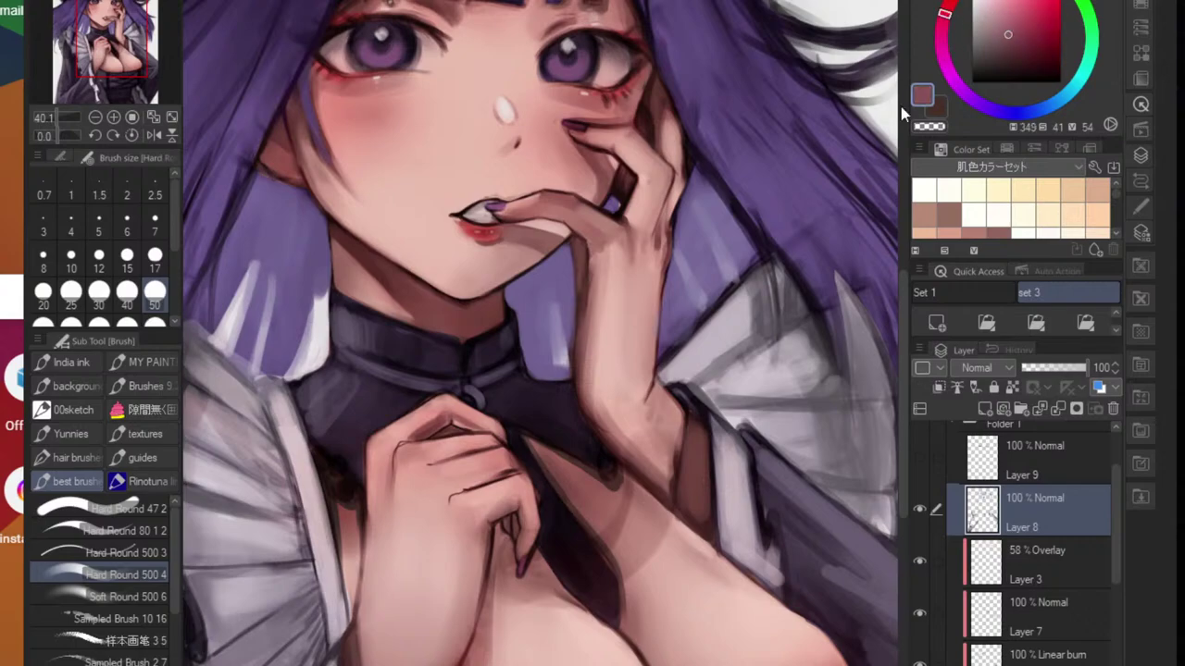
pyautogui.moveTo(693, 450)
pyautogui.mouseDown()
pyautogui.moveTo(697, 439)
pyautogui.moveTo(675, 472)
pyautogui.mouseUp()
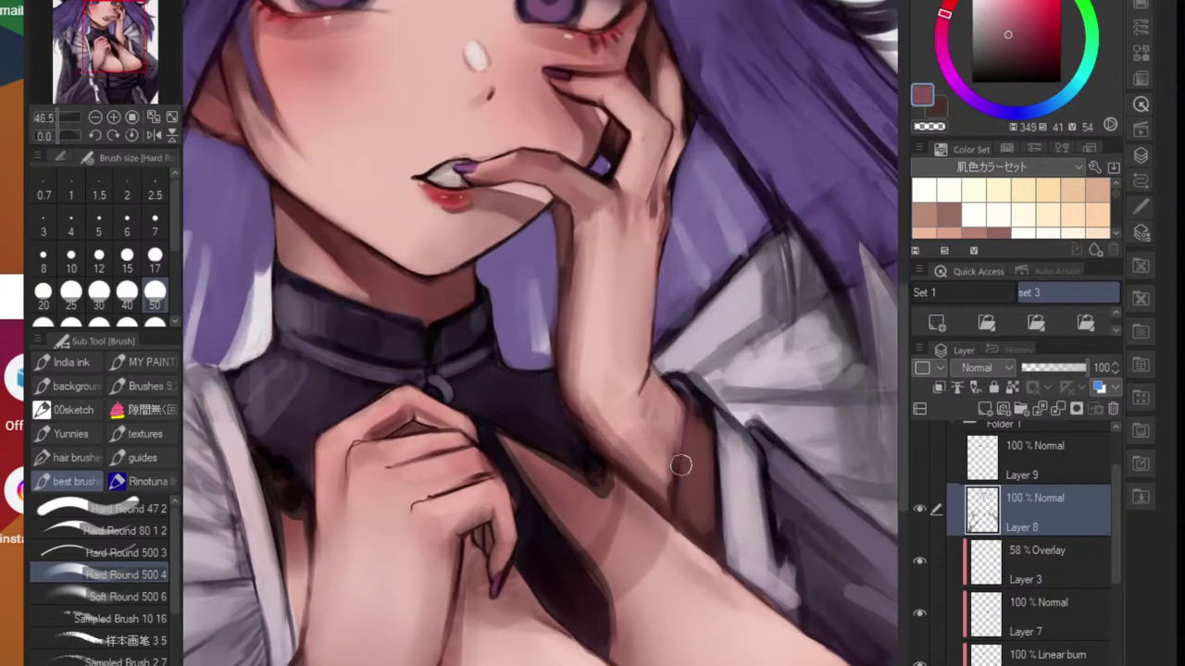
pyautogui.press('[')
pyautogui.press('[')
pyautogui.press('[')
pyautogui.click(1018, 52)
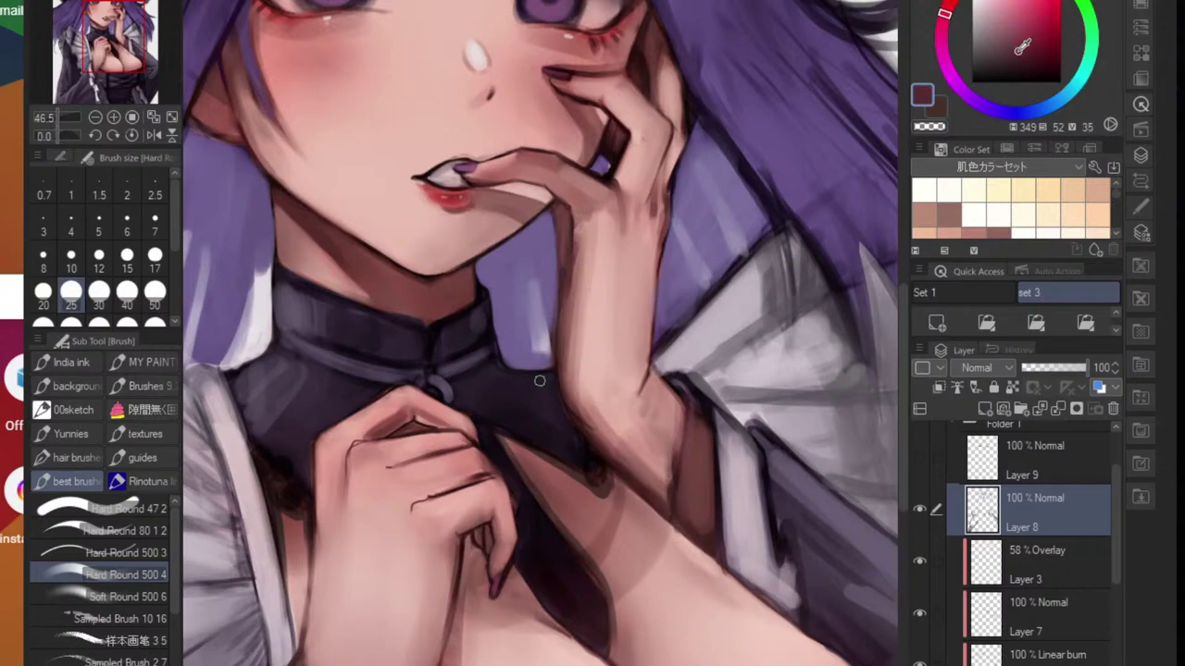
pyautogui.press('[')
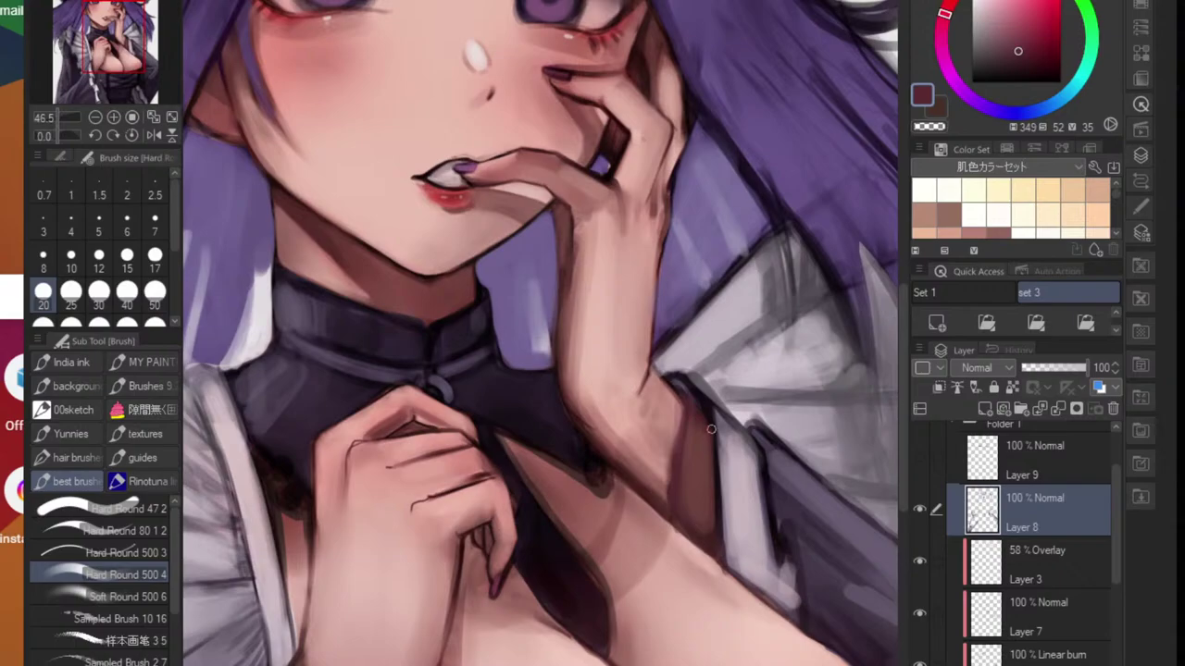
pyautogui.scroll(-14, 774, 449)
pyautogui.scroll(2, 774, 449)
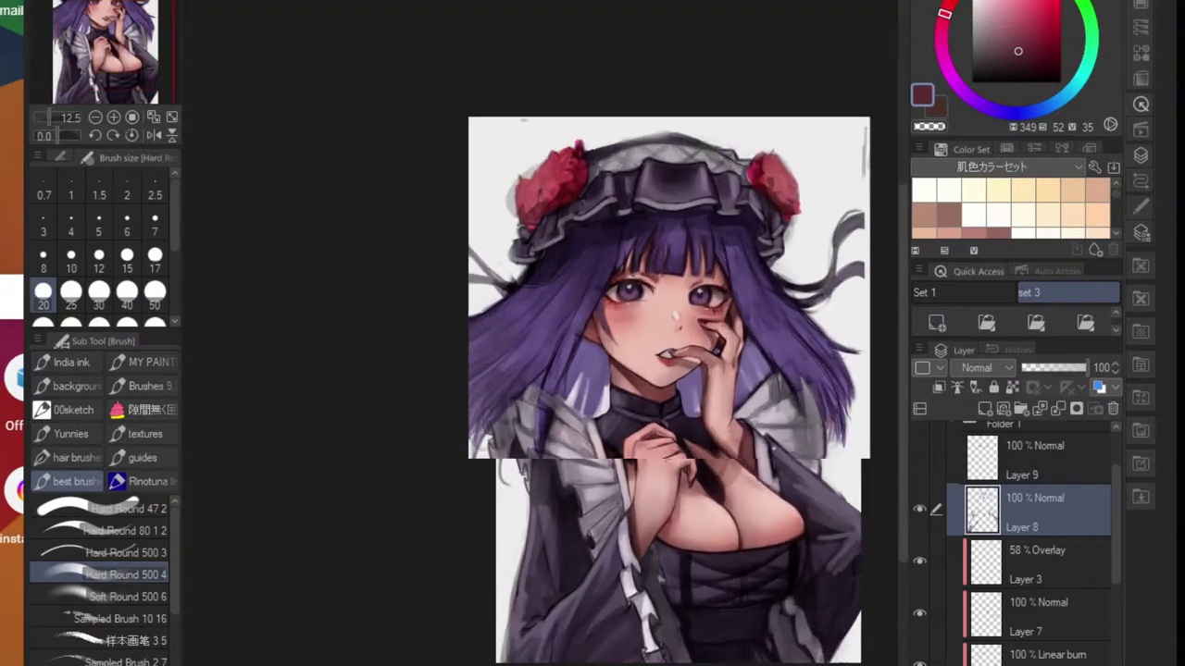
# - Rework the wrist's left edge with skin pink, dark reddish-brown and pale pink strokes
pyautogui.scroll(2, 758, 424)
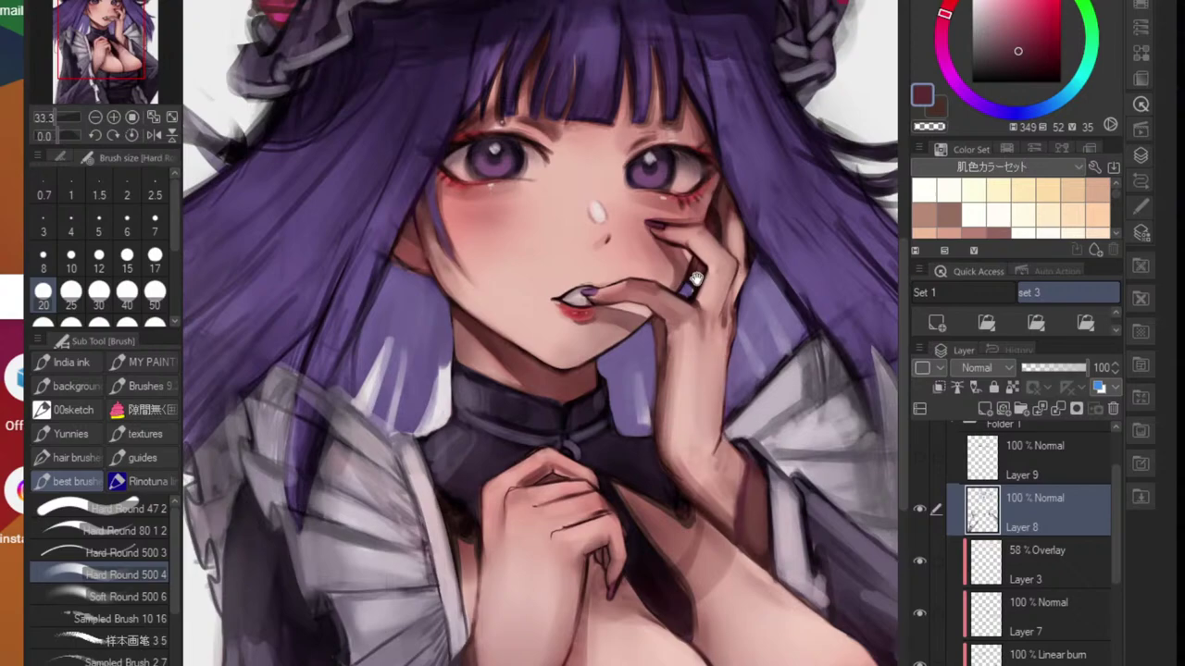
pyautogui.scroll(2, 696, 277)
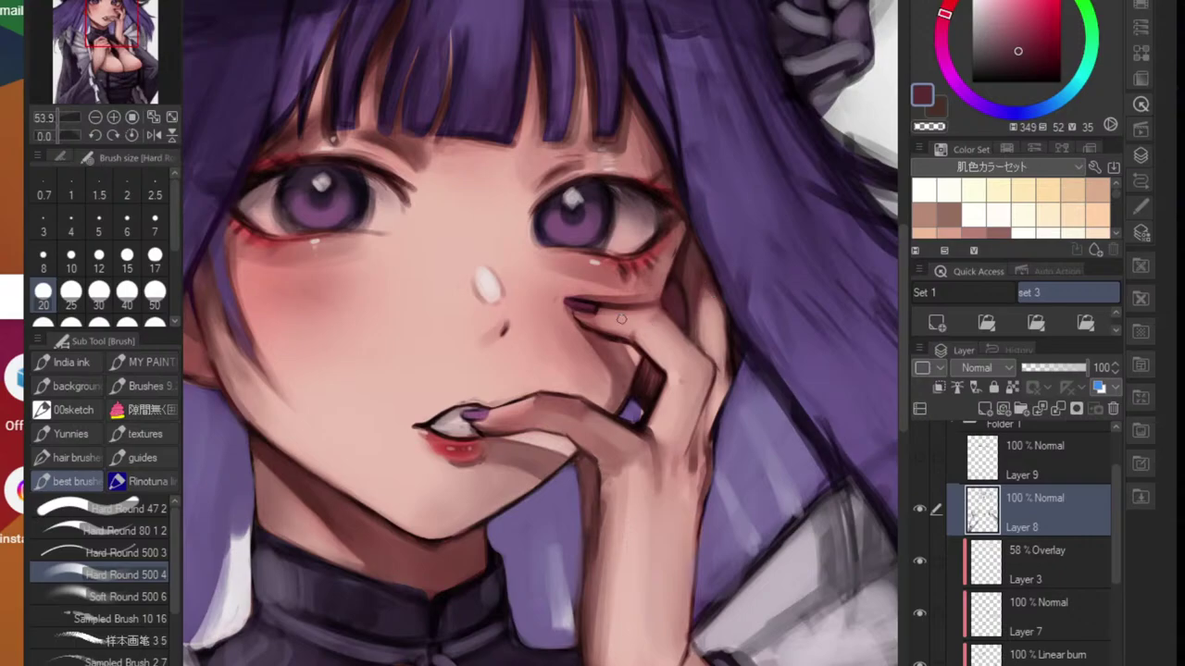
pyautogui.scroll(-4, 622, 319)
pyautogui.scroll(2, 720, 444)
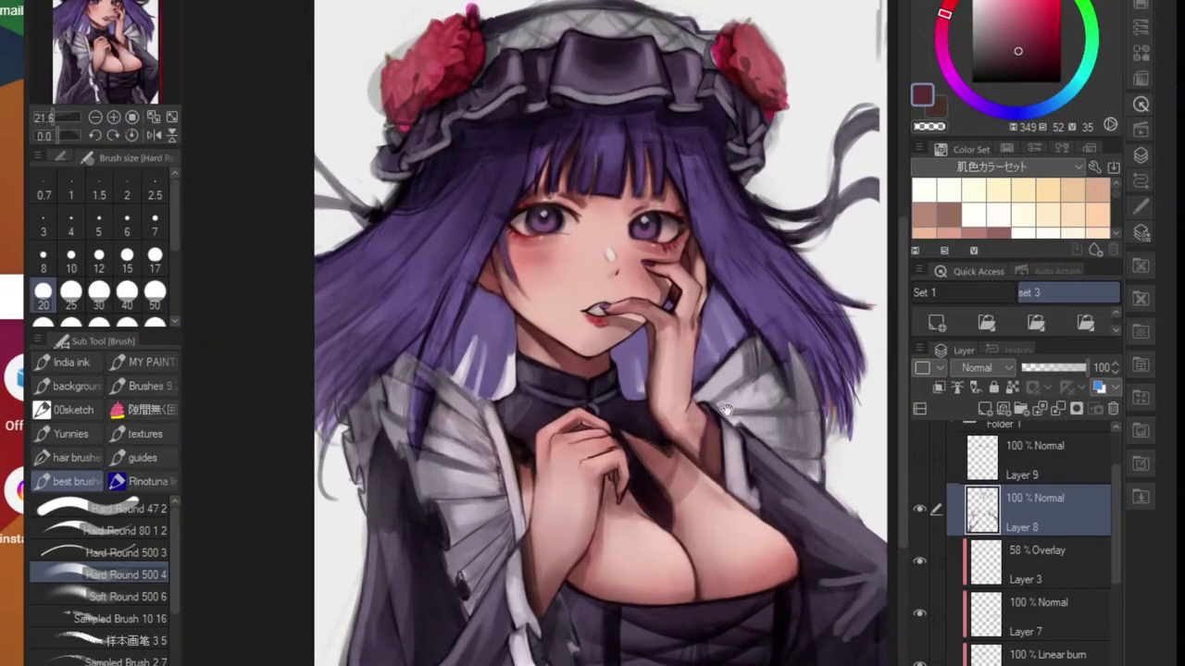
pyautogui.scroll(5, 722, 421)
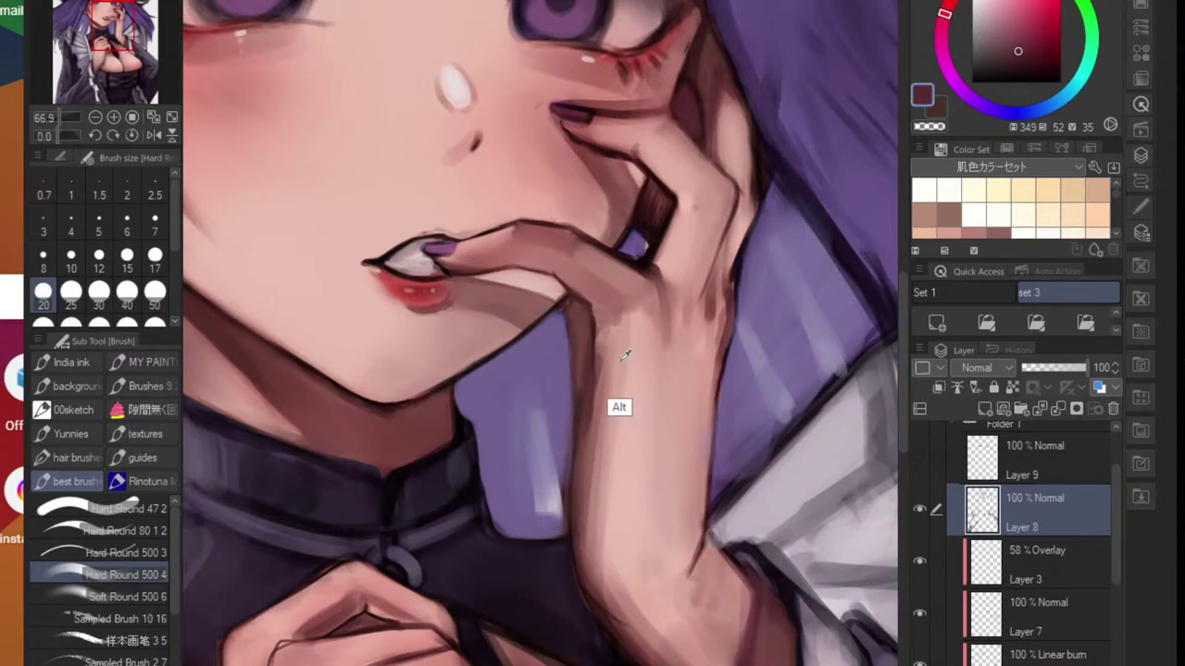
pyautogui.keyDown('alt'); pyautogui.click(625, 355); pyautogui.keyUp('alt')
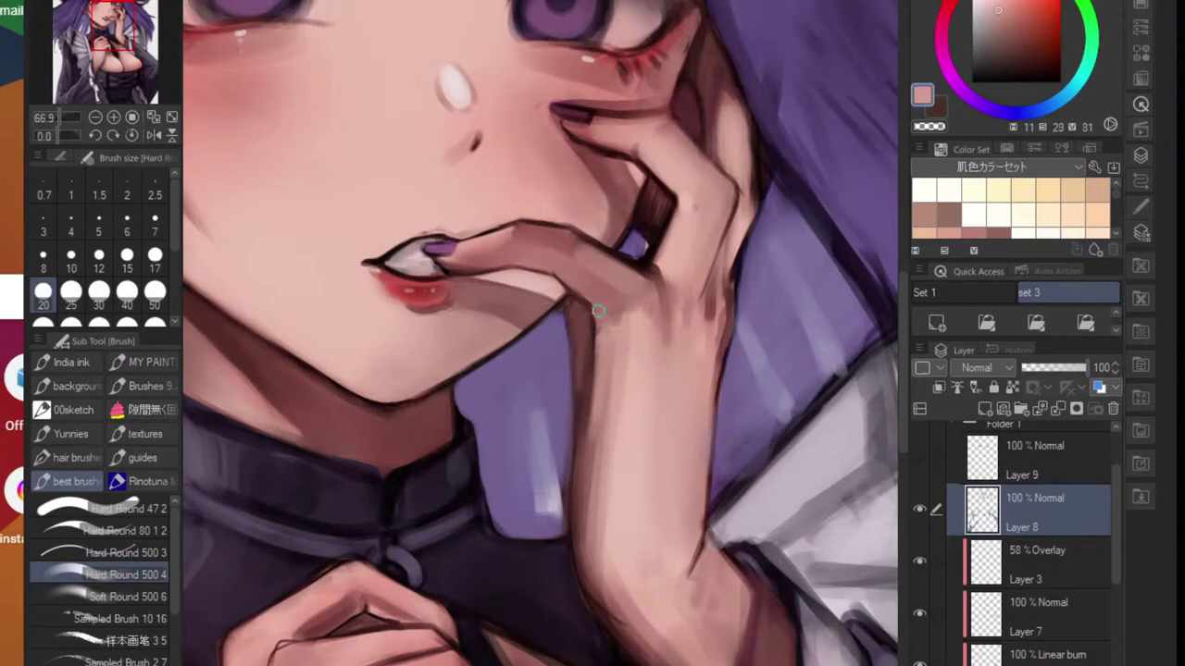
pyautogui.moveTo(600, 318); pyautogui.dragTo(579, 551)
pyautogui.keyDown('alt'); pyautogui.click(584, 486); pyautogui.keyUp('alt')
pyautogui.moveTo(597, 383); pyautogui.dragTo(581, 520)
pyautogui.keyDown('alt'); pyautogui.click(602, 445); pyautogui.keyUp('alt')
pyautogui.moveTo(595, 417); pyautogui.dragTo(585, 528)
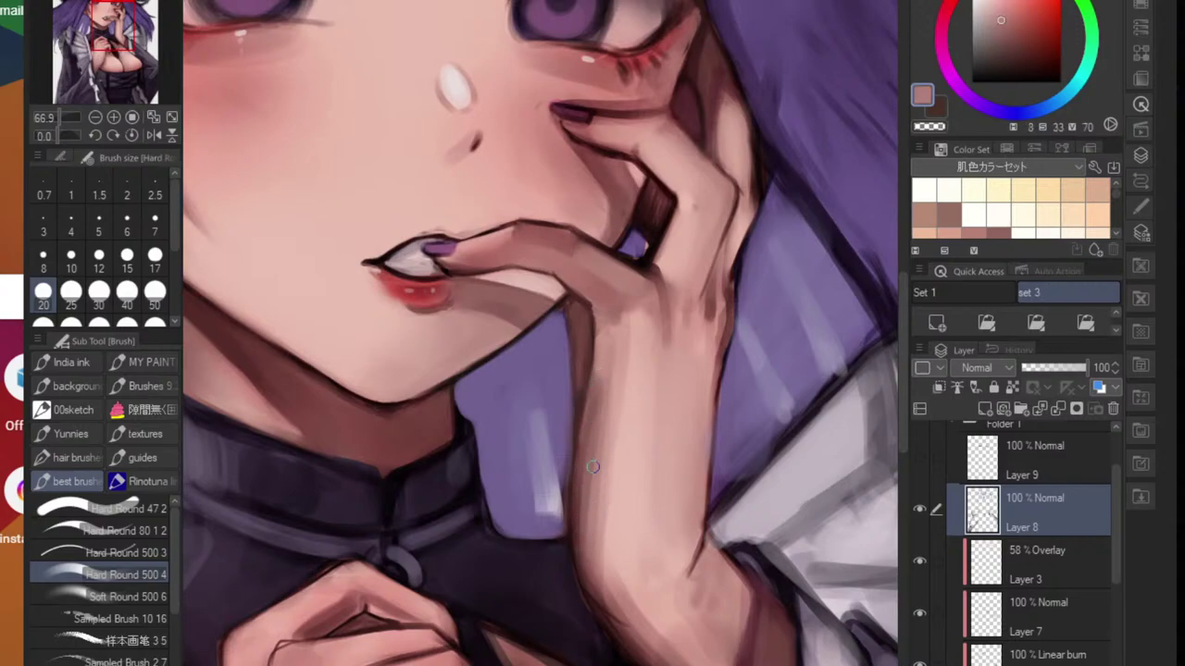
# - Trim the light stripe with hair purple, then sample the collar, hand shadow and arm skin tones
pyautogui.press('j')
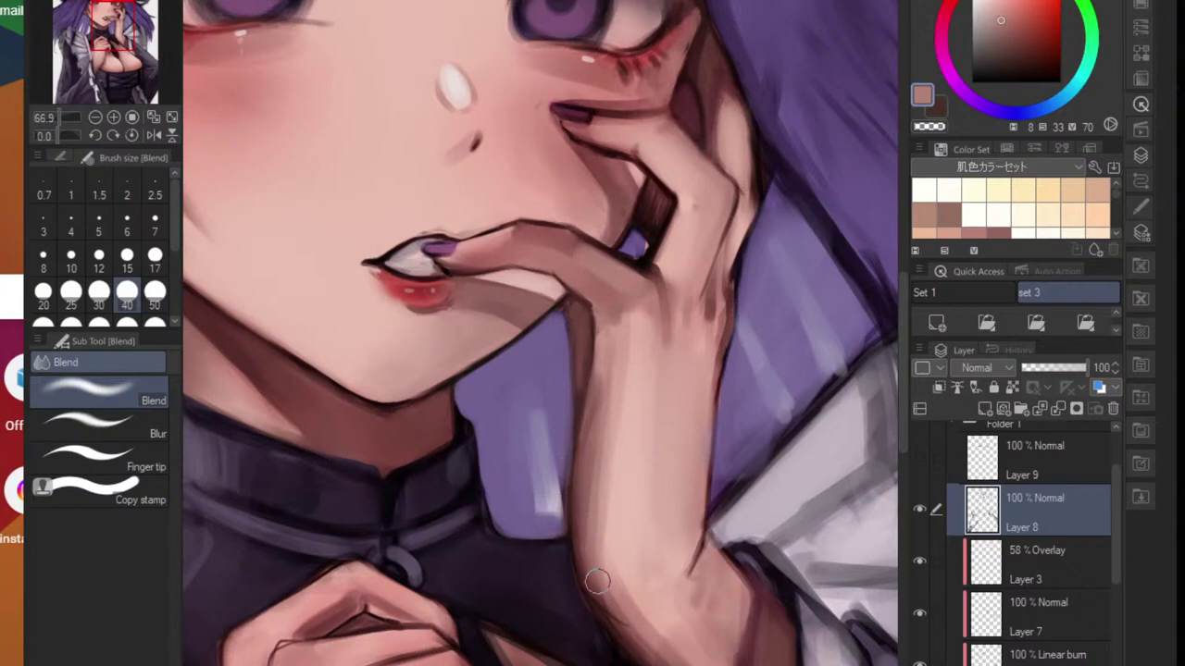
pyautogui.press('b')
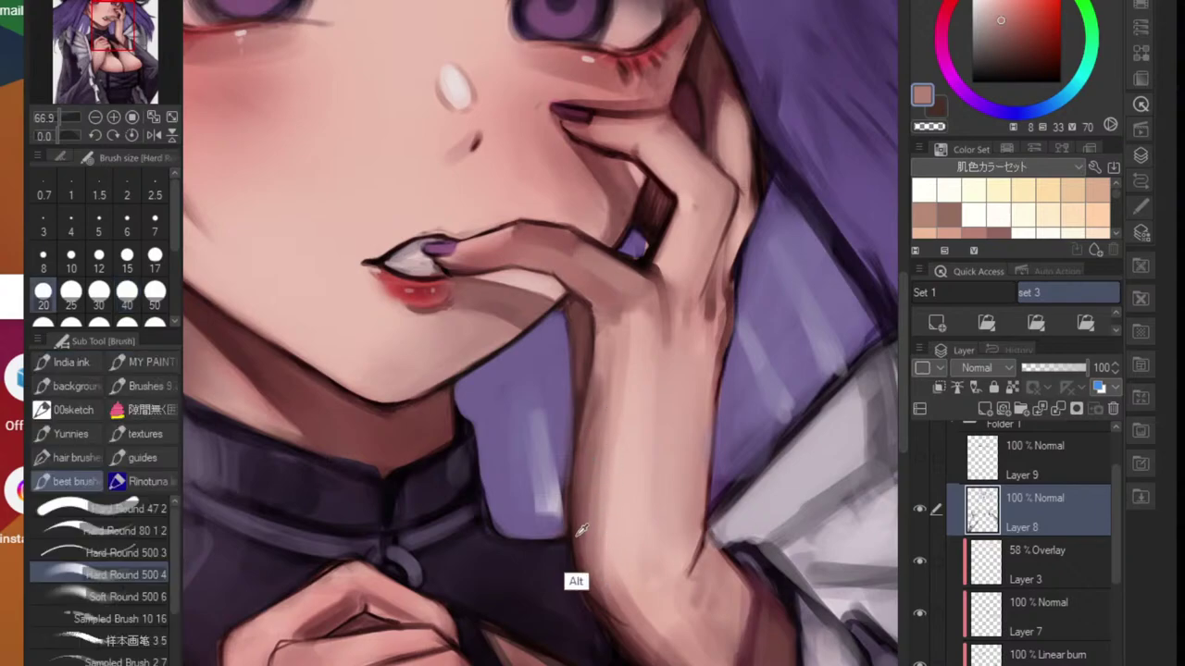
pyautogui.keyDown('alt'); pyautogui.click(560, 518); pyautogui.keyUp('alt')
pyautogui.moveTo(562, 463); pyautogui.dragTo(558, 514)
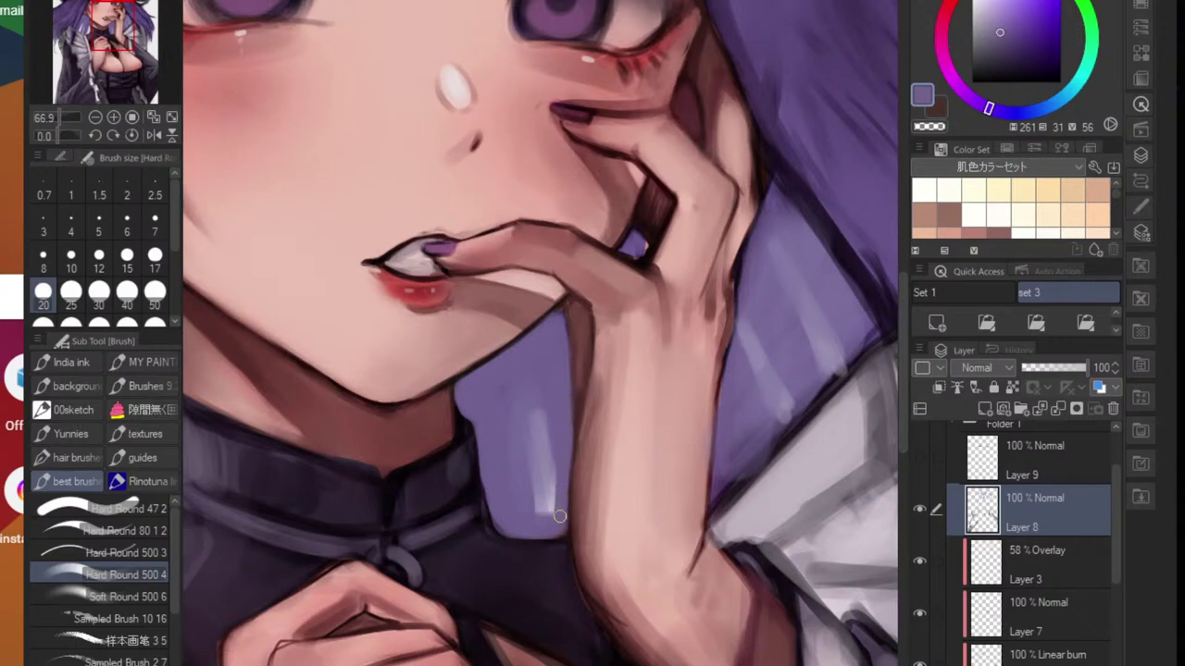
pyautogui.keyDown('alt'); pyautogui.click(562, 601); pyautogui.keyUp('alt')
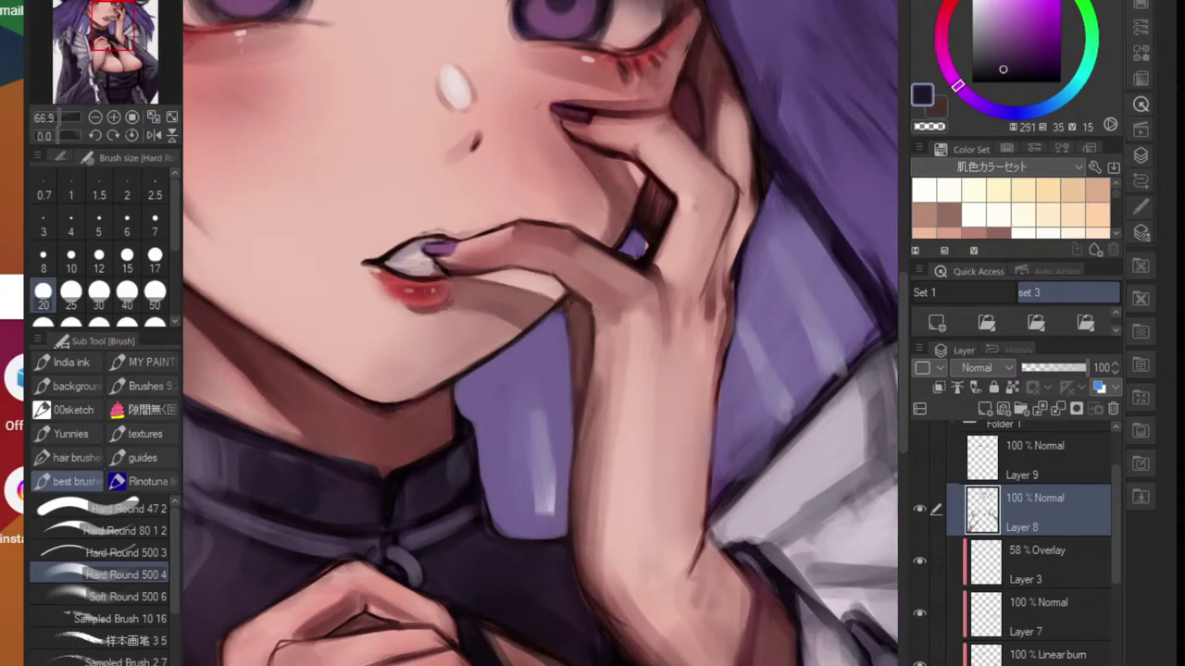
pyautogui.keyDown('alt'); pyautogui.click(629, 629); pyautogui.keyUp('alt')
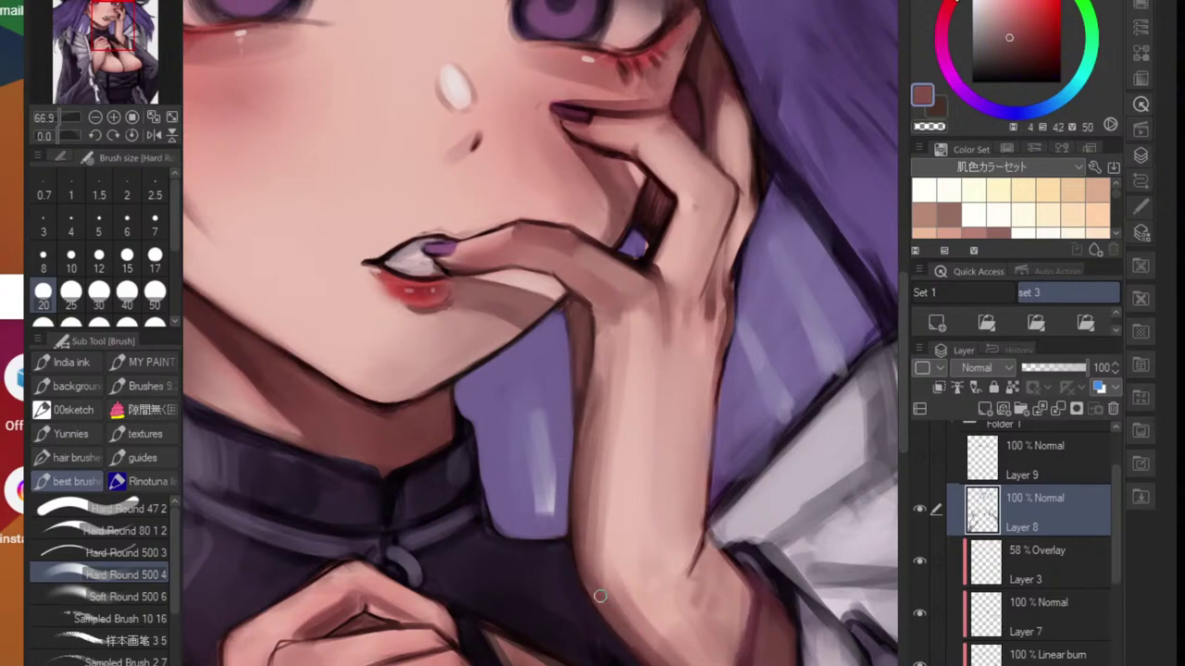
pyautogui.keyDown('alt'); pyautogui.click(574, 558); pyautogui.keyUp('alt')
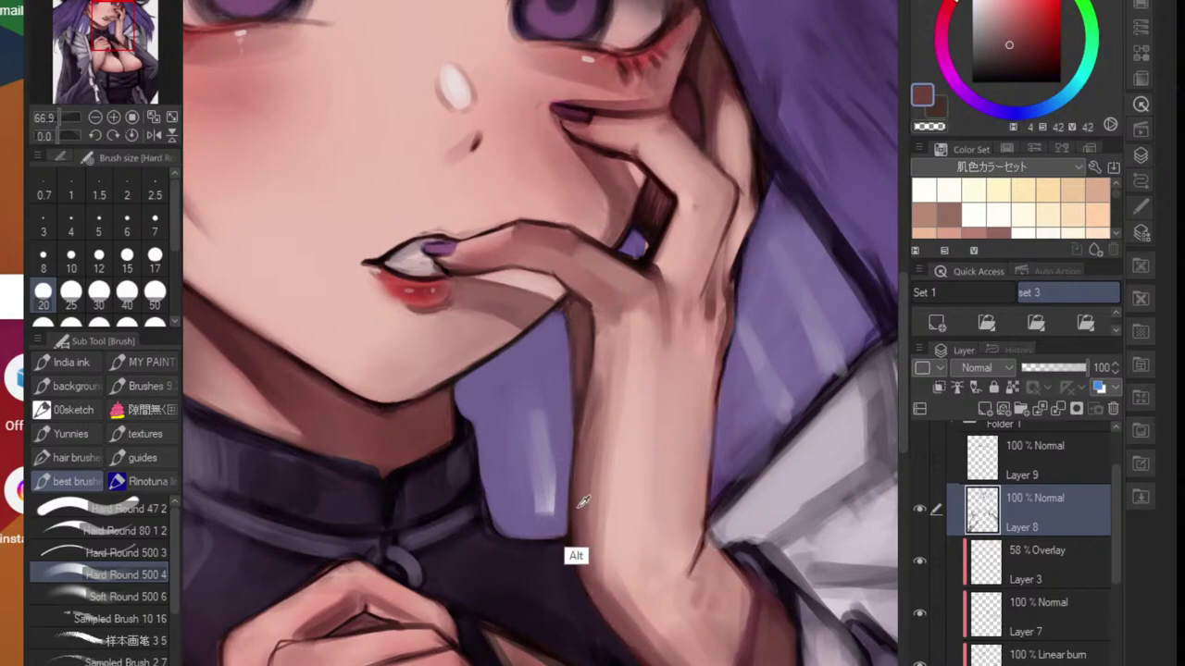
pyautogui.keyDown('alt'); pyautogui.click(593, 596); pyautogui.keyUp('alt')
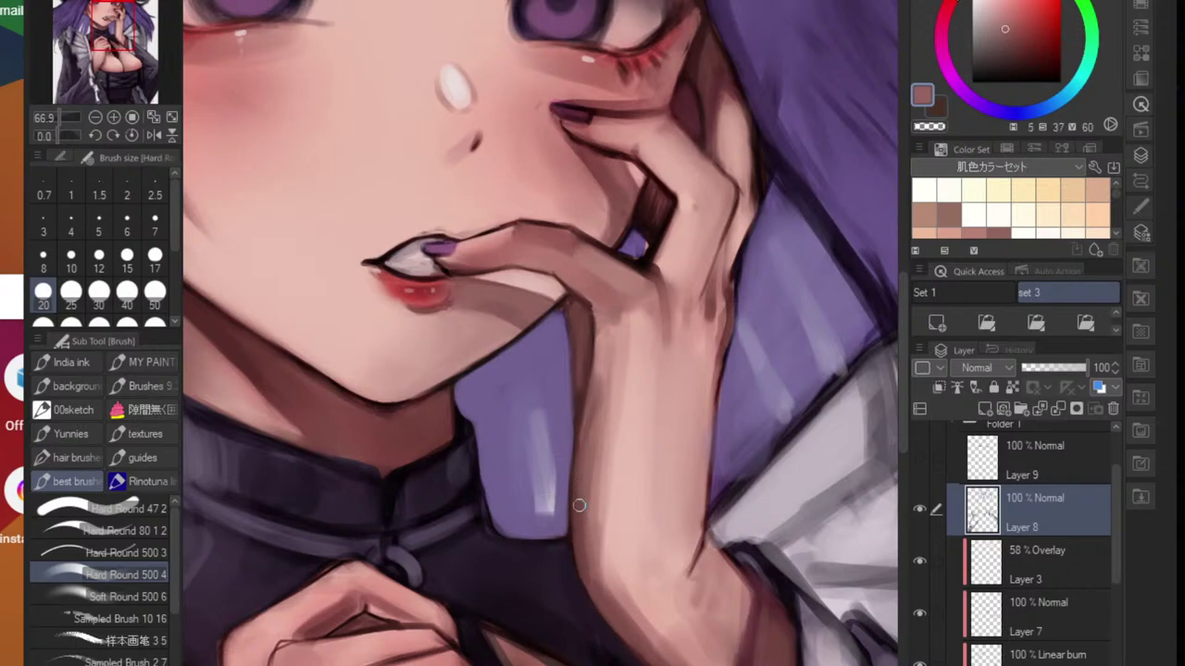
pyautogui.moveTo(603, 426); pyautogui.dragTo(528, 435)
pyautogui.moveTo(593, 504)
pyautogui.mouseDown()
pyautogui.moveTo(616, 506)
pyautogui.moveTo(583, 504)
pyautogui.mouseUp()
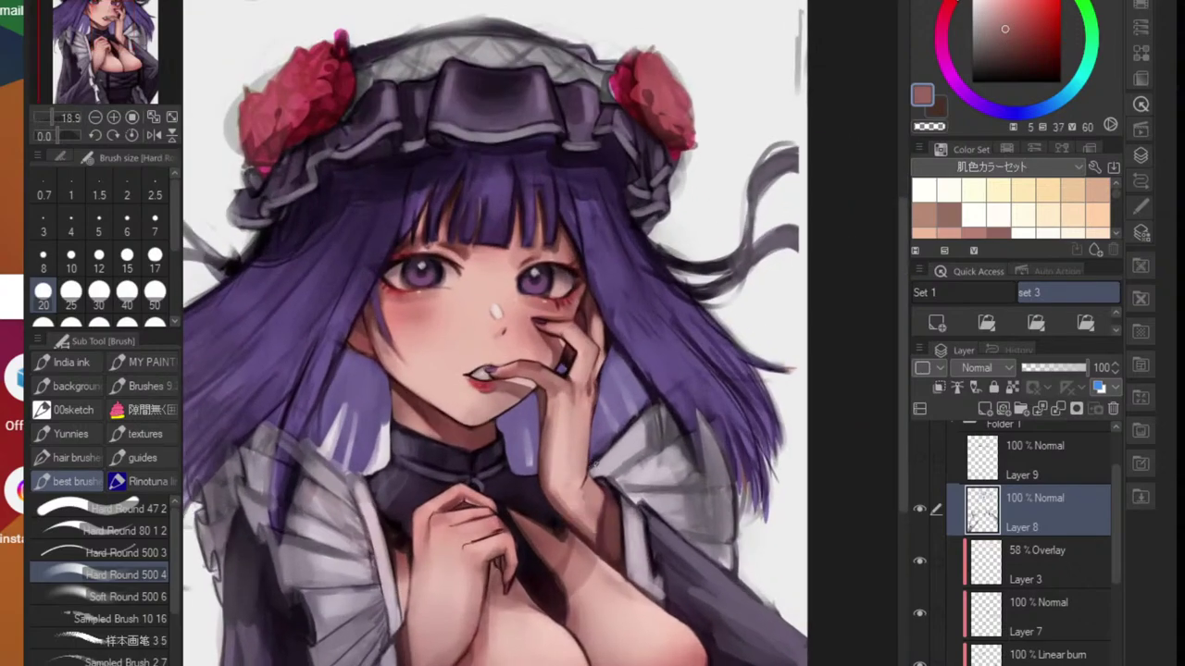
# - Tilt the canvas and repaint the dark forearm edge with sampled skin shadow tones
pyautogui.hotkey('shift', 'space')
pyautogui.moveTo(625, 428); pyautogui.dragTo(577, 460)
pyautogui.scroll(1, 538, 507)
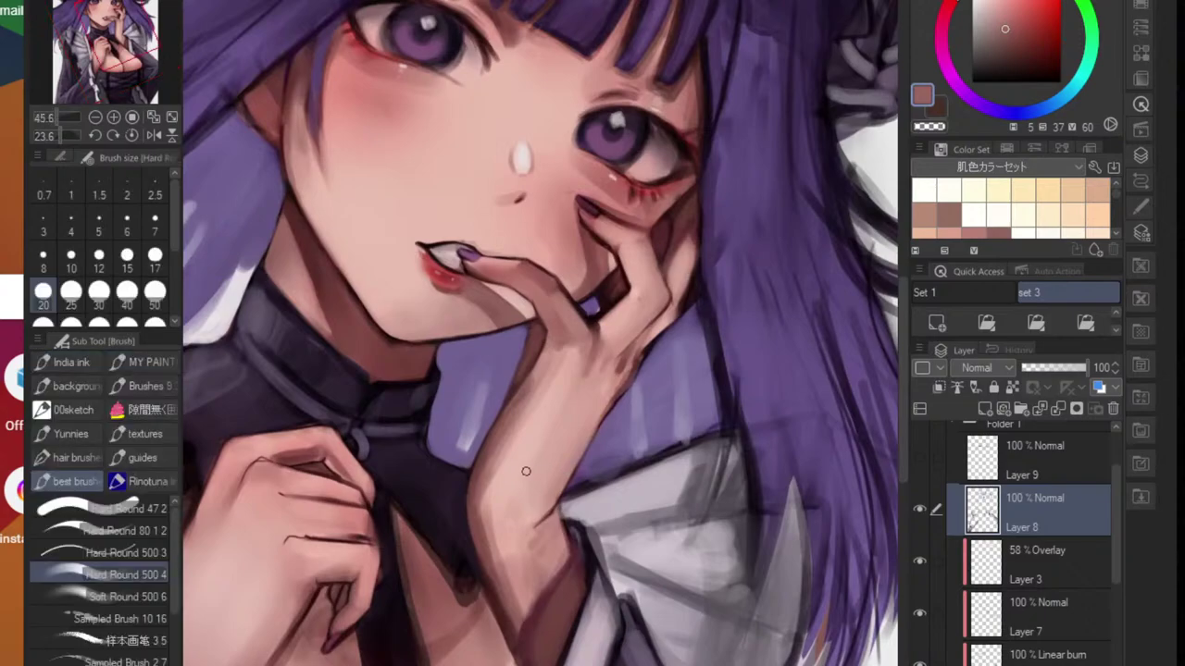
pyautogui.scroll(1, 493, 516)
pyautogui.keyDown('alt'); pyautogui.click(489, 523); pyautogui.keyUp('alt')
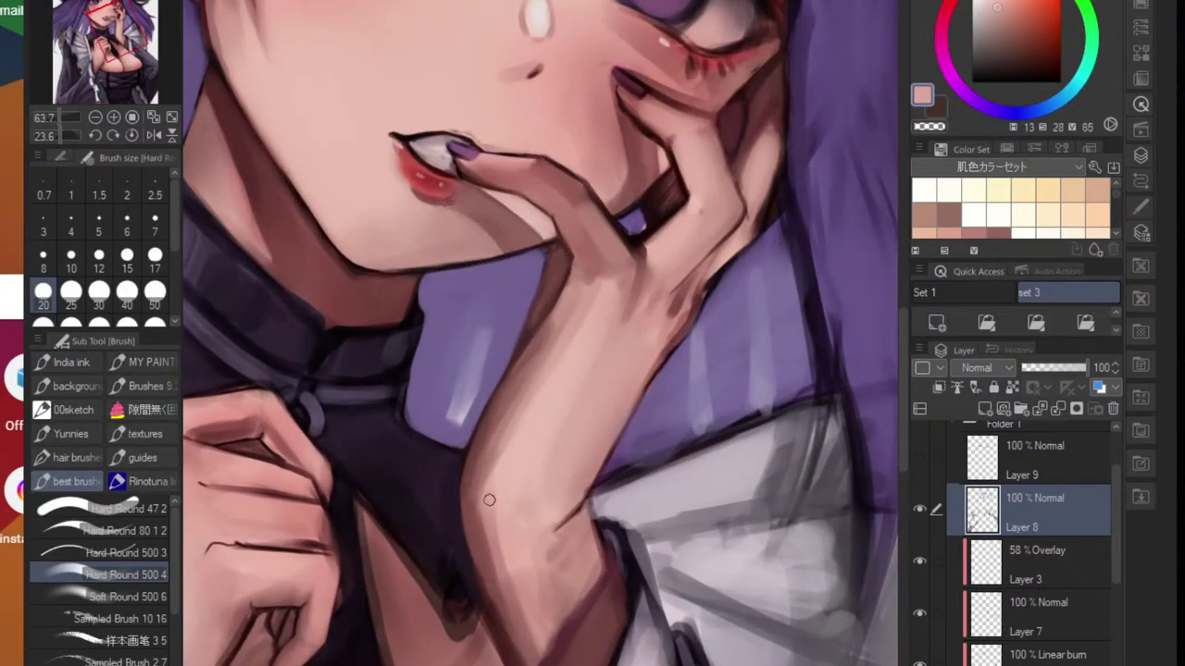
pyautogui.keyDown('alt'); pyautogui.click(486, 529); pyautogui.keyUp('alt')
pyautogui.moveTo(482, 527); pyautogui.dragTo(495, 589)
pyautogui.moveTo(479, 509); pyautogui.dragTo(503, 604)
pyautogui.keyDown('alt'); pyautogui.click(481, 561); pyautogui.keyUp('alt')
pyautogui.moveTo(480, 535); pyautogui.dragTo(510, 656)
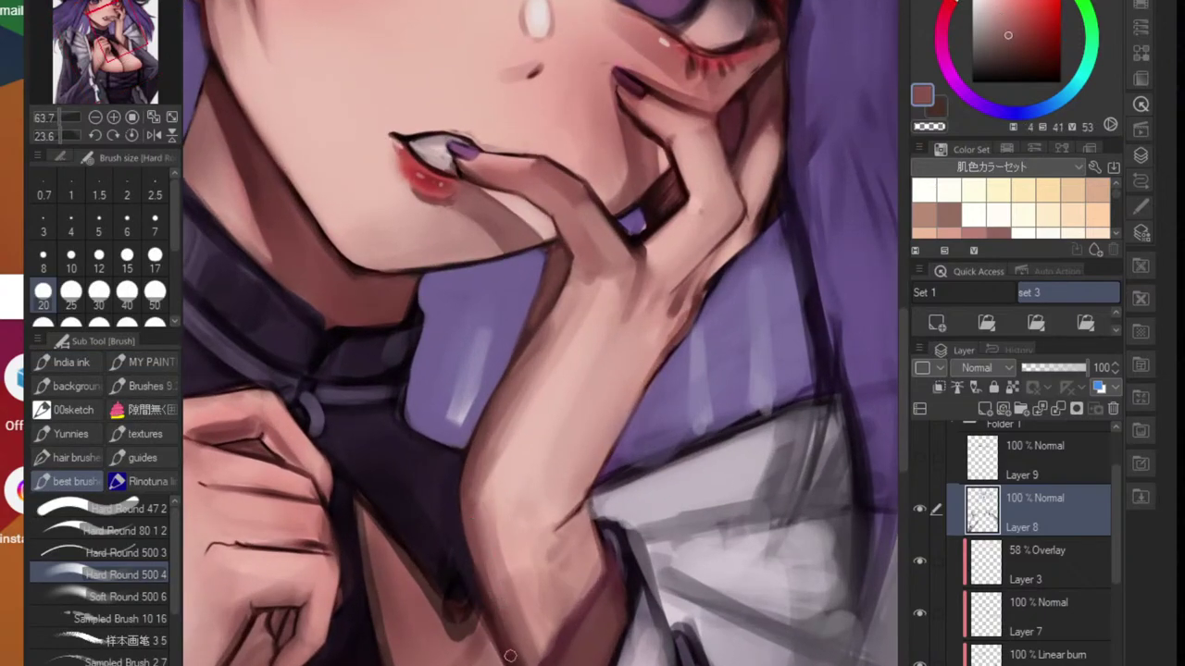
pyautogui.moveTo(490, 561)
pyautogui.mouseDown()
pyautogui.moveTo(515, 659)
pyautogui.moveTo(505, 665)
pyautogui.mouseUp()
# - Paint darker shading on the skin below the arm, blend it smoothly, and straighten the canvas
pyautogui.keyDown('alt'); pyautogui.click(500, 661); pyautogui.keyUp('alt')
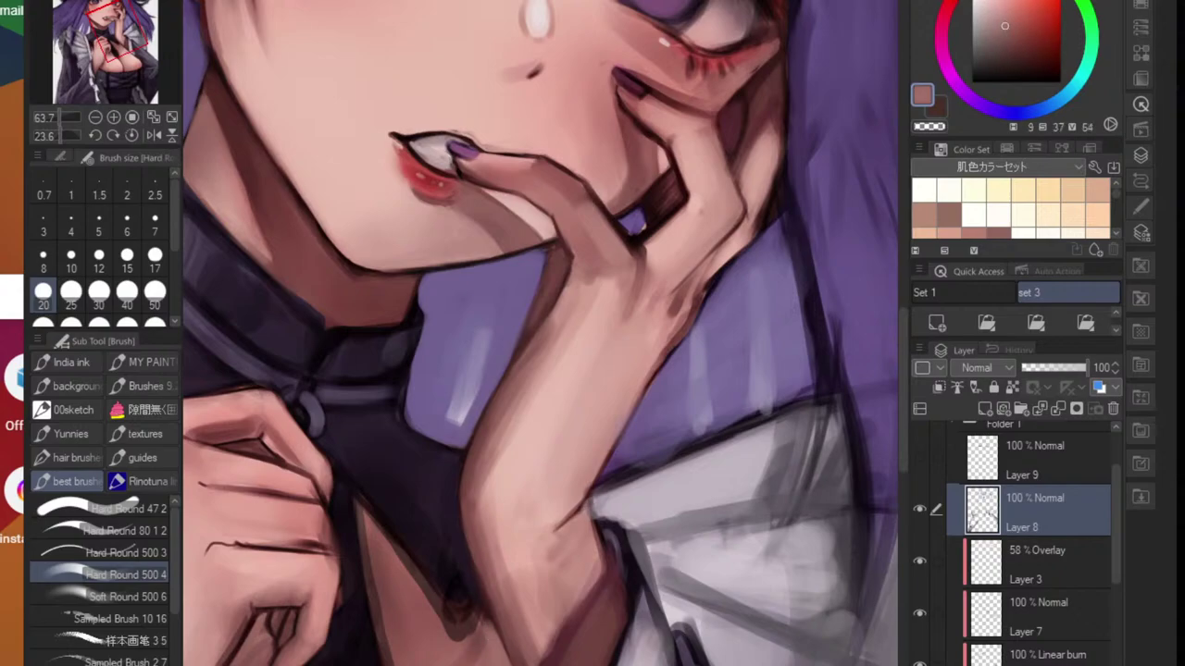
pyautogui.scroll(-5, 561, 640)
pyautogui.scroll(8, 570, 571)
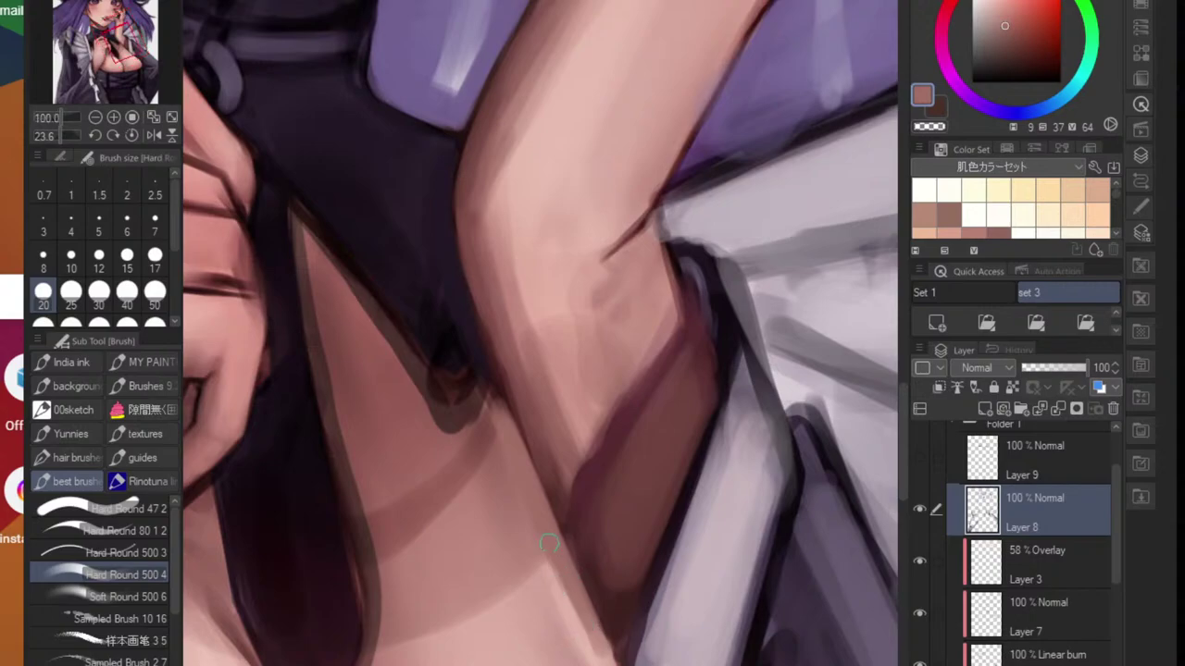
pyautogui.moveTo(548, 544)
pyautogui.mouseDown()
pyautogui.moveTo(590, 623)
pyautogui.moveTo(494, 583)
pyautogui.moveTo(596, 635)
pyautogui.moveTo(514, 573)
pyautogui.moveTo(480, 582)
pyautogui.moveTo(565, 606)
pyautogui.mouseUp()
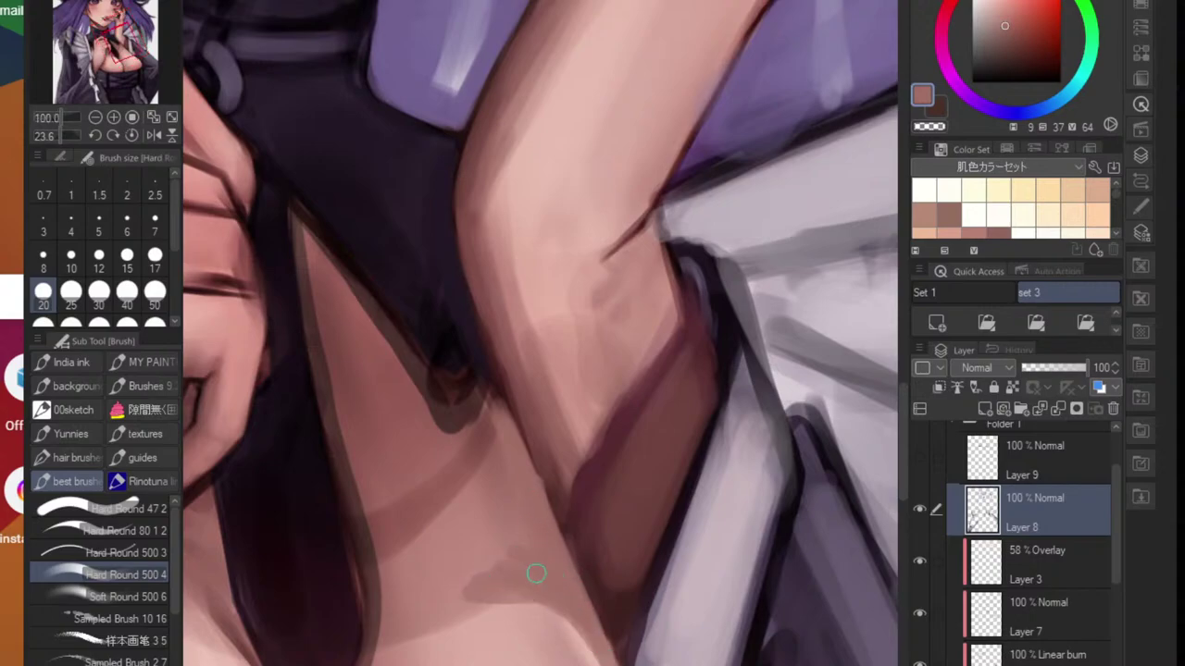
pyautogui.press('j')
pyautogui.moveTo(448, 600)
pyautogui.mouseDown()
pyautogui.moveTo(567, 606)
pyautogui.moveTo(500, 621)
pyautogui.moveTo(530, 534)
pyautogui.mouseUp()
pyautogui.press('b')
pyautogui.hotkey('ctrl', '@')
# - Repaint the chest shadow with a larger brush and a darker sampled skin tone
pyautogui.scroll(4, 551, 533)
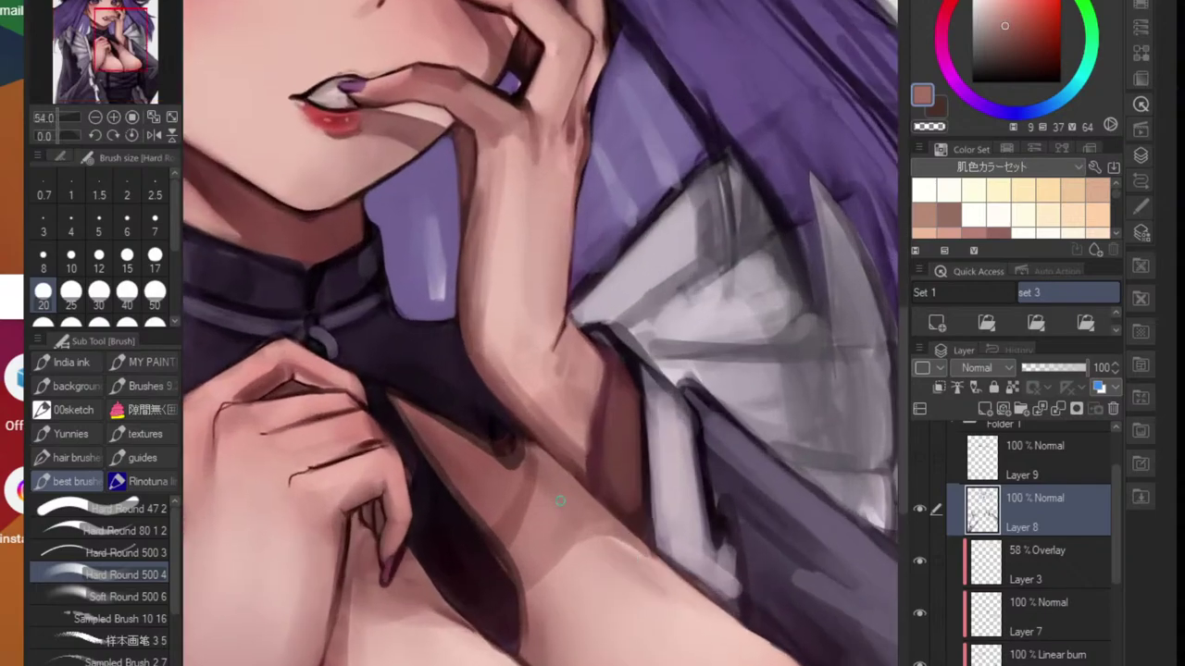
pyautogui.press(']')
pyautogui.press(']')
pyautogui.press(']')
pyautogui.press(']')
pyautogui.press(']')
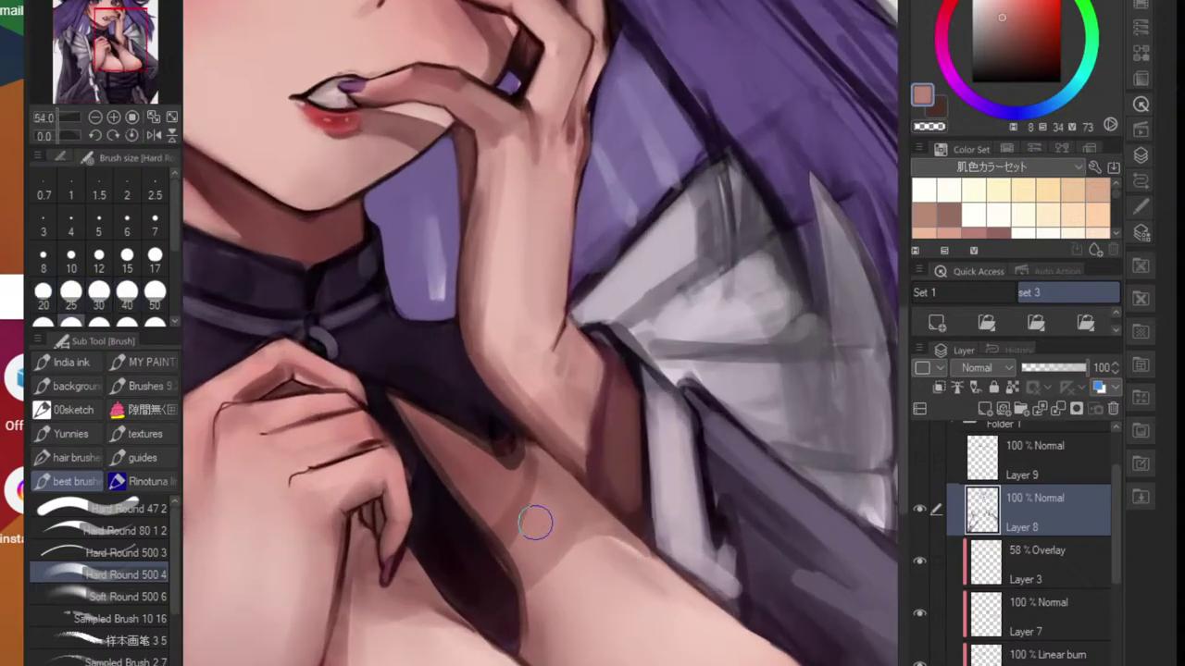
pyautogui.keyDown('alt'); pyautogui.click(499, 531); pyautogui.keyUp('alt')
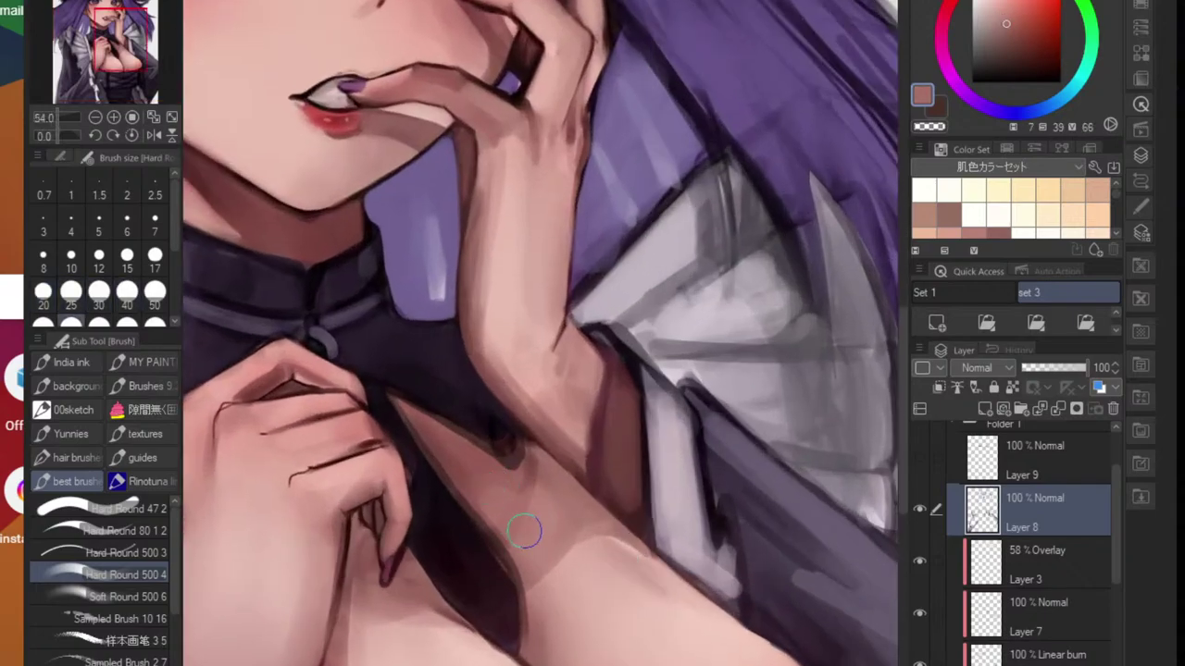
pyautogui.moveTo(526, 531)
pyautogui.mouseDown()
pyautogui.moveTo(522, 488)
pyautogui.moveTo(502, 513)
pyautogui.moveTo(516, 537)
pyautogui.moveTo(532, 499)
pyautogui.moveTo(543, 526)
pyautogui.mouseUp()
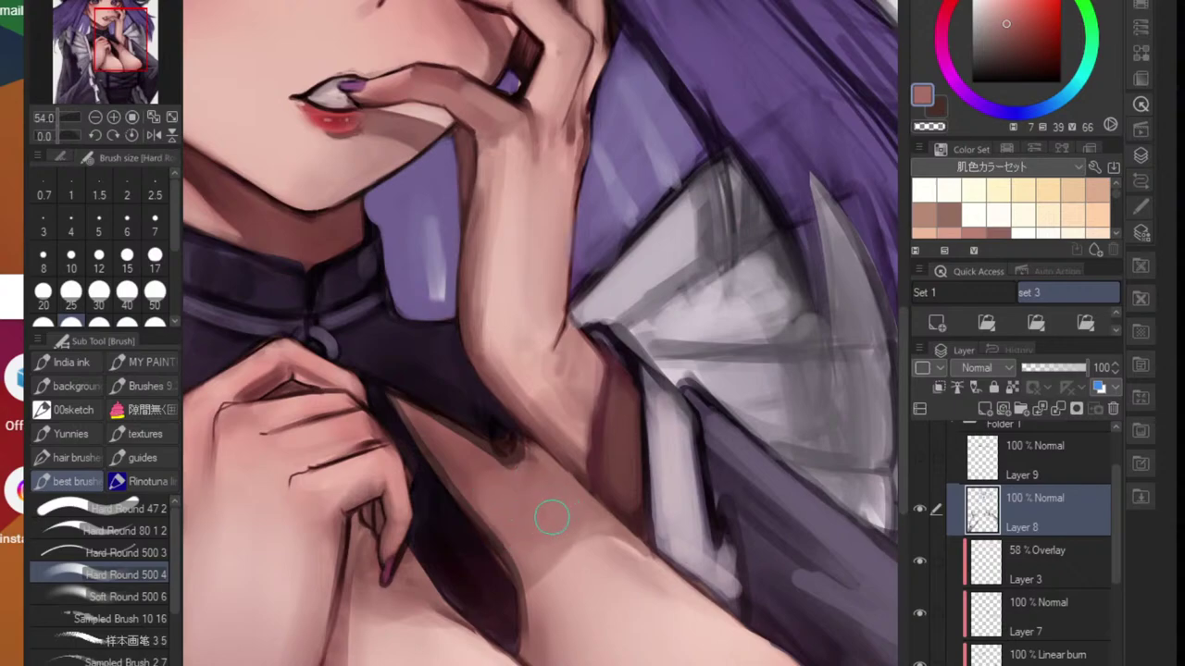
# - Darken the neckline edge and the tie below the fingers with dark purple-navy strokes
pyautogui.keyDown('alt'); pyautogui.click(452, 409); pyautogui.keyUp('alt')
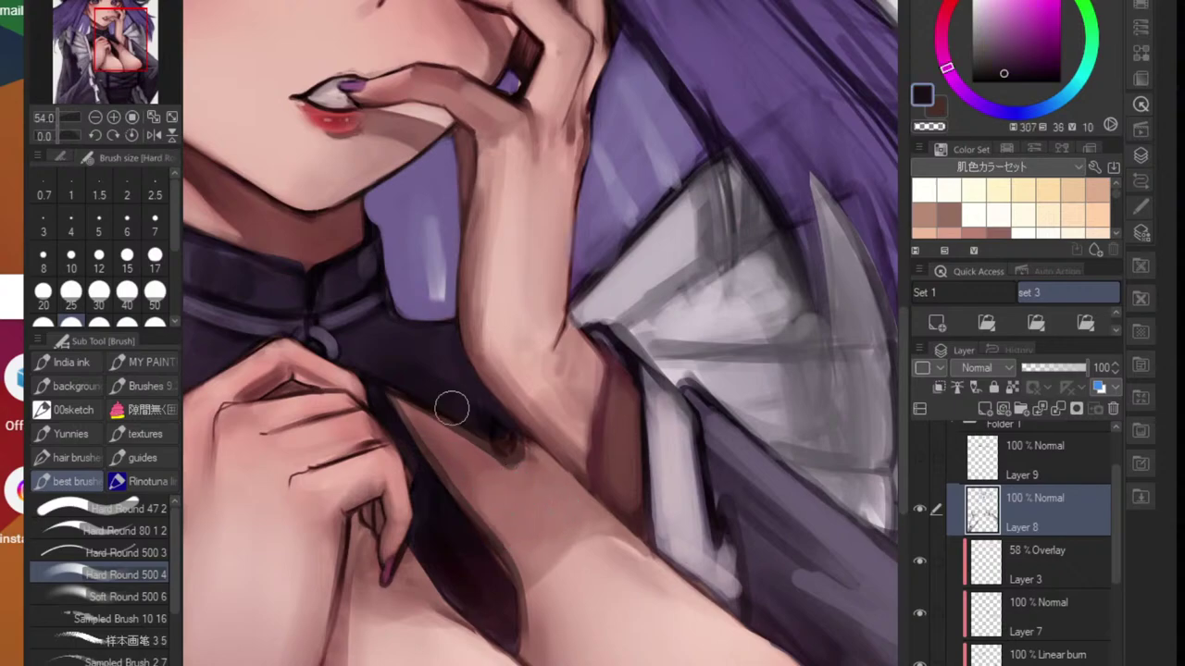
pyautogui.moveTo(380, 369); pyautogui.dragTo(453, 414)
pyautogui.keyDown('alt'); pyautogui.click(432, 501); pyautogui.keyUp('alt')
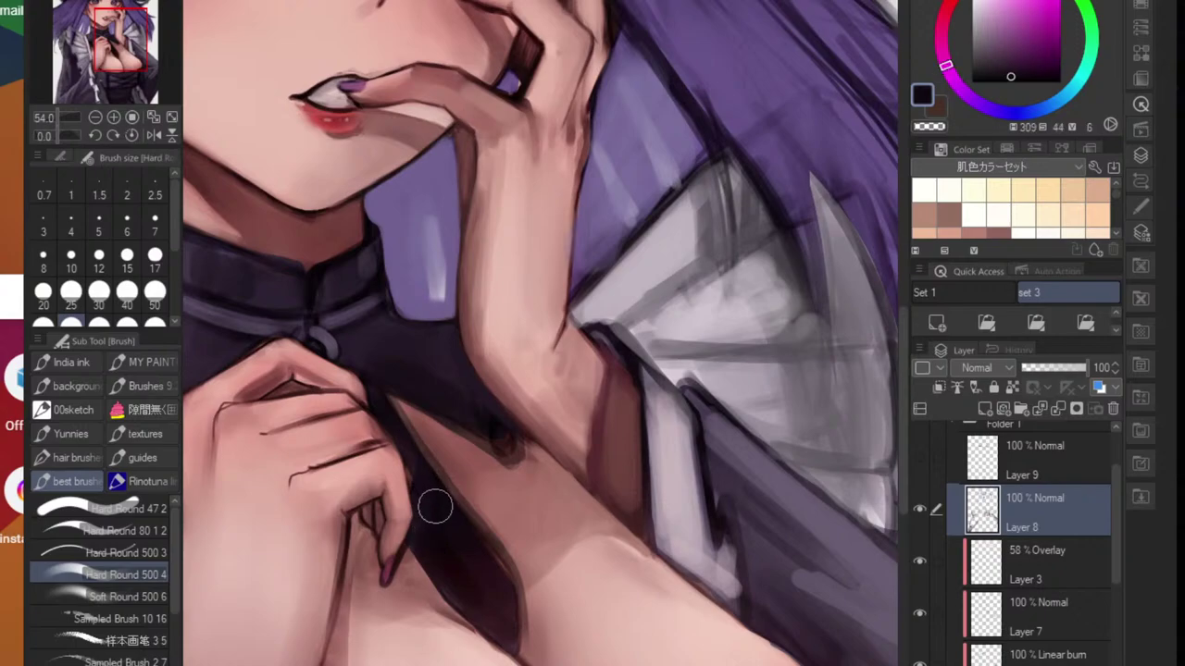
pyautogui.press('[')
pyautogui.press('[')
pyautogui.press('[')
pyautogui.press('[')
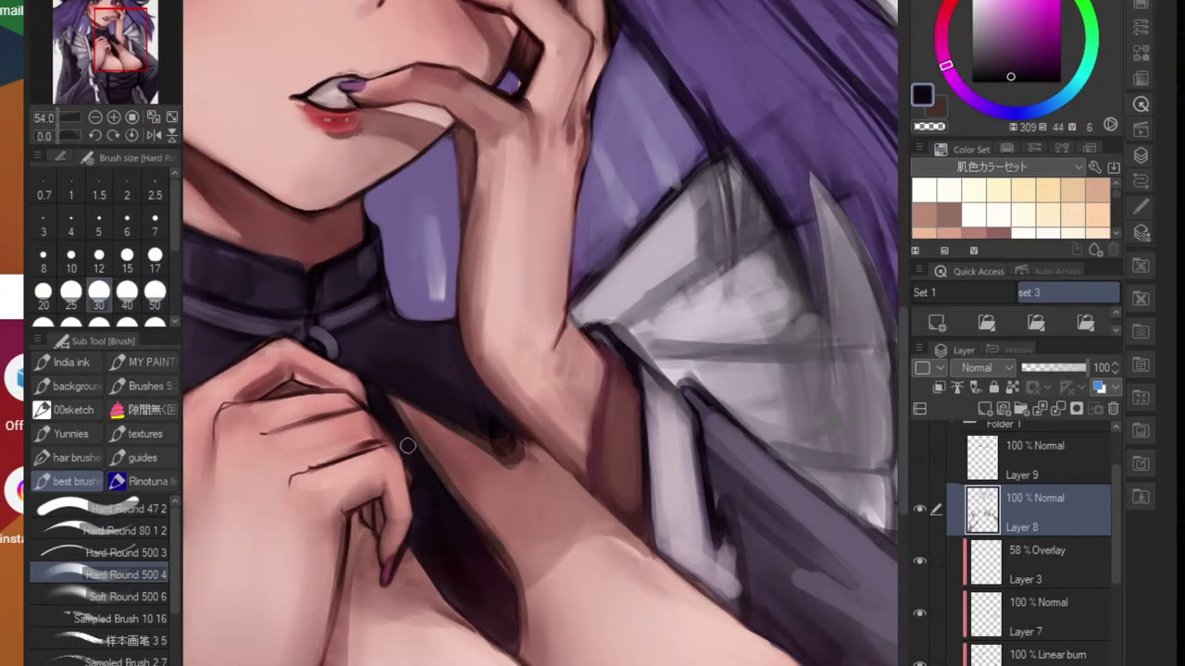
pyautogui.moveTo(407, 446); pyautogui.dragTo(499, 566)
pyautogui.moveTo(414, 547); pyautogui.dragTo(457, 599)
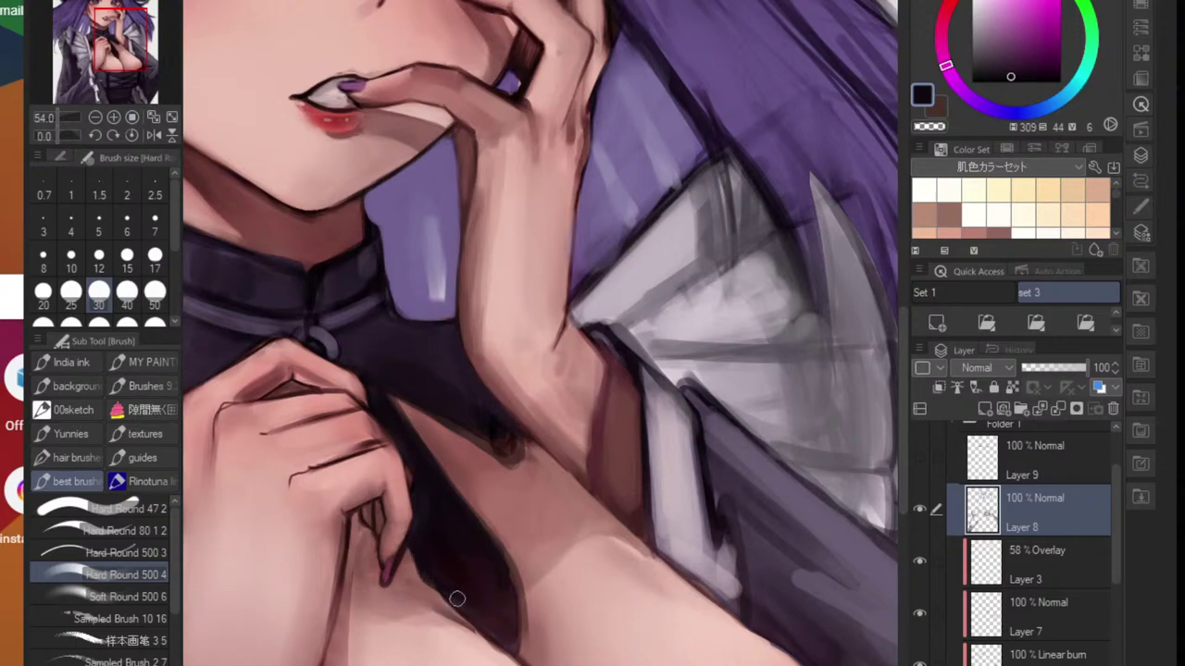
pyautogui.moveTo(476, 582); pyautogui.dragTo(436, 606)
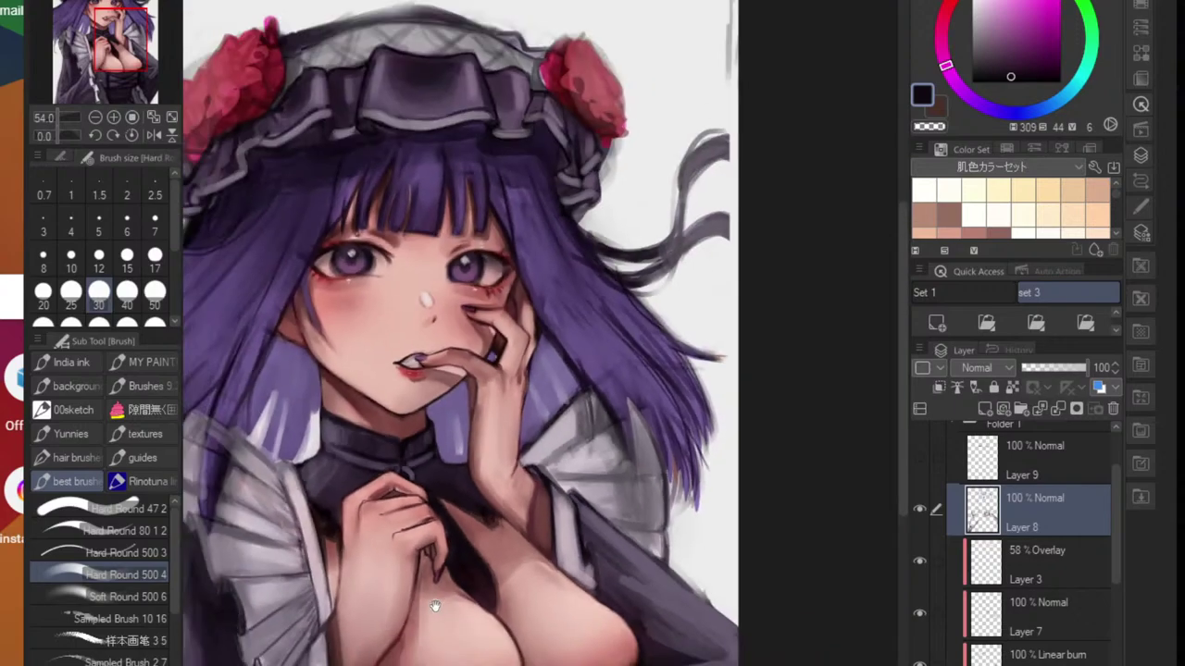
# - Pick up the near-black outline brown and shrink the brush for fine lines
pyautogui.moveTo(417, 519); pyautogui.dragTo(473, 502)
pyautogui.moveTo(398, 476); pyautogui.dragTo(421, 484)
pyautogui.keyDown('ctrl'); pyautogui.click(410, 488); pyautogui.keyUp('ctrl')
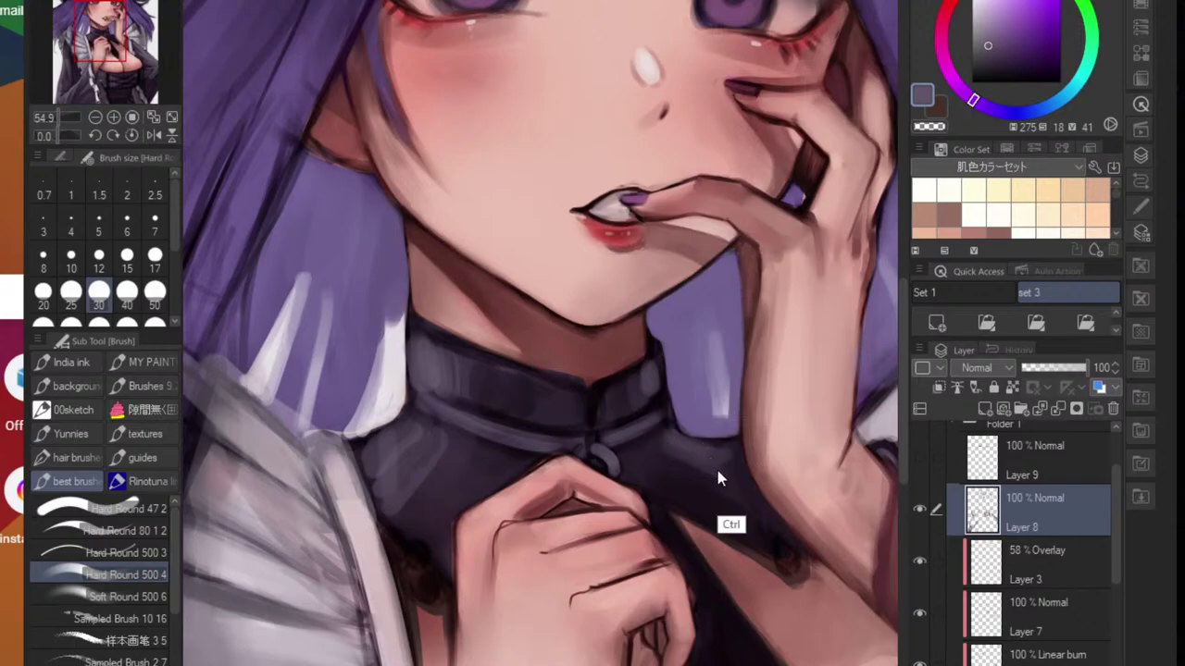
pyautogui.moveTo(719, 472); pyautogui.dragTo(710, 498)
pyautogui.scroll(5, 710, 469)
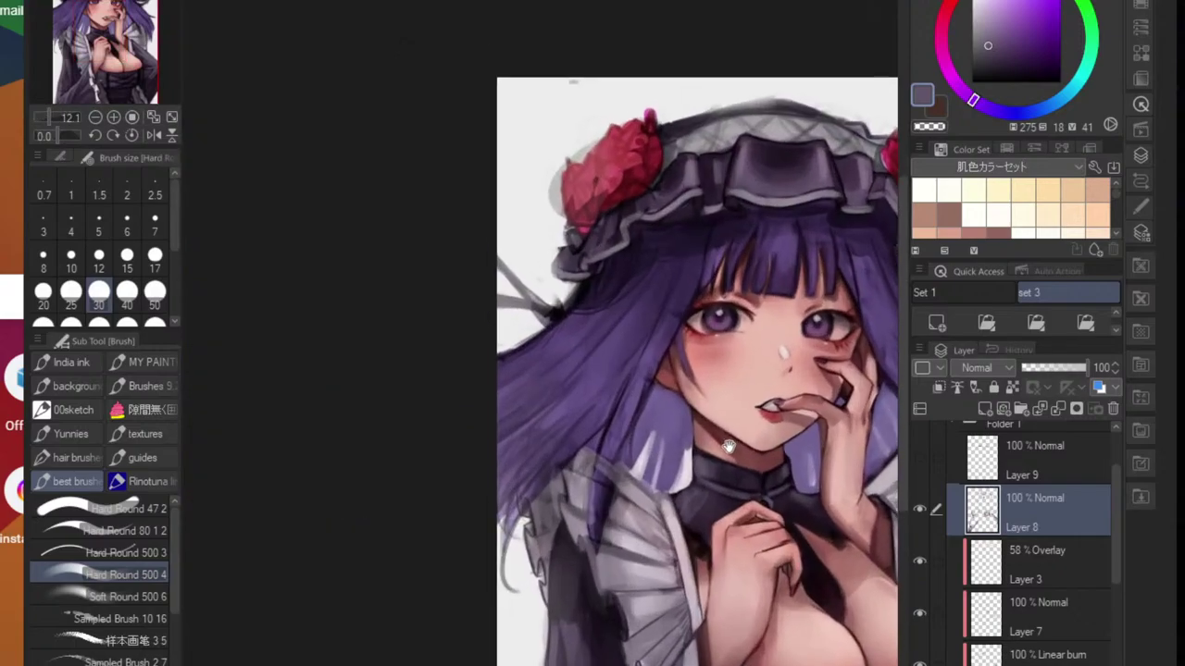
pyautogui.scroll(5, 685, 382)
pyautogui.keyDown('alt'); pyautogui.click(696, 386); pyautogui.keyUp('alt')
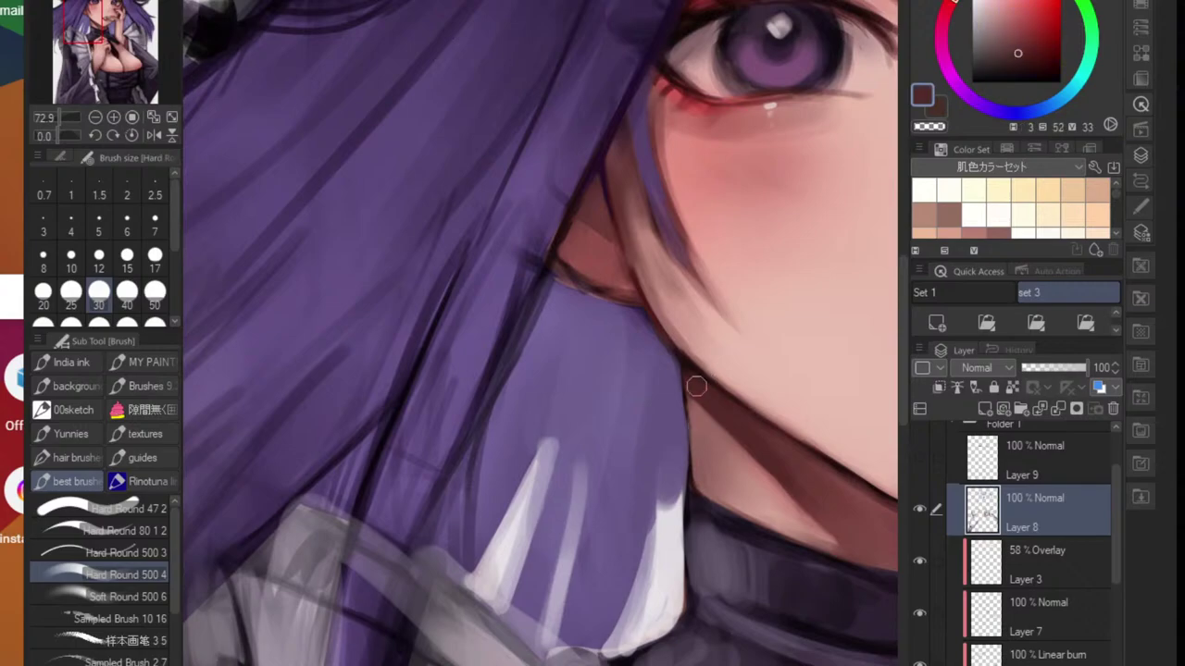
pyautogui.scroll(1, 689, 393)
pyautogui.keyDown('alt'); pyautogui.click(701, 357); pyautogui.keyUp('alt')
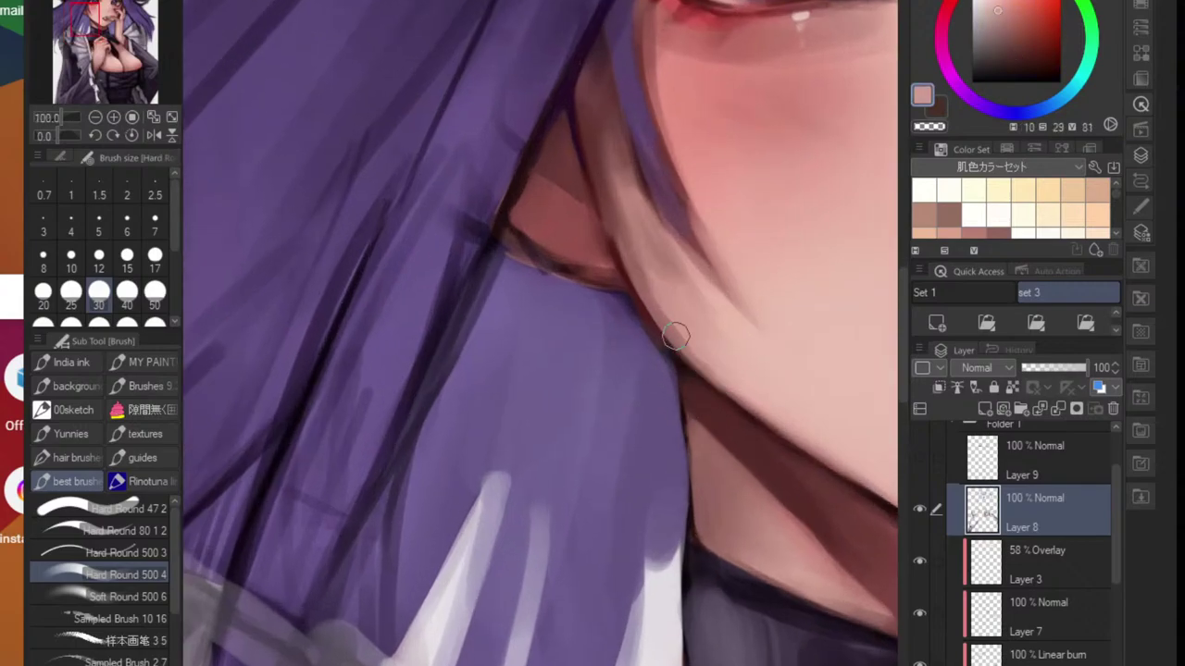
pyautogui.keyDown('alt'); pyautogui.click(672, 354); pyautogui.keyUp('alt')
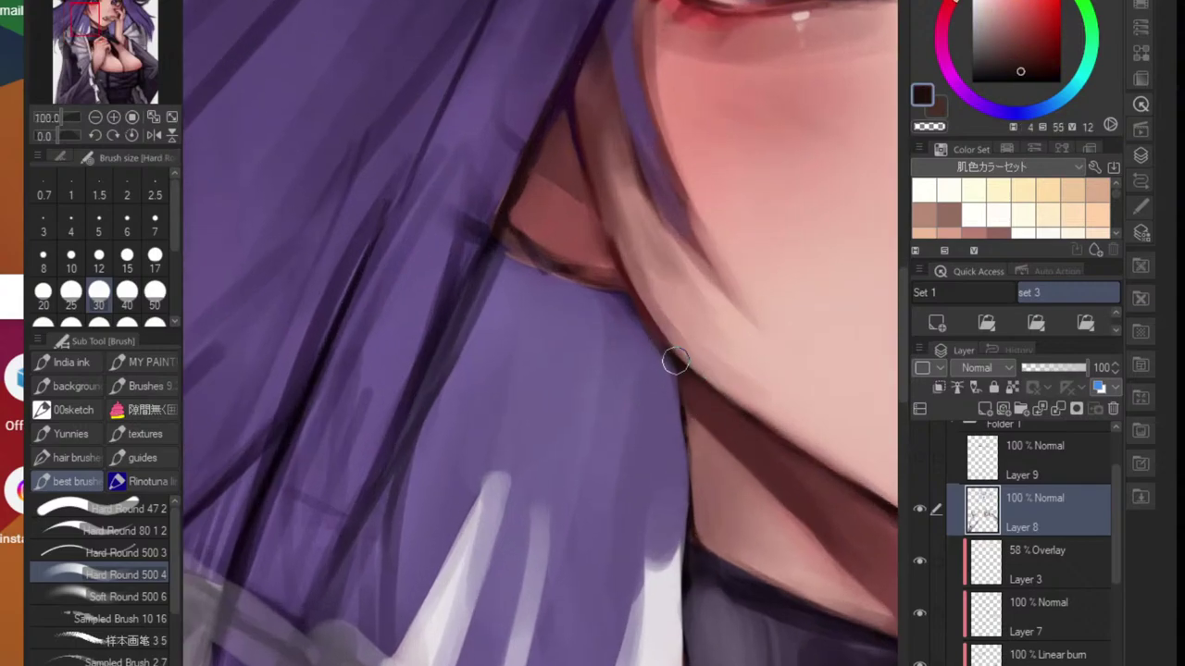
pyautogui.press('[')
pyautogui.press('[')
pyautogui.press('[')
pyautogui.press('[')
pyautogui.press('[')
pyautogui.press('[')
pyautogui.press('[')
pyautogui.press('[')
pyautogui.press('[')
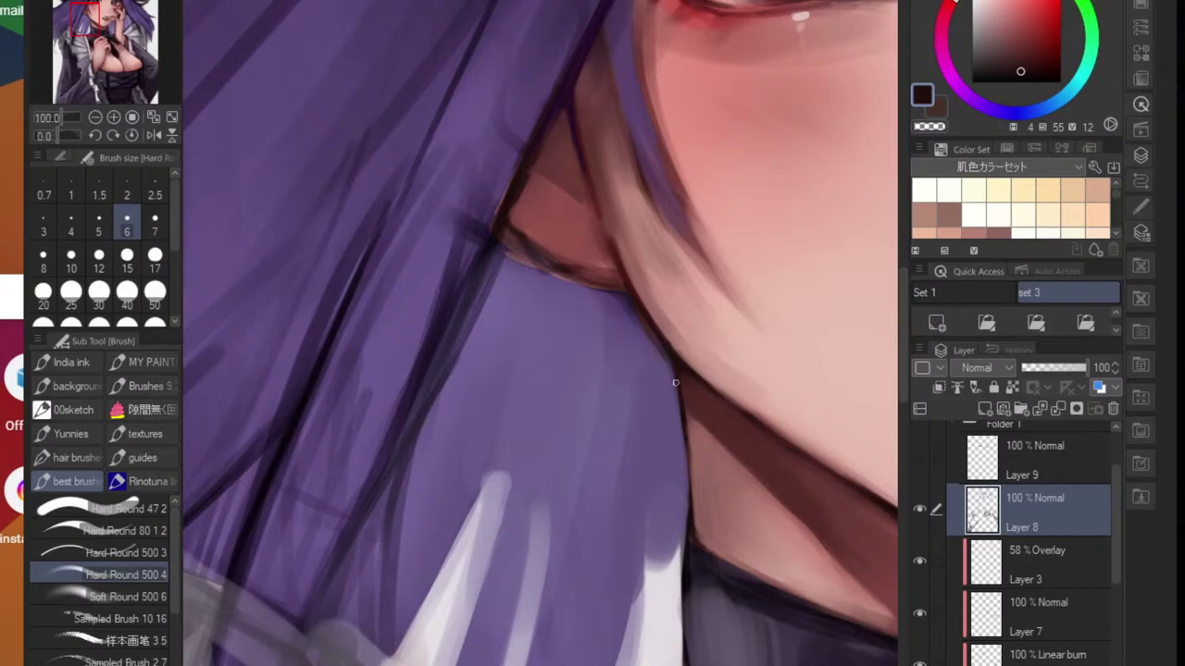
# - Add dark strokes along the hair outline and the ear-to-jaw line
pyautogui.moveTo(683, 430)
pyautogui.mouseDown()
pyautogui.moveTo(688, 460)
pyautogui.moveTo(638, 472)
pyautogui.moveTo(687, 408)
pyautogui.mouseUp()
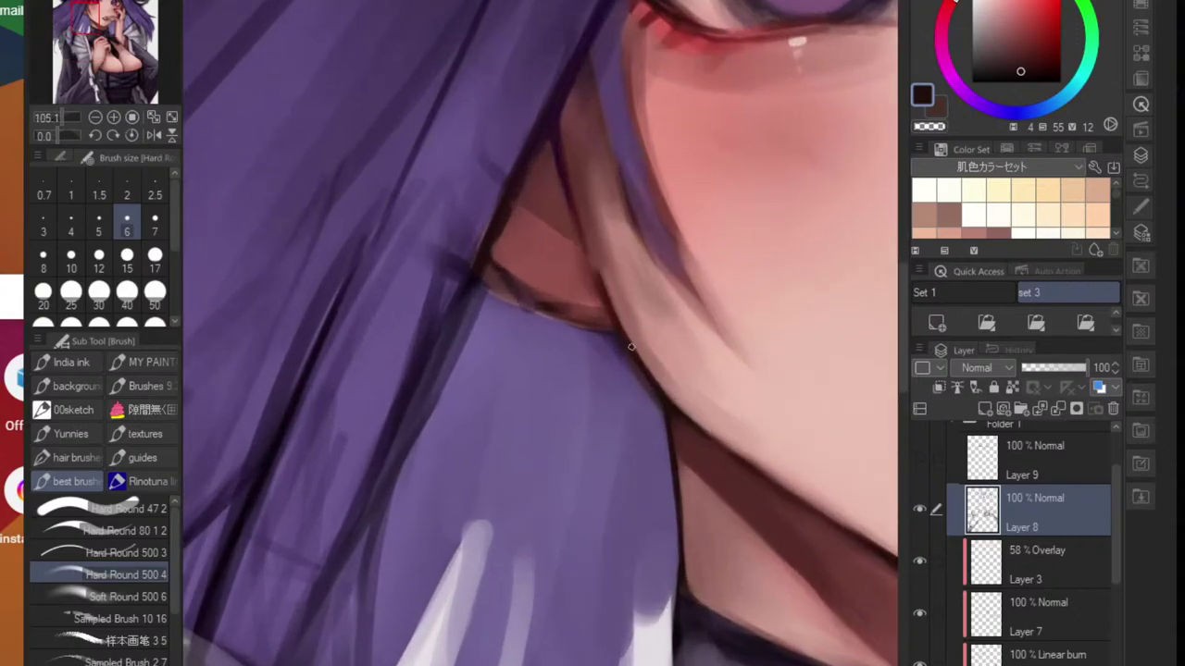
pyautogui.moveTo(610, 294); pyautogui.dragTo(626, 335)
pyautogui.moveTo(653, 378); pyautogui.dragTo(654, 365)
pyautogui.keyDown('alt'); pyautogui.click(633, 381); pyautogui.keyUp('alt')
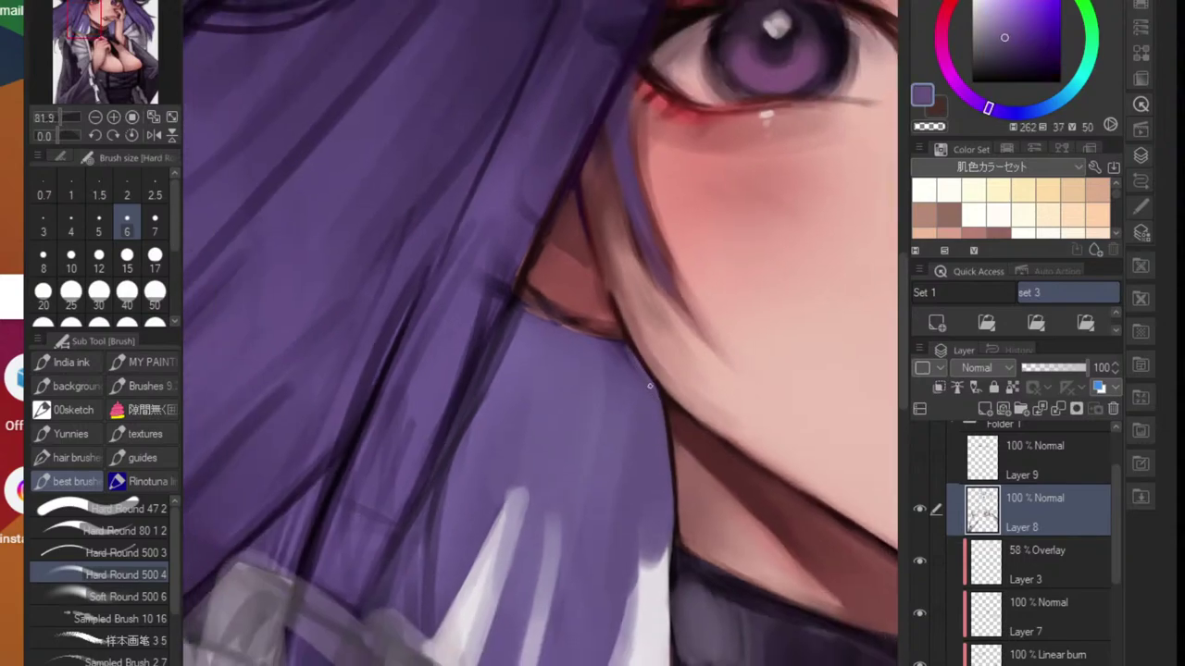
pyautogui.scroll(-3, 627, 438)
pyautogui.scroll(3, 621, 482)
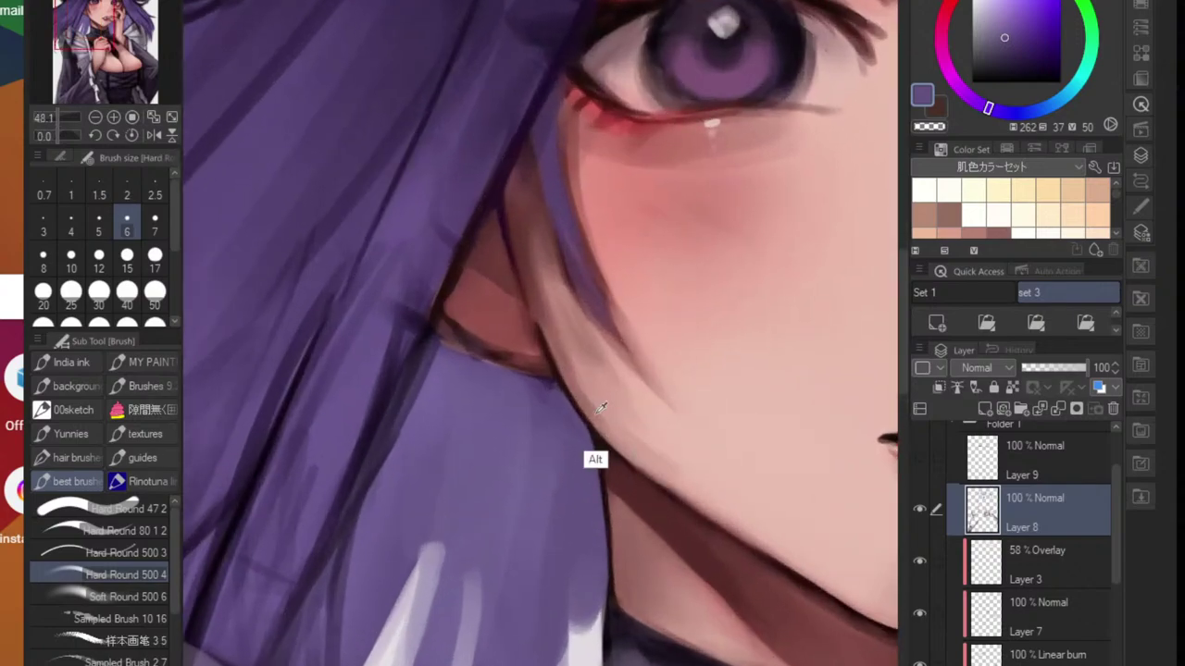
pyautogui.keyDown('alt'); pyautogui.click(596, 461); pyautogui.keyUp('alt')
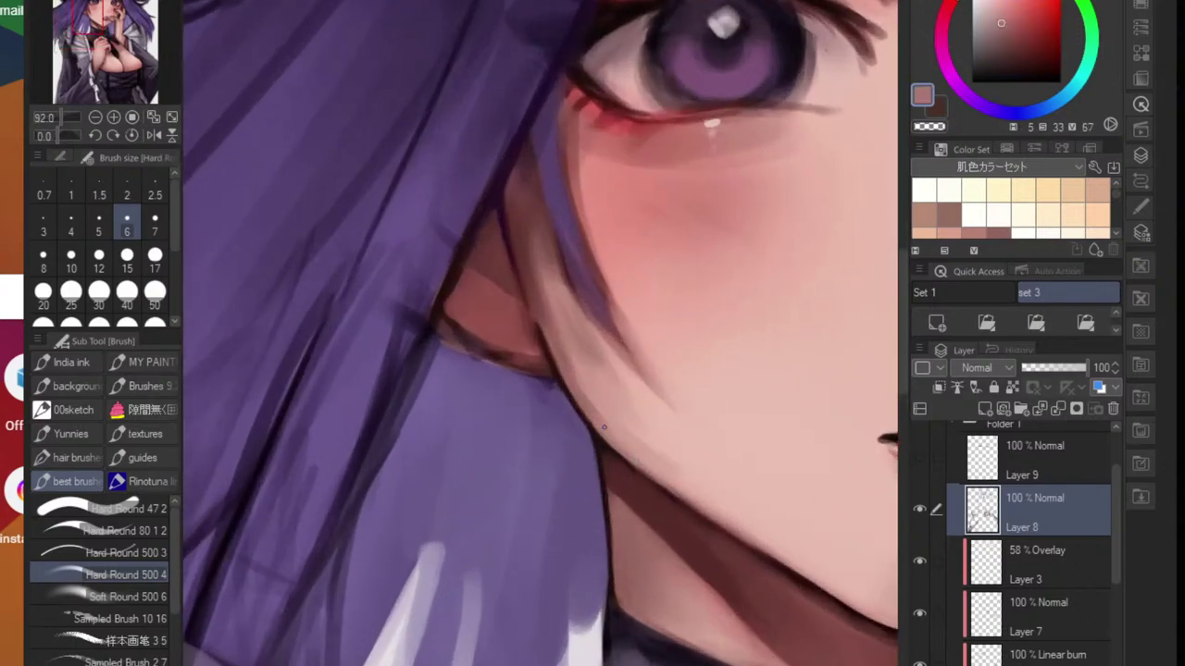
pyautogui.scroll(-4, 604, 427)
pyautogui.scroll(2, 638, 457)
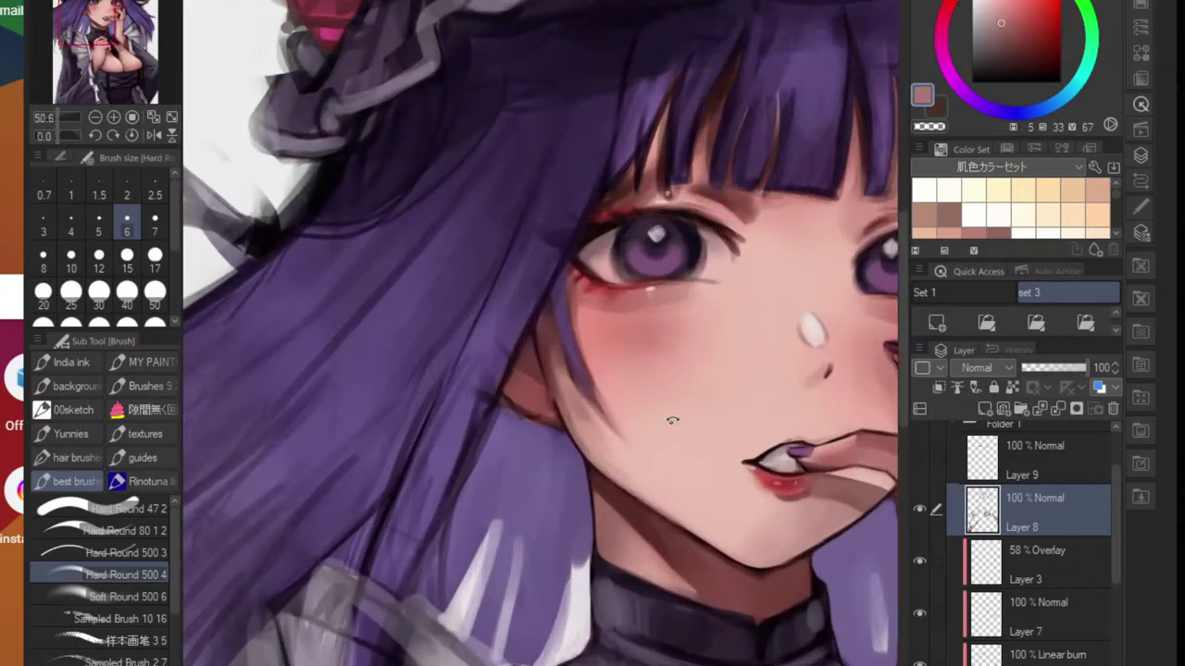
# - Rotate toward the ear and darken its lower outline with dark brown
pyautogui.moveTo(672, 420); pyautogui.dragTo(603, 514)
pyautogui.scroll(2, 593, 455)
pyautogui.scroll(2, 532, 426)
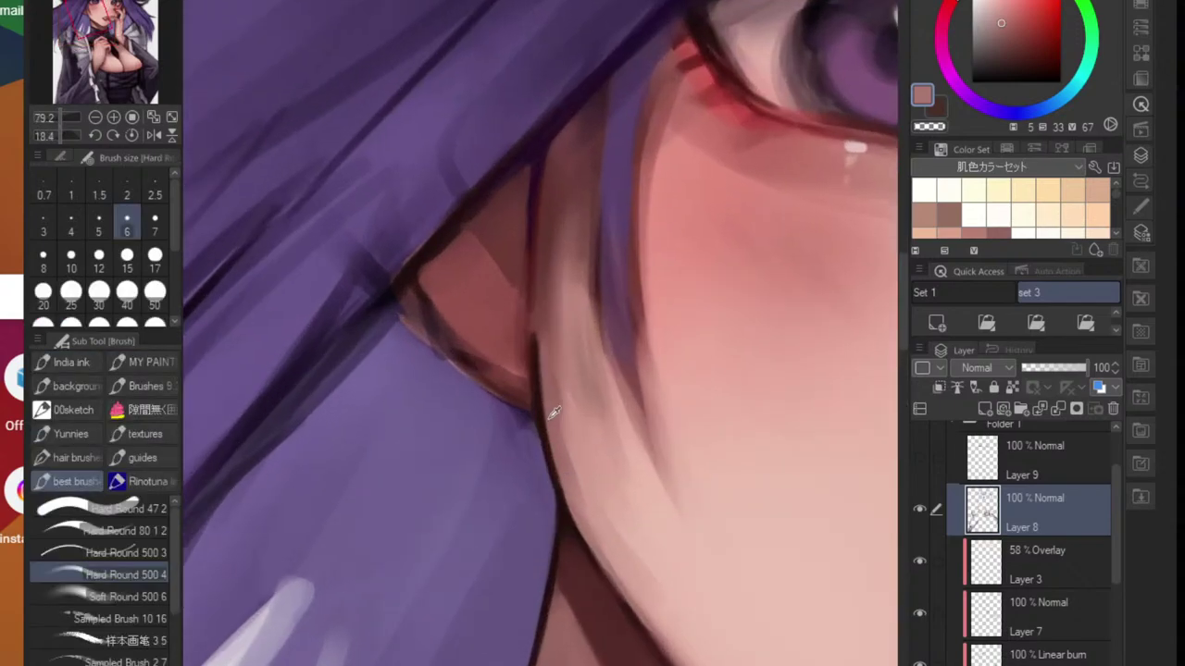
pyautogui.keyDown('alt'); pyautogui.click(535, 417); pyautogui.keyUp('alt')
pyautogui.keyDown('alt'); pyautogui.click(567, 516); pyautogui.keyUp('alt')
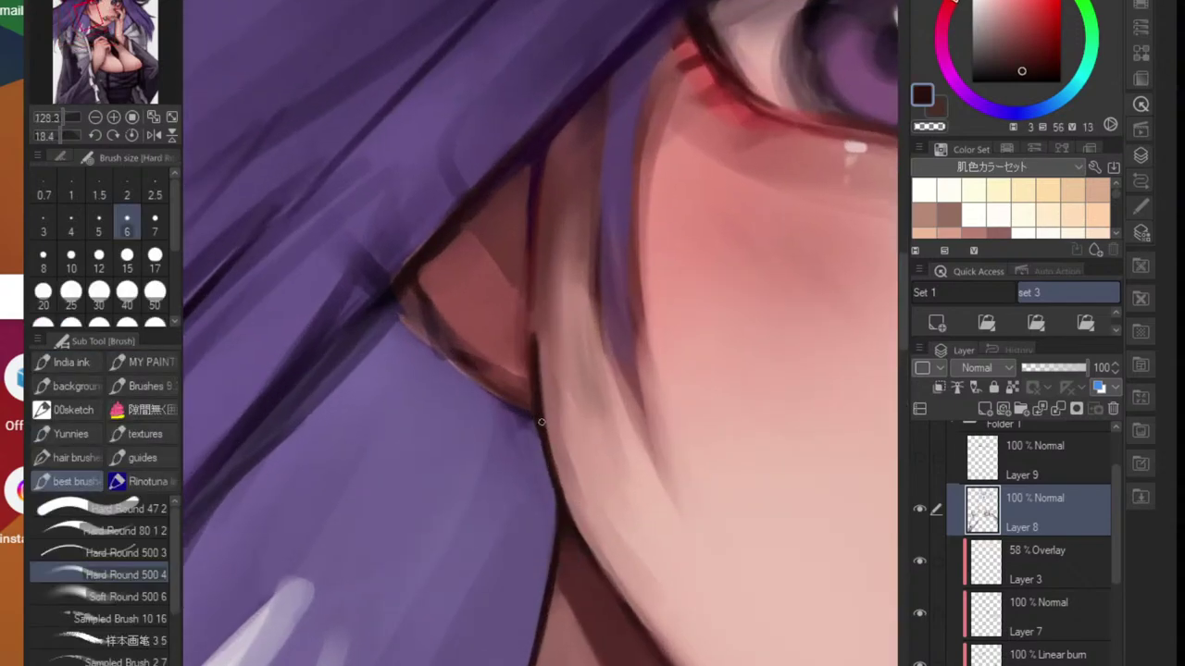
pyautogui.moveTo(399, 305)
pyautogui.mouseDown()
pyautogui.moveTo(476, 384)
pyautogui.moveTo(472, 376)
pyautogui.mouseUp()
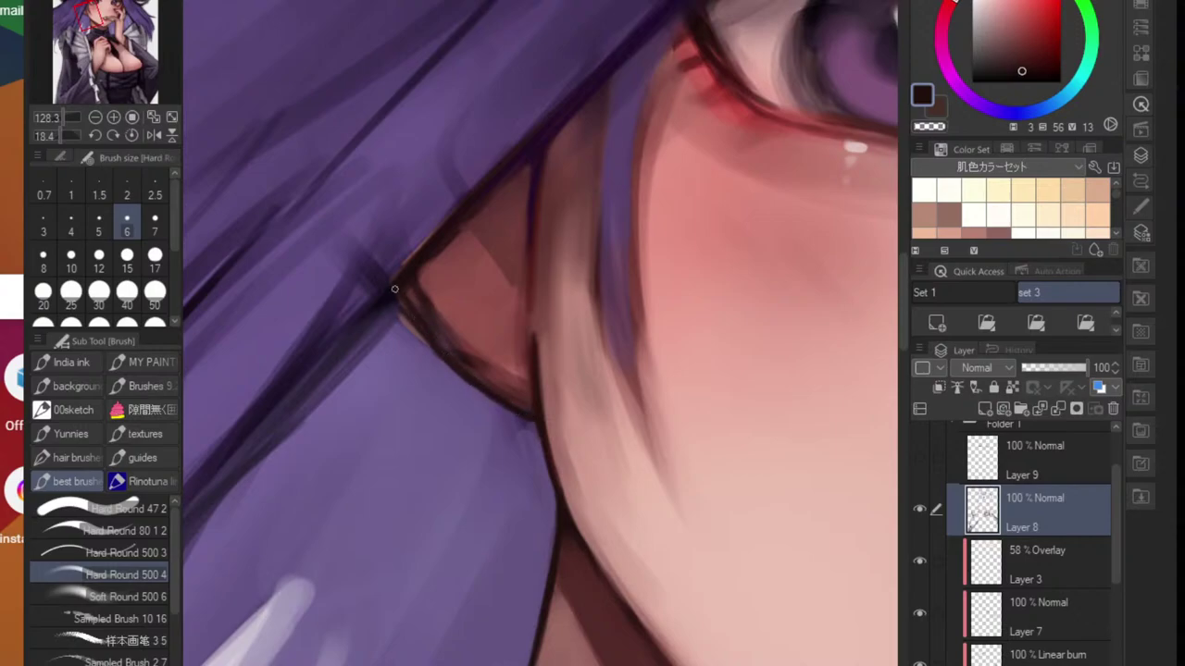
# - Soften the ear's lower edge with hair purple, then enlarge the brush to 15
pyautogui.keyDown('alt'); pyautogui.click(441, 352); pyautogui.keyUp('alt')
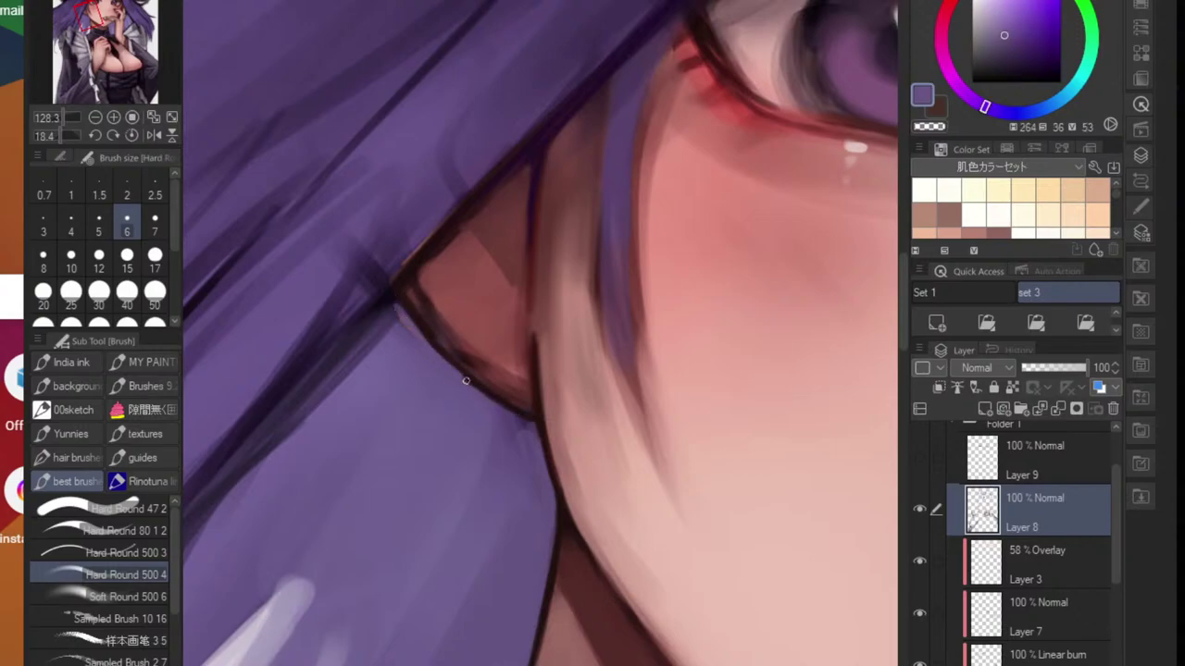
pyautogui.moveTo(465, 380); pyautogui.dragTo(516, 414)
pyautogui.moveTo(544, 451); pyautogui.dragTo(579, 452)
pyautogui.press(']')
pyautogui.press(']')
pyautogui.press(']')
pyautogui.press(']')
pyautogui.press(']')
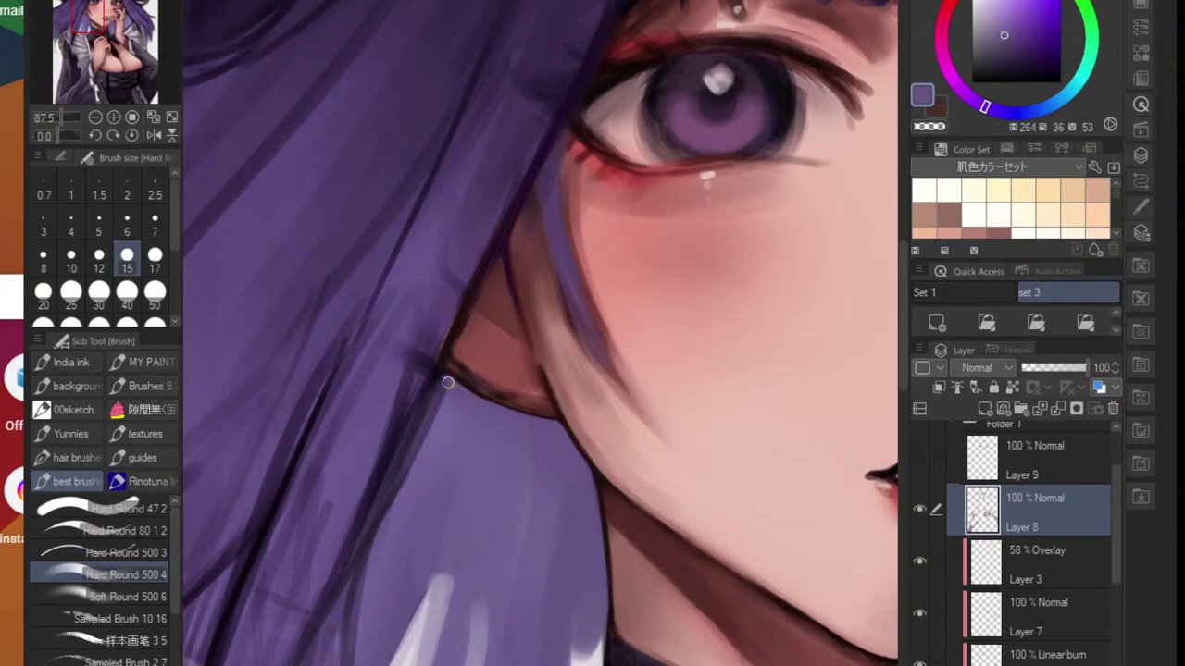
pyautogui.moveTo(463, 449); pyautogui.dragTo(432, 544)
pyautogui.moveTo(509, 457); pyautogui.dragTo(450, 480)
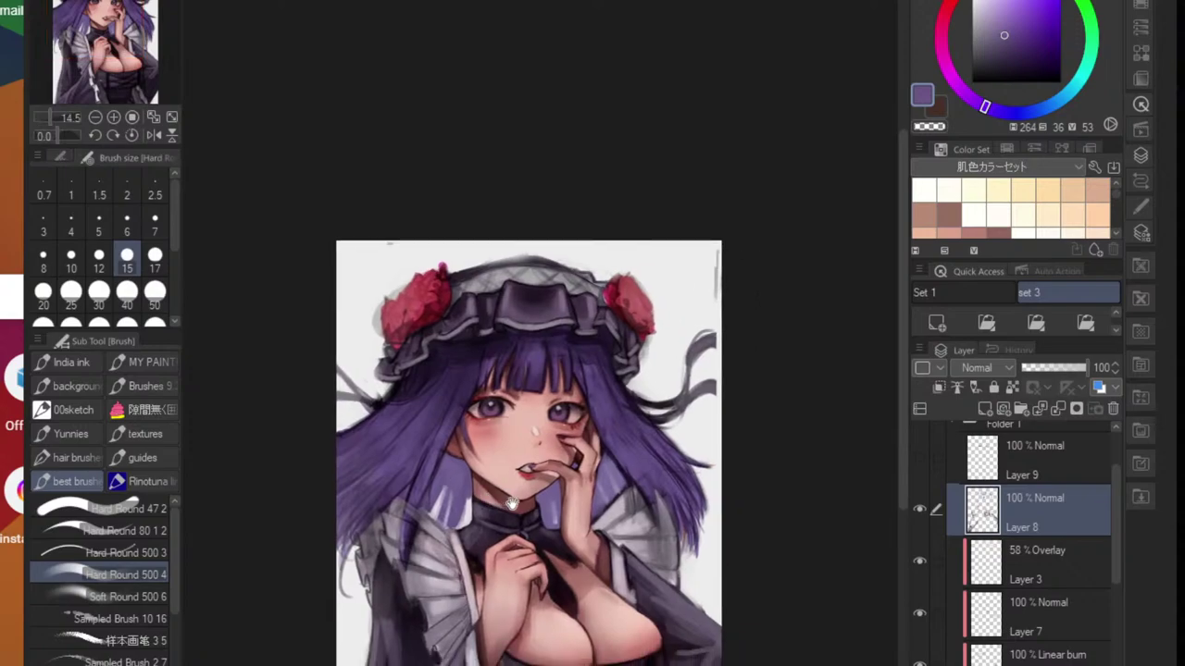
# - Clean up the ear's lower outline with a dark red stroke
pyautogui.scroll(5, 564, 477)
pyautogui.scroll(-4, 555, 476)
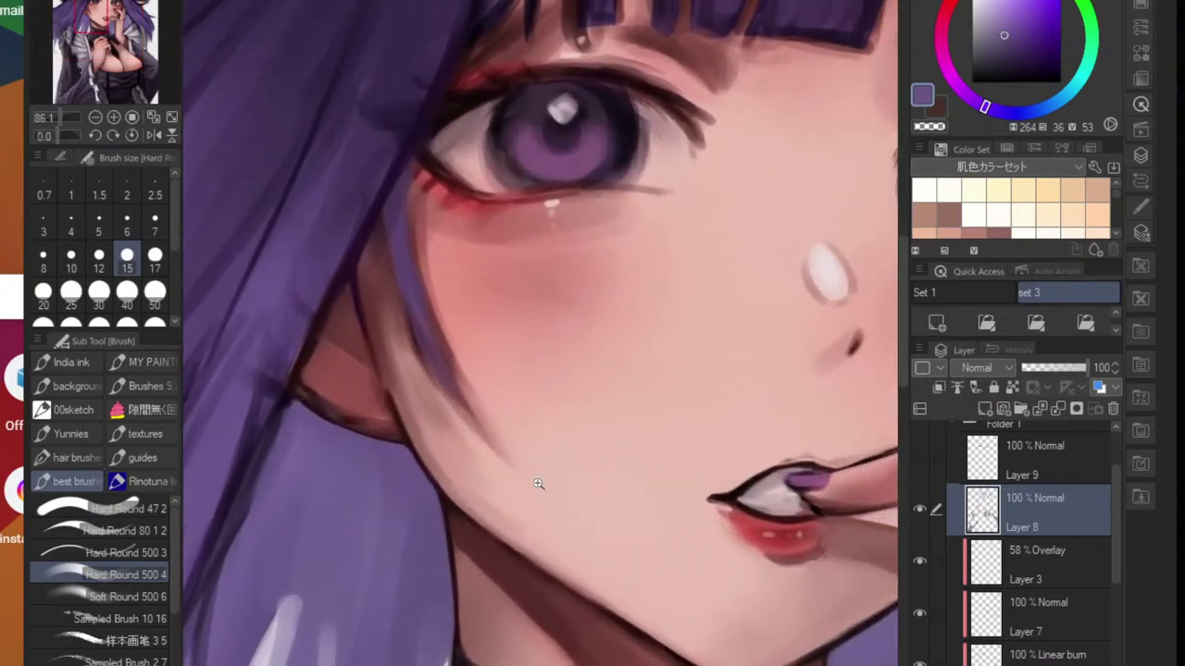
pyautogui.scroll(5, 431, 475)
pyautogui.keyDown('alt'); pyautogui.click(362, 413); pyautogui.keyUp('alt')
pyautogui.moveTo(364, 413)
pyautogui.mouseDown()
pyautogui.moveTo(399, 442)
pyautogui.moveTo(368, 431)
pyautogui.moveTo(383, 446)
pyautogui.moveTo(360, 424)
pyautogui.moveTo(409, 456)
pyautogui.moveTo(353, 427)
pyautogui.moveTo(466, 477)
pyautogui.moveTo(437, 404)
pyautogui.moveTo(431, 446)
pyautogui.mouseUp()
# - Thin the dark hair edge beside the ear, then pick dark purple at brush size 6
pyautogui.keyDown('alt'); pyautogui.click(368, 452); pyautogui.keyUp('alt')
pyautogui.keyDown('alt'); pyautogui.click(379, 432); pyautogui.keyUp('alt')
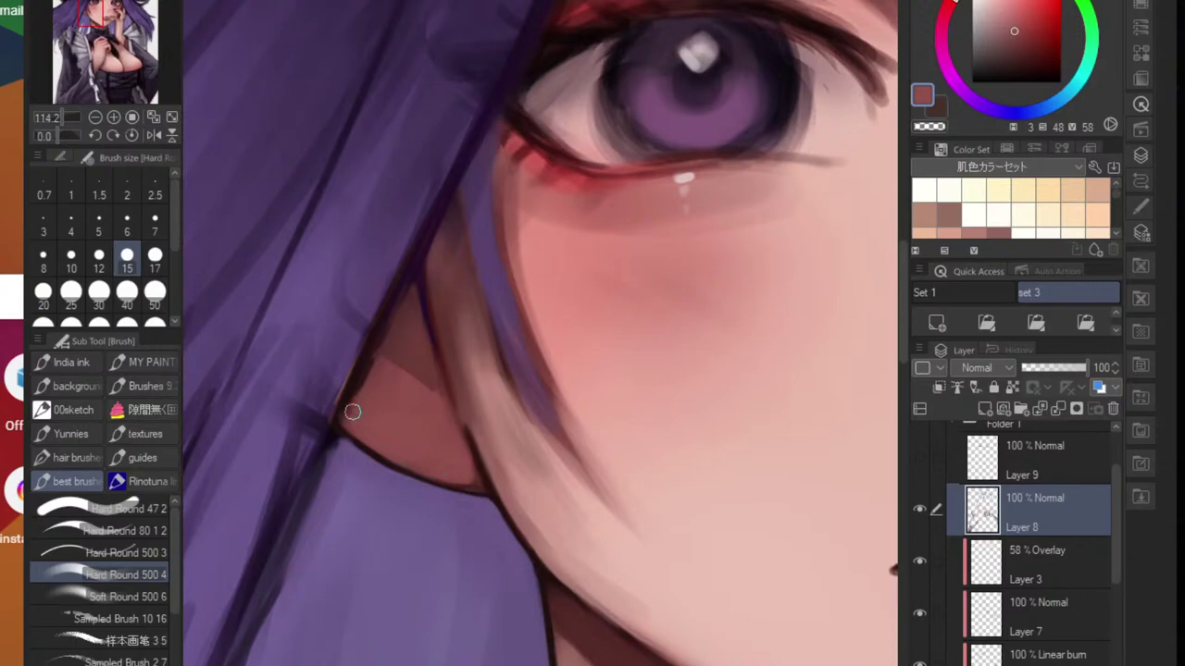
pyautogui.moveTo(353, 412)
pyautogui.mouseDown()
pyautogui.moveTo(381, 339)
pyautogui.moveTo(344, 405)
pyautogui.mouseUp()
pyautogui.keyDown('alt'); pyautogui.click(405, 284); pyautogui.keyUp('alt')
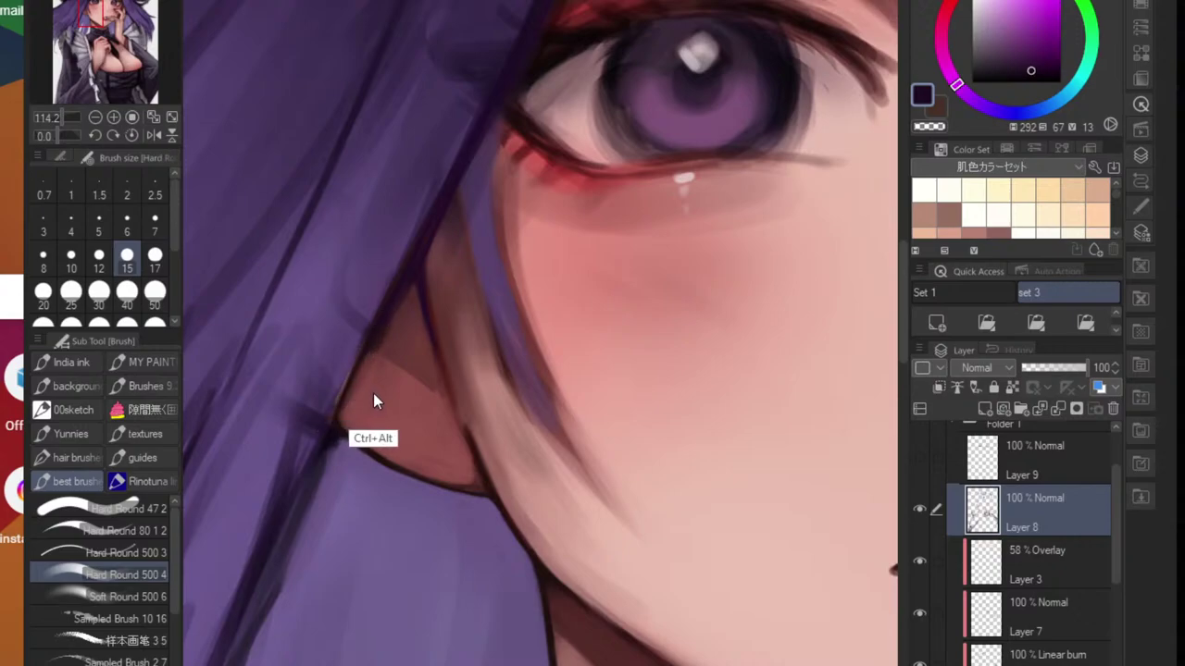
pyautogui.press('[')
pyautogui.press('[')
pyautogui.press('[')
pyautogui.press('[')
pyautogui.press('[')
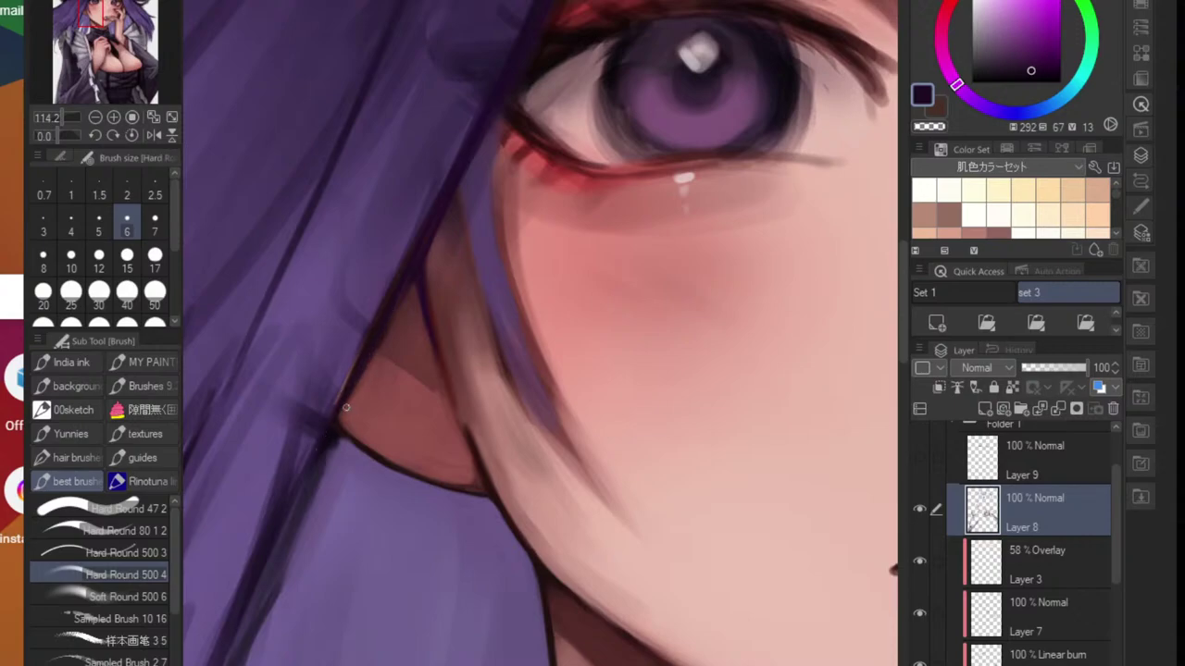
pyautogui.scroll(-4, 345, 407)
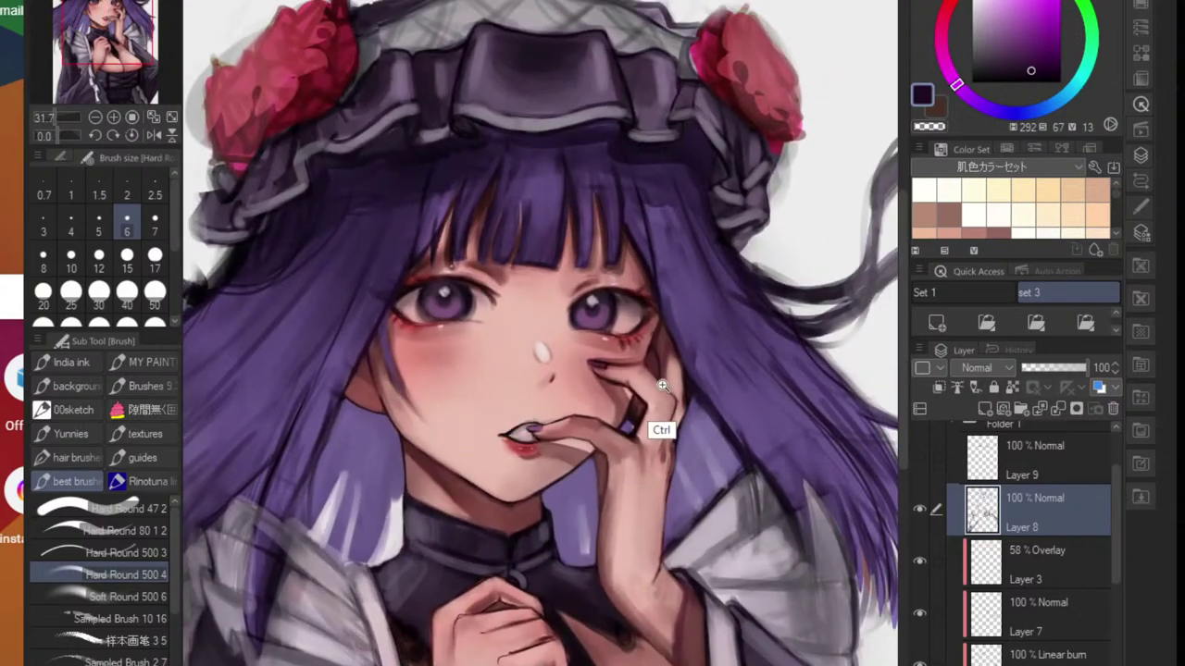
# - At brush size 15, fill the gap between the fingers with purple
pyautogui.scroll(3, 663, 384)
pyautogui.keyDown('alt'); pyautogui.click(677, 265); pyautogui.keyUp('alt')
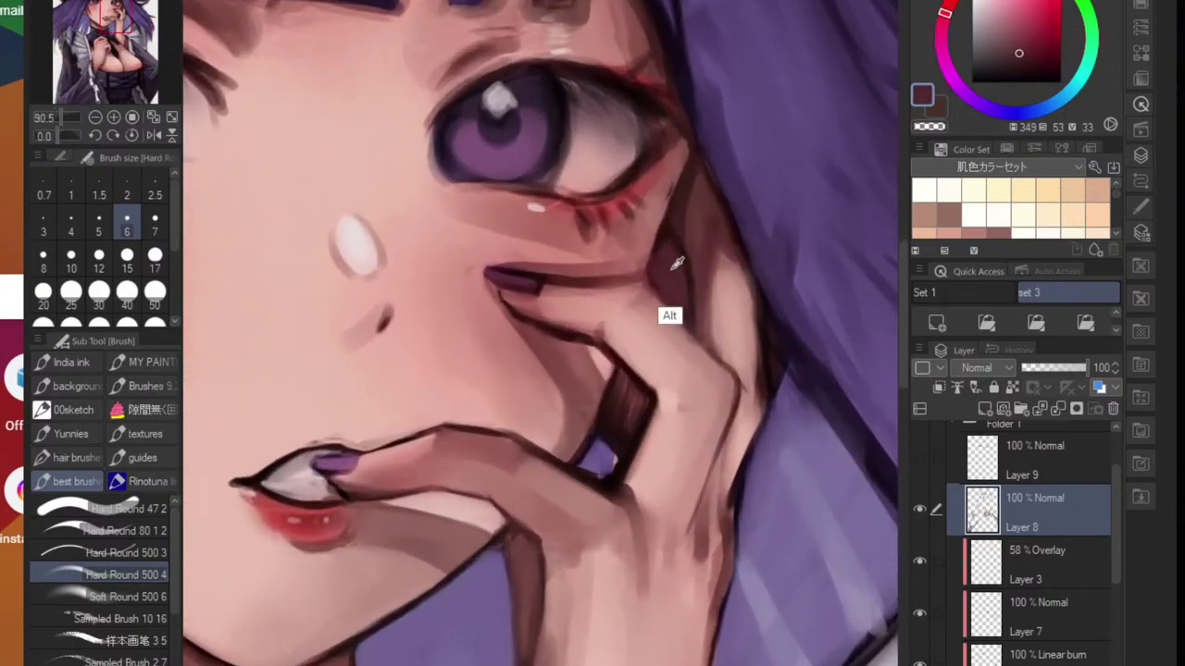
pyautogui.press(']')
pyautogui.press(']')
pyautogui.press(']')
pyautogui.press(']')
pyautogui.press(']')
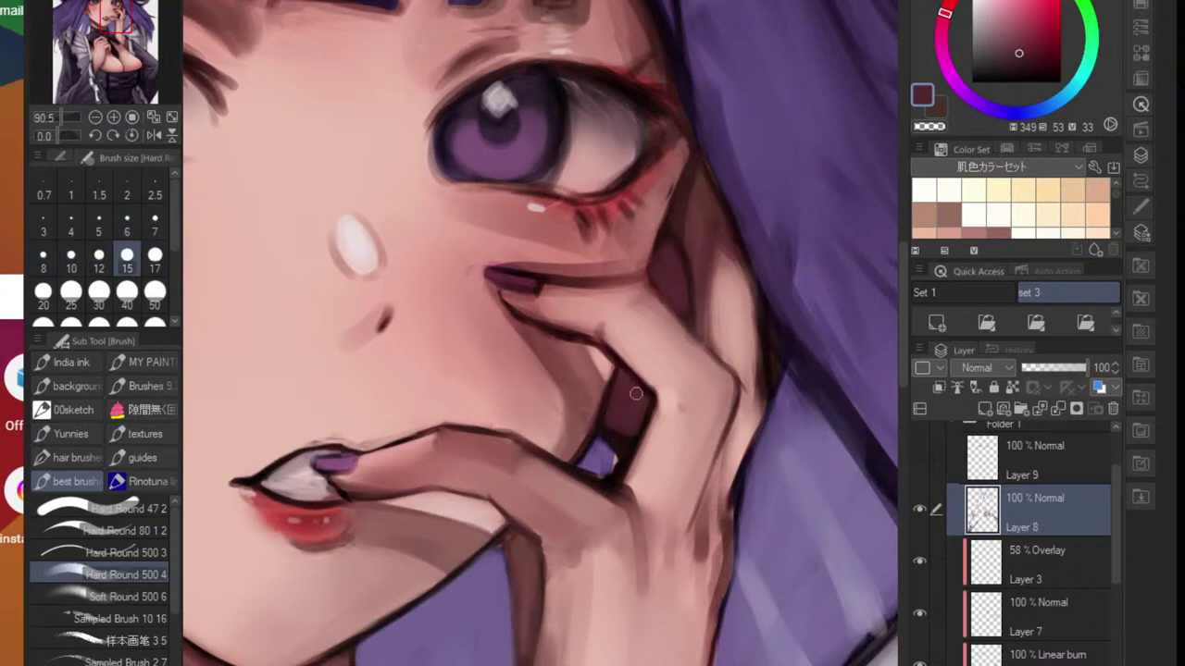
pyautogui.keyDown('alt'); pyautogui.click(609, 460); pyautogui.keyUp('alt')
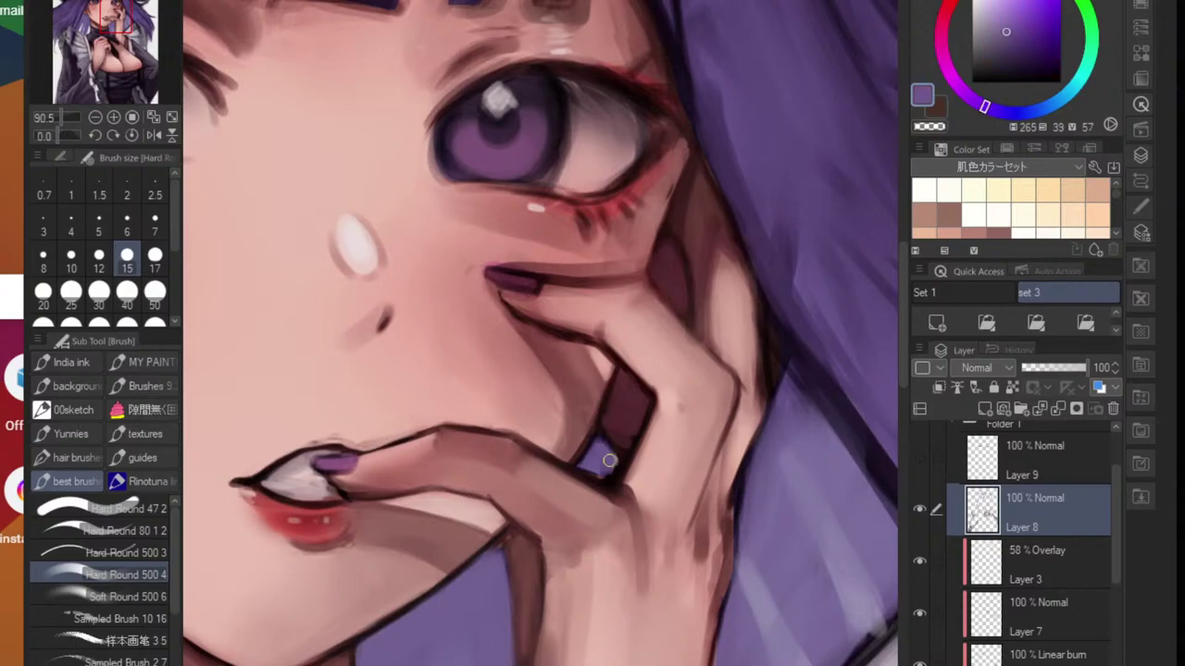
pyautogui.moveTo(602, 474)
pyautogui.mouseDown()
pyautogui.moveTo(584, 470)
pyautogui.moveTo(606, 476)
pyautogui.moveTo(606, 512)
pyautogui.mouseUp()
pyautogui.scroll(-3, 600, 483)
pyautogui.scroll(6, 606, 511)
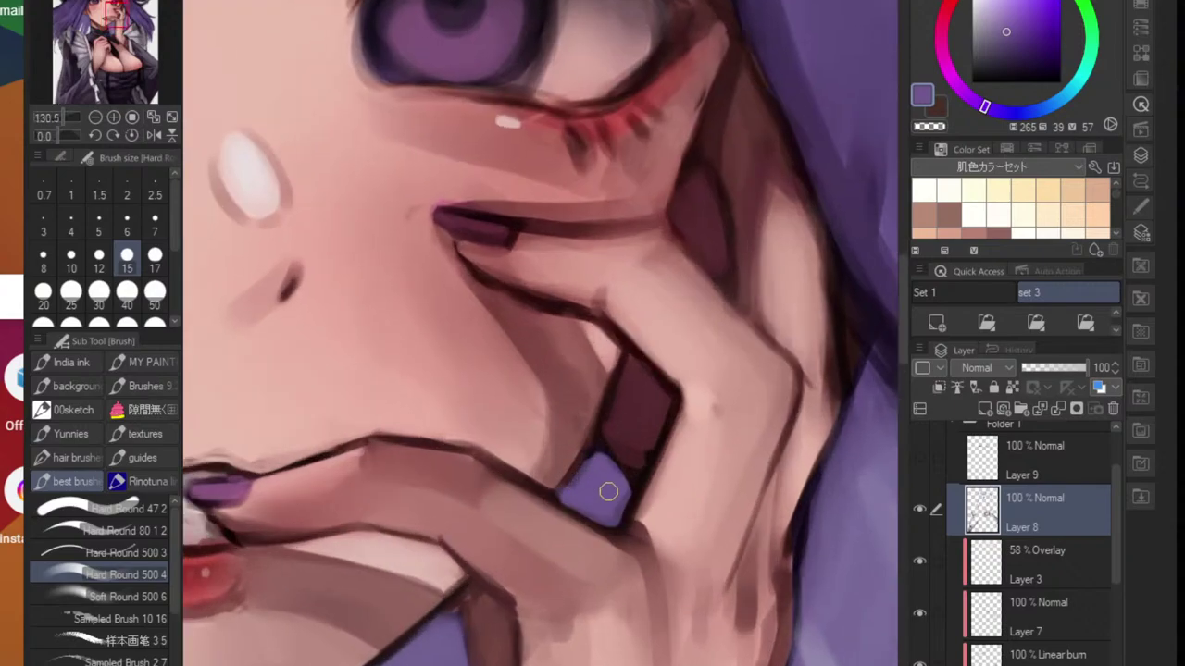
# - Paint light skin pink over the dark finger outline and along the finger edge
pyautogui.keyDown('alt'); pyautogui.click(558, 504); pyautogui.keyUp('alt')
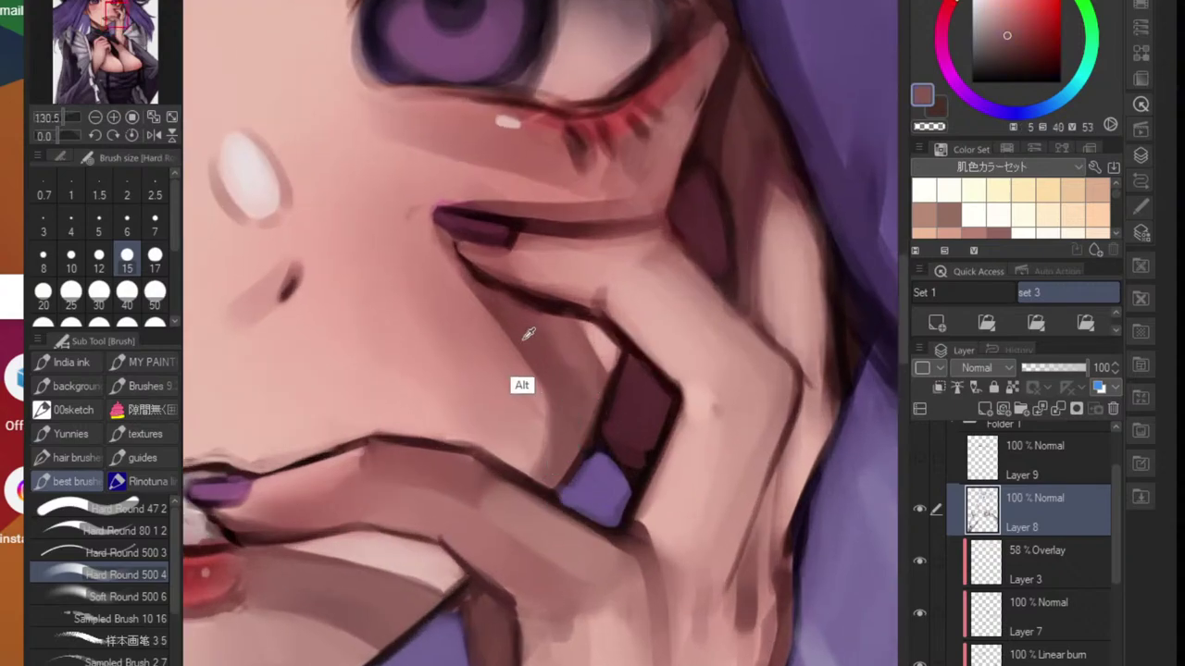
pyautogui.keyDown('alt'); pyautogui.click(559, 350); pyautogui.keyUp('alt')
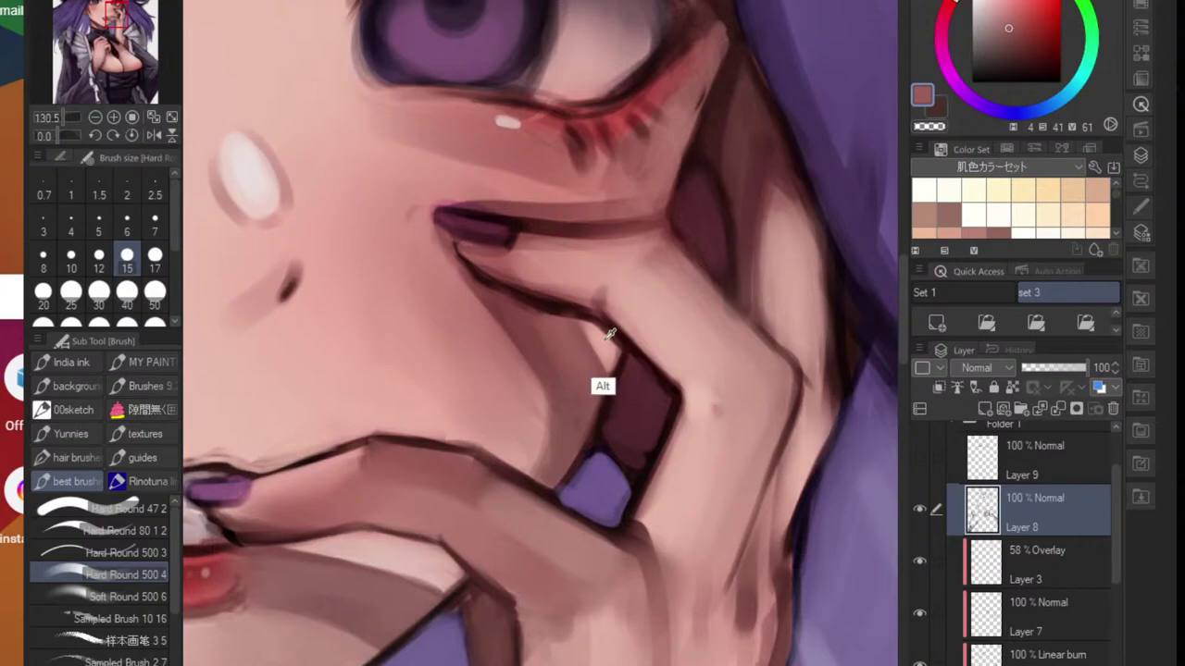
pyautogui.keyDown('alt'); pyautogui.click(600, 387); pyautogui.keyUp('alt')
pyautogui.moveTo(609, 351)
pyautogui.mouseDown()
pyautogui.moveTo(614, 335)
pyautogui.moveTo(683, 383)
pyautogui.mouseUp()
pyautogui.keyDown('alt'); pyautogui.click(634, 320); pyautogui.keyUp('alt')
pyautogui.keyDown('alt'); pyautogui.click(662, 340); pyautogui.keyUp('alt')
pyautogui.moveTo(629, 324); pyautogui.dragTo(676, 368)
pyautogui.moveTo(629, 314)
pyautogui.mouseDown()
pyautogui.moveTo(692, 380)
pyautogui.moveTo(693, 418)
pyautogui.moveTo(654, 457)
pyautogui.mouseUp()
pyautogui.moveTo(654, 417); pyautogui.dragTo(722, 418)
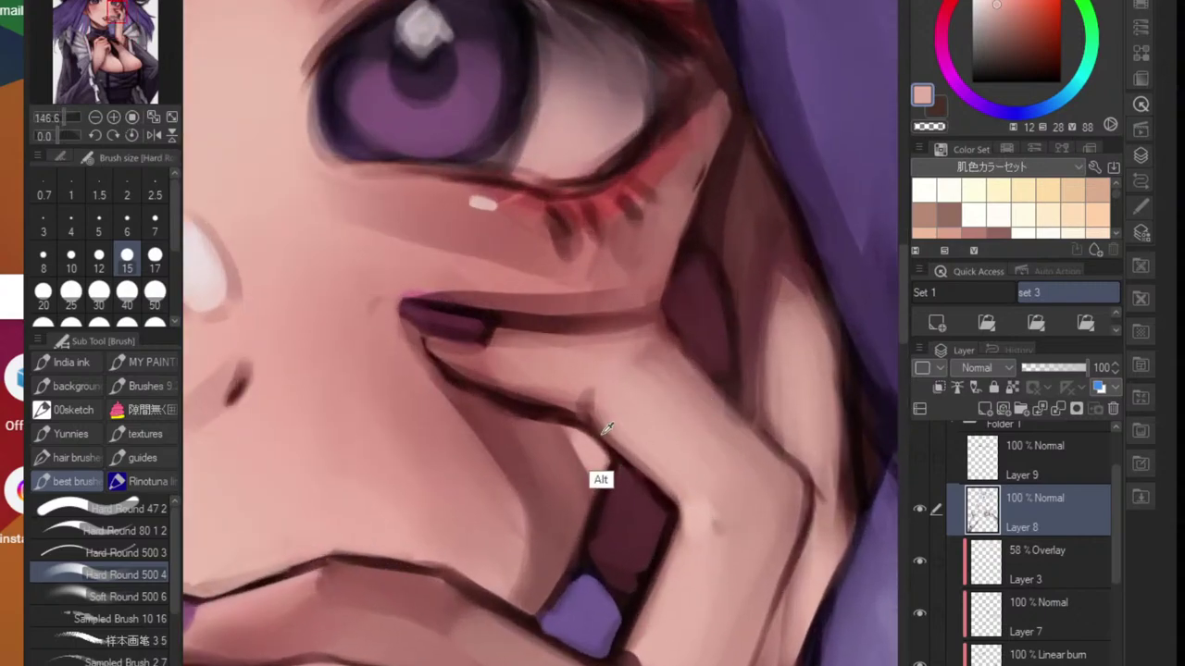
# - Lightly repaint the finger edge with a lighter sampled skin tone
pyautogui.keyDown('alt'); pyautogui.click(602, 431); pyautogui.keyUp('alt')
pyautogui.keyDown('alt'); pyautogui.click(490, 361); pyautogui.keyUp('alt')
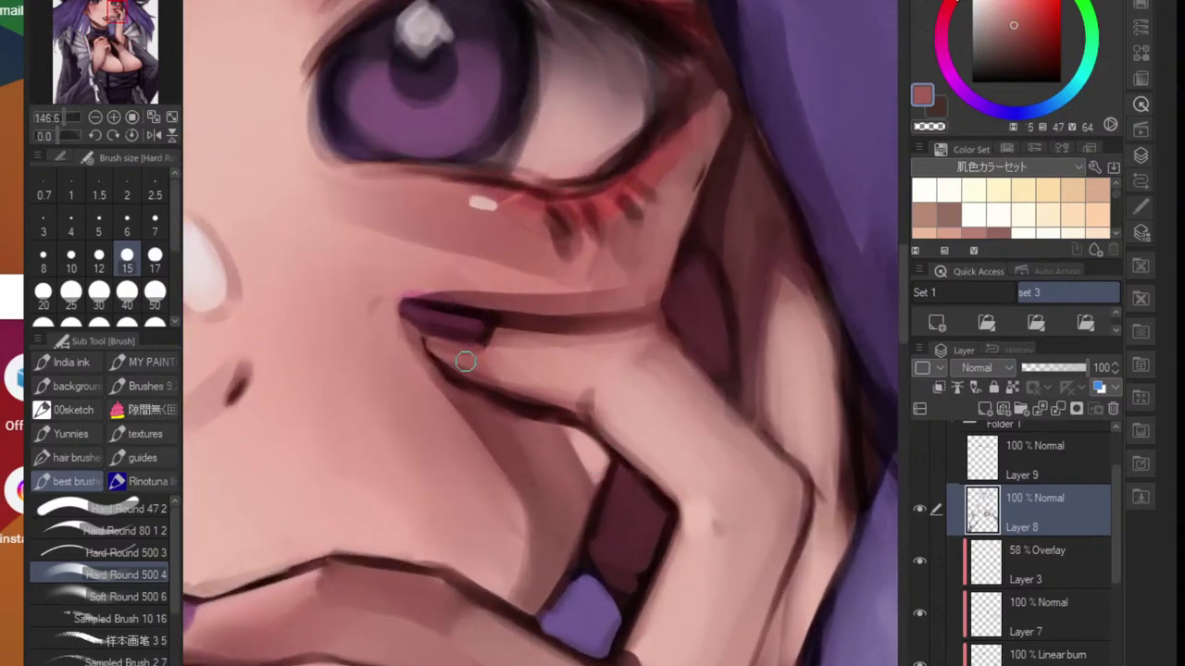
pyautogui.scroll(-5, 566, 401)
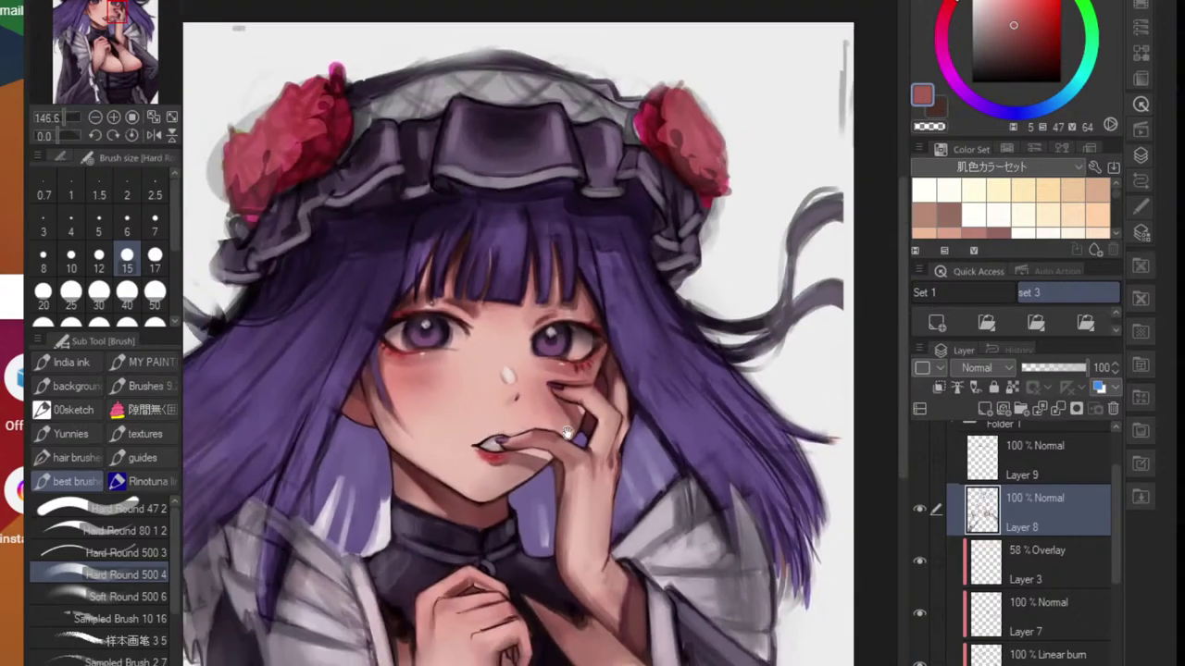
pyautogui.scroll(5, 463, 432)
pyautogui.keyDown('alt'); pyautogui.click(463, 432); pyautogui.keyUp('alt')
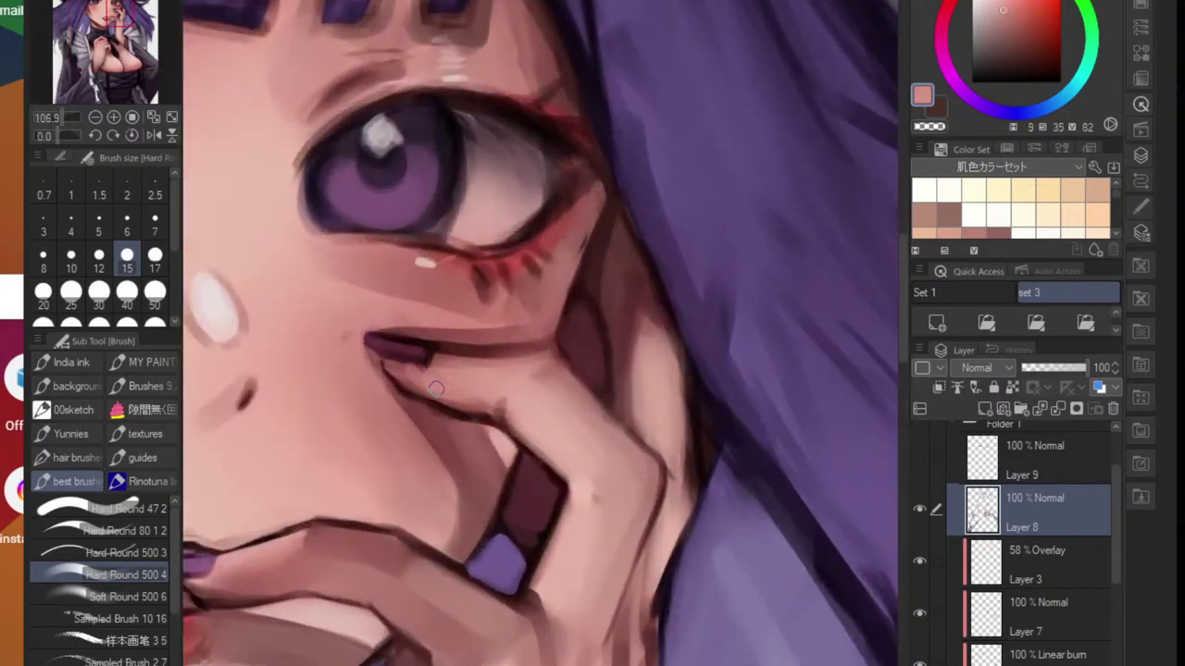
pyautogui.keyDown('alt'); pyautogui.click(448, 381); pyautogui.keyUp('alt')
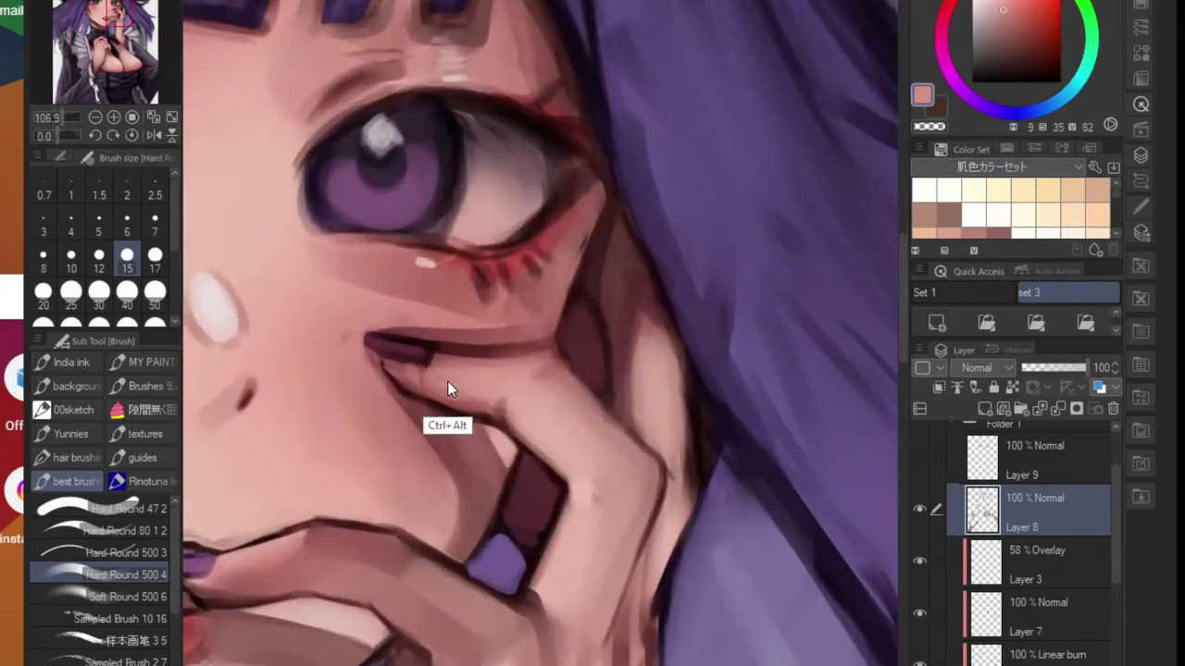
pyautogui.keyDown('alt'); pyautogui.click(513, 380); pyautogui.keyUp('alt')
pyautogui.moveTo(561, 394)
pyautogui.mouseDown()
pyautogui.moveTo(636, 448)
pyautogui.moveTo(608, 432)
pyautogui.moveTo(621, 445)
pyautogui.mouseUp()
# - Paint a lighter red-brown edge along the finger top and touch up its shading
pyautogui.keyDown('alt'); pyautogui.click(604, 407); pyautogui.keyUp('alt')
pyautogui.keyDown('alt'); pyautogui.click(569, 401); pyautogui.keyUp('alt')
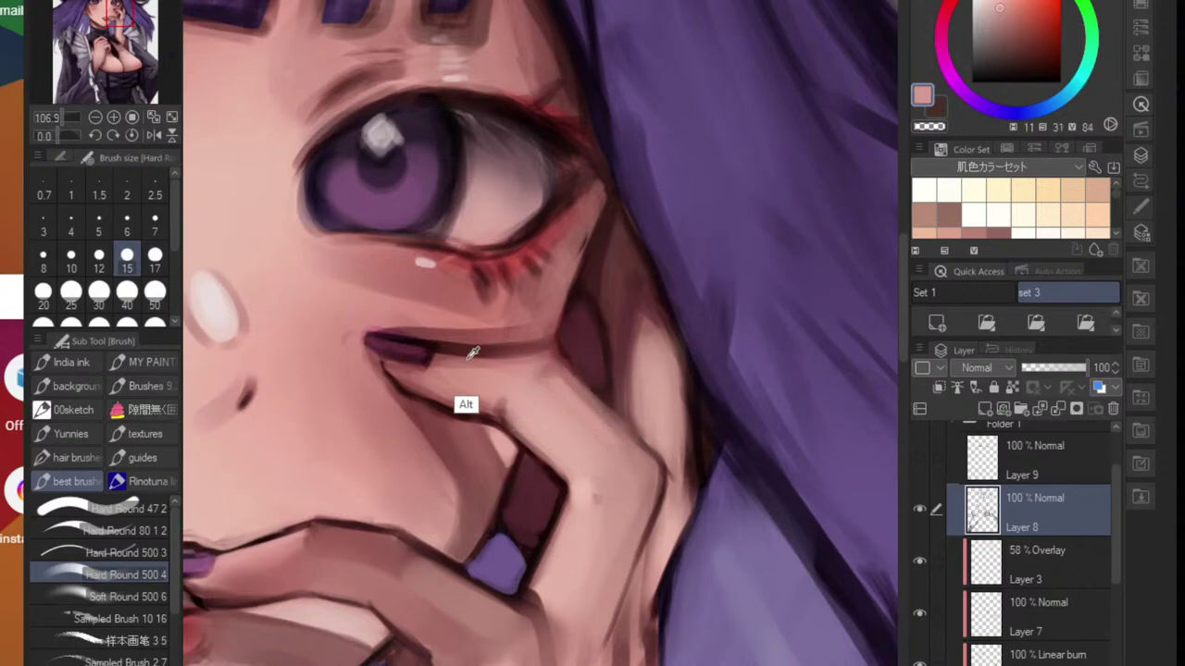
pyautogui.keyDown('alt'); pyautogui.click(483, 333); pyautogui.keyUp('alt')
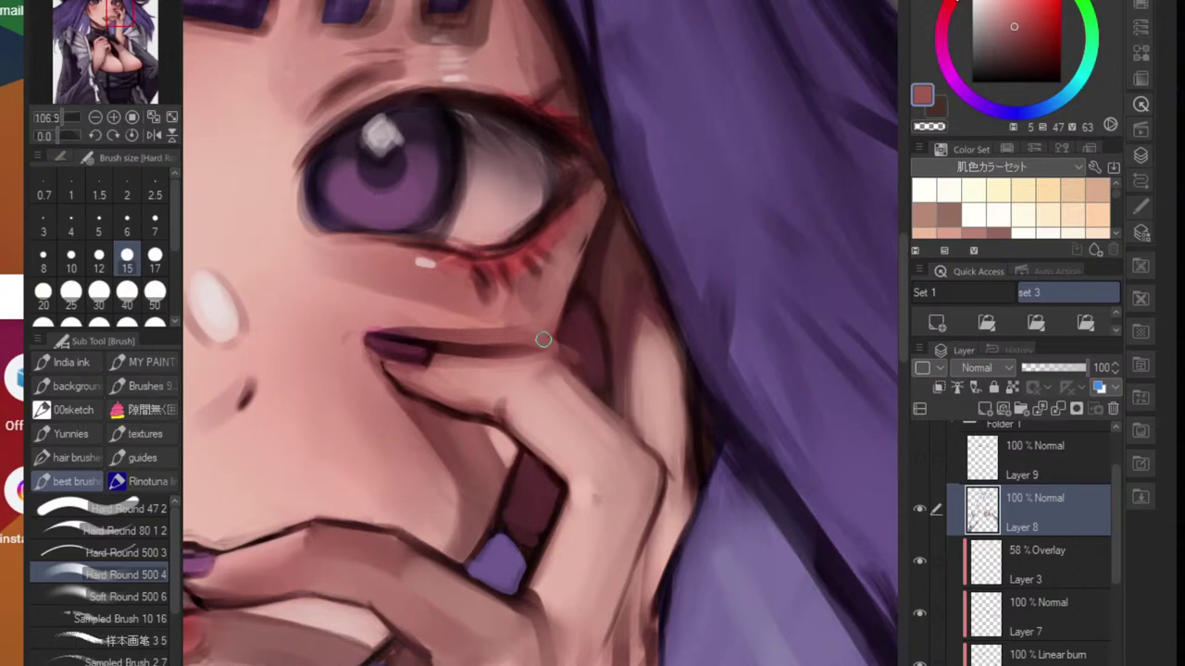
pyautogui.keyDown('alt'); pyautogui.click(453, 350); pyautogui.keyUp('alt')
pyautogui.moveTo(457, 355); pyautogui.dragTo(509, 356)
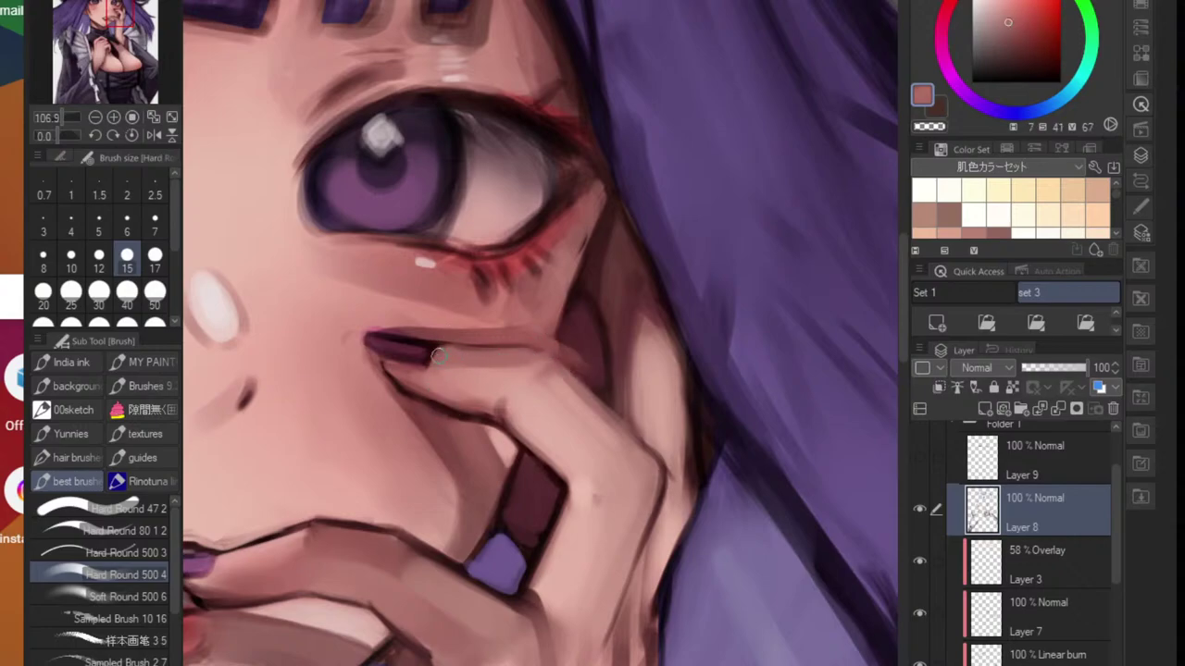
pyautogui.moveTo(441, 367); pyautogui.dragTo(496, 372)
pyautogui.moveTo(559, 383)
pyautogui.mouseDown()
pyautogui.moveTo(535, 402)
pyautogui.moveTo(539, 430)
pyautogui.moveTo(569, 409)
pyautogui.moveTo(584, 447)
pyautogui.mouseUp()
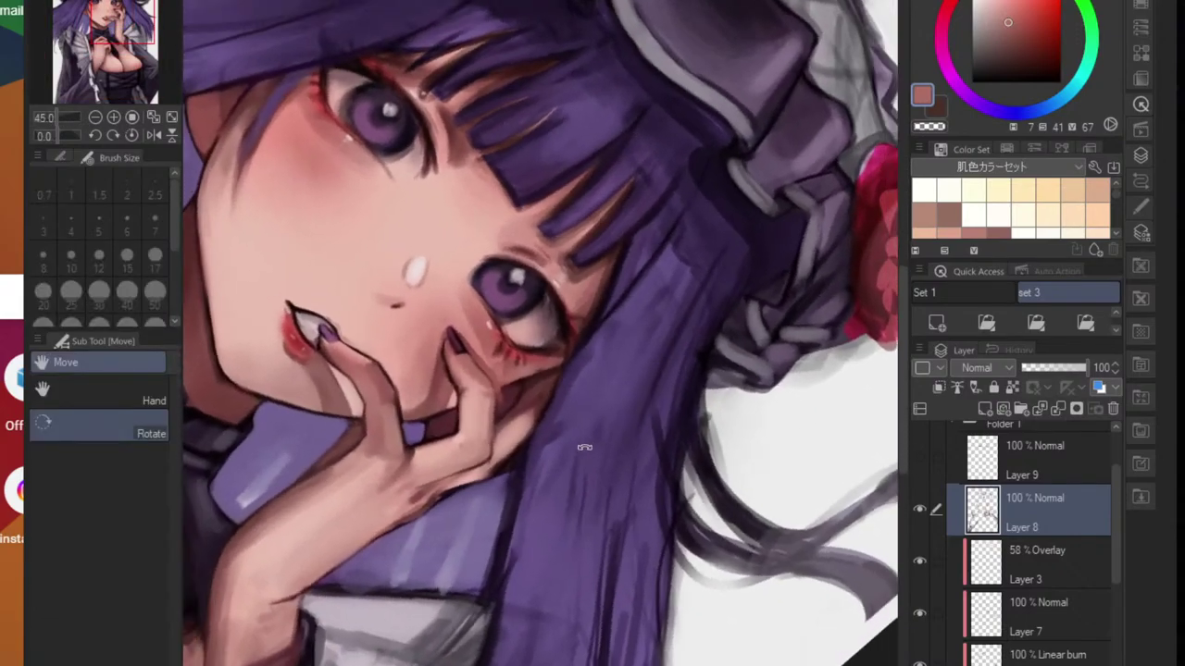
# - Smooth the skin shading along the fingertip and thin its dark outline
pyautogui.moveTo(441, 385); pyautogui.dragTo(470, 396)
pyautogui.moveTo(359, 388); pyautogui.dragTo(394, 382)
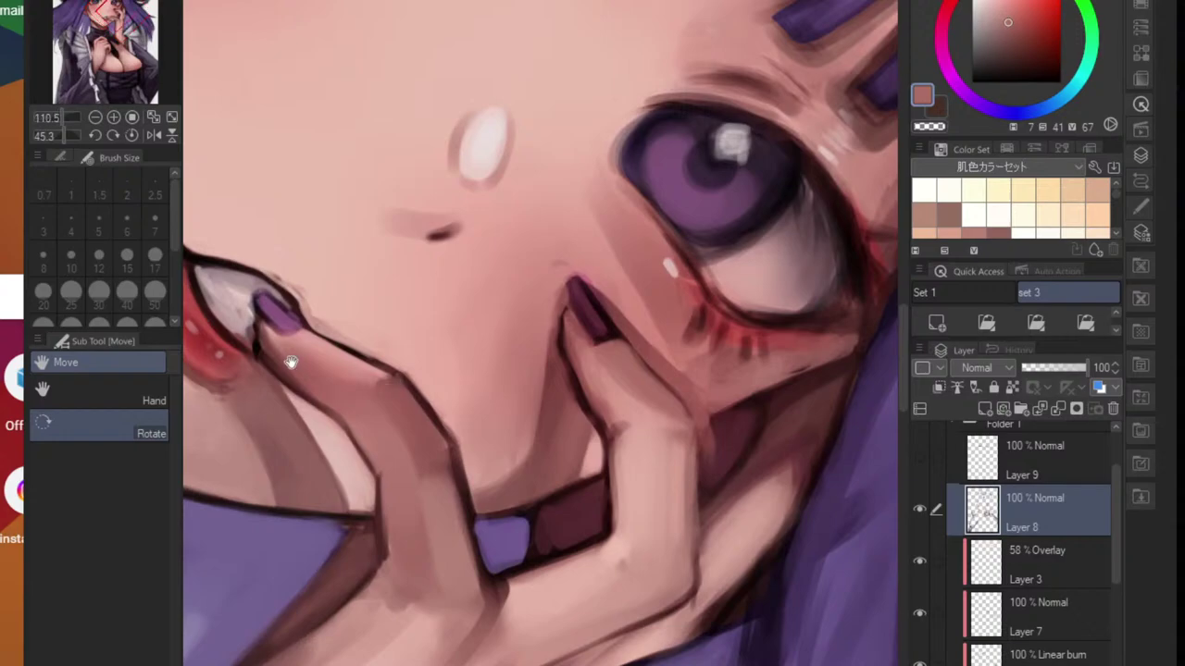
pyautogui.moveTo(292, 363); pyautogui.dragTo(368, 369)
pyautogui.moveTo(339, 351); pyautogui.dragTo(362, 352)
pyautogui.press('b')
pyautogui.keyDown('alt'); pyautogui.click(373, 344); pyautogui.keyUp('alt')
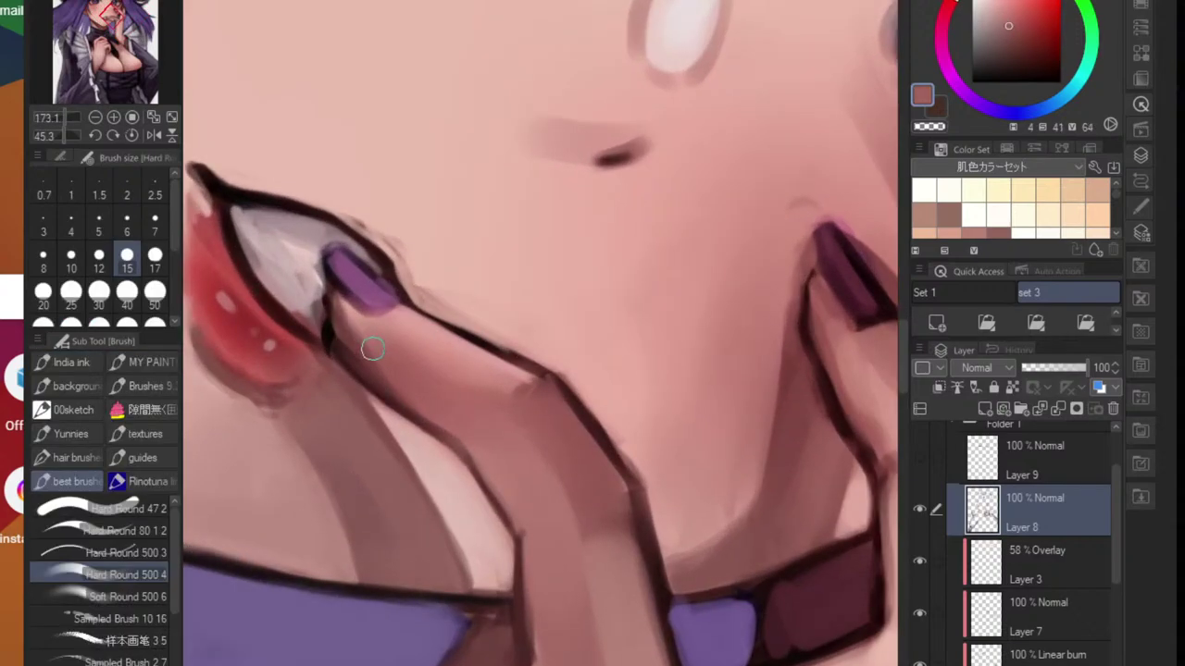
pyautogui.keyDown('alt'); pyautogui.click(396, 358); pyautogui.keyUp('alt')
pyautogui.moveTo(355, 320); pyautogui.dragTo(400, 394)
pyautogui.moveTo(340, 317)
pyautogui.mouseDown()
pyautogui.moveTo(354, 338)
pyautogui.moveTo(344, 347)
pyautogui.mouseUp()
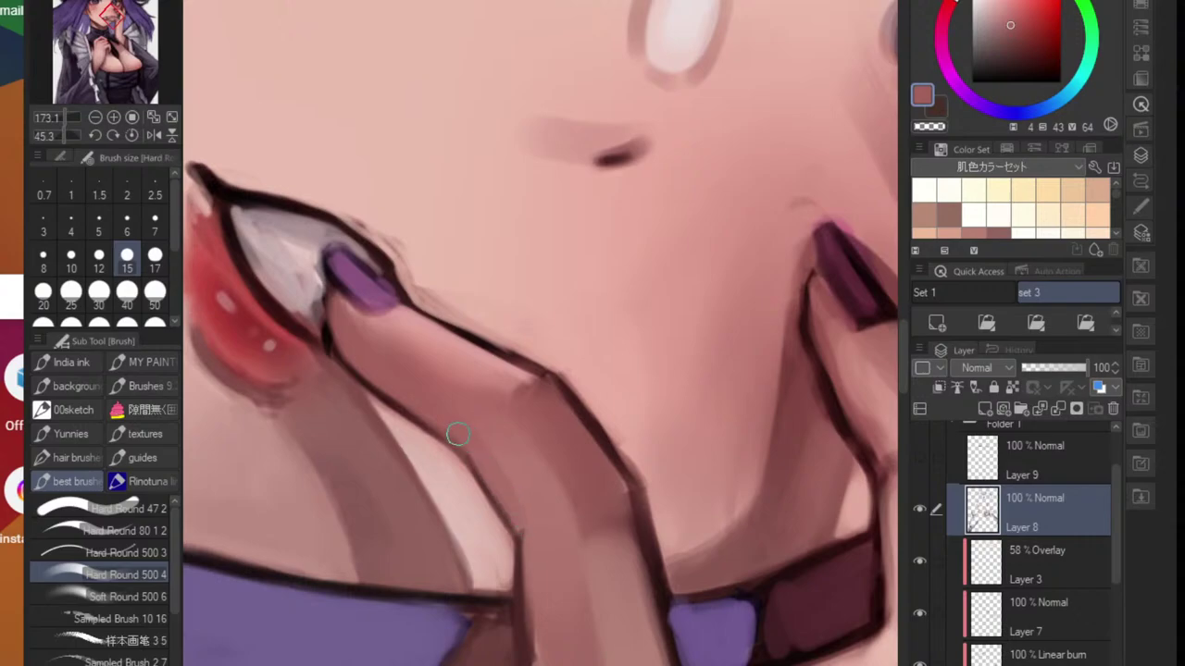
# - Brighten the fingernail highlight with light pinkish grey at brush size 7
pyautogui.keyDown('alt'); pyautogui.click(280, 310); pyautogui.keyUp('alt')
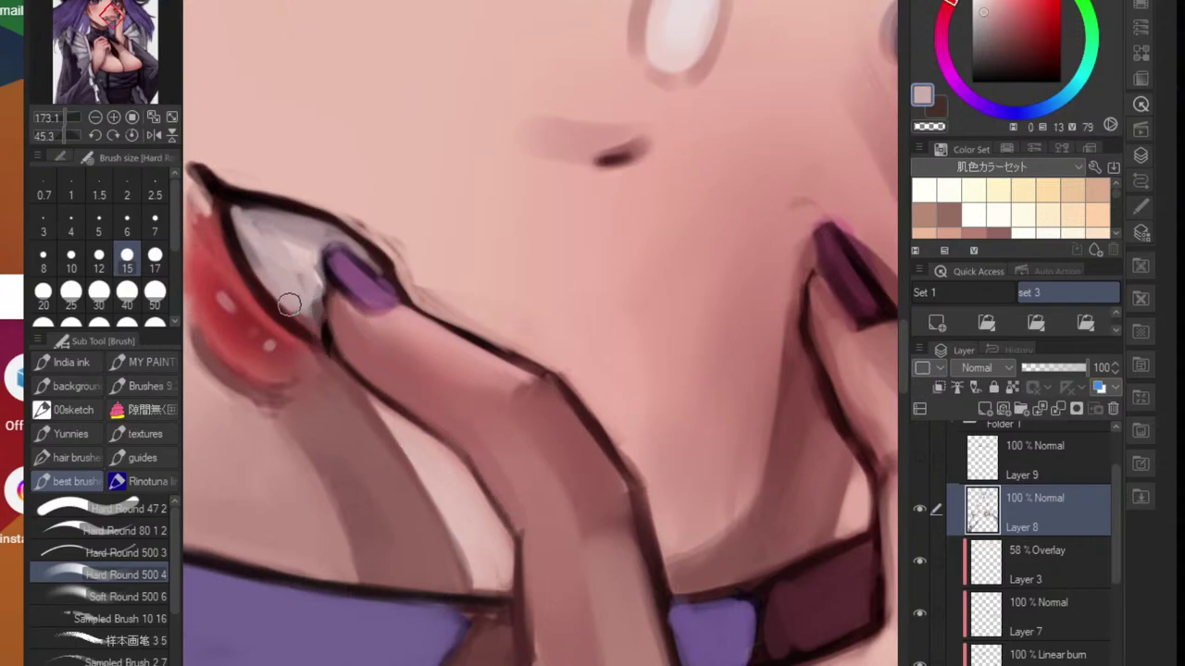
pyautogui.moveTo(250, 233)
pyautogui.mouseDown()
pyautogui.moveTo(312, 320)
pyautogui.moveTo(308, 283)
pyautogui.mouseUp()
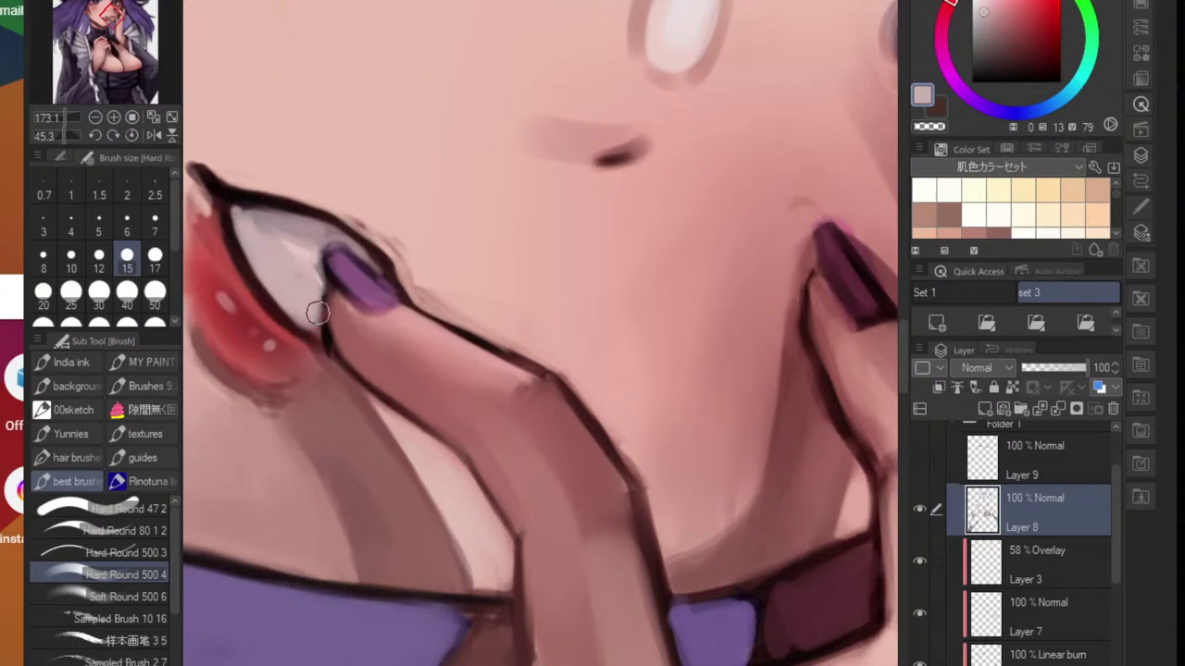
pyautogui.press('[')
pyautogui.press('[')
pyautogui.press('[')
pyautogui.press('[')
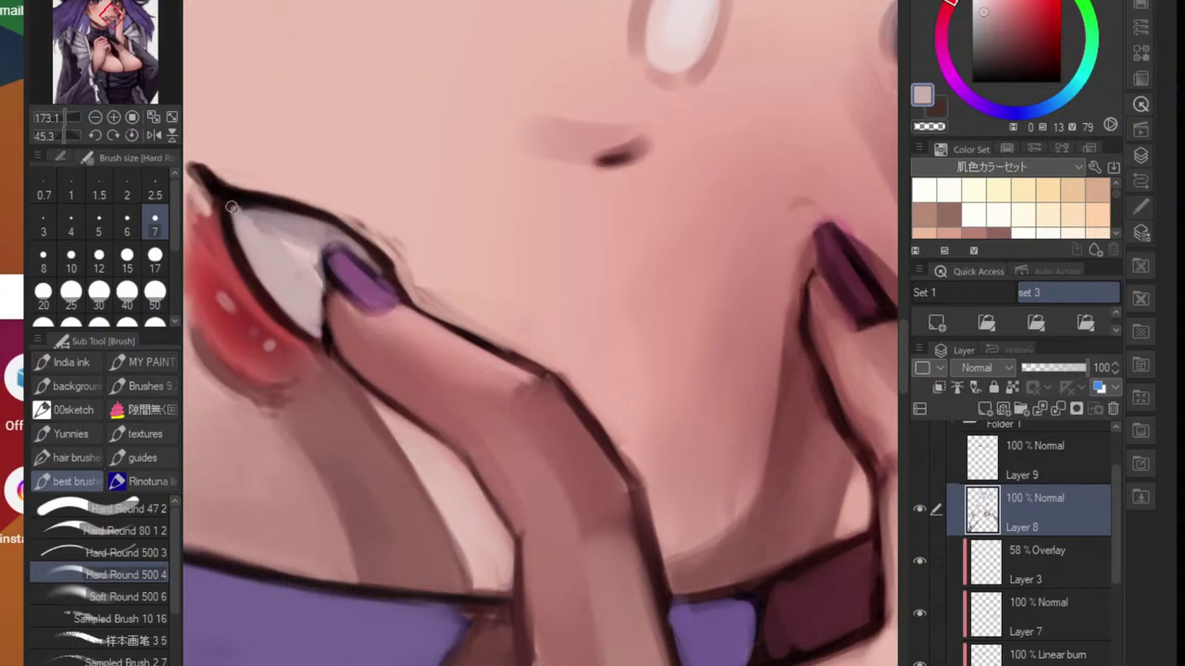
pyautogui.moveTo(231, 205); pyautogui.dragTo(304, 322)
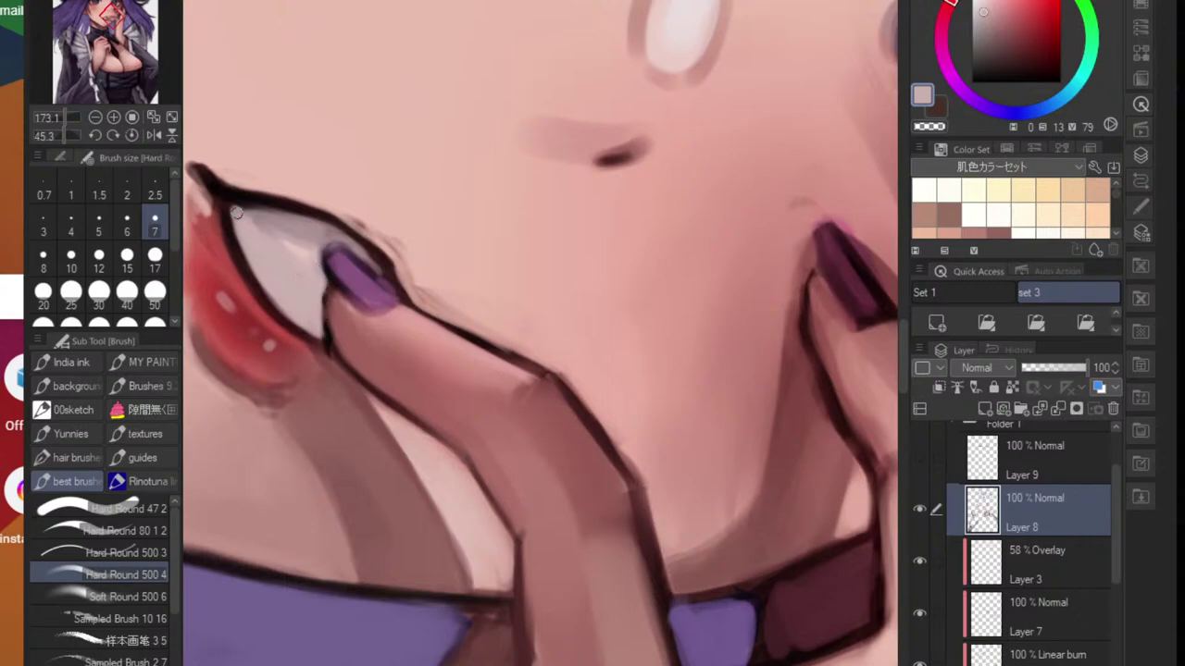
pyautogui.moveTo(236, 212)
pyautogui.mouseDown()
pyautogui.moveTo(306, 259)
pyautogui.moveTo(264, 227)
pyautogui.moveTo(302, 258)
pyautogui.moveTo(265, 292)
pyautogui.moveTo(287, 287)
pyautogui.moveTo(368, 353)
pyautogui.moveTo(339, 394)
pyautogui.moveTo(383, 340)
pyautogui.mouseUp()
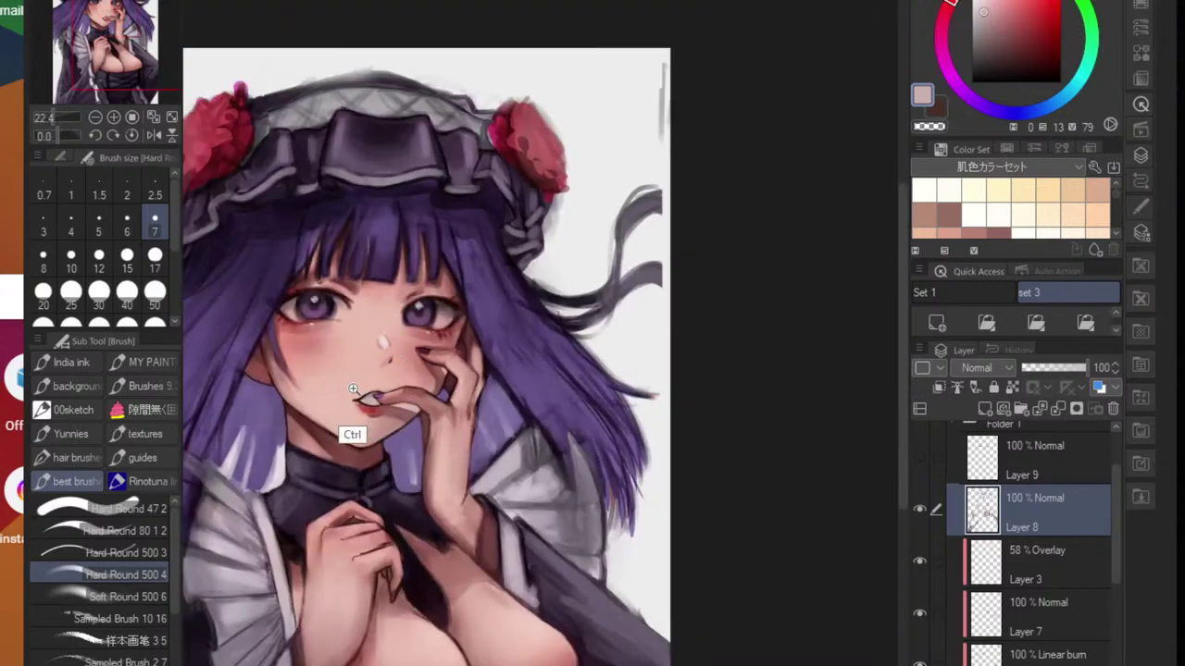
# - Undo the dark strokes drawn across the teeth and remove the leftover line inside the mouth
pyautogui.scroll(8, 371, 408)
pyautogui.keyDown('alt'); pyautogui.click(395, 436); pyautogui.keyUp('alt')
pyautogui.moveTo(402, 434)
pyautogui.mouseDown()
pyautogui.moveTo(500, 440)
pyautogui.moveTo(403, 436)
pyautogui.moveTo(526, 430)
pyautogui.moveTo(435, 431)
pyautogui.moveTo(495, 435)
pyautogui.mouseUp()
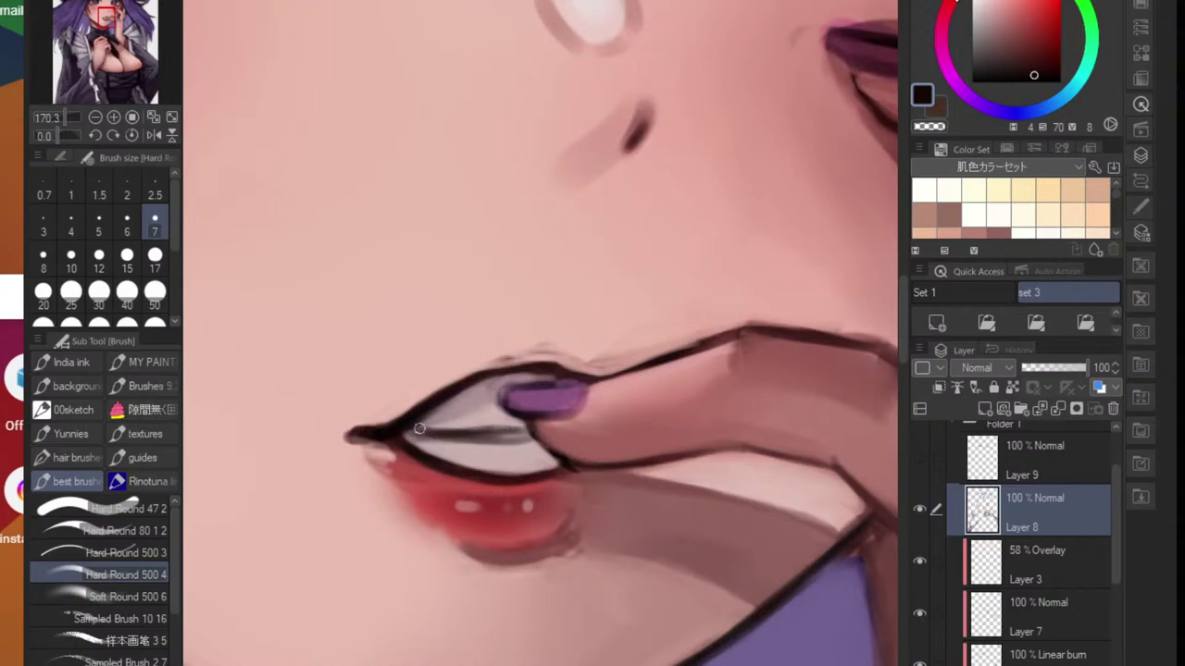
pyautogui.scroll(-10, 420, 429)
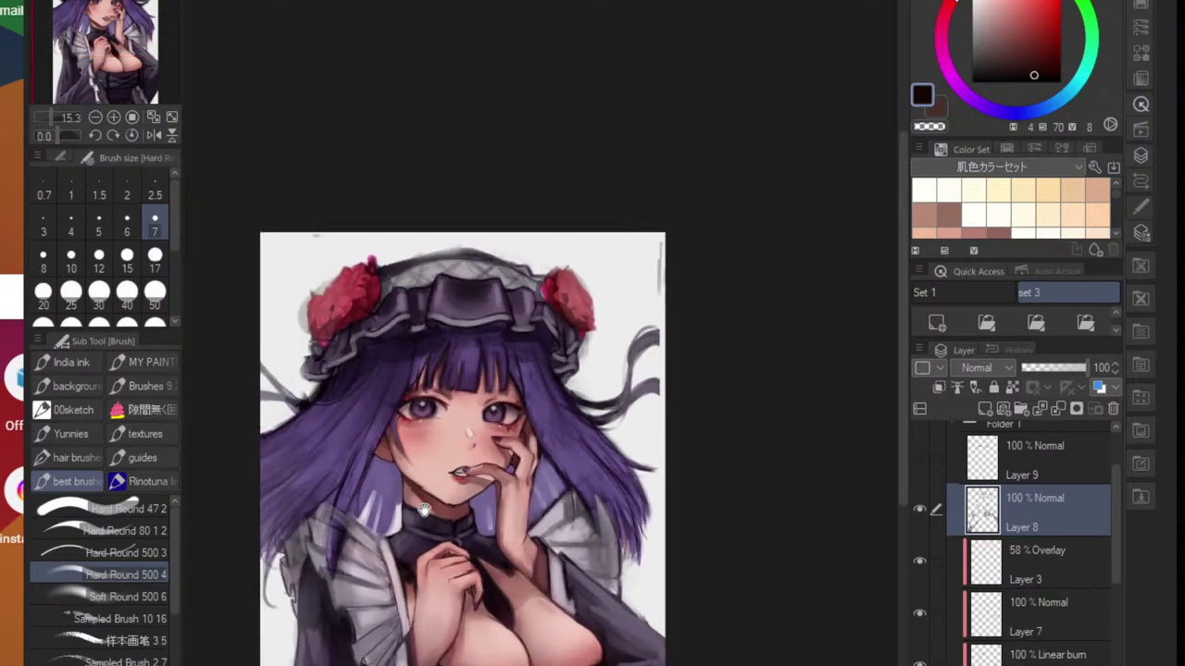
pyautogui.scroll(6, 418, 524)
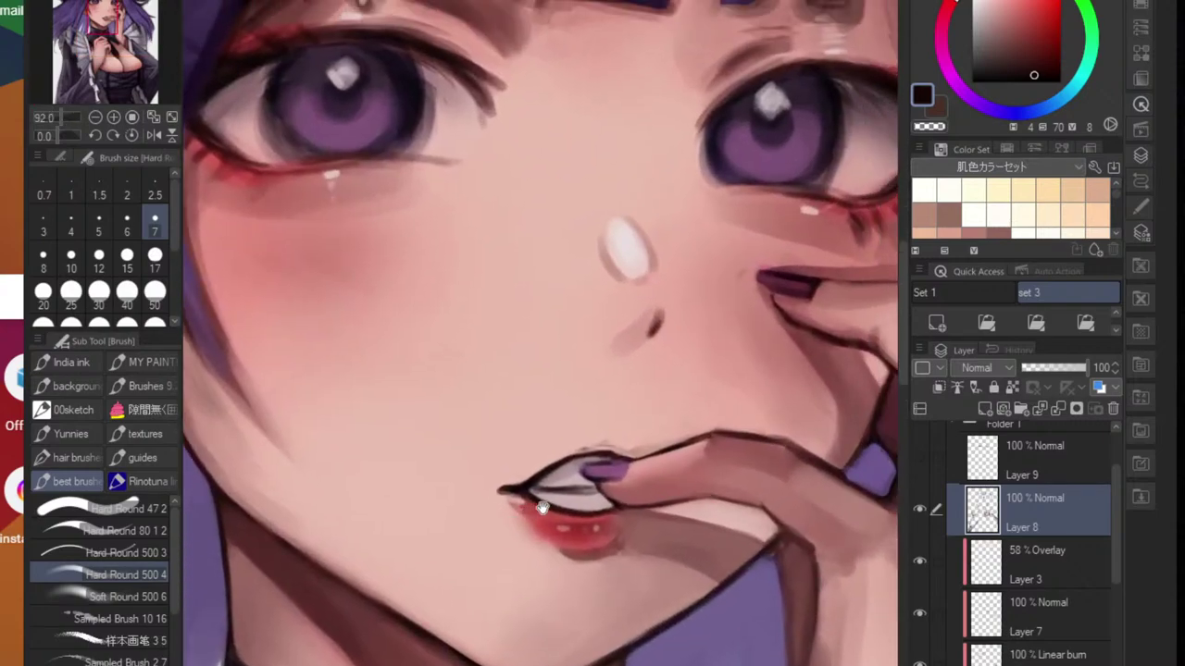
pyautogui.scroll(3, 544, 507)
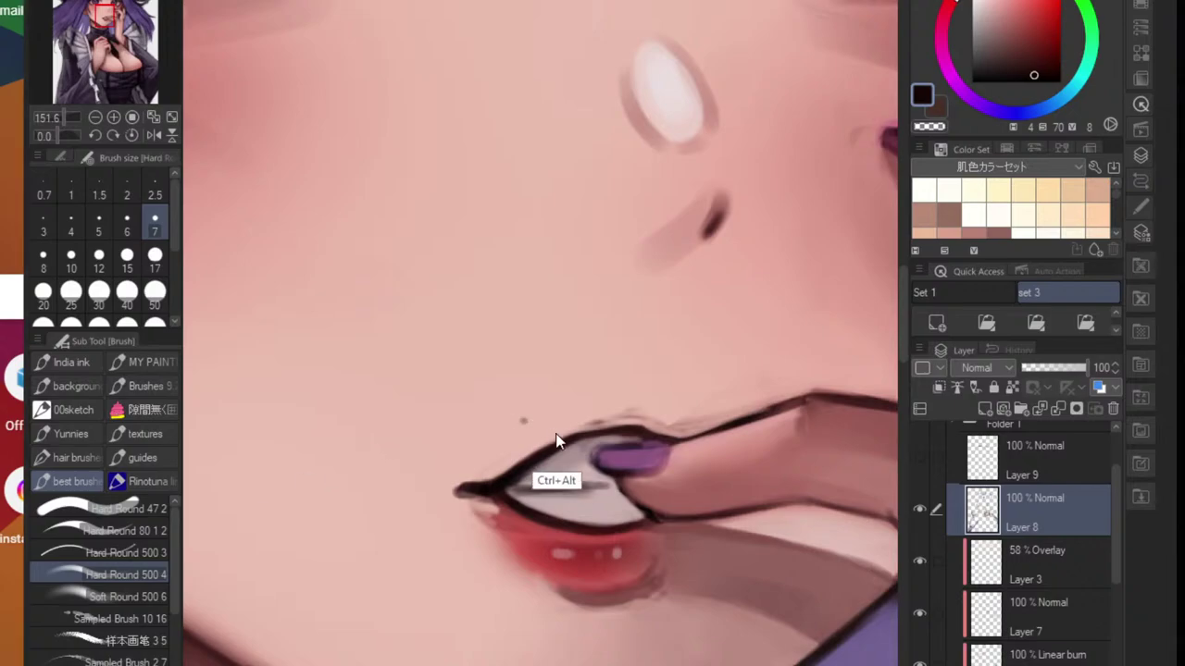
pyautogui.hotkey('ctrl', 'z')
pyautogui.hotkey('ctrl', 'z')
pyautogui.hotkey('ctrl', 'z')
pyautogui.hotkey('ctrl', 'z')
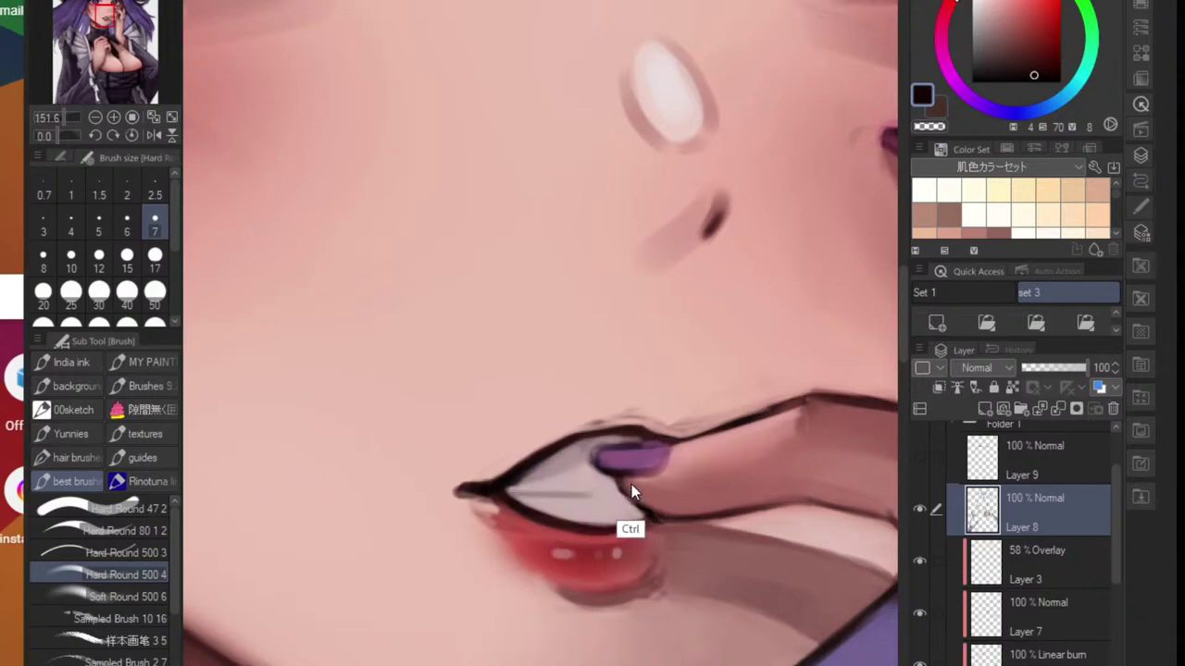
pyautogui.moveTo(597, 495)
pyautogui.mouseDown()
pyautogui.moveTo(542, 500)
pyautogui.moveTo(569, 490)
pyautogui.mouseUp()
pyautogui.moveTo(570, 491); pyautogui.dragTo(611, 507)
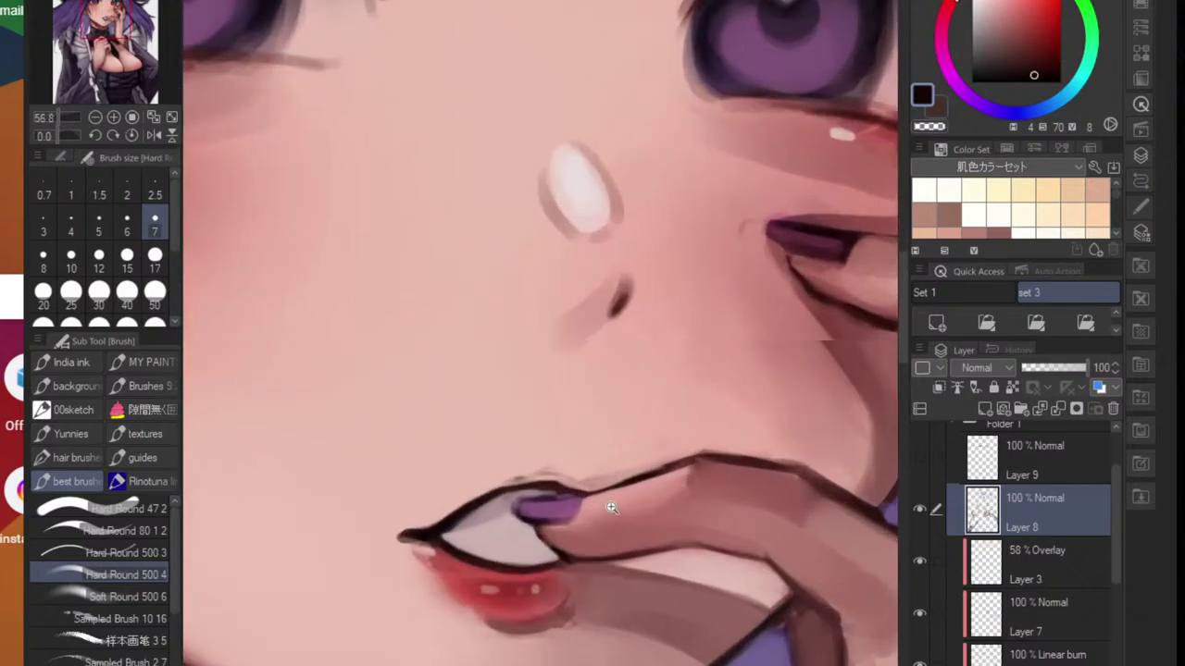
# - Sample the near-black line art colour and shrink the brush for the upper lip line
pyautogui.keyDown('alt'); pyautogui.click(517, 486); pyautogui.keyUp('alt')
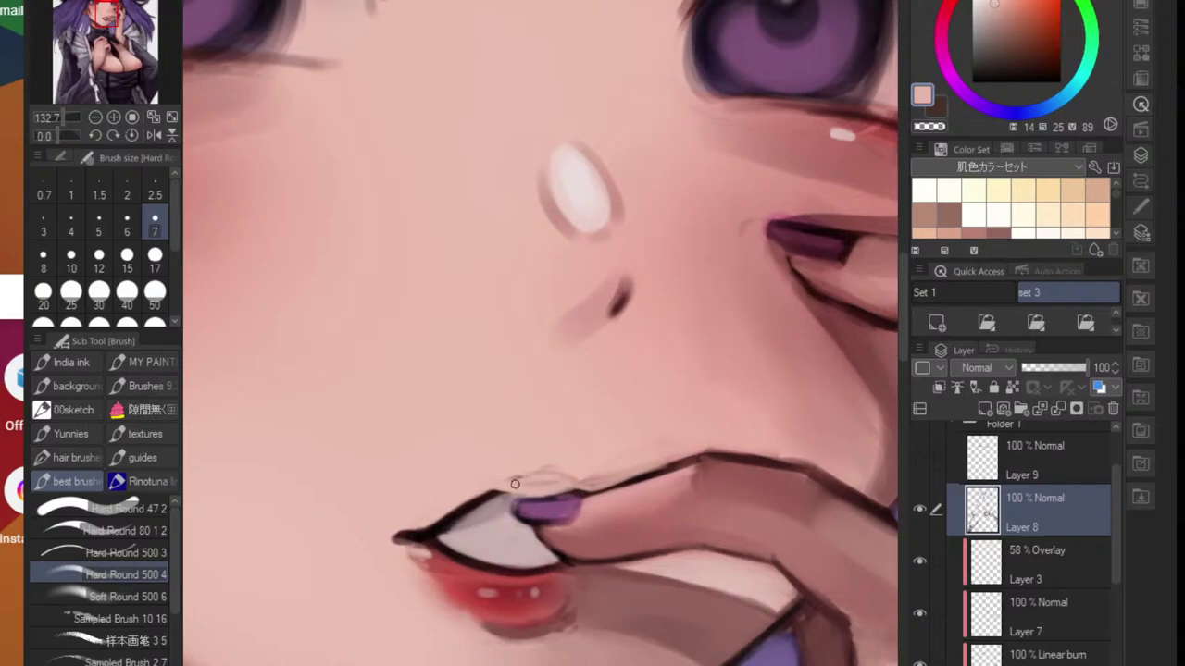
pyautogui.press(']')
pyautogui.press(']')
pyautogui.press(']')
pyautogui.press(']')
pyautogui.press(']')
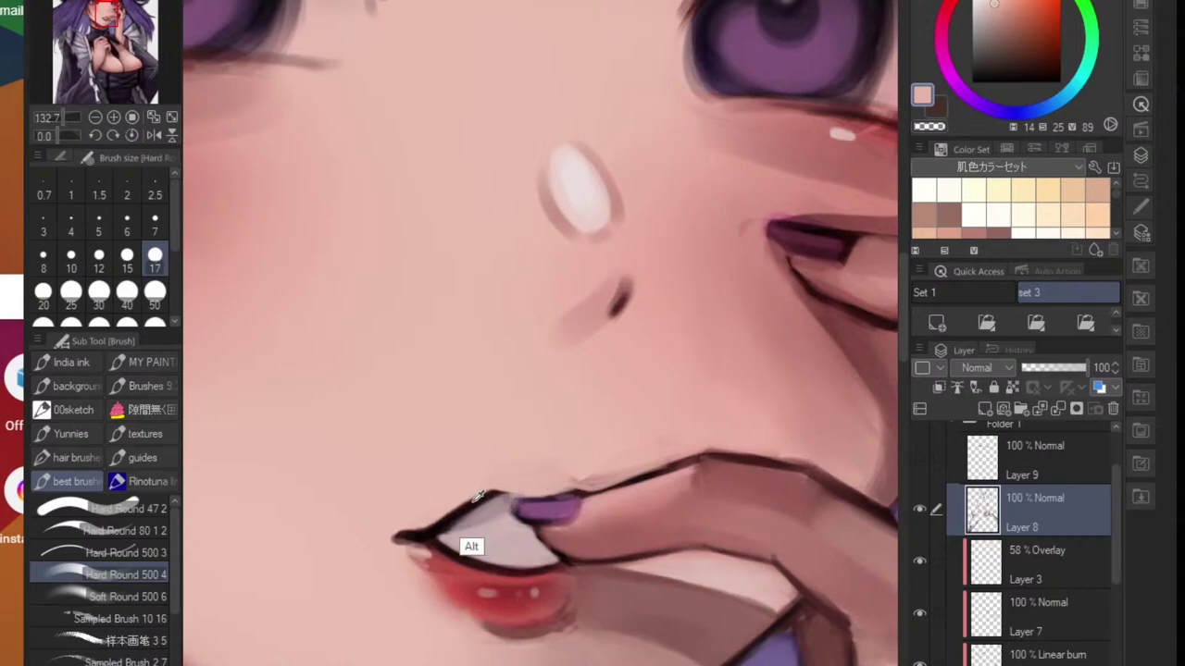
pyautogui.keyDown('alt'); pyautogui.click(472, 547); pyautogui.keyUp('alt')
pyautogui.press('[')
pyautogui.press('[')
pyautogui.press('[')
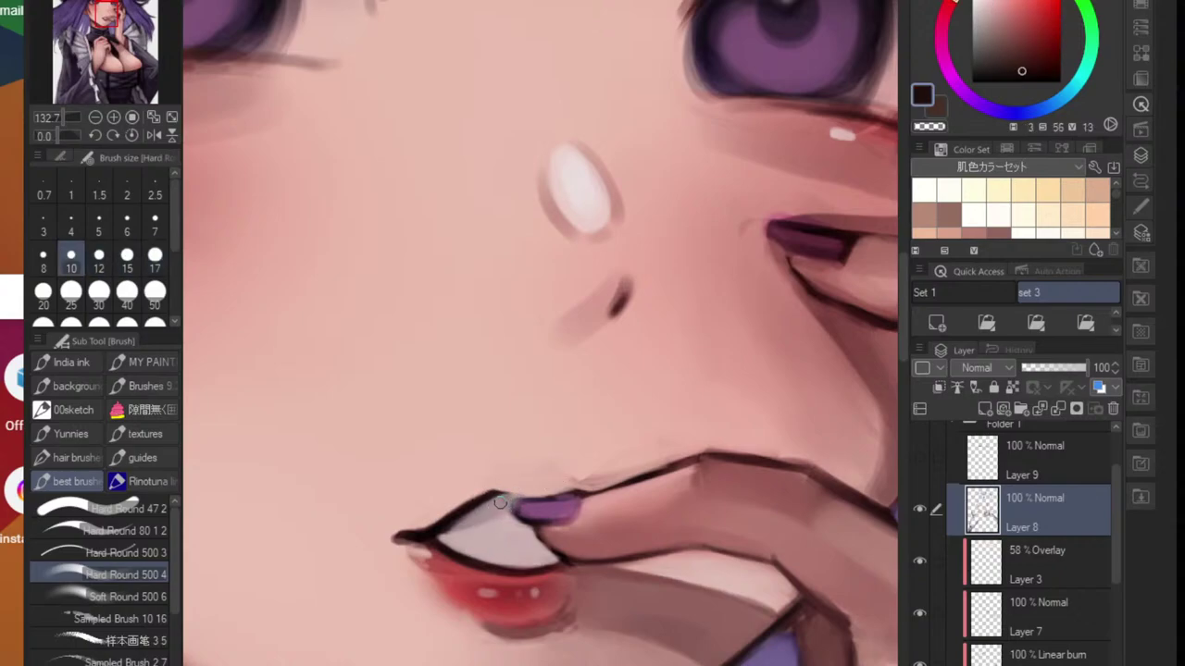
pyautogui.press('[')
pyautogui.press('[')
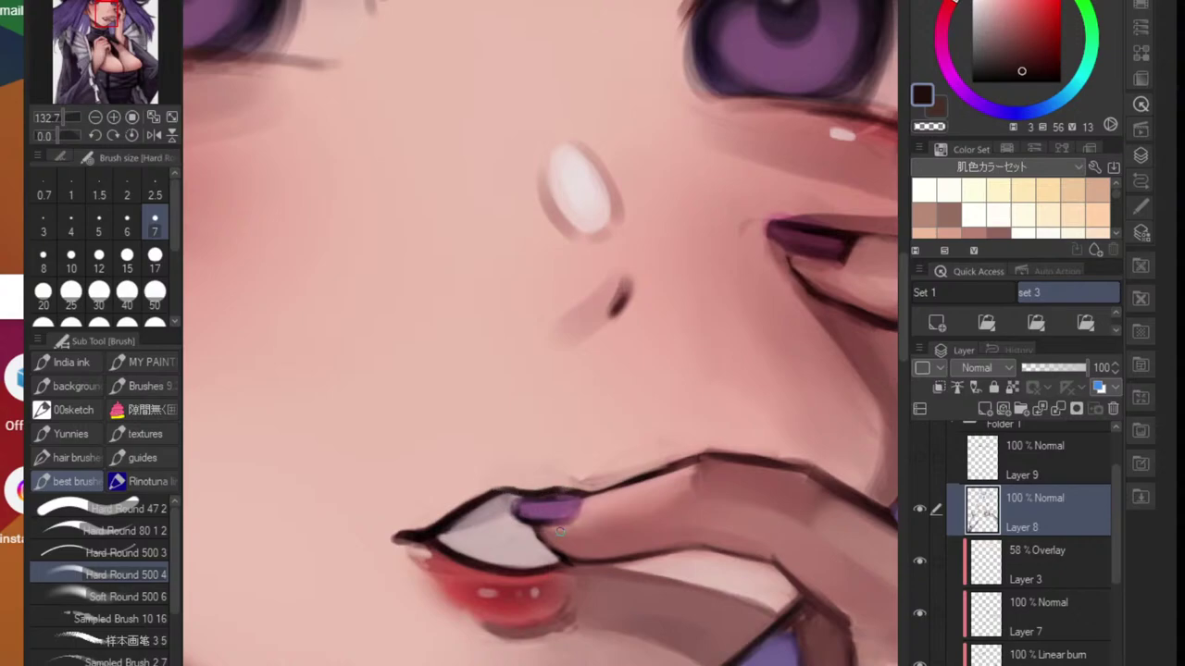
pyautogui.scroll(-5, 562, 530)
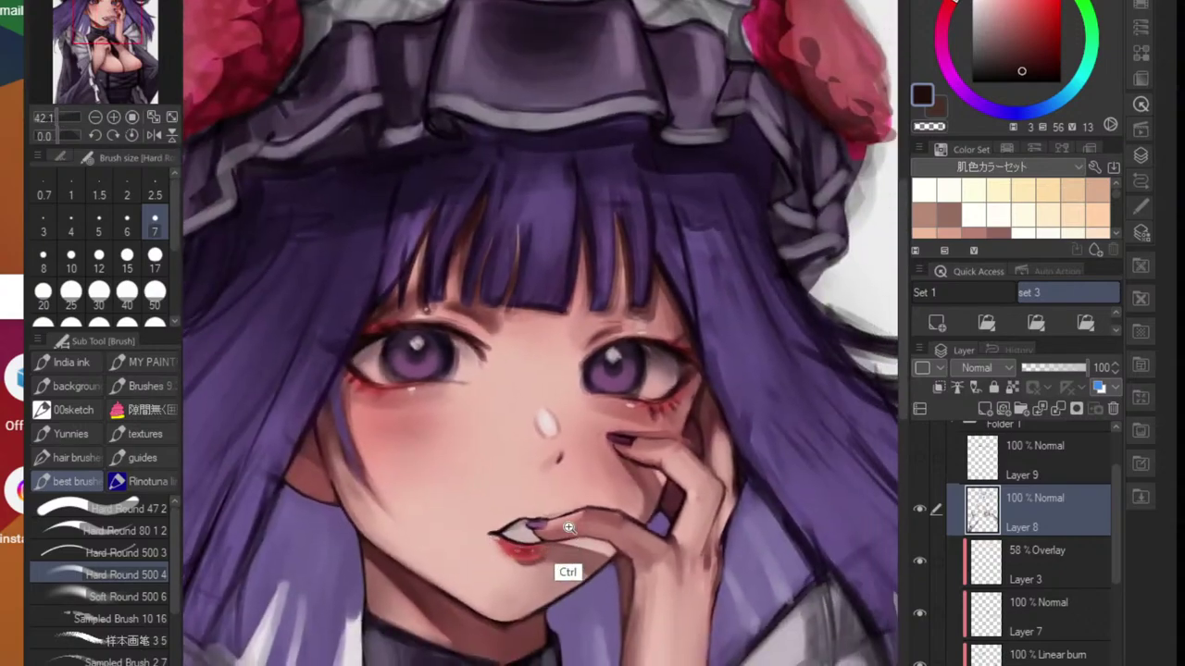
# - Smudge the dark nostril mark into the surrounding skin pink with the Blend tool
pyautogui.scroll(4, 546, 476)
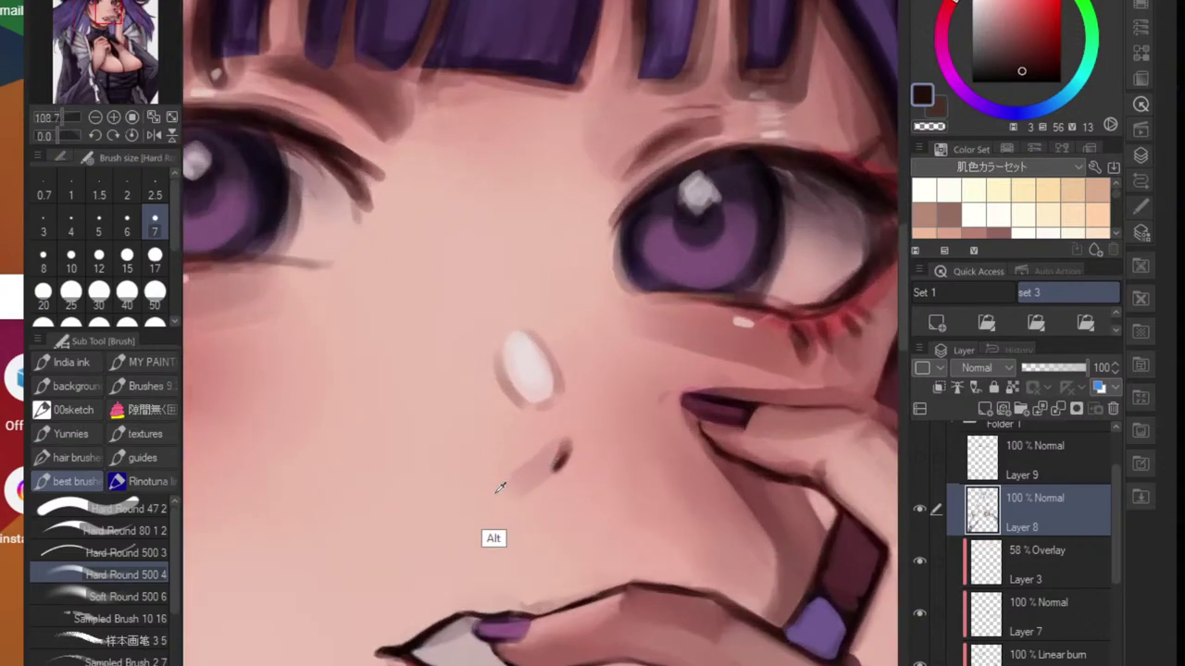
pyautogui.keyDown('alt'); pyautogui.click(500, 488); pyautogui.keyUp('alt')
pyautogui.press(']')
pyautogui.press(']')
pyautogui.press(']')
pyautogui.press(']')
pyautogui.press(']')
pyautogui.press(']')
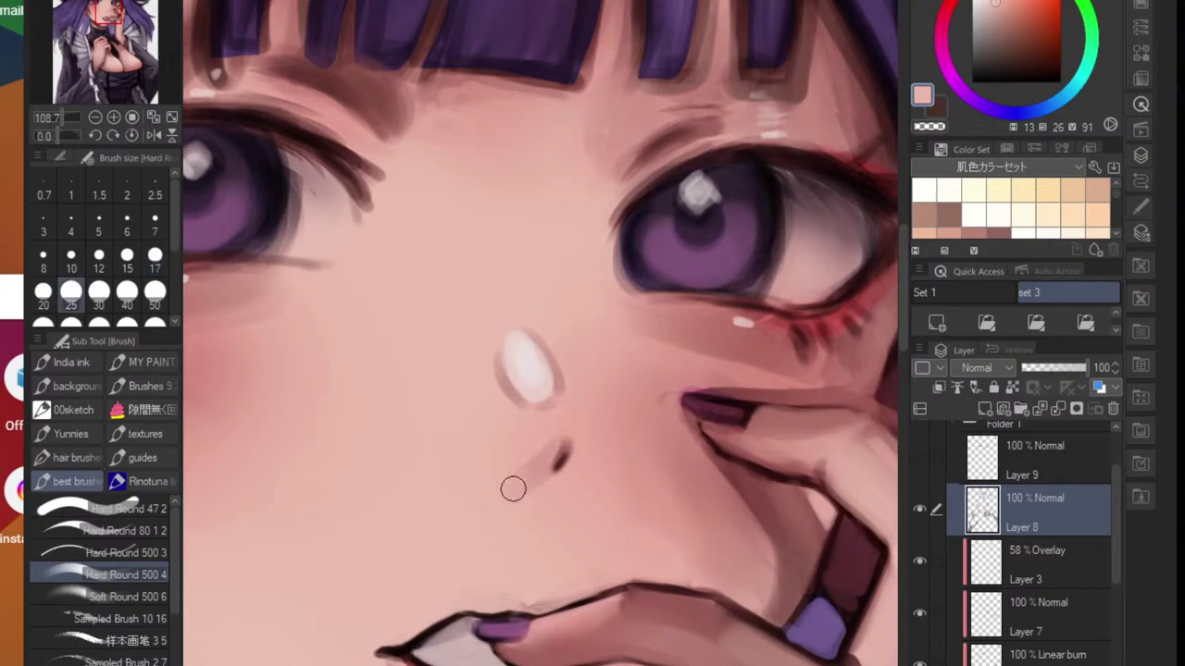
pyautogui.press('j')
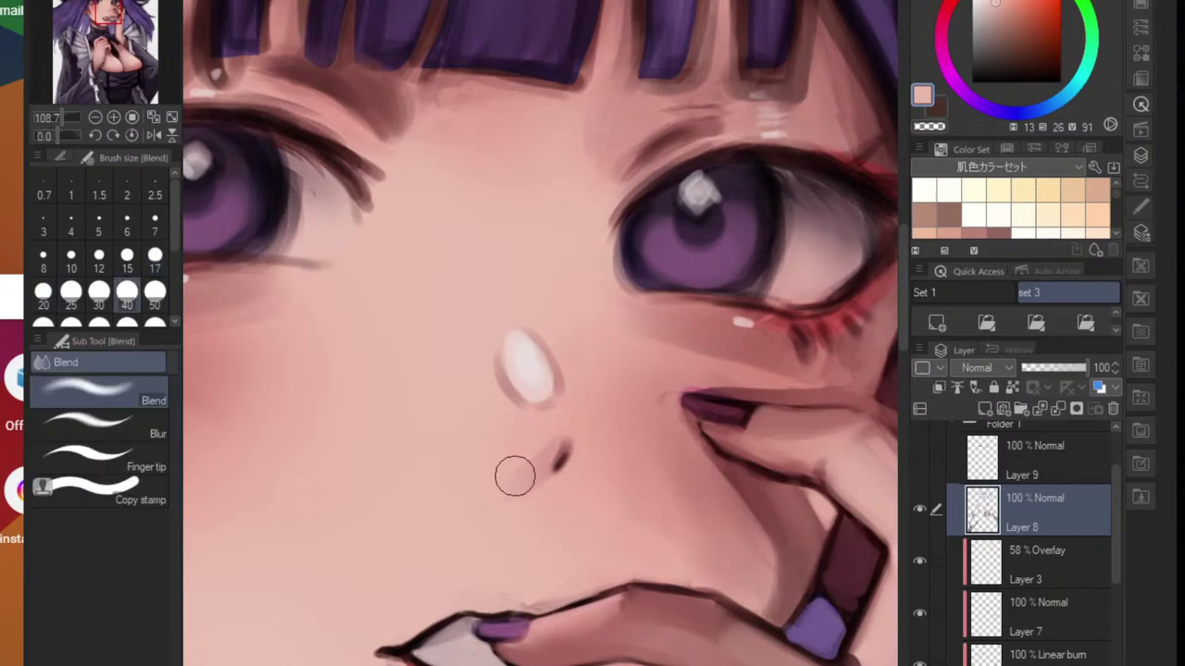
pyautogui.moveTo(534, 460)
pyautogui.mouseDown()
pyautogui.moveTo(543, 441)
pyautogui.moveTo(516, 474)
pyautogui.mouseUp()
pyautogui.press('b')
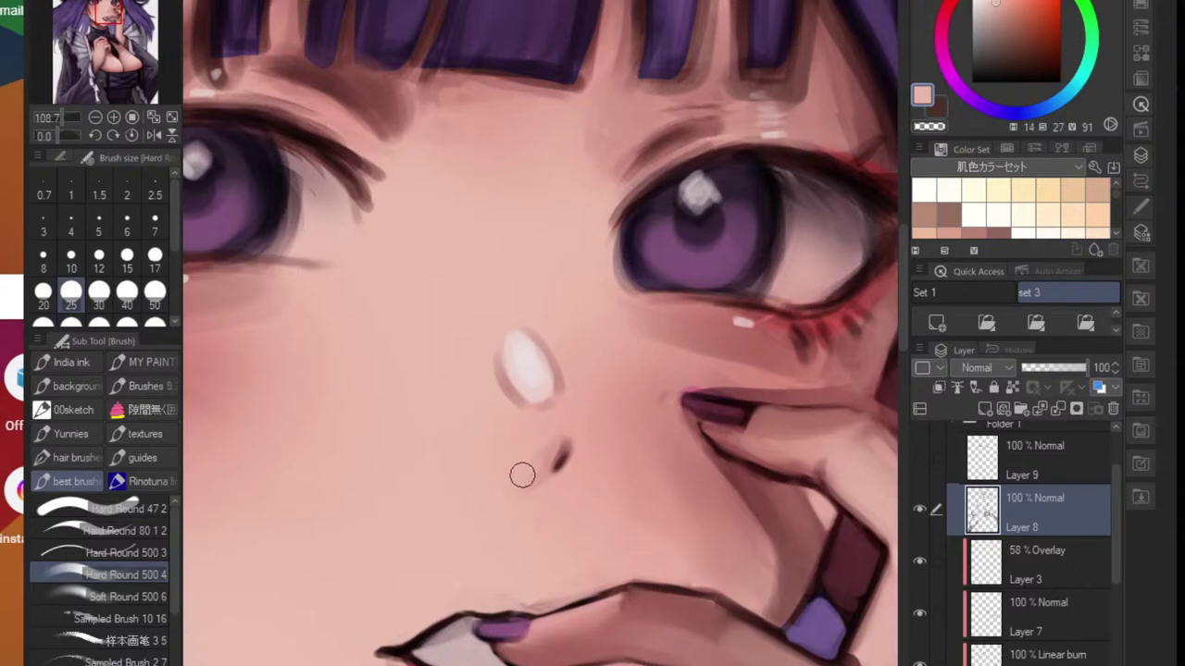
# - Resample the skin below the nostril, recentre on the face, and select Layer 3 for blending
pyautogui.keyDown('alt'); pyautogui.click(549, 533); pyautogui.keyUp('alt')
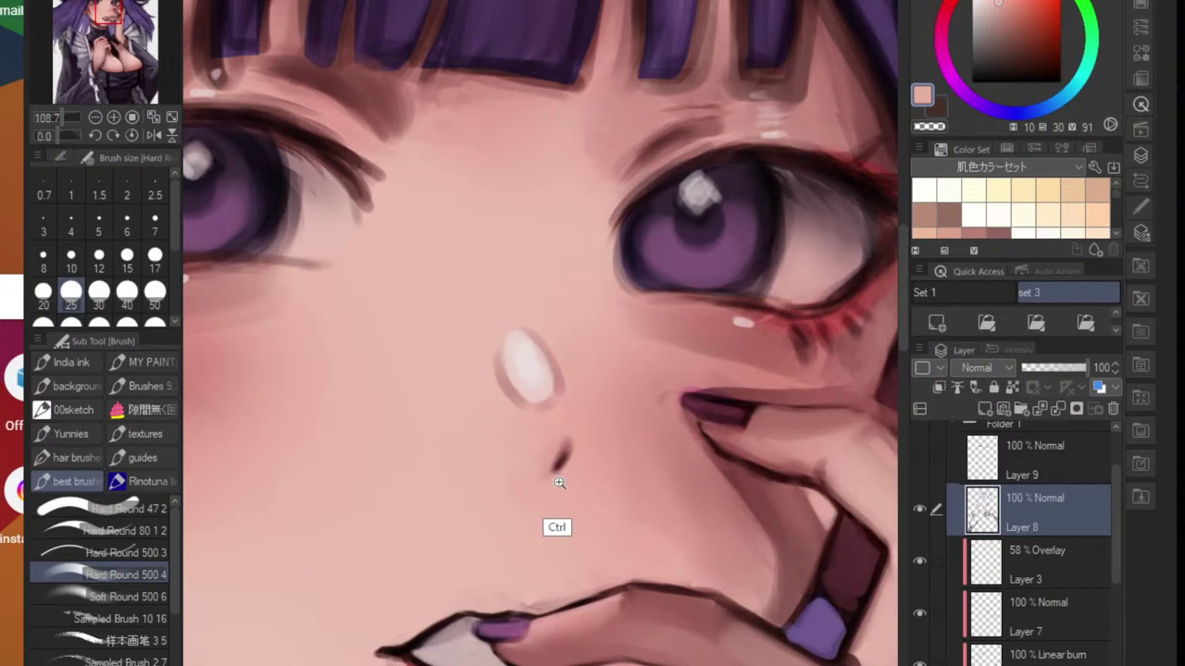
pyautogui.moveTo(556, 511); pyautogui.dragTo(591, 472)
pyautogui.scroll(4, 591, 472)
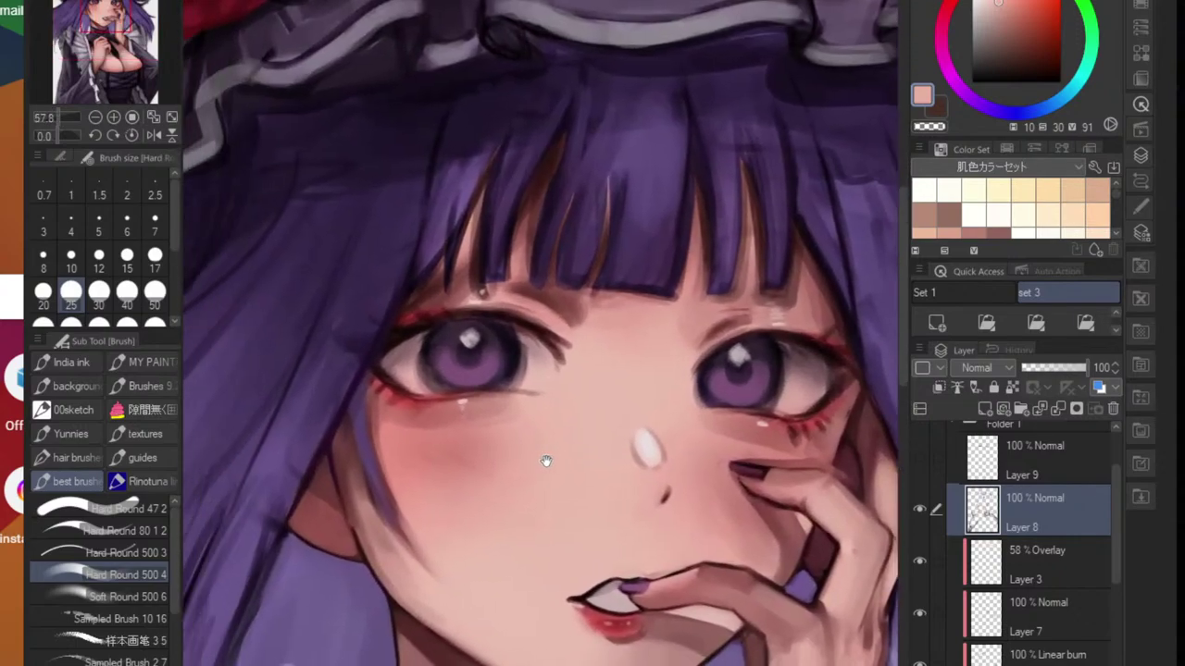
pyautogui.press('j')
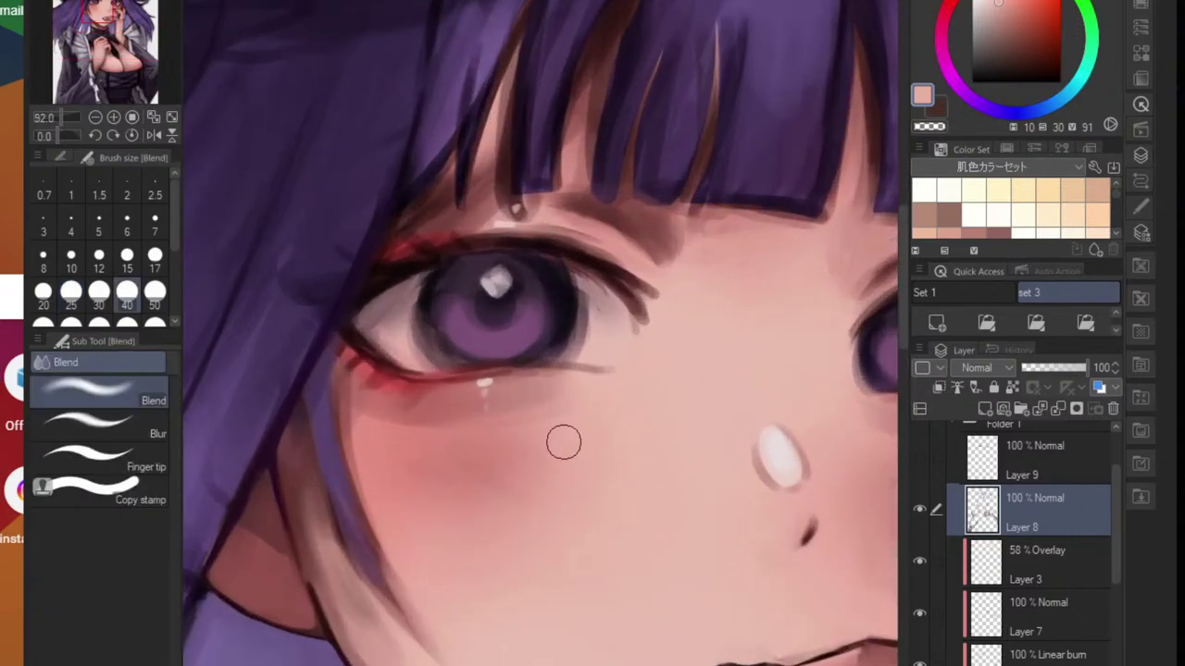
pyautogui.click(1041, 587)
pyautogui.scroll(-3, 1055, 569)
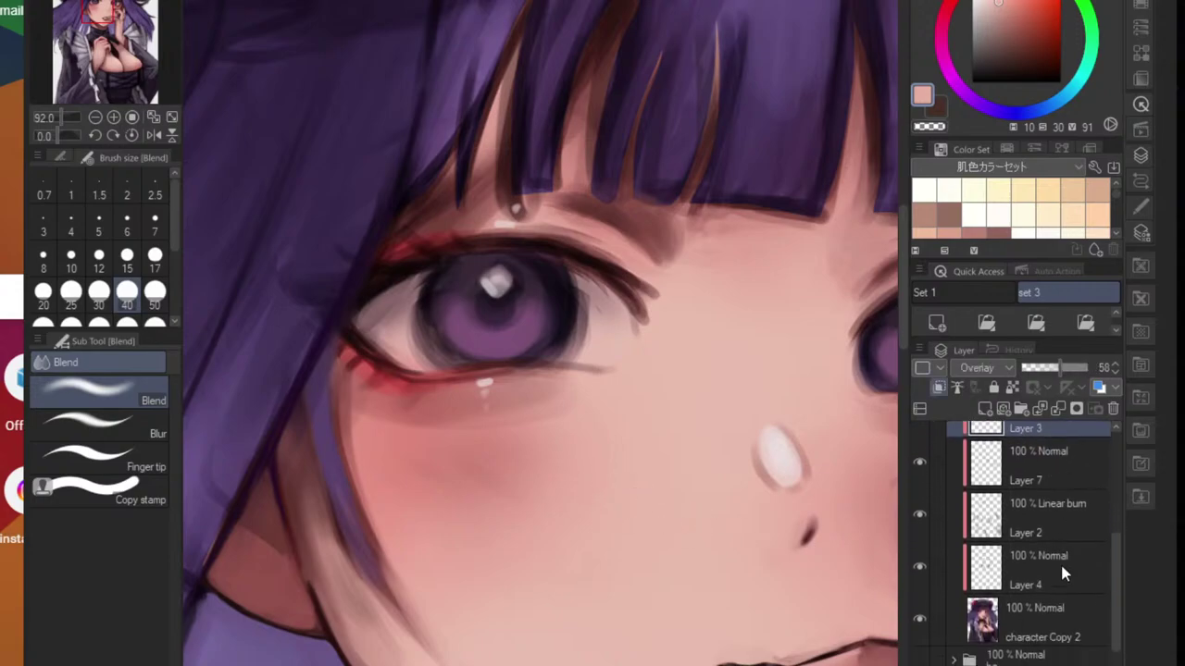
# - Group Layer 3 through character Copy 2 into Folder 2 and merge it into one layer
pyautogui.keyDown('shift'); pyautogui.click(1063, 627); pyautogui.keyUp('shift')
pyautogui.hotkey('ctrl', 'g')
pyautogui.scroll(2, 972, 463)
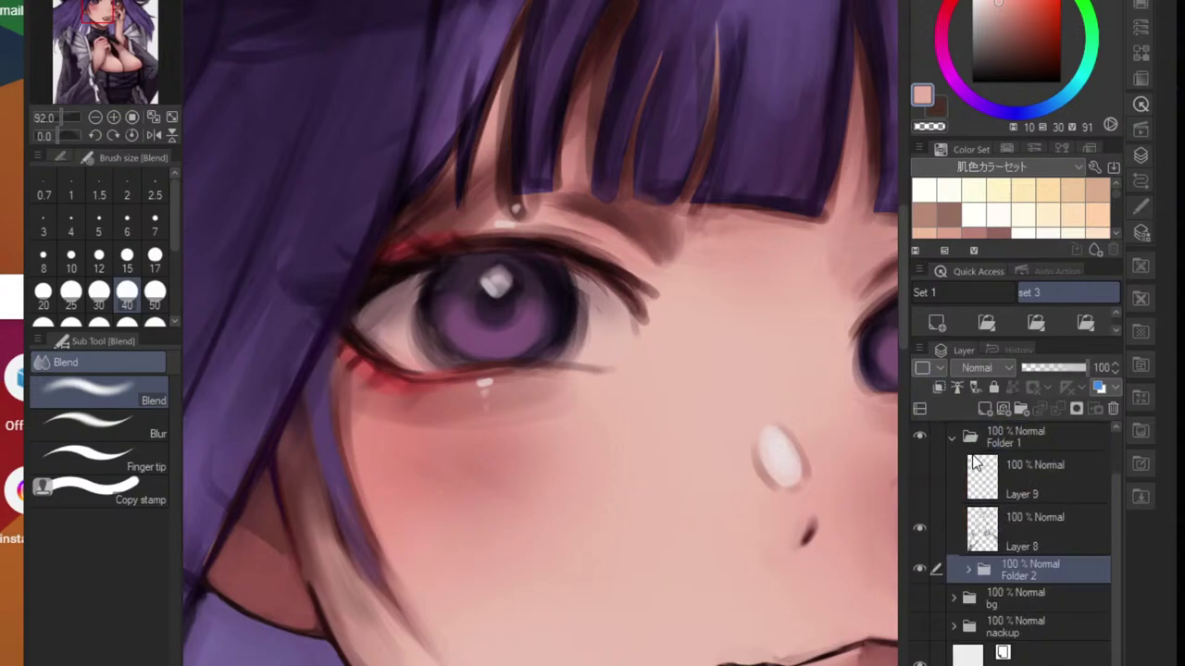
pyautogui.click(1034, 531)
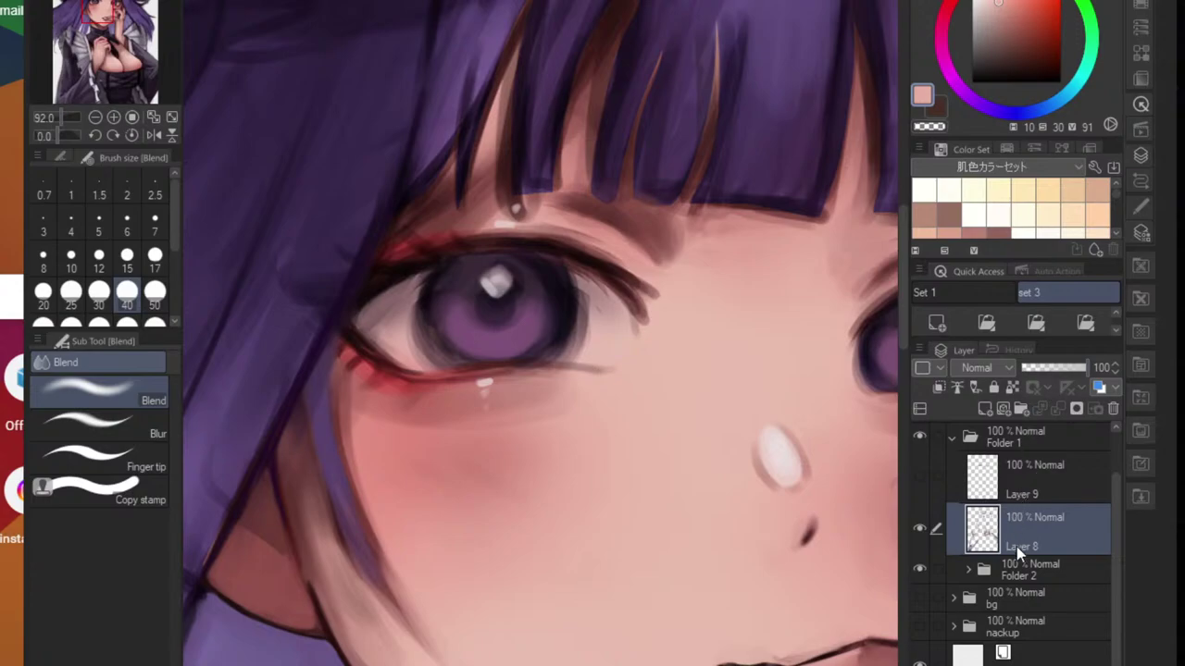
pyautogui.rightClick(1029, 573)
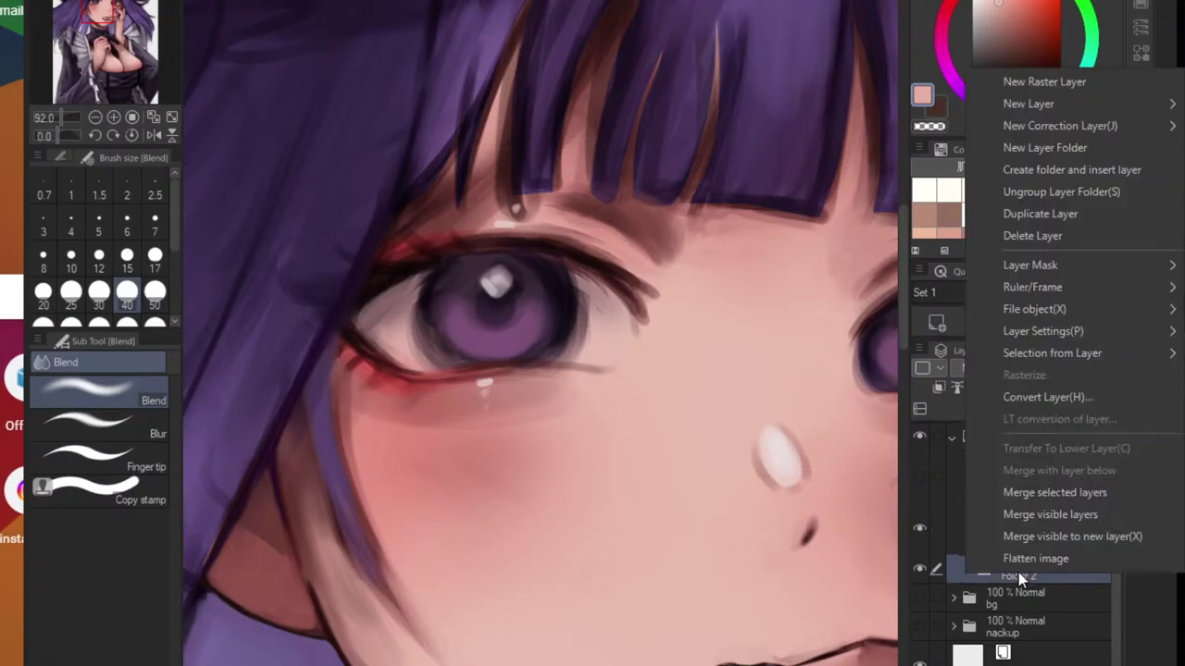
pyautogui.click(1060, 497)
# - Sample a darker cheek pink and switch to the merged Folder 2 layer near the left eye
pyautogui.click(1000, 537)
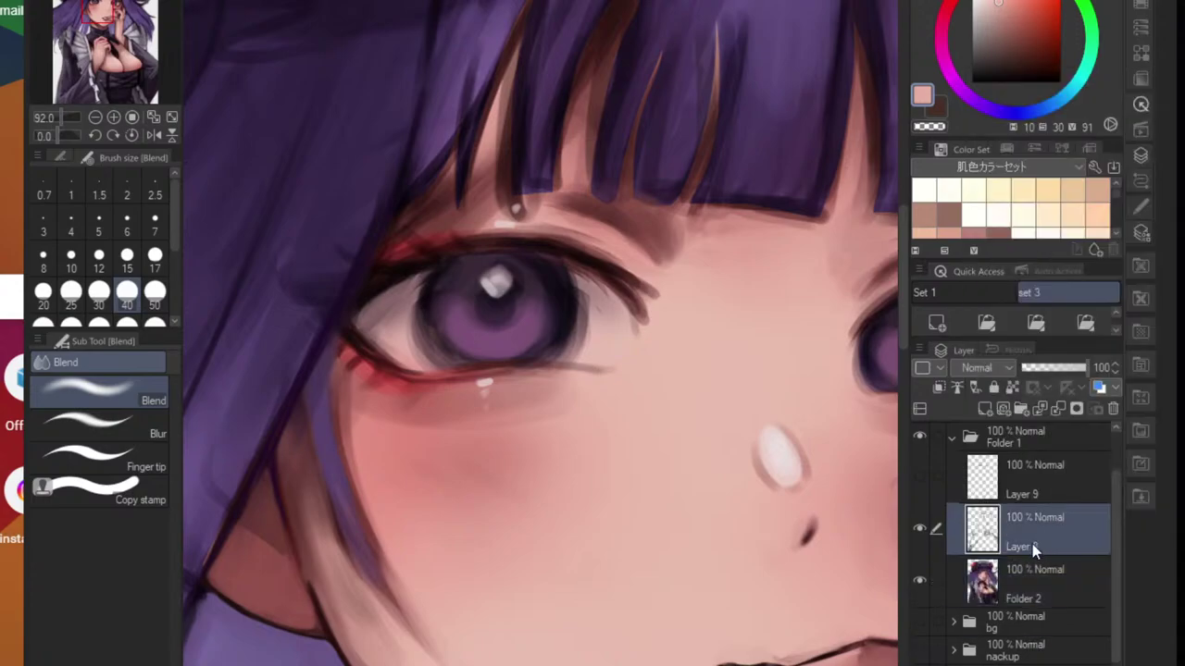
pyautogui.press('alt')
pyautogui.keyDown('alt'); pyautogui.click(515, 417); pyautogui.keyUp('alt')
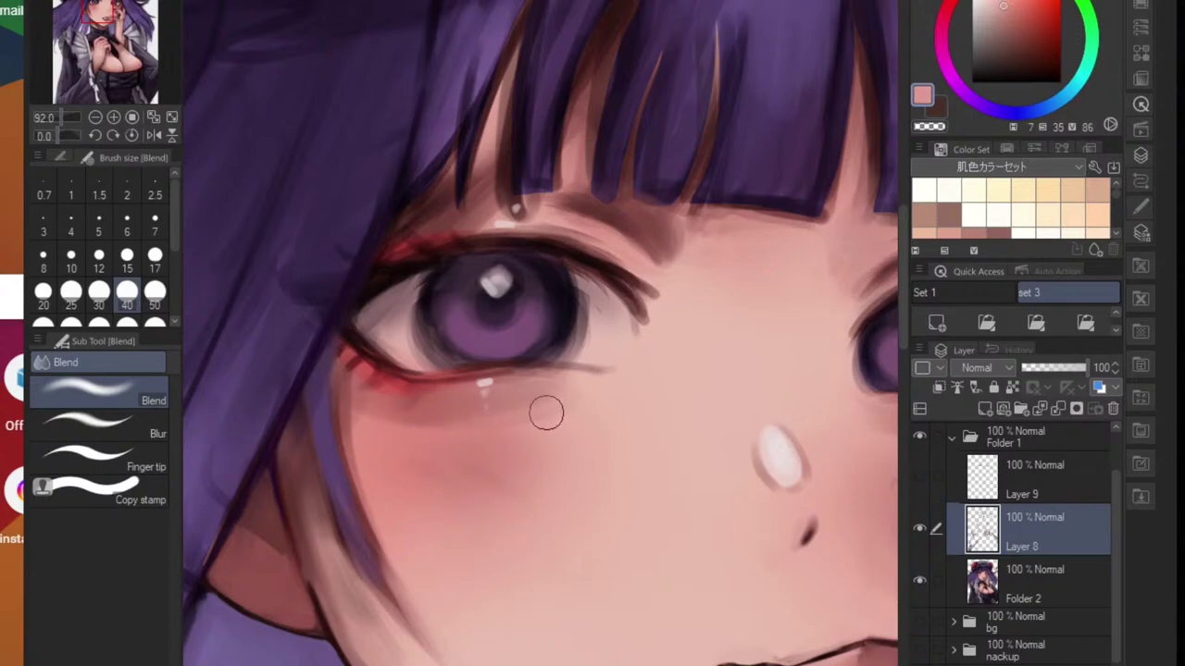
pyautogui.click(1058, 568)
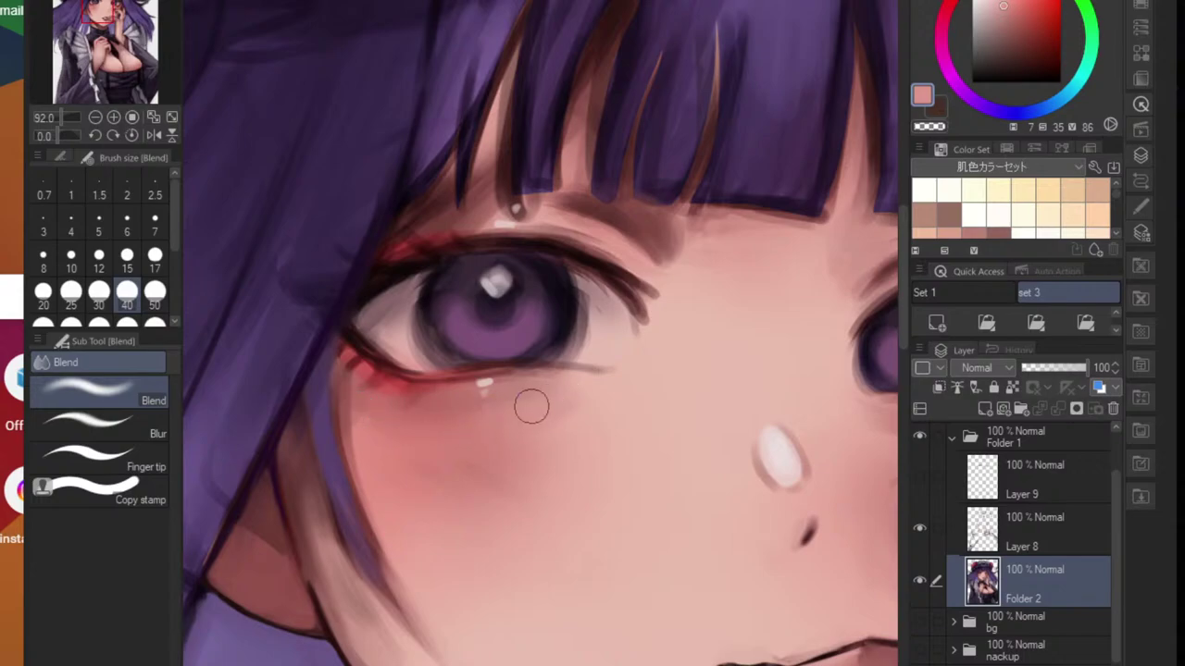
pyautogui.moveTo(482, 424); pyautogui.dragTo(393, 453)
pyautogui.moveTo(483, 436); pyautogui.dragTo(571, 445)
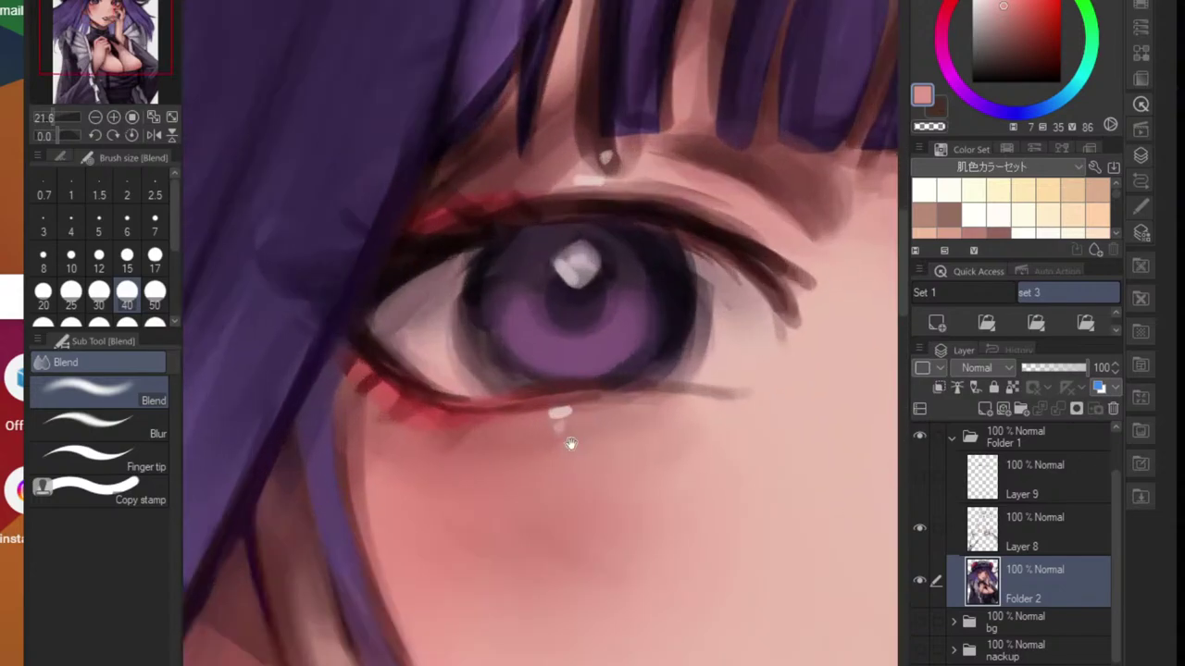
pyautogui.scroll(2, 537, 445)
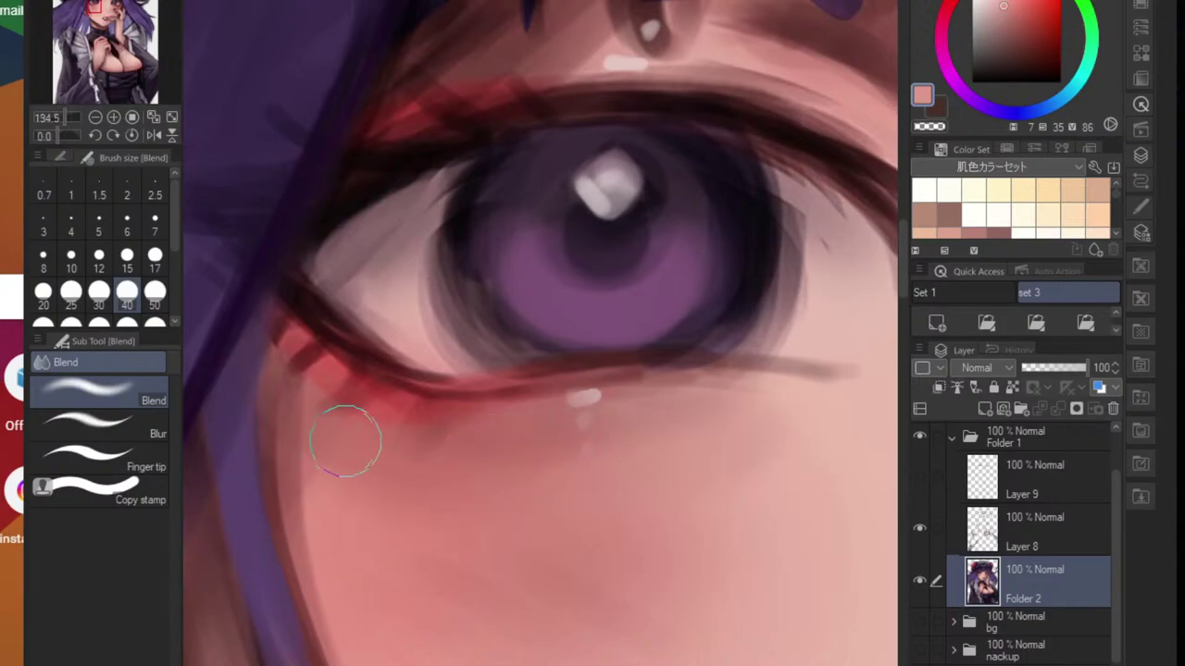
pyautogui.scroll(-4, 351, 597)
pyautogui.scroll(2, 350, 567)
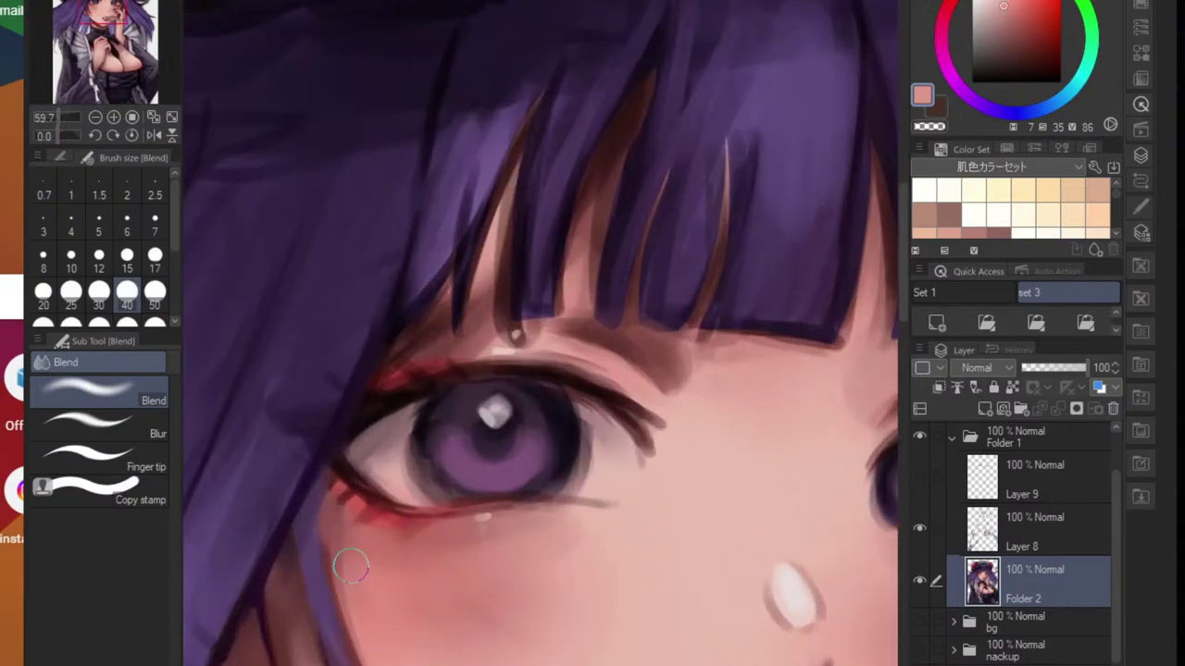
pyautogui.scroll(2, 352, 567)
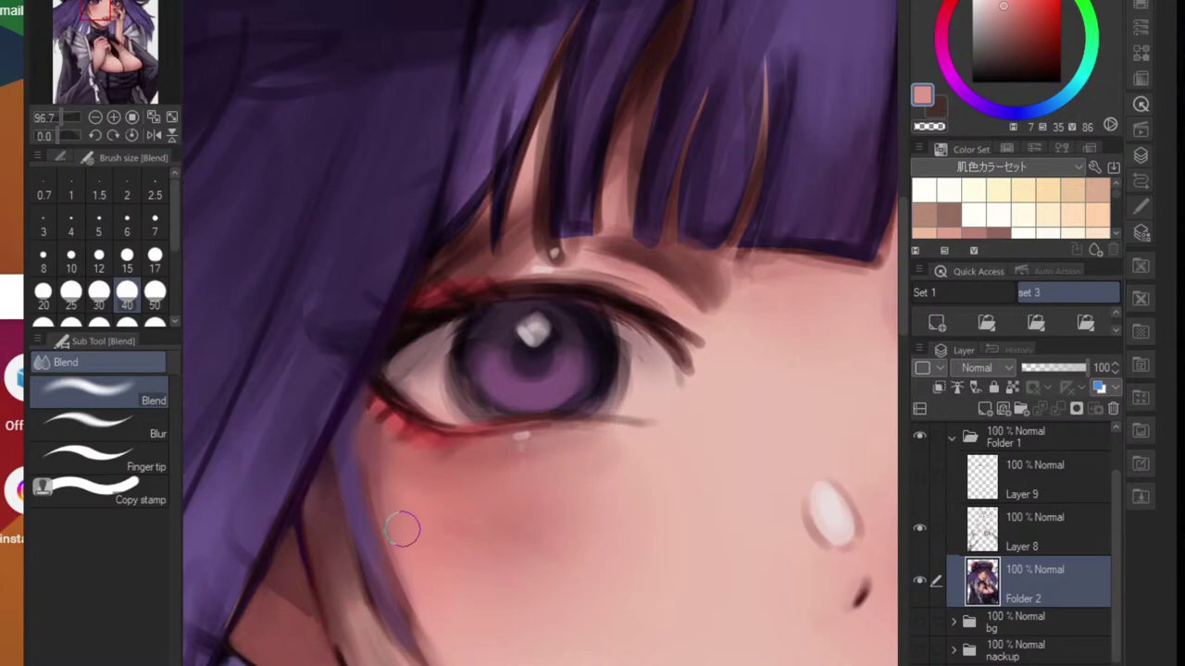
# - Pick darker and light skin pinks with the Hard Round brush and dab light tone onto the cheek
pyautogui.press('b')
pyautogui.keyDown('alt'); pyautogui.click(399, 548); pyautogui.keyUp('alt')
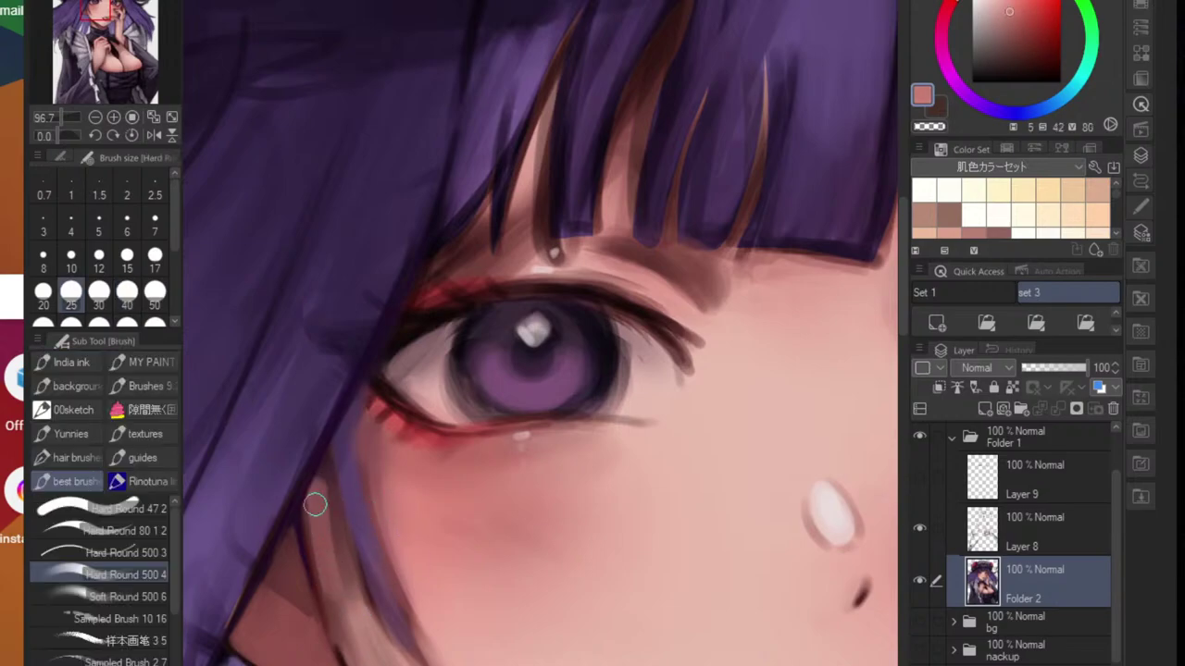
pyautogui.press('j')
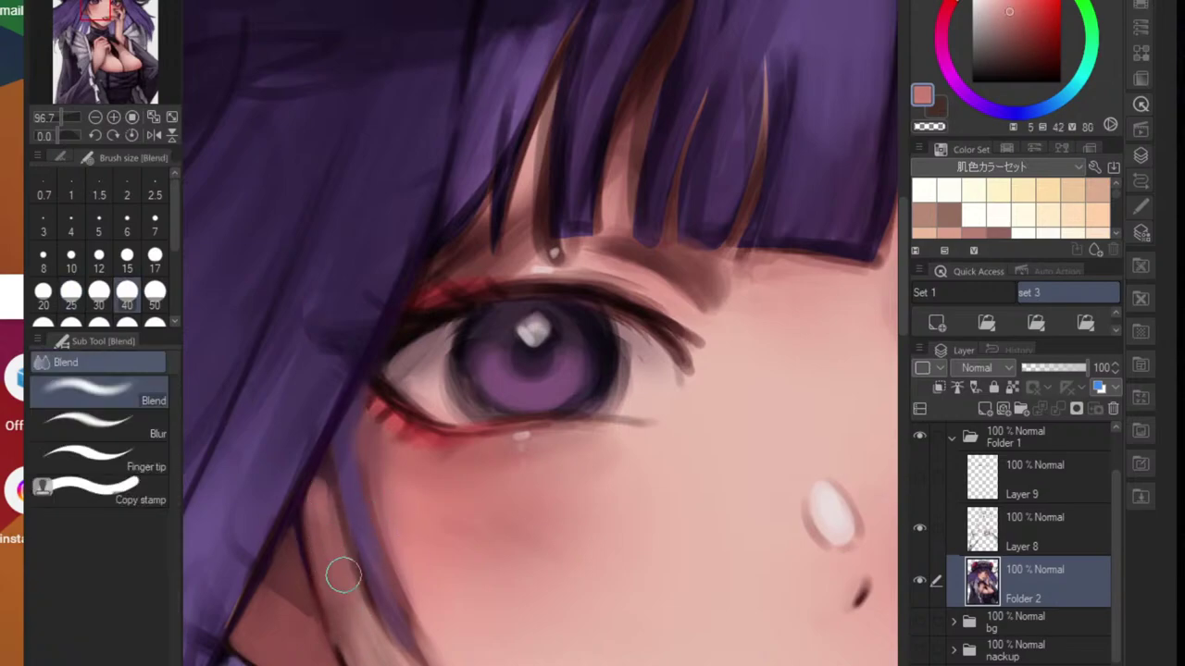
pyautogui.press('b')
pyautogui.keyDown('alt'); pyautogui.click(317, 561); pyautogui.keyUp('alt')
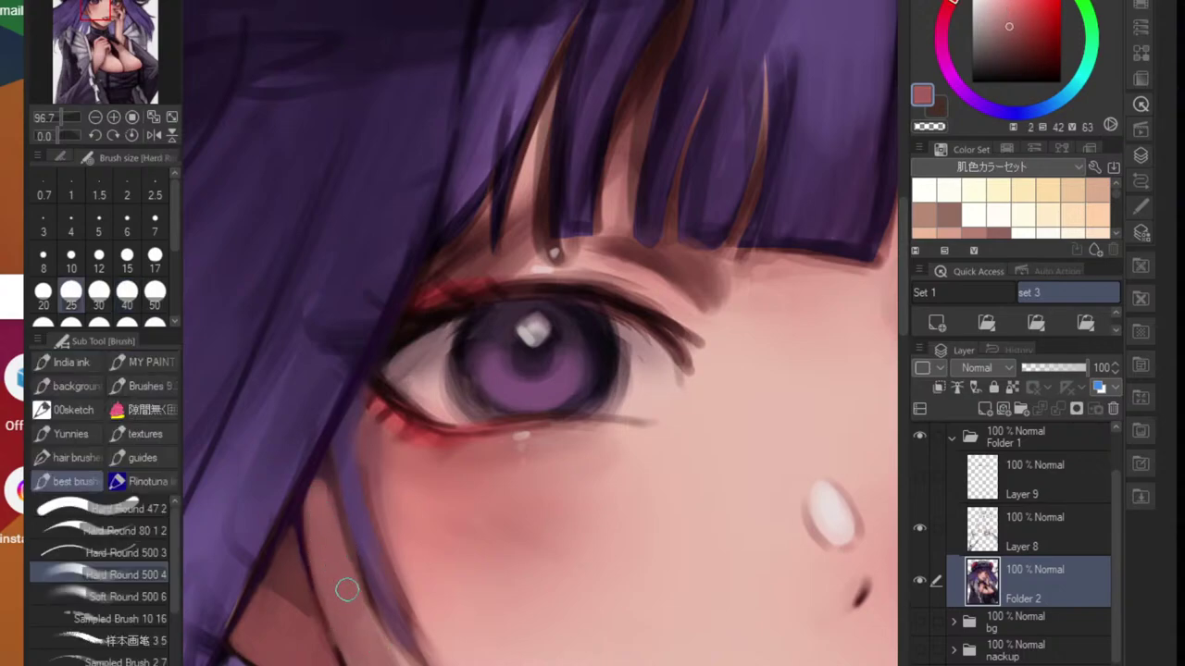
pyautogui.scroll(-5, 347, 589)
pyautogui.scroll(5, 333, 597)
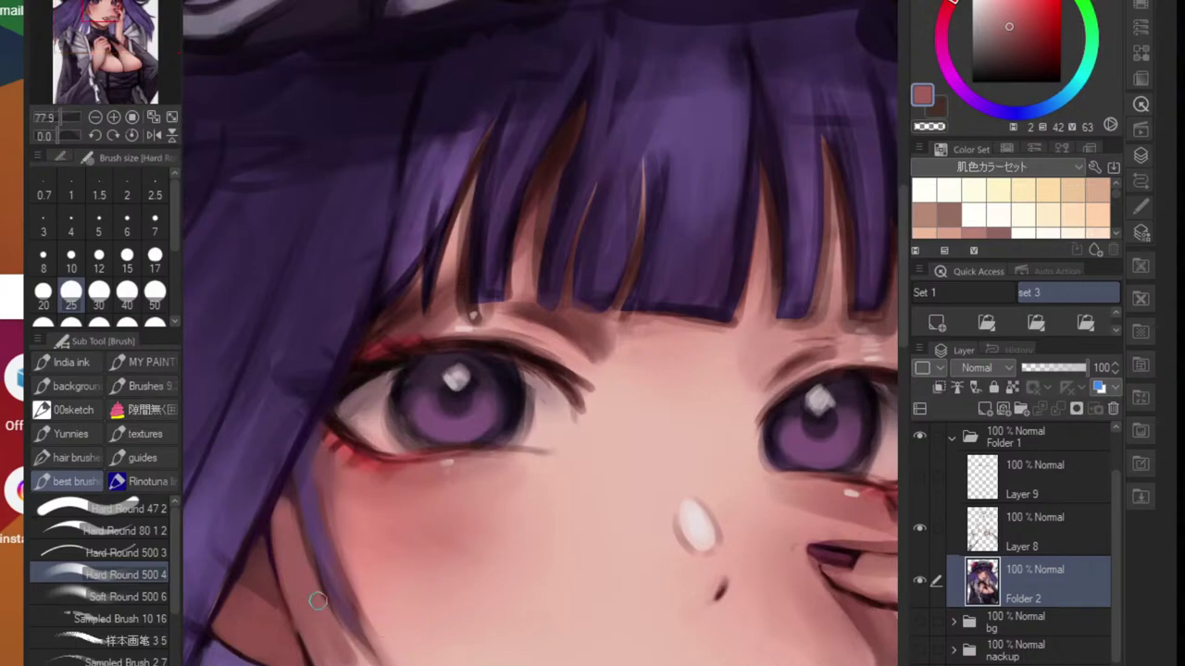
pyautogui.keyDown('alt'); pyautogui.click(373, 654); pyautogui.keyUp('alt')
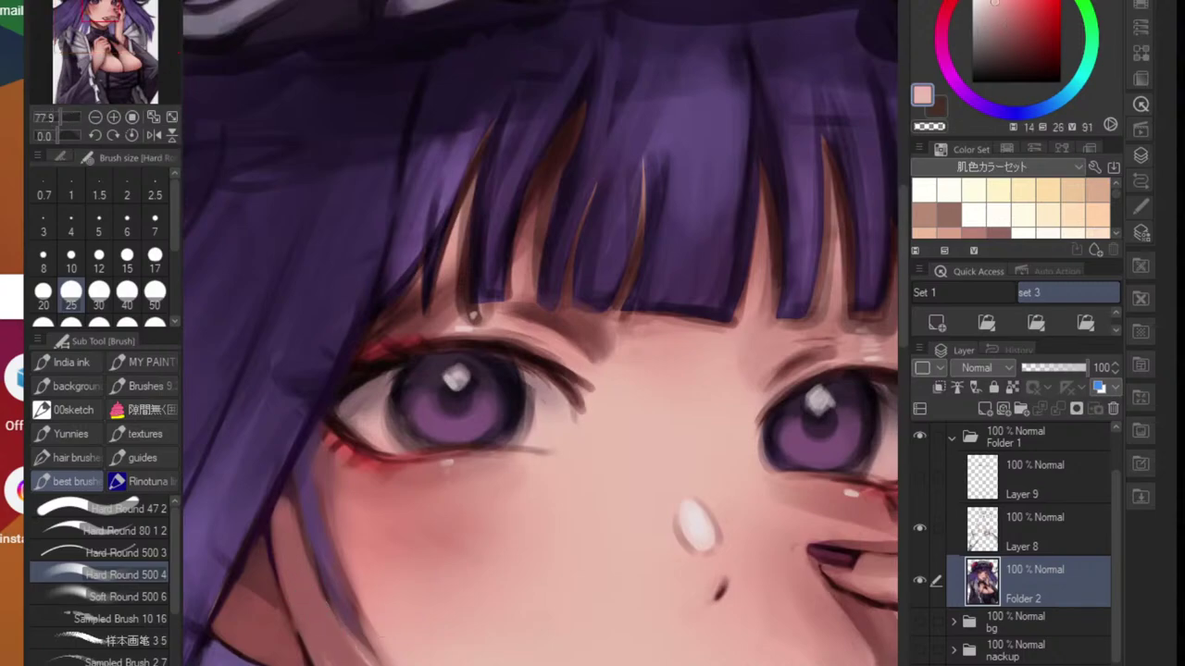
pyautogui.moveTo(364, 650); pyautogui.dragTo(369, 657)
# - Blend the purple hair strand edge and the cheek skin smooth with the Blend tool
pyautogui.keyDown('alt'); pyautogui.click(344, 653); pyautogui.keyUp('alt')
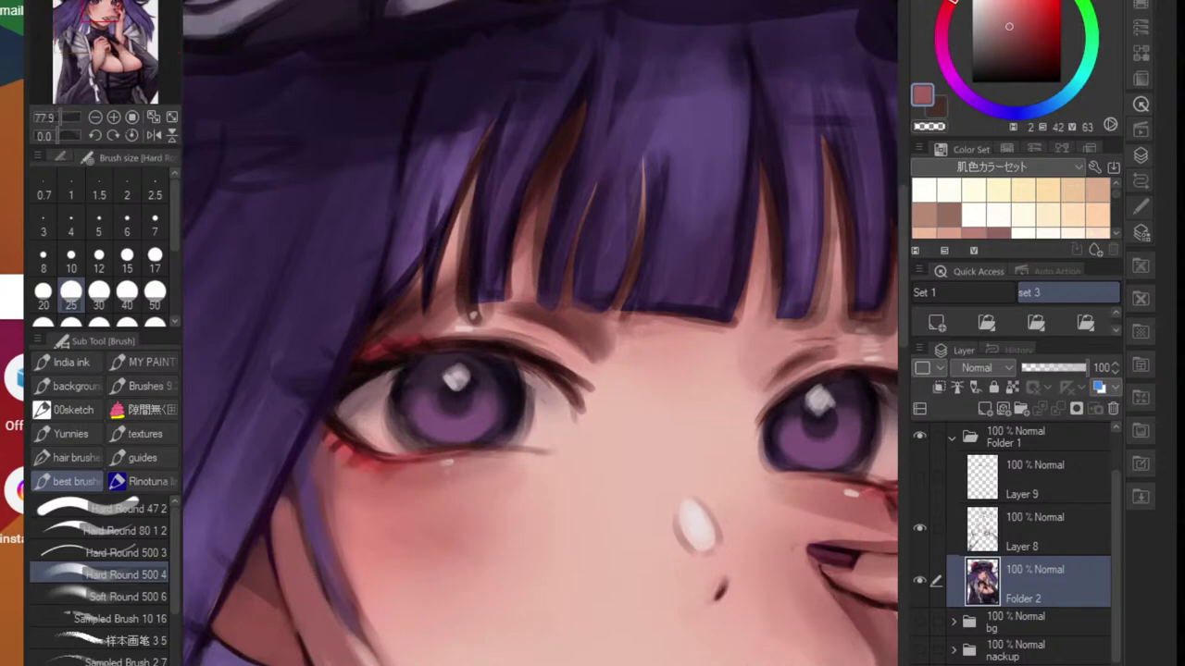
pyautogui.press('j')
pyautogui.moveTo(289, 548)
pyautogui.mouseDown()
pyautogui.moveTo(283, 491)
pyautogui.moveTo(311, 567)
pyautogui.mouseUp()
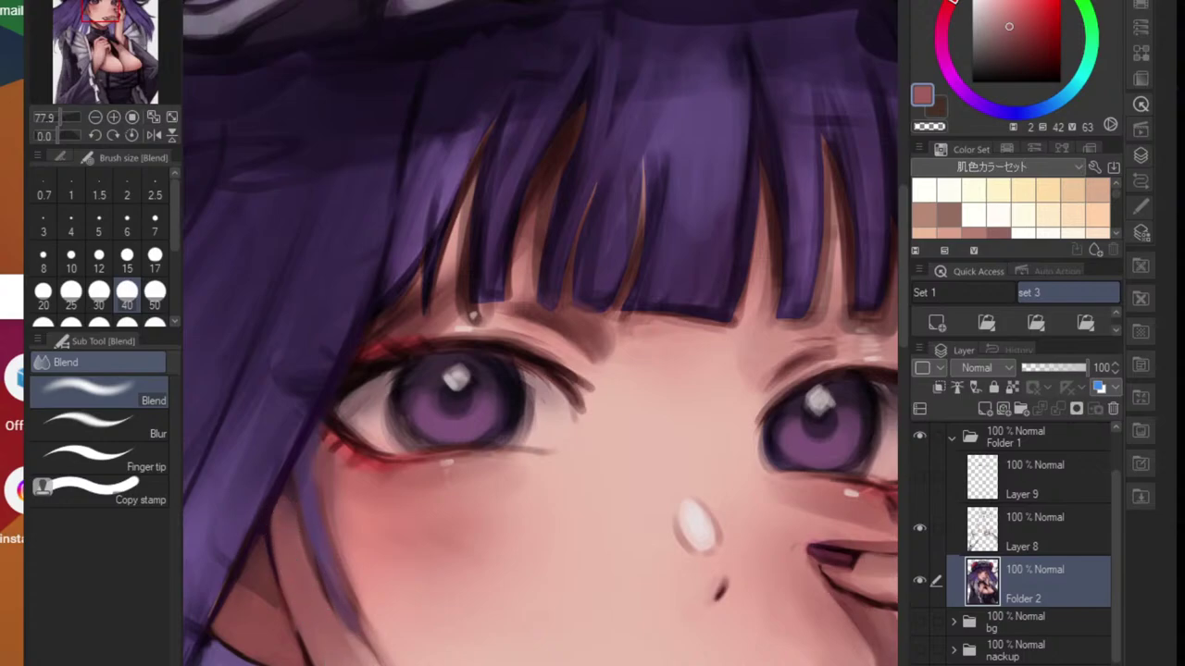
pyautogui.keyDown('alt'); pyautogui.click(388, 645); pyautogui.keyUp('alt')
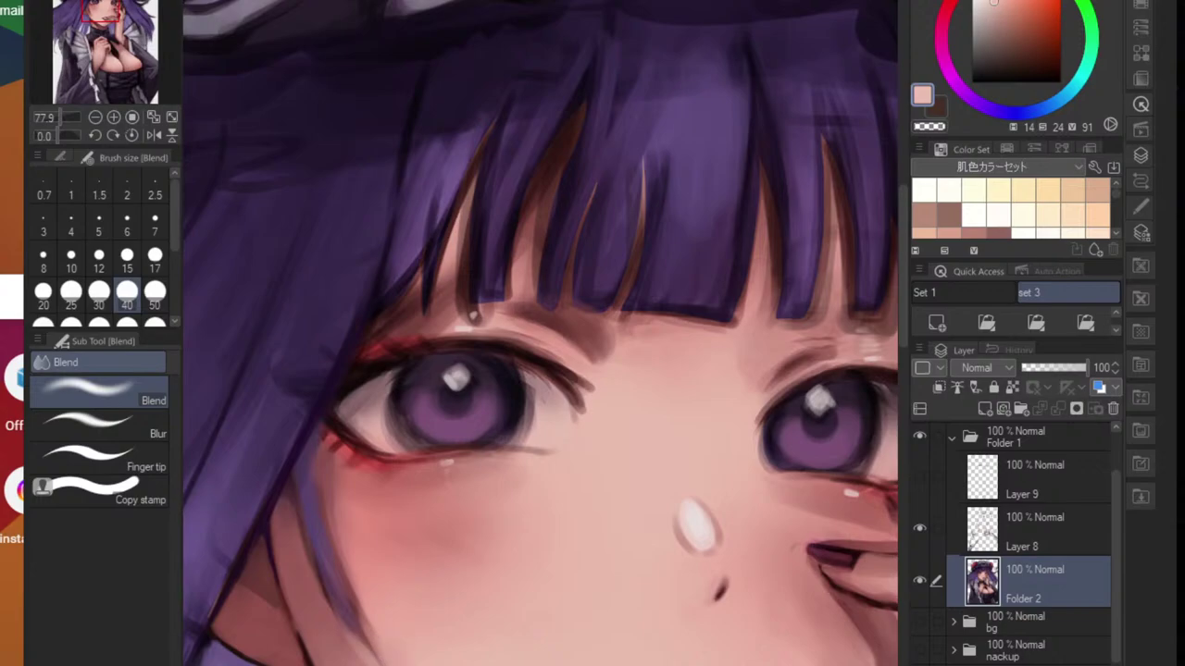
pyautogui.press('b')
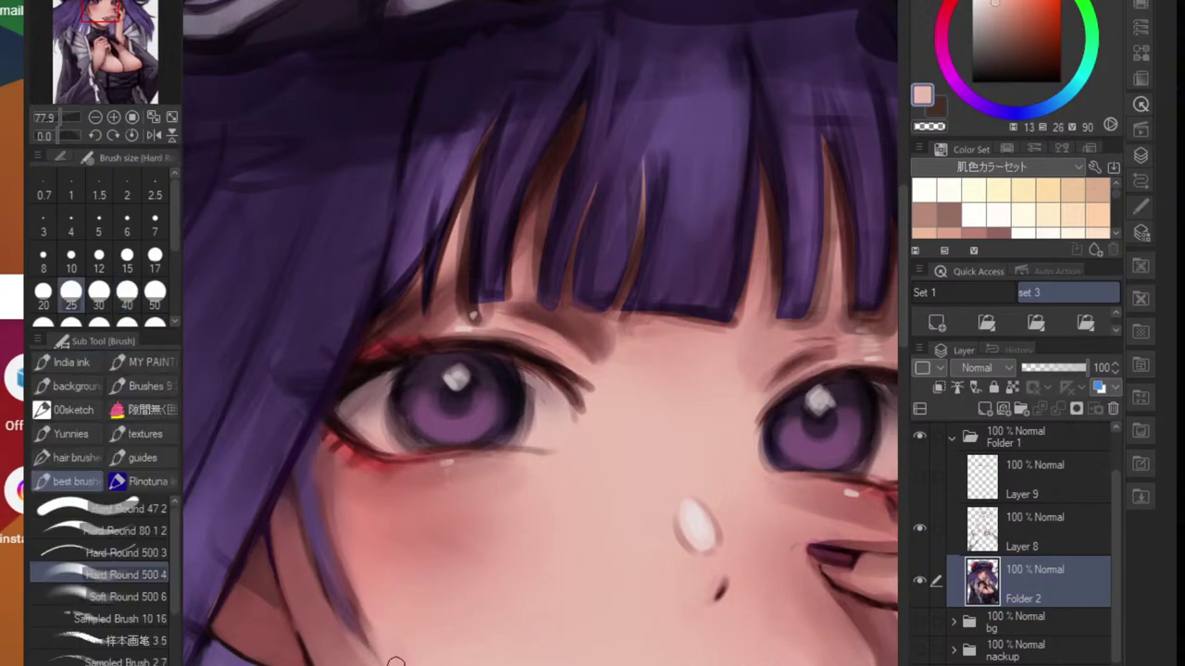
pyautogui.press('j')
pyautogui.moveTo(375, 632); pyautogui.dragTo(387, 663)
pyautogui.scroll(-6, 374, 579)
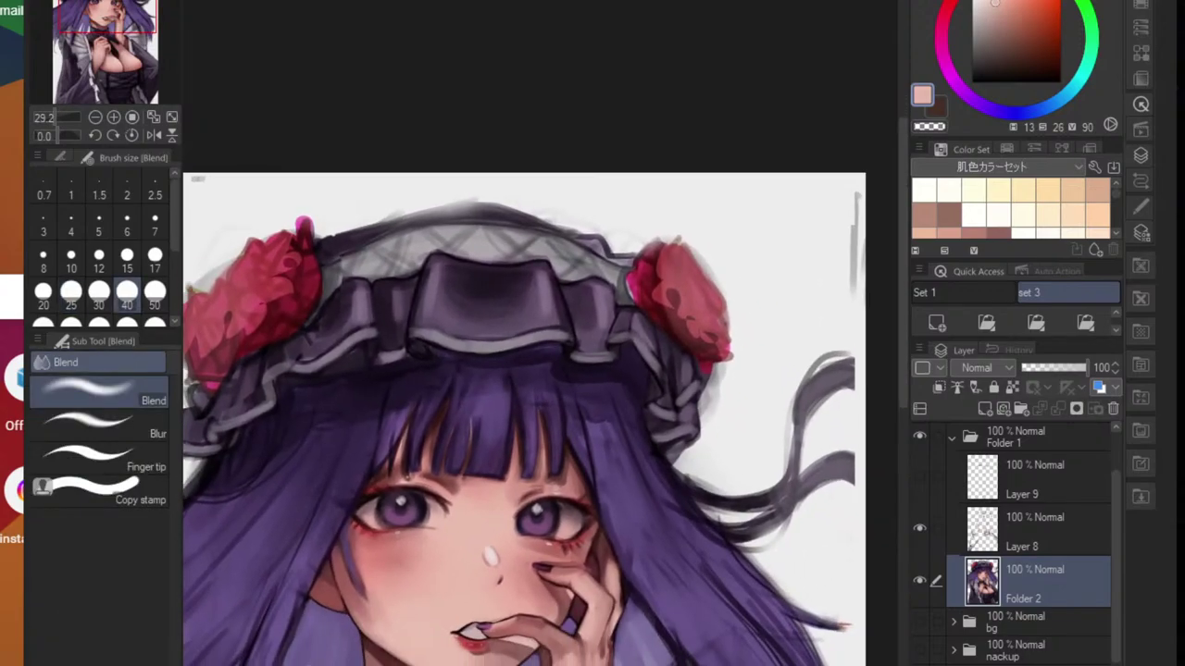
# - Make Layer 8 active, hide Layer 9, and bring the bonnet into view
pyautogui.click(1027, 540)
pyautogui.scroll(-3, 564, 585)
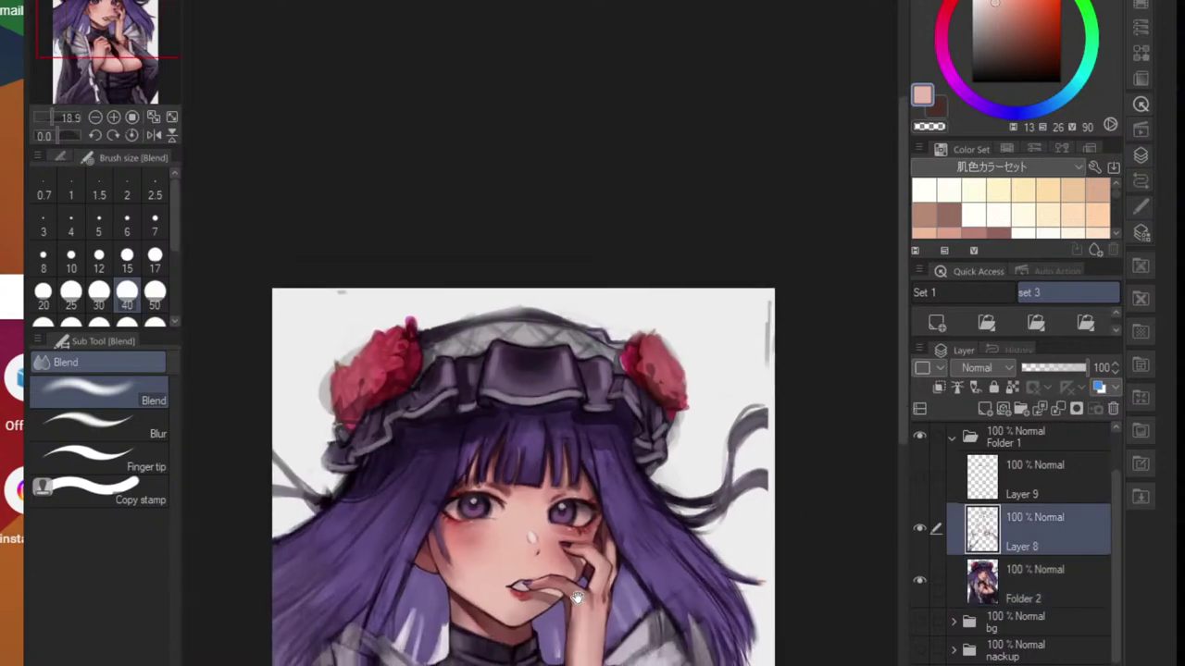
pyautogui.scroll(5, 494, 503)
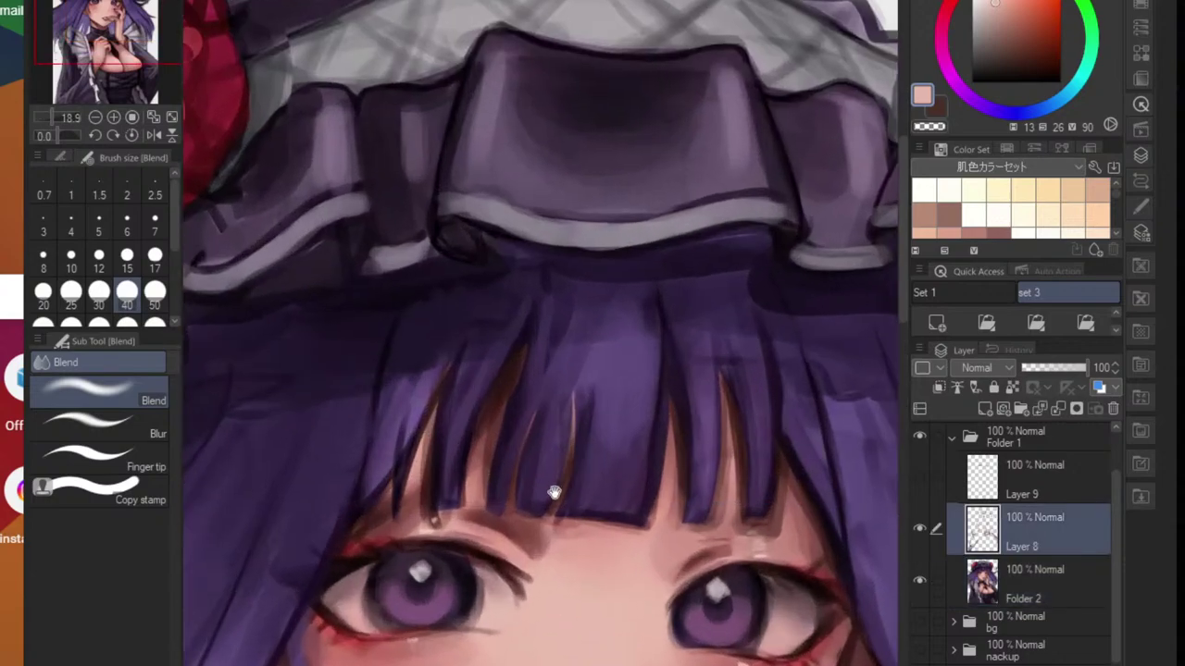
pyautogui.scroll(-3, 515, 490)
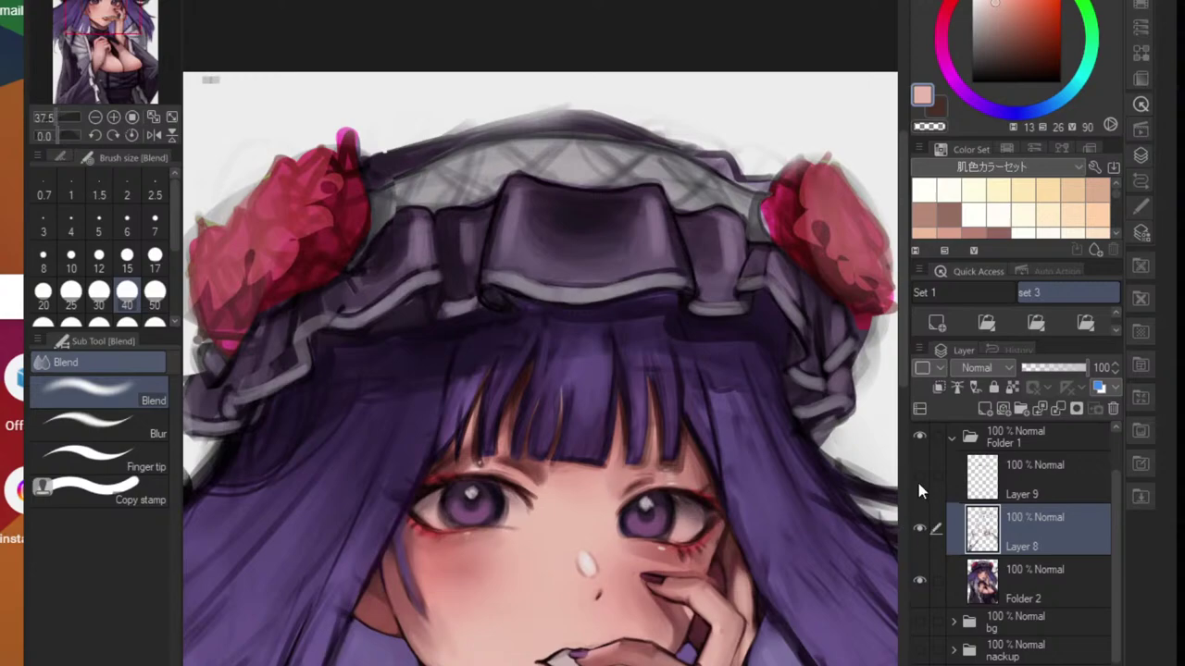
pyautogui.click(920, 477)
pyautogui.moveTo(716, 514); pyautogui.dragTo(720, 405)
pyautogui.scroll(-4, 712, 435)
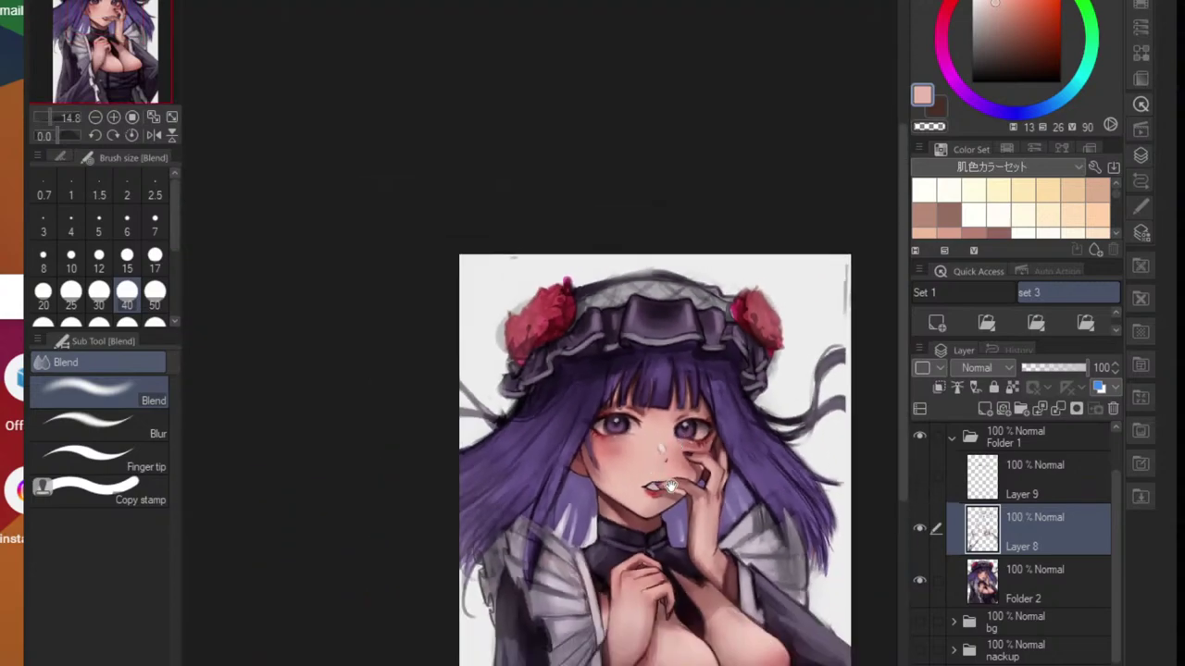
# - Brighten the white collar's shading with two light grey Hard Round strokes
pyautogui.scroll(4, 708, 499)
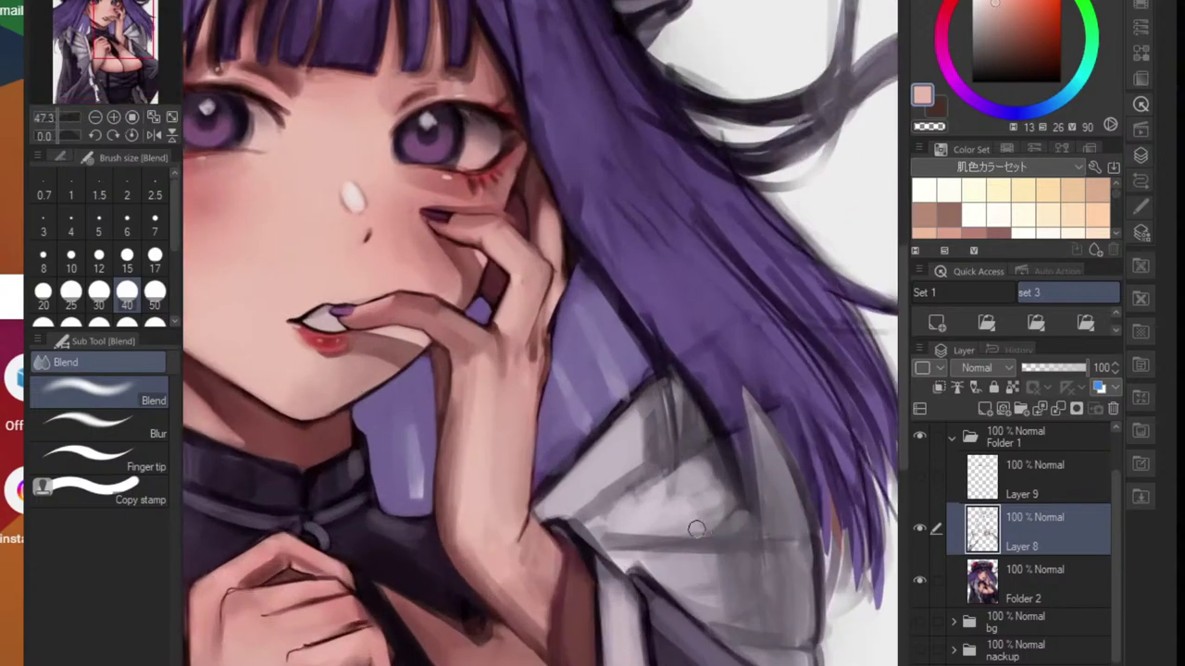
pyautogui.scroll(1, 667, 541)
pyautogui.keyDown('alt'); pyautogui.click(633, 555); pyautogui.keyUp('alt')
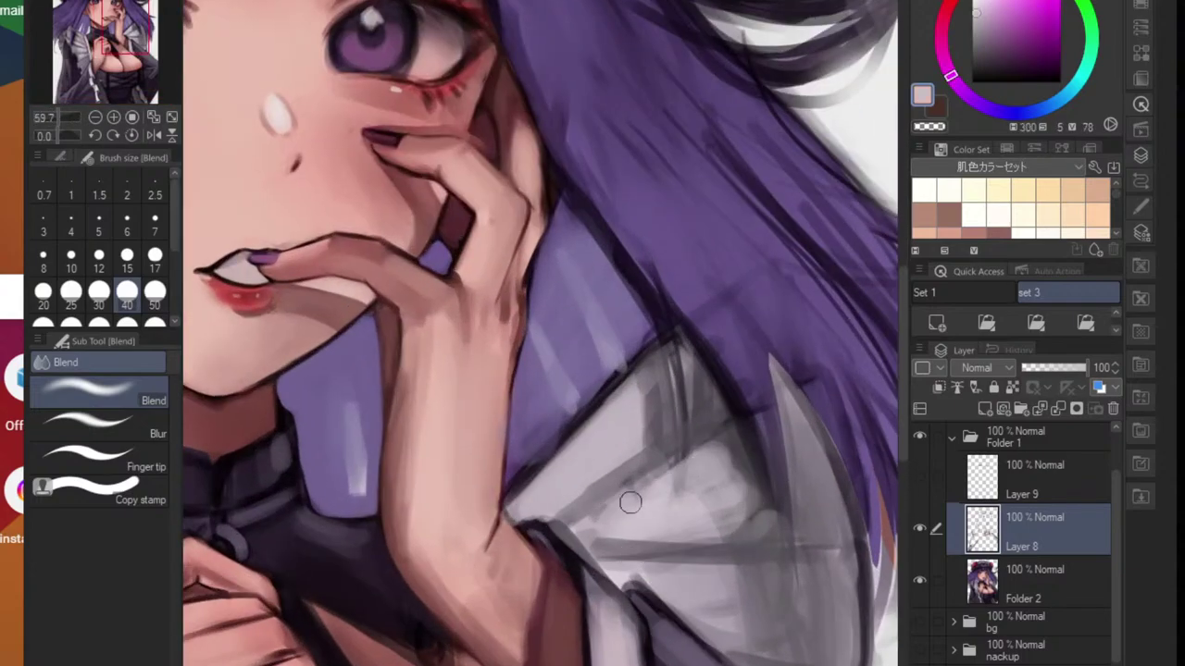
pyautogui.press('b')
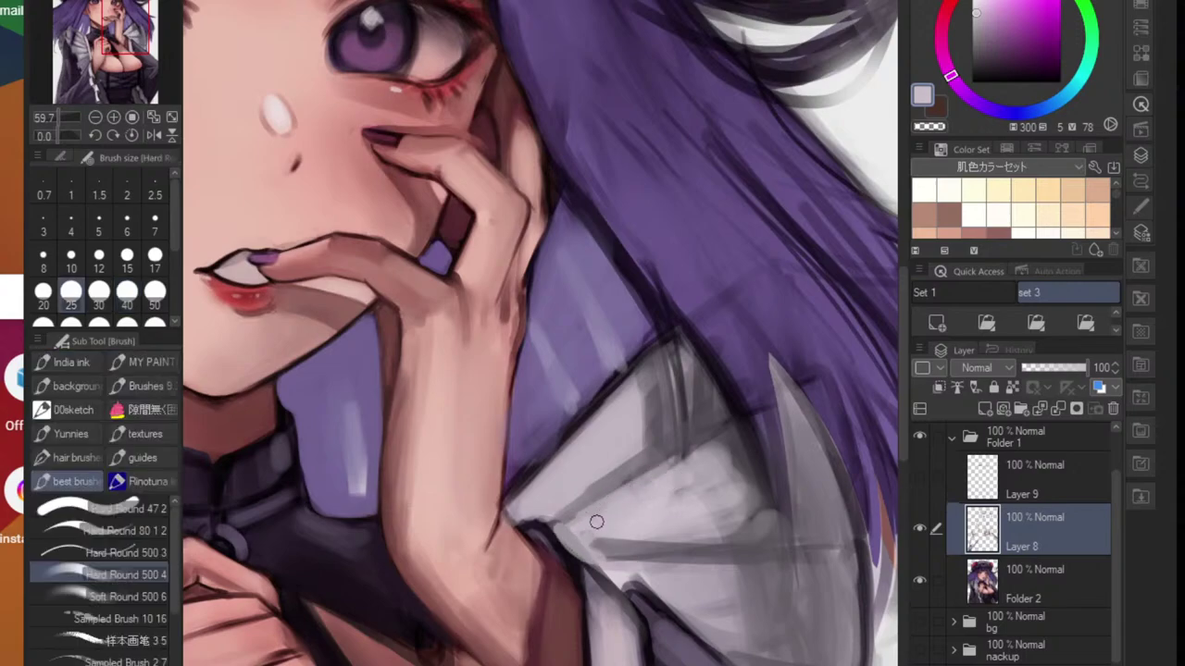
pyautogui.moveTo(596, 522)
pyautogui.mouseDown()
pyautogui.moveTo(710, 444)
pyautogui.moveTo(734, 444)
pyautogui.moveTo(623, 494)
pyautogui.mouseUp()
pyautogui.moveTo(699, 451); pyautogui.dragTo(629, 503)
pyautogui.scroll(-6, 698, 524)
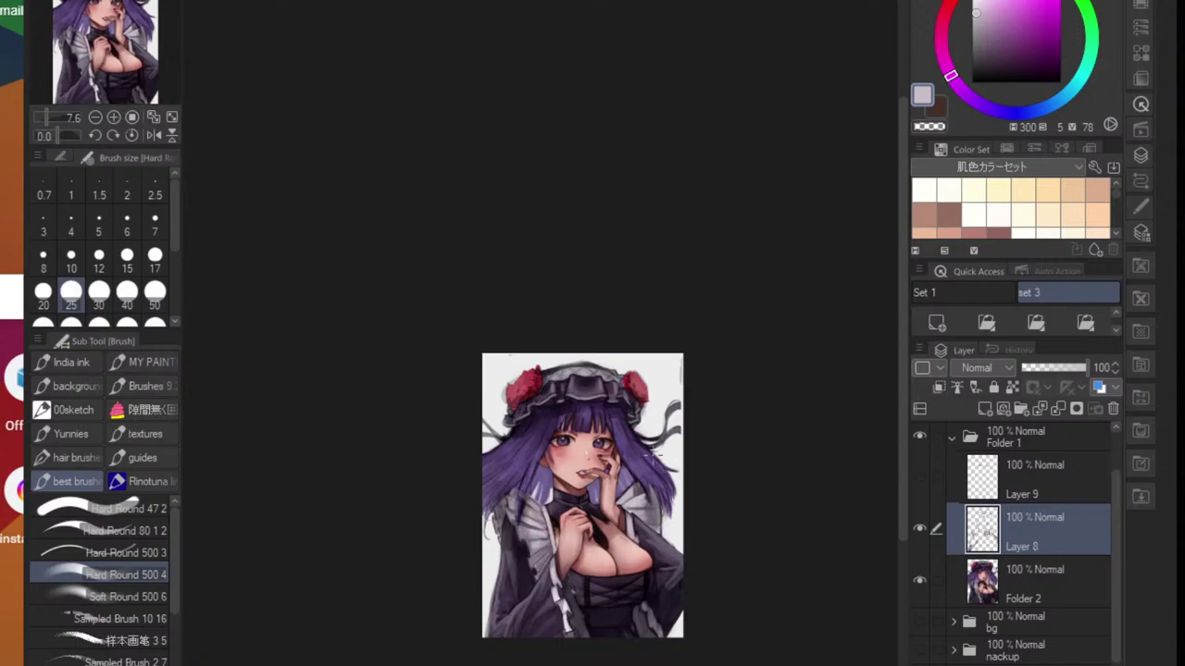
pyautogui.scroll(3, 513, 574)
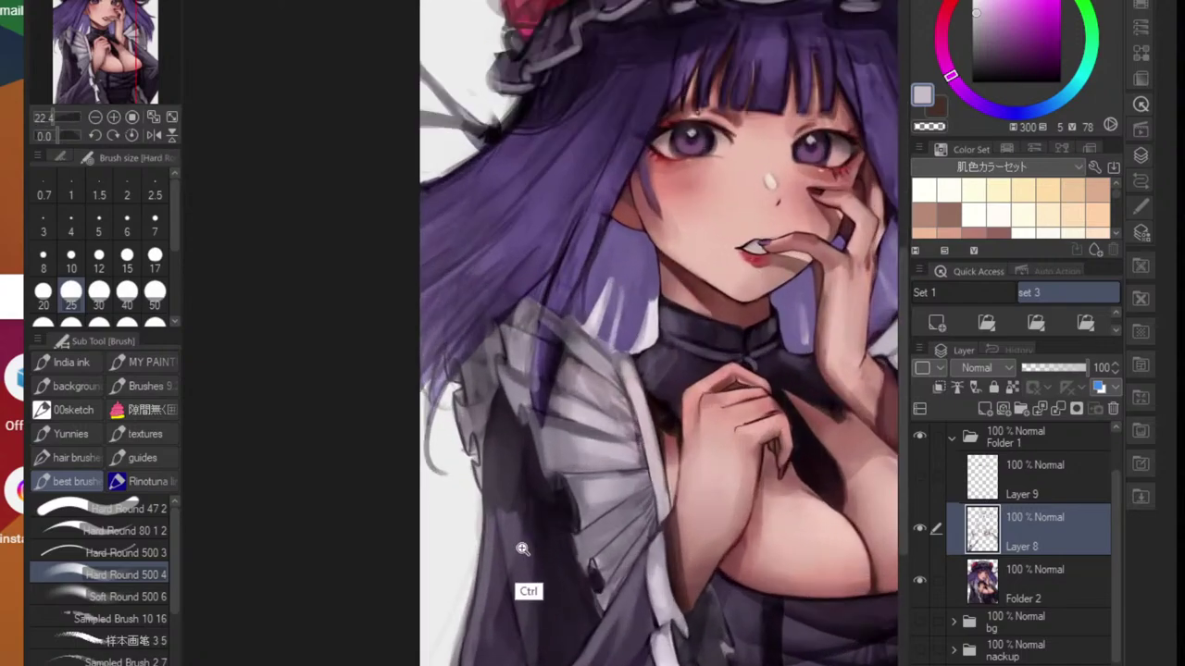
# - Sample purple-greys from the dress and nudge the paint hue toward magenta
pyautogui.keyDown('alt'); pyautogui.click(515, 541); pyautogui.keyUp('alt')
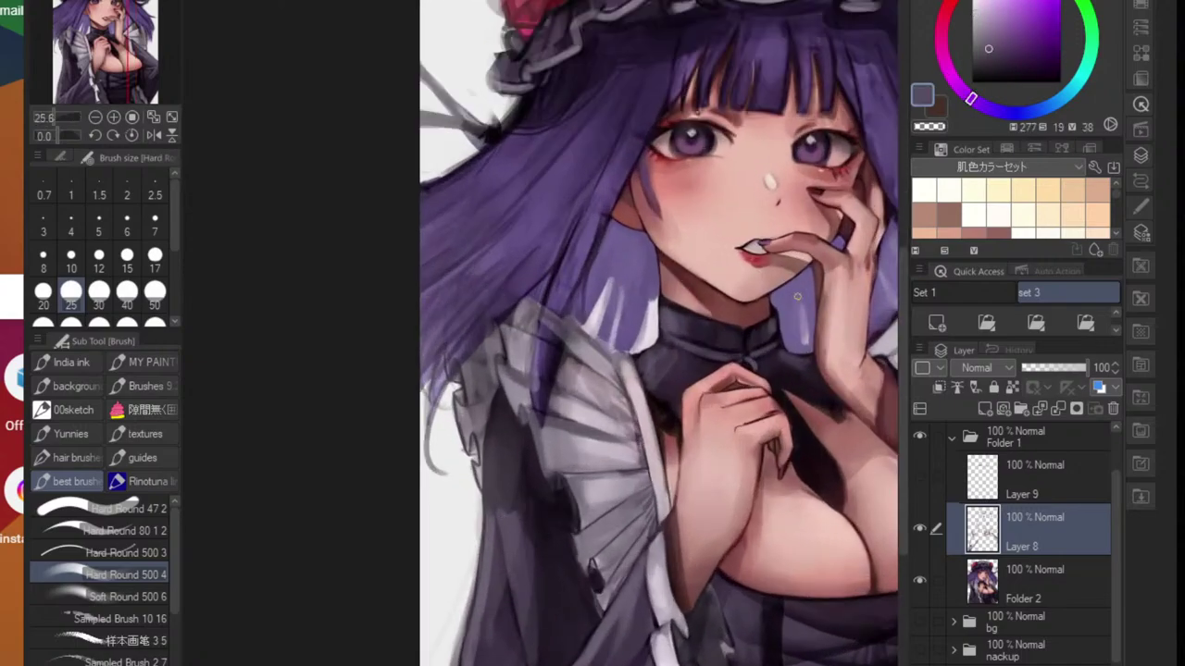
pyautogui.keyDown('alt'); pyautogui.click(620, 641); pyautogui.keyUp('alt')
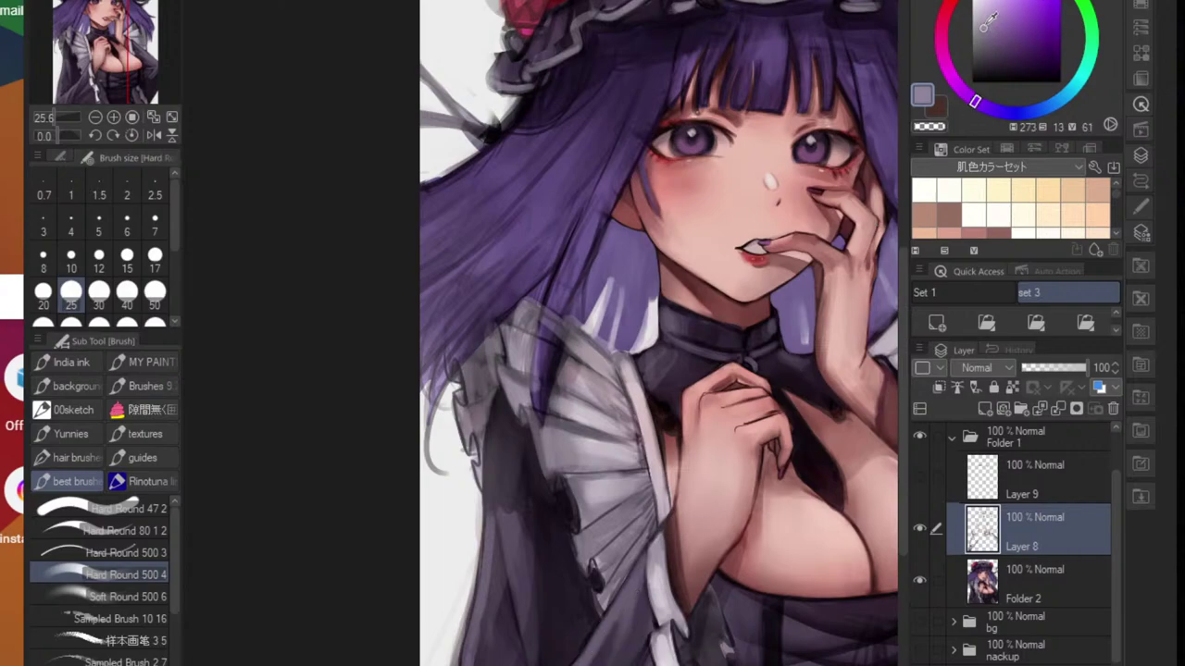
pyautogui.click(963, 90)
pyautogui.scroll(3, 560, 659)
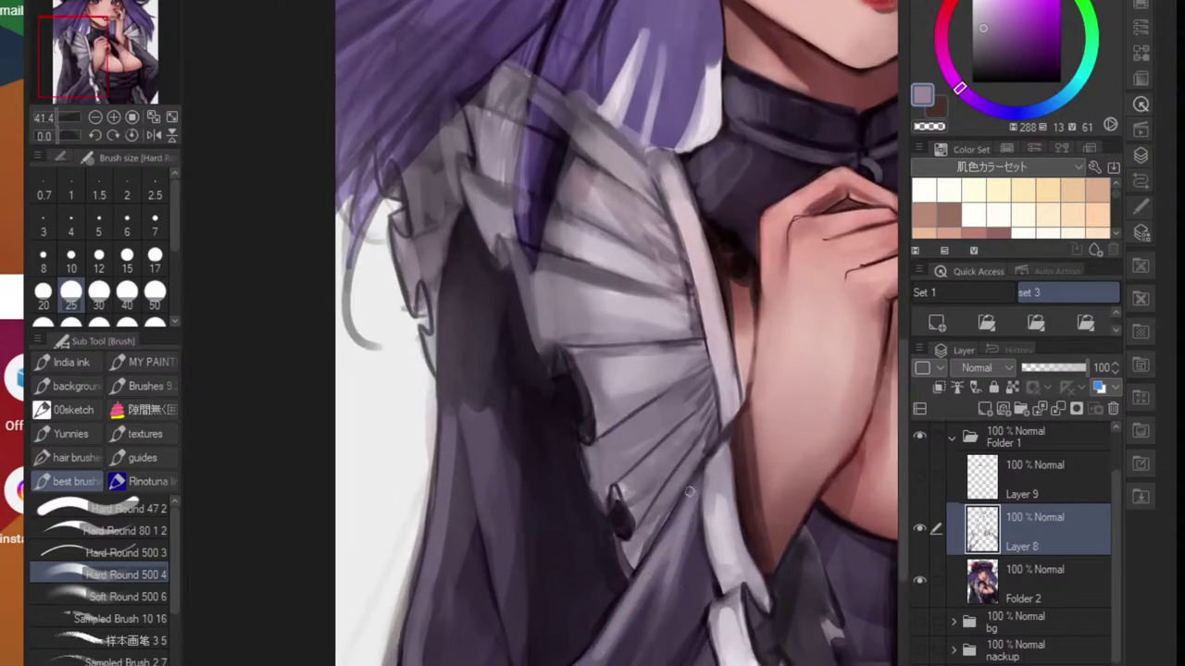
pyautogui.scroll(-8, 663, 504)
pyautogui.scroll(6, 658, 550)
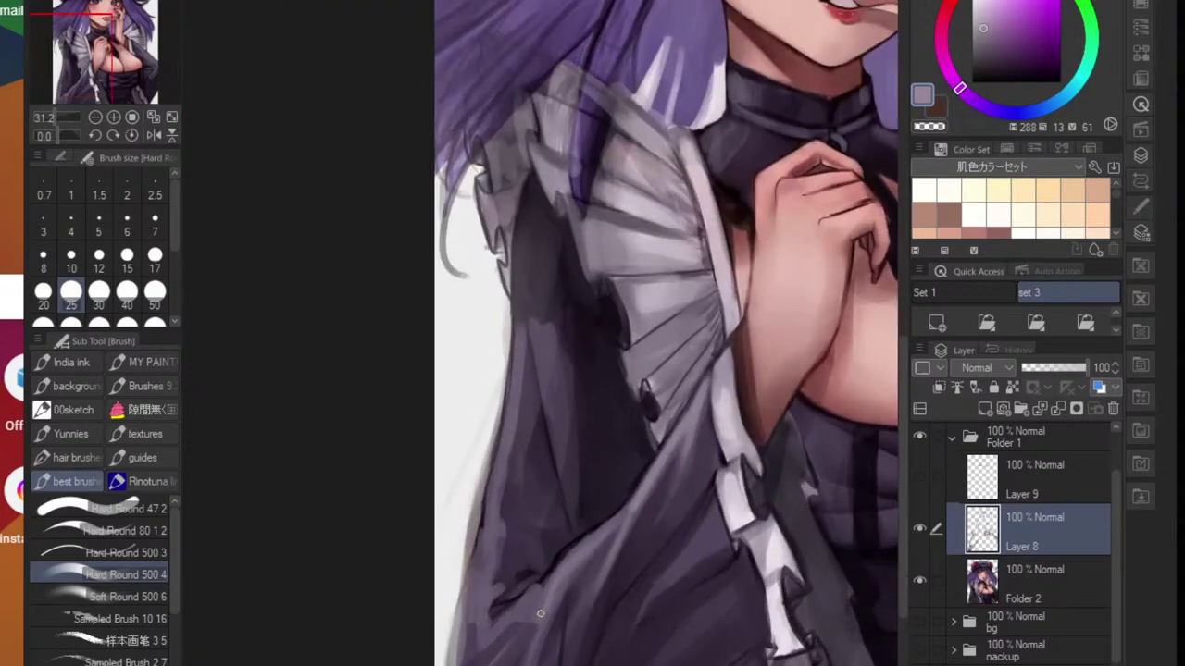
# - Lighten the sleeve's left and upper-right edges, undoing one stray stroke
pyautogui.moveTo(515, 335); pyautogui.dragTo(503, 441)
pyautogui.moveTo(514, 349); pyautogui.dragTo(476, 550)
pyautogui.hotkey('ctrl', 'alt', 'z')
pyautogui.scroll(-5, 495, 513)
pyautogui.scroll(4, 694, 491)
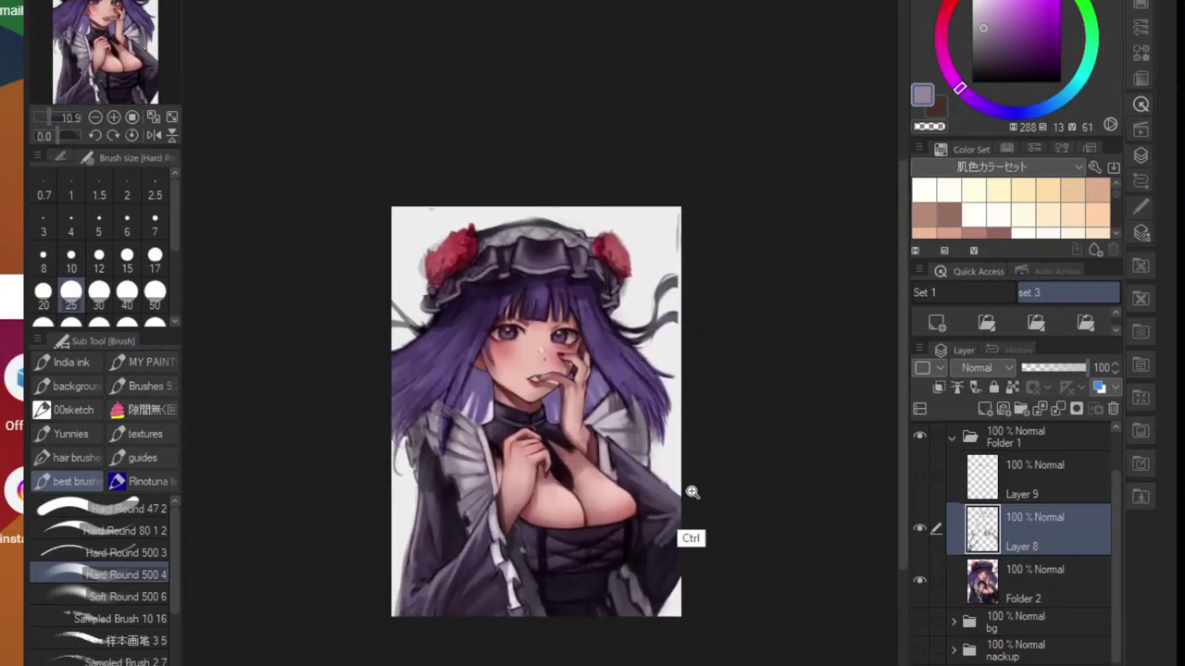
pyautogui.moveTo(634, 449); pyautogui.dragTo(693, 510)
pyautogui.moveTo(615, 440); pyautogui.dragTo(704, 514)
pyautogui.moveTo(601, 428); pyautogui.dragTo(728, 532)
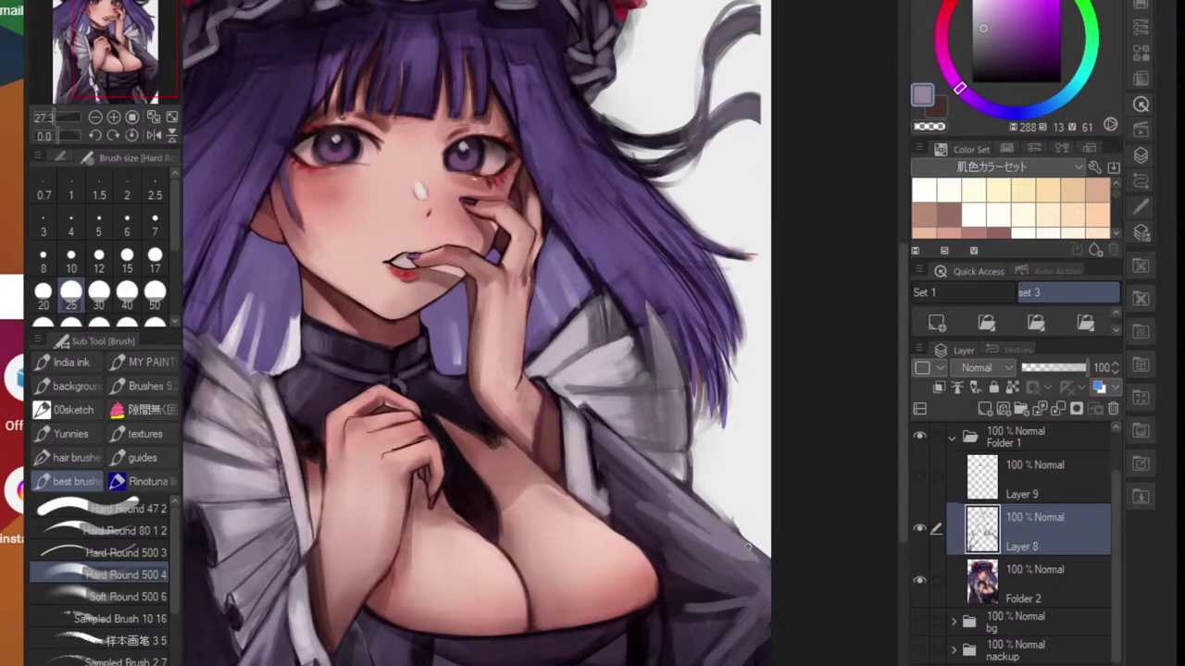
pyautogui.scroll(-5, 754, 581)
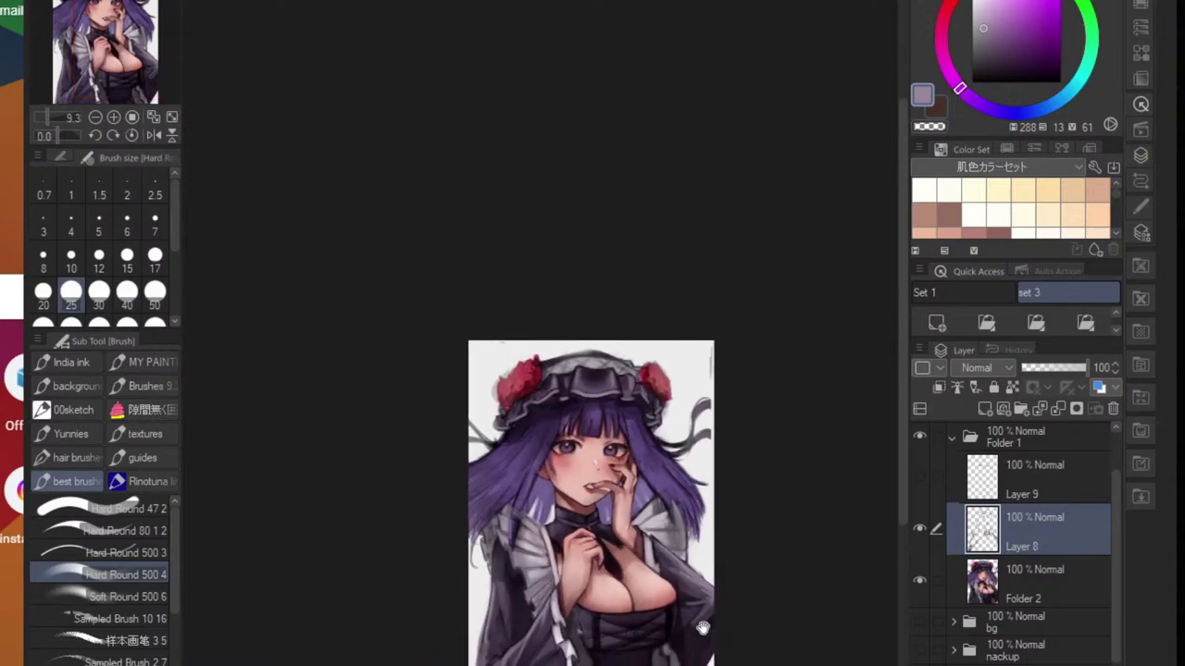
pyautogui.scroll(4, 738, 614)
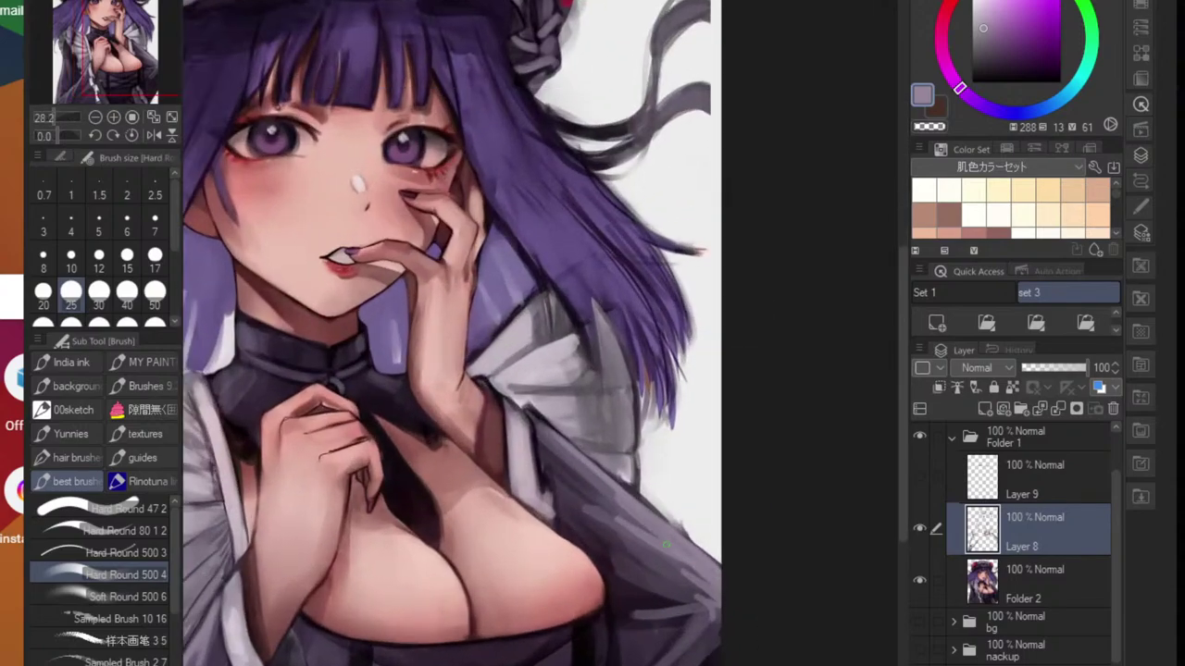
pyautogui.scroll(-6, 710, 614)
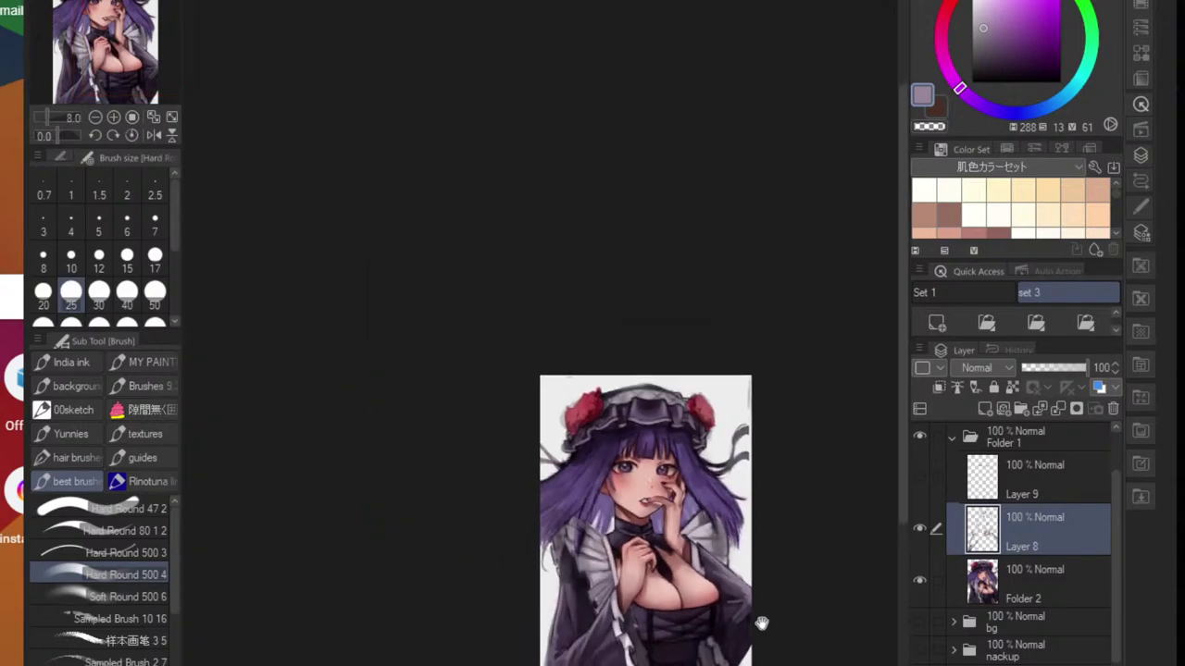
pyautogui.scroll(3, 752, 603)
pyautogui.scroll(3, 752, 602)
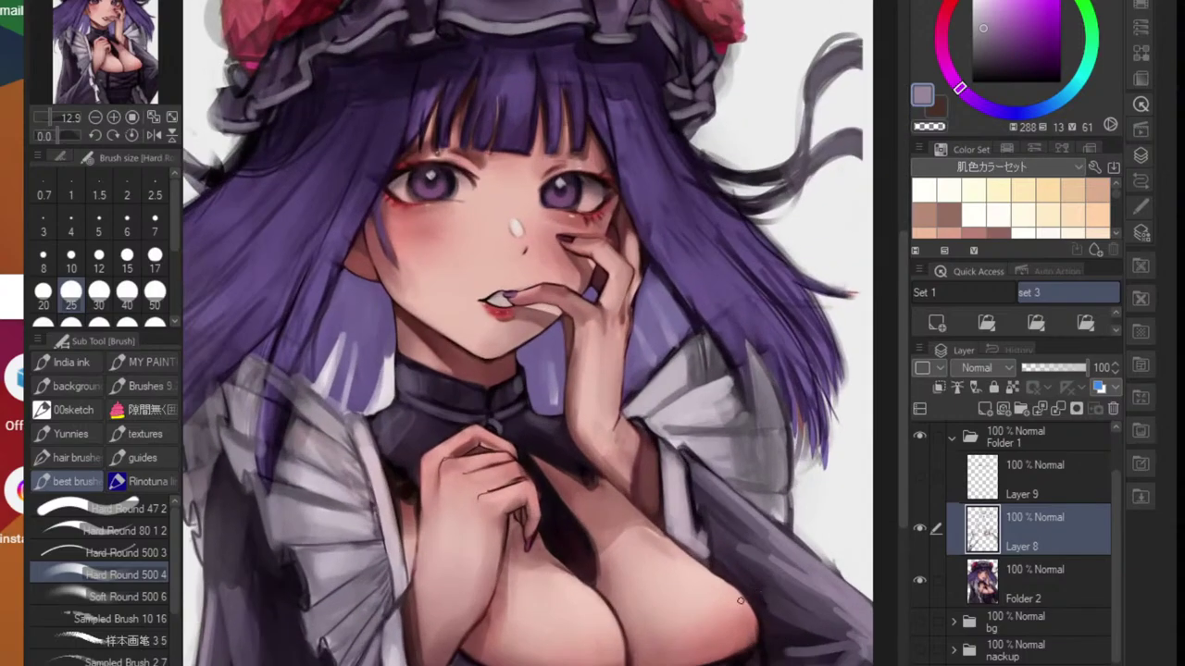
# - Lasso-select the area along the chest edge
pyautogui.press('m')
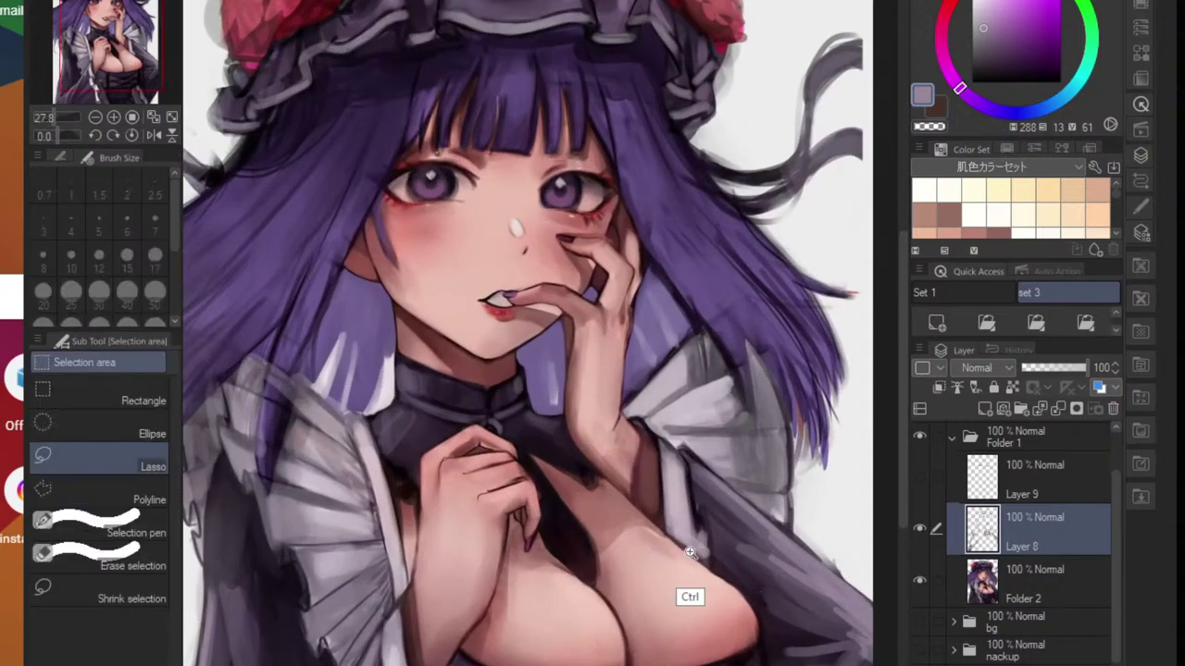
pyautogui.scroll(3, 685, 556)
pyautogui.moveTo(707, 568); pyautogui.dragTo(723, 586)
pyautogui.hotkey('ctrl', 'z')
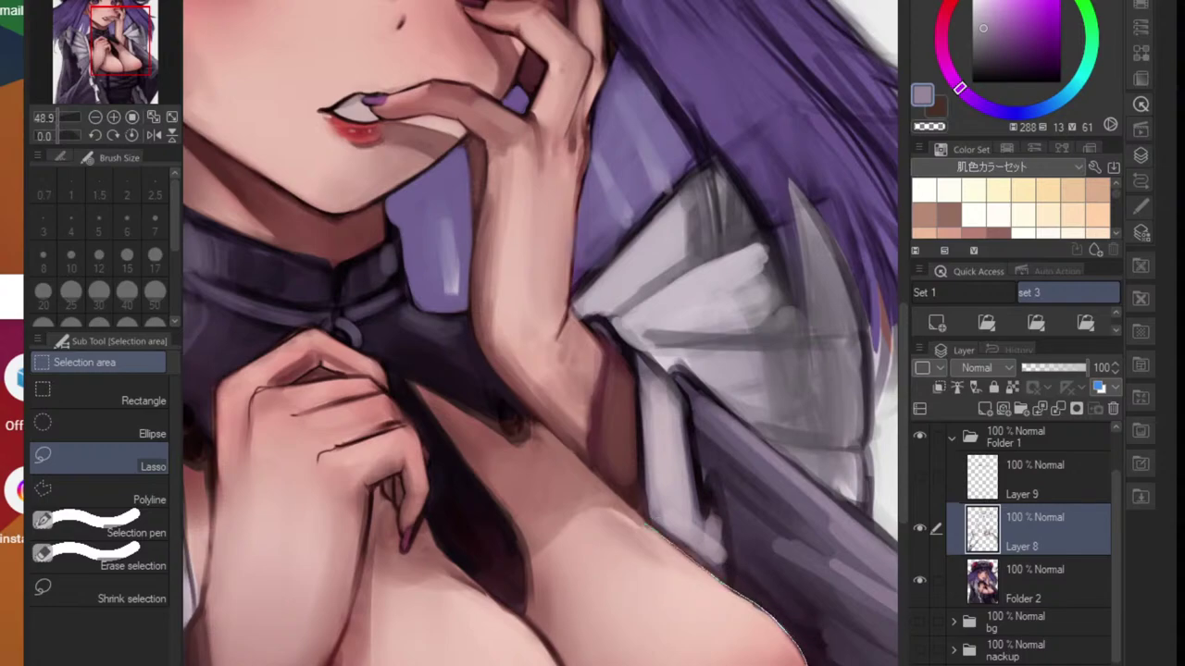
pyautogui.moveTo(803, 663); pyautogui.dragTo(560, 451)
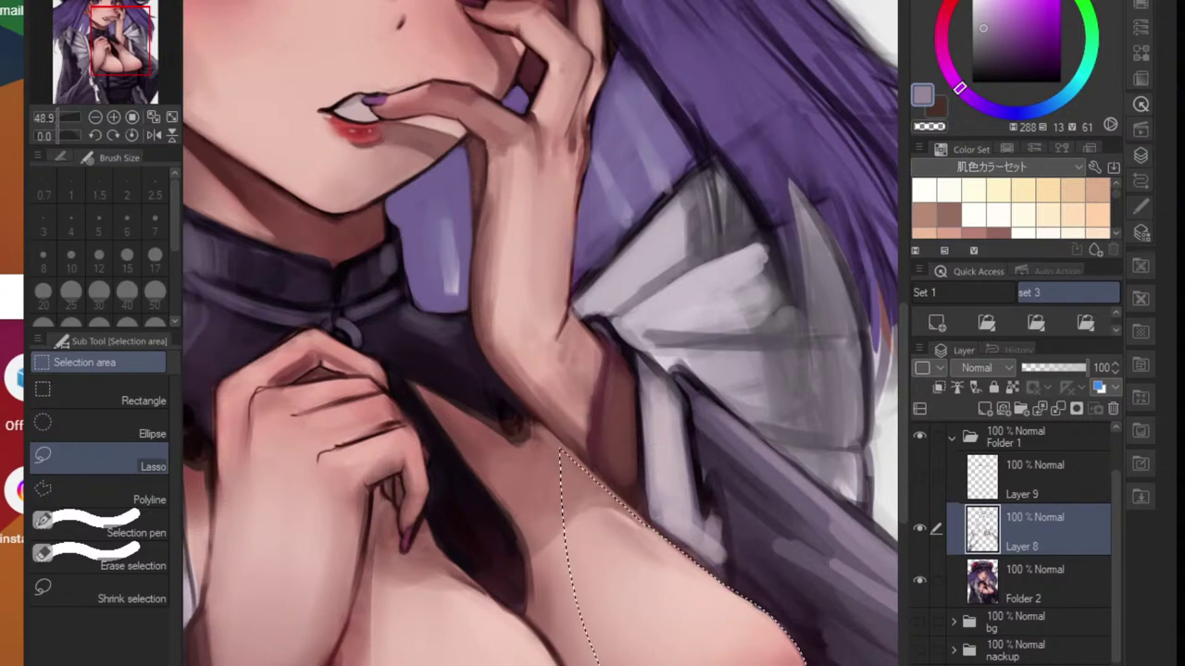
# - Soft-brush pale peach skin tone over the shoulder inside the selection
pyautogui.press('b')
pyautogui.click(144, 595)
pyautogui.keyDown('alt'); pyautogui.click(702, 590); pyautogui.keyUp('alt')
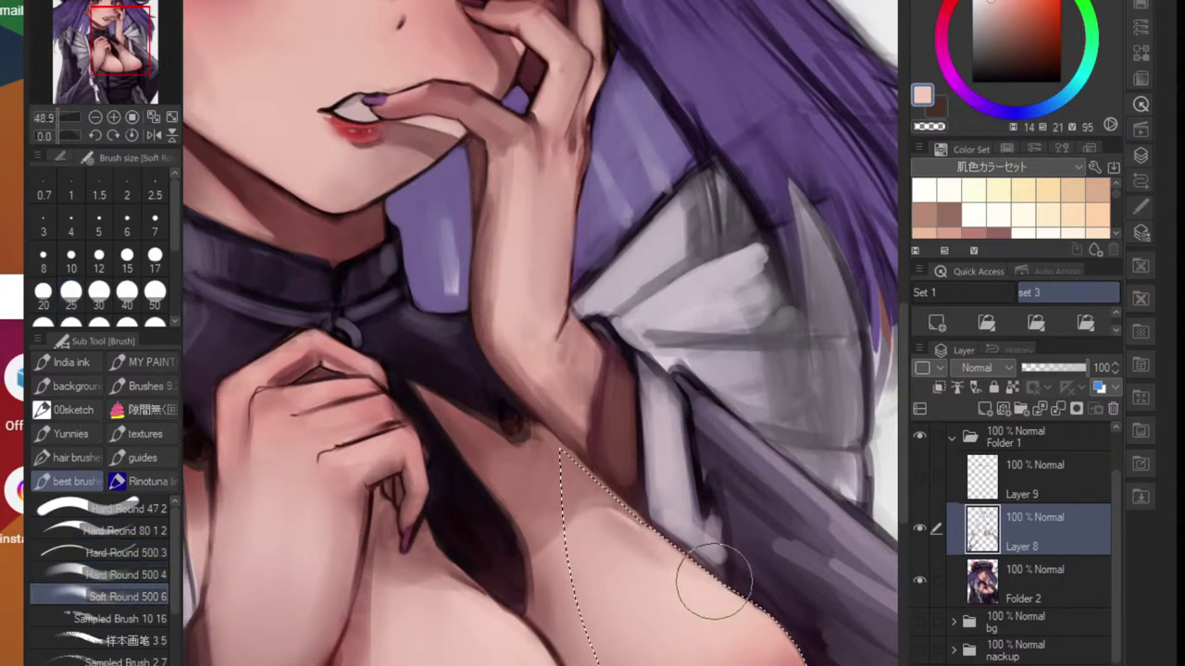
pyautogui.keyDown('alt'); pyautogui.click(646, 519); pyautogui.keyUp('alt')
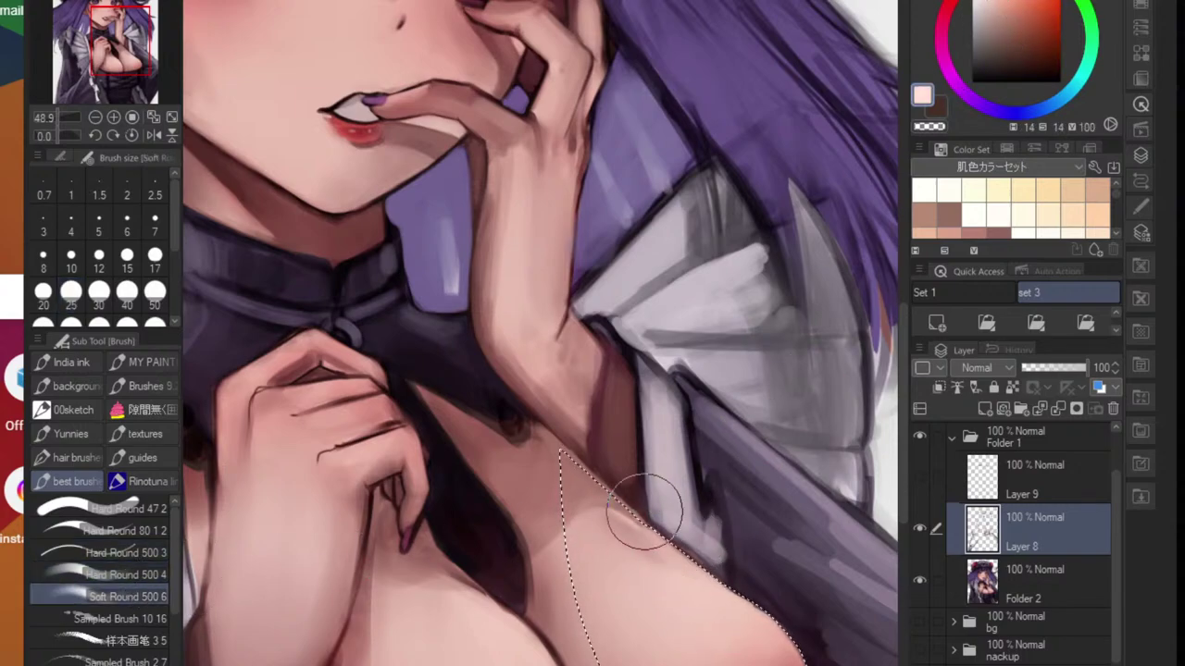
pyautogui.moveTo(645, 512)
pyautogui.mouseDown()
pyautogui.moveTo(712, 569)
pyautogui.moveTo(671, 567)
pyautogui.moveTo(615, 502)
pyautogui.moveTo(772, 646)
pyautogui.moveTo(726, 599)
pyautogui.moveTo(652, 588)
pyautogui.mouseUp()
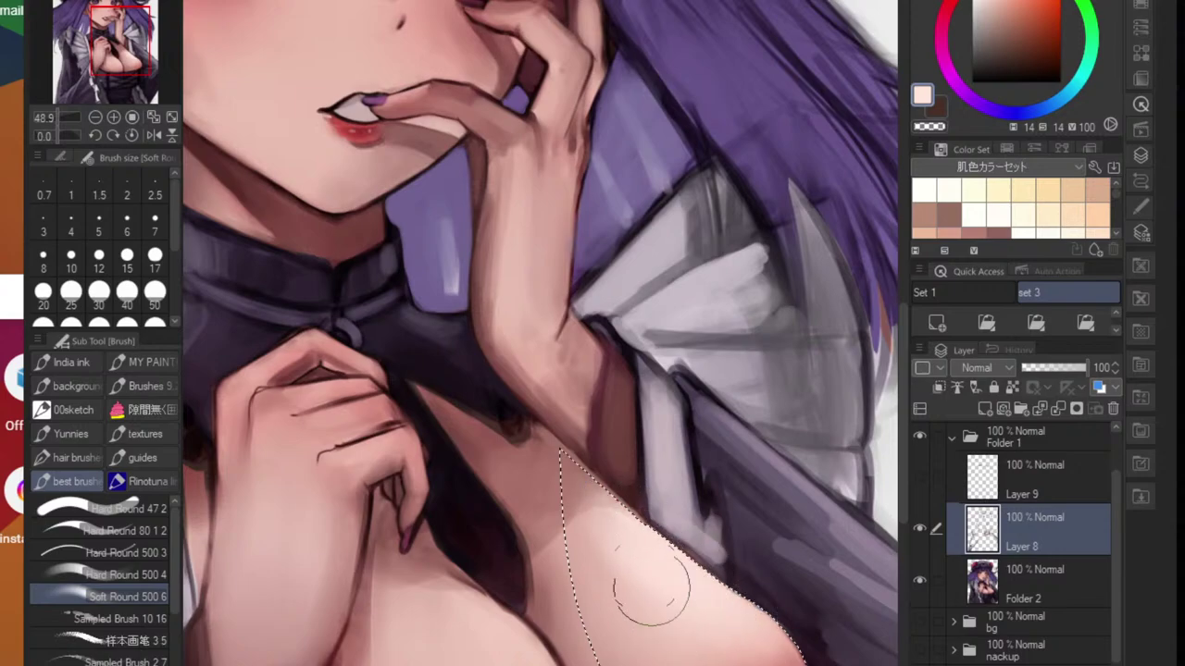
pyautogui.scroll(-5, 722, 586)
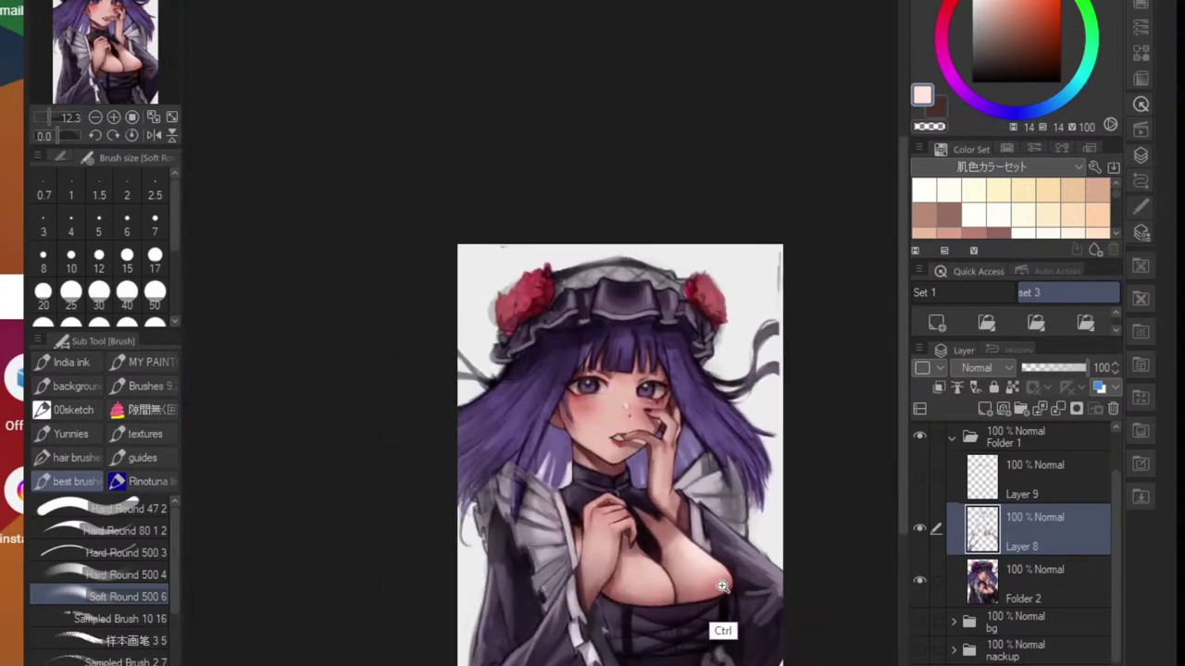
pyautogui.scroll(4, 722, 586)
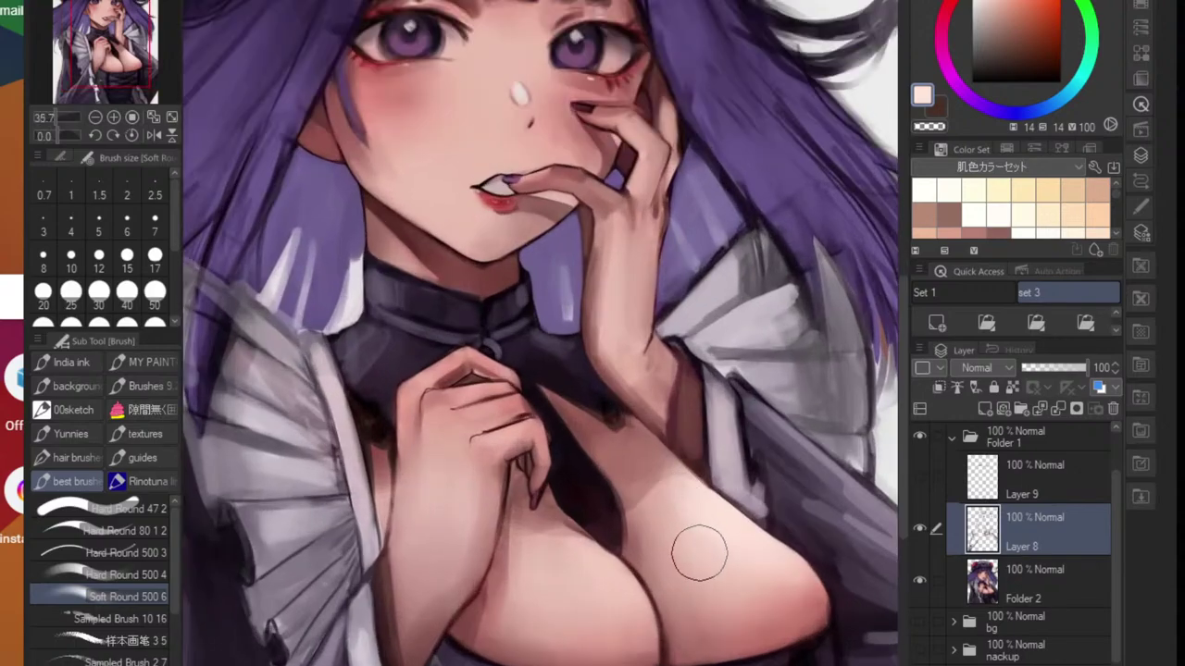
pyautogui.scroll(-4, 685, 565)
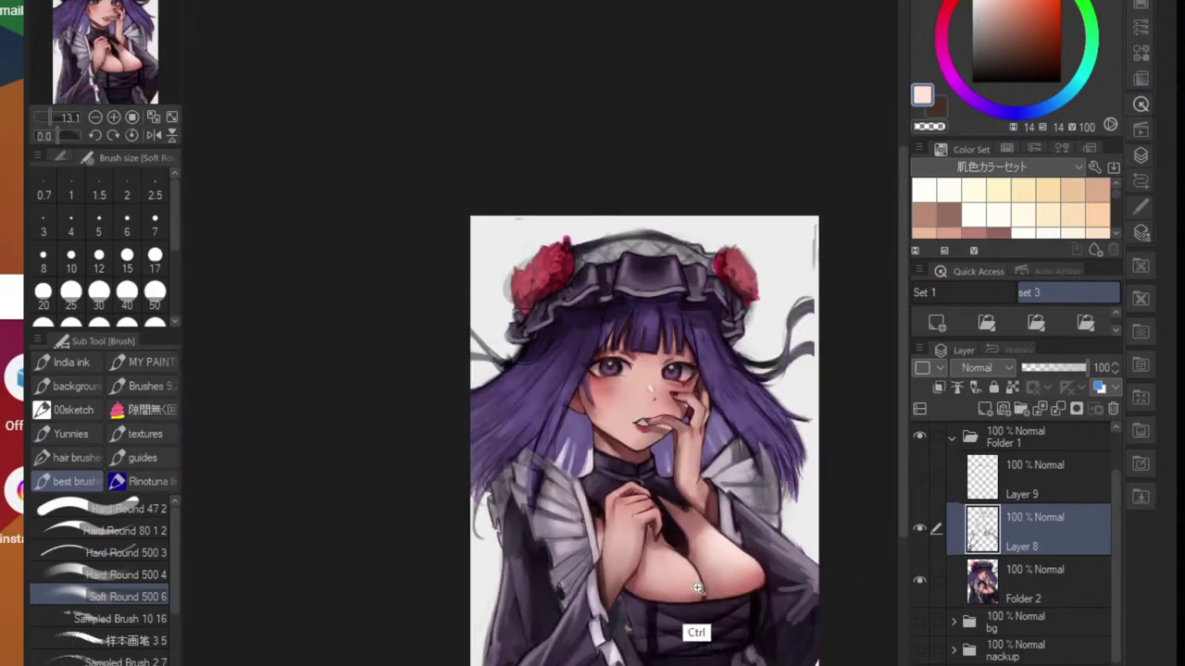
pyautogui.scroll(3, 698, 588)
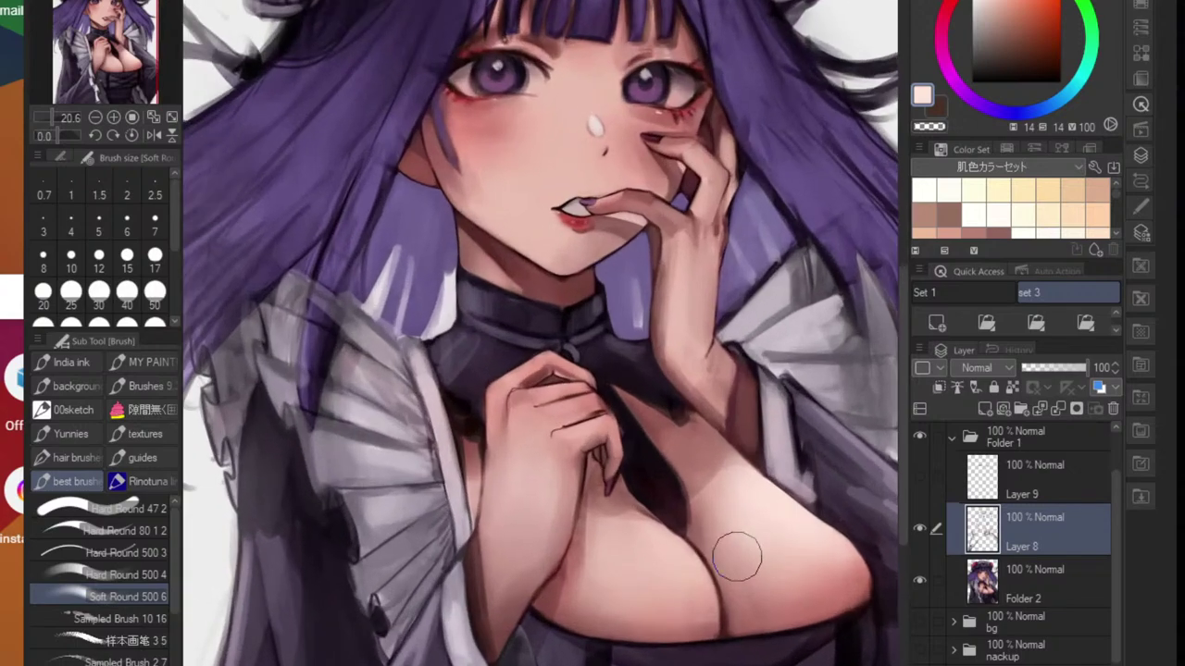
pyautogui.press('m')
pyautogui.scroll(4, 648, 509)
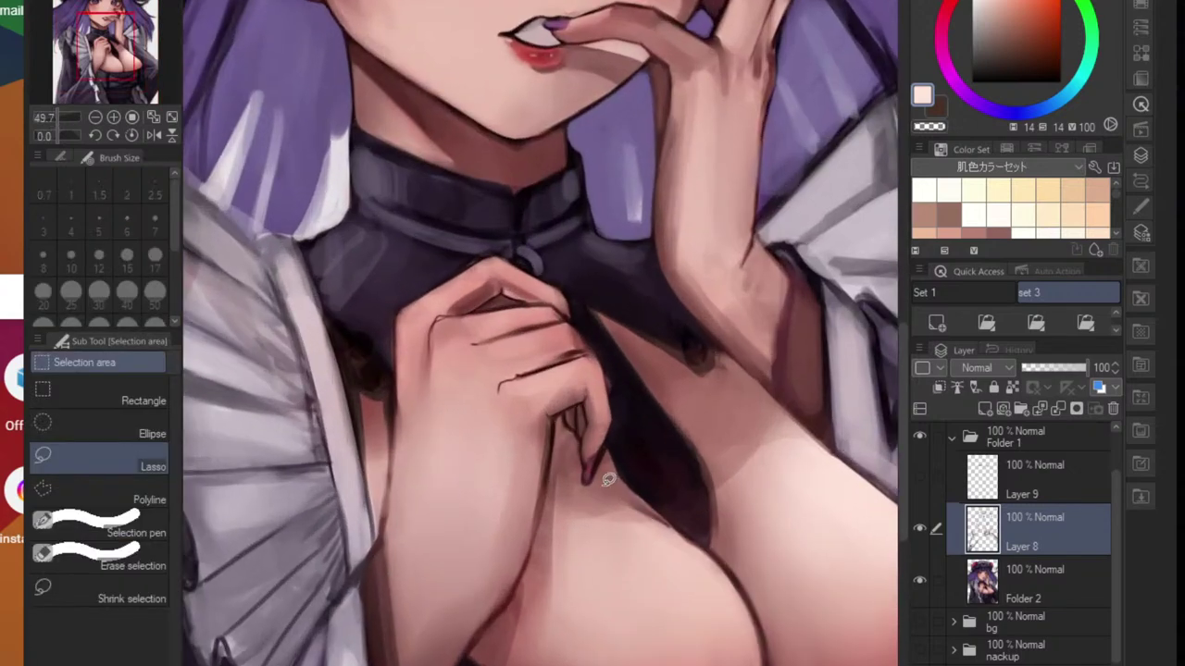
# - Lasso the chest curve below the fingertip, widening the selection along the curve
pyautogui.moveTo(591, 485); pyautogui.dragTo(627, 503)
pyautogui.moveTo(685, 534); pyautogui.dragTo(632, 498)
pyautogui.moveTo(755, 664); pyautogui.dragTo(553, 614)
pyautogui.moveTo(668, 531)
pyautogui.mouseDown()
pyautogui.moveTo(714, 550)
pyautogui.moveTo(750, 602)
pyautogui.moveTo(767, 664)
pyautogui.mouseUp()
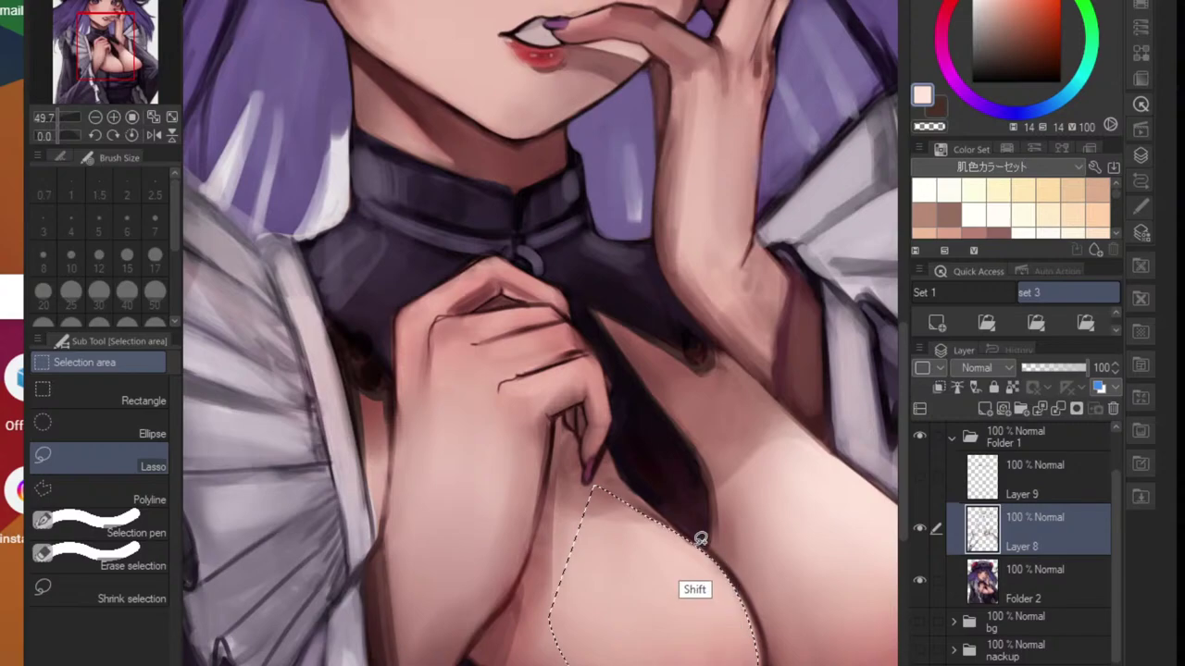
pyautogui.moveTo(720, 565); pyautogui.dragTo(756, 629)
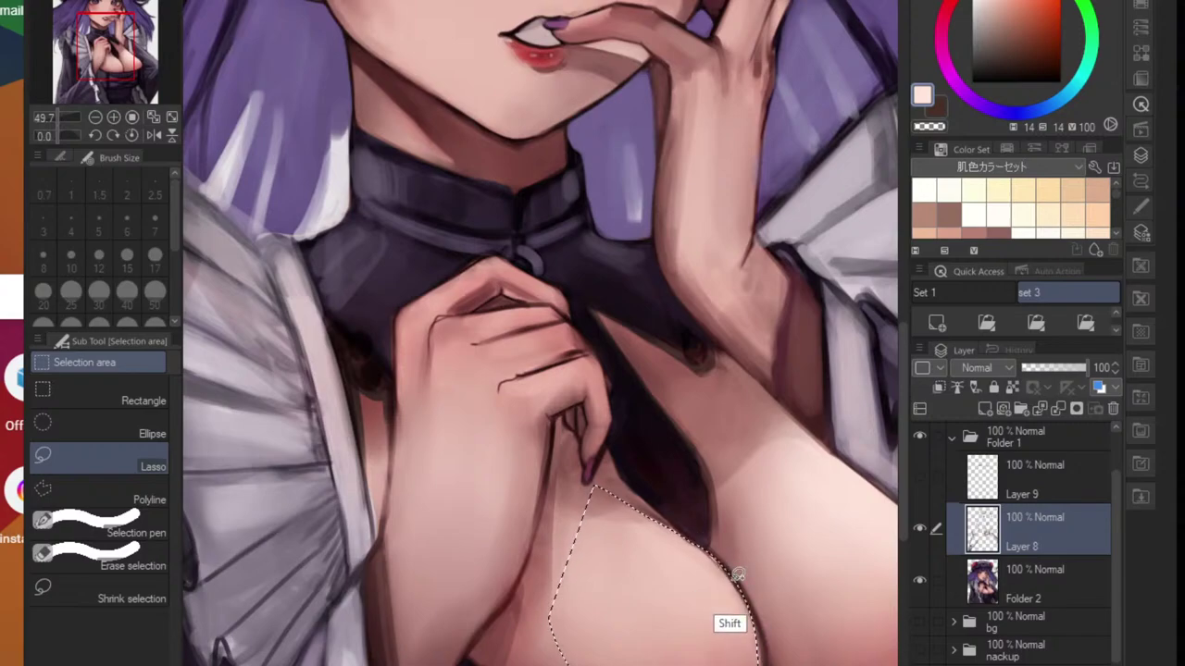
pyautogui.moveTo(736, 574); pyautogui.dragTo(764, 665)
# - Lighten the skin inside the selection, invert it, sample brown shadow tones, and deselect
pyautogui.press('b')
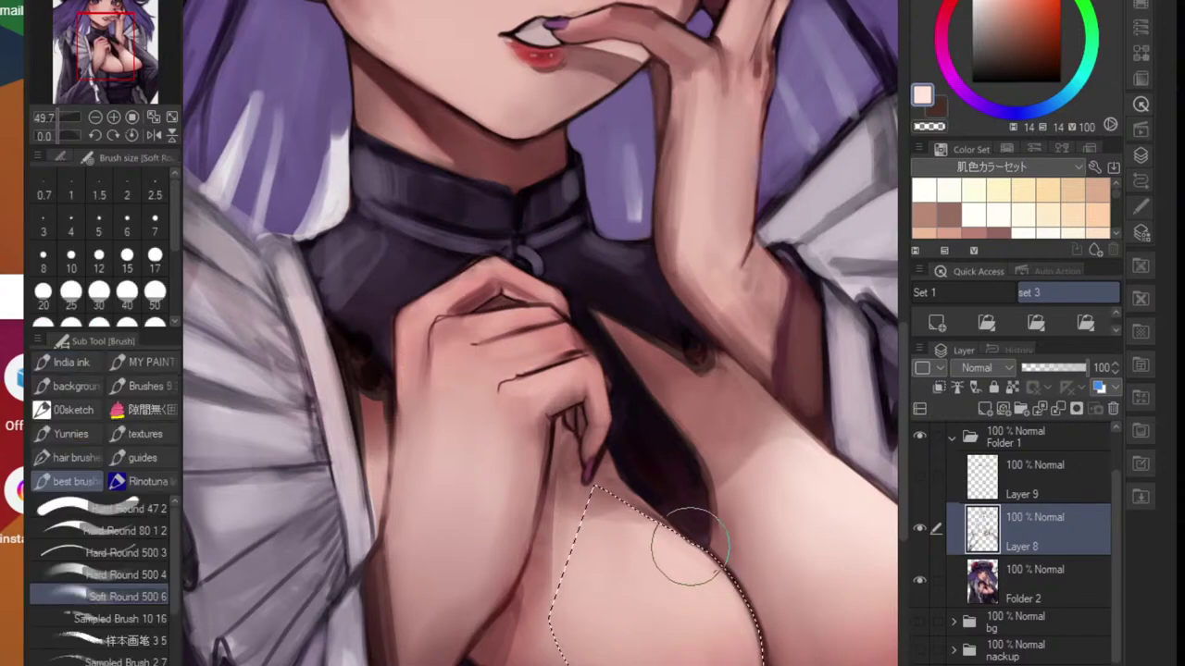
pyautogui.moveTo(694, 573)
pyautogui.mouseDown()
pyautogui.moveTo(635, 569)
pyautogui.moveTo(709, 624)
pyautogui.moveTo(708, 566)
pyautogui.moveTo(735, 598)
pyautogui.mouseUp()
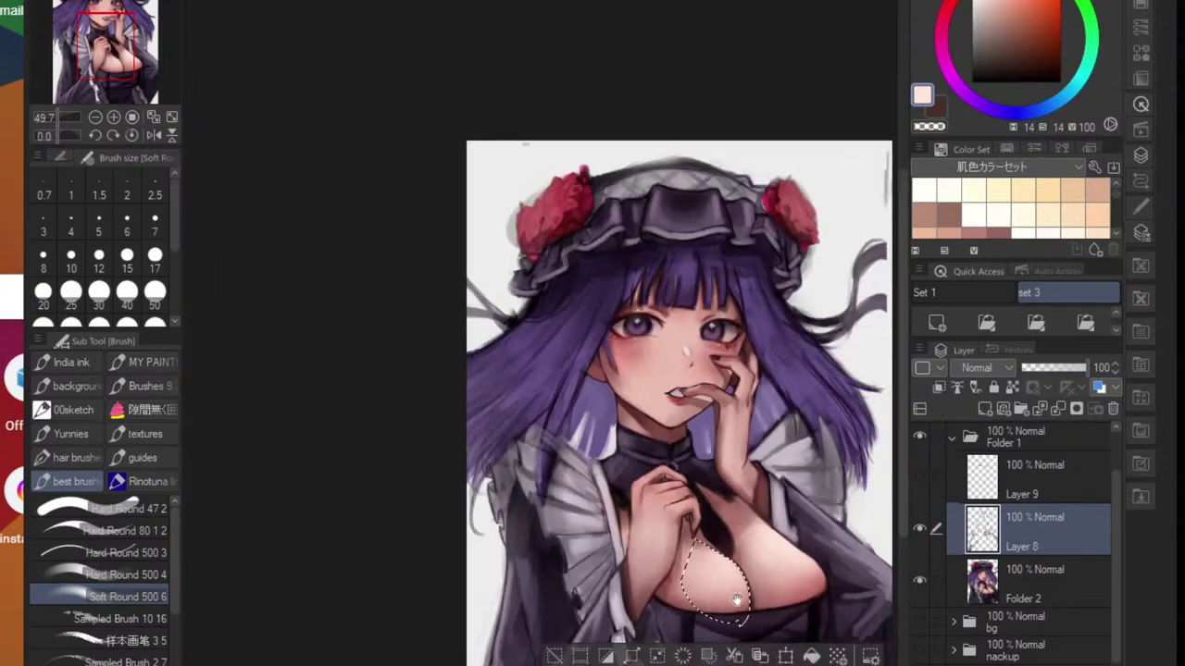
pyautogui.moveTo(773, 563); pyautogui.dragTo(722, 561)
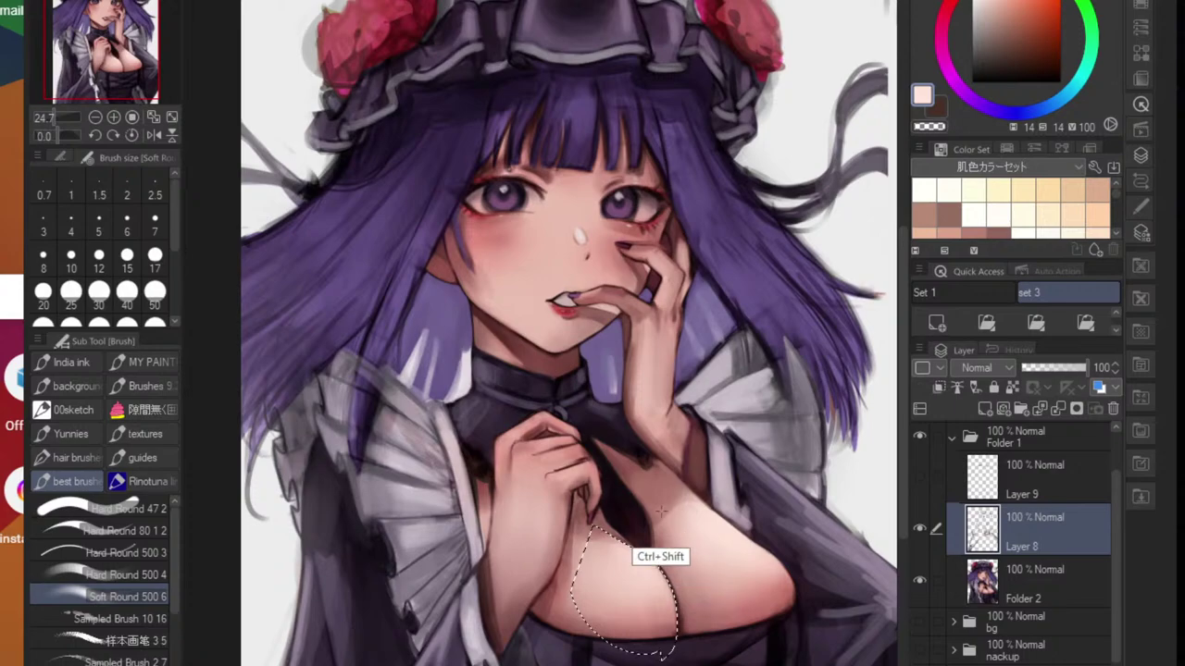
pyautogui.hotkey('ctrl', 'shift', 'i')
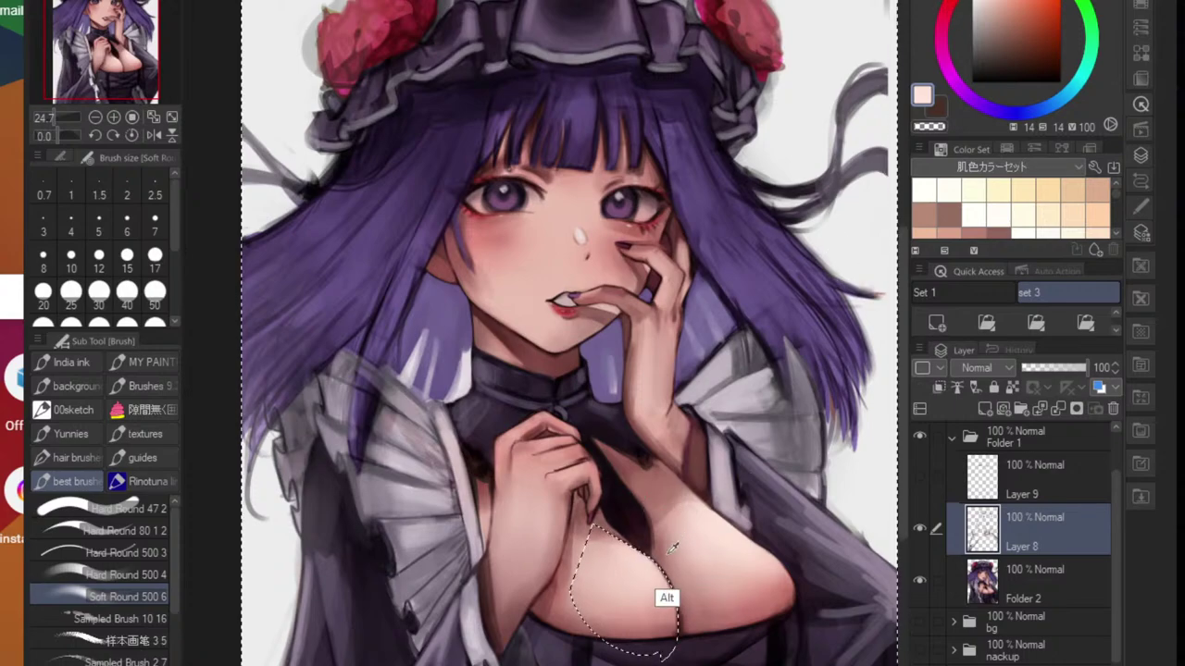
pyautogui.keyDown('alt'); pyautogui.click(663, 597); pyautogui.keyUp('alt')
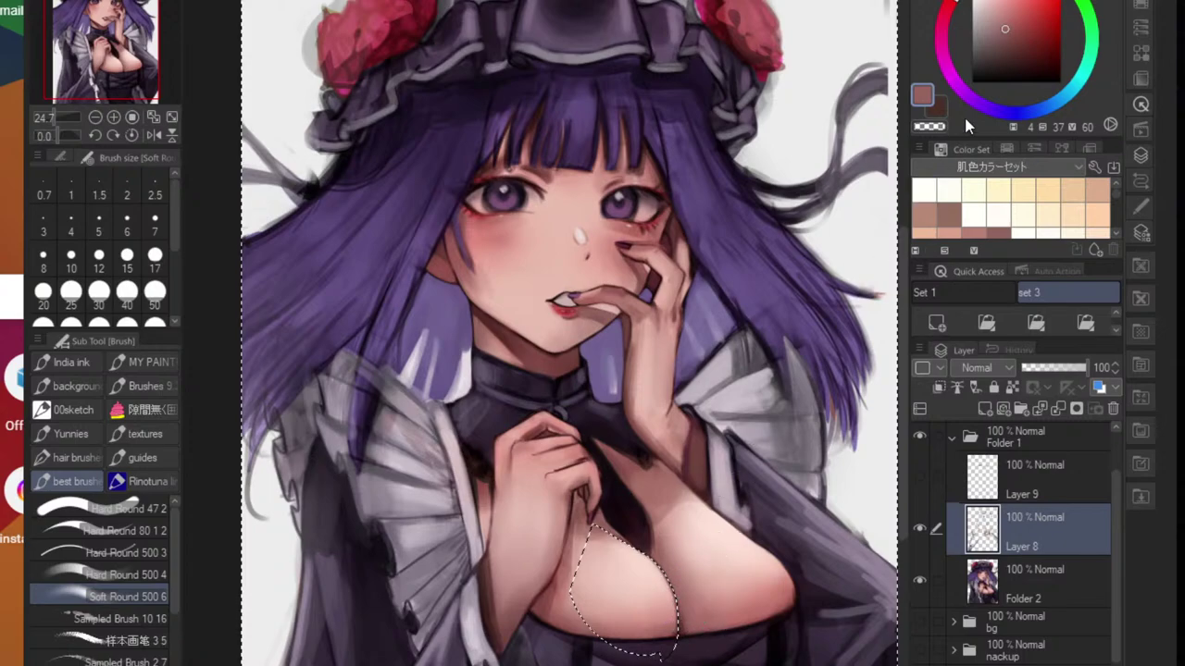
pyautogui.keyDown('alt'); pyautogui.click(652, 565); pyautogui.keyUp('alt')
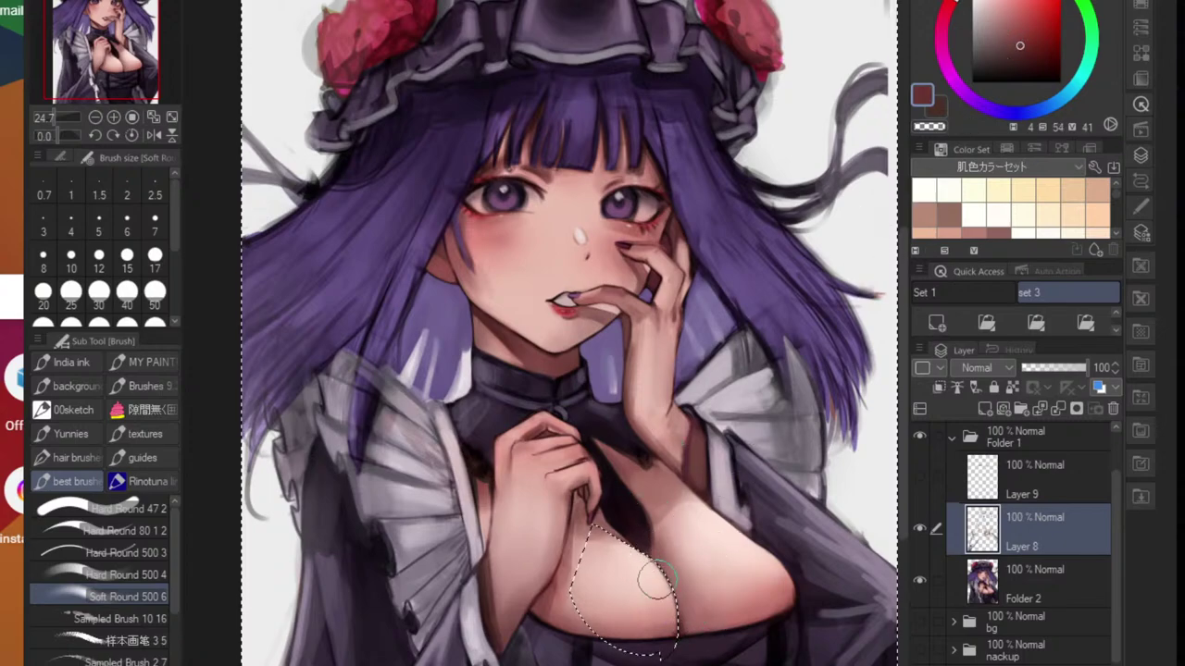
pyautogui.hotkey('ctrl', 'd')
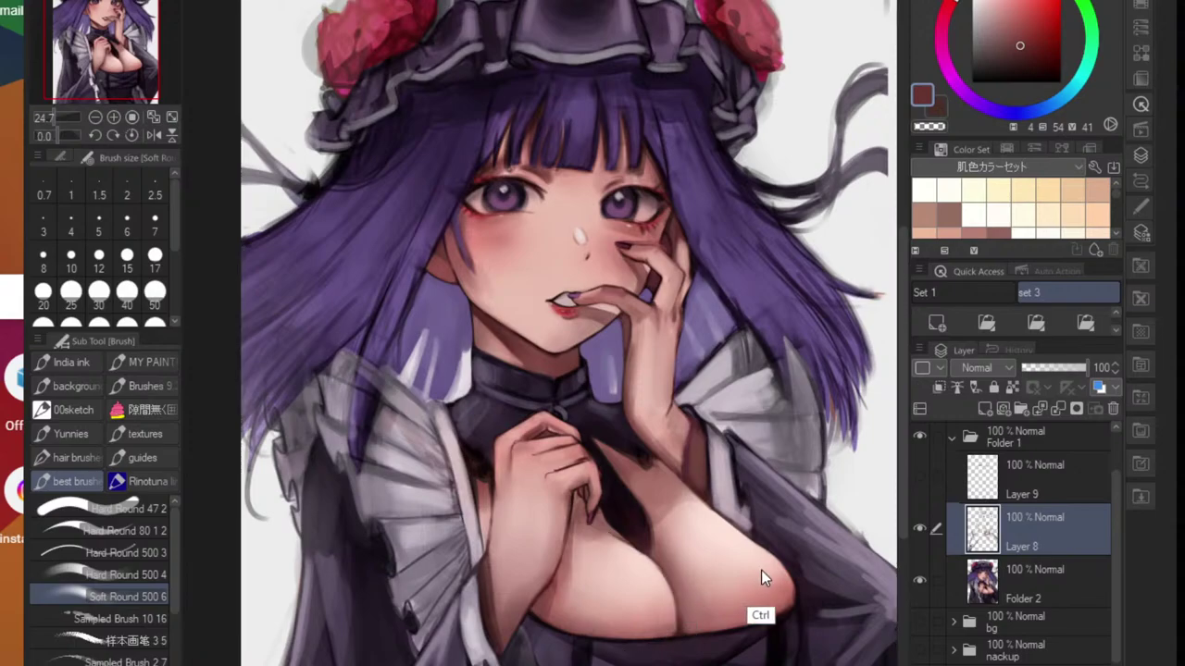
# - Faintly lighten the lower chest with a pale skin tone
pyautogui.moveTo(761, 571); pyautogui.dragTo(657, 579)
pyautogui.moveTo(785, 598); pyautogui.dragTo(690, 583)
pyautogui.scroll(-1, 755, 602)
pyautogui.scroll(4, 687, 579)
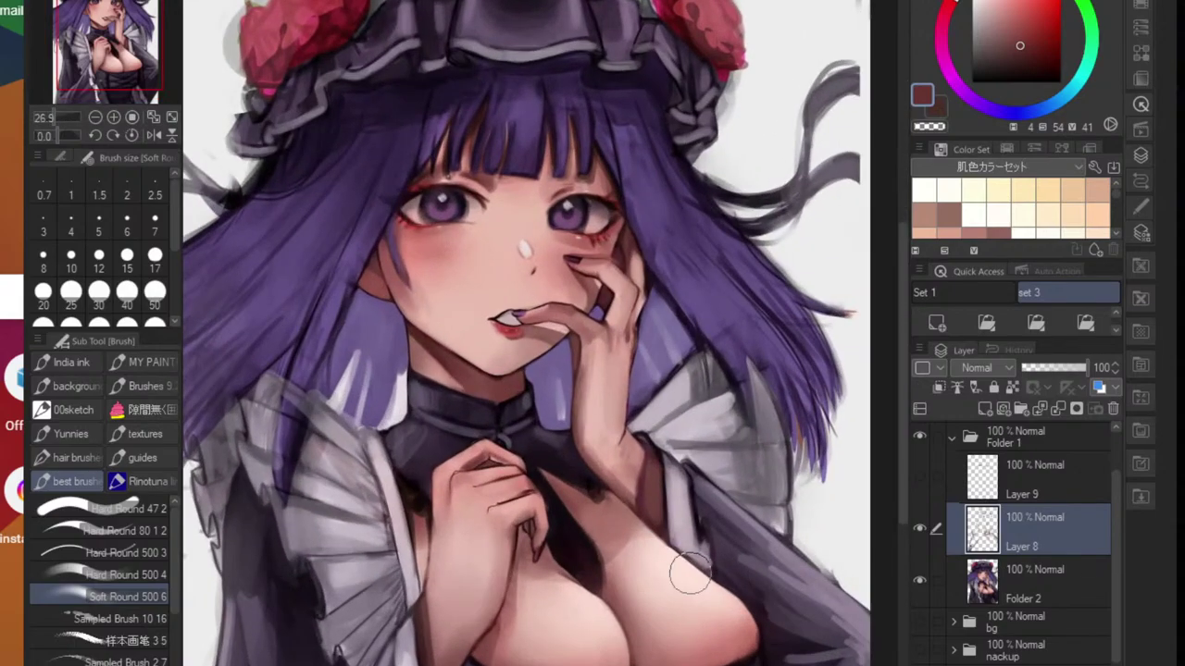
pyautogui.keyDown('alt'); pyautogui.click(650, 571); pyautogui.keyUp('alt')
pyautogui.moveTo(556, 623)
pyautogui.mouseDown()
pyautogui.moveTo(566, 619)
pyautogui.moveTo(536, 604)
pyautogui.moveTo(572, 657)
pyautogui.mouseUp()
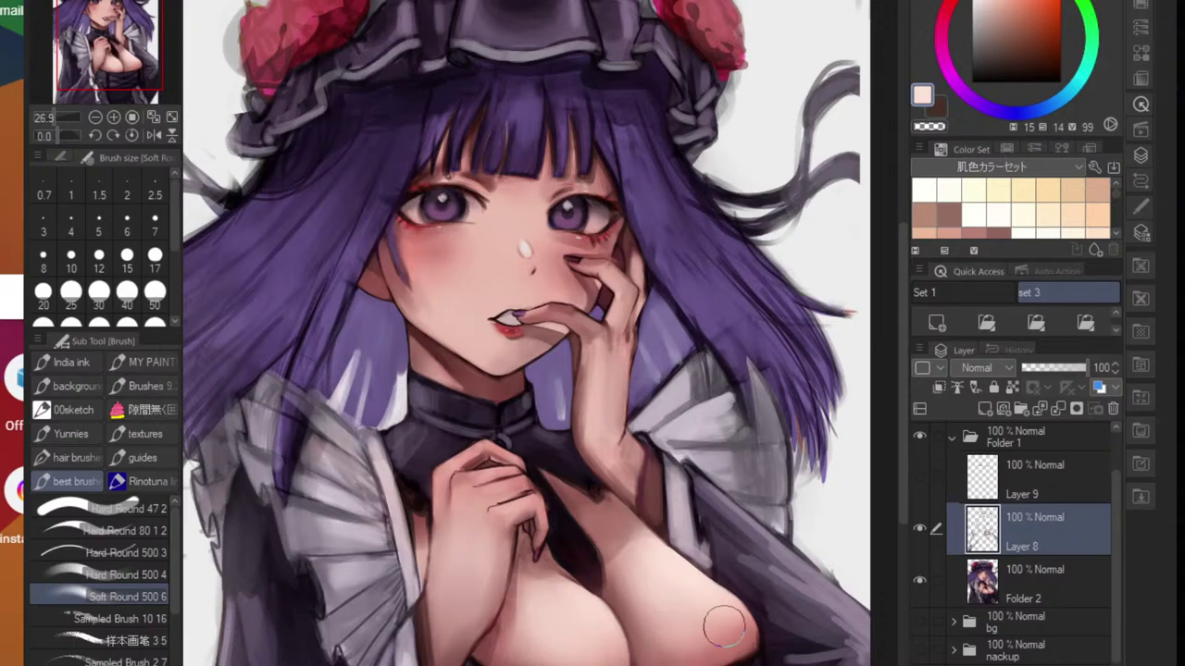
pyautogui.scroll(-4, 634, 639)
pyautogui.scroll(-2, 630, 655)
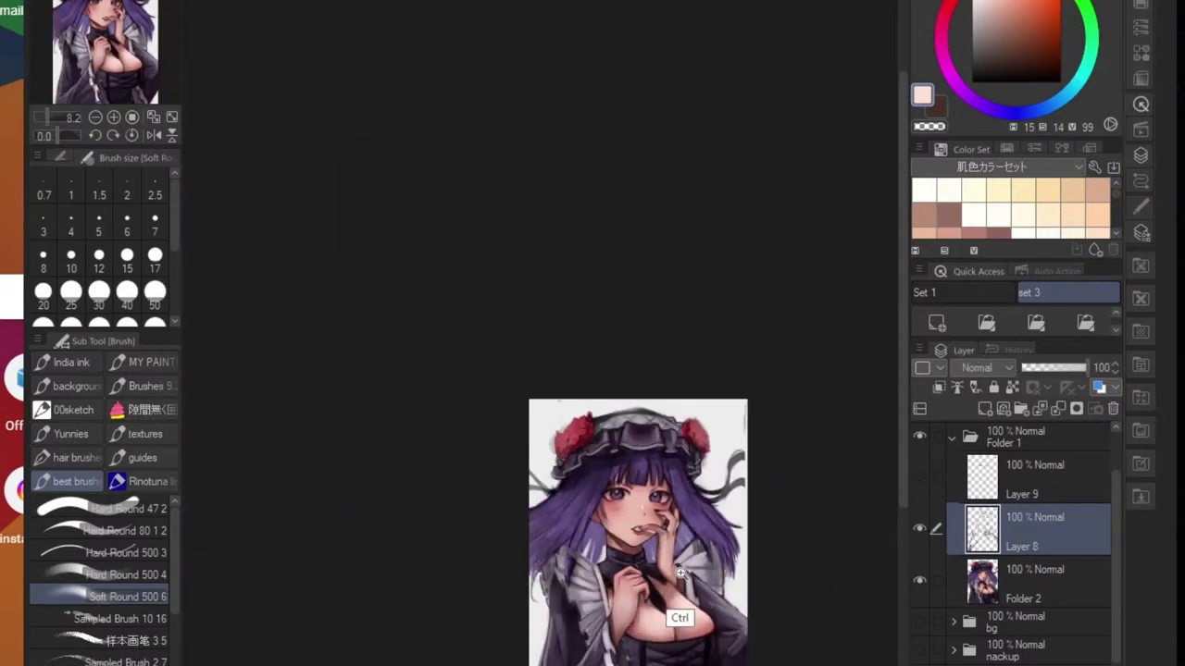
pyautogui.scroll(2, 681, 574)
pyautogui.scroll(3, 654, 540)
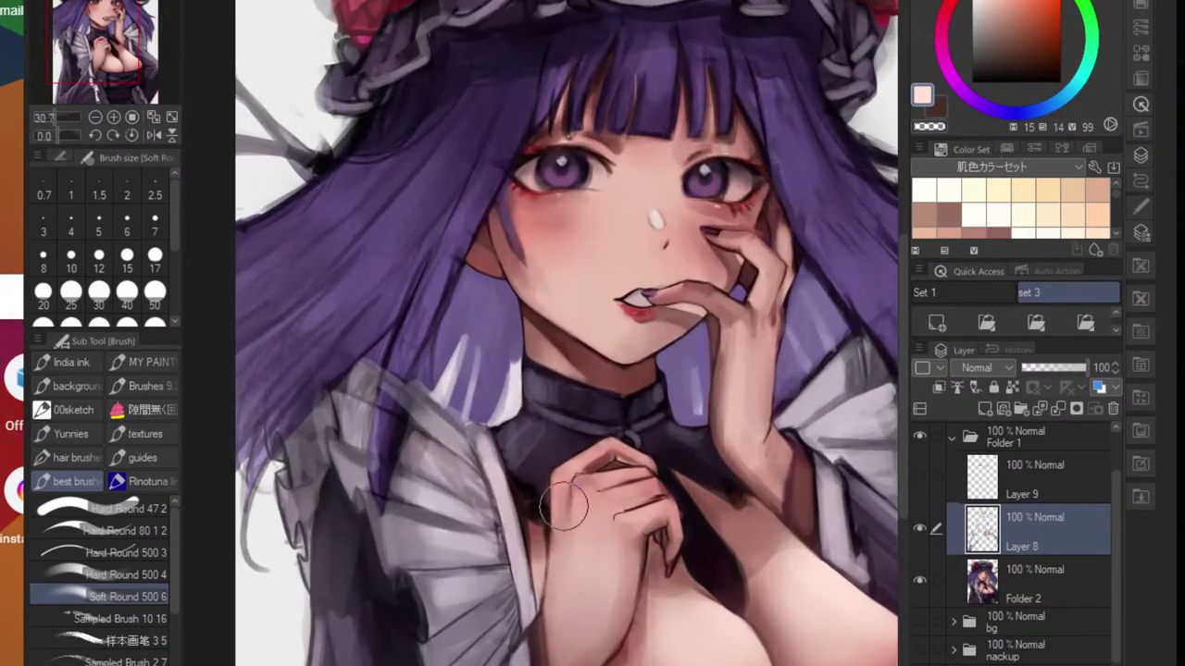
# - Lasso the chest below the clasped hand, soft-brush it, deselect, and shrink the brush to 40
pyautogui.press('m')
pyautogui.scroll(1, 648, 538)
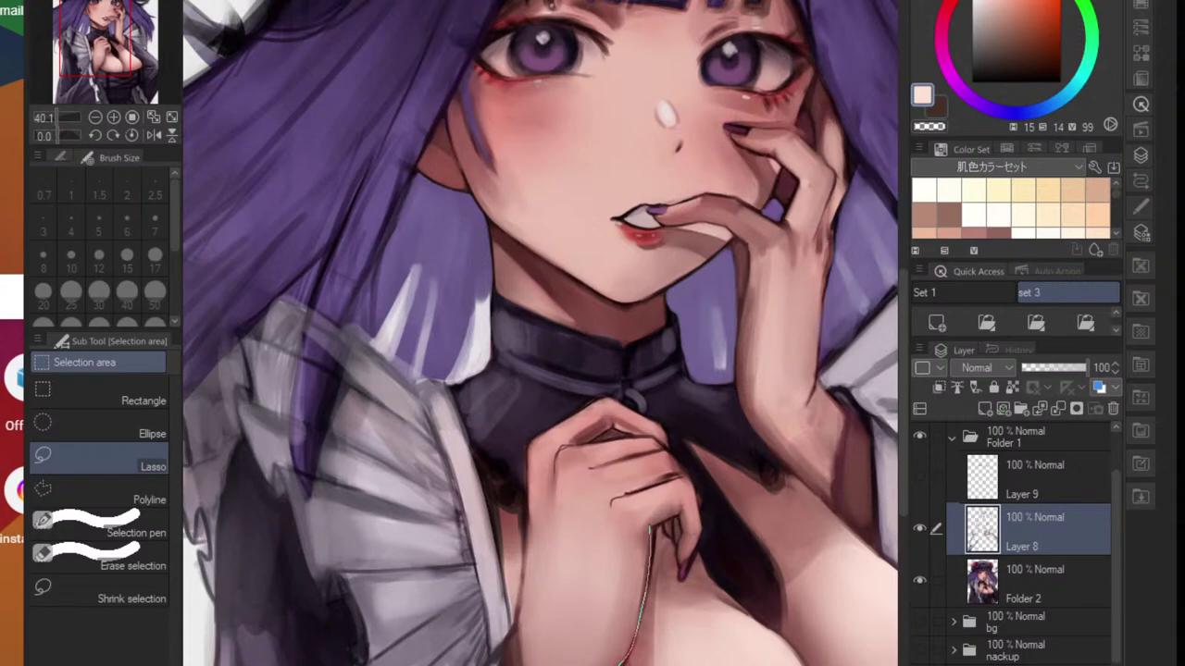
pyautogui.moveTo(649, 528); pyautogui.dragTo(506, 659)
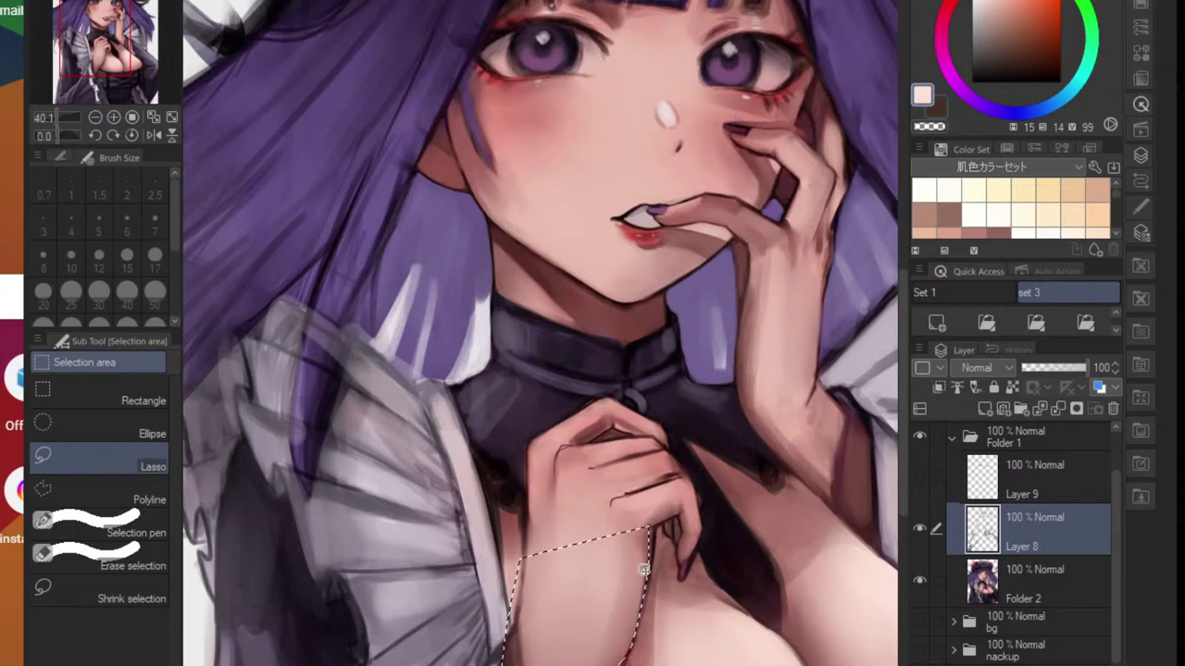
pyautogui.press('b')
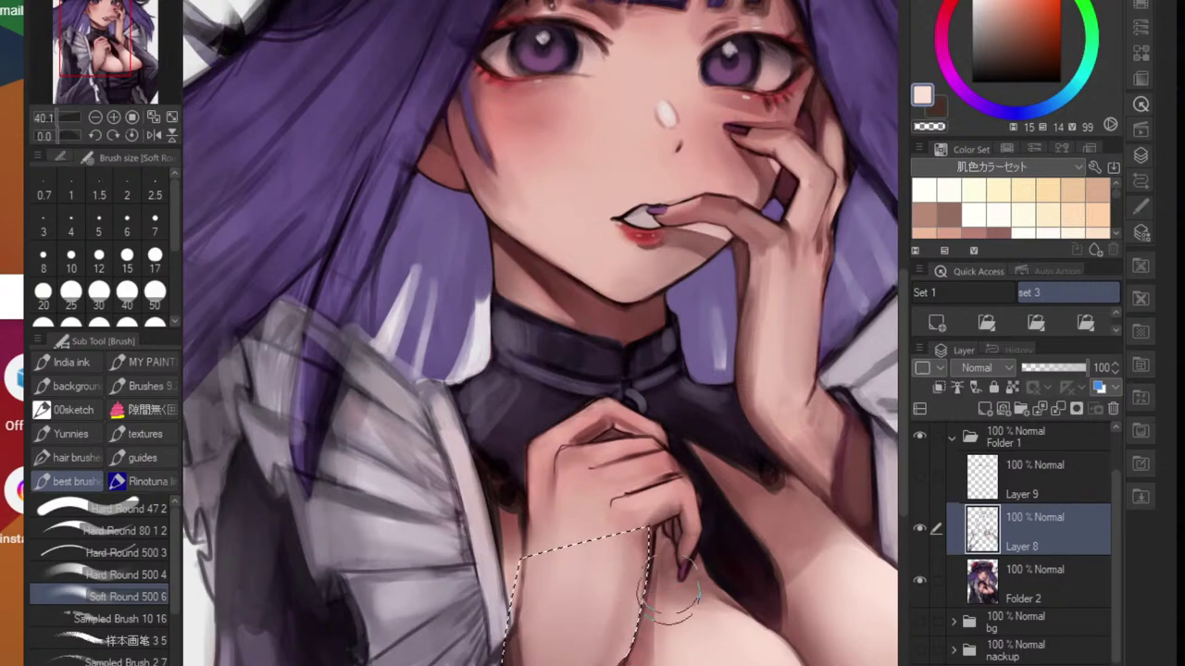
pyautogui.hotkey('ctrl', 'd')
pyautogui.scroll(-4, 715, 597)
pyautogui.moveTo(696, 637); pyautogui.dragTo(654, 657)
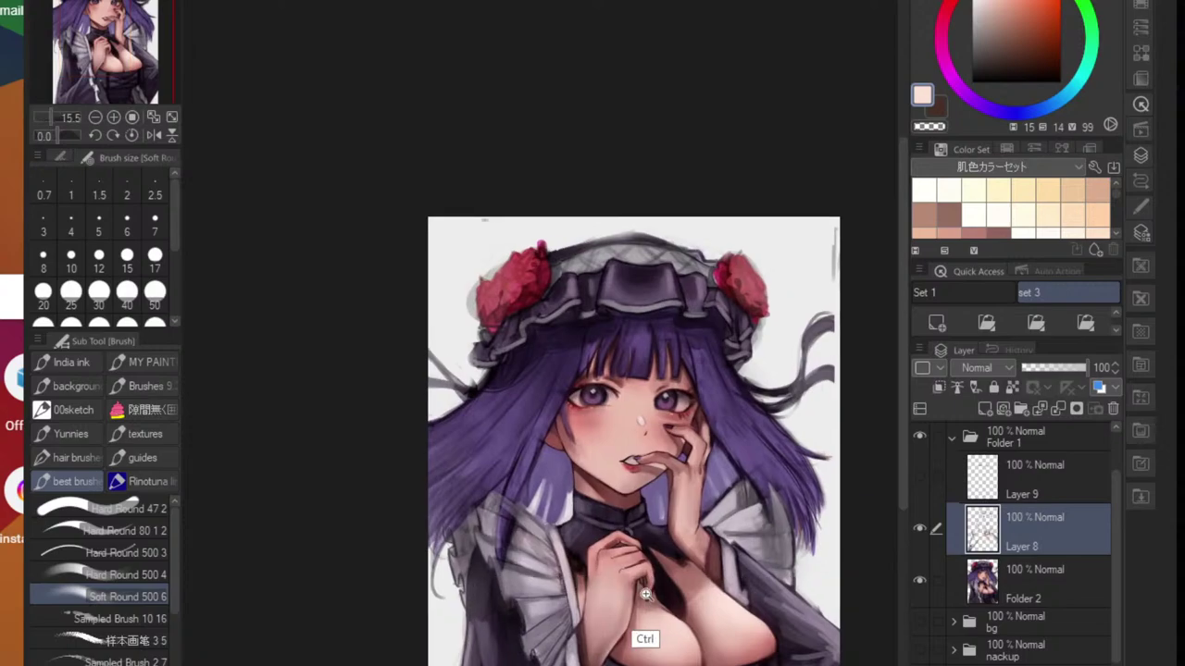
pyautogui.scroll(3, 643, 629)
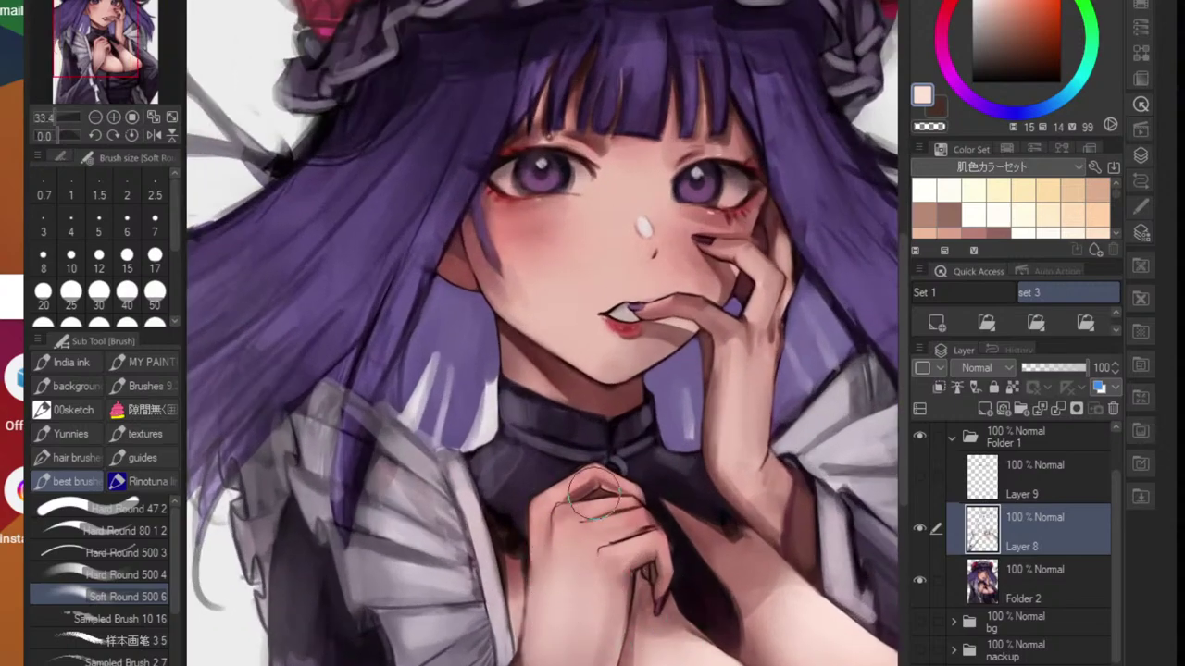
pyautogui.press('[')
pyautogui.press('[')
pyautogui.press('[')
pyautogui.press('[')
pyautogui.press('[')
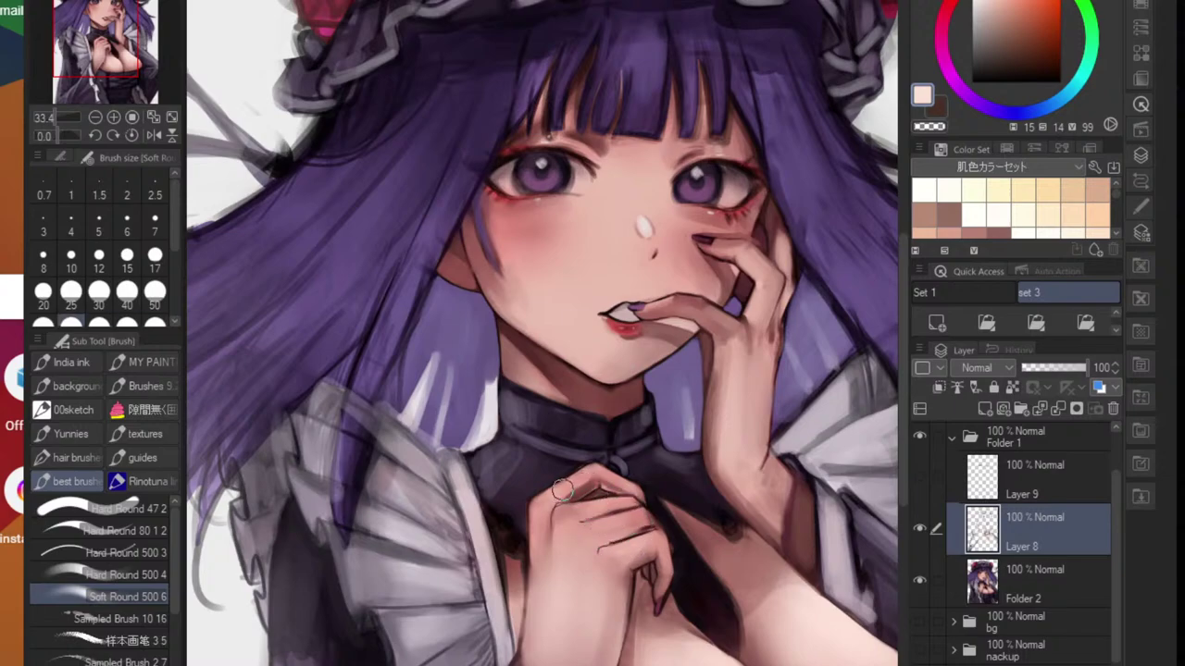
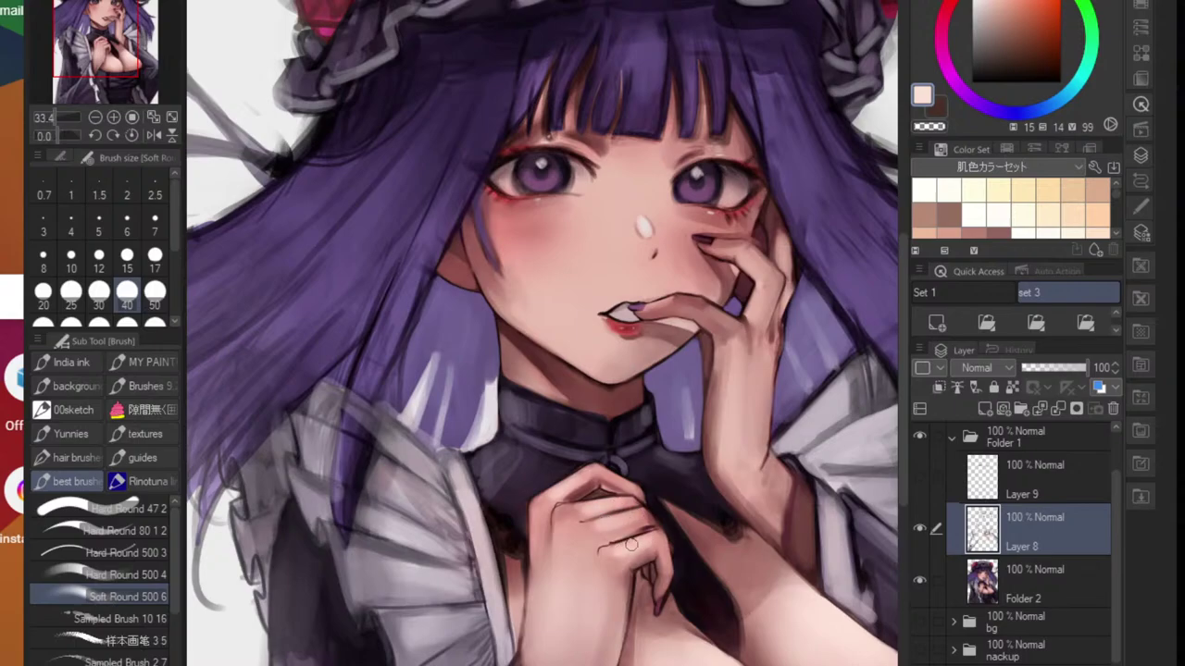
# - Inspect the face at several zoom levels and make the brush much larger
pyautogui.scroll(-5, 629, 521)
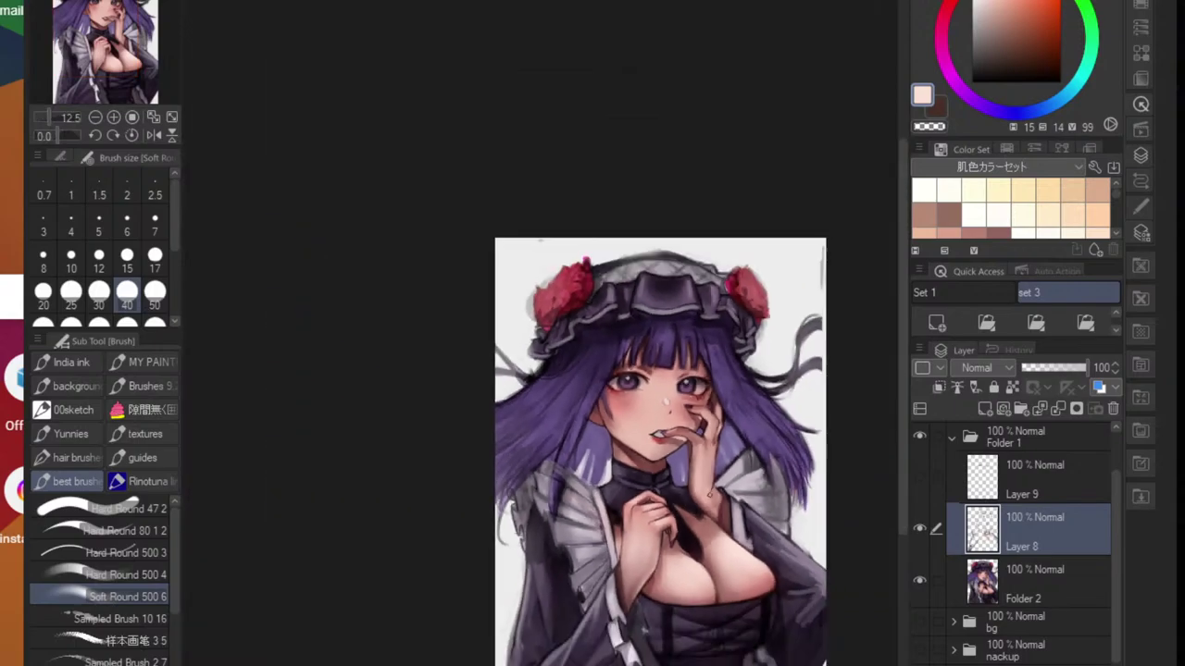
pyautogui.scroll(6, 666, 463)
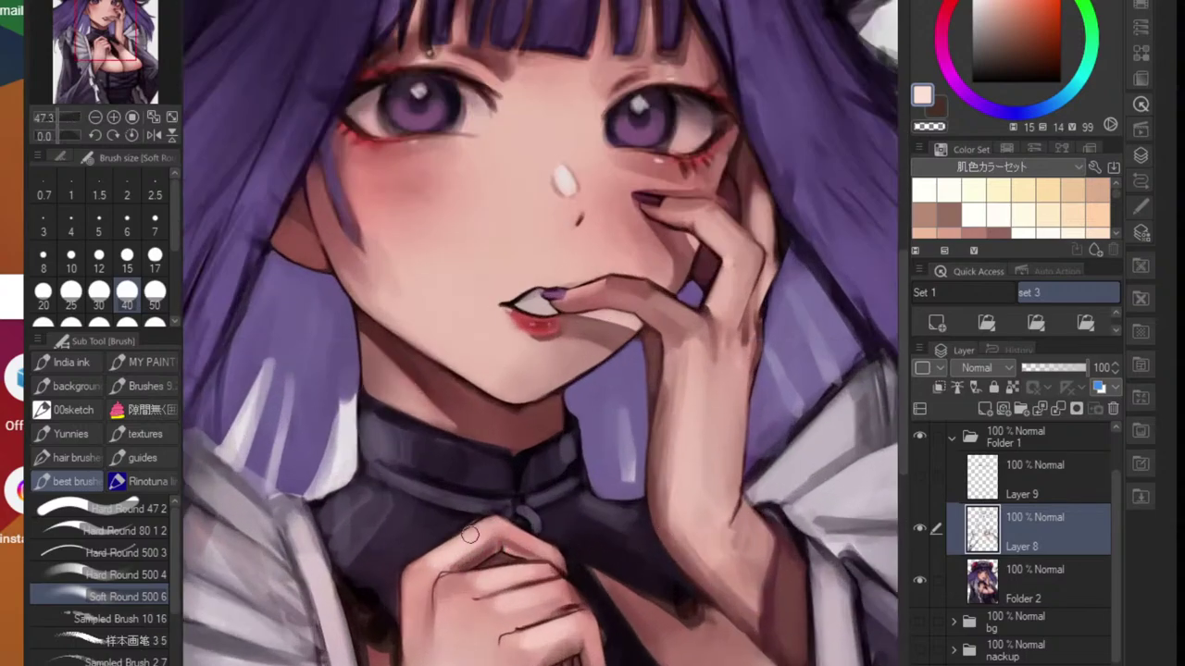
pyautogui.scroll(-5, 484, 528)
pyautogui.scroll(6, 472, 498)
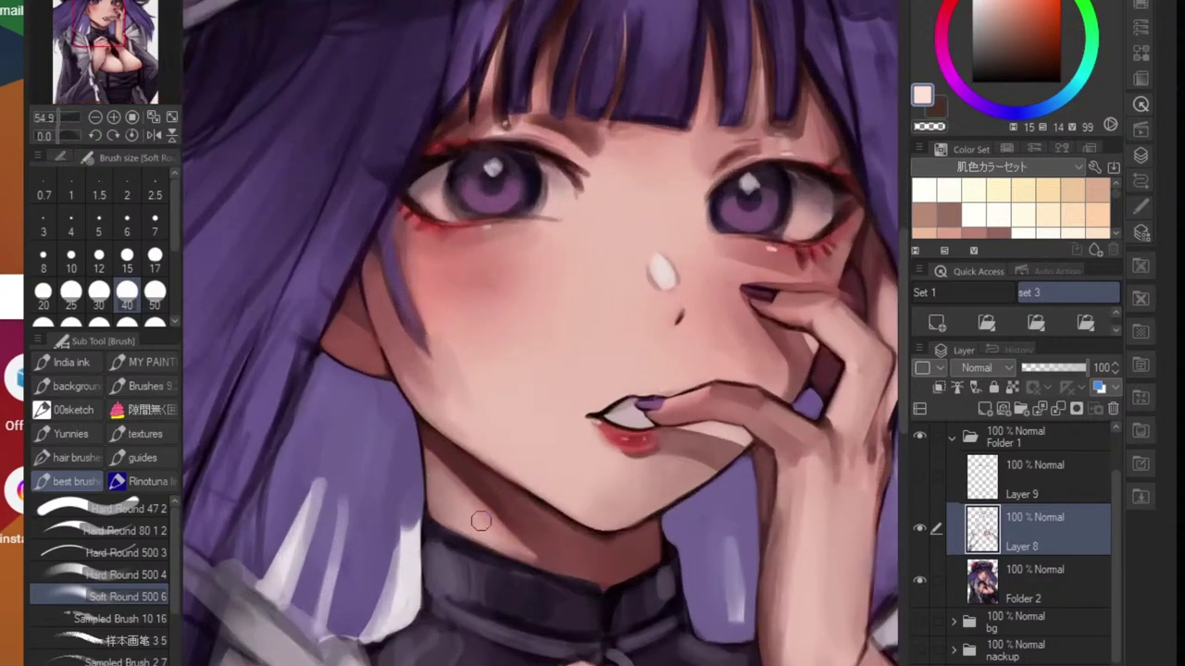
pyautogui.scroll(-6, 484, 550)
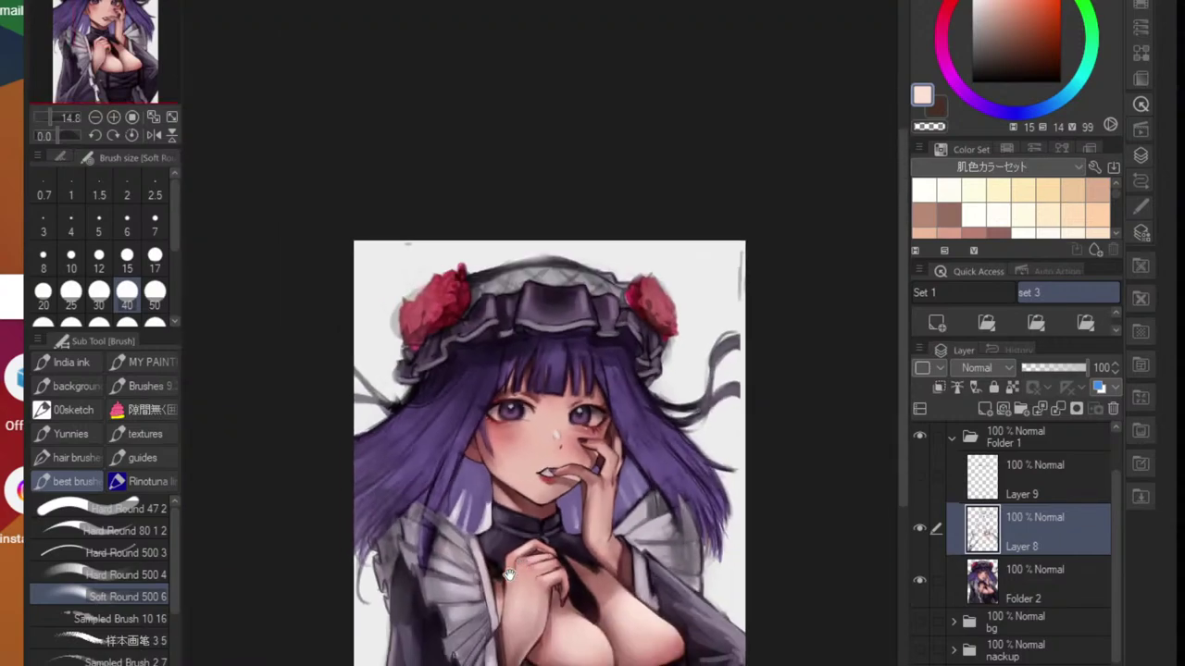
pyautogui.scroll(2, 621, 453)
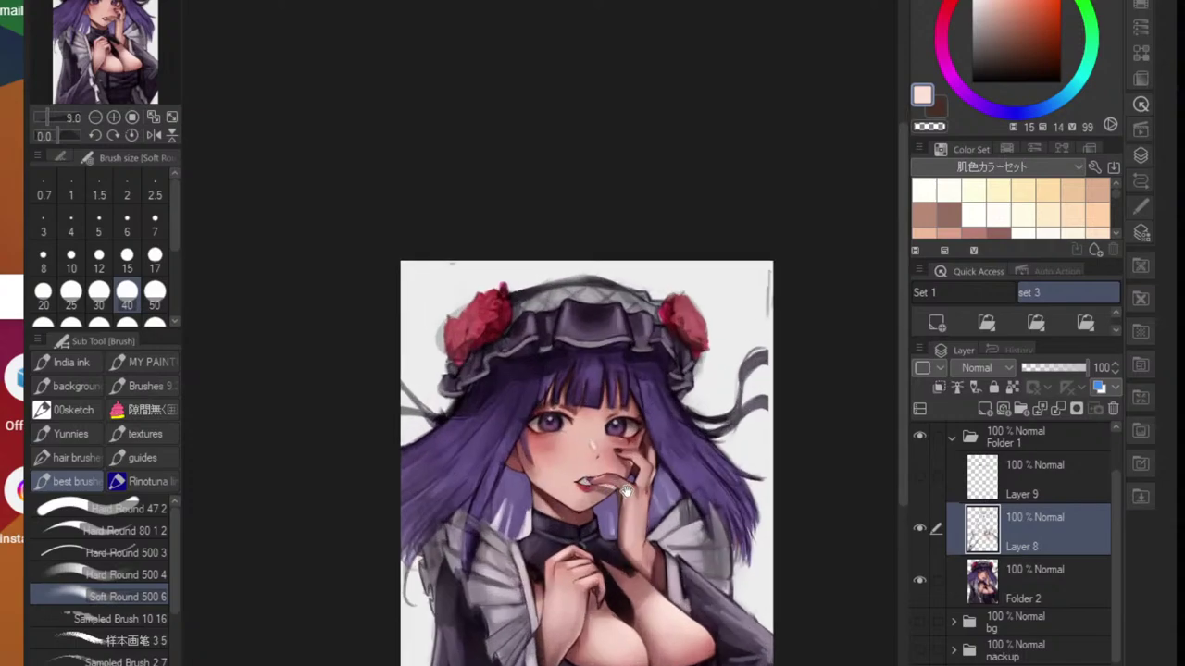
pyautogui.scroll(5, 621, 453)
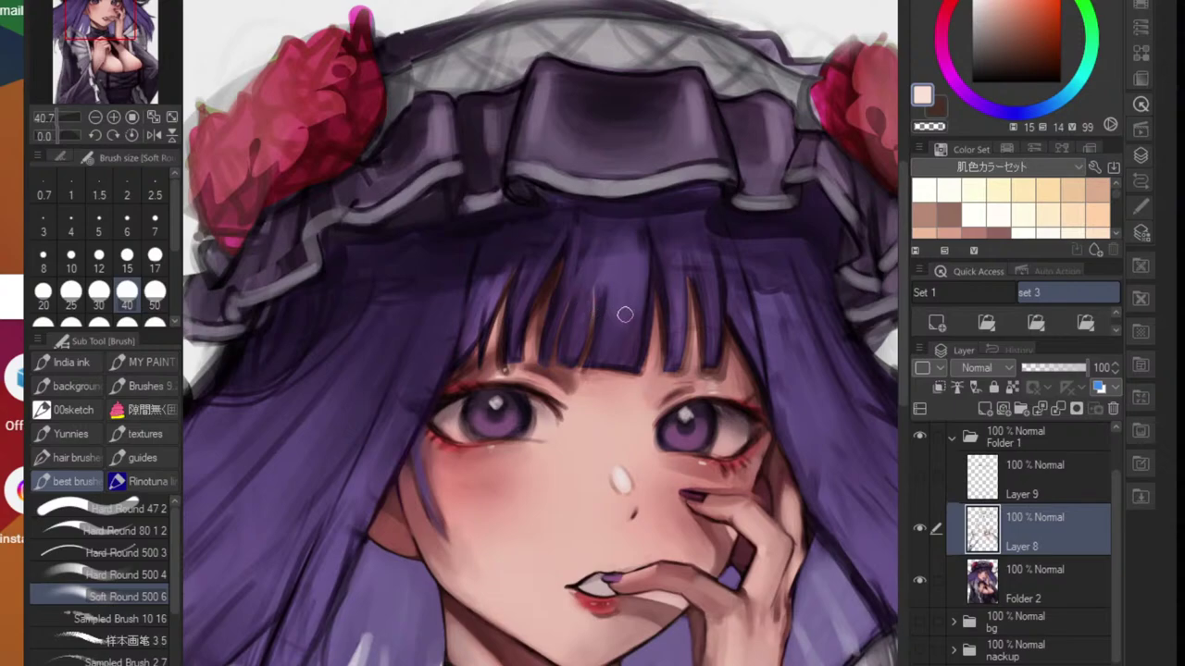
pyautogui.press(']')
pyautogui.press(']')
pyautogui.press(']')
pyautogui.press(']')
pyautogui.press(']')
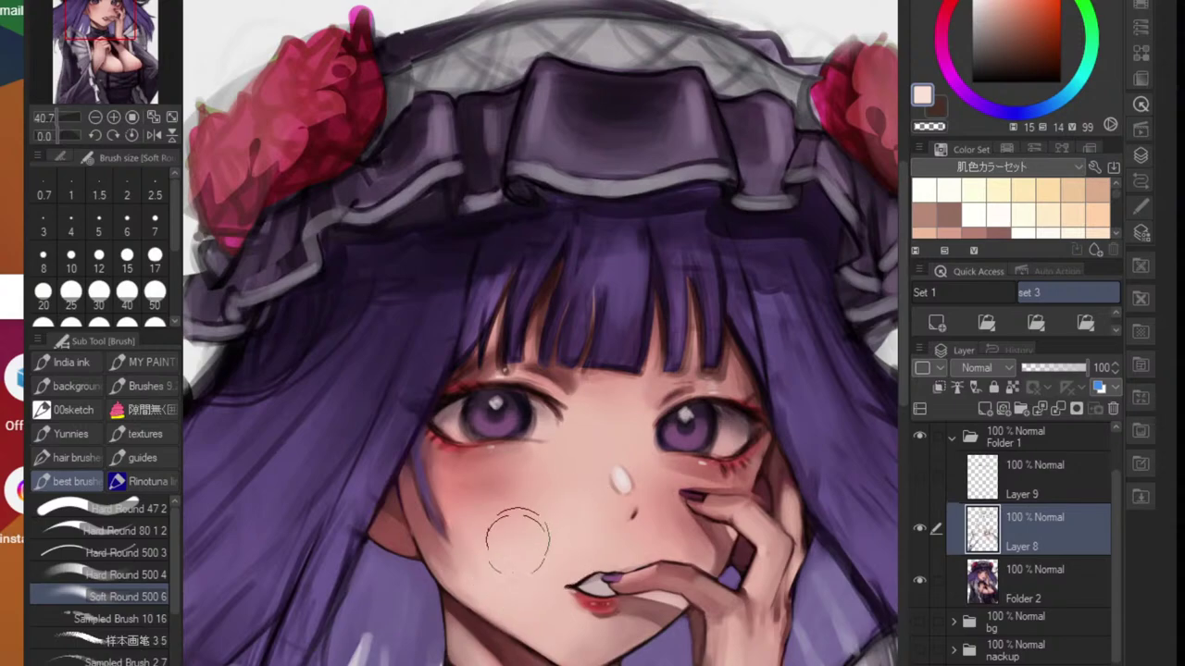
# - Show Layer 8 and switch to the Blend tool with a greatly enlarged size
pyautogui.moveTo(607, 642); pyautogui.dragTo(517, 614)
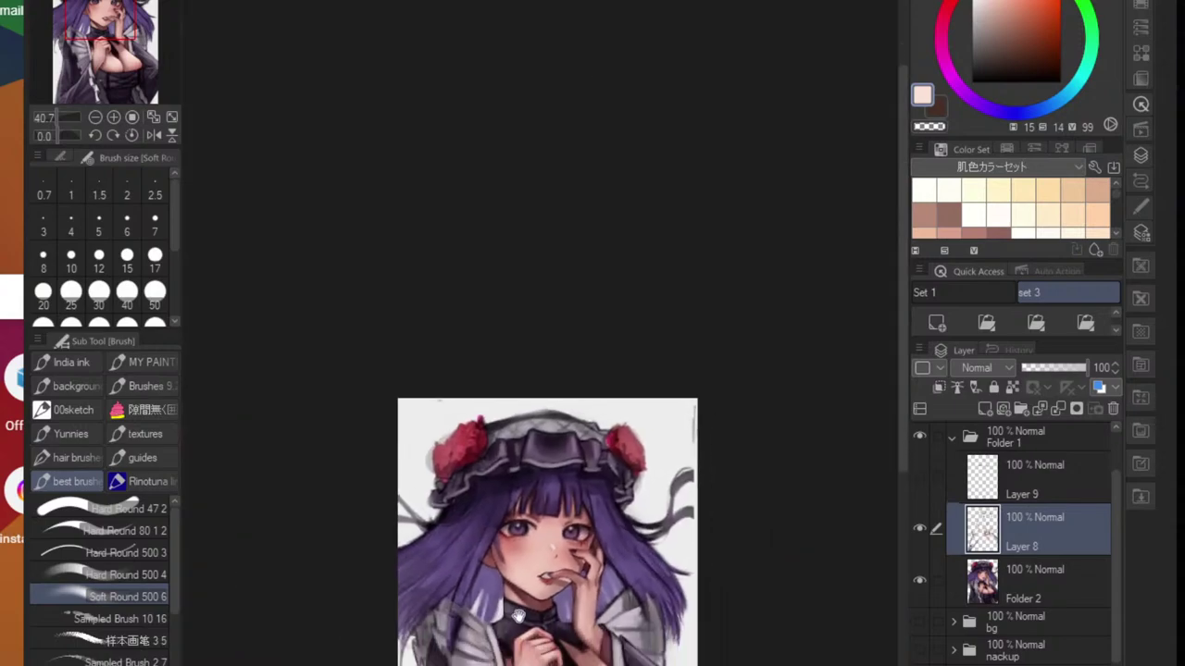
pyautogui.click(919, 528)
pyautogui.scroll(4, 513, 581)
pyautogui.press('j')
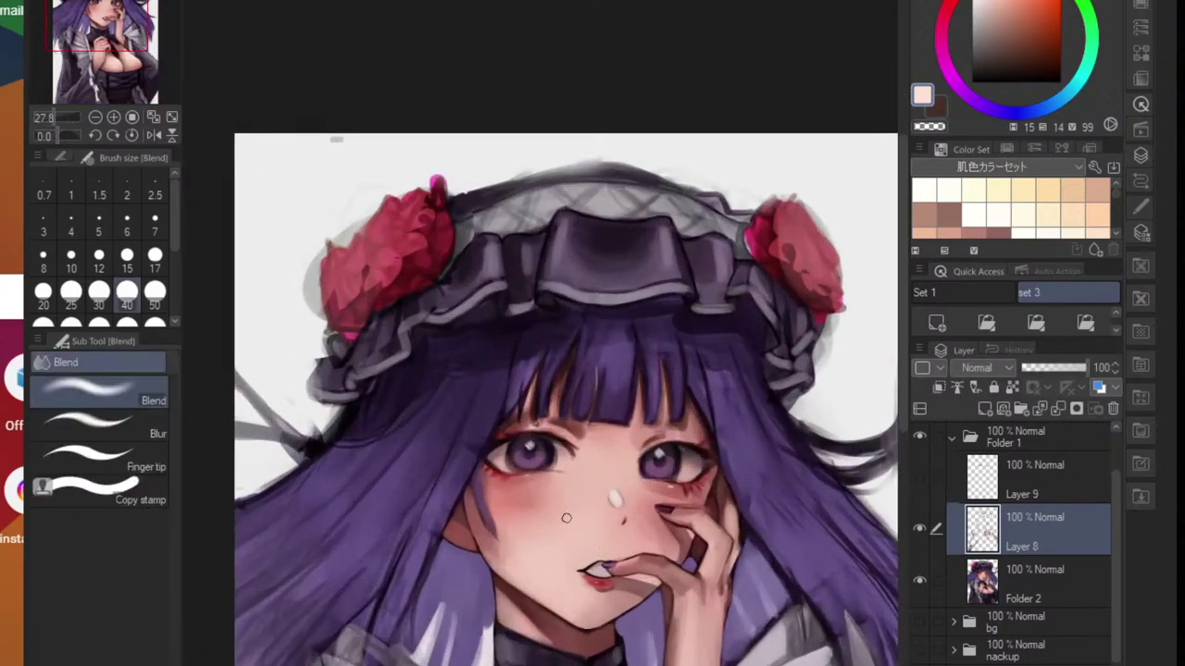
pyautogui.press(']')
pyautogui.press(']')
pyautogui.press(']')
pyautogui.press(']')
pyautogui.press(']')
pyautogui.press(']')
pyautogui.press(']')
pyautogui.press(']')
pyautogui.press(']')
pyautogui.press(']')
pyautogui.press(']')
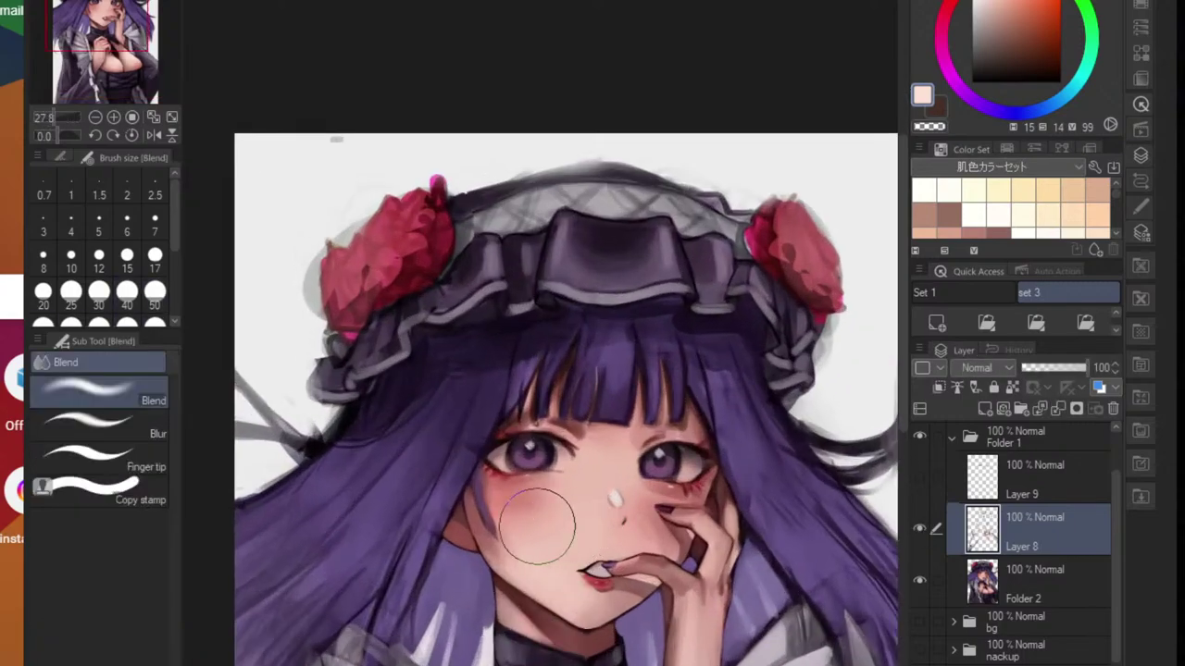
pyautogui.scroll(-4, 651, 516)
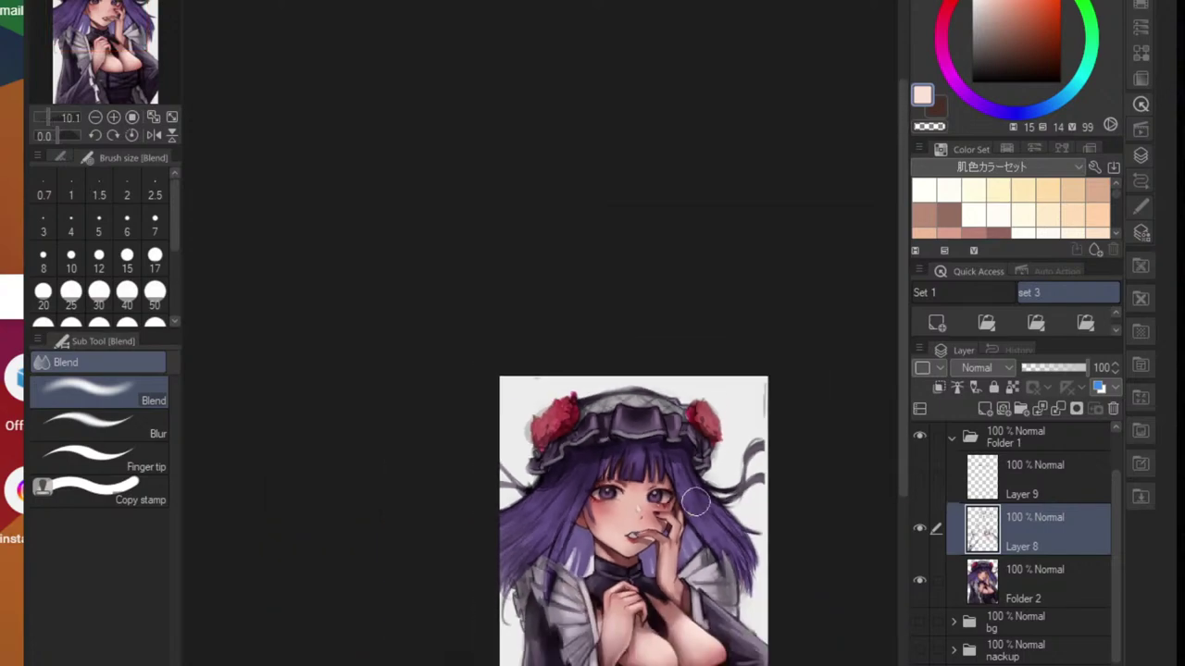
pyautogui.moveTo(811, 557); pyautogui.dragTo(800, 534)
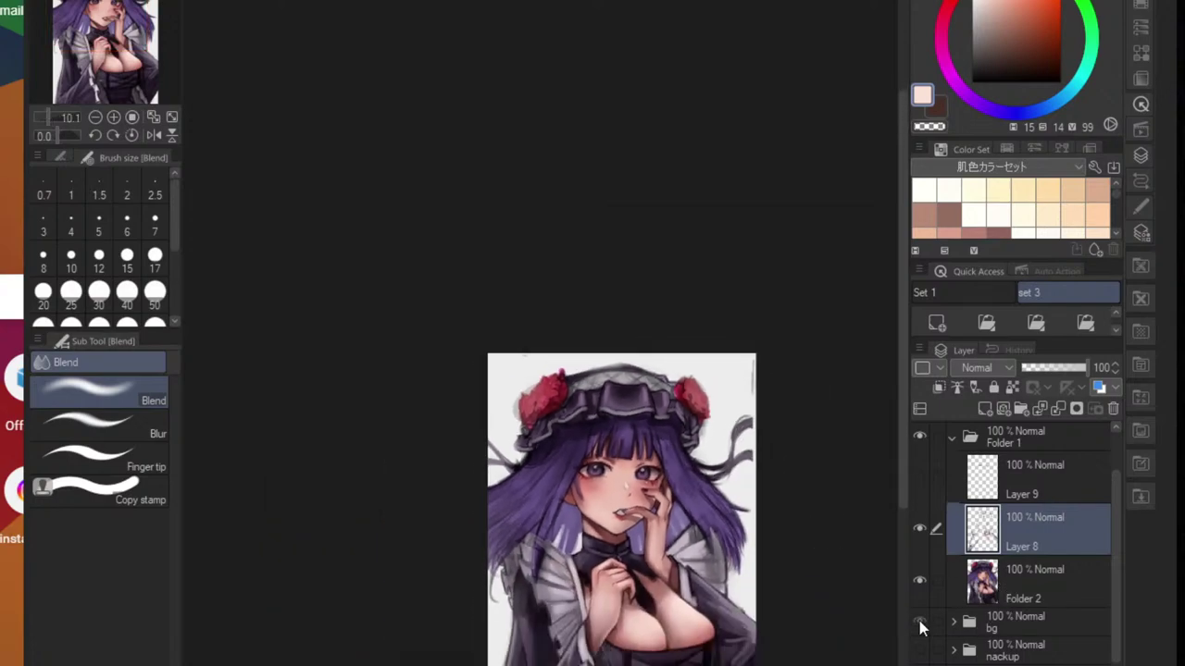
# - Show the nackup and bg folders, peek at the green foliage layer, and compare the pink background
pyautogui.click(920, 646)
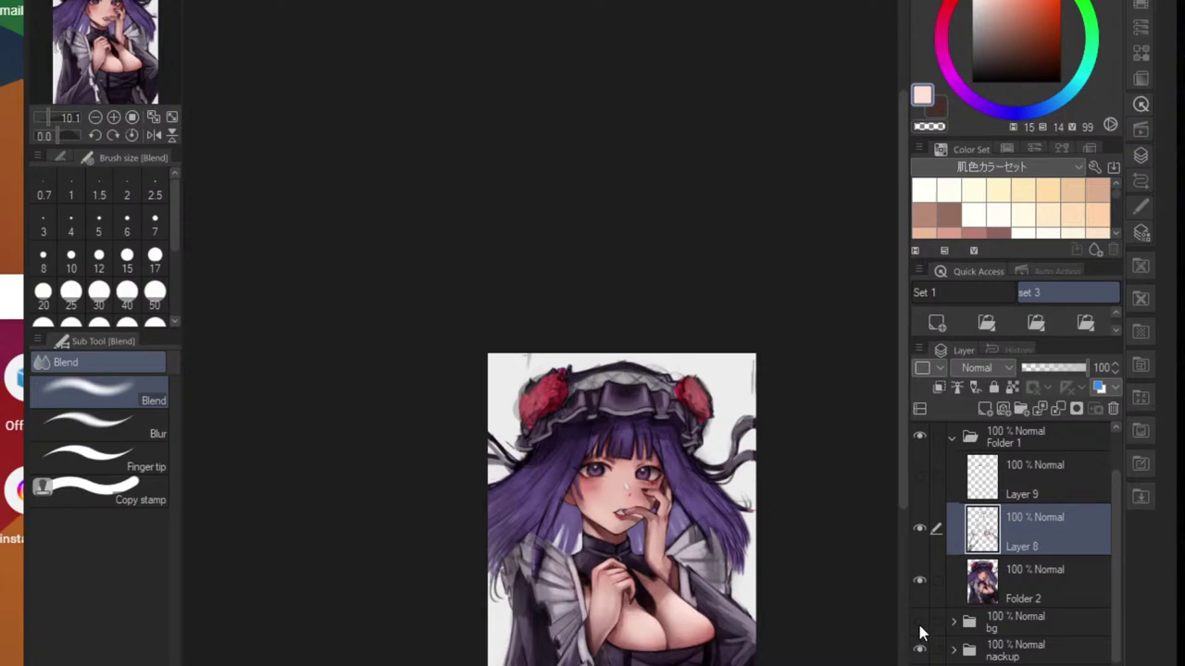
pyautogui.click(919, 622)
pyautogui.click(952, 624)
pyautogui.click(919, 660)
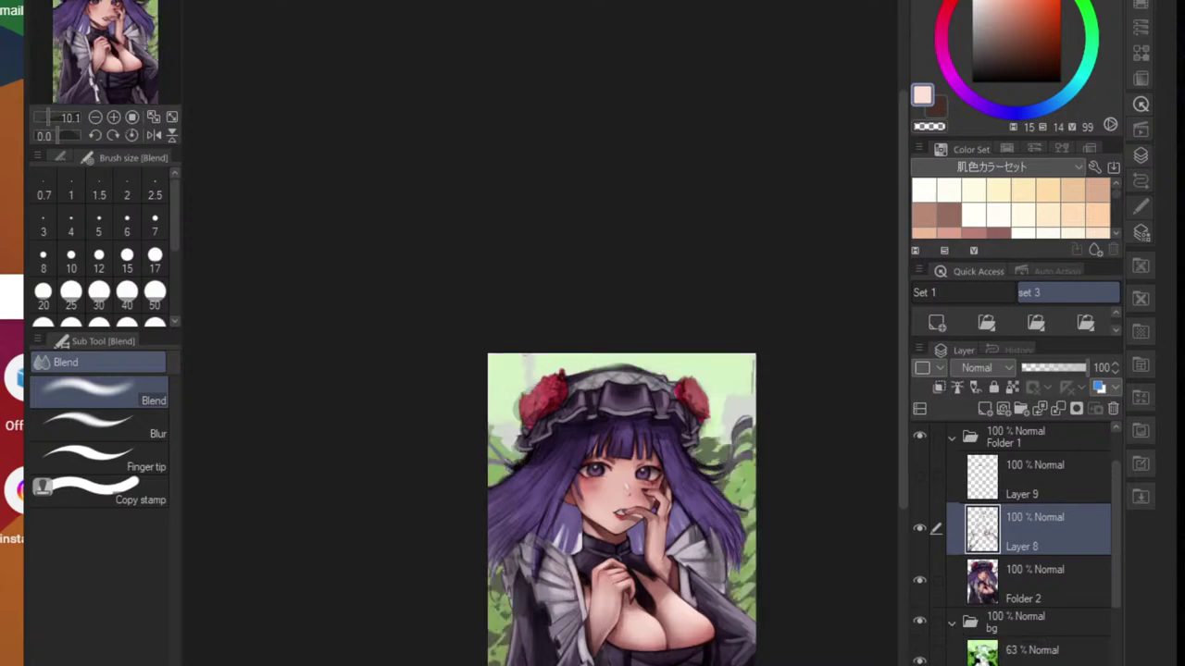
pyautogui.click(919, 660)
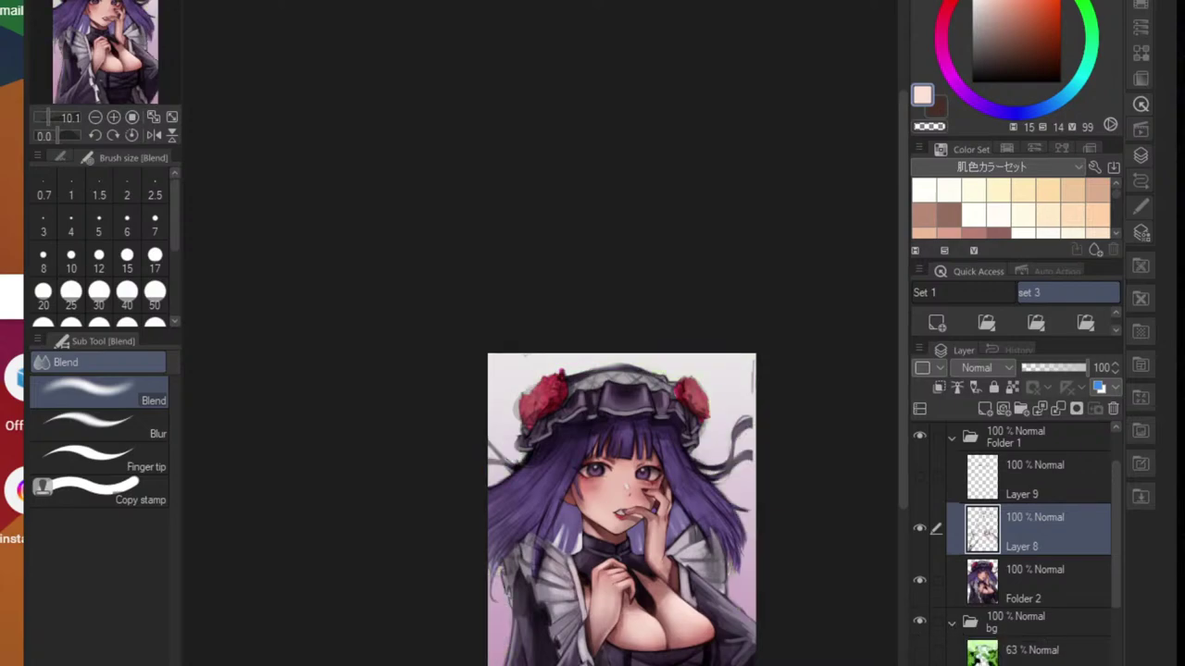
pyautogui.click(952, 623)
pyautogui.click(919, 623)
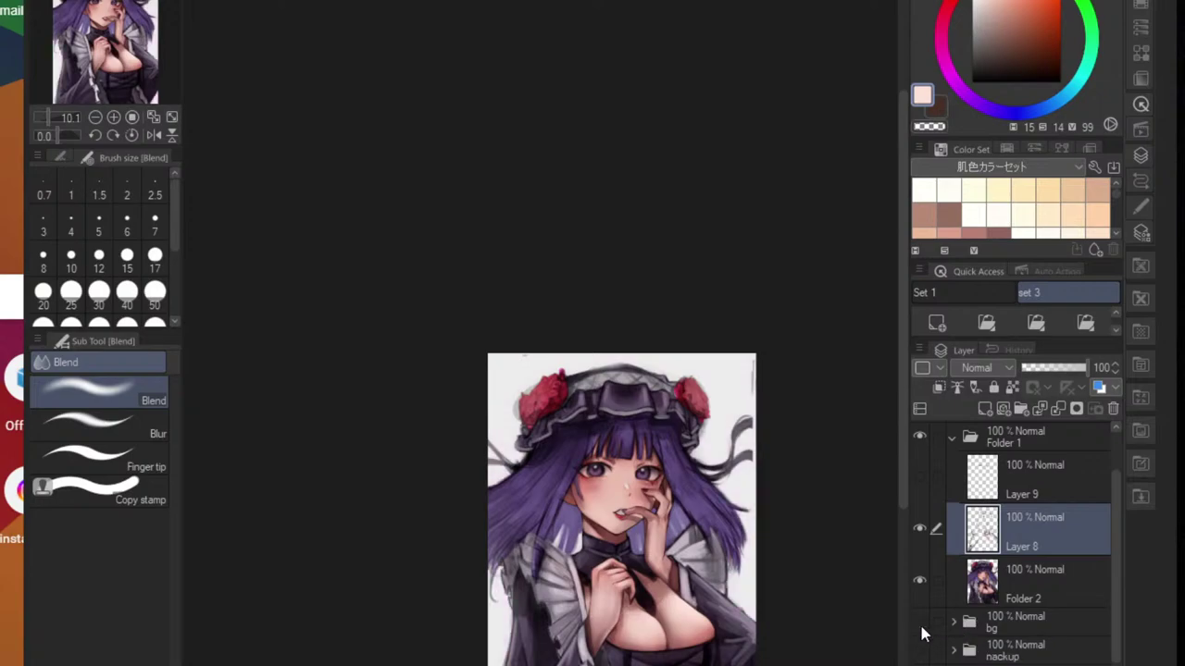
pyautogui.click(919, 622)
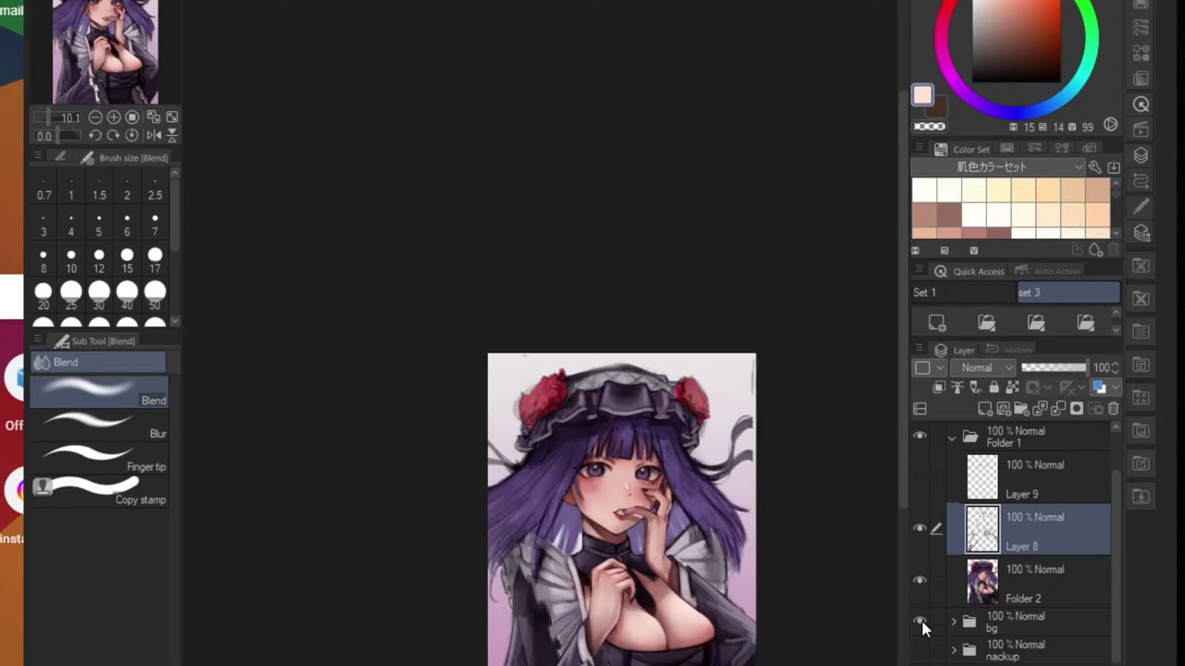
# - Compare Layer 8's cleanup strokes on and off, then merge it down into Folder 2
pyautogui.scroll(2, 759, 487)
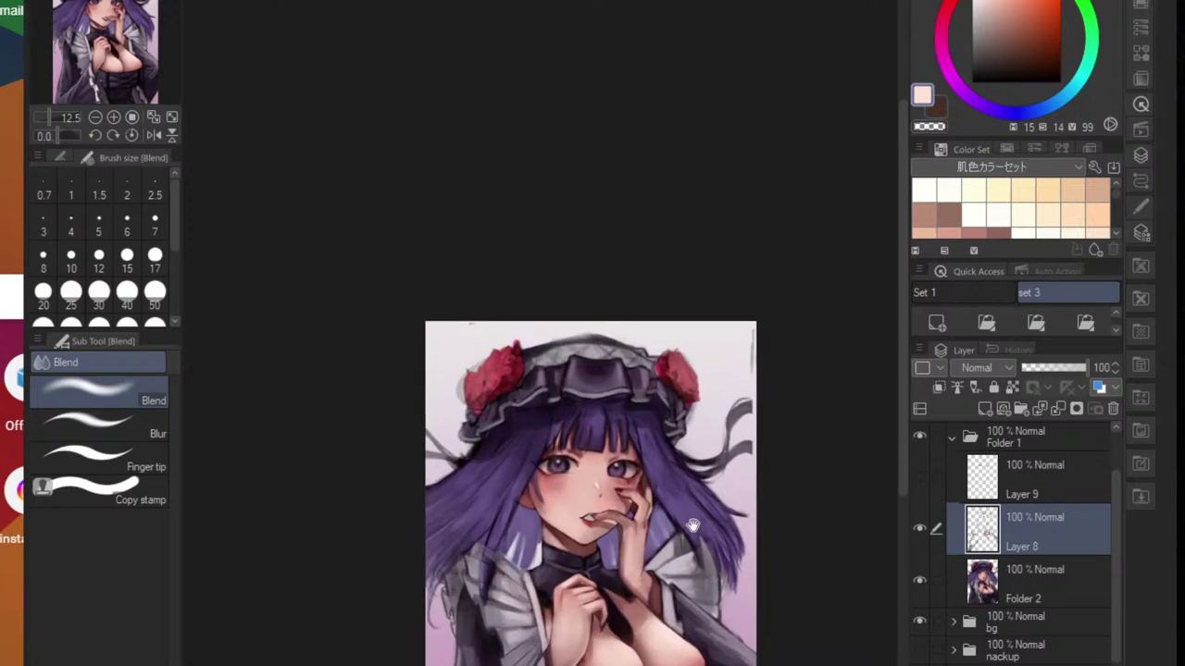
pyautogui.moveTo(693, 525); pyautogui.dragTo(693, 468)
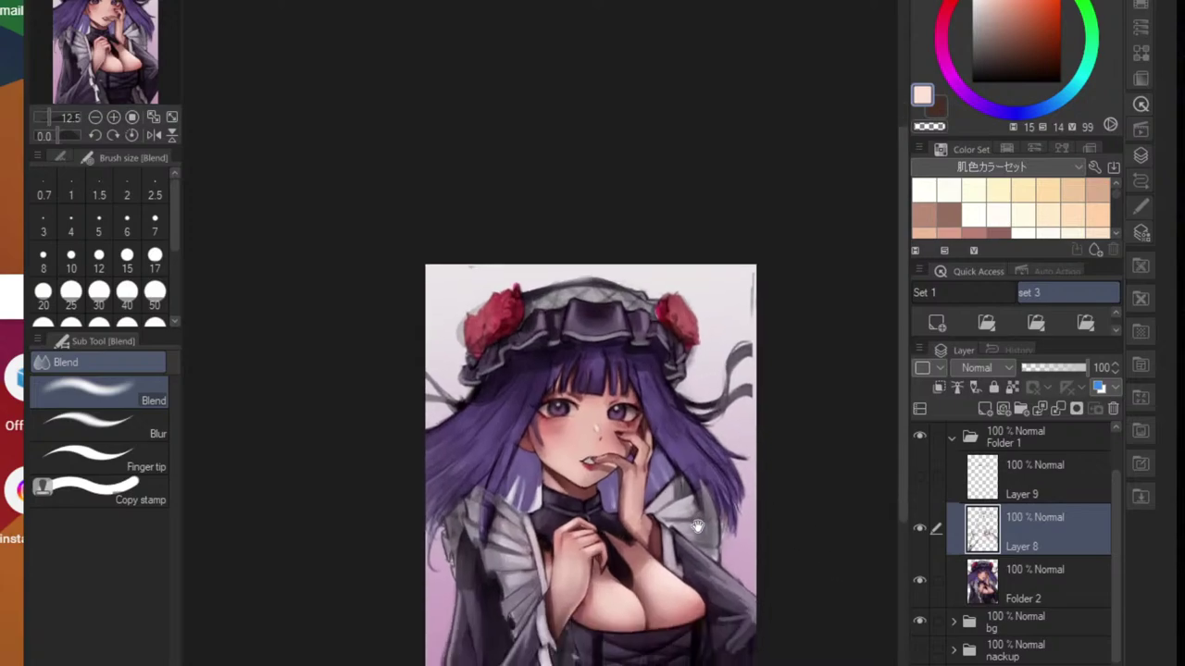
pyautogui.click(920, 532)
pyautogui.click(920, 532)
pyautogui.click(920, 533)
pyautogui.click(920, 534)
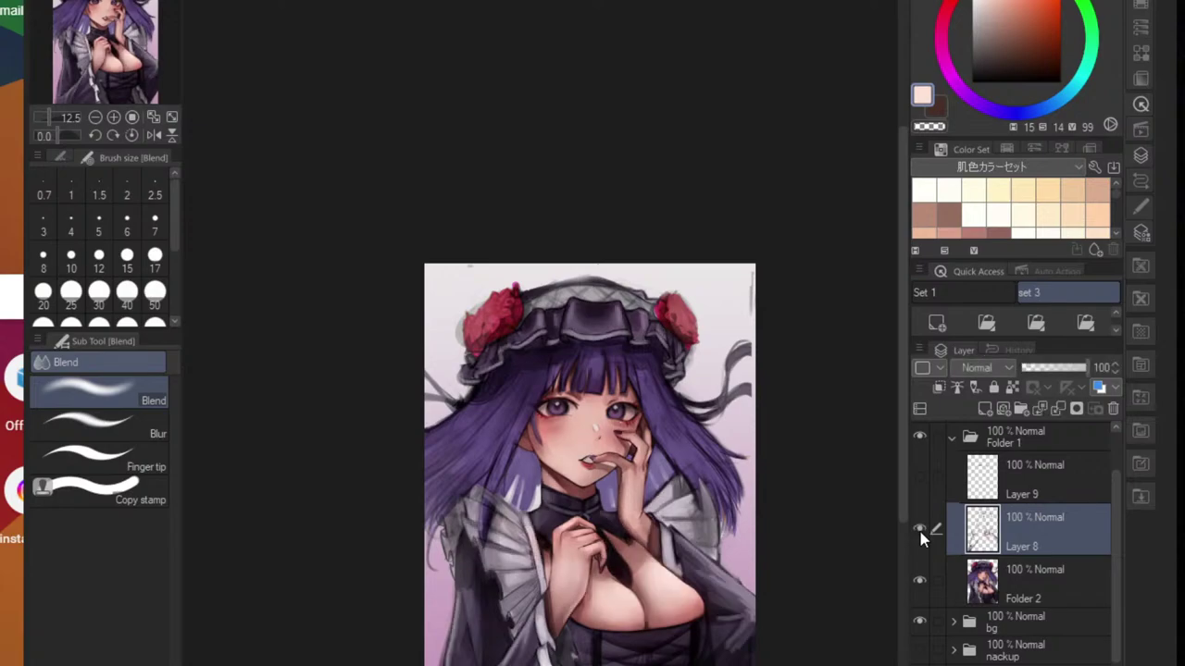
pyautogui.click(920, 533)
pyautogui.click(920, 534)
pyautogui.hotkey('ctrl', 'e')
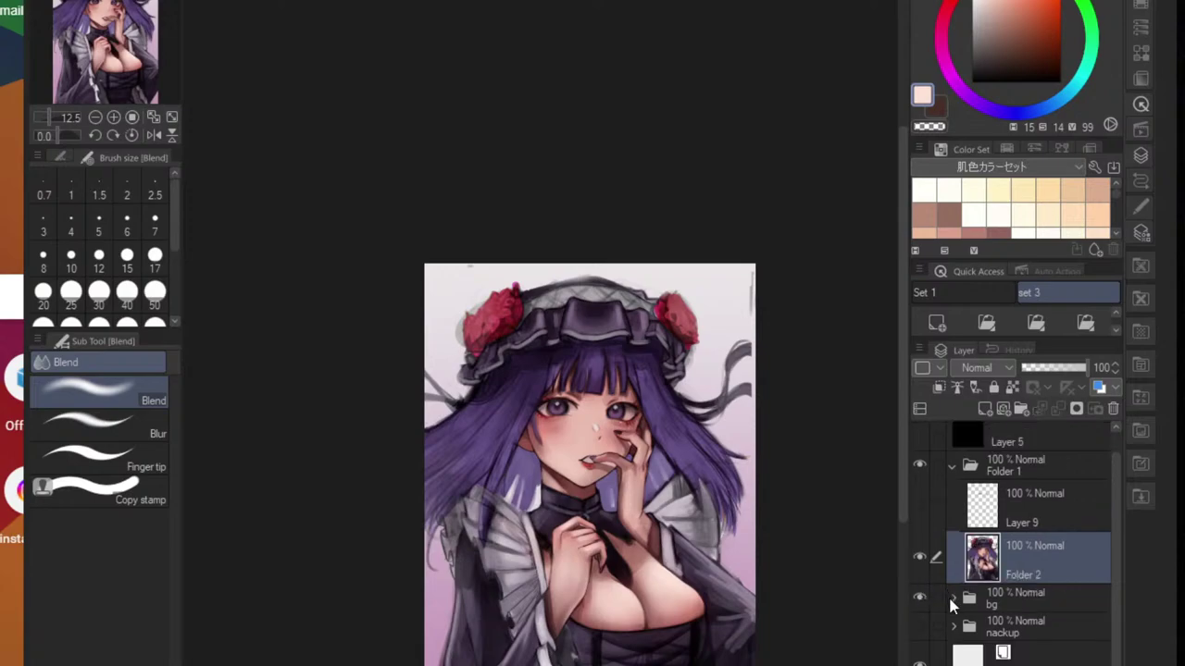
# - Hide the bg background and toggle Folder 2 repeatedly to compare the artwork against white
pyautogui.click(918, 628)
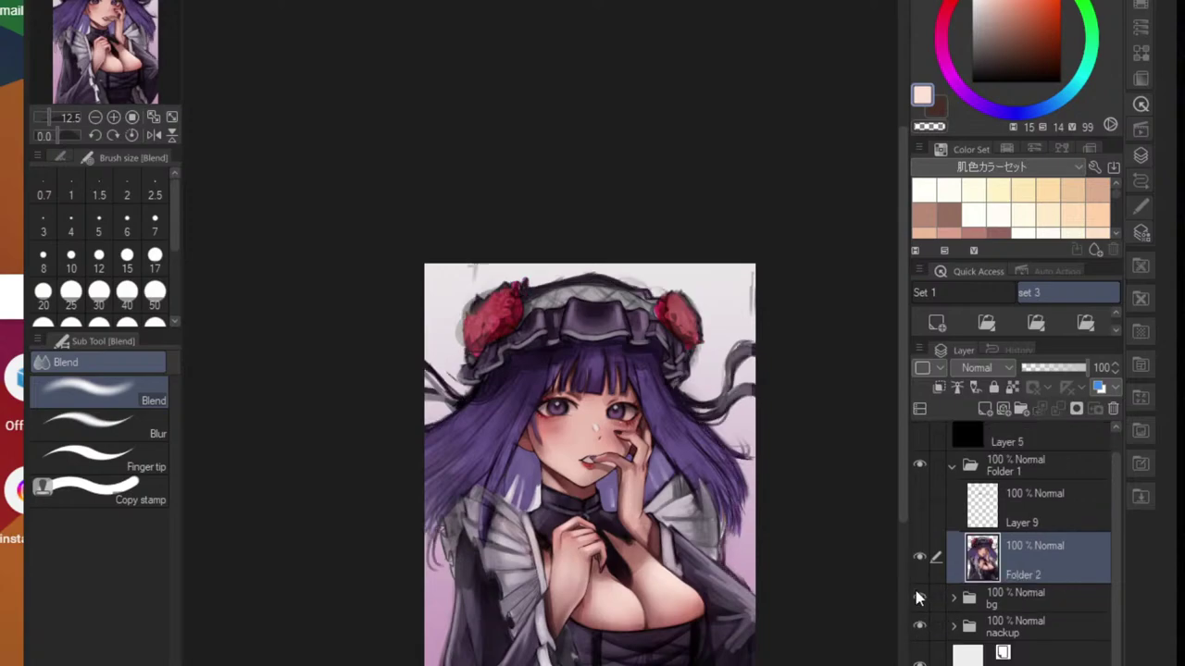
pyautogui.click(917, 593)
pyautogui.click(917, 556)
pyautogui.click(919, 556)
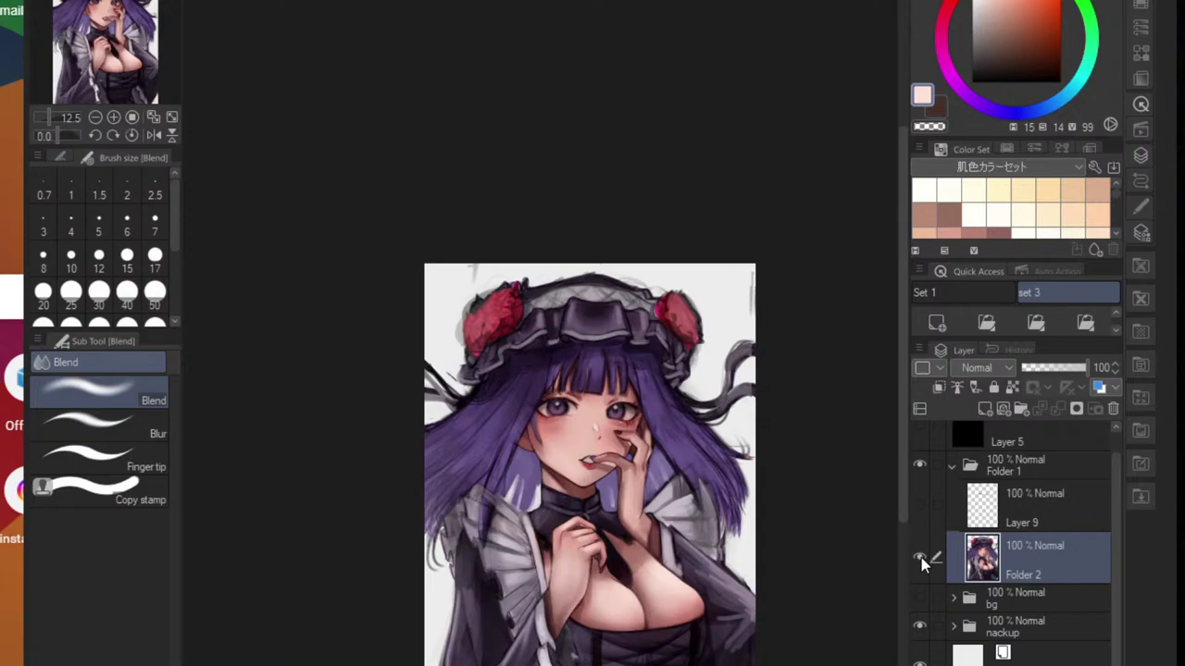
pyautogui.click(919, 556)
pyautogui.click(918, 557)
pyautogui.click(917, 556)
pyautogui.click(917, 555)
pyautogui.click(917, 557)
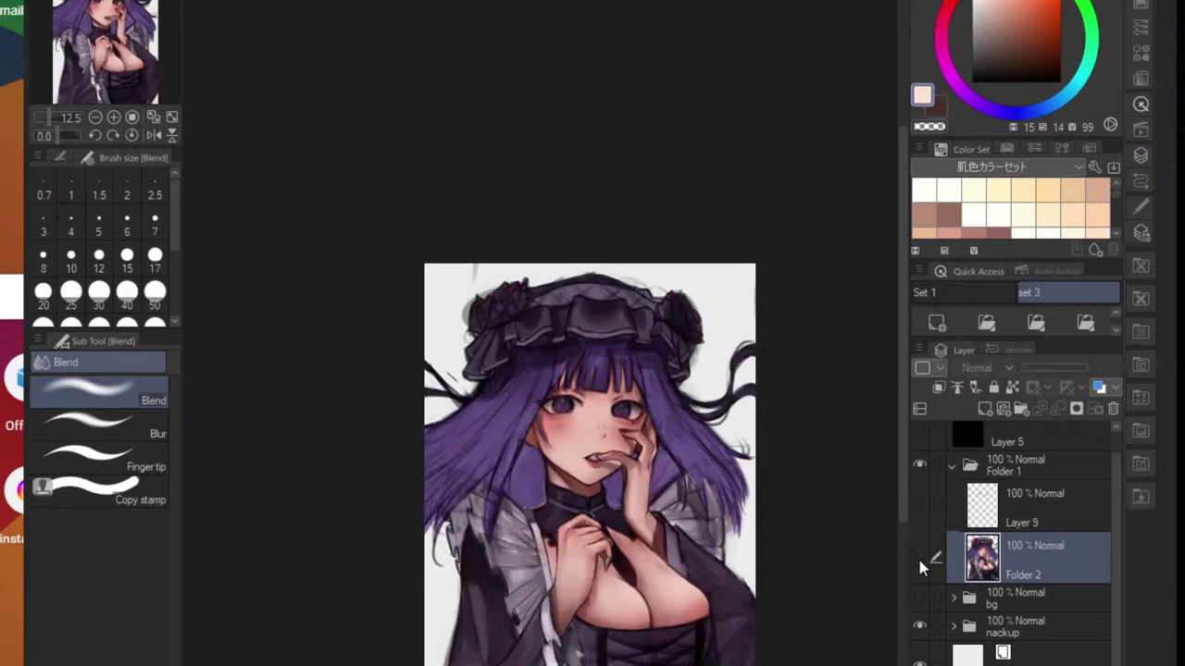
pyautogui.click(919, 559)
pyautogui.click(919, 559)
pyautogui.click(919, 559)
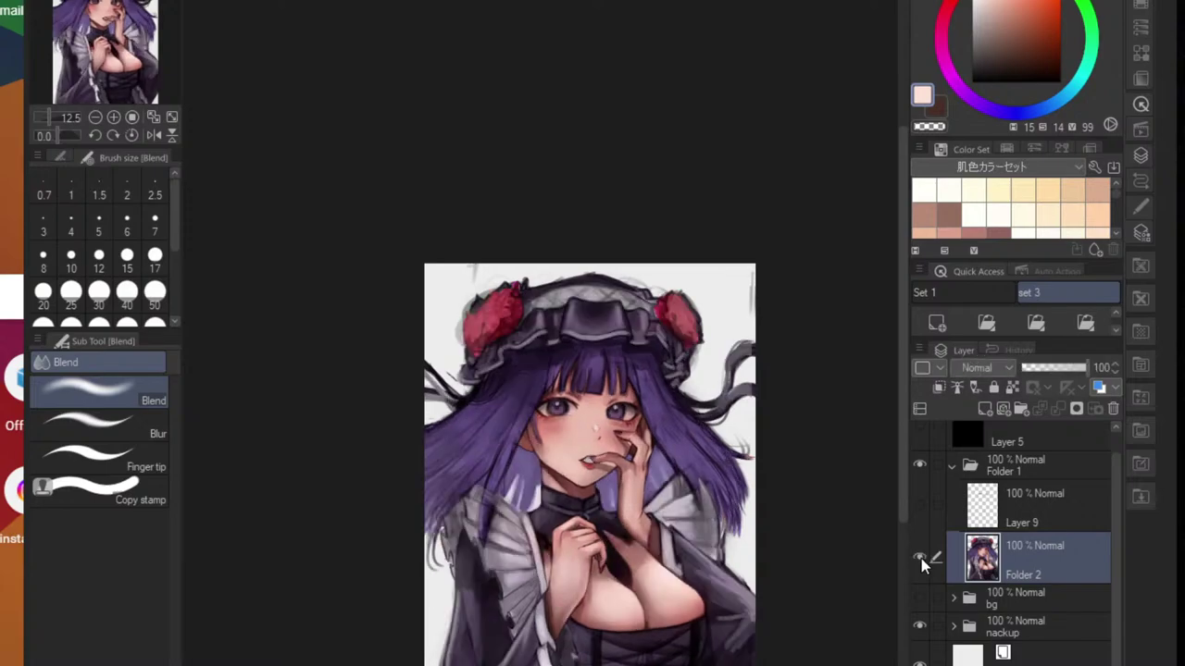
pyautogui.click(919, 559)
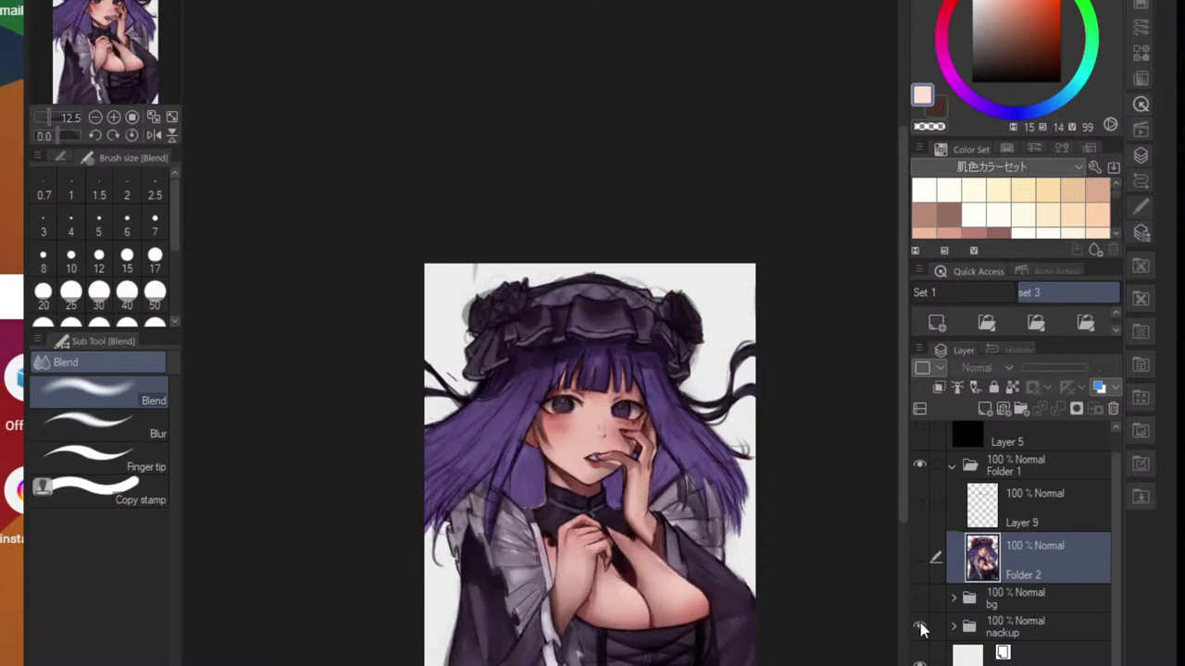
pyautogui.click(919, 559)
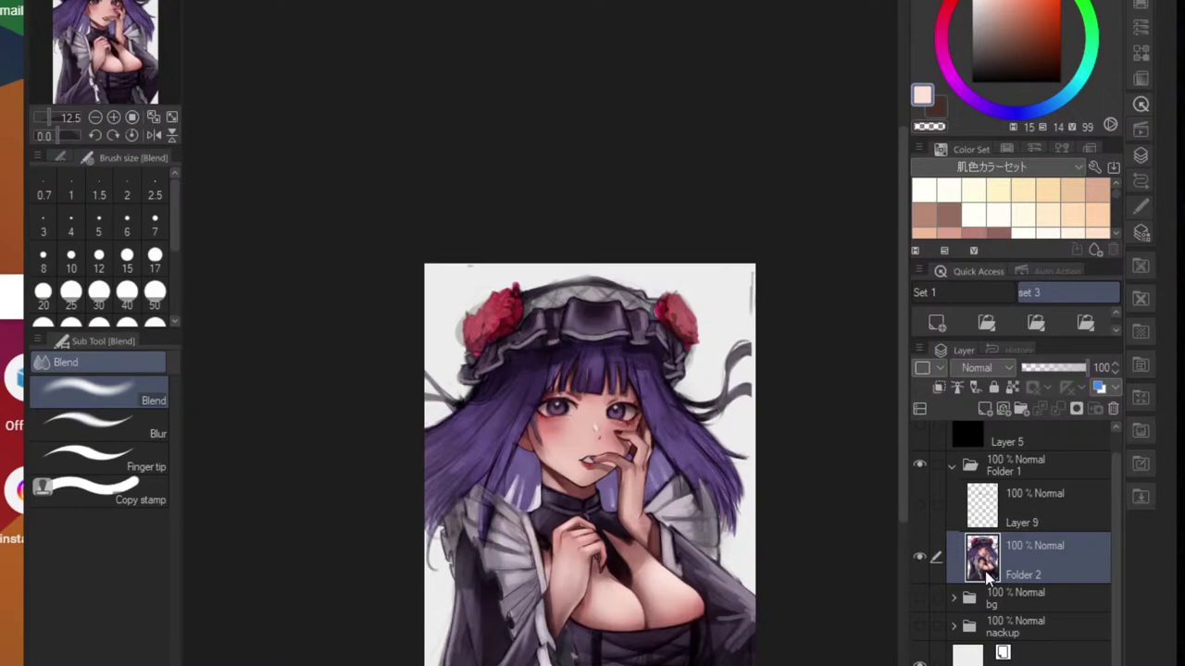
pyautogui.press('ctrl')
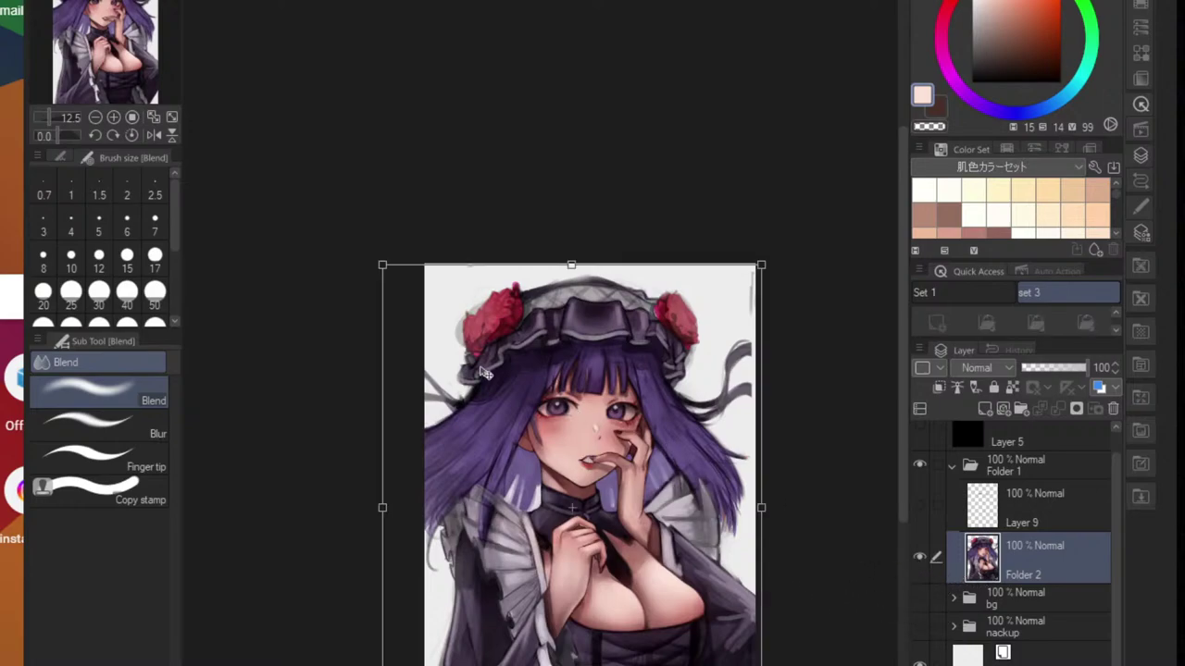
pyautogui.moveTo(383, 508); pyautogui.dragTo(385, 499)
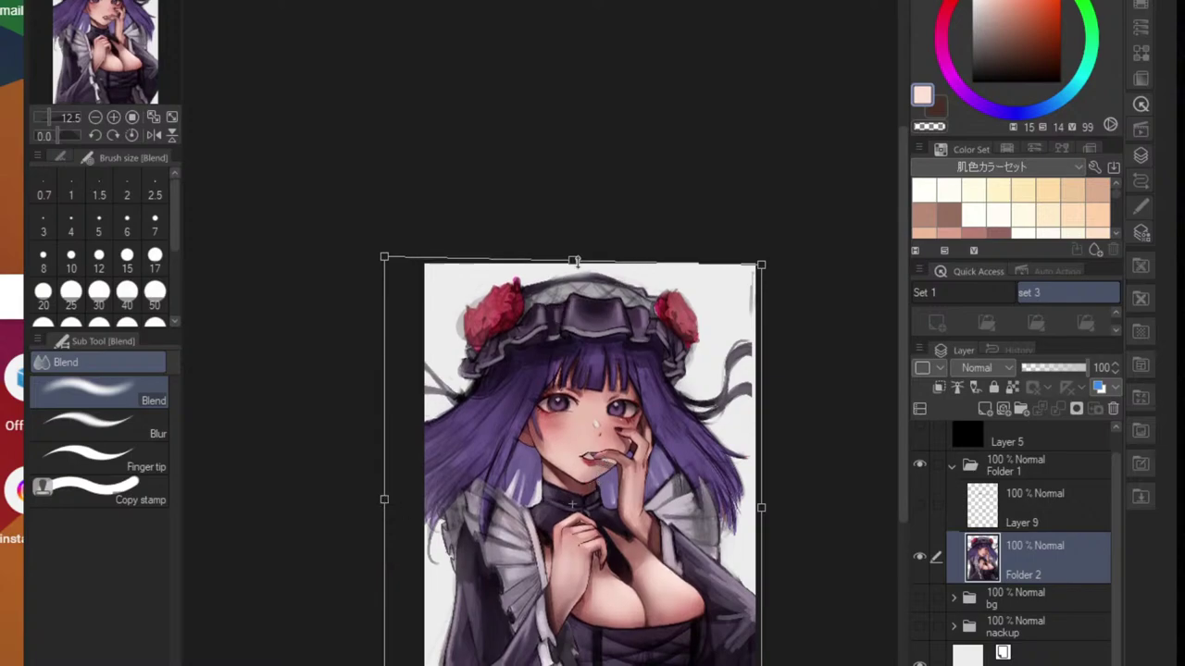
pyautogui.moveTo(572, 259); pyautogui.dragTo(572, 252)
pyautogui.moveTo(602, 339); pyautogui.dragTo(603, 347)
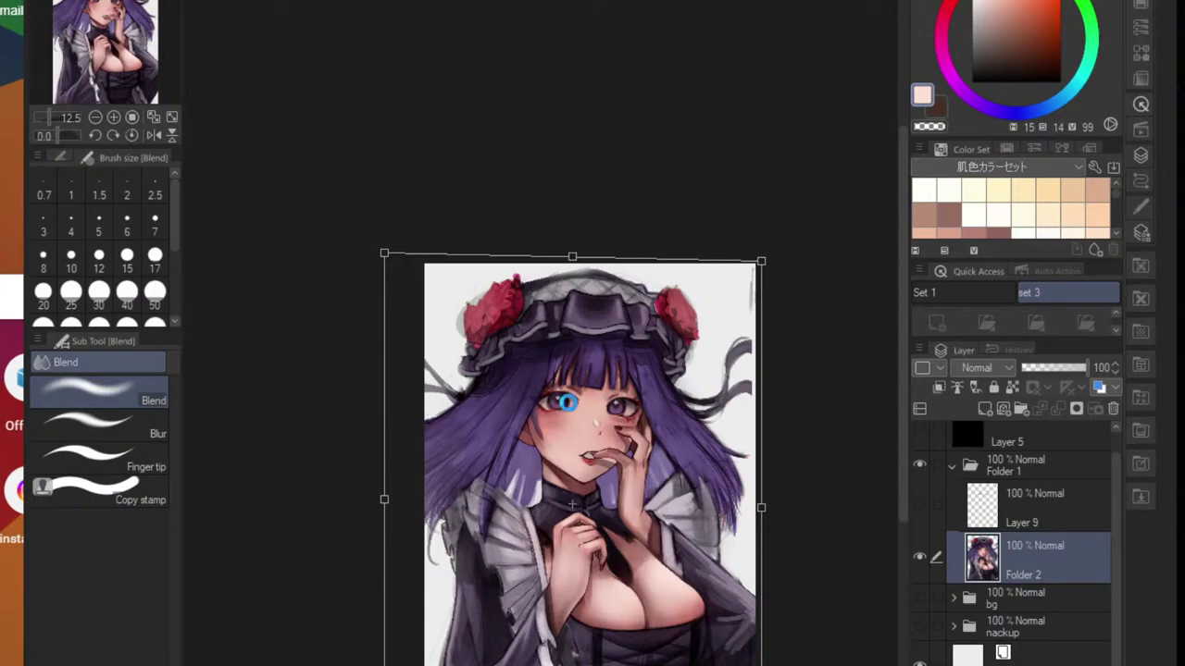
pyautogui.press('Return')
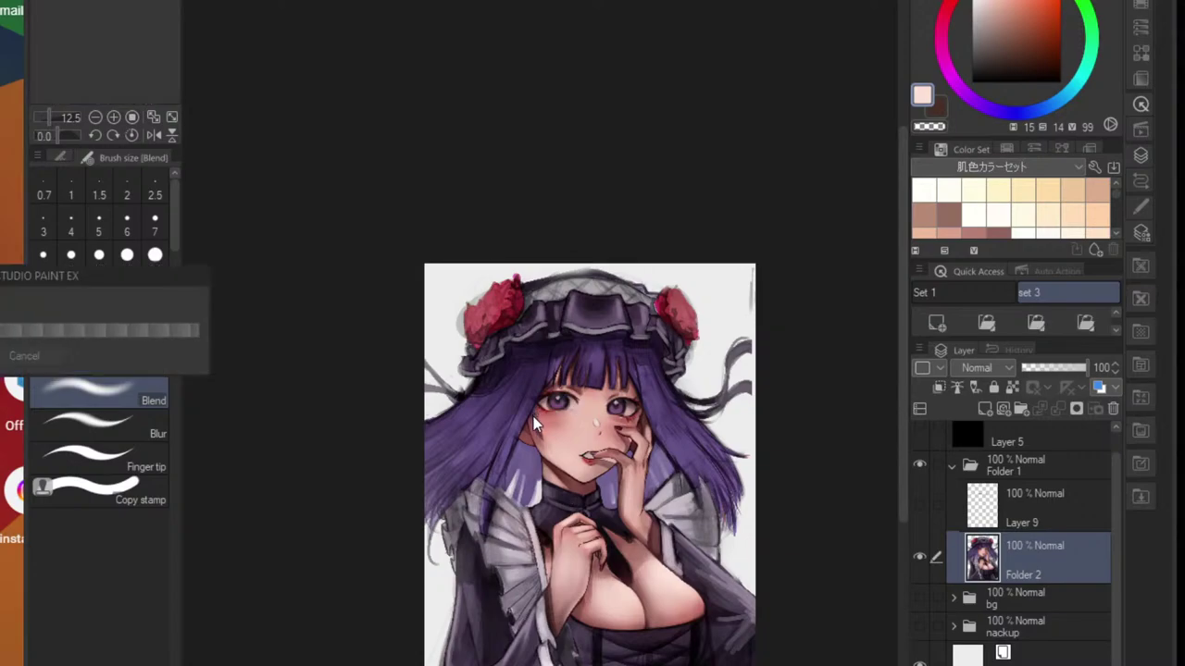
pyautogui.moveTo(529, 420); pyautogui.dragTo(515, 434)
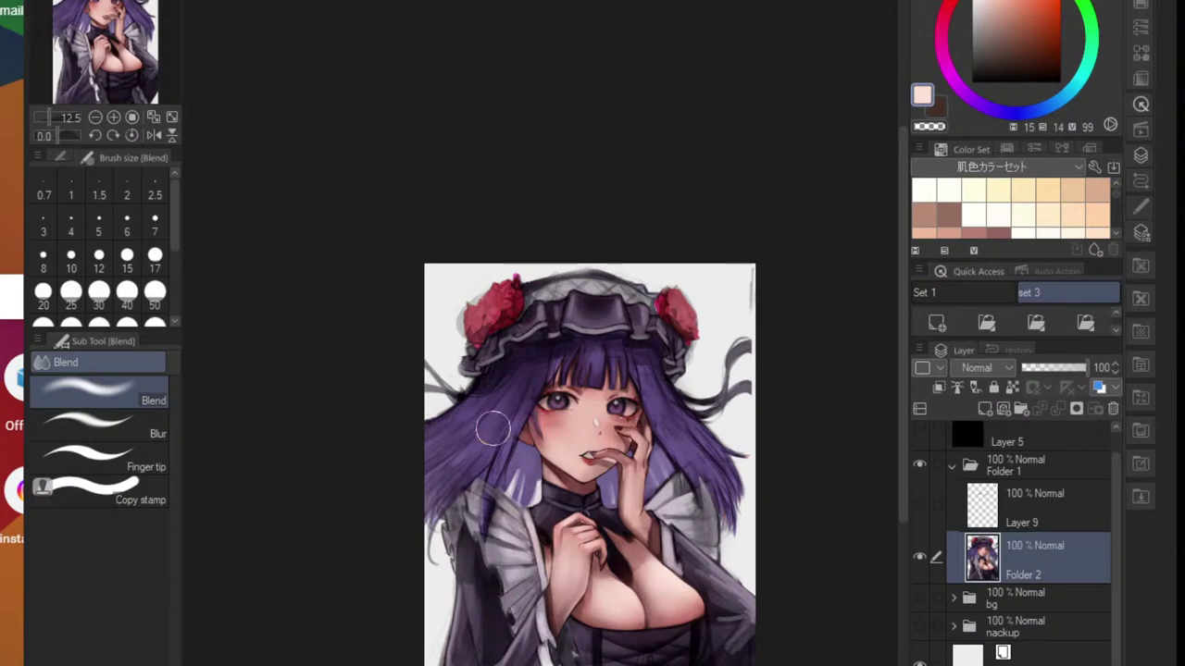
pyautogui.scroll(1, 488, 424)
pyautogui.moveTo(595, 511); pyautogui.dragTo(546, 469)
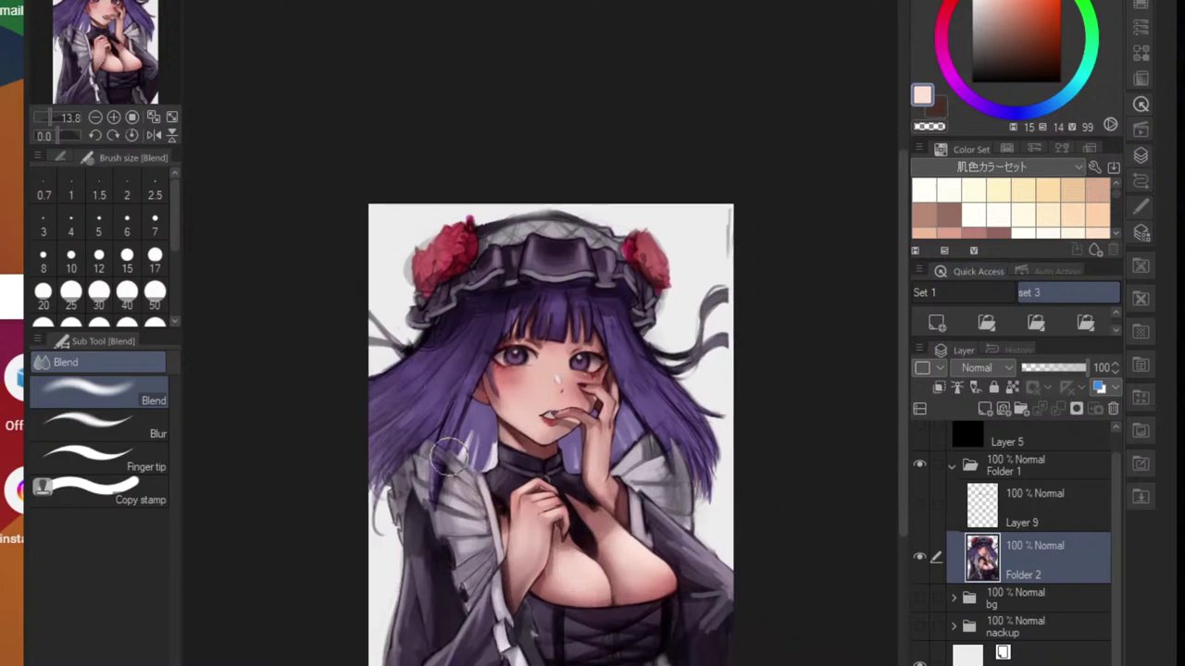
# - Mirror the canvas and soft-erase the grey hair strand ends at the edges
pyautogui.click(153, 135)
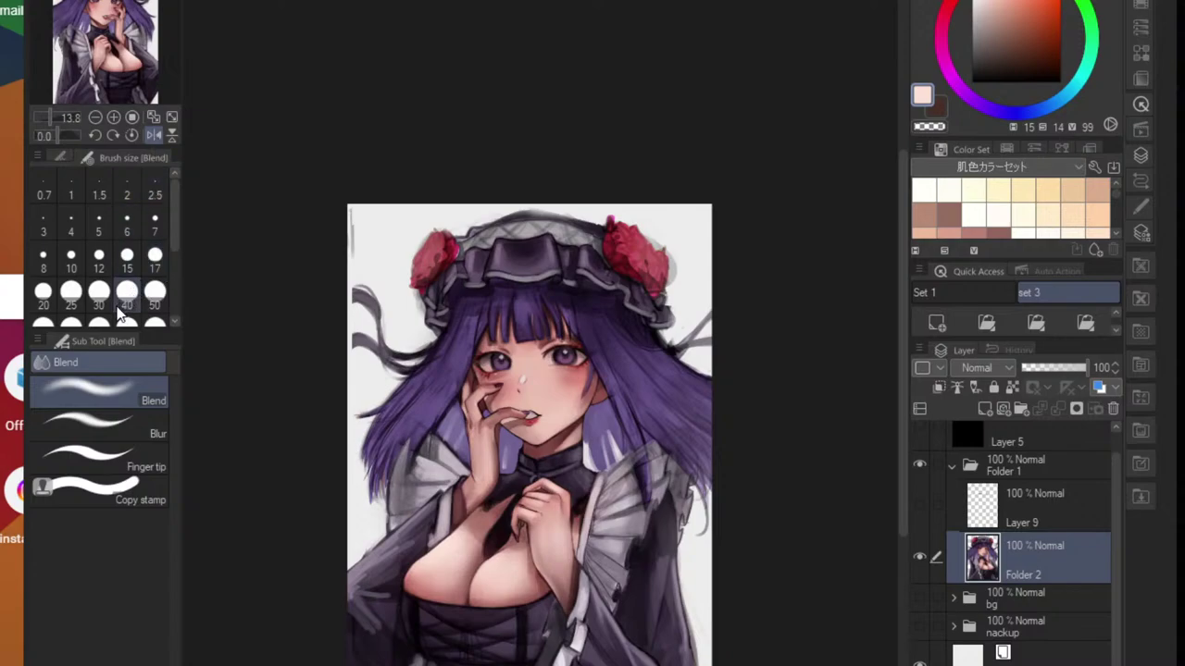
pyautogui.moveTo(475, 444); pyautogui.dragTo(424, 444)
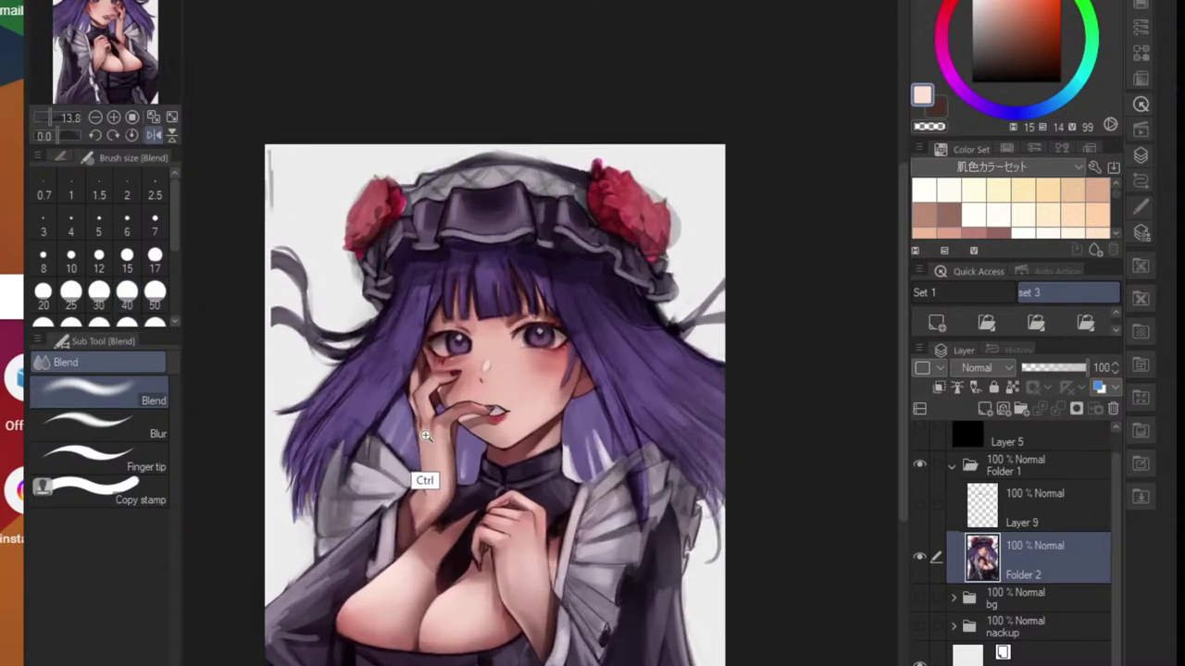
pyautogui.press('e')
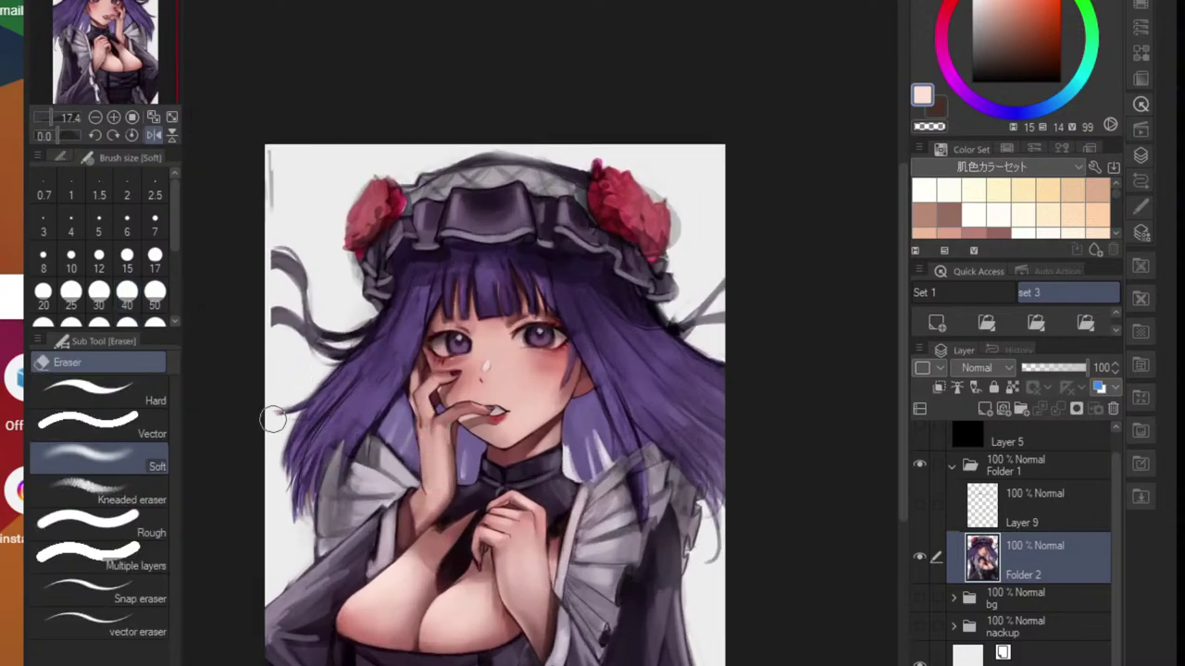
pyautogui.moveTo(283, 243)
pyautogui.mouseDown()
pyautogui.moveTo(258, 270)
pyautogui.moveTo(278, 322)
pyautogui.moveTo(263, 298)
pyautogui.moveTo(247, 325)
pyautogui.moveTo(284, 338)
pyautogui.mouseUp()
pyautogui.moveTo(721, 306)
pyautogui.mouseDown()
pyautogui.moveTo(716, 292)
pyautogui.moveTo(725, 323)
pyautogui.mouseUp()
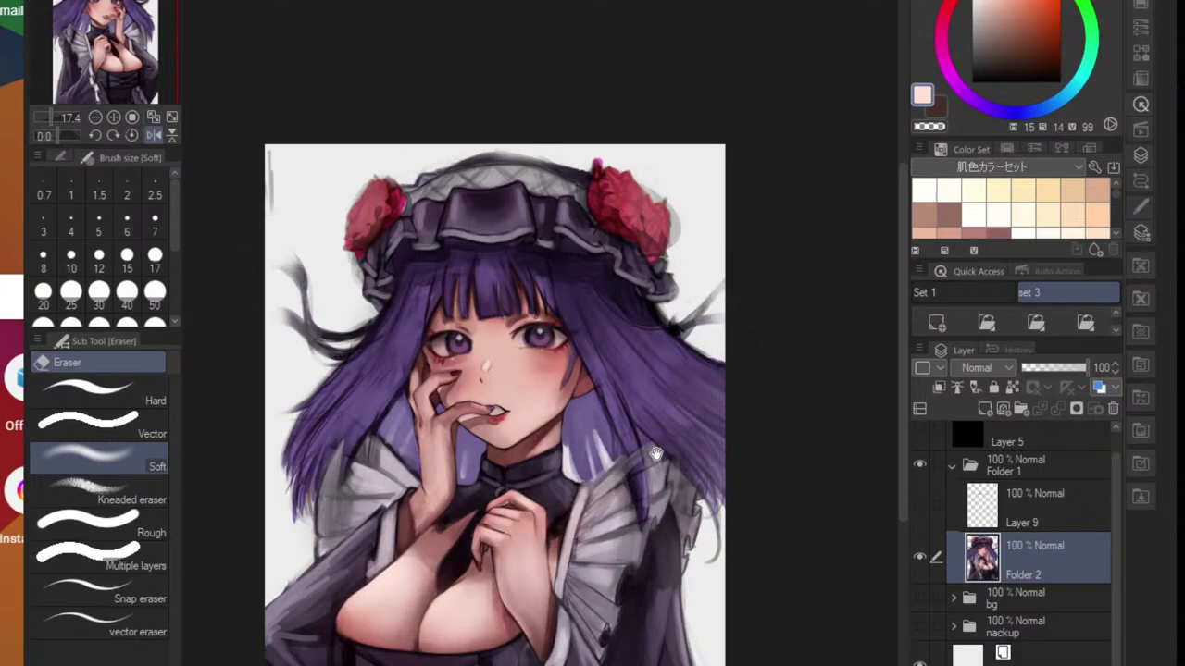
pyautogui.moveTo(647, 468); pyautogui.dragTo(644, 446)
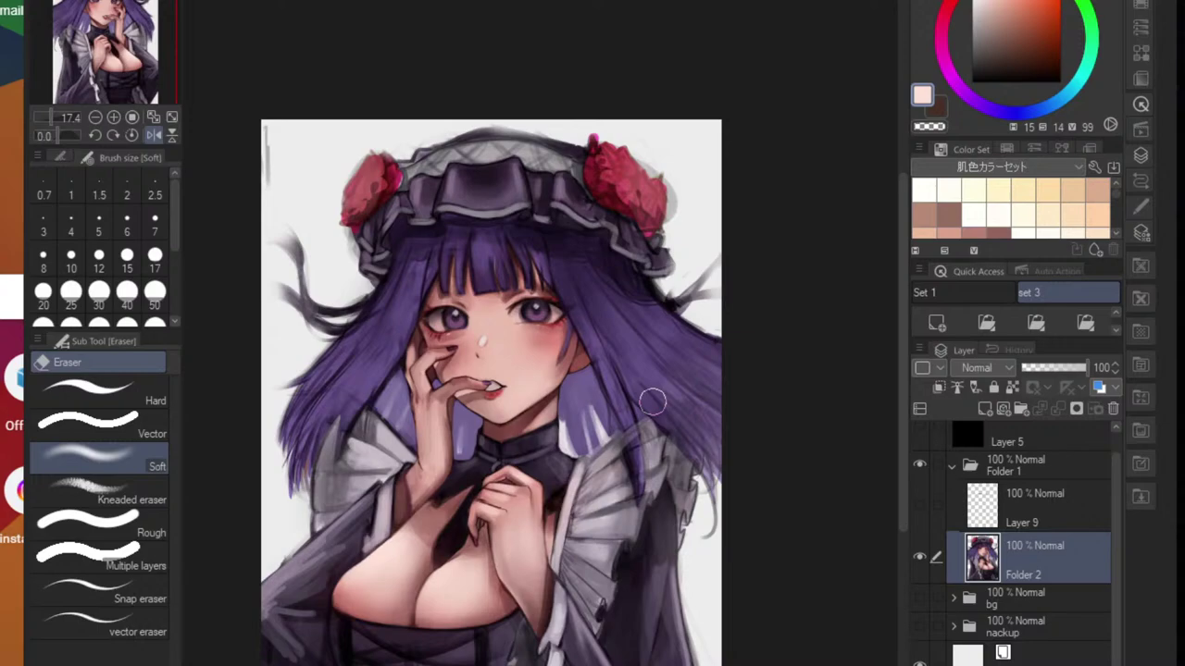
# - Unmirror the view, zoom on the face, and toggle Folder 2's layer colour to check coverage
pyautogui.click(154, 134)
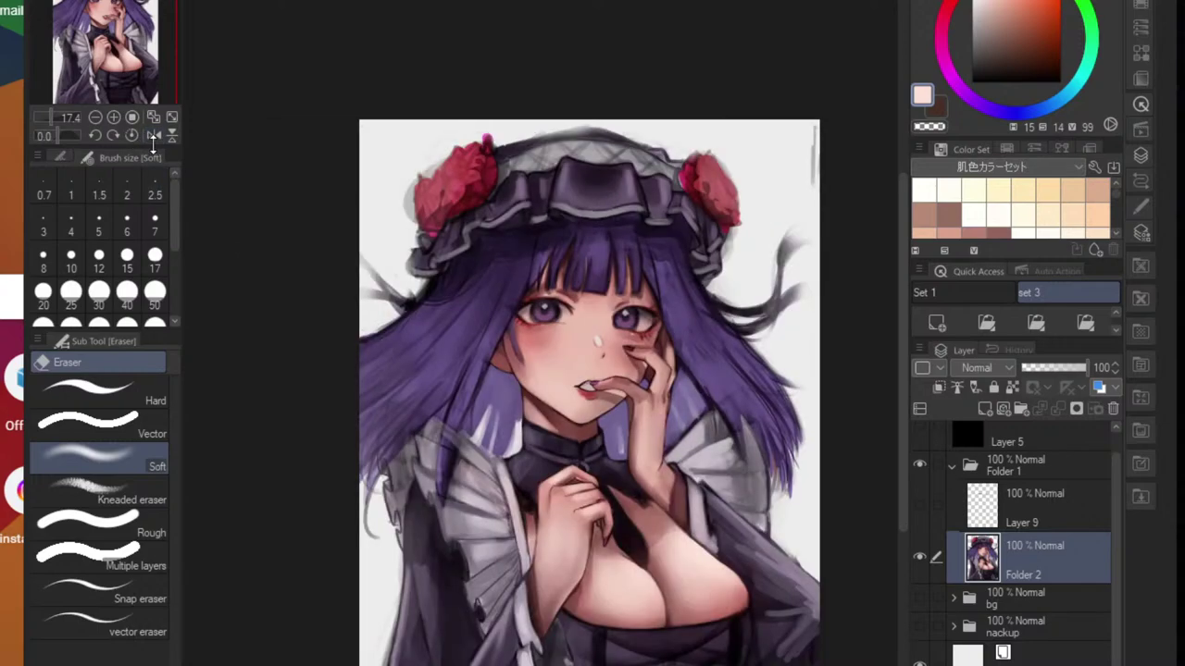
pyautogui.moveTo(685, 529); pyautogui.dragTo(648, 525)
pyautogui.moveTo(615, 543); pyautogui.dragTo(608, 525)
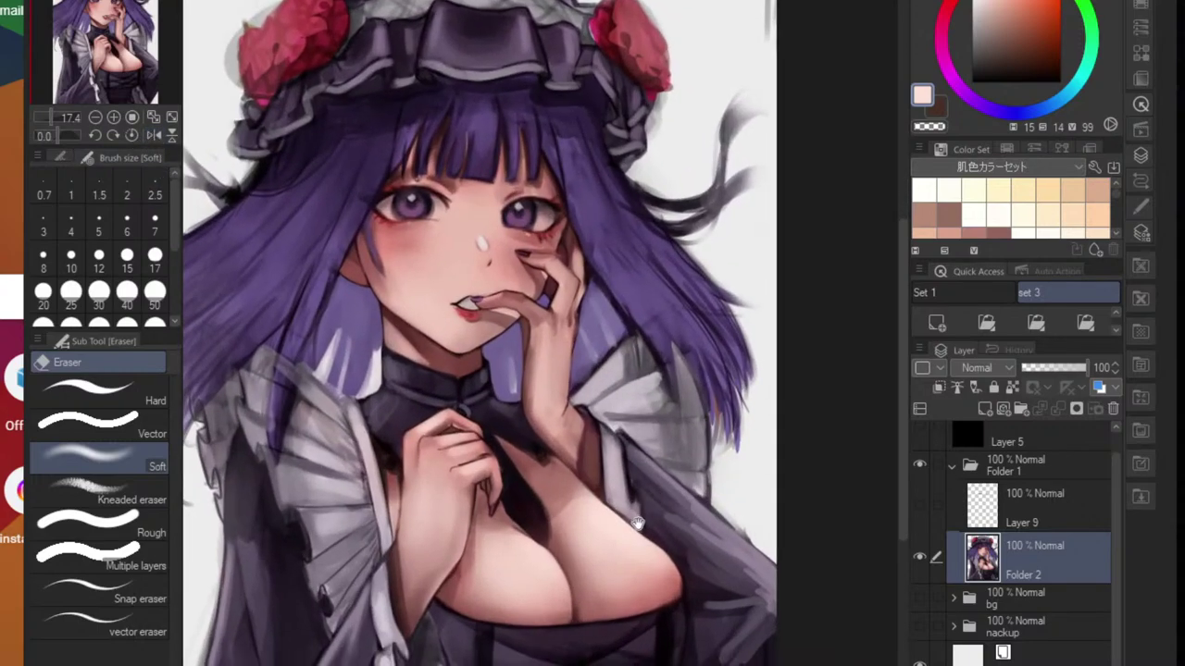
pyautogui.scroll(-1, 604, 521)
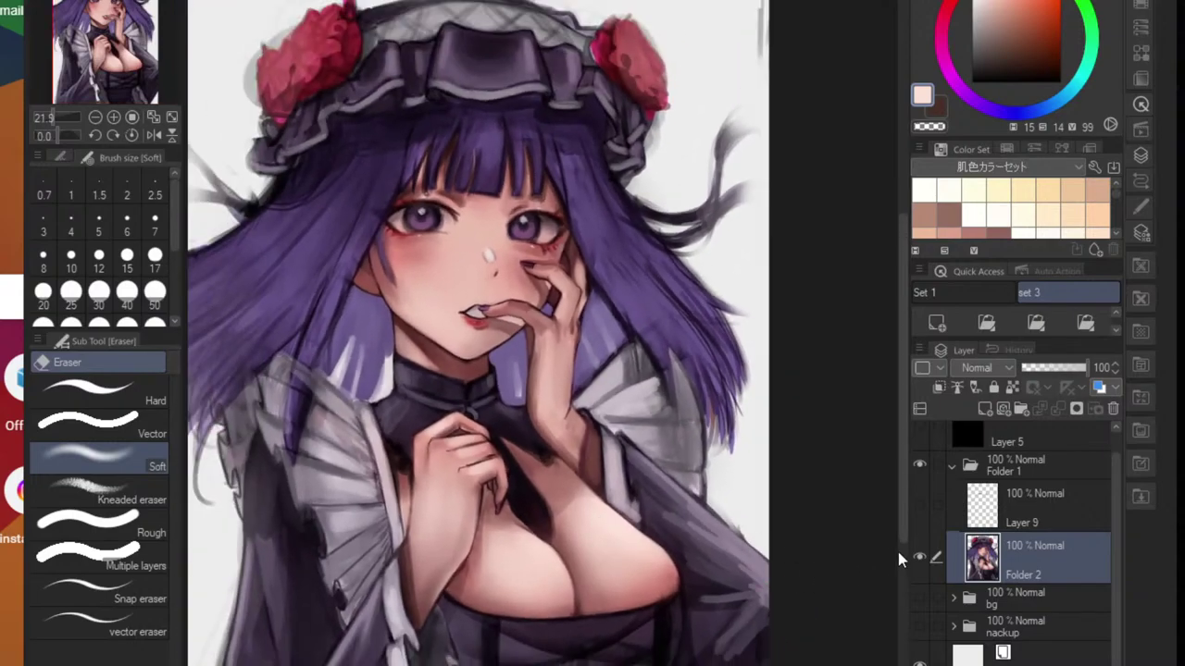
pyautogui.hotkey('ctrl', 'b')
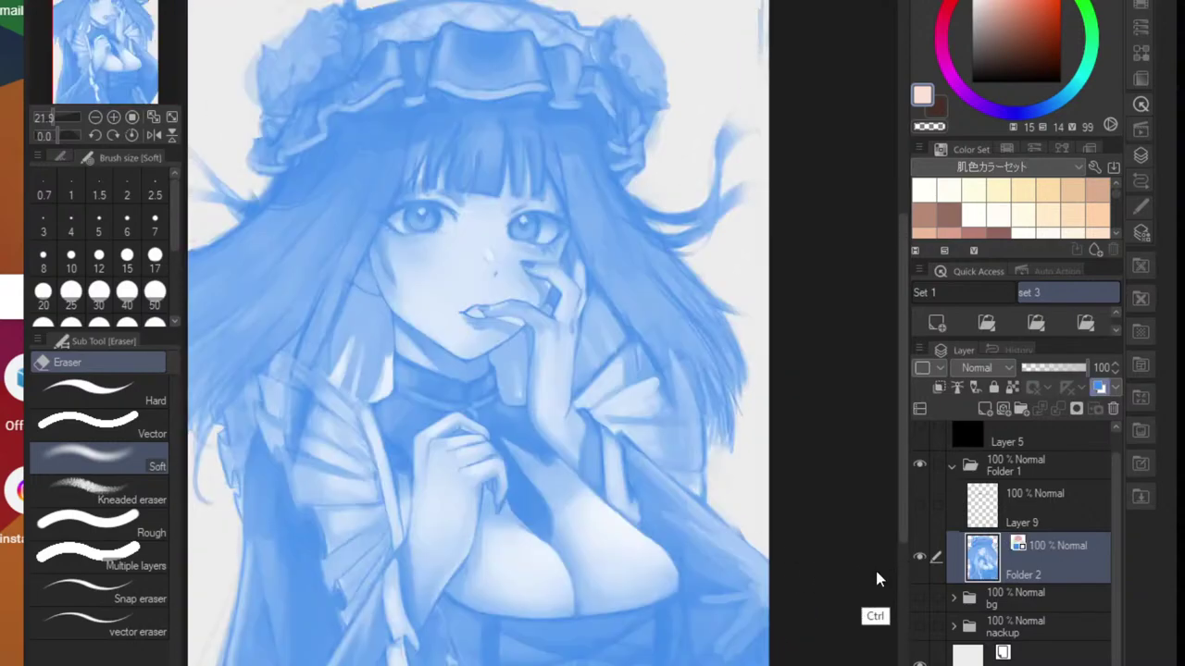
pyautogui.hotkey('ctrl', 'b')
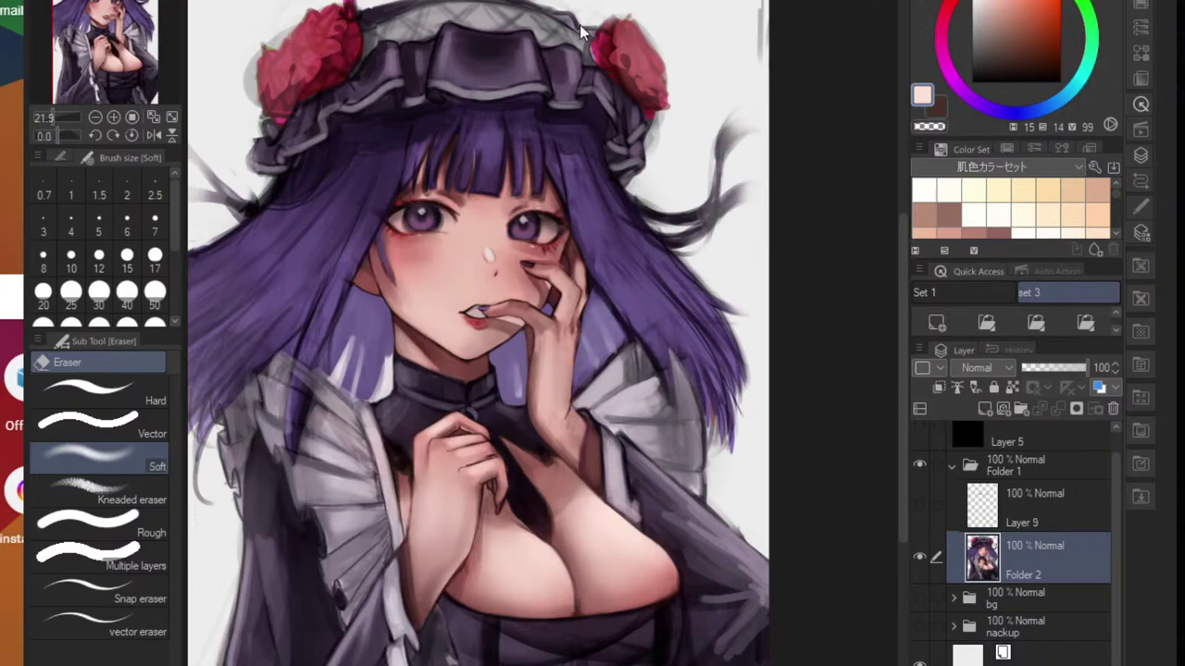
pyautogui.hotkey('ctrl', 'u')
pyautogui.hotkey('ctrl', 'u')
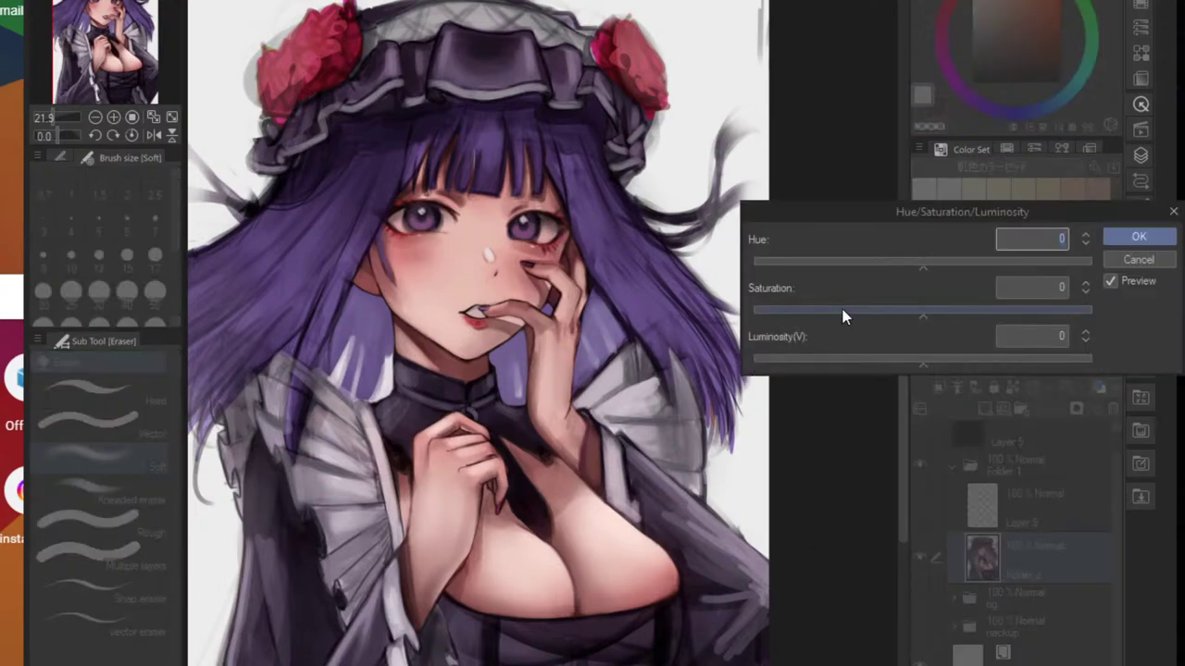
# - Cancel Hue/Saturation and open Edit > Tonal Correction > Tone Curve
pyautogui.click(1157, 258)
pyautogui.click(88, 0)
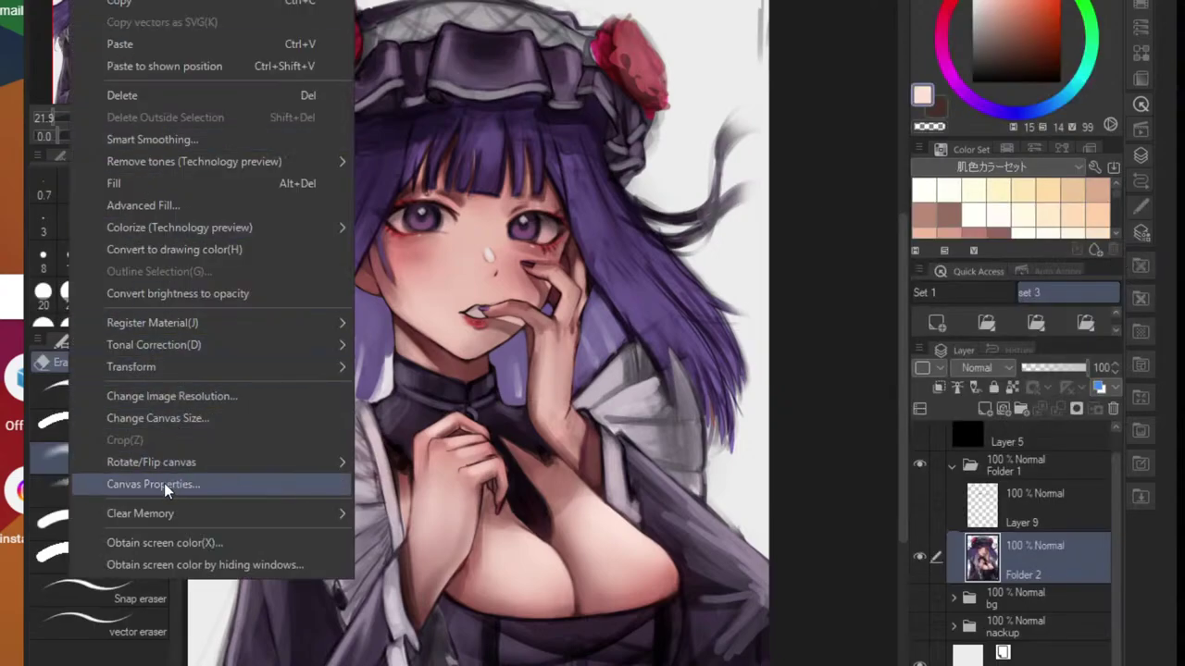
pyautogui.moveTo(153, 371)
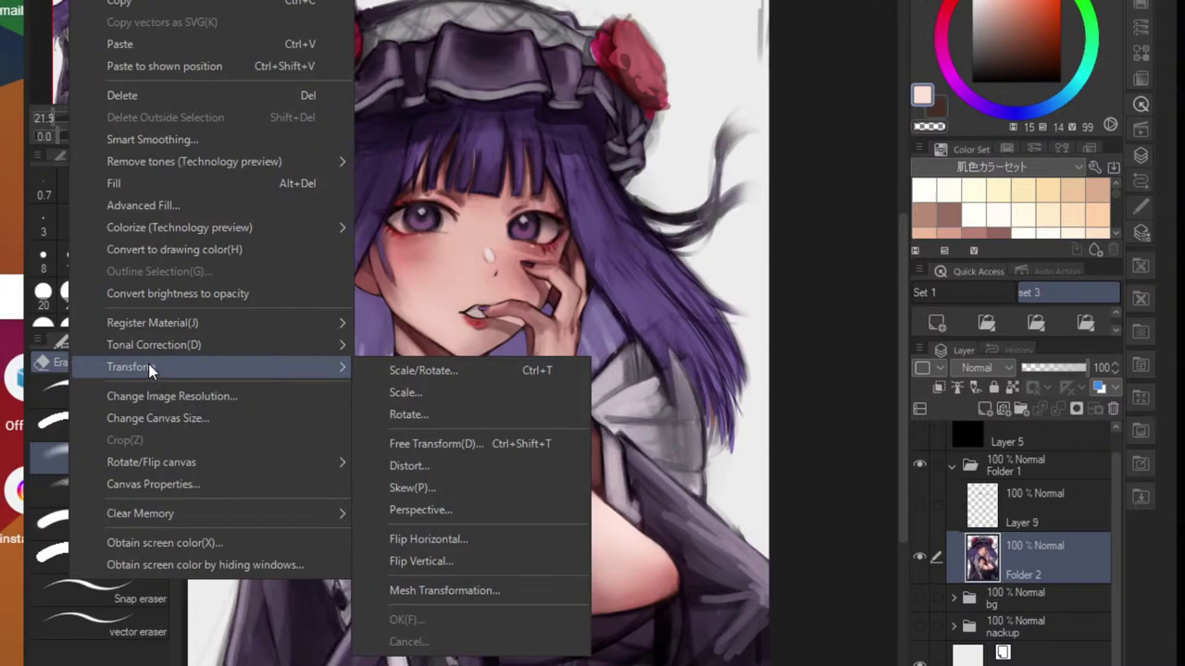
pyautogui.moveTo(233, 344)
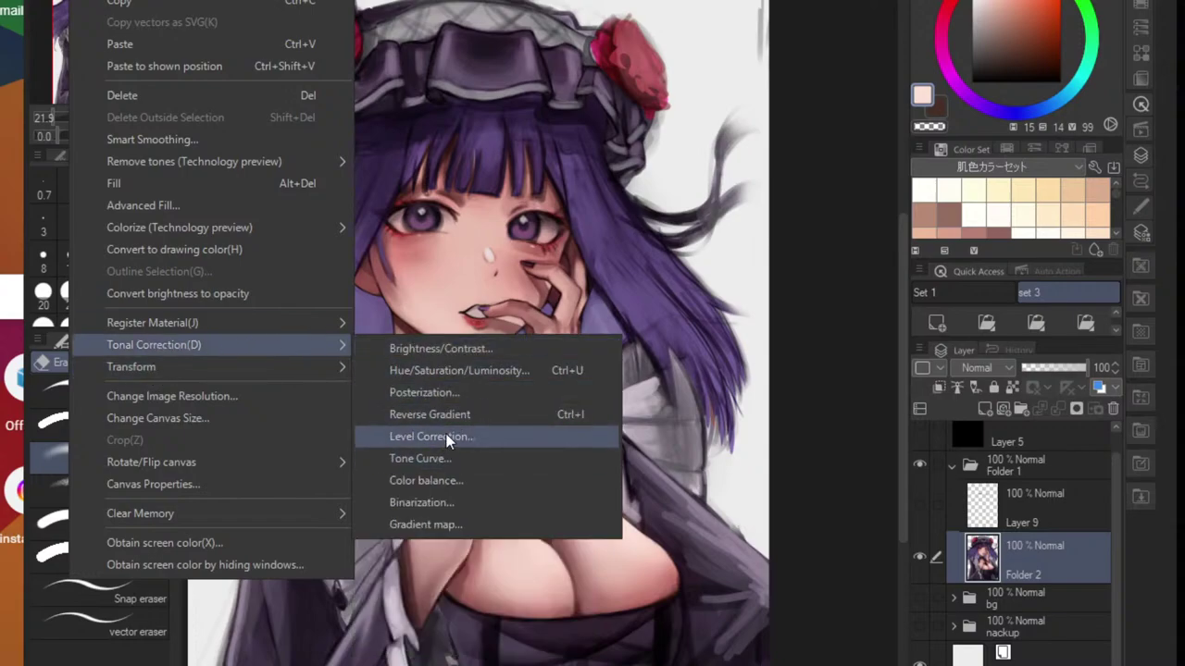
pyautogui.click(443, 459)
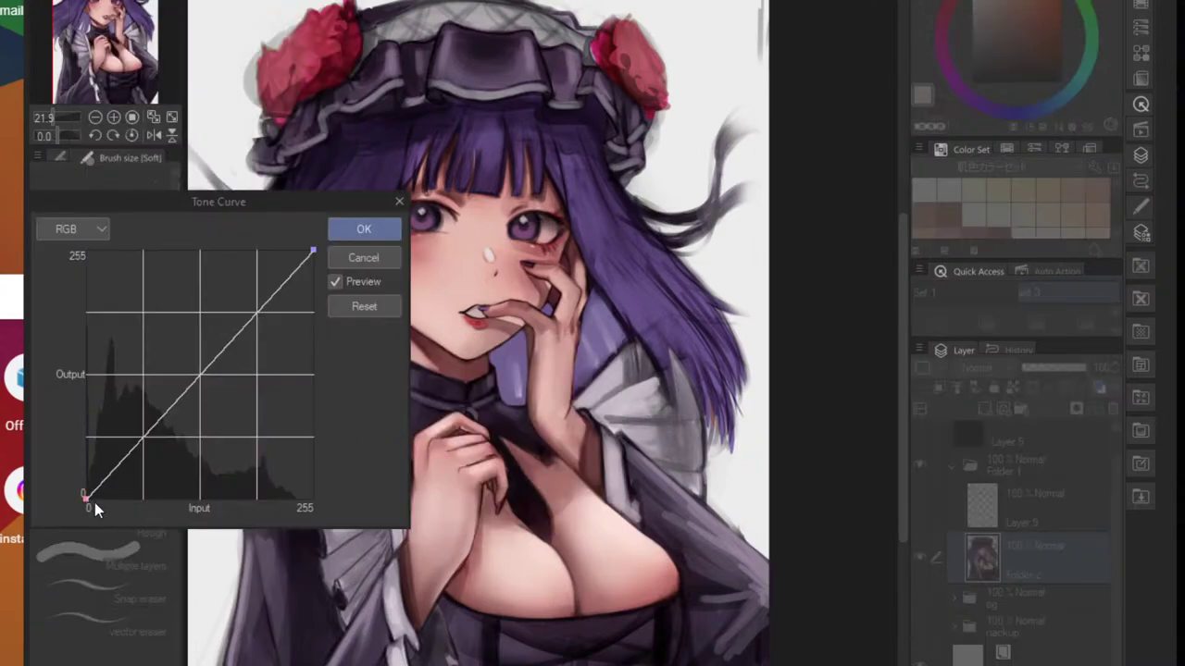
# - Add shadow and highlight points, raising the shadow point to brighten darker tones
pyautogui.click(140, 445)
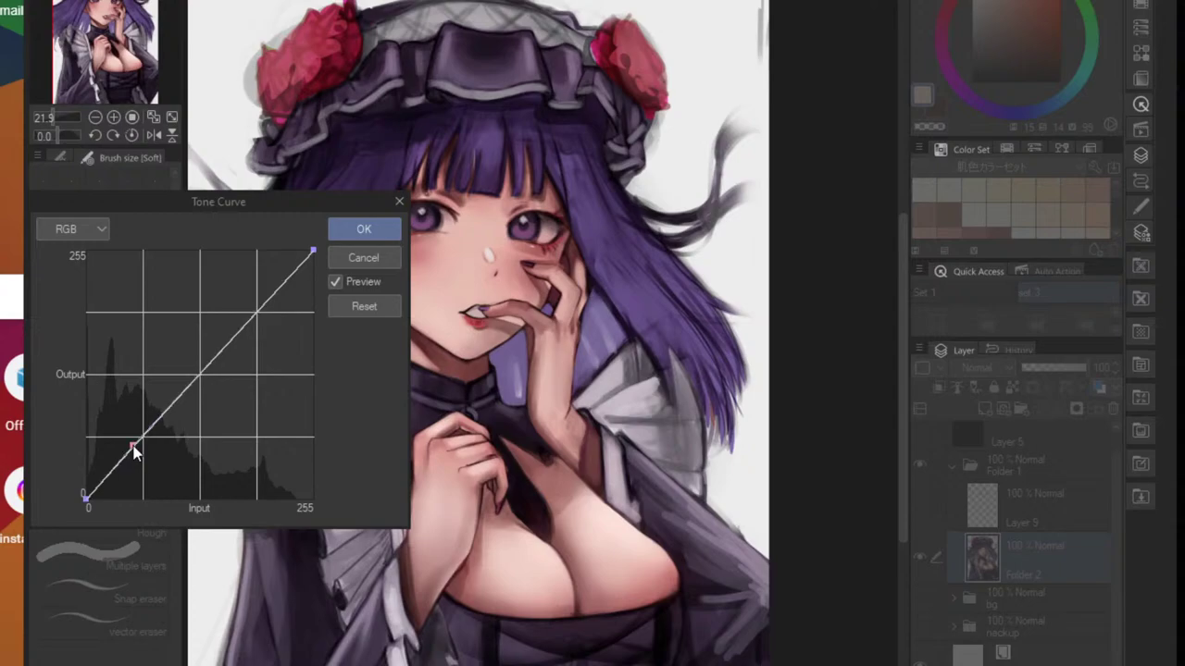
pyautogui.moveTo(141, 451); pyautogui.dragTo(144, 456)
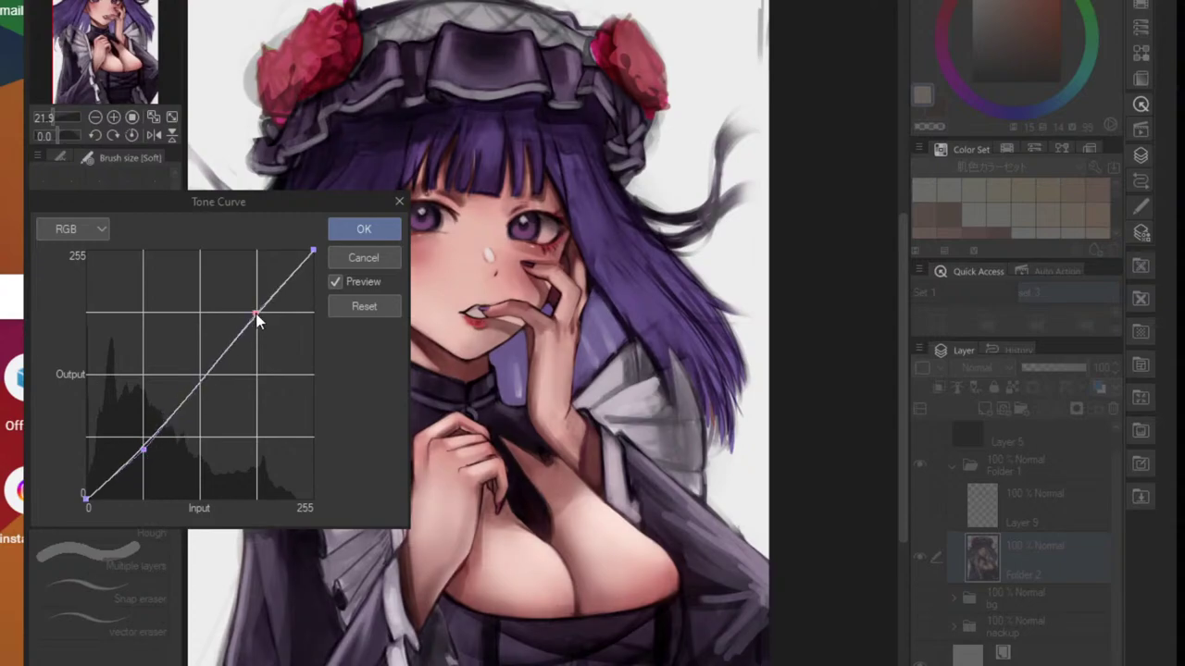
pyautogui.moveTo(256, 313); pyautogui.dragTo(245, 312)
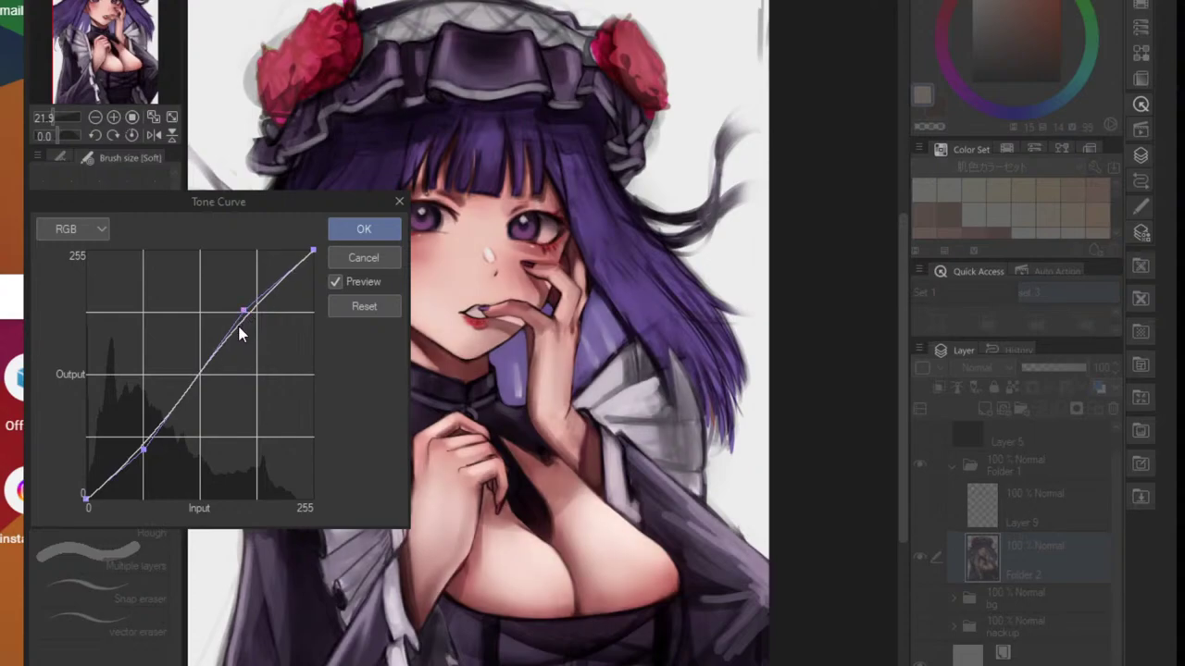
pyautogui.moveTo(245, 313); pyautogui.dragTo(248, 322)
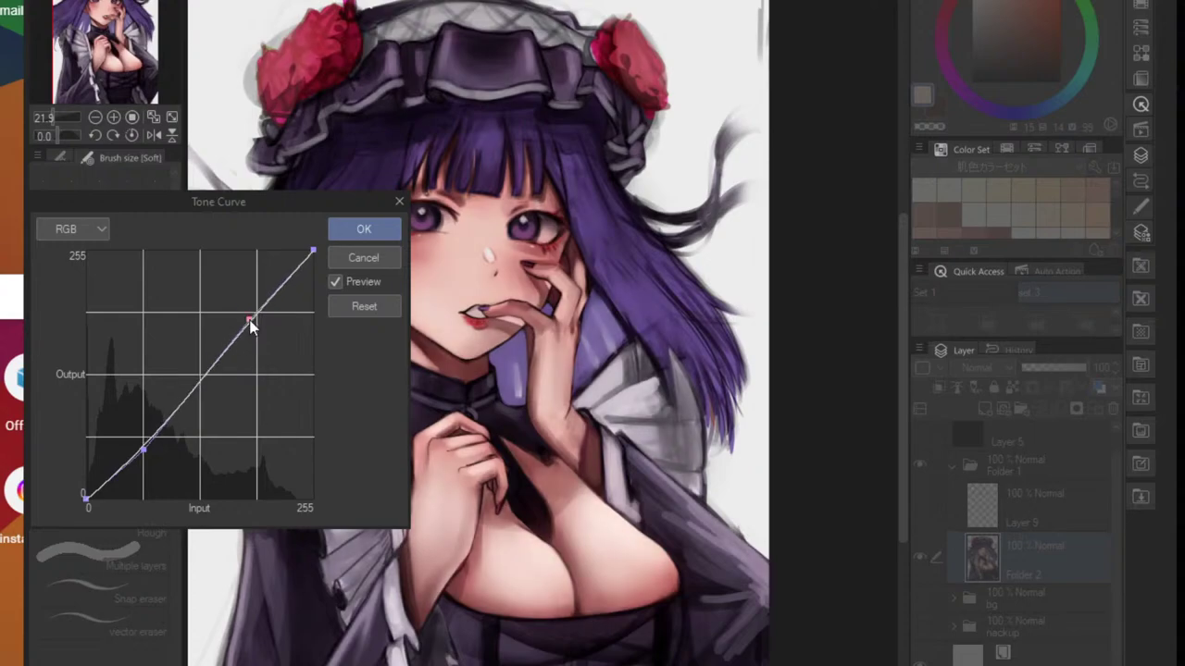
pyautogui.moveTo(147, 458); pyautogui.dragTo(153, 424)
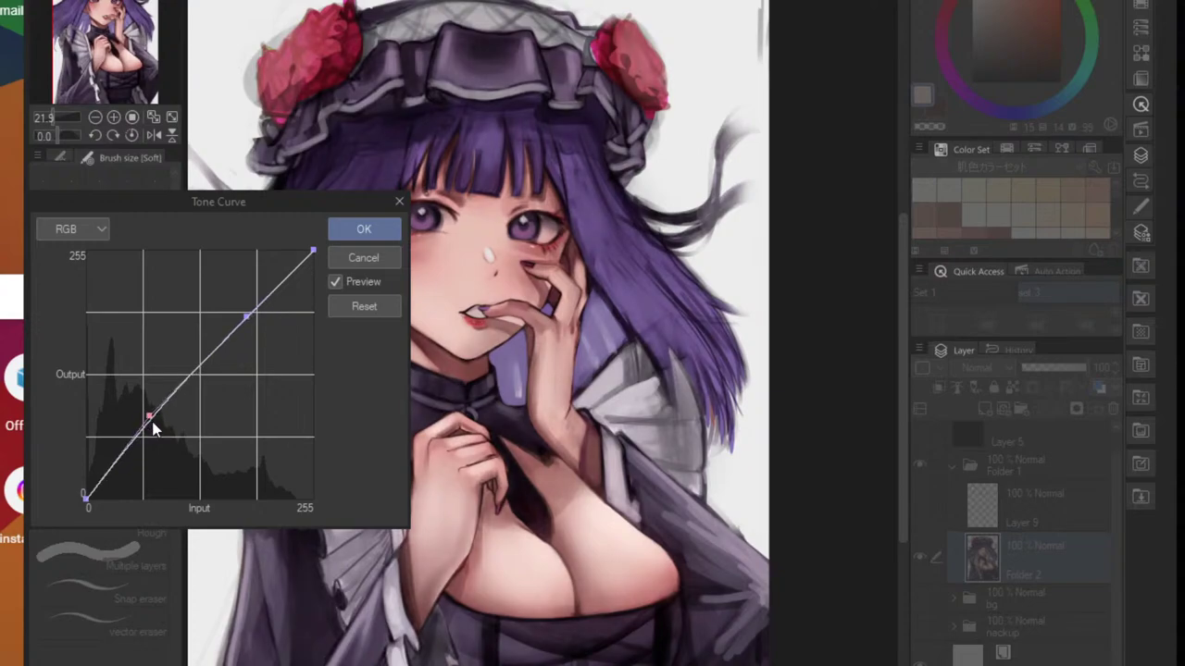
pyautogui.click(246, 319)
# - Compare the curve preview off and on, then apply it with OK
pyautogui.click(335, 282)
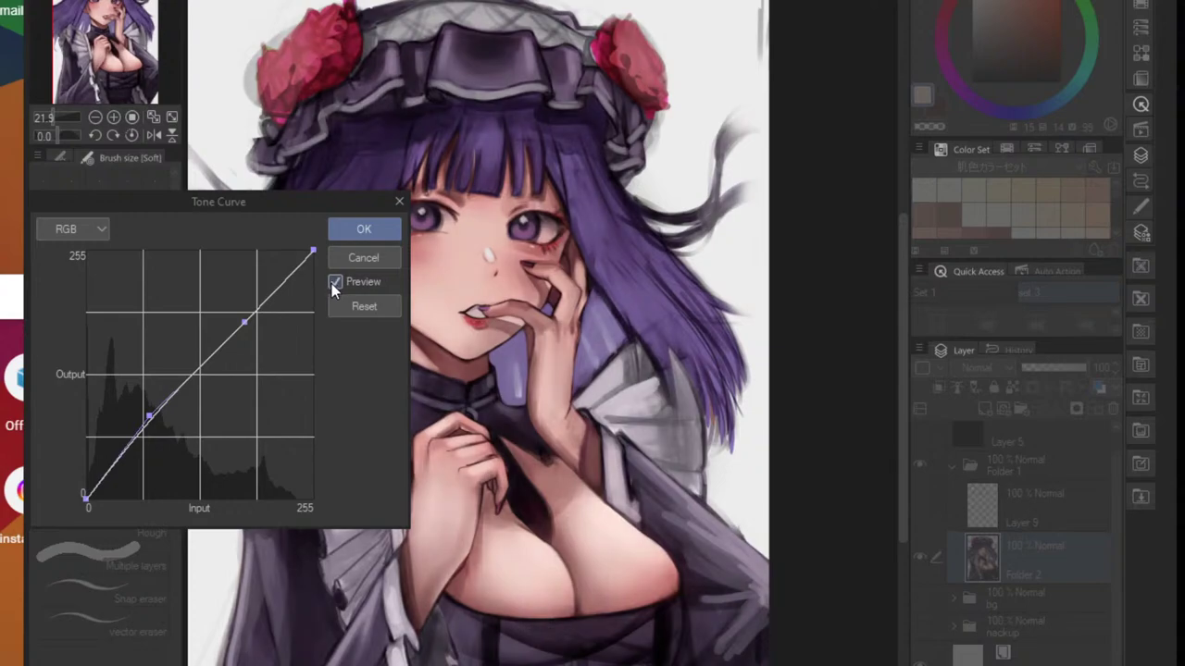
pyautogui.click(334, 282)
pyautogui.click(333, 281)
pyautogui.click(364, 228)
pyautogui.scroll(-2, 318, 217)
pyautogui.scroll(-1, 373, 203)
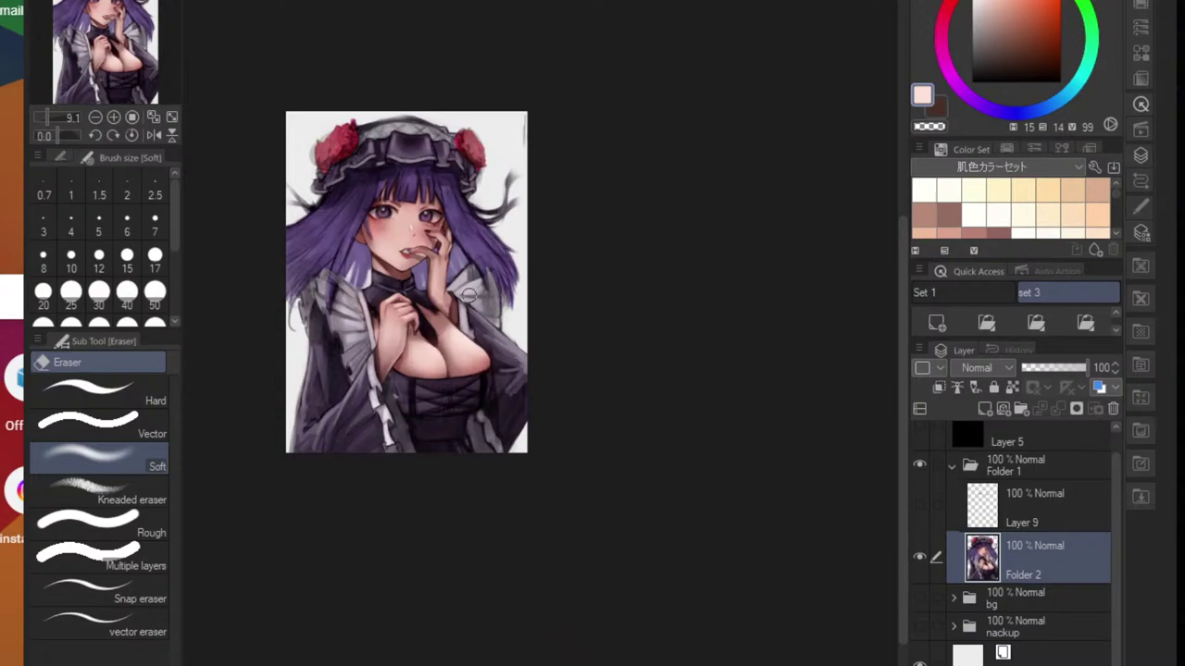
pyautogui.scroll(1, 468, 294)
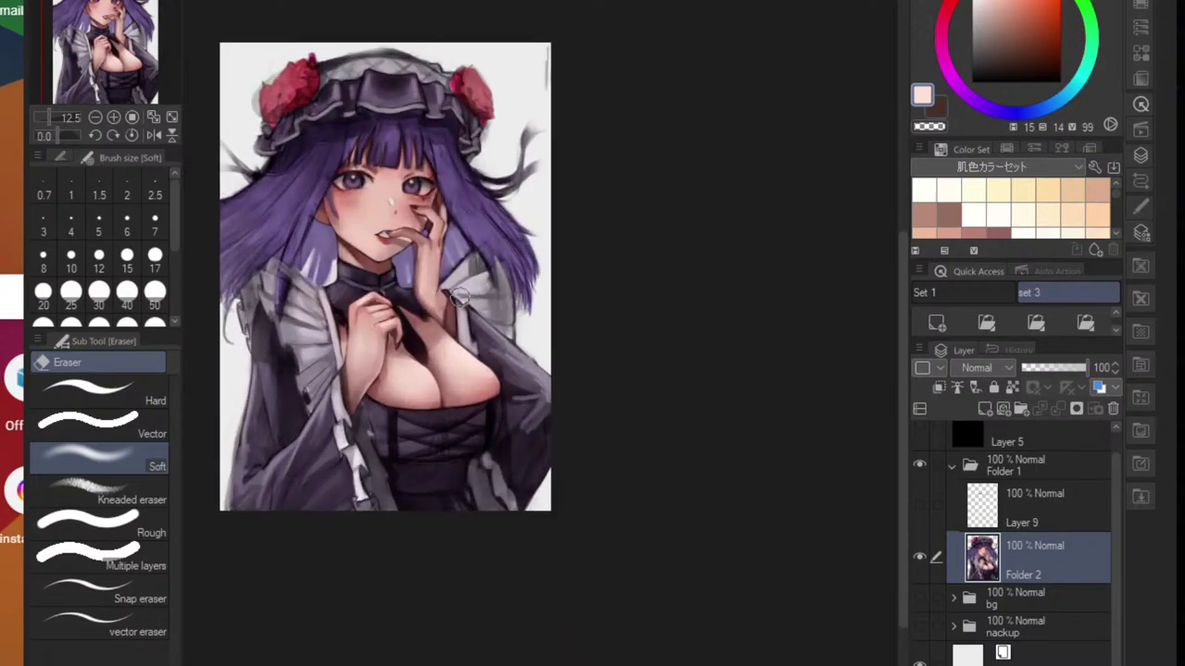
pyautogui.moveTo(474, 383); pyautogui.dragTo(568, 400)
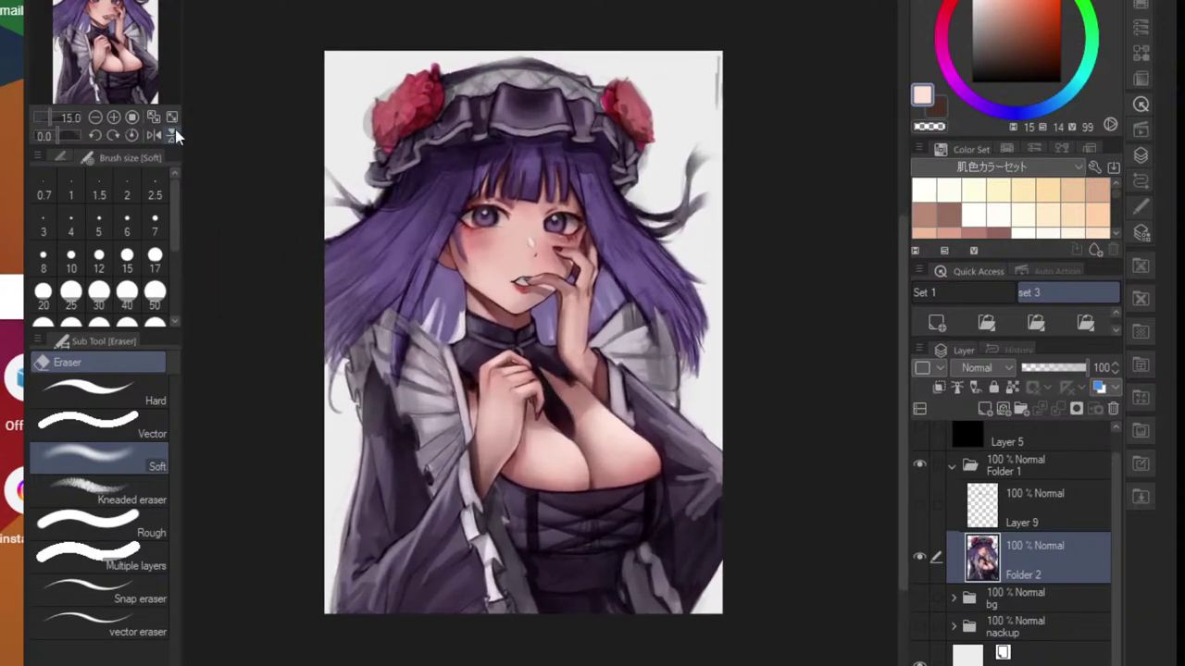
pyautogui.click(154, 119)
pyautogui.click(153, 135)
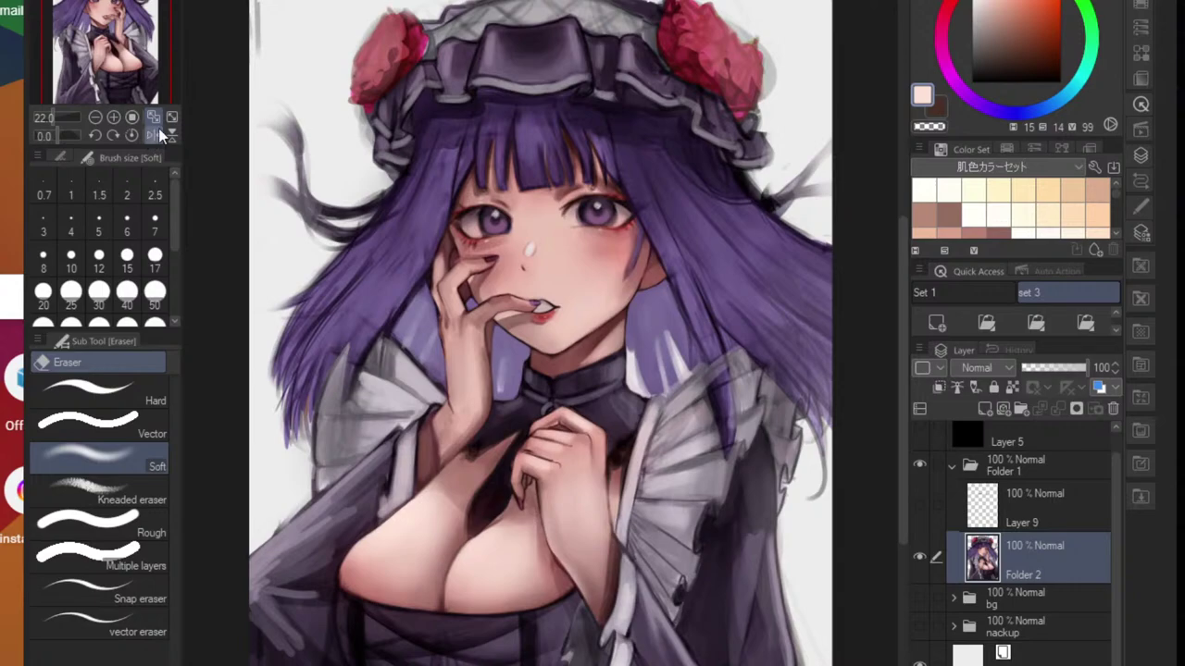
pyautogui.click(158, 131)
pyautogui.click(158, 131)
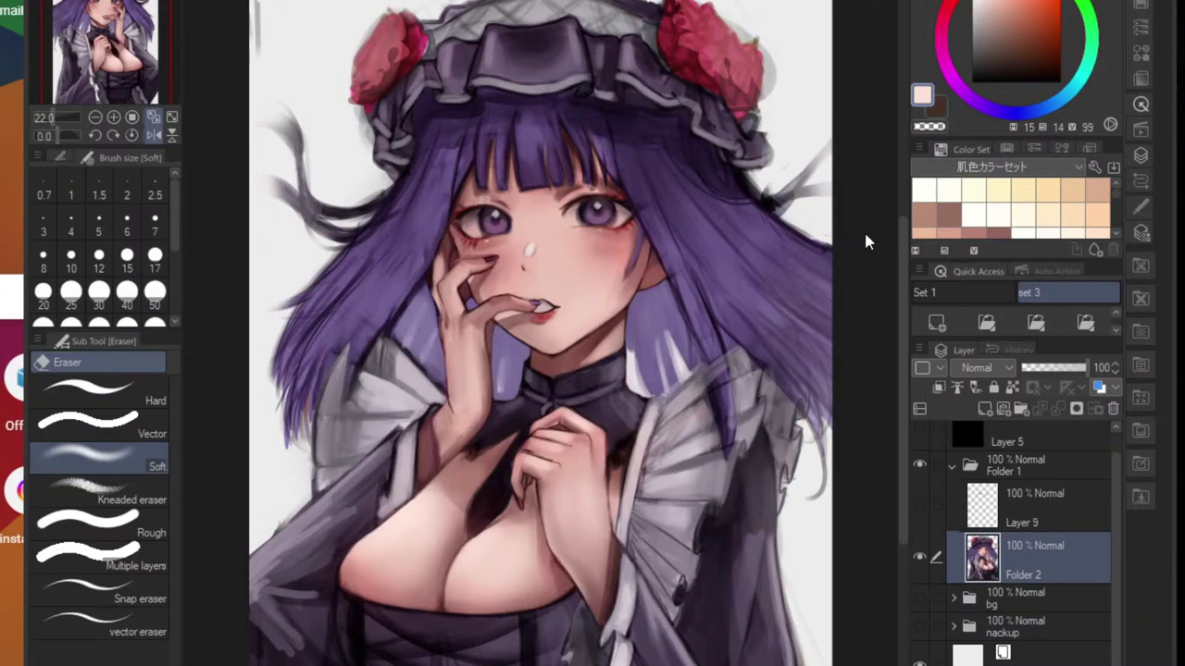
pyautogui.scroll(3, 695, 287)
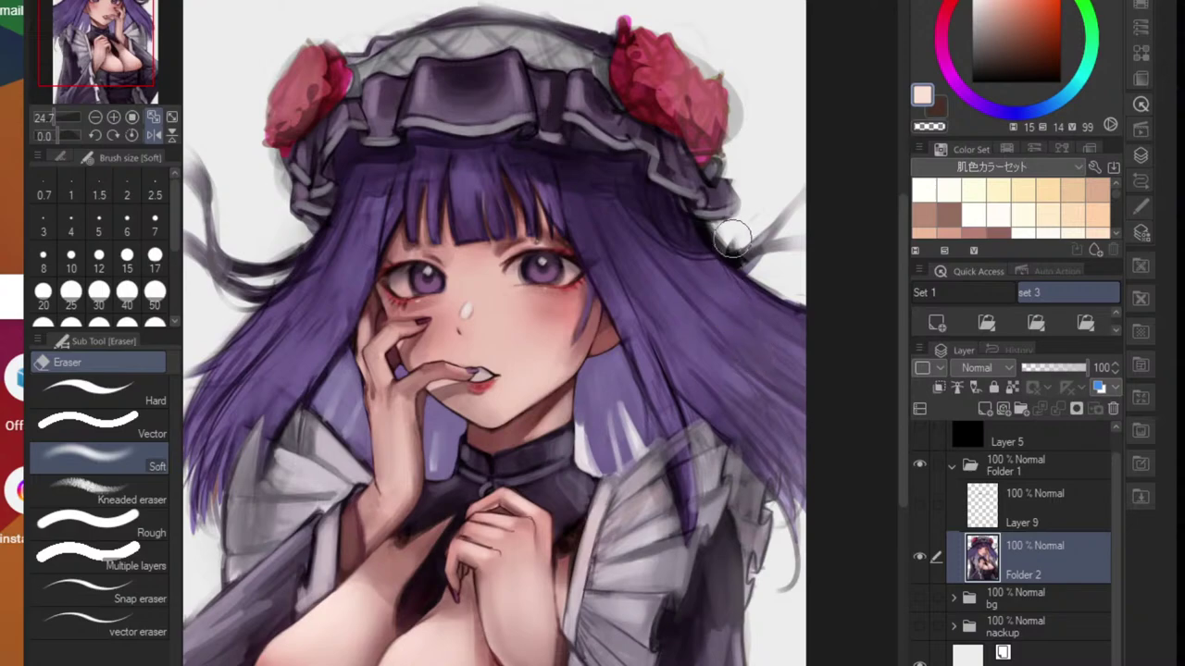
# - Hard-erase dark strands along the hair's right edge out to the canvas border
pyautogui.click(148, 398)
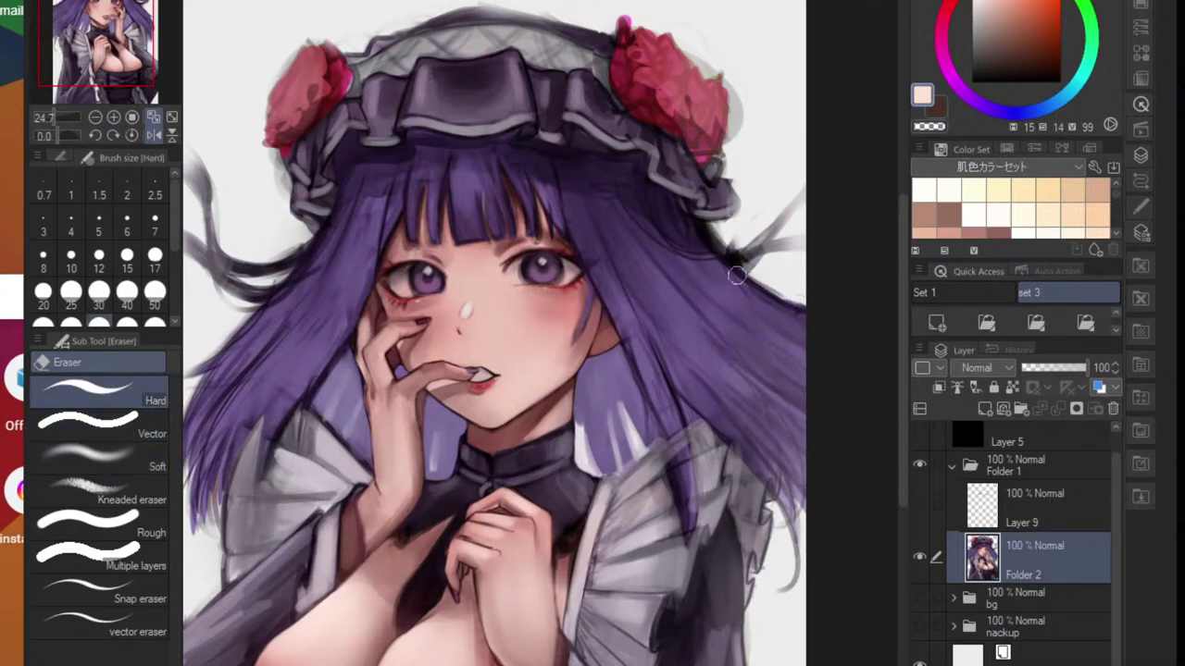
pyautogui.moveTo(710, 233); pyautogui.dragTo(805, 327)
pyautogui.hotkey('ctrl', 'z')
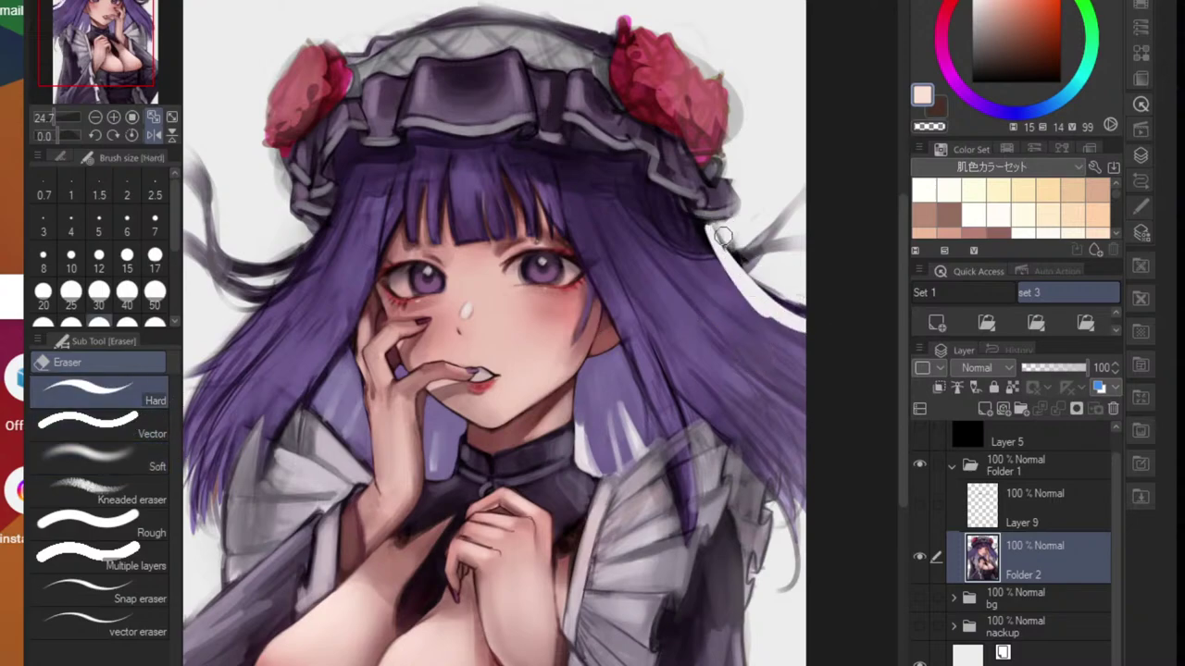
pyautogui.moveTo(725, 259); pyautogui.dragTo(766, 309)
pyautogui.moveTo(710, 225)
pyautogui.mouseDown()
pyautogui.moveTo(762, 321)
pyautogui.moveTo(769, 304)
pyautogui.moveTo(799, 347)
pyautogui.mouseUp()
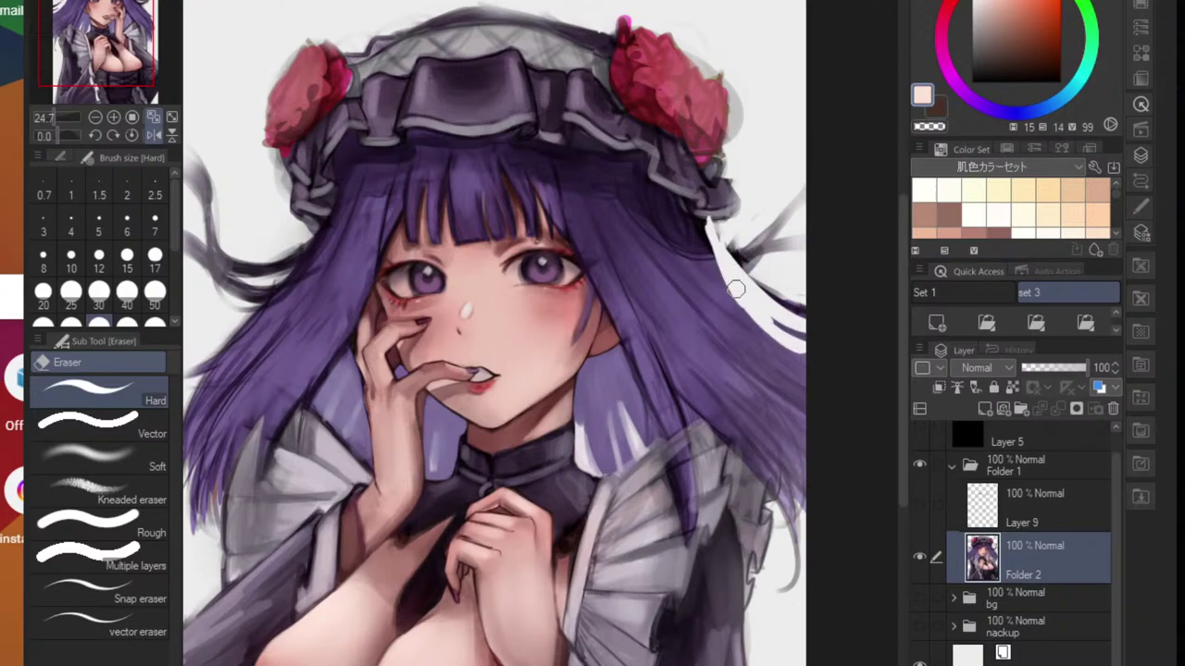
pyautogui.moveTo(736, 290)
pyautogui.mouseDown()
pyautogui.moveTo(804, 352)
pyautogui.moveTo(777, 318)
pyautogui.moveTo(796, 332)
pyautogui.mouseUp()
pyautogui.moveTo(735, 256)
pyautogui.mouseDown()
pyautogui.moveTo(785, 315)
pyautogui.moveTo(816, 318)
pyautogui.moveTo(710, 345)
pyautogui.mouseUp()
# - Zoom out, redo the undone erasing, and extend the cleanup beside the right hair edge
pyautogui.moveTo(792, 393); pyautogui.dragTo(737, 393)
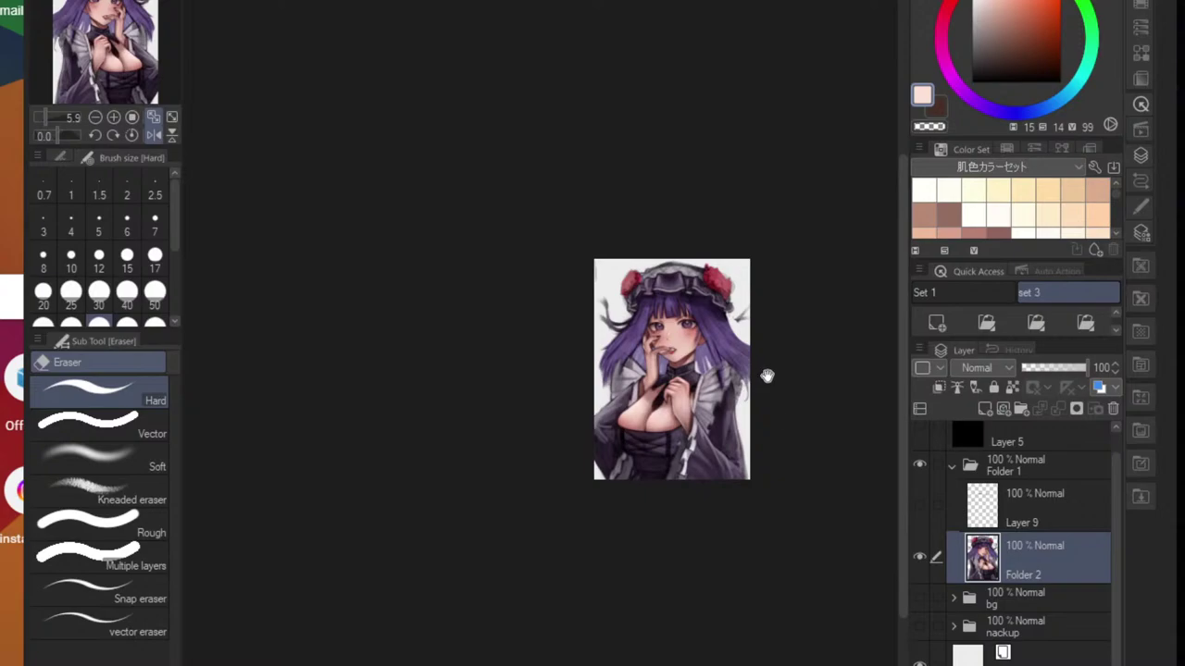
pyautogui.scroll(4, 768, 376)
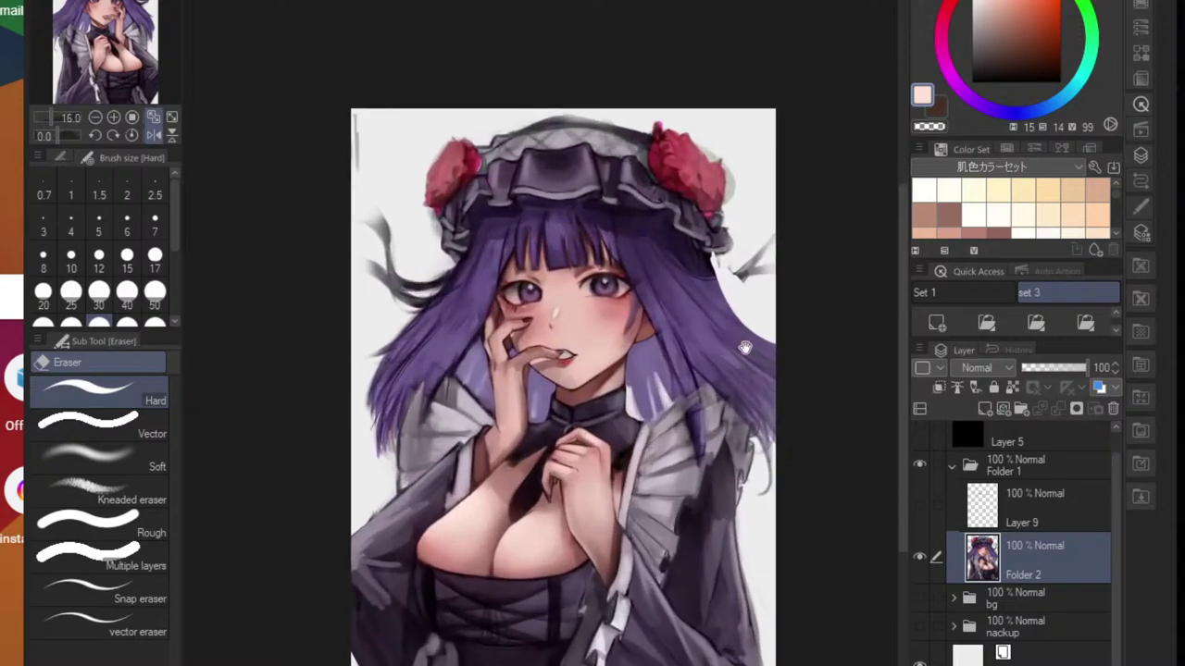
pyautogui.scroll(1, 745, 348)
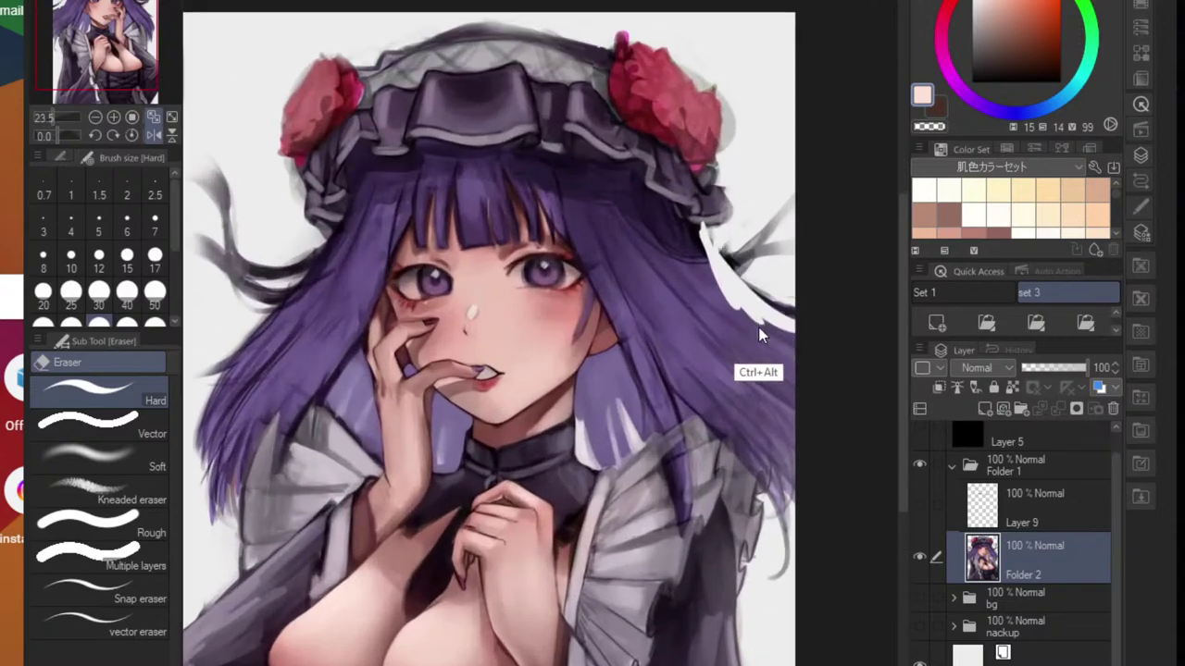
pyautogui.hotkey('ctrl', 'alt', 'z')
pyautogui.hotkey('ctrl', 'alt', 'z')
pyautogui.hotkey('ctrl', 'alt', 'z')
pyautogui.hotkey('ctrl', 'alt', 'z')
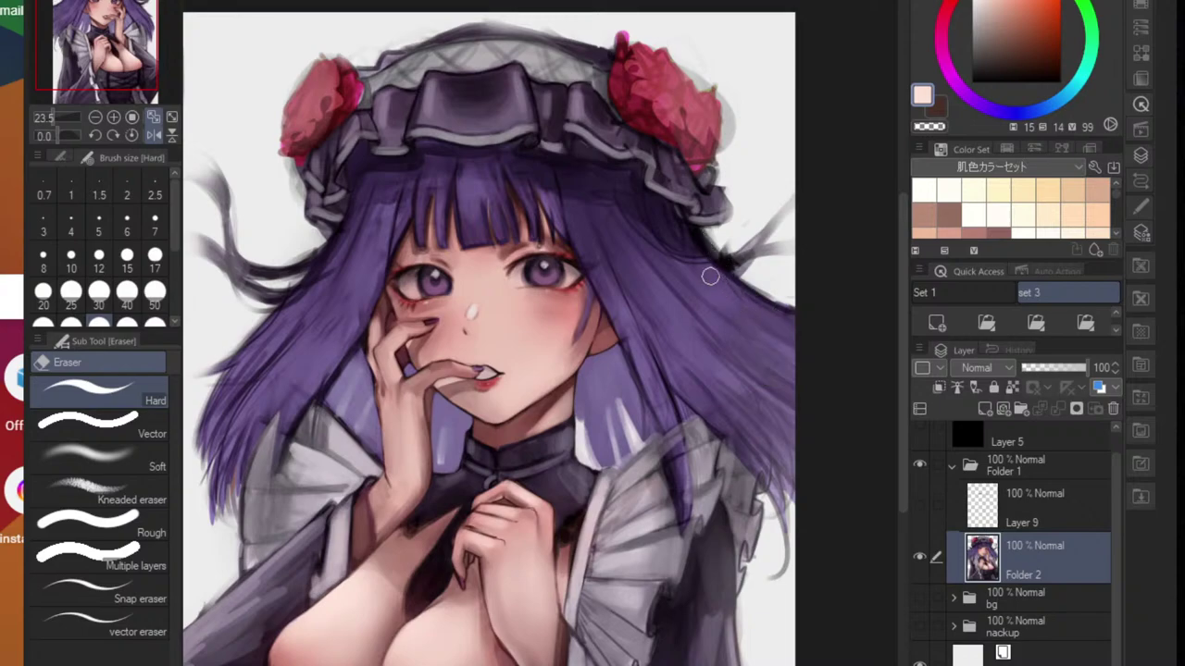
pyautogui.moveTo(698, 231)
pyautogui.mouseDown()
pyautogui.moveTo(712, 265)
pyautogui.moveTo(701, 243)
pyautogui.moveTo(763, 317)
pyautogui.mouseUp()
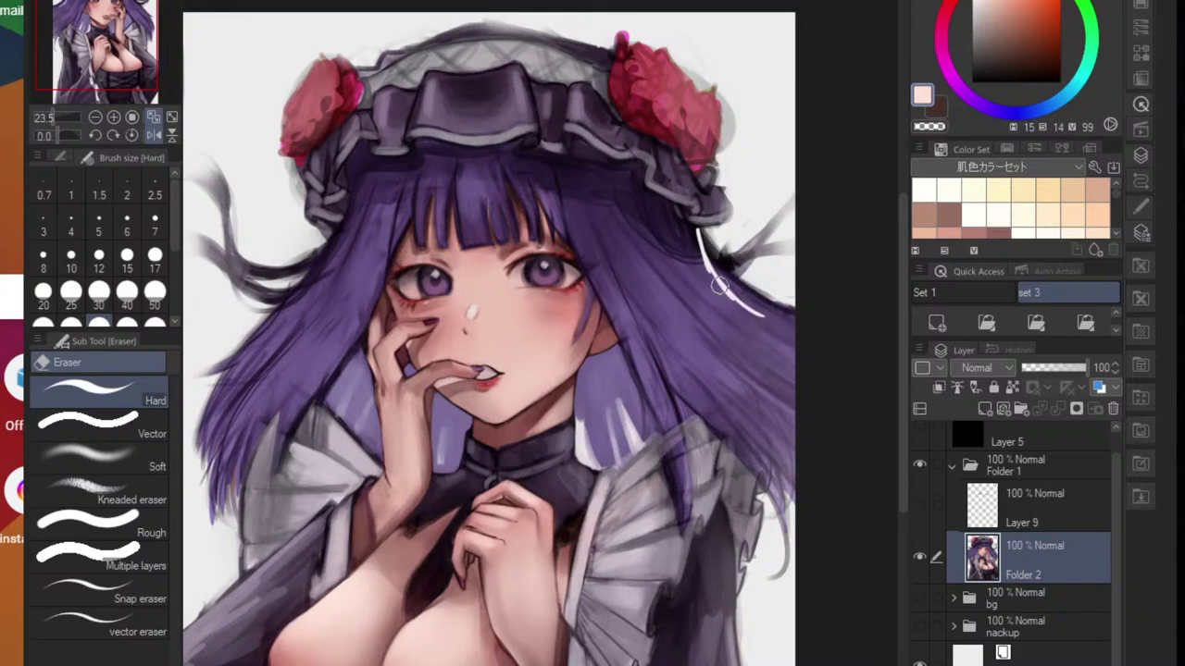
pyautogui.moveTo(718, 285)
pyautogui.mouseDown()
pyautogui.moveTo(792, 319)
pyautogui.moveTo(805, 313)
pyautogui.moveTo(714, 266)
pyautogui.moveTo(808, 315)
pyautogui.moveTo(711, 270)
pyautogui.moveTo(751, 293)
pyautogui.moveTo(707, 320)
pyautogui.mouseUp()
# - Erase a thin line along the hair's outer edge and sample the hair's purple
pyautogui.moveTo(708, 320)
pyautogui.mouseDown()
pyautogui.moveTo(660, 317)
pyautogui.moveTo(685, 316)
pyautogui.mouseUp()
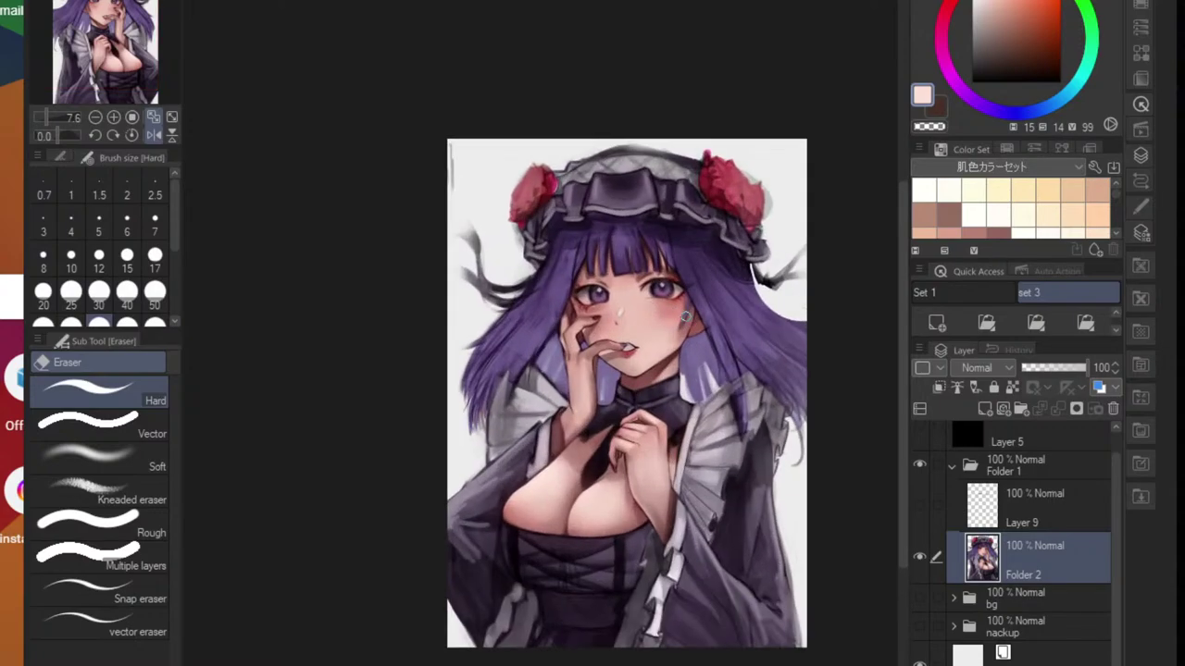
pyautogui.scroll(4, 509, 362)
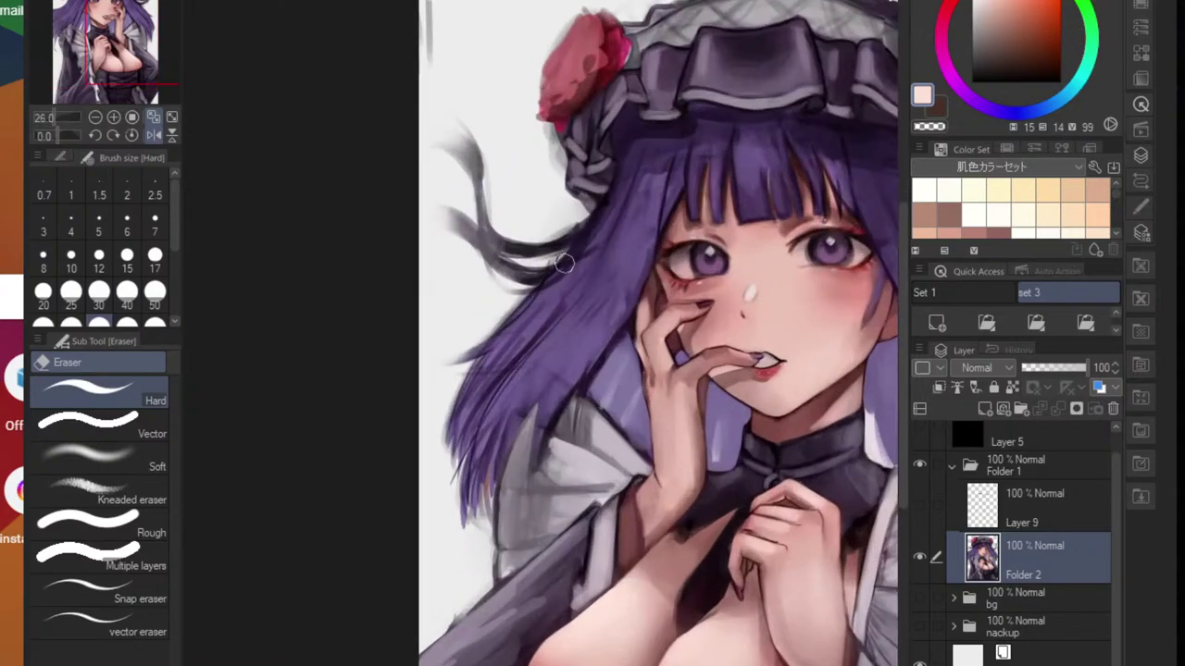
pyautogui.moveTo(526, 290)
pyautogui.mouseDown()
pyautogui.moveTo(565, 265)
pyautogui.moveTo(513, 307)
pyautogui.moveTo(566, 253)
pyautogui.moveTo(516, 284)
pyautogui.mouseUp()
pyautogui.scroll(-5, 480, 313)
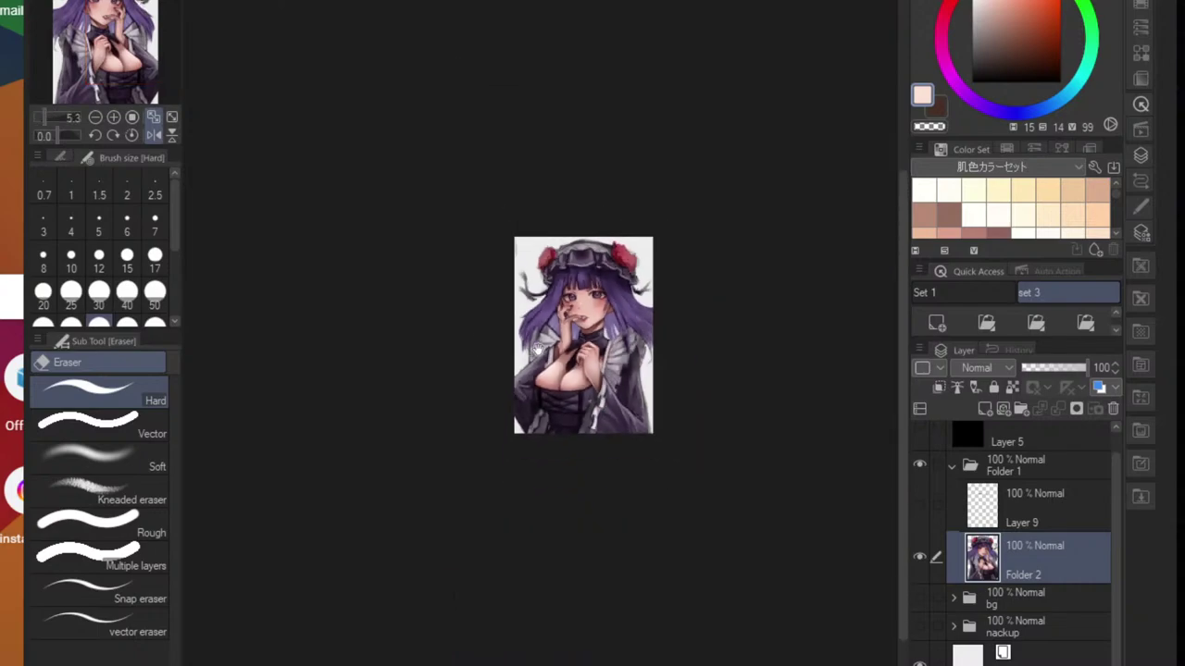
pyautogui.scroll(5, 659, 305)
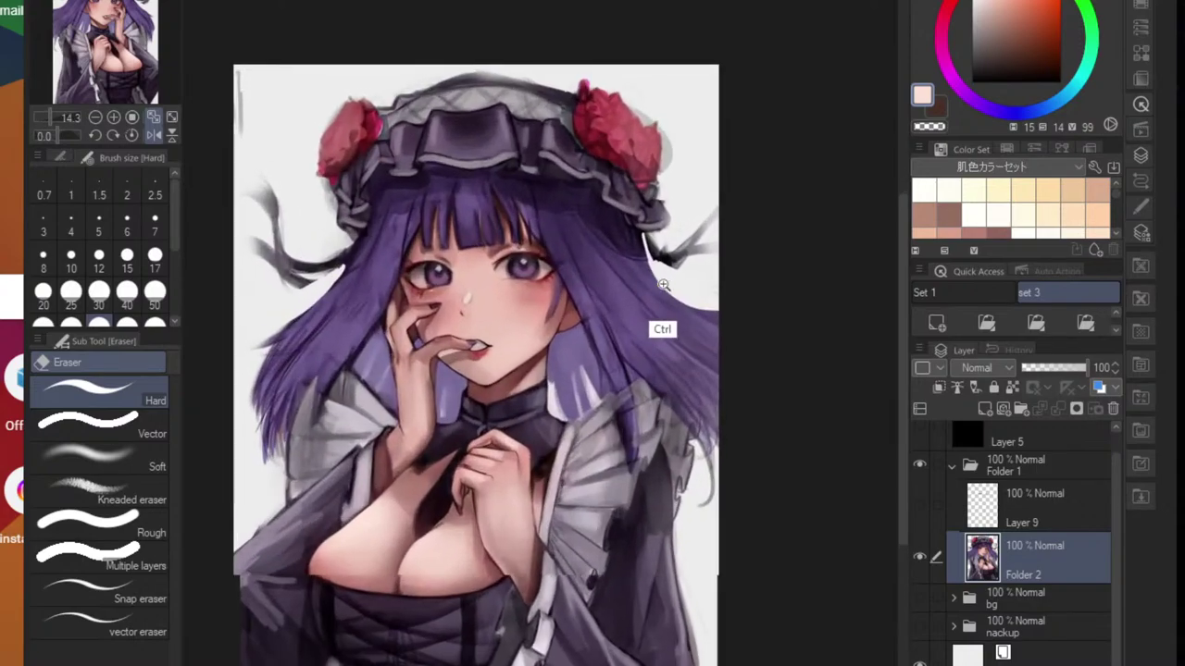
pyautogui.keyDown('alt'); pyautogui.click(643, 276); pyautogui.keyUp('alt')
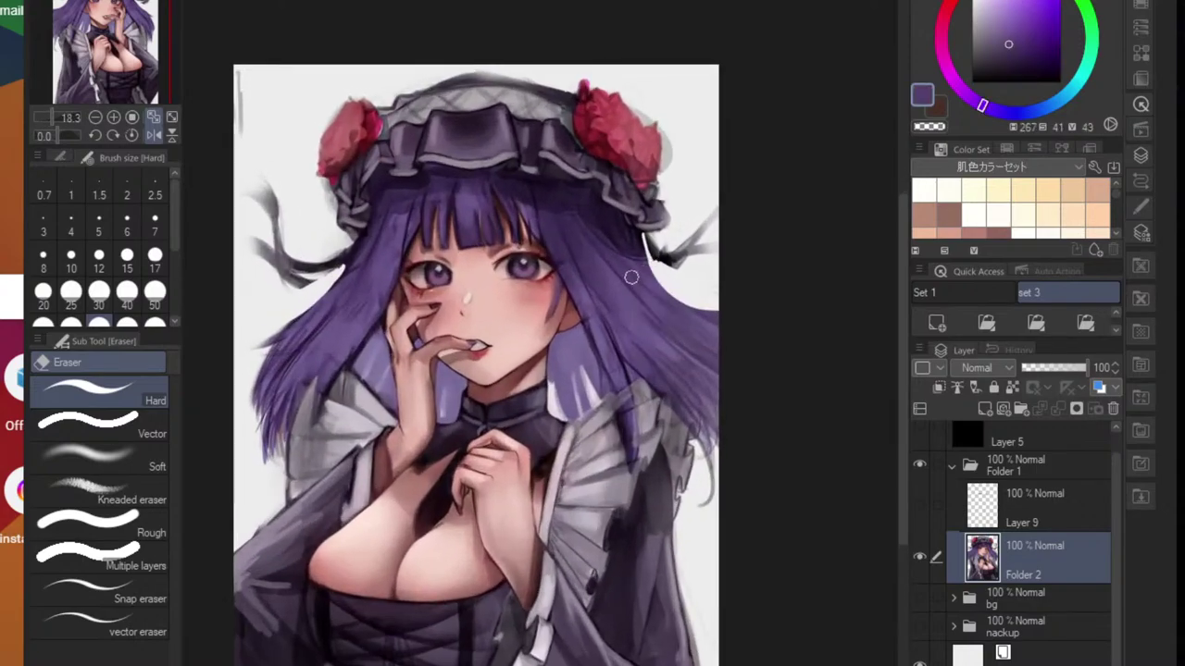
# - Switch to a smaller pen and paint purple strands into the white gaps on the hair edge
pyautogui.scroll(1, 664, 335)
pyautogui.press('p')
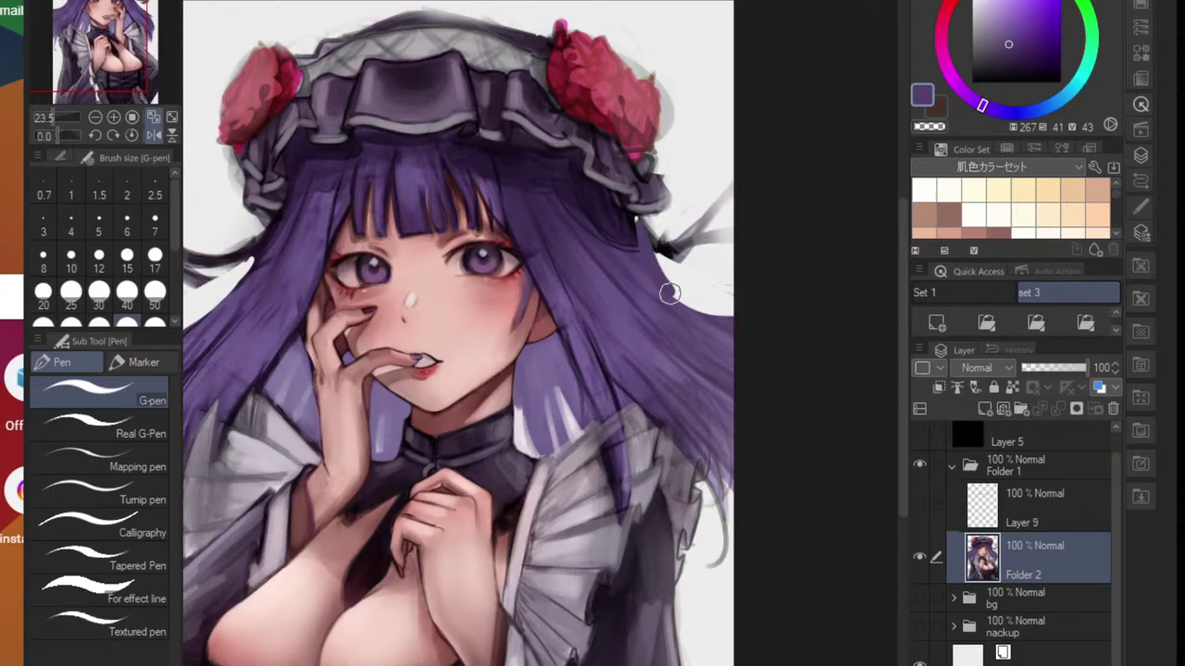
pyautogui.hotkey('ctrl', 'z')
pyautogui.press('[')
pyautogui.press('[')
pyautogui.press('[')
pyautogui.press('[')
pyautogui.moveTo(640, 221); pyautogui.dragTo(656, 277)
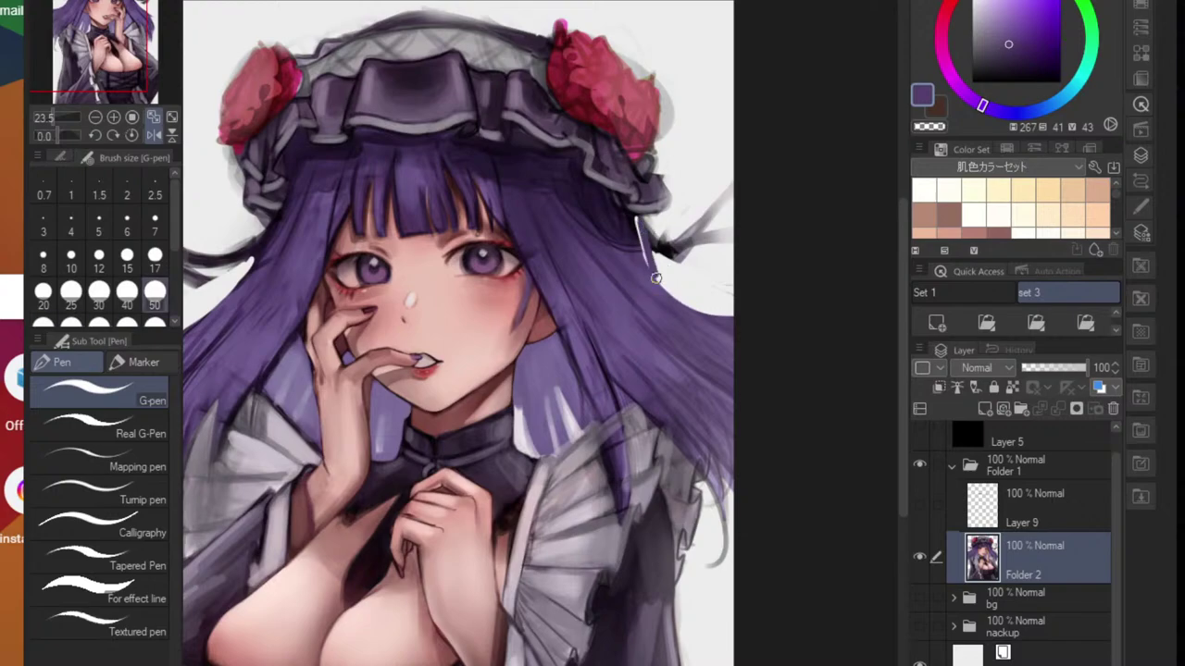
pyautogui.moveTo(644, 234); pyautogui.dragTo(674, 304)
pyautogui.moveTo(636, 222)
pyautogui.mouseDown()
pyautogui.moveTo(685, 303)
pyautogui.moveTo(656, 303)
pyautogui.mouseUp()
pyautogui.moveTo(557, 314)
pyautogui.mouseDown()
pyautogui.moveTo(593, 257)
pyautogui.moveTo(508, 344)
pyautogui.mouseUp()
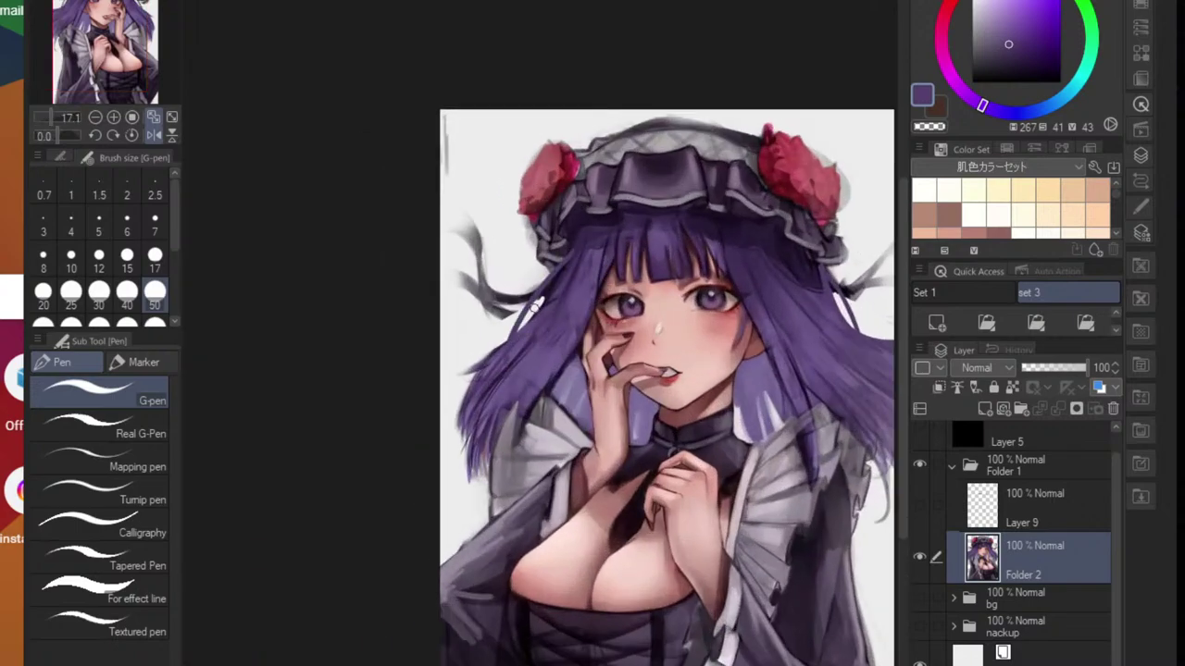
pyautogui.hotkey('ctrl', 'z')
pyautogui.moveTo(561, 263); pyautogui.dragTo(511, 337)
pyautogui.hotkey('ctrl', 'z')
# - Mirror the canvas back and forth to check the hair edge
pyautogui.scroll(-4, 554, 284)
pyautogui.scroll(1, 648, 356)
pyautogui.scroll(2, 706, 348)
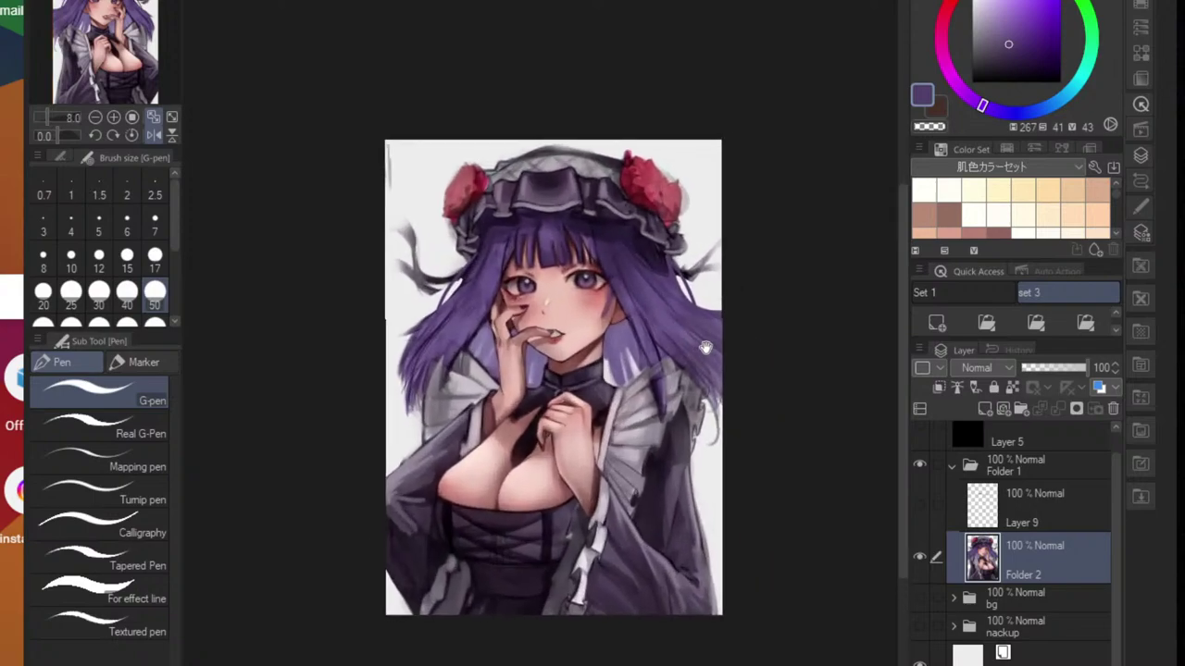
pyautogui.scroll(3, 707, 398)
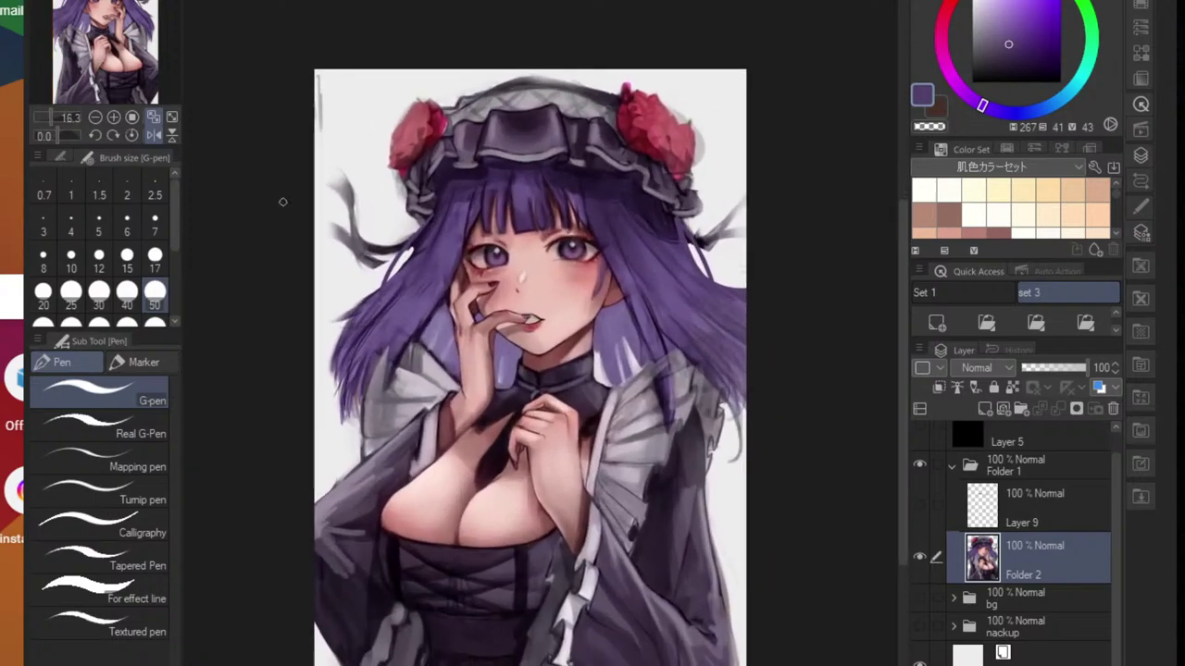
pyautogui.click(153, 133)
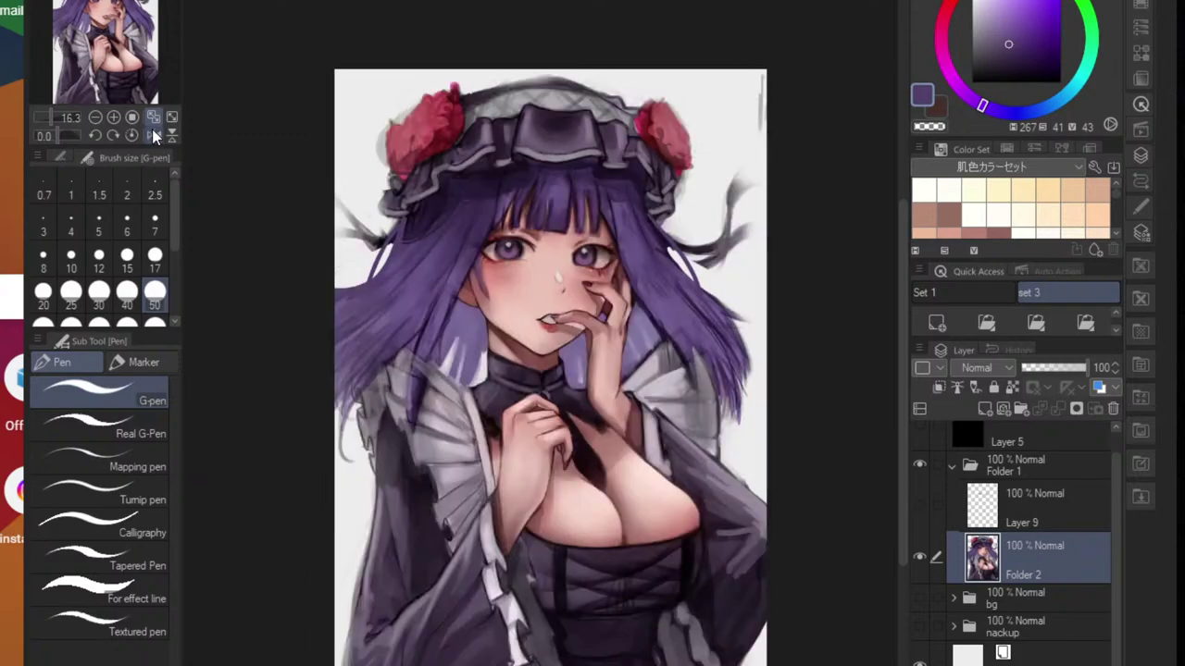
pyautogui.click(153, 133)
pyautogui.click(152, 134)
pyautogui.click(153, 134)
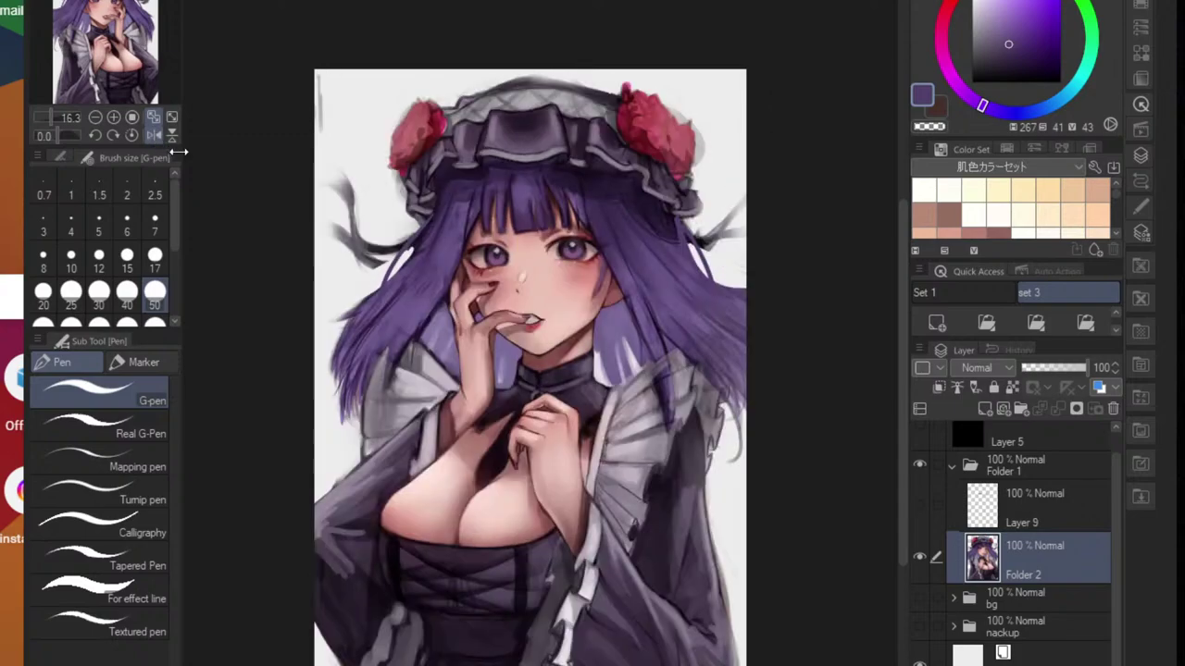
# - Sample a darker purple from the hair and stroke it along the edge near the bonnet
pyautogui.scroll(3, 685, 213)
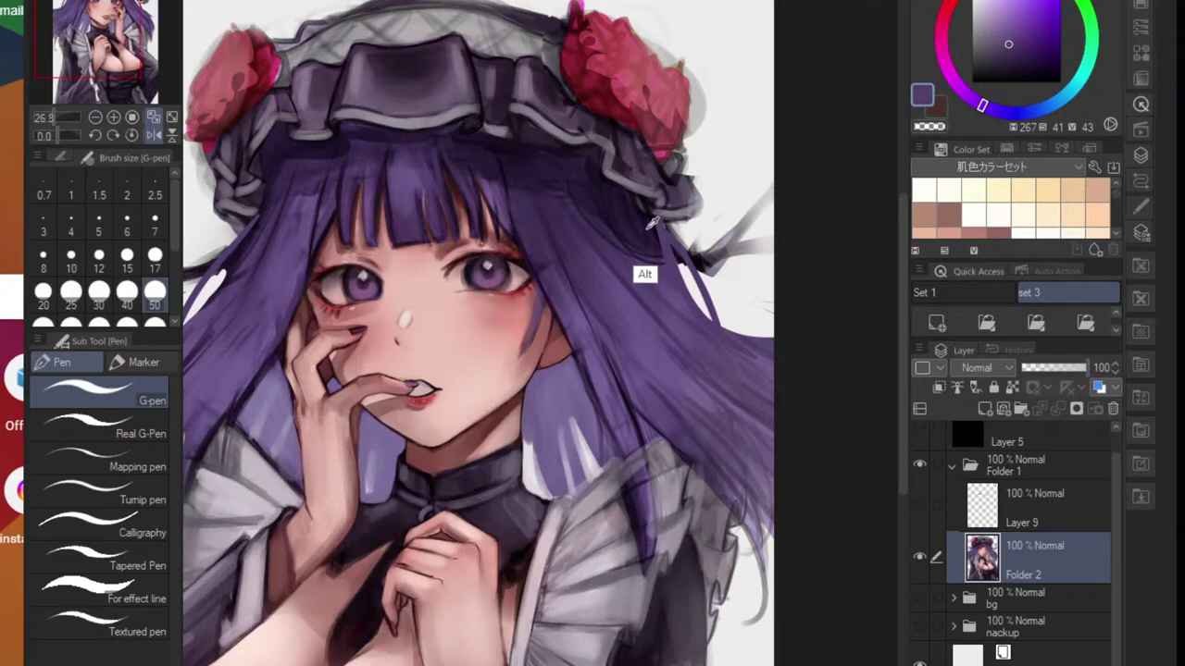
pyautogui.keyDown('alt'); pyautogui.click(650, 223); pyautogui.keyUp('alt')
pyautogui.moveTo(659, 237); pyautogui.dragTo(680, 248)
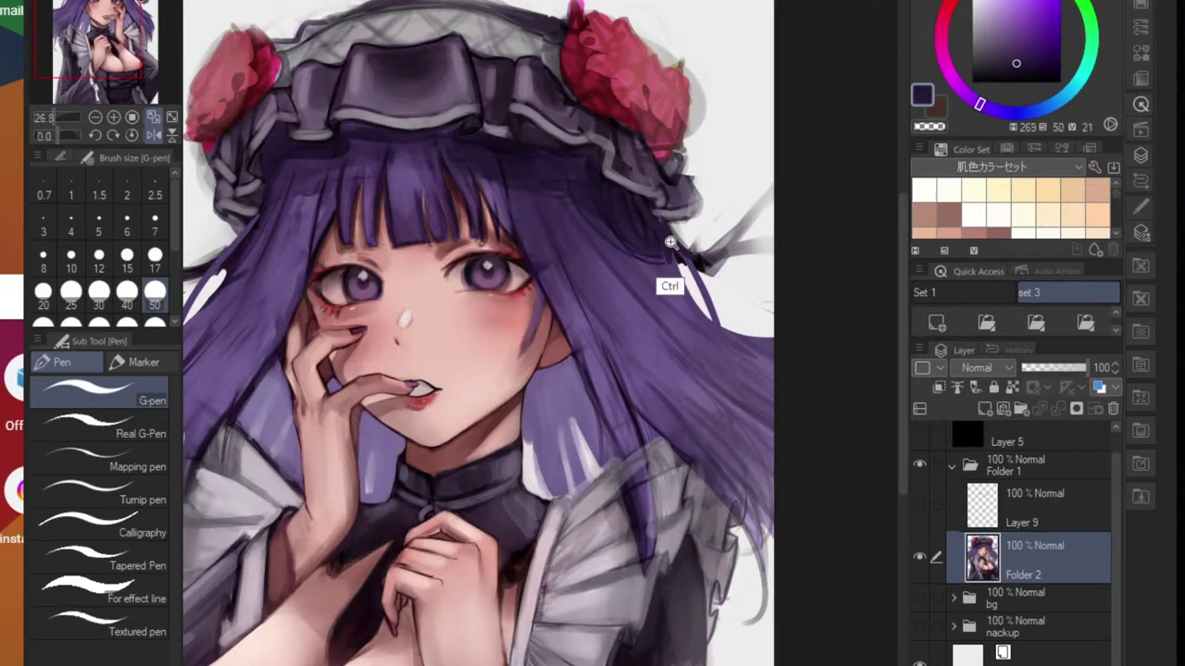
pyautogui.scroll(-4, 657, 278)
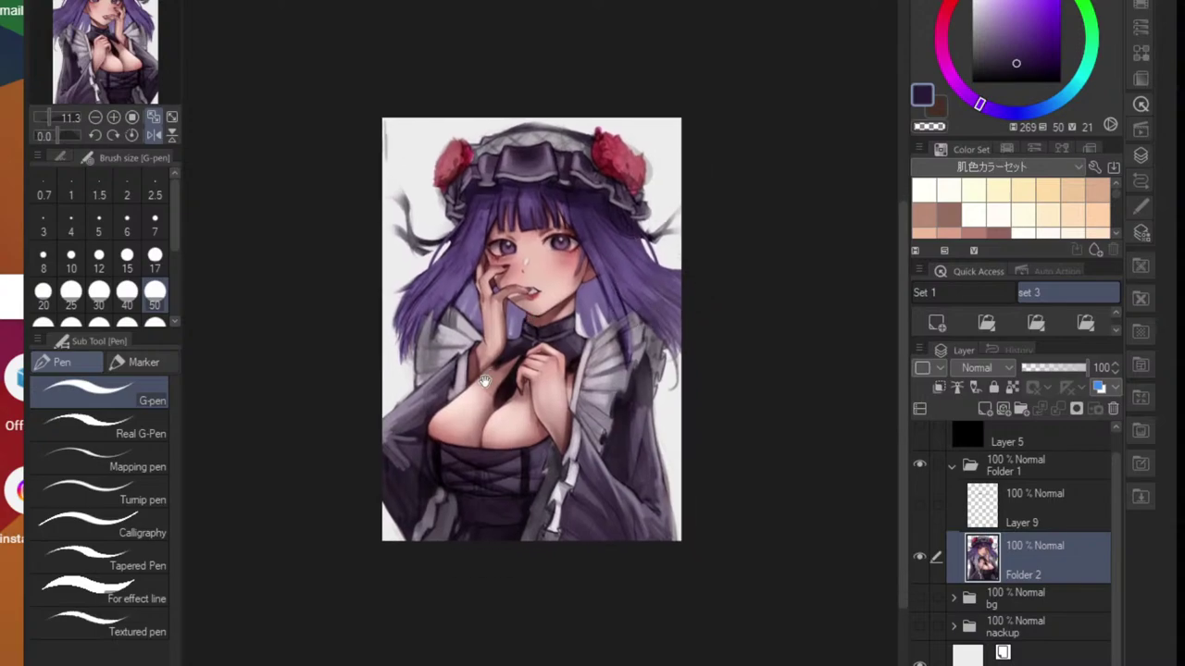
pyautogui.scroll(2, 463, 407)
pyautogui.scroll(3, 463, 407)
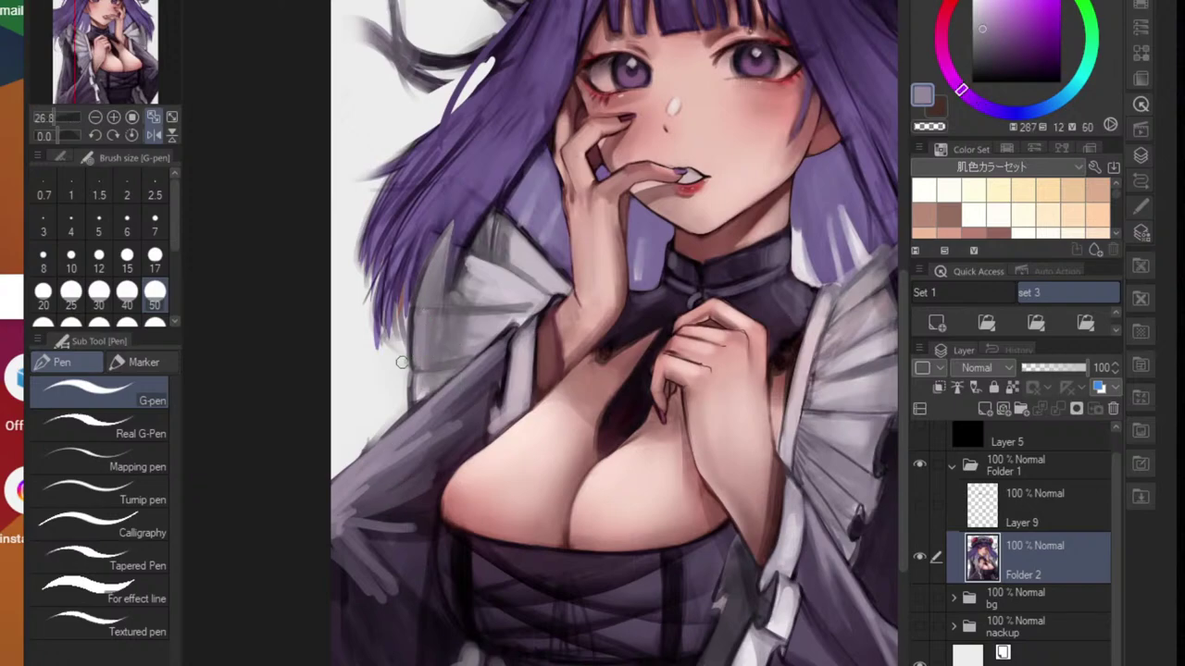
# - Pick a hard round brush and sample the sleeve's grey-purple, lightening it slightly
pyautogui.press('b')
pyautogui.scroll(1, 442, 330)
pyautogui.click(125, 575)
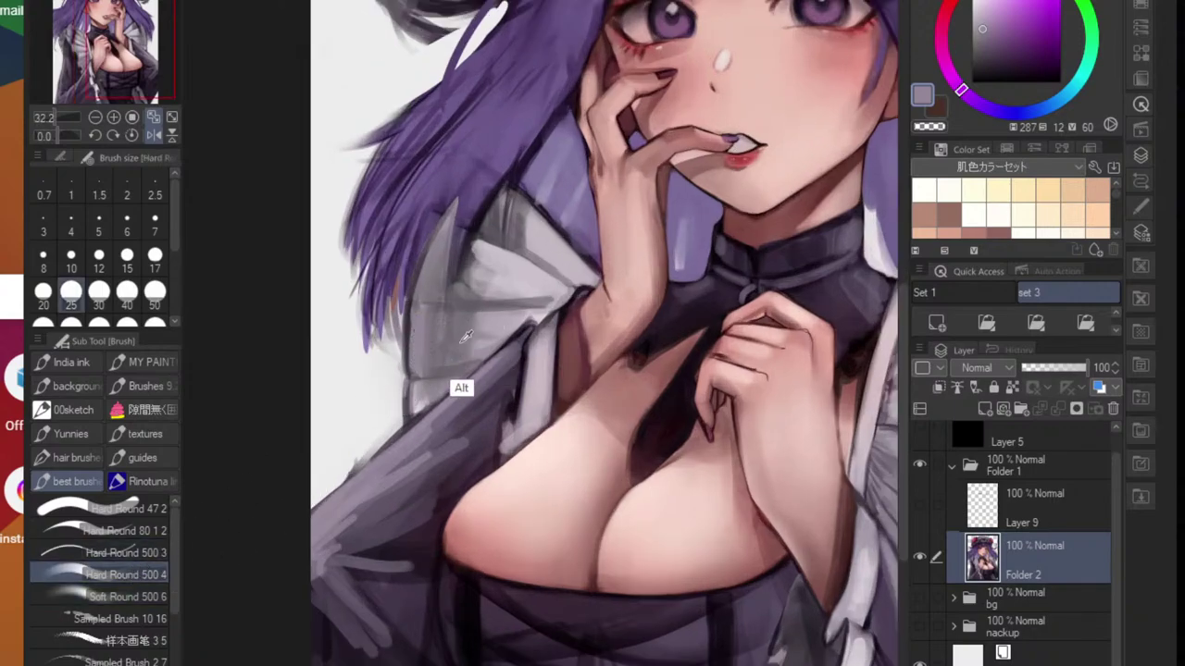
pyautogui.keyDown('alt'); pyautogui.click(423, 334); pyautogui.keyUp('alt')
pyautogui.click(977, 13)
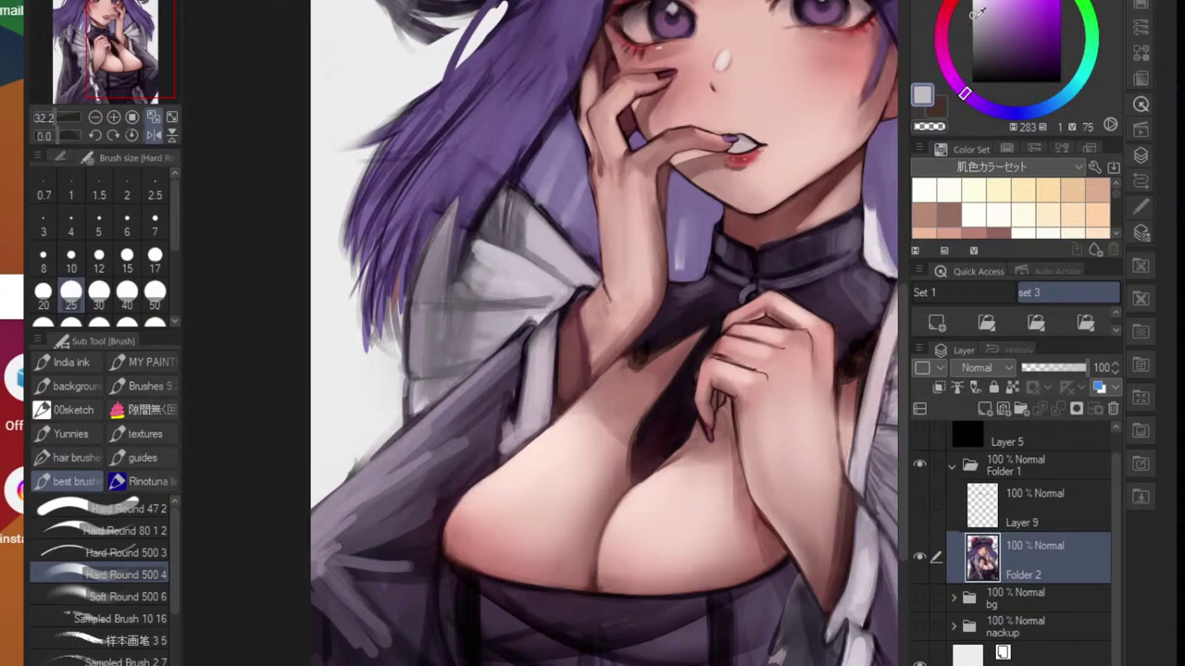
pyautogui.moveTo(966, 89); pyautogui.dragTo(946, 100)
# - Lighten the sleeve's left edges and soften the dark ruffle shadows and edges
pyautogui.moveTo(416, 314); pyautogui.dragTo(414, 365)
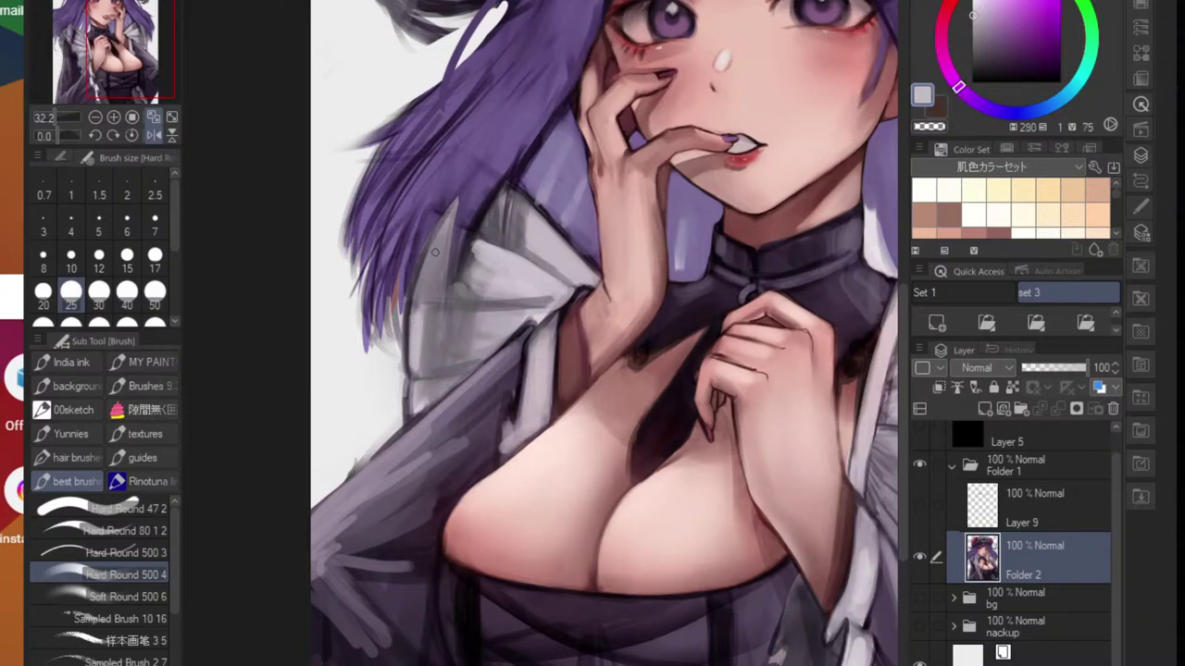
pyautogui.moveTo(440, 238); pyautogui.dragTo(406, 344)
pyautogui.keyDown('ctrl'); pyautogui.moveTo(520, 307); pyautogui.dragTo(645, 326); pyautogui.keyUp('ctrl')
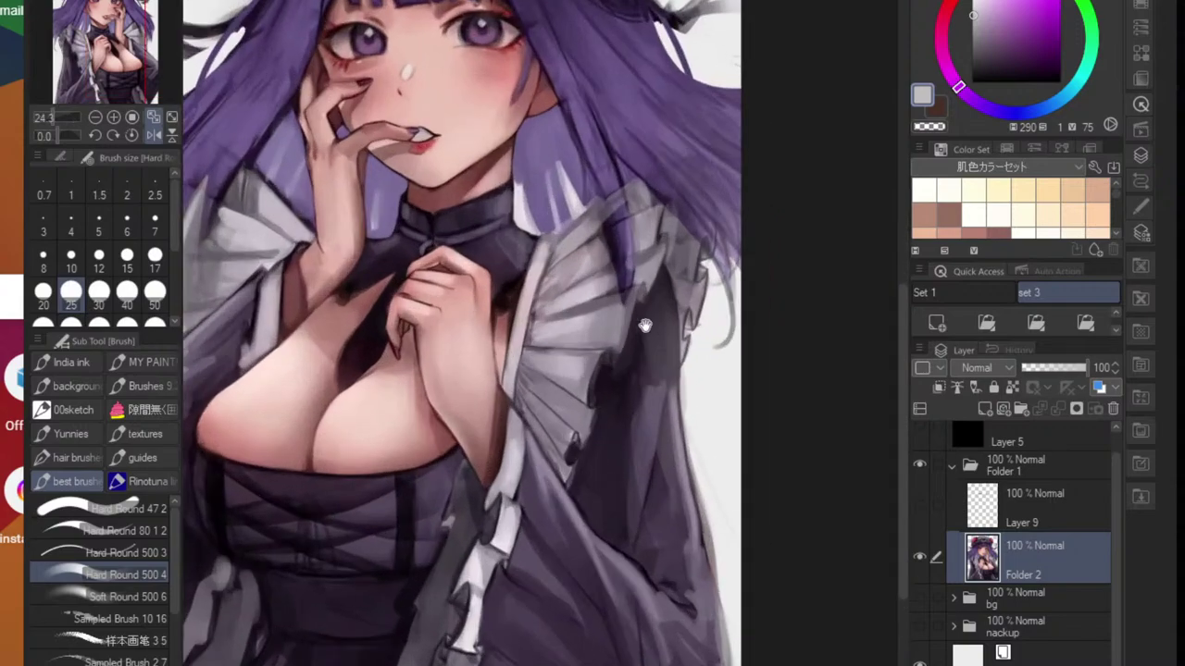
pyautogui.scroll(1, 645, 326)
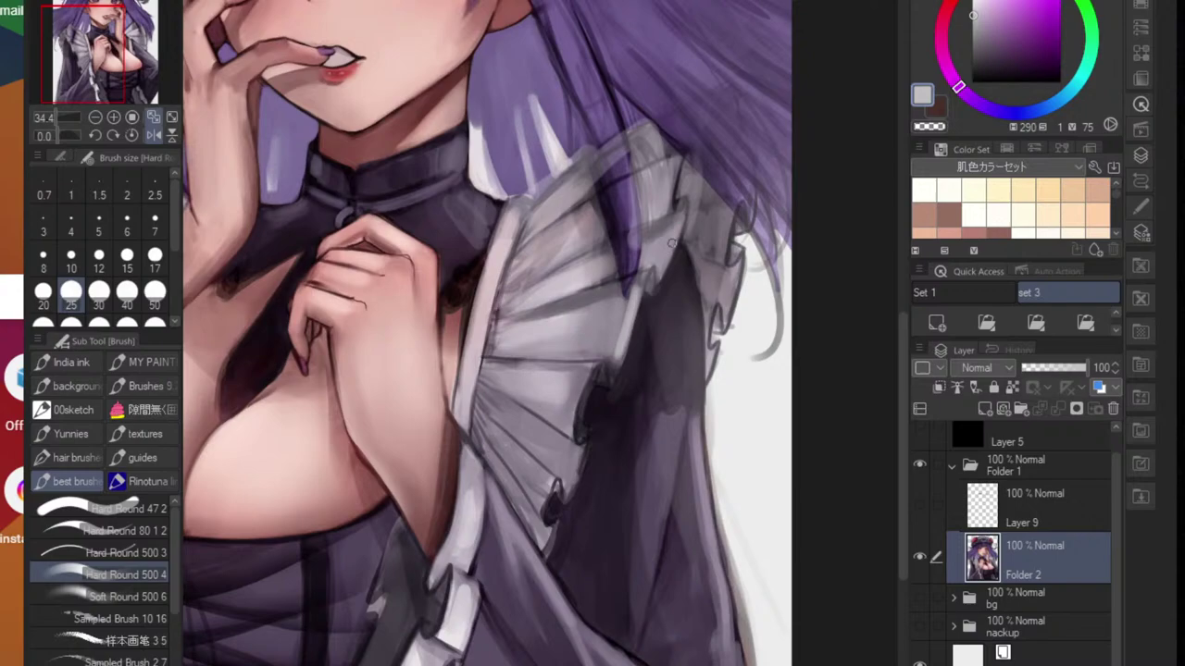
pyautogui.moveTo(672, 242); pyautogui.dragTo(667, 257)
pyautogui.moveTo(592, 365); pyautogui.dragTo(569, 435)
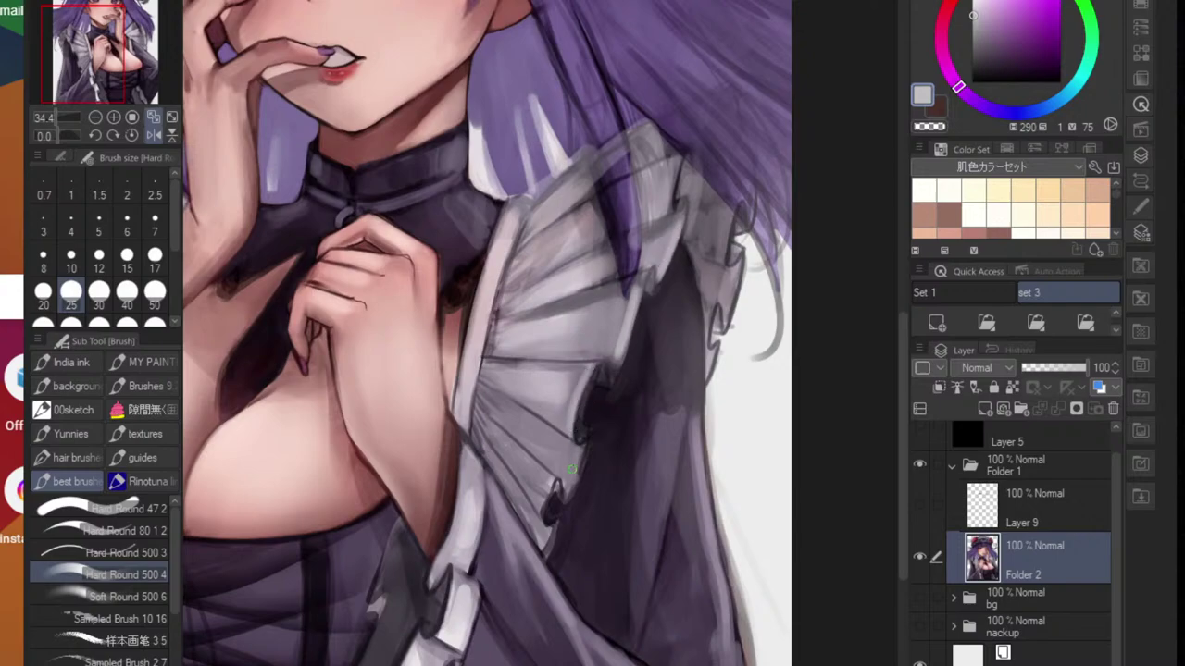
pyautogui.moveTo(571, 479); pyautogui.dragTo(544, 543)
pyautogui.moveTo(520, 501)
pyautogui.mouseDown()
pyautogui.moveTo(508, 483)
pyautogui.moveTo(535, 543)
pyautogui.mouseUp()
# - Sample several darker, pale and grey tones from the ruffle
pyautogui.keyDown('alt'); pyautogui.click(521, 514); pyautogui.keyUp('alt')
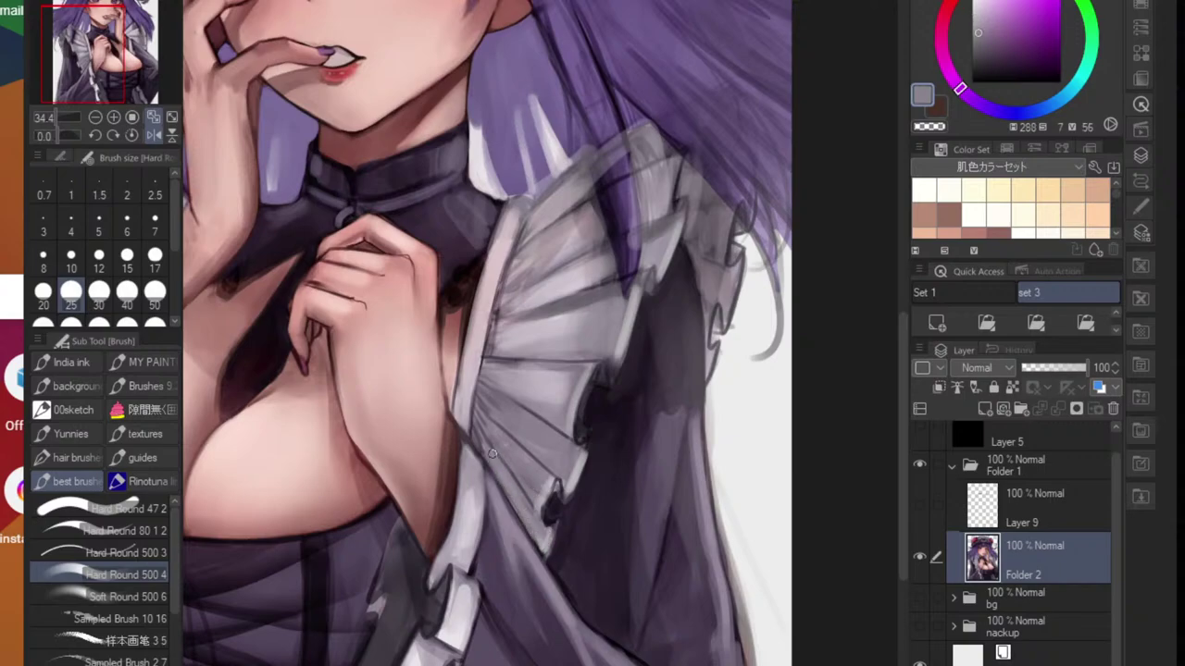
pyautogui.keyDown('alt'); pyautogui.click(529, 523); pyautogui.keyUp('alt')
pyautogui.keyDown('alt'); pyautogui.click(540, 448); pyautogui.keyUp('alt')
pyautogui.scroll(-6, 574, 444)
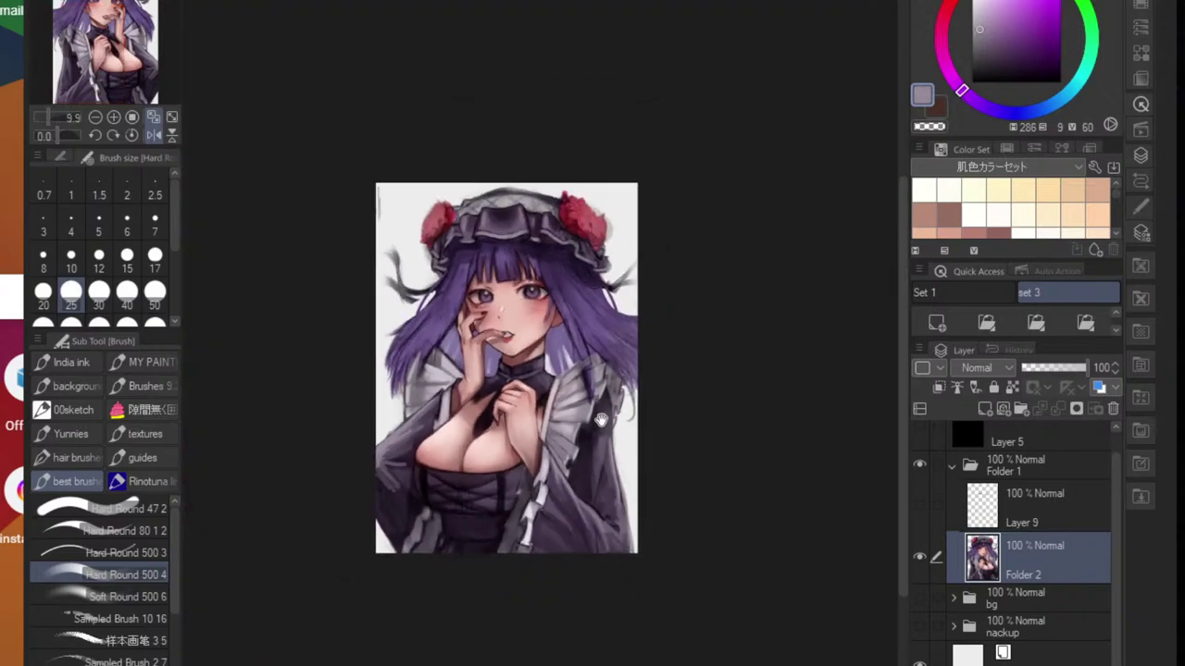
pyautogui.scroll(5, 566, 421)
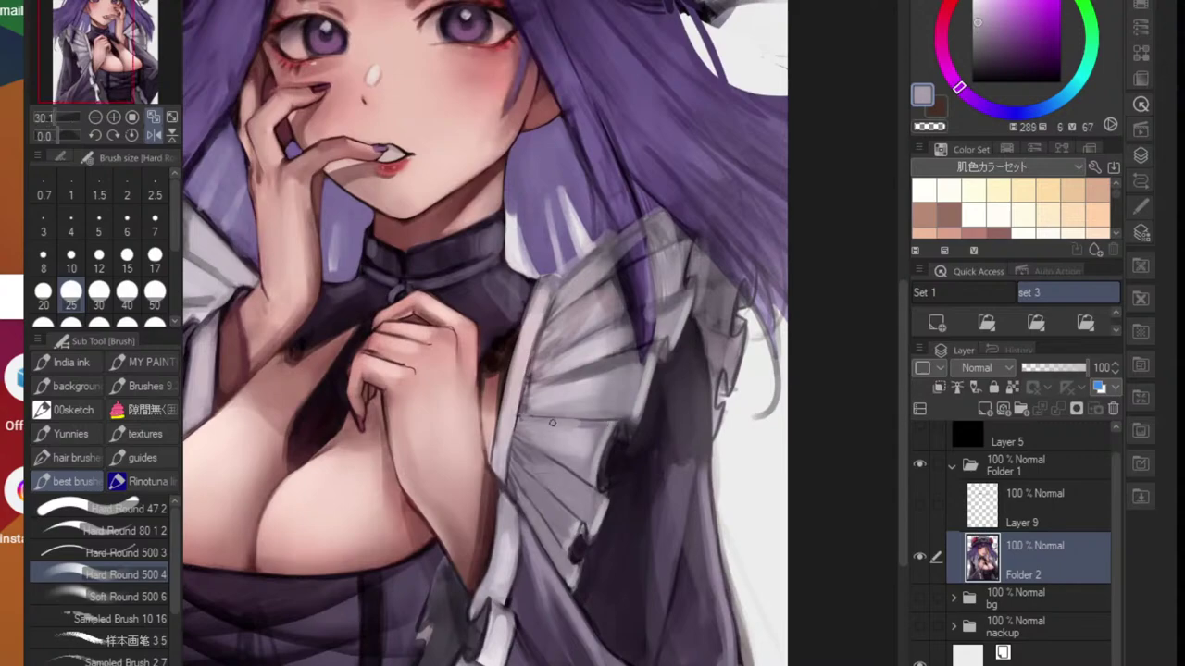
pyautogui.keyDown('alt'); pyautogui.click(555, 402); pyautogui.keyUp('alt')
pyautogui.keyDown('alt'); pyautogui.click(548, 366); pyautogui.keyUp('alt')
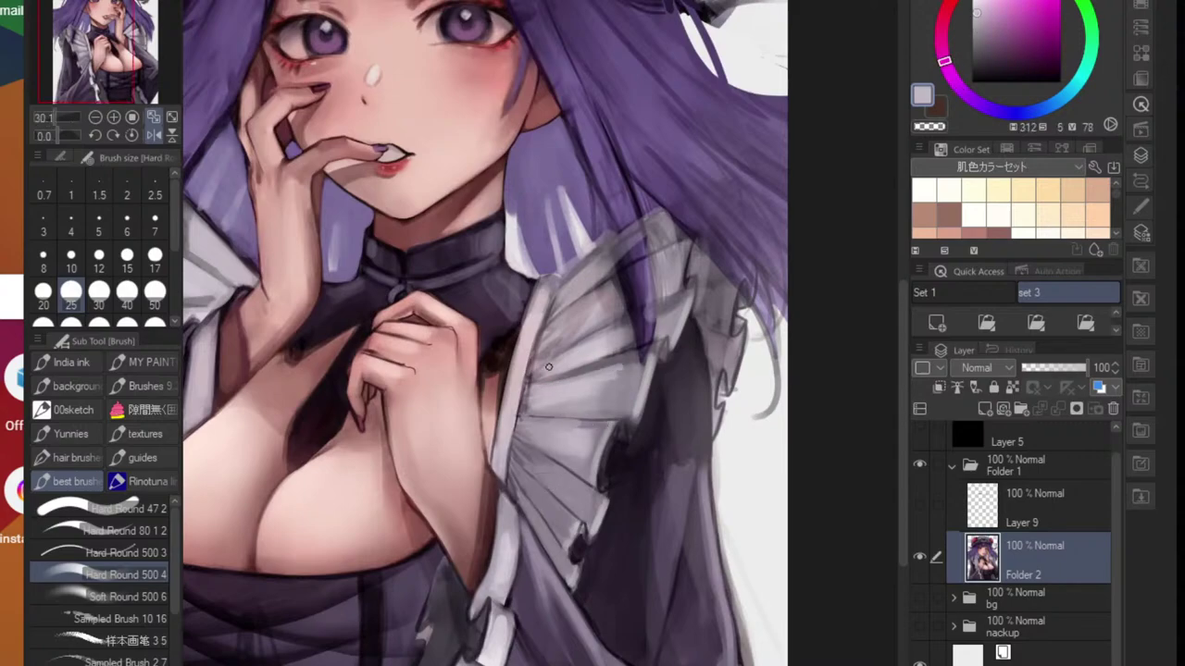
# - Fit the illustration in view and take the very dark purple from the high collar
pyautogui.hotkey('ctrl', '0')
pyautogui.scroll(5, 560, 407)
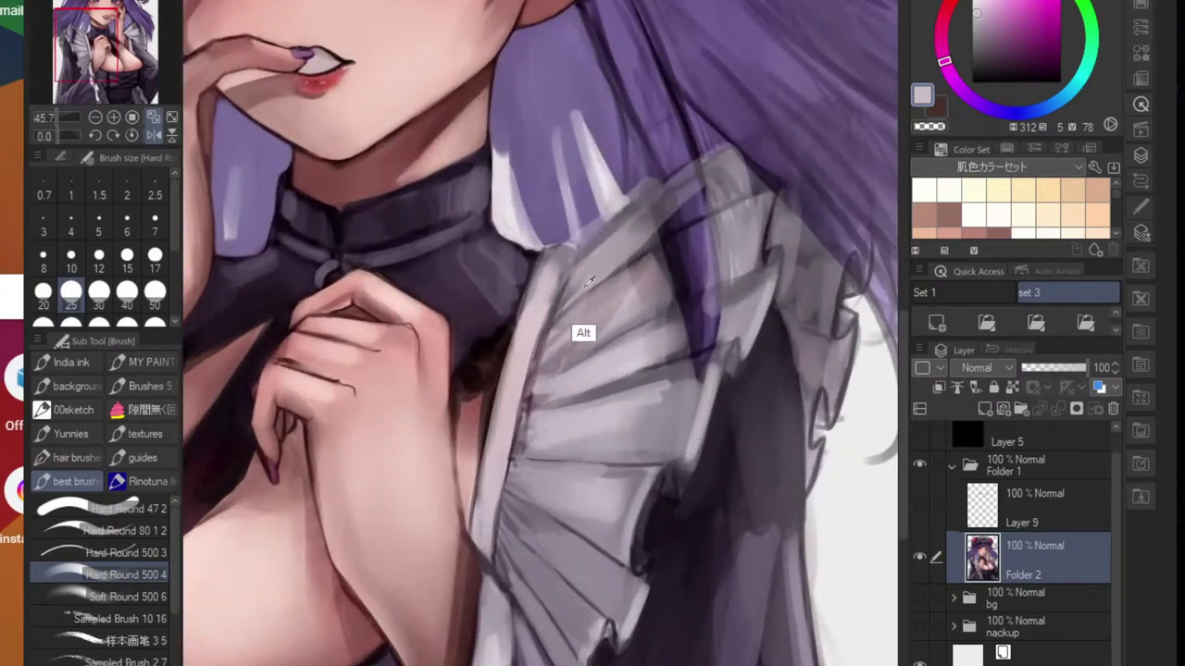
pyautogui.keyDown('alt'); pyautogui.click(560, 315); pyautogui.keyUp('alt')
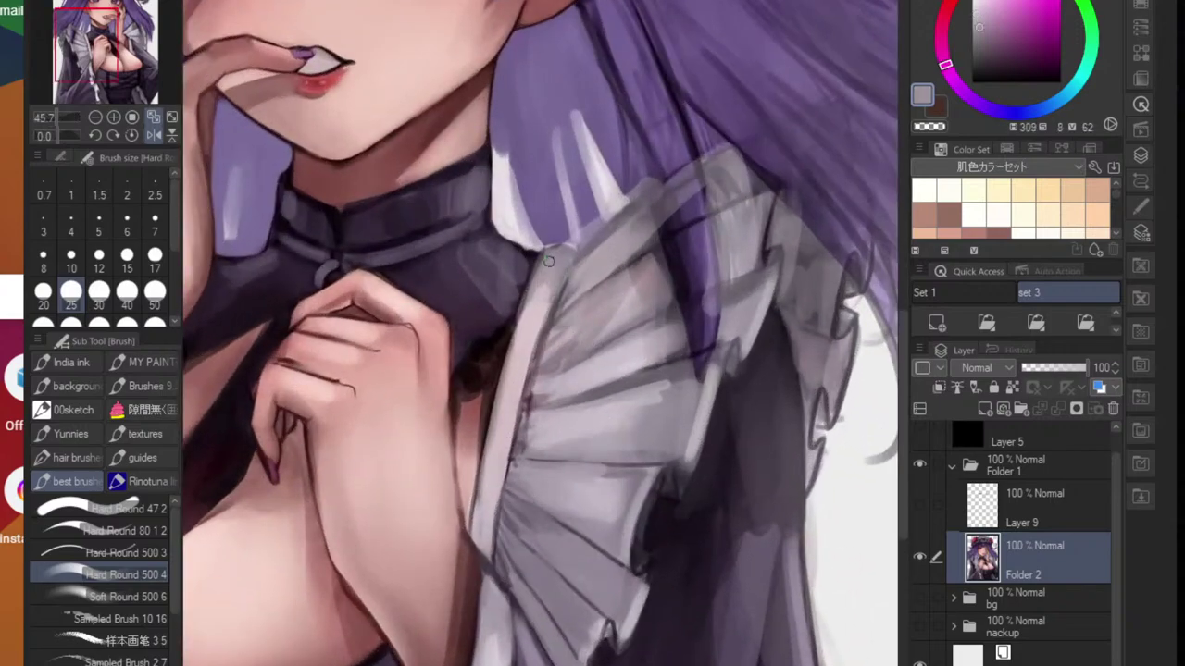
pyautogui.keyDown('alt'); pyautogui.click(542, 292); pyautogui.keyUp('alt')
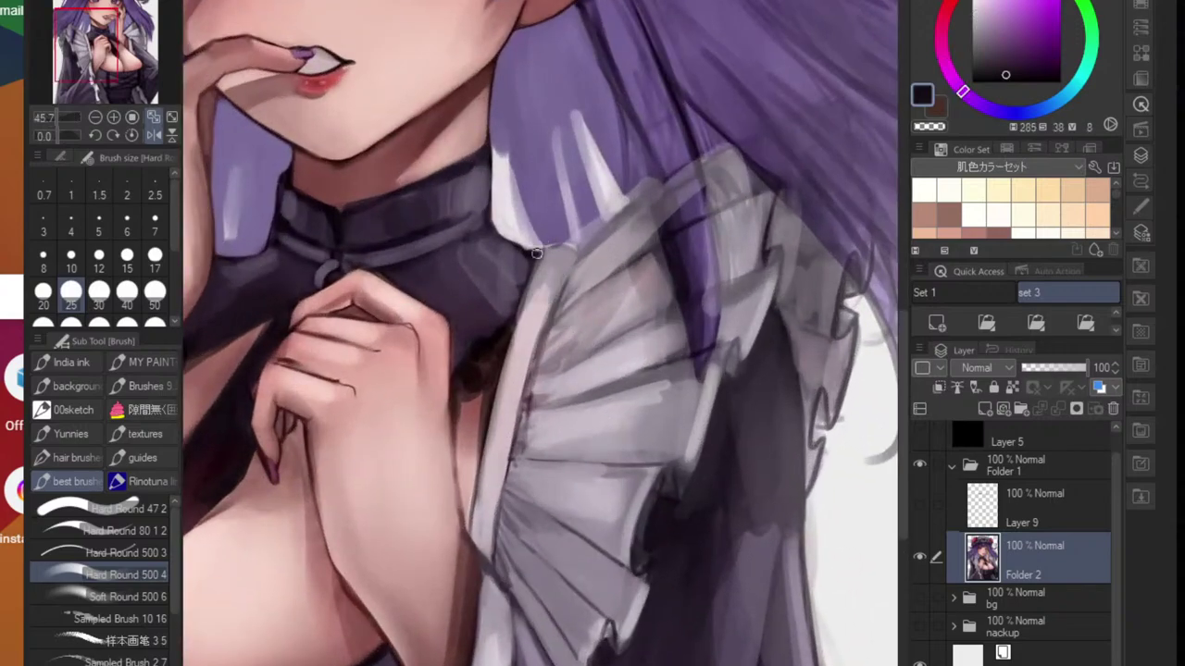
pyautogui.scroll(2, 556, 294)
# - Shrink the brush to 12 and outline the collar strap's left edge in dark grey-purple
pyautogui.press('[')
pyautogui.press('[')
pyautogui.press('[')
pyautogui.press('[')
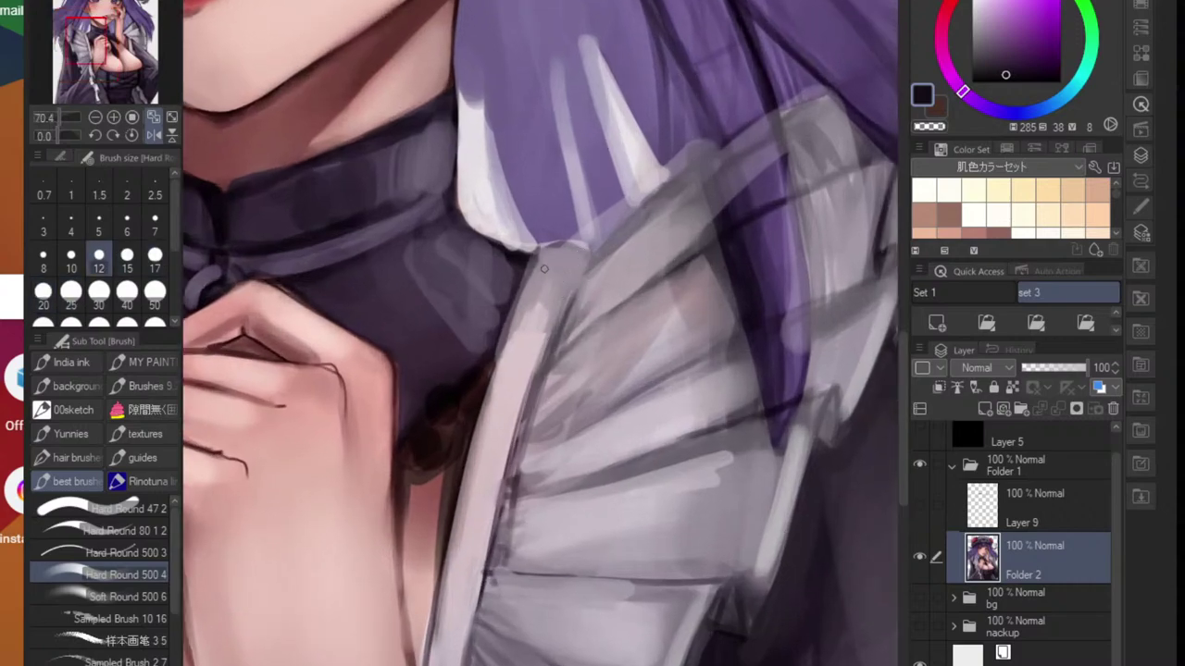
pyautogui.keyDown('alt'); pyautogui.click(535, 256); pyautogui.keyUp('alt')
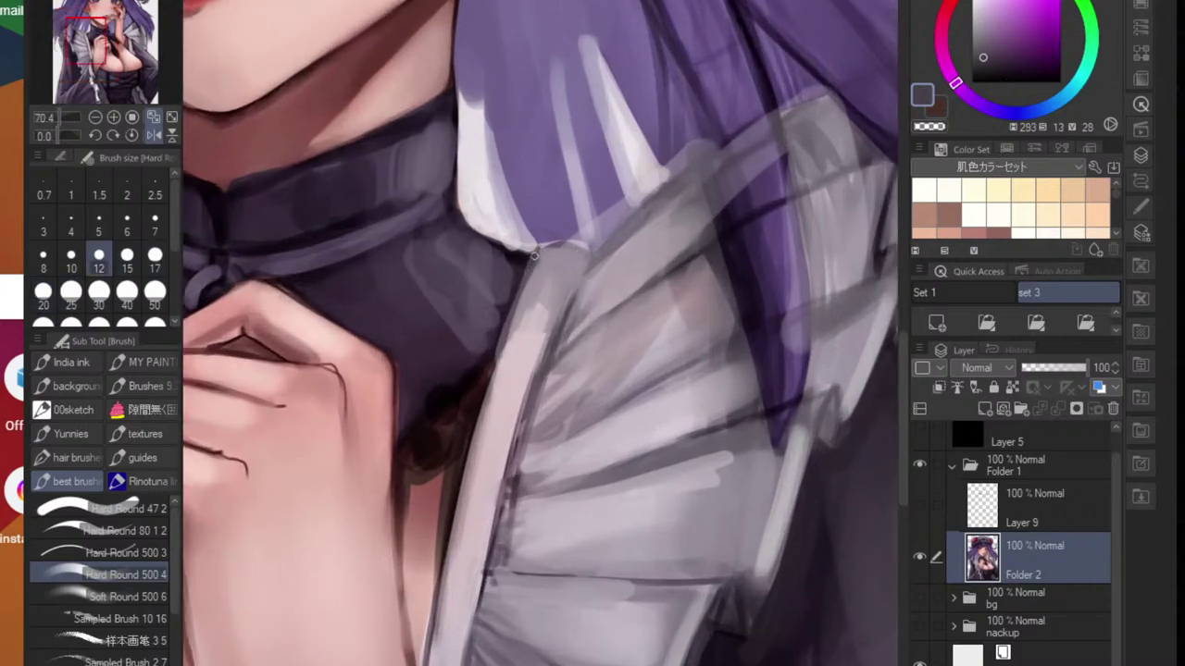
pyautogui.moveTo(532, 257)
pyautogui.mouseDown()
pyautogui.moveTo(565, 243)
pyautogui.moveTo(588, 261)
pyautogui.moveTo(563, 320)
pyautogui.mouseUp()
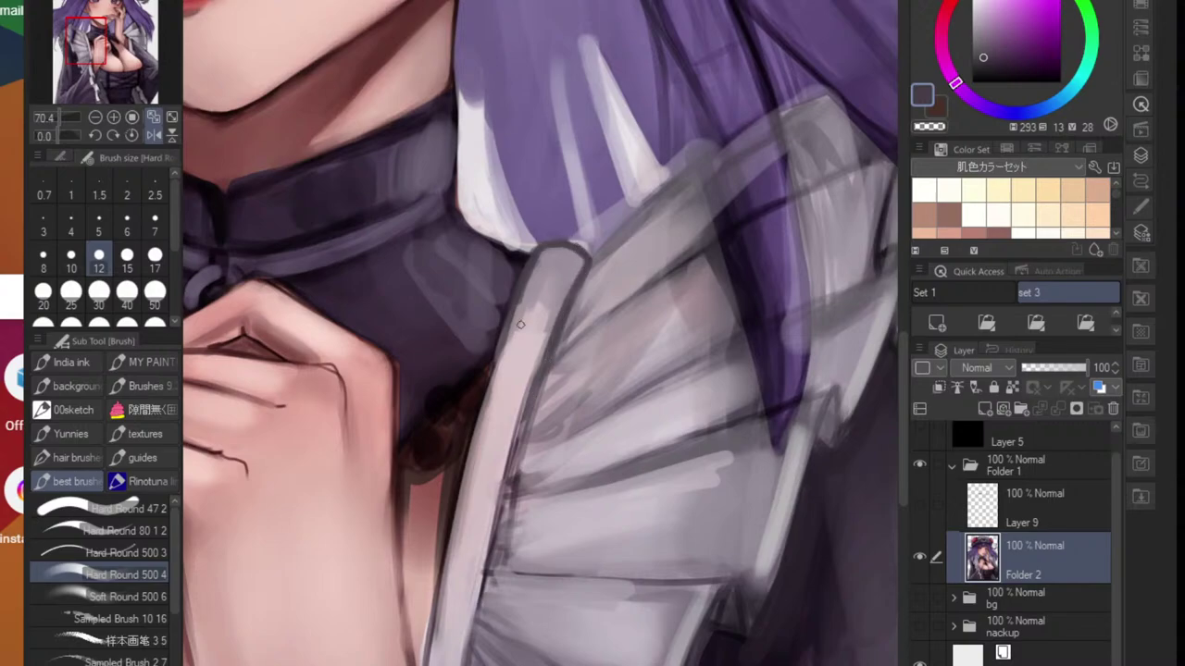
pyautogui.moveTo(537, 253); pyautogui.dragTo(458, 479)
pyautogui.moveTo(509, 302); pyautogui.dragTo(441, 559)
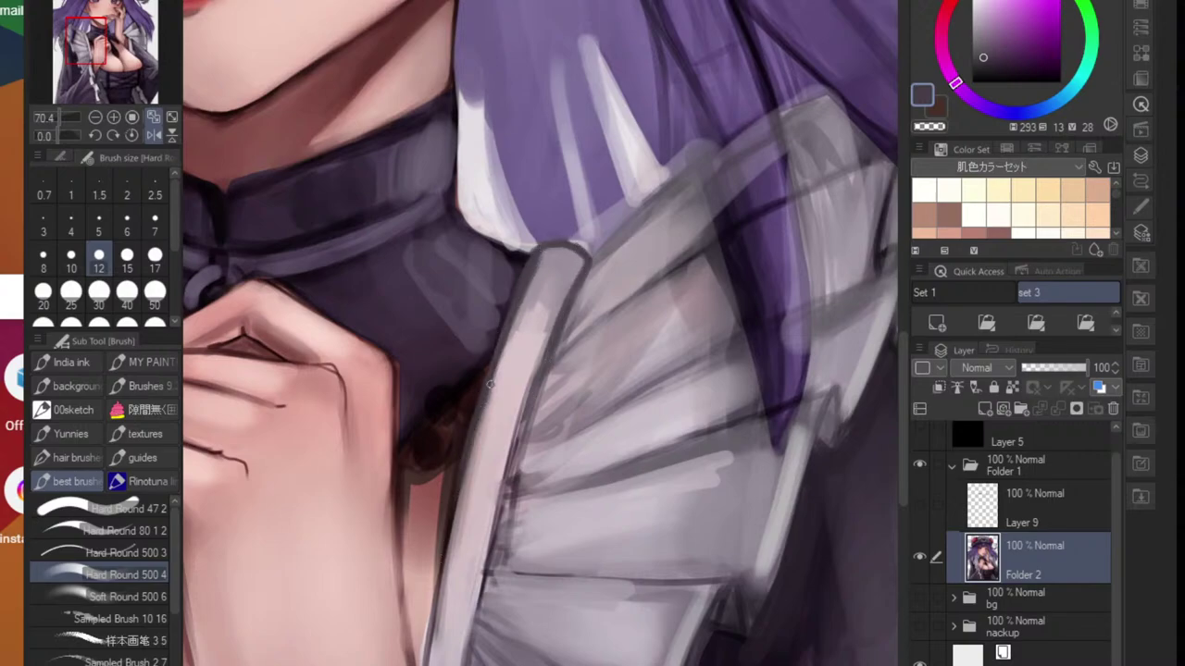
pyautogui.moveTo(518, 308); pyautogui.dragTo(444, 563)
pyautogui.moveTo(472, 432); pyautogui.dragTo(445, 557)
# - Alternate light pinkish grey and darker grey-purple strokes along the strap's top and left edge
pyautogui.keyDown('alt'); pyautogui.click(525, 312); pyautogui.keyUp('alt')
pyautogui.moveTo(538, 261); pyautogui.dragTo(473, 457)
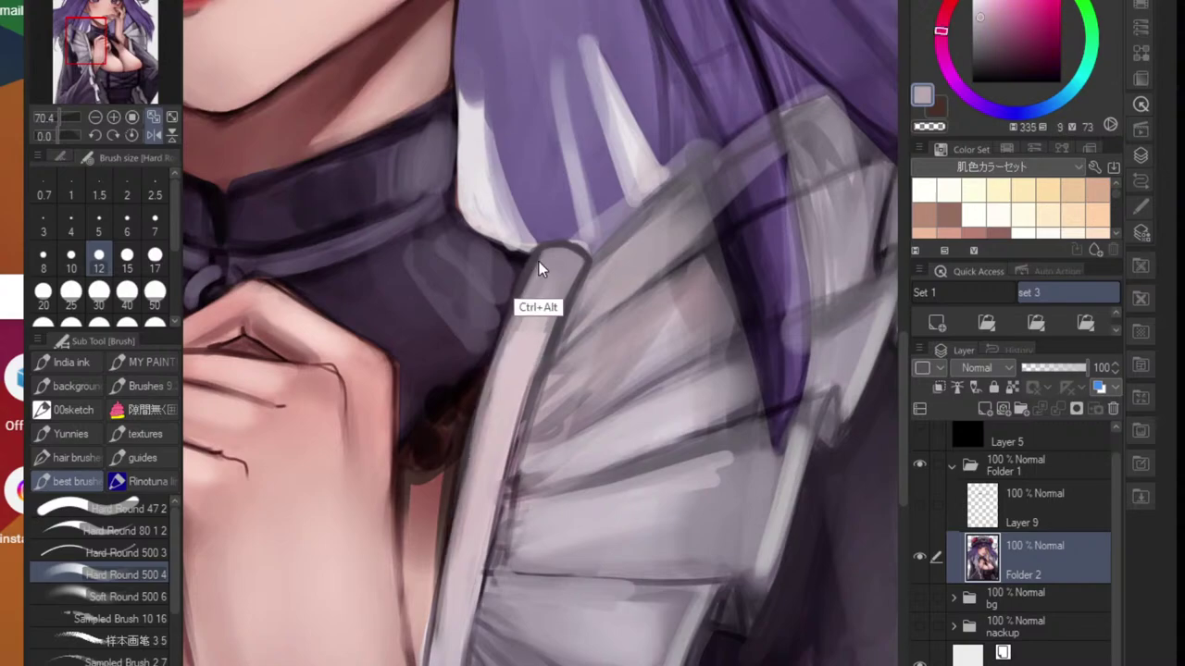
pyautogui.keyDown('ctrl'); pyautogui.keyDown('alt'); pyautogui.click(538, 261); pyautogui.keyUp('alt'); pyautogui.keyUp('ctrl')
pyautogui.moveTo(539, 304); pyautogui.dragTo(494, 387)
pyautogui.moveTo(537, 267); pyautogui.dragTo(479, 454)
pyautogui.keyDown('ctrl'); pyautogui.keyDown('alt'); pyautogui.click(531, 302); pyautogui.keyUp('alt'); pyautogui.keyUp('ctrl')
pyautogui.moveTo(541, 324); pyautogui.dragTo(524, 341)
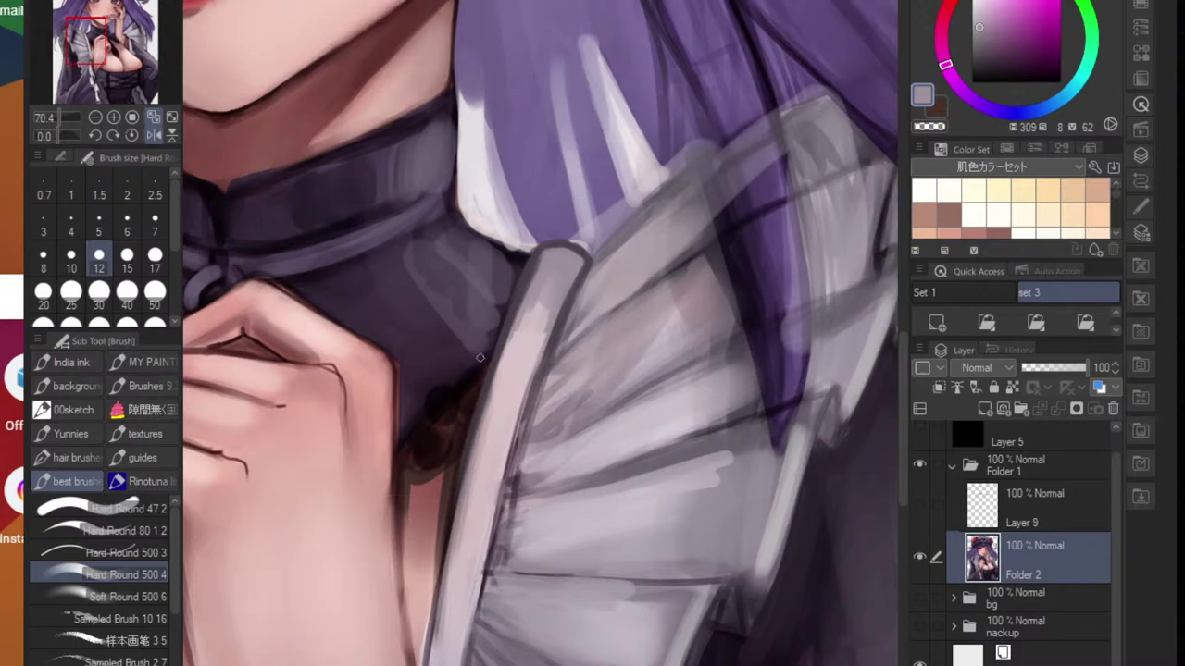
# - Lighten the strap's left edge with pinkish grey and re-darken its upper part
pyautogui.keyDown('alt'); pyautogui.click(504, 353); pyautogui.keyUp('alt')
pyautogui.moveTo(517, 313); pyautogui.dragTo(488, 404)
pyautogui.keyDown('alt'); pyautogui.click(529, 293); pyautogui.keyUp('alt')
pyautogui.moveTo(543, 265); pyautogui.dragTo(520, 320)
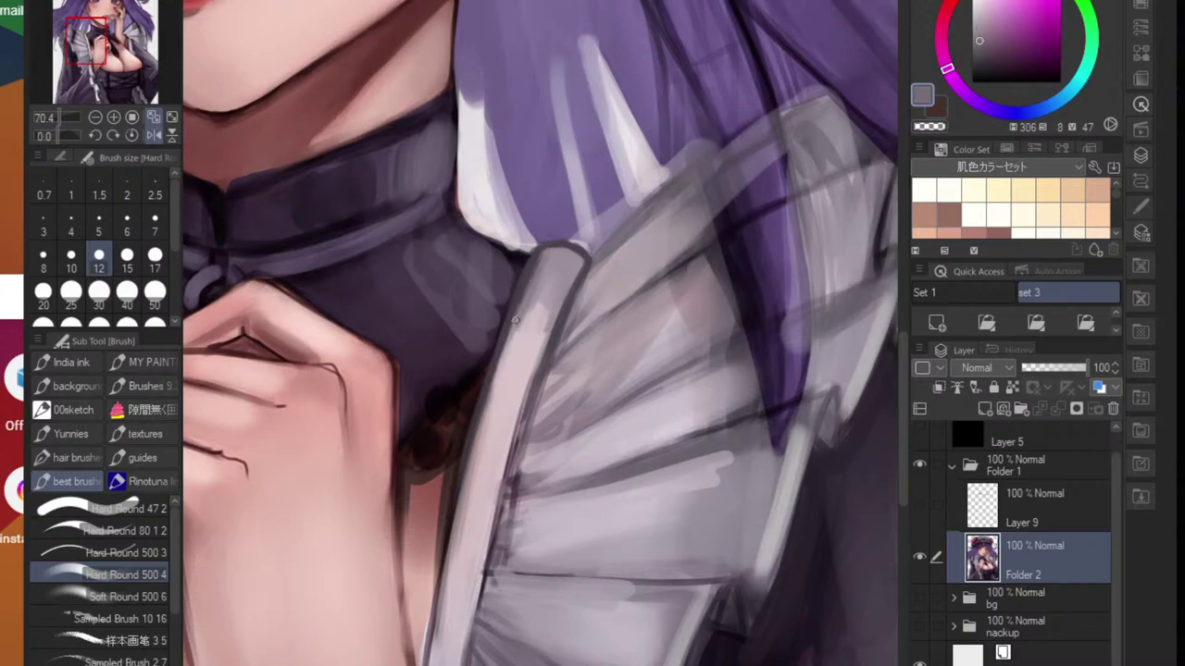
pyautogui.keyDown('alt'); pyautogui.click(538, 277); pyautogui.keyUp('alt')
pyautogui.moveTo(536, 268); pyautogui.dragTo(507, 343)
# - Brighten the strap's middle and lower-left edge with lighter pink tones
pyautogui.keyDown('alt'); pyautogui.click(489, 411); pyautogui.keyUp('alt')
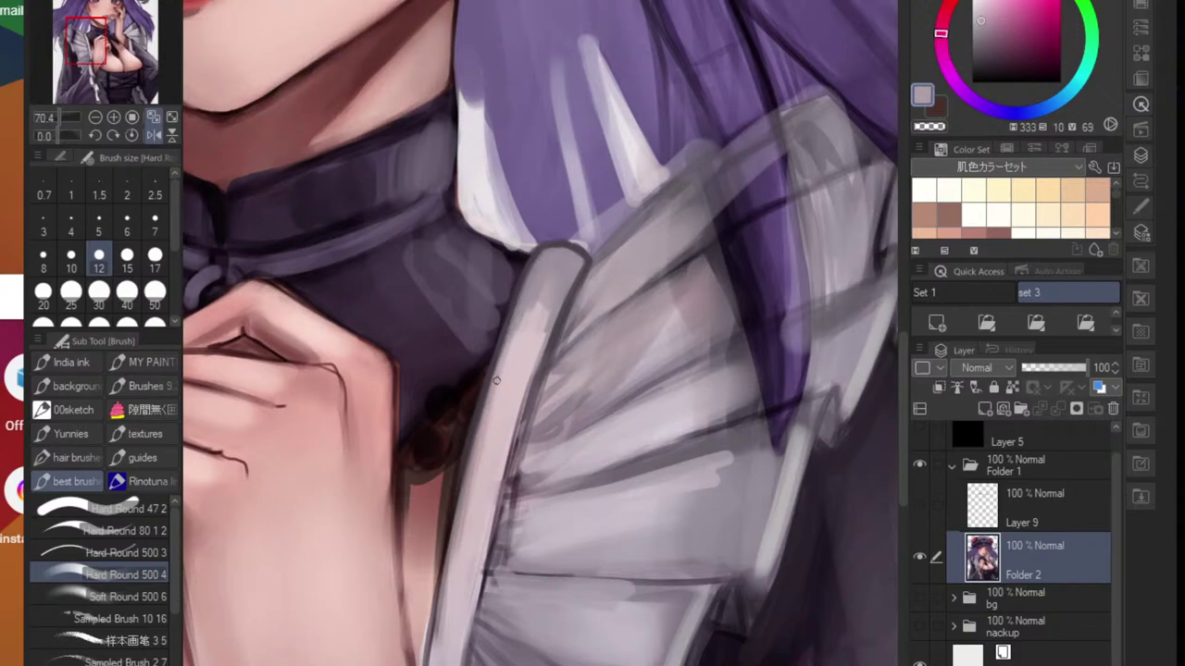
pyautogui.moveTo(482, 430); pyautogui.dragTo(501, 354)
pyautogui.moveTo(483, 412); pyautogui.dragTo(457, 546)
pyautogui.moveTo(470, 501); pyautogui.dragTo(462, 569)
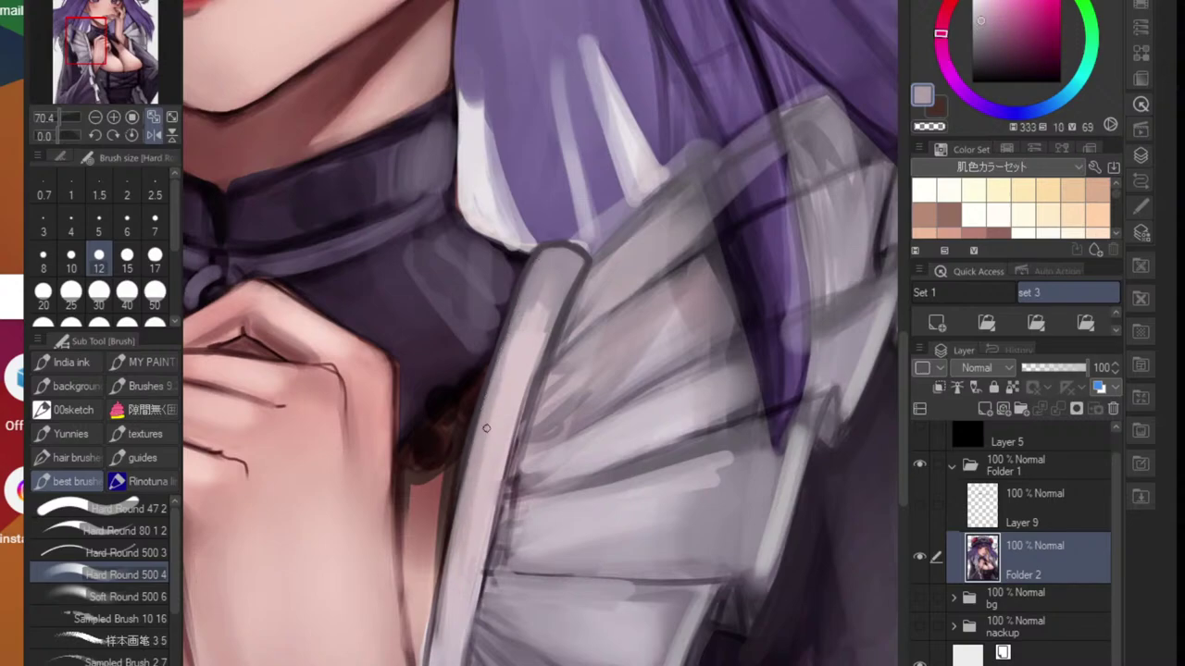
pyautogui.keyDown('alt'); pyautogui.click(495, 444); pyautogui.keyUp('alt')
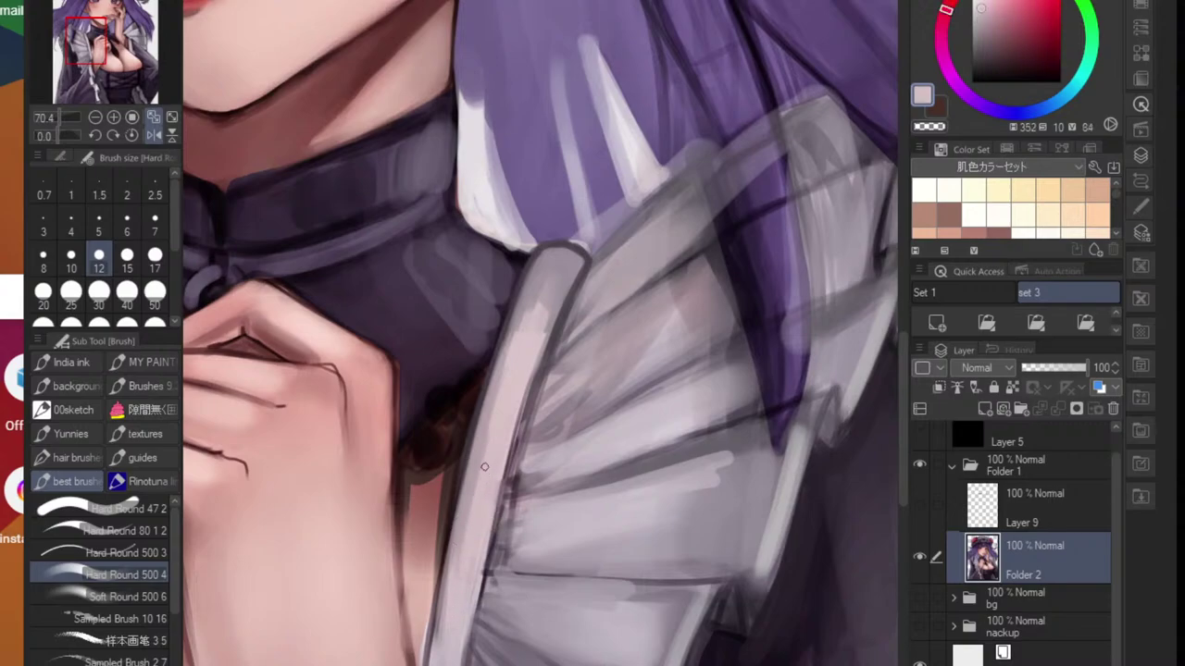
pyautogui.moveTo(471, 500); pyautogui.dragTo(438, 640)
pyautogui.moveTo(449, 585); pyautogui.dragTo(436, 641)
pyautogui.moveTo(443, 594); pyautogui.dragTo(430, 659)
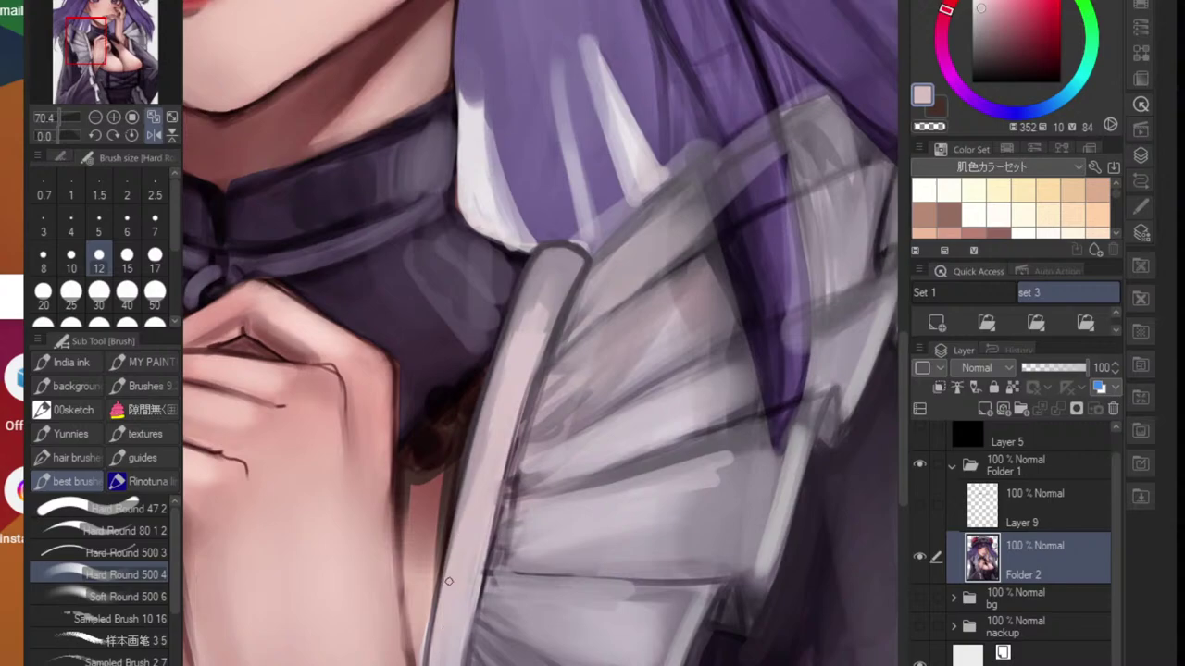
pyautogui.moveTo(472, 566); pyautogui.dragTo(446, 639)
pyautogui.moveTo(479, 489); pyautogui.dragTo(515, 504)
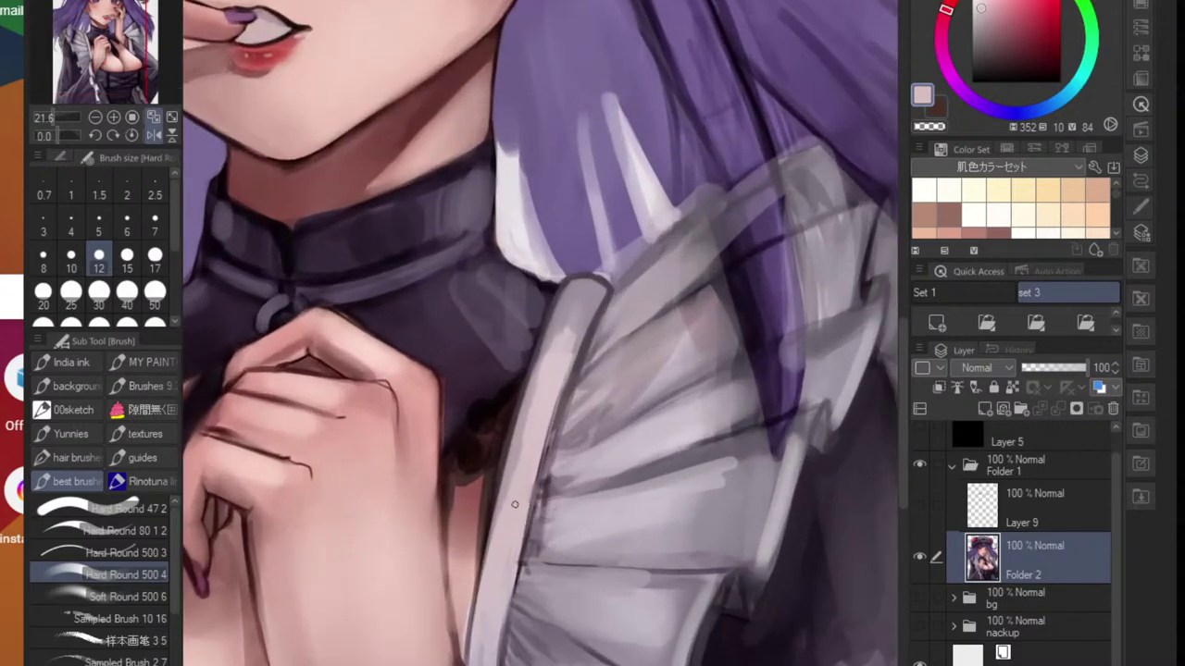
# - Draw a thin dark reddish-brown line along the frill's edge
pyautogui.keyDown('alt'); pyautogui.click(478, 544); pyautogui.keyUp('alt')
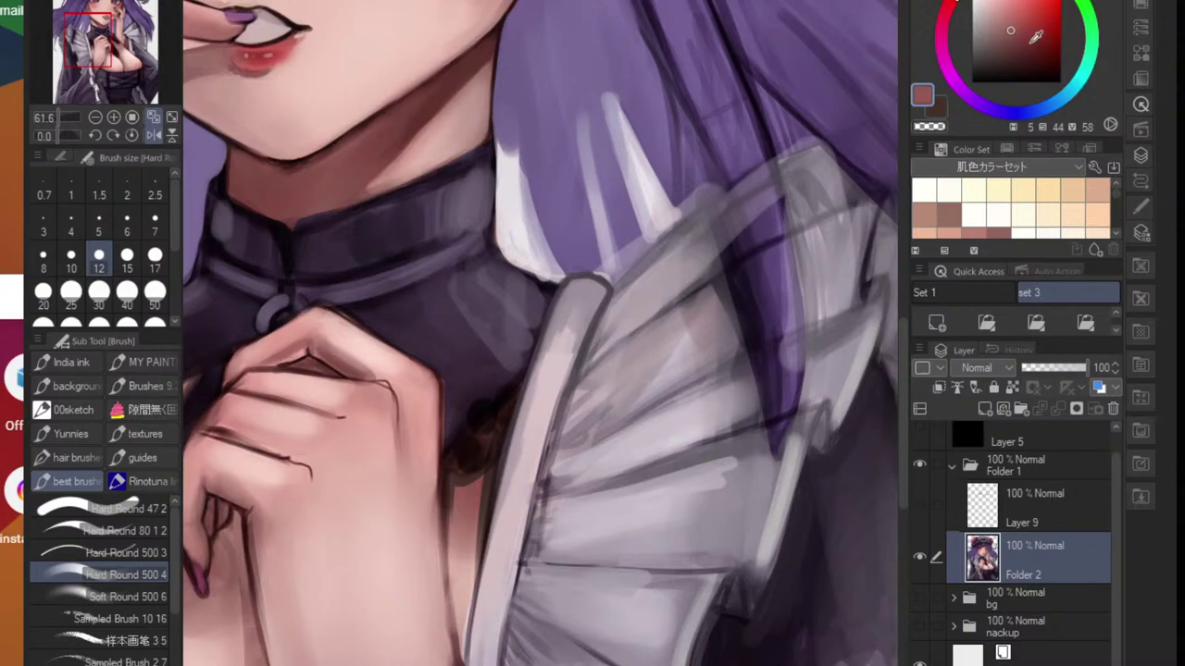
pyautogui.click(1020, 46)
pyautogui.click(950, 5)
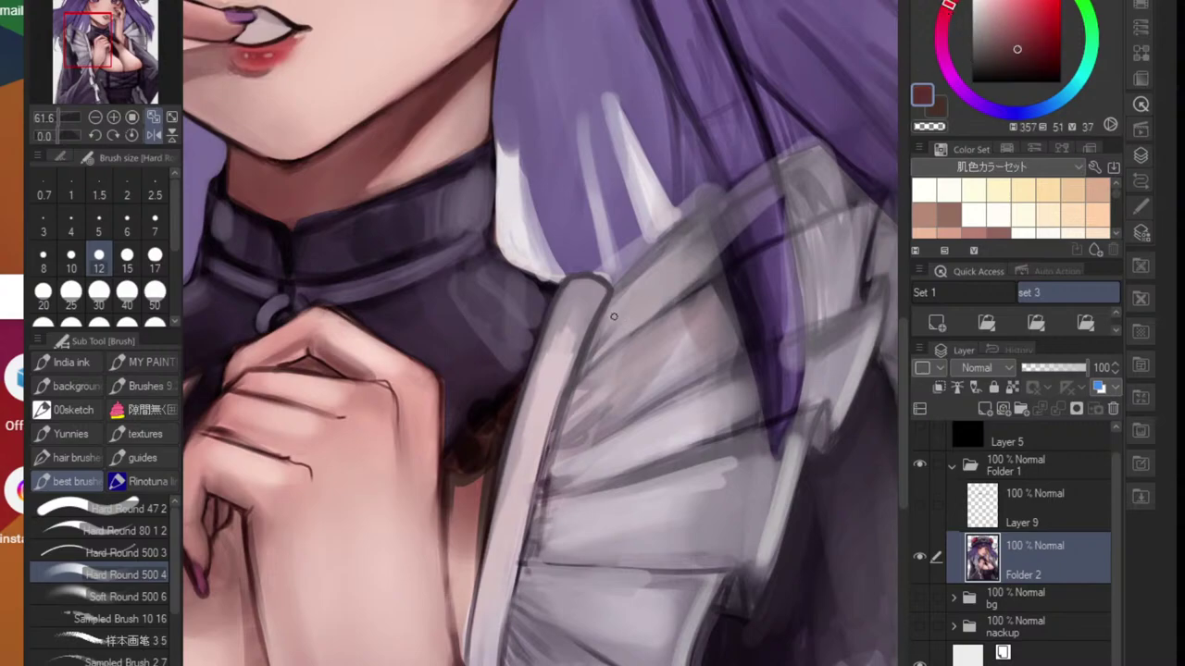
pyautogui.moveTo(486, 470)
pyautogui.mouseDown()
pyautogui.moveTo(478, 534)
pyautogui.moveTo(498, 457)
pyautogui.moveTo(475, 574)
pyautogui.mouseUp()
pyautogui.hotkey('ctrl', '0')
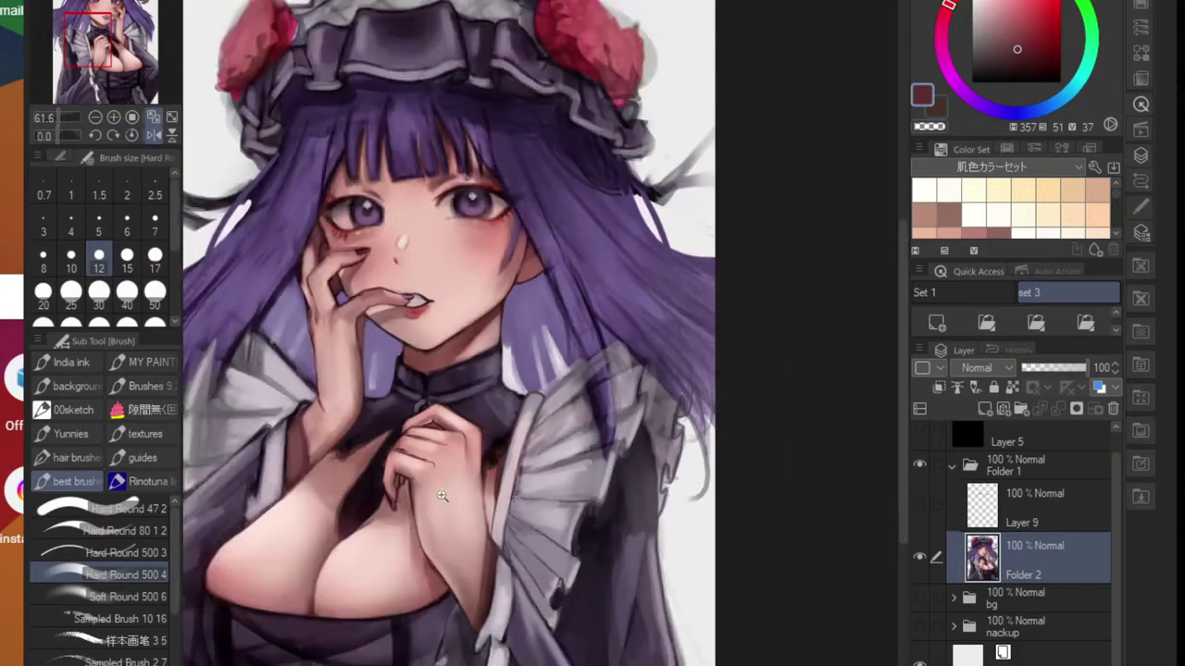
# - Add a near-black contour between the arm and chest
pyautogui.scroll(5, 374, 374)
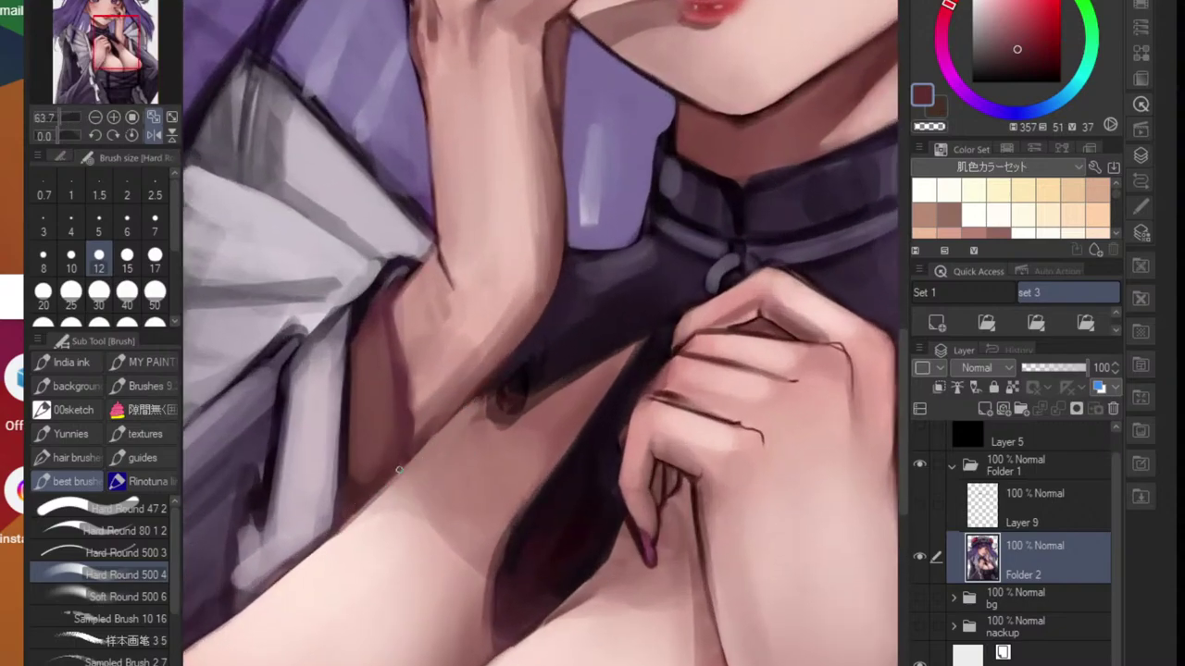
pyautogui.click(1019, 65)
pyautogui.moveTo(348, 508); pyautogui.dragTo(461, 403)
pyautogui.moveTo(412, 449); pyautogui.dragTo(478, 387)
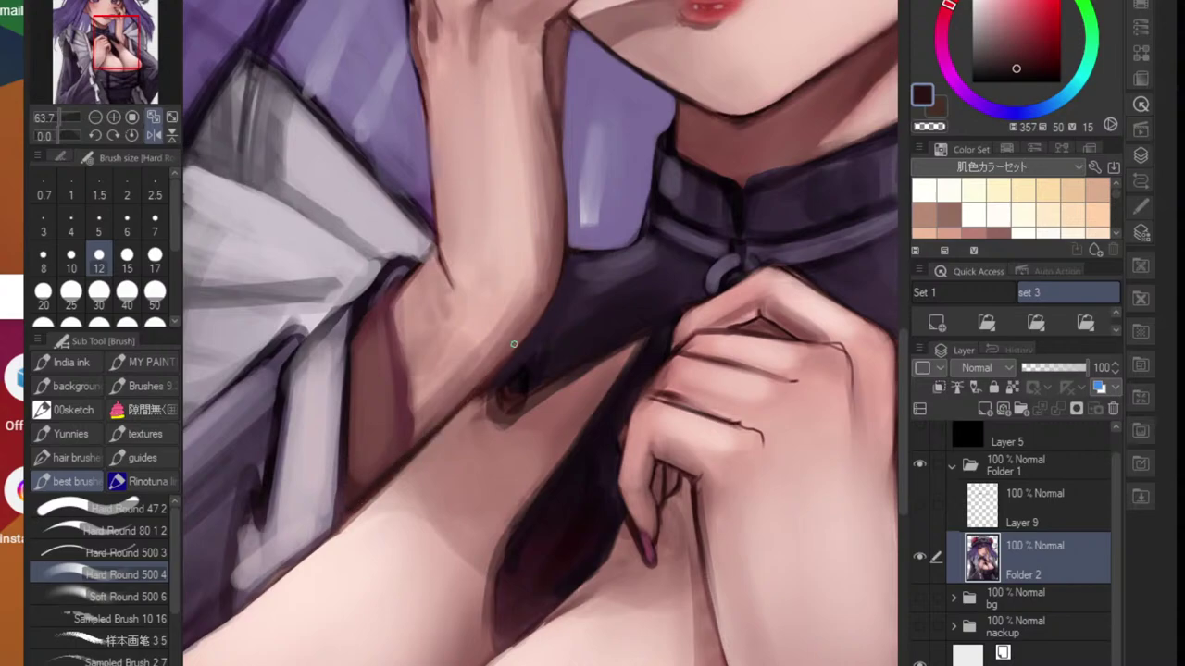
pyautogui.moveTo(467, 440); pyautogui.dragTo(446, 469)
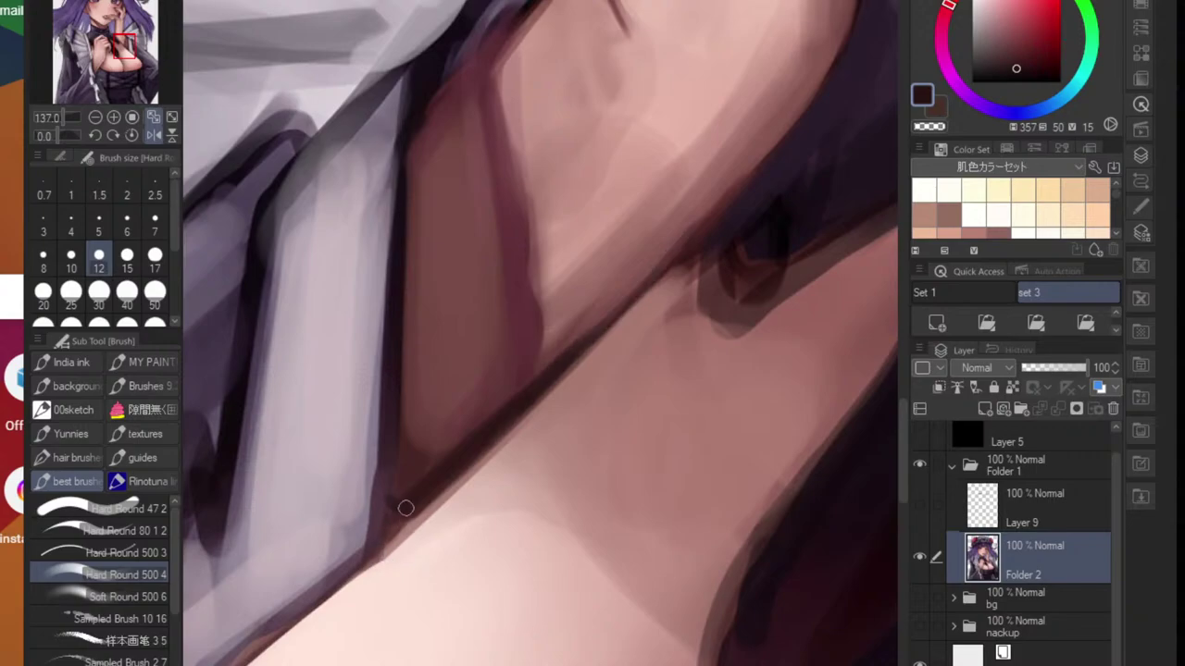
# - Soften the arm's shadow edge with two grey-purple strokes
pyautogui.keyDown('alt'); pyautogui.click(361, 523); pyautogui.keyUp('alt')
pyautogui.moveTo(369, 512)
pyautogui.mouseDown()
pyautogui.moveTo(398, 518)
pyautogui.moveTo(471, 461)
pyautogui.mouseUp()
pyautogui.moveTo(439, 512)
pyautogui.mouseDown()
pyautogui.moveTo(350, 546)
pyautogui.moveTo(362, 520)
pyautogui.mouseUp()
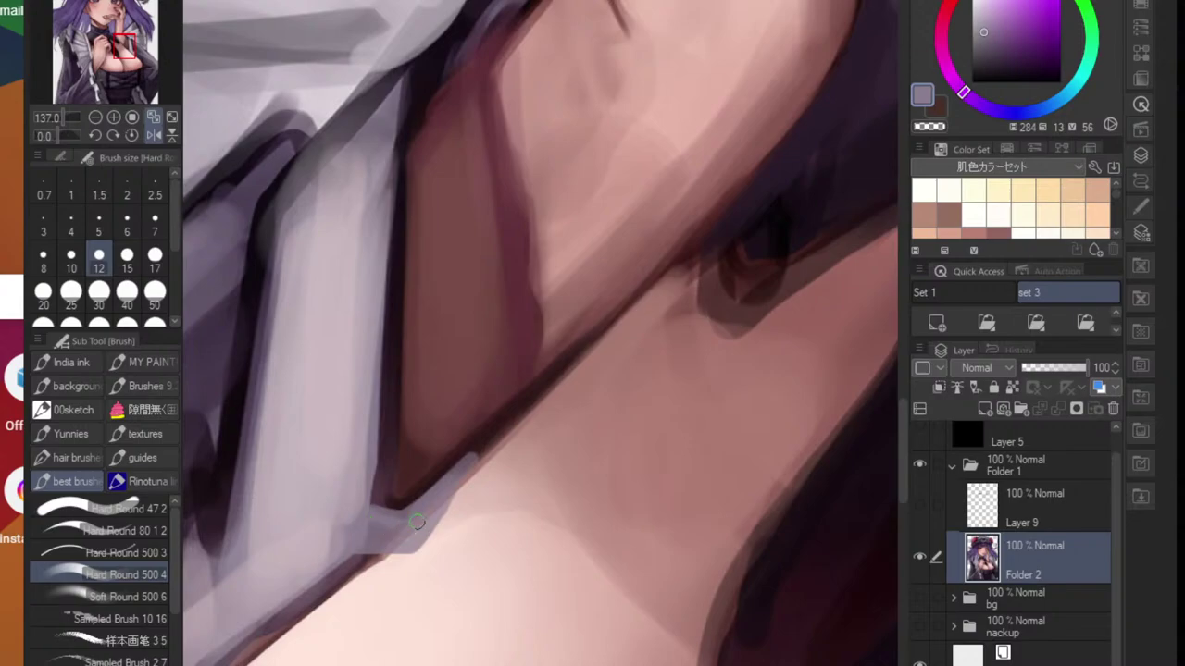
pyautogui.scroll(-5, 417, 523)
pyautogui.scroll(3, 528, 482)
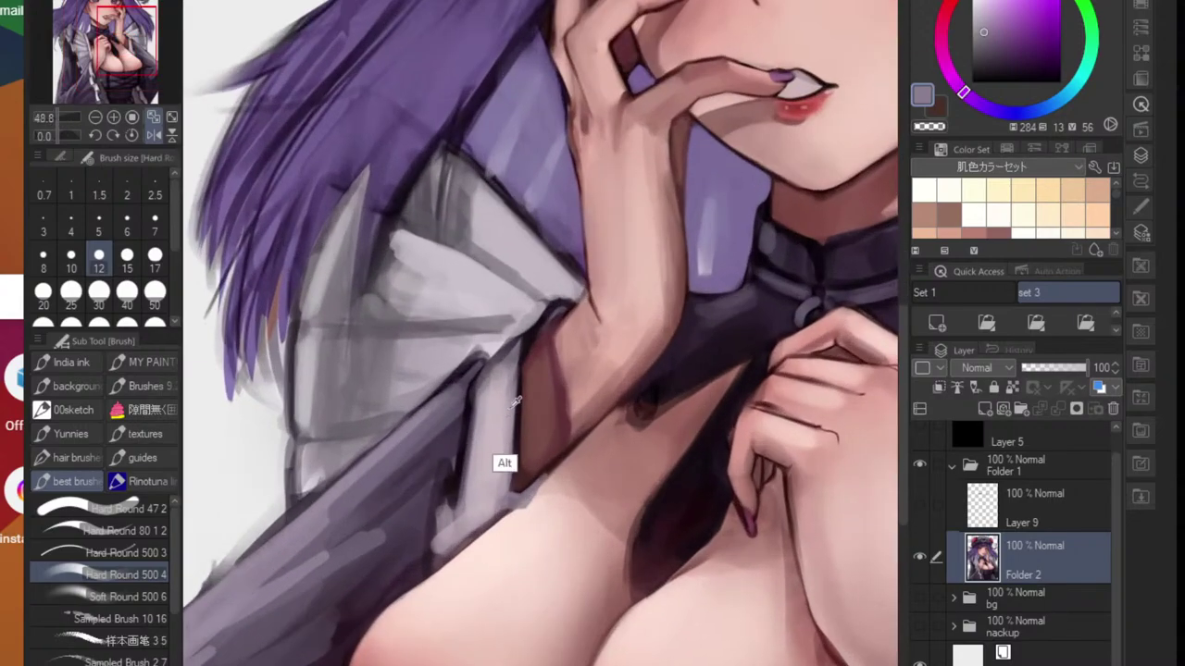
# - Shade the arm's lower edge and darken the sleeve cuff's lower-right edge
pyautogui.keyDown('alt'); pyautogui.click(550, 356); pyautogui.keyUp('alt')
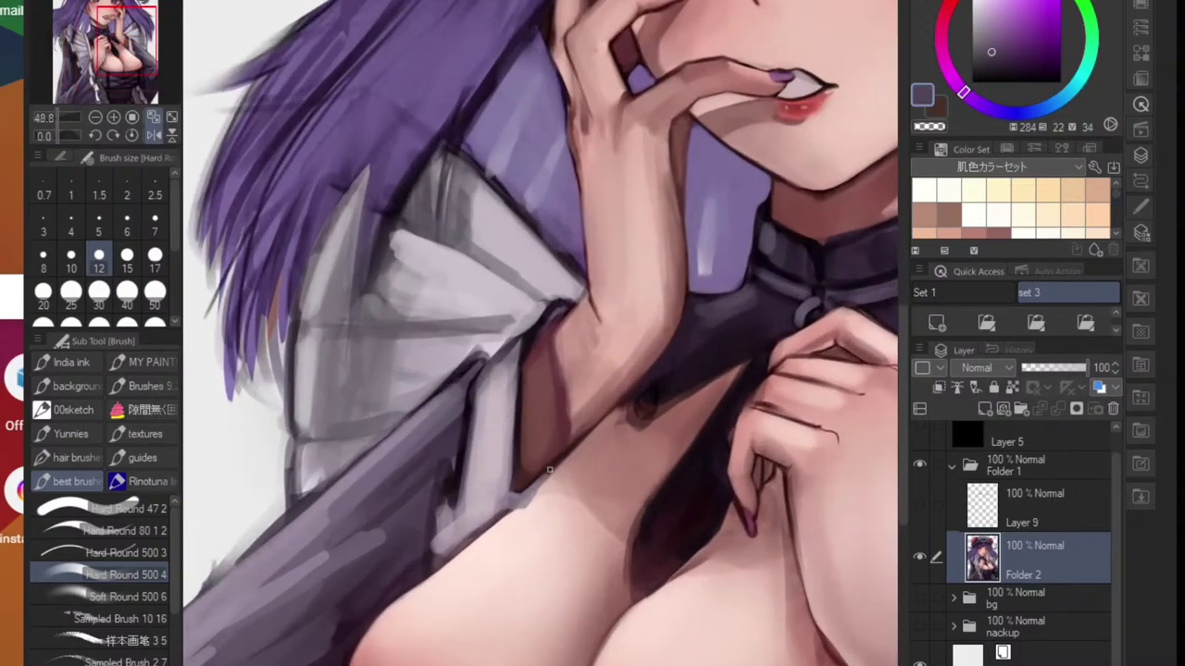
pyautogui.moveTo(550, 470)
pyautogui.mouseDown()
pyautogui.moveTo(523, 496)
pyautogui.moveTo(530, 505)
pyautogui.mouseUp()
pyautogui.keyDown('alt'); pyautogui.click(522, 498); pyautogui.keyUp('alt')
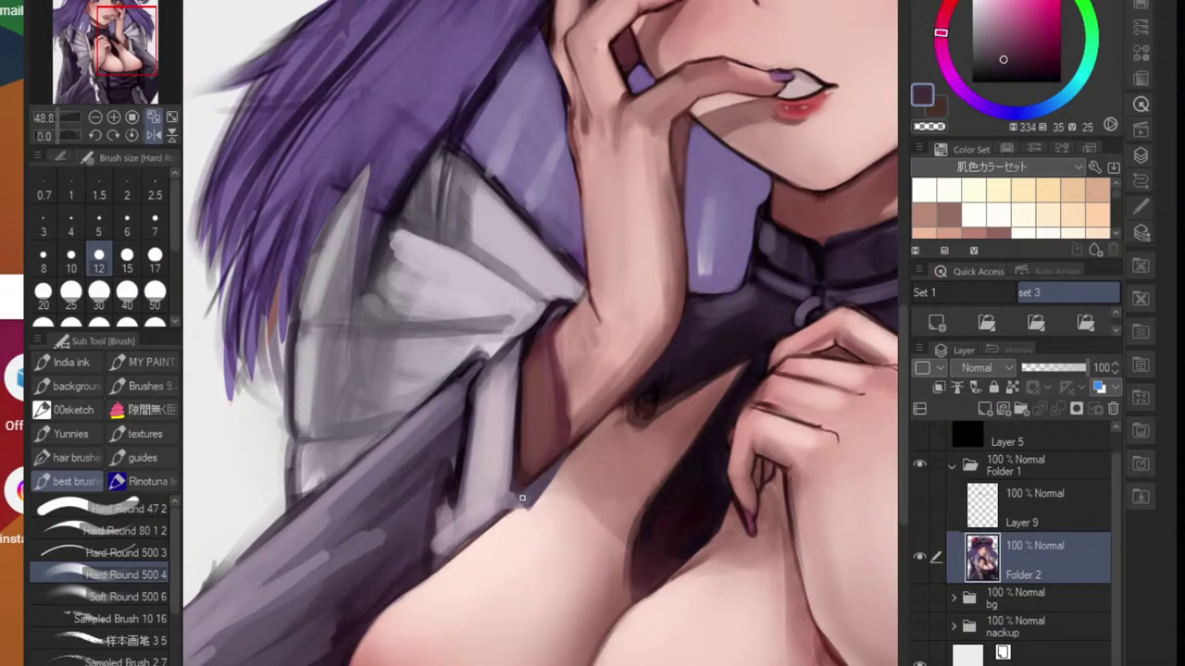
pyautogui.moveTo(574, 447); pyautogui.dragTo(534, 510)
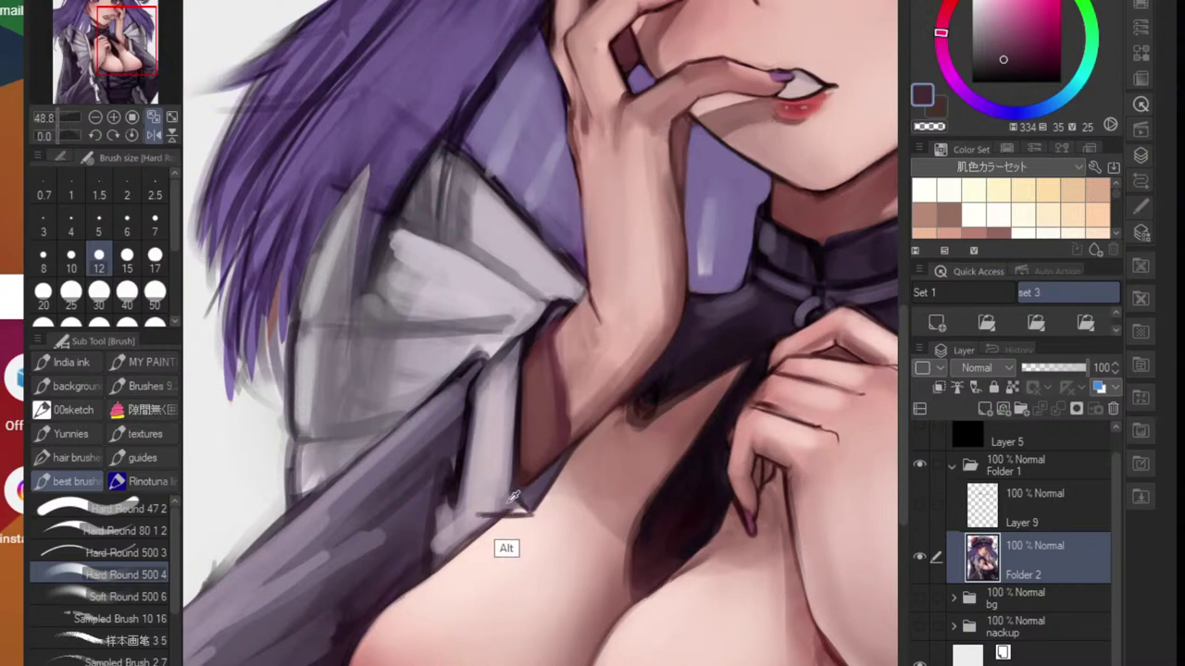
# - Sample greys from the sleeve and zoom in on the collar flap's lower tip
pyautogui.keyDown('alt'); pyautogui.click(509, 507); pyautogui.keyUp('alt')
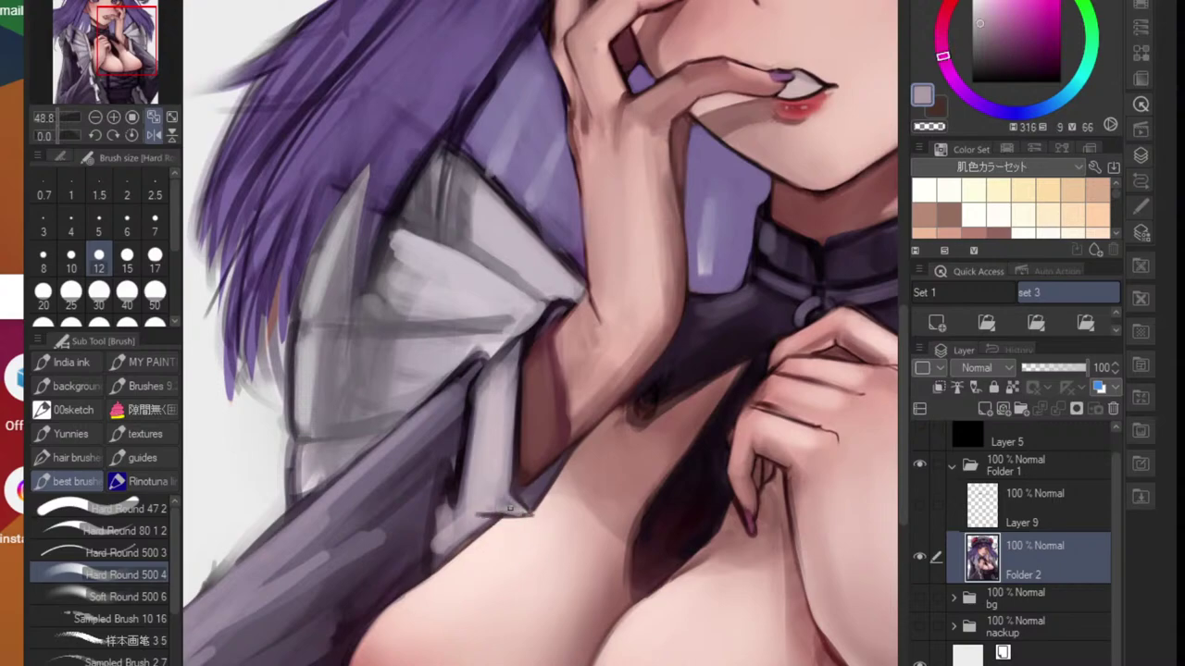
pyautogui.scroll(-5, 533, 503)
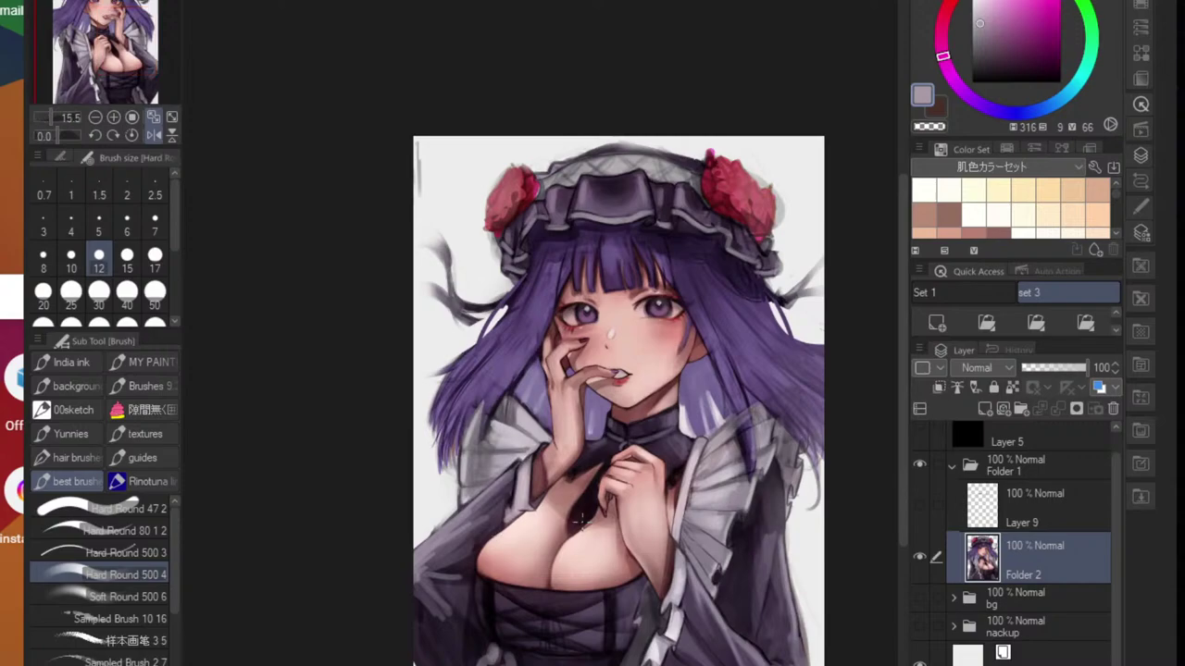
pyautogui.scroll(2, 535, 518)
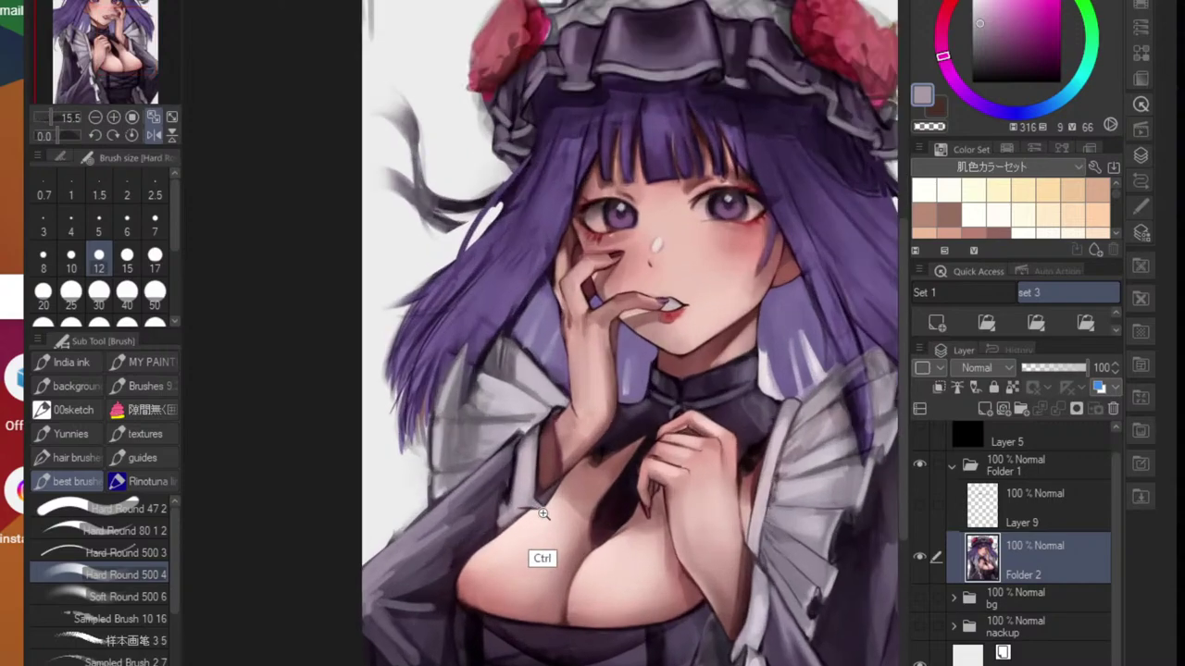
pyautogui.scroll(5, 544, 513)
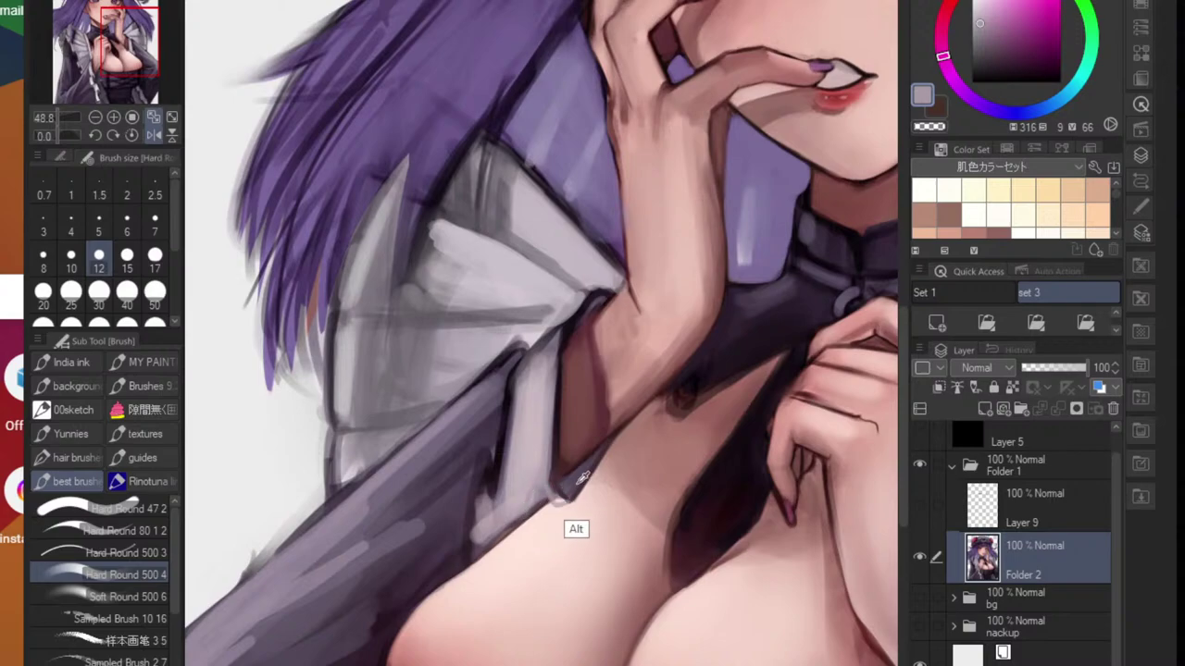
pyautogui.keyDown('alt'); pyautogui.click(536, 496); pyautogui.keyUp('alt')
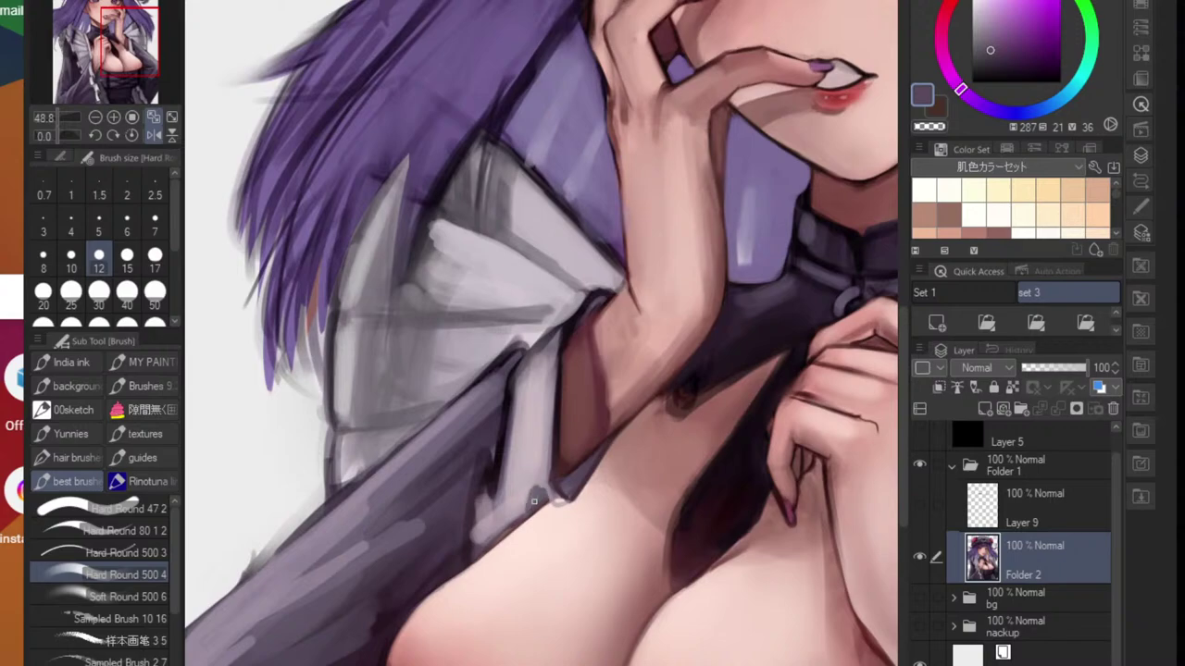
pyautogui.keyDown('alt'); pyautogui.click(549, 488); pyautogui.keyUp('alt')
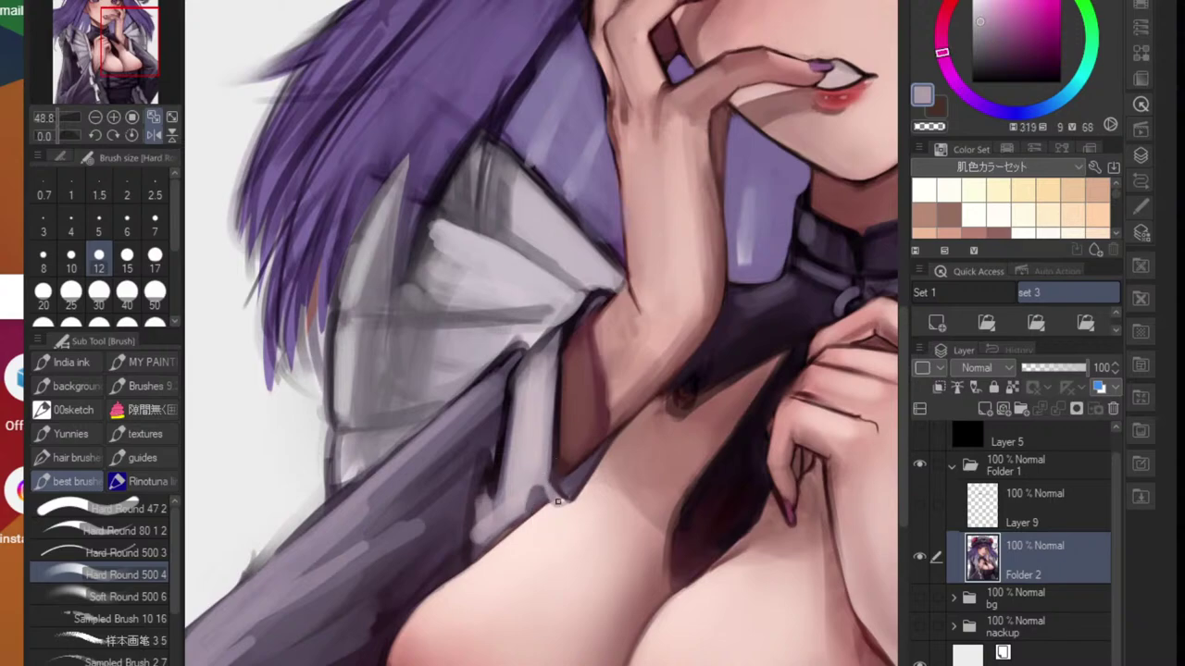
pyautogui.keyDown('alt'); pyautogui.click(560, 501); pyautogui.keyUp('alt')
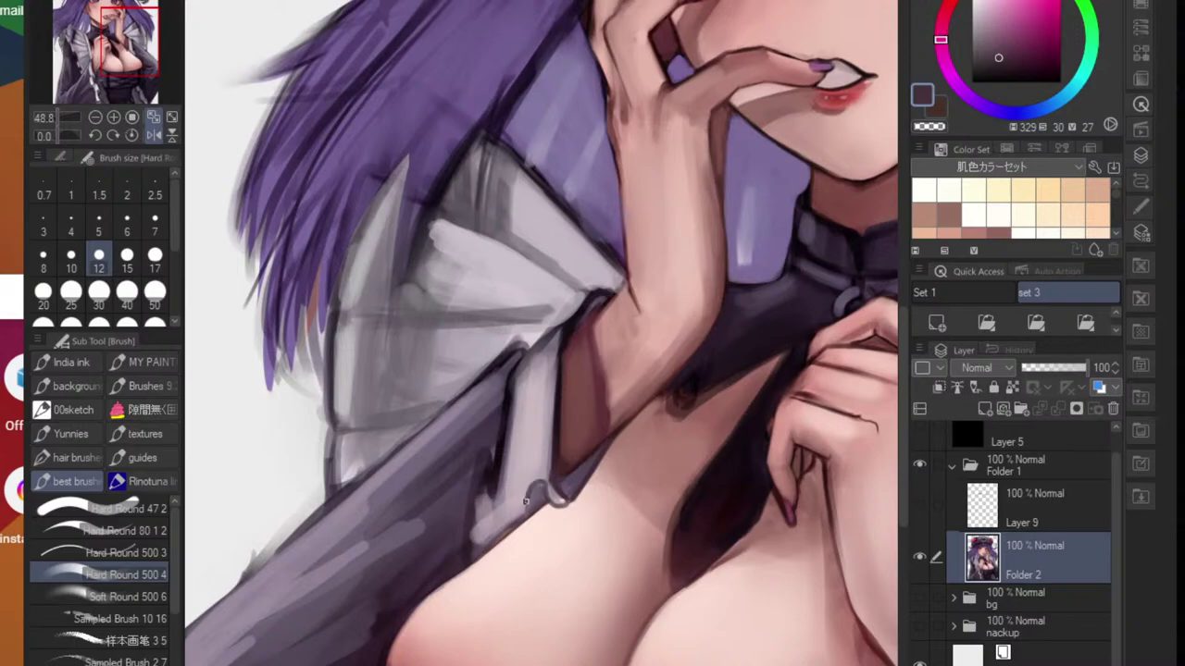
pyautogui.moveTo(545, 528); pyautogui.dragTo(585, 520)
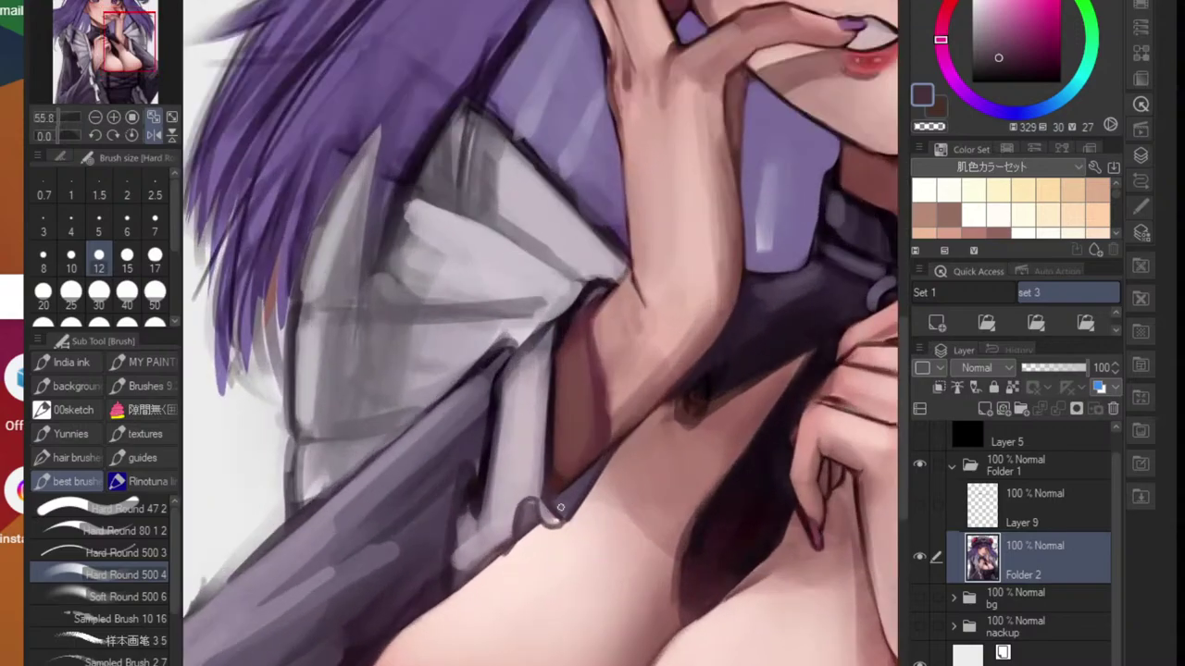
pyautogui.keyDown('ctrl'); pyautogui.keyDown('alt'); pyautogui.click(581, 523); pyautogui.keyUp('alt'); pyautogui.keyUp('ctrl')
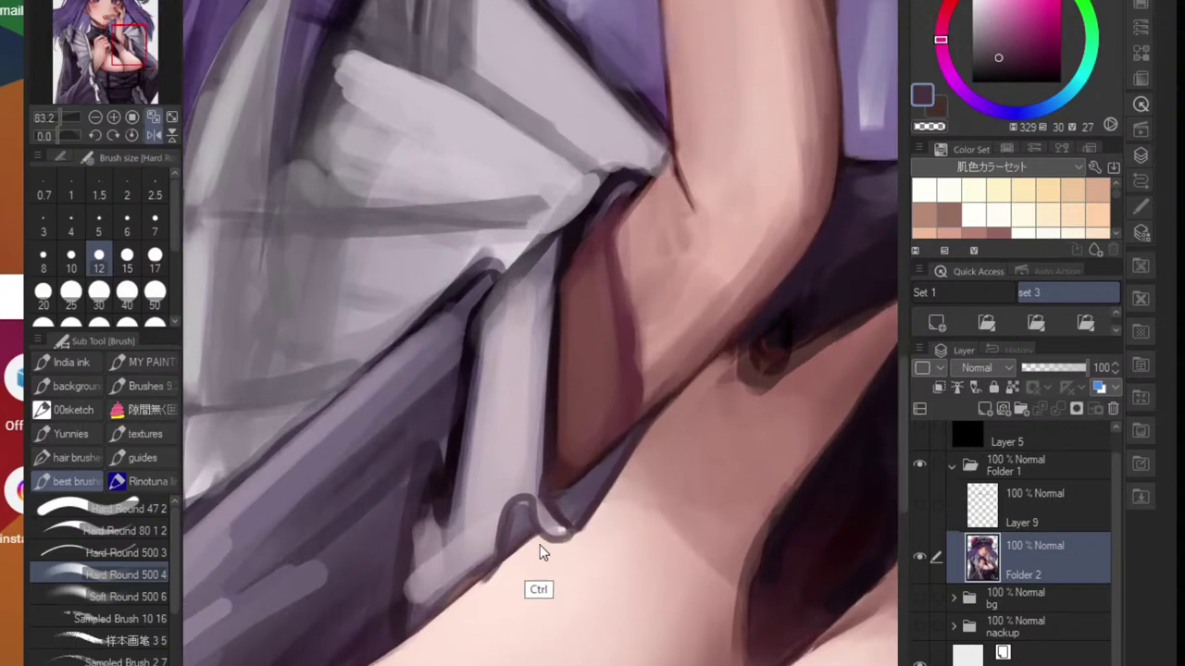
# - Extend the white collar flap's lower tip to a point in light greyish purple
pyautogui.keyDown('alt'); pyautogui.click(515, 541); pyautogui.keyUp('alt')
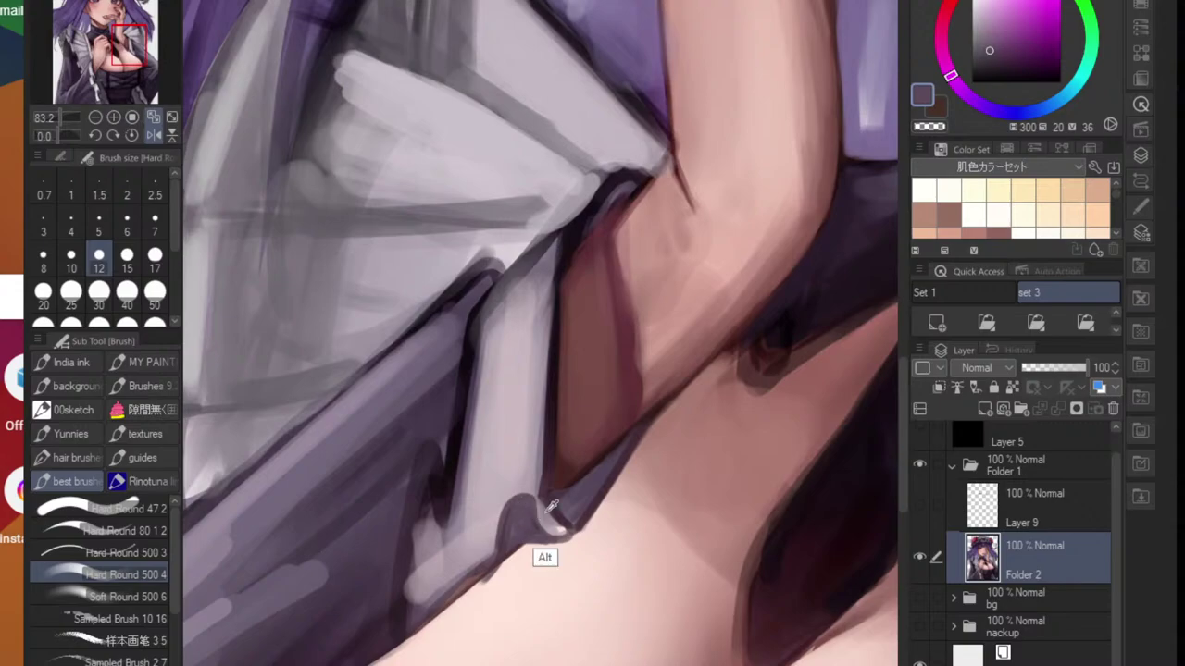
pyautogui.keyDown('alt'); pyautogui.click(533, 509); pyautogui.keyUp('alt')
pyautogui.moveTo(537, 485); pyautogui.dragTo(546, 510)
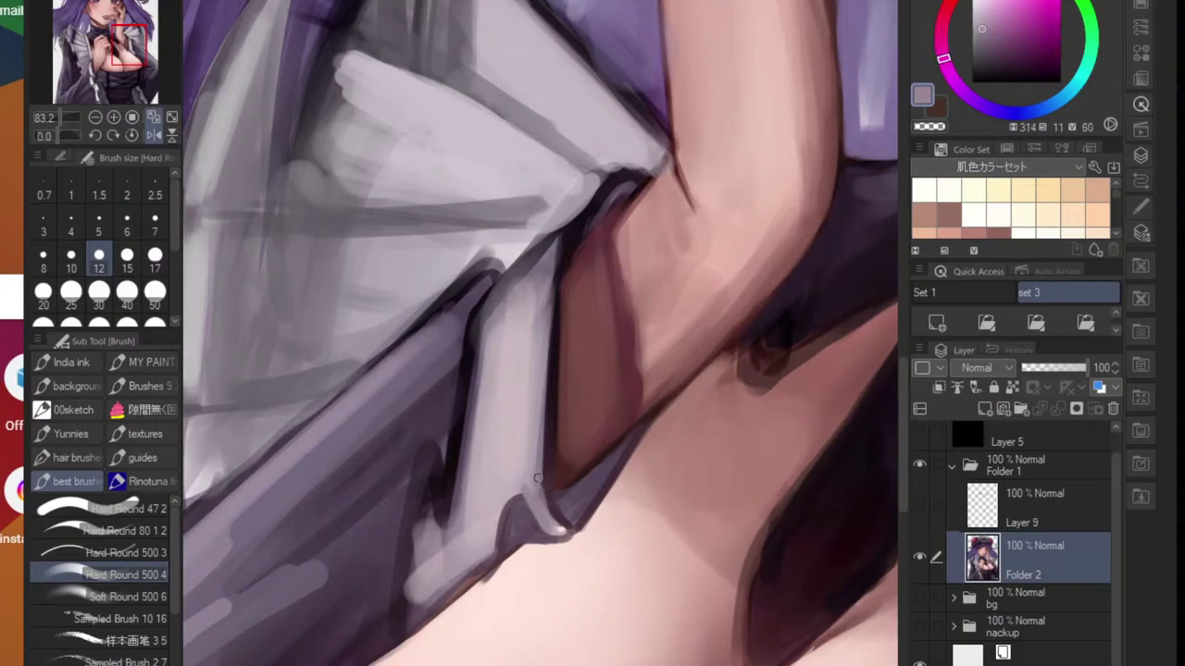
pyautogui.moveTo(543, 463); pyautogui.dragTo(562, 531)
pyautogui.moveTo(539, 432)
pyautogui.mouseDown()
pyautogui.moveTo(558, 532)
pyautogui.moveTo(553, 427)
pyautogui.moveTo(571, 529)
pyautogui.moveTo(555, 533)
pyautogui.moveTo(515, 493)
pyautogui.moveTo(498, 553)
pyautogui.moveTo(448, 602)
pyautogui.mouseUp()
# - Outline the flap's edge, the collar's lower edge and its fold in dark purple
pyautogui.keyDown('alt'); pyautogui.click(555, 432); pyautogui.keyUp('alt')
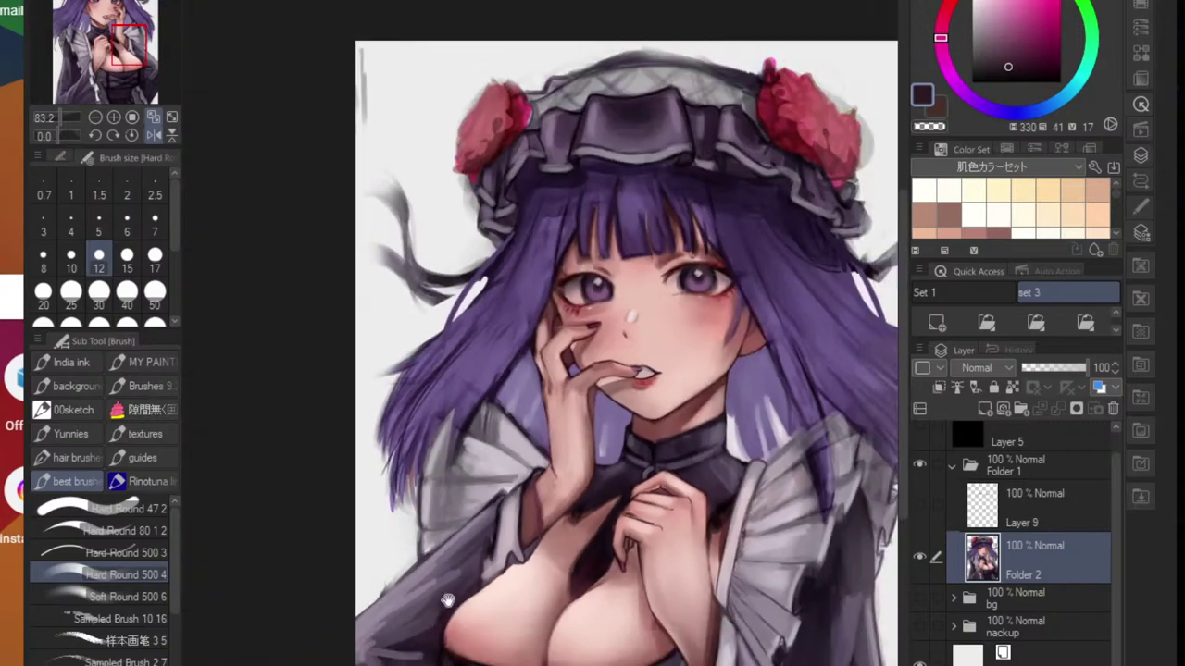
pyautogui.moveTo(507, 565)
pyautogui.mouseDown()
pyautogui.moveTo(553, 558)
pyautogui.moveTo(634, 583)
pyautogui.mouseUp()
pyautogui.moveTo(433, 581); pyautogui.dragTo(520, 529)
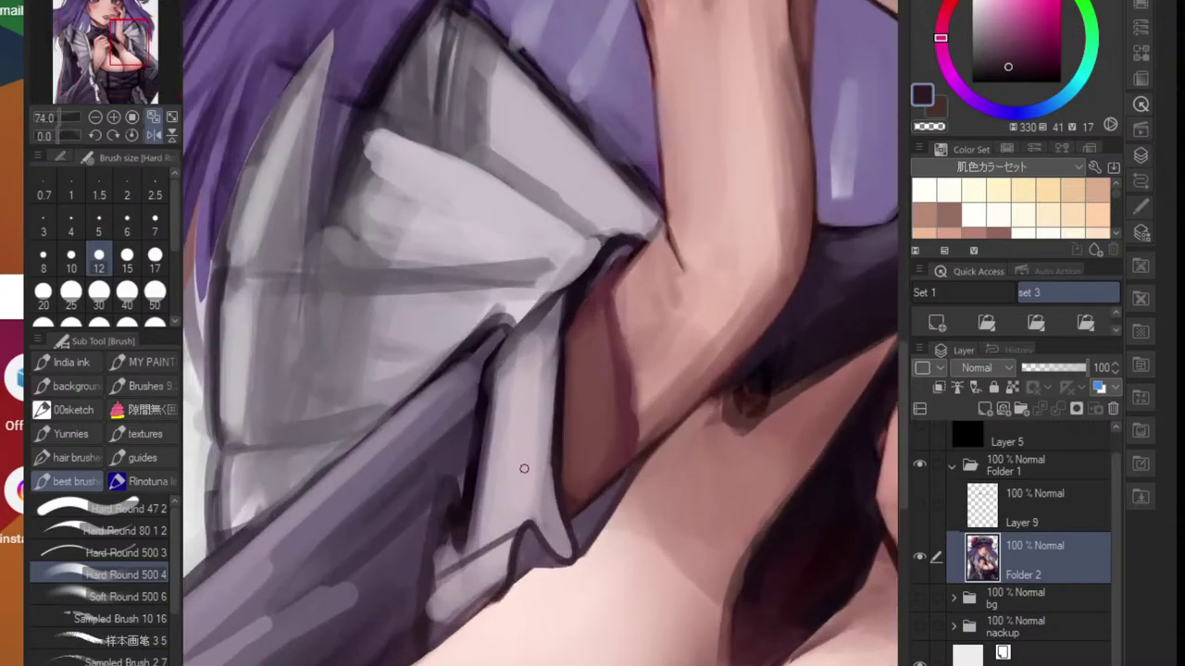
pyautogui.moveTo(563, 292); pyautogui.dragTo(501, 356)
pyautogui.moveTo(537, 319)
pyautogui.mouseDown()
pyautogui.moveTo(493, 366)
pyautogui.moveTo(462, 432)
pyautogui.moveTo(404, 472)
pyautogui.mouseUp()
# - Soften the collar fold's dark outline with light lavender strokes
pyautogui.keyDown('alt'); pyautogui.click(532, 396); pyautogui.keyUp('alt')
pyautogui.moveTo(535, 367)
pyautogui.mouseDown()
pyautogui.moveTo(593, 351)
pyautogui.moveTo(508, 376)
pyautogui.mouseUp()
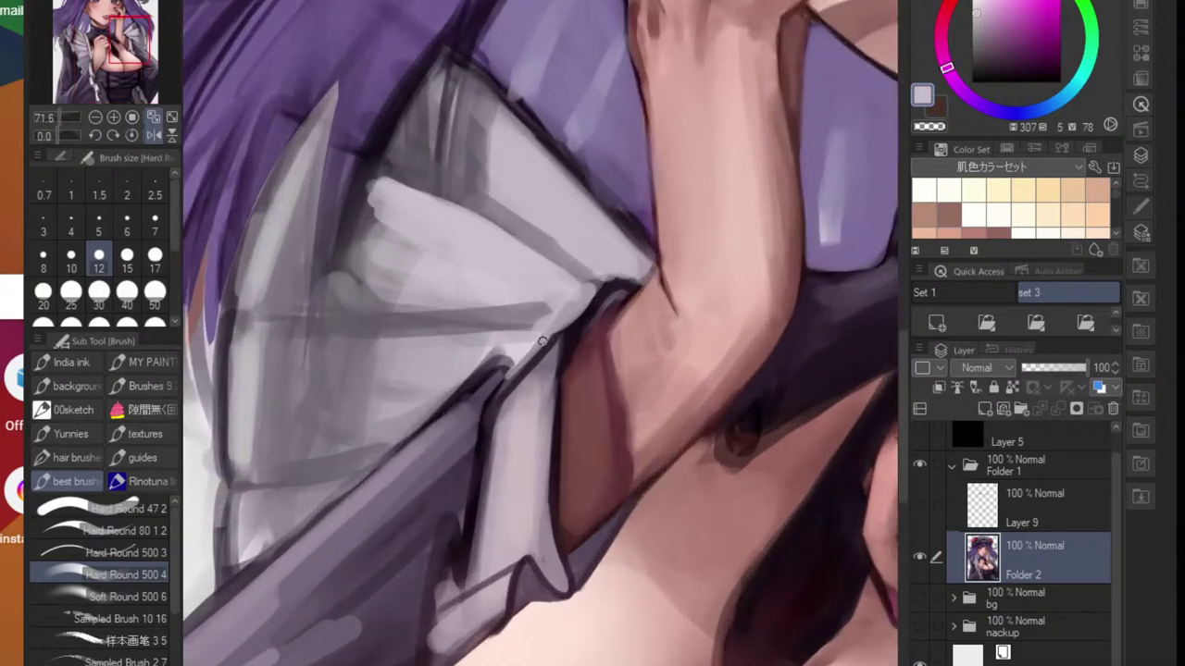
pyautogui.moveTo(543, 341)
pyautogui.mouseDown()
pyautogui.moveTo(503, 386)
pyautogui.moveTo(517, 357)
pyautogui.moveTo(464, 391)
pyautogui.mouseUp()
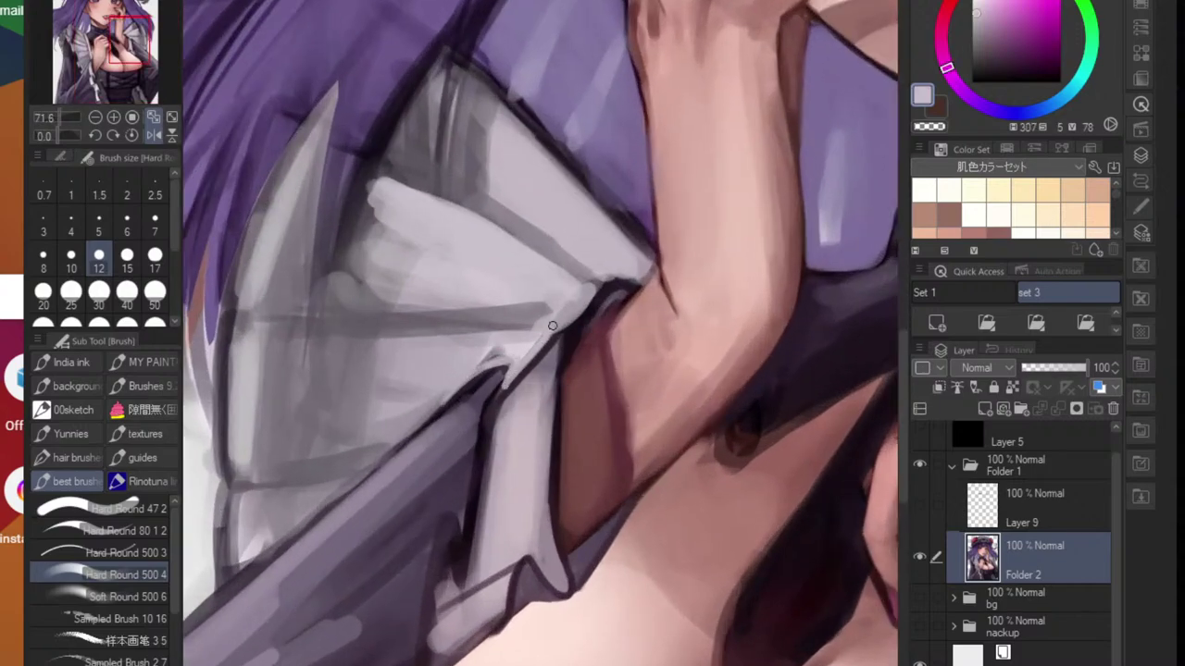
pyautogui.moveTo(558, 322)
pyautogui.mouseDown()
pyautogui.moveTo(605, 284)
pyautogui.moveTo(550, 334)
pyautogui.moveTo(620, 278)
pyautogui.mouseUp()
# - Flip the canvas horizontally and frame the chest, neck and collar
pyautogui.scroll(-6, 602, 310)
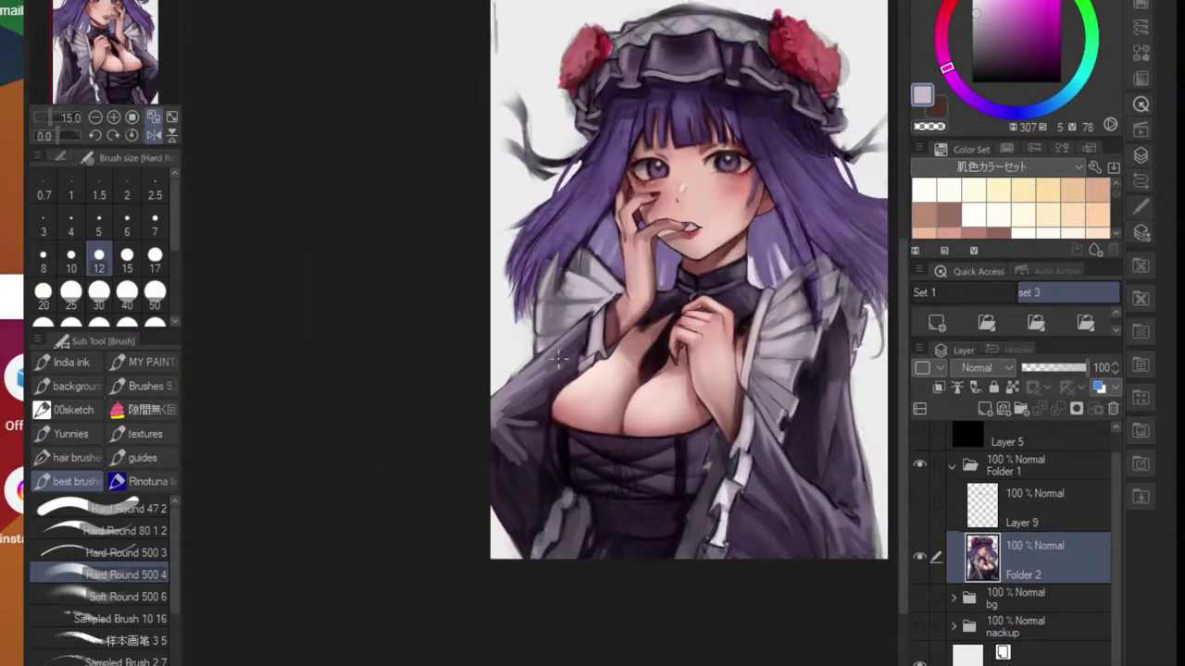
pyautogui.scroll(1, 632, 361)
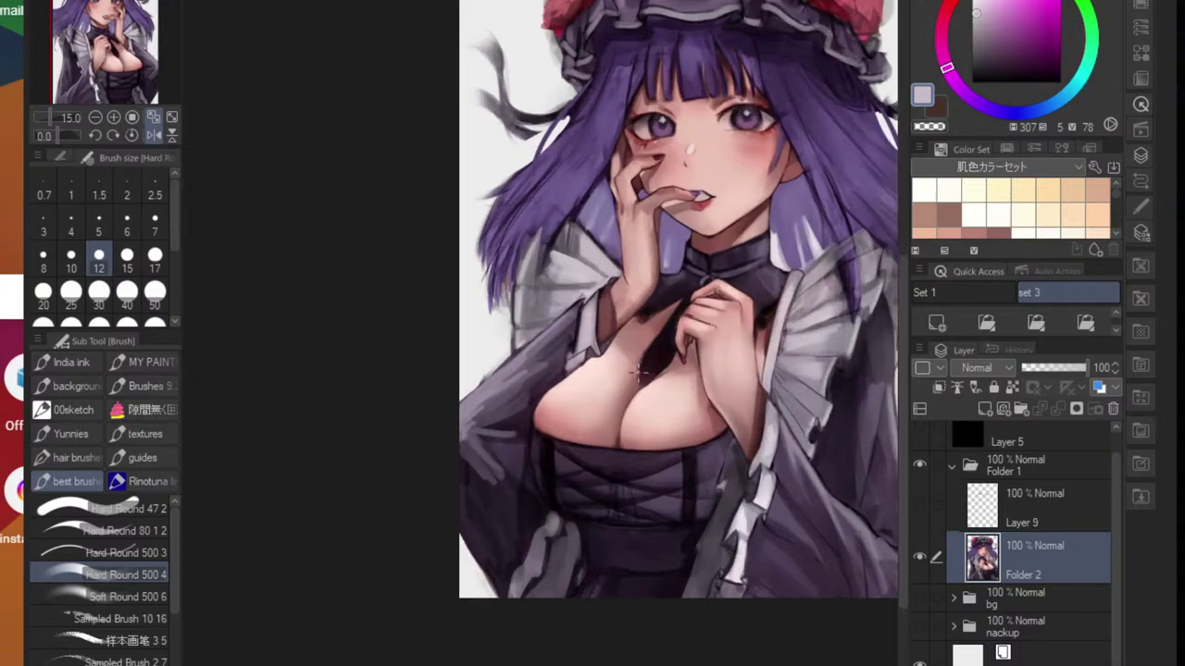
pyautogui.click(154, 134)
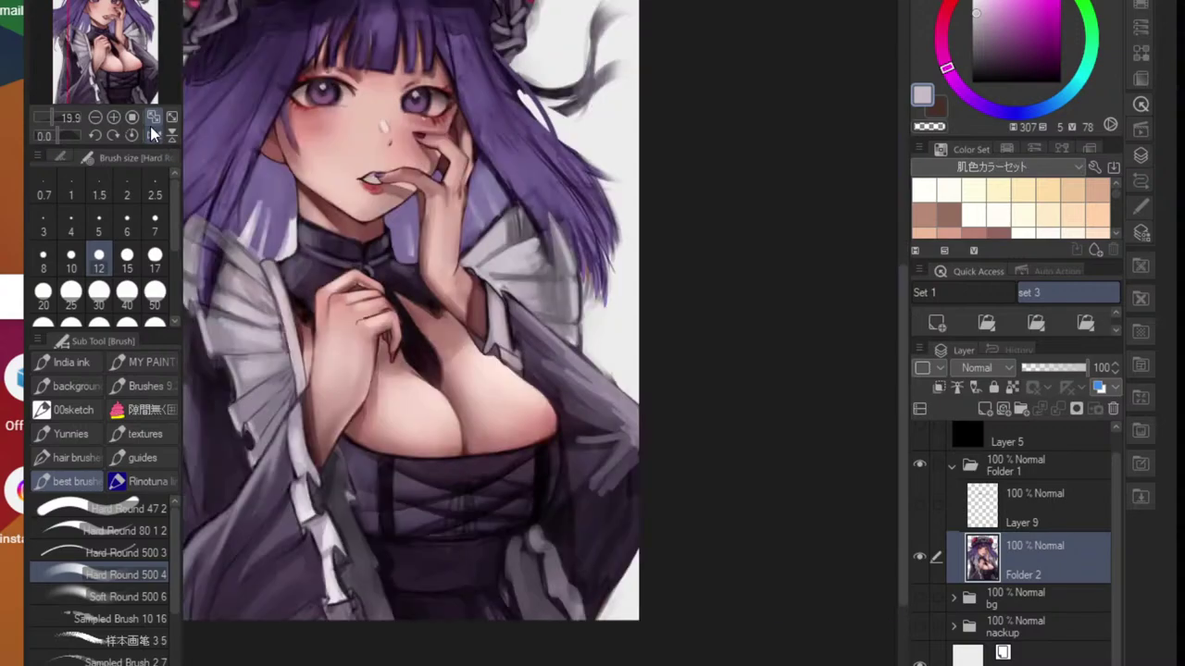
pyautogui.scroll(-1, 617, 345)
pyautogui.scroll(2, 587, 325)
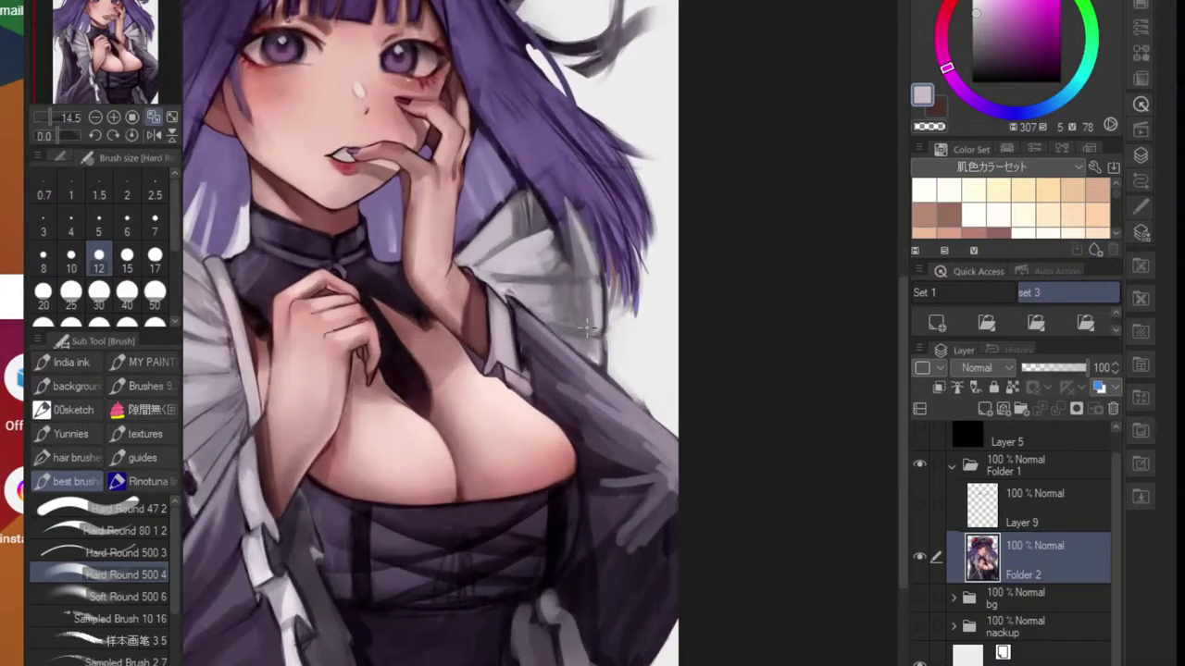
pyautogui.moveTo(544, 366); pyautogui.dragTo(588, 410)
pyautogui.scroll(2, 556, 370)
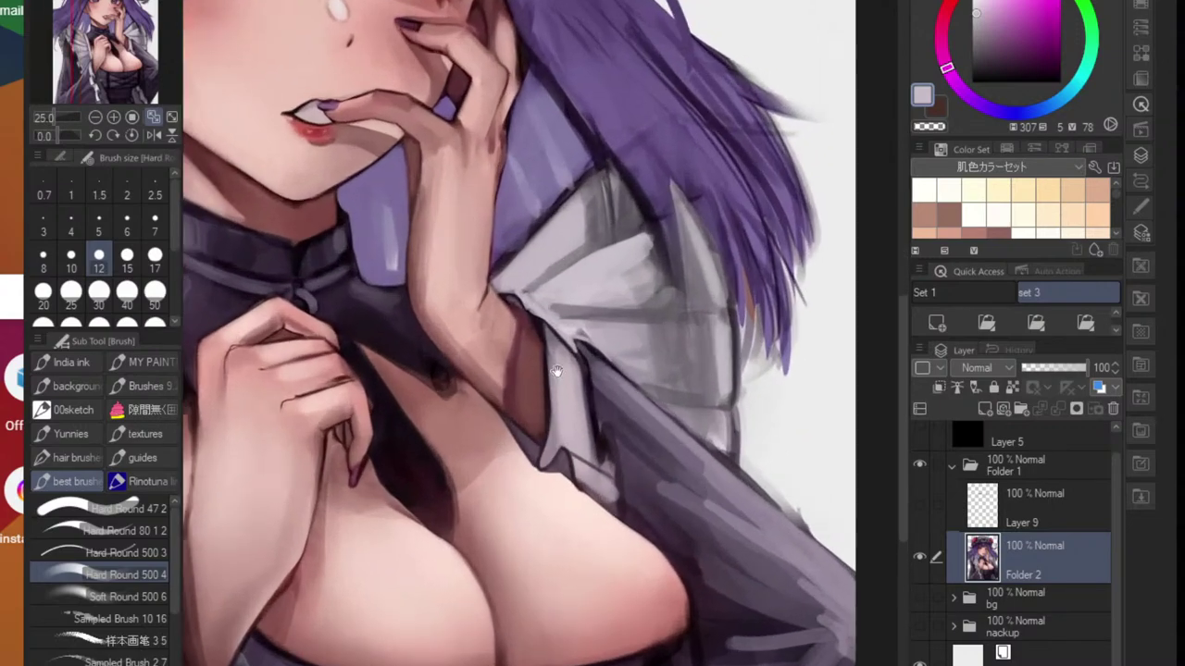
pyautogui.moveTo(504, 335); pyautogui.dragTo(570, 398)
# - Sample her arm's skin tone, enlarge the brush to 30 and bring the sleeve into view
pyautogui.keyDown('alt'); pyautogui.click(524, 347); pyautogui.keyUp('alt')
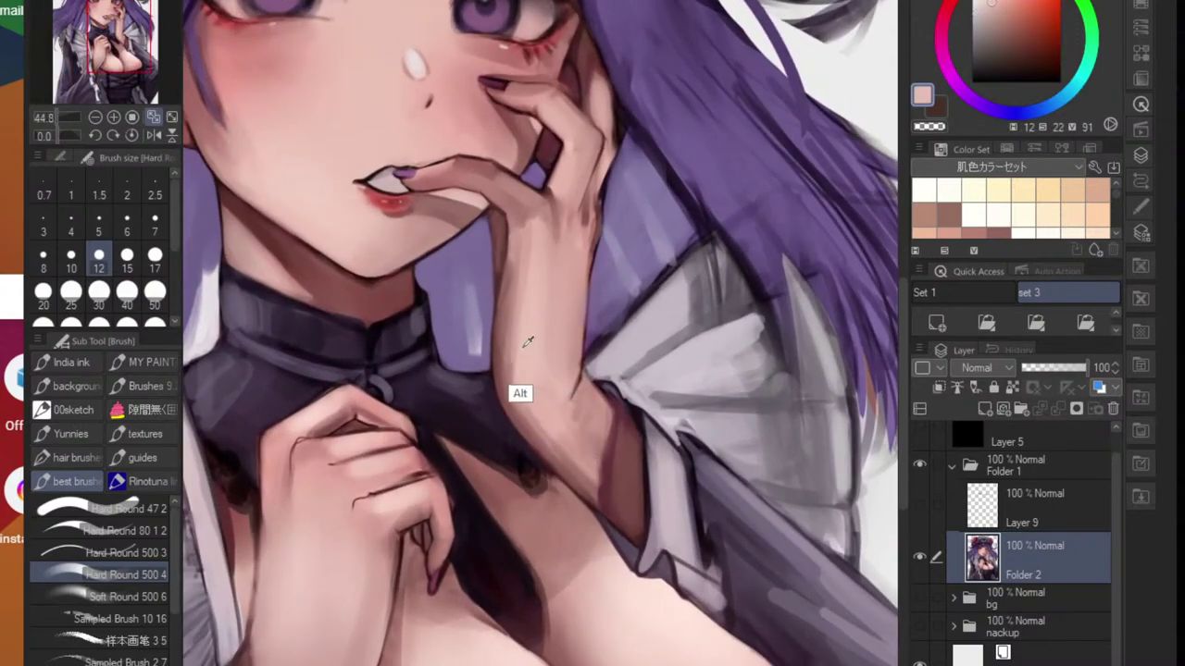
pyautogui.press(']')
pyautogui.press(']')
pyautogui.press(']')
pyautogui.press(']')
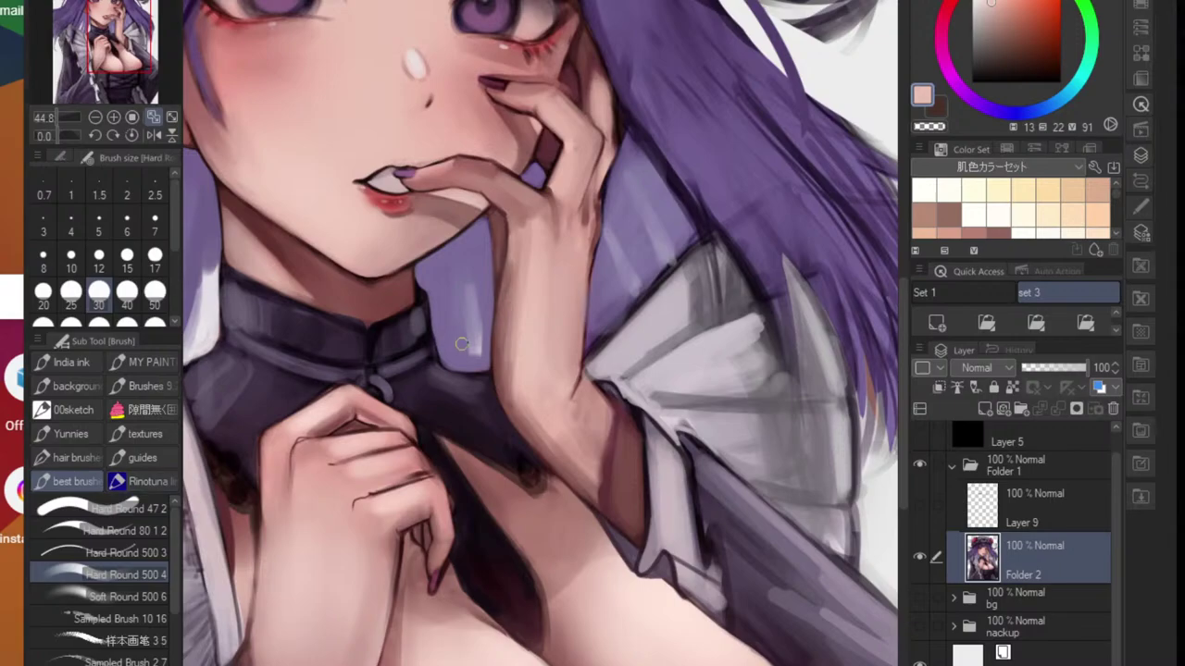
pyautogui.scroll(-6, 462, 345)
pyautogui.scroll(3, 462, 344)
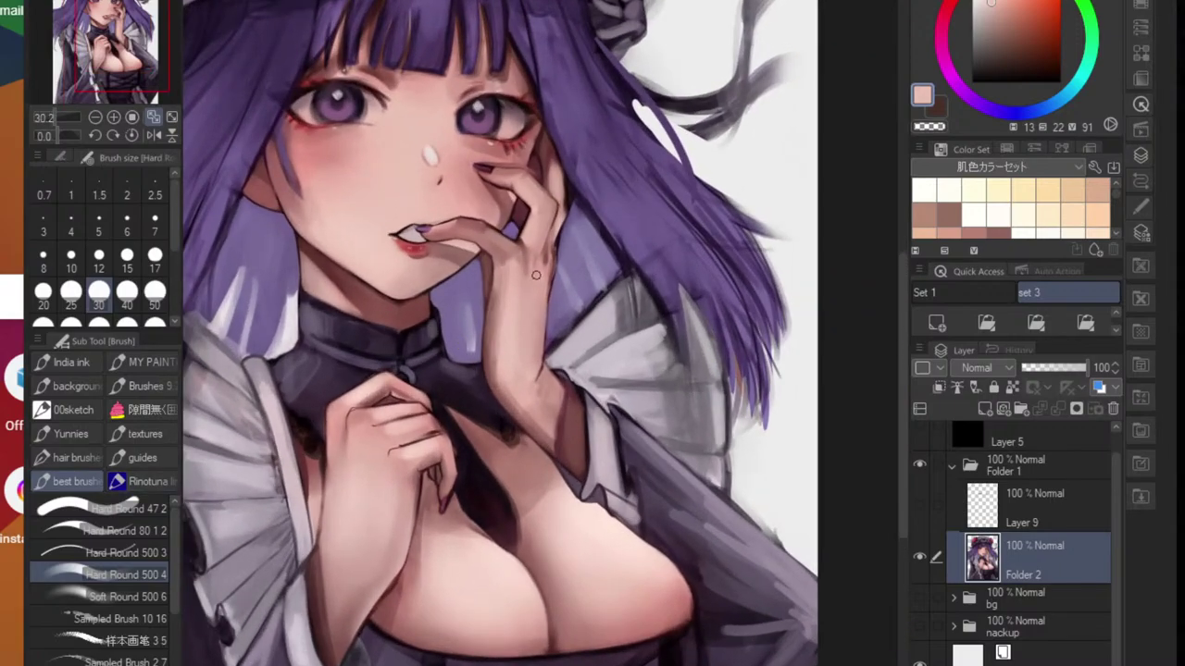
pyautogui.scroll(2, 514, 99)
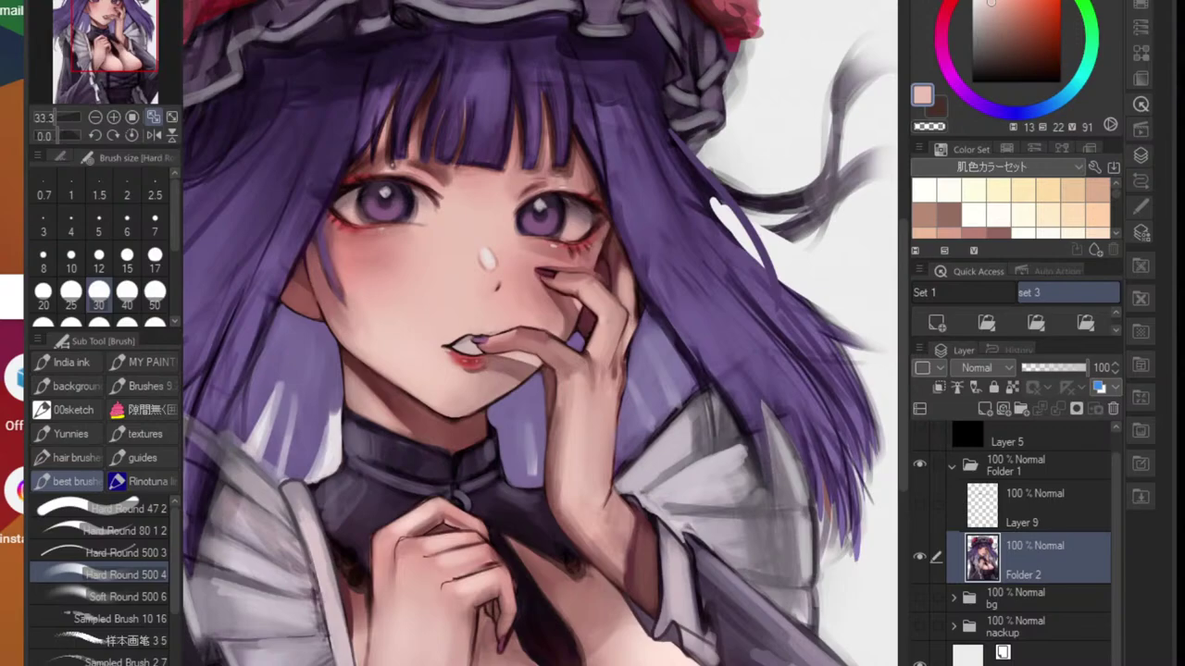
pyautogui.scroll(-10, 468, 392)
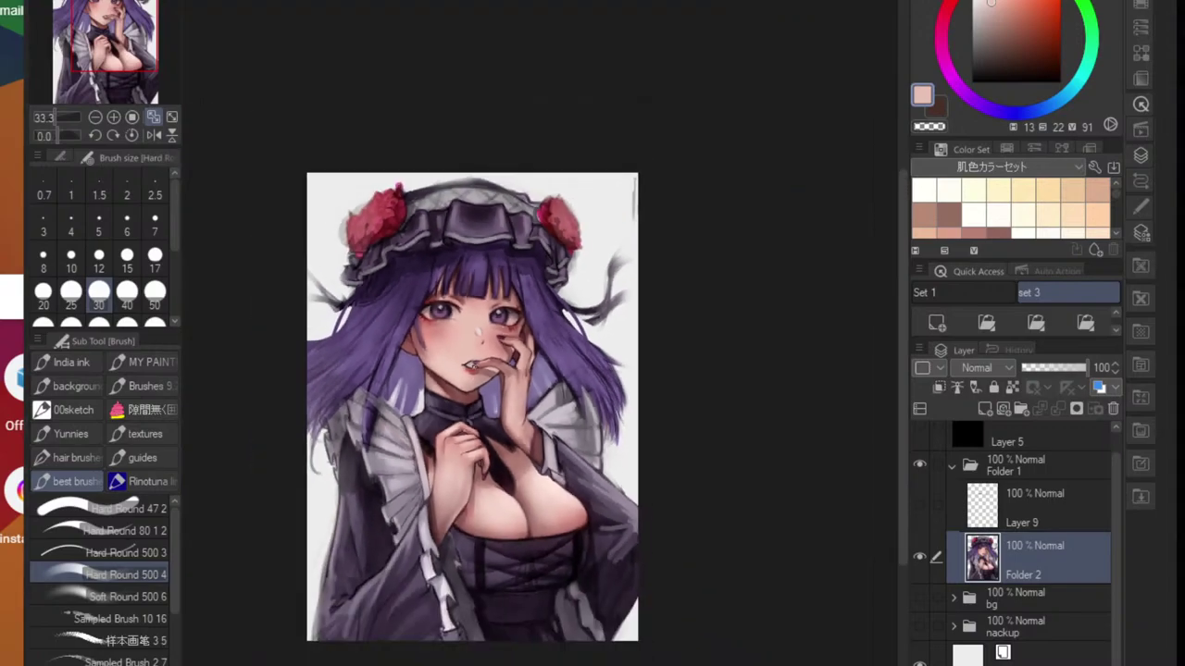
pyautogui.scroll(5, 434, 417)
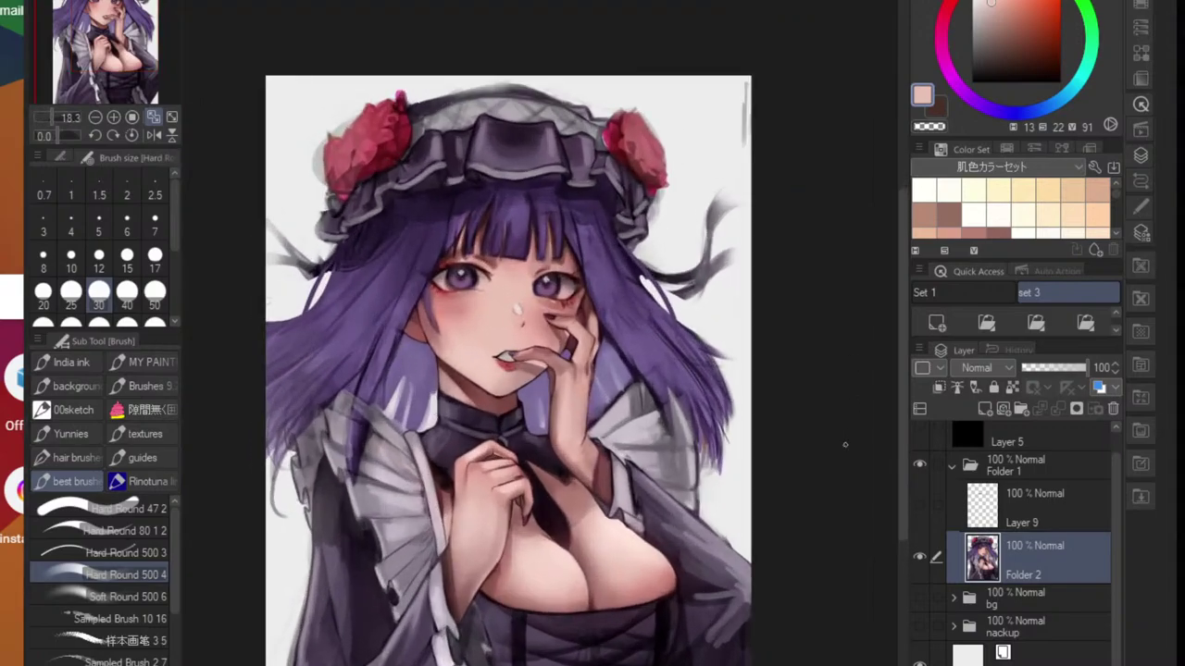
pyautogui.moveTo(722, 535); pyautogui.dragTo(614, 566)
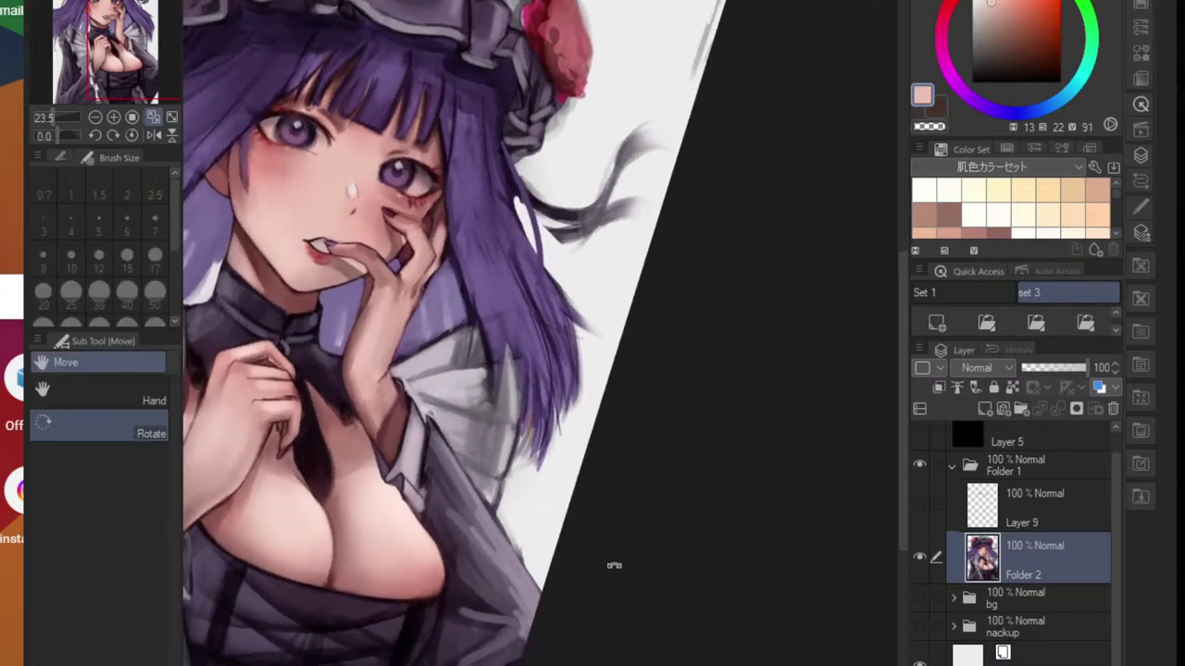
# - Tilt the canvas and pick the sleeve's dark grey-purple with a size 15 brush
pyautogui.moveTo(495, 533); pyautogui.dragTo(530, 520)
pyautogui.scroll(3, 531, 519)
pyautogui.press('b')
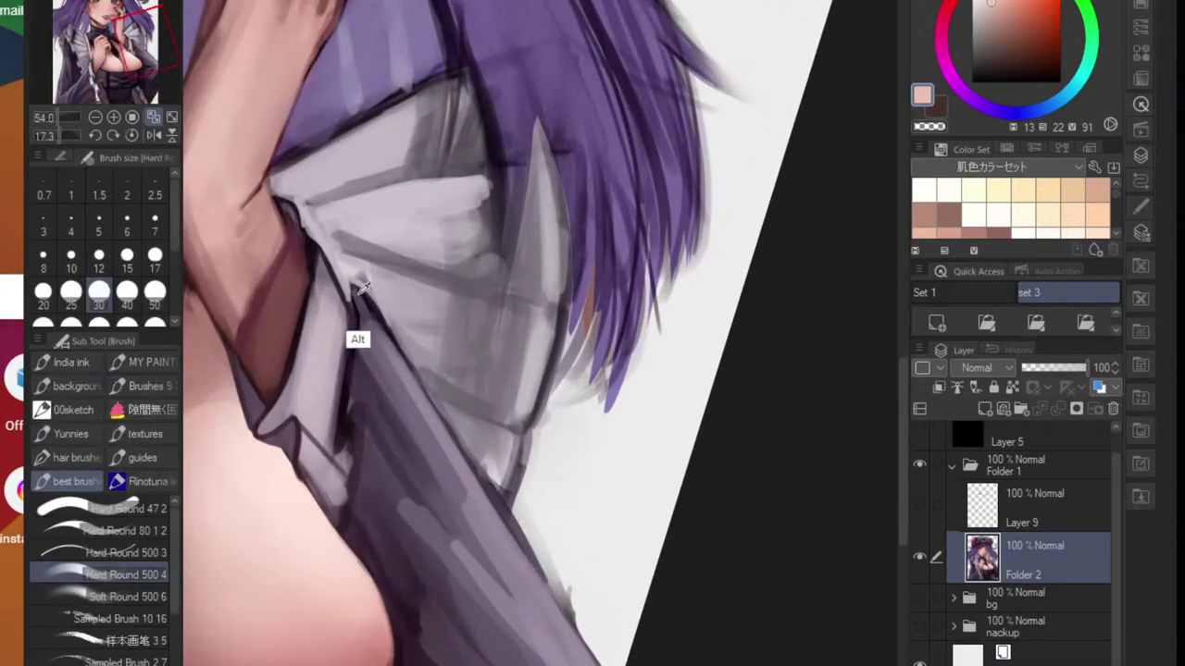
pyautogui.keyDown('alt'); pyautogui.click(354, 297); pyautogui.keyUp('alt')
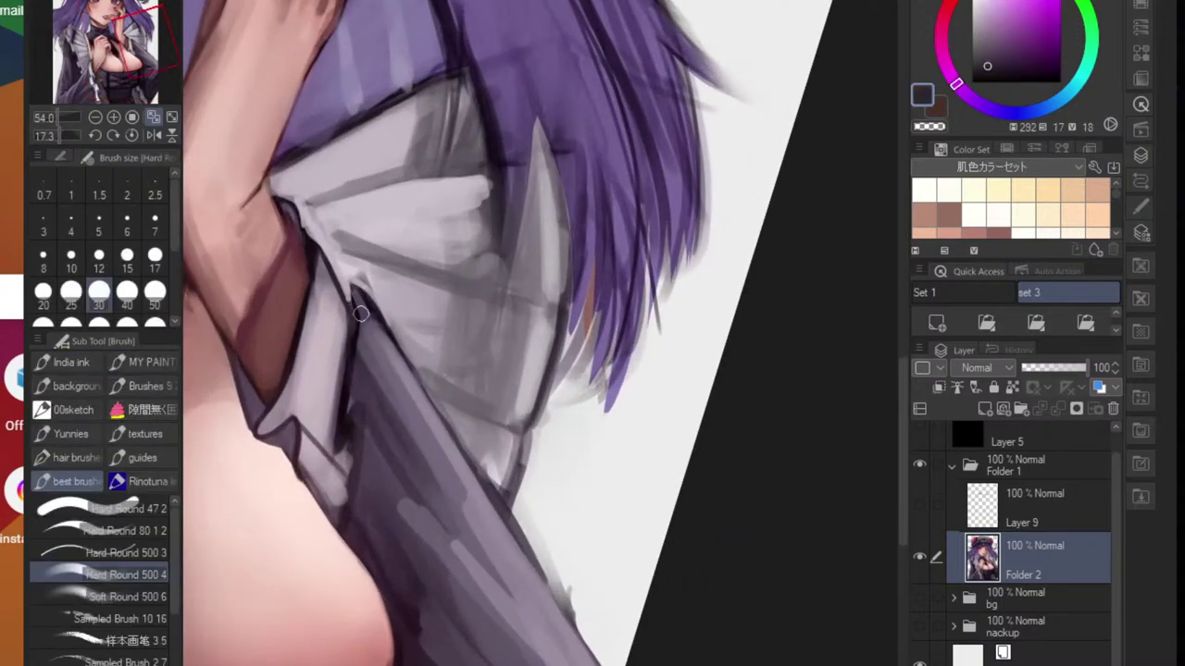
pyautogui.press('[')
pyautogui.press('[')
pyautogui.press('[')
pyautogui.press('[')
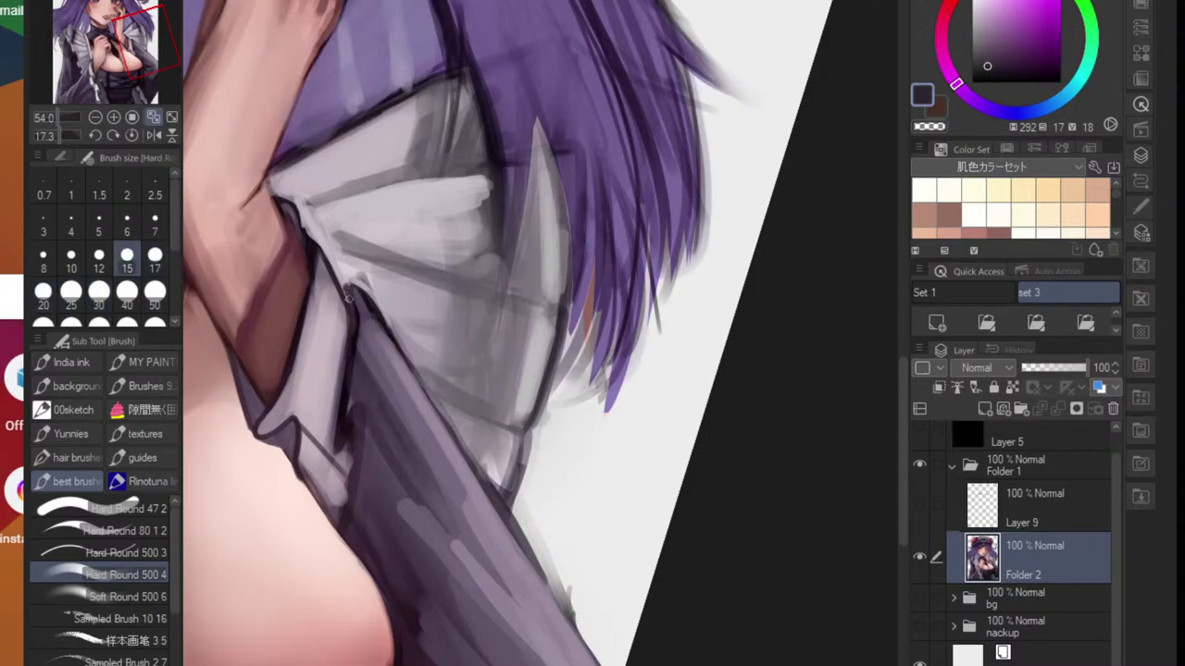
# - Draw a dark outline down the sleeve's outer edge, going over it in a darker purple
pyautogui.moveTo(342, 286)
pyautogui.mouseDown()
pyautogui.moveTo(385, 317)
pyautogui.moveTo(349, 279)
pyautogui.moveTo(415, 376)
pyautogui.mouseUp()
pyautogui.moveTo(374, 301); pyautogui.dragTo(446, 431)
pyautogui.moveTo(389, 320); pyautogui.dragTo(496, 487)
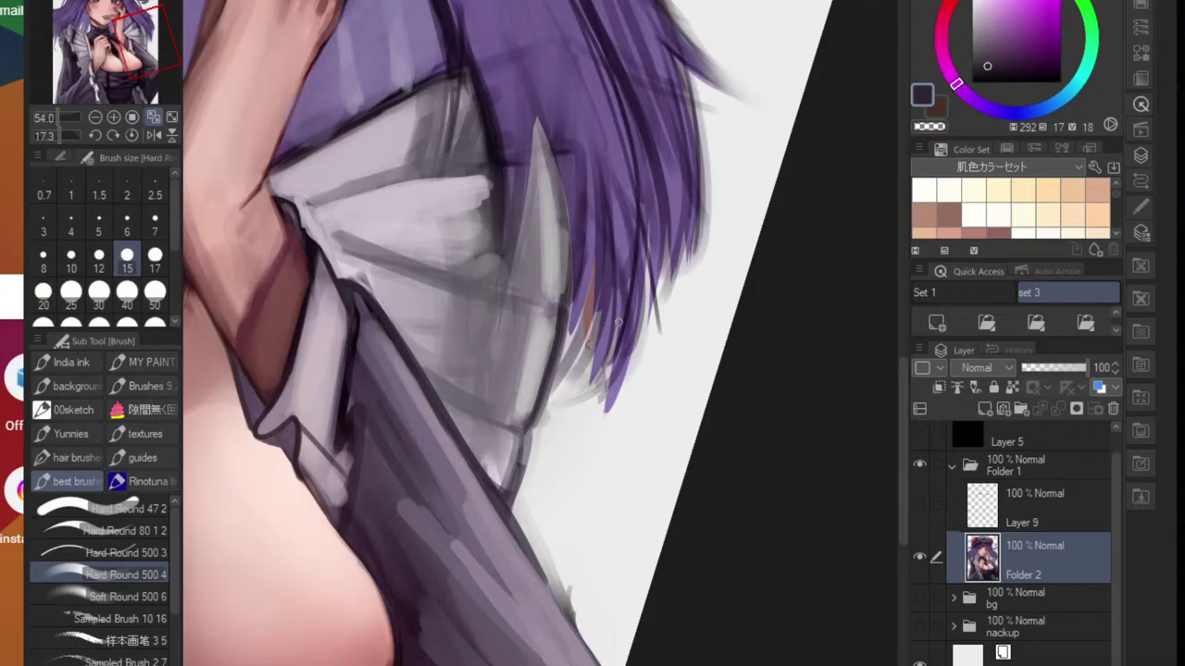
pyautogui.click(1014, 74)
pyautogui.moveTo(365, 296); pyautogui.dragTo(451, 419)
pyautogui.moveTo(389, 319); pyautogui.dragTo(509, 511)
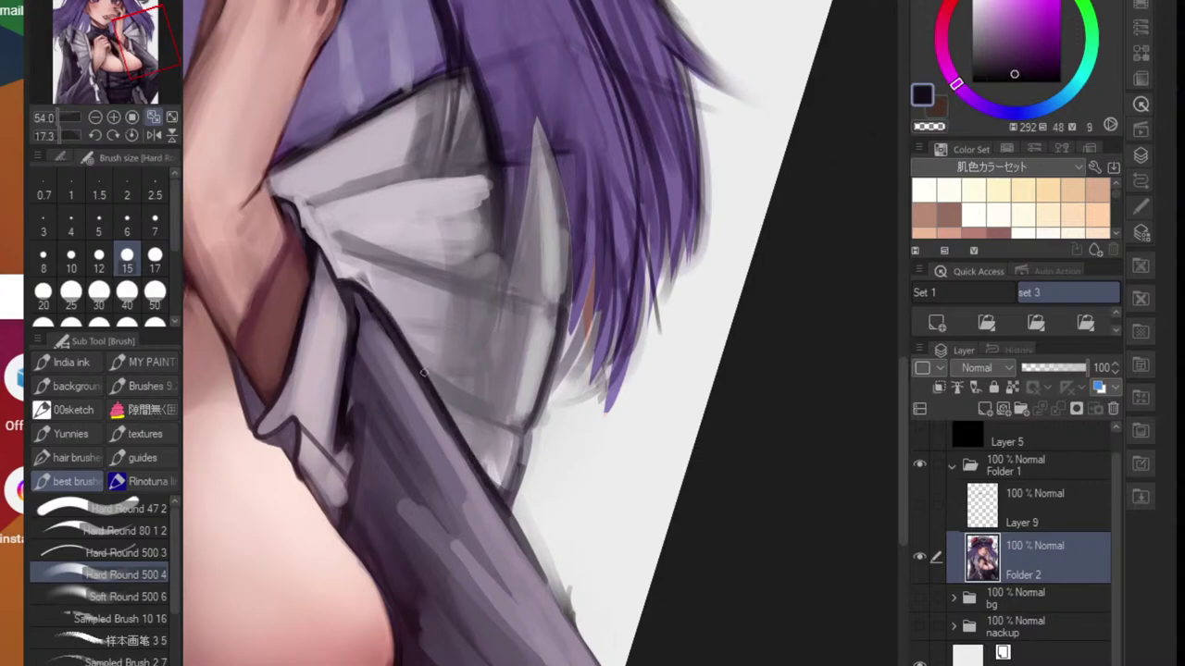
pyautogui.moveTo(419, 357); pyautogui.dragTo(538, 565)
pyautogui.moveTo(455, 427); pyautogui.dragTo(563, 611)
pyautogui.moveTo(488, 477); pyautogui.dragTo(600, 664)
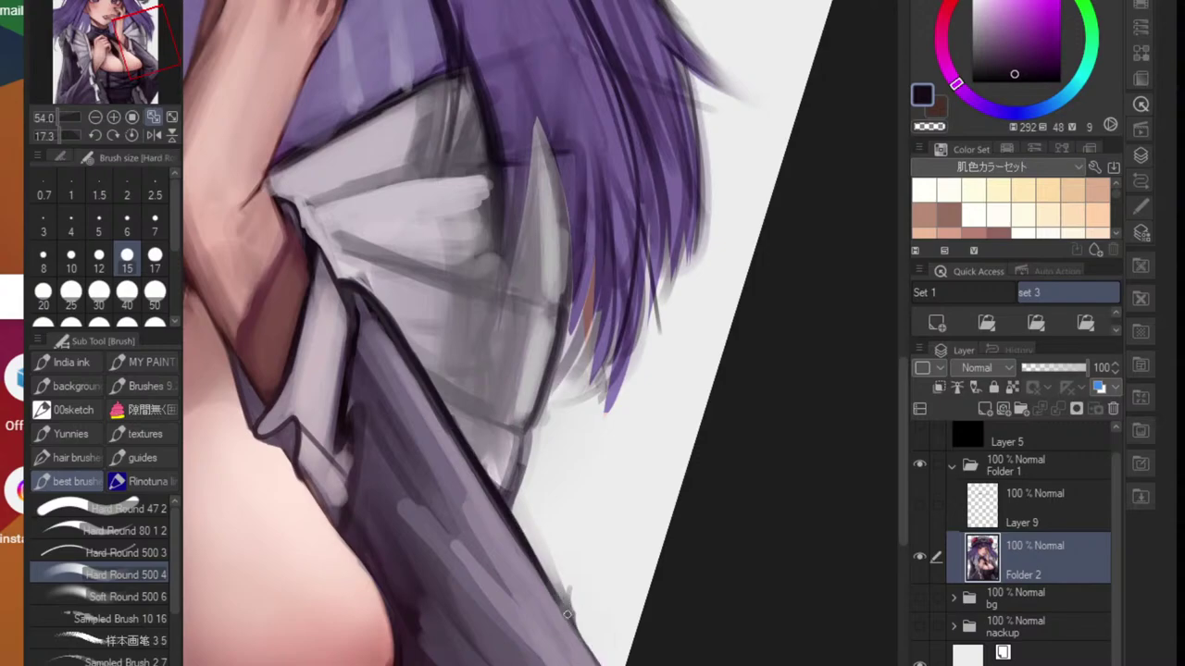
pyautogui.moveTo(539, 565); pyautogui.dragTo(569, 621)
# - Undo the last stroke and redraw the bottom of the sleeve edge line
pyautogui.hotkey('ctrl', 'z')
pyautogui.moveTo(514, 518); pyautogui.dragTo(600, 664)
pyautogui.moveTo(522, 548); pyautogui.dragTo(600, 664)
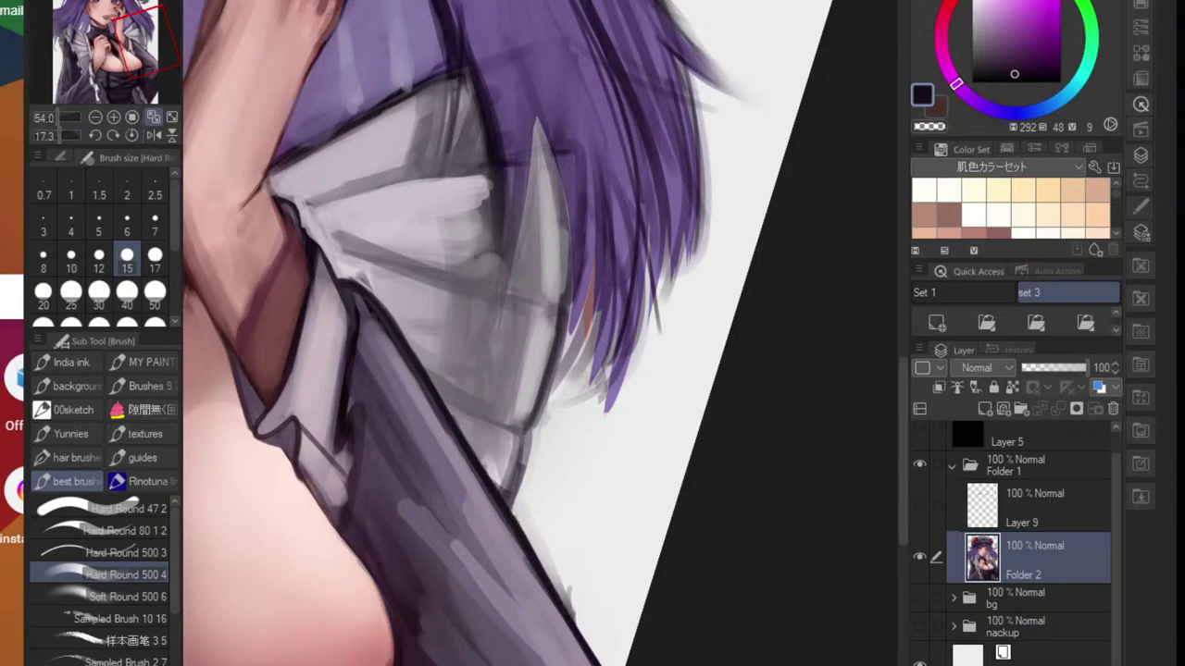
pyautogui.scroll(-3, 604, 639)
pyautogui.scroll(5, 564, 564)
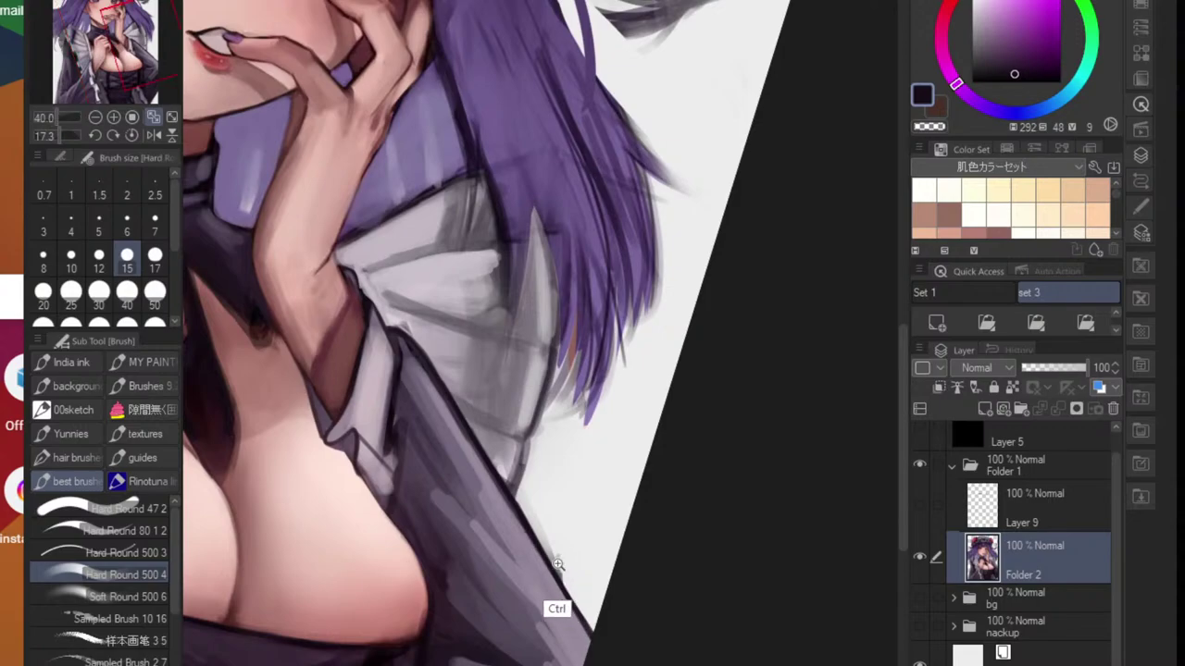
pyautogui.scroll(2, 562, 607)
# - With the eraser, clear stray strokes outside the lower sleeve, below the collar and beside the sleeve edge
pyautogui.press('e')
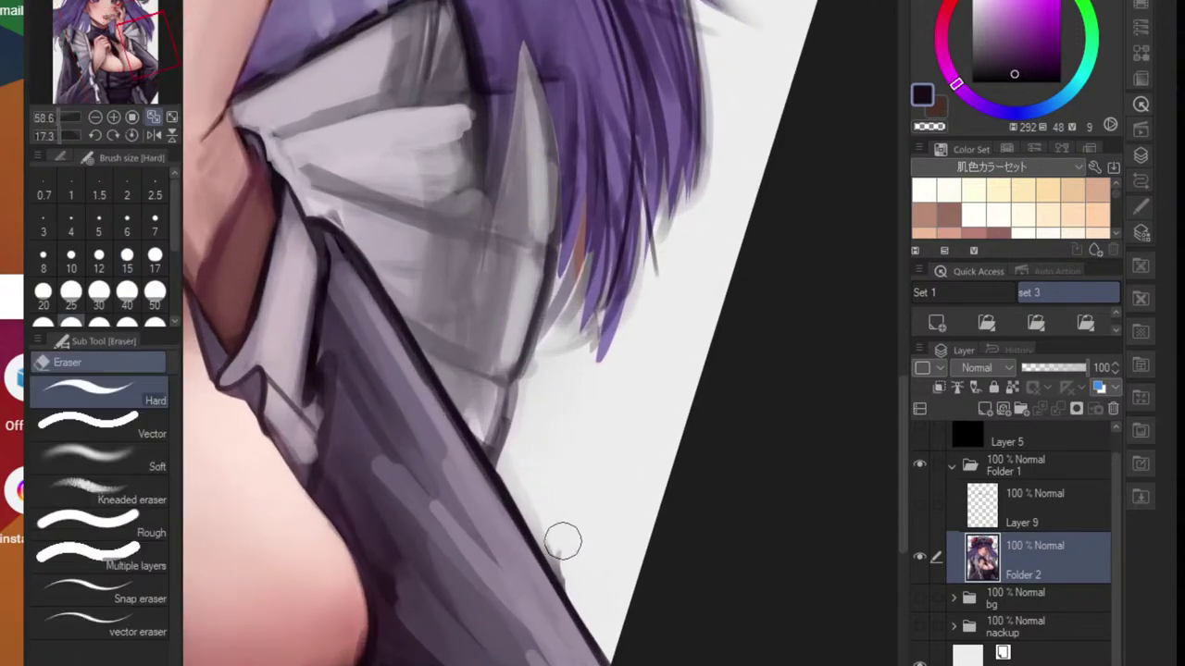
pyautogui.moveTo(567, 554)
pyautogui.mouseDown()
pyautogui.moveTo(546, 555)
pyautogui.moveTo(601, 642)
pyautogui.moveTo(535, 515)
pyautogui.moveTo(532, 531)
pyautogui.moveTo(587, 642)
pyautogui.moveTo(523, 508)
pyautogui.moveTo(575, 608)
pyautogui.moveTo(490, 476)
pyautogui.moveTo(525, 530)
pyautogui.moveTo(511, 487)
pyautogui.mouseUp()
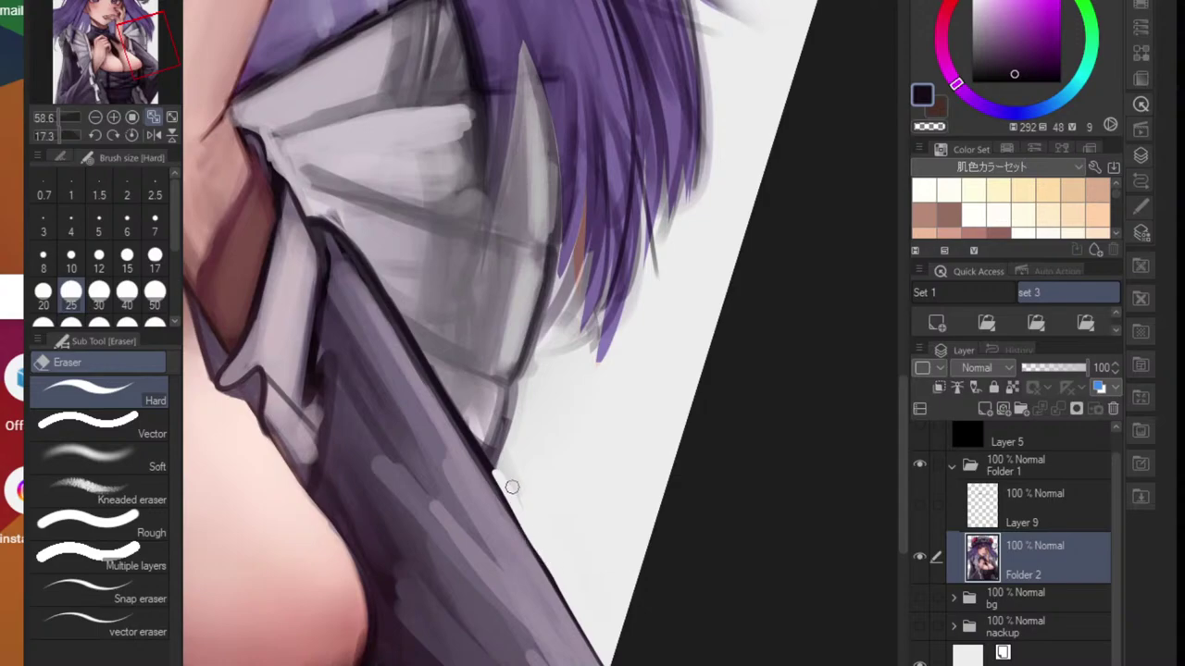
pyautogui.moveTo(520, 424)
pyautogui.mouseDown()
pyautogui.moveTo(497, 476)
pyautogui.moveTo(516, 390)
pyautogui.moveTo(508, 484)
pyautogui.moveTo(520, 498)
pyautogui.mouseUp()
pyautogui.moveTo(531, 398)
pyautogui.mouseDown()
pyautogui.moveTo(527, 371)
pyautogui.moveTo(517, 400)
pyautogui.mouseUp()
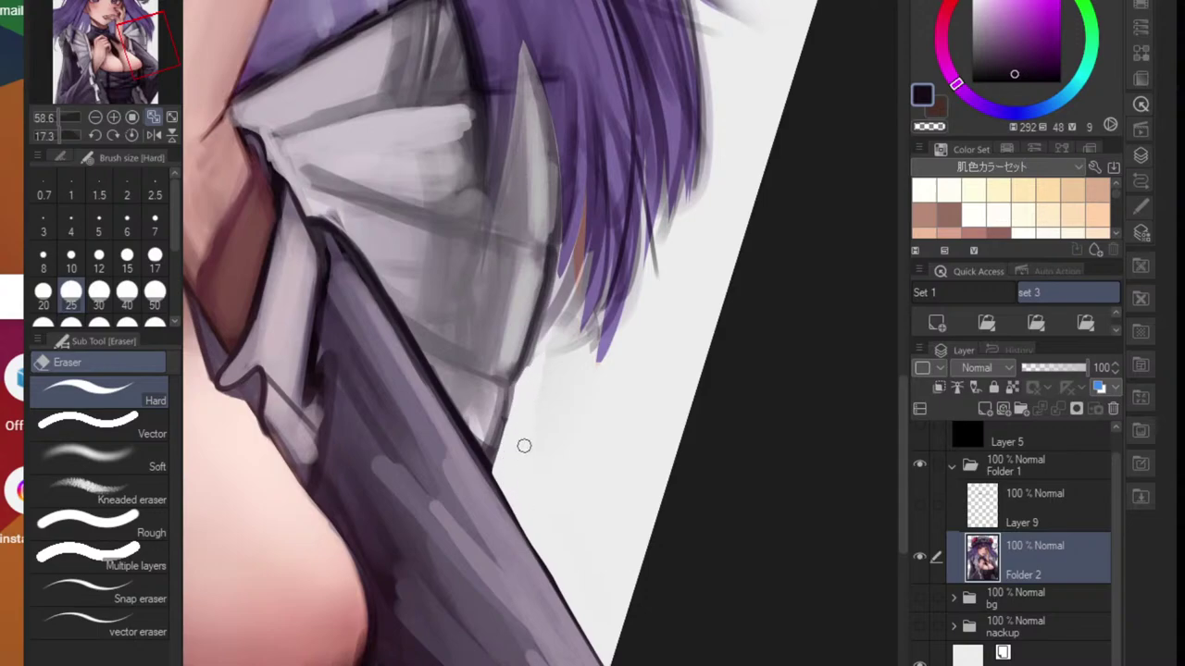
pyautogui.hotkey('ctrl', '0')
pyautogui.scroll(5, 585, 397)
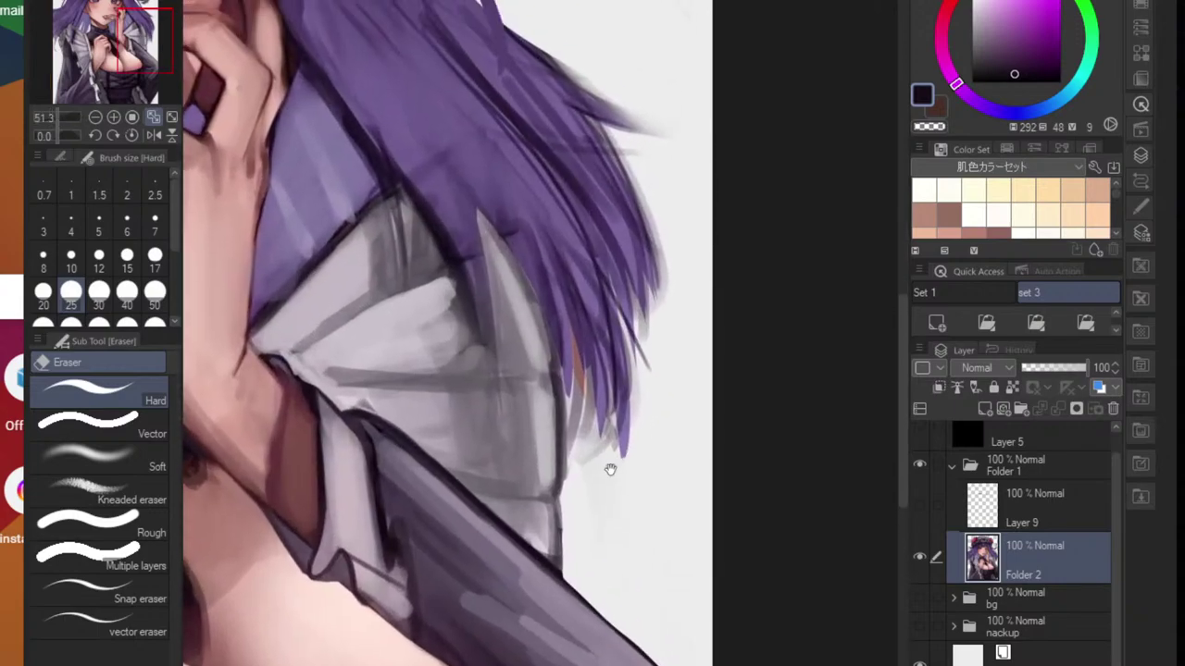
pyautogui.moveTo(569, 448)
pyautogui.mouseDown()
pyautogui.moveTo(565, 473)
pyautogui.moveTo(561, 371)
pyautogui.moveTo(580, 460)
pyautogui.moveTo(600, 417)
pyautogui.moveTo(639, 441)
pyautogui.moveTo(598, 336)
pyautogui.moveTo(565, 371)
pyautogui.moveTo(277, 452)
pyautogui.moveTo(421, 444)
pyautogui.mouseUp()
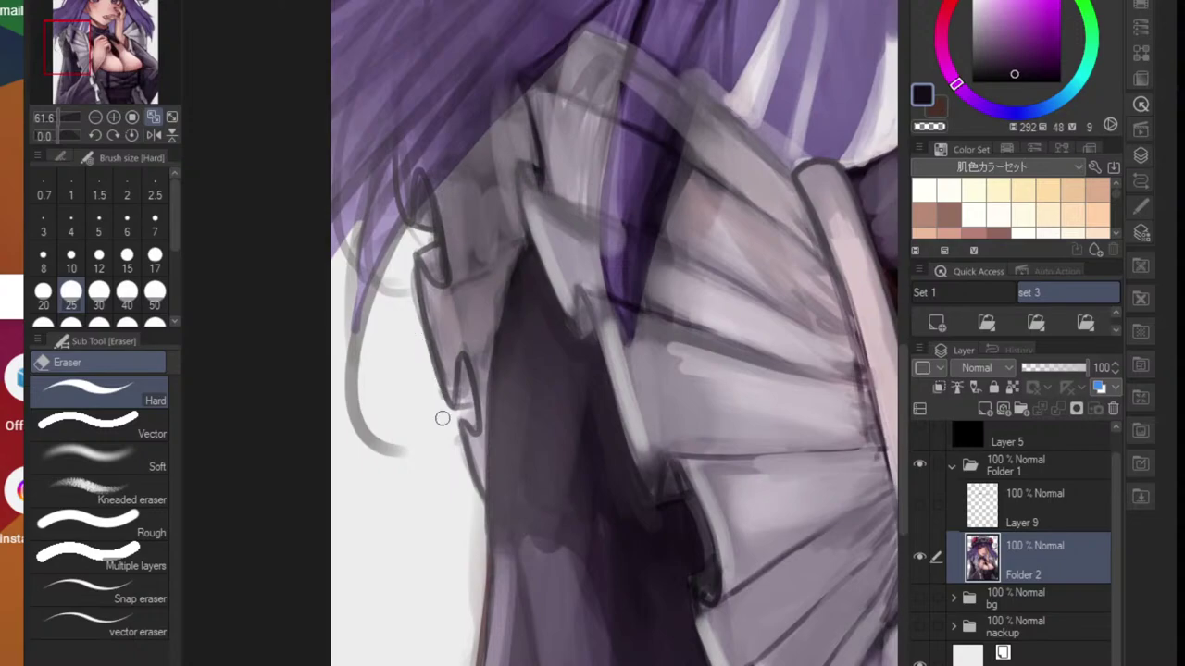
# - Erase the faint grey marks along the frill outline and its lower edge
pyautogui.scroll(3, 443, 413)
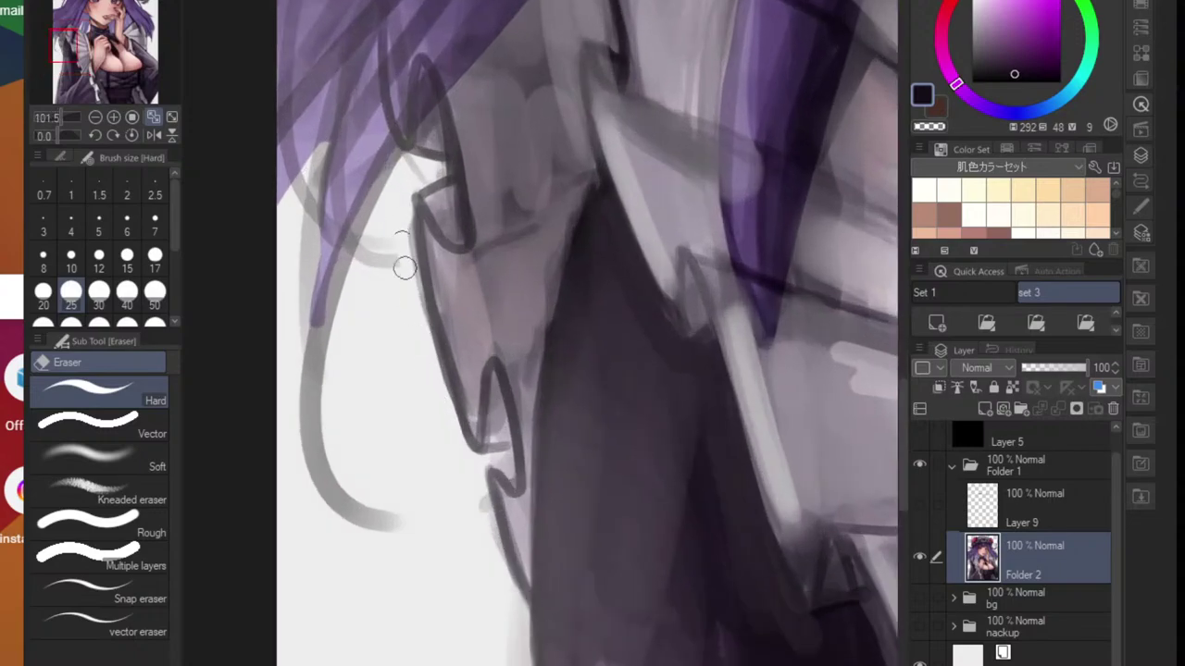
pyautogui.moveTo(404, 268); pyautogui.dragTo(444, 404)
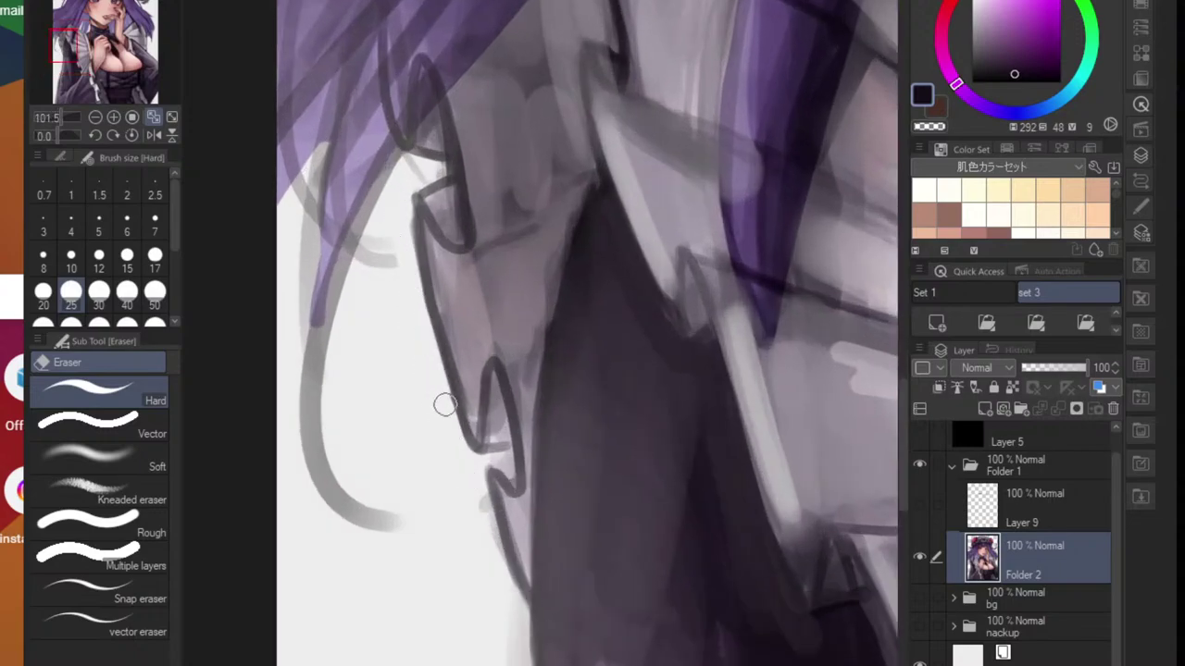
pyautogui.moveTo(409, 284); pyautogui.dragTo(433, 380)
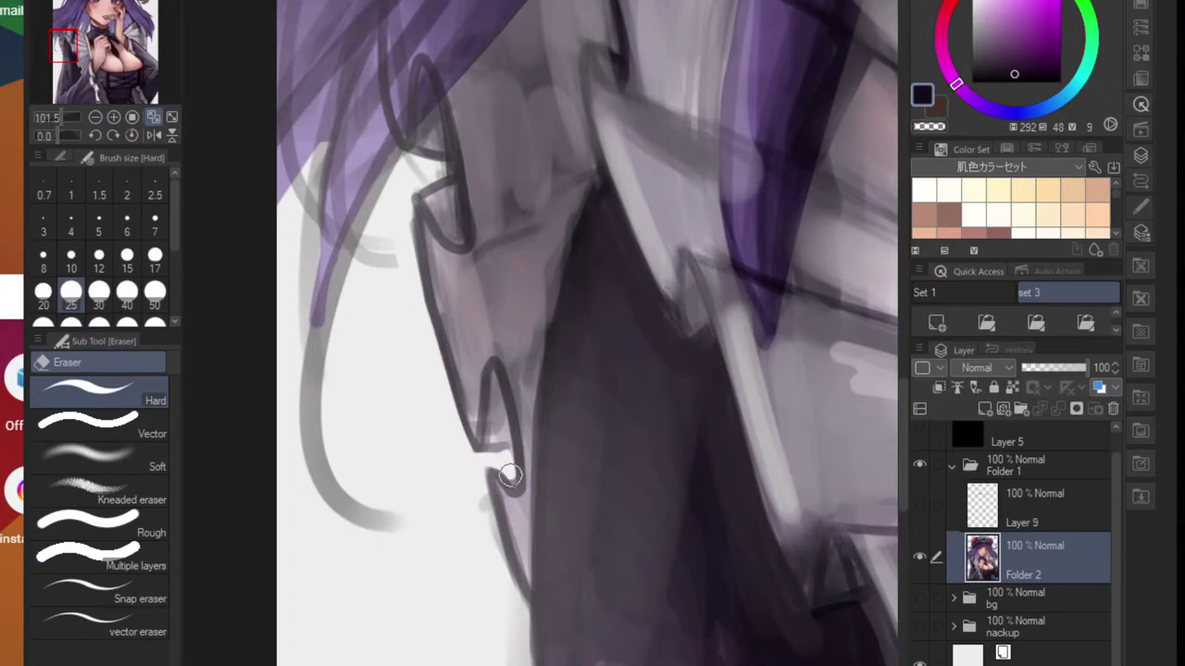
pyautogui.moveTo(476, 461)
pyautogui.mouseDown()
pyautogui.moveTo(520, 652)
pyautogui.moveTo(468, 651)
pyautogui.mouseUp()
pyautogui.moveTo(560, 639); pyautogui.dragTo(581, 468)
pyautogui.moveTo(593, 508); pyautogui.dragTo(629, 508)
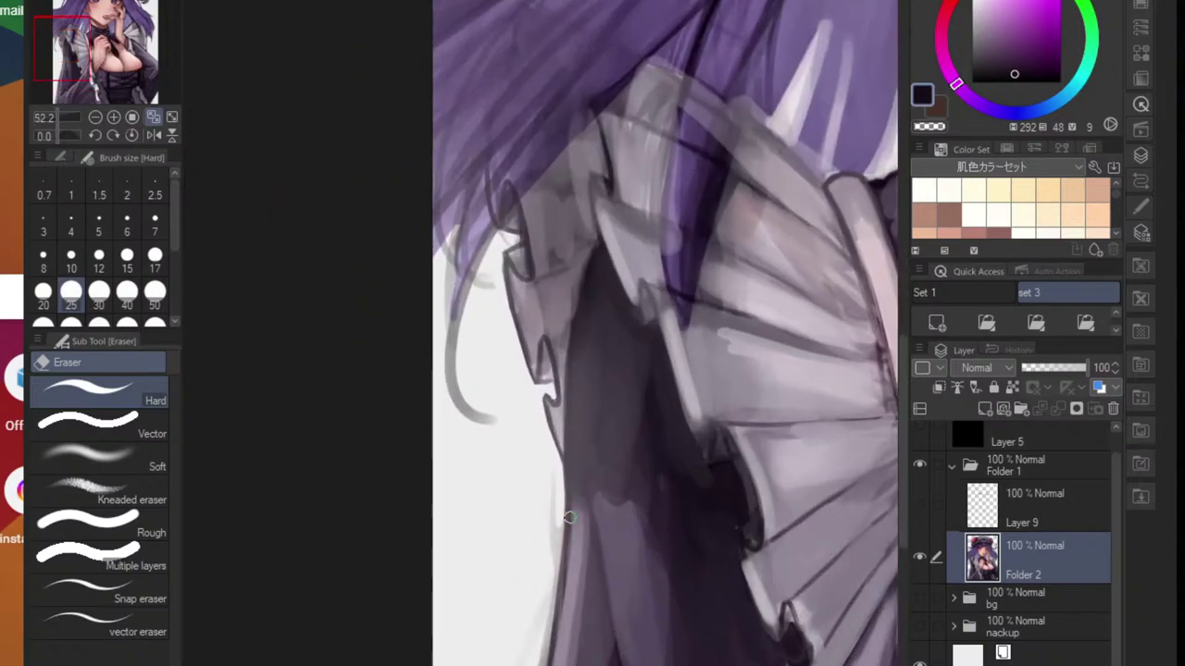
# - Clean the faint grey marks along the robe's left outline
pyautogui.scroll(2, 550, 516)
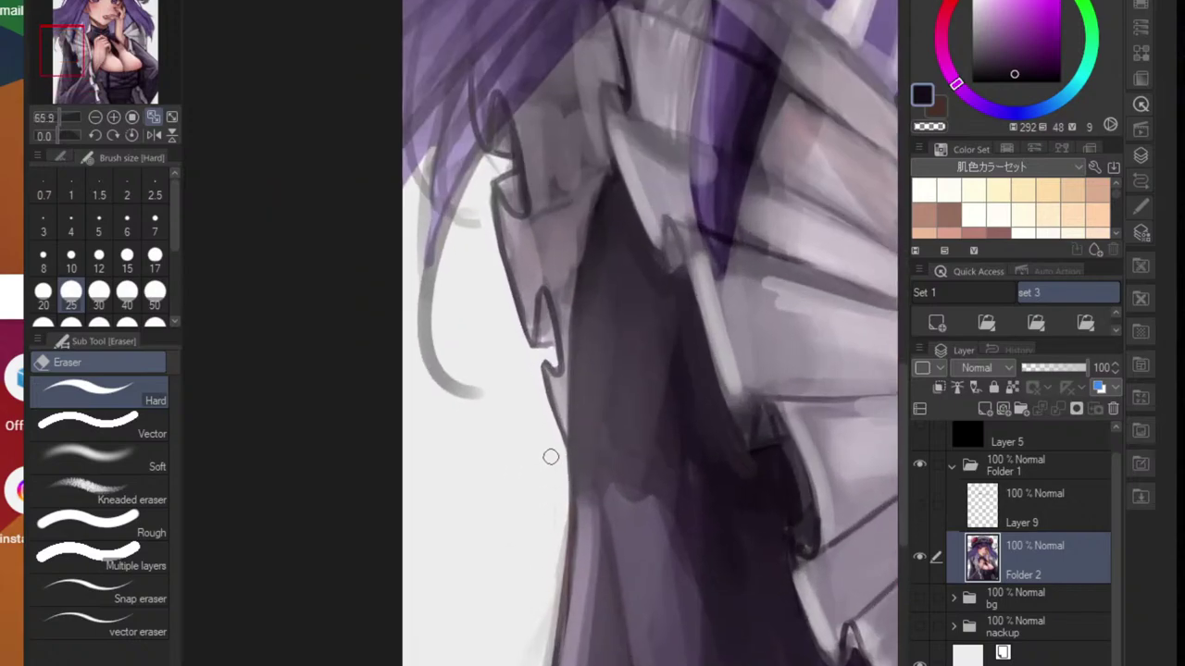
pyautogui.moveTo(558, 471)
pyautogui.mouseDown()
pyautogui.moveTo(541, 629)
pyautogui.moveTo(555, 533)
pyautogui.moveTo(550, 651)
pyautogui.mouseUp()
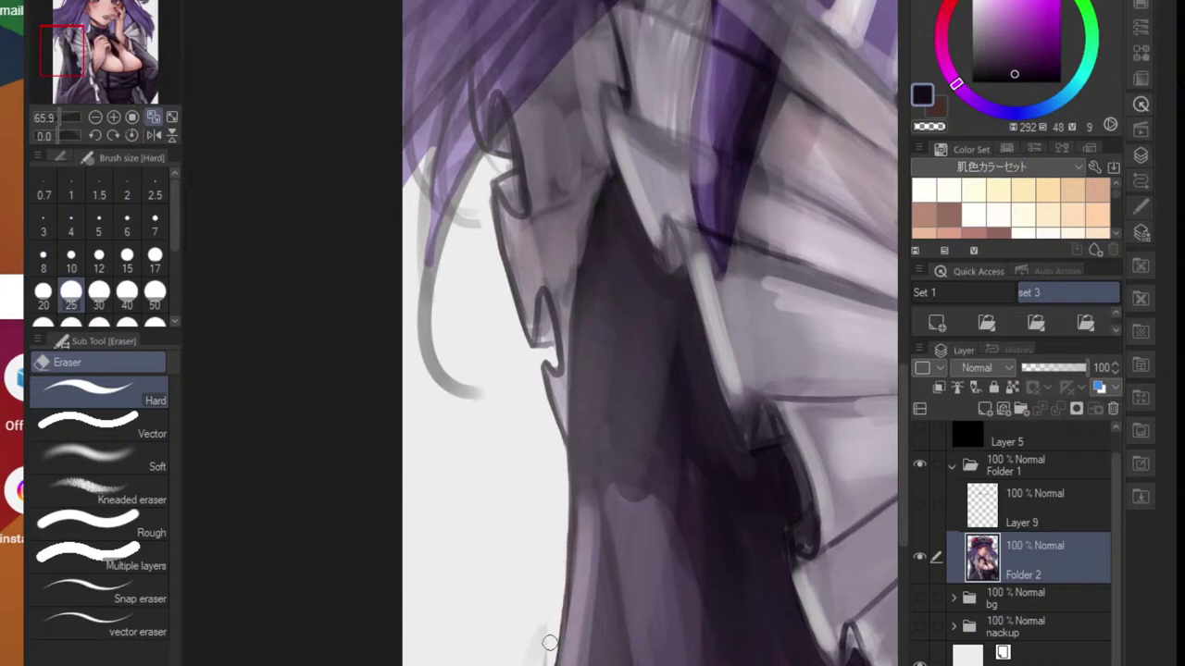
pyautogui.scroll(-4, 549, 643)
pyautogui.moveTo(597, 605); pyautogui.dragTo(608, 500)
pyautogui.scroll(4, 608, 500)
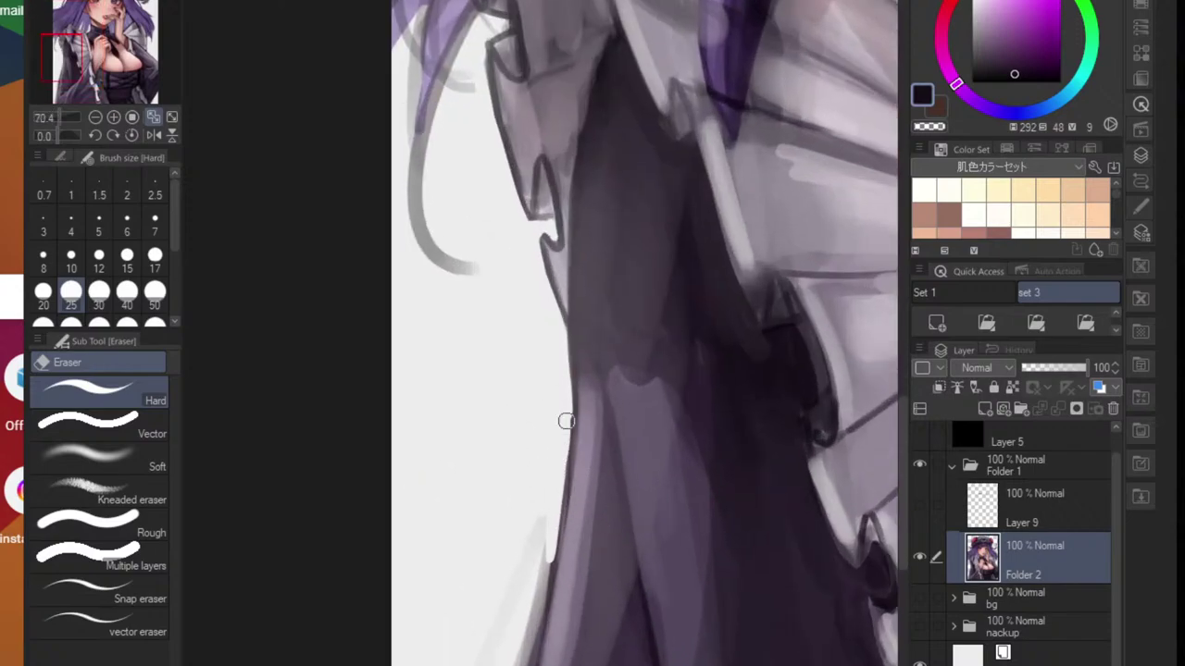
pyautogui.moveTo(560, 370); pyautogui.dragTo(532, 601)
pyautogui.moveTo(563, 440); pyautogui.dragTo(531, 654)
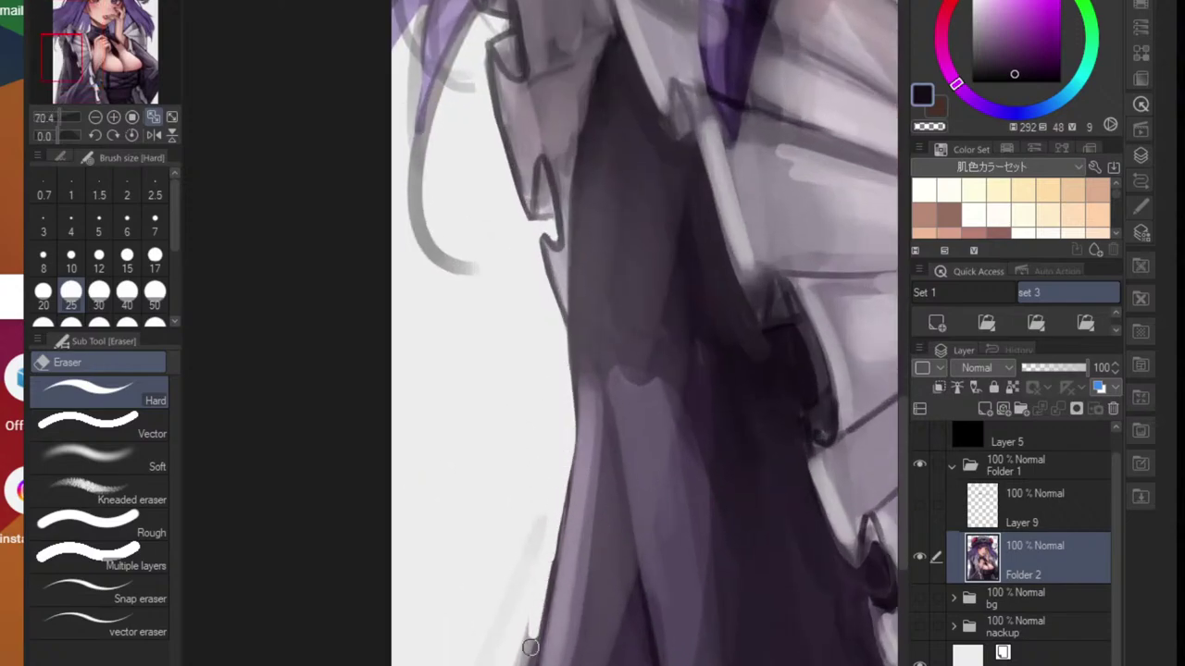
pyautogui.moveTo(553, 491); pyautogui.dragTo(541, 625)
pyautogui.moveTo(577, 583); pyautogui.dragTo(509, 636)
# - Enlarge the eraser to about size 70 and wipe the grey marks along the dress's left edge
pyautogui.scroll(-3, 509, 636)
pyautogui.scroll(5, 637, 508)
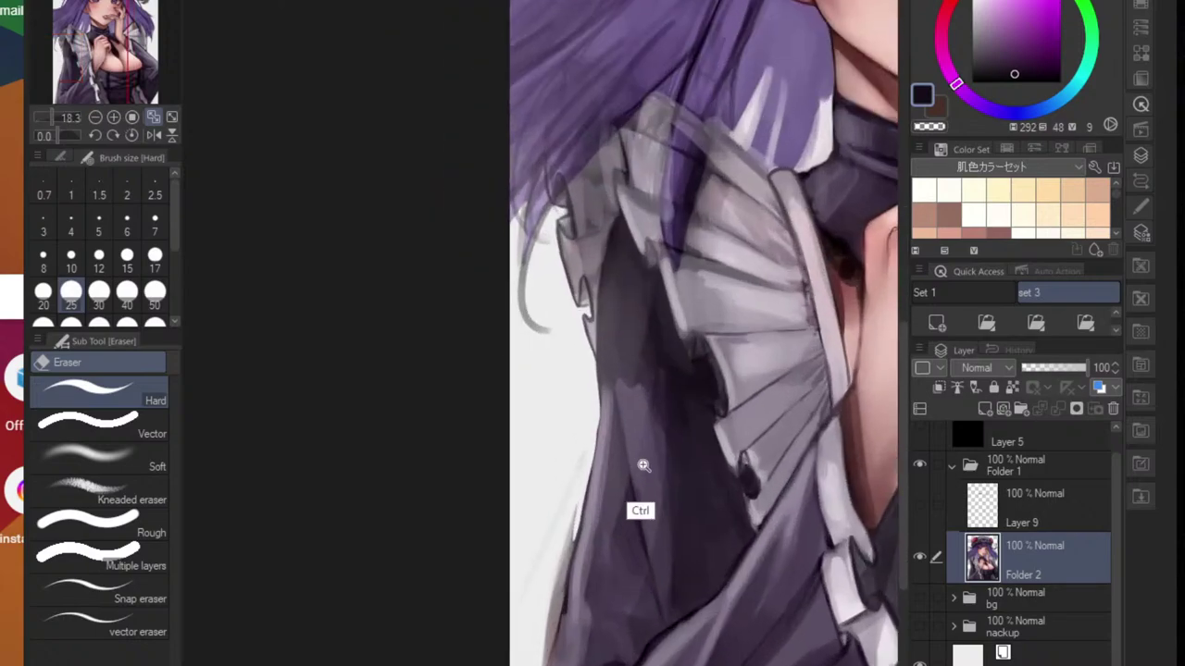
pyautogui.press(']')
pyautogui.press(']')
pyautogui.press(']')
pyautogui.press(']')
pyautogui.press(']')
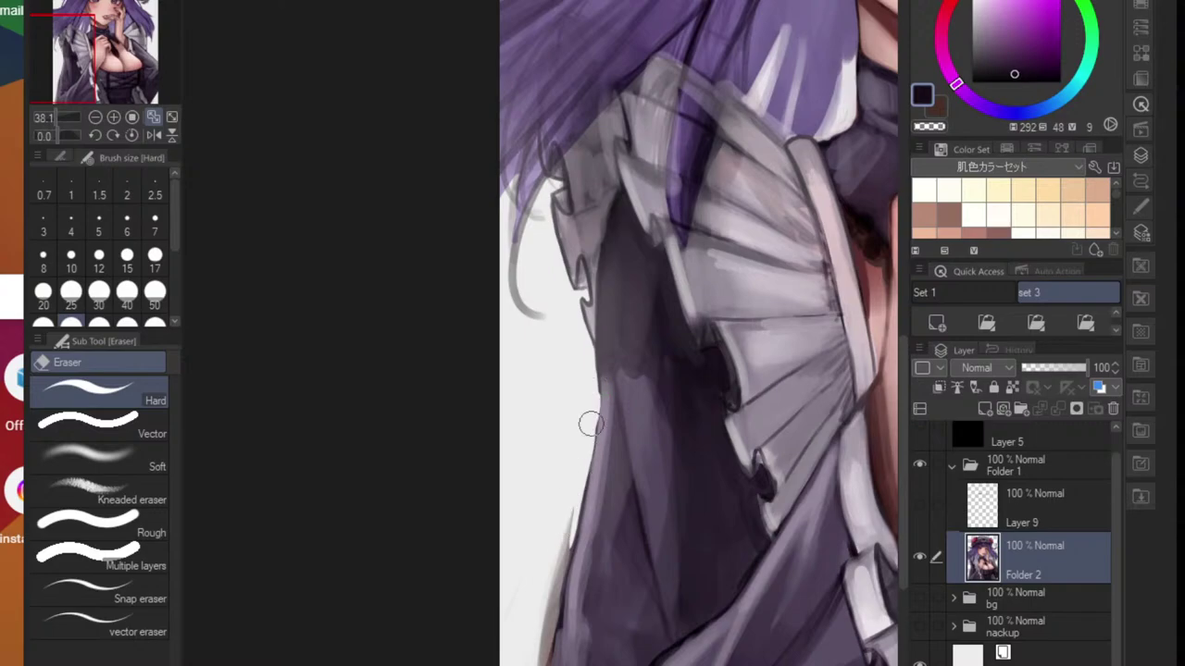
pyautogui.moveTo(590, 424); pyautogui.dragTo(539, 653)
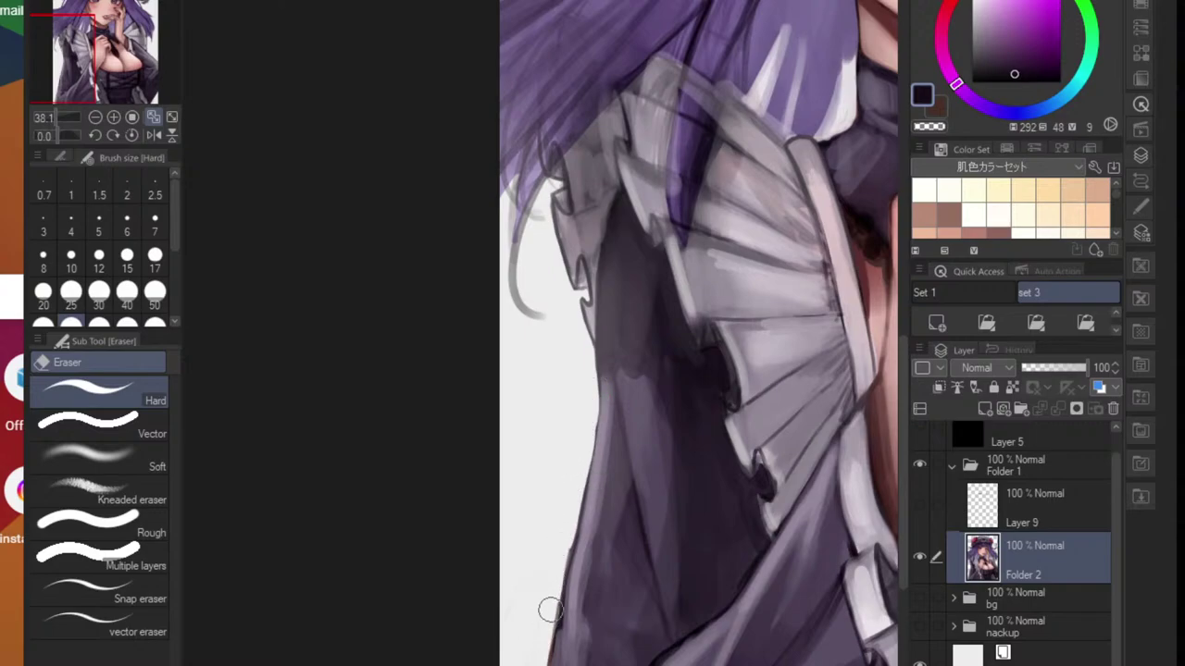
pyautogui.scroll(-3, 528, 570)
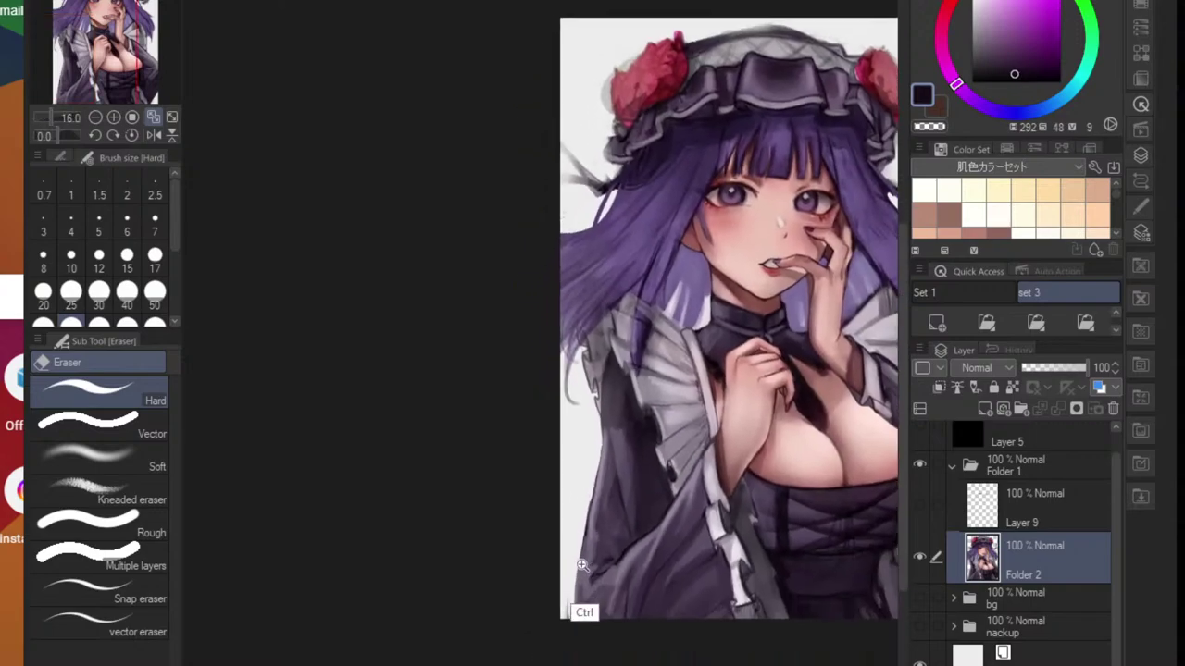
pyautogui.scroll(2, 560, 627)
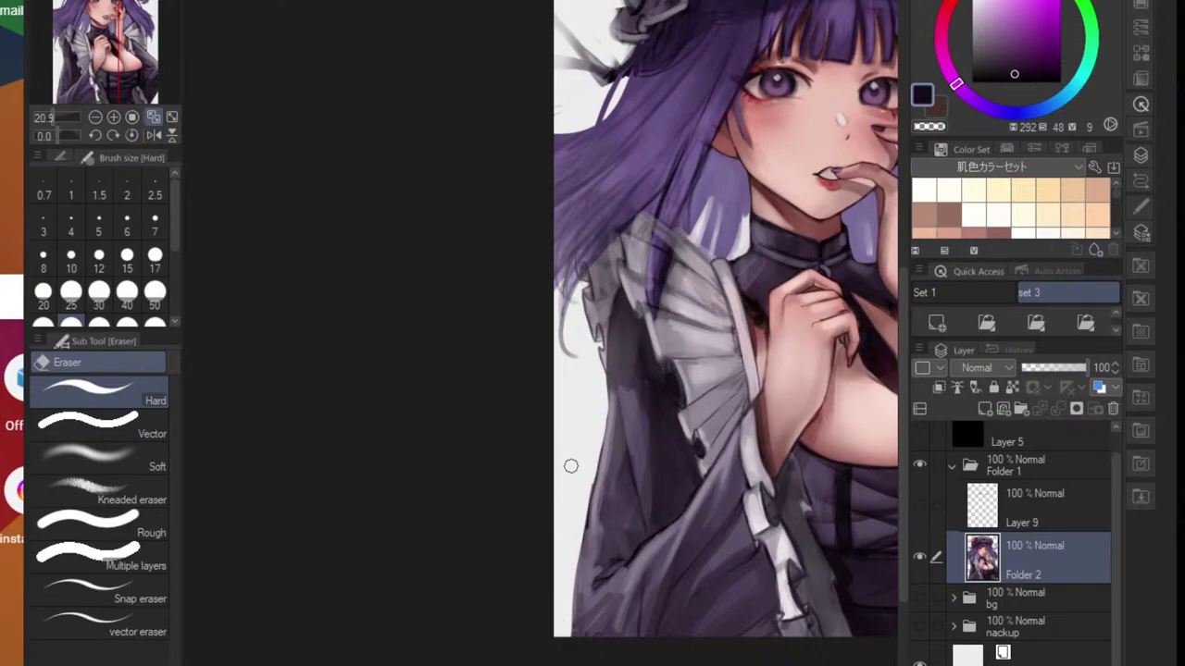
pyautogui.scroll(2, 555, 531)
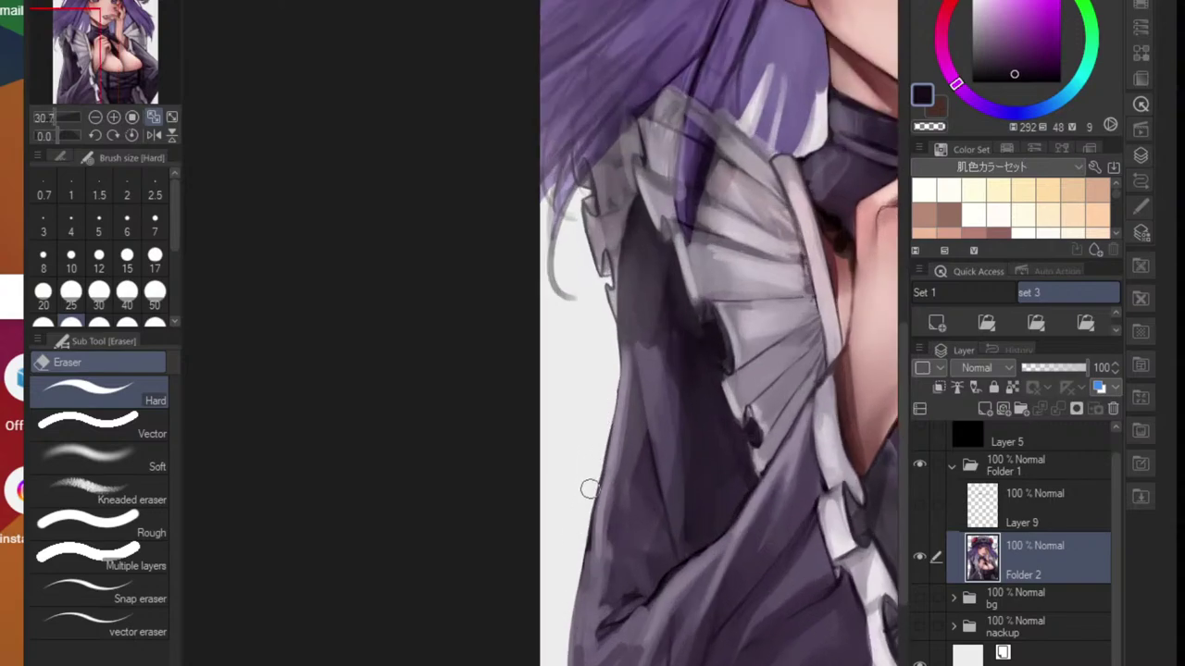
pyautogui.scroll(-3, 589, 490)
pyautogui.scroll(3, 655, 314)
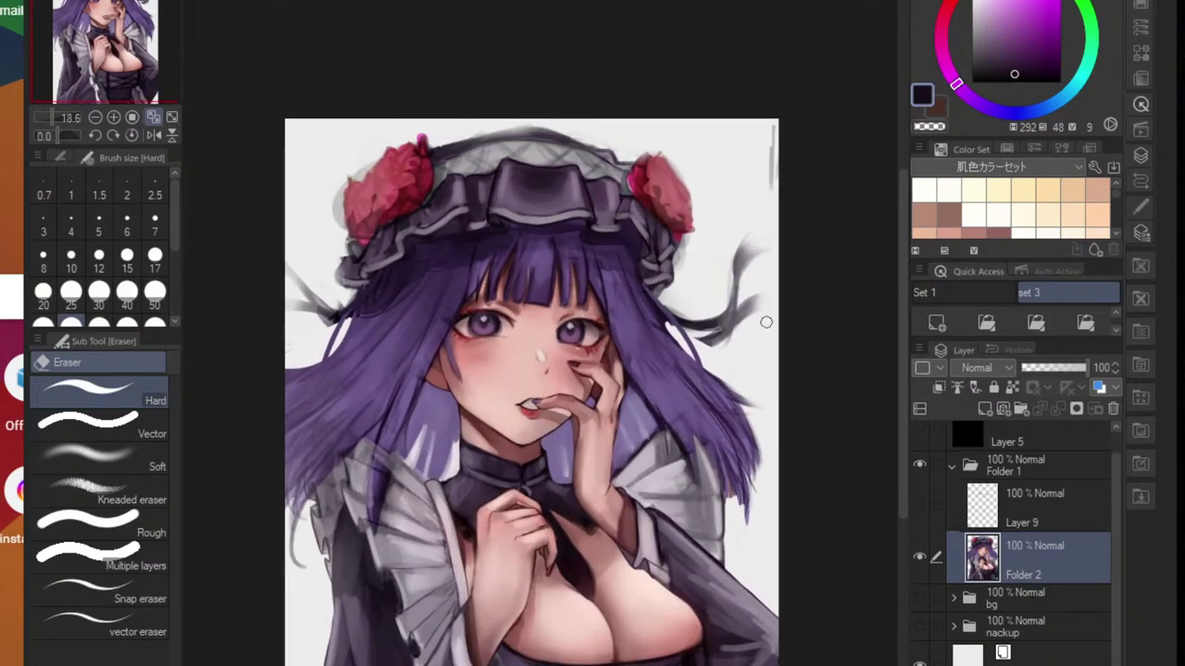
# - Erase the grey stroke near the canvas's top-right corner
pyautogui.moveTo(761, 254); pyautogui.dragTo(765, 272)
pyautogui.moveTo(771, 172); pyautogui.dragTo(773, 111)
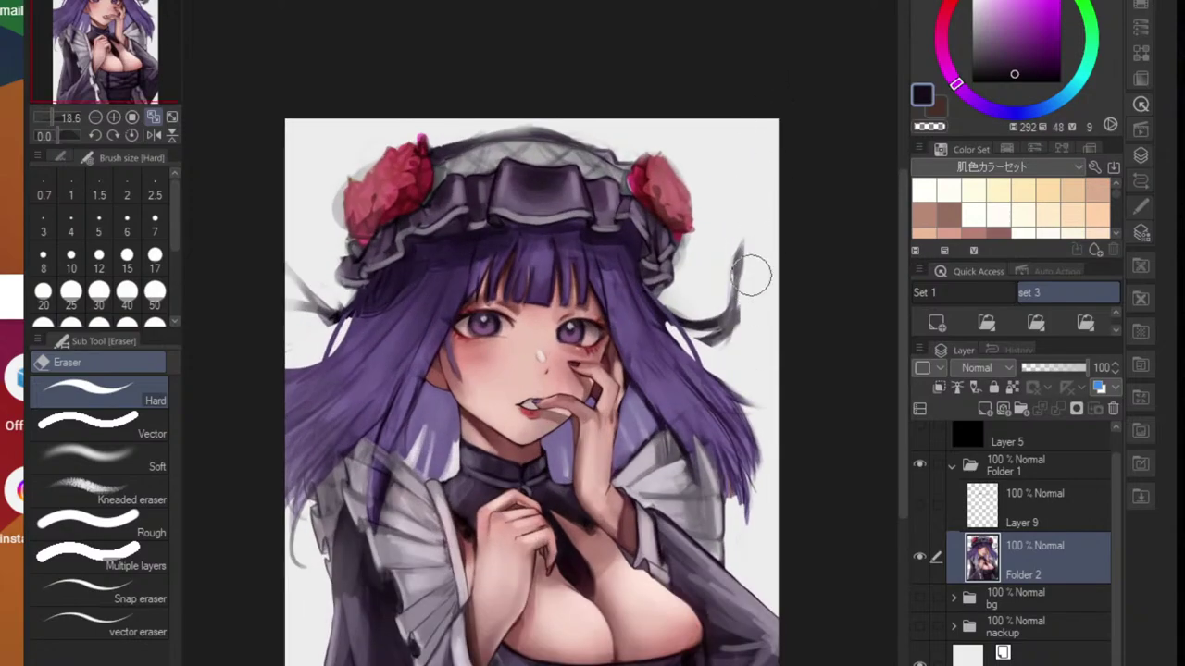
pyautogui.scroll(-2, 717, 331)
pyautogui.scroll(2, 704, 338)
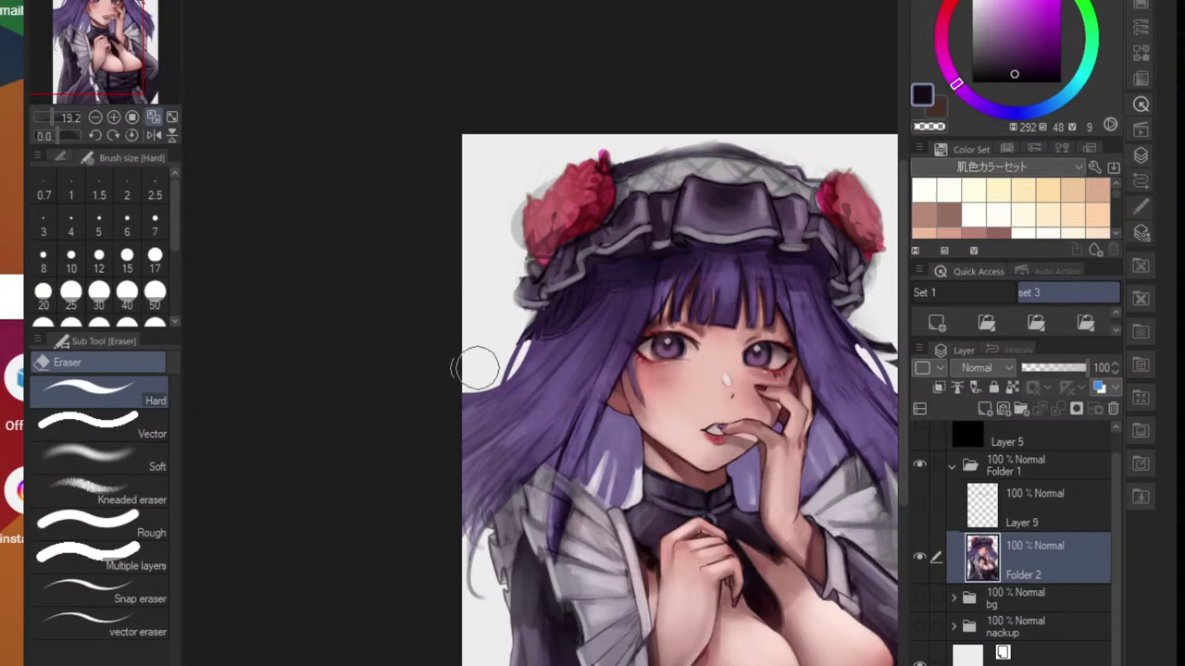
pyautogui.scroll(-3, 475, 369)
pyautogui.scroll(3, 682, 370)
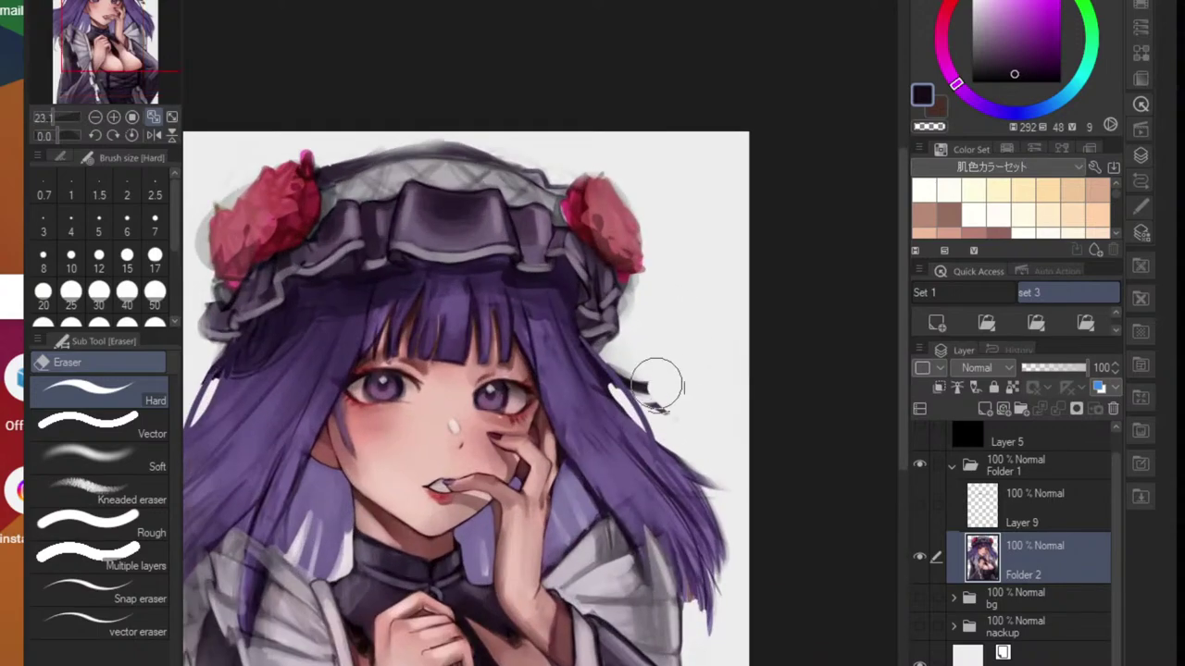
# - Remove the dark stray stroke beside the hair and the grey smear along the left rose
pyautogui.moveTo(657, 385)
pyautogui.mouseDown()
pyautogui.moveTo(689, 425)
pyautogui.moveTo(638, 370)
pyautogui.mouseUp()
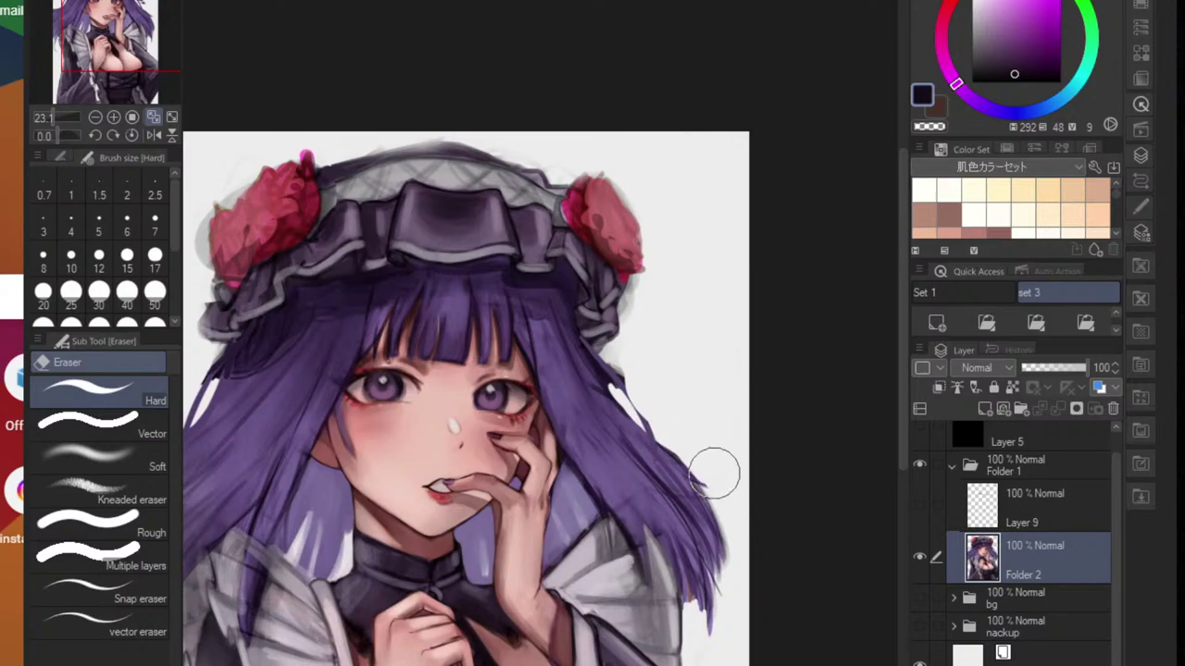
pyautogui.scroll(-4, 751, 529)
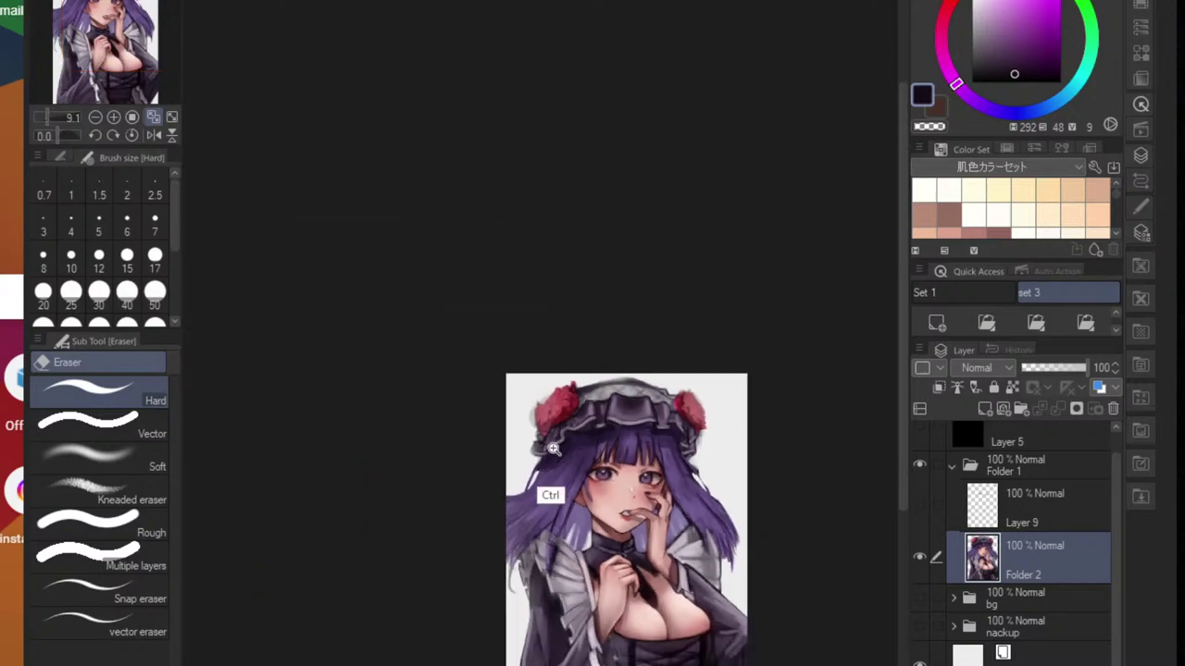
pyautogui.scroll(4, 552, 449)
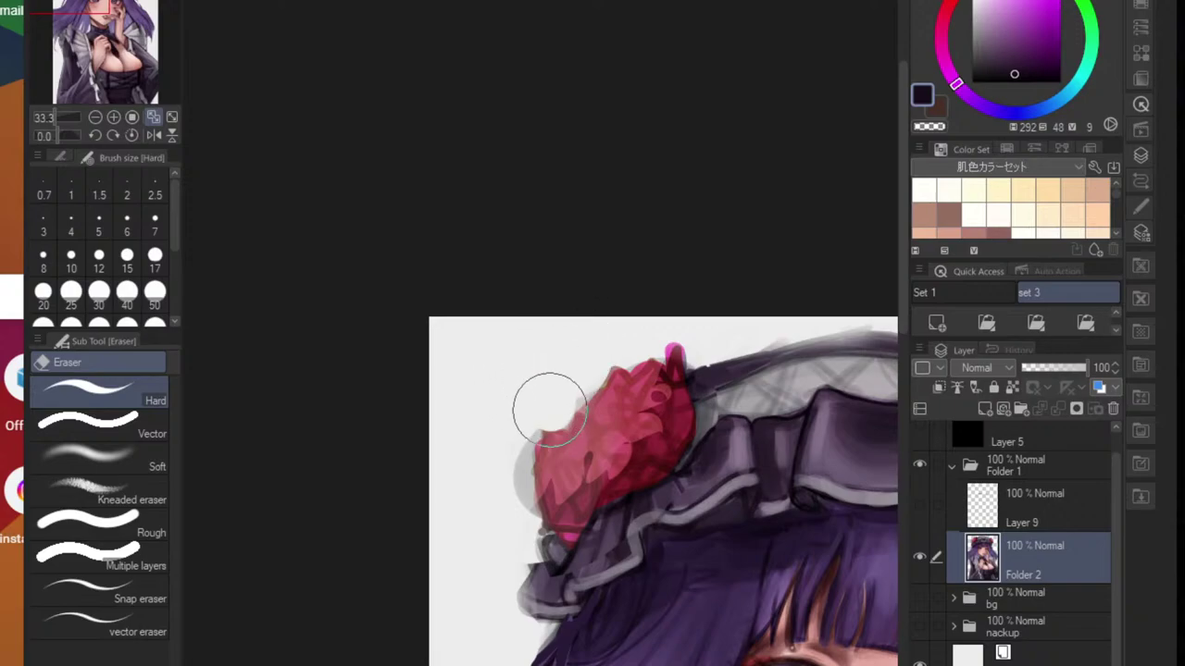
pyautogui.moveTo(550, 410)
pyautogui.mouseDown()
pyautogui.moveTo(529, 405)
pyautogui.moveTo(519, 423)
pyautogui.moveTo(520, 550)
pyautogui.moveTo(492, 617)
pyautogui.mouseUp()
pyautogui.moveTo(527, 567); pyautogui.dragTo(454, 597)
# - Erase the stray hair strands beside the hat's left brim
pyautogui.moveTo(815, 557)
pyautogui.mouseDown()
pyautogui.moveTo(769, 542)
pyautogui.moveTo(721, 557)
pyautogui.moveTo(736, 524)
pyautogui.moveTo(723, 558)
pyautogui.moveTo(735, 510)
pyautogui.mouseUp()
pyautogui.scroll(3, 722, 557)
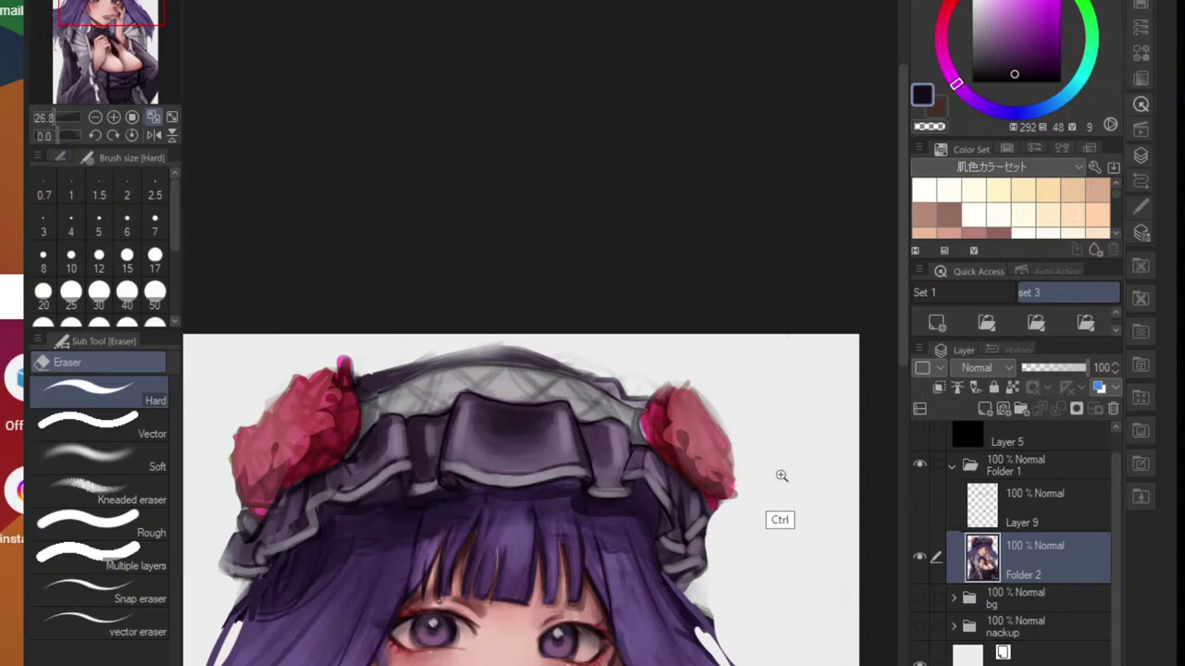
pyautogui.scroll(-3, 781, 476)
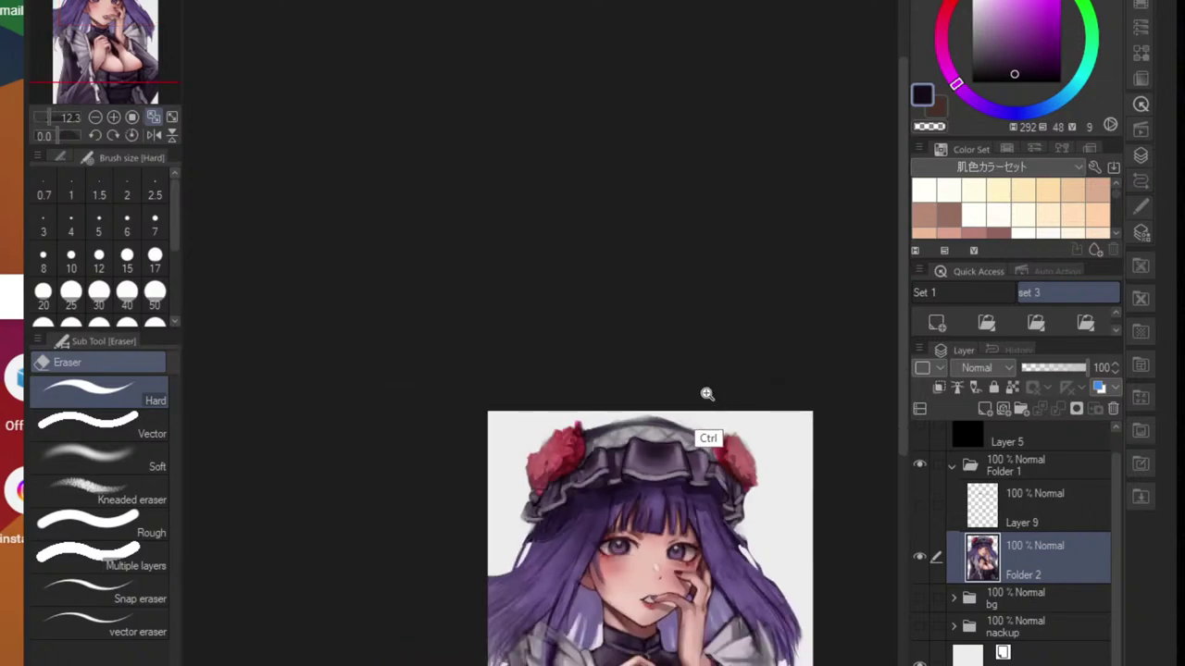
pyautogui.scroll(3, 709, 394)
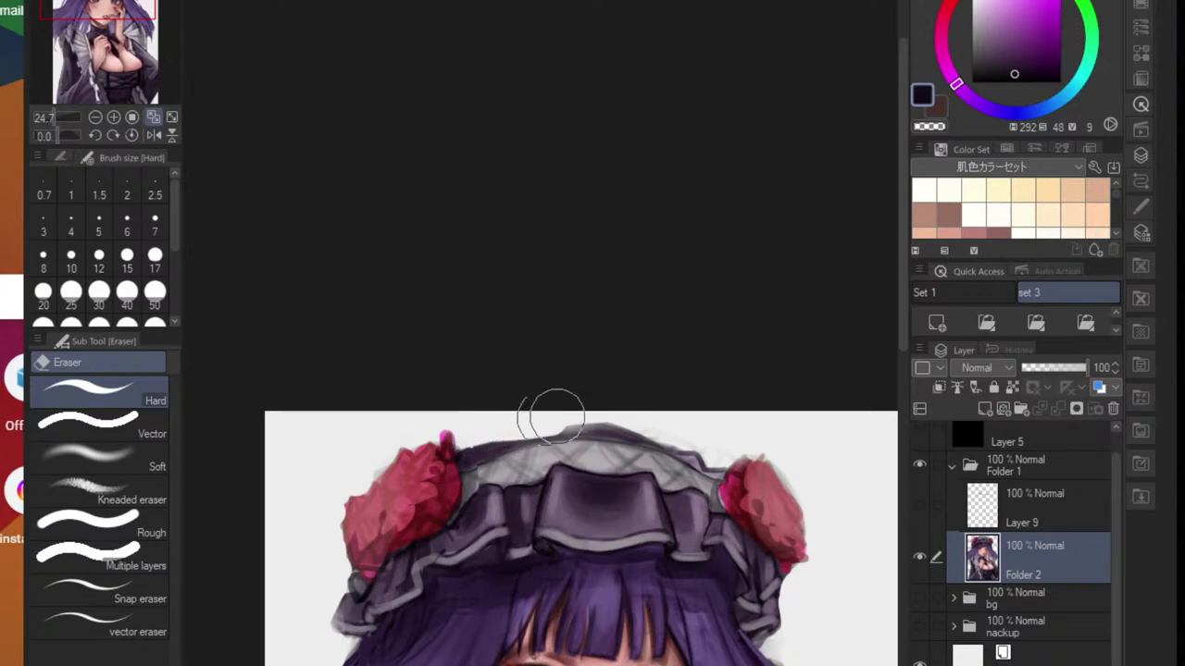
pyautogui.scroll(-2, 716, 427)
pyautogui.moveTo(716, 427); pyautogui.dragTo(657, 356)
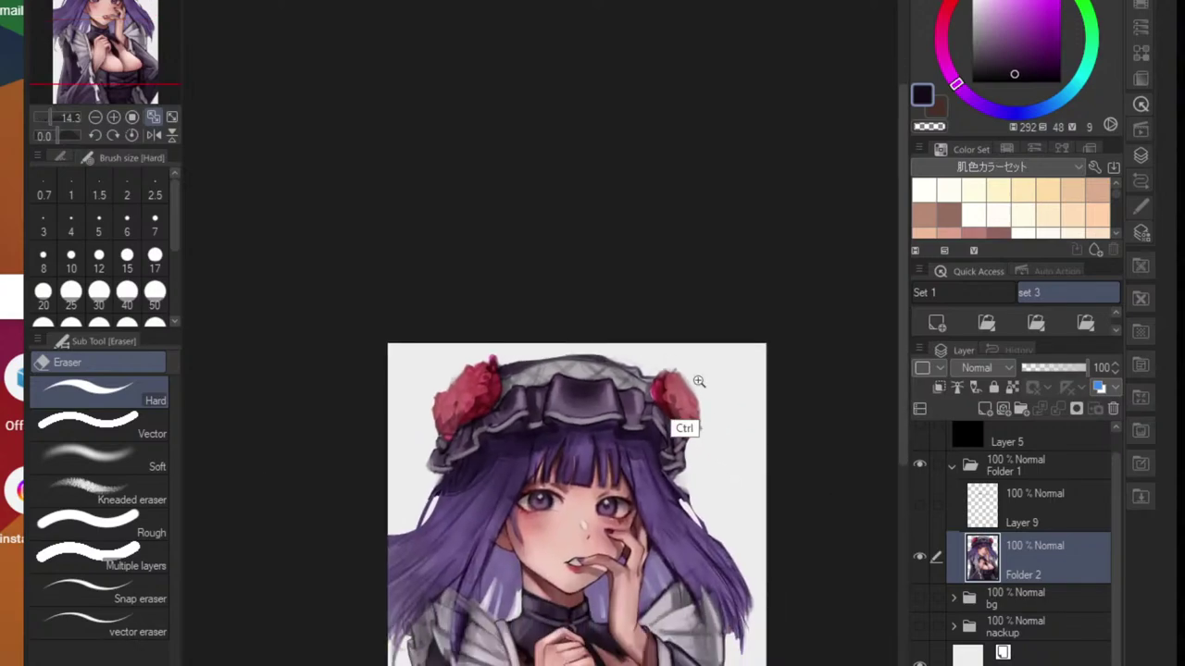
pyautogui.scroll(-2, 698, 383)
pyautogui.moveTo(718, 399); pyautogui.dragTo(649, 391)
pyautogui.scroll(2, 604, 347)
pyautogui.moveTo(557, 428); pyautogui.dragTo(650, 366)
pyautogui.scroll(3, 649, 366)
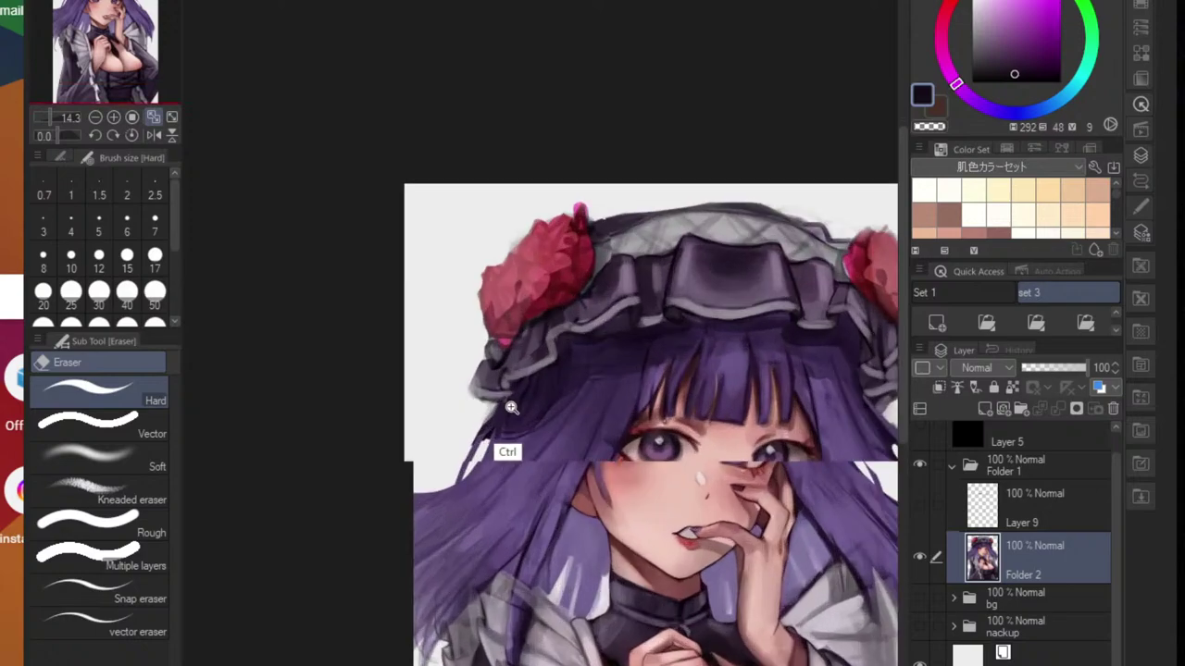
pyautogui.moveTo(528, 416)
pyautogui.mouseDown()
pyautogui.moveTo(523, 443)
pyautogui.moveTo(426, 485)
pyautogui.mouseUp()
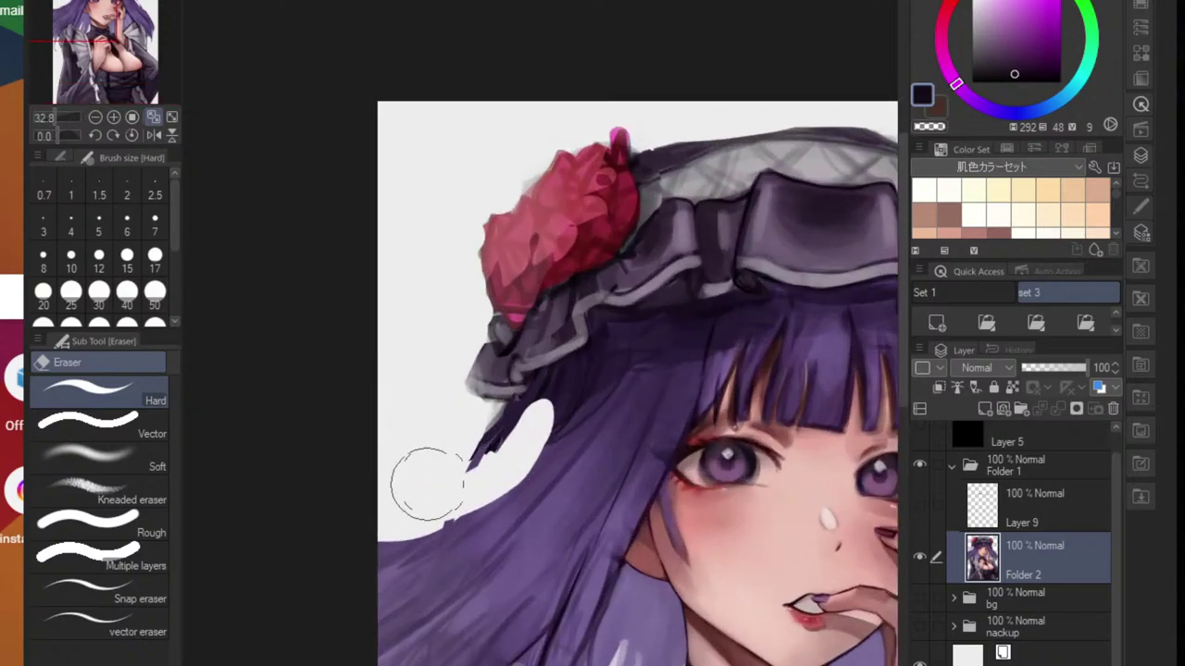
pyautogui.moveTo(524, 464); pyautogui.dragTo(447, 503)
# - Remove the stray dark strand below the left hair edge
pyautogui.scroll(3, 529, 472)
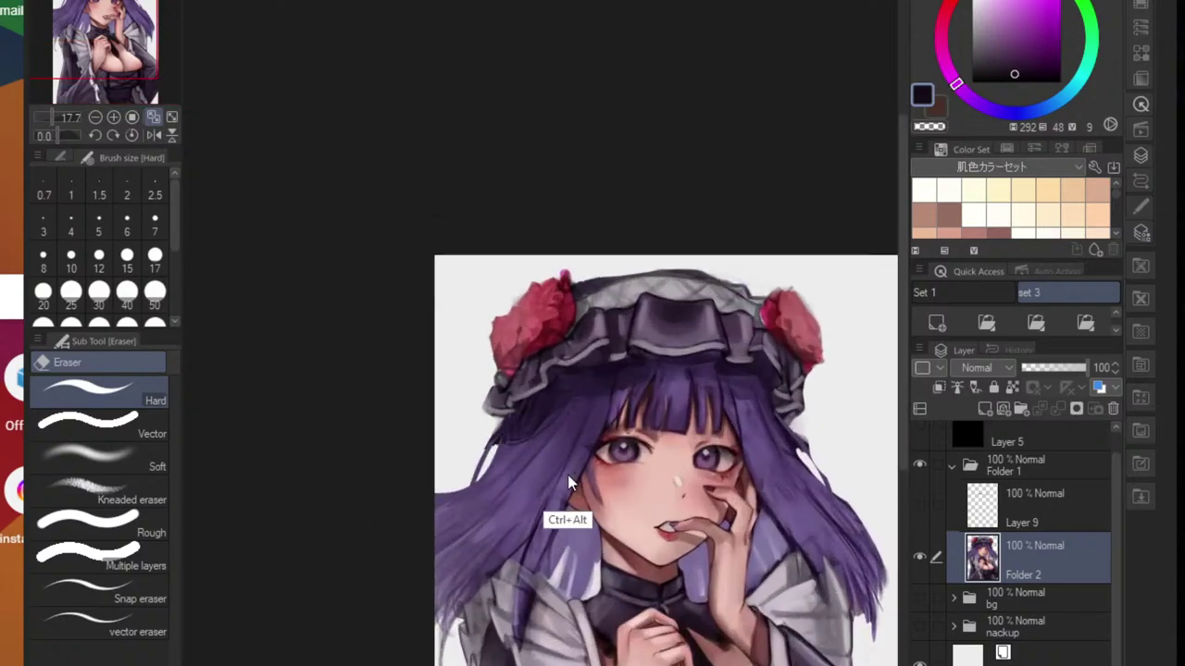
pyautogui.scroll(2, 537, 454)
pyautogui.moveTo(498, 447)
pyautogui.mouseDown()
pyautogui.moveTo(505, 435)
pyautogui.moveTo(463, 477)
pyautogui.moveTo(482, 465)
pyautogui.moveTo(388, 516)
pyautogui.mouseUp()
pyautogui.scroll(-8, 387, 537)
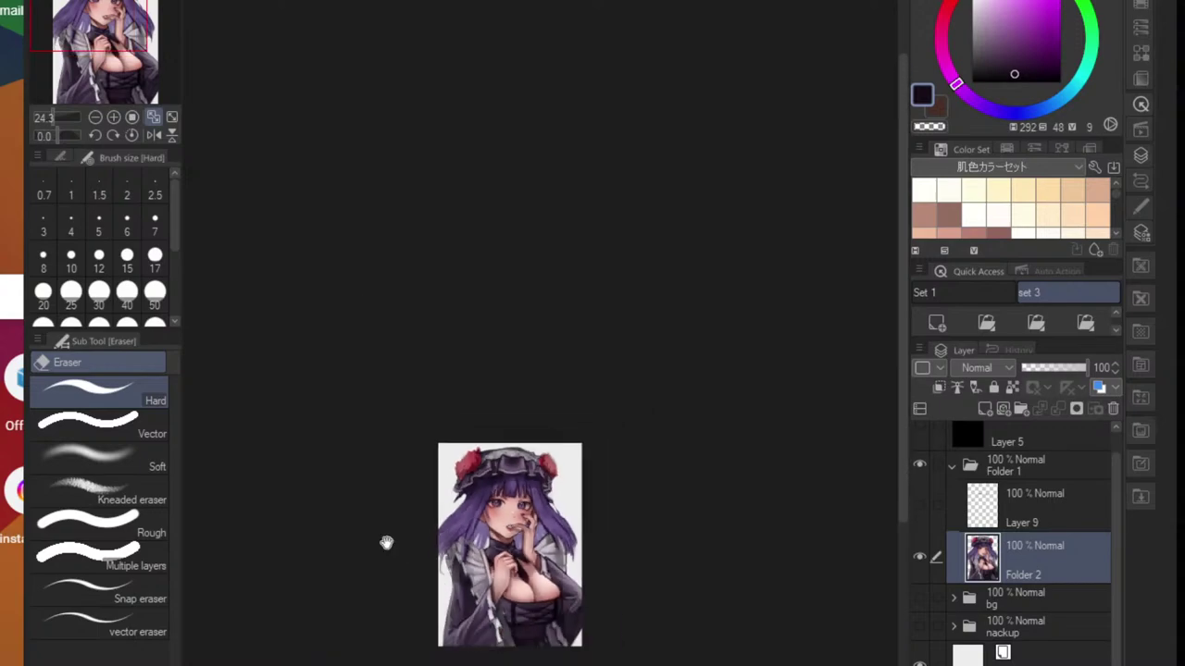
pyautogui.scroll(3, 468, 504)
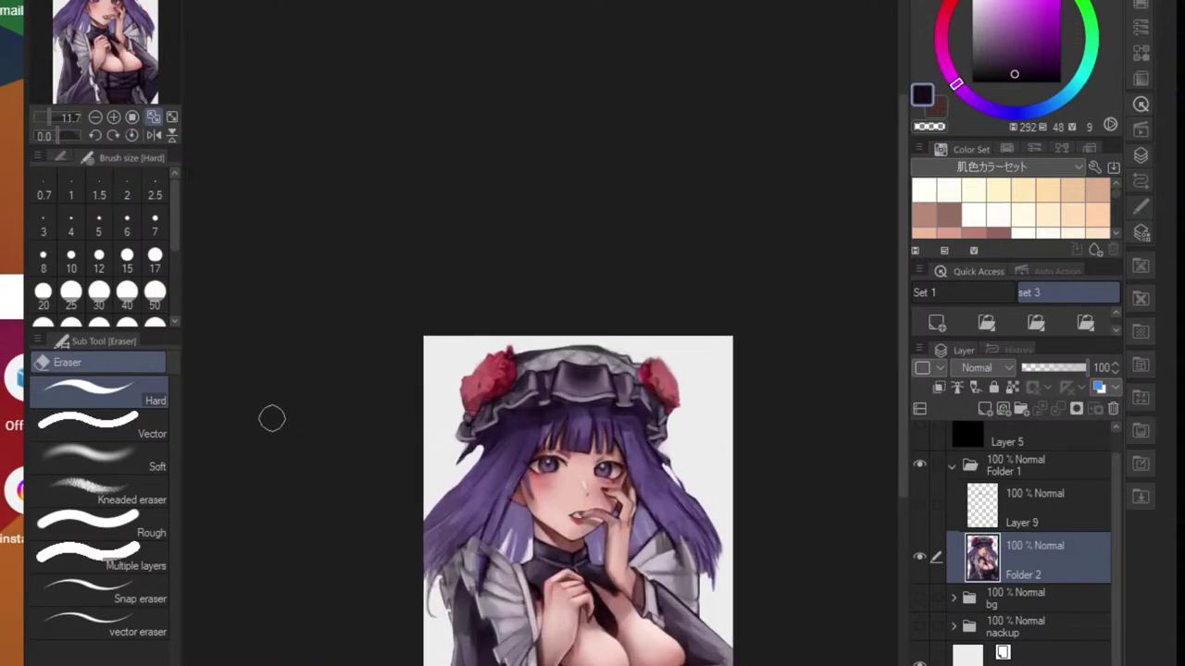
# - Flip the canvas horizontally to check the drawing, flip it back, and erase along the left hair edge
pyautogui.click(152, 135)
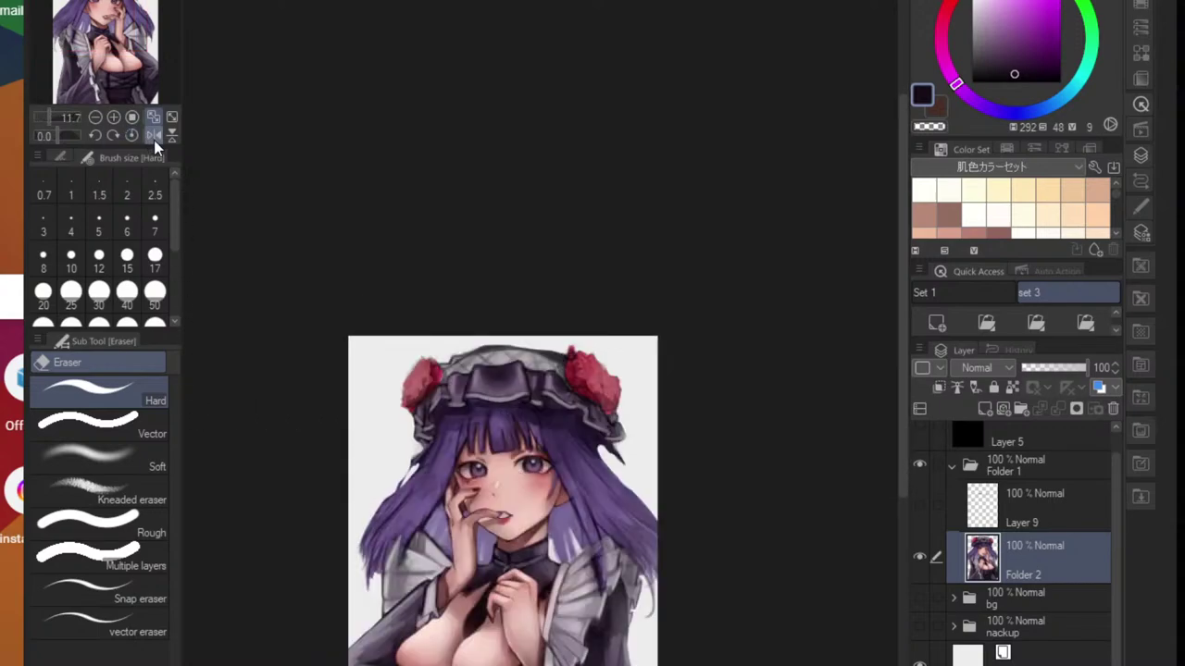
pyautogui.click(153, 136)
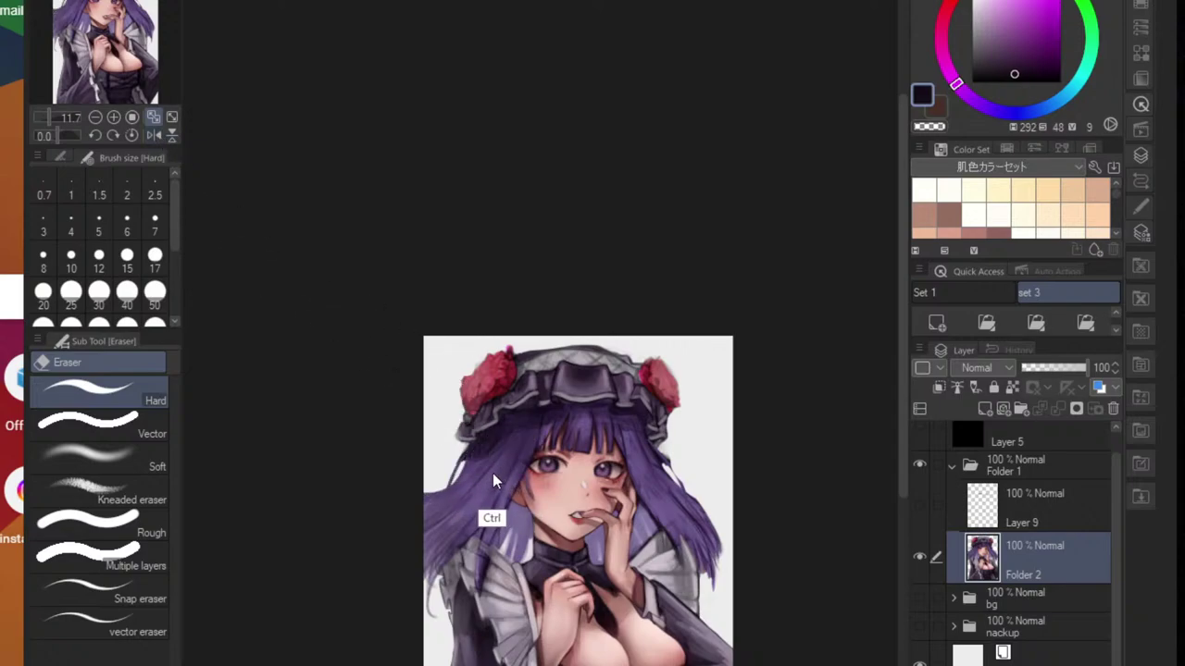
pyautogui.scroll(3, 467, 468)
pyautogui.moveTo(477, 441); pyautogui.dragTo(441, 485)
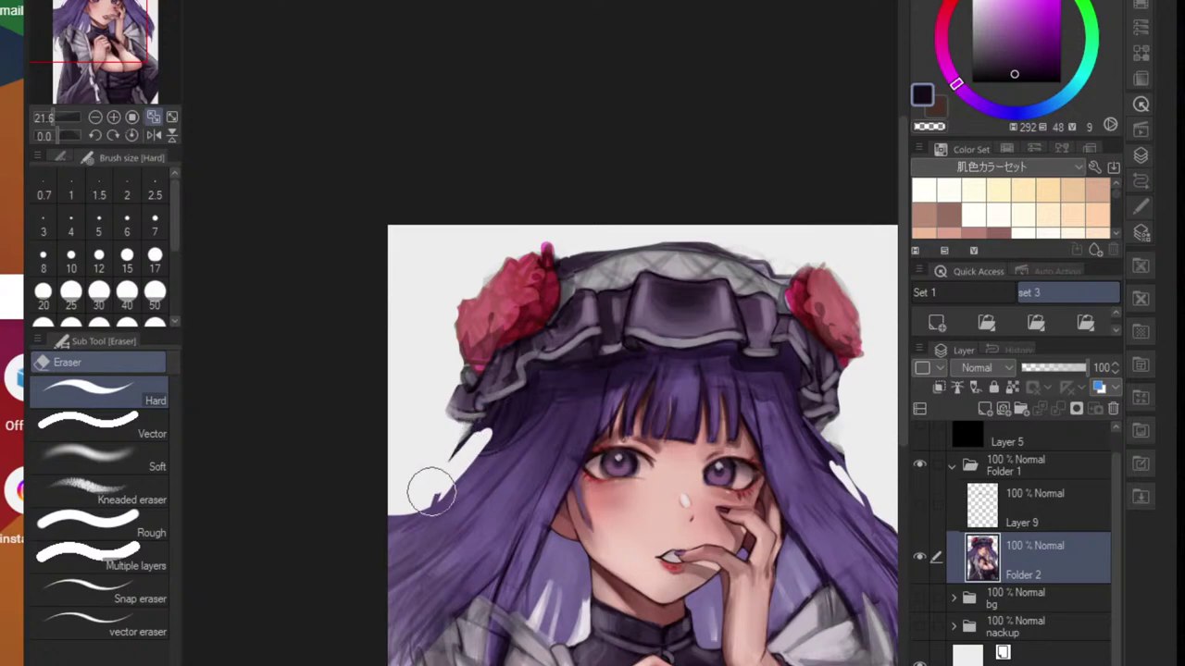
pyautogui.scroll(-4, 429, 495)
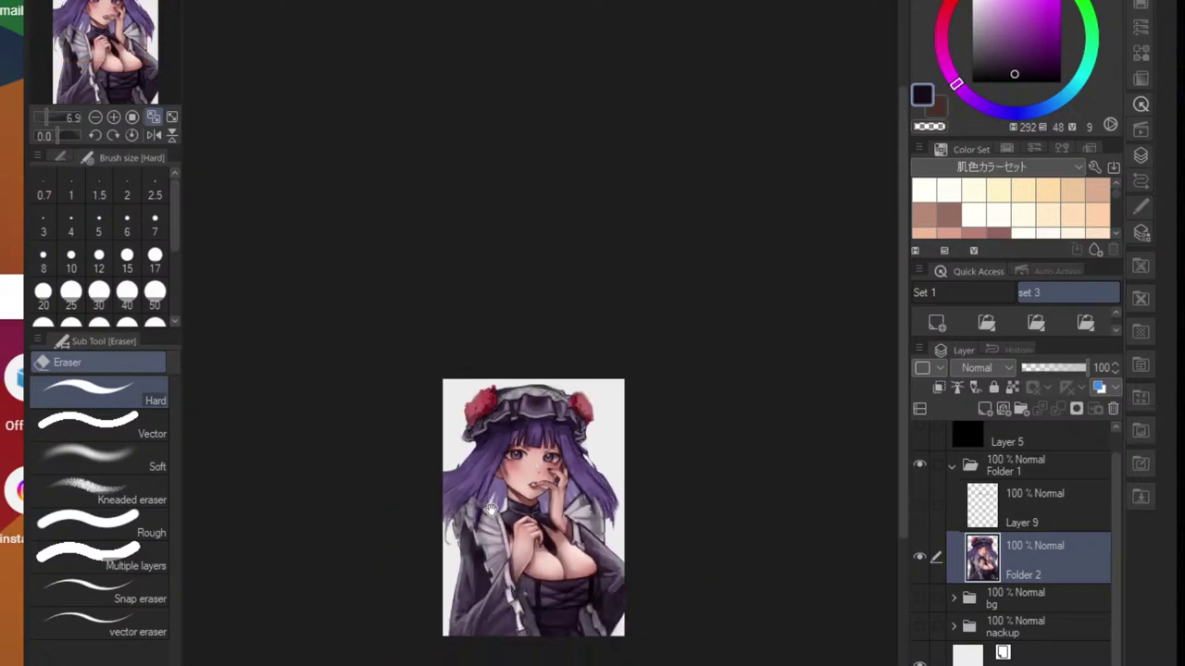
pyautogui.scroll(5, 463, 505)
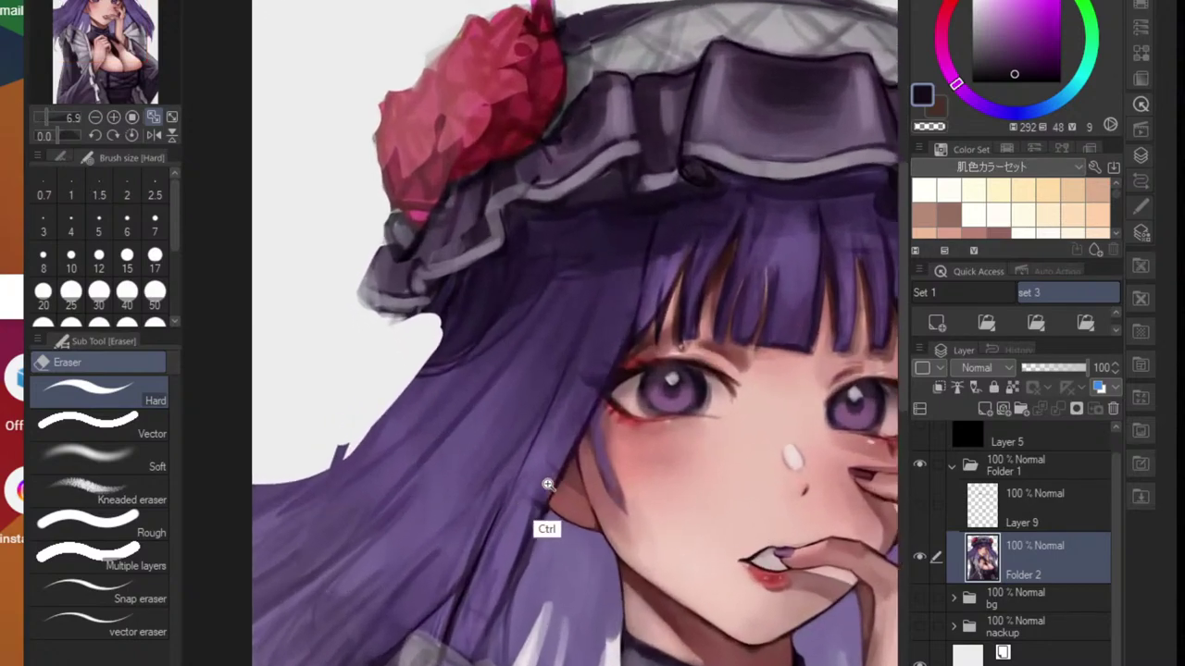
# - With the pen, sample a dark purple from the hair and paint a stroke below the hat trim
pyautogui.press('p')
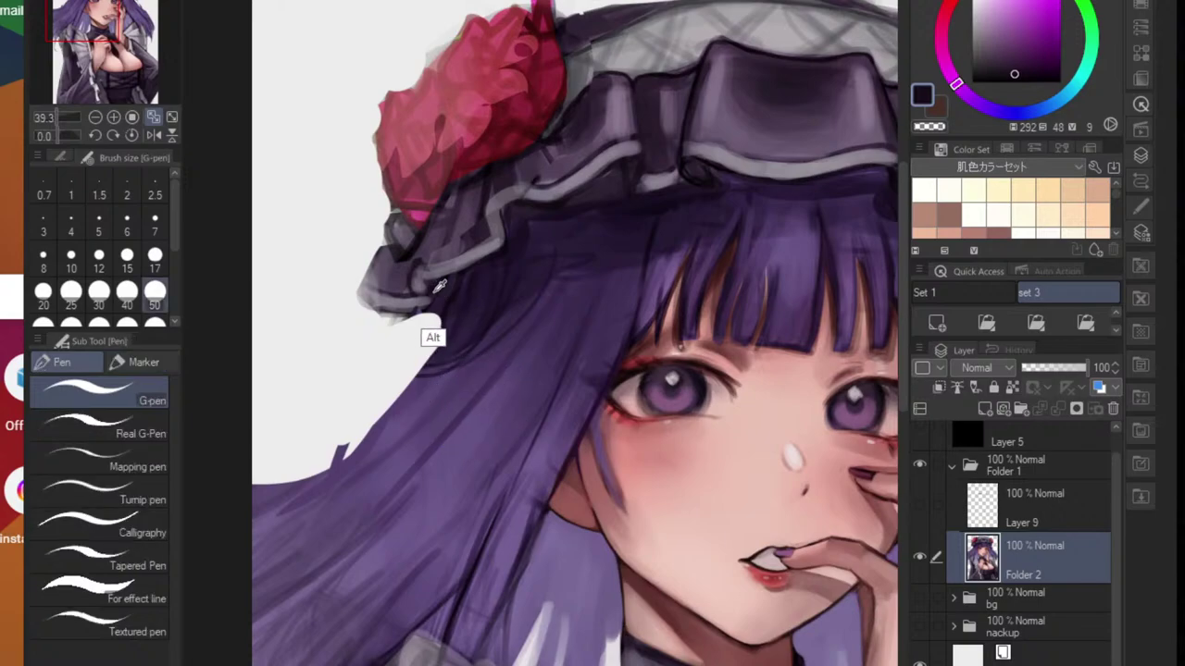
pyautogui.keyDown('alt'); pyautogui.click(434, 293); pyautogui.keyUp('alt')
pyautogui.moveTo(382, 313); pyautogui.dragTo(420, 334)
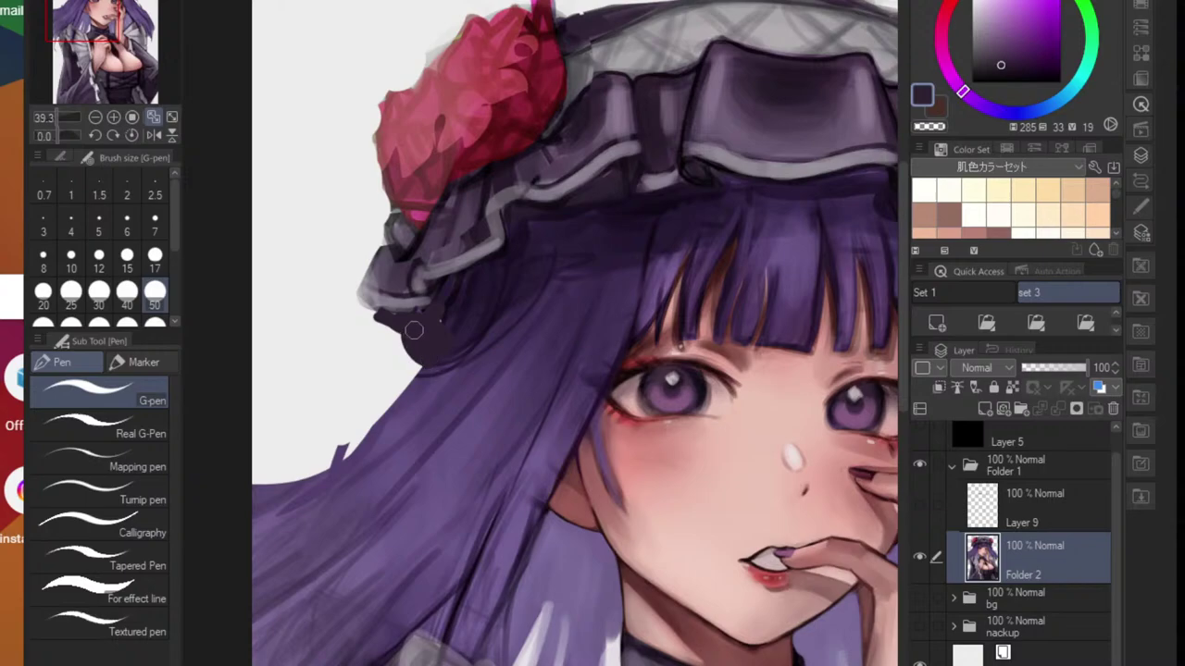
pyautogui.scroll(-6, 419, 358)
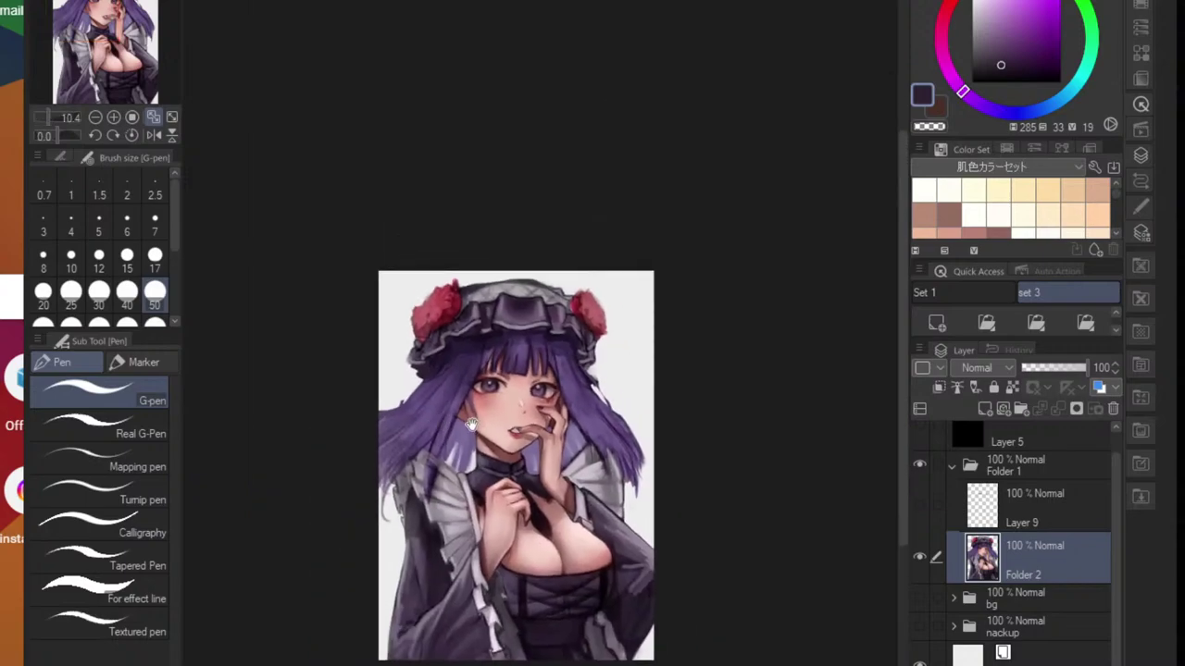
pyautogui.scroll(8, 604, 382)
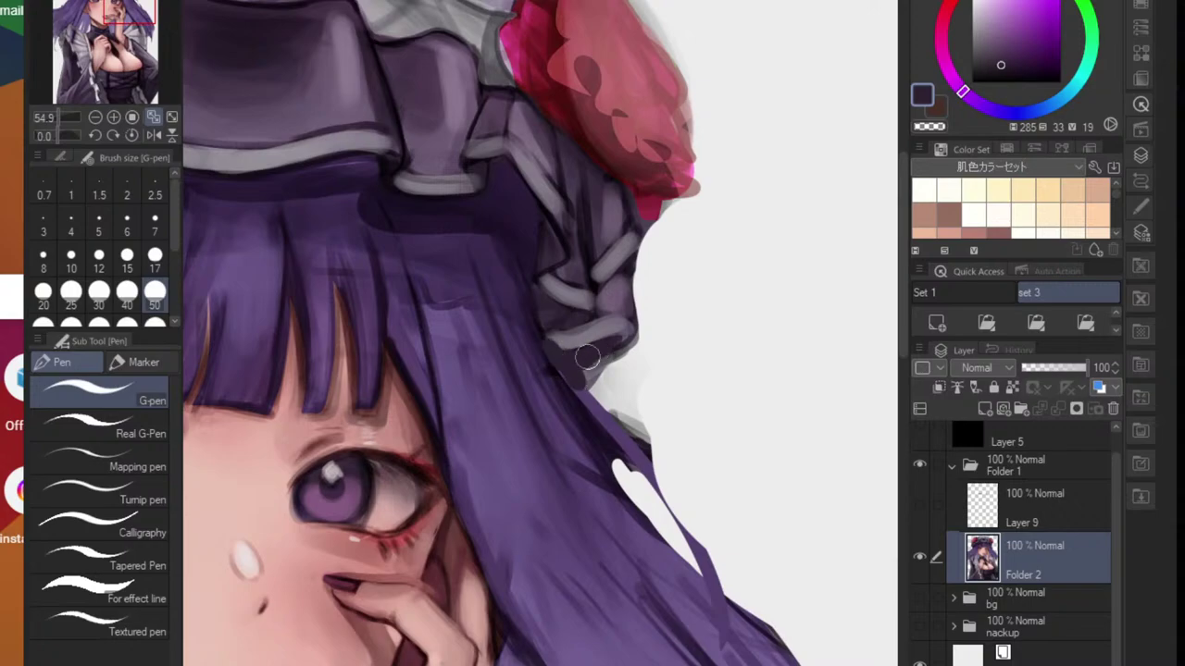
pyautogui.scroll(-8, 587, 356)
pyautogui.moveTo(549, 454); pyautogui.dragTo(592, 407)
pyautogui.scroll(8, 650, 347)
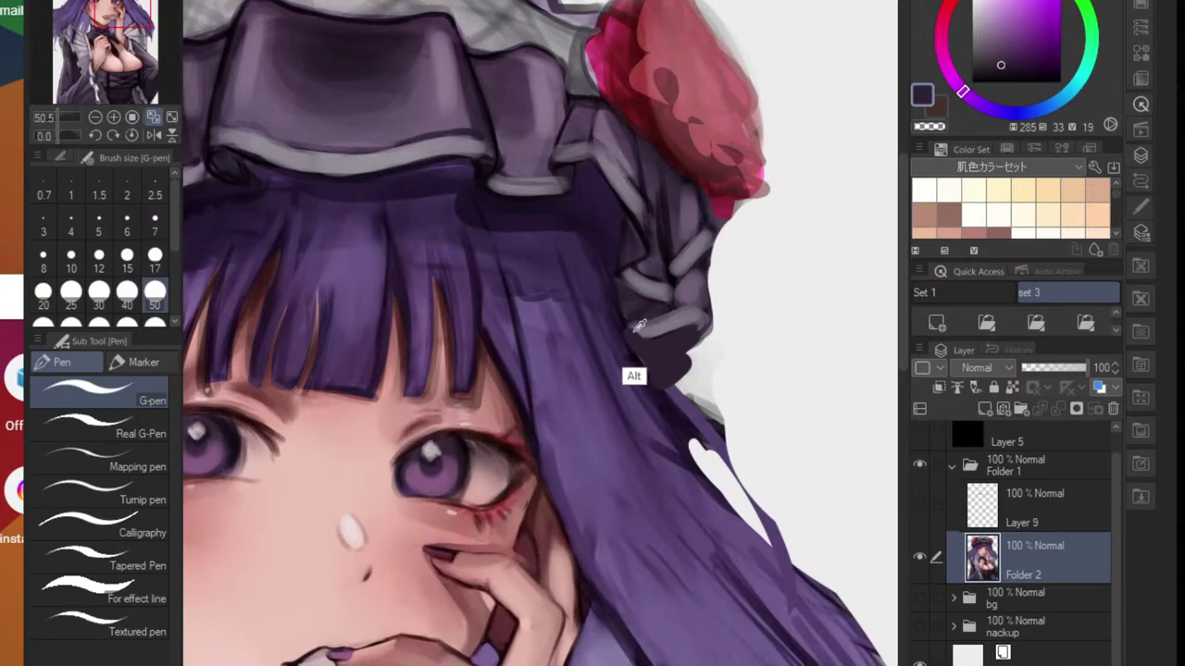
# - Paint darker purple strokes along the edge where the hair meets the hat
pyautogui.keyDown('alt'); pyautogui.click(612, 308); pyautogui.keyUp('alt')
pyautogui.moveTo(608, 288); pyautogui.dragTo(676, 408)
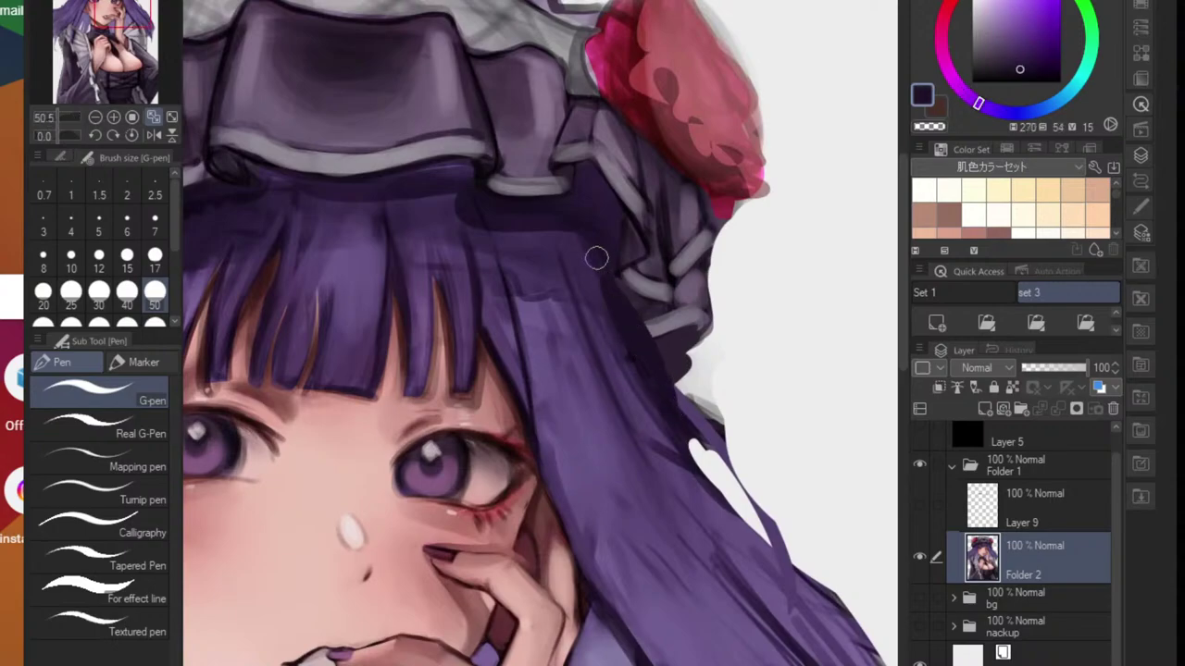
pyautogui.scroll(-8, 794, 620)
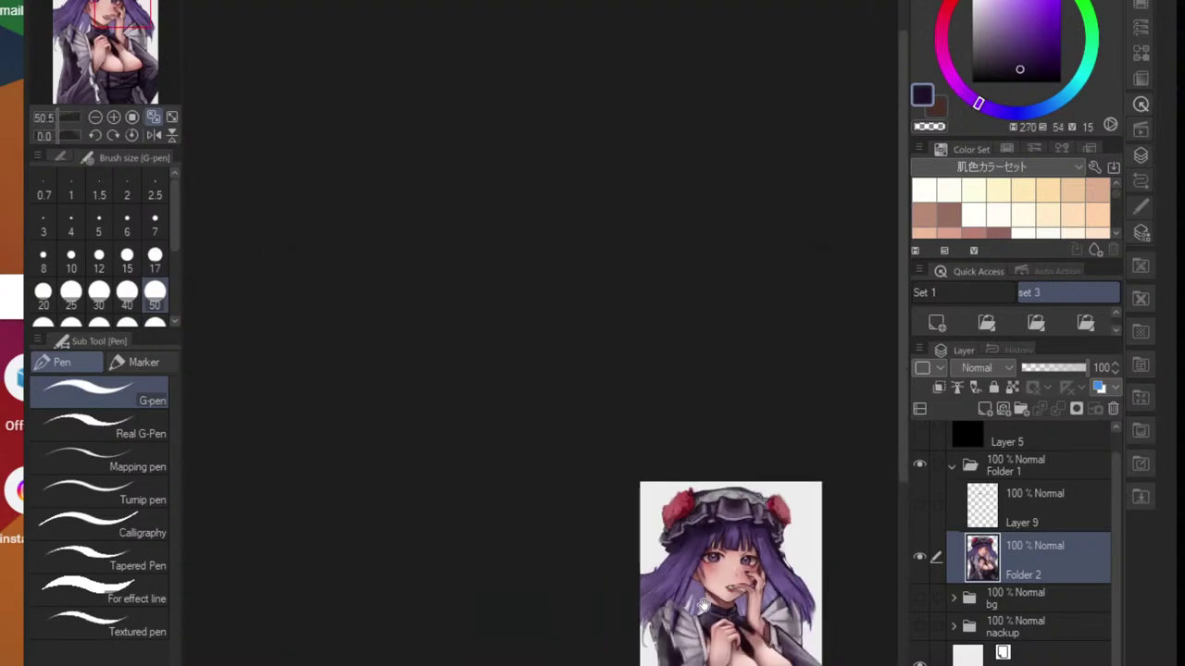
pyautogui.moveTo(704, 604); pyautogui.dragTo(632, 538)
pyautogui.scroll(5, 698, 488)
pyautogui.moveTo(747, 484); pyautogui.dragTo(675, 479)
pyautogui.scroll(2, 675, 478)
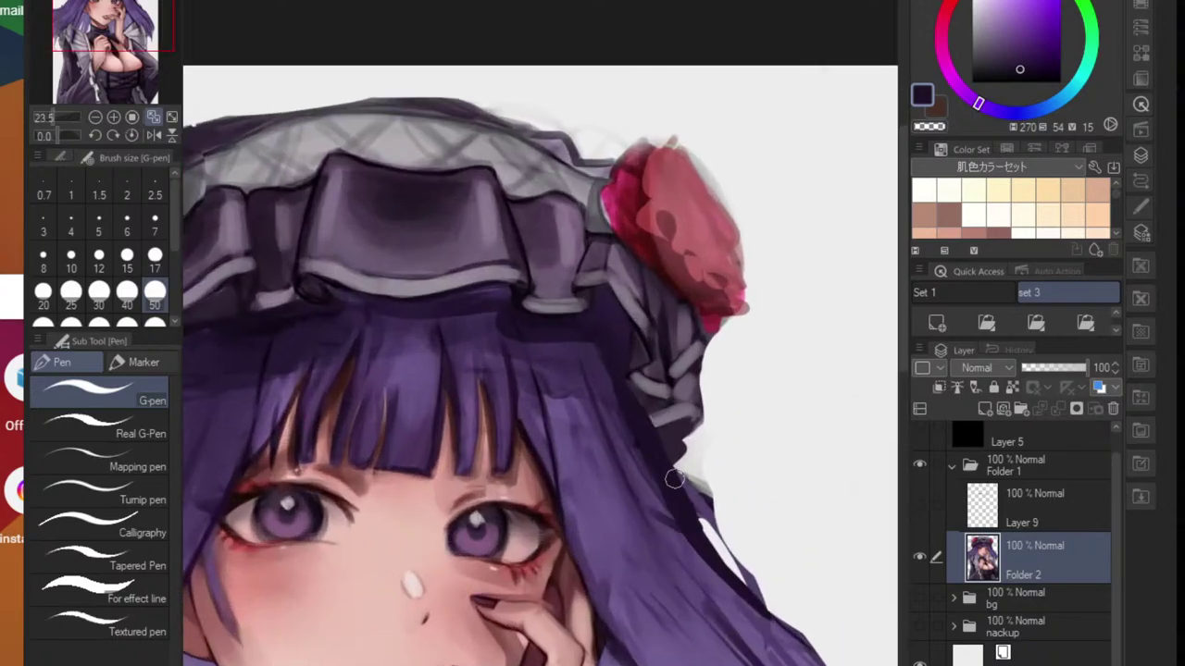
# - Sample the dark hair shadow colour and paint along the hair's left edge, redoing the overly long stroke
pyautogui.keyDown('alt'); pyautogui.click(639, 522); pyautogui.keyUp('alt')
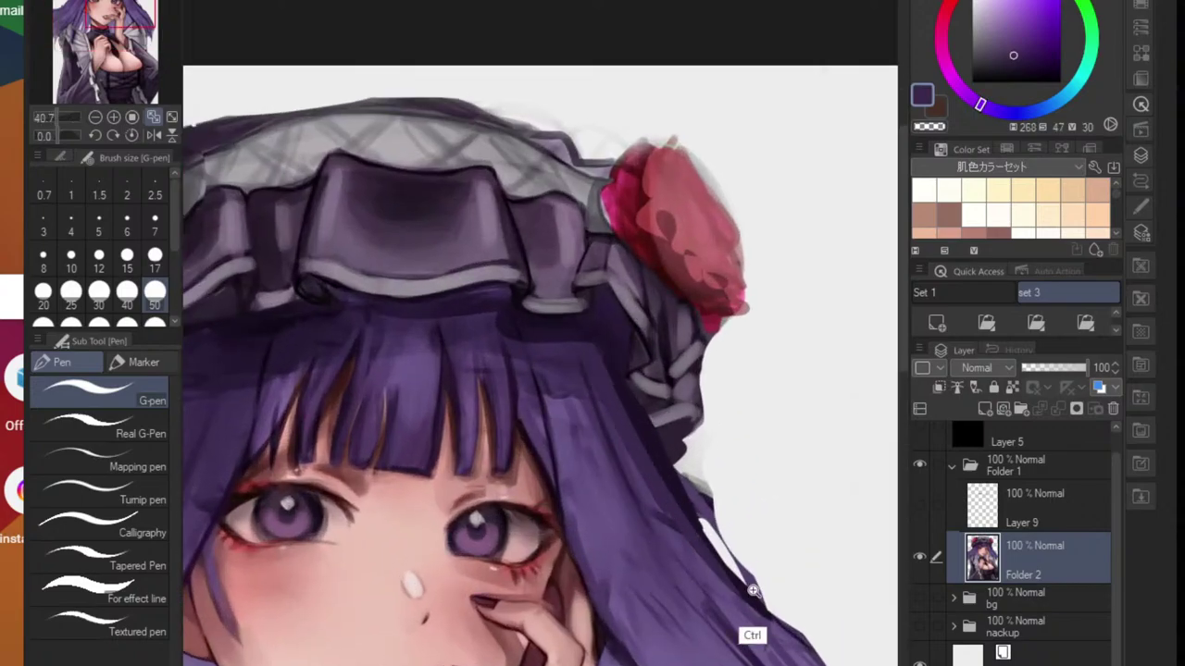
pyautogui.scroll(-4, 751, 591)
pyautogui.scroll(4, 473, 480)
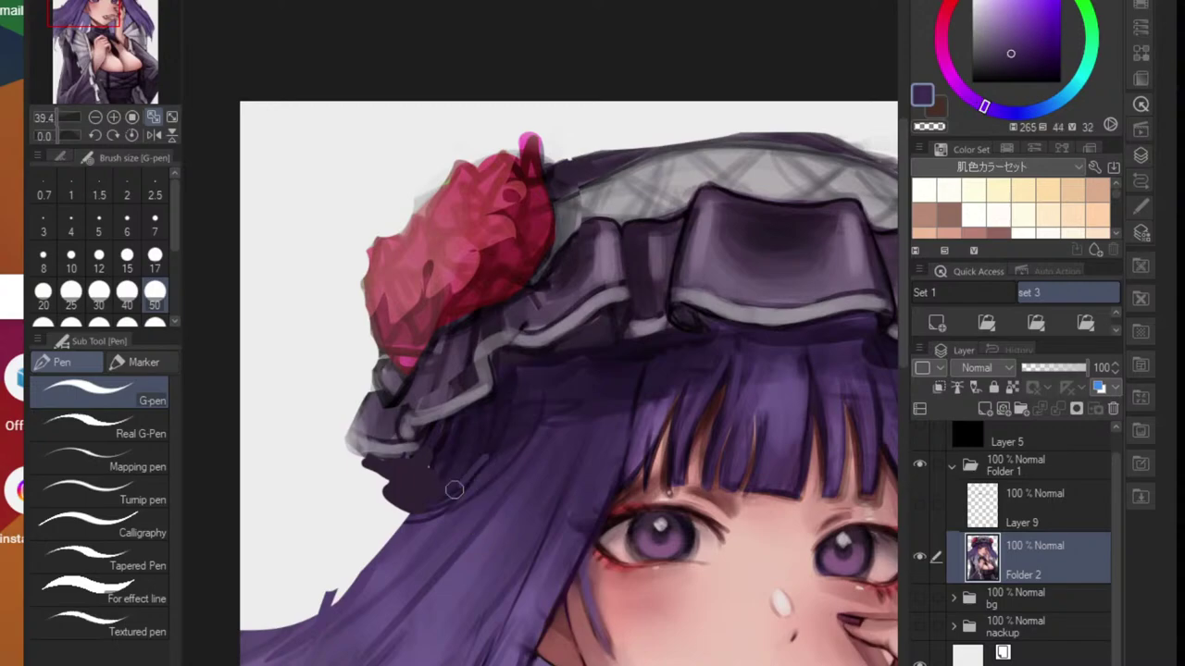
pyautogui.keyDown('alt'); pyautogui.click(423, 485); pyautogui.keyUp('alt')
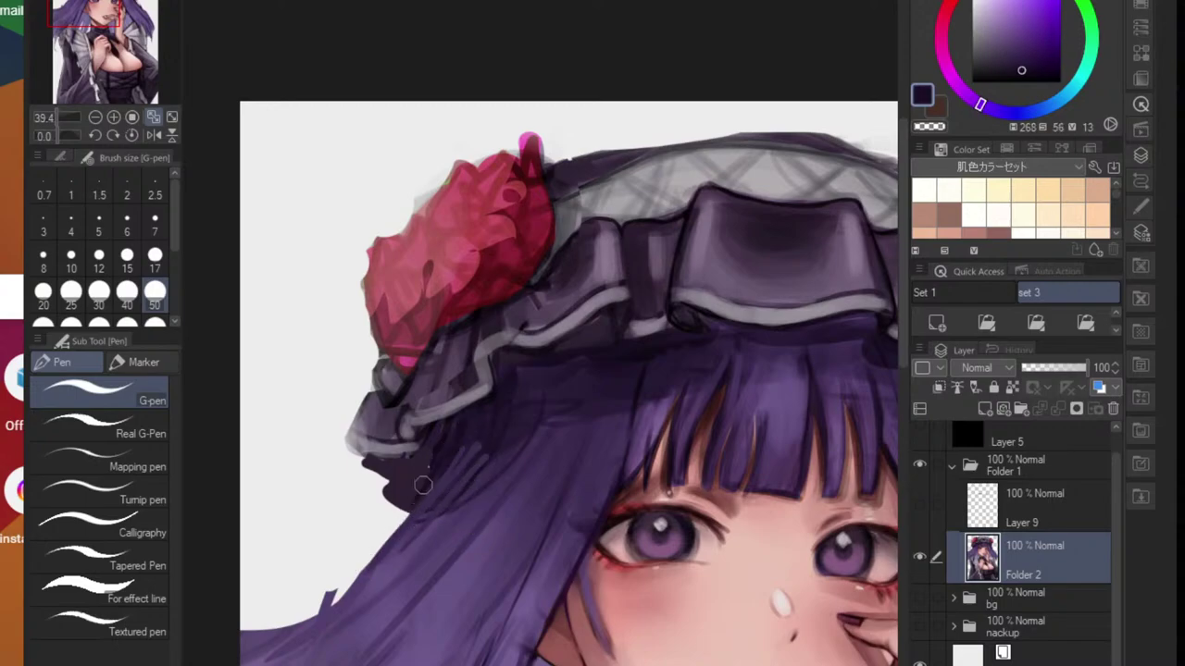
pyautogui.moveTo(410, 508); pyautogui.dragTo(324, 632)
pyautogui.hotkey('ctrl', 'z')
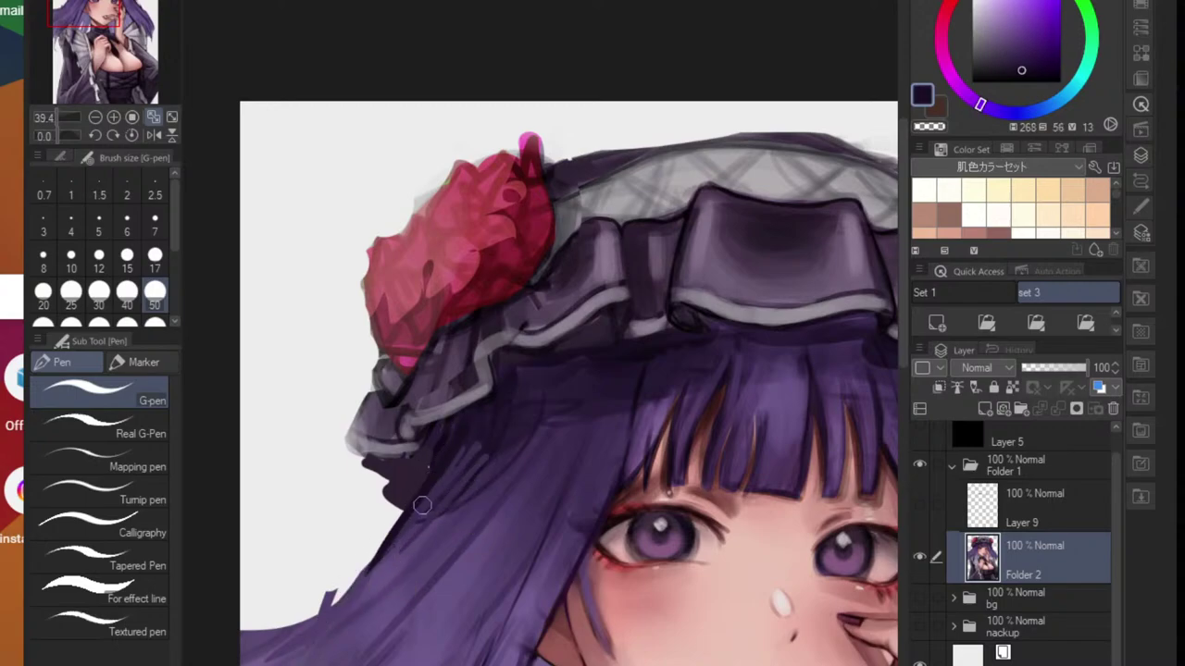
pyautogui.moveTo(431, 488); pyautogui.dragTo(337, 608)
# - Shrink the pen to size 20 and sample the skin pink from the face
pyautogui.scroll(-4, 391, 538)
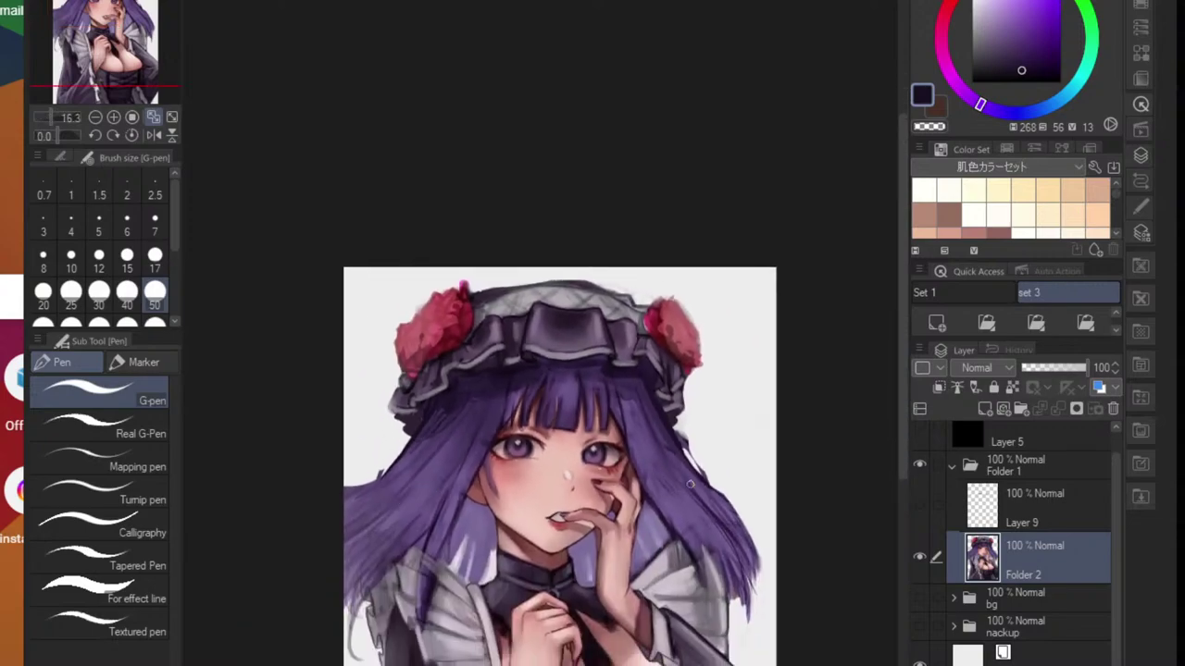
pyautogui.scroll(1, 689, 483)
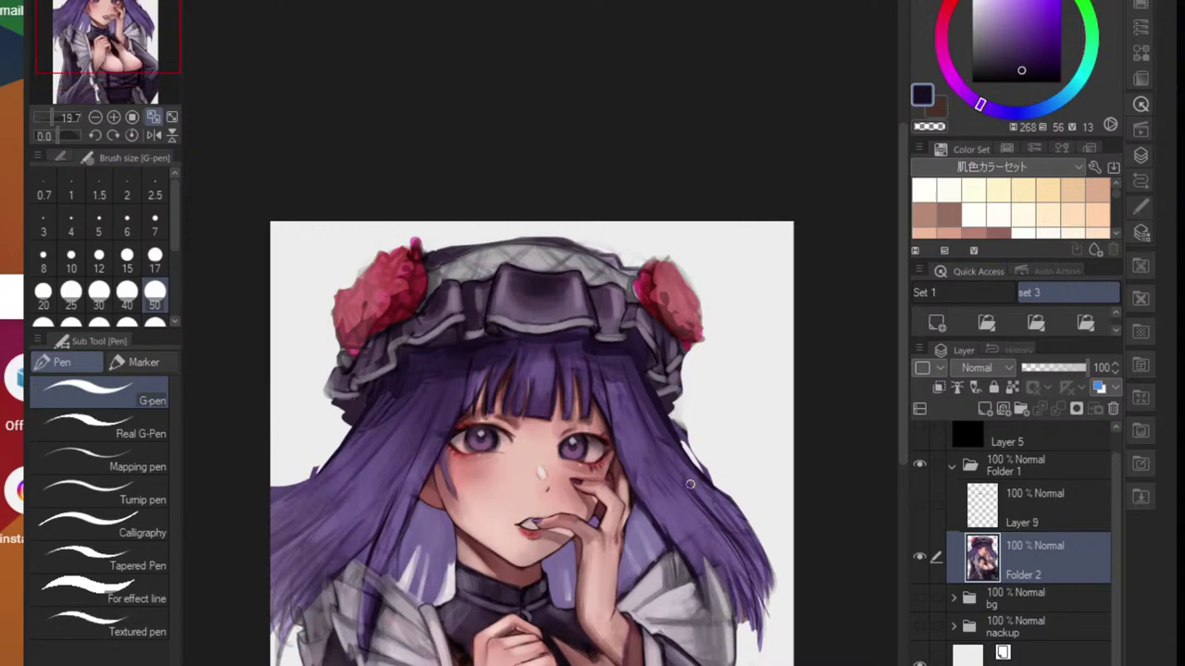
pyautogui.scroll(1, 689, 484)
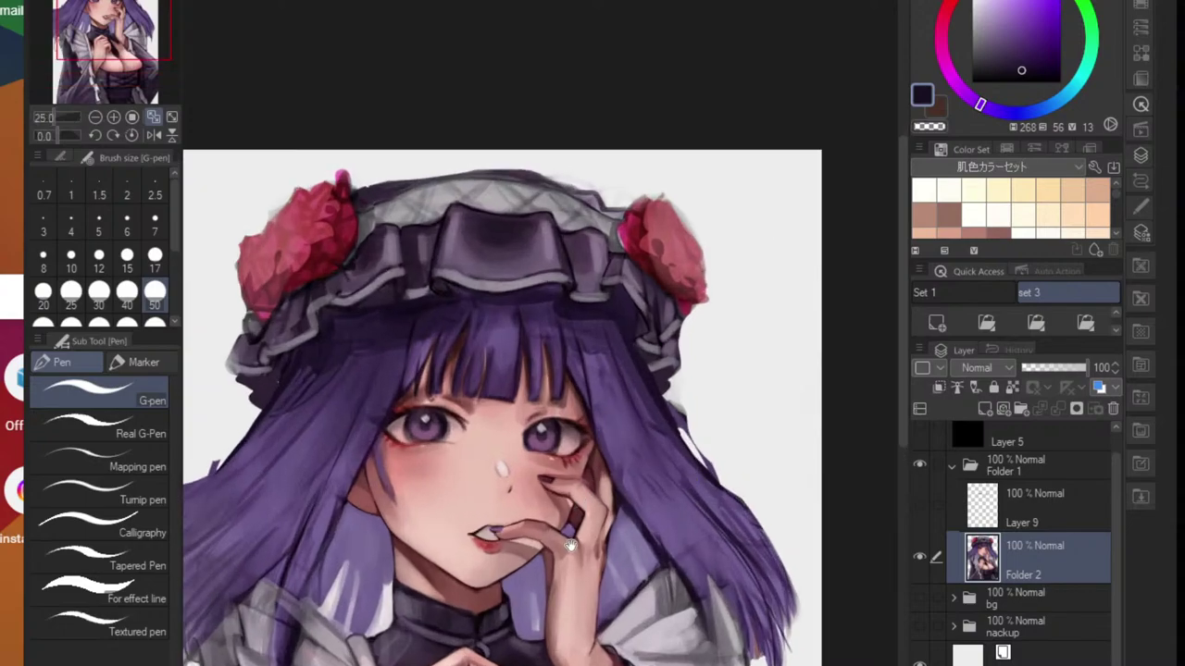
pyautogui.moveTo(570, 546); pyautogui.dragTo(597, 331)
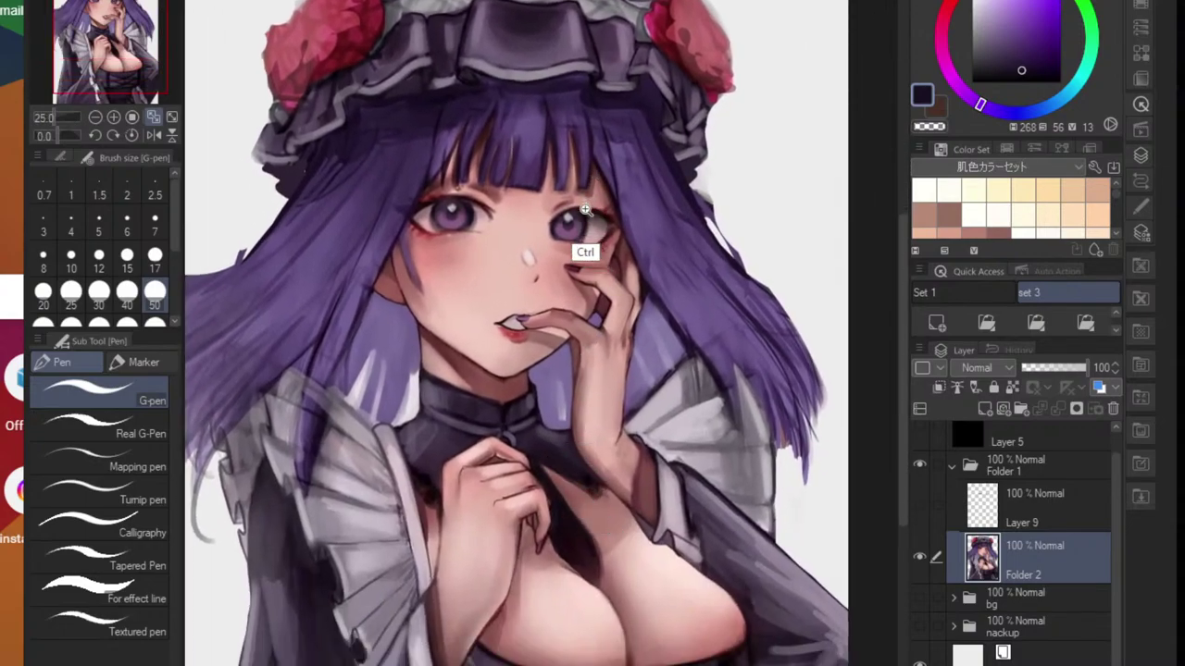
pyautogui.scroll(2, 585, 211)
pyautogui.scroll(1, 559, 296)
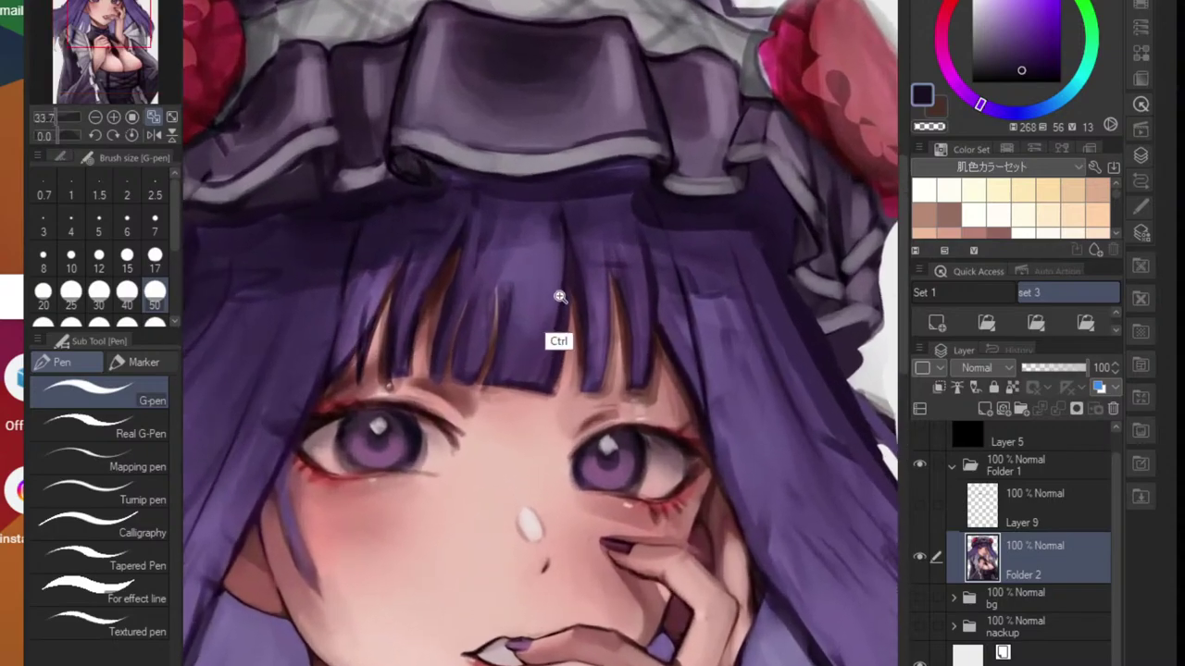
pyautogui.scroll(1, 560, 296)
pyautogui.press('[')
pyautogui.press('[')
pyautogui.press('[')
pyautogui.press('[')
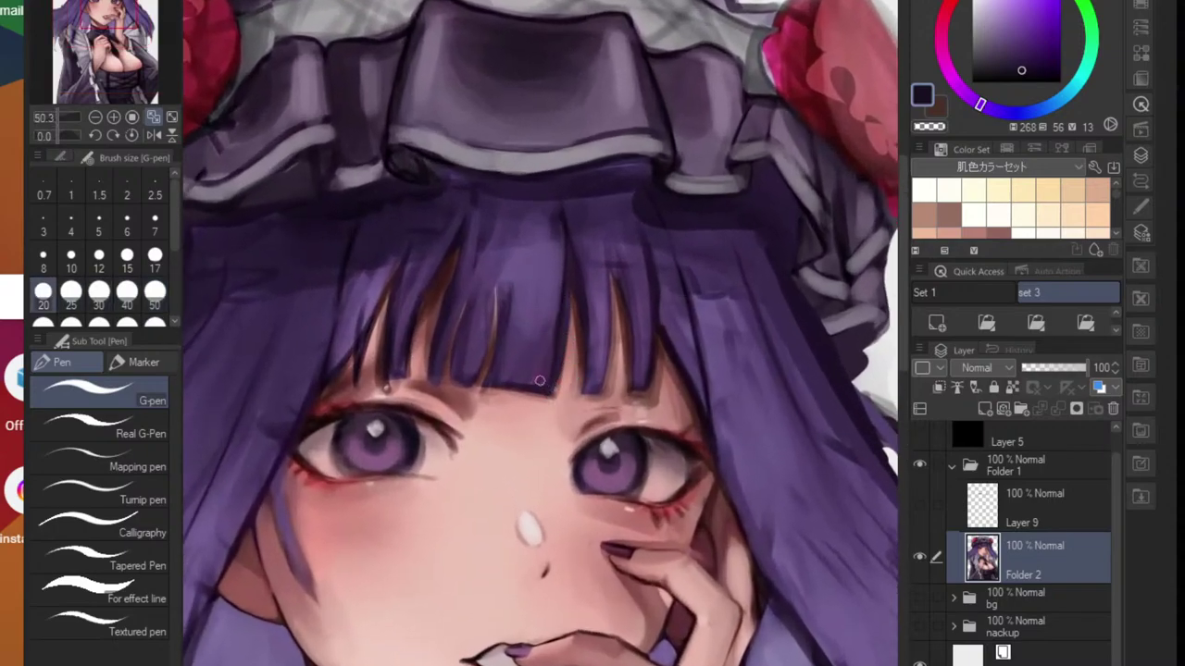
pyautogui.keyDown('alt'); pyautogui.click(522, 403); pyautogui.keyUp('alt')
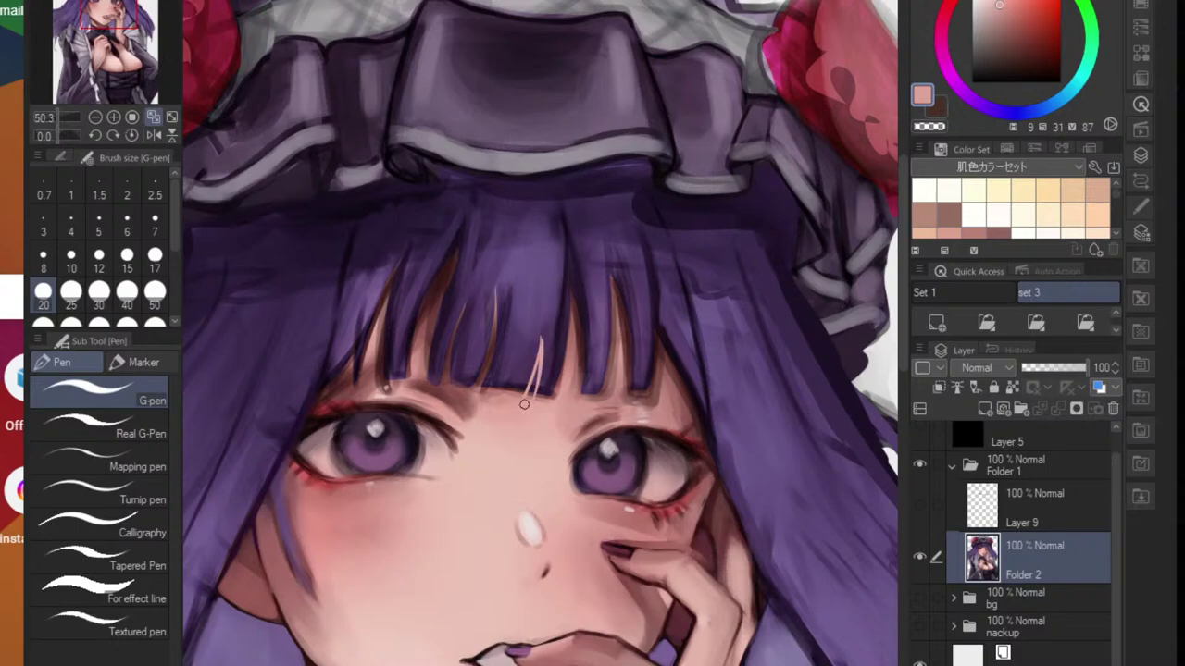
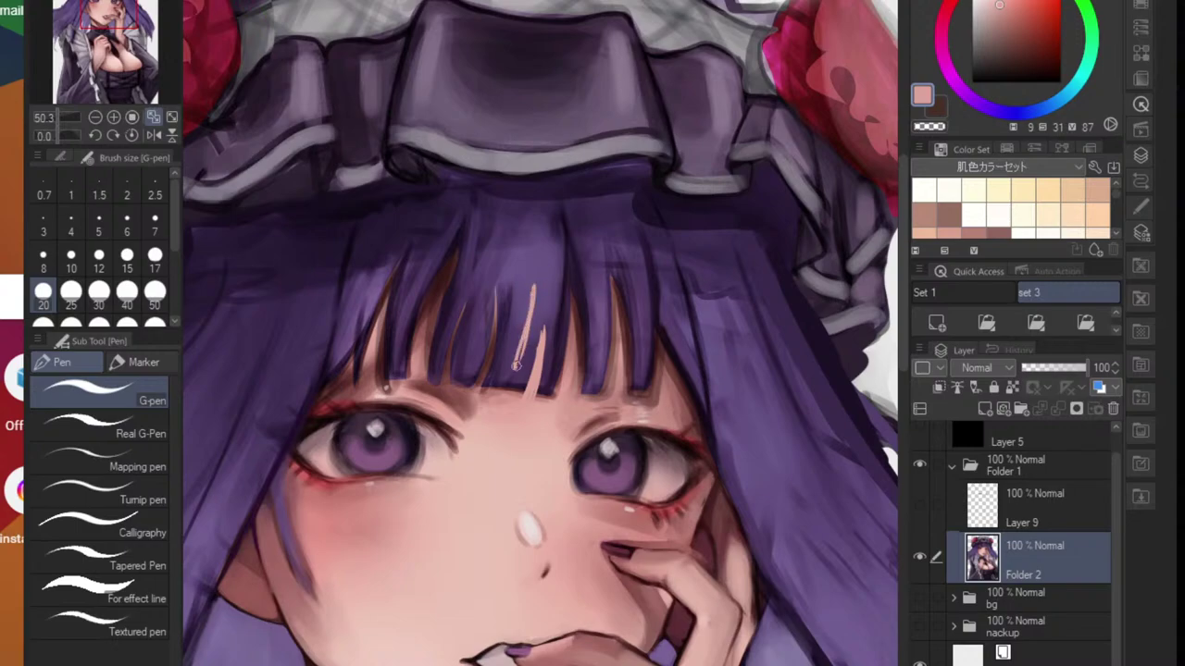
# - Sample the hair purple and repaint the bang strands over the stray pink strand
pyautogui.keyDown('alt'); pyautogui.click(544, 293); pyautogui.keyUp('alt')
pyautogui.moveTo(533, 287); pyautogui.dragTo(521, 339)
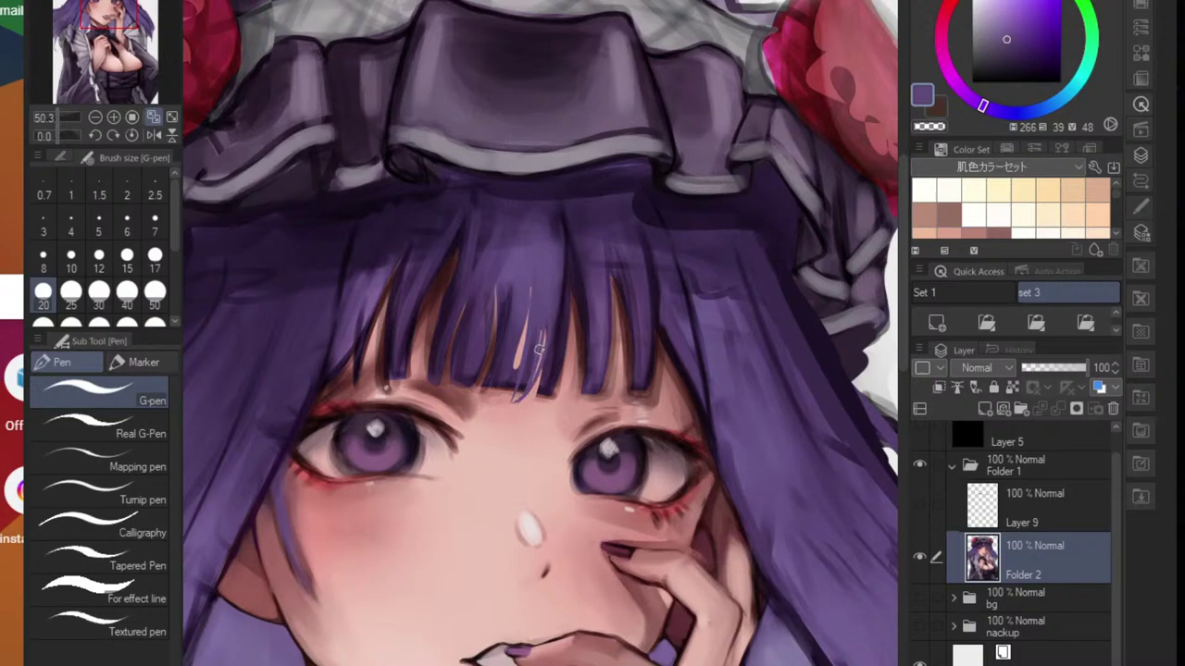
pyautogui.moveTo(557, 274); pyautogui.dragTo(535, 410)
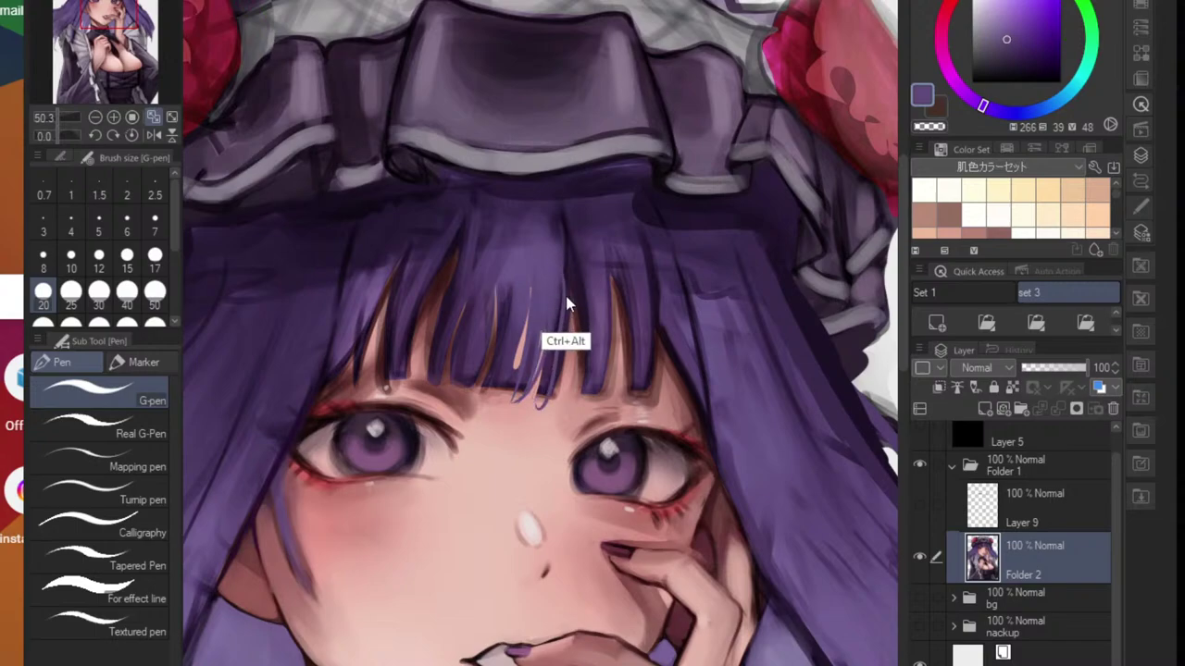
pyautogui.hotkey('ctrl', 'z')
pyautogui.hotkey('ctrl', 'z')
pyautogui.moveTo(559, 255); pyautogui.dragTo(532, 406)
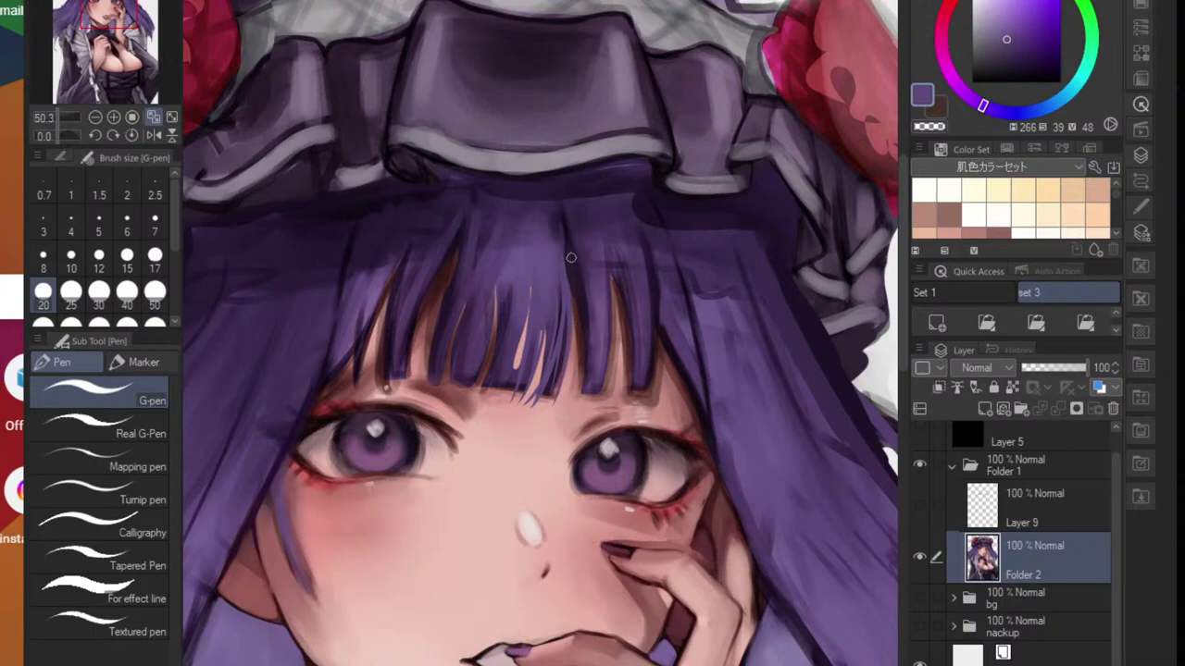
pyautogui.moveTo(584, 296); pyautogui.dragTo(578, 403)
pyautogui.hotkey('ctrl', 'z')
pyautogui.moveTo(572, 246); pyautogui.dragTo(571, 423)
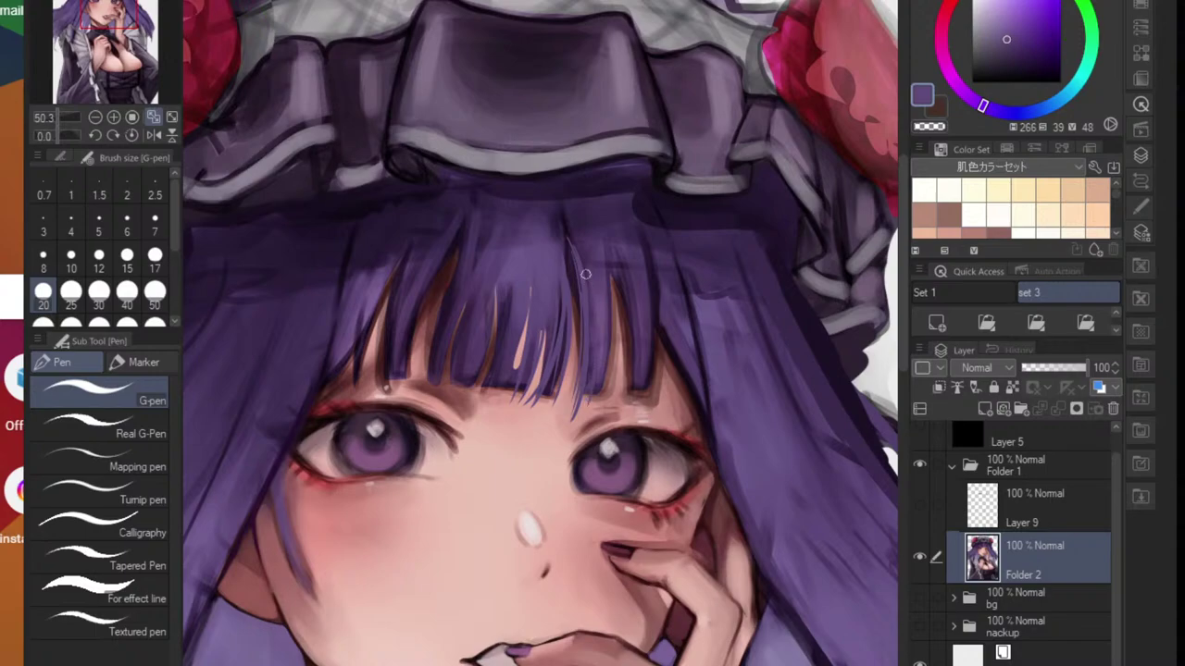
# - Zoom out to view the hat and face, and undo the recent bang strokes
pyautogui.moveTo(617, 375); pyautogui.dragTo(582, 428)
pyautogui.moveTo(581, 427); pyautogui.dragTo(588, 385)
pyautogui.hotkey('ctrl', 'alt', 'z')
pyautogui.hotkey('ctrl', 'alt', 'z')
pyautogui.hotkey('ctrl', 'alt', 'z')
pyautogui.hotkey('ctrl', 'alt', 'z')
pyautogui.hotkey('ctrl', 'alt', 'z')
pyautogui.hotkey('ctrl', 'alt', 'z')
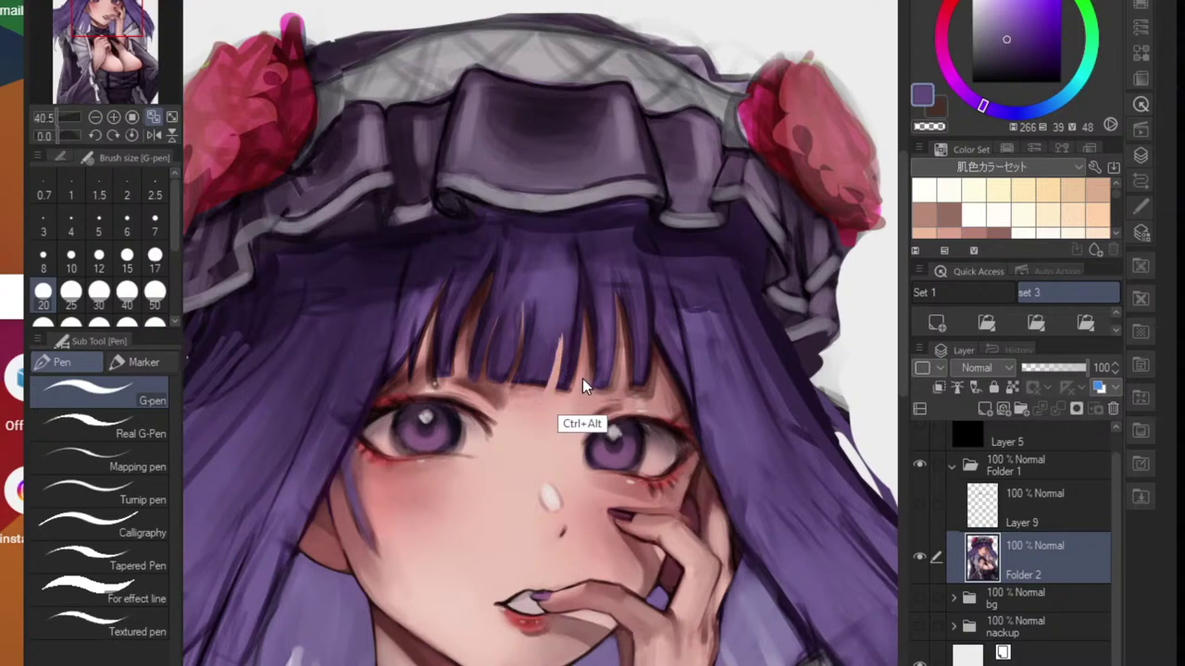
pyautogui.scroll(2, 541, 373)
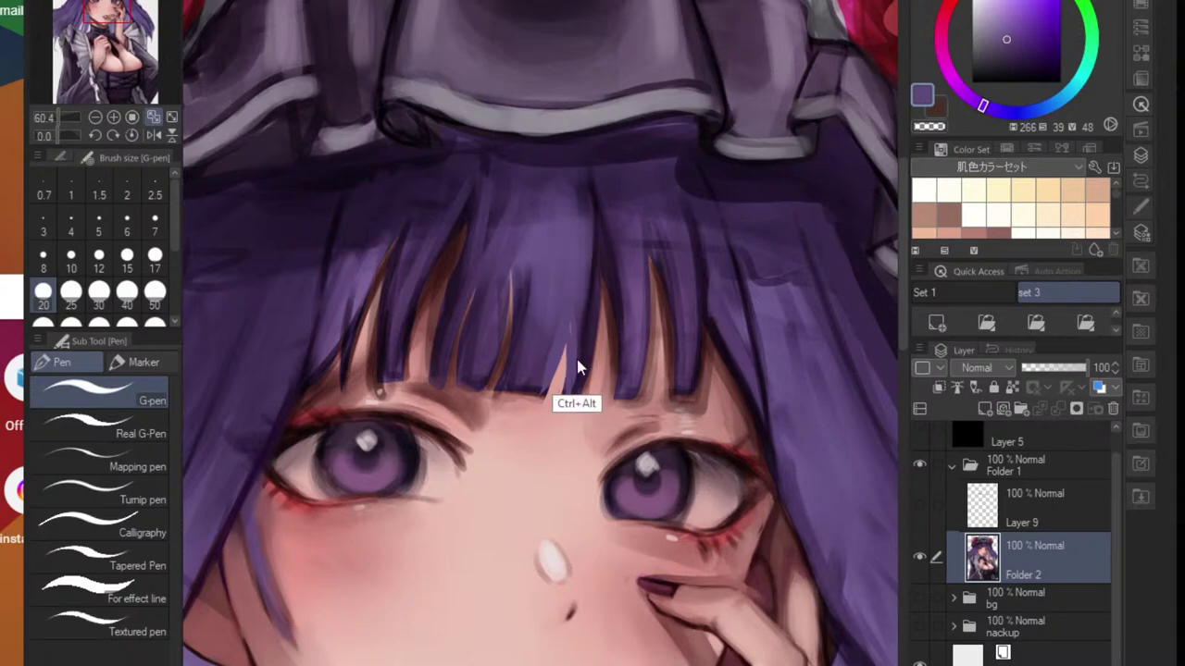
pyautogui.scroll(-3, 574, 375)
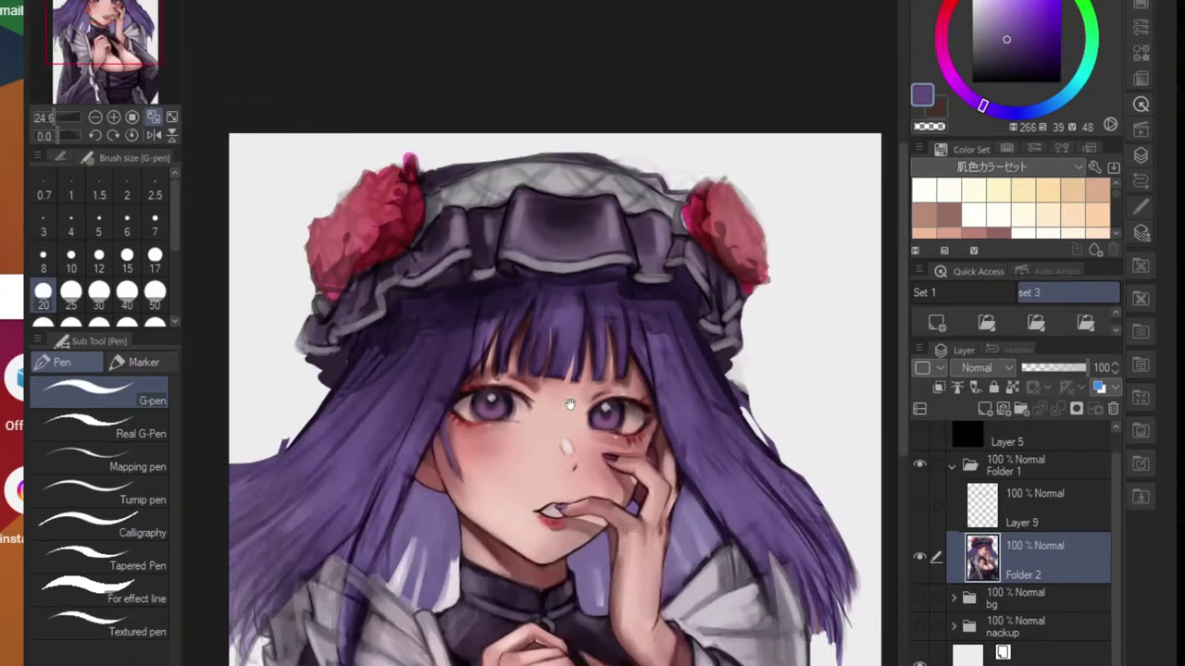
pyautogui.scroll(-2, 565, 449)
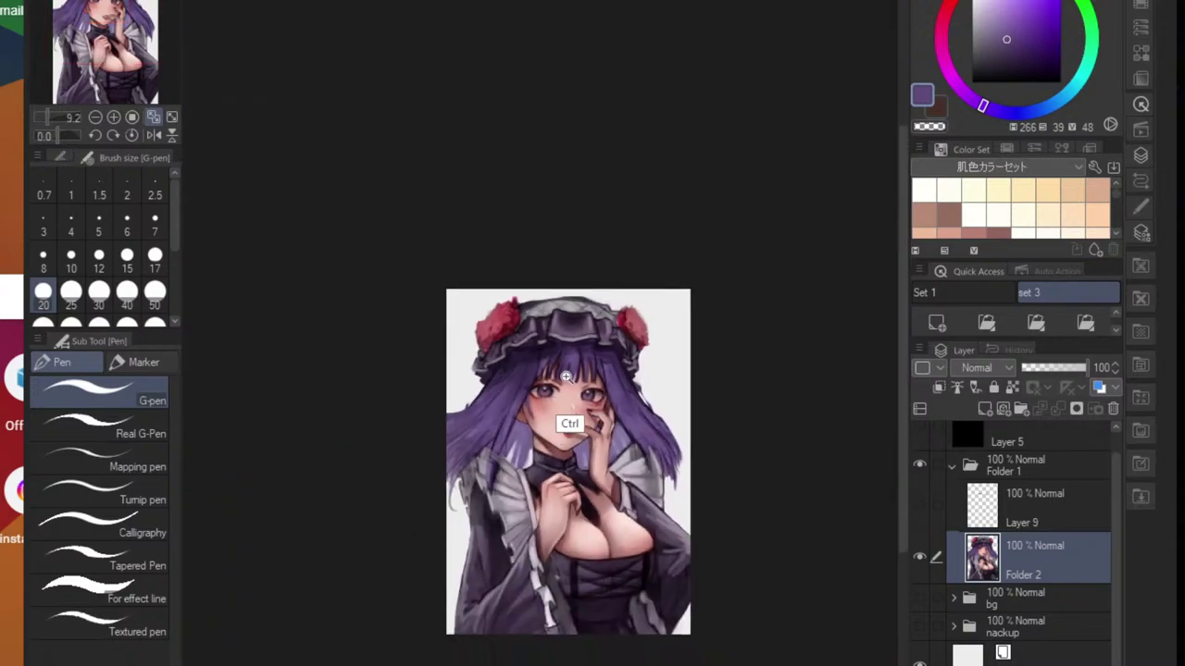
pyautogui.scroll(3, 593, 393)
pyautogui.scroll(4, 615, 381)
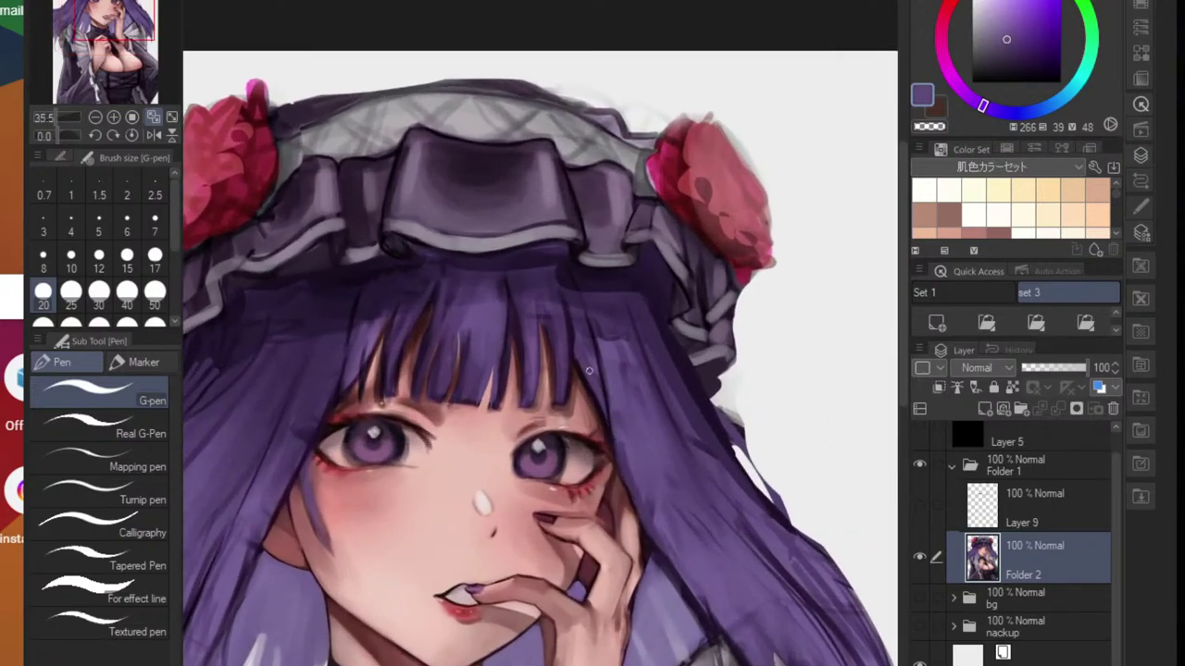
# - Sample a darker reddish-brown shadow colour from near the eye and finger
pyautogui.keyDown('alt'); pyautogui.click(577, 353); pyautogui.keyUp('alt')
pyautogui.scroll(1, 595, 405)
pyautogui.keyDown('alt'); pyautogui.click(612, 458); pyautogui.keyUp('alt')
pyautogui.keyDown('alt'); pyautogui.click(614, 570); pyautogui.keyUp('alt')
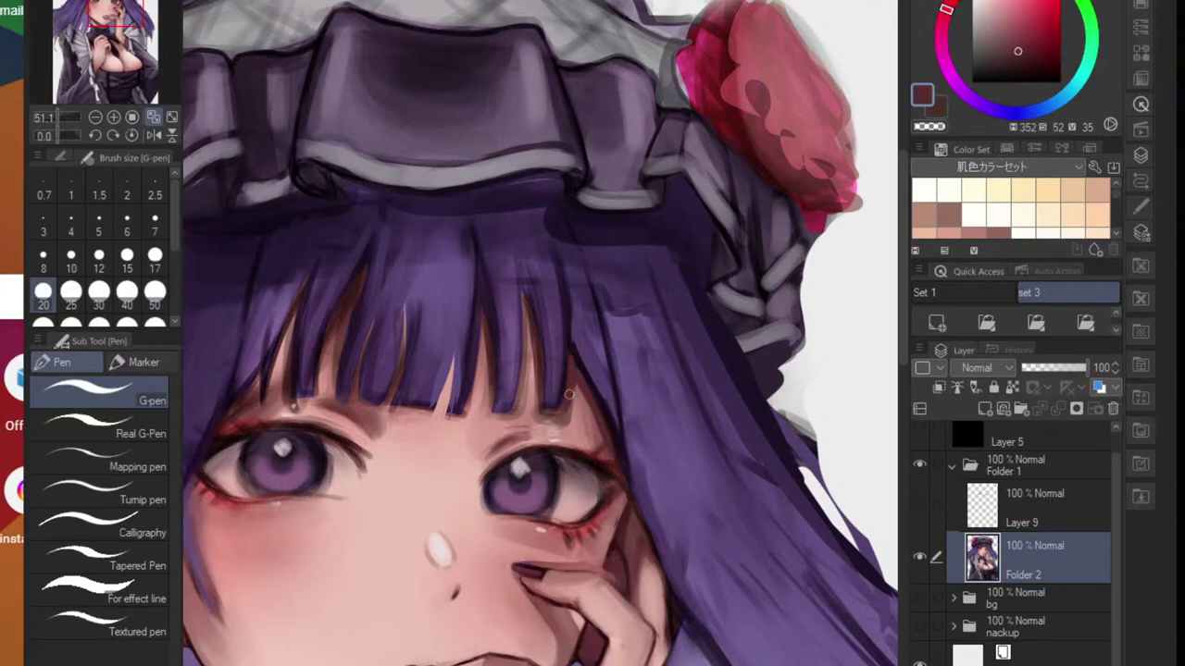
pyautogui.scroll(-2, 570, 358)
pyautogui.scroll(3, 566, 342)
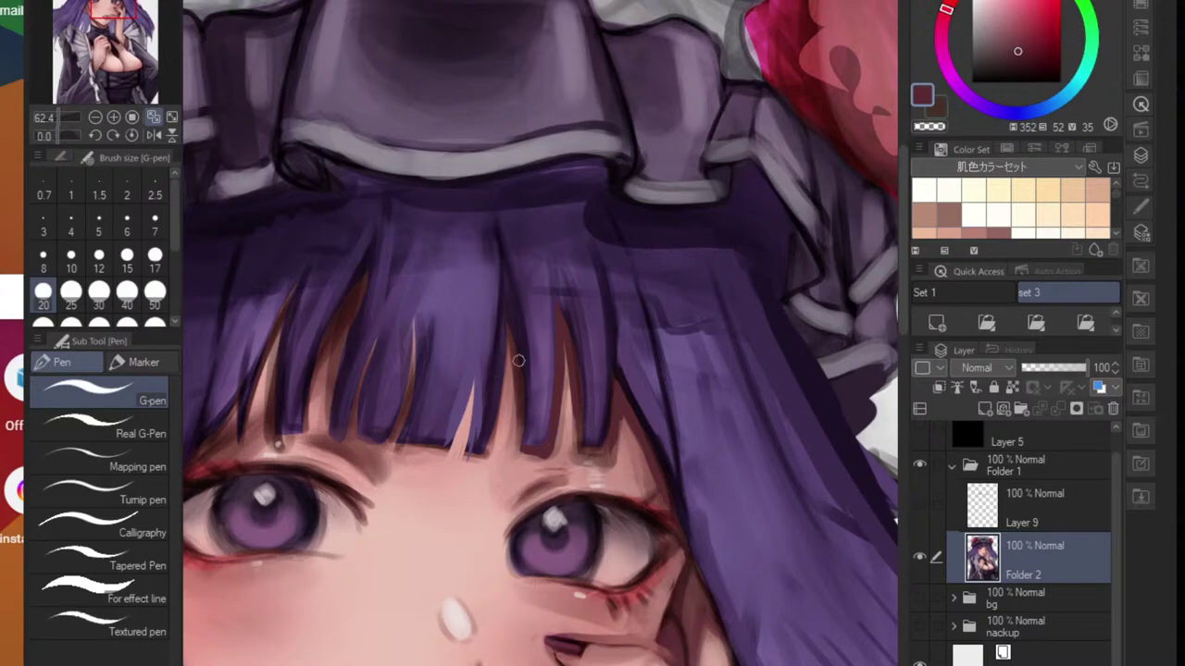
# - Paint reddish-brown shadows down the gaps between the bang strands, redoing misplaced strokes
pyautogui.moveTo(513, 333); pyautogui.dragTo(519, 415)
pyautogui.moveTo(511, 319); pyautogui.dragTo(494, 437)
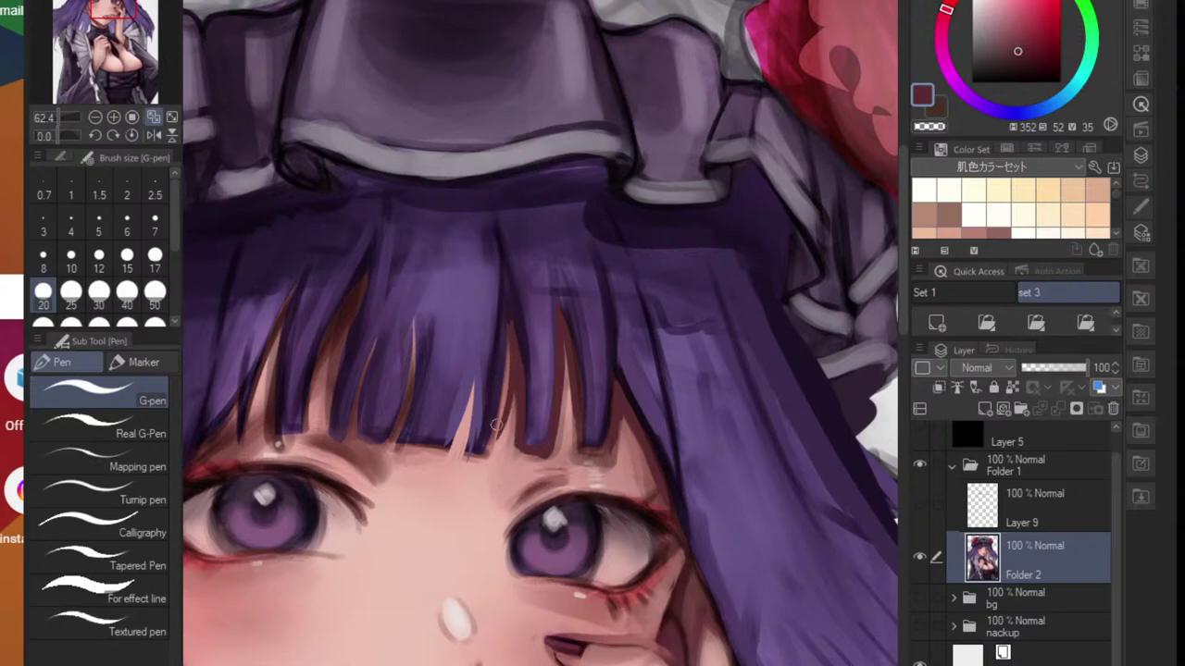
pyautogui.moveTo(508, 350)
pyautogui.mouseDown()
pyautogui.moveTo(489, 446)
pyautogui.moveTo(460, 462)
pyautogui.mouseUp()
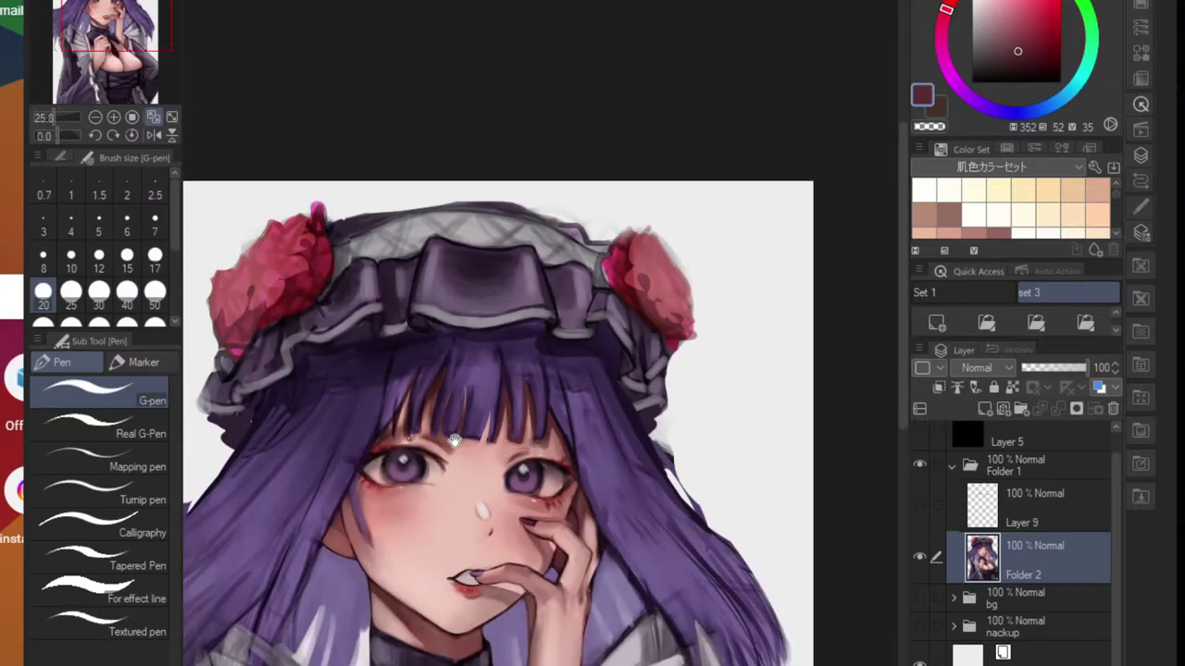
pyautogui.scroll(5, 494, 439)
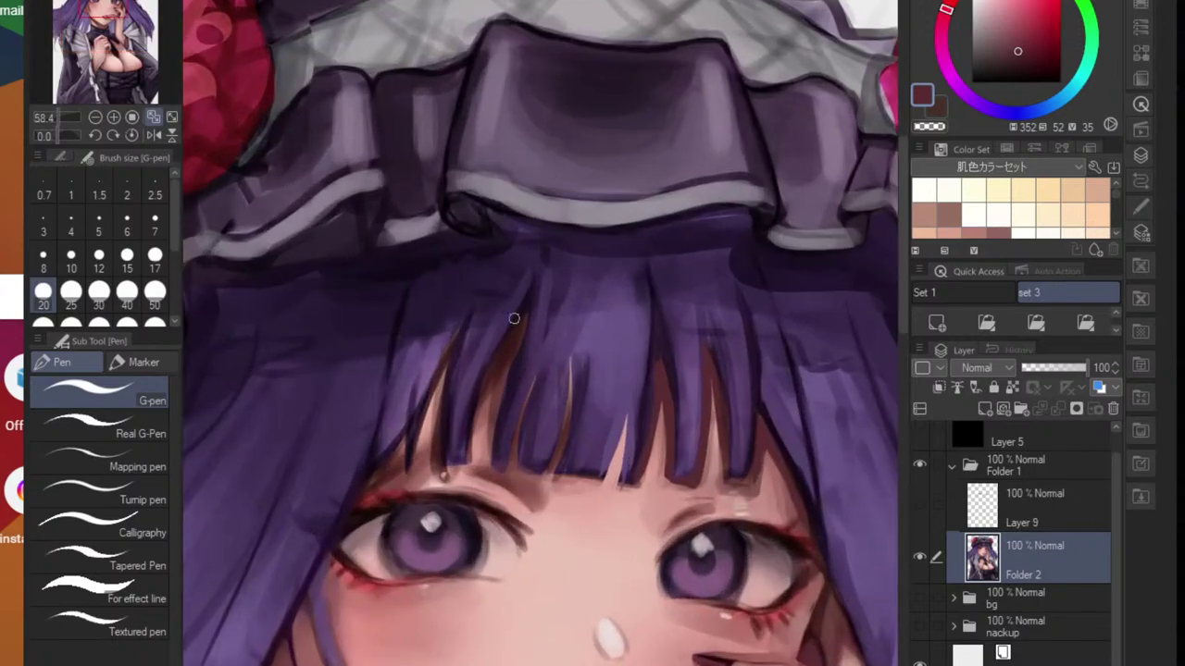
pyautogui.hotkey('ctrl', 'z')
pyautogui.moveTo(513, 319)
pyautogui.mouseDown()
pyautogui.moveTo(488, 448)
pyautogui.moveTo(503, 426)
pyautogui.mouseUp()
pyautogui.moveTo(524, 309); pyautogui.dragTo(477, 462)
pyautogui.hotkey('ctrl', 'z')
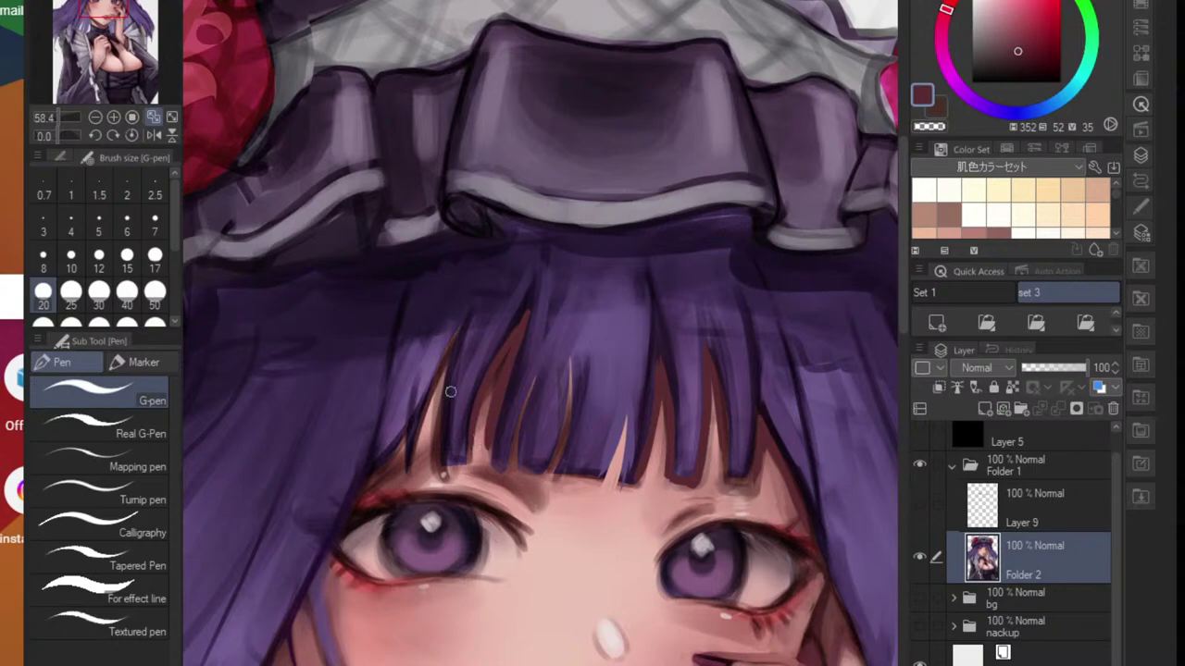
# - Paint new hair strands on the left side of the bangs and review the whole head
pyautogui.moveTo(451, 352)
pyautogui.mouseDown()
pyautogui.moveTo(436, 452)
pyautogui.moveTo(404, 472)
pyautogui.mouseUp()
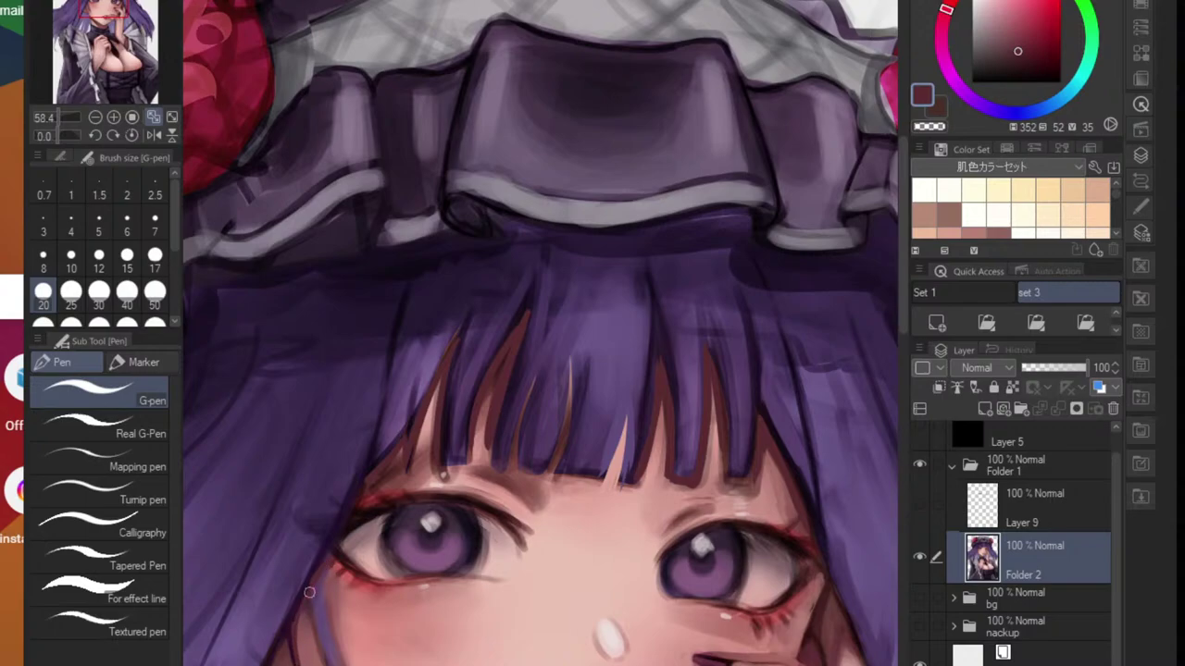
pyautogui.scroll(-5, 320, 591)
pyautogui.moveTo(365, 632); pyautogui.dragTo(402, 502)
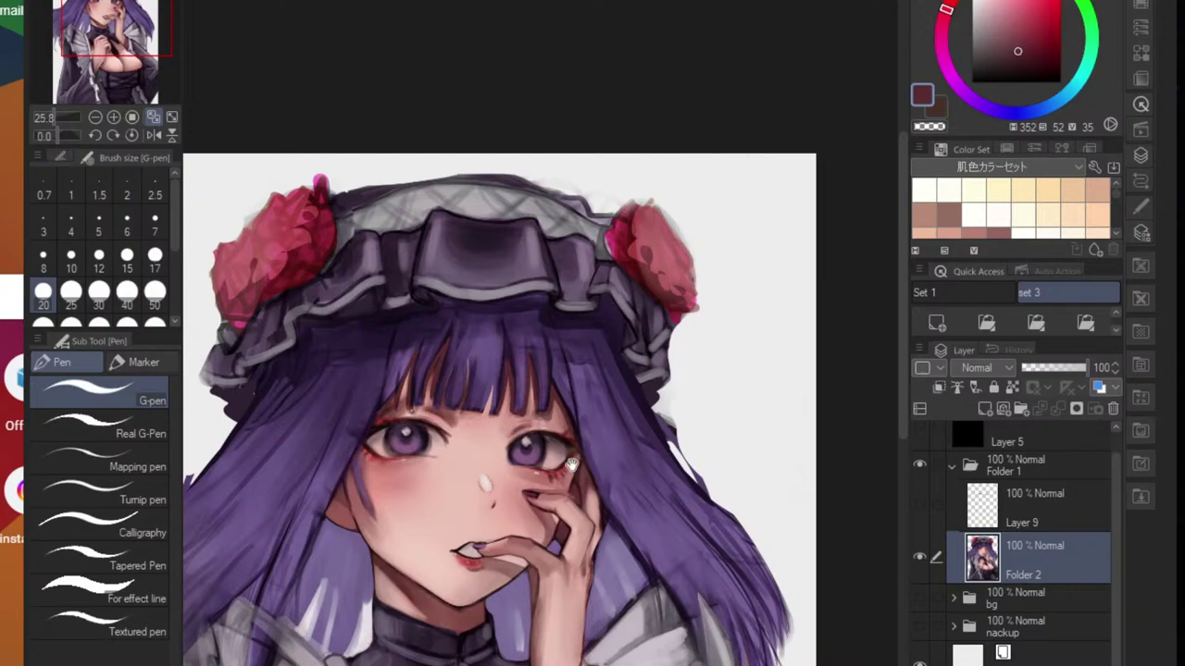
pyautogui.scroll(3, 572, 464)
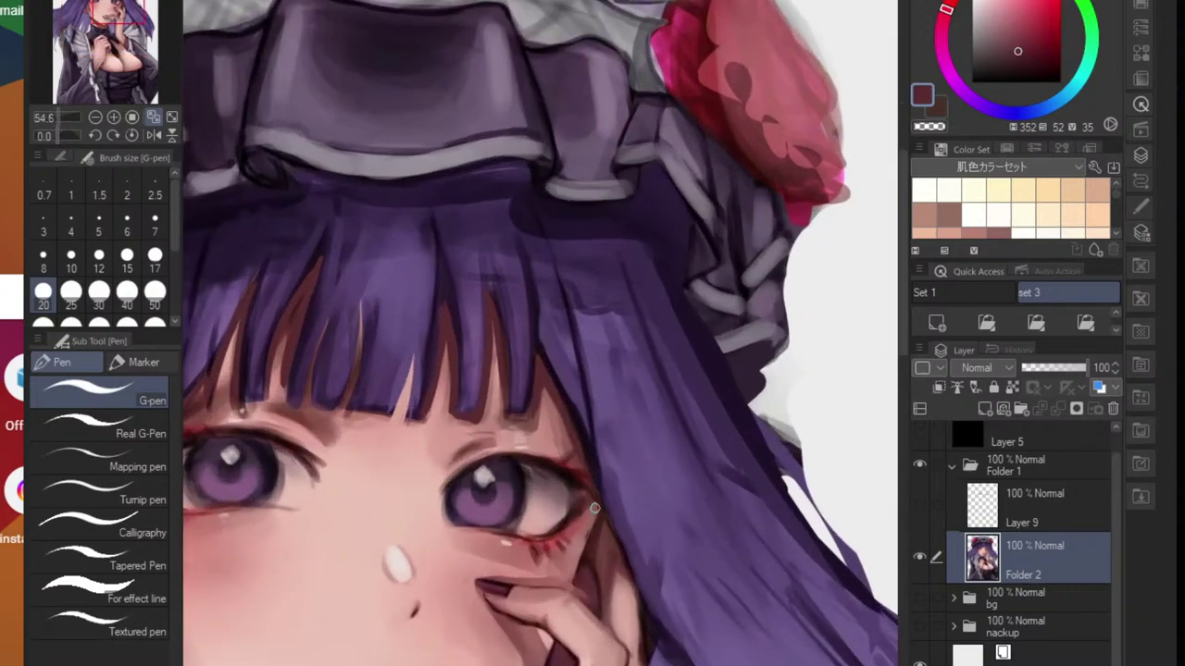
pyautogui.scroll(2, 593, 505)
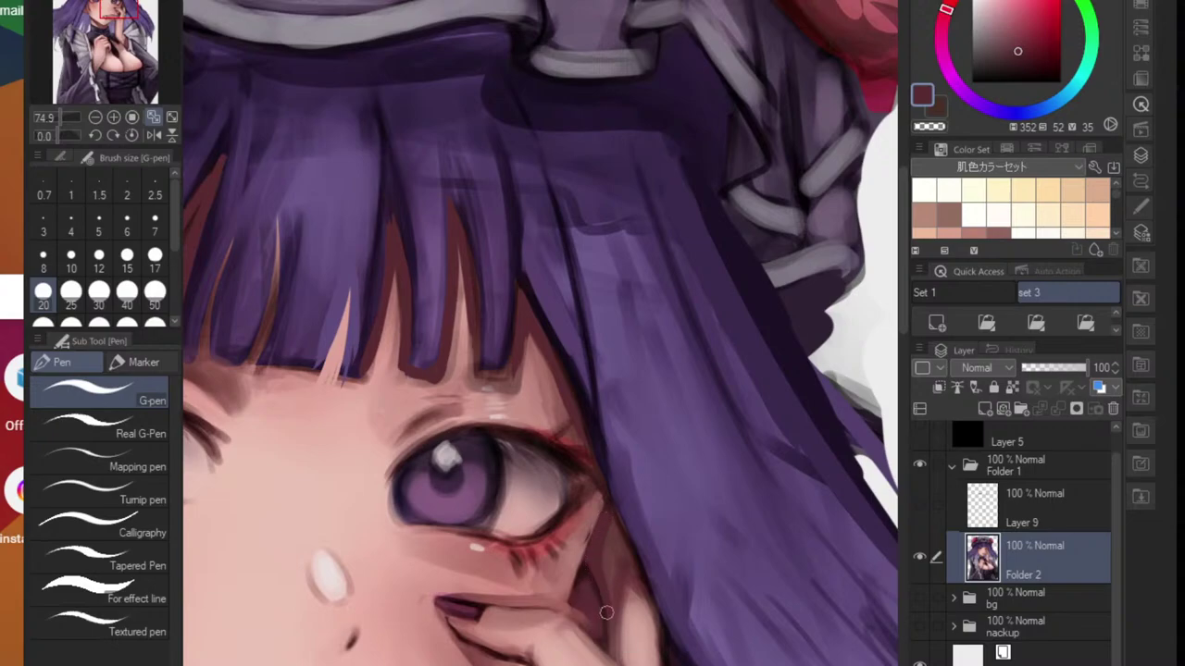
pyautogui.scroll(-4, 597, 556)
pyautogui.scroll(3, 595, 520)
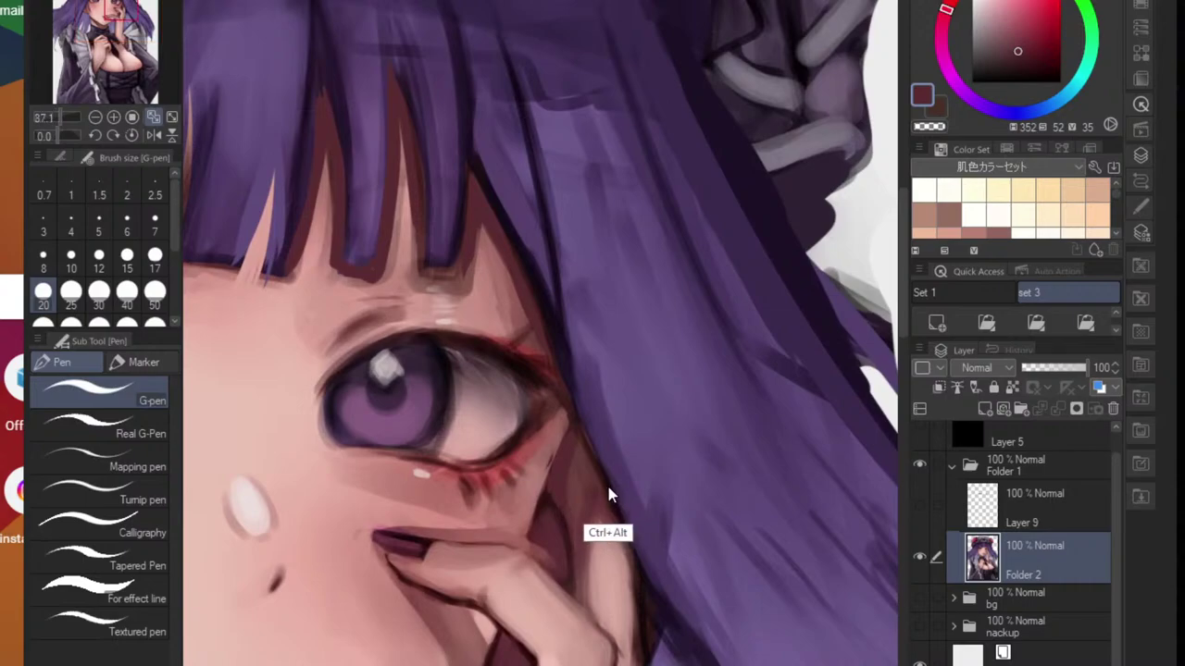
# - Outline the finger's edge against the cheek with a near-black red-brown G-pen at size 10
pyautogui.keyDown('alt'); pyautogui.click(555, 510); pyautogui.keyUp('alt')
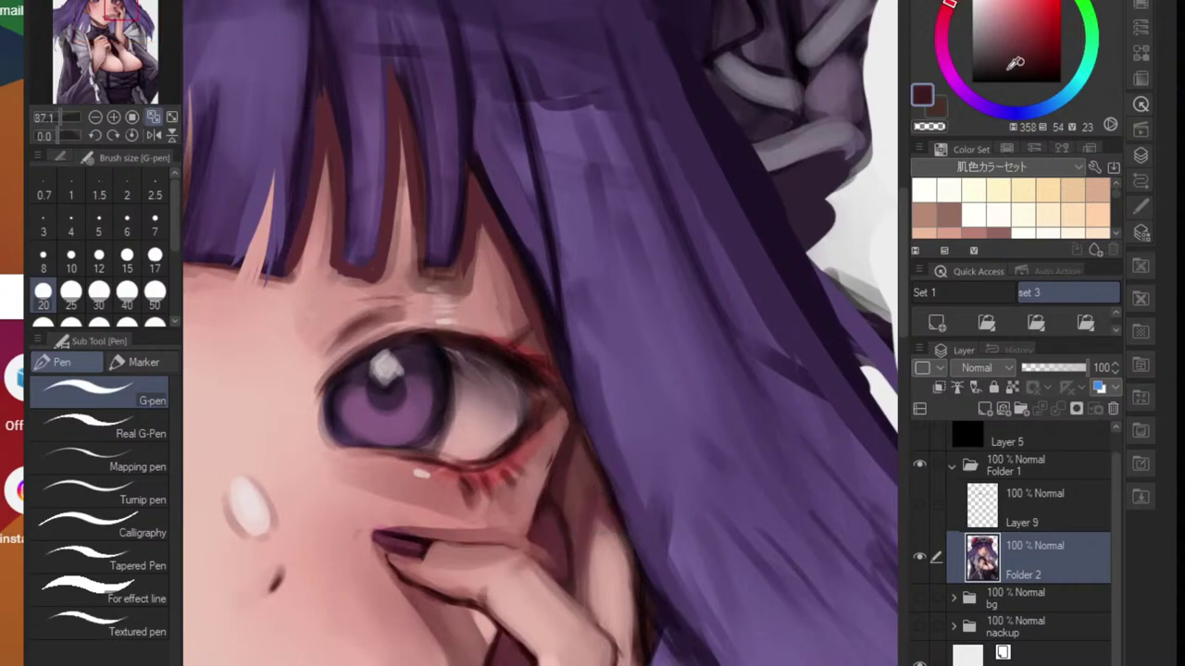
pyautogui.click(1016, 71)
pyautogui.press('[')
pyautogui.press('[')
pyautogui.press('[')
pyautogui.press('[')
pyautogui.press('[')
pyautogui.press('[')
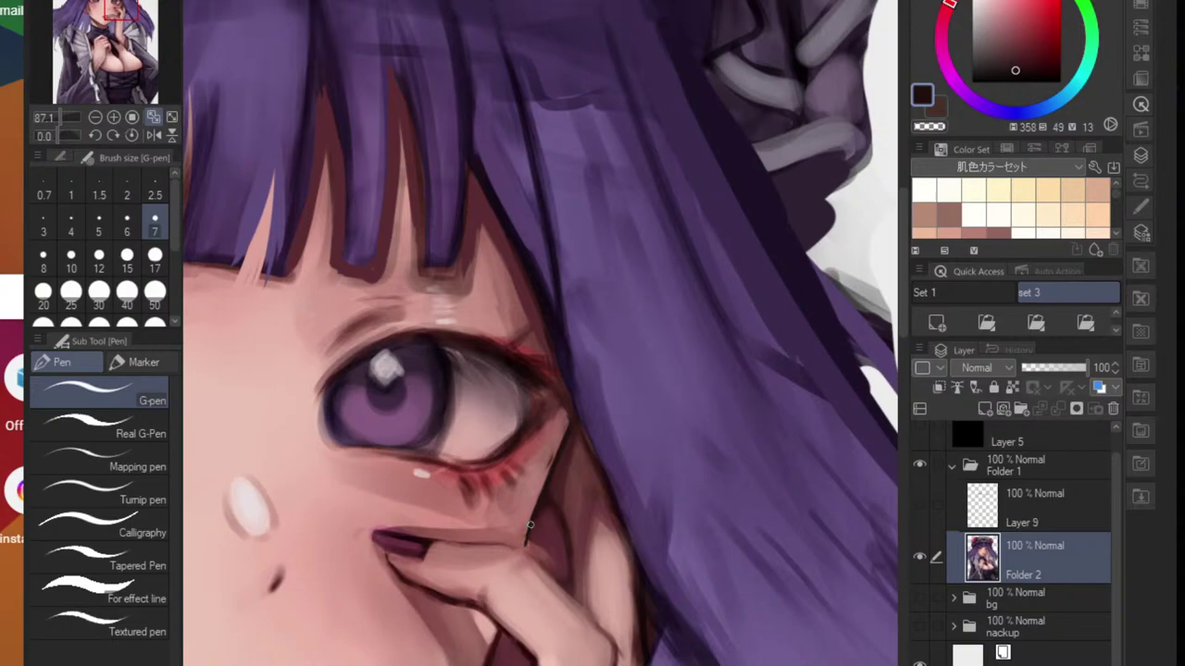
pyautogui.moveTo(549, 534); pyautogui.dragTo(539, 481)
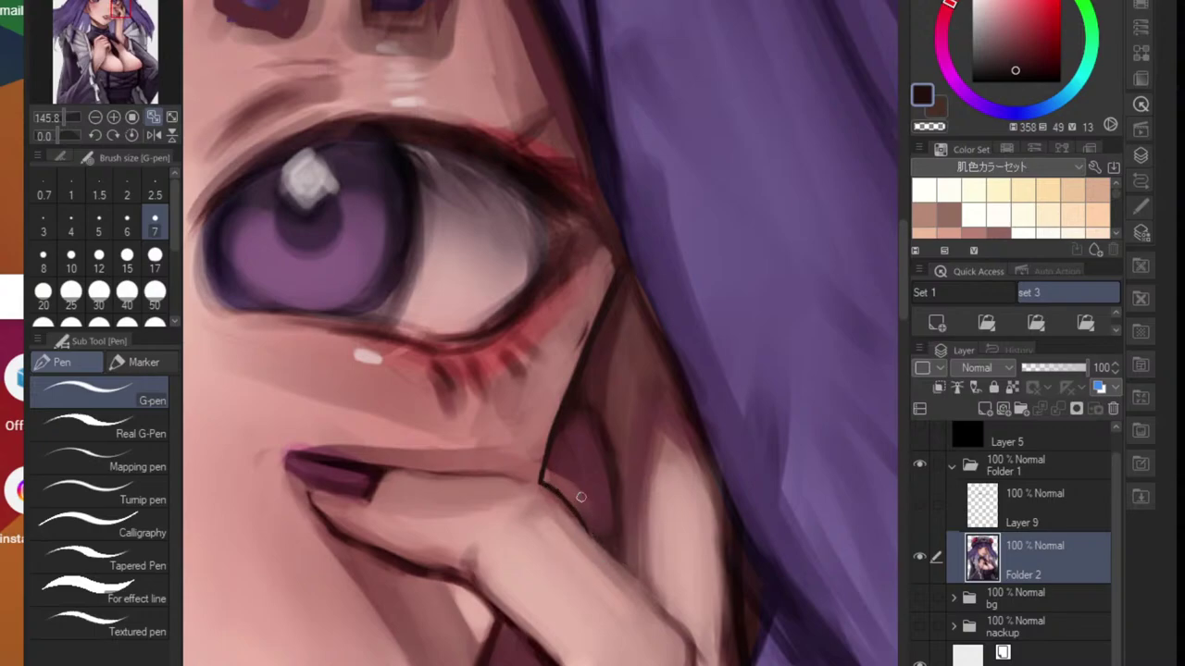
pyautogui.moveTo(604, 550); pyautogui.dragTo(648, 592)
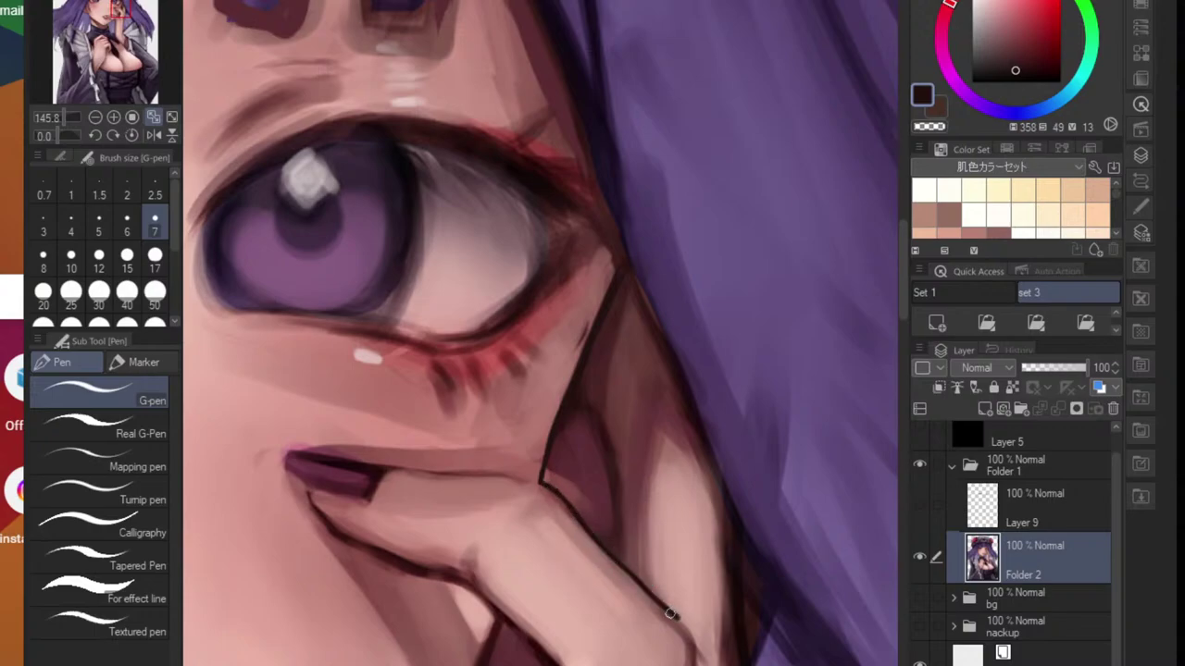
pyautogui.hotkey('ctrl', 'z')
pyautogui.scroll(-10, 692, 641)
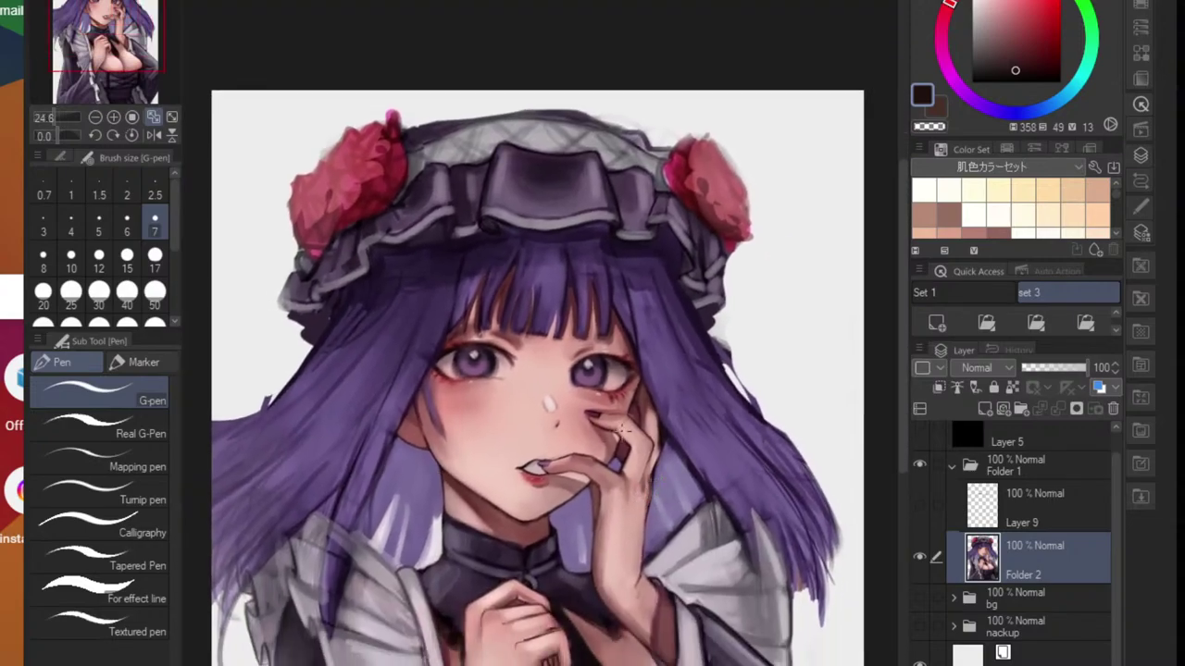
pyautogui.scroll(-2, 621, 428)
pyautogui.scroll(3, 593, 449)
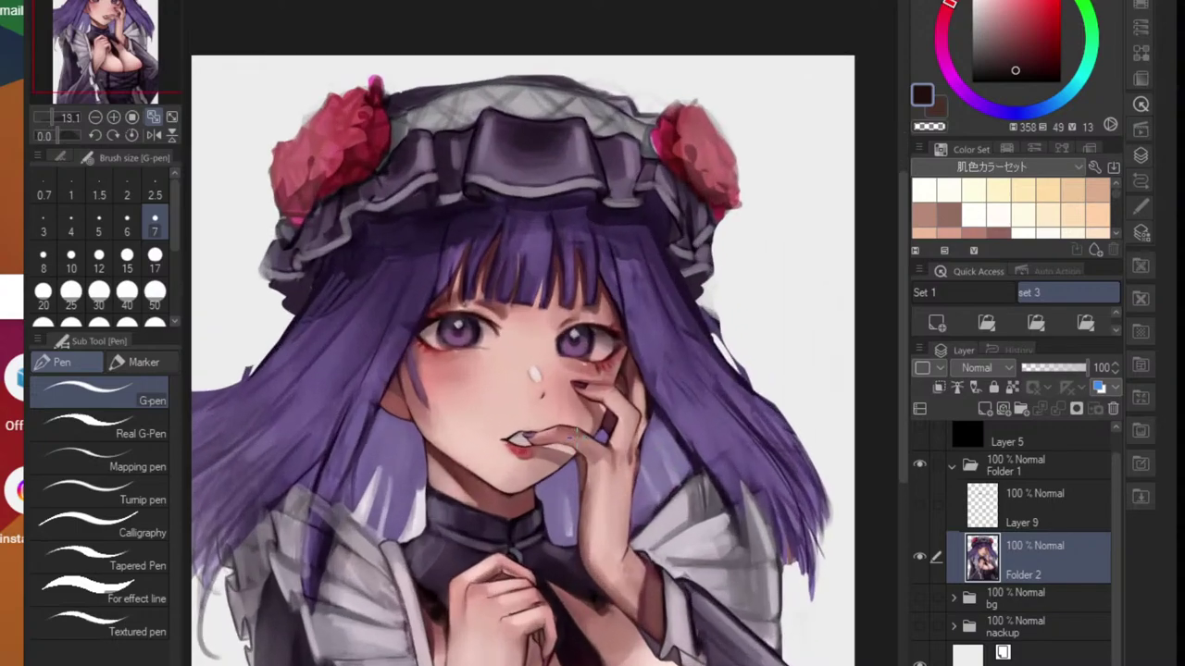
pyautogui.scroll(2, 563, 471)
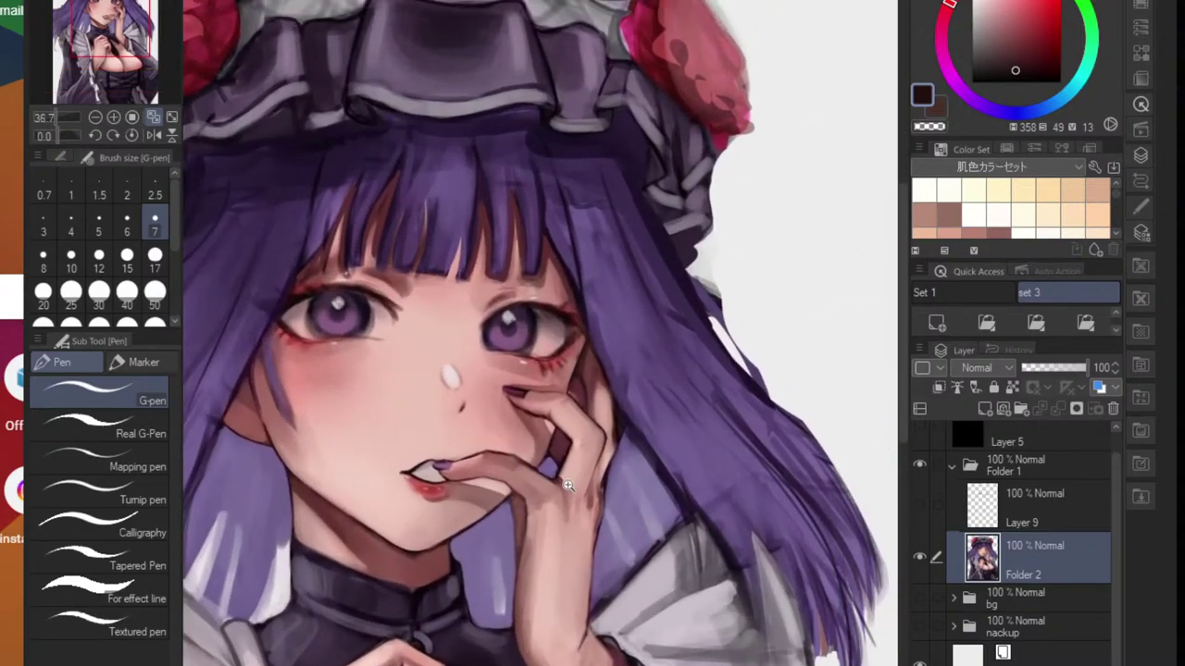
pyautogui.press('b')
pyautogui.scroll(1, 555, 414)
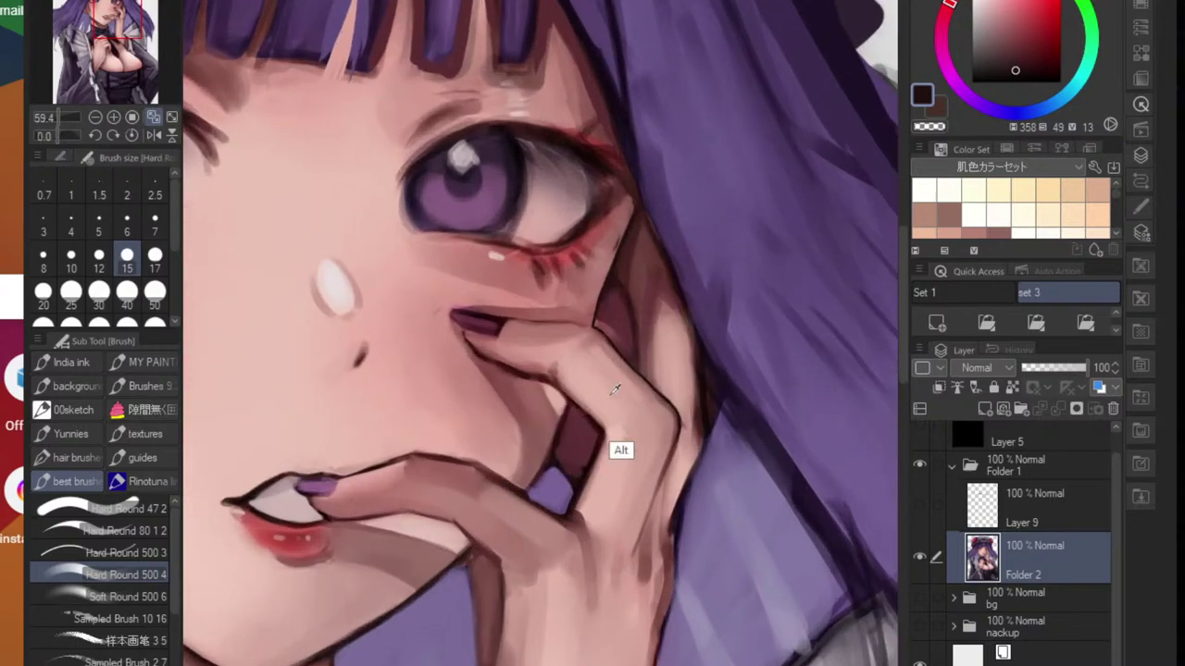
# - Lighten the finger's upper edge with a size-30 skin brush and shade it darker
pyautogui.keyDown('alt'); pyautogui.click(465, 486); pyautogui.keyUp('alt')
pyautogui.press(']')
pyautogui.press(']')
pyautogui.press(']')
pyautogui.press(']')
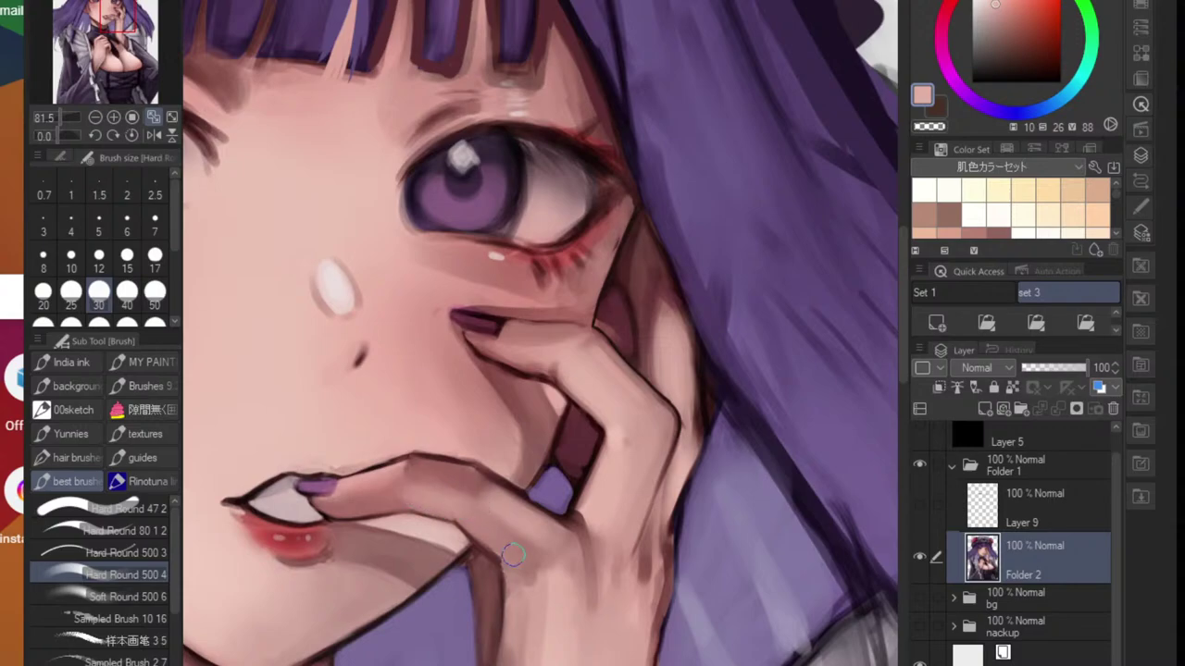
pyautogui.moveTo(422, 476)
pyautogui.mouseDown()
pyautogui.moveTo(494, 498)
pyautogui.moveTo(467, 525)
pyautogui.moveTo(576, 531)
pyautogui.moveTo(577, 377)
pyautogui.moveTo(521, 346)
pyautogui.moveTo(561, 343)
pyautogui.moveTo(550, 343)
pyautogui.mouseUp()
pyautogui.press('r')
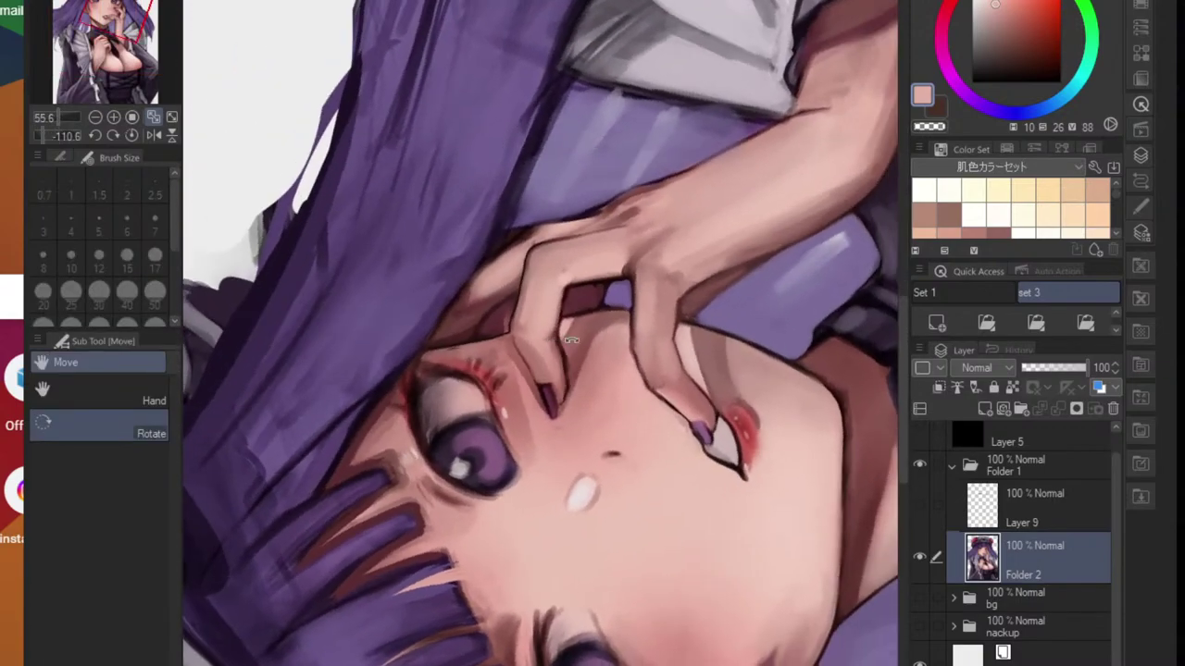
pyautogui.moveTo(680, 346)
pyautogui.mouseDown()
pyautogui.moveTo(552, 347)
pyautogui.moveTo(570, 346)
pyautogui.moveTo(563, 361)
pyautogui.mouseUp()
pyautogui.press('b')
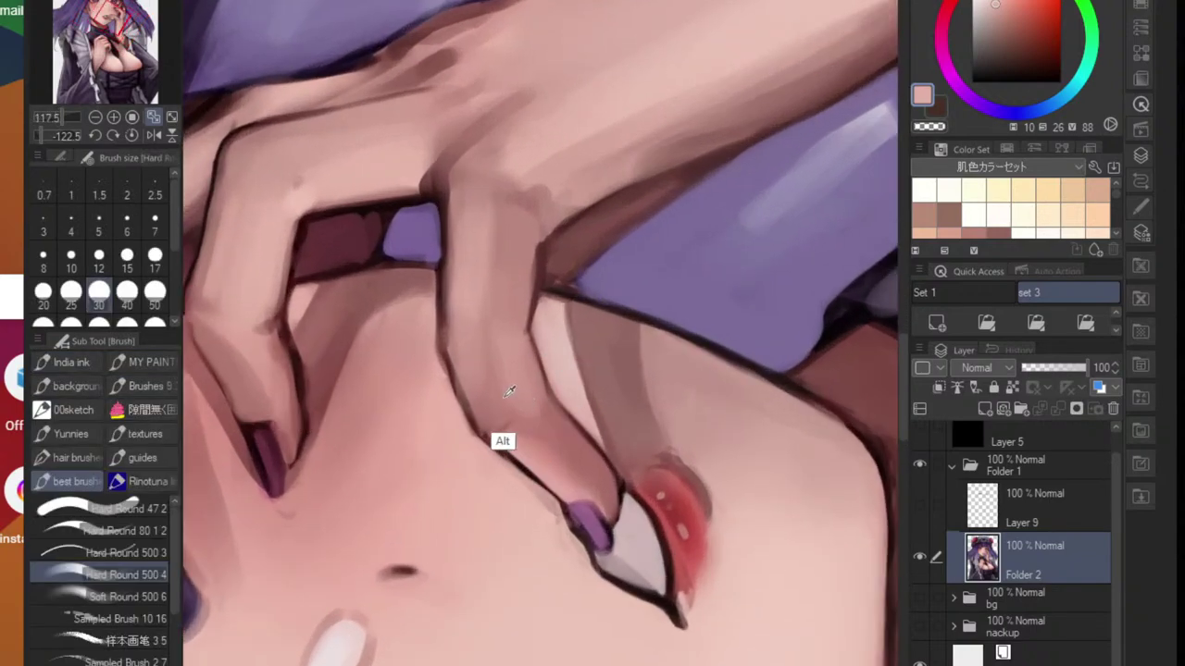
pyautogui.keyDown('alt'); pyautogui.click(496, 402); pyautogui.keyUp('alt')
pyautogui.moveTo(490, 402)
pyautogui.mouseDown()
pyautogui.moveTo(491, 386)
pyautogui.moveTo(521, 397)
pyautogui.mouseUp()
# - Soften the finger shading with a slightly smaller Blend brush
pyautogui.keyDown('alt'); pyautogui.click(547, 431); pyautogui.keyUp('alt')
pyautogui.press('j')
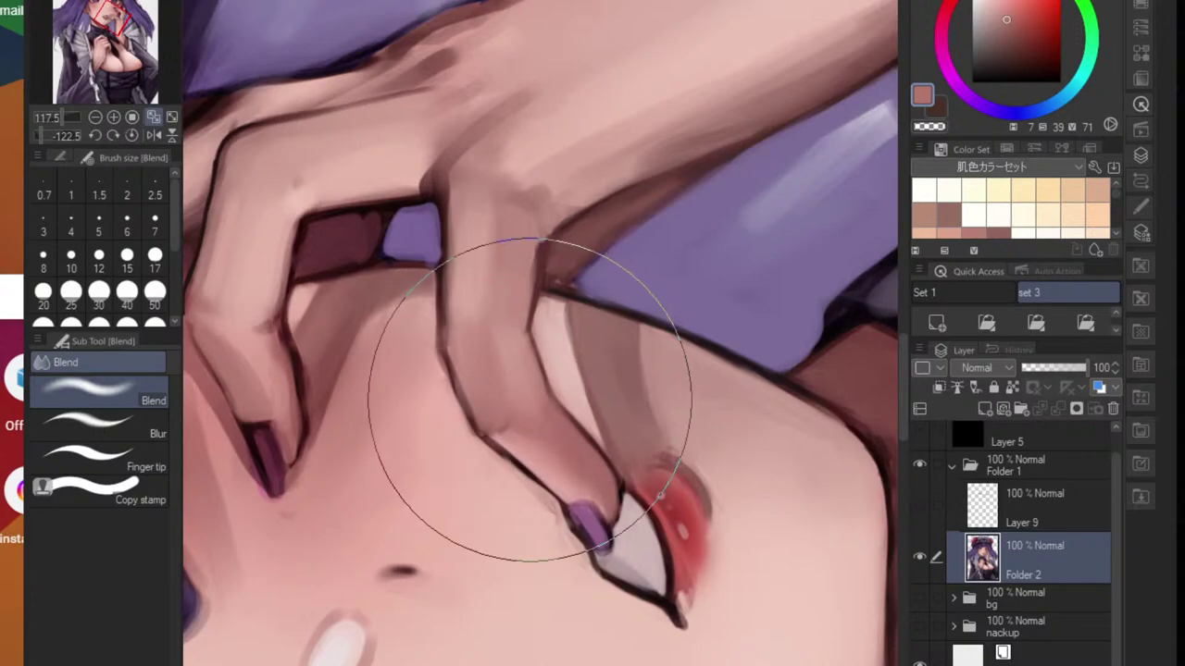
pyautogui.press('[')
pyautogui.moveTo(523, 395)
pyautogui.mouseDown()
pyautogui.moveTo(528, 416)
pyautogui.moveTo(519, 399)
pyautogui.moveTo(531, 397)
pyautogui.mouseUp()
pyautogui.press('b')
# - Reset the canvas rotation to upright and bring the mouth and hand into view
pyautogui.keyDown('alt'); pyautogui.click(447, 397); pyautogui.keyUp('alt')
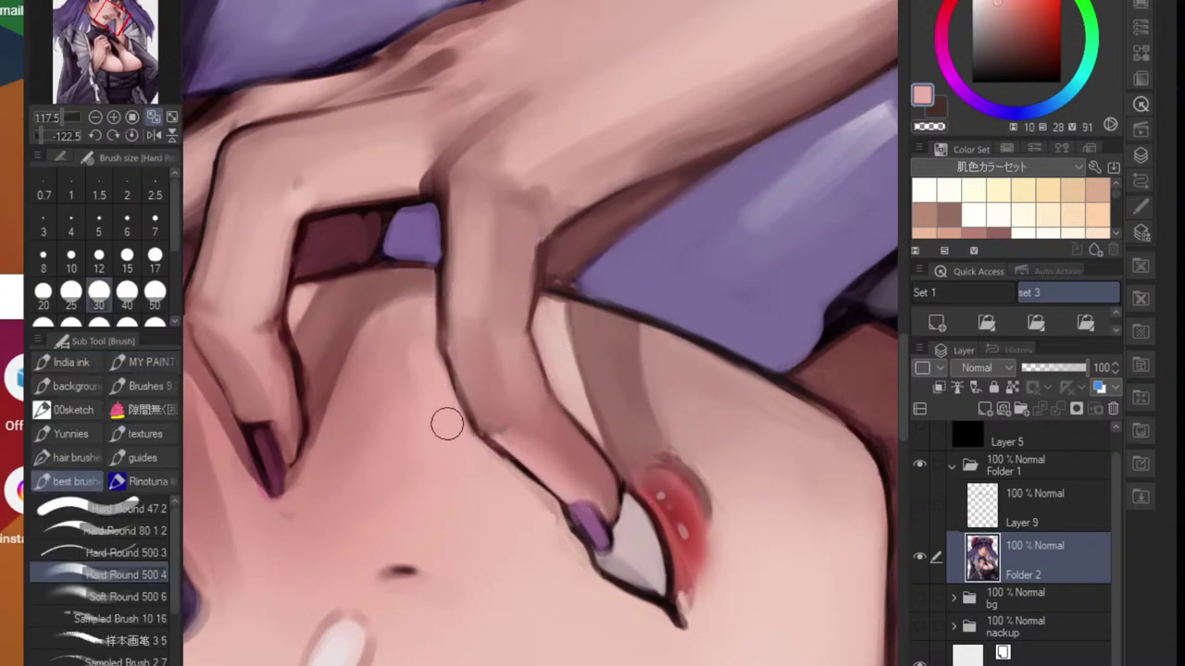
pyautogui.keyDown('alt'); pyautogui.click(410, 324); pyautogui.keyUp('alt')
pyautogui.moveTo(448, 311); pyautogui.dragTo(301, 289)
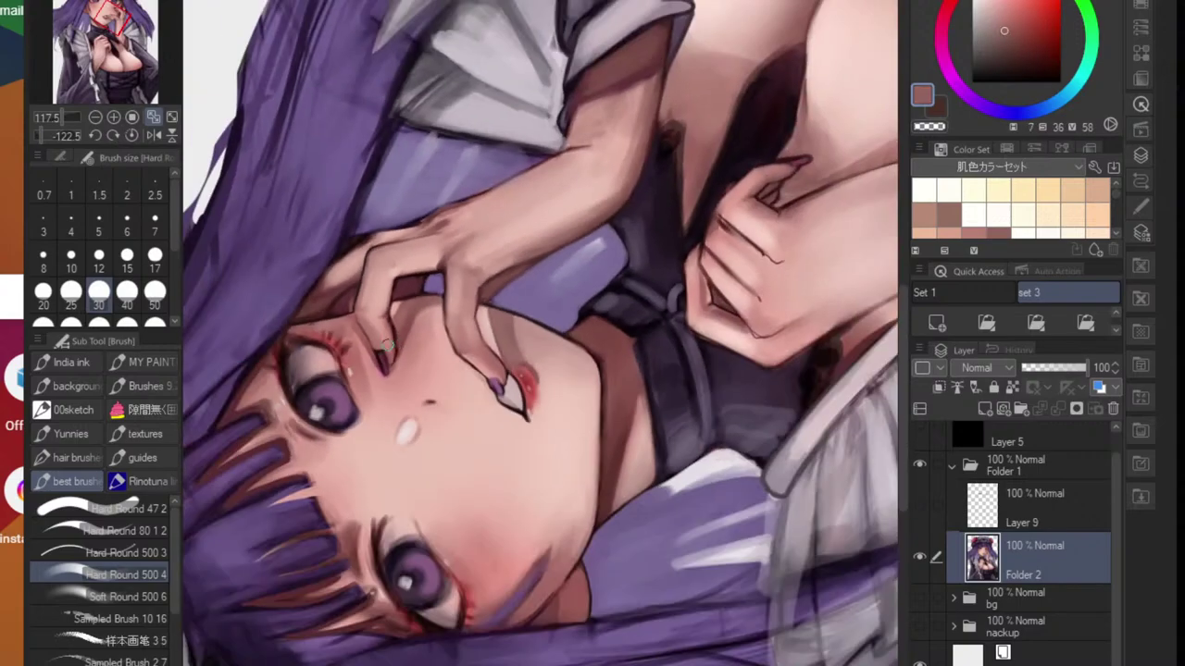
pyautogui.hotkey('ctrl', '@')
pyautogui.moveTo(653, 369); pyautogui.dragTo(703, 372)
pyautogui.moveTo(687, 373); pyautogui.dragTo(595, 394)
pyautogui.scroll(3, 594, 394)
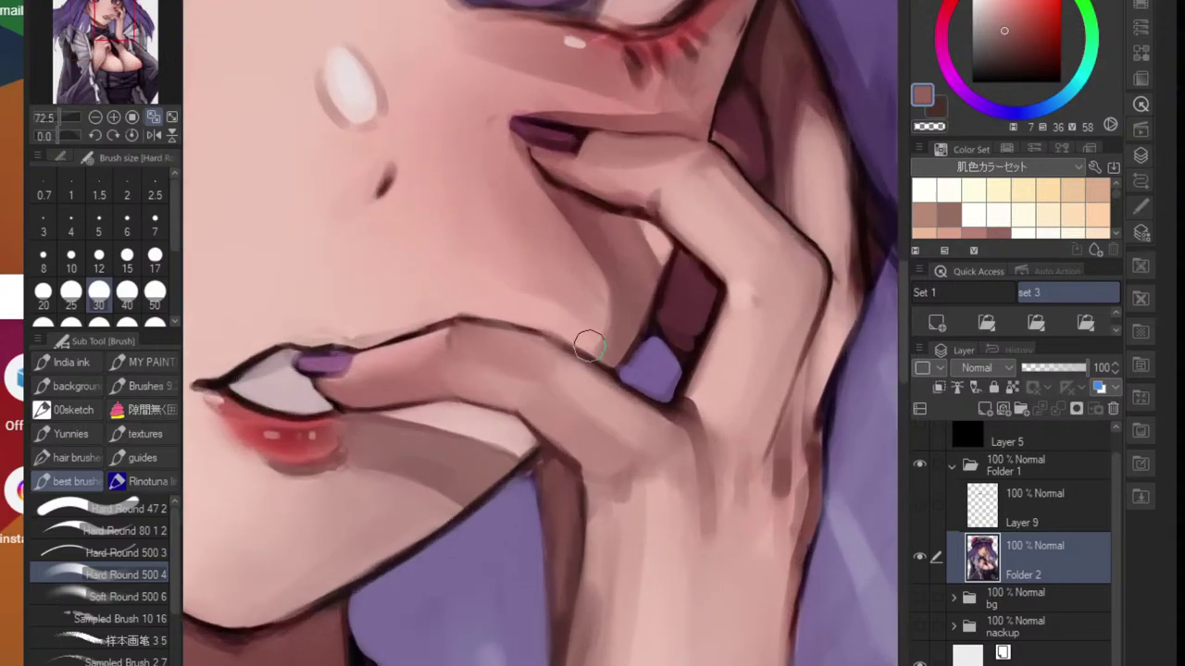
# - Paint lighter skin tone along the cheek's shadow edge beside the finger
pyautogui.keyDown('alt'); pyautogui.click(540, 352); pyautogui.keyUp('alt')
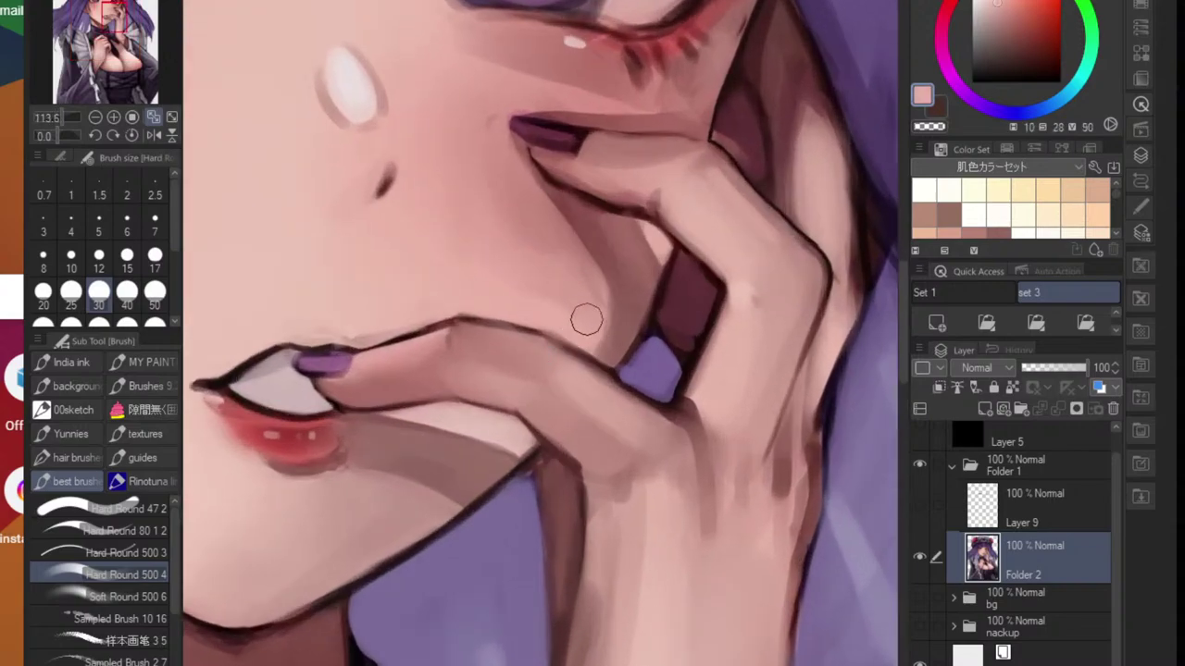
pyautogui.keyDown('alt'); pyautogui.click(532, 227); pyautogui.keyUp('alt')
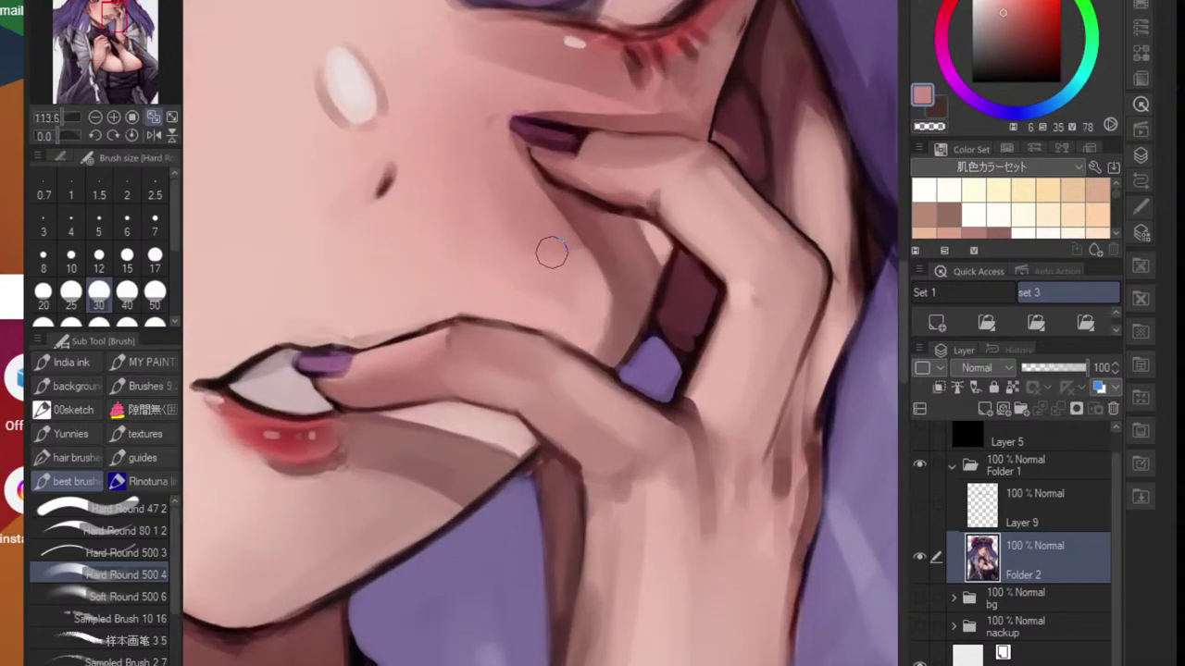
pyautogui.keyDown('alt'); pyautogui.click(544, 275); pyautogui.keyUp('alt')
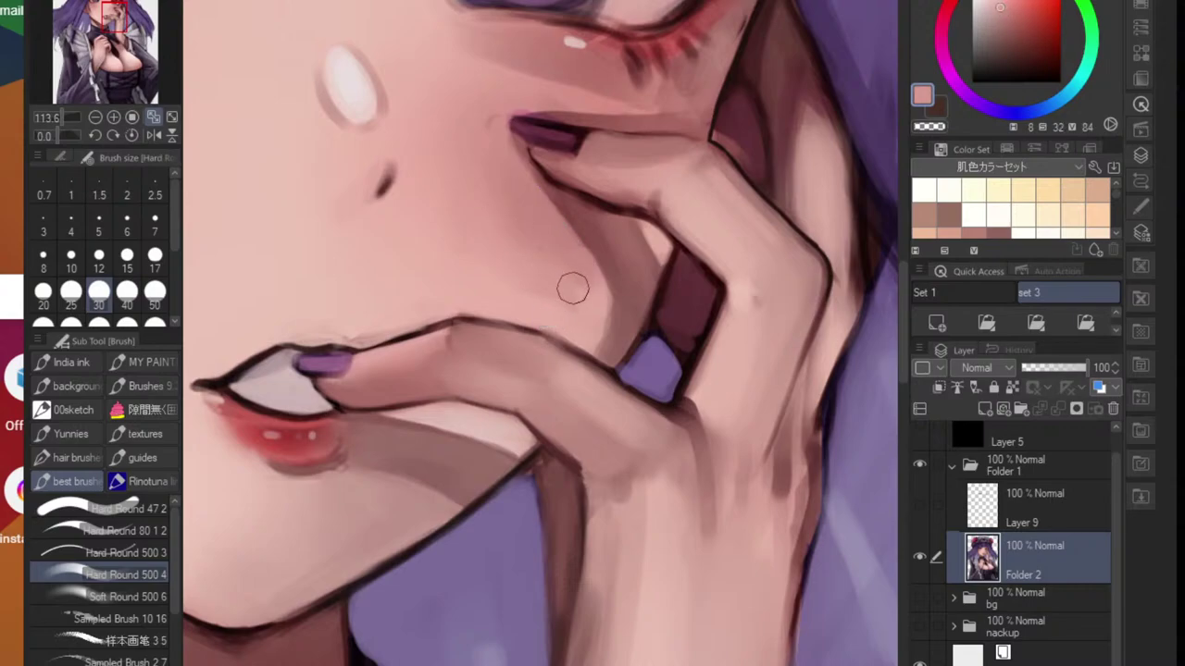
pyautogui.keyDown('alt'); pyautogui.click(569, 298); pyautogui.keyUp('alt')
pyautogui.moveTo(590, 317)
pyautogui.mouseDown()
pyautogui.moveTo(595, 330)
pyautogui.moveTo(547, 335)
pyautogui.moveTo(585, 376)
pyautogui.moveTo(604, 356)
pyautogui.mouseUp()
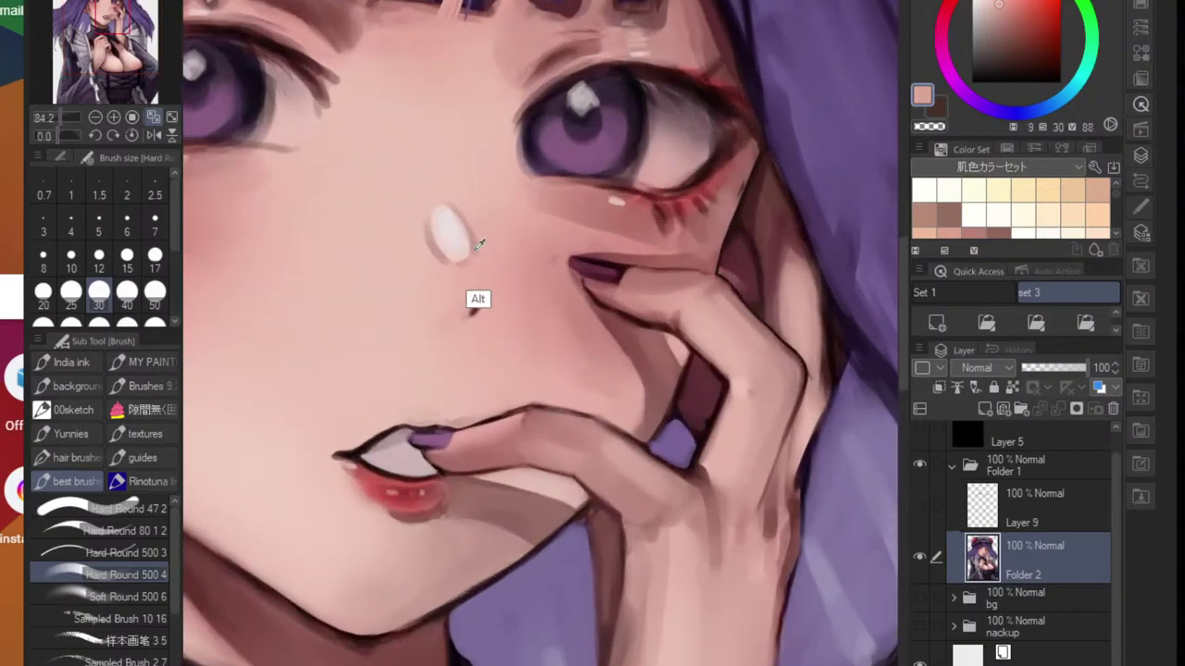
# - Sample pale skin tones around the nose highlight and the cheek below the eye
pyautogui.keyDown('alt'); pyautogui.click(441, 234); pyautogui.keyUp('alt')
pyautogui.keyDown('alt'); pyautogui.click(445, 231); pyautogui.keyUp('alt')
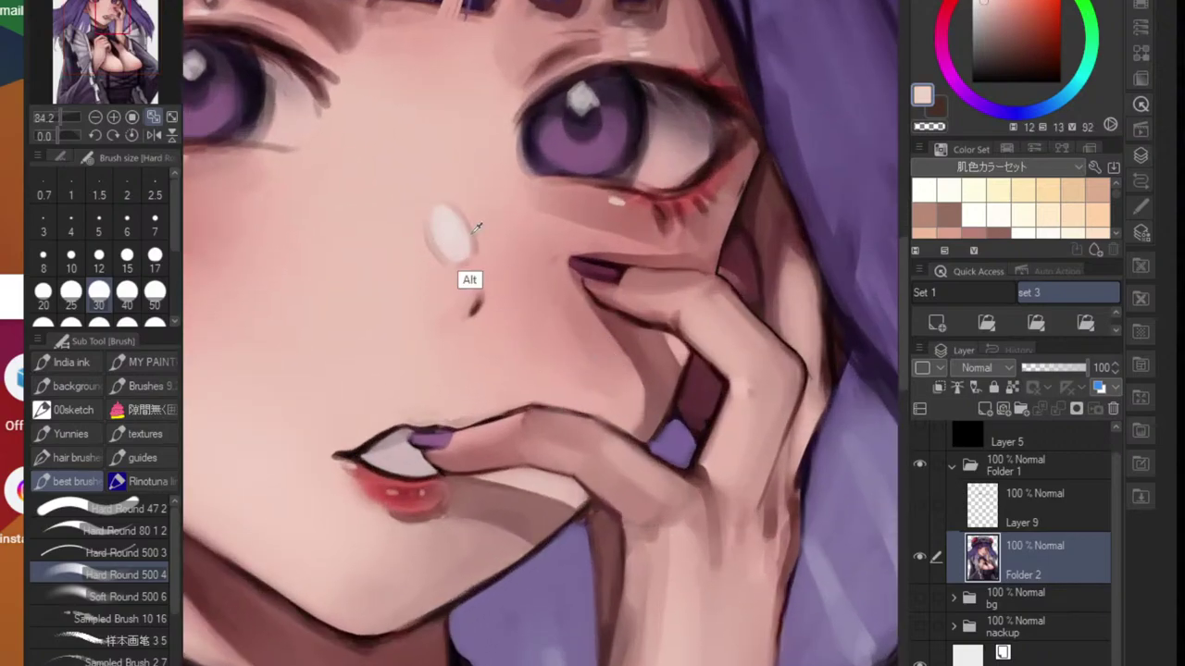
pyautogui.keyDown('alt'); pyautogui.click(471, 244); pyautogui.keyUp('alt')
pyautogui.keyDown('alt'); pyautogui.click(470, 204); pyautogui.keyUp('alt')
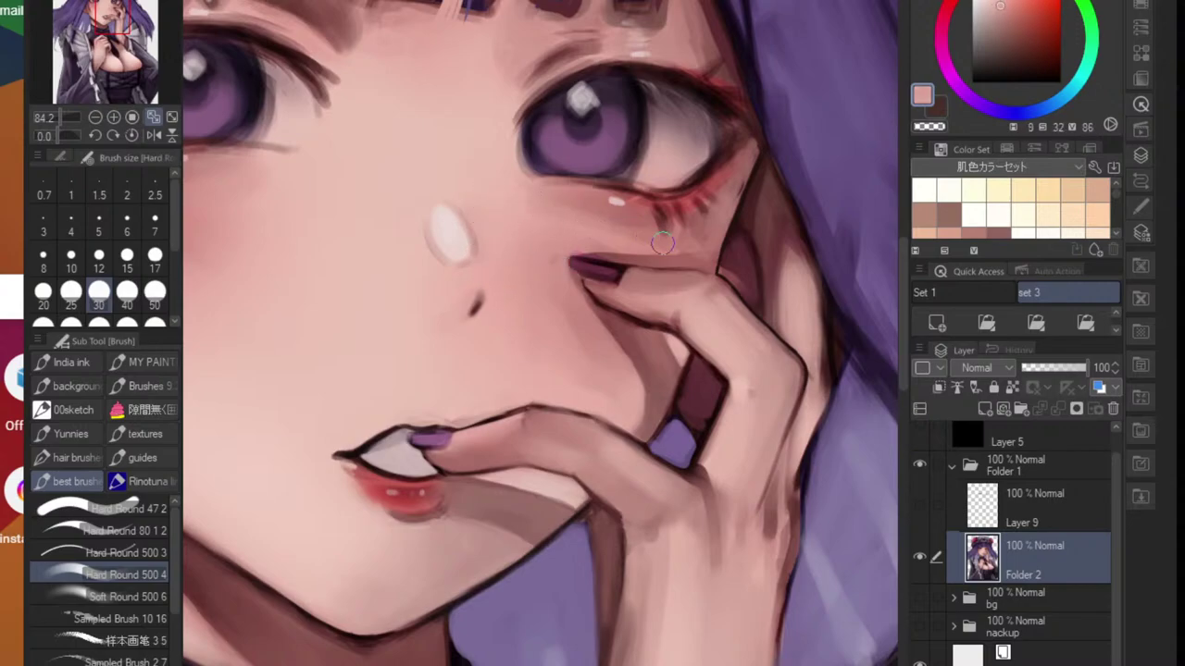
pyautogui.keyDown('alt'); pyautogui.click(540, 199); pyautogui.keyUp('alt')
# - Paint a soft light-pink stroke on the first upper eyelid using skin sampled above the lash line
pyautogui.scroll(-8, 647, 235)
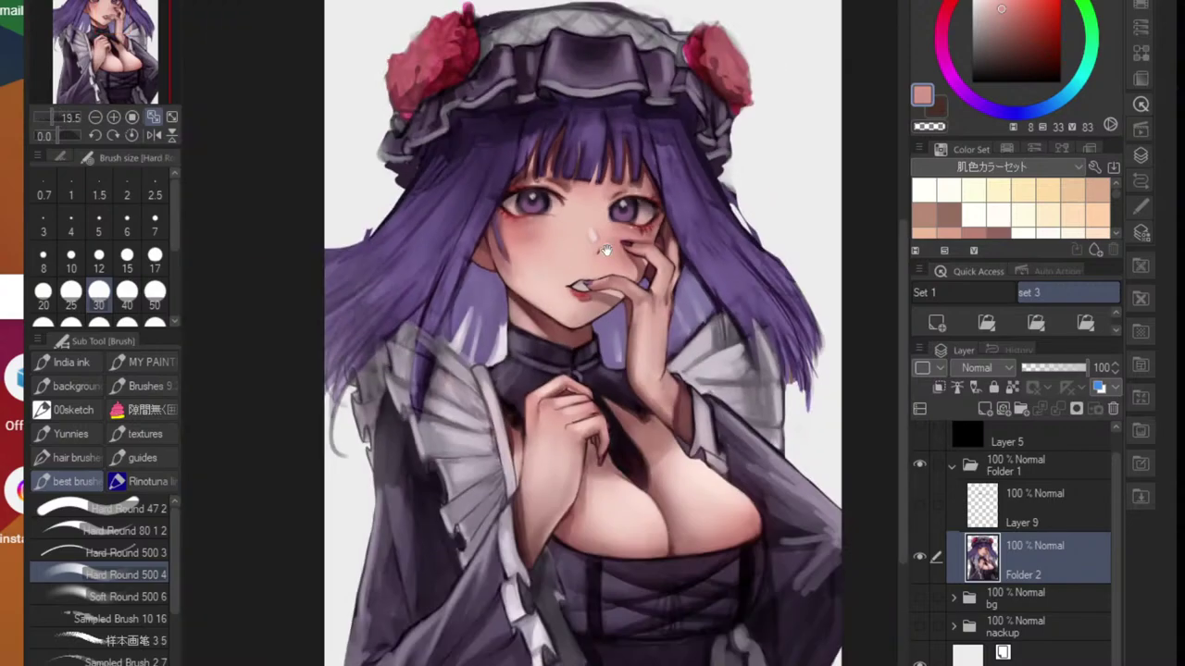
pyautogui.scroll(9, 608, 196)
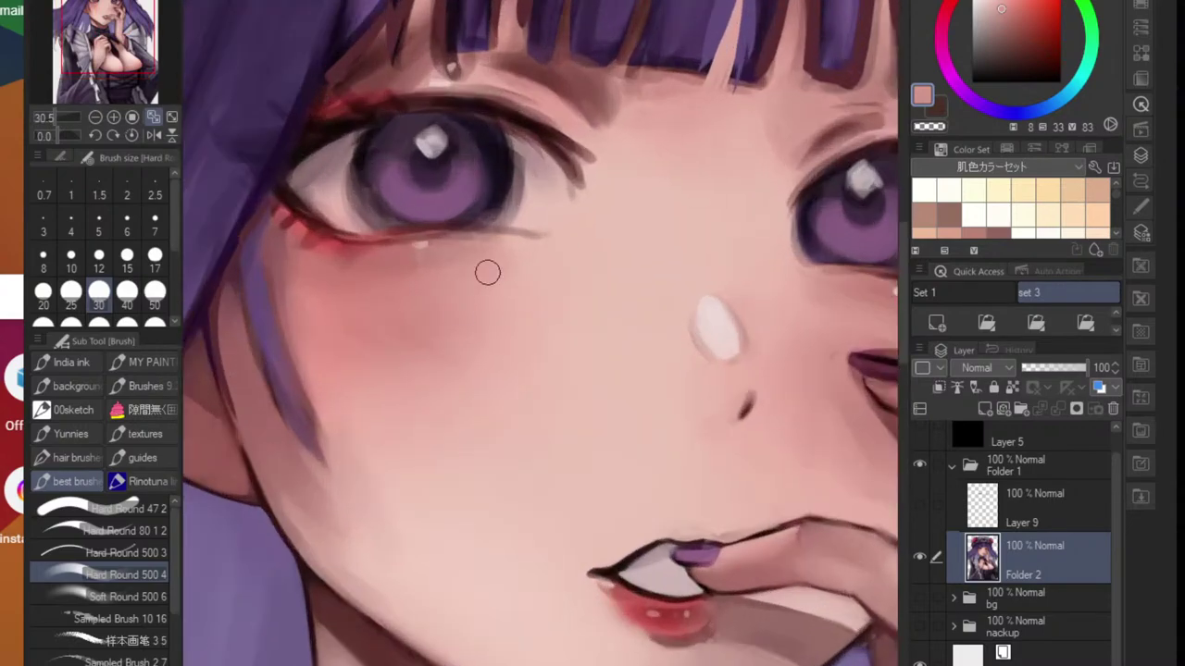
pyautogui.keyDown('alt'); pyautogui.click(472, 249); pyautogui.keyUp('alt')
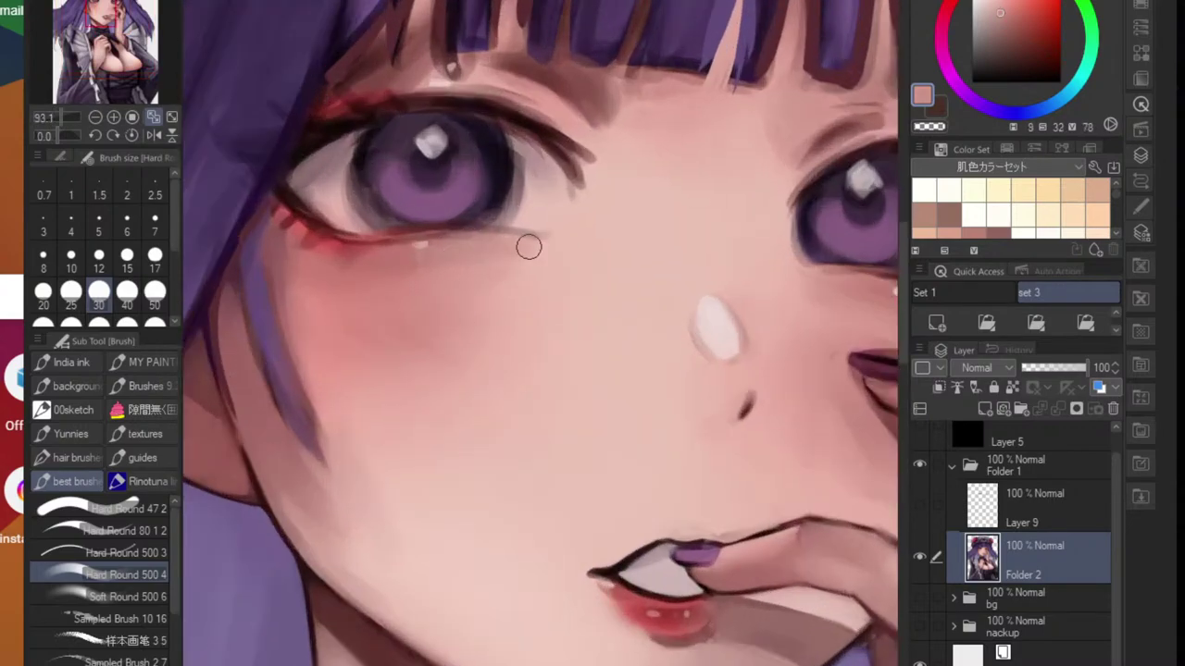
pyautogui.keyDown('alt'); pyautogui.click(389, 250); pyautogui.keyUp('alt')
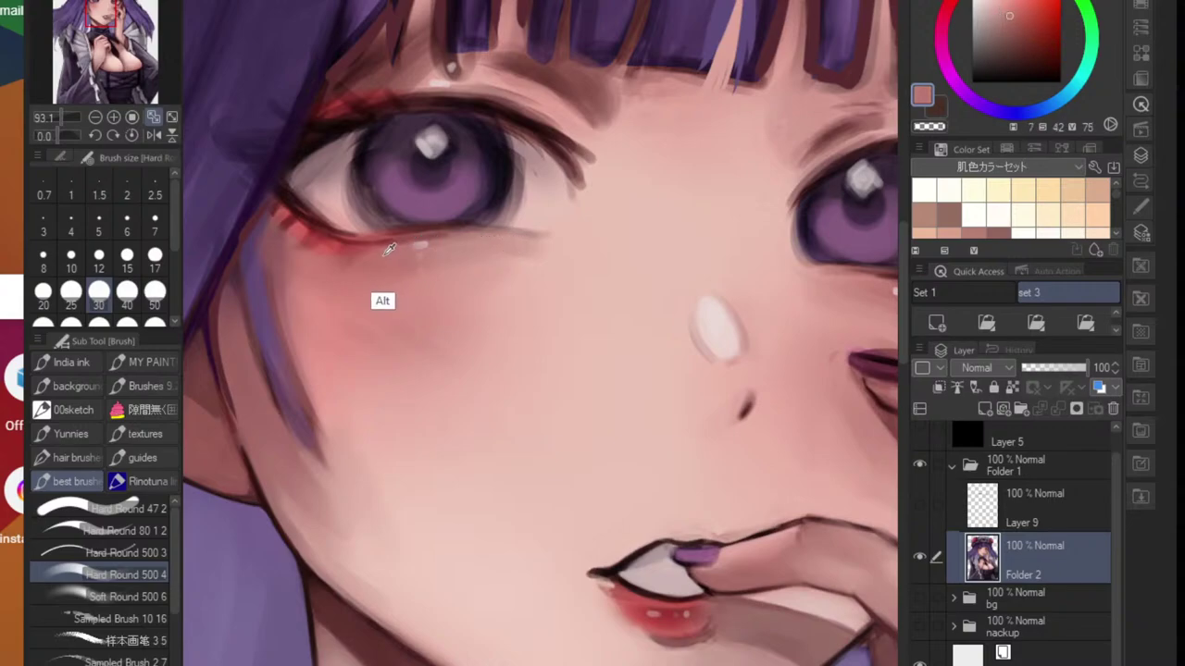
pyautogui.keyDown('alt'); pyautogui.click(298, 230); pyautogui.keyUp('alt')
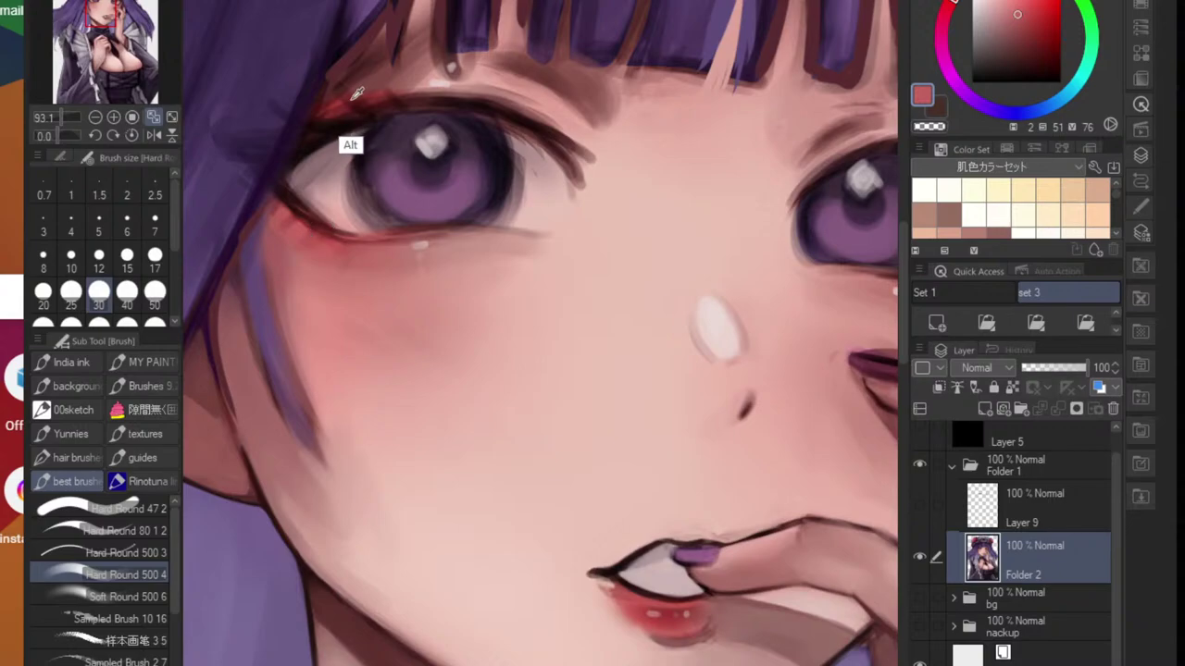
pyautogui.keyDown('alt'); pyautogui.click(388, 93); pyautogui.keyUp('alt')
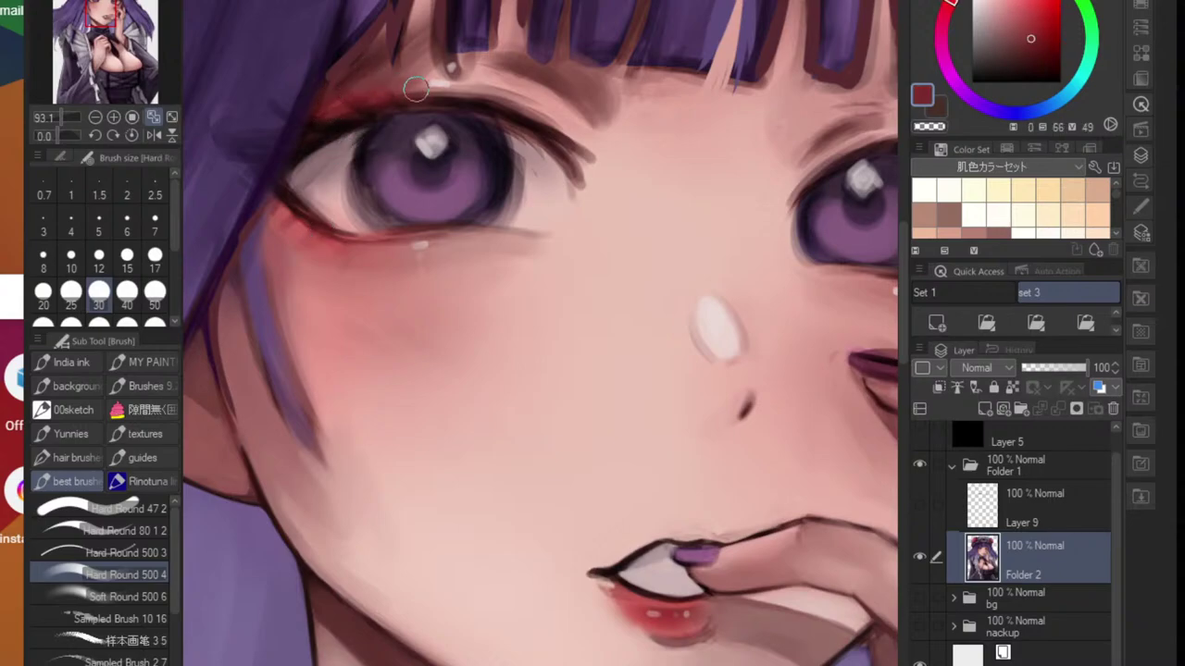
pyautogui.keyDown('alt'); pyautogui.click(379, 79); pyautogui.keyUp('alt')
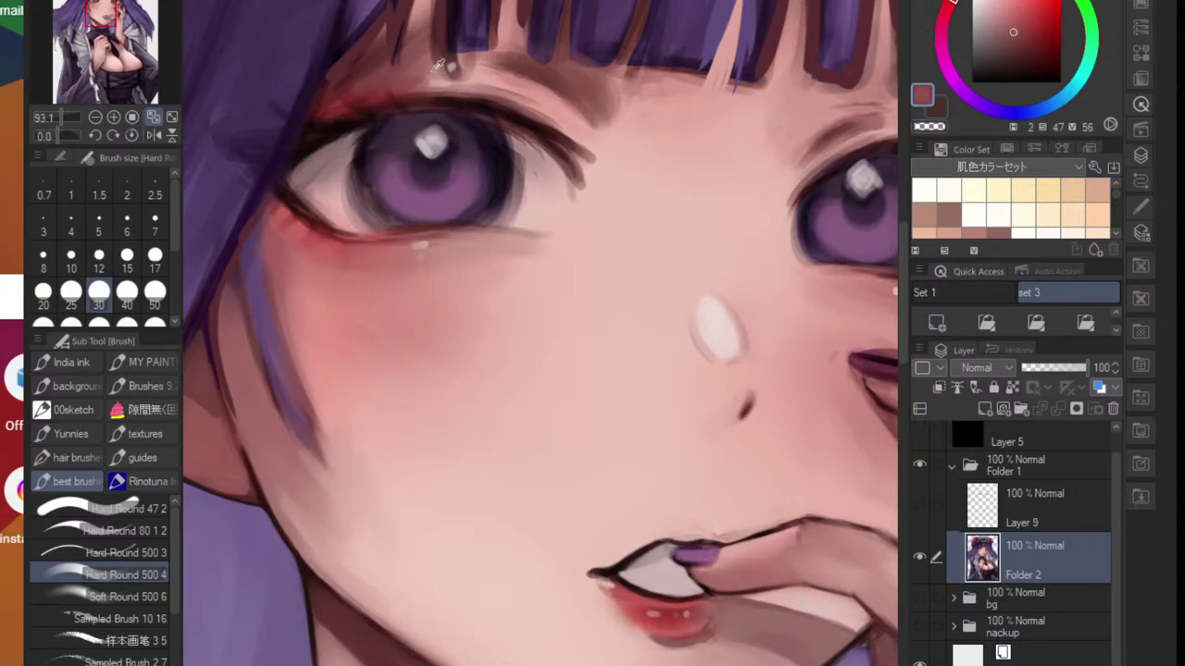
pyautogui.keyDown('alt'); pyautogui.click(520, 90); pyautogui.keyUp('alt')
pyautogui.moveTo(463, 74); pyautogui.dragTo(524, 91)
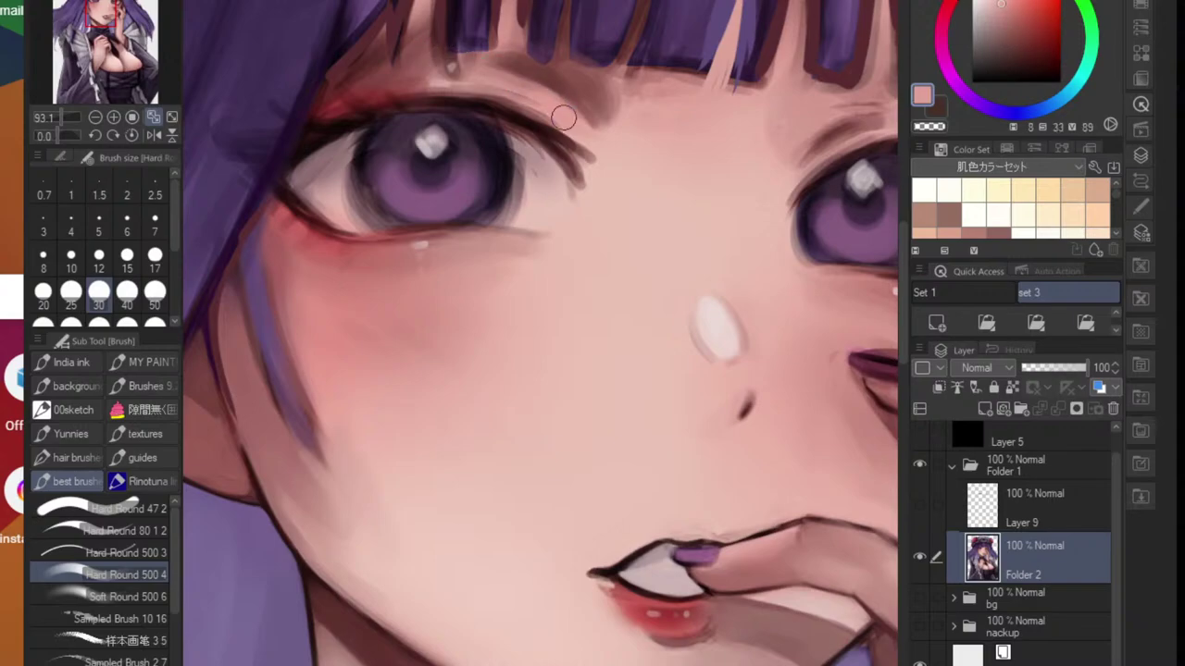
# - Lighten the skin above the other eye's corner with sampled pink skin tone
pyautogui.scroll(-6, 560, 118)
pyautogui.moveTo(662, 129); pyautogui.dragTo(544, 151)
pyautogui.scroll(4, 526, 148)
pyautogui.keyDown('alt'); pyautogui.click(524, 153); pyautogui.keyUp('alt')
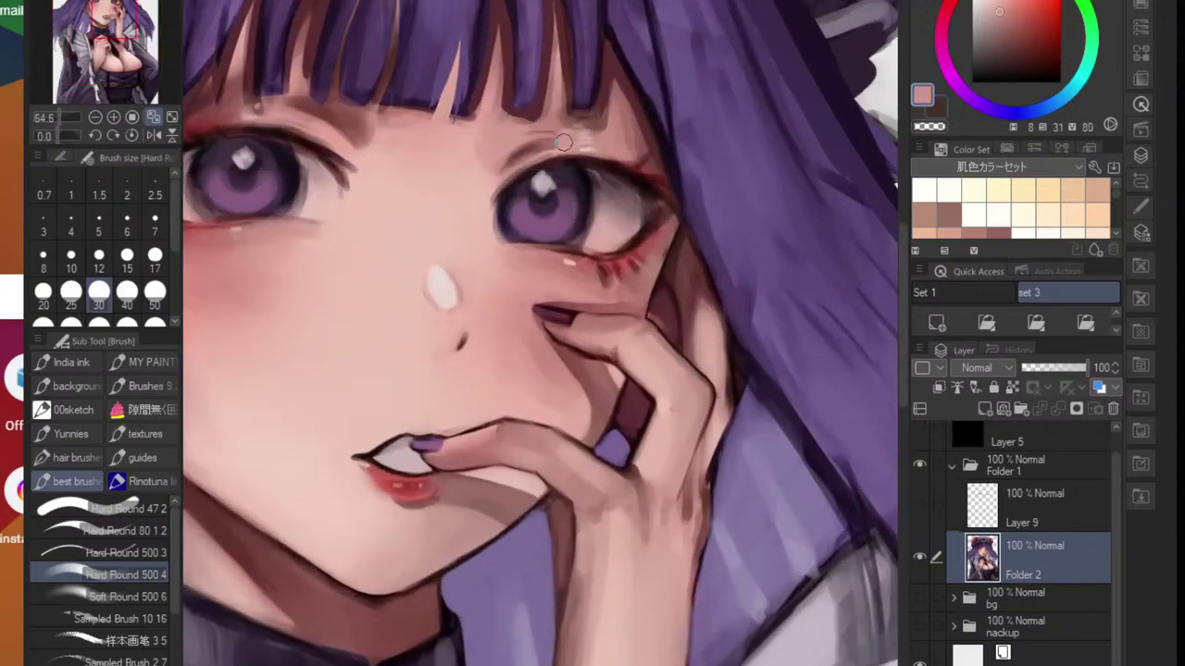
pyautogui.keyDown('alt'); pyautogui.click(323, 182); pyautogui.keyUp('alt')
pyautogui.moveTo(329, 150)
pyautogui.mouseDown()
pyautogui.moveTo(304, 121)
pyautogui.moveTo(339, 131)
pyautogui.mouseUp()
pyautogui.keyDown('alt'); pyautogui.click(332, 117); pyautogui.keyUp('alt')
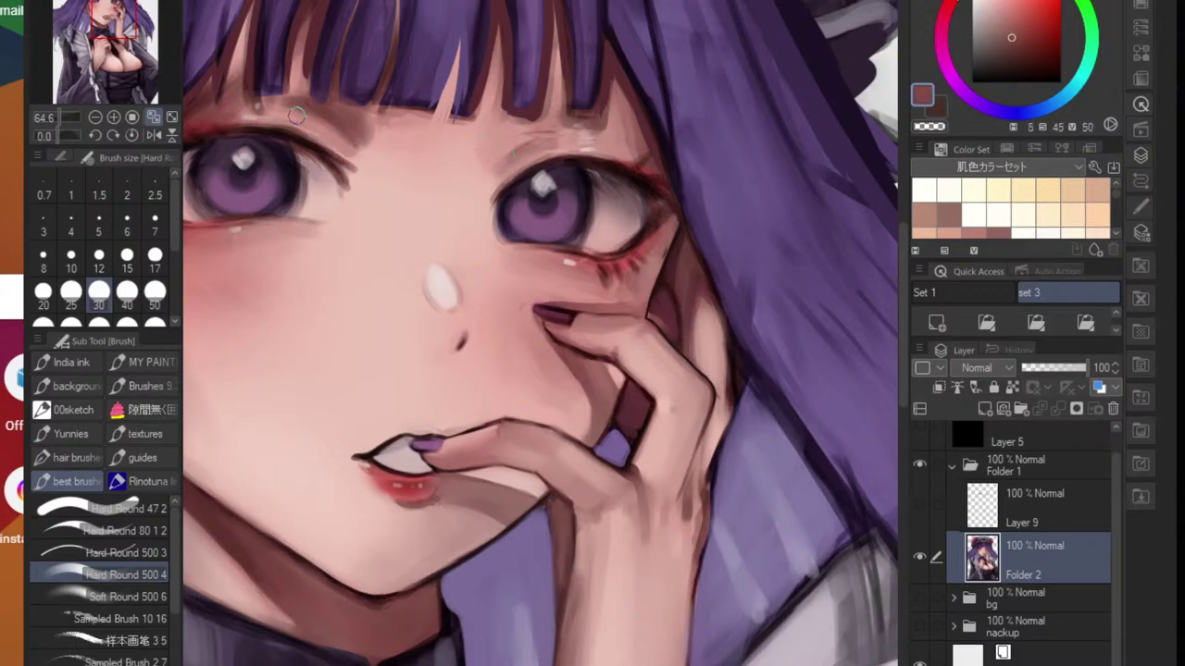
pyautogui.scroll(-5, 315, 130)
pyautogui.scroll(4, 332, 173)
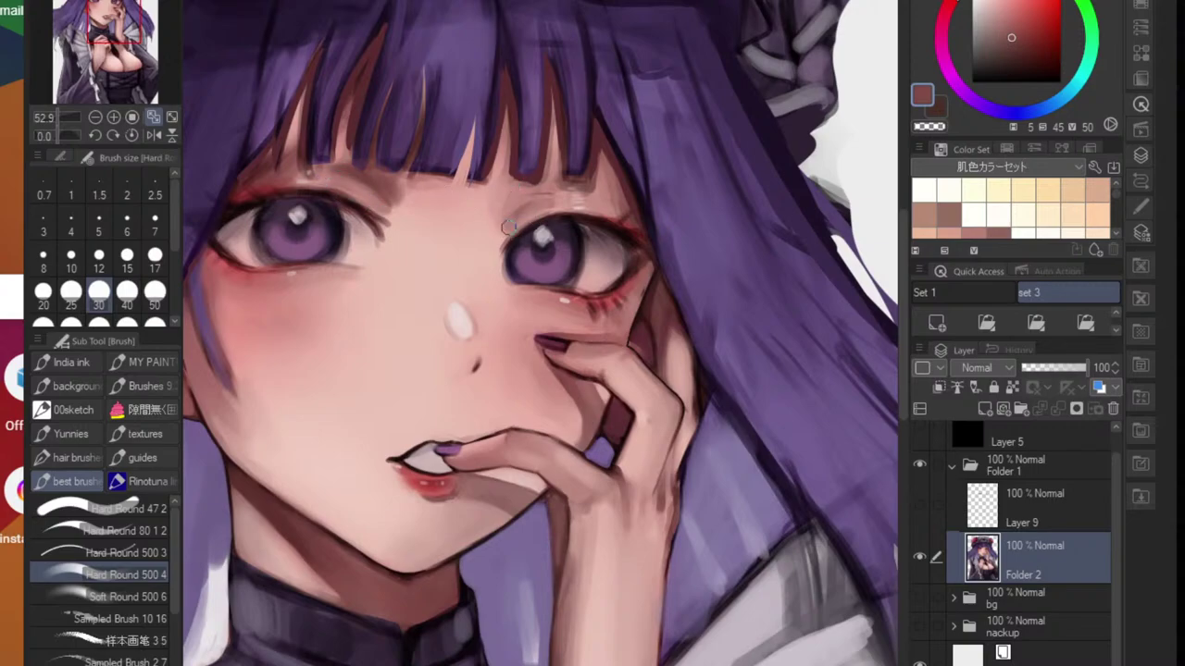
pyautogui.scroll(-4, 531, 218)
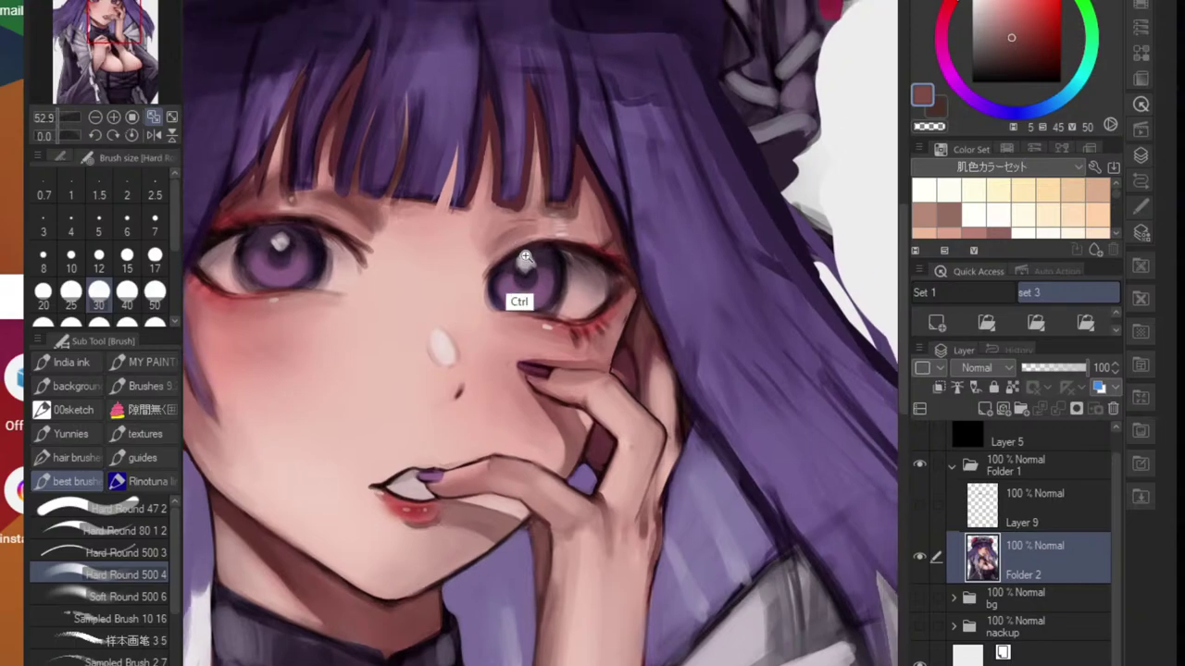
pyautogui.scroll(2, 532, 269)
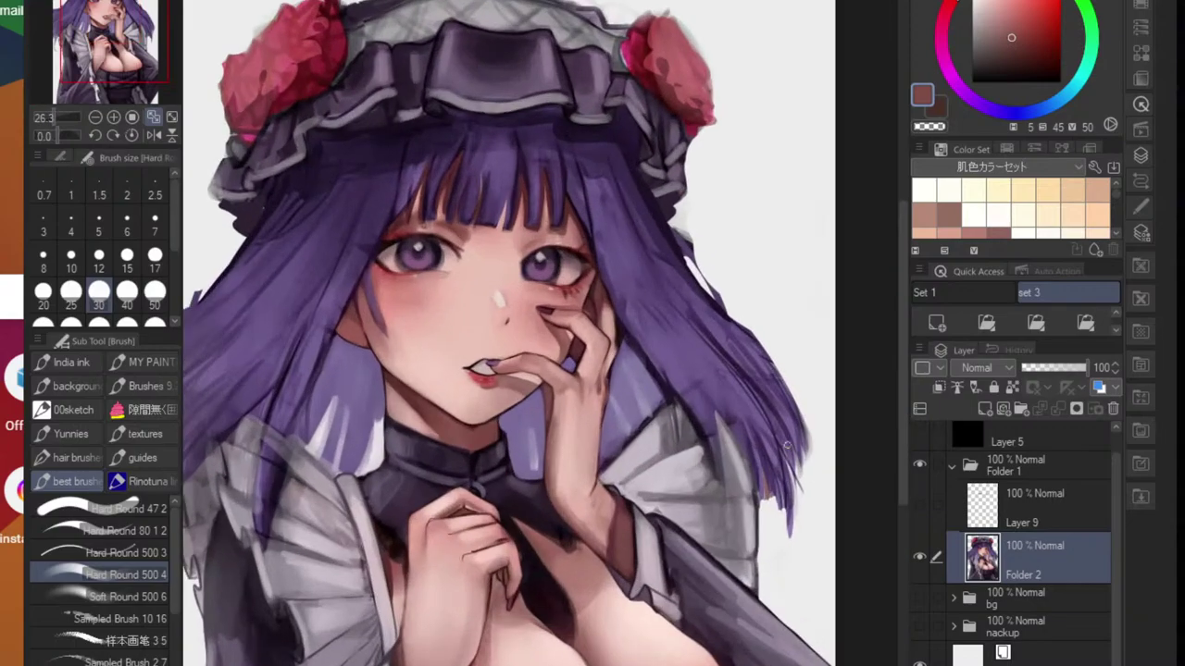
pyautogui.scroll(-3, 713, 388)
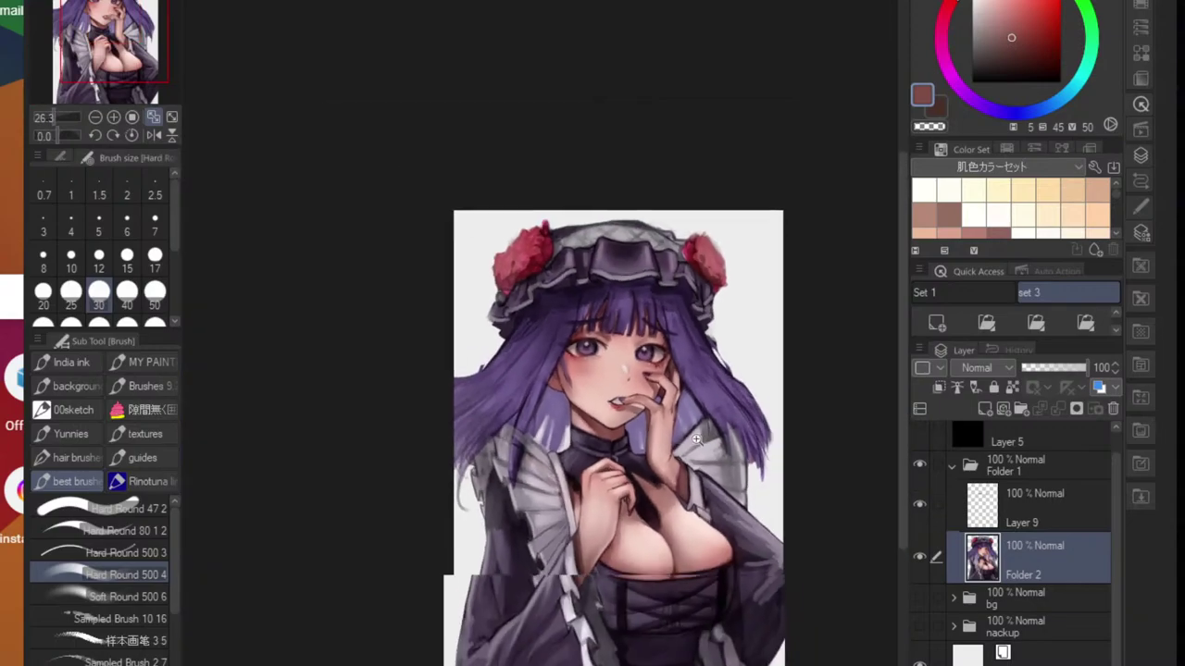
pyautogui.scroll(2, 703, 335)
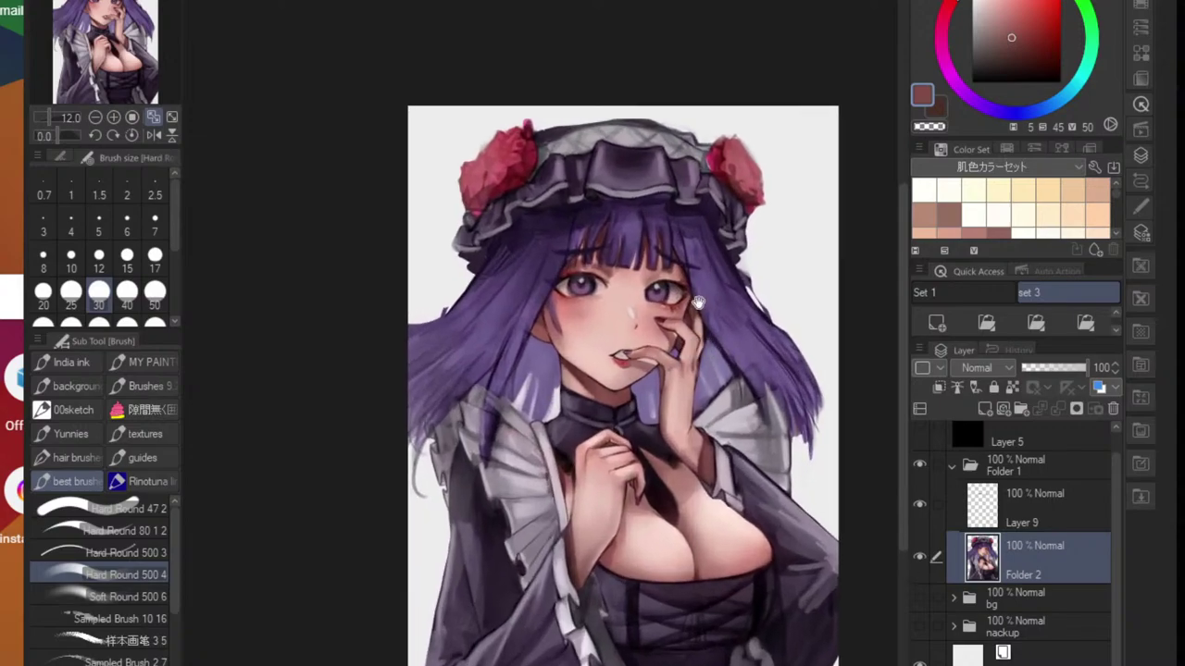
pyautogui.scroll(2, 648, 361)
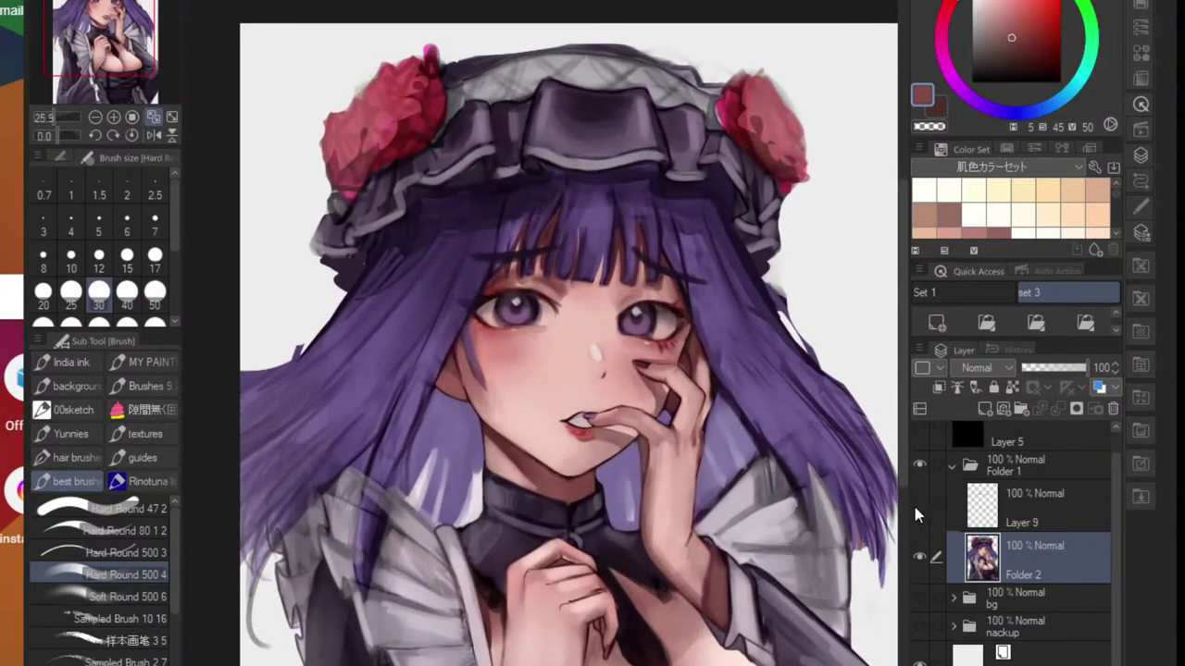
pyautogui.scroll(3, 653, 453)
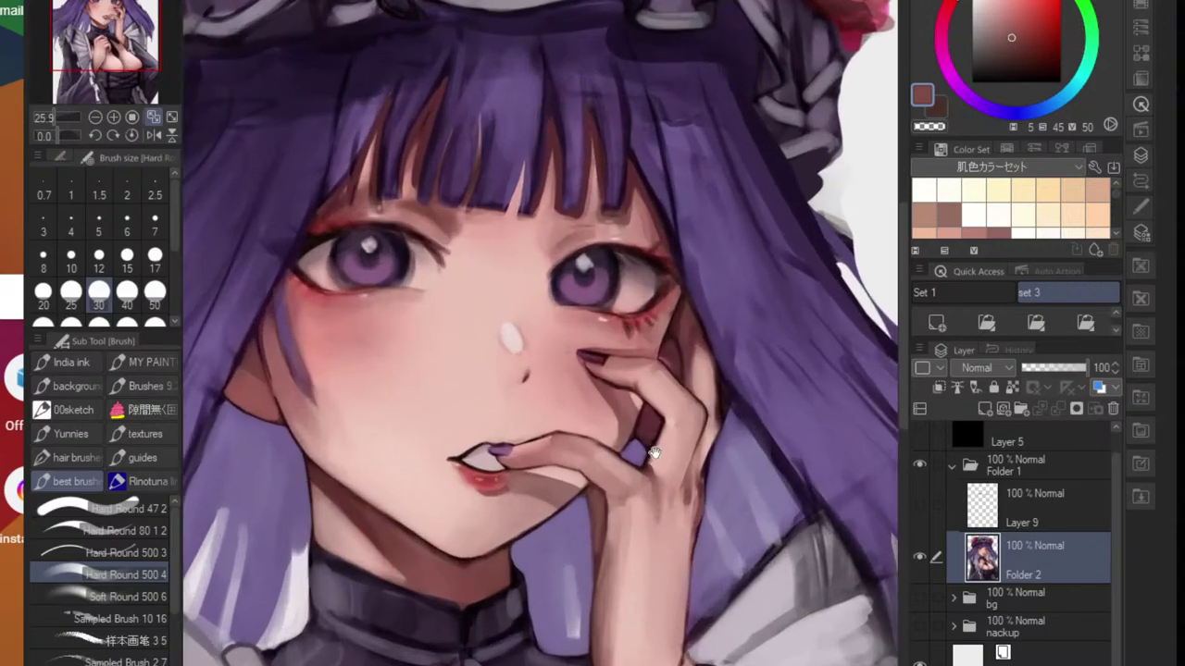
pyautogui.scroll(5, 653, 454)
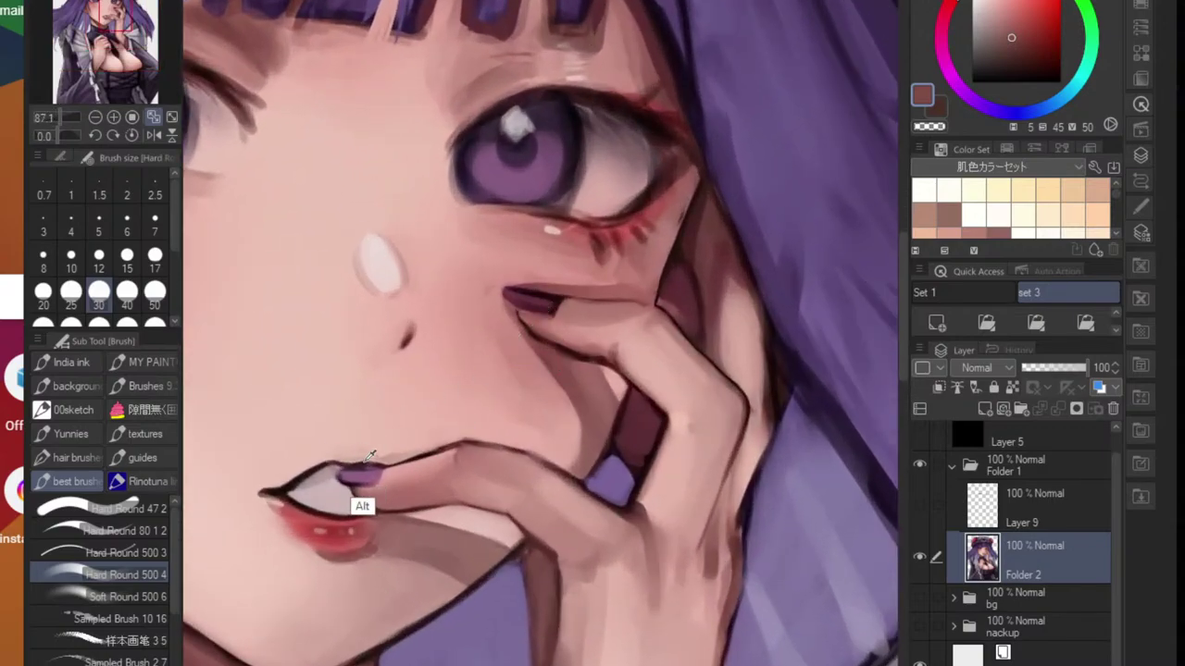
# - Extend the purple fingernail upward with a halved brush on a rotated canvas
pyautogui.keyDown('alt'); pyautogui.click(368, 458); pyautogui.keyUp('alt')
pyautogui.moveTo(516, 303); pyautogui.dragTo(552, 311)
pyautogui.hotkey('ctrl', 'z')
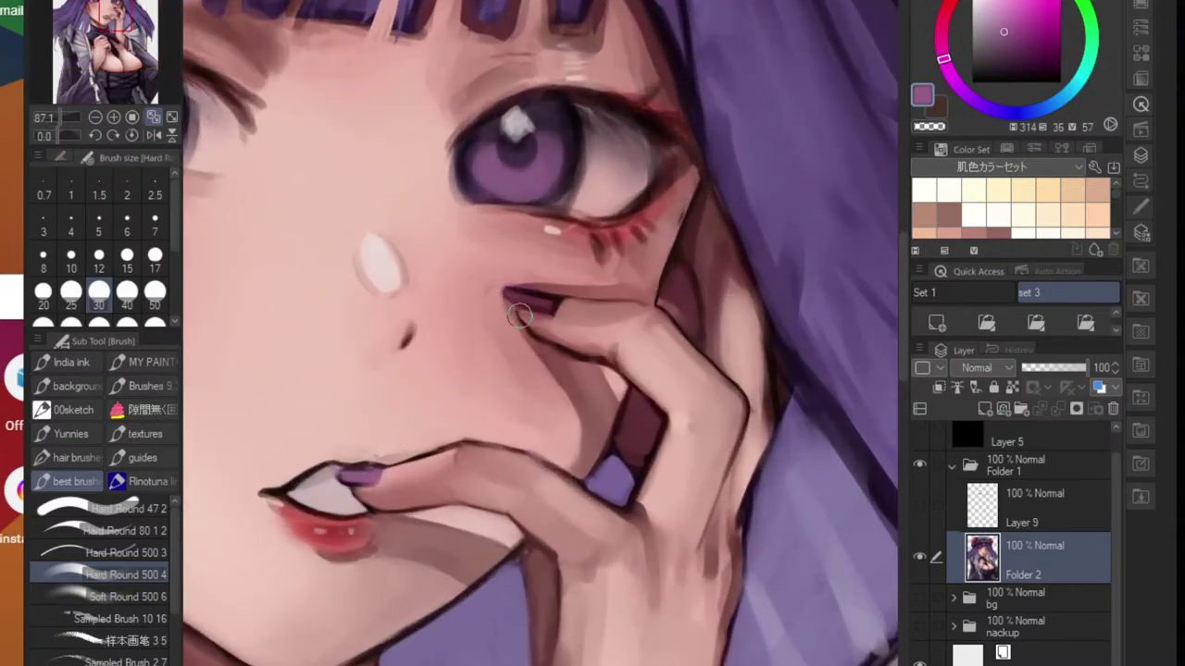
pyautogui.press('[')
pyautogui.press('[')
pyautogui.press('[')
pyautogui.press('[')
pyautogui.scroll(2, 583, 295)
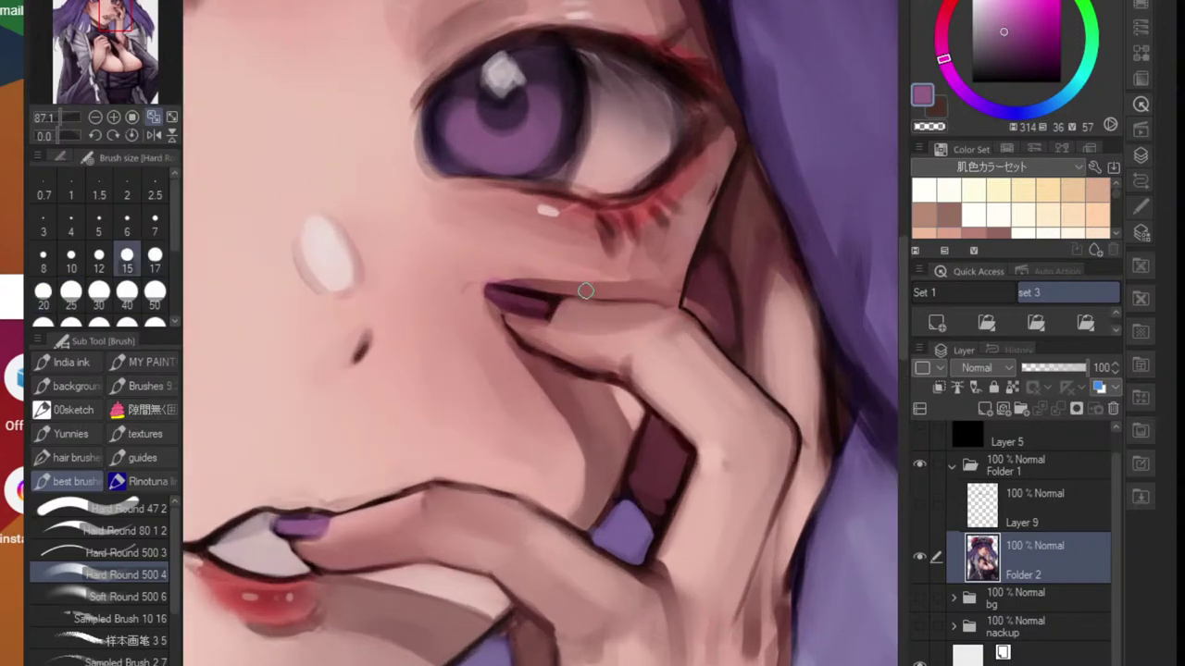
pyautogui.press('r')
pyautogui.moveTo(585, 293)
pyautogui.mouseDown()
pyautogui.moveTo(618, 317)
pyautogui.moveTo(624, 336)
pyautogui.moveTo(602, 312)
pyautogui.moveTo(619, 346)
pyautogui.mouseUp()
pyautogui.scroll(2, 623, 336)
pyautogui.scroll(-5, 619, 344)
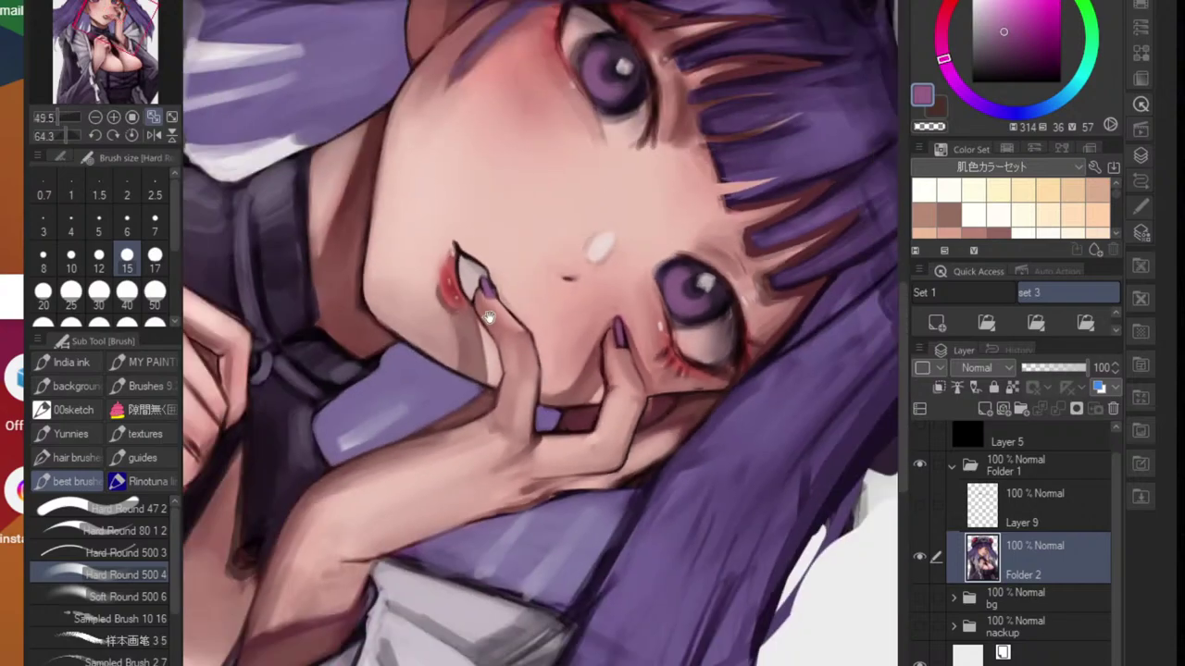
pyautogui.scroll(5, 488, 319)
pyautogui.moveTo(491, 299); pyautogui.dragTo(476, 268)
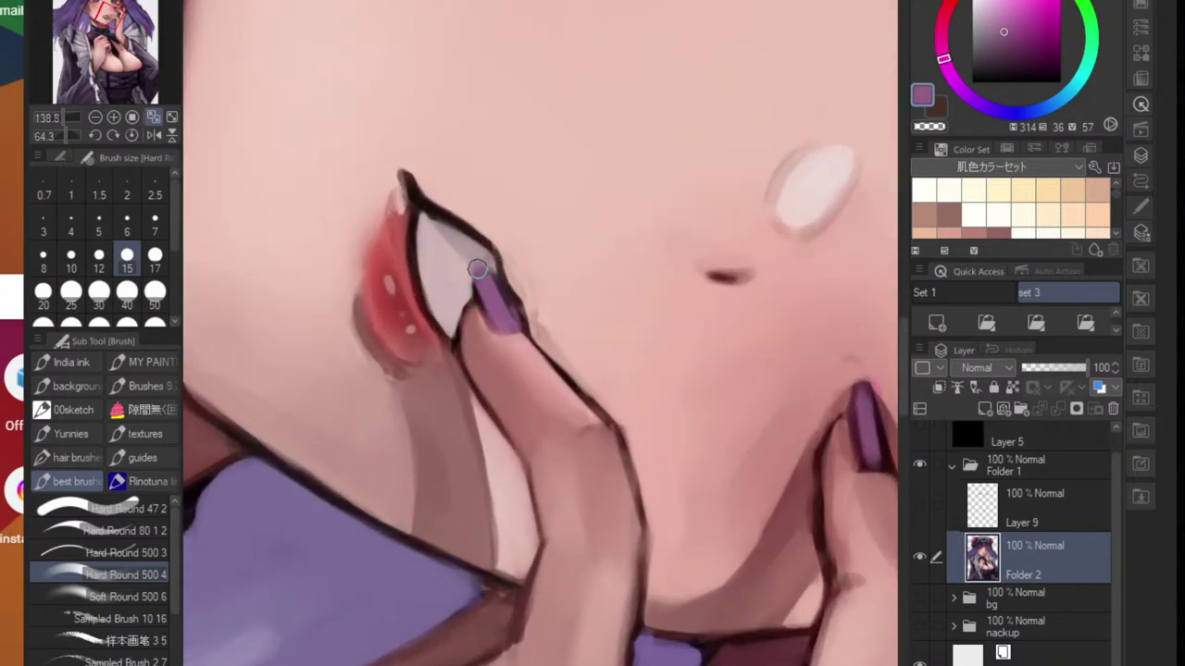
# - Shrink the brush to size 5 and sample outline and skin tones around the nail
pyautogui.keyDown('alt'); pyautogui.click(475, 341); pyautogui.keyUp('alt')
pyautogui.press('[')
pyautogui.press('[')
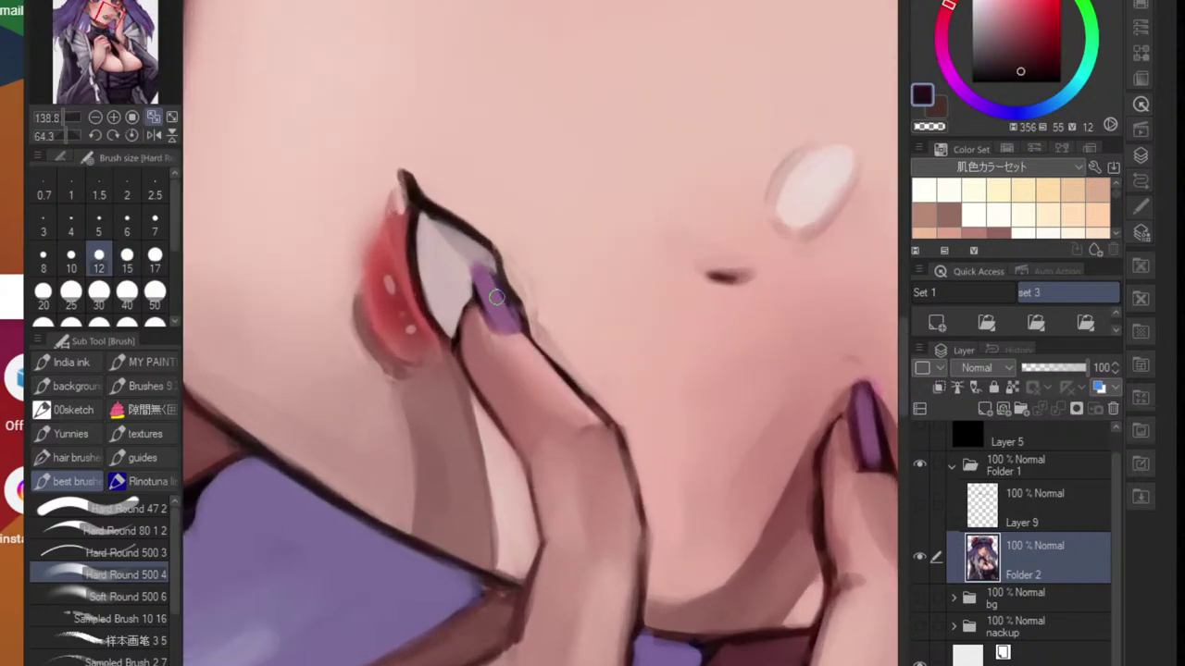
pyautogui.press('[')
pyautogui.press('[')
pyautogui.press('[')
pyautogui.press('[')
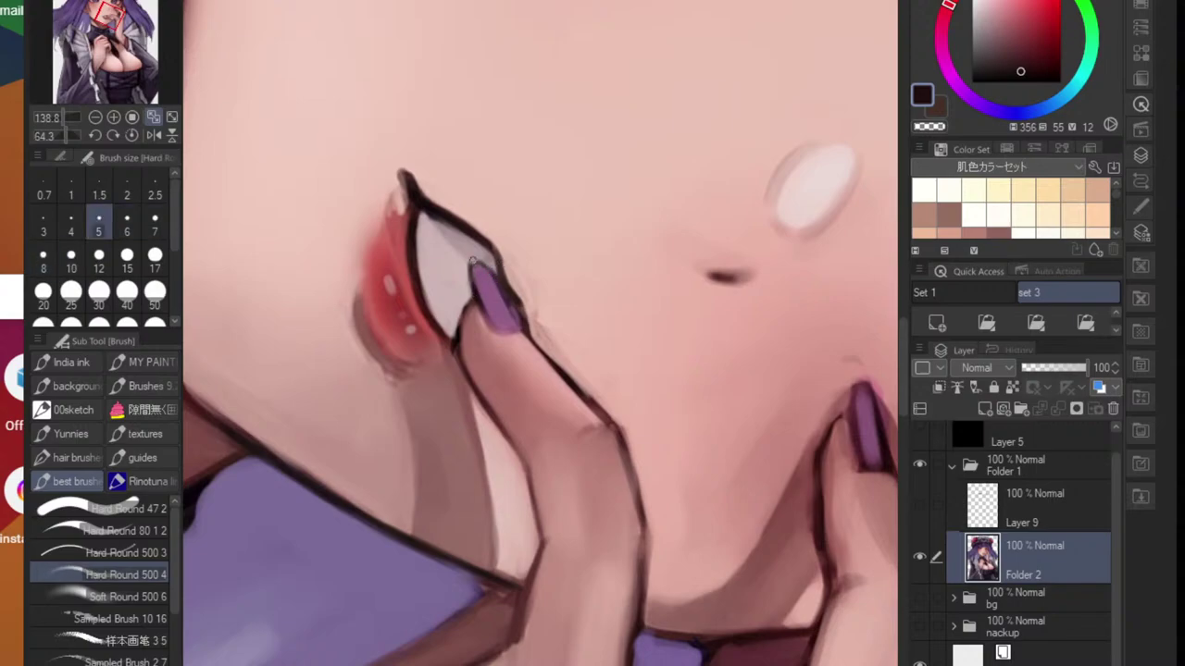
pyautogui.keyDown('alt'); pyautogui.click(508, 288); pyautogui.keyUp('alt')
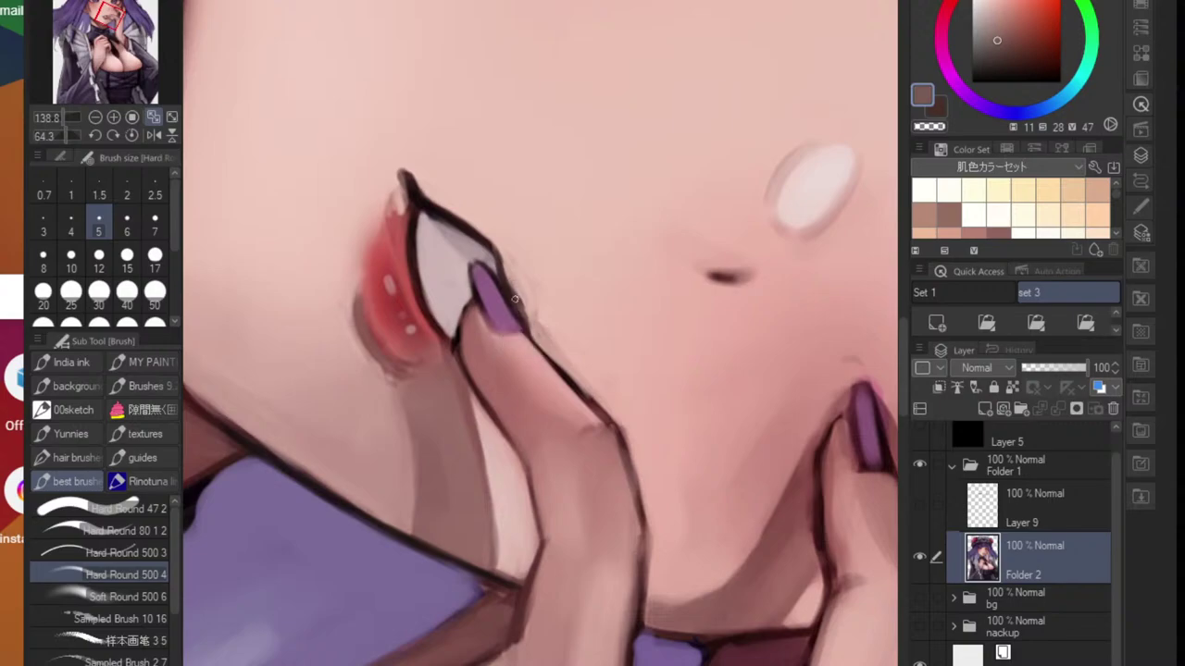
pyautogui.keyDown('alt'); pyautogui.click(520, 305); pyautogui.keyUp('alt')
pyautogui.keyDown('alt'); pyautogui.click(481, 302); pyautogui.keyUp('alt')
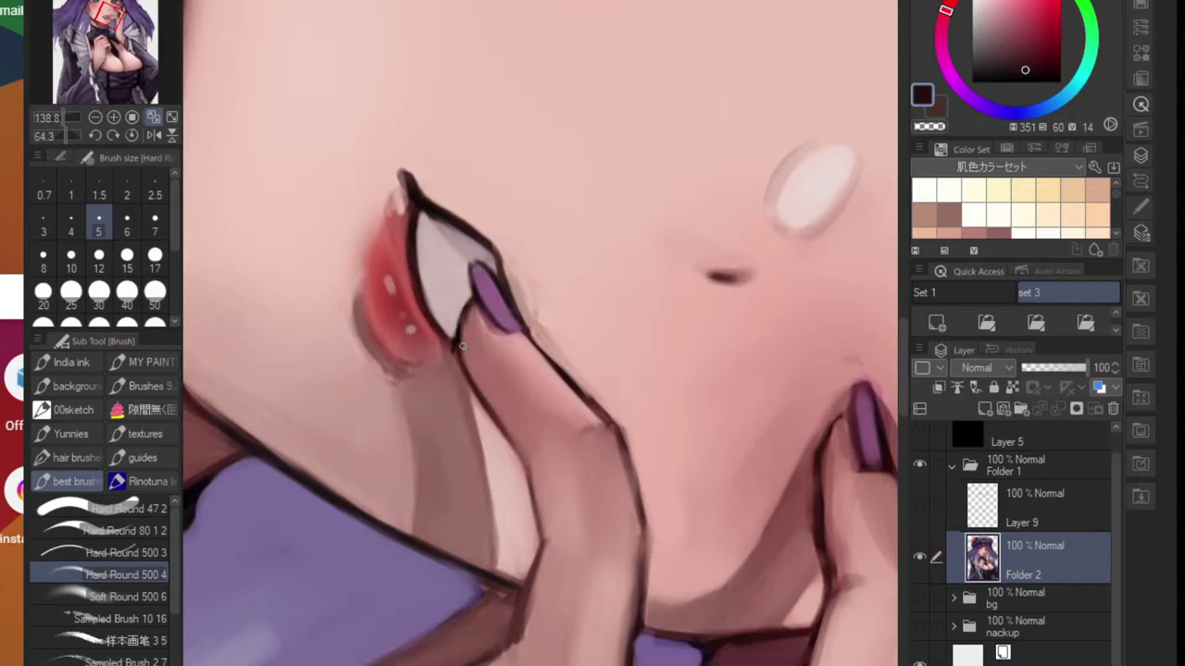
pyautogui.keyDown('alt'); pyautogui.click(474, 307); pyautogui.keyUp('alt')
pyautogui.keyDown('alt'); pyautogui.click(474, 314); pyautogui.keyUp('alt')
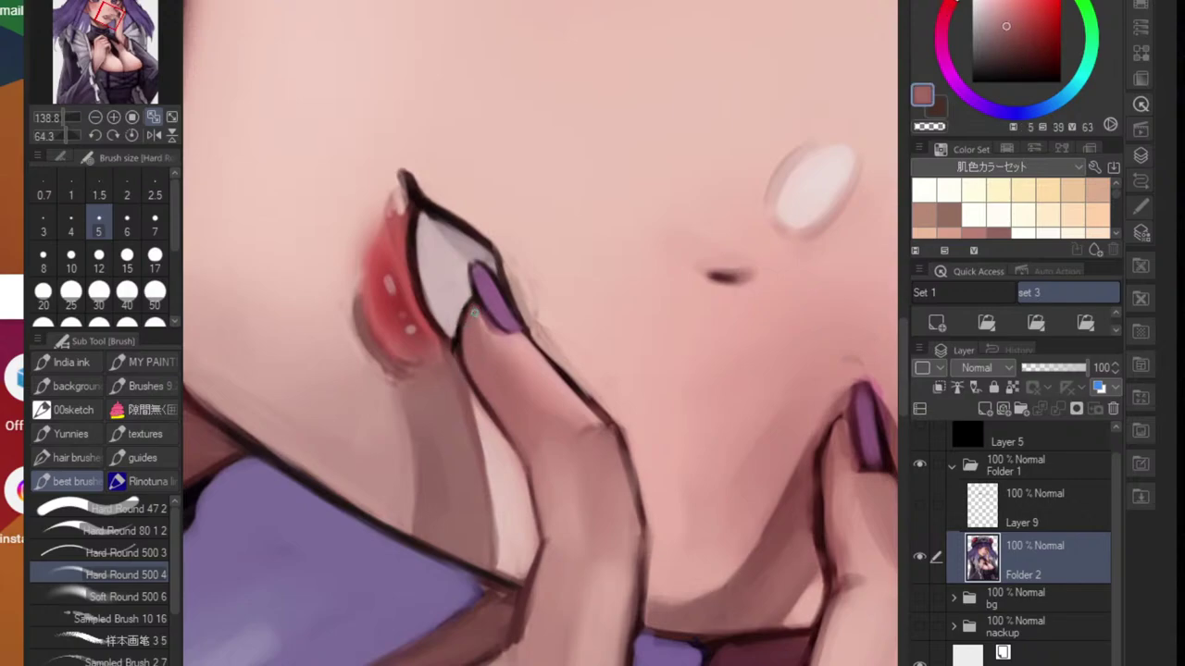
# - Enlarge the brush to size 15 and sample finger and lip-edge shades for under-lip shading
pyautogui.keyDown('alt'); pyautogui.click(455, 357); pyautogui.keyUp('alt')
pyautogui.keyDown('alt'); pyautogui.click(458, 371); pyautogui.keyUp('alt')
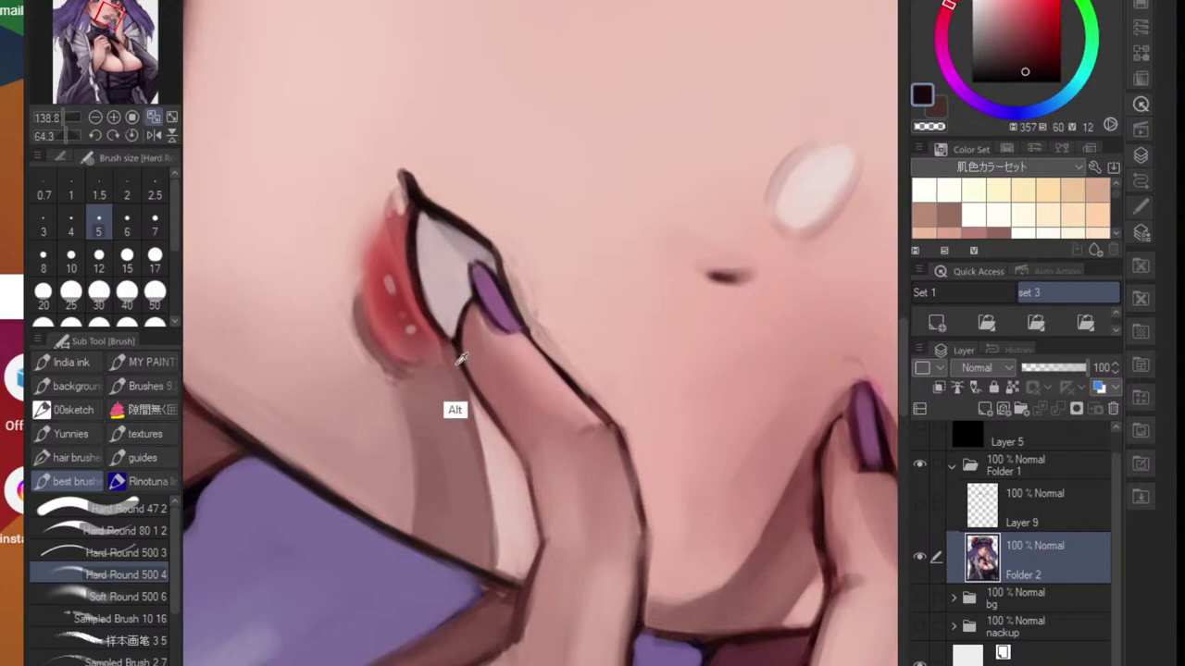
pyautogui.keyDown('alt'); pyautogui.click(468, 404); pyautogui.keyUp('alt')
pyautogui.keyDown('alt'); pyautogui.click(434, 325); pyautogui.keyUp('alt')
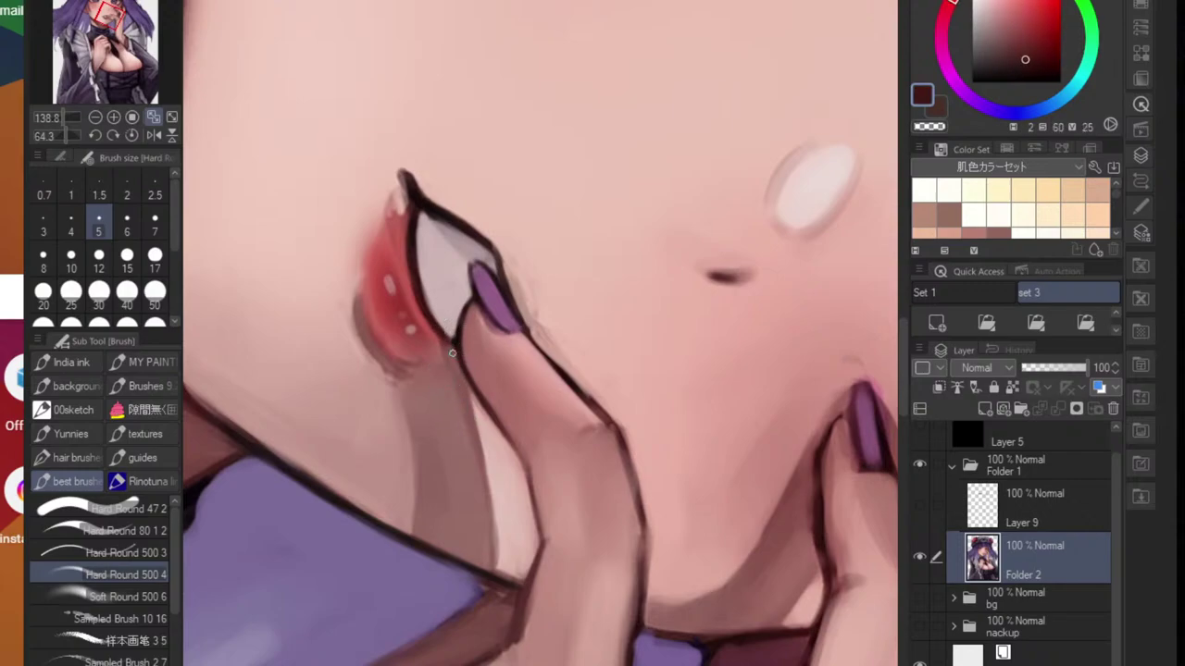
pyautogui.keyDown('alt'); pyautogui.click(417, 394); pyautogui.keyUp('alt')
pyautogui.press(']')
pyautogui.press(']')
pyautogui.press(']')
pyautogui.press(']')
pyautogui.press(']')
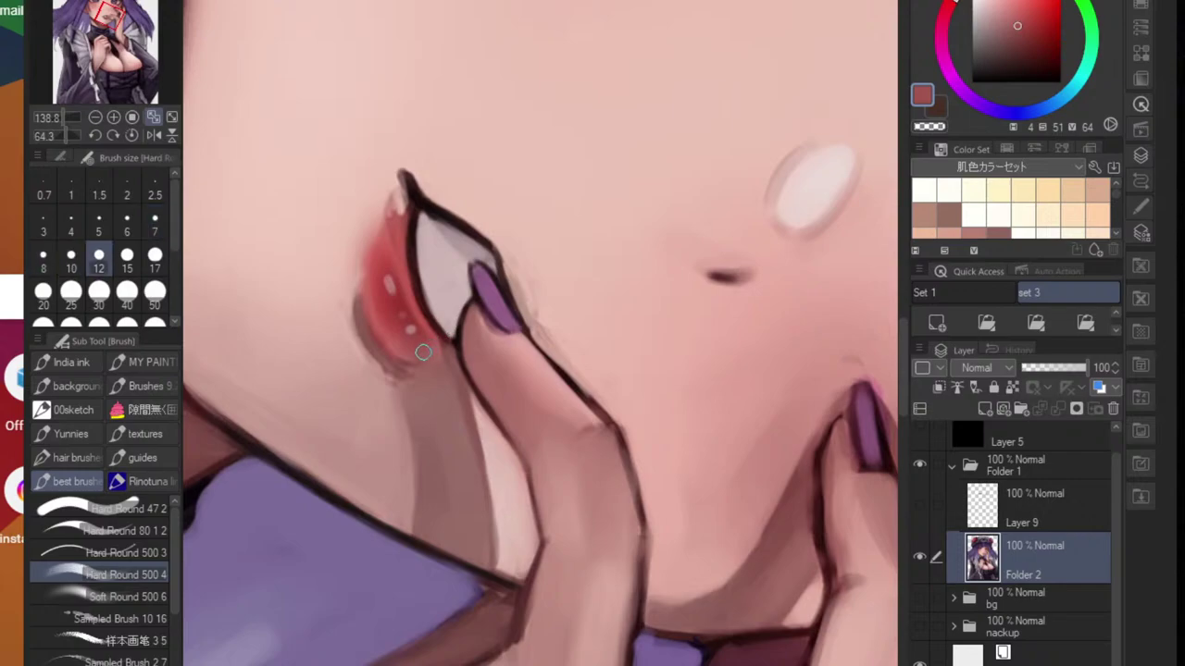
pyautogui.press(']')
pyautogui.keyDown('alt'); pyautogui.click(416, 350); pyautogui.keyUp('alt')
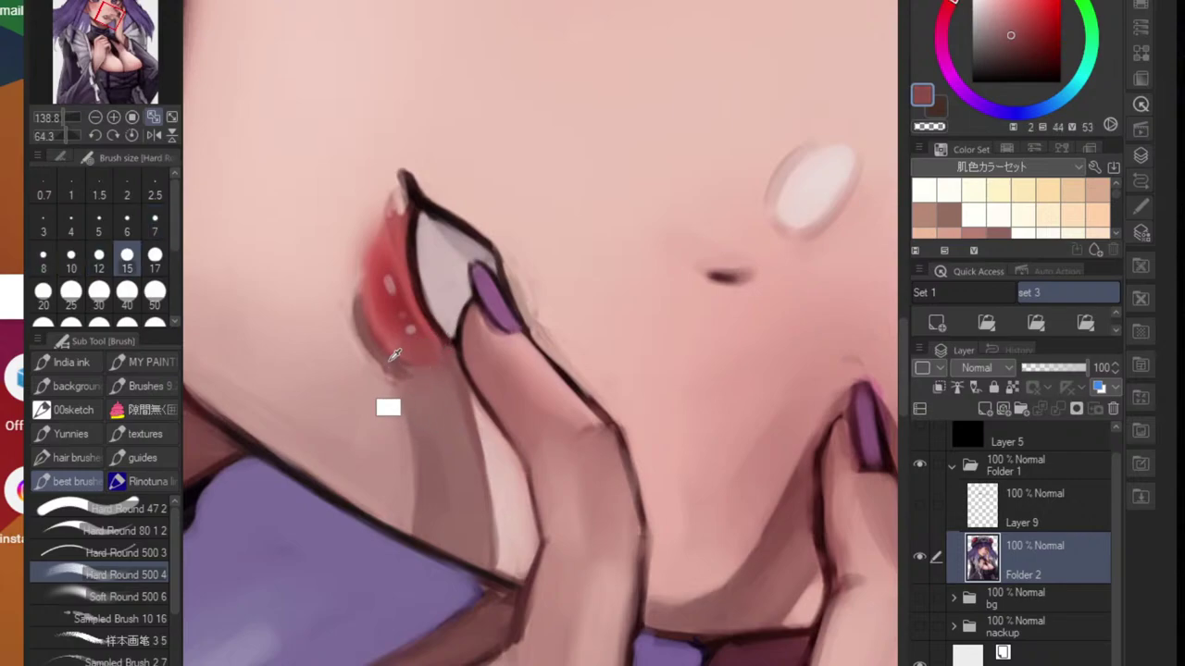
pyautogui.keyDown('alt'); pyautogui.click(387, 361); pyautogui.keyUp('alt')
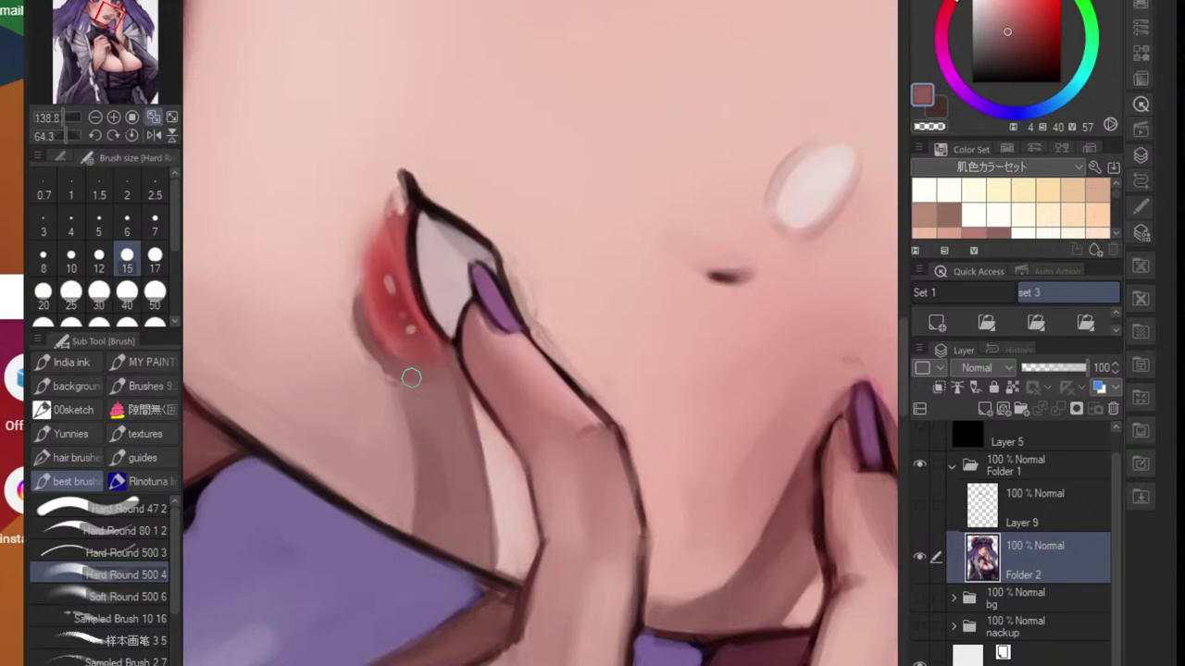
pyautogui.keyDown('alt'); pyautogui.click(379, 429); pyautogui.keyUp('alt')
pyautogui.keyDown('alt'); pyautogui.click(398, 378); pyautogui.keyUp('alt')
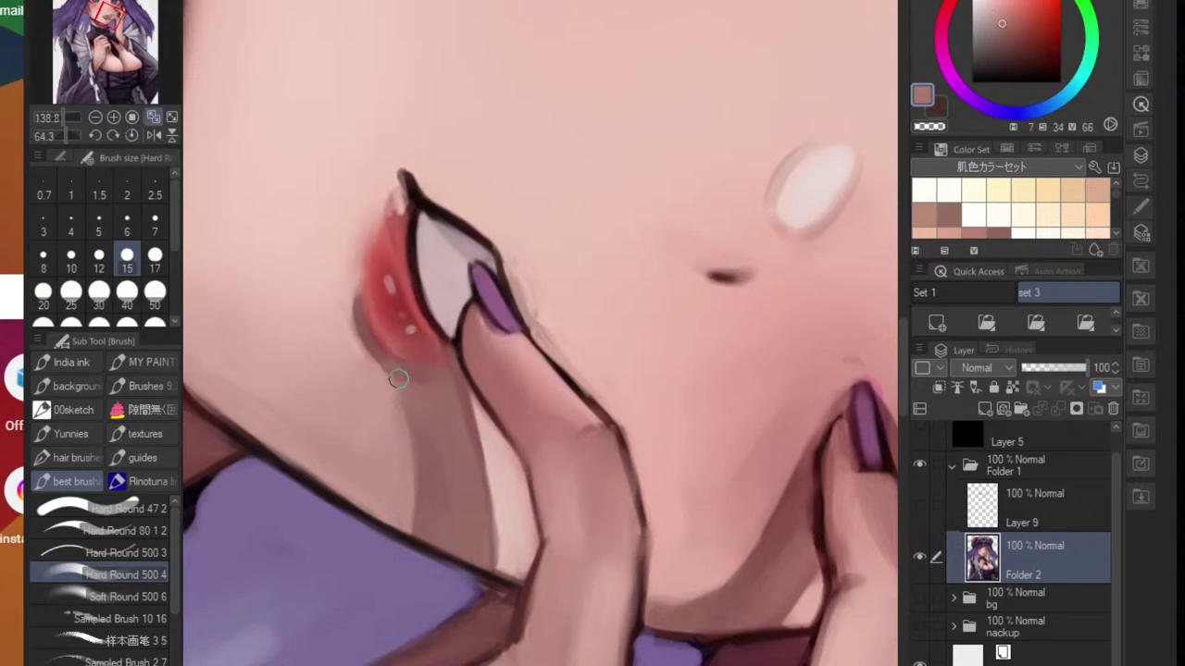
pyautogui.keyDown('alt'); pyautogui.click(372, 343); pyautogui.keyUp('alt')
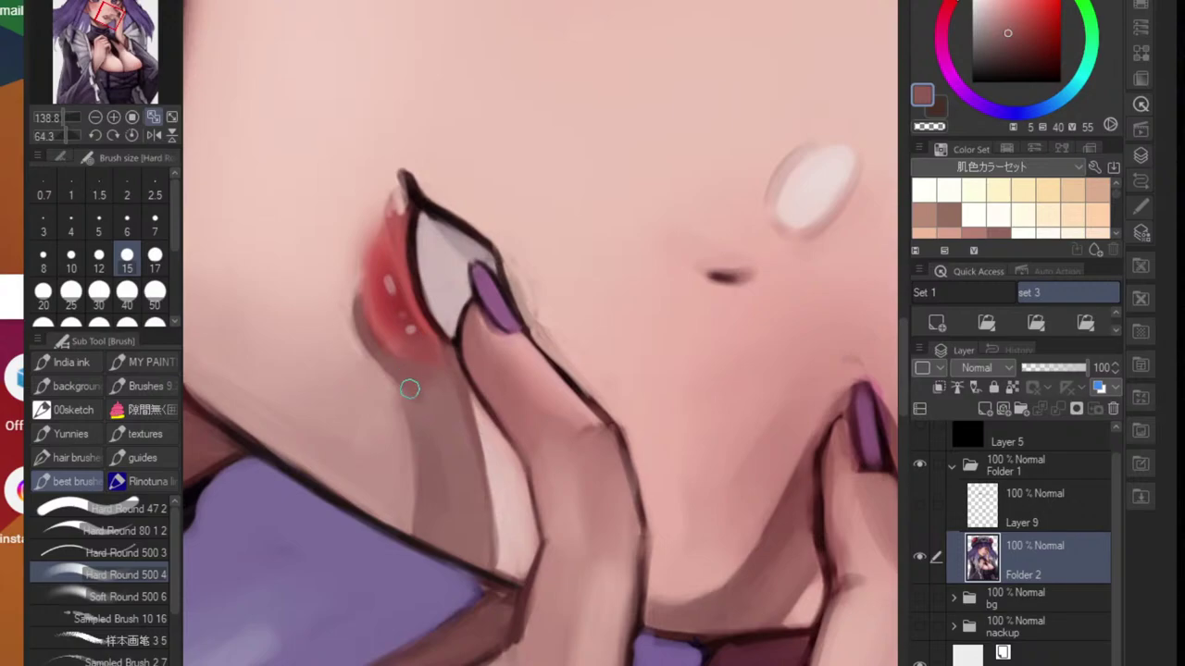
# - Use the Blend tool to soften the shading under the lip into the skin
pyautogui.press('j')
pyautogui.moveTo(429, 416); pyautogui.dragTo(436, 441)
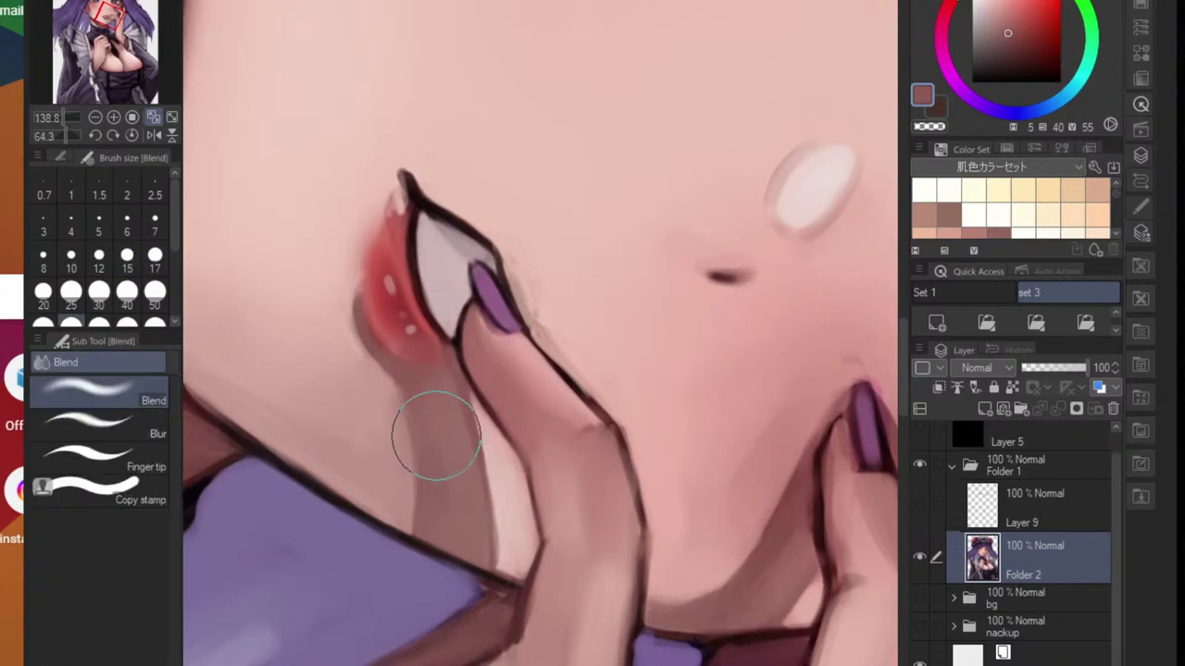
pyautogui.scroll(-5, 439, 439)
pyautogui.hotkey('ctrl', '@')
# - Zoom out to view the whole figure, then zoom back in on the collar
pyautogui.moveTo(592, 440); pyautogui.dragTo(512, 418)
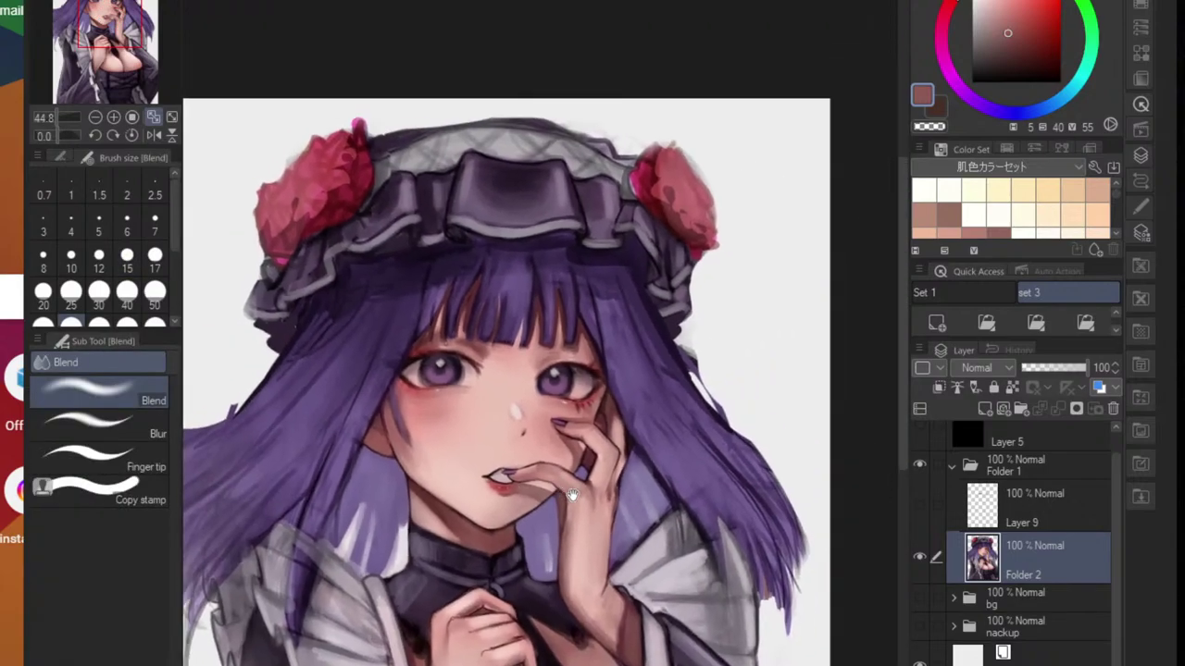
pyautogui.moveTo(507, 472); pyautogui.dragTo(586, 425)
pyautogui.scroll(2, 586, 424)
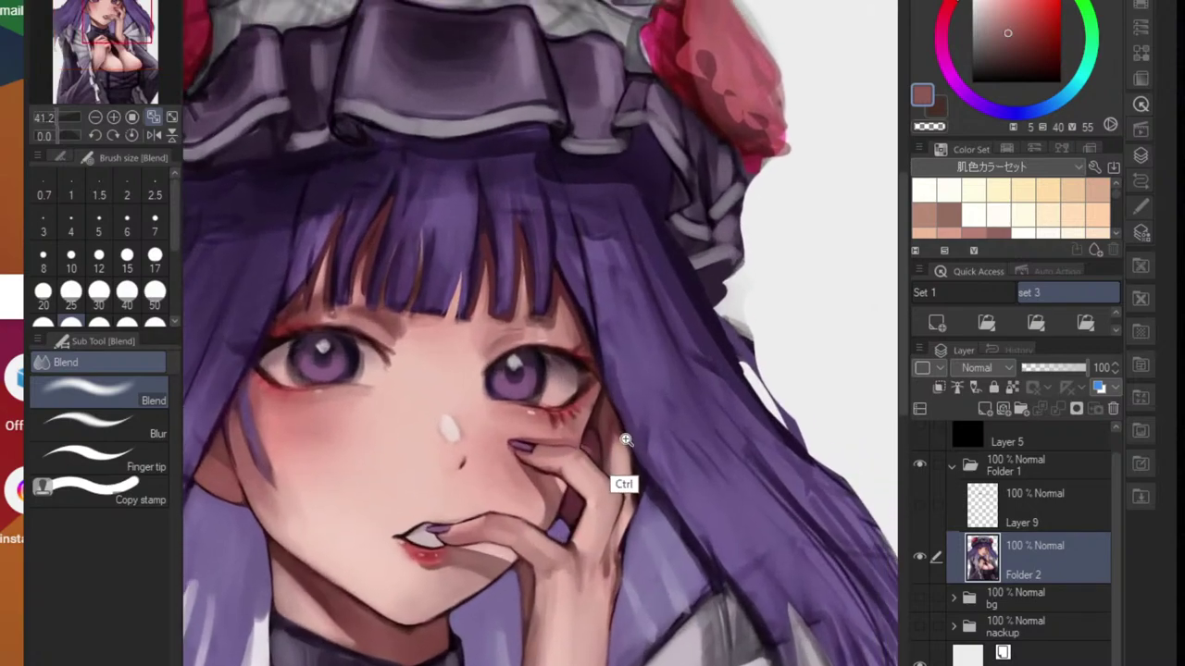
pyautogui.scroll(2, 586, 424)
pyautogui.moveTo(515, 503); pyautogui.dragTo(413, 498)
pyautogui.moveTo(414, 498); pyautogui.dragTo(468, 480)
pyautogui.moveTo(470, 481); pyautogui.dragTo(473, 470)
pyautogui.scroll(-3, 473, 471)
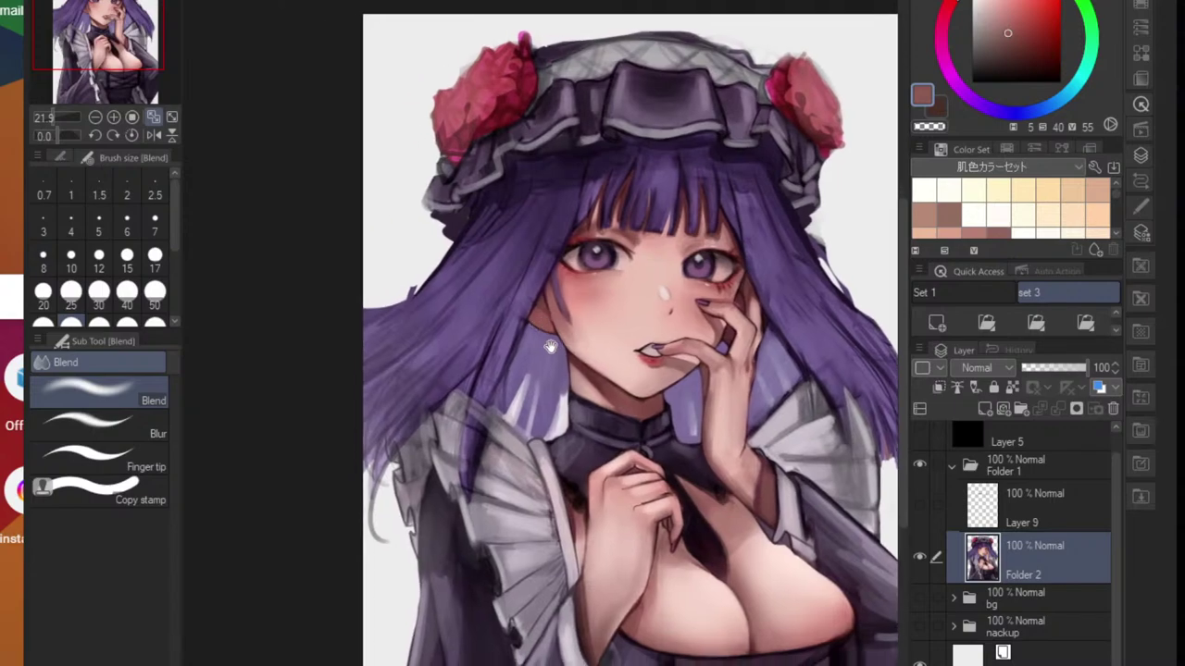
pyautogui.scroll(3, 636, 436)
pyautogui.scroll(5, 636, 436)
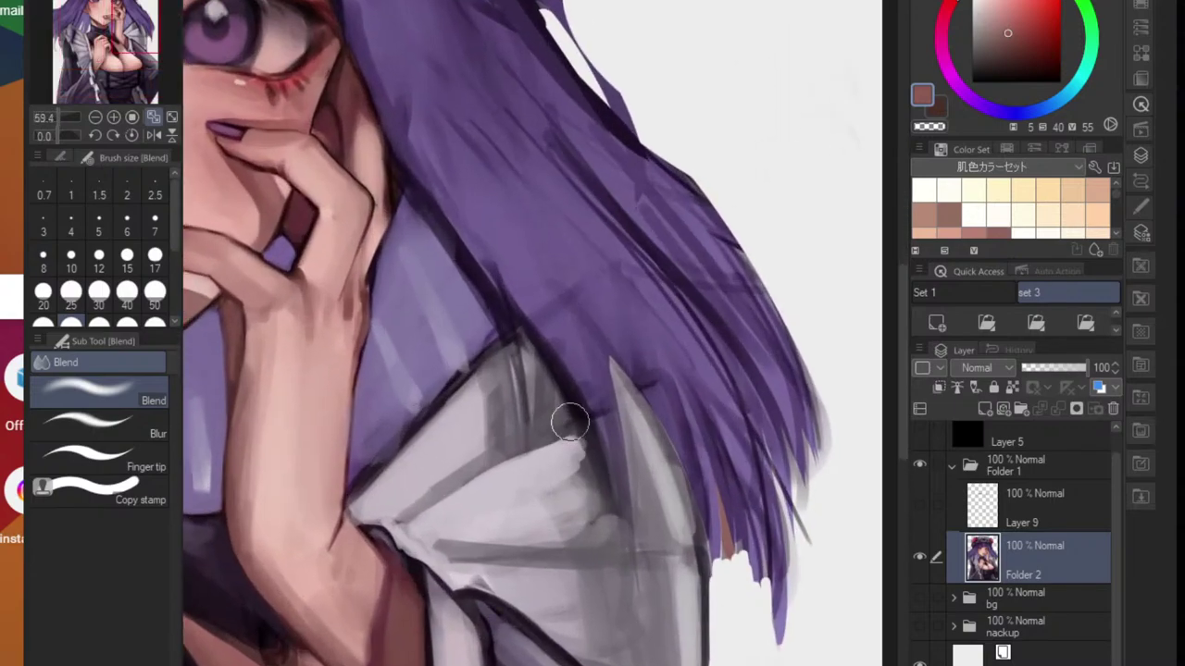
# - With a much larger brush, paint sampled grey over the shirt's shaded fold and collar
pyautogui.press('b')
pyautogui.keyDown('alt'); pyautogui.click(508, 410); pyautogui.keyUp('alt')
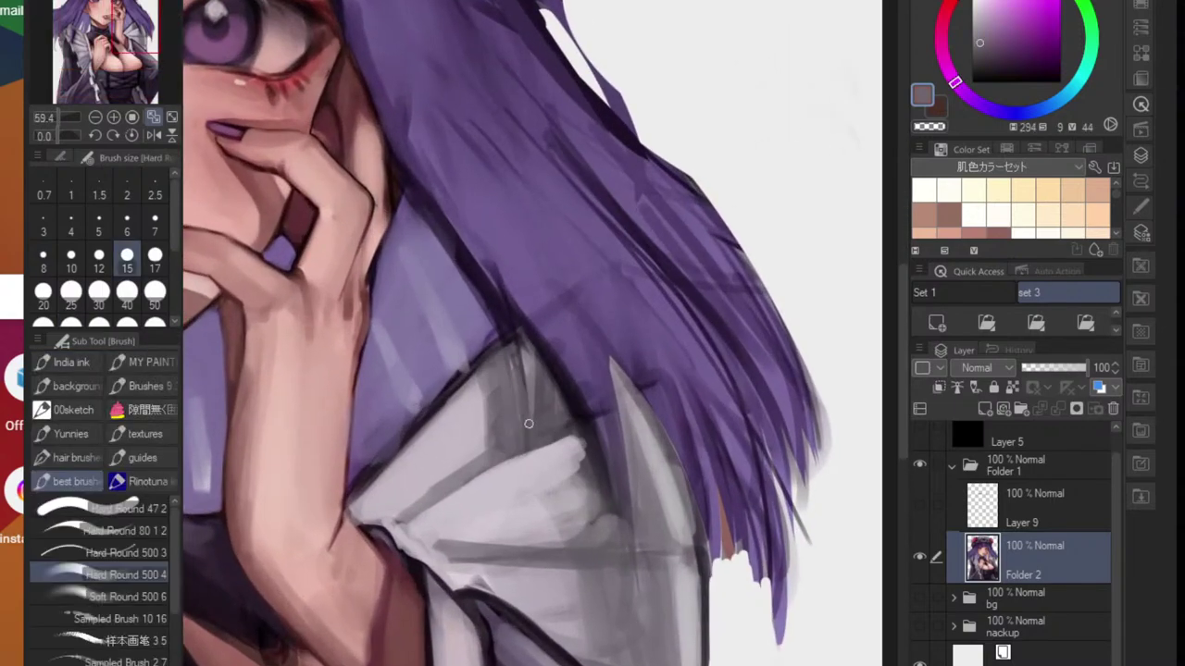
pyautogui.press(']')
pyautogui.press(']')
pyautogui.press(']')
pyautogui.press(']')
pyautogui.press(']')
pyautogui.press(']')
pyautogui.press(']')
pyautogui.press(']')
pyautogui.press(']')
pyautogui.press(']')
pyautogui.press(']')
pyautogui.moveTo(507, 386)
pyautogui.mouseDown()
pyautogui.moveTo(524, 416)
pyautogui.moveTo(516, 375)
pyautogui.mouseUp()
pyautogui.moveTo(556, 448)
pyautogui.mouseDown()
pyautogui.moveTo(586, 524)
pyautogui.moveTo(635, 490)
pyautogui.moveTo(676, 555)
pyautogui.mouseUp()
pyautogui.scroll(-5, 602, 582)
pyautogui.scroll(4, 602, 581)
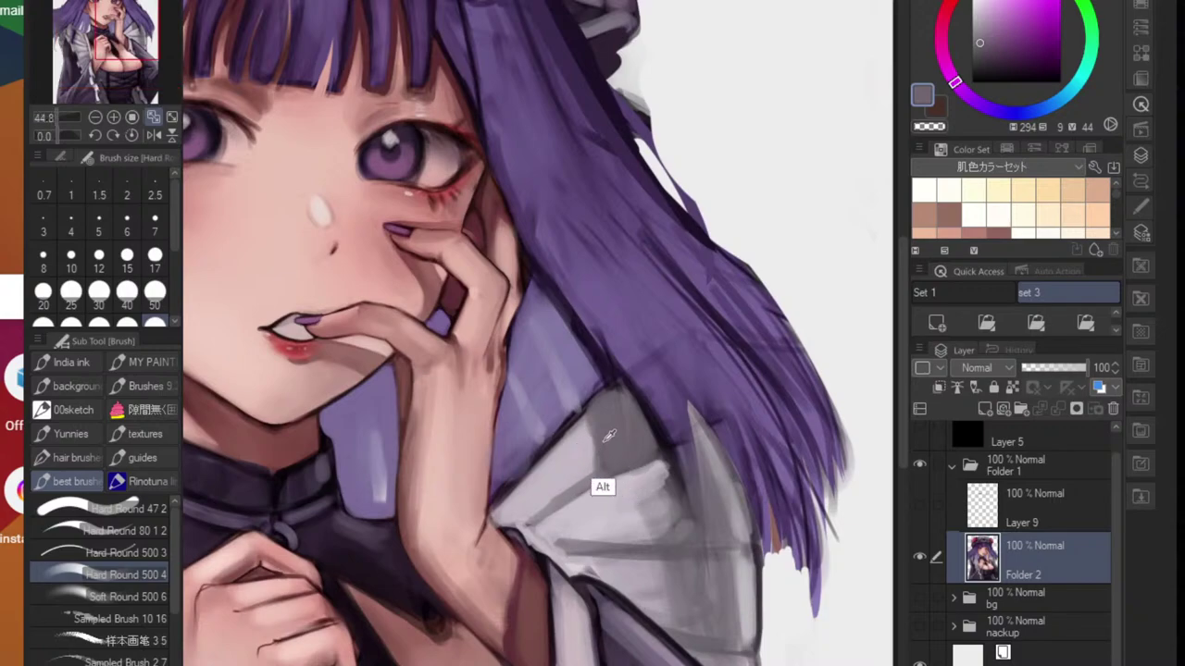
# - Brighten the collar folds with sampled light grey and refine them
pyautogui.keyDown('alt'); pyautogui.click(542, 529); pyautogui.keyUp('alt')
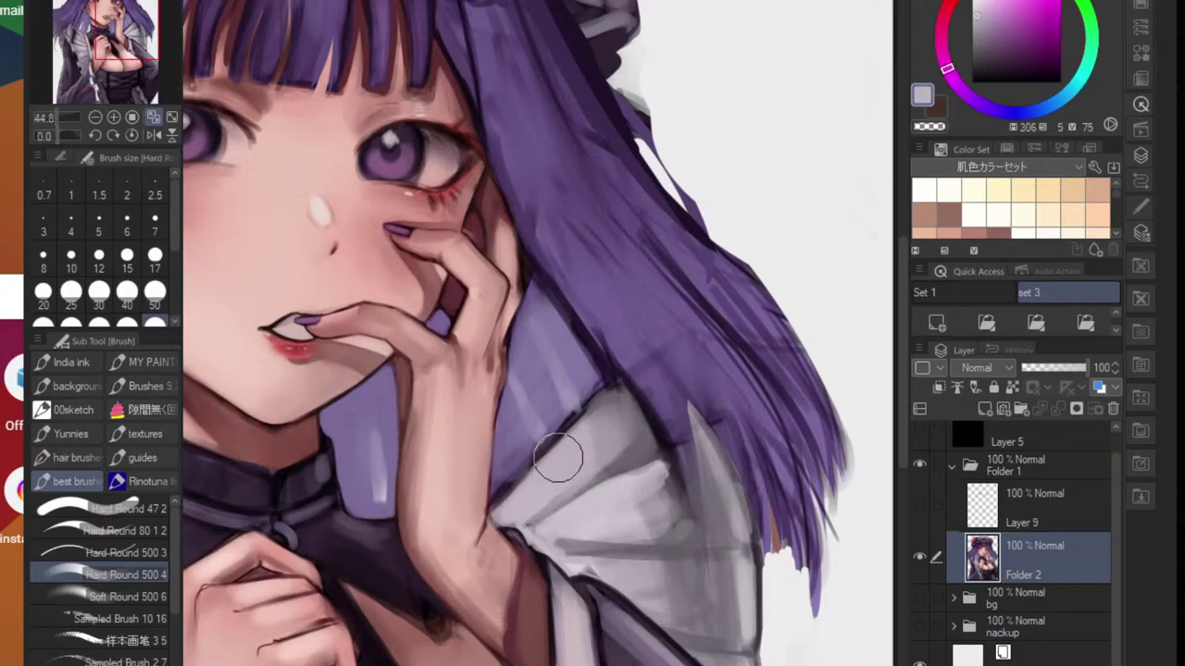
pyautogui.moveTo(567, 472); pyautogui.dragTo(639, 449)
pyautogui.keyDown('alt'); pyautogui.click(611, 548); pyautogui.keyUp('alt')
pyautogui.moveTo(613, 517)
pyautogui.mouseDown()
pyautogui.moveTo(697, 518)
pyautogui.moveTo(657, 499)
pyautogui.moveTo(672, 473)
pyautogui.moveTo(689, 482)
pyautogui.moveTo(621, 514)
pyautogui.moveTo(684, 520)
pyautogui.moveTo(545, 522)
pyautogui.moveTo(691, 583)
pyautogui.moveTo(609, 560)
pyautogui.moveTo(689, 615)
pyautogui.moveTo(645, 577)
pyautogui.moveTo(674, 573)
pyautogui.moveTo(629, 560)
pyautogui.moveTo(684, 603)
pyautogui.moveTo(564, 538)
pyautogui.moveTo(548, 515)
pyautogui.moveTo(552, 535)
pyautogui.moveTo(544, 520)
pyautogui.moveTo(616, 571)
pyautogui.moveTo(565, 525)
pyautogui.moveTo(541, 527)
pyautogui.moveTo(621, 558)
pyautogui.moveTo(605, 601)
pyautogui.moveTo(565, 583)
pyautogui.mouseUp()
pyautogui.moveTo(634, 602)
pyautogui.mouseDown()
pyautogui.moveTo(561, 585)
pyautogui.moveTo(638, 572)
pyautogui.moveTo(582, 566)
pyautogui.moveTo(591, 471)
pyautogui.mouseUp()
pyautogui.hotkey('ctrl', '0')
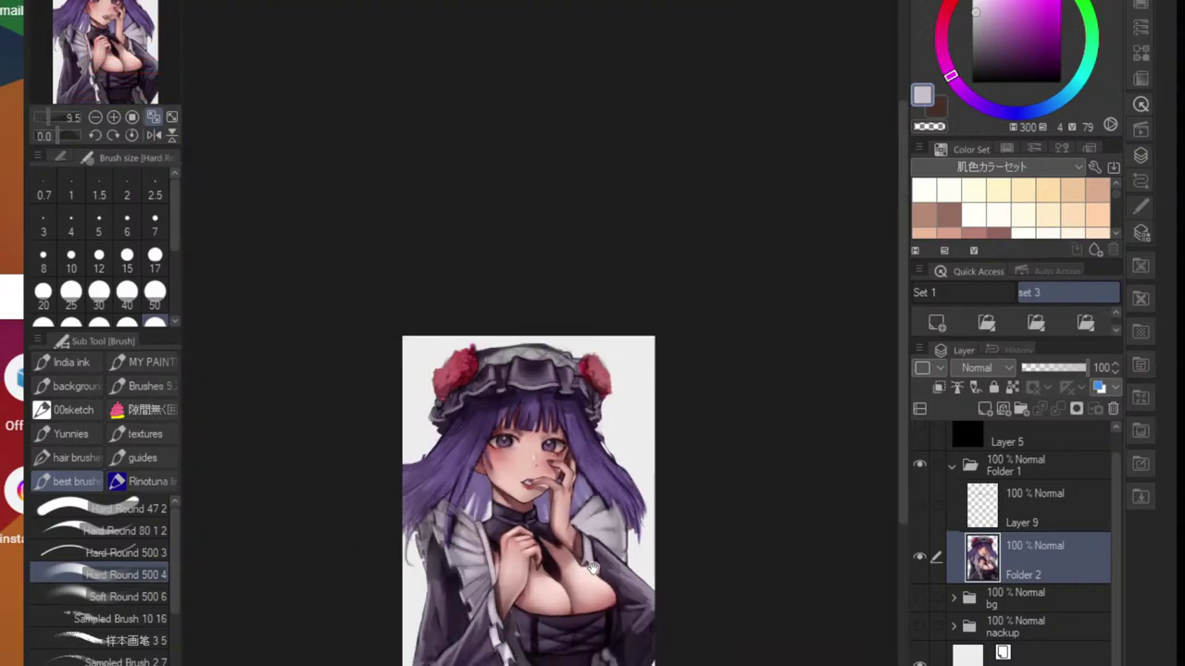
pyautogui.scroll(3, 433, 533)
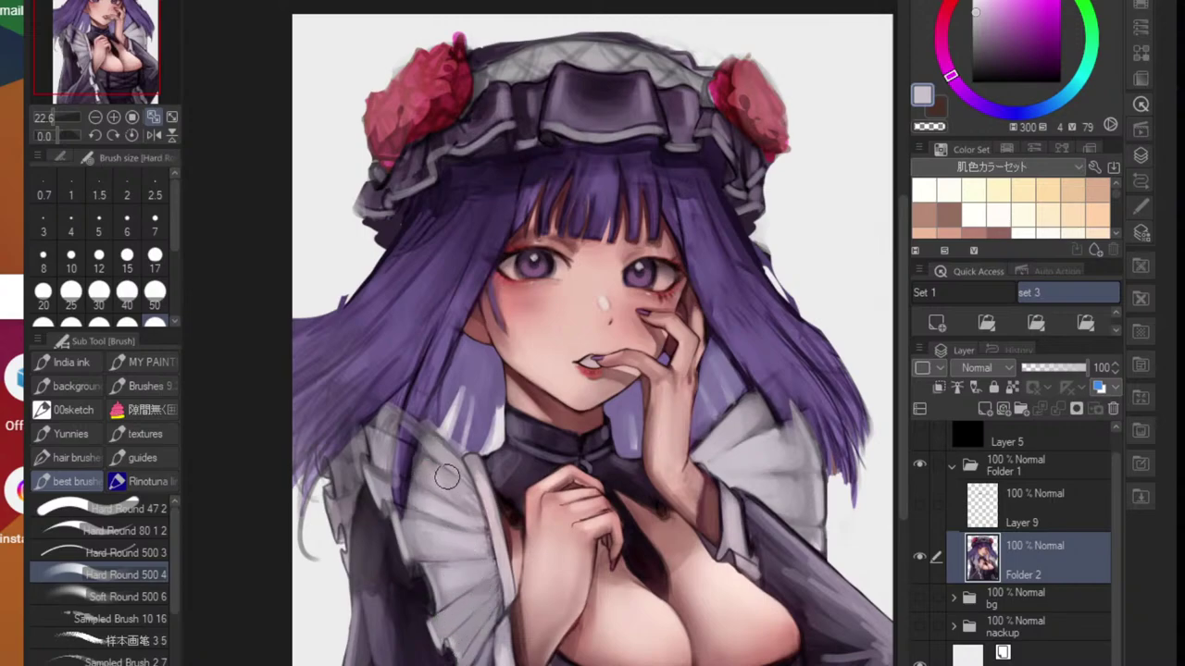
pyautogui.scroll(-5, 476, 528)
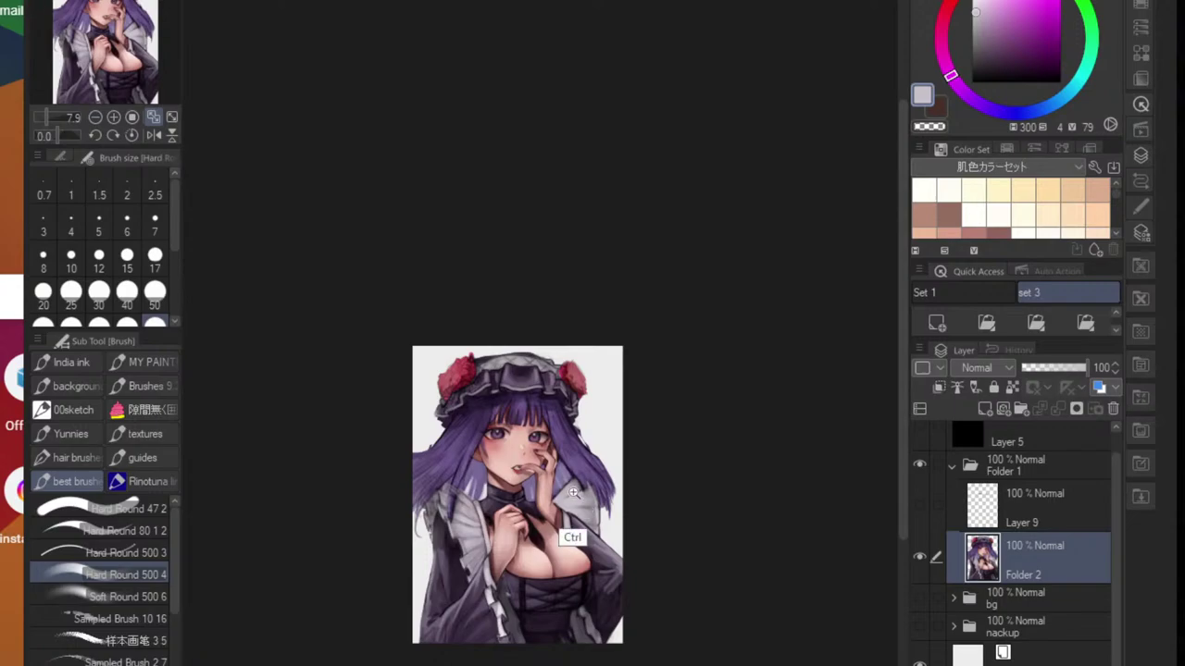
pyautogui.scroll(4, 578, 499)
pyautogui.scroll(5, 555, 555)
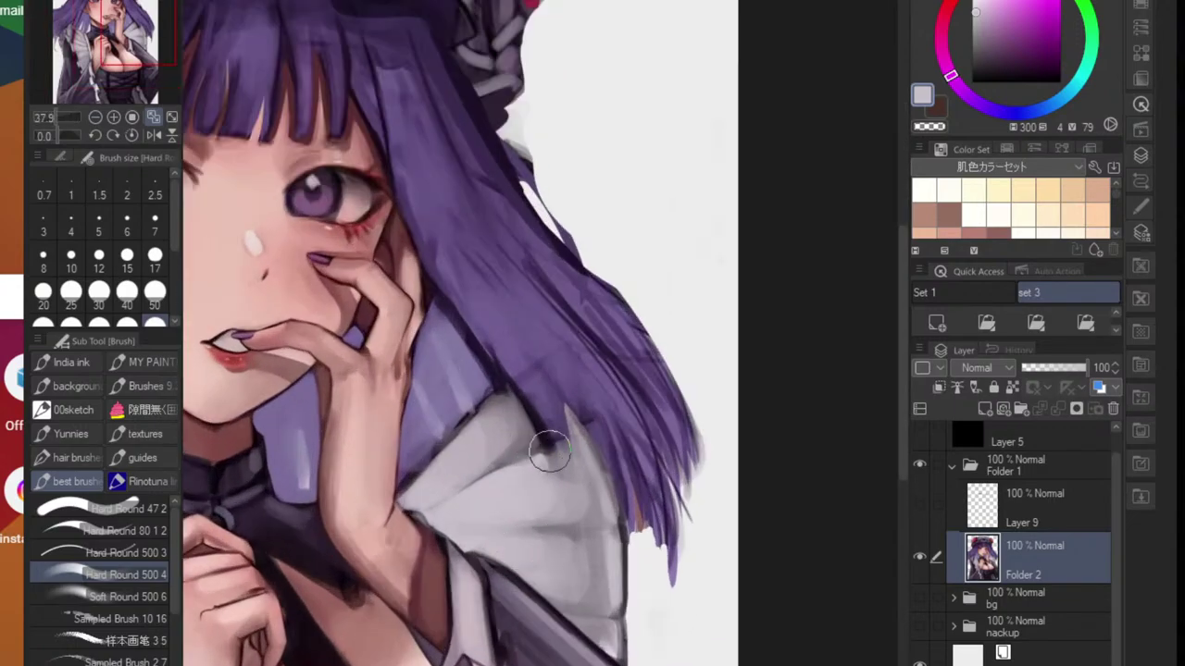
# - At brush size 17, paint a dark grey edge and a dark purple line along the collar
pyautogui.keyDown('alt'); pyautogui.click(535, 448); pyautogui.keyUp('alt')
pyautogui.press('[')
pyautogui.press('[')
pyautogui.press('[')
pyautogui.press('[')
pyautogui.press('[')
pyautogui.press('[')
pyautogui.press('[')
pyautogui.press('[')
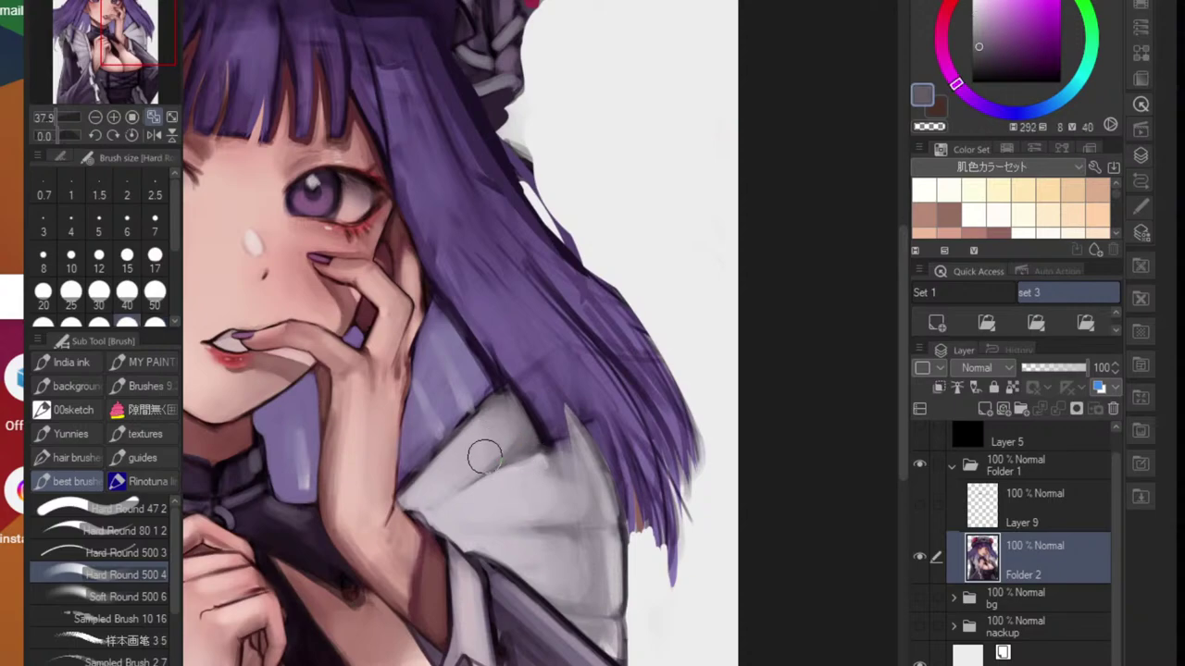
pyautogui.press('[')
pyautogui.press('[')
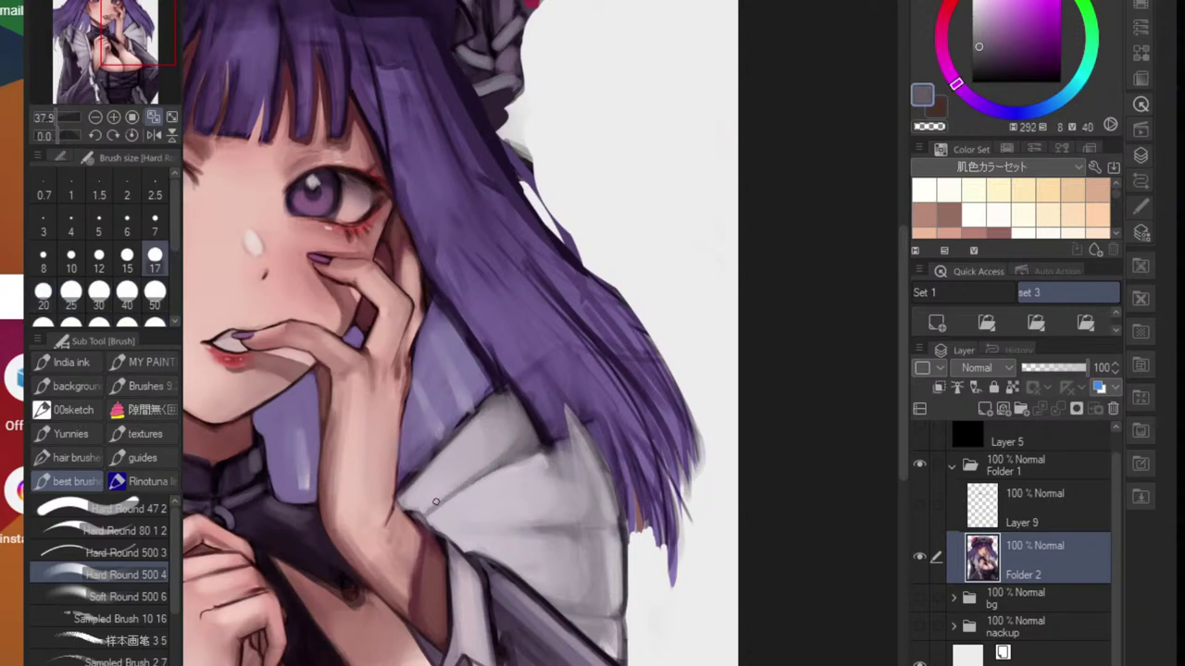
pyautogui.moveTo(421, 515); pyautogui.dragTo(498, 463)
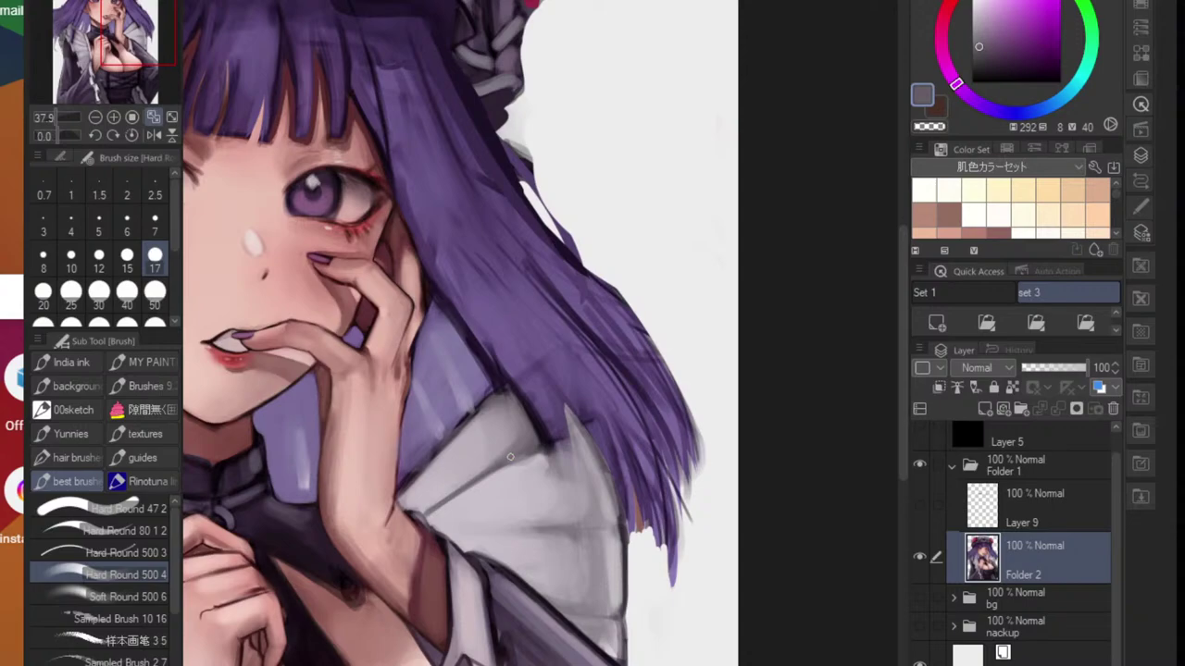
pyautogui.keyDown('alt'); pyautogui.click(458, 463); pyautogui.keyUp('alt')
pyautogui.moveTo(416, 472); pyautogui.dragTo(470, 411)
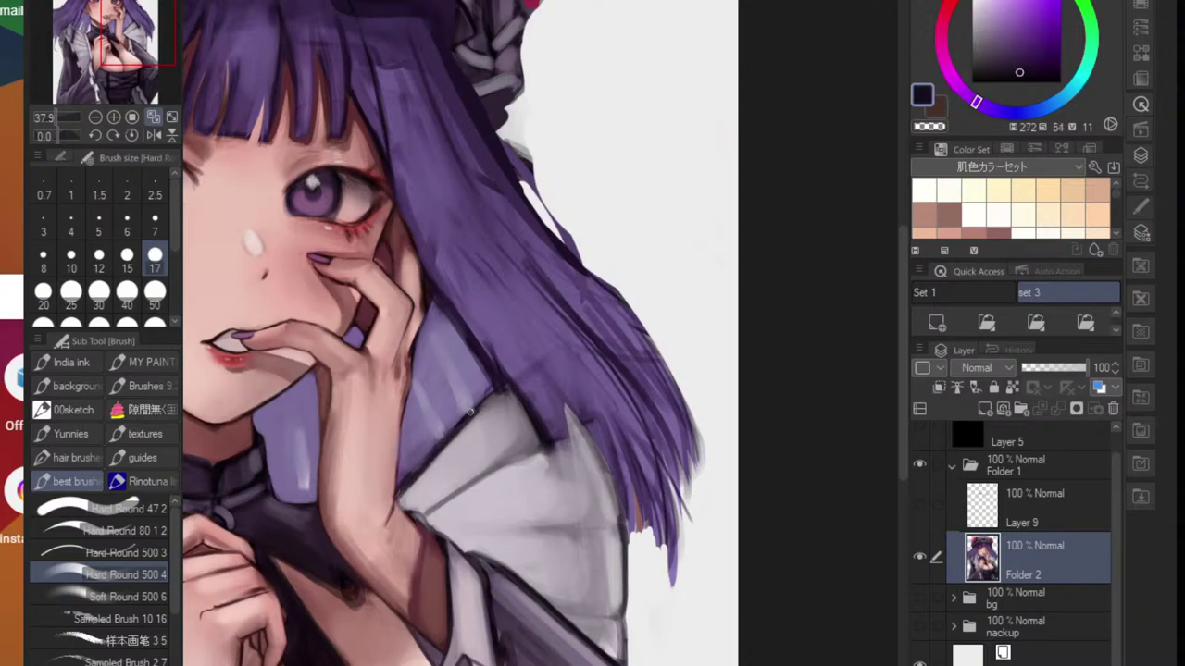
# - Sample a dark purple and try a short stroke across the shirt, then undo it
pyautogui.keyDown('alt'); pyautogui.click(427, 453); pyautogui.keyUp('alt')
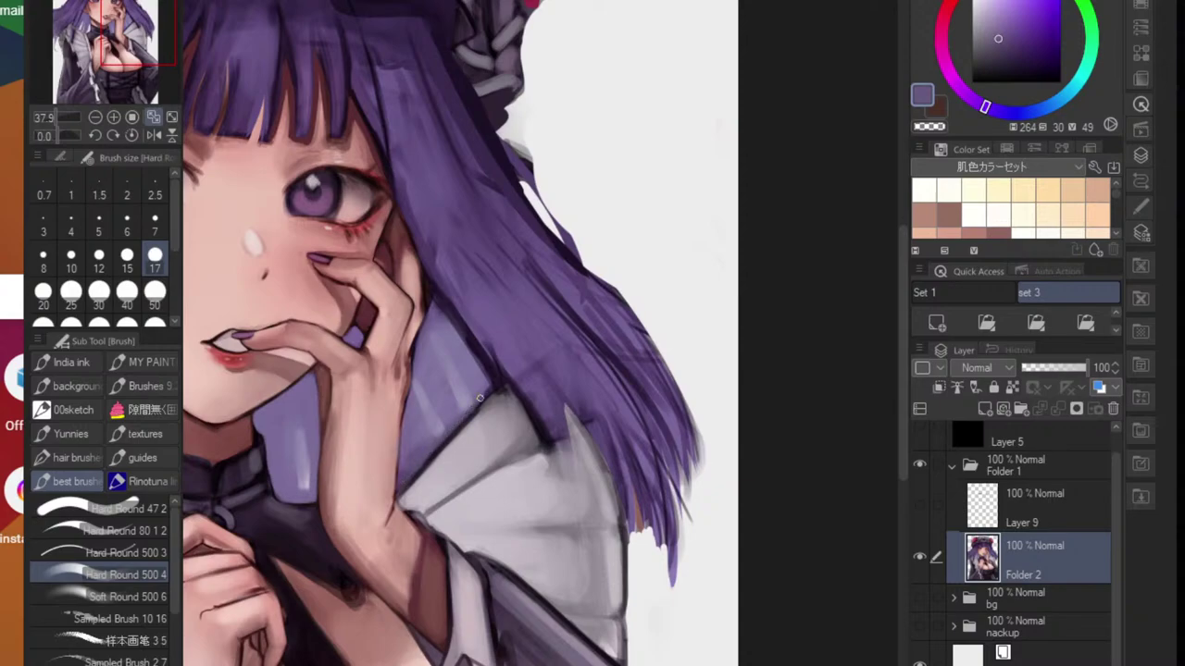
pyautogui.scroll(-5, 482, 423)
pyautogui.moveTo(476, 419); pyautogui.dragTo(452, 460)
pyautogui.scroll(6, 452, 458)
pyautogui.keyDown('alt'); pyautogui.click(468, 468); pyautogui.keyUp('alt')
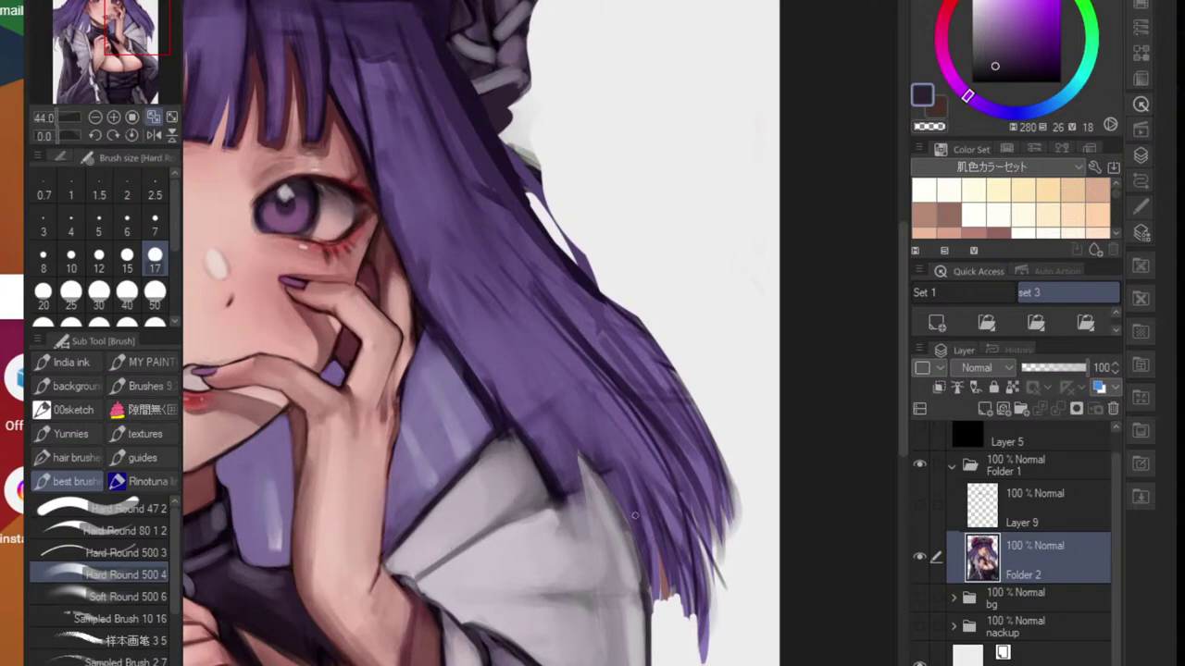
pyautogui.moveTo(670, 602); pyautogui.dragTo(639, 511)
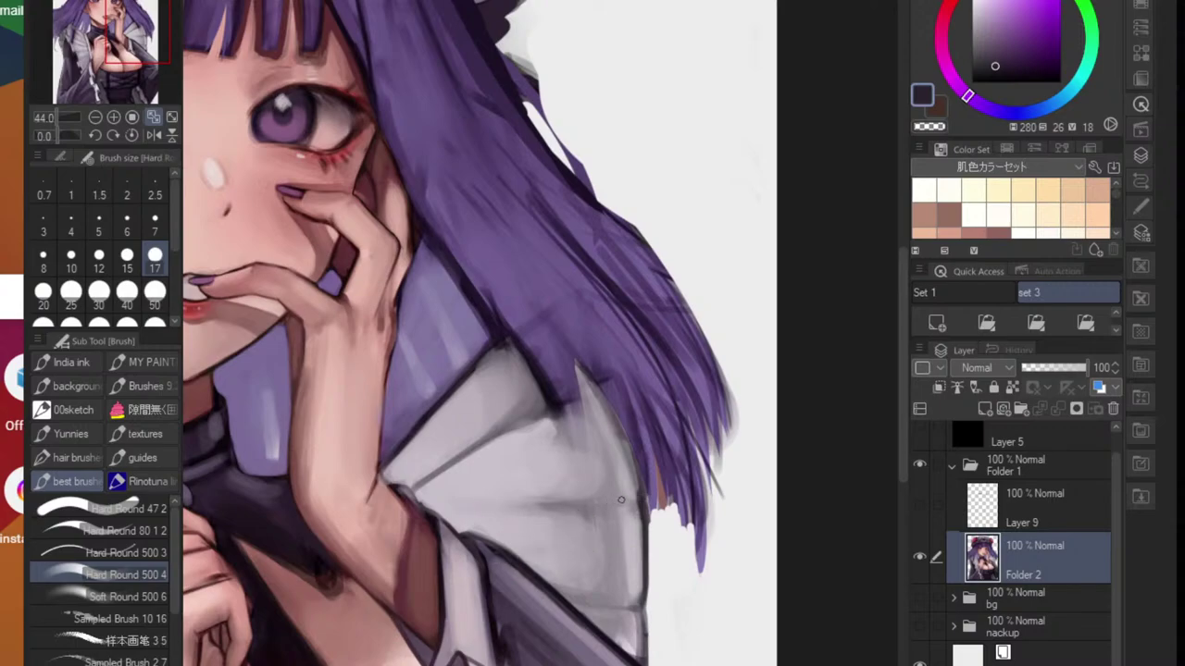
pyautogui.moveTo(636, 501); pyautogui.dragTo(583, 497)
pyautogui.hotkey('ctrl', 'z')
# - On a rotated canvas, draw dark fold lines down to the hem and along the sleeve diagonal
pyautogui.moveTo(699, 439)
pyautogui.mouseDown()
pyautogui.moveTo(611, 600)
pyautogui.moveTo(556, 597)
pyautogui.mouseUp()
pyautogui.hotkey('ctrl', '+')
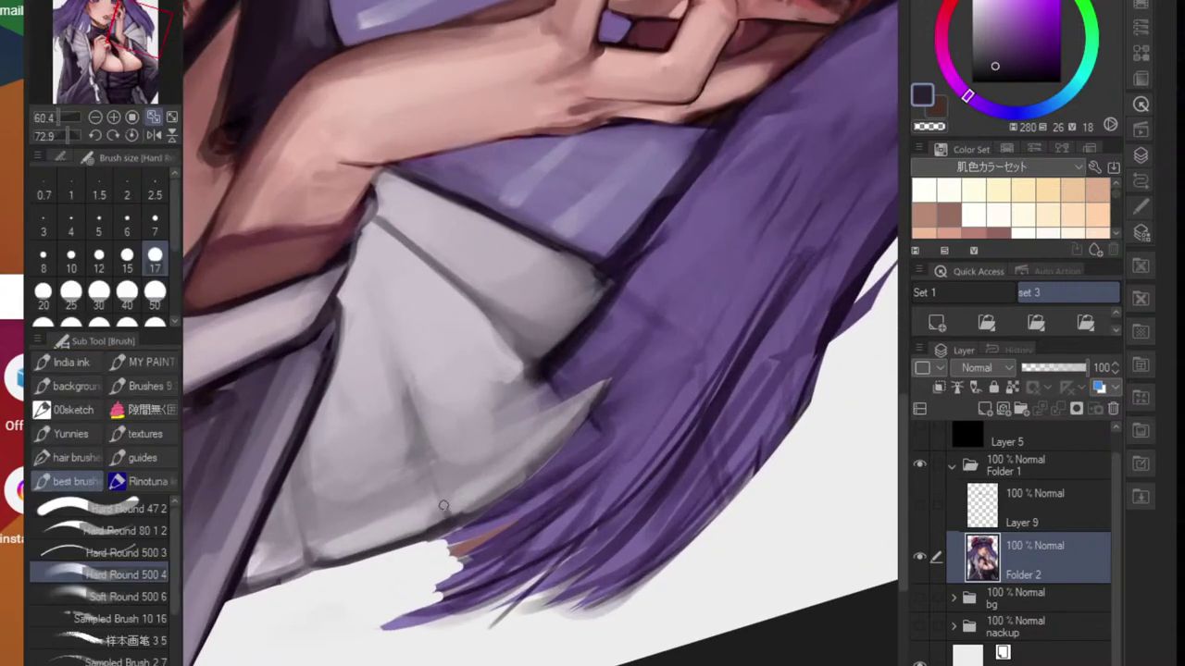
pyautogui.moveTo(444, 506); pyautogui.dragTo(397, 370)
pyautogui.moveTo(308, 511); pyautogui.dragTo(312, 570)
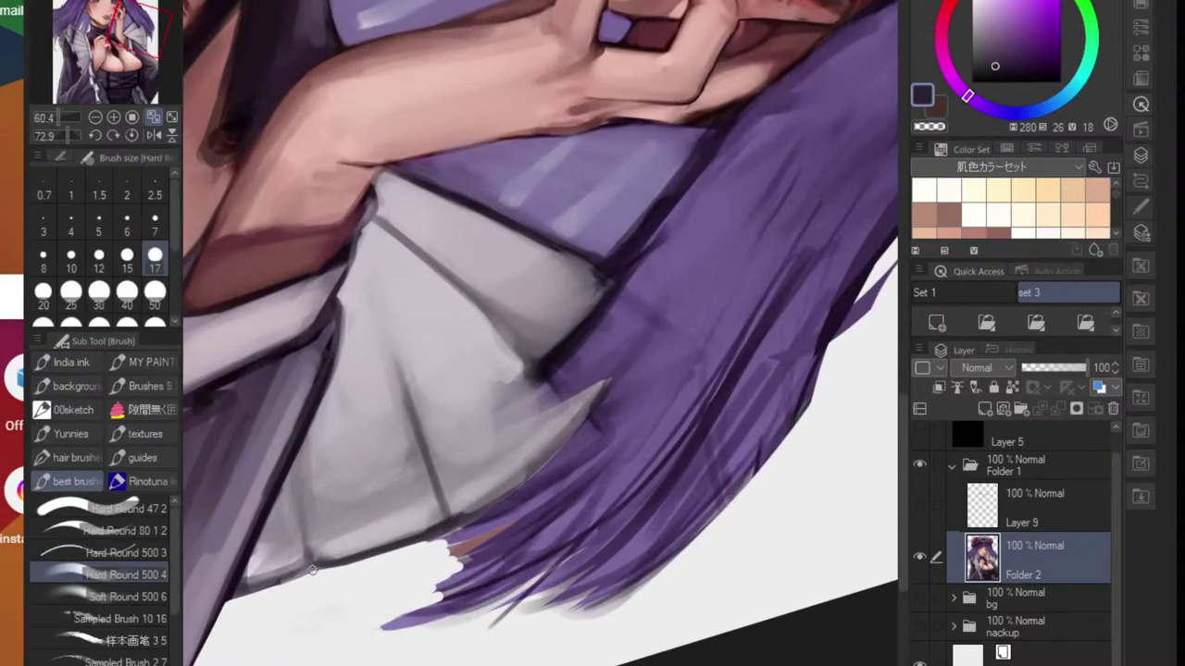
pyautogui.moveTo(293, 503); pyautogui.dragTo(295, 564)
pyautogui.moveTo(398, 363); pyautogui.dragTo(453, 512)
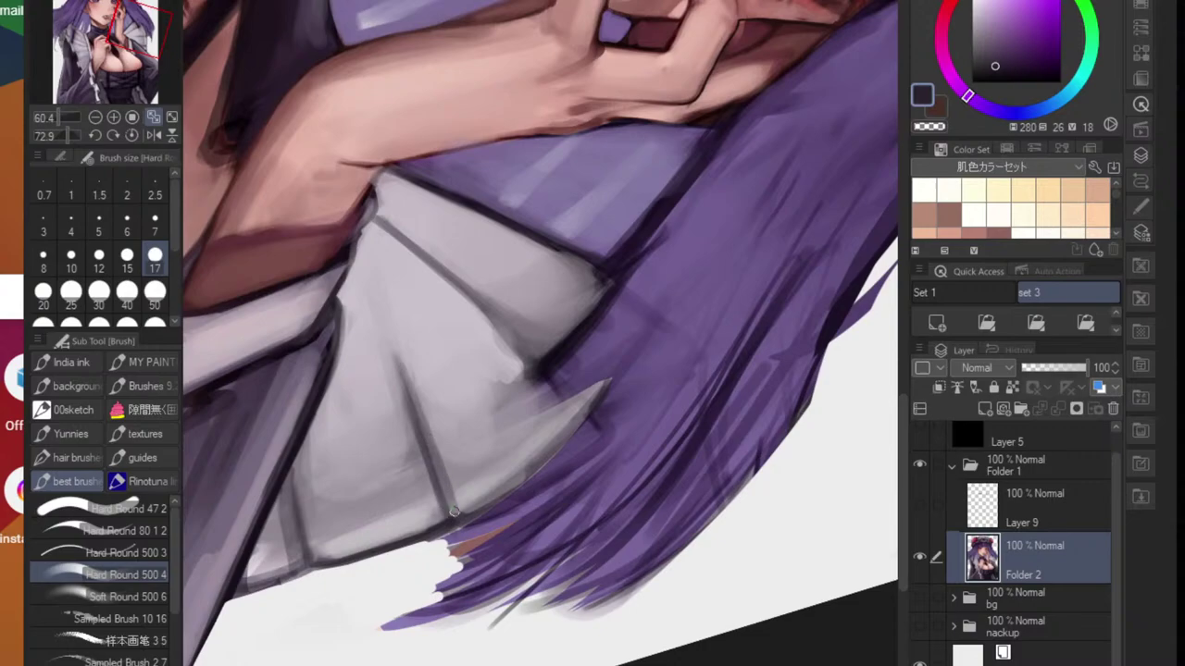
pyautogui.hotkey('ctrl', '@')
pyautogui.moveTo(514, 469); pyautogui.dragTo(478, 519)
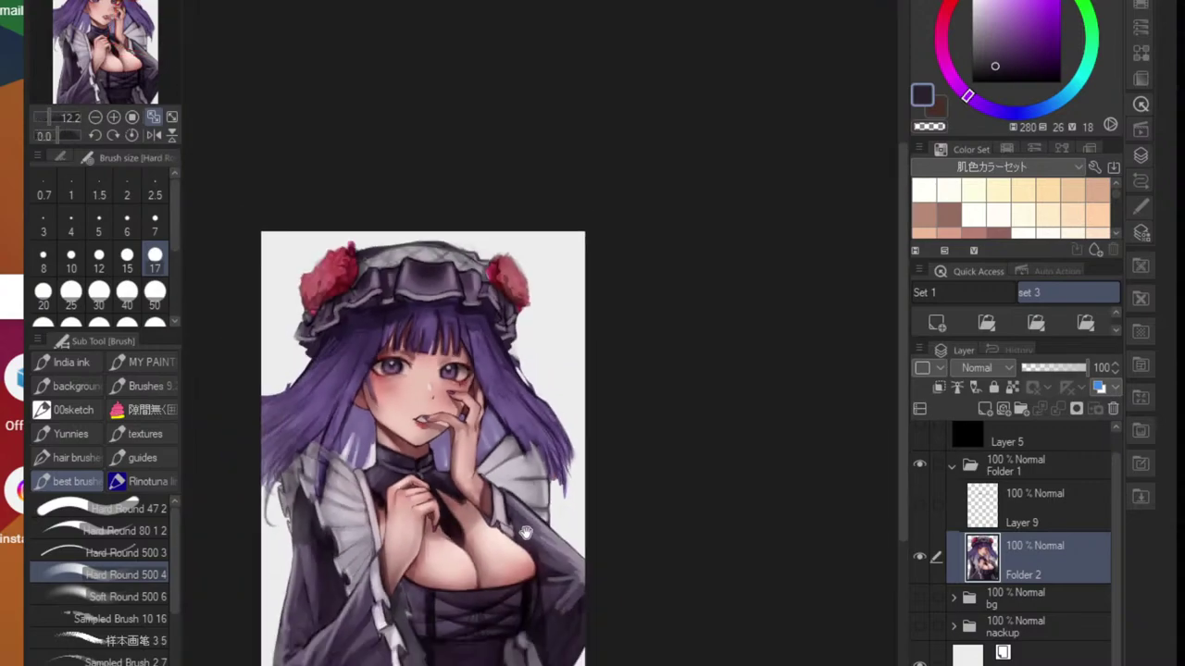
# - Paint dark strokes across the shoulder frill
pyautogui.scroll(5, 514, 482)
pyautogui.moveTo(419, 482); pyautogui.dragTo(536, 471)
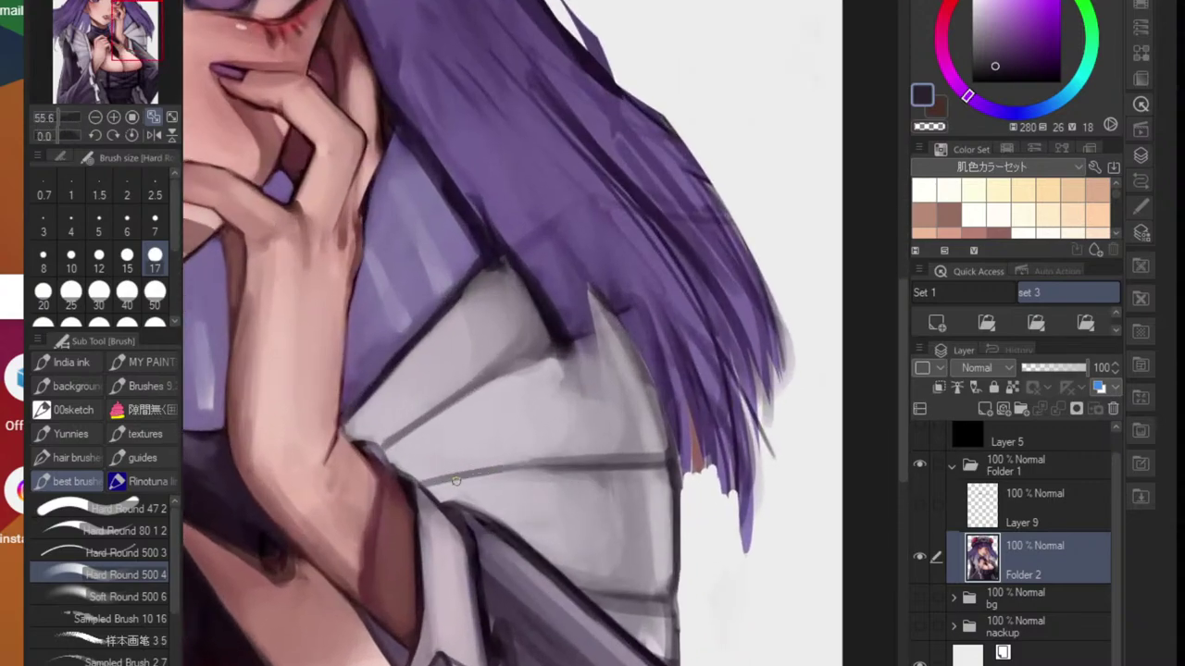
pyautogui.moveTo(457, 482); pyautogui.dragTo(584, 471)
pyautogui.scroll(-5, 584, 471)
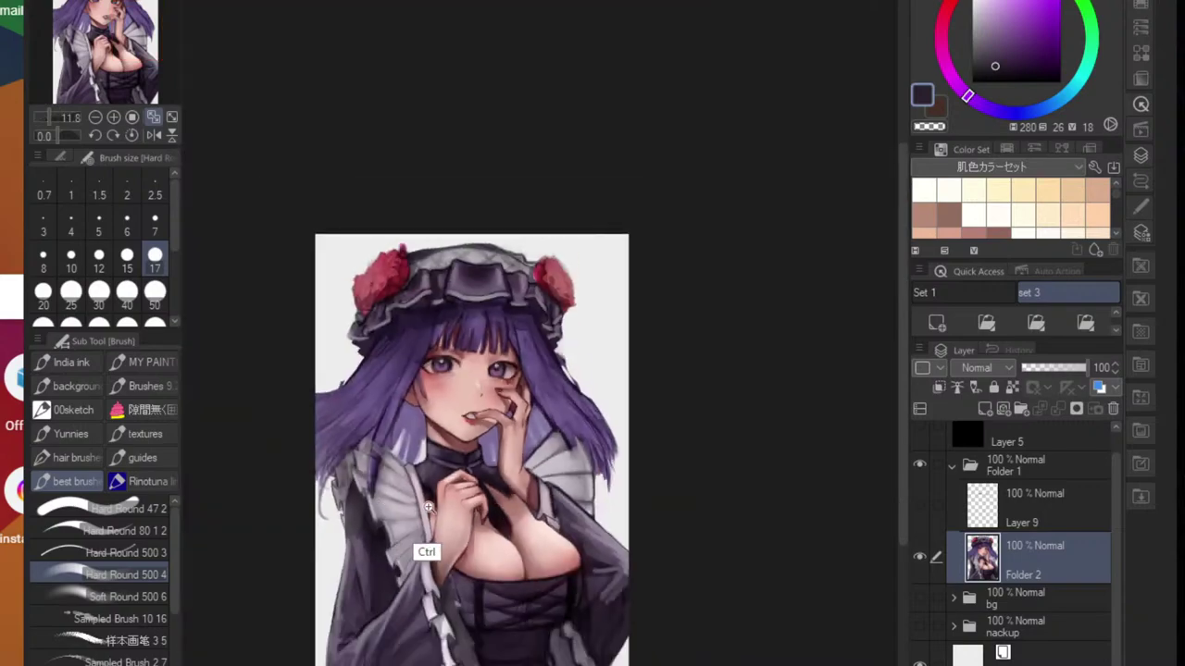
pyautogui.scroll(4, 435, 551)
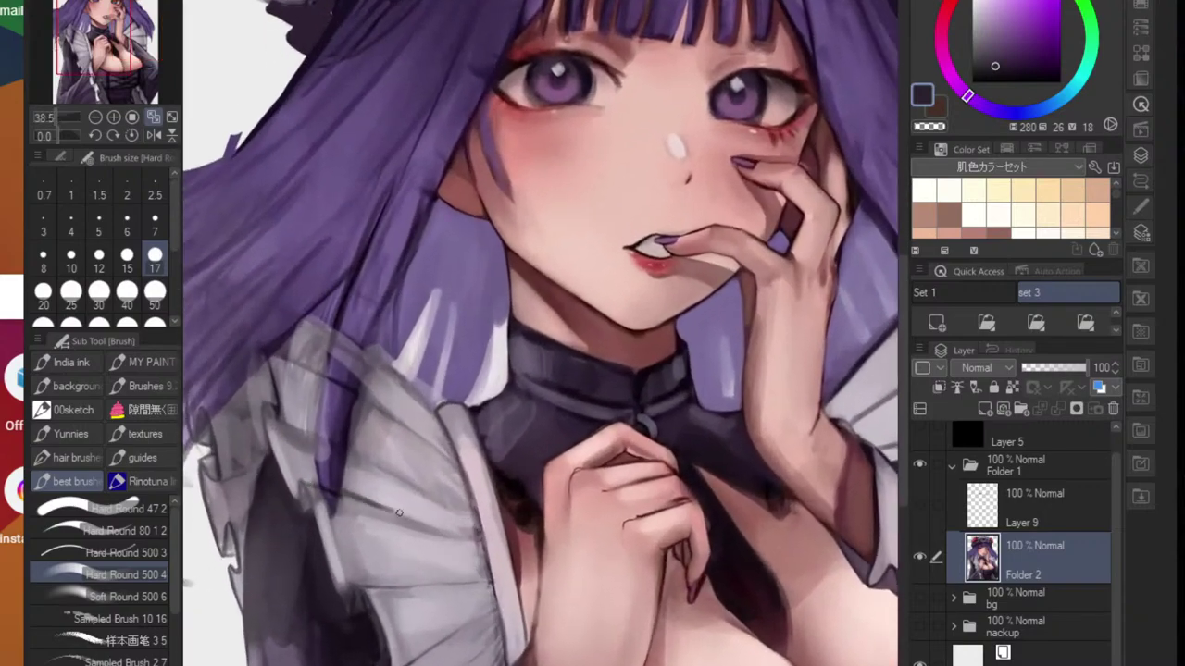
pyautogui.scroll(-3, 408, 509)
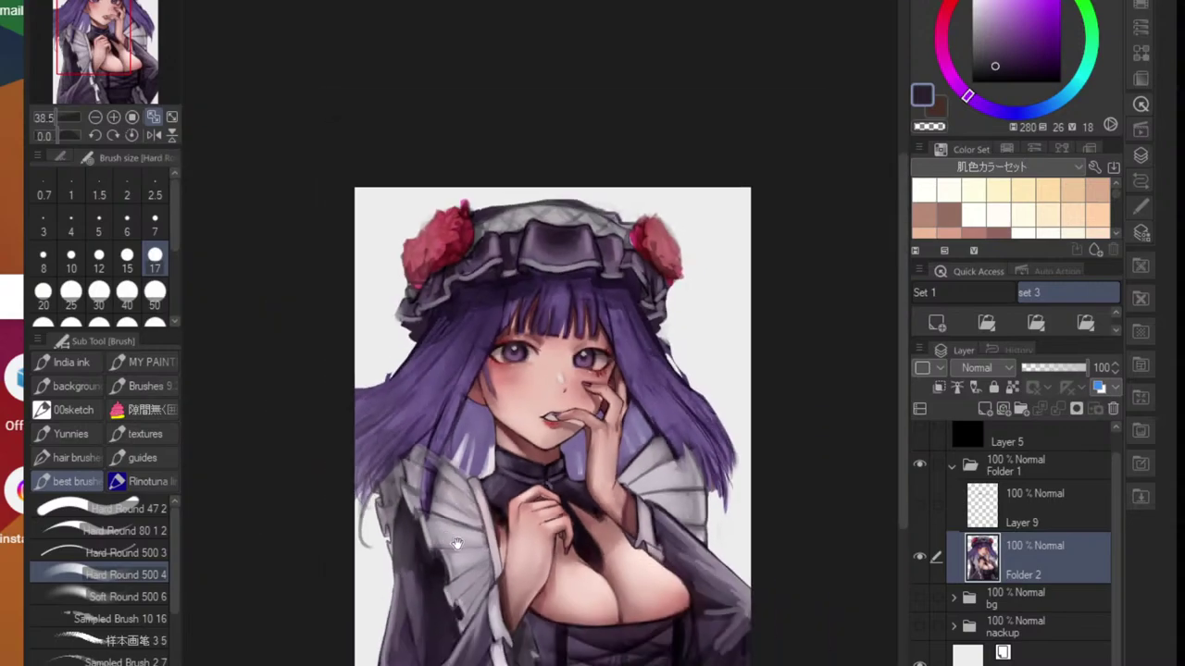
pyautogui.scroll(2, 423, 518)
# - Tilt the canvas and darken the ruffle's pleat lines and outer edge
pyautogui.press('r')
pyautogui.moveTo(423, 522)
pyautogui.mouseDown()
pyautogui.moveTo(452, 544)
pyautogui.moveTo(448, 409)
pyautogui.moveTo(379, 483)
pyautogui.mouseUp()
pyautogui.scroll(3, 379, 483)
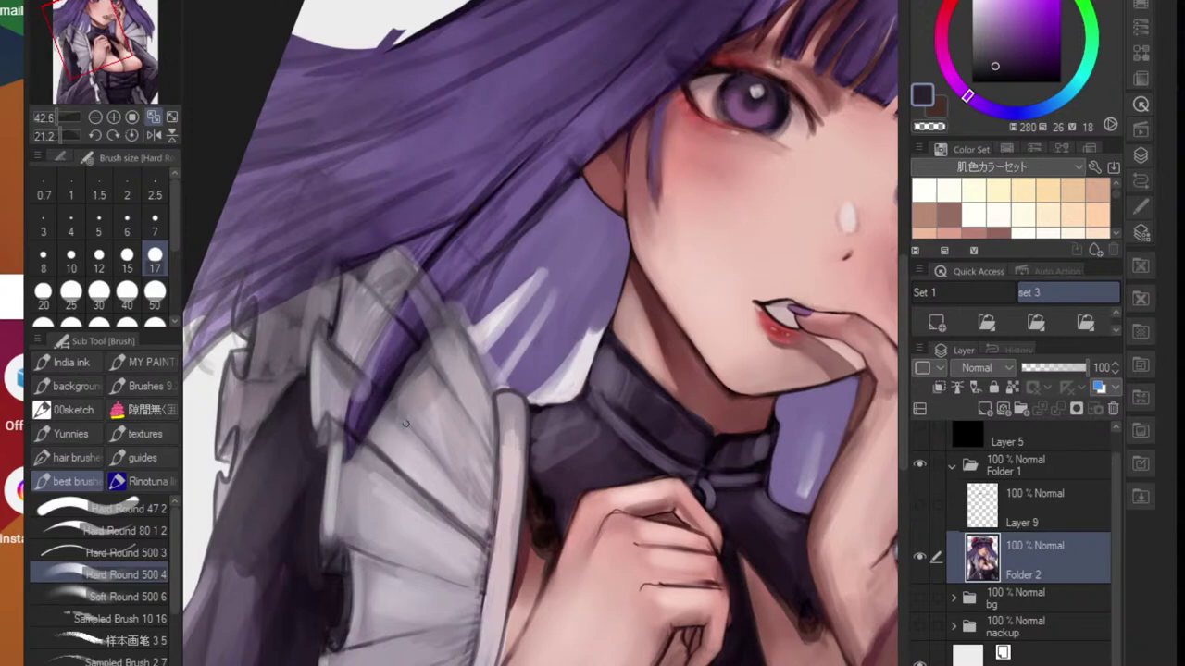
pyautogui.moveTo(389, 407); pyautogui.dragTo(482, 514)
pyautogui.moveTo(423, 450); pyautogui.dragTo(487, 524)
pyautogui.moveTo(439, 380); pyautogui.dragTo(491, 466)
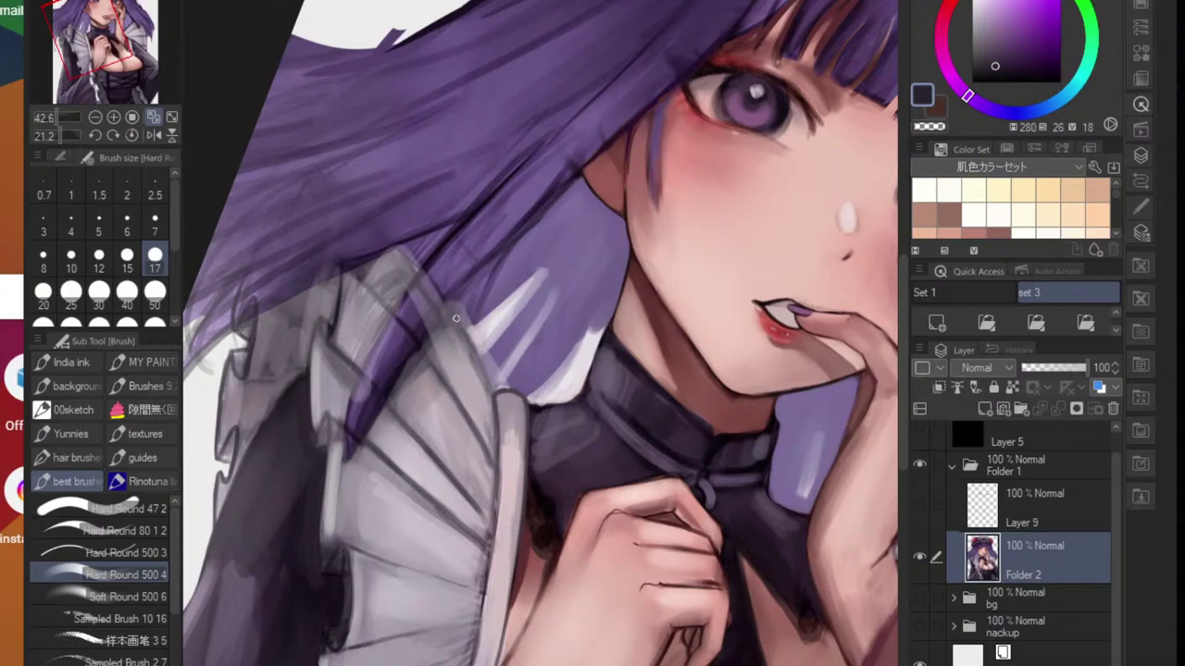
pyautogui.moveTo(475, 363); pyautogui.dragTo(489, 396)
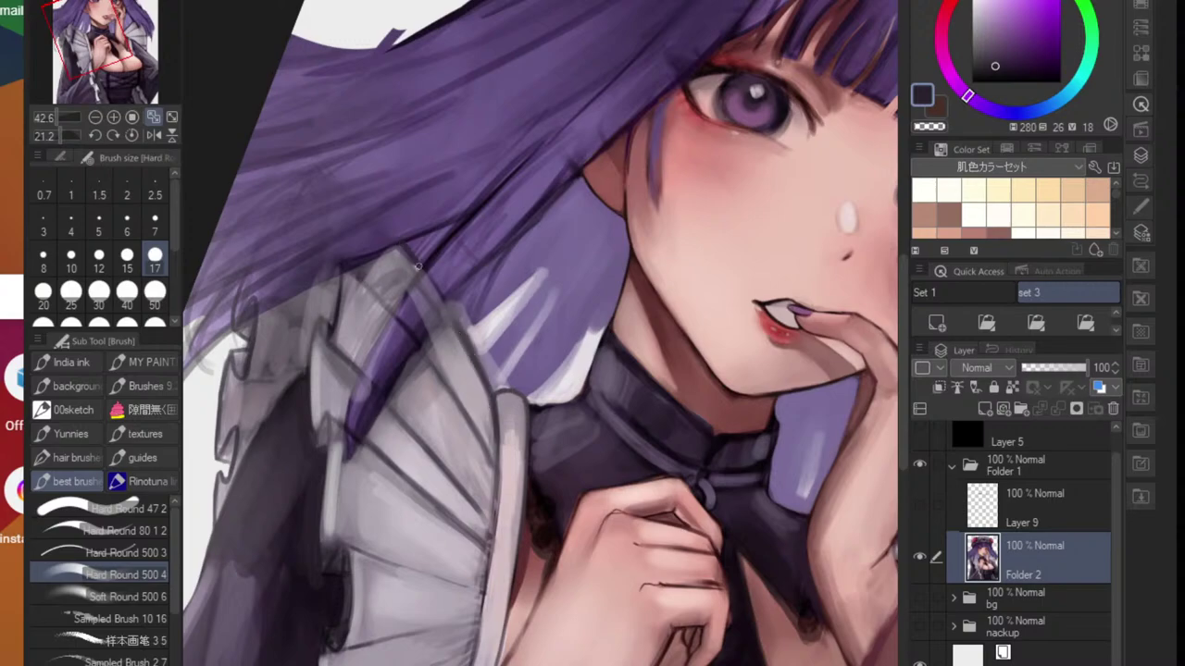
# - Straighten the view, stroke the ruffle edge, then sample dark purple at brush size 10
pyautogui.moveTo(442, 291); pyautogui.dragTo(382, 296)
pyautogui.hotkey('ctrl', '@')
pyautogui.moveTo(384, 352)
pyautogui.mouseDown()
pyautogui.moveTo(433, 346)
pyautogui.moveTo(383, 358)
pyautogui.mouseUp()
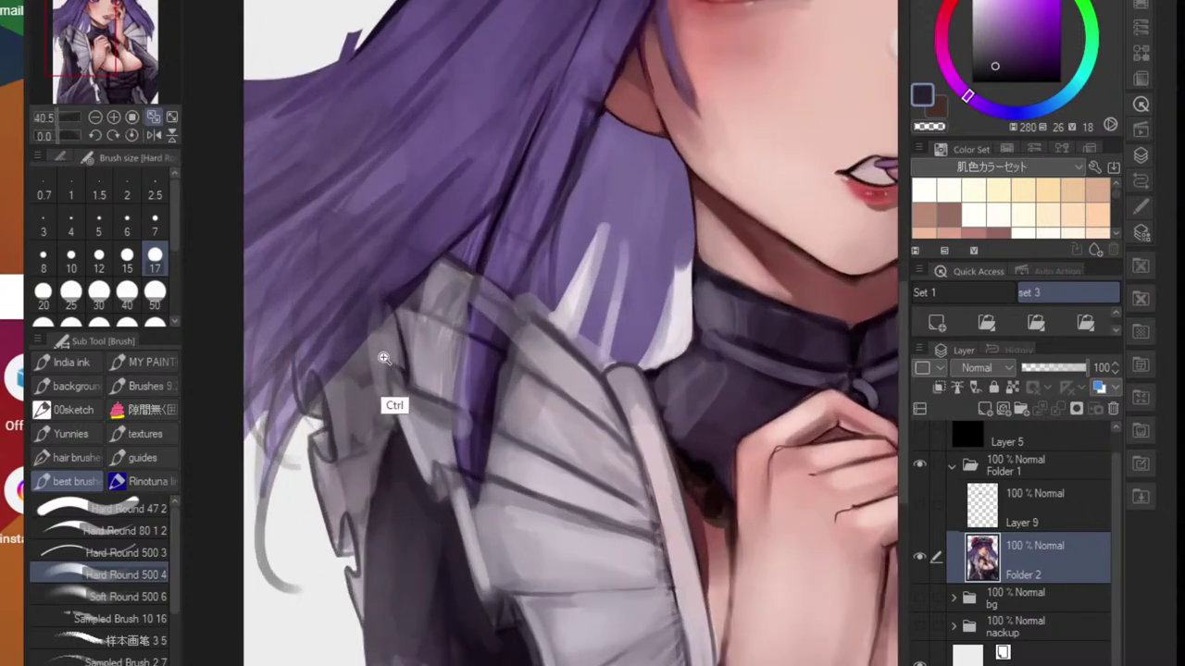
pyautogui.scroll(2, 384, 358)
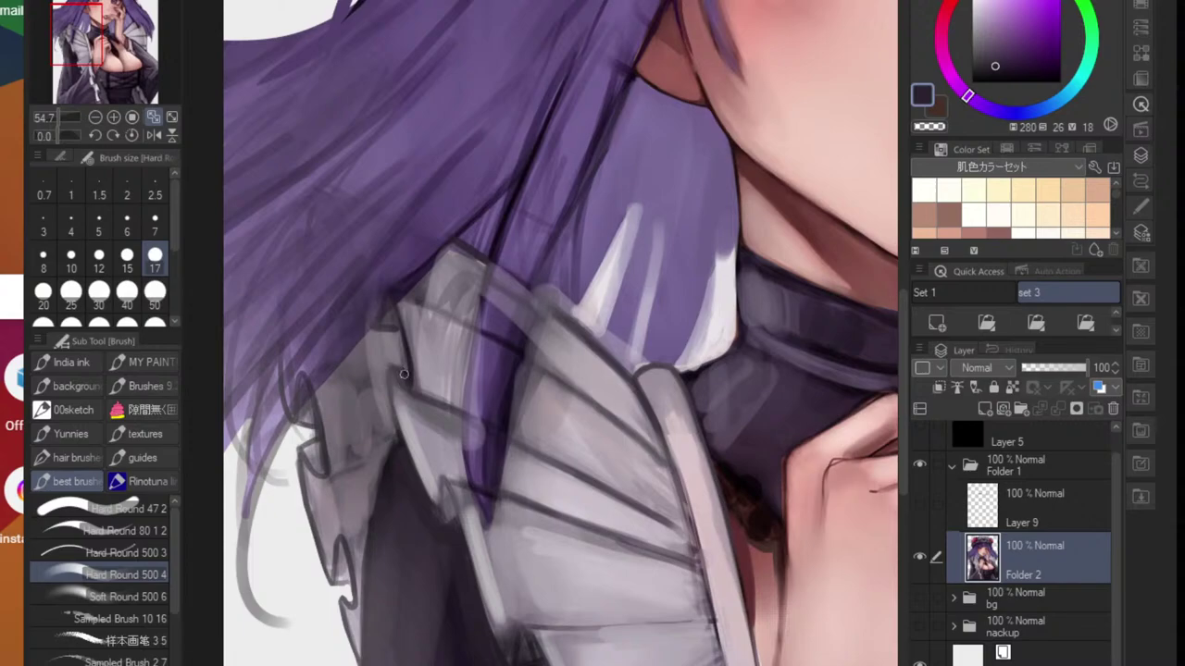
pyautogui.moveTo(395, 410); pyautogui.dragTo(422, 484)
pyautogui.keyDown('alt'); pyautogui.click(412, 410); pyautogui.keyUp('alt')
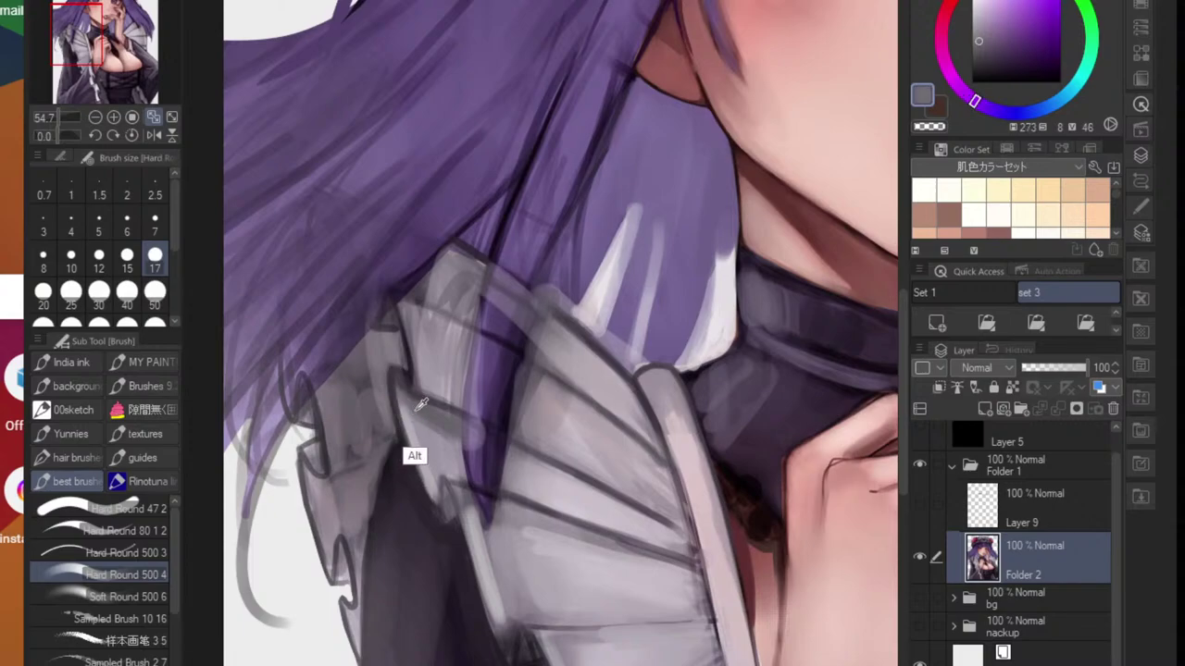
pyautogui.keyDown('alt'); pyautogui.click(410, 383); pyautogui.keyUp('alt')
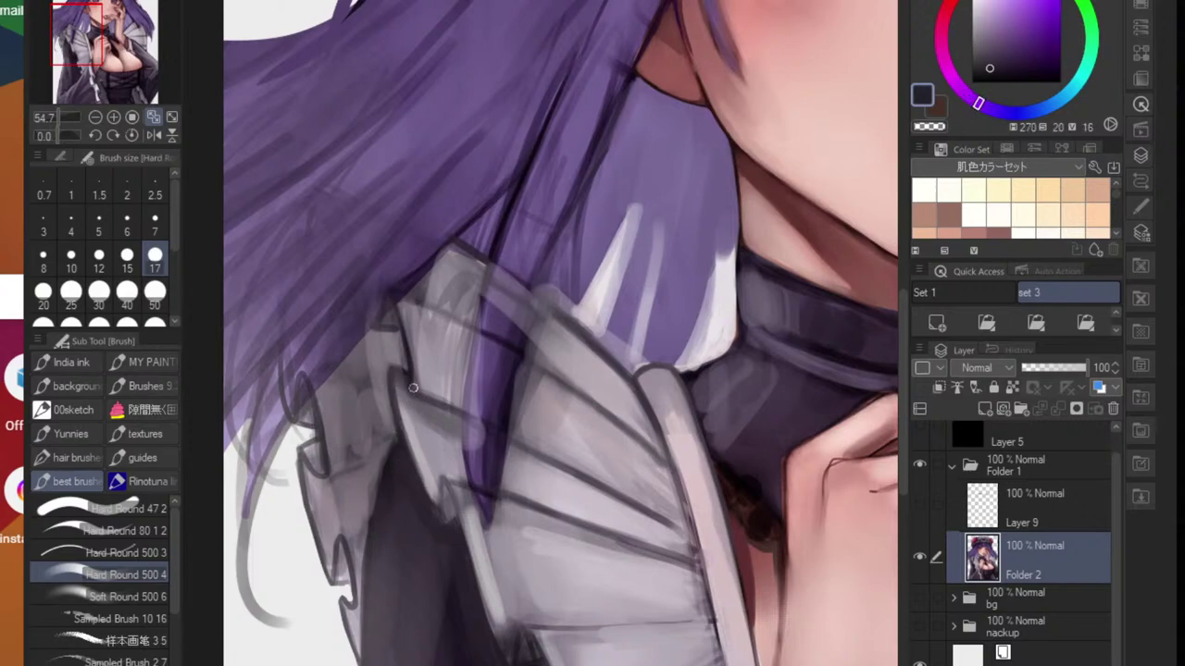
pyautogui.press('[')
pyautogui.press('[')
pyautogui.press('[')
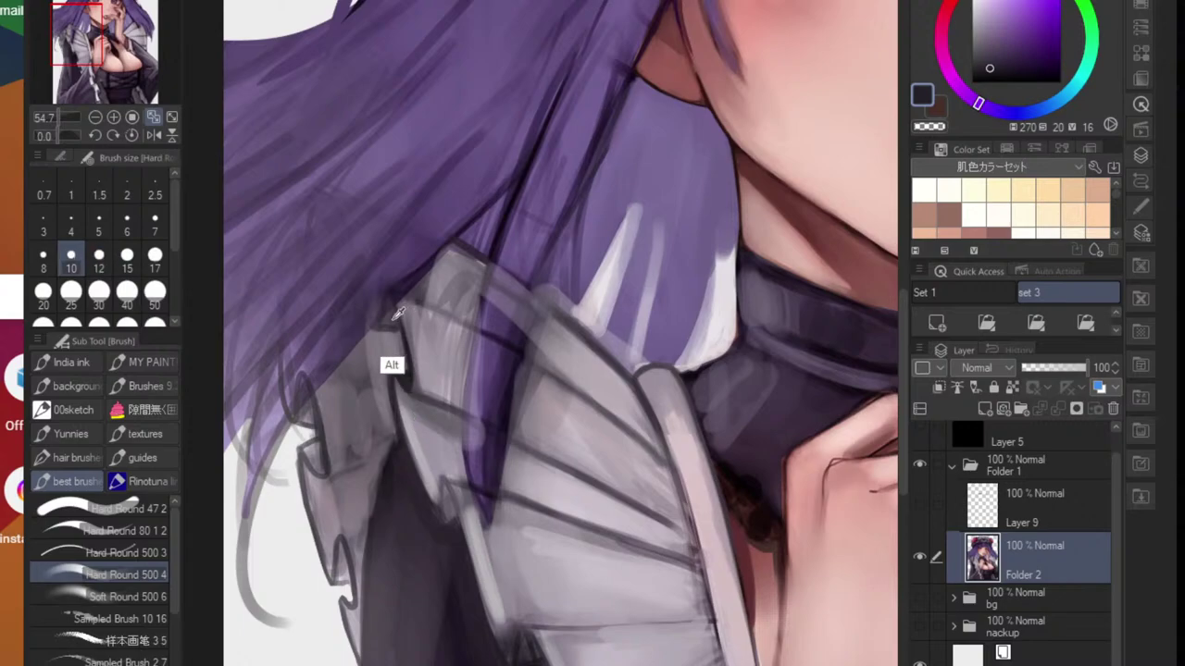
pyautogui.scroll(3, 389, 365)
# - Redraw the dark fold line across the top of the ruffle
pyautogui.moveTo(370, 327); pyautogui.dragTo(414, 330)
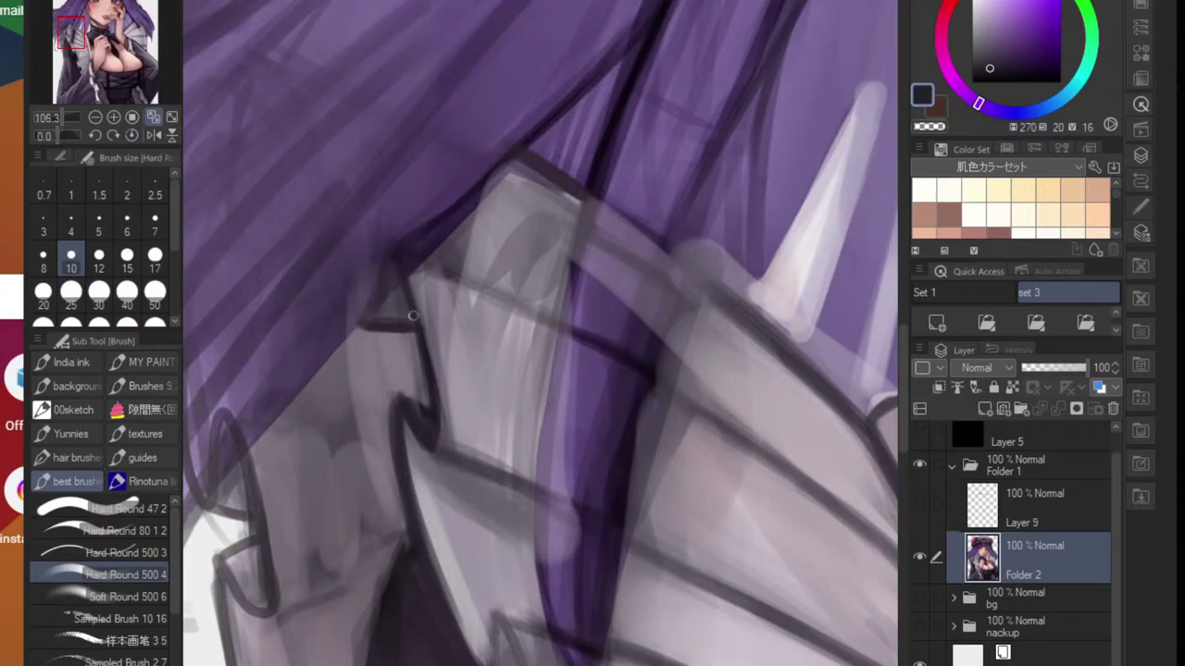
pyautogui.hotkey('ctrl', 'z')
pyautogui.moveTo(451, 267); pyautogui.dragTo(558, 322)
pyautogui.scroll(-7, 475, 359)
pyautogui.scroll(4, 477, 398)
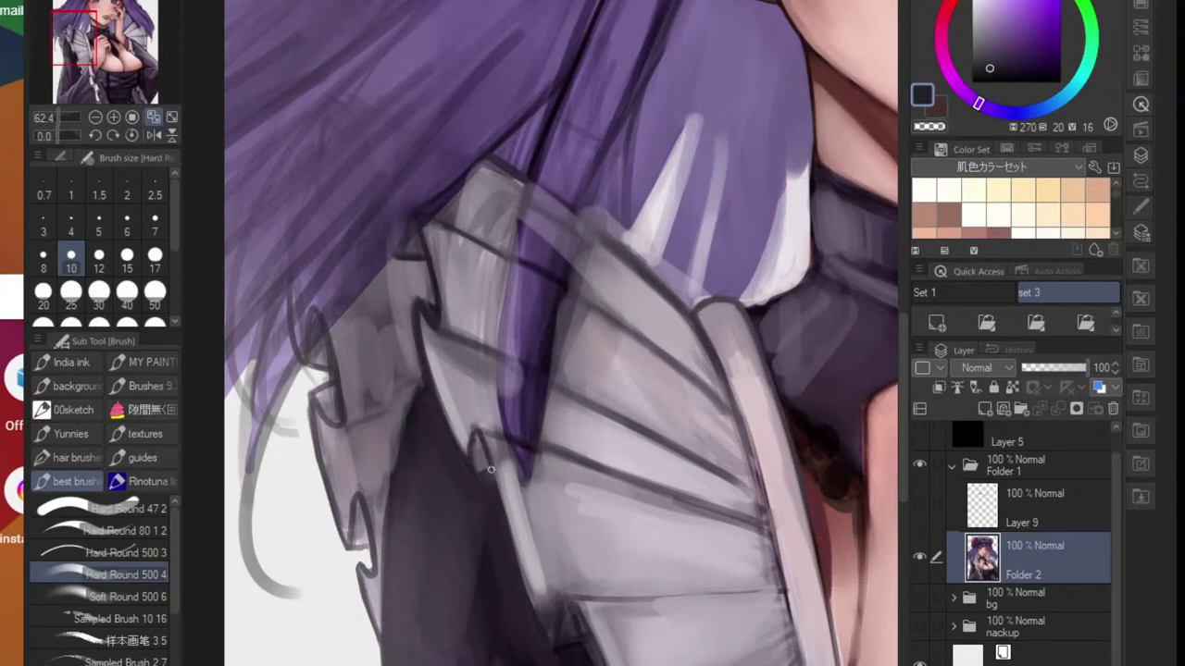
pyautogui.scroll(-4, 492, 438)
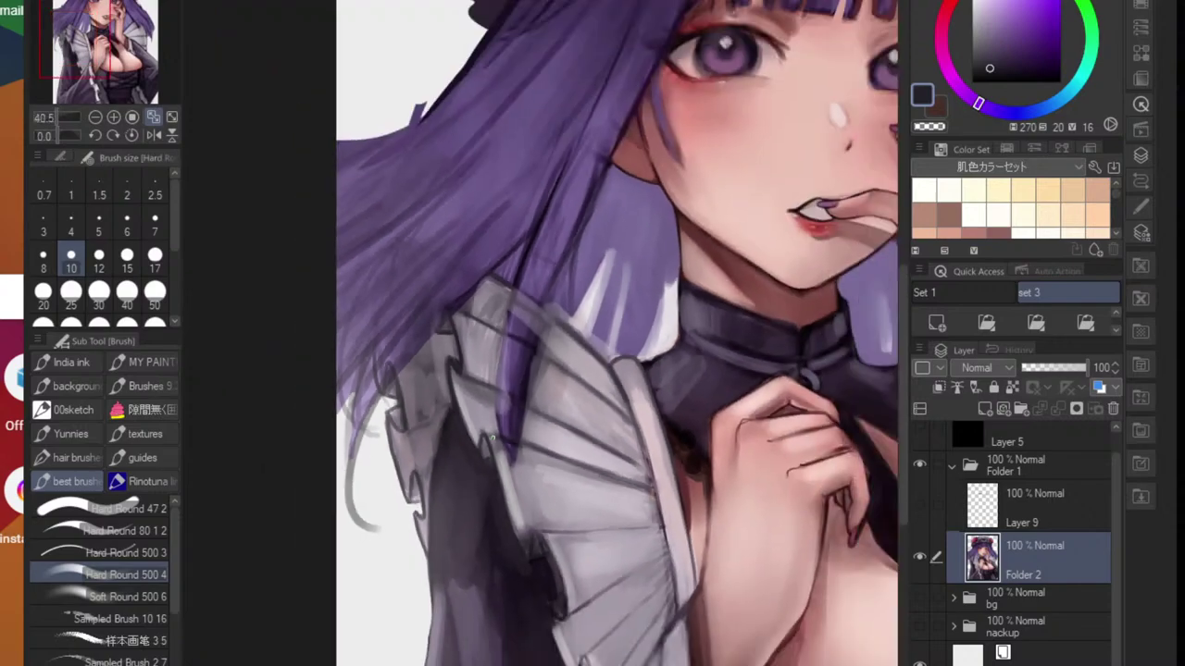
pyautogui.scroll(3, 520, 425)
pyautogui.scroll(4, 520, 425)
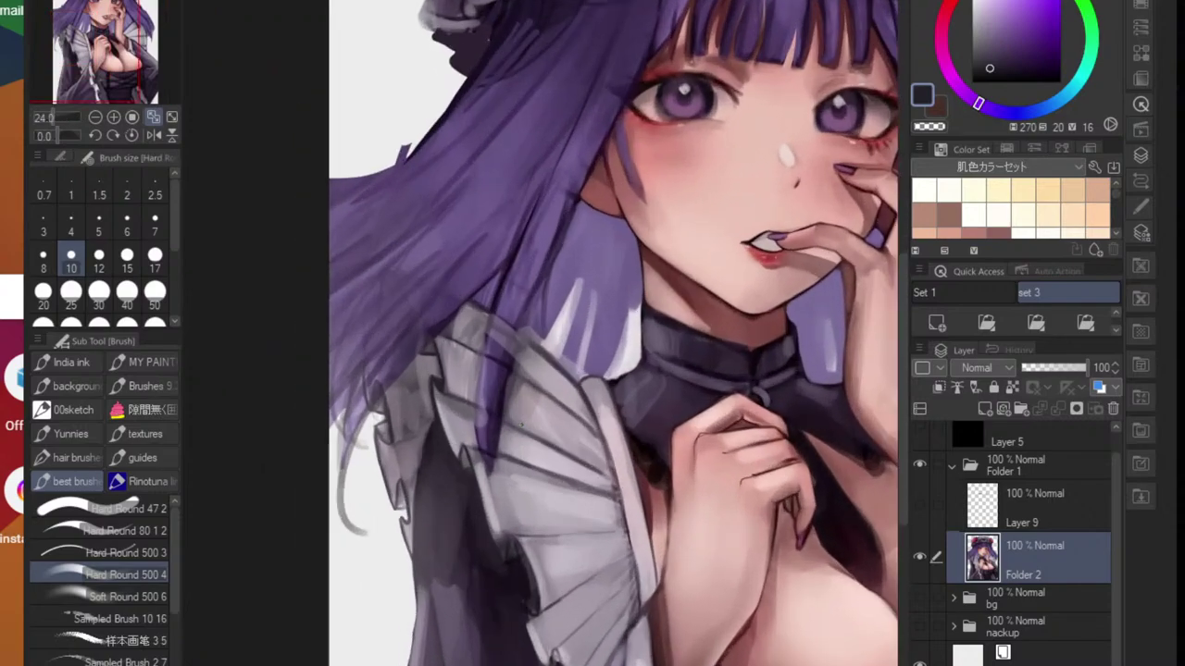
pyautogui.scroll(2, 508, 490)
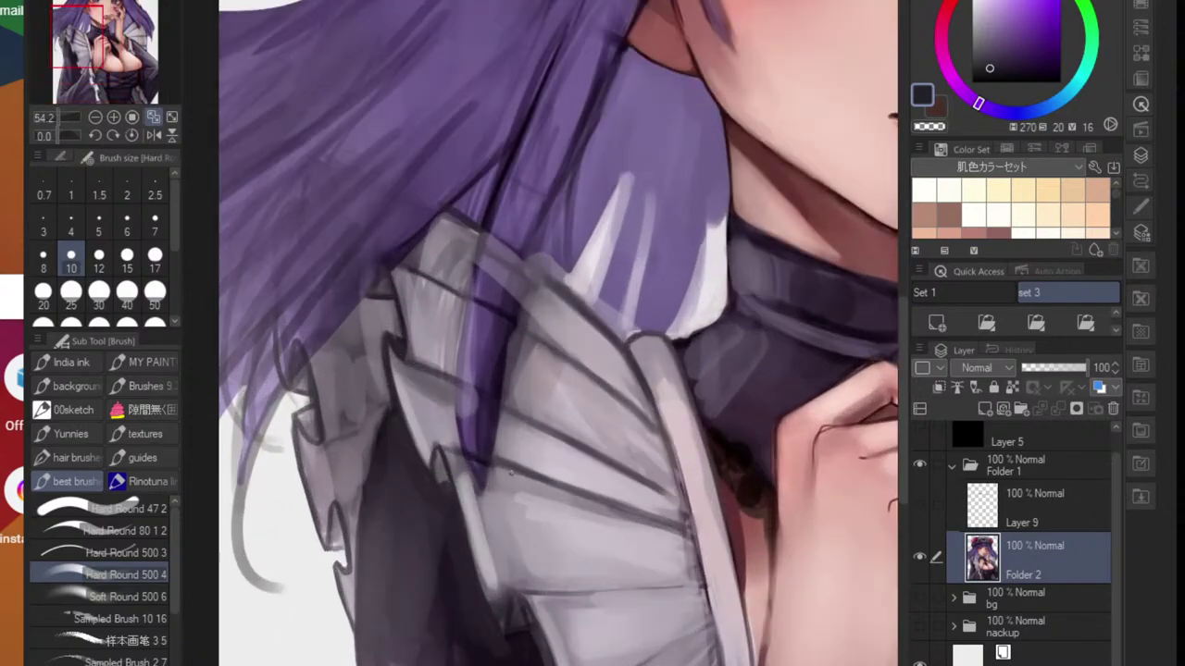
# - Rotate the canvas about 45 degrees and thicken the ruffle's middle pleat and fold lines
pyautogui.press('r')
pyautogui.moveTo(628, 414); pyautogui.dragTo(571, 441)
pyautogui.press('b')
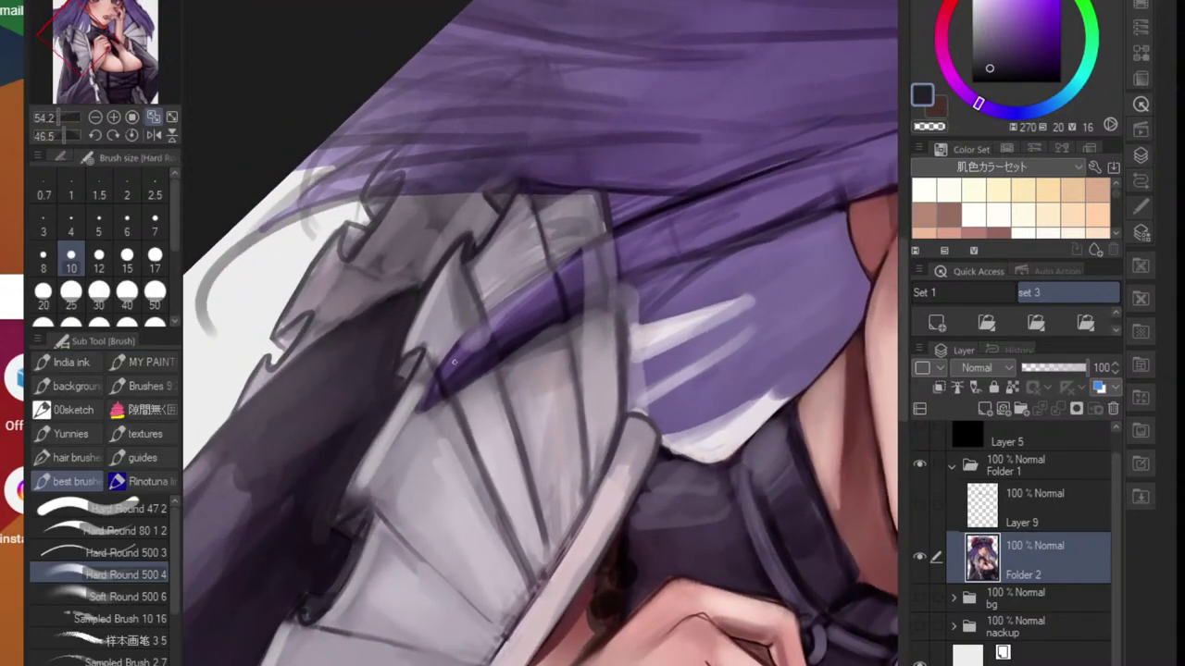
pyautogui.scroll(3, 450, 351)
pyautogui.moveTo(478, 239); pyautogui.dragTo(493, 279)
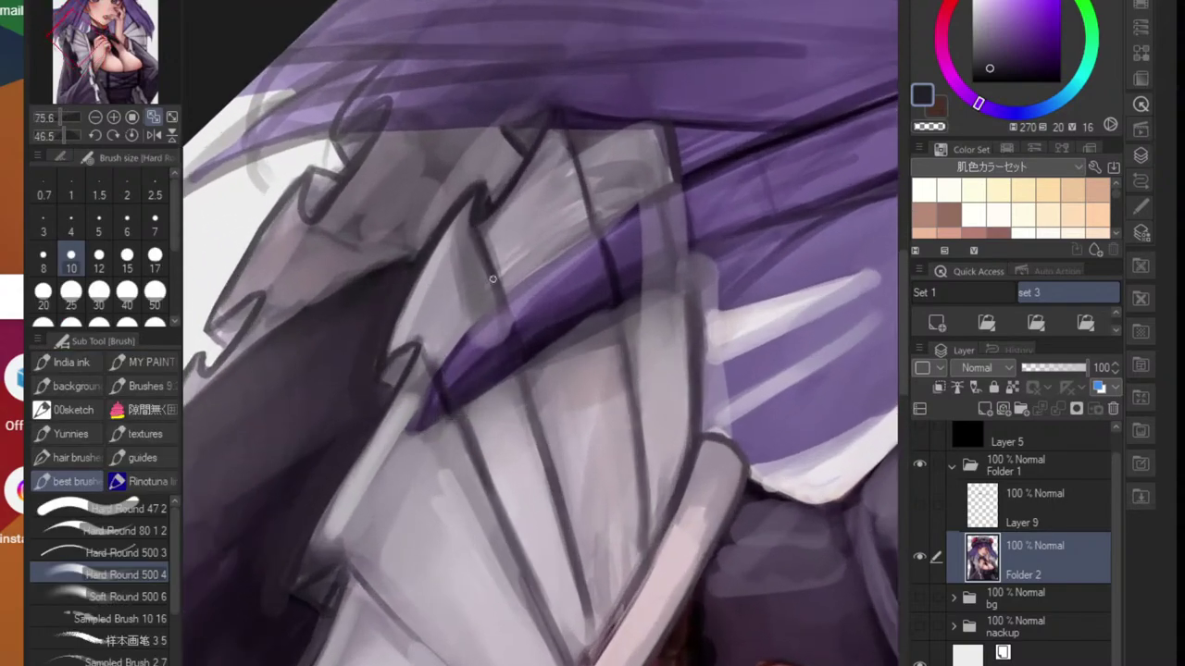
pyautogui.keyDown('alt'); pyautogui.click(536, 407); pyautogui.keyUp('alt')
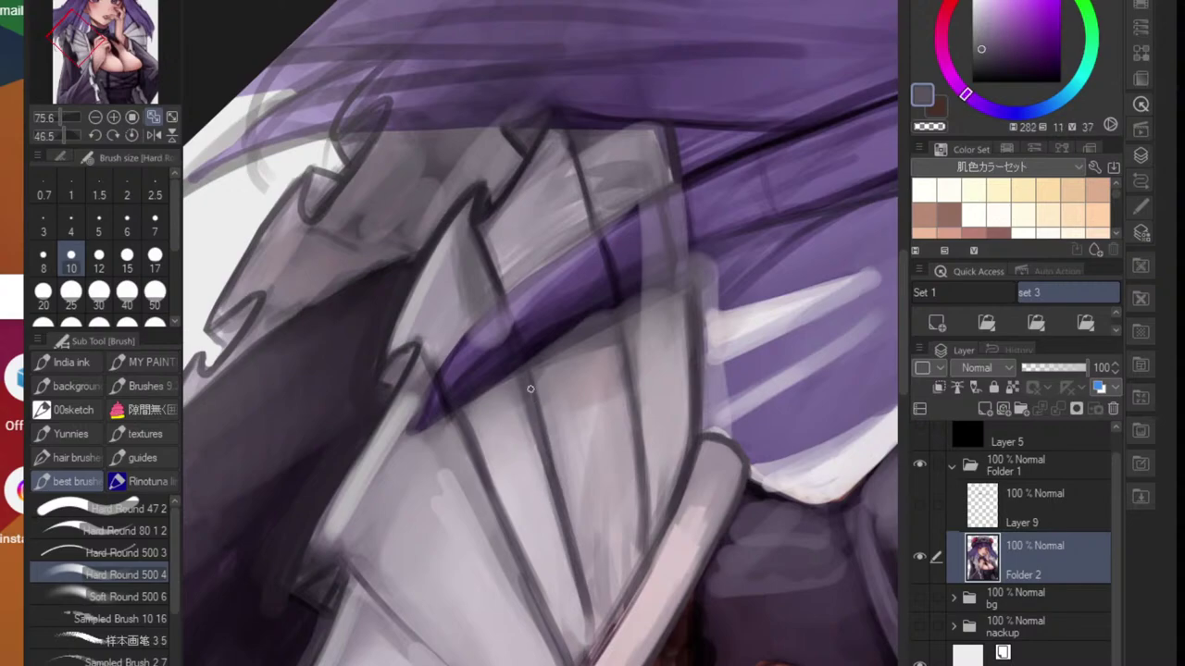
pyautogui.keyDown('alt'); pyautogui.click(491, 272); pyautogui.keyUp('alt')
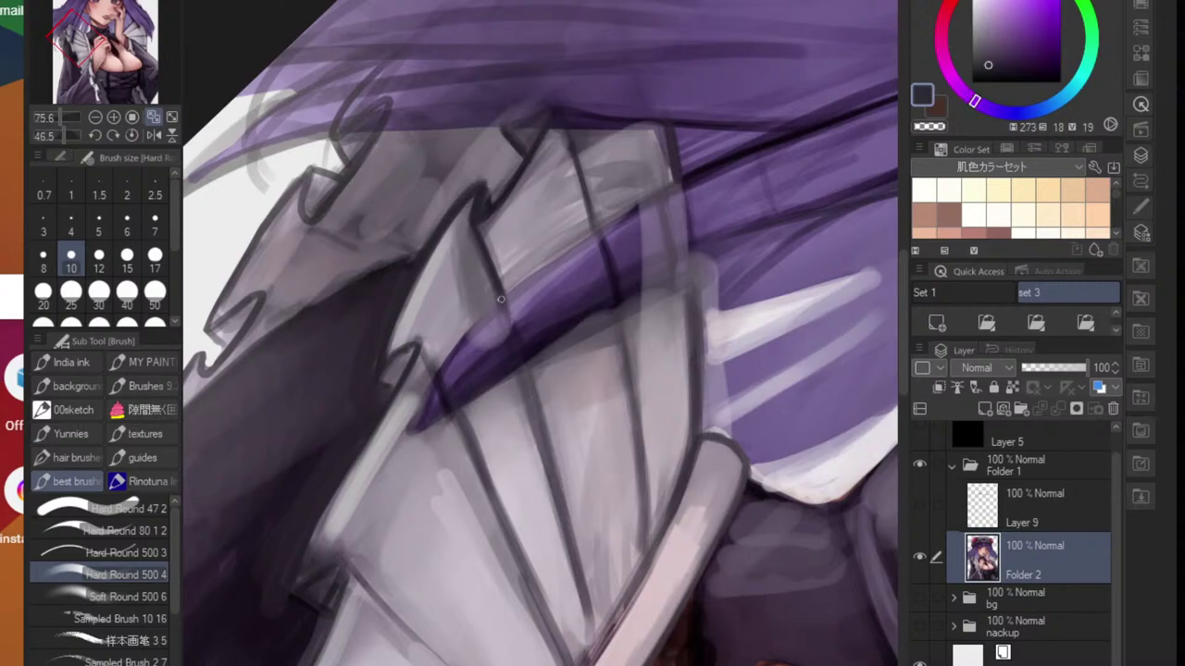
pyautogui.moveTo(552, 452); pyautogui.dragTo(583, 587)
pyautogui.moveTo(566, 526); pyautogui.dragTo(593, 635)
pyautogui.moveTo(572, 541); pyautogui.dragTo(581, 577)
pyautogui.moveTo(623, 333)
pyautogui.mouseDown()
pyautogui.moveTo(641, 574)
pyautogui.moveTo(655, 525)
pyautogui.moveTo(602, 648)
pyautogui.moveTo(632, 598)
pyautogui.mouseUp()
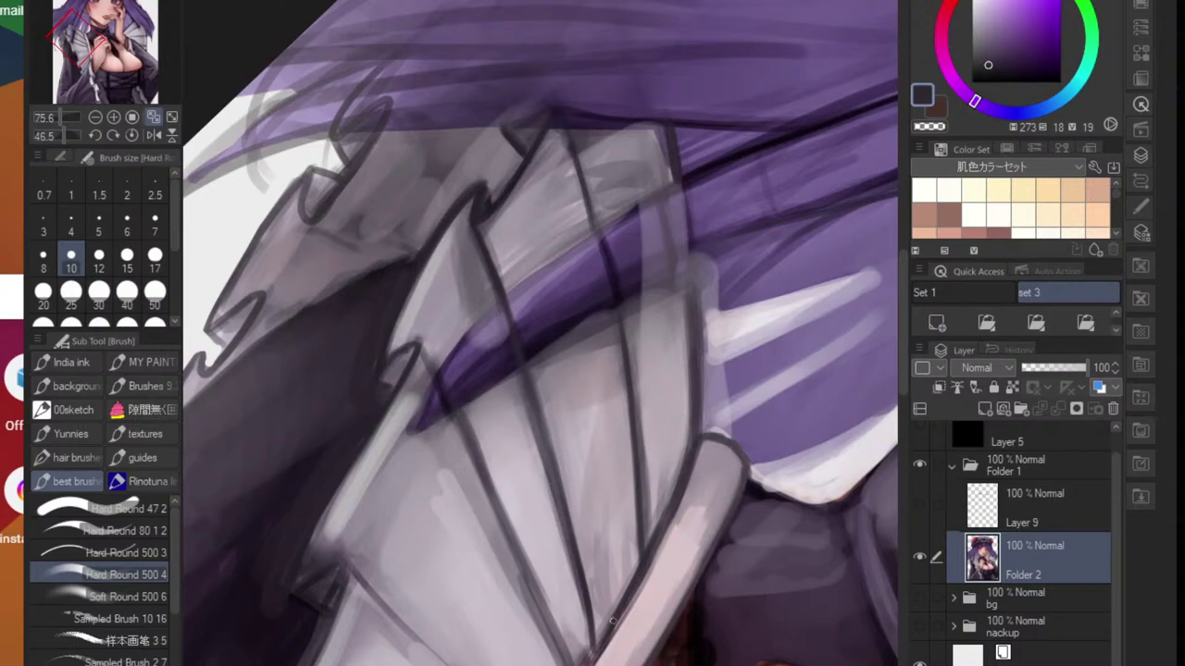
# - Reset the rotation, pan left, and add a short dark stroke on the ruffle
pyautogui.scroll(-5, 615, 616)
pyautogui.hotkey('ctrl', '@')
pyautogui.scroll(-5, 806, 529)
pyautogui.moveTo(806, 528)
pyautogui.mouseDown()
pyautogui.moveTo(545, 531)
pyautogui.moveTo(571, 534)
pyautogui.mouseUp()
pyautogui.scroll(8, 523, 546)
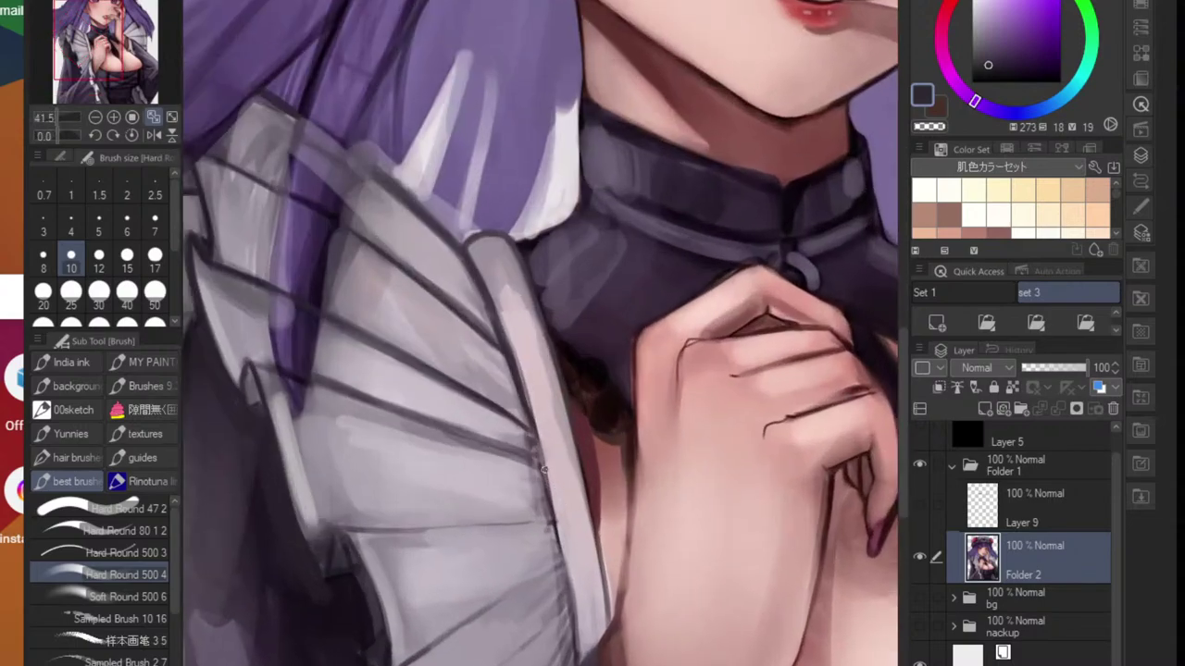
pyautogui.moveTo(534, 428); pyautogui.dragTo(542, 468)
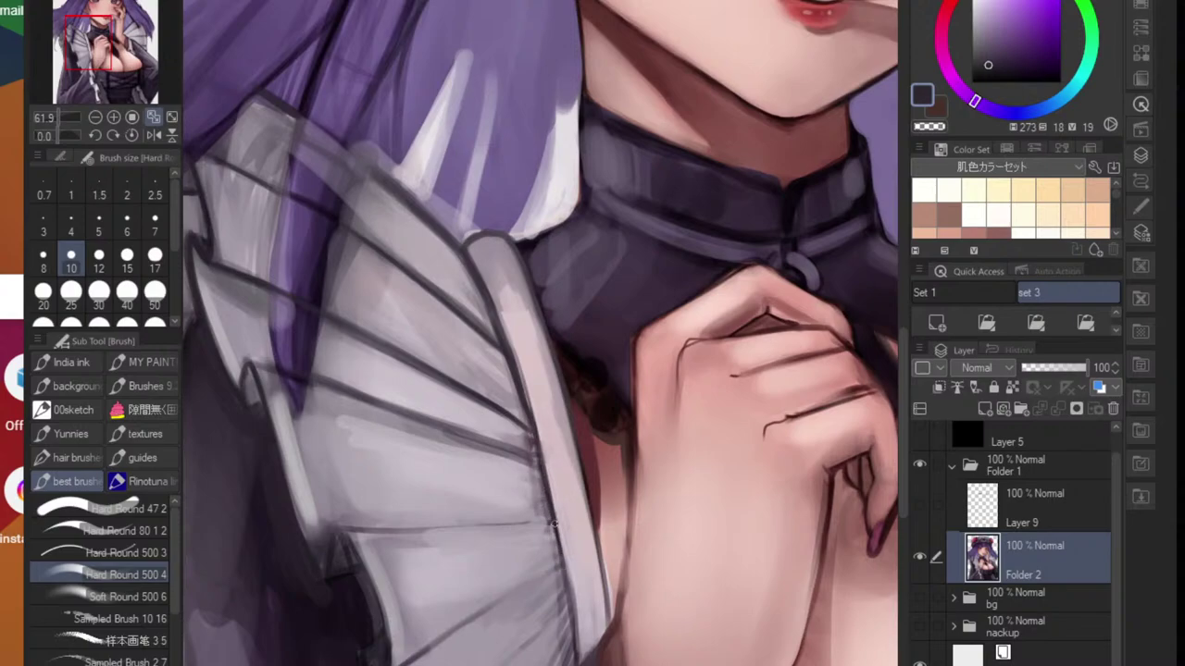
pyautogui.scroll(-7, 601, 651)
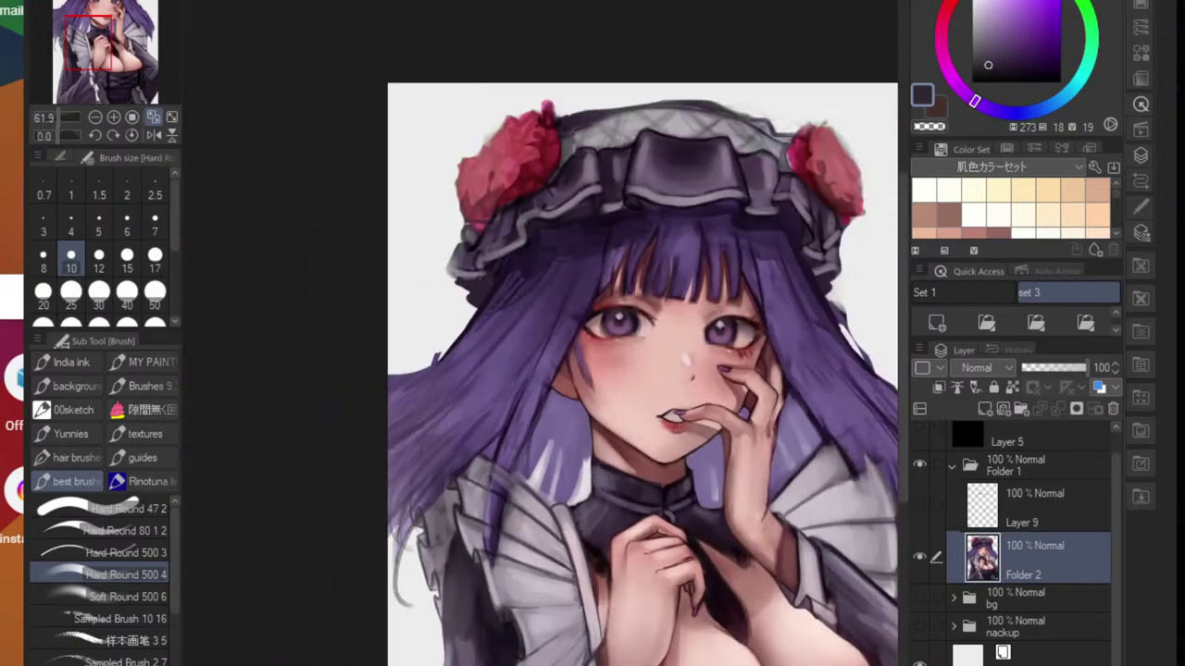
pyautogui.scroll(6, 564, 611)
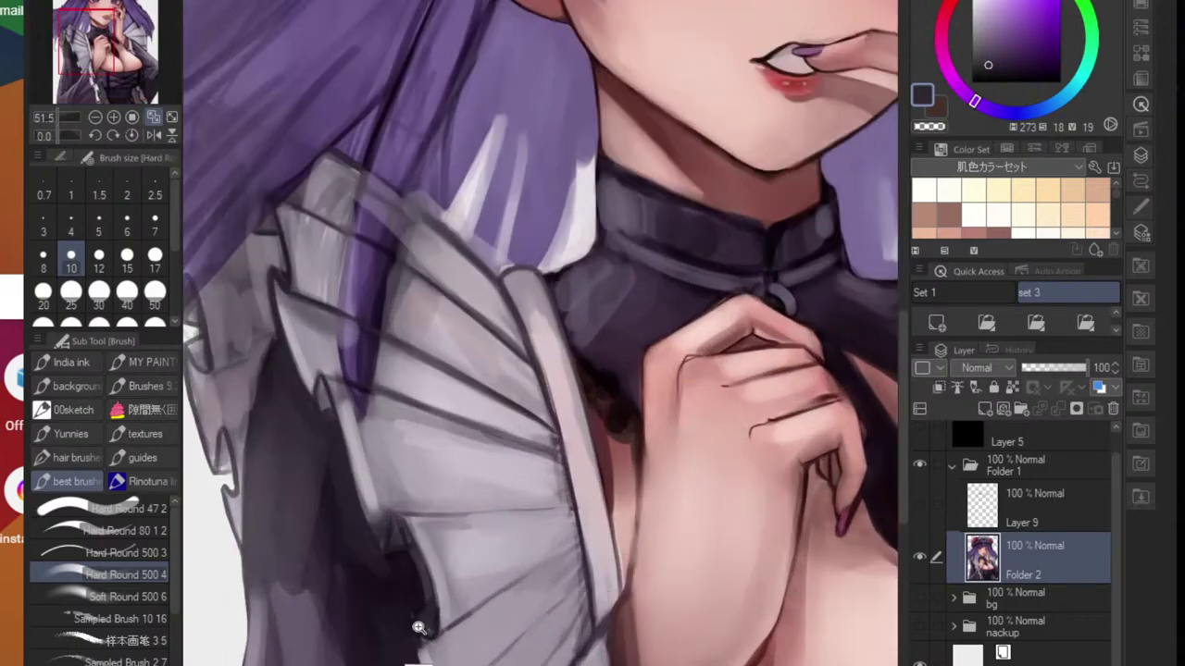
pyautogui.scroll(3, 419, 627)
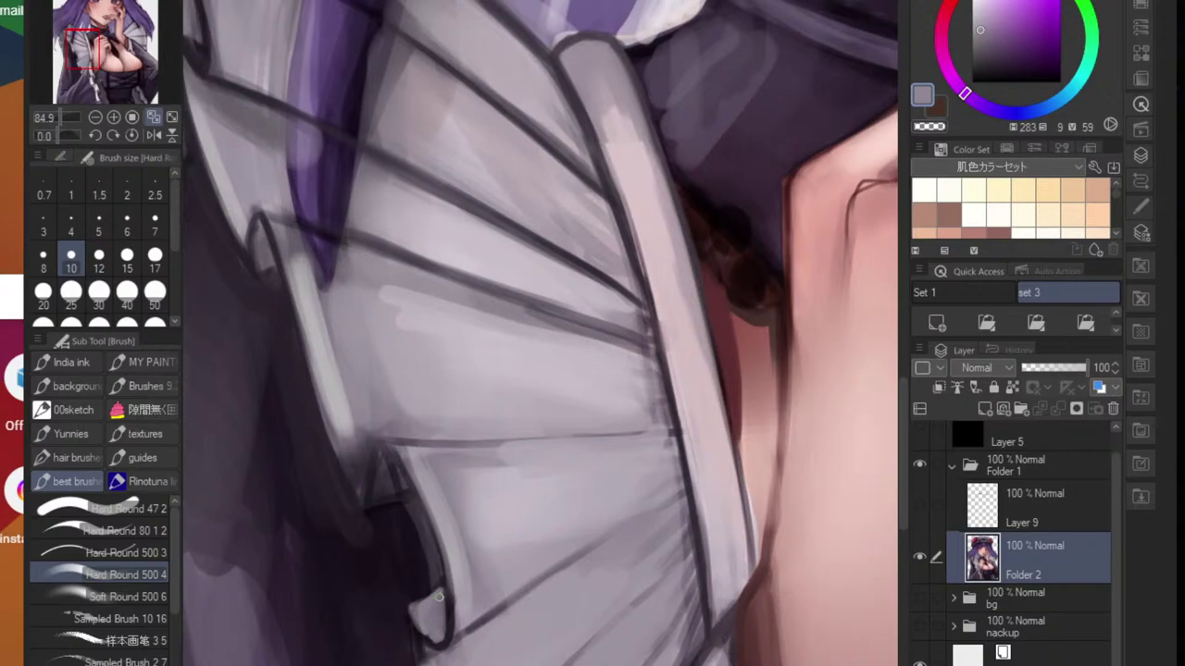
# - Zoom in on the lower frill and try darkening its fold edge, undoing the stroke
pyautogui.keyDown('alt'); pyautogui.click(441, 627); pyautogui.keyUp('alt')
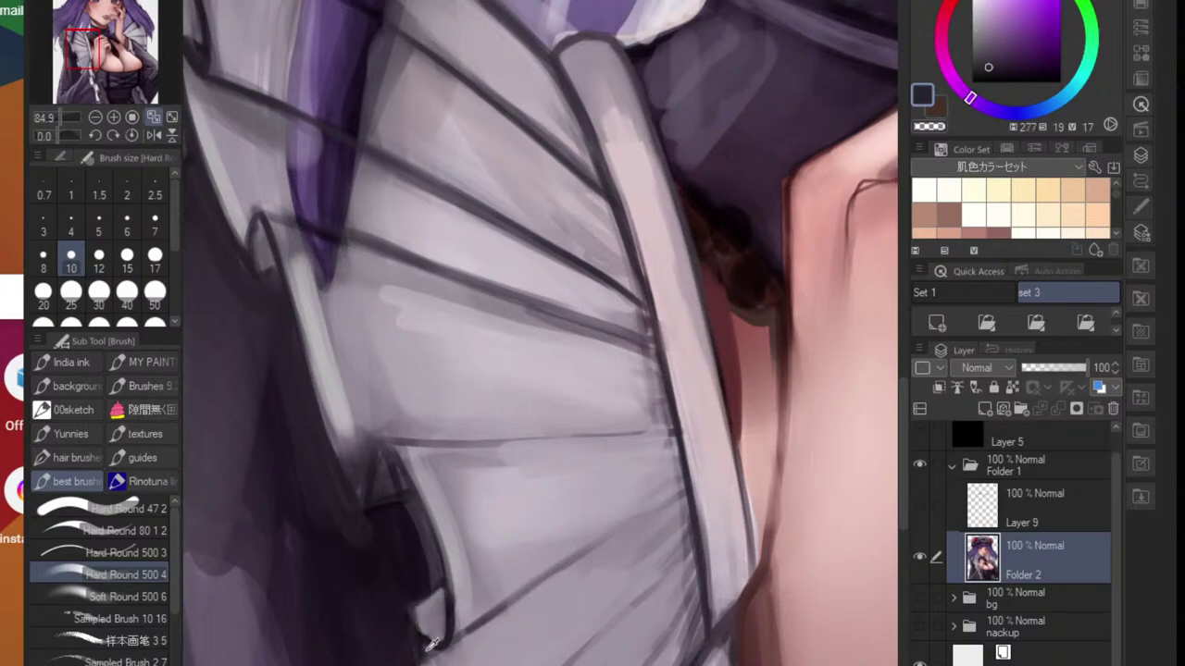
pyautogui.keyDown('alt'); pyautogui.click(417, 643); pyautogui.keyUp('alt')
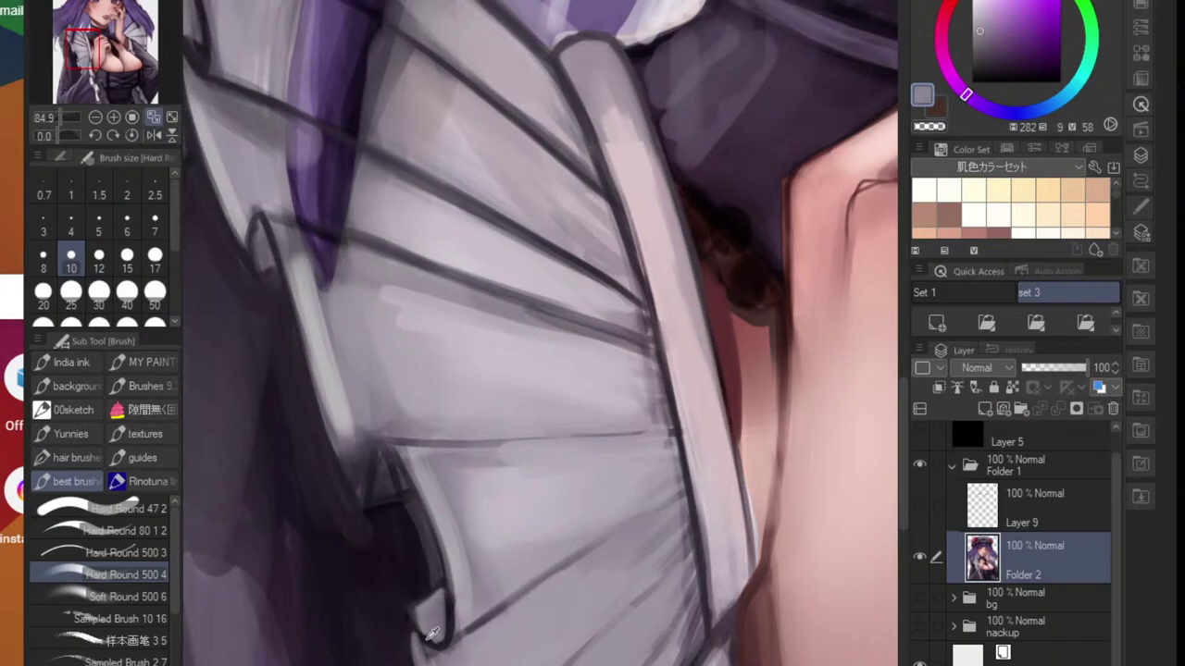
pyautogui.keyDown('alt'); pyautogui.click(431, 633); pyautogui.keyUp('alt')
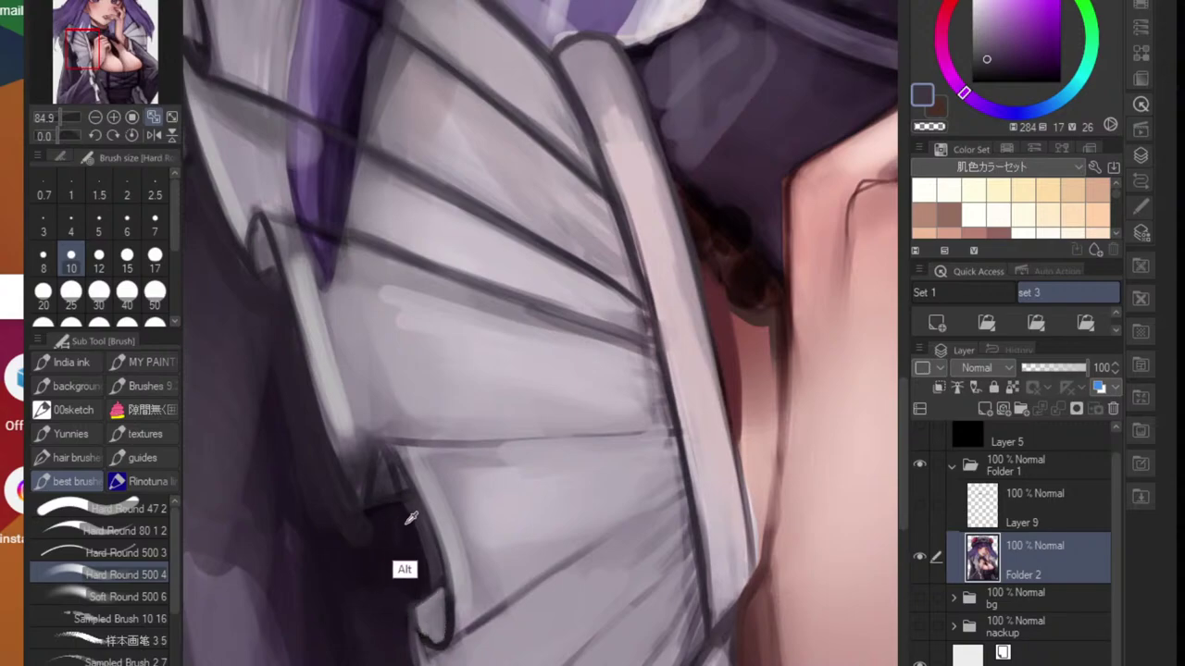
pyautogui.keyDown('alt'); pyautogui.click(437, 661); pyautogui.keyUp('alt')
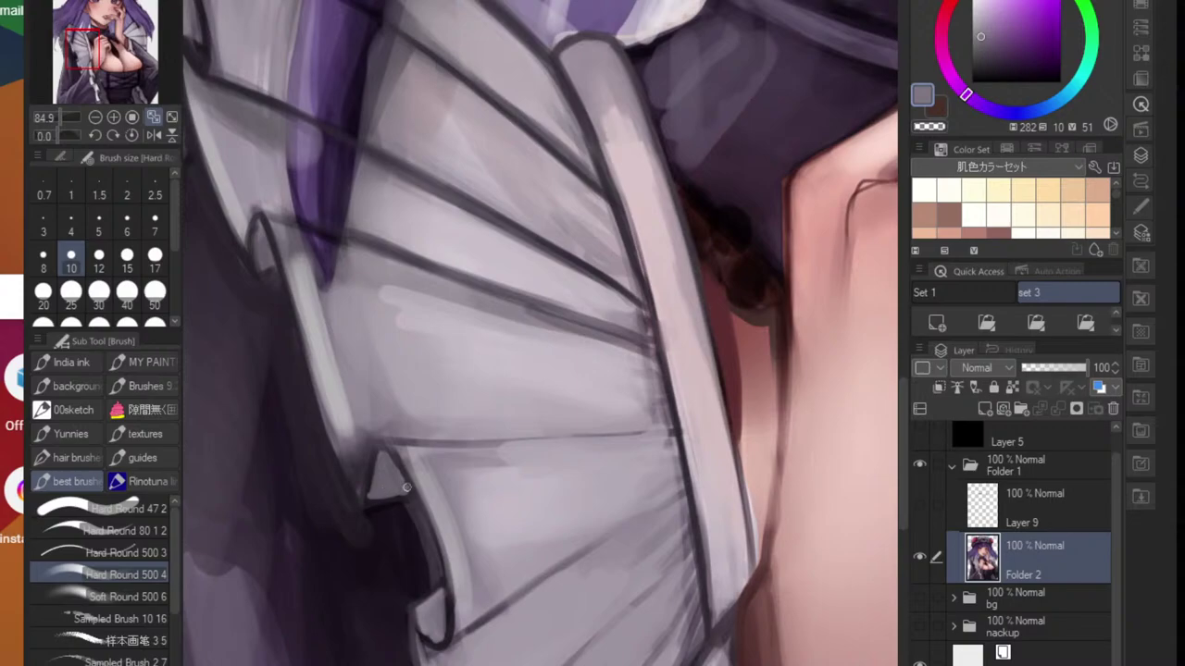
pyautogui.moveTo(432, 506); pyautogui.dragTo(356, 506)
pyautogui.moveTo(407, 473); pyautogui.dragTo(476, 477)
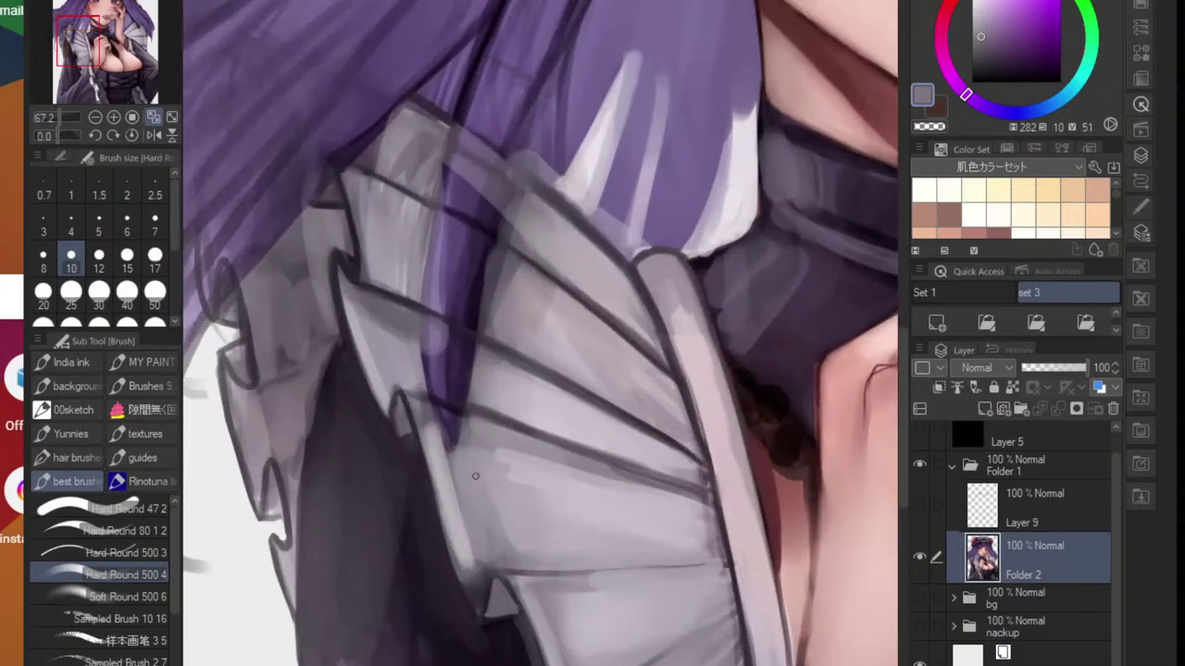
pyautogui.moveTo(509, 557); pyautogui.dragTo(437, 557)
pyautogui.moveTo(583, 662); pyautogui.dragTo(578, 524)
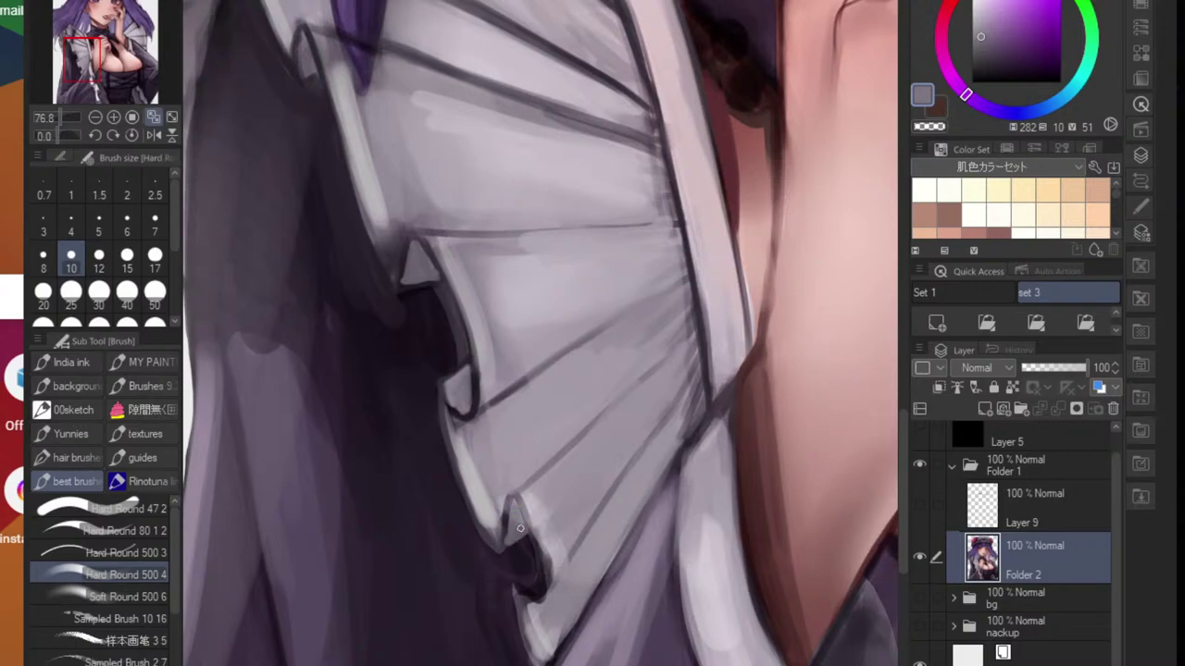
pyautogui.keyDown('alt'); pyautogui.click(503, 566); pyautogui.keyUp('alt')
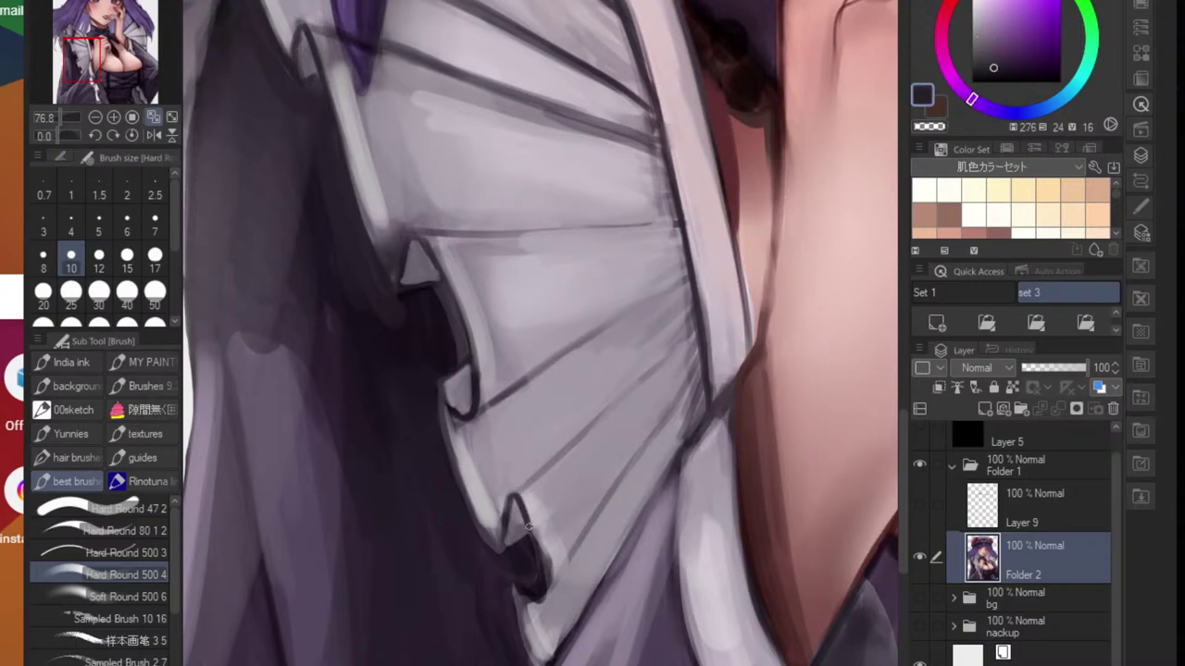
pyautogui.moveTo(541, 581); pyautogui.dragTo(540, 585)
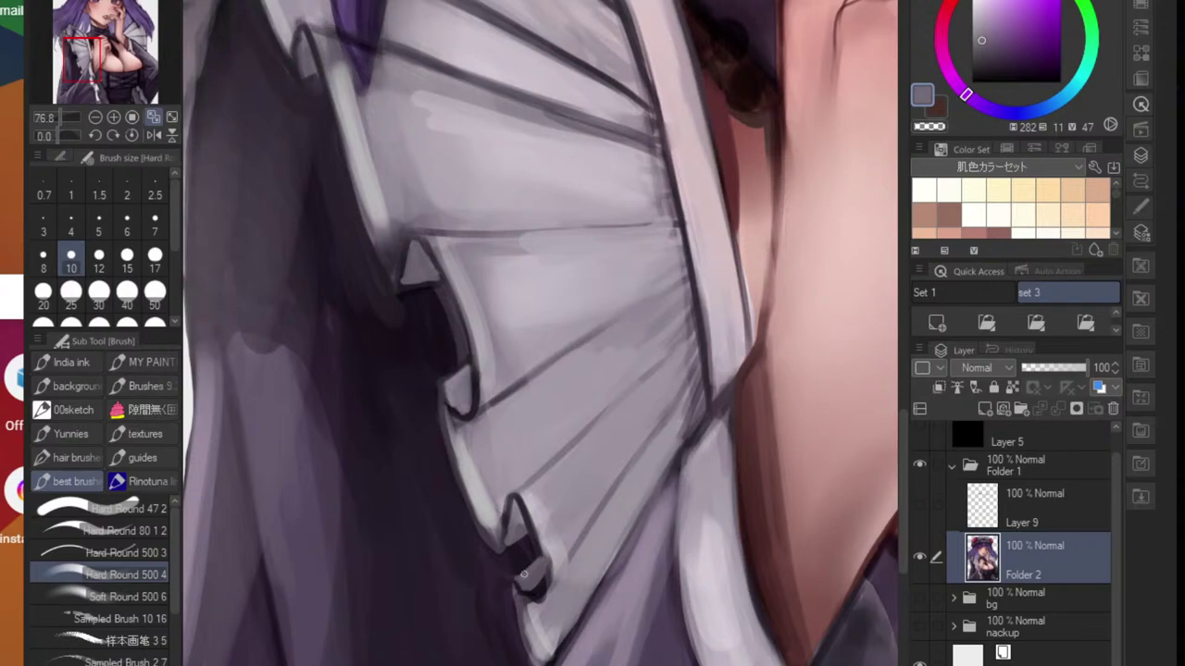
pyautogui.hotkey('ctrl', 'z')
# - Outline the lower fold's edges in near-black and pure black
pyautogui.keyDown('alt'); pyautogui.click(544, 575); pyautogui.keyUp('alt')
pyautogui.moveTo(547, 571); pyautogui.dragTo(541, 589)
pyautogui.moveTo(534, 520)
pyautogui.mouseDown()
pyautogui.moveTo(531, 584)
pyautogui.moveTo(511, 582)
pyautogui.moveTo(547, 554)
pyautogui.moveTo(519, 579)
pyautogui.moveTo(520, 628)
pyautogui.mouseUp()
pyautogui.moveTo(518, 579)
pyautogui.mouseDown()
pyautogui.moveTo(513, 622)
pyautogui.moveTo(534, 659)
pyautogui.mouseUp()
pyautogui.moveTo(555, 614)
pyautogui.mouseDown()
pyautogui.moveTo(531, 592)
pyautogui.moveTo(567, 551)
pyautogui.mouseUp()
pyautogui.keyDown('alt'); pyautogui.click(574, 547); pyautogui.keyUp('alt')
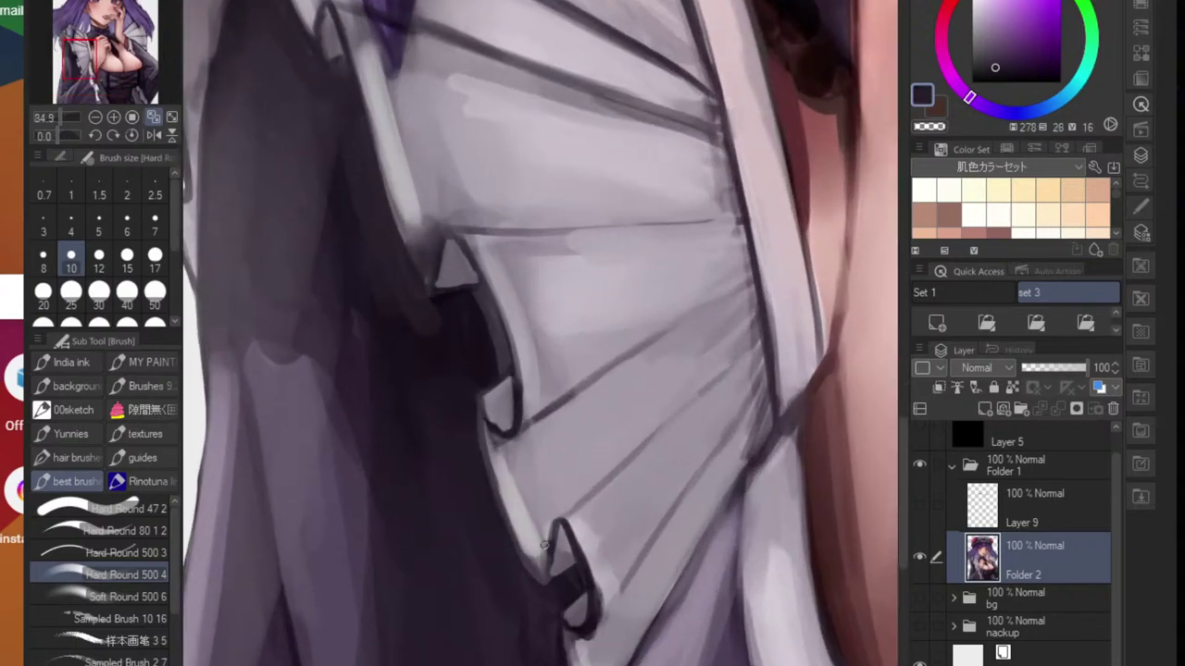
pyautogui.moveTo(1022, 57); pyautogui.dragTo(954, 101)
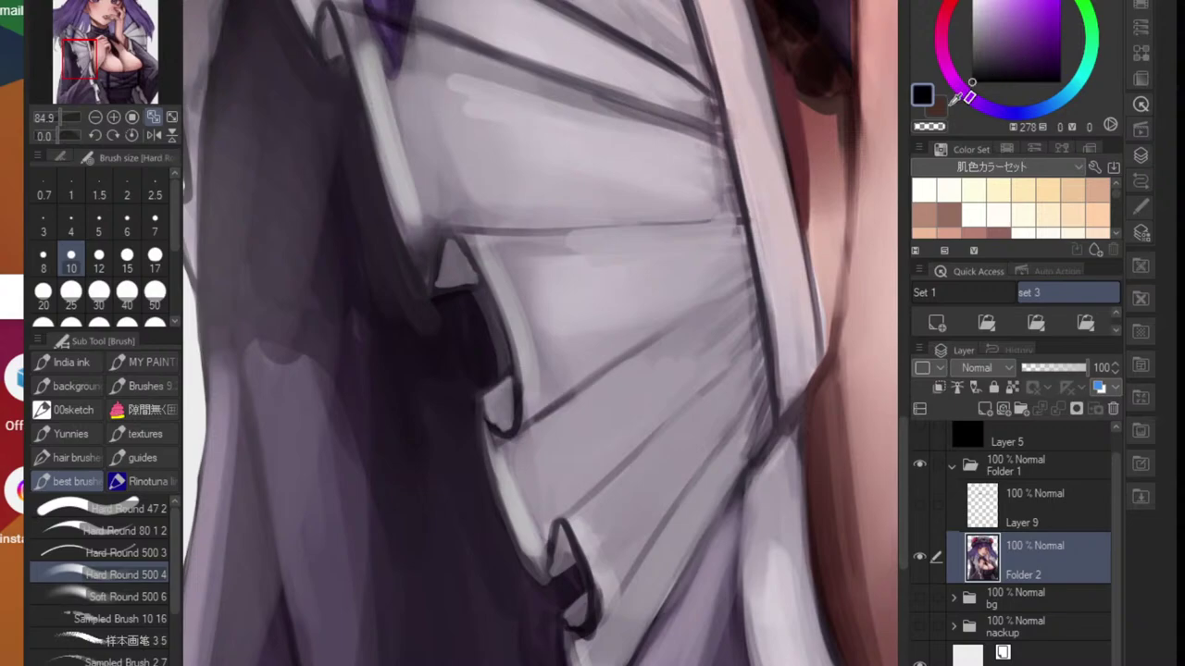
pyautogui.moveTo(476, 394)
pyautogui.mouseDown()
pyautogui.moveTo(506, 525)
pyautogui.moveTo(479, 415)
pyautogui.moveTo(529, 556)
pyautogui.moveTo(503, 534)
pyautogui.moveTo(551, 579)
pyautogui.mouseUp()
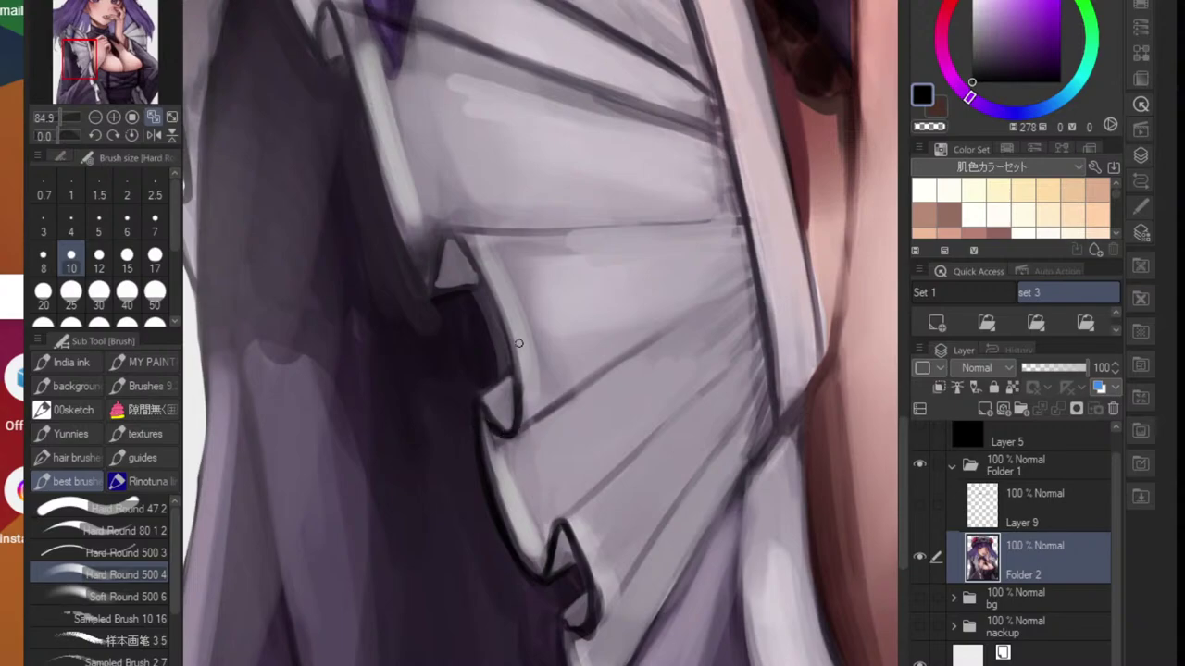
# - At brush size 40, repaint the shadow under the ruffle in grey-violet, then darker purple
pyautogui.keyDown('alt'); pyautogui.click(497, 358); pyautogui.keyUp('alt')
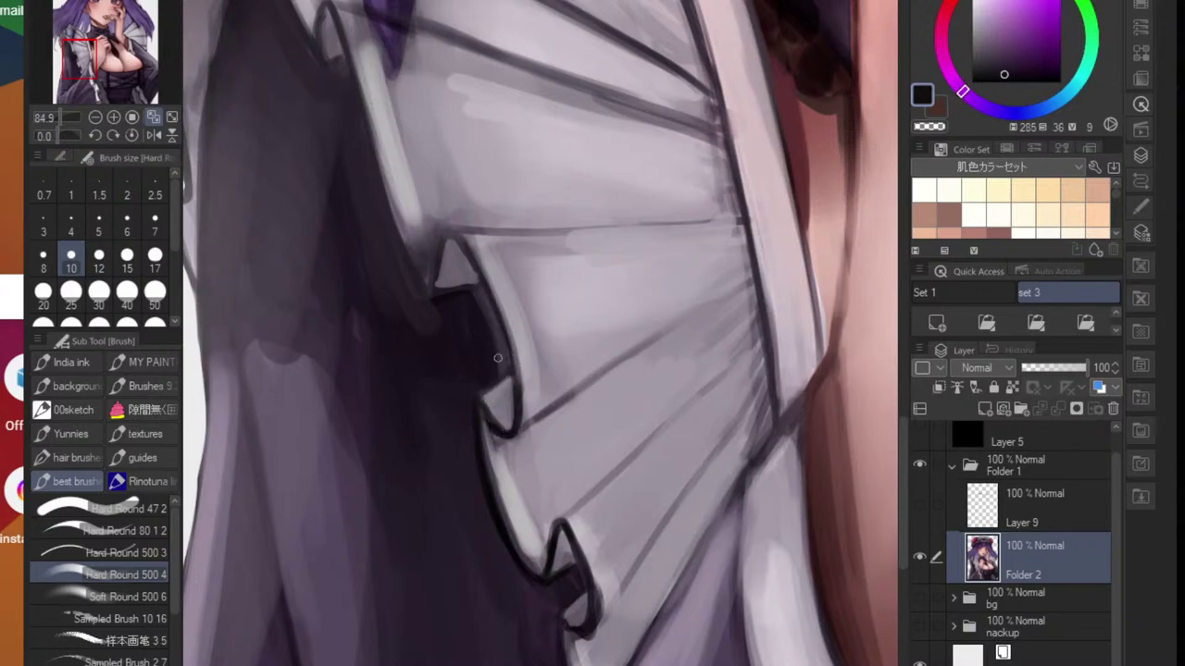
pyautogui.keyDown('alt'); pyautogui.click(468, 392); pyautogui.keyUp('alt')
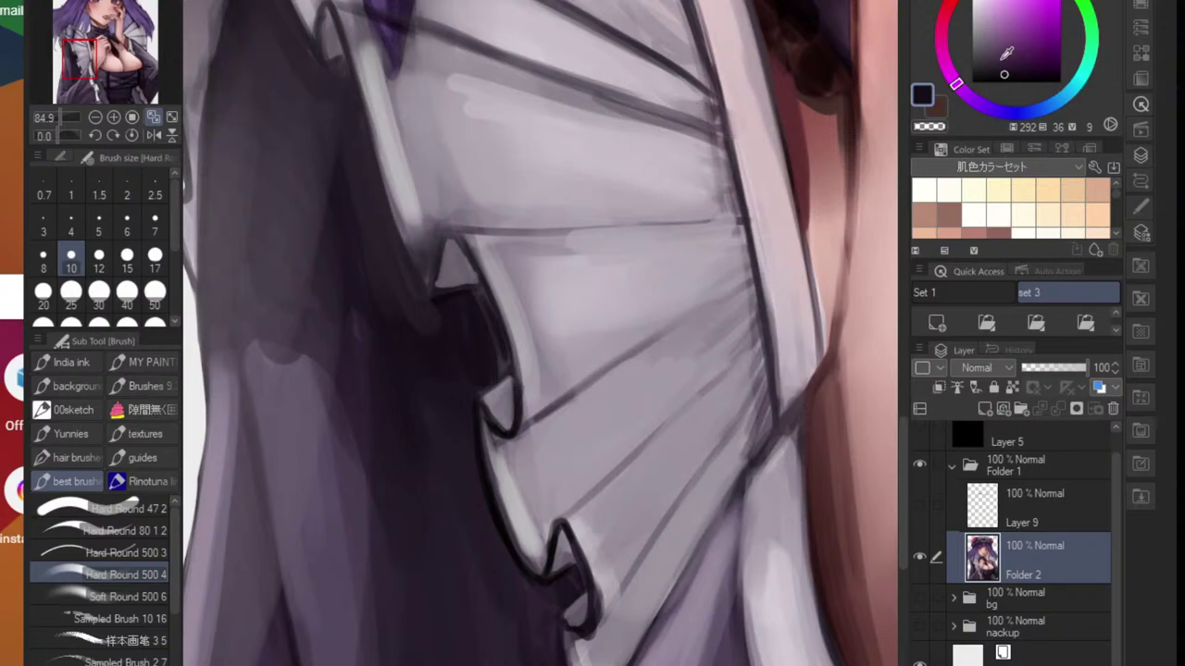
pyautogui.click(1004, 57)
pyautogui.press(']')
pyautogui.press(']')
pyautogui.press(']')
pyautogui.press(']')
pyautogui.press(']')
pyautogui.press(']')
pyautogui.press(']')
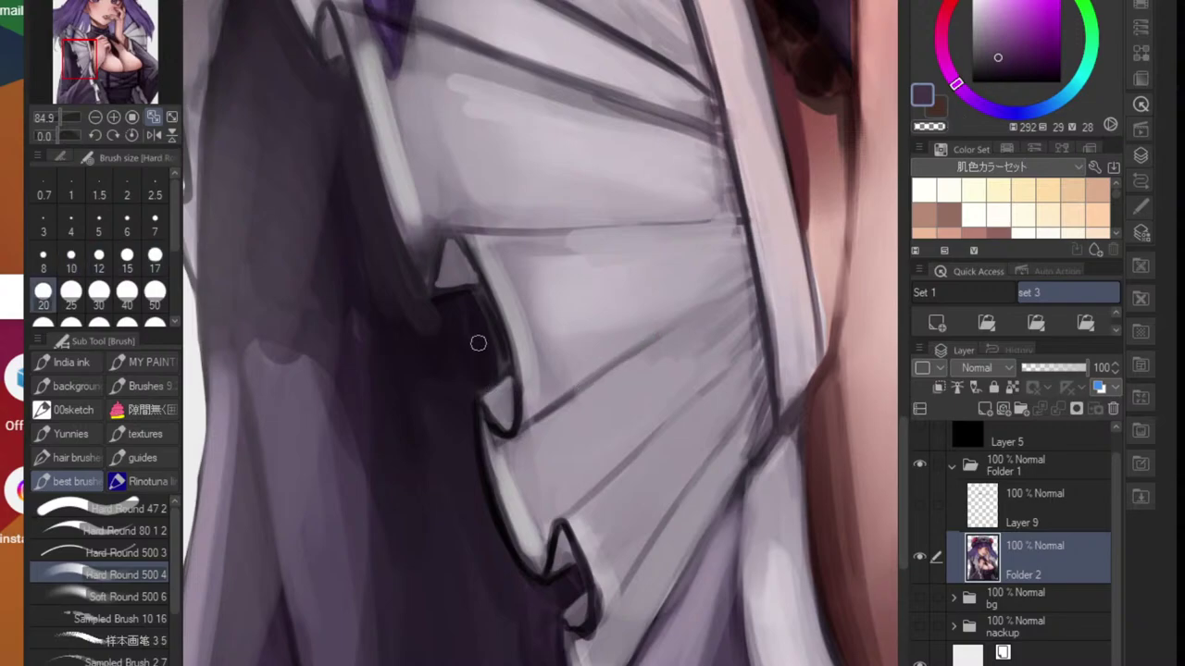
pyautogui.moveTo(480, 345)
pyautogui.mouseDown()
pyautogui.moveTo(492, 368)
pyautogui.moveTo(479, 309)
pyautogui.moveTo(447, 301)
pyautogui.moveTo(469, 370)
pyautogui.moveTo(473, 315)
pyautogui.moveTo(482, 338)
pyautogui.moveTo(450, 307)
pyautogui.moveTo(421, 305)
pyautogui.mouseUp()
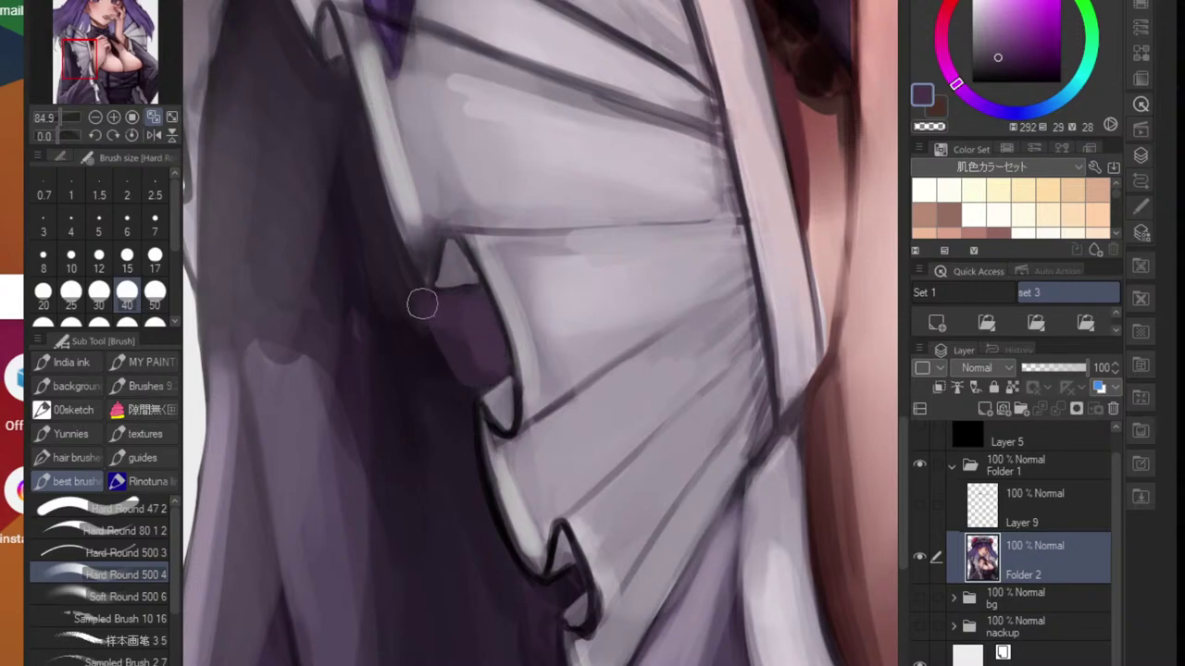
pyautogui.keyDown('alt'); pyautogui.click(361, 147); pyautogui.keyUp('alt')
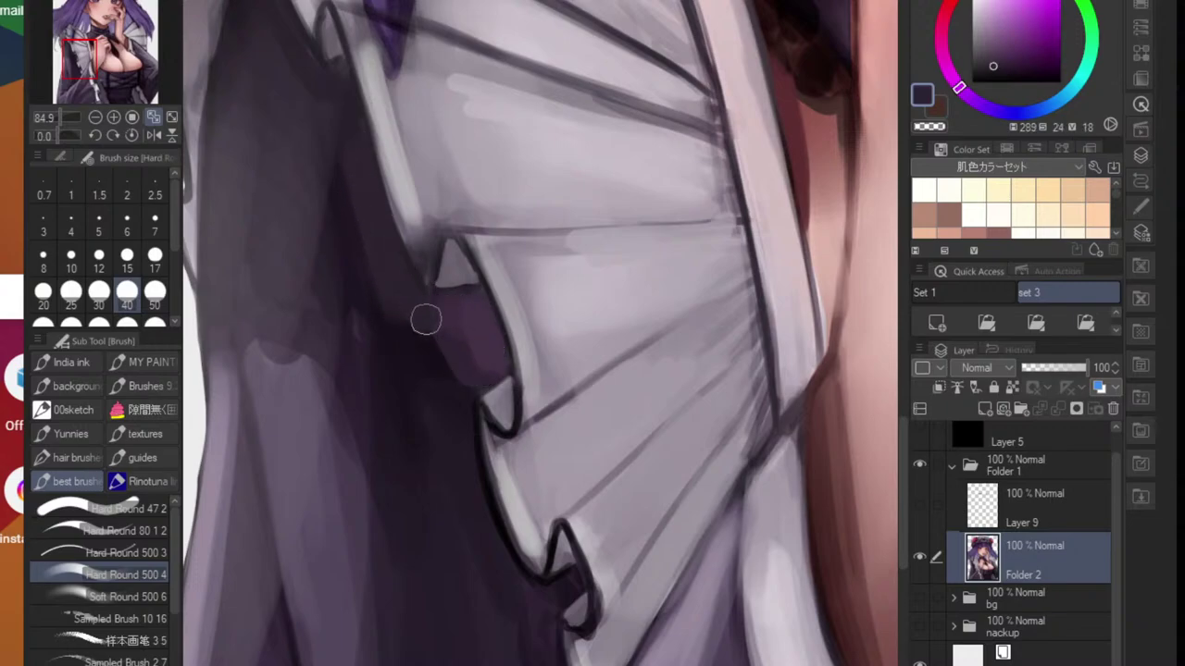
pyautogui.moveTo(474, 341)
pyautogui.mouseDown()
pyautogui.moveTo(491, 359)
pyautogui.moveTo(479, 405)
pyautogui.mouseUp()
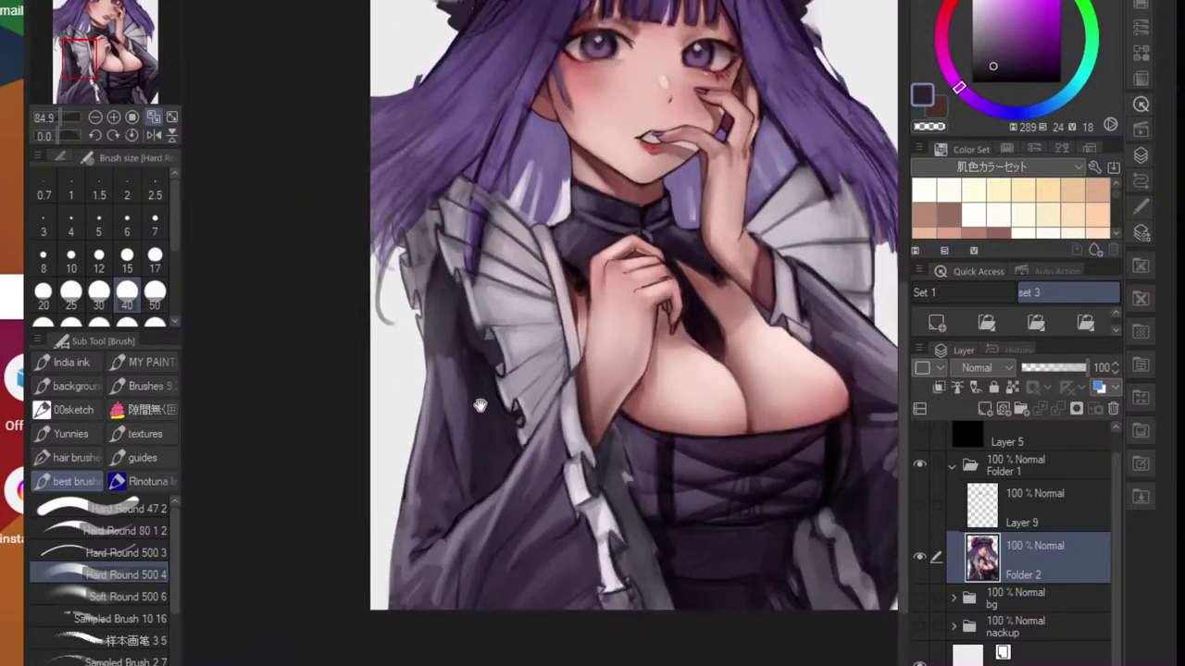
# - Paint darker purple shading under the ruffle and on the dark sleeve with sampled shadow tones
pyautogui.moveTo(483, 361); pyautogui.dragTo(465, 321)
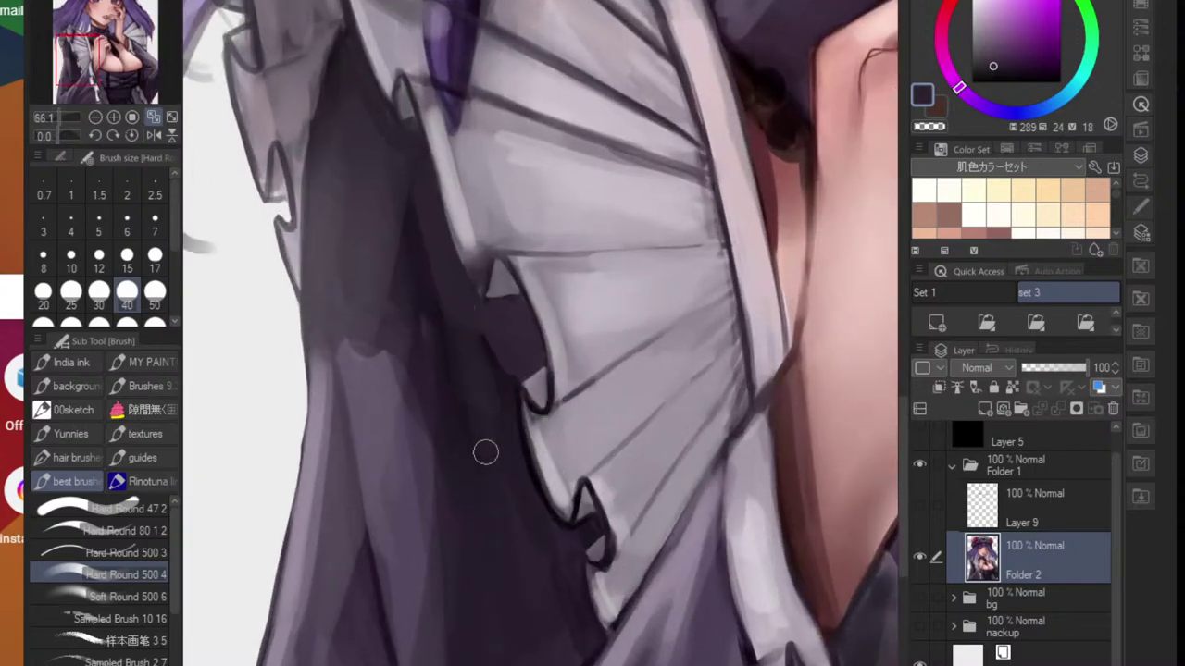
pyautogui.hotkey('ctrl', '0')
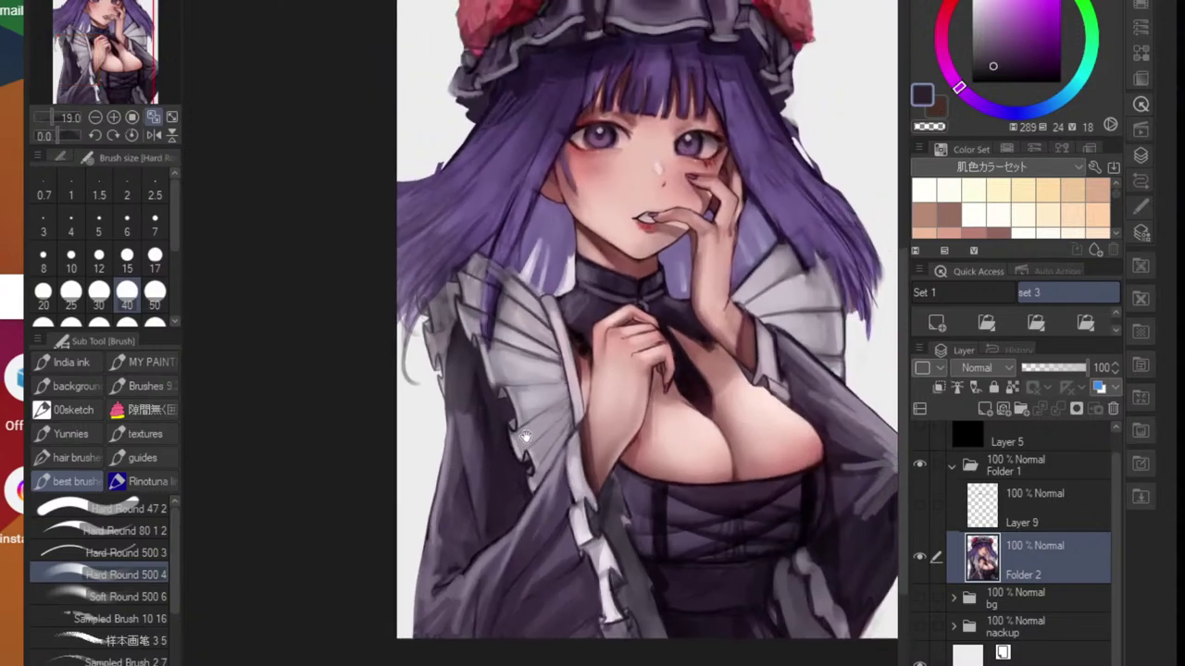
pyautogui.scroll(3, 478, 407)
pyautogui.keyDown('alt'); pyautogui.click(466, 383); pyautogui.keyUp('alt')
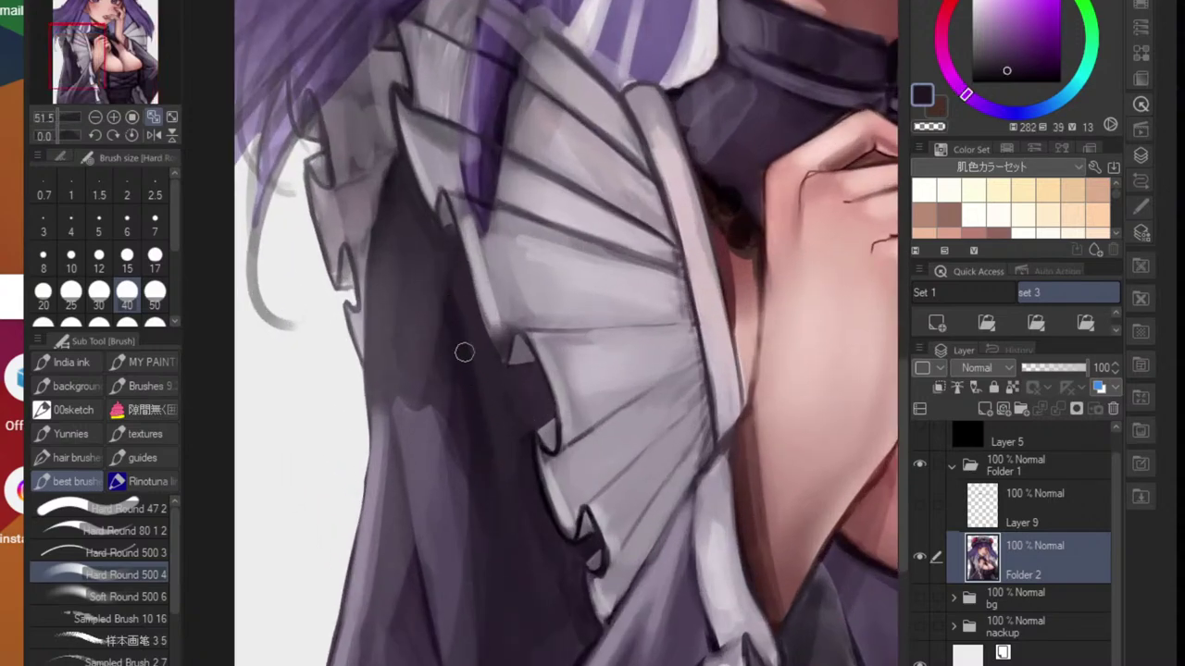
pyautogui.keyDown('alt'); pyautogui.click(492, 384); pyautogui.keyUp('alt')
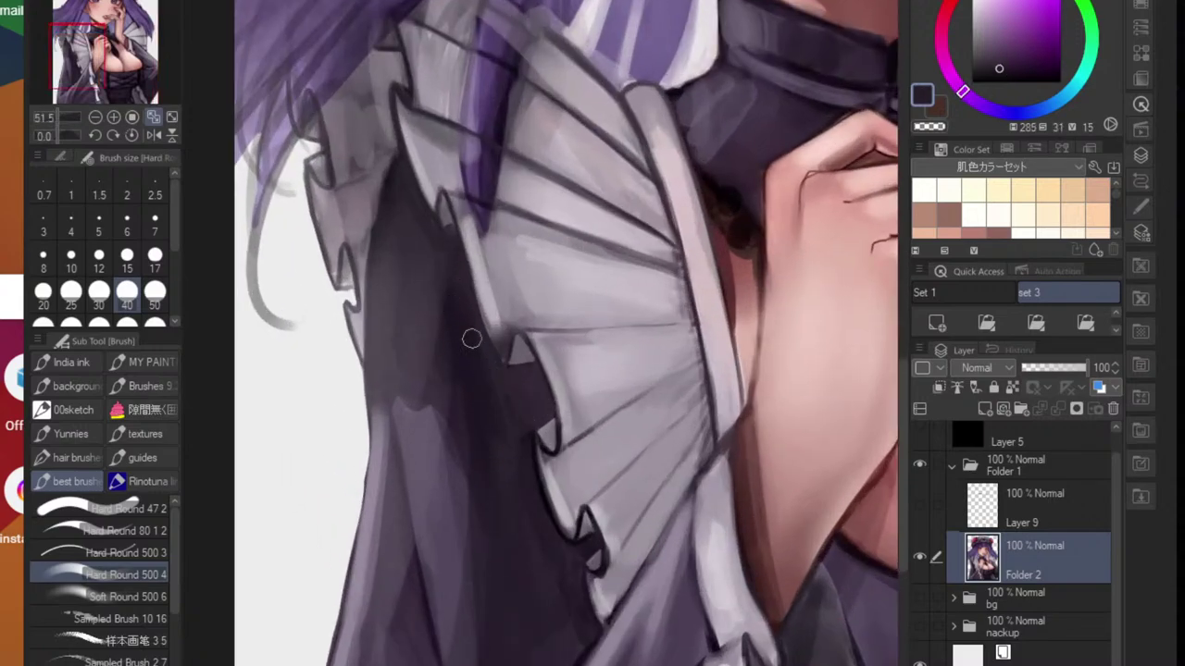
pyautogui.keyDown('alt'); pyautogui.click(510, 392); pyautogui.keyUp('alt')
pyautogui.keyDown('alt'); pyautogui.click(432, 492); pyautogui.keyUp('alt')
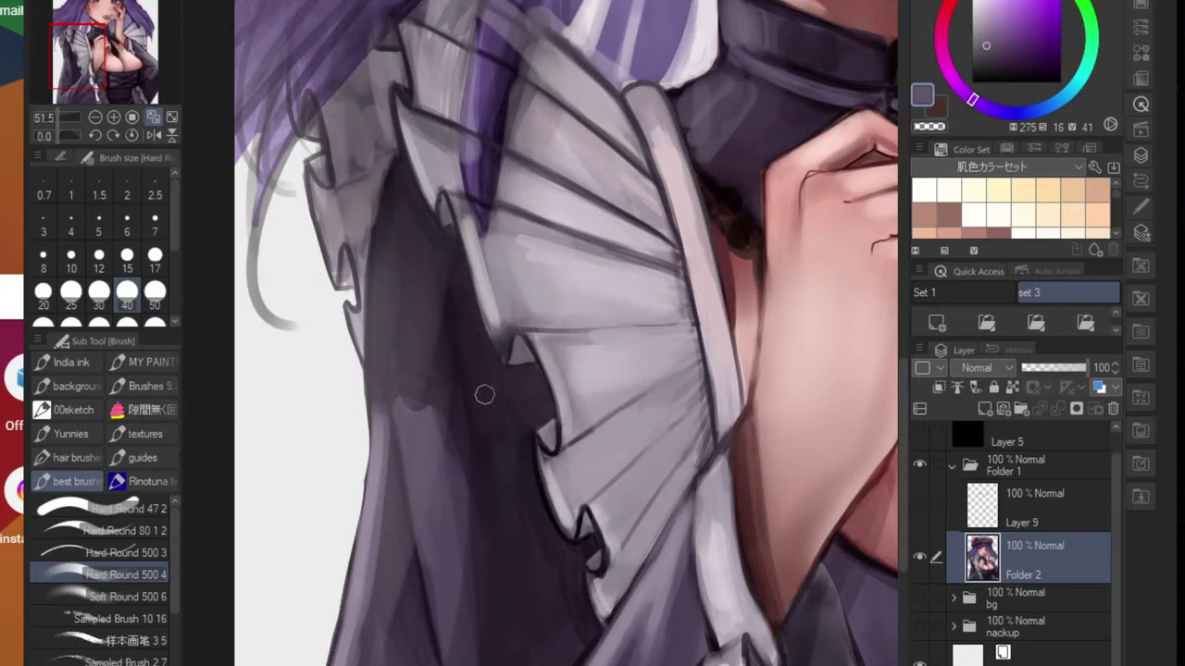
pyautogui.keyDown('alt'); pyautogui.click(490, 433); pyautogui.keyUp('alt')
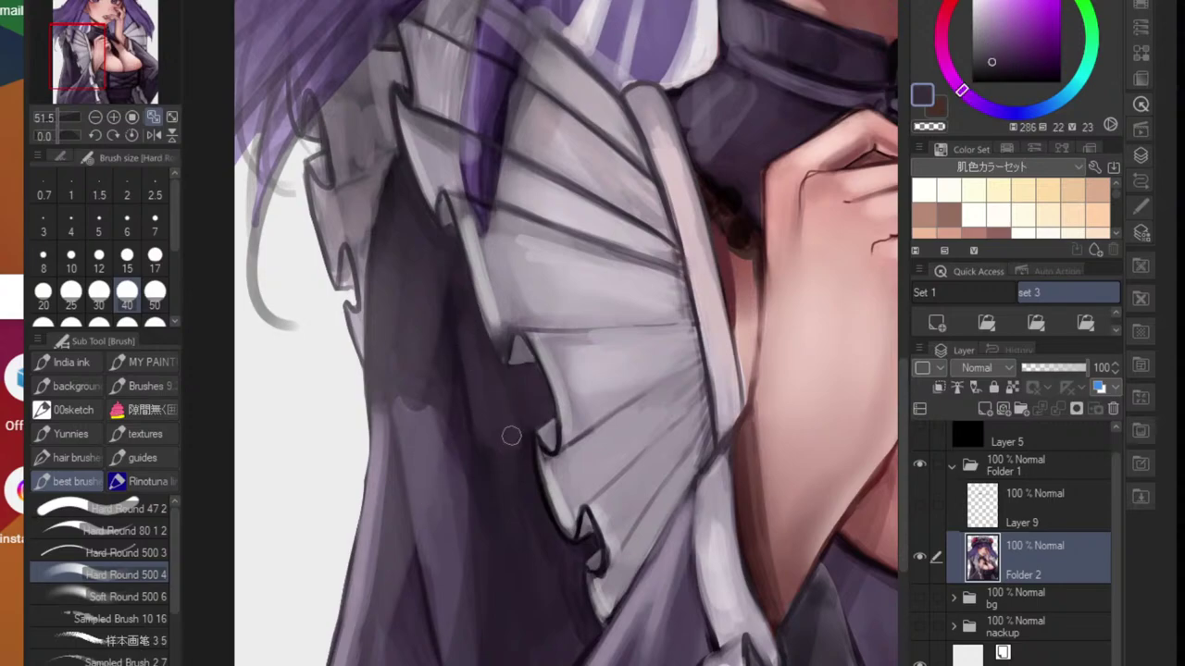
pyautogui.keyDown('alt'); pyautogui.click(479, 412); pyautogui.keyUp('alt')
pyautogui.keyDown('alt'); pyautogui.click(394, 247); pyautogui.keyUp('alt')
pyautogui.moveTo(442, 279)
pyautogui.mouseDown()
pyautogui.moveTo(450, 416)
pyautogui.moveTo(457, 370)
pyautogui.mouseUp()
# - Darken the sleeve strip's light top and add soft light-lavender highlights to the sleeve
pyautogui.keyDown('alt'); pyautogui.click(405, 325); pyautogui.keyUp('alt')
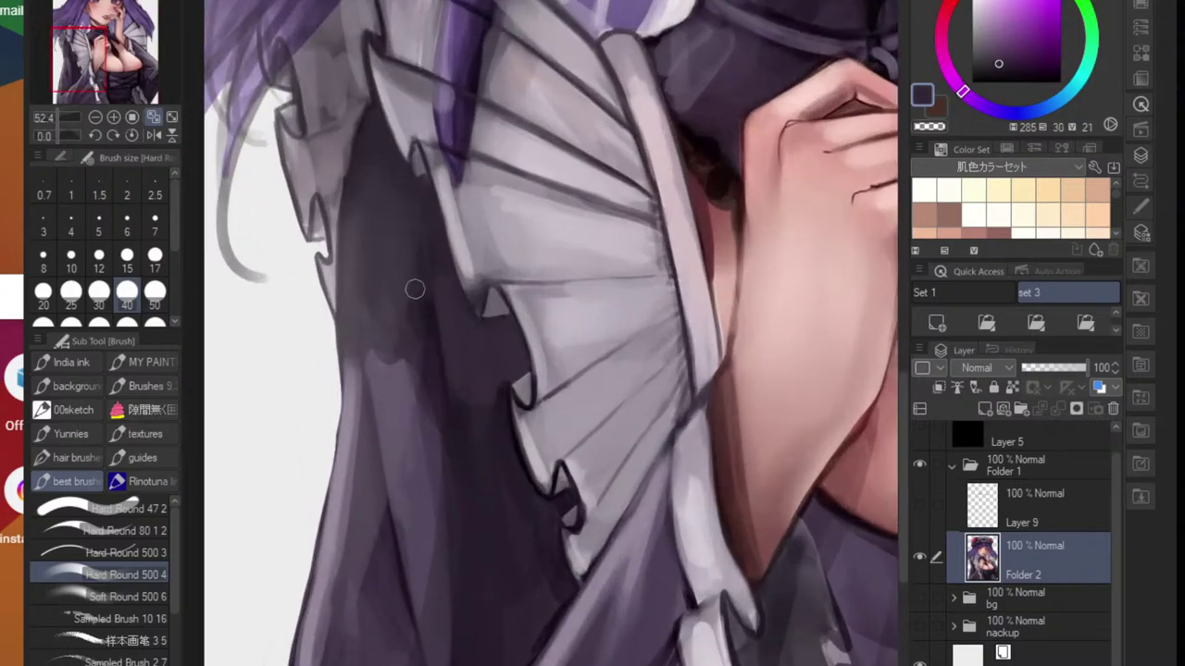
pyautogui.keyDown('alt'); pyautogui.click(383, 360); pyautogui.keyUp('alt')
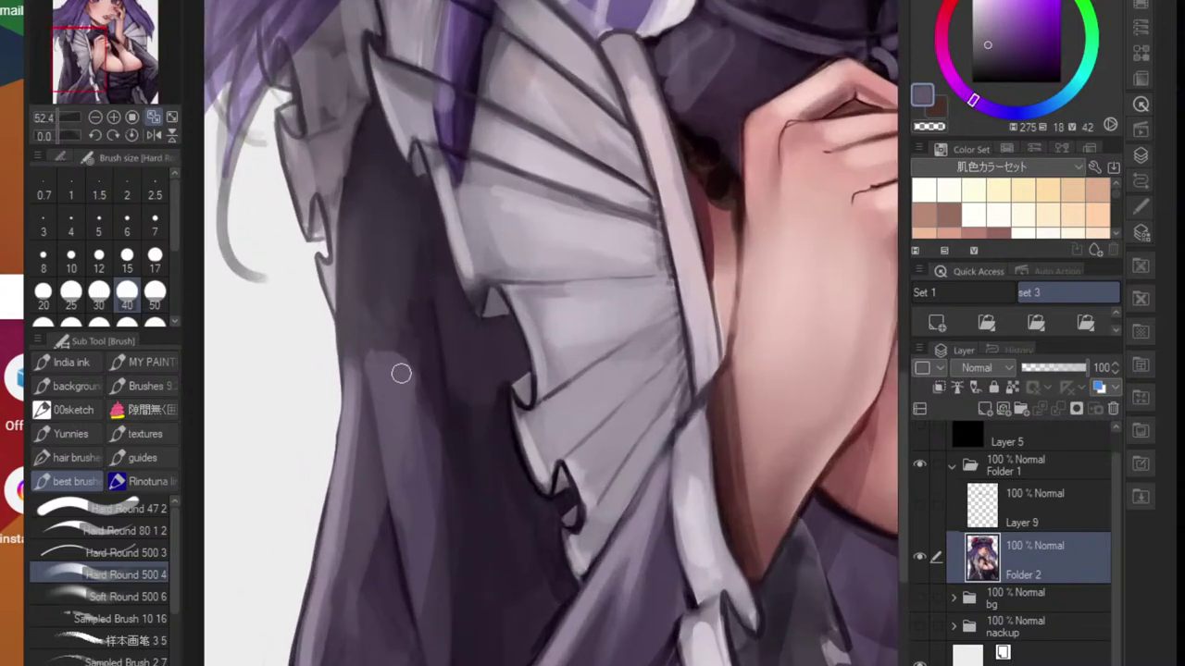
pyautogui.keyDown('alt'); pyautogui.click(380, 363); pyautogui.keyUp('alt')
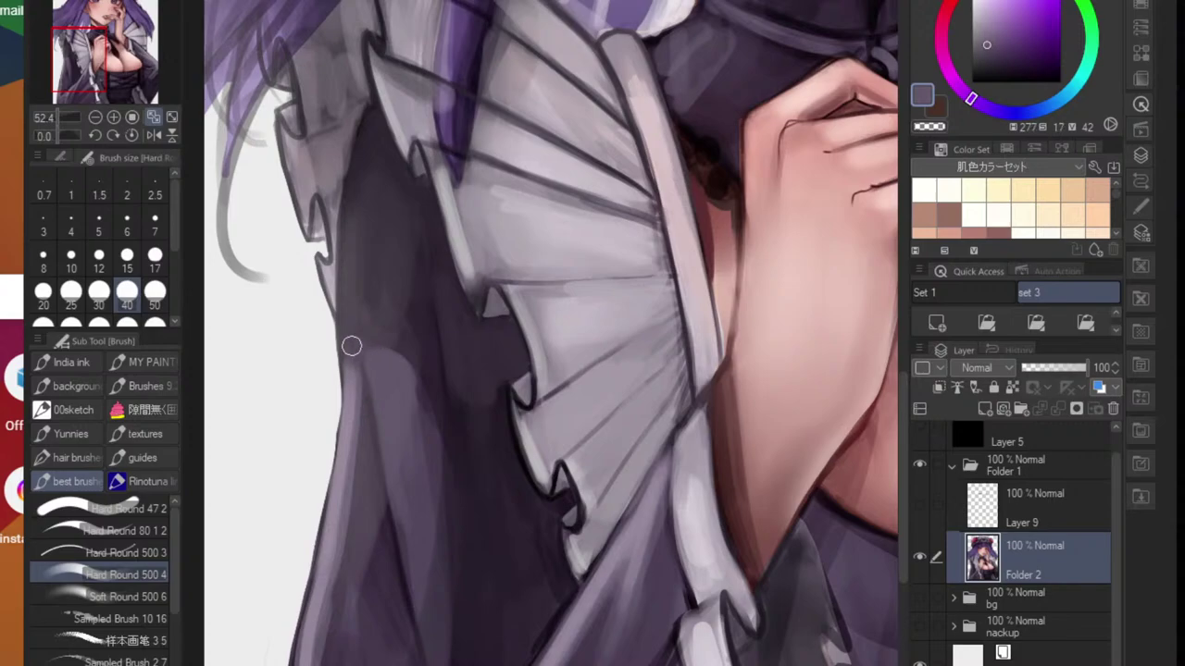
pyautogui.moveTo(352, 372)
pyautogui.mouseDown()
pyautogui.moveTo(349, 411)
pyautogui.moveTo(353, 391)
pyautogui.mouseUp()
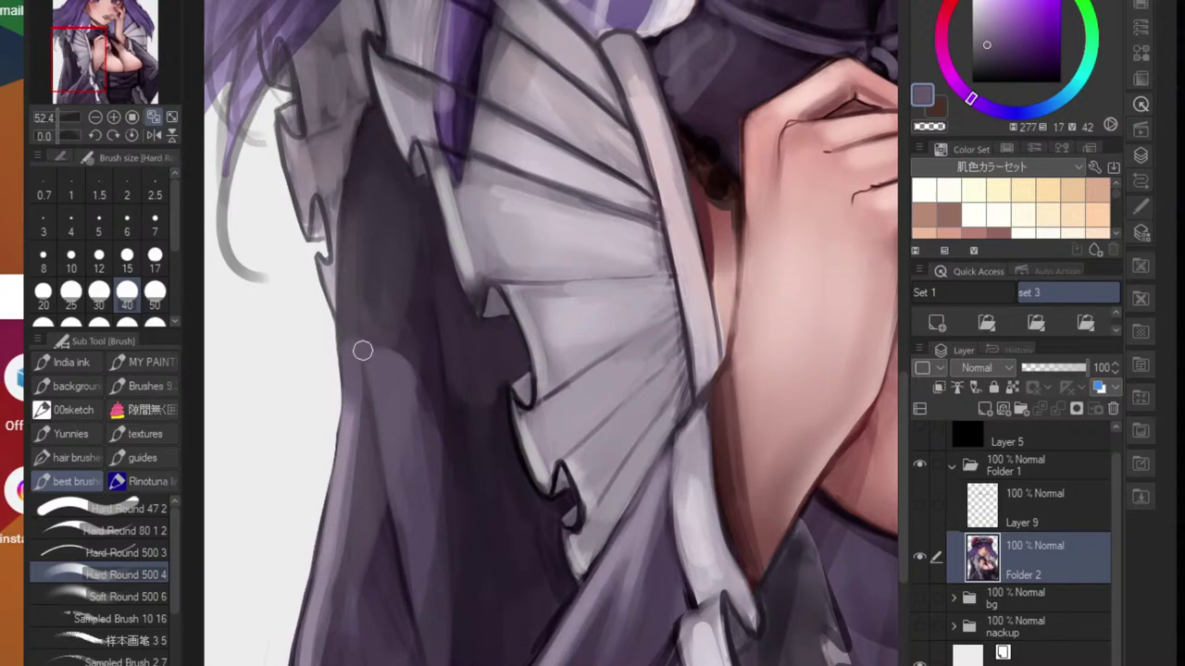
pyautogui.keyDown('alt'); pyautogui.click(387, 428); pyautogui.keyUp('alt')
pyautogui.keyDown('alt'); pyautogui.click(389, 413); pyautogui.keyUp('alt')
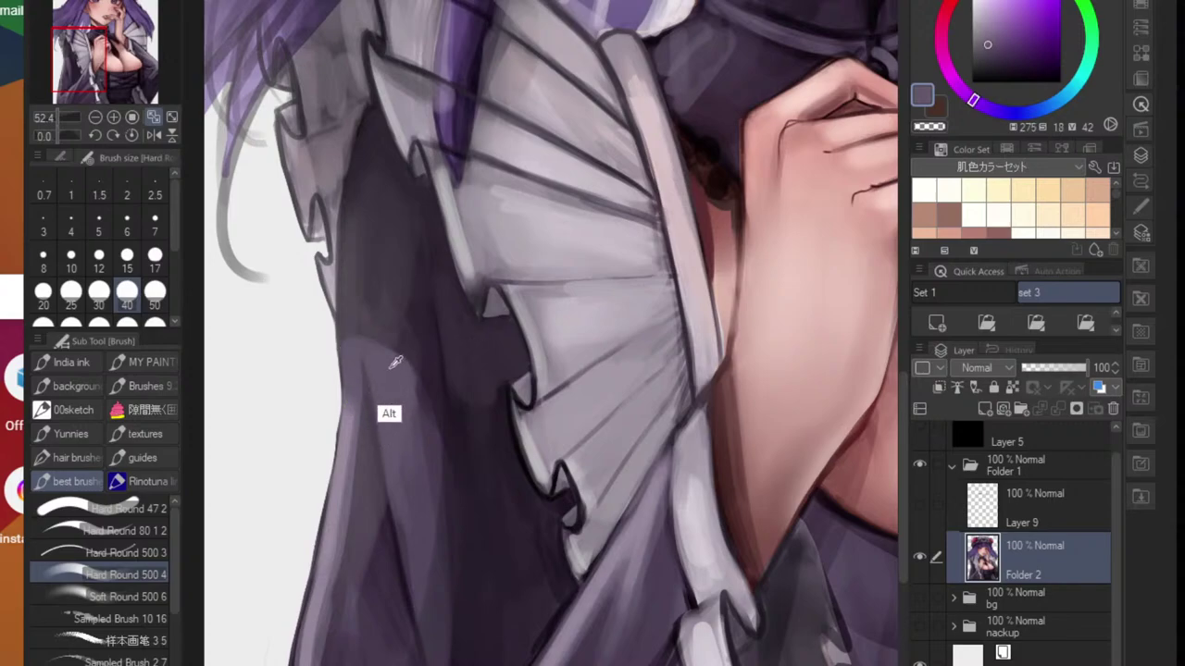
pyautogui.click(979, 26)
pyautogui.click(963, 94)
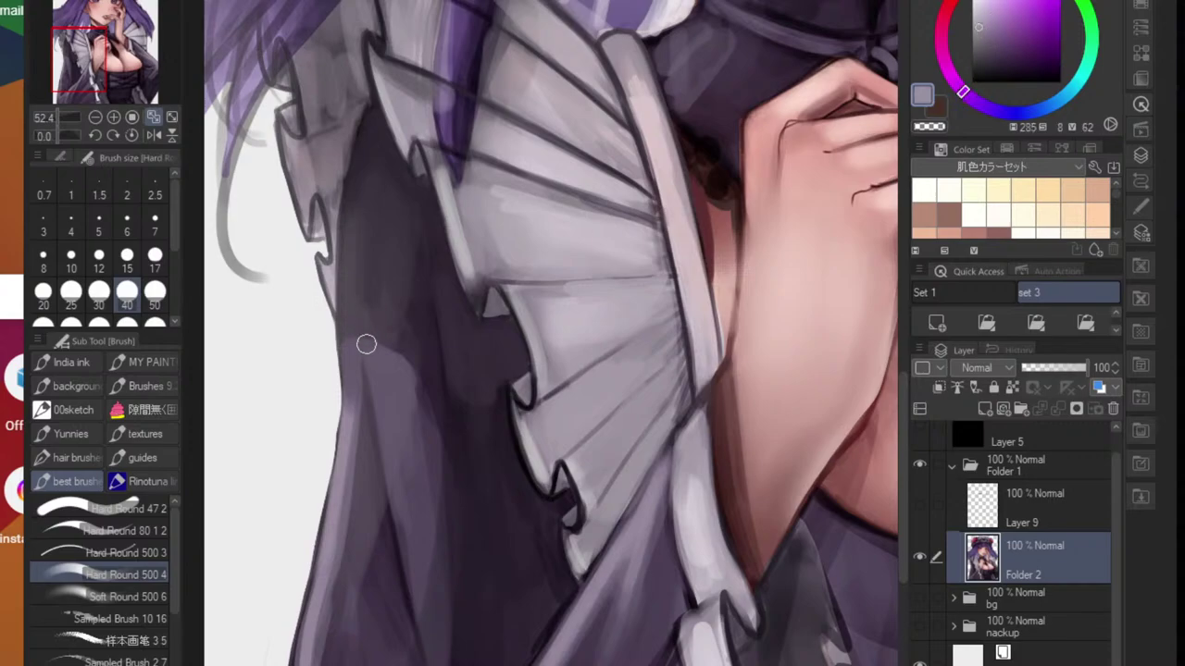
pyautogui.moveTo(367, 344)
pyautogui.mouseDown()
pyautogui.moveTo(377, 409)
pyautogui.moveTo(372, 350)
pyautogui.moveTo(393, 371)
pyautogui.moveTo(363, 354)
pyautogui.moveTo(399, 378)
pyautogui.moveTo(355, 352)
pyautogui.mouseUp()
# - Blend the sleeve shading with the Blend sub tool, then return to the brush
pyautogui.scroll(-5, 407, 372)
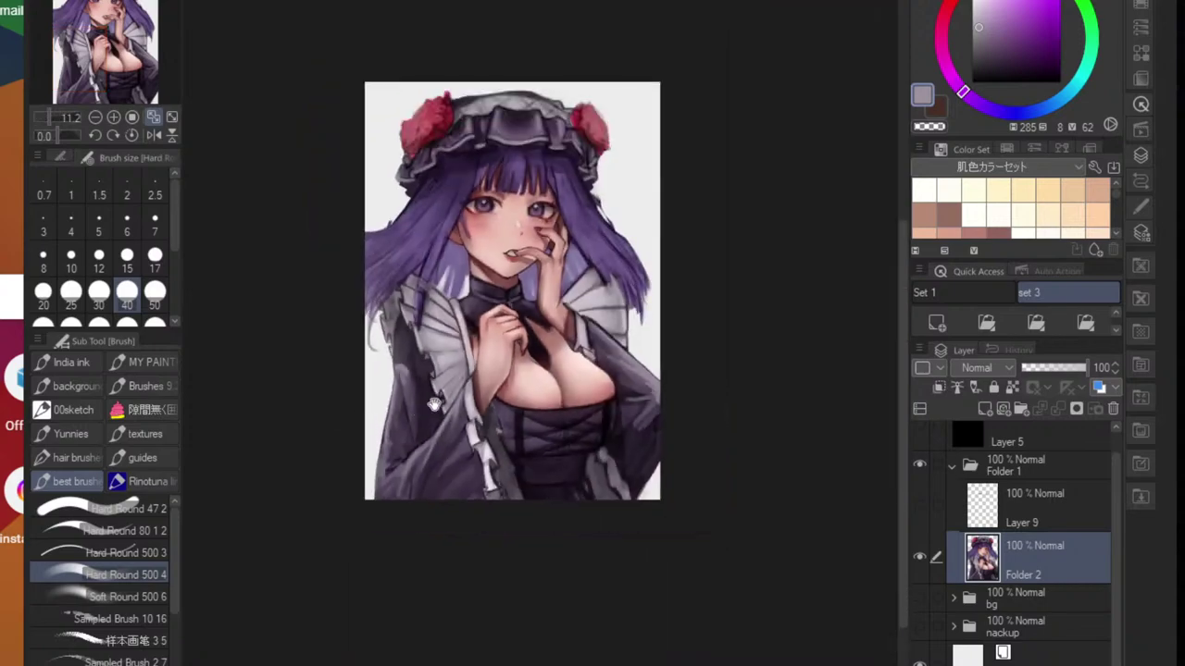
pyautogui.scroll(5, 433, 405)
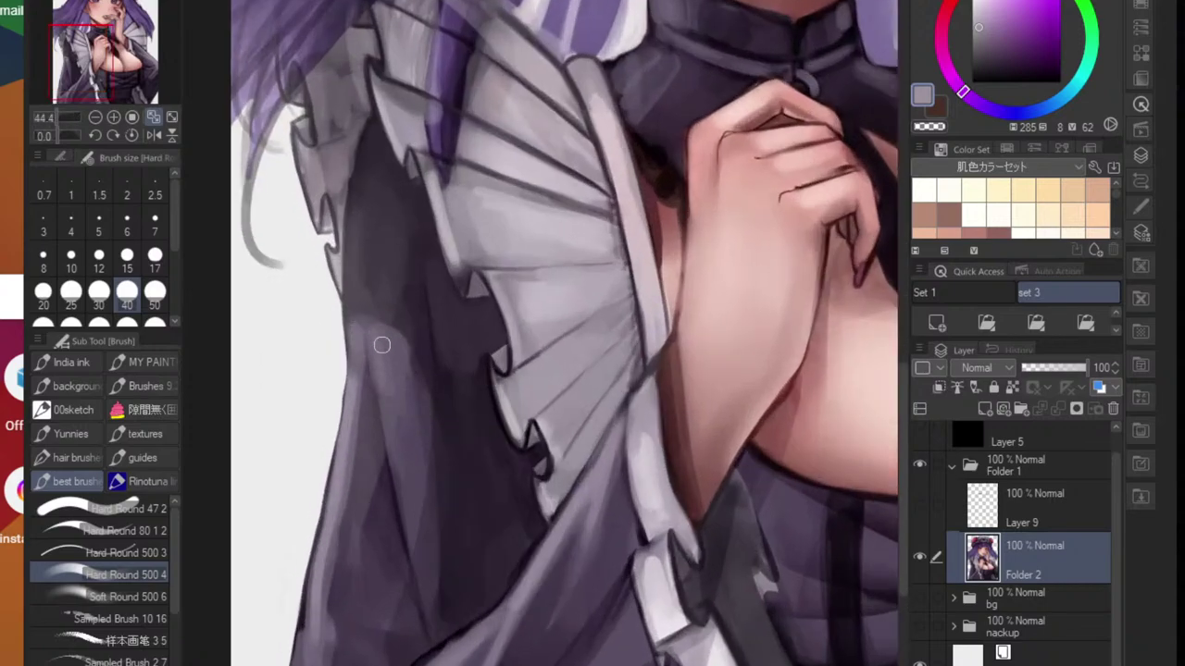
pyautogui.press('j')
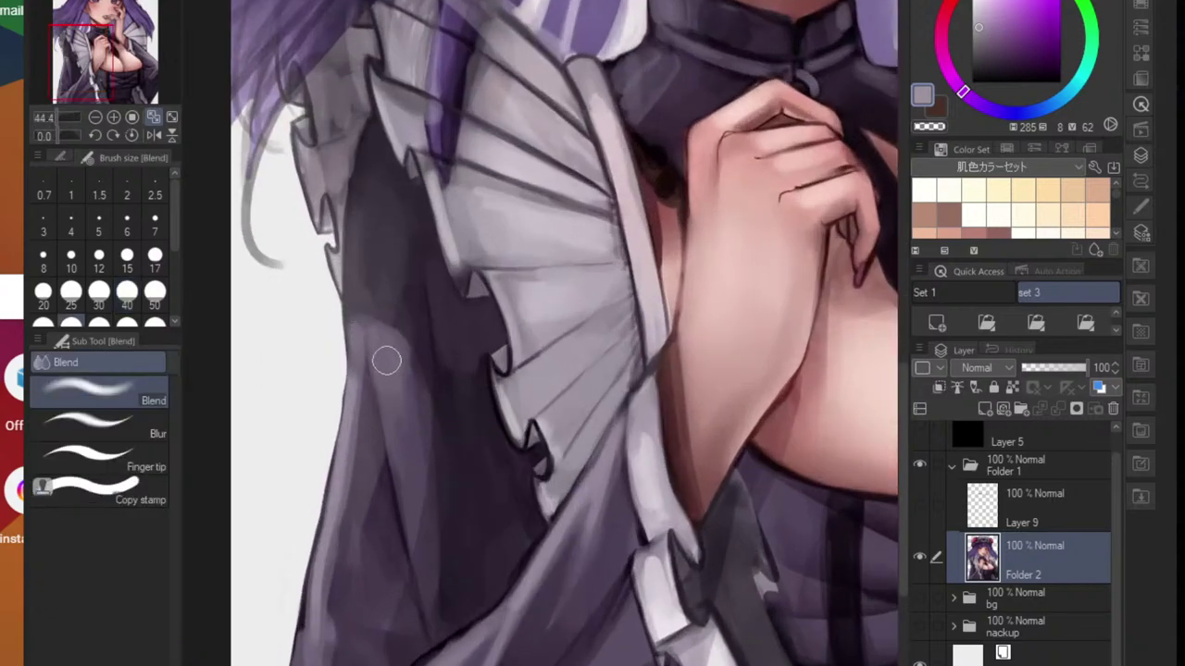
pyautogui.press('b')
pyautogui.scroll(-6, 333, 482)
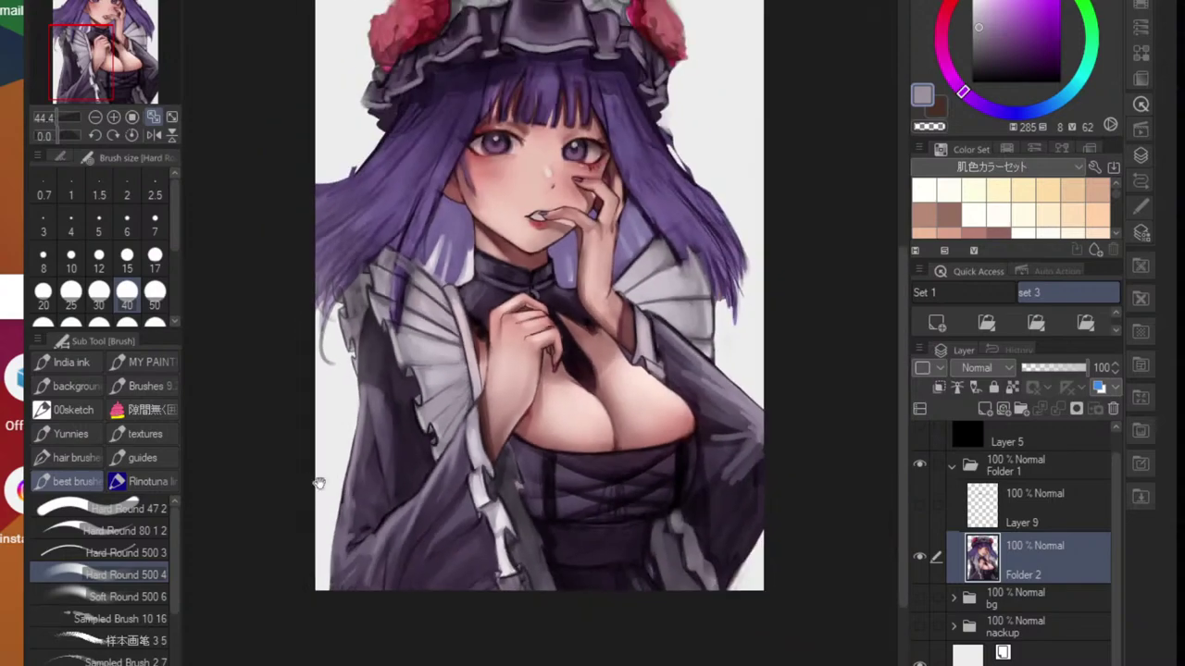
pyautogui.scroll(4, 359, 407)
# - Darken the ruffle edge with a deeper, more saturated purple and blend it smooth
pyautogui.keyDown('alt'); pyautogui.click(352, 413); pyautogui.keyUp('alt')
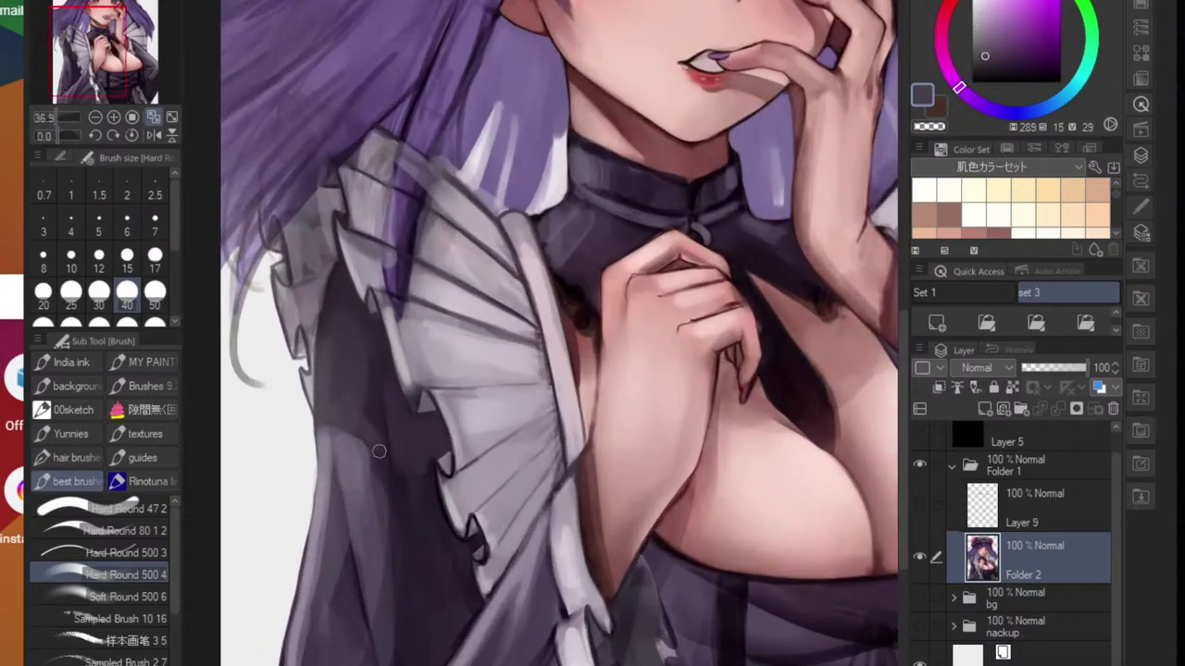
pyautogui.keyDown('alt'); pyautogui.click(421, 371); pyautogui.keyUp('alt')
pyautogui.click(1017, 72)
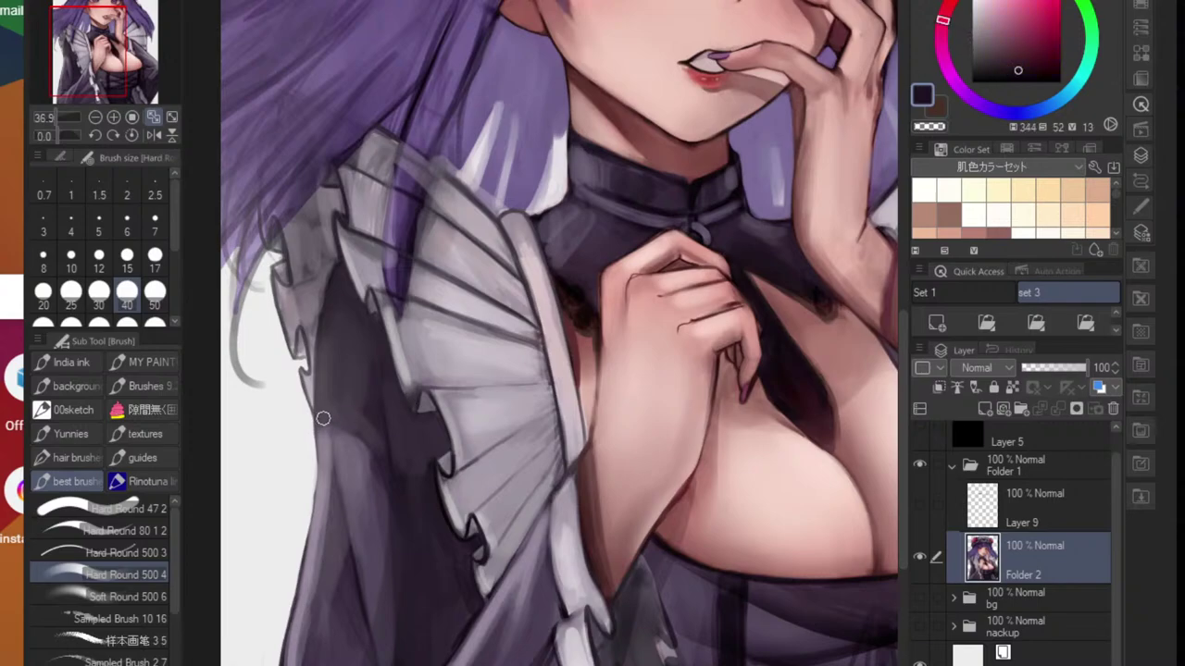
pyautogui.moveTo(325, 396); pyautogui.dragTo(324, 419)
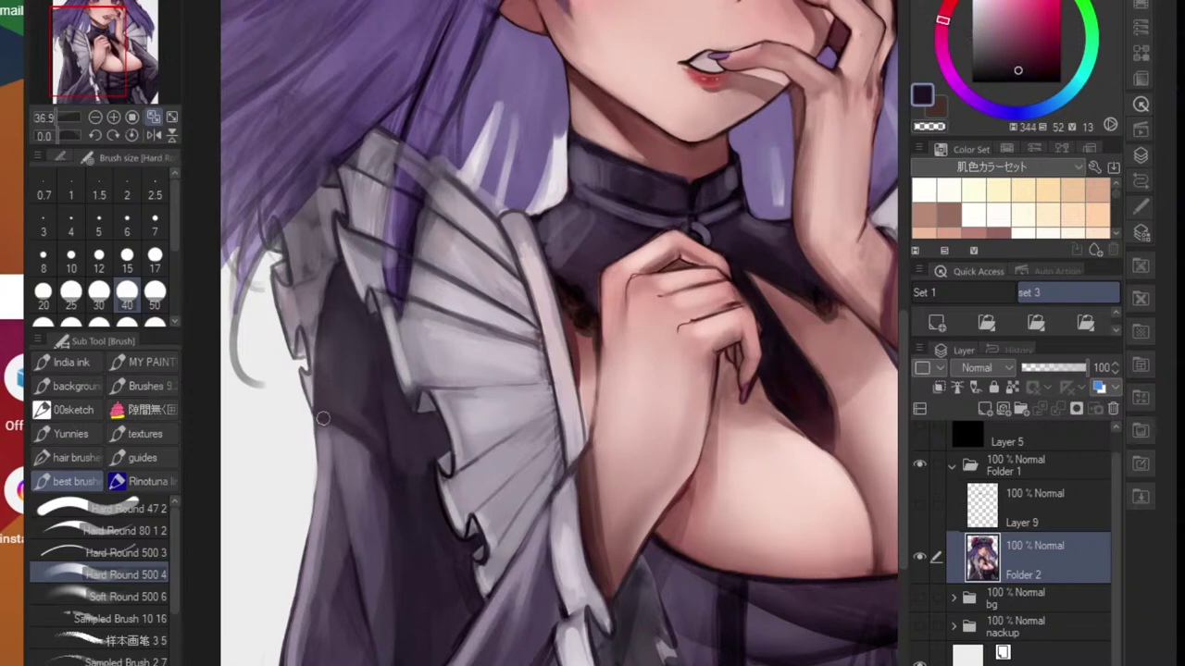
pyautogui.press('j')
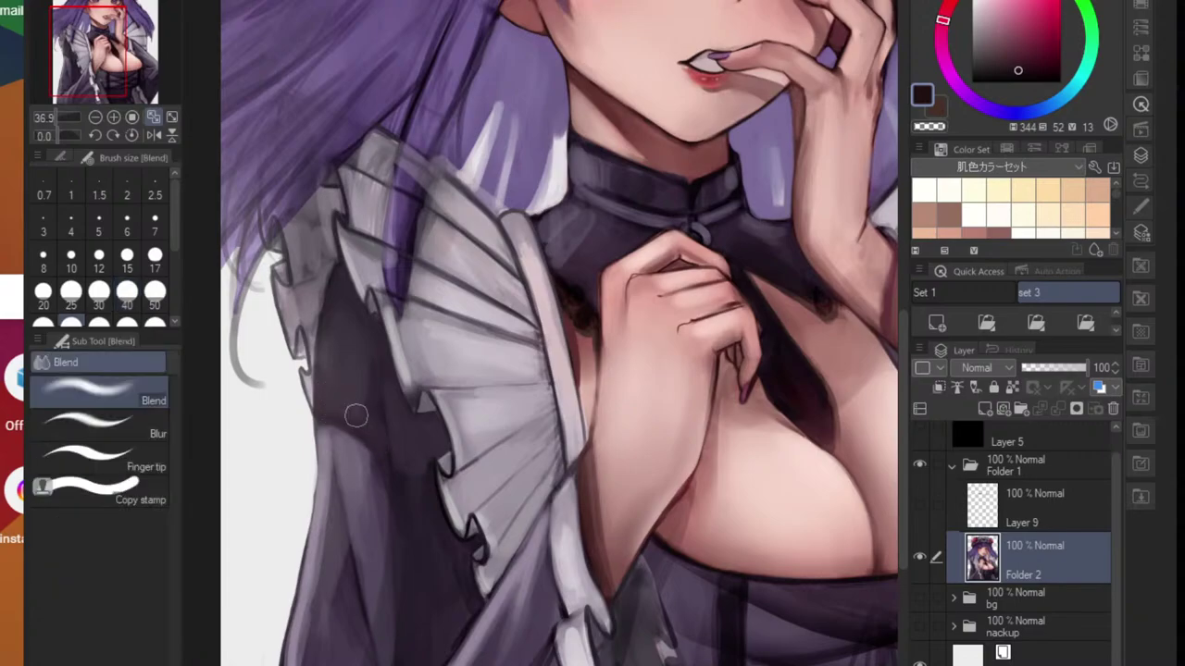
pyautogui.scroll(-5, 370, 370)
pyautogui.scroll(3, 408, 407)
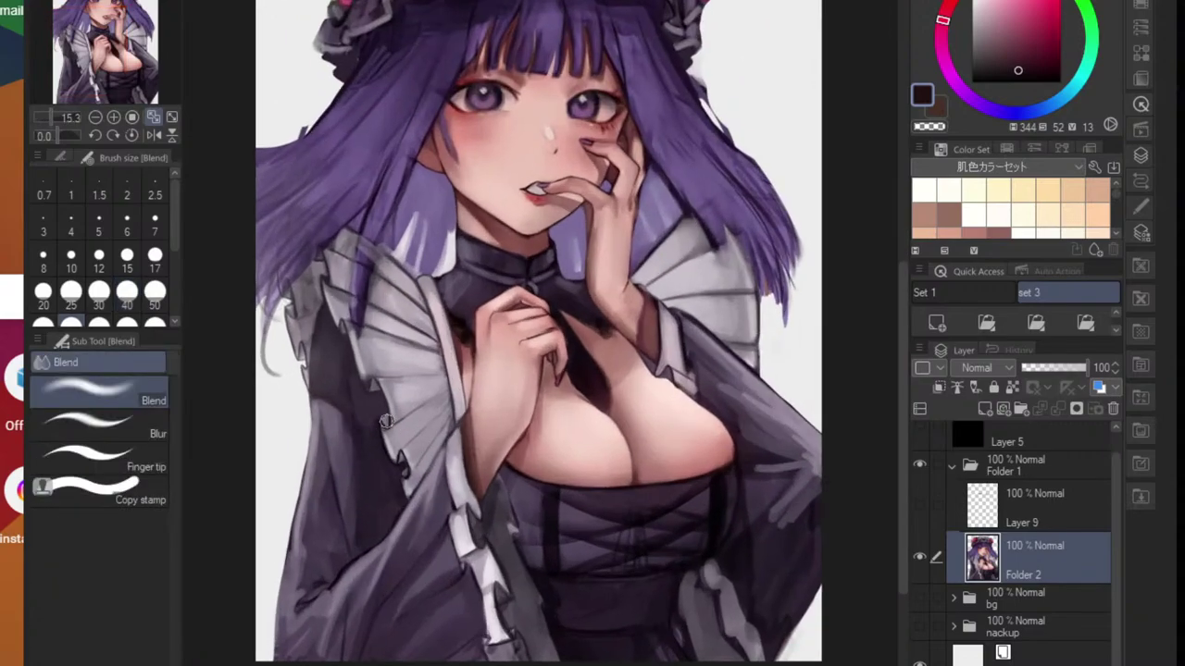
pyautogui.press('b')
pyautogui.scroll(4, 353, 409)
pyautogui.scroll(4, 365, 362)
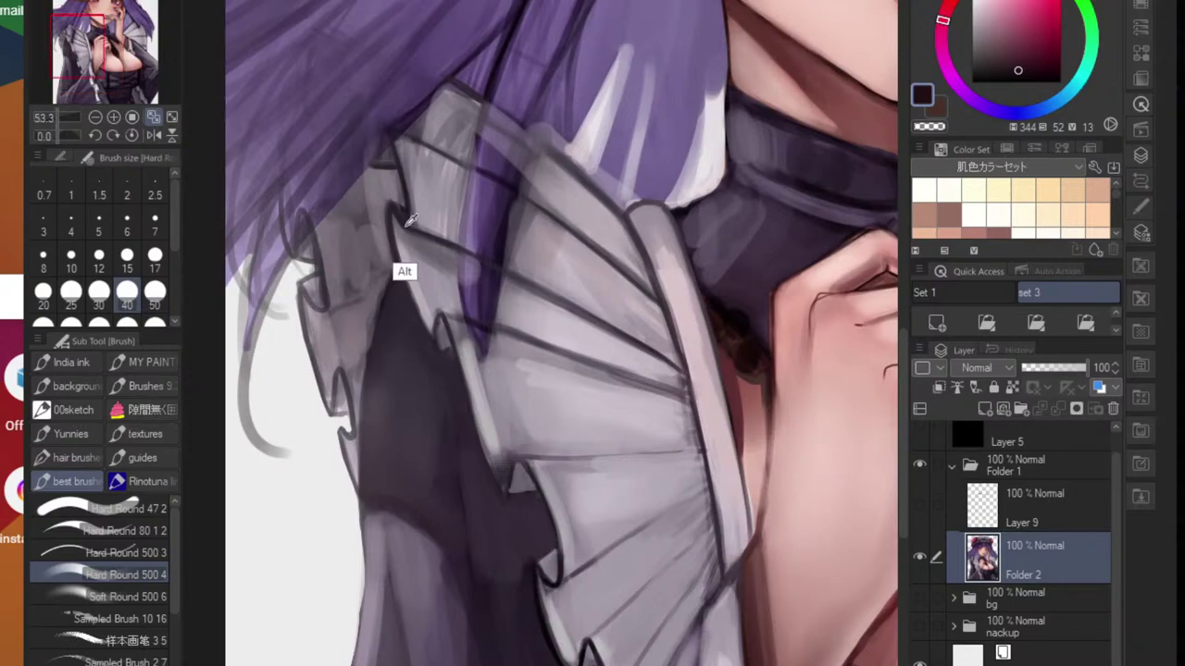
# - Try light grey strokes over the ruffle's dark edge, undo them, and halve the brush to 20
pyautogui.keyDown('alt'); pyautogui.click(390, 244); pyautogui.keyUp('alt')
pyautogui.keyDown('alt'); pyautogui.click(390, 248); pyautogui.keyUp('alt')
pyautogui.moveTo(382, 218); pyautogui.dragTo(388, 258)
pyautogui.hotkey('ctrl', 'z')
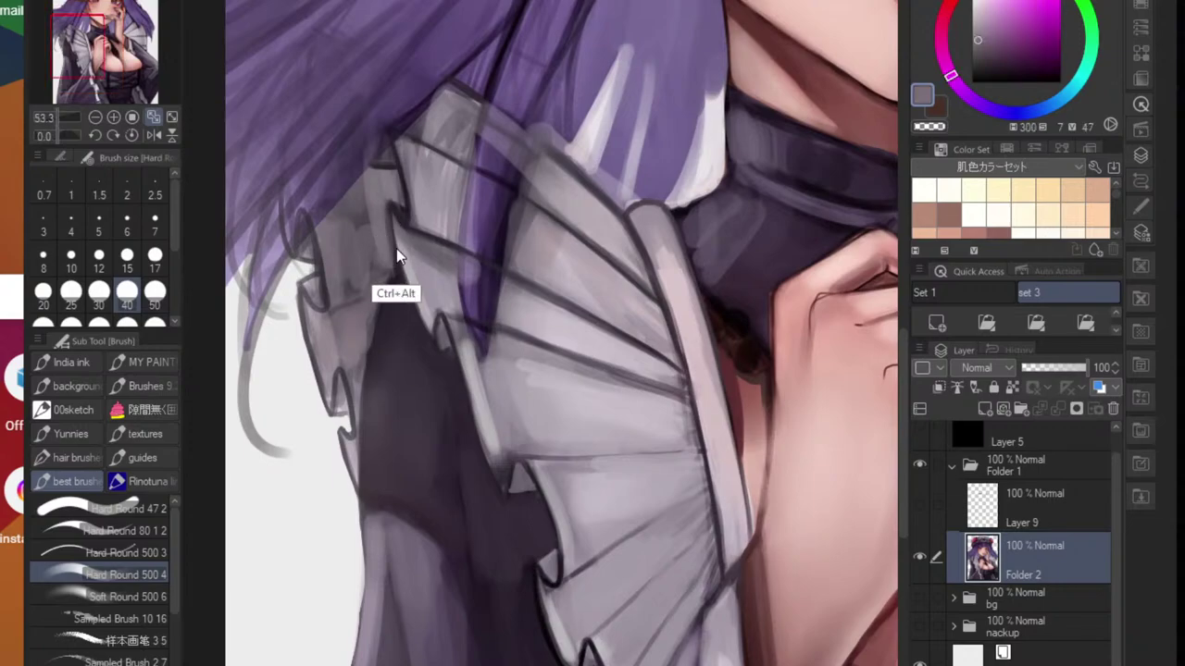
pyautogui.hotkey('ctrl', 'z')
pyautogui.scroll(2, 394, 269)
pyautogui.press('[')
pyautogui.press('[')
pyautogui.press('[')
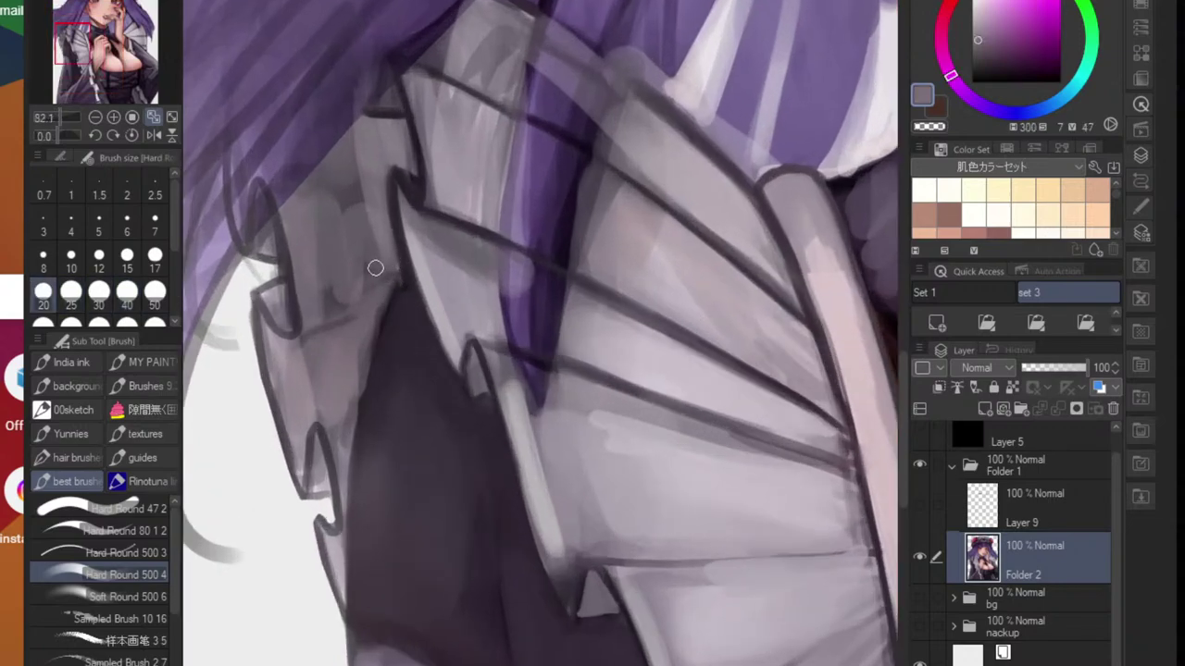
pyautogui.scroll(2, 396, 239)
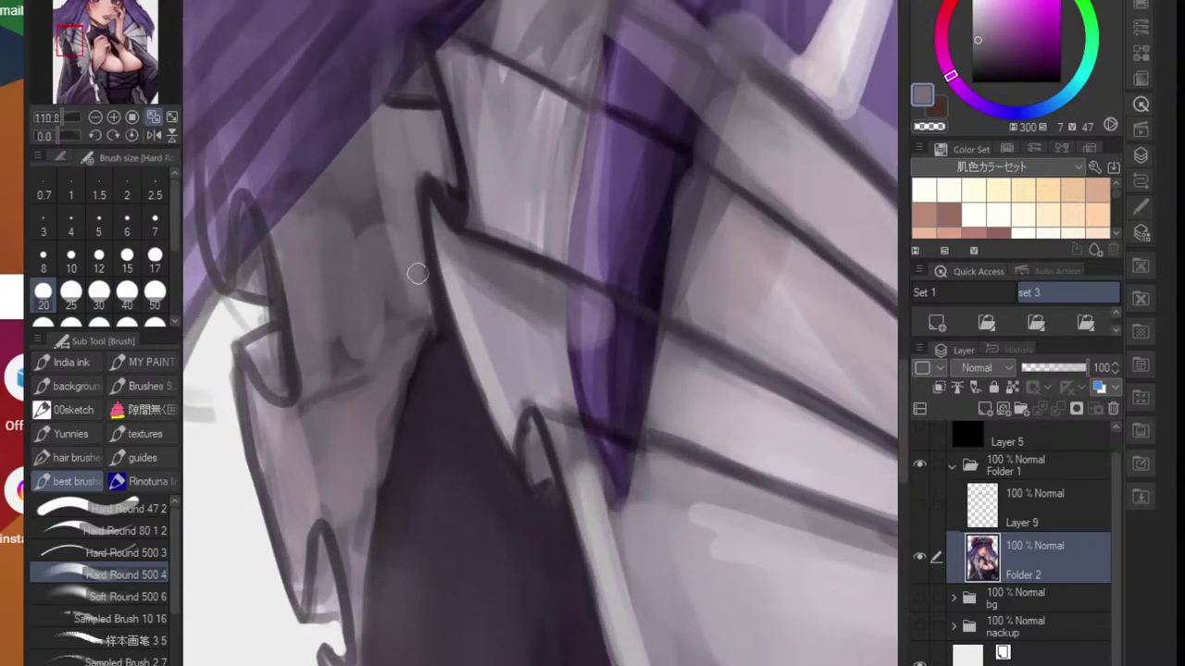
# - Lighten the dark sleeve's left edge with grey, then re-darken it with sampled purple-grey strokes
pyautogui.moveTo(432, 316)
pyautogui.mouseDown()
pyautogui.moveTo(397, 370)
pyautogui.moveTo(368, 486)
pyautogui.mouseUp()
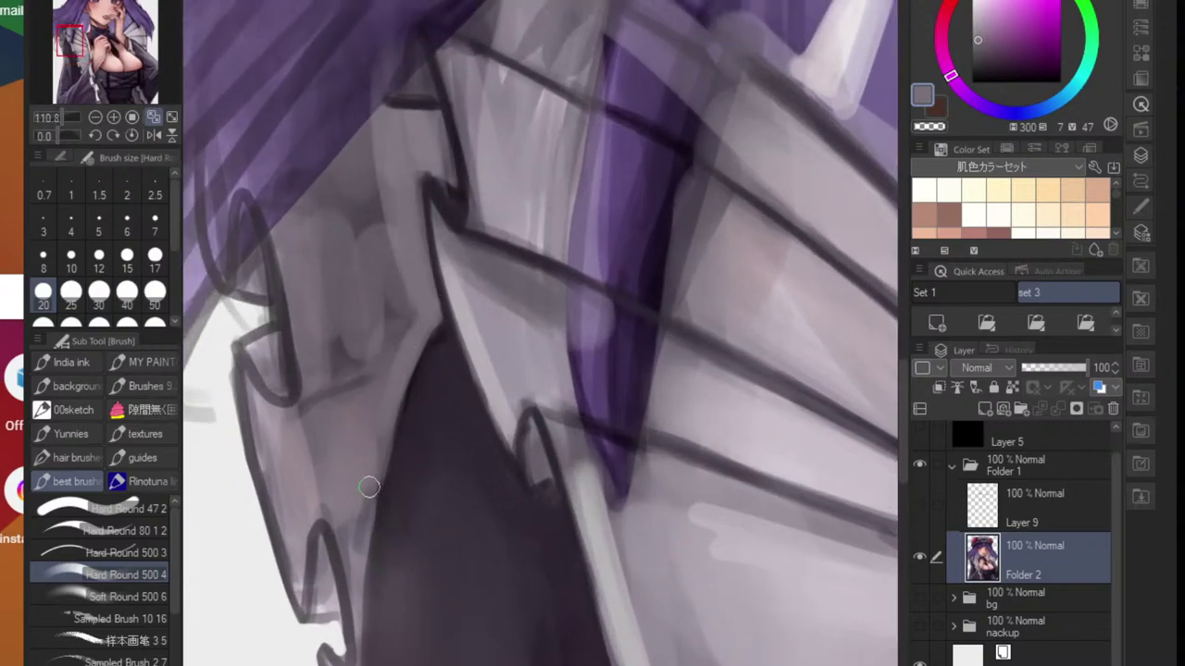
pyautogui.keyDown('alt'); pyautogui.click(430, 414); pyautogui.keyUp('alt')
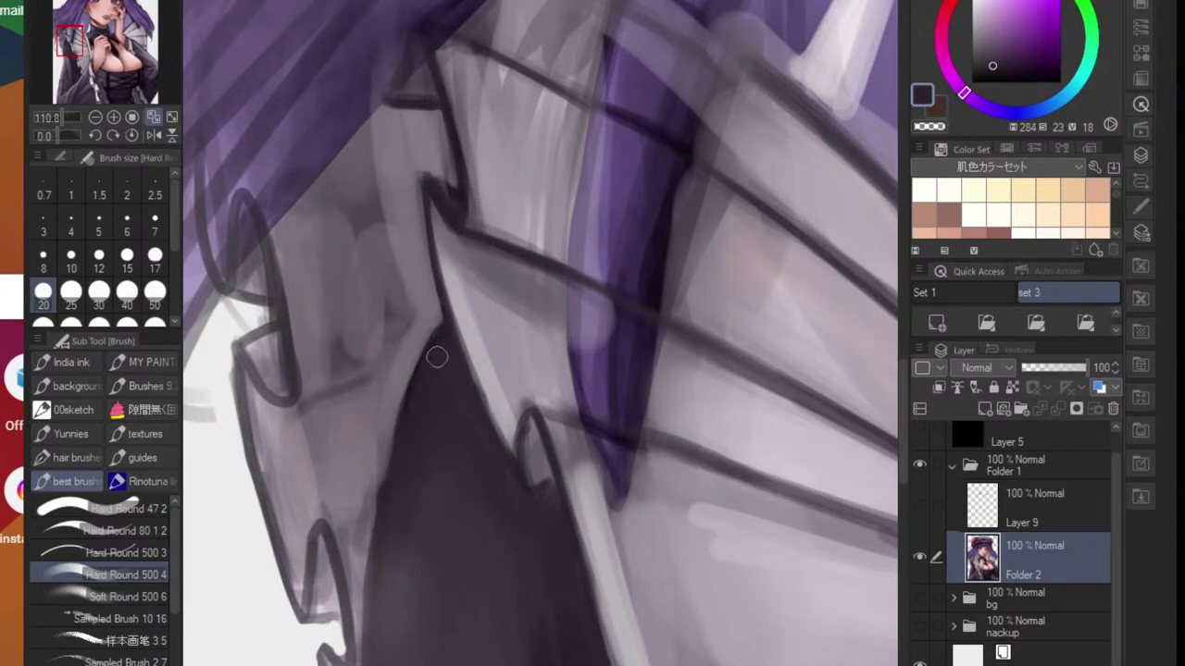
pyautogui.moveTo(423, 398)
pyautogui.mouseDown()
pyautogui.moveTo(387, 484)
pyautogui.moveTo(362, 619)
pyautogui.mouseUp()
pyautogui.moveTo(432, 448); pyautogui.dragTo(379, 552)
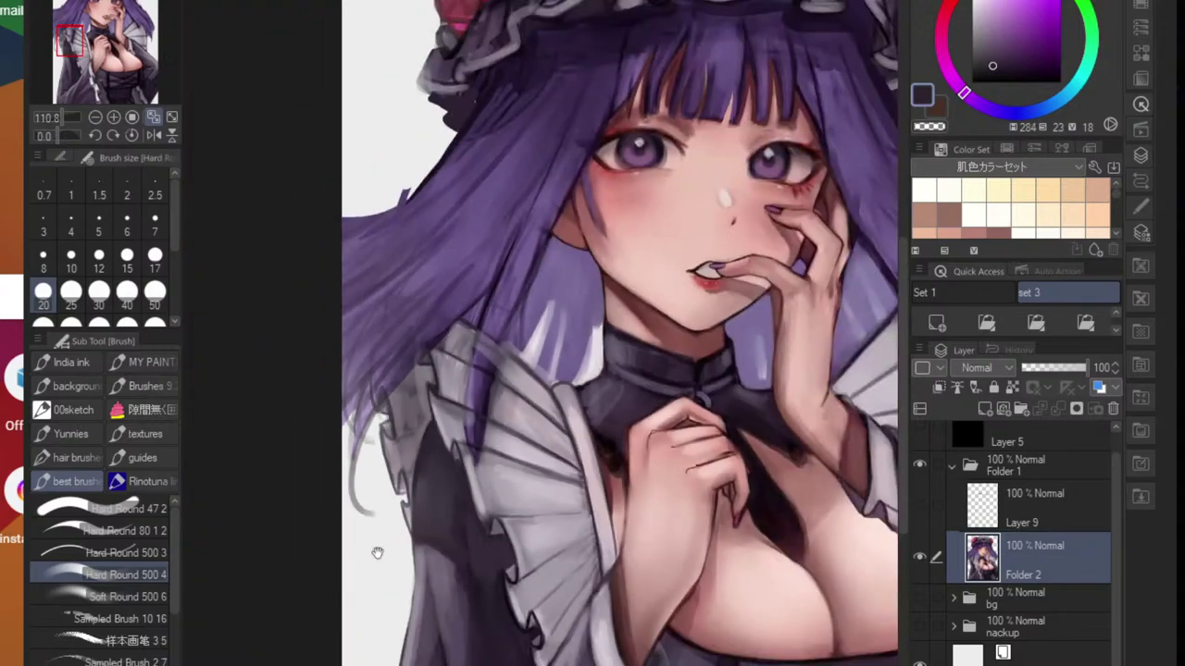
pyautogui.moveTo(426, 494)
pyautogui.mouseDown()
pyautogui.moveTo(472, 493)
pyautogui.moveTo(397, 555)
pyautogui.mouseUp()
pyautogui.moveTo(397, 505); pyautogui.dragTo(396, 618)
pyautogui.scroll(-5, 422, 546)
pyautogui.scroll(5, 455, 553)
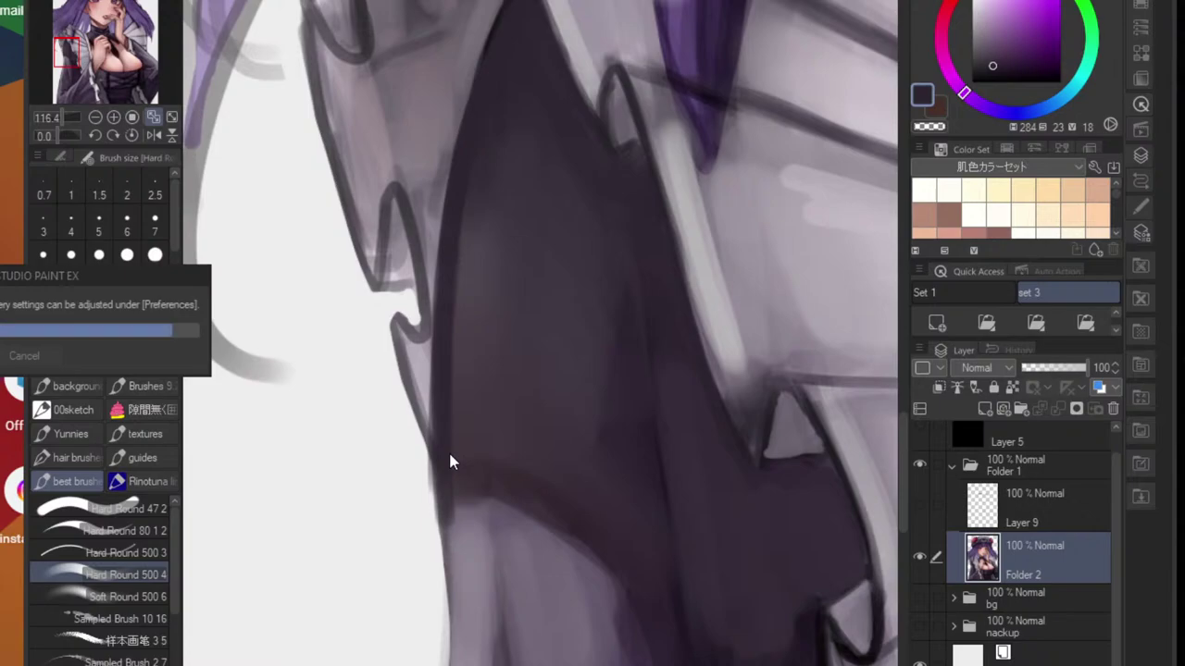
# - Replace a thick dark edge stroke with a thinner one at brush size 10
pyautogui.moveTo(448, 453); pyautogui.dragTo(449, 541)
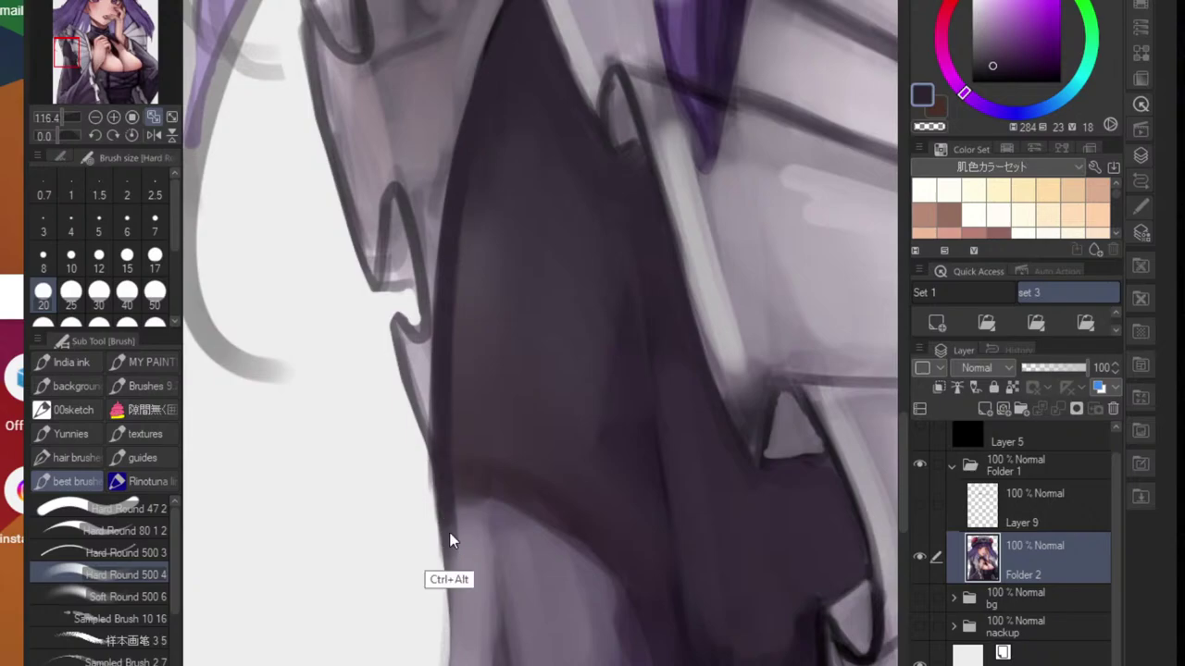
pyautogui.hotkey('ctrl', 'z')
pyautogui.press('[')
pyautogui.press('[')
pyautogui.press('[')
pyautogui.press('[')
pyautogui.moveTo(438, 491)
pyautogui.mouseDown()
pyautogui.moveTo(449, 664)
pyautogui.moveTo(398, 641)
pyautogui.moveTo(462, 639)
pyautogui.moveTo(526, 444)
pyautogui.moveTo(517, 417)
pyautogui.moveTo(470, 601)
pyautogui.moveTo(487, 505)
pyautogui.mouseUp()
# - Sample the dark fold-line colour and outline the sleeve's lower-left edge in dark purple
pyautogui.scroll(5, 517, 417)
pyautogui.scroll(-10, 486, 503)
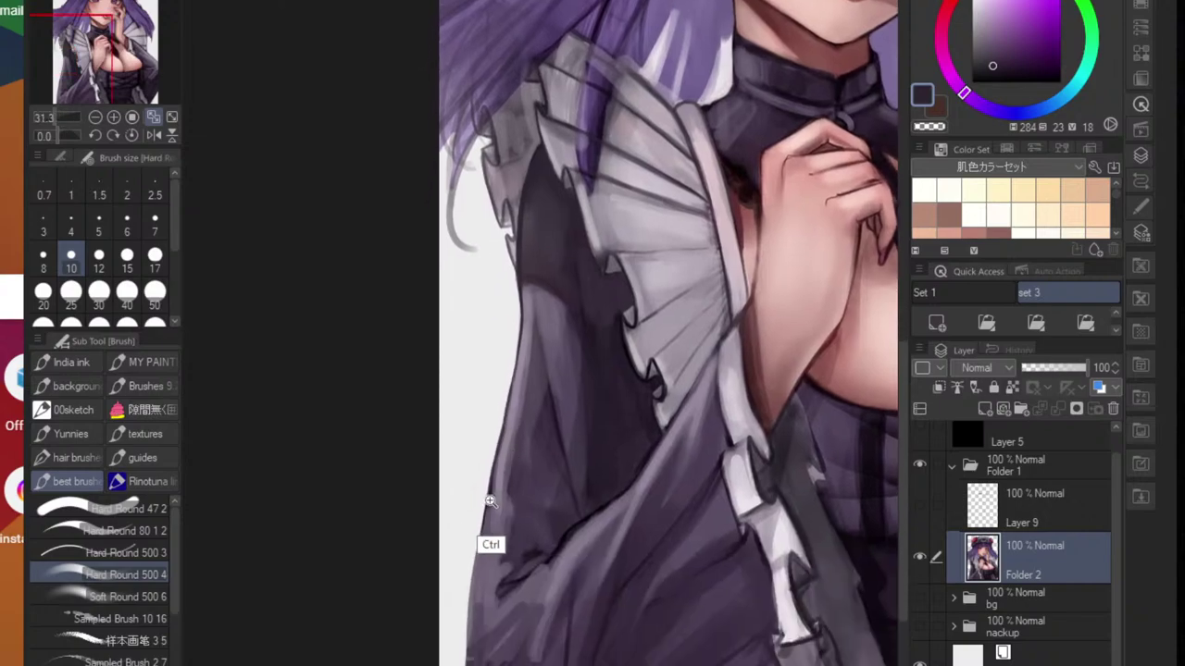
pyautogui.scroll(5, 487, 505)
pyautogui.keyDown('alt'); pyautogui.click(495, 495); pyautogui.keyUp('alt')
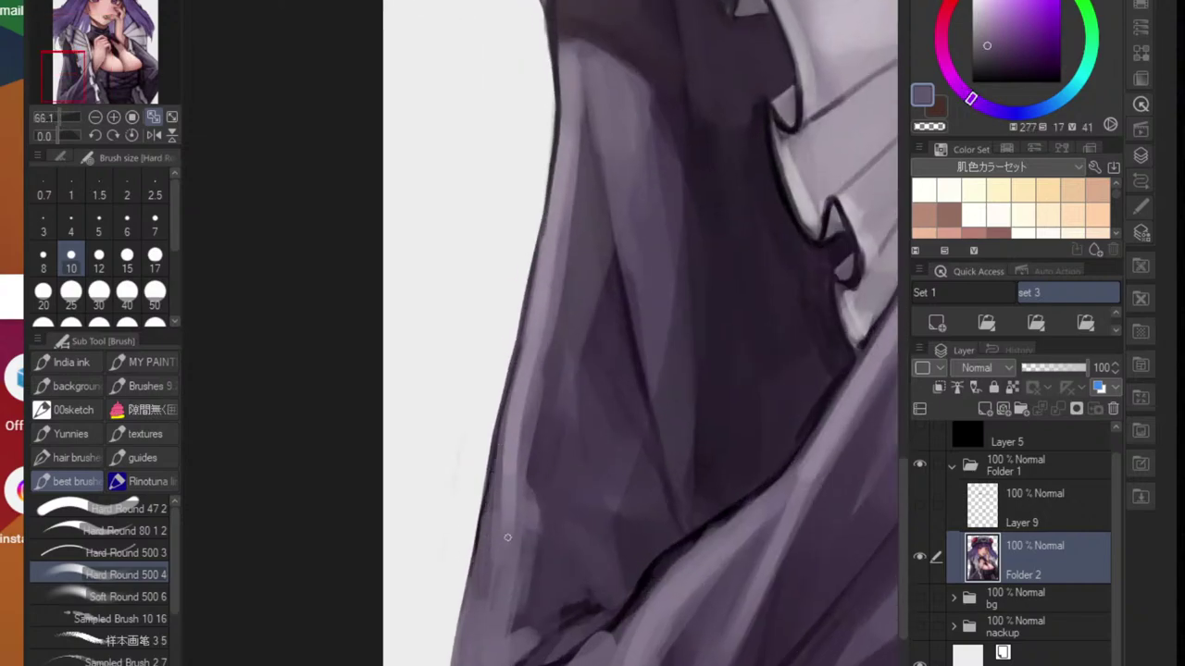
pyautogui.keyDown('alt'); pyautogui.click(653, 570); pyautogui.keyUp('alt')
pyautogui.moveTo(487, 625); pyautogui.dragTo(531, 364)
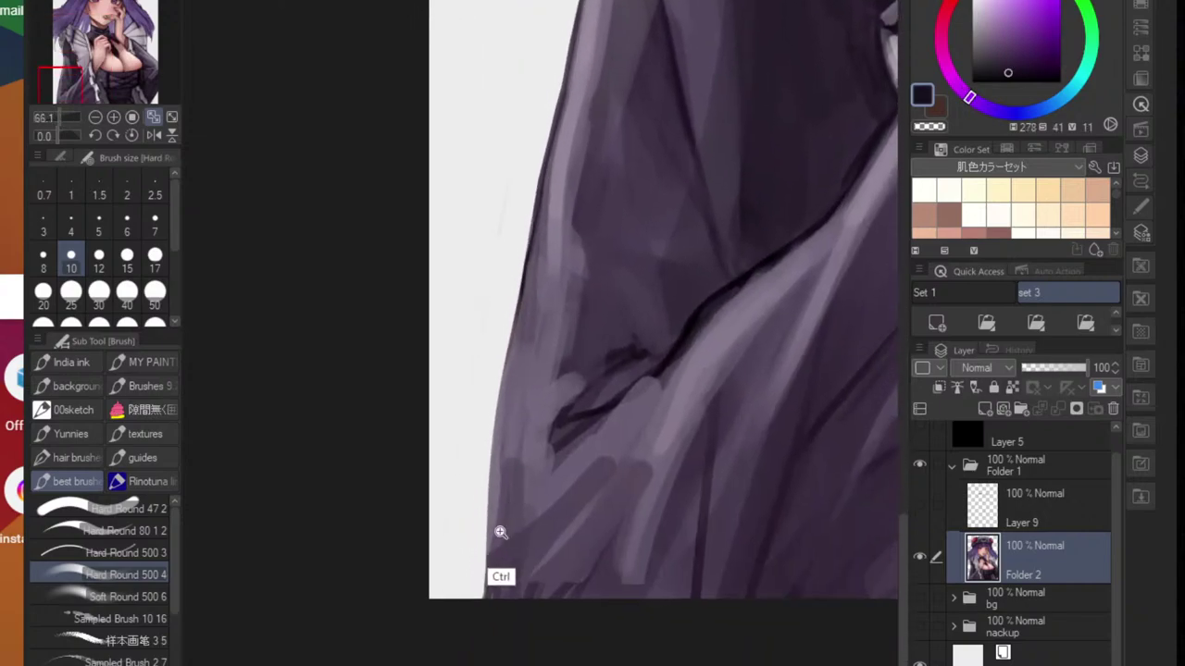
pyautogui.moveTo(500, 532); pyautogui.dragTo(528, 532)
pyautogui.moveTo(480, 587)
pyautogui.mouseDown()
pyautogui.moveTo(478, 628)
pyautogui.moveTo(480, 506)
pyautogui.mouseUp()
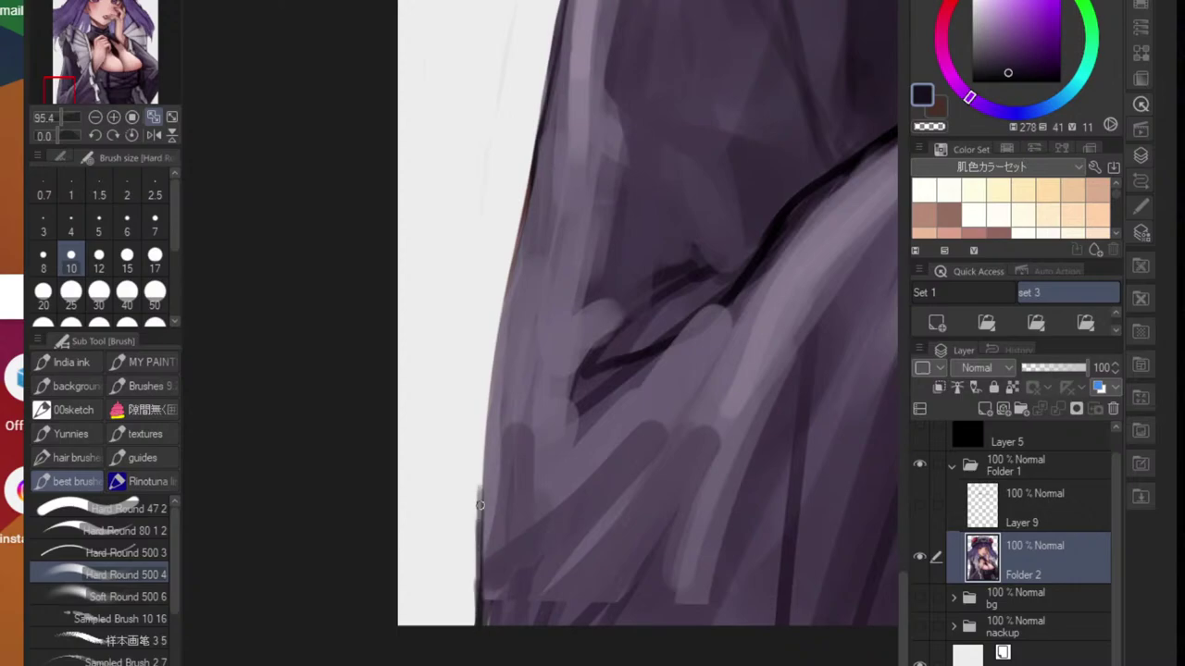
pyautogui.moveTo(481, 461)
pyautogui.mouseDown()
pyautogui.moveTo(474, 589)
pyautogui.moveTo(479, 439)
pyautogui.mouseUp()
# - Extend the dark purple outline up the coat's and sleeve's left edge
pyautogui.moveTo(510, 300); pyautogui.dragTo(481, 470)
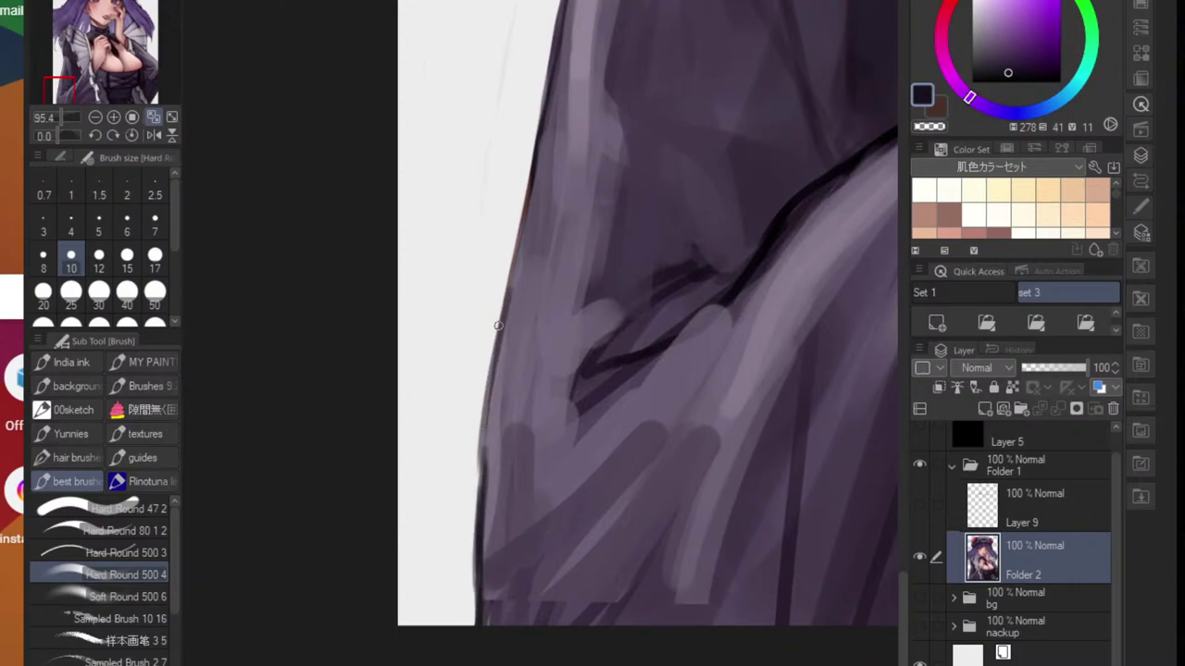
pyautogui.moveTo(499, 320); pyautogui.dragTo(480, 489)
pyautogui.moveTo(491, 345); pyautogui.dragTo(480, 517)
pyautogui.moveTo(487, 412)
pyautogui.mouseDown()
pyautogui.moveTo(478, 554)
pyautogui.moveTo(497, 570)
pyautogui.moveTo(463, 643)
pyautogui.mouseUp()
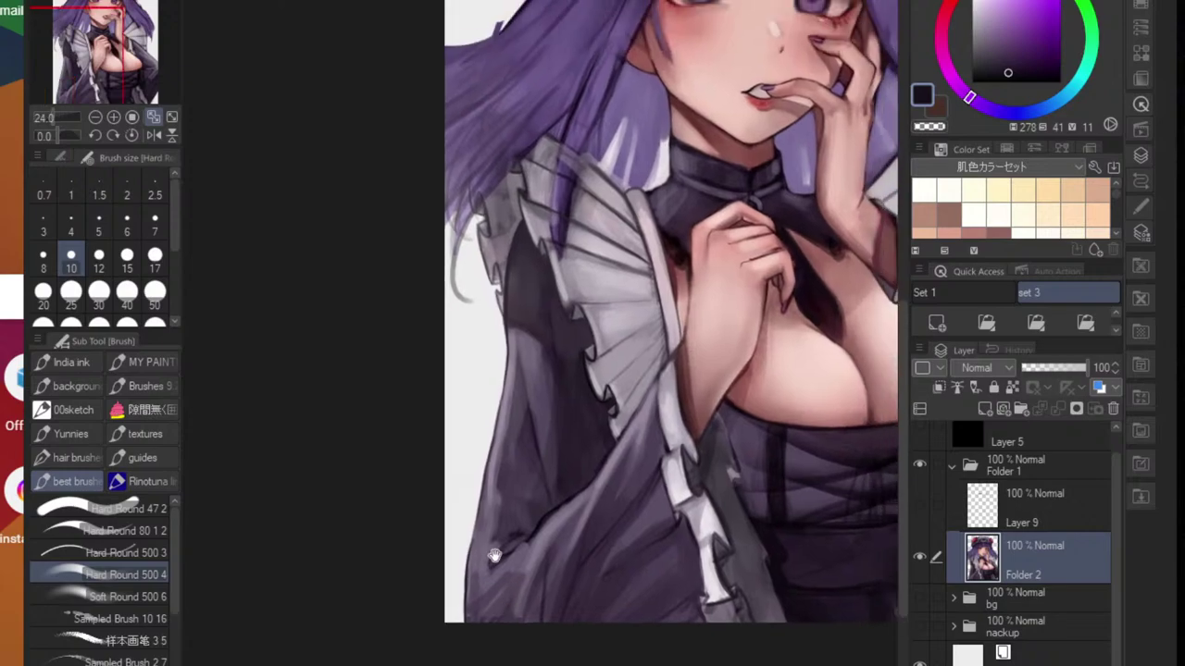
pyautogui.moveTo(475, 540); pyautogui.dragTo(508, 538)
pyautogui.moveTo(478, 468); pyautogui.dragTo(450, 583)
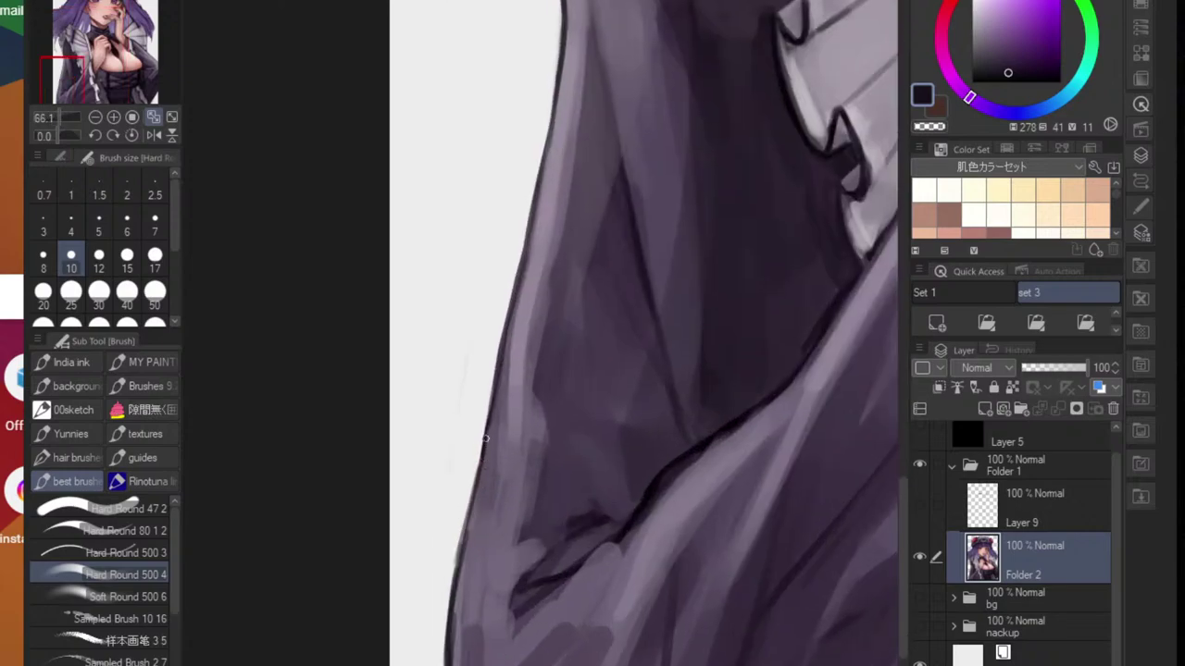
pyautogui.moveTo(485, 437); pyautogui.dragTo(456, 574)
pyautogui.moveTo(472, 524); pyautogui.dragTo(449, 596)
pyautogui.moveTo(496, 556); pyautogui.dragTo(436, 571)
pyautogui.moveTo(534, 500); pyautogui.dragTo(459, 625)
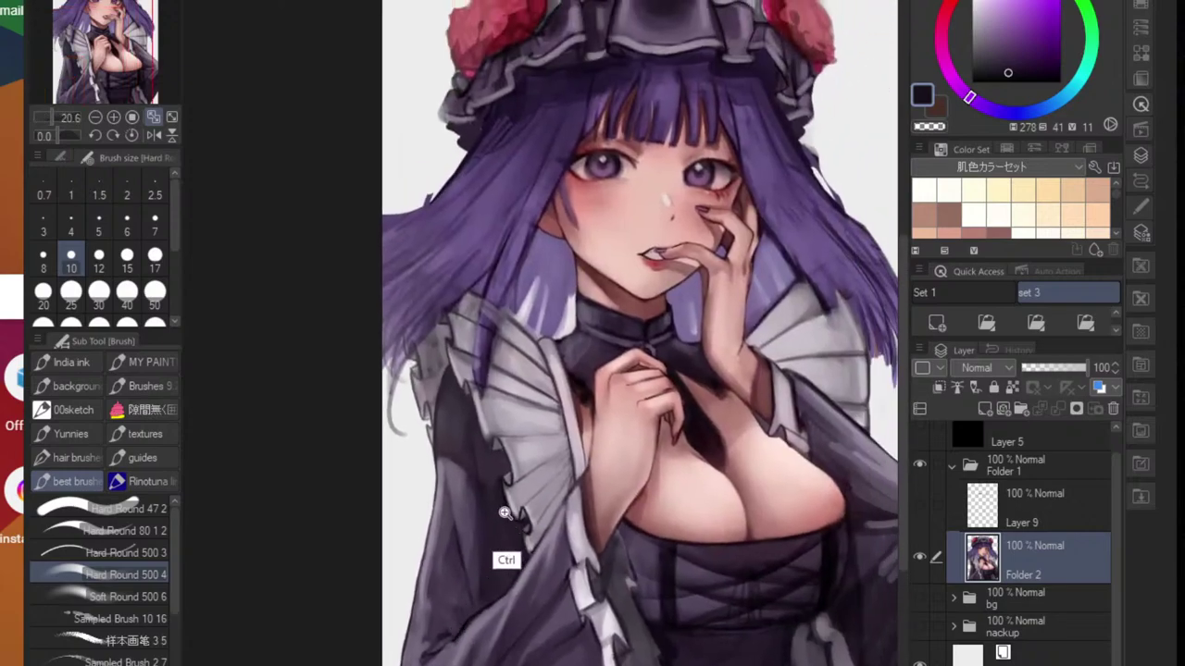
# - Enlarge the brush to about 70 and paint broad light strokes down the sleeve
pyautogui.scroll(3, 491, 546)
pyautogui.scroll(1, 479, 523)
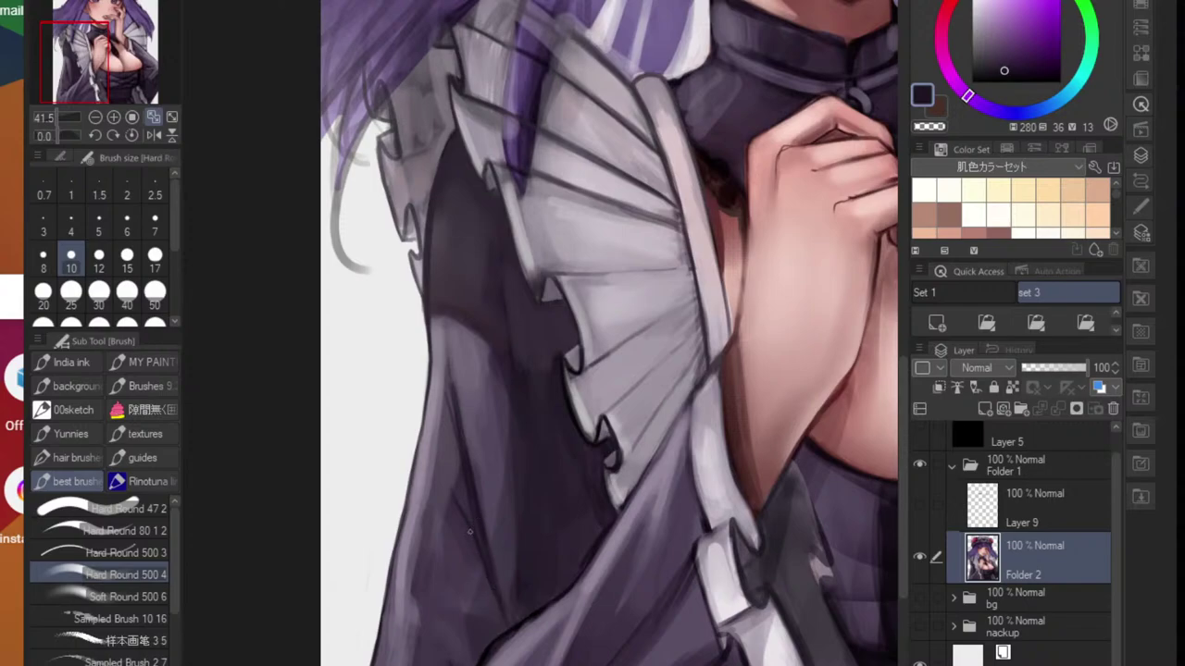
pyautogui.scroll(-5, 515, 568)
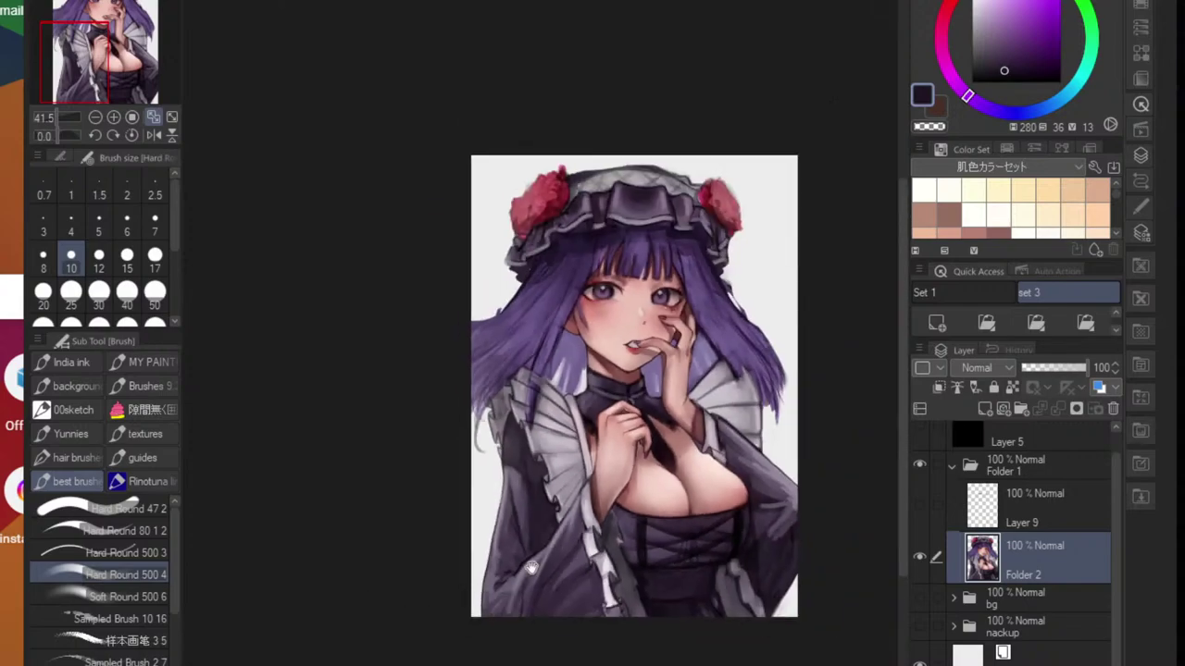
pyautogui.scroll(1, 478, 624)
pyautogui.scroll(3, 490, 606)
pyautogui.keyDown('alt'); pyautogui.click(444, 505); pyautogui.keyUp('alt')
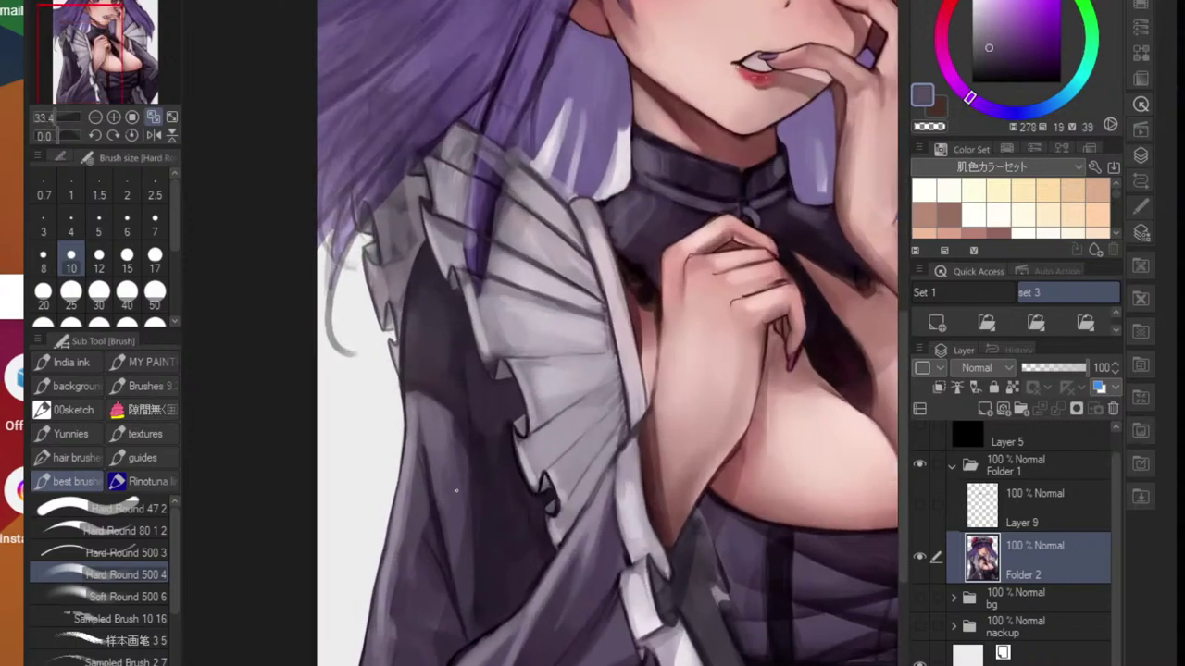
pyautogui.press(']')
pyautogui.press(']')
pyautogui.press(']')
pyautogui.press(']')
pyautogui.press(']')
pyautogui.press(']')
pyautogui.press(']')
pyautogui.press(']')
pyautogui.press(']')
pyautogui.press(']')
pyautogui.moveTo(426, 449); pyautogui.dragTo(465, 589)
pyautogui.moveTo(429, 494); pyautogui.dragTo(439, 538)
# - Add pale-purple and subtle dark strokes to the lower-left sleeve using sampled sleeve tones
pyautogui.keyDown('alt'); pyautogui.click(440, 581); pyautogui.keyUp('alt')
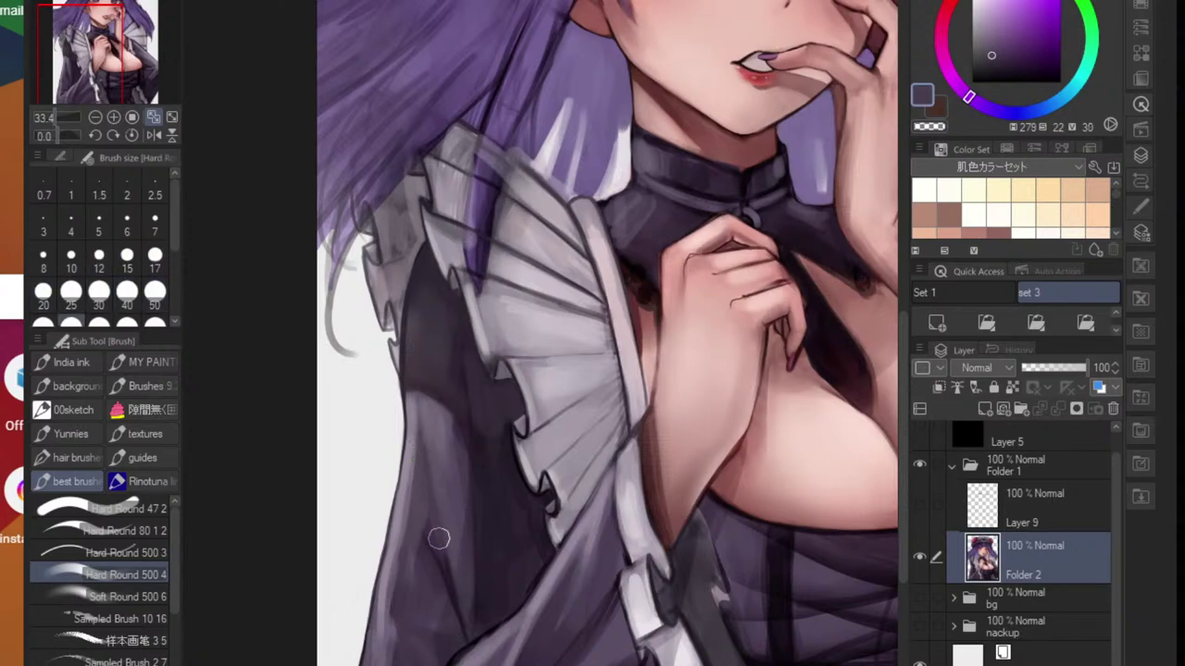
pyautogui.keyDown('alt'); pyautogui.click(439, 612); pyautogui.keyUp('alt')
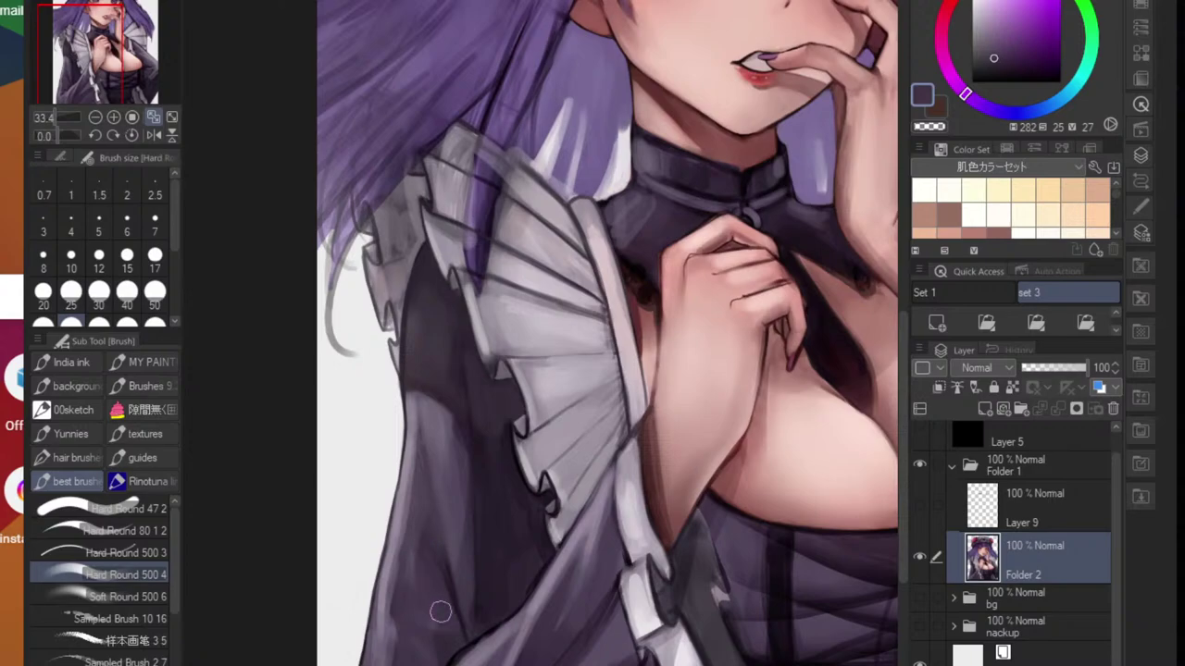
pyautogui.keyDown('alt'); pyautogui.click(448, 508); pyautogui.keyUp('alt')
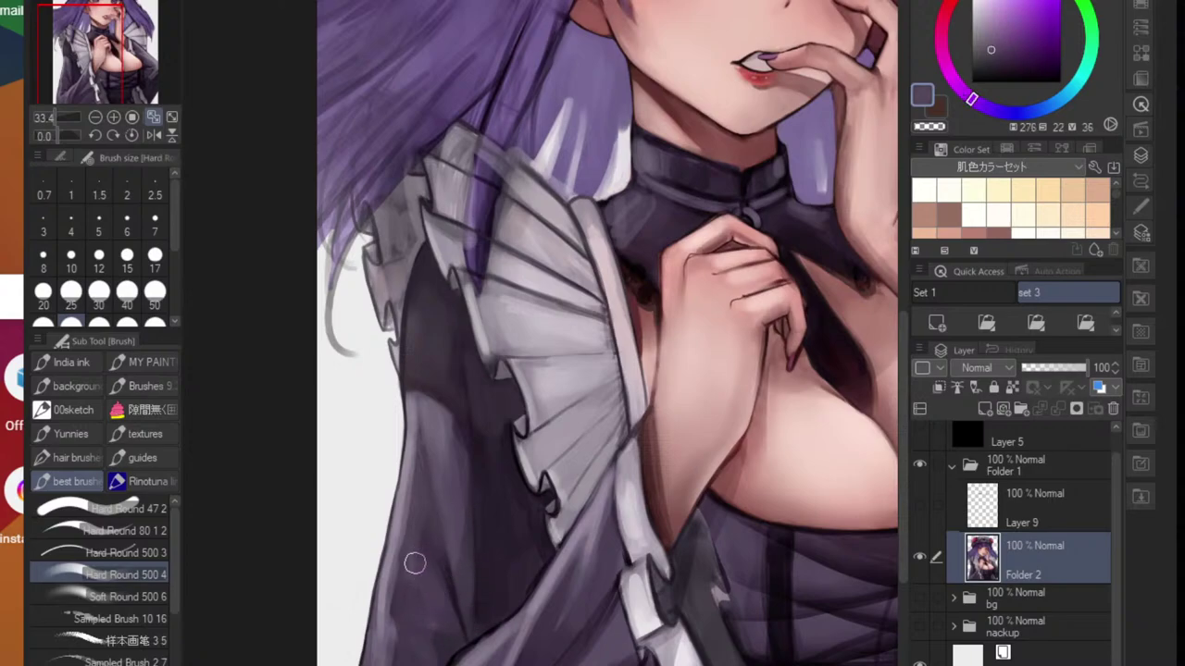
pyautogui.keyDown('alt'); pyautogui.click(384, 608); pyautogui.keyUp('alt')
pyautogui.moveTo(383, 606)
pyautogui.mouseDown()
pyautogui.moveTo(392, 551)
pyautogui.moveTo(425, 600)
pyautogui.mouseUp()
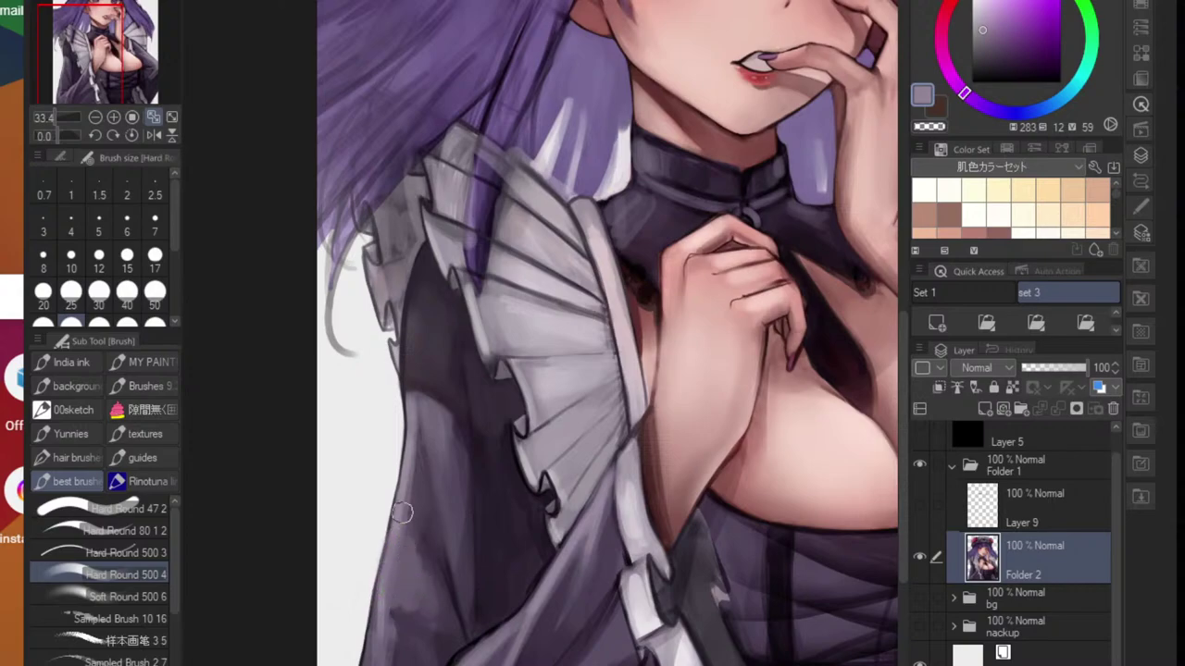
pyautogui.keyDown('alt'); pyautogui.click(453, 623); pyautogui.keyUp('alt')
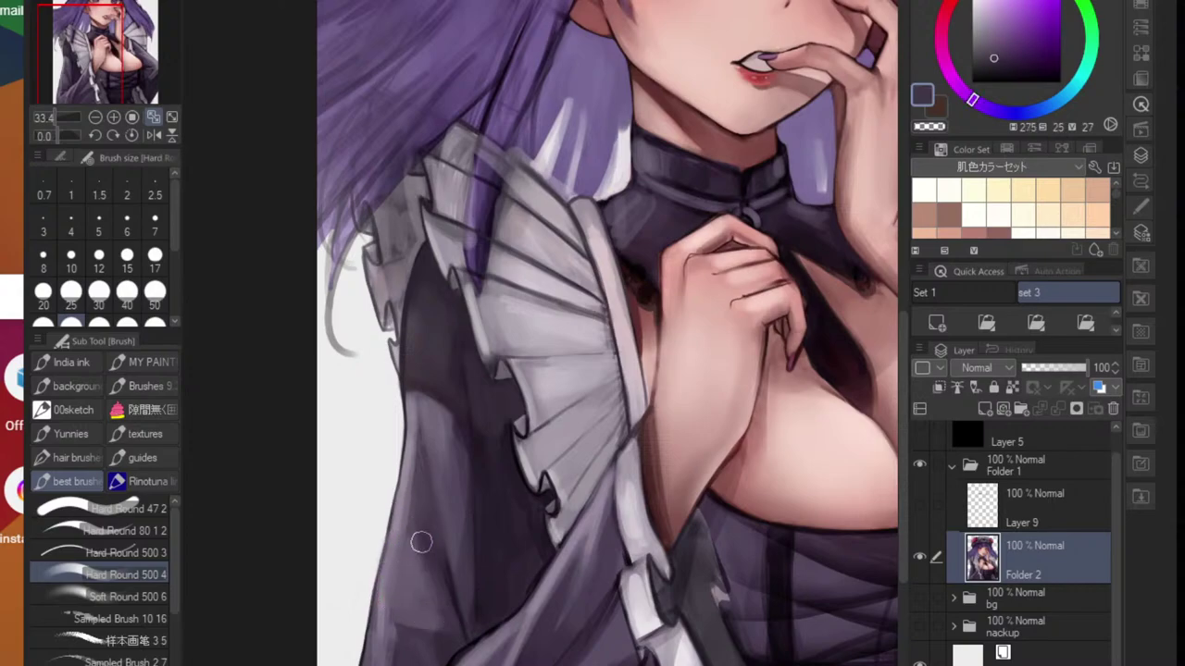
pyautogui.moveTo(435, 632); pyautogui.dragTo(397, 631)
pyautogui.keyDown('alt'); pyautogui.click(403, 623); pyautogui.keyUp('alt')
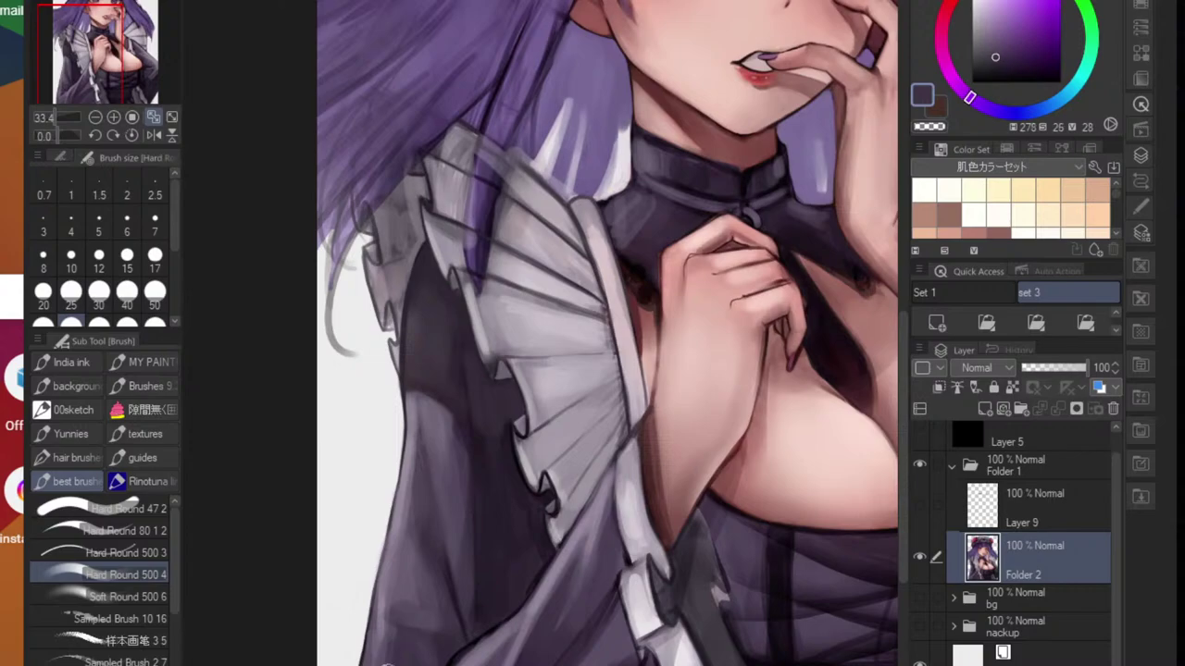
pyautogui.keyDown('alt'); pyautogui.click(388, 639); pyautogui.keyUp('alt')
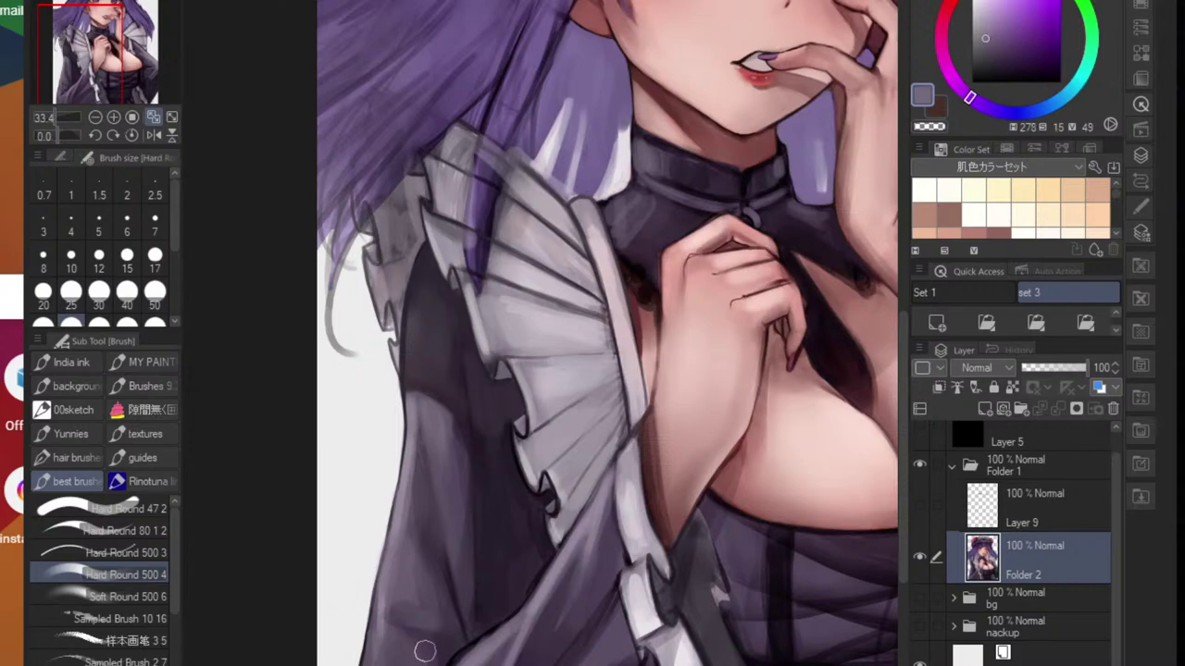
pyautogui.keyDown('alt'); pyautogui.click(390, 634); pyautogui.keyUp('alt')
pyautogui.scroll(-6, 436, 635)
pyautogui.scroll(1, 453, 633)
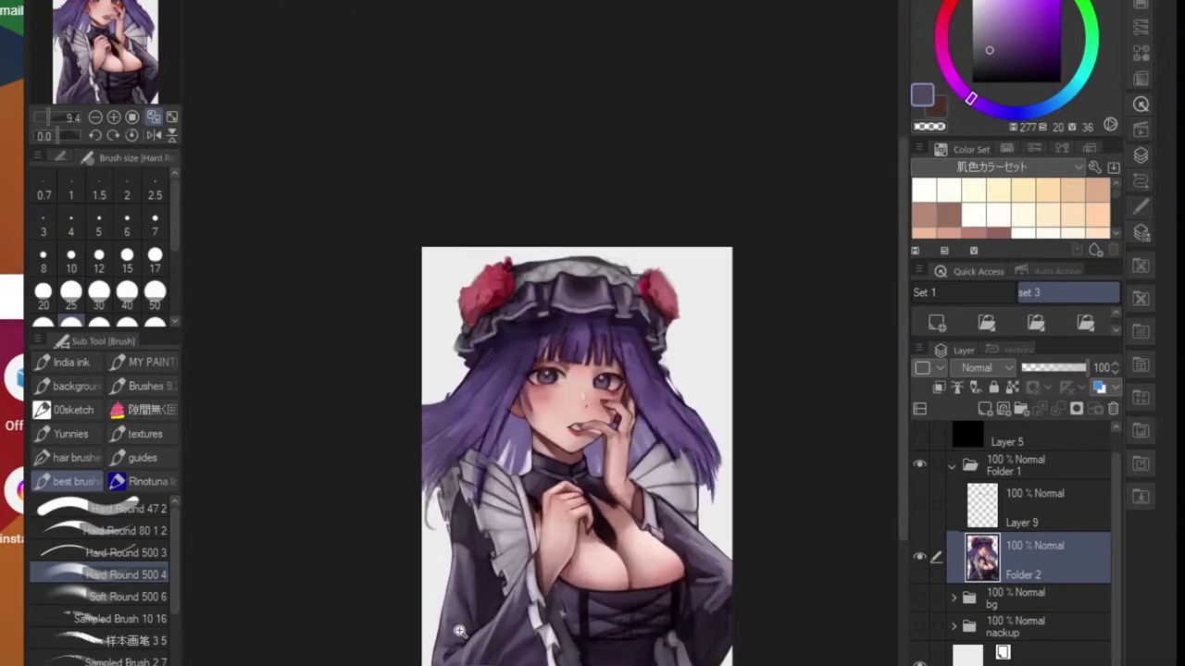
# - Sample deep and lighter purples along the sleeve's left edge
pyautogui.scroll(4, 459, 630)
pyautogui.keyDown('alt'); pyautogui.click(479, 627); pyautogui.keyUp('alt')
pyautogui.keyDown('alt'); pyautogui.click(467, 628); pyautogui.keyUp('alt')
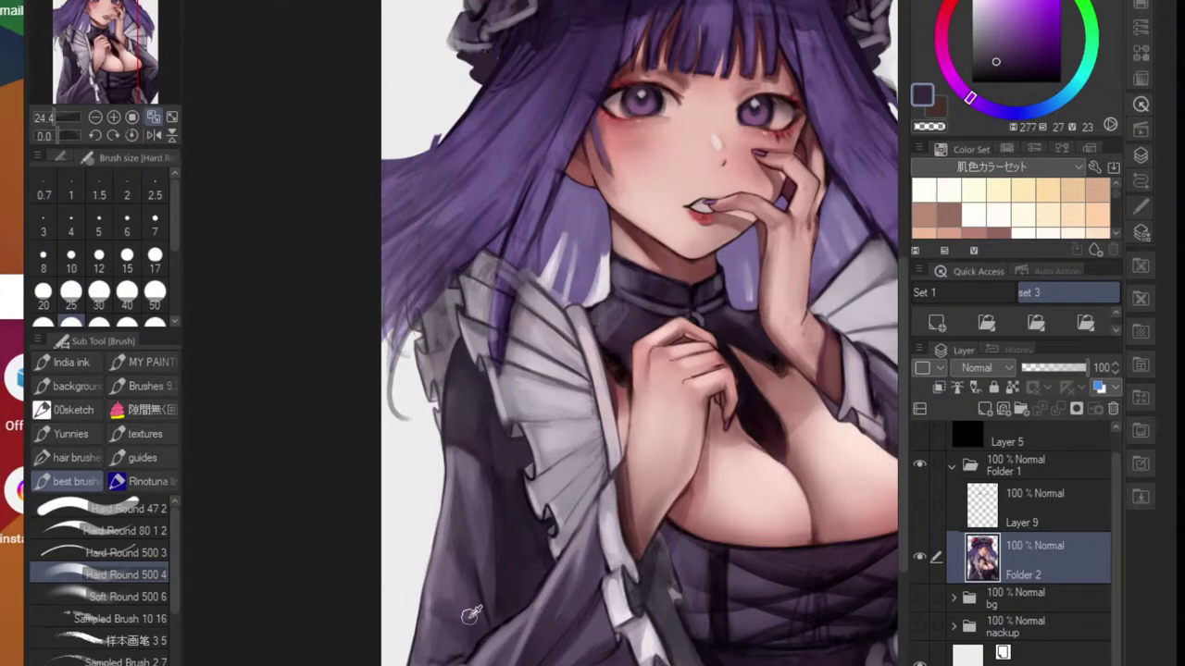
pyautogui.keyDown('alt'); pyautogui.click(466, 618); pyautogui.keyUp('alt')
pyautogui.keyDown('alt'); pyautogui.click(446, 621); pyautogui.keyUp('alt')
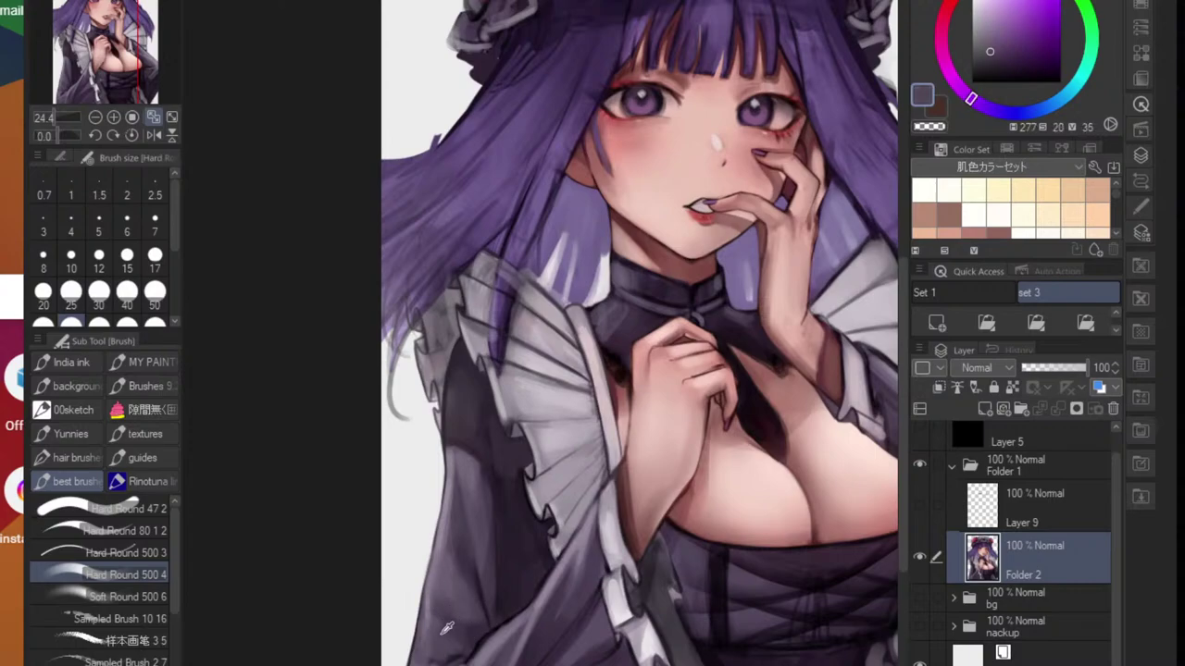
pyautogui.keyDown('alt'); pyautogui.click(427, 656); pyautogui.keyUp('alt')
pyautogui.keyDown('alt'); pyautogui.click(425, 661); pyautogui.keyUp('alt')
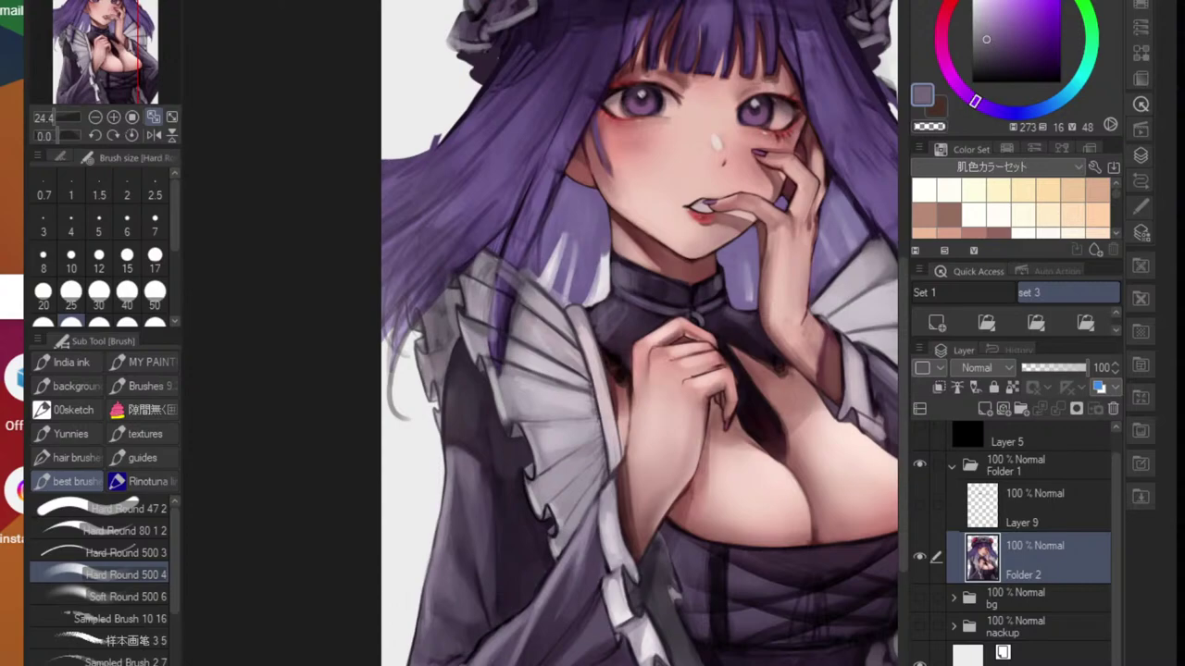
# - Sample darker dress purples and lighter purple-grey tones from the sleeve
pyautogui.keyDown('alt'); pyautogui.click(434, 651); pyautogui.keyUp('alt')
pyautogui.keyDown('alt'); pyautogui.click(437, 639); pyautogui.keyUp('alt')
pyautogui.keyDown('alt'); pyautogui.click(438, 635); pyautogui.keyUp('alt')
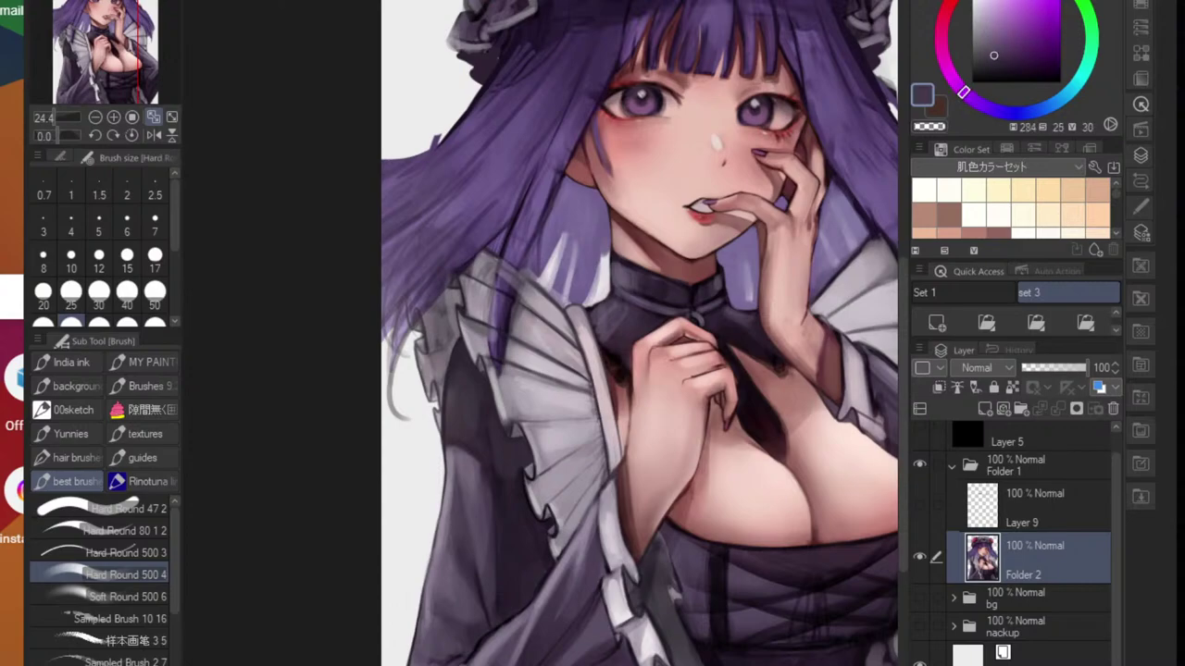
pyautogui.keyDown('alt'); pyautogui.click(571, 627); pyautogui.keyUp('alt')
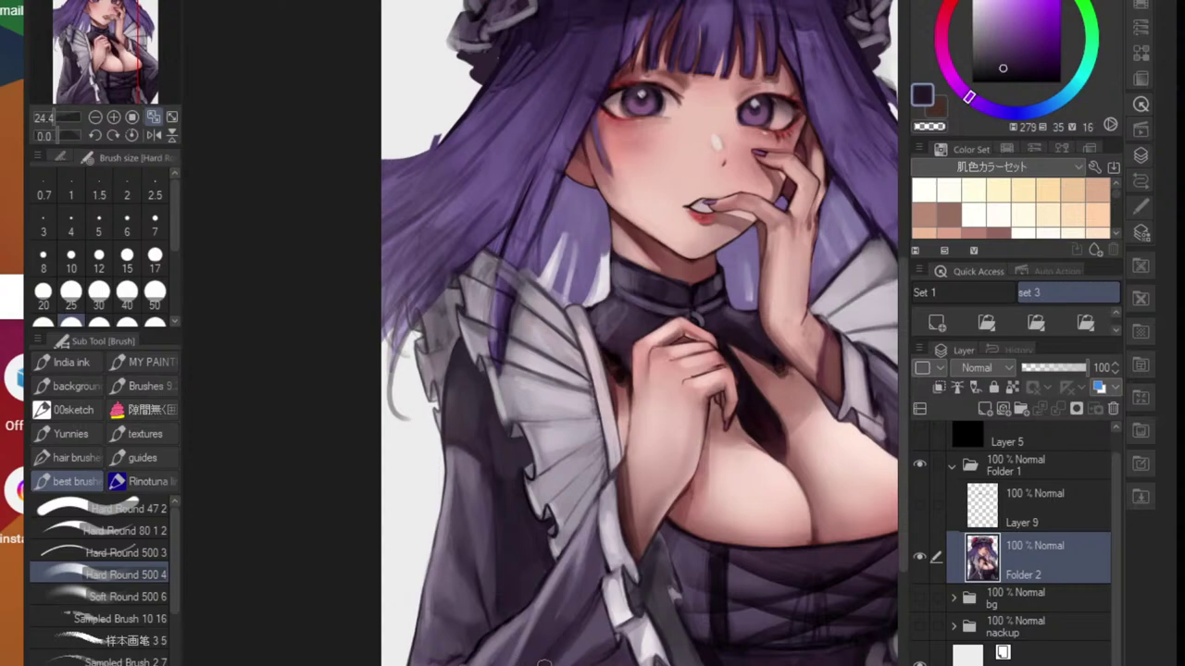
pyautogui.keyDown('alt'); pyautogui.click(548, 638); pyautogui.keyUp('alt')
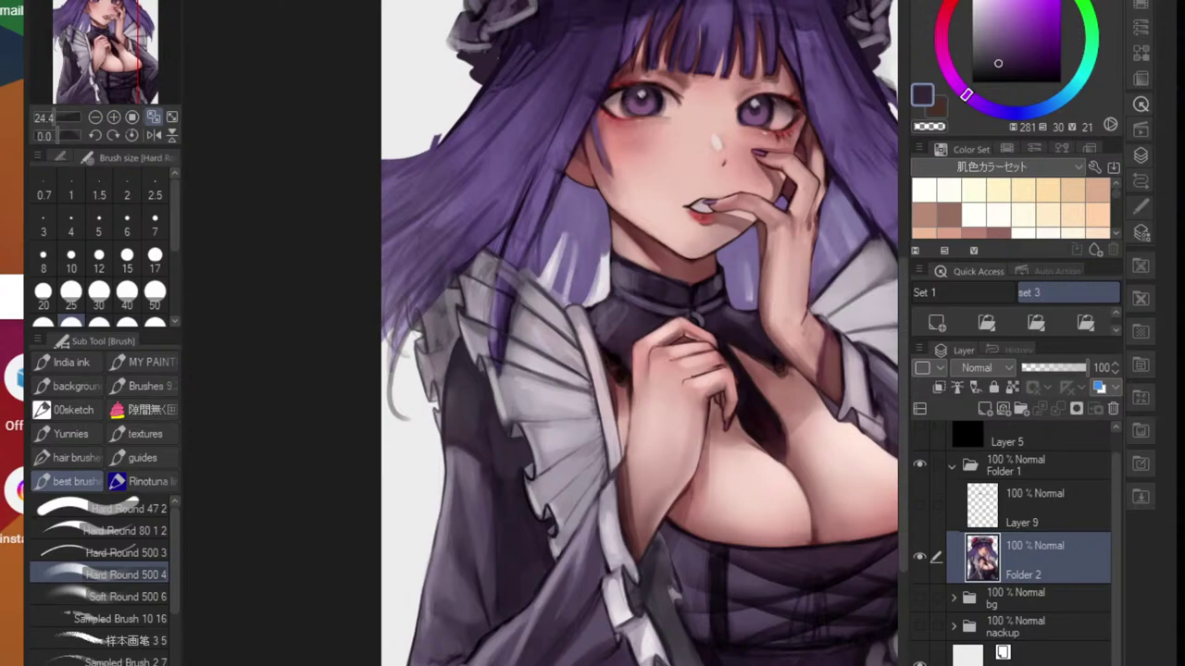
pyautogui.keyDown('alt'); pyautogui.click(559, 660); pyautogui.keyUp('alt')
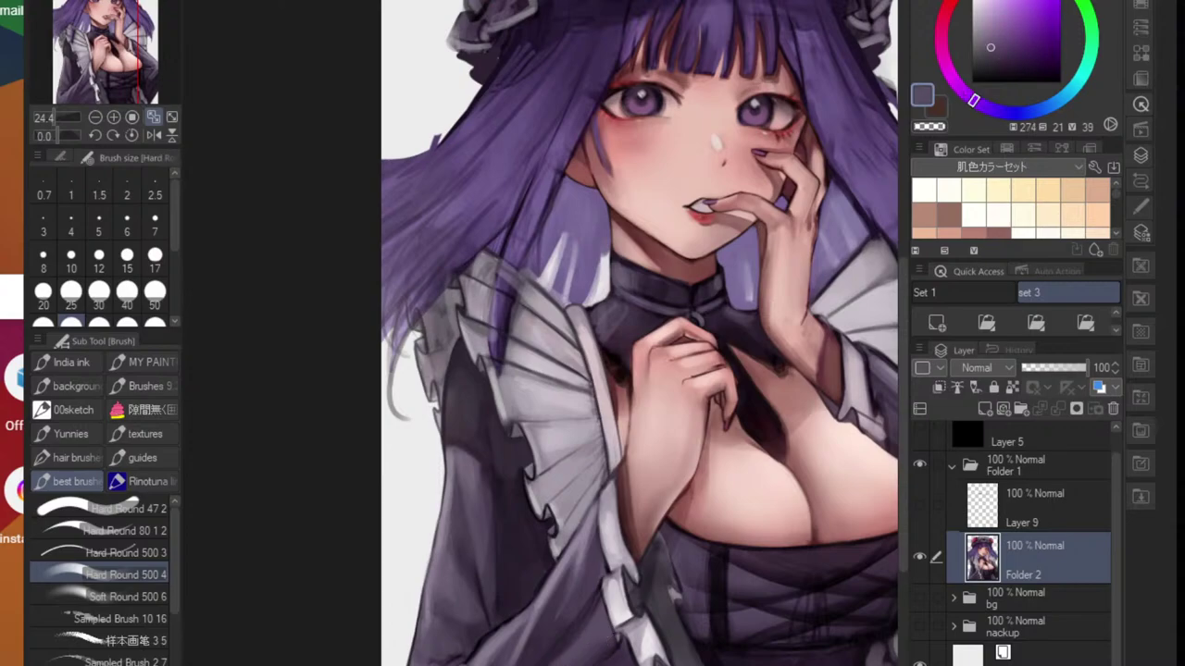
pyautogui.keyDown('alt'); pyautogui.click(571, 658); pyautogui.keyUp('alt')
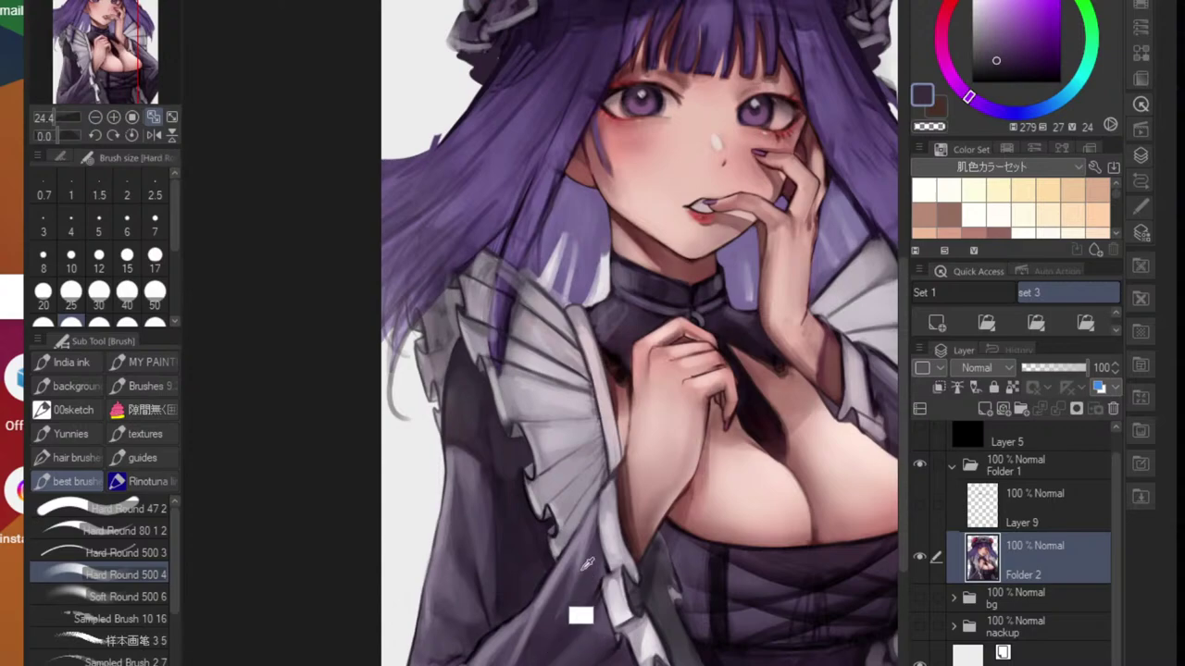
pyautogui.keyDown('alt'); pyautogui.click(582, 616); pyautogui.keyUp('alt')
# - Bring the lower-left sleeve into view and pick the very dark dress purple
pyautogui.moveTo(584, 626); pyautogui.dragTo(579, 663)
pyautogui.moveTo(580, 663); pyautogui.dragTo(492, 657)
pyautogui.scroll(3, 492, 657)
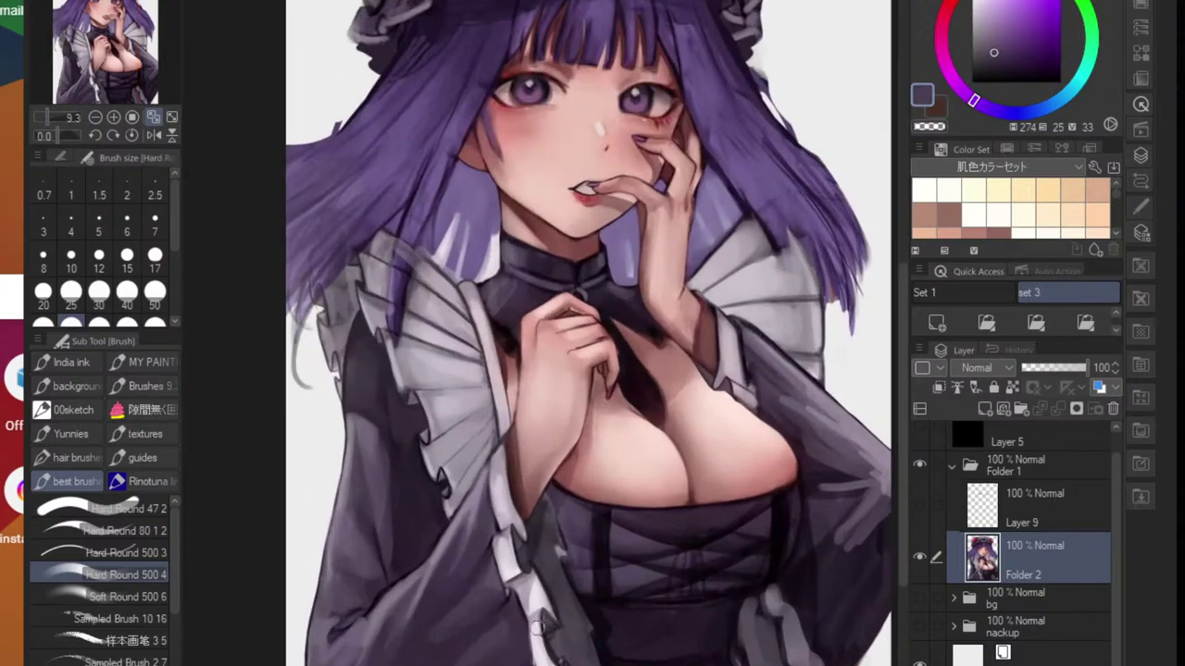
pyautogui.keyDown('alt'); pyautogui.click(424, 655); pyautogui.keyUp('alt')
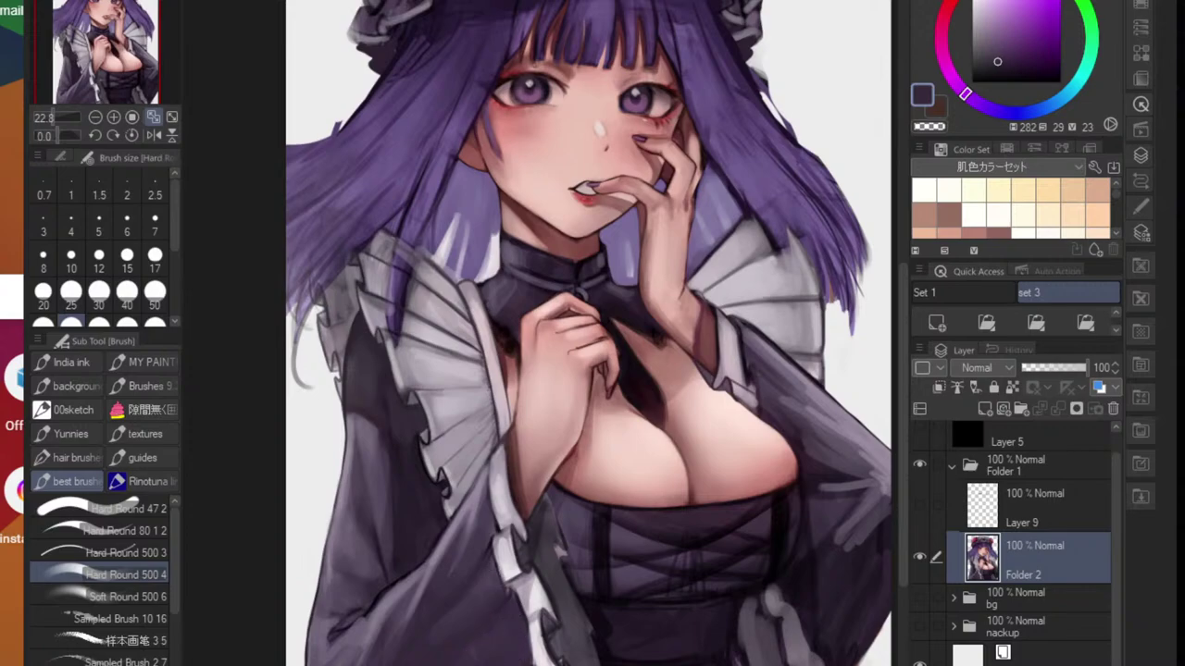
pyautogui.scroll(-5, 508, 641)
pyautogui.moveTo(511, 640); pyautogui.dragTo(453, 654)
pyautogui.scroll(4, 495, 651)
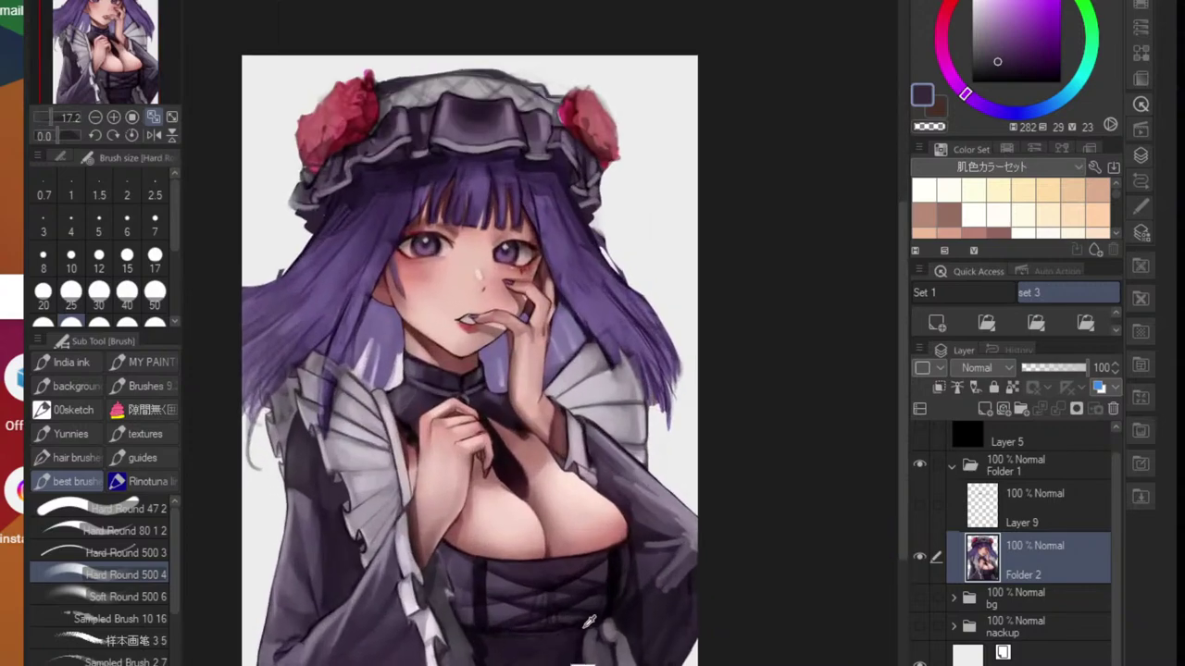
pyautogui.scroll(1, 398, 653)
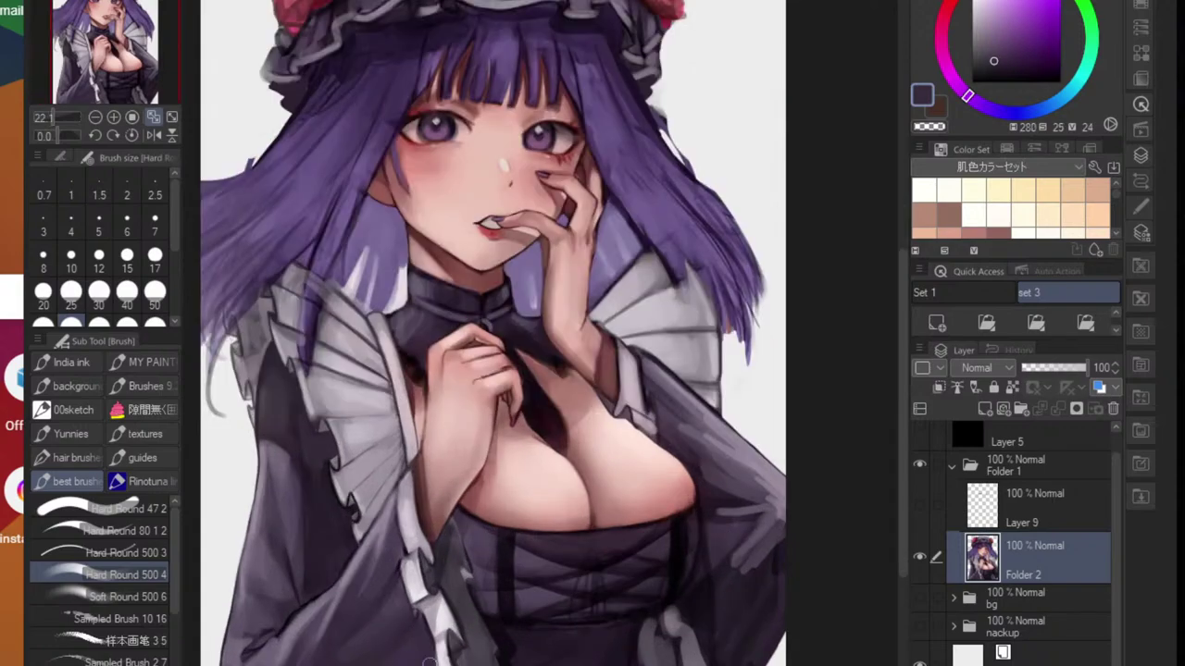
pyautogui.keyDown('alt'); pyautogui.click(519, 631); pyautogui.keyUp('alt')
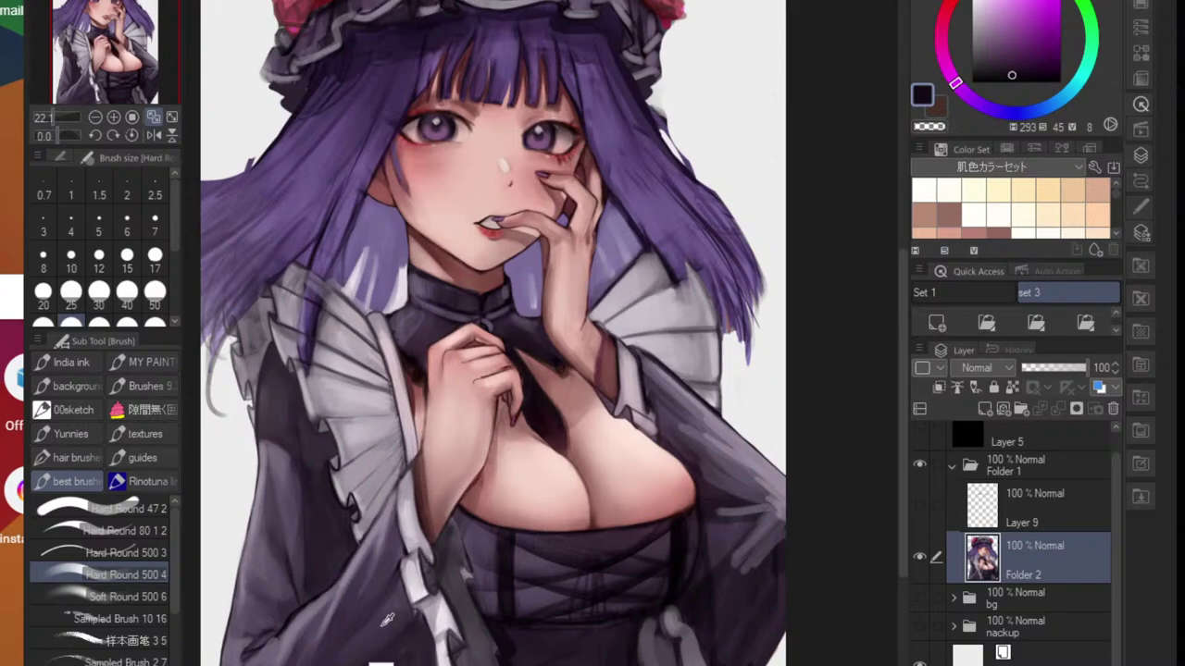
# - Paint lighter purple-grey strokes along the sleeve fold
pyautogui.keyDown('alt'); pyautogui.click(371, 655); pyautogui.keyUp('alt')
pyautogui.keyDown('alt'); pyautogui.click(357, 627); pyautogui.keyUp('alt')
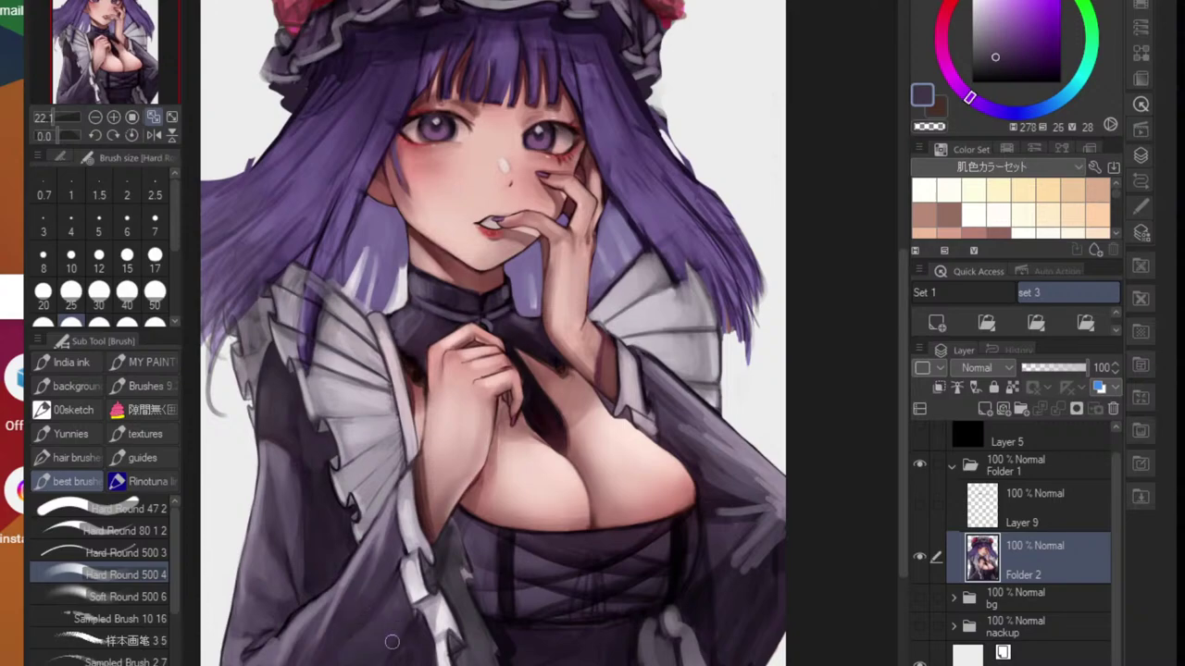
pyautogui.keyDown('alt'); pyautogui.click(387, 606); pyautogui.keyUp('alt')
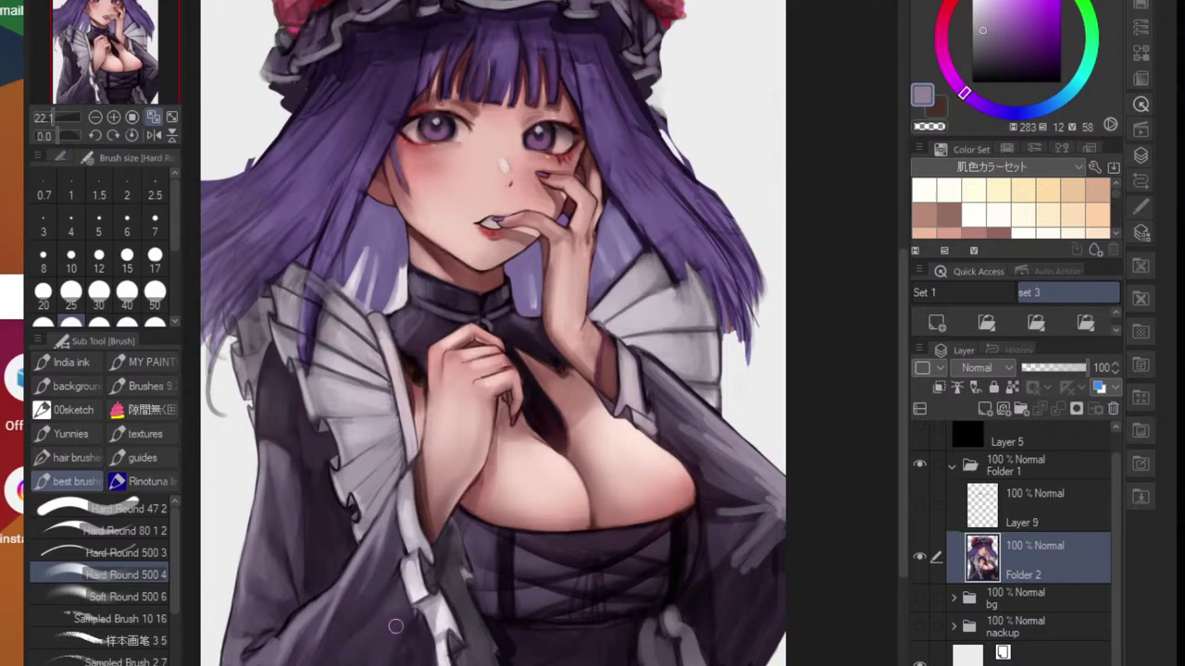
pyautogui.moveTo(402, 614)
pyautogui.mouseDown()
pyautogui.moveTo(371, 664)
pyautogui.moveTo(395, 609)
pyautogui.moveTo(338, 660)
pyautogui.mouseUp()
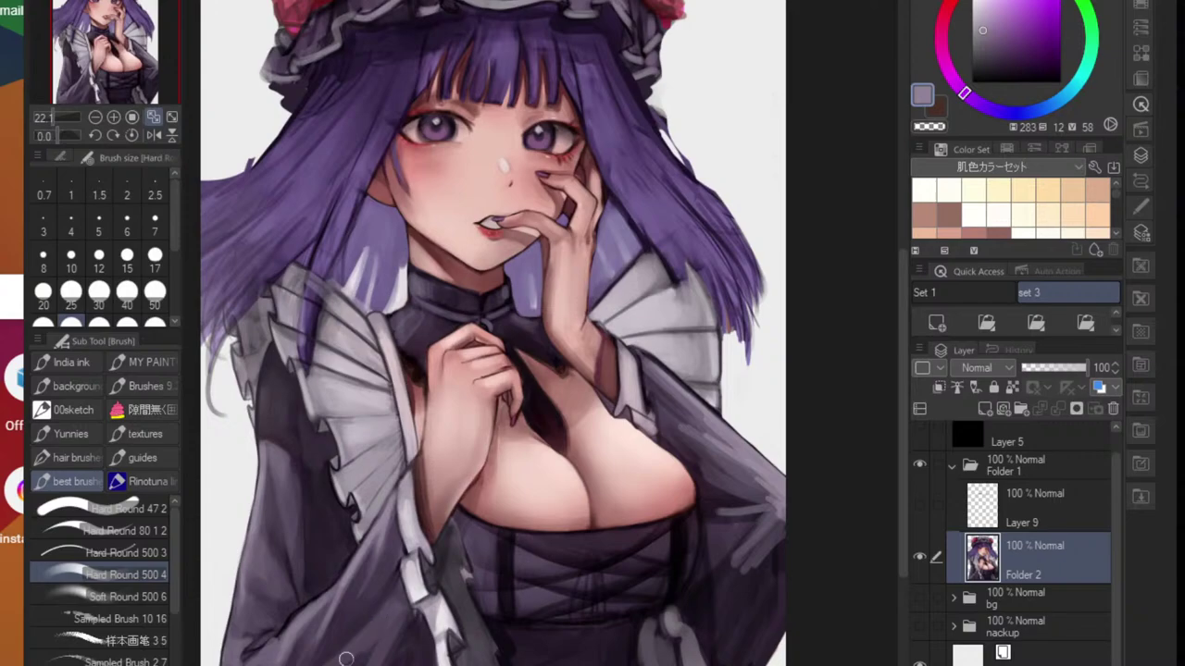
# - Paint light purple-grey strokes on the sleeve beside the white cuff
pyautogui.keyDown('alt'); pyautogui.click(369, 649); pyautogui.keyUp('alt')
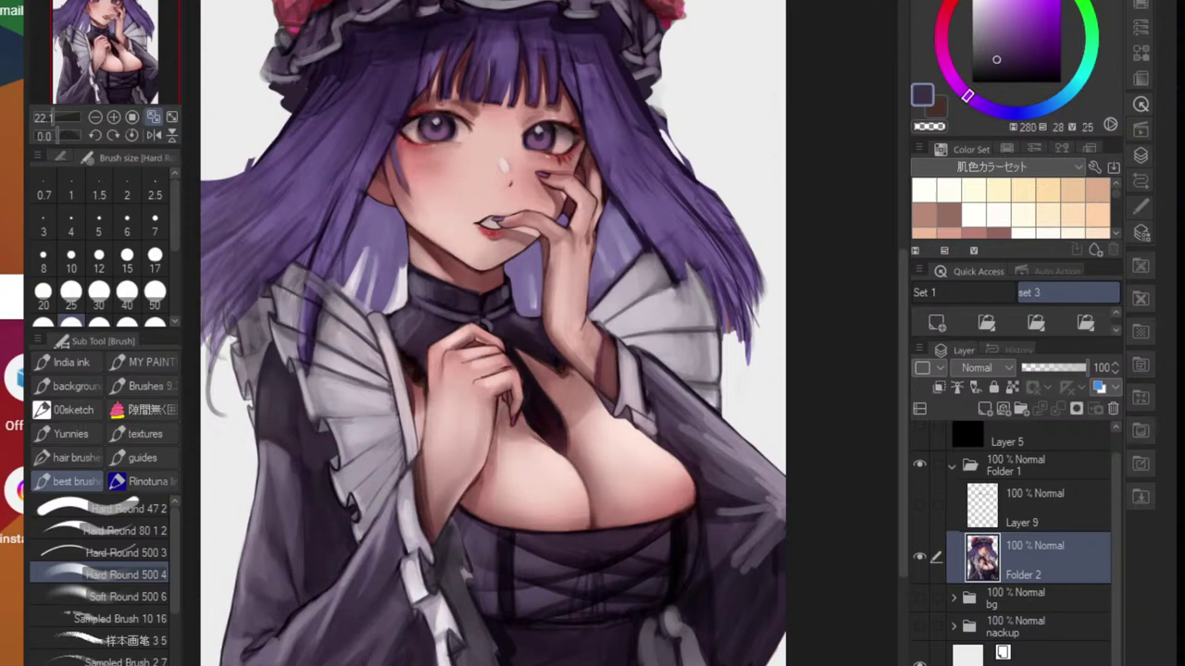
pyautogui.scroll(-8, 406, 641)
pyautogui.moveTo(437, 634); pyautogui.dragTo(384, 658)
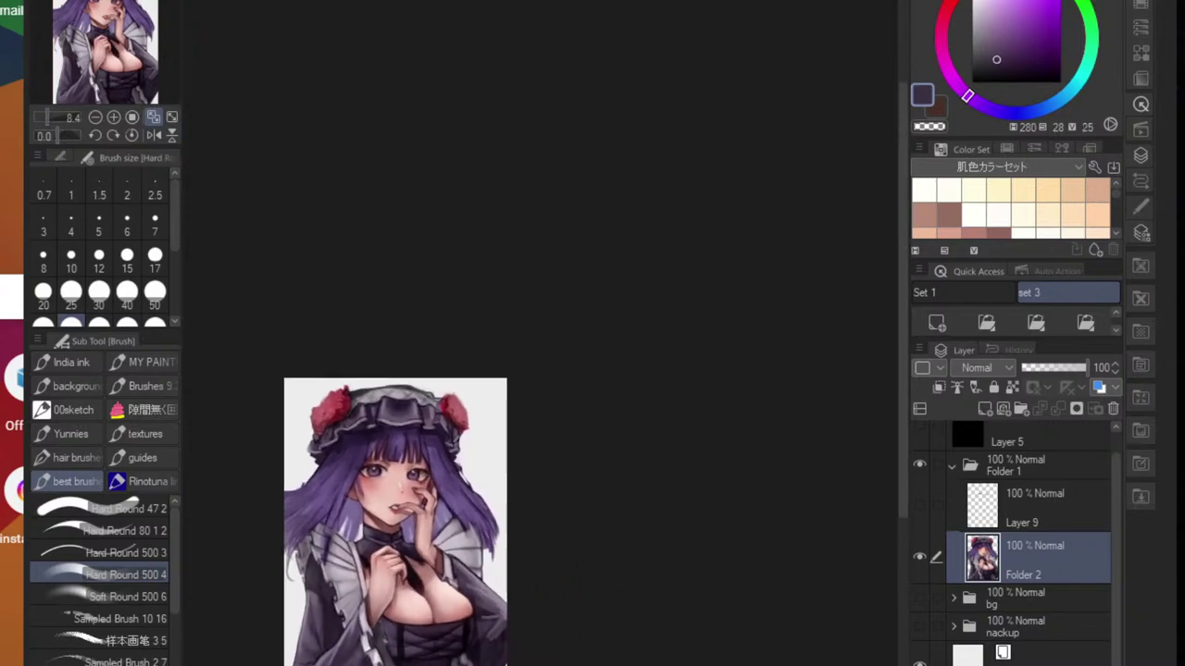
pyautogui.scroll(9, 361, 650)
pyautogui.keyDown('alt'); pyautogui.click(362, 653); pyautogui.keyUp('alt')
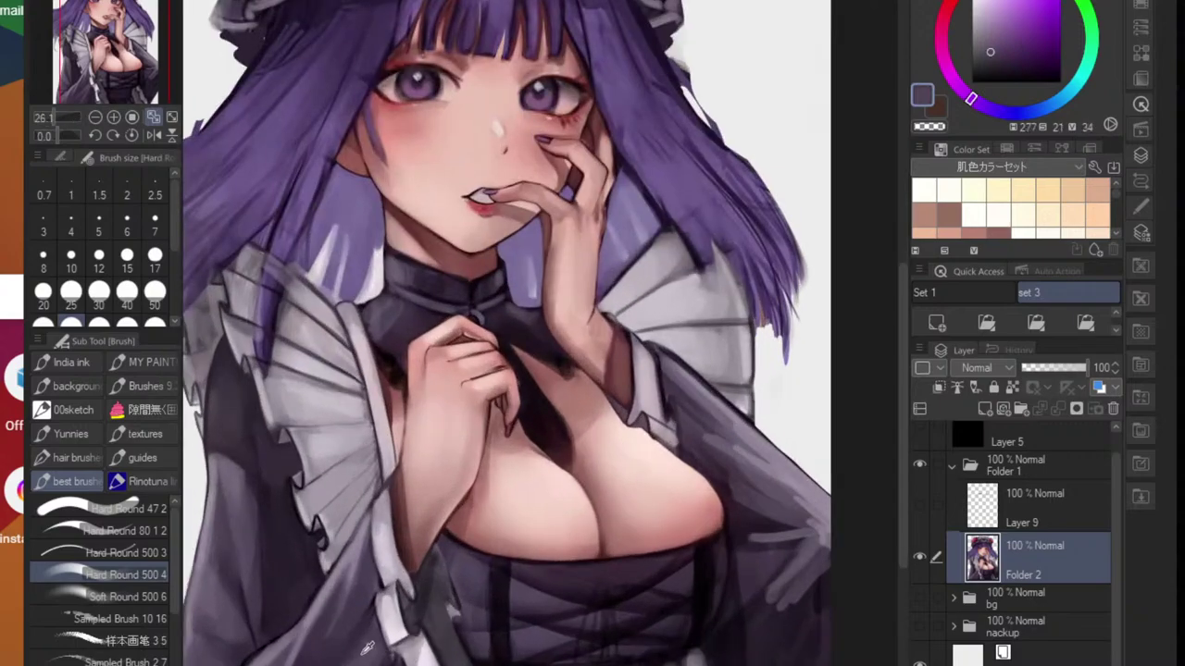
pyautogui.keyDown('alt'); pyautogui.click(362, 585); pyautogui.keyUp('alt')
pyautogui.moveTo(368, 580); pyautogui.dragTo(358, 650)
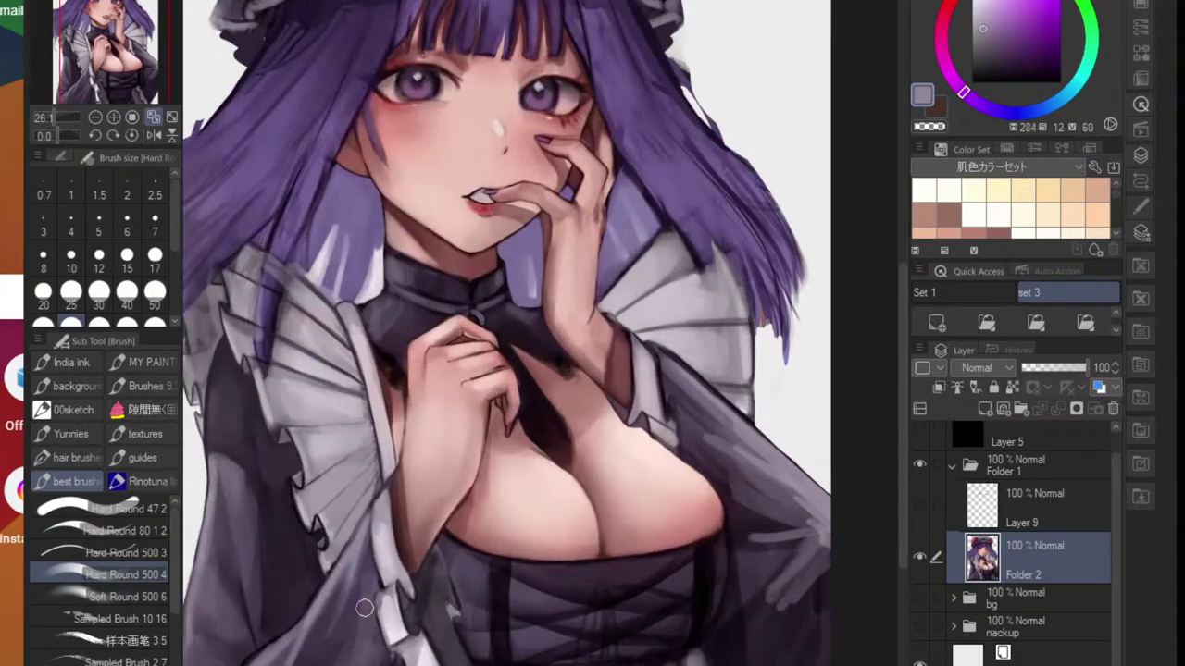
pyautogui.moveTo(366, 608)
pyautogui.mouseDown()
pyautogui.moveTo(347, 654)
pyautogui.moveTo(369, 663)
pyautogui.mouseUp()
# - Soften the light strokes with a darker pass and faintly retouch the sleeve edge
pyautogui.scroll(-5, 369, 601)
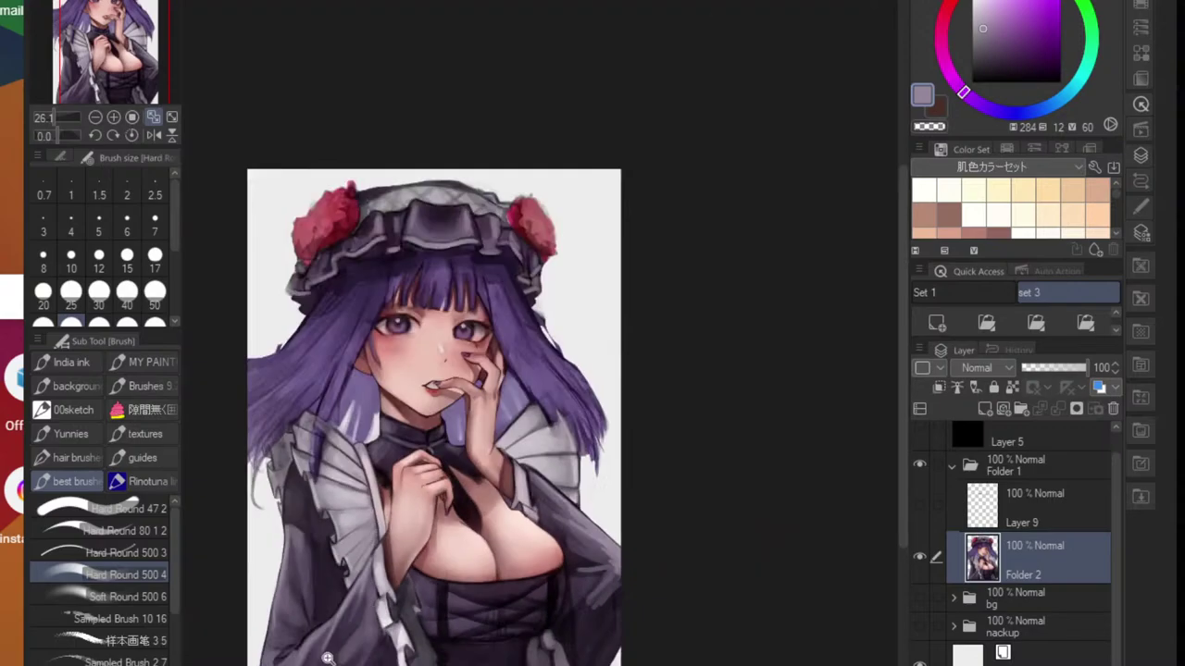
pyautogui.scroll(4, 371, 639)
pyautogui.keyDown('alt'); pyautogui.click(389, 561); pyautogui.keyUp('alt')
pyautogui.moveTo(389, 561)
pyautogui.mouseDown()
pyautogui.moveTo(348, 647)
pyautogui.moveTo(394, 547)
pyautogui.moveTo(333, 659)
pyautogui.moveTo(389, 567)
pyautogui.mouseUp()
pyautogui.keyDown('alt'); pyautogui.click(339, 665); pyautogui.keyUp('alt')
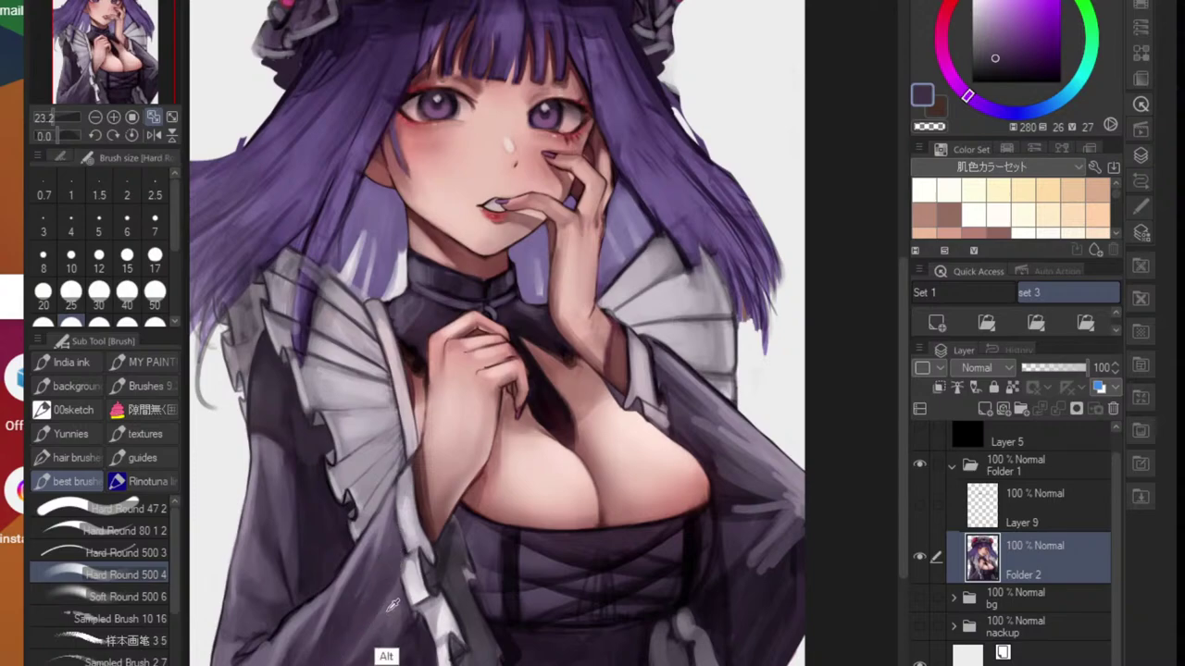
pyautogui.keyDown('alt'); pyautogui.click(388, 610); pyautogui.keyUp('alt')
pyautogui.moveTo(379, 610); pyautogui.dragTo(340, 665)
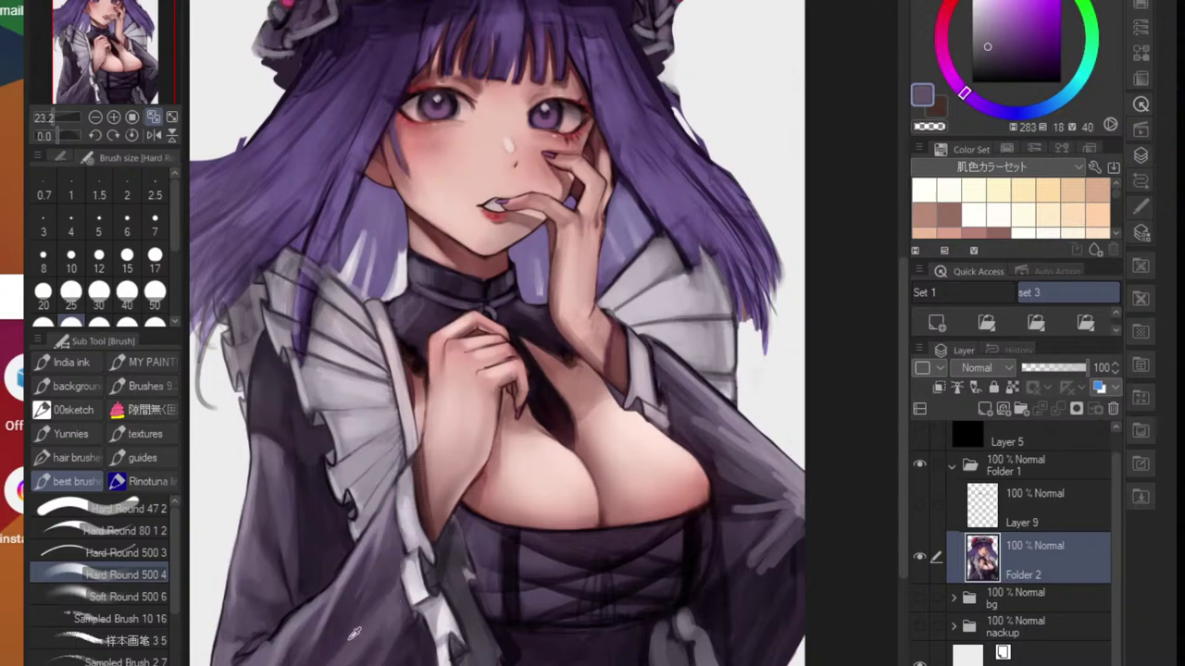
pyautogui.keyDown('alt'); pyautogui.click(326, 628); pyautogui.keyUp('alt')
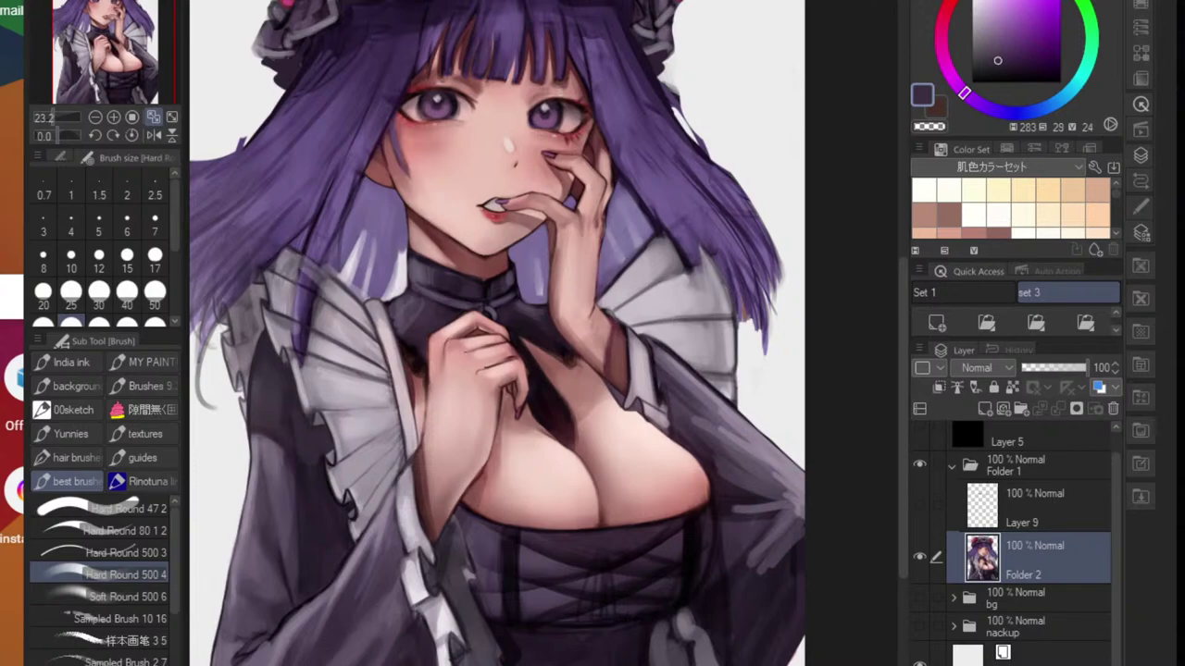
pyautogui.keyDown('alt'); pyautogui.click(350, 656); pyautogui.keyUp('alt')
# - Pick the near-black dress purple and set the brush size to 15
pyautogui.moveTo(482, 595)
pyautogui.mouseDown()
pyautogui.moveTo(424, 655)
pyautogui.moveTo(489, 610)
pyautogui.mouseUp()
pyautogui.scroll(-5, 426, 653)
pyautogui.scroll(5, 449, 592)
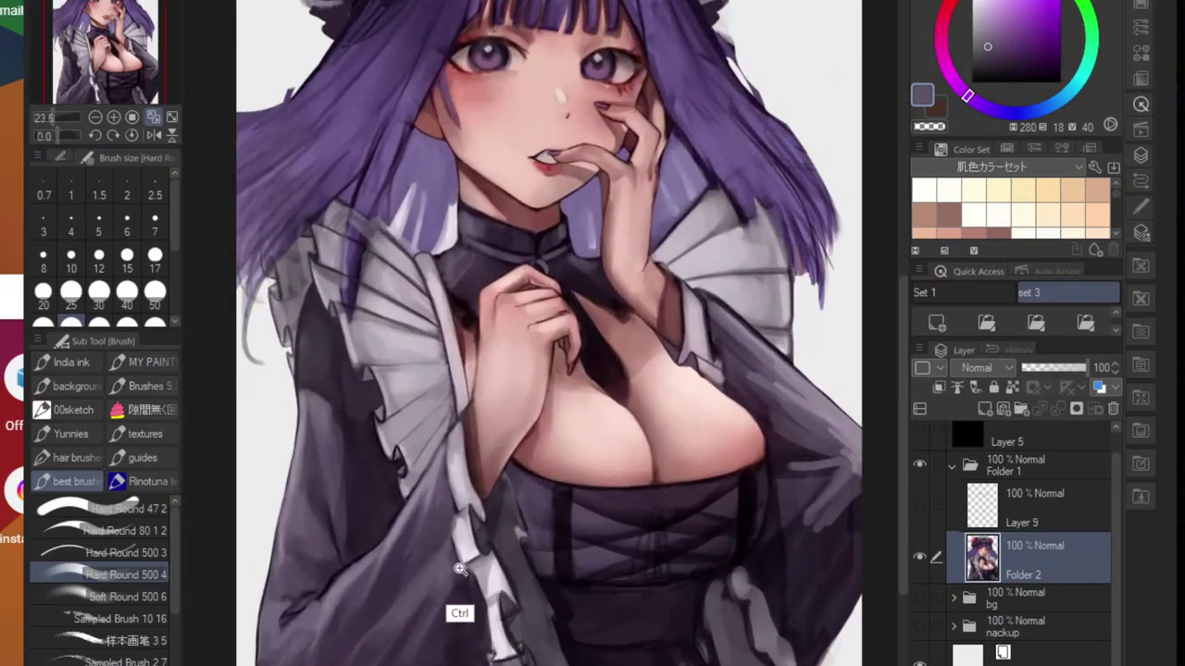
pyautogui.keyDown('alt'); pyautogui.click(468, 505); pyautogui.keyUp('alt')
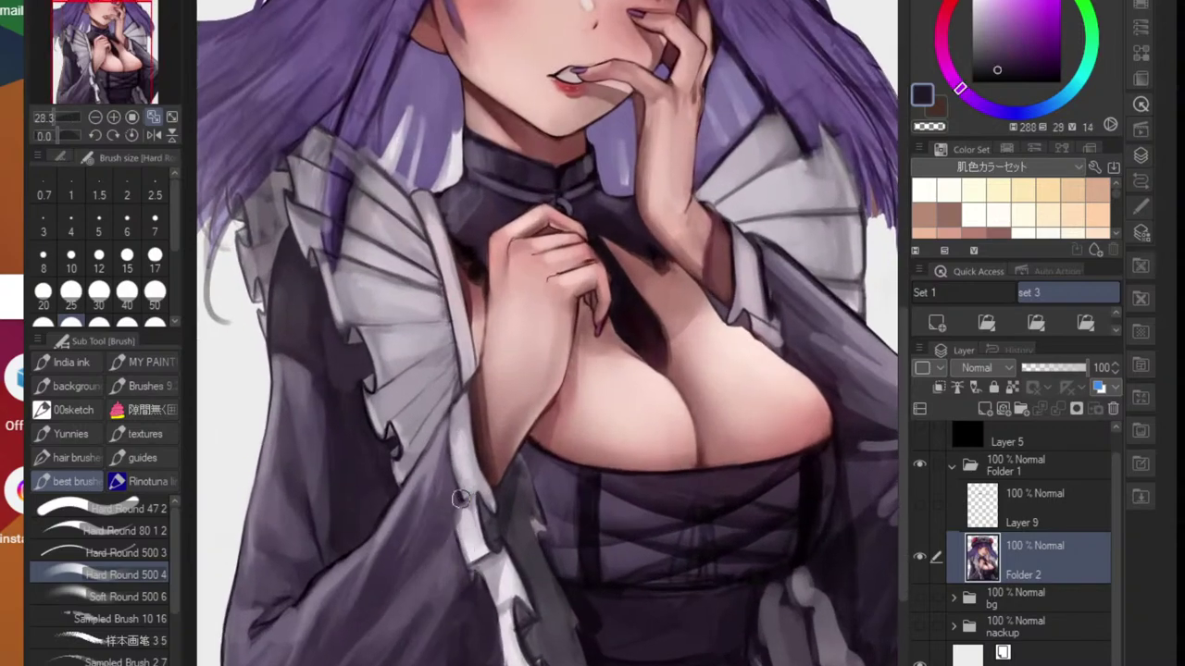
pyautogui.scroll(-3, 469, 506)
pyautogui.scroll(4, 513, 505)
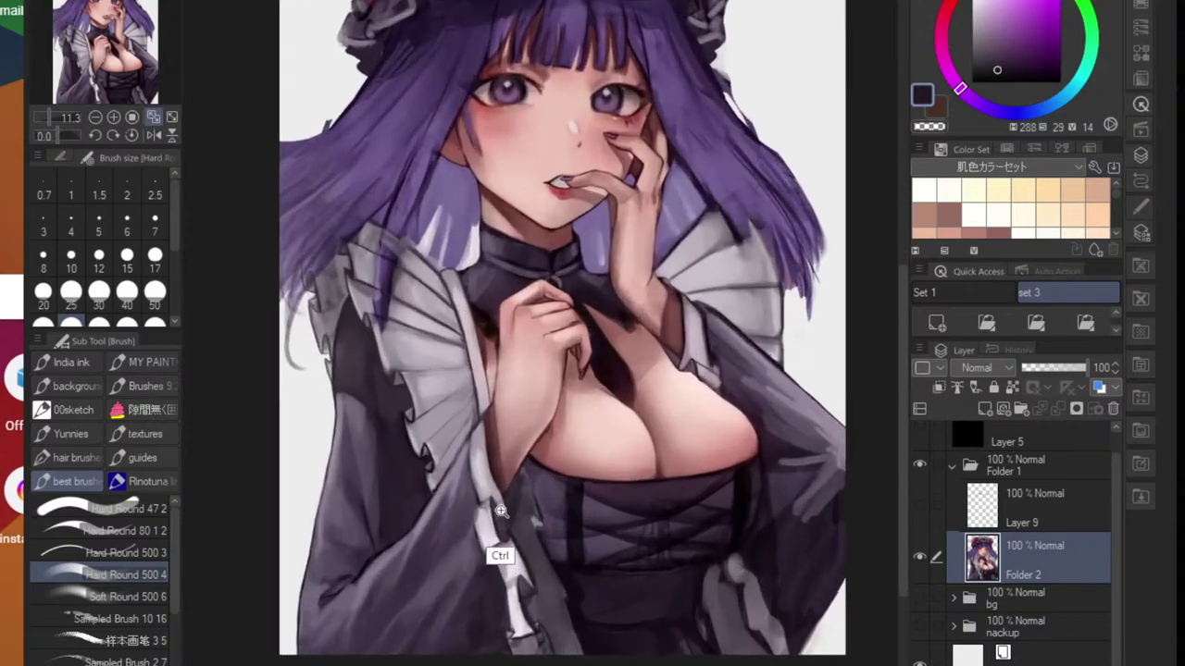
pyautogui.press('[')
pyautogui.press('[')
pyautogui.press('[')
pyautogui.press('[')
pyautogui.press('[')
pyautogui.press('[')
pyautogui.press('[')
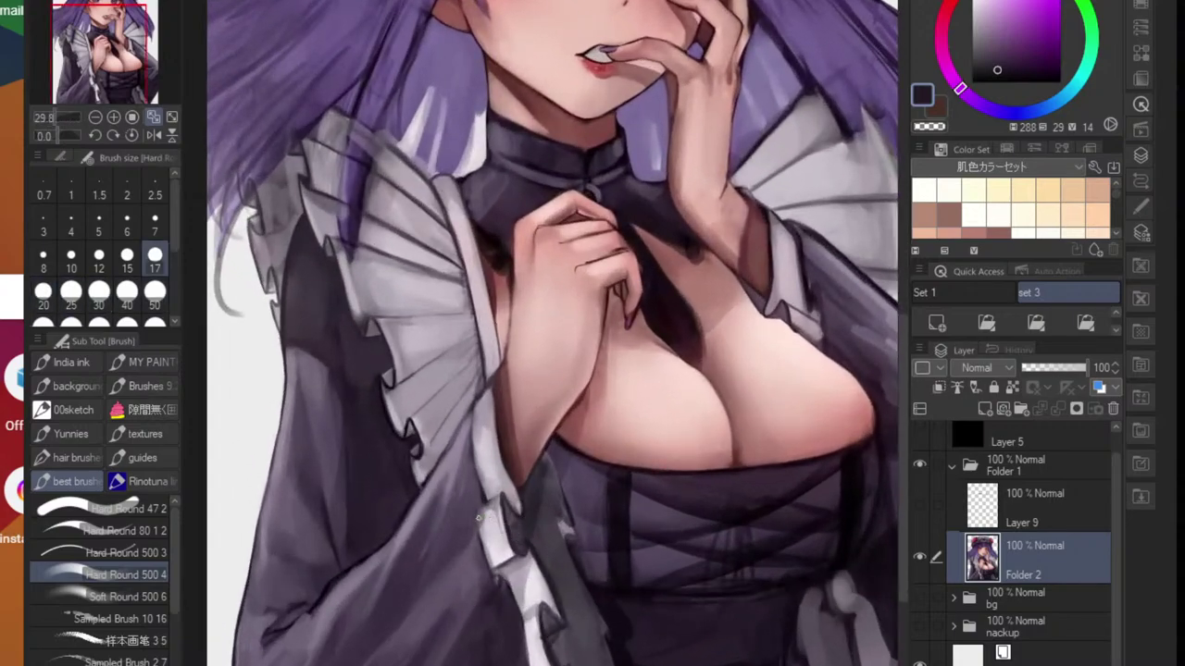
# - Draw a dark diagonal fold line across the sleeve at a shallow angle
pyautogui.scroll(2, 467, 561)
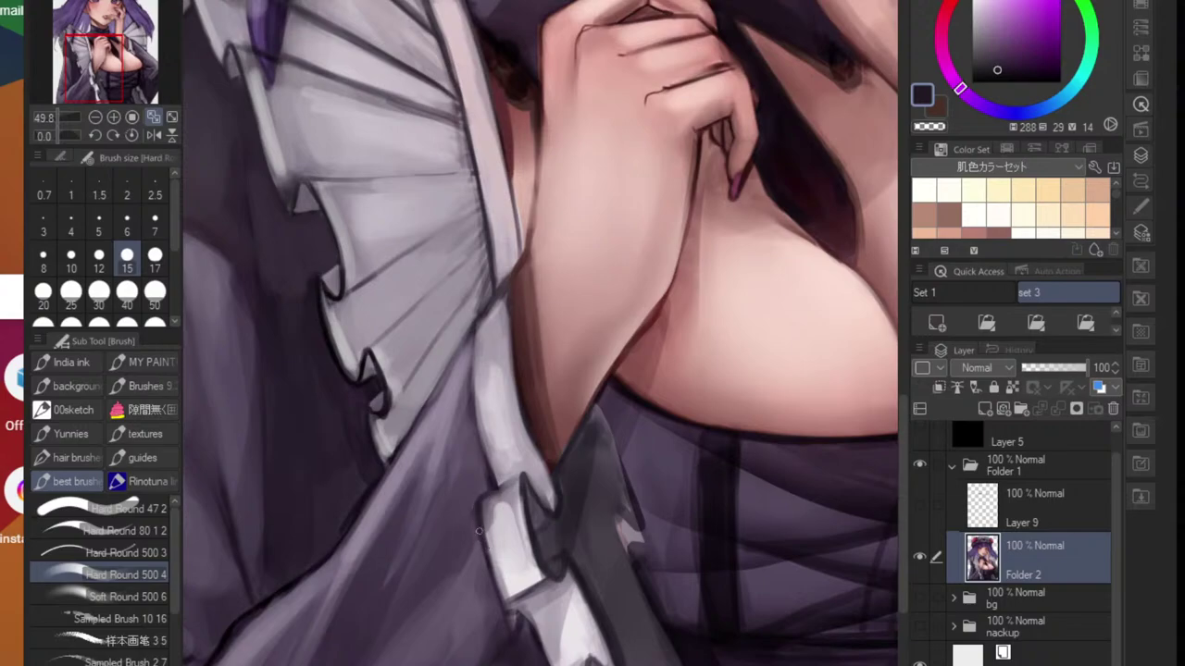
pyautogui.moveTo(477, 510)
pyautogui.mouseDown()
pyautogui.moveTo(420, 625)
pyautogui.moveTo(418, 573)
pyautogui.moveTo(374, 618)
pyautogui.mouseUp()
pyautogui.hotkey('ctrl', 'z')
pyautogui.moveTo(446, 542); pyautogui.dragTo(367, 619)
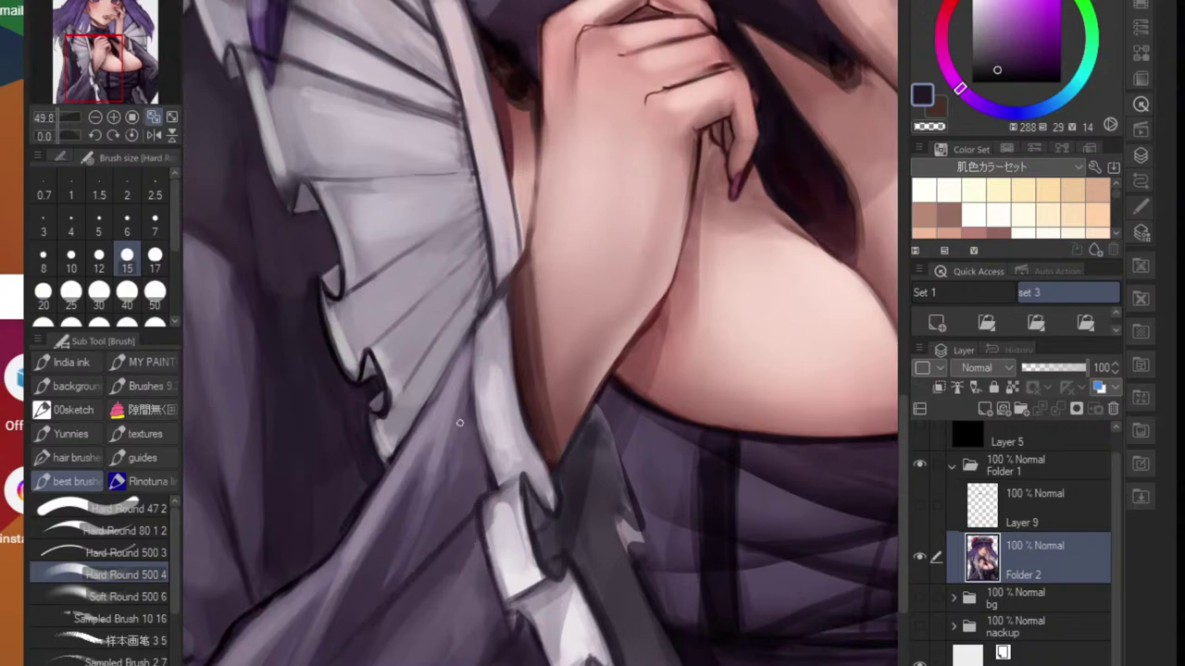
# - Draw dark lines along the white trim's left edge and the frill's lower edge
pyautogui.moveTo(476, 331); pyautogui.dragTo(476, 431)
pyautogui.moveTo(473, 336); pyautogui.dragTo(473, 419)
pyautogui.moveTo(470, 333); pyautogui.dragTo(407, 452)
pyautogui.moveTo(470, 337)
pyautogui.mouseDown()
pyautogui.moveTo(418, 425)
pyautogui.moveTo(370, 406)
pyautogui.mouseUp()
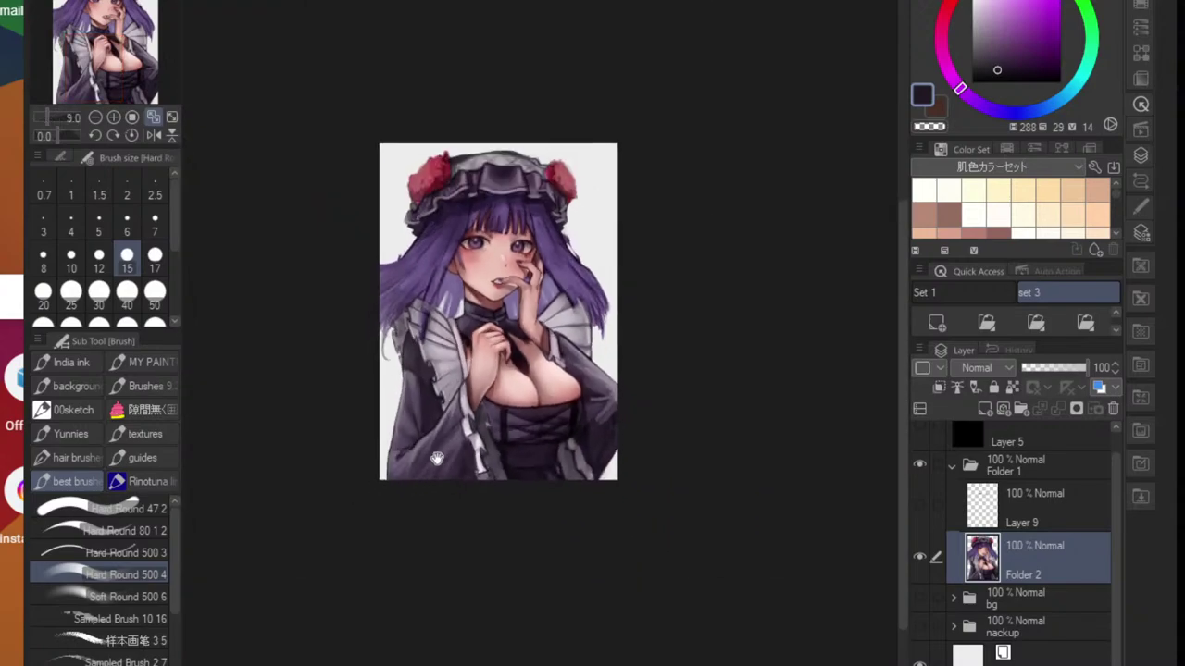
pyautogui.moveTo(439, 453)
pyautogui.mouseDown()
pyautogui.moveTo(406, 442)
pyautogui.moveTo(500, 411)
pyautogui.mouseUp()
pyautogui.scroll(3, 407, 421)
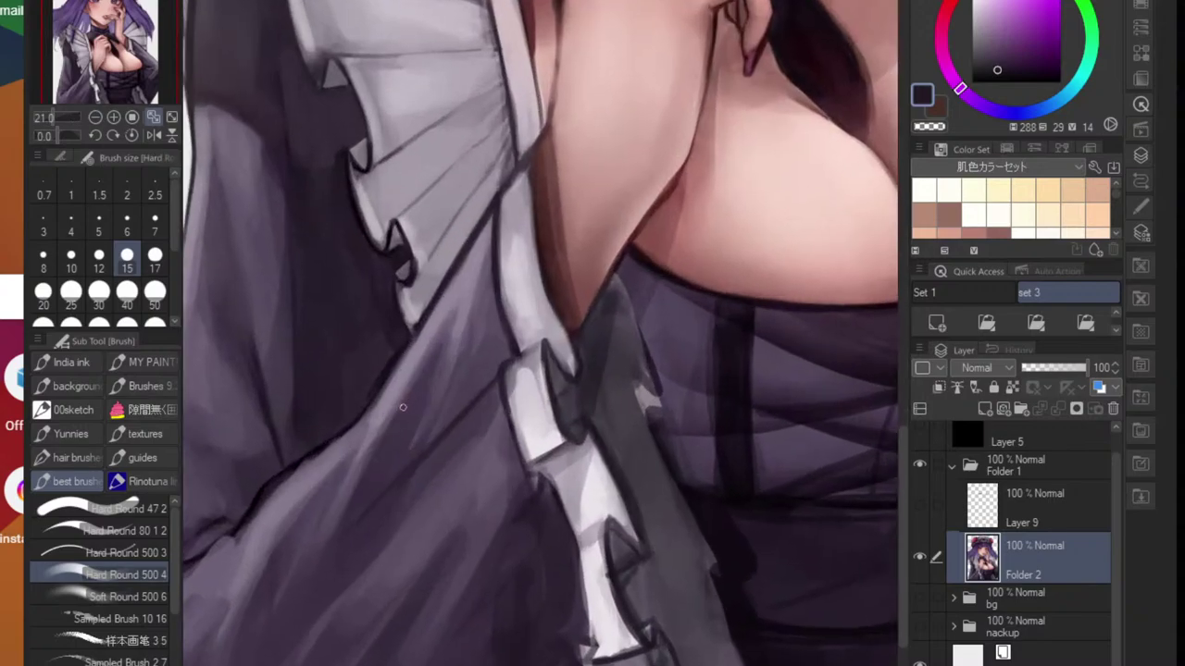
pyautogui.scroll(-5, 390, 365)
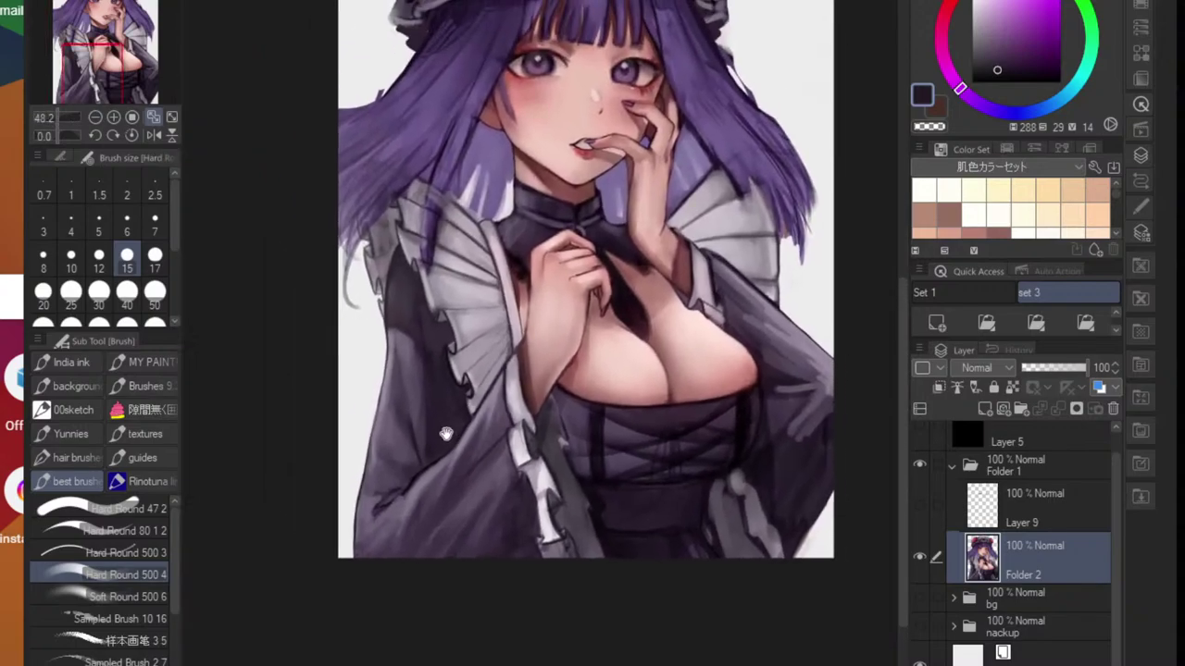
pyautogui.scroll(1, 378, 399)
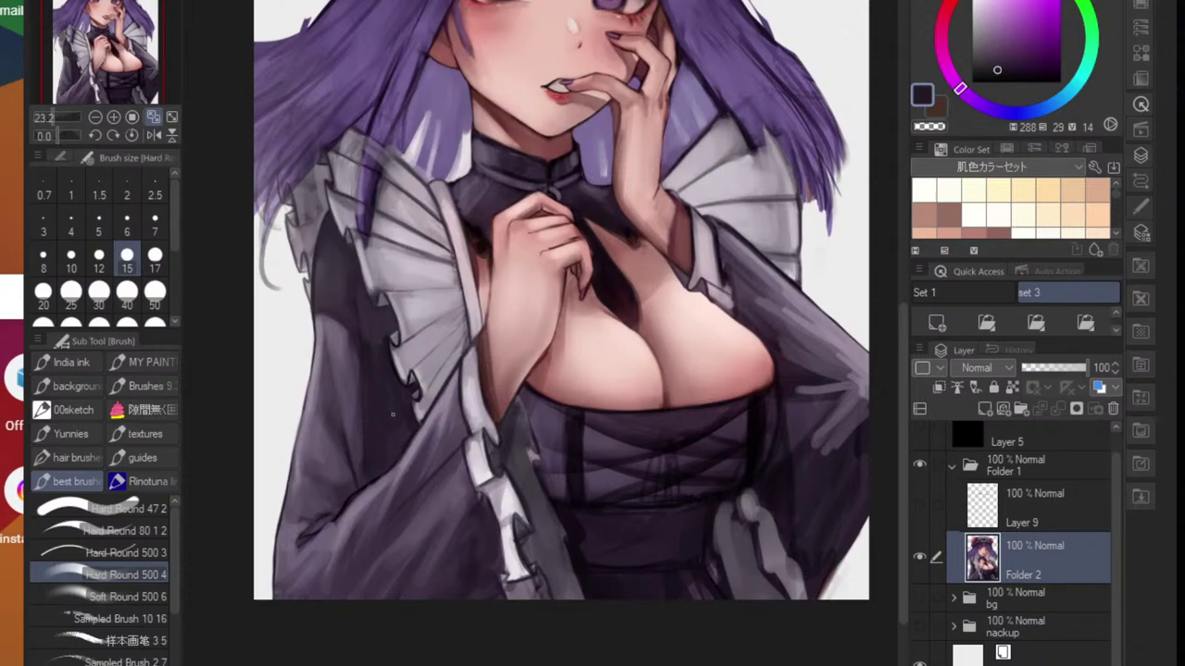
pyautogui.press('m')
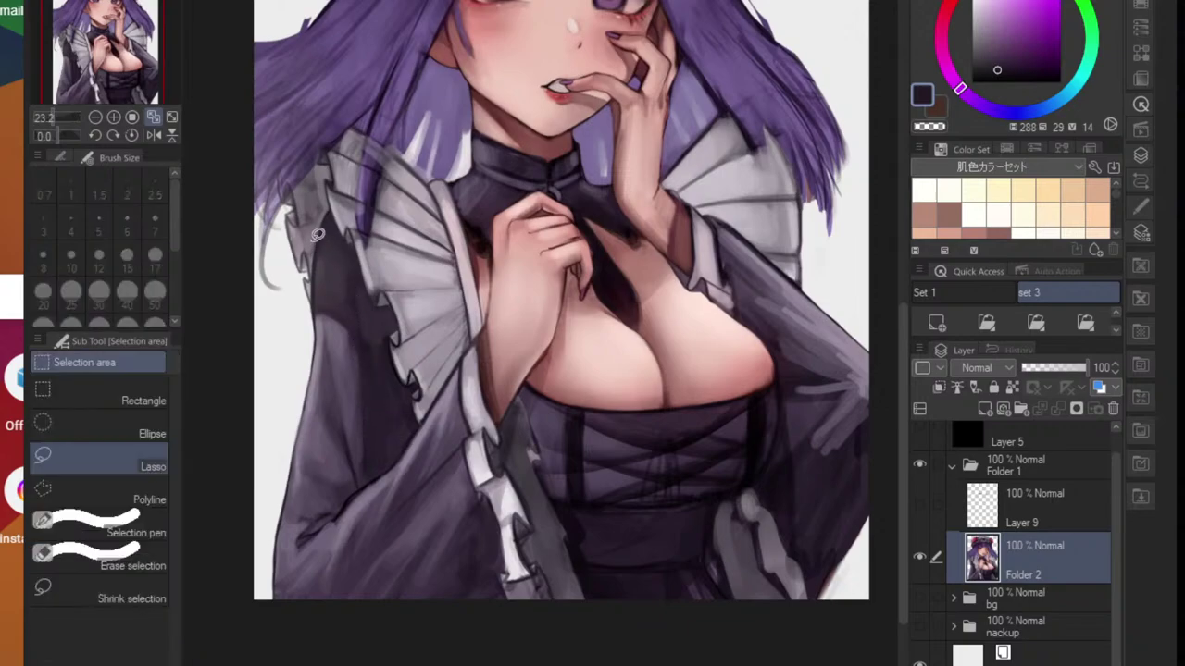
# - Lasso-select the outer strip of the left sleeve and start a free transform with Ctrl+T
pyautogui.moveTo(350, 251)
pyautogui.mouseDown()
pyautogui.moveTo(351, 453)
pyautogui.moveTo(304, 474)
pyautogui.moveTo(294, 518)
pyautogui.moveTo(303, 552)
pyautogui.moveTo(324, 544)
pyautogui.moveTo(331, 575)
pyautogui.moveTo(305, 634)
pyautogui.moveTo(191, 567)
pyautogui.moveTo(226, 364)
pyautogui.moveTo(275, 326)
pyautogui.mouseUp()
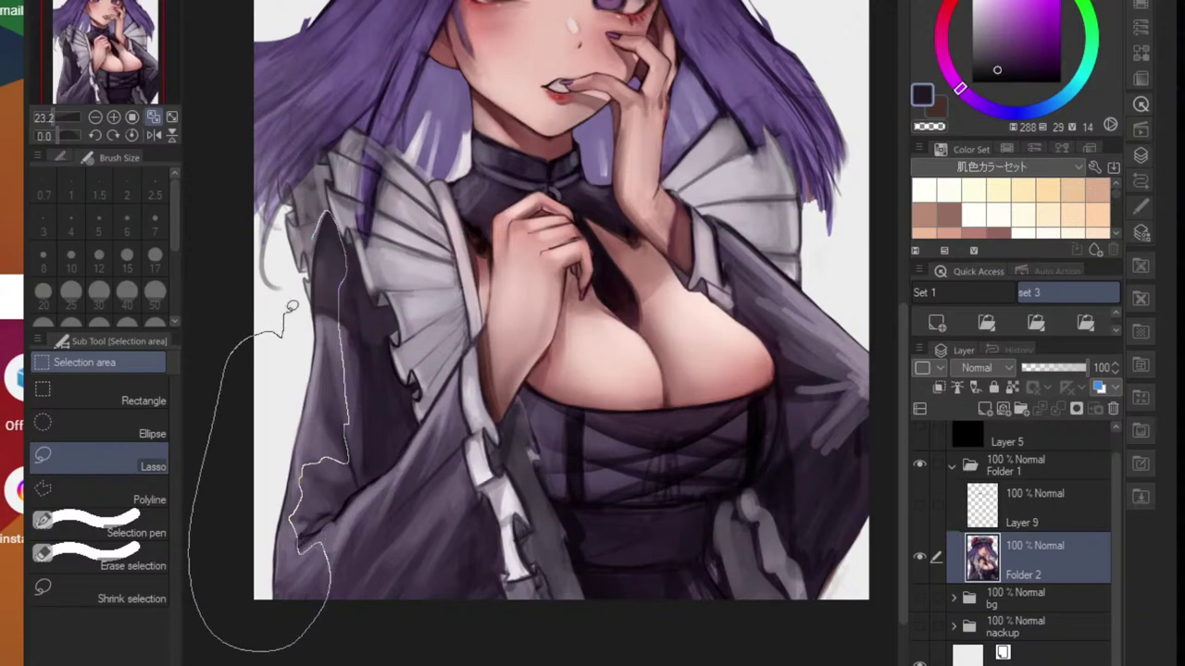
pyautogui.moveTo(299, 242); pyautogui.dragTo(302, 239)
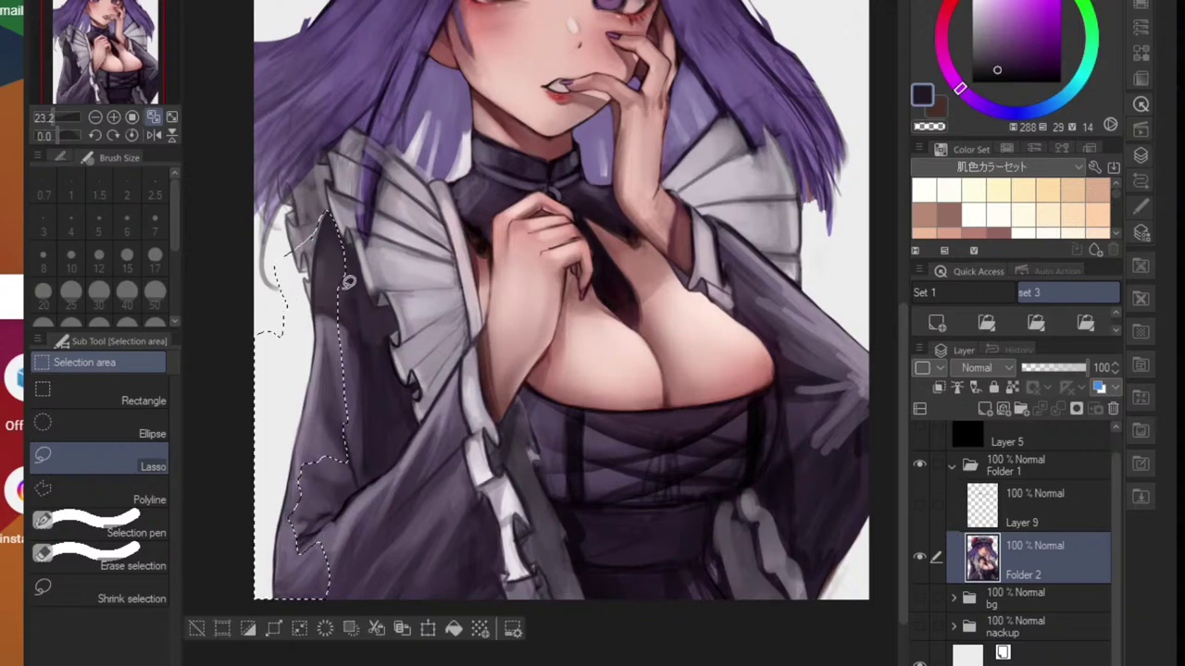
pyautogui.hotkey('ctrl', 't')
pyautogui.moveTo(328, 387); pyautogui.dragTo(316, 388)
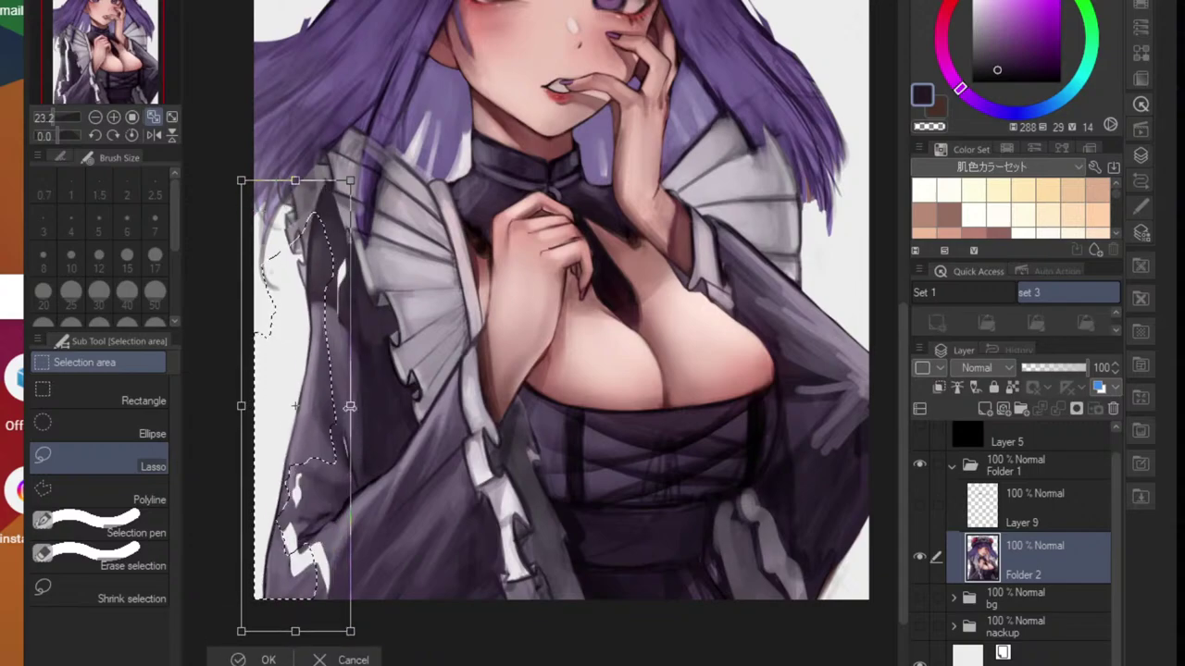
pyautogui.moveTo(336, 408); pyautogui.dragTo(337, 409)
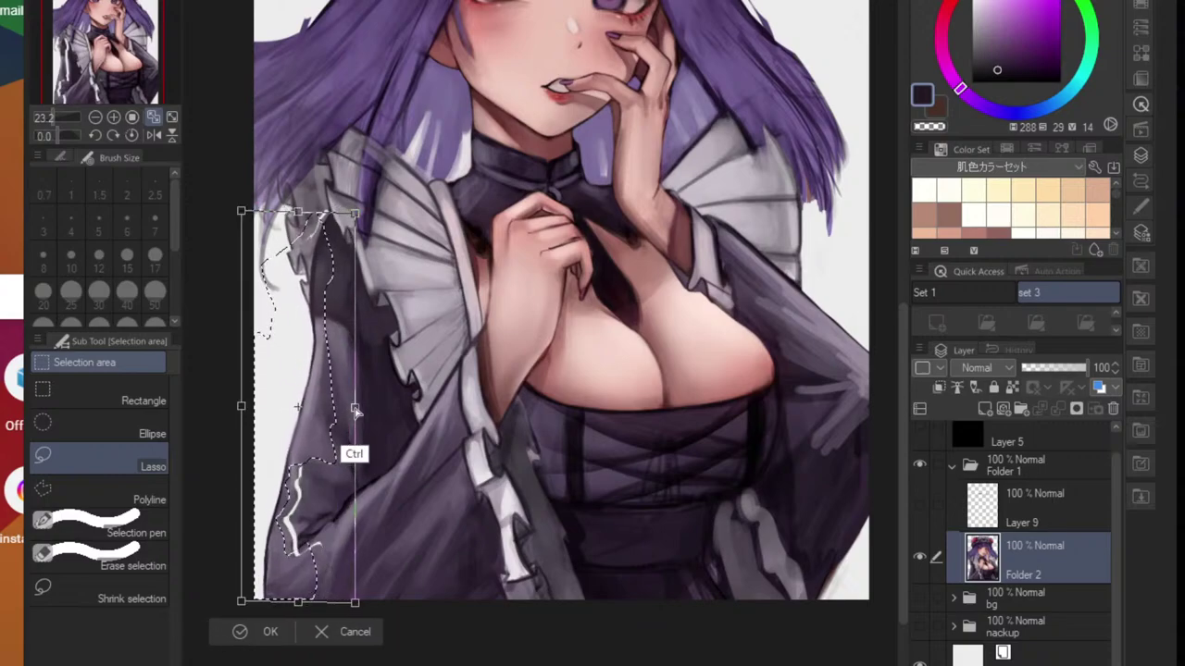
# - Distort the sleeve by pulling its left corners outward, then confirm and deselect
pyautogui.moveTo(356, 410); pyautogui.dragTo(314, 415)
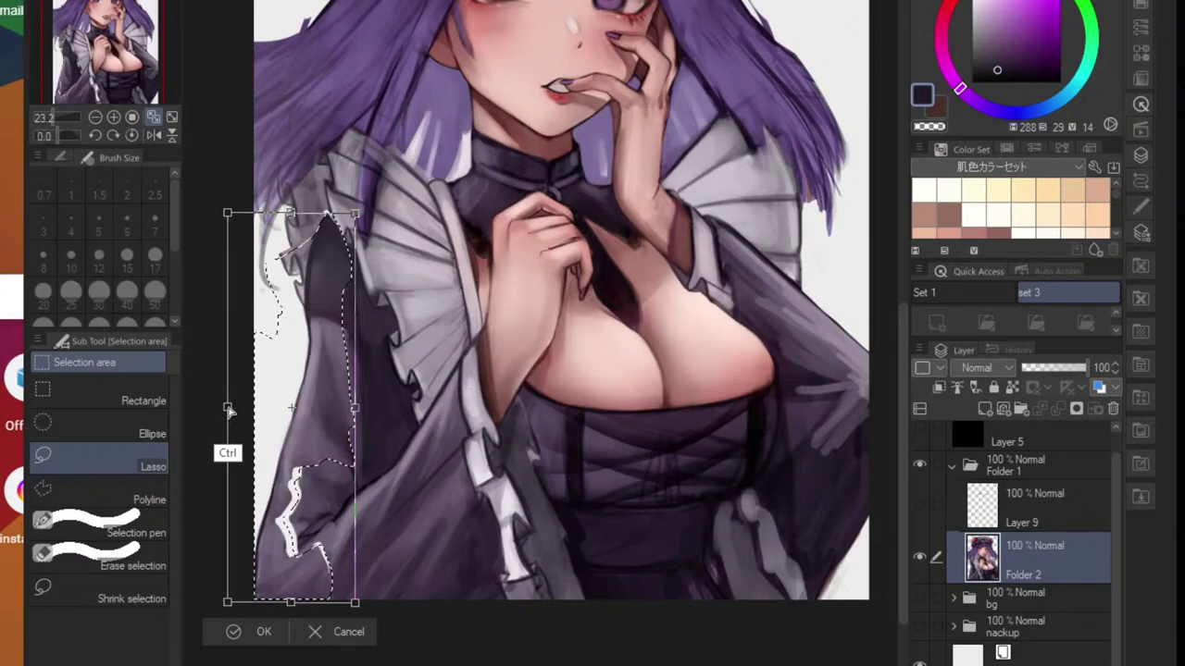
pyautogui.moveTo(228, 215); pyautogui.dragTo(215, 215)
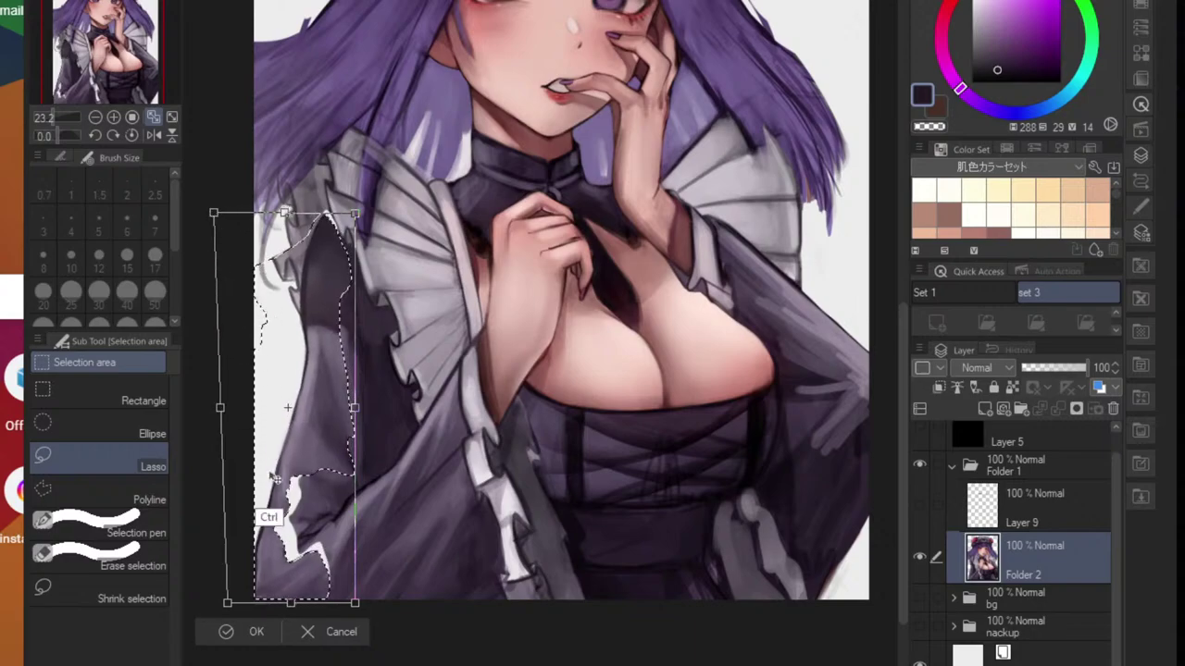
pyautogui.moveTo(227, 603); pyautogui.dragTo(214, 600)
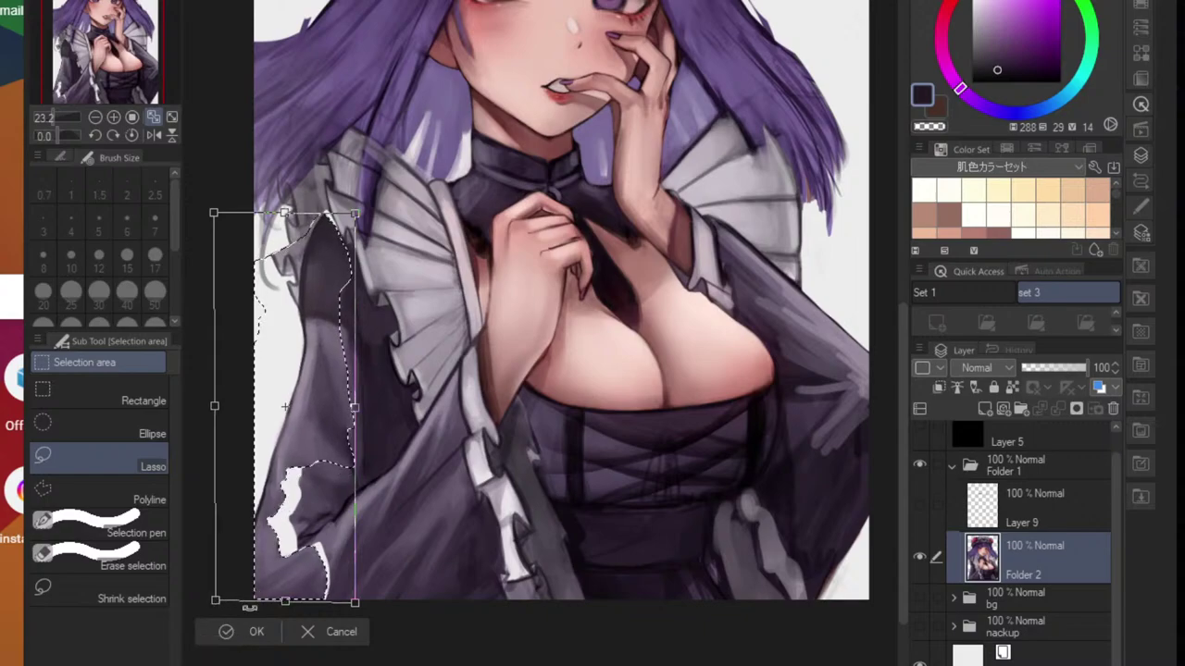
pyautogui.click(227, 636)
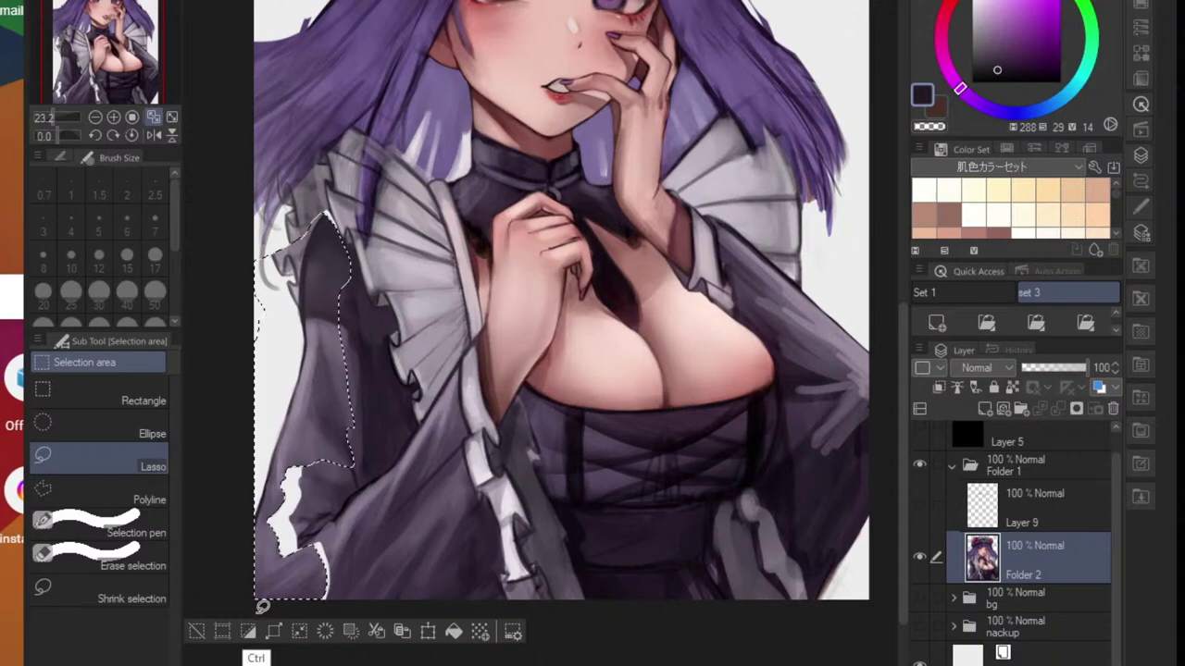
pyautogui.hotkey('ctrl', 'd')
pyautogui.moveTo(411, 517); pyautogui.dragTo(371, 548)
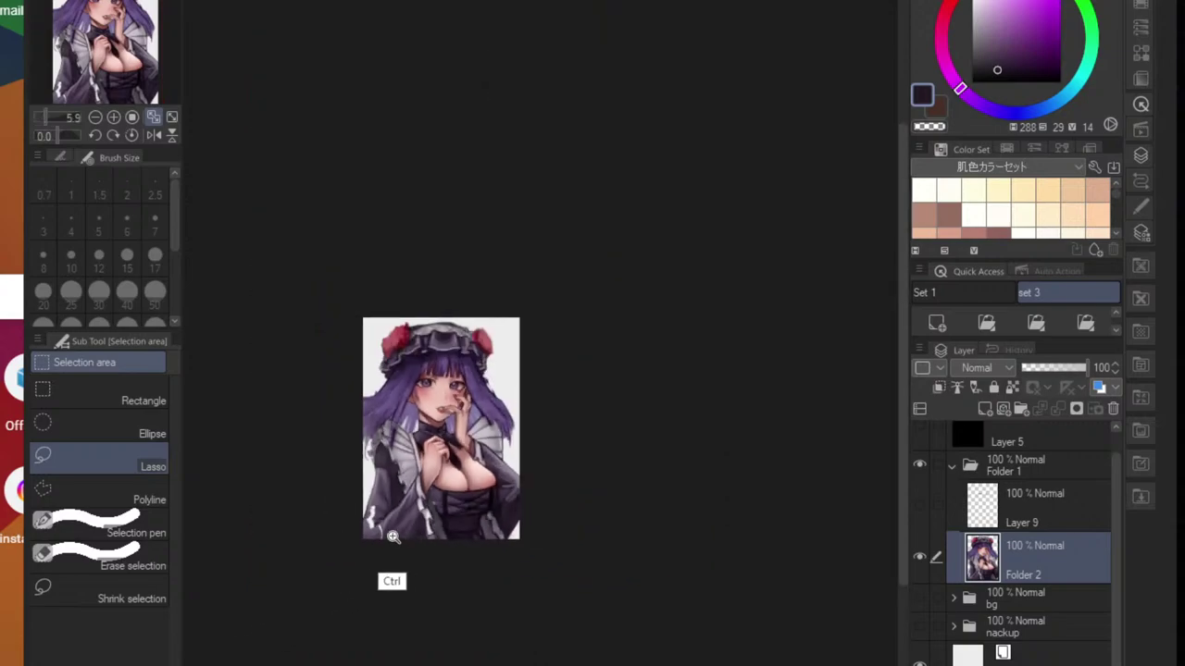
# - Lasso around the white ruffle patch on the sleeve, then clear the selection
pyautogui.scroll(5, 398, 541)
pyautogui.scroll(2, 404, 542)
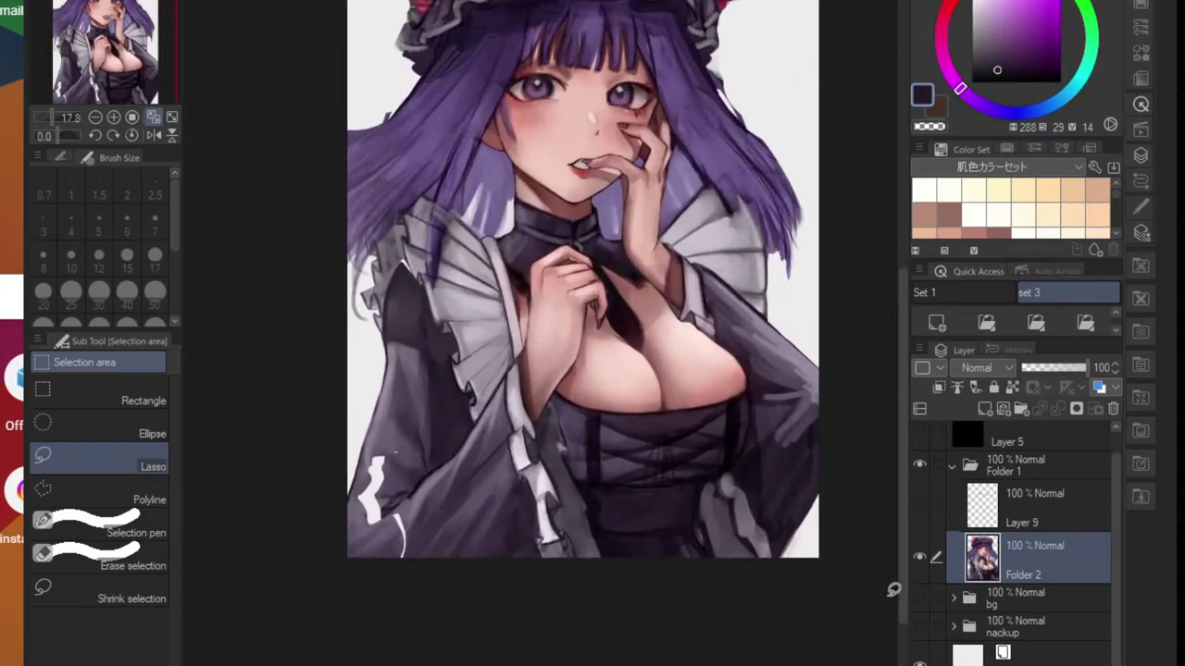
pyautogui.scroll(1, 405, 547)
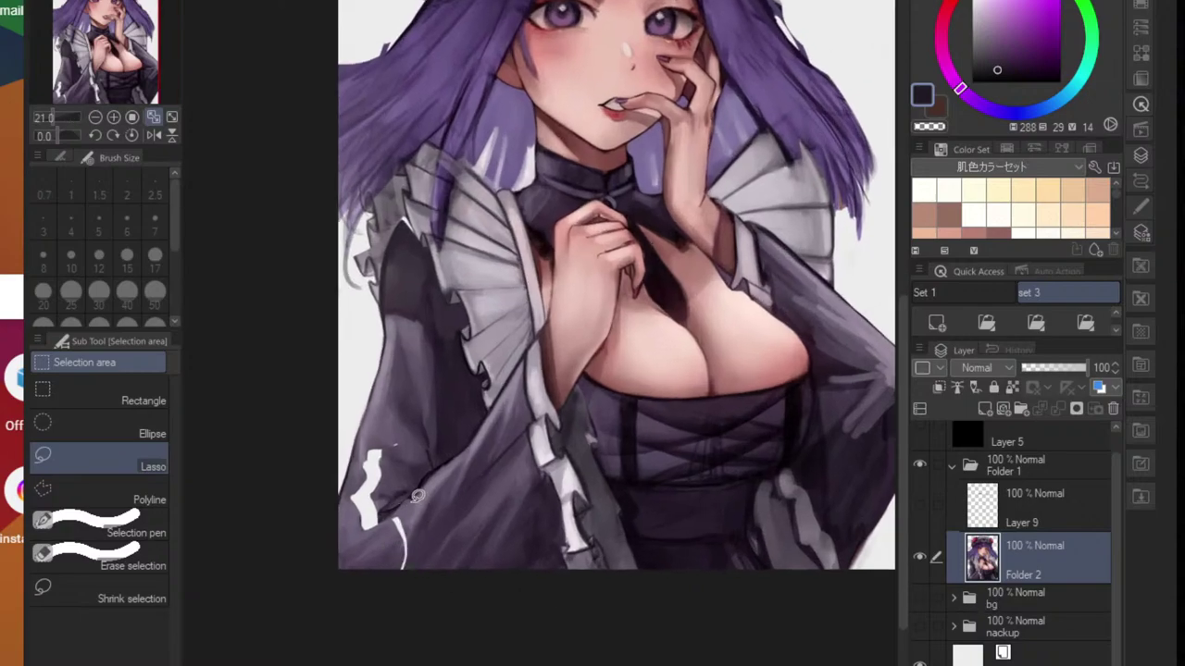
pyautogui.press('o')
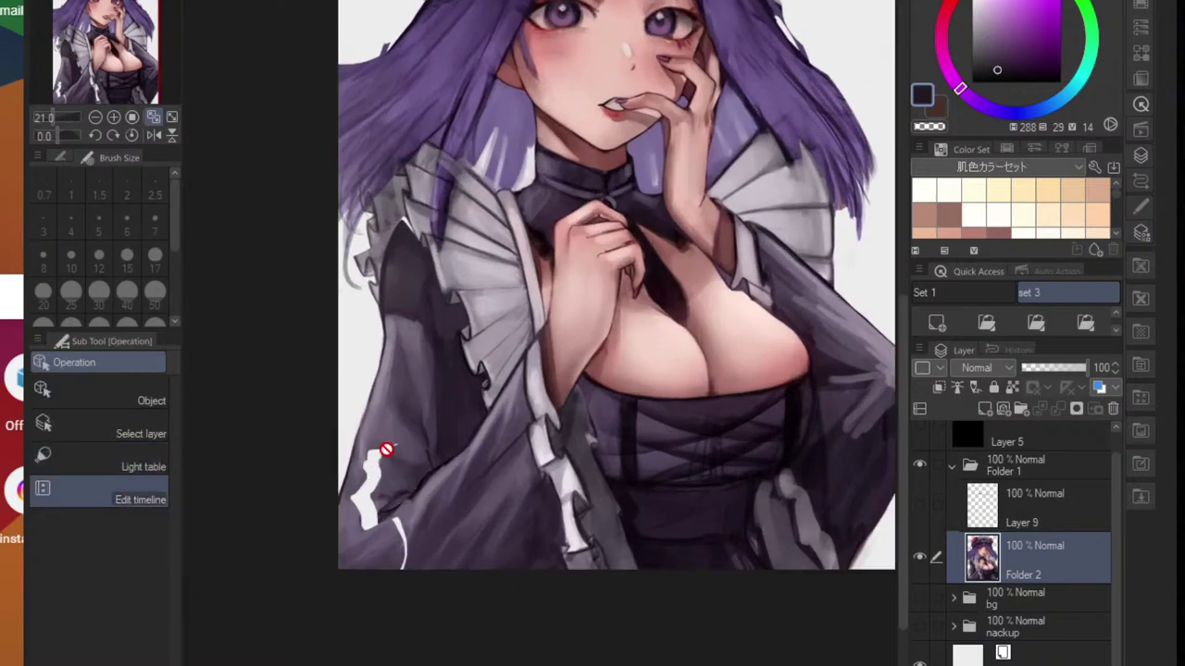
pyautogui.press('m')
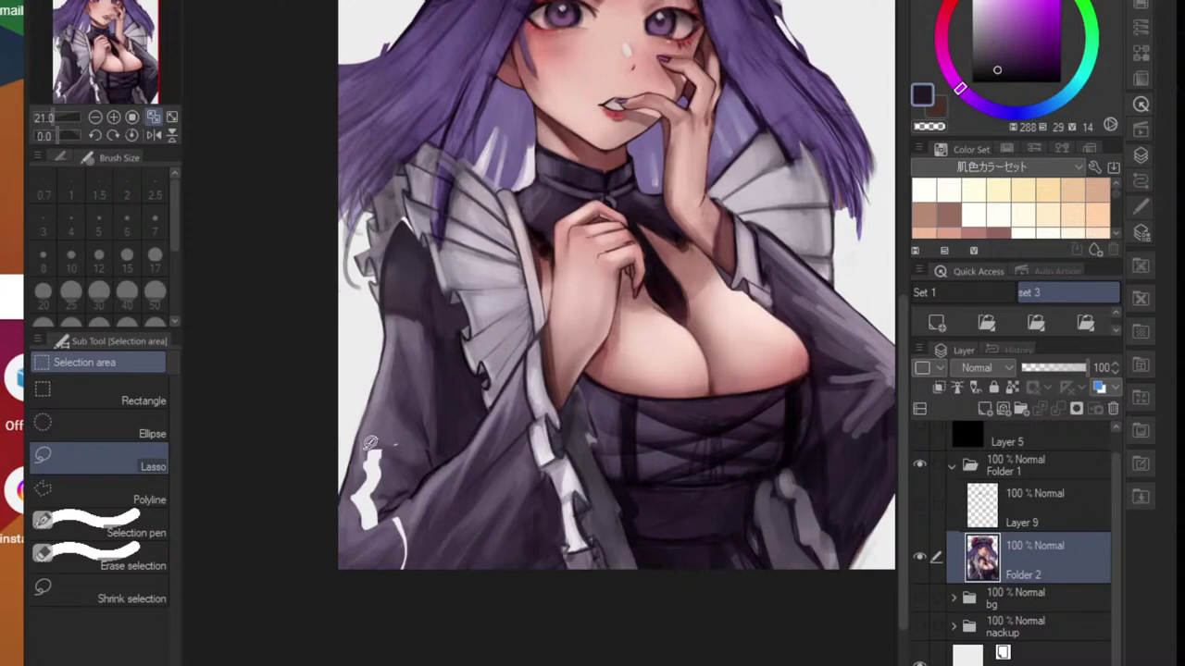
pyautogui.moveTo(353, 510)
pyautogui.mouseDown()
pyautogui.moveTo(382, 531)
pyautogui.moveTo(394, 574)
pyautogui.moveTo(416, 535)
pyautogui.moveTo(396, 499)
pyautogui.moveTo(408, 447)
pyautogui.moveTo(381, 435)
pyautogui.mouseUp()
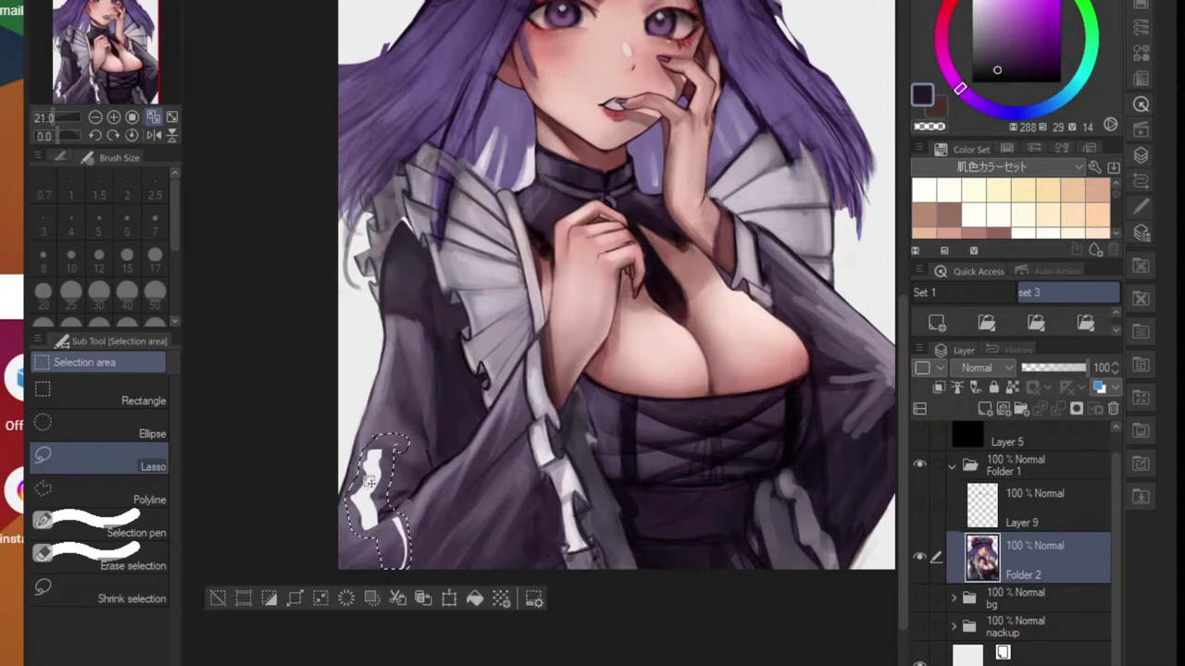
pyautogui.hotkey('ctrl', 'd')
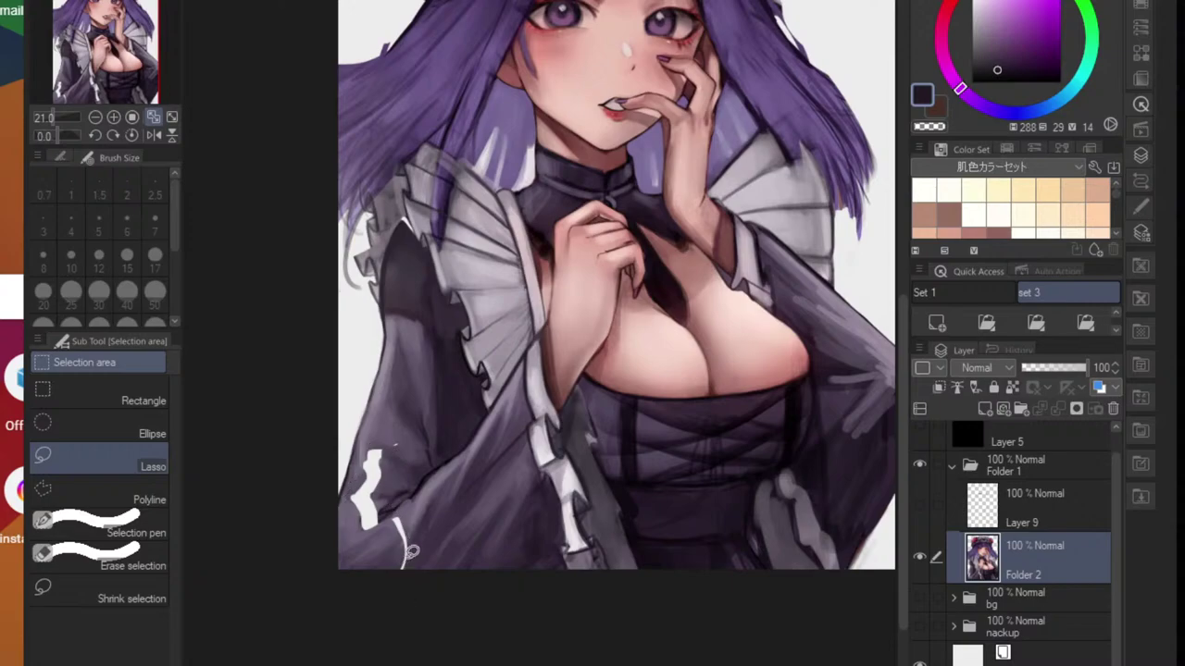
# - On a new layer above bg, paint sampled grey-purple over the sleeve's white gaps
pyautogui.press('p')
pyautogui.scroll(3, 370, 482)
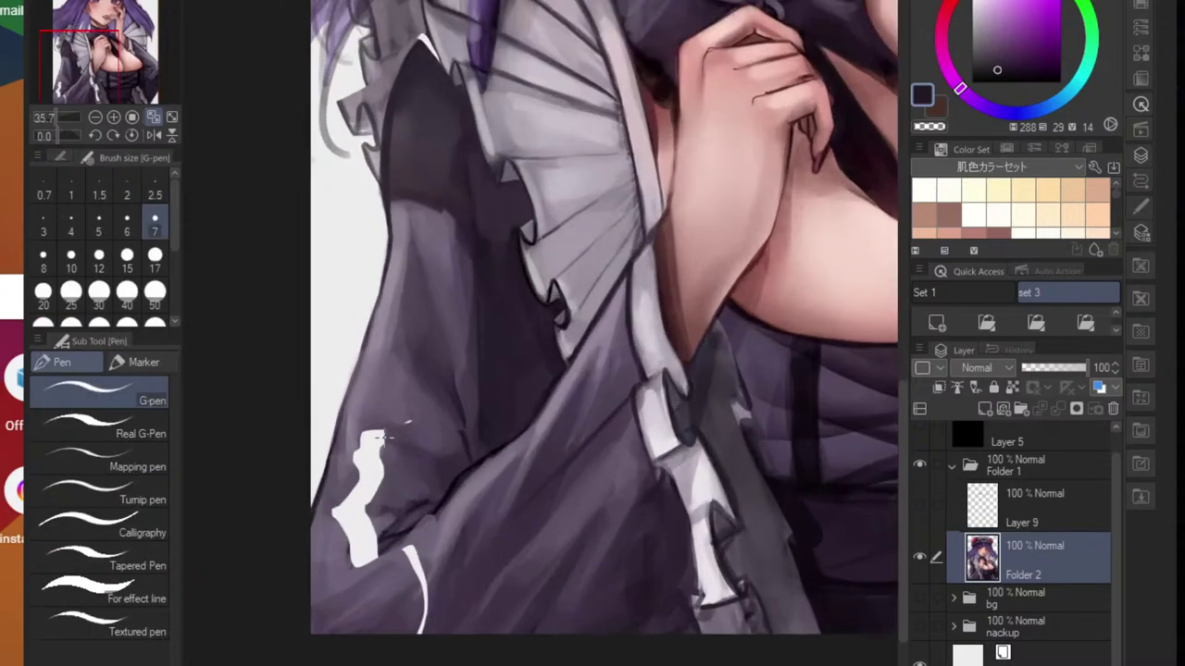
pyautogui.keyDown('alt'); pyautogui.click(374, 421); pyautogui.keyUp('alt')
pyautogui.press(']')
pyautogui.press(']')
pyautogui.press(']')
pyautogui.press(']')
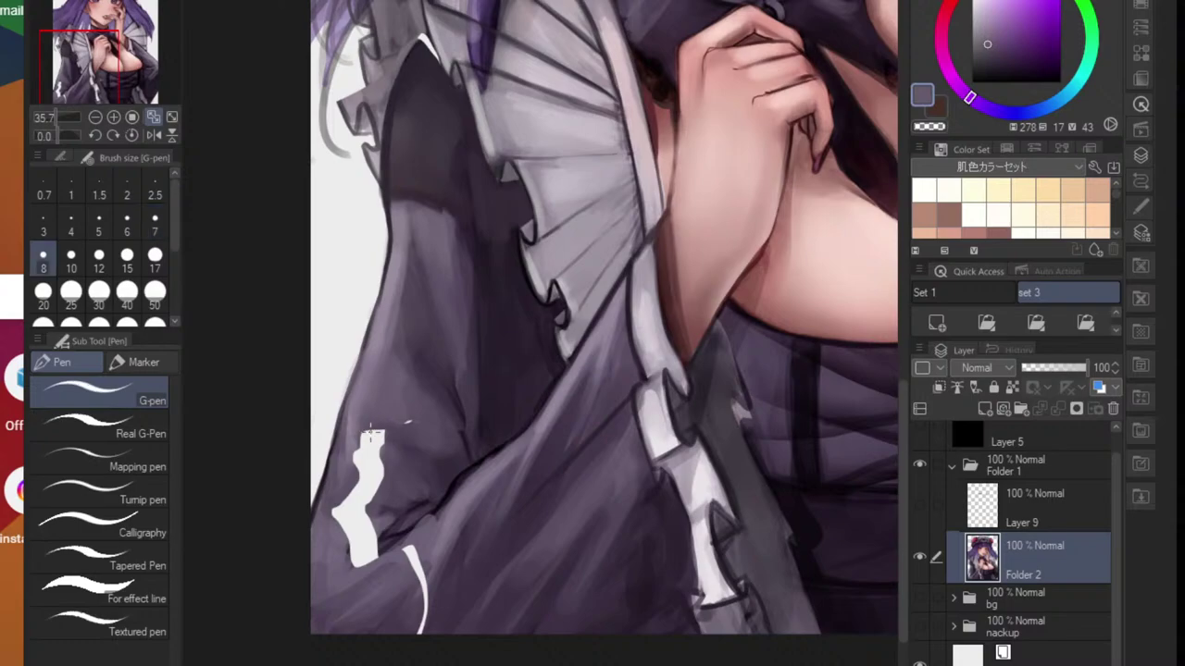
pyautogui.click(1036, 593)
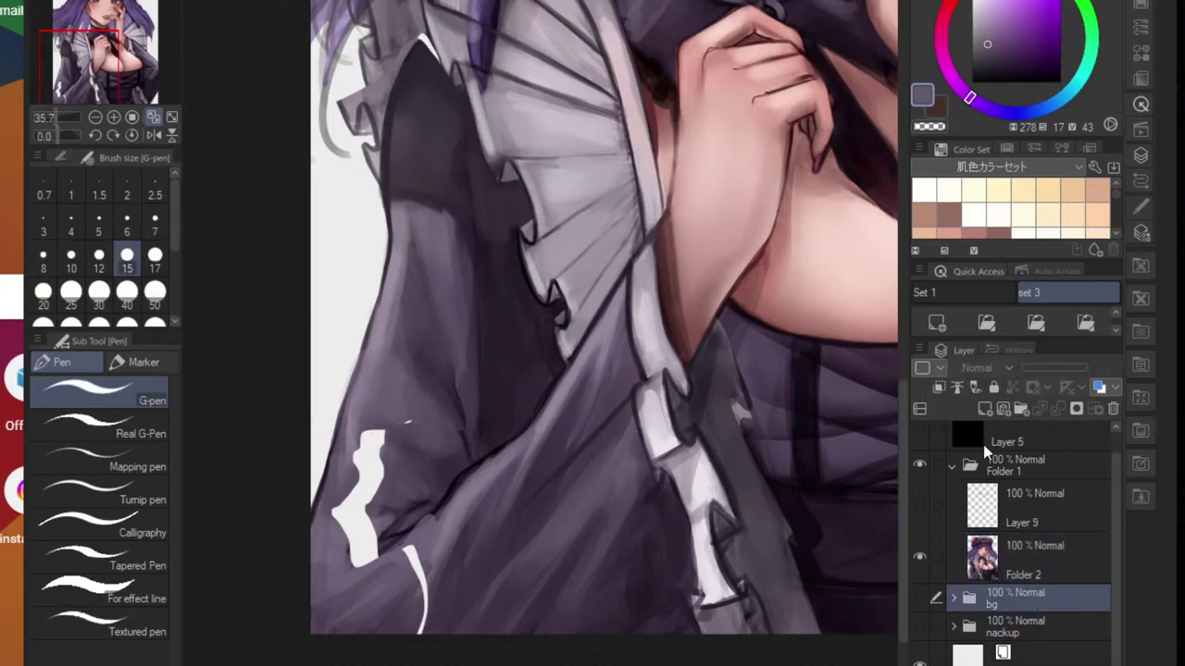
pyautogui.click(937, 321)
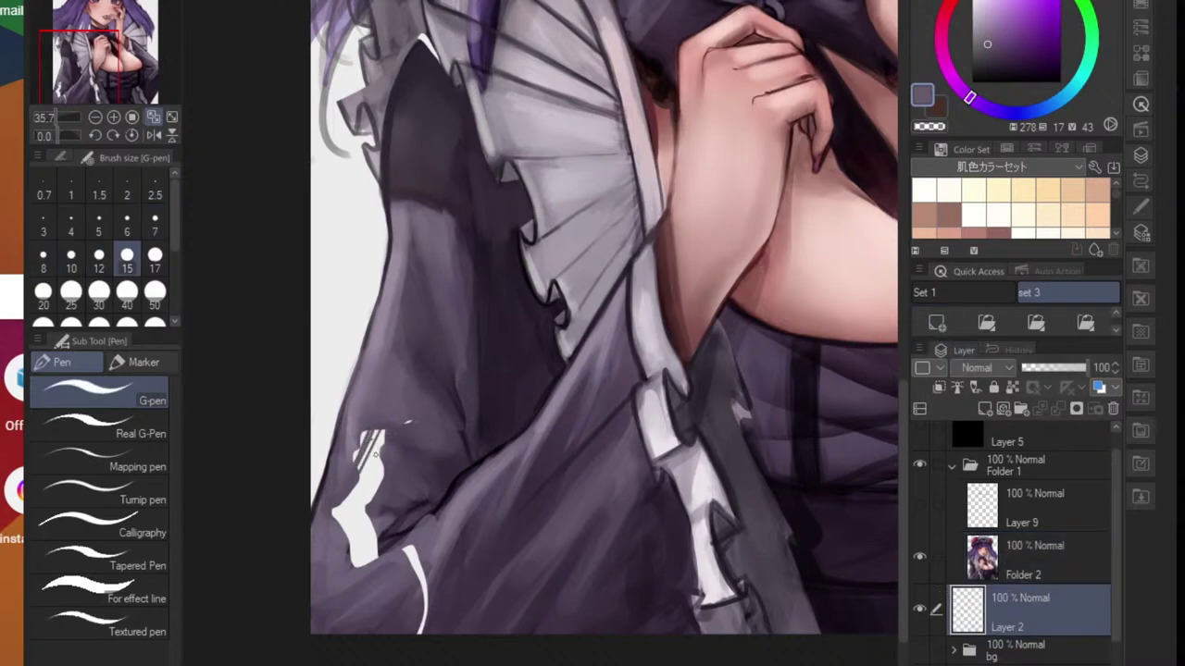
pyautogui.press(']')
pyautogui.press(']')
pyautogui.press(']')
pyautogui.moveTo(372, 437)
pyautogui.mouseDown()
pyautogui.moveTo(350, 467)
pyautogui.moveTo(419, 412)
pyautogui.moveTo(398, 441)
pyautogui.mouseUp()
pyautogui.moveTo(357, 519)
pyautogui.mouseDown()
pyautogui.moveTo(358, 573)
pyautogui.moveTo(379, 549)
pyautogui.moveTo(410, 558)
pyautogui.moveTo(428, 602)
pyautogui.mouseUp()
# - Select Folder 2 and blend the patched shading on the lower-left sleeve
pyautogui.click(983, 566)
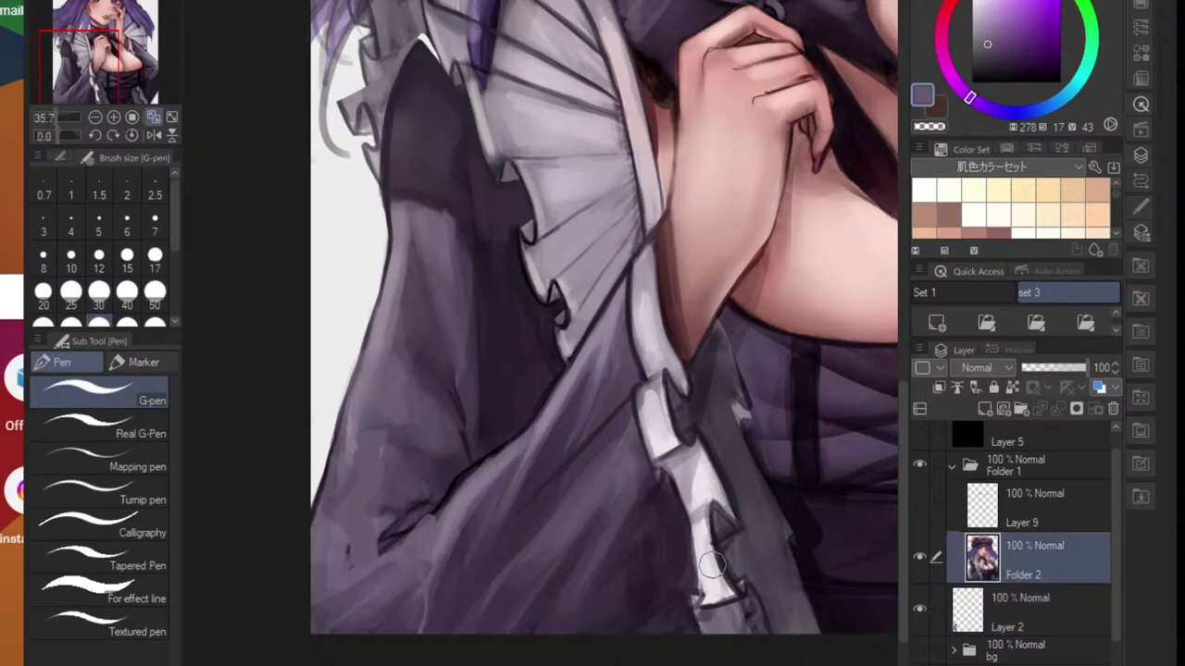
pyautogui.press('j')
pyautogui.moveTo(356, 459)
pyautogui.mouseDown()
pyautogui.moveTo(379, 481)
pyautogui.moveTo(335, 519)
pyautogui.moveTo(378, 518)
pyautogui.moveTo(383, 555)
pyautogui.moveTo(410, 561)
pyautogui.moveTo(416, 635)
pyautogui.moveTo(431, 550)
pyautogui.moveTo(373, 571)
pyautogui.moveTo(407, 547)
pyautogui.moveTo(394, 576)
pyautogui.moveTo(352, 600)
pyautogui.mouseUp()
pyautogui.scroll(-3, 446, 572)
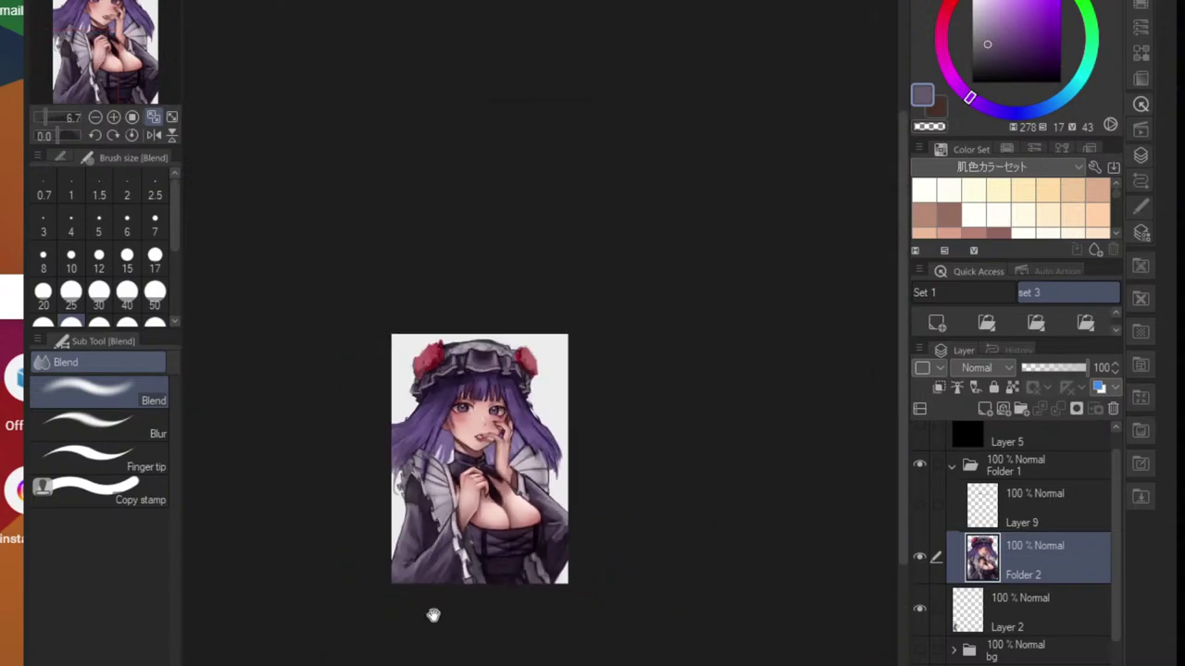
pyautogui.scroll(3, 442, 574)
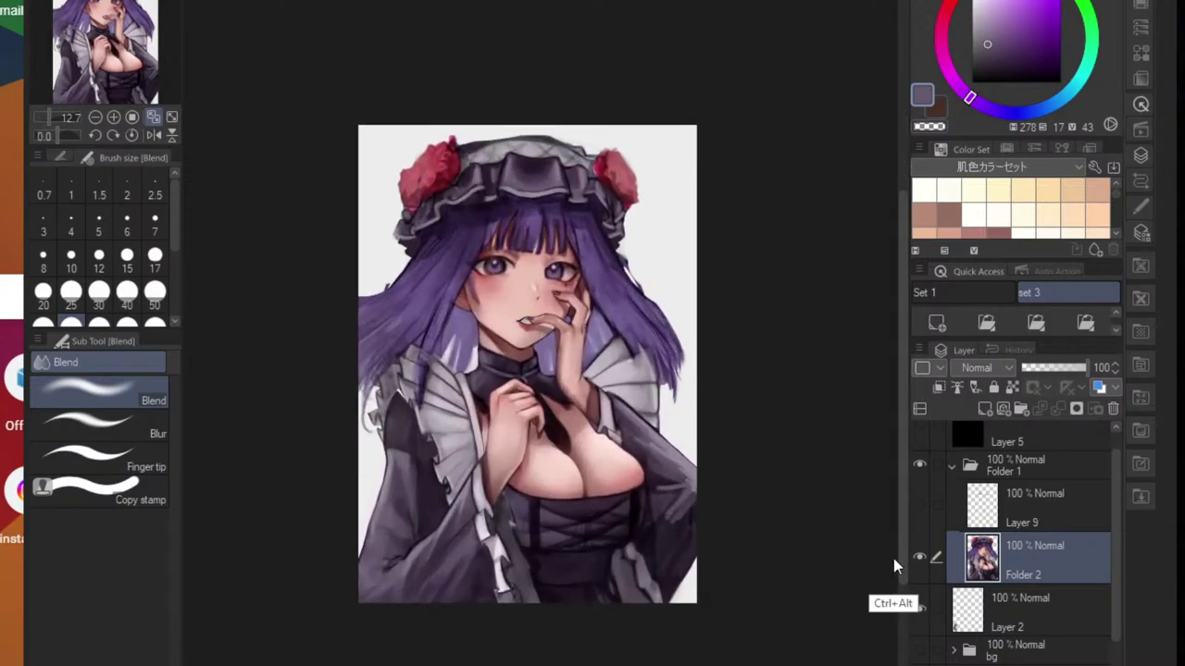
pyautogui.click(918, 557)
pyautogui.click(919, 557)
pyautogui.click(930, 611)
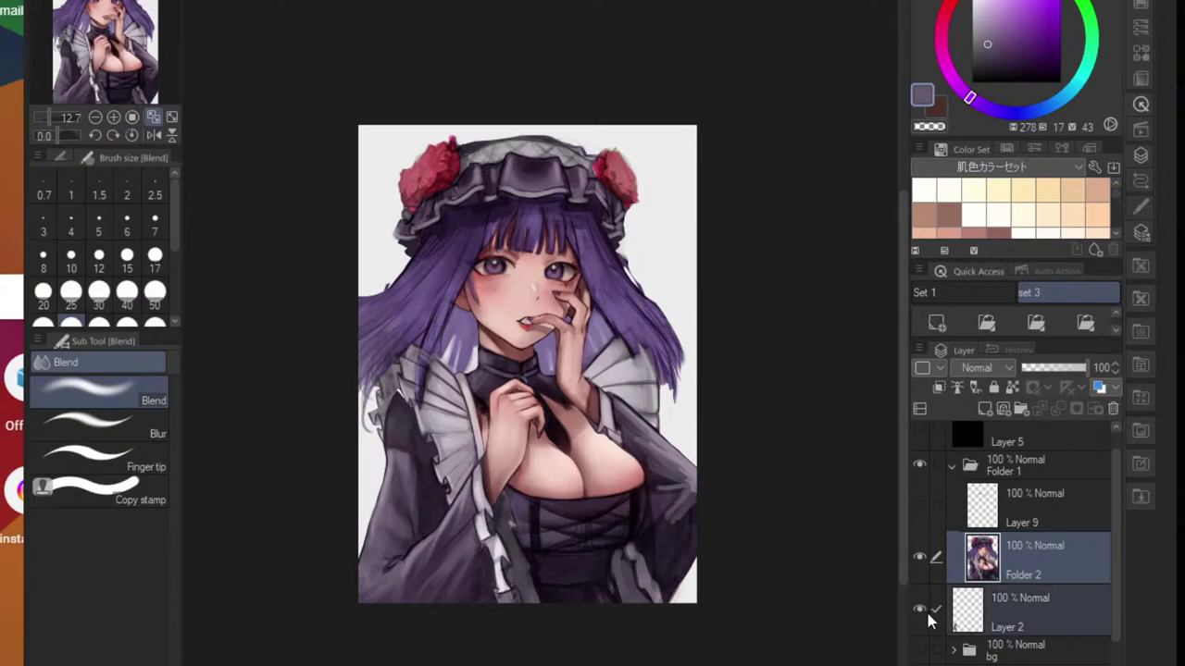
pyautogui.click(925, 612)
pyautogui.click(924, 611)
pyautogui.moveTo(440, 518); pyautogui.dragTo(414, 537)
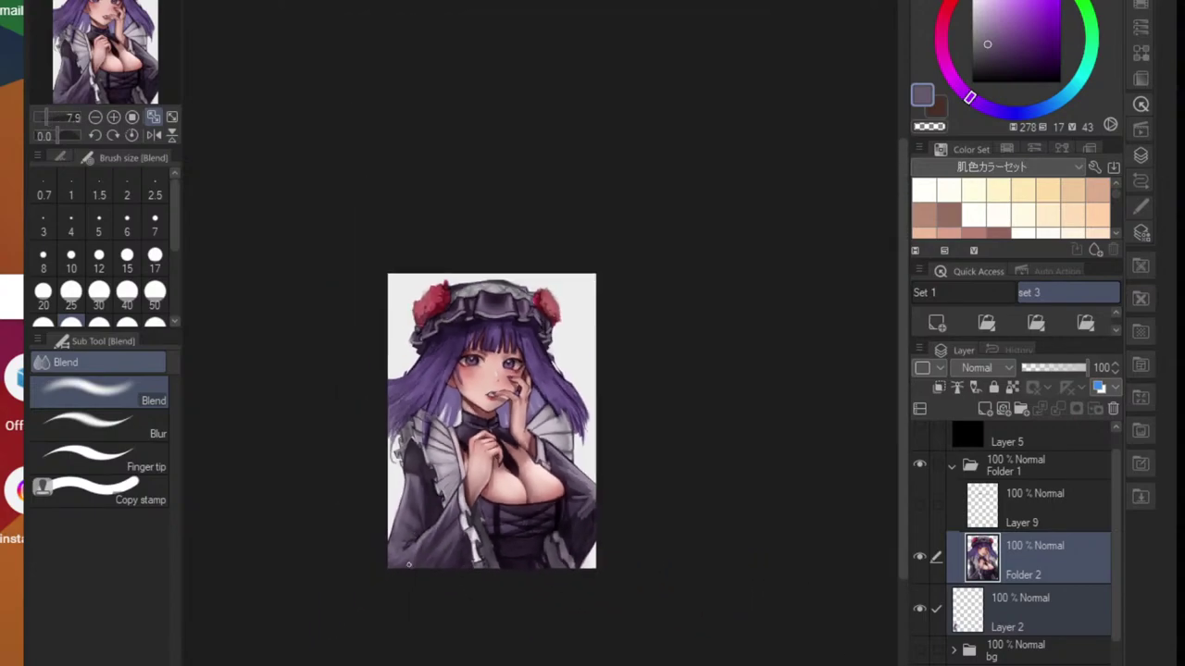
pyautogui.scroll(5, 444, 543)
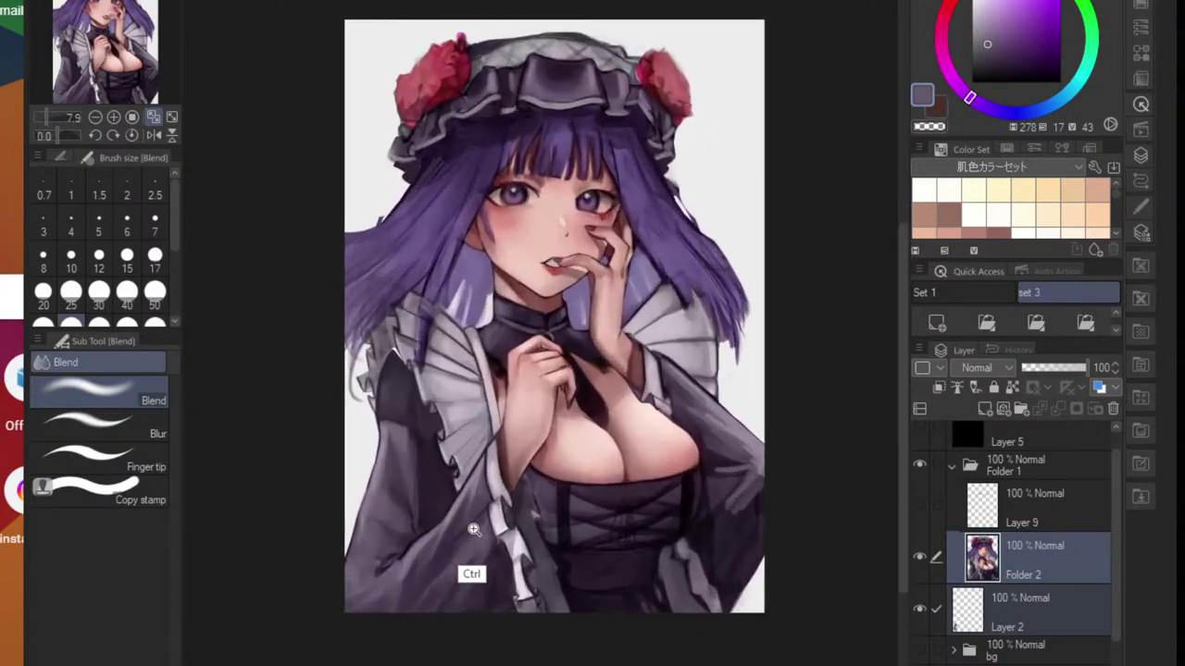
pyautogui.press('b')
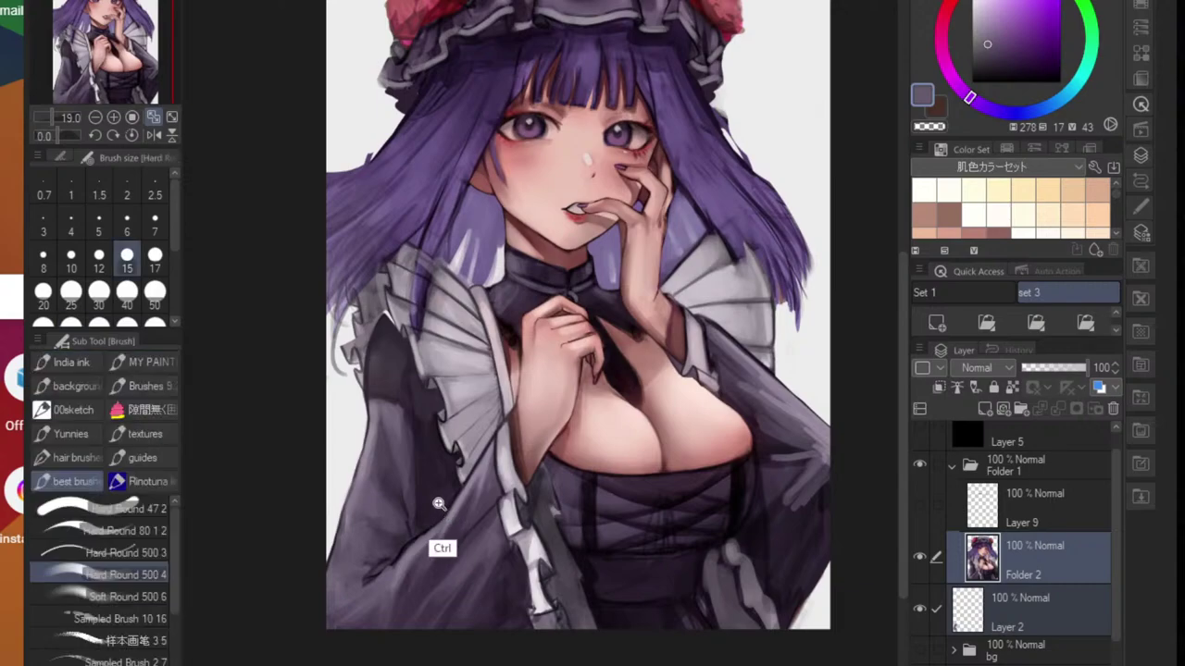
pyautogui.scroll(2, 441, 509)
pyautogui.keyDown('alt'); pyautogui.click(399, 433); pyautogui.keyUp('alt')
pyautogui.press(']')
pyautogui.press(']')
pyautogui.press(']')
pyautogui.press(']')
pyautogui.press(']')
pyautogui.press(']')
pyautogui.press(']')
pyautogui.press(']')
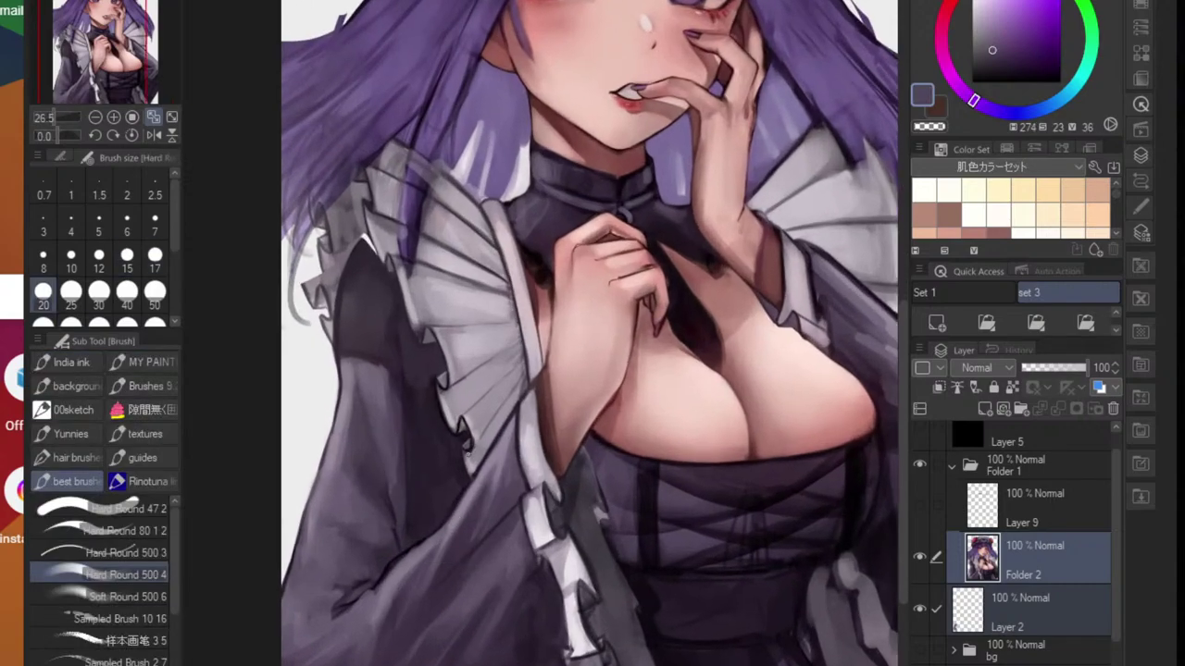
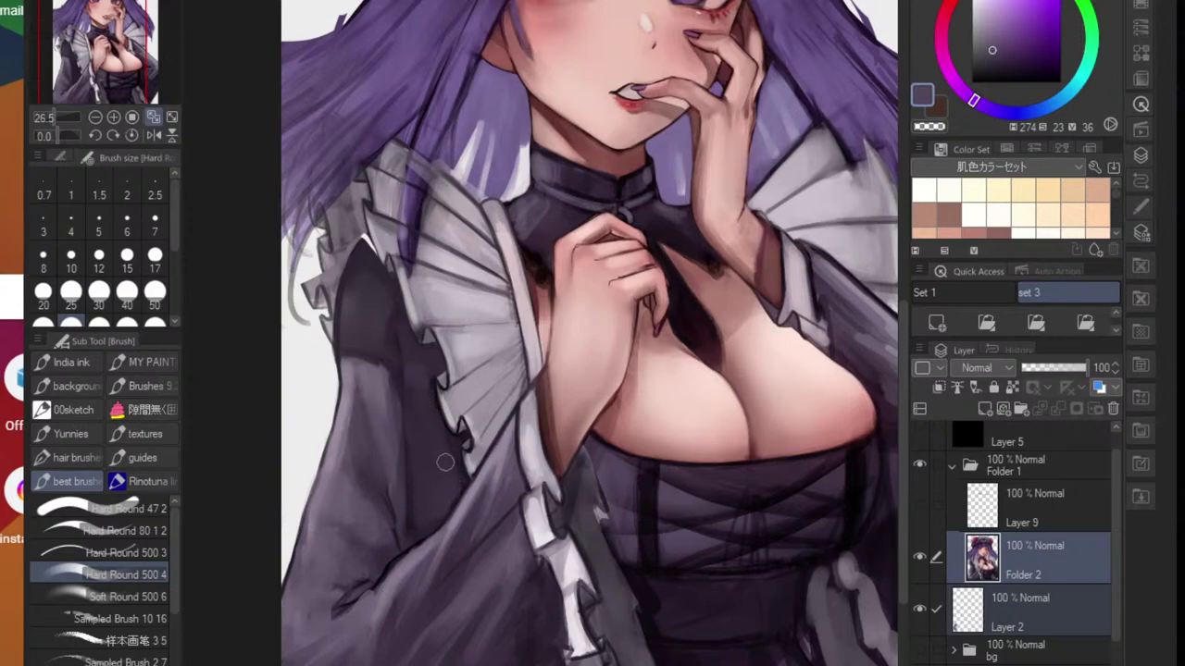
# - Eyedrop a dark purple from the dress and shrink the brush to size 30
pyautogui.keyDown('alt'); pyautogui.click(415, 500); pyautogui.keyUp('alt')
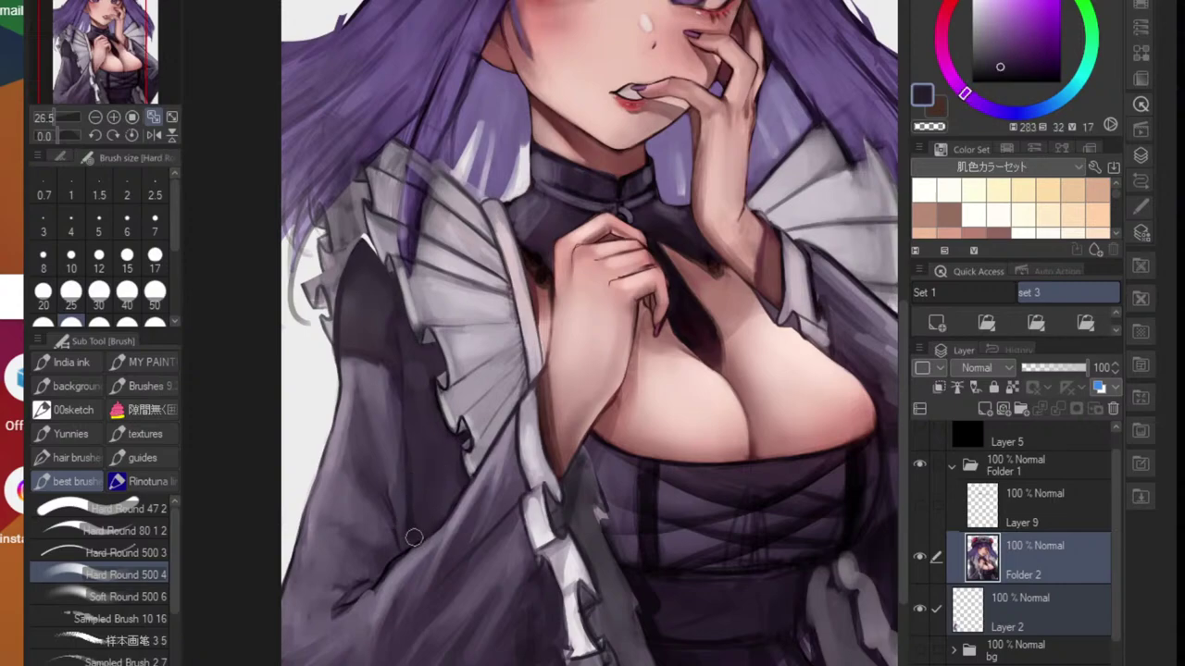
pyautogui.keyDown('alt'); pyautogui.click(432, 446); pyautogui.keyUp('alt')
pyautogui.keyDown('alt'); pyautogui.click(417, 512); pyautogui.keyUp('alt')
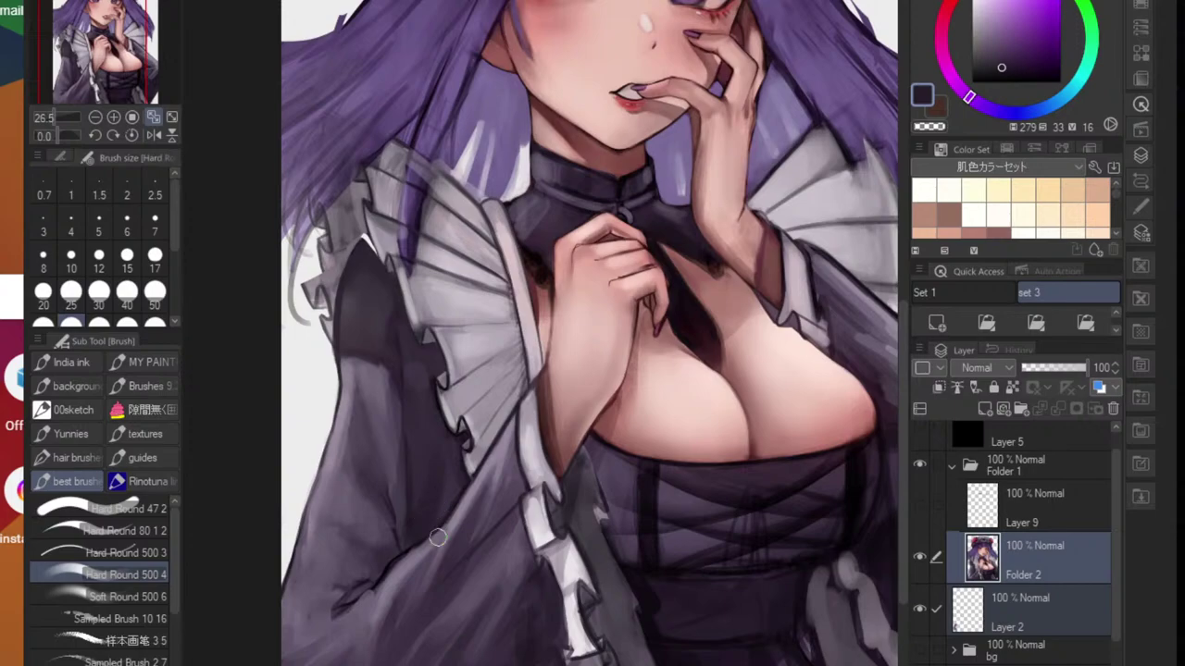
pyautogui.press('[')
pyautogui.press('[')
pyautogui.press('[')
pyautogui.press('[')
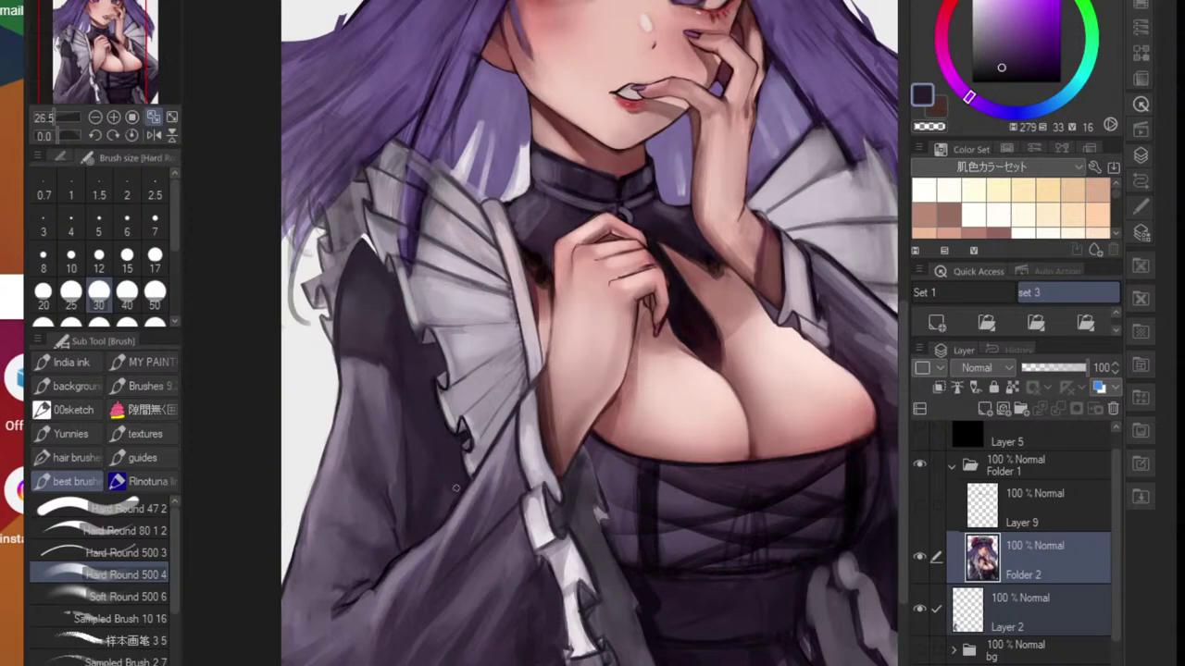
# - Switch to the Blend sub tool, frame the left sleeve, then recentre the whole illustration
pyautogui.moveTo(469, 483); pyautogui.dragTo(405, 548)
pyautogui.moveTo(423, 466)
pyautogui.mouseDown()
pyautogui.moveTo(488, 469)
pyautogui.moveTo(429, 477)
pyautogui.moveTo(410, 444)
pyautogui.mouseUp()
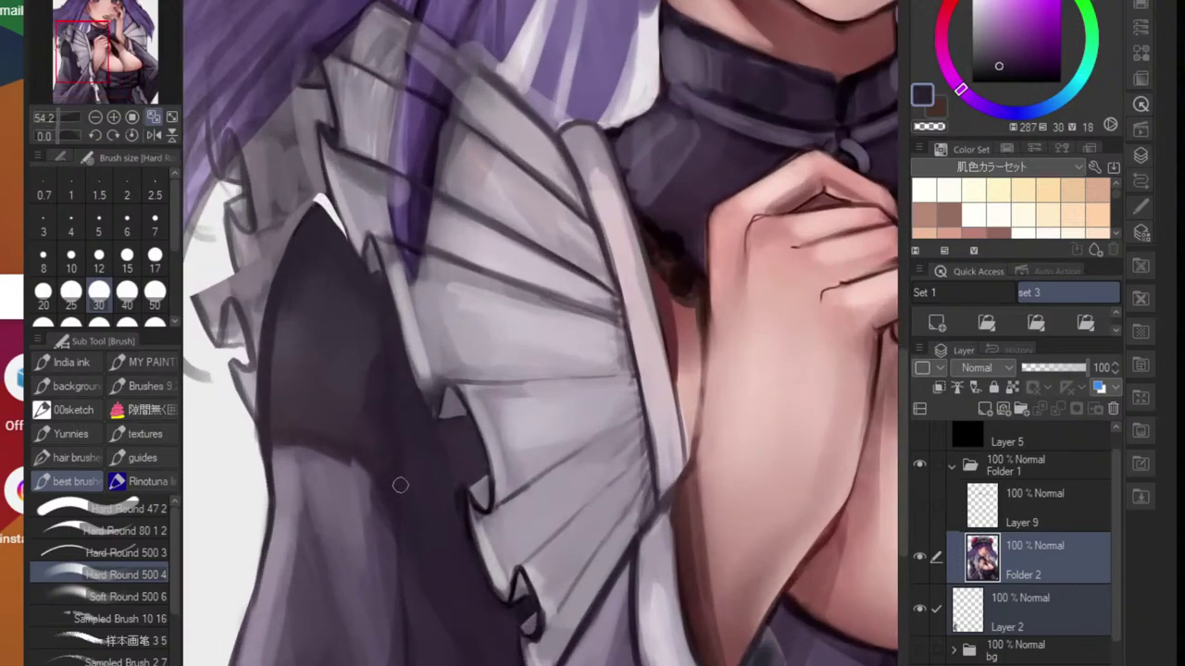
pyautogui.press('j')
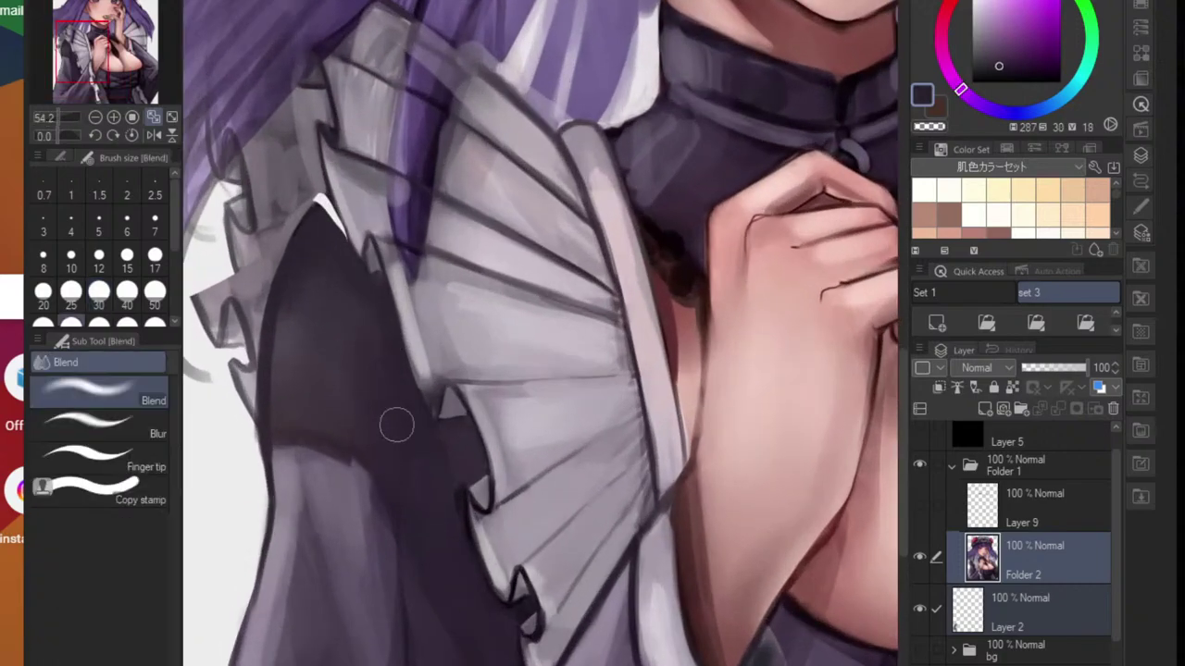
pyautogui.moveTo(449, 482); pyautogui.dragTo(395, 512)
pyautogui.moveTo(393, 469); pyautogui.dragTo(346, 419)
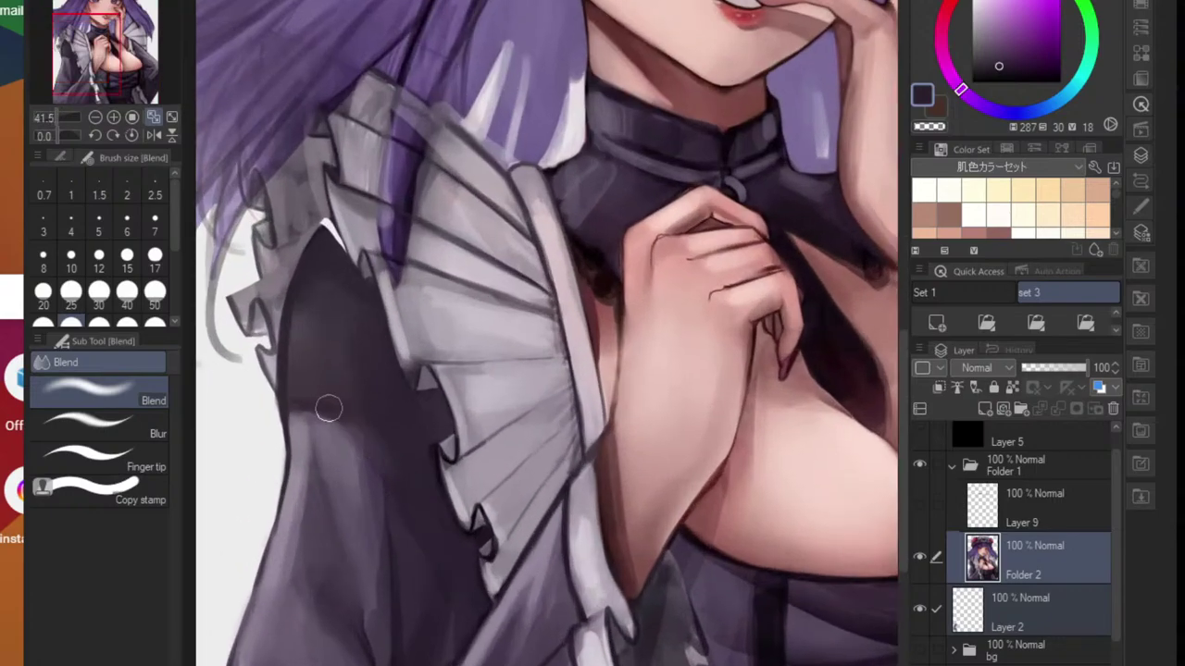
pyautogui.moveTo(417, 554); pyautogui.dragTo(350, 581)
pyautogui.moveTo(422, 587); pyautogui.dragTo(389, 525)
pyautogui.moveTo(582, 475); pyautogui.dragTo(506, 479)
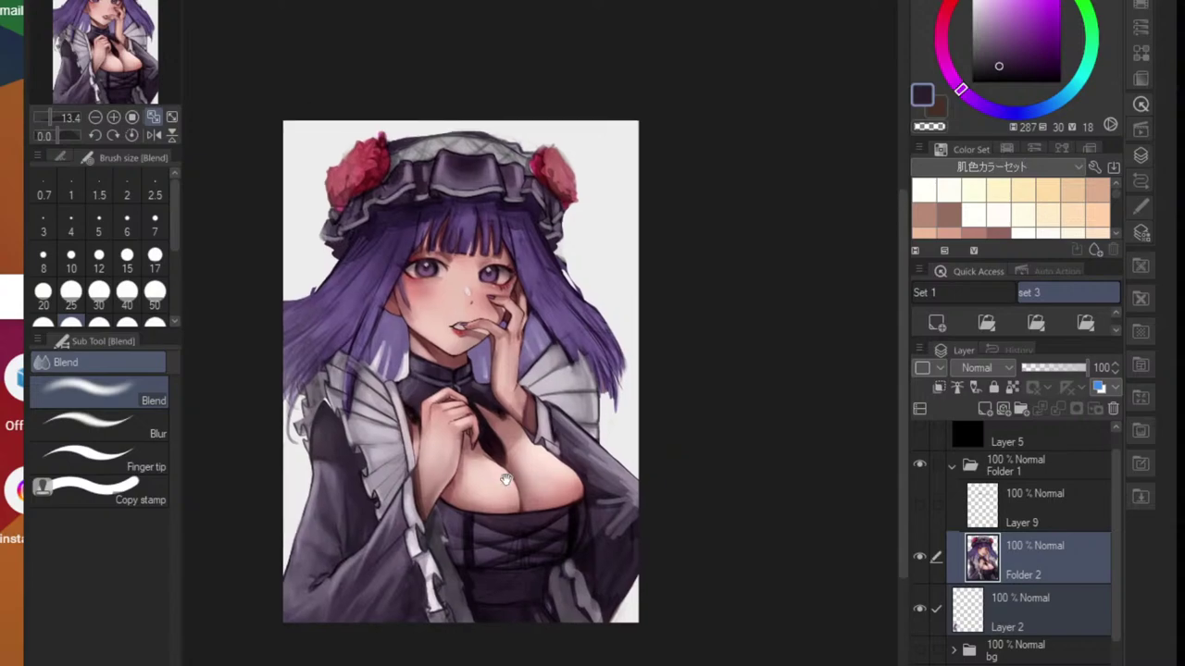
# - With the Hard Round brush, paint a light grey stroke on the lower-right cuff
pyautogui.scroll(4, 361, 498)
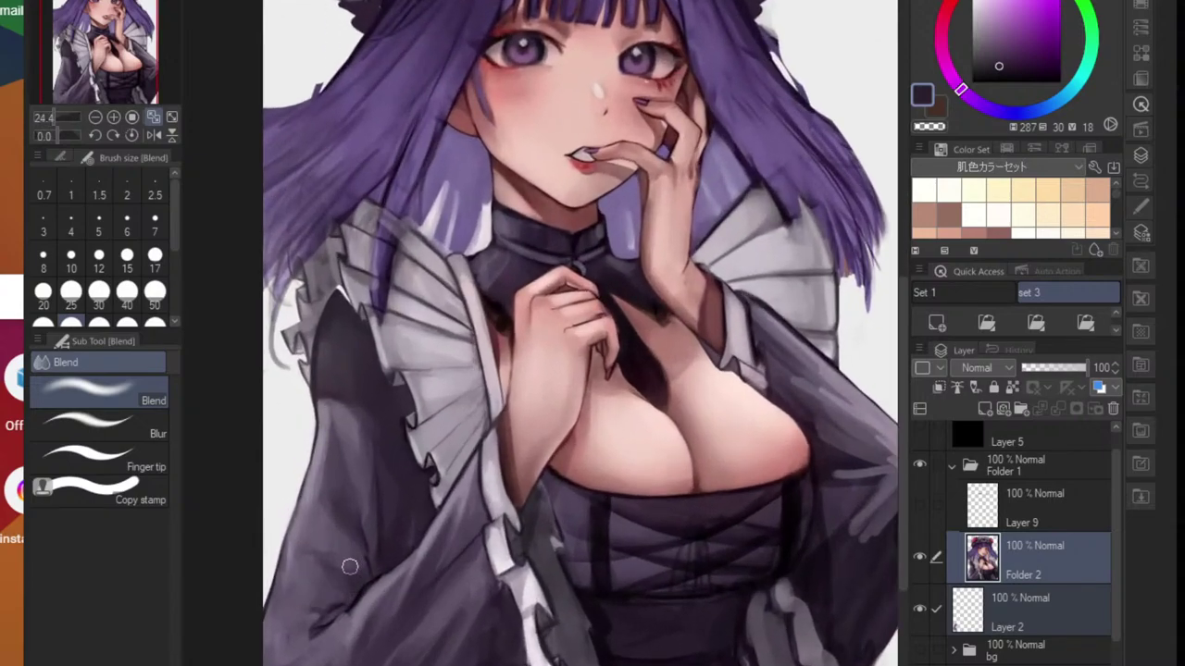
pyautogui.scroll(-4, 341, 548)
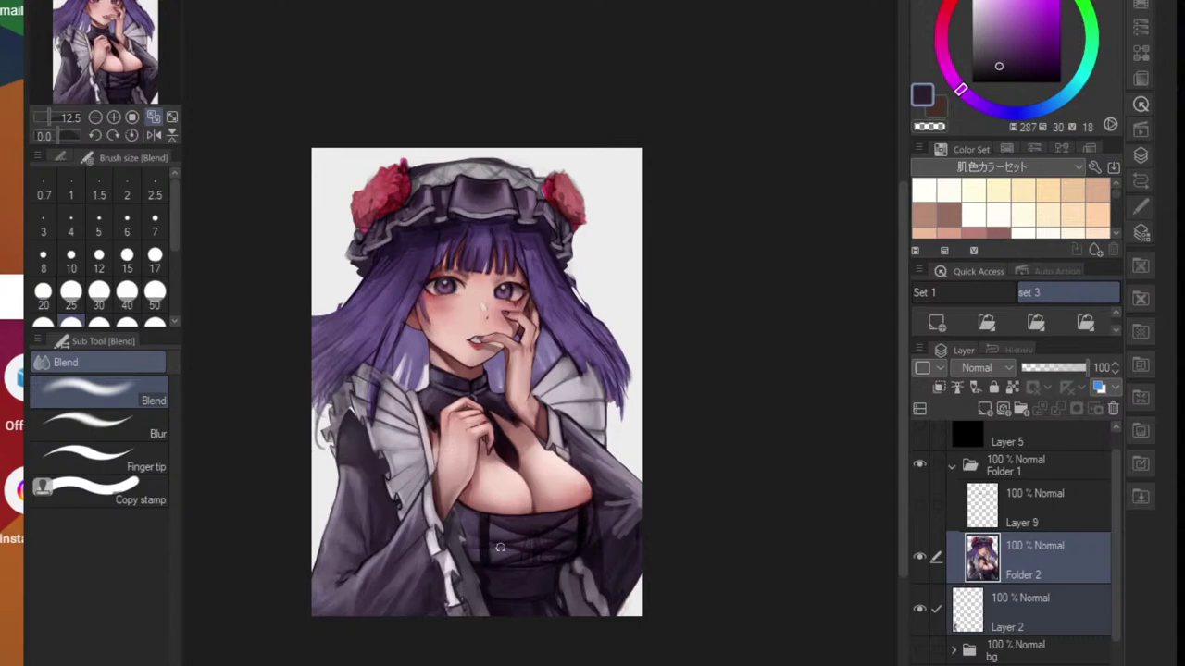
pyautogui.scroll(2, 527, 578)
pyautogui.scroll(1, 602, 589)
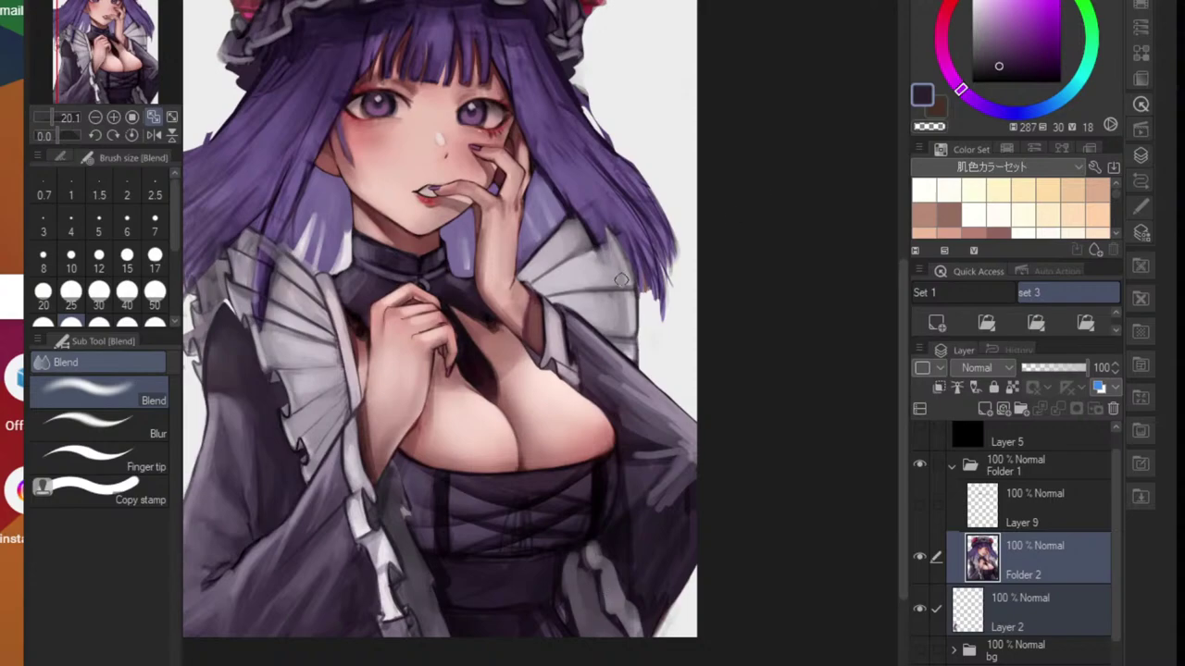
pyautogui.scroll(2, 602, 583)
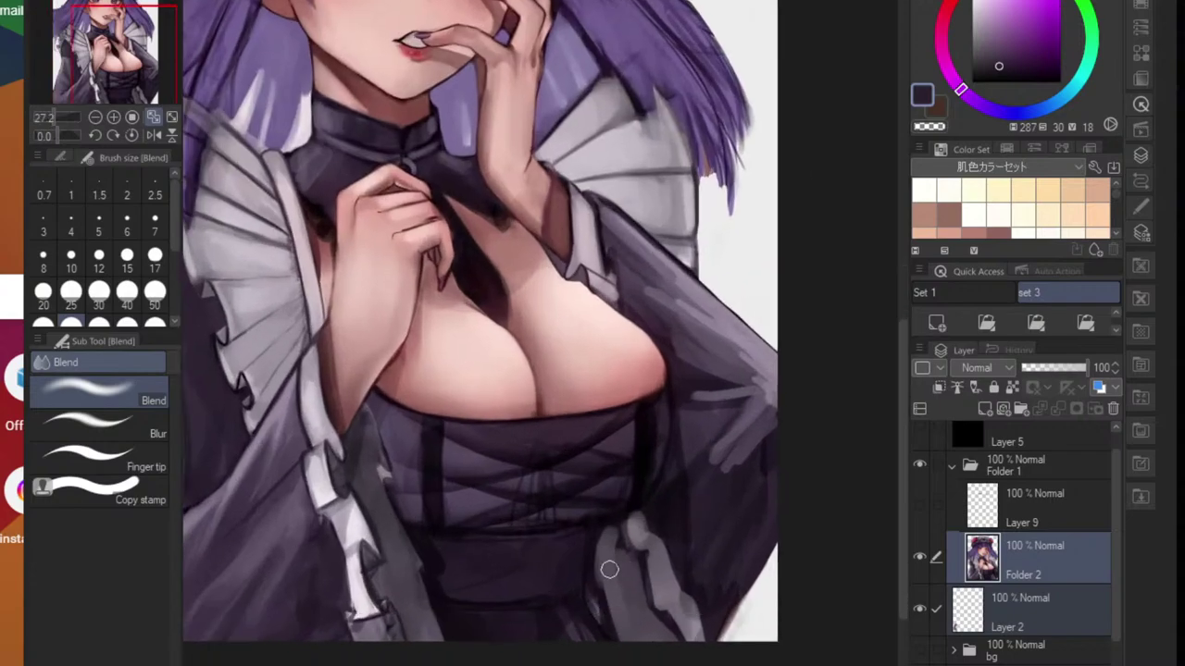
pyautogui.press('b')
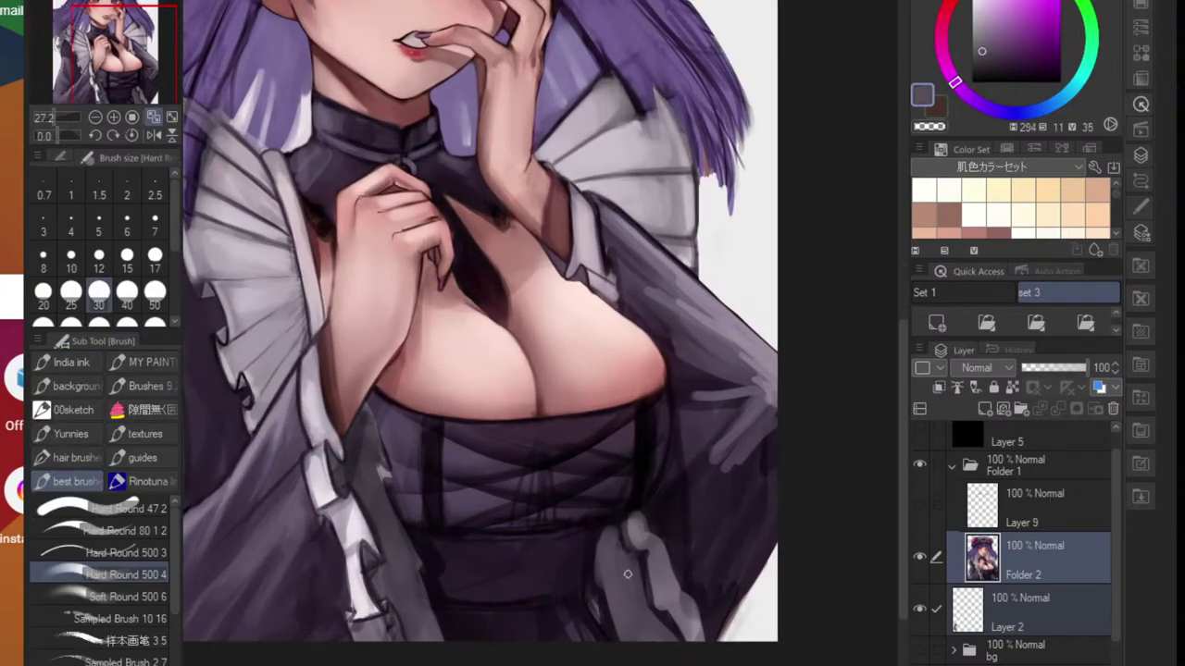
pyautogui.keyDown('alt'); pyautogui.click(633, 571); pyautogui.keyUp('alt')
pyautogui.moveTo(647, 546); pyautogui.dragTo(657, 535)
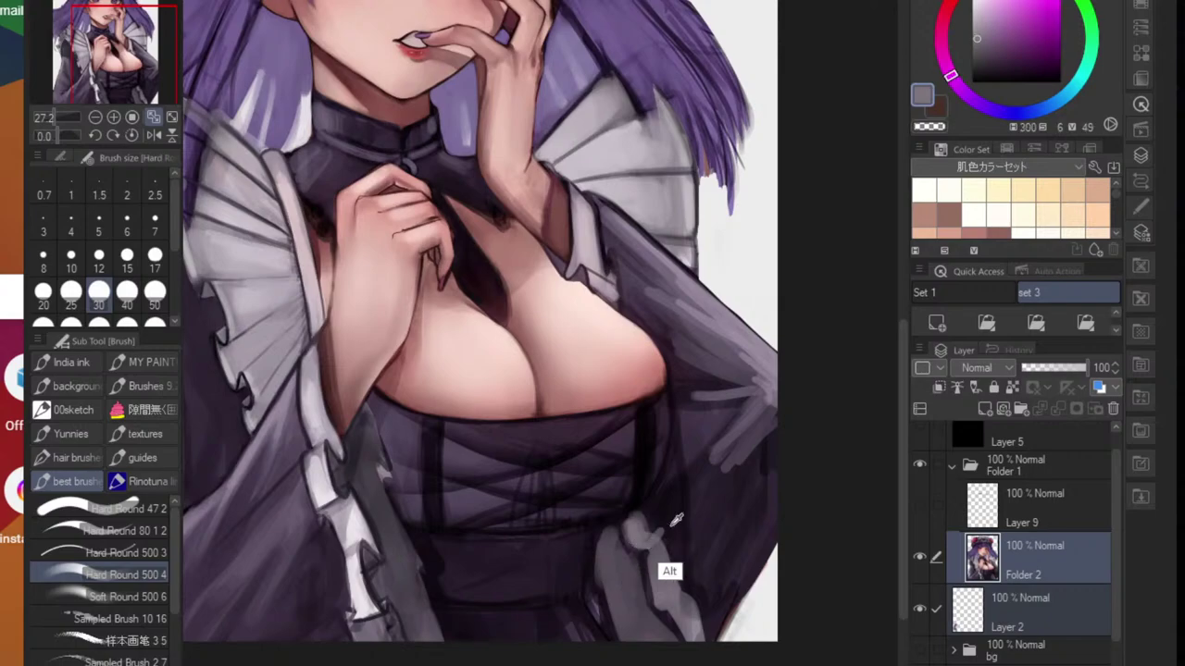
# - Paint a near-black line along the cuff's lower edge, then resample pink, black and grey
pyautogui.keyDown('alt'); pyautogui.click(675, 510); pyautogui.keyUp('alt')
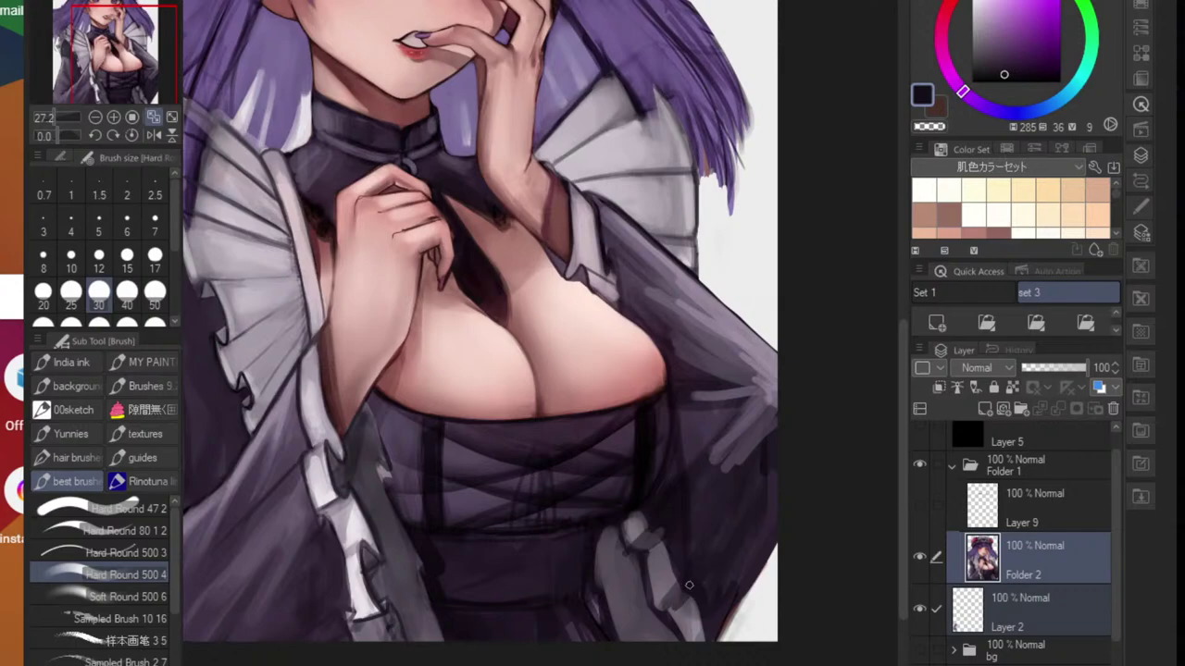
pyautogui.moveTo(737, 591); pyautogui.dragTo(722, 607)
pyautogui.moveTo(722, 607); pyautogui.dragTo(682, 629)
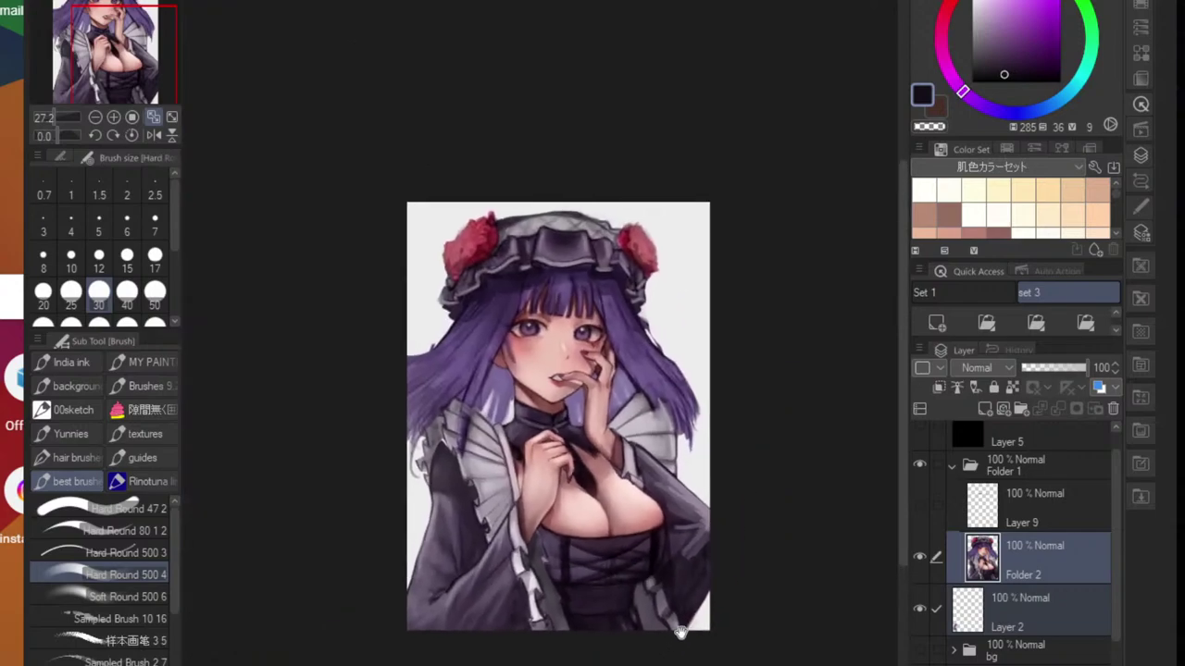
pyautogui.moveTo(664, 562); pyautogui.dragTo(642, 427)
pyautogui.moveTo(593, 387); pyautogui.dragTo(674, 426)
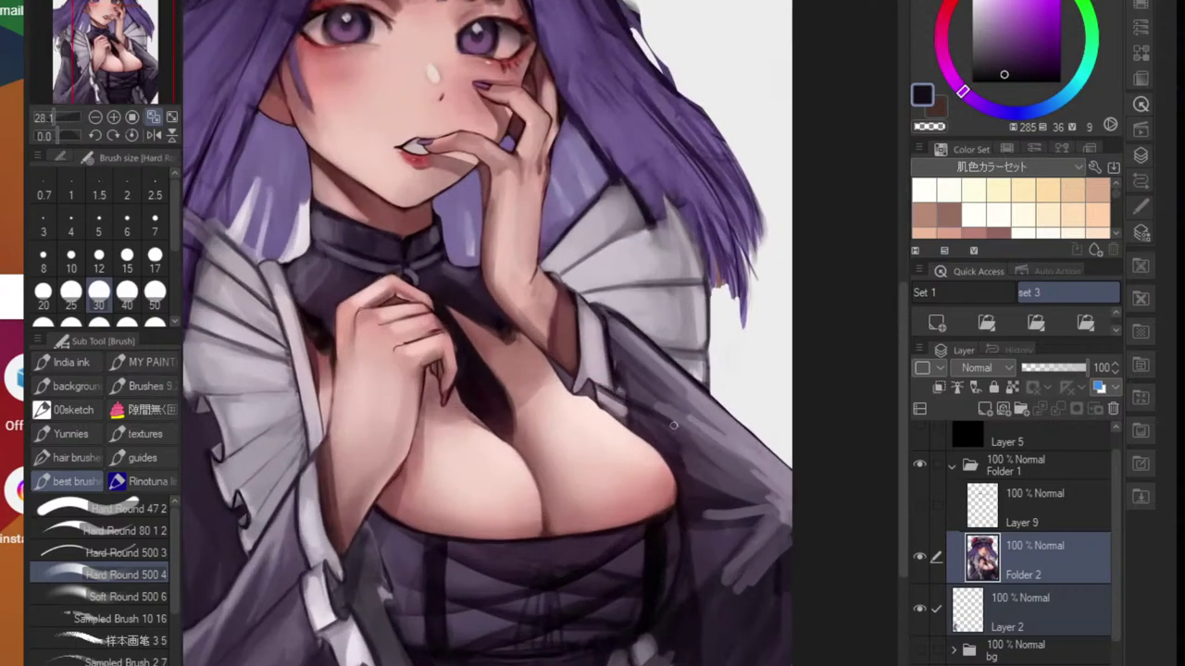
pyautogui.keyDown('alt'); pyautogui.click(612, 386); pyautogui.keyUp('alt')
pyautogui.keyDown('alt'); pyautogui.click(618, 387); pyautogui.keyUp('alt')
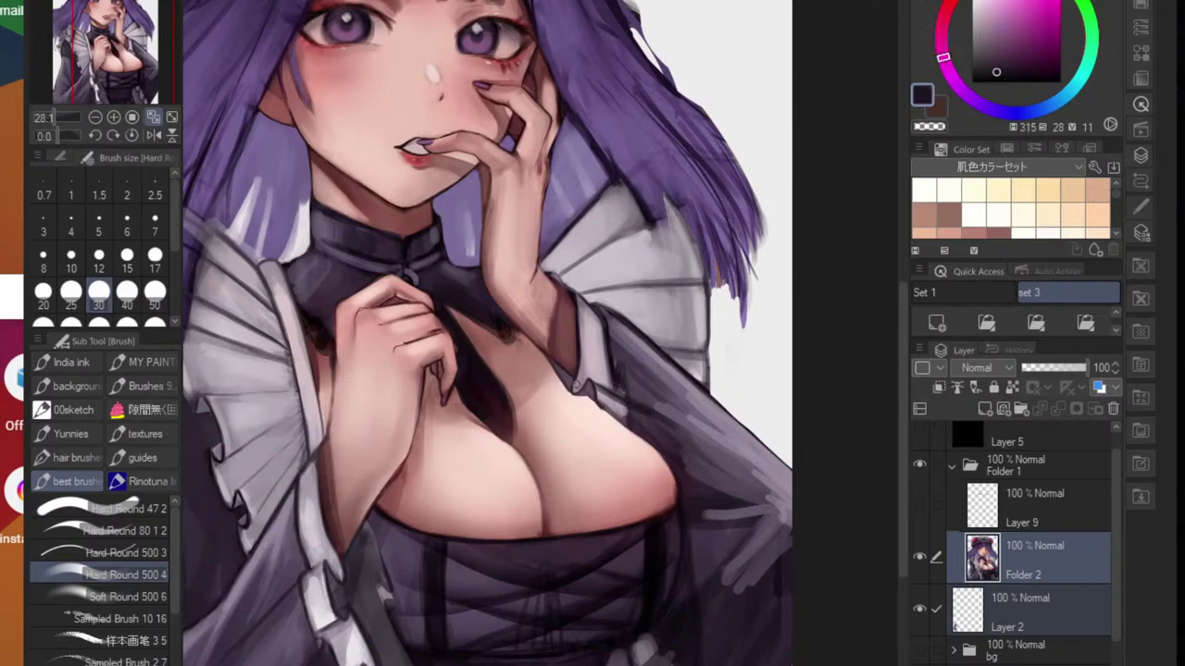
pyautogui.keyDown('alt'); pyautogui.click(587, 324); pyautogui.keyUp('alt')
# - Deepen the armpit shading with reddish brown, lighten it with skin pink, and blend it smooth
pyautogui.scroll(3, 580, 306)
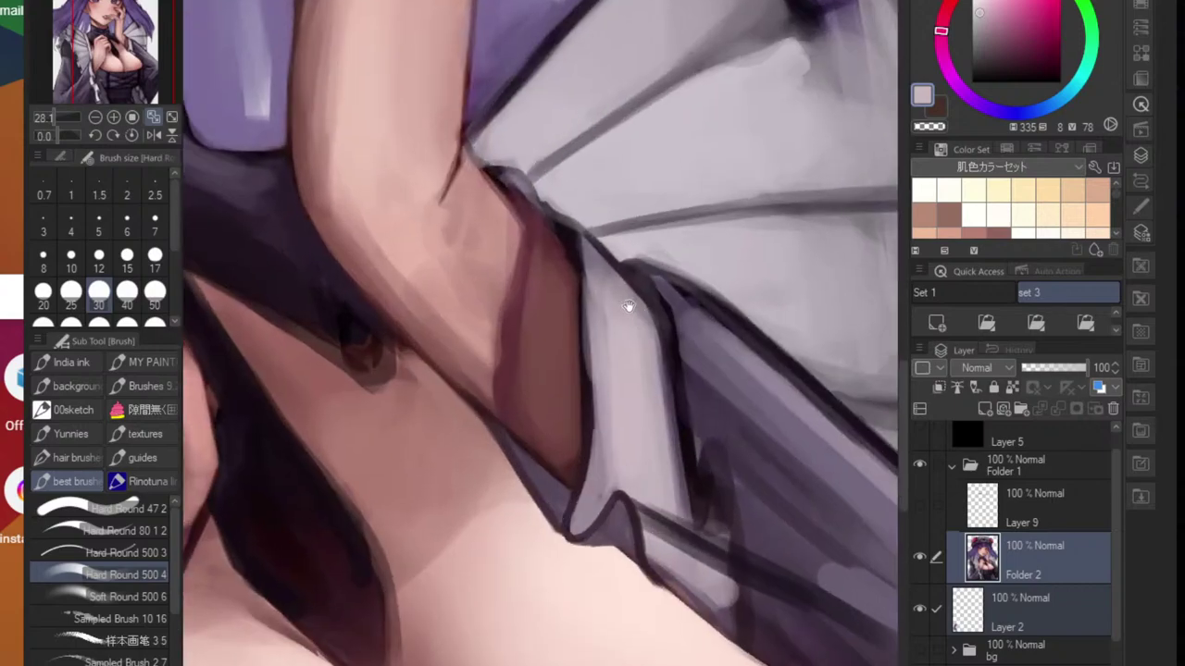
pyautogui.keyDown('alt'); pyautogui.click(476, 407); pyautogui.keyUp('alt')
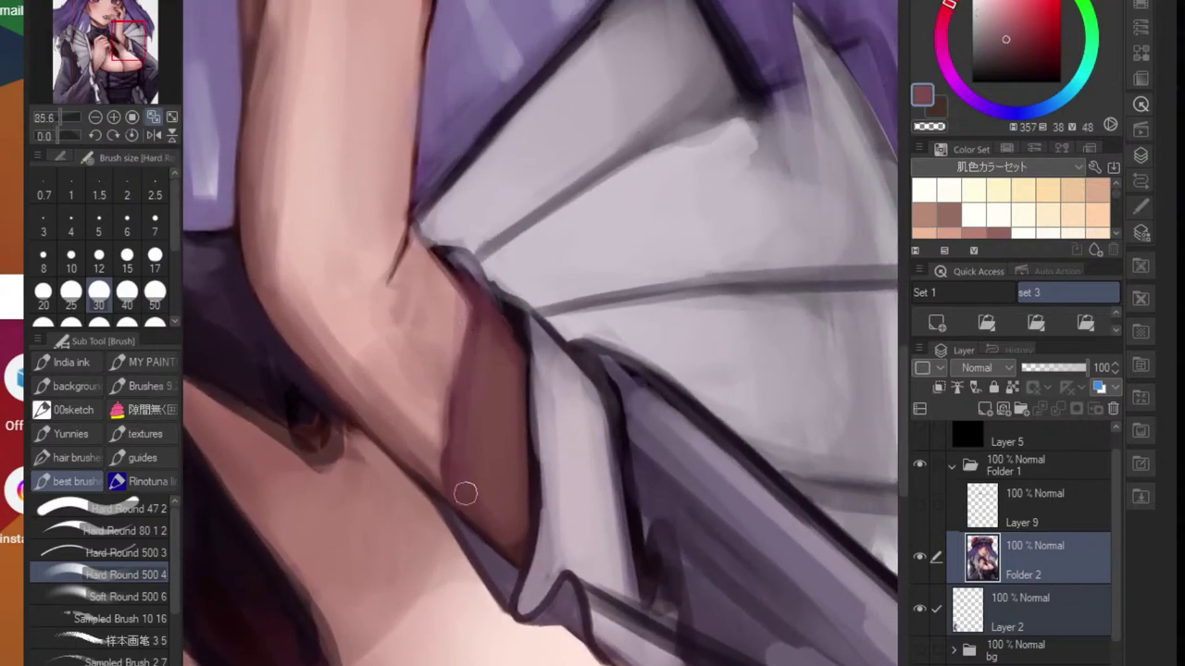
pyautogui.moveTo(524, 433)
pyautogui.mouseDown()
pyautogui.moveTo(492, 315)
pyautogui.moveTo(473, 453)
pyautogui.mouseUp()
pyautogui.keyDown('alt'); pyautogui.click(432, 356); pyautogui.keyUp('alt')
pyautogui.moveTo(496, 357)
pyautogui.mouseDown()
pyautogui.moveTo(488, 484)
pyautogui.moveTo(494, 449)
pyautogui.moveTo(472, 453)
pyautogui.mouseUp()
pyautogui.press('j')
pyautogui.moveTo(518, 448); pyautogui.dragTo(517, 527)
# - Resize the Hard Round brush, shade the forearm's lower edge and repaint below the wrist lighter
pyautogui.scroll(1, 515, 526)
pyautogui.press('b')
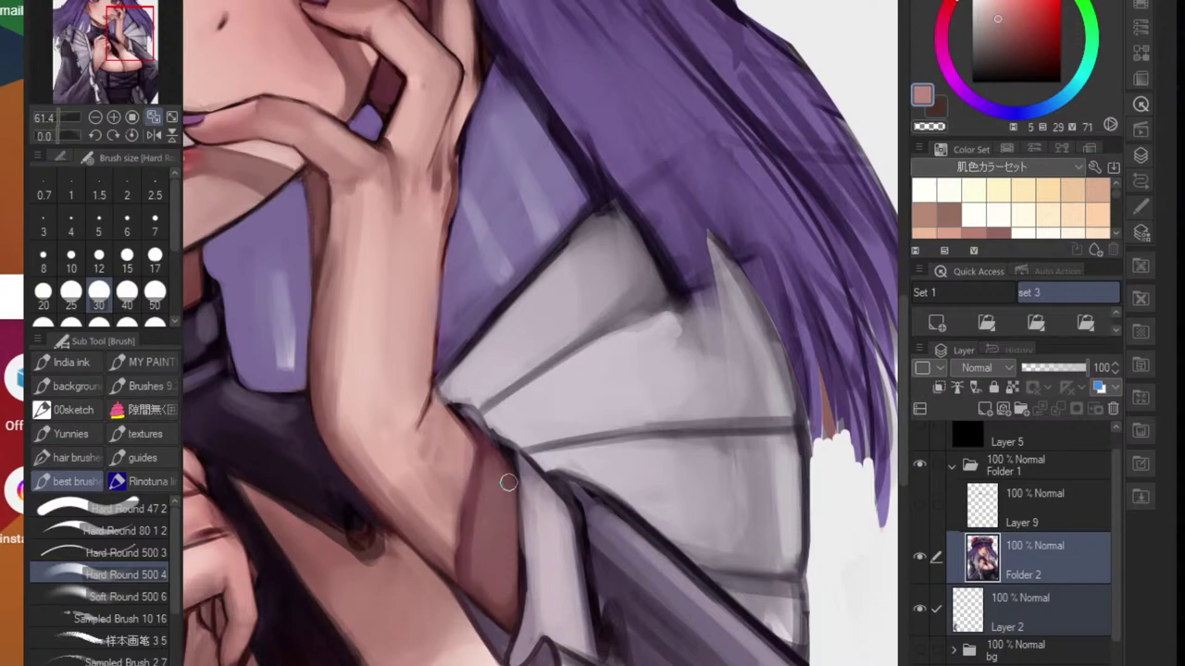
pyautogui.press('j')
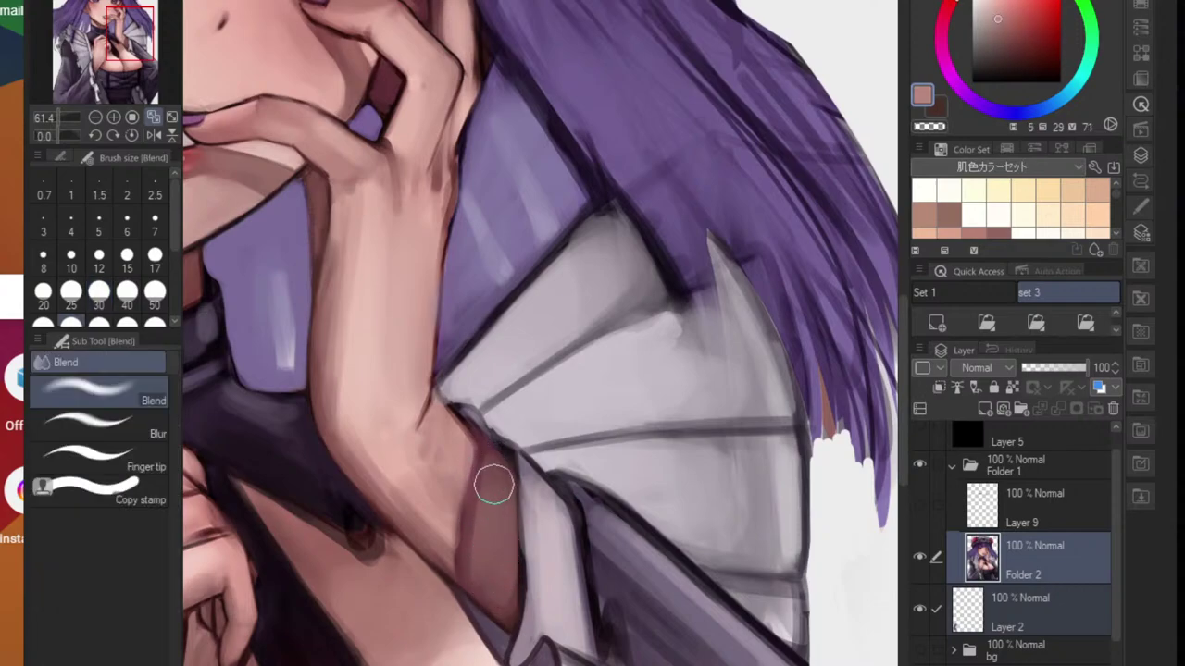
pyautogui.scroll(-5, 543, 491)
pyautogui.scroll(4, 546, 489)
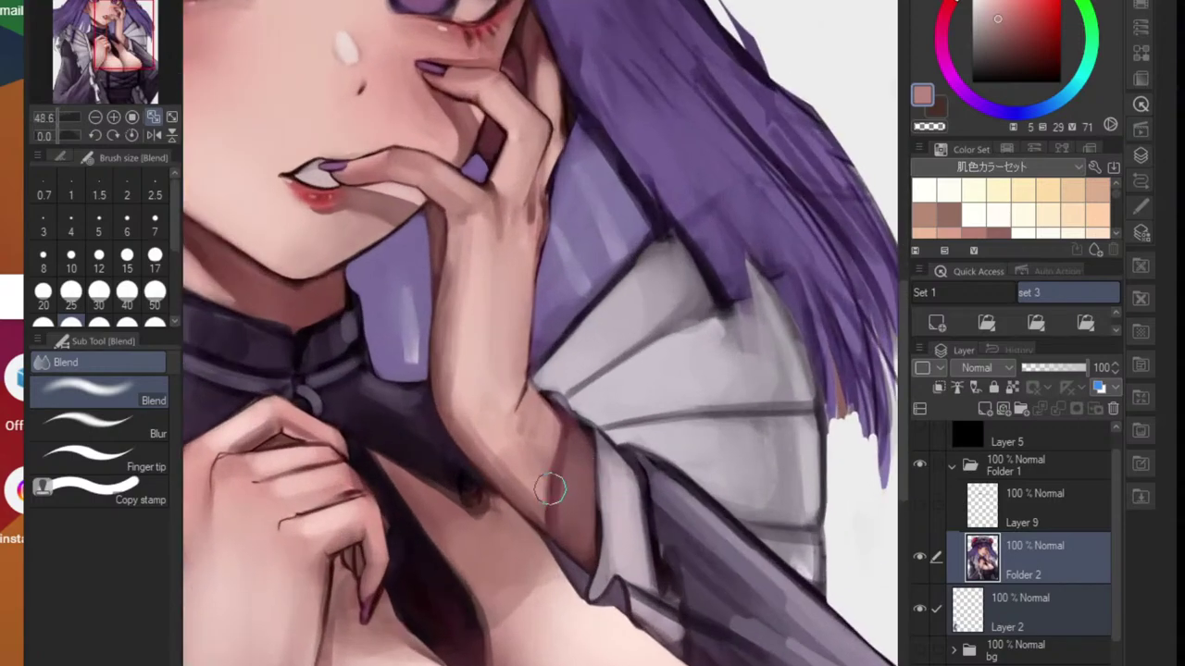
pyautogui.scroll(-3, 546, 435)
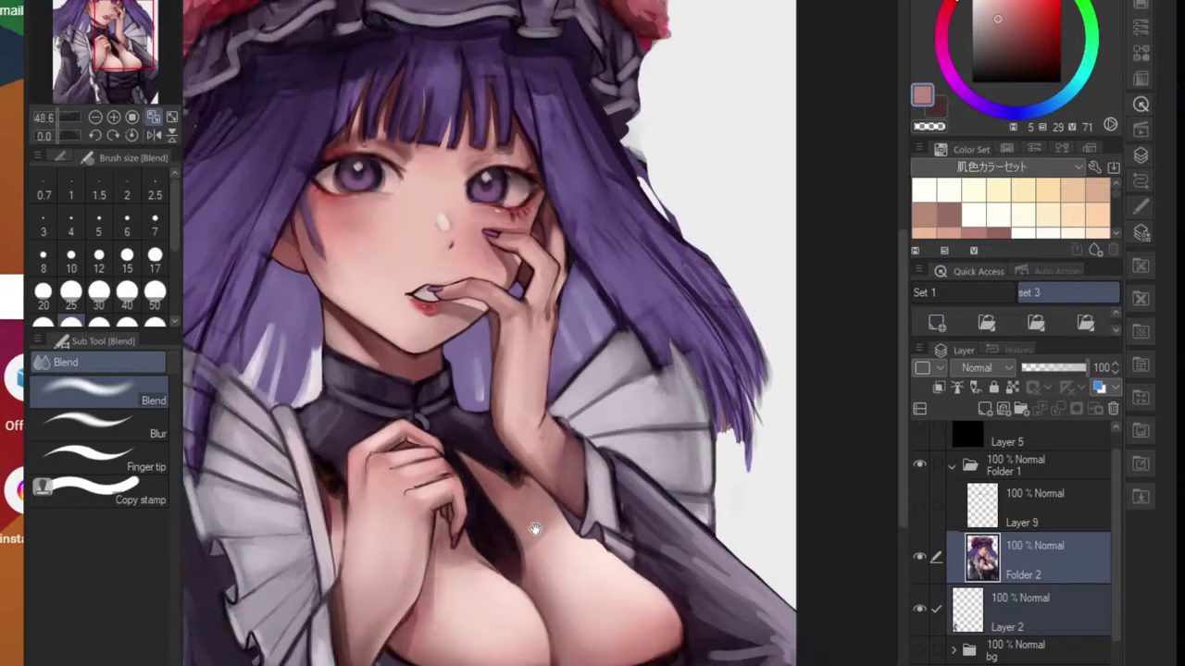
pyautogui.scroll(-3, 579, 498)
pyautogui.scroll(6, 574, 463)
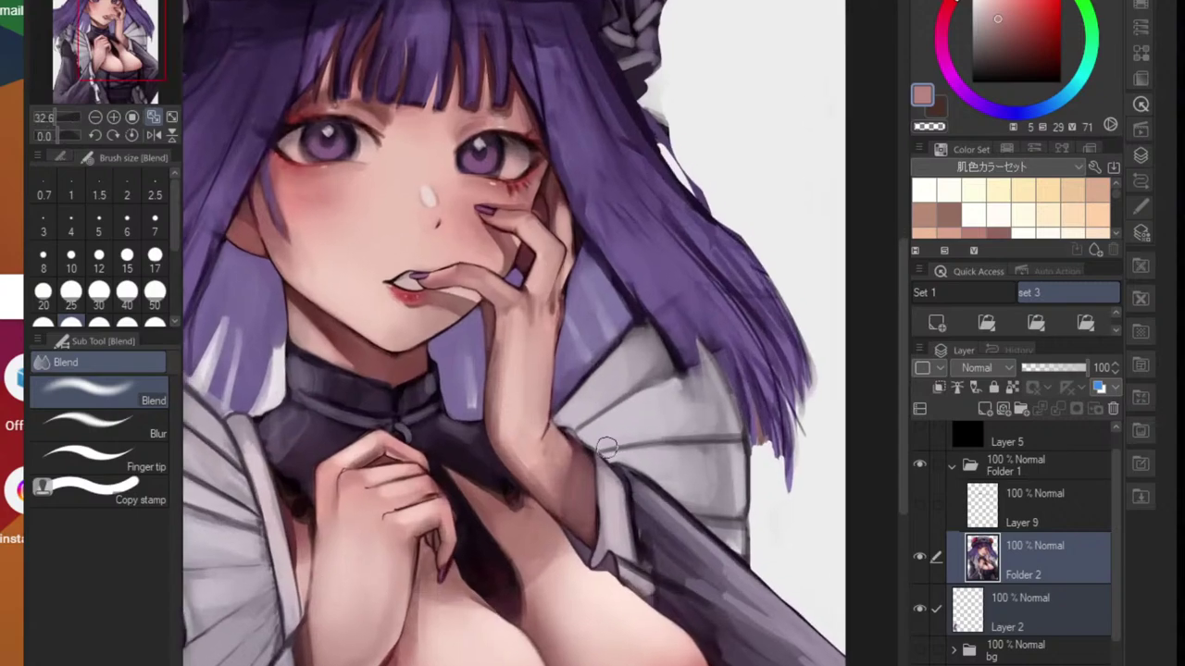
pyautogui.press('b')
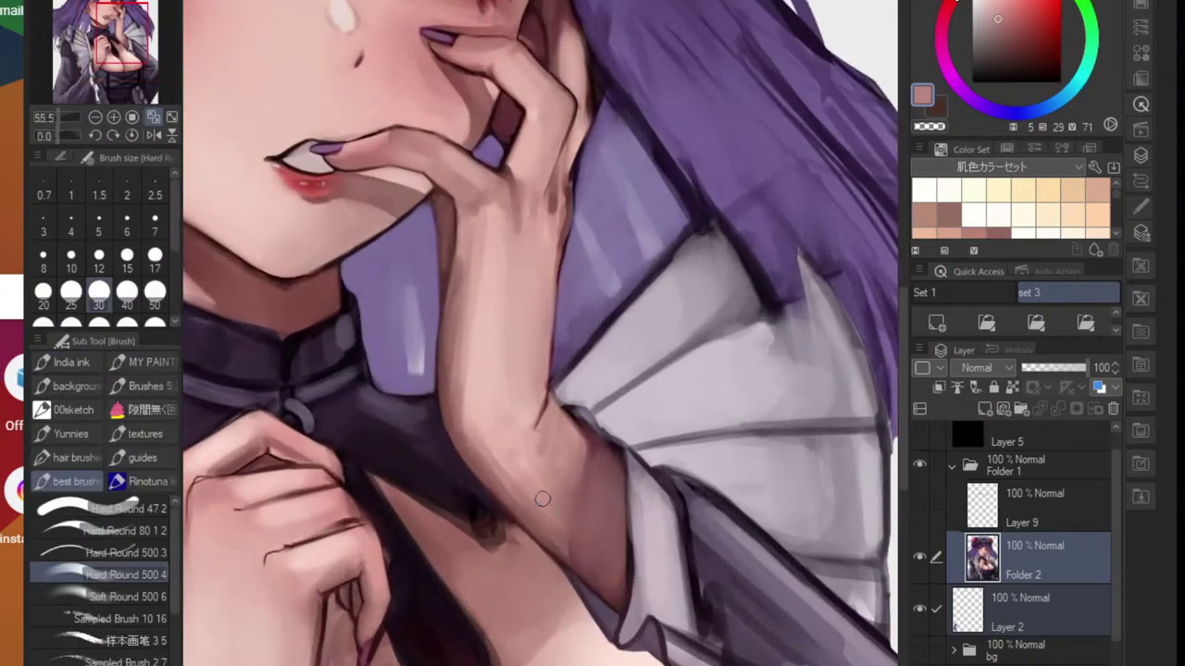
pyautogui.press(']')
pyautogui.press(']')
pyautogui.press(']')
pyautogui.press(']')
pyautogui.press(']')
pyautogui.press(']')
pyautogui.press(']')
pyautogui.press('[')
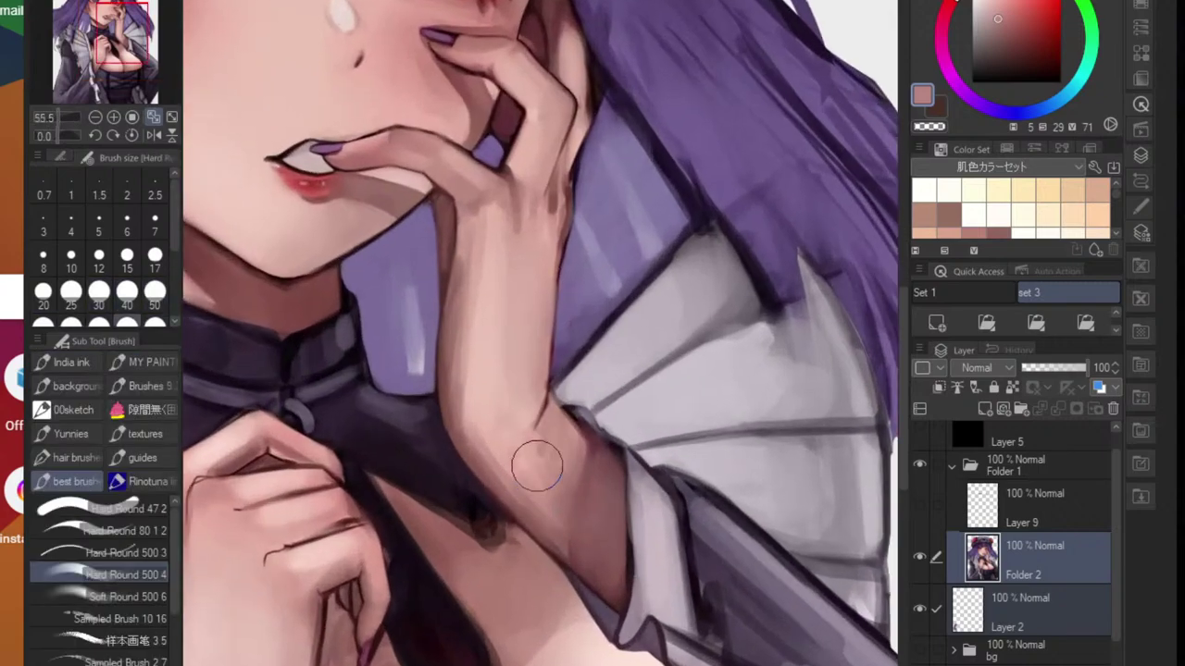
pyautogui.press('[')
pyautogui.press('[')
pyautogui.press('[')
pyautogui.moveTo(506, 465); pyautogui.dragTo(546, 517)
pyautogui.keyDown('ctrl'); pyautogui.keyDown('alt'); pyautogui.click(514, 450); pyautogui.keyUp('alt'); pyautogui.keyUp('ctrl')
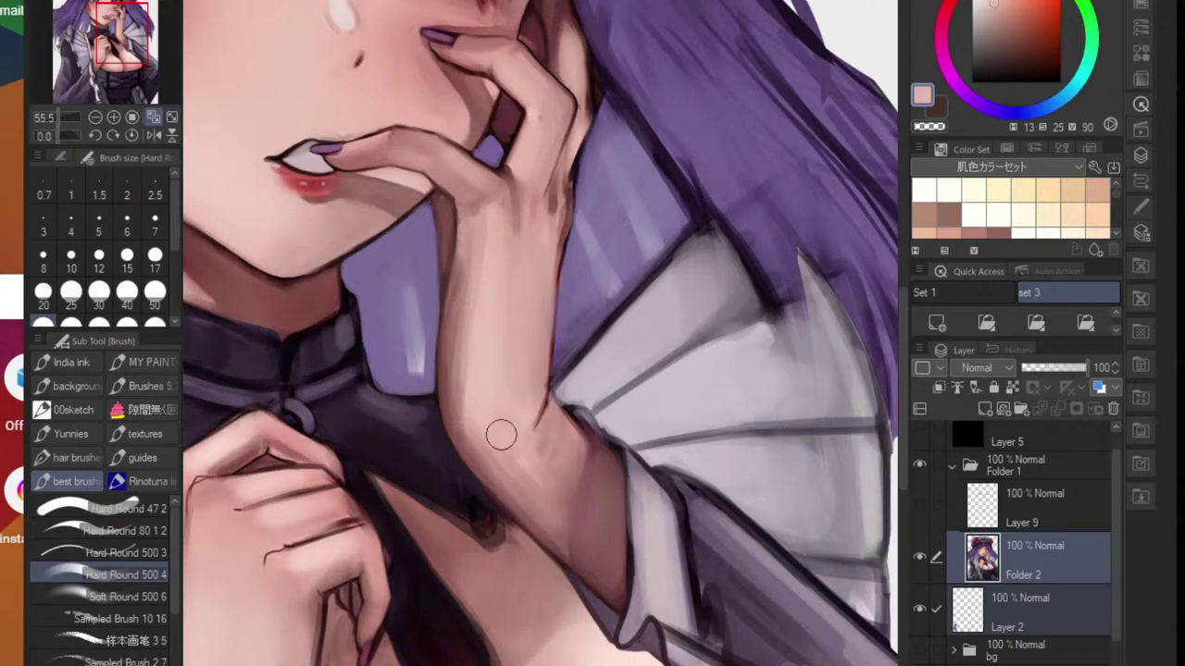
pyautogui.moveTo(501, 434)
pyautogui.mouseDown()
pyautogui.moveTo(548, 498)
pyautogui.moveTo(489, 454)
pyautogui.moveTo(536, 474)
pyautogui.moveTo(521, 446)
pyautogui.moveTo(556, 476)
pyautogui.moveTo(534, 445)
pyautogui.moveTo(552, 467)
pyautogui.moveTo(521, 435)
pyautogui.moveTo(506, 429)
pyautogui.moveTo(507, 459)
pyautogui.moveTo(482, 434)
pyautogui.mouseUp()
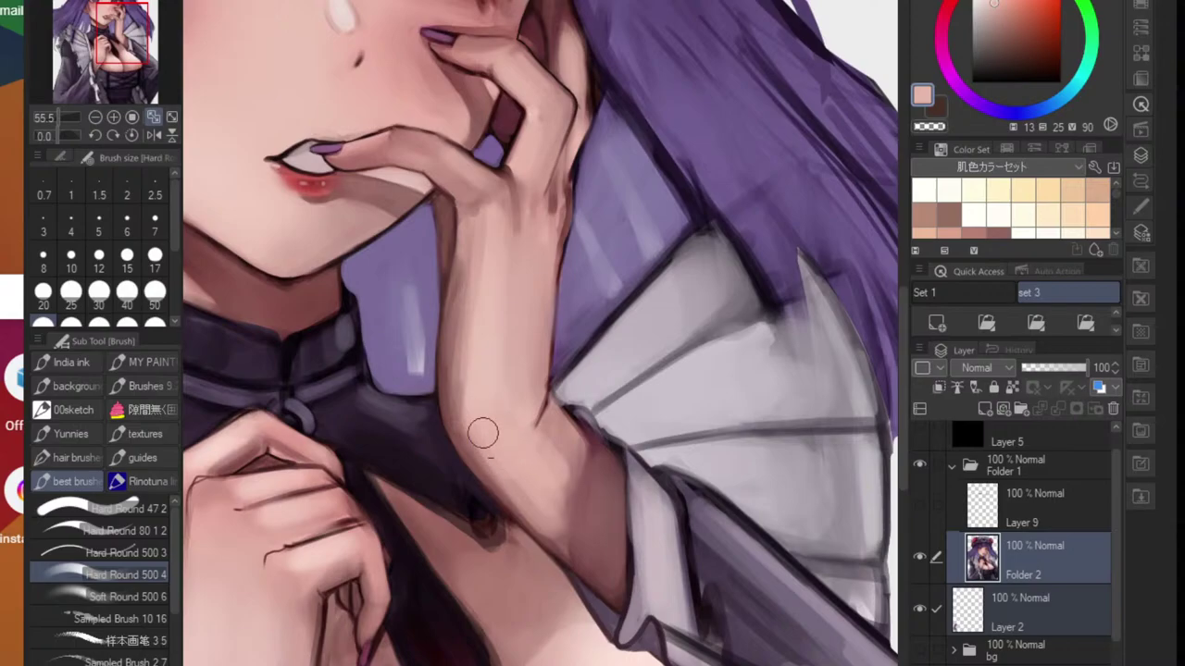
# - Zoom out to the whole illustration to check the repainted forearm
pyautogui.hotkey('ctrl', '0')
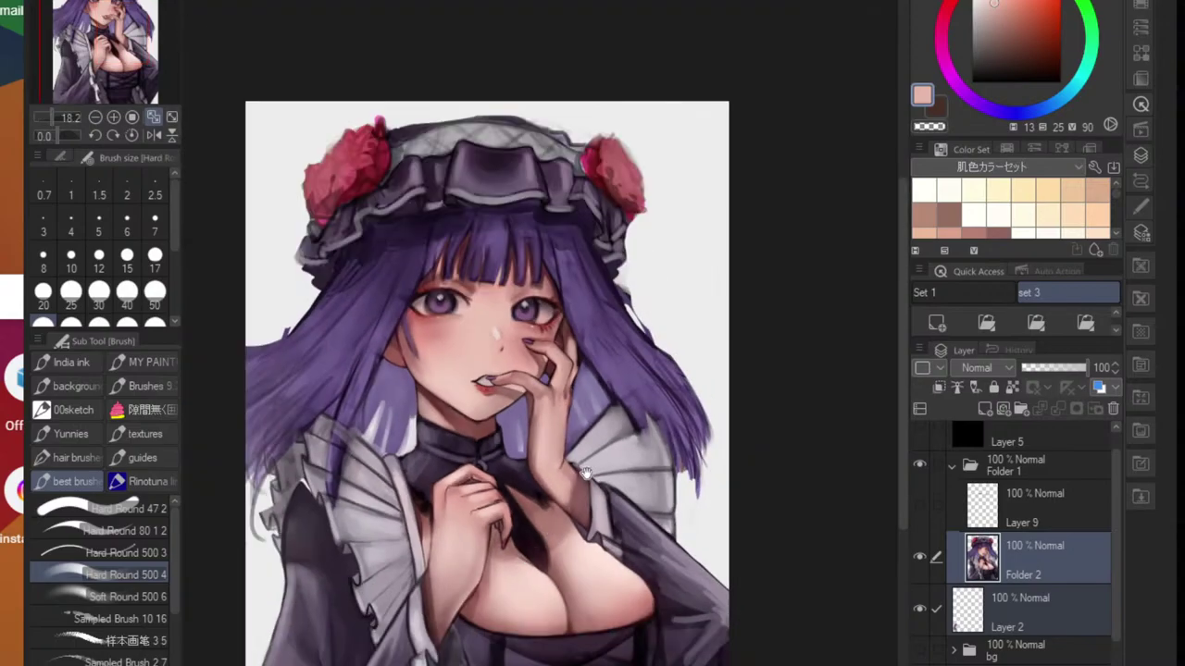
pyautogui.scroll(3, 540, 462)
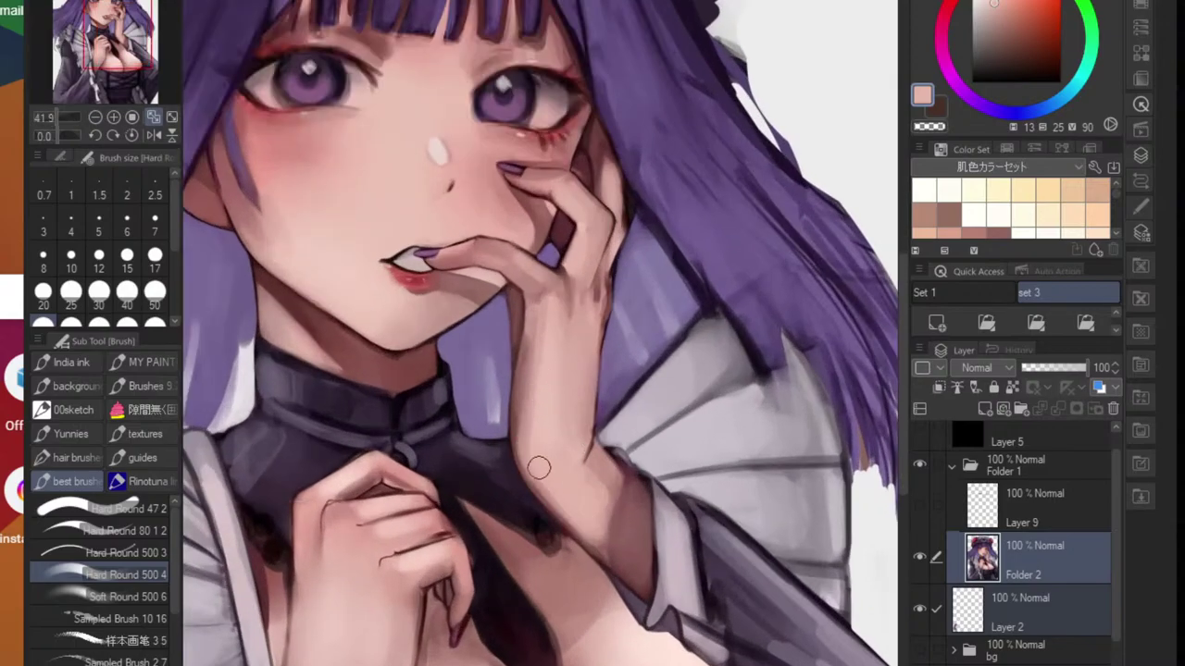
pyautogui.scroll(-3, 516, 510)
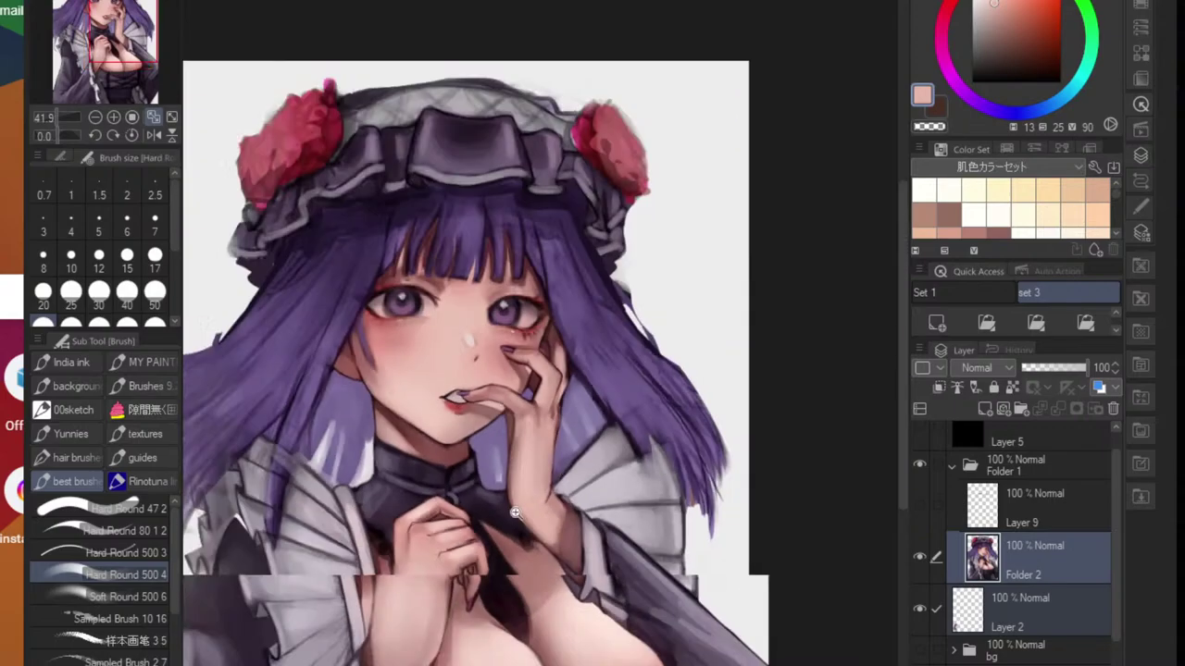
pyautogui.scroll(-4, 515, 511)
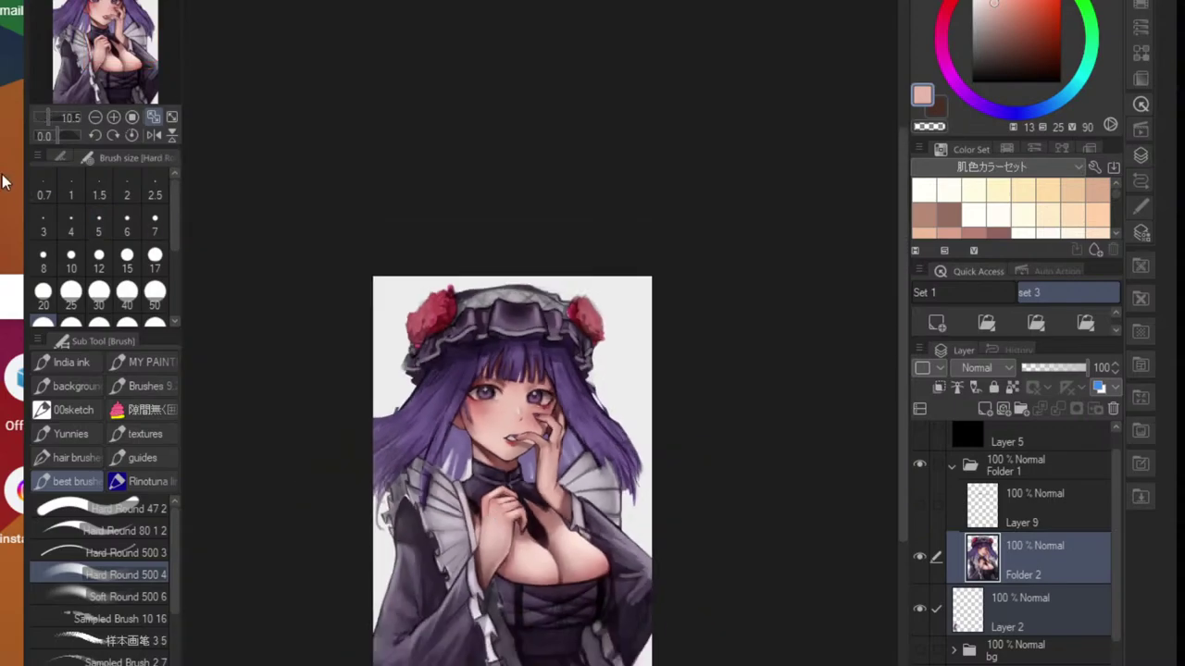
# - Lighten the dark shading on the forearm's left edge and add a faint pale stroke along the ruffle
pyautogui.hotkey('alt', 'Tab')
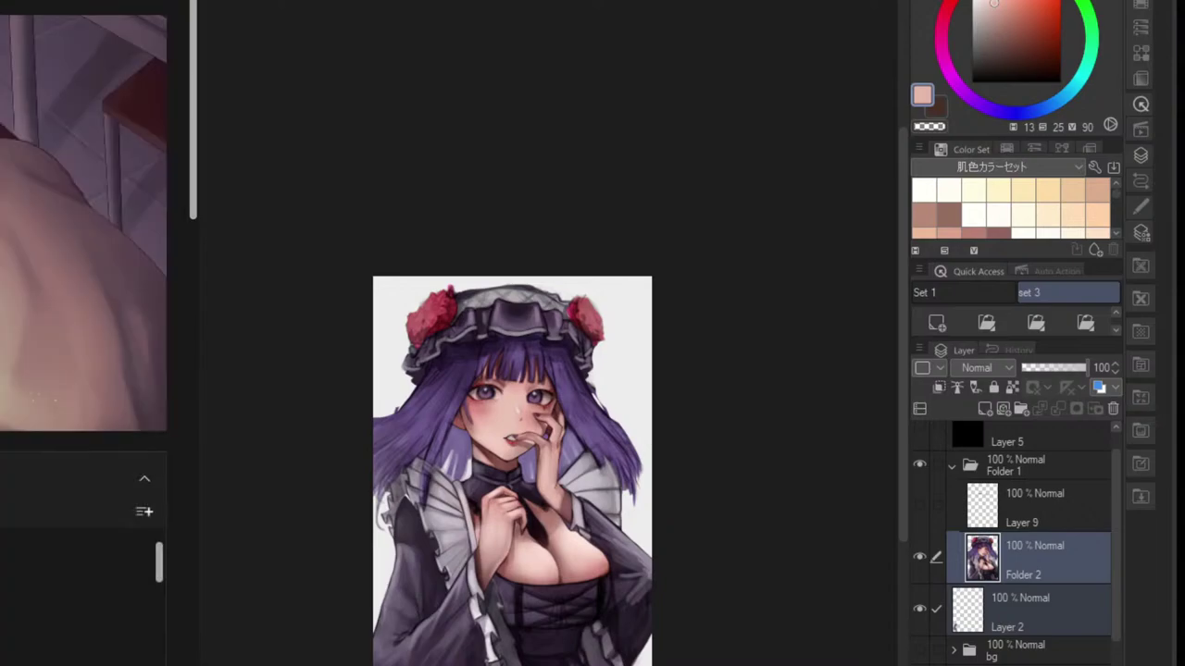
pyautogui.click(403, 106)
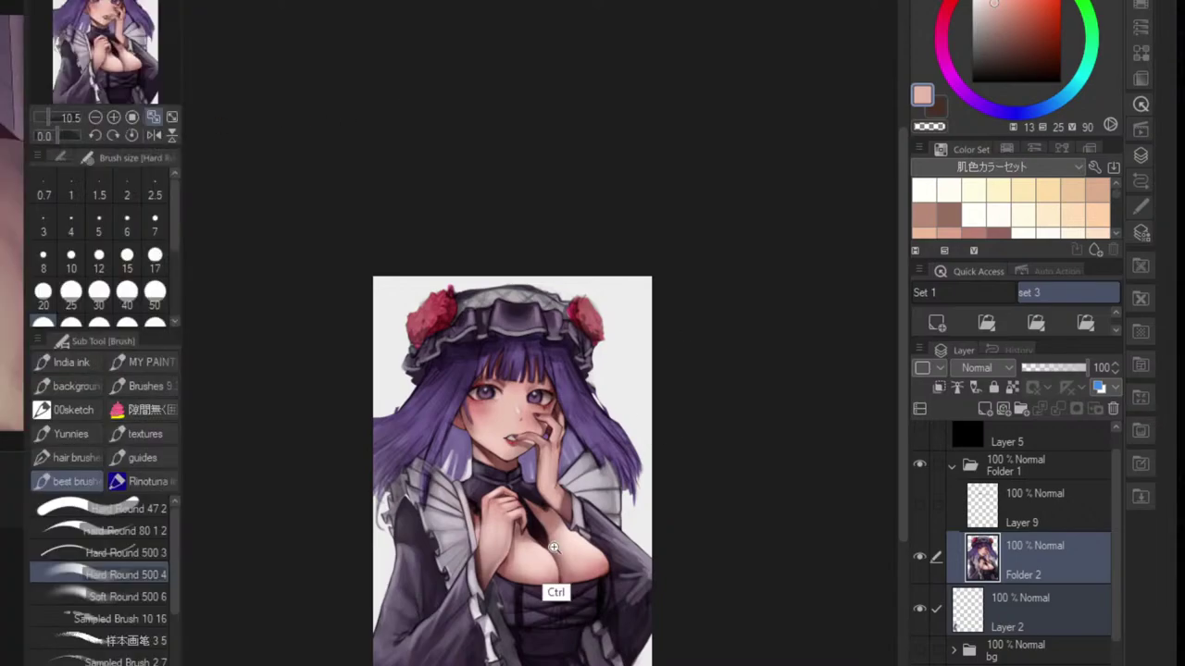
pyautogui.scroll(4, 546, 528)
pyautogui.keyDown('alt'); pyautogui.click(594, 424); pyautogui.keyUp('alt')
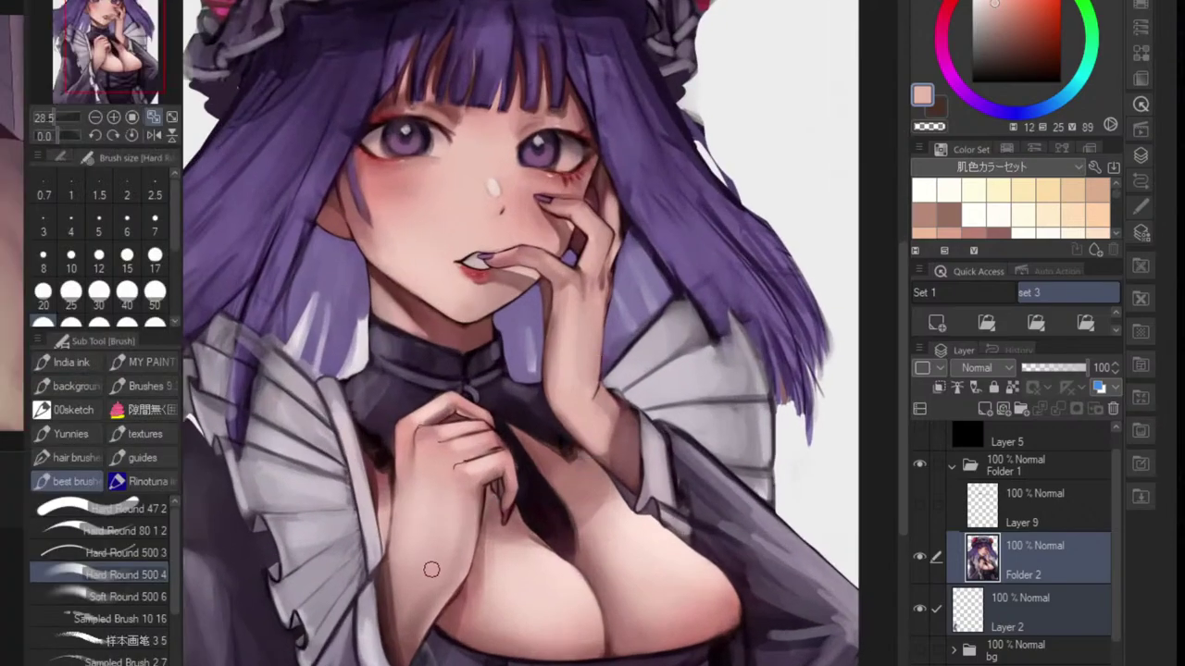
pyautogui.moveTo(394, 569); pyautogui.dragTo(396, 618)
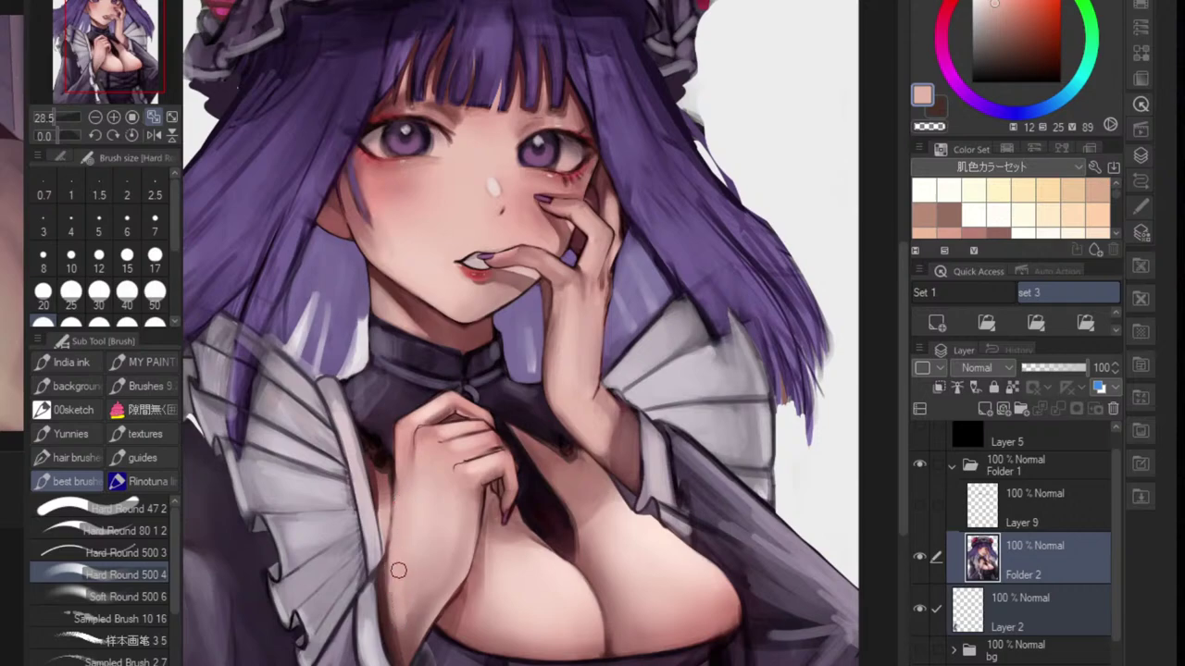
pyautogui.keyDown('alt'); pyautogui.click(428, 531); pyautogui.keyUp('alt')
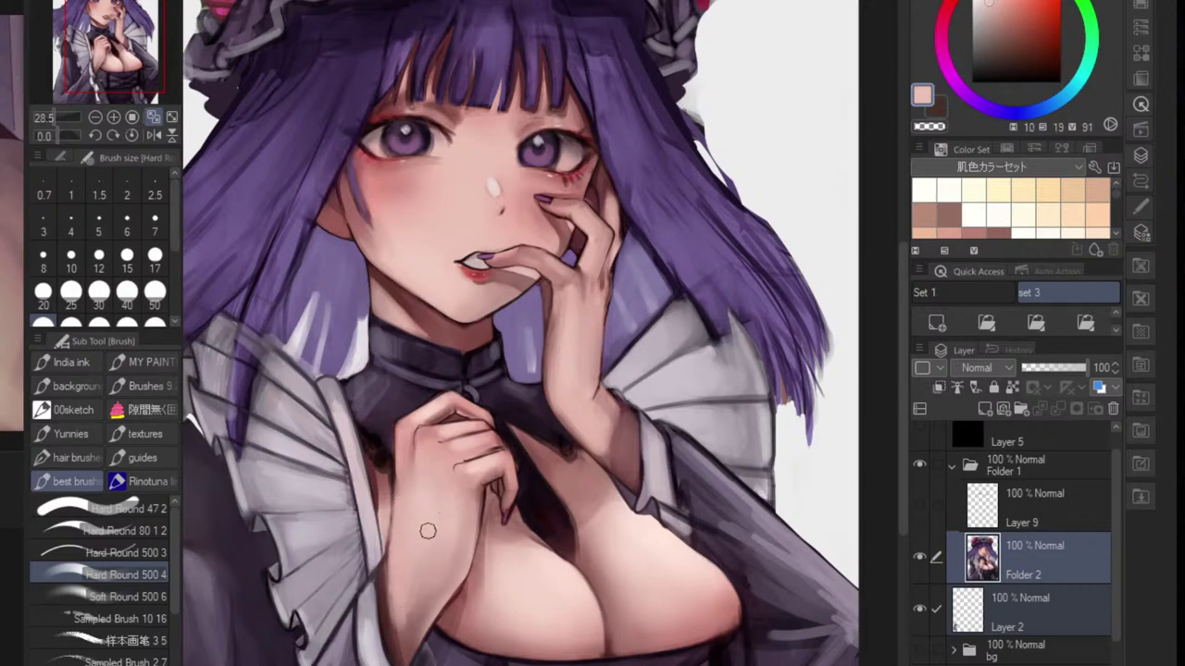
pyautogui.click(991, 5)
pyautogui.moveTo(400, 501)
pyautogui.mouseDown()
pyautogui.moveTo(394, 559)
pyautogui.moveTo(396, 543)
pyautogui.moveTo(406, 588)
pyautogui.mouseUp()
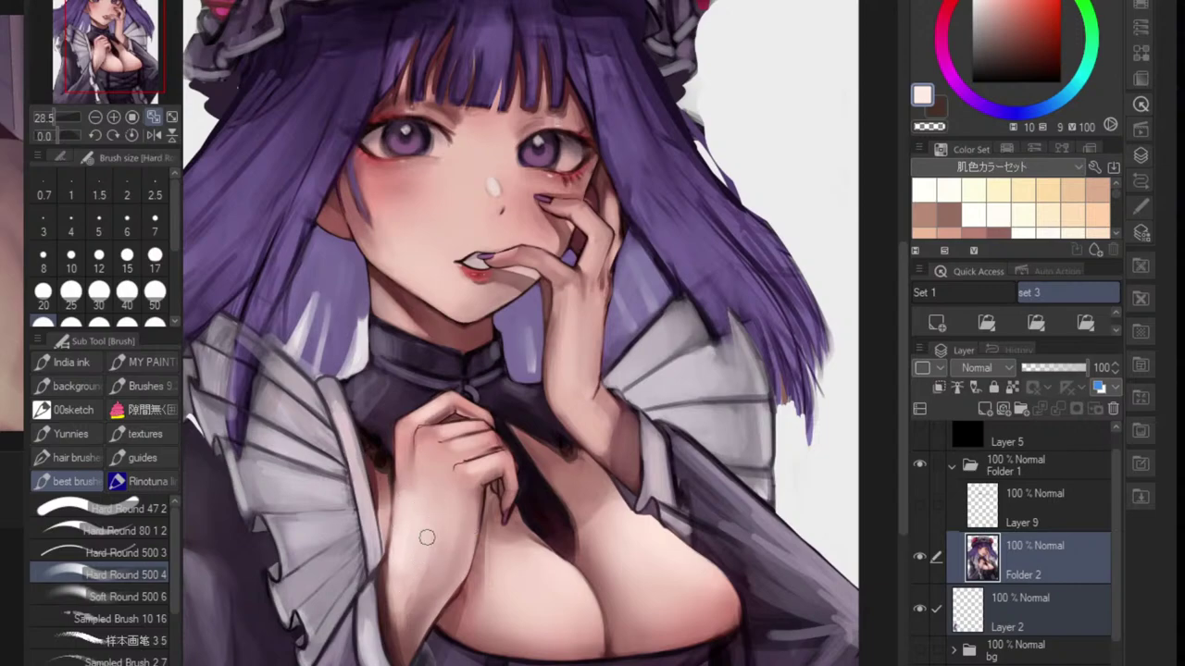
# - Paint pale highlights down the forearm and soften their hard edges with the Blend tool
pyautogui.press('j')
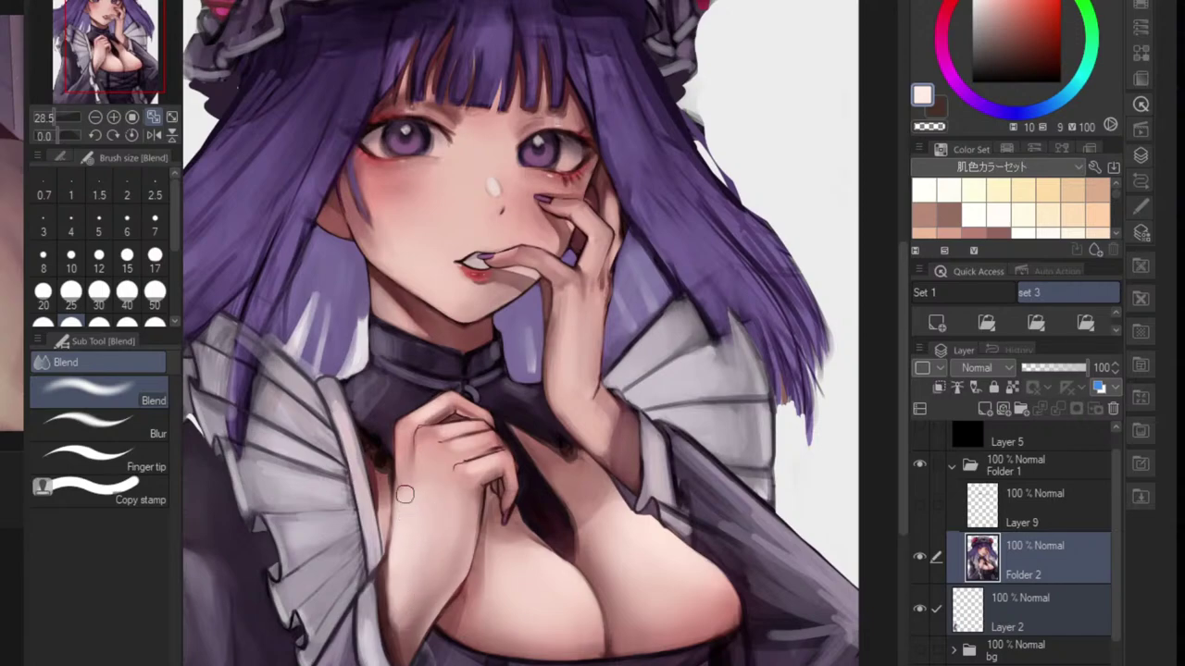
pyautogui.scroll(-5, 472, 518)
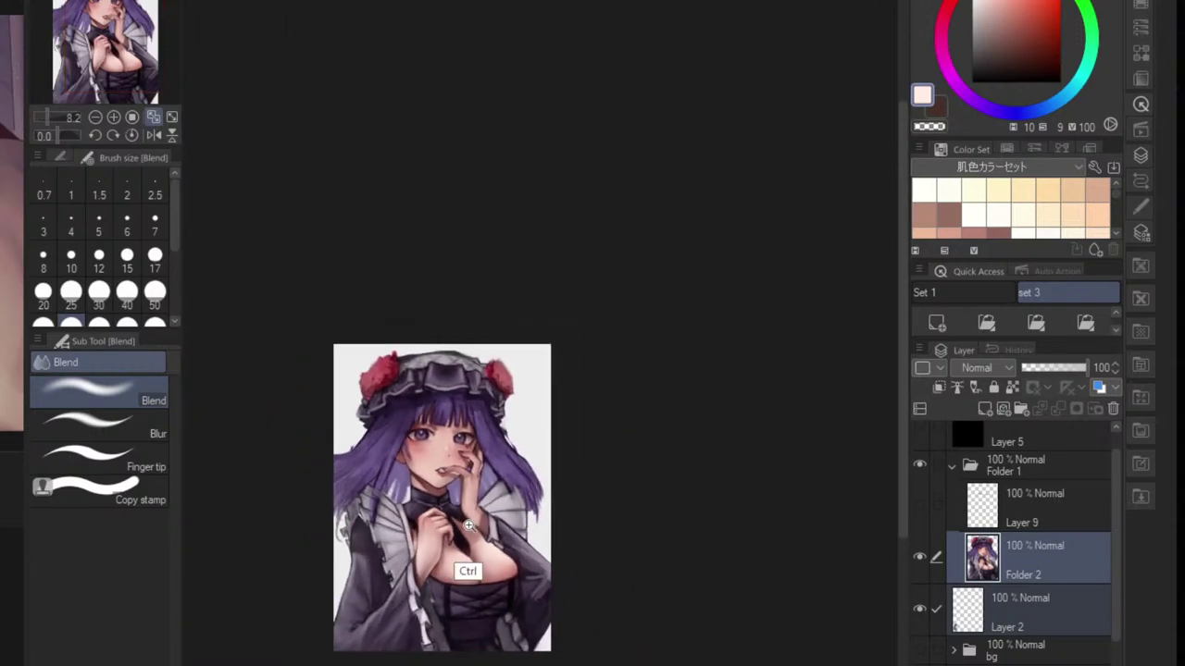
pyautogui.scroll(3, 481, 546)
pyautogui.press('b')
pyautogui.scroll(5, 457, 481)
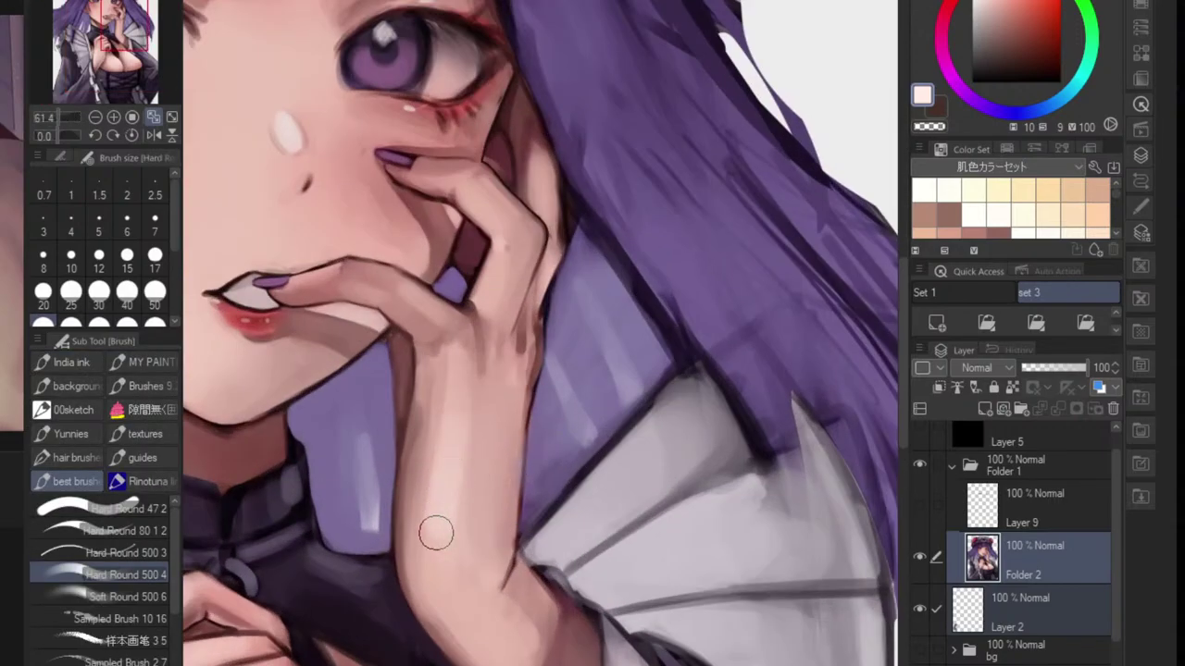
pyautogui.moveTo(450, 418); pyautogui.dragTo(428, 558)
pyautogui.moveTo(447, 460); pyautogui.dragTo(446, 561)
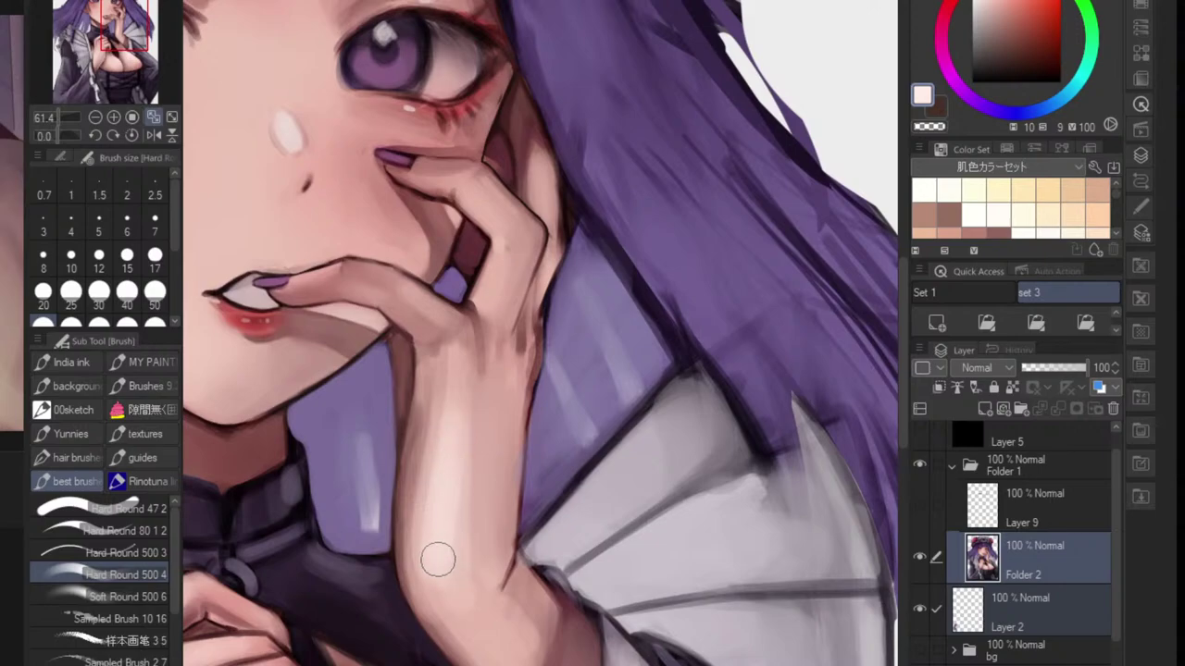
pyautogui.press('j')
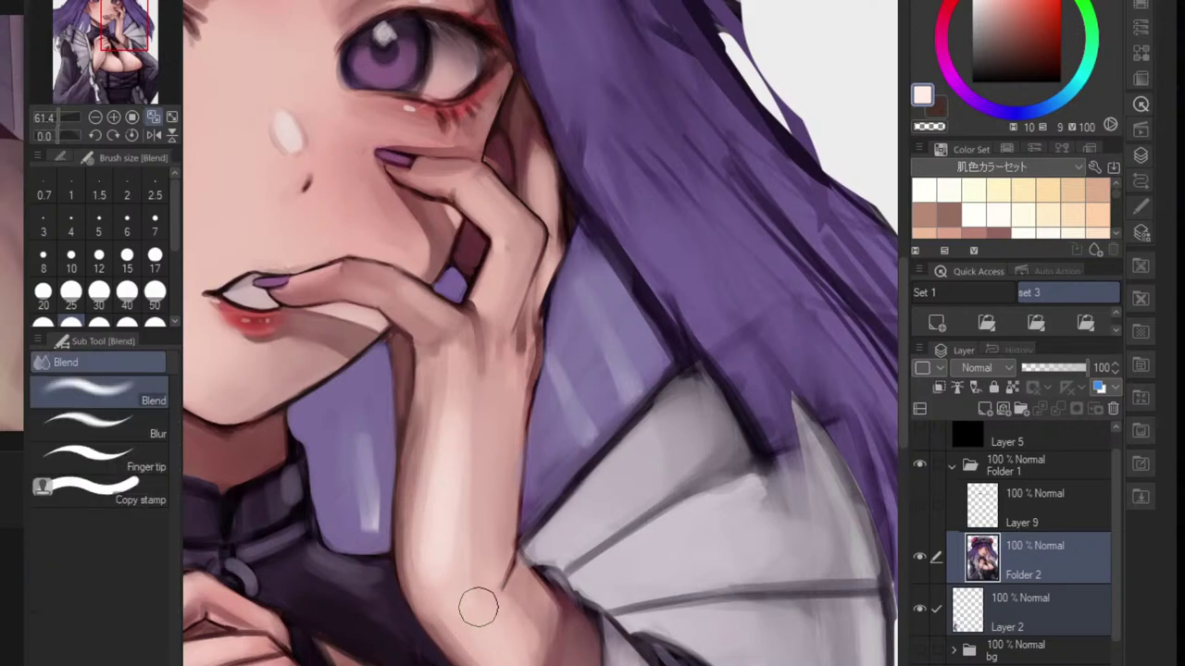
pyautogui.moveTo(453, 504)
pyautogui.mouseDown()
pyautogui.moveTo(469, 433)
pyautogui.moveTo(465, 457)
pyautogui.moveTo(445, 408)
pyautogui.moveTo(417, 535)
pyautogui.moveTo(432, 595)
pyautogui.mouseUp()
pyautogui.scroll(-4, 472, 593)
pyautogui.scroll(3, 507, 574)
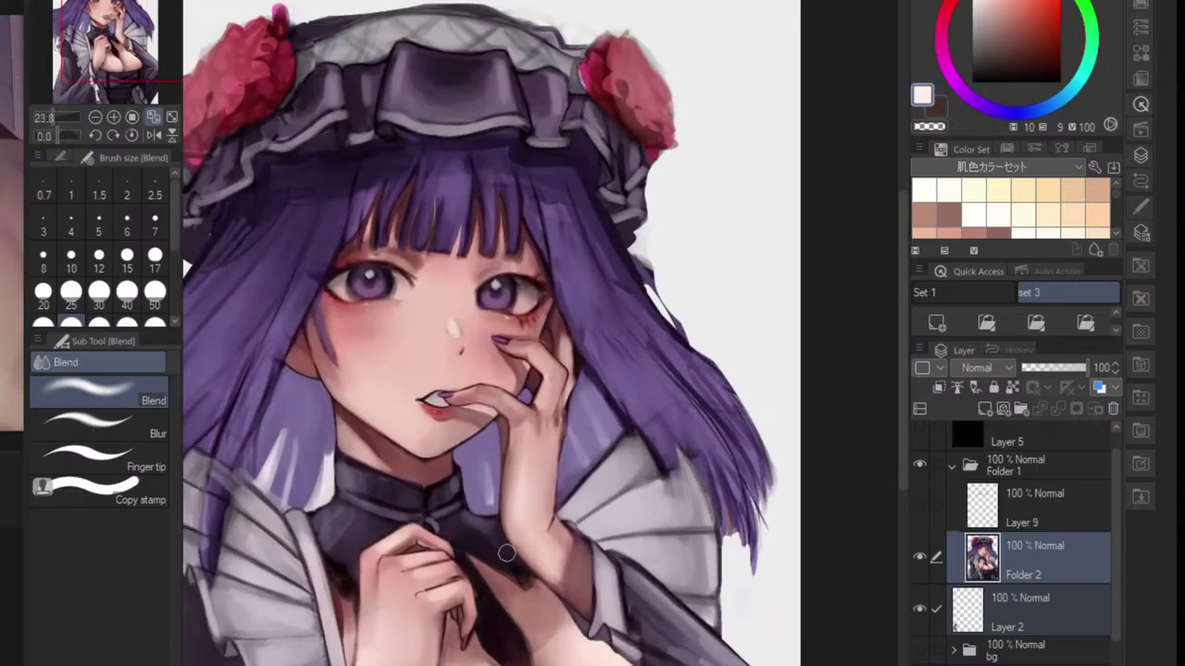
# - Blend the shading along the left jaw smooth
pyautogui.press('b')
pyautogui.scroll(3, 370, 358)
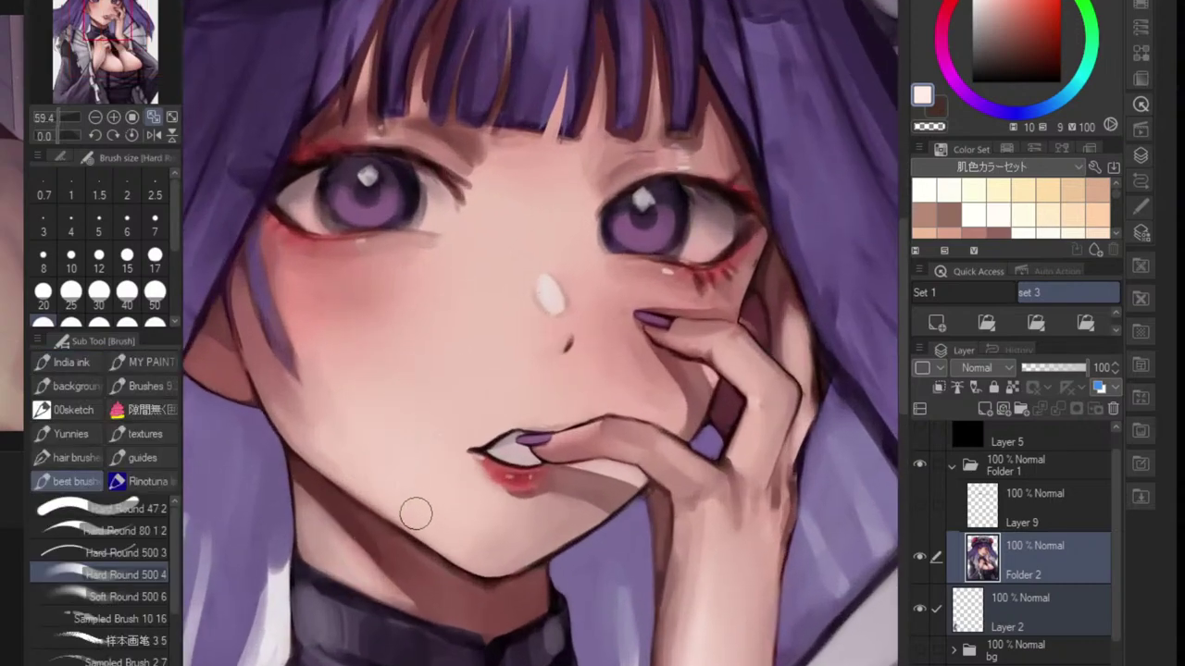
pyautogui.press('j')
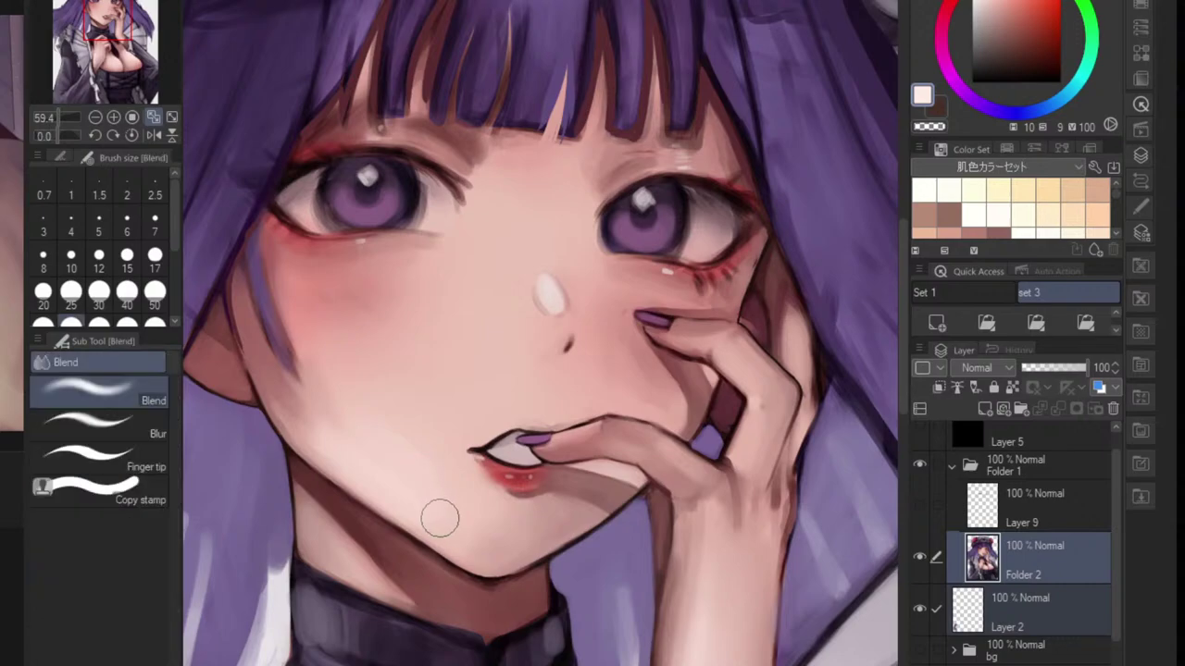
pyautogui.moveTo(307, 427)
pyautogui.mouseDown()
pyautogui.moveTo(389, 502)
pyautogui.moveTo(358, 467)
pyautogui.mouseUp()
pyautogui.press('b')
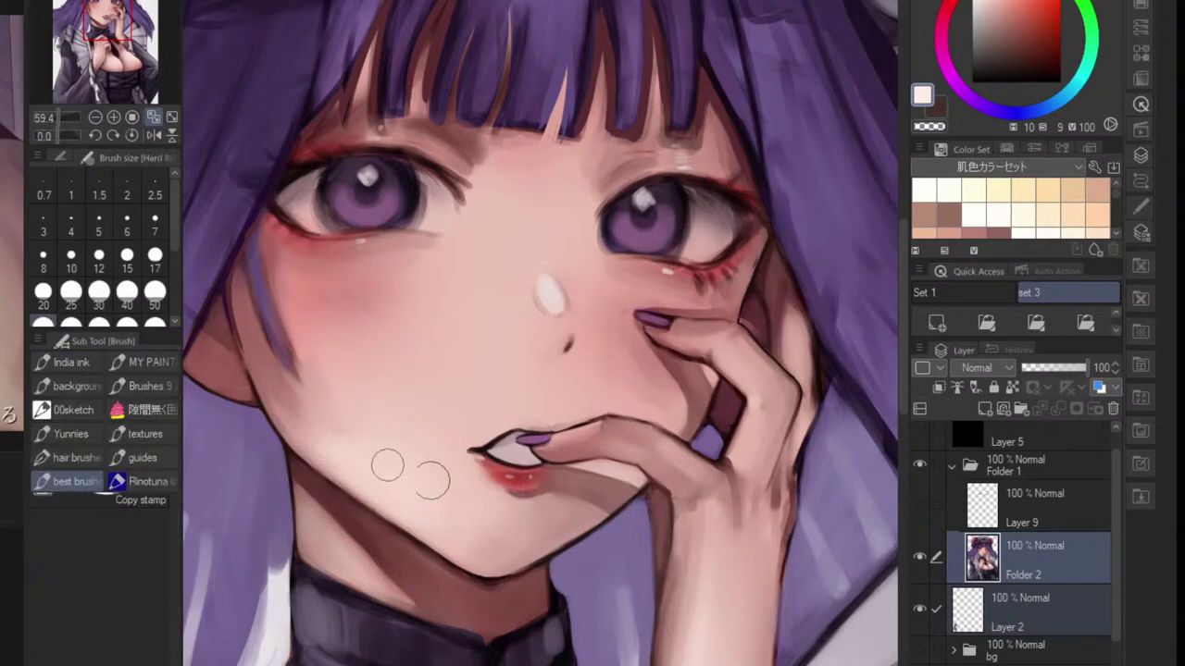
# - With a much smaller Blend brush, soften the skin shading along the knuckle edge, redoing one stroke
pyautogui.keyDown('alt'); pyautogui.click(271, 395); pyautogui.keyUp('alt')
pyautogui.press('[')
pyautogui.press('[')
pyautogui.press('[')
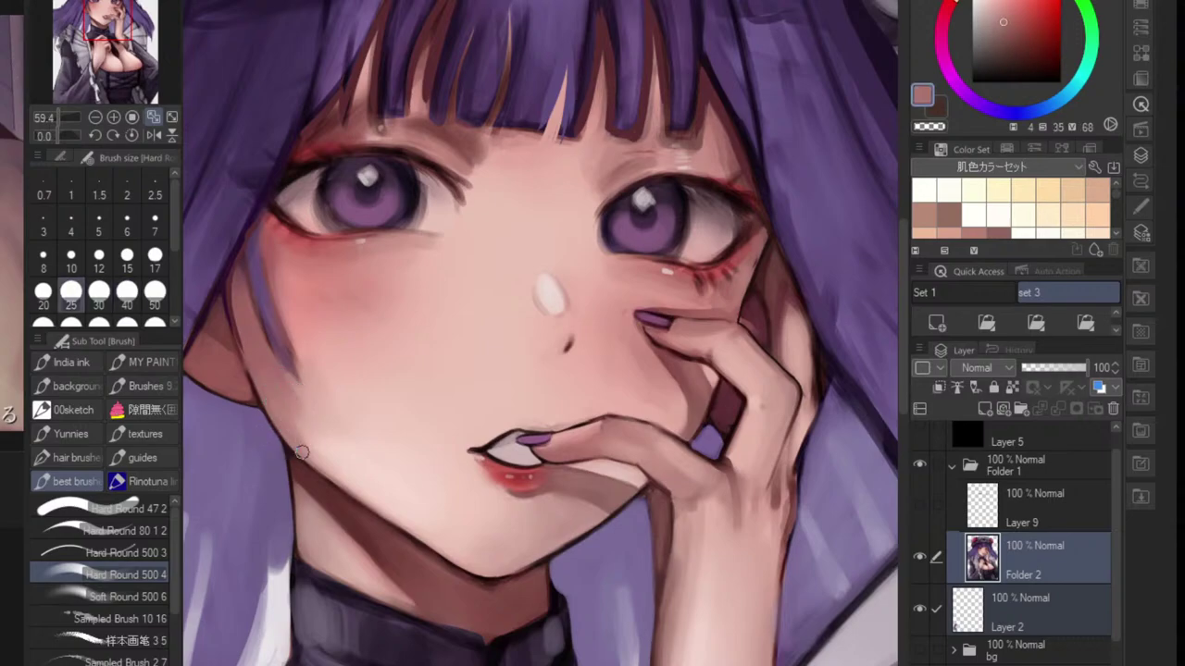
pyautogui.scroll(-5, 342, 430)
pyautogui.scroll(5, 348, 428)
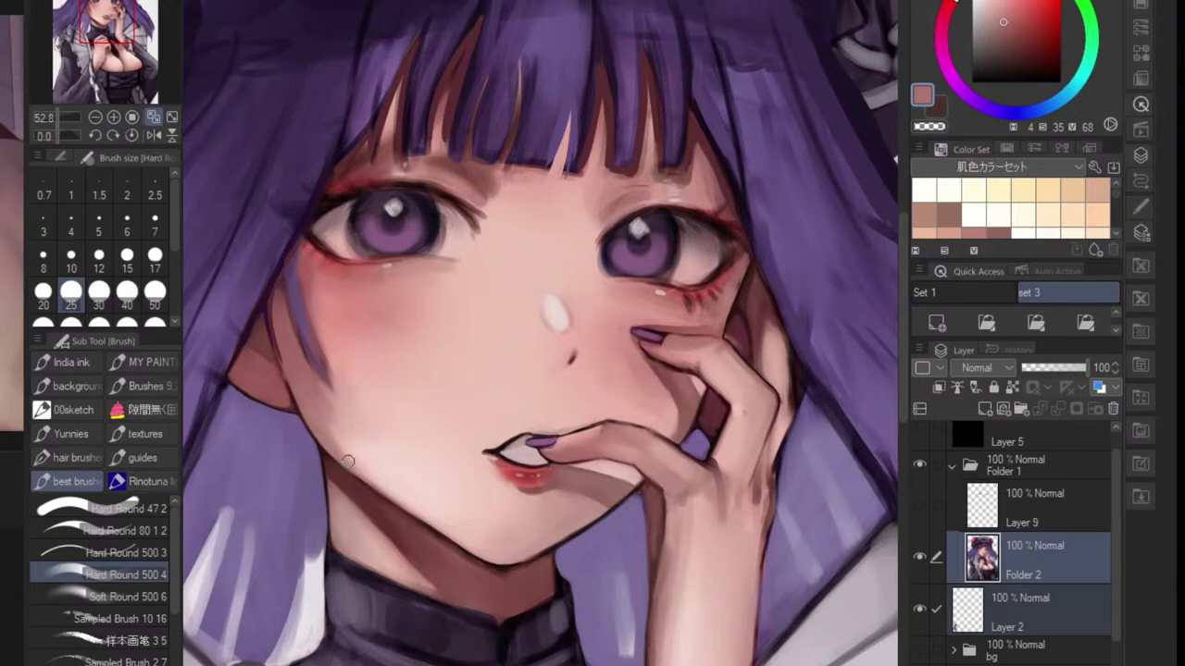
pyautogui.scroll(-5, 398, 505)
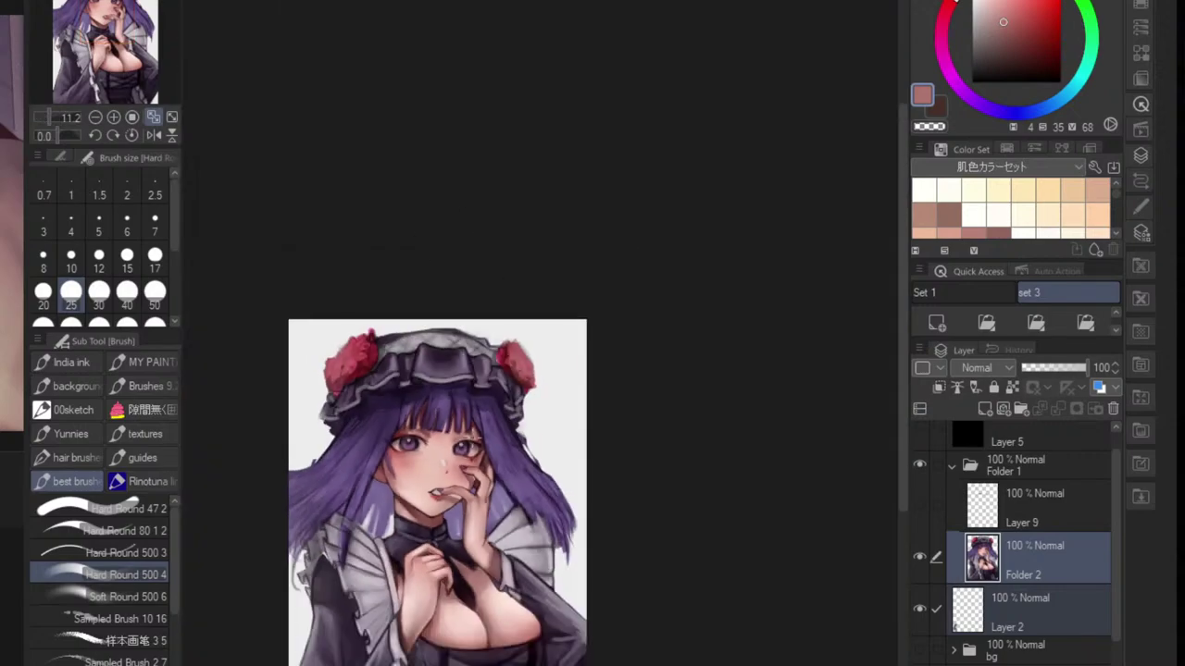
pyautogui.scroll(3, 477, 486)
pyautogui.scroll(5, 500, 481)
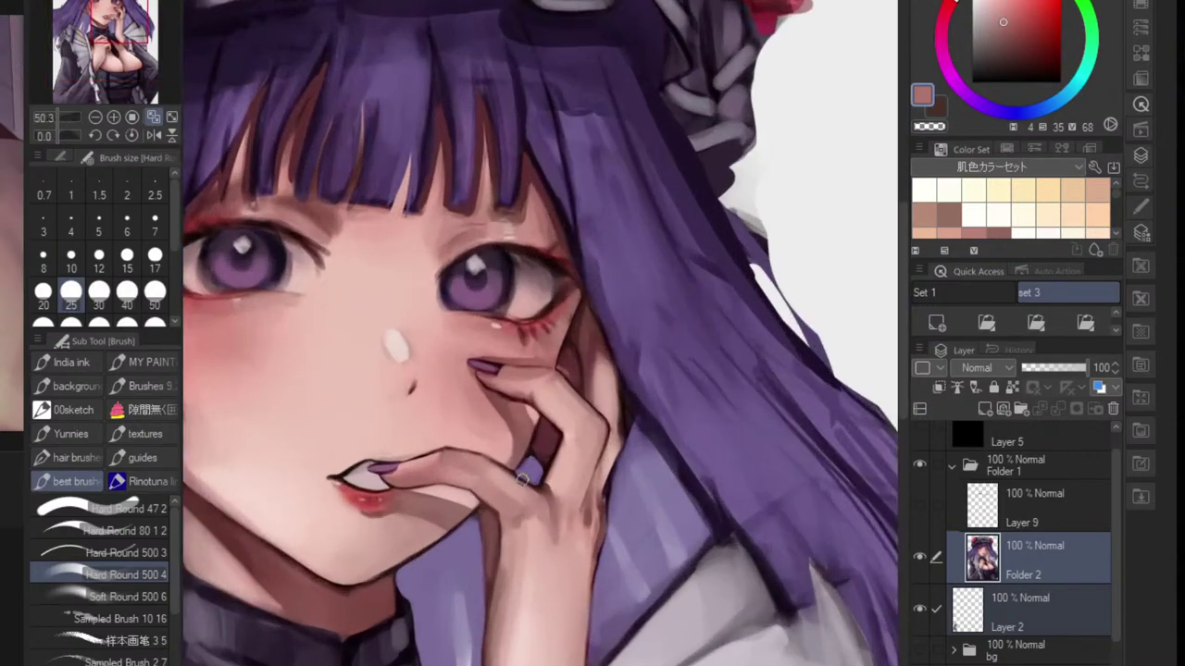
pyautogui.keyDown('alt'); pyautogui.click(522, 629); pyautogui.keyUp('alt')
pyautogui.scroll(2, 472, 474)
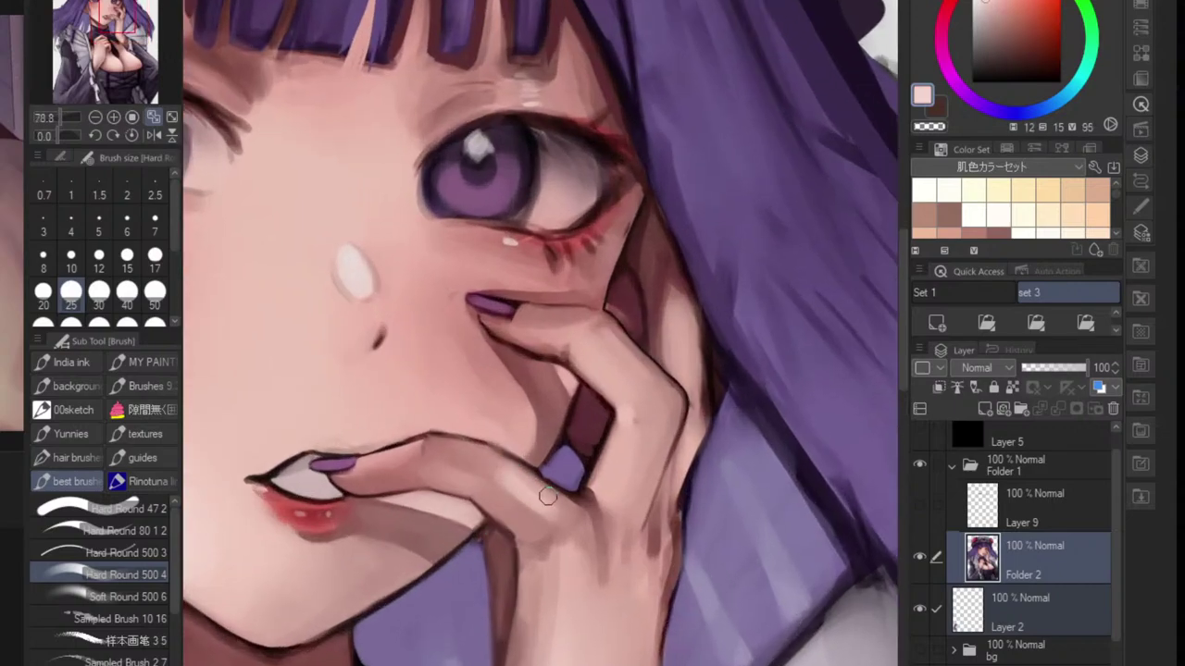
pyautogui.press('j')
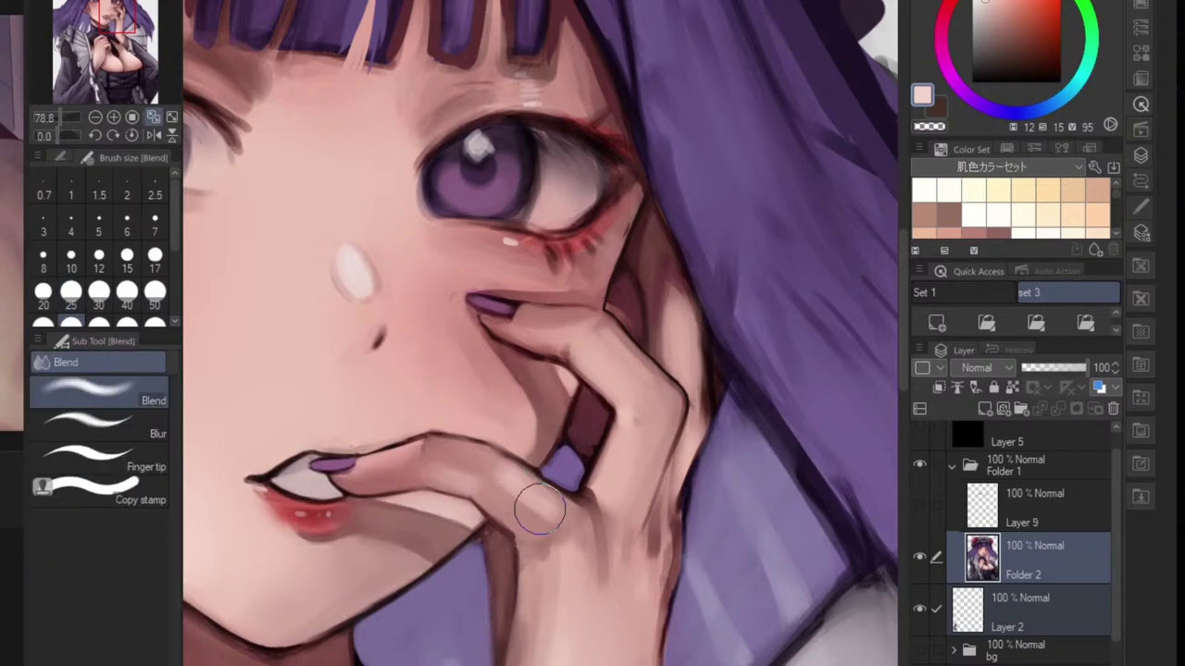
pyautogui.press('[')
pyautogui.press('[')
pyautogui.press('[')
pyautogui.press('[')
pyautogui.press('[')
pyautogui.press('[')
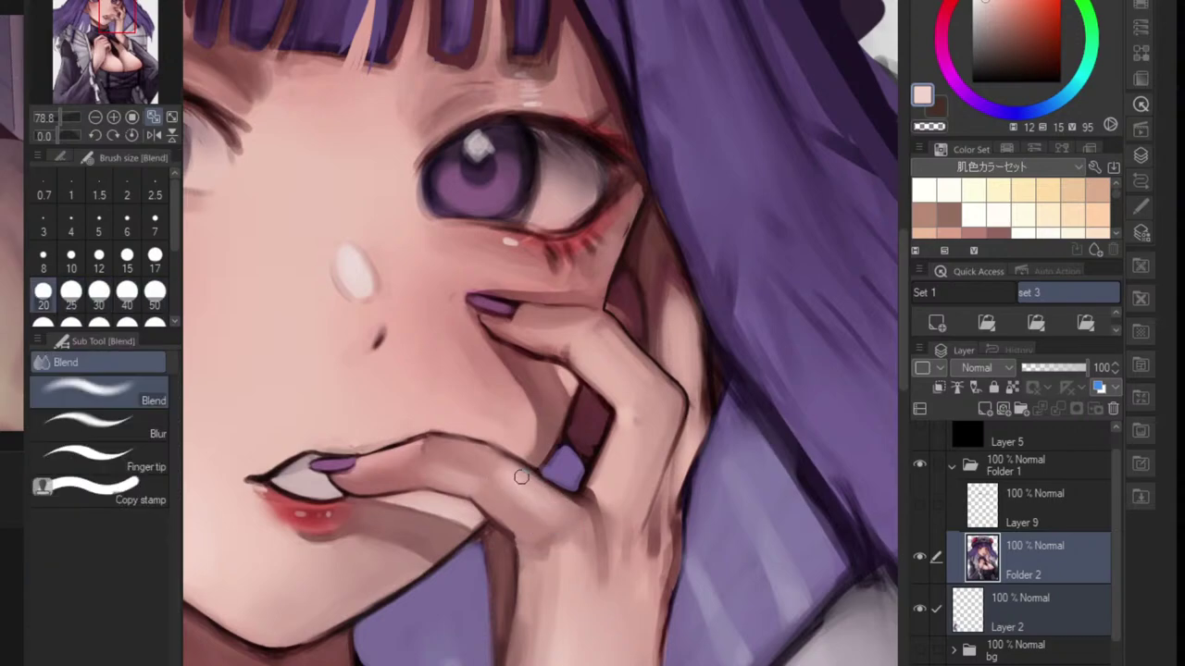
pyautogui.moveTo(522, 477); pyautogui.dragTo(585, 514)
pyautogui.hotkey('ctrl', 'alt', 'z')
pyautogui.moveTo(525, 472); pyautogui.dragTo(581, 503)
# - Sample the hand's skin tones and paint a light highlight down the knuckle with Hard Round
pyautogui.keyDown('alt'); pyautogui.click(590, 561); pyautogui.keyUp('alt')
pyautogui.keyDown('alt'); pyautogui.click(603, 548); pyautogui.keyUp('alt')
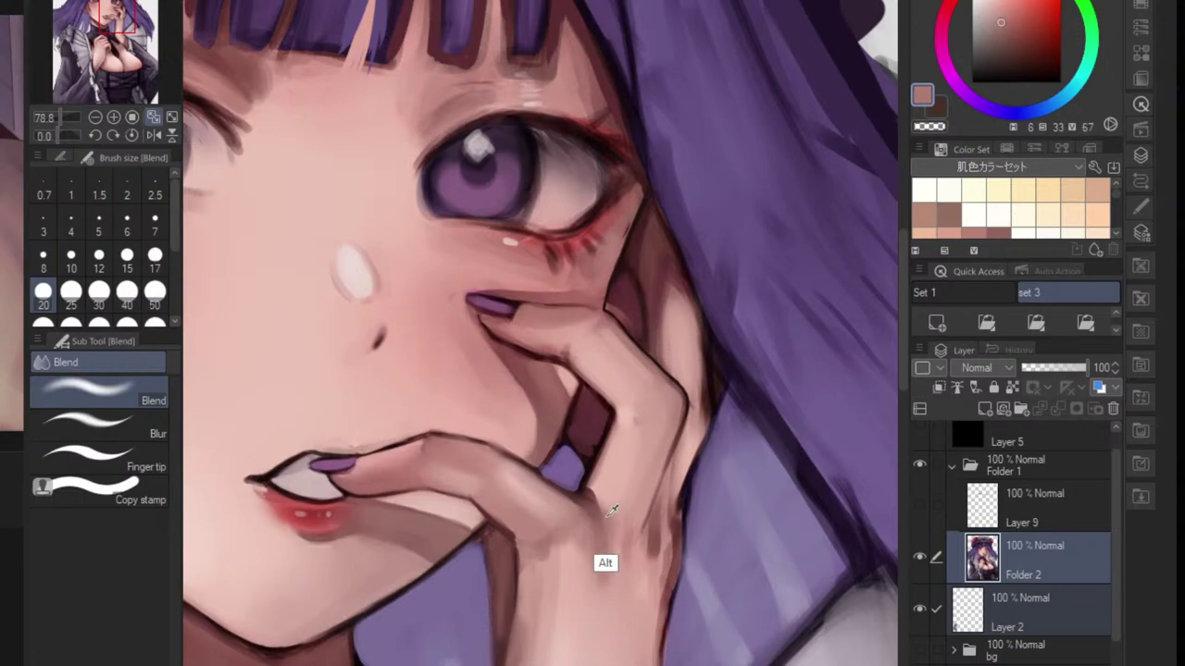
pyautogui.keyDown('alt'); pyautogui.click(594, 496); pyautogui.keyUp('alt')
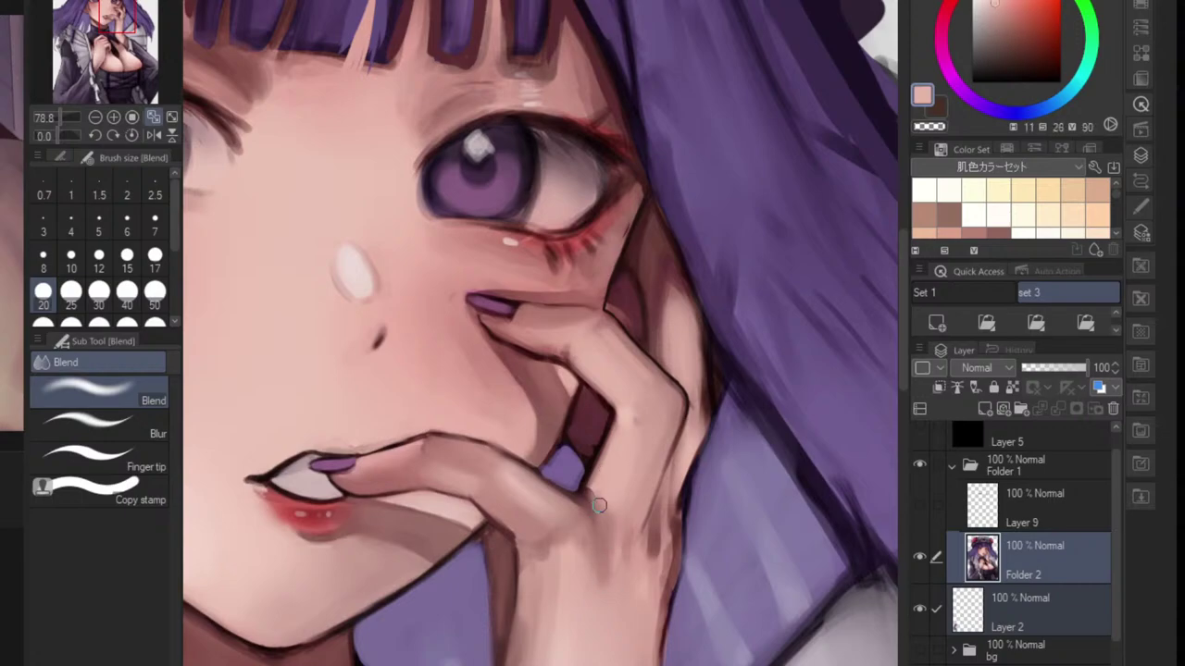
pyautogui.keyDown('alt'); pyautogui.click(599, 509); pyautogui.keyUp('alt')
pyautogui.press('b')
pyautogui.keyDown('alt'); pyautogui.click(603, 478); pyautogui.keyUp('alt')
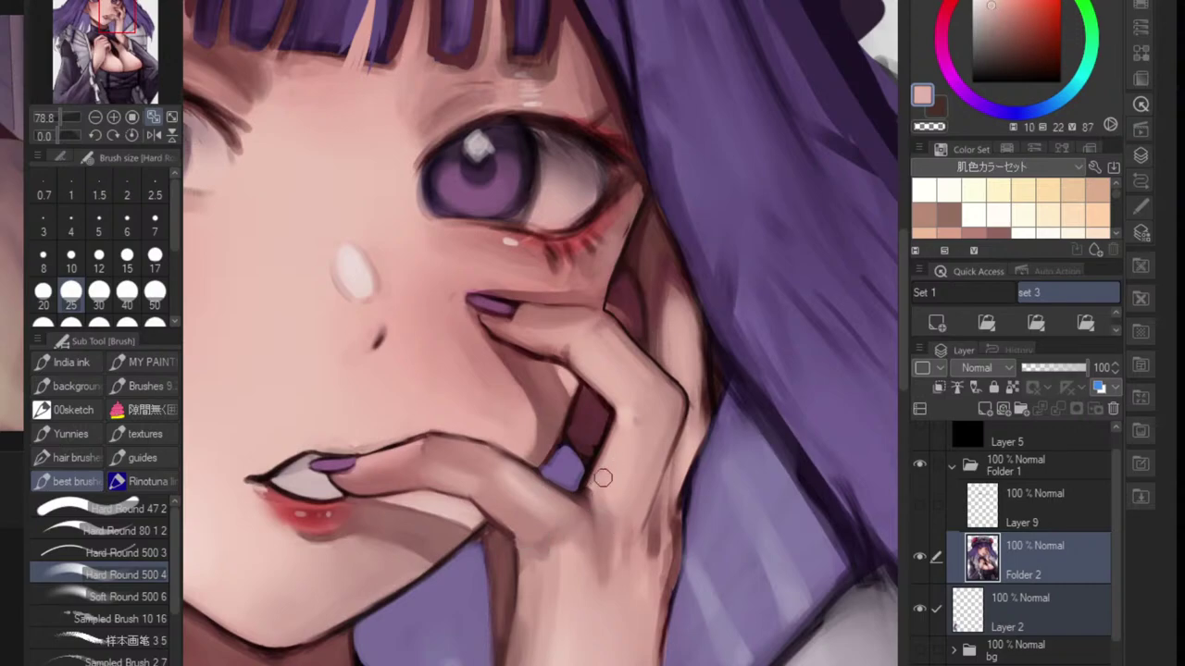
pyautogui.moveTo(605, 484); pyautogui.dragTo(608, 518)
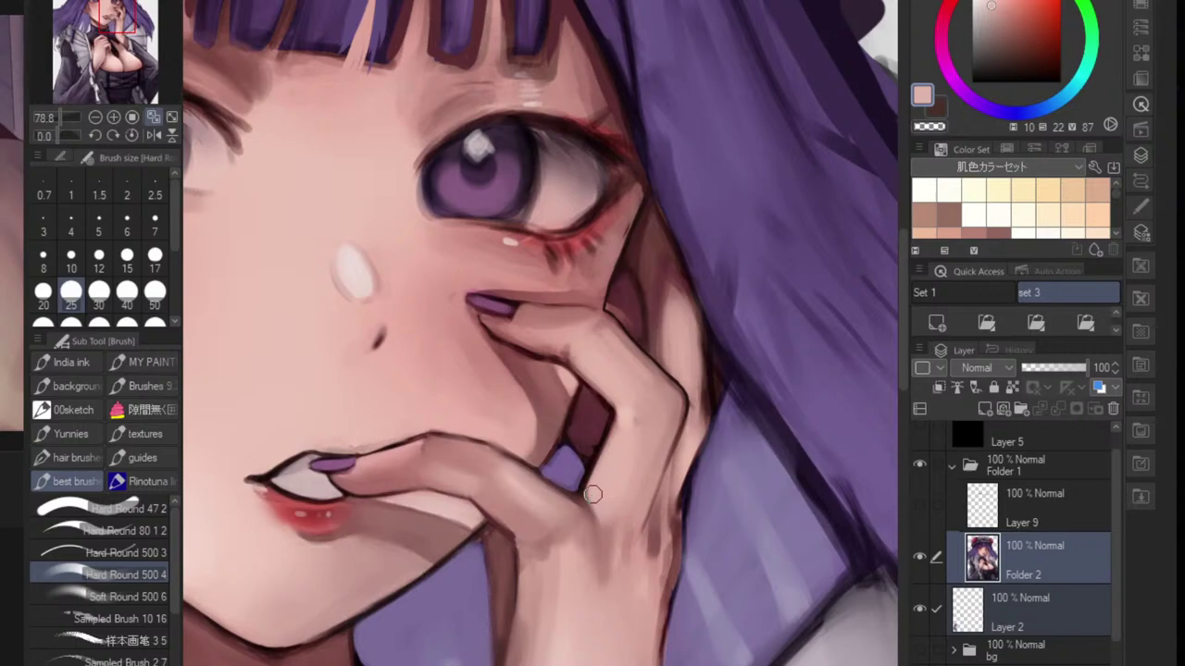
pyautogui.scroll(-5, 619, 434)
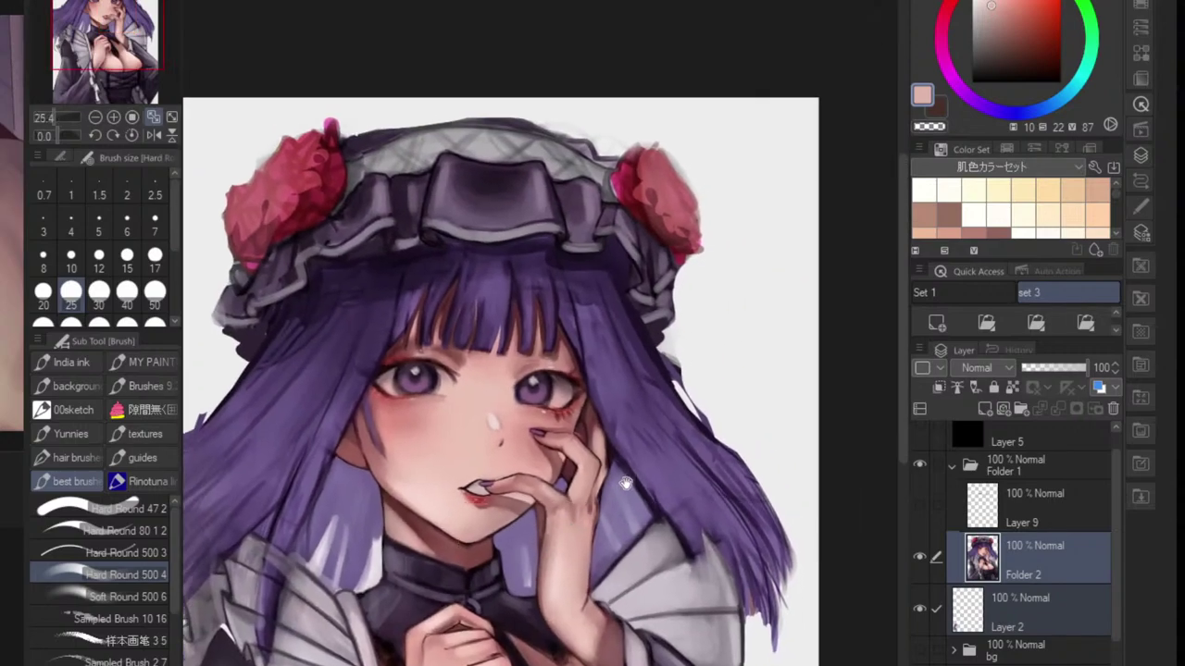
# - Brighten the cheek skin beside the hand with a finger skin tone
pyautogui.scroll(6, 574, 535)
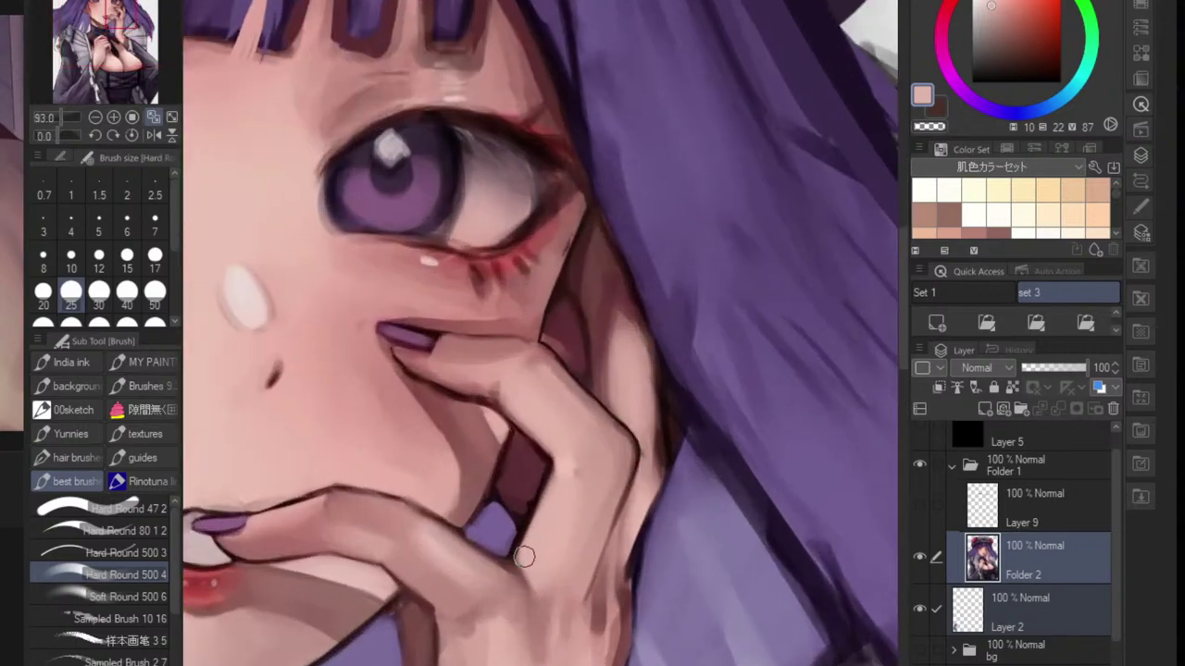
pyautogui.keyDown('alt'); pyautogui.click(570, 495); pyautogui.keyUp('alt')
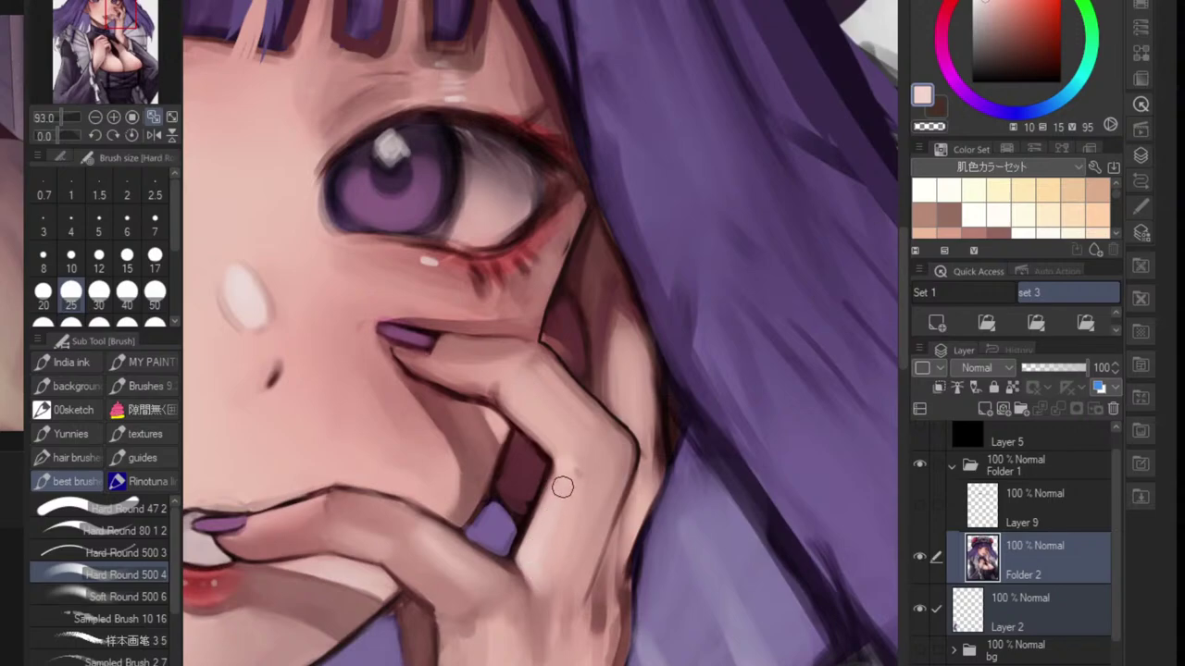
pyautogui.scroll(-5, 562, 488)
pyautogui.scroll(4, 531, 558)
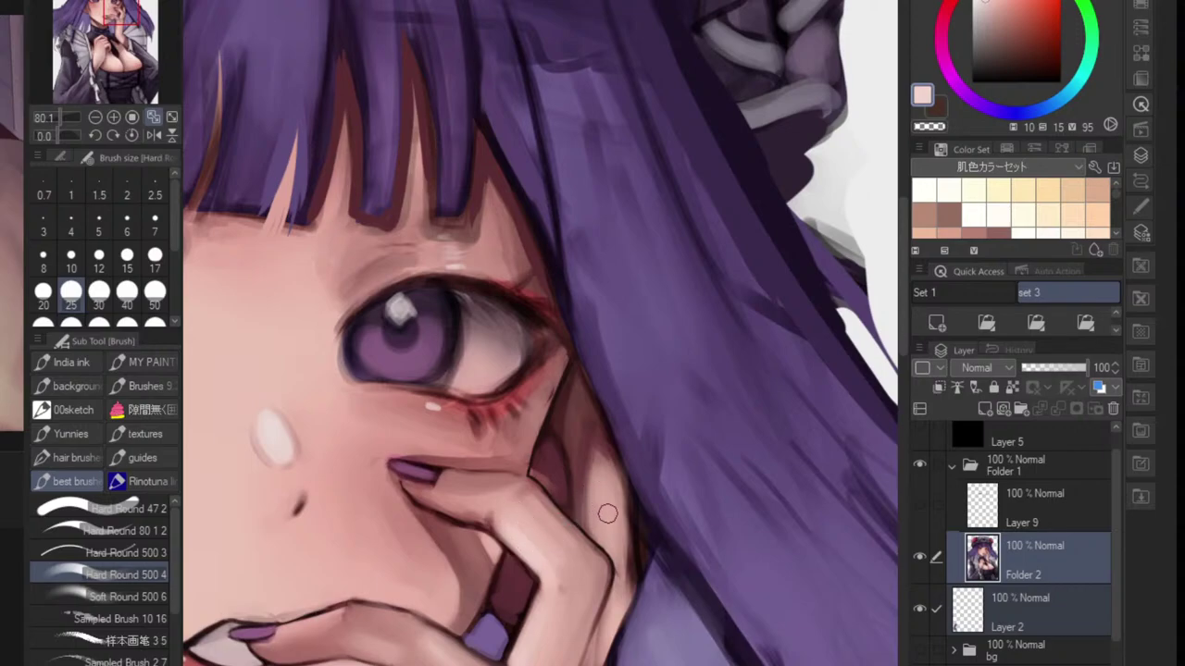
pyautogui.moveTo(601, 475)
pyautogui.mouseDown()
pyautogui.moveTo(590, 526)
pyautogui.moveTo(600, 544)
pyautogui.mouseUp()
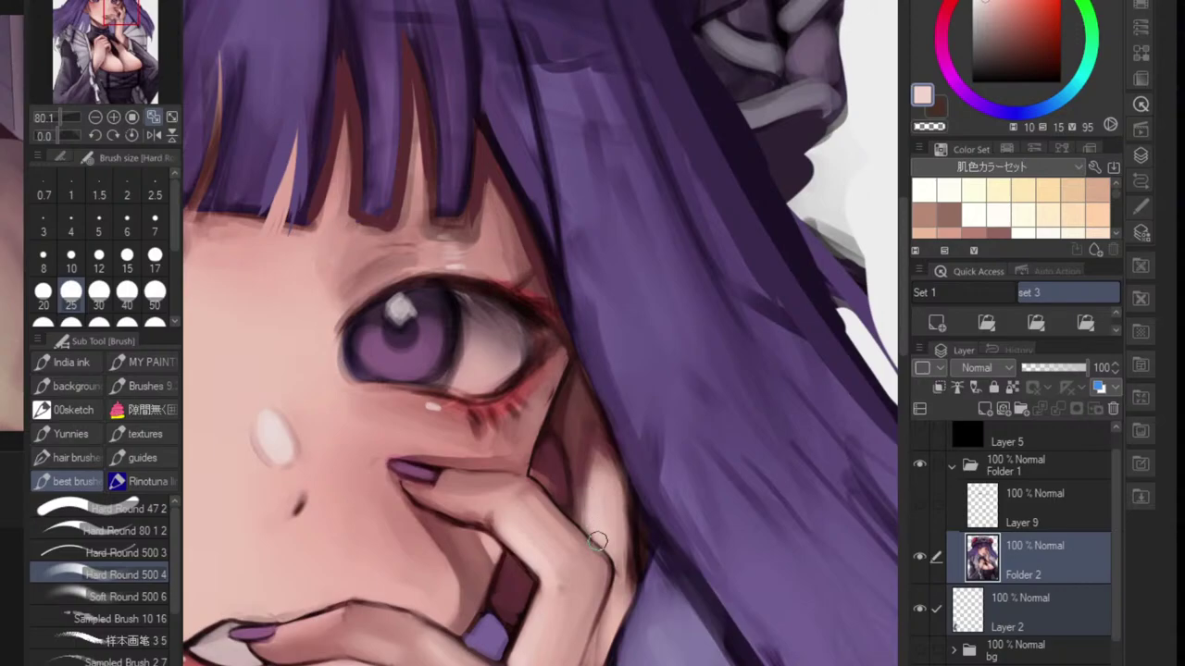
pyautogui.scroll(-5, 614, 519)
pyautogui.scroll(4, 568, 542)
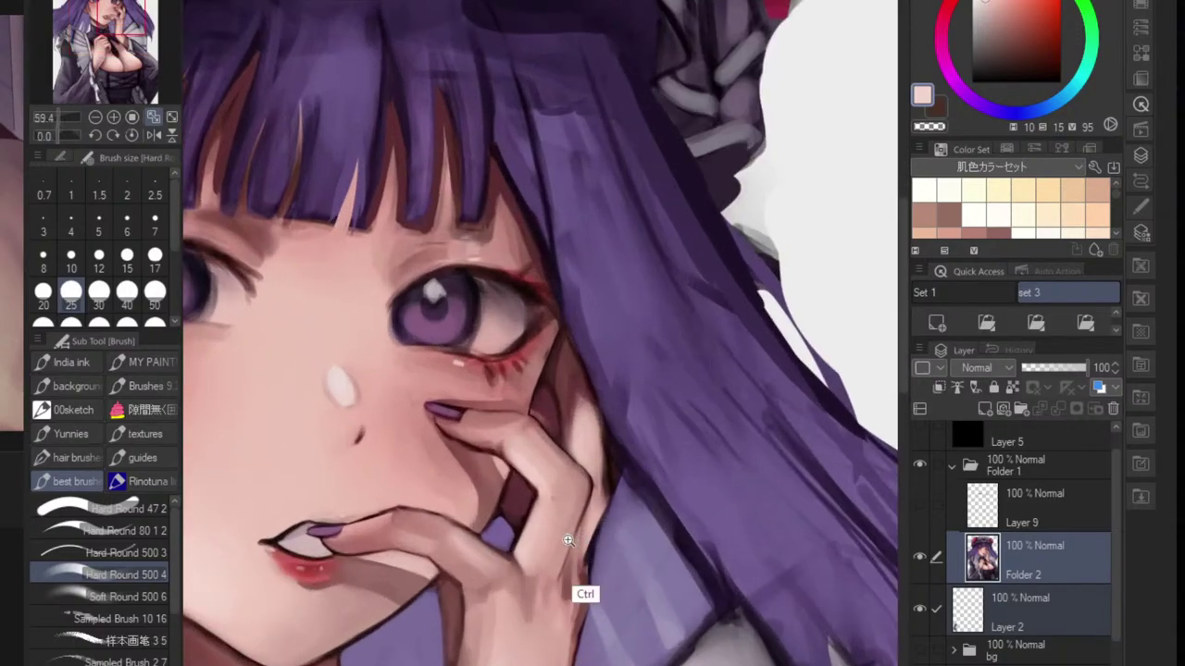
pyautogui.scroll(4, 569, 541)
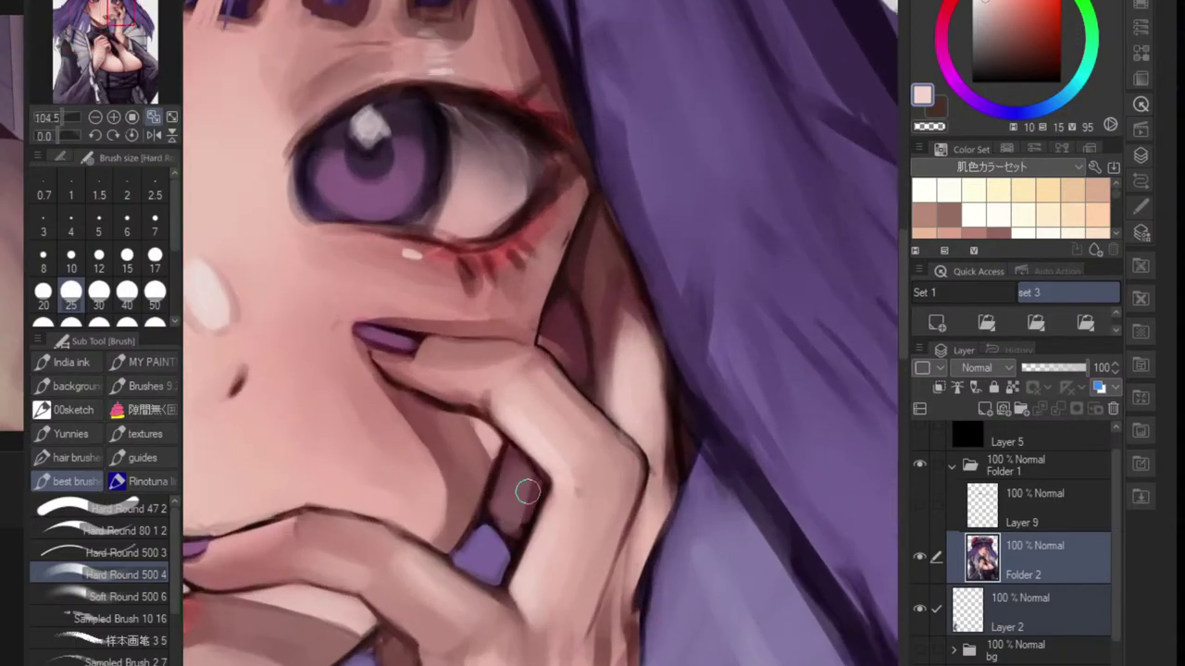
pyautogui.scroll(-6, 527, 492)
pyautogui.scroll(5, 571, 561)
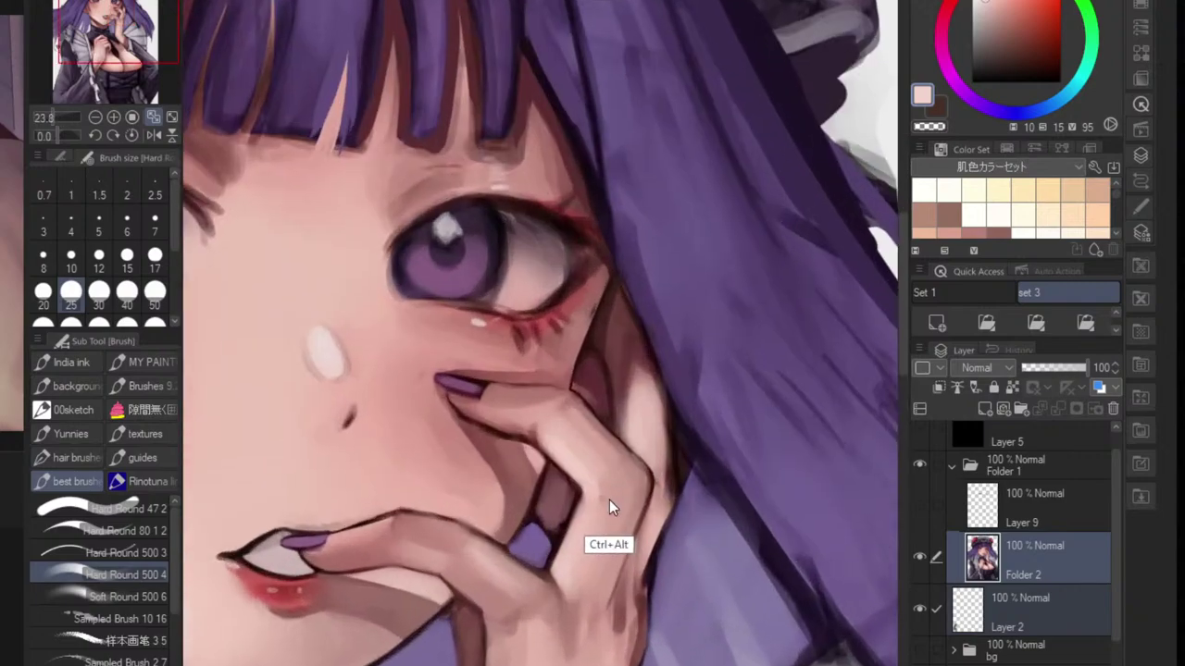
pyautogui.scroll(3, 551, 500)
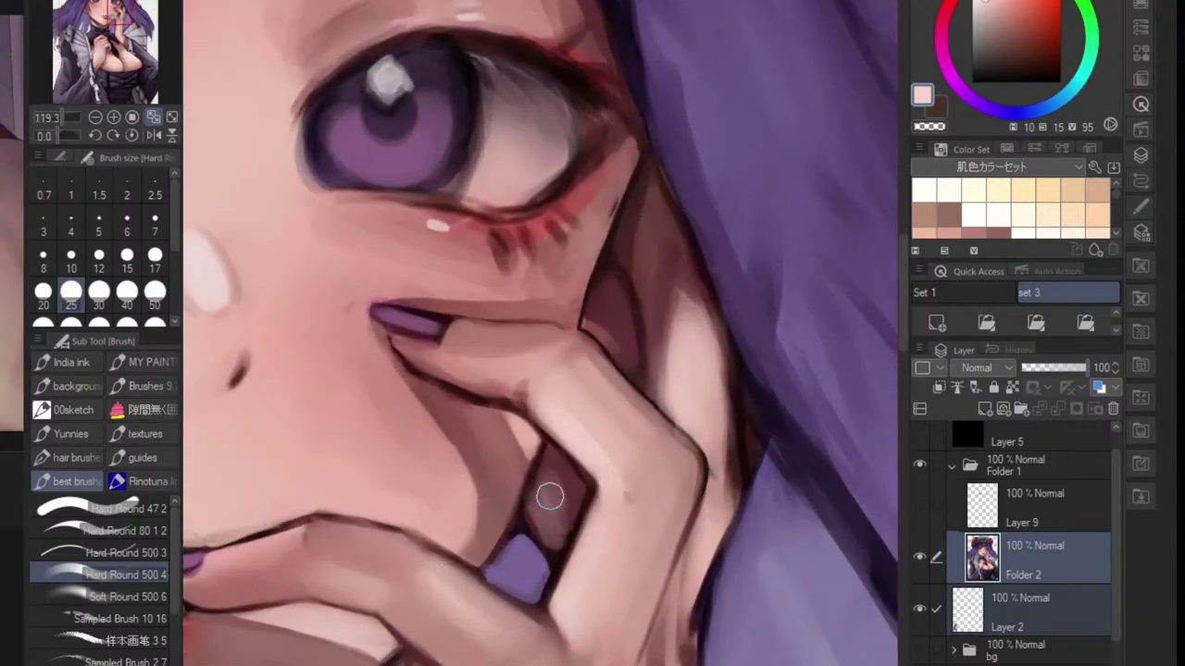
# - Blend the finger shadow, then extend the nail purple upward into the gap between the fingers
pyautogui.press('j')
pyautogui.keyDown('alt'); pyautogui.click(543, 558); pyautogui.keyUp('alt')
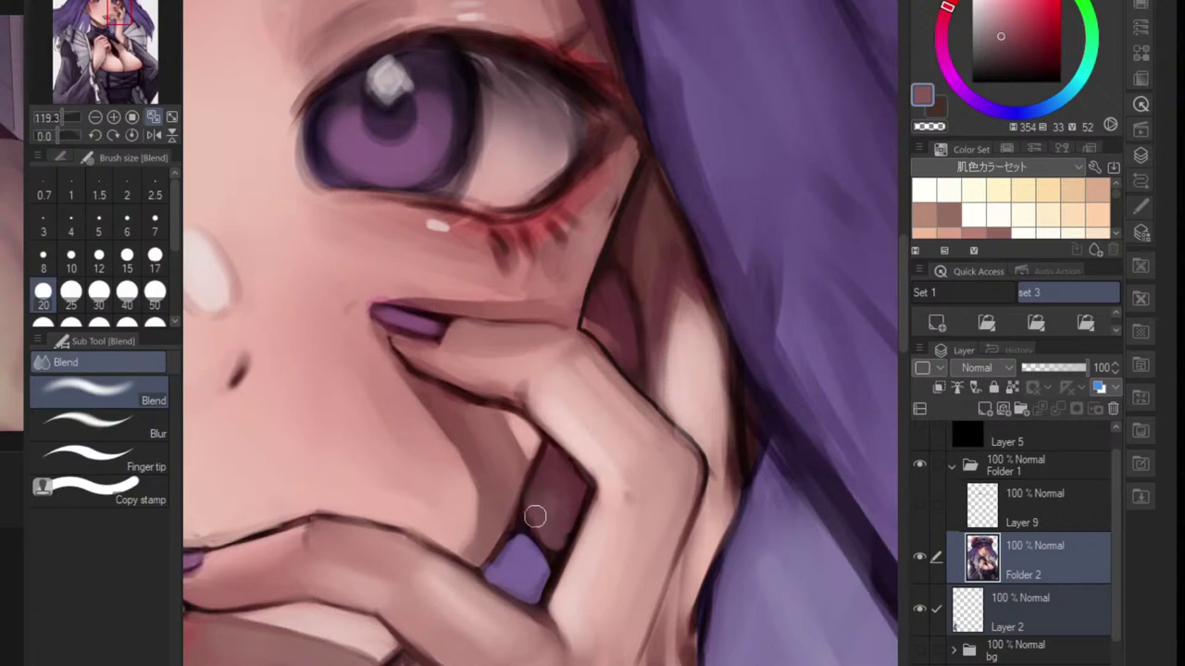
pyautogui.press('b')
pyautogui.keyDown('alt'); pyautogui.click(544, 602); pyautogui.keyUp('alt')
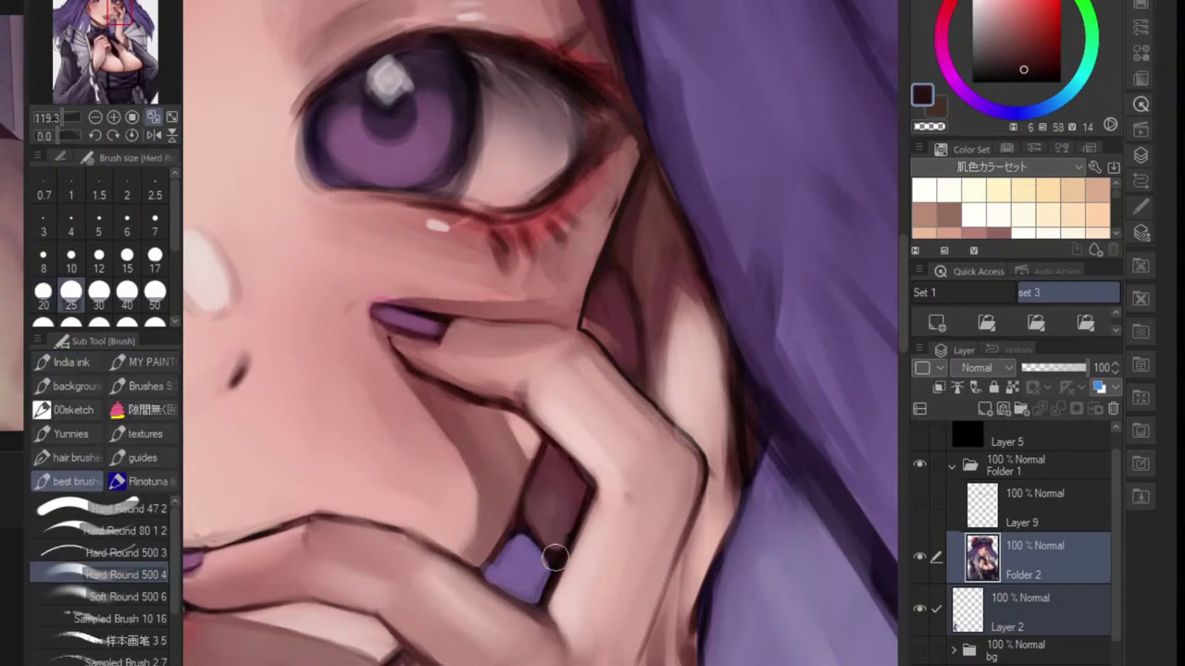
pyautogui.press('[')
pyautogui.press('[')
pyautogui.press('[')
pyautogui.press('[')
pyautogui.press('[')
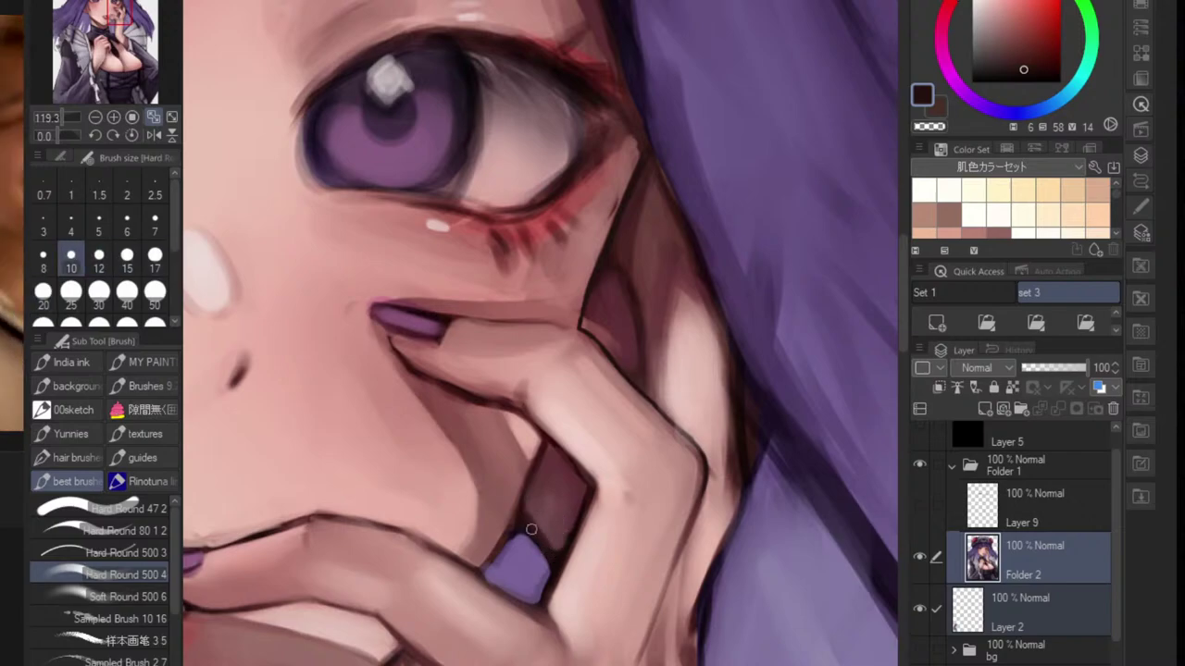
pyautogui.keyDown('alt'); pyautogui.click(528, 598); pyautogui.keyUp('alt')
pyautogui.moveTo(527, 535); pyautogui.dragTo(538, 563)
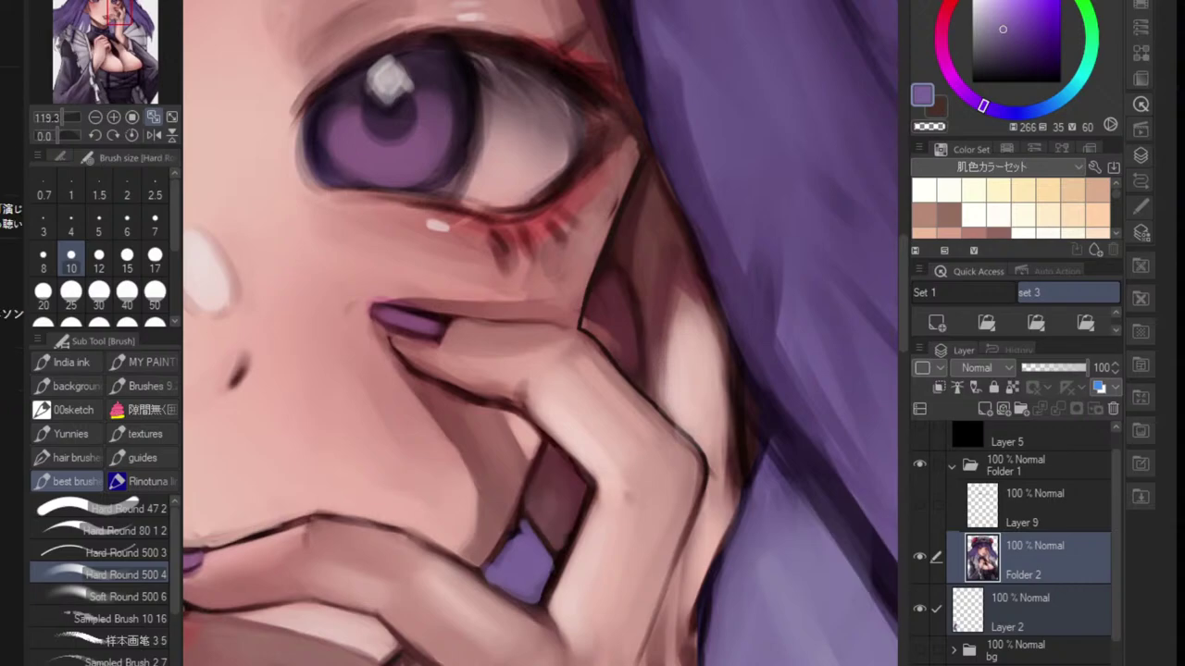
# - Sample the dark reddish-brown finger shadow, set the brush to size 6, and zoom out
pyautogui.scroll(-1, 398, 430)
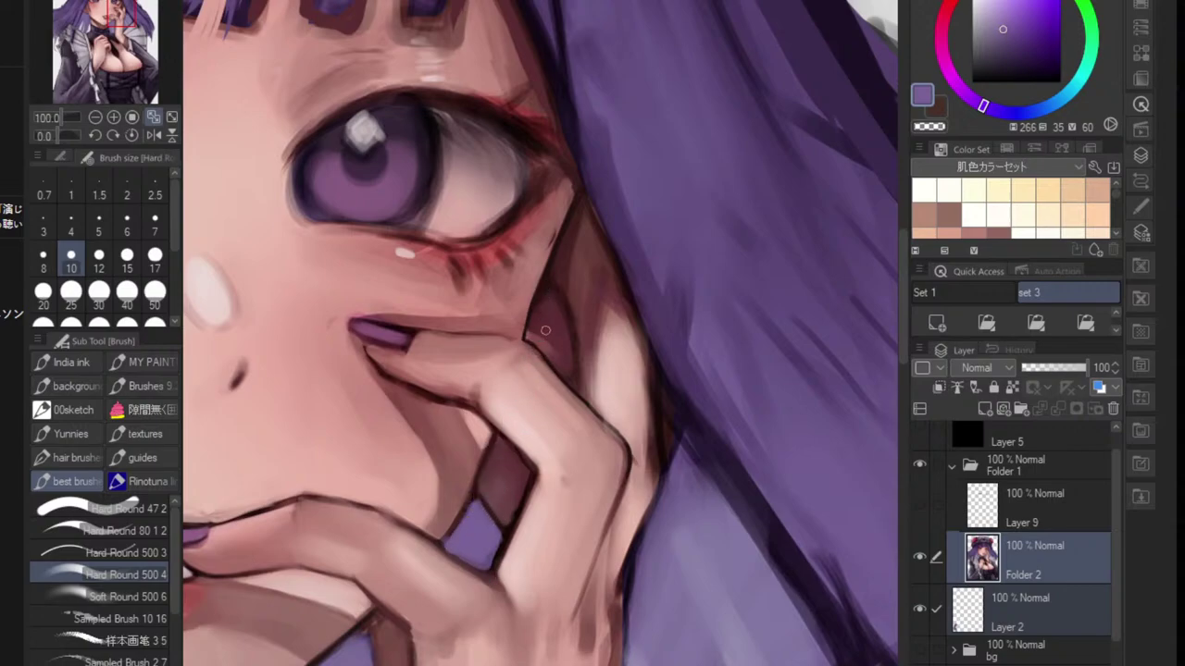
pyautogui.keyDown('alt'); pyautogui.click(544, 368); pyautogui.keyUp('alt')
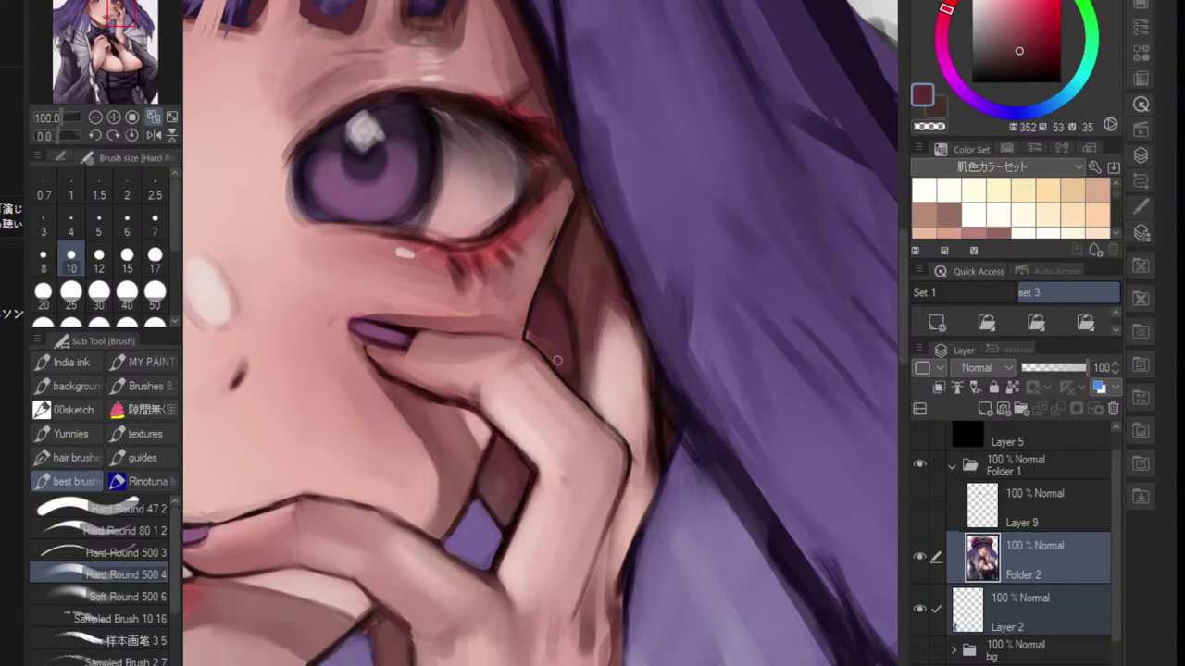
pyautogui.keyDown('alt'); pyautogui.click(543, 320); pyautogui.keyUp('alt')
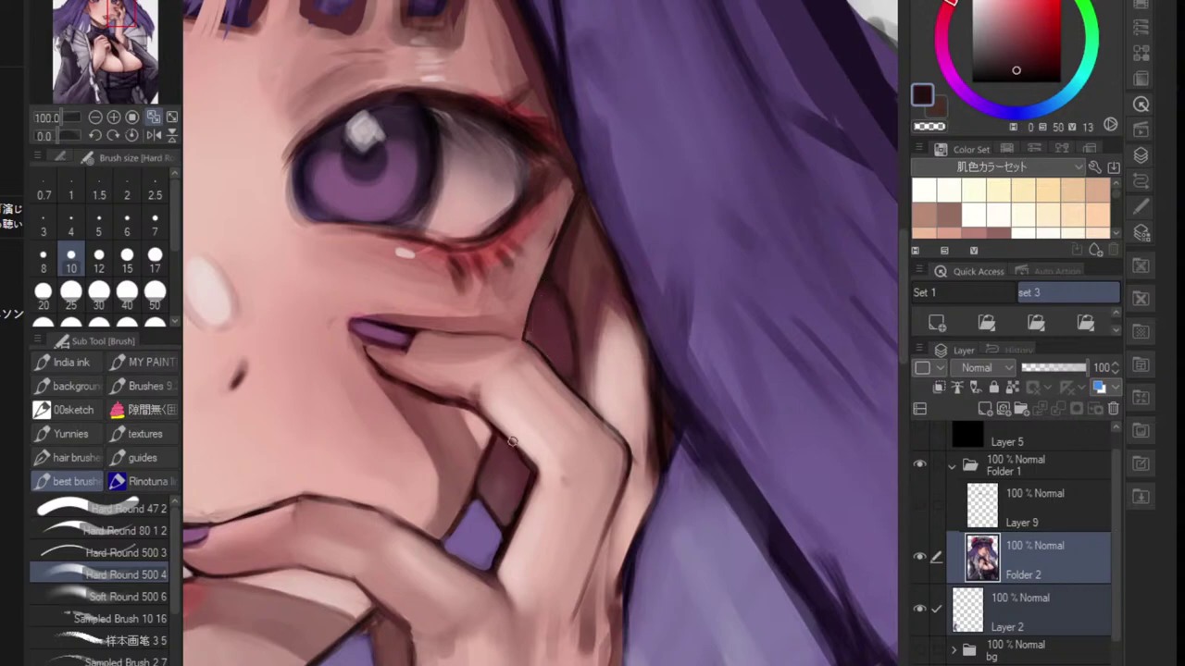
pyautogui.scroll(2, 523, 320)
pyautogui.scroll(-4, 526, 334)
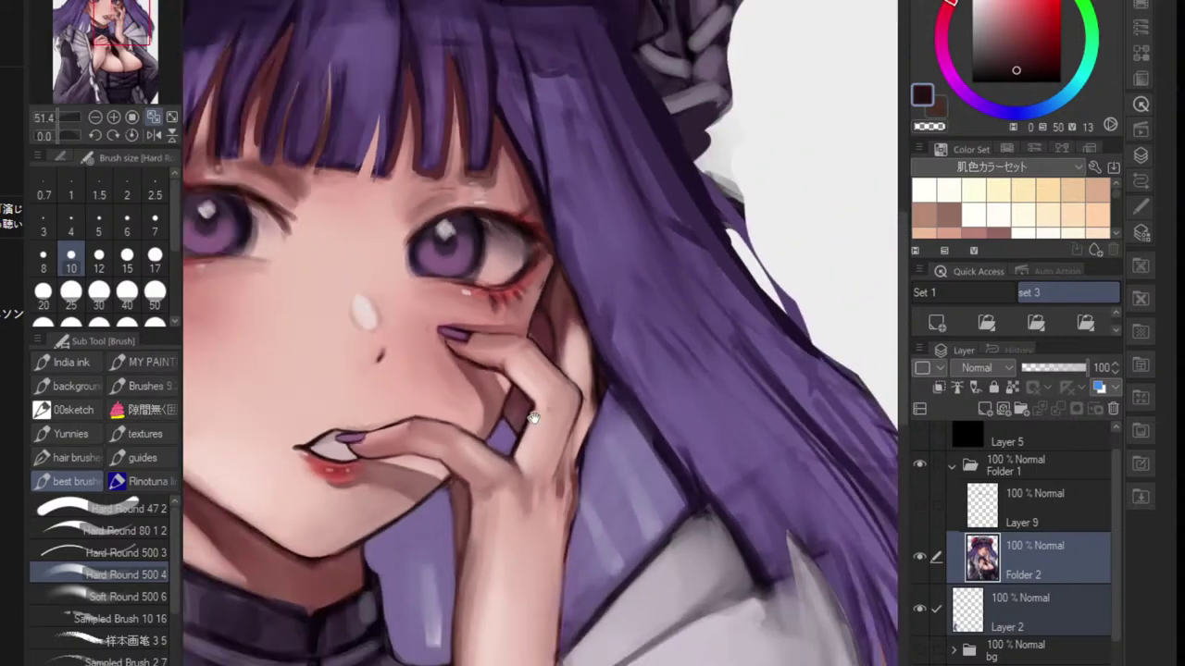
pyautogui.scroll(2, 522, 429)
pyautogui.press('[')
pyautogui.press('[')
pyautogui.press('[')
pyautogui.press('[')
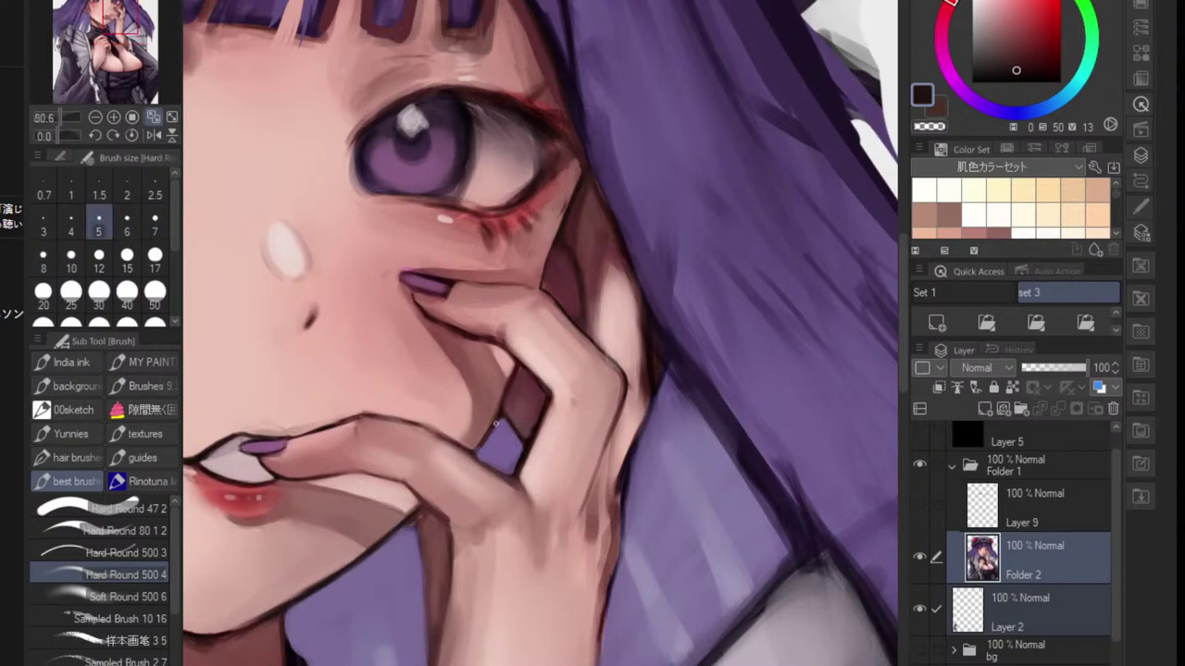
pyautogui.press(']')
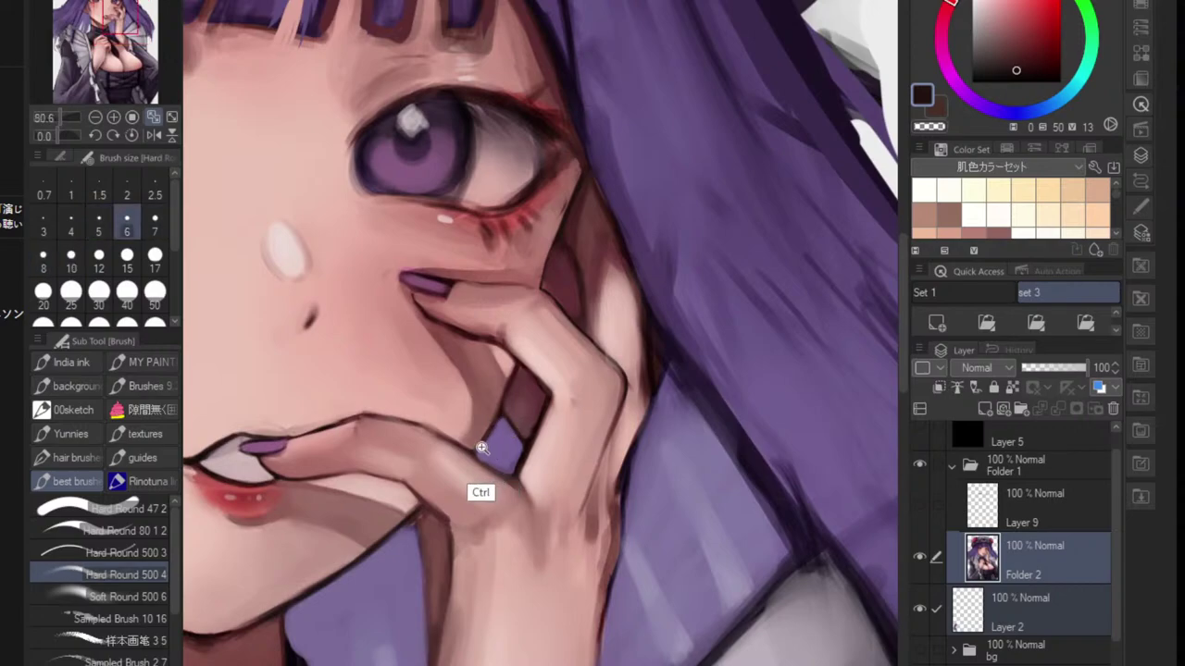
pyautogui.scroll(2, 472, 454)
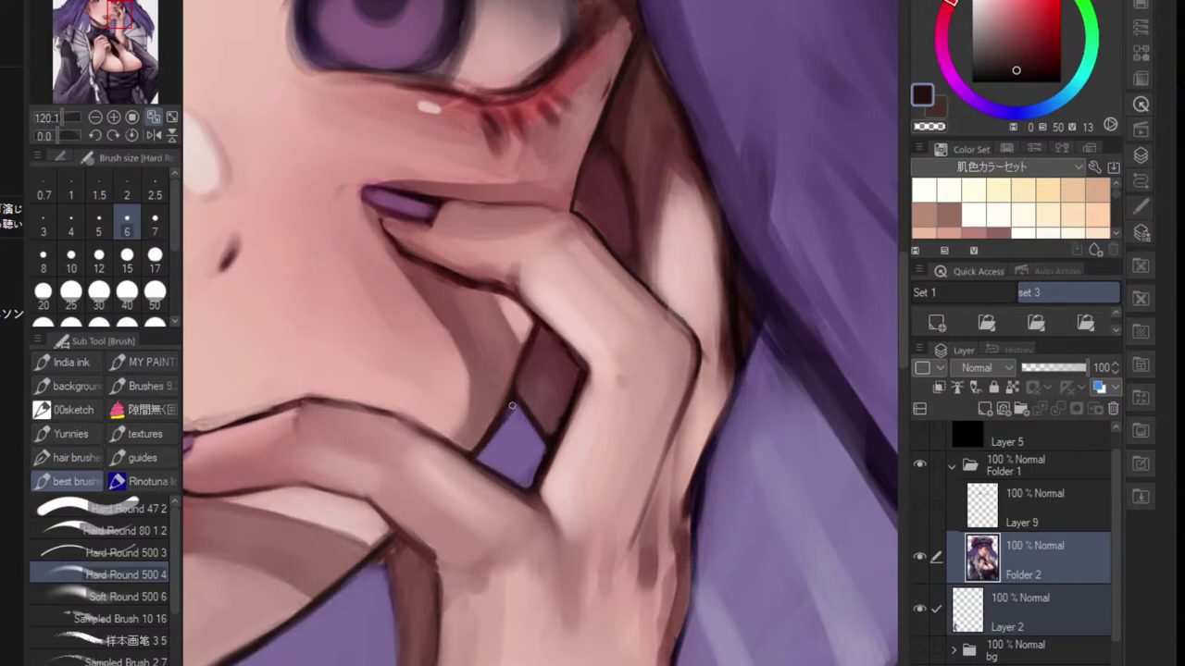
pyautogui.moveTo(522, 408); pyautogui.dragTo(458, 480)
pyautogui.moveTo(563, 433)
pyautogui.mouseDown()
pyautogui.moveTo(537, 434)
pyautogui.moveTo(602, 425)
pyautogui.moveTo(462, 427)
pyautogui.moveTo(545, 436)
pyautogui.moveTo(585, 399)
pyautogui.mouseUp()
pyautogui.keyDown('alt'); pyautogui.click(587, 373); pyautogui.keyUp('alt')
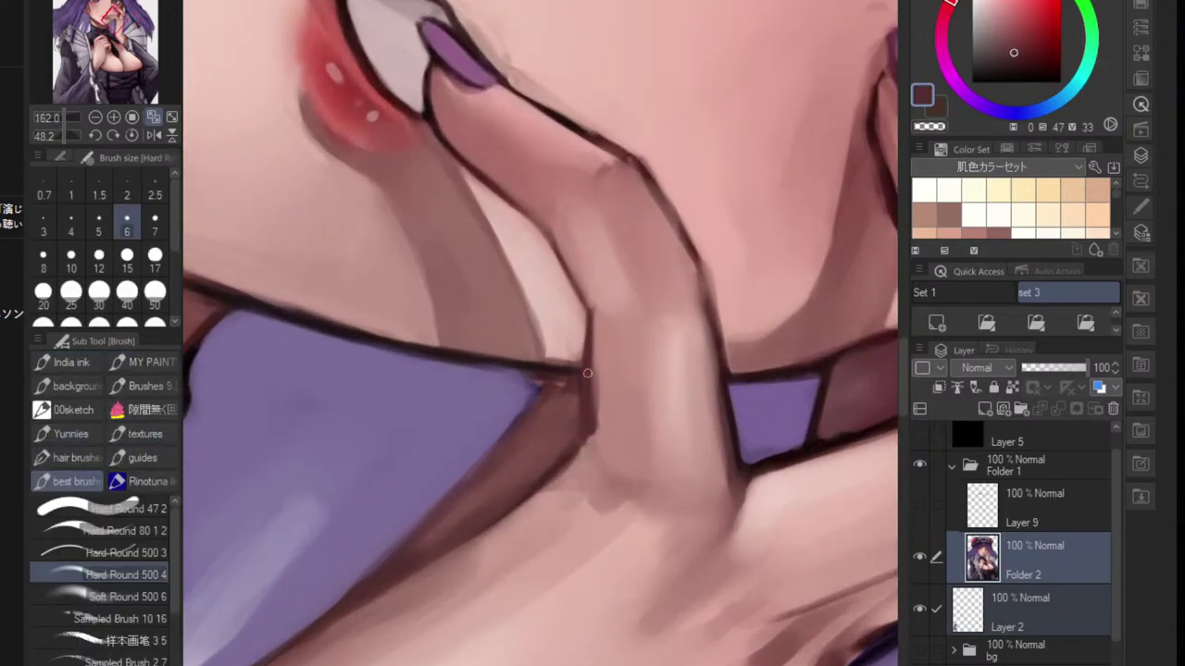
# - Darken the colour and reinforce the finger's dark outline with two strokes
pyautogui.click(1014, 65)
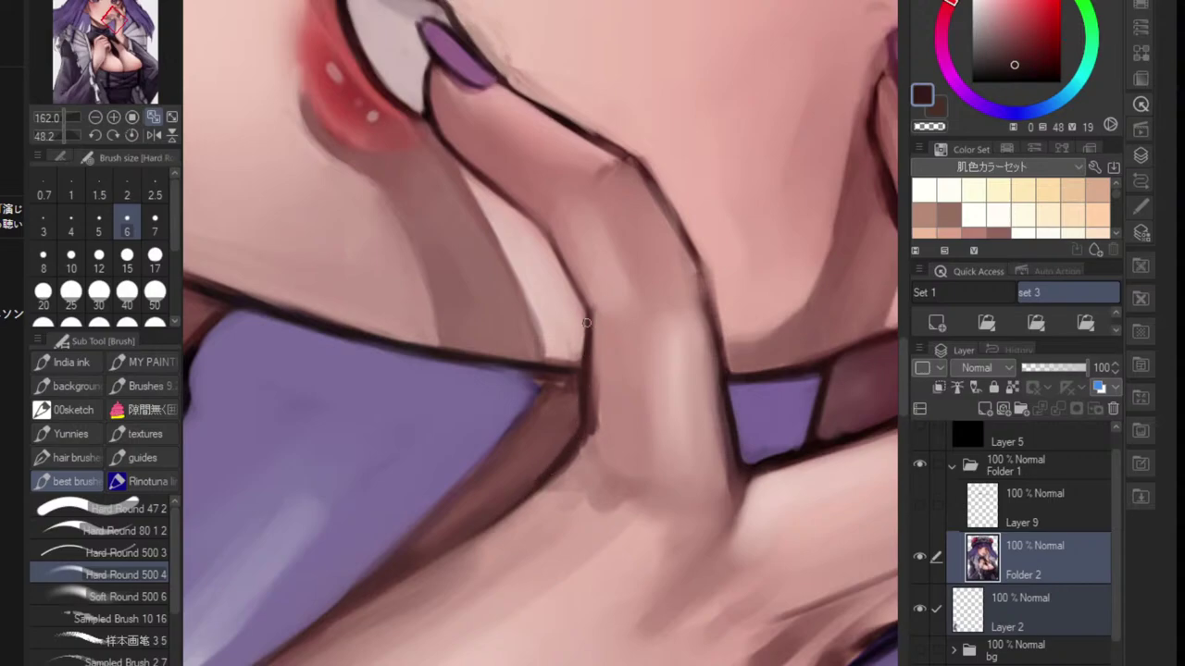
pyautogui.moveTo(548, 227); pyautogui.dragTo(580, 297)
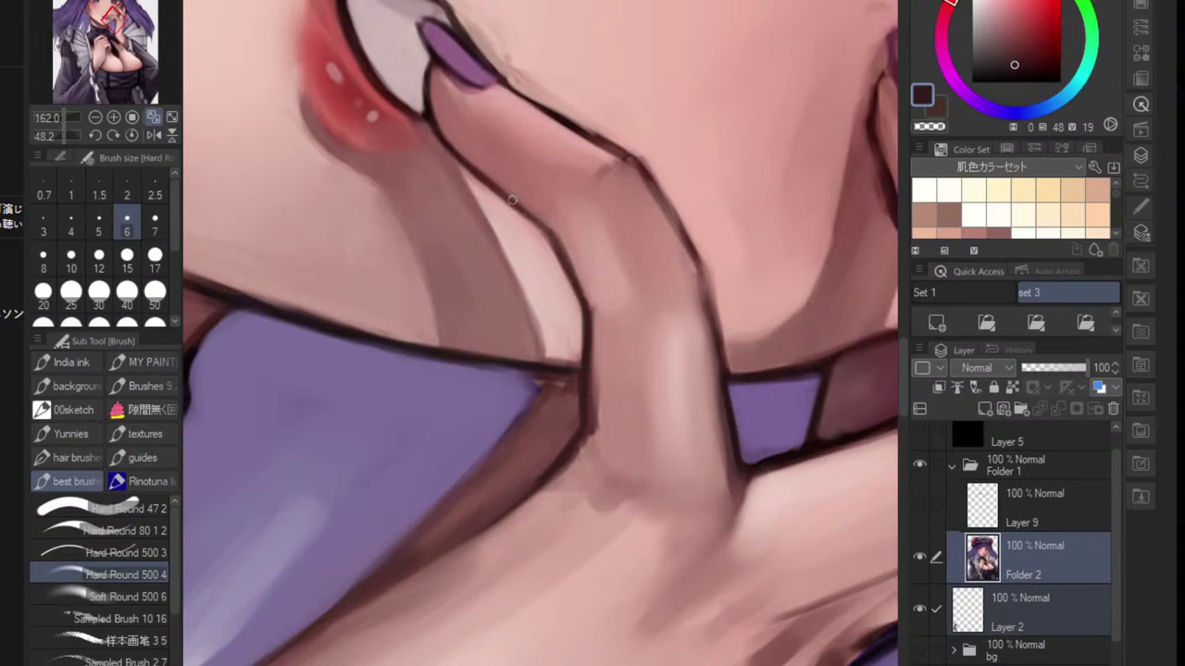
pyautogui.moveTo(512, 200)
pyautogui.mouseDown()
pyautogui.moveTo(564, 252)
pyautogui.moveTo(519, 264)
pyautogui.mouseUp()
# - Raise the brush size to 12 and blend sampled browns and skin tones over the chin gap
pyautogui.hotkey('ctrl', '@')
pyautogui.moveTo(585, 307)
pyautogui.mouseDown()
pyautogui.moveTo(548, 331)
pyautogui.moveTo(658, 358)
pyautogui.mouseUp()
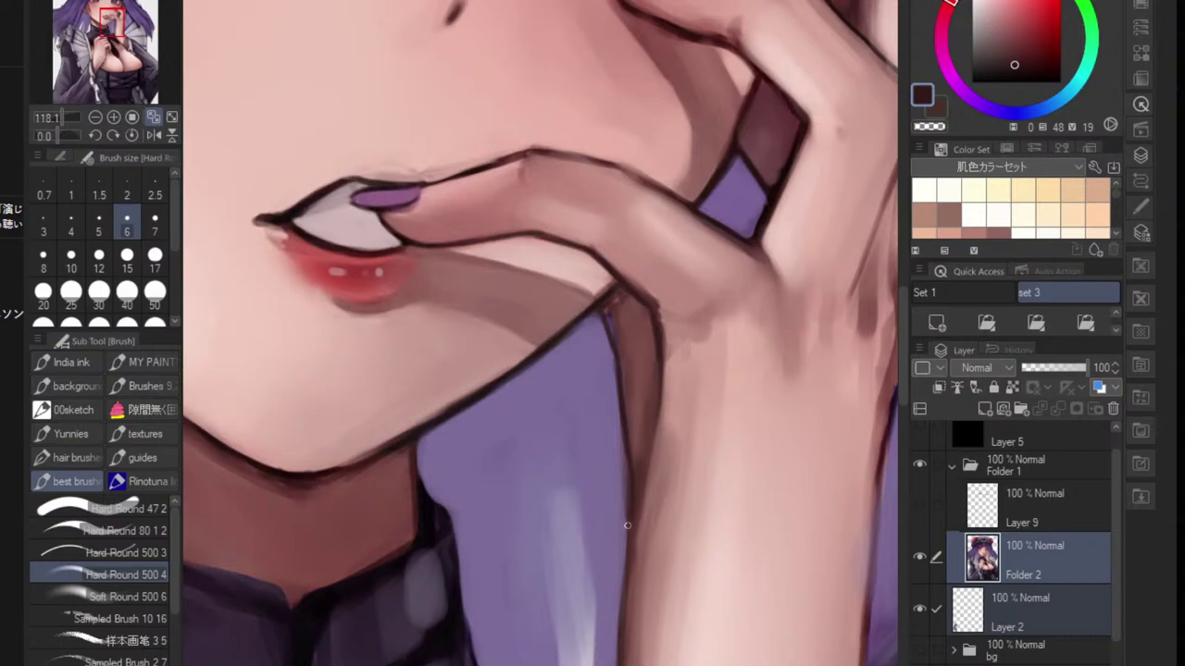
pyautogui.keyDown('alt'); pyautogui.click(610, 312); pyautogui.keyUp('alt')
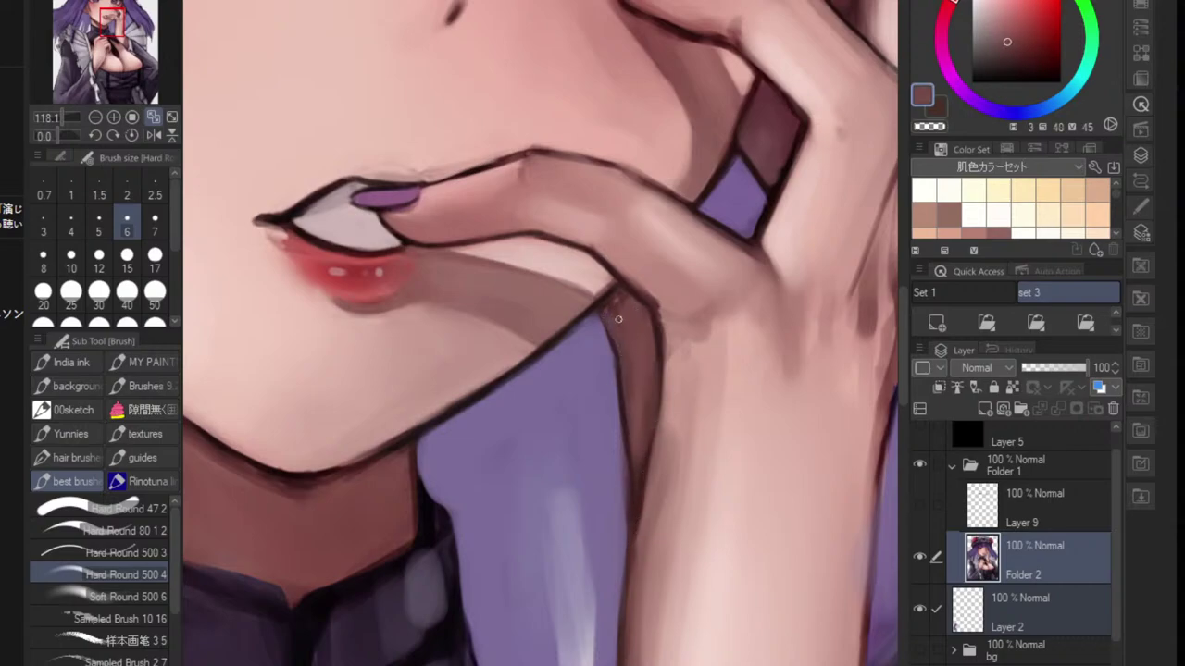
pyautogui.press(']')
pyautogui.press(']')
pyautogui.press(']')
pyautogui.press(']')
pyautogui.keyDown('alt'); pyautogui.click(618, 299); pyautogui.keyUp('alt')
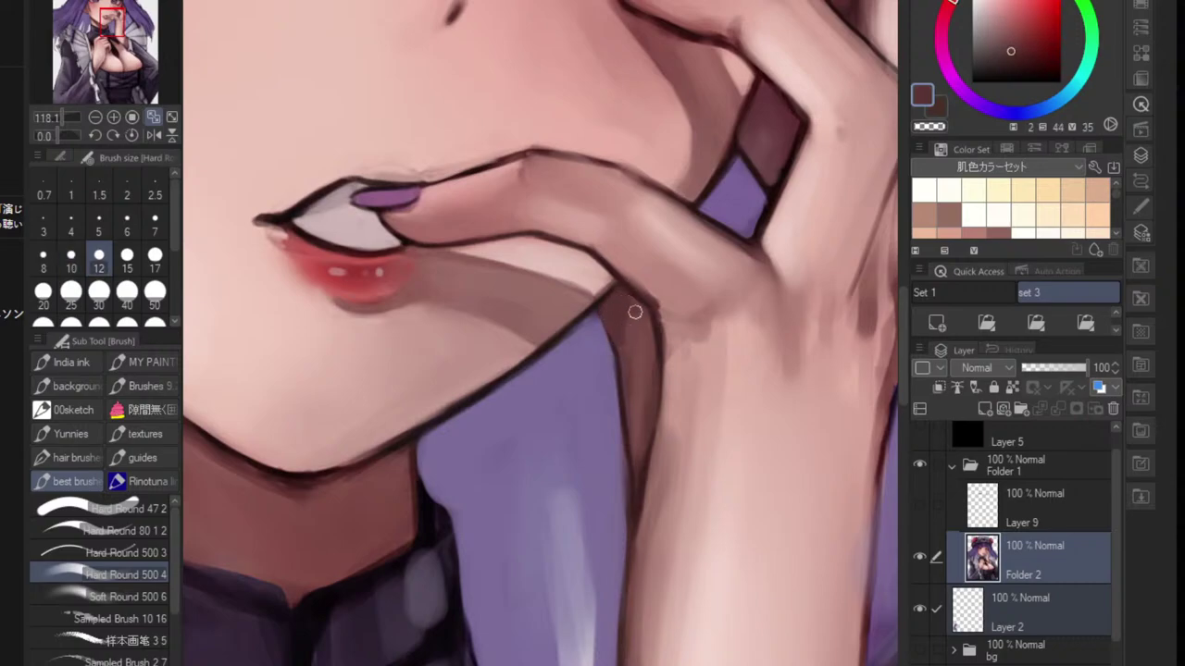
pyautogui.keyDown('alt'); pyautogui.click(663, 307); pyautogui.keyUp('alt')
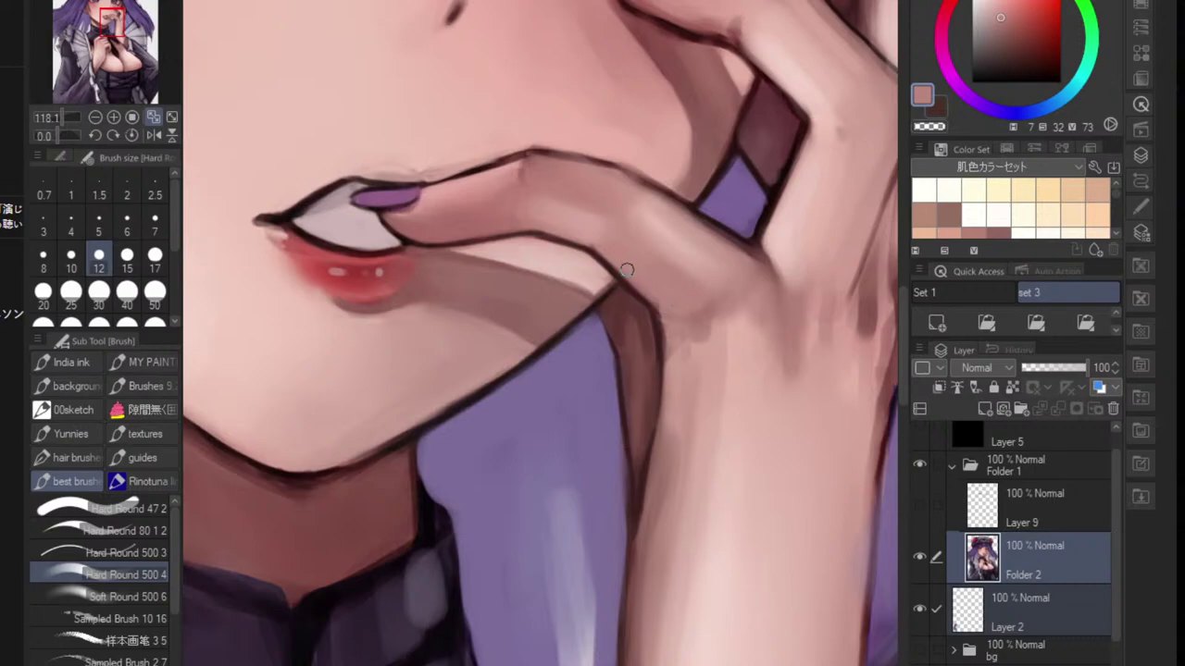
pyautogui.keyDown('alt'); pyautogui.click(668, 313); pyautogui.keyUp('alt')
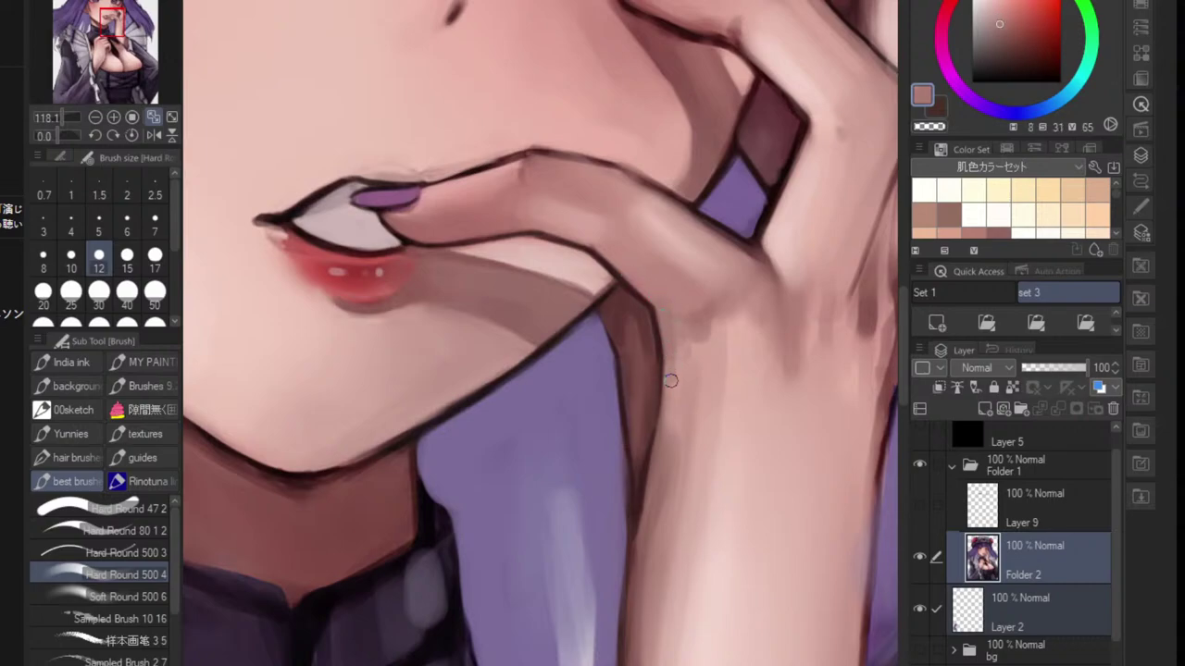
pyautogui.keyDown('alt'); pyautogui.click(639, 341); pyautogui.keyUp('alt')
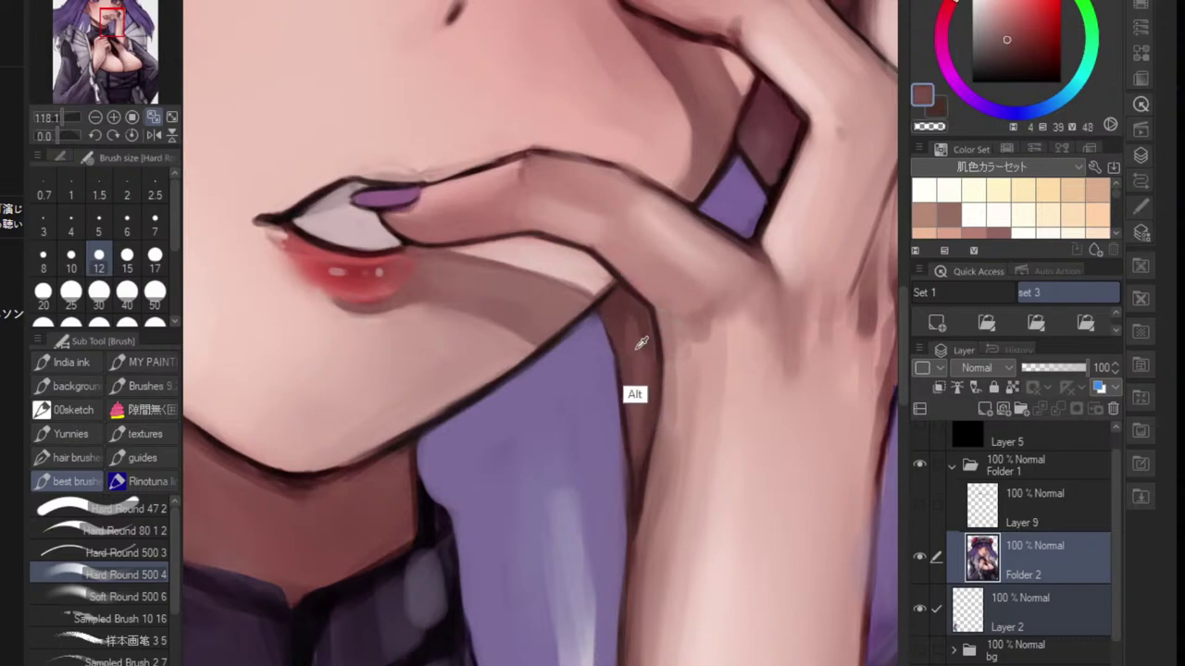
pyautogui.moveTo(644, 325); pyautogui.dragTo(648, 368)
pyautogui.keyDown('alt'); pyautogui.click(632, 331); pyautogui.keyUp('alt')
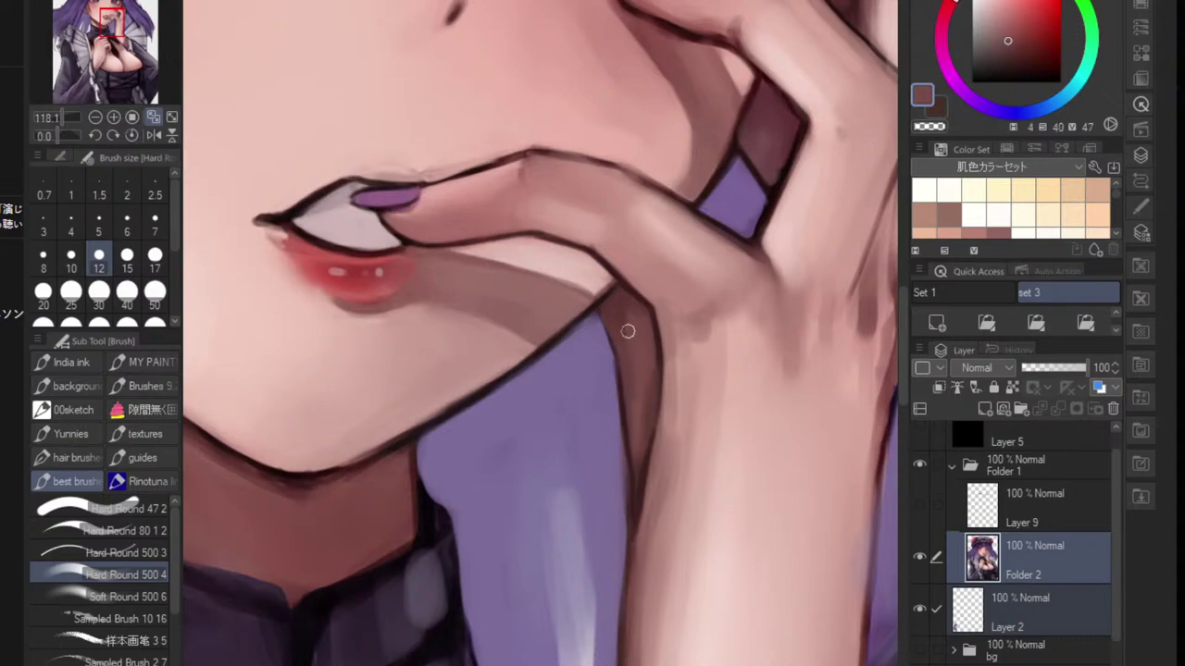
# - Sample the clothing purples and collar tones, then lighten the colour for the clasp highlight
pyautogui.keyDown('alt'); pyautogui.click(613, 504); pyautogui.keyUp('alt')
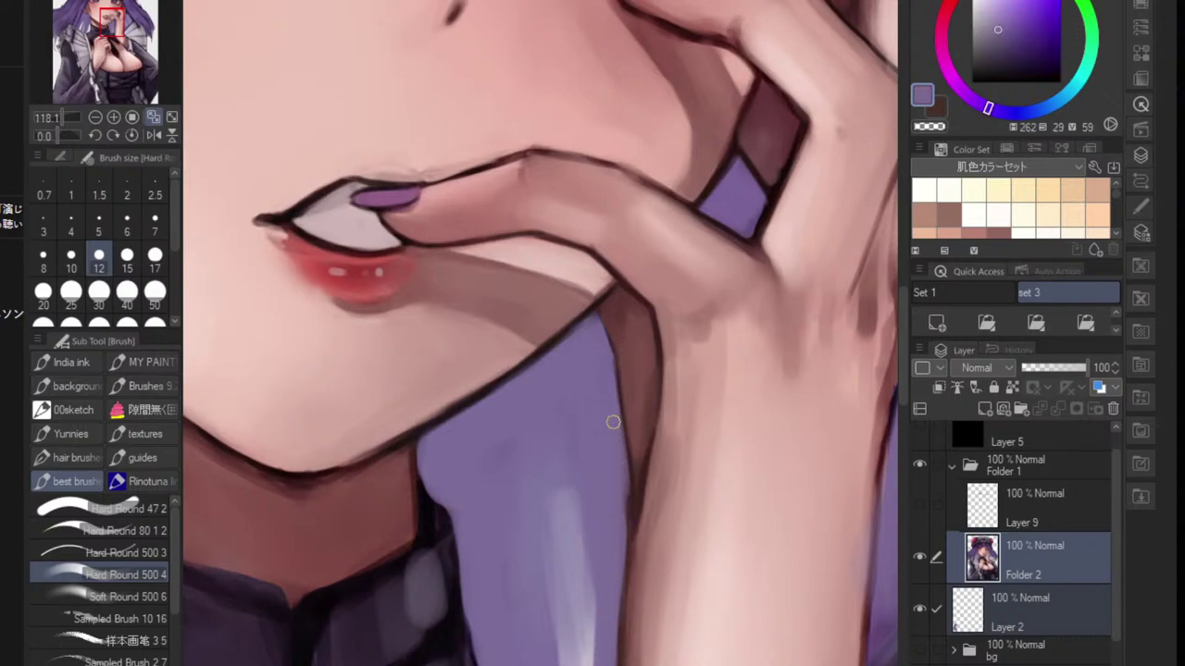
pyautogui.scroll(-2, 612, 556)
pyautogui.scroll(-4, 621, 531)
pyautogui.scroll(3, 635, 509)
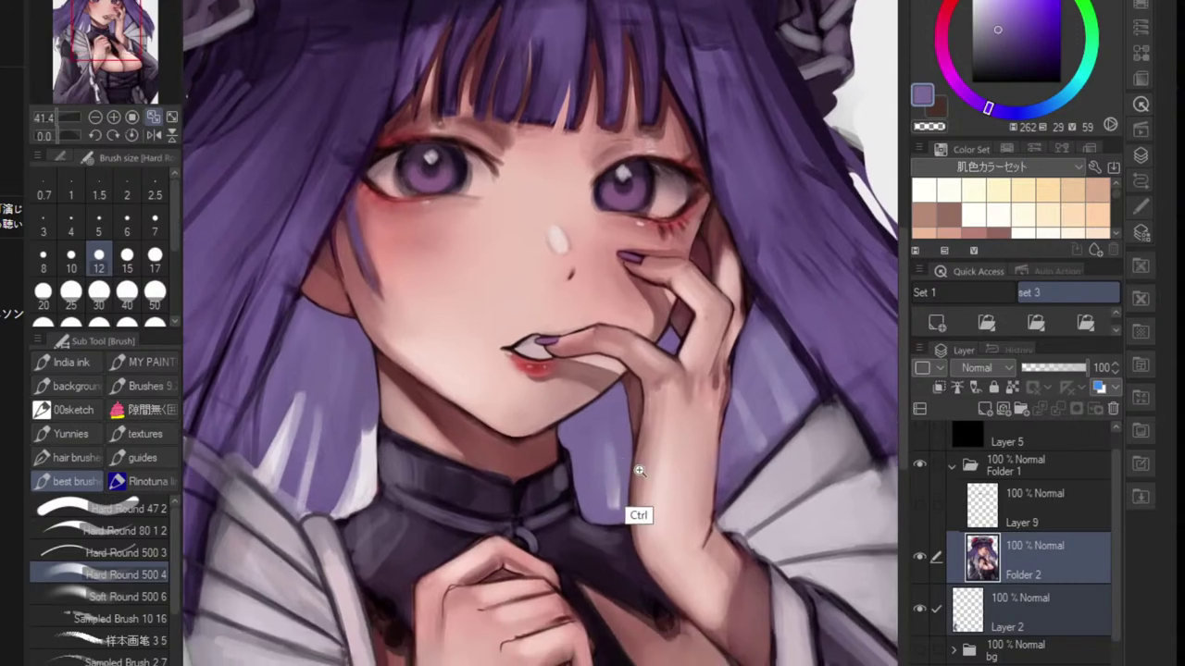
pyautogui.keyDown('alt'); pyautogui.click(620, 504); pyautogui.keyUp('alt')
pyautogui.scroll(-3, 620, 505)
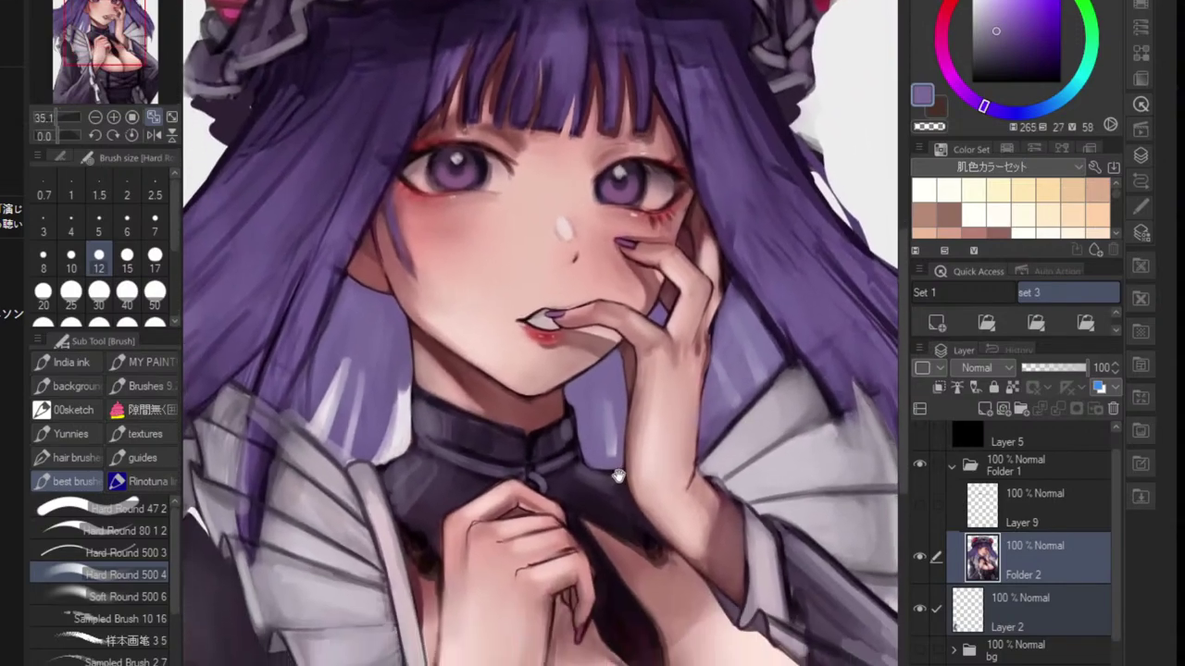
pyautogui.scroll(4, 602, 481)
pyautogui.keyDown('alt'); pyautogui.click(568, 456); pyautogui.keyUp('alt')
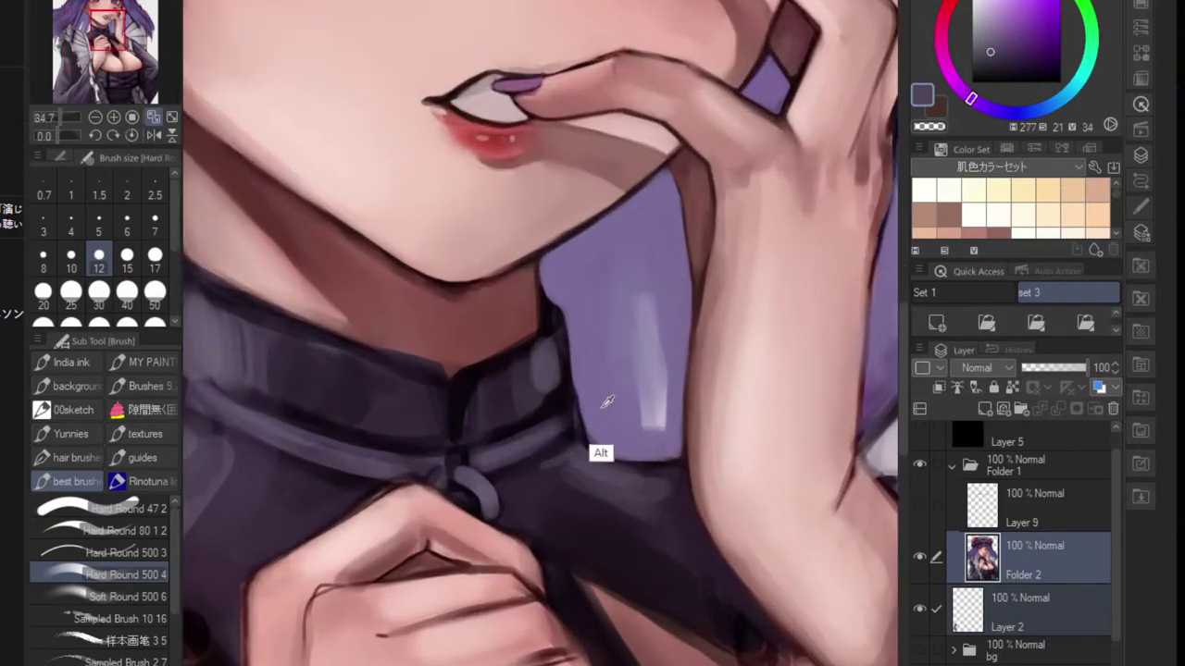
pyautogui.keyDown('alt'); pyautogui.click(509, 461); pyautogui.keyUp('alt')
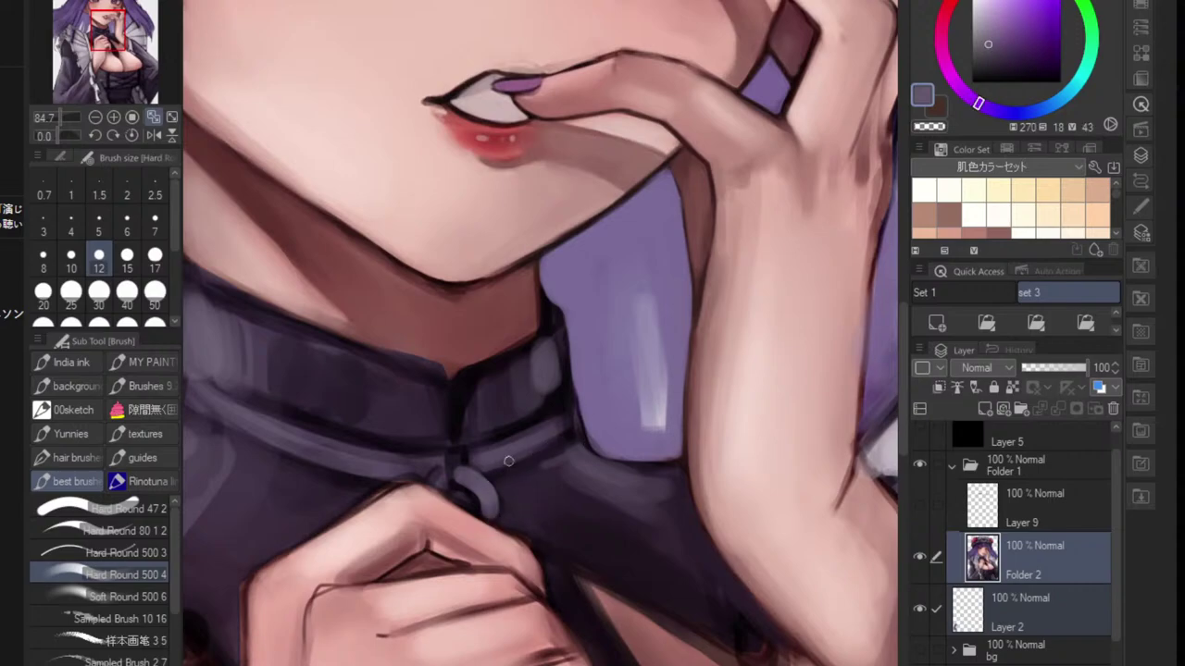
pyautogui.click(980, 18)
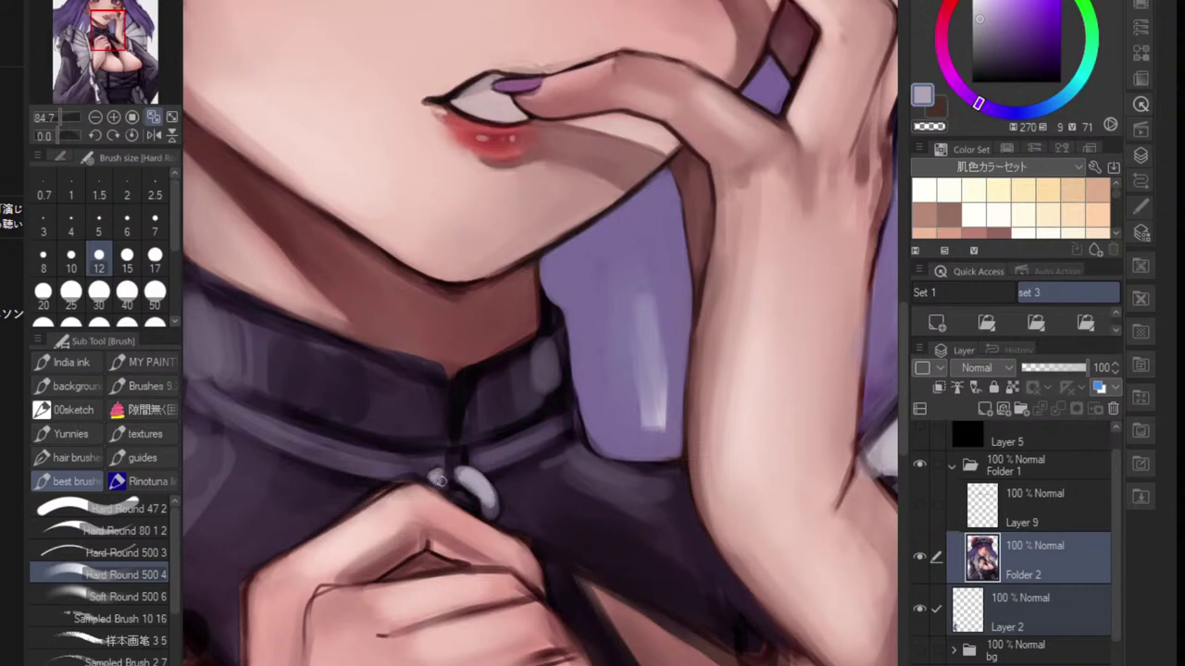
# - Zoom in on the clasp, pick a very pale lavender, and dot light studs on the collar band
pyautogui.moveTo(496, 483); pyautogui.dragTo(544, 515)
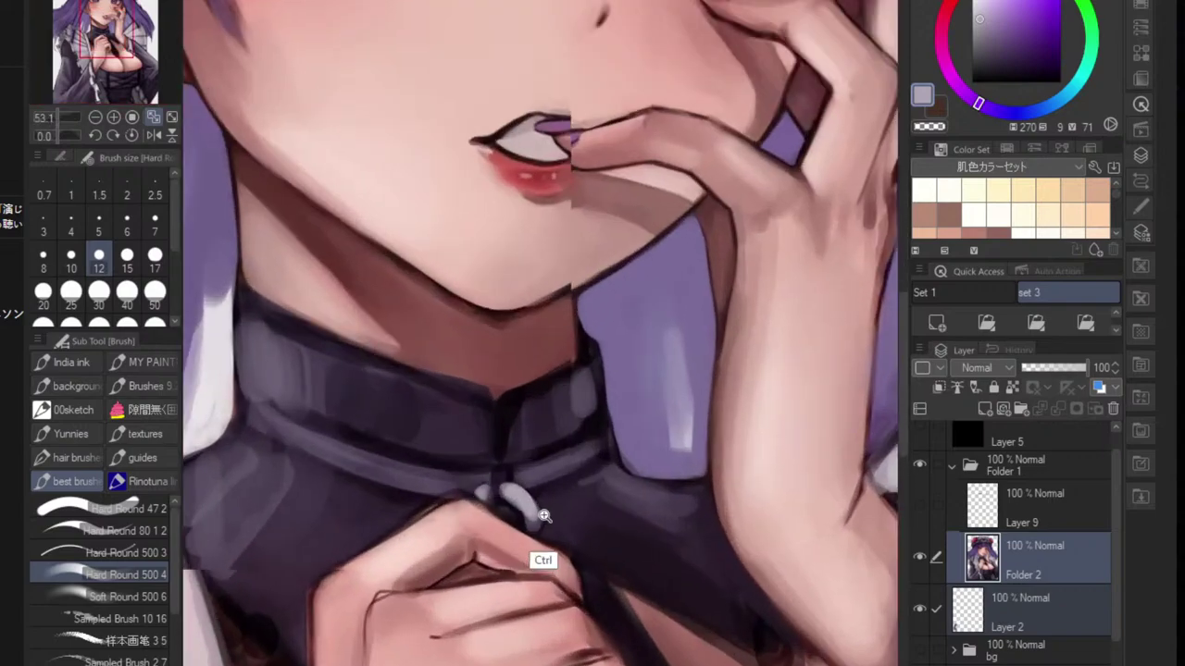
pyautogui.keyDown('ctrl'); pyautogui.click(546, 516); pyautogui.keyUp('ctrl')
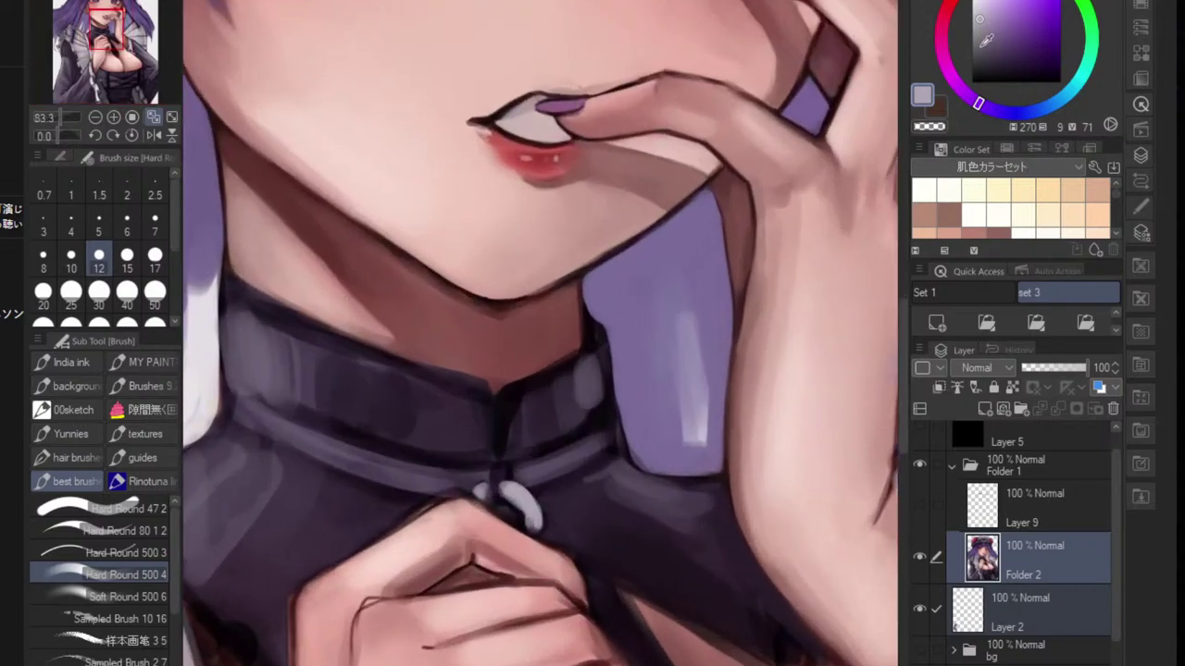
pyautogui.moveTo(988, 5); pyautogui.dragTo(983, 0)
pyautogui.keyDown('ctrl'); pyautogui.click(539, 460); pyautogui.keyUp('ctrl')
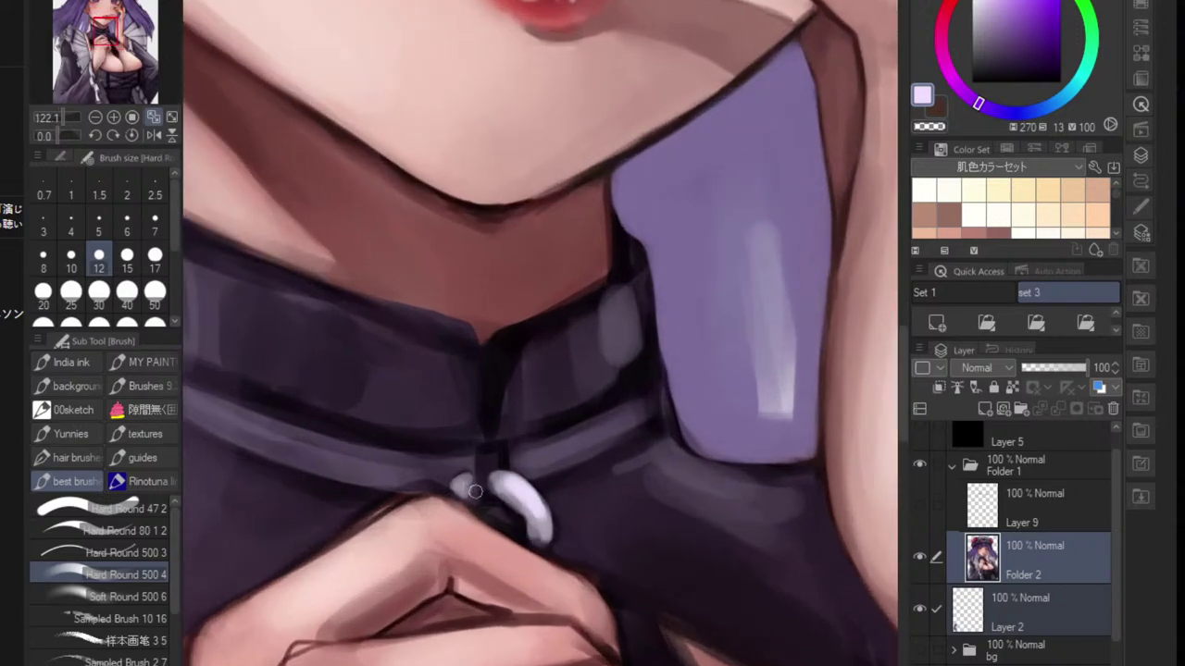
pyautogui.scroll(-10, 452, 483)
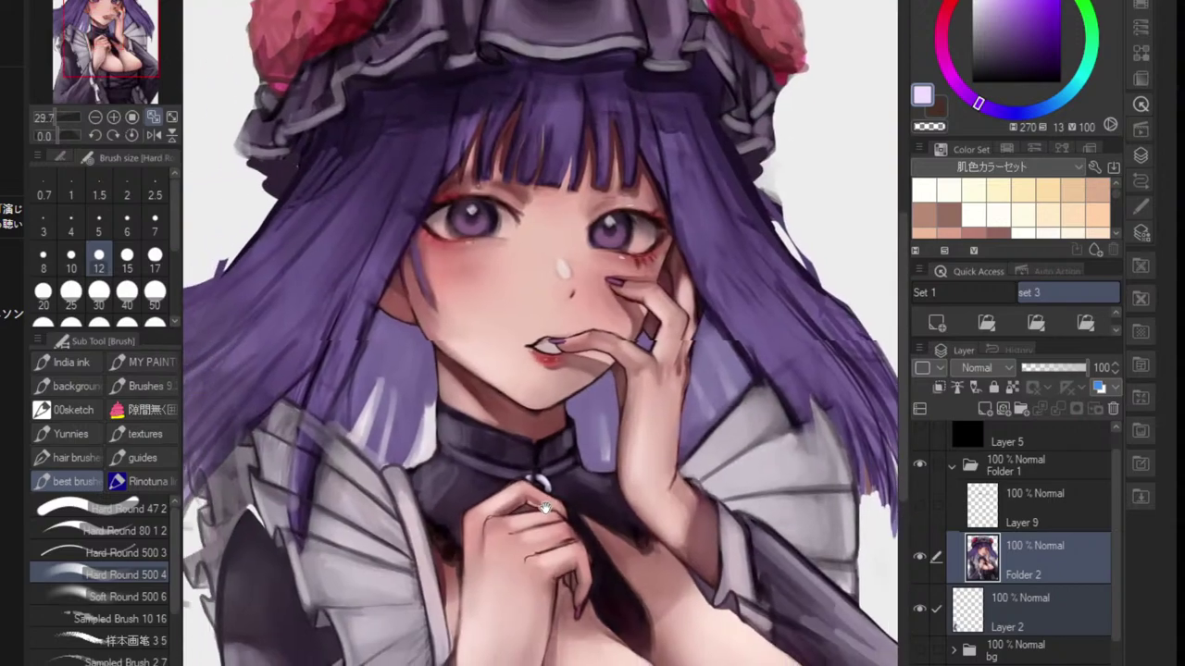
pyautogui.scroll(3, 505, 475)
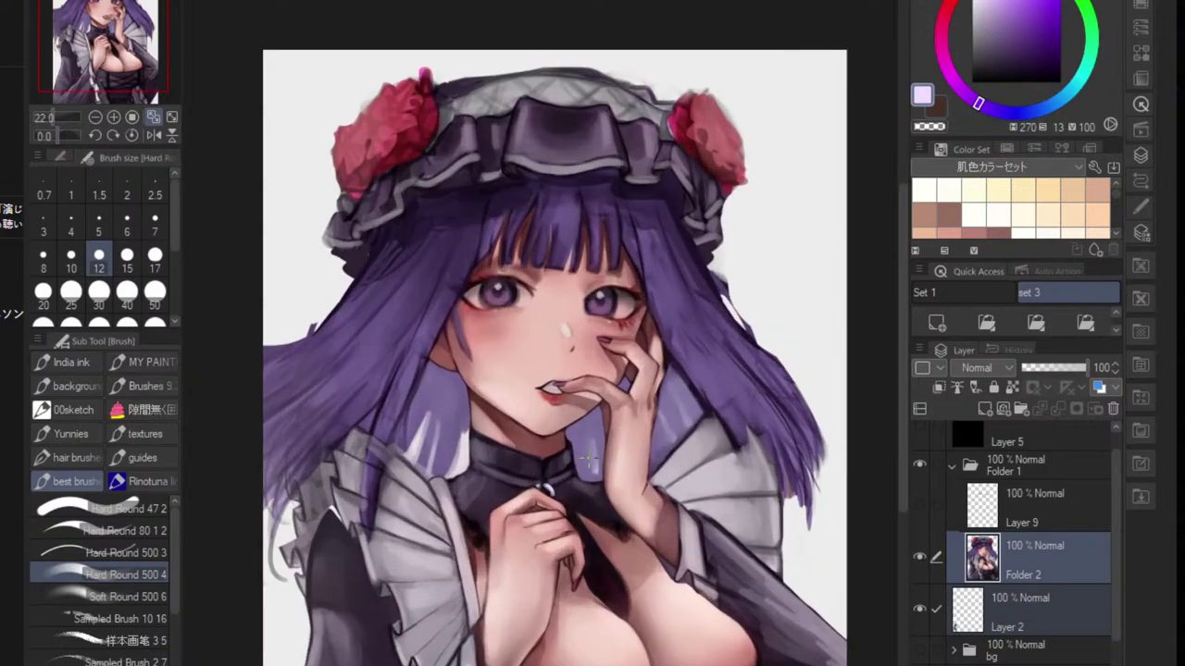
pyautogui.keyDown('ctrl'); pyautogui.click(533, 477); pyautogui.keyUp('ctrl')
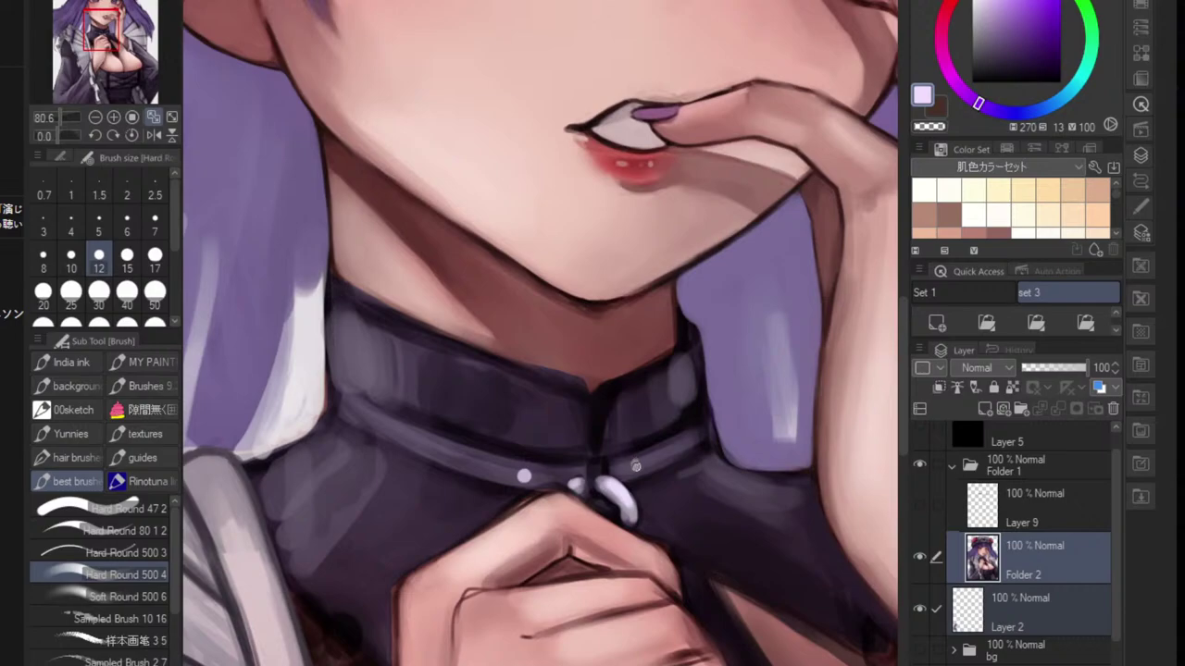
pyautogui.scroll(-6, 636, 466)
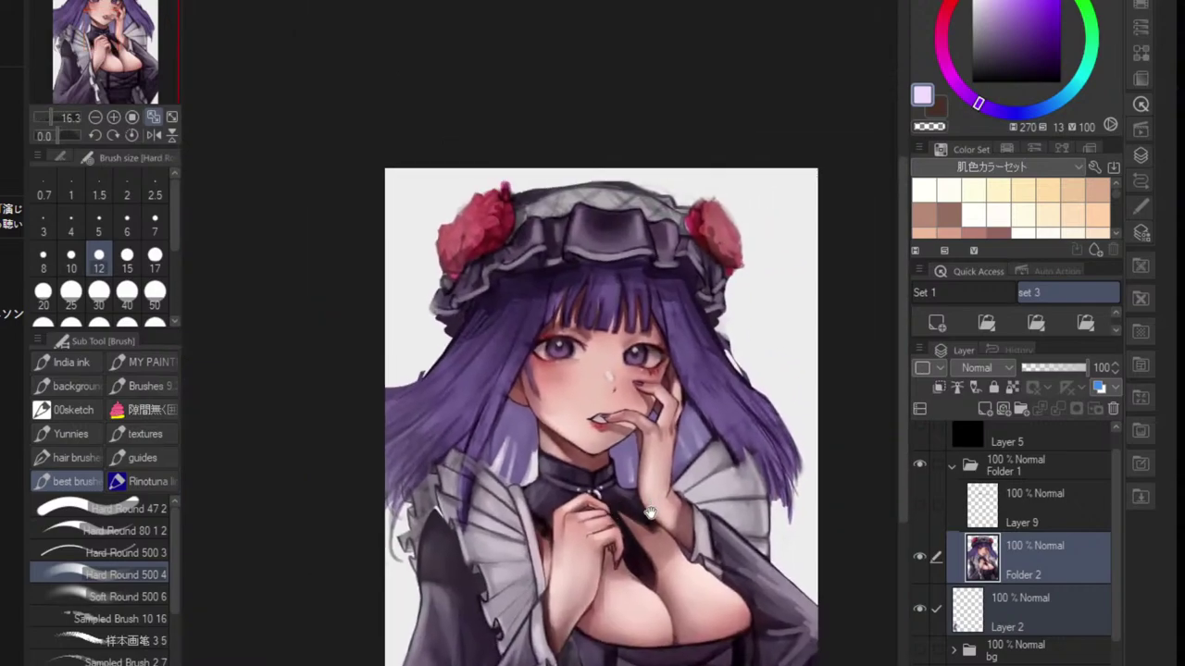
pyautogui.keyDown('ctrl'); pyautogui.click(583, 480); pyautogui.keyUp('ctrl')
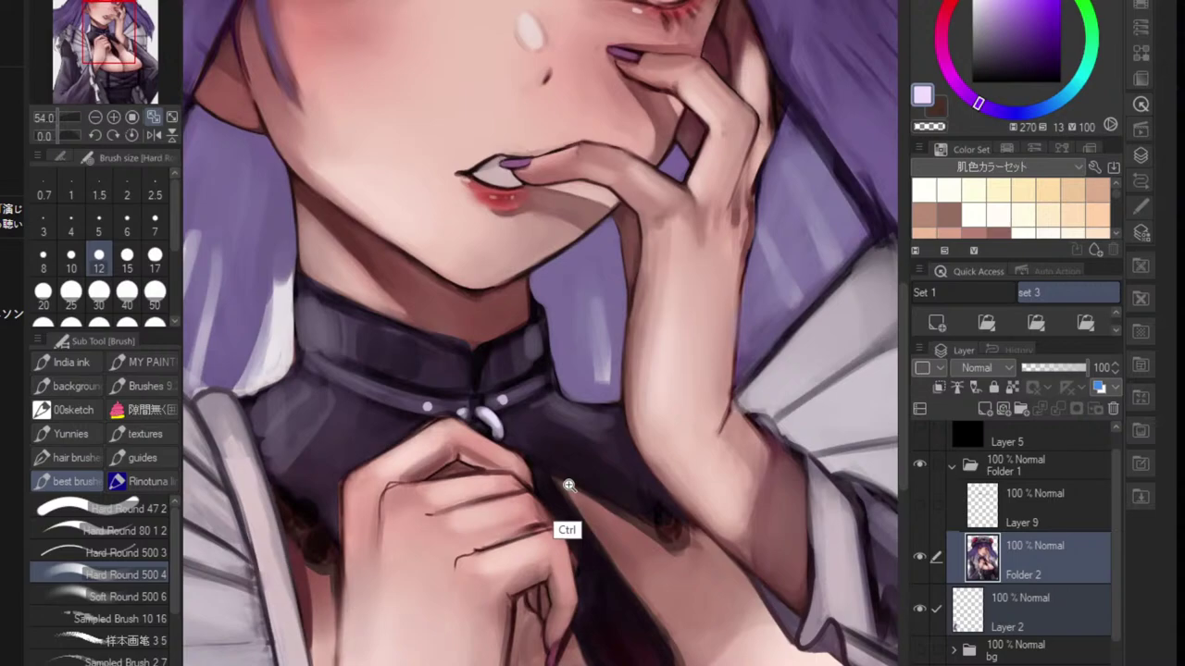
pyautogui.keyDown('ctrl'); pyautogui.click(568, 485); pyautogui.keyUp('ctrl')
# - Paint skin tone over the dark strap edge and smooth the jagged shadow below the collar
pyautogui.moveTo(503, 454); pyautogui.dragTo(658, 626)
pyautogui.moveTo(550, 504); pyautogui.dragTo(643, 618)
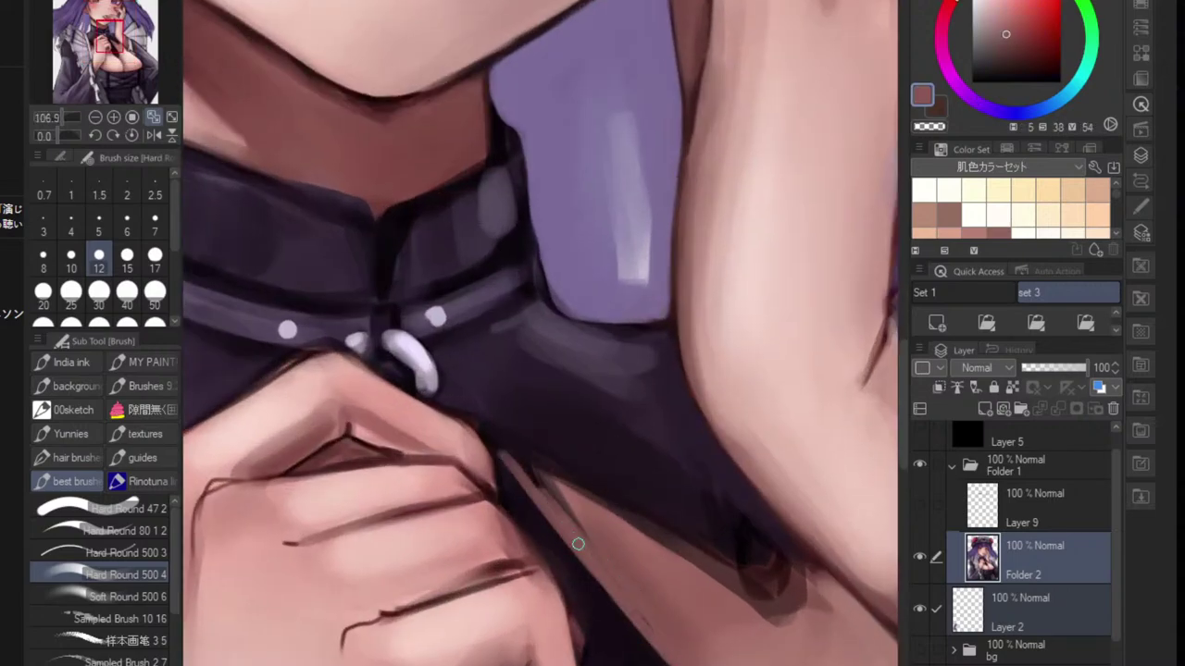
pyautogui.moveTo(612, 566); pyautogui.dragTo(589, 515)
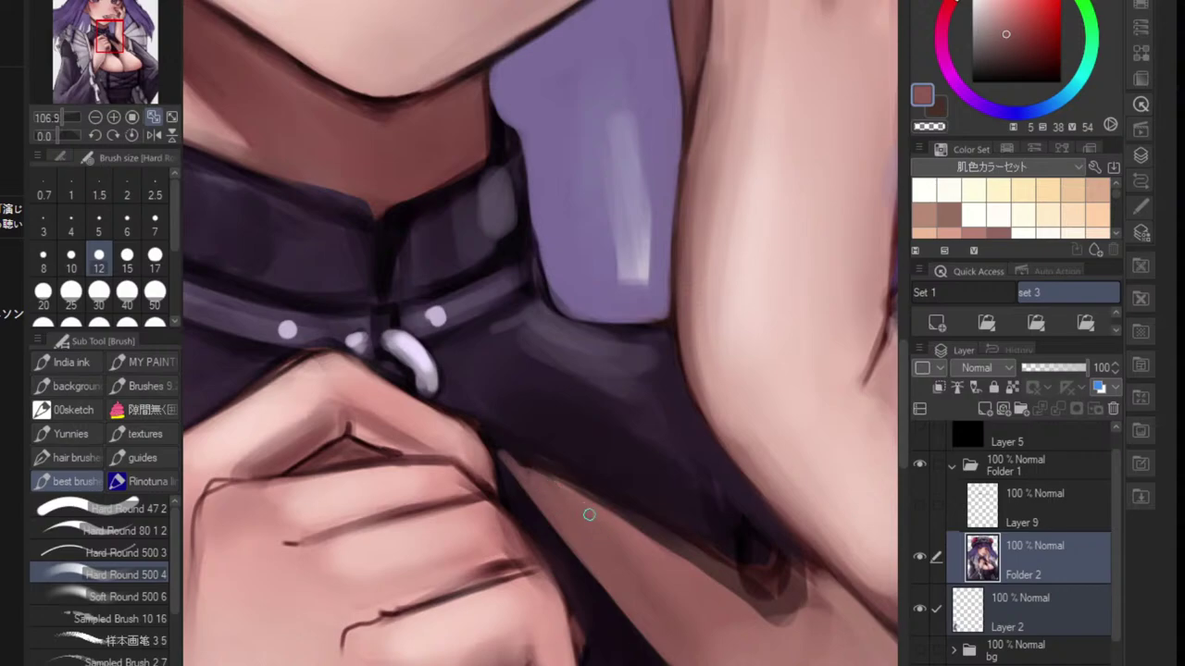
pyautogui.scroll(-10, 615, 521)
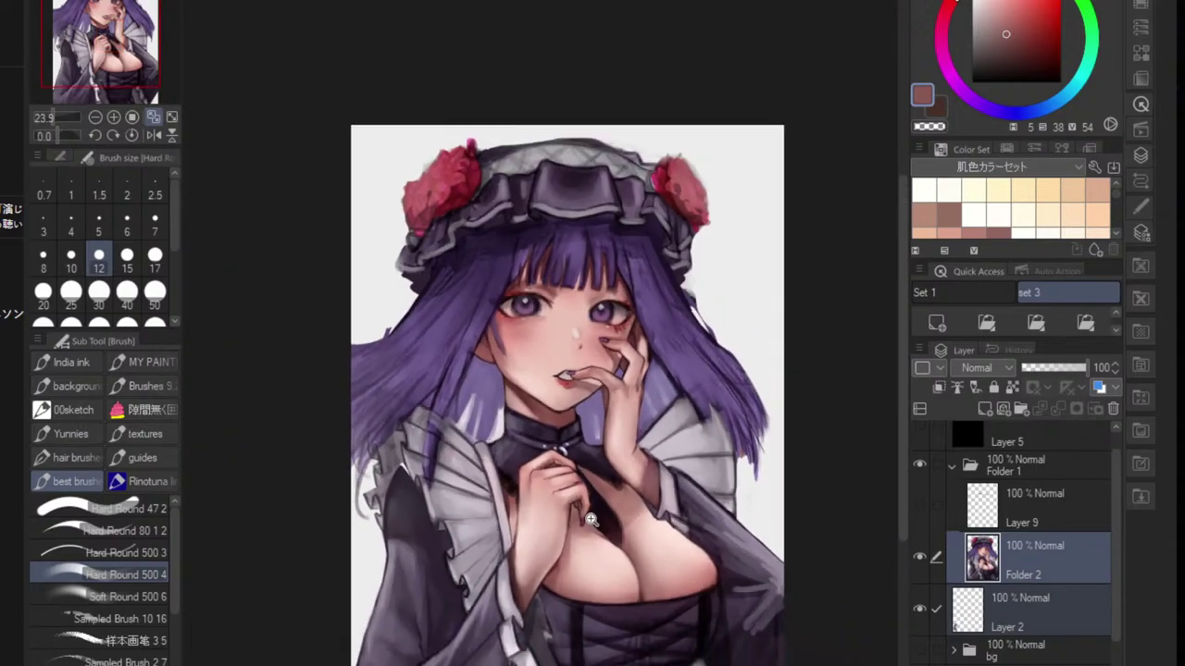
pyautogui.moveTo(651, 541); pyautogui.dragTo(640, 511)
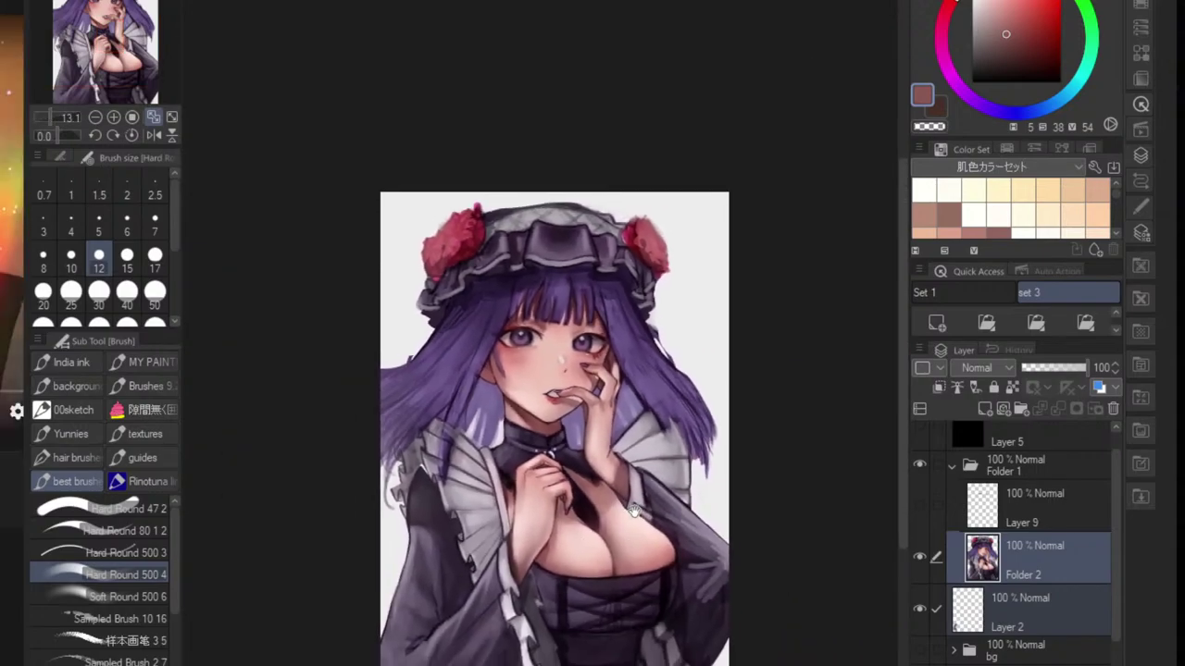
pyautogui.scroll(5, 562, 469)
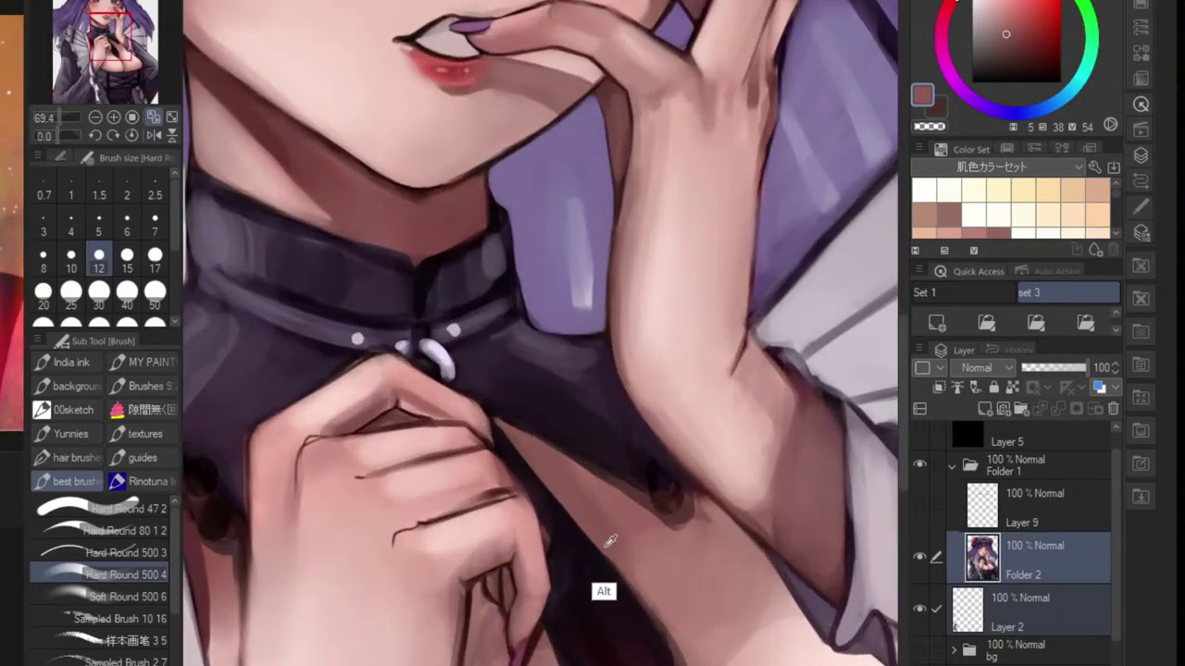
# - Cover the old hand line with skin tones and redraw the knuckle line in dark brown
pyautogui.keyDown('alt'); pyautogui.click(582, 566); pyautogui.keyUp('alt')
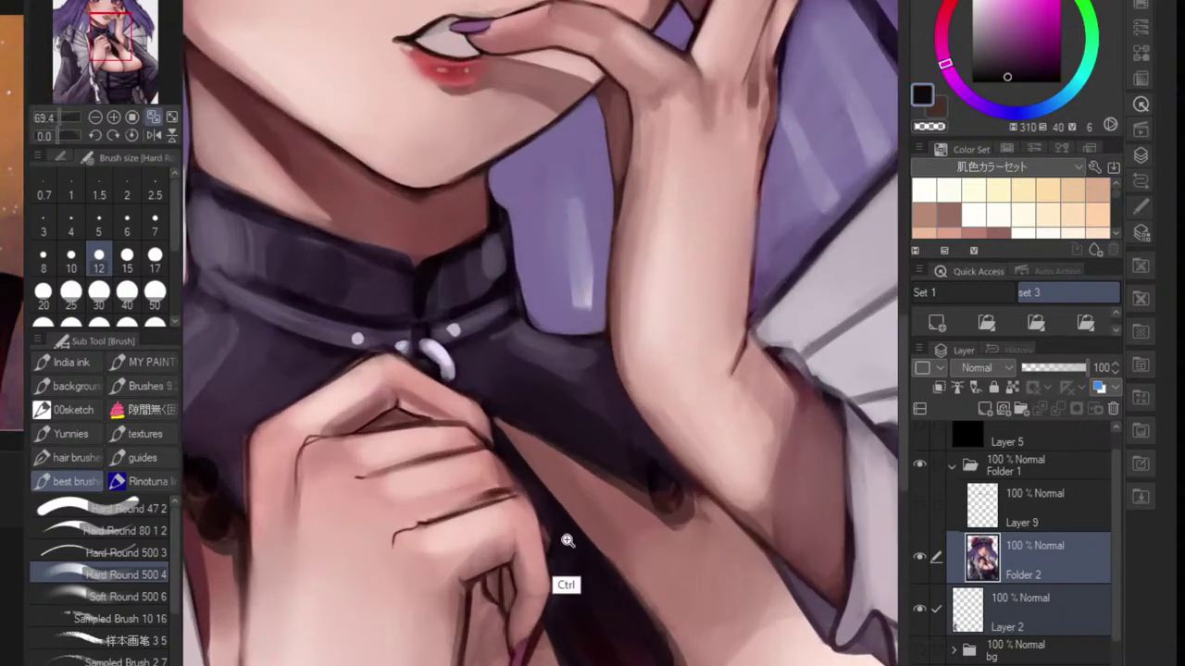
pyautogui.moveTo(555, 535); pyautogui.dragTo(563, 535)
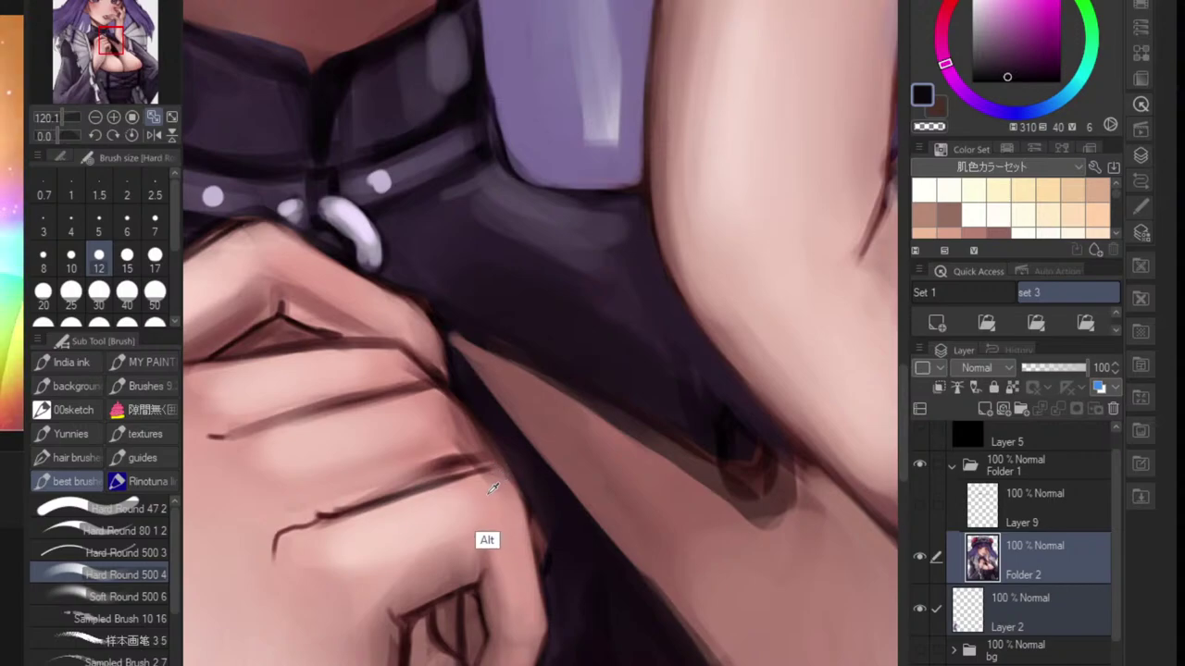
pyautogui.keyDown('alt'); pyautogui.click(410, 470); pyautogui.keyUp('alt')
pyautogui.keyDown('alt'); pyautogui.click(429, 470); pyautogui.keyUp('alt')
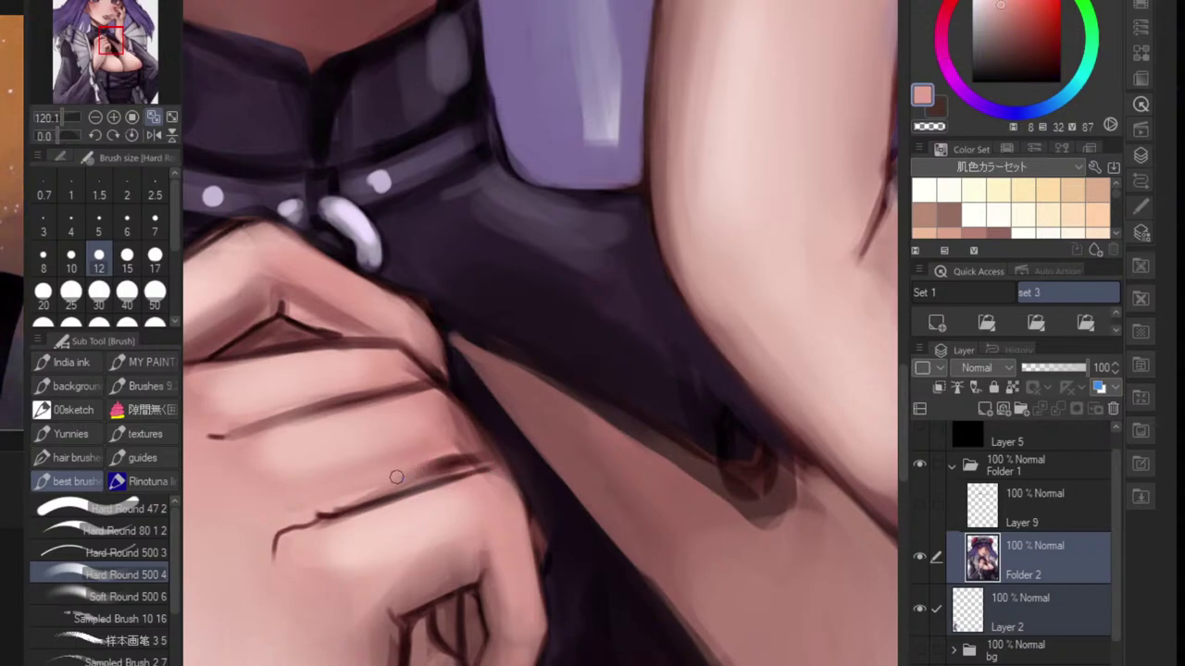
pyautogui.keyDown('alt'); pyautogui.click(378, 456); pyautogui.keyUp('alt')
pyautogui.moveTo(321, 511)
pyautogui.mouseDown()
pyautogui.moveTo(314, 517)
pyautogui.moveTo(381, 503)
pyautogui.moveTo(333, 522)
pyautogui.moveTo(476, 458)
pyautogui.moveTo(408, 478)
pyautogui.moveTo(445, 472)
pyautogui.mouseUp()
pyautogui.keyDown('alt'); pyautogui.click(326, 536); pyautogui.keyUp('alt')
pyautogui.keyDown('alt'); pyautogui.click(392, 499); pyautogui.keyUp('alt')
pyautogui.keyDown('alt'); pyautogui.click(386, 473); pyautogui.keyUp('alt')
pyautogui.moveTo(473, 522)
pyautogui.mouseDown()
pyautogui.moveTo(433, 513)
pyautogui.moveTo(454, 474)
pyautogui.moveTo(443, 372)
pyautogui.moveTo(449, 399)
pyautogui.mouseUp()
# - Rotate the view, sample collar and hand browns, and repaint the shading by the finger gap
pyautogui.press('r')
pyautogui.scroll(5, 448, 399)
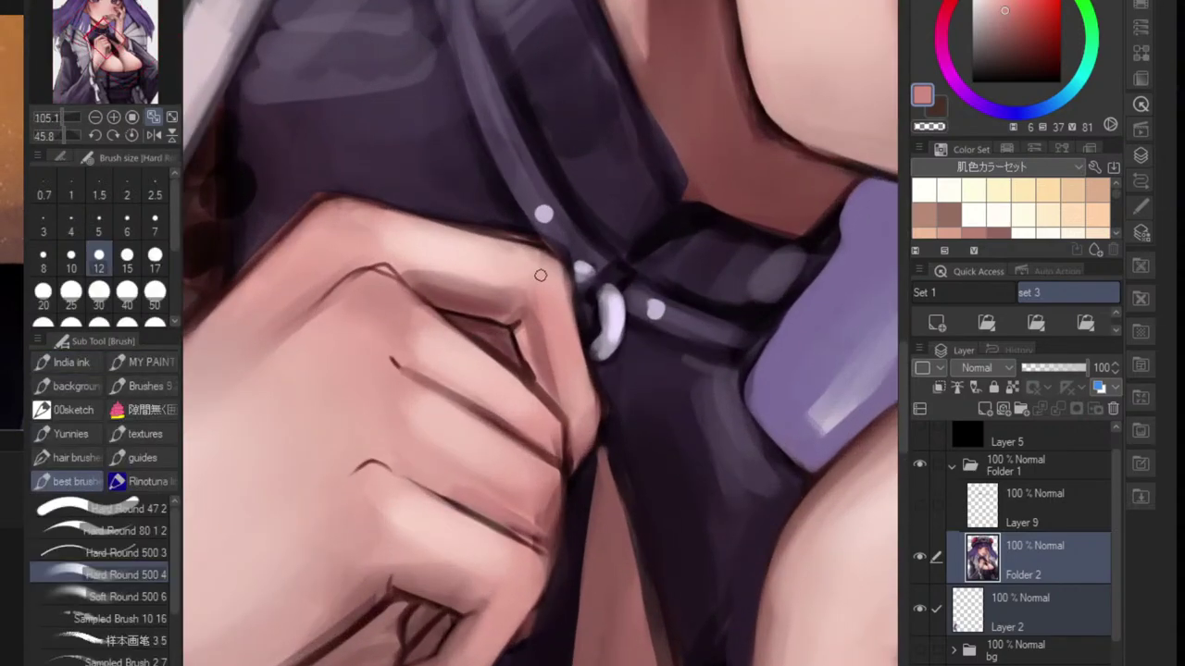
pyautogui.keyDown('alt'); pyautogui.click(730, 139); pyautogui.keyUp('alt')
pyautogui.scroll(3, 467, 345)
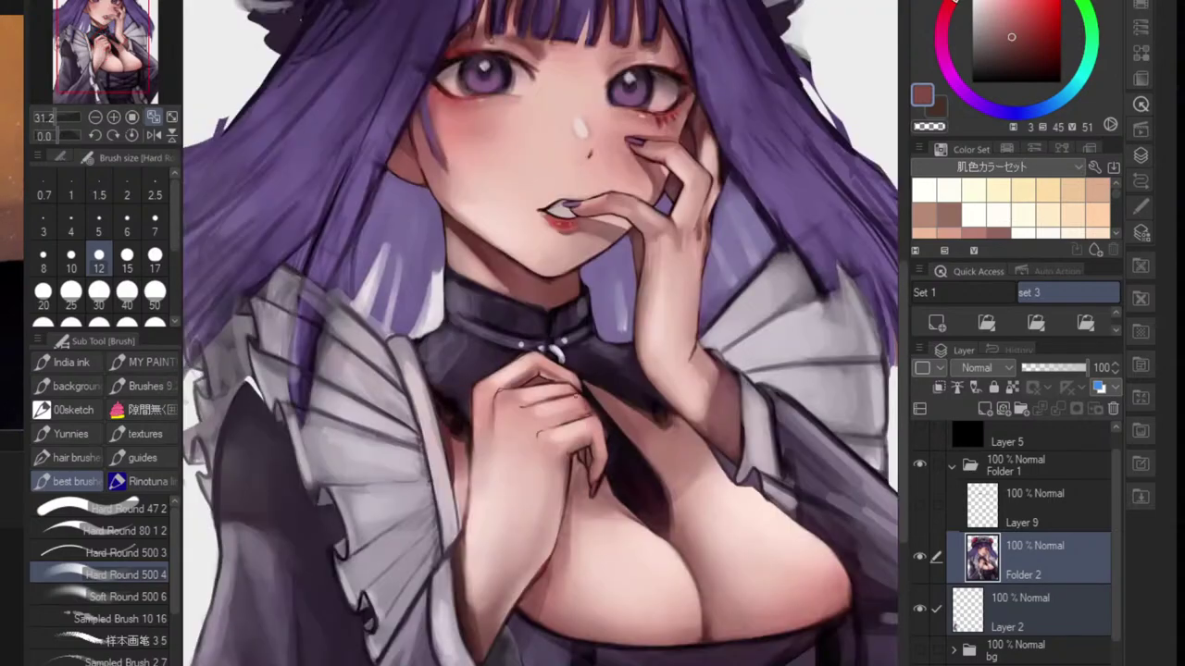
pyautogui.scroll(3, 553, 411)
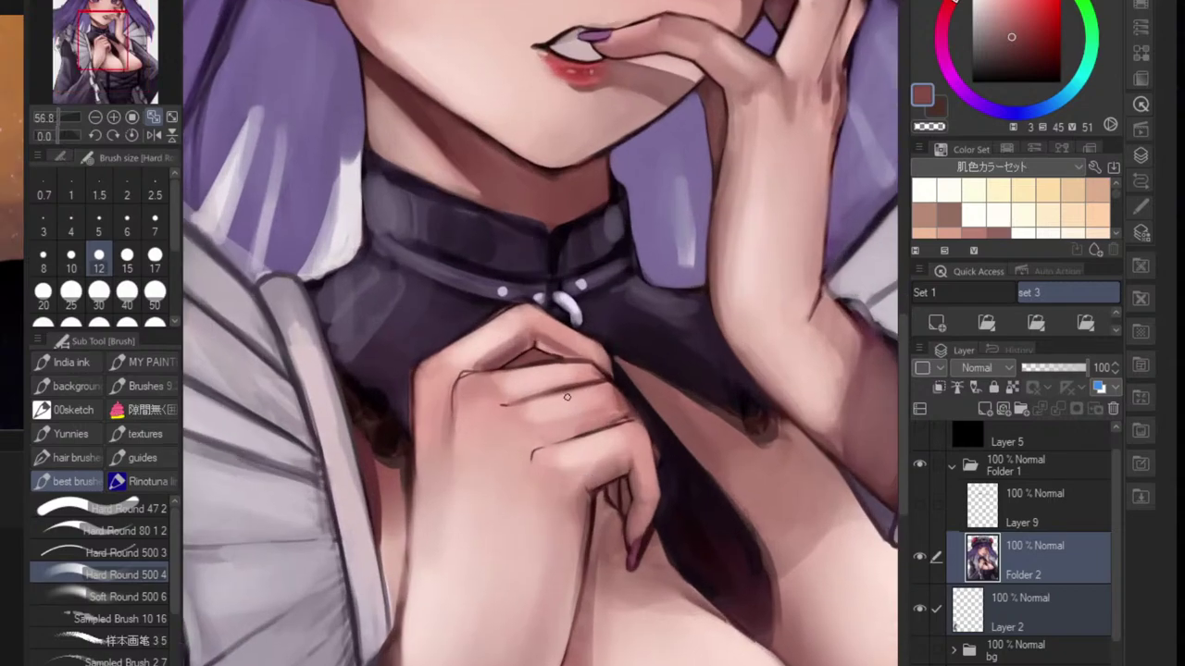
pyautogui.keyDown('alt'); pyautogui.click(589, 322); pyautogui.keyUp('alt')
pyautogui.scroll(5, 588, 322)
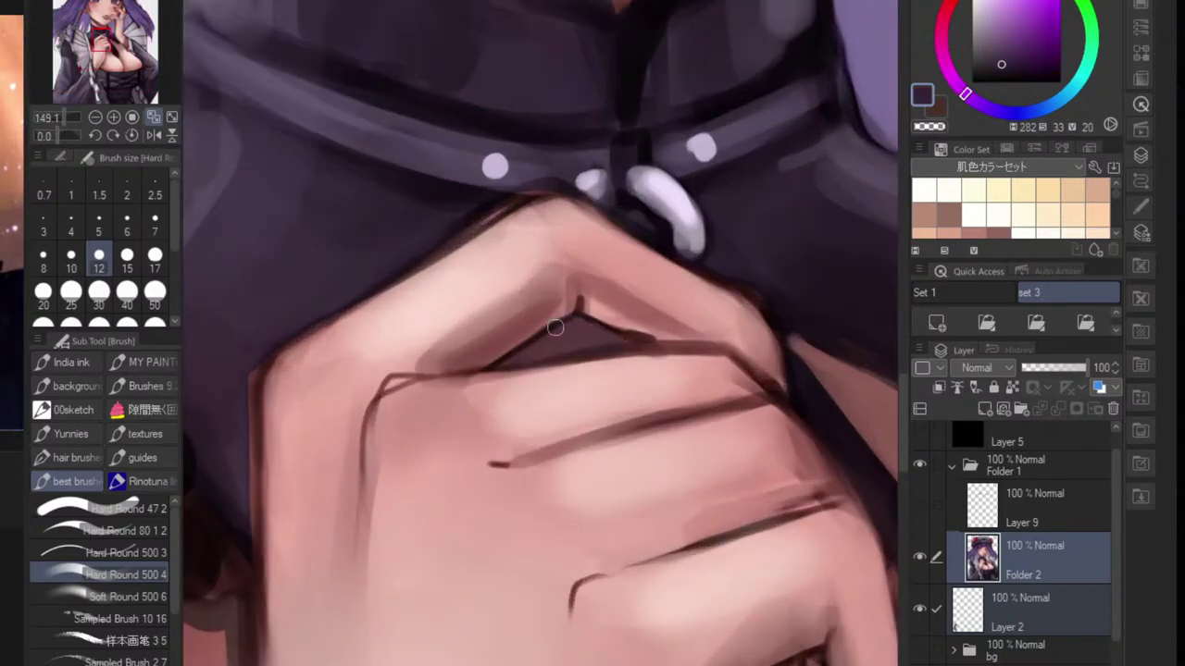
pyautogui.moveTo(635, 341); pyautogui.dragTo(633, 378)
pyautogui.keyDown('alt'); pyautogui.click(593, 352); pyautogui.keyUp('alt')
pyautogui.moveTo(537, 389); pyautogui.dragTo(582, 365)
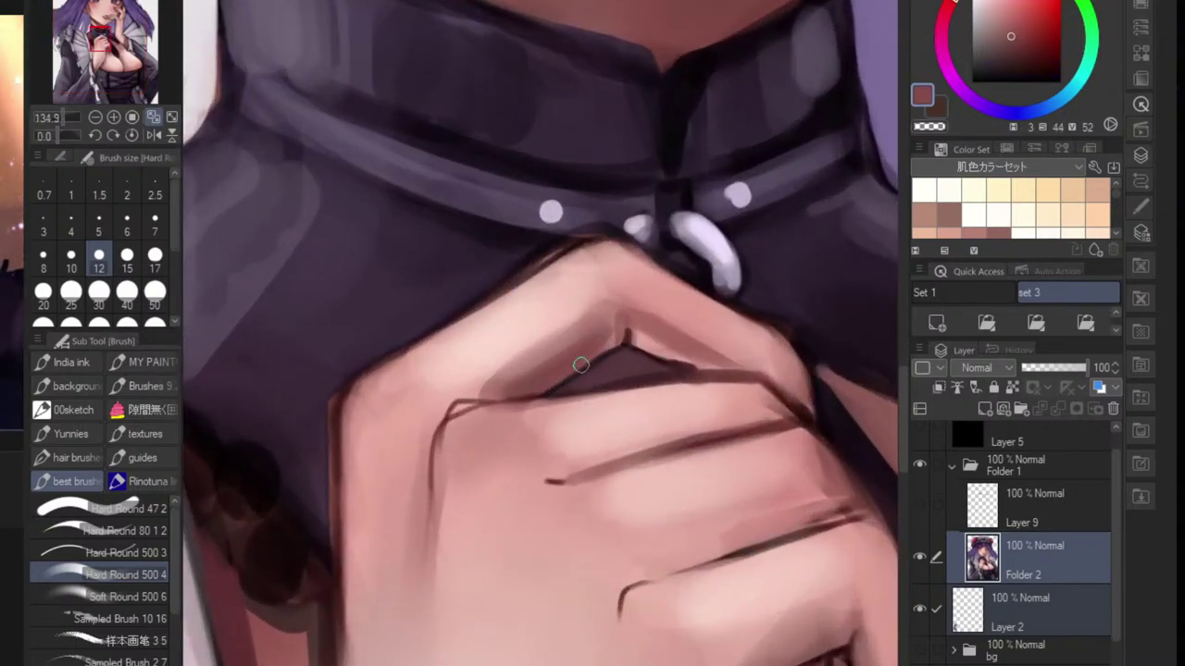
pyautogui.keyDown('alt'); pyautogui.click(559, 365); pyautogui.keyUp('alt')
# - Paint a rose-brown shadow band down the finger's left edge and blend it smooth
pyautogui.keyDown('alt'); pyautogui.click(500, 390); pyautogui.keyUp('alt')
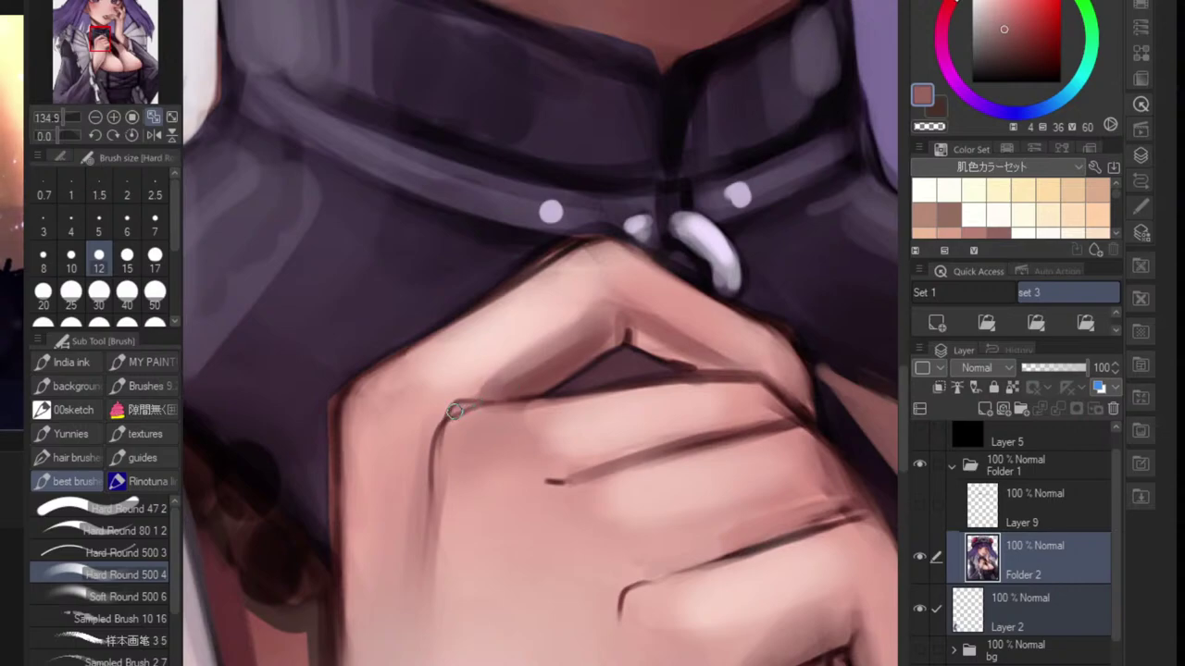
pyautogui.moveTo(485, 392)
pyautogui.mouseDown()
pyautogui.moveTo(426, 493)
pyautogui.moveTo(431, 459)
pyautogui.moveTo(425, 526)
pyautogui.mouseUp()
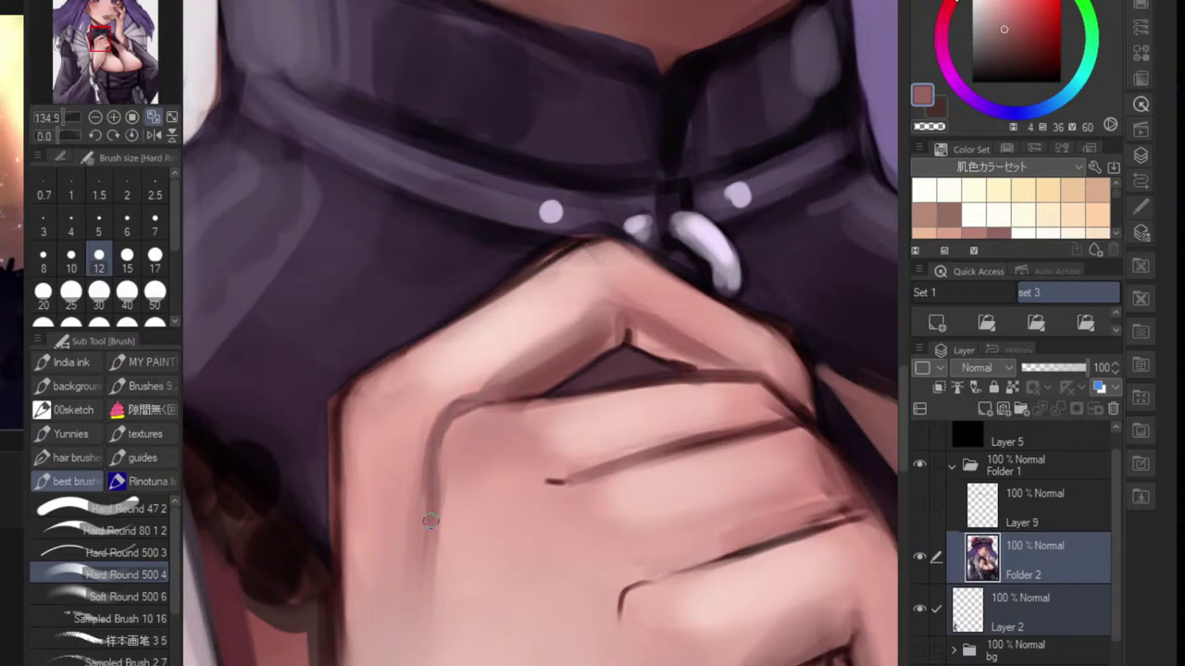
pyautogui.moveTo(431, 426)
pyautogui.mouseDown()
pyautogui.moveTo(428, 535)
pyautogui.moveTo(418, 519)
pyautogui.moveTo(411, 544)
pyautogui.mouseUp()
pyautogui.moveTo(407, 449); pyautogui.dragTo(402, 516)
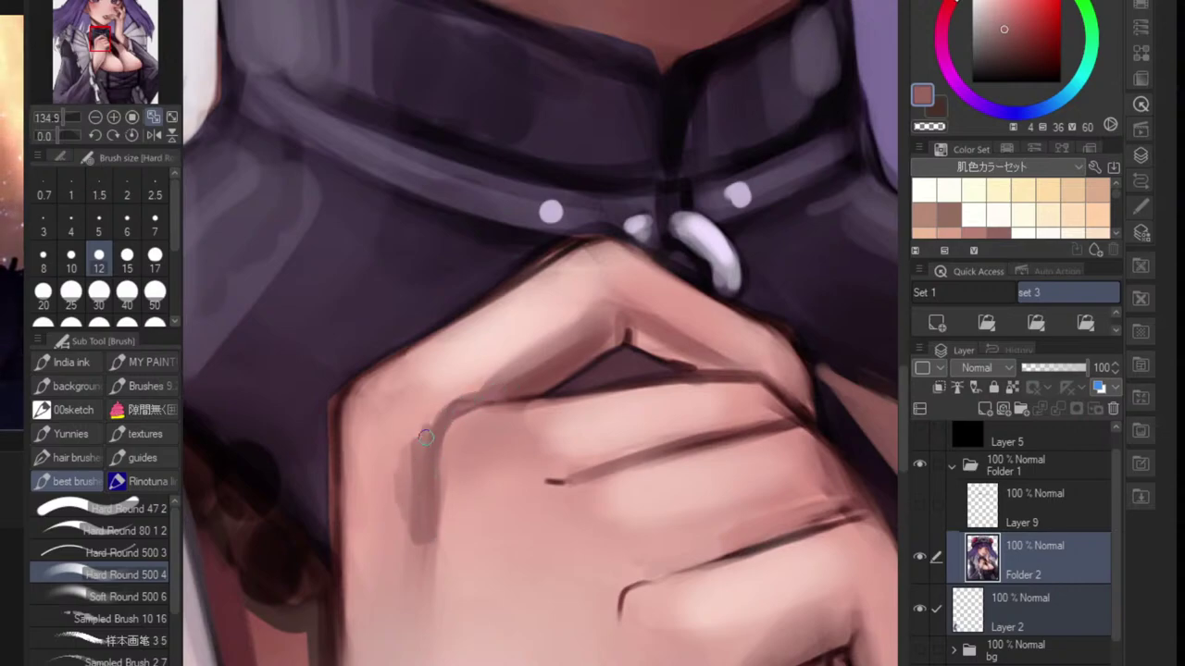
pyautogui.moveTo(406, 476); pyautogui.dragTo(406, 497)
pyautogui.moveTo(431, 457)
pyautogui.mouseDown()
pyautogui.moveTo(390, 509)
pyautogui.moveTo(475, 481)
pyautogui.mouseUp()
pyautogui.press('j')
pyautogui.moveTo(445, 422); pyautogui.dragTo(456, 474)
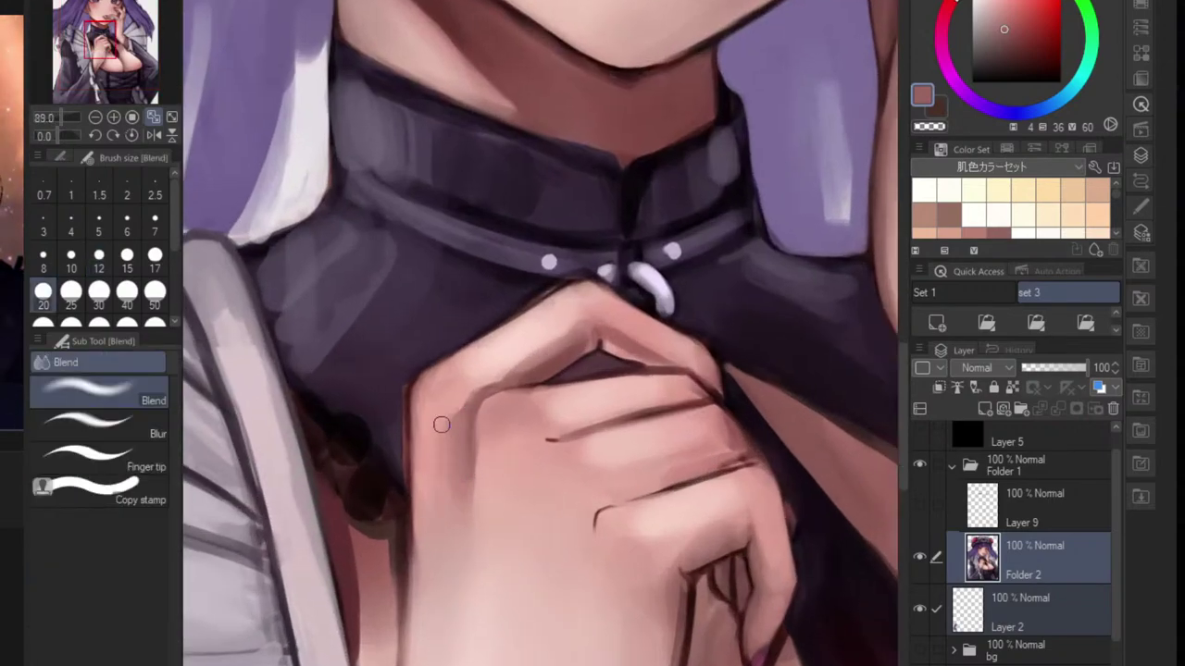
# - Blend the knuckle shadow, then touch up the hand's left edge in dark purple with the brush
pyautogui.moveTo(468, 395); pyautogui.dragTo(479, 393)
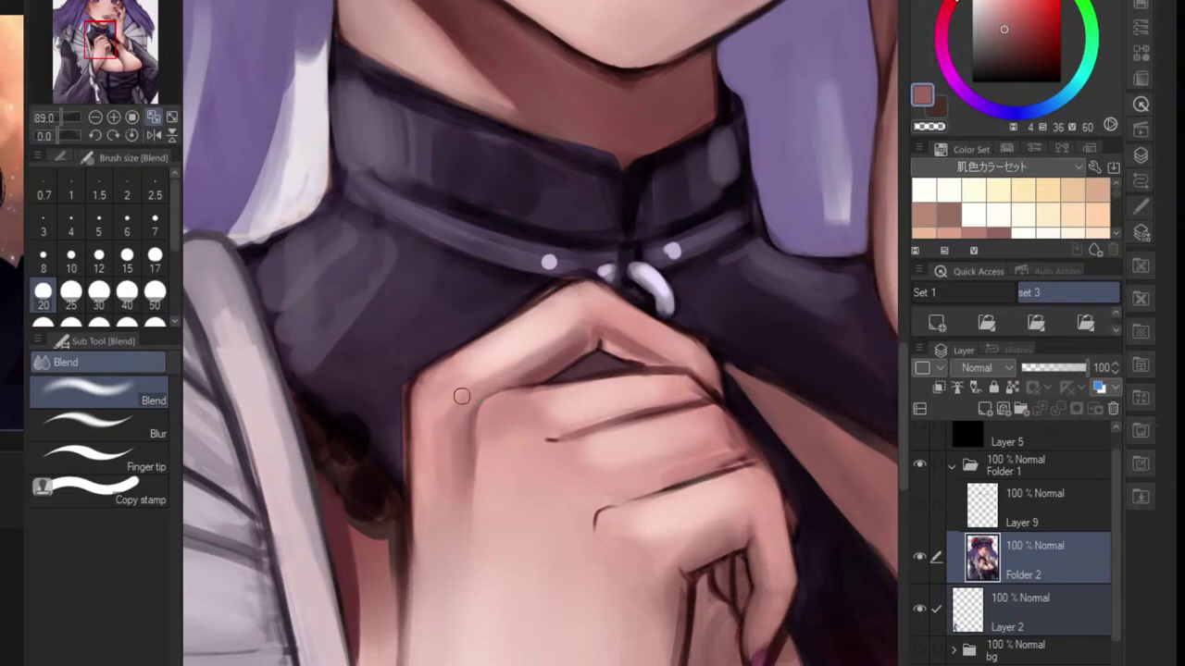
pyautogui.keyDown('alt'); pyautogui.click(391, 423); pyautogui.keyUp('alt')
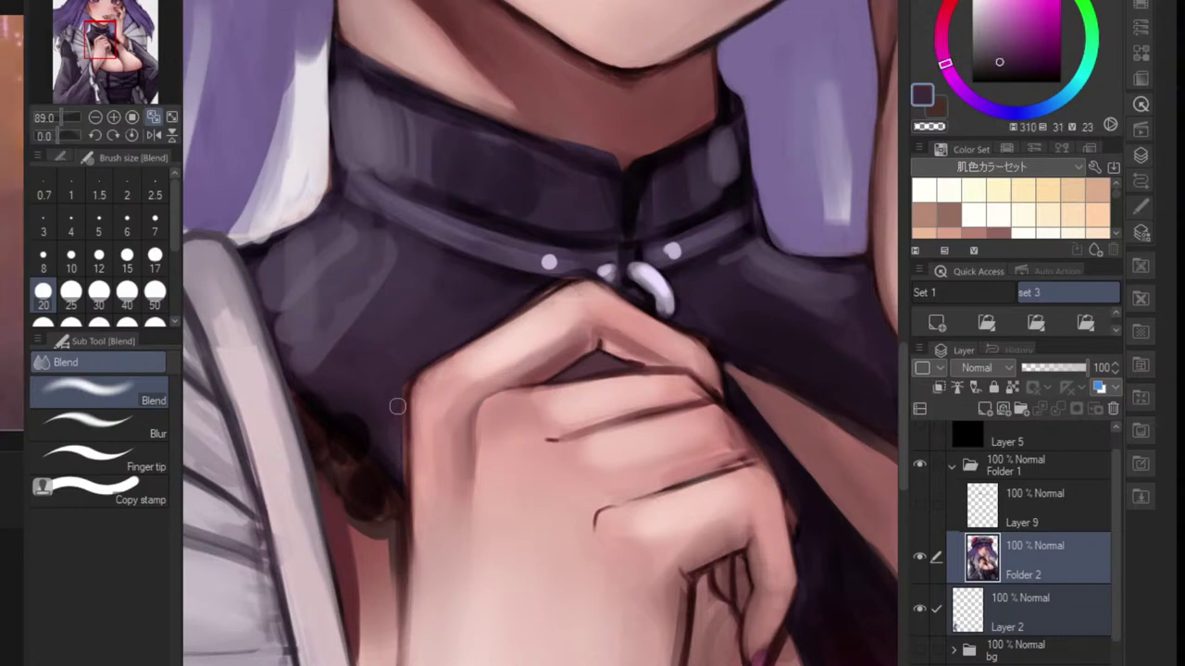
pyautogui.press('b')
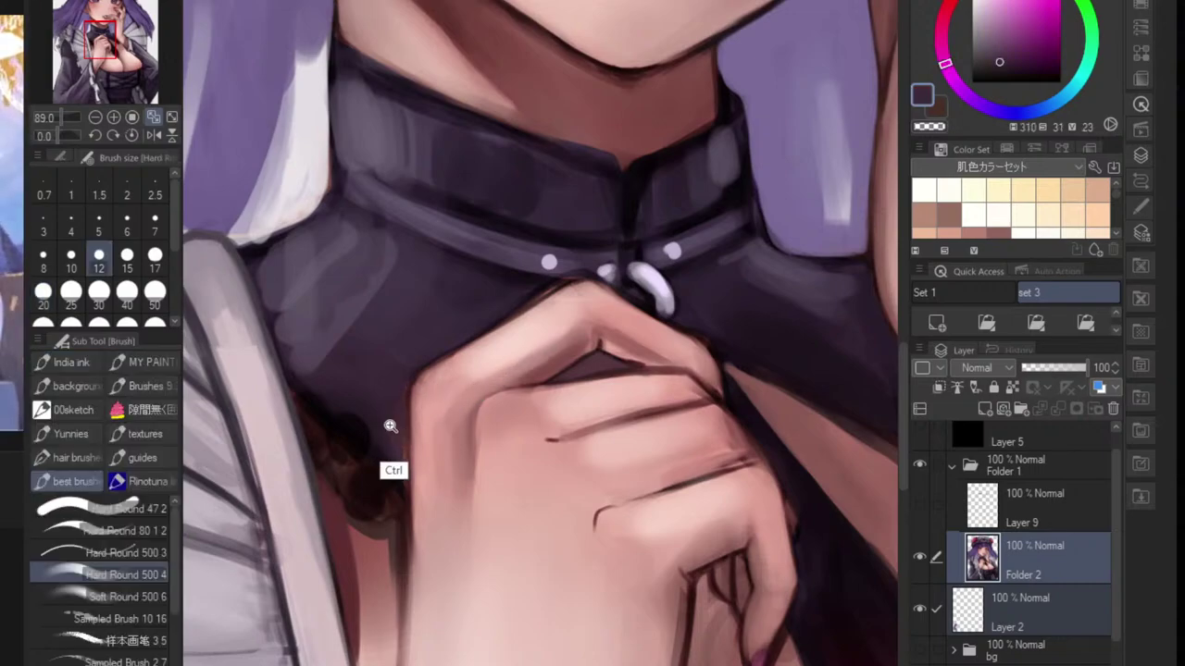
pyautogui.scroll(1, 396, 428)
pyautogui.moveTo(408, 441); pyautogui.dragTo(409, 457)
pyautogui.keyDown('alt'); pyautogui.click(423, 482); pyautogui.keyUp('alt')
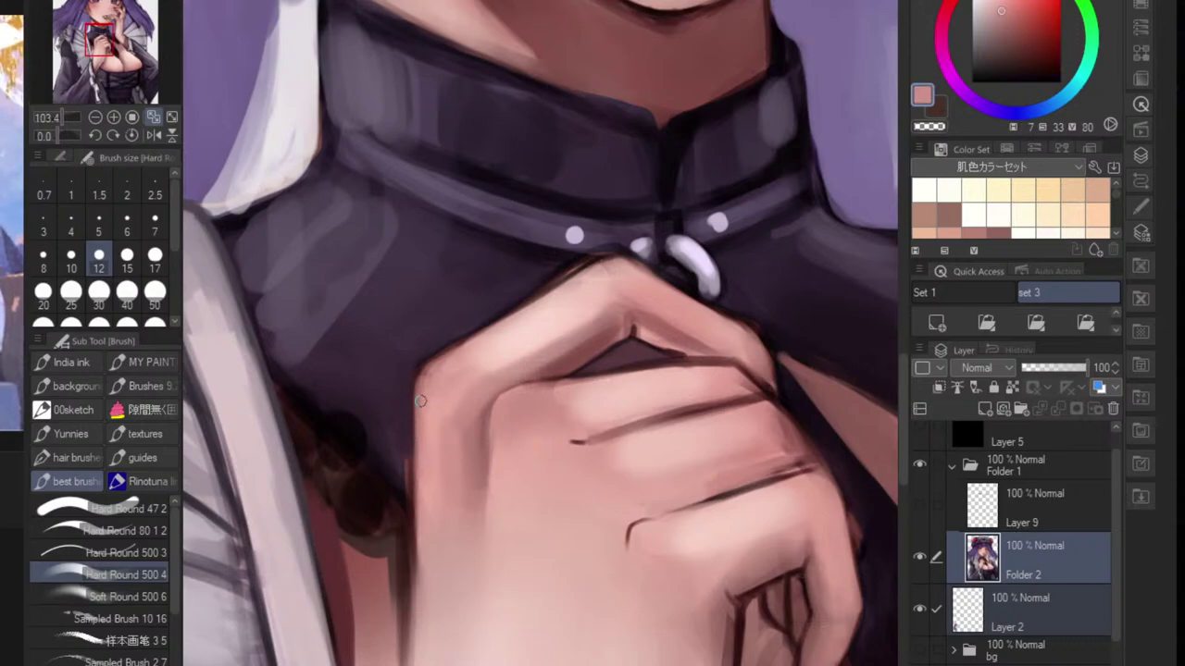
# - Lighten the hand's upper-left edge with skin pink, redoing one stroke after an undo
pyautogui.moveTo(418, 400); pyautogui.dragTo(420, 486)
pyautogui.moveTo(420, 381); pyautogui.dragTo(494, 327)
pyautogui.hotkey('ctrl', 'z')
pyautogui.keyDown('alt'); pyautogui.click(418, 399); pyautogui.keyUp('alt')
pyautogui.keyDown('alt'); pyautogui.click(428, 406); pyautogui.keyUp('alt')
pyautogui.moveTo(422, 382); pyautogui.dragTo(492, 329)
# - Briefly switch to the browser to start a playlist video, then return to the painting
pyautogui.click(20, 487)
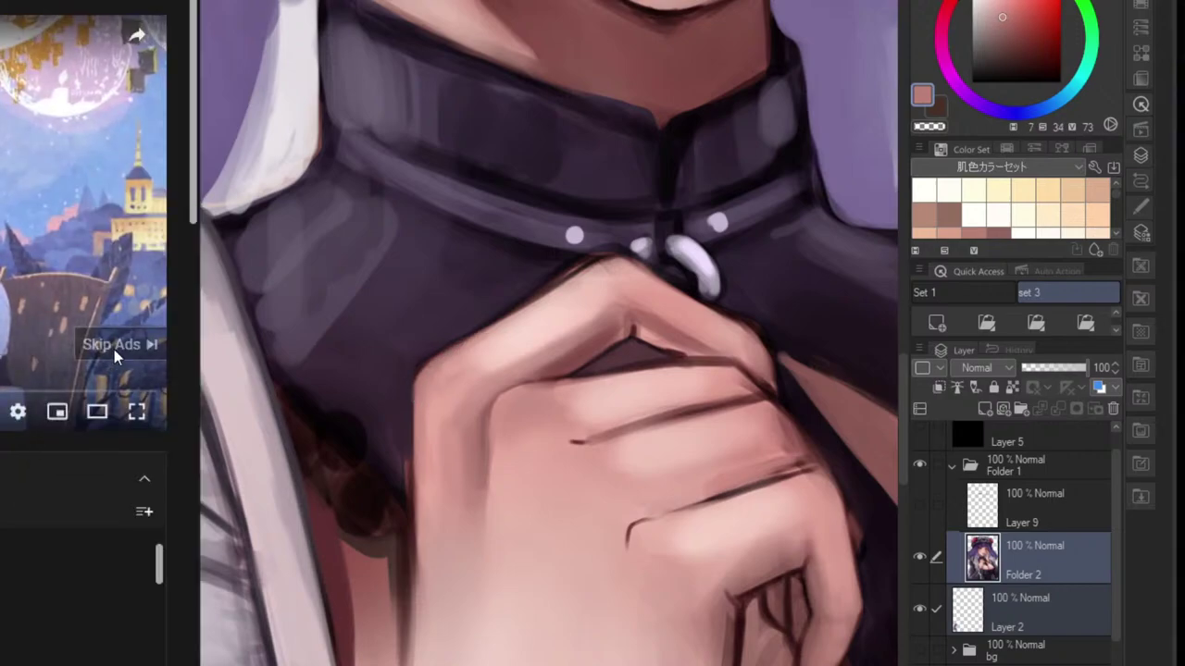
pyautogui.click(155, 332)
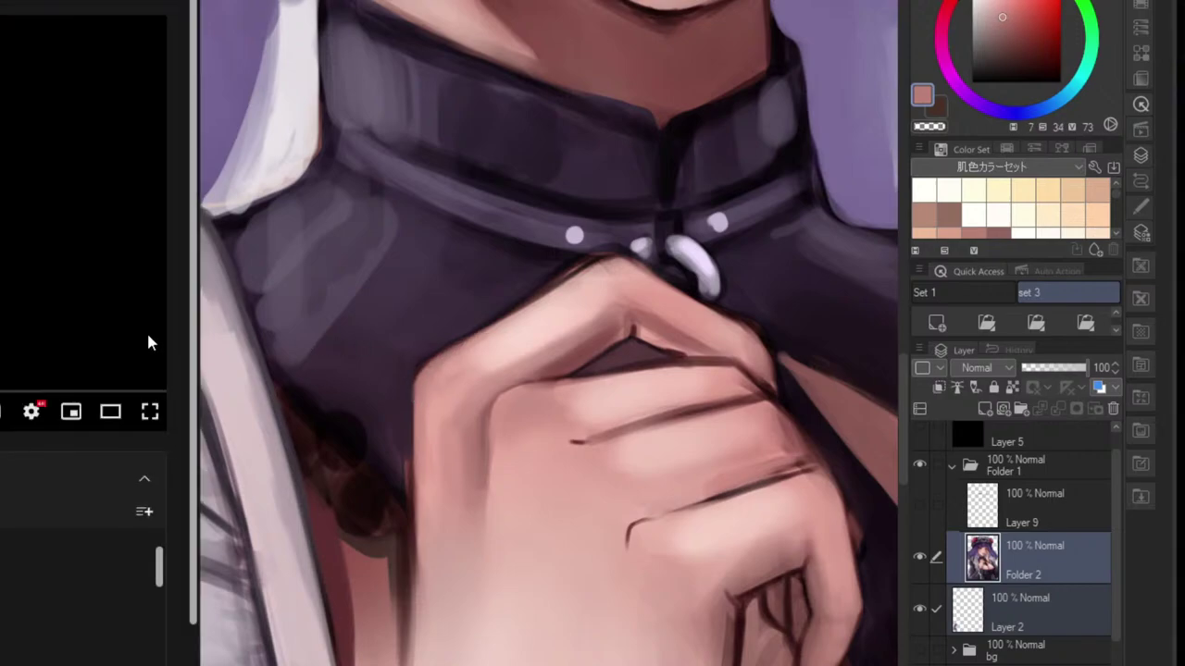
pyautogui.scroll(-5, 146, 330)
pyautogui.scroll(-5, 93, 333)
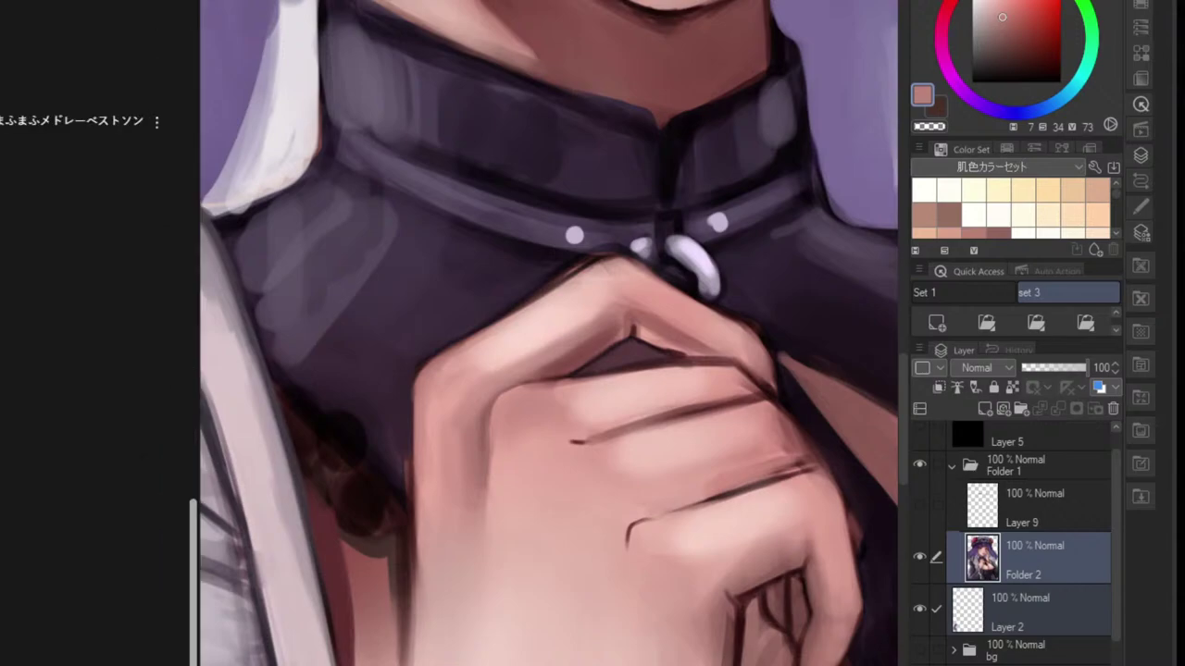
pyautogui.hotkey('ctrl', 't')
pyautogui.hotkey('alt', 'Tab')
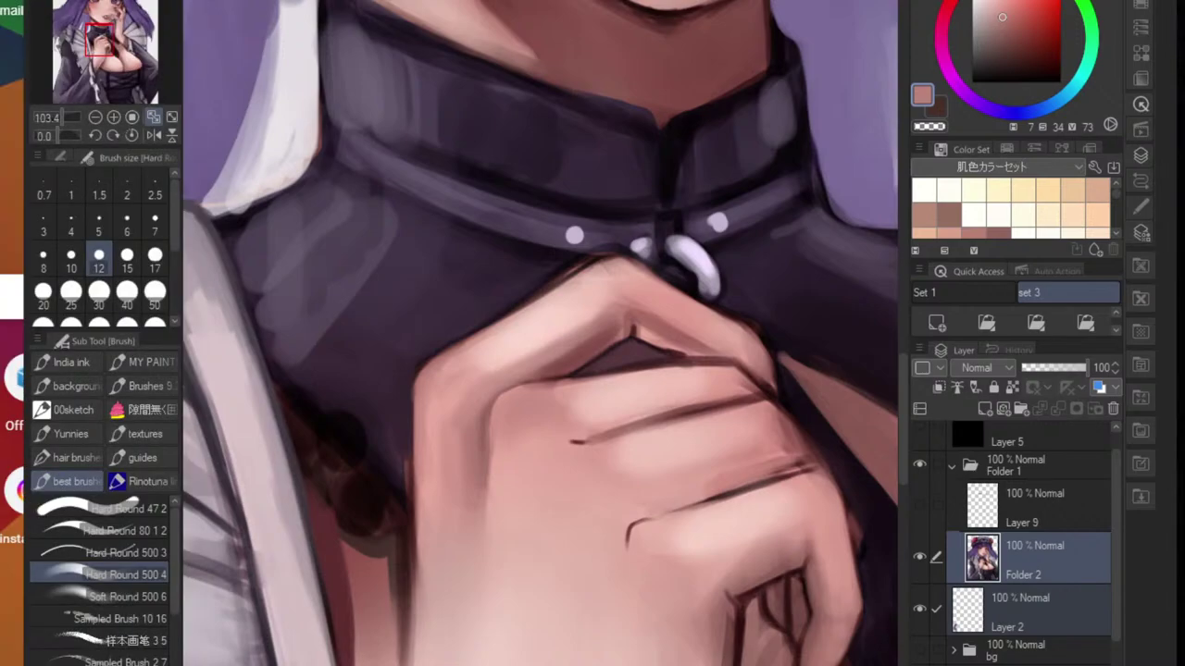
# - Sample dark, darker and lighter purples from the dress
pyautogui.keyDown('alt'); pyautogui.click(404, 428); pyautogui.keyUp('alt')
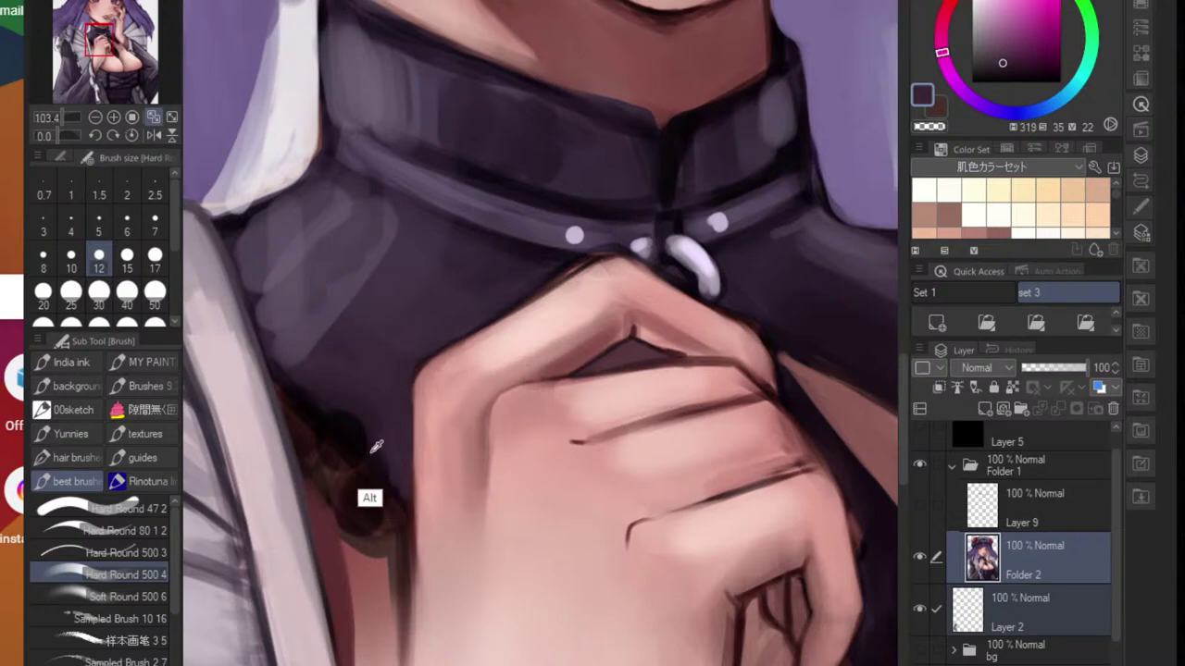
pyautogui.keyDown('alt'); pyautogui.click(394, 487); pyautogui.keyUp('alt')
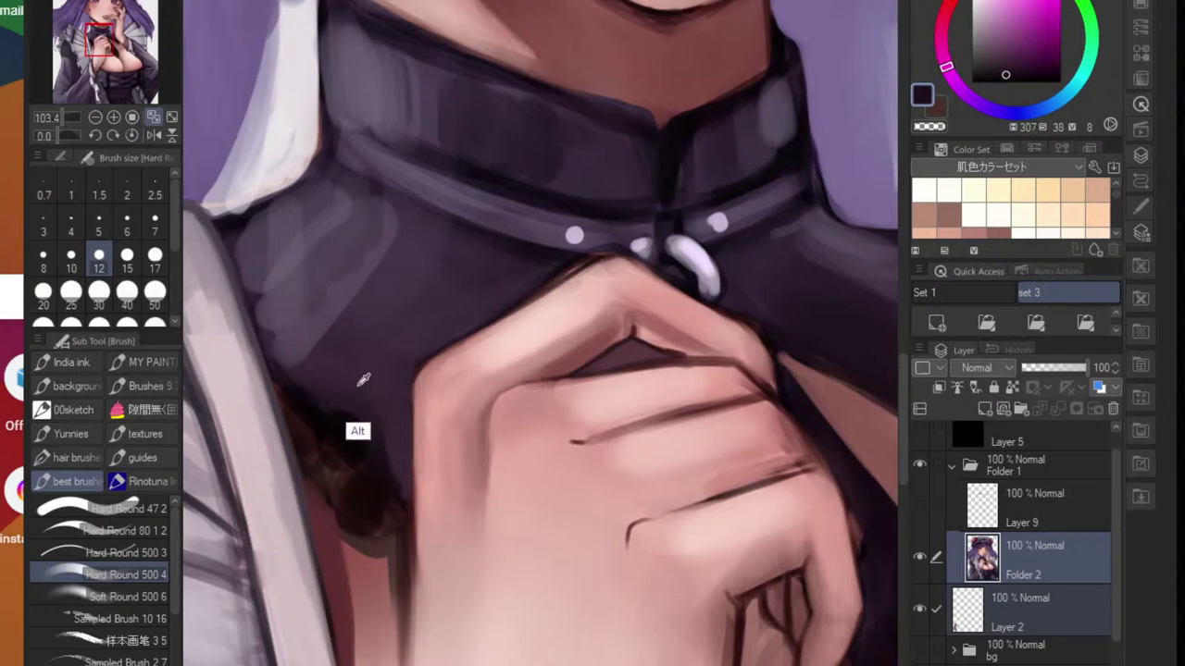
pyautogui.keyDown('alt'); pyautogui.click(282, 365); pyautogui.keyUp('alt')
pyautogui.keyDown('alt'); pyautogui.click(258, 287); pyautogui.keyUp('alt')
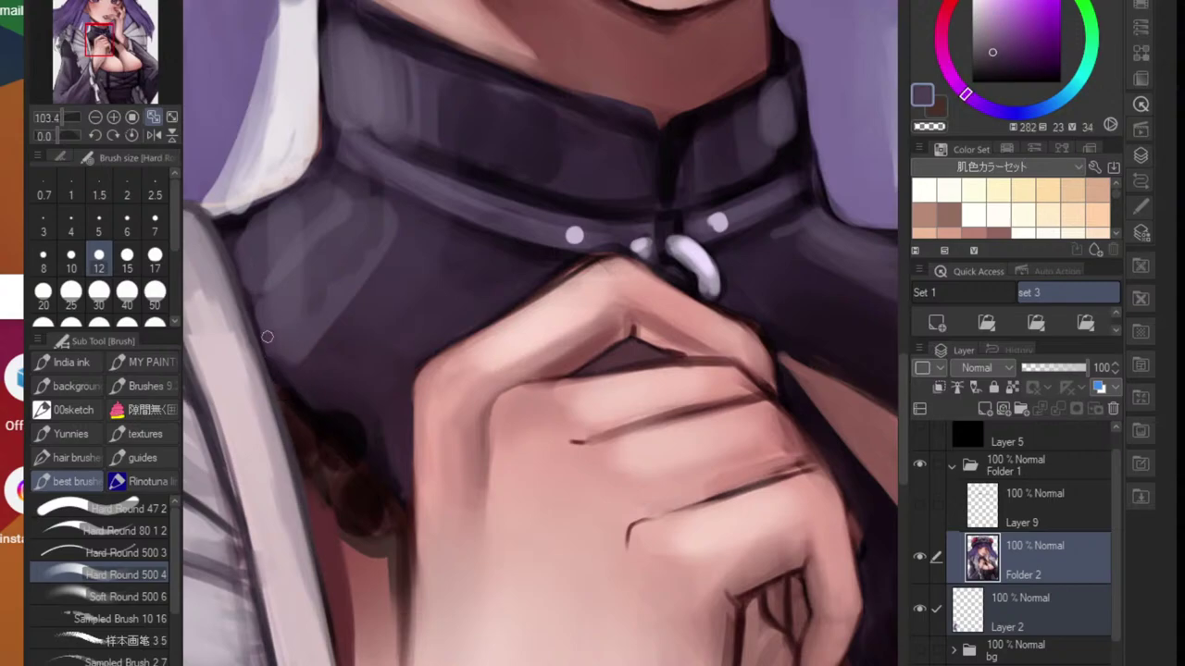